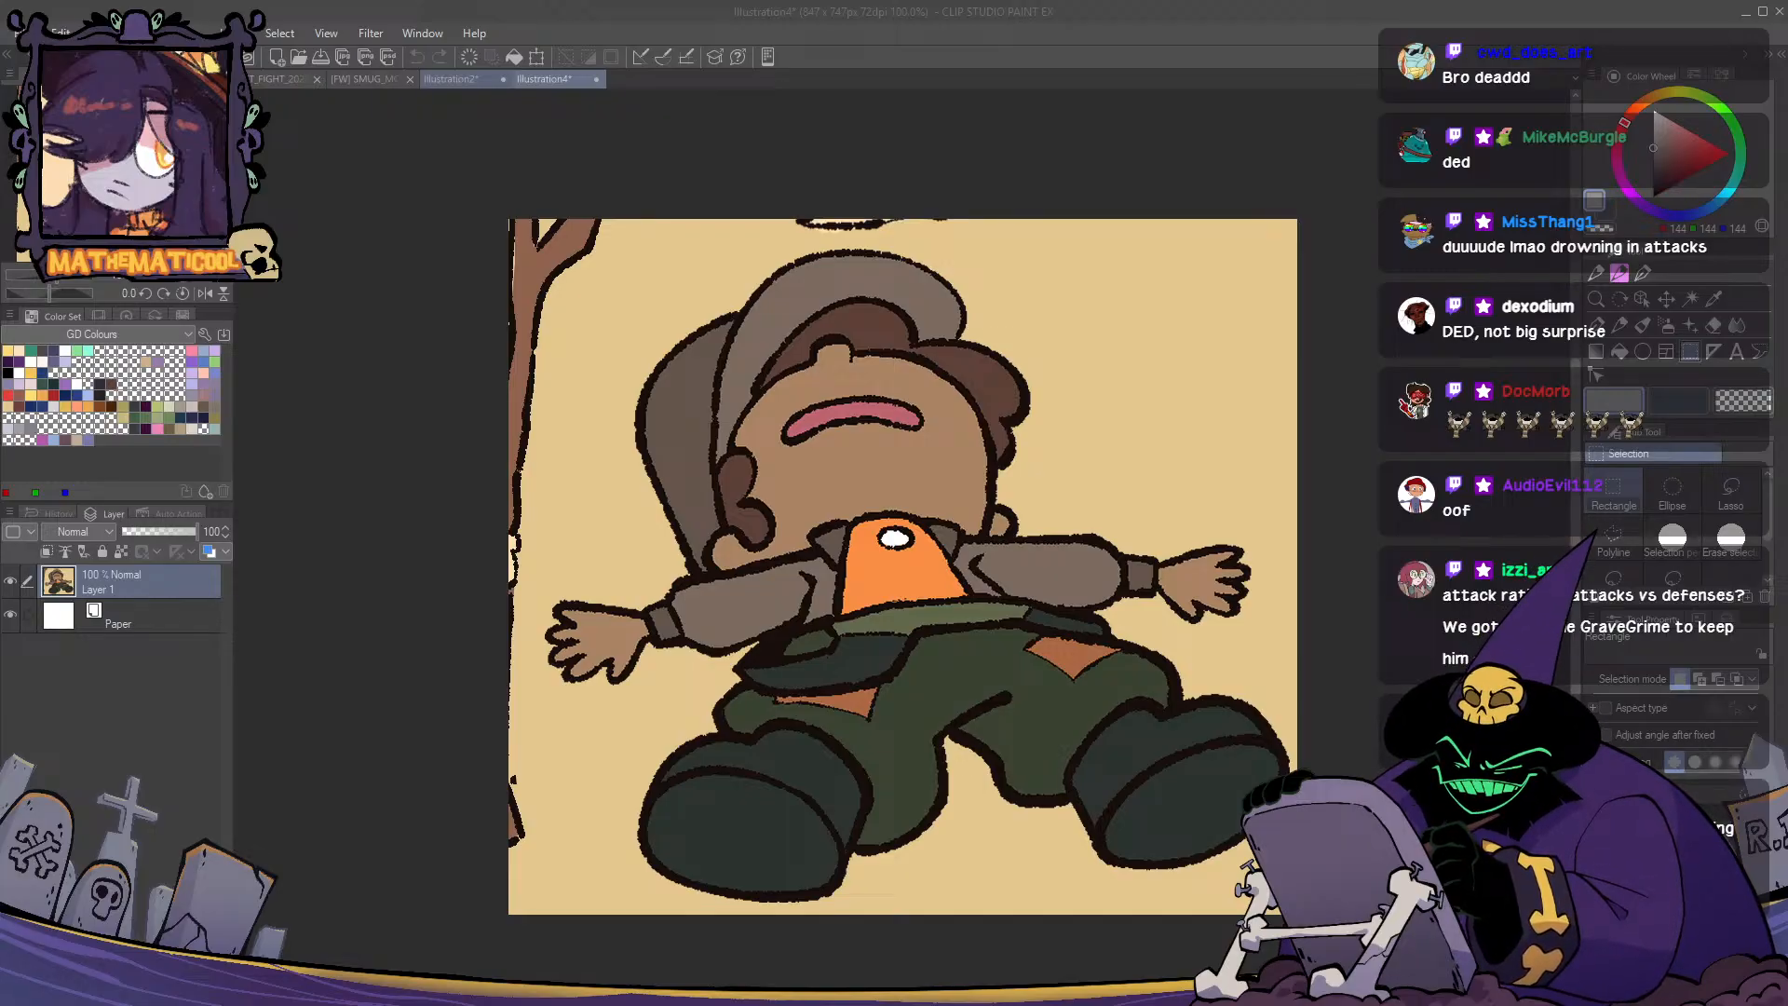
- Close the Illustration2, Illustration4 and [FW] SMUG_MOUSE_MEME.png documents, leaving only ART_FIGHT_2026_04 open
left_click(457, 80)
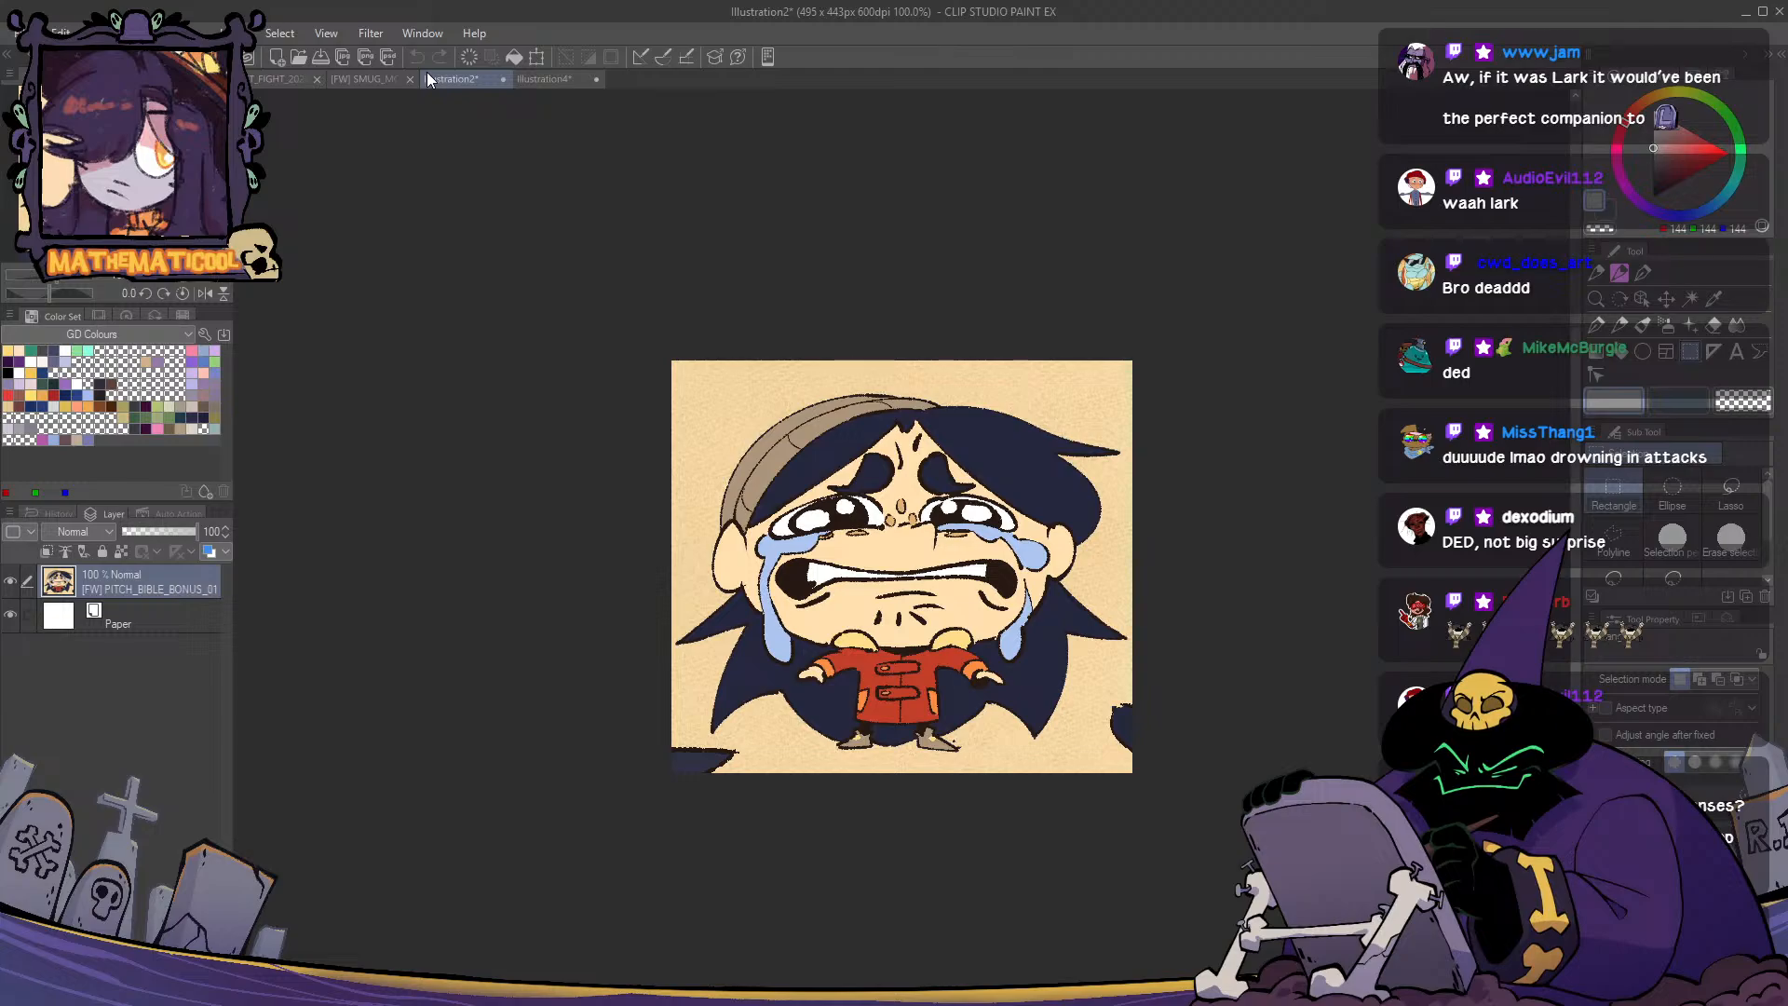
left_click(501, 78)
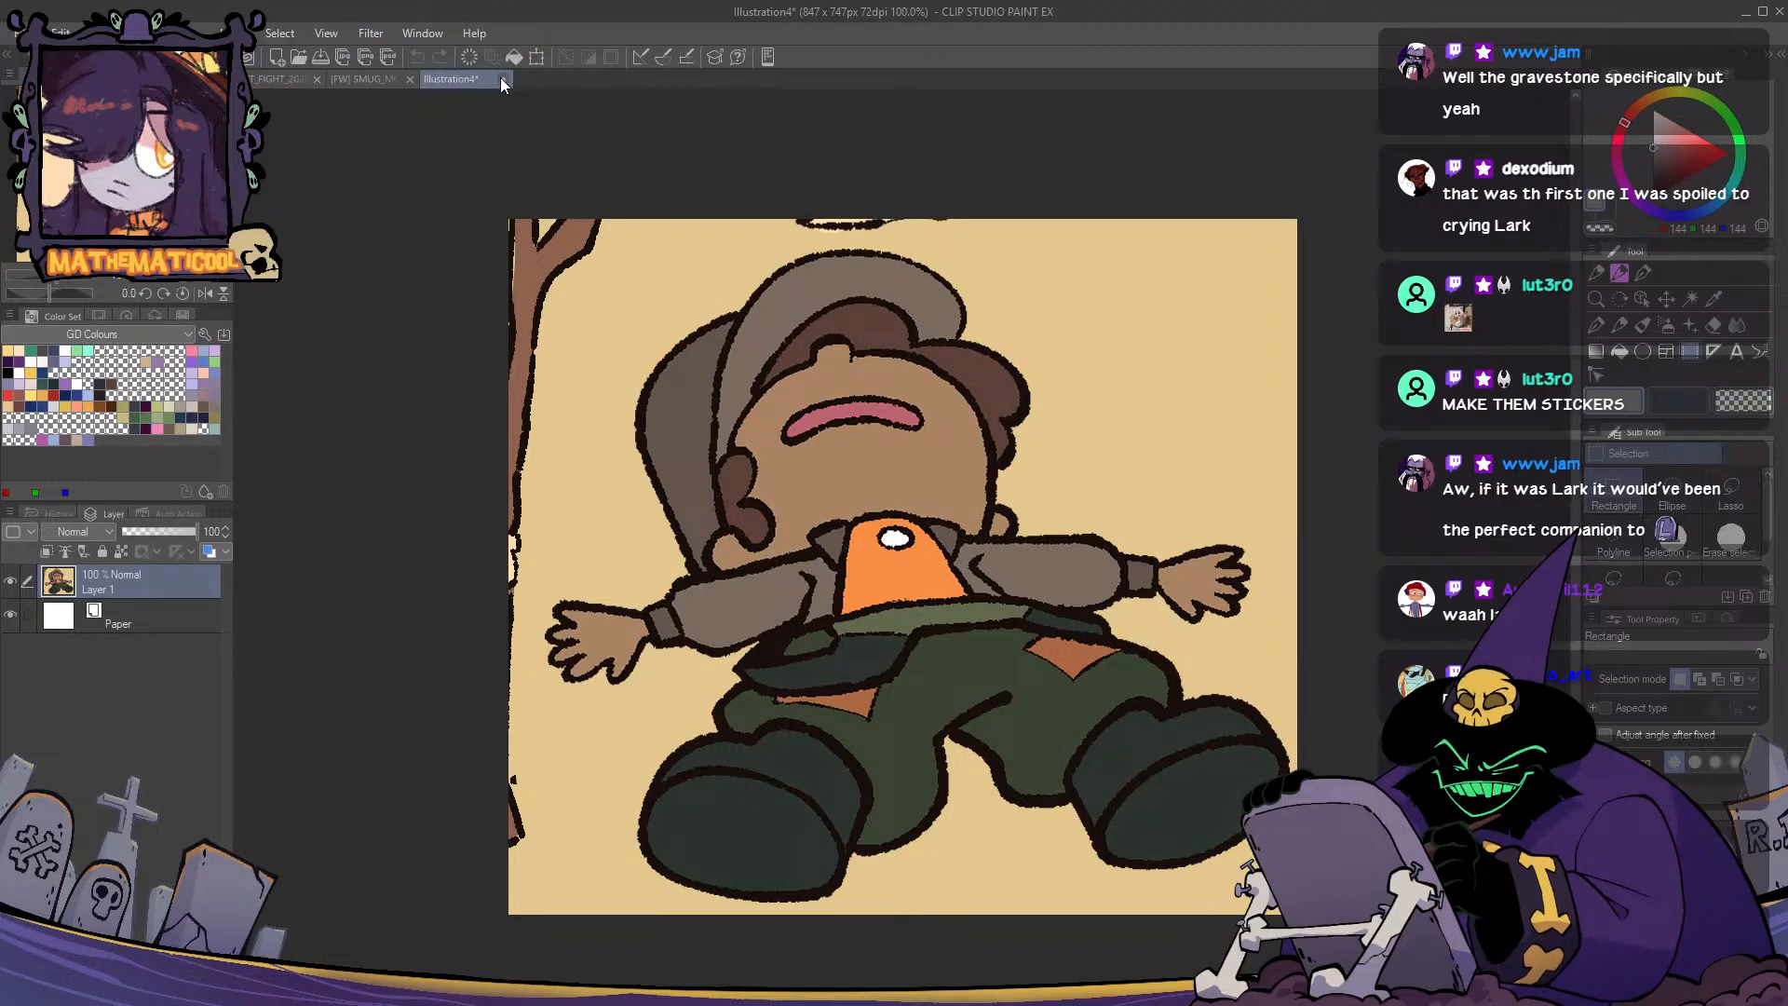
left_click(897, 398)
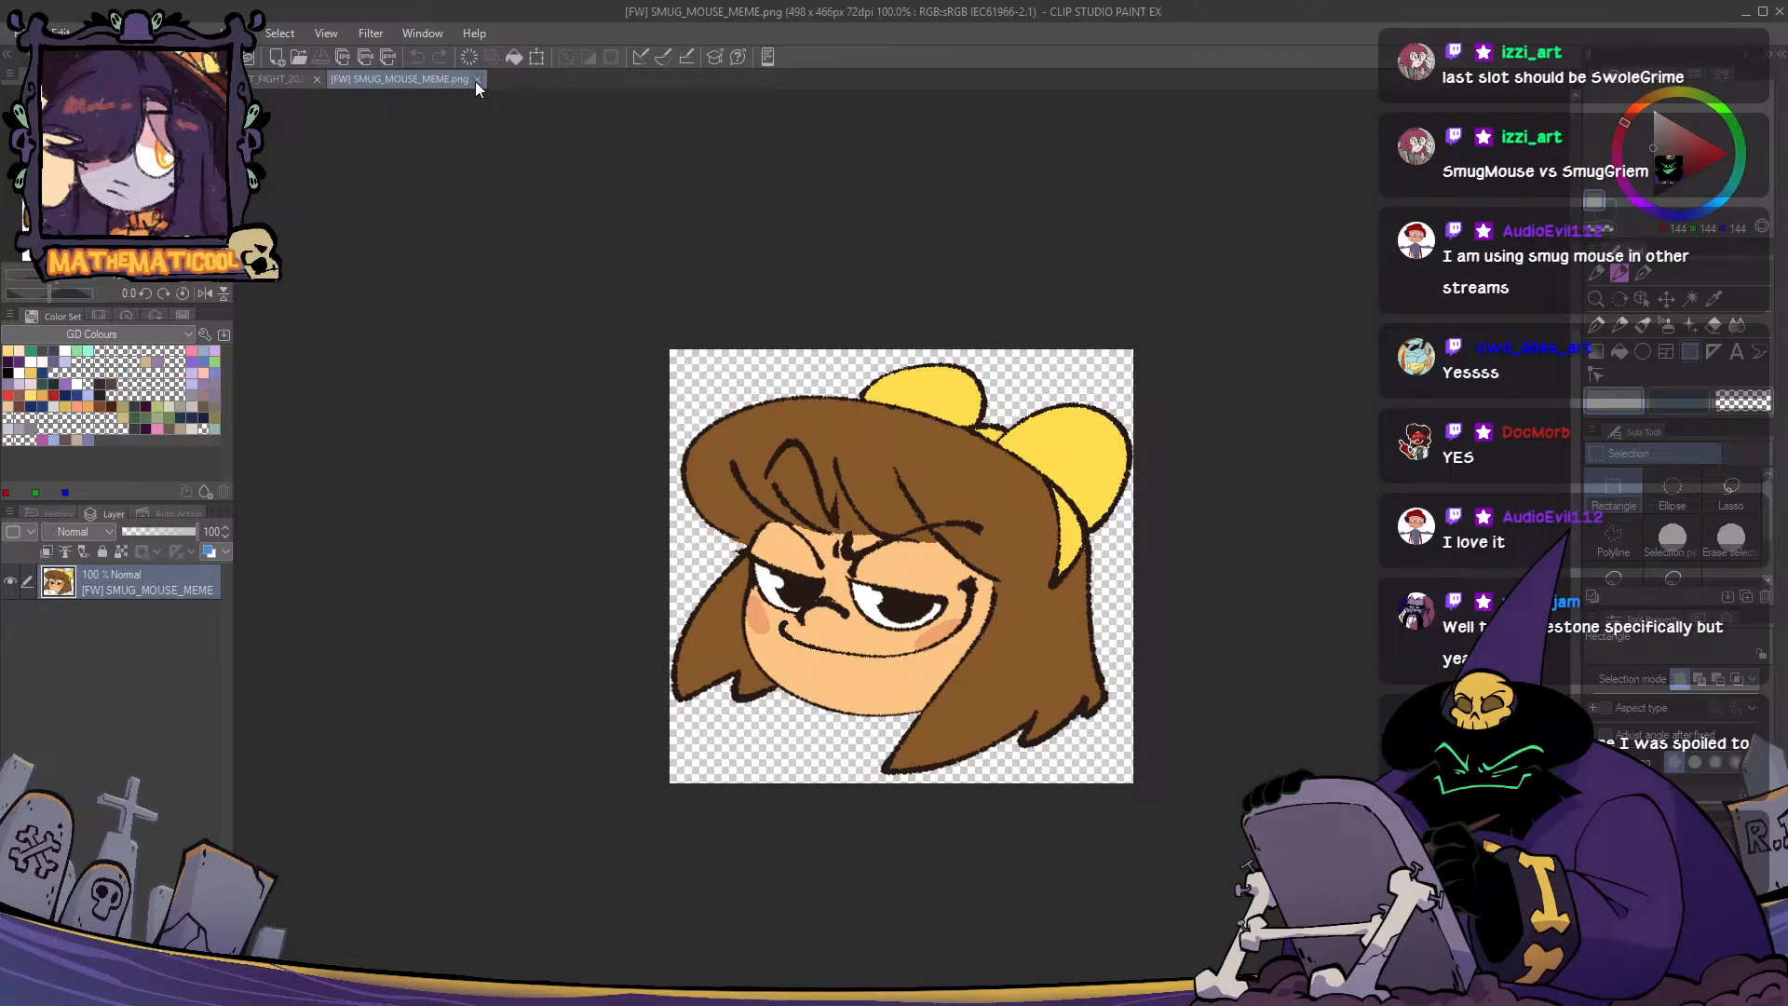
left_click(477, 79)
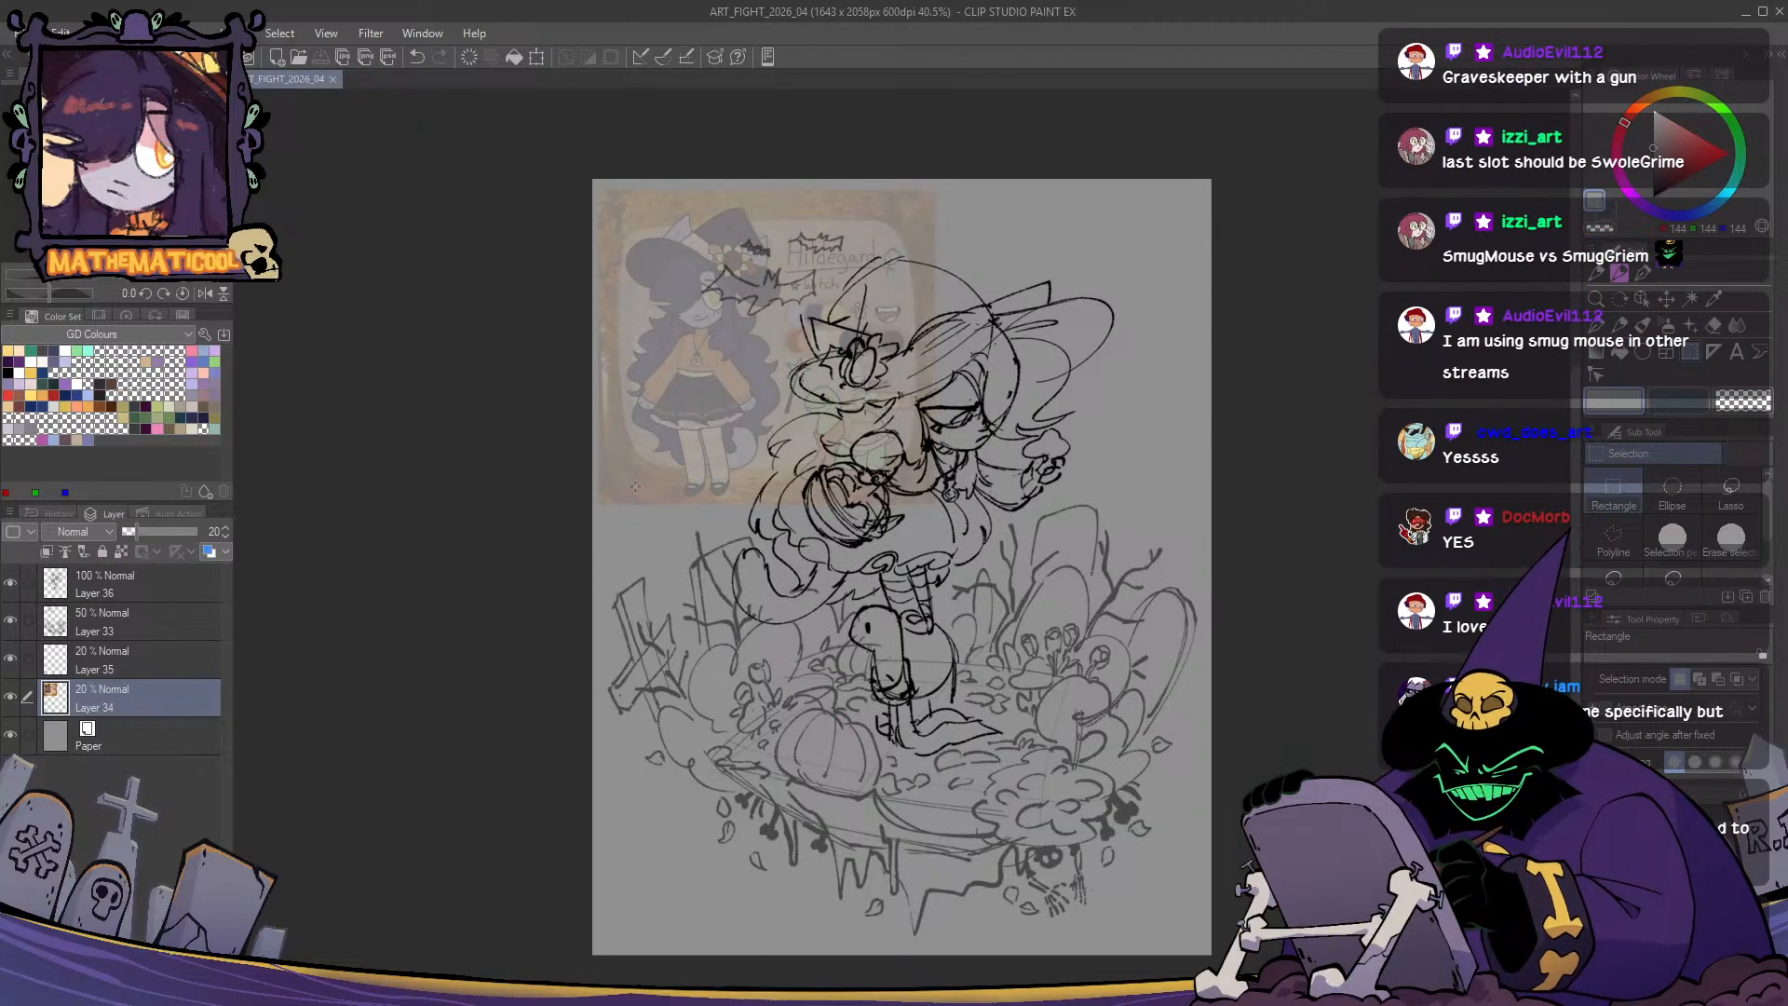
- Examine the character reference on Layer 34 at full opacity above the sketch, returning it to 20% beneath the sketch layers
left_click_drag(140, 699, 200, 533)
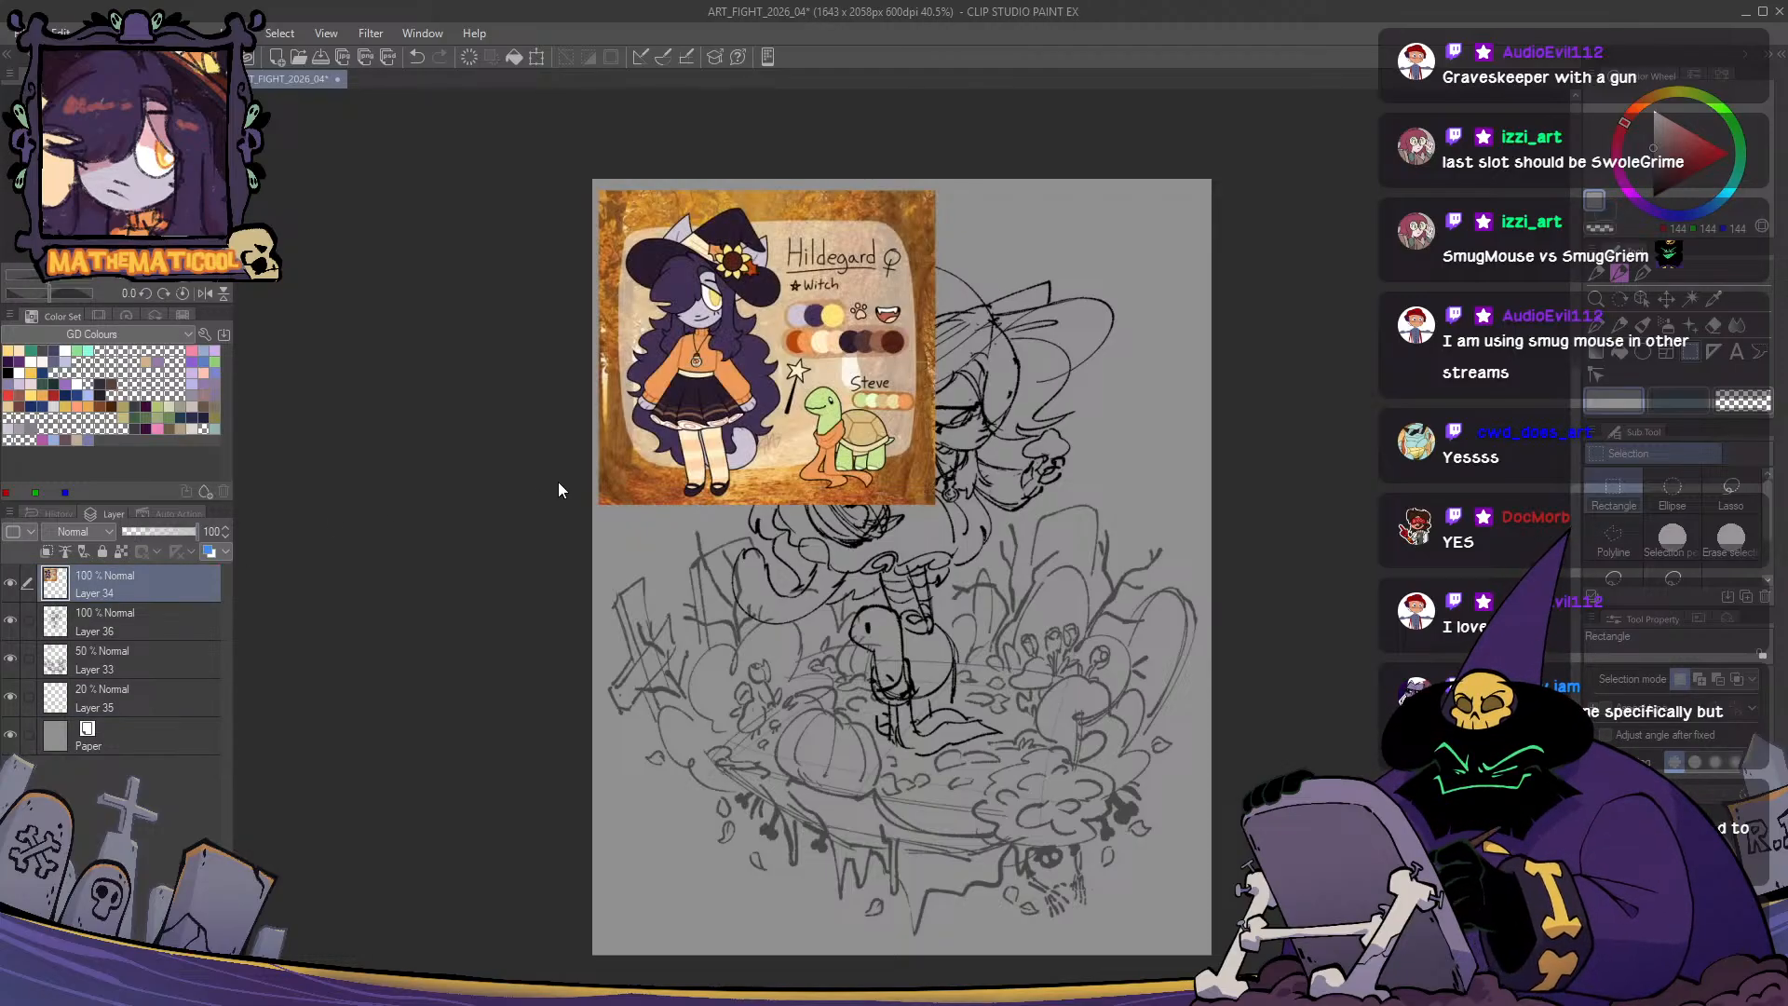
scroll(841, 416, "up", 7)
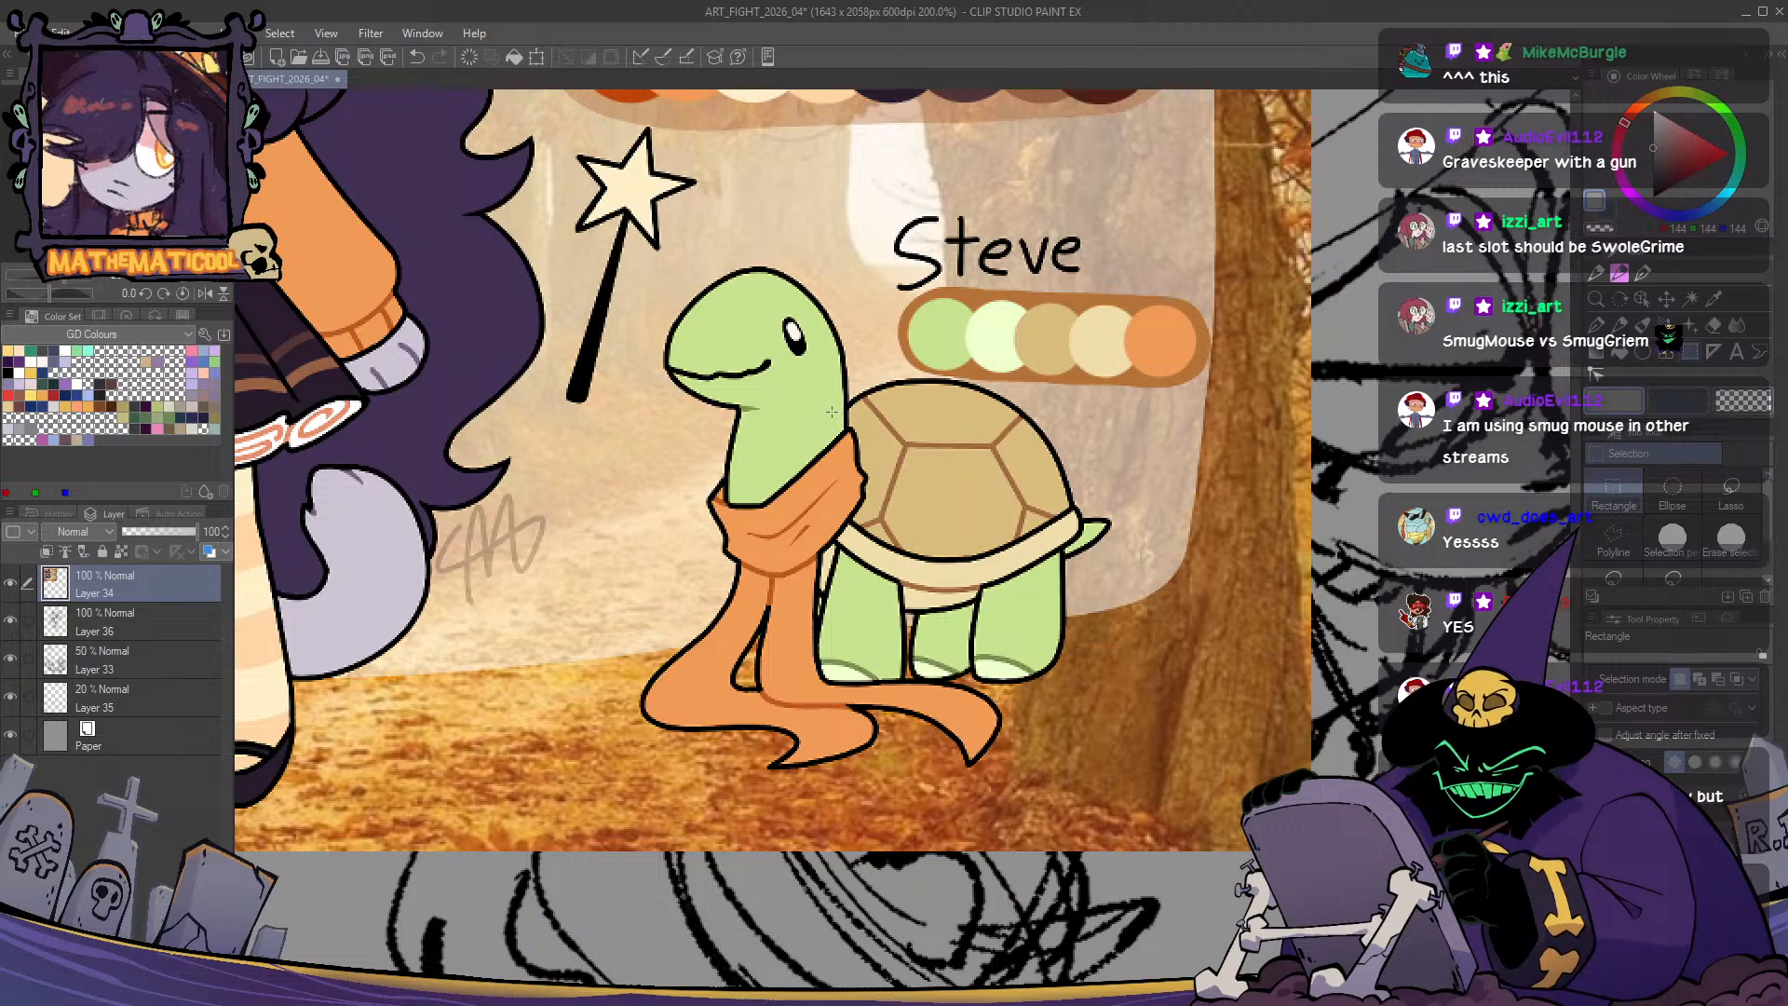
scroll(820, 403, "down", 6)
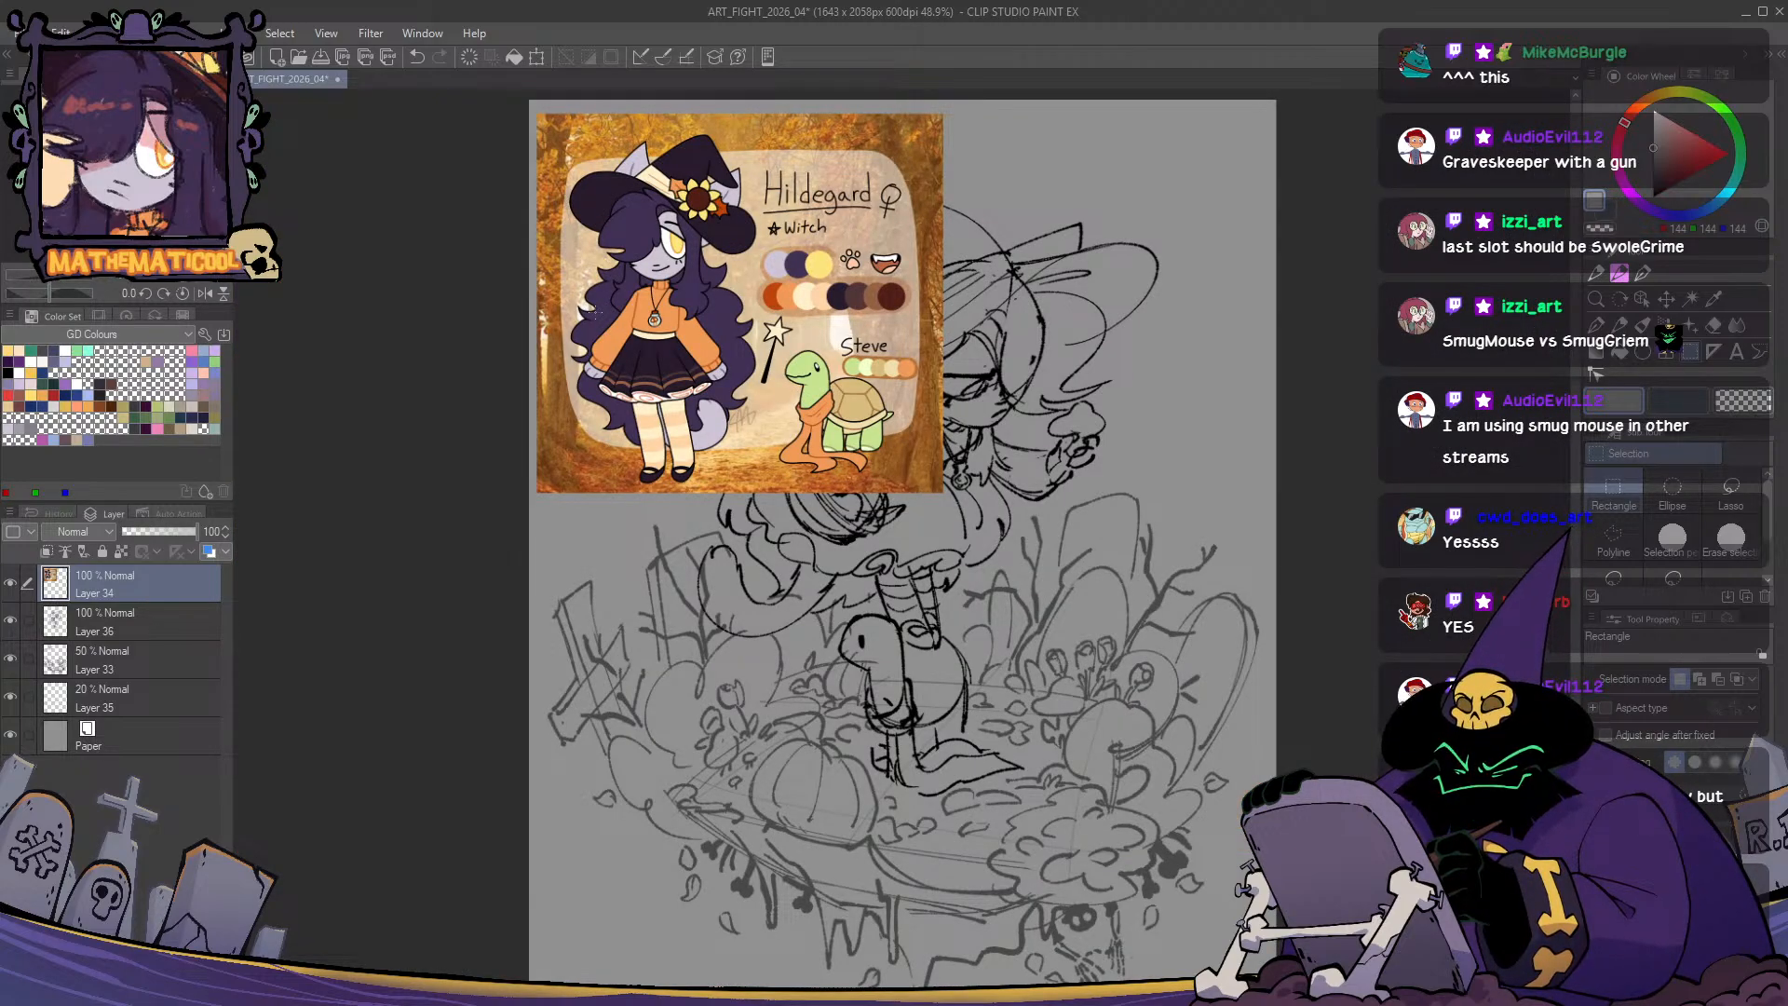
key("2")
key("ctrl+shift+[")
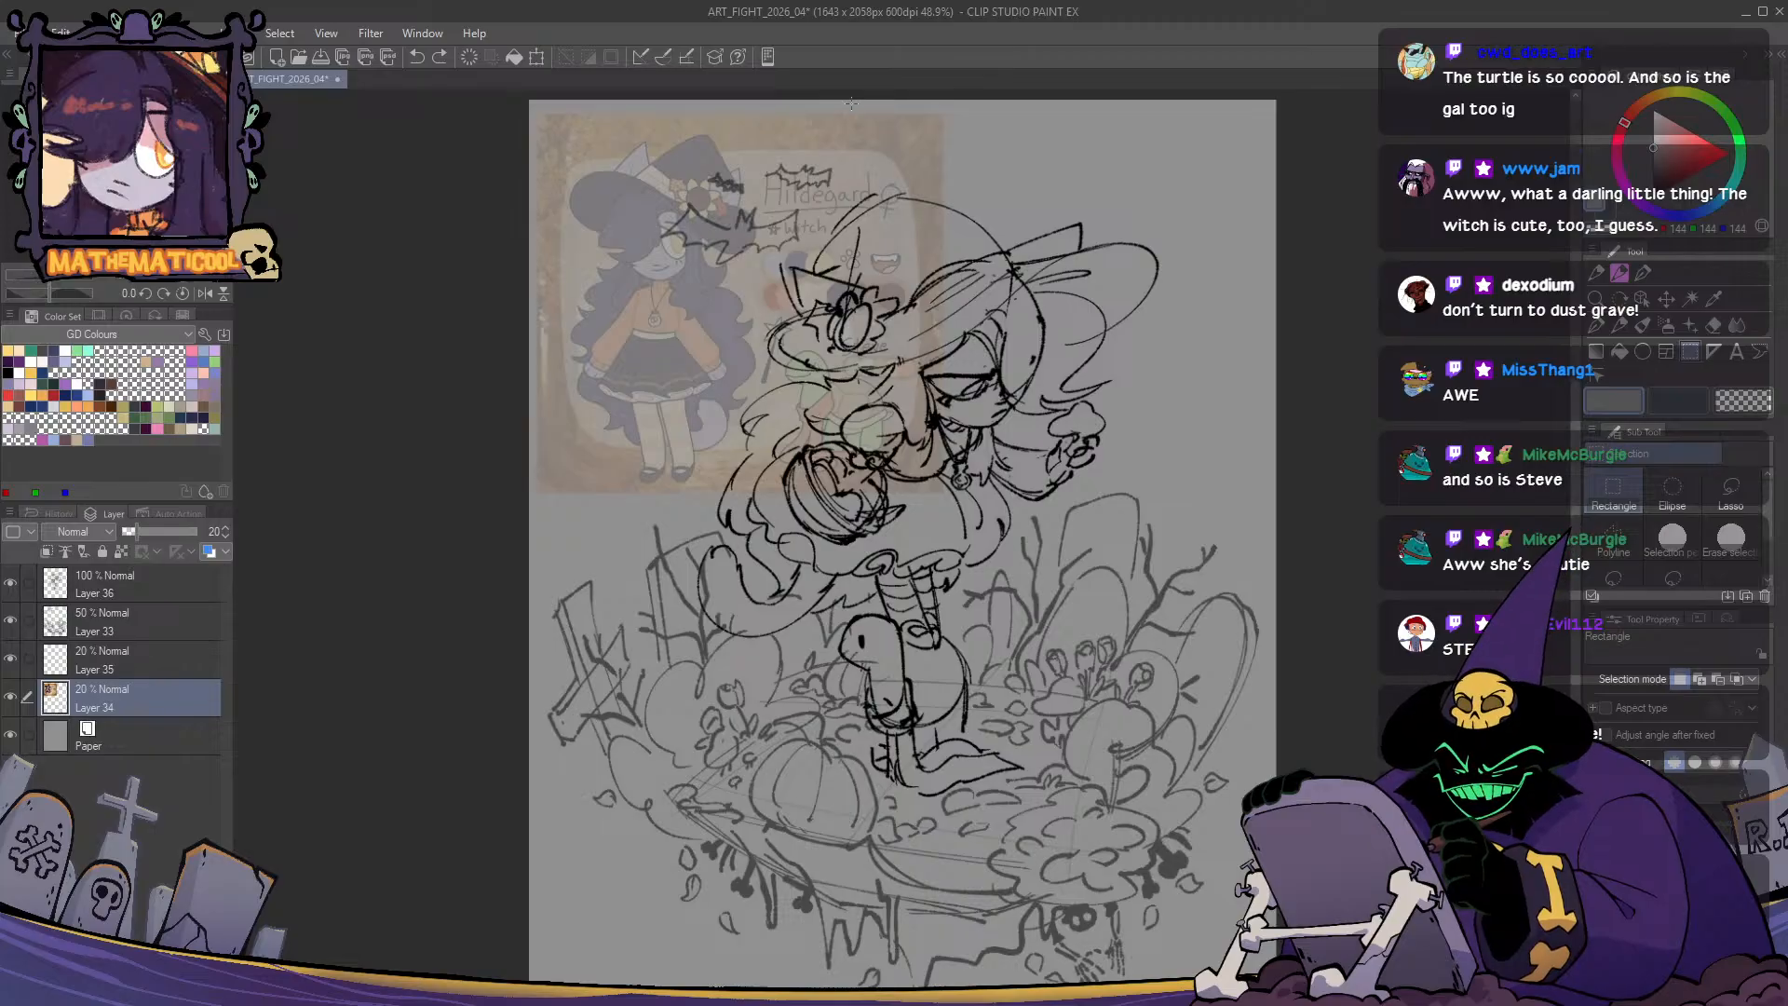
- Hide Layer 35 and lower the opacity of Layer 33, the graveyard sketch, to 25%
left_click(149, 622)
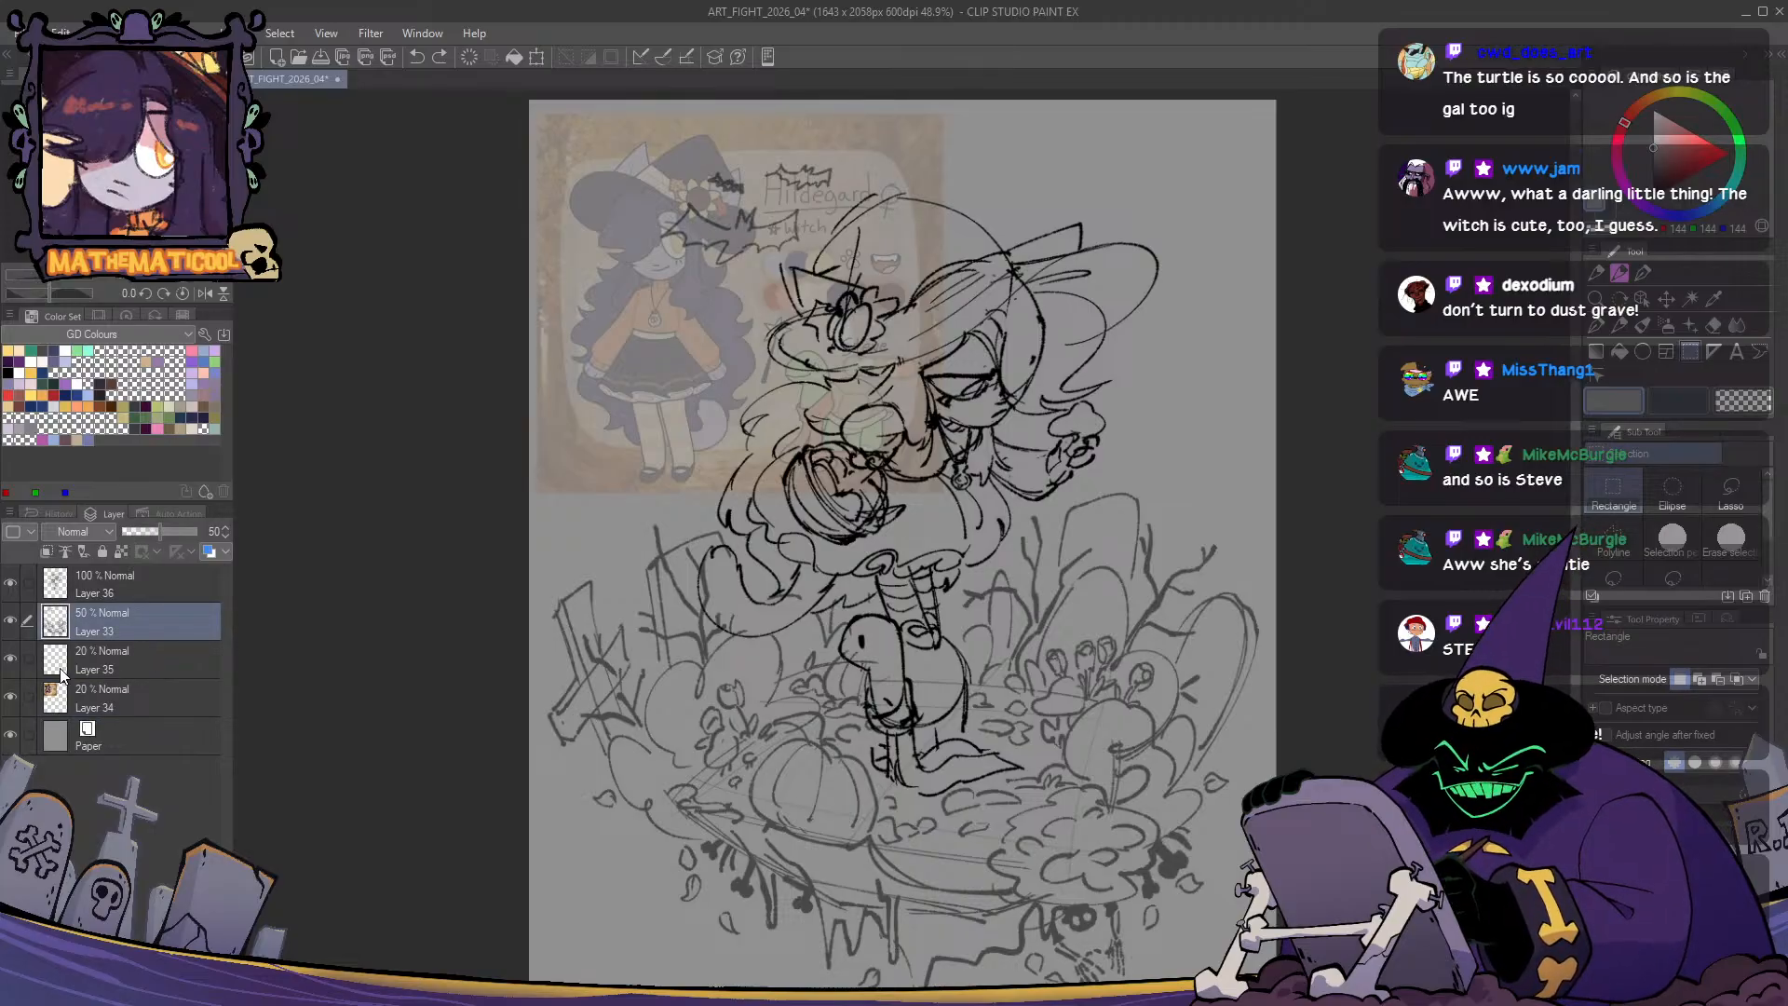
left_click(10, 657)
key("h")
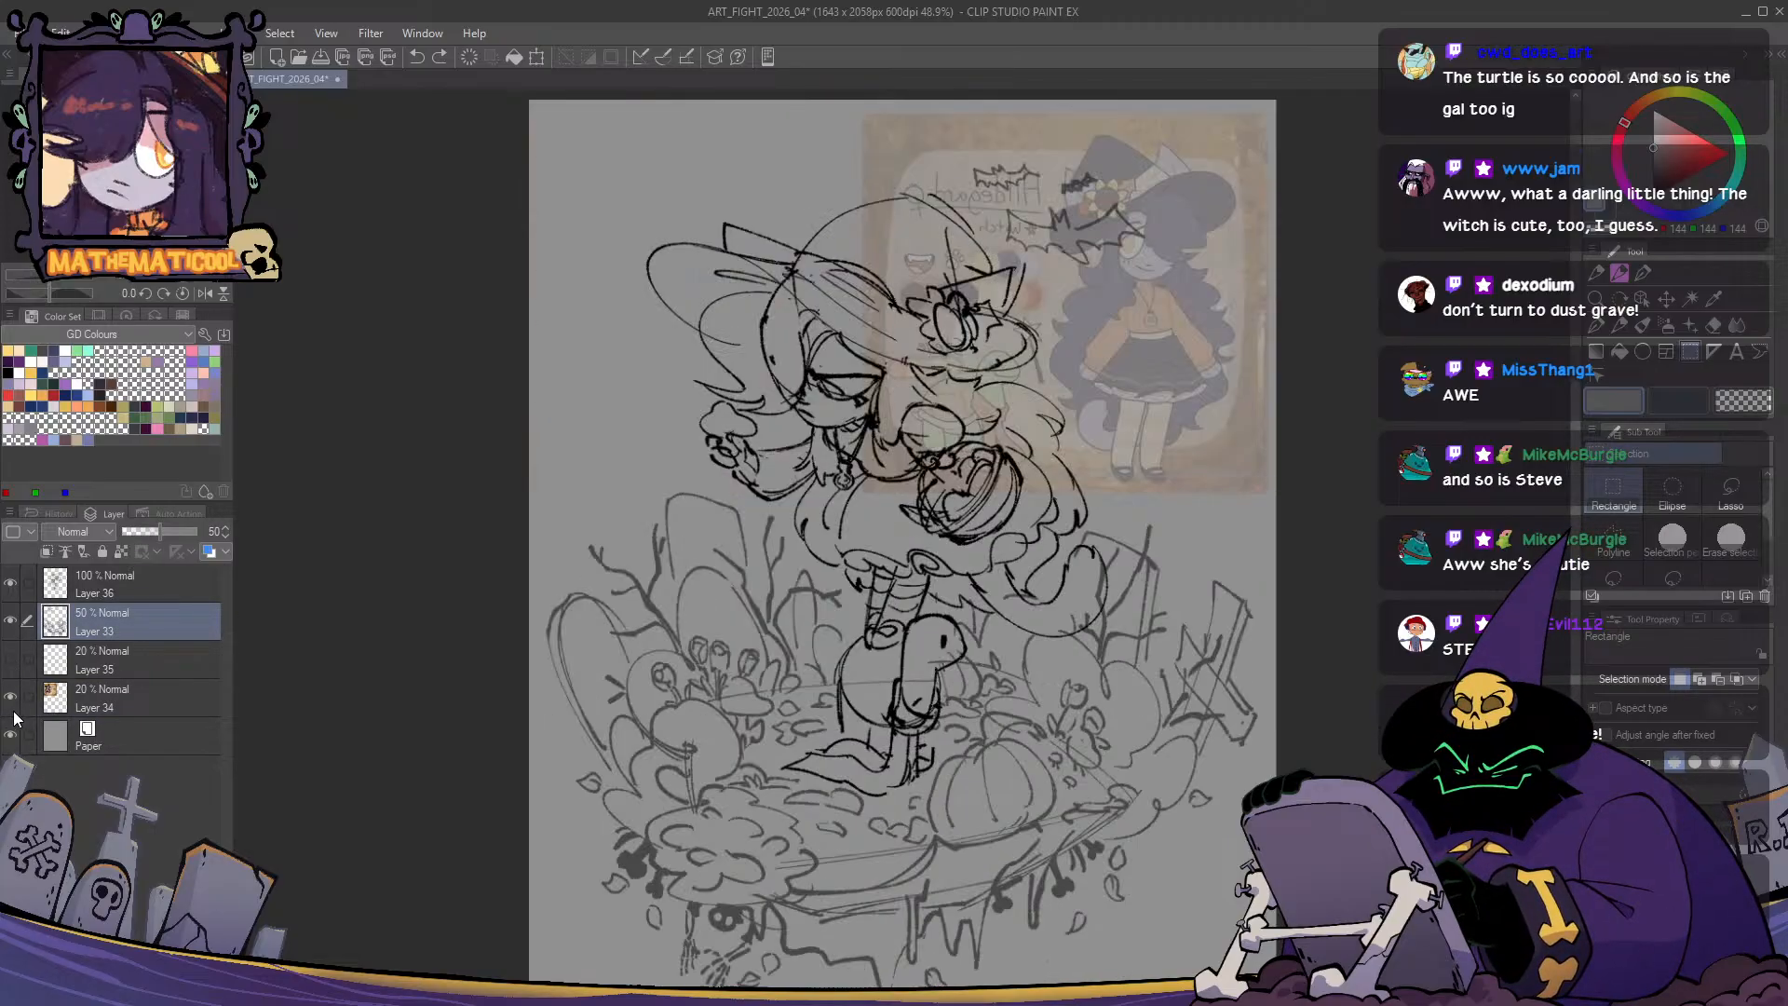
key("h")
left_click(132, 531)
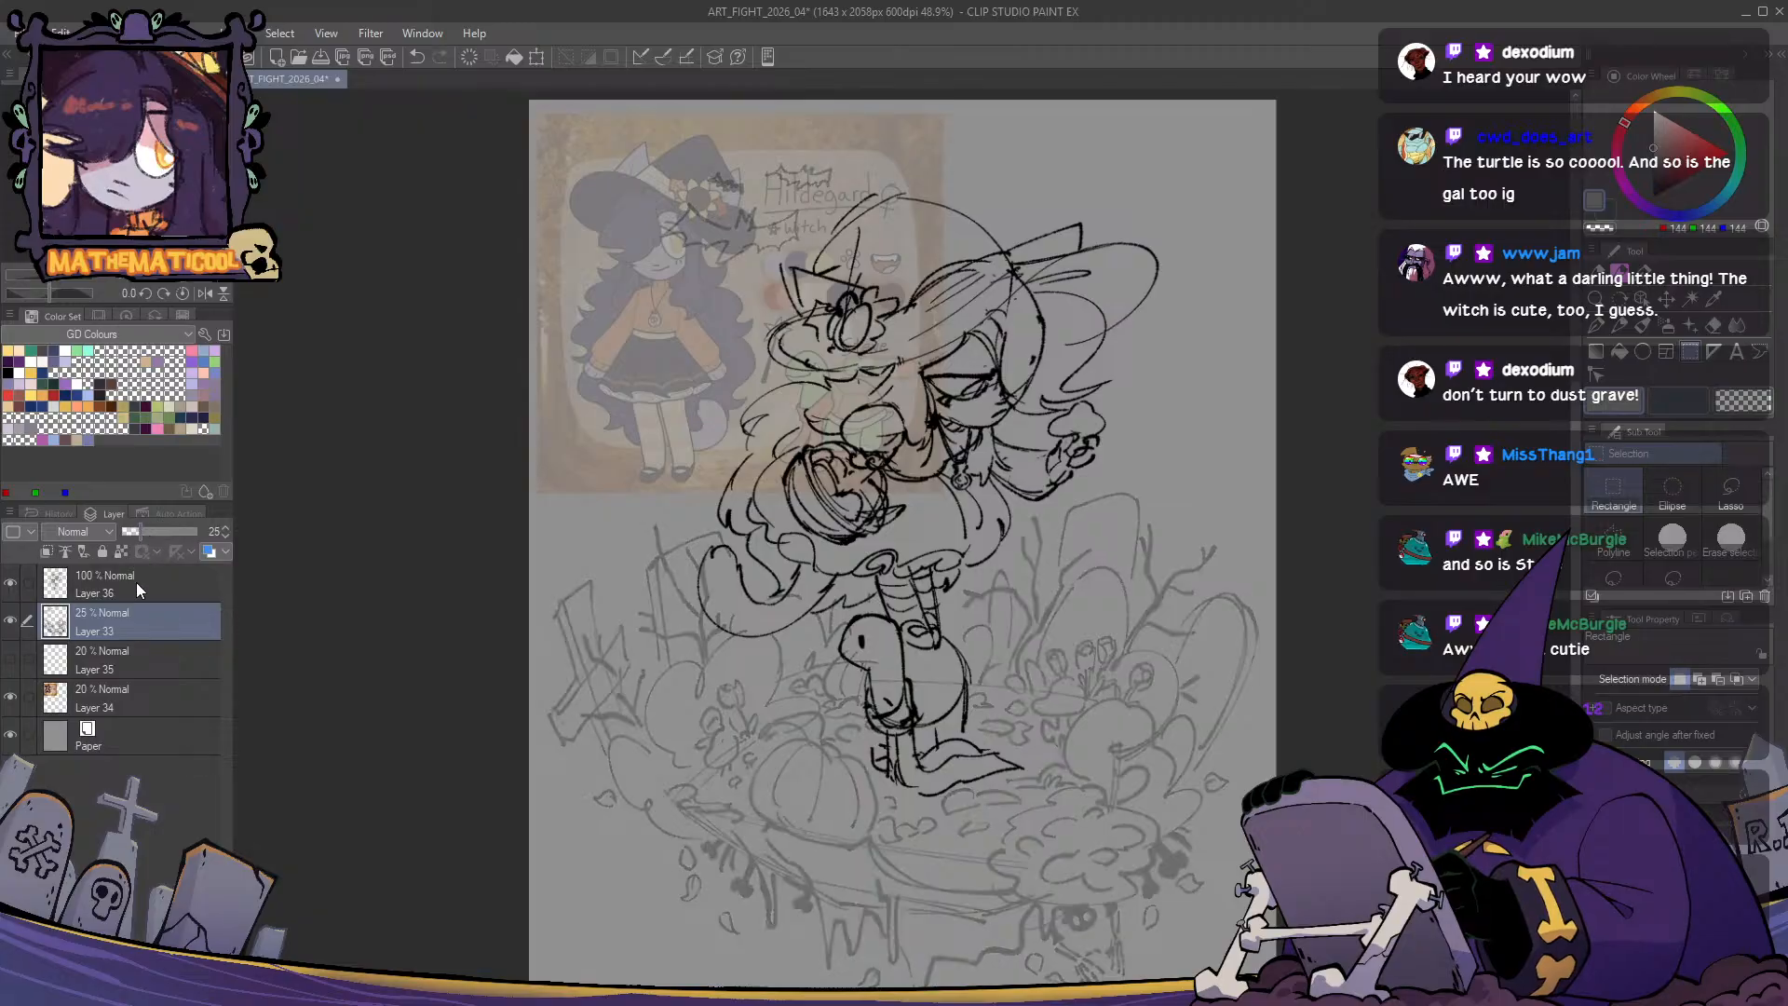
- Lower the opacity of Layer 36, the character sketch, to 45%
left_click(138, 589)
left_click(160, 533)
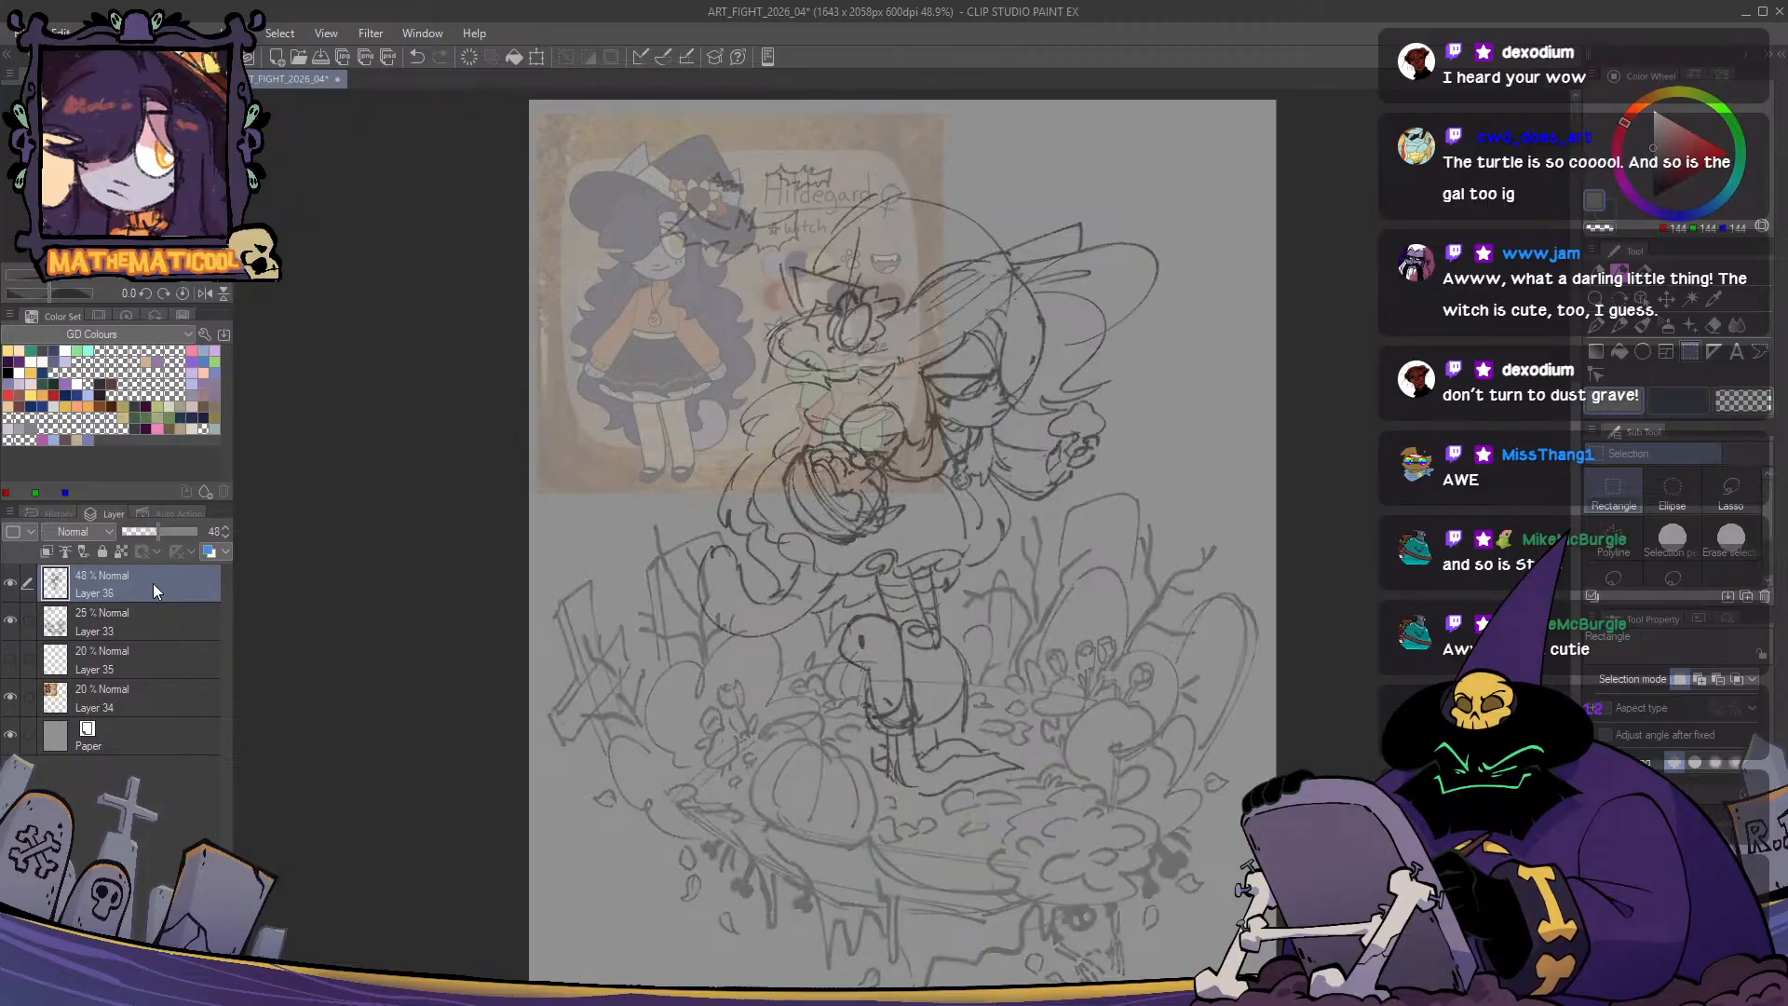
left_click(225, 537)
left_click(225, 537)
left_click(225, 537)
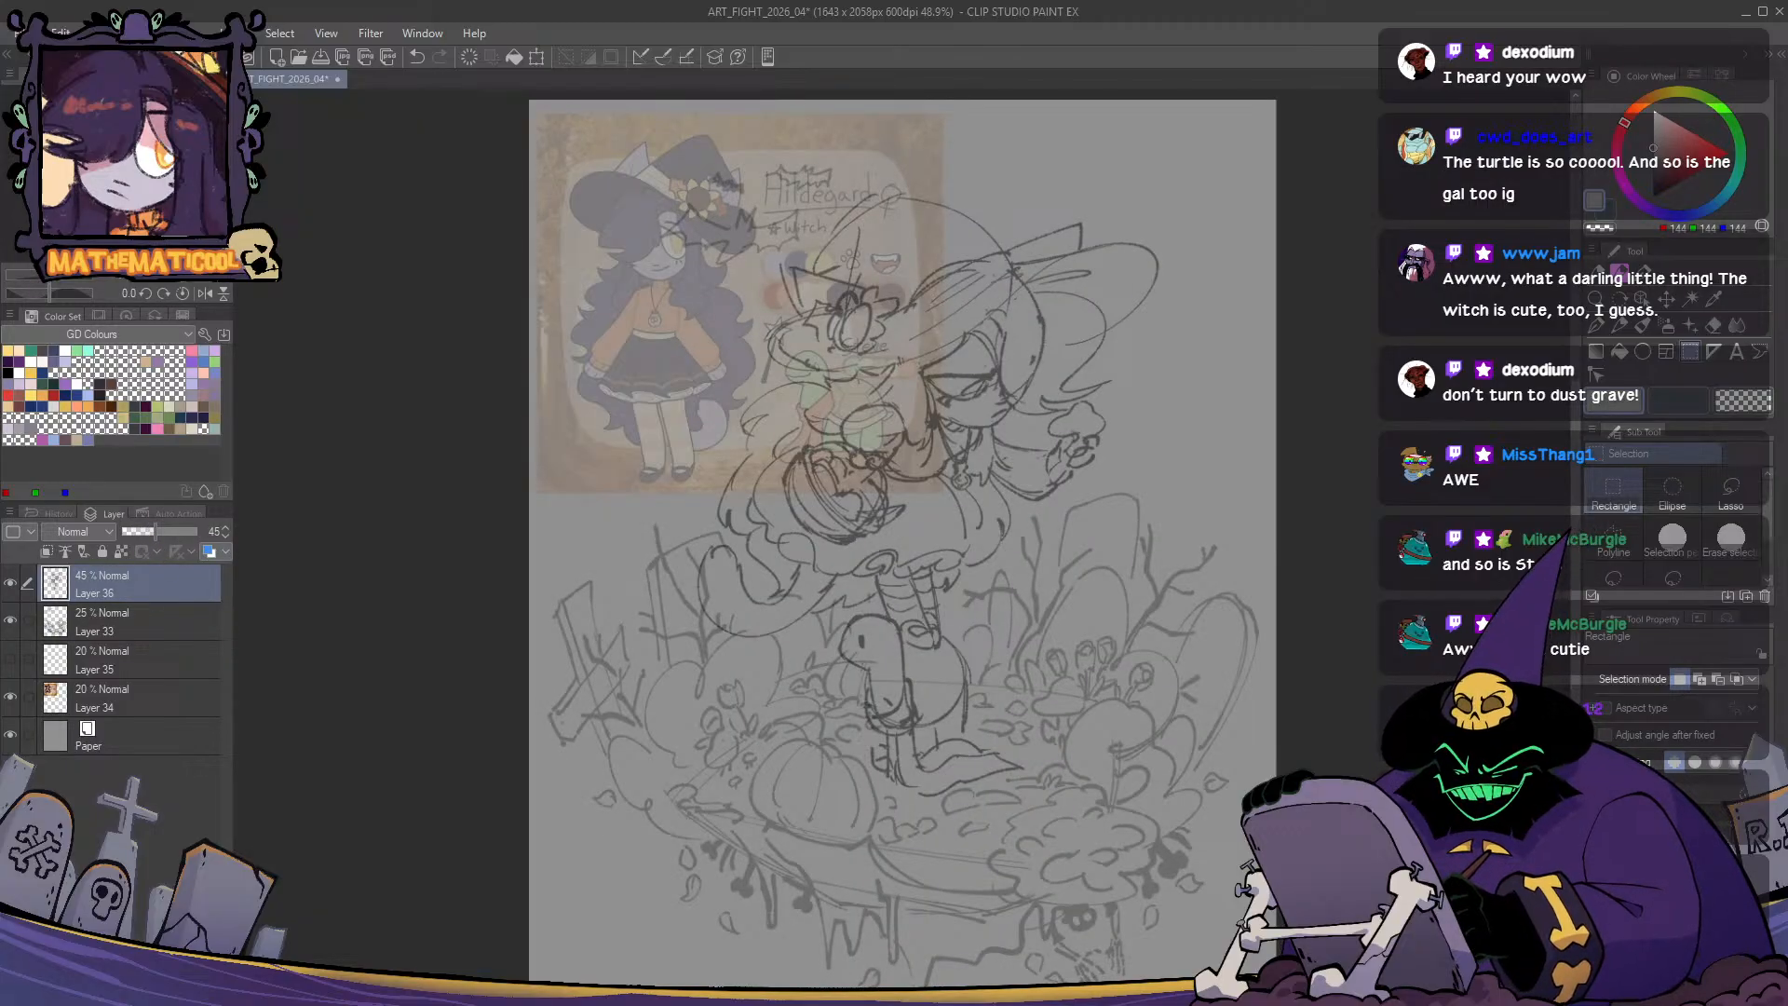
- Add a new layer above the sketch layers and choose the pen for inking
key("ctrl+shift+n")
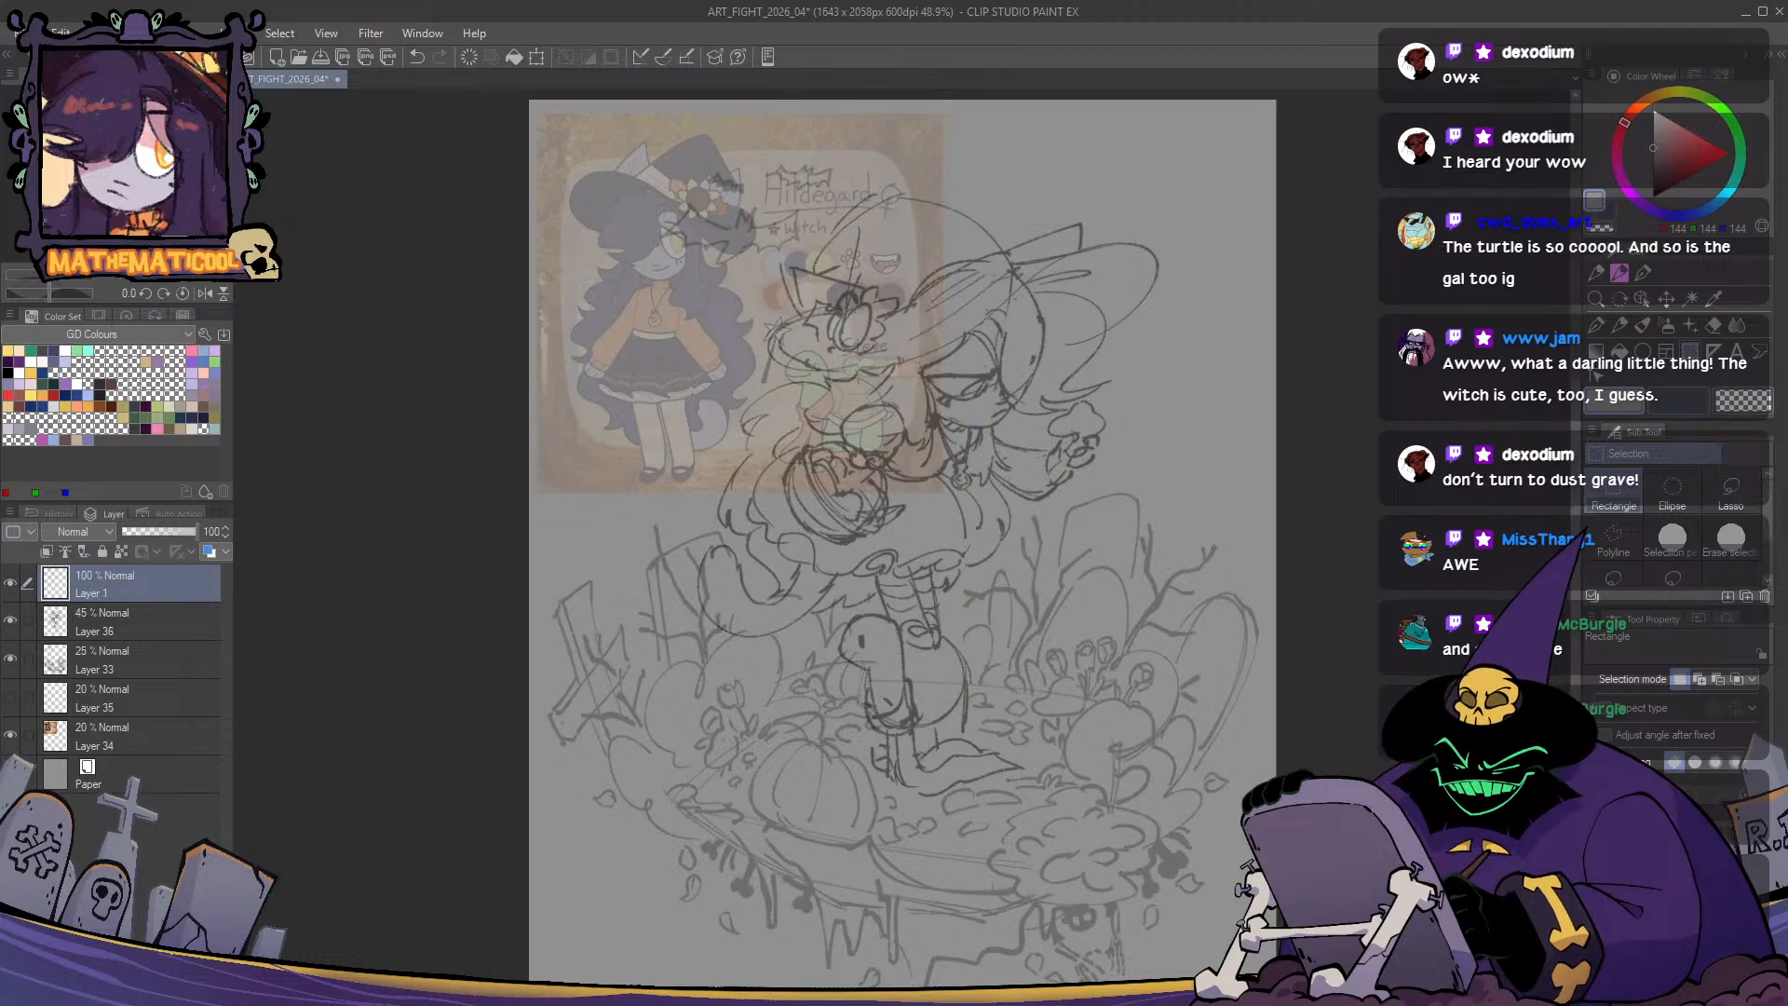
left_click_drag(944, 572, 908, 634)
scroll(946, 474, "up", 3)
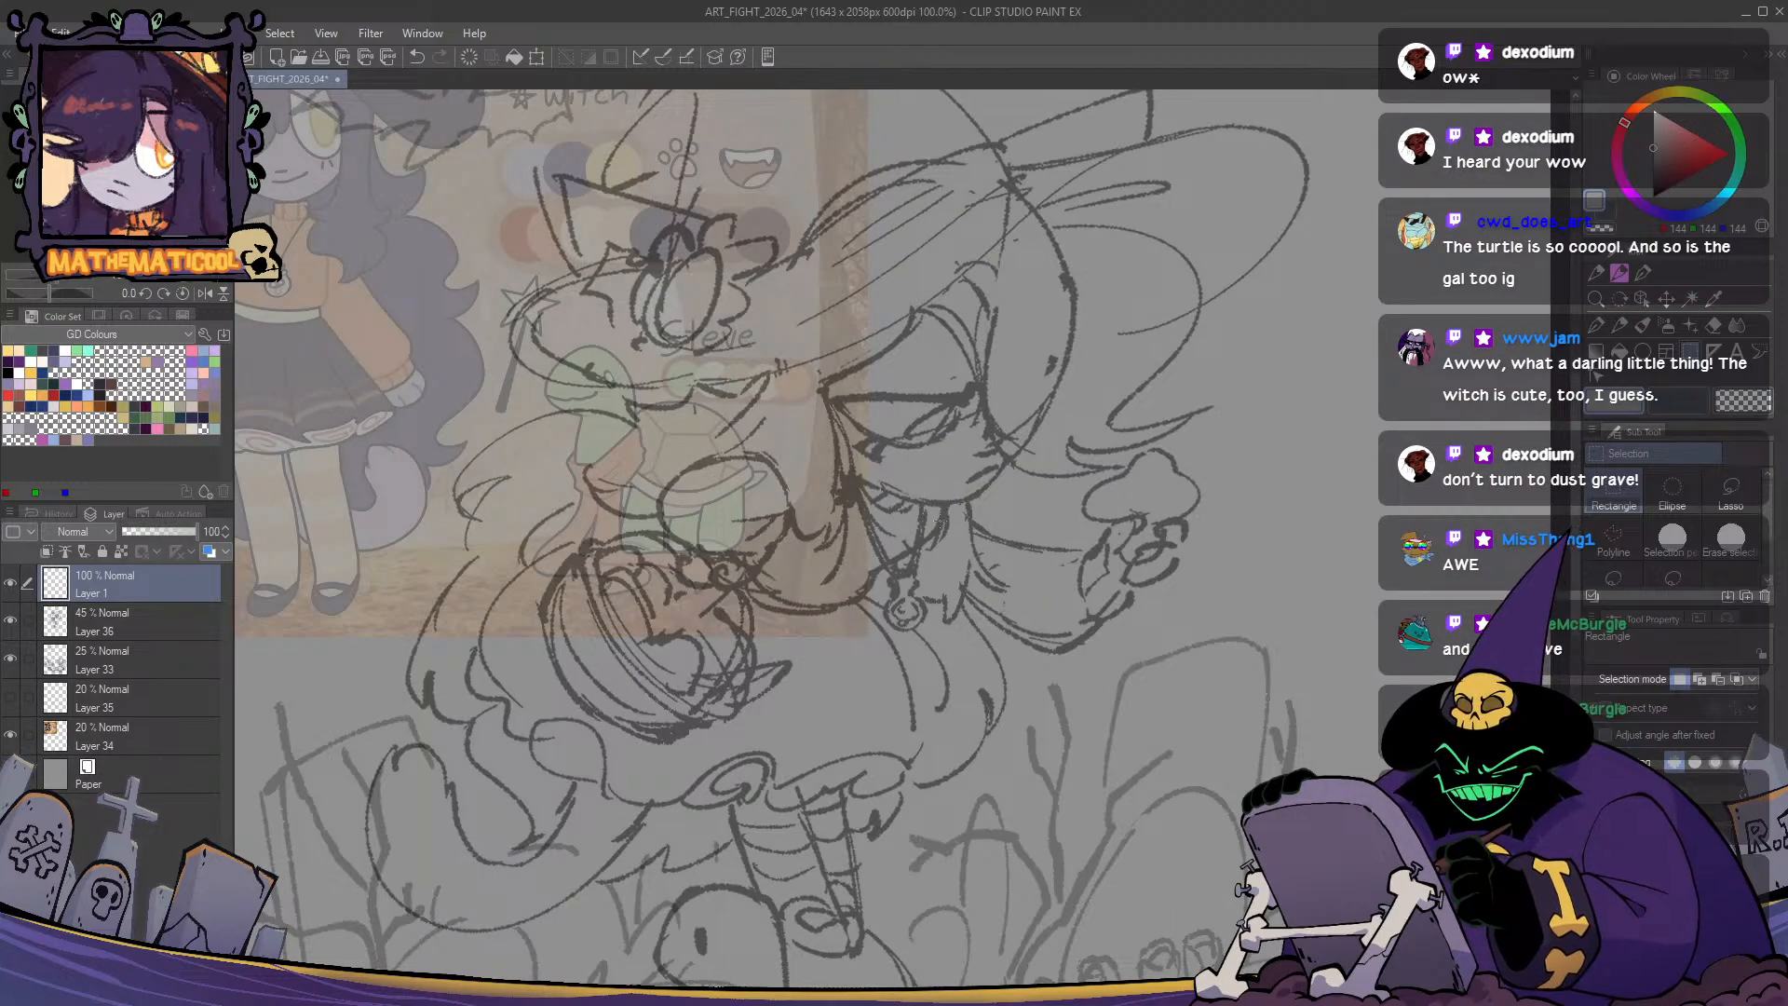
left_click_drag(939, 523, 919, 564)
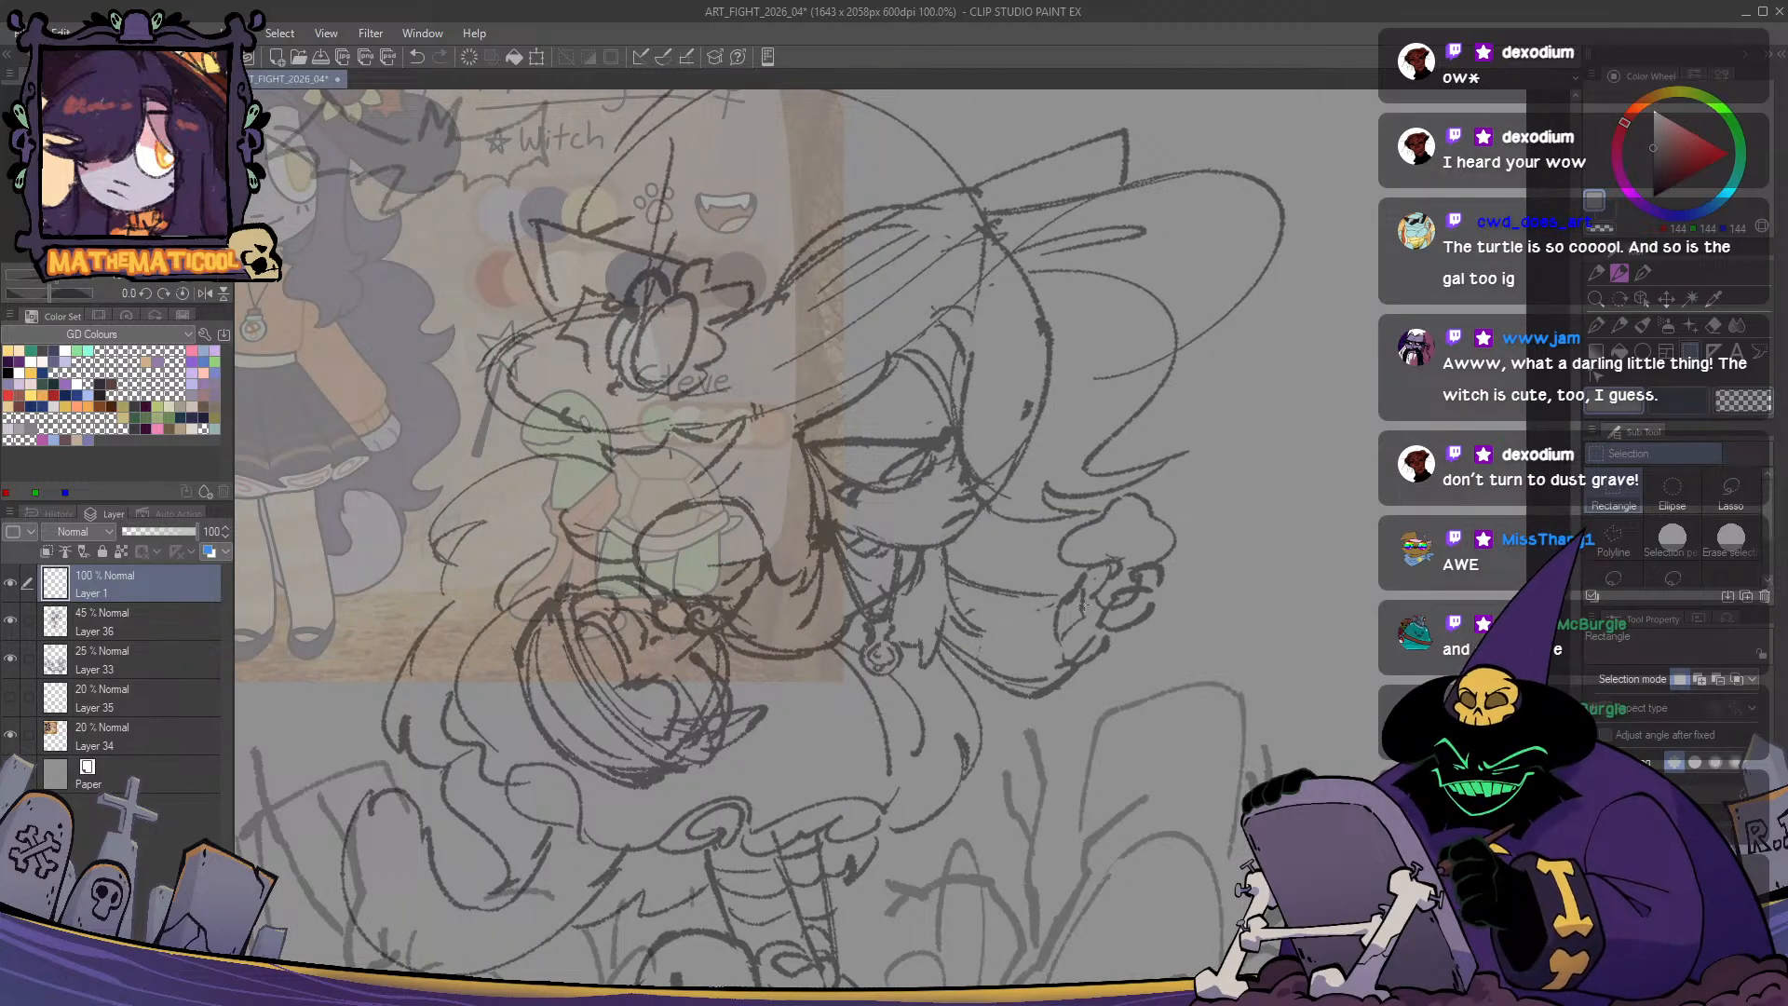
key("p")
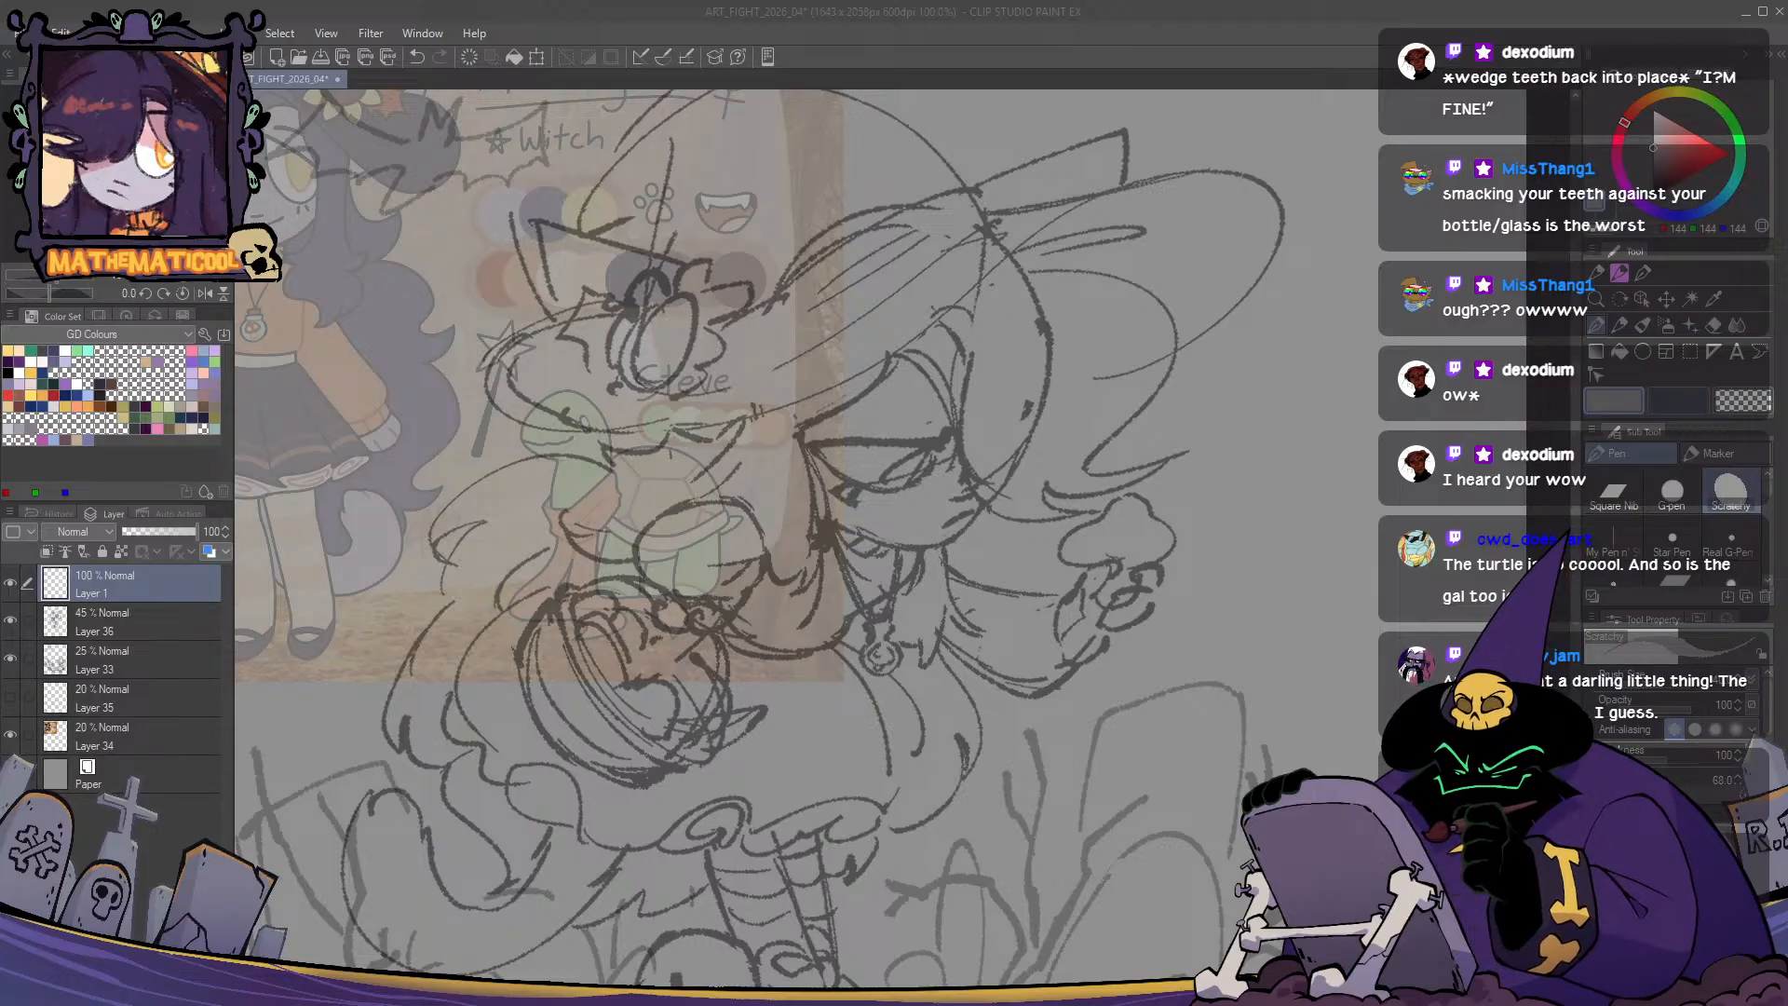
left_click(944, 75)
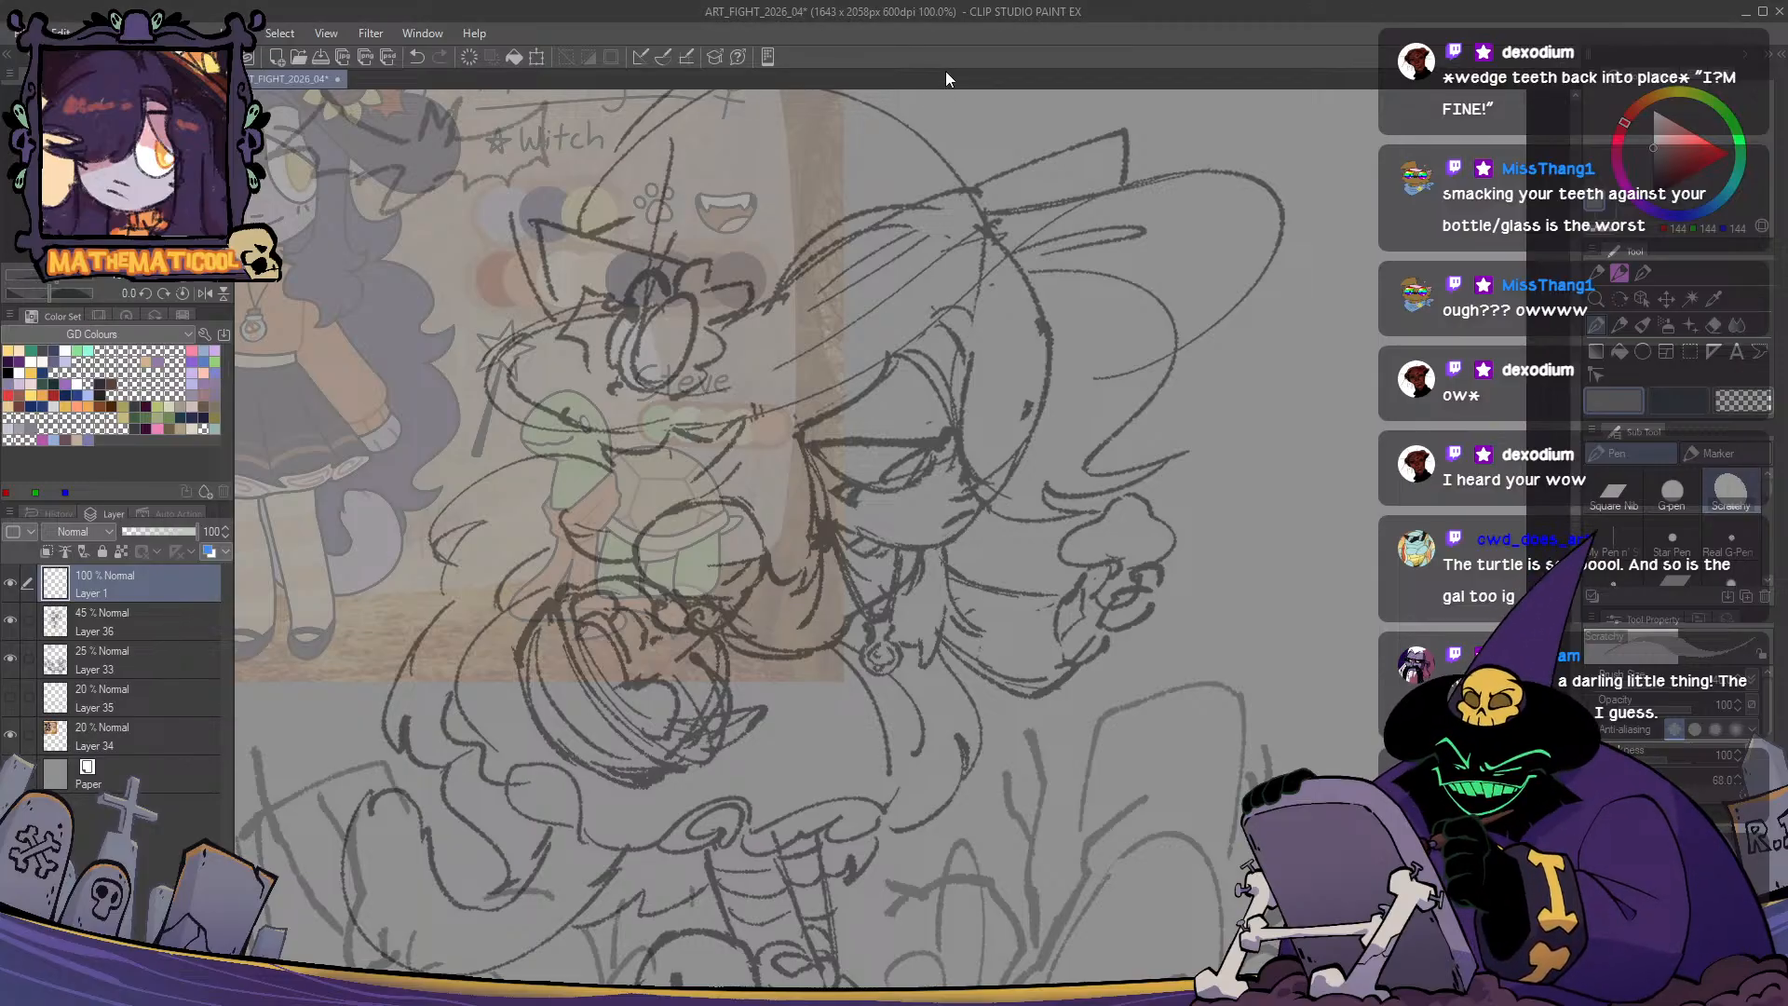
- Try to flip the new layer and the three sketch layers horizontally with a transform, leaving the reference layer out
scroll(926, 535, "down", 2)
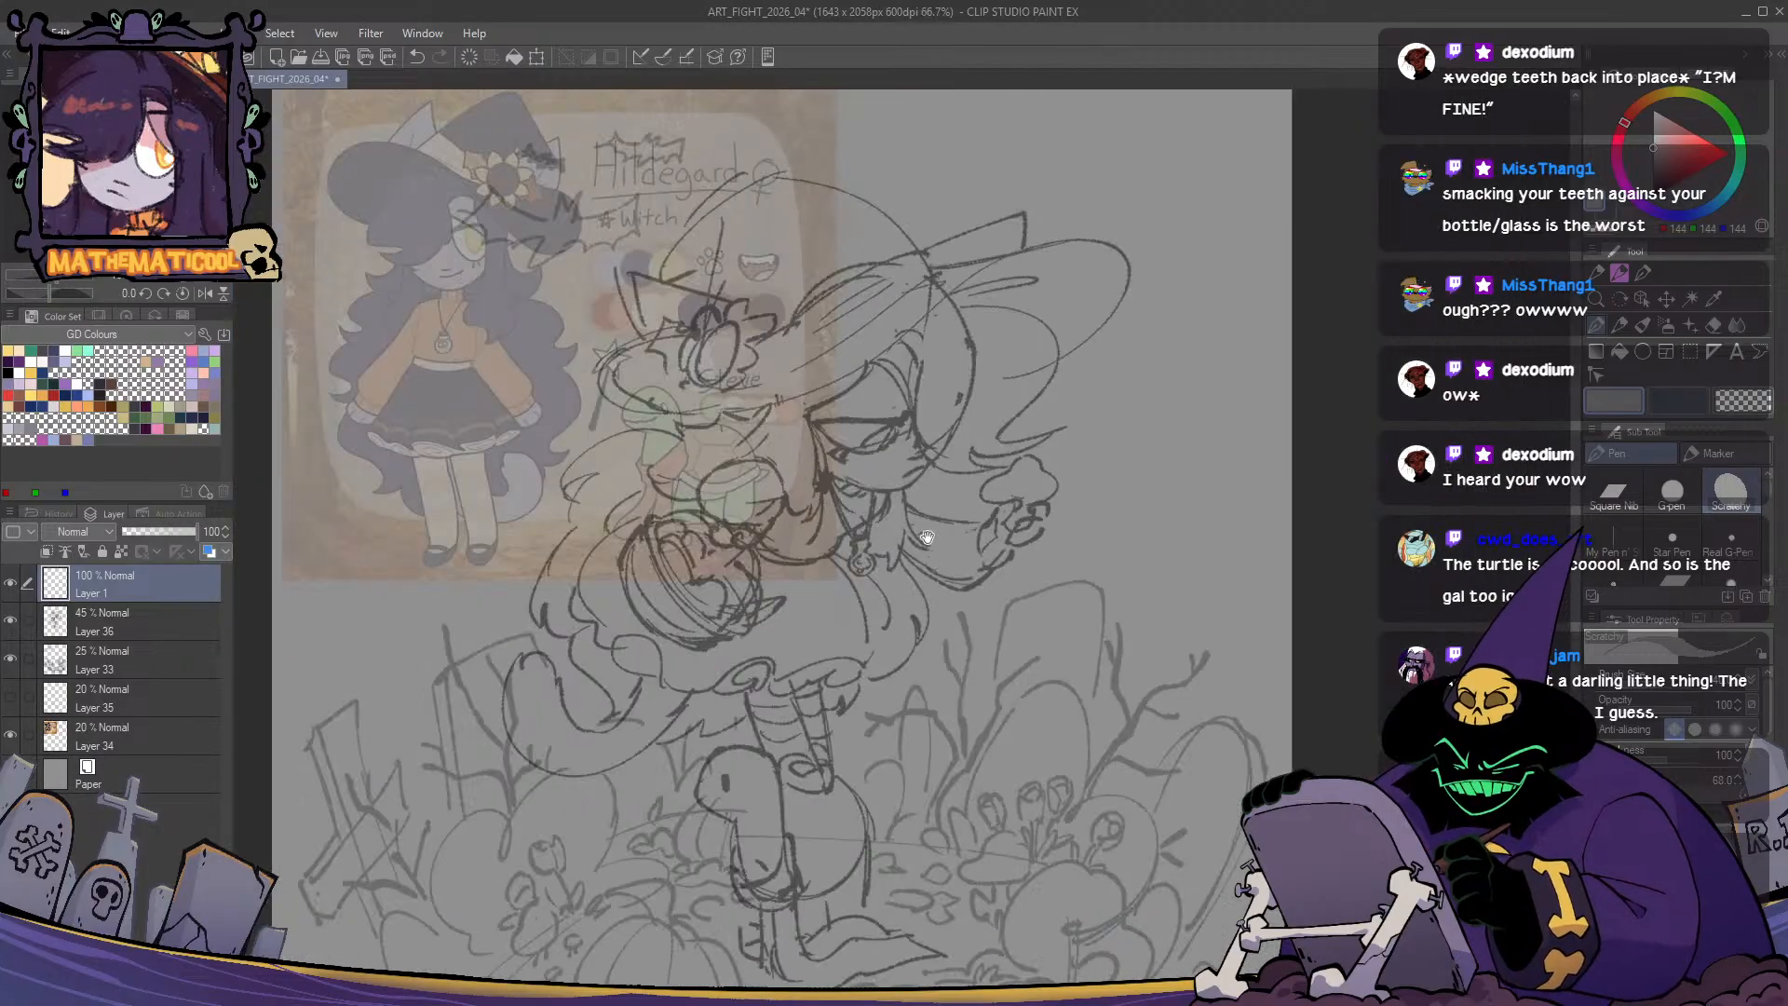
left_click_drag(1028, 674, 1030, 615)
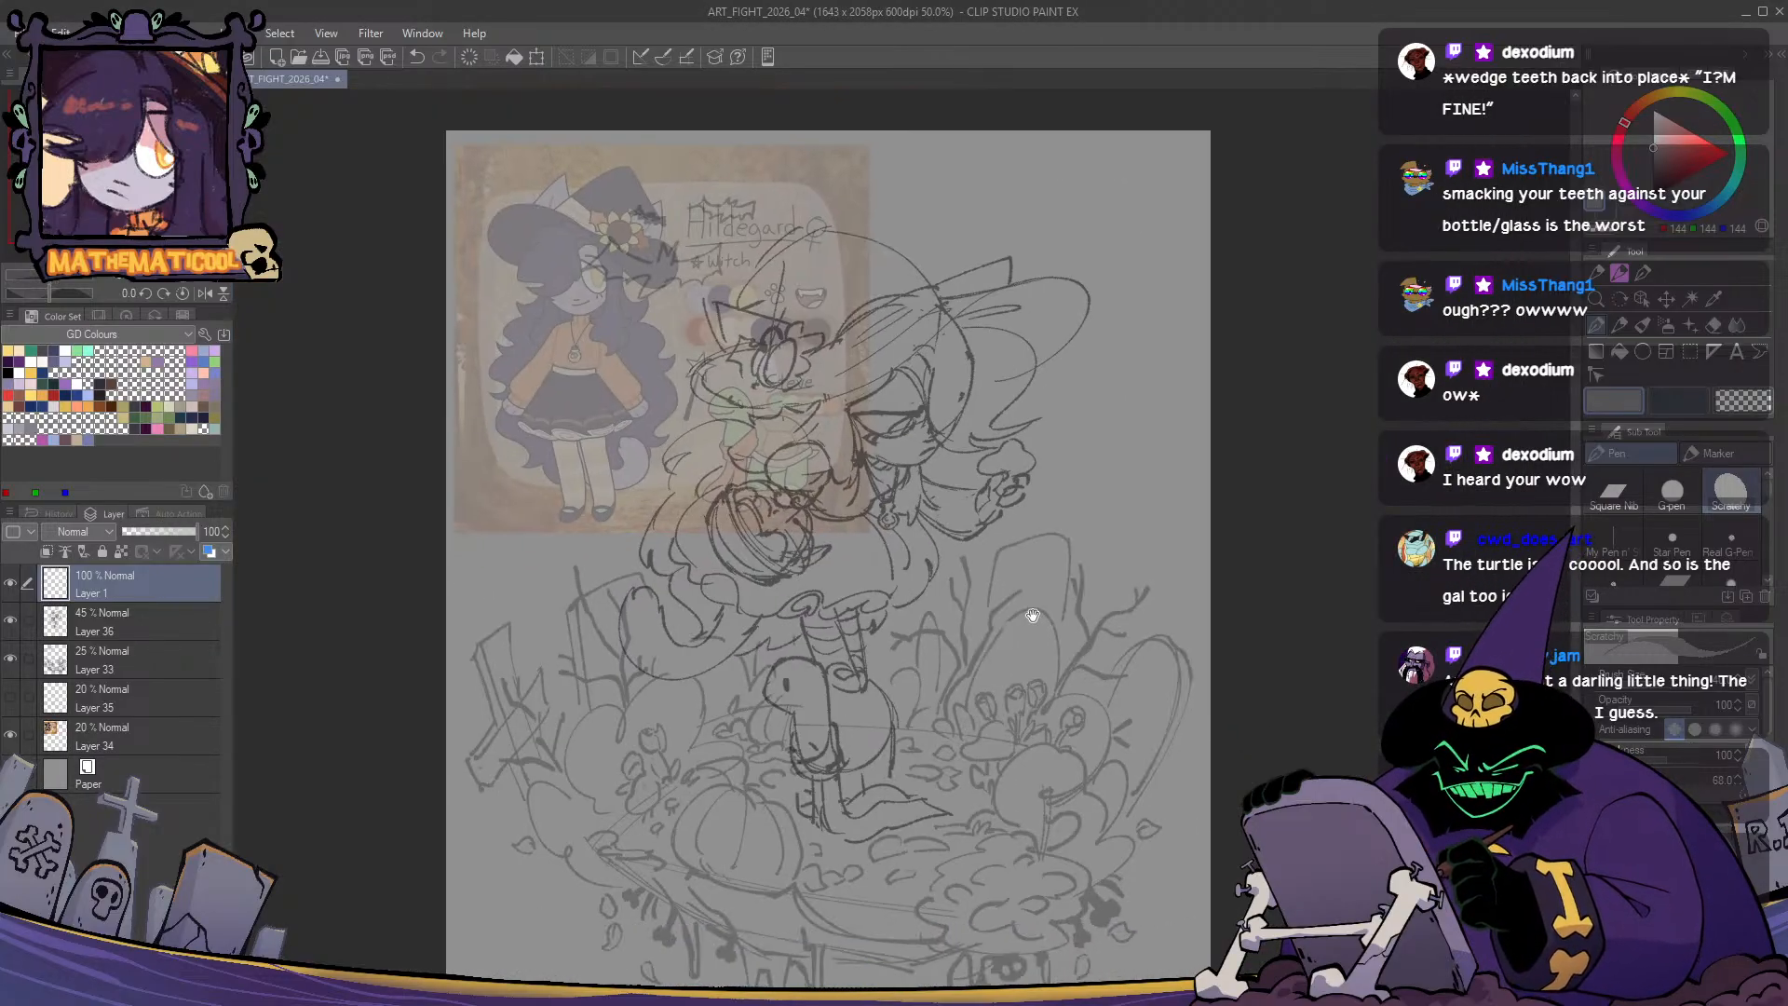
left_click(132, 691, "shift")
key("ctrl+t")
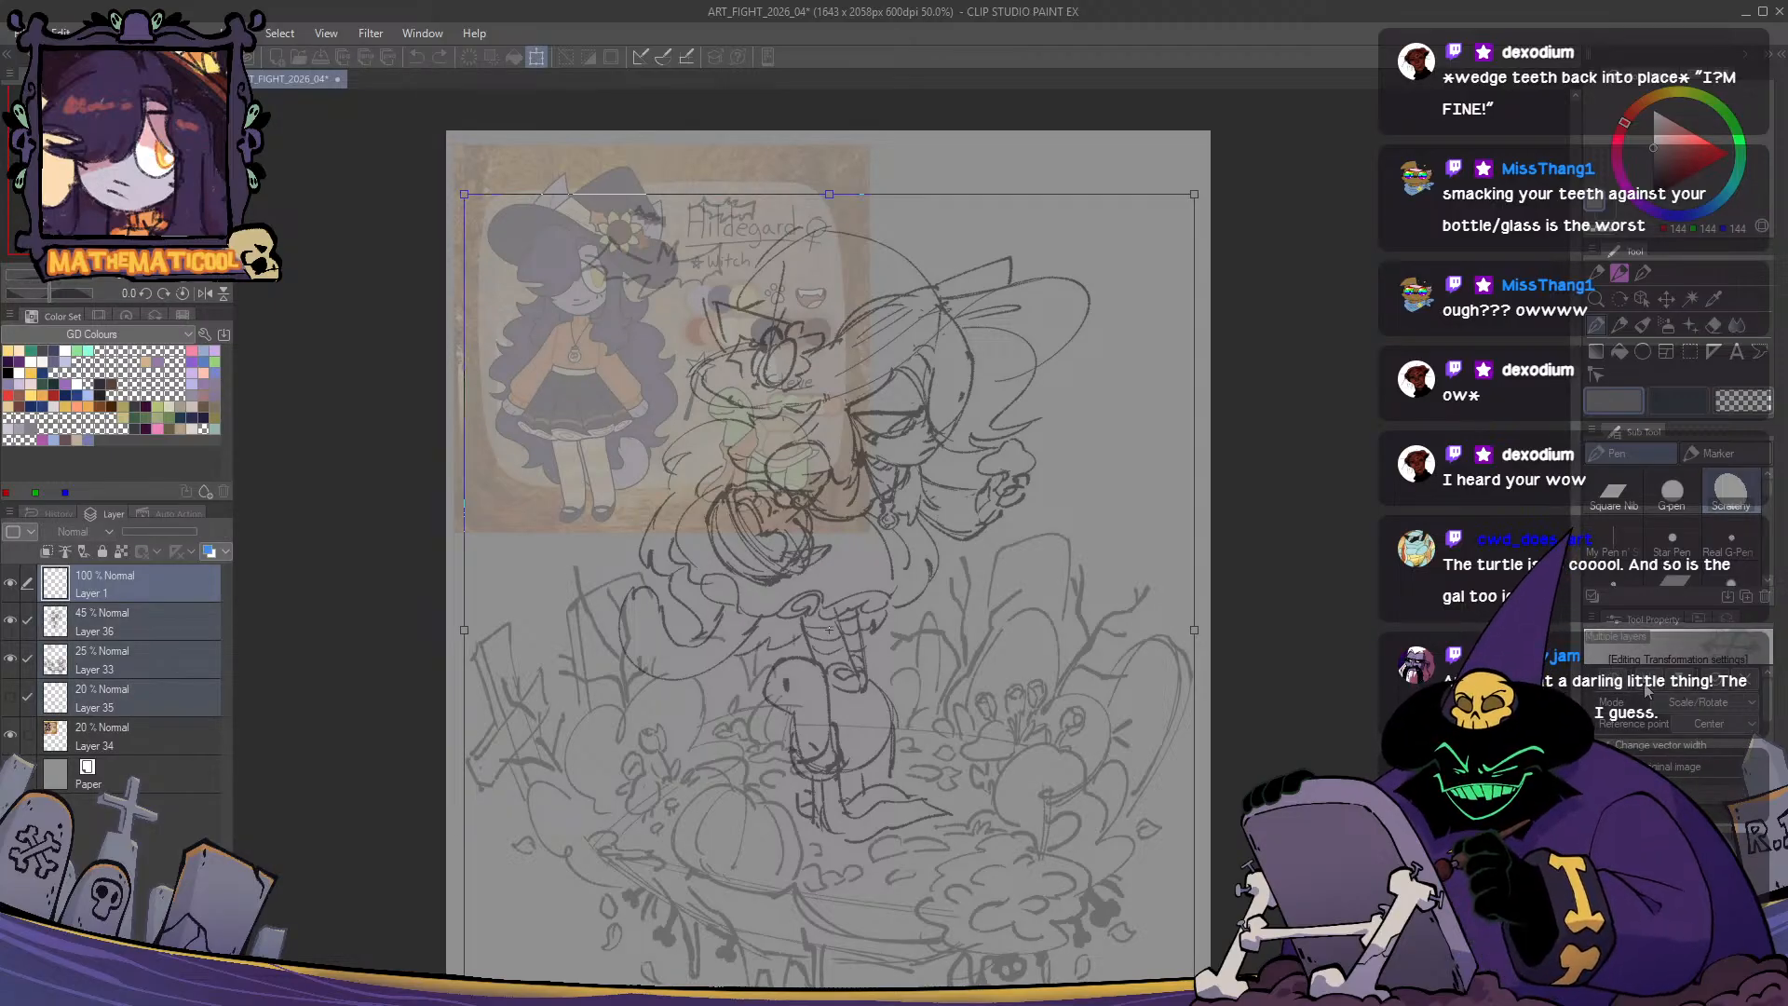
left_click(1598, 679)
scroll(1202, 794, "down", 1)
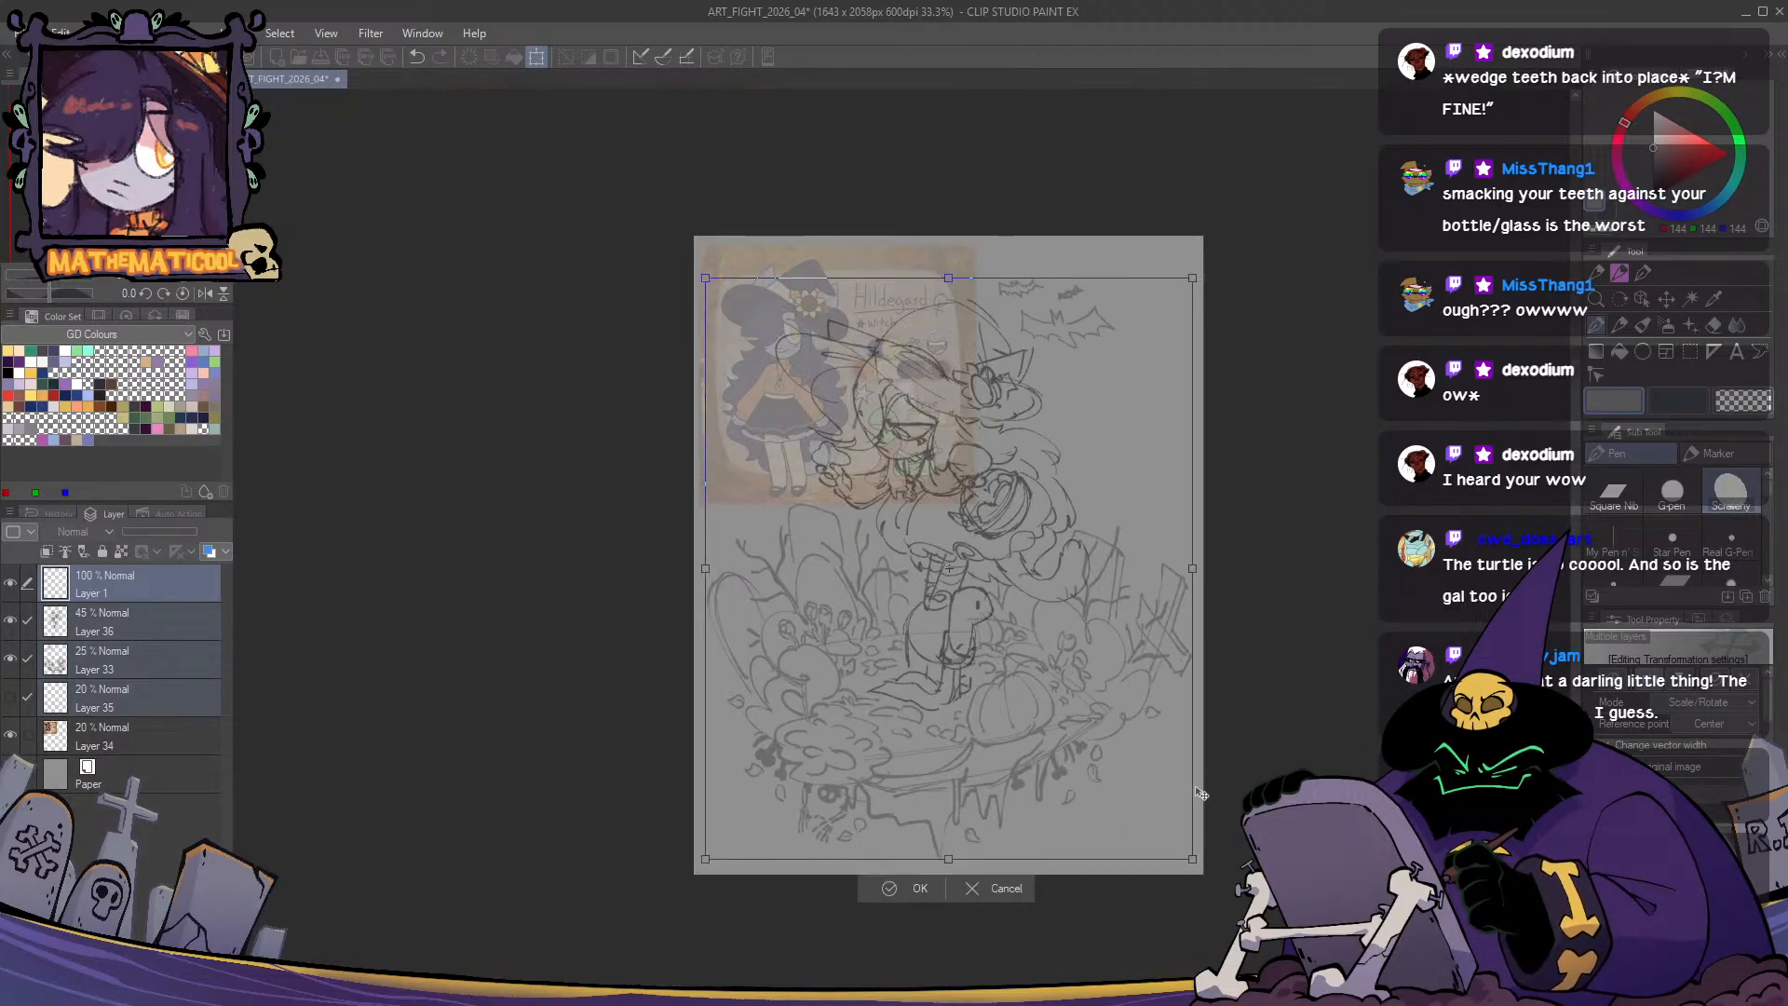
- Try skewing the mirrored sketch slightly at its base and nudging it left, and apply the transform
left_click_drag(952, 860, 966, 861)
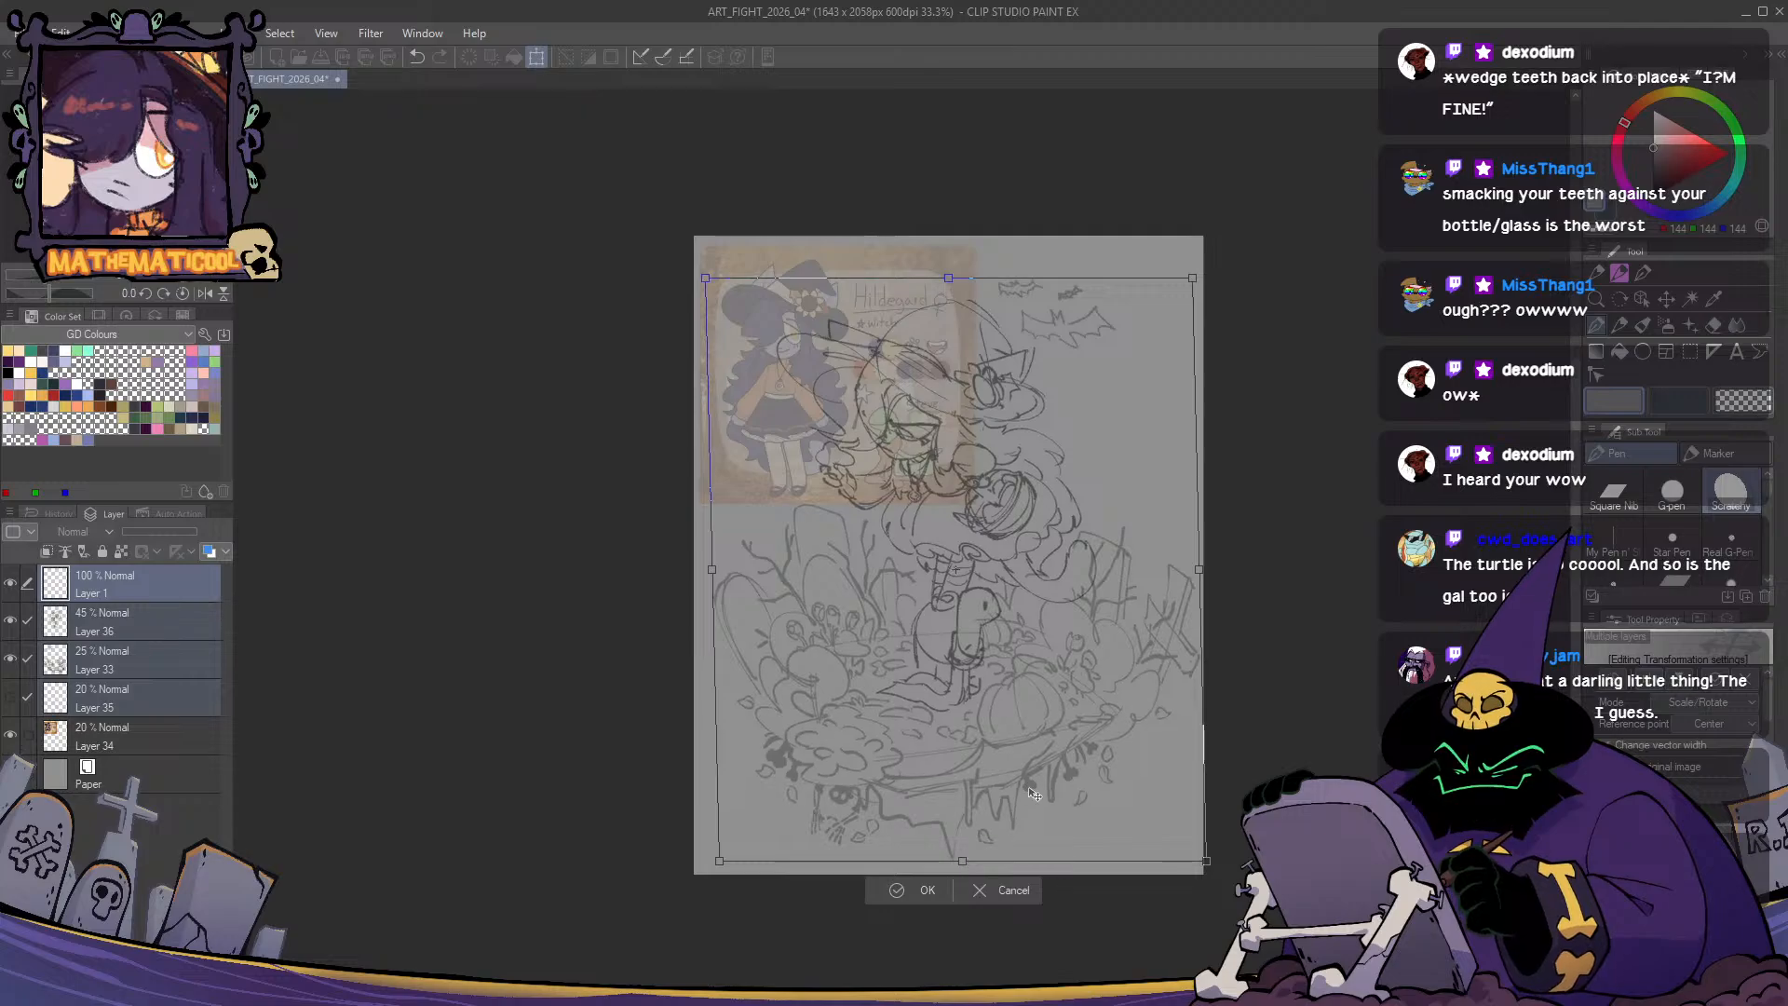
key("Left")
key("Left")
key("Left")
key("Left")
key("Left")
key("Left")
key("Left")
key("Left")
key("Left")
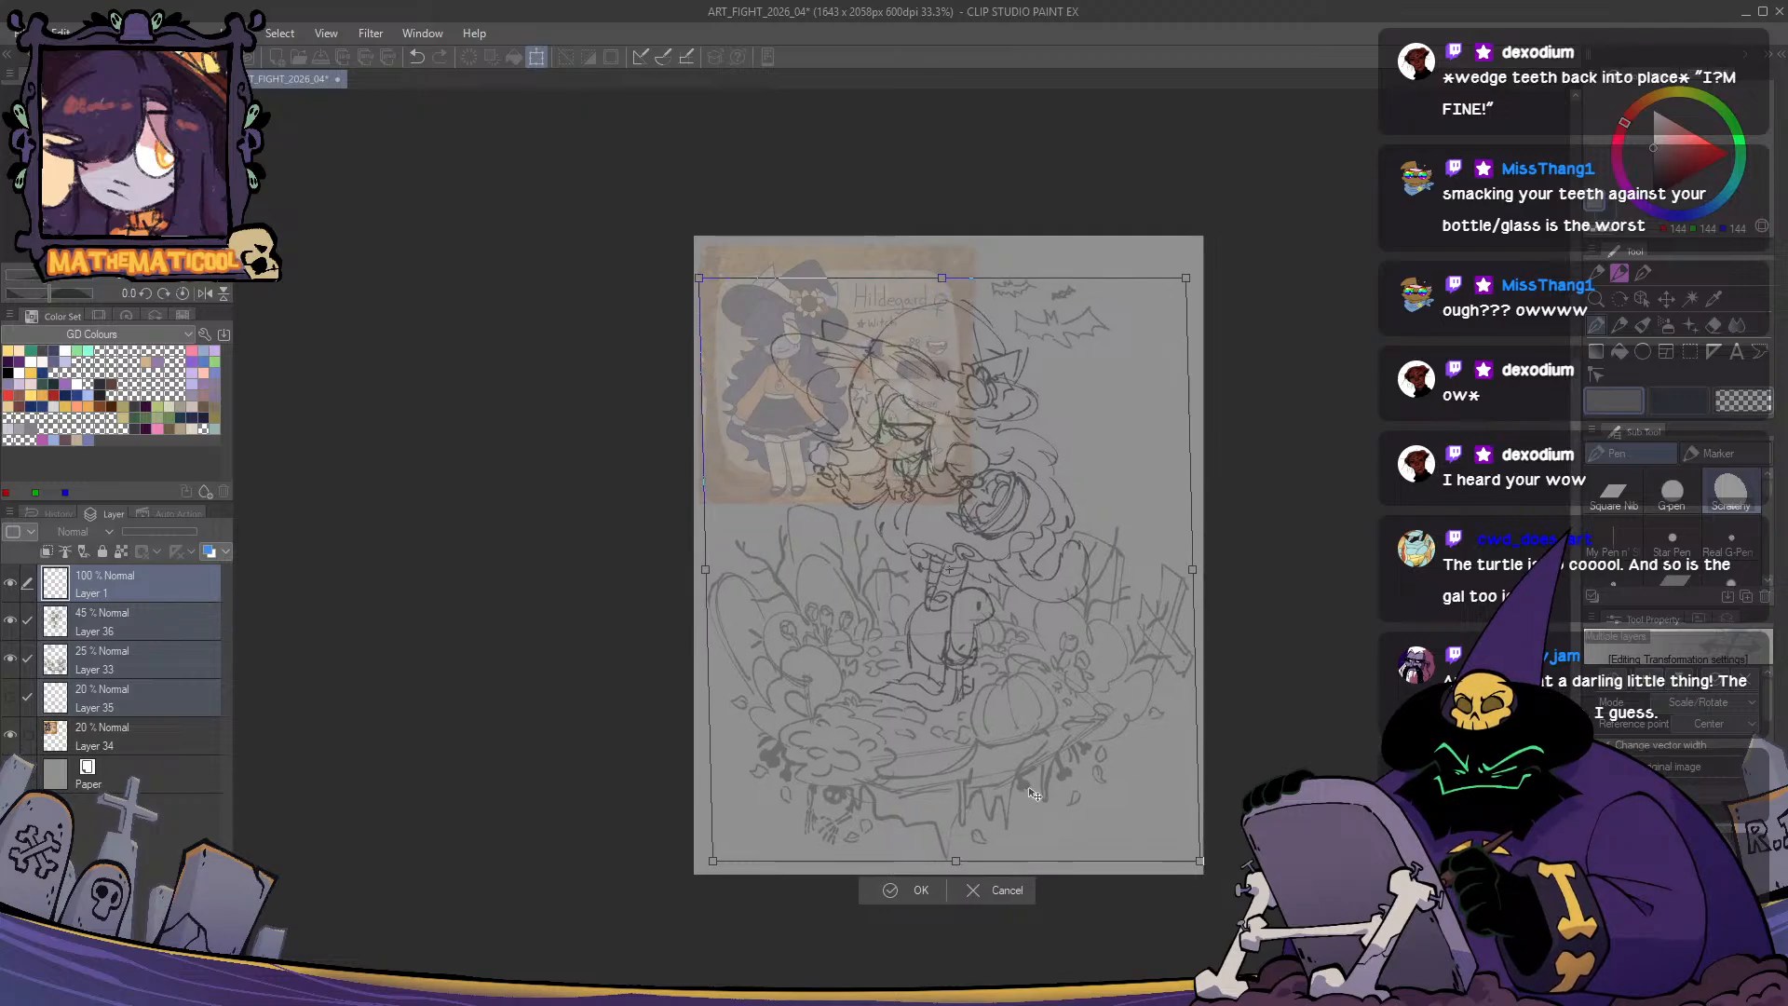
key("Left")
key("Left")
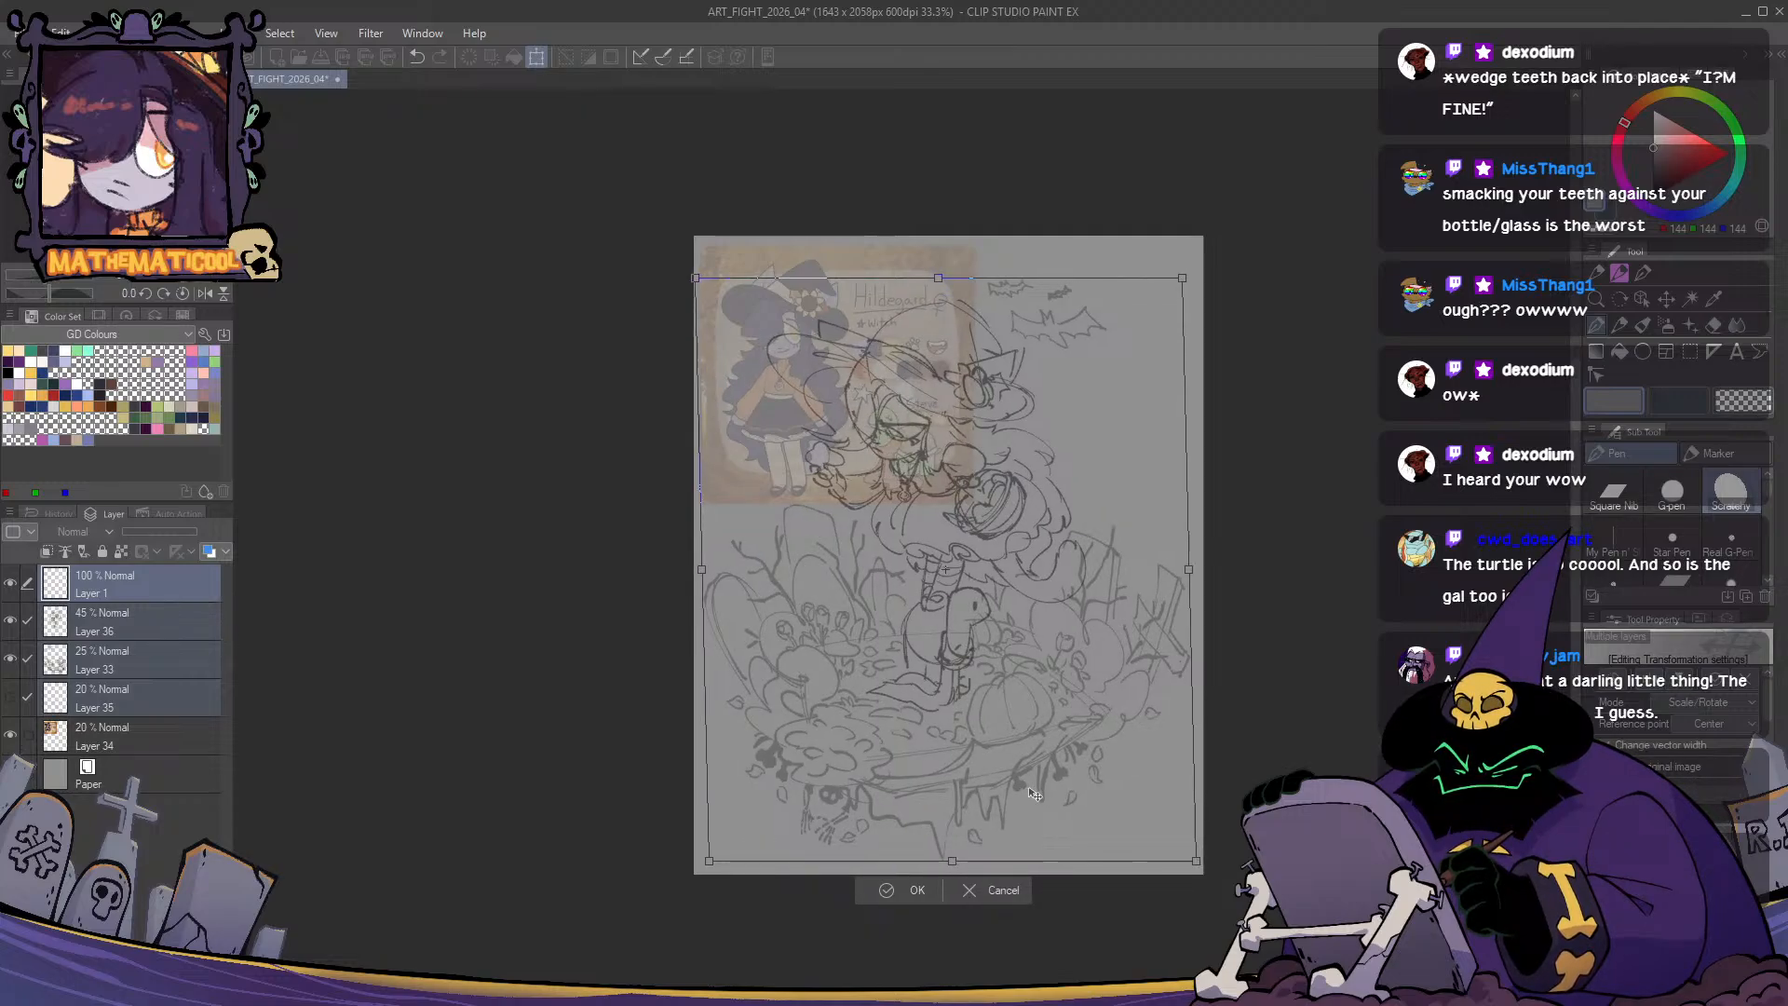
key("Return")
- Compare the transformed sketch in mirrored canvas view and undo the transform
key("h")
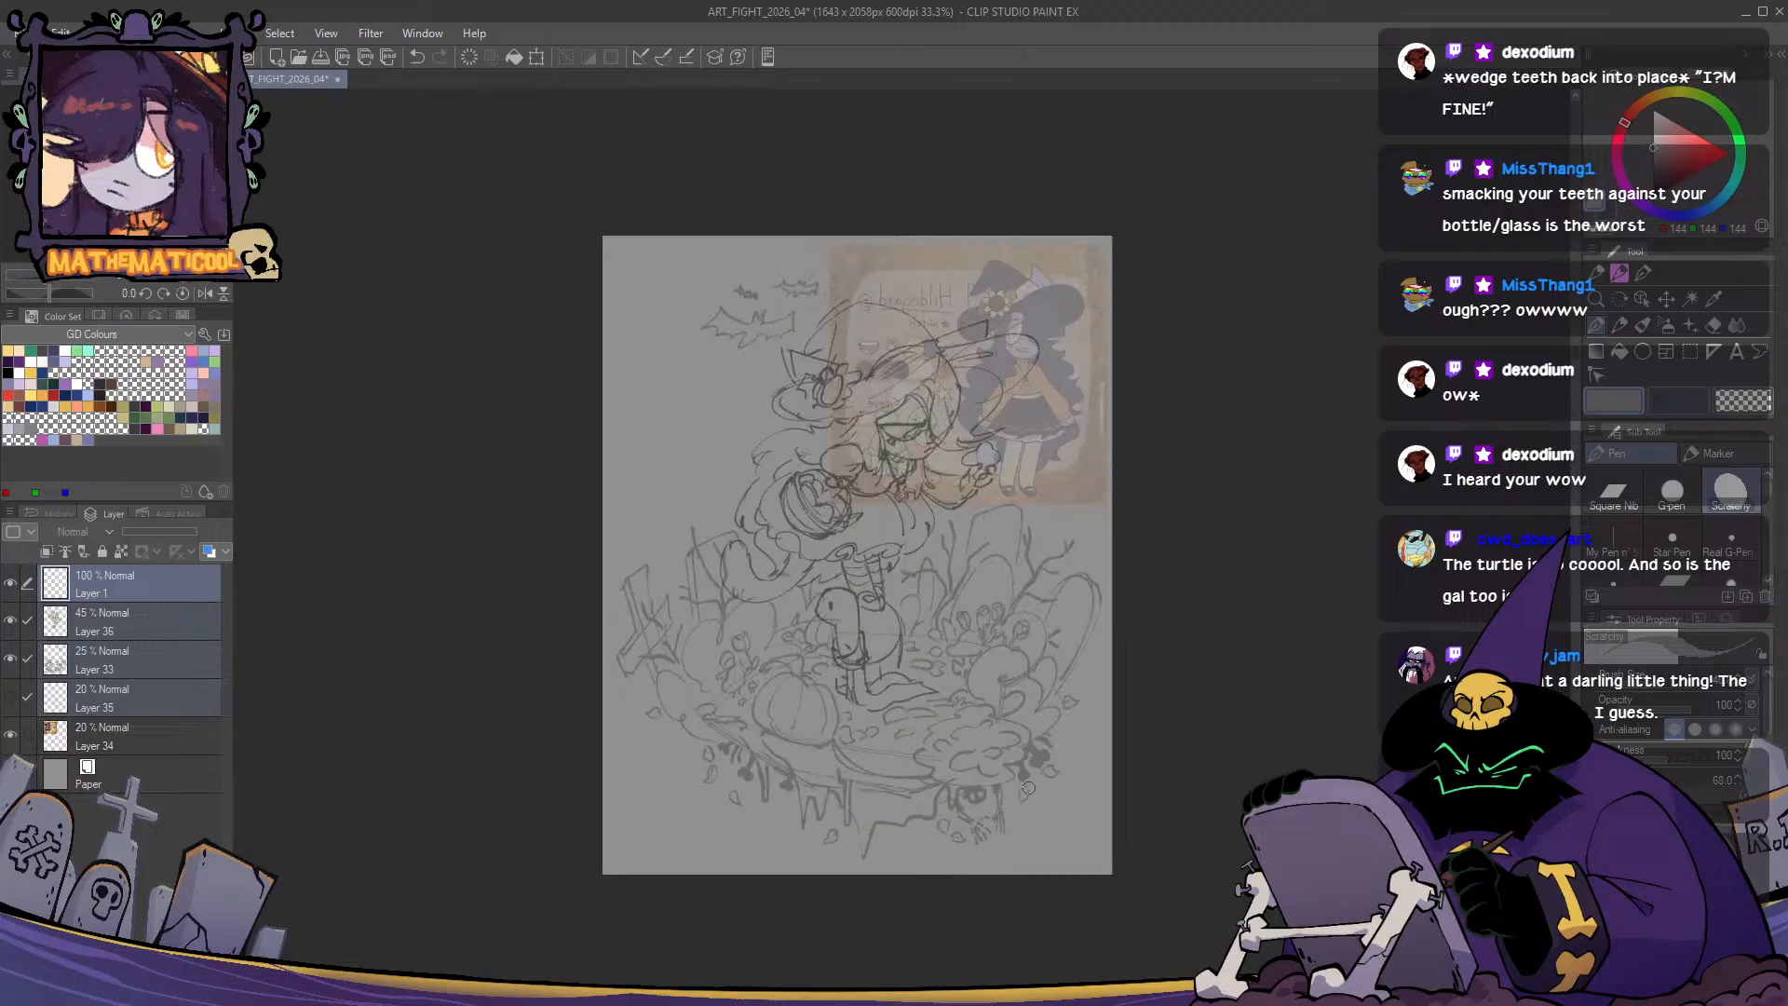
key("h")
key("h")
key("h")
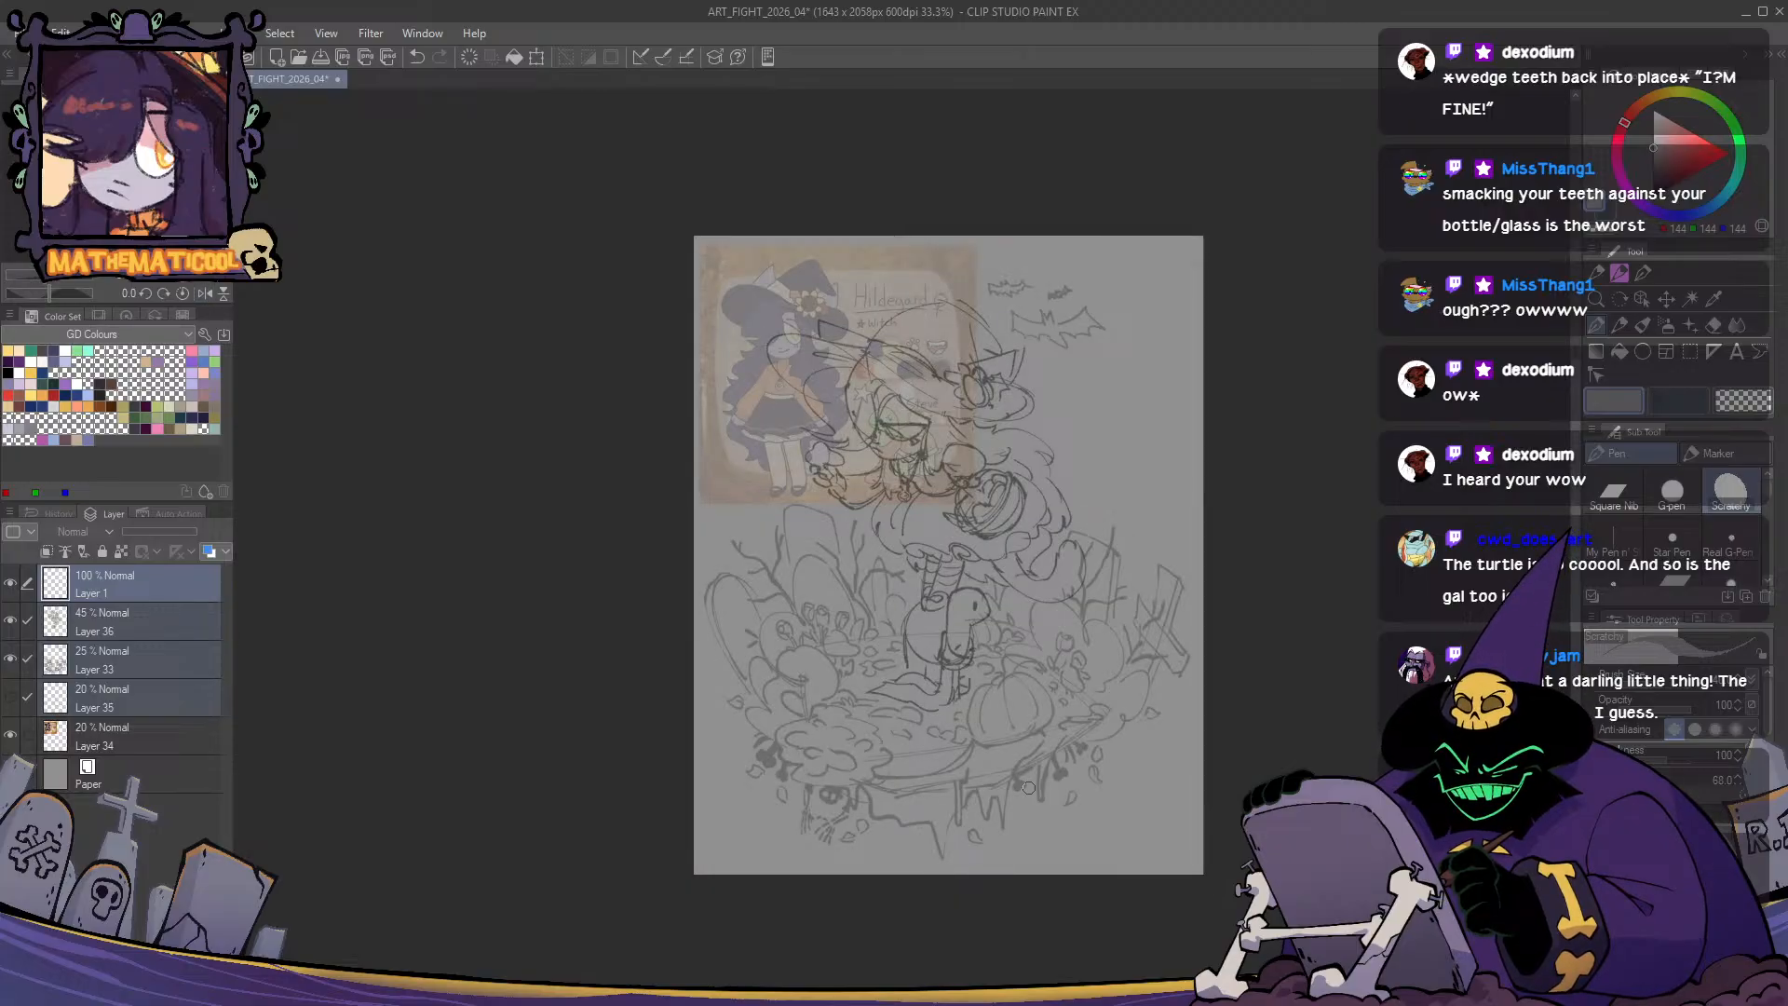
scroll(1028, 788, "up", 1)
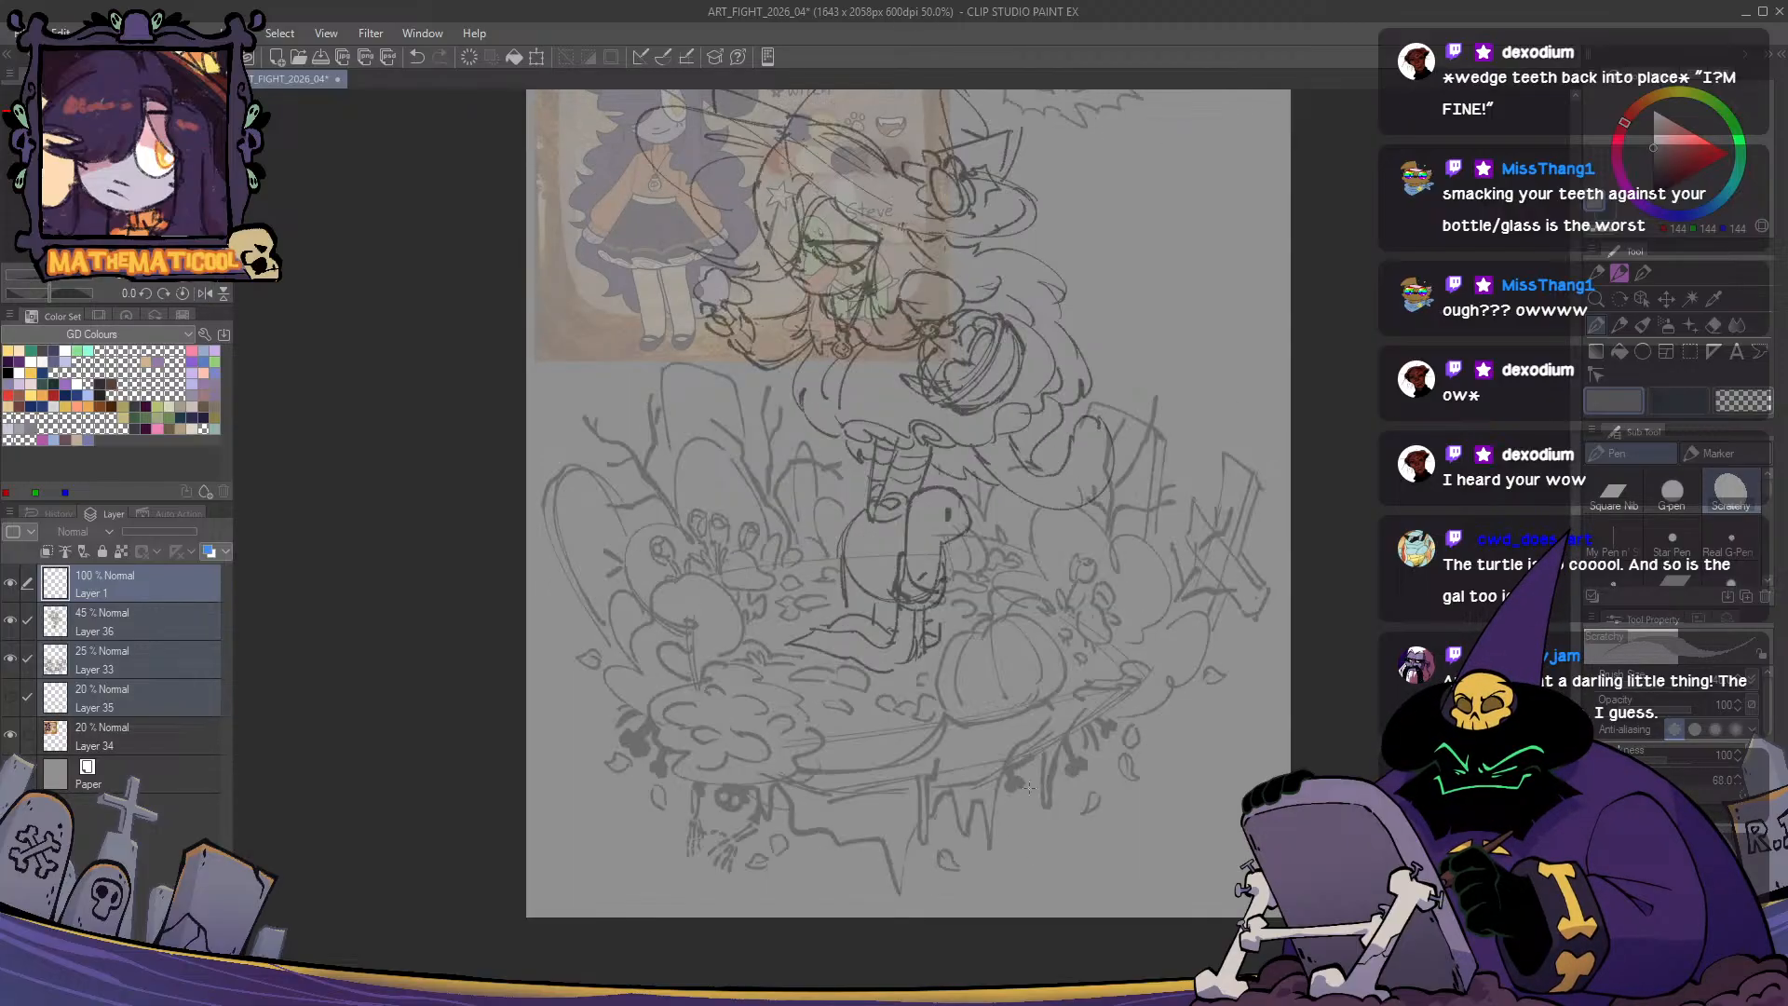
scroll(1028, 788, "down", 1)
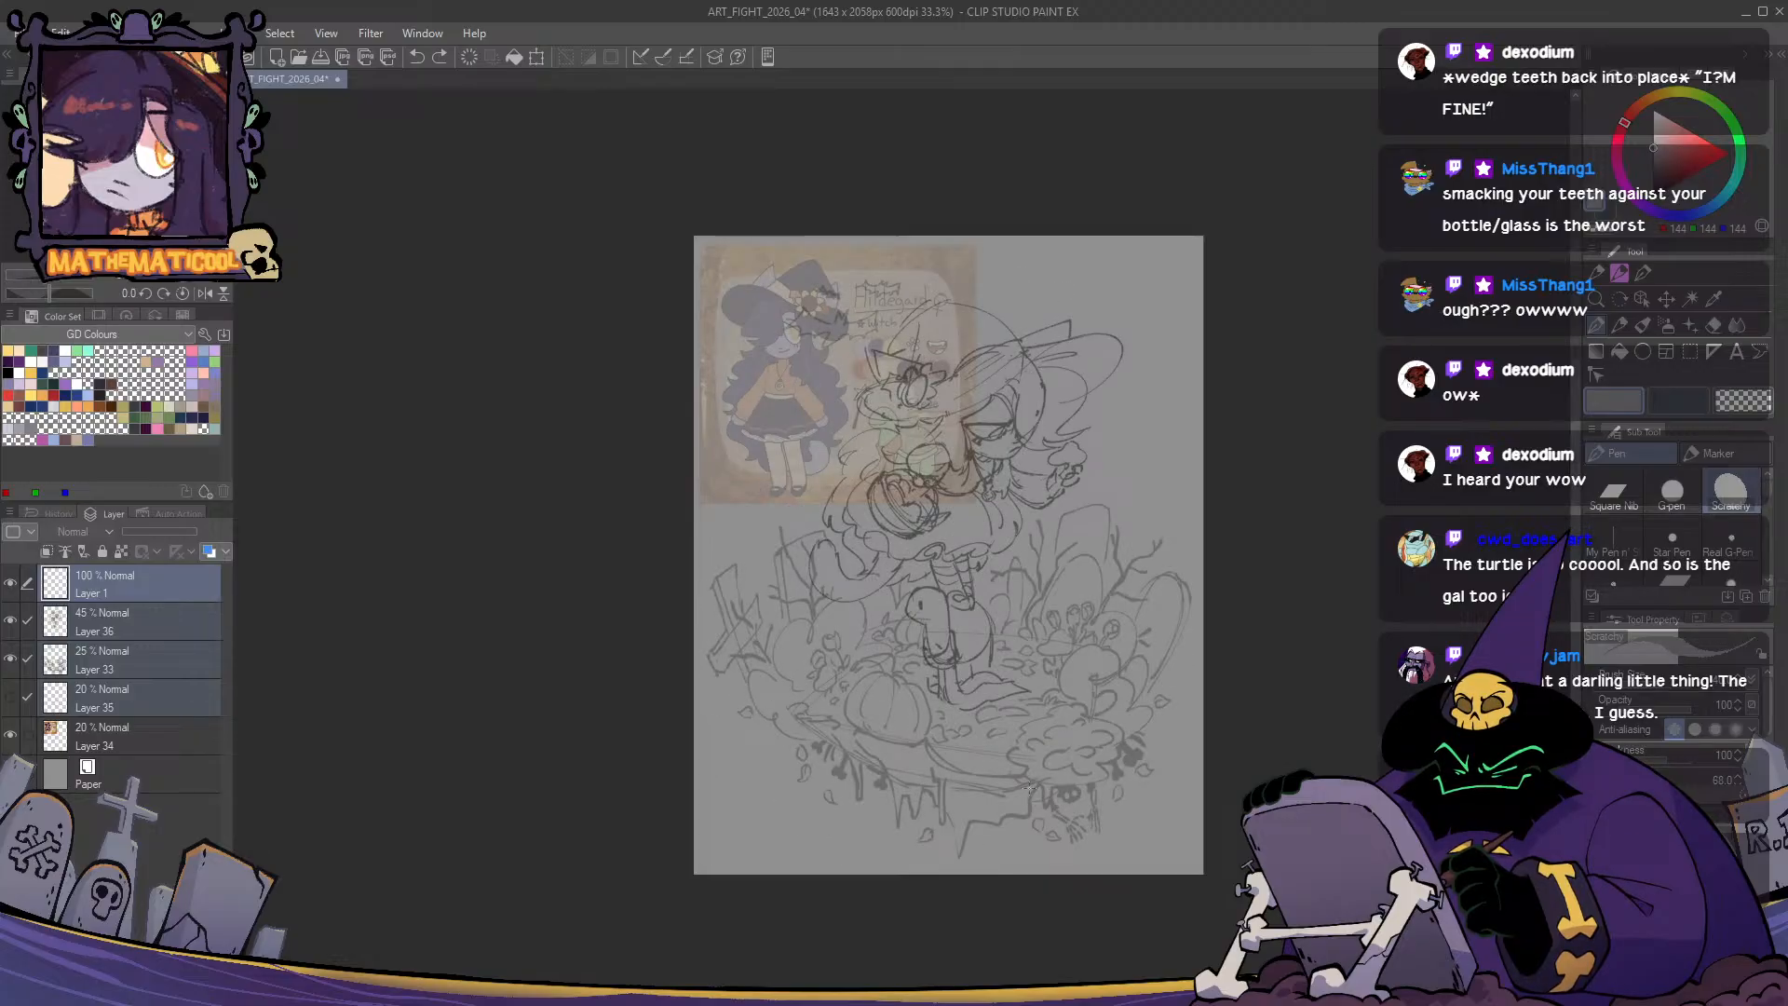
key("h")
scroll(1029, 788, "up", 1)
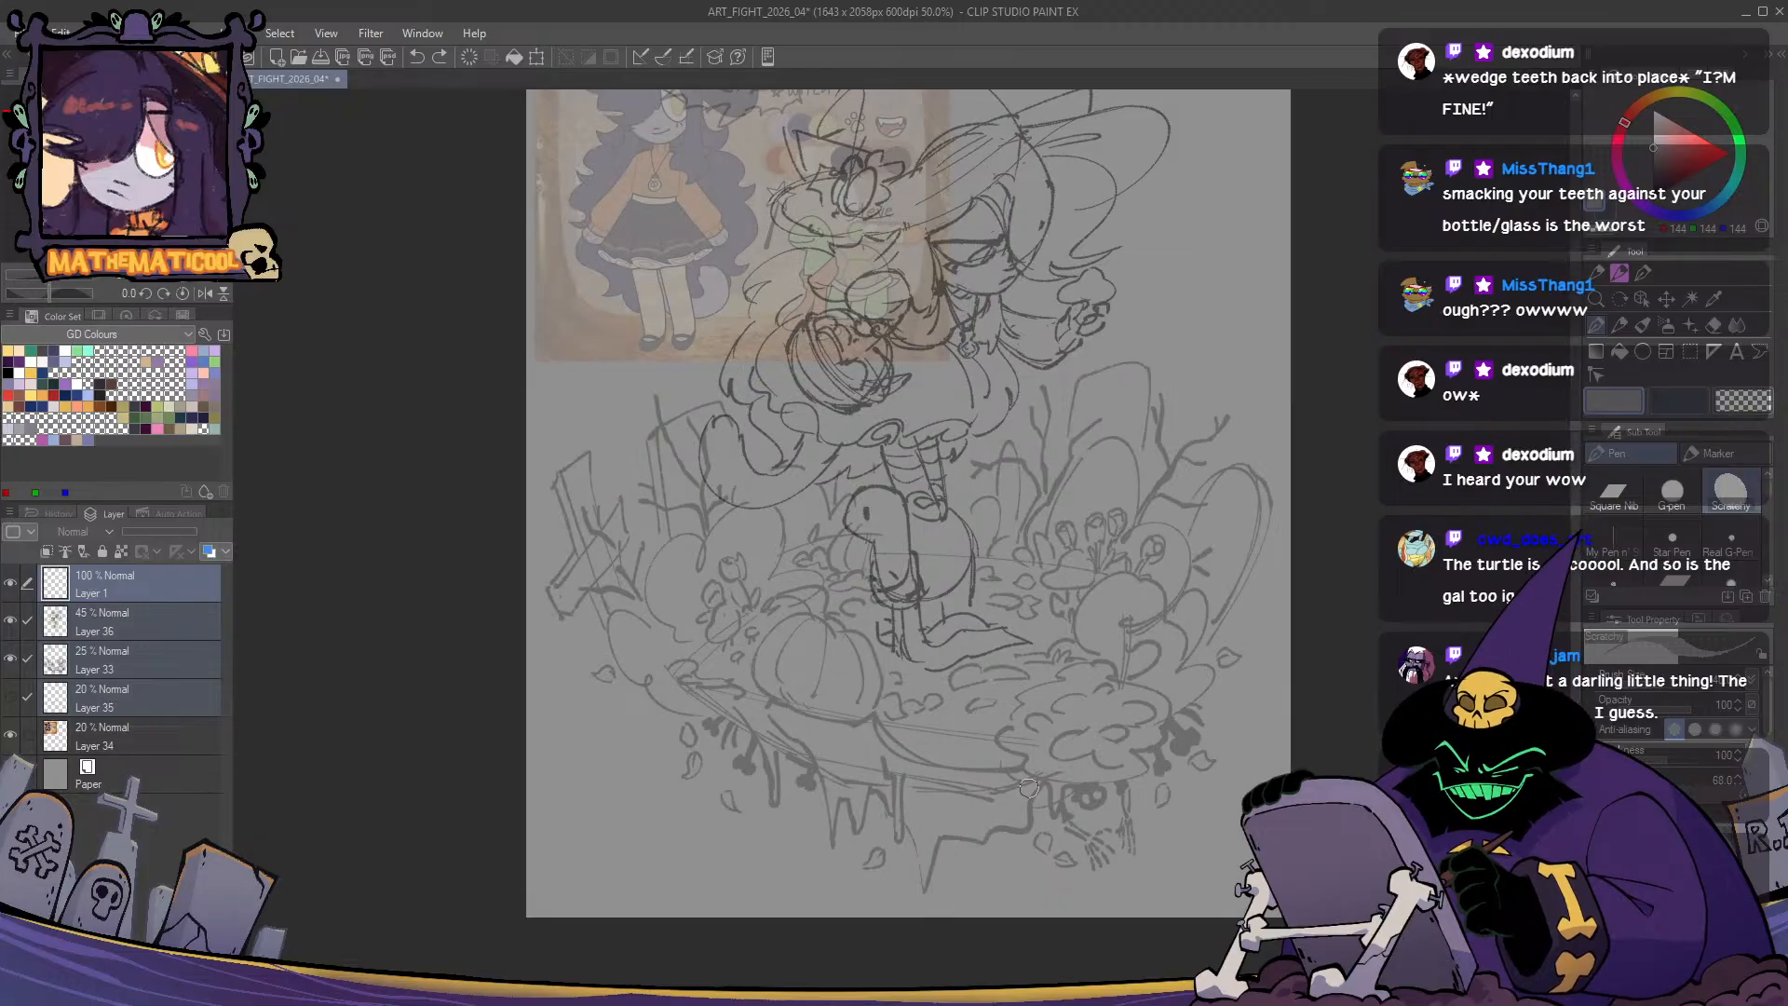
- Ink the face-framing hair lock in near-black on Layer 1, curving from the forehead down past the witch's cheek
left_click(140, 591)
left_click_drag(760, 495, 623, 686)
scroll(847, 449, "up", 2)
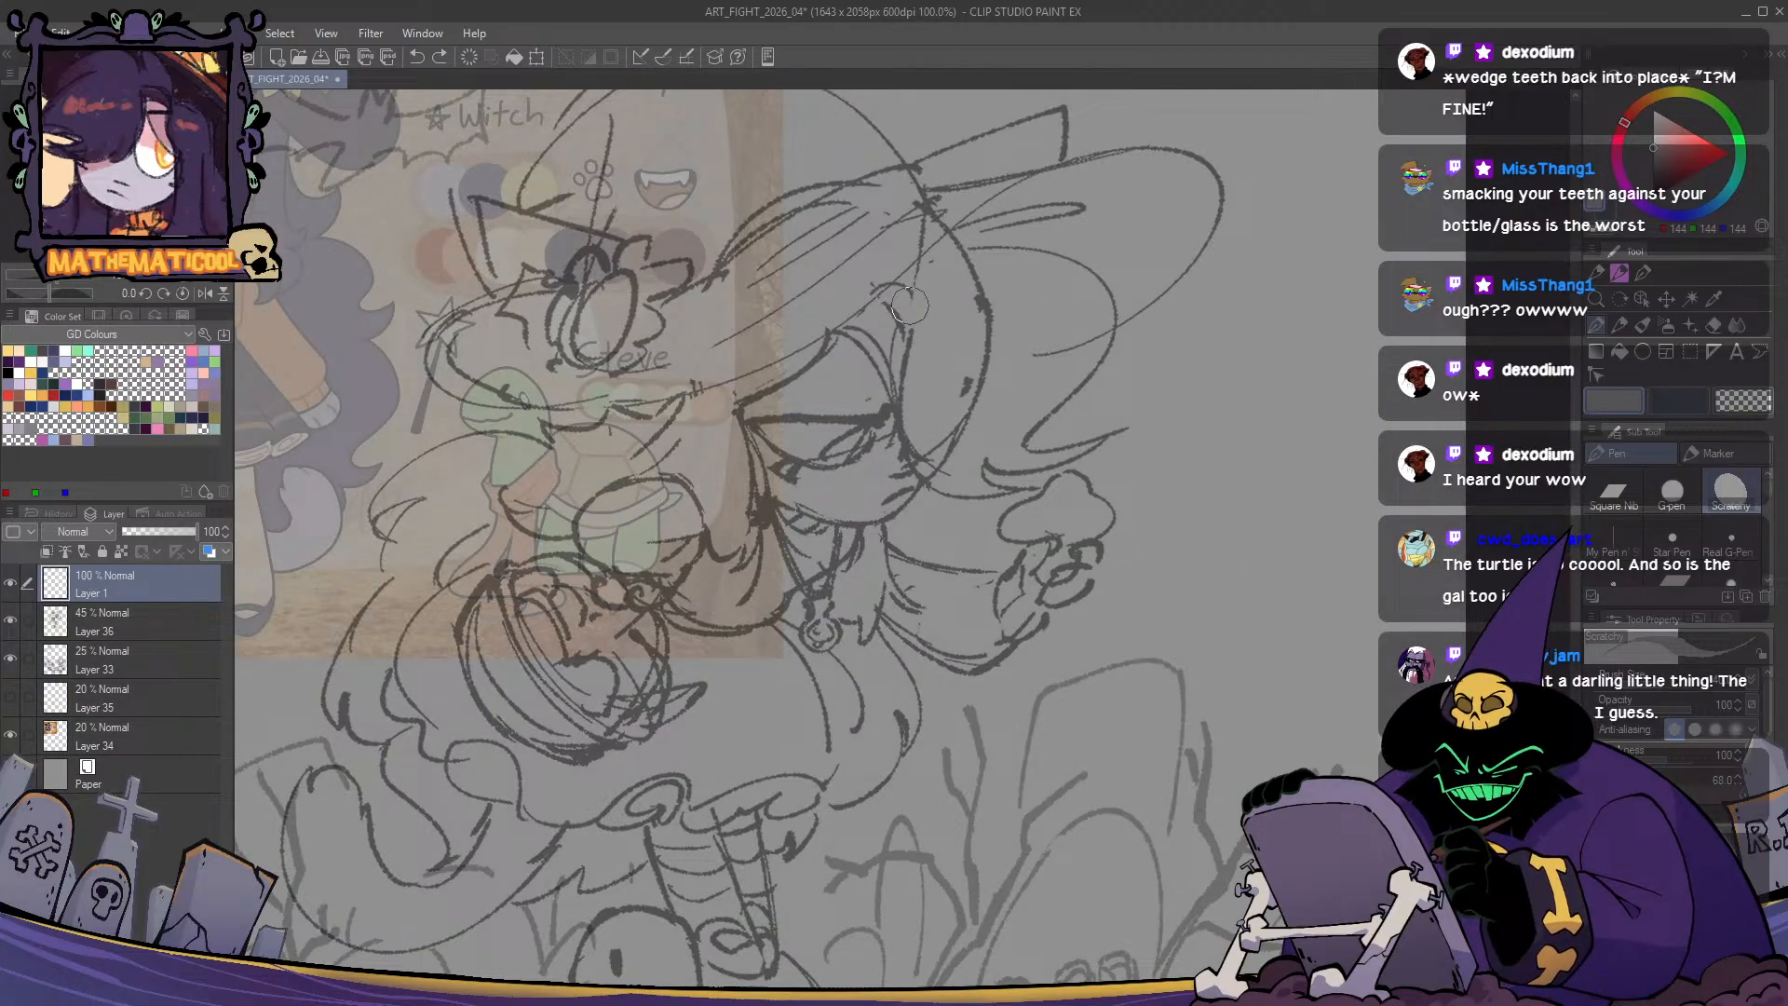
left_click(1654, 192)
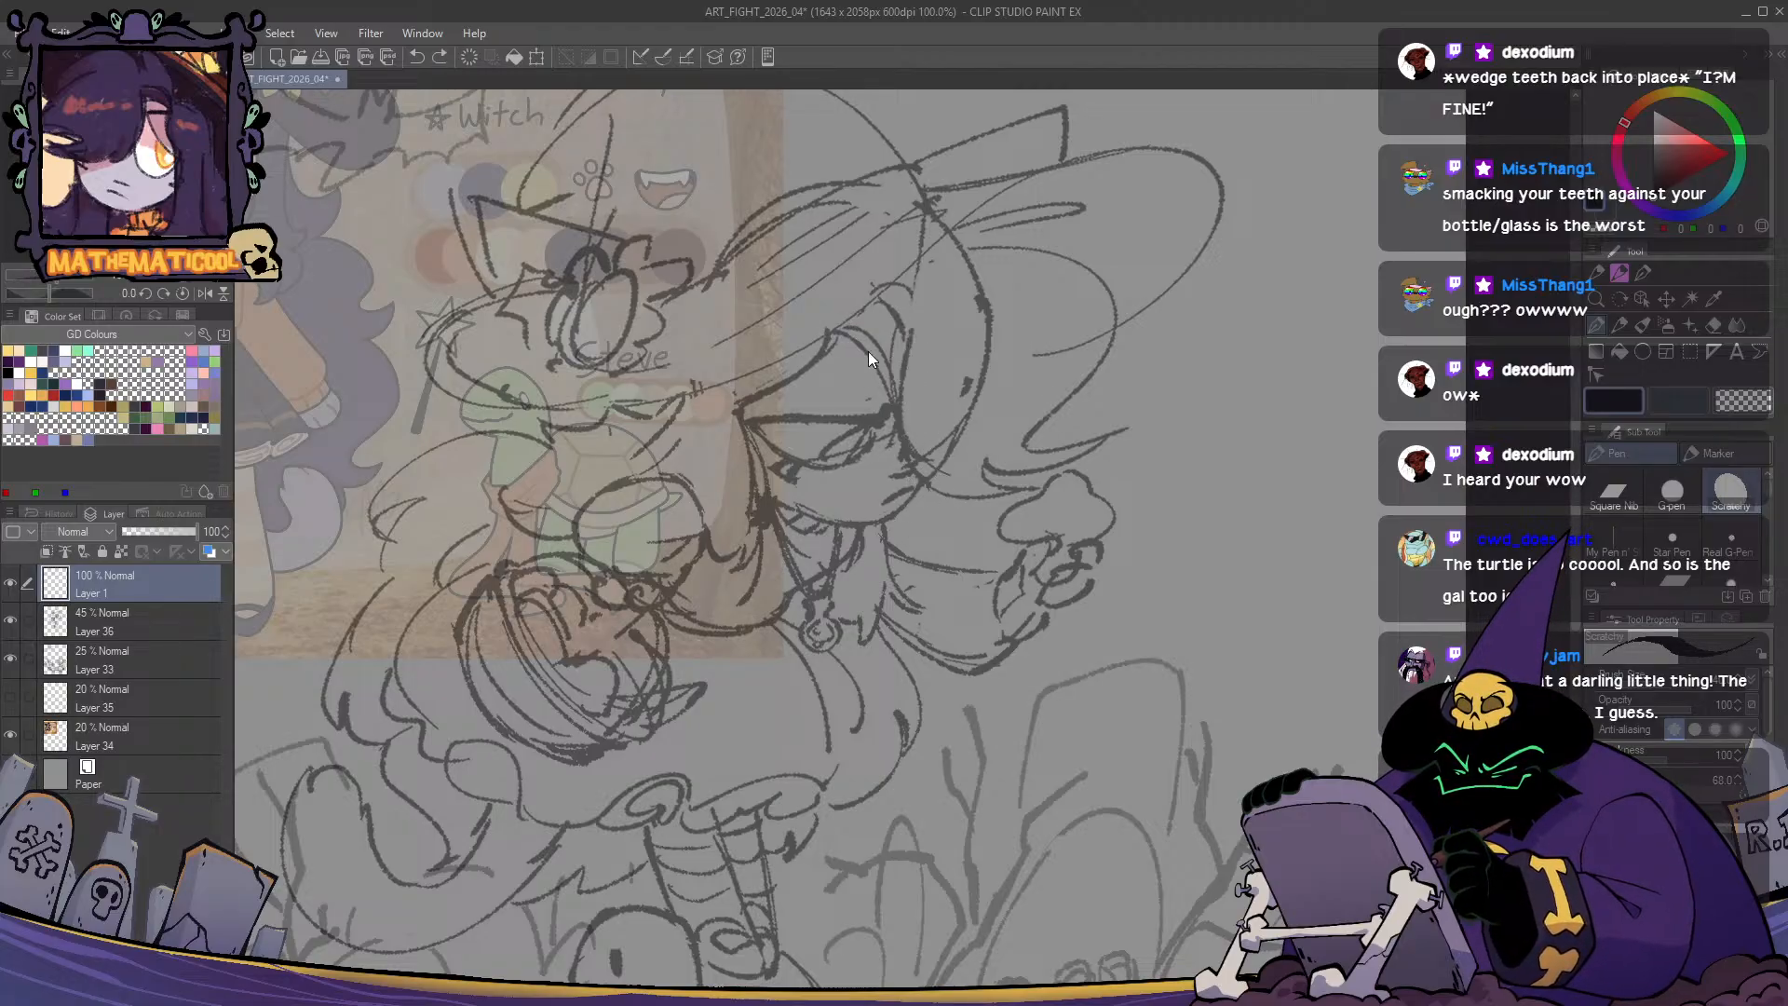
left_click_drag(843, 342, 922, 478)
key("c")
key("c")
mouse_move(891, 411)
left_mouse_down()
mouse_move(905, 458)
mouse_move(1003, 506)
mouse_move(773, 610)
left_mouse_up()
scroll(837, 652, "up", 2)
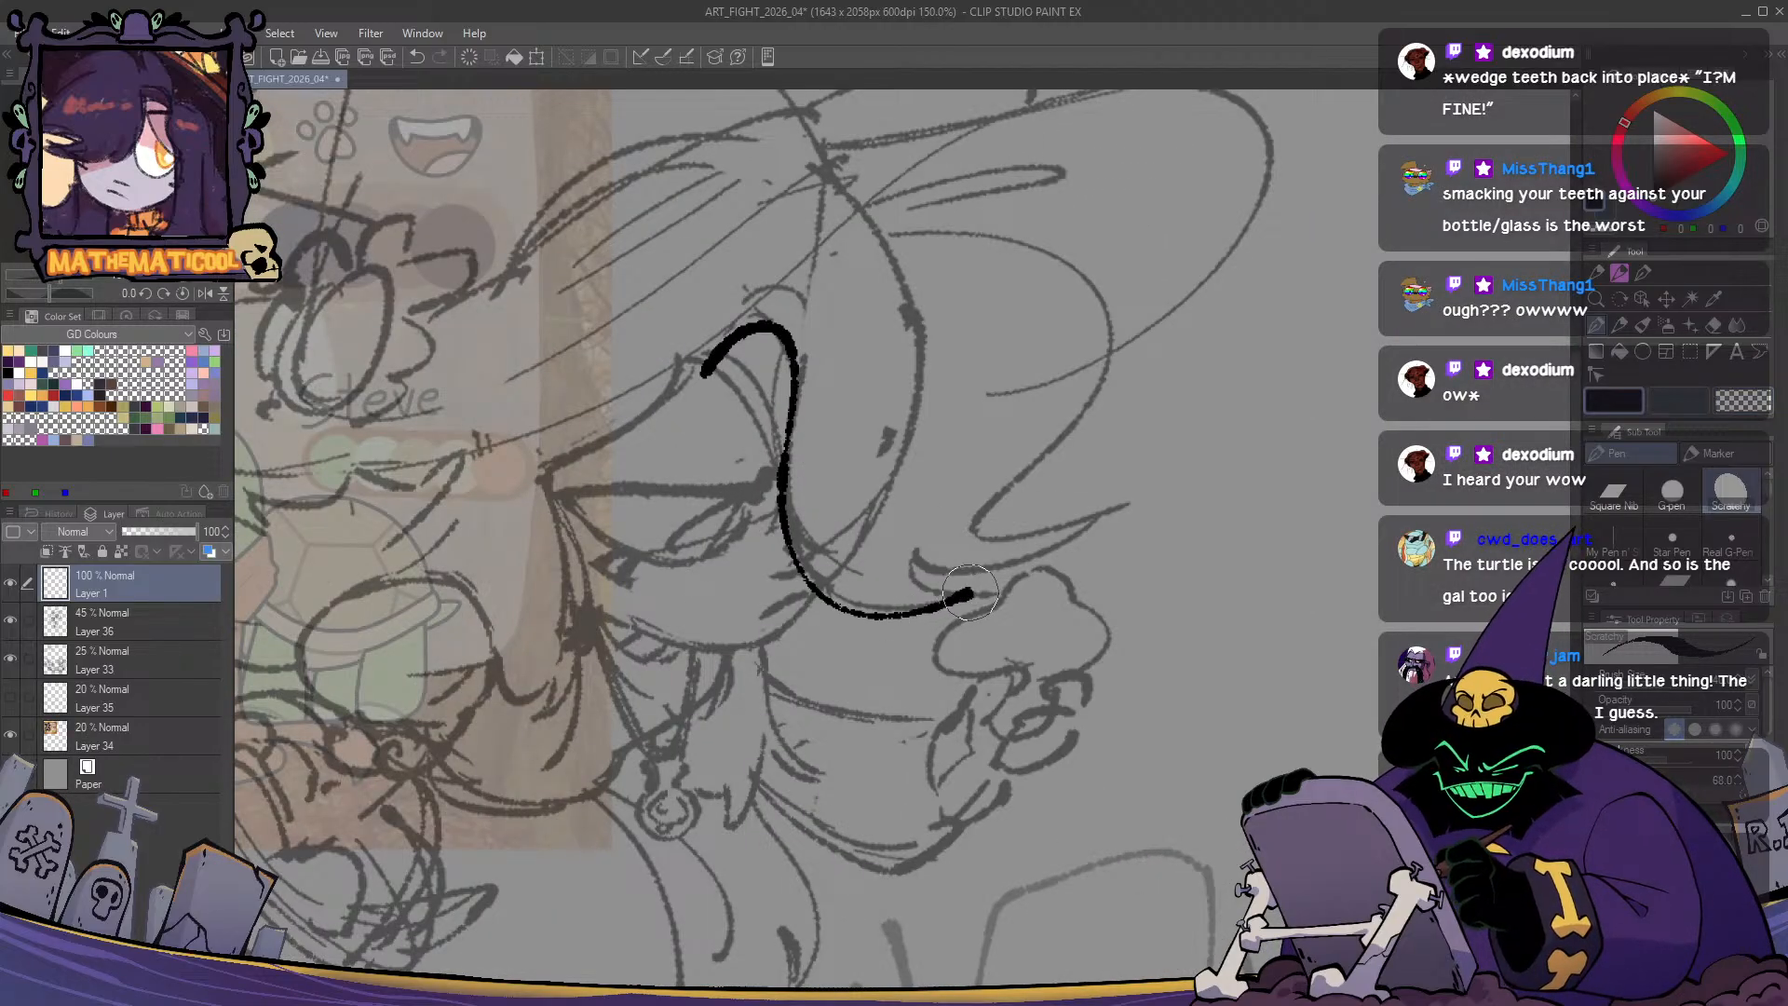
- Ink the pointed outward flick of the hair lock above the raised hand, undoing and redrawing the stroke to refine it
mouse_move(931, 610)
left_mouse_down()
mouse_move(977, 591)
mouse_move(960, 599)
mouse_move(977, 591)
mouse_move(912, 559)
mouse_move(1085, 508)
left_mouse_up()
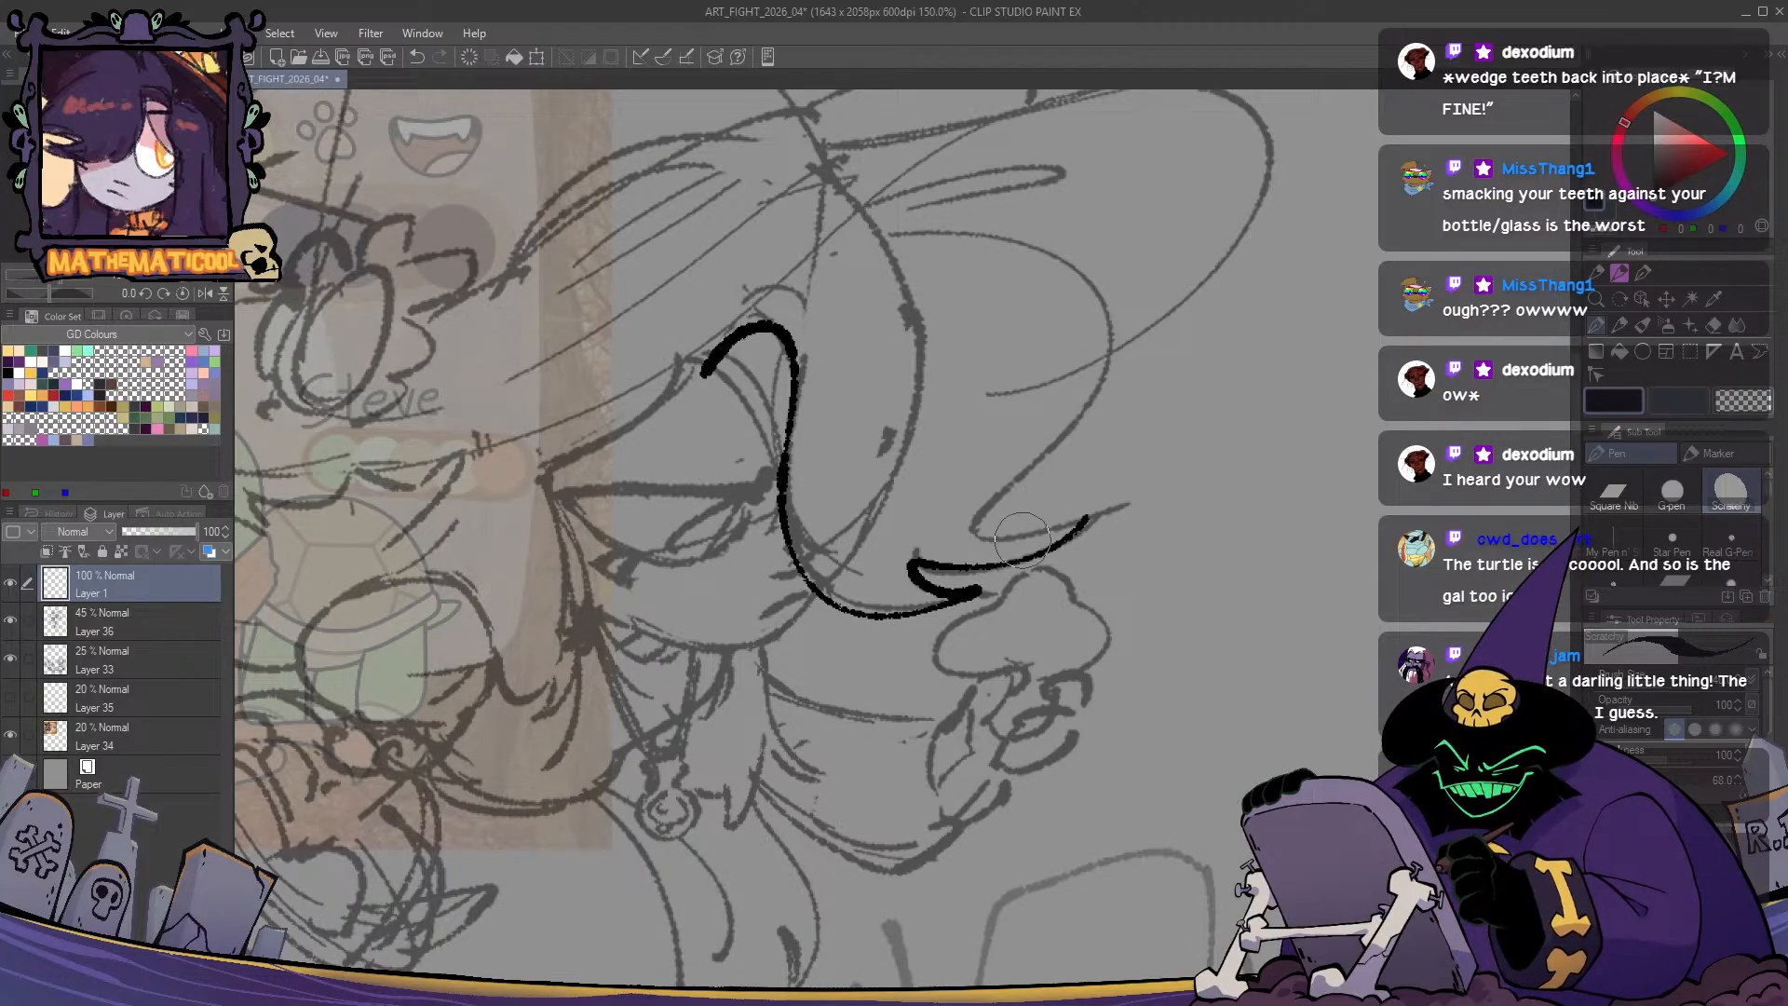
key("ctrl+z")
left_click_drag(912, 564, 1081, 508)
key("ctrl+z")
mouse_move(912, 564)
left_mouse_down()
mouse_move(1046, 554)
mouse_move(1094, 504)
left_mouse_up()
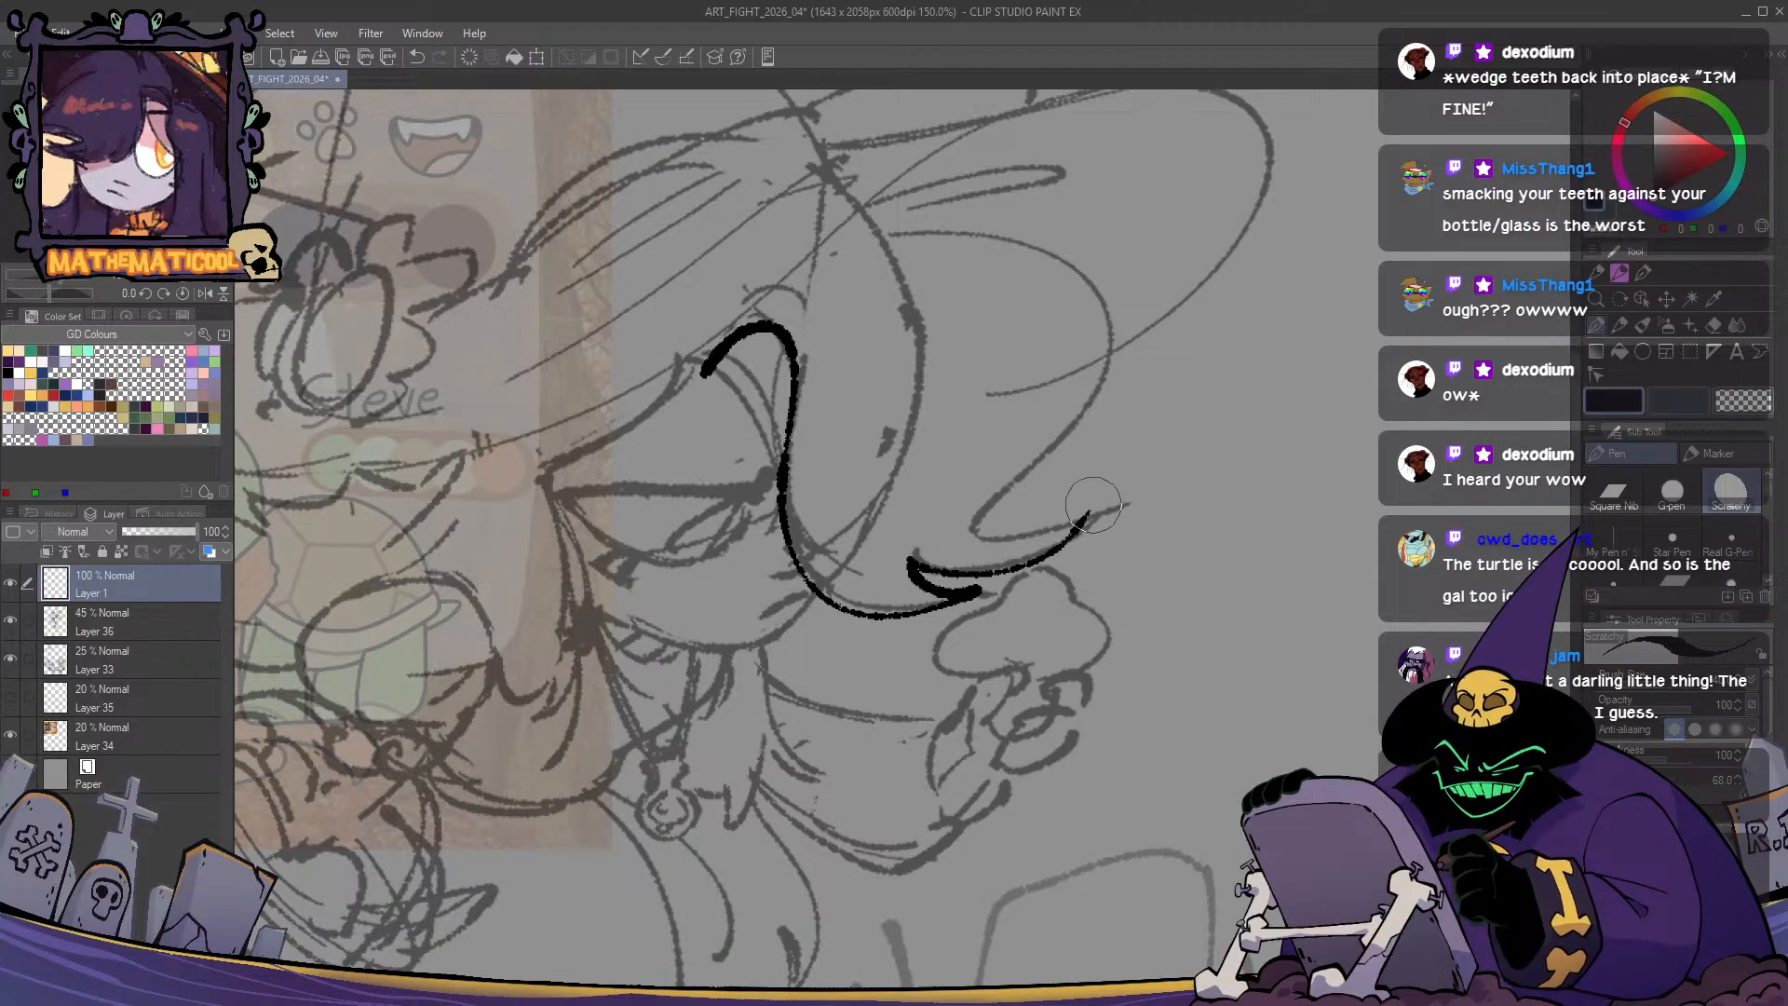
- Ink a second pointed hair flick just above the first one, undoing and redrawing the longer strokes
key("ctrl+z")
mouse_move(912, 564)
left_mouse_down()
mouse_move(1068, 525)
mouse_move(972, 515)
mouse_move(973, 535)
mouse_move(987, 507)
mouse_move(917, 249)
left_mouse_up()
key("ctrl+z")
key("ctrl+z")
mouse_move(974, 535)
left_mouse_down()
mouse_move(1052, 456)
mouse_move(792, 266)
left_mouse_up()
key("ctrl+z")
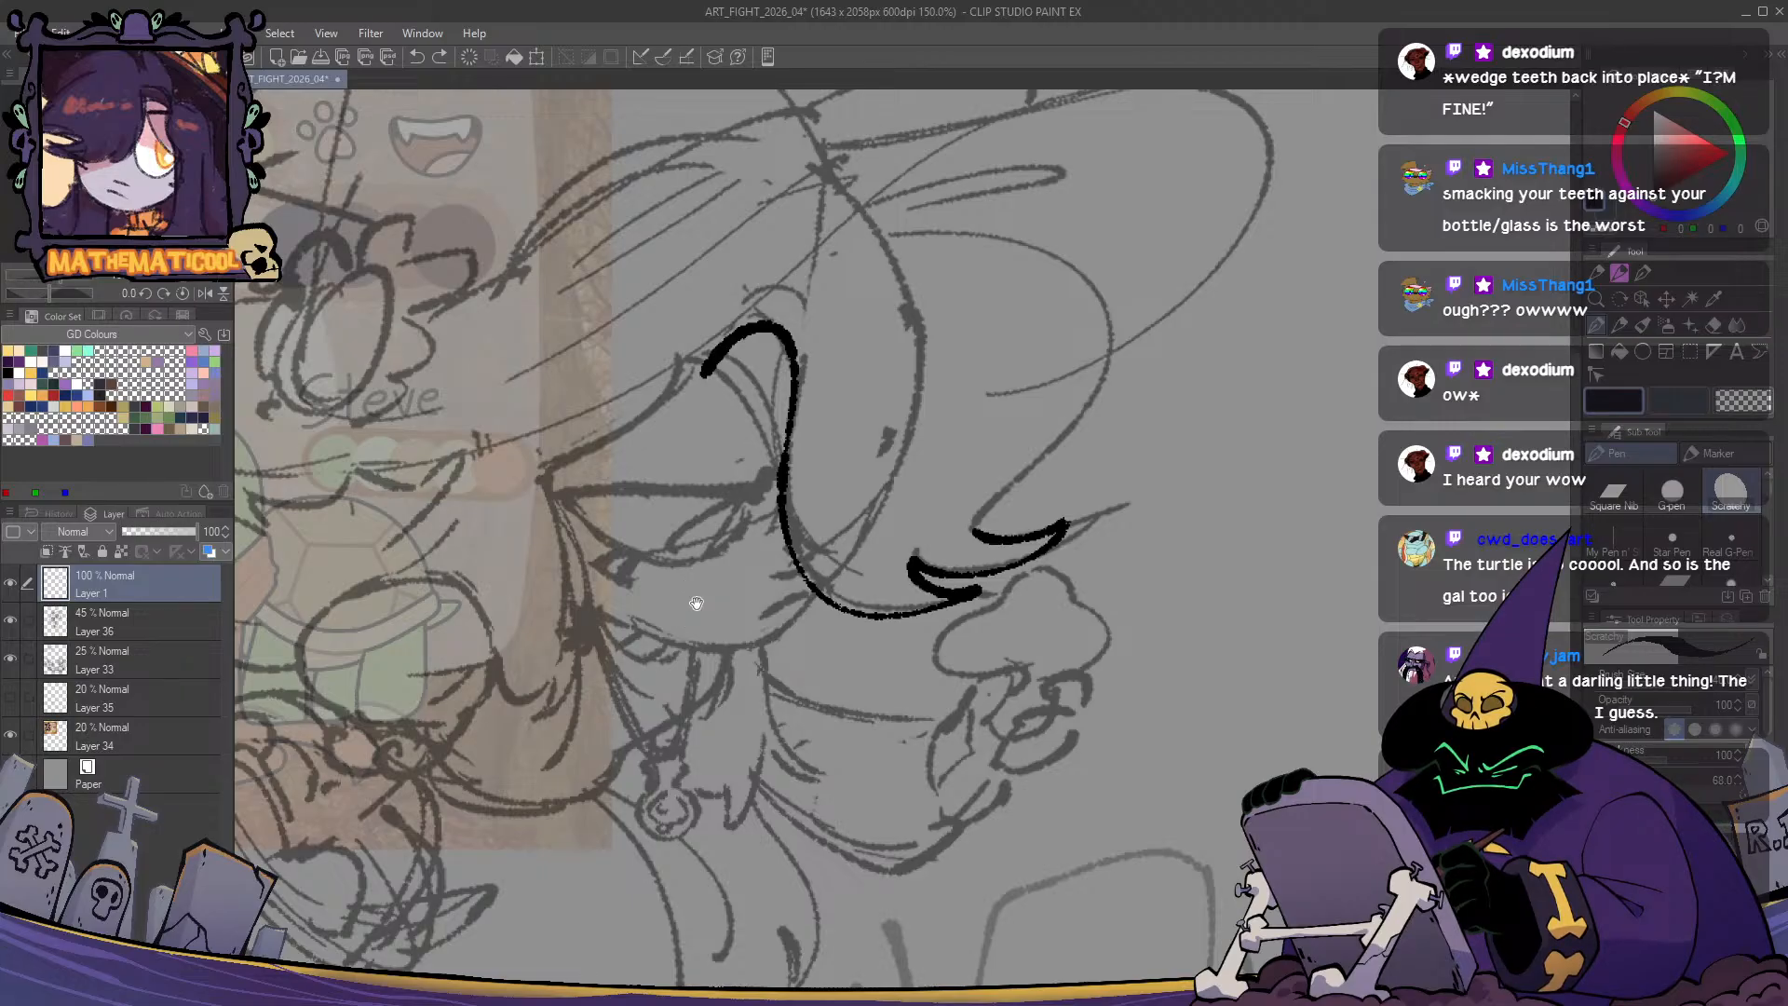
left_click_drag(696, 603, 668, 656)
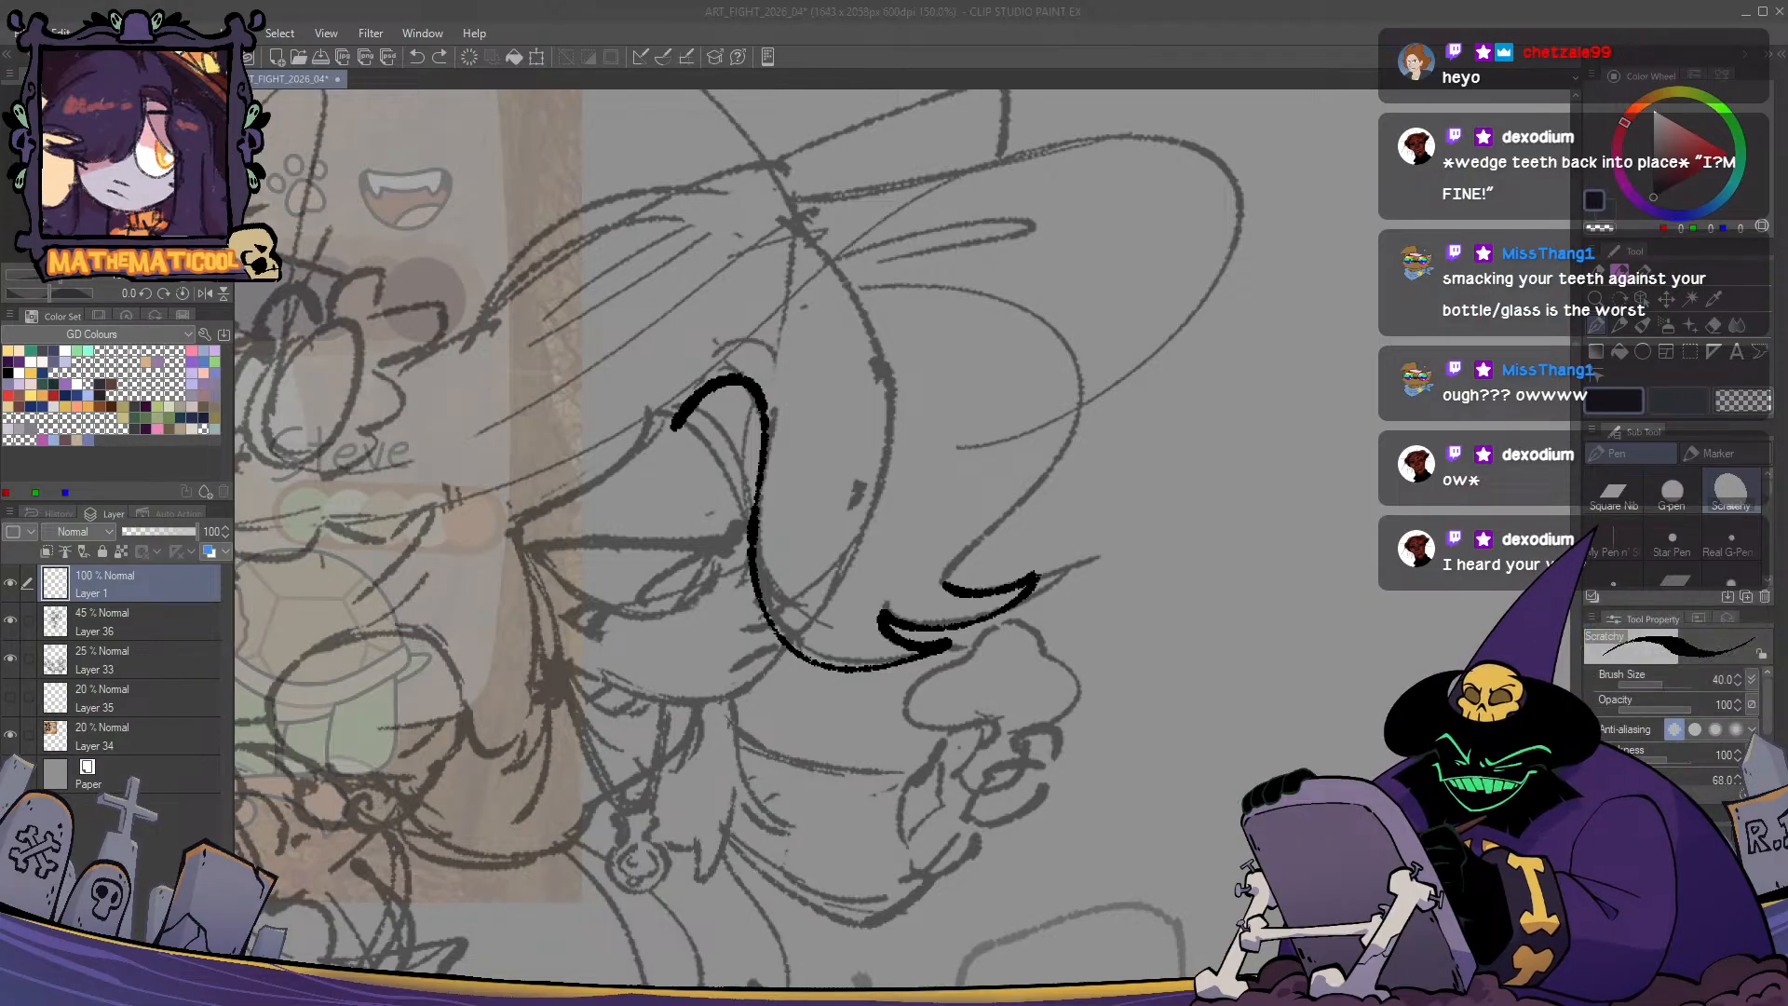
left_click(834, 50)
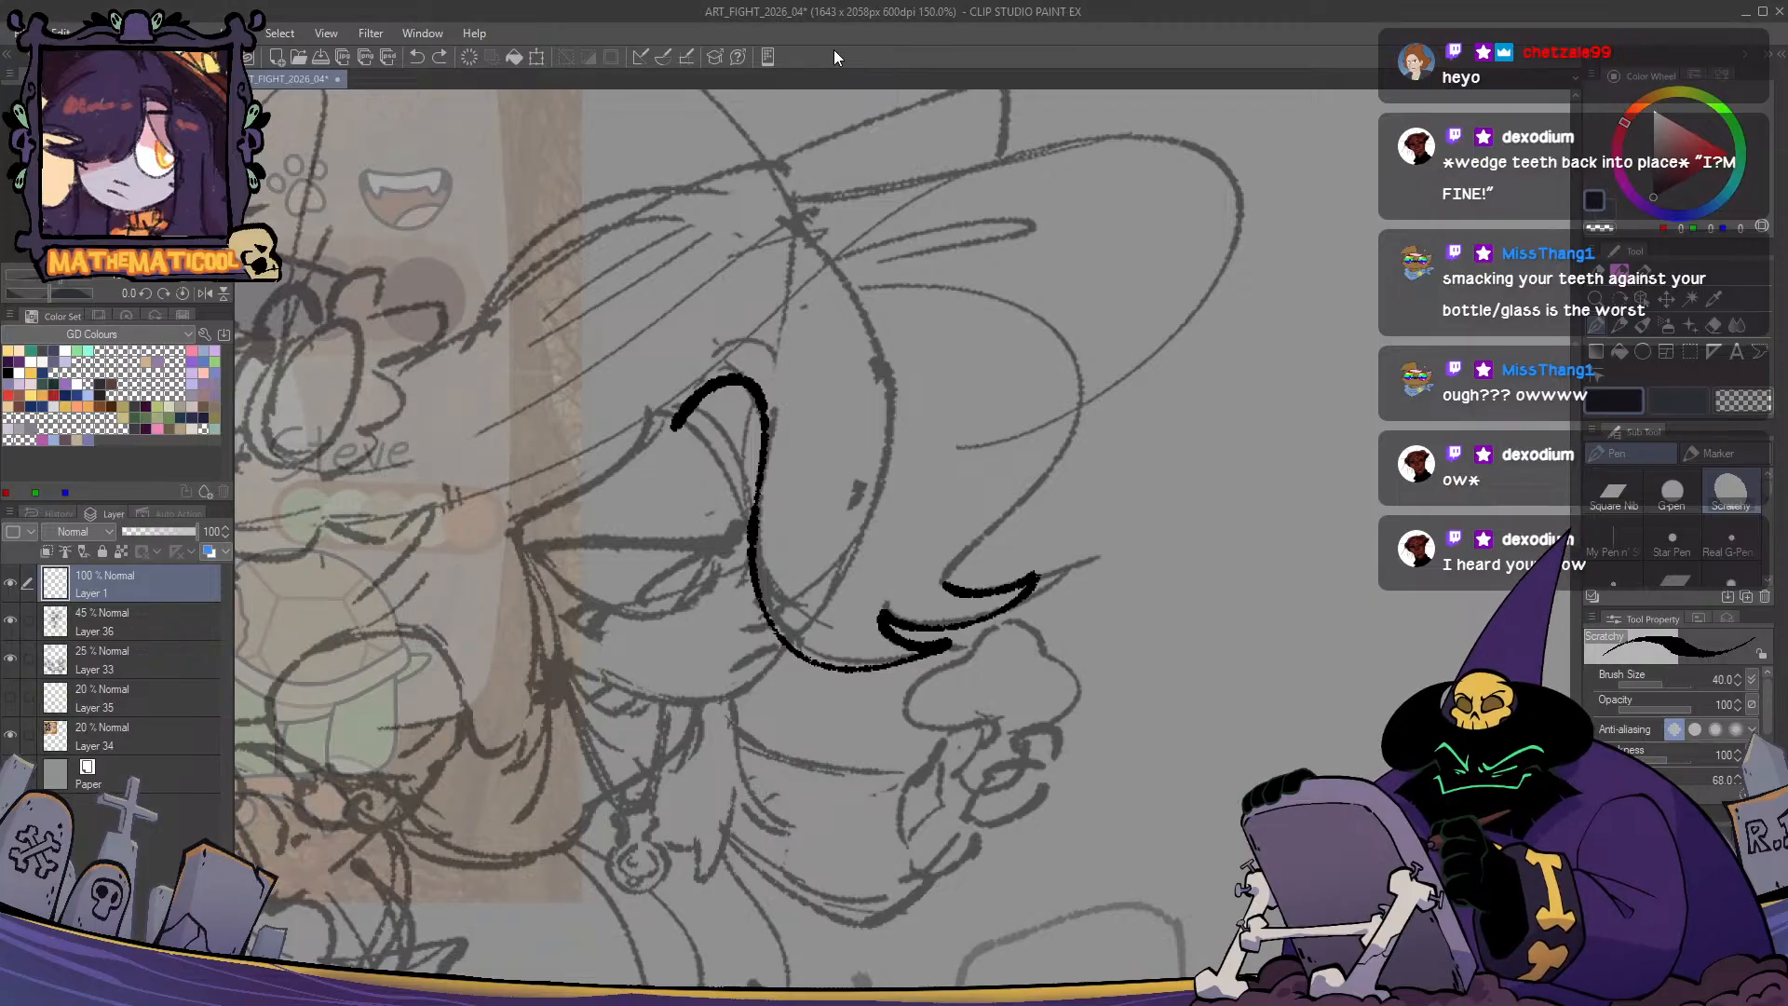
- Erase part of the hair lock's thick starting end at the forehead and redraw it as a finer tip
key("c")
left_click_drag(664, 435, 712, 430)
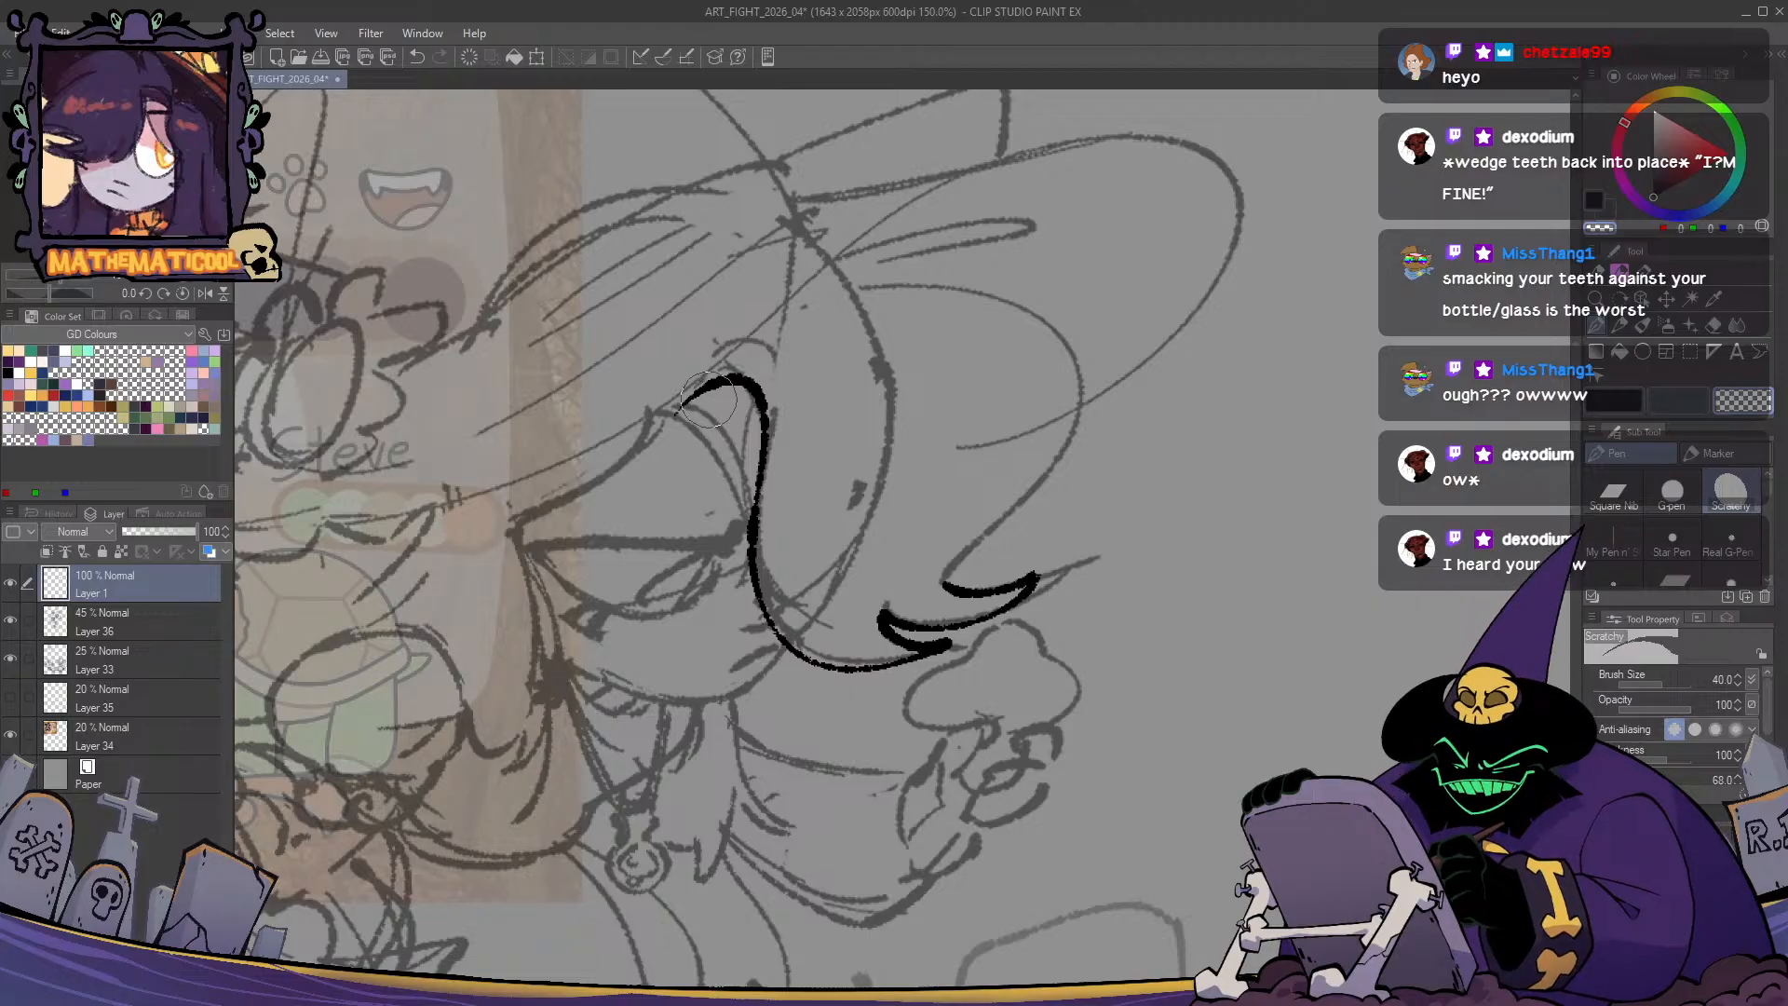
key("c")
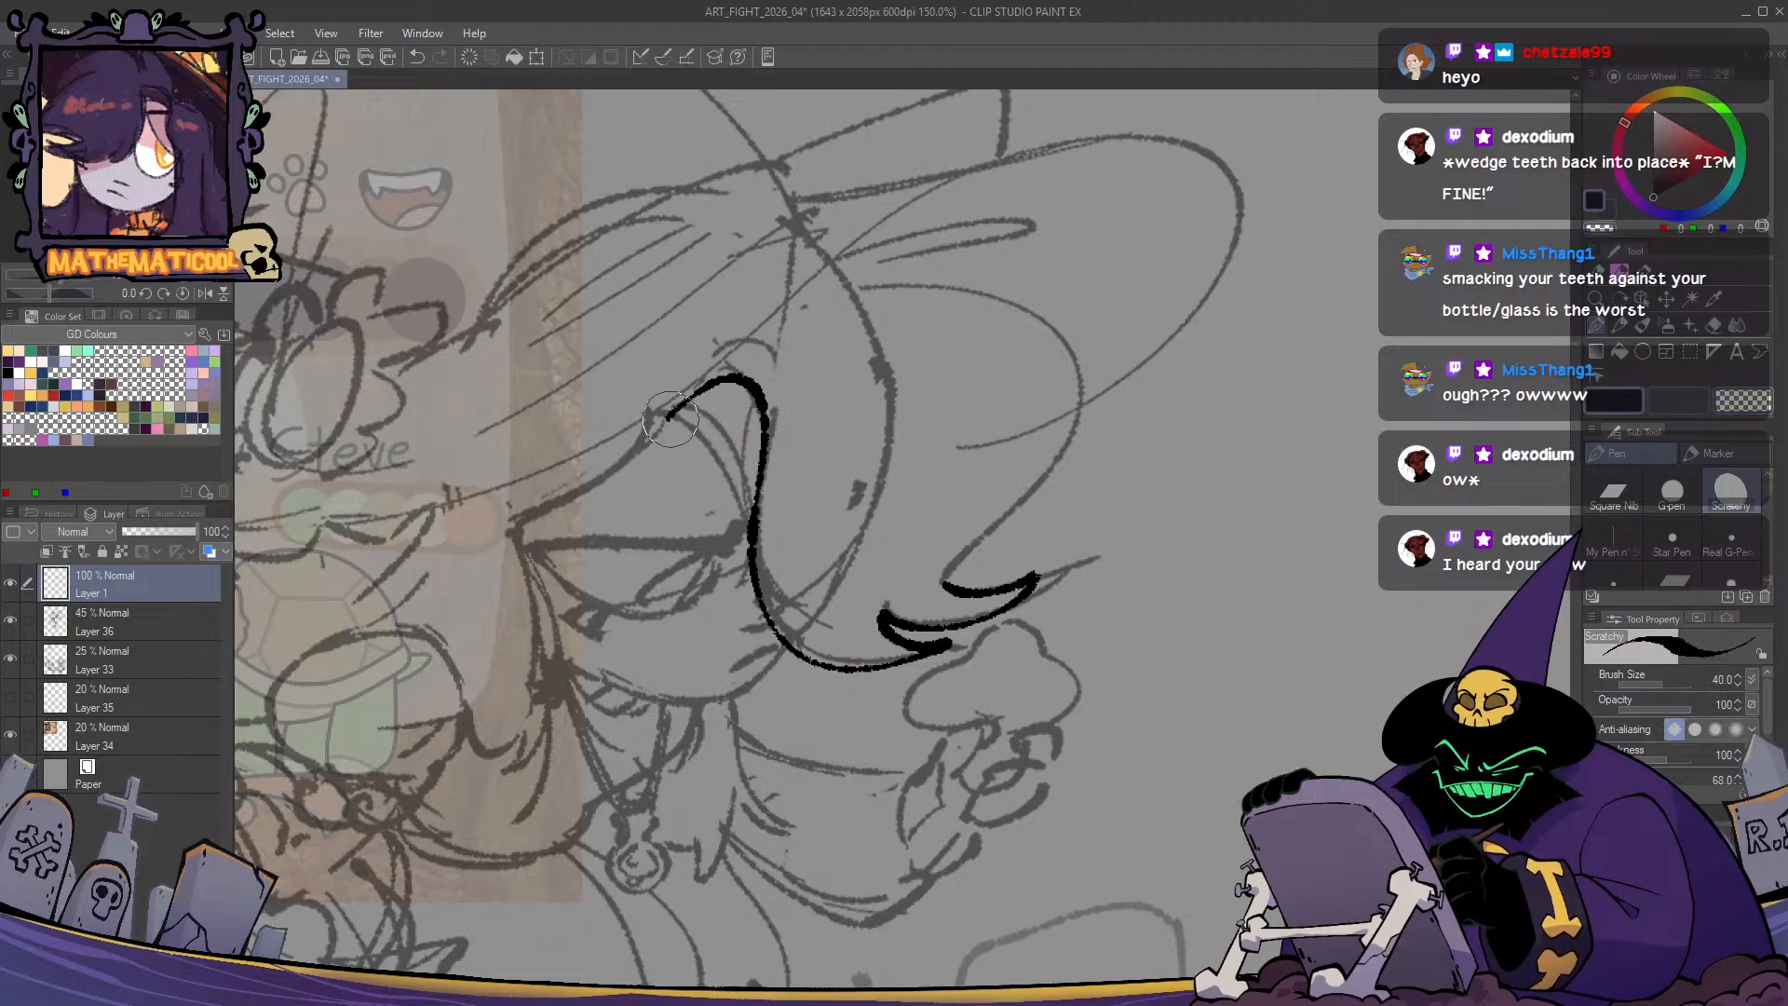
left_click_drag(717, 382, 669, 417)
scroll(668, 432, "down", 1)
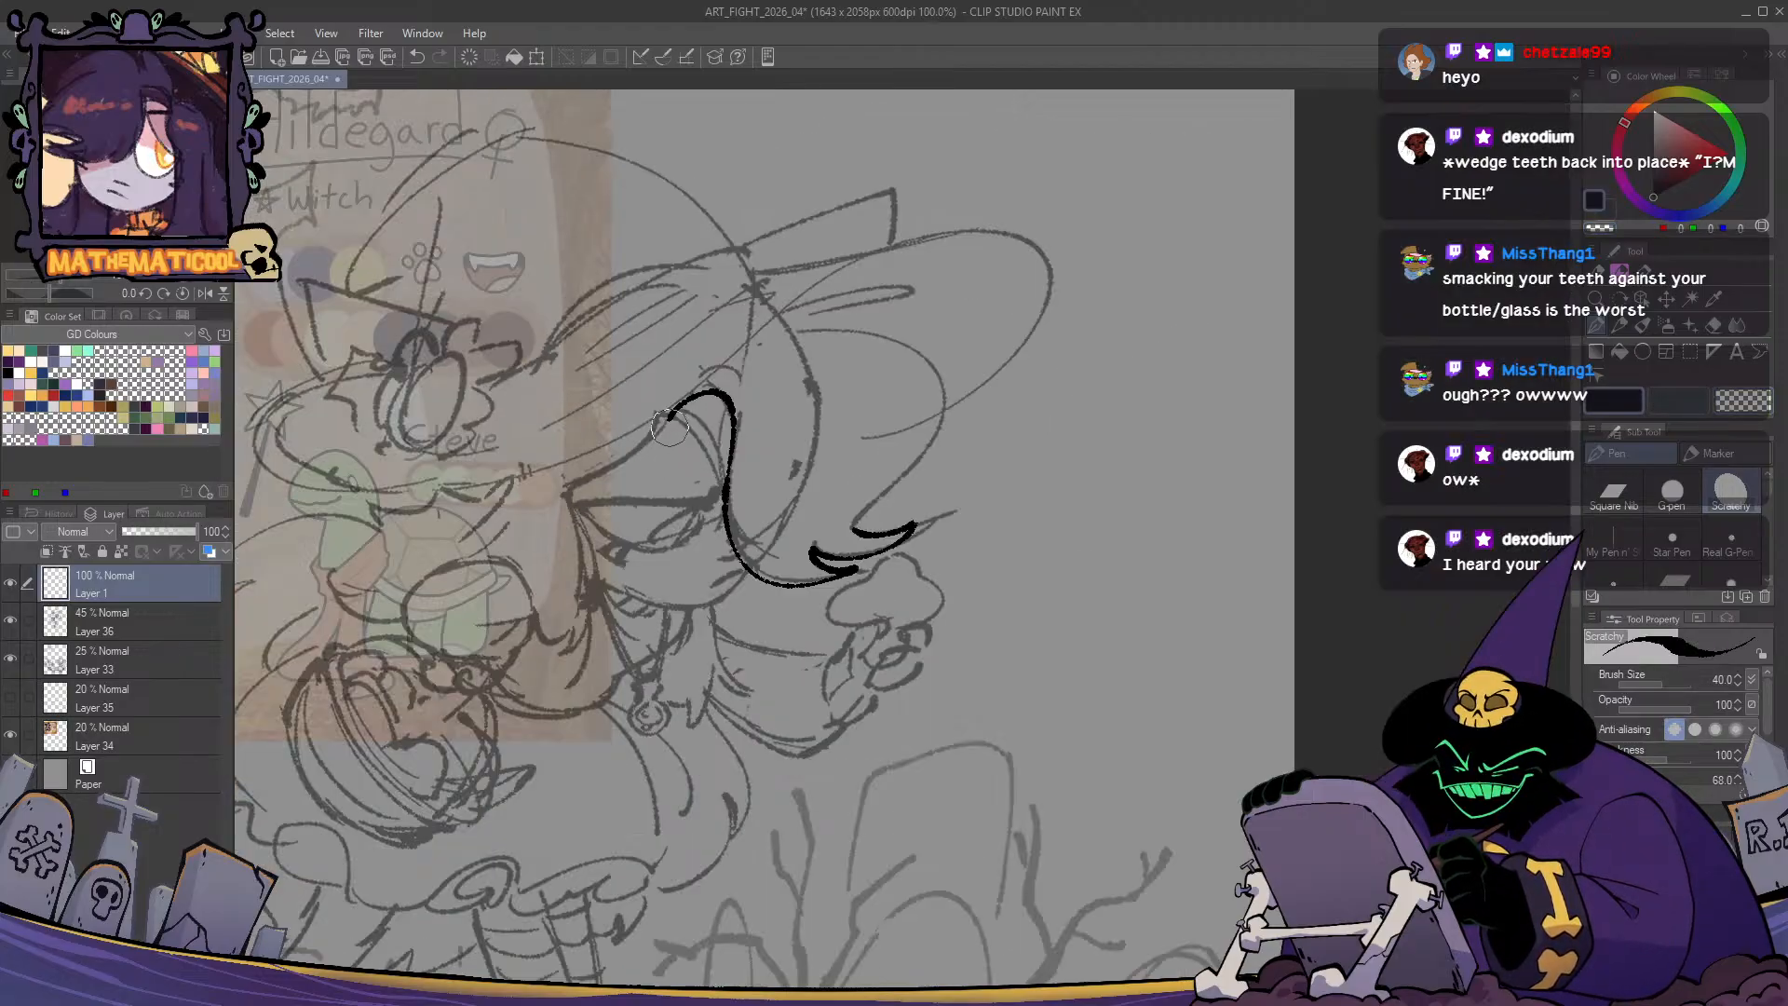
- Ink the lock's inner contour from its forehead tip down to the cheek line, redrawing it until it tapers smoothly
left_click_drag(652, 478, 665, 518)
scroll(671, 503, "up", 1)
key("c")
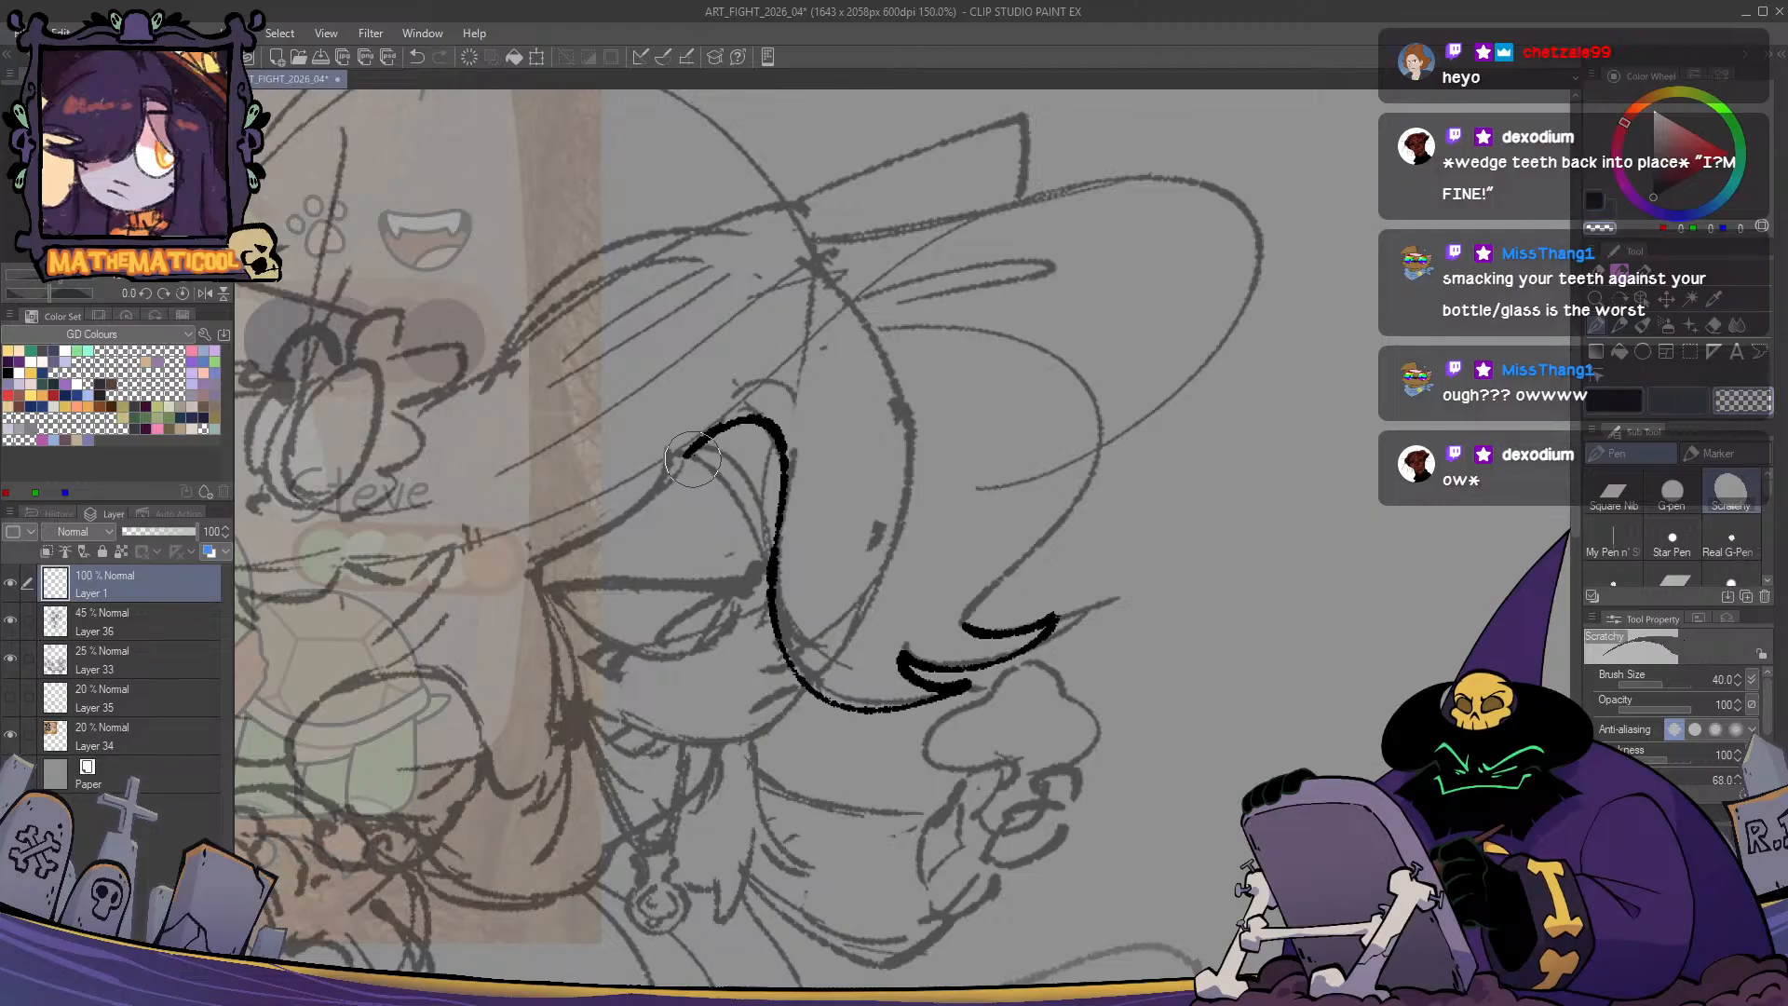
key("c")
left_click_drag(689, 455, 779, 610)
key("ctrl+z")
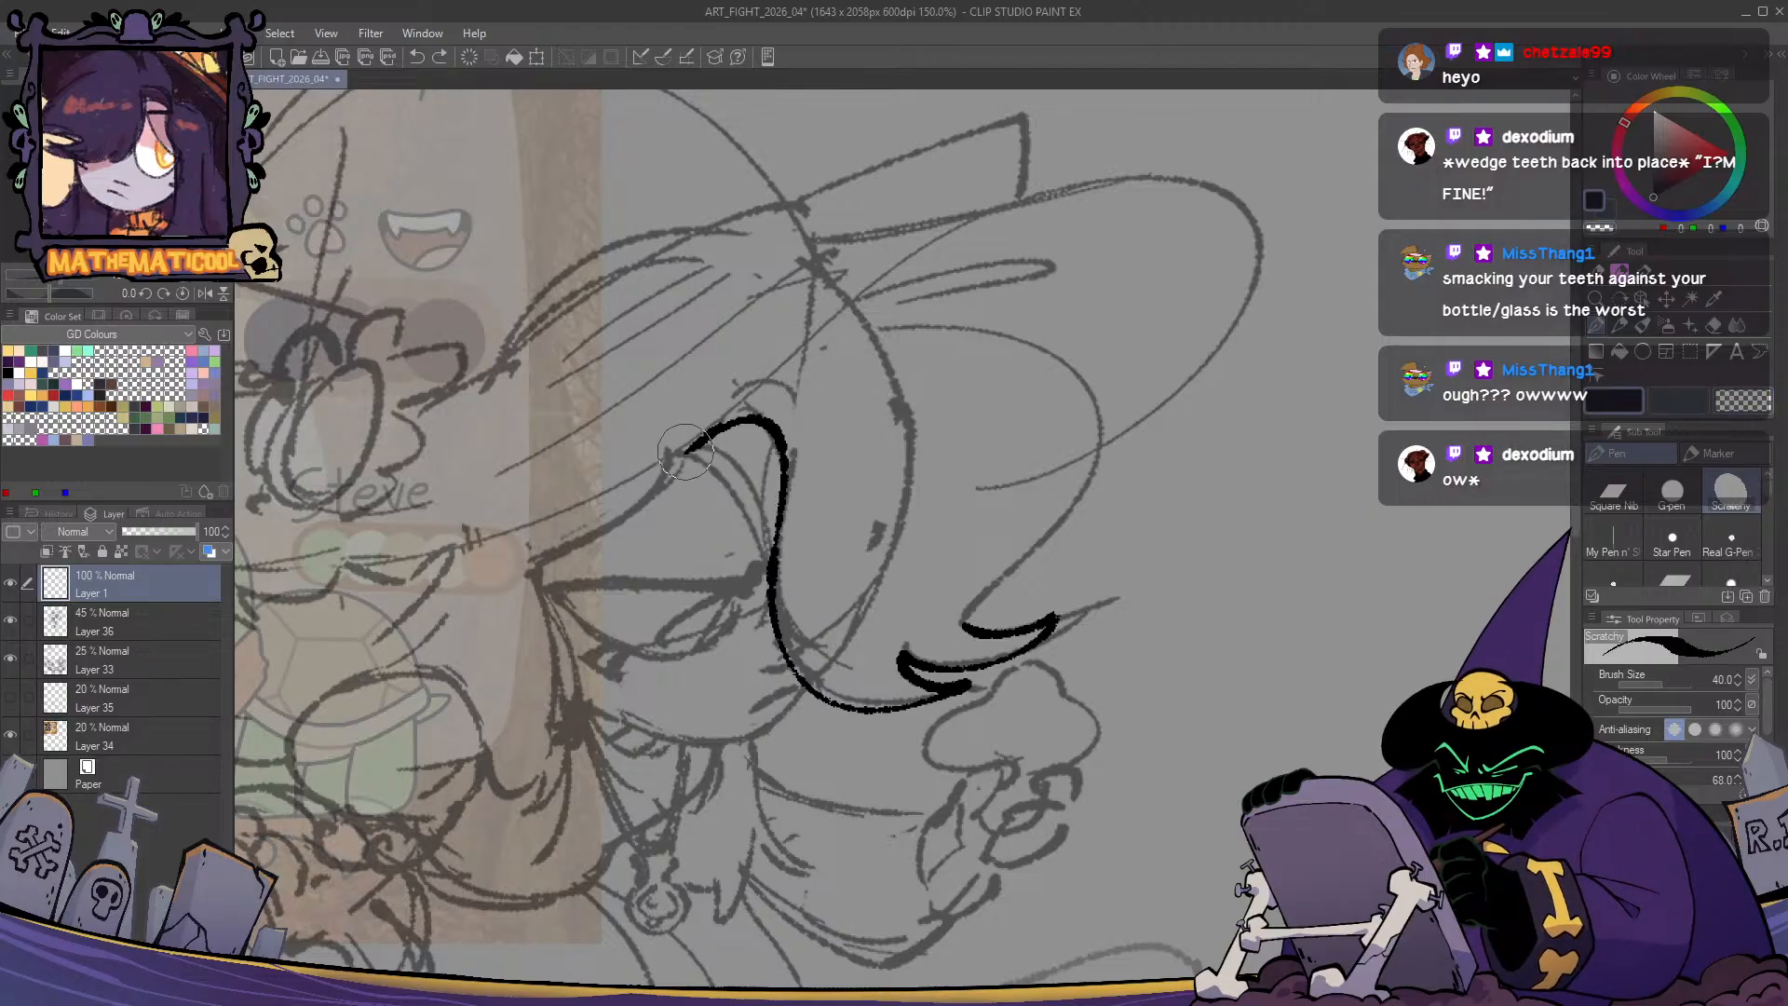
left_click_drag(687, 454, 778, 577)
key("ctrl+z")
mouse_move(691, 455)
left_mouse_down()
mouse_move(773, 534)
mouse_move(780, 589)
left_mouse_up()
key("ctrl+z")
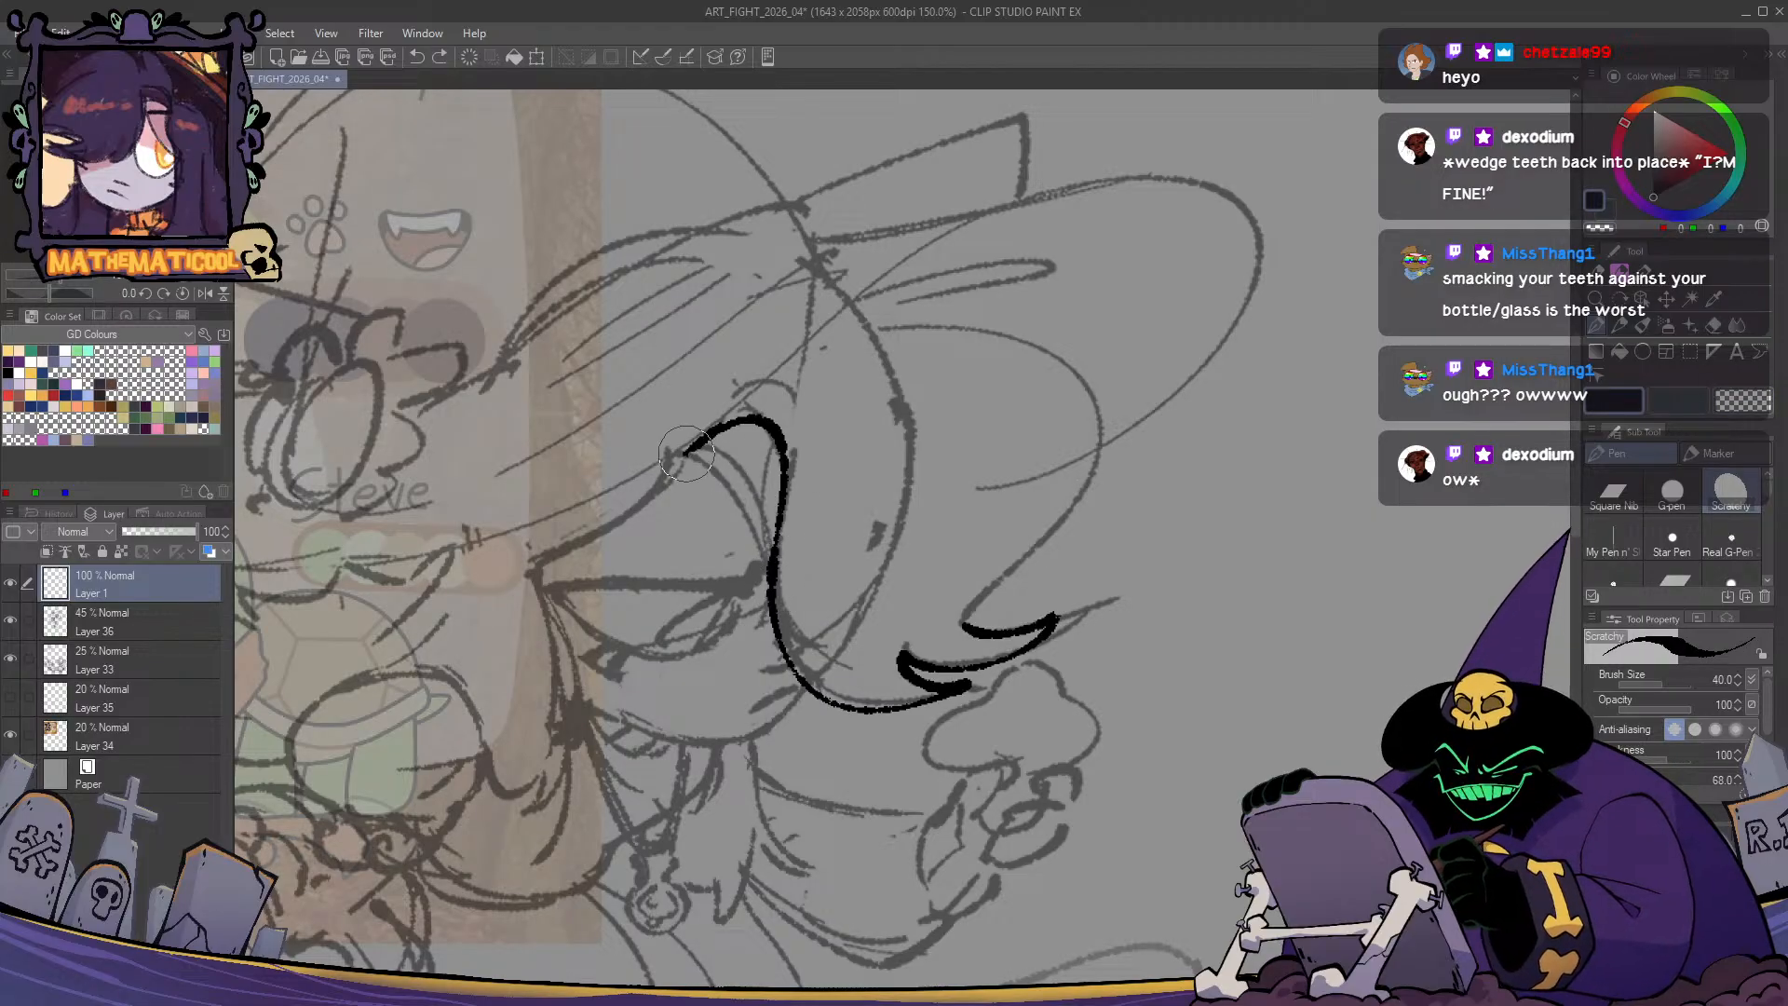
left_click_drag(686, 453, 769, 593)
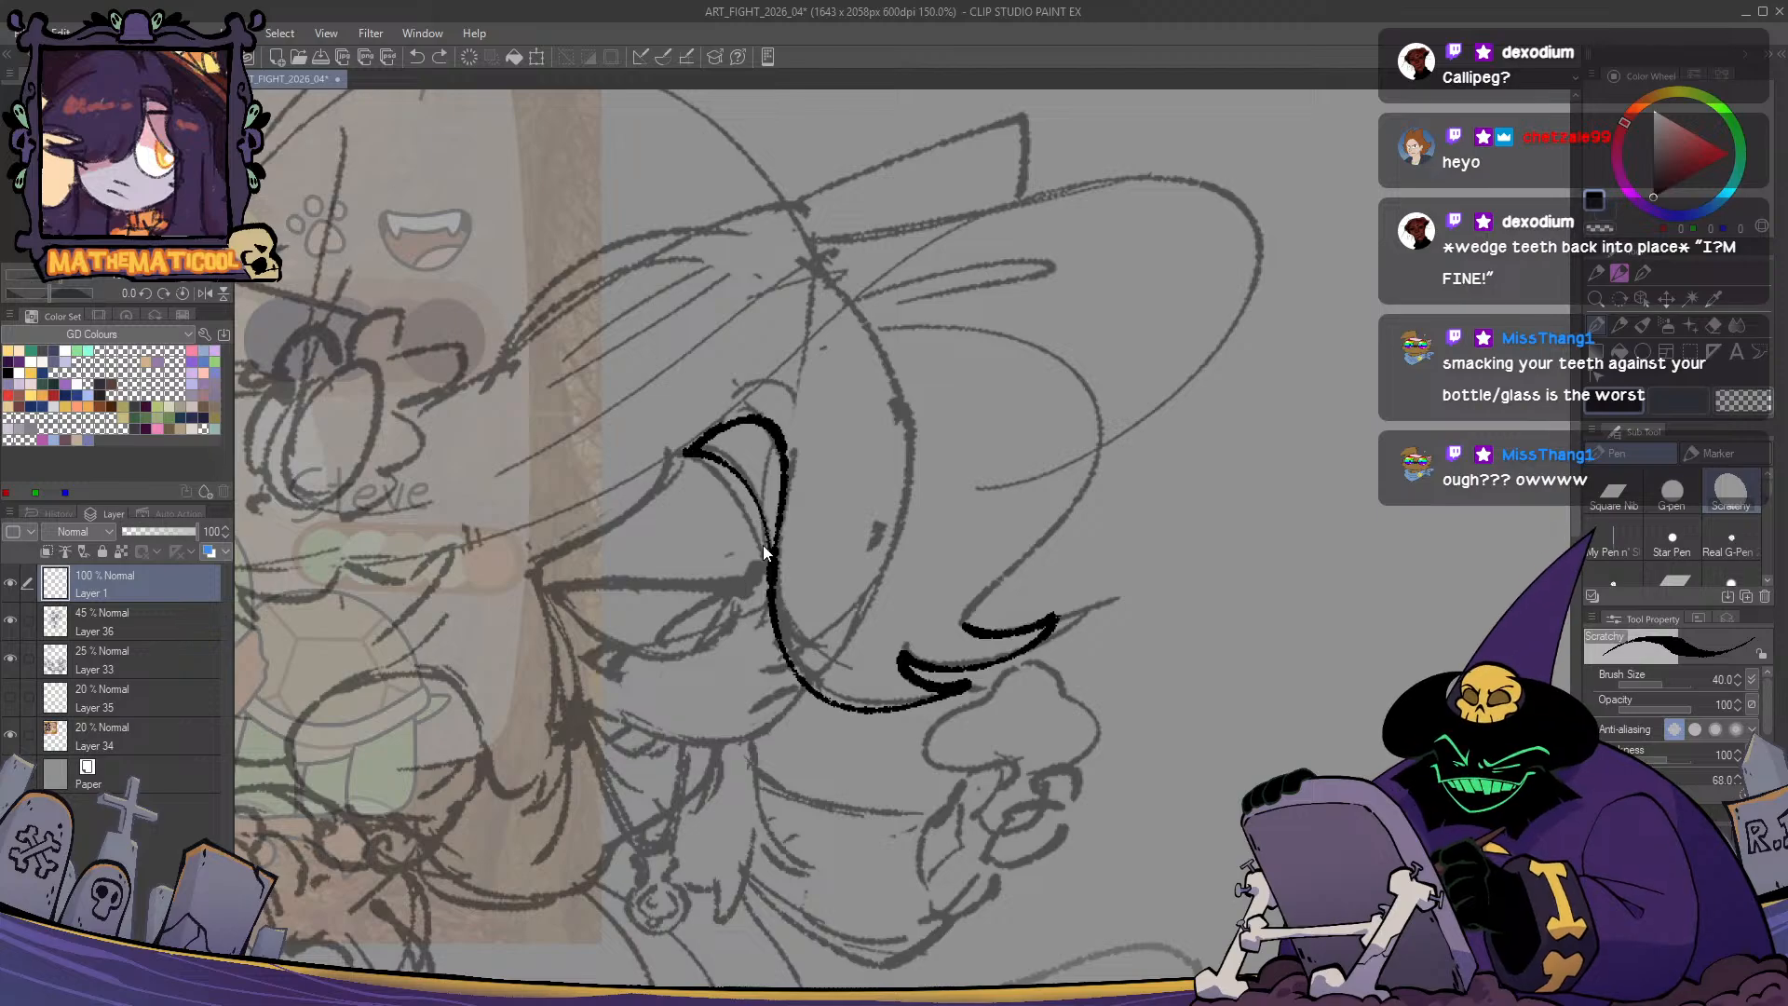
left_click_drag(764, 531, 764, 603)
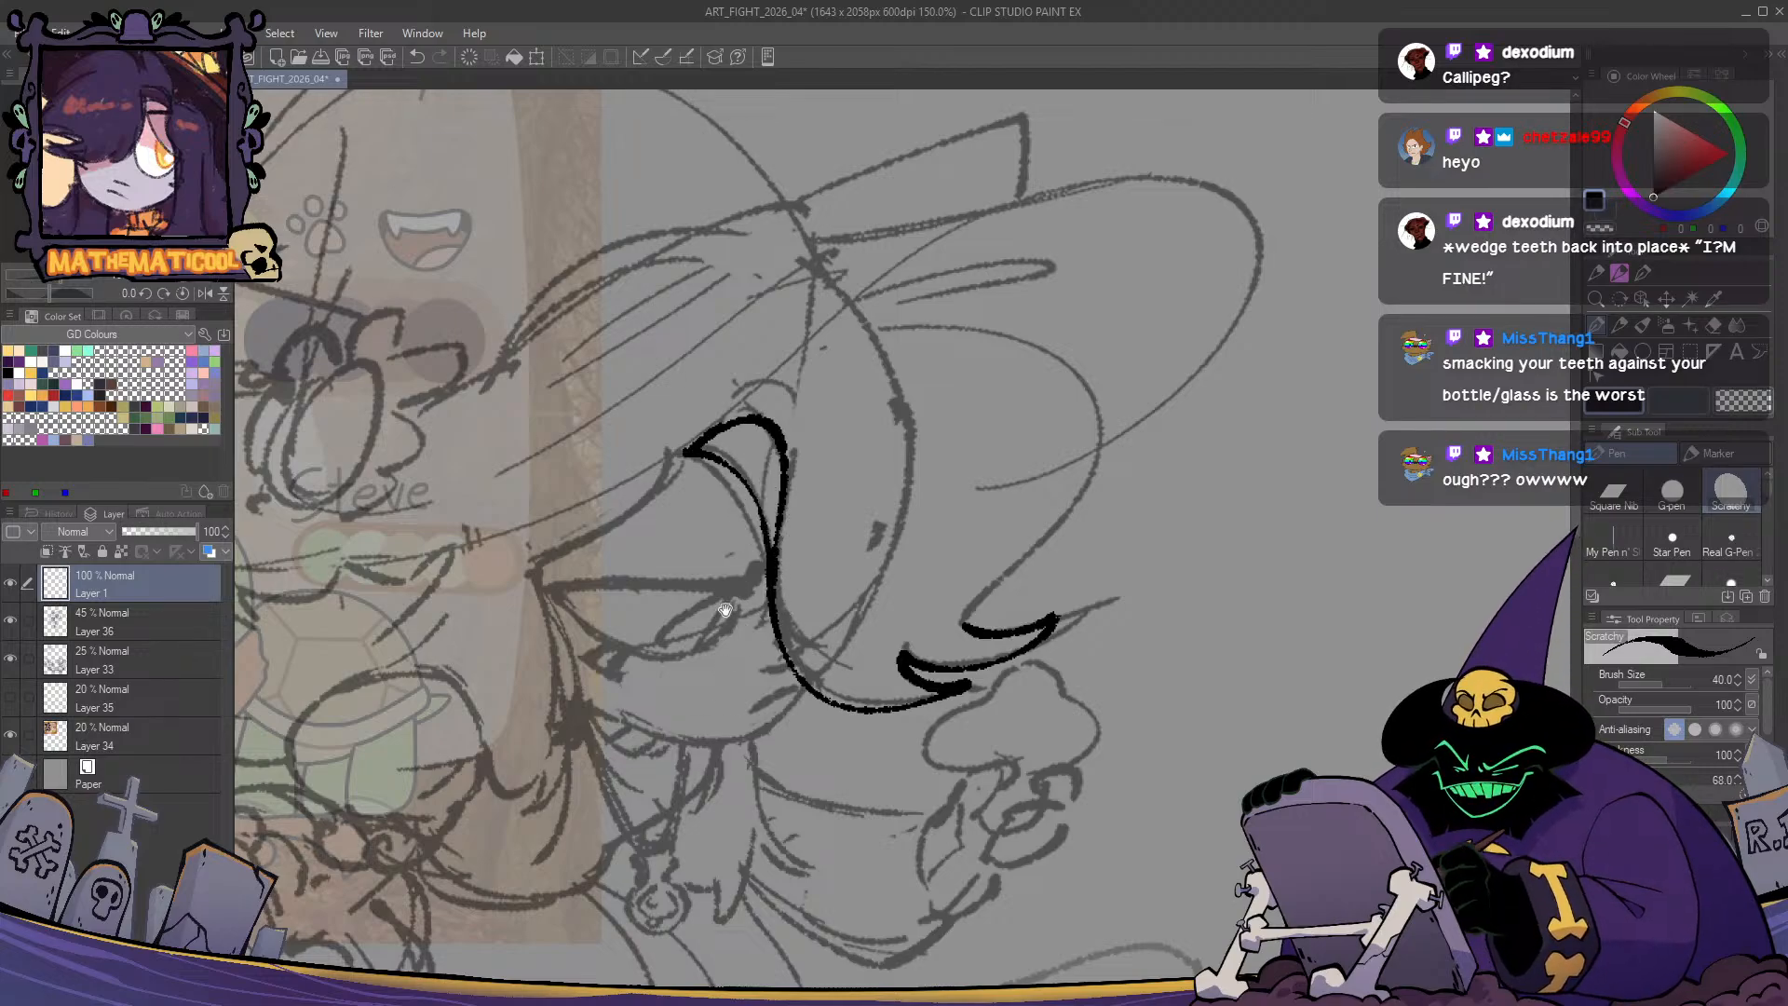
left_click_drag(764, 523, 710, 607)
- Ink the upper edge of the hat brim from the crown outward, undoing trial strokes for its outer curve
left_click_drag(650, 522, 659, 574)
scroll(709, 551, "down", 1)
left_click_drag(949, 562, 1035, 451)
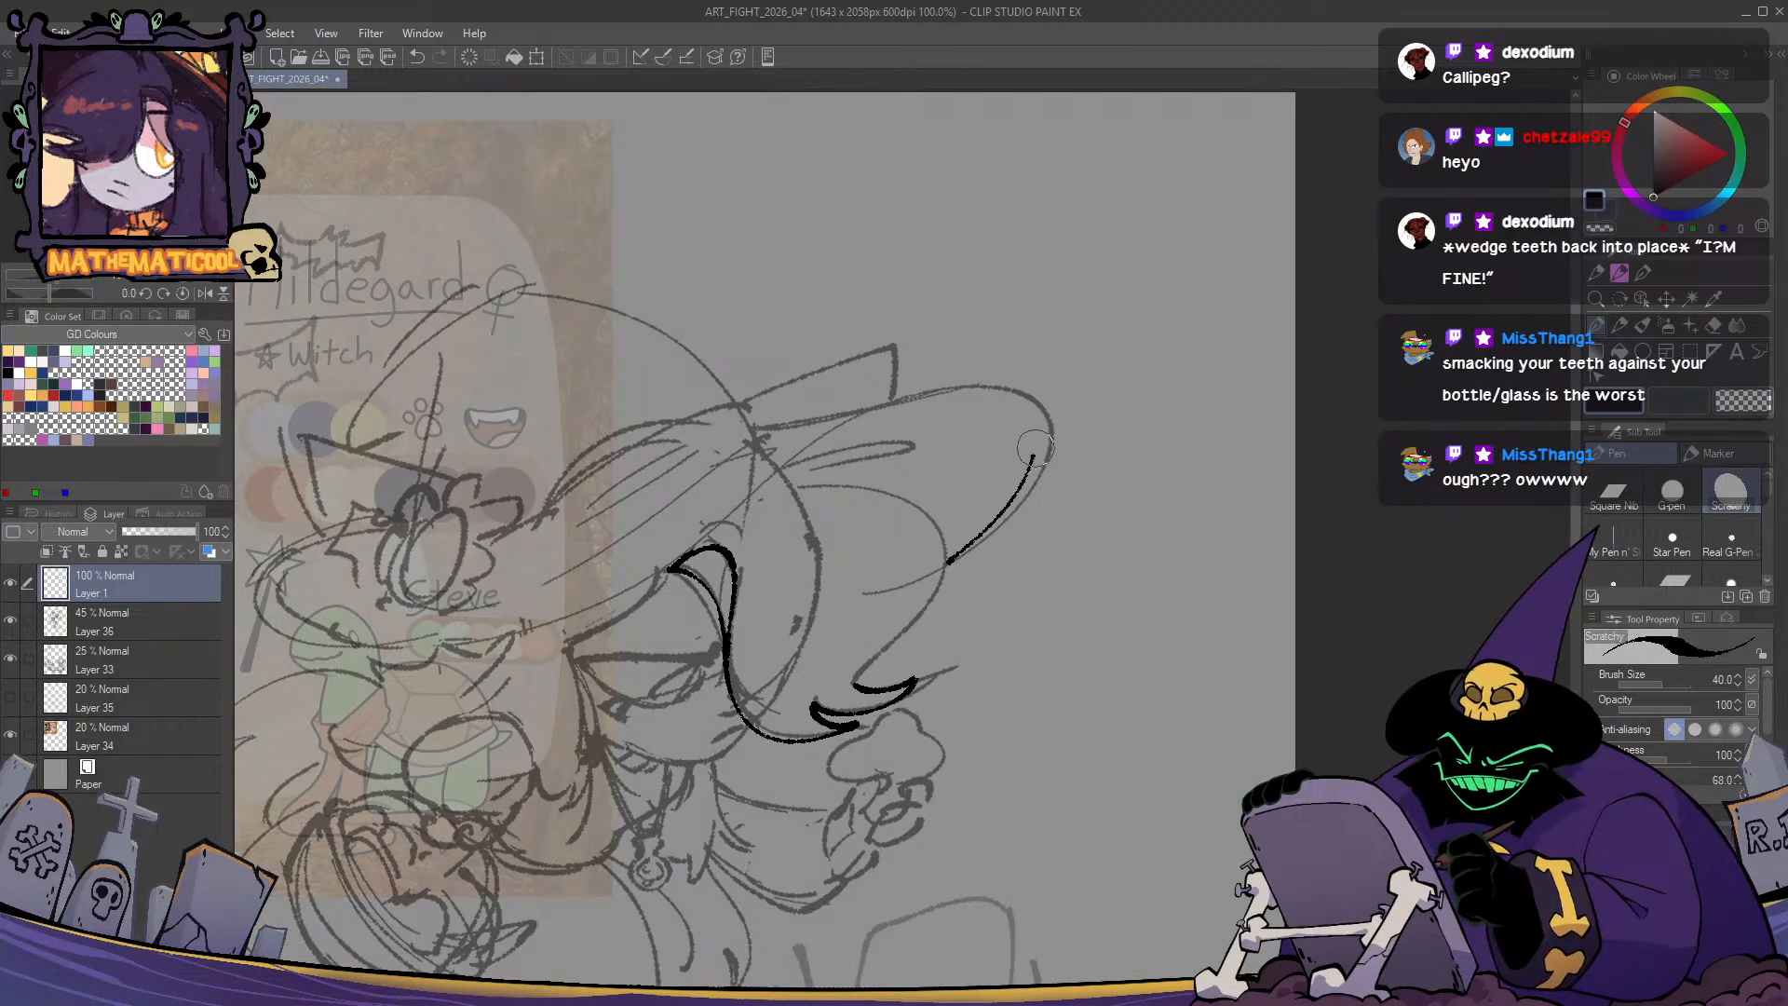
key("ctrl+z")
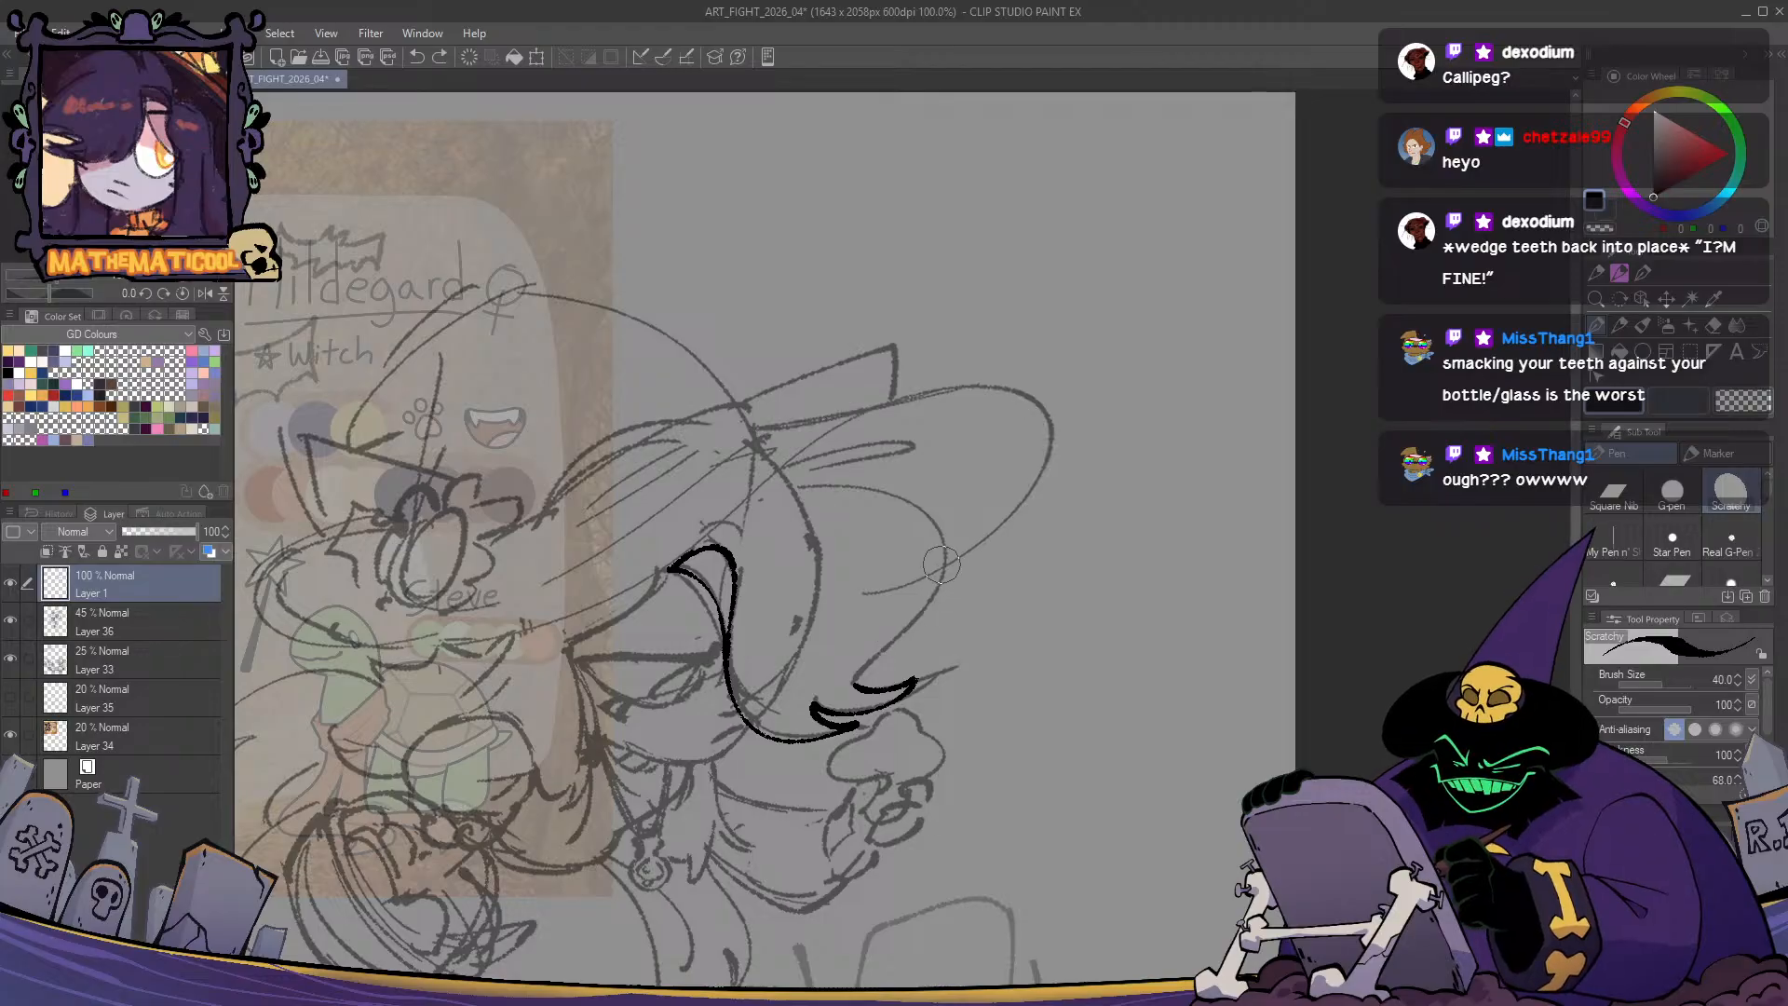
mouse_move(942, 565)
left_mouse_down()
mouse_move(1040, 455)
mouse_move(745, 447)
mouse_move(982, 394)
mouse_move(1005, 525)
mouse_move(957, 384)
mouse_move(690, 411)
mouse_move(883, 410)
mouse_move(1040, 479)
mouse_move(965, 532)
mouse_move(1059, 439)
mouse_move(742, 431)
mouse_move(1051, 407)
mouse_move(1038, 445)
left_mouse_up()
key("ctrl+z")
key("ctrl+z")
key("ctrl+z")
key("ctrl+z")
key("ctrl+z")
key("ctrl+z")
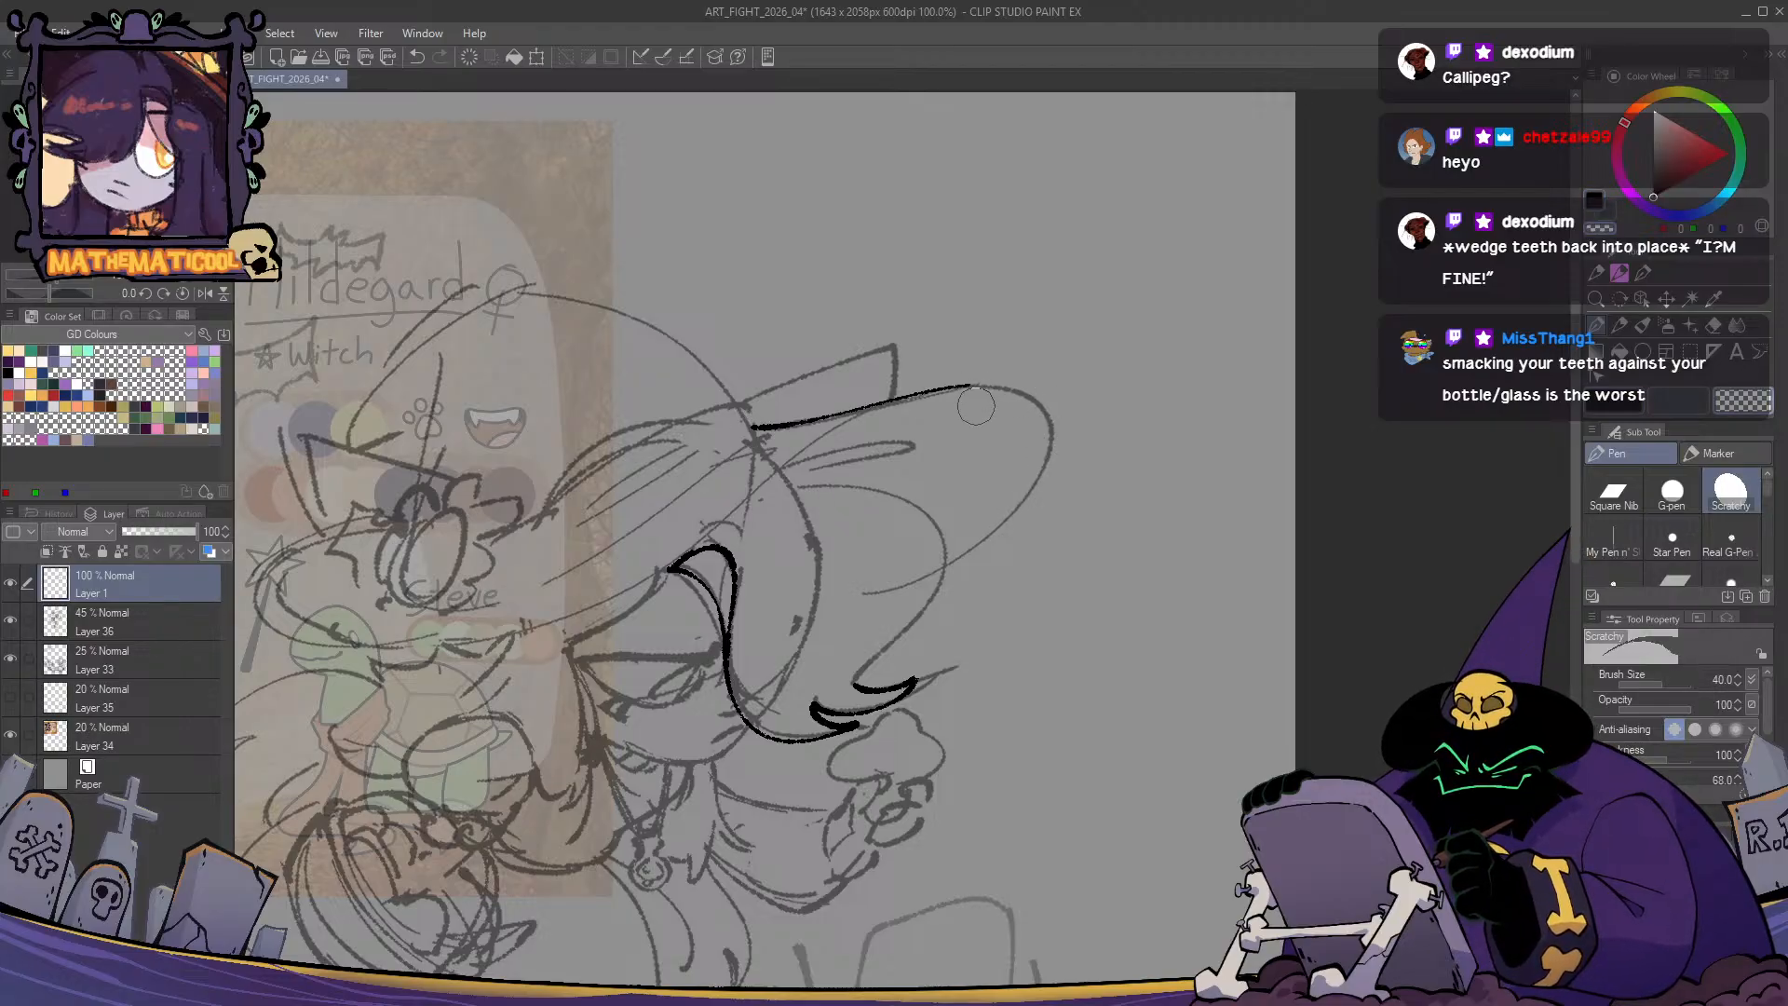
- Ink the rounded outer end of the hat brim, curving from the upper edge down and back toward the hair
mouse_move(973, 386)
left_mouse_down()
mouse_move(1052, 479)
mouse_move(939, 593)
mouse_move(993, 531)
mouse_move(940, 380)
left_mouse_up()
key("ctrl+z")
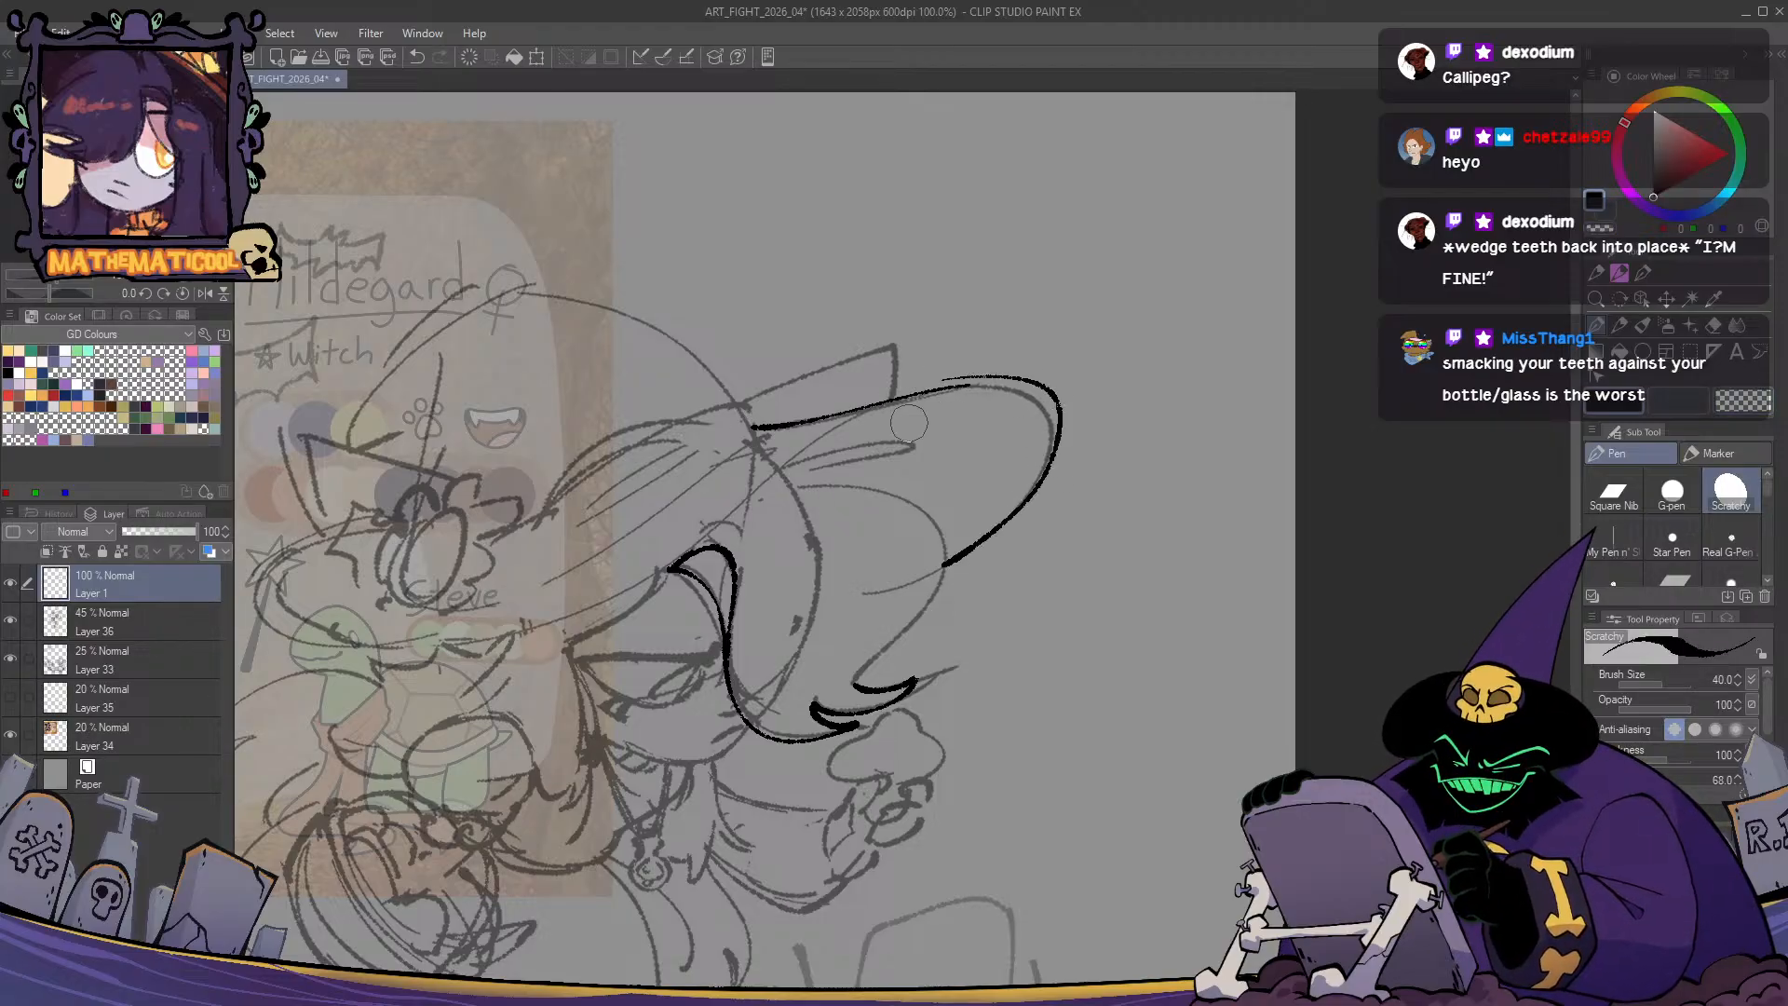
key("ctrl+z")
scroll(924, 451, "up", 1)
mouse_move(948, 621)
left_mouse_down()
mouse_move(1035, 573)
mouse_move(978, 358)
left_mouse_up()
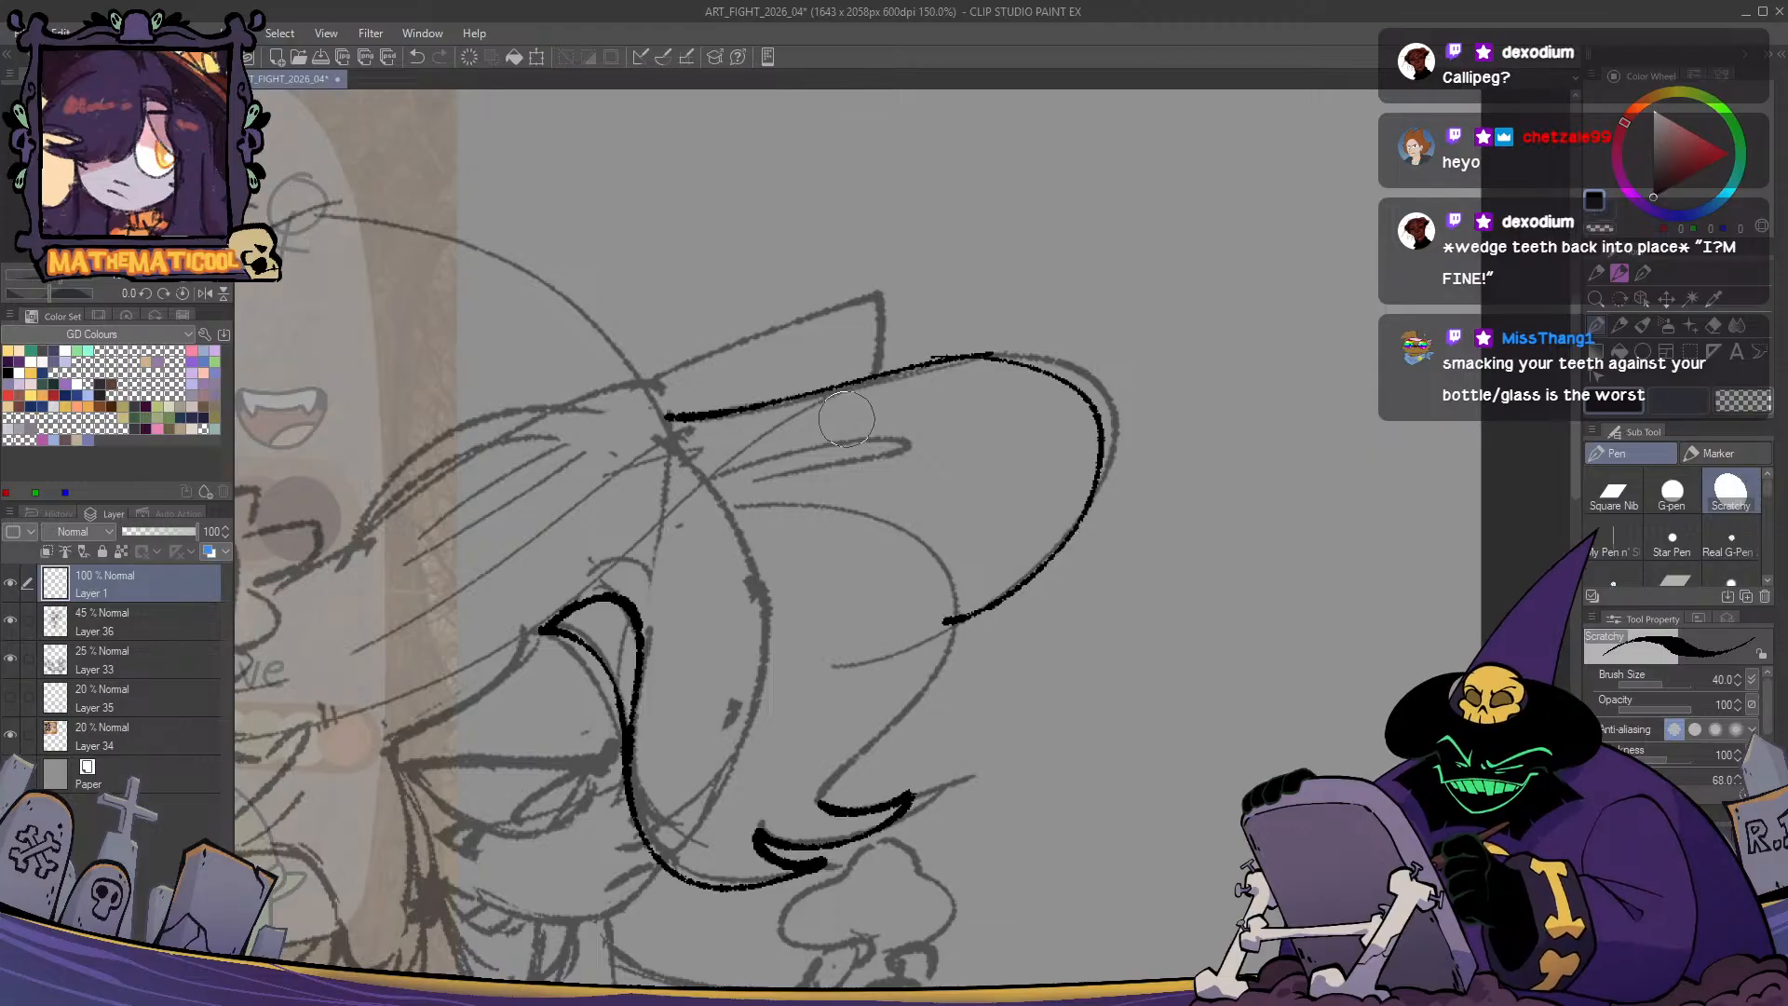
key("ctrl+z")
mouse_move(945, 622)
left_mouse_down()
mouse_move(1085, 536)
mouse_move(960, 349)
left_mouse_up()
key("ctrl+z")
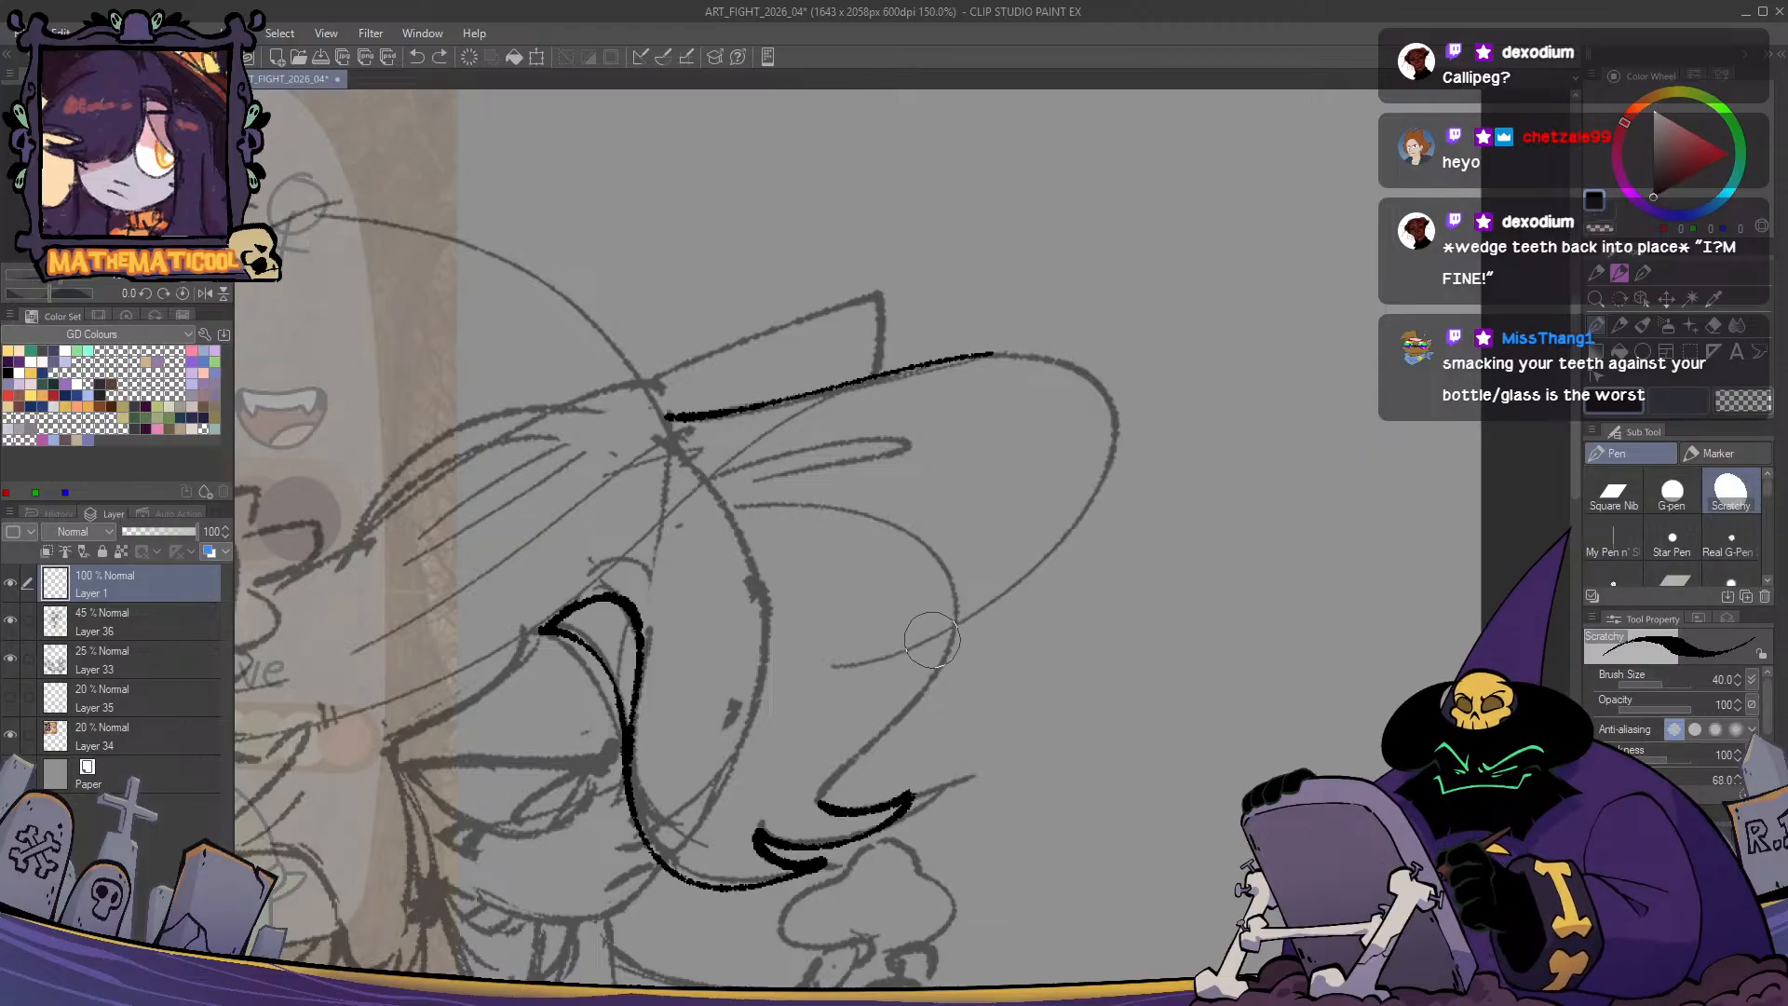
mouse_move(934, 637)
left_mouse_down()
mouse_move(1095, 507)
mouse_move(1037, 362)
mouse_move(1110, 475)
mouse_move(876, 670)
left_mouse_up()
key("ctrl+z")
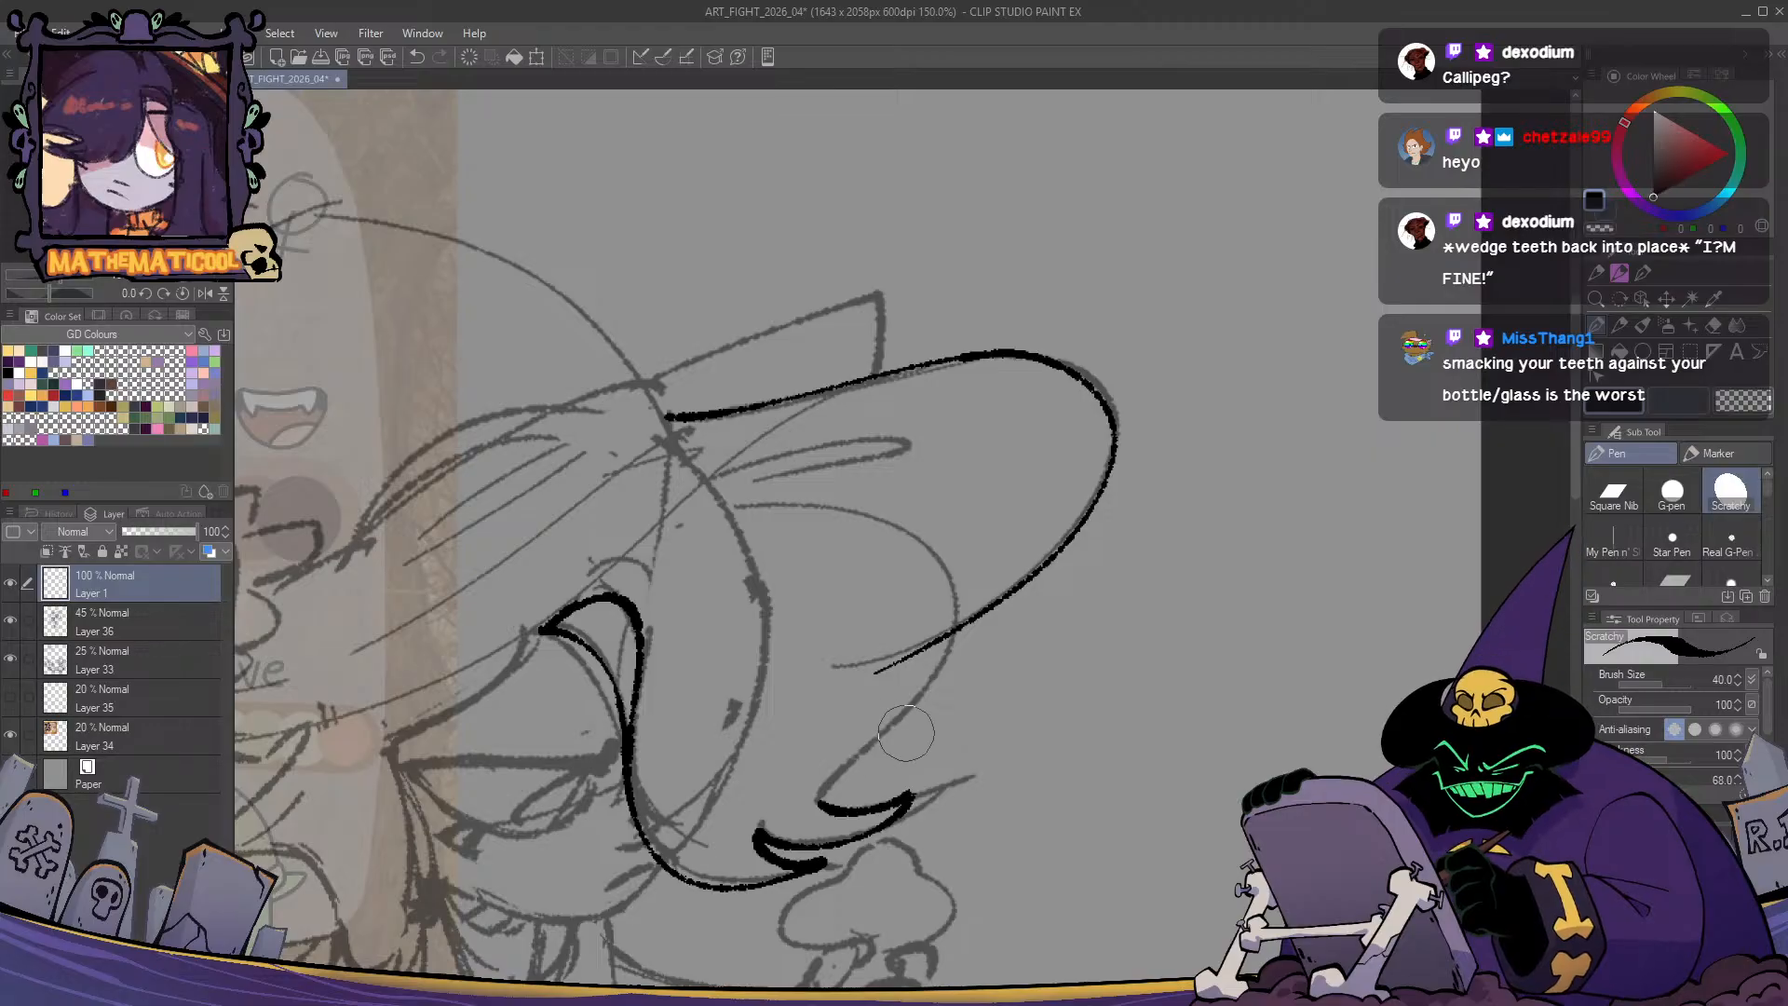
- Lasso the brim's rounded end, transform it slightly to fit the upper edge, then apply and deselect
key("m")
mouse_move(1037, 669)
left_mouse_down()
mouse_move(820, 727)
mouse_move(956, 371)
mouse_move(1043, 663)
left_mouse_up()
key("ctrl+t")
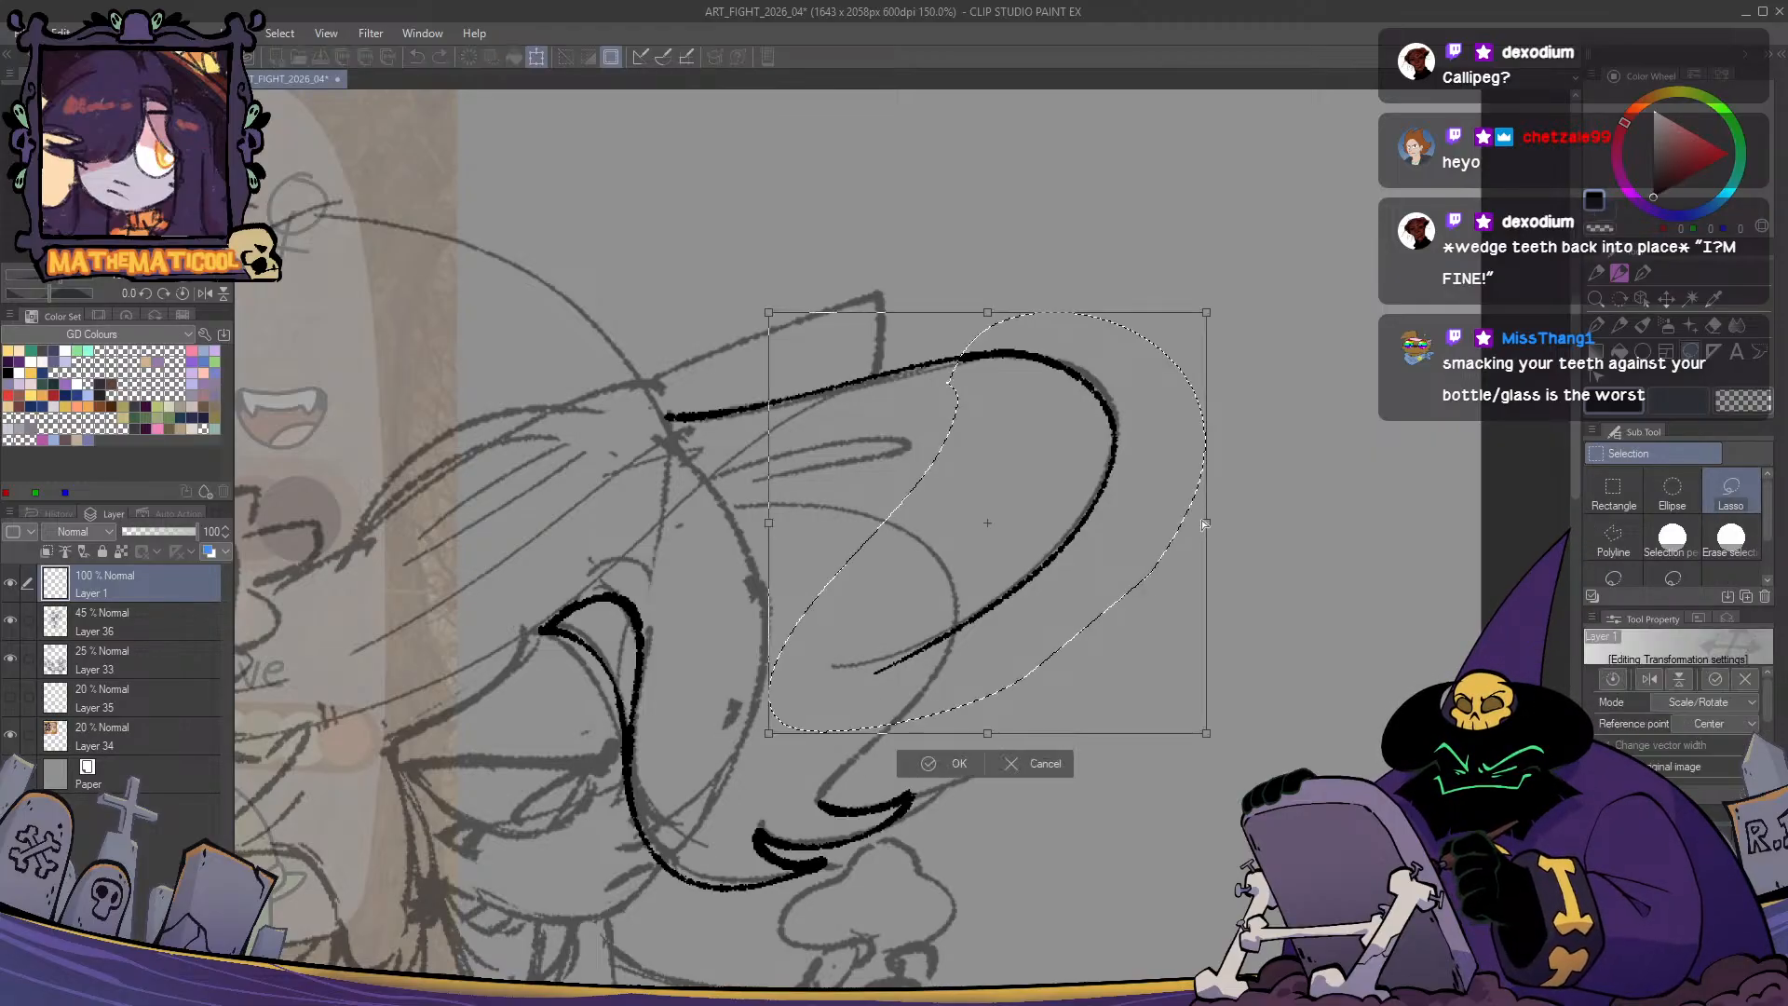
left_click_drag(1210, 511, 1203, 511)
key("Return")
key("ctrl+d")
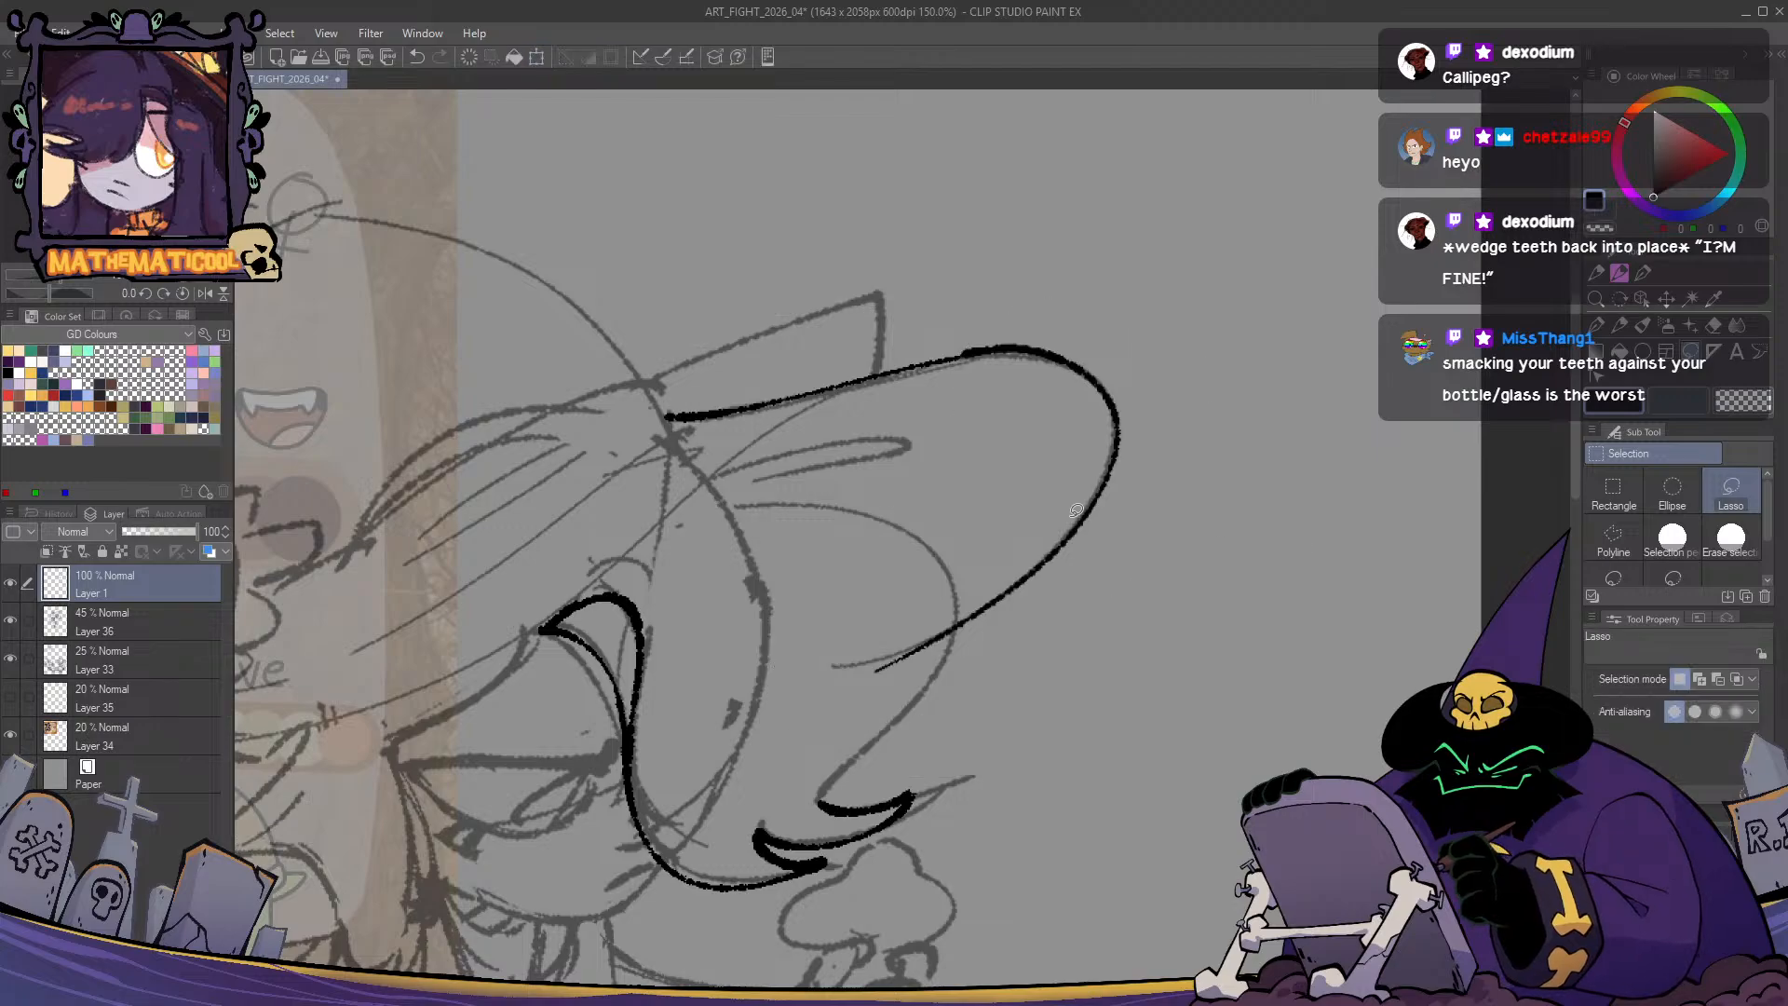
- Clean up and blend the join between the brim's upper edge and its rounded end by erasing and re-inking
key("p")
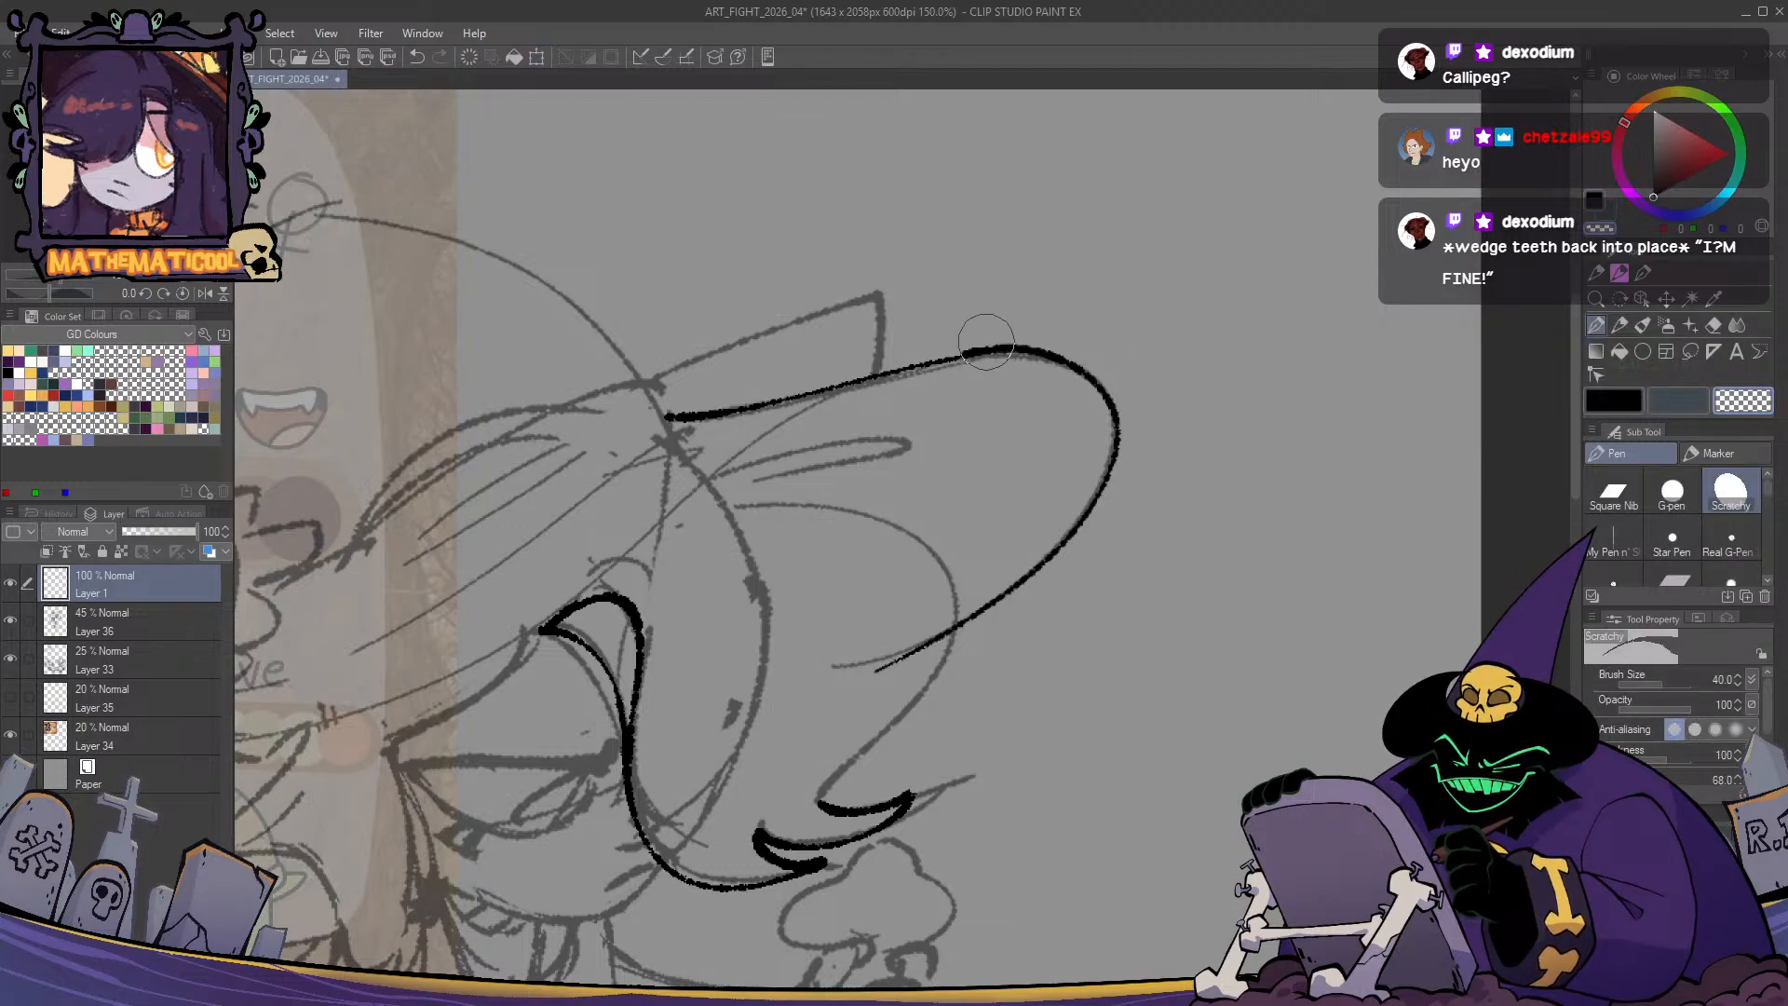
mouse_move(992, 350)
left_mouse_down()
mouse_move(671, 417)
mouse_move(1034, 347)
mouse_move(732, 405)
mouse_move(813, 395)
left_mouse_up()
key("ctrl+z")
key("ctrl+z")
key("ctrl+z")
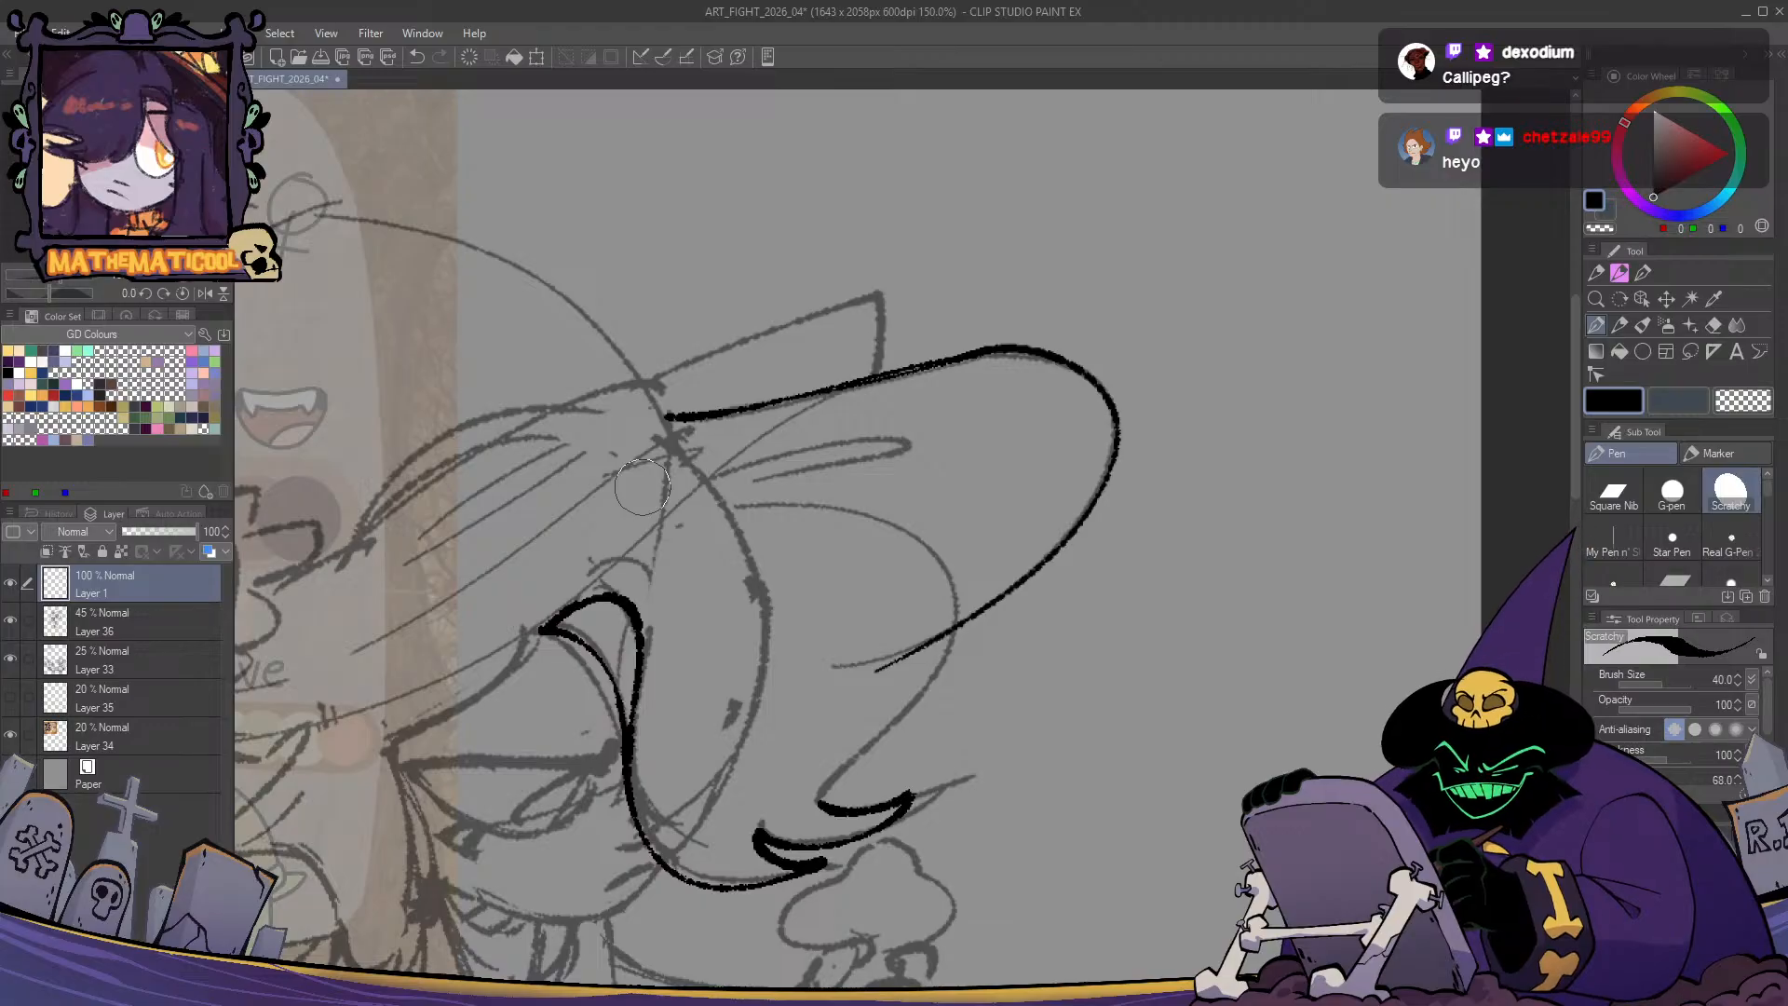
left_click_drag(930, 366, 859, 378)
key("c")
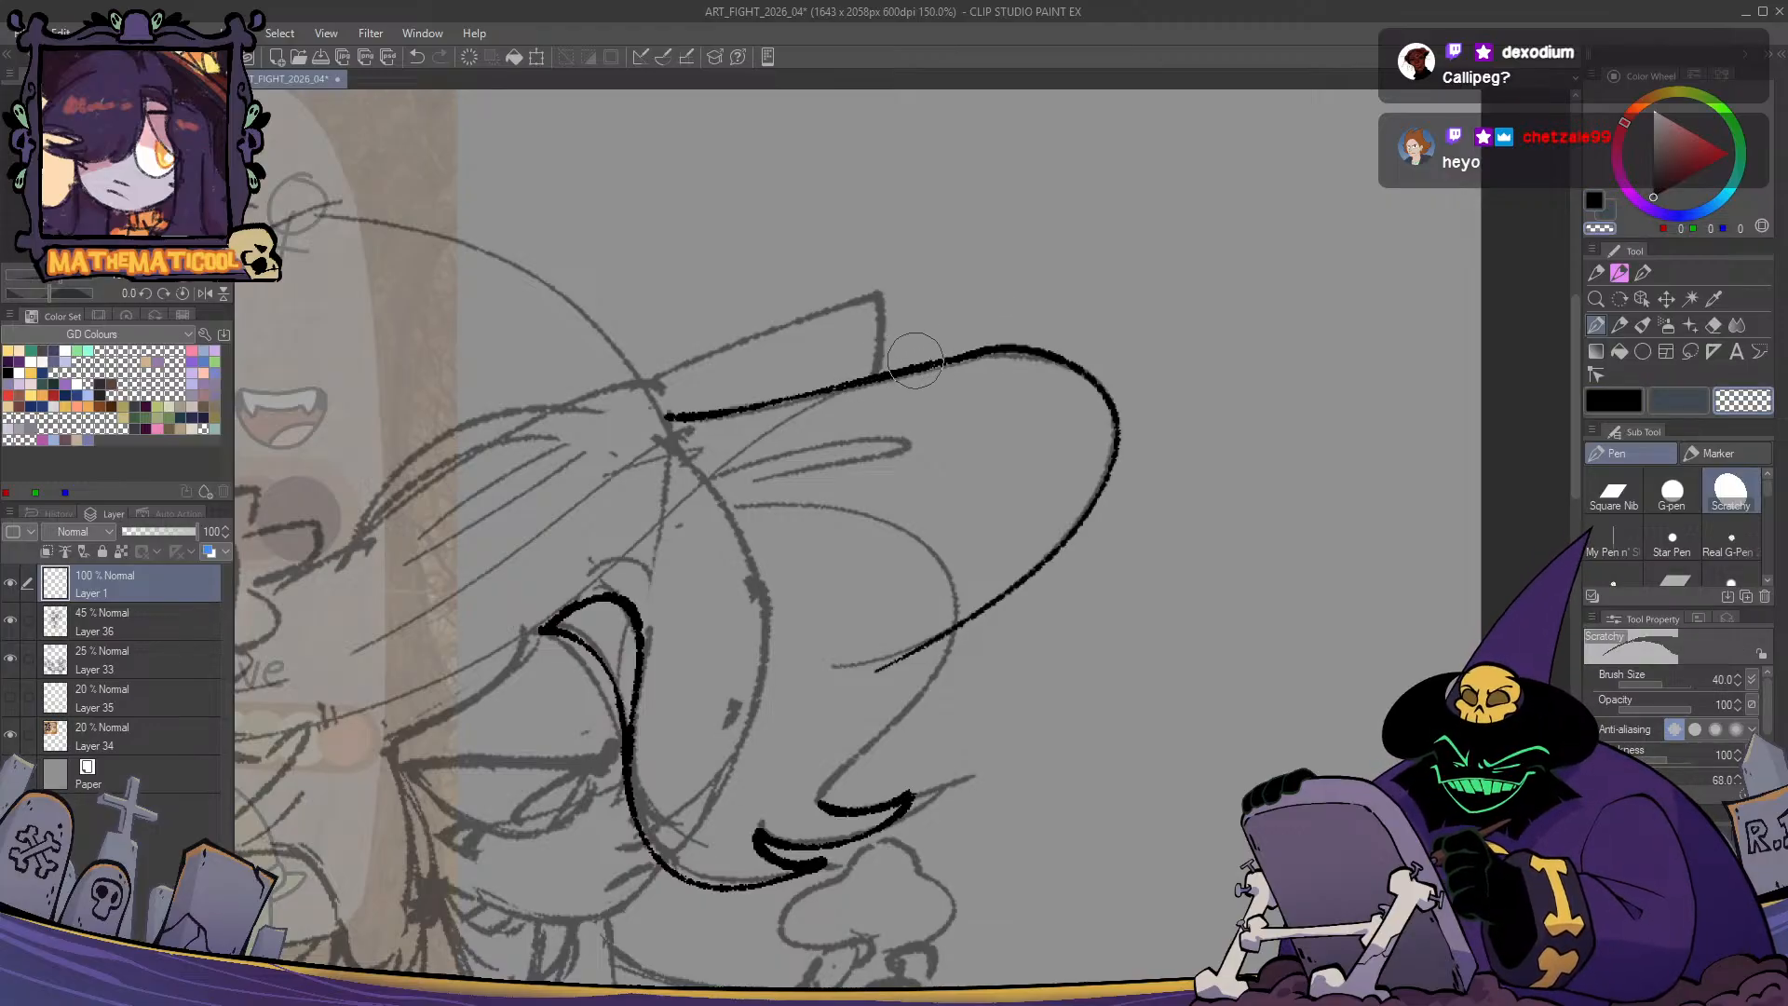
- Ink the brim's front edge as a long sweep from the upper edge down across the top of the forehead lock
mouse_move(814, 415)
left_mouse_down()
mouse_move(1036, 261)
mouse_move(562, 579)
mouse_move(461, 598)
left_mouse_up()
key("ctrl+z")
left_click_drag(876, 401, 1053, 382)
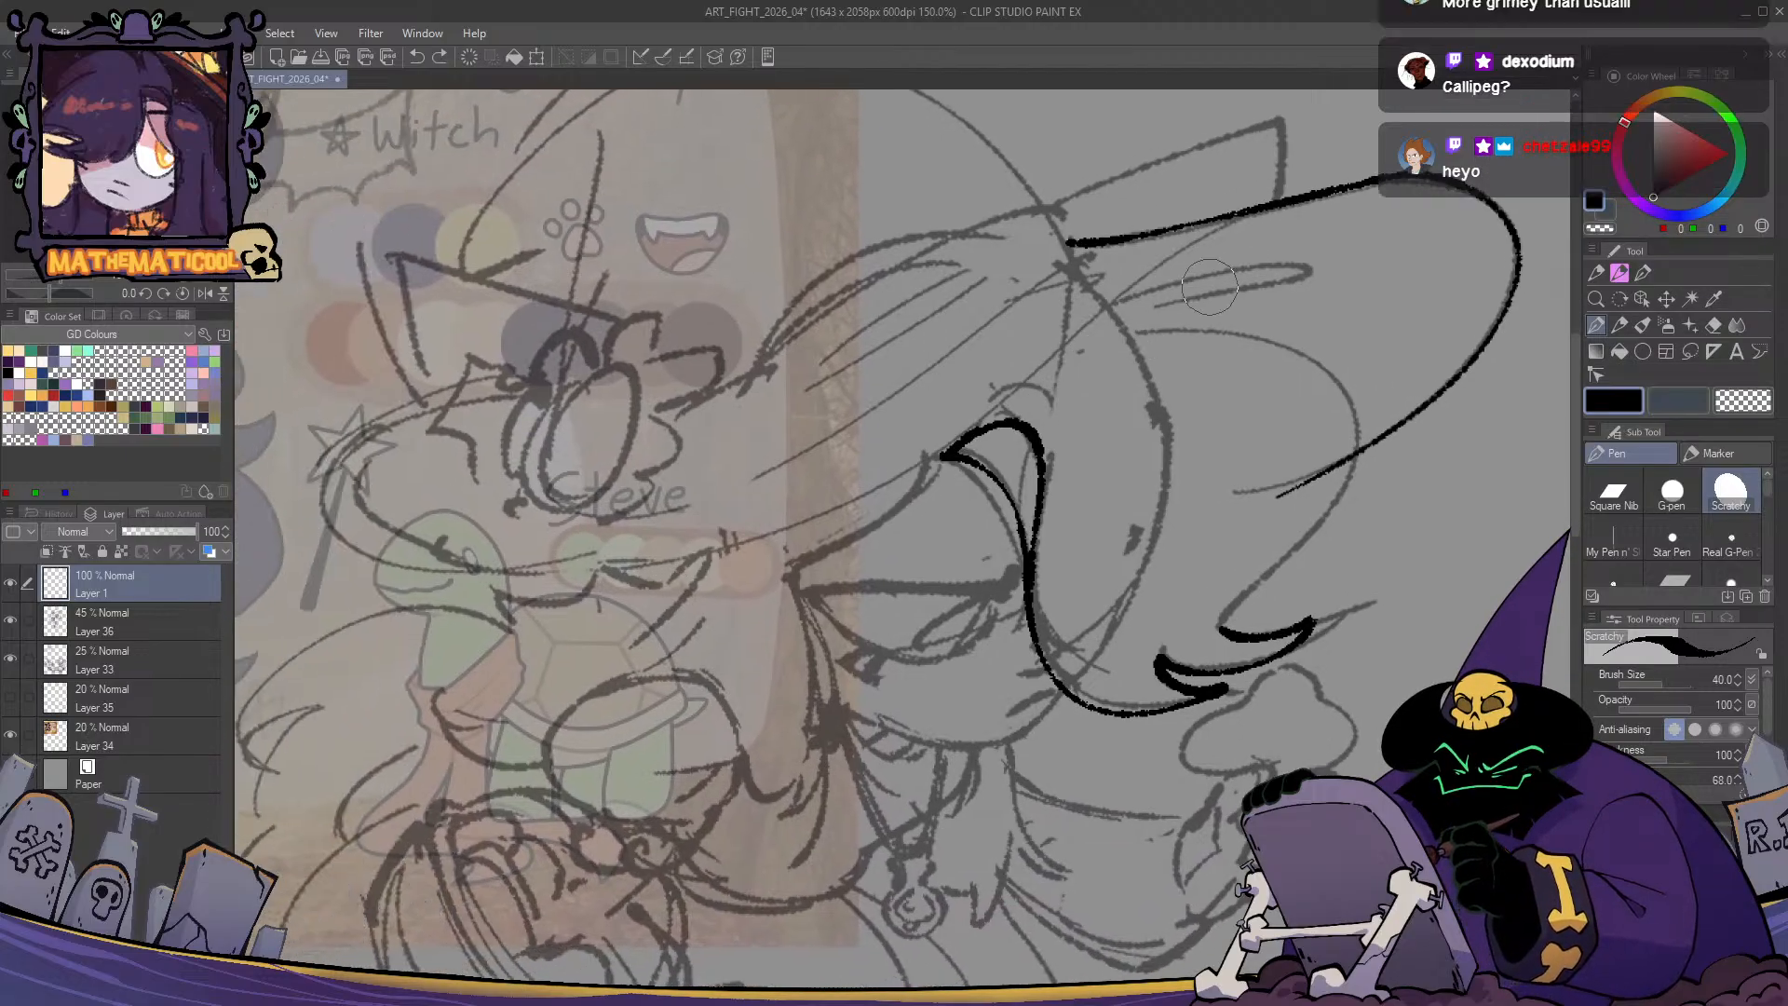
left_click_drag(1304, 177, 755, 546)
key("ctrl+z")
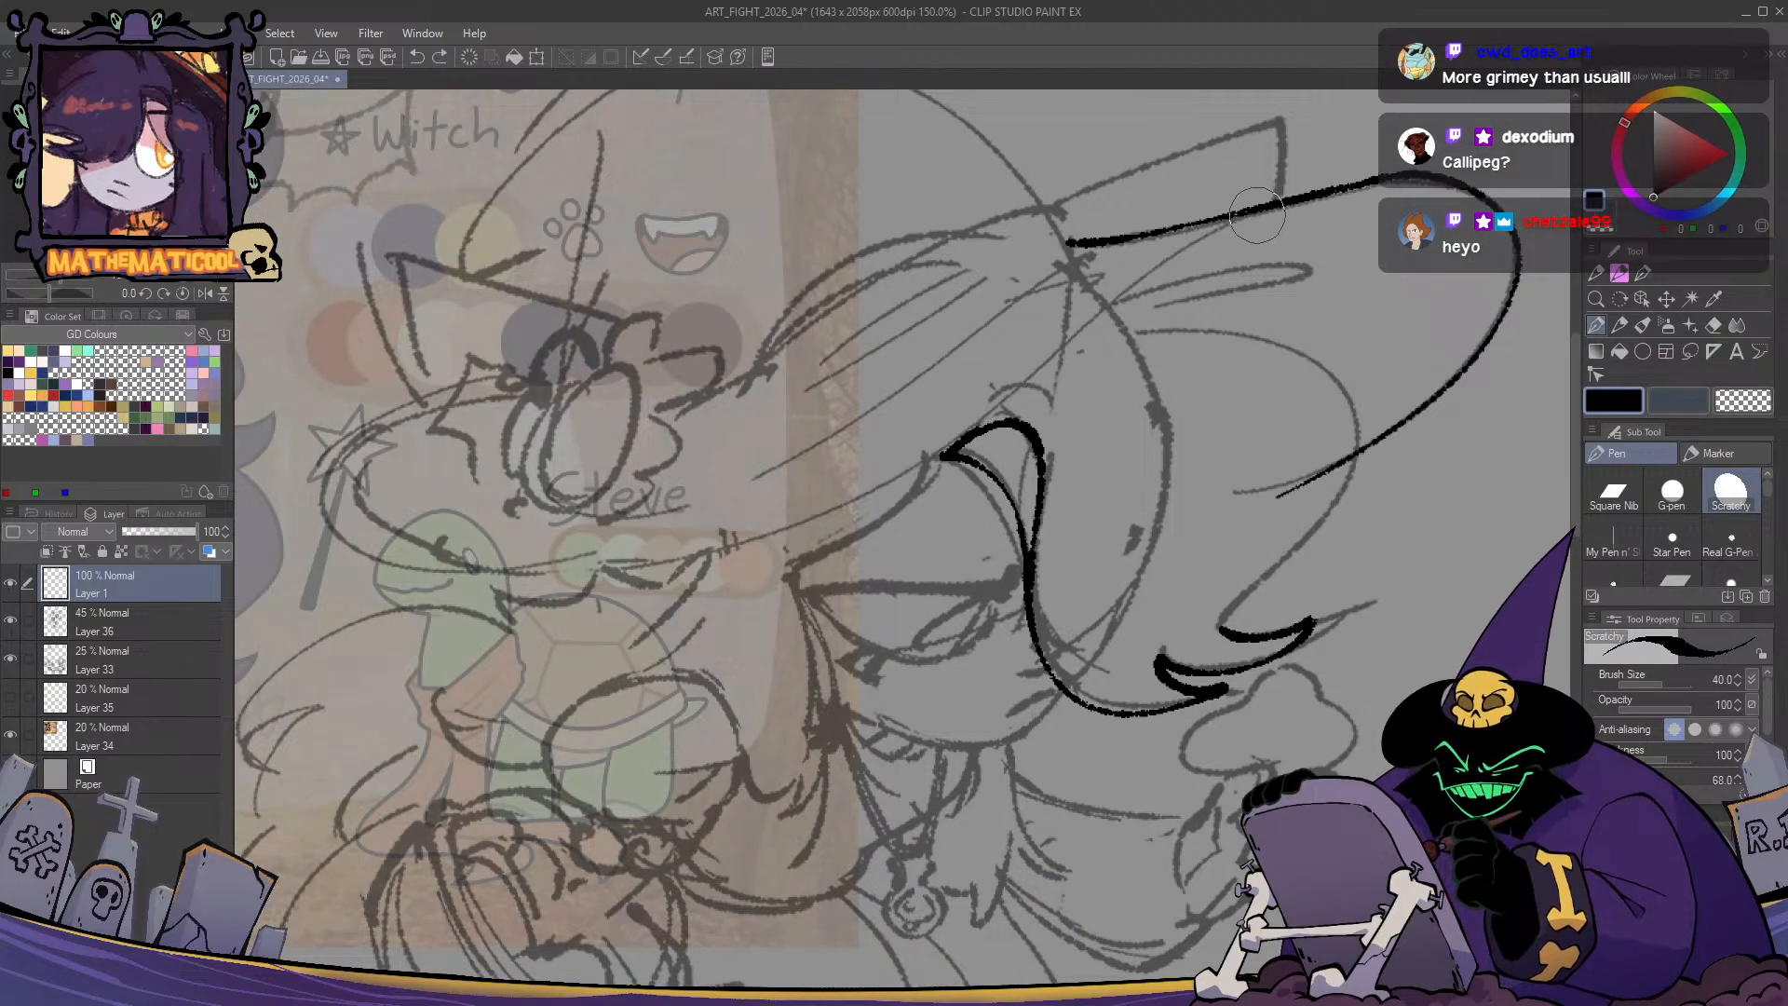
left_click_drag(1299, 187, 754, 536)
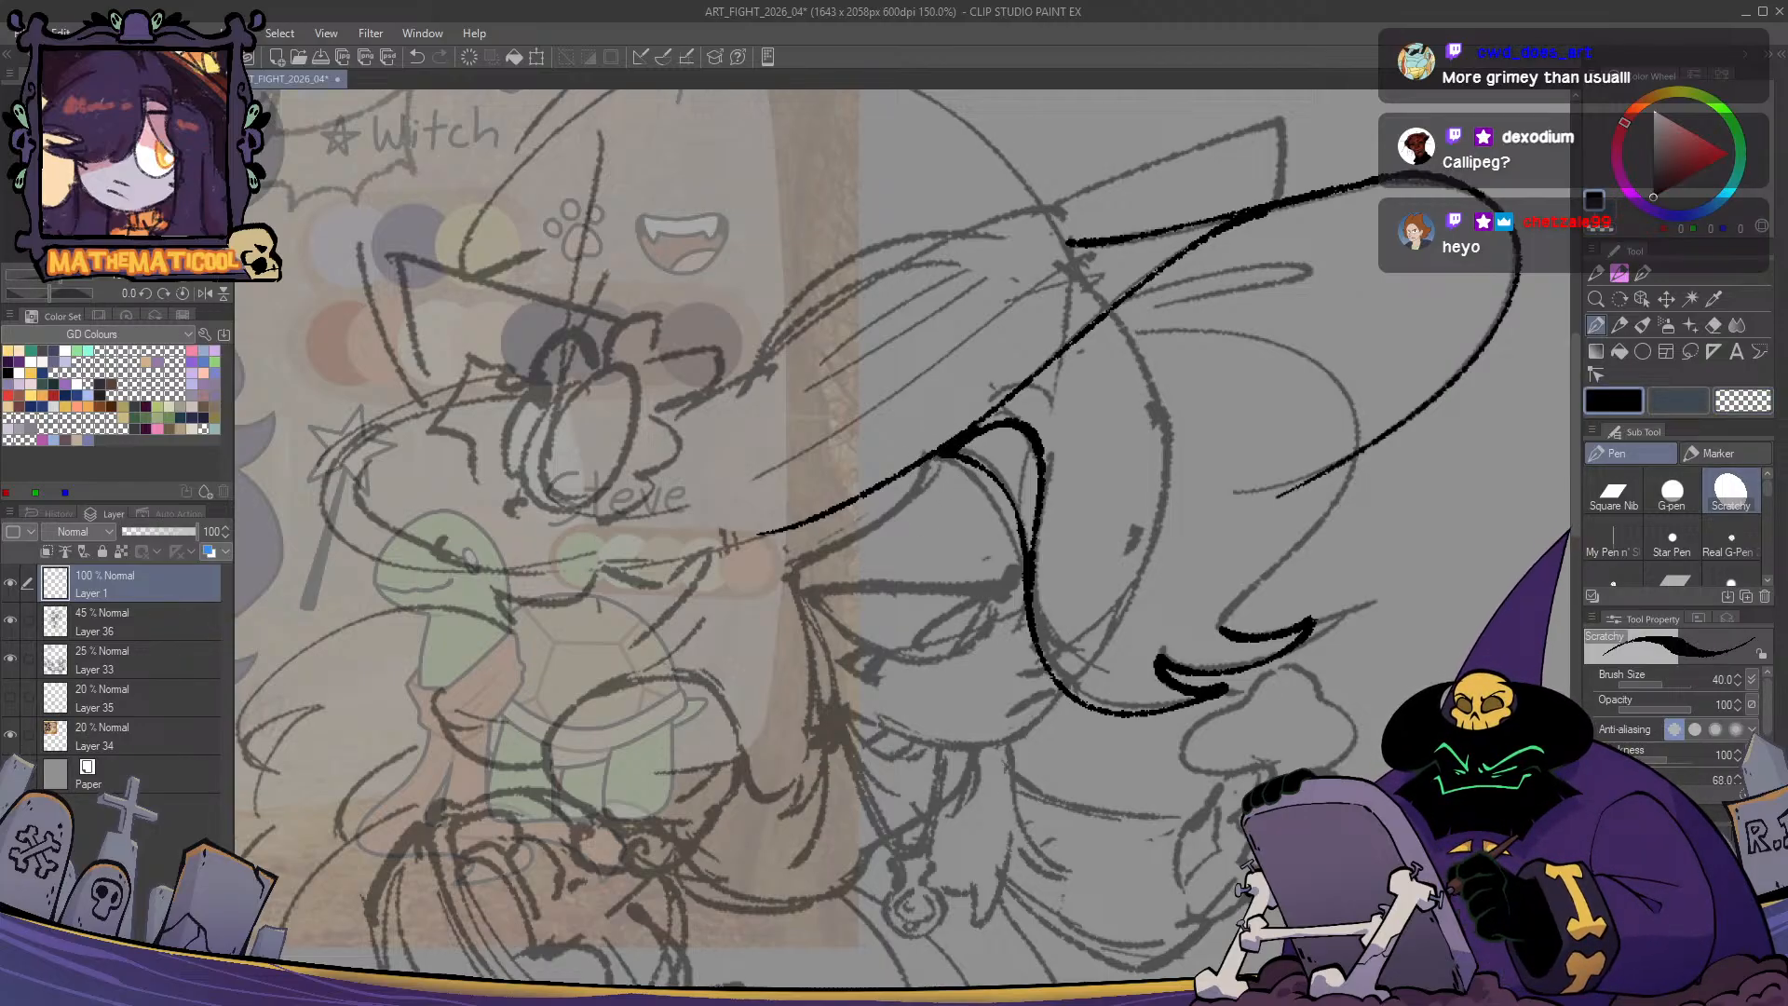
- Ink the outer edge of the pointed cat ear beside the hat flower, curving from its tip to its base
left_click_drag(722, 538, 815, 576)
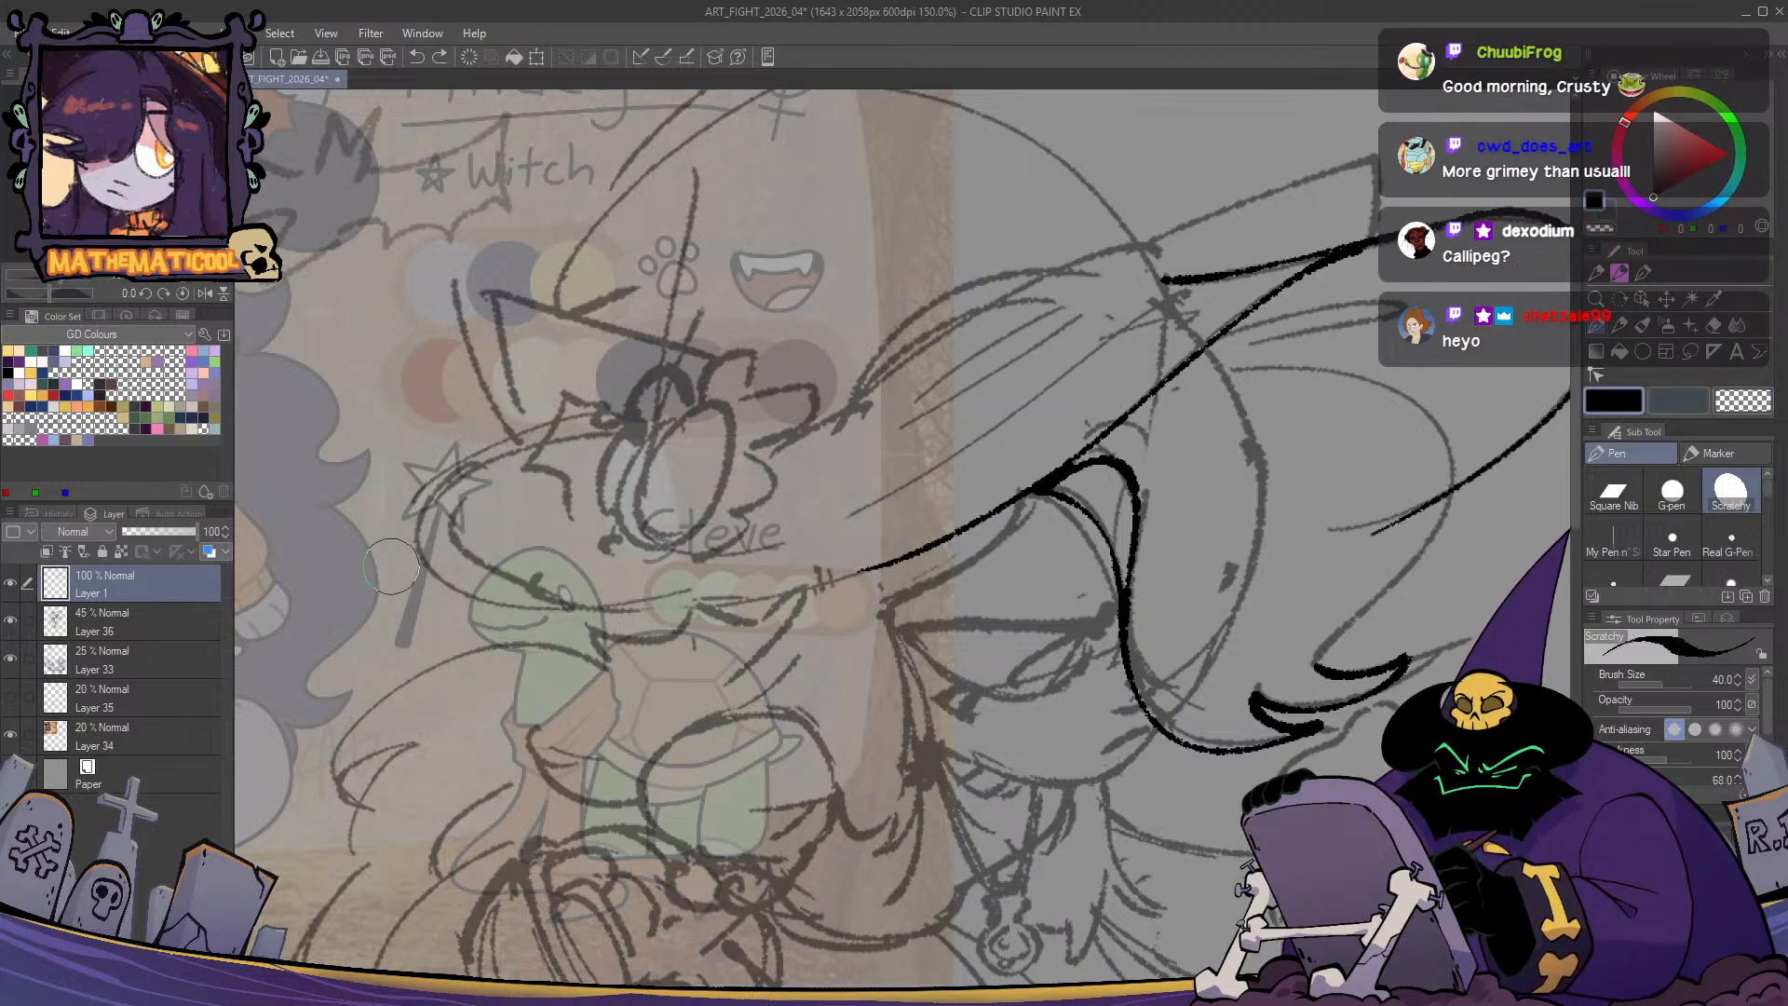
left_click_drag(564, 525, 677, 515)
left_click_drag(562, 528, 532, 564)
left_click_drag(555, 320, 613, 502)
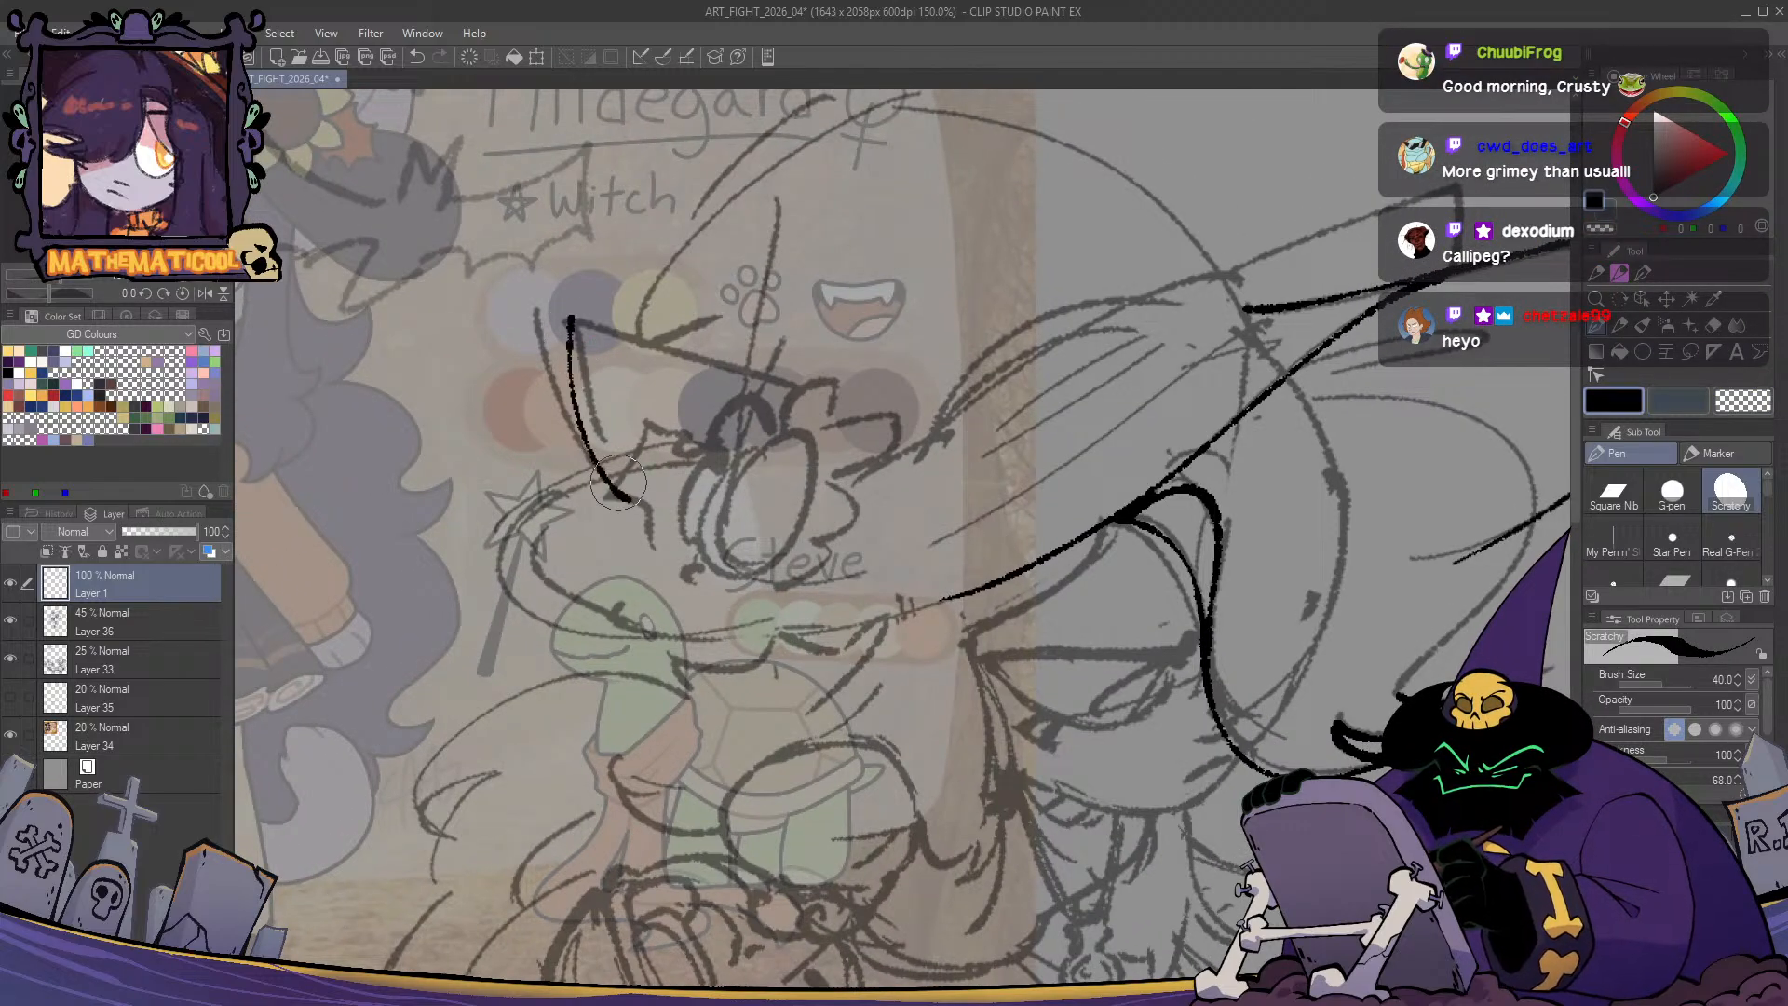
mouse_move(572, 432)
left_mouse_down()
mouse_move(848, 587)
mouse_move(814, 551)
left_mouse_up()
key("ctrl+z")
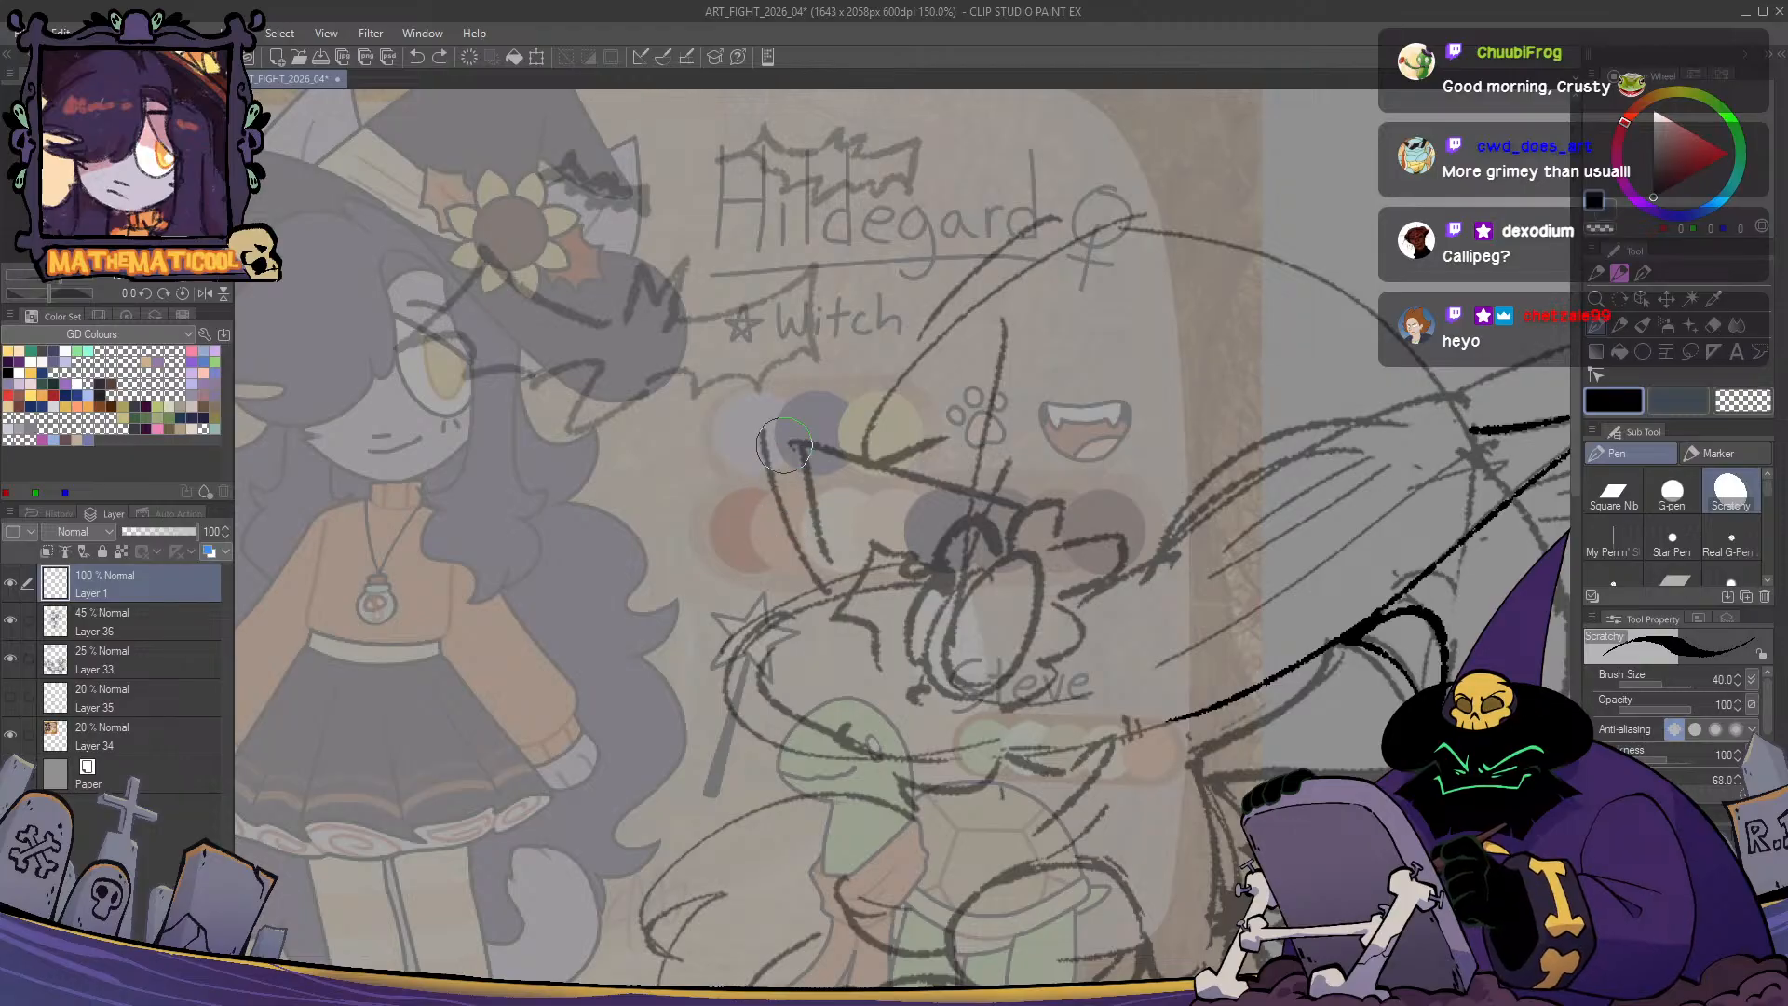
mouse_move(784, 442)
left_mouse_down()
mouse_move(842, 637)
mouse_move(783, 456)
mouse_move(839, 596)
left_mouse_up()
key("ctrl+z")
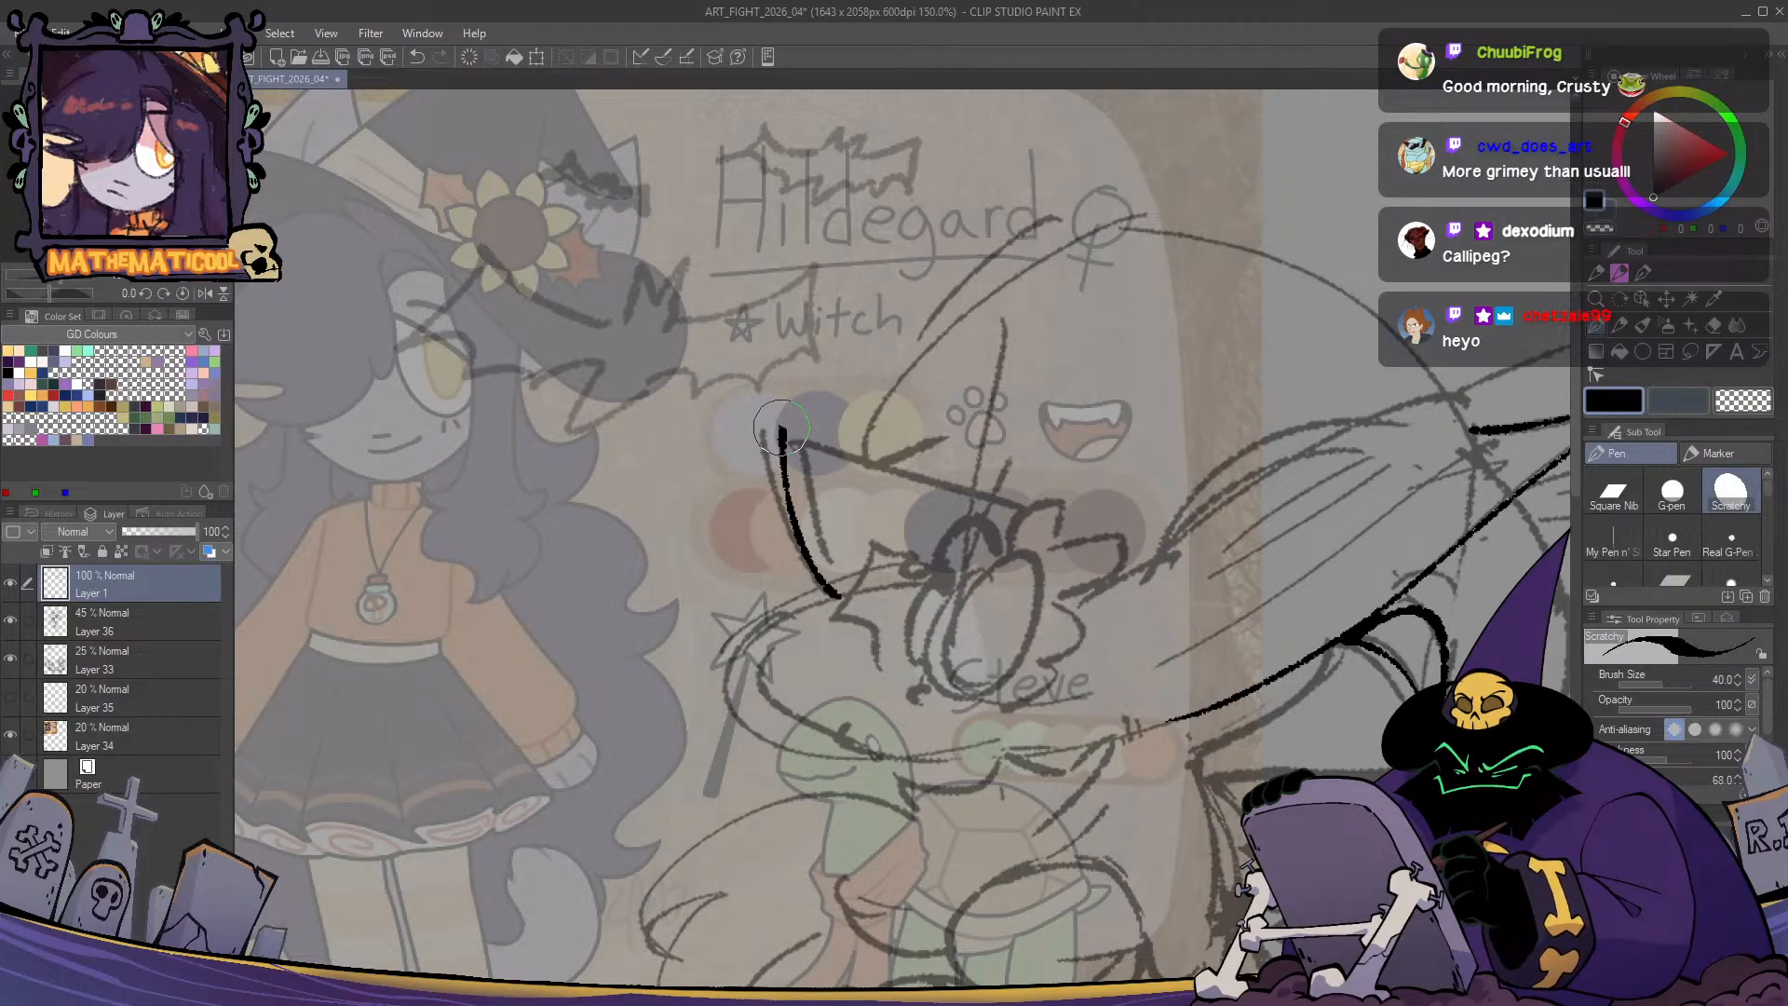
- Ink the cat ear's long upper edge from the tip toward the hat flower, undoing and redrawing the stroke
mouse_move(782, 428)
left_mouse_down()
mouse_move(960, 483)
mouse_move(1057, 538)
left_mouse_up()
key("ctrl+z")
left_click_drag(781, 428, 1057, 537)
key("ctrl+z")
key("ctrl+z")
left_click_drag(780, 431, 1062, 519)
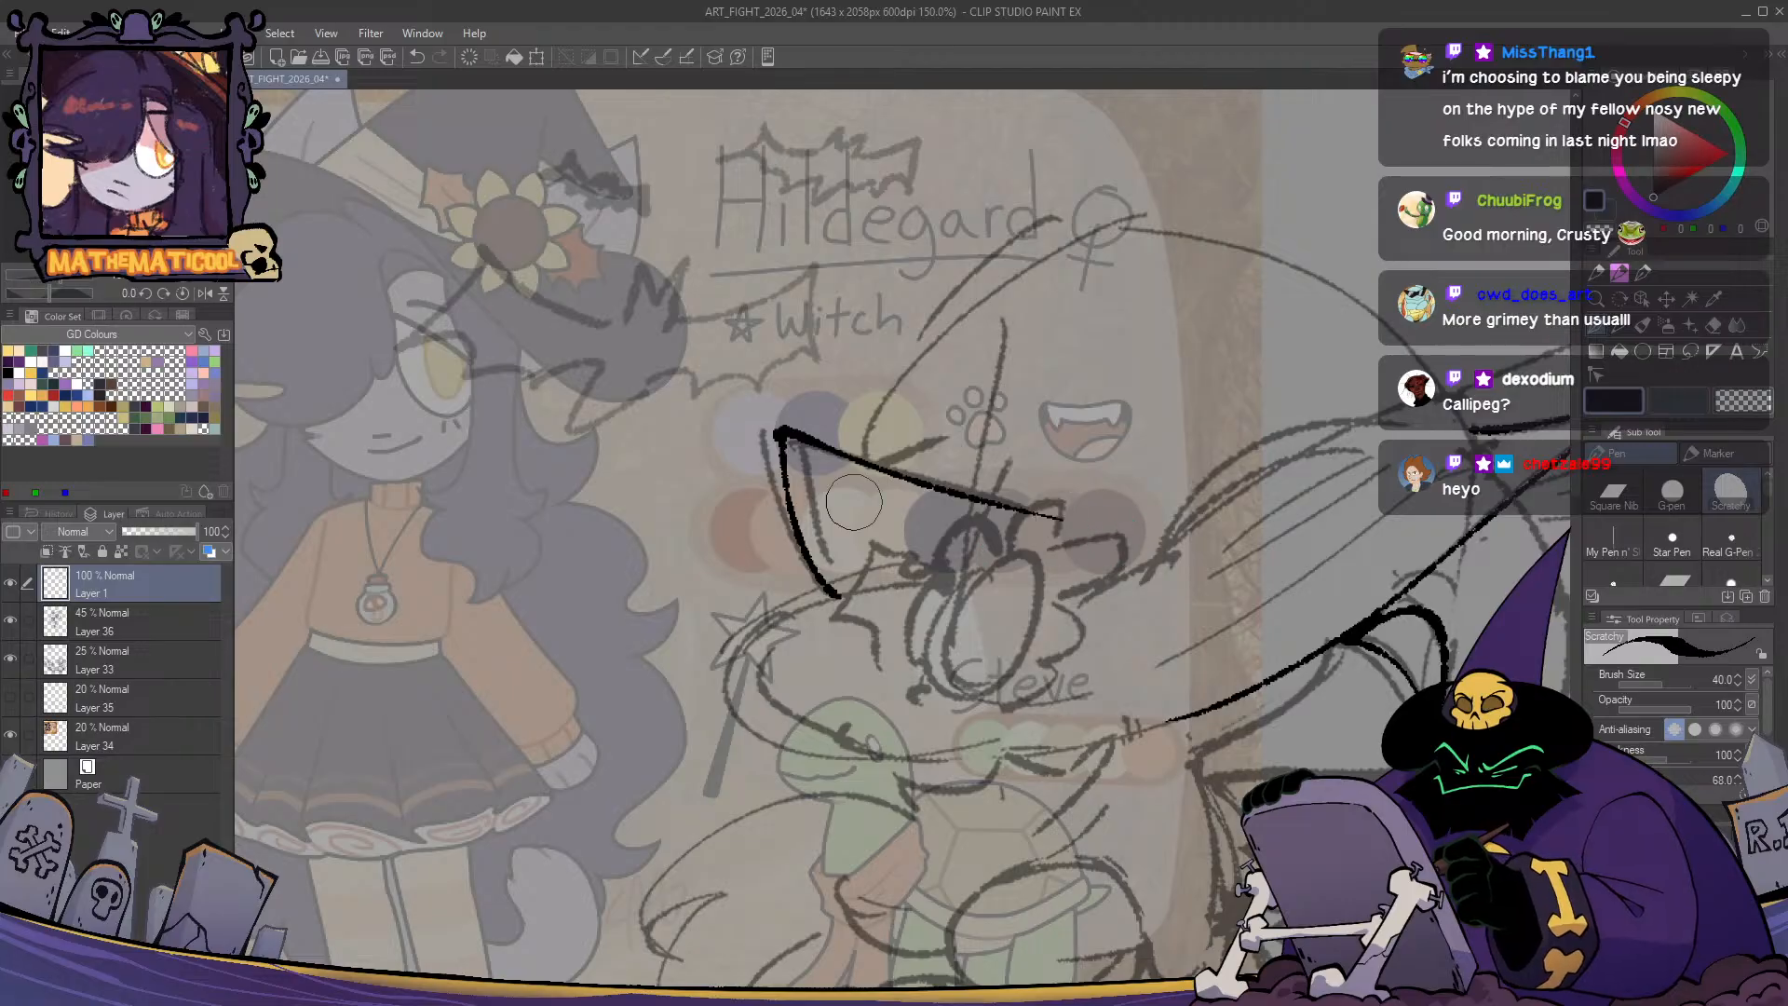
- Tidy the cat ear's tip and ink its inner fold line toward the hat flower, retrying the curve several times
key("c")
mouse_move(764, 438)
left_mouse_down()
mouse_move(916, 536)
mouse_move(967, 595)
left_mouse_up()
key("c")
key("ctrl+z")
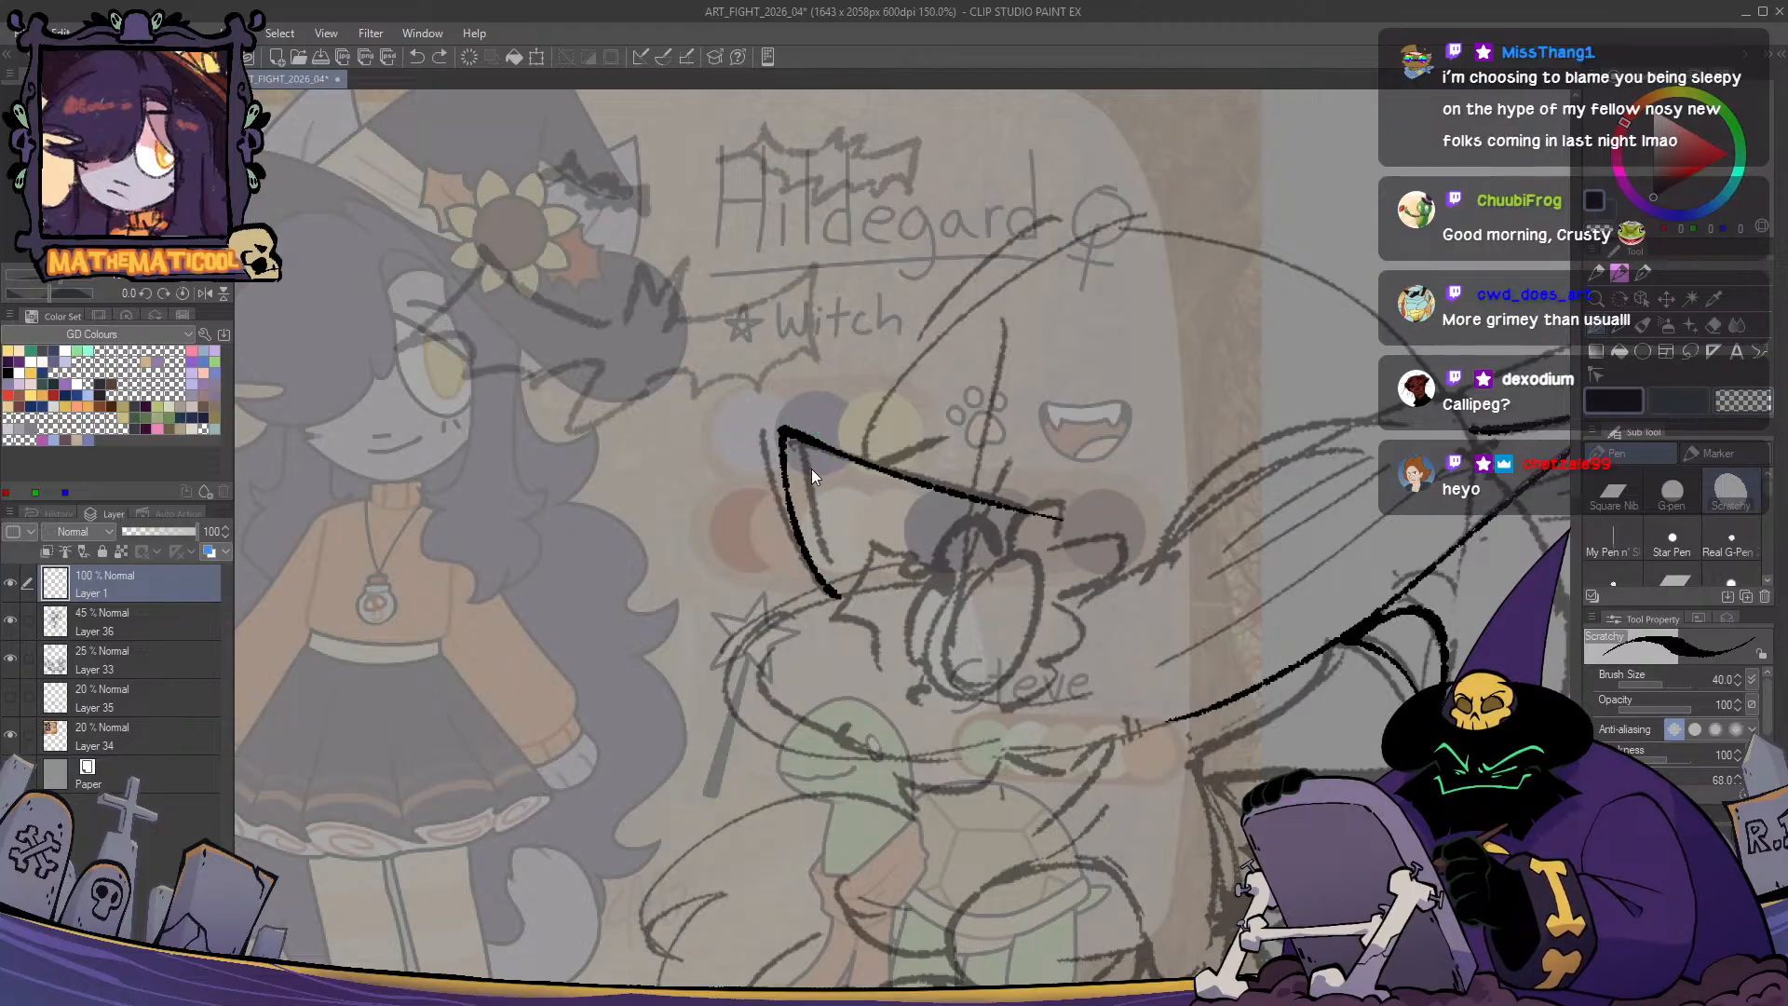
mouse_move(805, 462)
left_mouse_down()
mouse_move(936, 526)
mouse_move(960, 576)
left_mouse_up()
key("ctrl+z")
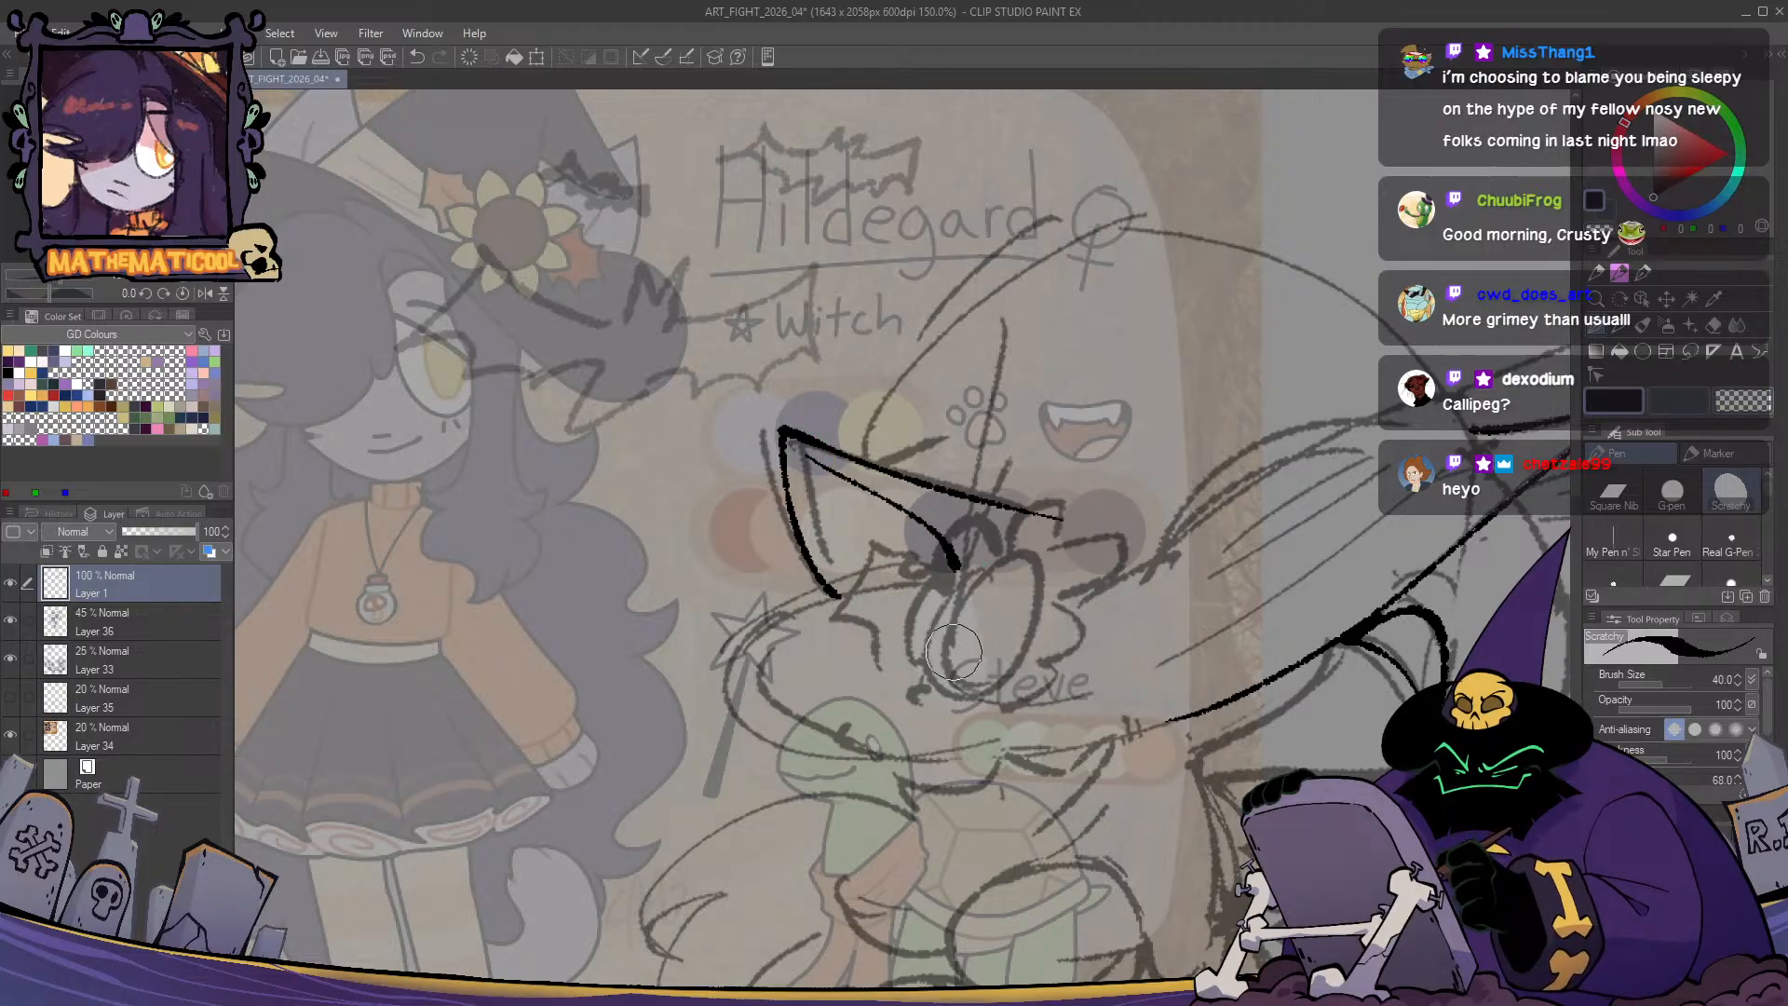
key("h")
key("h")
key("ctrl+z")
mouse_move(805, 455)
left_mouse_down()
mouse_move(938, 566)
mouse_move(1057, 518)
mouse_move(955, 643)
left_mouse_up()
key("ctrl+z")
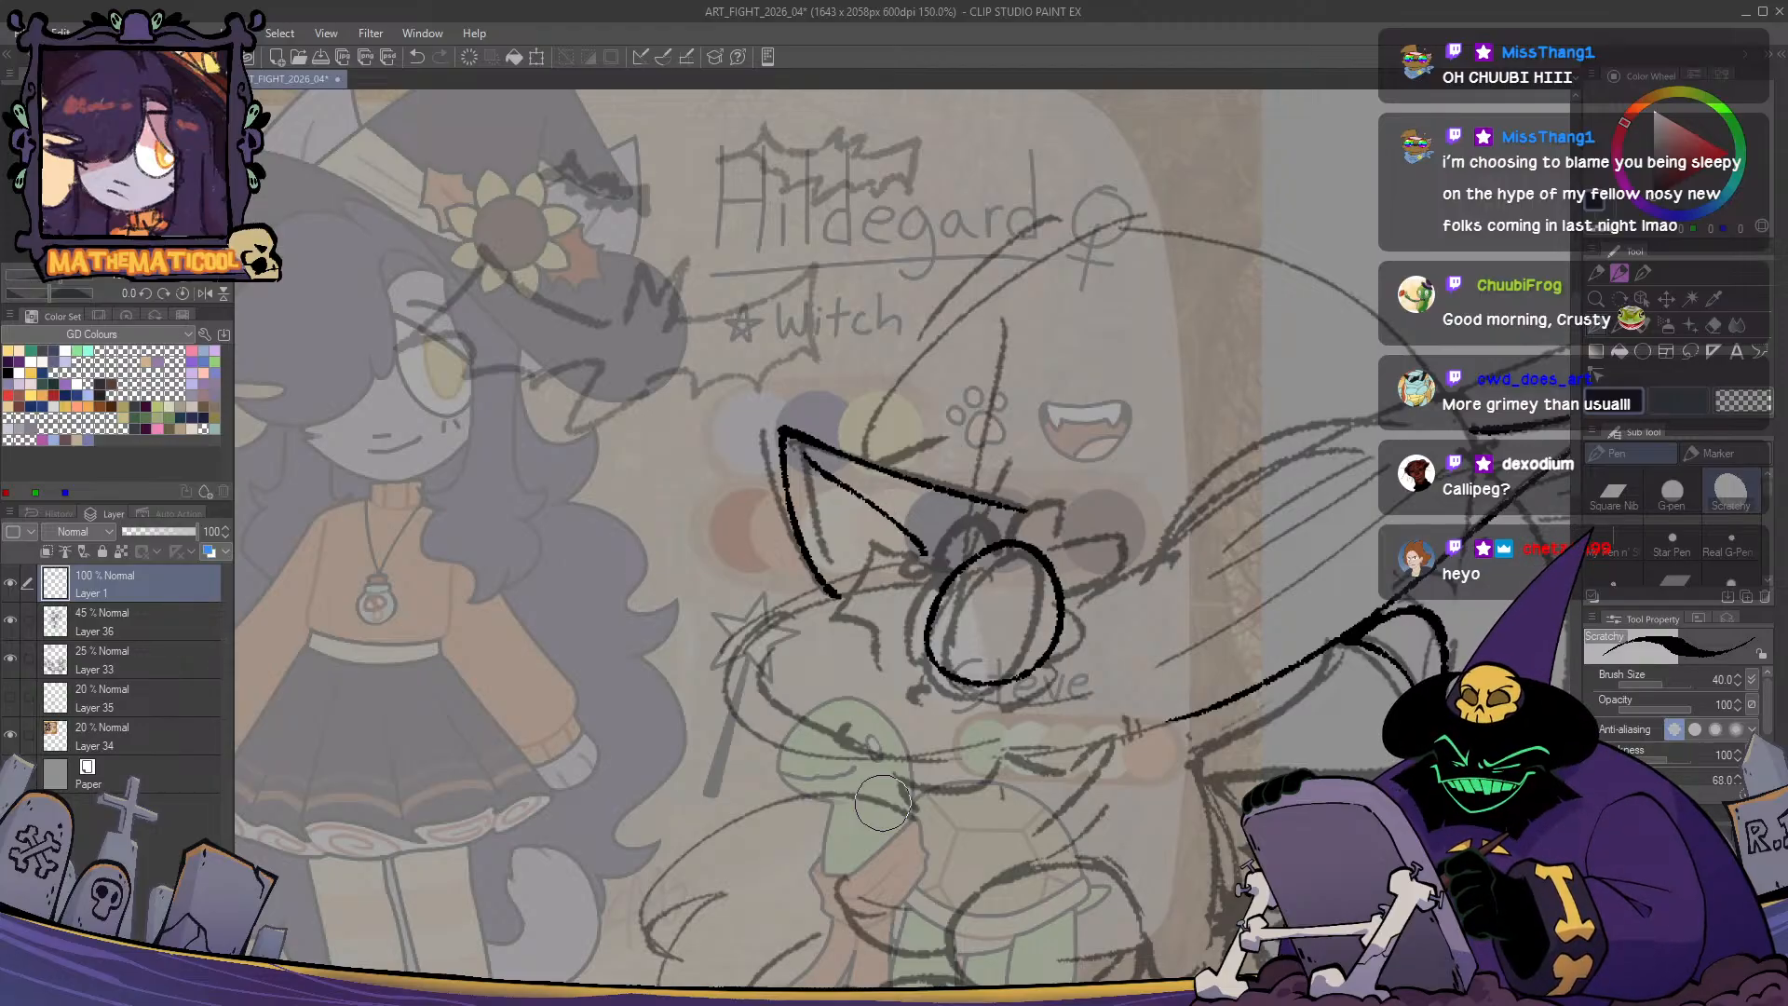
- Ink the first two pointed petals on the flower's upper edge away from the cat ear, undoing and retrying strokes
mouse_move(1004, 543)
left_mouse_down()
mouse_move(975, 492)
mouse_move(1007, 460)
mouse_move(1040, 466)
mouse_move(1016, 455)
mouse_move(978, 495)
mouse_move(1030, 460)
mouse_move(1034, 500)
mouse_move(1034, 455)
mouse_move(1024, 501)
mouse_move(1092, 507)
mouse_move(1017, 500)
mouse_move(1091, 519)
mouse_move(1020, 504)
mouse_move(1088, 528)
mouse_move(1058, 510)
mouse_move(1084, 530)
mouse_move(1062, 553)
mouse_move(1023, 507)
mouse_move(1090, 540)
mouse_move(1093, 519)
mouse_move(1048, 564)
left_mouse_up()
key("ctrl+z")
key("ctrl+z")
key("ctrl+z")
key("ctrl+z")
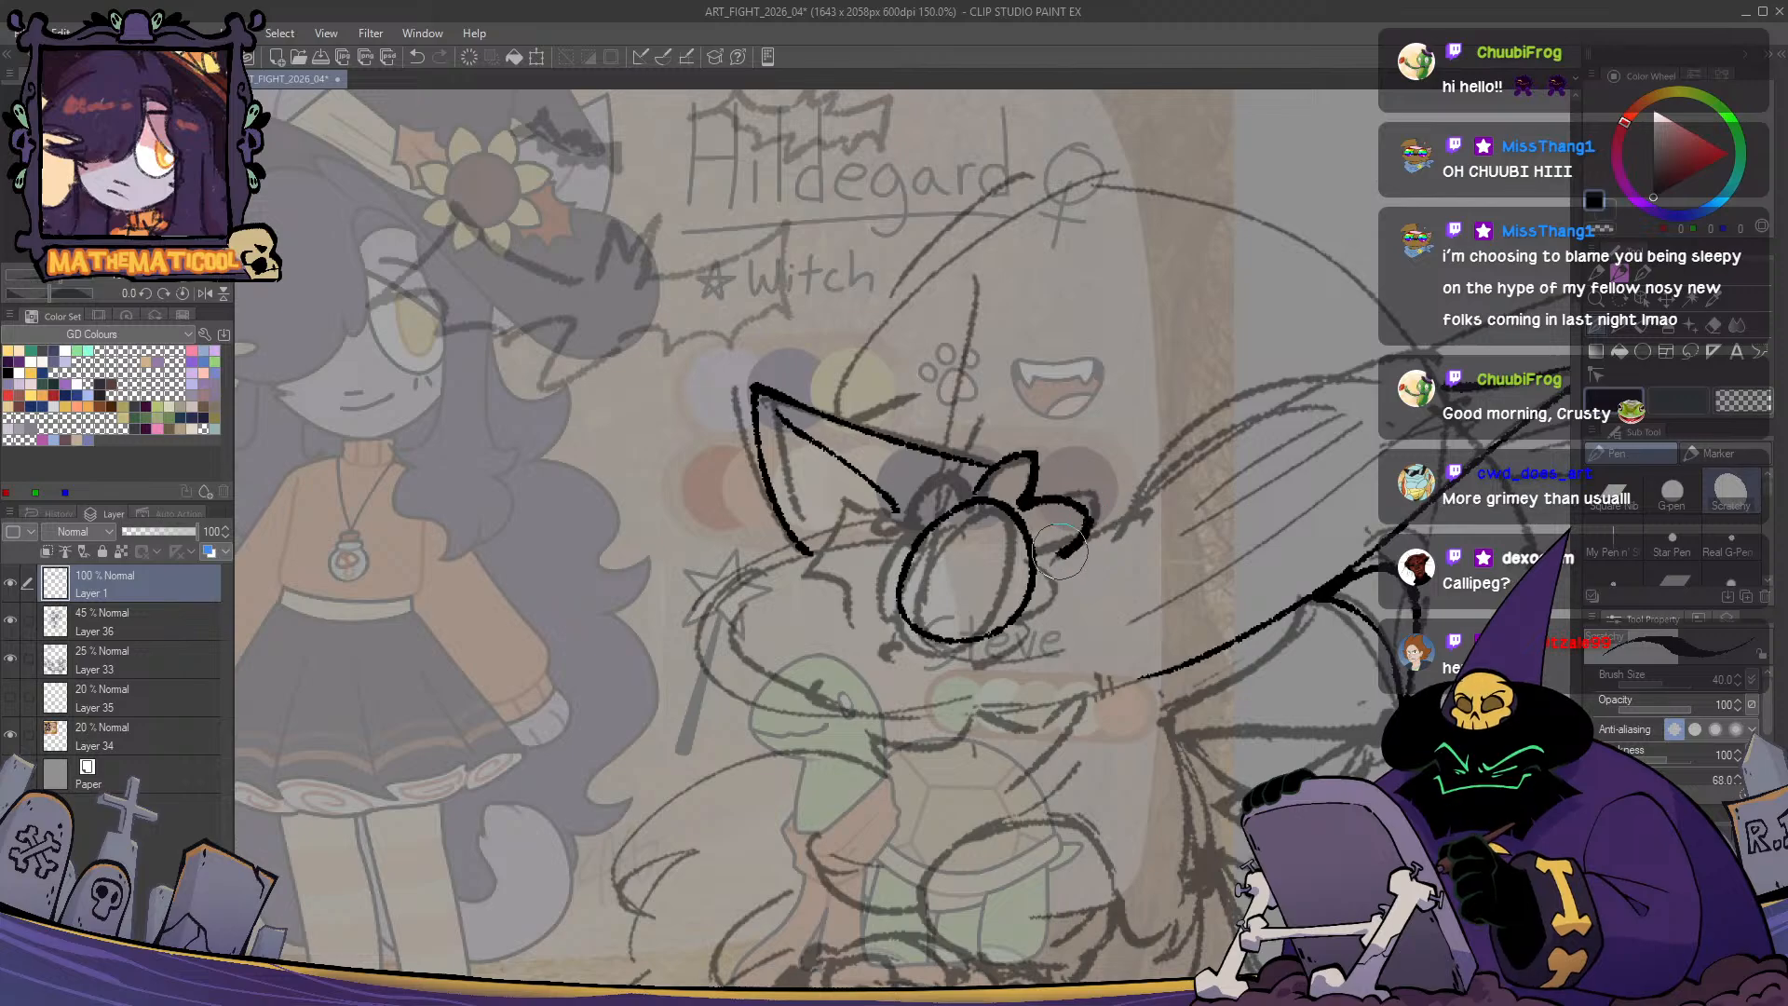
key("ctrl+z")
- Ink the remaining petals around the flower's oval center, undoing and redrawing strokes until the ring is closed
mouse_move(1022, 503)
left_mouse_down()
mouse_move(1076, 602)
mouse_move(1032, 624)
mouse_move(1006, 671)
mouse_move(1028, 655)
mouse_move(927, 675)
mouse_move(873, 617)
mouse_move(896, 585)
mouse_move(872, 628)
mouse_move(908, 635)
mouse_move(866, 618)
mouse_move(859, 550)
mouse_move(901, 532)
mouse_move(862, 561)
mouse_move(947, 471)
mouse_move(922, 529)
mouse_move(948, 469)
mouse_move(925, 503)
mouse_move(975, 493)
mouse_move(924, 476)
mouse_move(975, 492)
mouse_move(910, 507)
left_mouse_up()
key("ctrl+z")
key("ctrl+z")
key("ctrl+z")
key("ctrl+z")
key("ctrl+z")
key("ctrl+z")
key("ctrl+z")
key("ctrl+z")
key("ctrl+z")
key("ctrl+z")
key("ctrl+z")
key("ctrl+z")
key("ctrl+z")
key("ctrl+z")
key("ctrl+z")
key("ctrl+z")
key("ctrl+z")
key("ctrl+z")
key("ctrl+z")
key("ctrl+z")
key("ctrl+z")
key("ctrl+z")
key("ctrl+z")
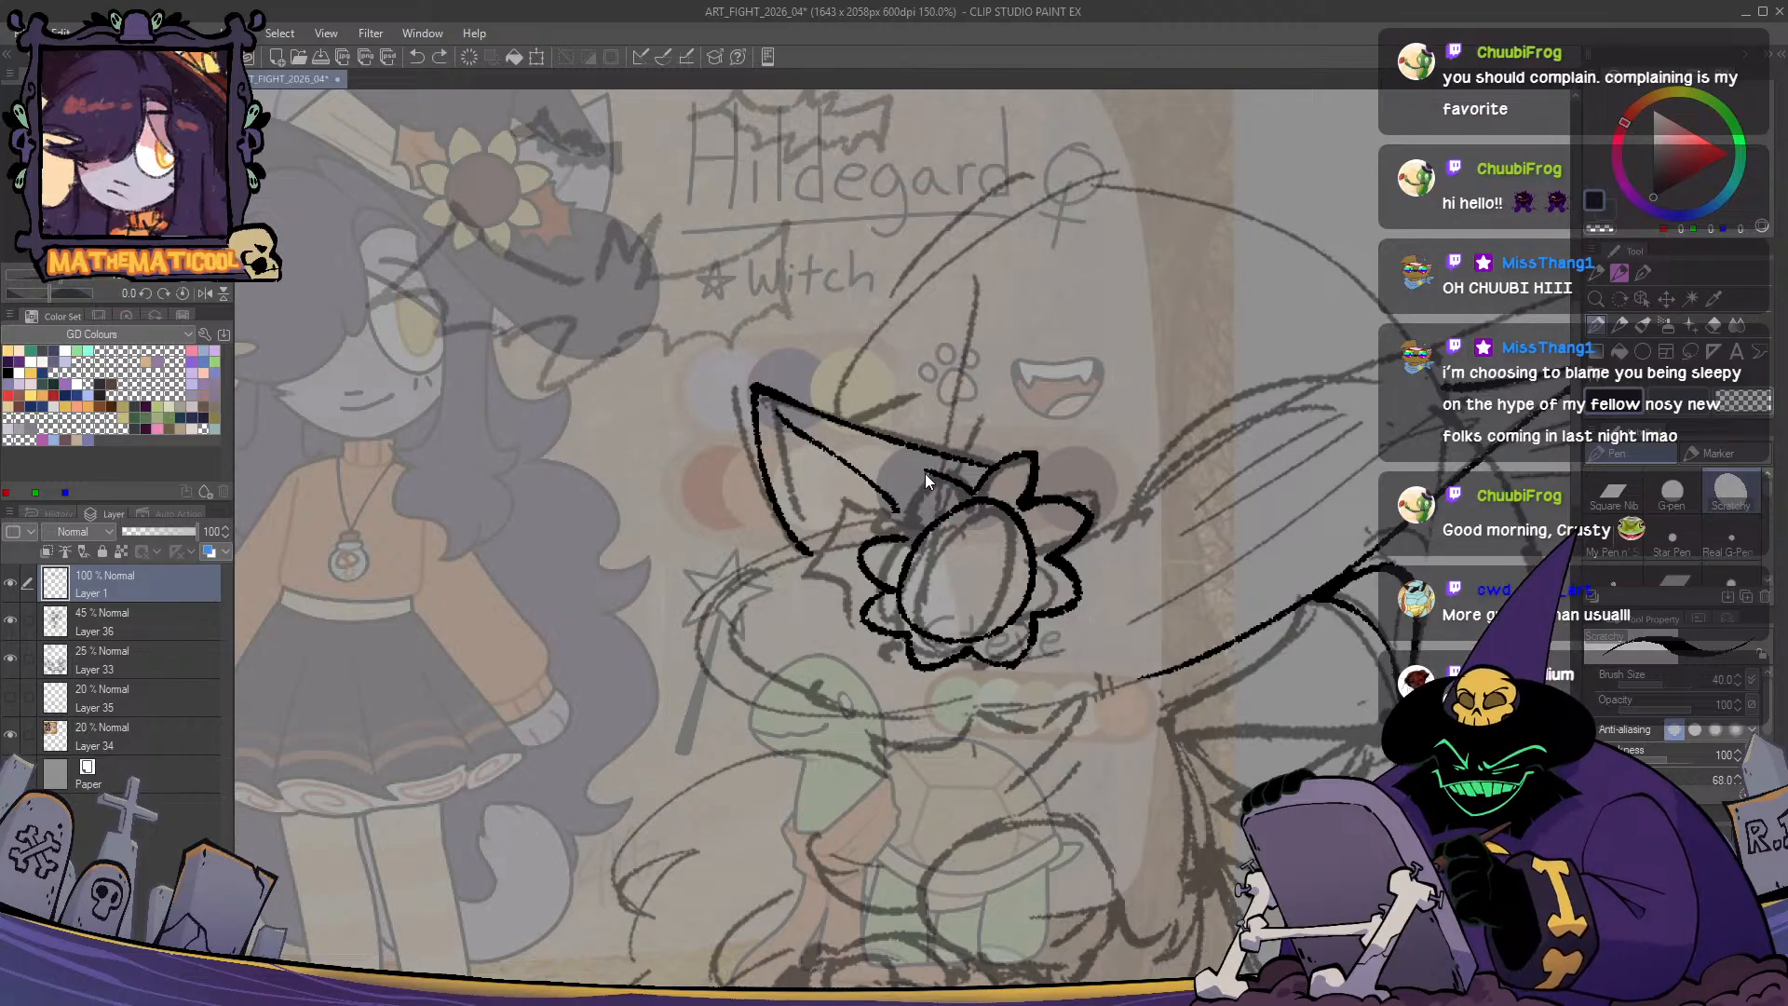
left_click_drag(907, 548, 904, 571)
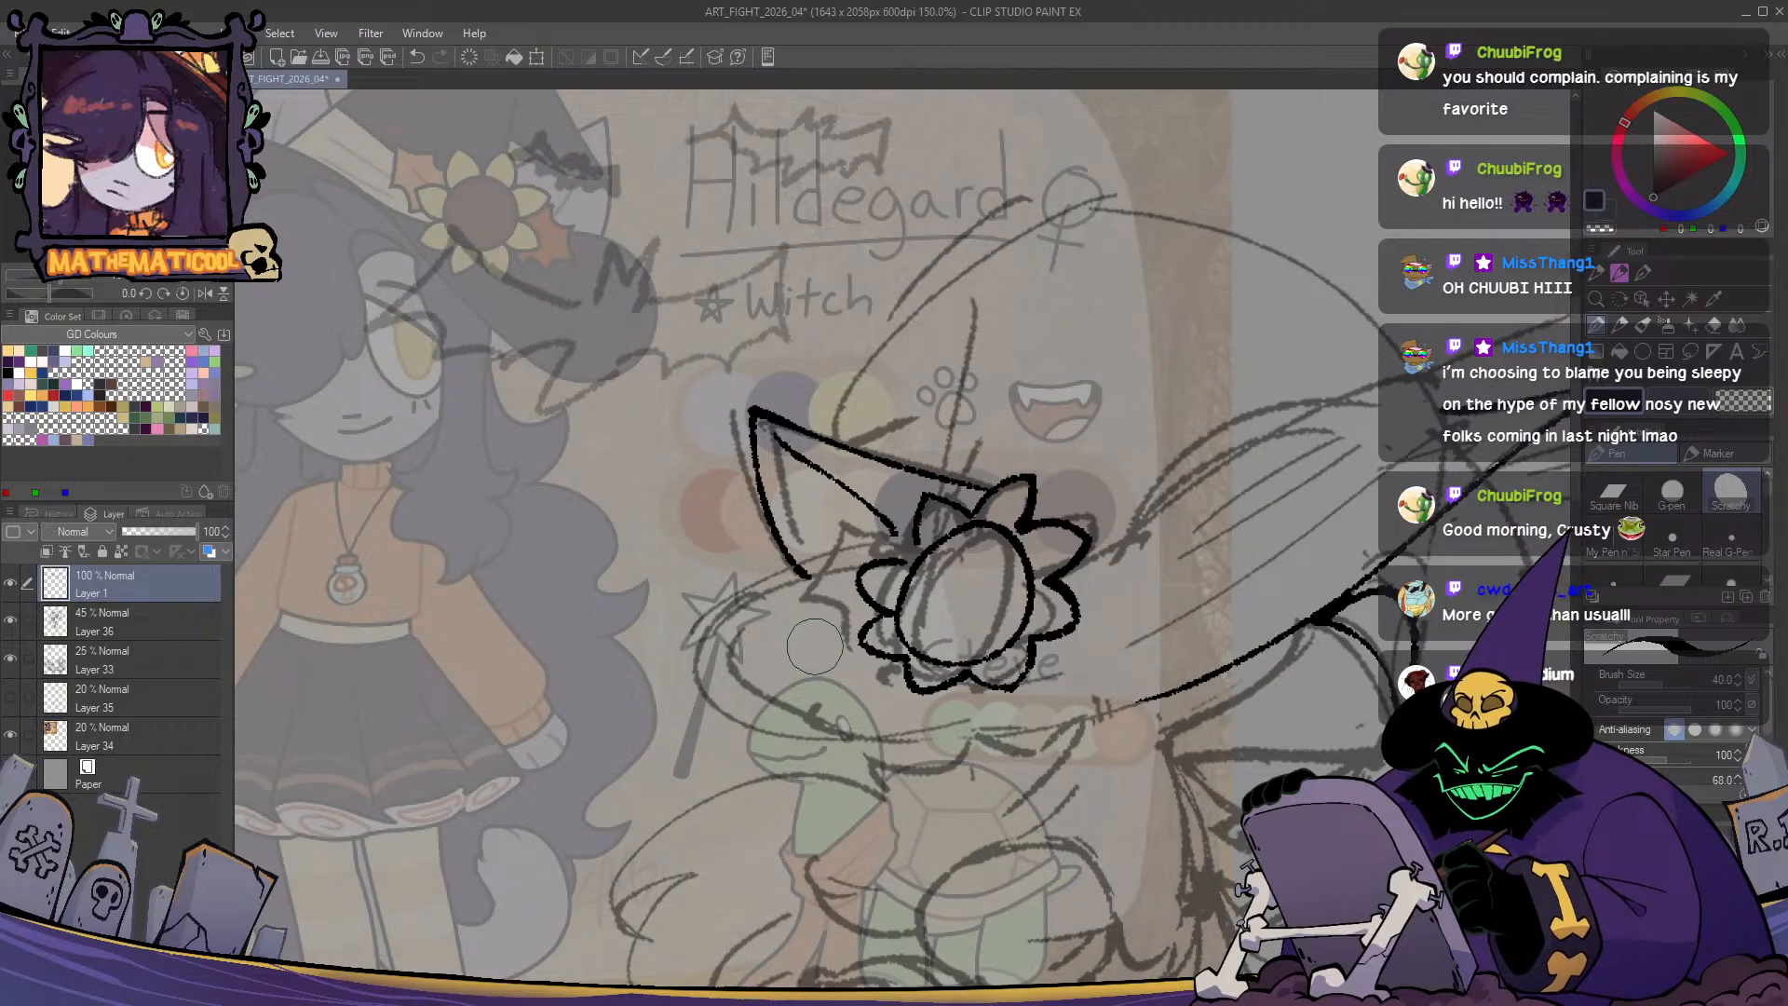
- Lasso the petal beside the cat ear's upper edge and adjust it with a transform
key("m")
scroll(956, 516, "up", 1)
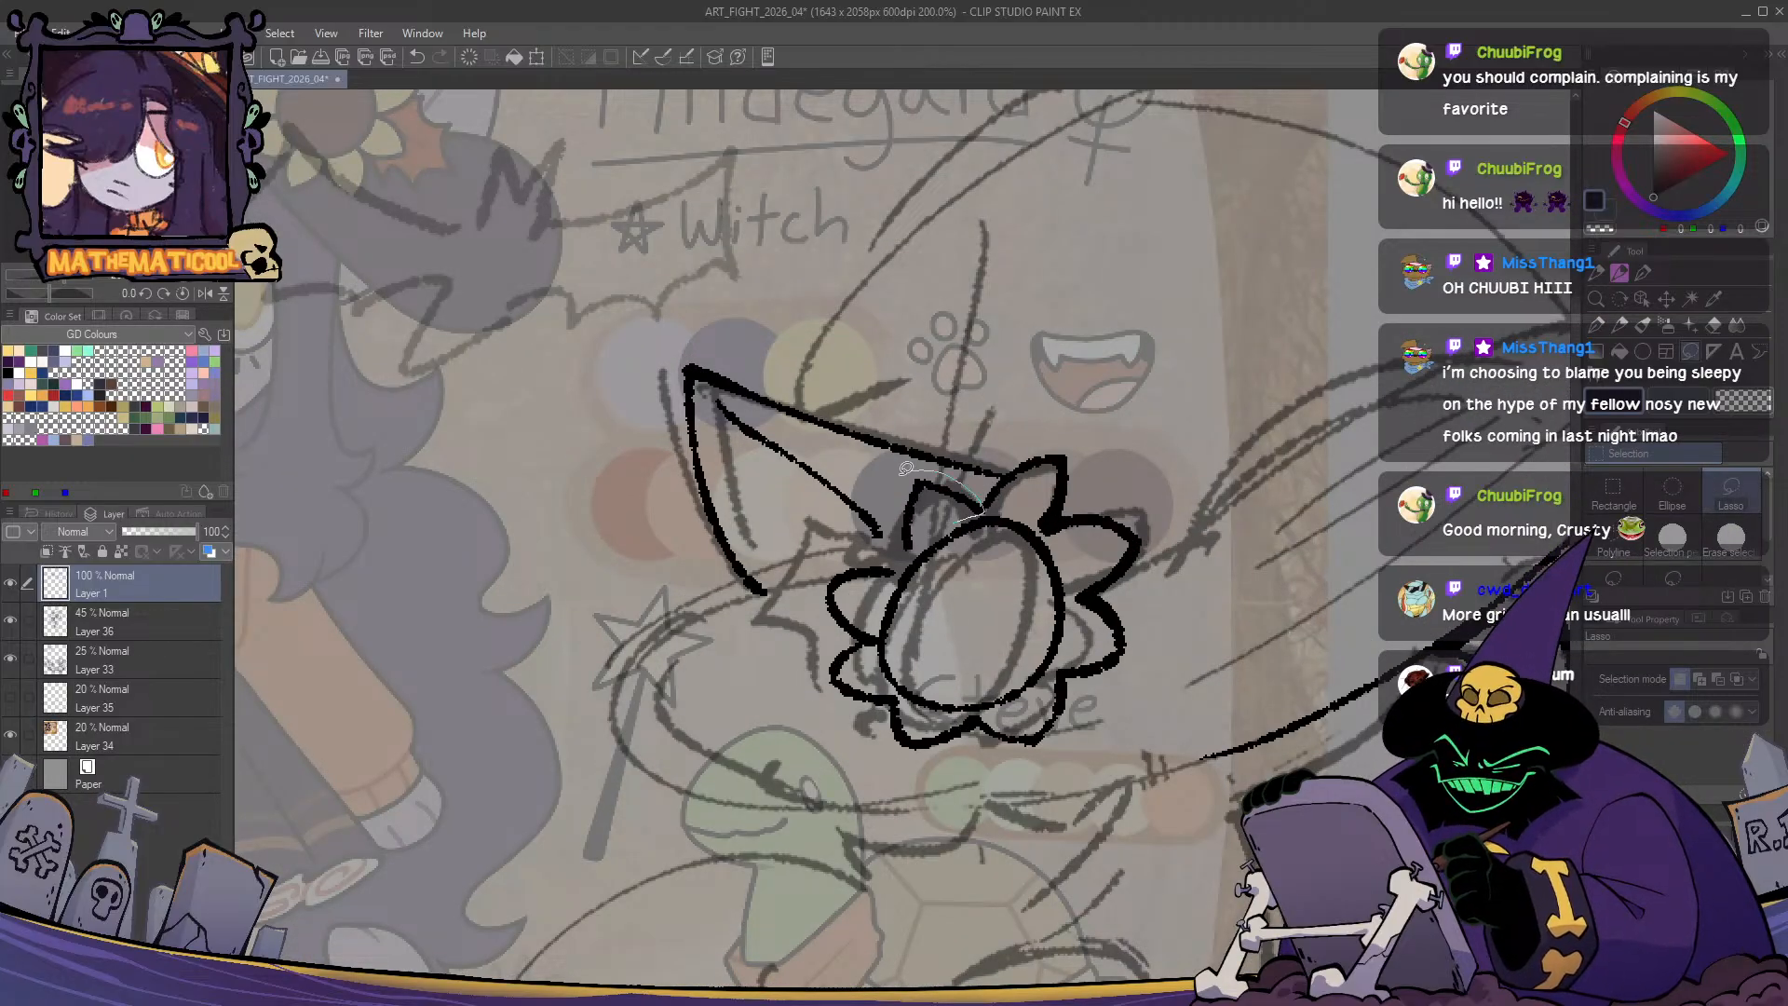
left_click_drag(907, 550, 957, 520)
key("ctrl+t")
key("Return")
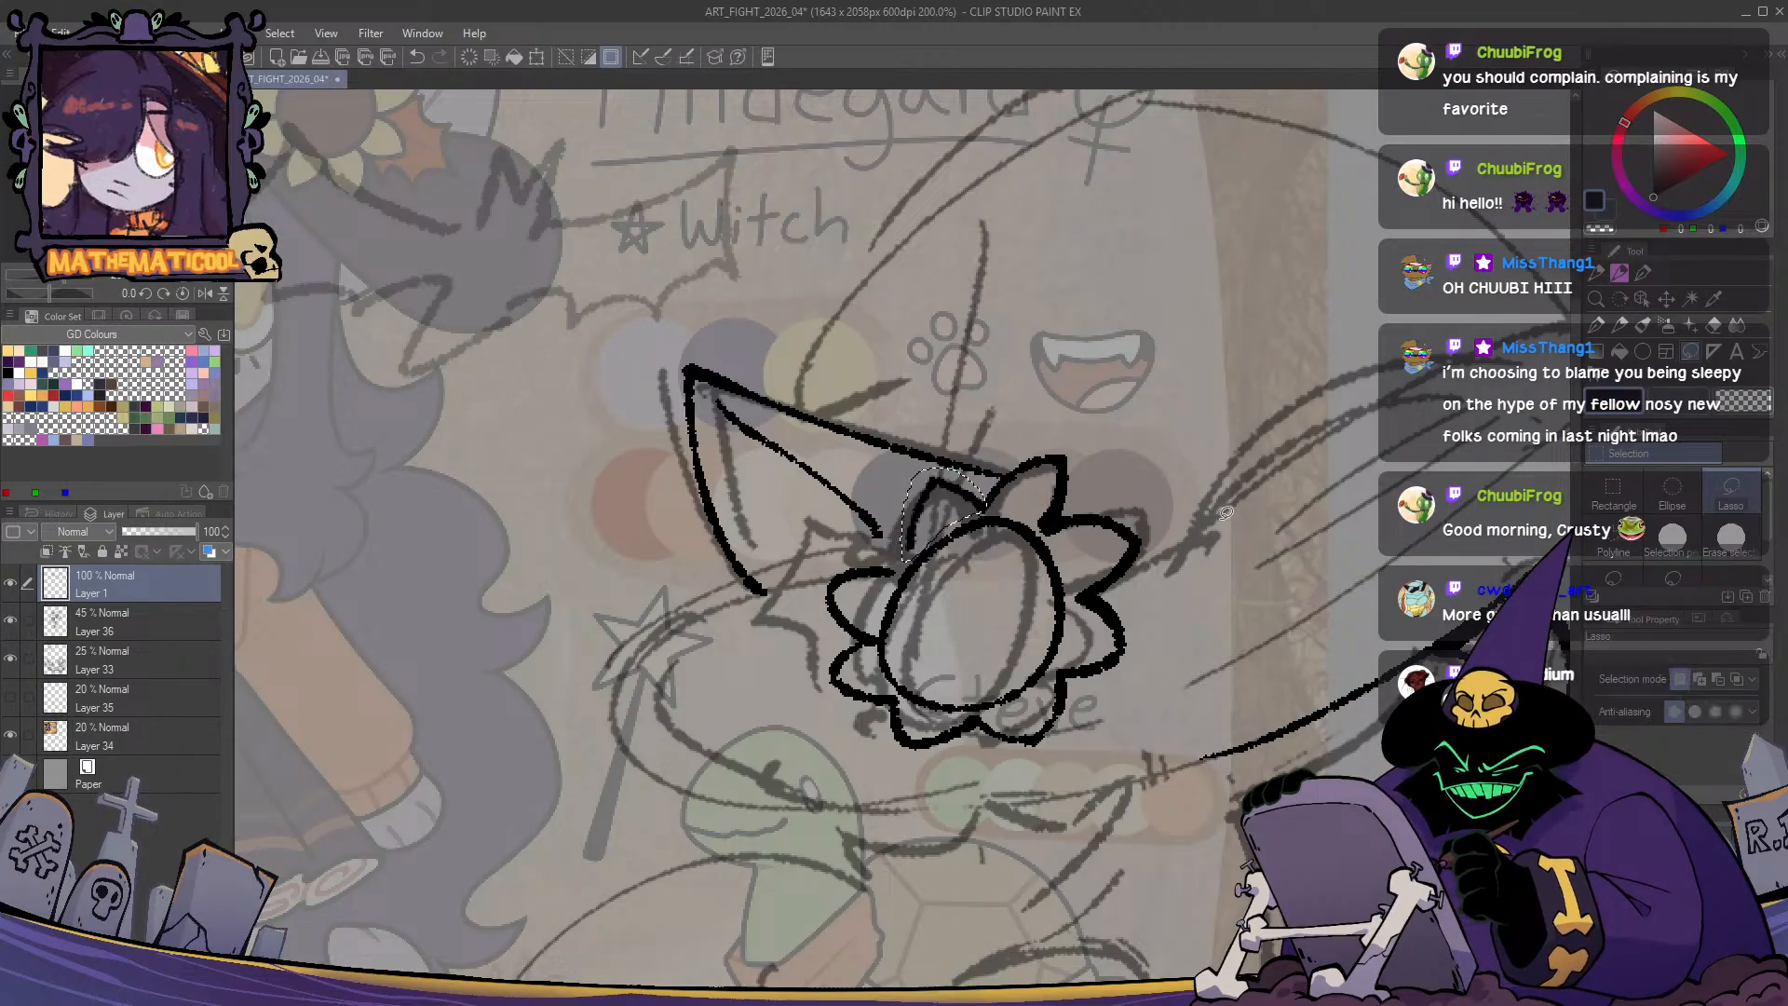
- Redraw the petal at the cat ear's base closer to the flower center and clean up its join with the petal below
key("p")
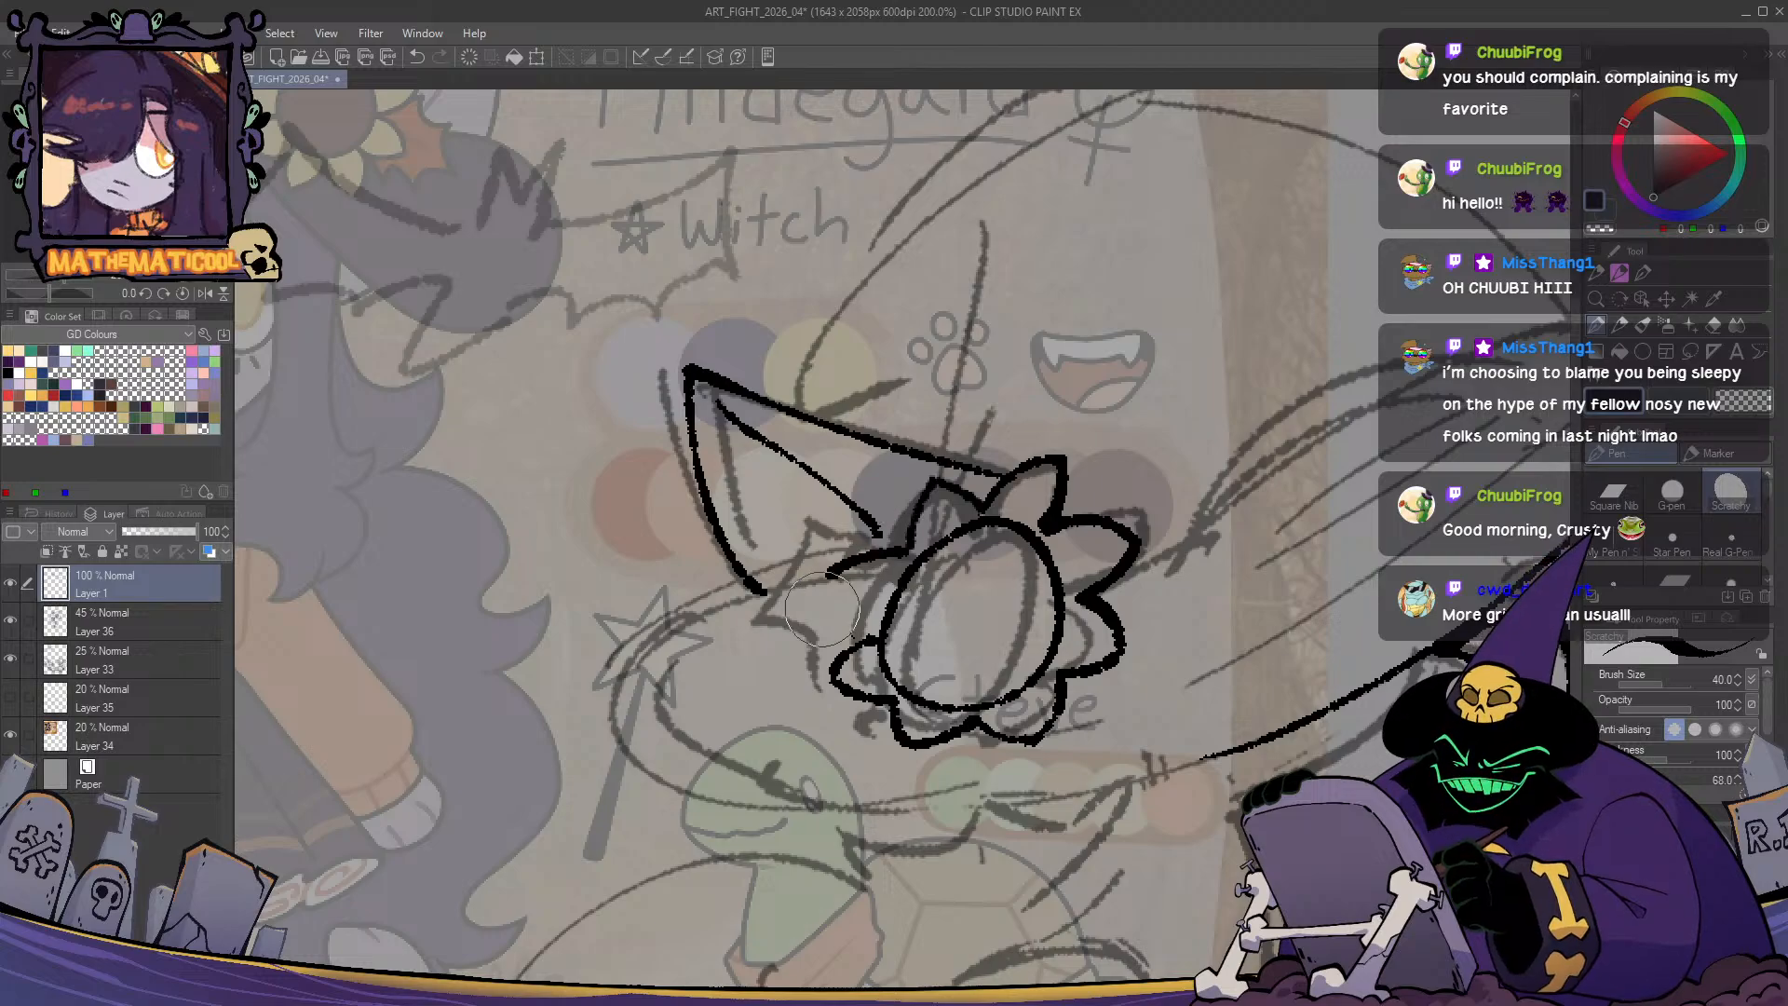
left_click_drag(907, 544, 856, 580)
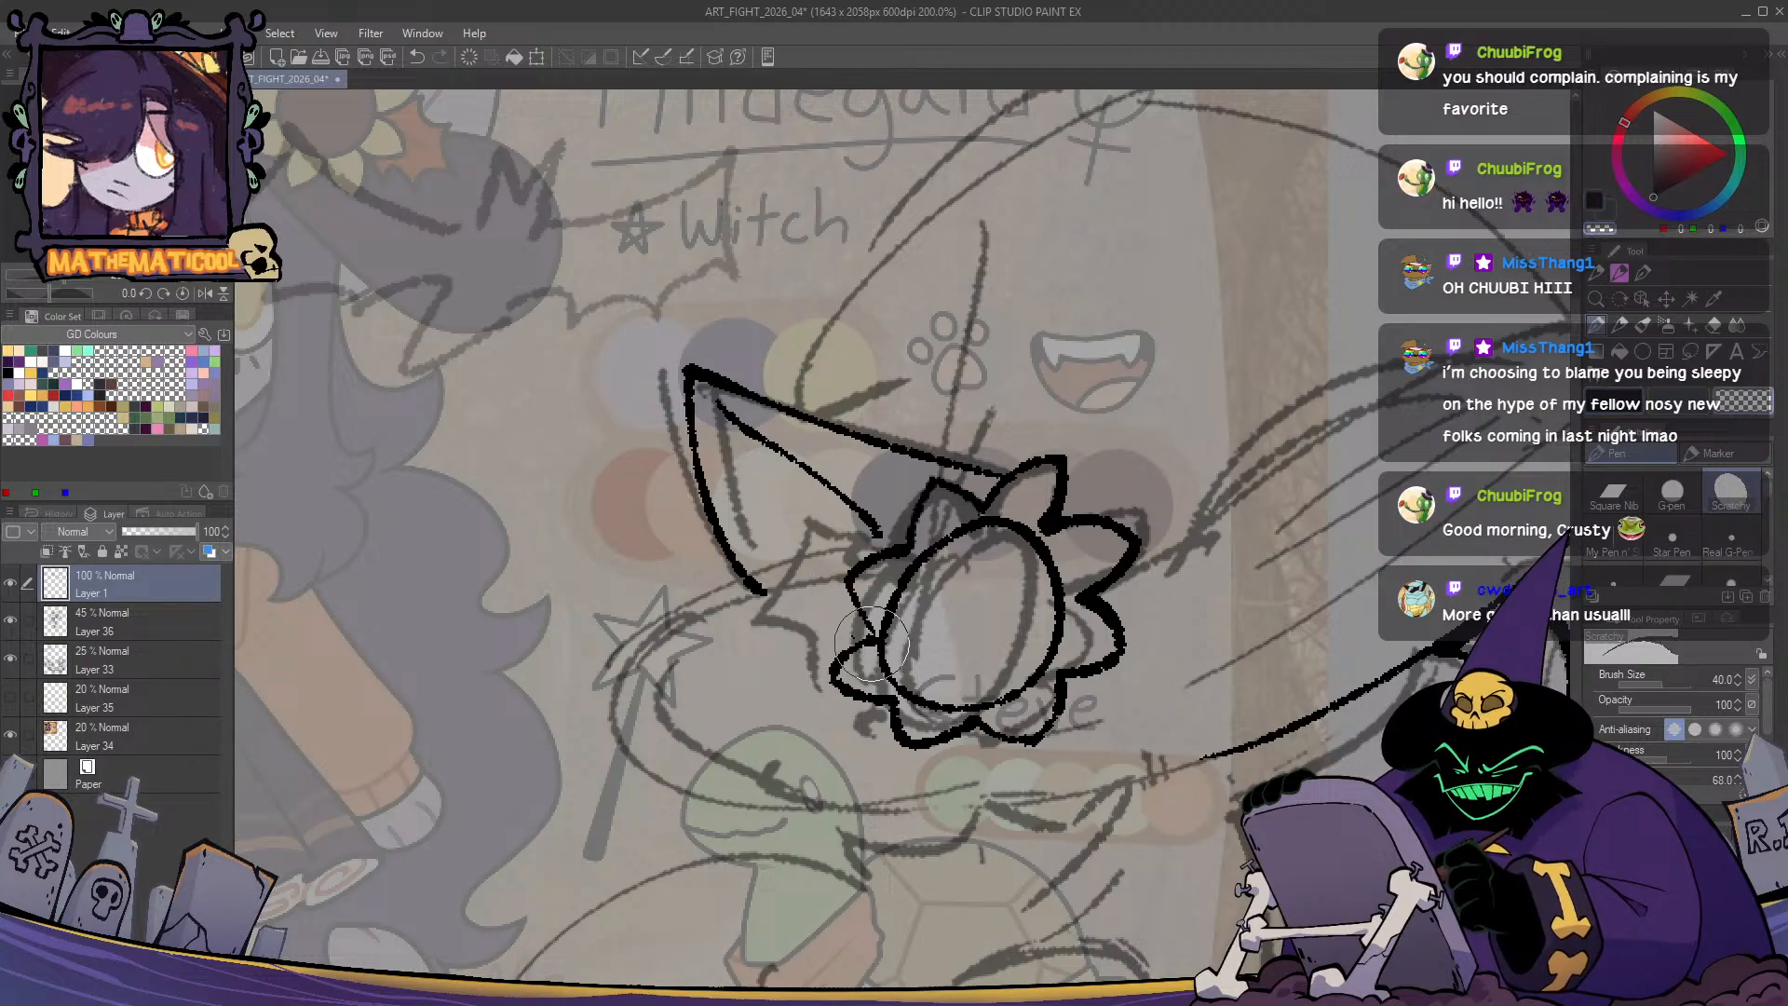
key("c")
left_click_drag(873, 634, 838, 667)
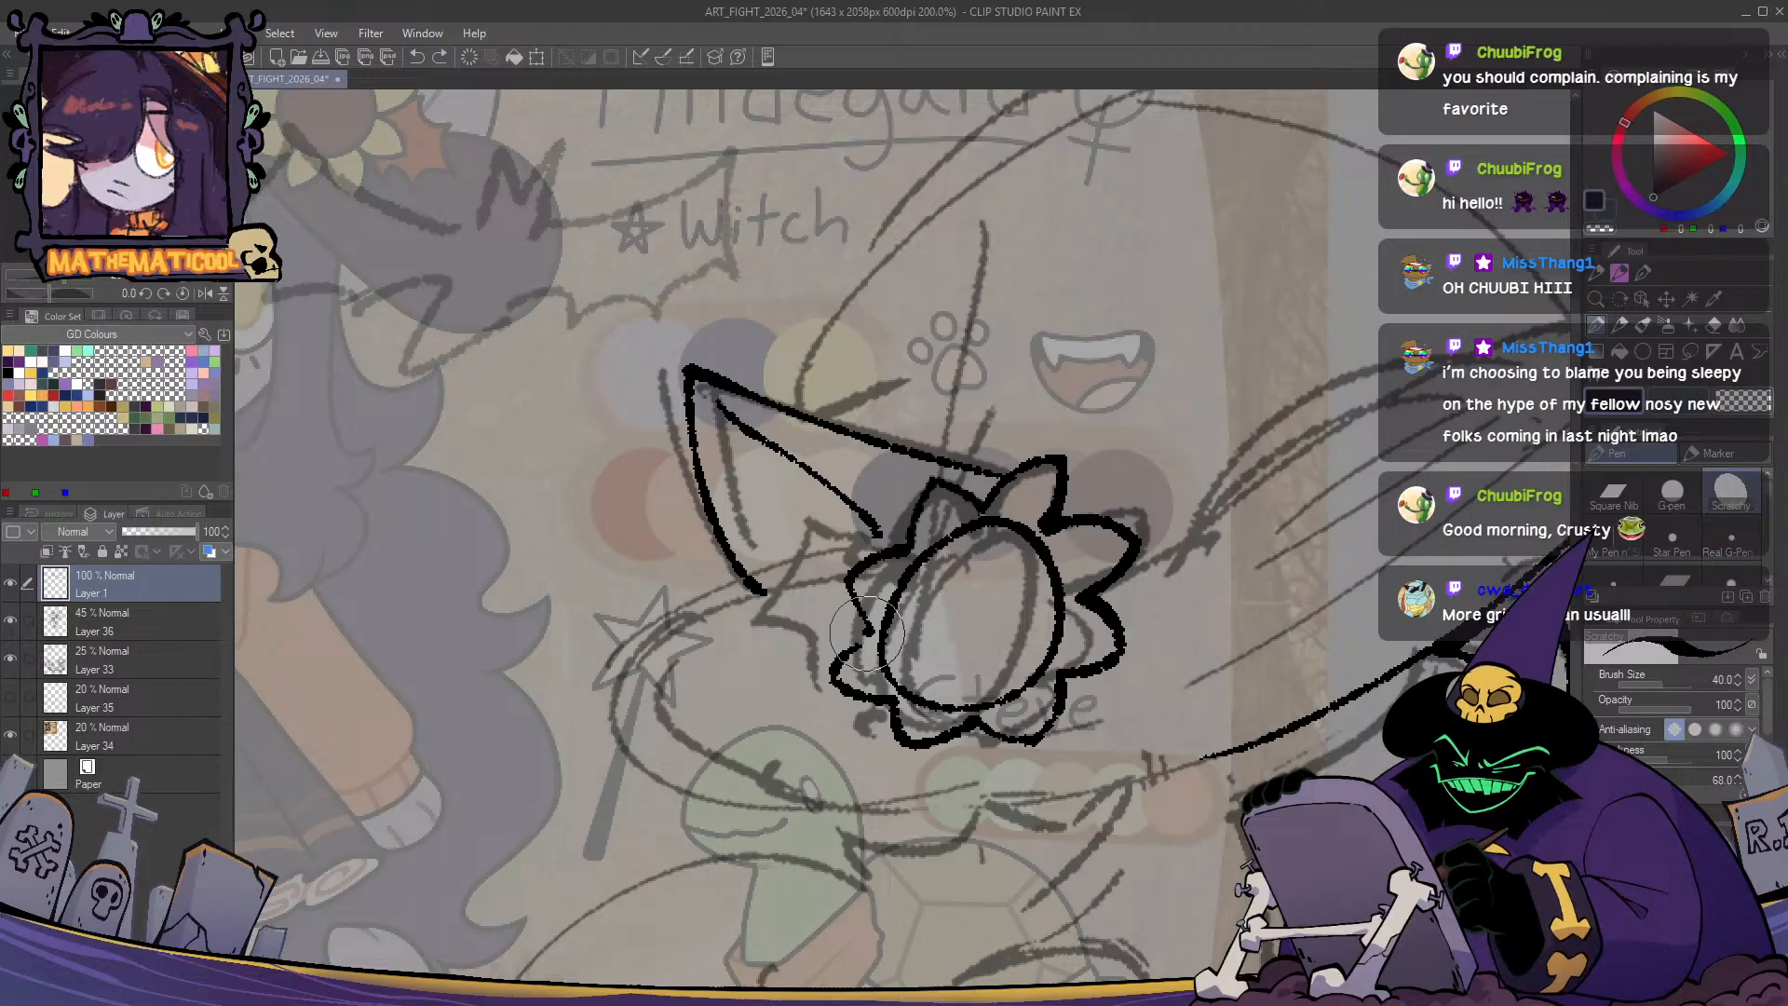
key("c")
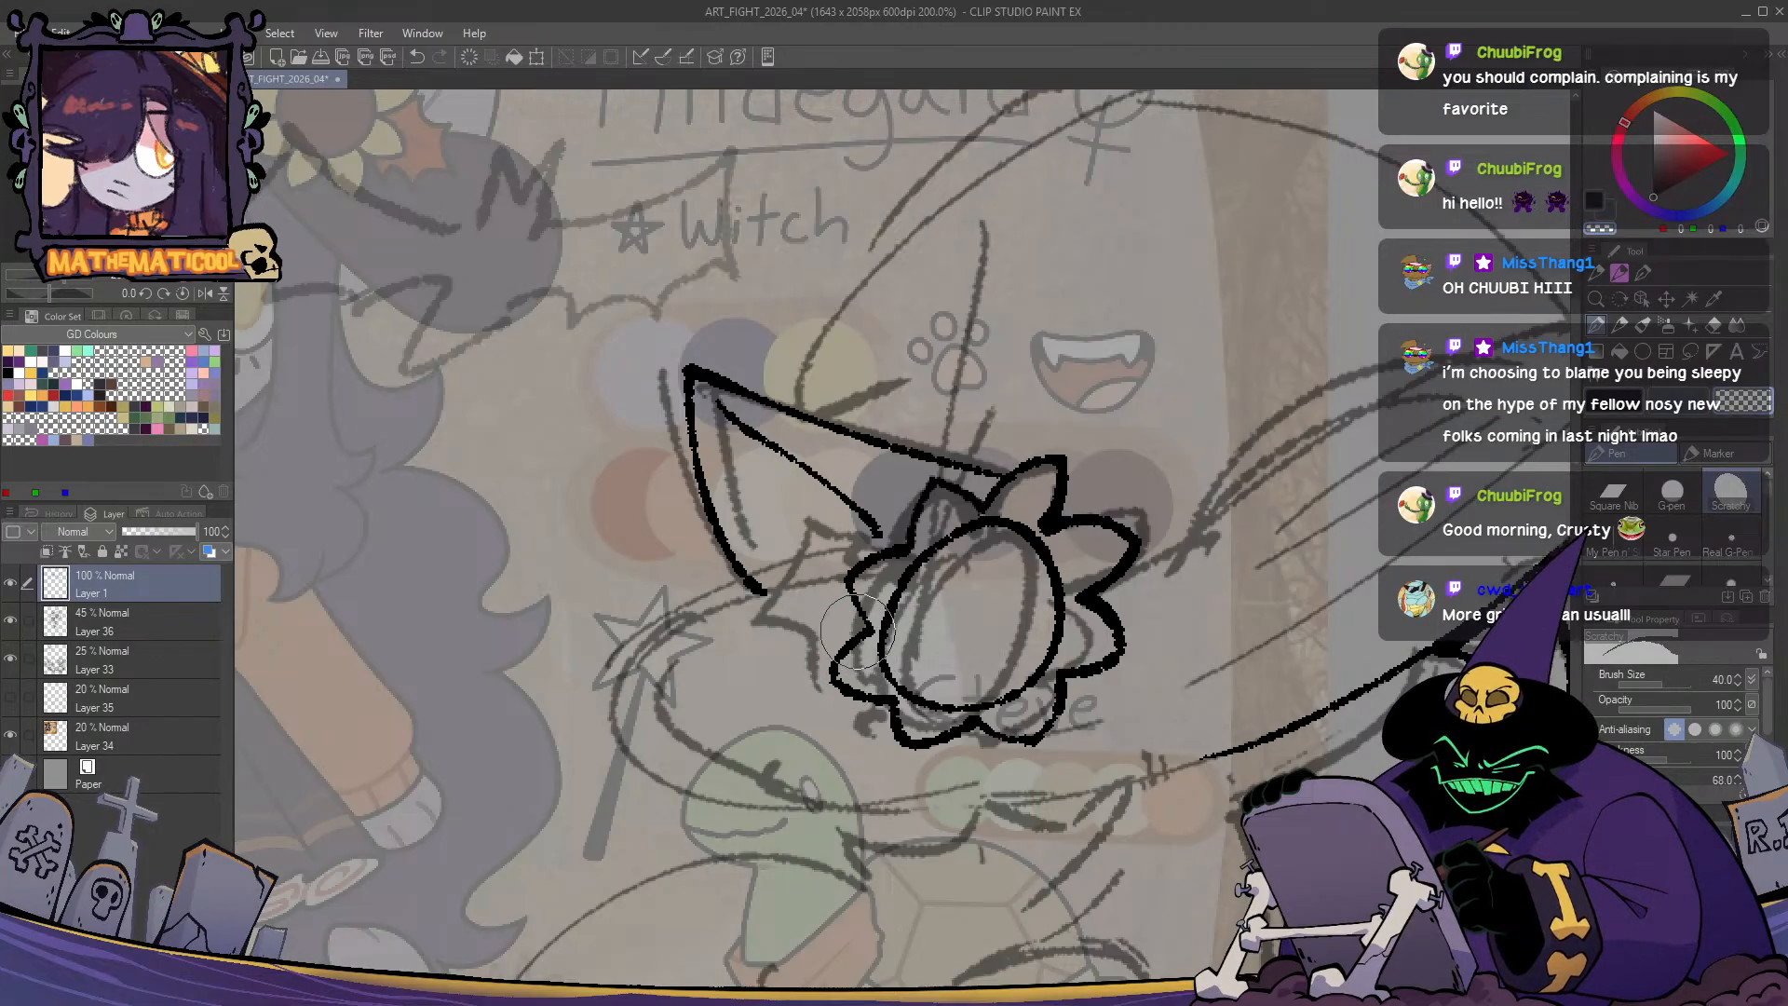
key("c")
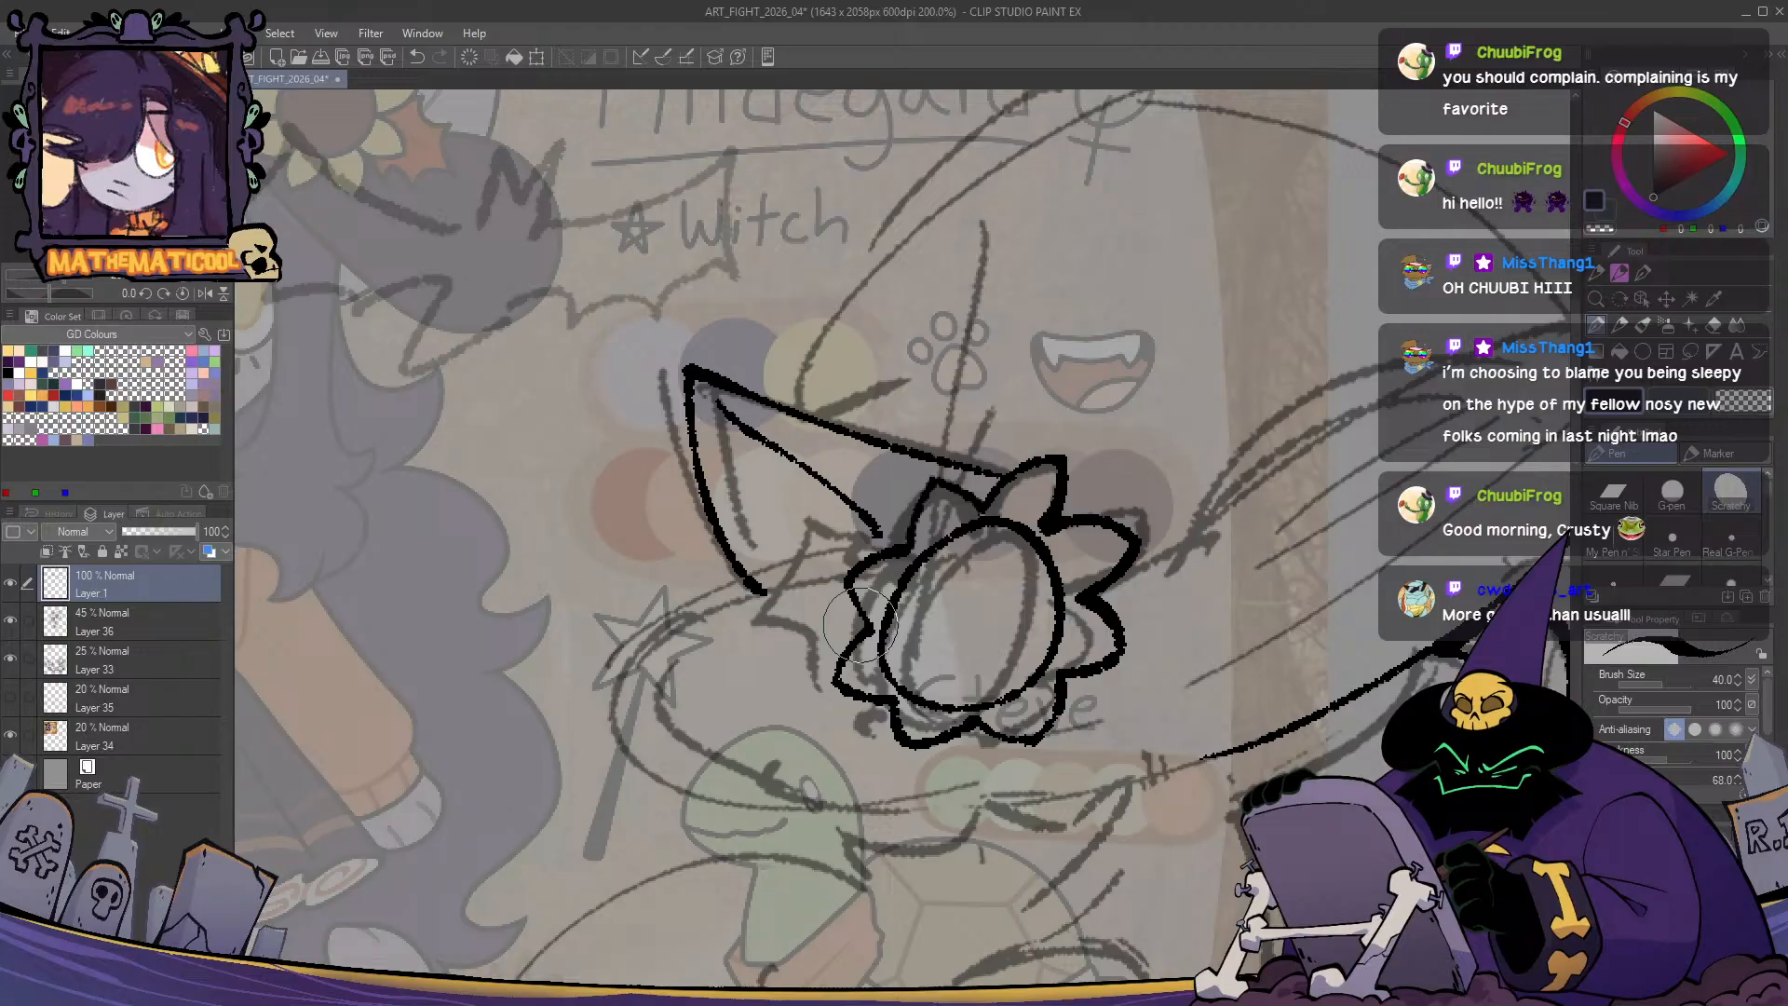
- Rework the top petal's tip and thicken the line in the notch where the cat ear's upper edge meets the flower
mouse_move(990, 532)
left_mouse_down()
mouse_move(854, 490)
mouse_move(898, 467)
mouse_move(974, 475)
mouse_move(1039, 425)
mouse_move(1047, 452)
mouse_move(1017, 493)
mouse_move(1049, 469)
mouse_move(1040, 428)
mouse_move(1026, 479)
mouse_move(1017, 438)
mouse_move(1029, 484)
left_mouse_up()
key("c")
key("ctrl+z")
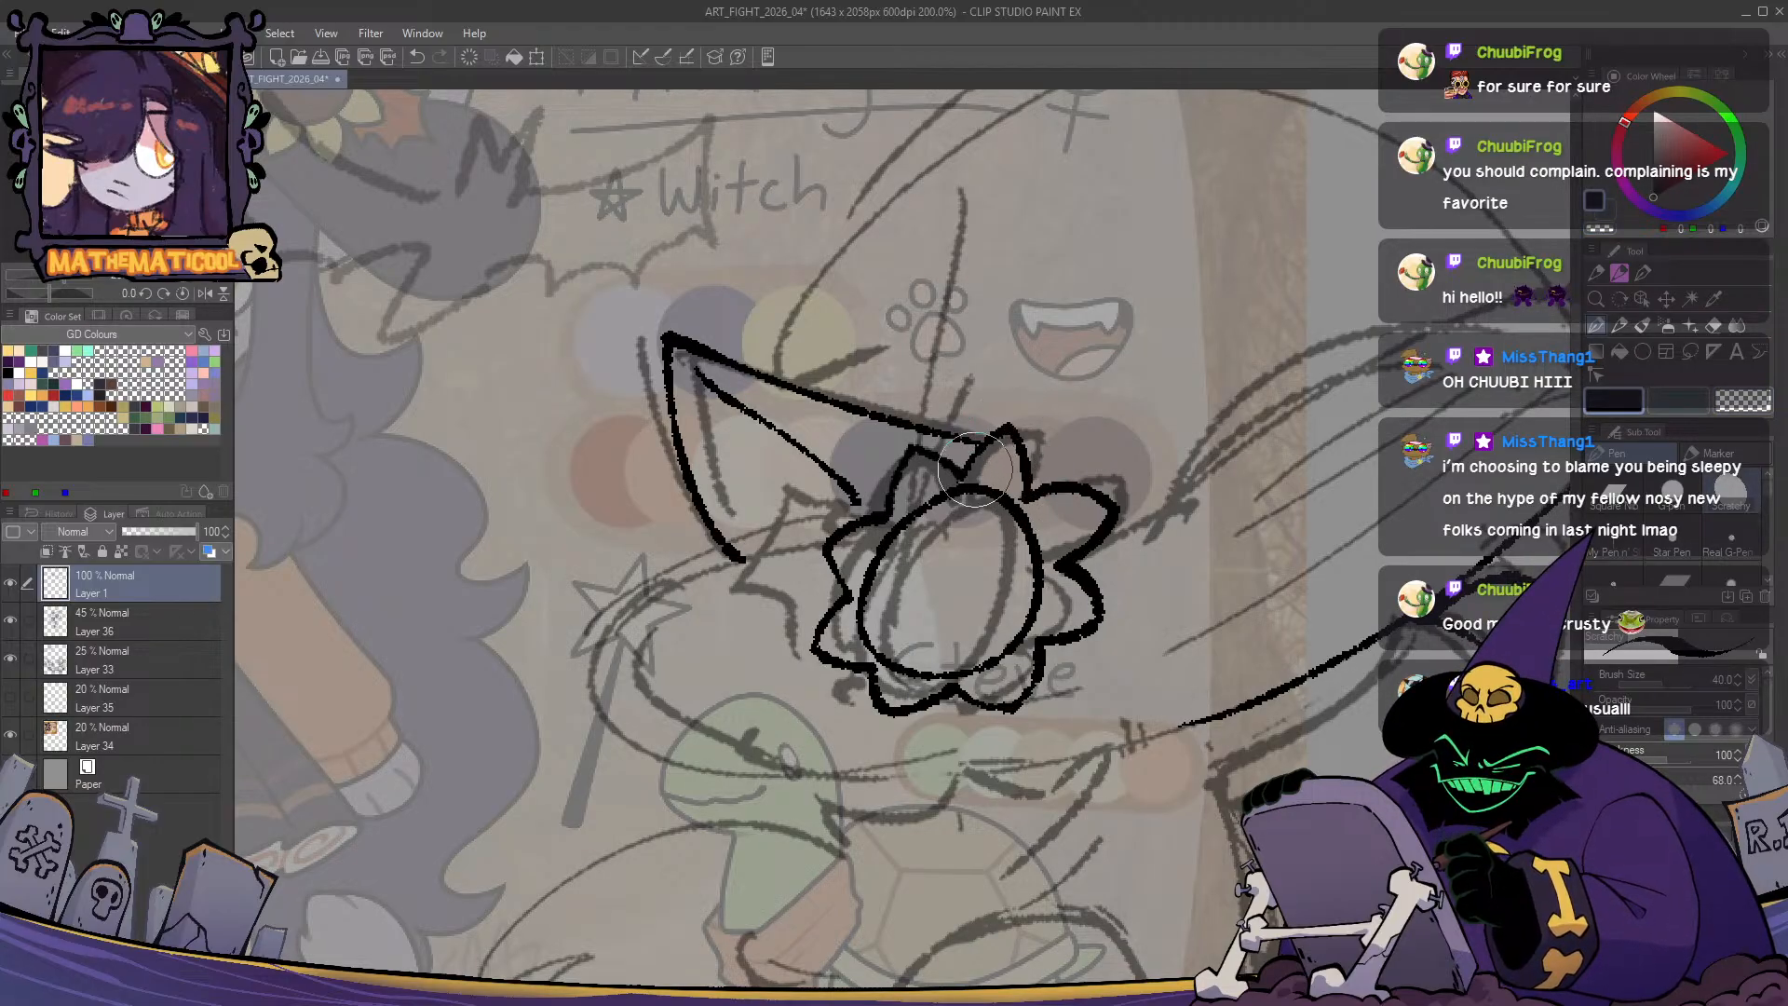
left_click_drag(1010, 432, 963, 472)
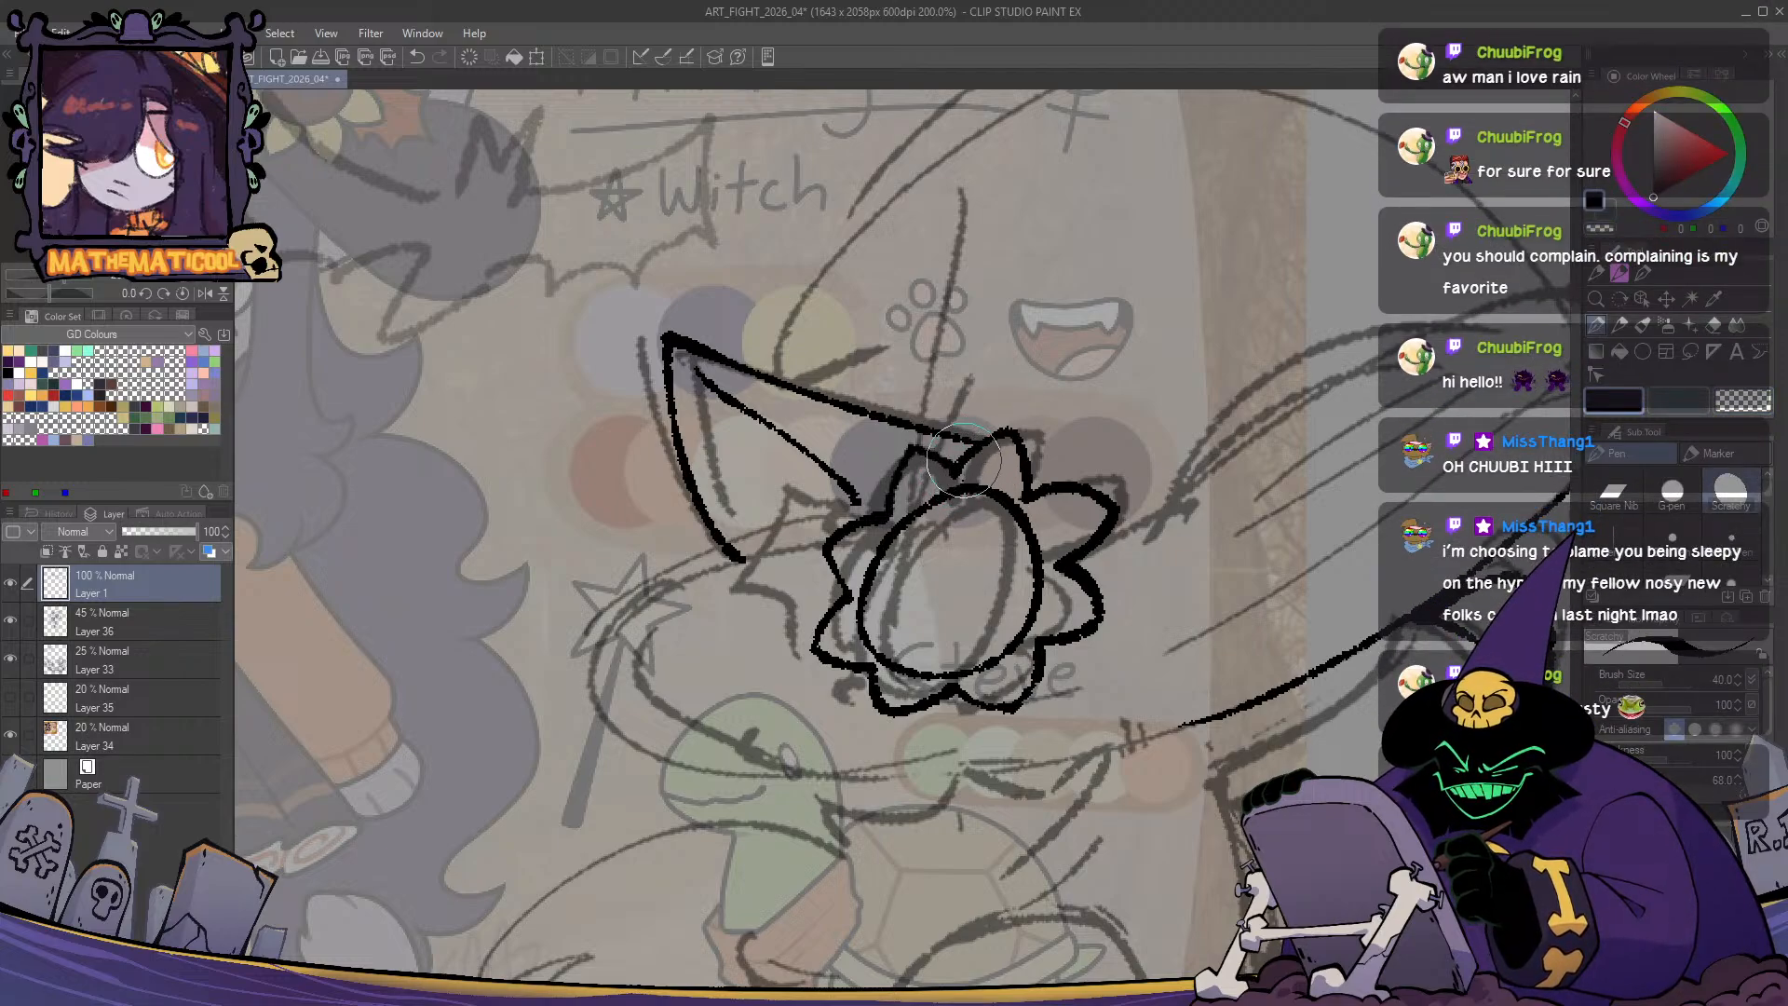
key("ctrl+z")
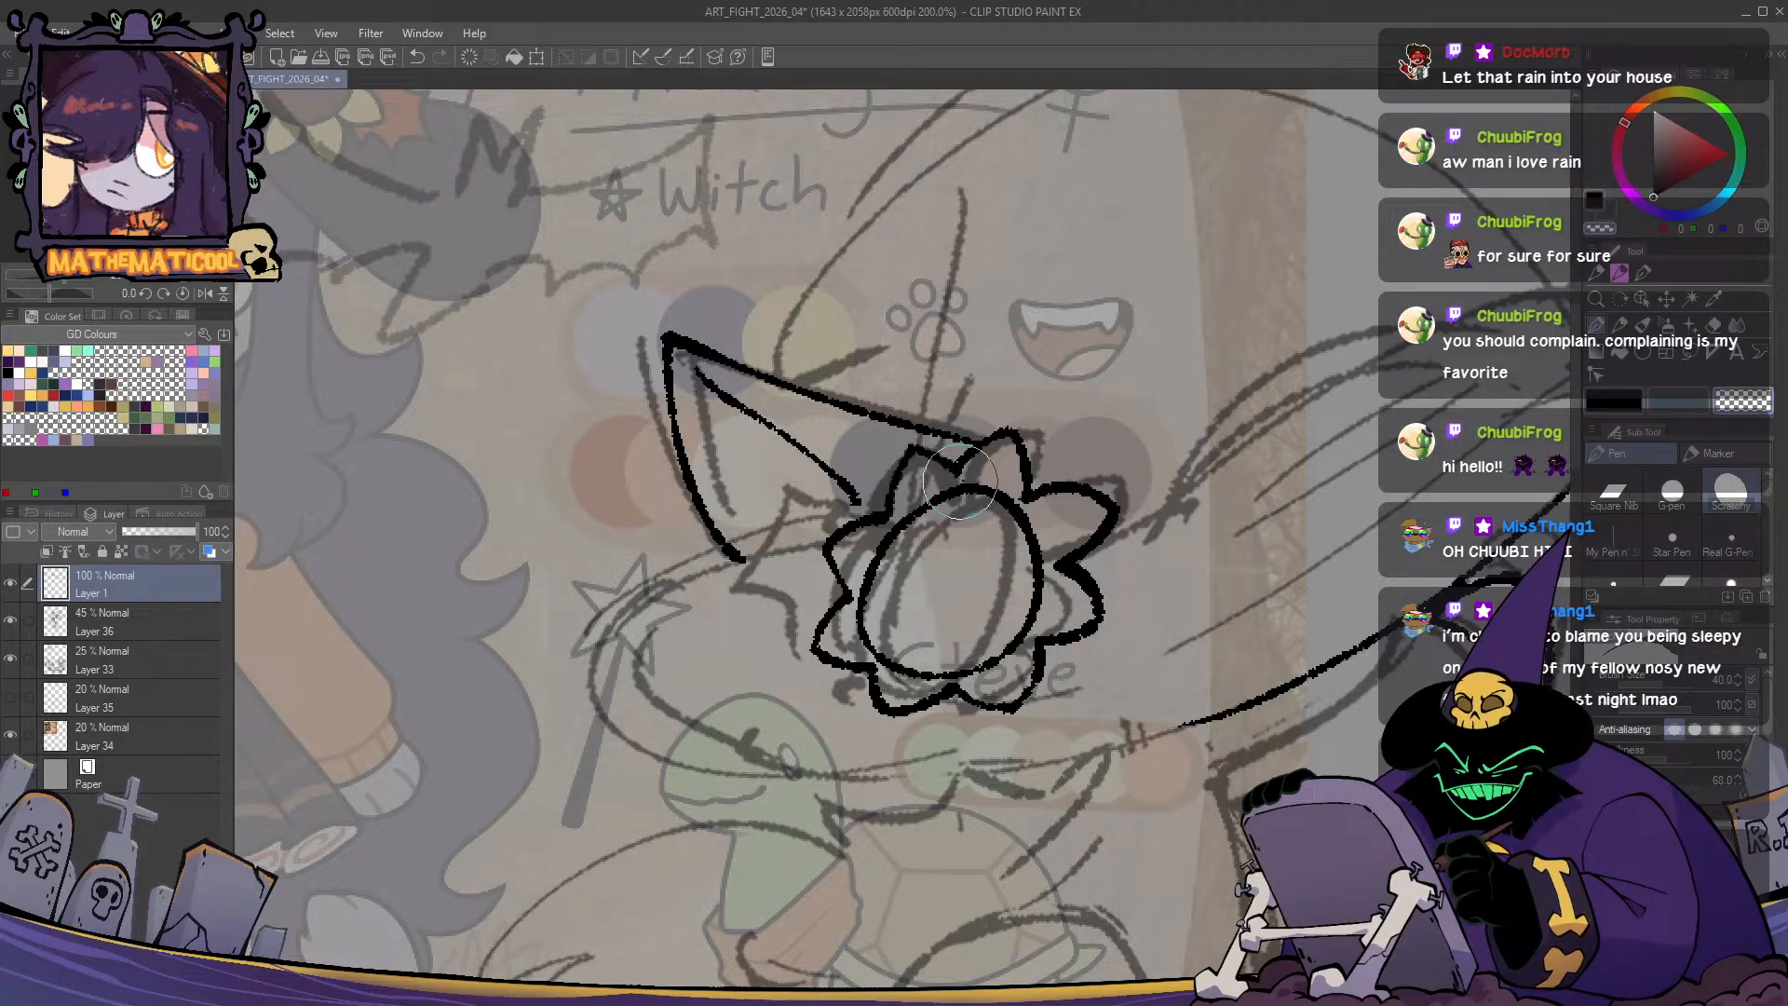
- Clean up and sharpen the petal tips on the flower's side facing the hat brim, mirroring the canvas to check the shape
left_click_drag(1037, 570, 940, 579)
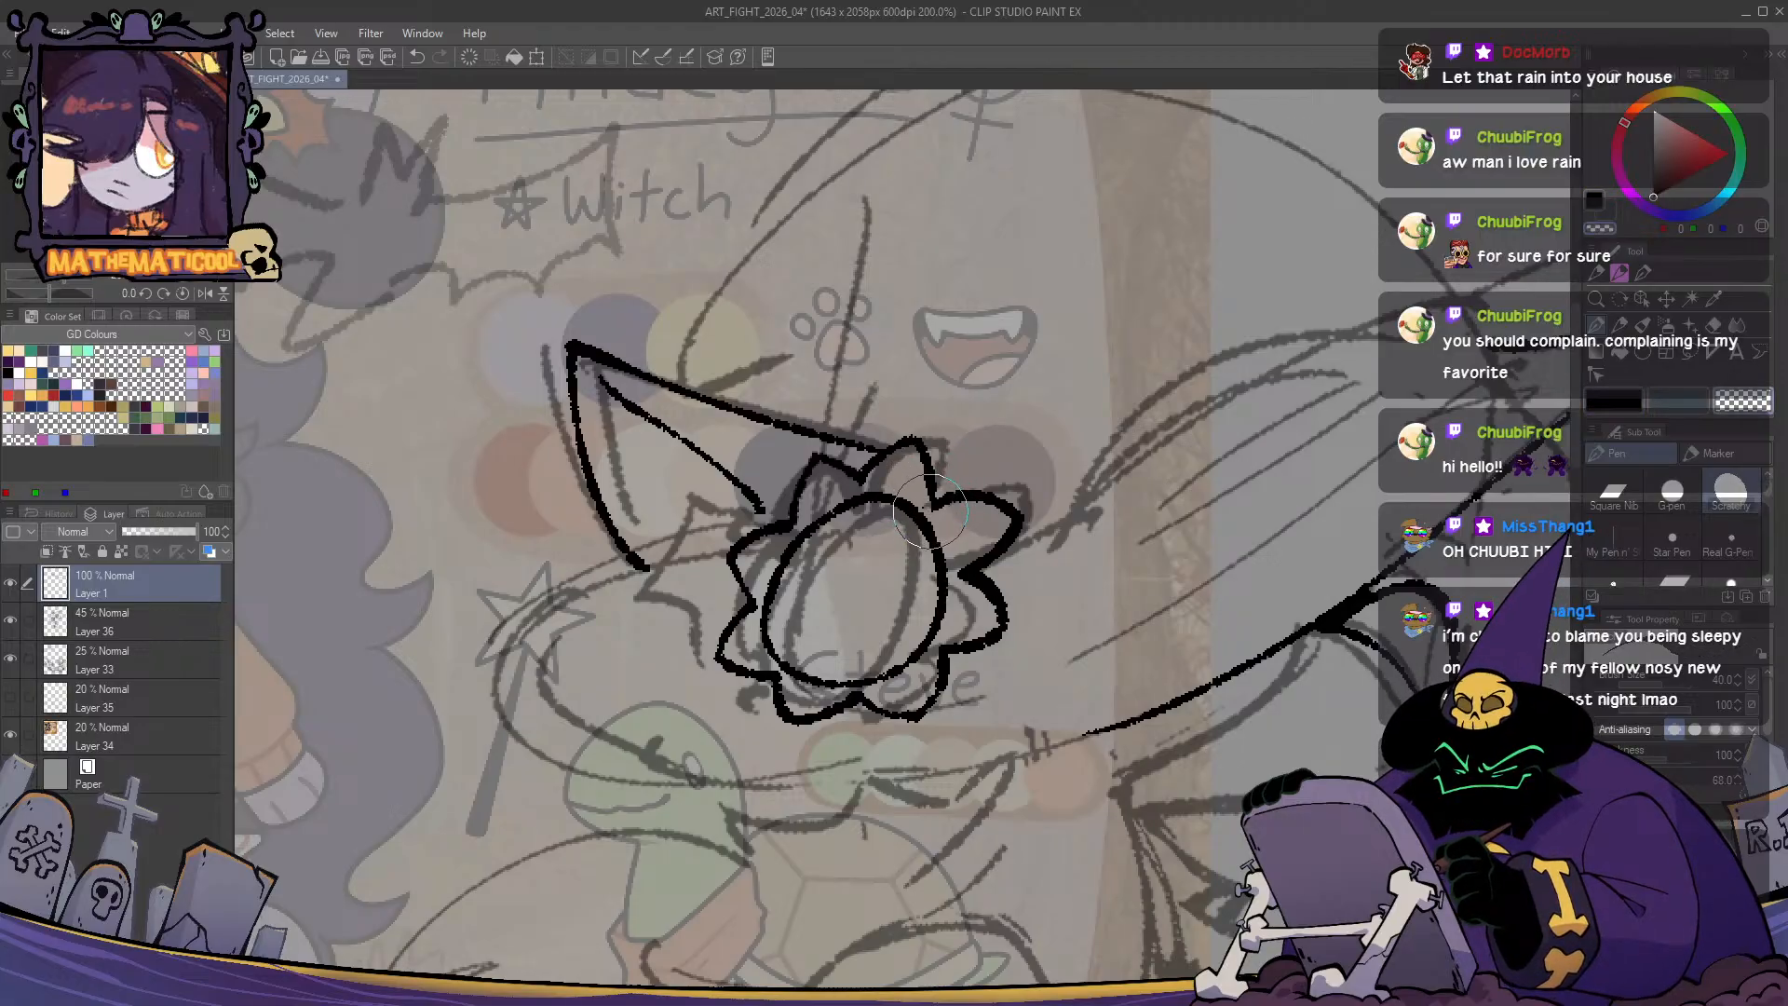
left_click_drag(962, 570, 926, 534)
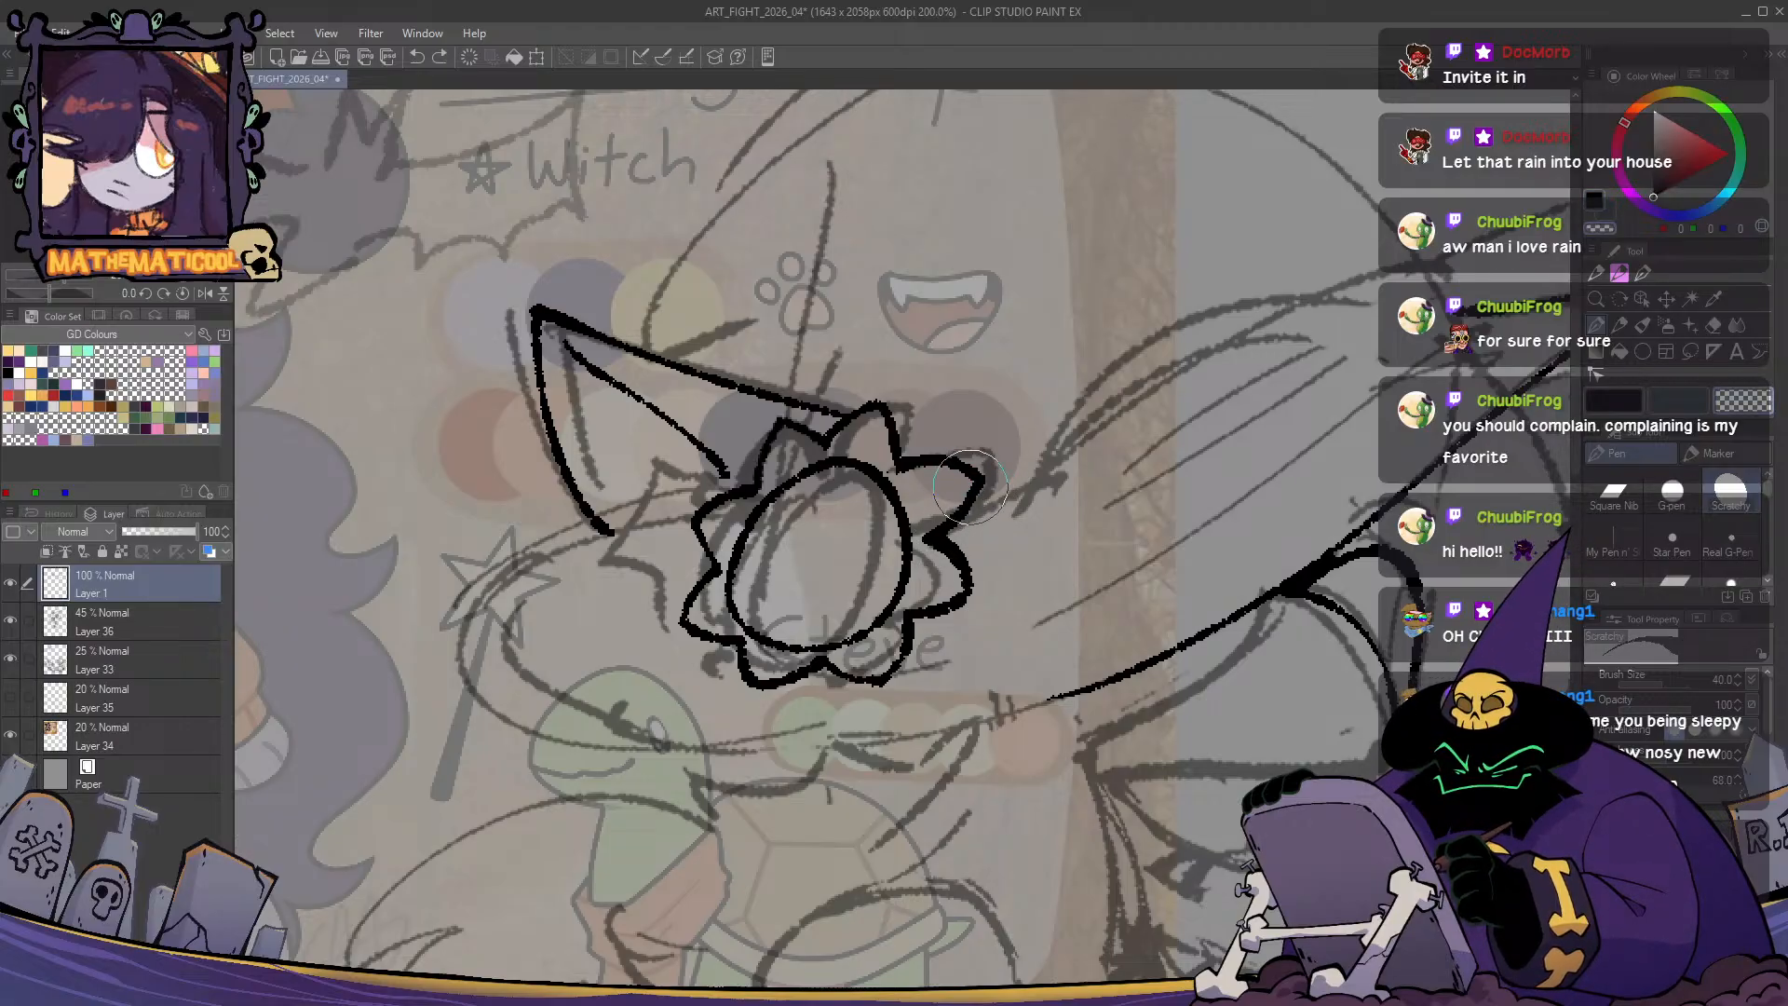
key("h")
key("h")
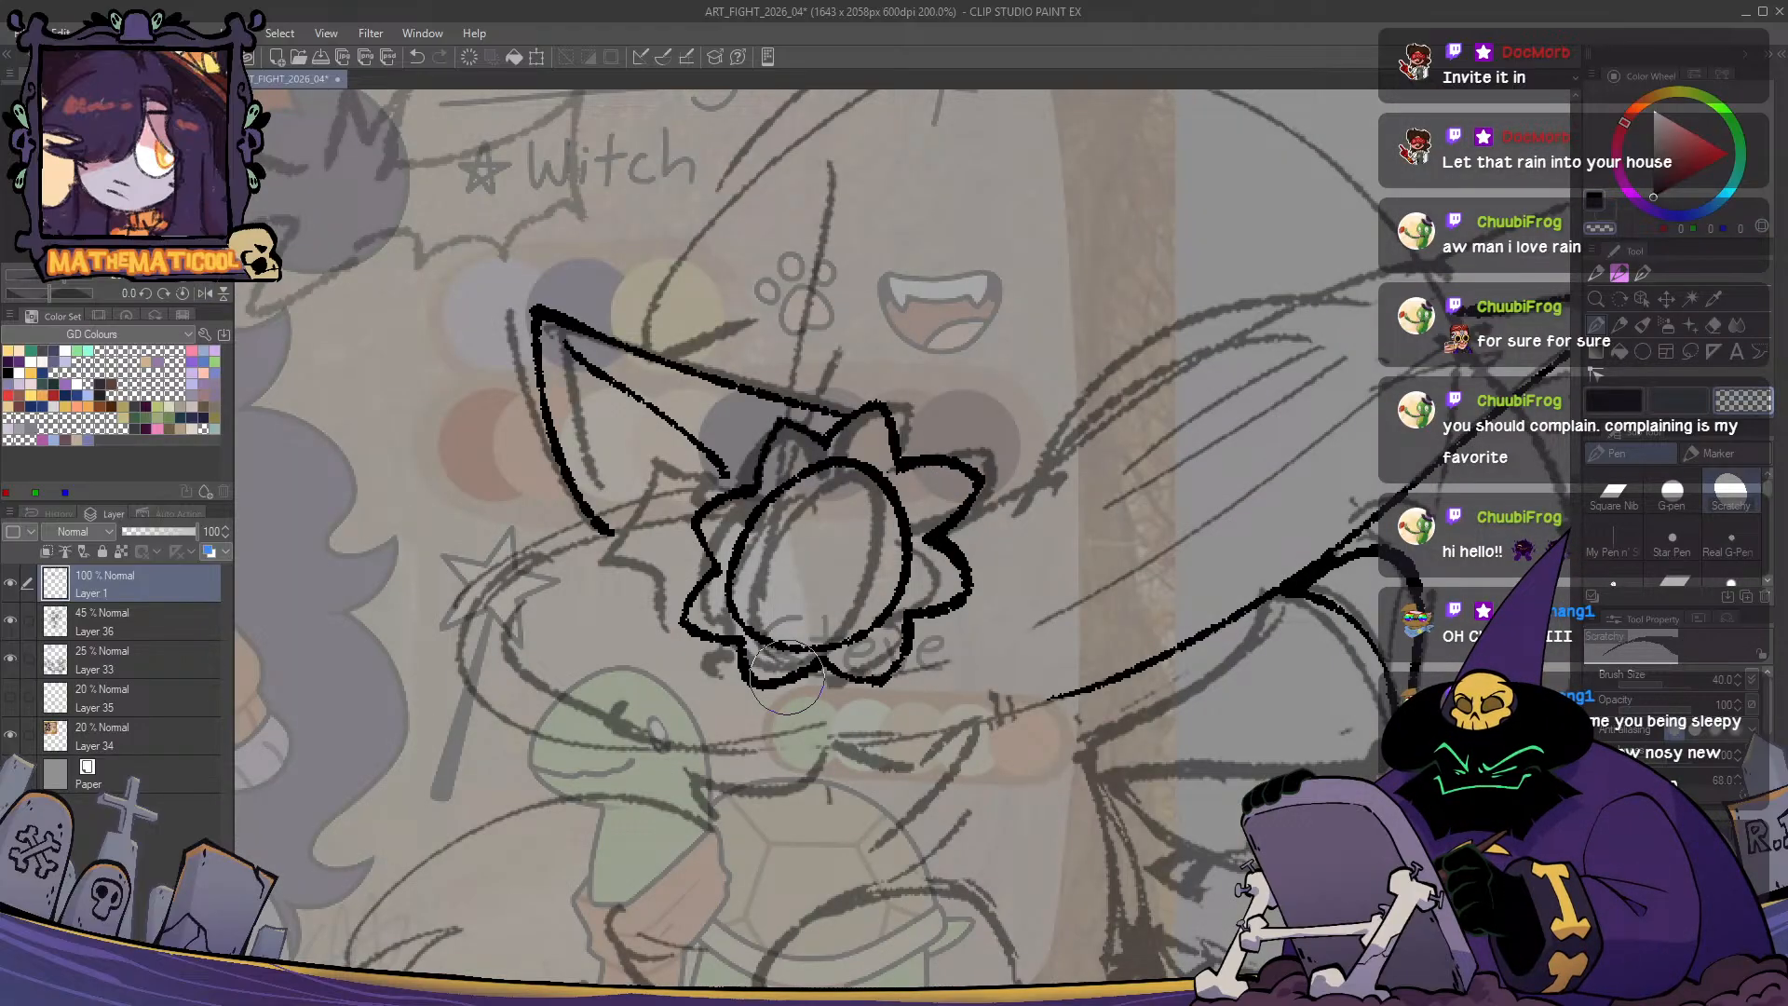
left_click_drag(984, 566, 1031, 515)
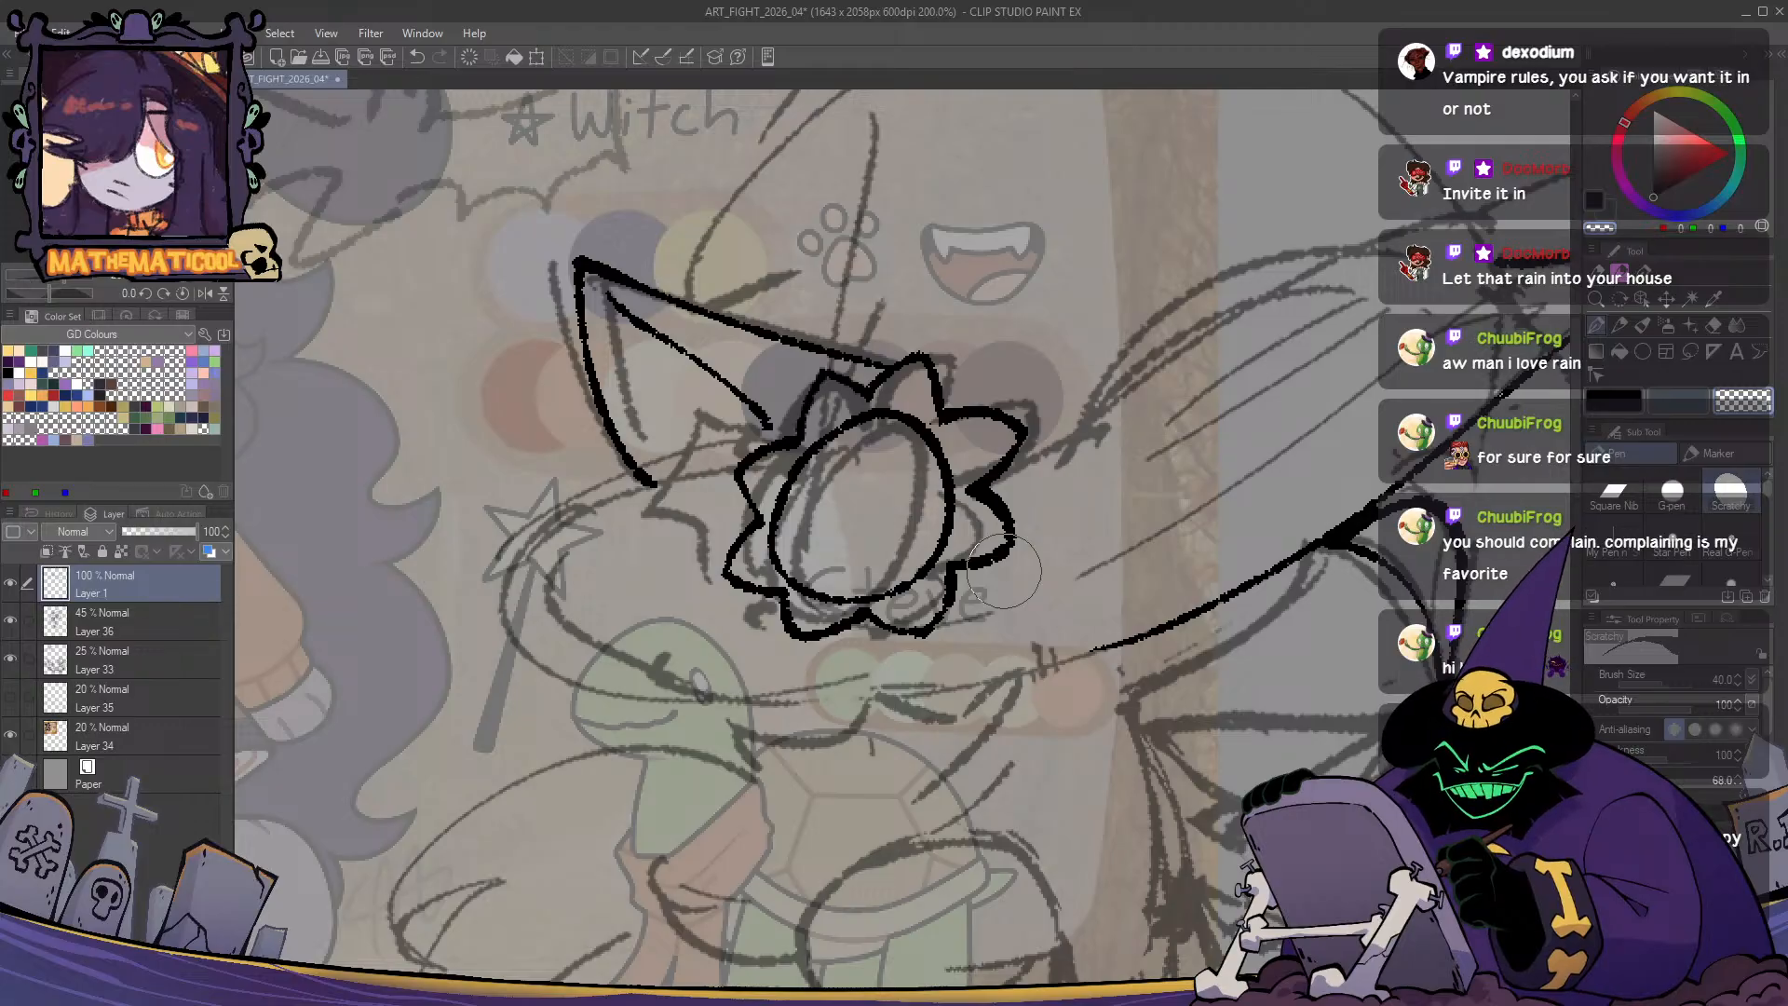
mouse_move(978, 641)
left_mouse_down()
mouse_move(959, 662)
mouse_move(1028, 656)
mouse_move(991, 690)
mouse_move(961, 677)
left_mouse_up()
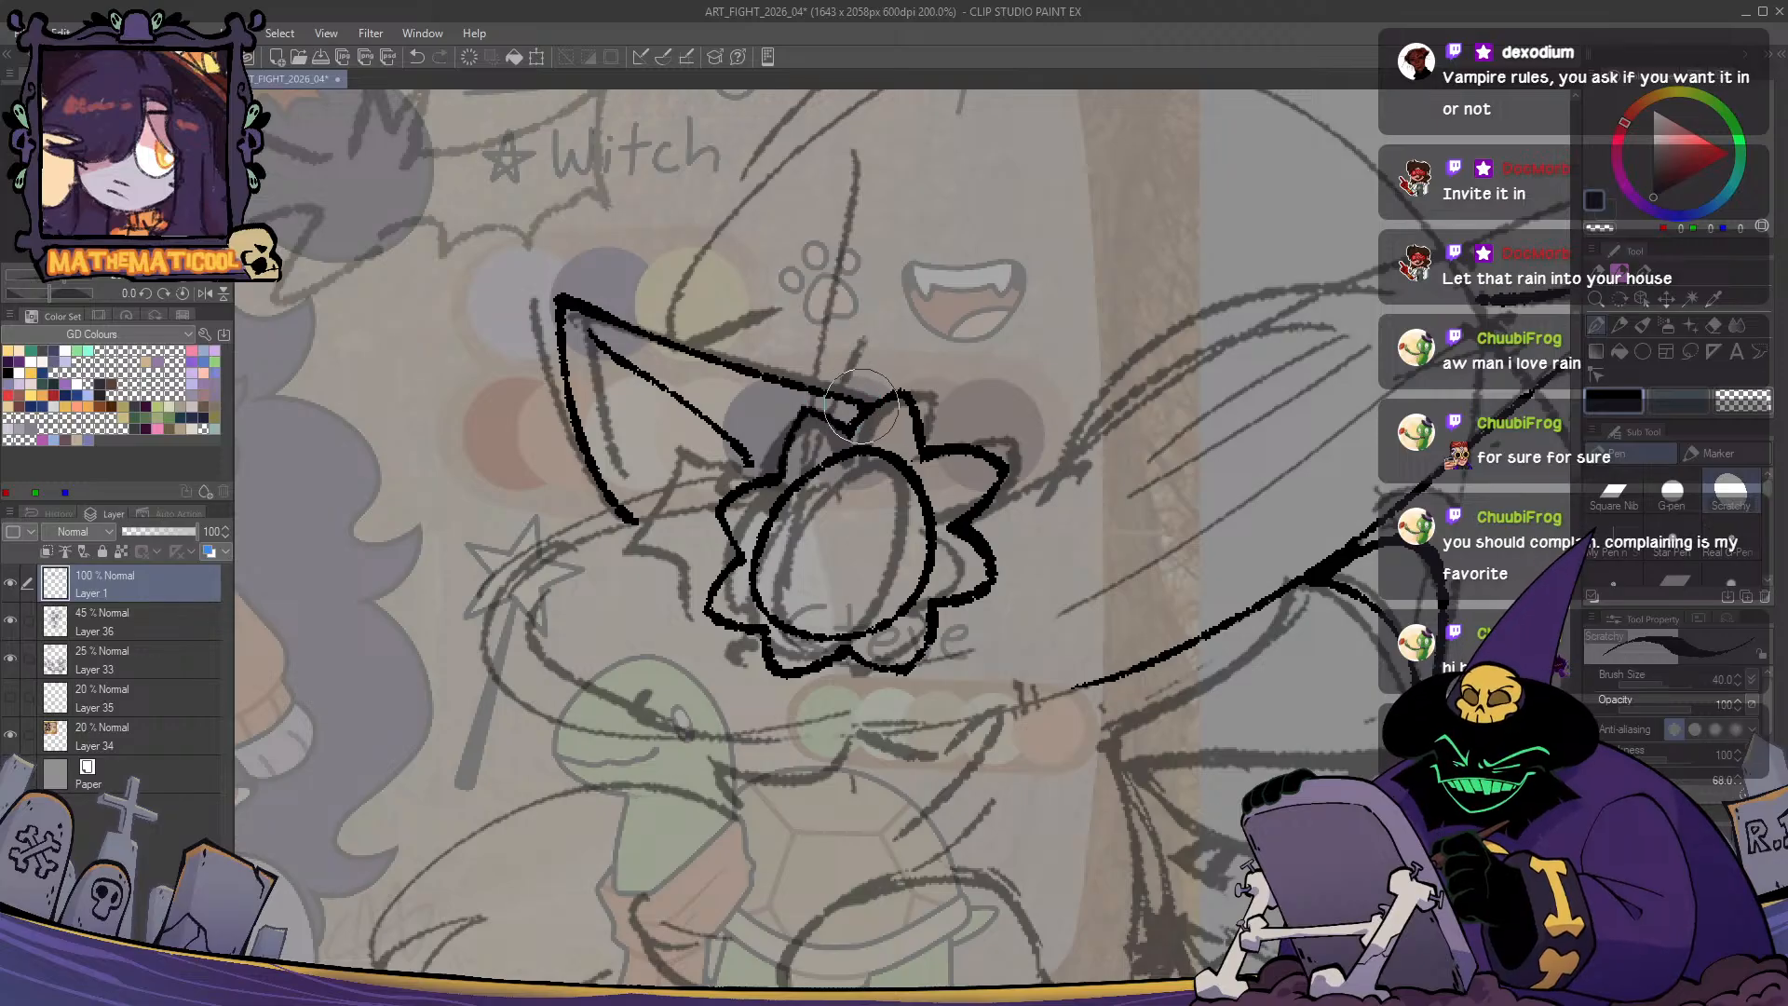
- Ink the jagged outline of the small leaf between the cat ear's base and the flower, retrying its lower edge
mouse_move(837, 578)
left_mouse_down()
mouse_move(878, 595)
mouse_move(988, 529)
left_mouse_up()
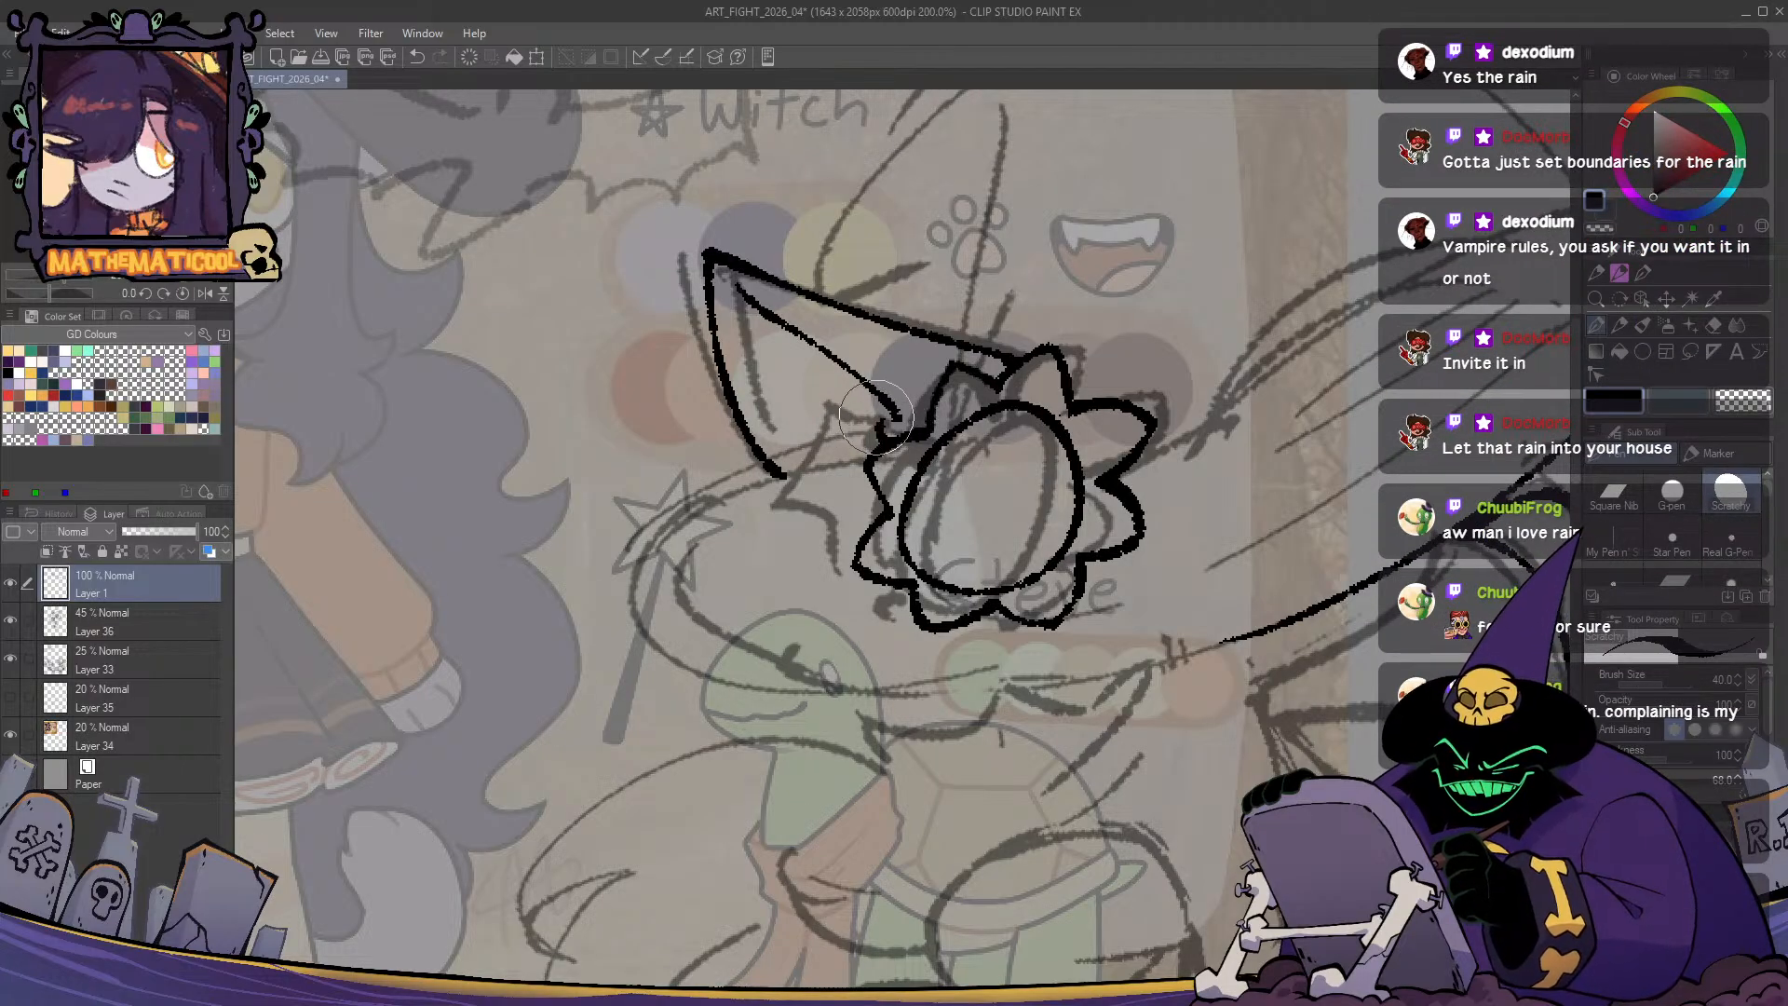
mouse_move(803, 401)
left_mouse_down()
mouse_move(886, 419)
mouse_move(794, 447)
mouse_move(788, 485)
mouse_move(854, 557)
left_mouse_up()
key("ctrl+z")
key("ctrl+z")
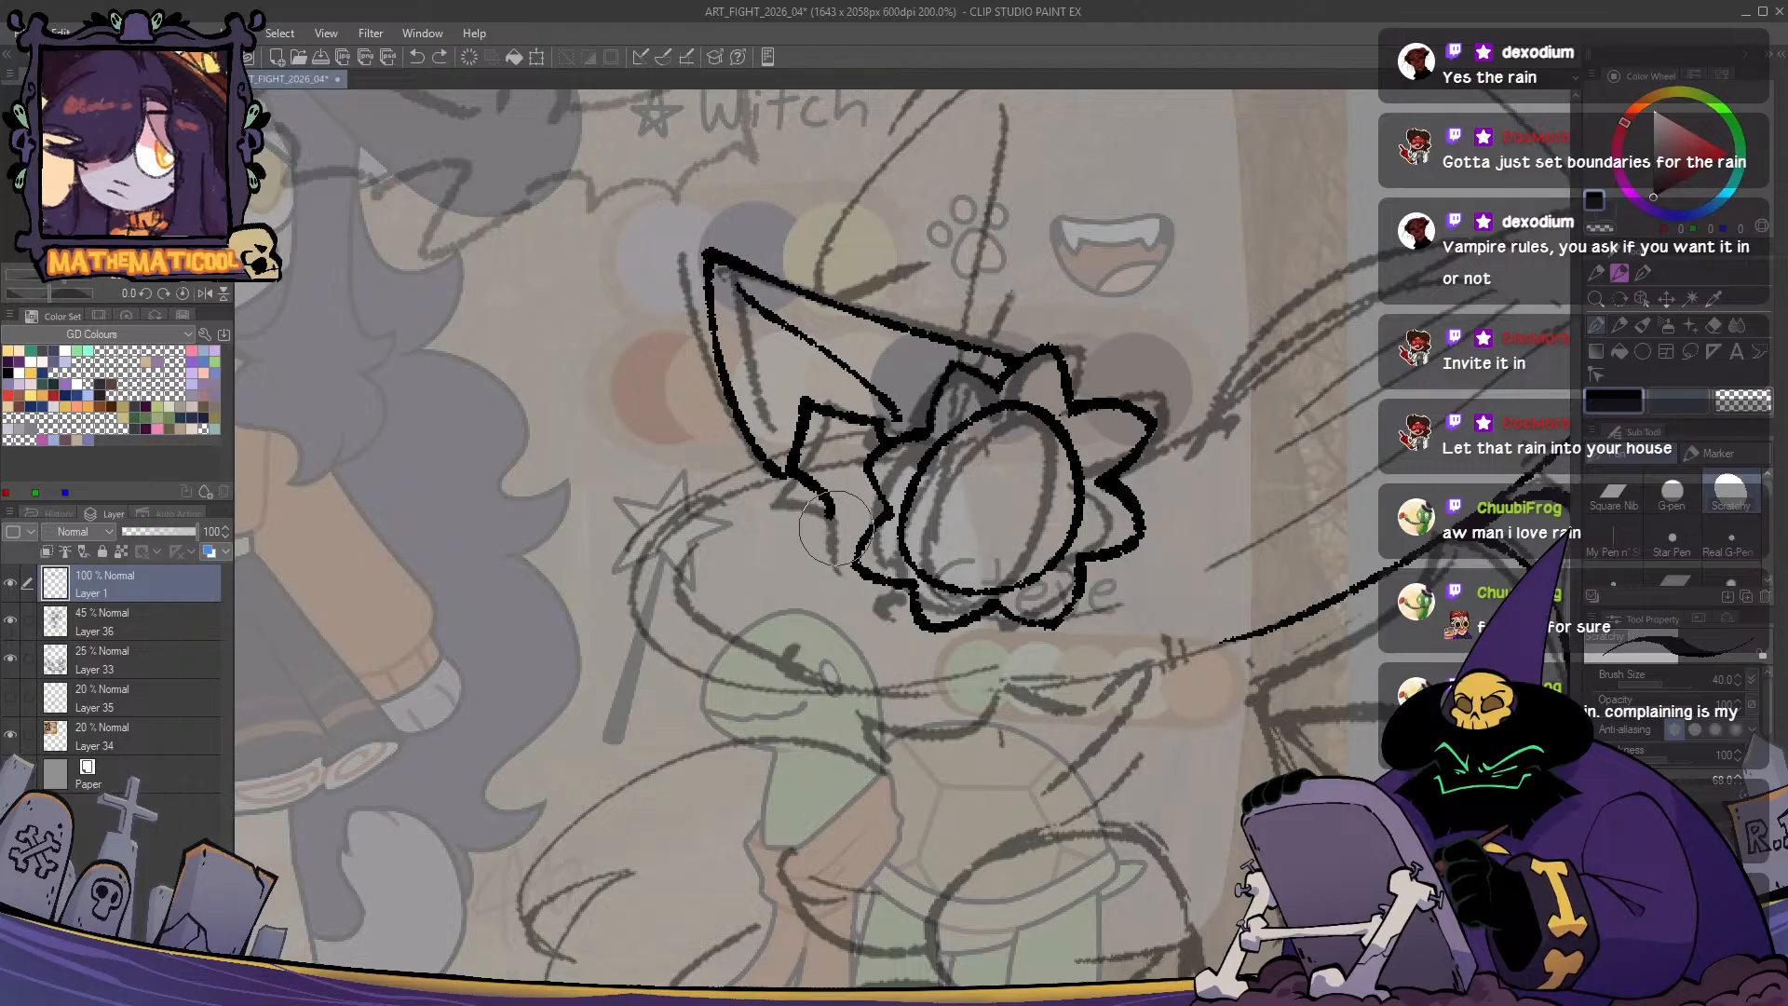
mouse_move(799, 476)
left_mouse_down()
mouse_move(815, 533)
mouse_move(856, 559)
left_mouse_up()
key("ctrl+z")
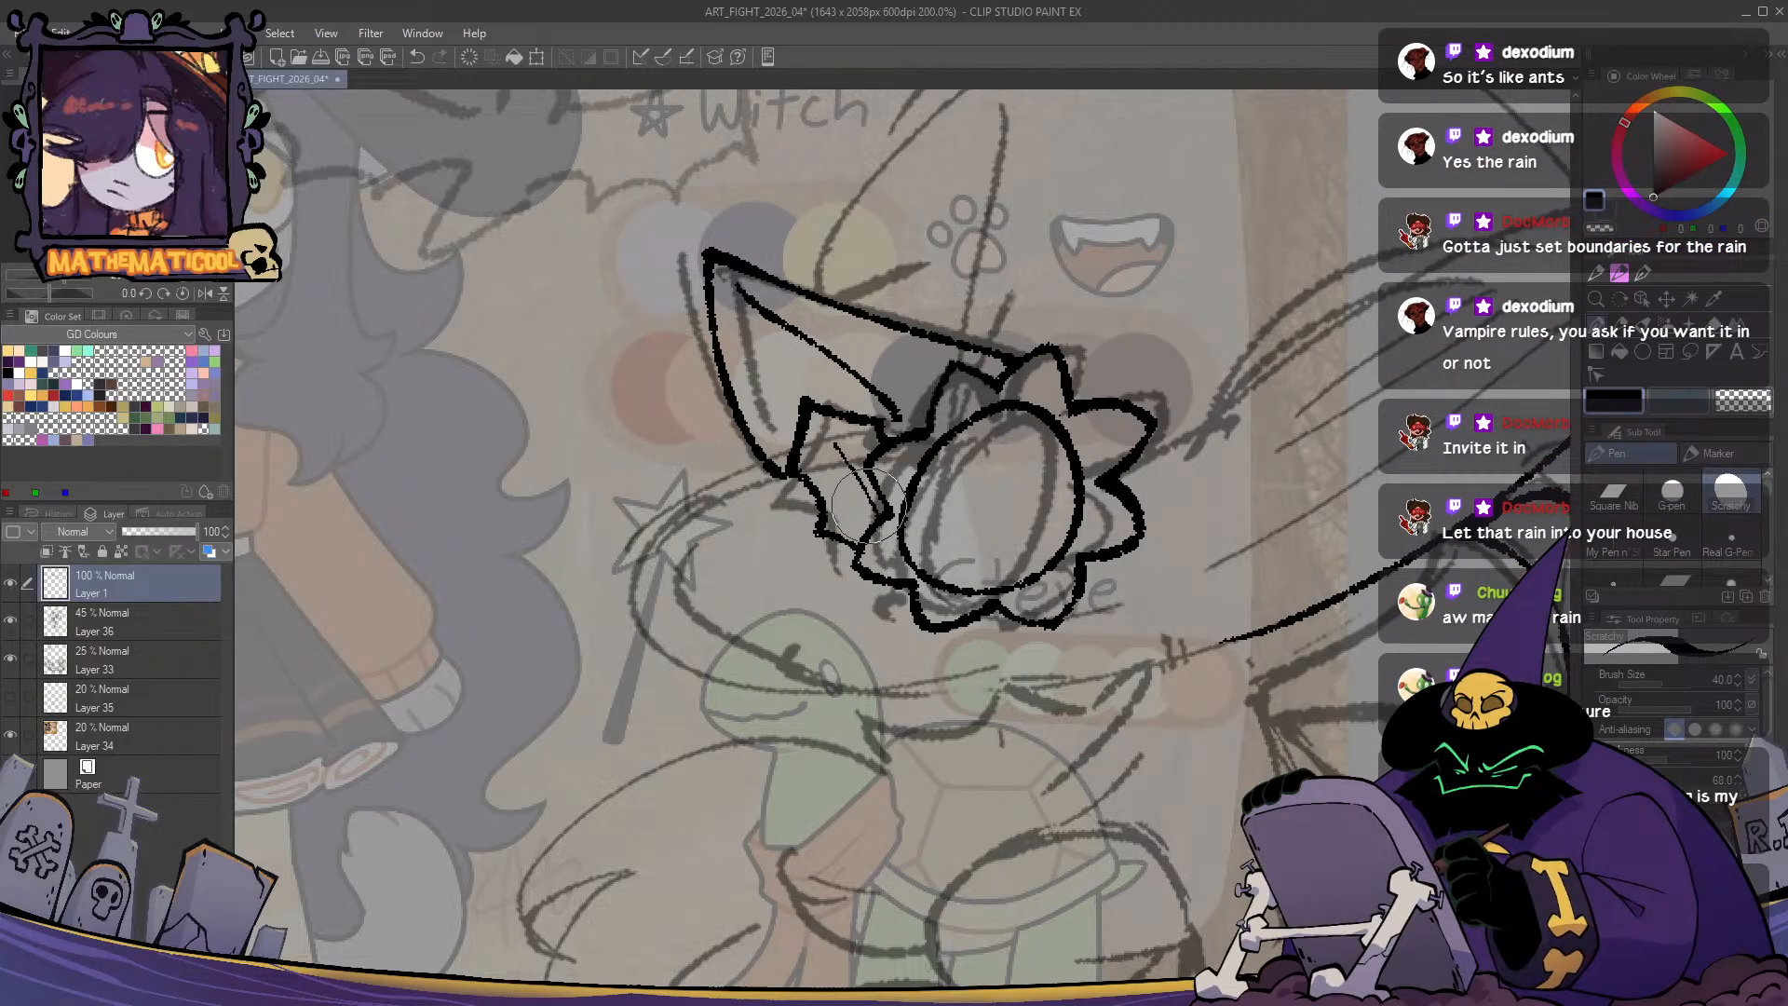
- Ink the small leaf's central vein, redrawing it once, and trim the stroke
left_click_drag(827, 436, 883, 512)
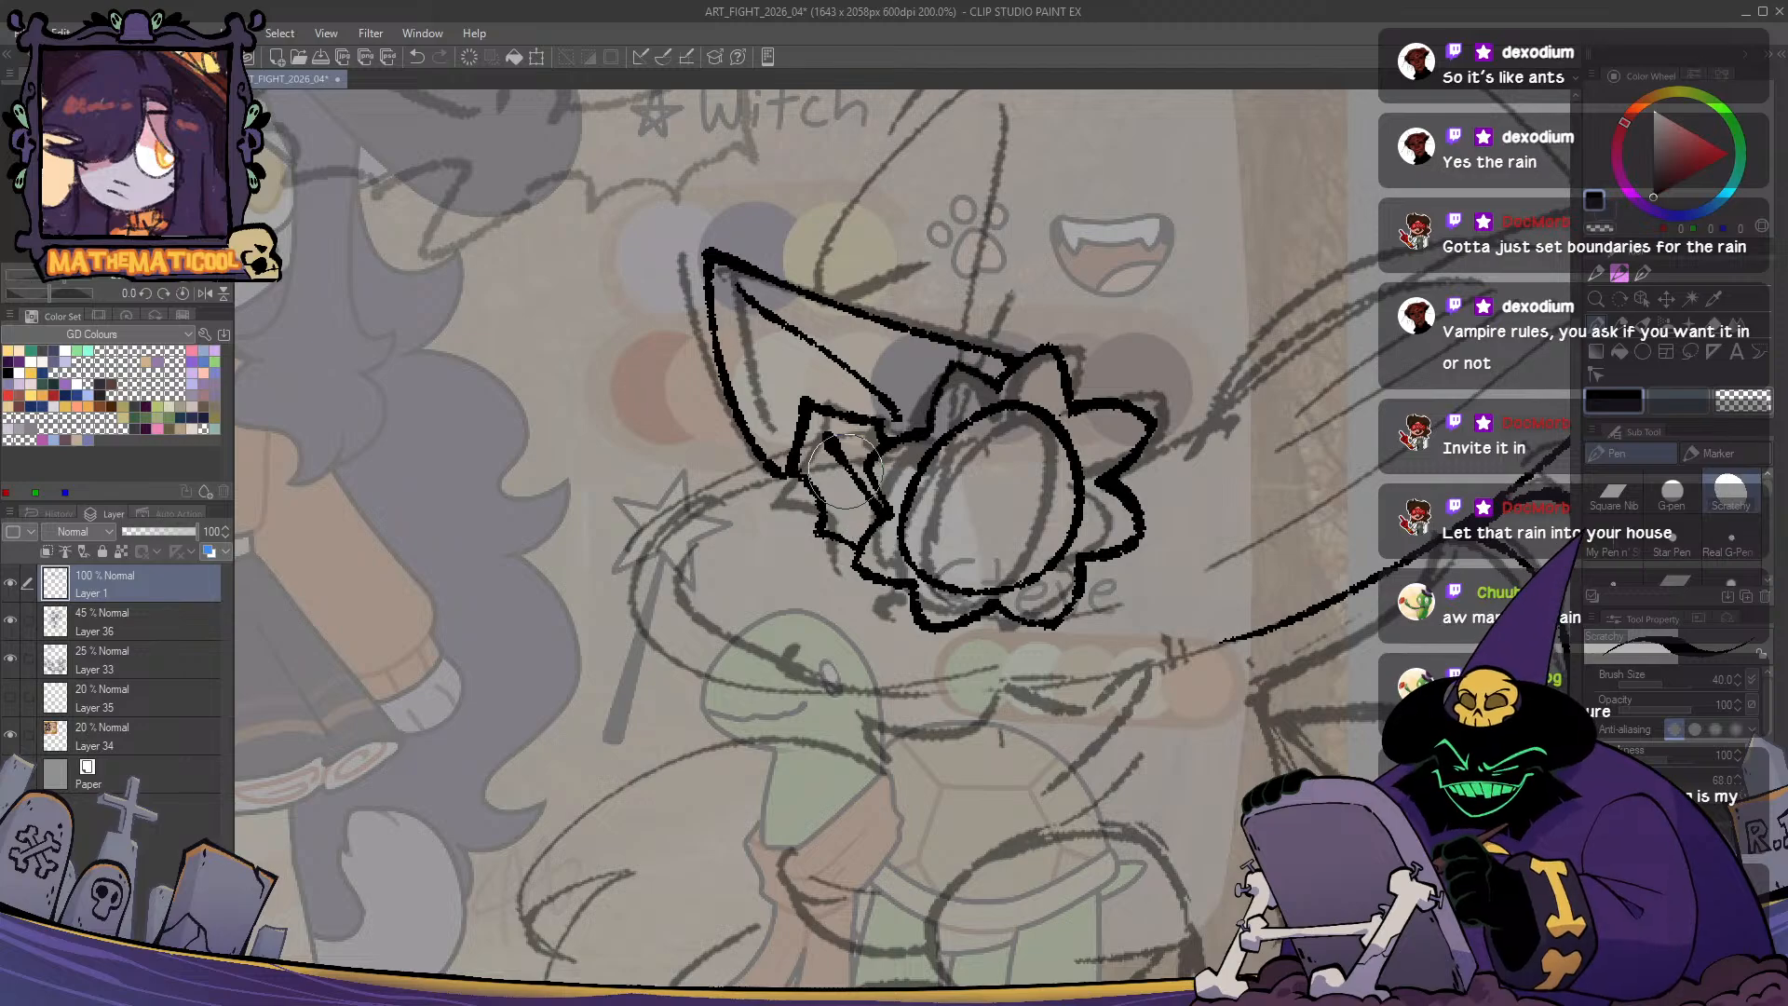
key("ctrl+z")
left_click_drag(834, 442, 874, 512)
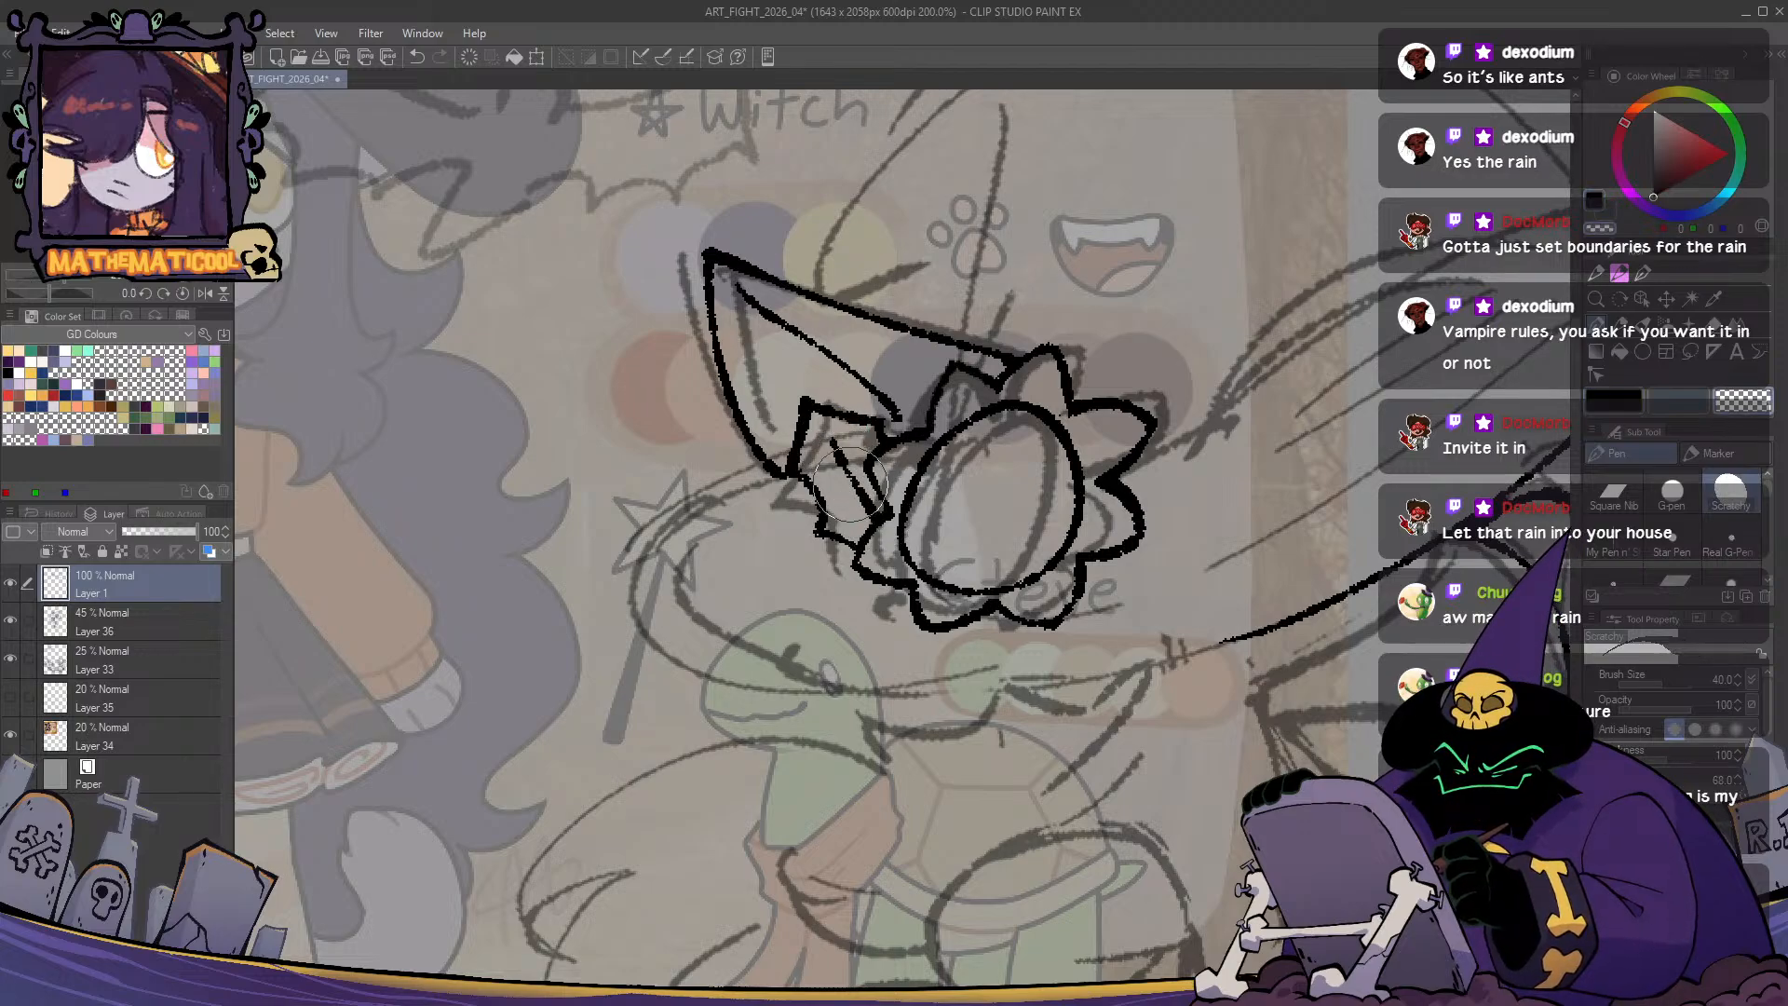
key("c")
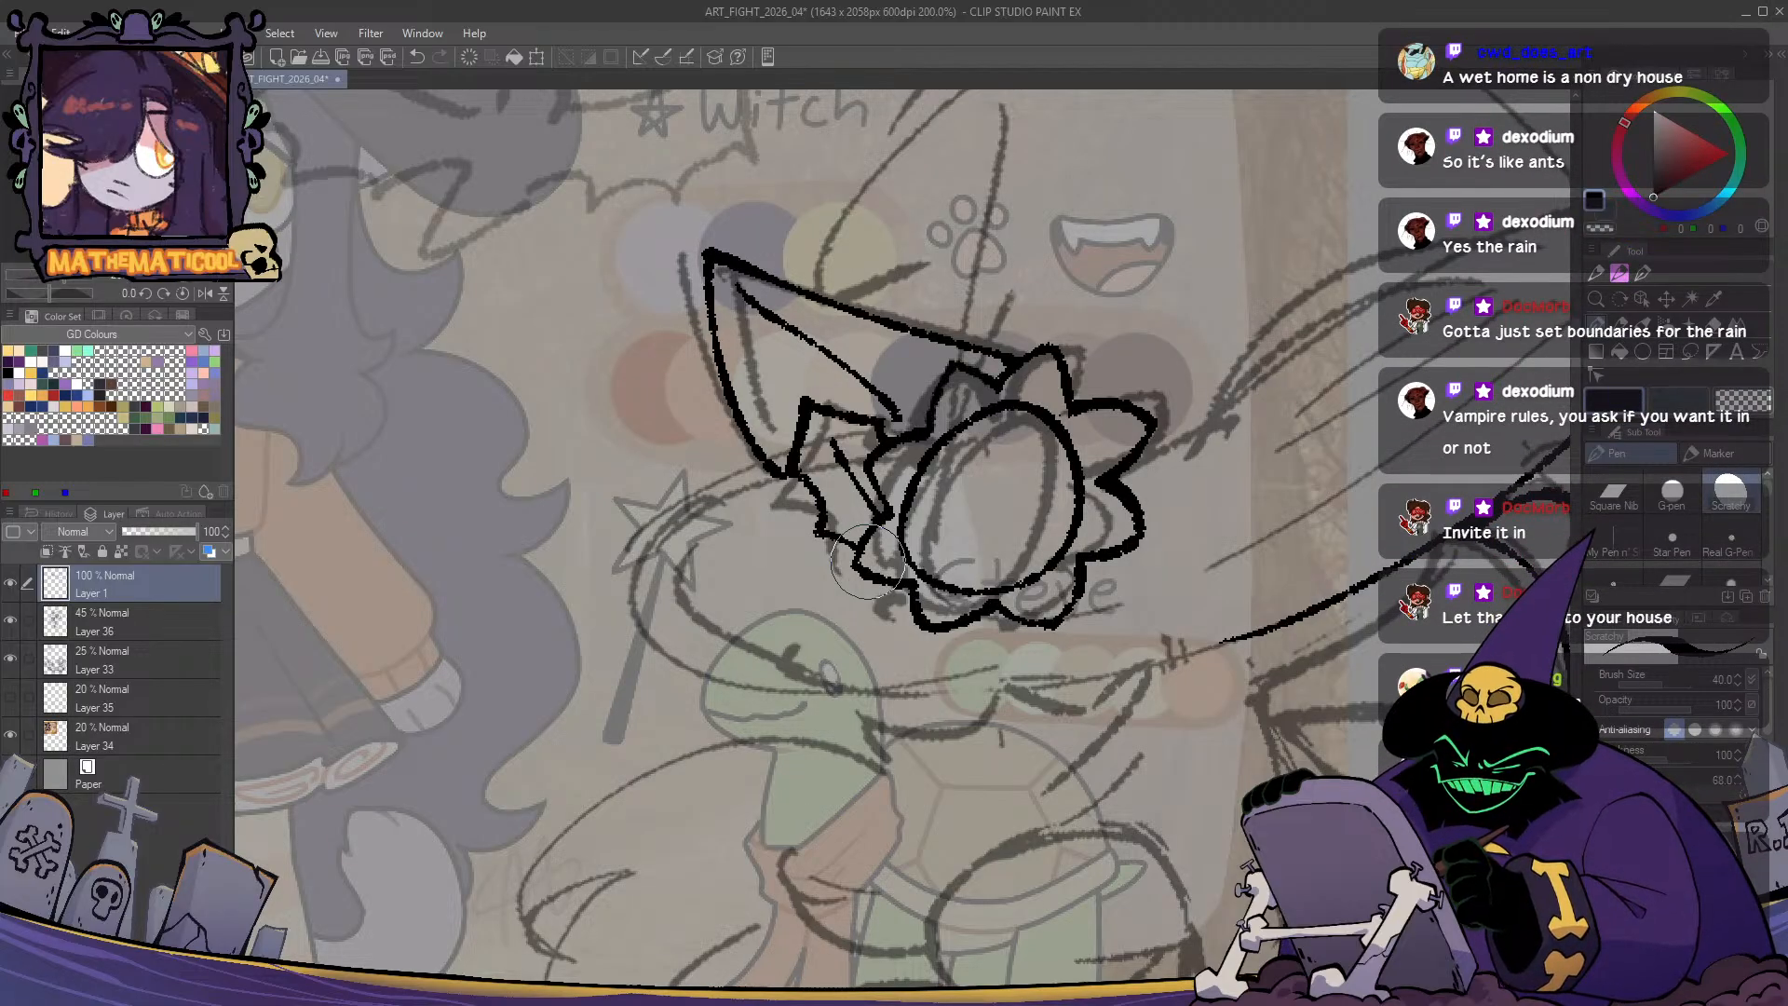
- Ink the jagged outline of the larger leaf on the flower's opposite side, undoing and redrawing its edges
left_click_drag(1183, 516, 1046, 513)
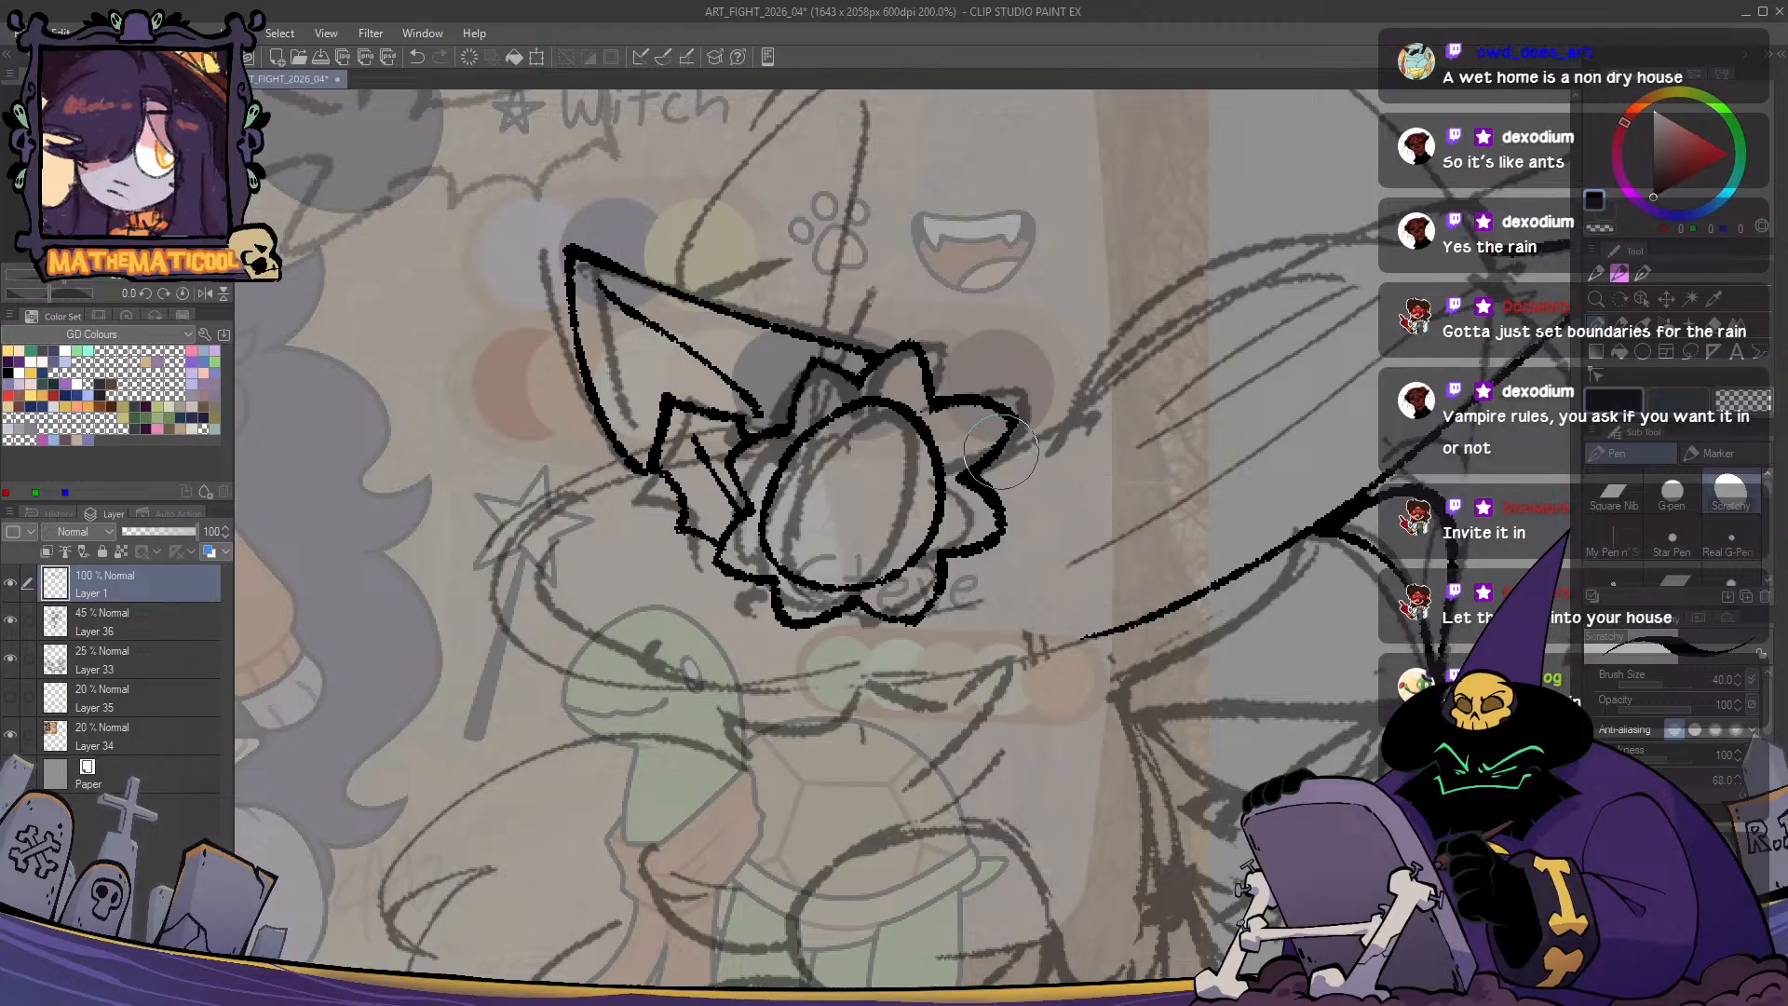
left_click_drag(998, 435, 1043, 426)
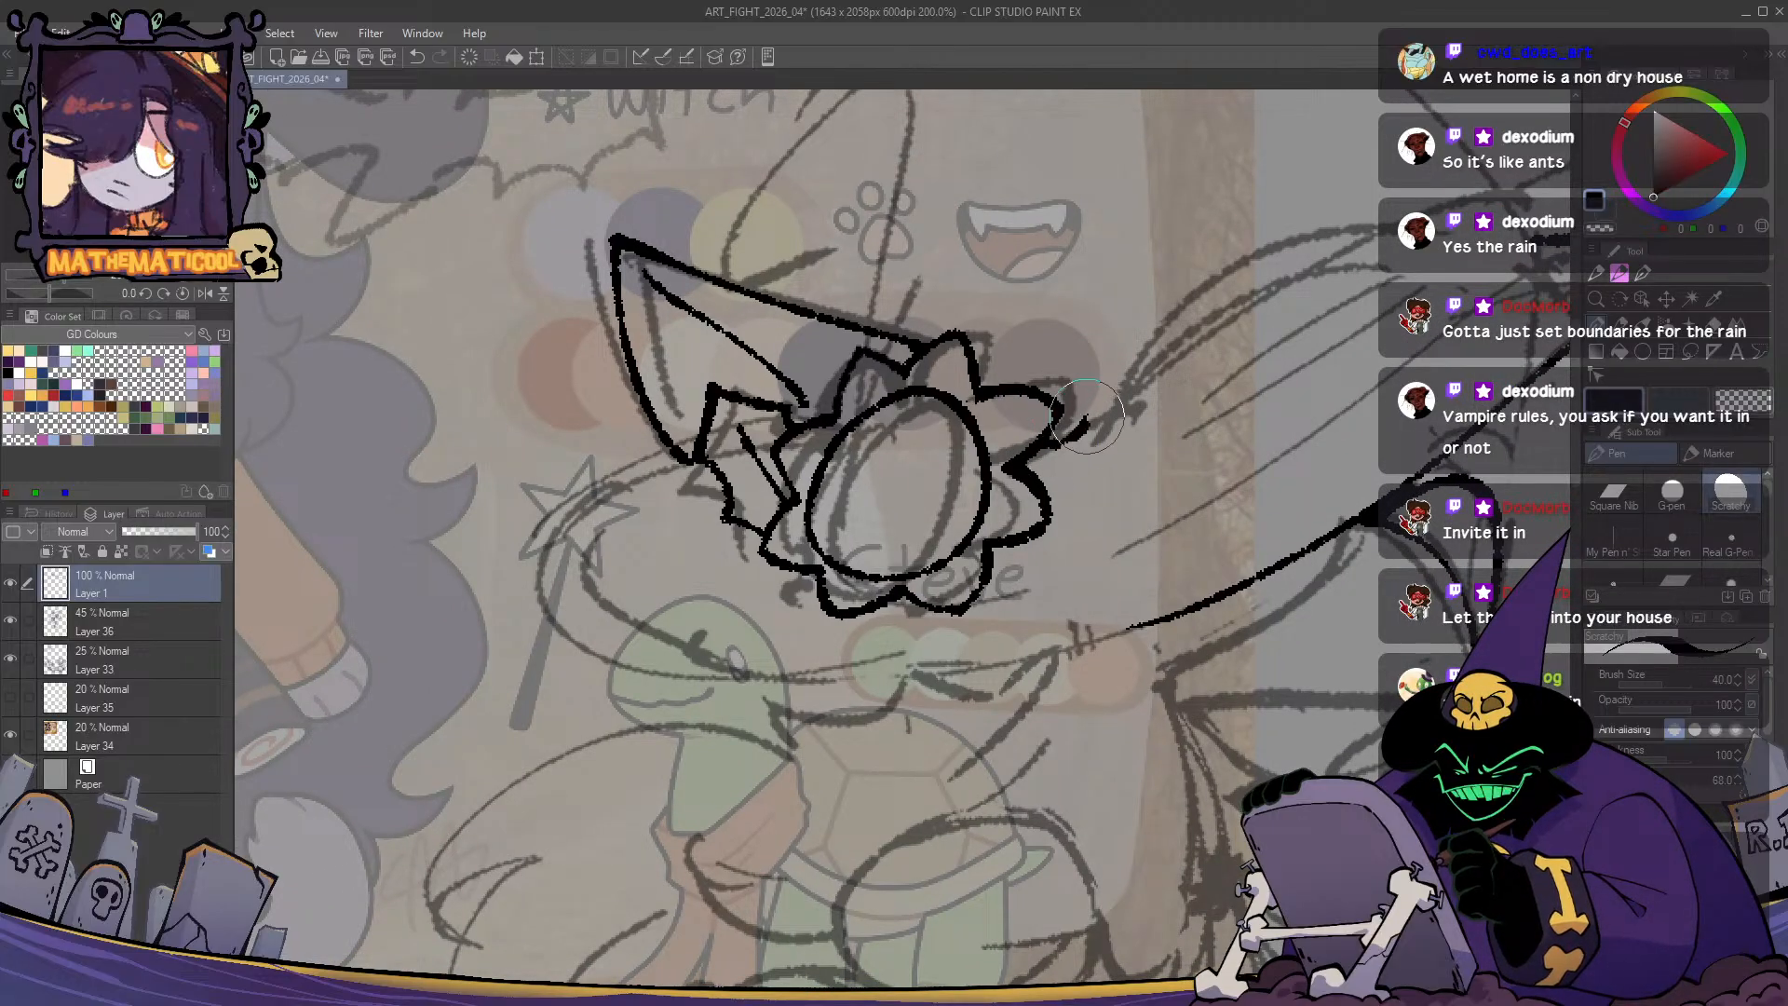
left_click_drag(1066, 431, 1155, 384)
key("ctrl+z")
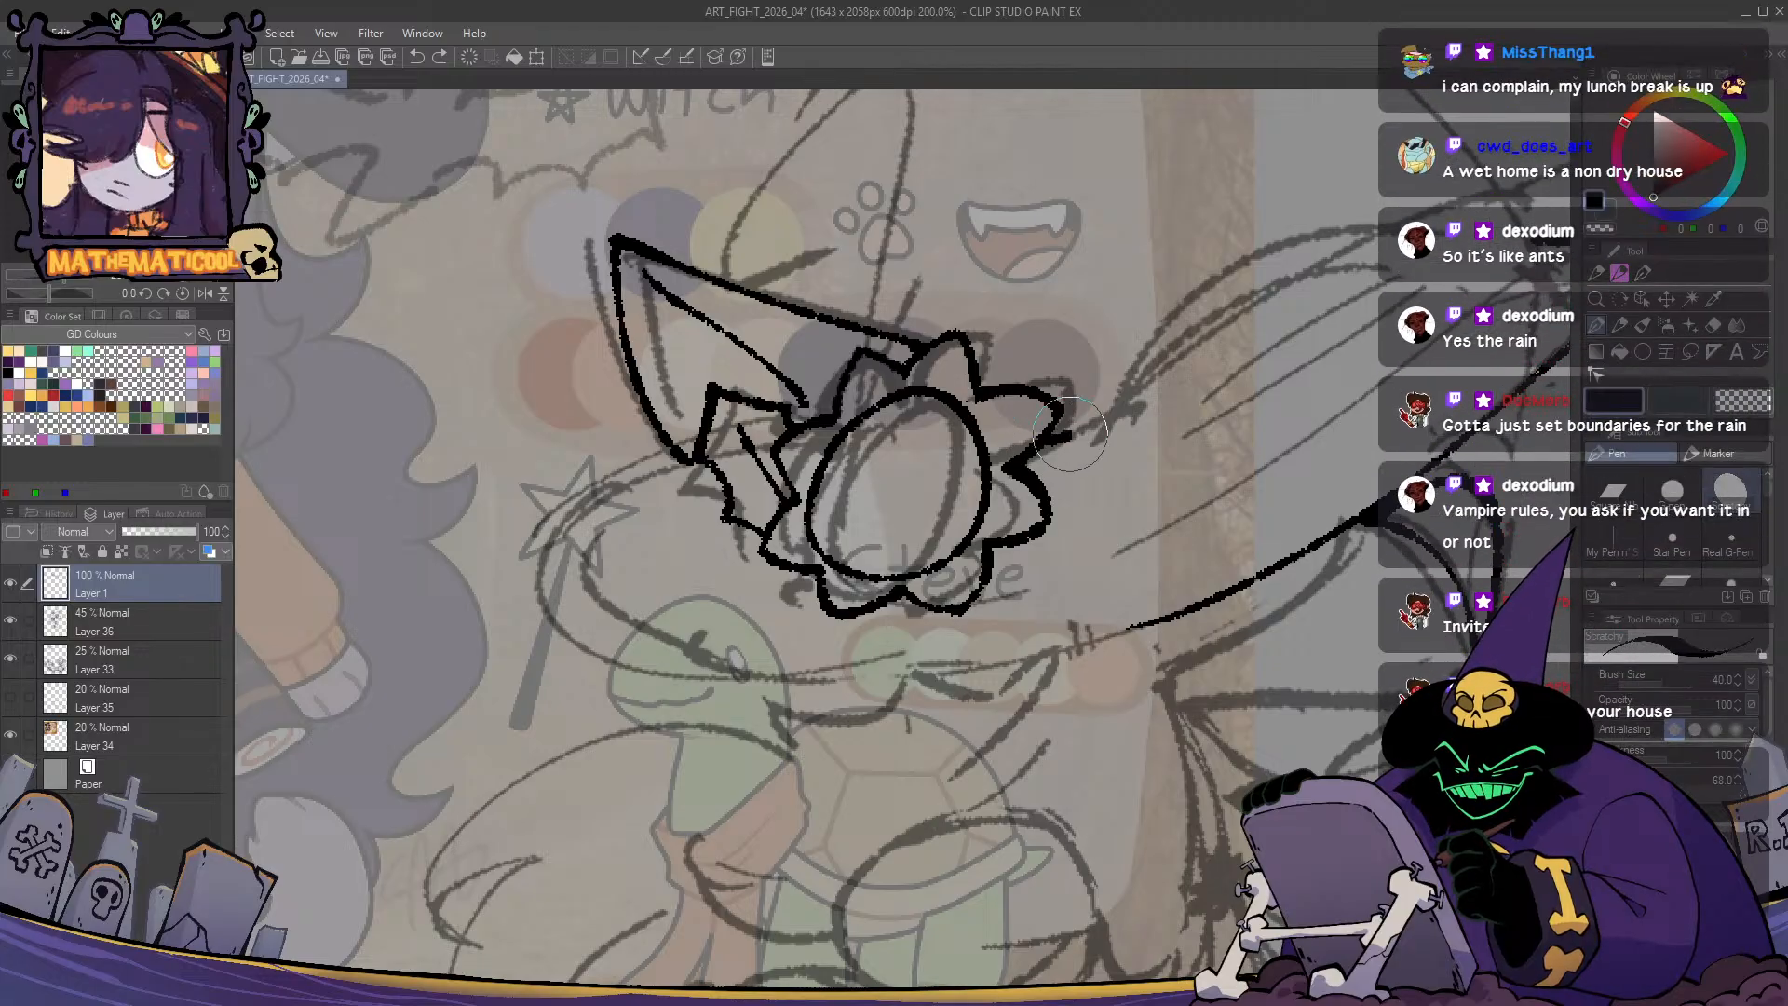
key("ctrl+z")
mouse_move(1051, 438)
left_mouse_down()
mouse_move(1152, 378)
mouse_move(1220, 392)
mouse_move(1187, 477)
left_mouse_up()
key("ctrl+z")
key("ctrl+z")
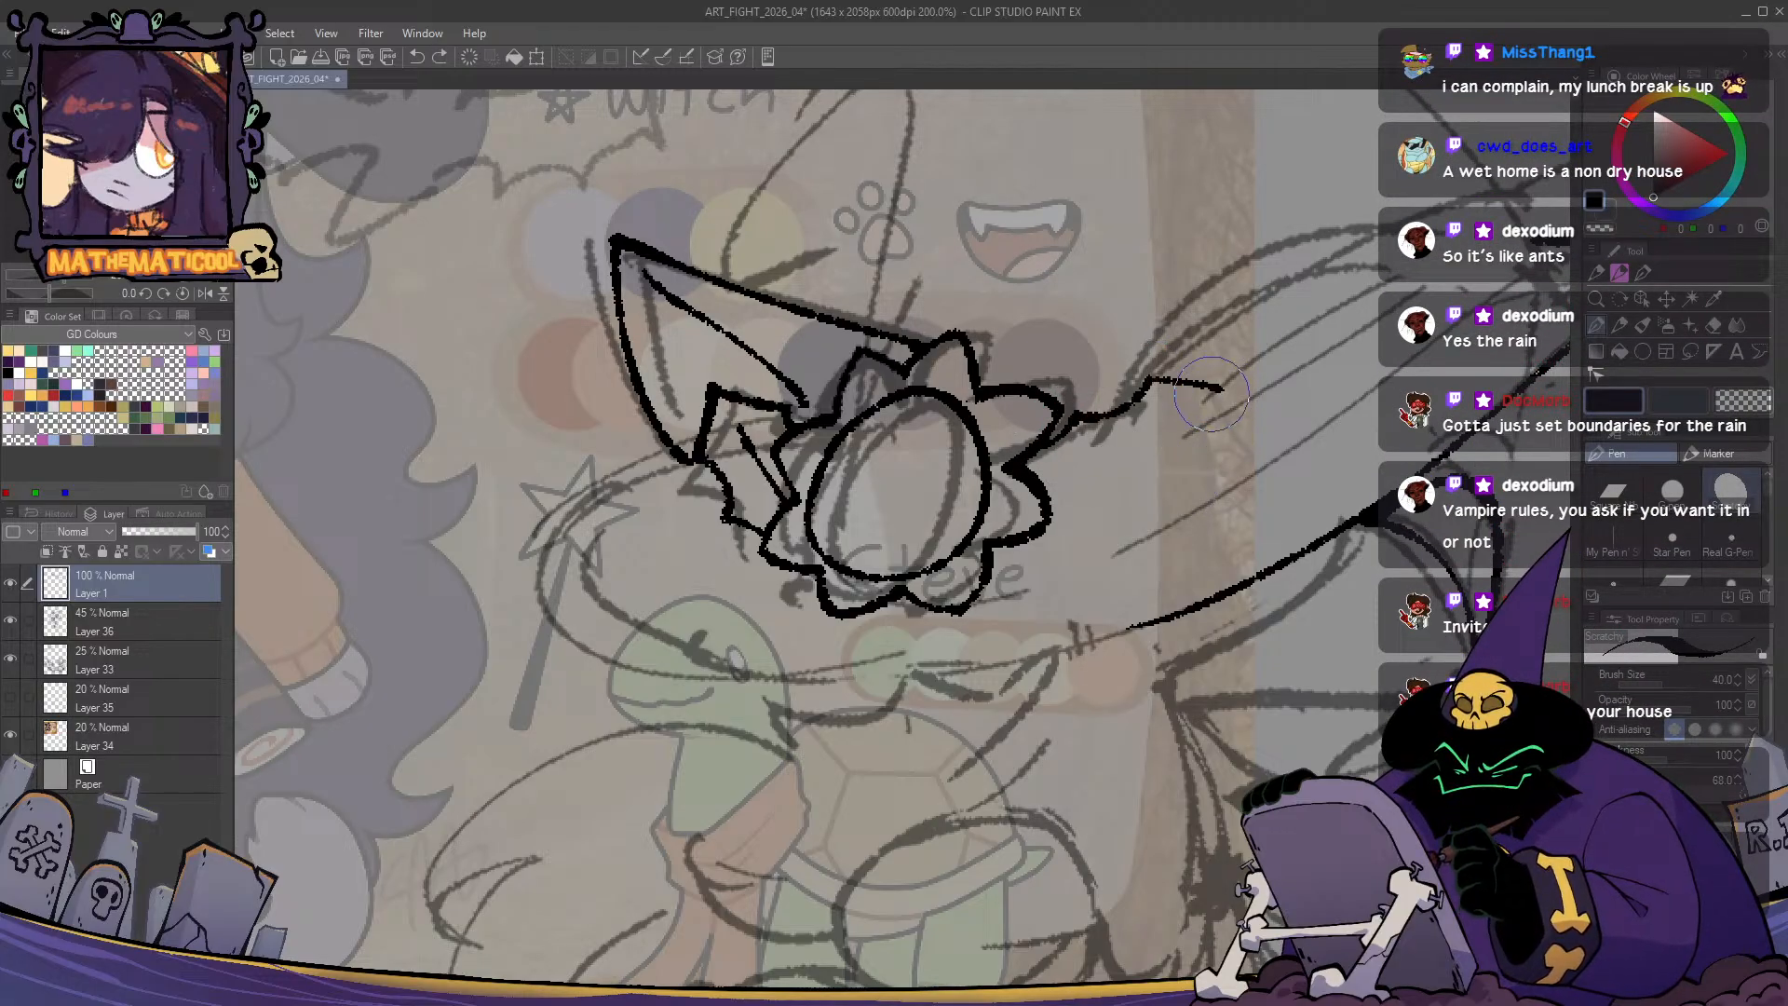
mouse_move(1219, 390)
left_mouse_down()
mouse_move(1191, 468)
mouse_move(1103, 507)
mouse_move(1056, 506)
mouse_move(1046, 471)
mouse_move(1144, 435)
left_mouse_up()
key("ctrl+z")
key("ctrl+z")
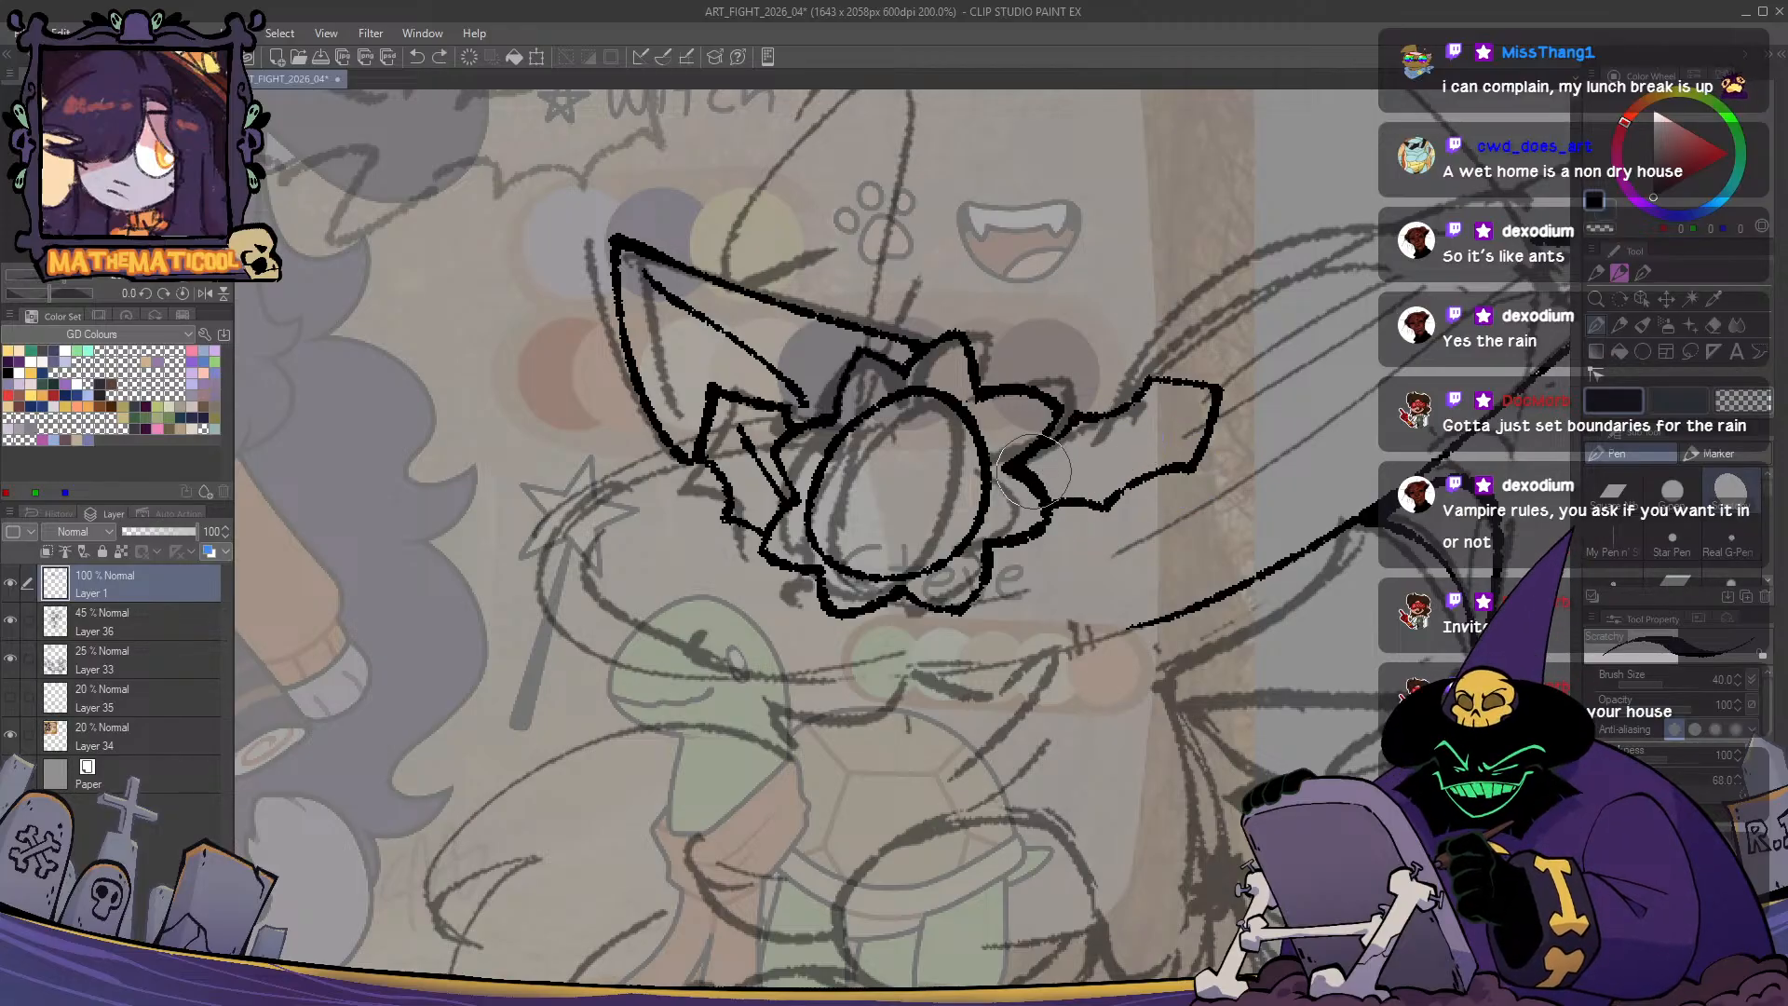
- Ink the larger leaf's central vein from the petals toward its tip and trim the line
mouse_move(1020, 471)
left_mouse_down()
mouse_move(1162, 421)
mouse_move(1095, 465)
mouse_move(1138, 440)
left_mouse_up()
key("c")
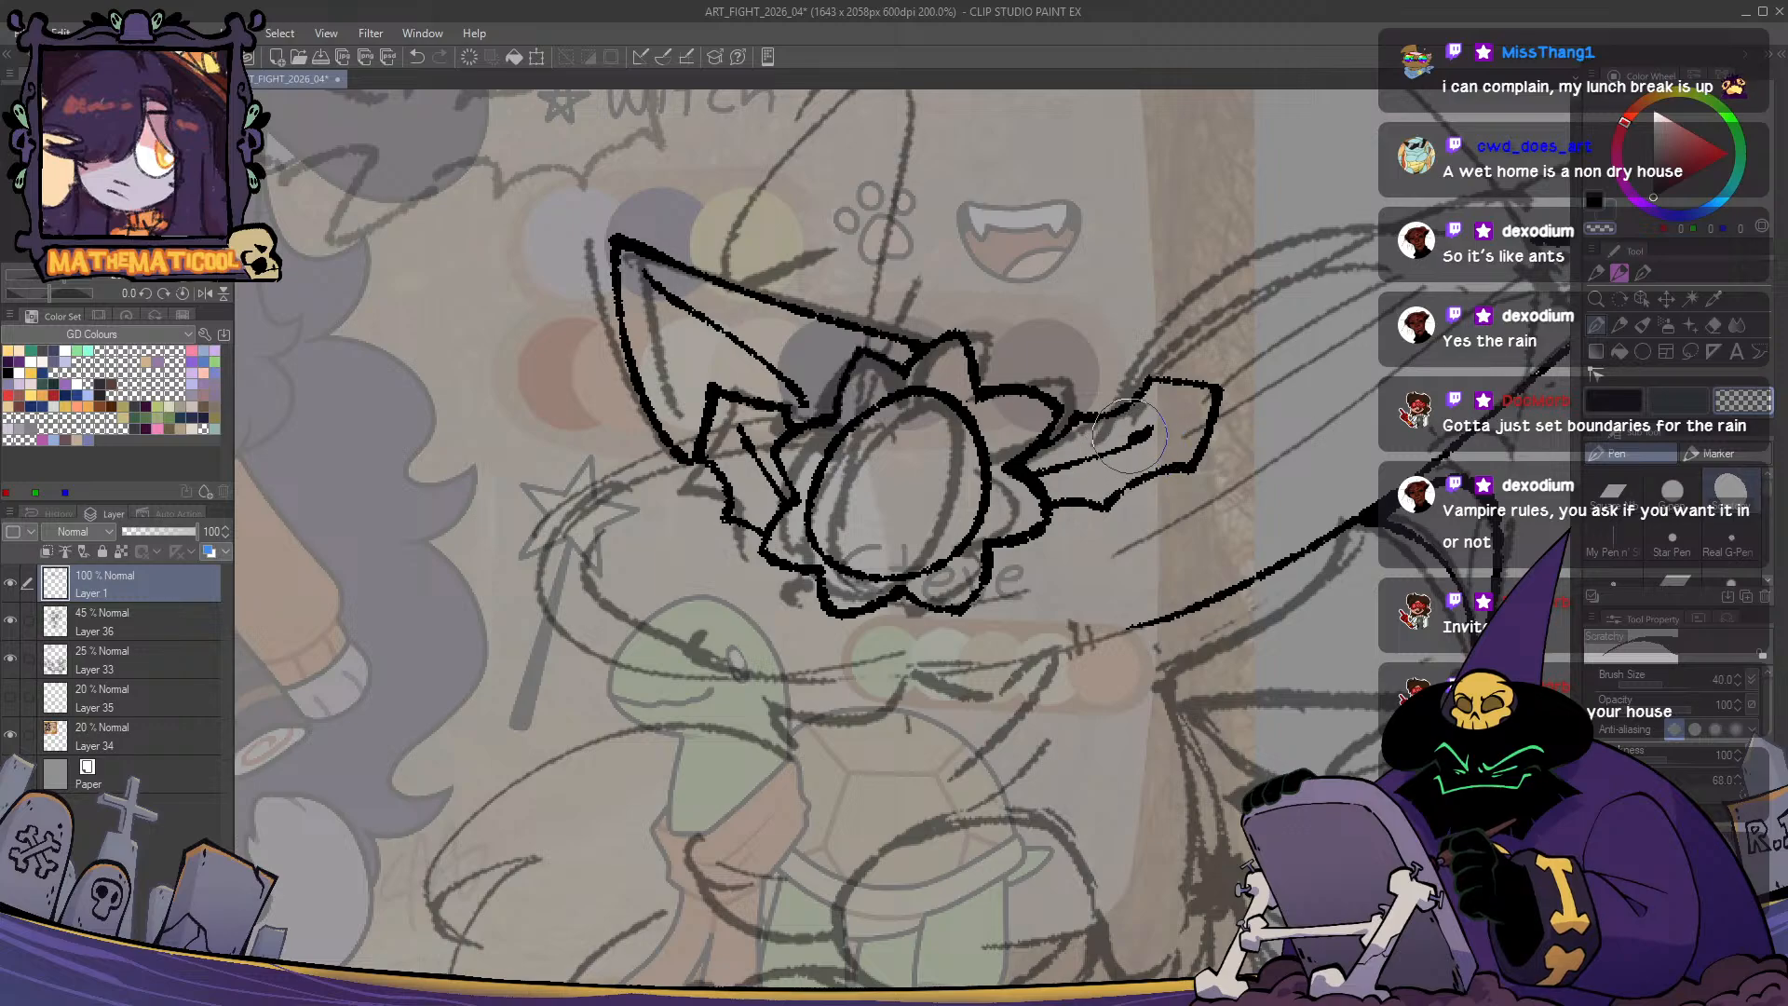
key("c")
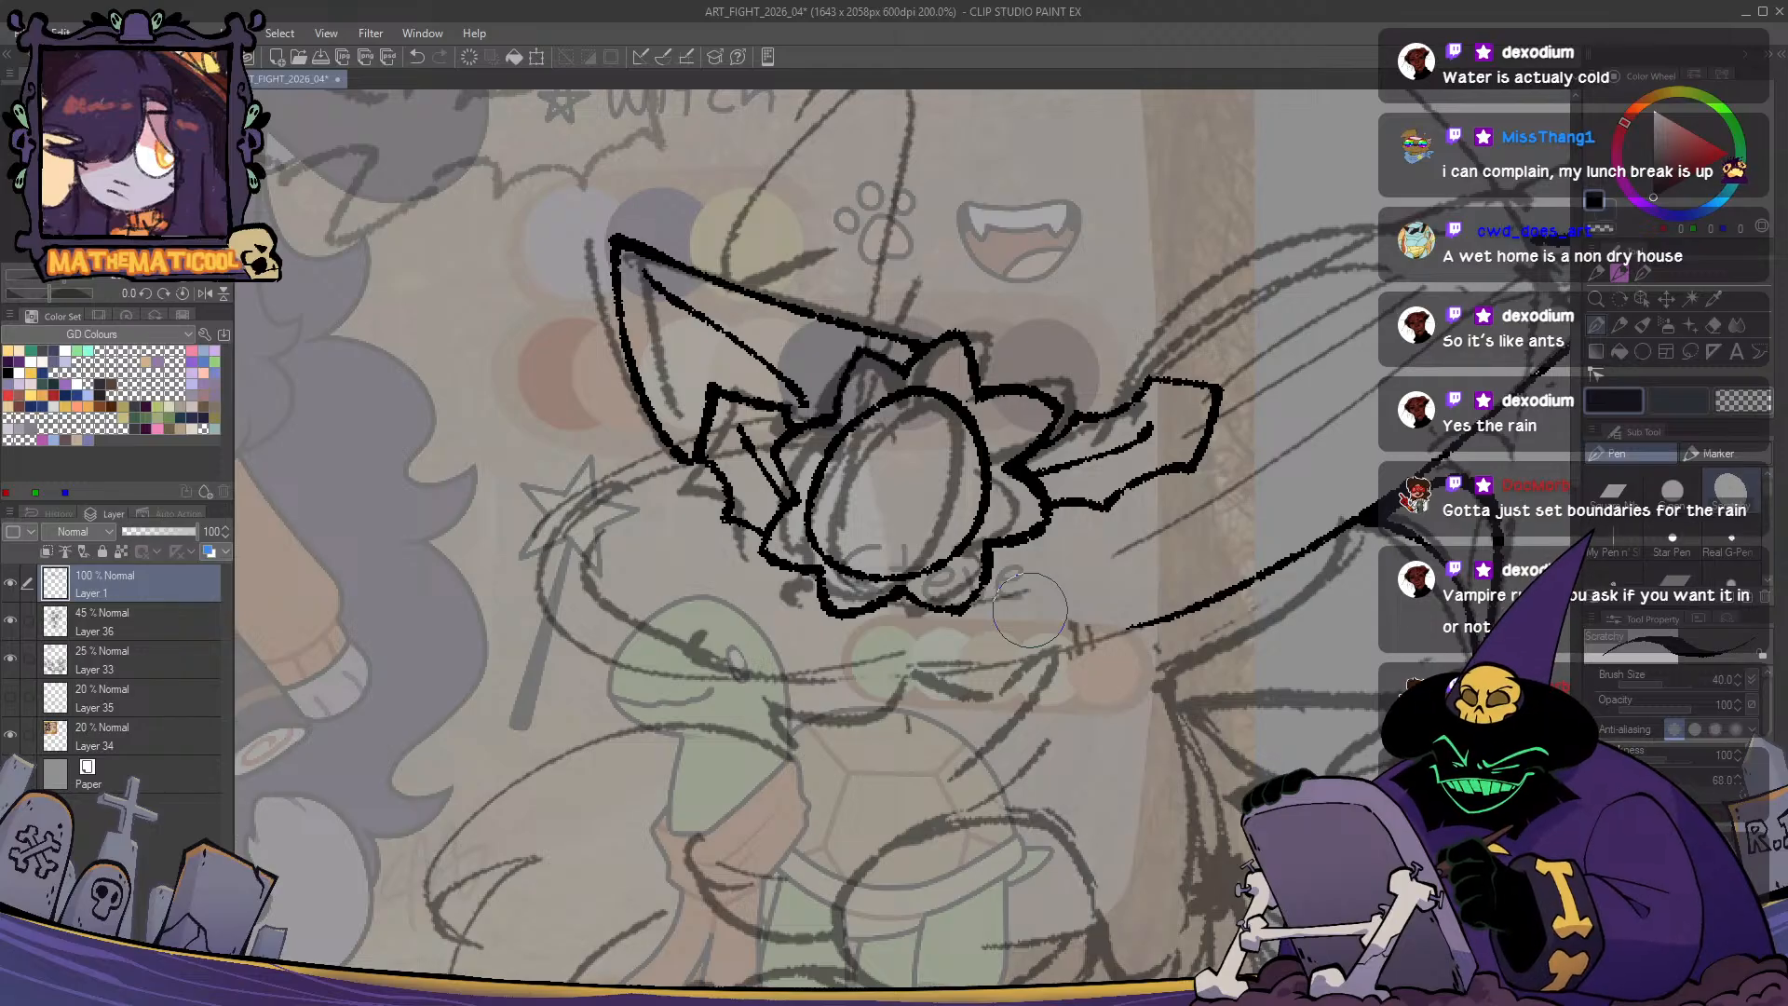
- Refine the corners of the larger leaf's outer end and trim the loose end of the brim line below it
mouse_move(1031, 664)
left_mouse_down()
mouse_move(954, 599)
mouse_move(910, 596)
mouse_move(902, 631)
left_mouse_up()
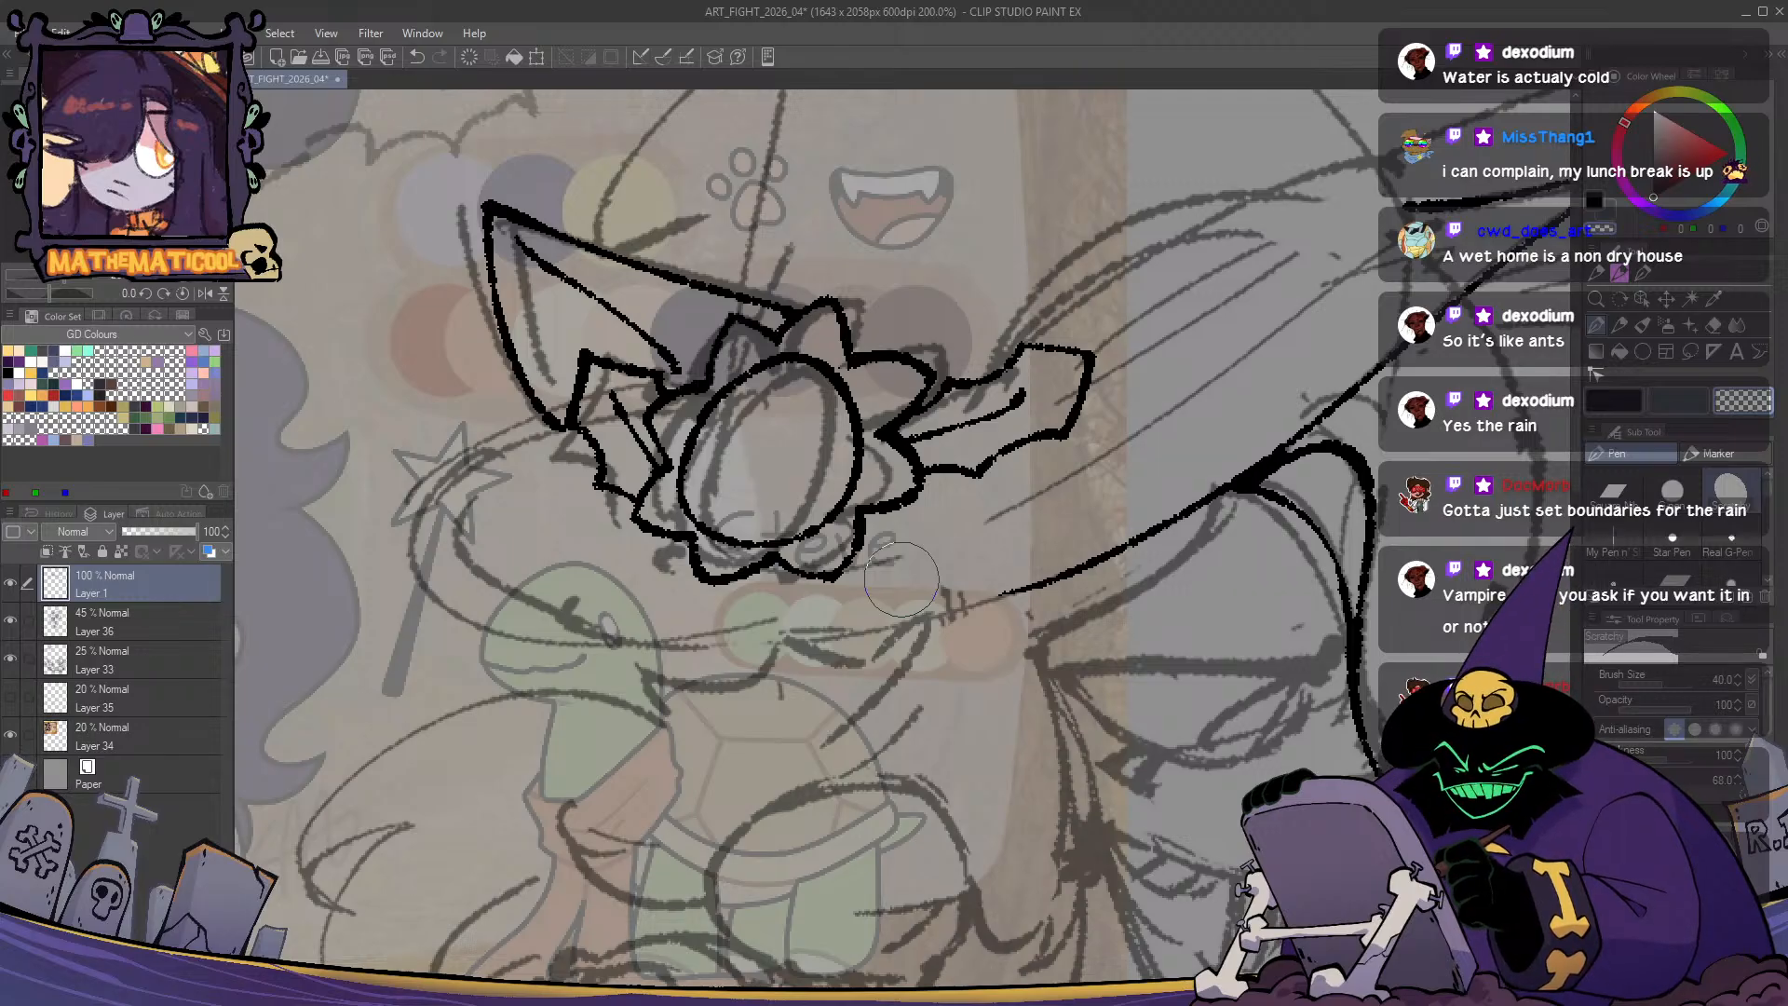
left_click_drag(869, 609, 830, 713)
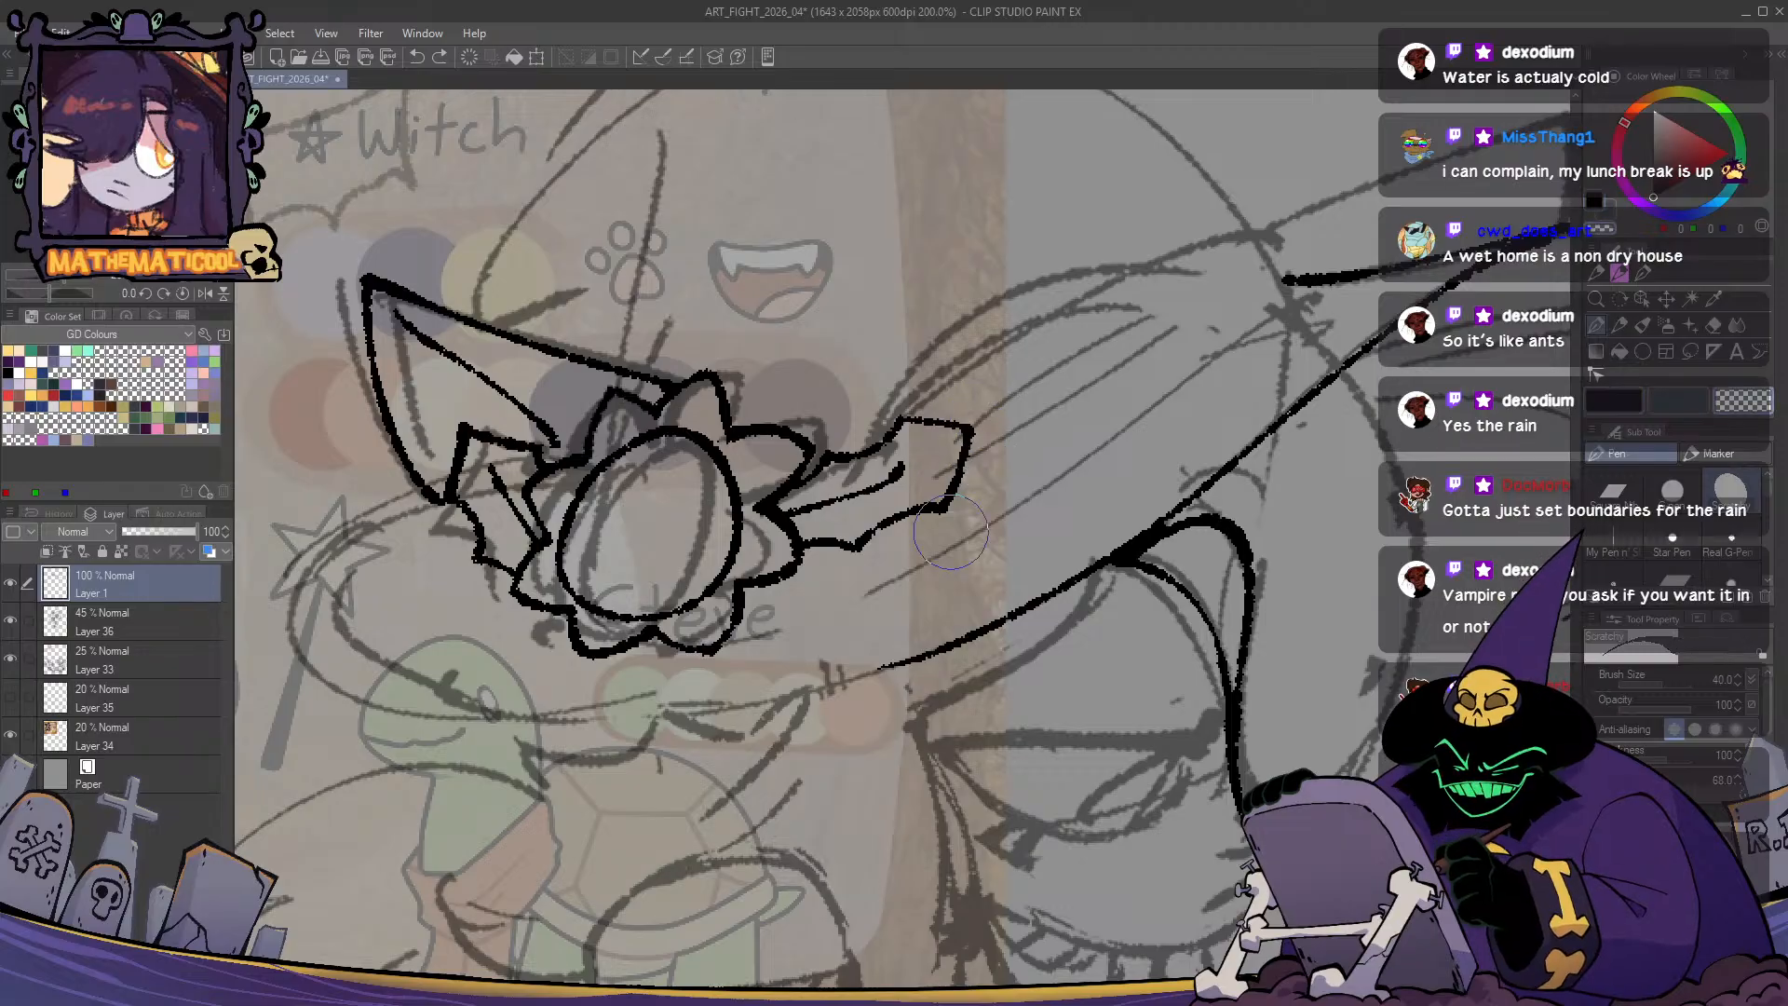
mouse_move(960, 437)
left_mouse_down()
mouse_move(942, 506)
mouse_move(955, 471)
mouse_move(904, 494)
left_mouse_up()
mouse_move(969, 419)
left_mouse_down()
mouse_move(894, 417)
mouse_move(893, 457)
mouse_move(899, 436)
left_mouse_up()
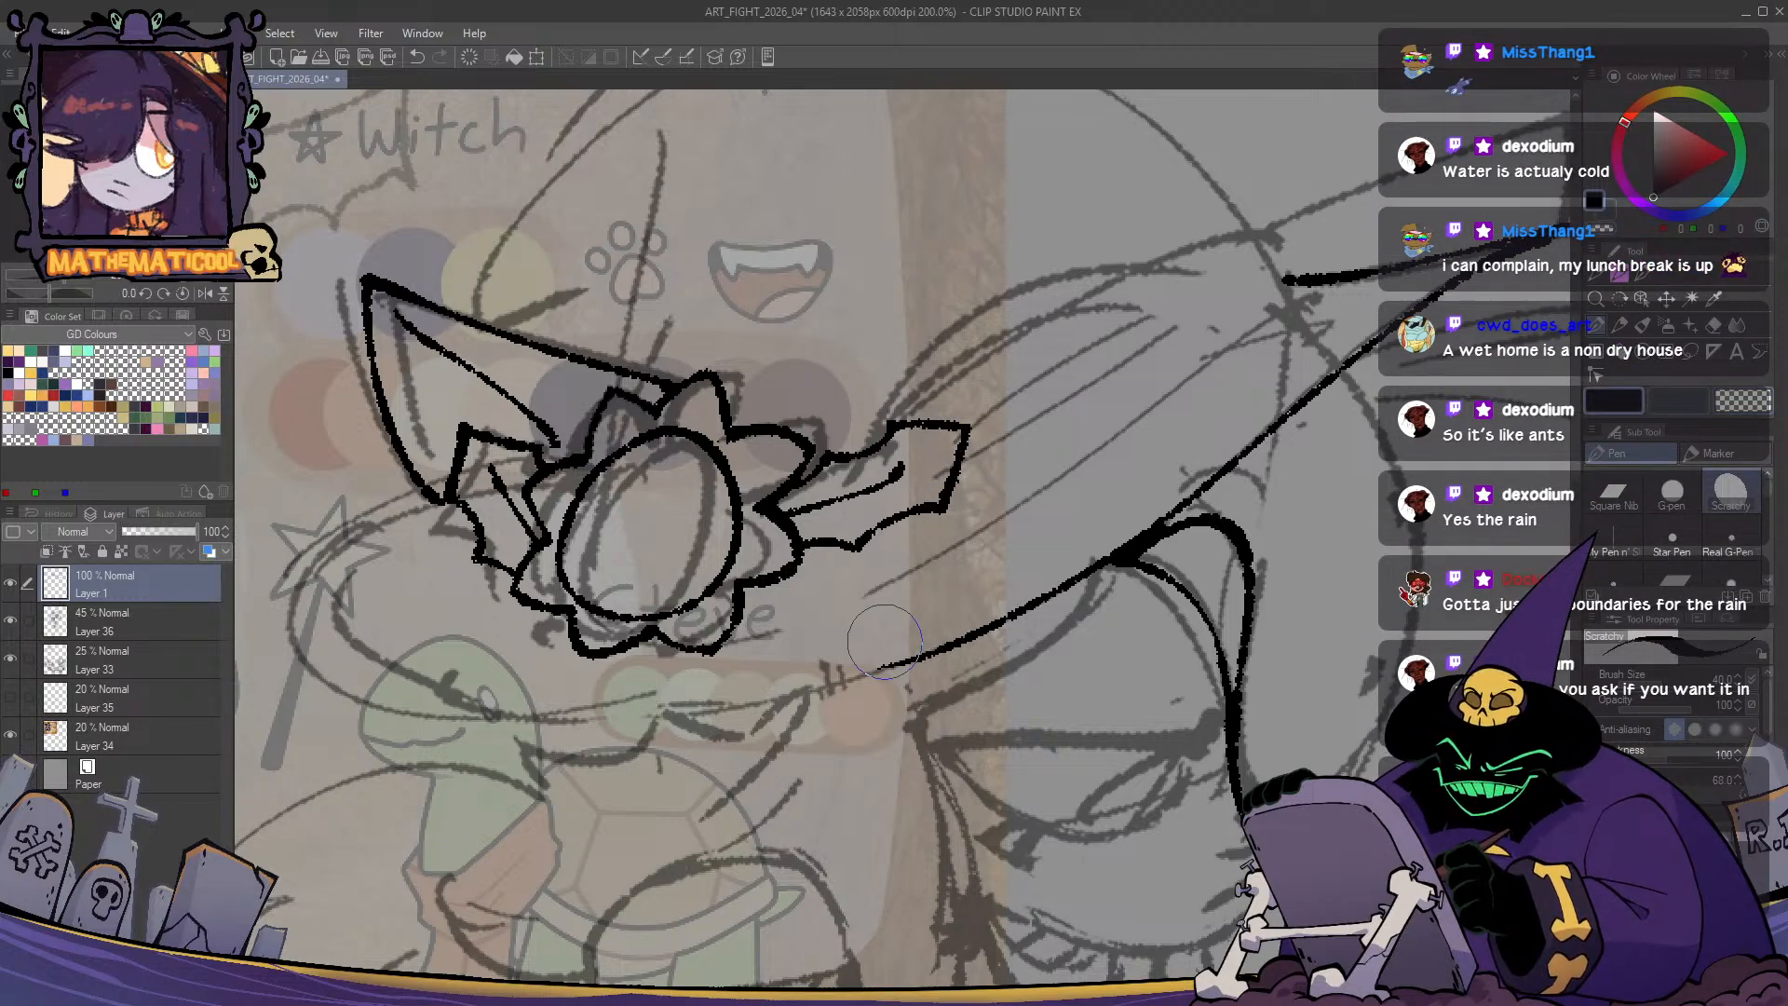
left_click_drag(605, 518, 793, 514)
key("c")
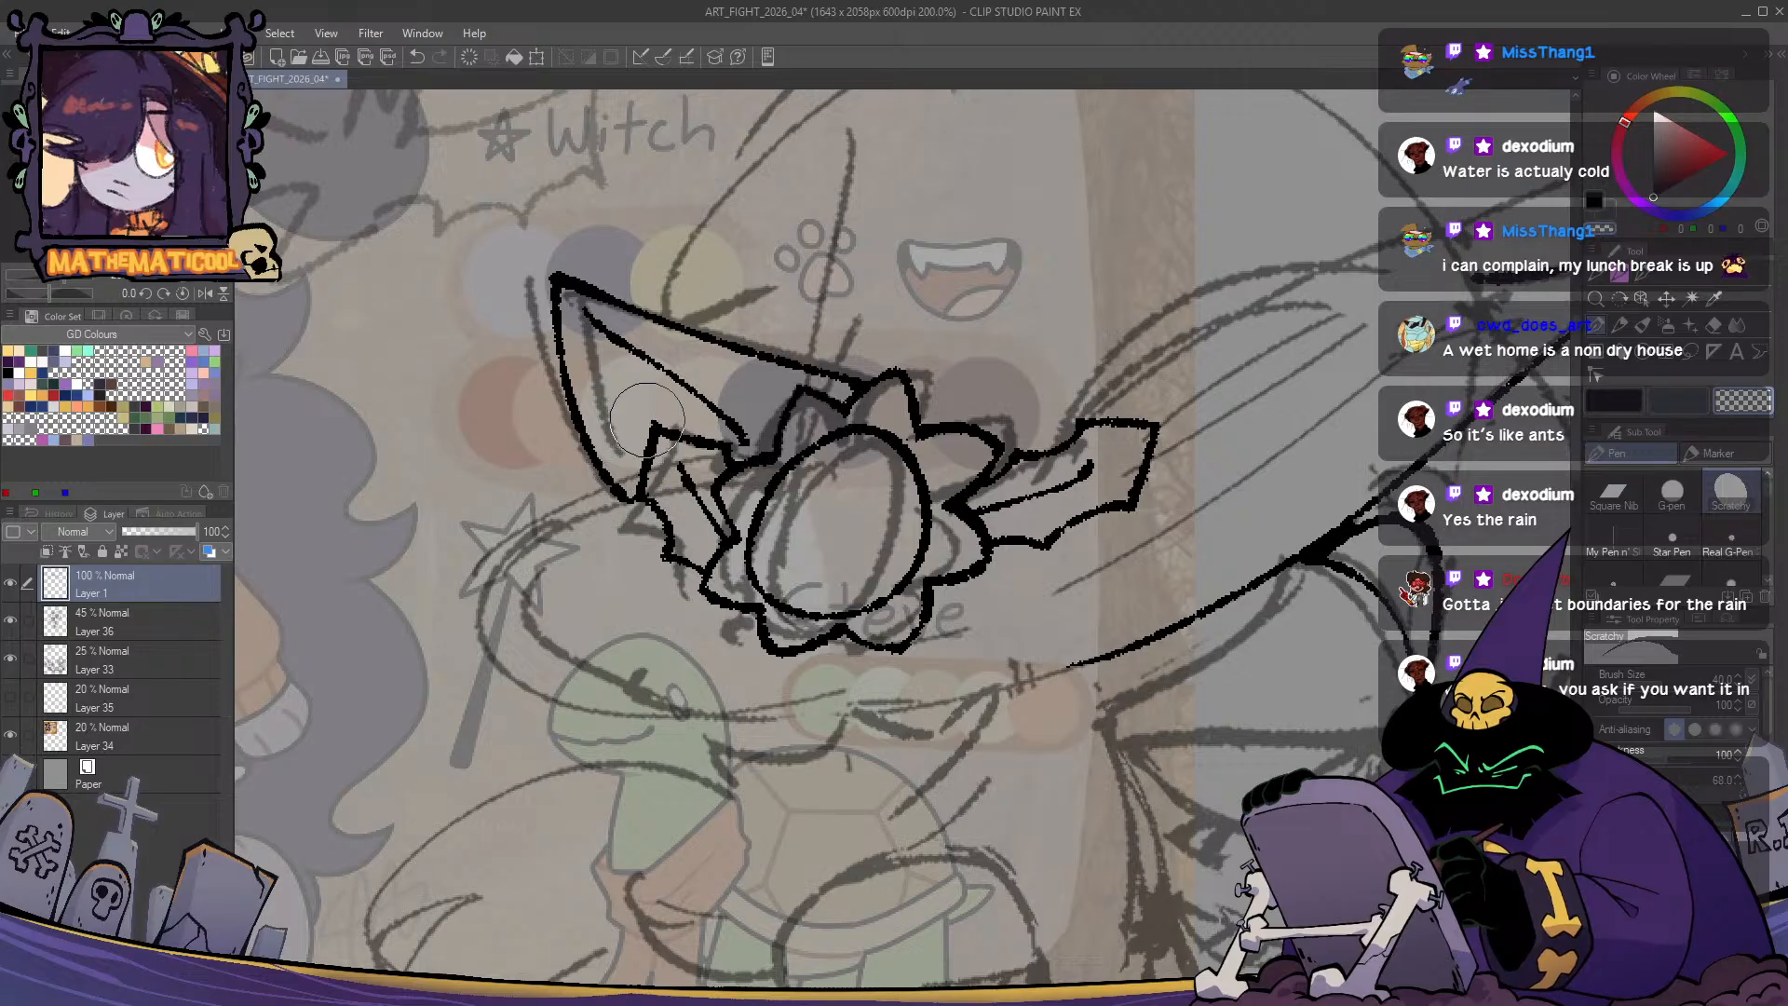
- Reshape the small leaf's outer edge with a pointed lower corner and clean up its outline
key("c")
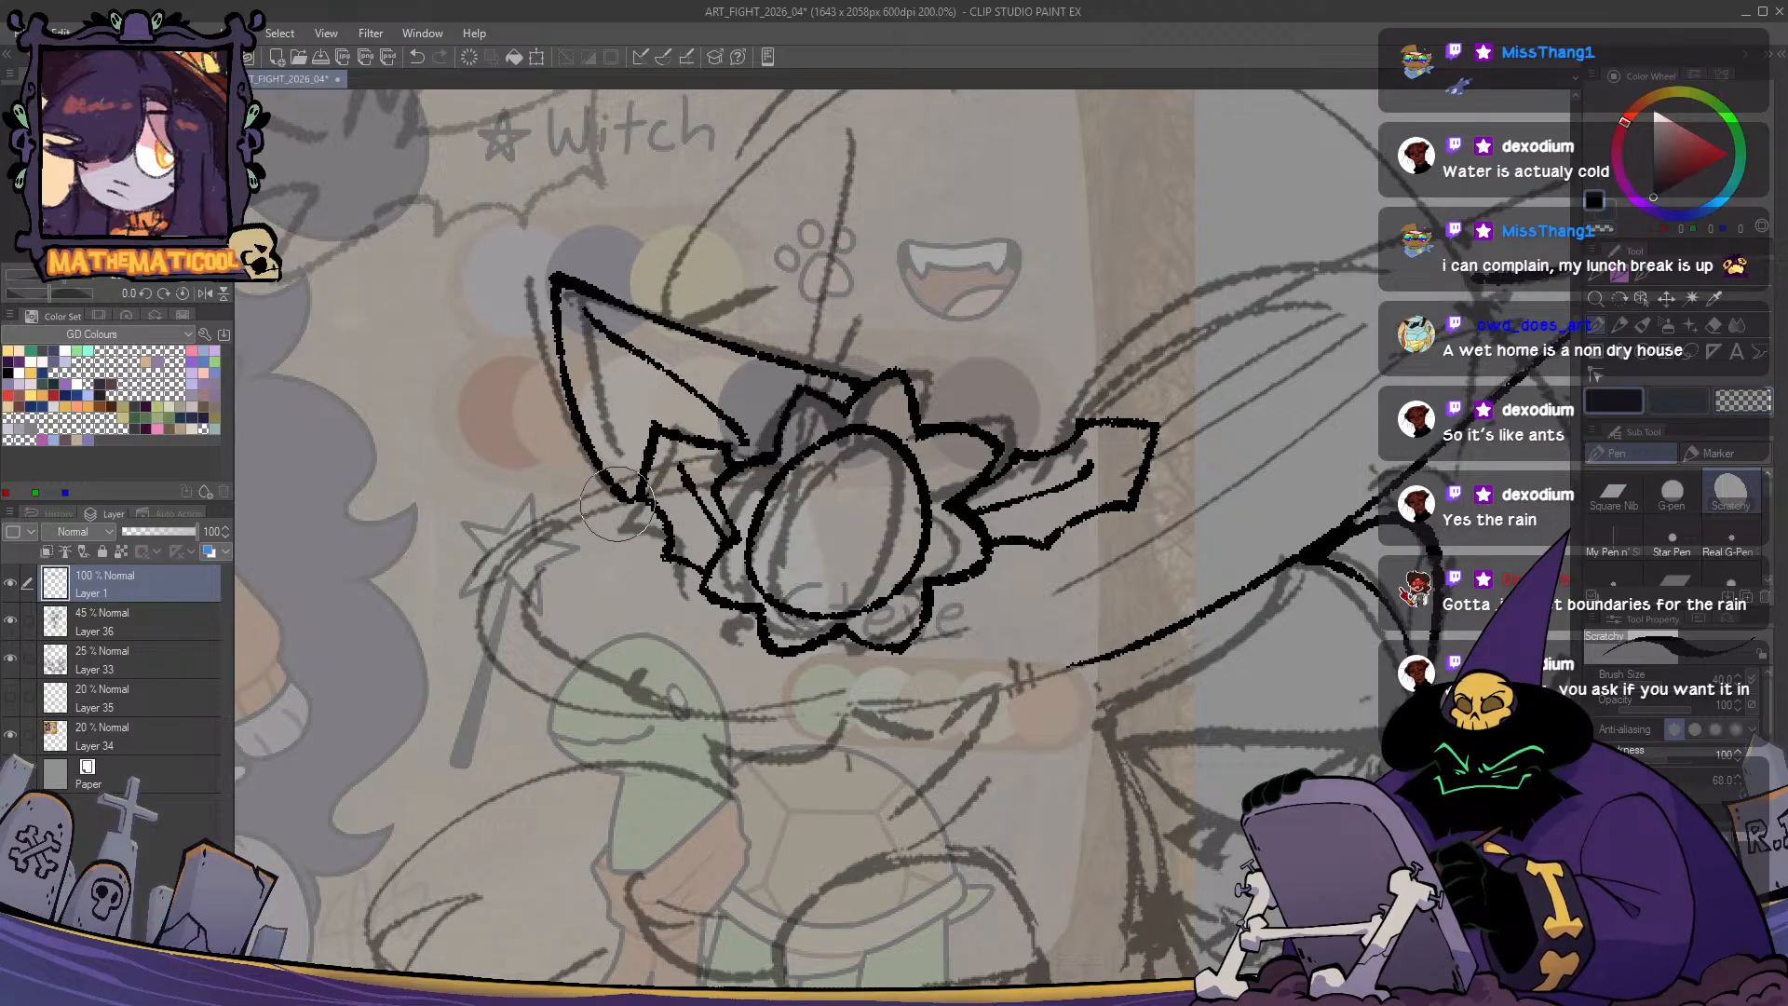
mouse_move(652, 462)
left_mouse_down()
mouse_move(671, 537)
mouse_move(641, 429)
mouse_move(647, 499)
left_mouse_up()
key("c")
mouse_move(653, 426)
left_mouse_down()
mouse_move(630, 518)
mouse_move(679, 547)
mouse_move(639, 551)
mouse_move(627, 522)
mouse_move(717, 574)
mouse_move(700, 570)
mouse_move(792, 536)
mouse_move(745, 570)
left_mouse_up()
key("ctrl+z")
key("c")
key("c")
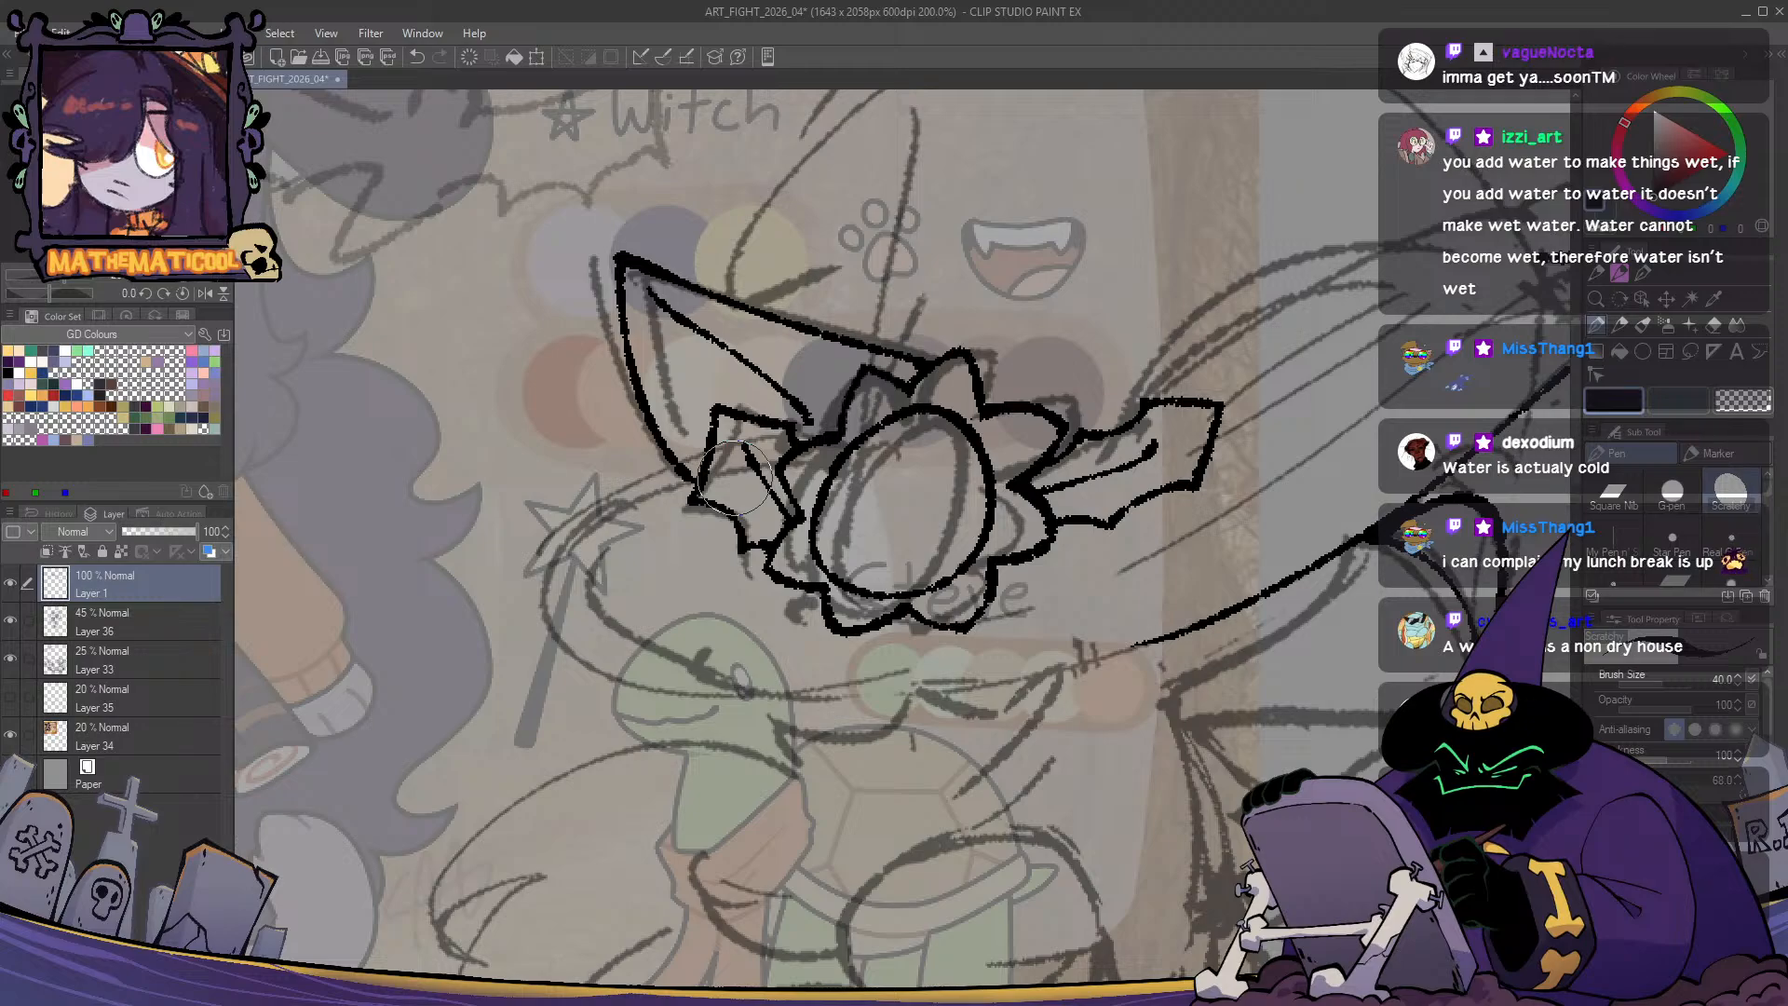
left_click_drag(736, 480, 848, 445)
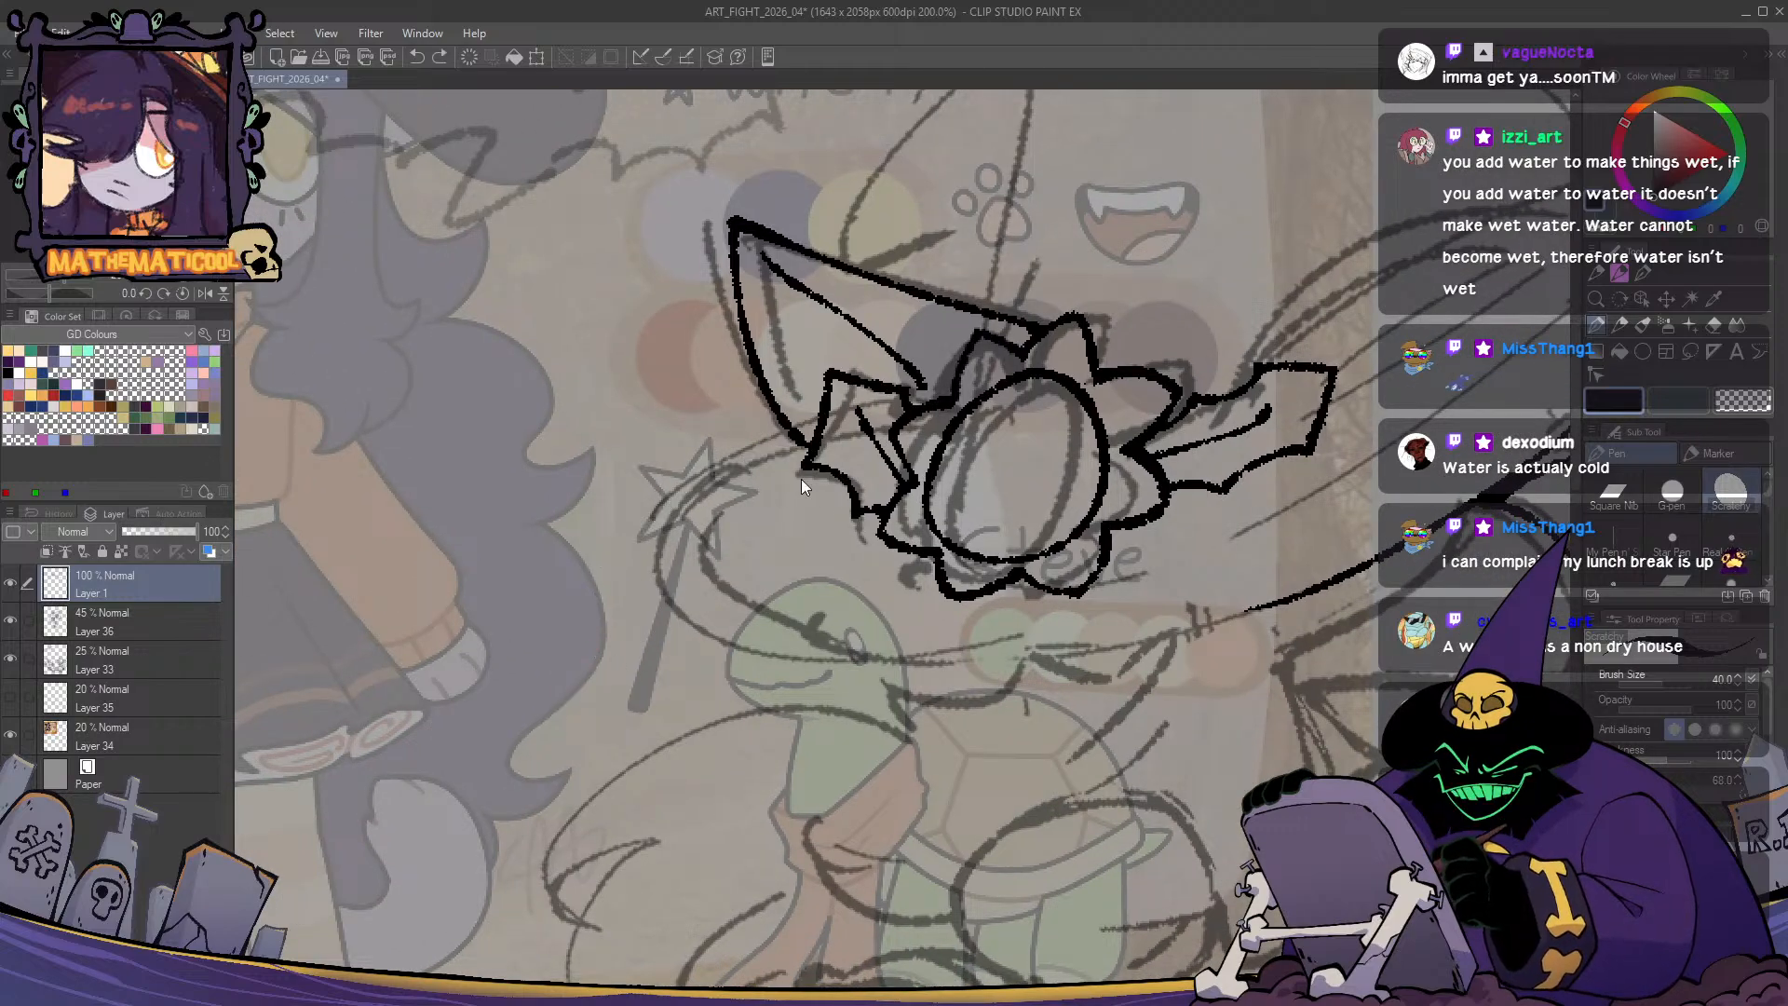
left_click_drag(716, 523, 726, 527)
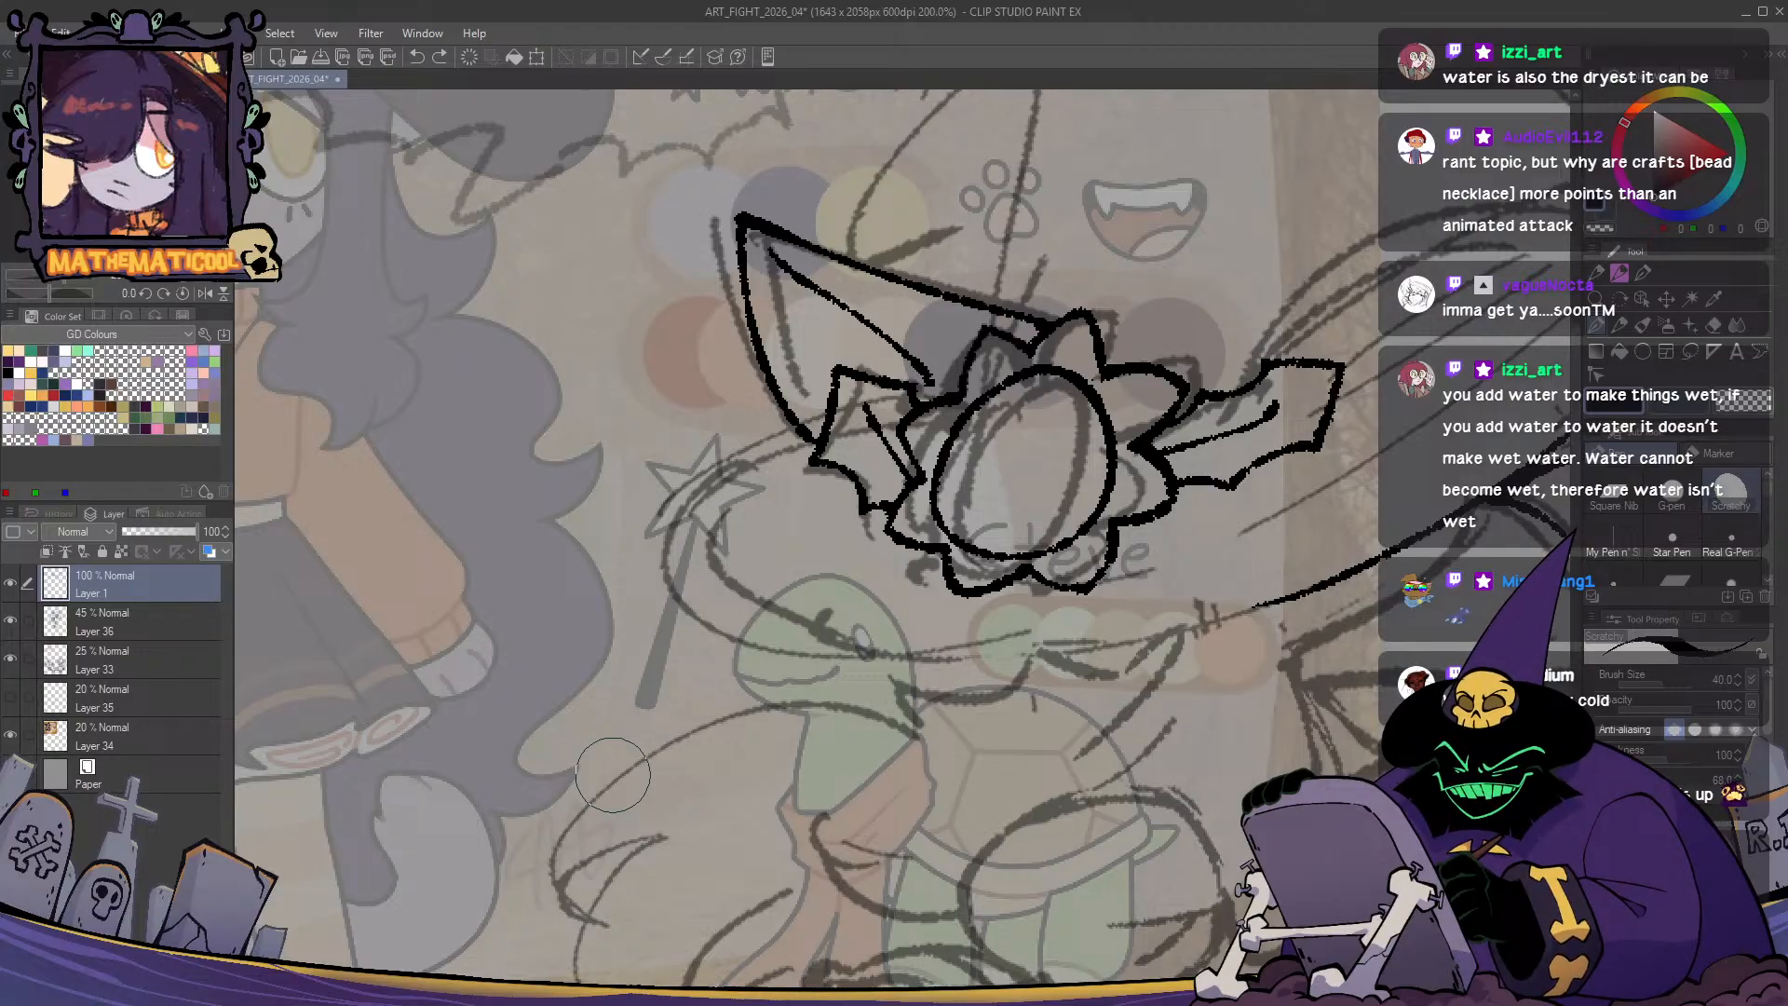
- Ink the hat brim's curved front edge outward from the small leaf and tidy the adjoining brim line
scroll(613, 775, "down", 3)
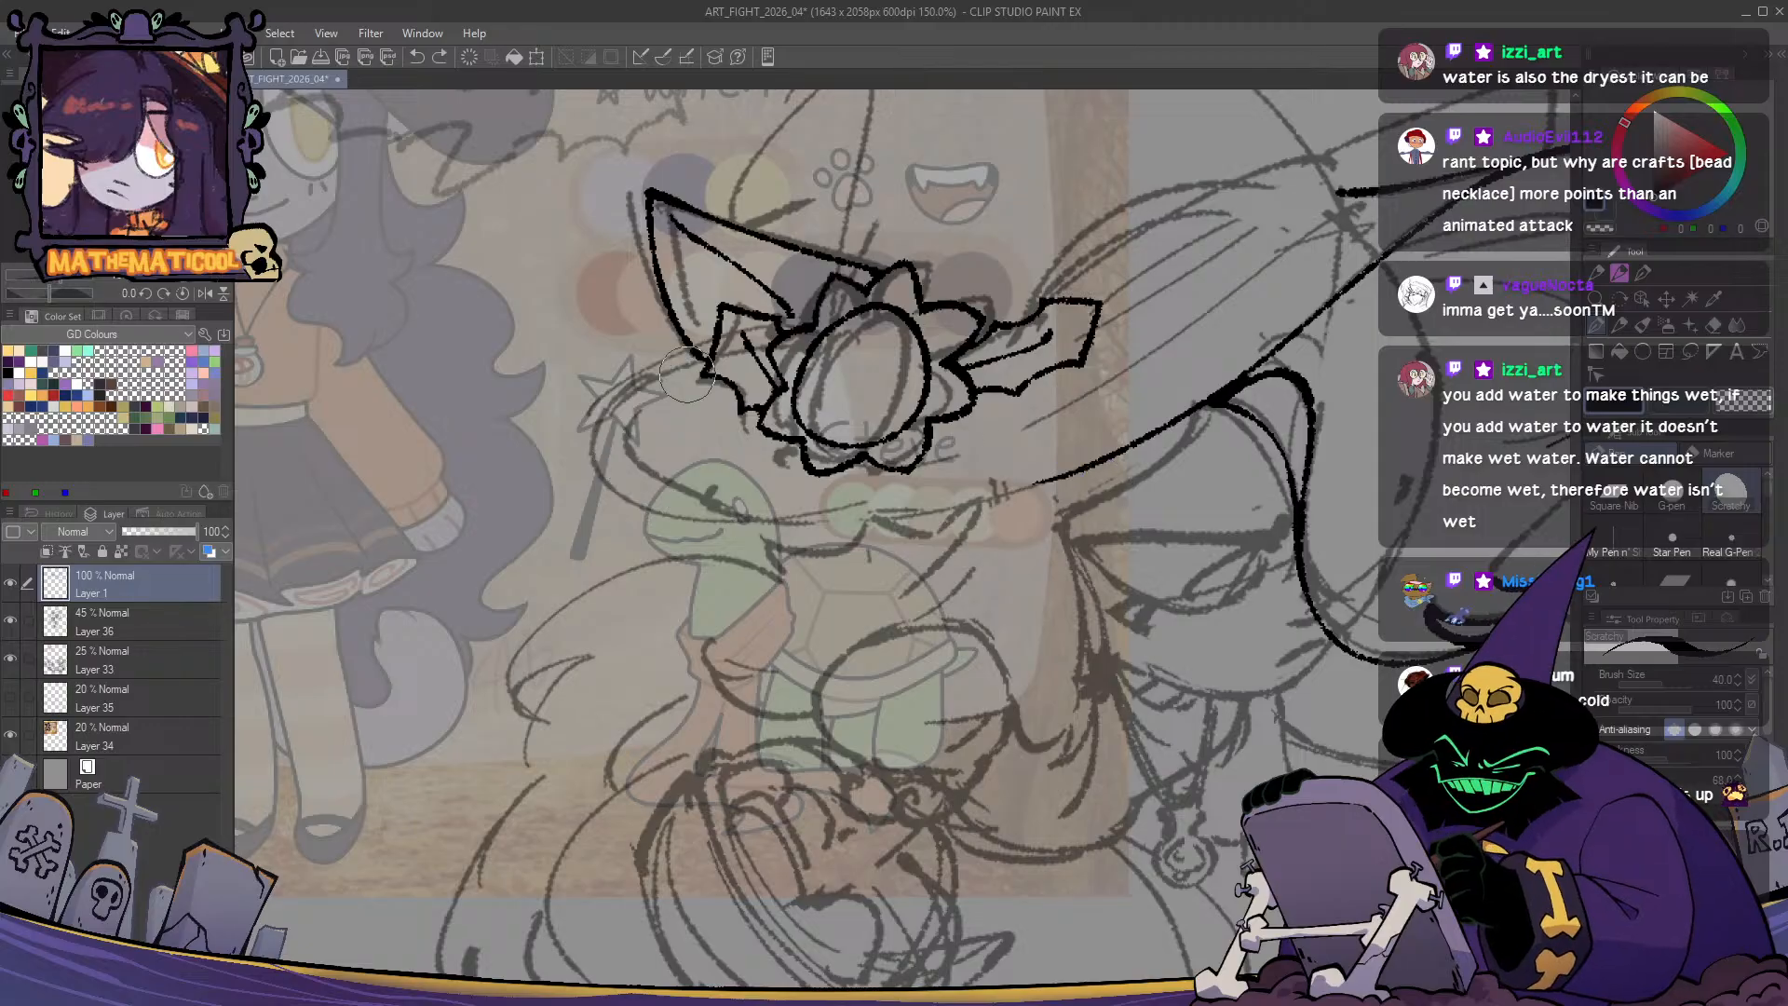
mouse_move(694, 354)
left_mouse_down()
mouse_move(663, 532)
mouse_move(1046, 501)
mouse_move(683, 532)
left_mouse_up()
key("ctrl+z")
key("c")
mouse_move(987, 536)
left_mouse_down()
mouse_move(568, 555)
mouse_move(843, 531)
mouse_move(1106, 418)
left_mouse_up()
key("c")
key("ctrl+z")
- Try to ink the brim's lower edge beneath the sunflower, from the existing line toward the front curve
mouse_move(964, 499)
left_mouse_down()
mouse_move(583, 557)
mouse_move(956, 493)
mouse_move(543, 542)
left_mouse_up()
key("ctrl+z")
key("ctrl+z")
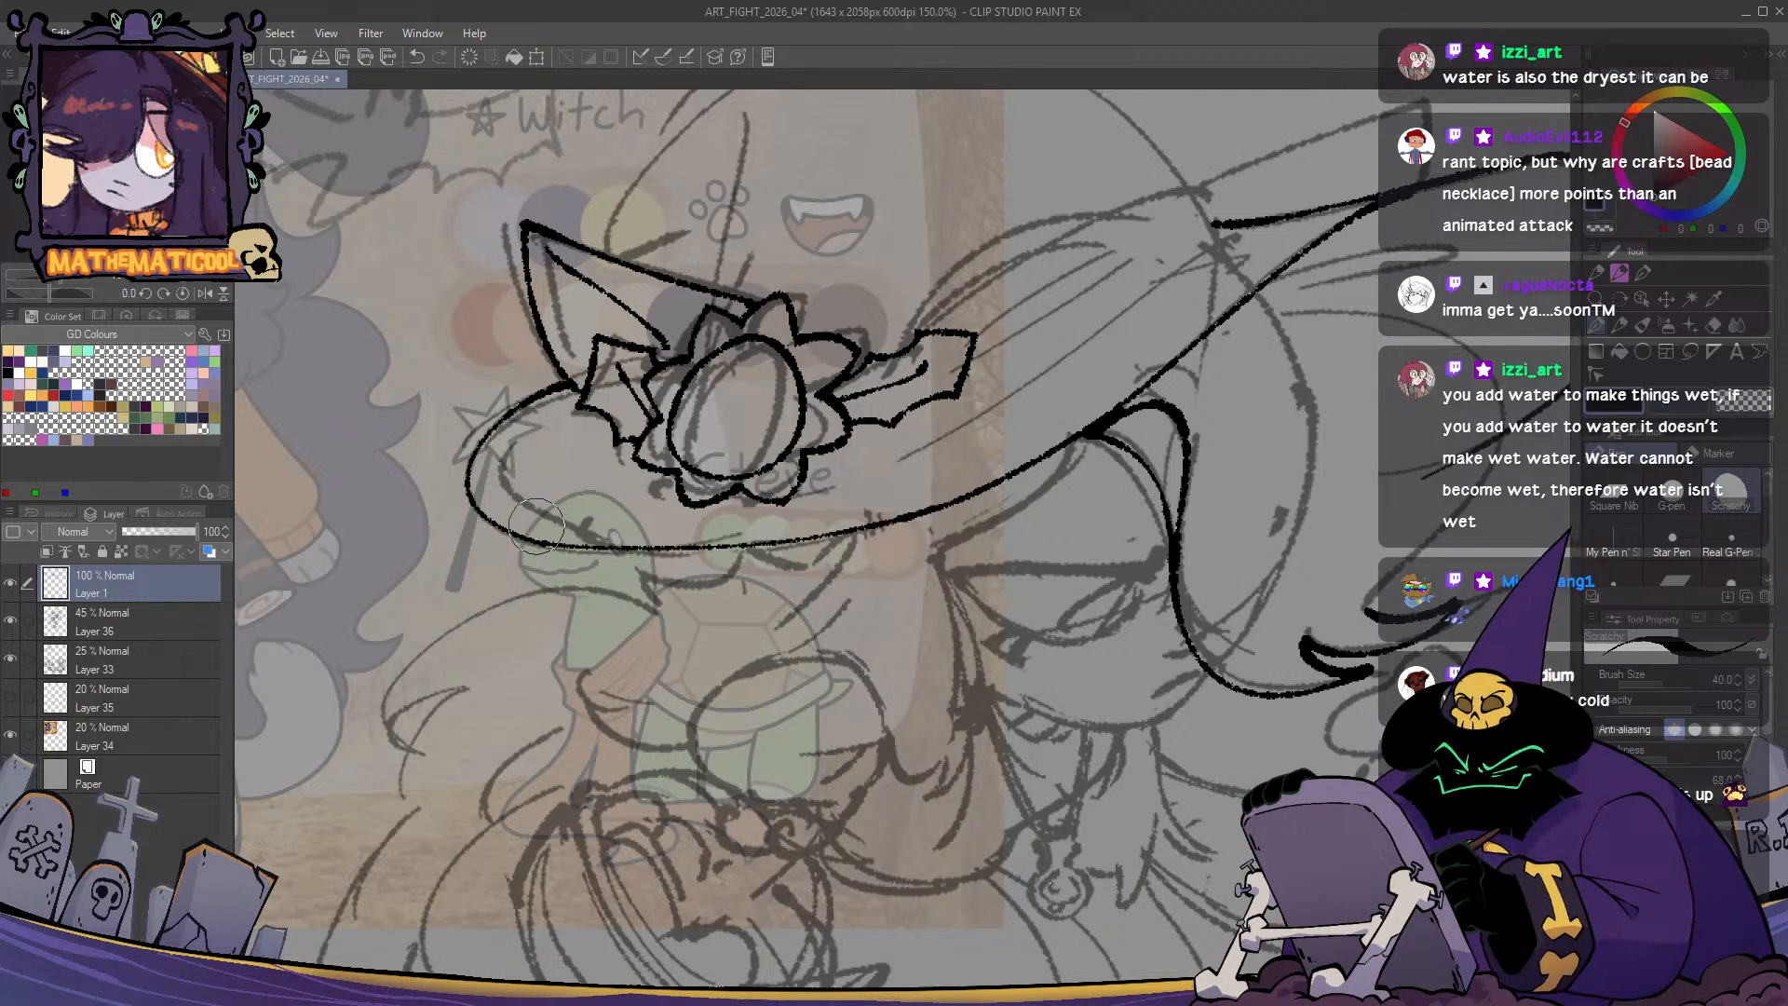
left_click_drag(699, 520, 607, 525)
key("ctrl+z")
mouse_move(403, 518)
left_mouse_down()
mouse_move(738, 531)
mouse_move(437, 549)
mouse_move(610, 562)
mouse_move(724, 554)
mouse_move(430, 546)
mouse_move(756, 535)
left_mouse_up()
key("ctrl+z")
key("ctrl+z")
key("ctrl+z")
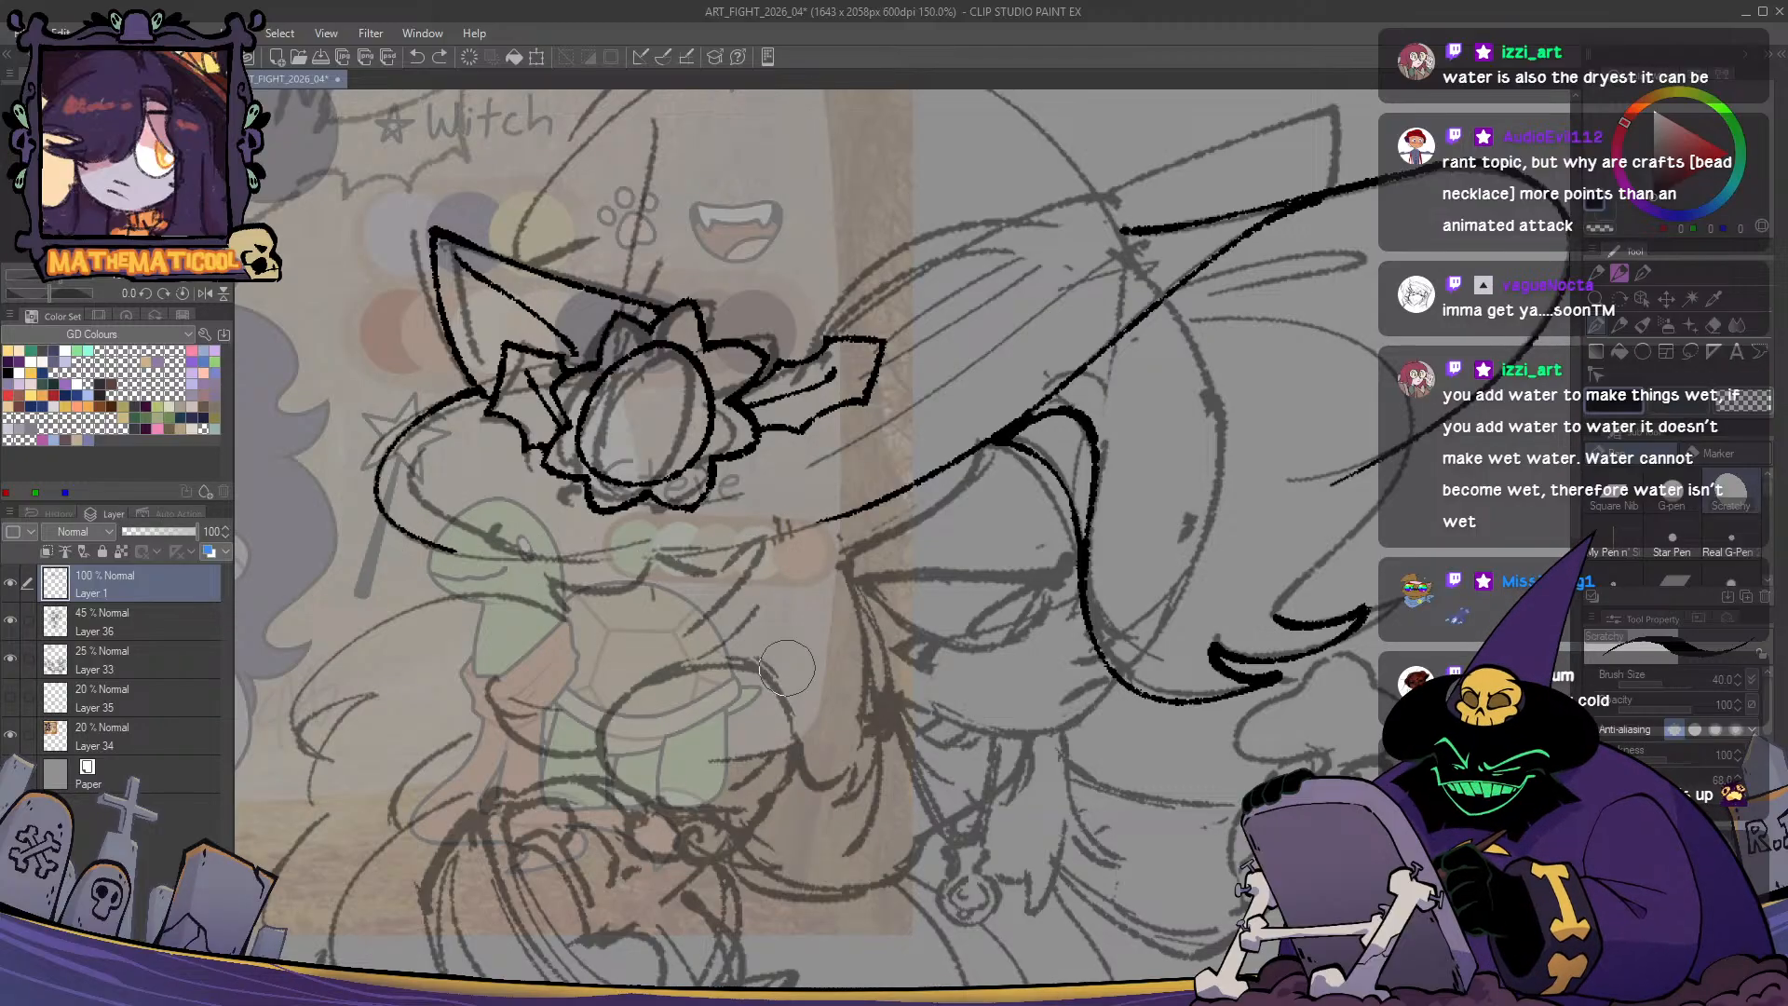
- Ink the brim's lower edge beneath the sunflower, joining the front curve to the existing brim line
left_click_drag(787, 669, 1024, 675)
scroll(1024, 675, "up", 1)
mouse_move(566, 512)
left_mouse_down()
mouse_move(685, 525)
mouse_move(918, 484)
mouse_move(565, 505)
mouse_move(753, 532)
mouse_move(1157, 466)
mouse_move(1139, 451)
mouse_move(792, 539)
mouse_move(544, 504)
mouse_move(825, 522)
mouse_move(1157, 451)
mouse_move(1100, 505)
mouse_move(1132, 458)
mouse_move(842, 526)
mouse_move(653, 535)
mouse_move(564, 514)
mouse_move(529, 356)
mouse_move(566, 495)
mouse_move(536, 493)
mouse_move(679, 515)
mouse_move(514, 495)
mouse_move(764, 540)
left_mouse_up()
key("ctrl+z")
key("ctrl+z")
key("ctrl+z")
key("ctrl+z")
key("c")
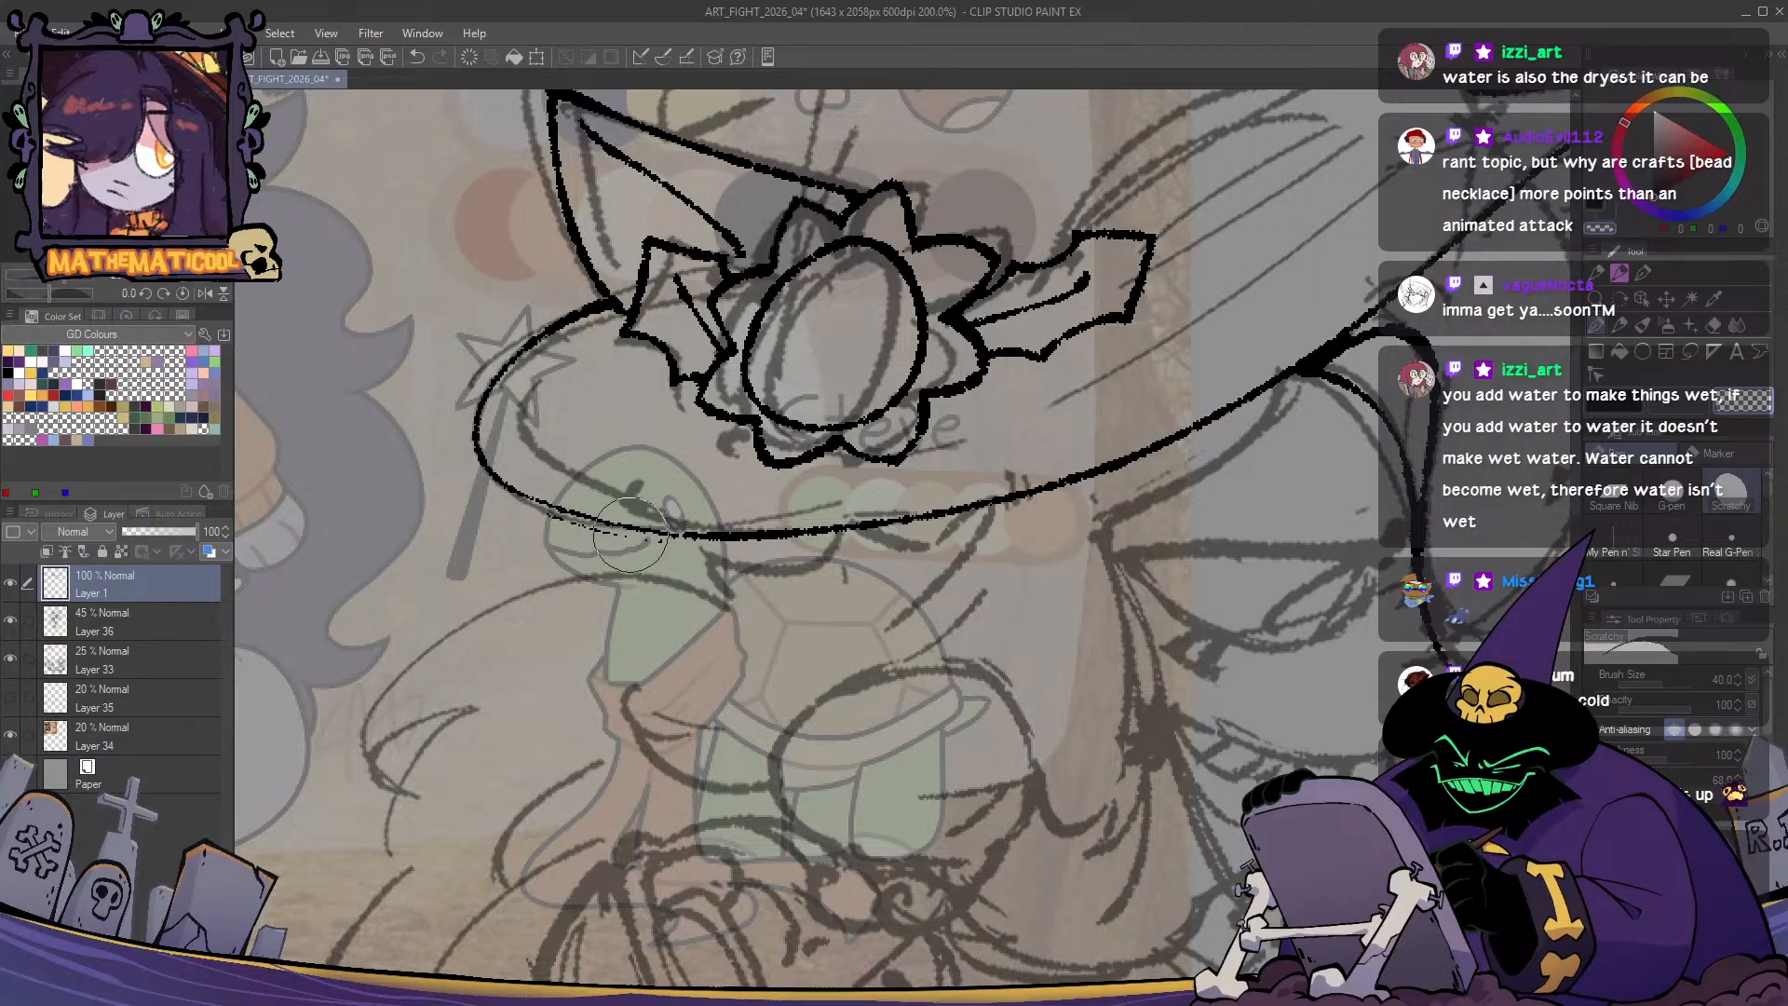
- Thicken the brim's lower line where it bends into the front curve
key("c")
mouse_move(611, 535)
left_mouse_down()
mouse_move(708, 542)
mouse_move(509, 492)
left_mouse_up()
key("ctrl+z")
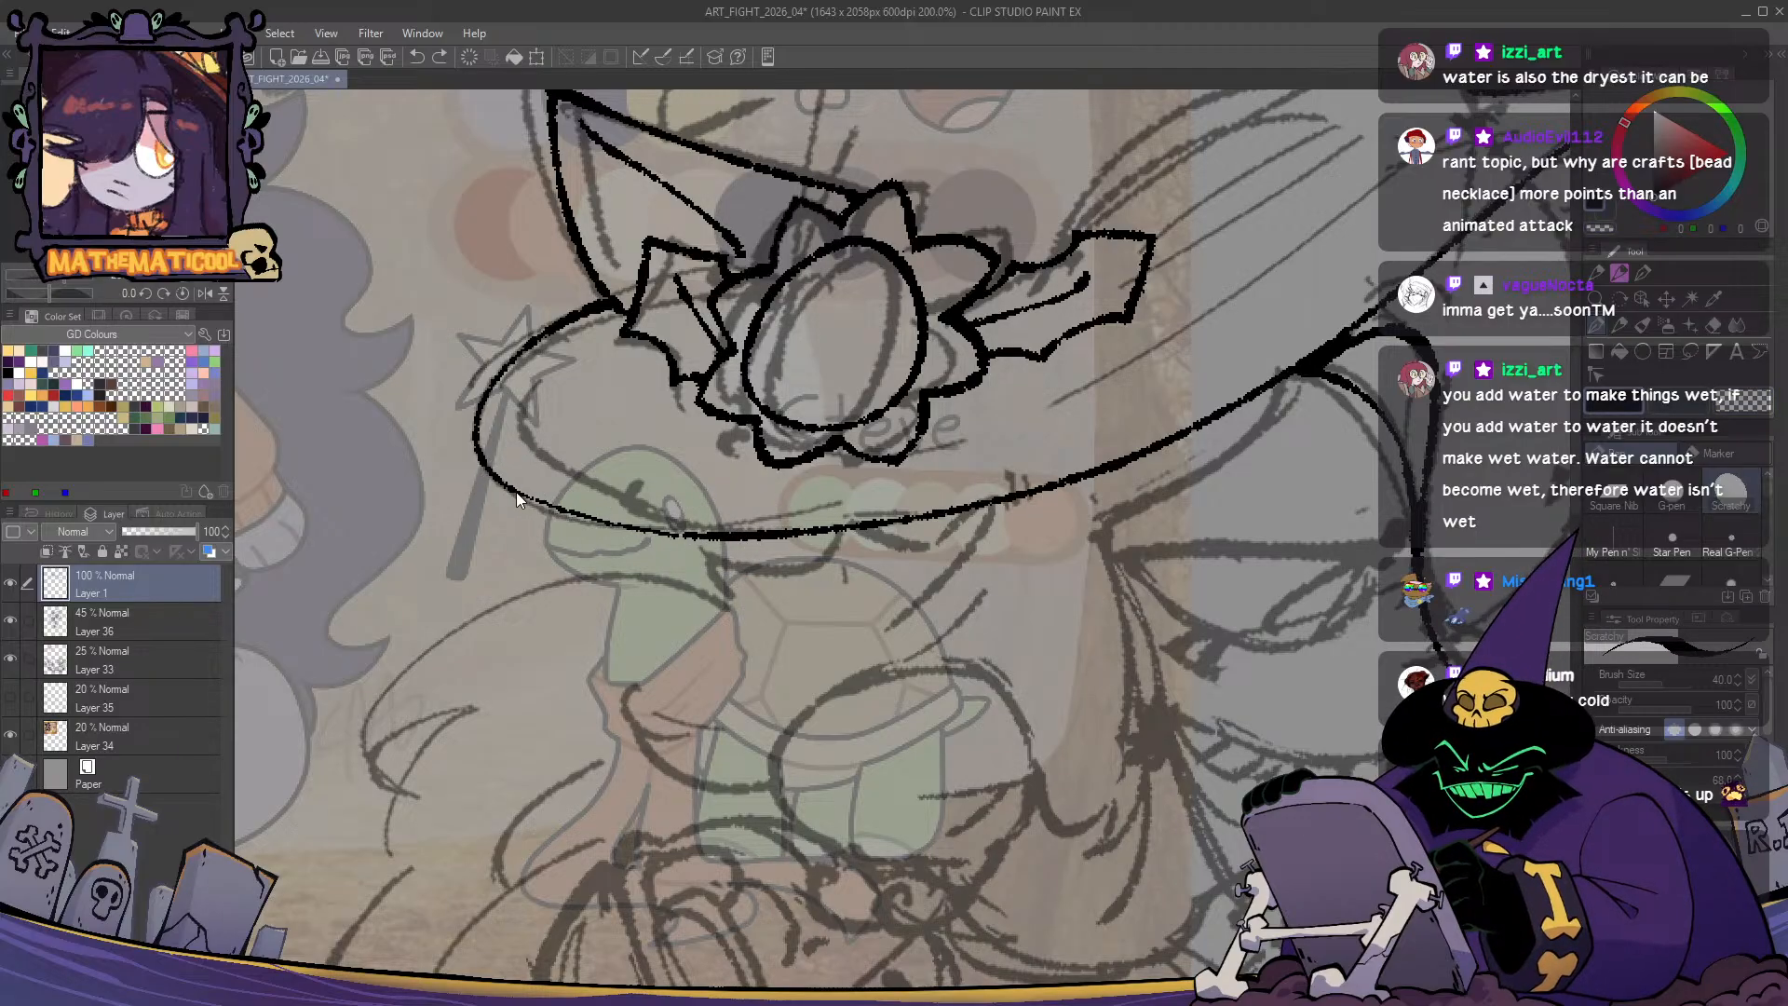
key("ctrl+z")
left_click_drag(730, 530, 577, 513)
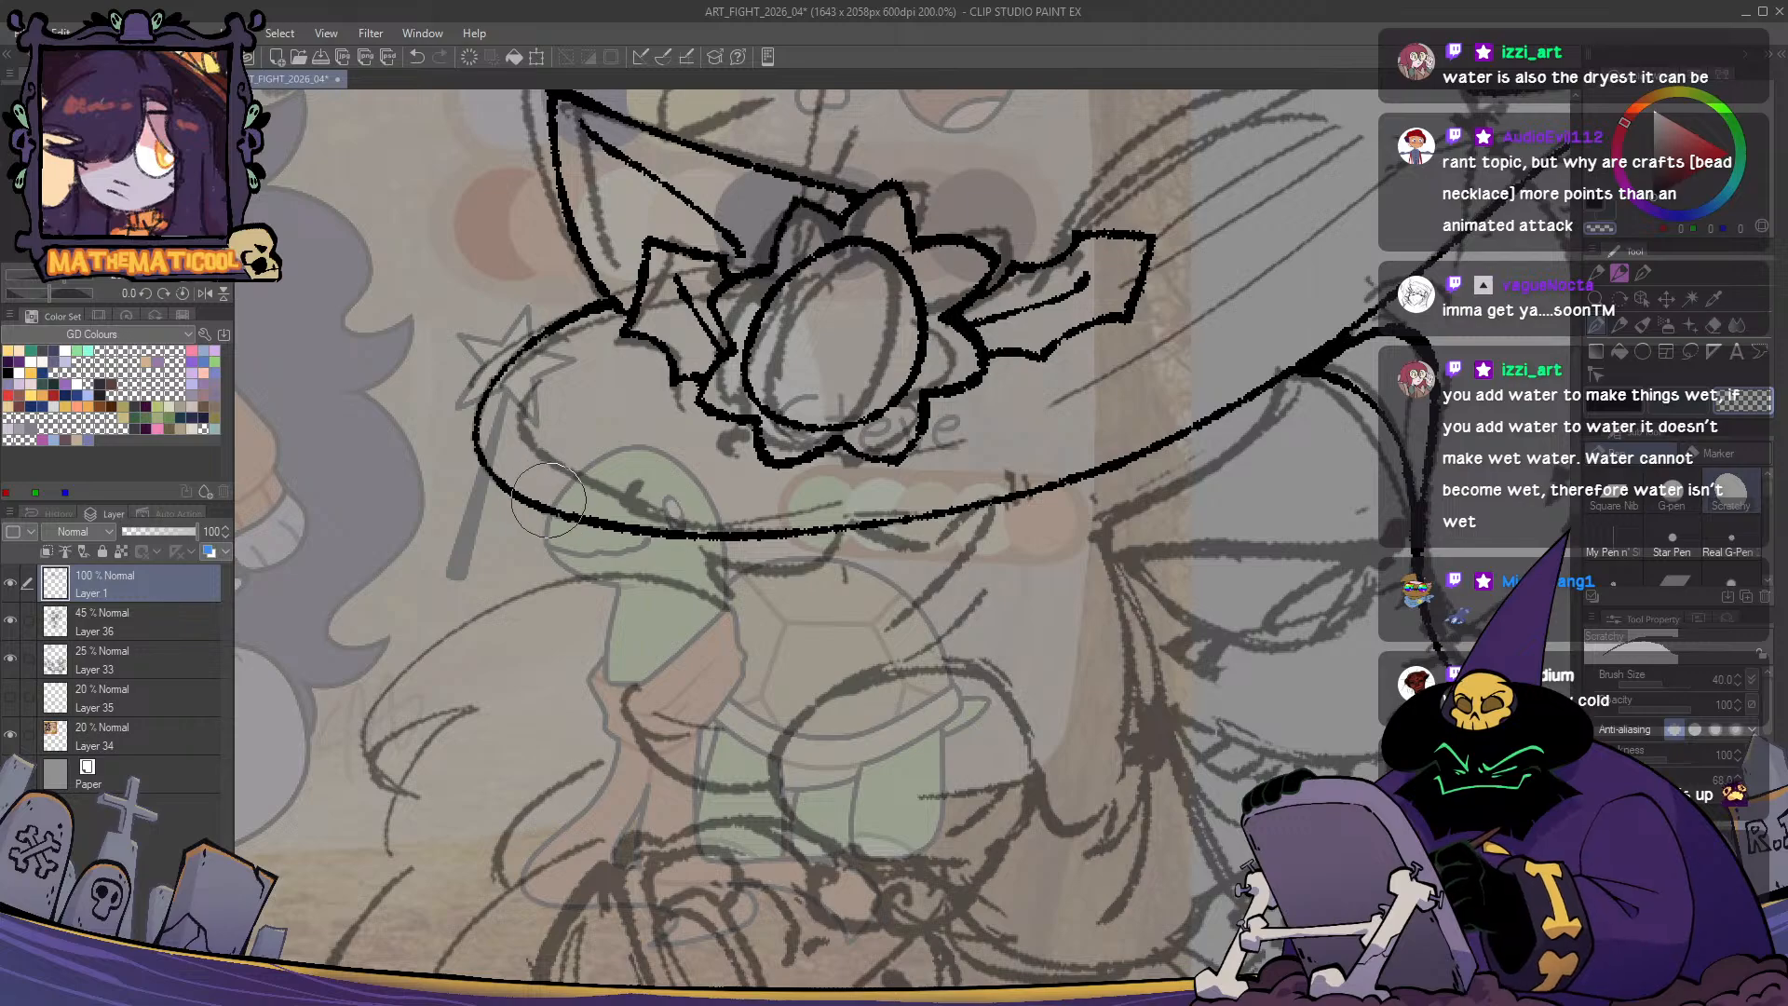
- Ink the hat crown's arched outline from the back of the brim over the top to the folded tip
mouse_move(936, 523)
left_mouse_down()
mouse_move(852, 701)
mouse_move(712, 801)
left_mouse_up()
left_click_drag(863, 643, 773, 699)
scroll(771, 700, "down", 1)
scroll(767, 706, "up", 1)
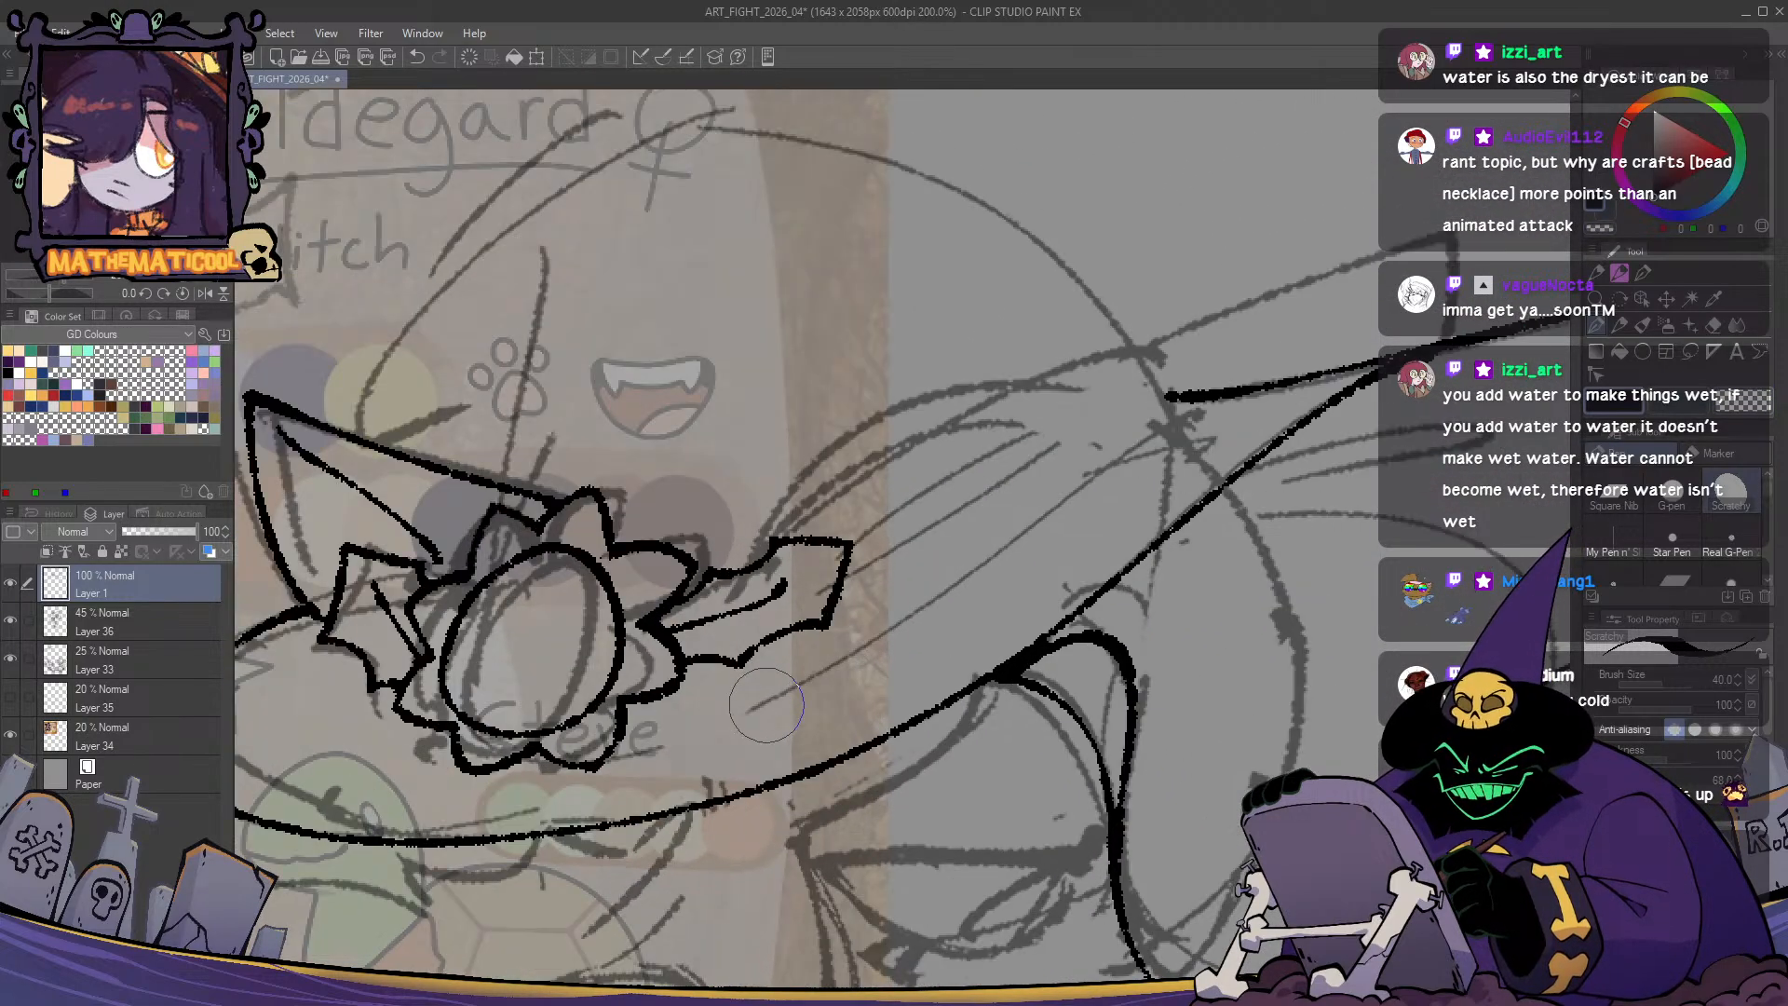
scroll(1194, 434, "down", 1)
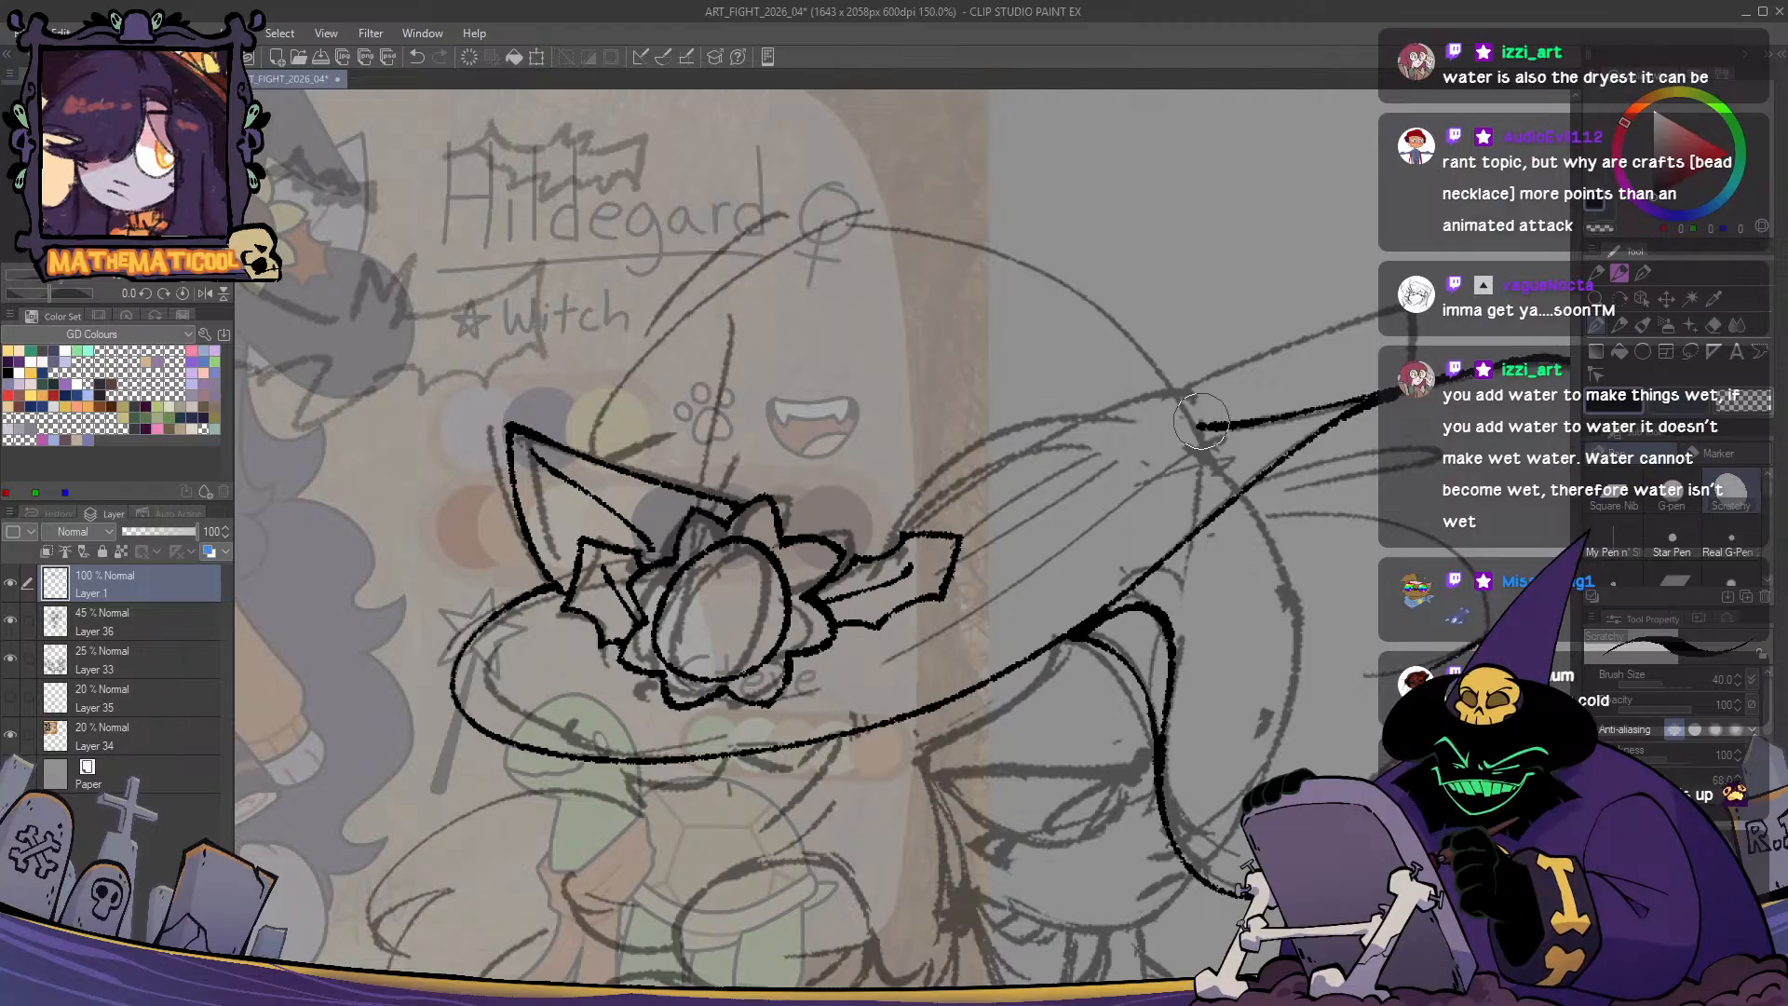
mouse_move(1197, 424)
left_mouse_down()
mouse_move(1179, 393)
mouse_move(896, 213)
mouse_move(602, 403)
mouse_move(614, 376)
mouse_move(598, 431)
mouse_move(687, 410)
left_mouse_up()
key("ctrl+z")
- Ink the folded tip's lower edge and the upright crease running down to the sunflower
mouse_move(729, 320)
left_mouse_down()
mouse_move(693, 517)
mouse_move(724, 330)
mouse_move(705, 491)
left_mouse_up()
key("ctrl+z")
key("ctrl+z")
key("ctrl+z")
left_click_drag(888, 600, 817, 594)
left_click_drag(1023, 511, 948, 527)
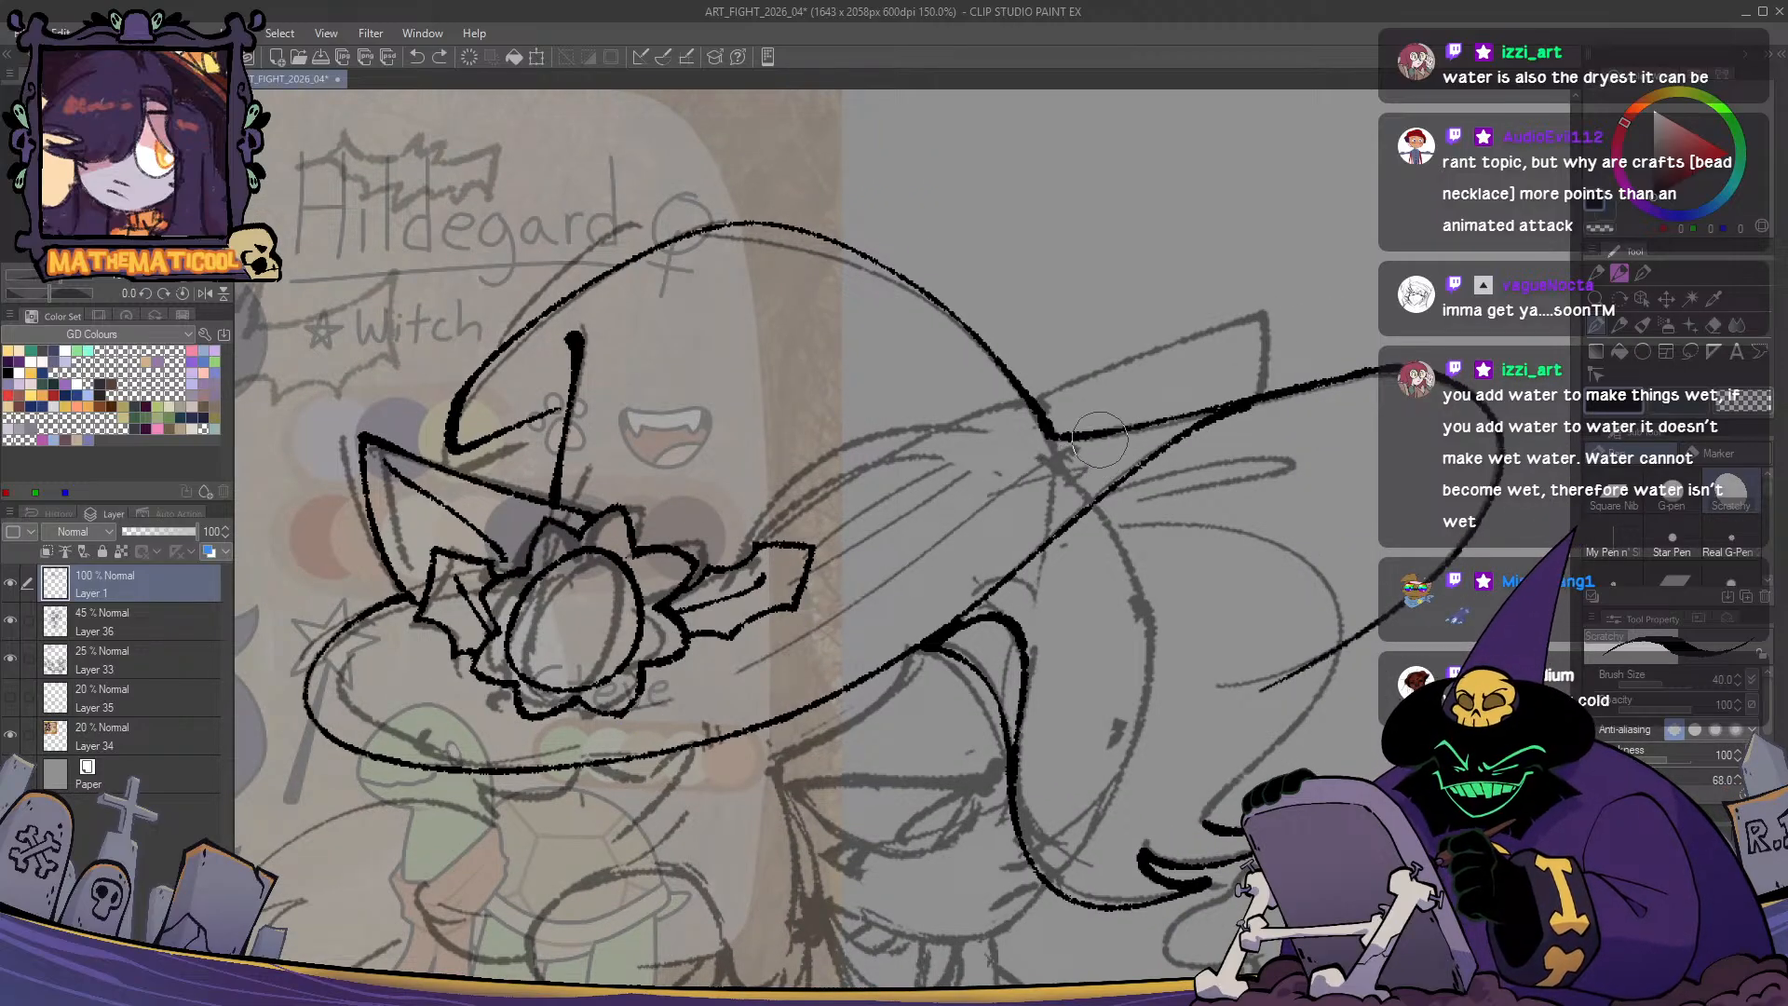
- Ink the hat band's lower edge from the sunflower's petals up to the back of the crown
mouse_move(636, 704)
left_mouse_down()
mouse_move(1071, 445)
mouse_move(790, 626)
mouse_move(619, 695)
mouse_move(1080, 445)
mouse_move(818, 626)
mouse_move(628, 694)
mouse_move(1127, 421)
mouse_move(899, 577)
mouse_move(638, 690)
mouse_move(689, 691)
left_mouse_up()
key("ctrl+z")
key("ctrl+z")
key("ctrl+z")
key("ctrl+z")
key("ctrl+z")
key("c")
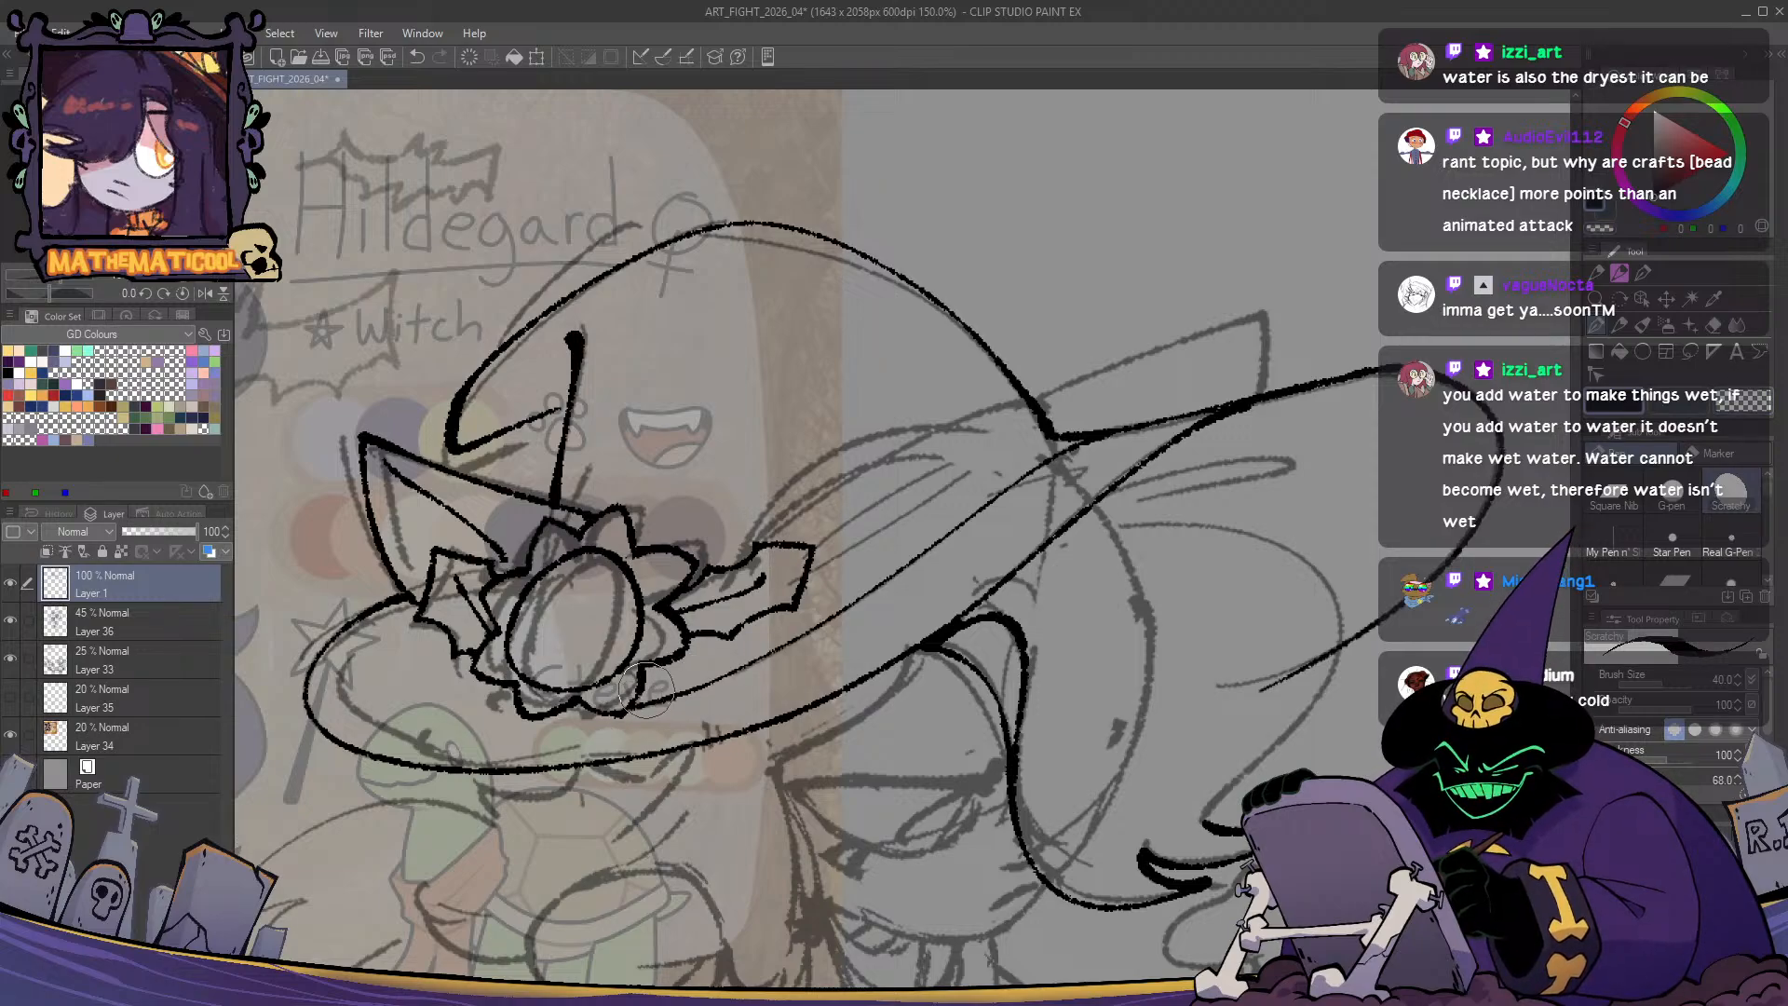
key("c")
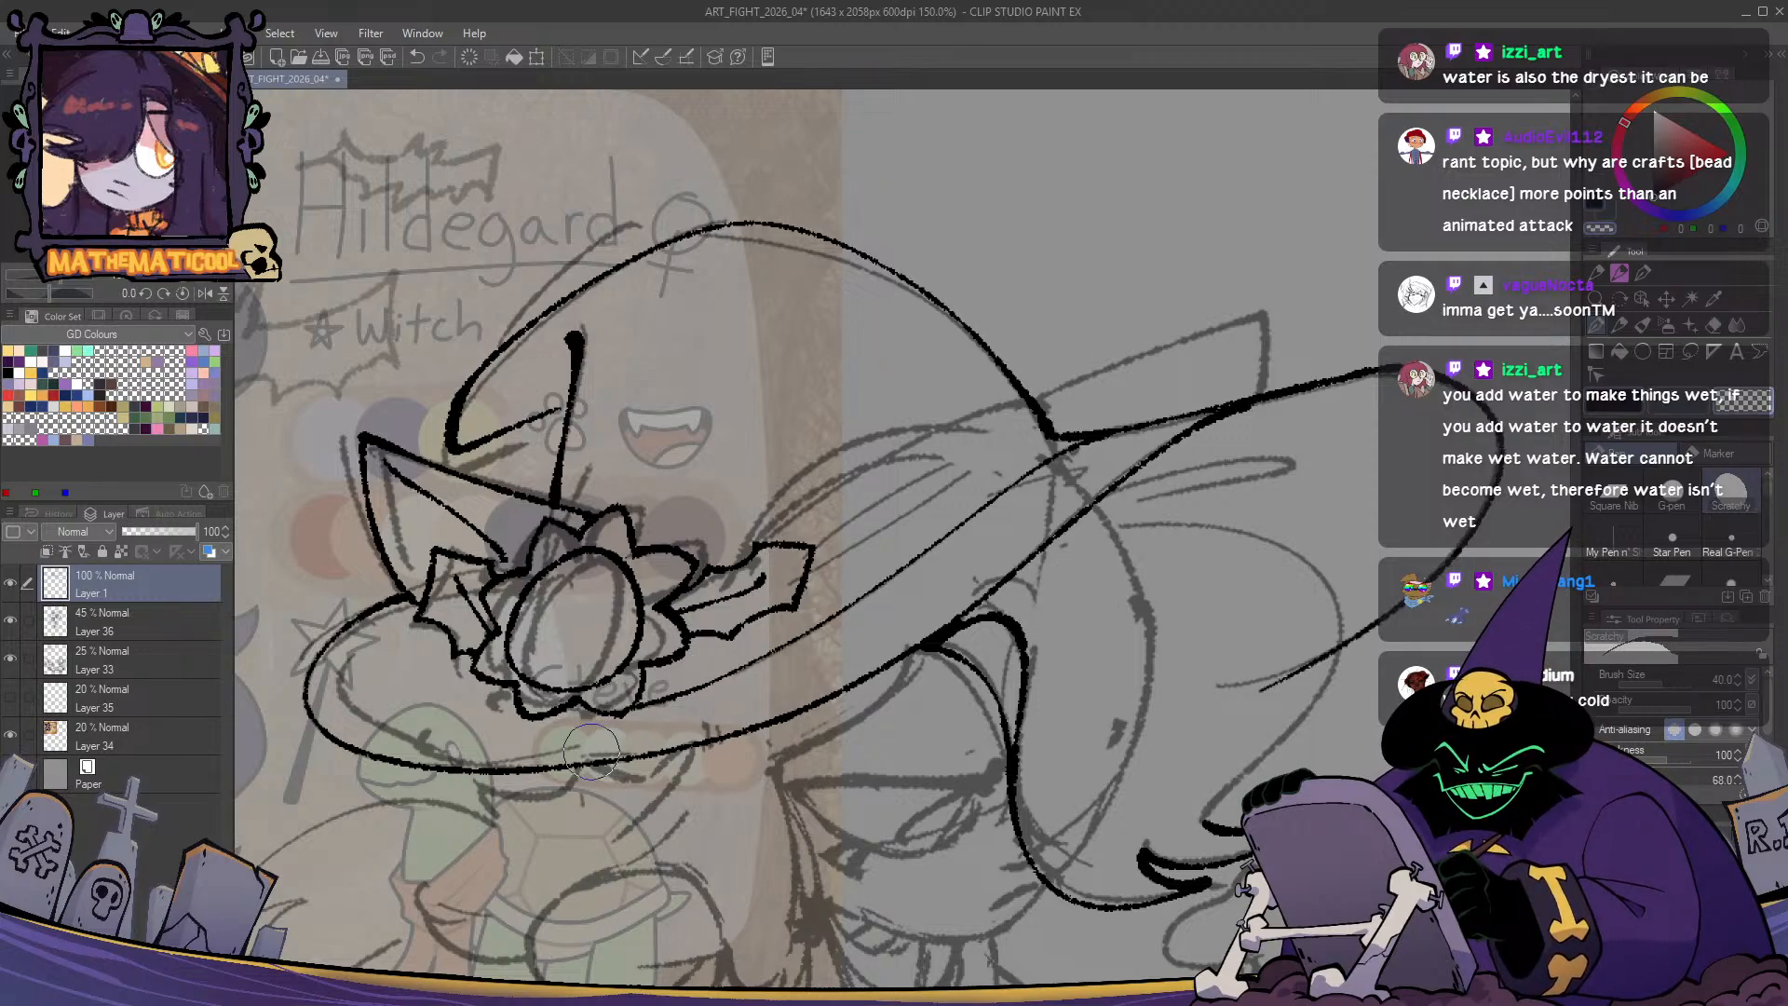
key("c")
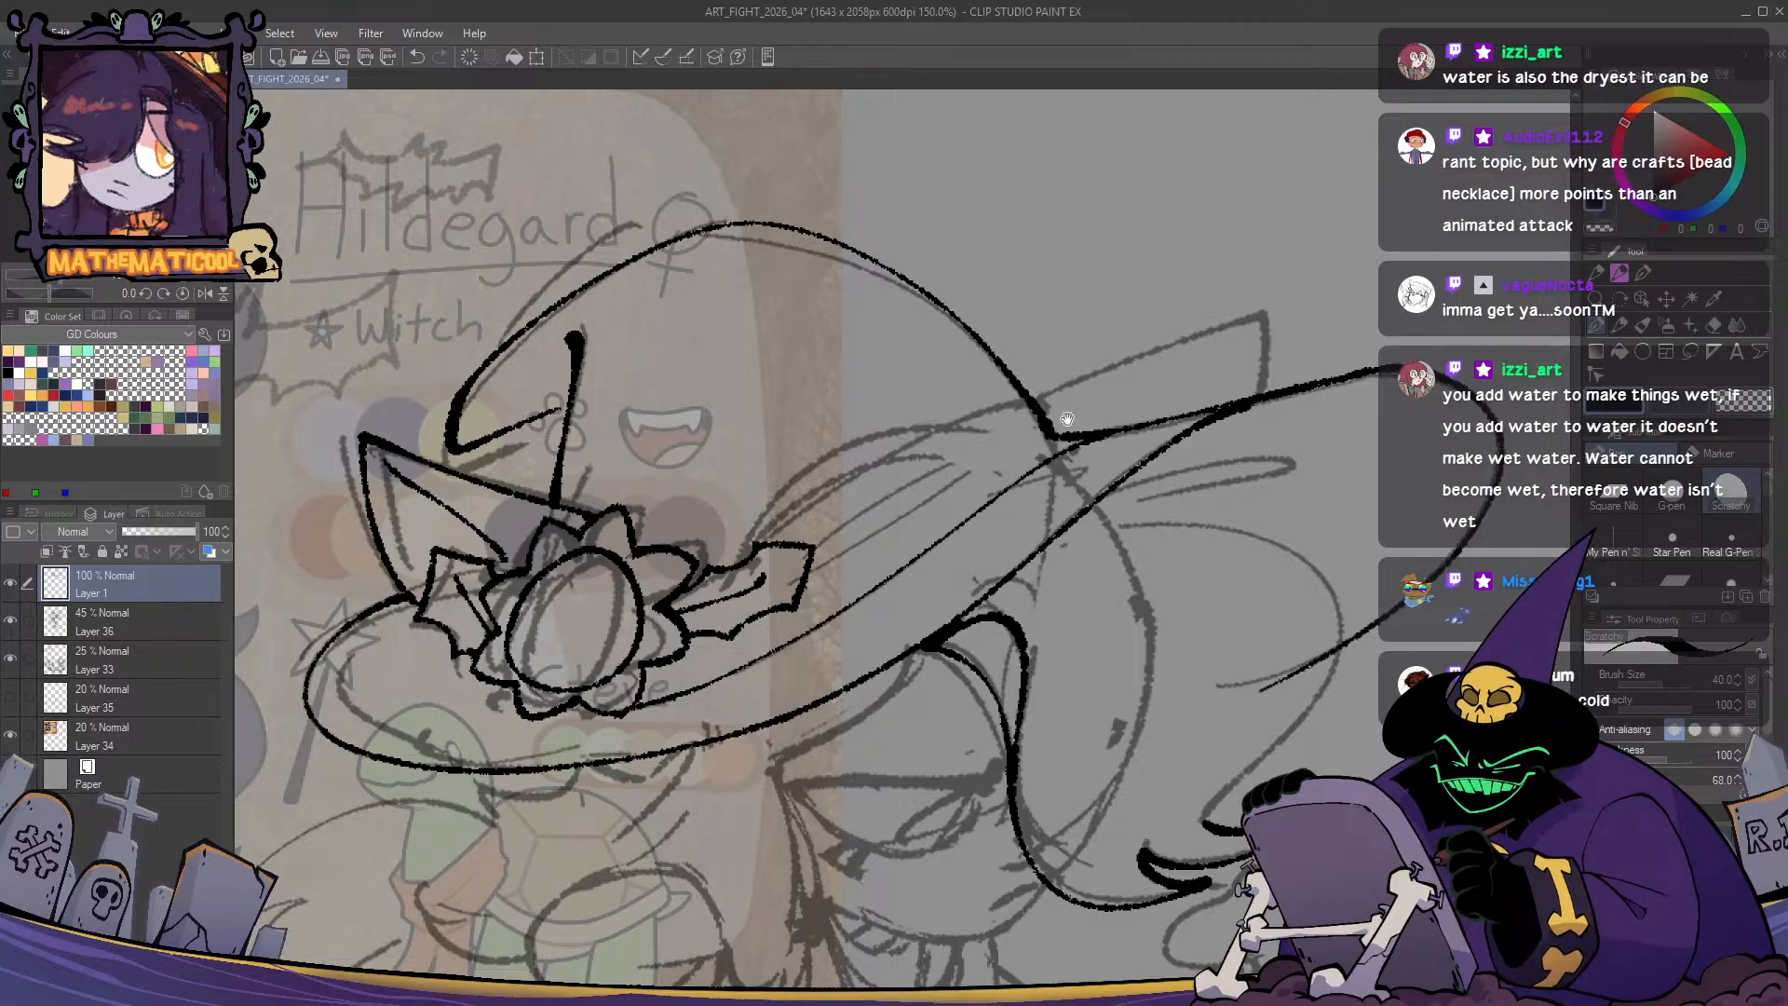
- Ink the hat band's upper edge from the back of the crown to the larger leaf, redrawing the curve
mouse_move(1067, 418)
left_mouse_down()
mouse_move(951, 386)
mouse_move(977, 417)
mouse_move(915, 378)
mouse_move(652, 498)
left_mouse_up()
key("c")
key("ctrl+z")
key("c")
key("c")
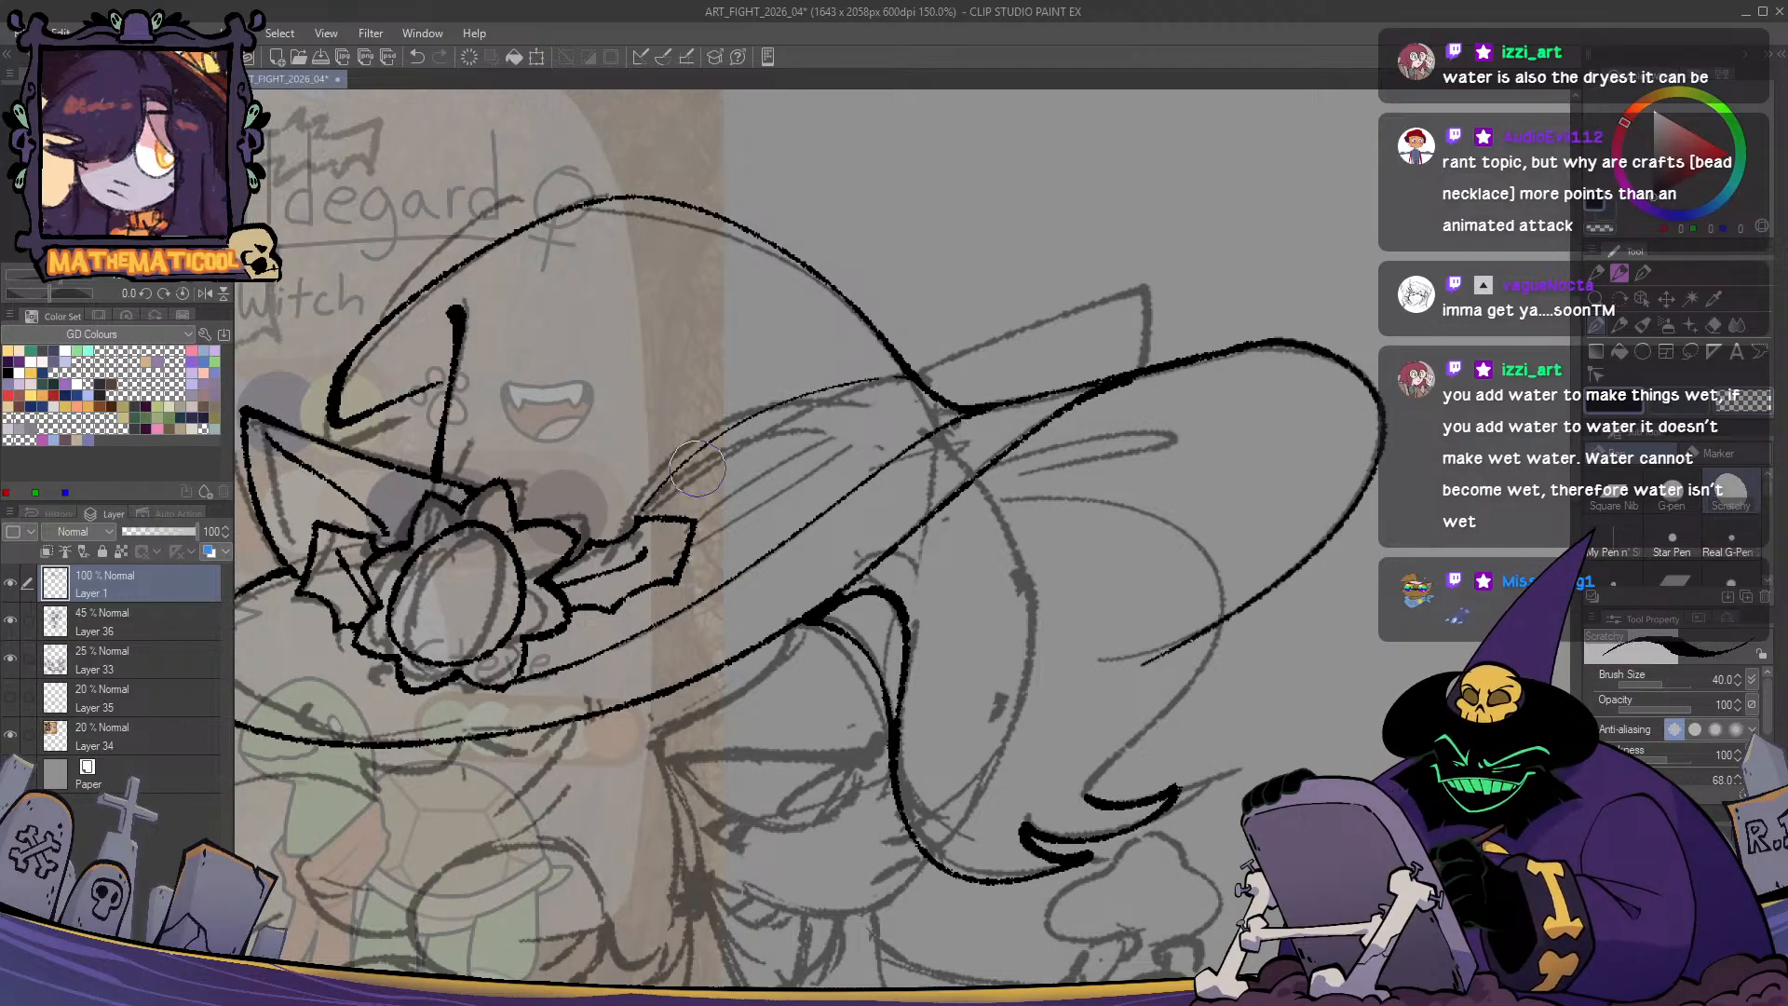
key("ctrl+z")
left_click_drag(908, 377, 648, 507)
key("ctrl+z")
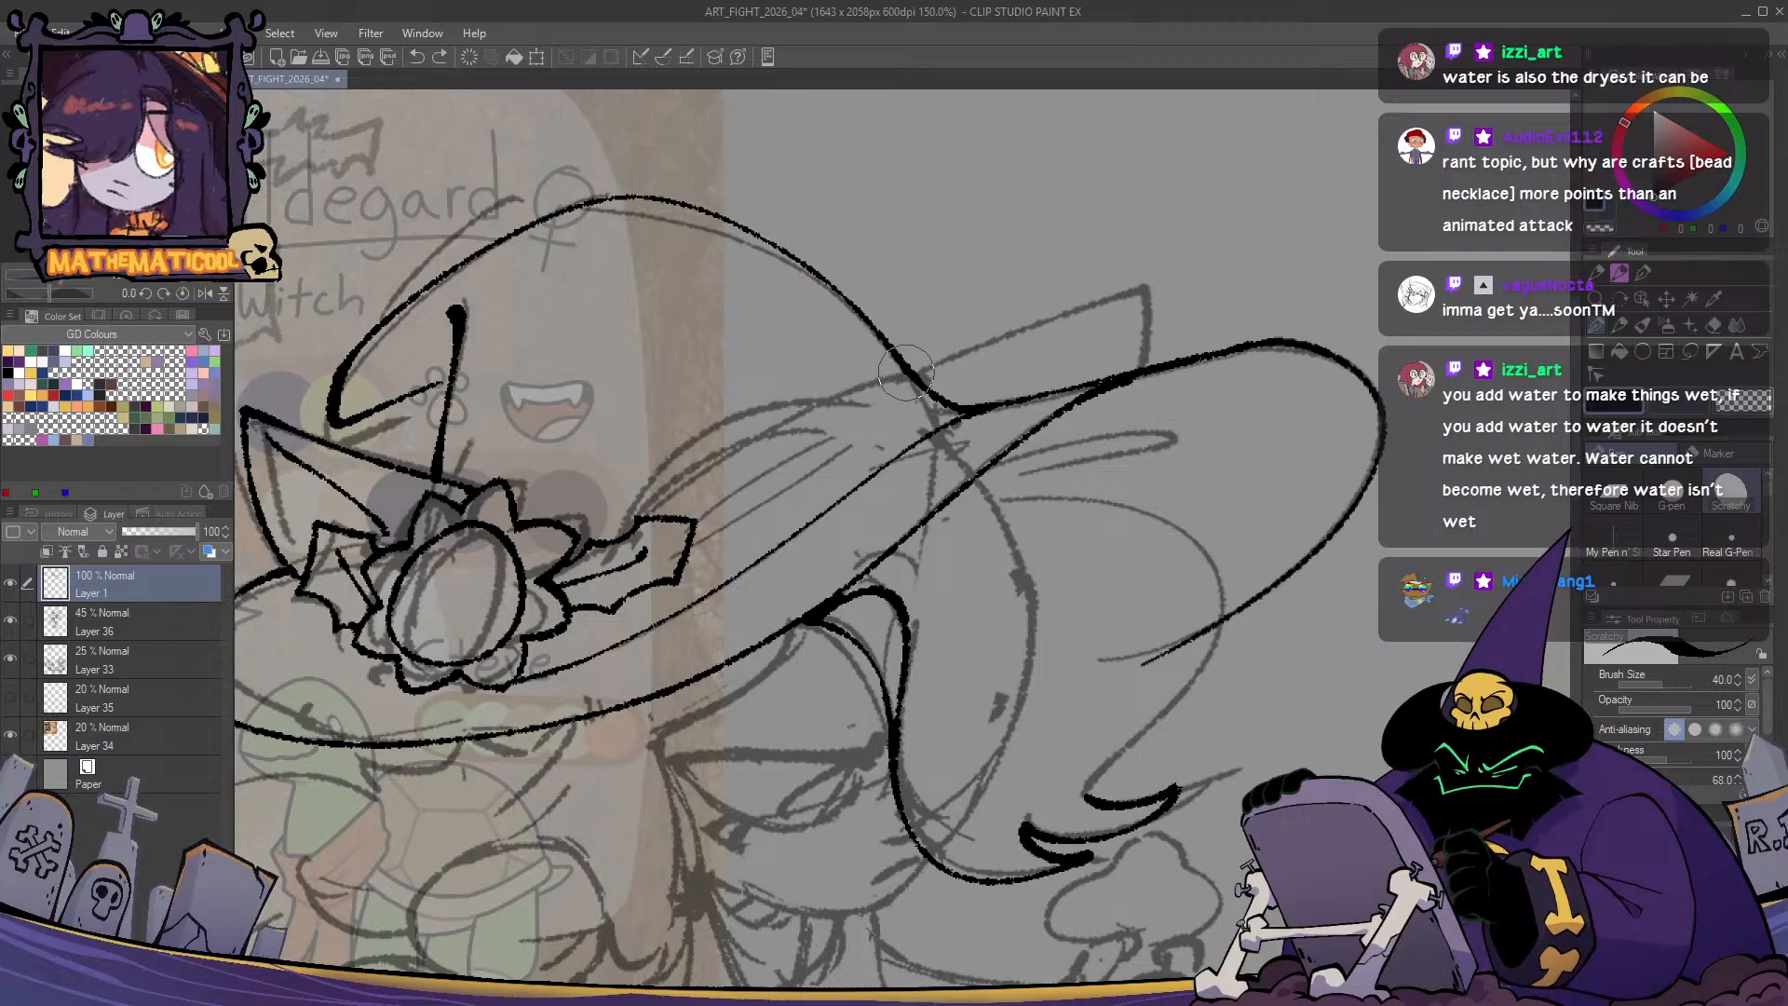
mouse_move(913, 380)
left_mouse_down()
mouse_move(673, 497)
mouse_move(751, 535)
mouse_move(859, 506)
left_mouse_up()
key("h")
key("h")
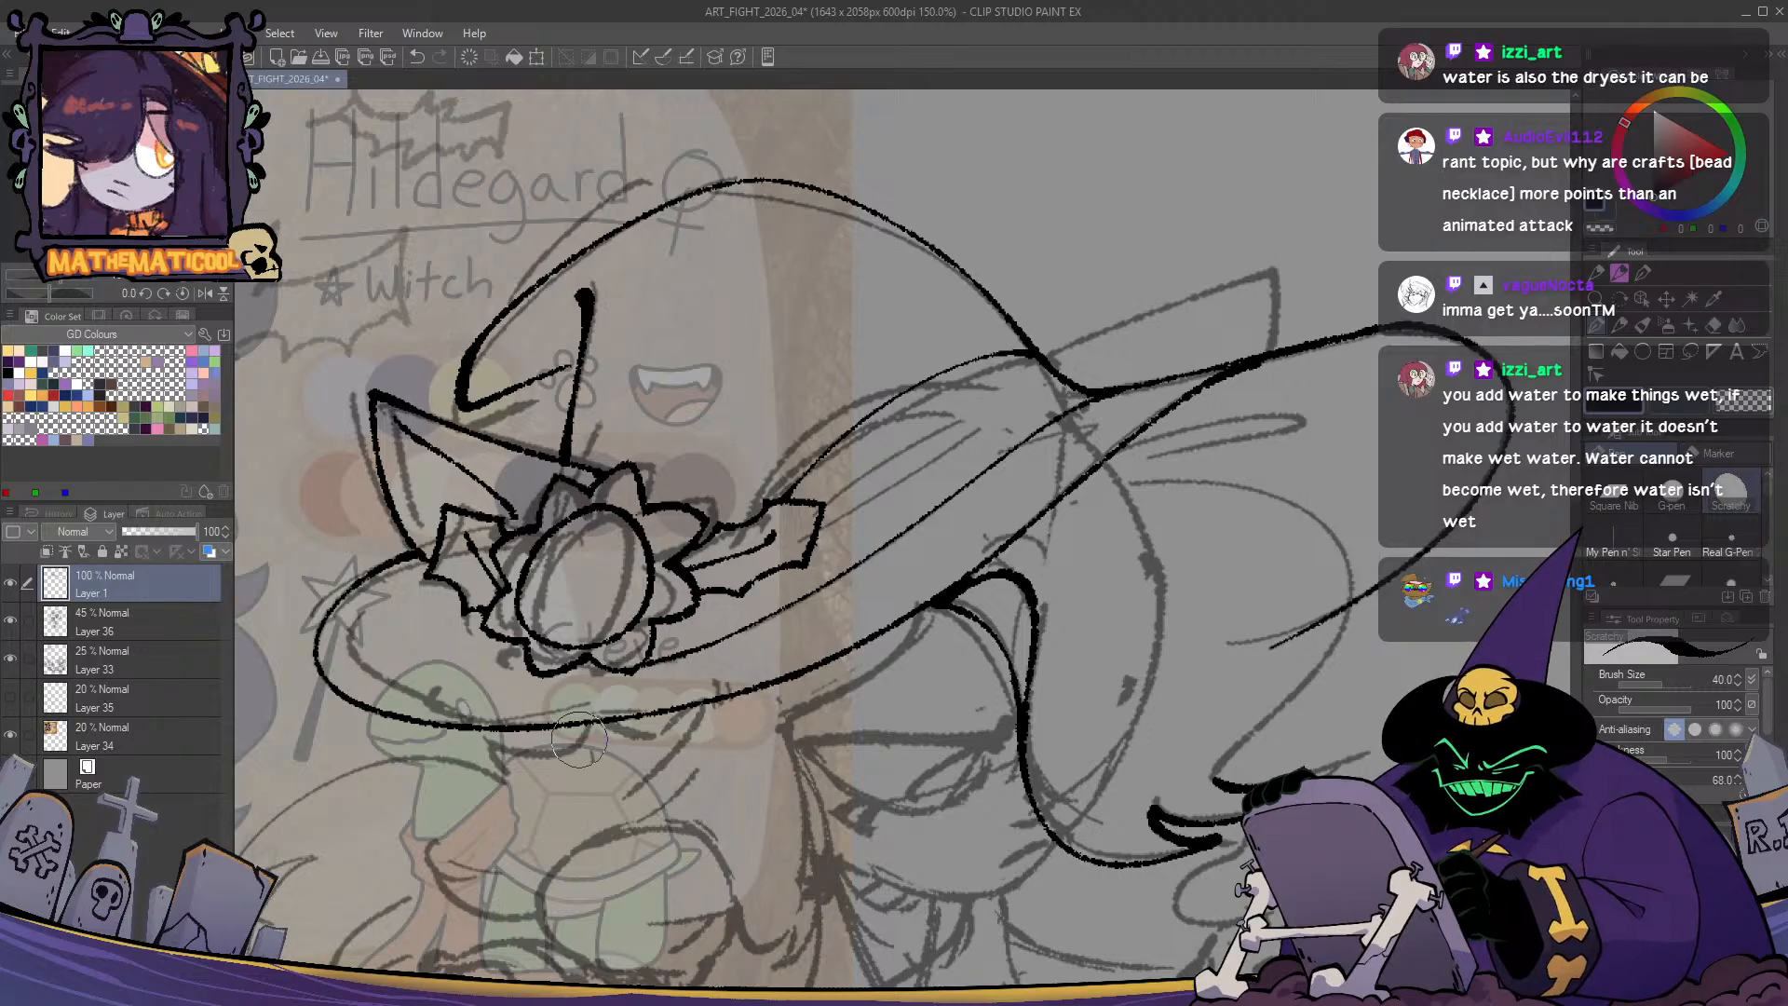
mouse_move(463, 607)
left_mouse_down()
mouse_move(501, 630)
mouse_move(462, 611)
mouse_move(503, 653)
mouse_move(506, 637)
mouse_move(548, 643)
mouse_move(529, 662)
mouse_move(462, 599)
mouse_move(537, 664)
mouse_move(537, 748)
mouse_move(529, 657)
left_mouse_up()
key("ctrl+z")
key("ctrl+z")
key("ctrl+z")
key("ctrl+z")
key("ctrl+z")
key("ctrl+z")
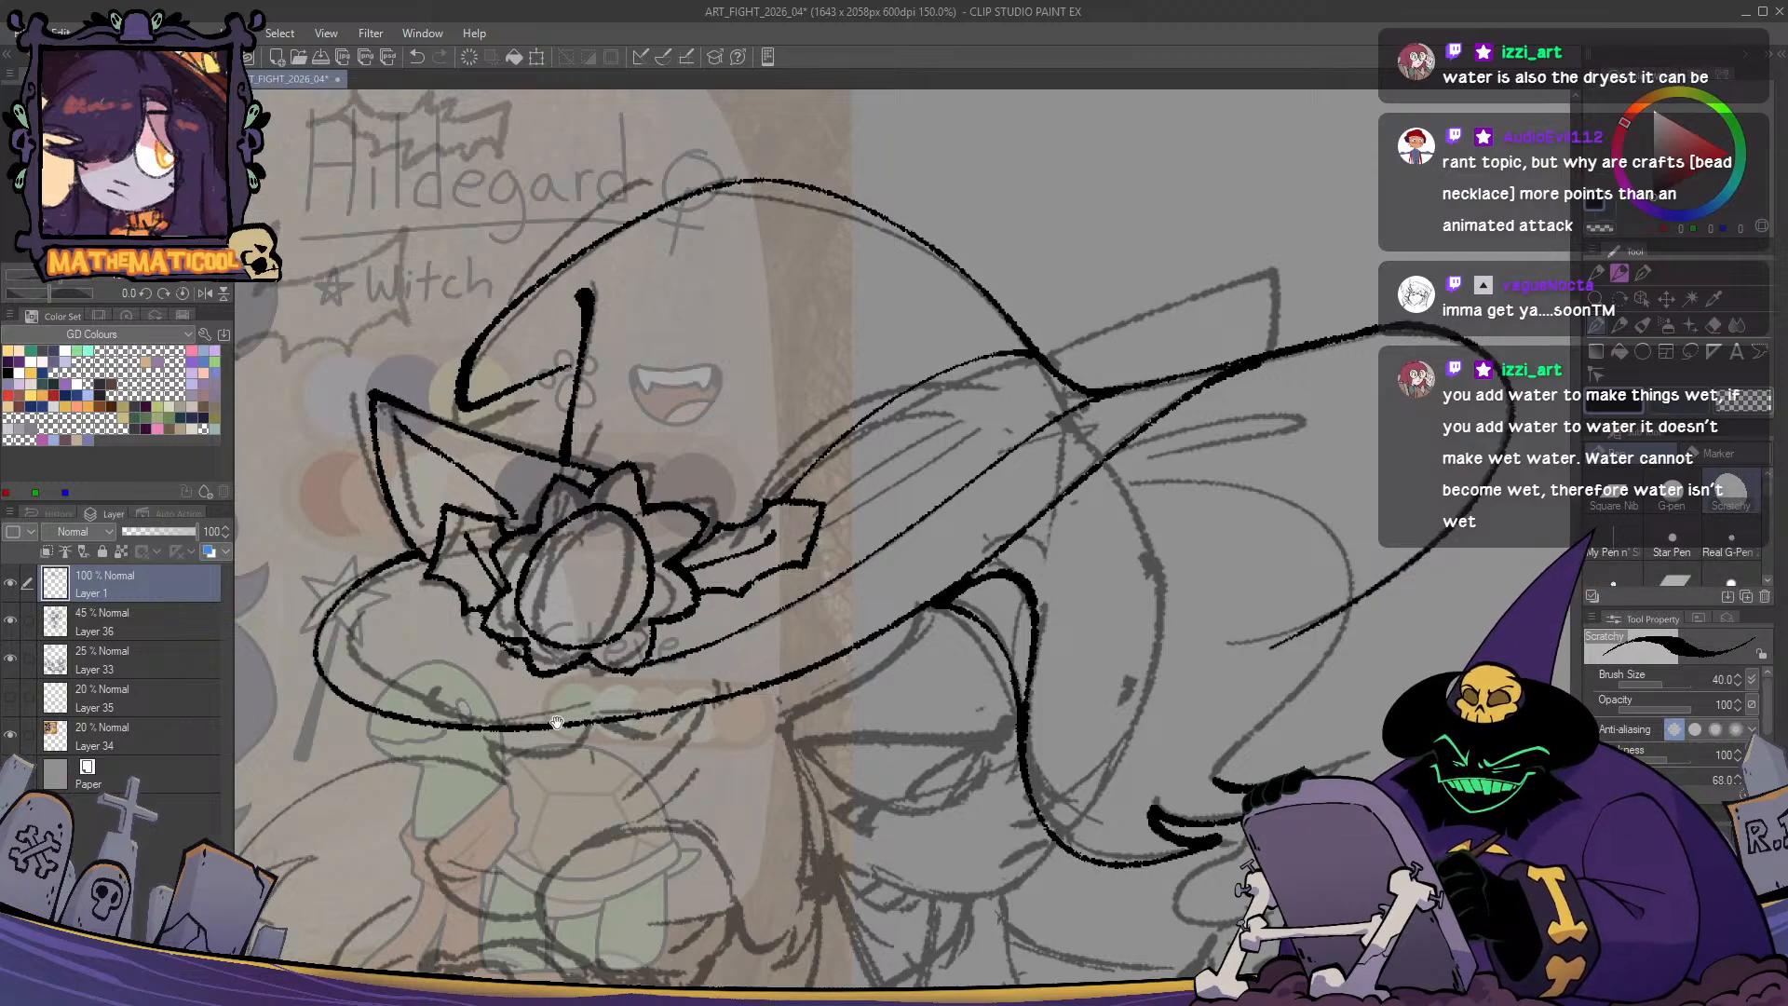
- Try inking fold lines on the hat band from the larger leaf's tip toward the crown
left_click_drag(880, 618, 821, 645)
left_click_drag(769, 560, 990, 415)
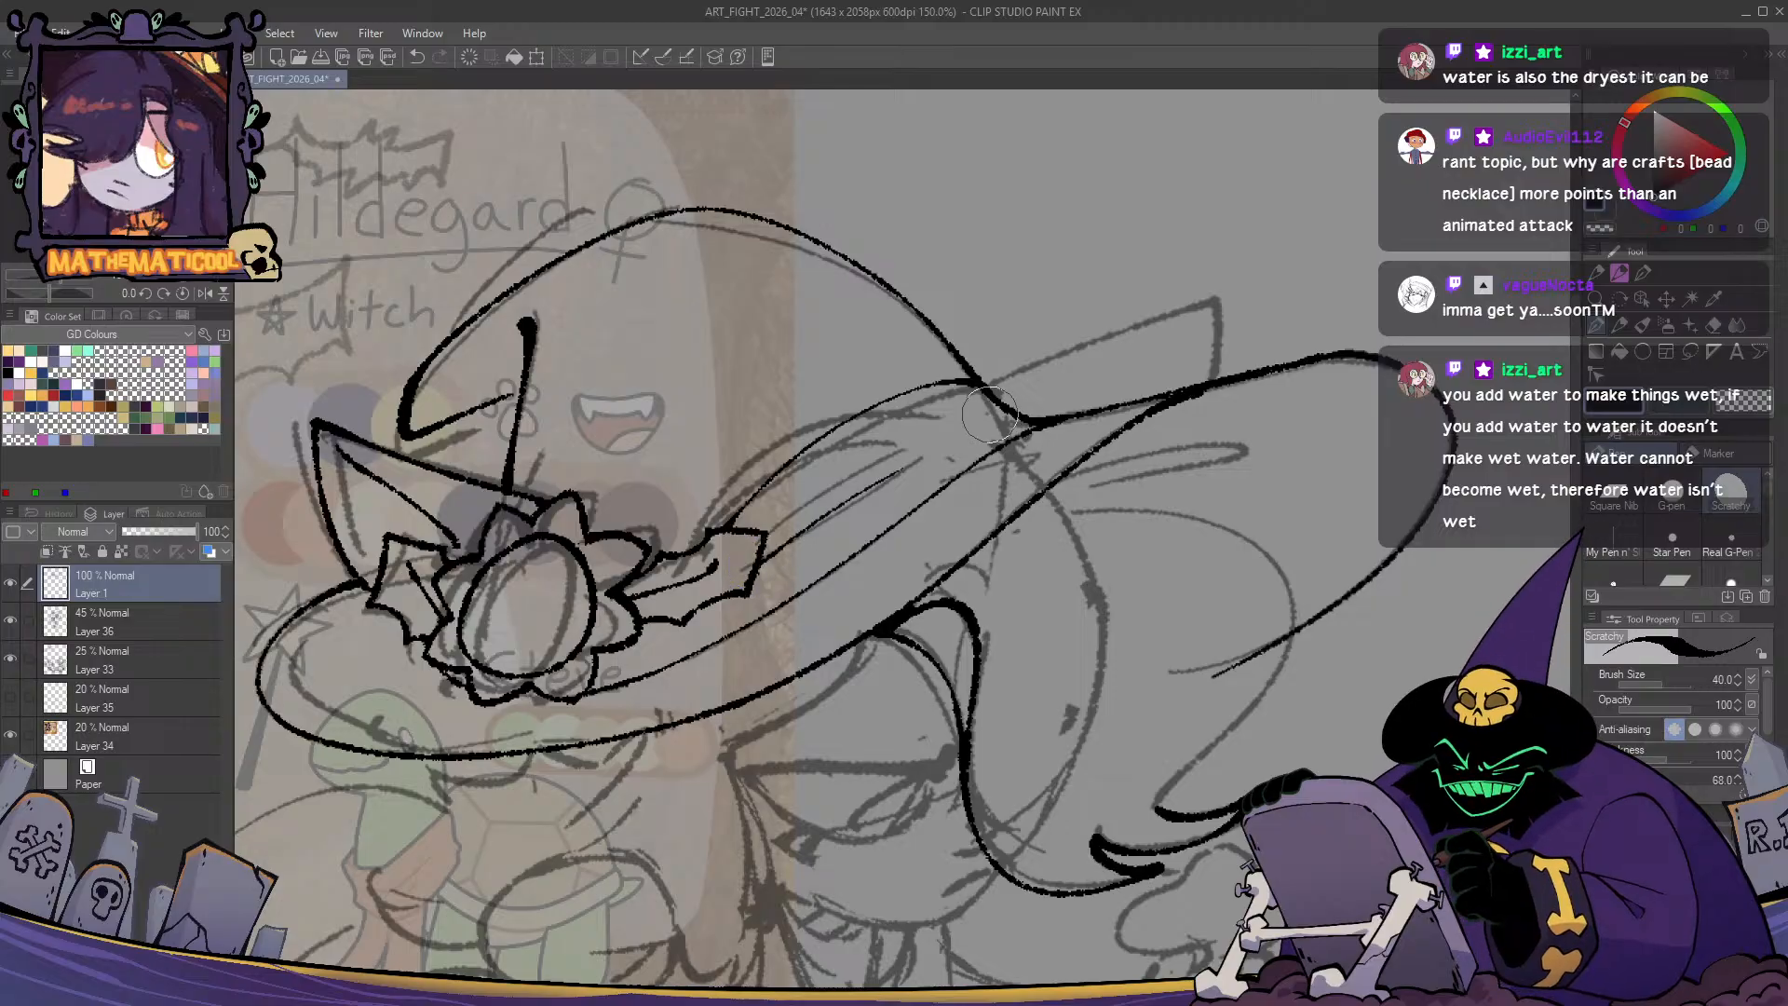
left_click_drag(758, 541, 959, 396)
key("ctrl+z")
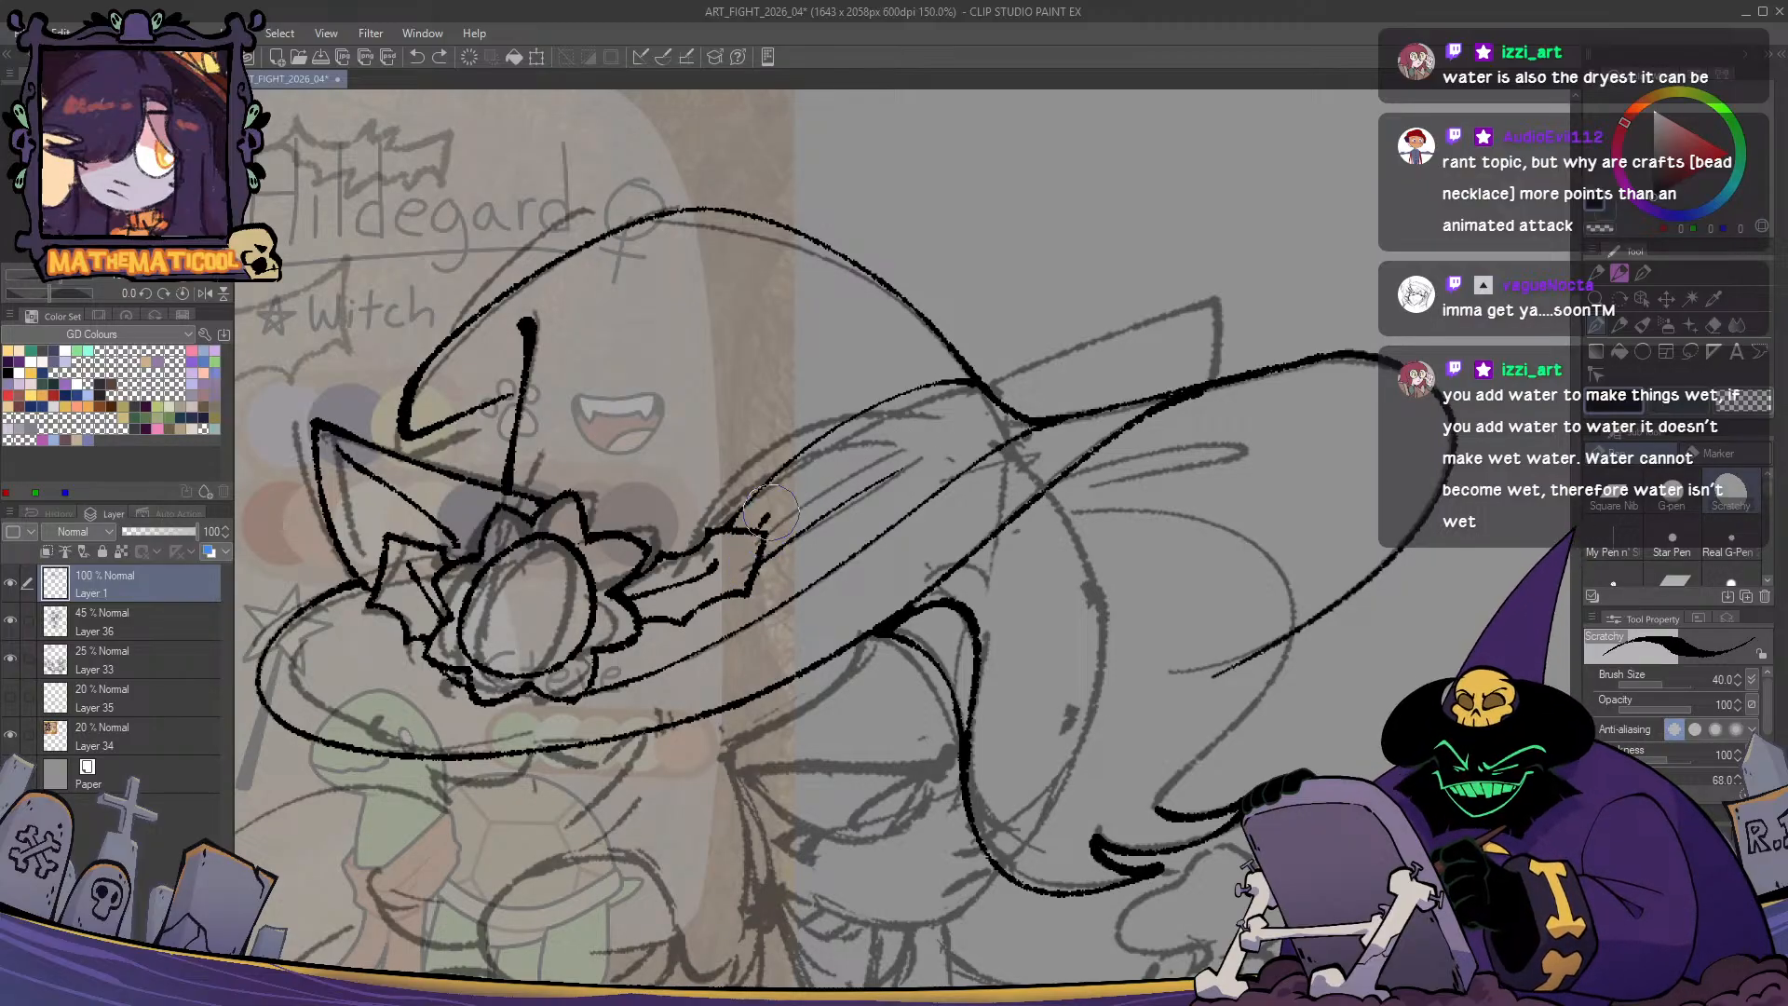
left_click_drag(771, 512, 945, 414)
key("ctrl+z")
left_click_drag(775, 527, 931, 431)
key("ctrl+z")
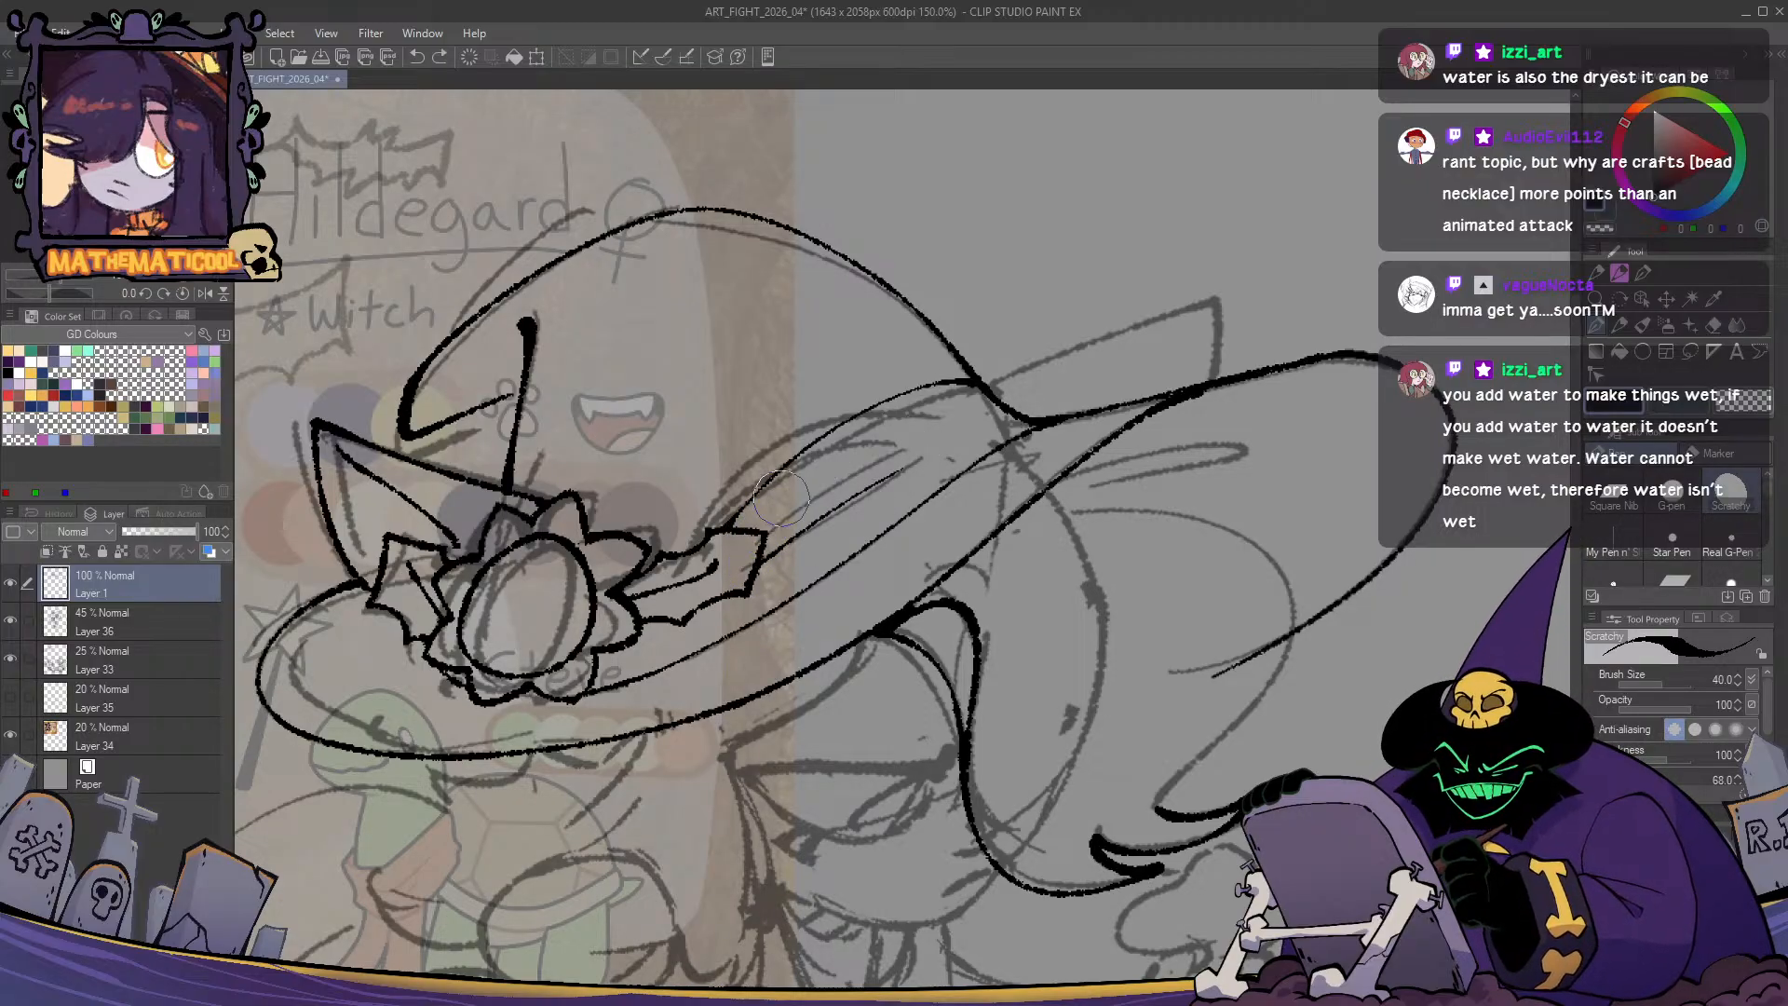
left_click_drag(759, 528, 834, 466)
key("h")
key("h")
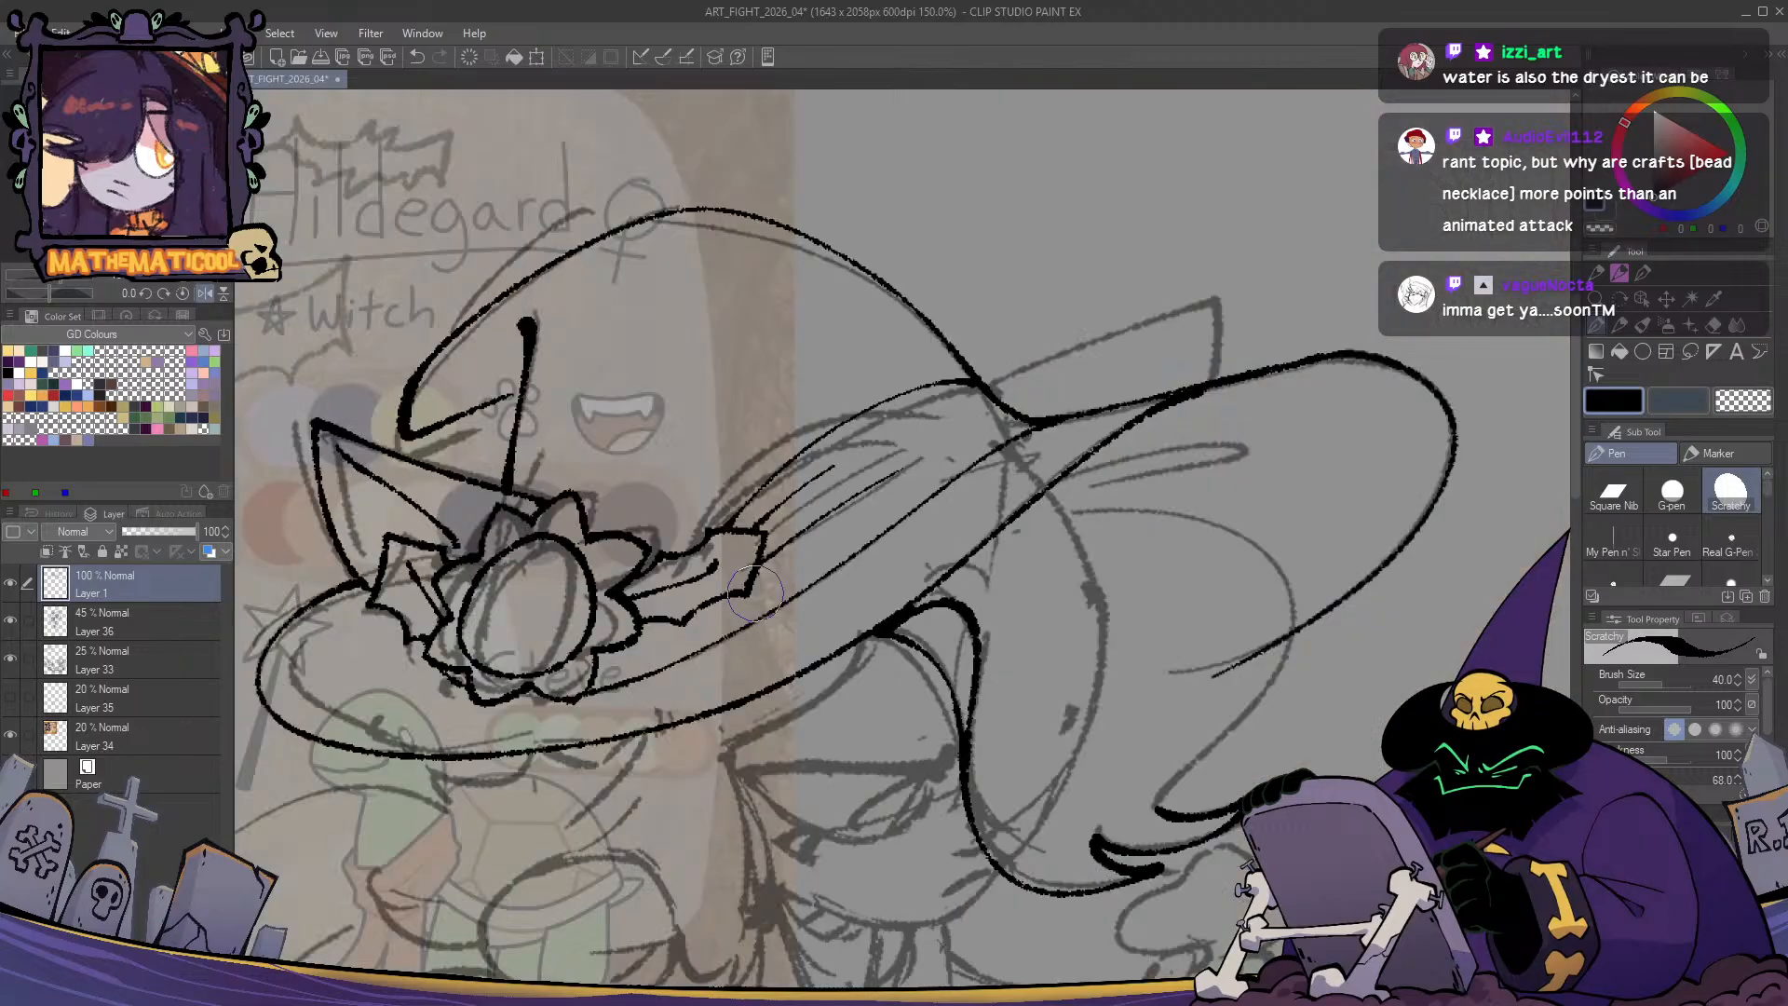
key("ctrl+z")
key("ctrl+z")
- Ink two fold lines on the hat band, running from the larger leaf toward the back of the crown
left_click_drag(759, 570, 959, 434)
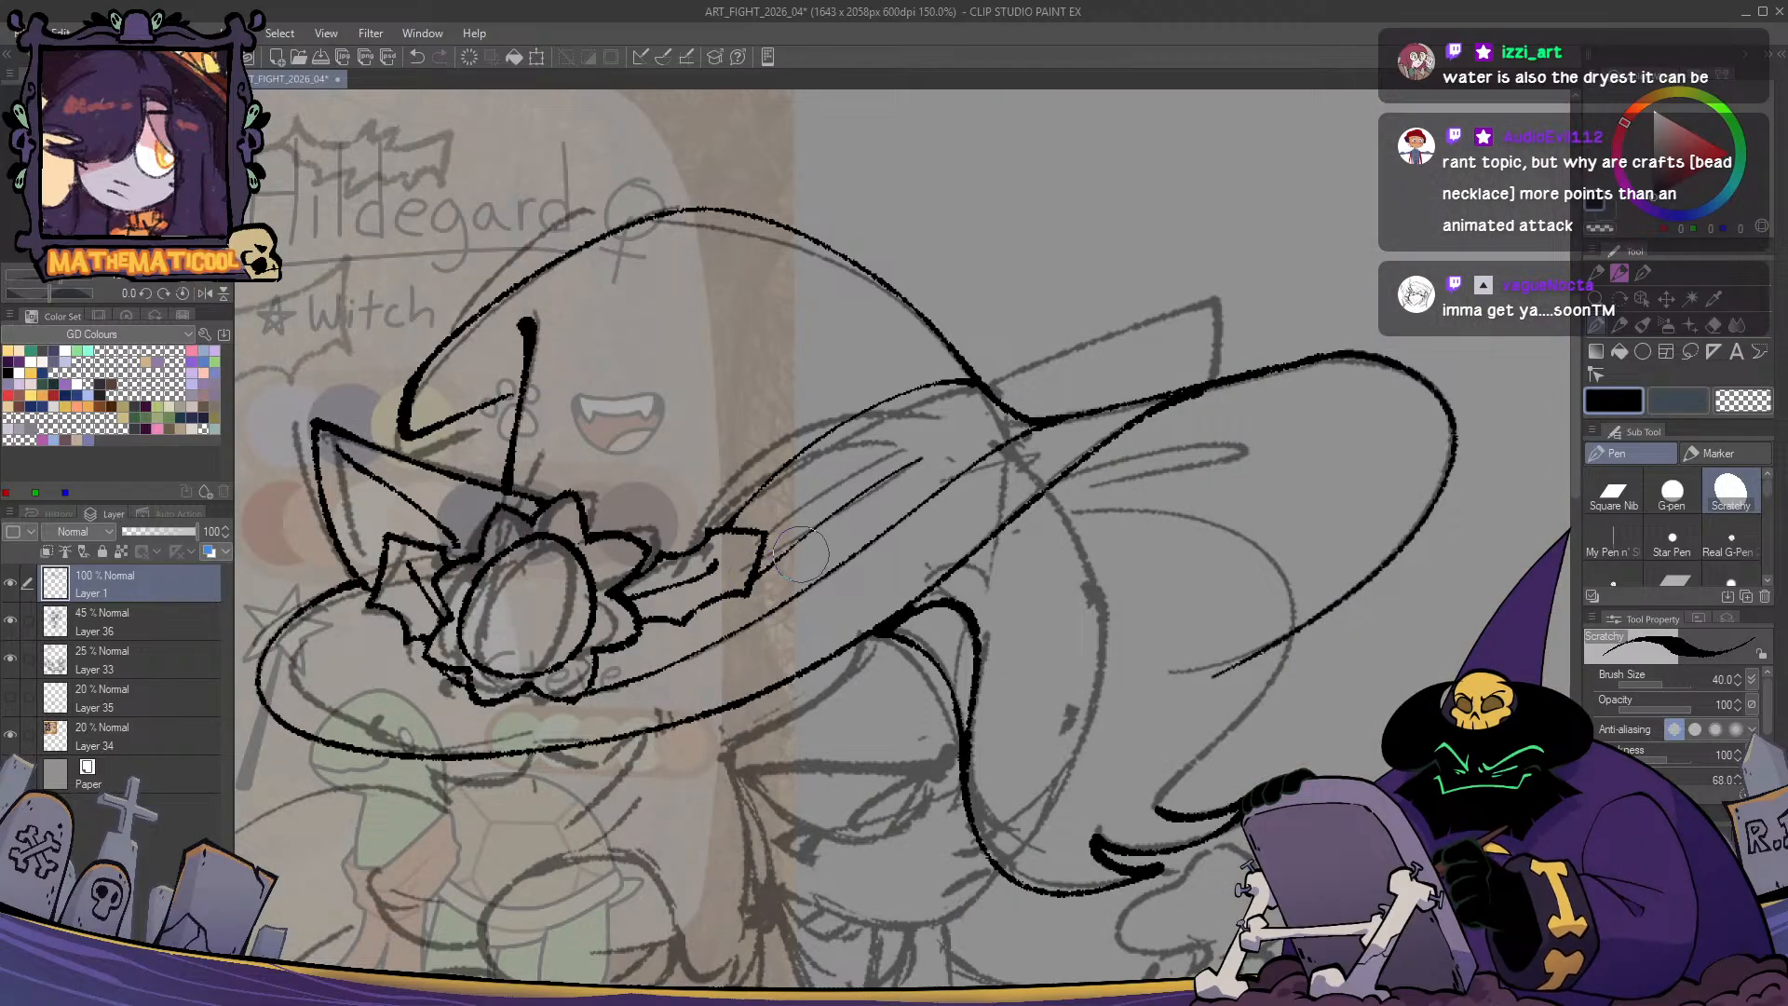
left_click_drag(774, 523, 881, 433)
key("h")
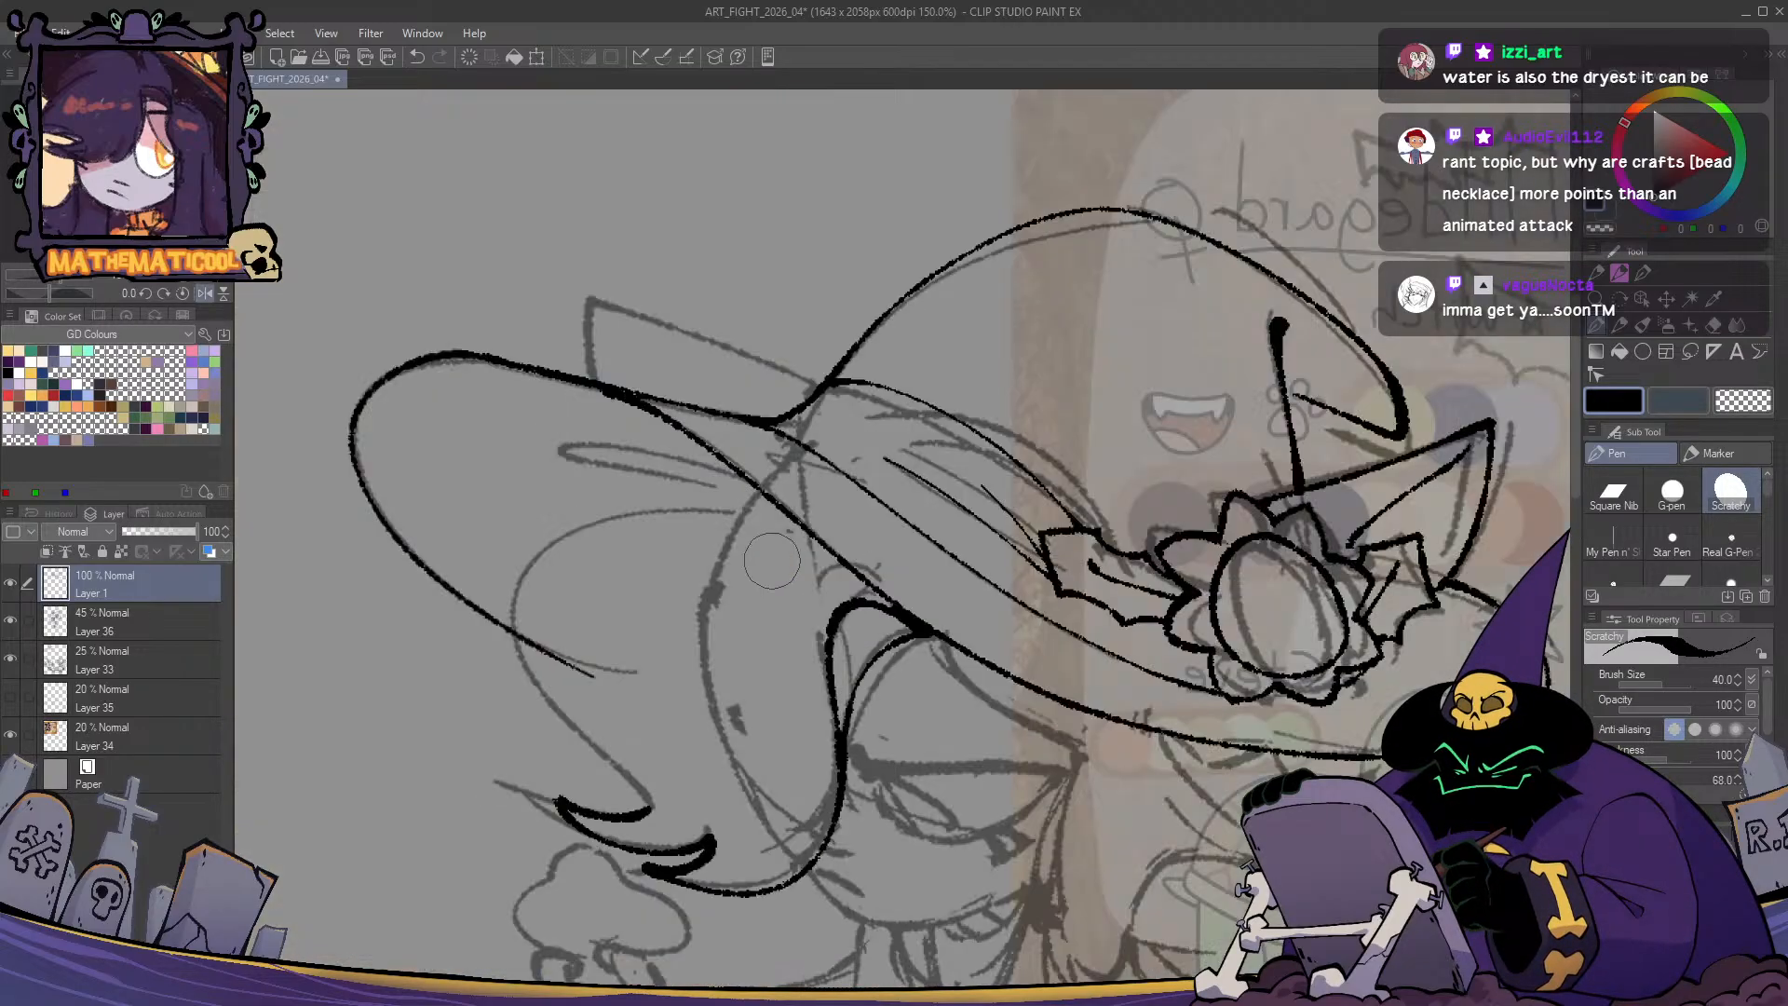
key("h")
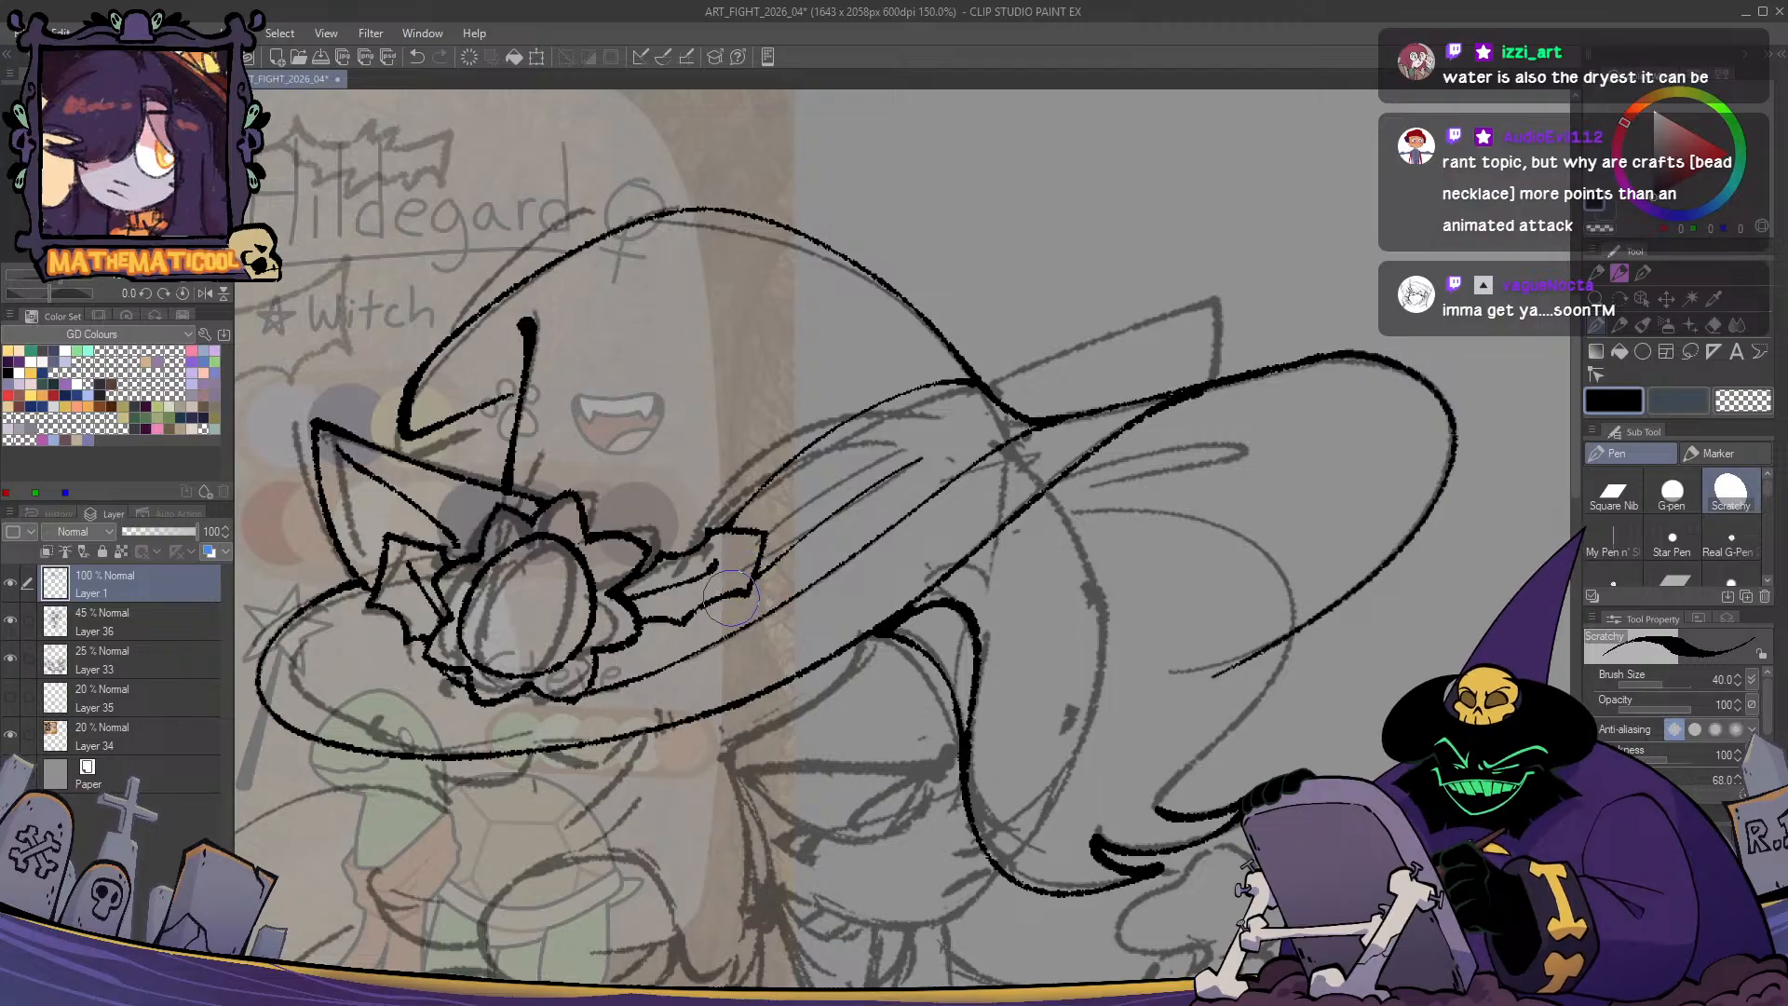
- Erase part of the larger leaf's lower edge beside the sunflower and redraw it with a pointed lobe, along with the leaf's midrib
left_click_drag(697, 629, 741, 598)
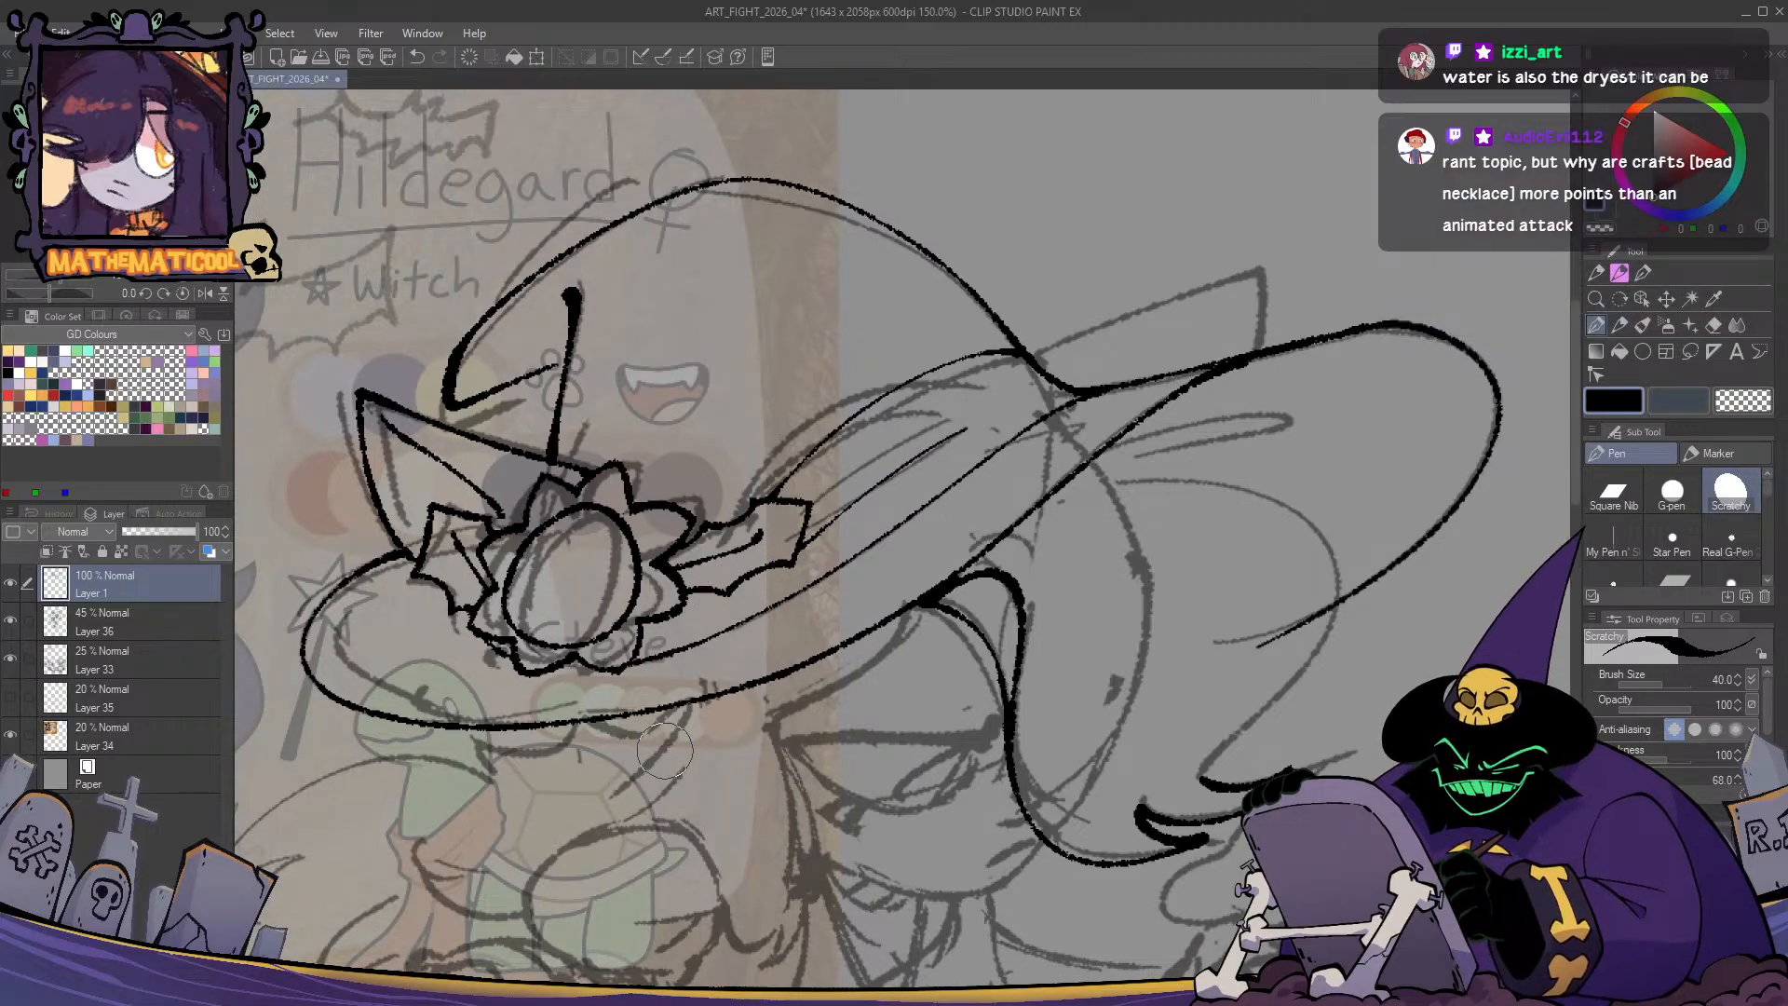
left_click_drag(664, 751, 487, 844)
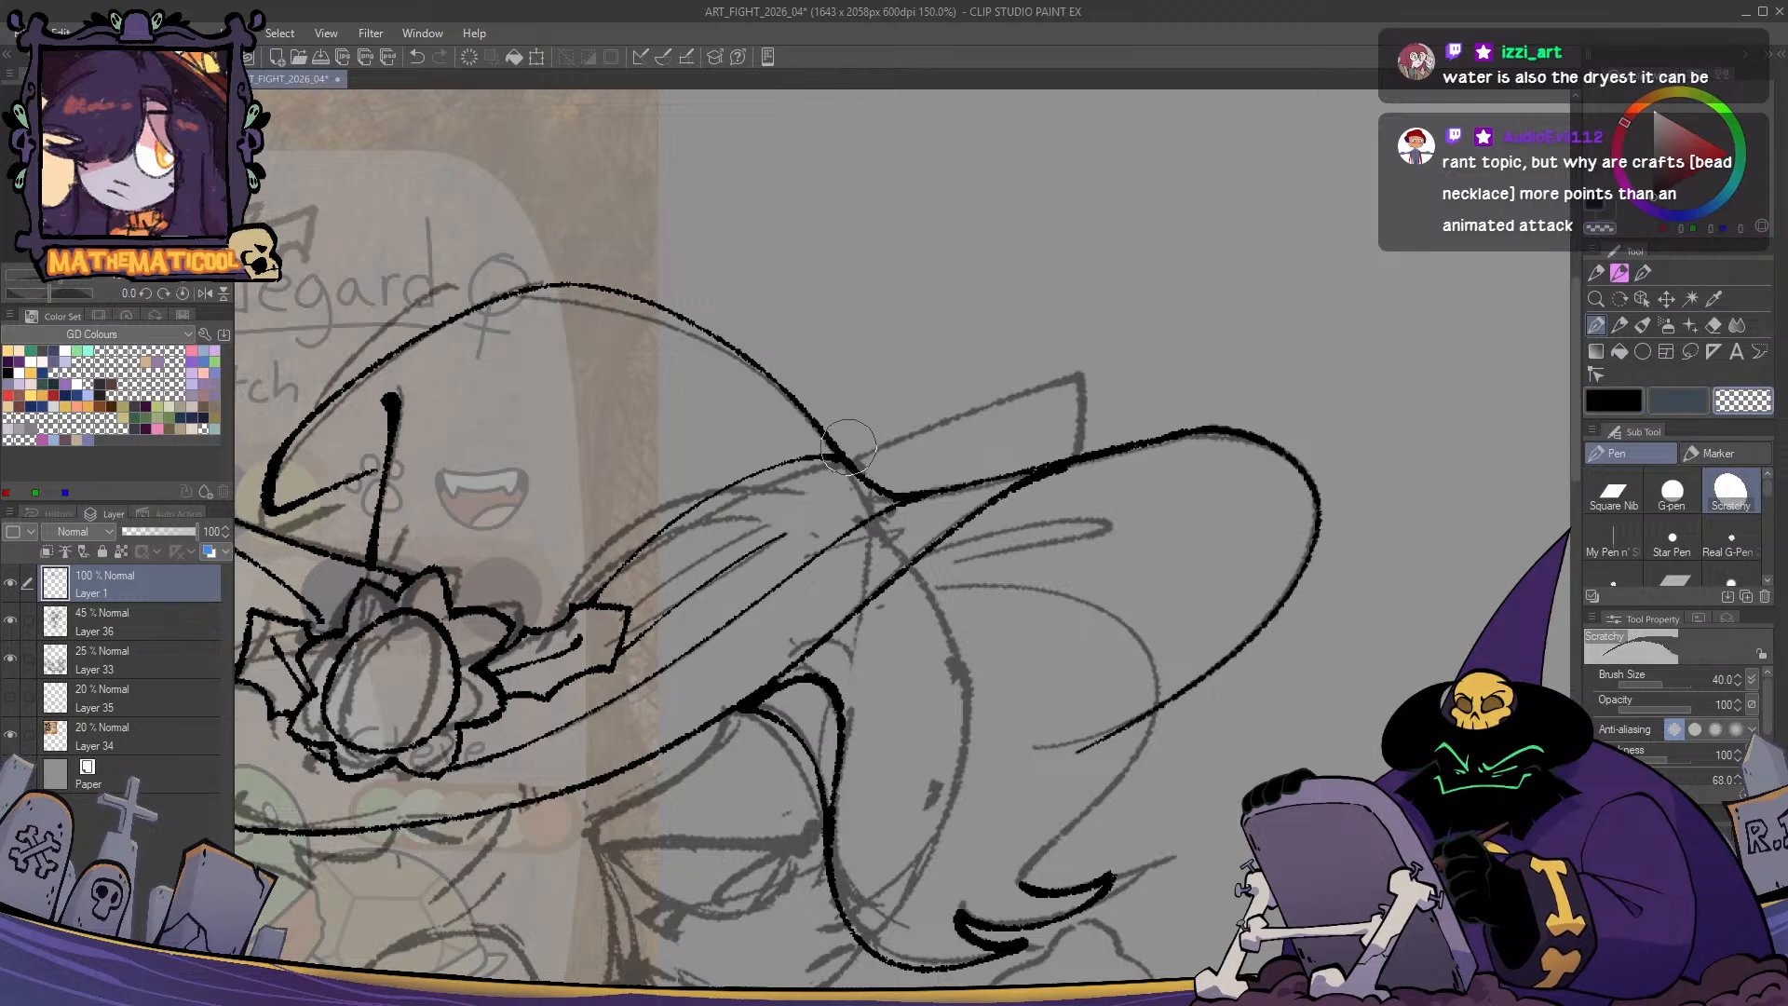
mouse_move(866, 465)
left_mouse_down()
mouse_move(987, 387)
mouse_move(1318, 399)
left_mouse_up()
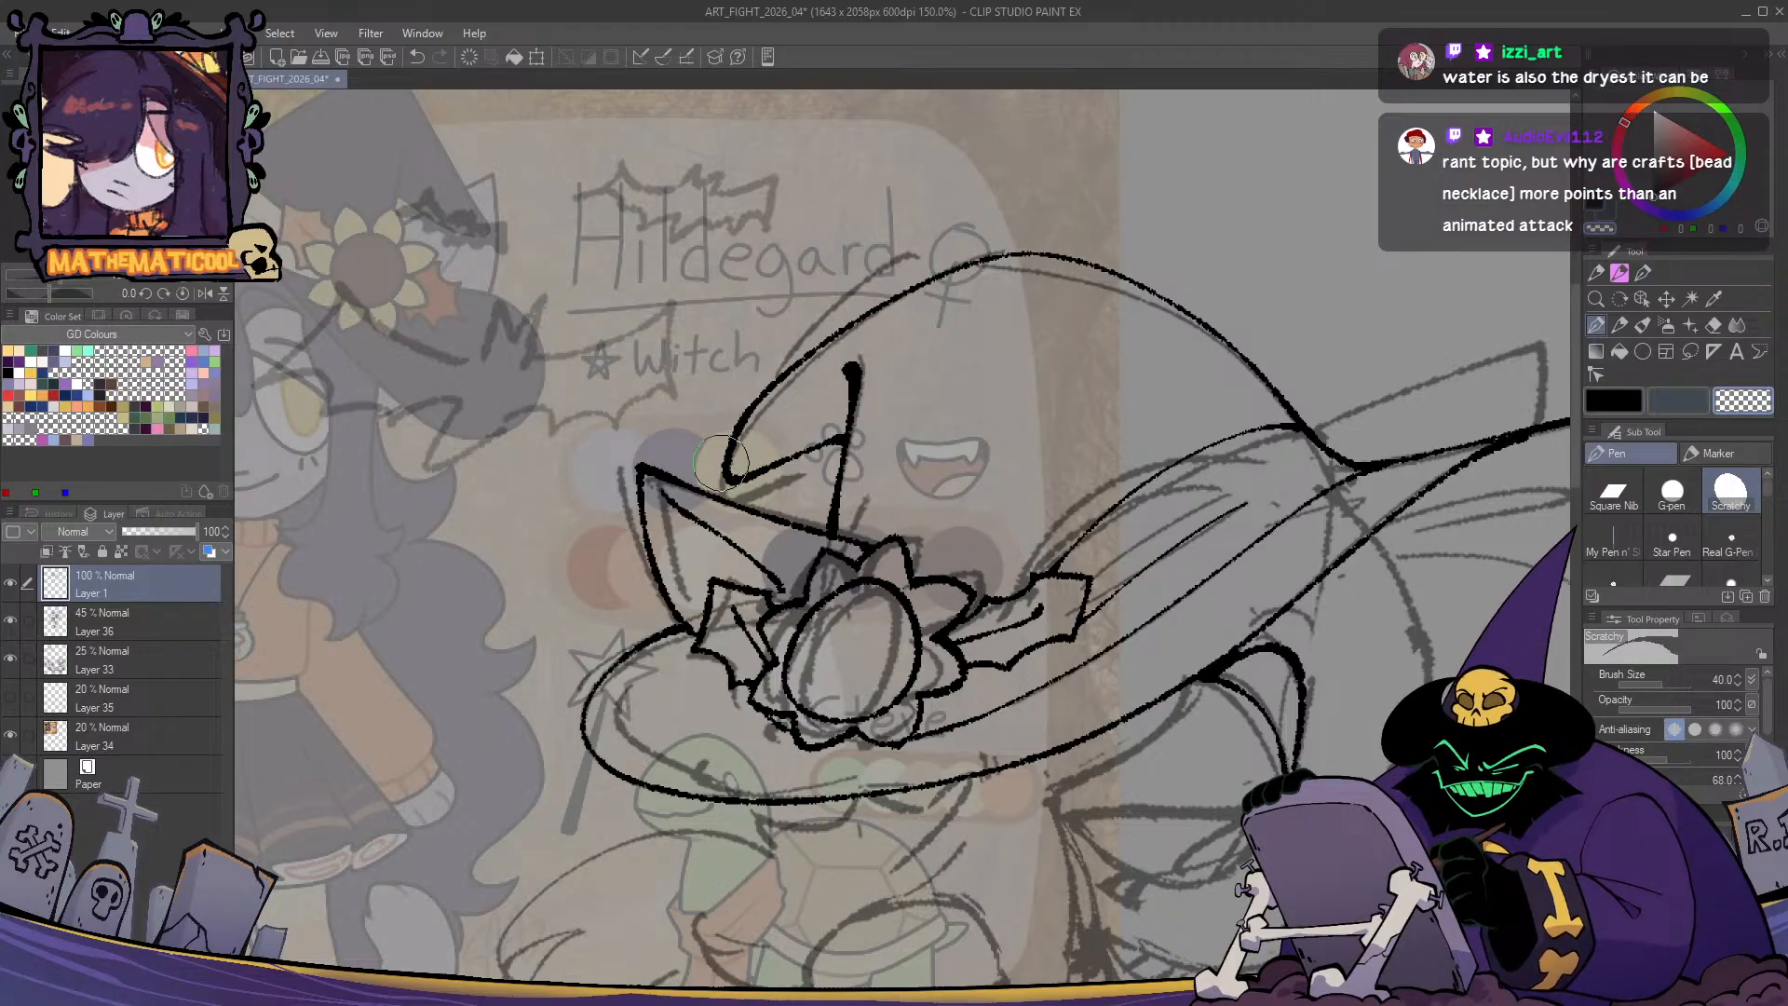
scroll(718, 557, "down", 2)
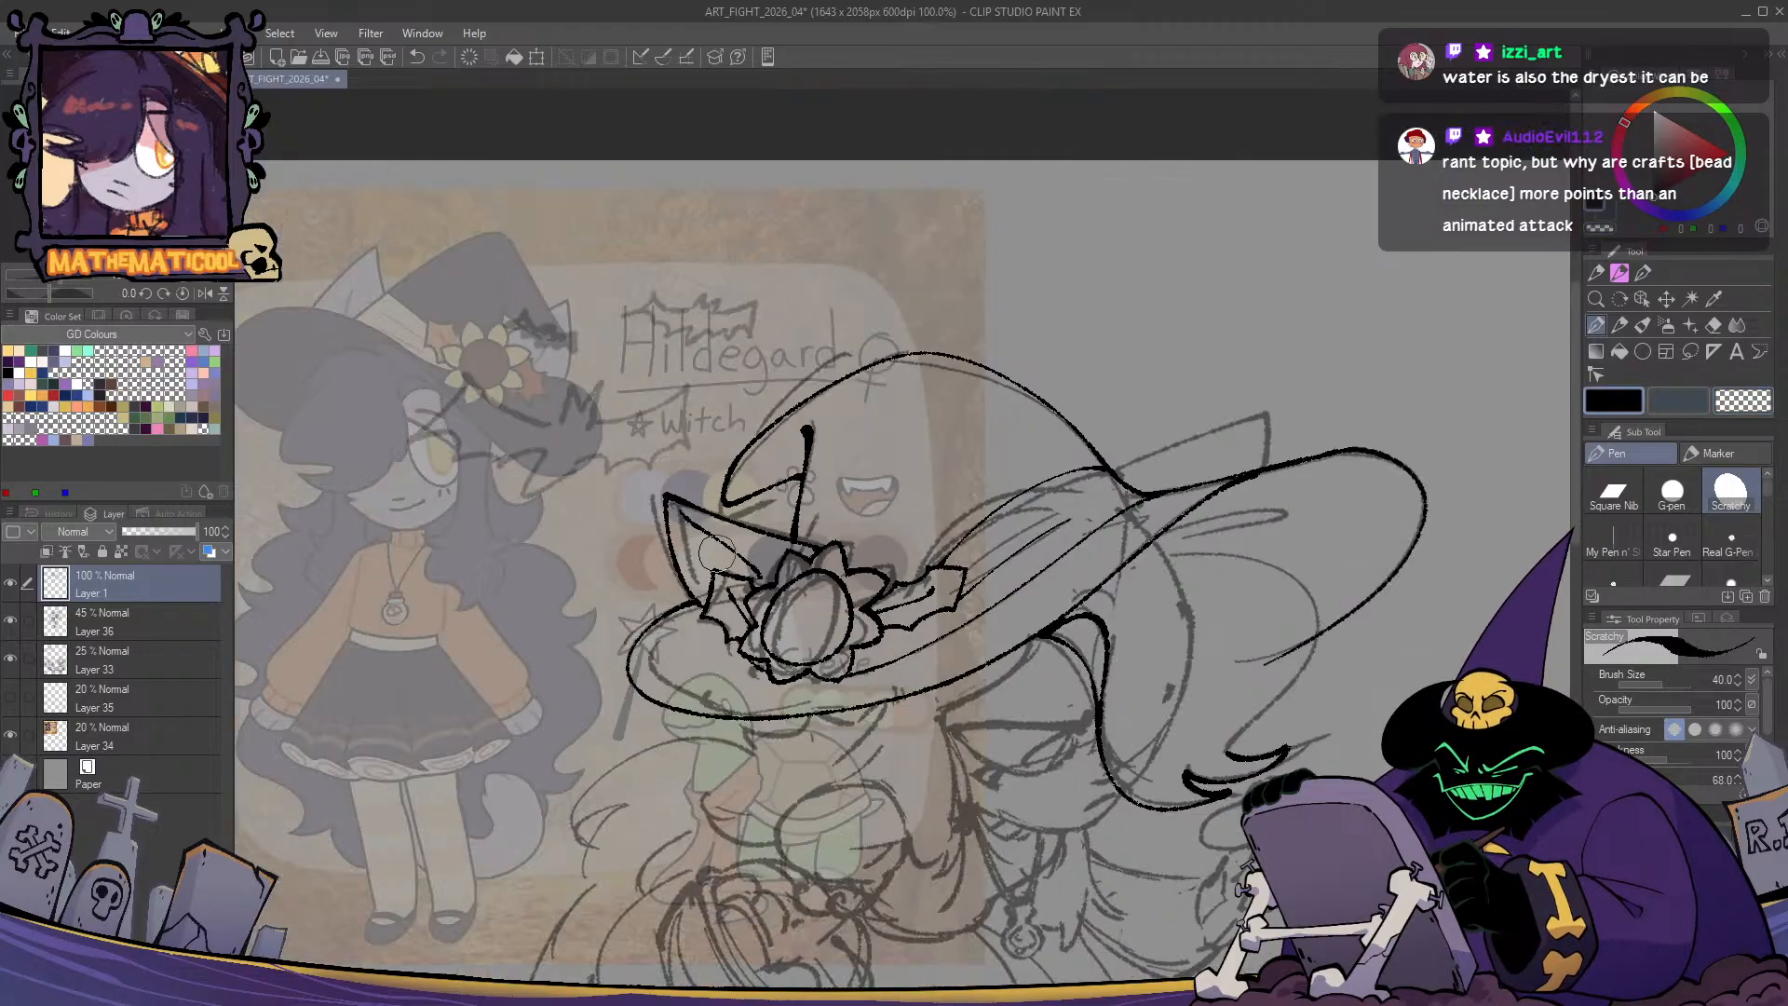
left_click_drag(715, 553, 525, 485)
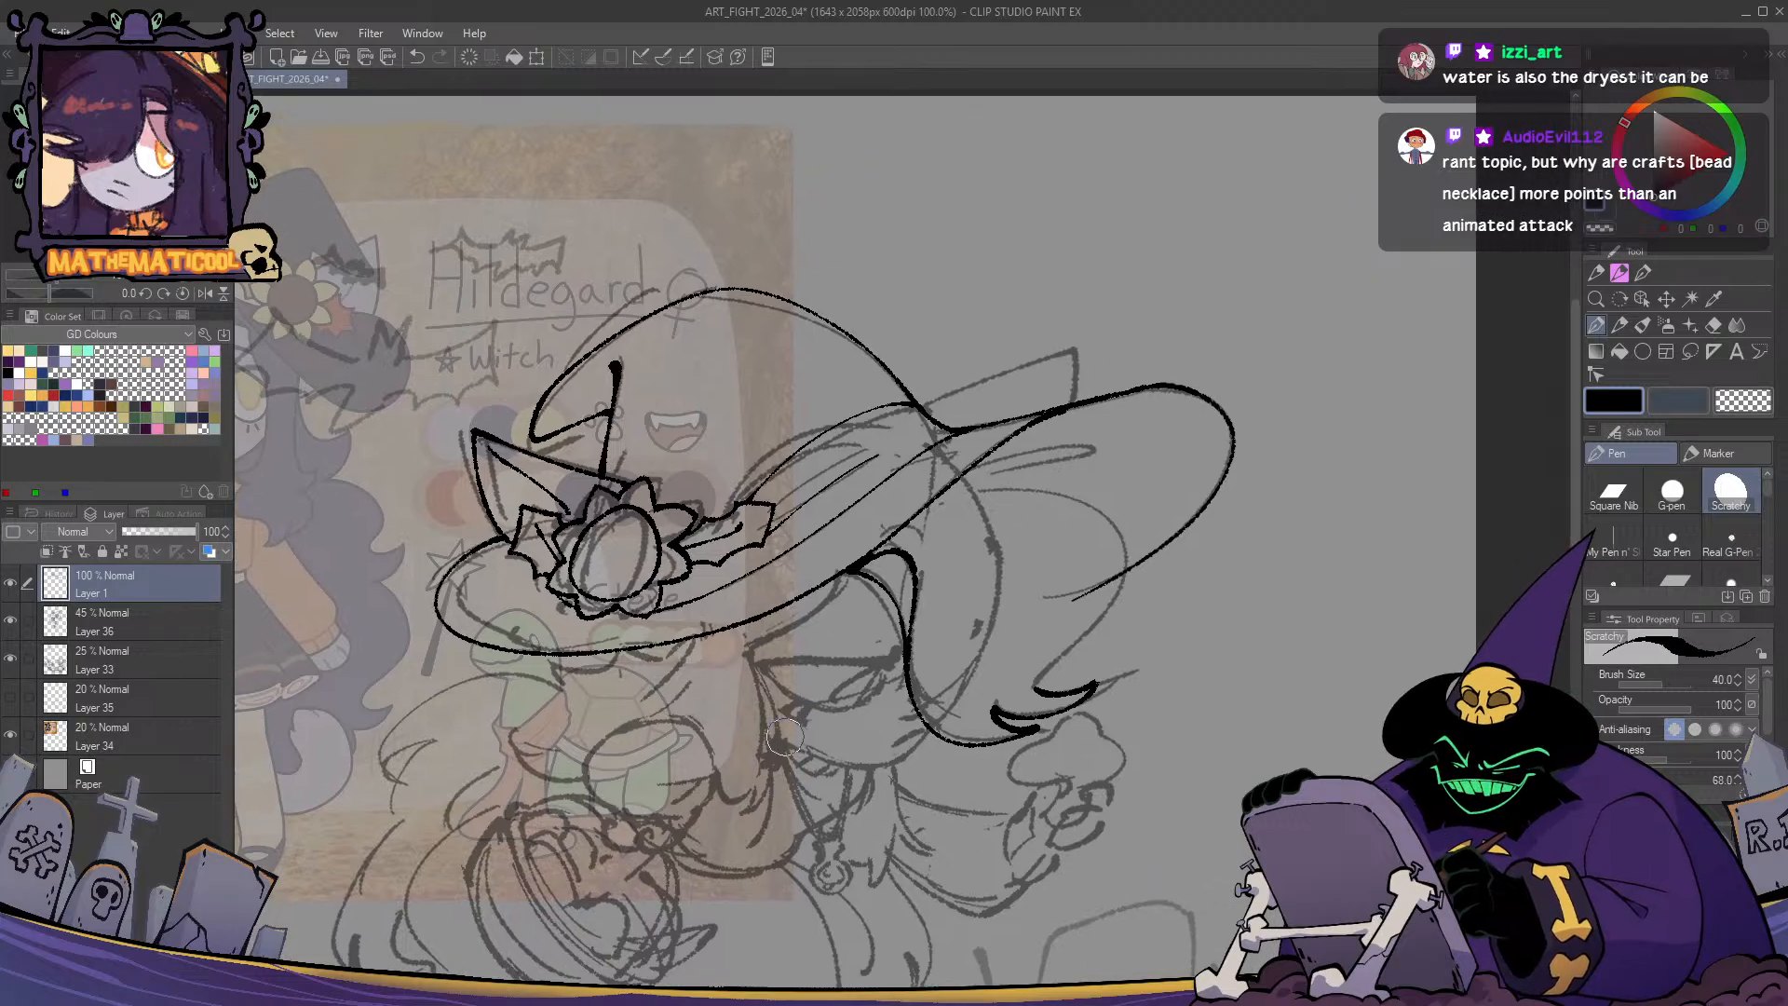
mouse_move(733, 786)
left_mouse_down()
mouse_move(794, 727)
mouse_move(957, 667)
mouse_move(936, 707)
left_mouse_up()
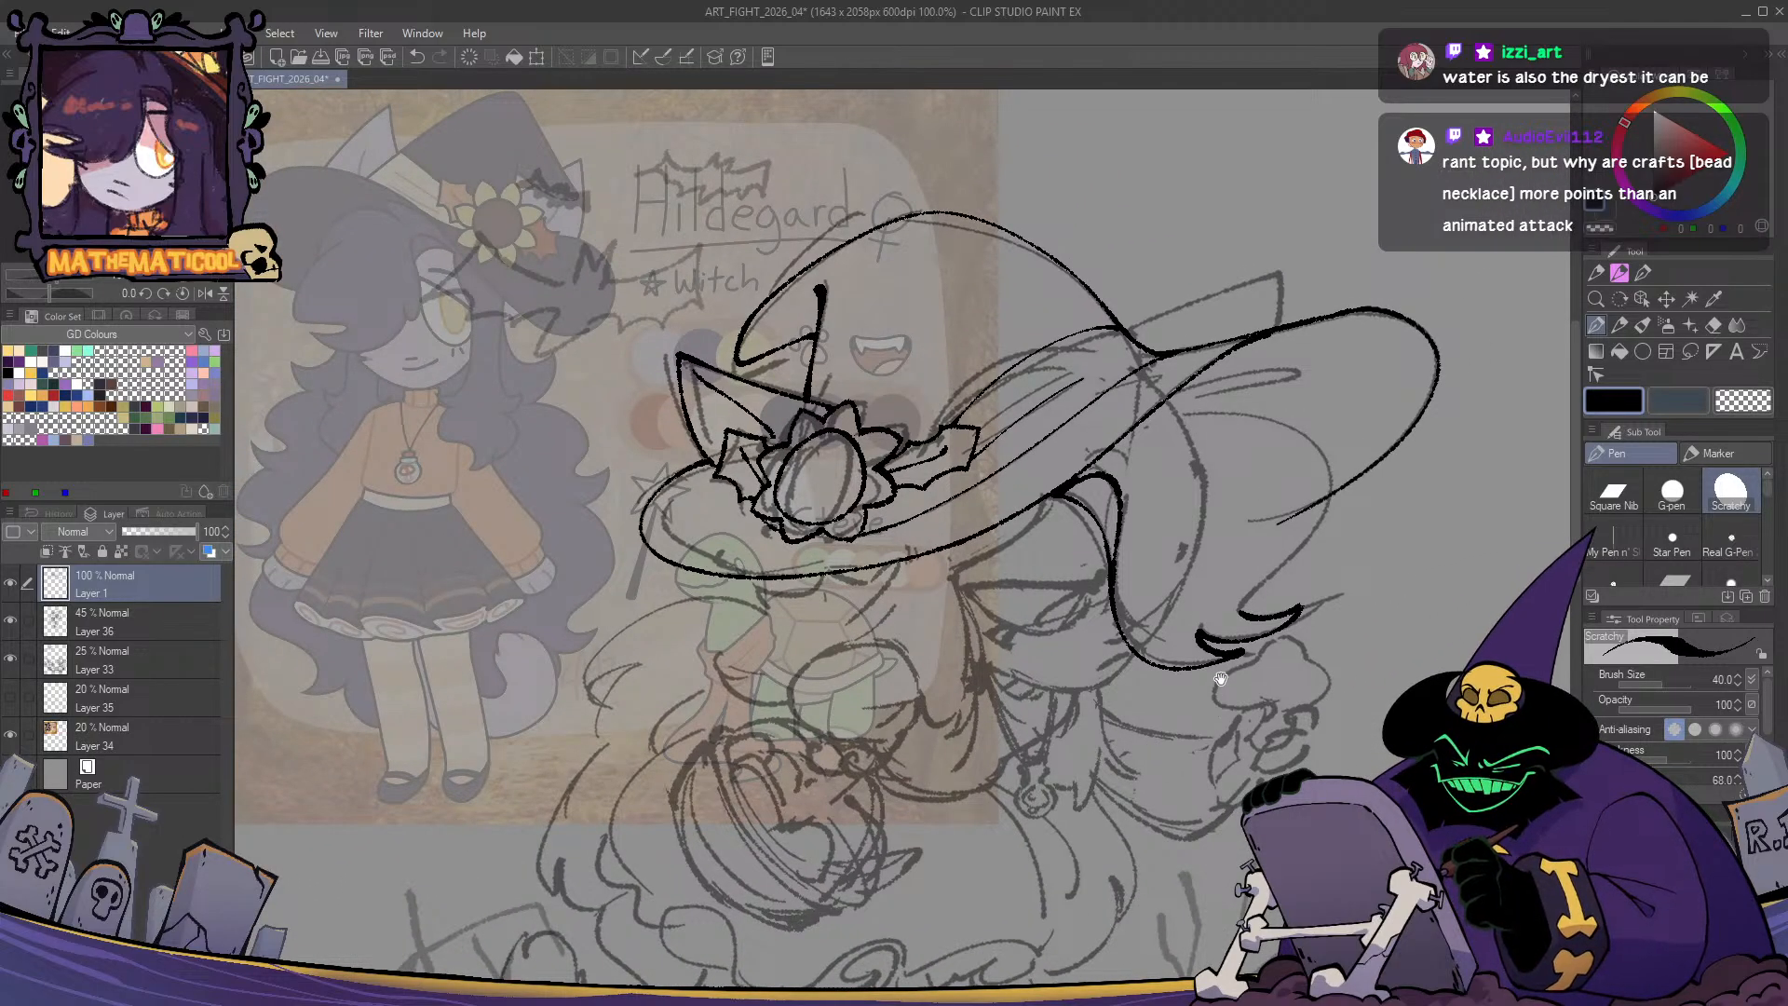
left_click_drag(1161, 739, 1121, 789)
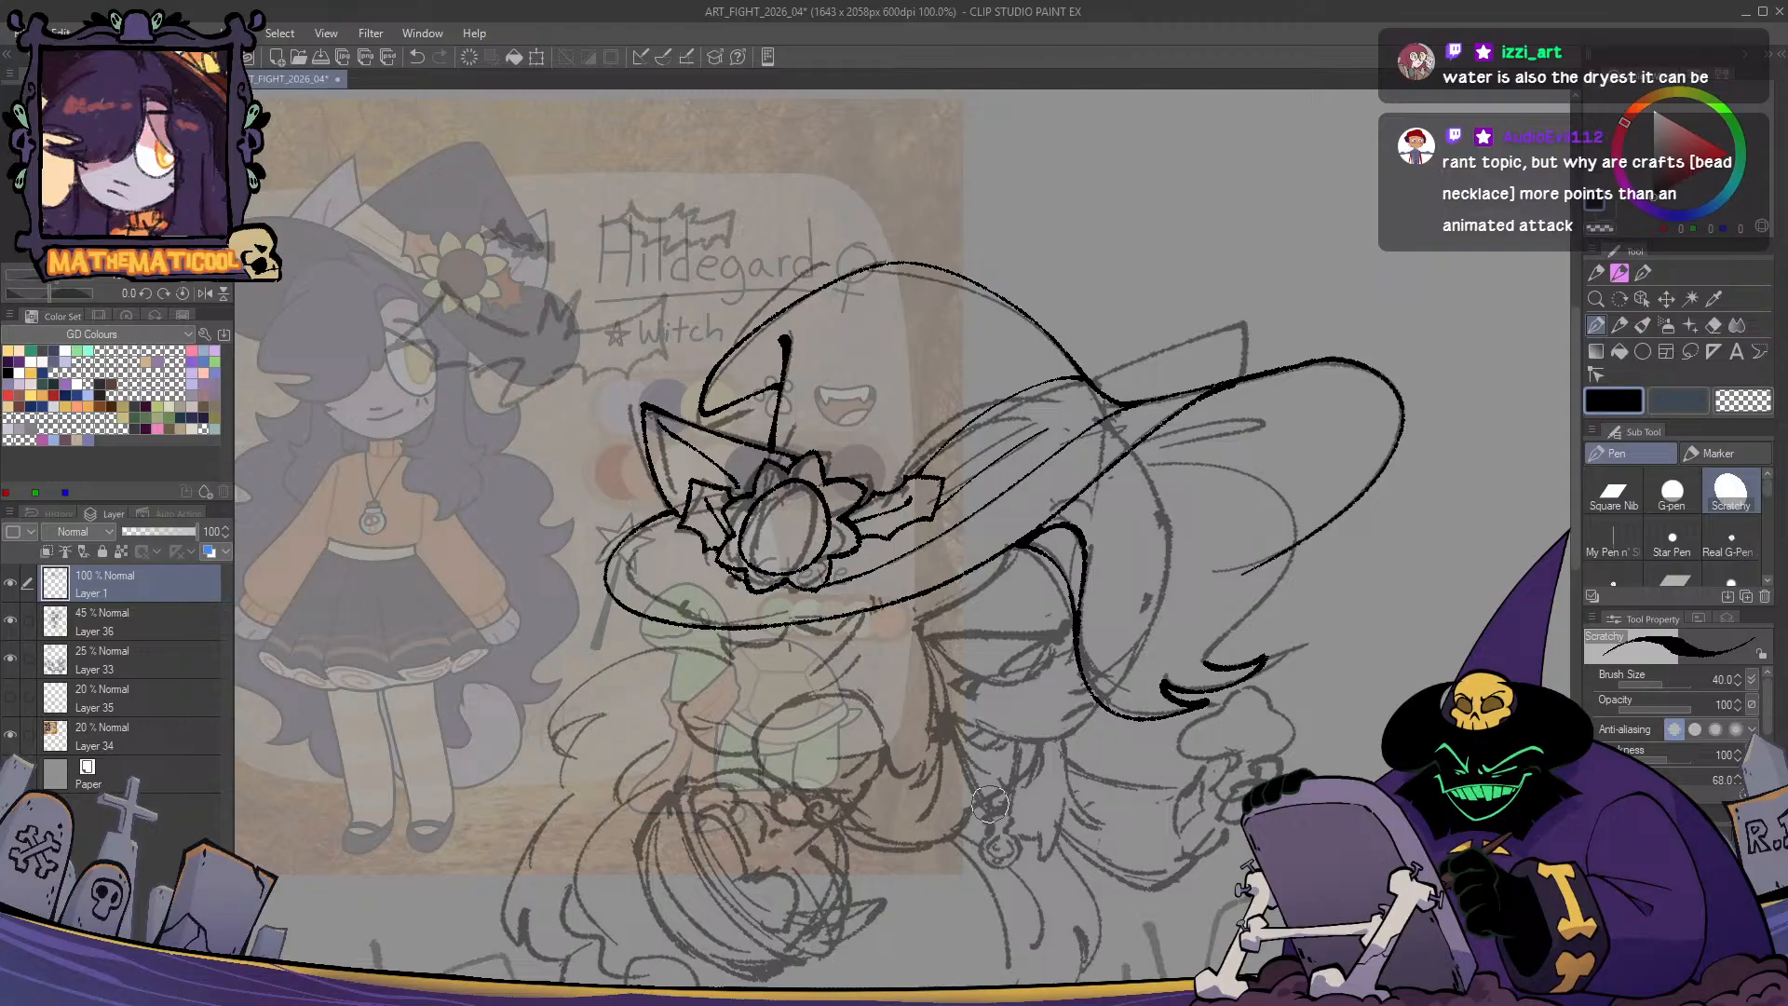
scroll(885, 549, "up", 3)
key("e")
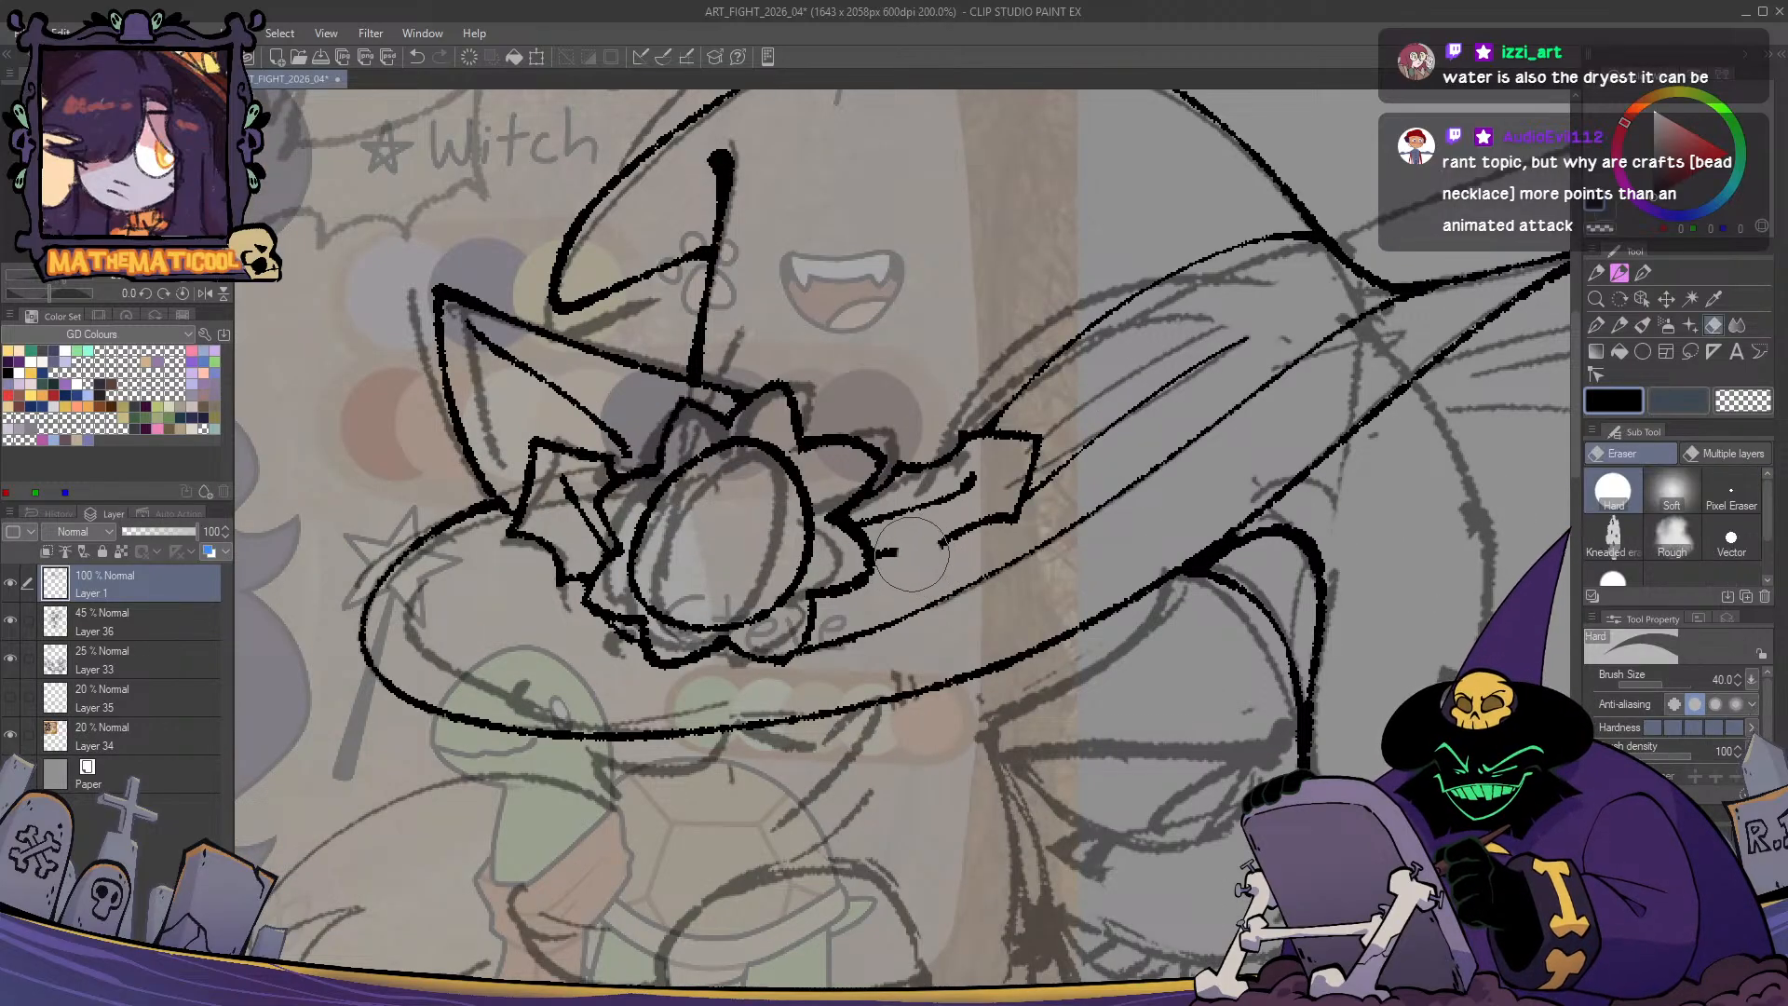
key("p")
left_click_drag(857, 523, 969, 503)
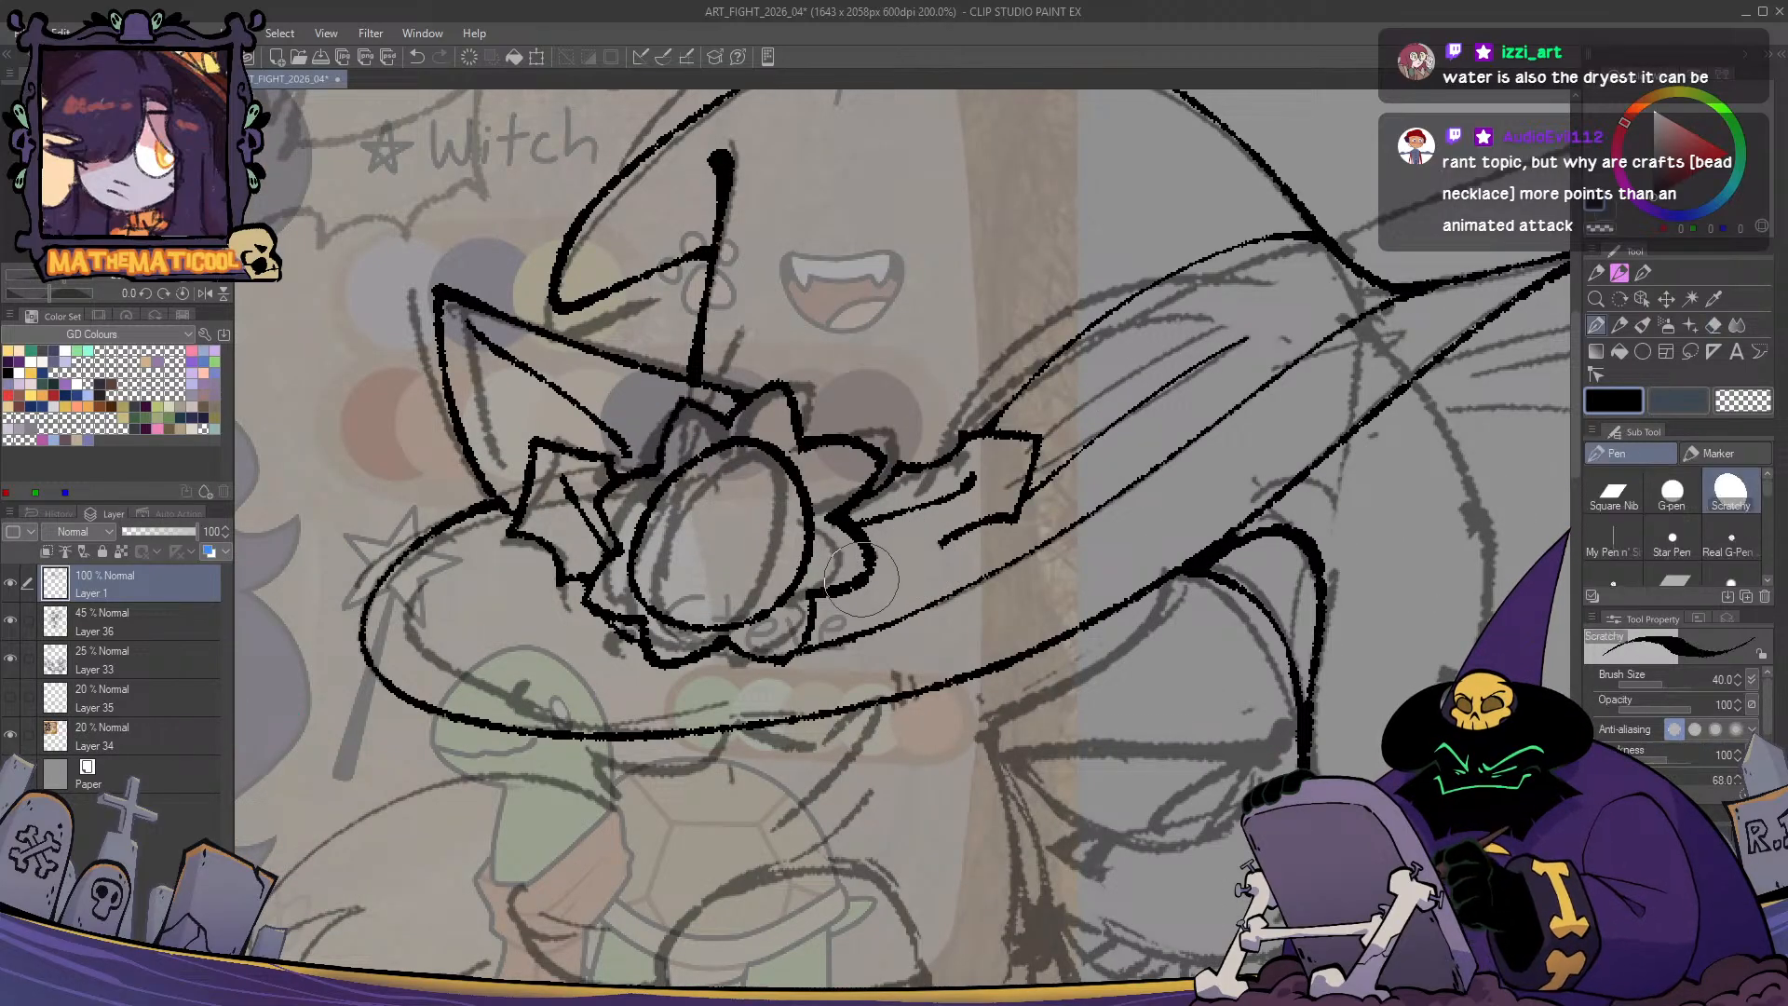
mouse_move(876, 559)
left_mouse_down()
mouse_move(921, 594)
mouse_move(987, 517)
left_mouse_up()
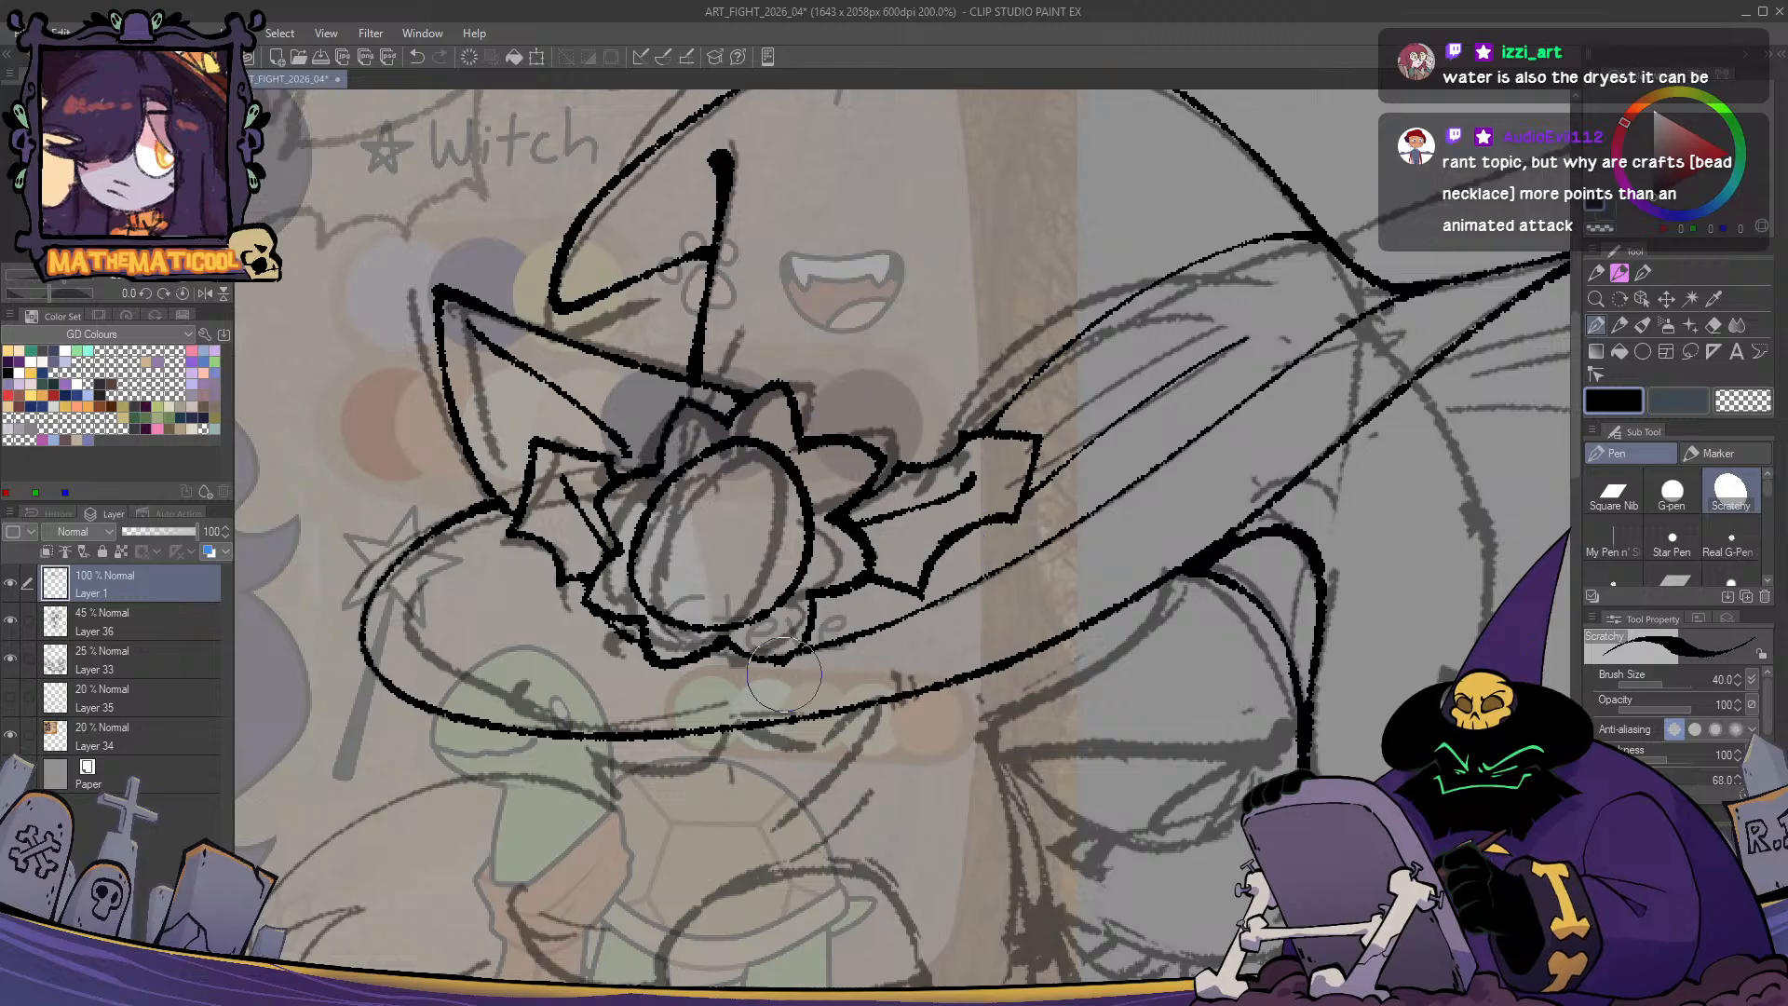
- Rework the larger leaf's upper edge between the sunflower and the leaf tip, adding a jagged point
key("e")
key("p")
left_click_drag(876, 489, 958, 435)
key("ctrl+z")
key("e")
key("p")
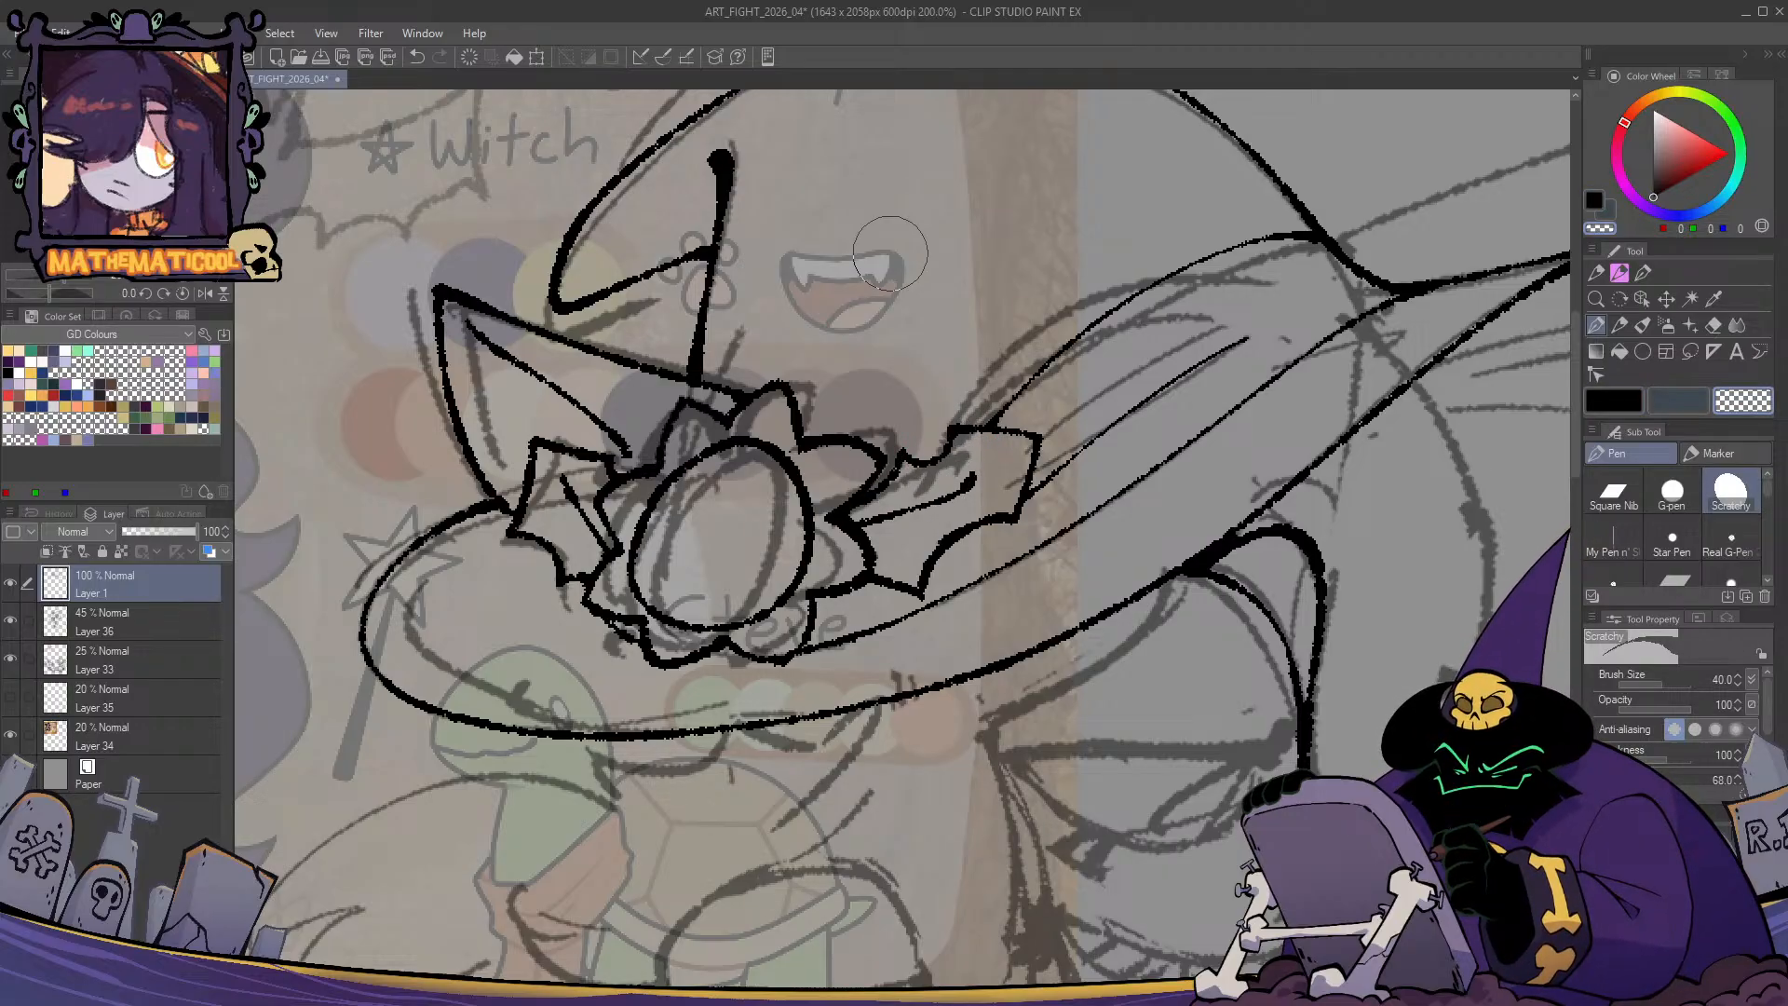
- Touch up the bent crown tip's lower fold line where it meets the straight line running down to the sunflower
left_click_drag(891, 253, 1092, 396)
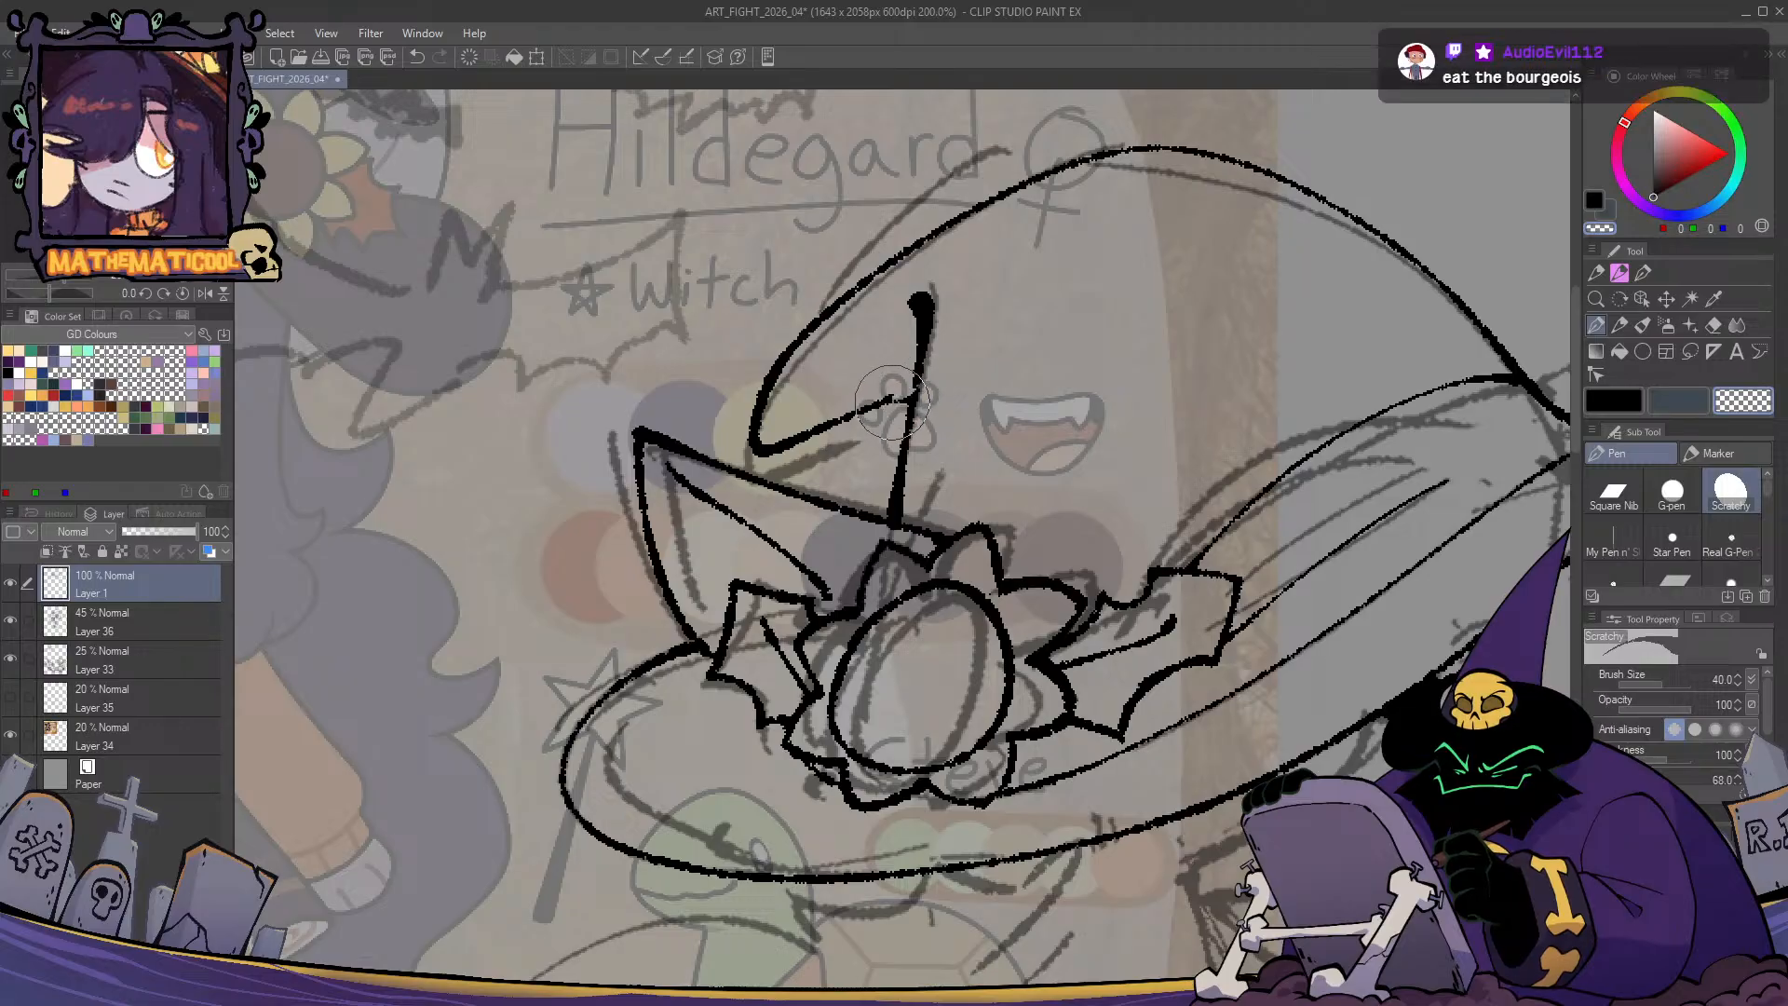
key("ctrl+z")
key("c")
left_click_drag(914, 389, 864, 416)
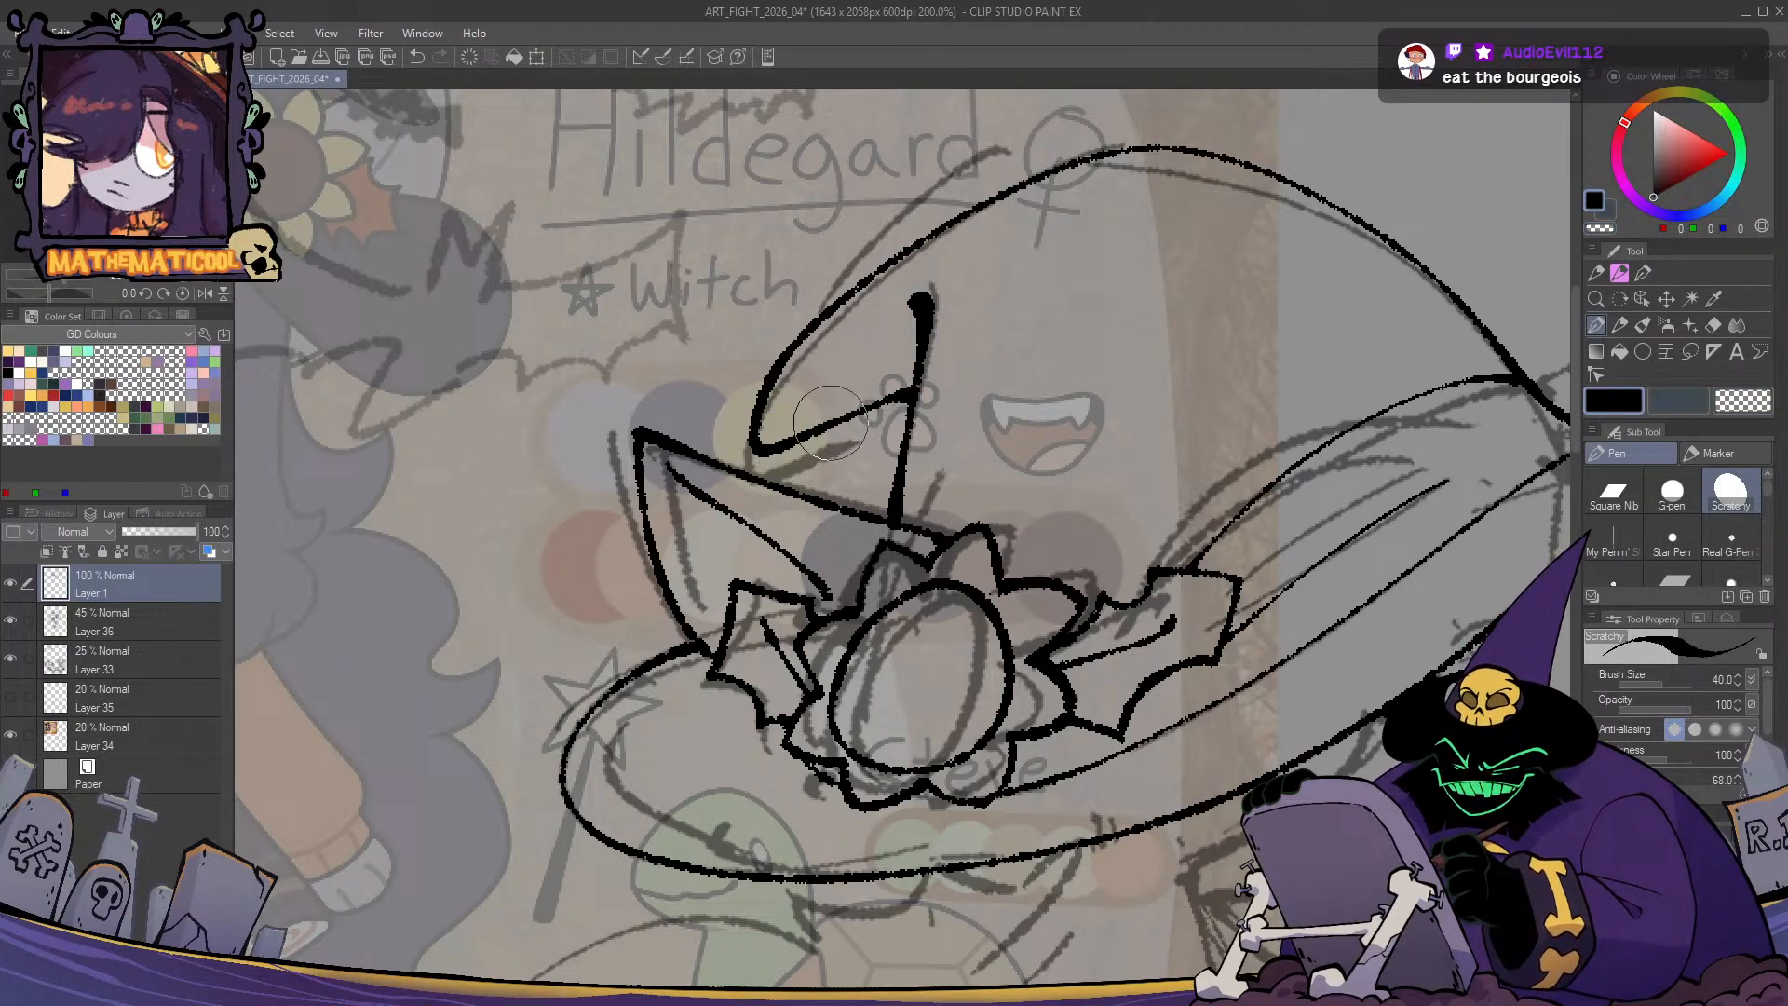
- Trim the outer side of the straight line from the crown's top point to the sunflower using transparent colour
left_click_drag(847, 475, 673, 522)
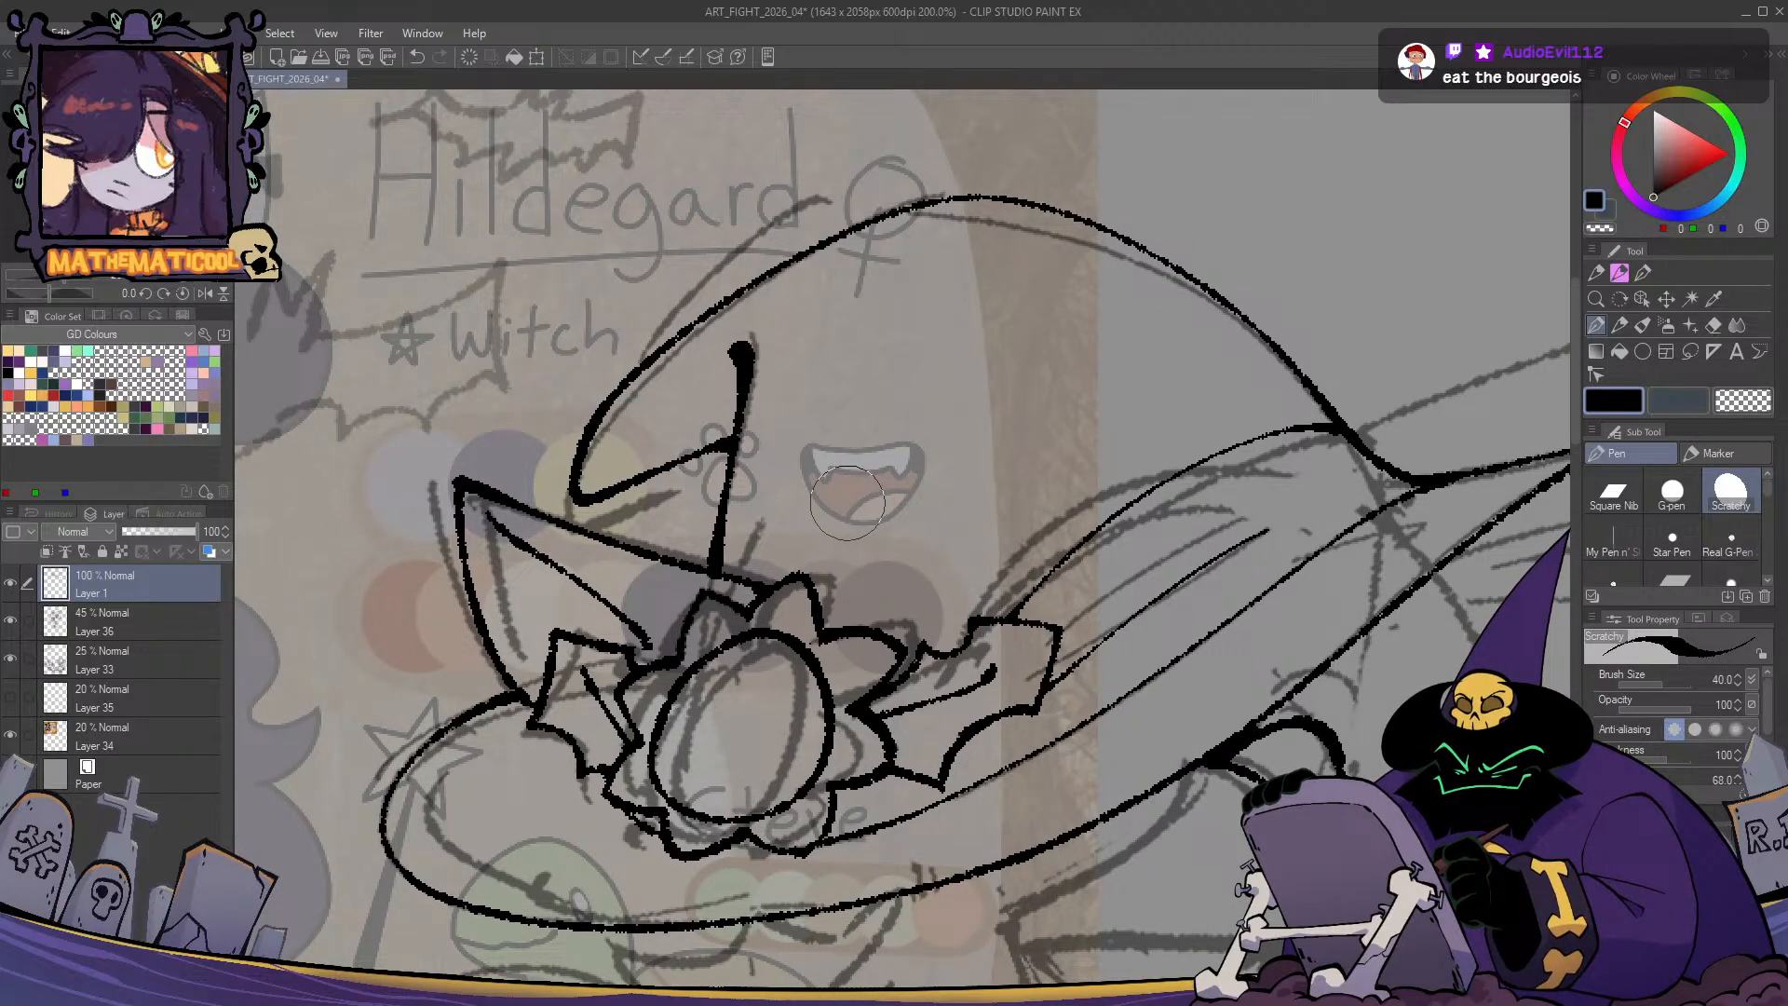
left_click_drag(736, 528, 791, 479)
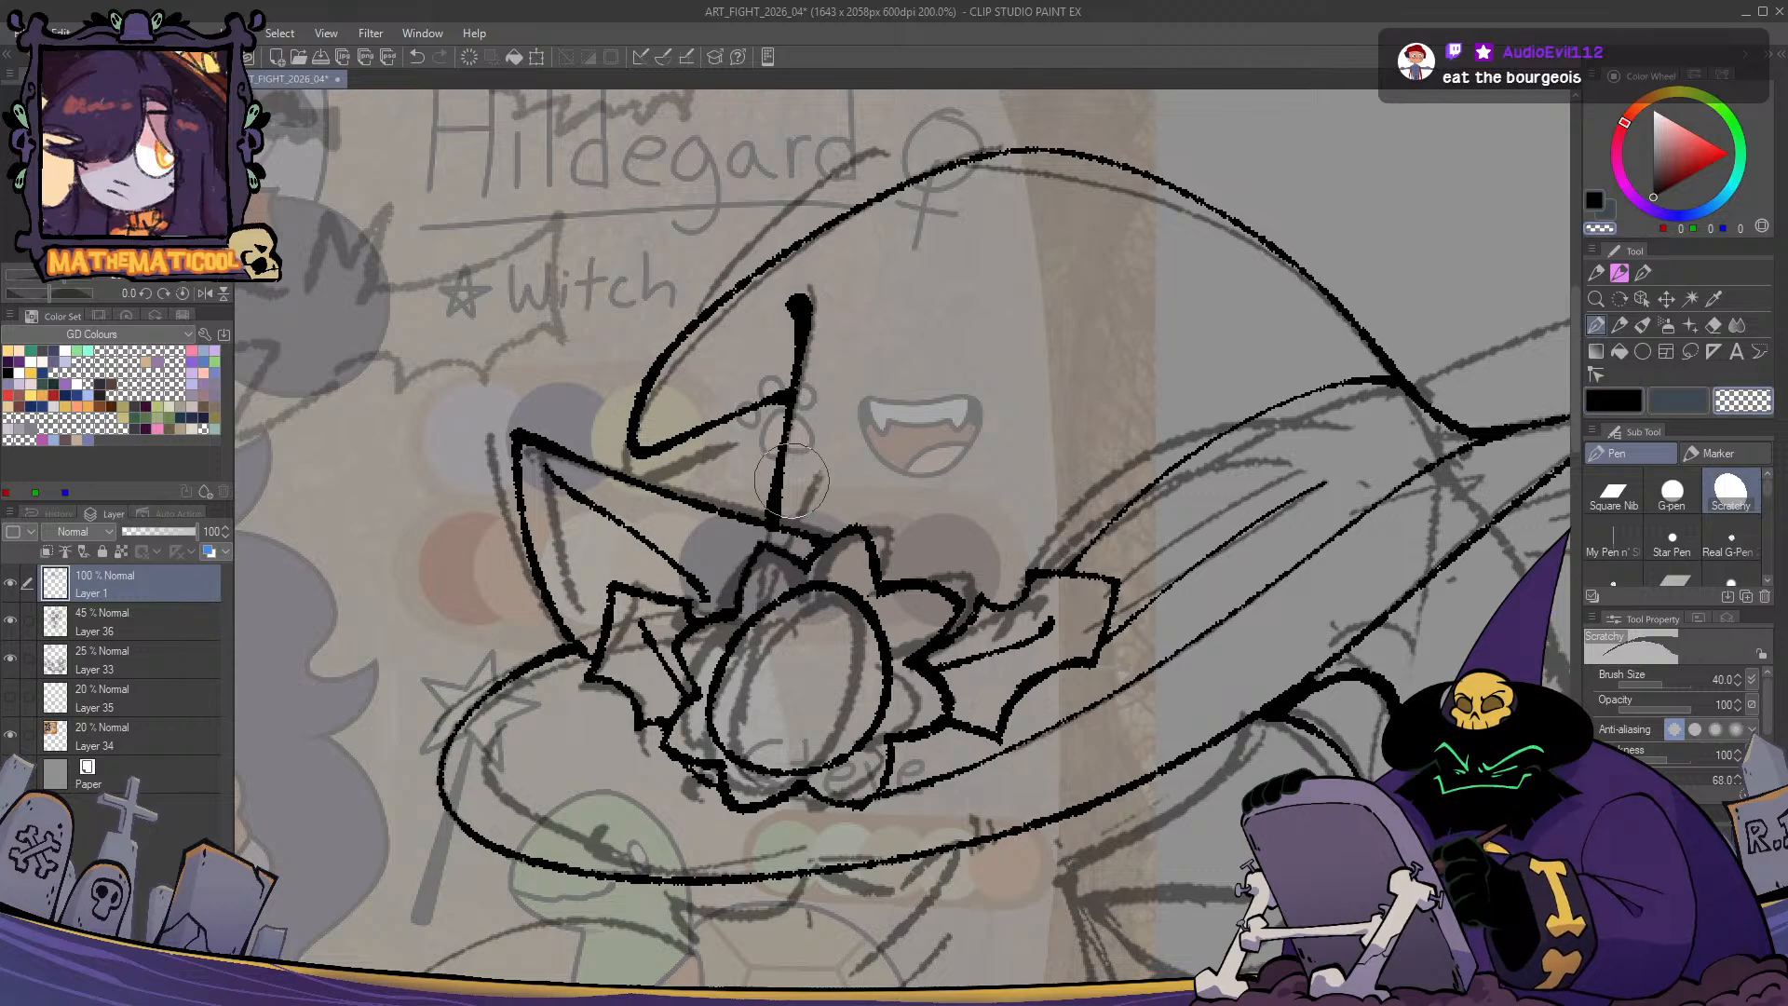
left_click_drag(825, 319, 784, 510)
key("ctrl+z")
left_click_drag(822, 308, 782, 484)
key("ctrl+z")
left_click_drag(826, 307, 789, 488)
key("c")
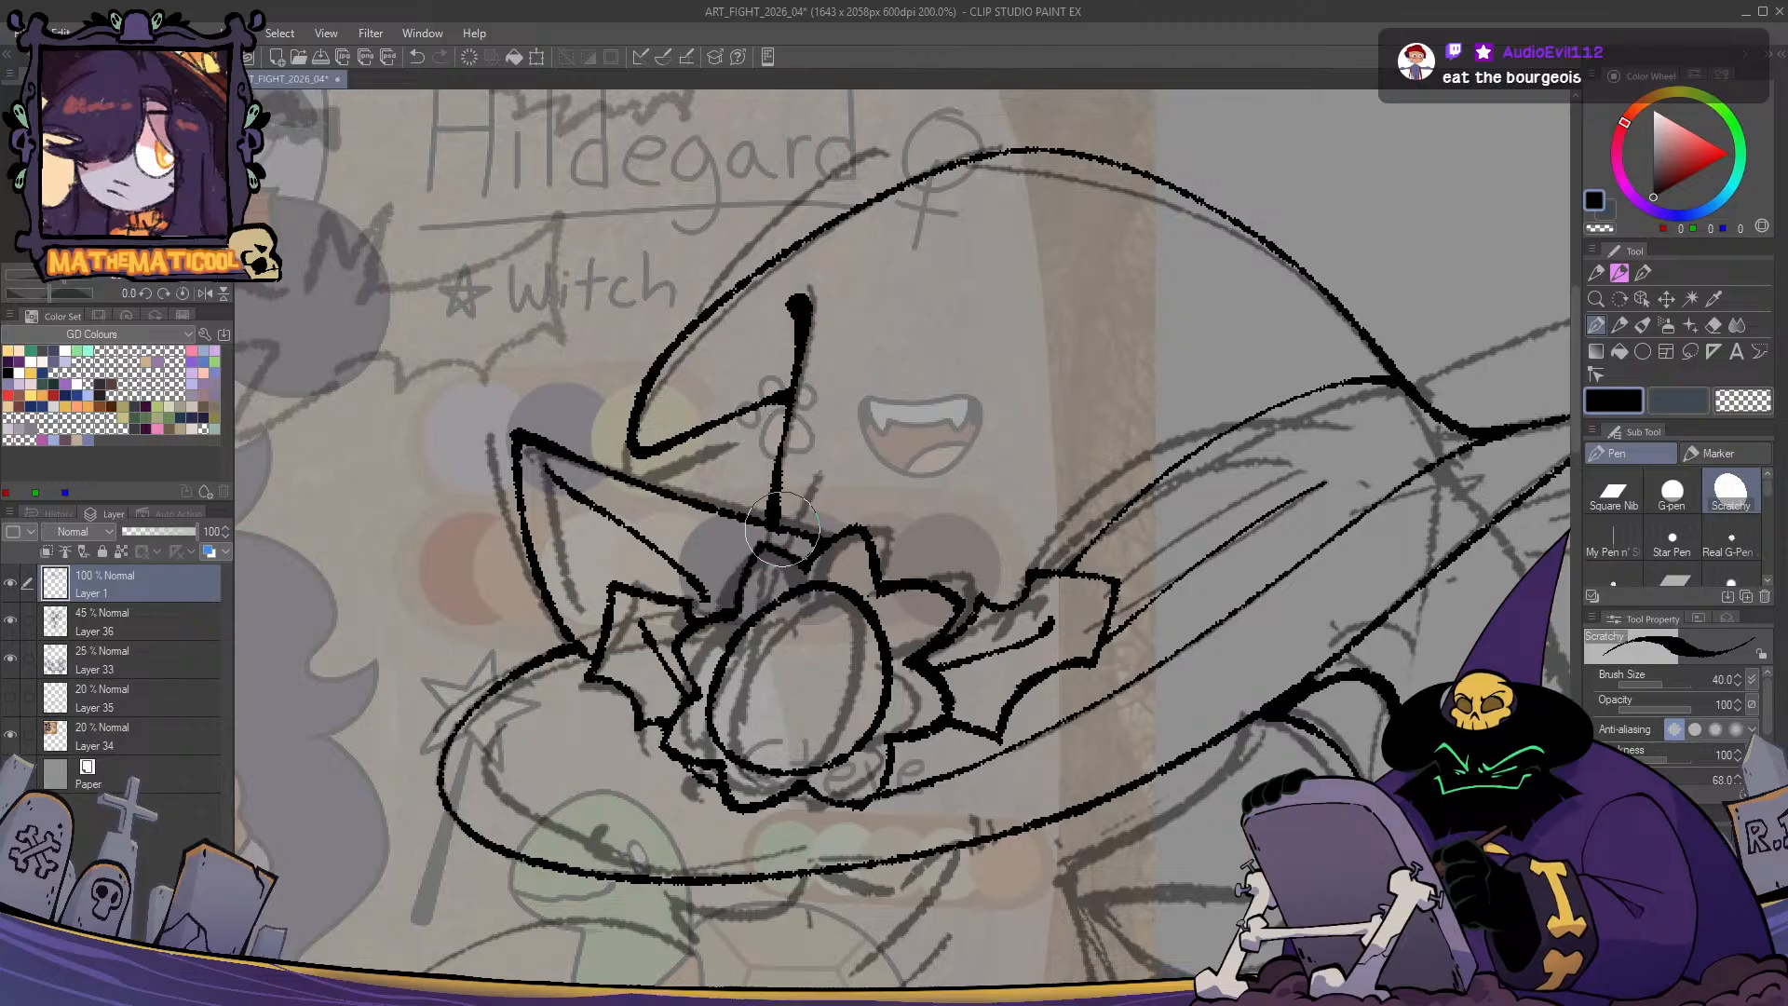
- Clean up the junction where the crown's straight line meets the front ear's edge above the sunflower petals
key("c")
key("c")
key("c")
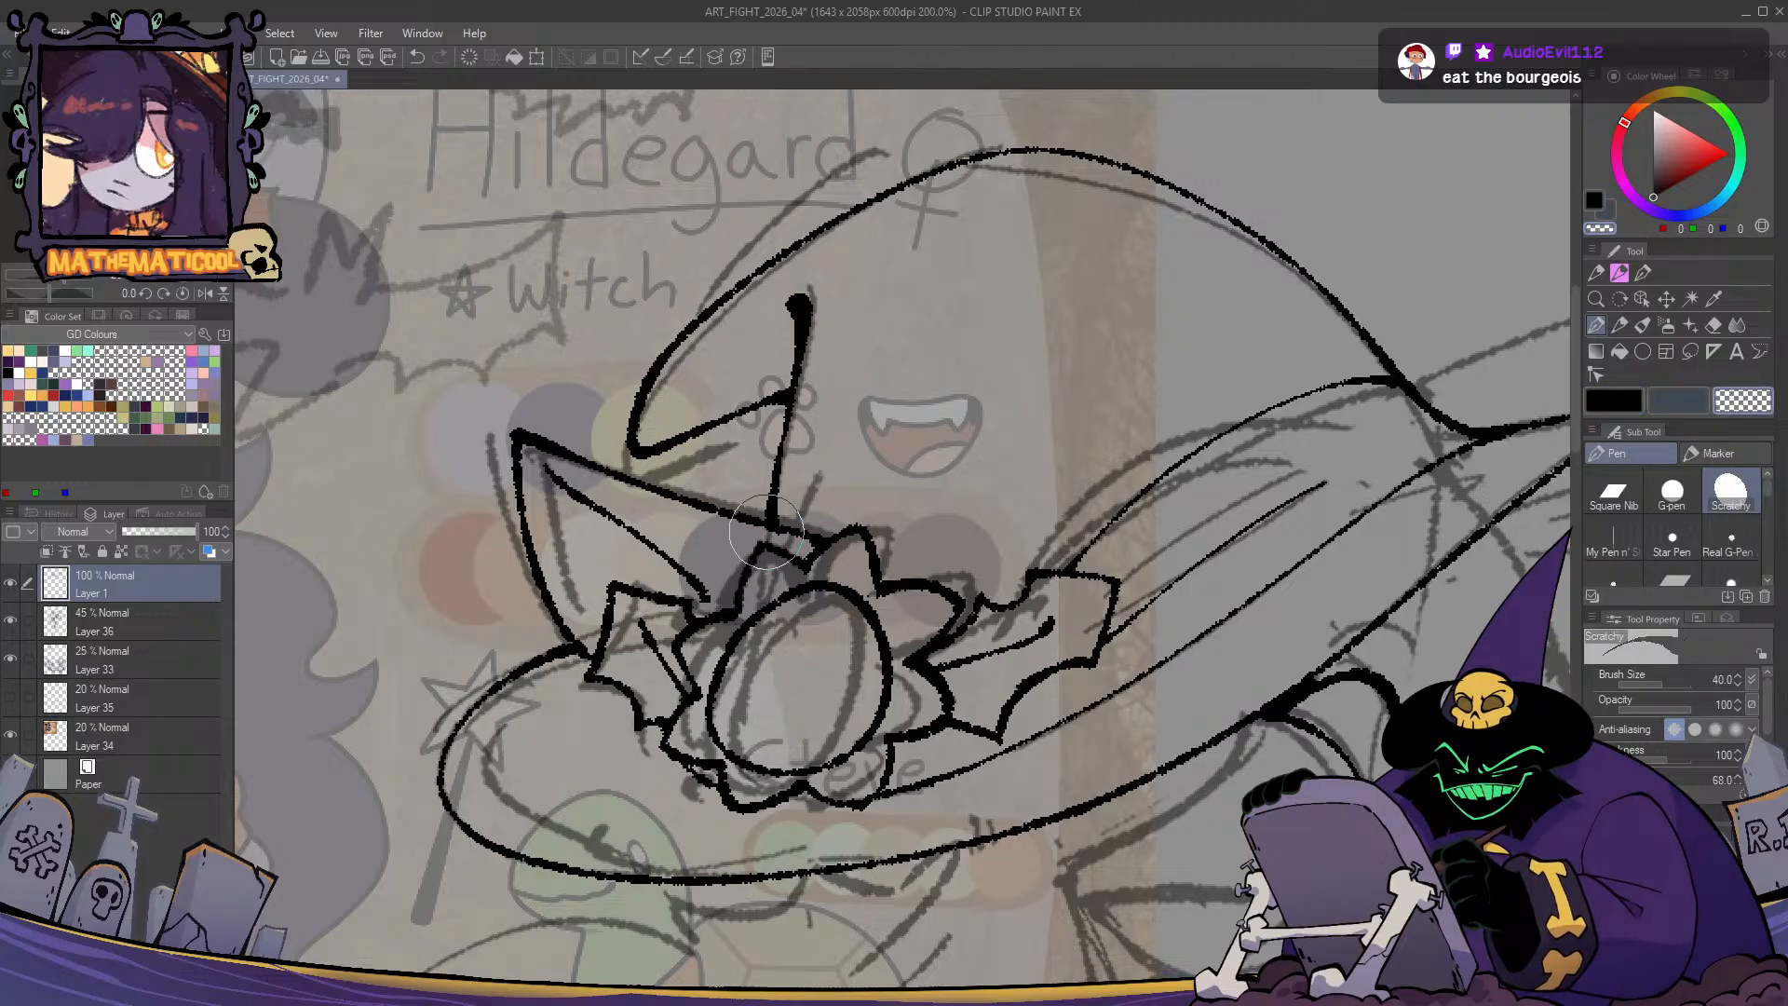
key("c")
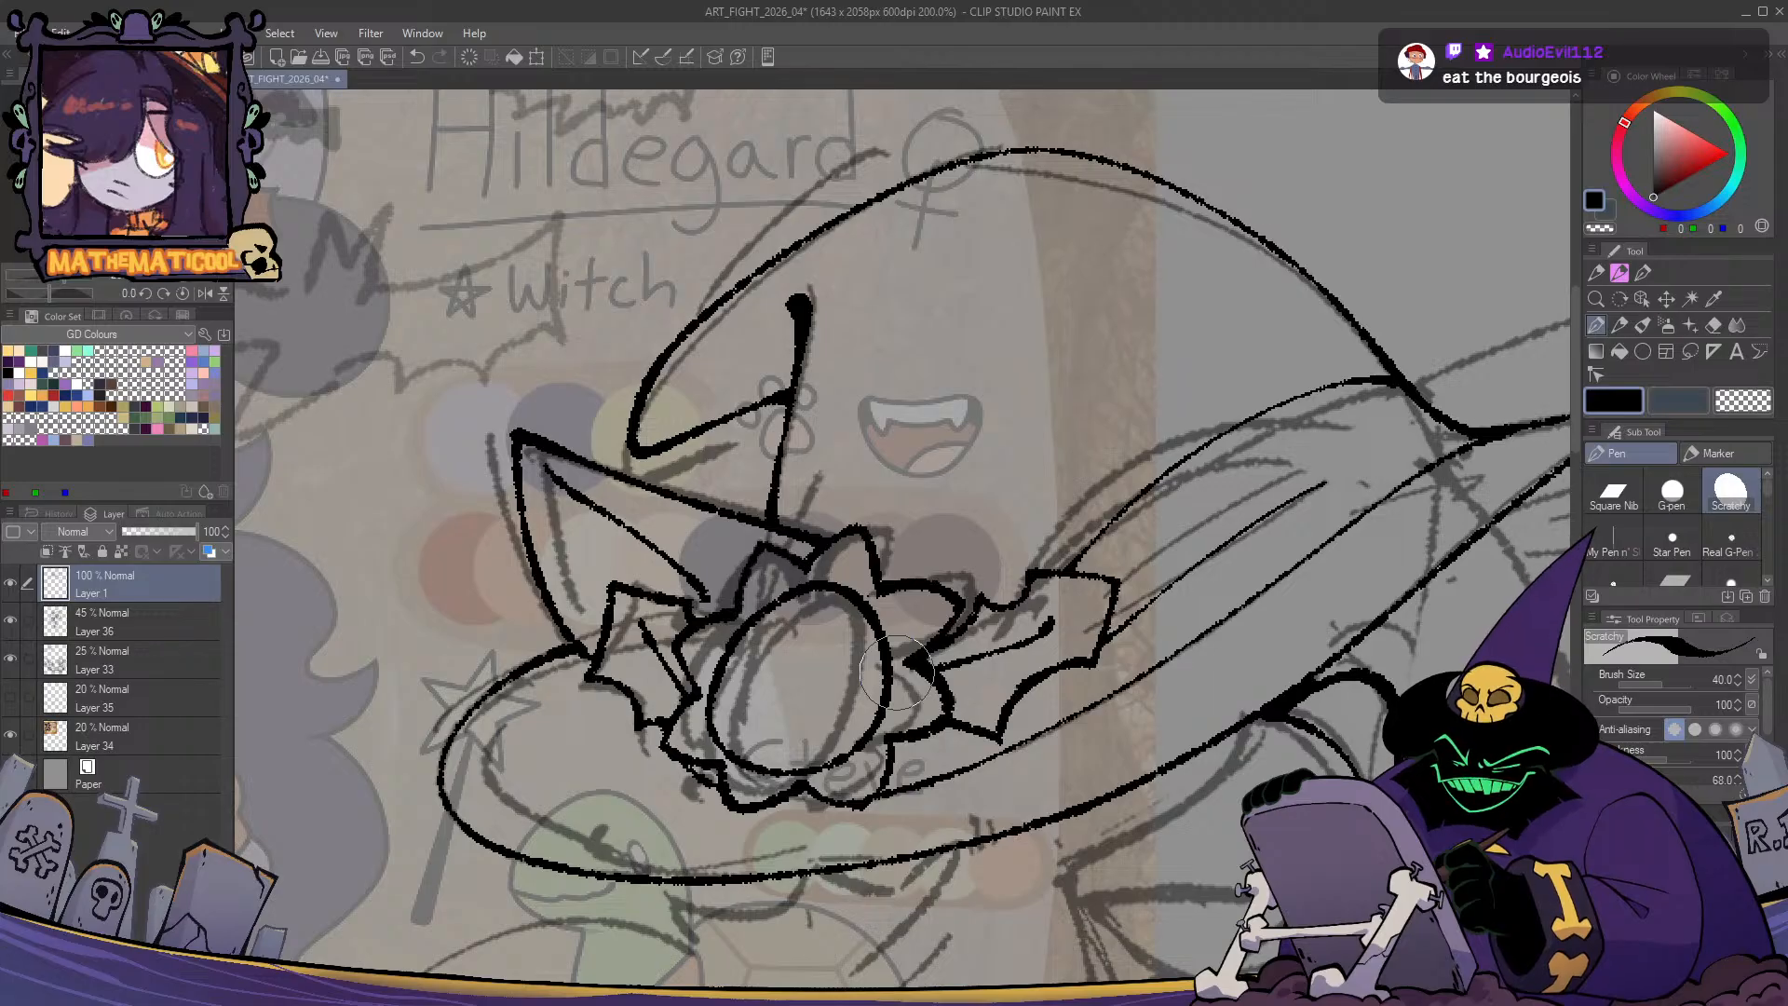
key("c")
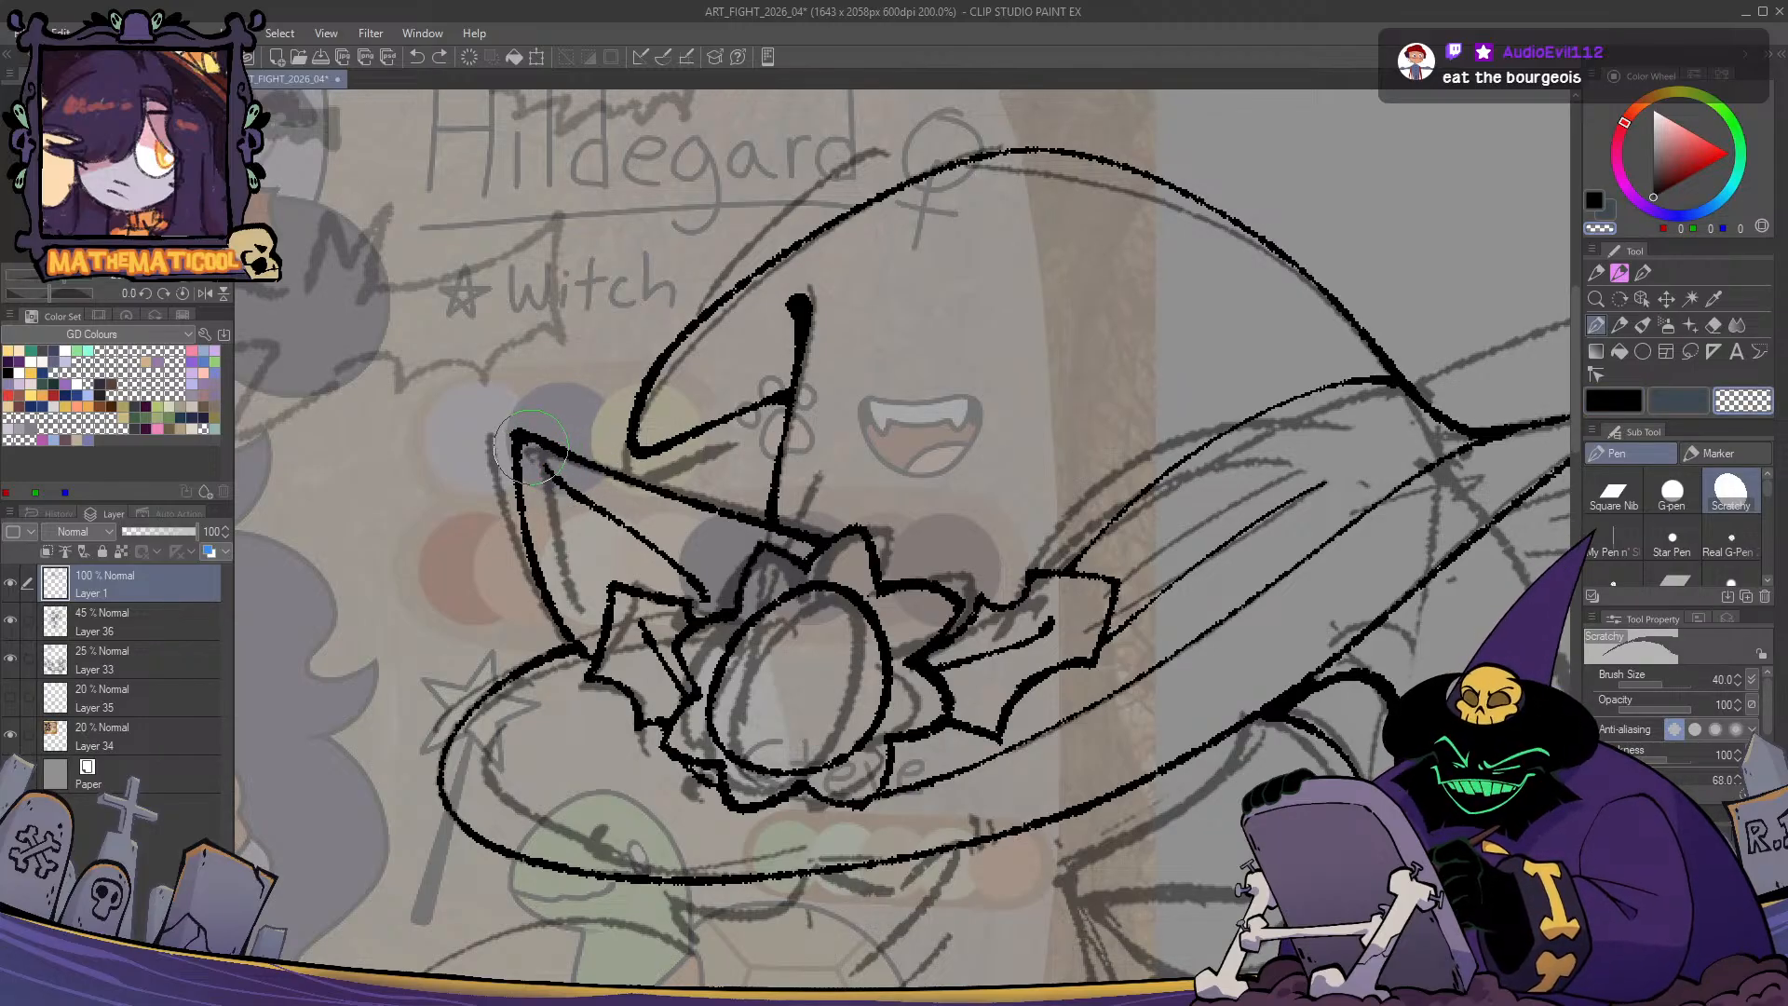
- Refine the outline at the tip of the front cat ear into a clean, sharp corner
key("c")
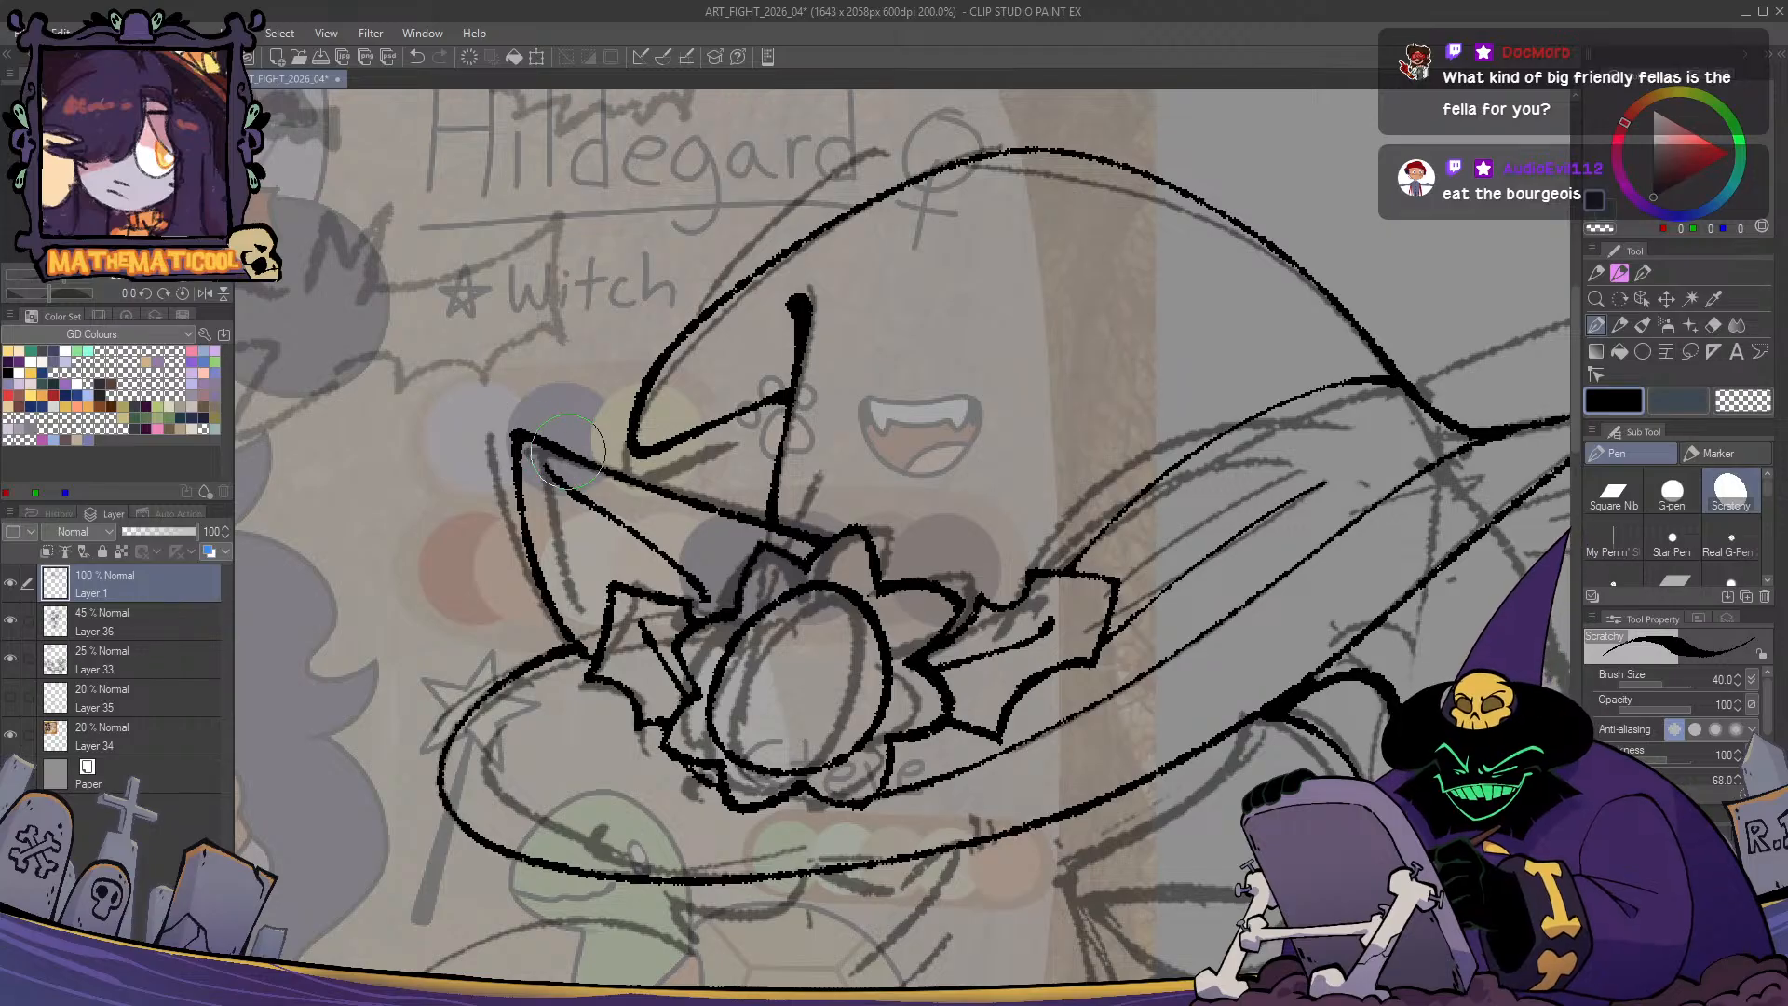
key("c")
left_click_drag(503, 451, 524, 423)
key("c")
key("space")
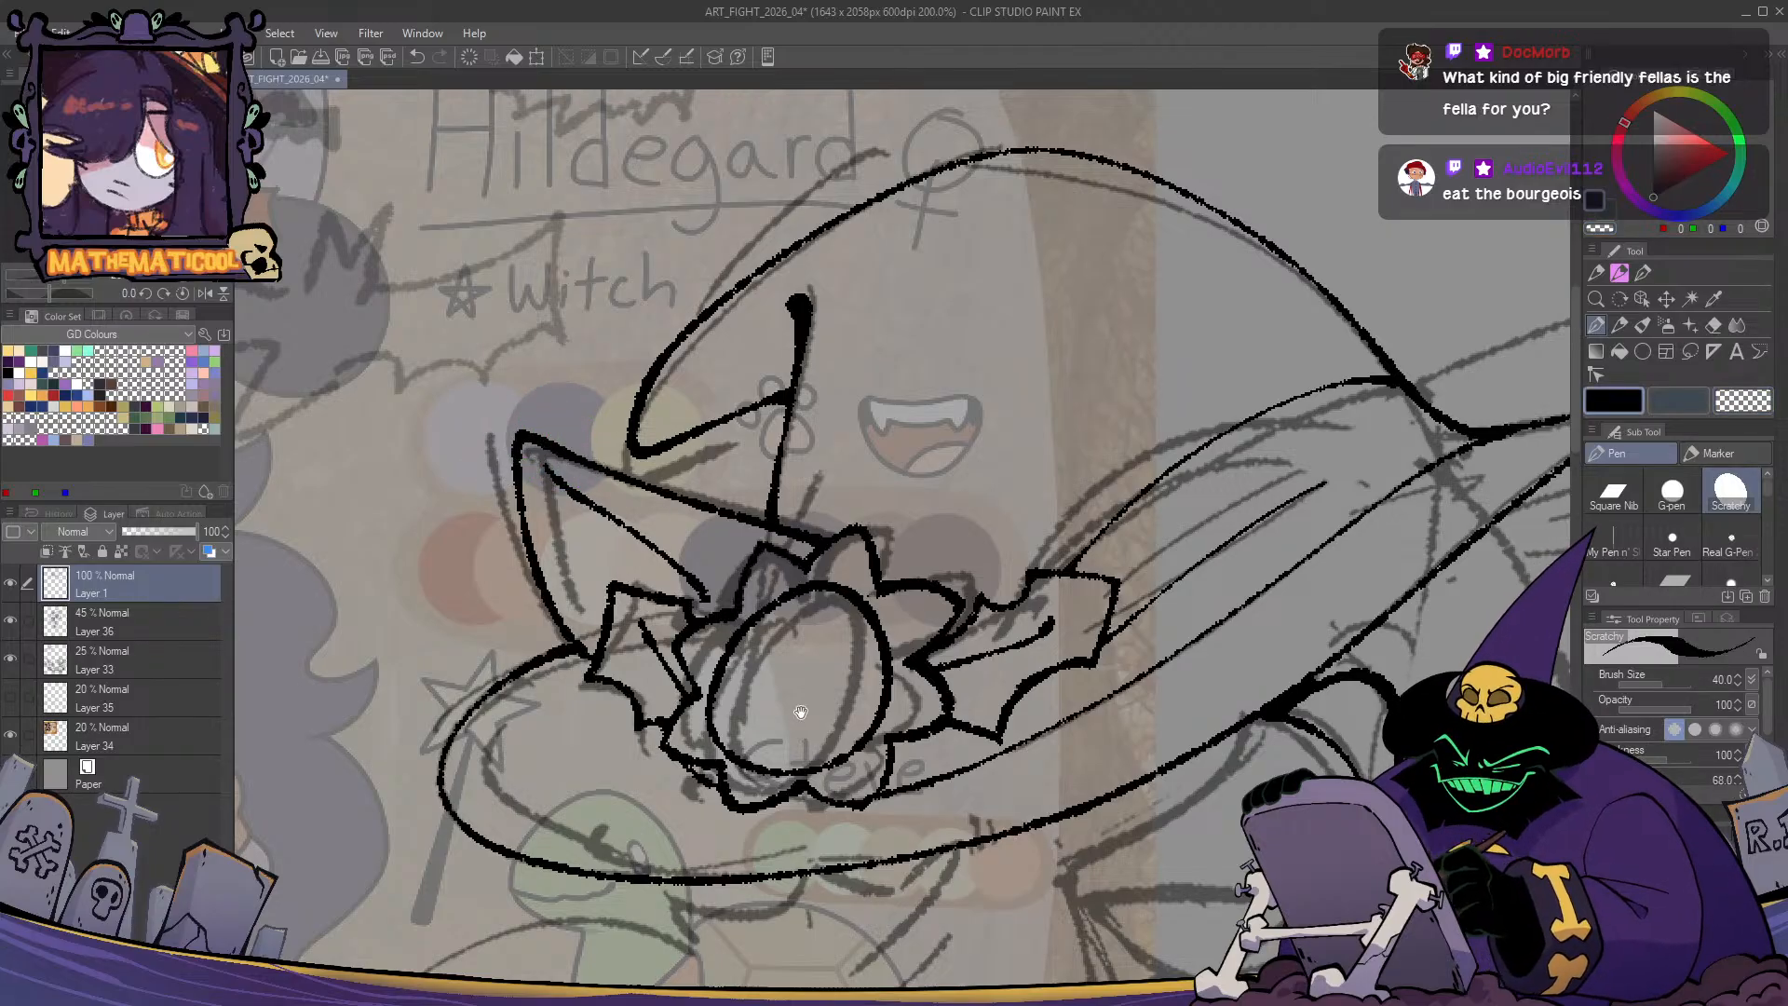
- Extend the front cat ear's inner line down to the sunflower and neaten it with transparent colour
left_click_drag(801, 712, 848, 587)
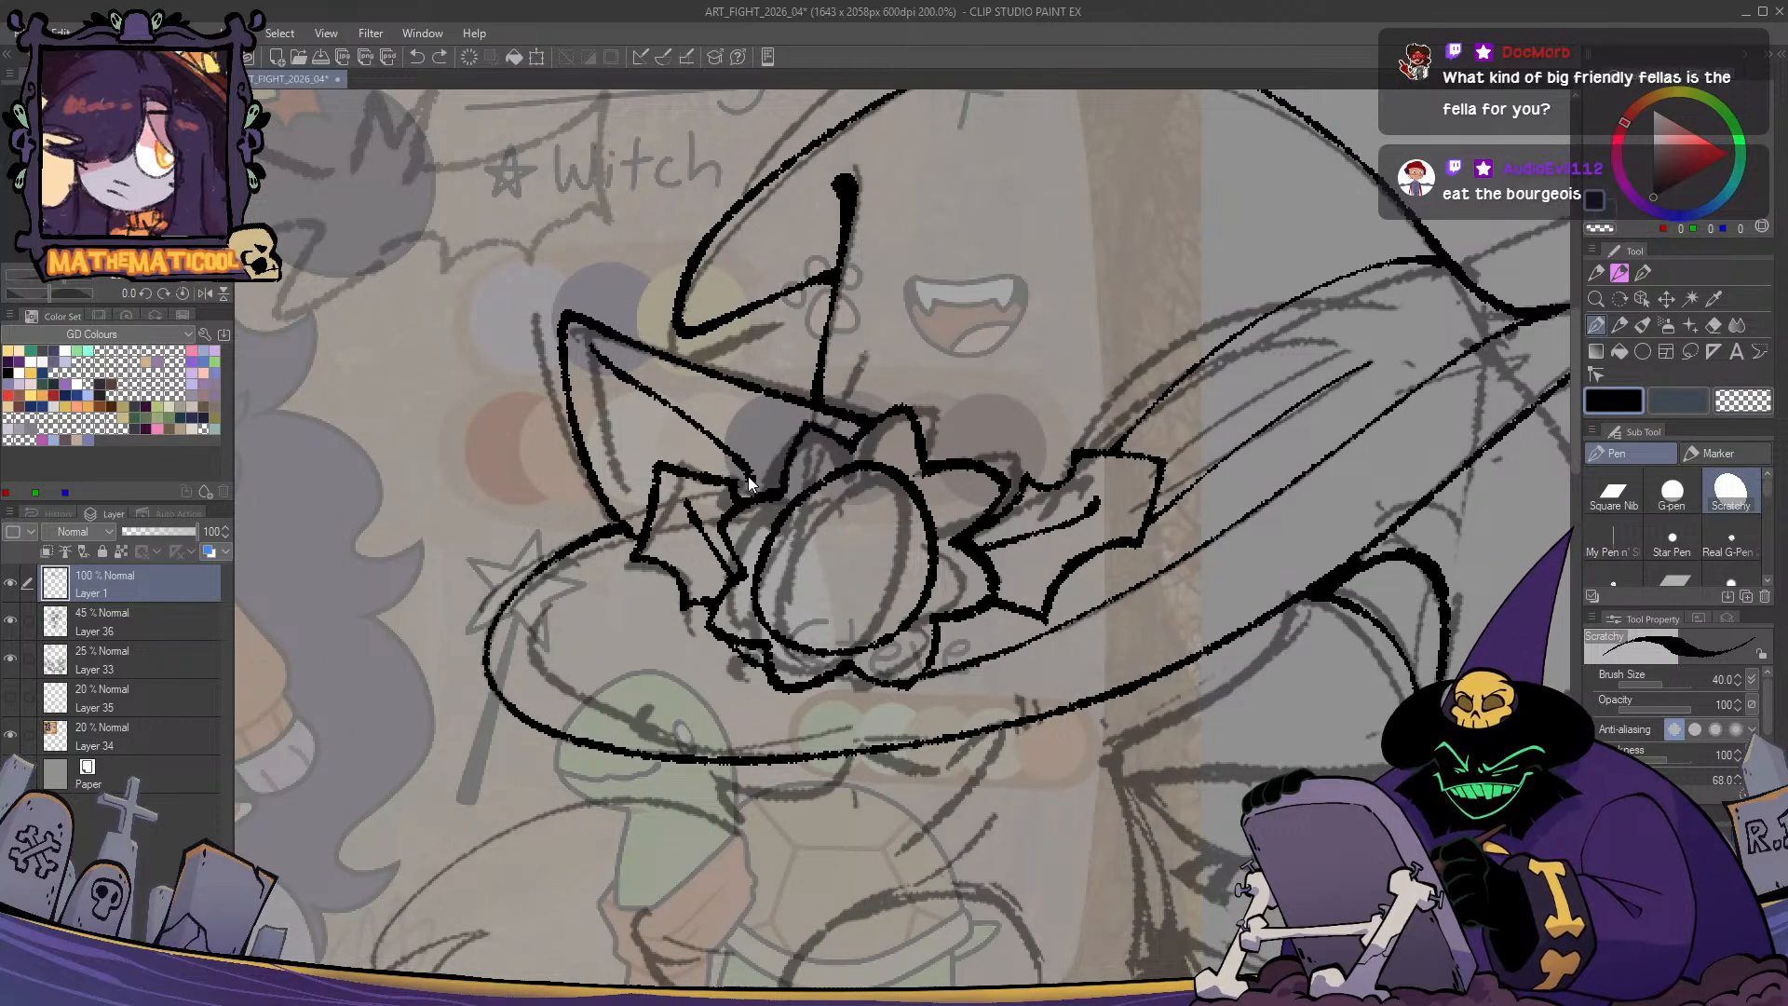
key("c")
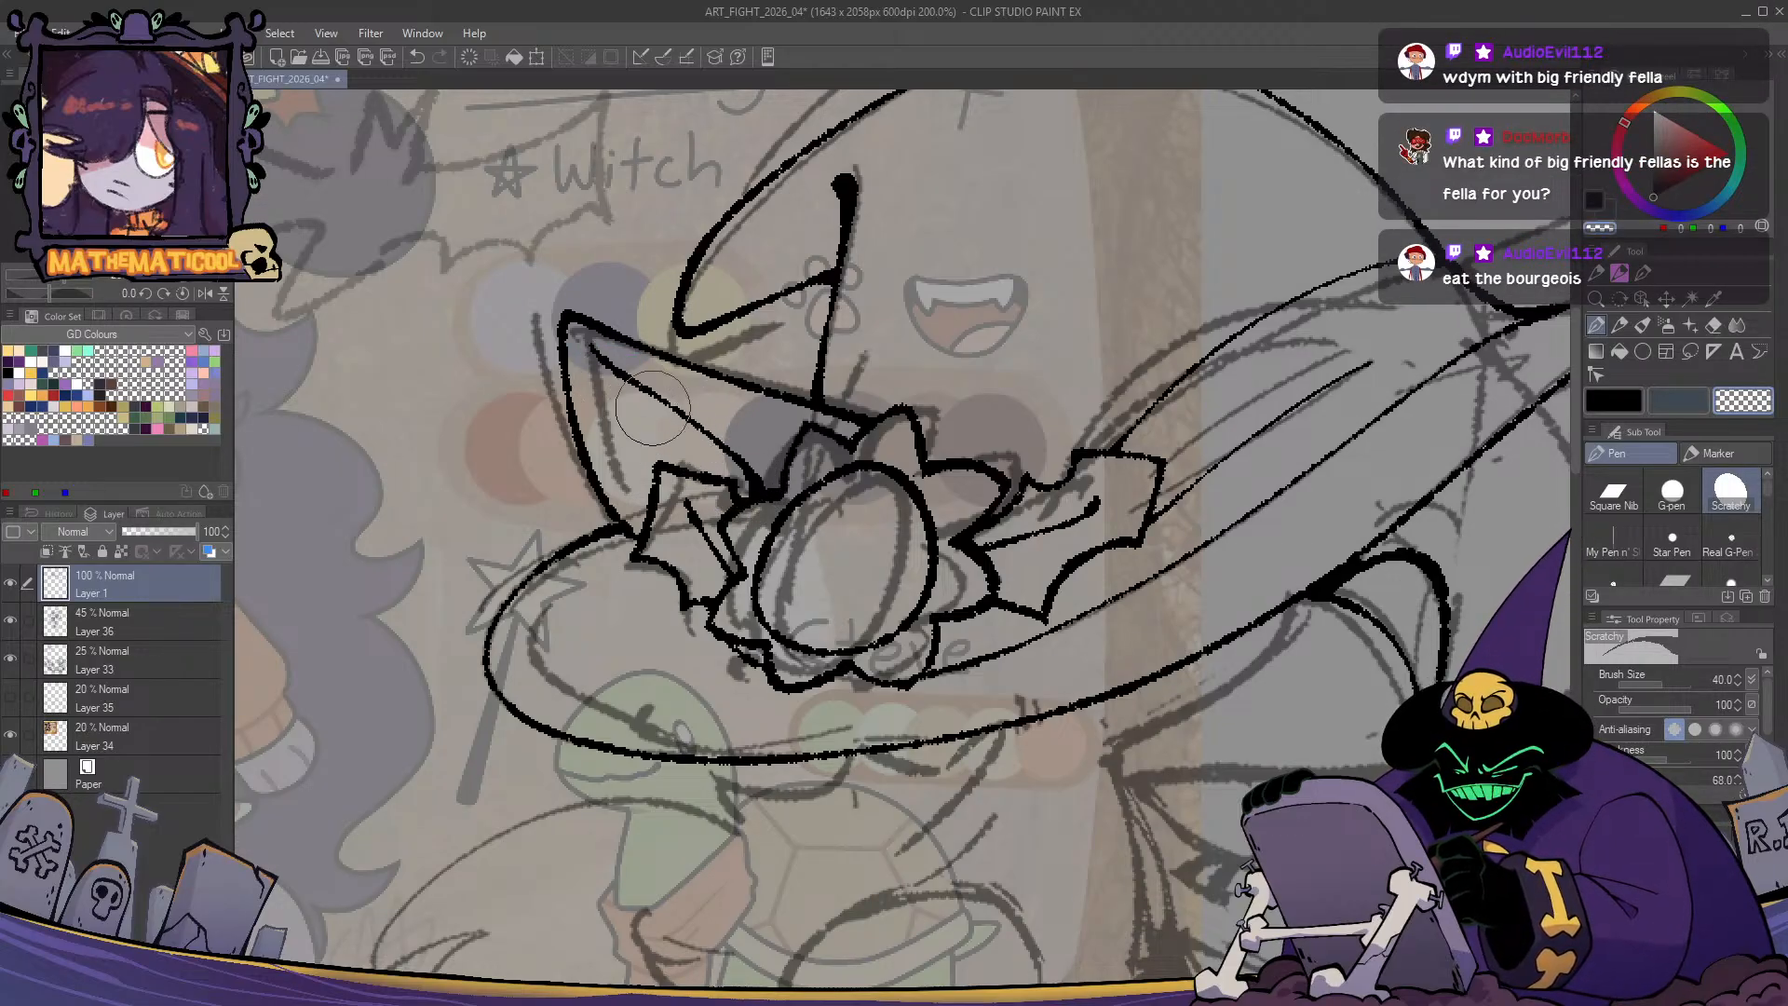
key("c")
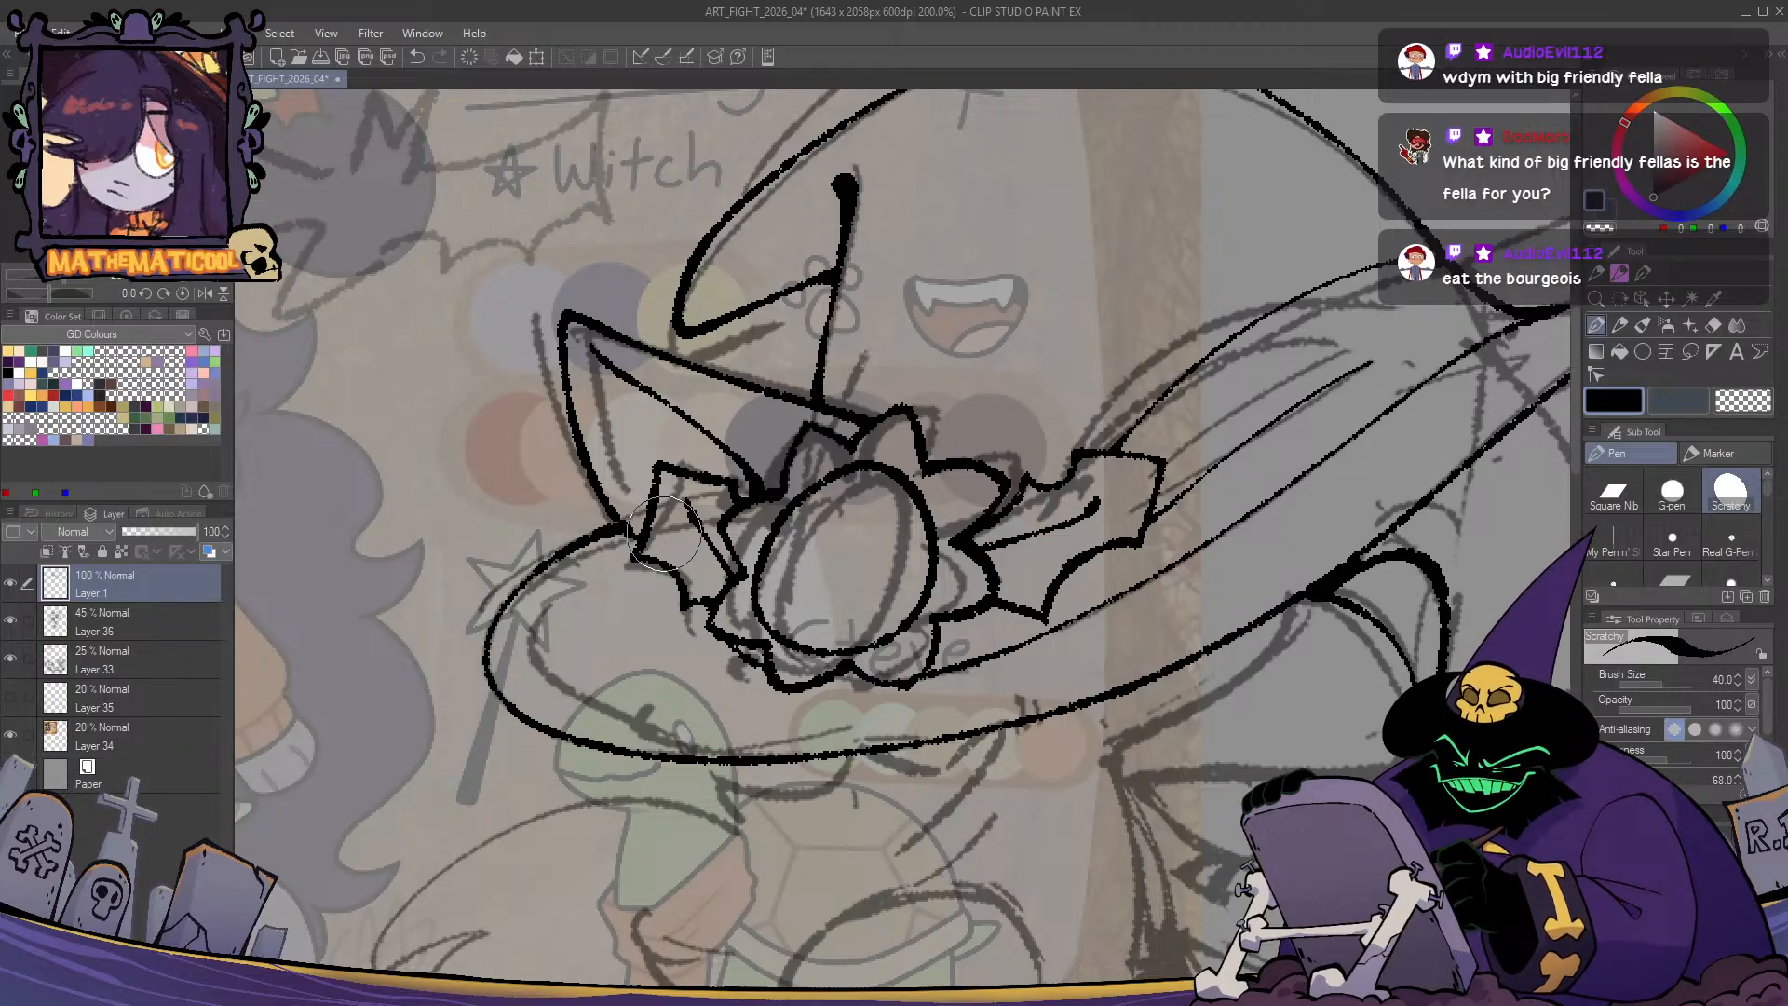
left_click_drag(665, 533, 757, 517)
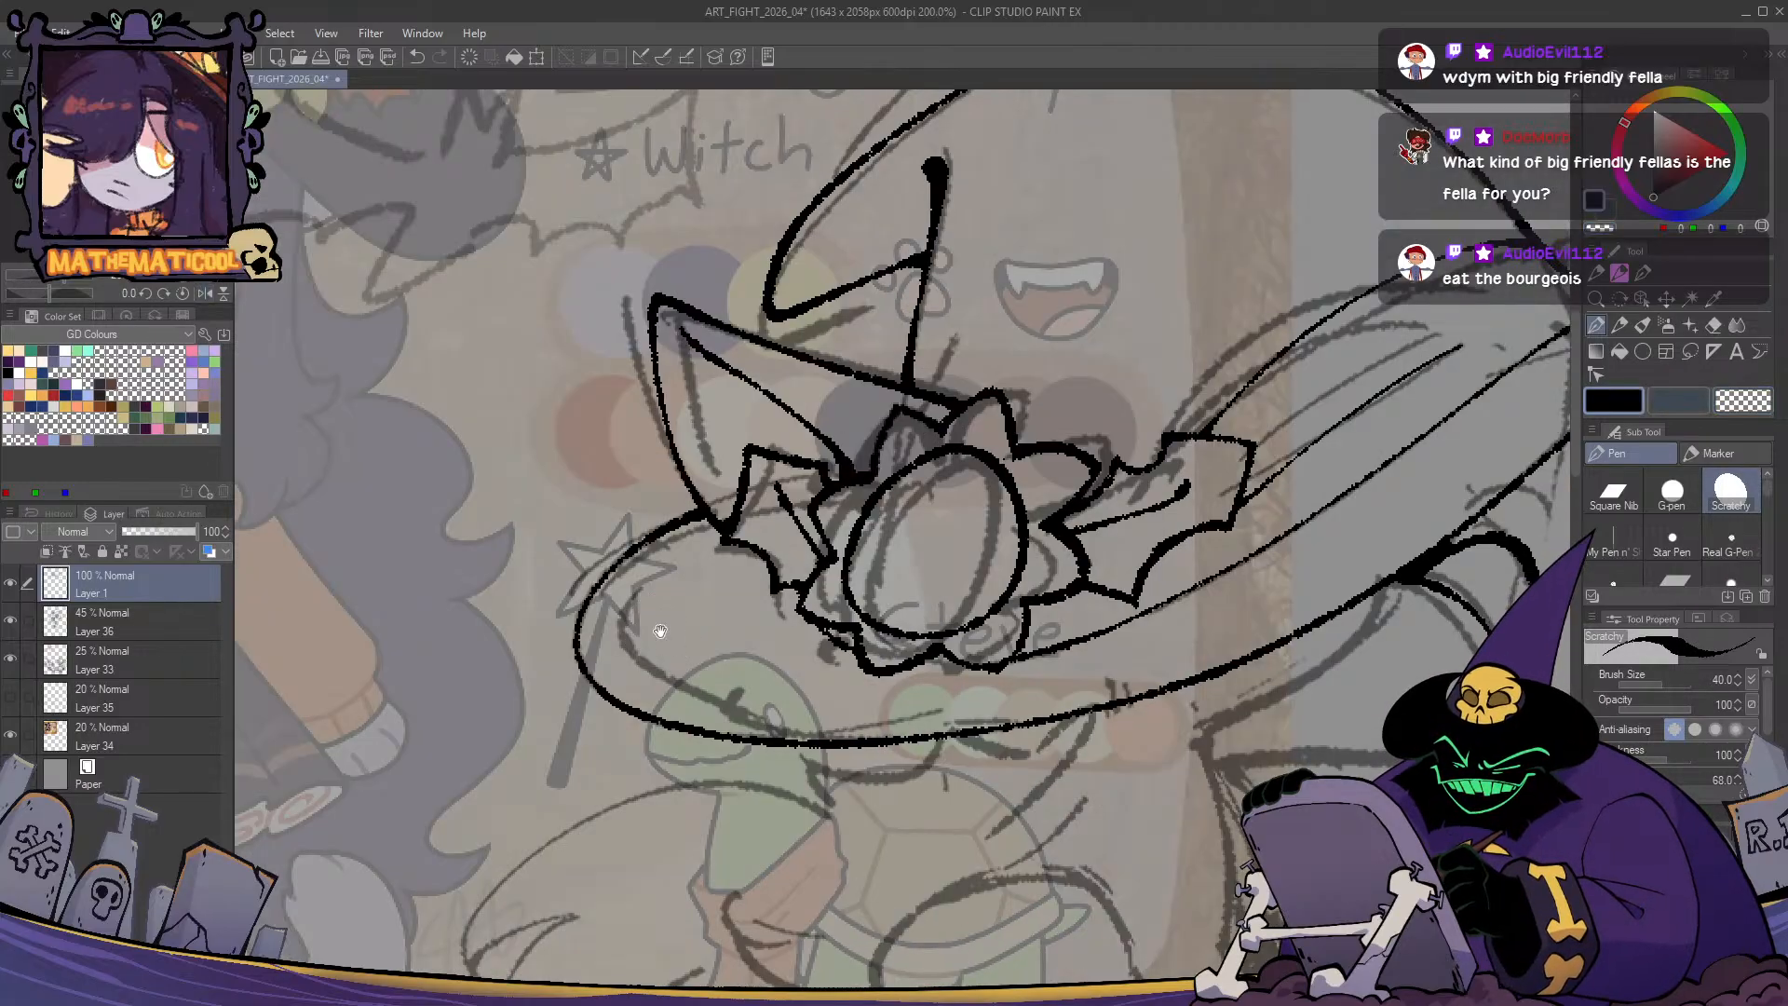
- Ink the rear cat ear's long upper edge and short back edge, from the crown's base to the brim
left_click_drag(660, 632, 48, 721)
mouse_move(929, 409)
left_mouse_down()
mouse_move(1230, 294)
mouse_move(1221, 407)
left_mouse_up()
key("ctrl+z")
left_click_drag(1230, 293, 1220, 380)
key("ctrl+z")
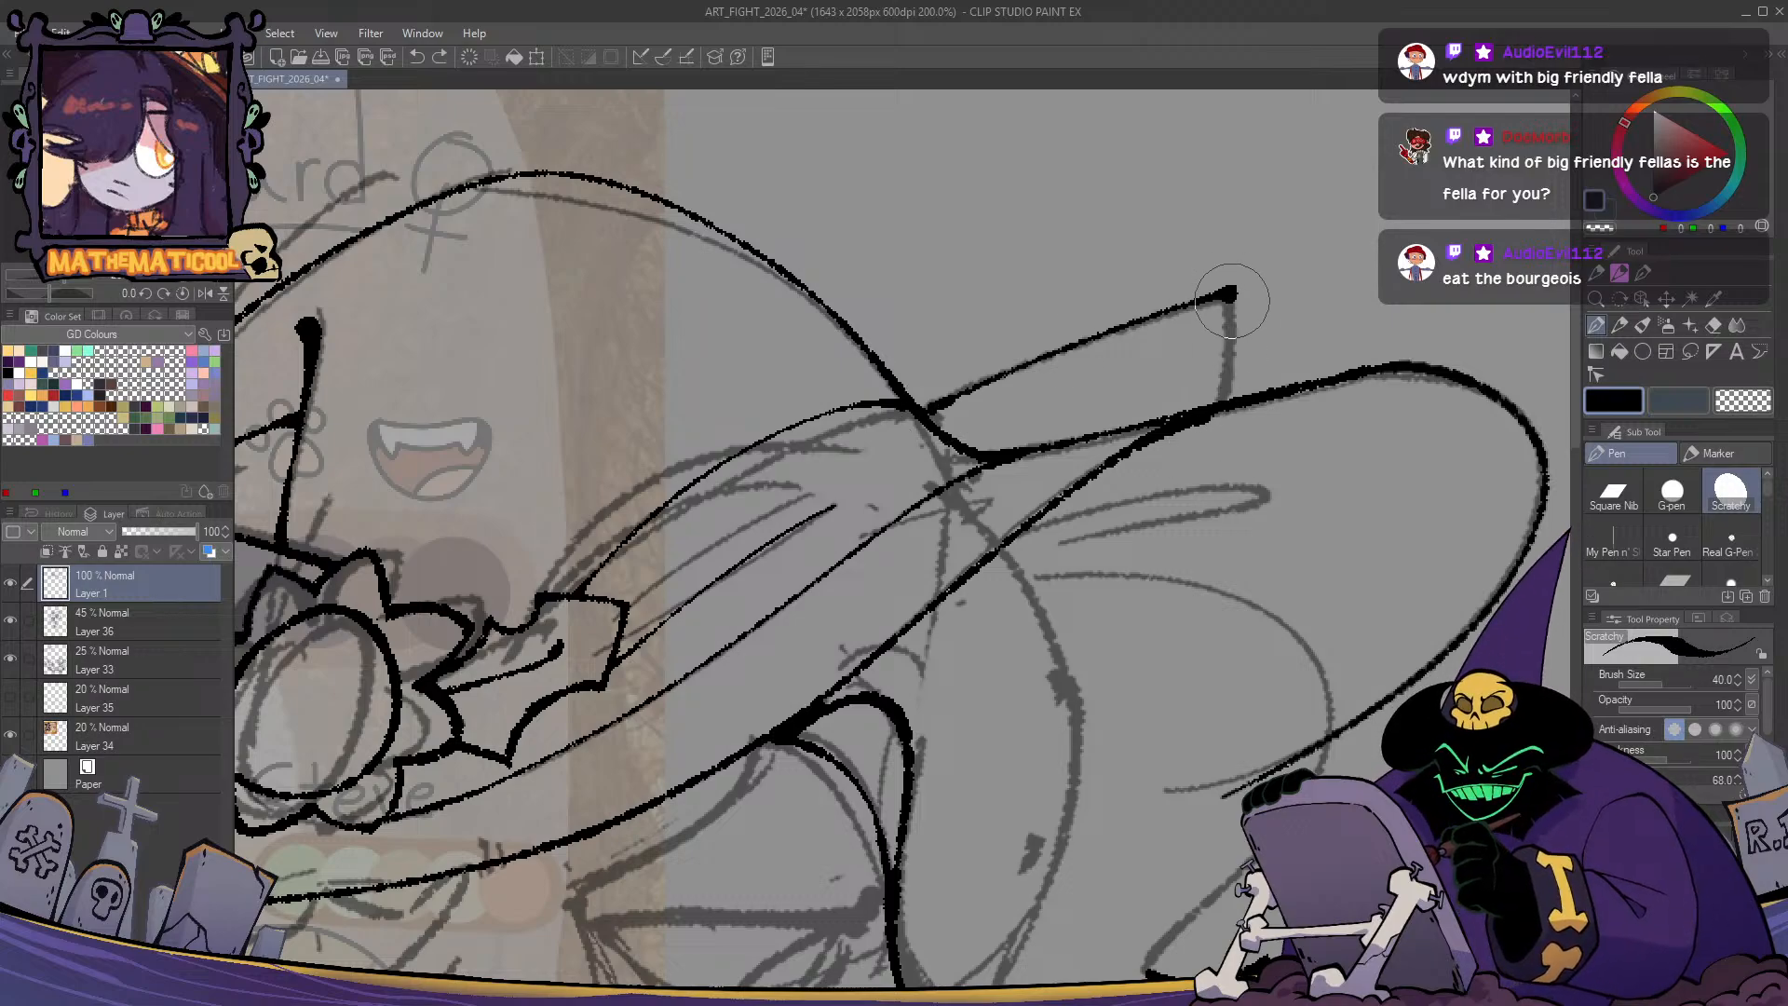
mouse_move(1230, 292)
left_mouse_down()
mouse_move(1222, 406)
mouse_move(1219, 337)
mouse_move(1217, 389)
left_mouse_up()
key("c")
key("c")
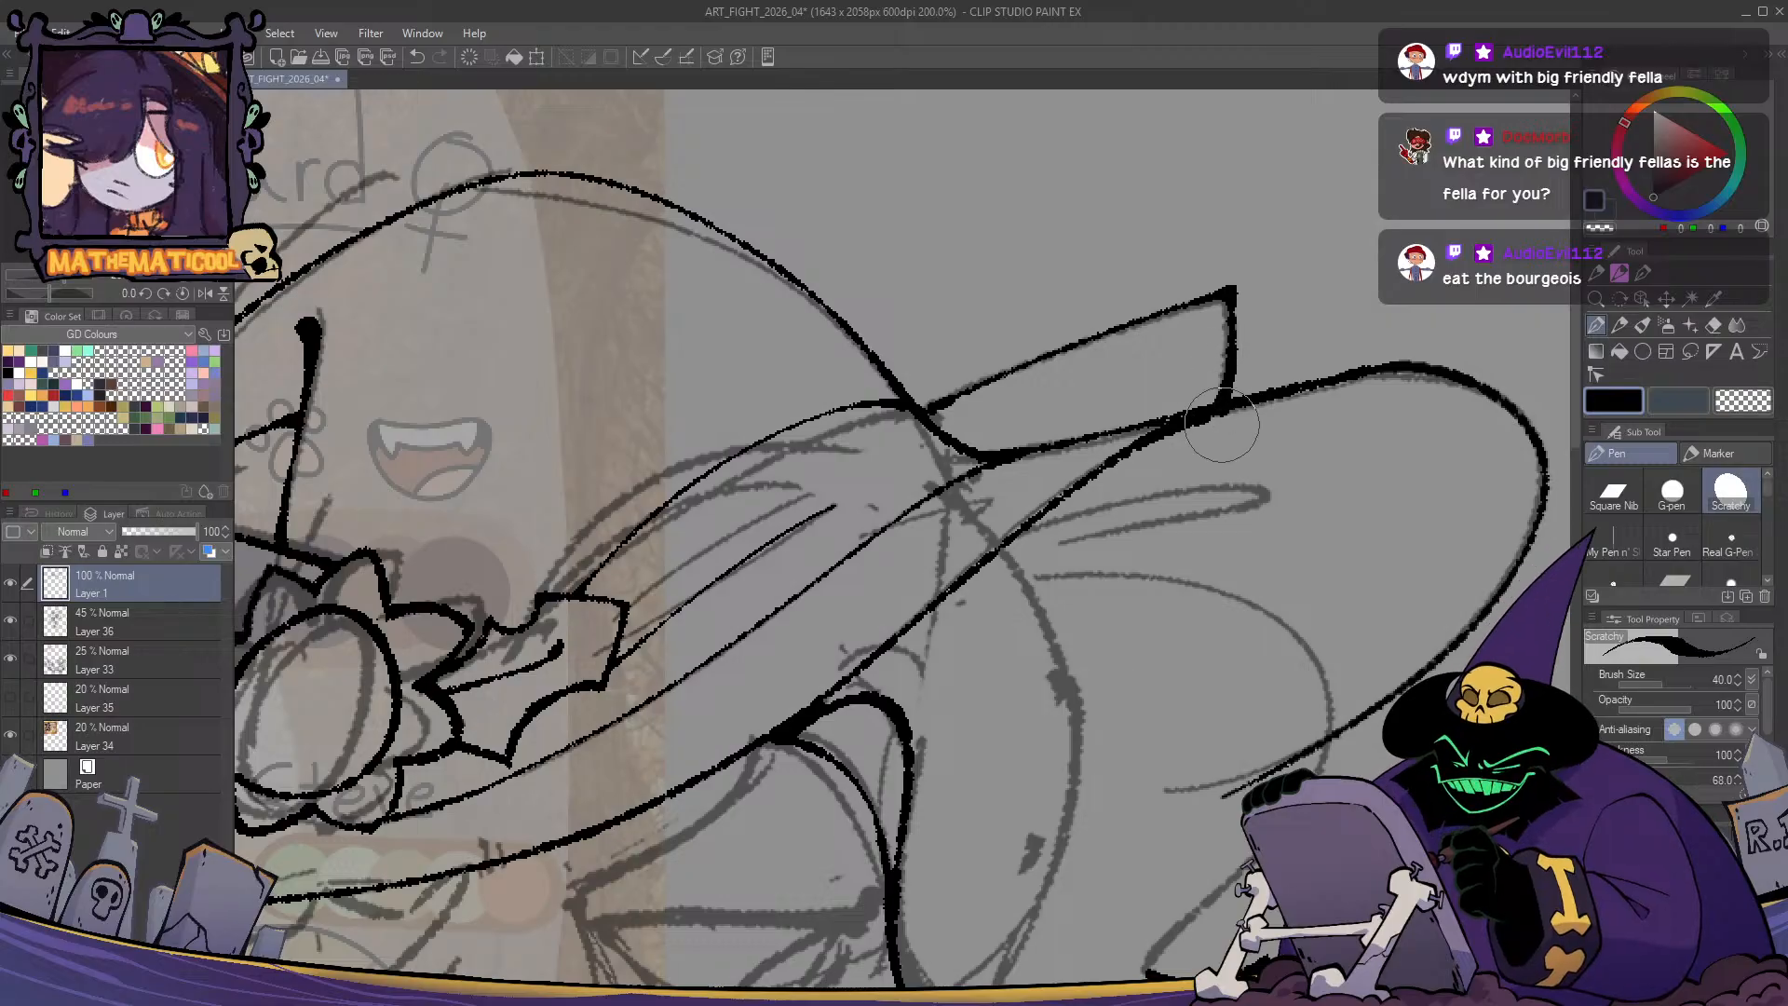
- Trim the rear ear's line where it joins the crown with transparent colour
left_click_drag(1176, 593, 1132, 598)
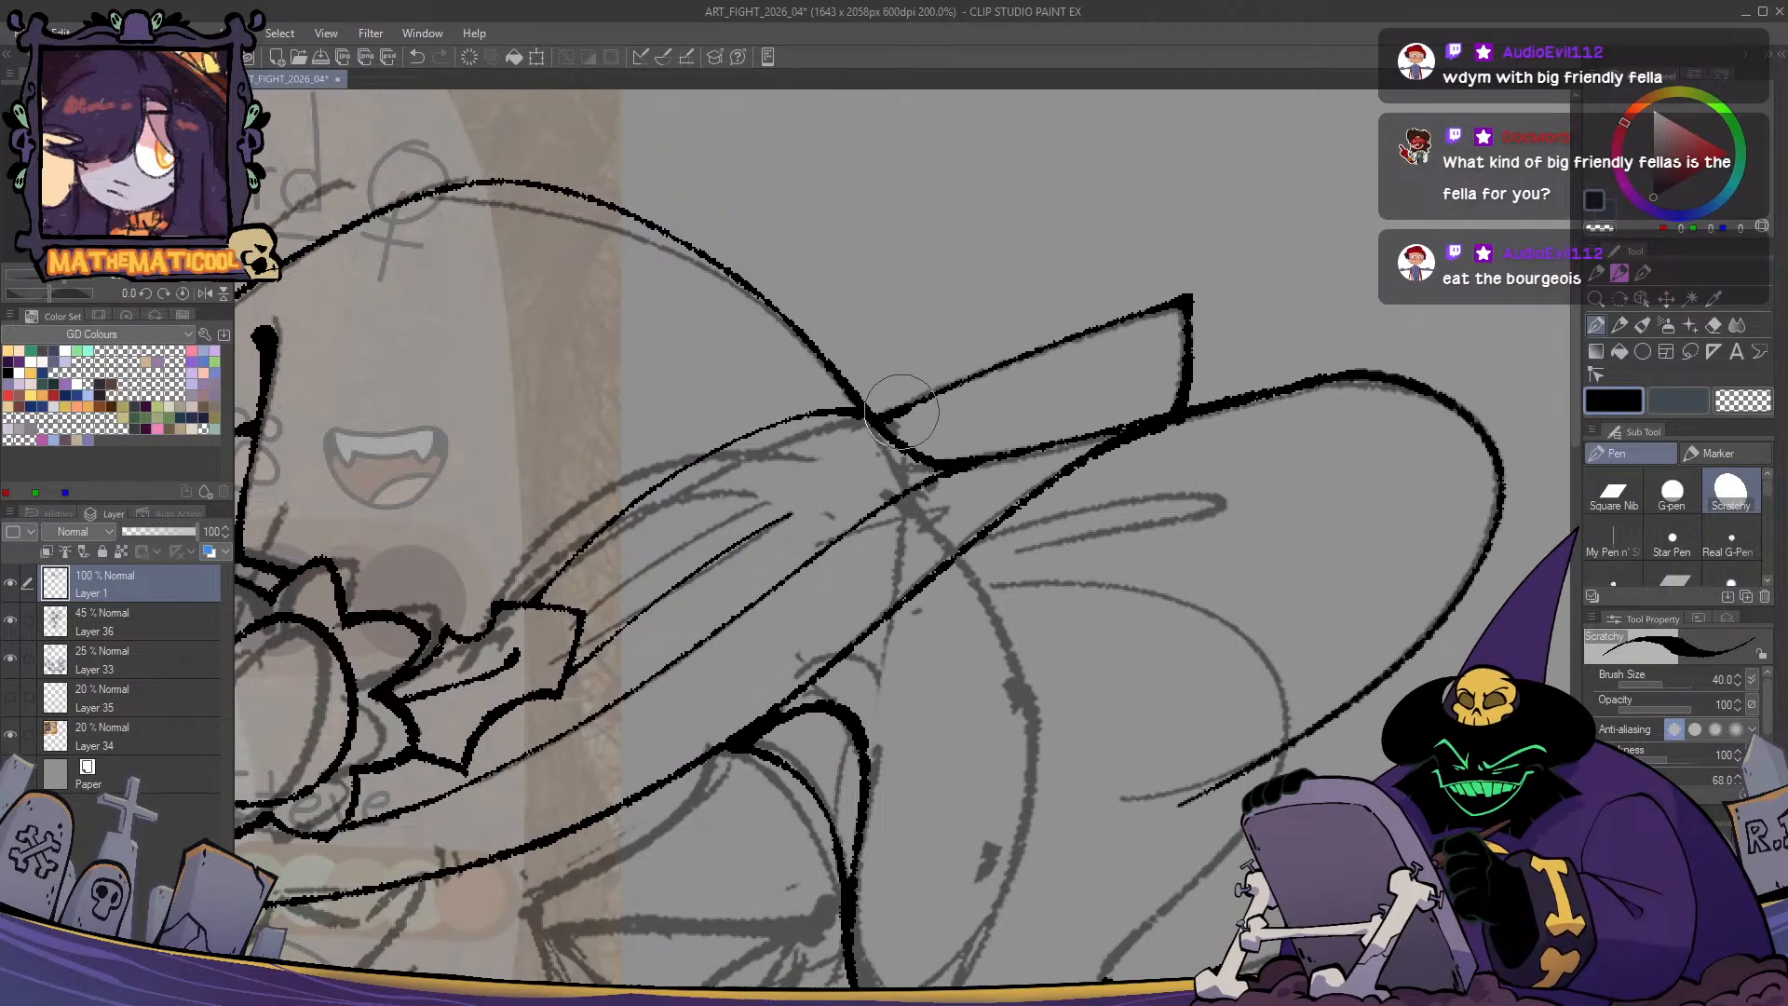
key("c")
mouse_move(942, 383)
left_mouse_down()
mouse_move(891, 420)
mouse_move(1075, 351)
mouse_move(885, 419)
mouse_move(962, 384)
mouse_move(899, 421)
left_mouse_up()
key("c")
left_click_drag(1120, 430, 931, 492)
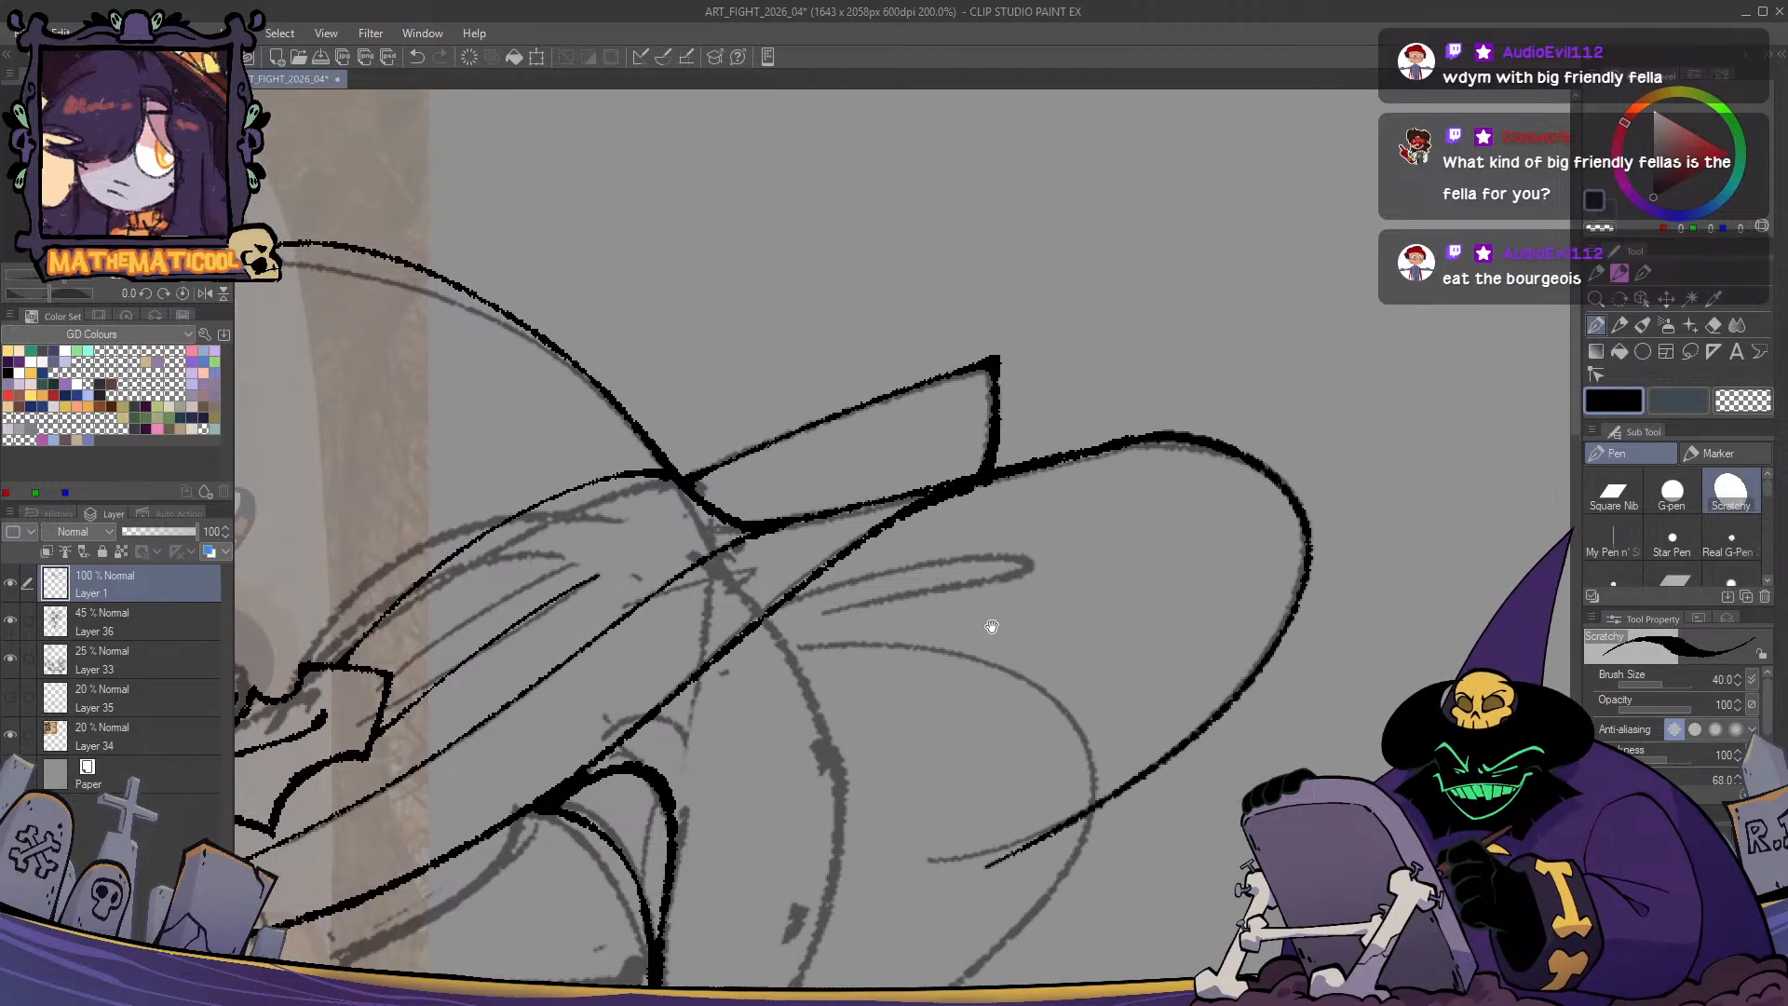
- Ink the pointed strand beneath the rear brim, redrawing its upper curve over the sketch
left_click_drag(1006, 752, 1061, 586)
scroll(1061, 586, "down", 1)
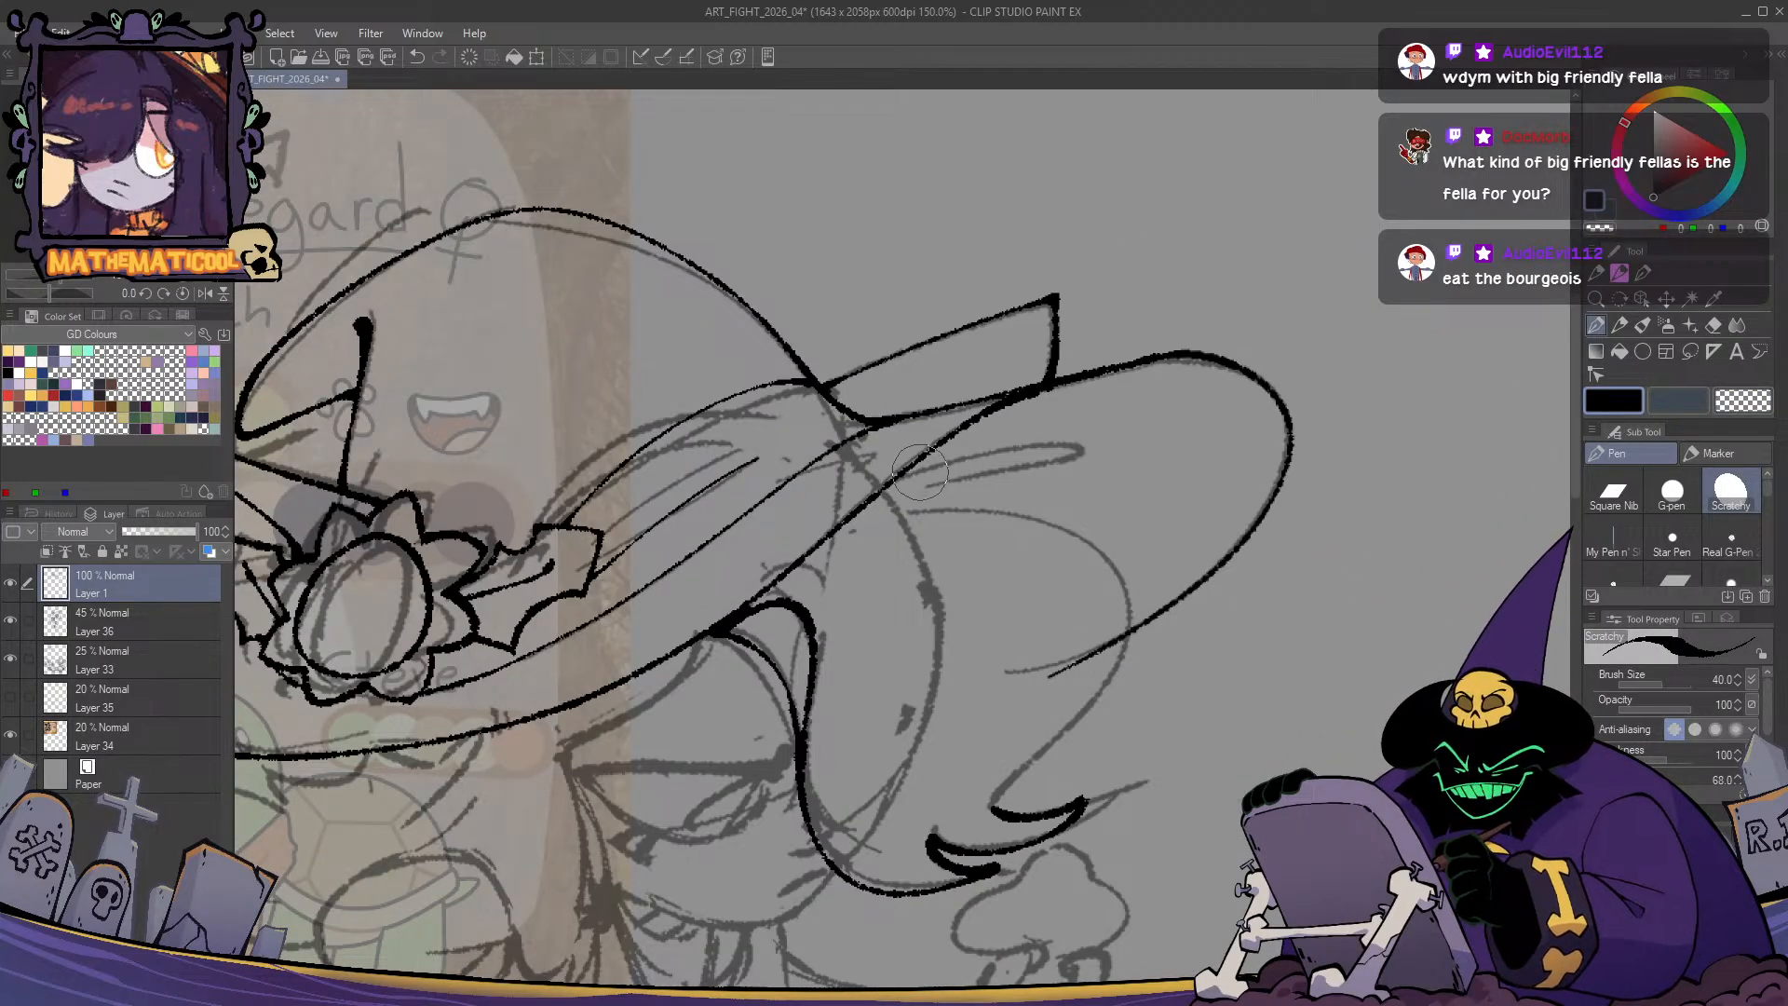
mouse_move(920, 473)
left_mouse_down()
mouse_move(1001, 443)
mouse_move(1103, 454)
left_mouse_up()
key("ctrl+z")
mouse_move(918, 461)
left_mouse_down()
mouse_move(1066, 439)
mouse_move(1097, 455)
mouse_move(980, 469)
mouse_move(931, 488)
left_mouse_up()
left_click_drag(1130, 762, 1135, 613)
- Check the drawing mirrored, and ink a downward-curving line from the lower side of the pointed strand beneath the rear brim
key("h")
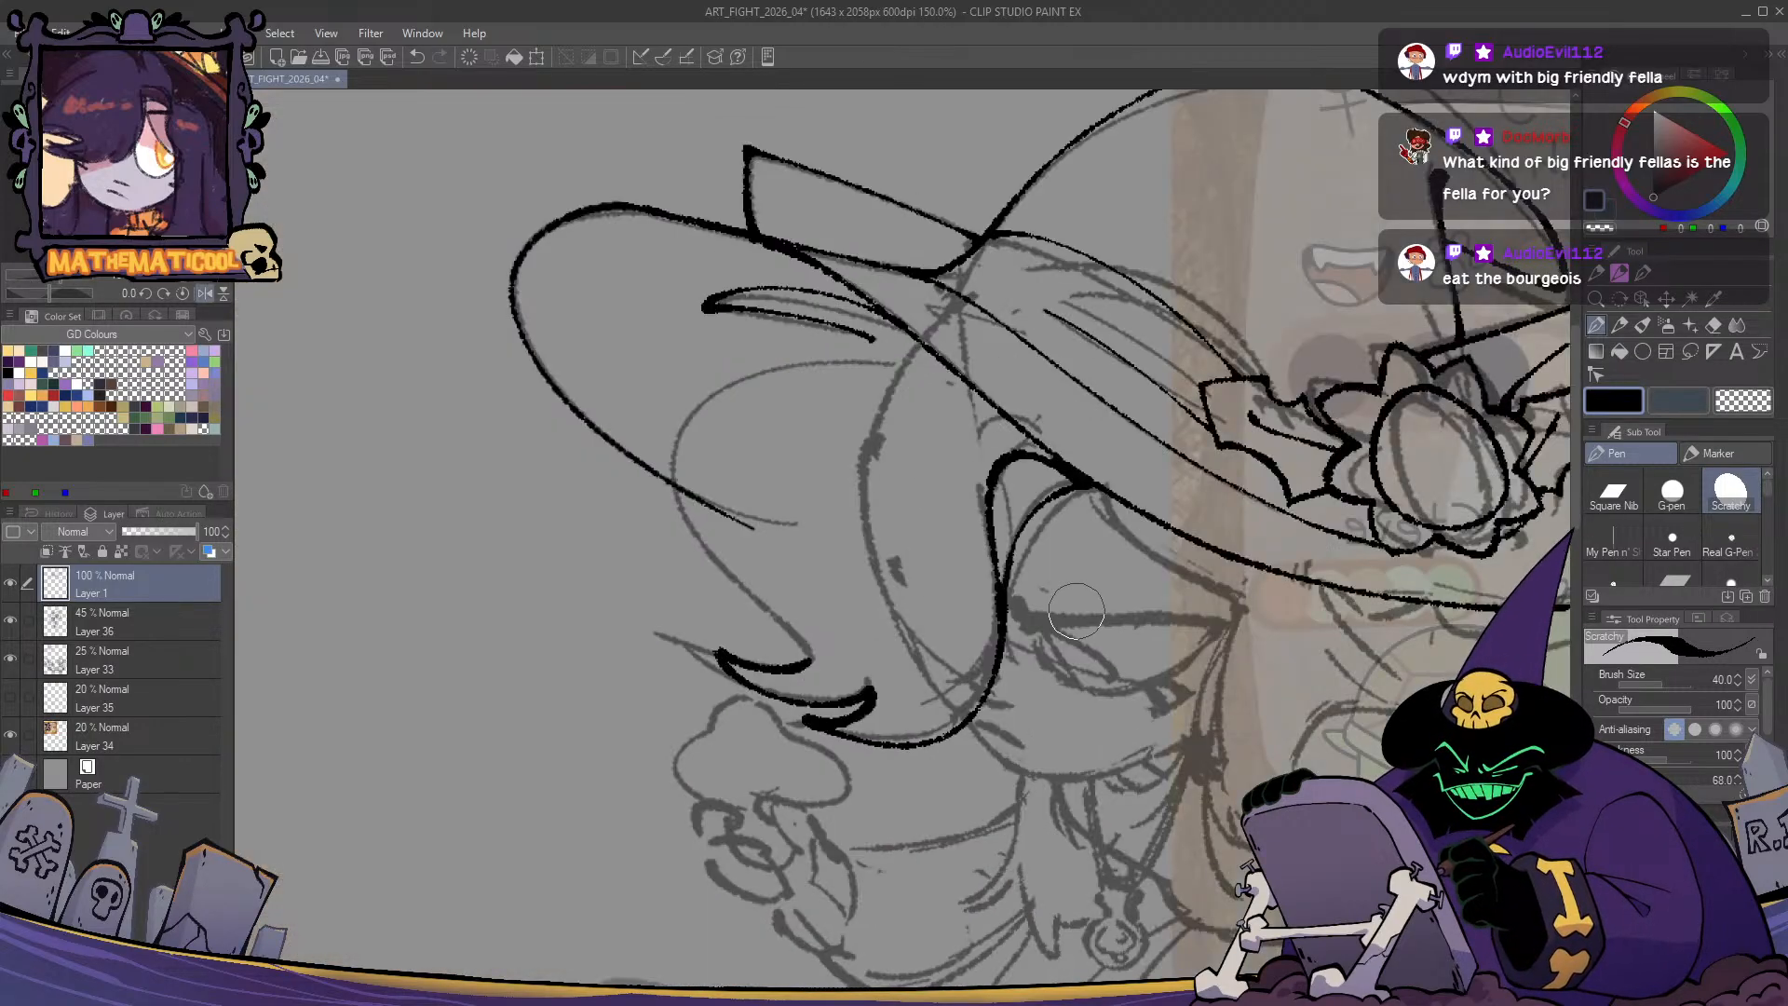
key("h")
left_click_drag(932, 341, 1118, 484)
key("ctrl+z")
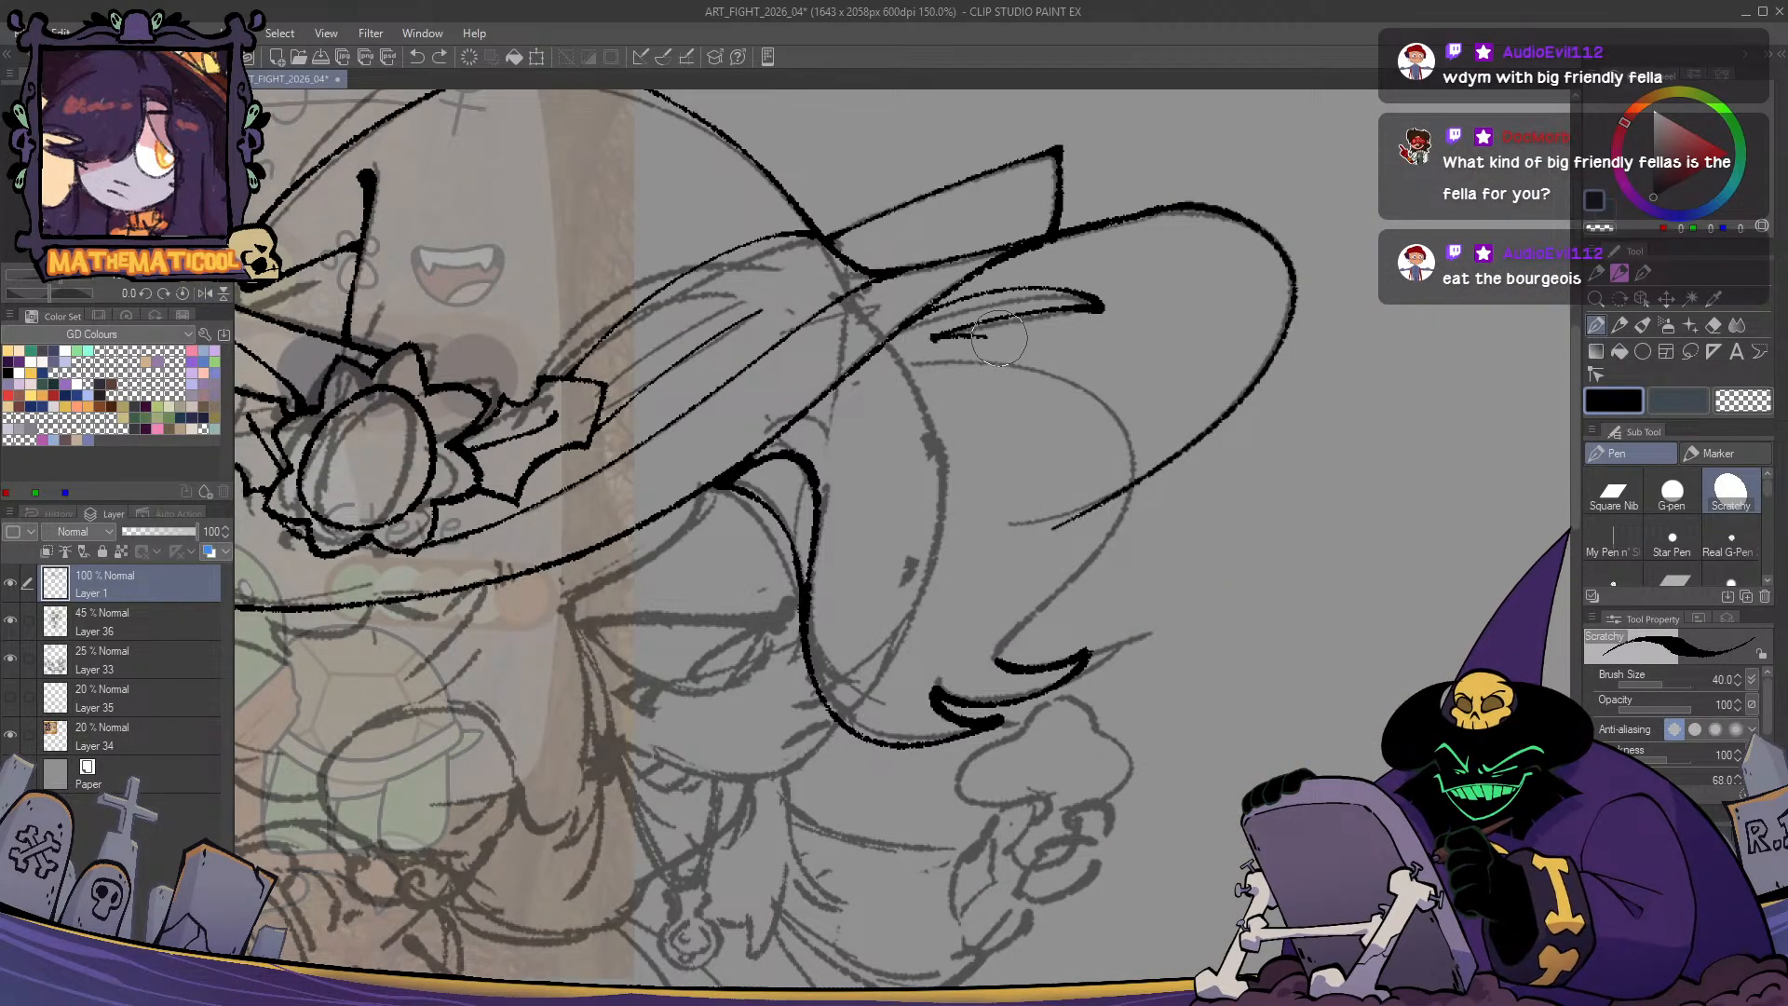
mouse_move(932, 337)
left_mouse_down()
mouse_move(999, 338)
mouse_move(967, 354)
mouse_move(1132, 564)
mouse_move(1101, 526)
mouse_move(1006, 589)
left_mouse_up()
key("ctrl+z")
key("ctrl+z")
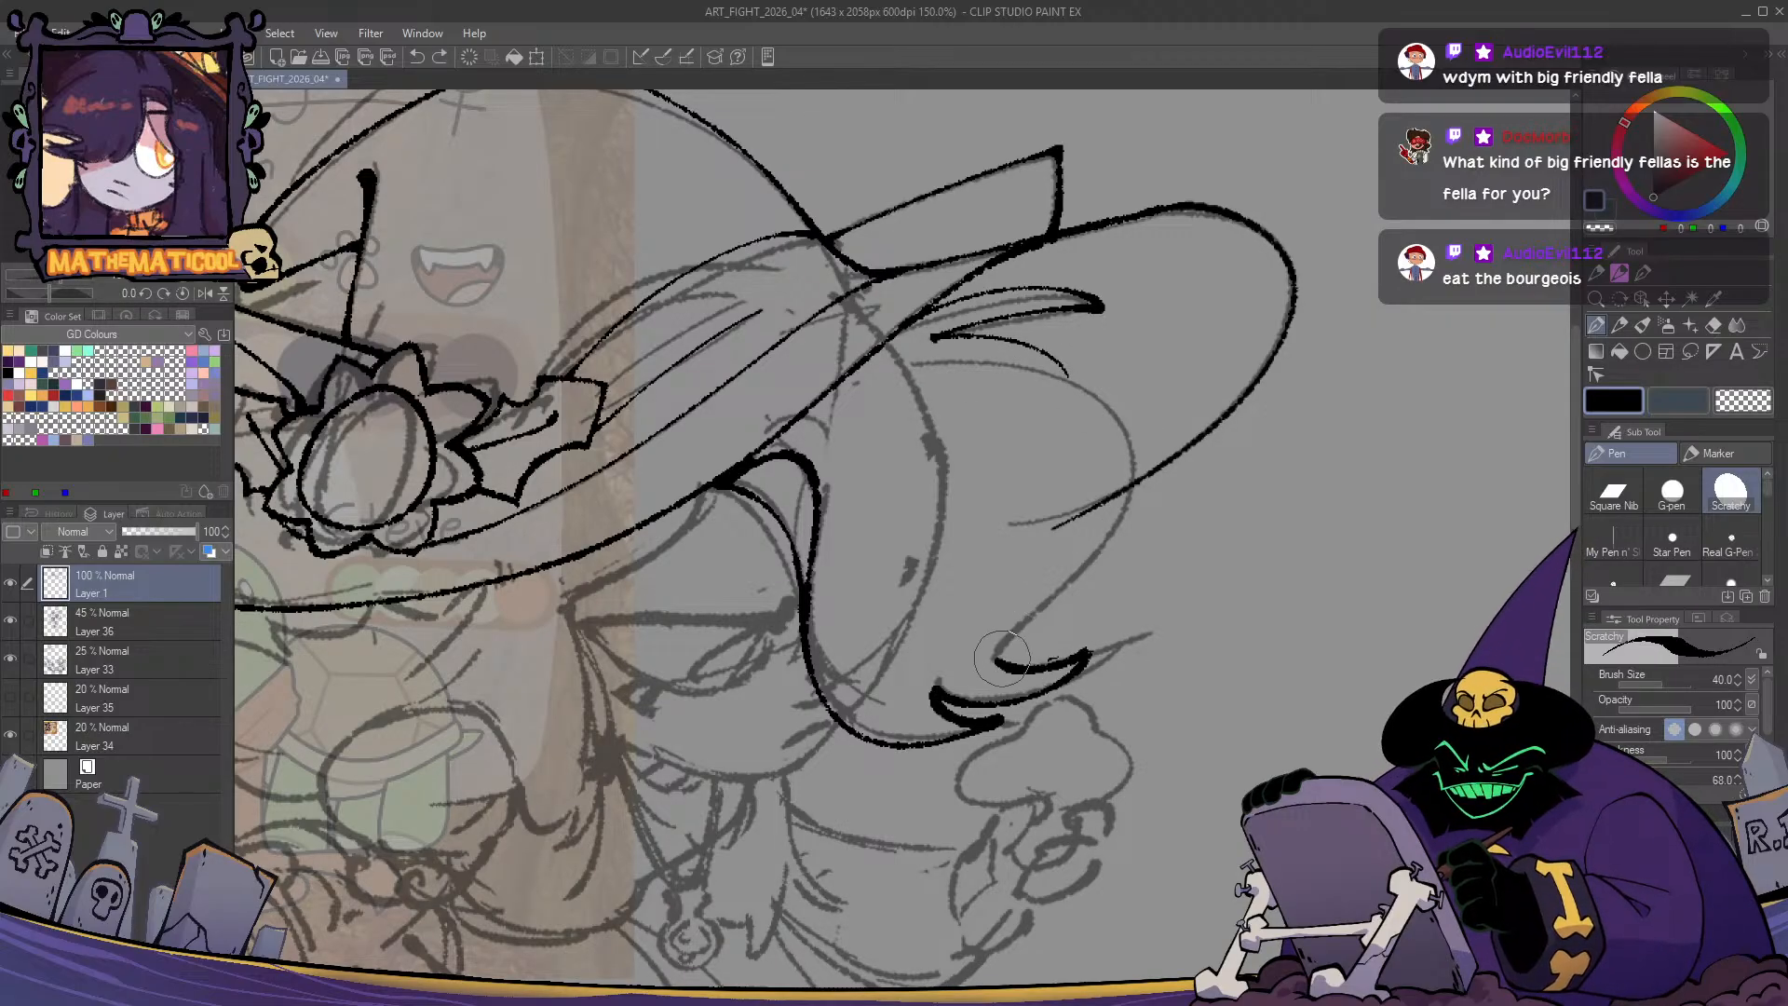
- Ink the hair lock's large outer curve from the lower pointed tips up beneath the rear brim, redrawing it over the sketch
mouse_move(996, 660)
left_mouse_down()
mouse_move(1102, 551)
mouse_move(979, 356)
left_mouse_up()
key("ctrl+z")
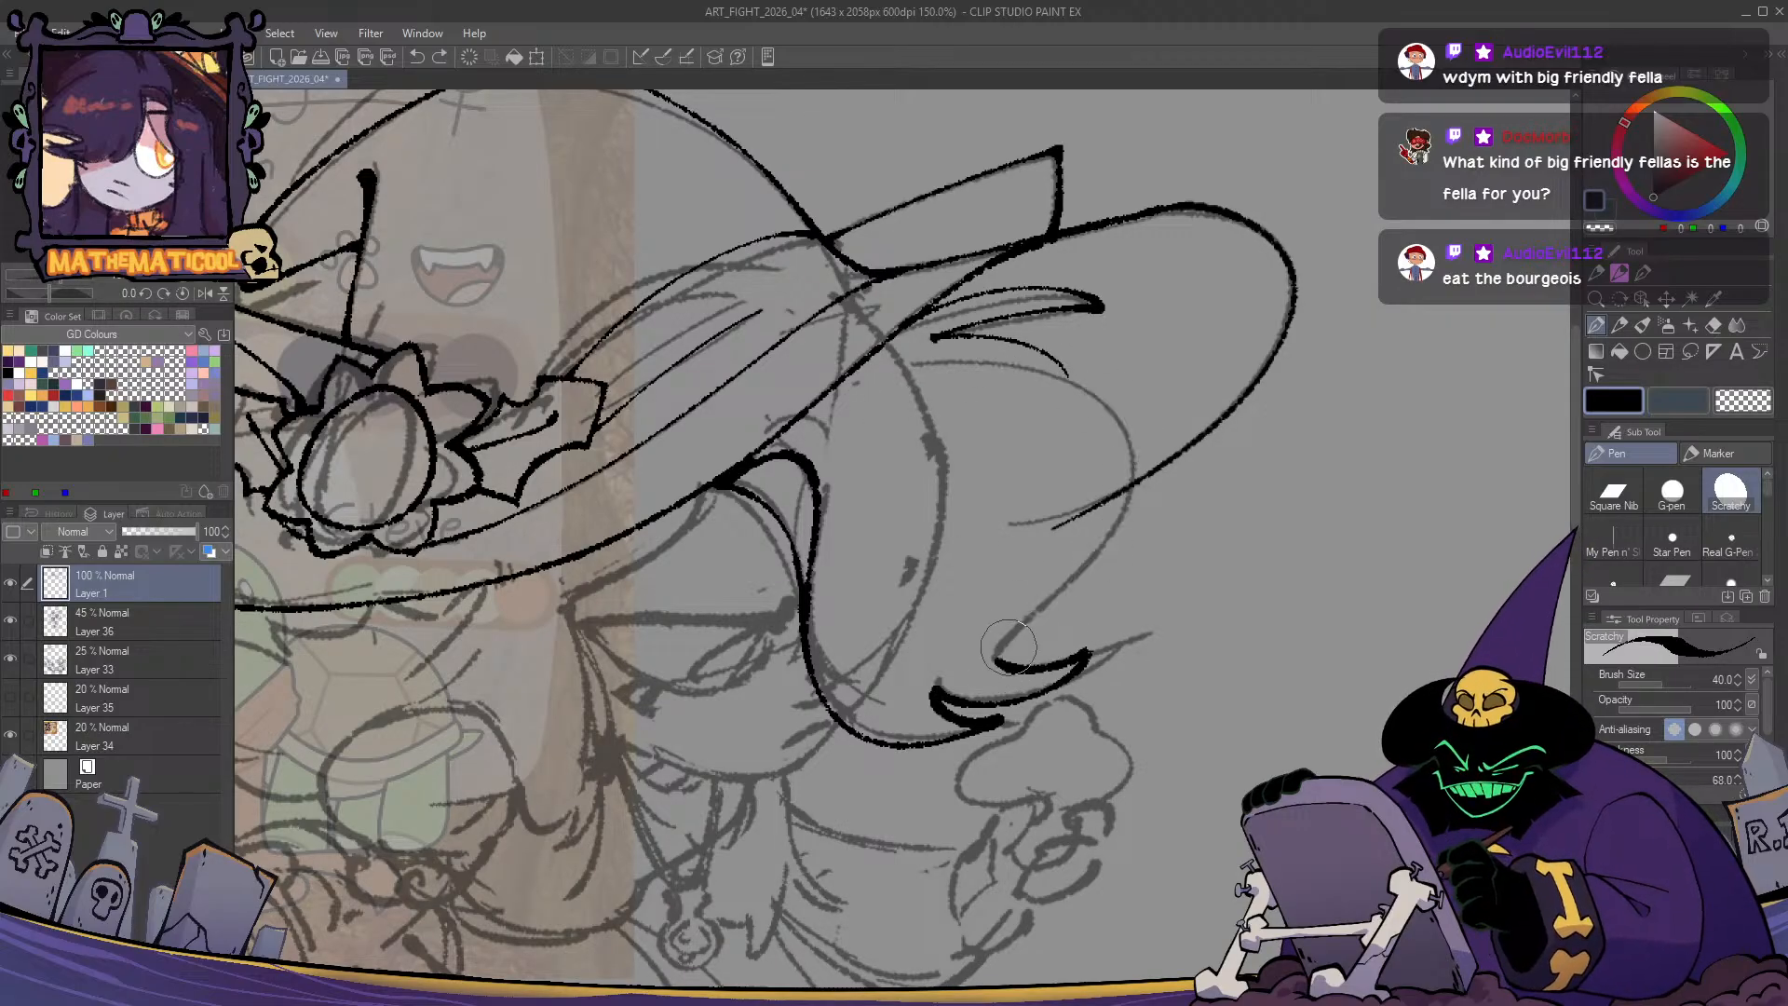
mouse_move(1001, 655)
left_mouse_down()
mouse_move(1068, 597)
mouse_move(1085, 378)
mouse_move(926, 426)
left_mouse_up()
key("ctrl+z")
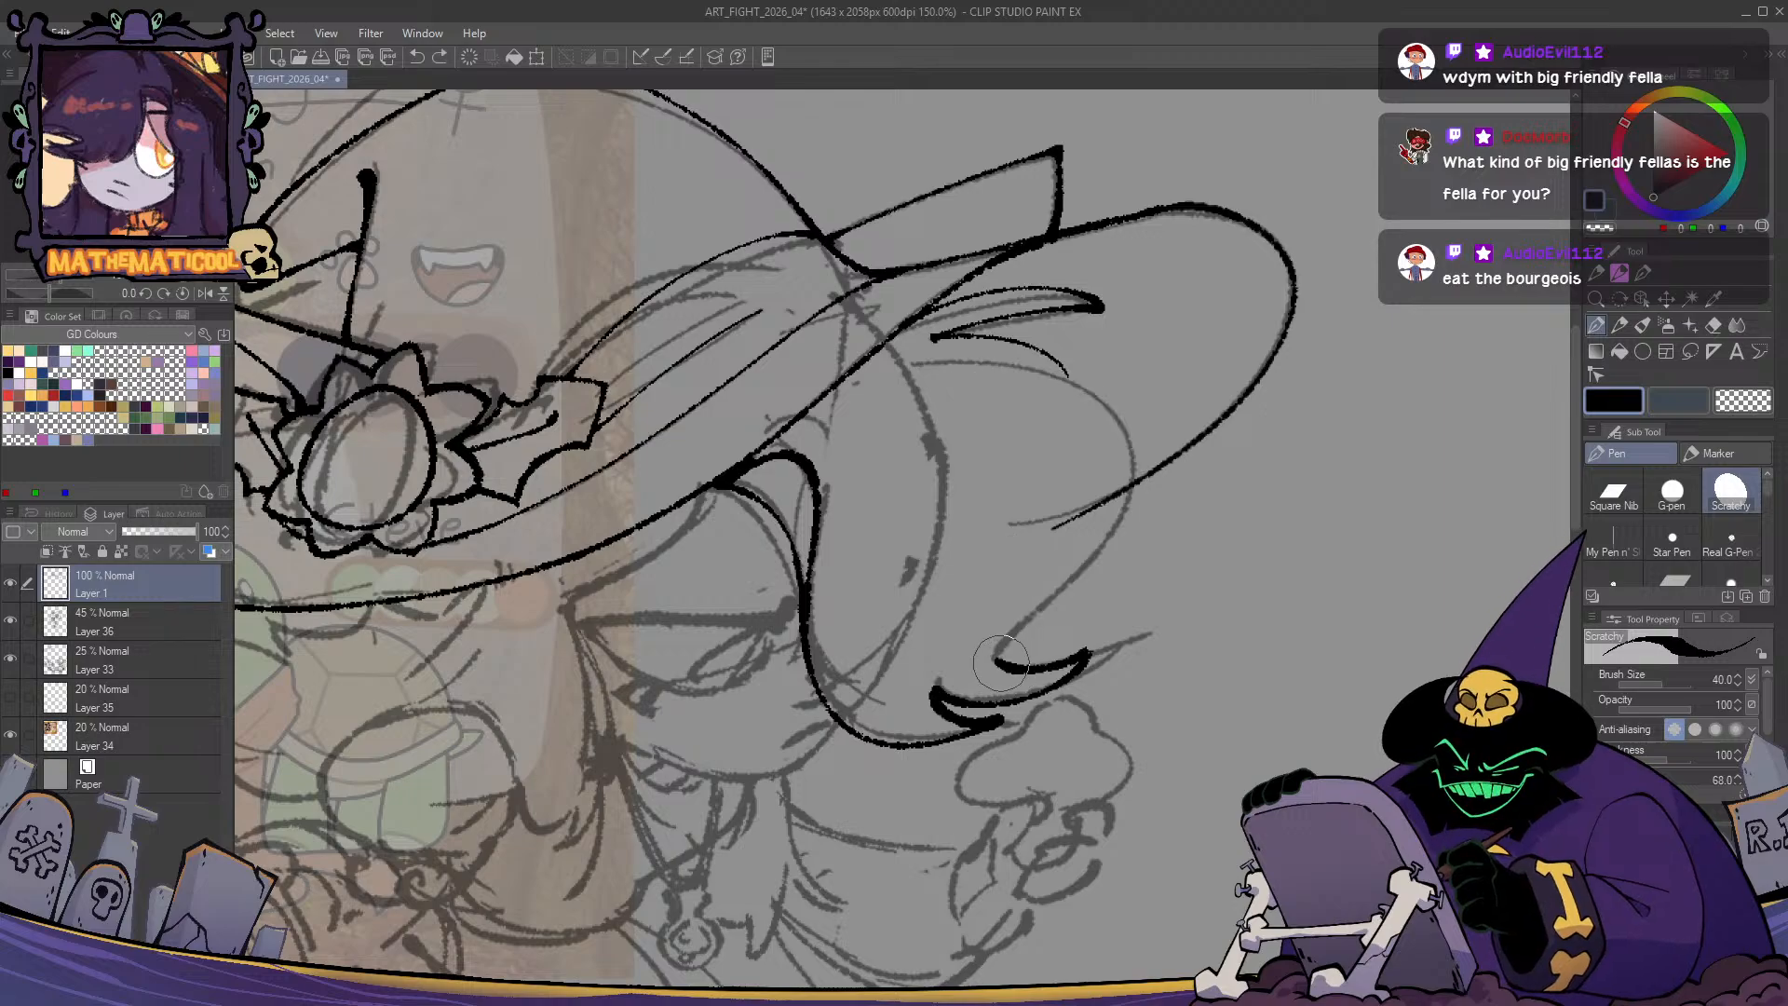
mouse_move(997, 656)
left_mouse_down()
mouse_move(1111, 537)
mouse_move(1123, 377)
left_mouse_up()
key("ctrl+z")
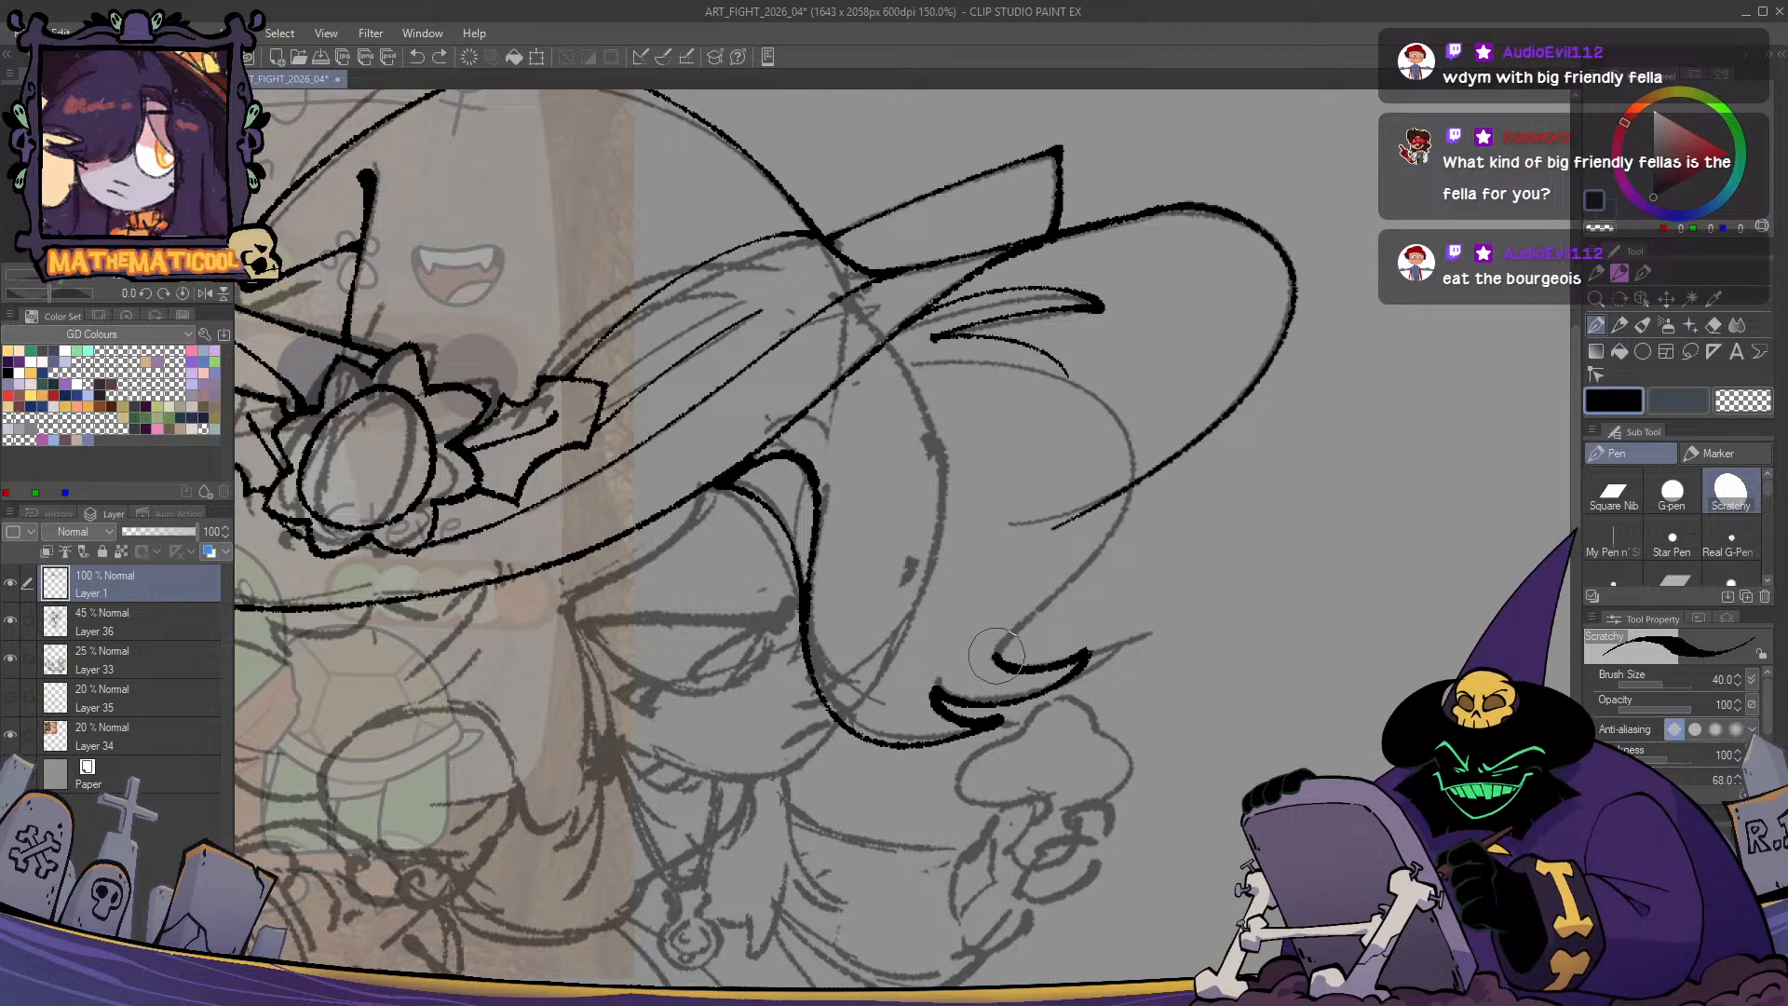
mouse_move(997, 656)
left_mouse_down()
mouse_move(1122, 400)
mouse_move(980, 364)
left_mouse_up()
key("ctrl+z")
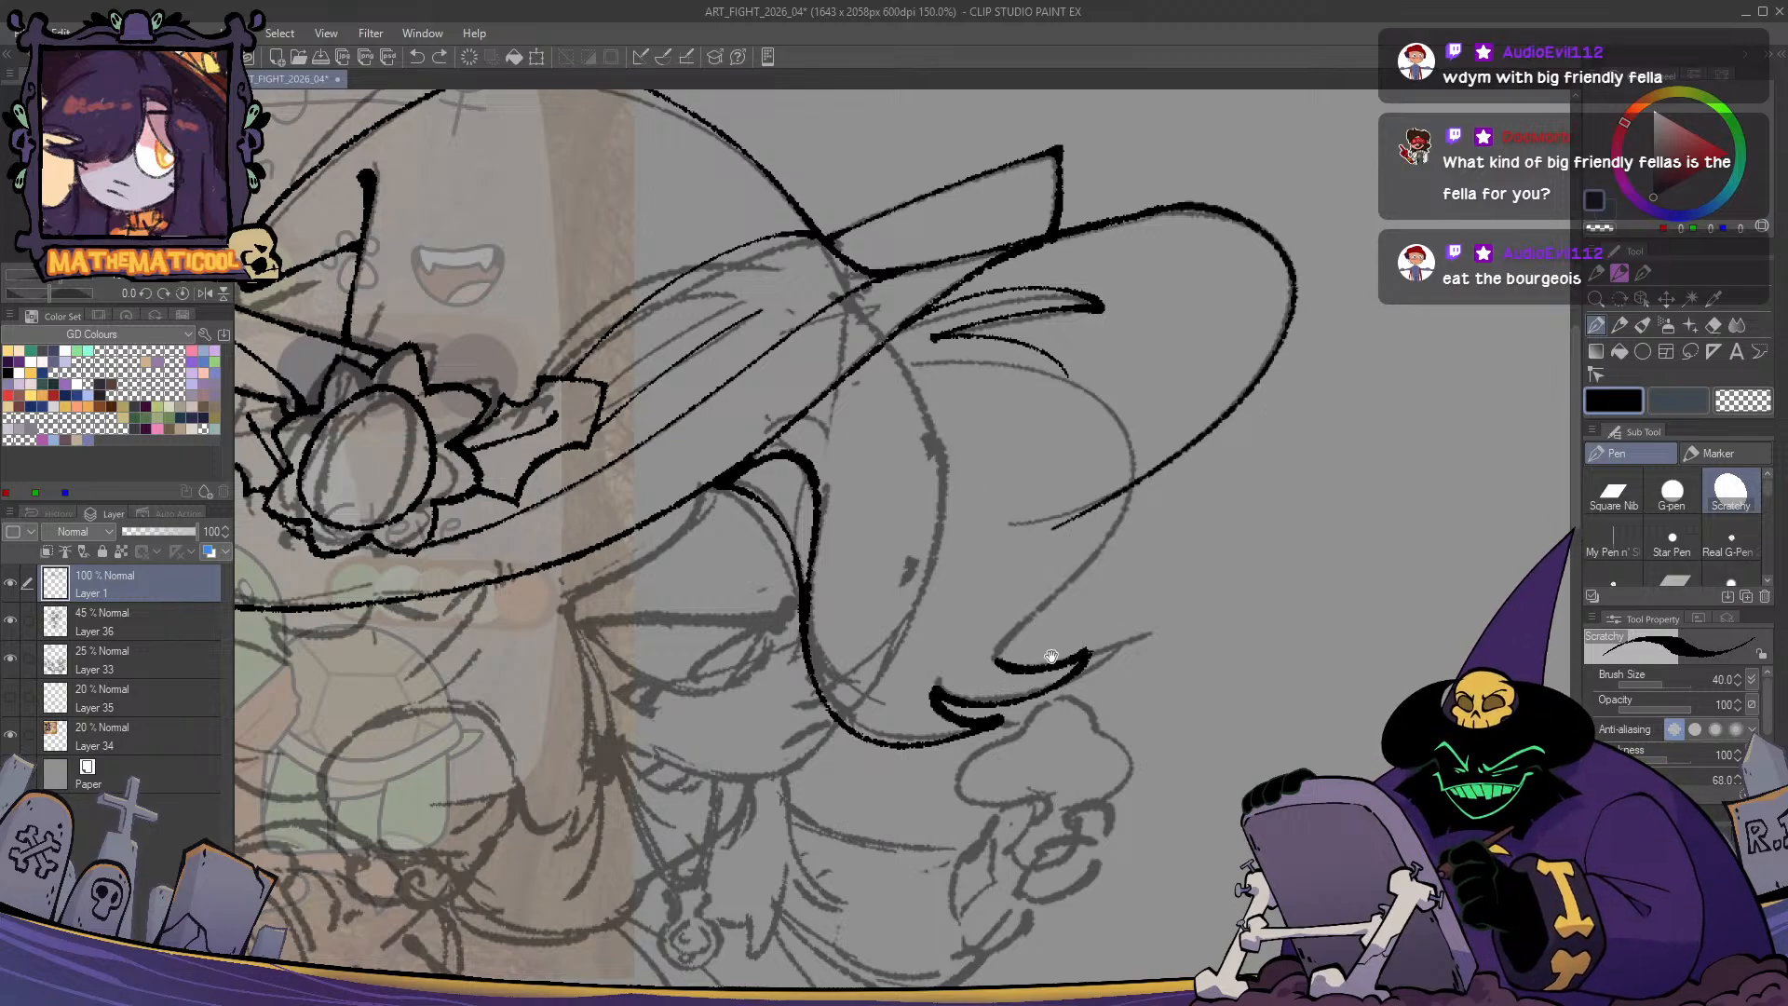
mouse_move(1050, 658)
left_mouse_down()
mouse_move(925, 641)
mouse_move(992, 392)
mouse_move(820, 347)
left_mouse_up()
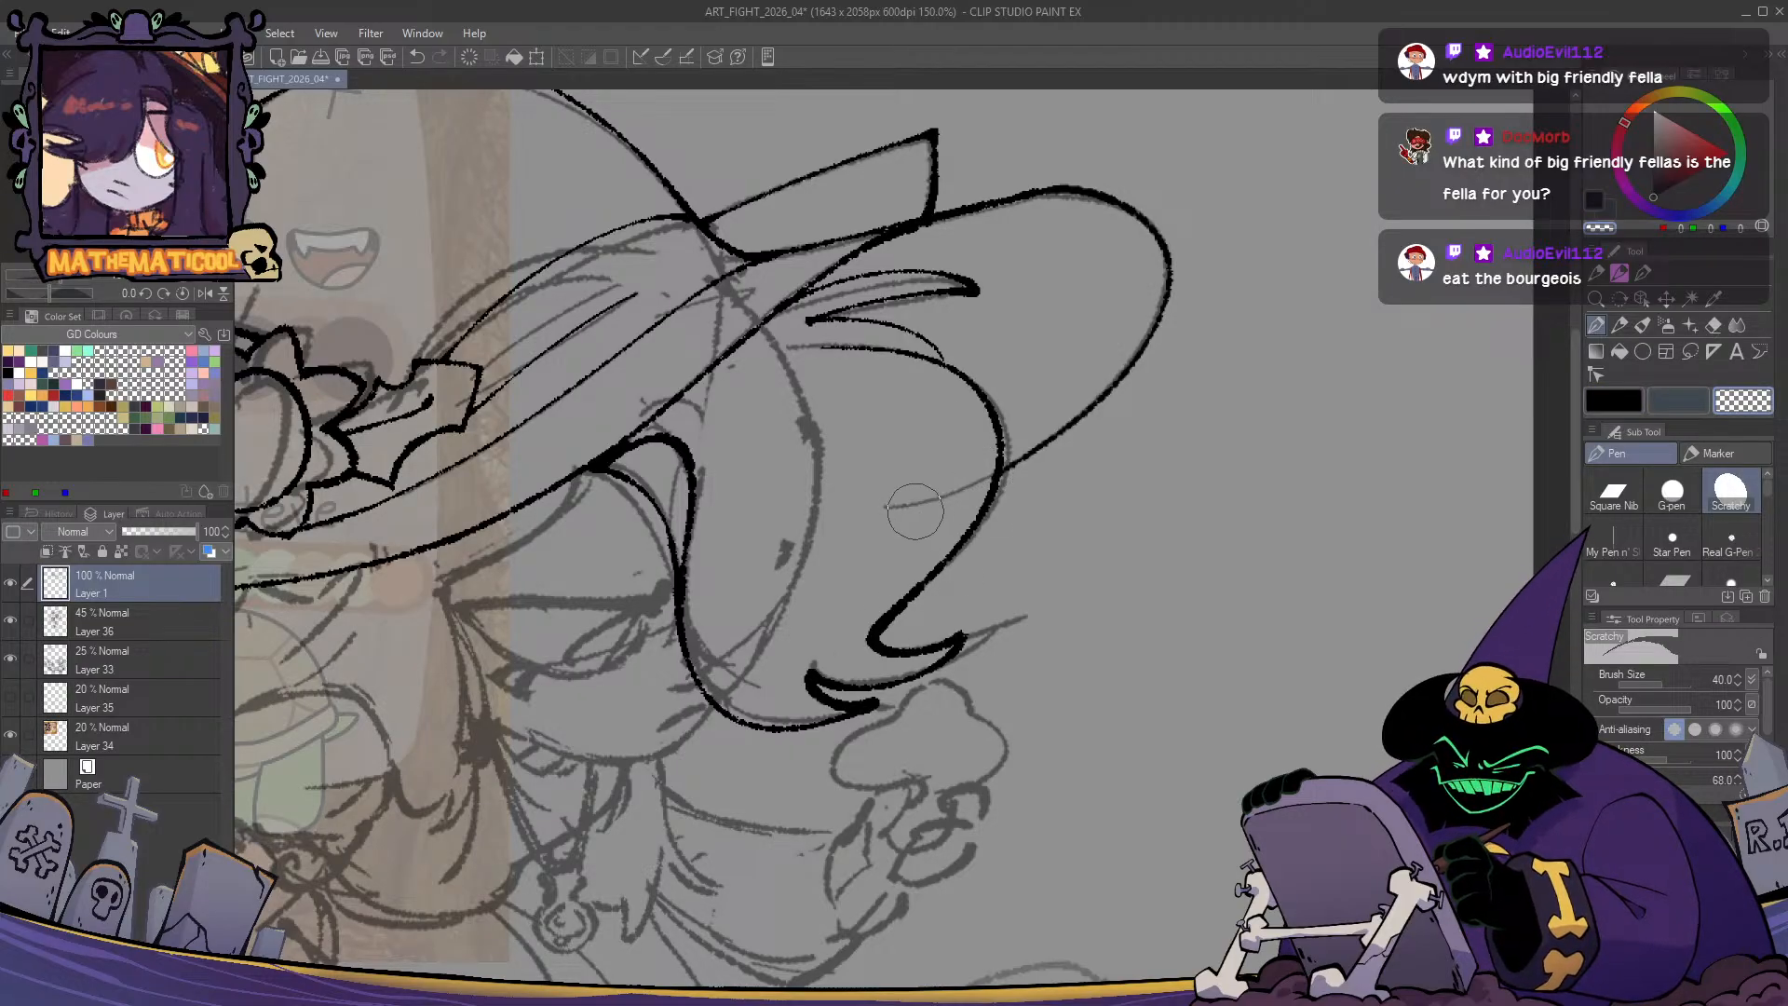
- Lasso the new outer hair curve and transform it to follow the sketch more closely
key("m")
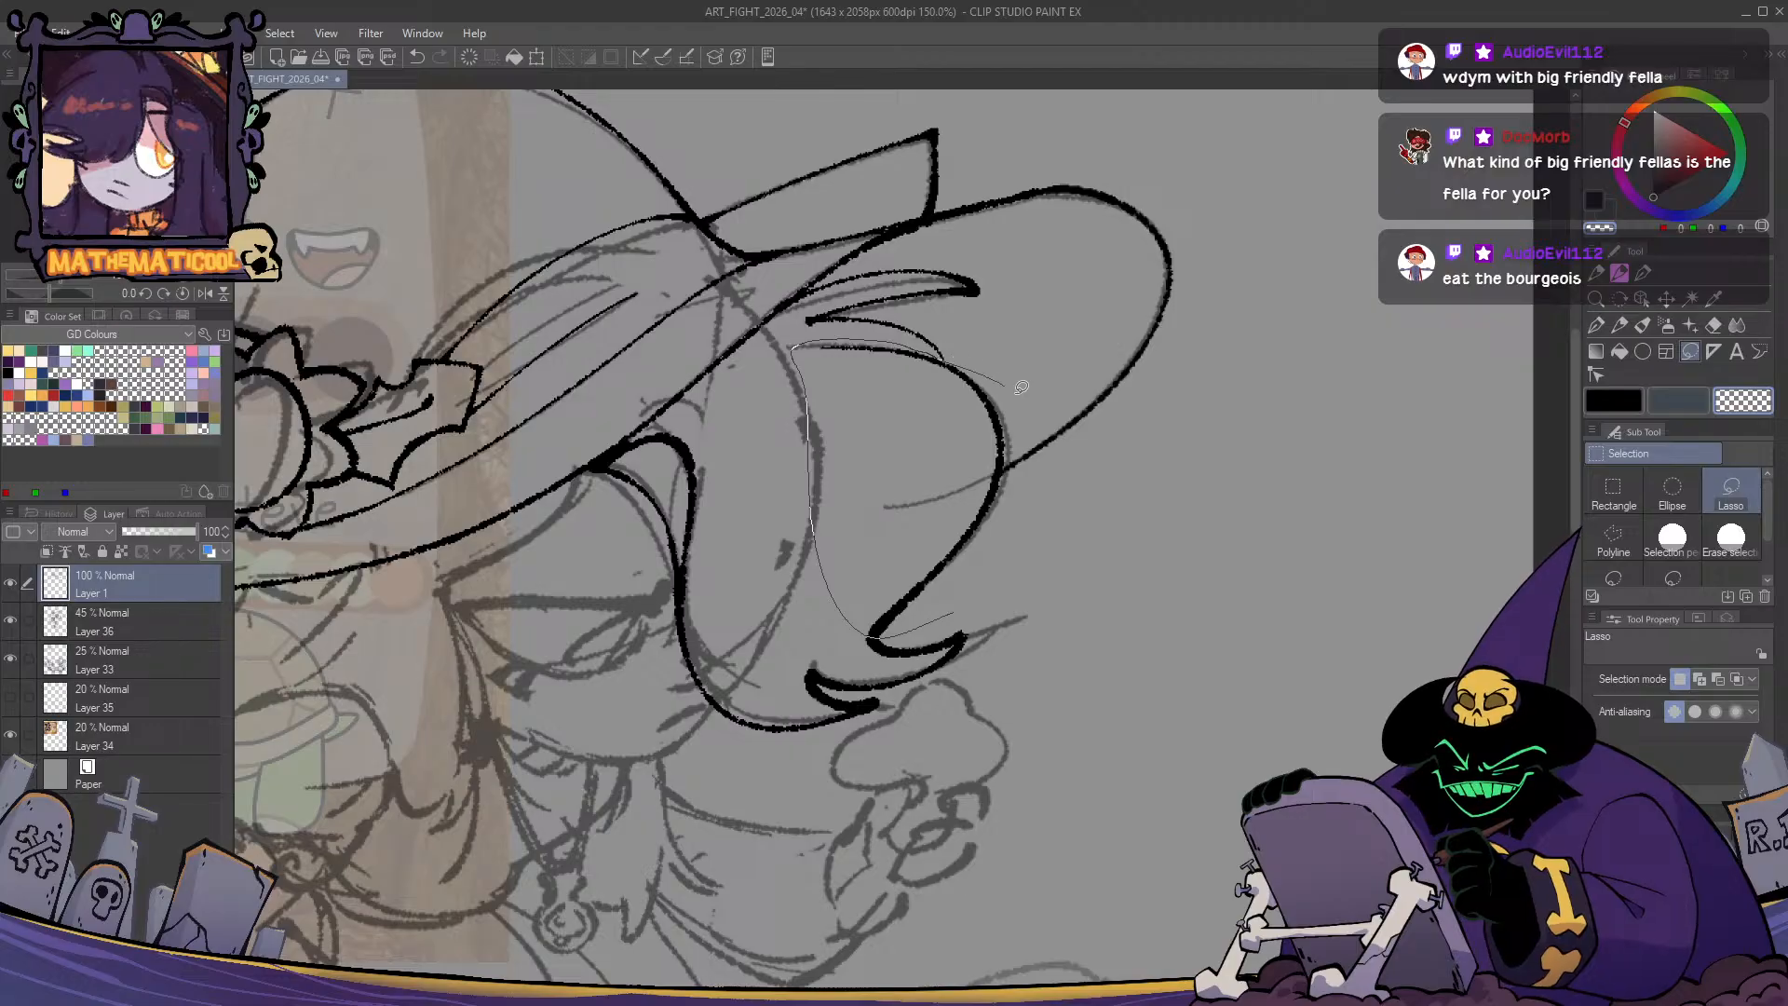
left_click_drag(988, 579, 988, 578)
key("ctrl+t")
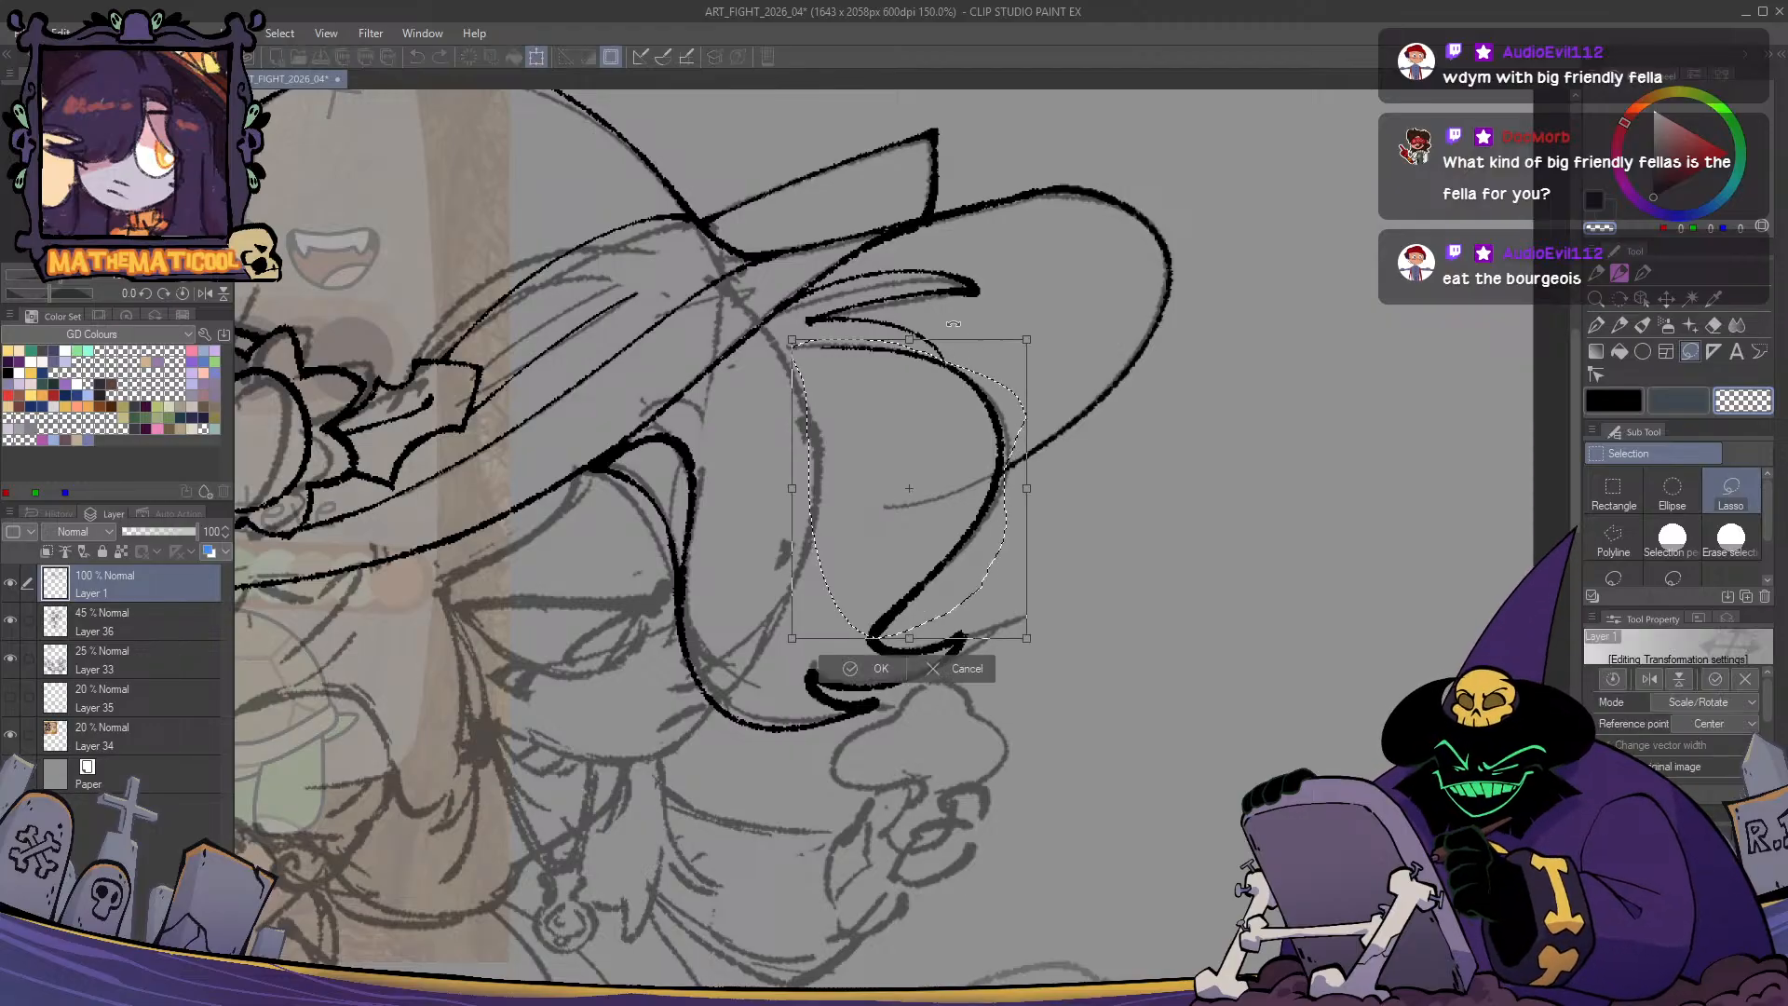
key("Return")
key("ctrl+d")
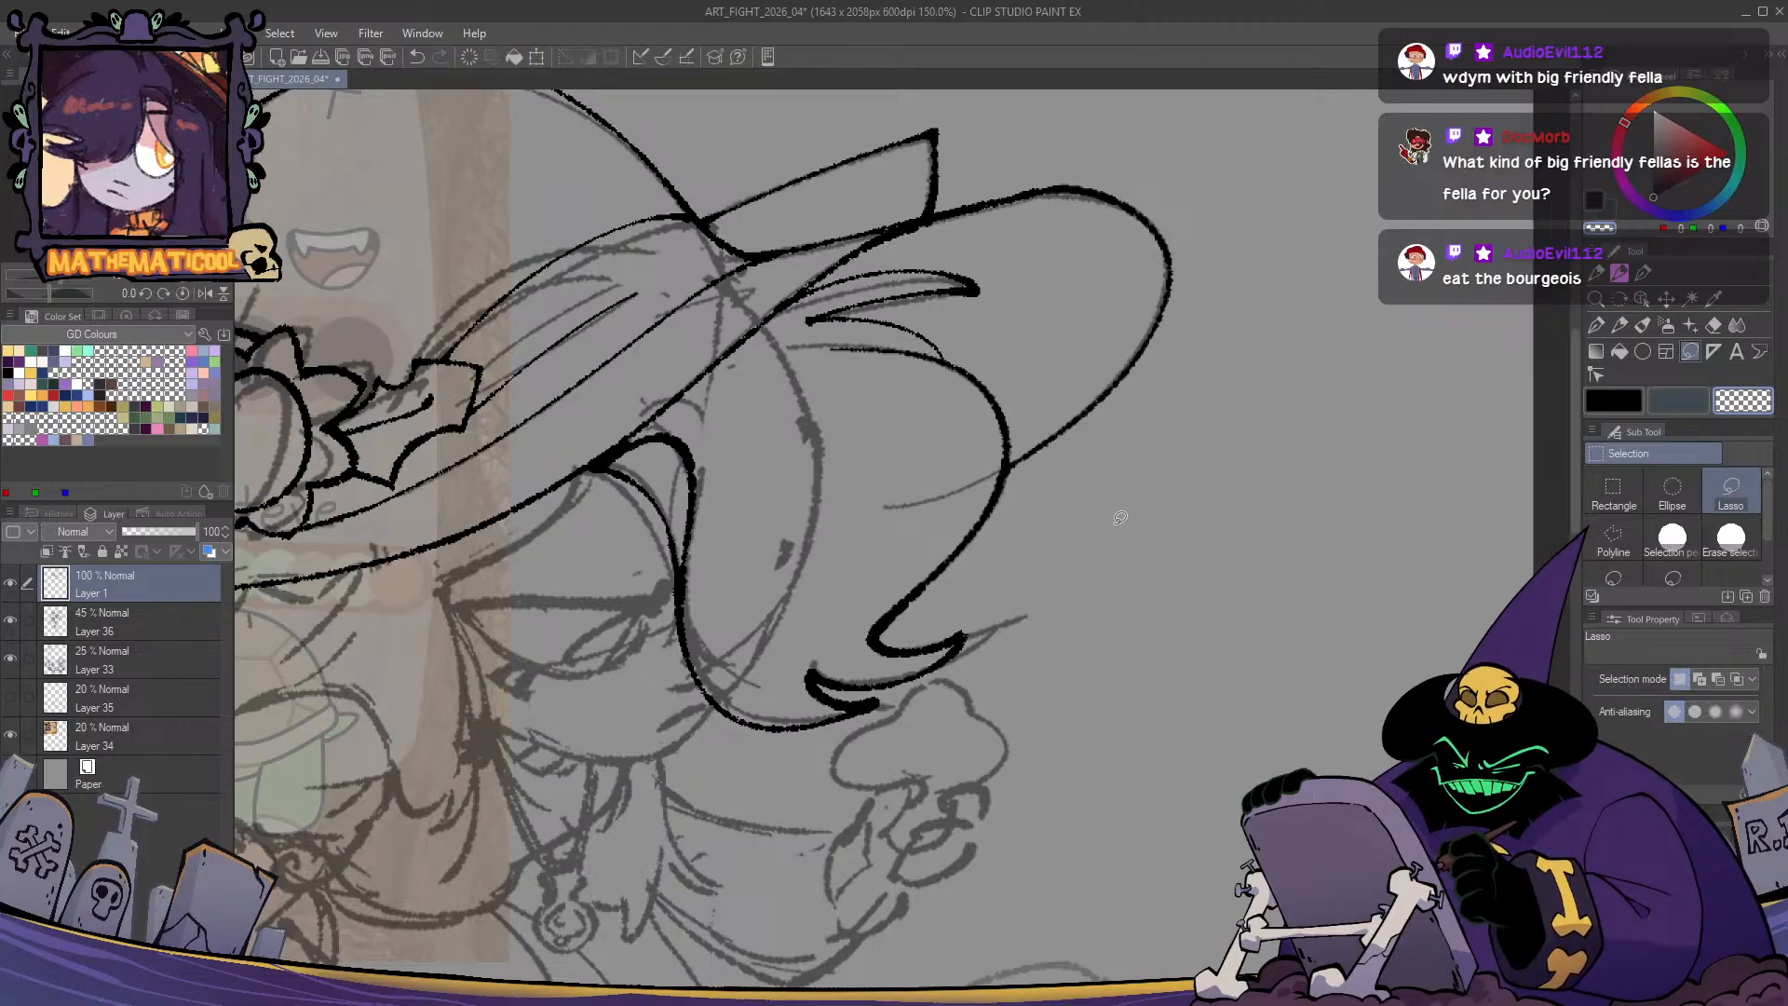
- Refine the hair lock's outer curve at the brim edge, its upper end and the lower pointed tips, trimming with transparent colour
key("p")
left_click_drag(1004, 476, 994, 485)
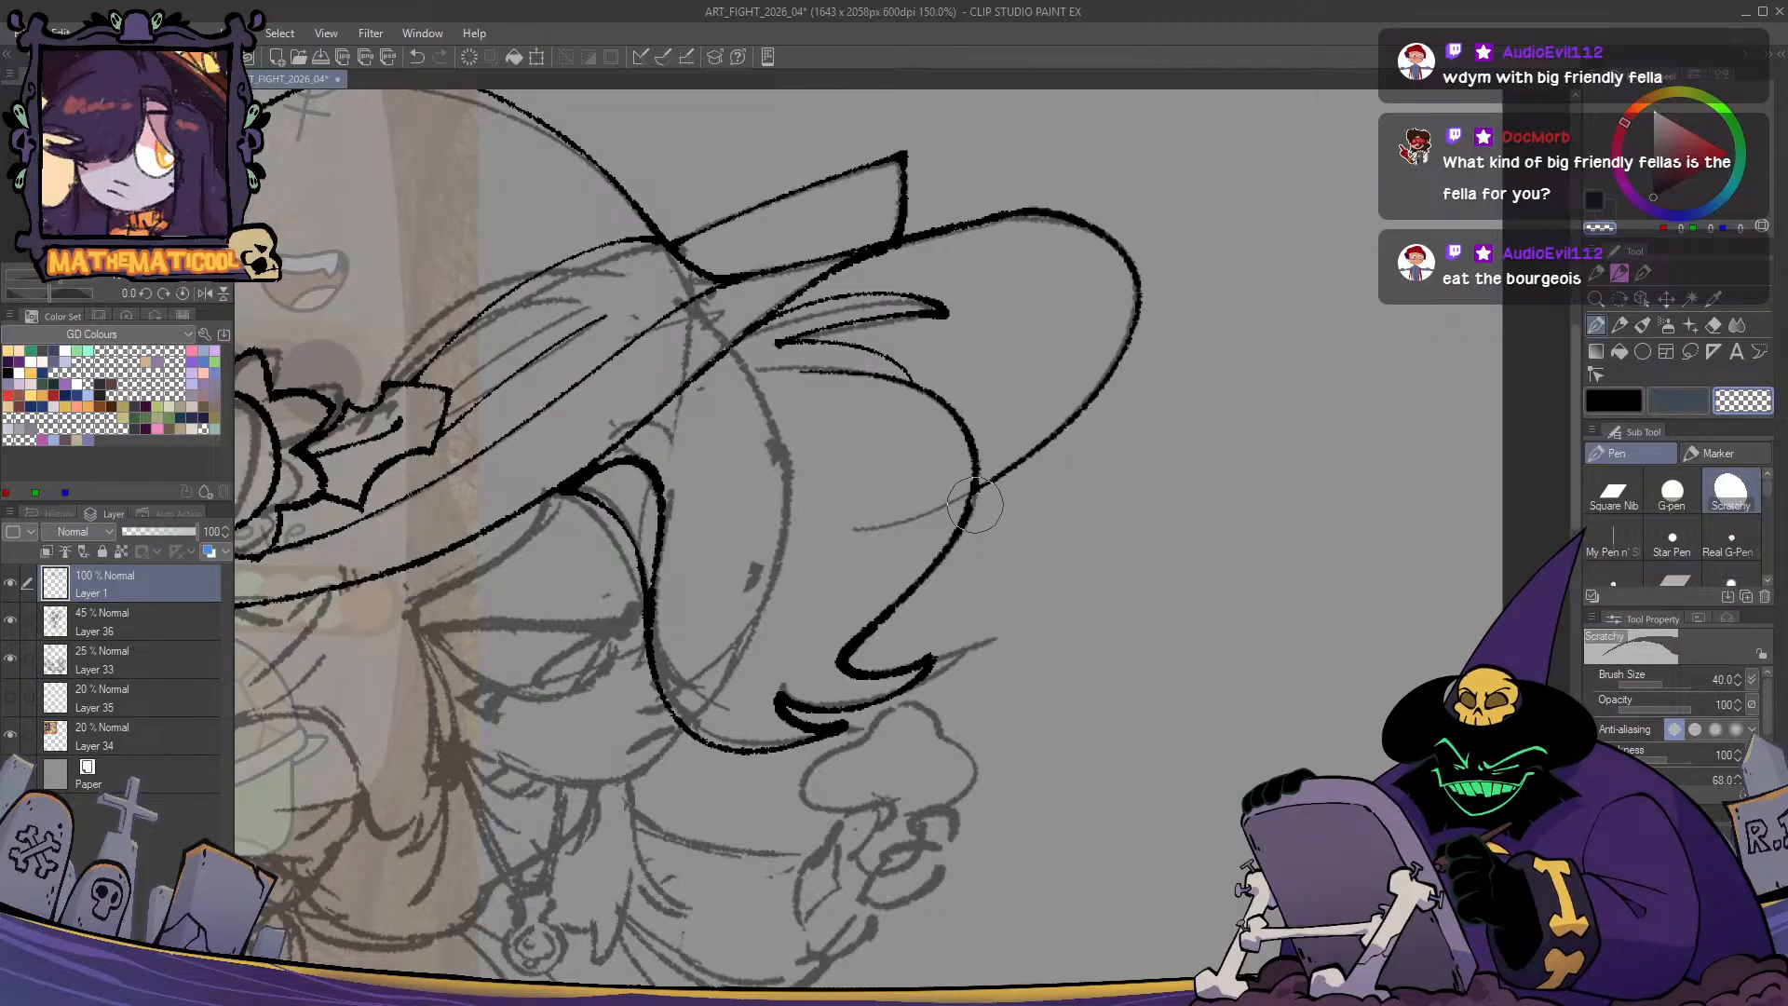
left_click_drag(921, 429, 980, 467)
key("c")
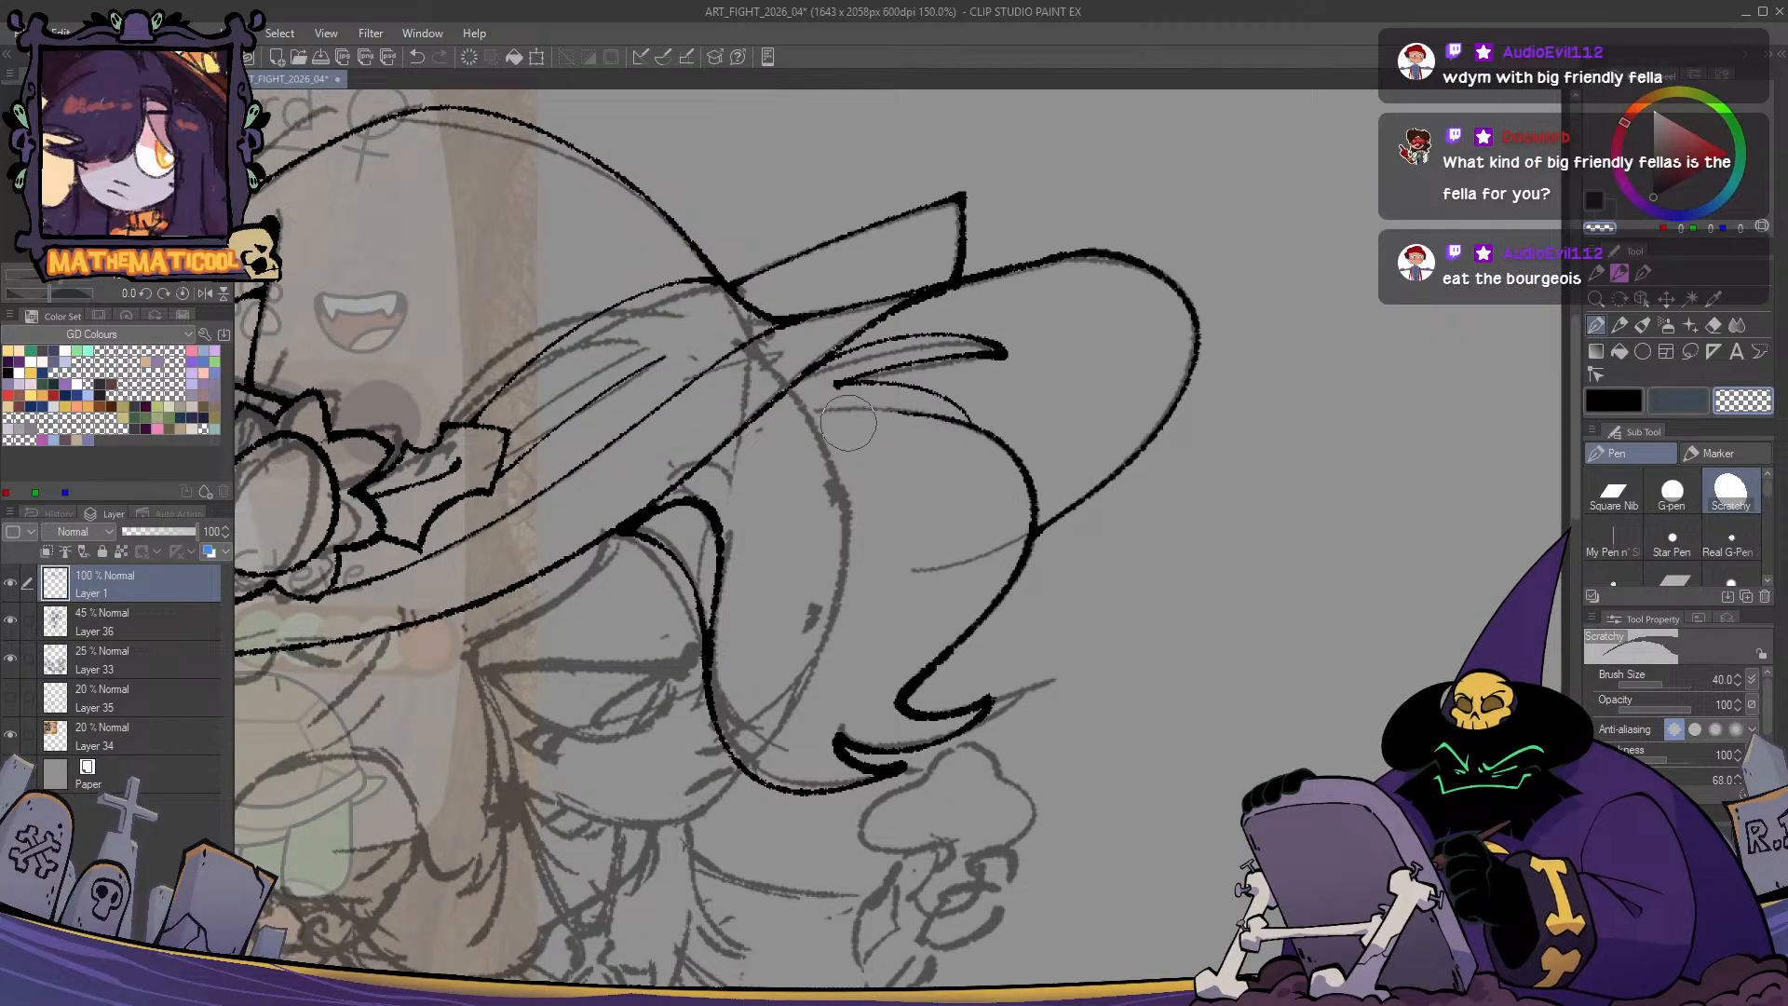
key("c")
scroll(941, 428, "up", 1)
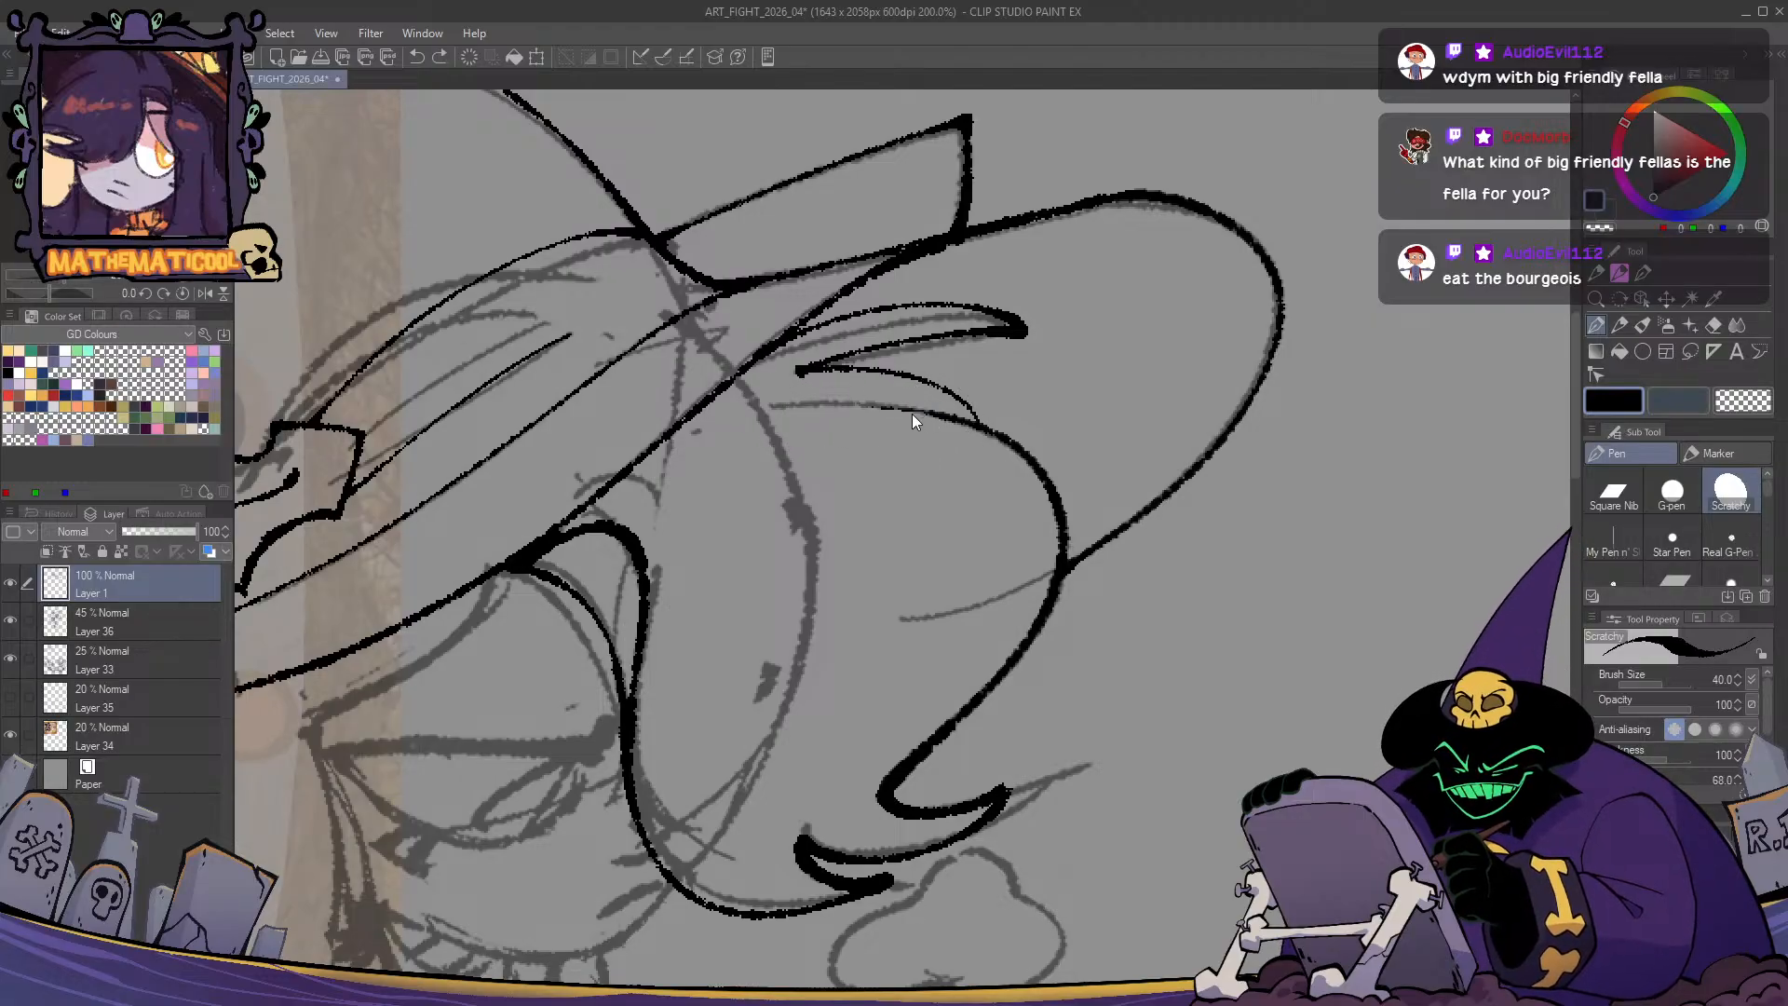
mouse_move(858, 783)
left_mouse_down()
mouse_move(959, 711)
mouse_move(964, 653)
left_mouse_up()
key("c")
key("c")
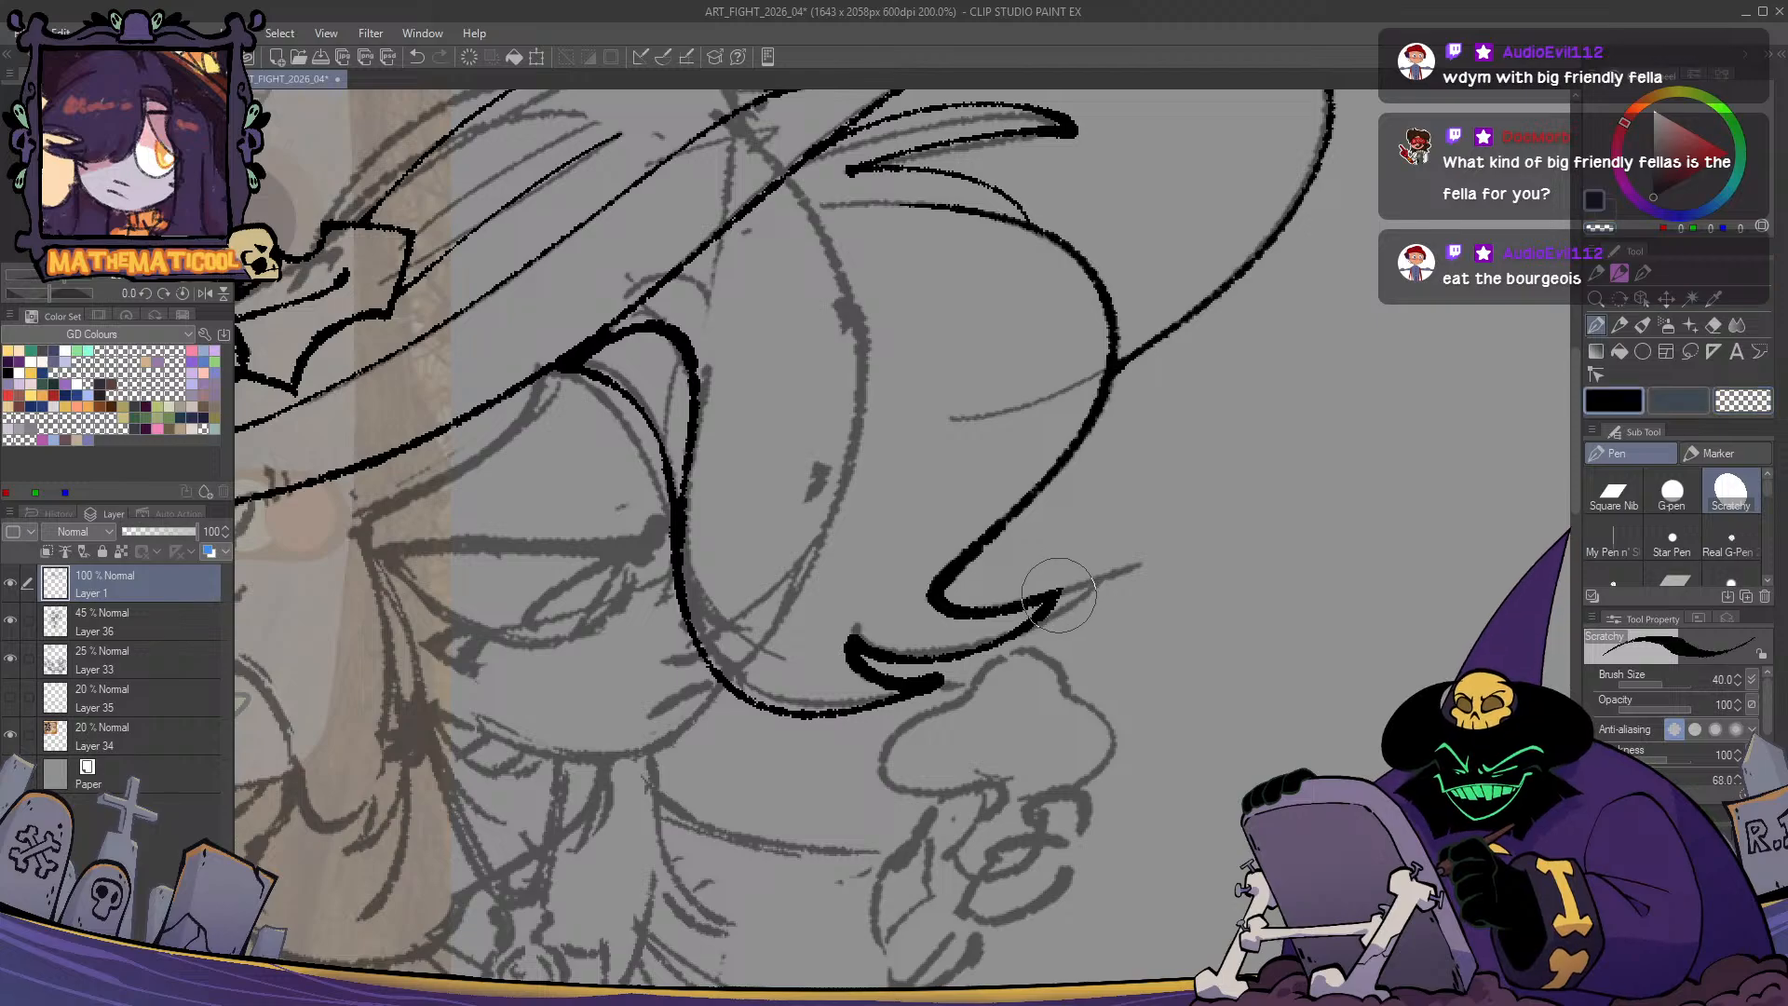
left_click_drag(997, 652, 994, 585)
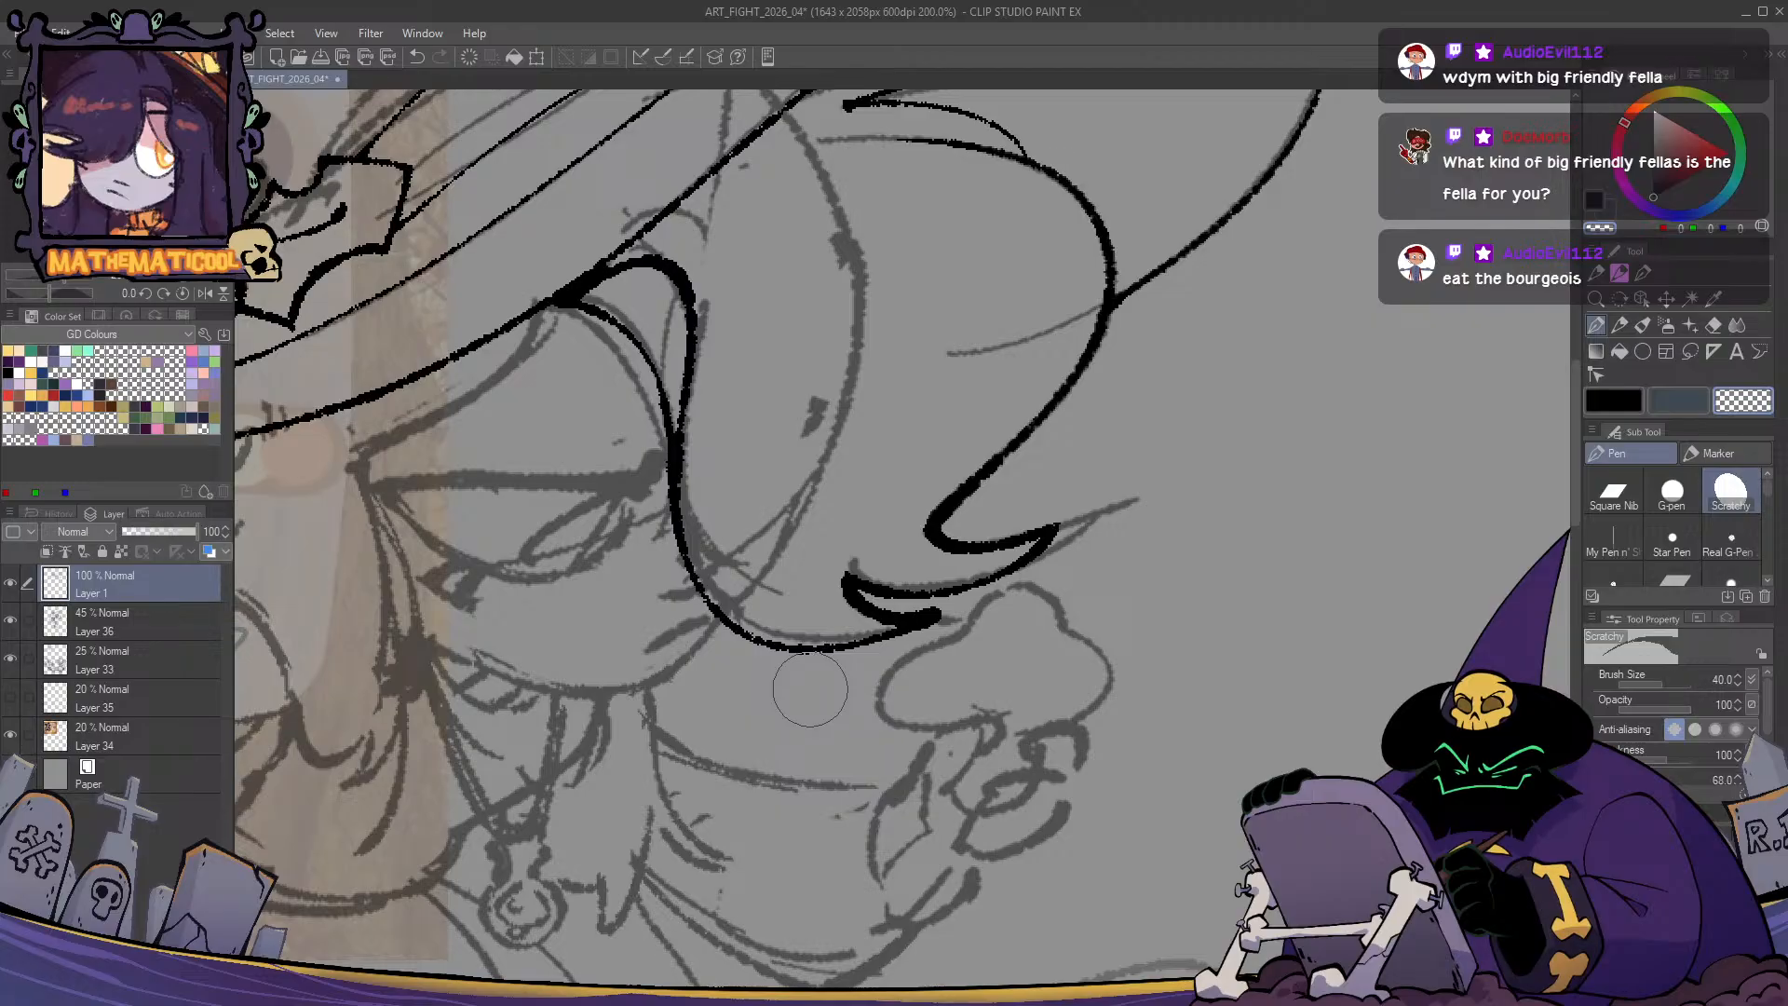
- Ink a short inner hair line from the brim's underside along the face-side strand, and check the drawing mirrored
key("c")
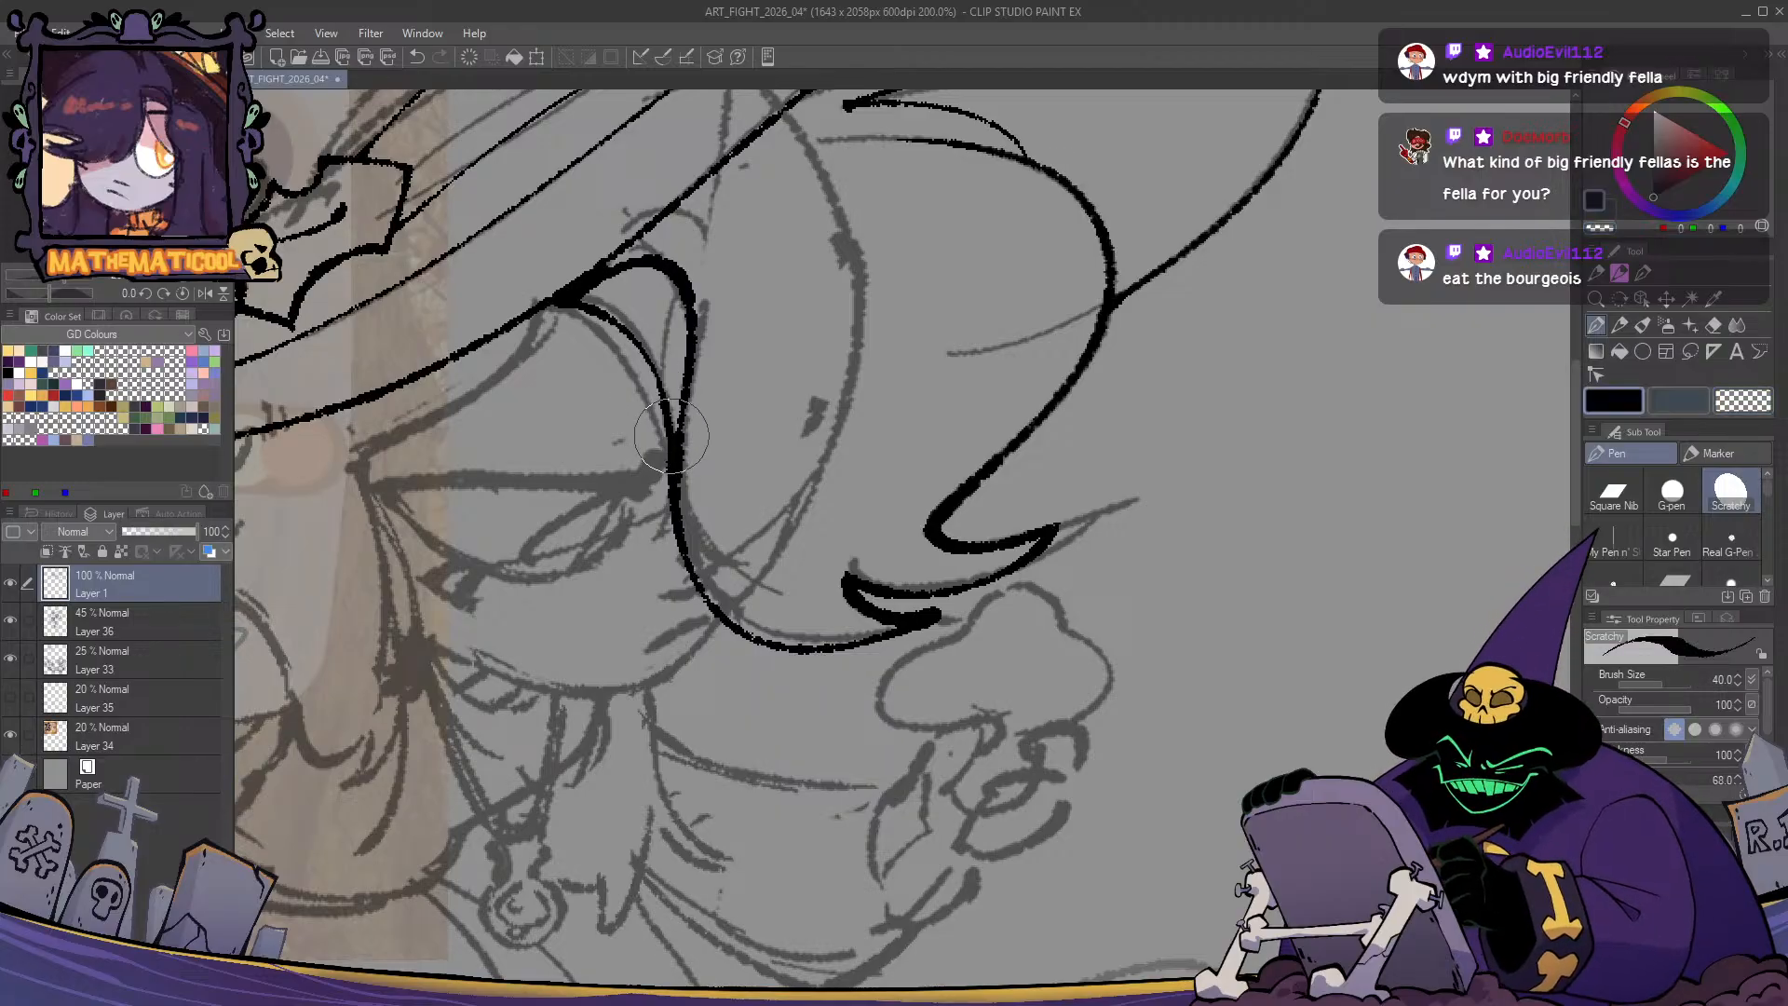
mouse_move(672, 447)
left_mouse_down()
mouse_move(633, 328)
mouse_move(578, 302)
mouse_move(669, 374)
mouse_move(579, 303)
mouse_move(665, 366)
left_mouse_up()
key("ctrl+z")
key("ctrl+z")
key("ctrl+z")
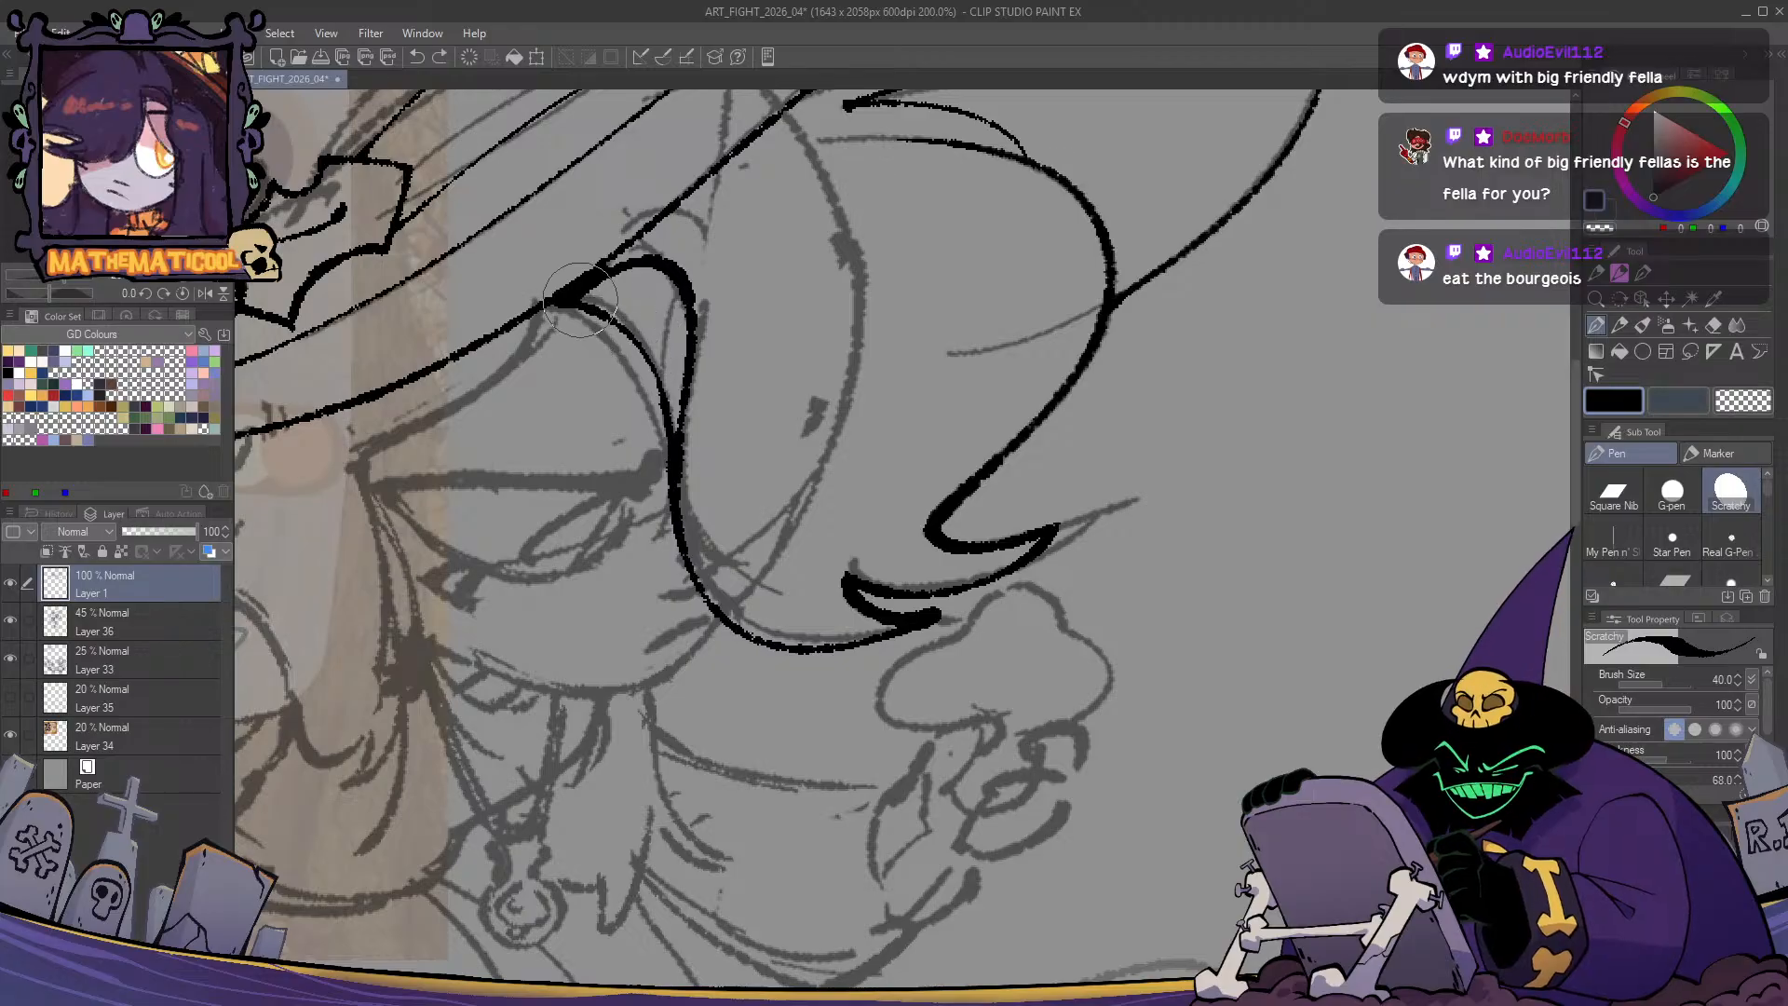
mouse_move(581, 300)
left_mouse_down()
mouse_move(652, 389)
mouse_move(648, 356)
left_mouse_up()
key("ctrl+z")
key("ctrl+z")
left_click_drag(573, 304, 669, 371)
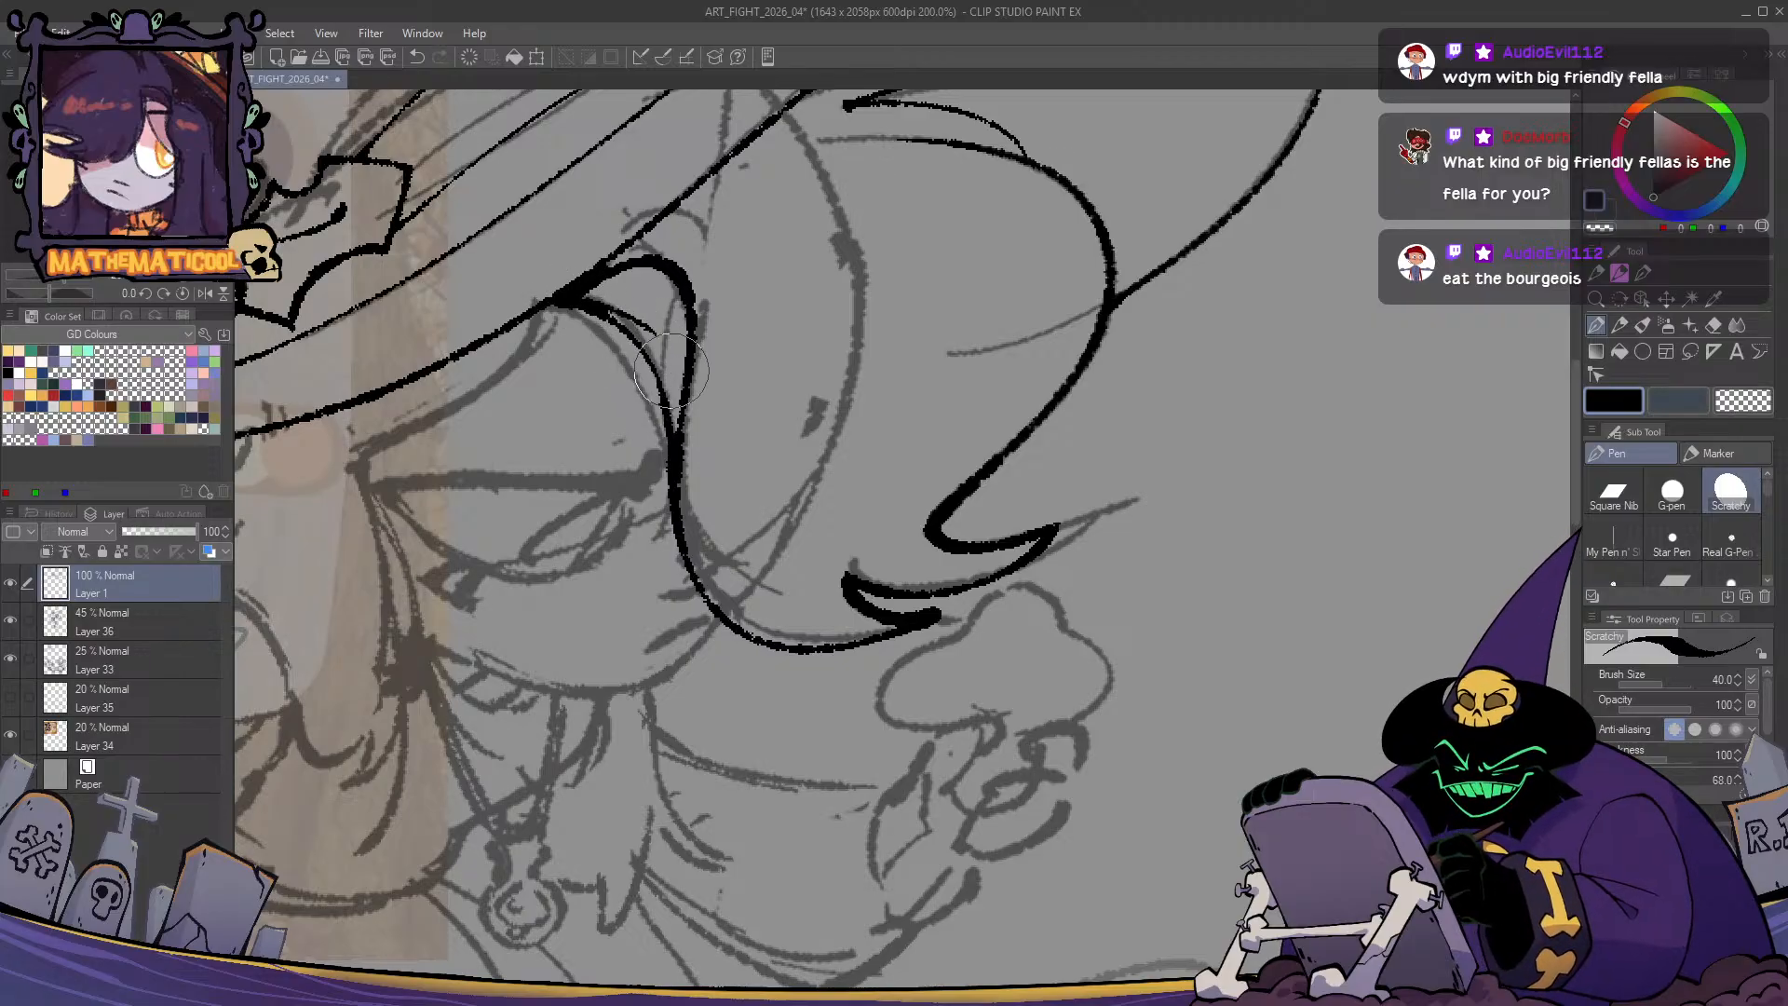
key("ctrl+z")
left_click_drag(572, 298, 662, 366)
left_click_drag(670, 481, 760, 577)
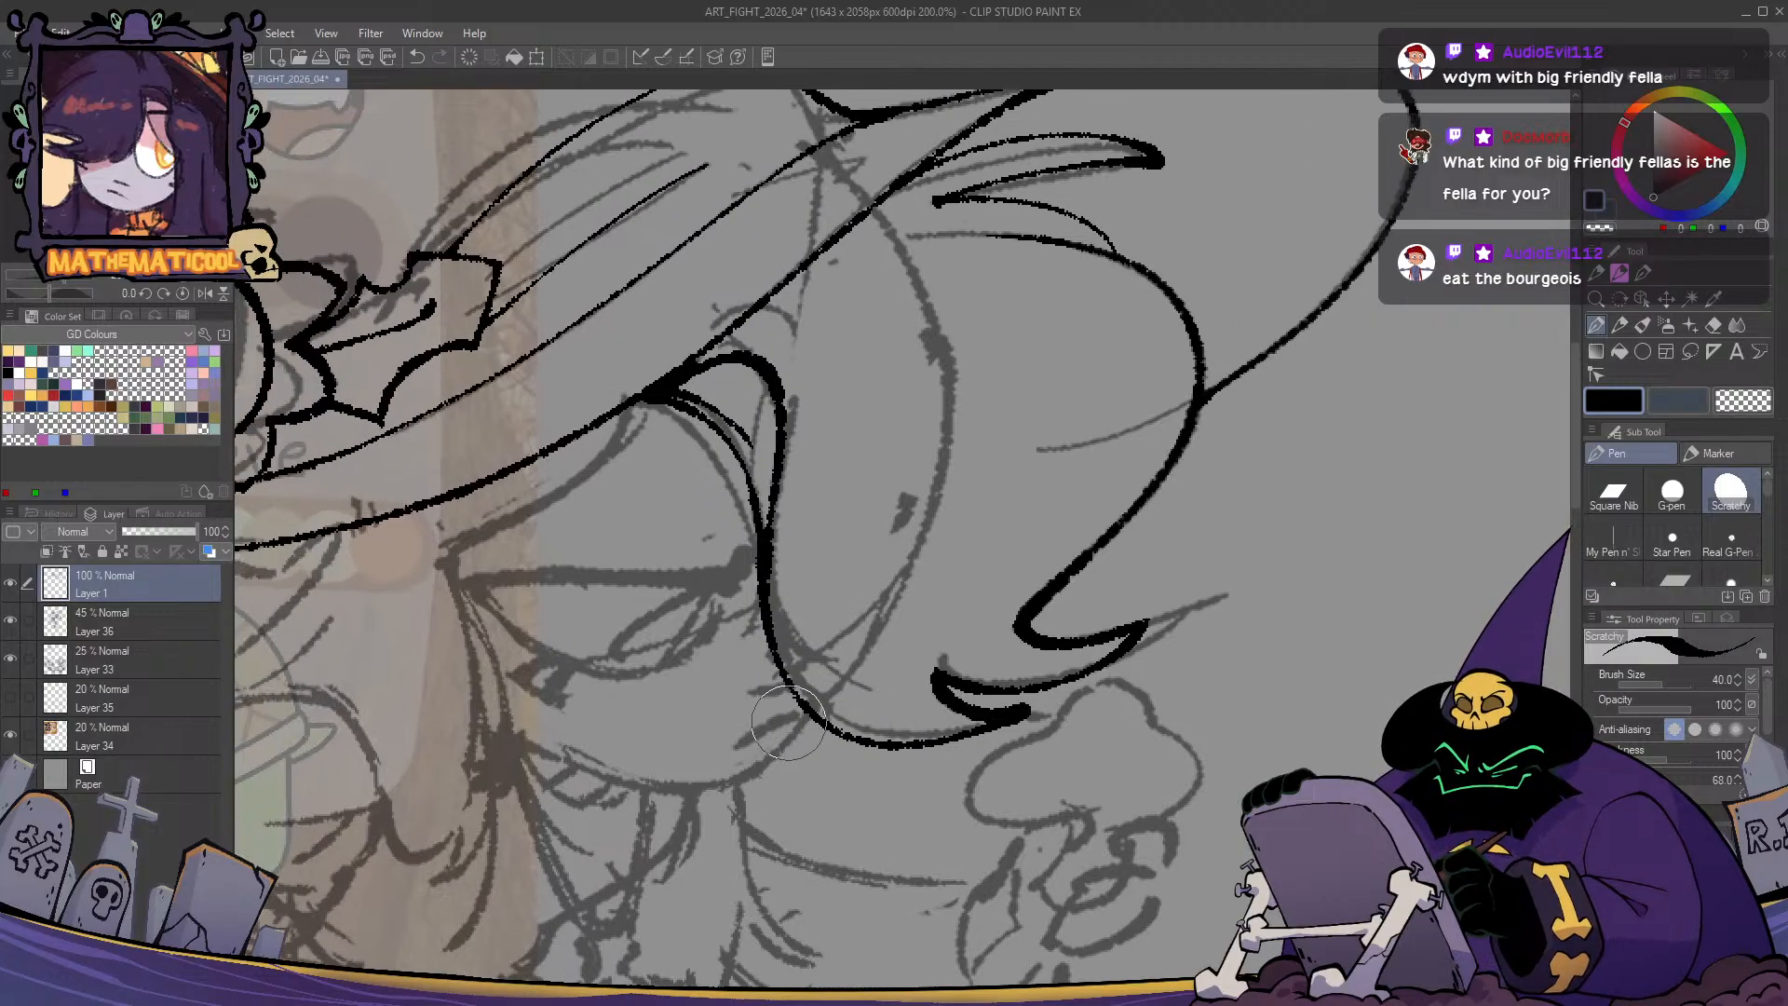
key("h")
key("h")
- Ink the eye's thick, straight upper lid with its raised outer corner, and the rear curve of its lower edge
left_click_drag(768, 739, 908, 664)
mouse_move(843, 503)
left_mouse_down()
mouse_move(880, 480)
mouse_move(615, 498)
left_mouse_up()
key("ctrl+z")
key("ctrl+z")
mouse_move(883, 480)
left_mouse_down()
mouse_move(635, 503)
mouse_move(881, 503)
mouse_move(885, 479)
mouse_move(847, 496)
mouse_move(870, 463)
mouse_move(818, 581)
left_mouse_up()
key("ctrl+z")
key("c")
key("c")
key("ctrl+z")
left_click_drag(869, 512, 790, 594)
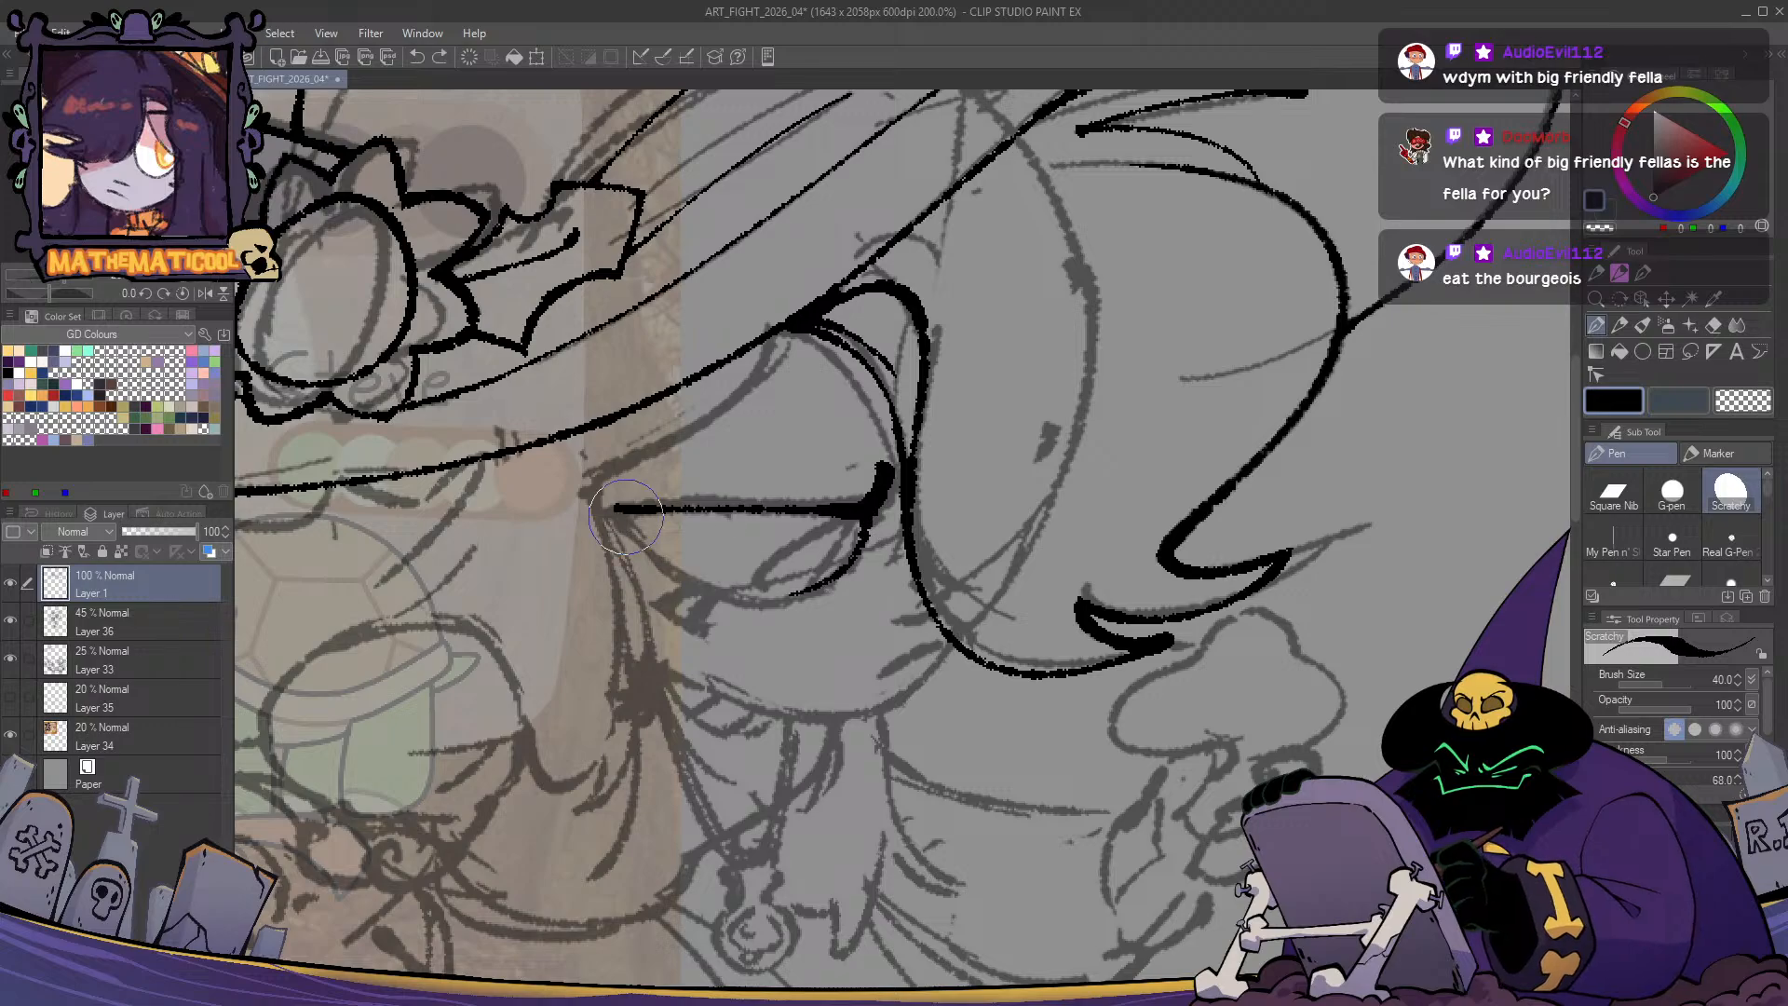
- Ink the eye's front lower curve and the iris edge inside it, redrawing the strokes over the sketch
mouse_move(618, 510)
left_mouse_down()
mouse_move(676, 576)
mouse_move(790, 595)
left_mouse_up()
key("ctrl+z")
mouse_move(618, 510)
left_mouse_down()
mouse_move(788, 593)
mouse_move(713, 588)
mouse_move(809, 591)
mouse_move(836, 578)
mouse_move(788, 584)
mouse_move(843, 540)
mouse_move(751, 589)
left_mouse_up()
key("ctrl+z")
key("ctrl+z")
key("c")
key("ctrl+z")
key("c")
key("ctrl+z")
key("ctrl+z")
left_click_drag(865, 533, 759, 594)
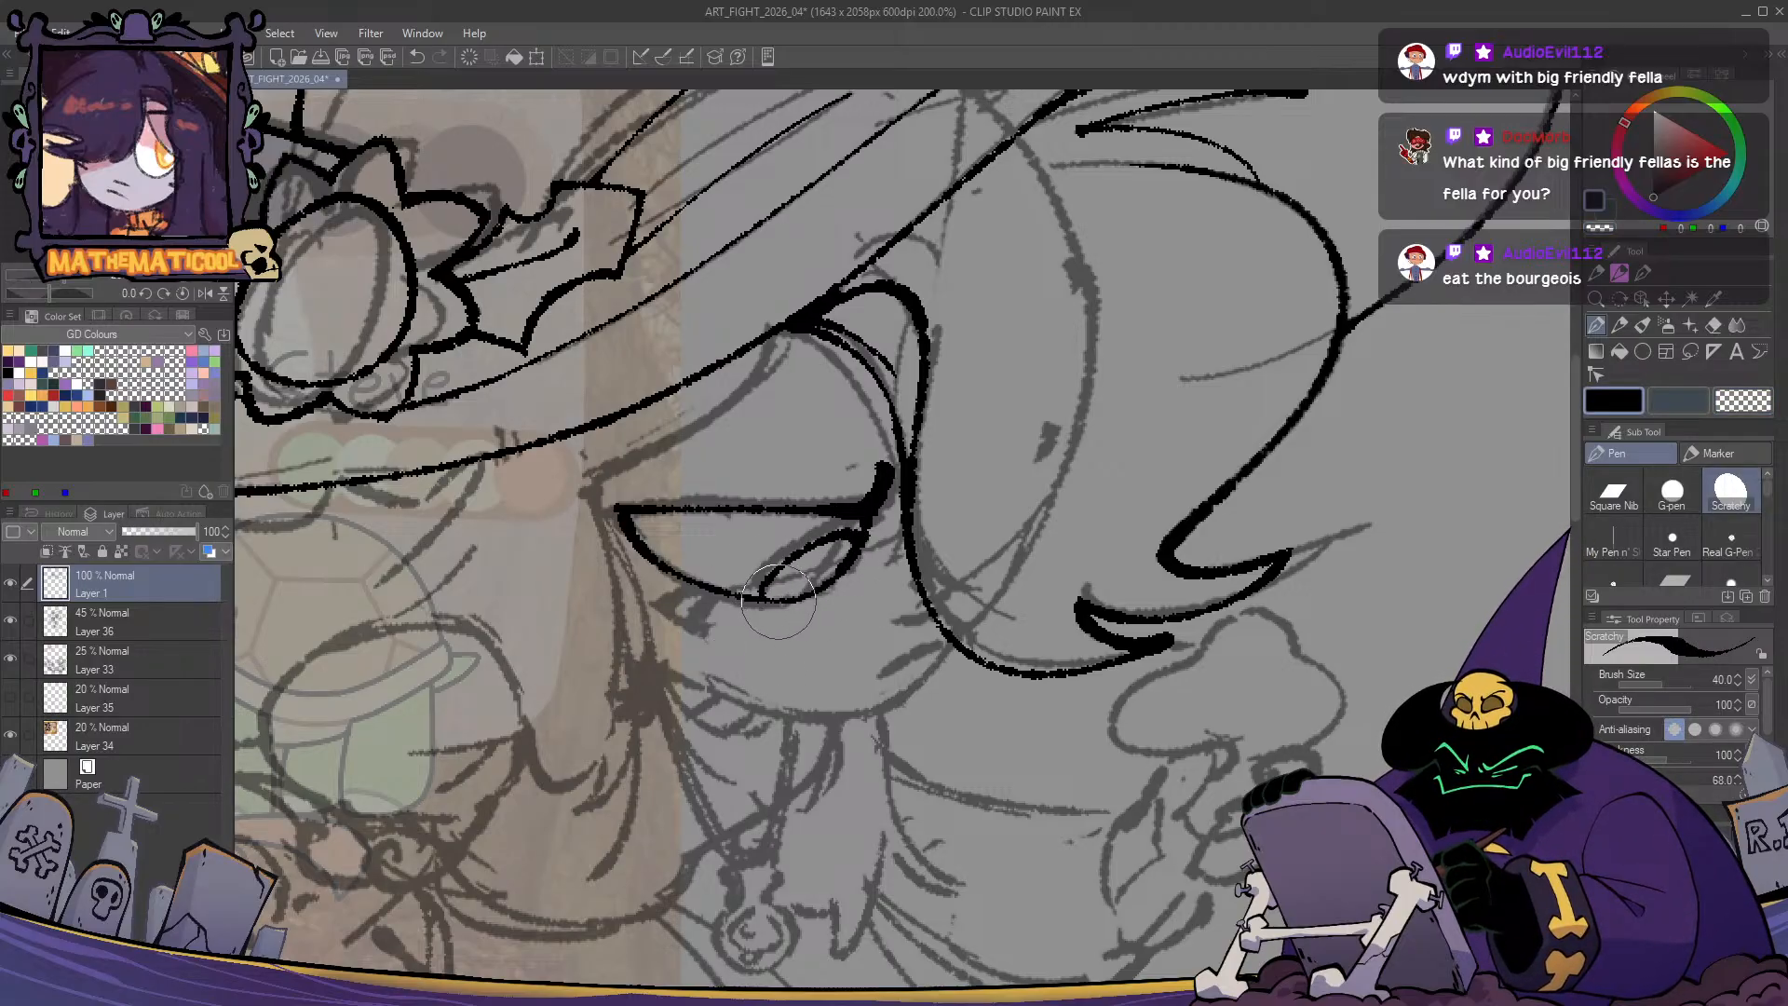
- Ink the lower face contour curving from the hair strand to the front, with a short line above it, and check it mirrored
left_click_drag(700, 731, 666, 681)
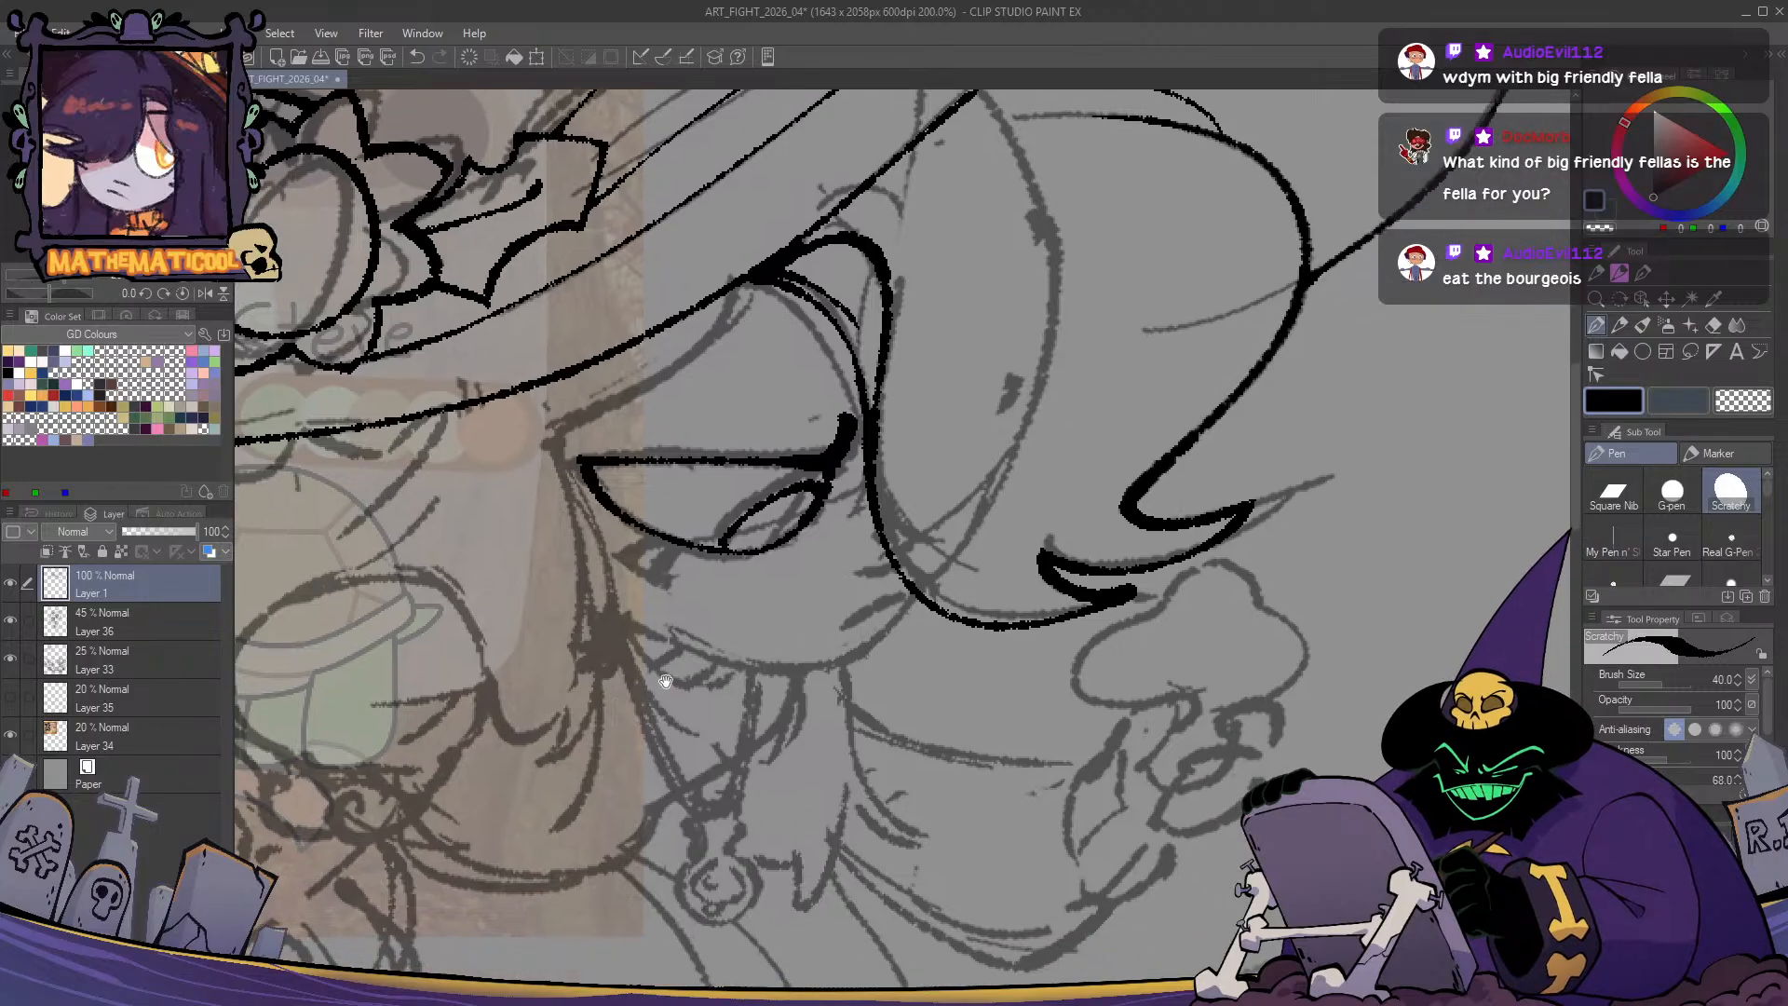
mouse_move(894, 597)
left_mouse_down()
mouse_move(841, 630)
mouse_move(818, 690)
left_mouse_up()
key("ctrl+z")
key("ctrl+z")
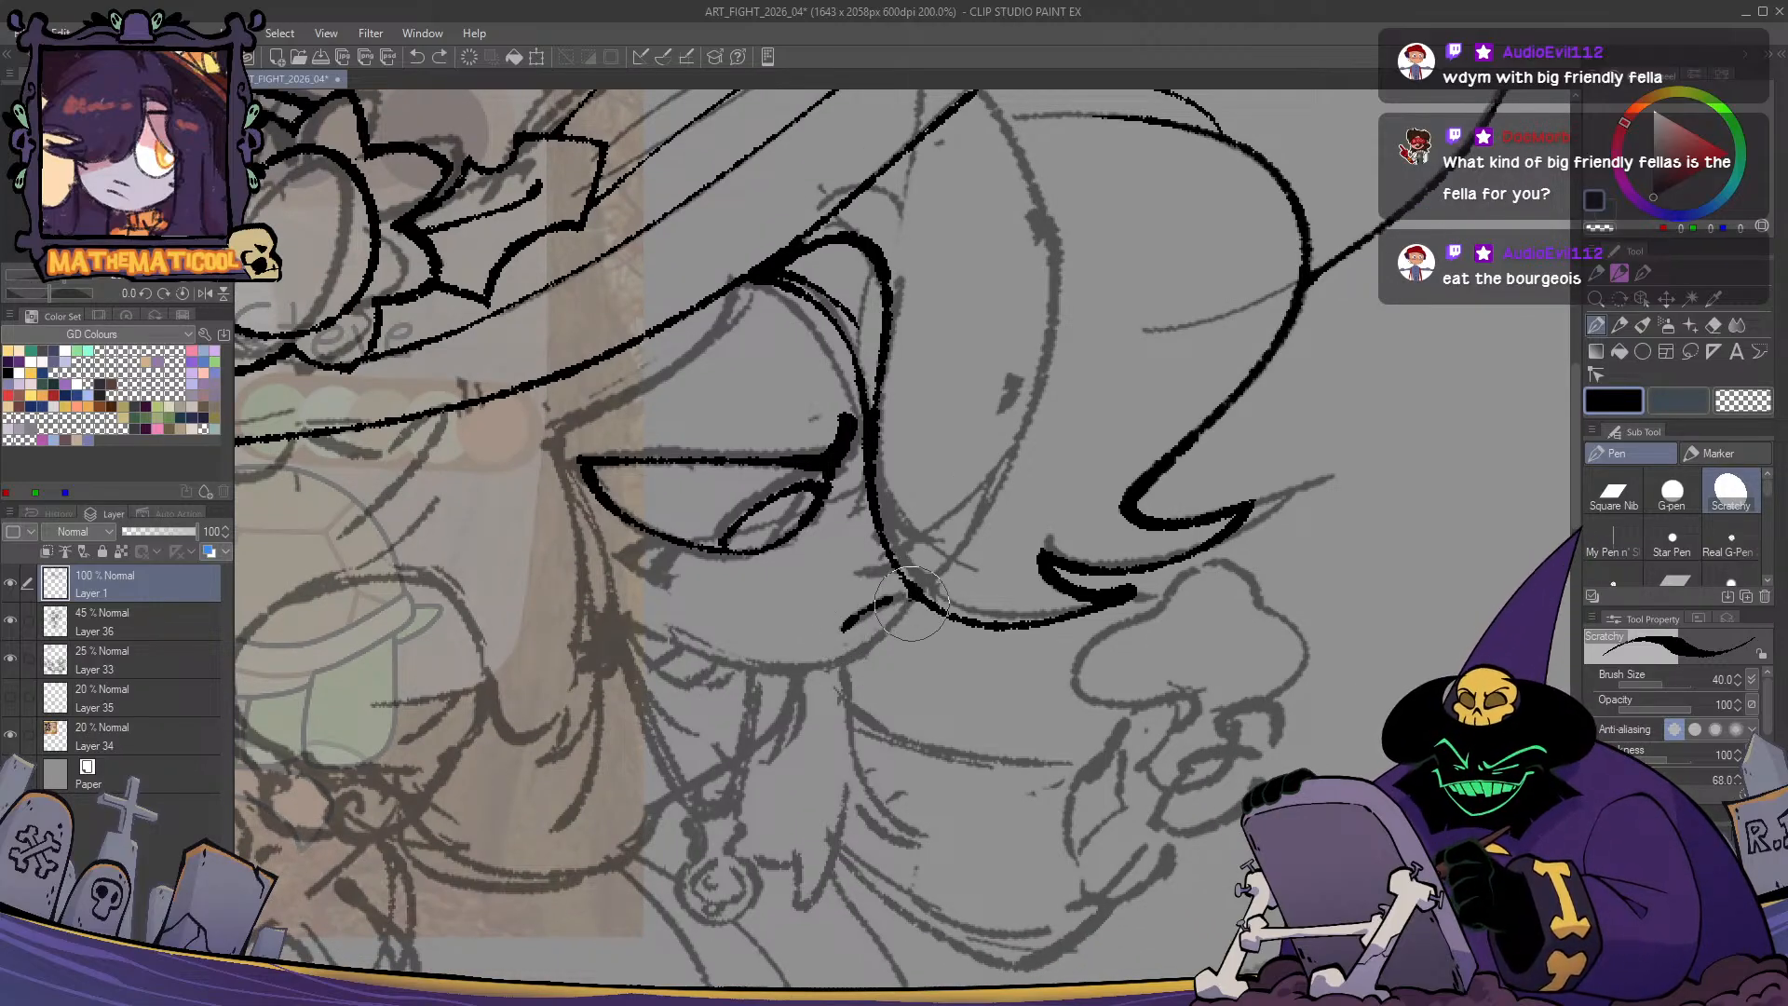
left_click_drag(917, 590, 819, 689)
key("ctrl+z")
mouse_move(916, 594)
left_mouse_down()
mouse_move(826, 667)
mouse_move(631, 624)
left_mouse_up()
key("h")
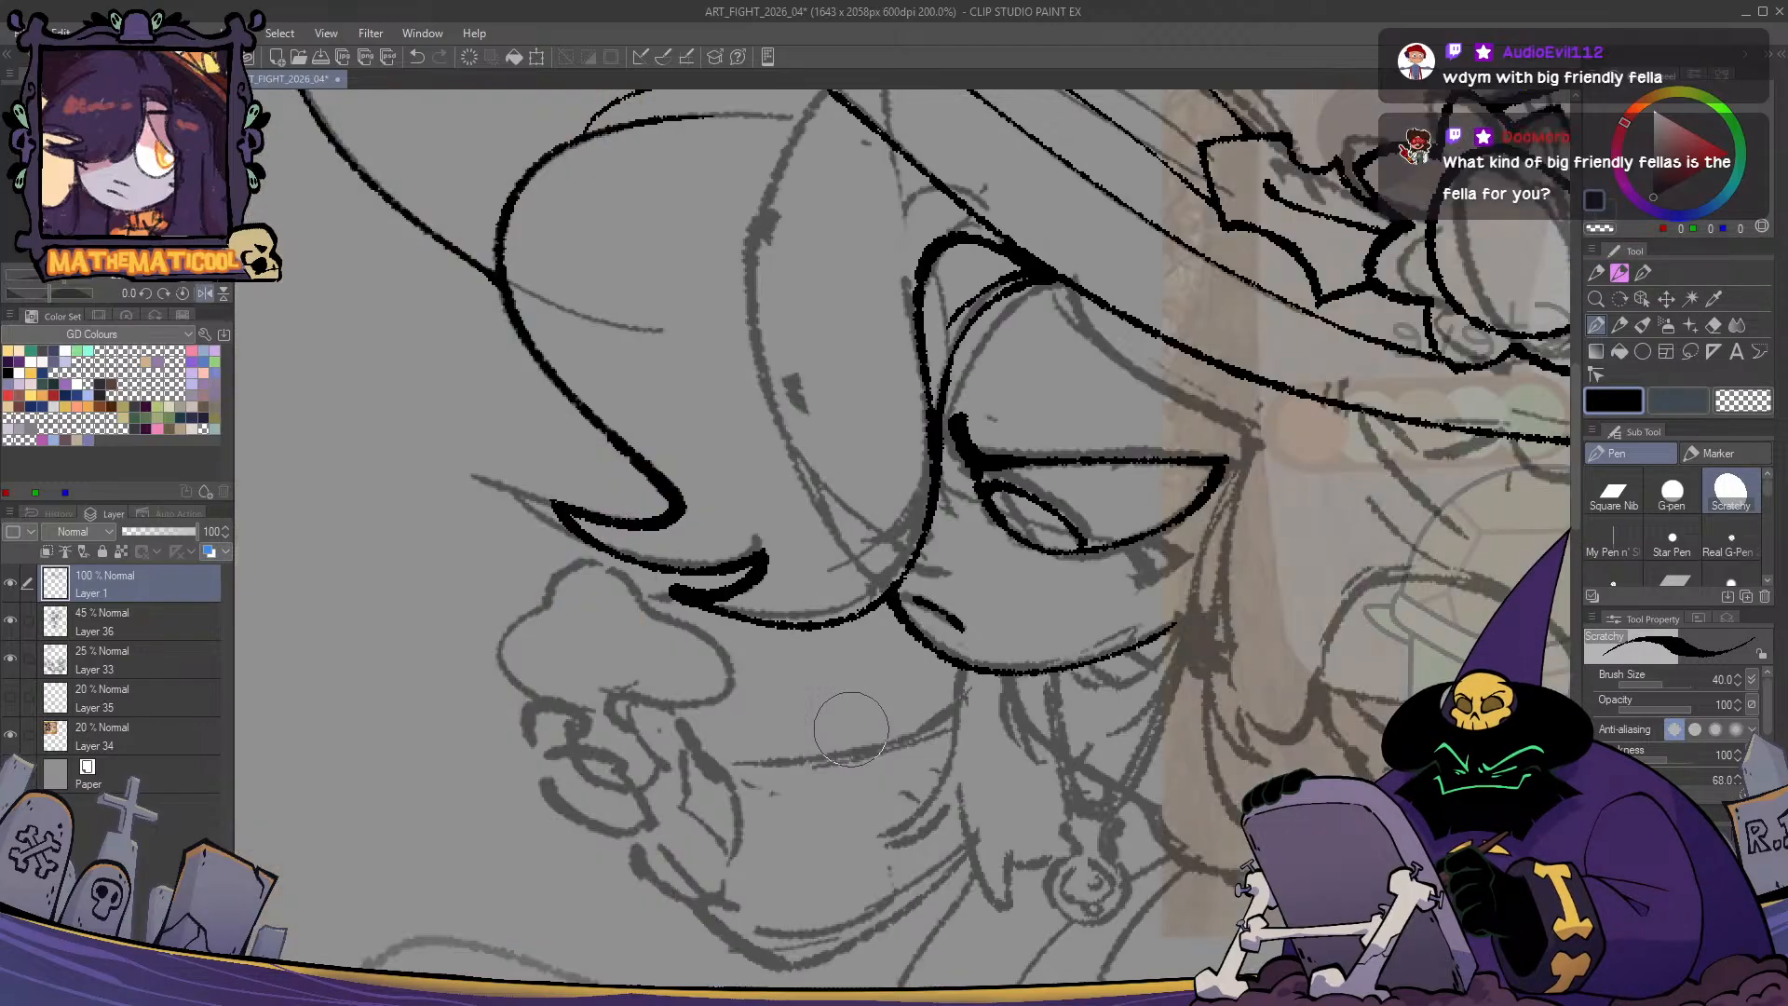
key("h")
- Ink the small curved shape with tooth-like divisions beneath the front end of the lower face contour, redrawing its outer edge
mouse_move(678, 655)
left_mouse_down()
mouse_move(626, 640)
mouse_move(722, 694)
left_mouse_up()
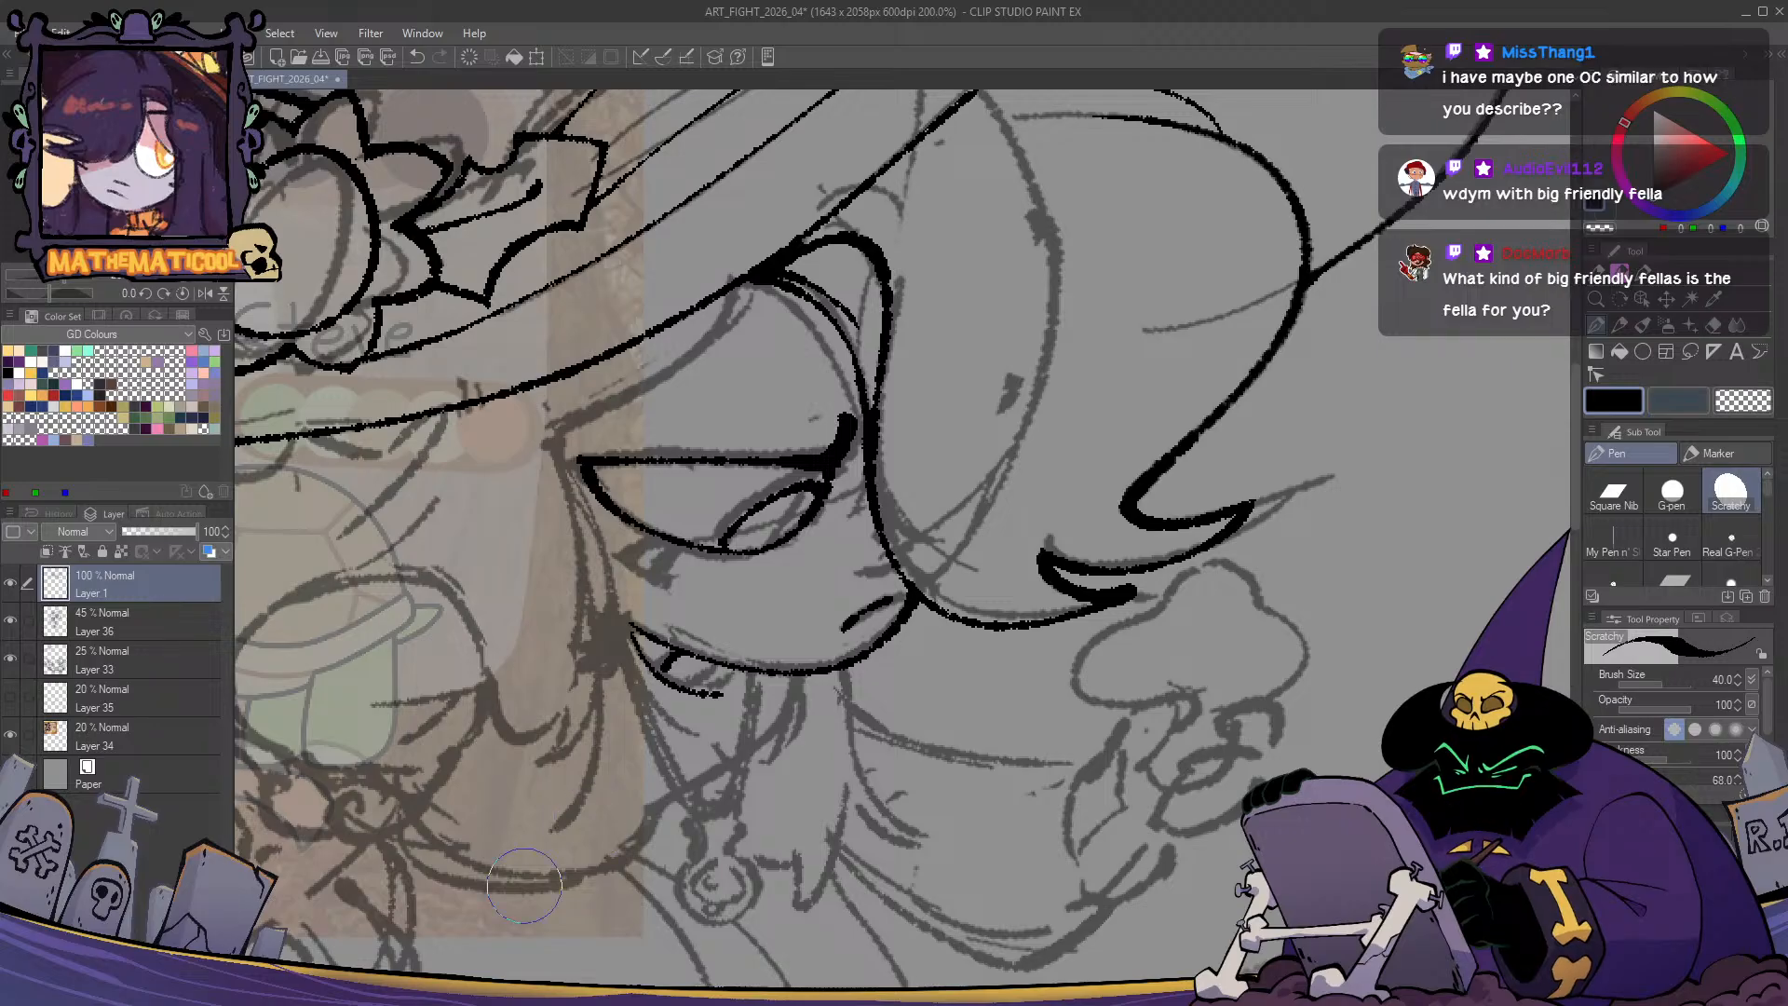
key("ctrl+z")
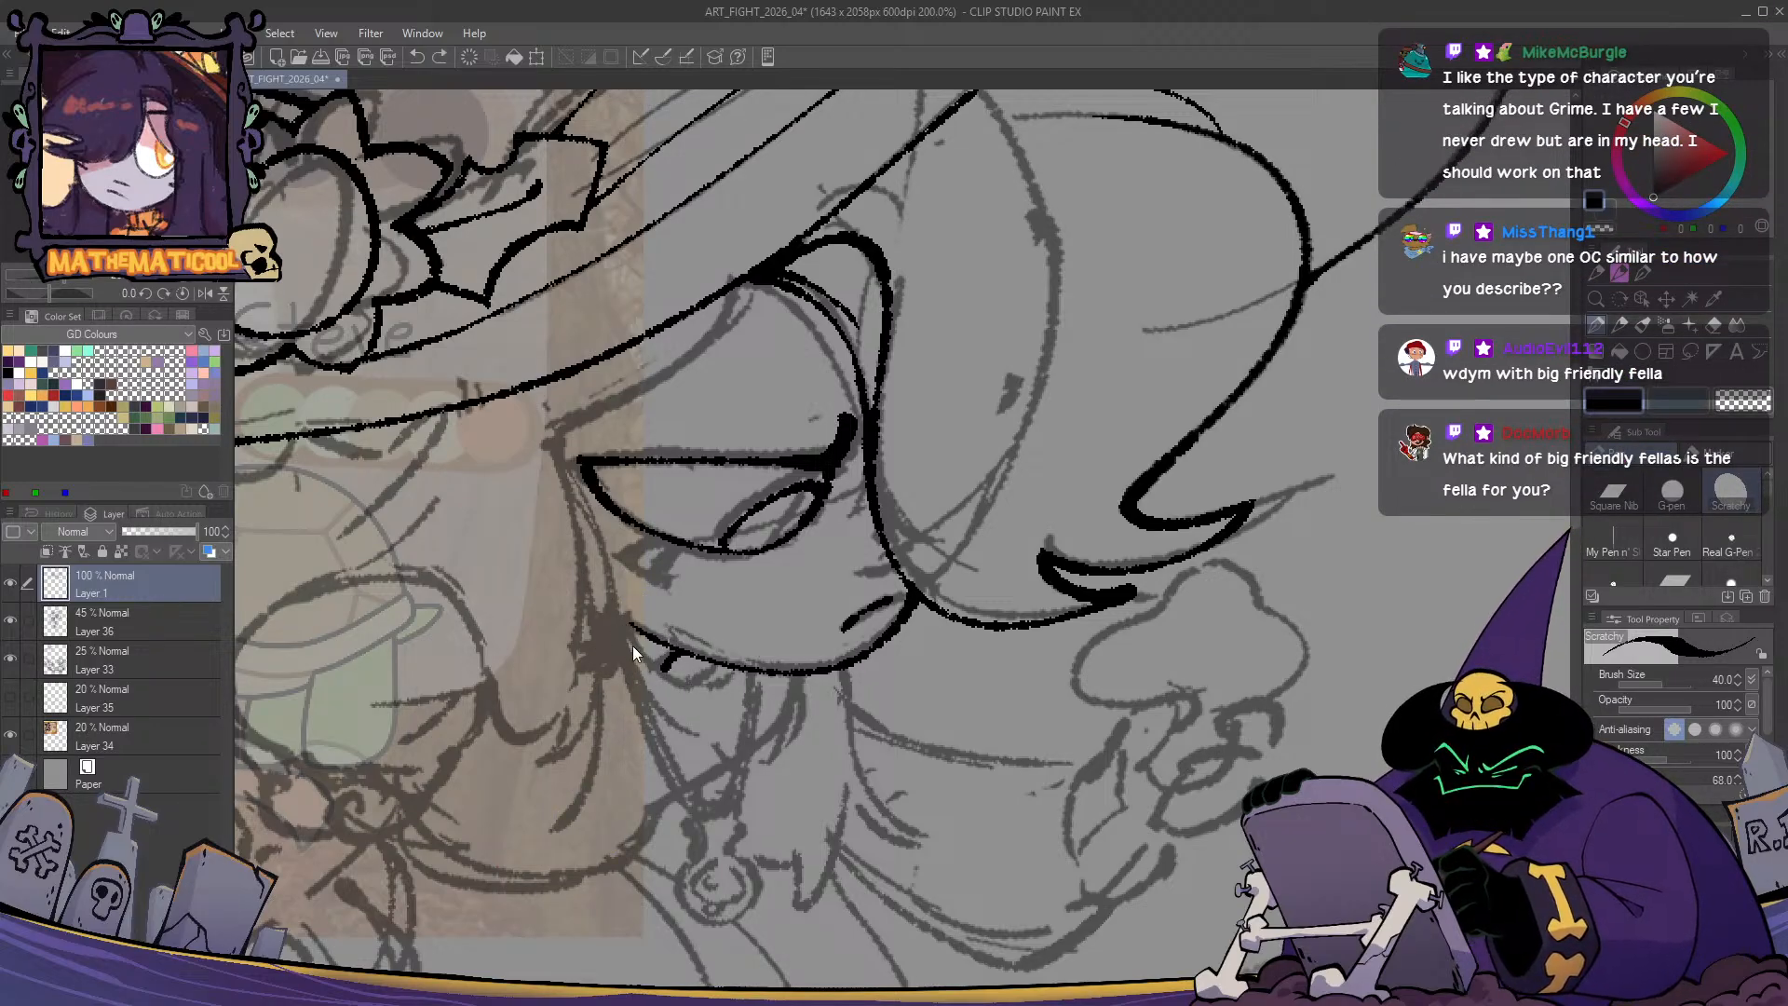
left_click_drag(622, 624, 717, 684)
key("ctrl+z")
mouse_move(624, 626)
left_mouse_down()
mouse_move(710, 686)
mouse_move(726, 667)
left_mouse_up()
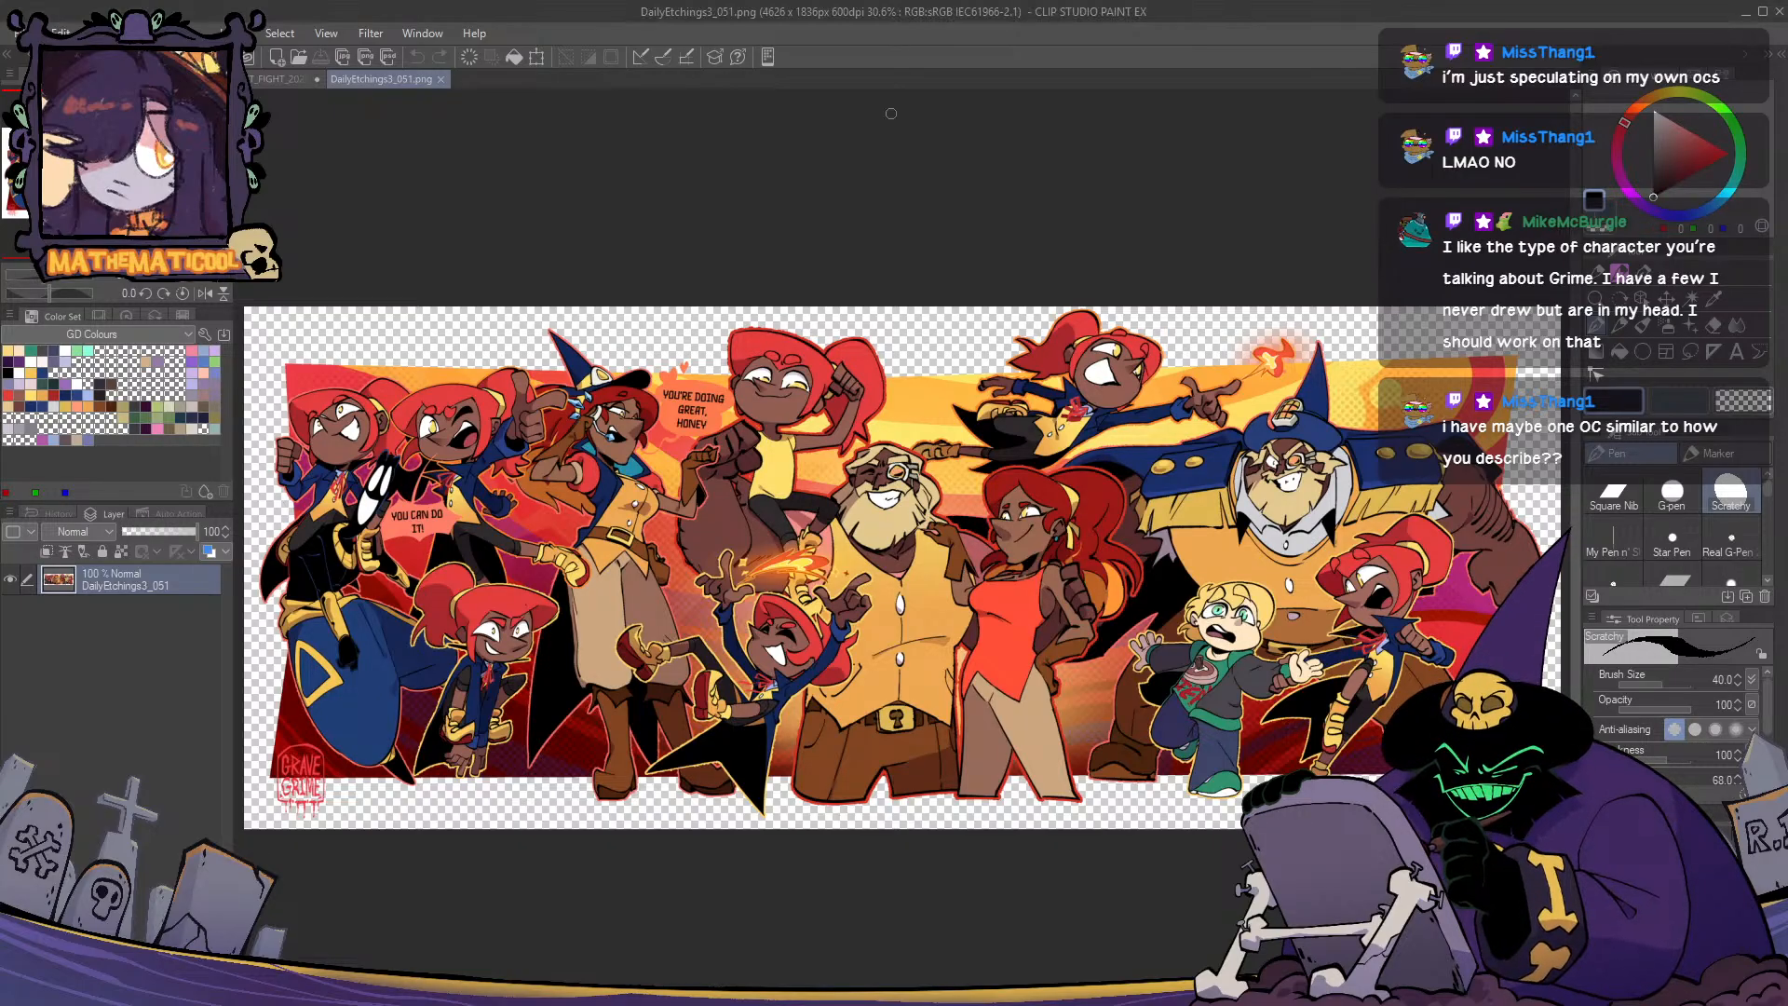
- Examine the characters in DailyEtchings3_051.png up close, especially the large bearded figure in the pointed blue hat
scroll(979, 551, "up", 3)
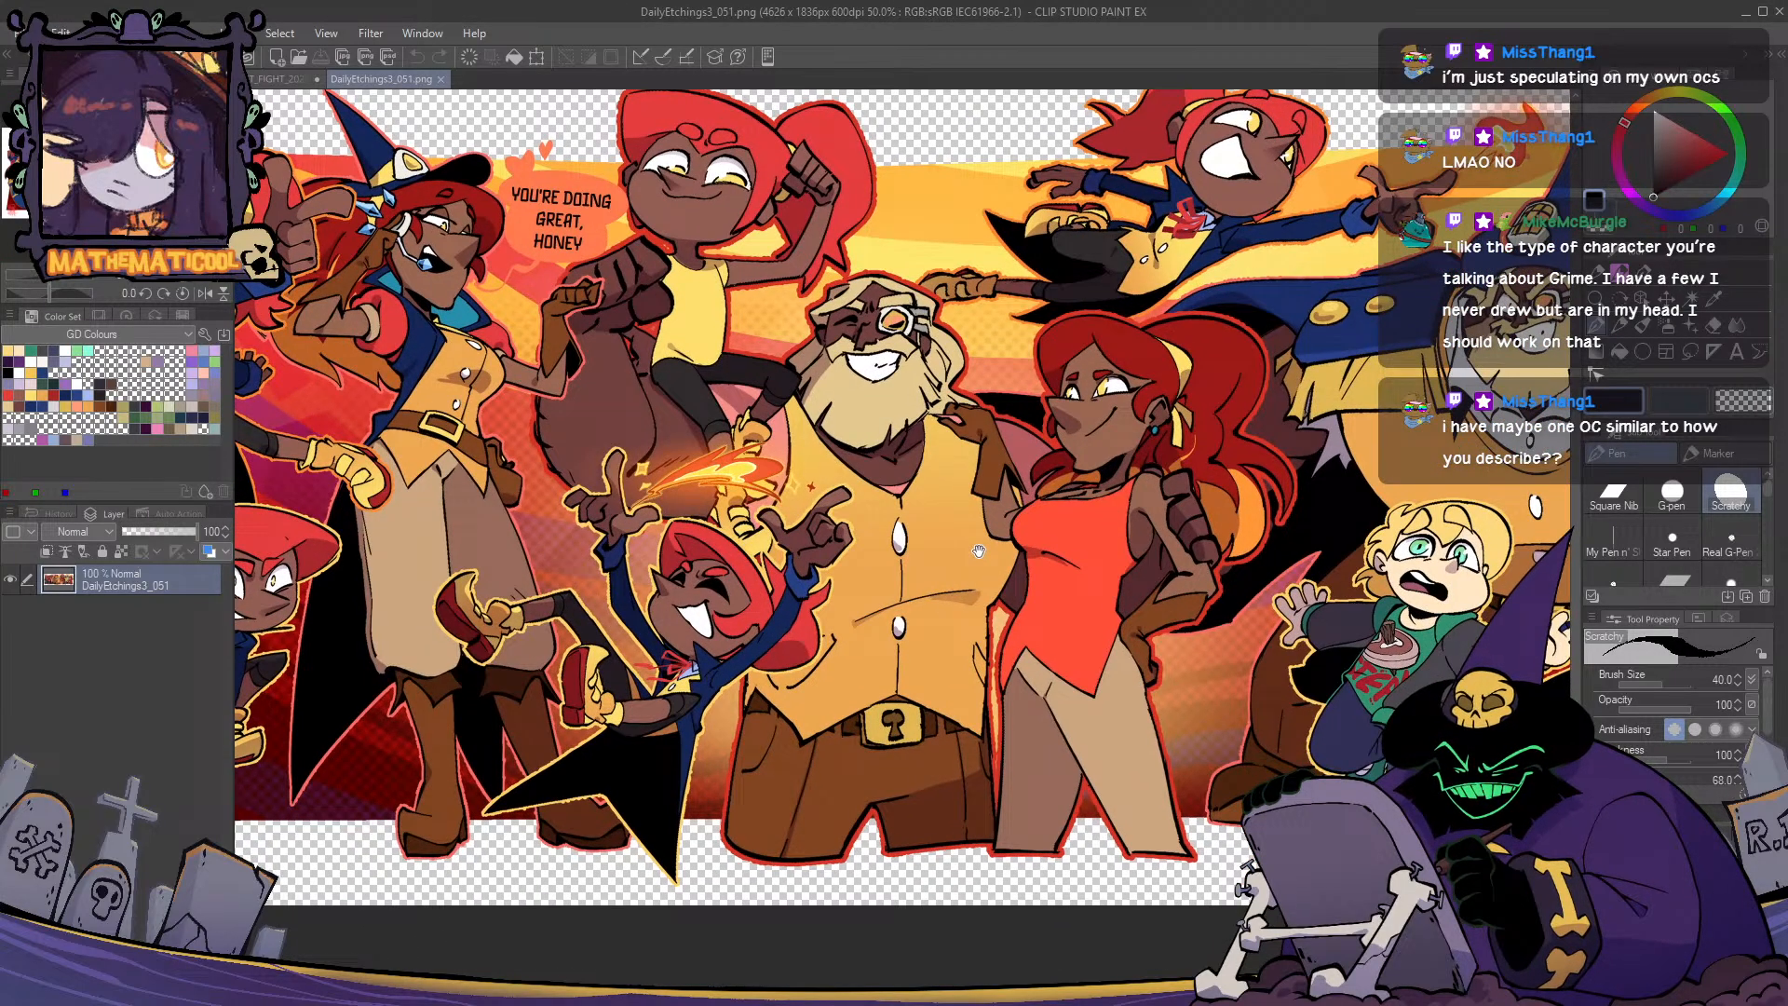
left_click_drag(979, 550, 1299, 504)
scroll(742, 459, "up", 1)
scroll(606, 508, "down", 2)
scroll(607, 507, "up", 1)
left_click_drag(1189, 527, 615, 590)
left_click_drag(1029, 533, 718, 480)
scroll(745, 465, "up", 1)
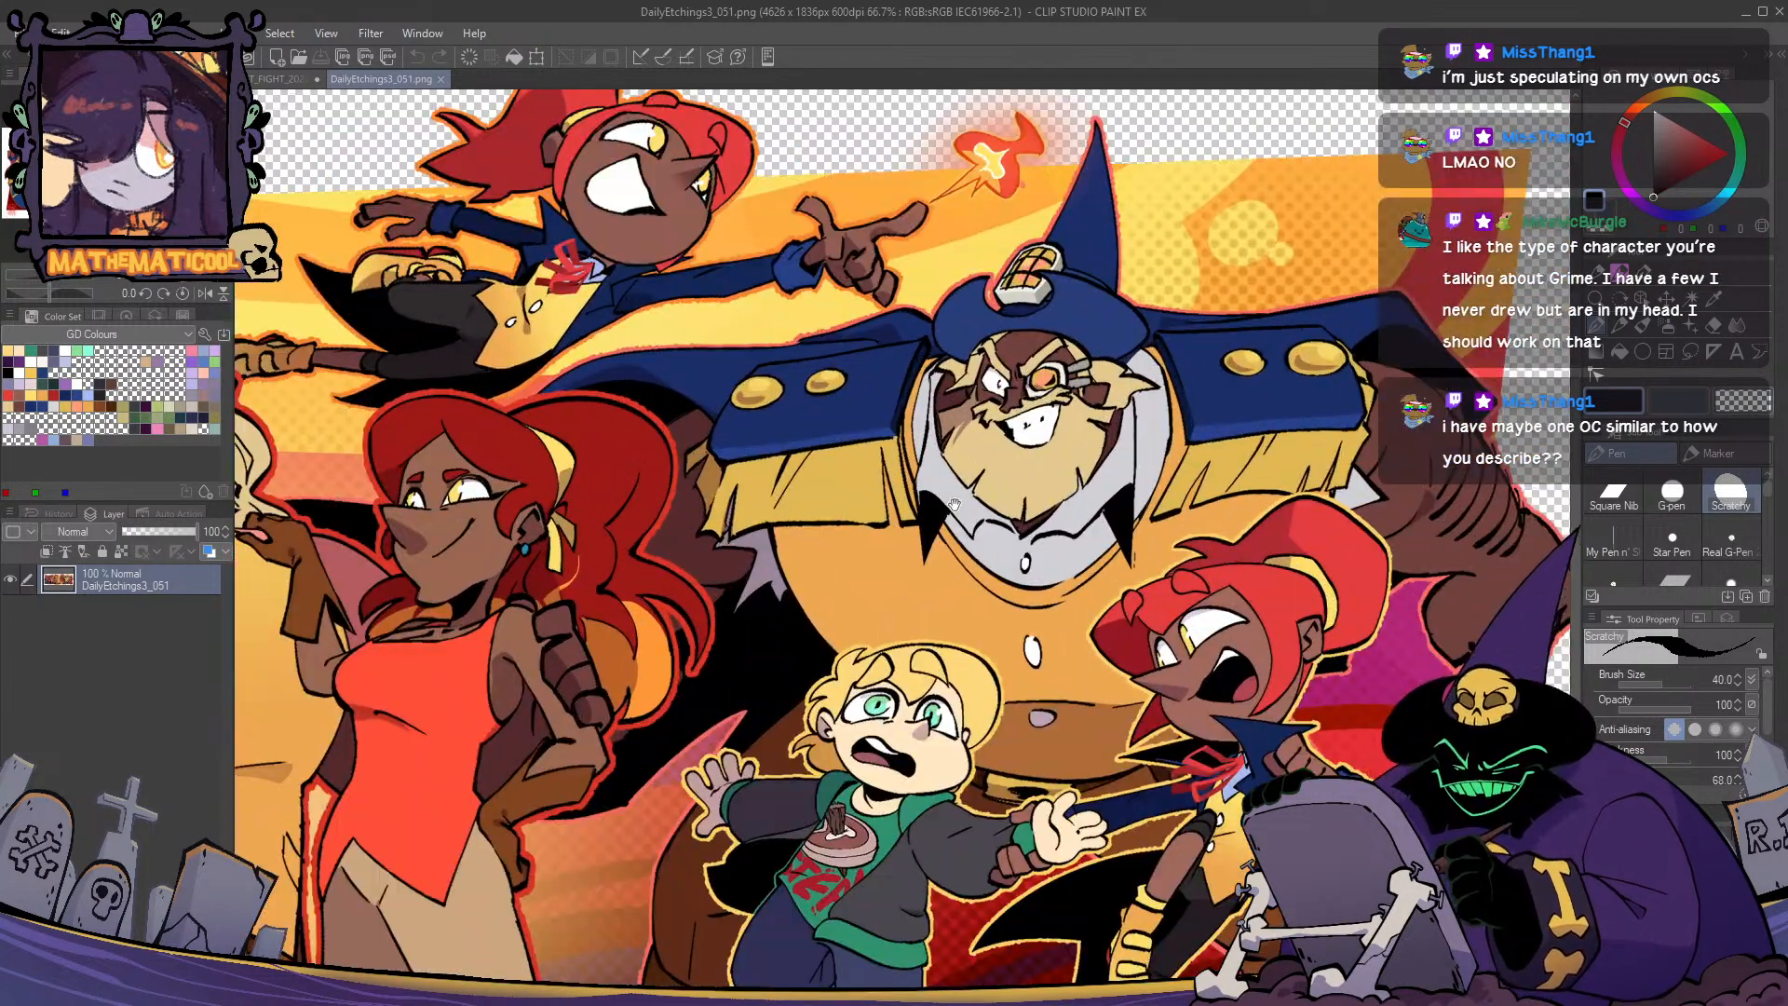
scroll(769, 500, "down", 1)
left_click_drag(885, 466, 702, 503)
scroll(799, 410, "up", 1)
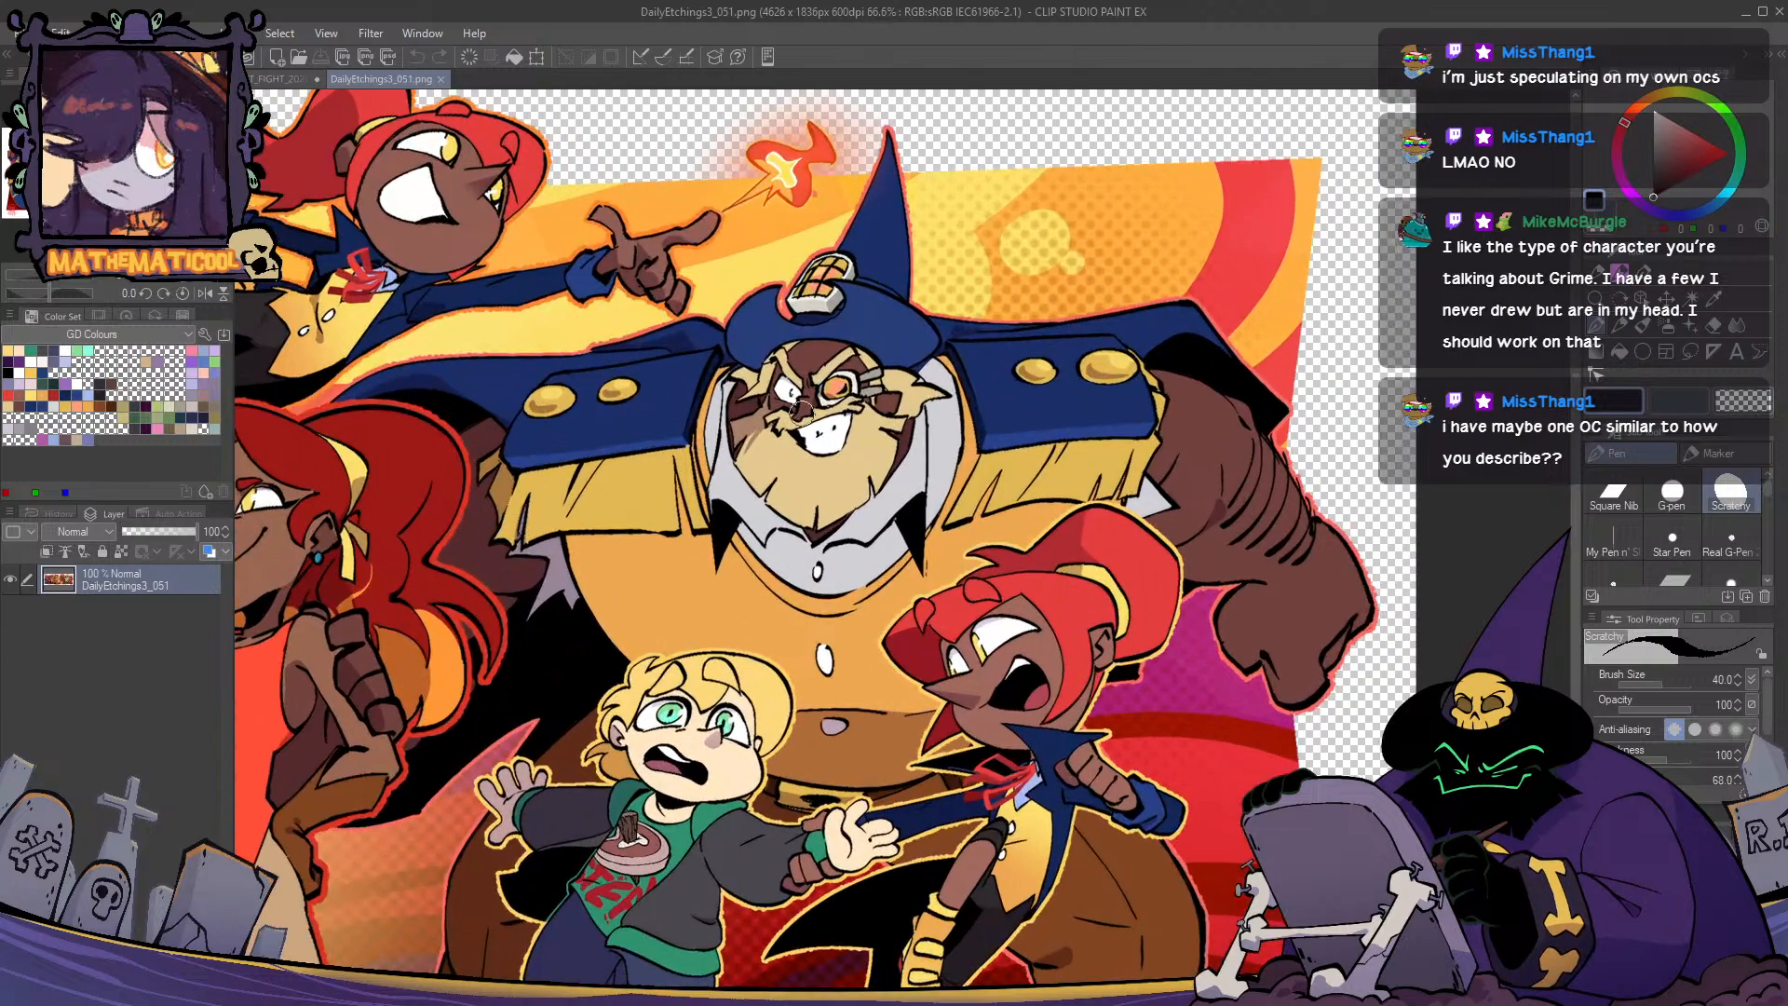
left_click_drag(747, 416, 796, 408)
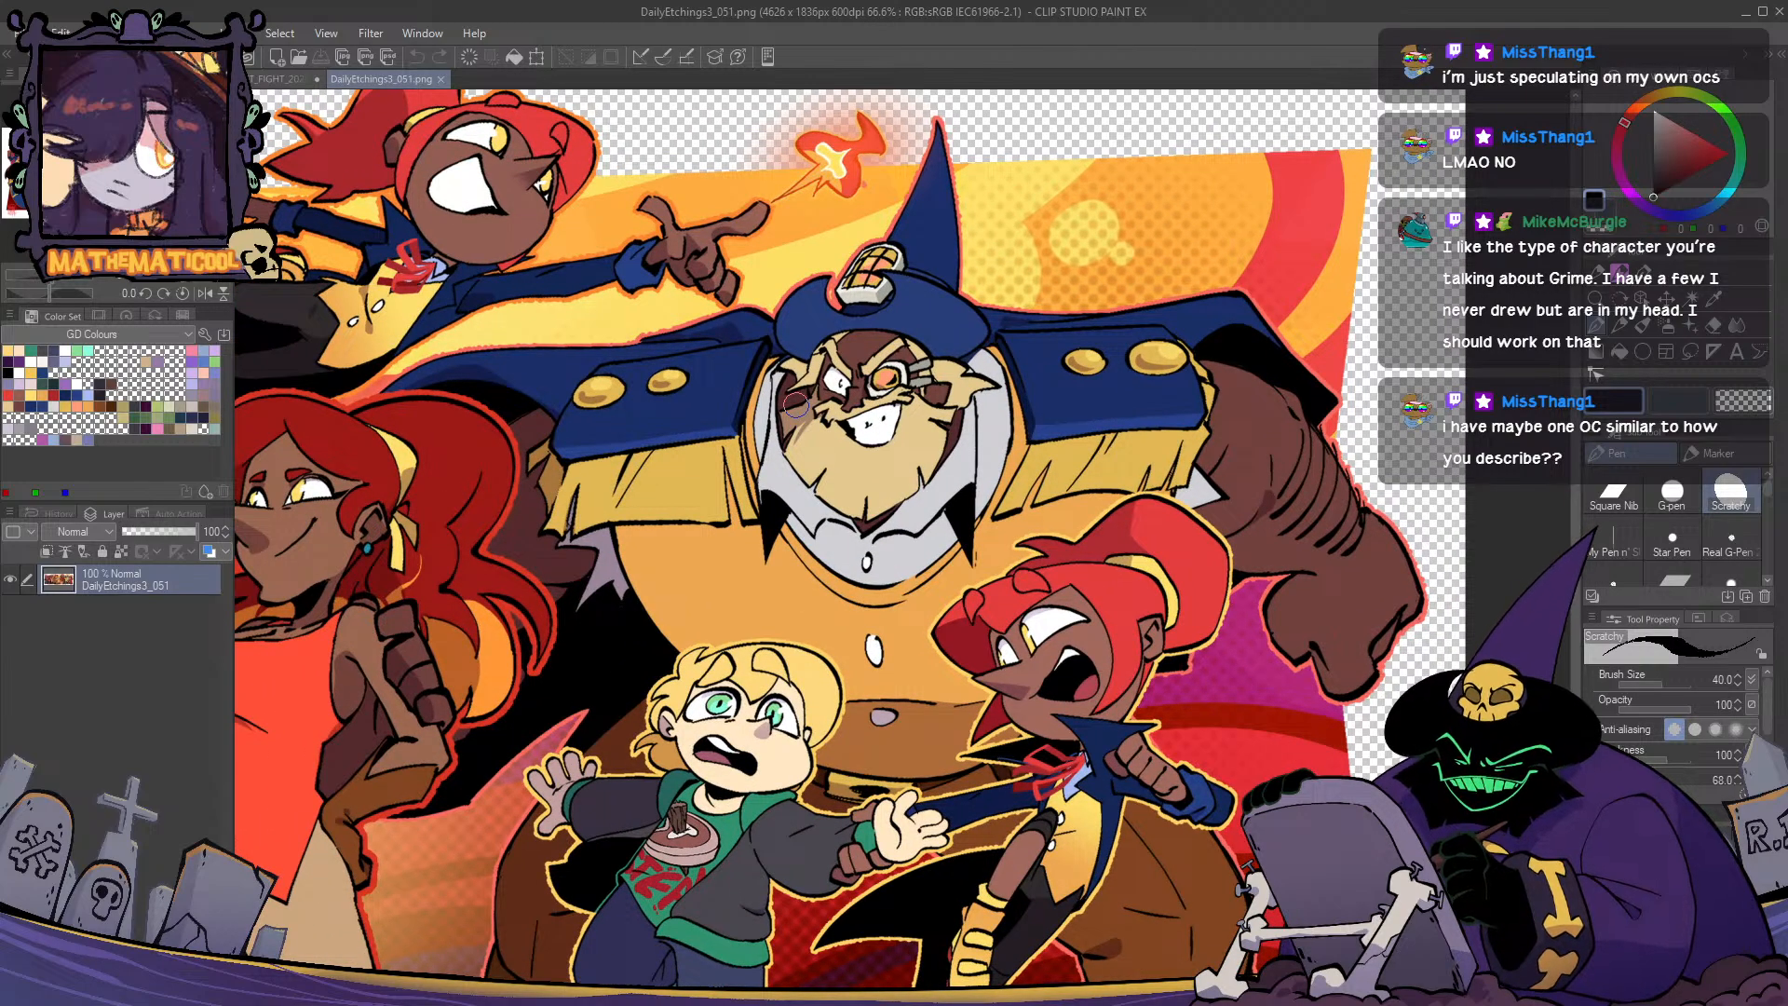
mouse_move(769, 350)
left_mouse_down()
mouse_move(839, 386)
mouse_move(780, 366)
left_mouse_up()
scroll(803, 365, "up", 1)
scroll(918, 357, "down", 2)
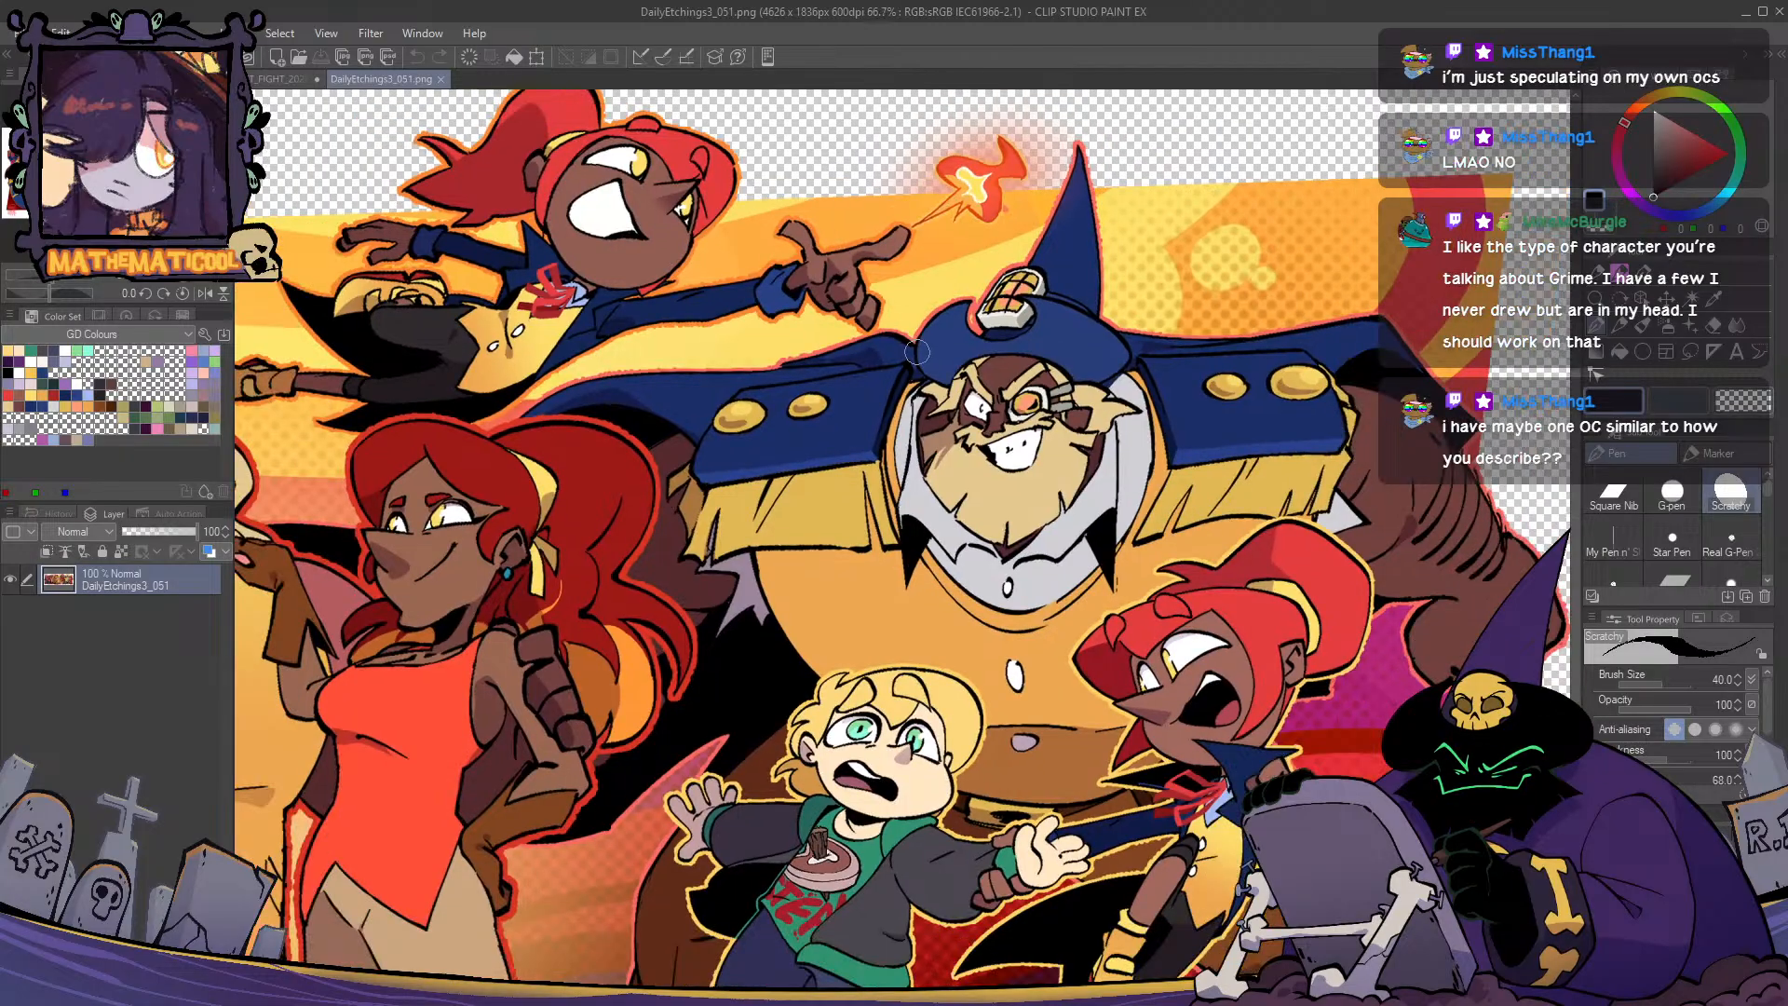
left_click_drag(816, 396, 898, 375)
scroll(955, 360, "down", 1)
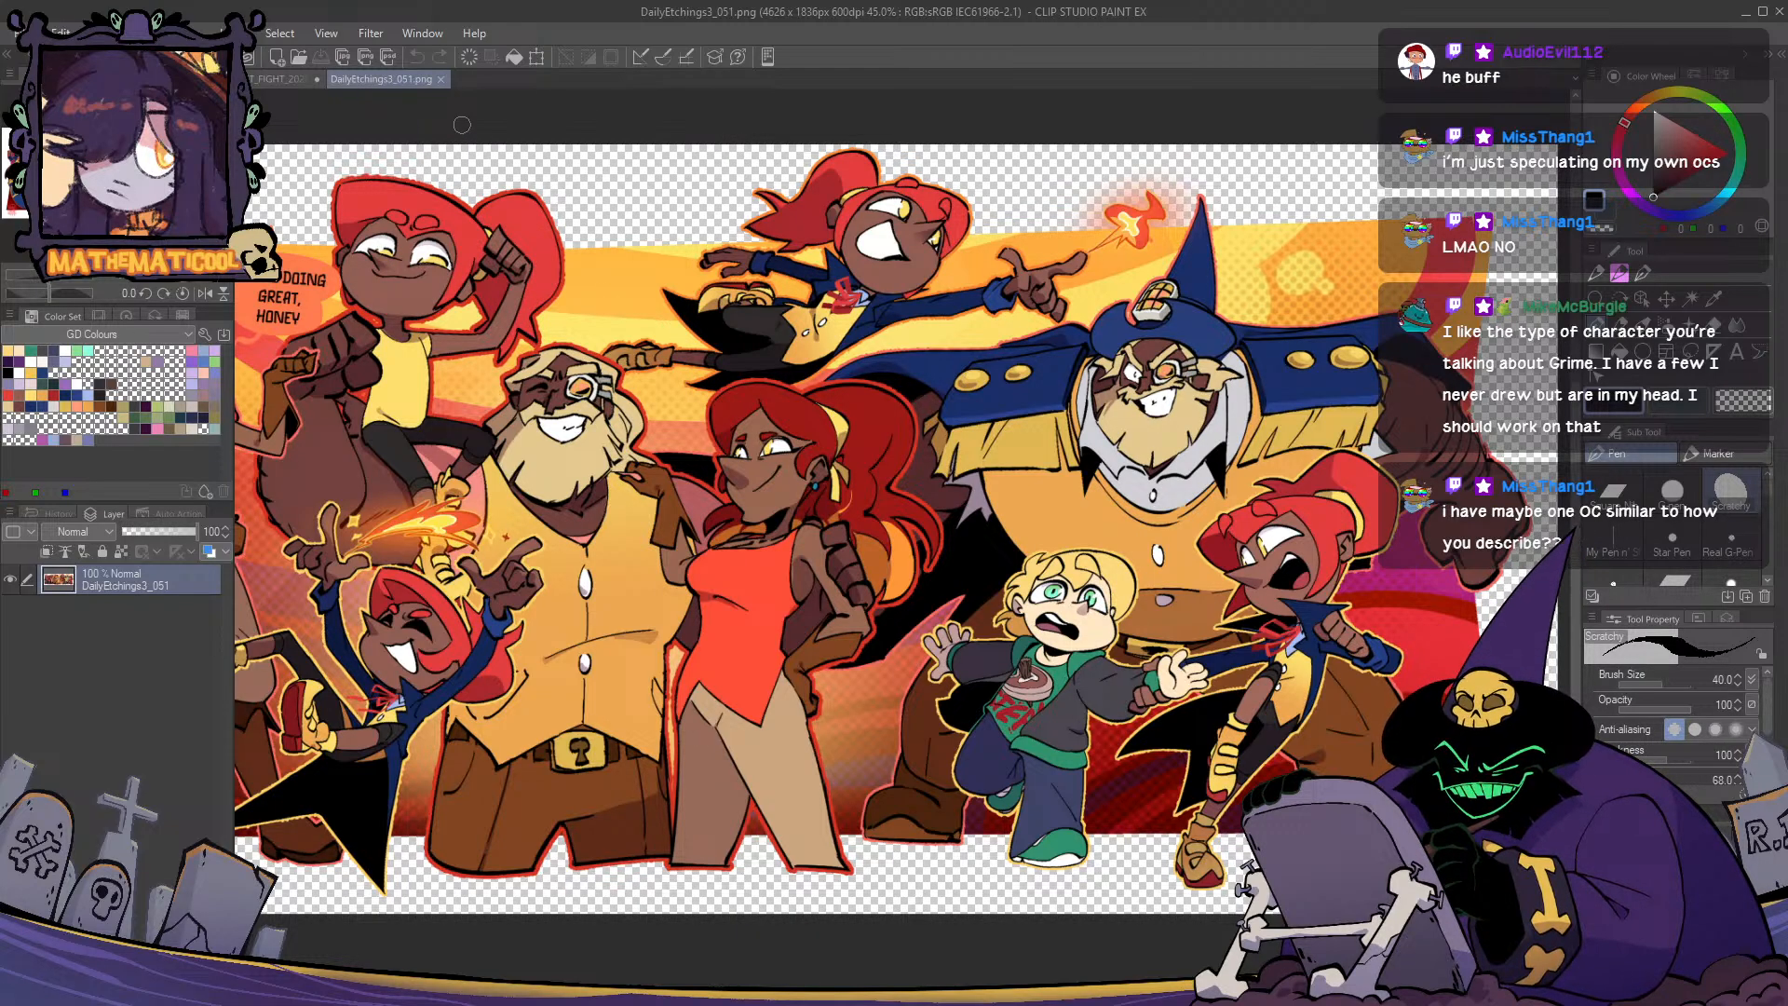
- Return to the ART_FIGHT_2026_04 drawing and close DailyEtchings3_051.png
left_click(280, 77)
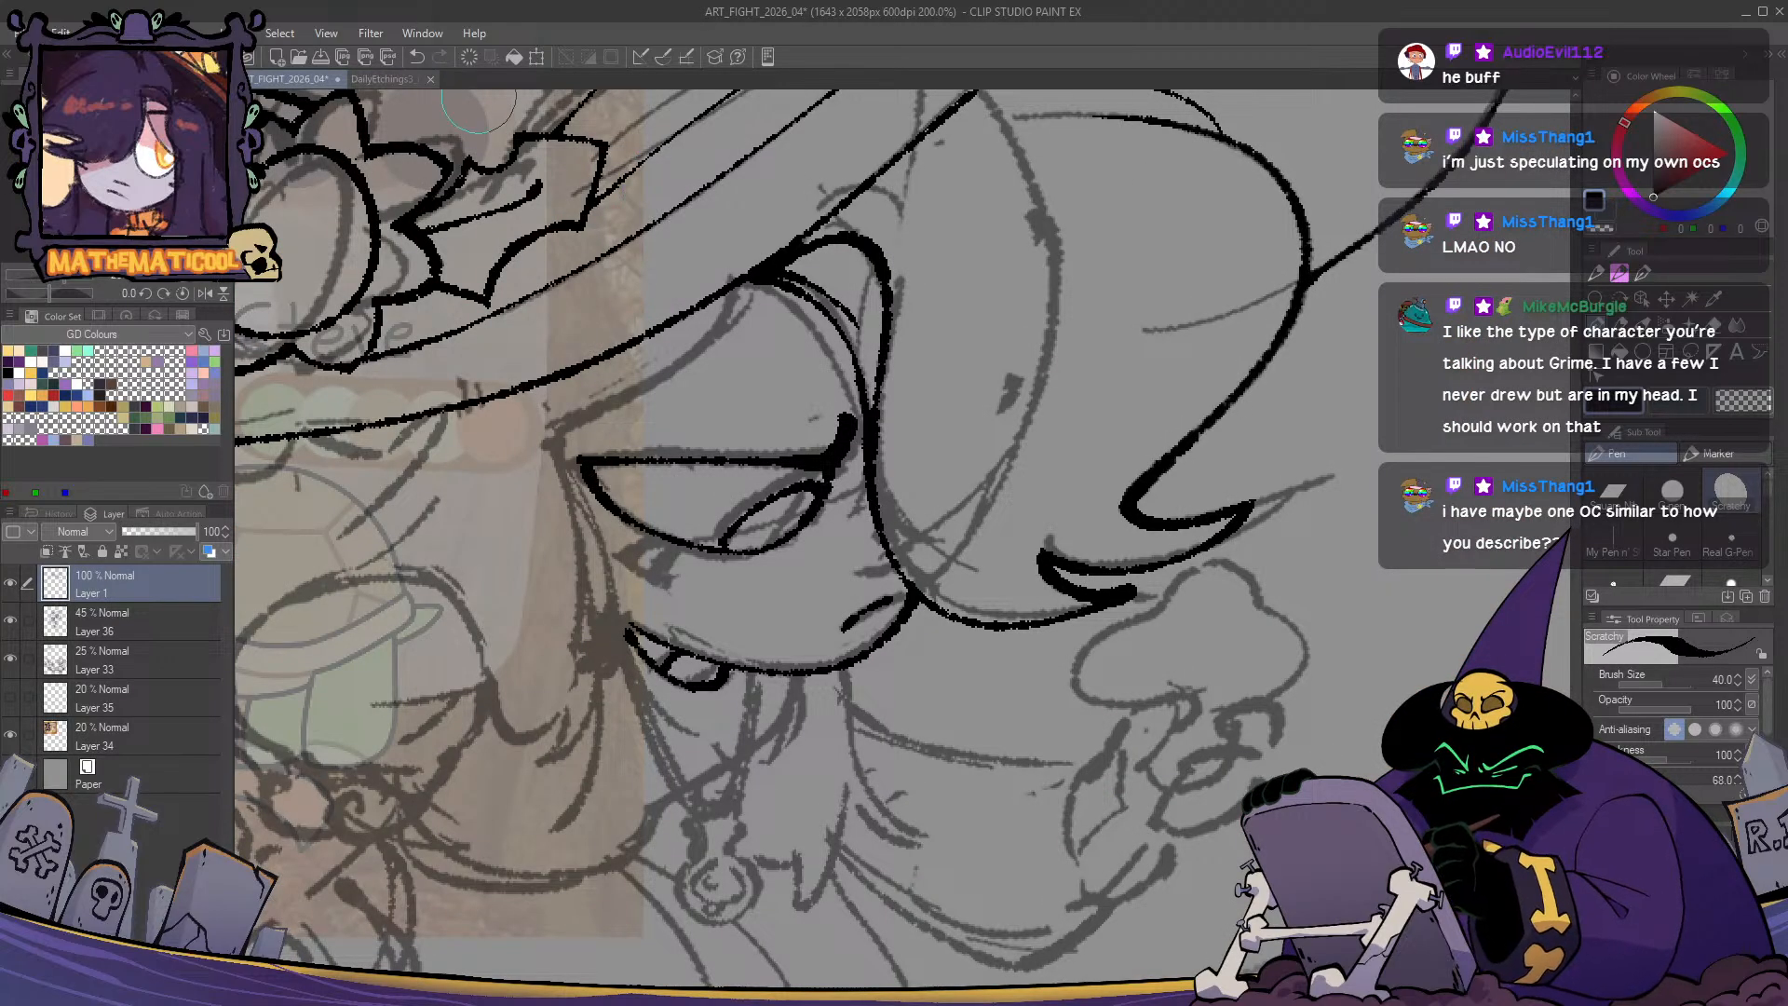
left_click(431, 79)
left_click_drag(844, 427, 984, 394)
scroll(984, 393, "down", 1)
scroll(984, 393, "up", 1)
mouse_move(1268, 644)
left_mouse_down()
mouse_move(835, 599)
mouse_move(1010, 631)
mouse_move(1047, 599)
left_mouse_up()
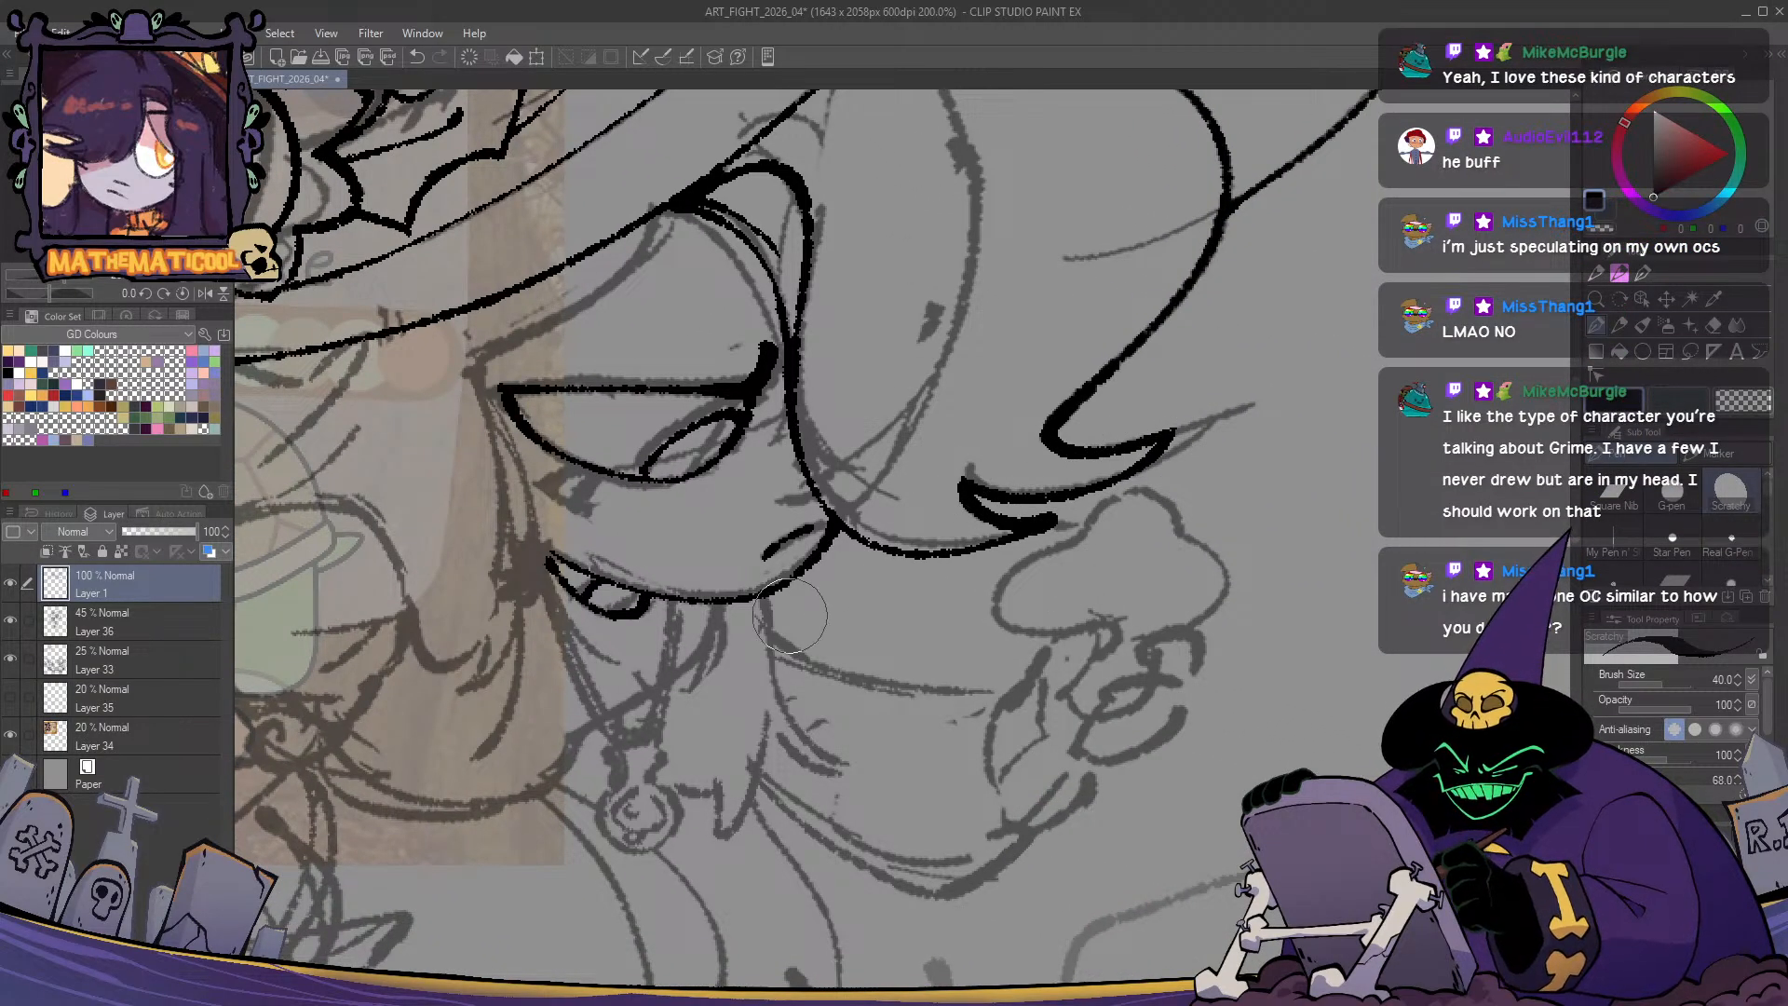
mouse_move(973, 601)
left_mouse_down()
mouse_move(1056, 767)
mouse_move(1031, 793)
left_mouse_up()
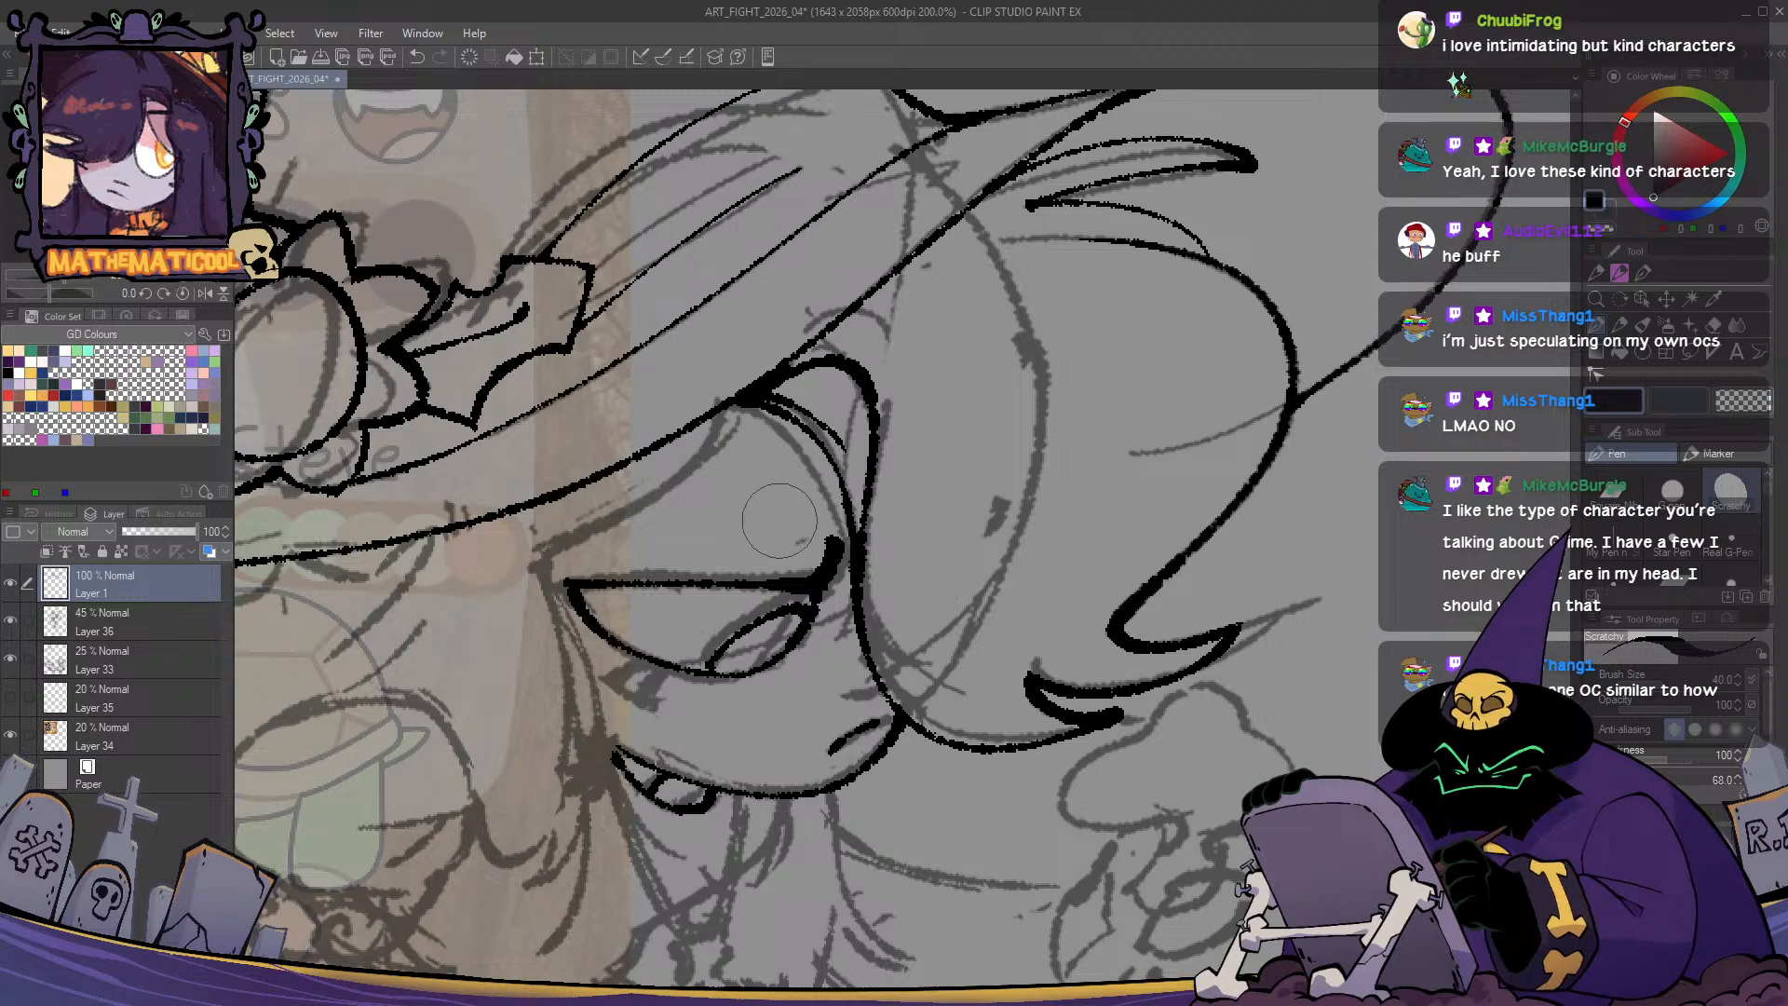
key("c")
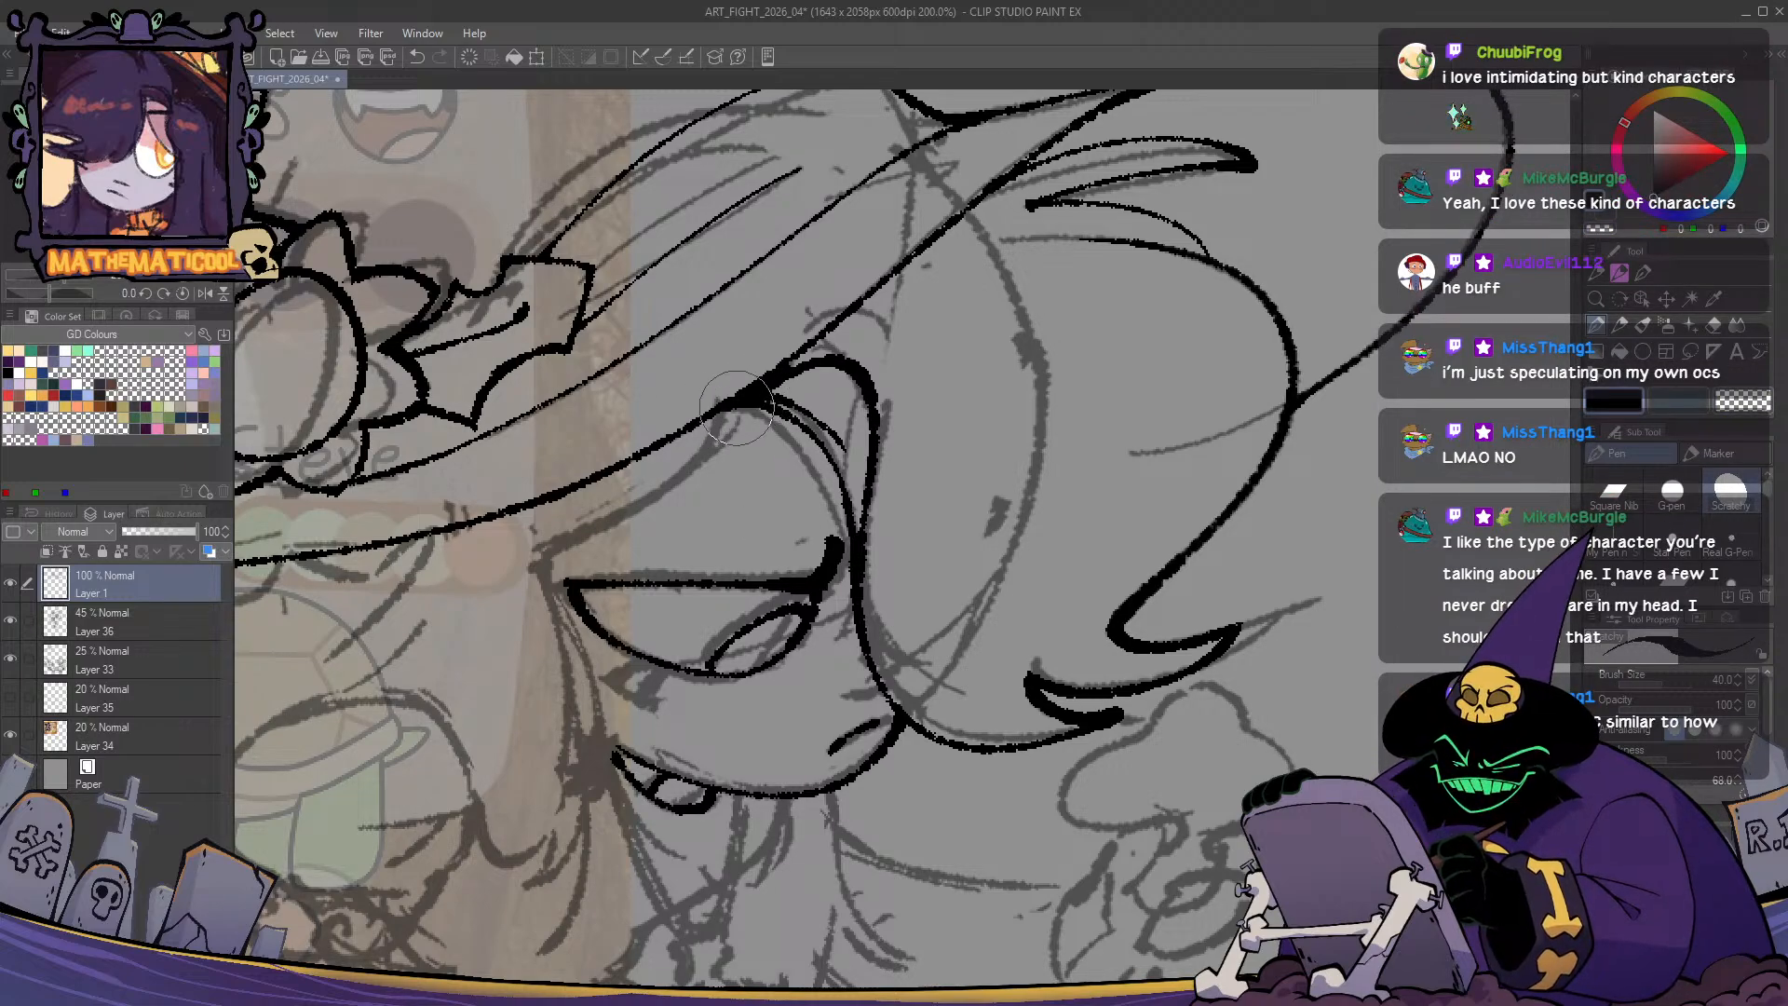
- Ink the front hair edge from the hat brim to the eye's front corner and the tapering lock hanging beside the face, checking it mirrored
left_click_drag(670, 594, 756, 565)
mouse_move(810, 382)
left_mouse_down()
mouse_move(620, 527)
mouse_move(791, 417)
mouse_move(746, 456)
mouse_move(627, 529)
left_mouse_up()
key("ctrl+z")
left_click_drag(668, 635, 833, 561)
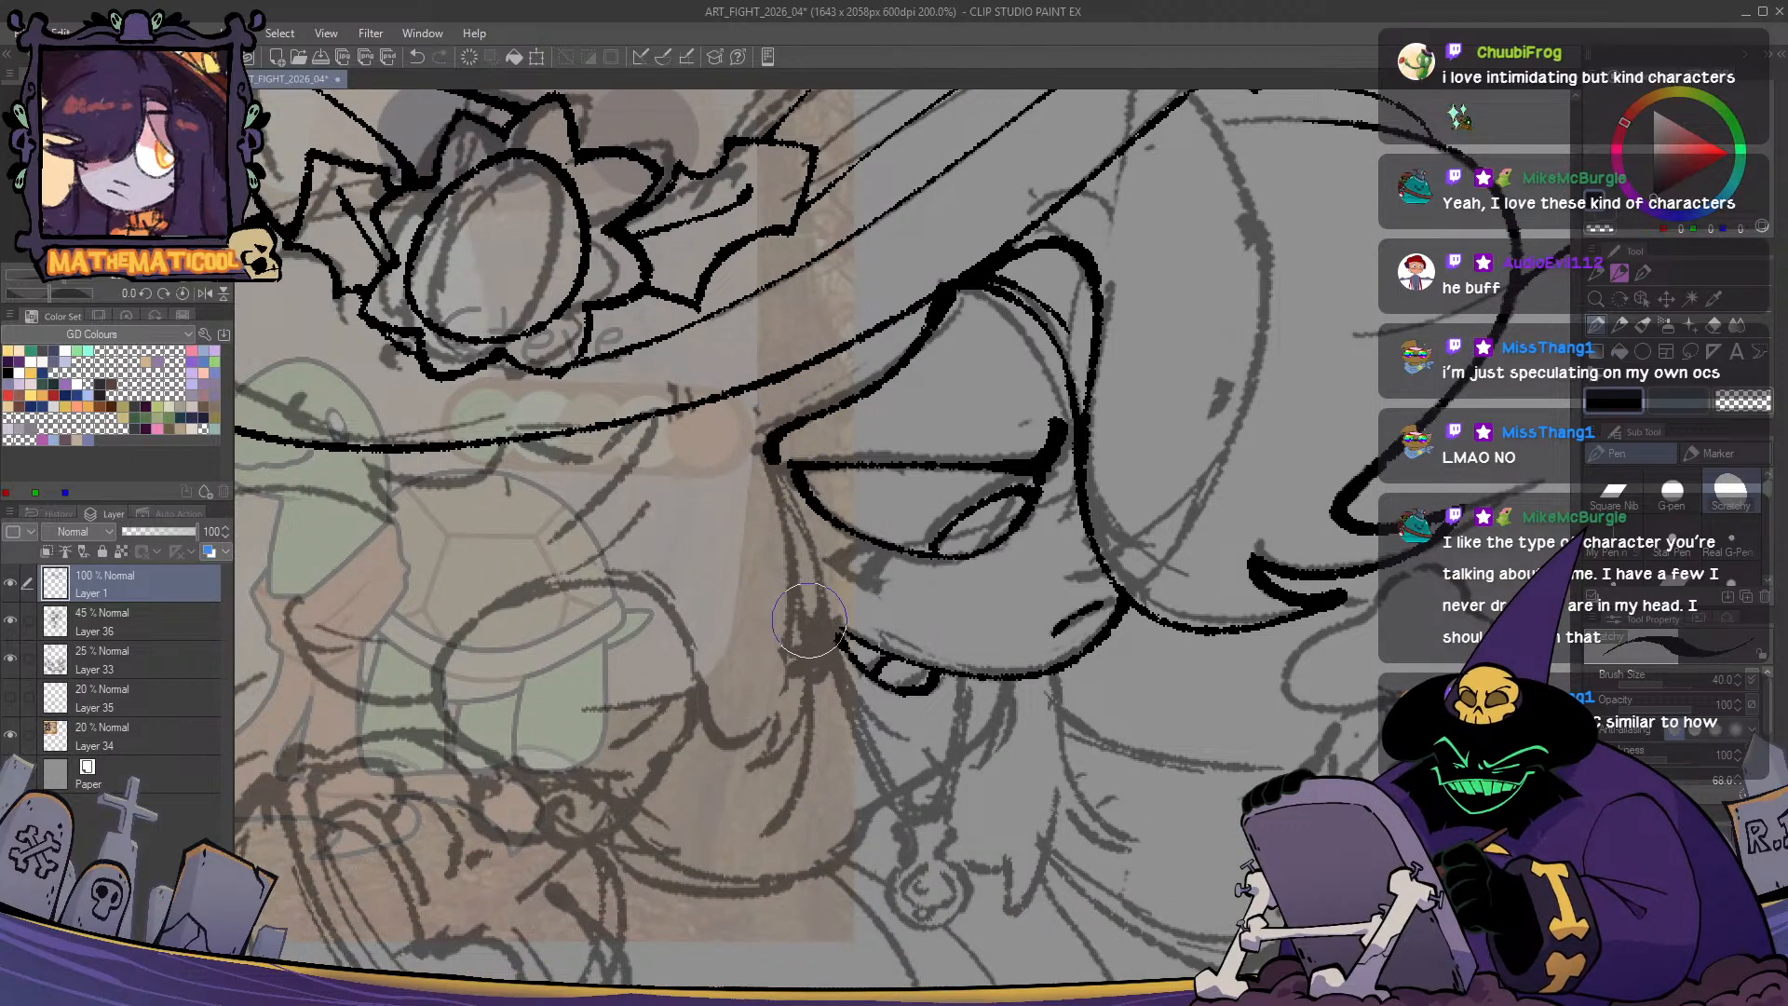
mouse_move(801, 503)
left_mouse_down()
mouse_move(818, 461)
mouse_move(796, 718)
left_mouse_up()
key("h")
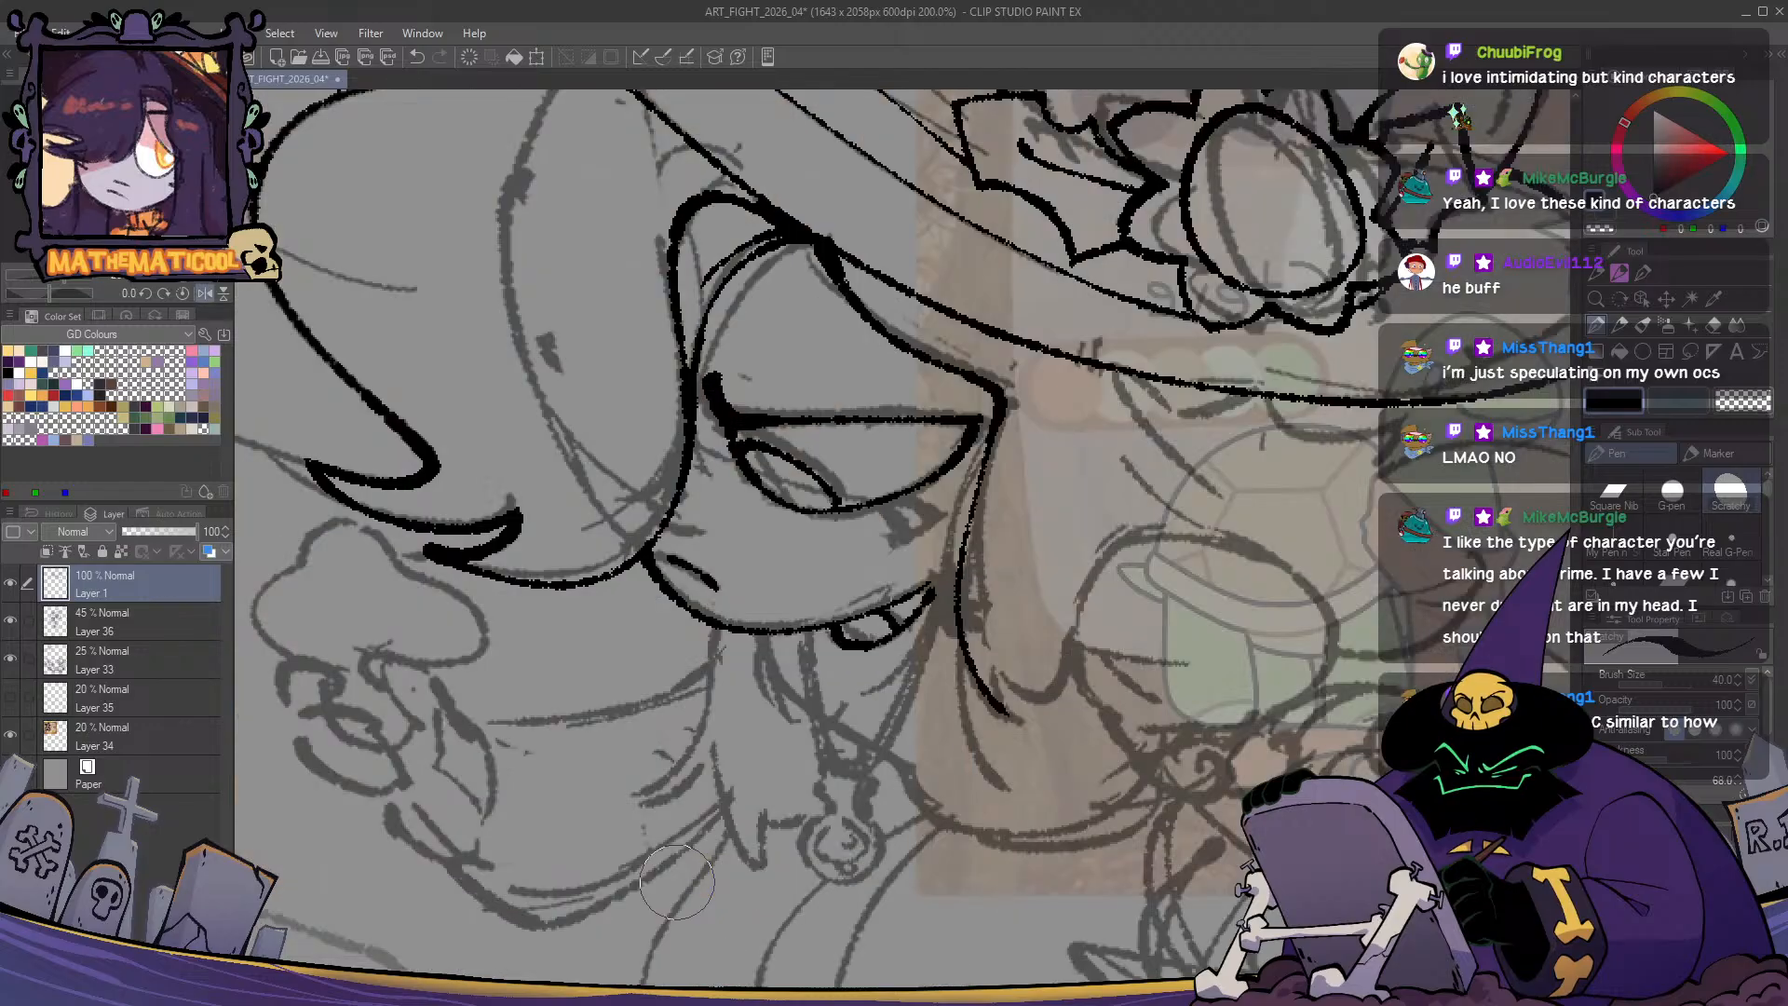
key("h")
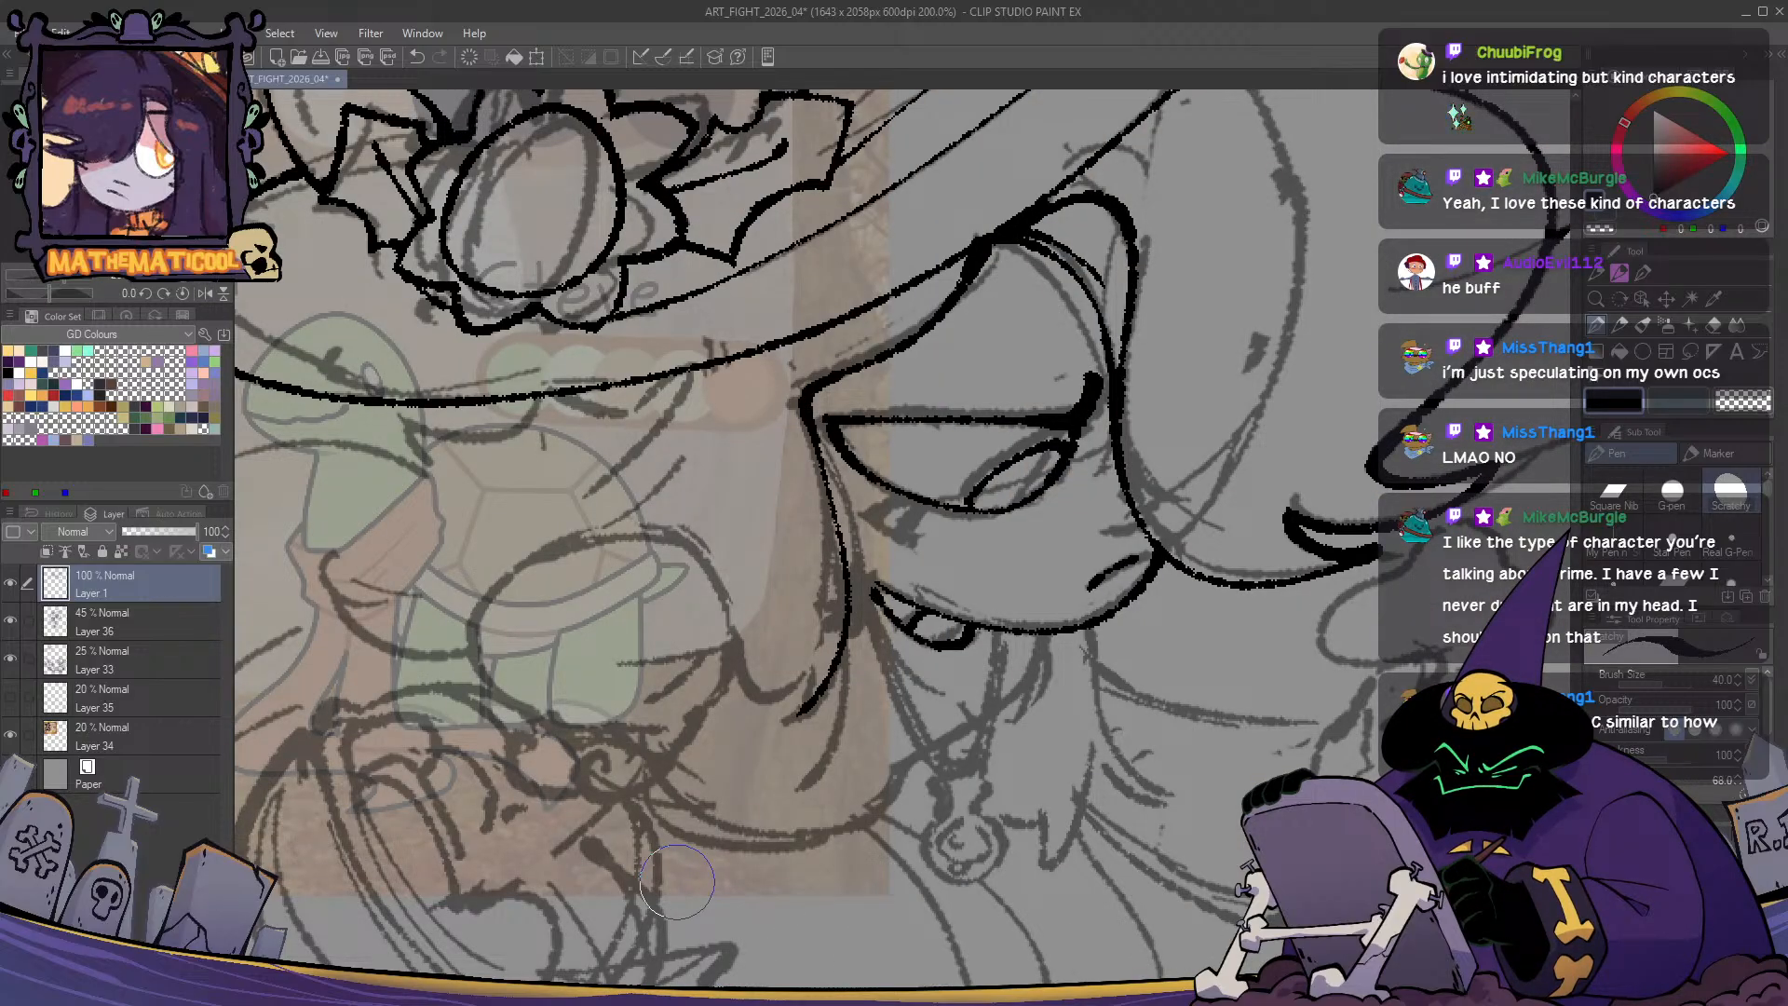
left_click_drag(917, 698, 786, 682)
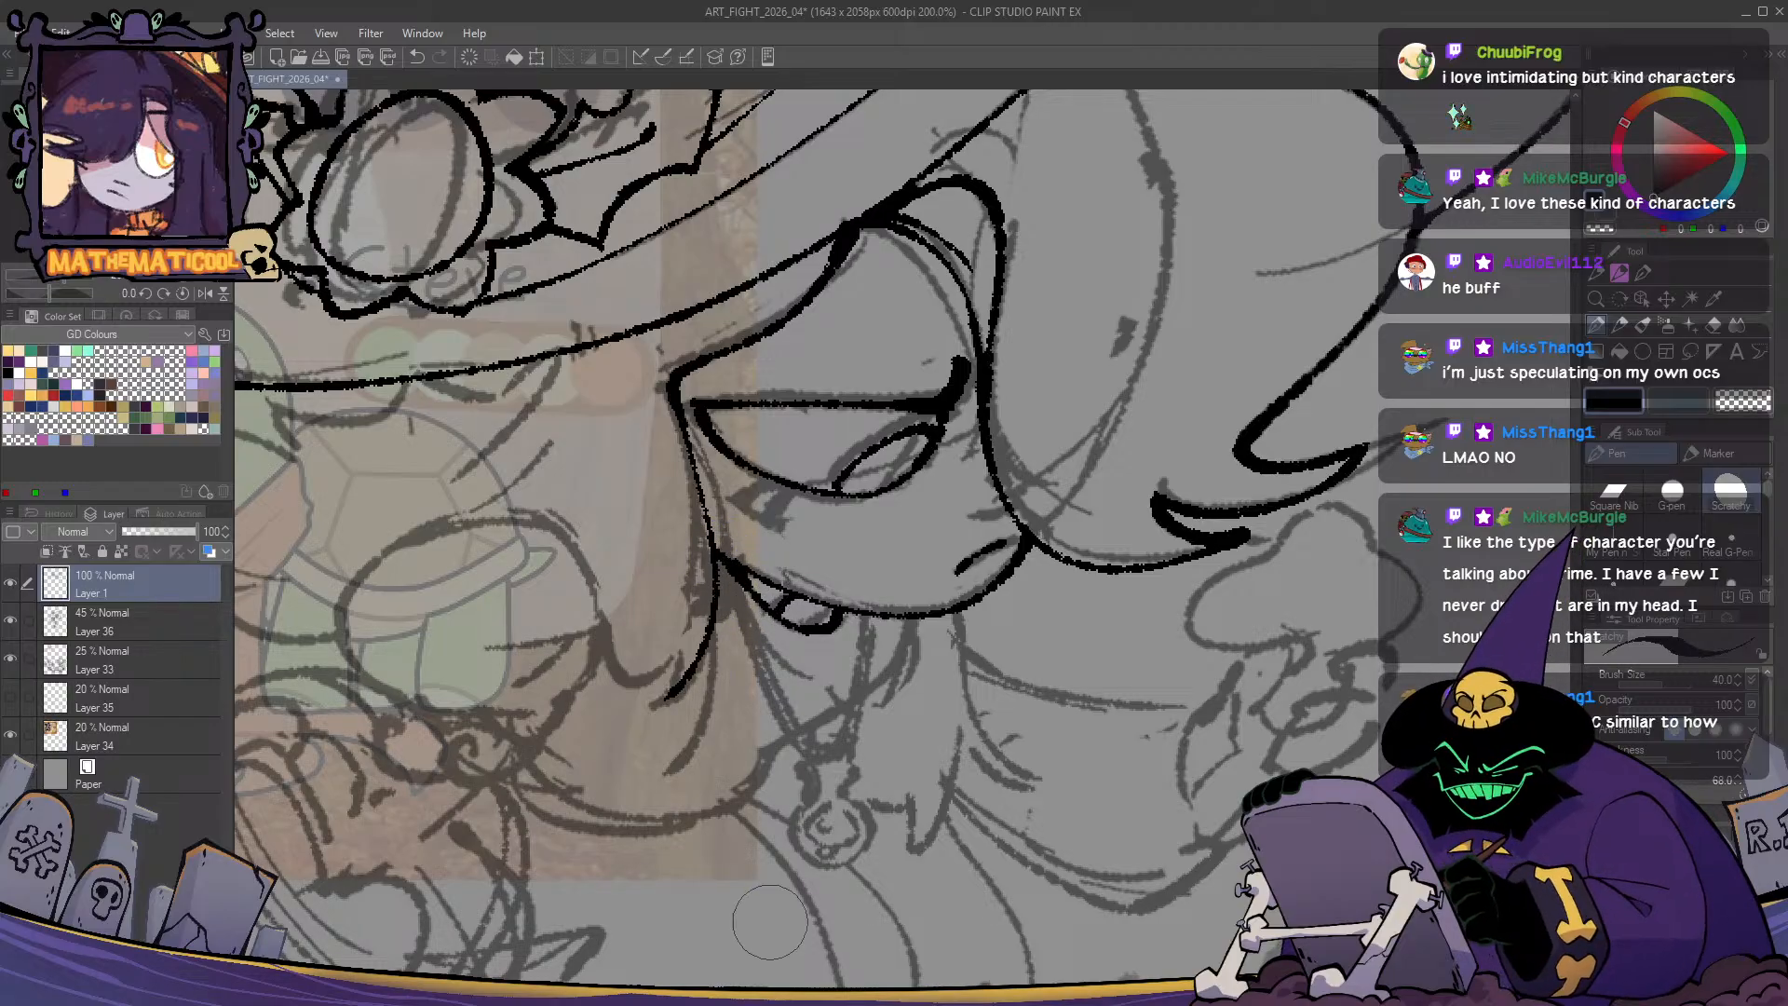
- Fill the small curved shape beneath the front of the lower face contour with black
left_click_drag(803, 702, 808, 686)
key("g")
left_click(821, 610)
key("p")
- Ink a small rounded shape below the black area with a curved dividing line inside, redrawing its outer curve until it fits
mouse_move(876, 632)
left_mouse_down()
mouse_move(881, 609)
mouse_move(920, 626)
mouse_move(843, 668)
left_mouse_up()
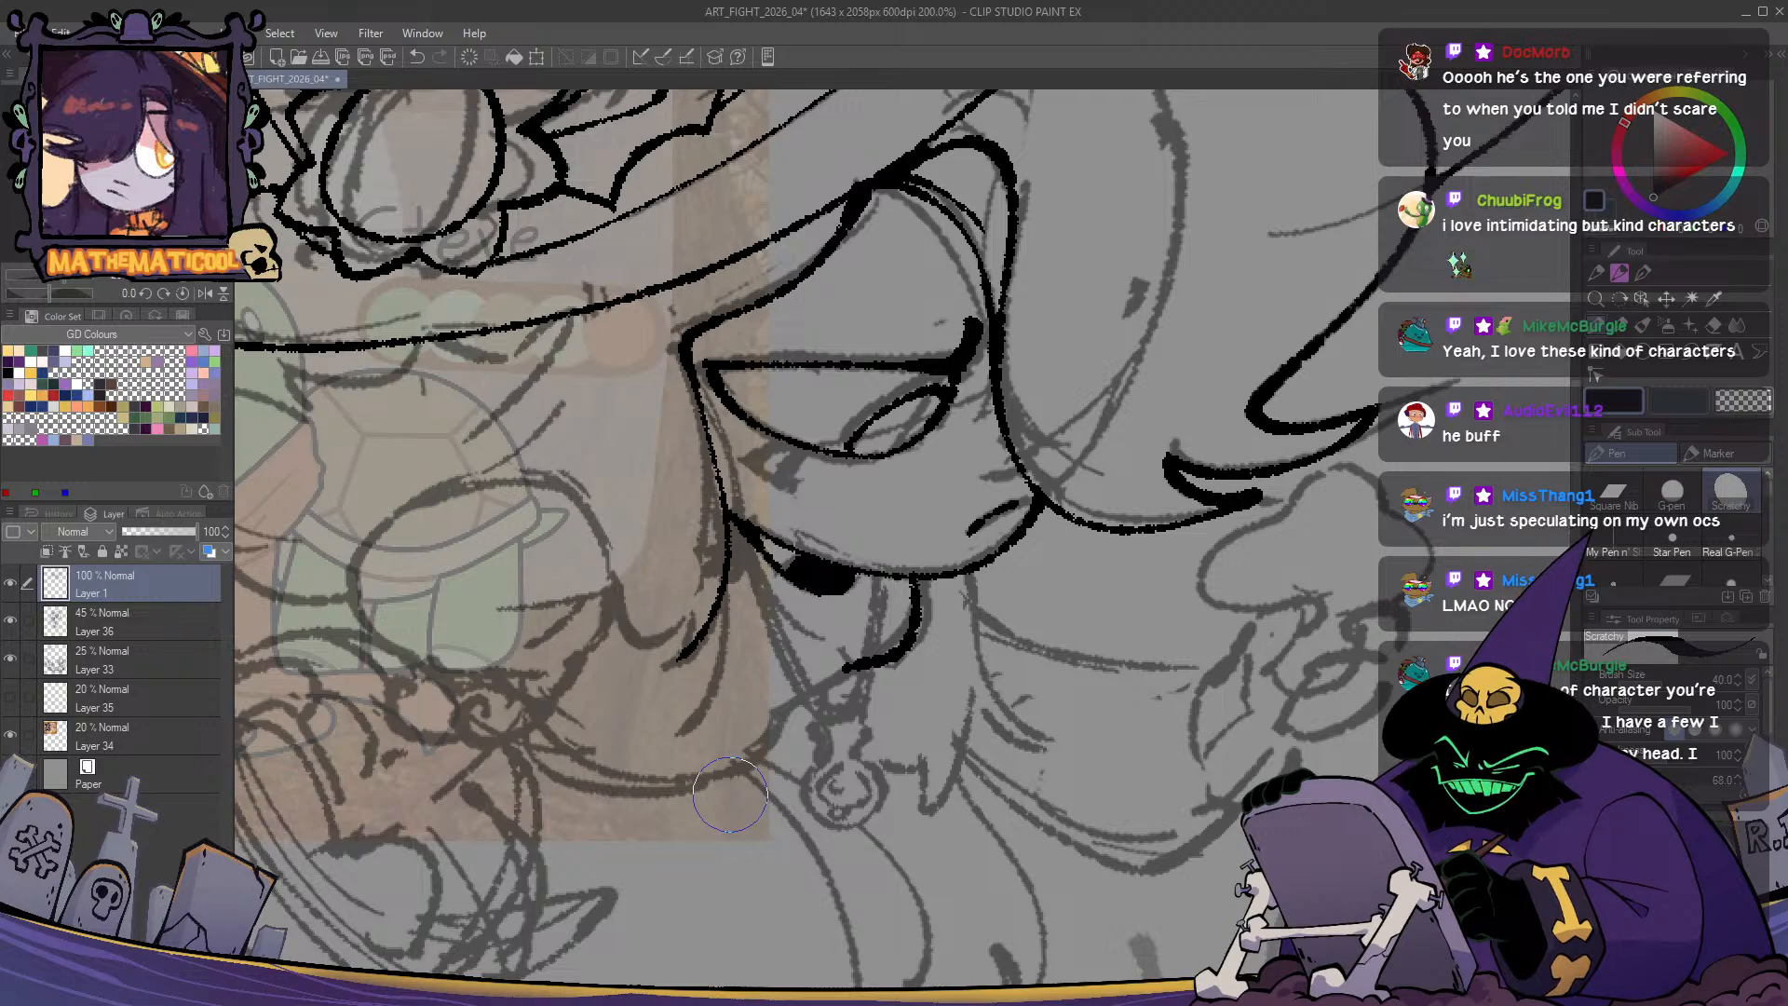
key("ctrl+z")
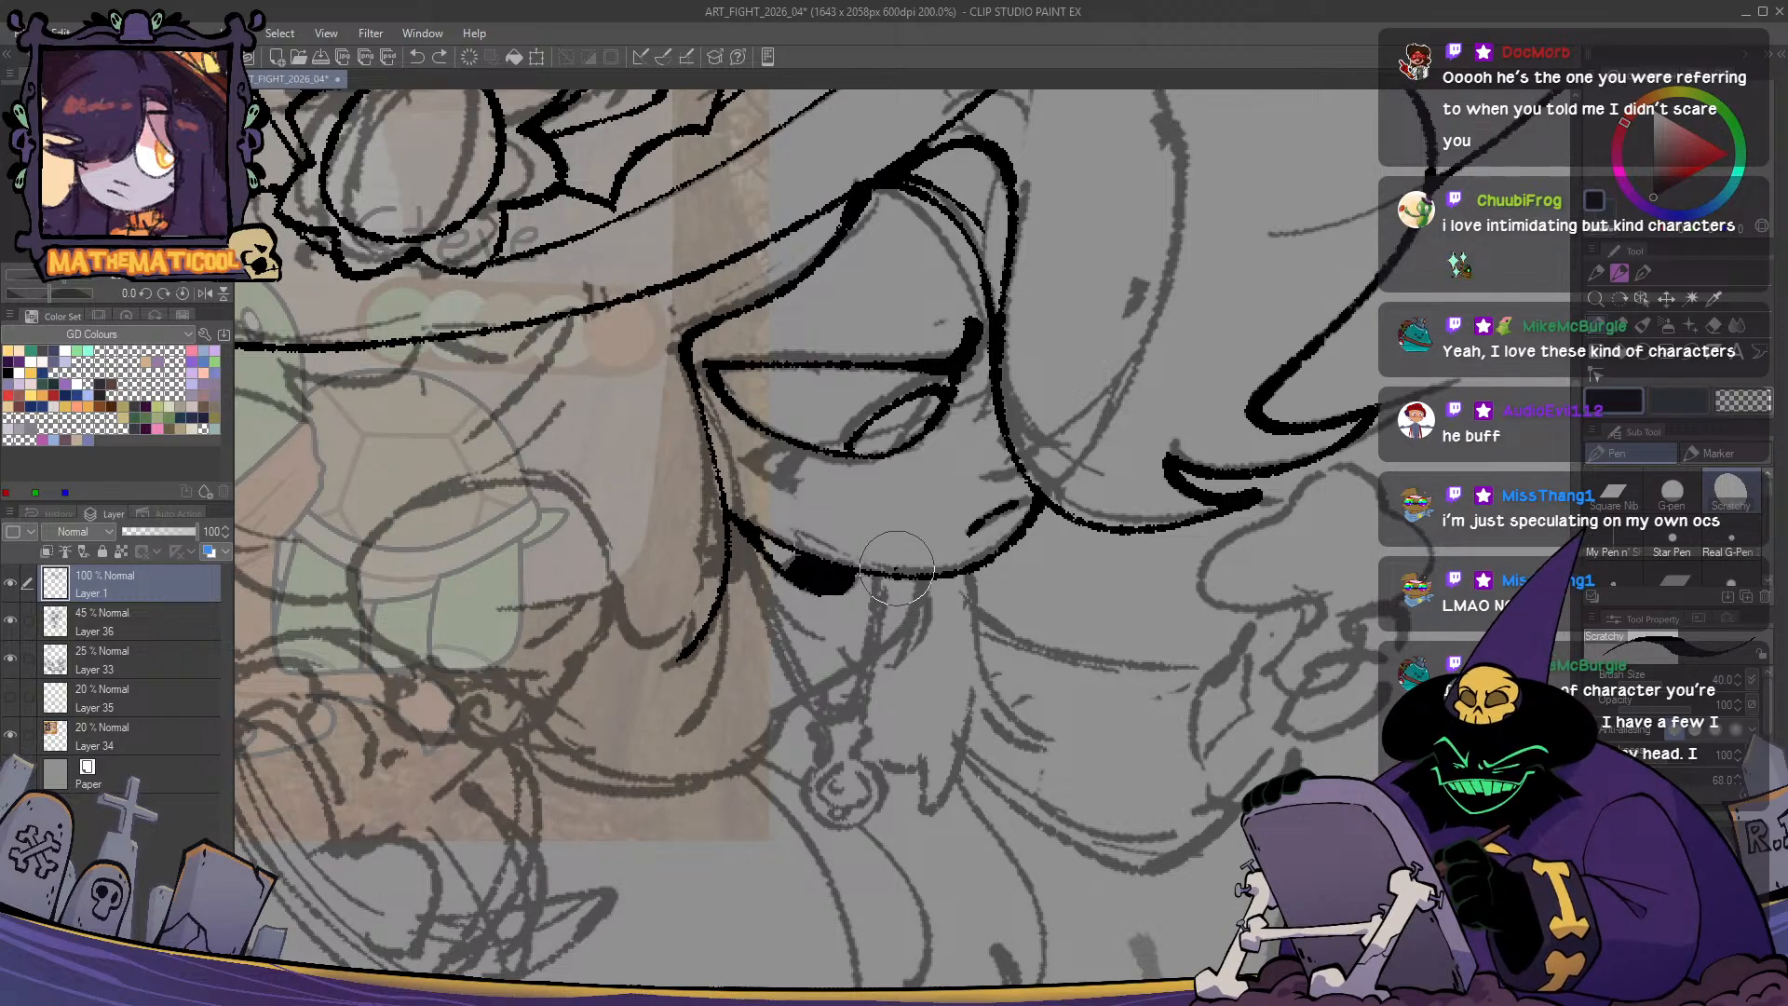
mouse_move(896, 568)
left_mouse_down()
mouse_move(846, 645)
mouse_move(808, 664)
left_mouse_up()
key("ctrl+z")
mouse_move(900, 570)
left_mouse_down()
mouse_move(821, 652)
mouse_move(782, 633)
mouse_move(742, 481)
mouse_move(748, 583)
mouse_move(736, 545)
mouse_move(837, 654)
left_mouse_up()
key("ctrl+z")
key("ctrl+z")
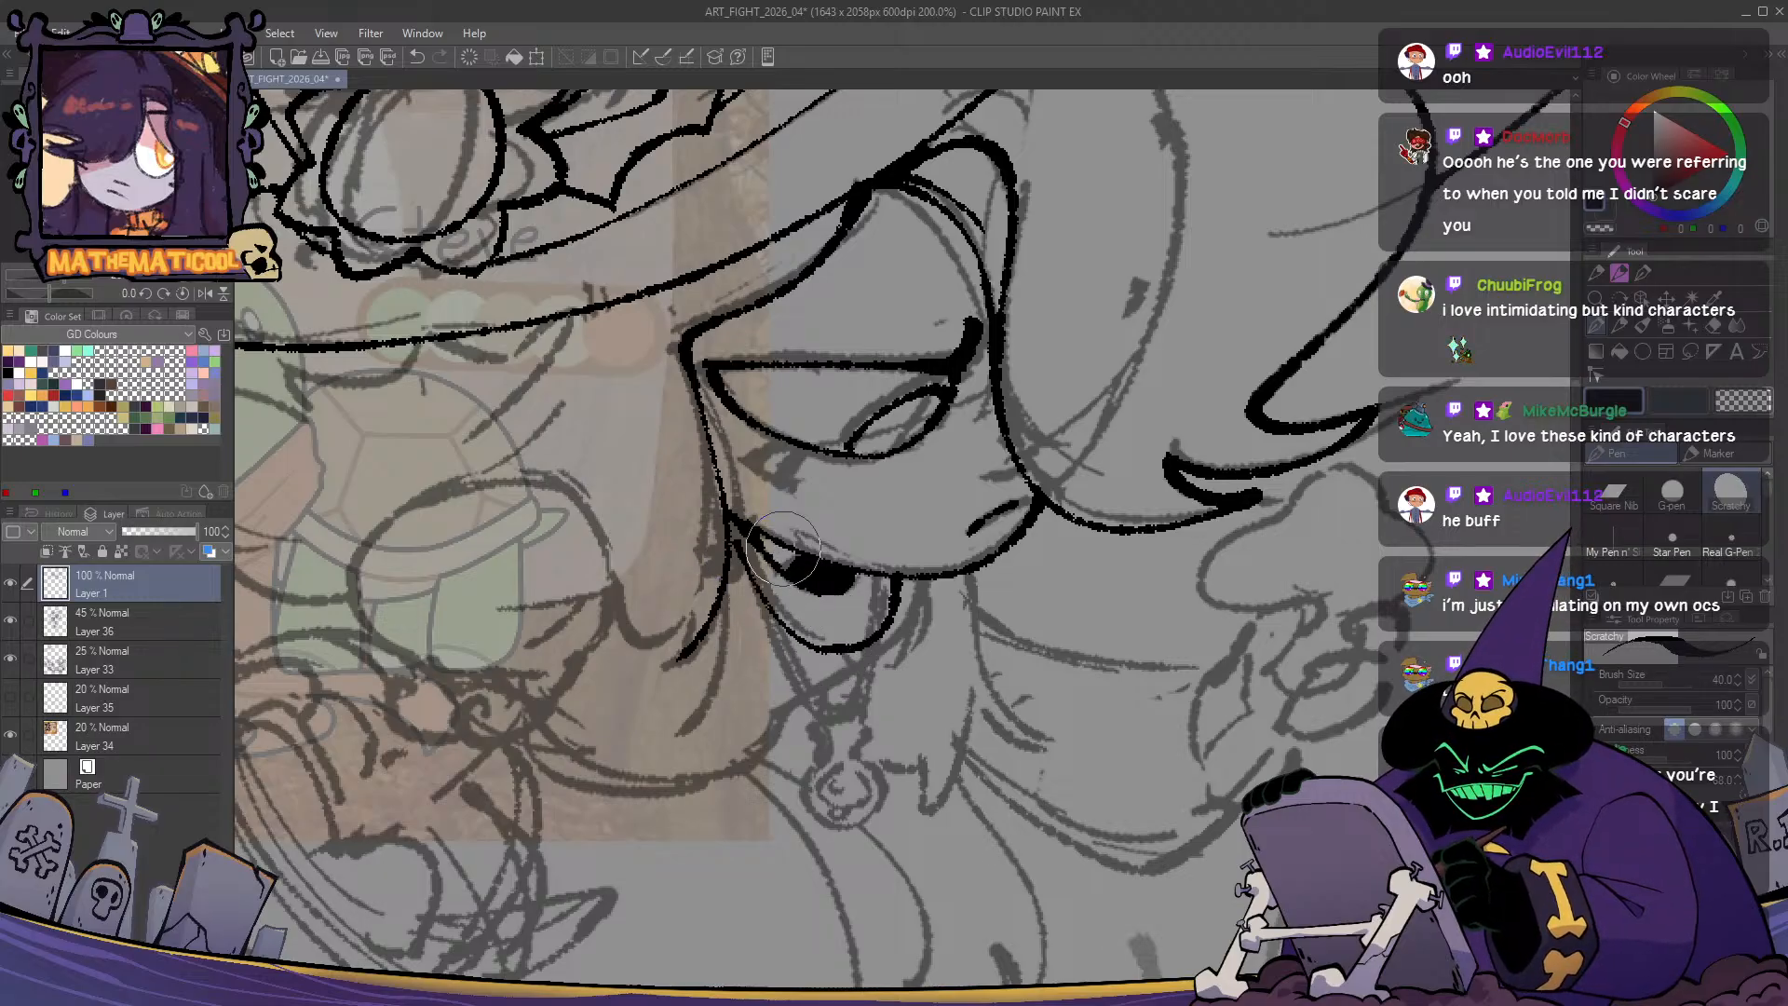
key("ctrl+z")
key("ctrl+z")
mouse_move(883, 577)
left_mouse_down()
mouse_move(834, 661)
mouse_move(815, 665)
mouse_move(882, 601)
mouse_move(799, 641)
left_mouse_up()
key("ctrl+z")
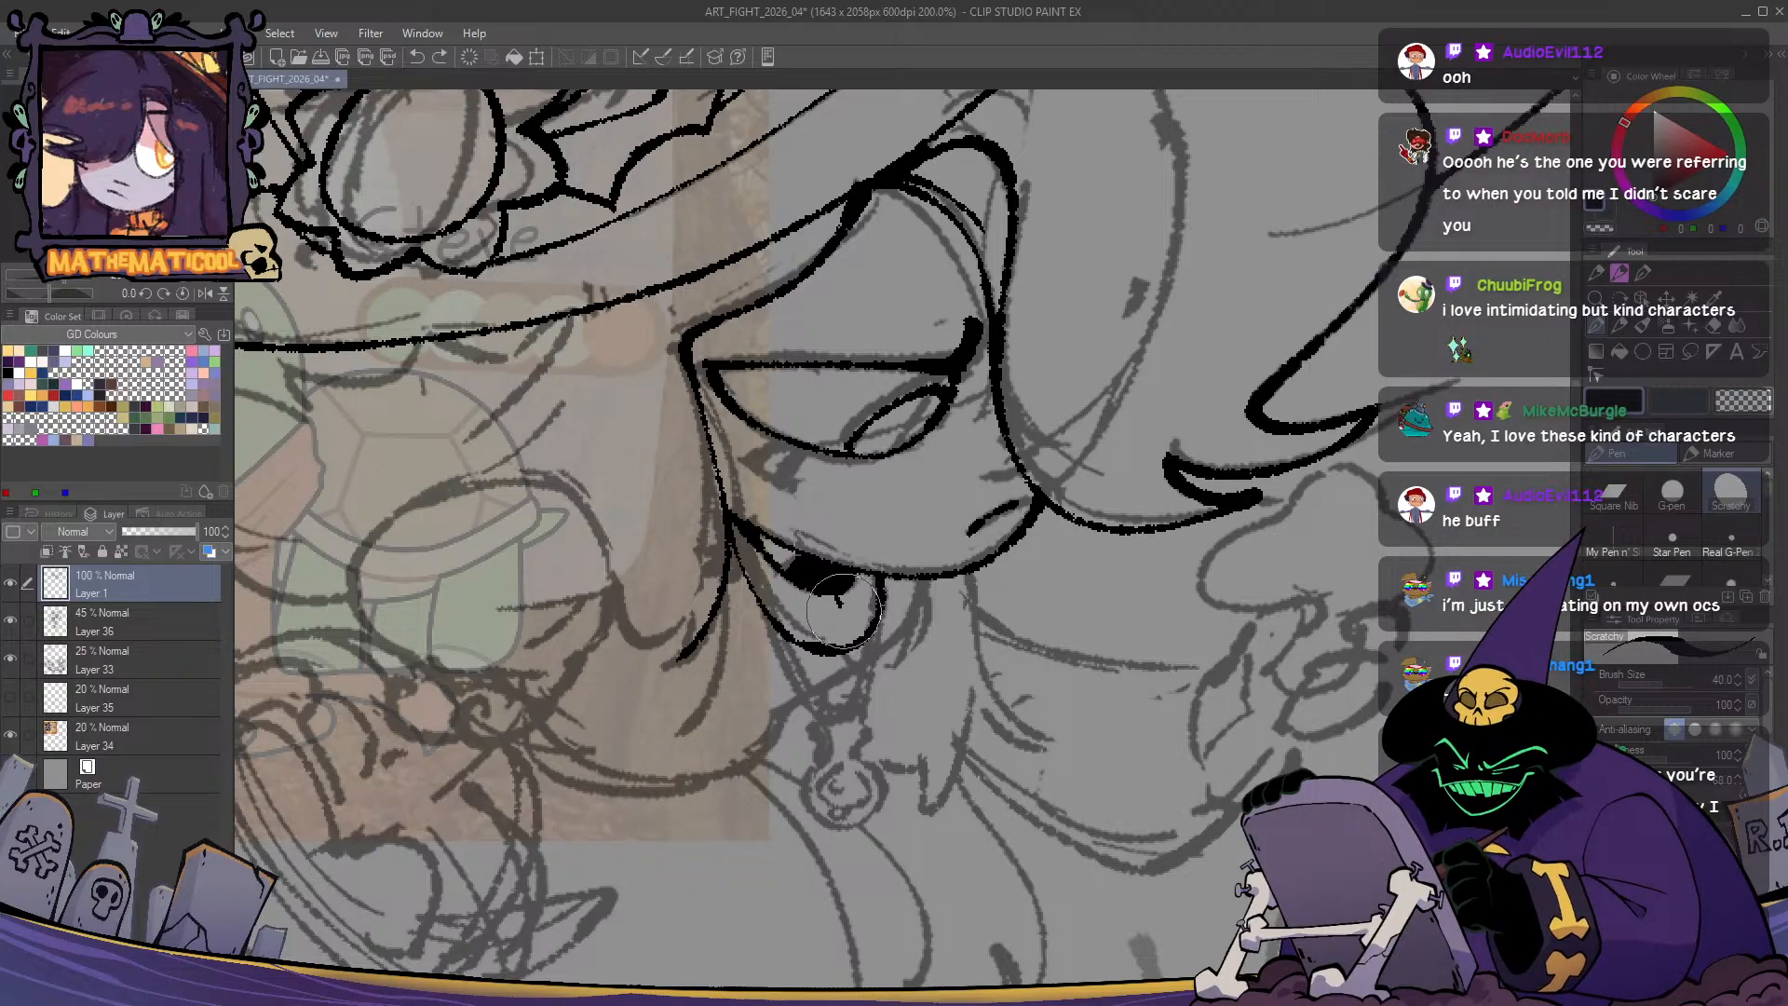
left_click_drag(810, 610, 868, 643)
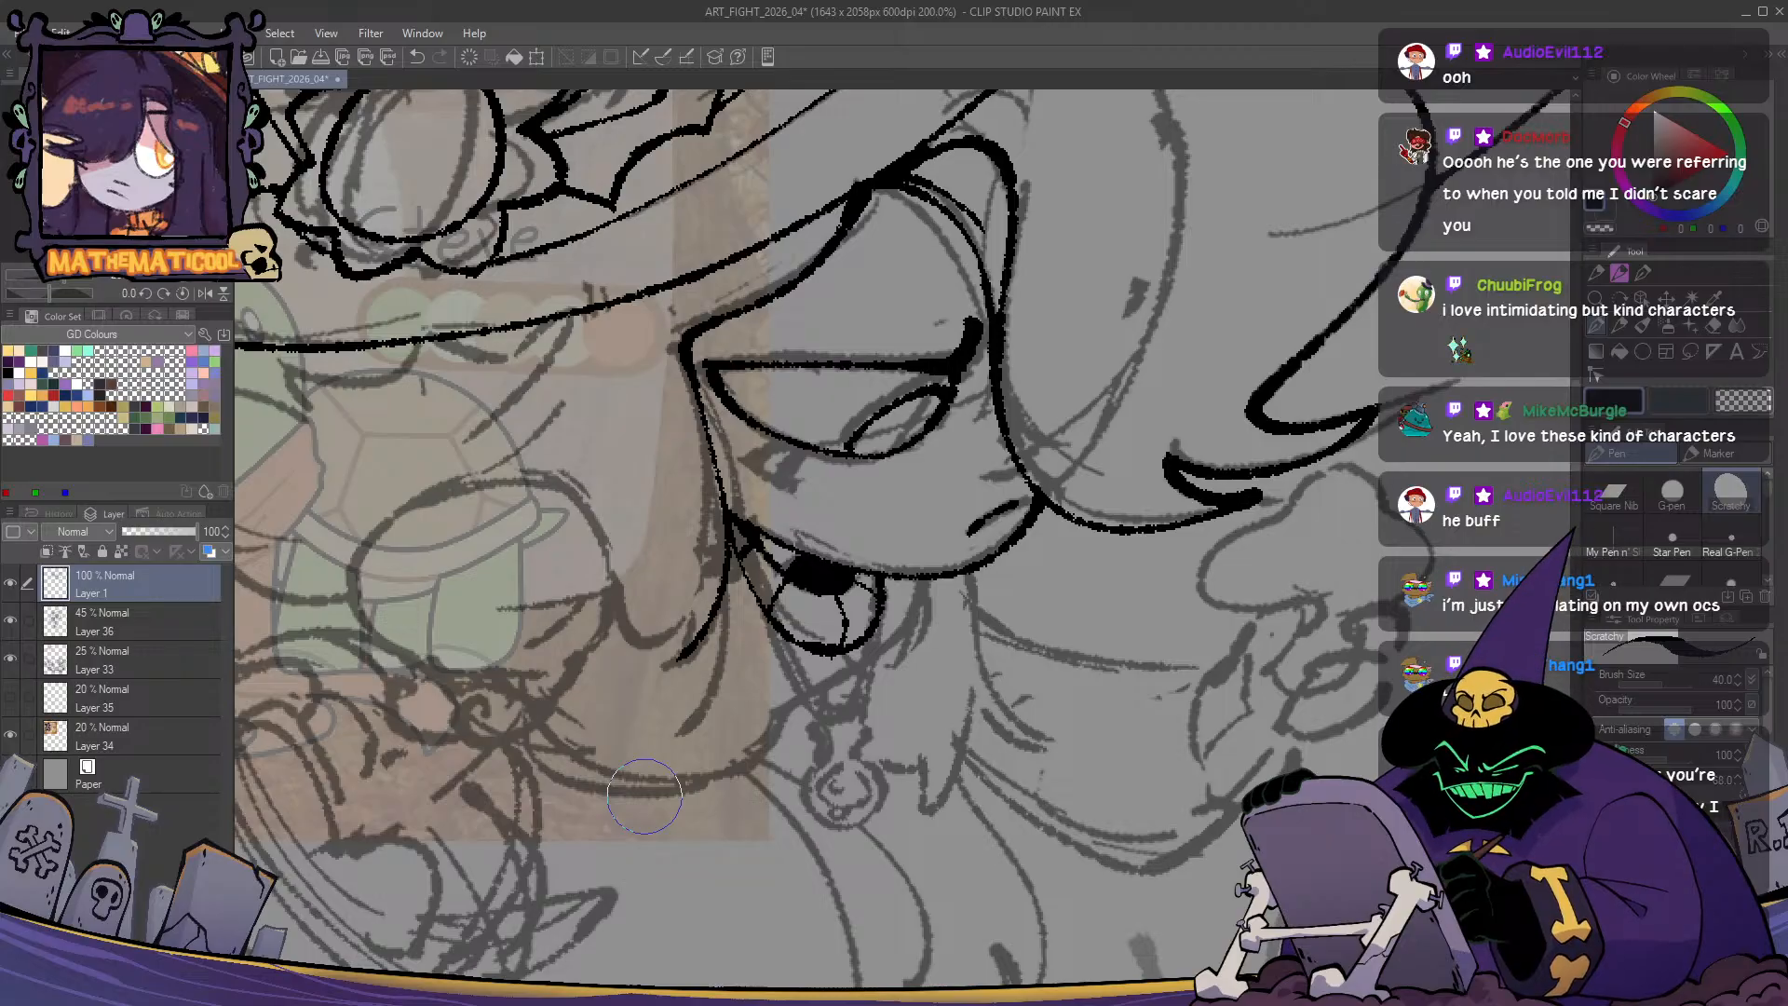
- Ink the necklace cord as two converging lines from the hair lock down to the pendant, and trim the overlapping ends
left_click_drag(750, 559, 827, 713)
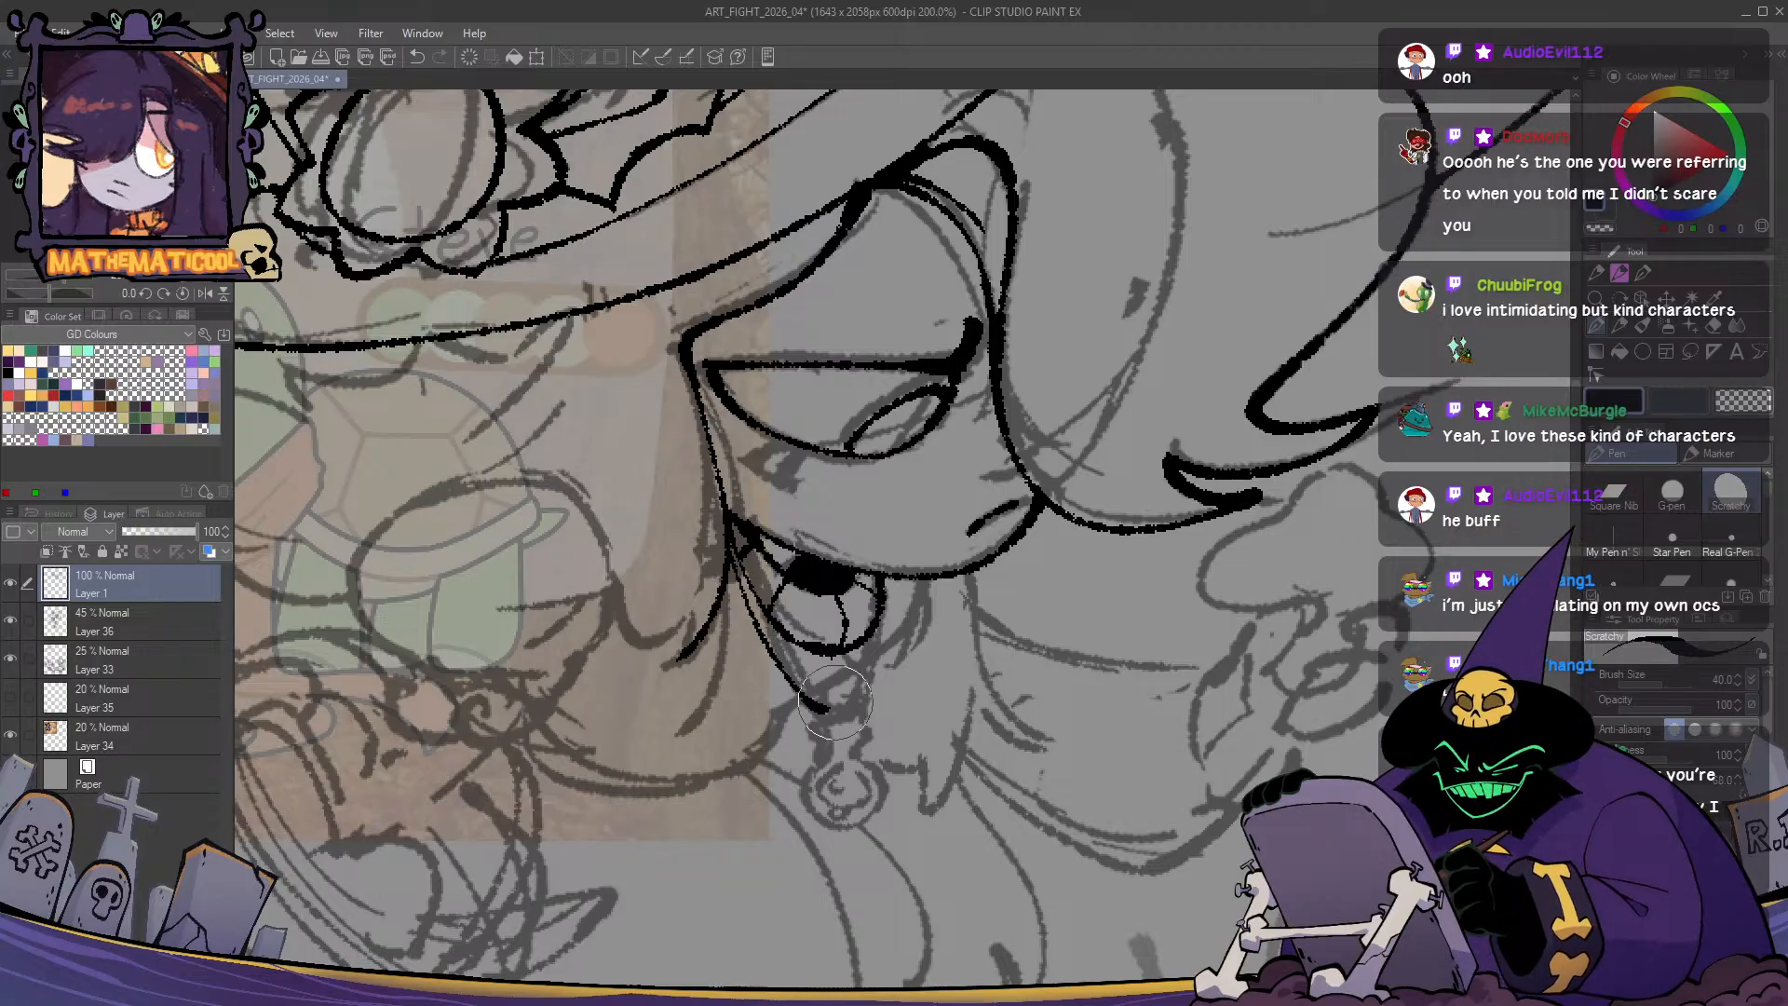
left_click_drag(731, 526, 824, 708)
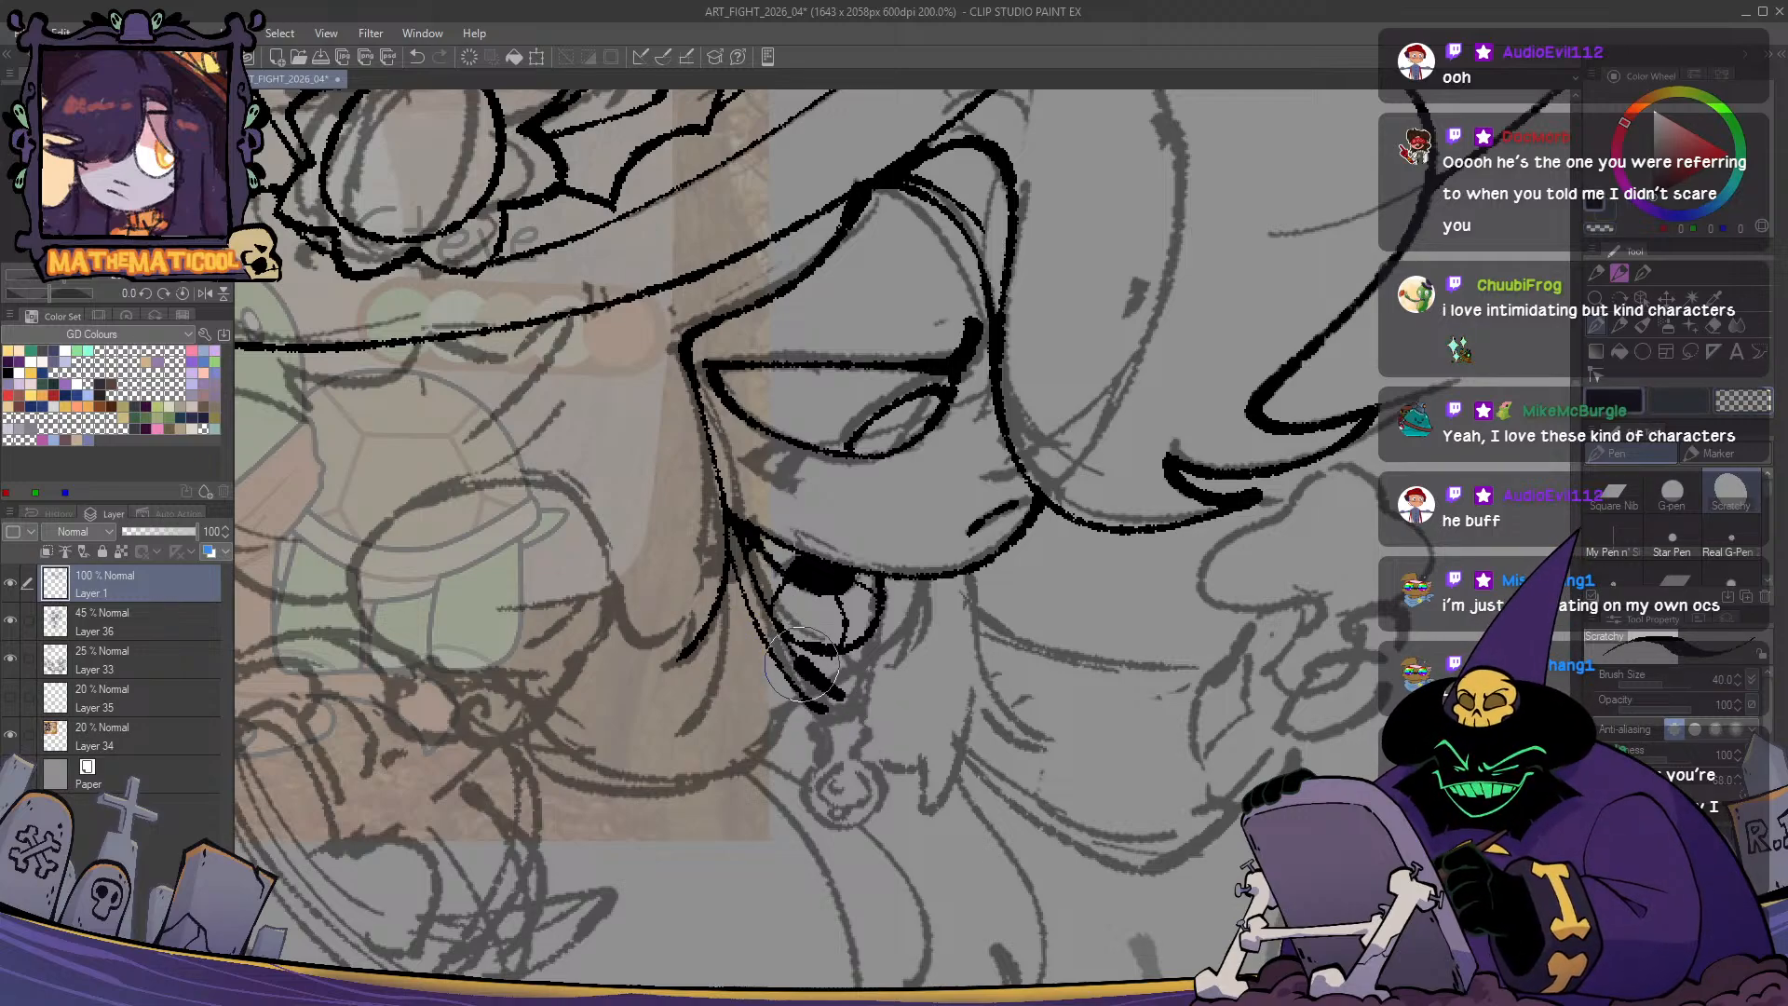
key("c")
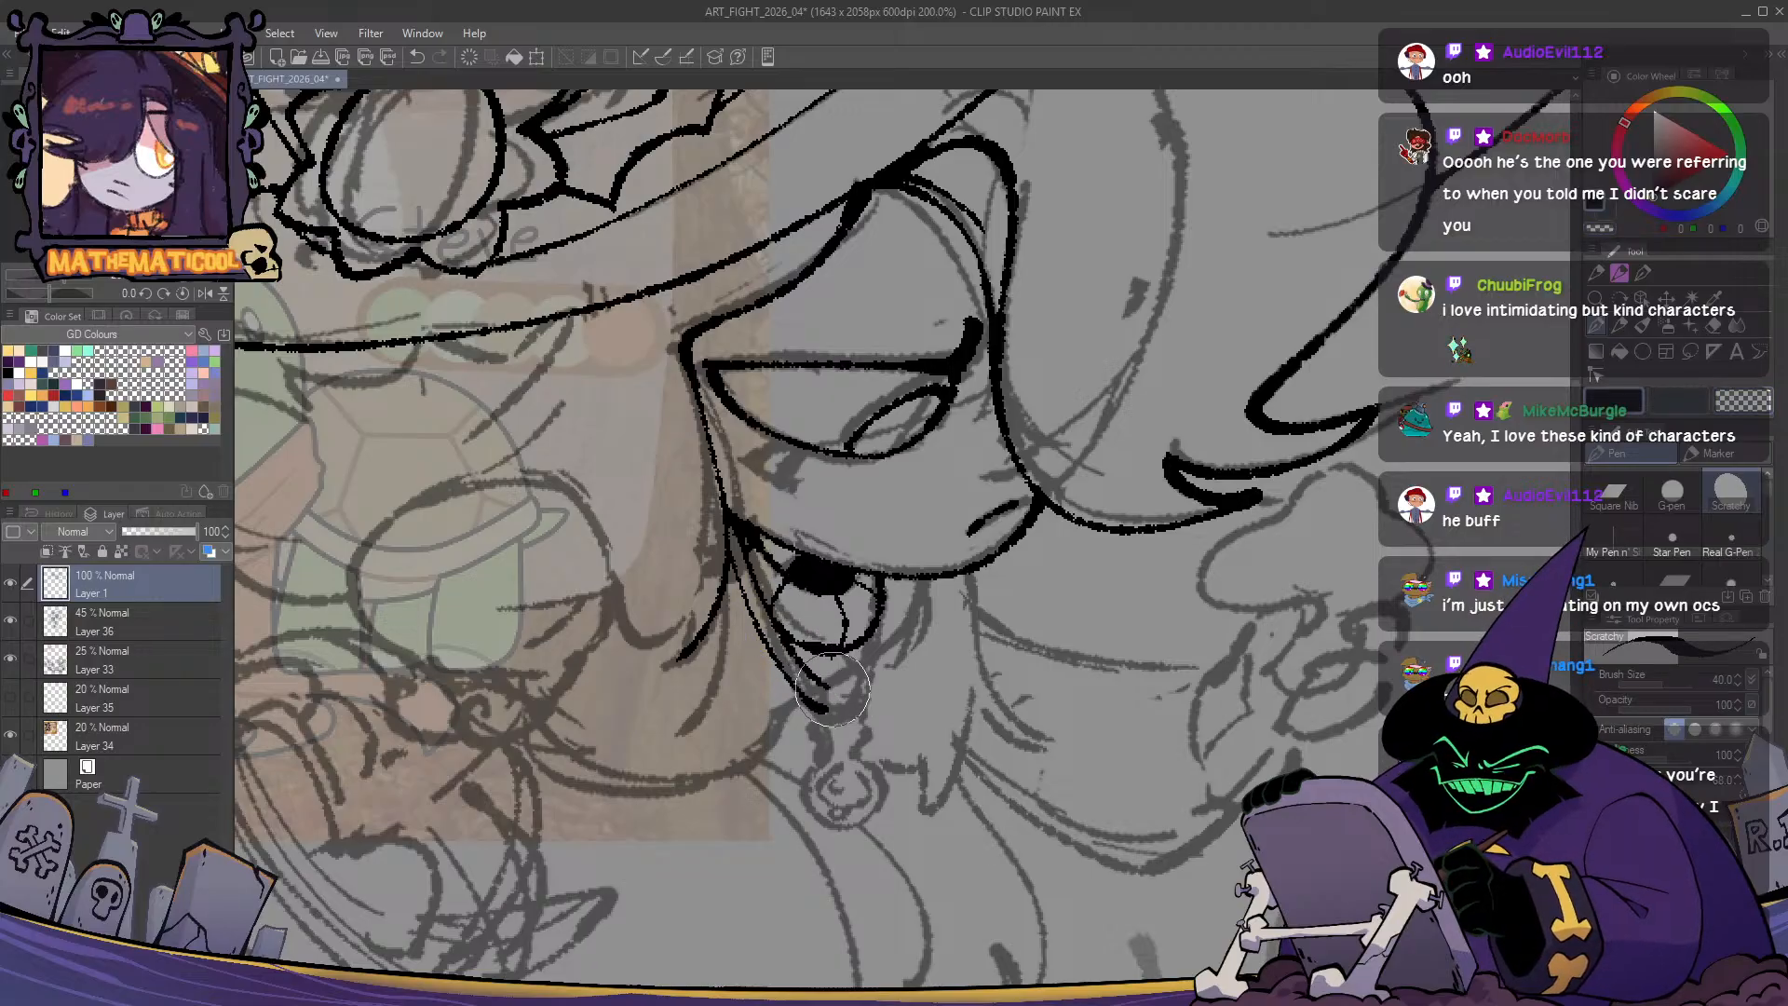
scroll(785, 627, "up", 2)
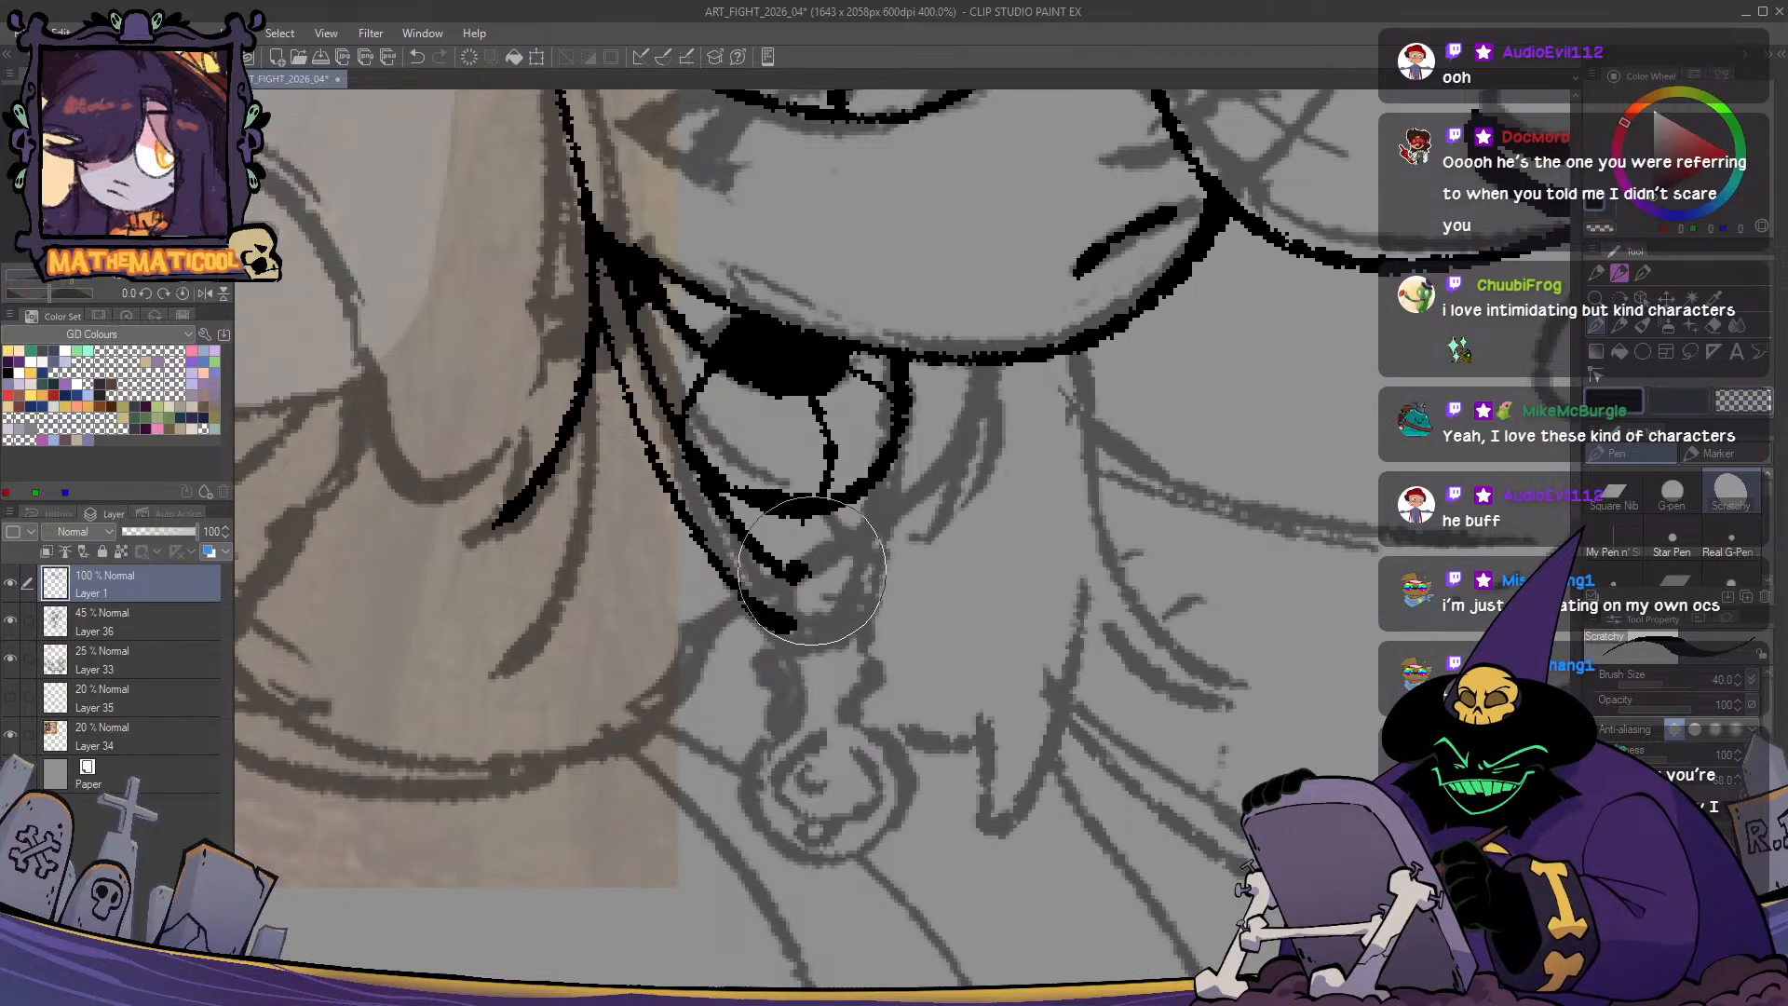
- Ink the pendant's small top loop and the flat stopper beneath it at the end of the necklace cord
left_click_drag(787, 570, 834, 615)
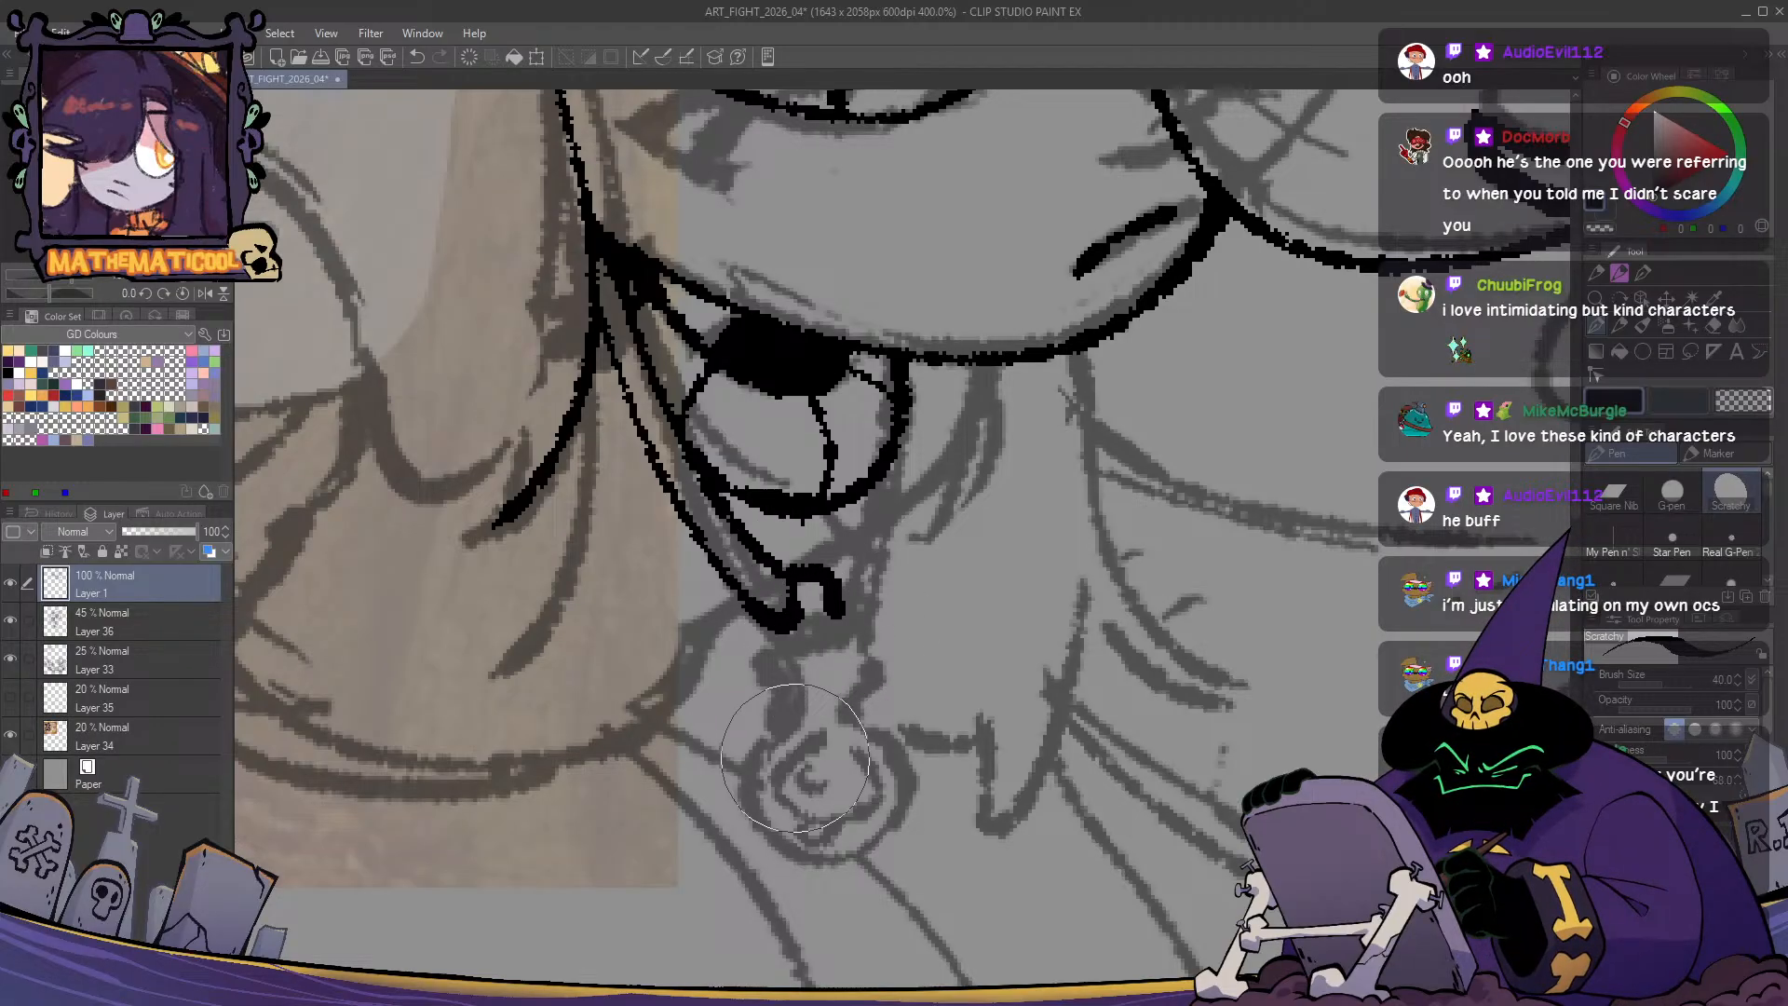
scroll(795, 757, "down", 4)
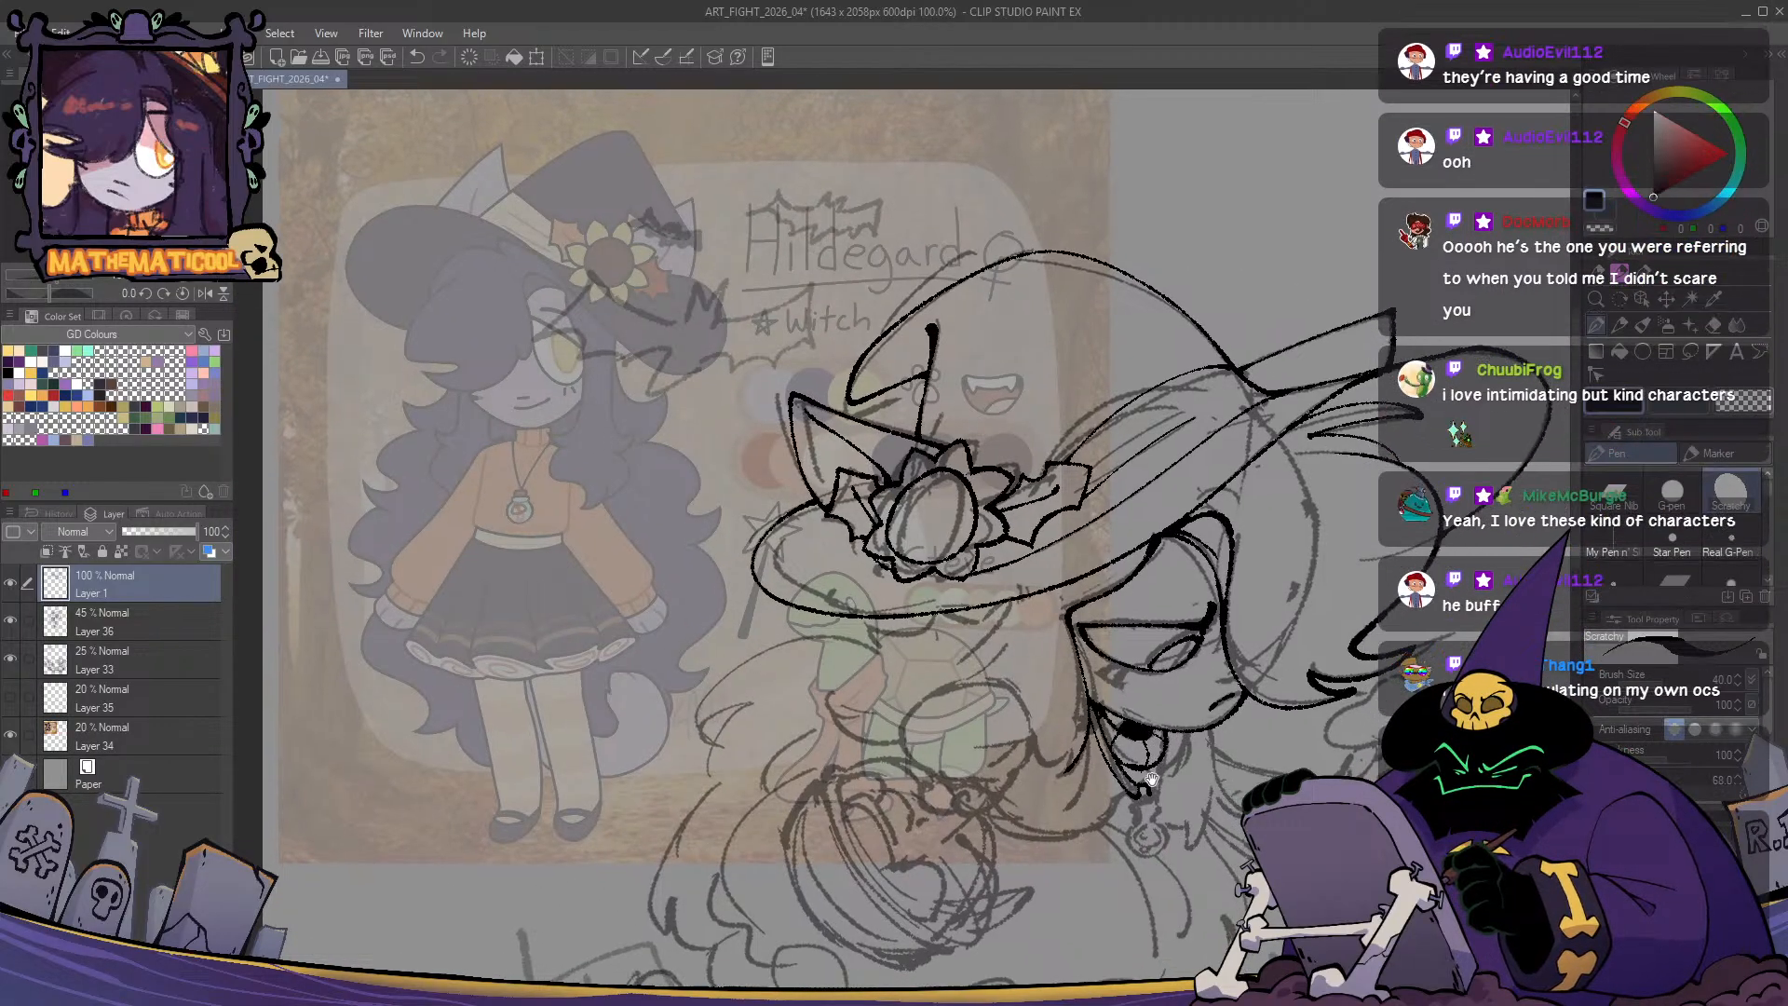
scroll(1152, 780, "up", 4)
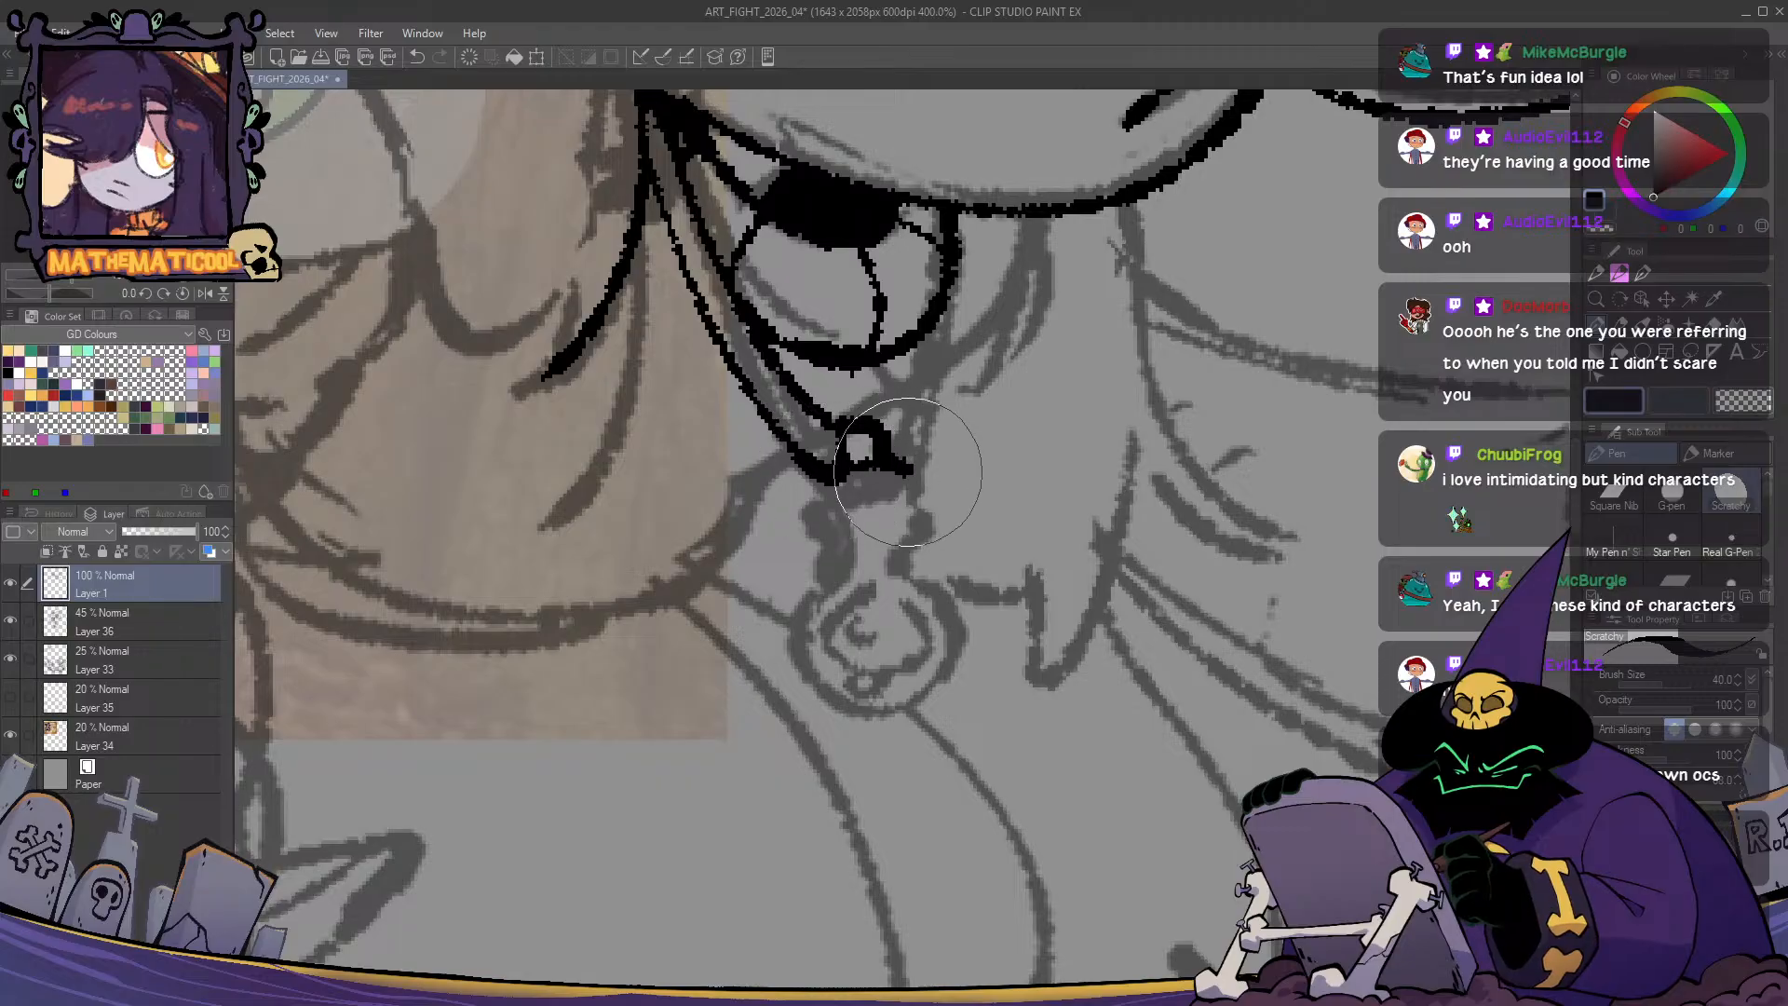
mouse_move(908, 473)
left_mouse_down()
mouse_move(853, 498)
mouse_move(821, 485)
mouse_move(859, 466)
mouse_move(844, 499)
left_mouse_up()
key("c")
key("c")
key("c")
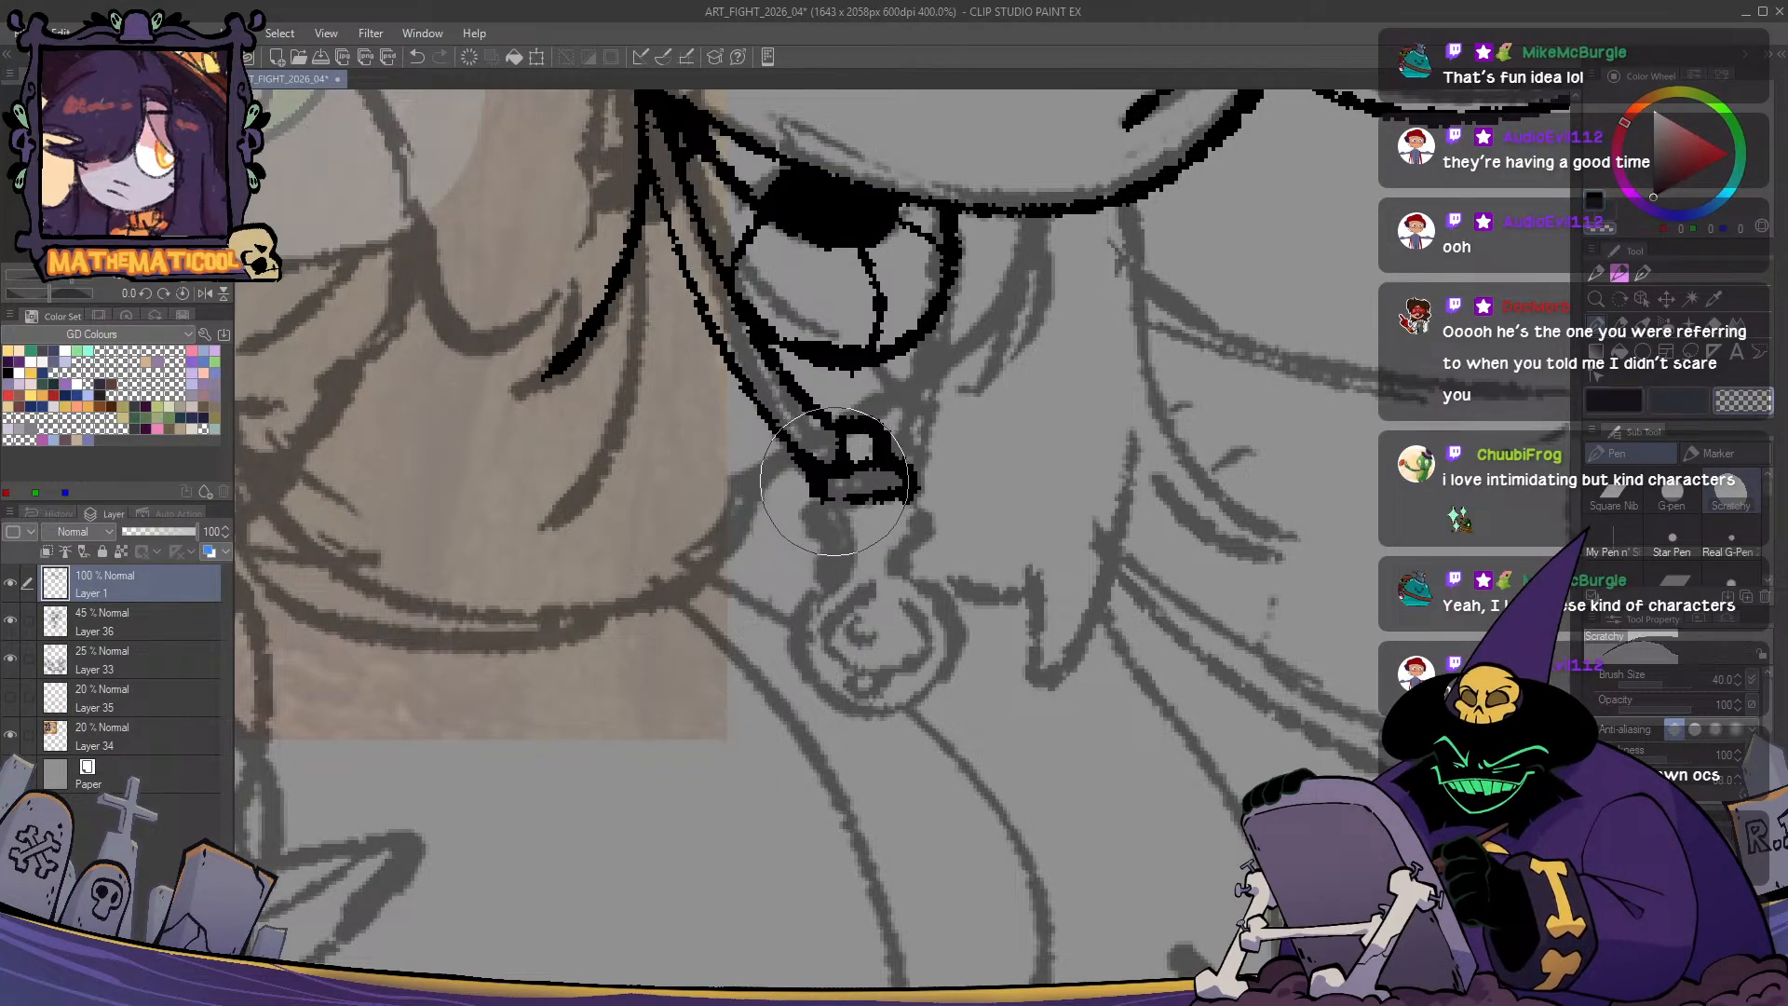
key("c")
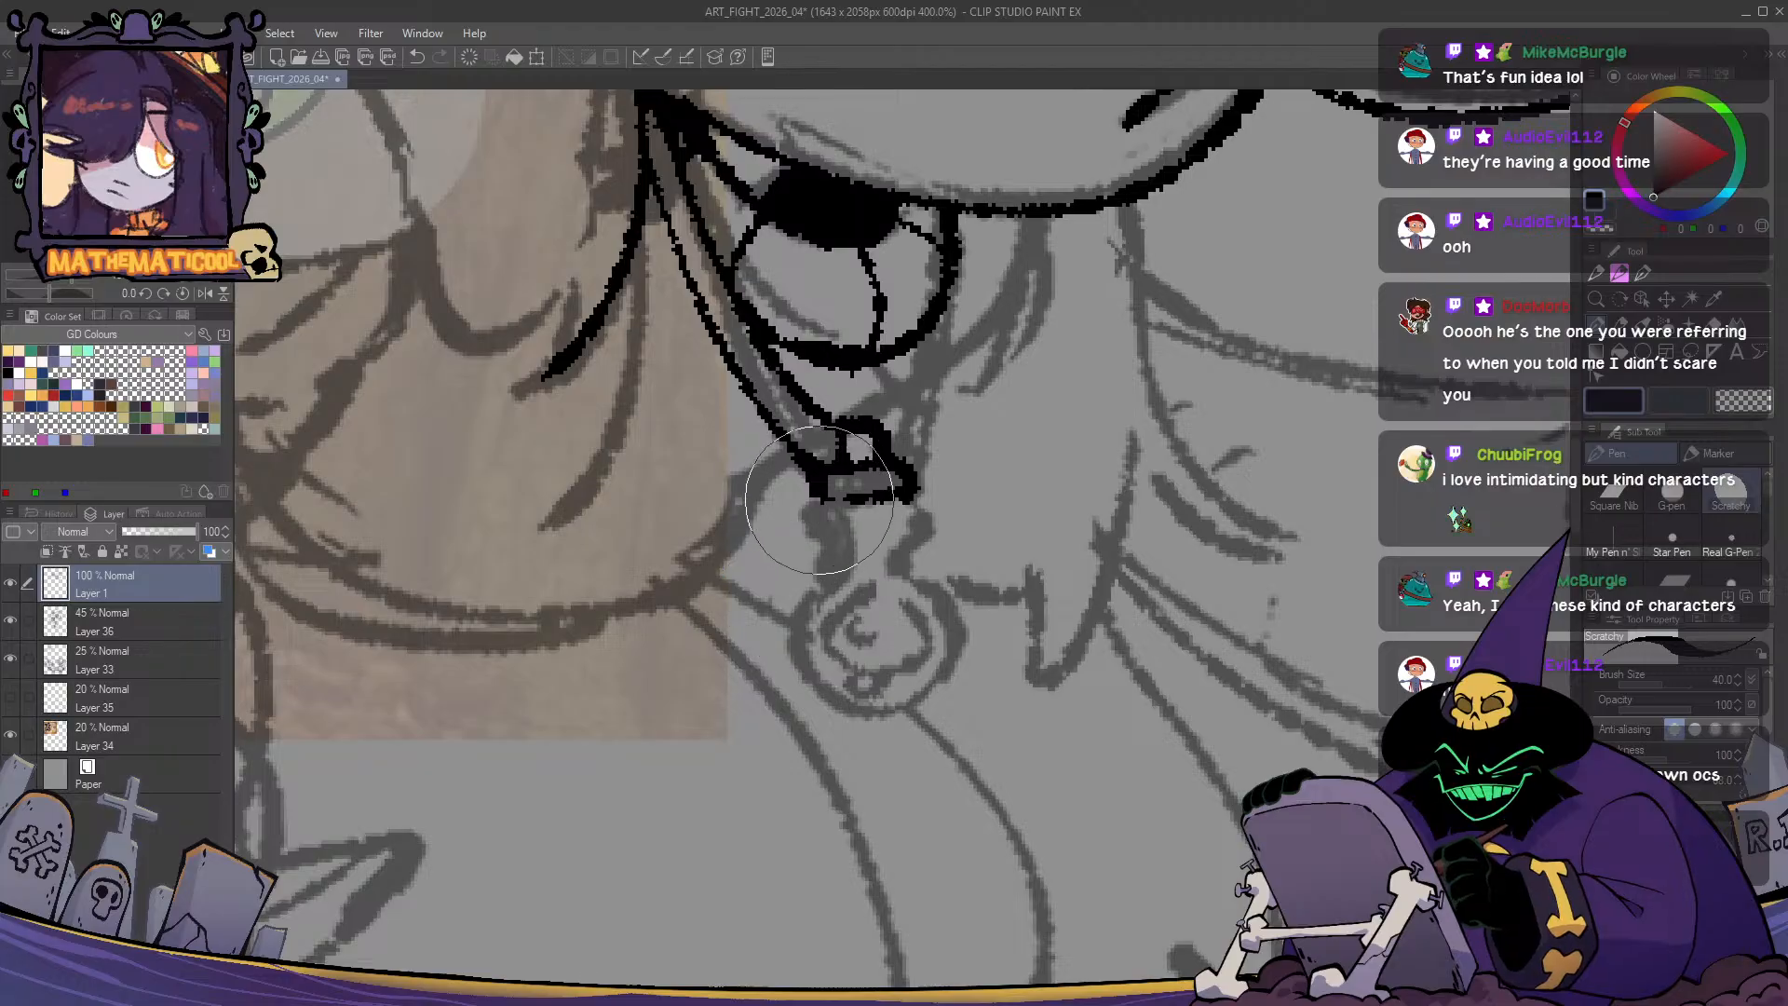
- Ink the pendant bottle's outline with a flared lip, narrow neck and round base, redoing the first side stroke
mouse_move(810, 493)
left_mouse_down()
mouse_move(825, 533)
mouse_move(827, 575)
left_mouse_up()
key("ctrl+z")
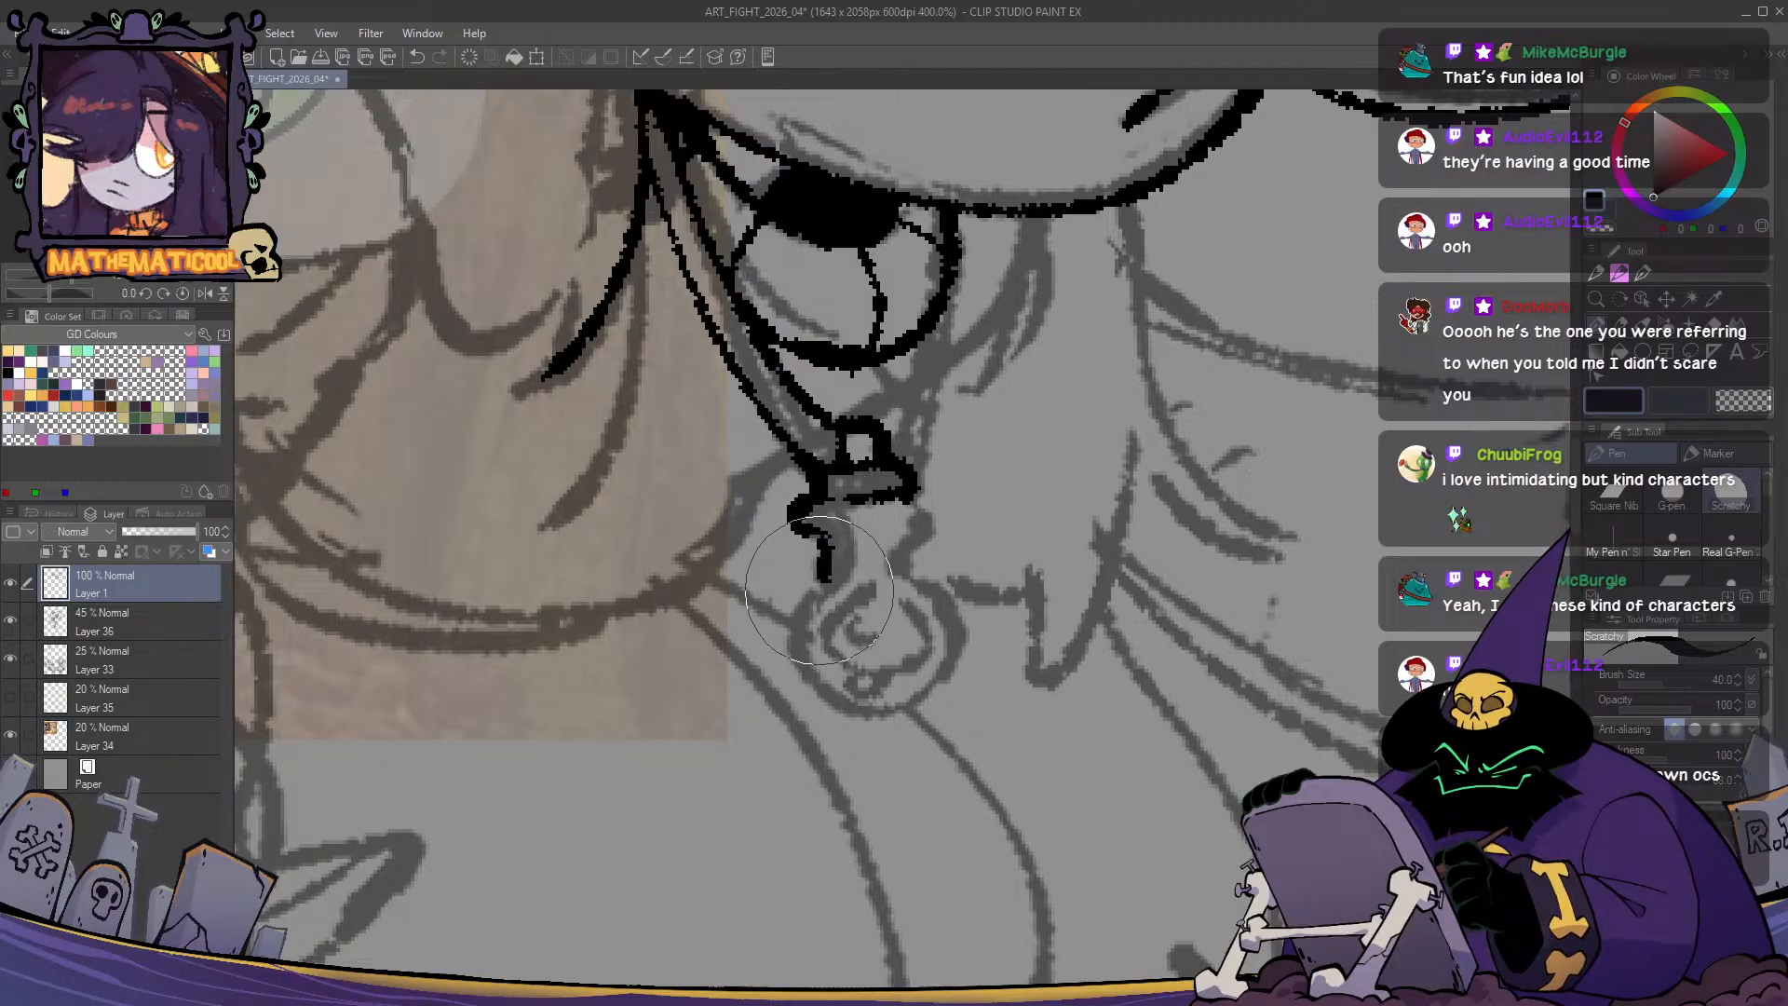
mouse_move(807, 518)
left_mouse_down()
mouse_move(824, 579)
mouse_move(797, 601)
mouse_move(802, 666)
mouse_move(913, 688)
mouse_move(913, 492)
left_mouse_up()
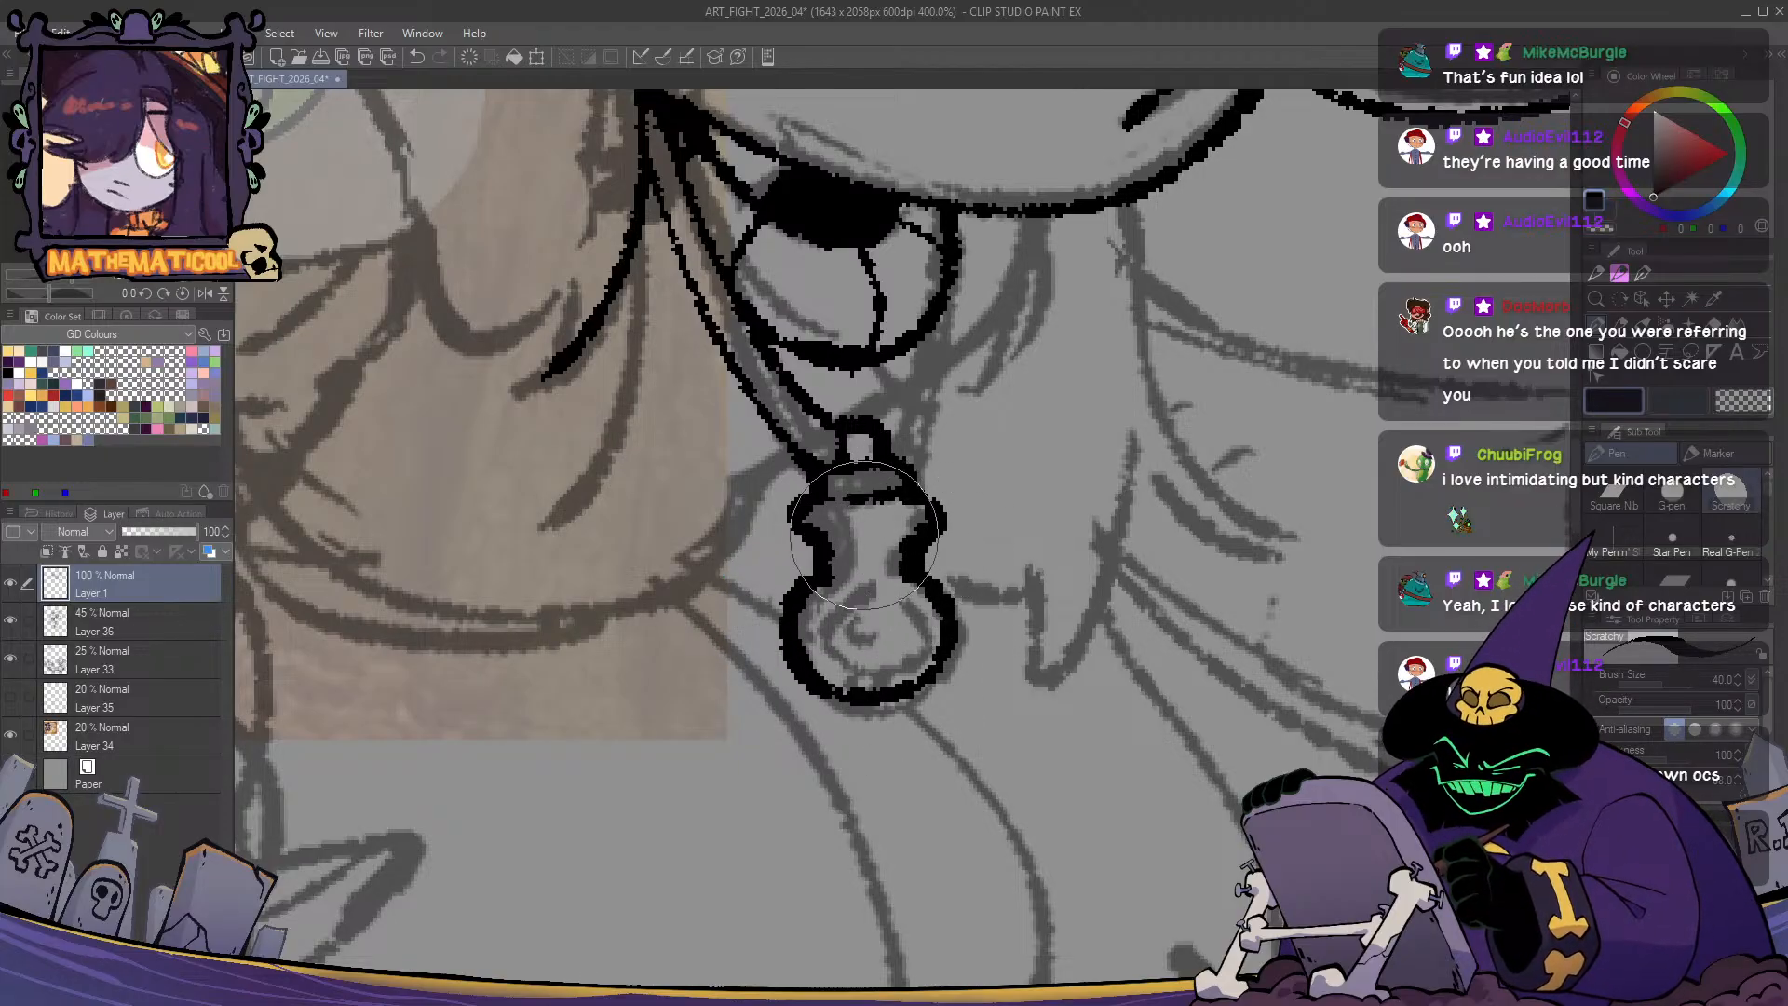
- Refine the pendant's loop, stopper and bottle neck by alternately erasing and redrawing their edges
key("c")
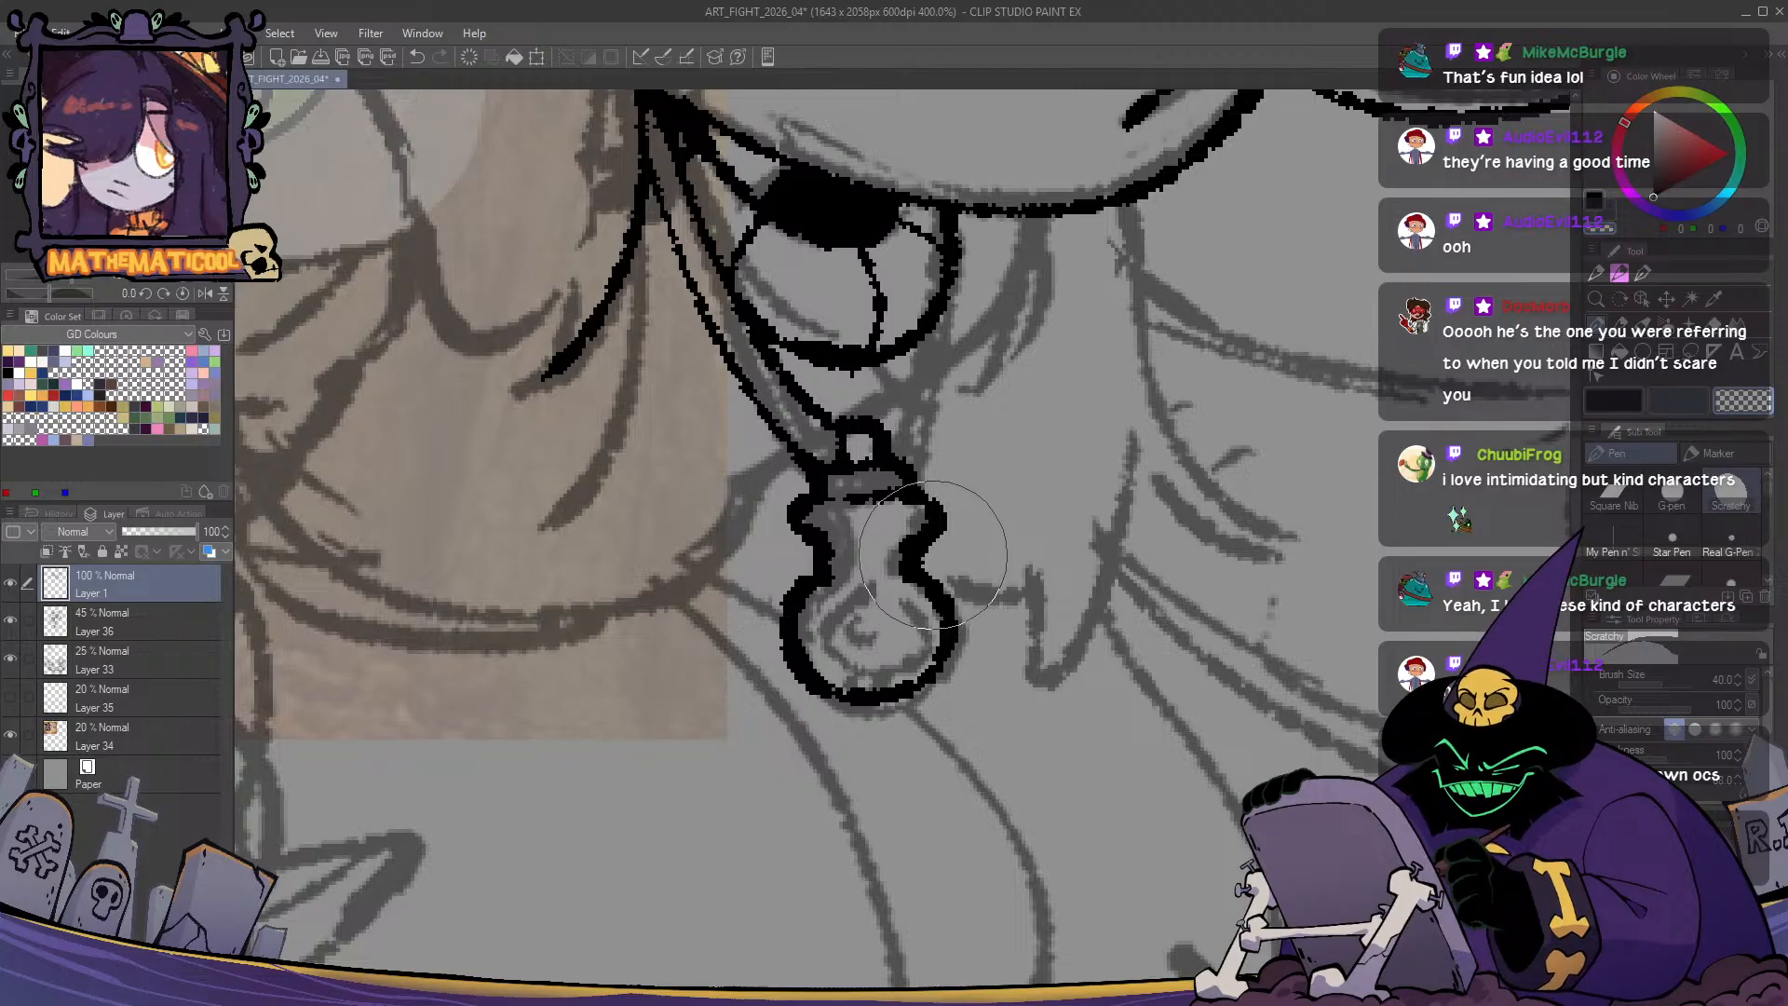
key("c")
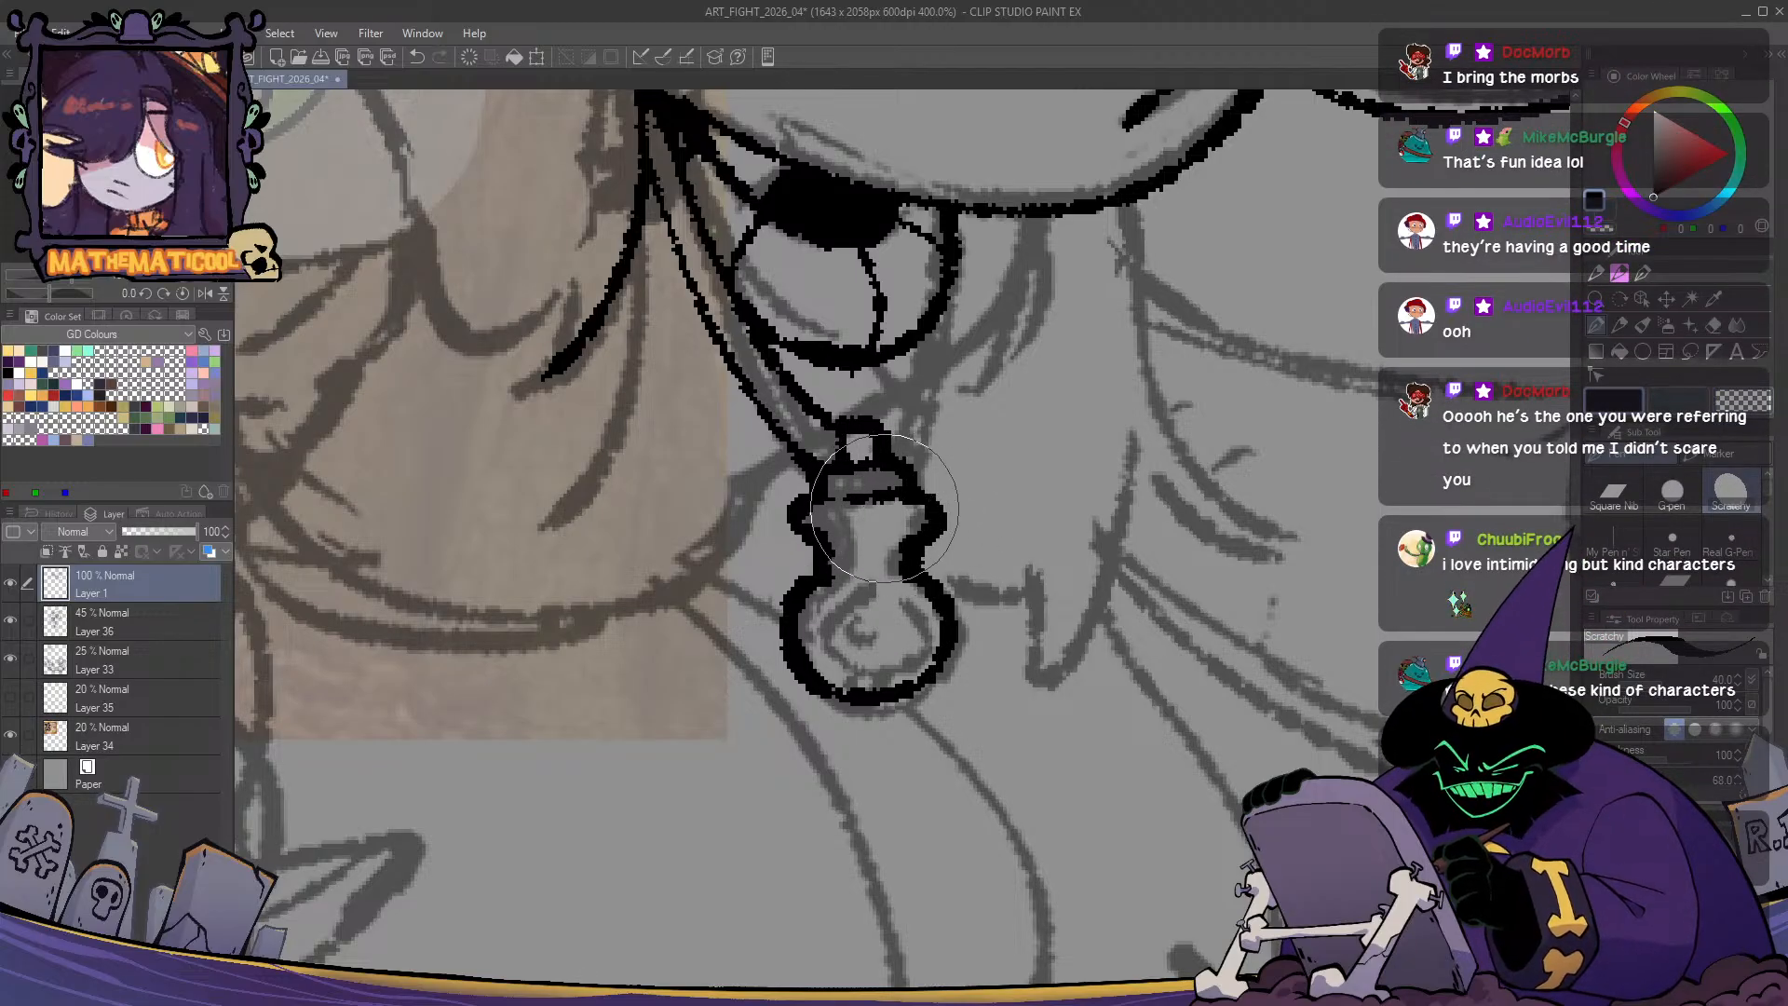
key("c")
key("c")
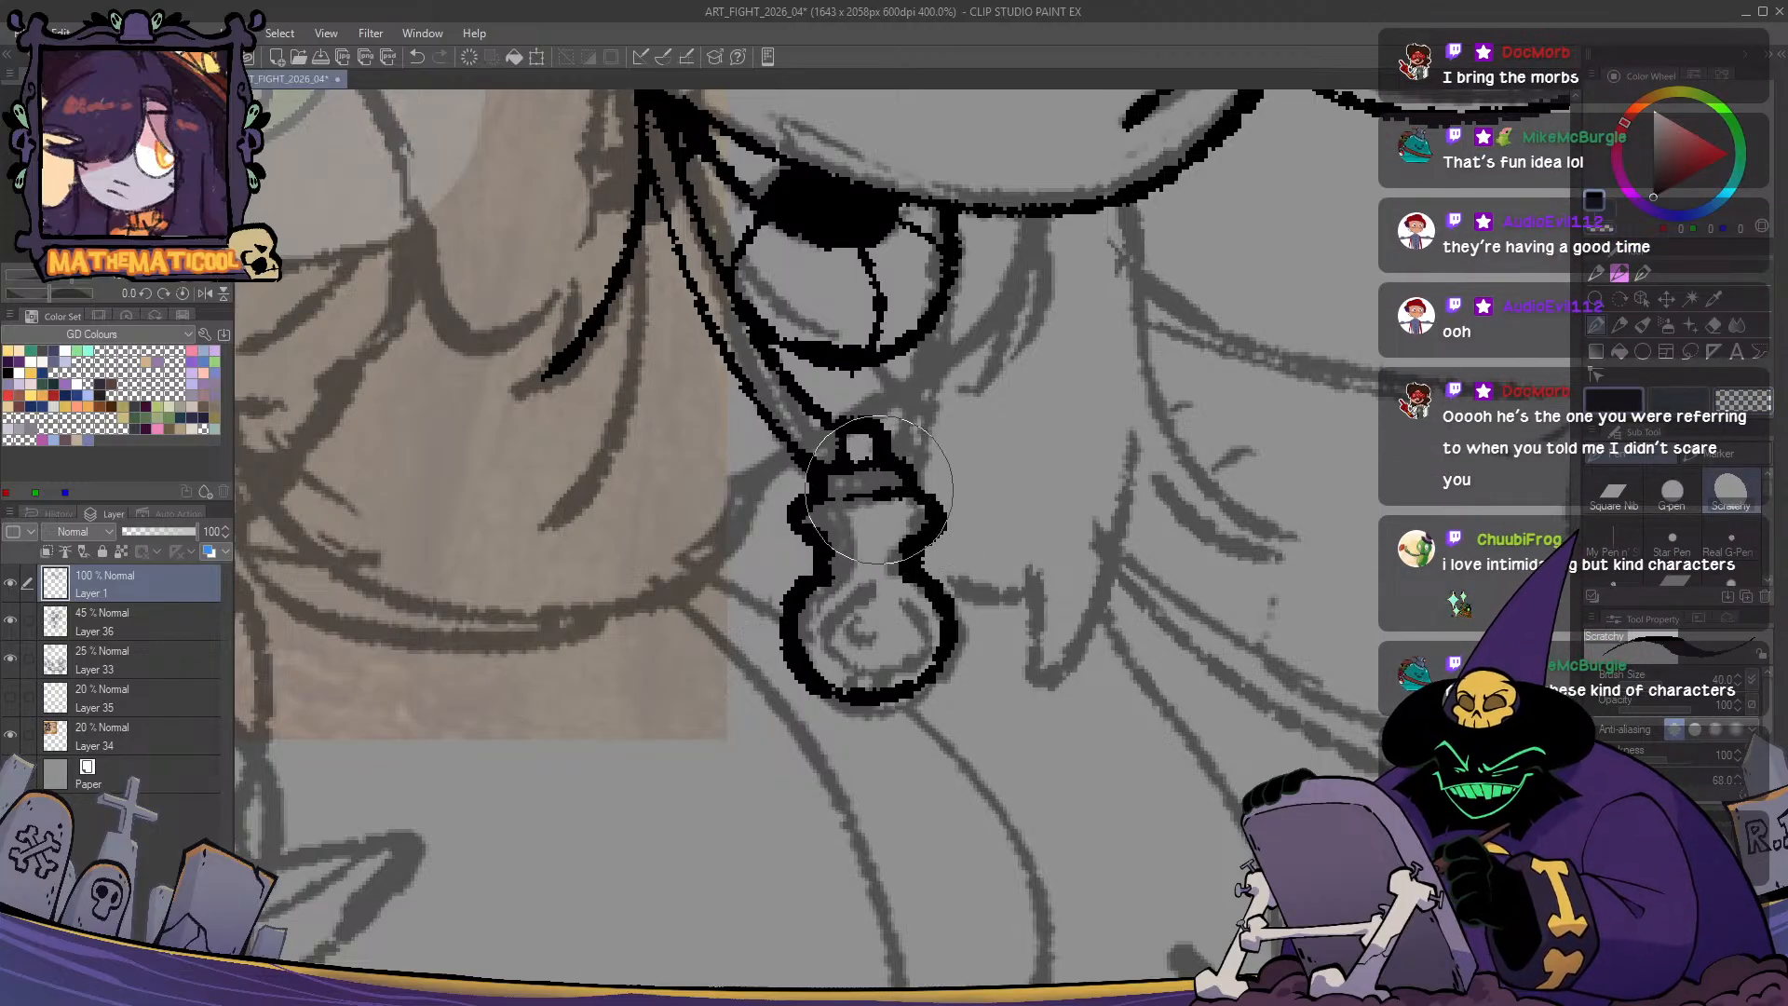
key("c")
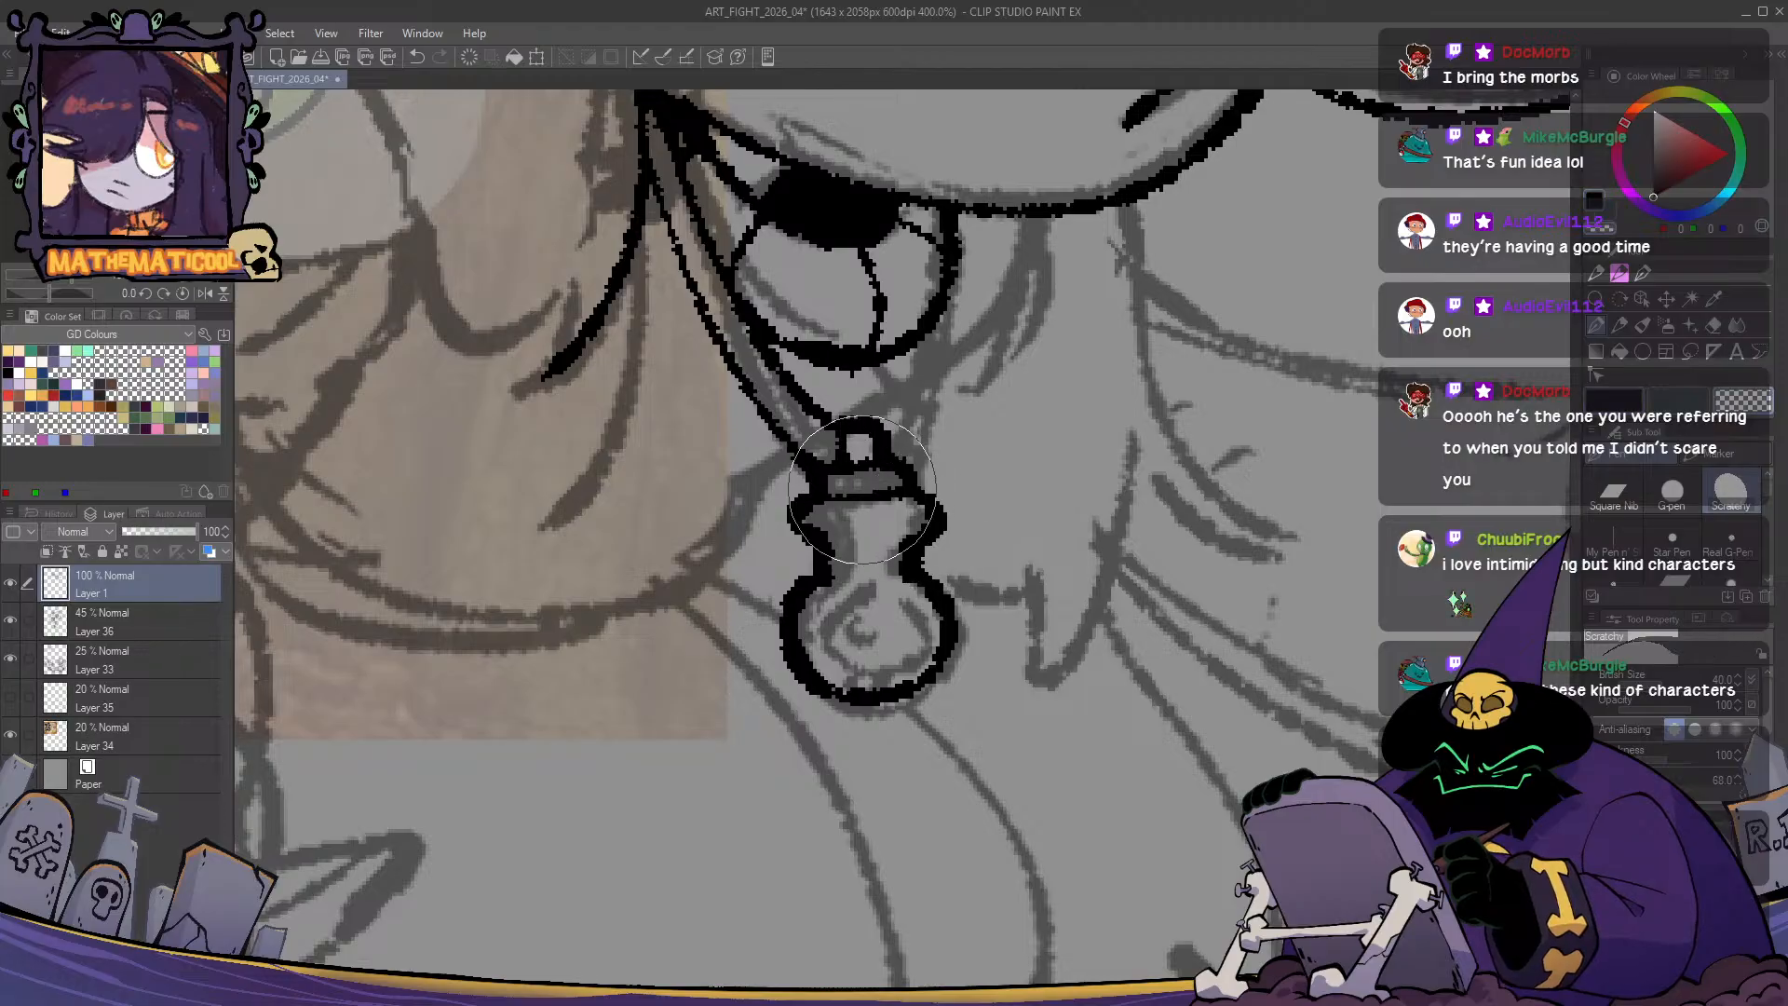
key("c")
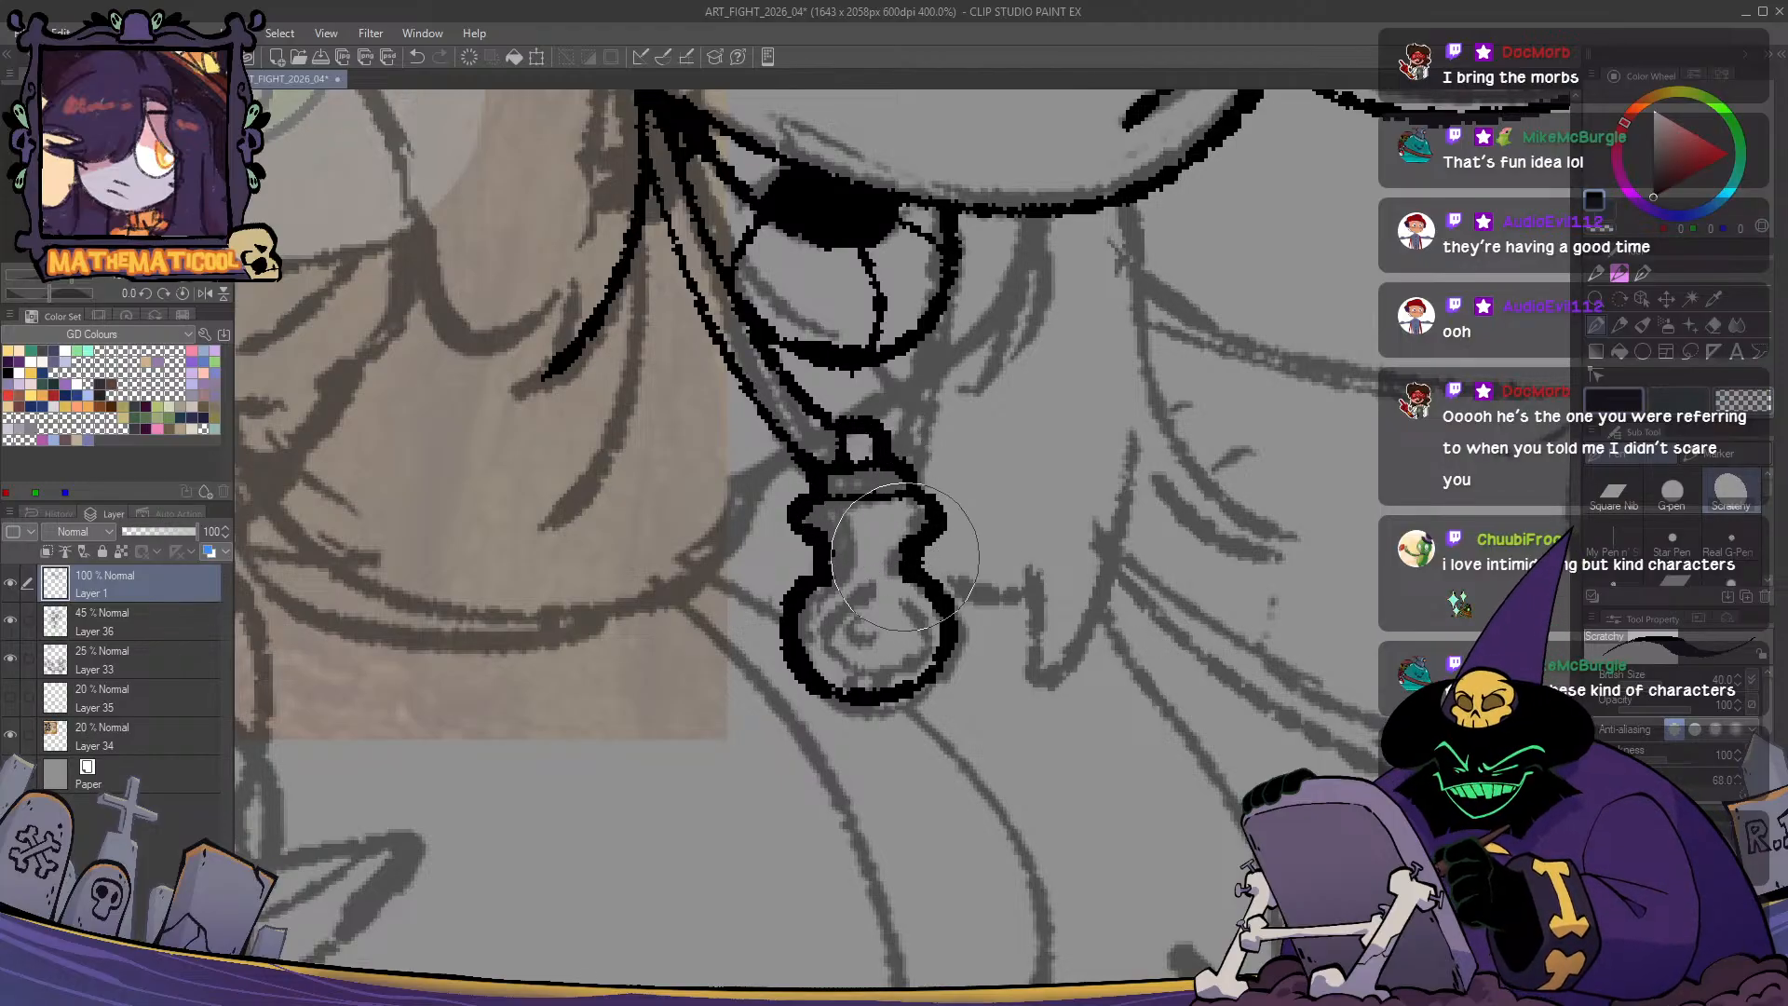
key("c")
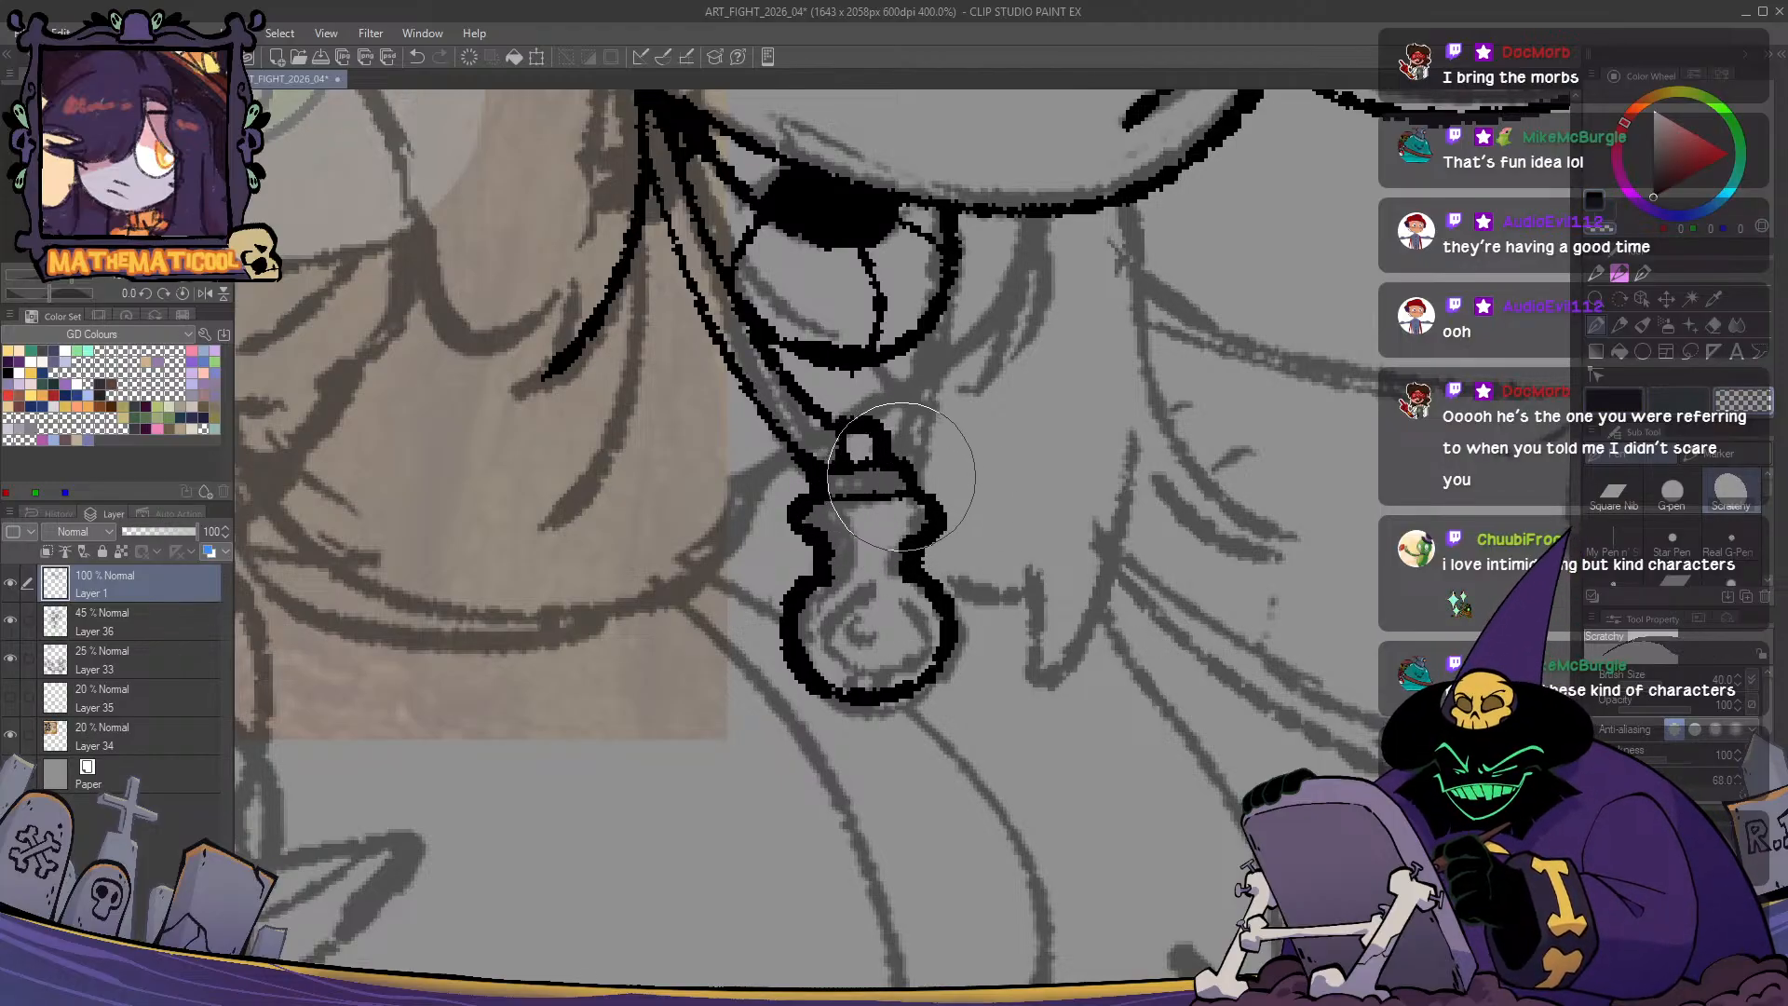
key("c")
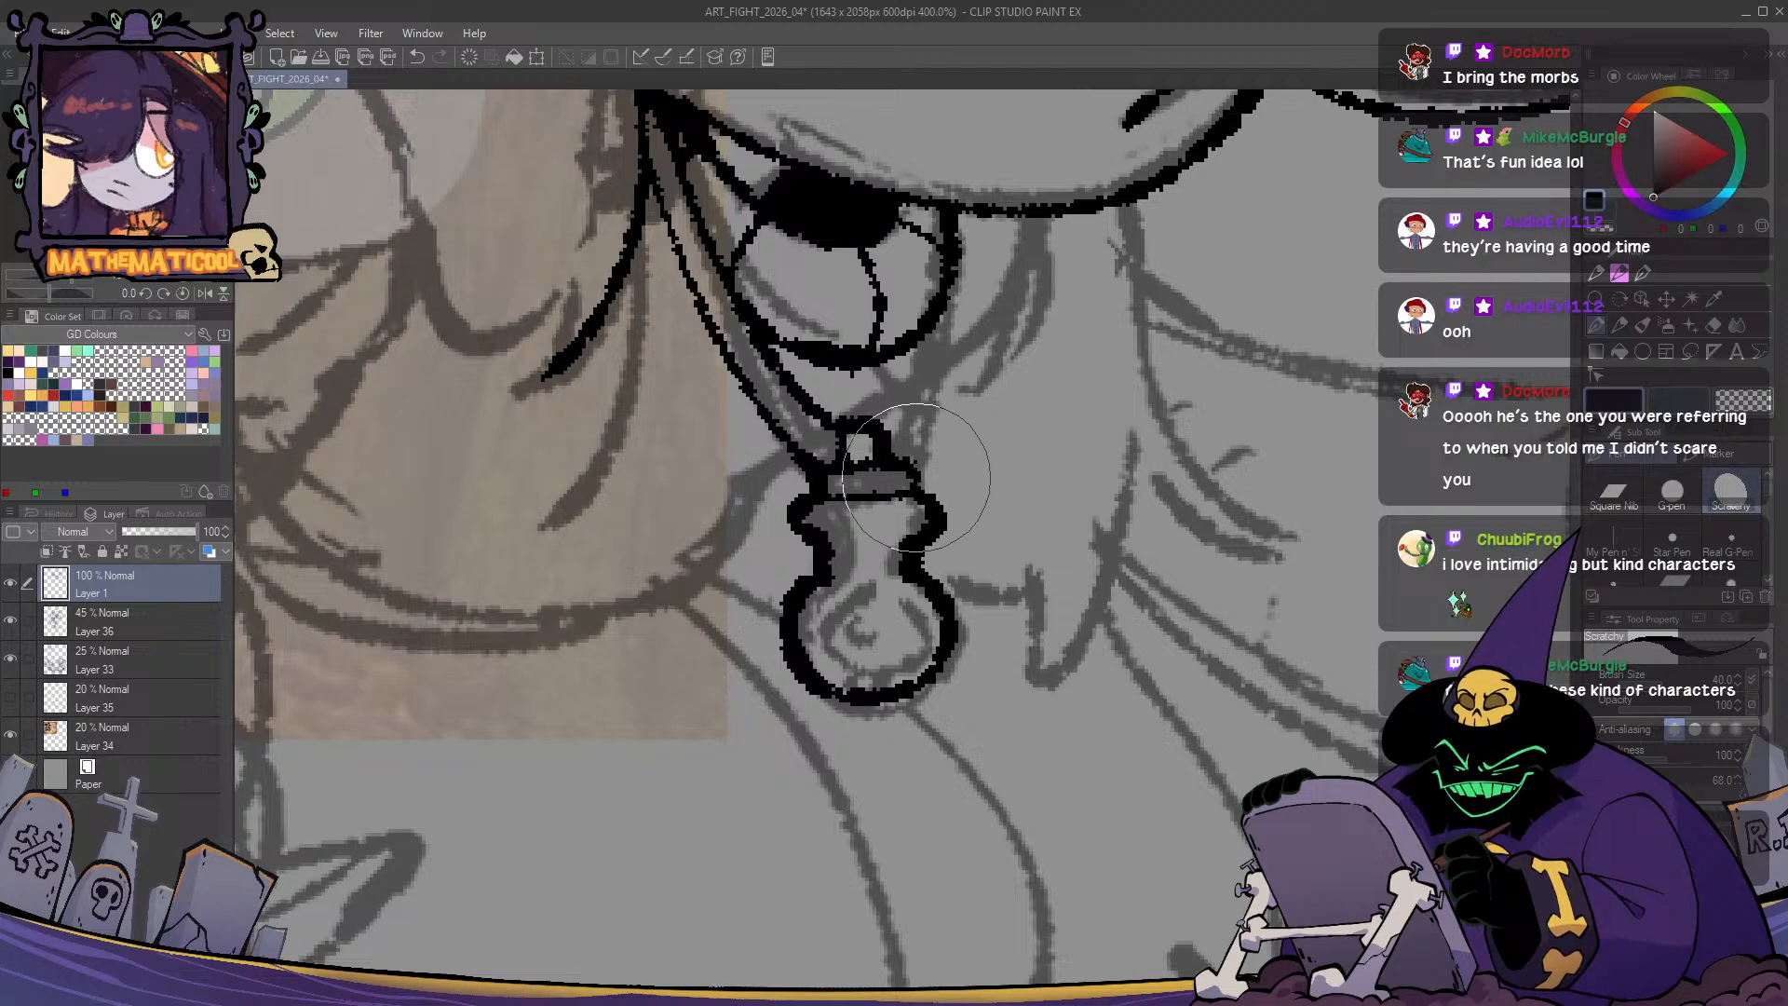
key("c")
key("c")
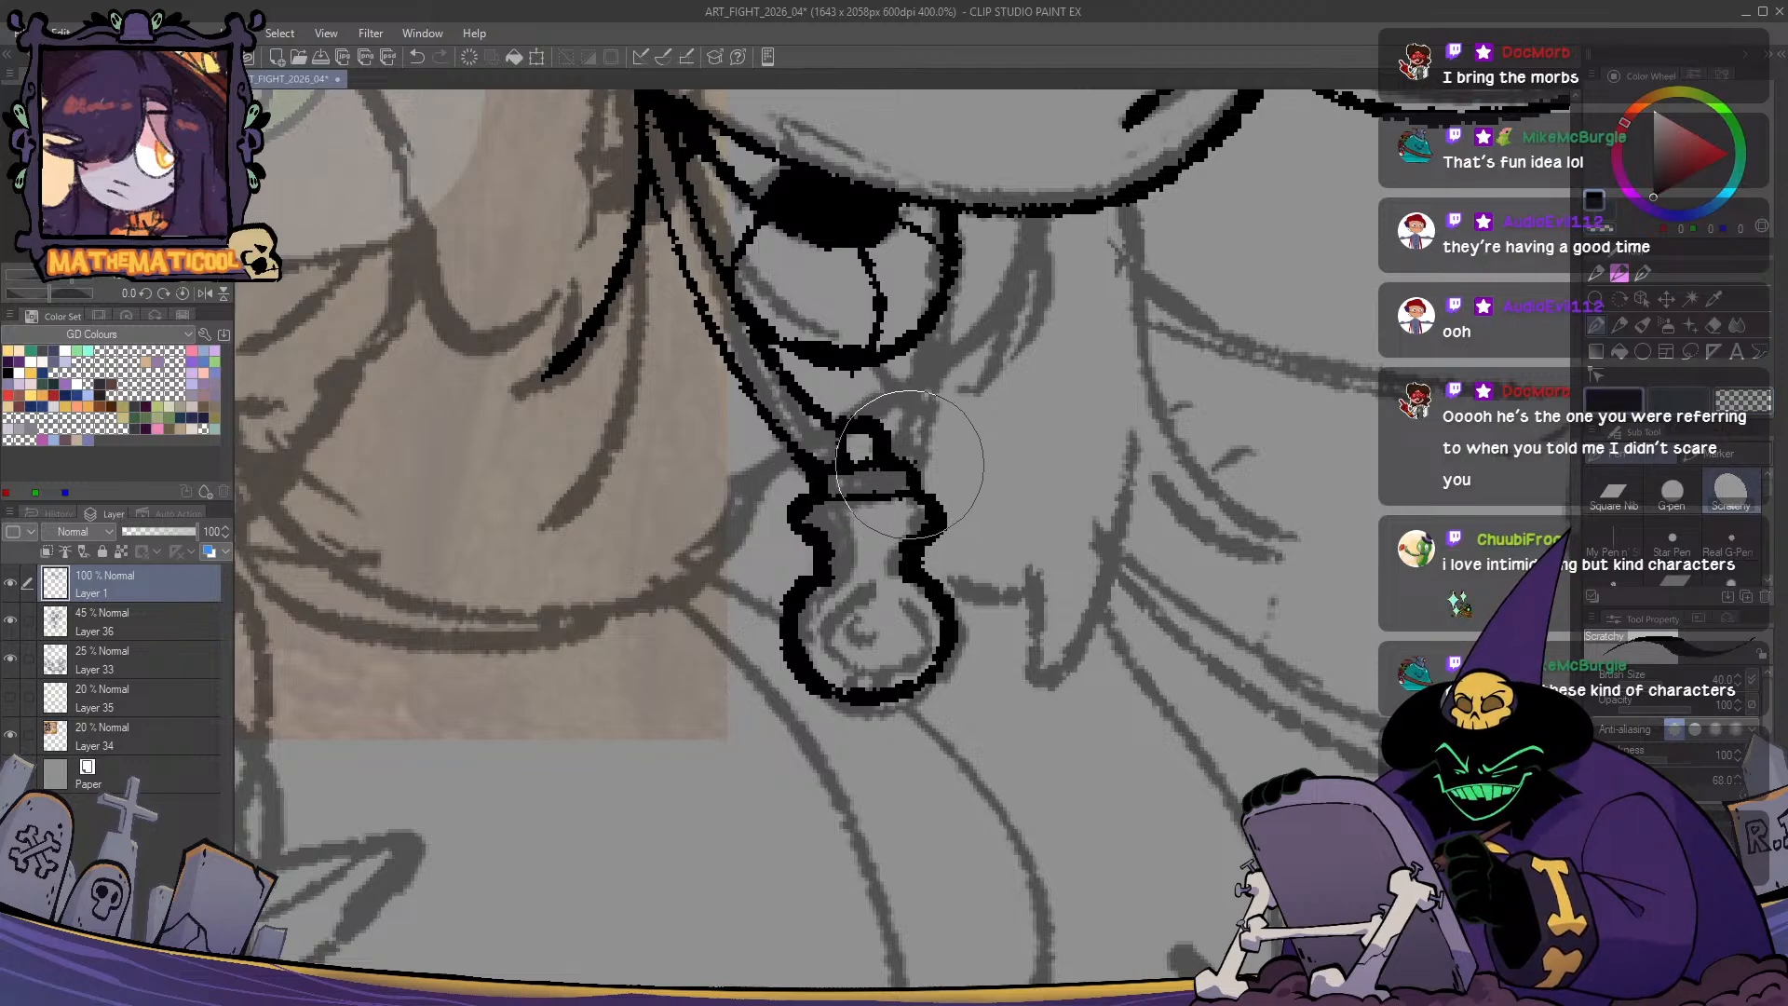
- Ink a small spotted mushroom-like motif inside the pendant bottle's round base and clean up its lines
left_click_drag(880, 613, 913, 557)
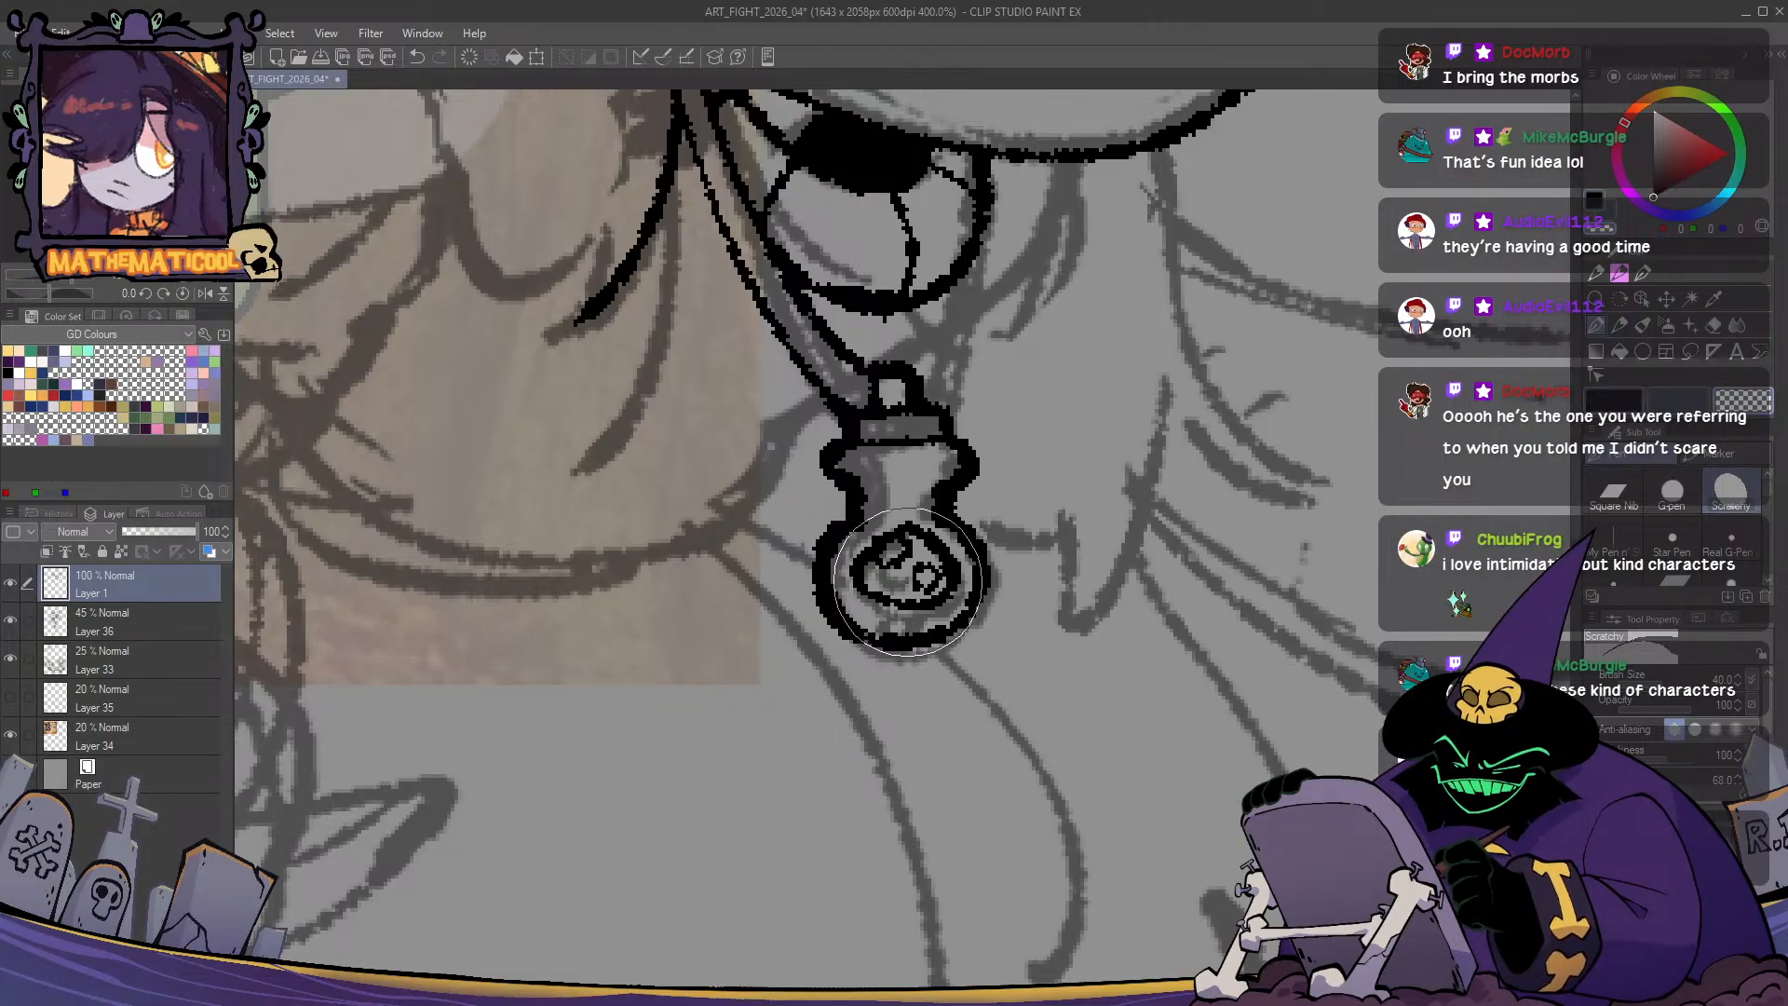
left_click_drag(904, 571, 906, 585)
key("c")
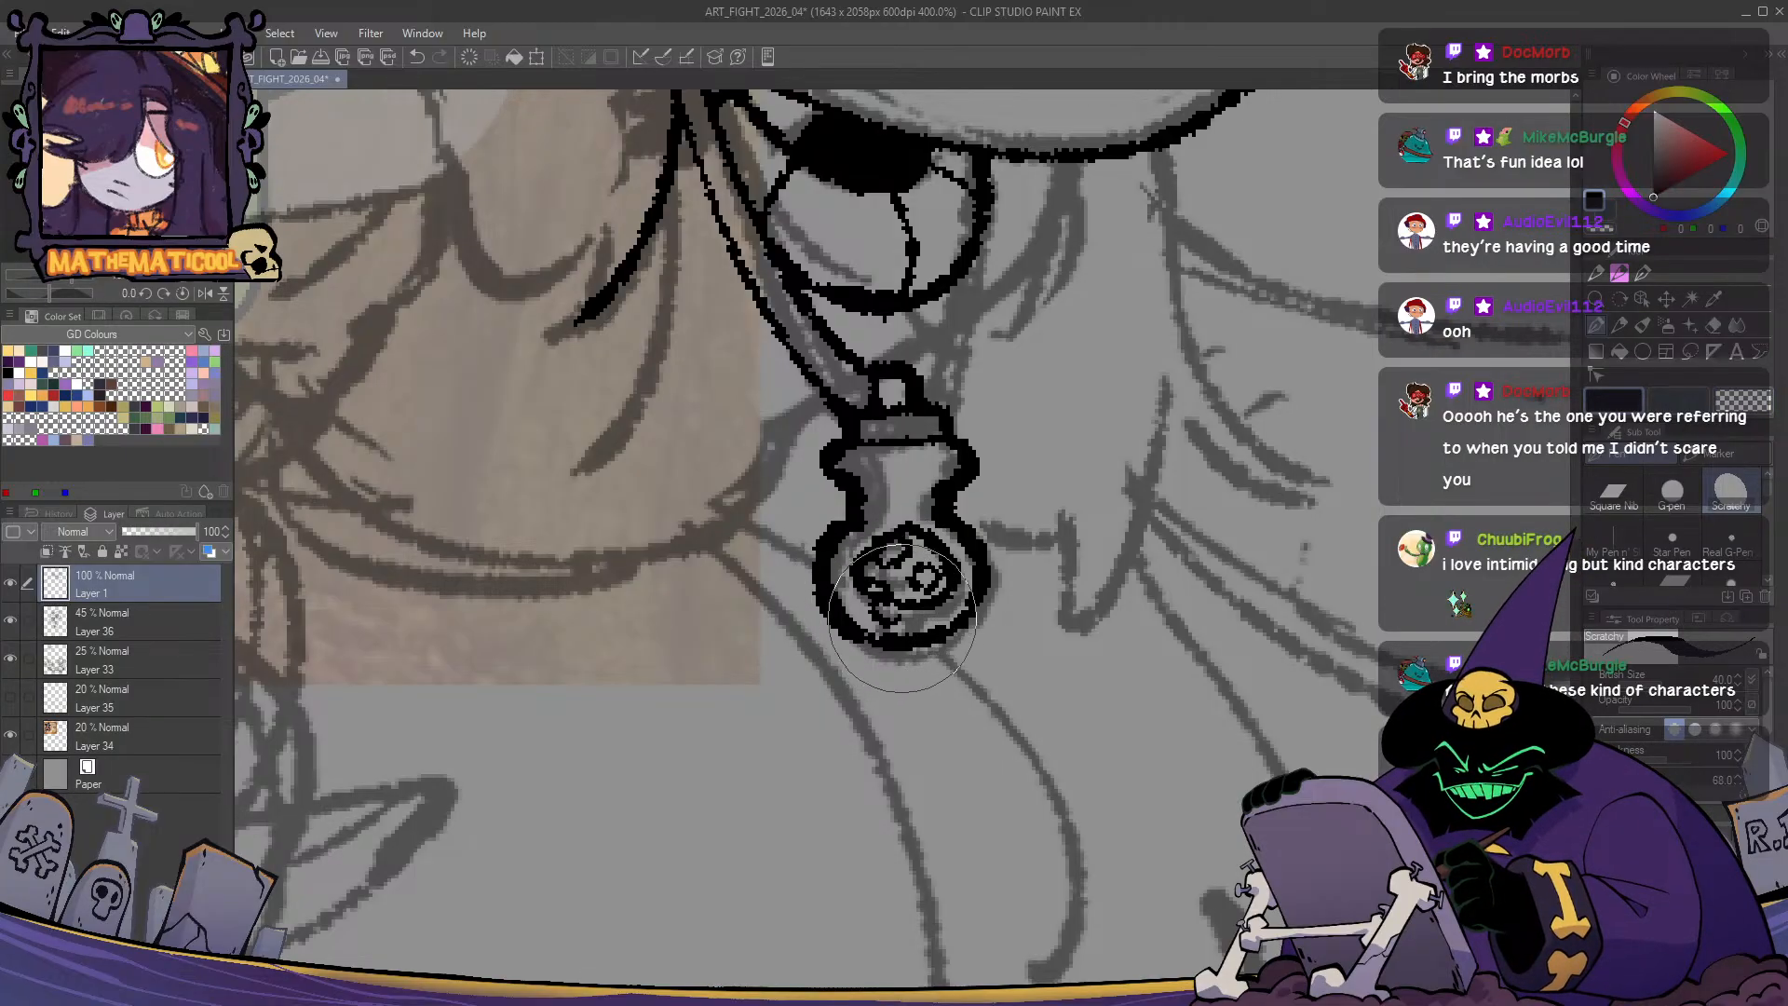
- Compare the inked necklace and bottle pendant with the one on the reference character sheet
scroll(802, 700, "down", 3)
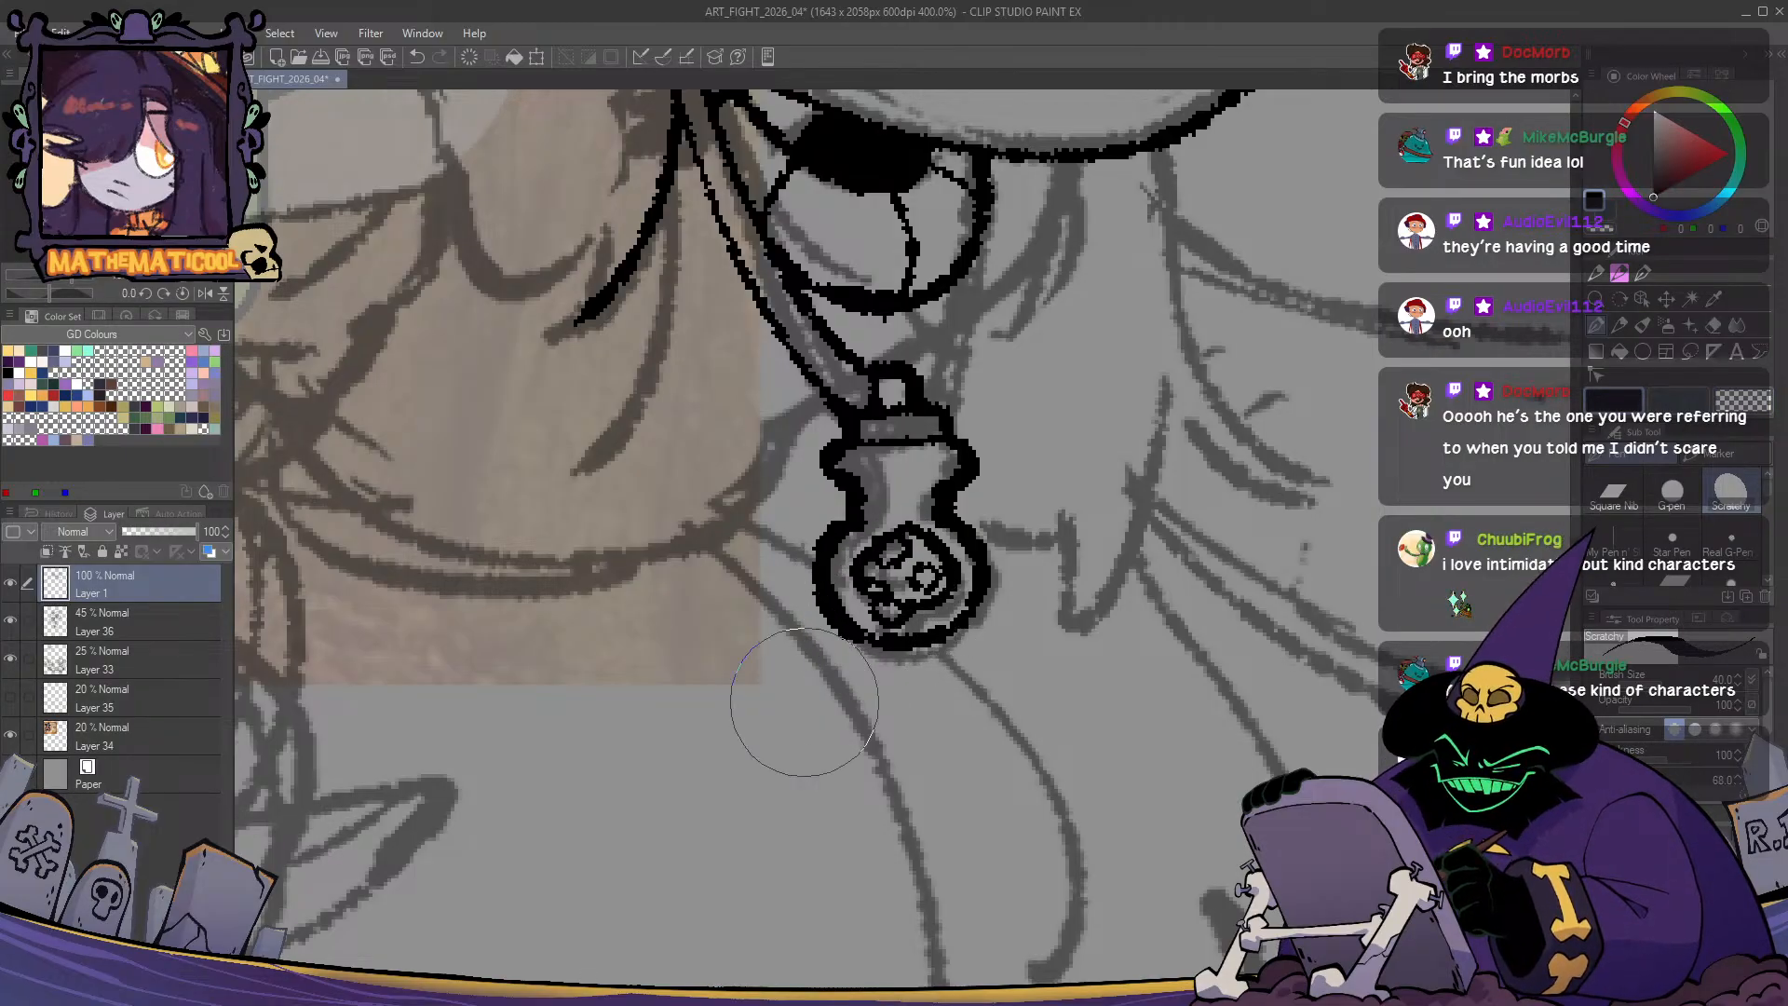
scroll(805, 703, "down", 3)
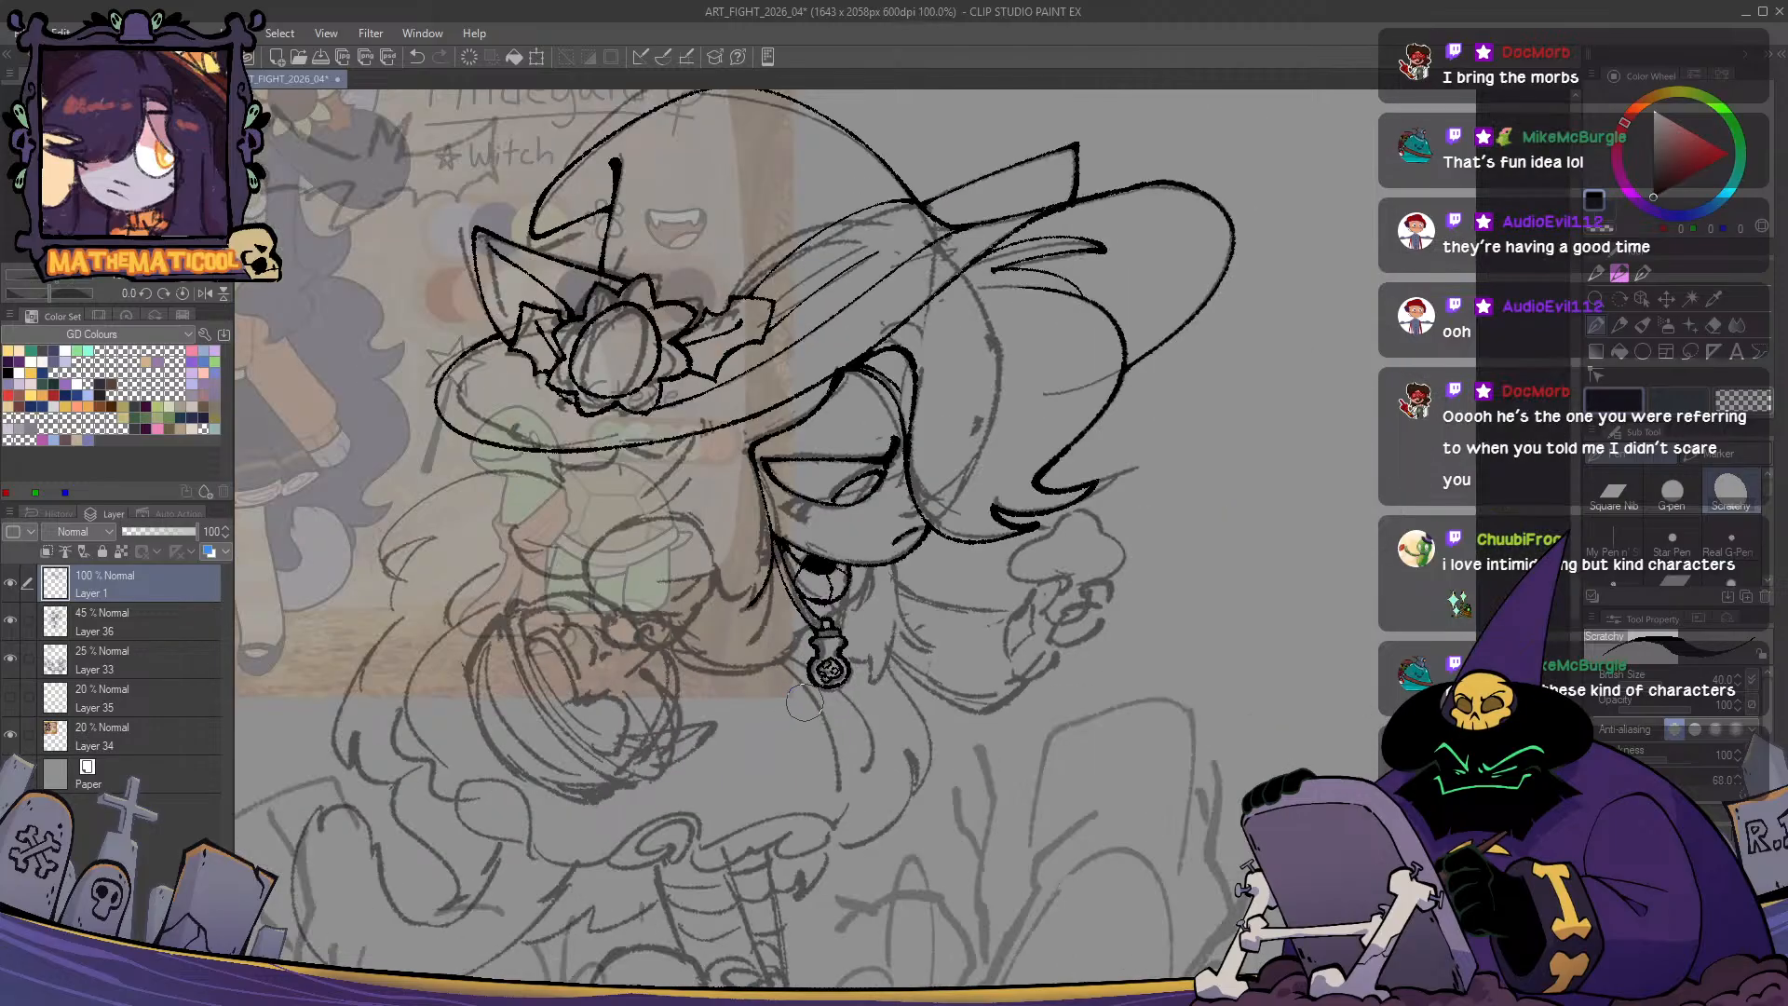
left_click_drag(804, 704, 1118, 715)
scroll(499, 388, "up", 1)
scroll(612, 483, "up", 1)
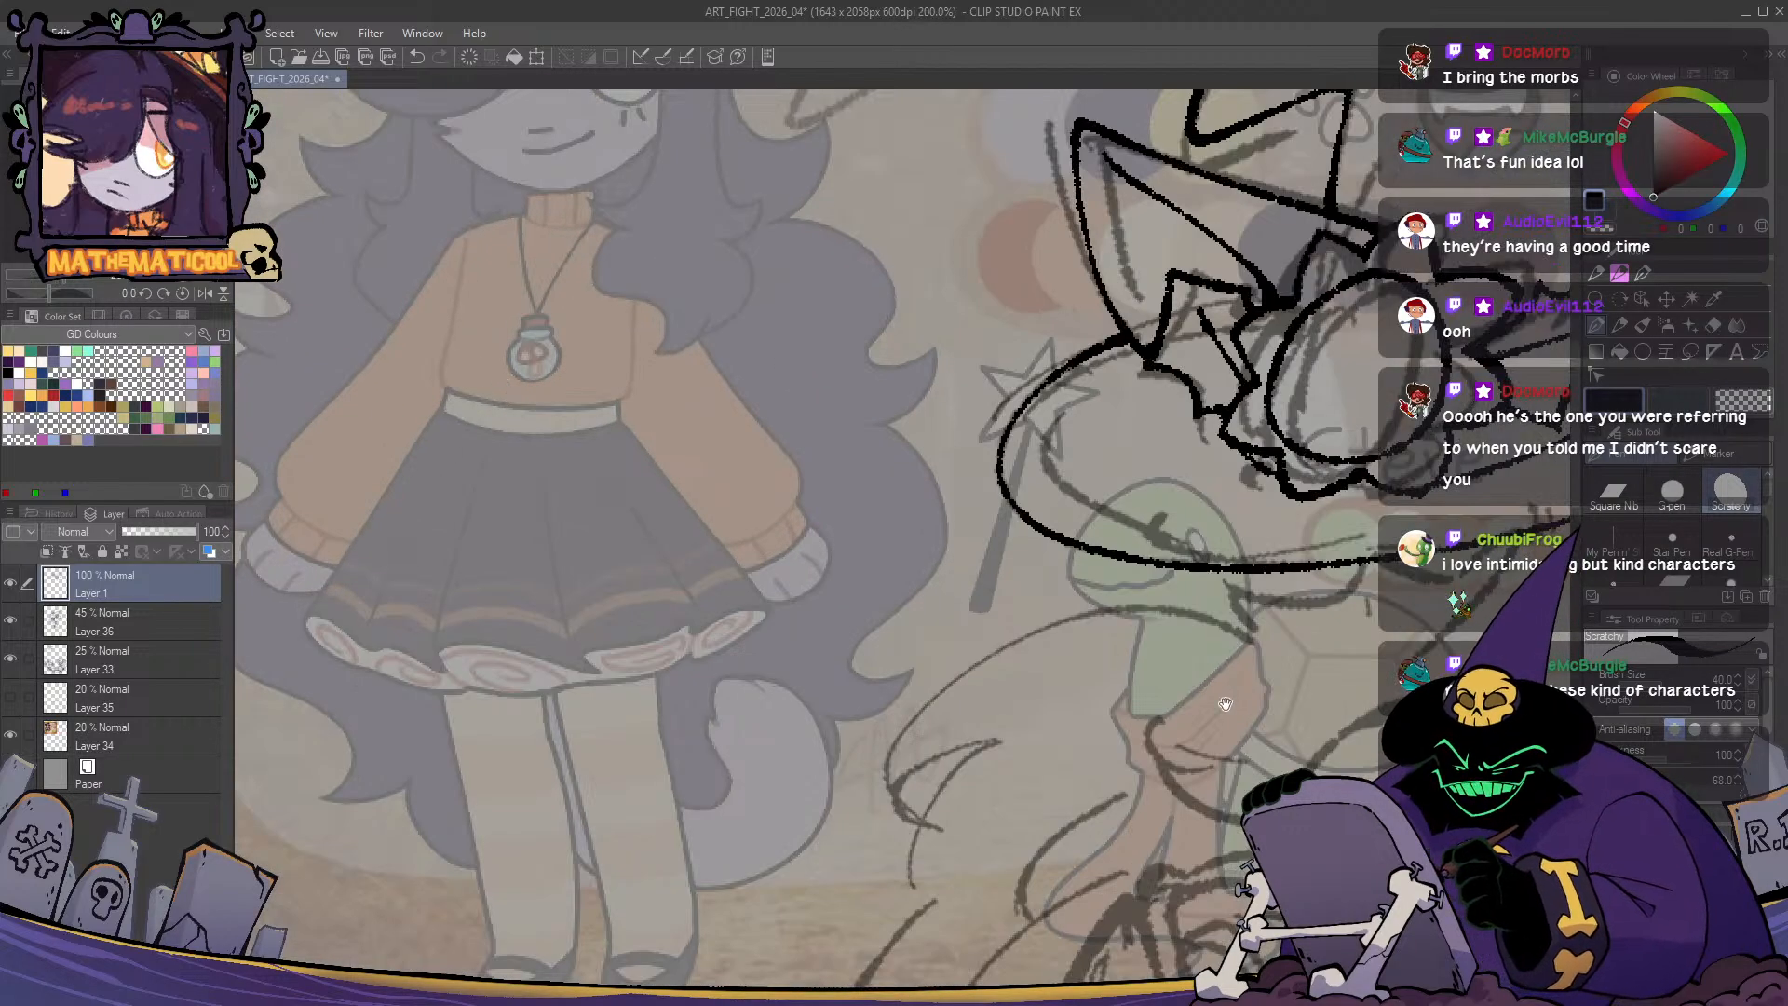
scroll(1226, 703, "down", 1)
left_click_drag(1226, 702, 732, 610)
left_click_drag(1076, 725, 957, 684)
left_click_drag(1032, 752, 989, 727)
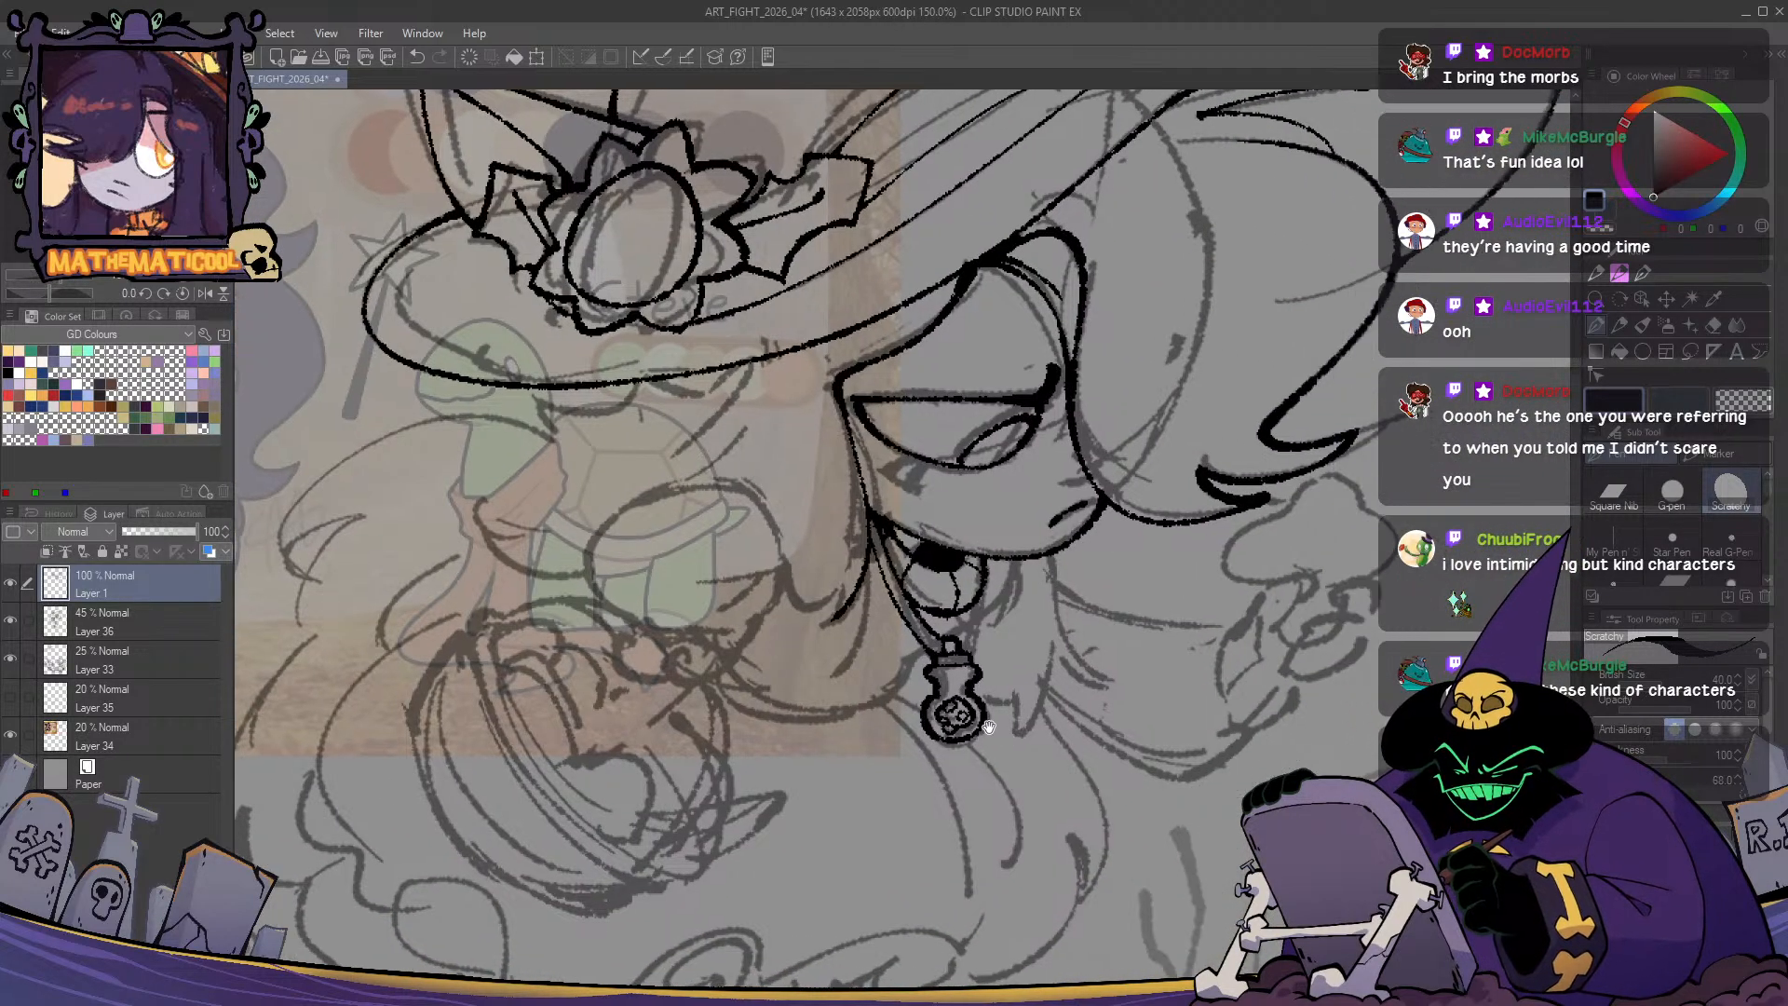
scroll(966, 621, "up", 1)
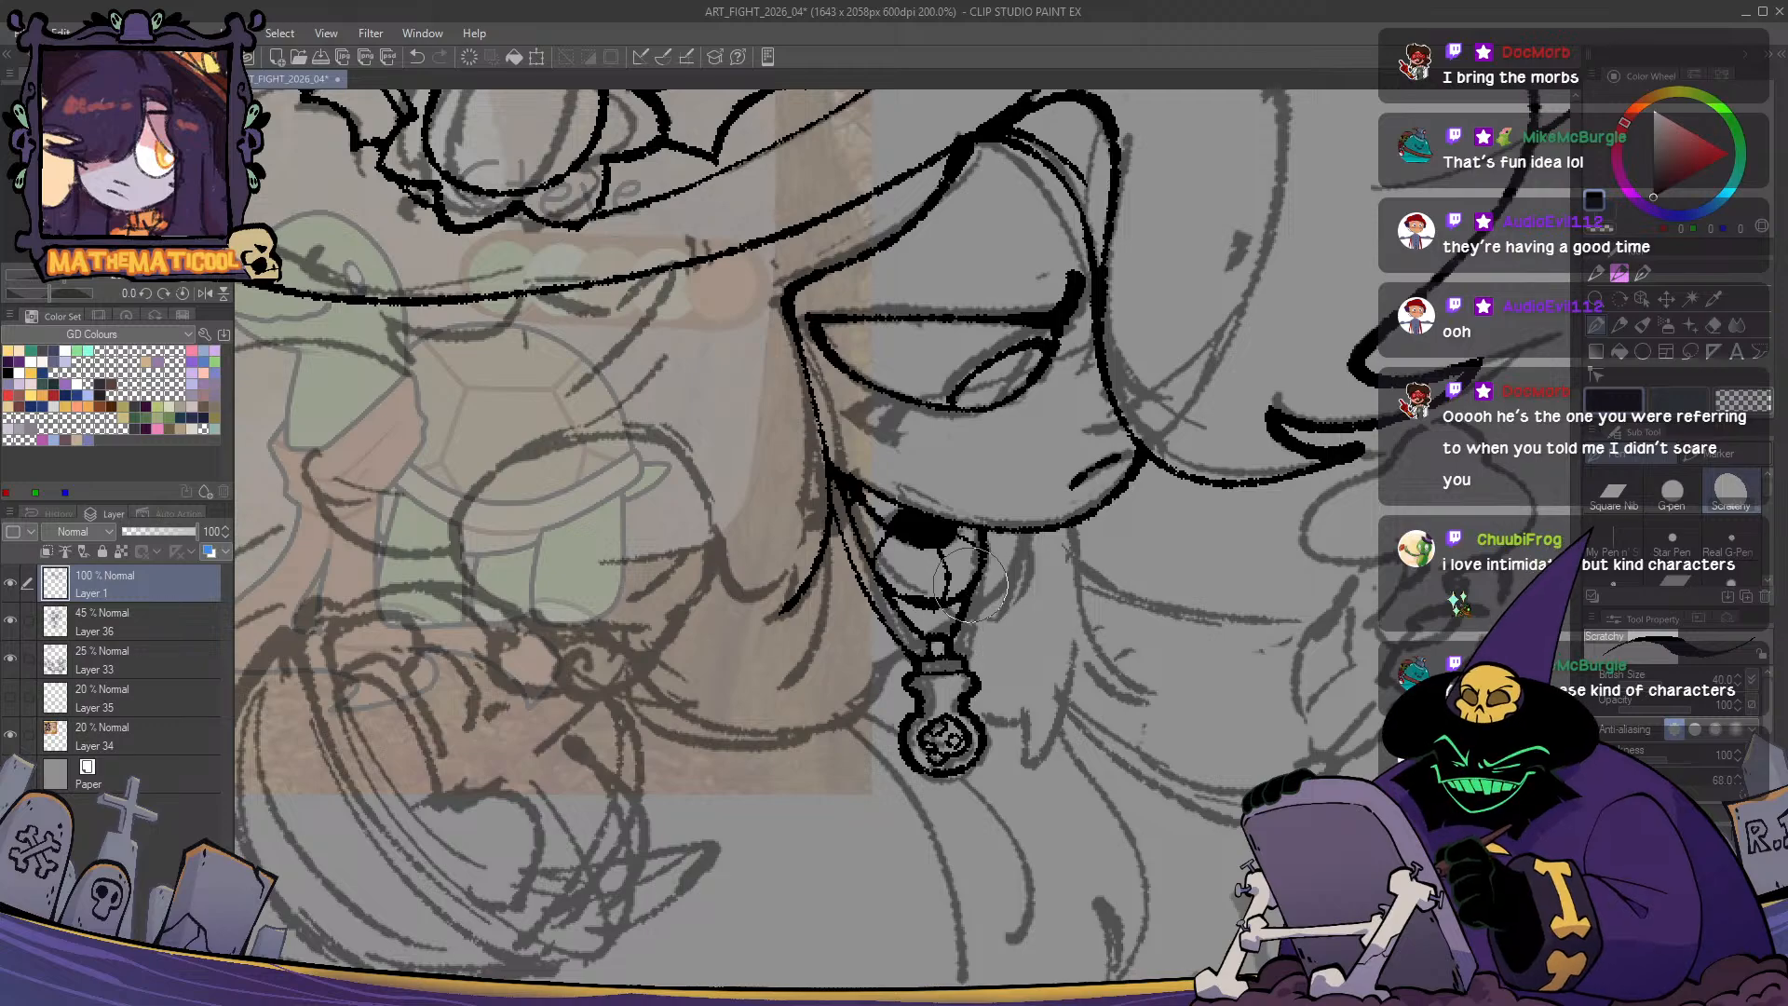
- Ink the second line of the necklace cord on both sides above the pendant, redoing the left strand until it runs cleanly
left_click_drag(950, 656, 989, 555)
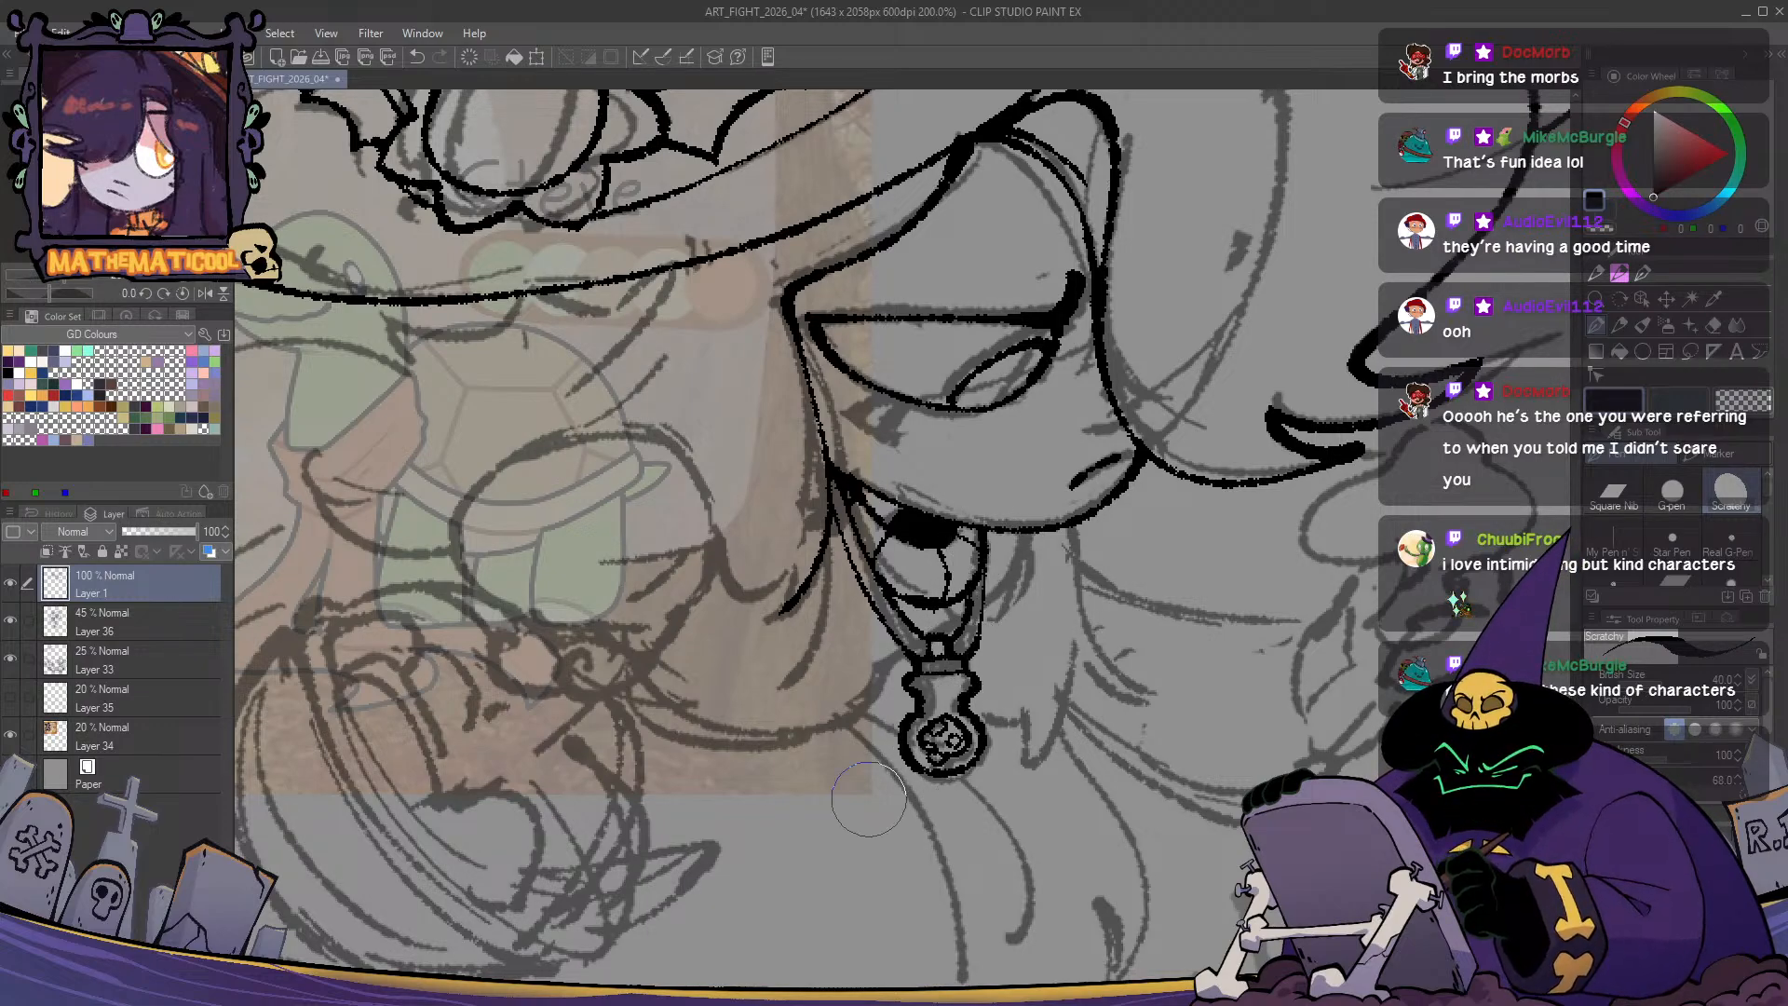
key("h")
key("h")
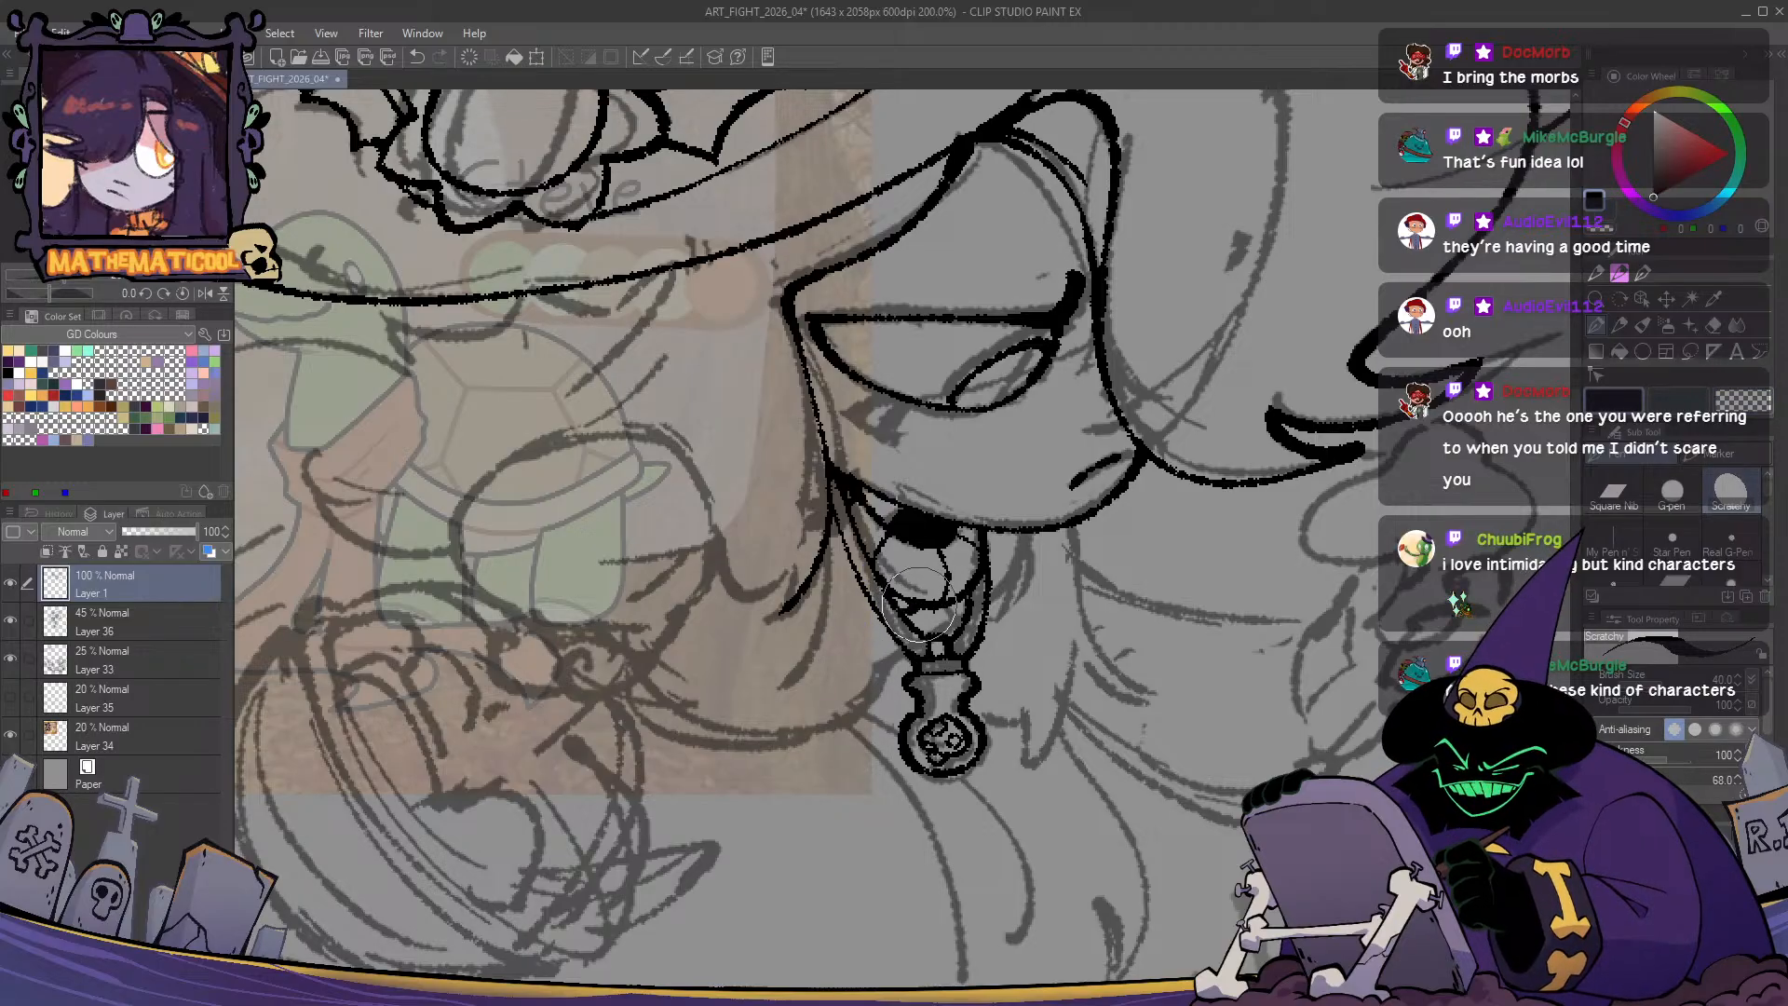
scroll(862, 660, "down", 3)
scroll(714, 812, "up", 3)
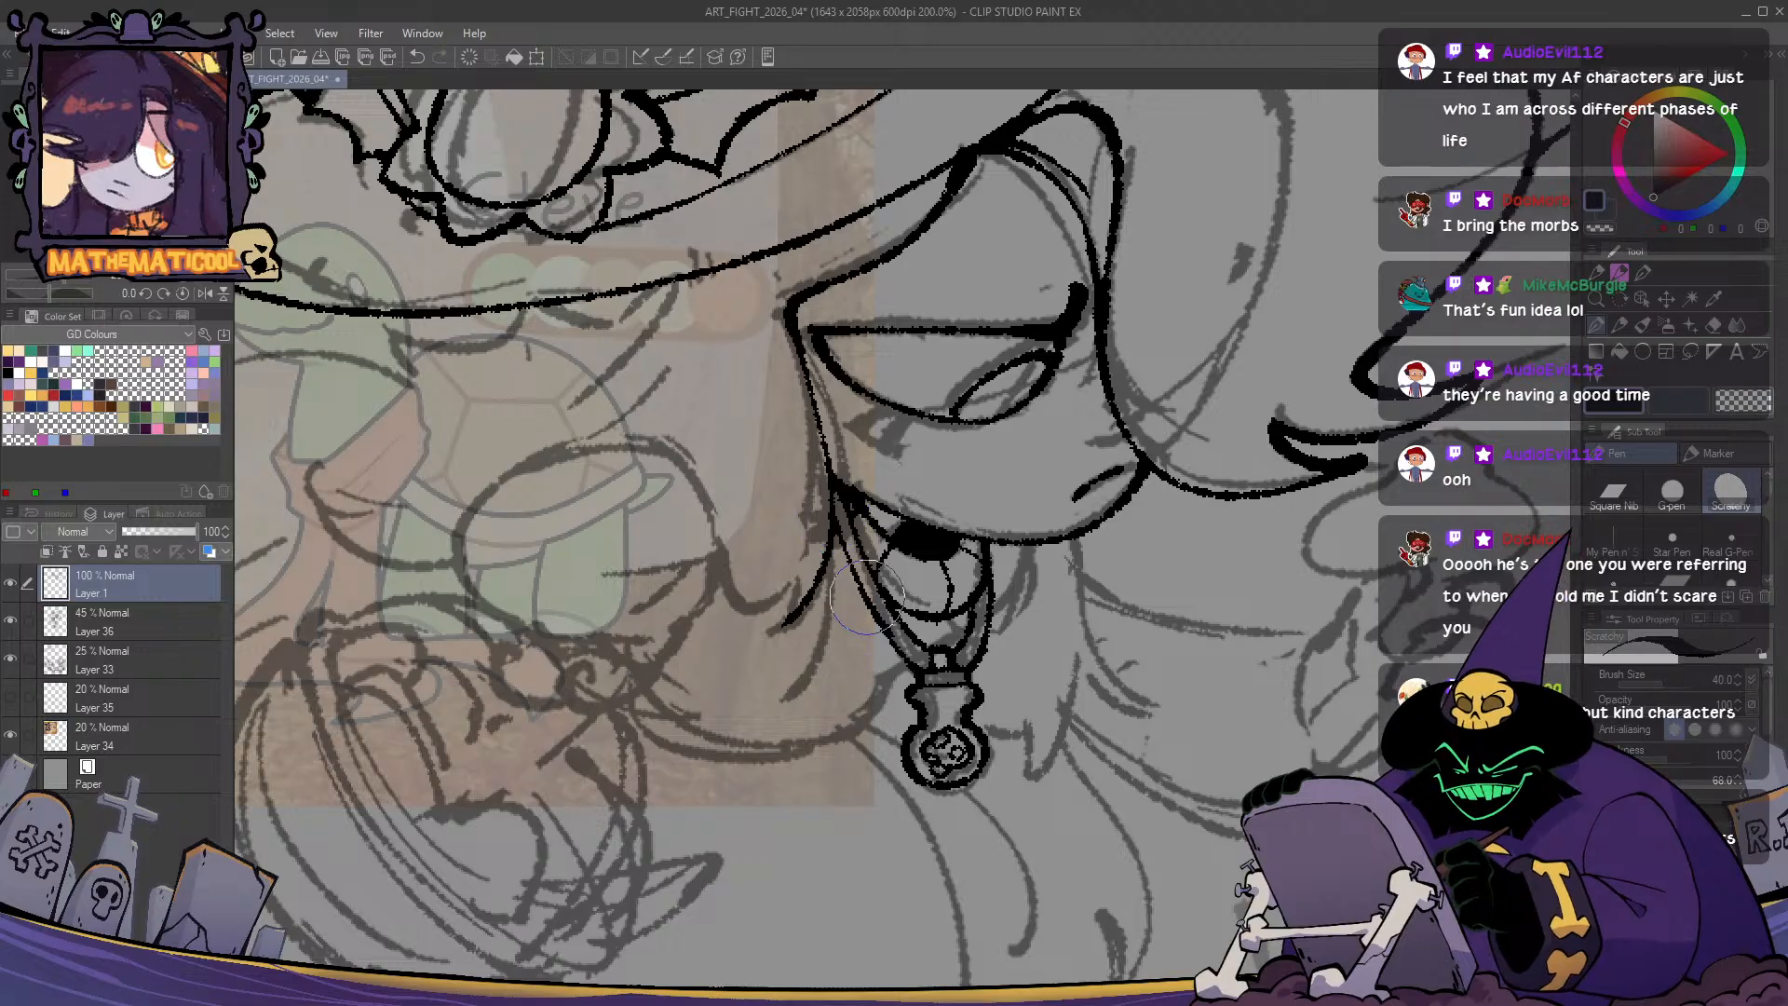
key("ctrl+z")
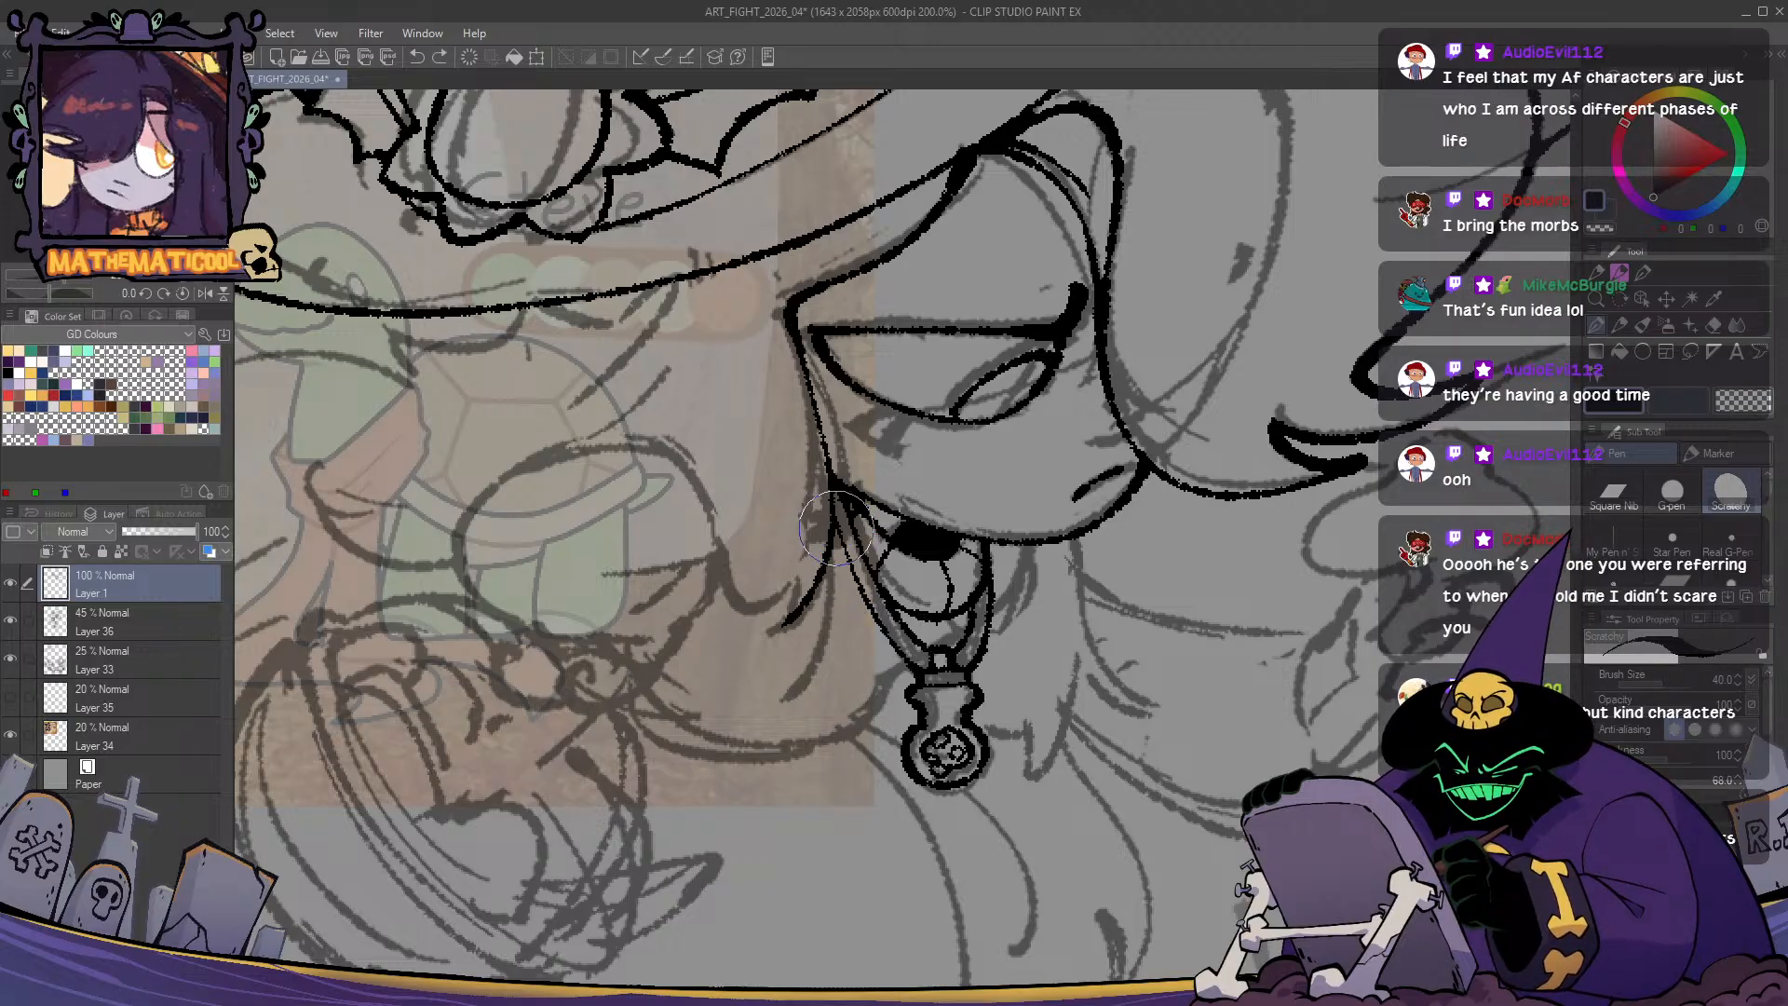
left_click_drag(836, 527, 877, 612)
key("ctrl+z")
left_click_drag(836, 529, 876, 614)
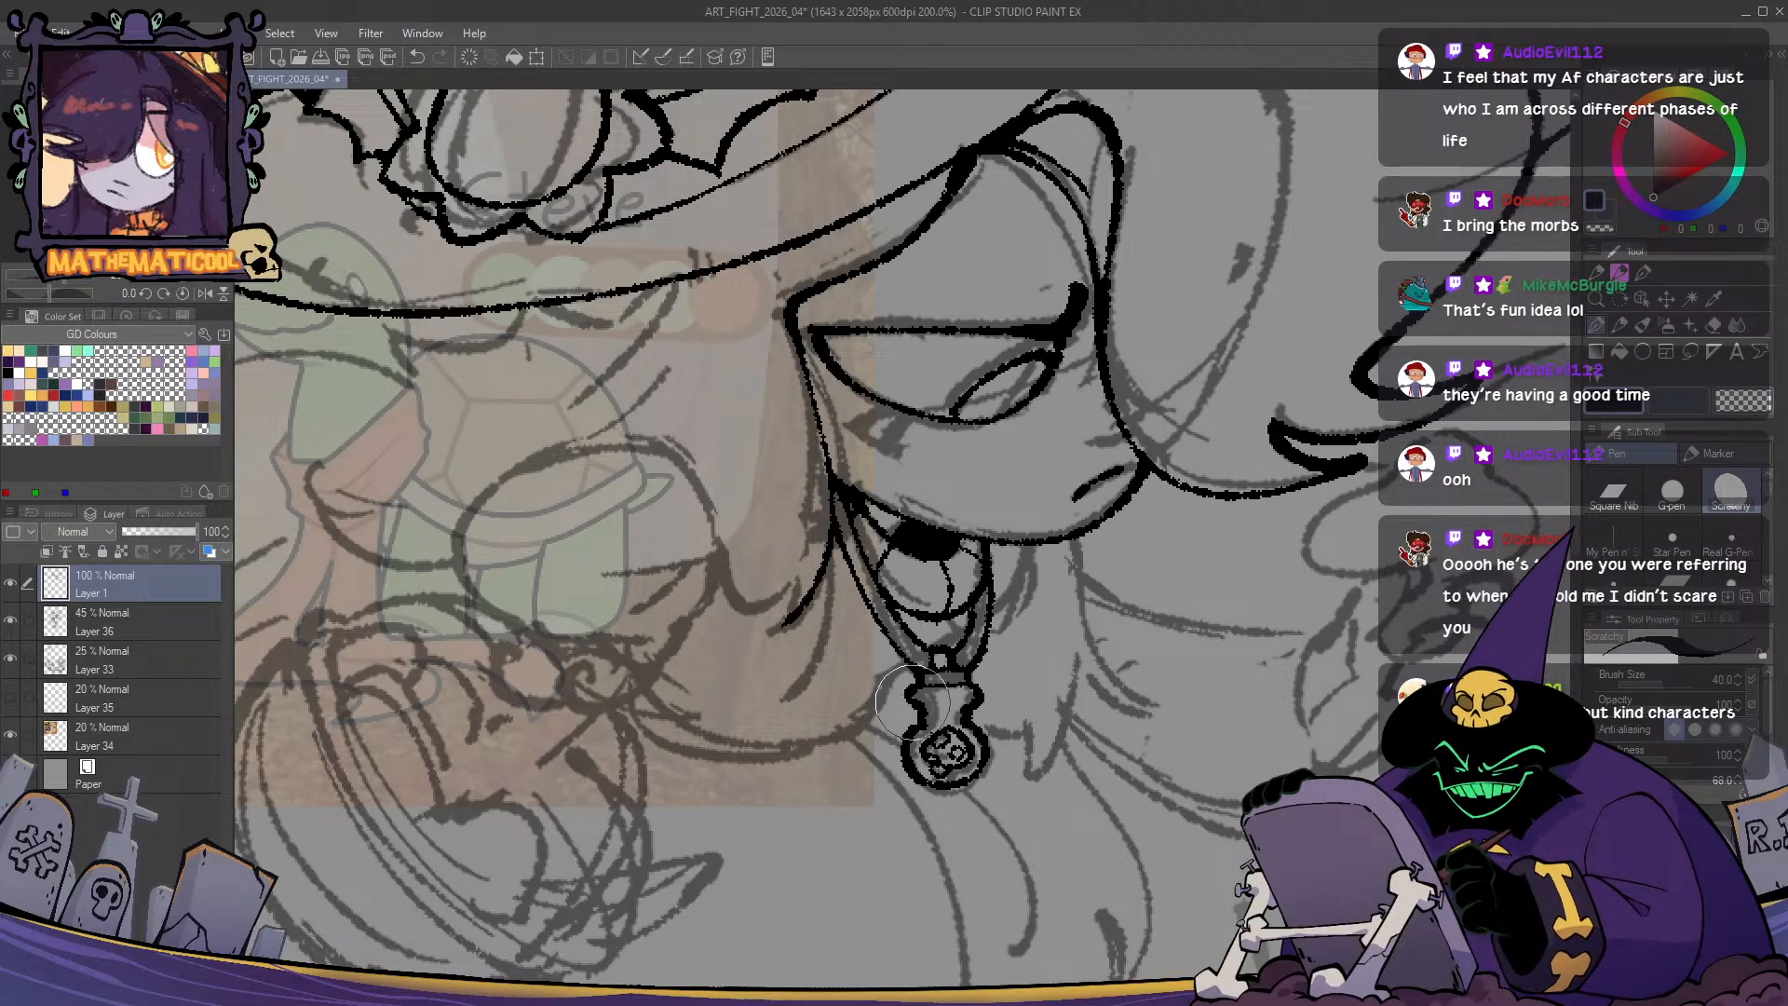
- Ink a short curved line rising from the necklace cord's right side up to the underside of the chin
key("c")
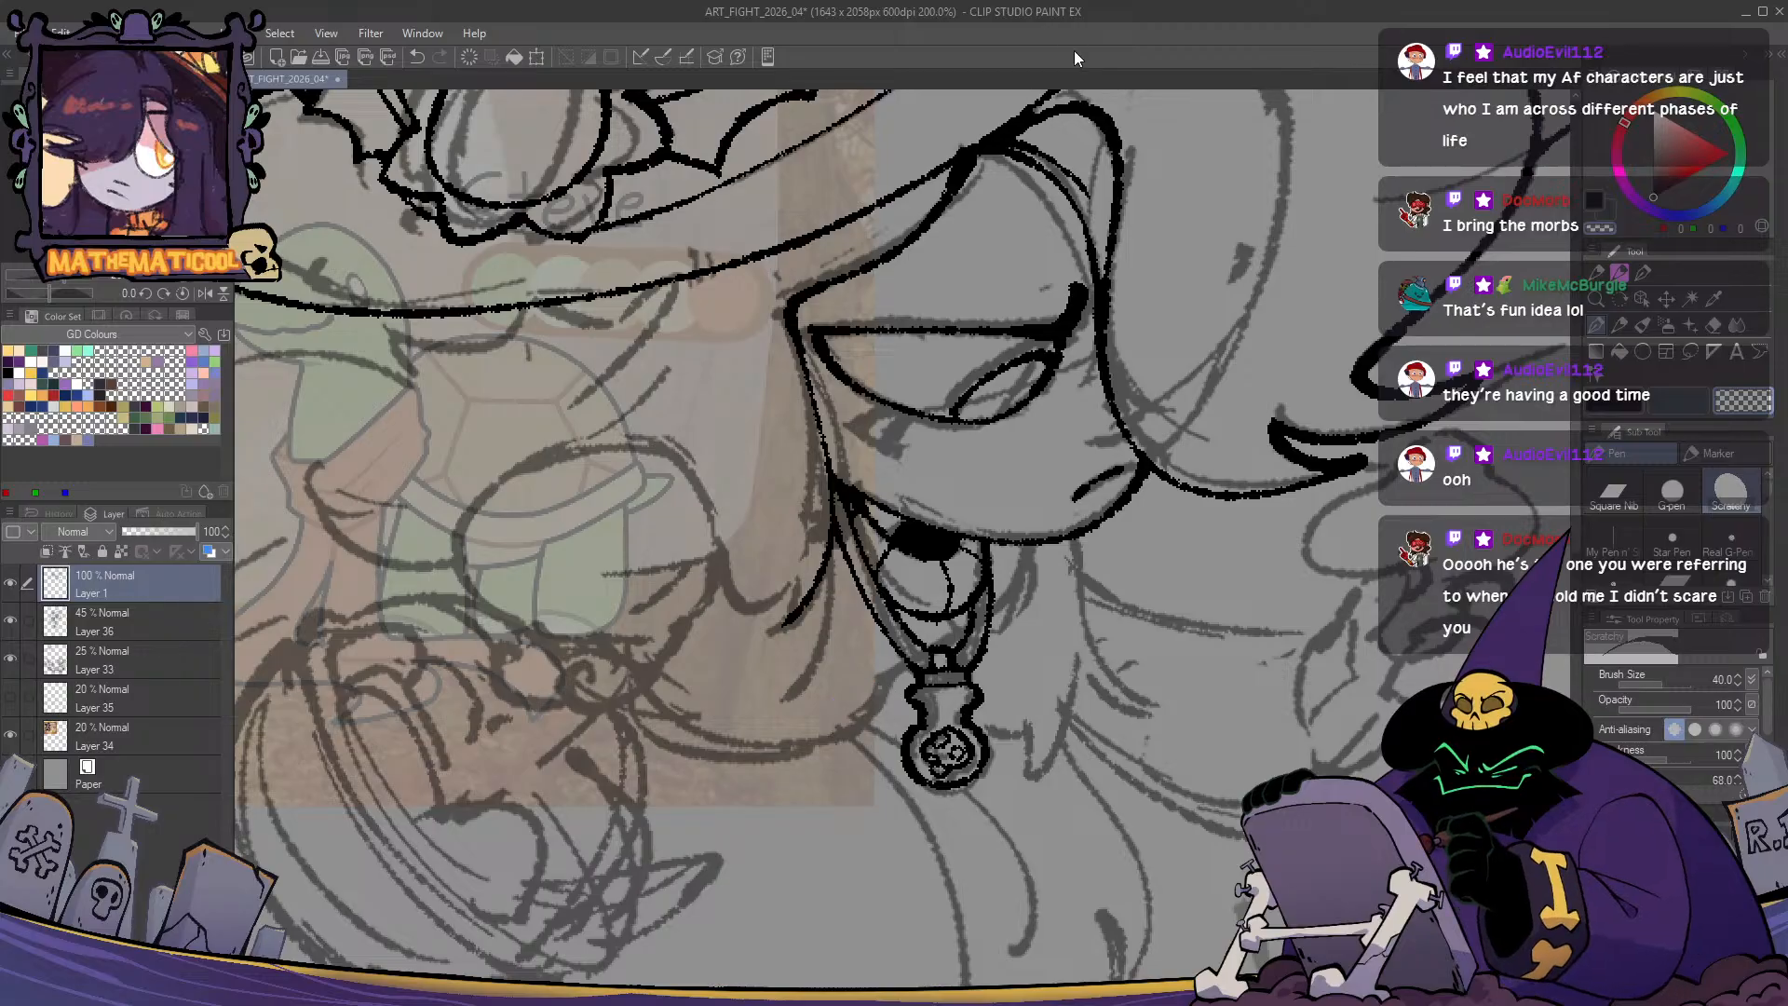
mouse_move(969, 643)
left_mouse_down()
mouse_move(996, 609)
mouse_move(971, 585)
left_mouse_up()
scroll(997, 615, "down", 1)
scroll(998, 637, "up", 1)
key("c")
key("ctrl+z")
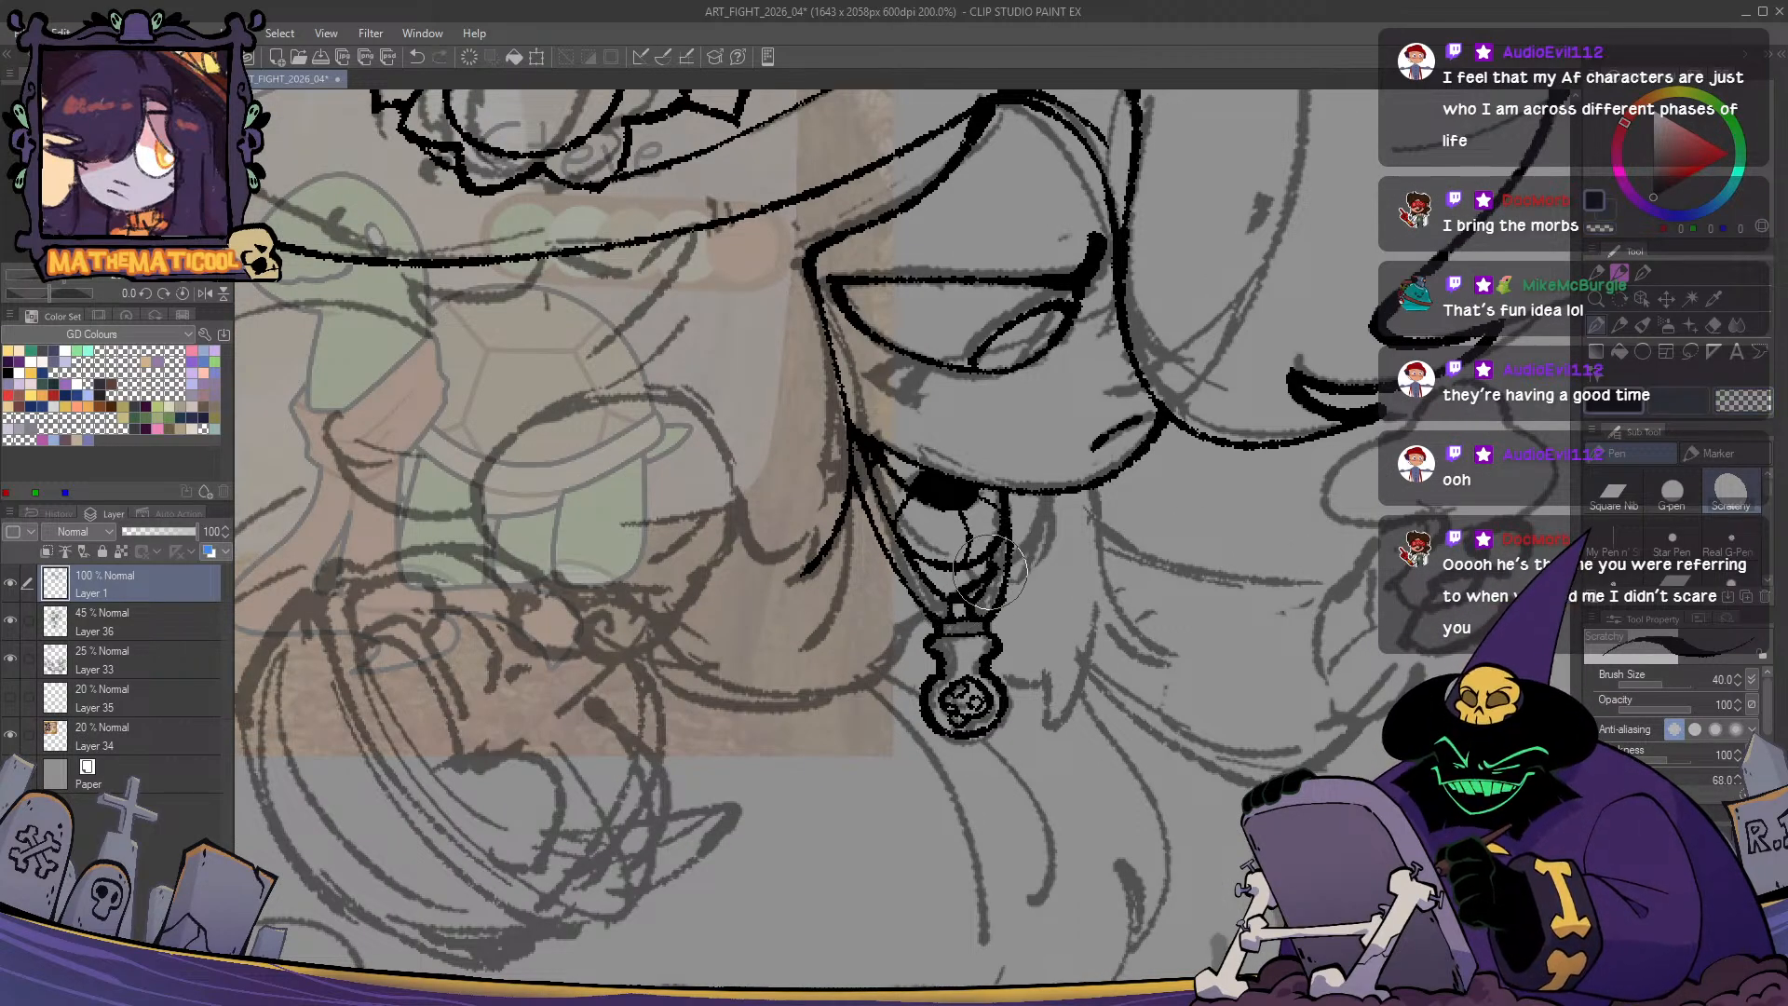
key("ctrl+z")
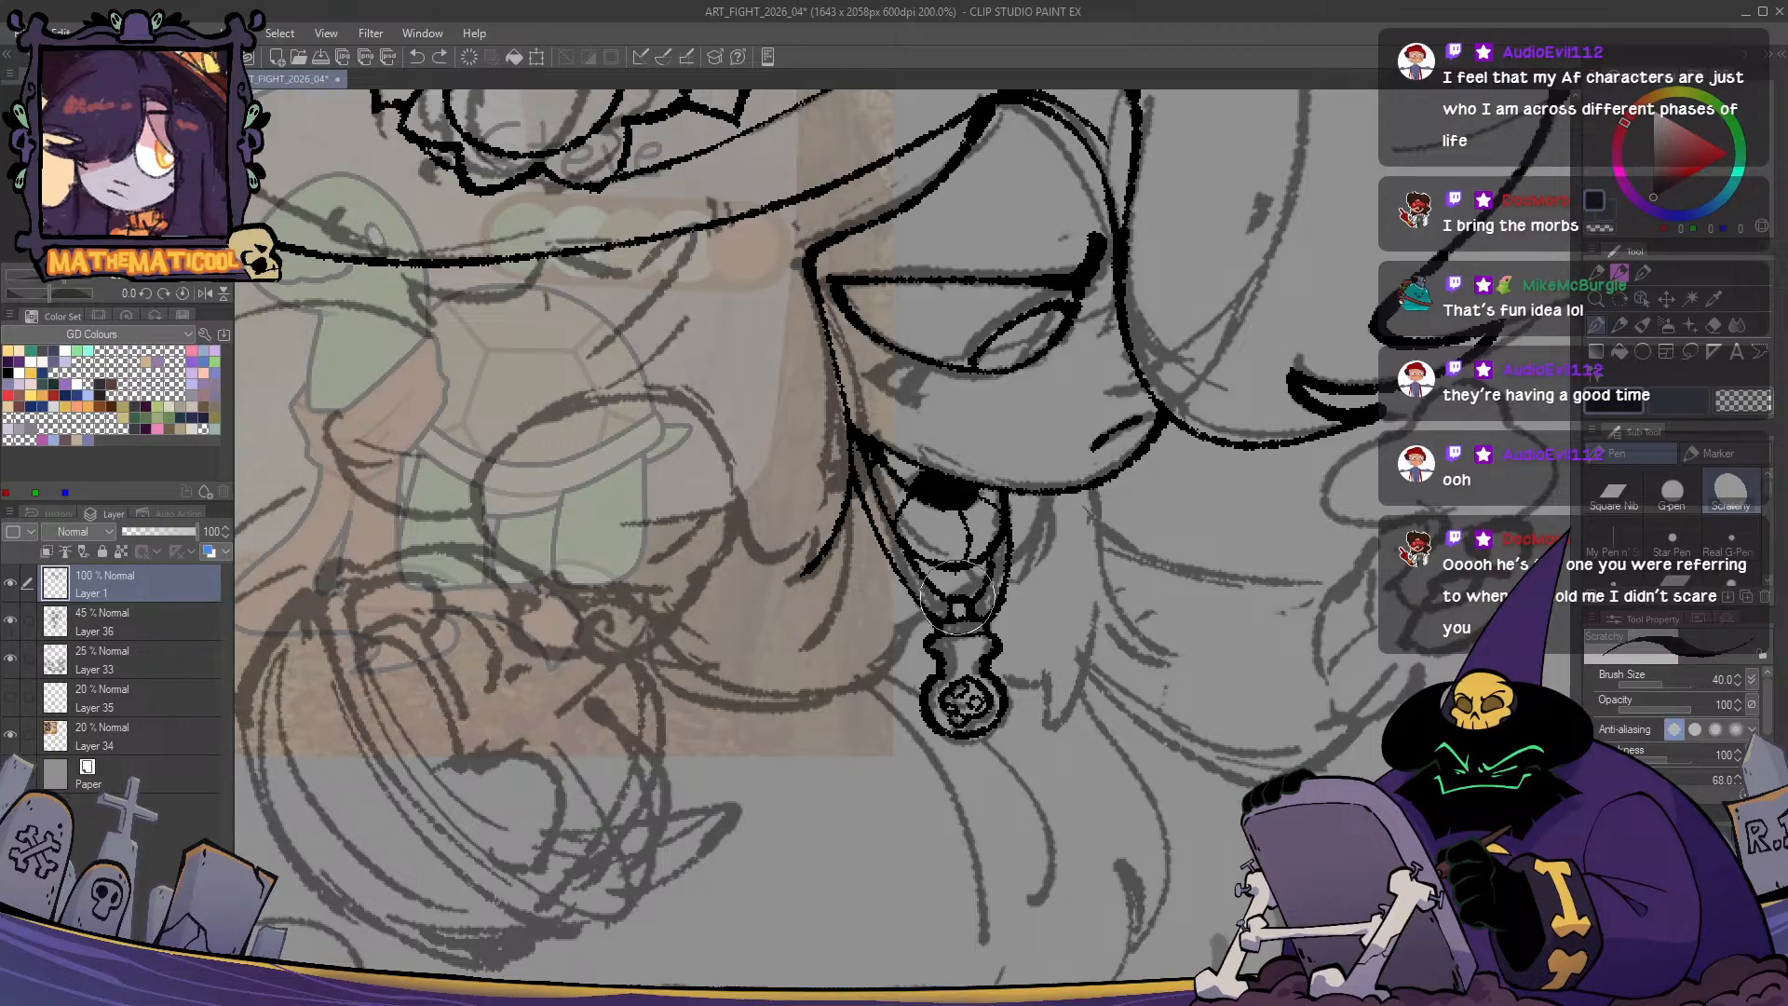
left_click_drag(960, 599, 1048, 501)
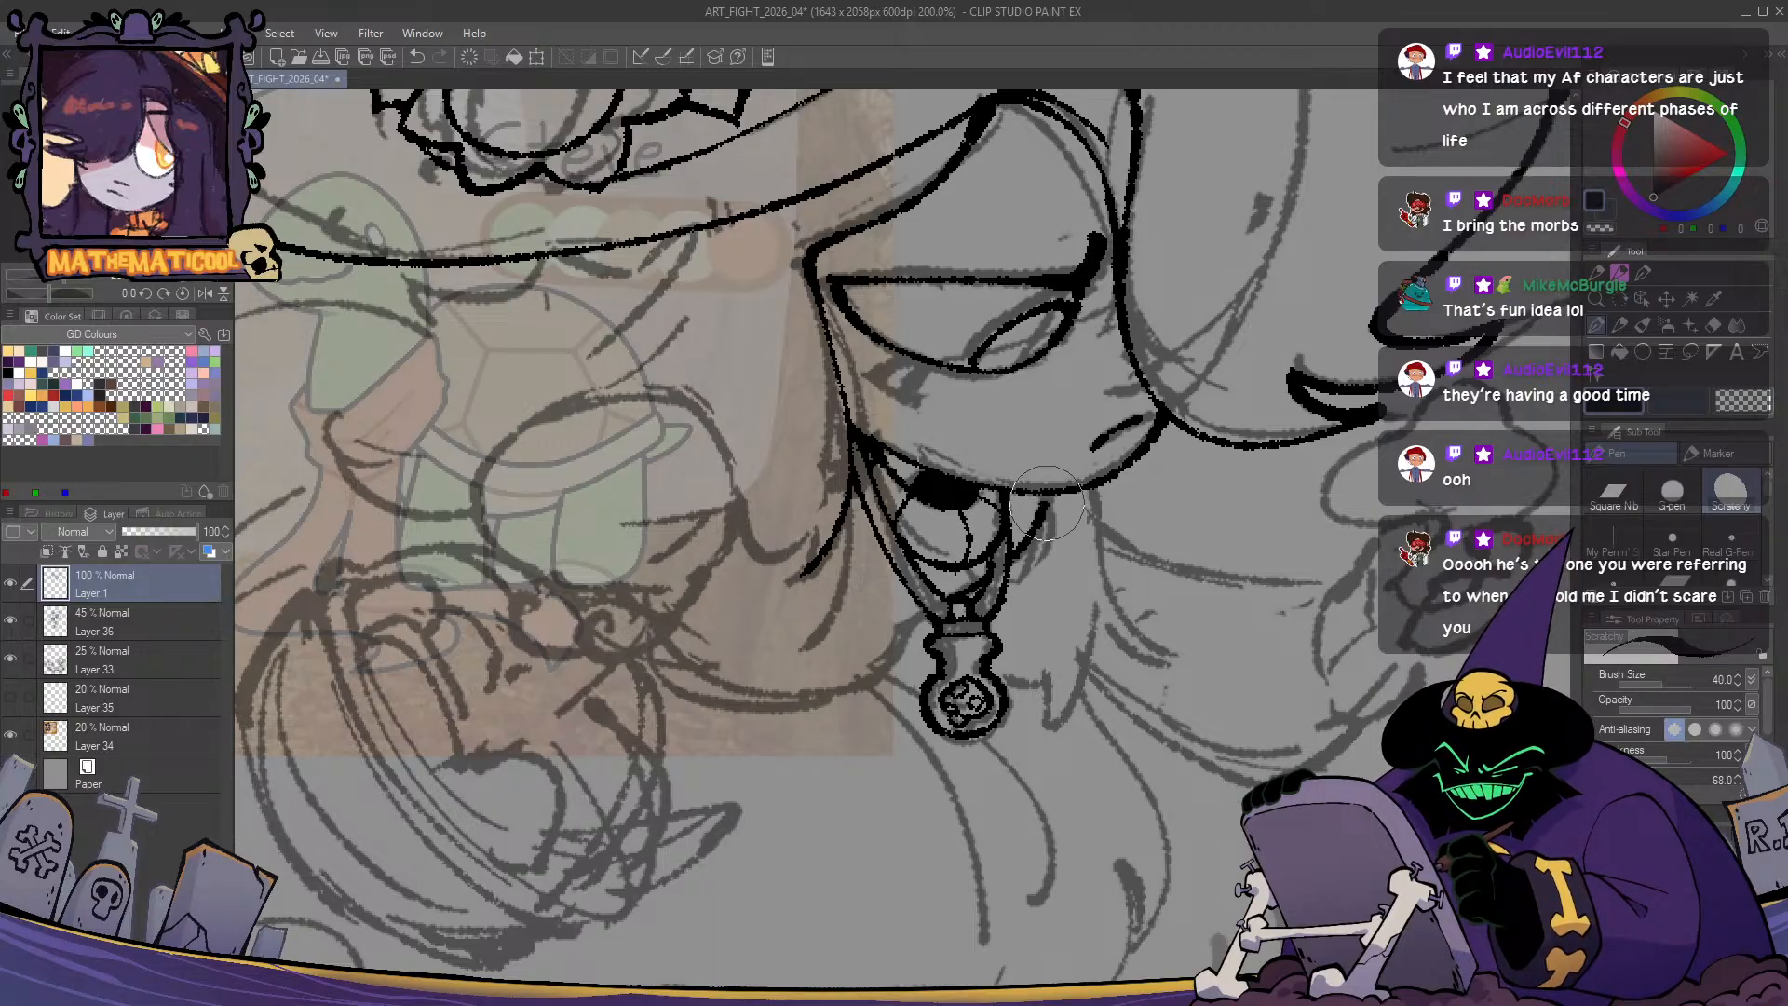
key("c")
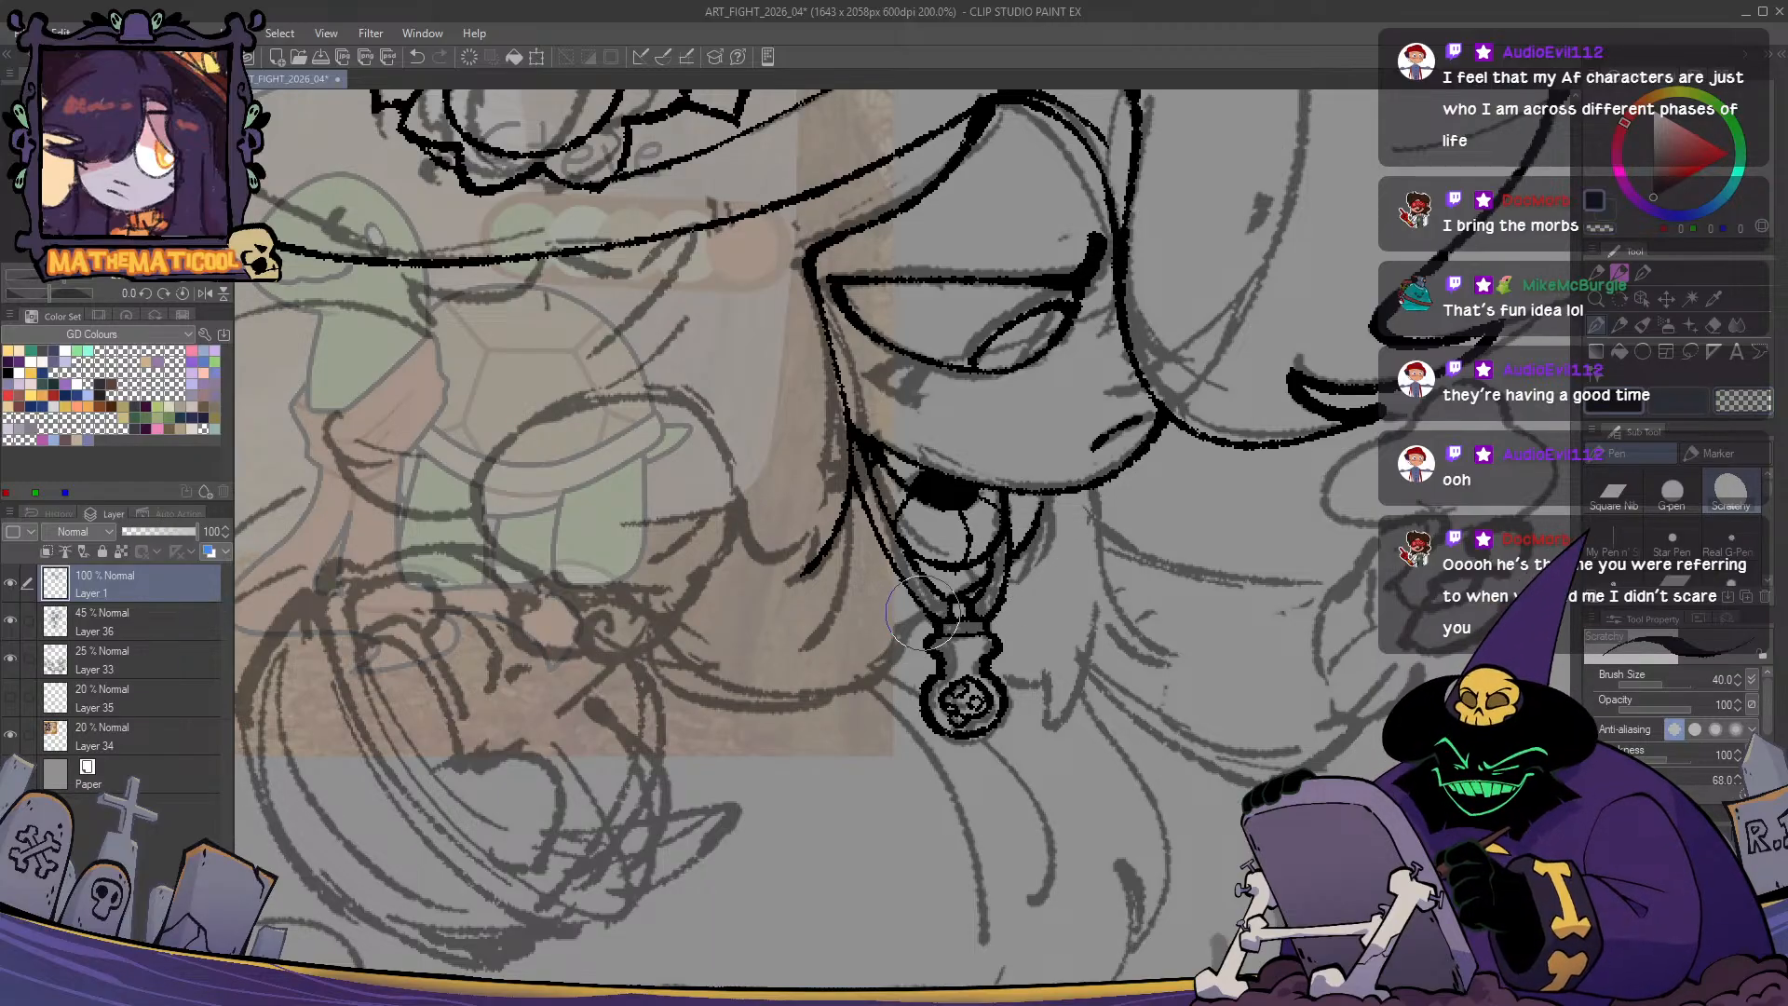
- Ink the sweeping garment edge that curves from beside the pendant's neck down and left toward the sketched basket
left_click_drag(934, 614, 822, 689)
key("ctrl+z")
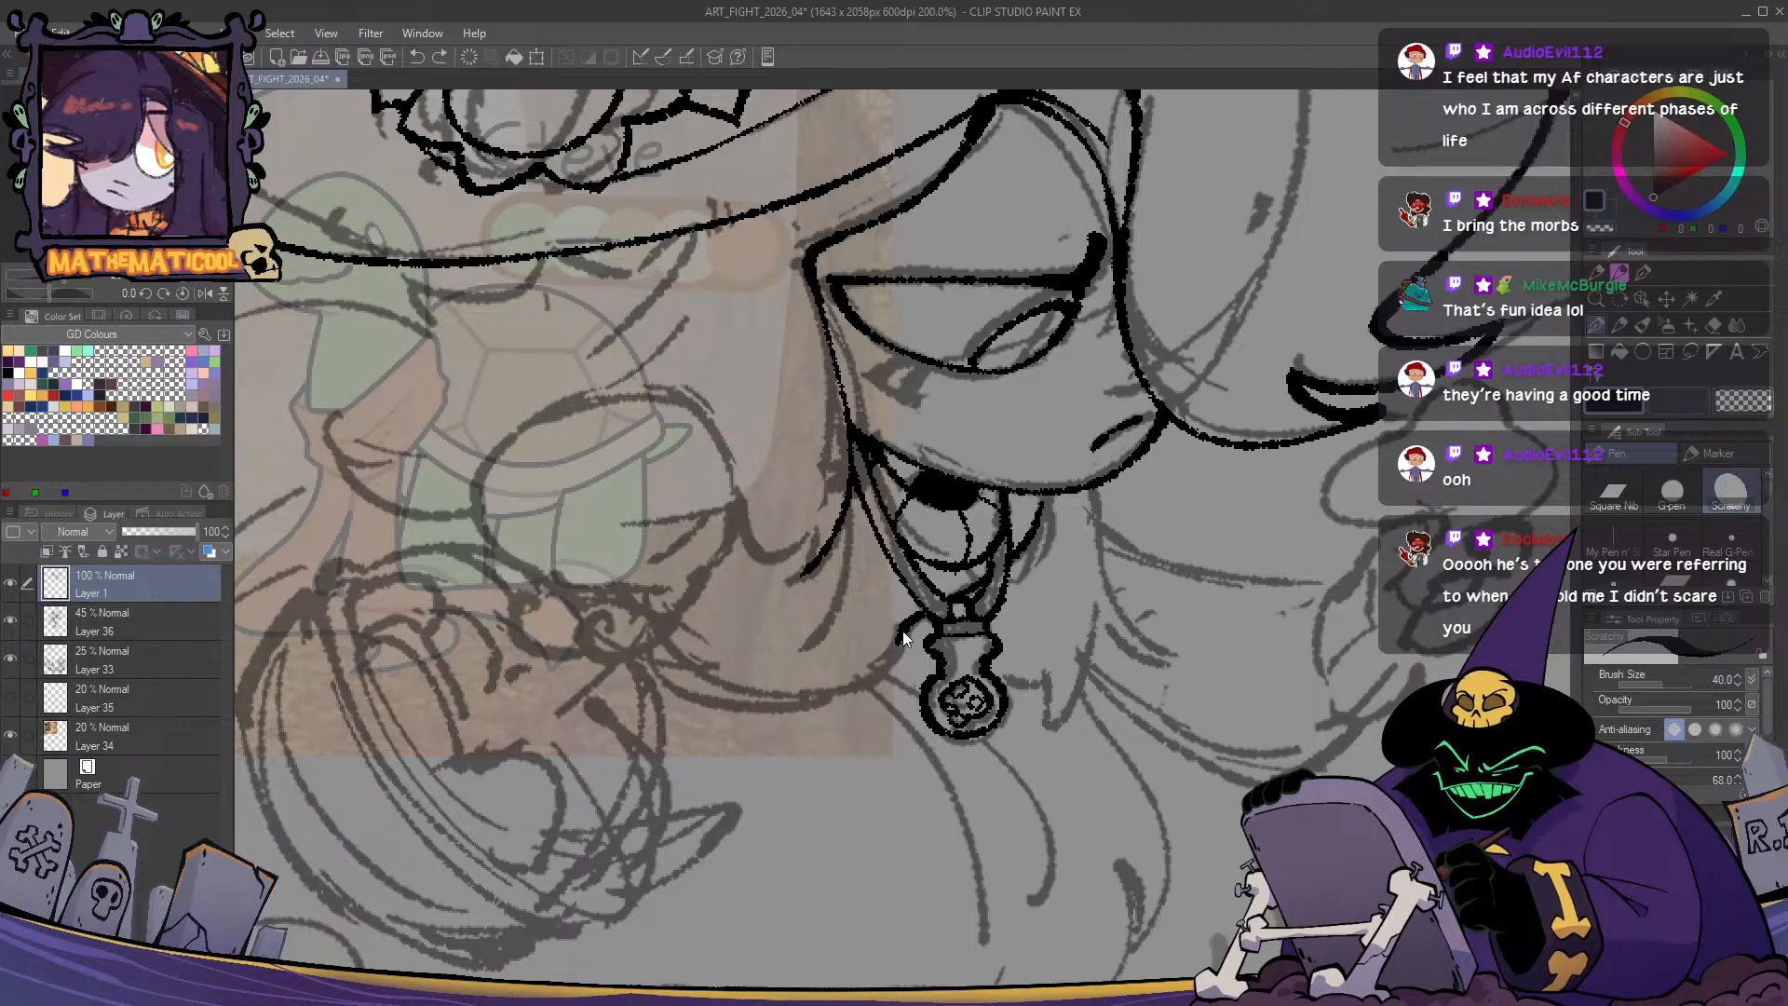
mouse_move(902, 633)
left_mouse_down()
mouse_move(849, 685)
mouse_move(667, 650)
left_mouse_up()
key("ctrl+z")
key("ctrl+y")
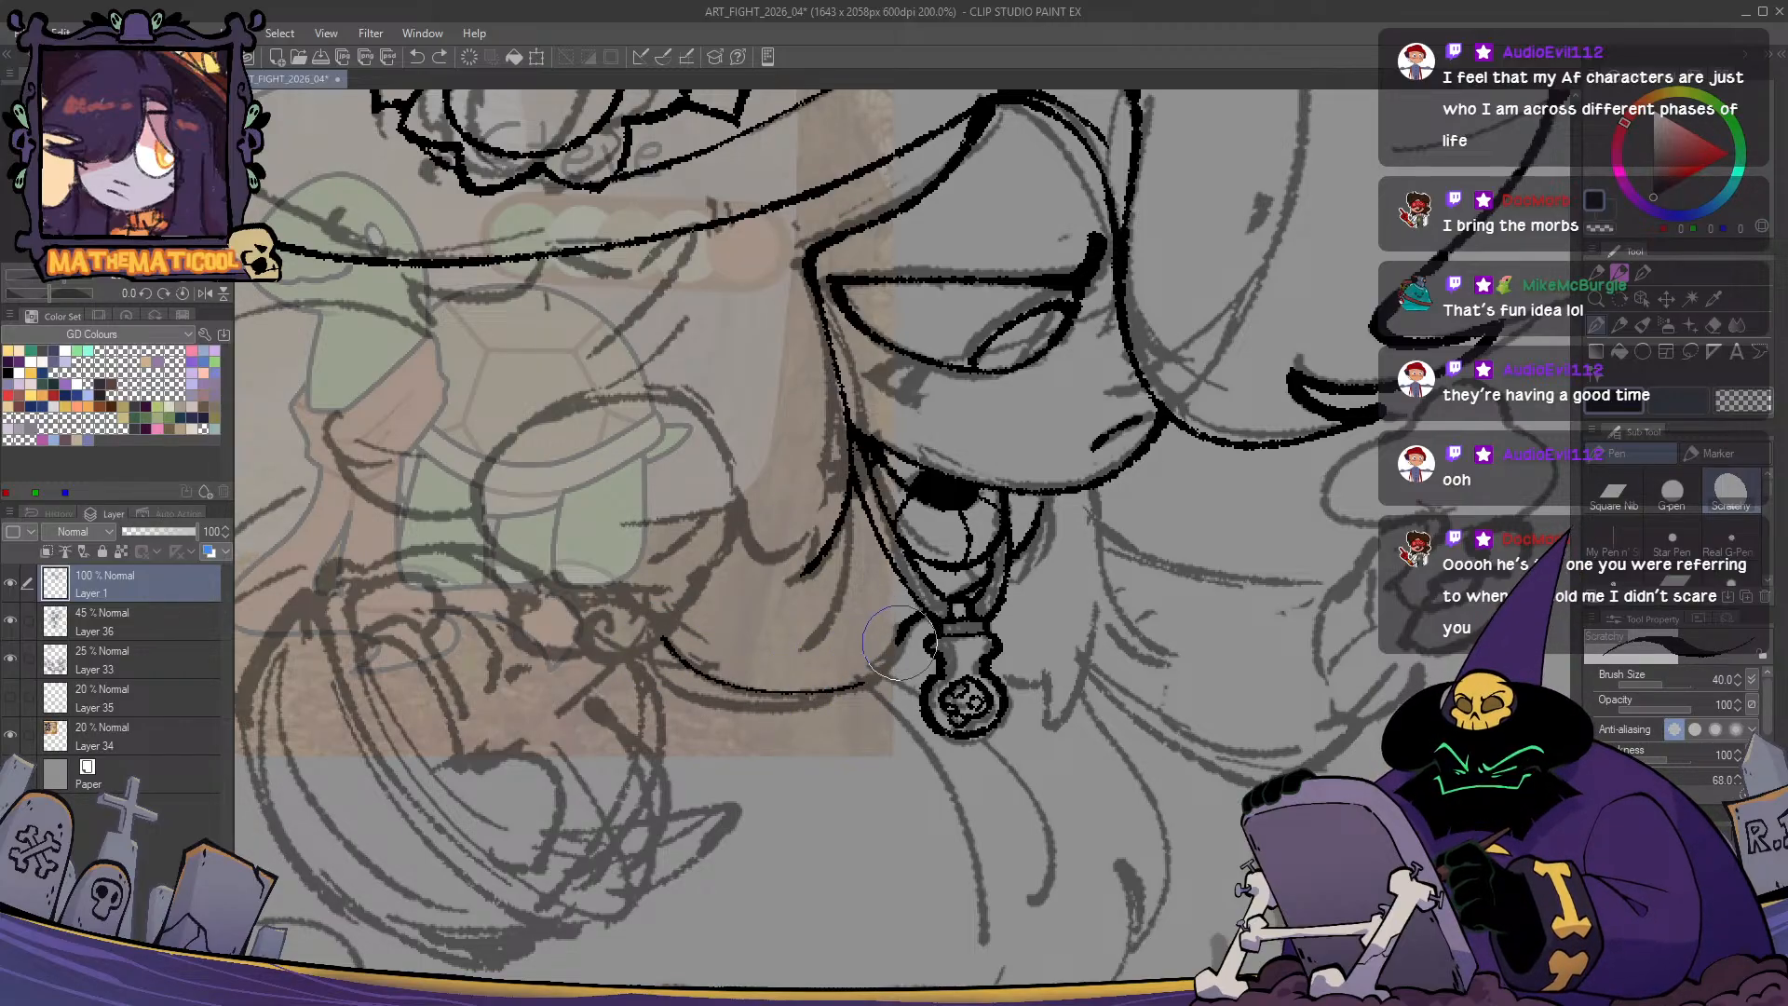
left_click_drag(782, 668, 590, 570)
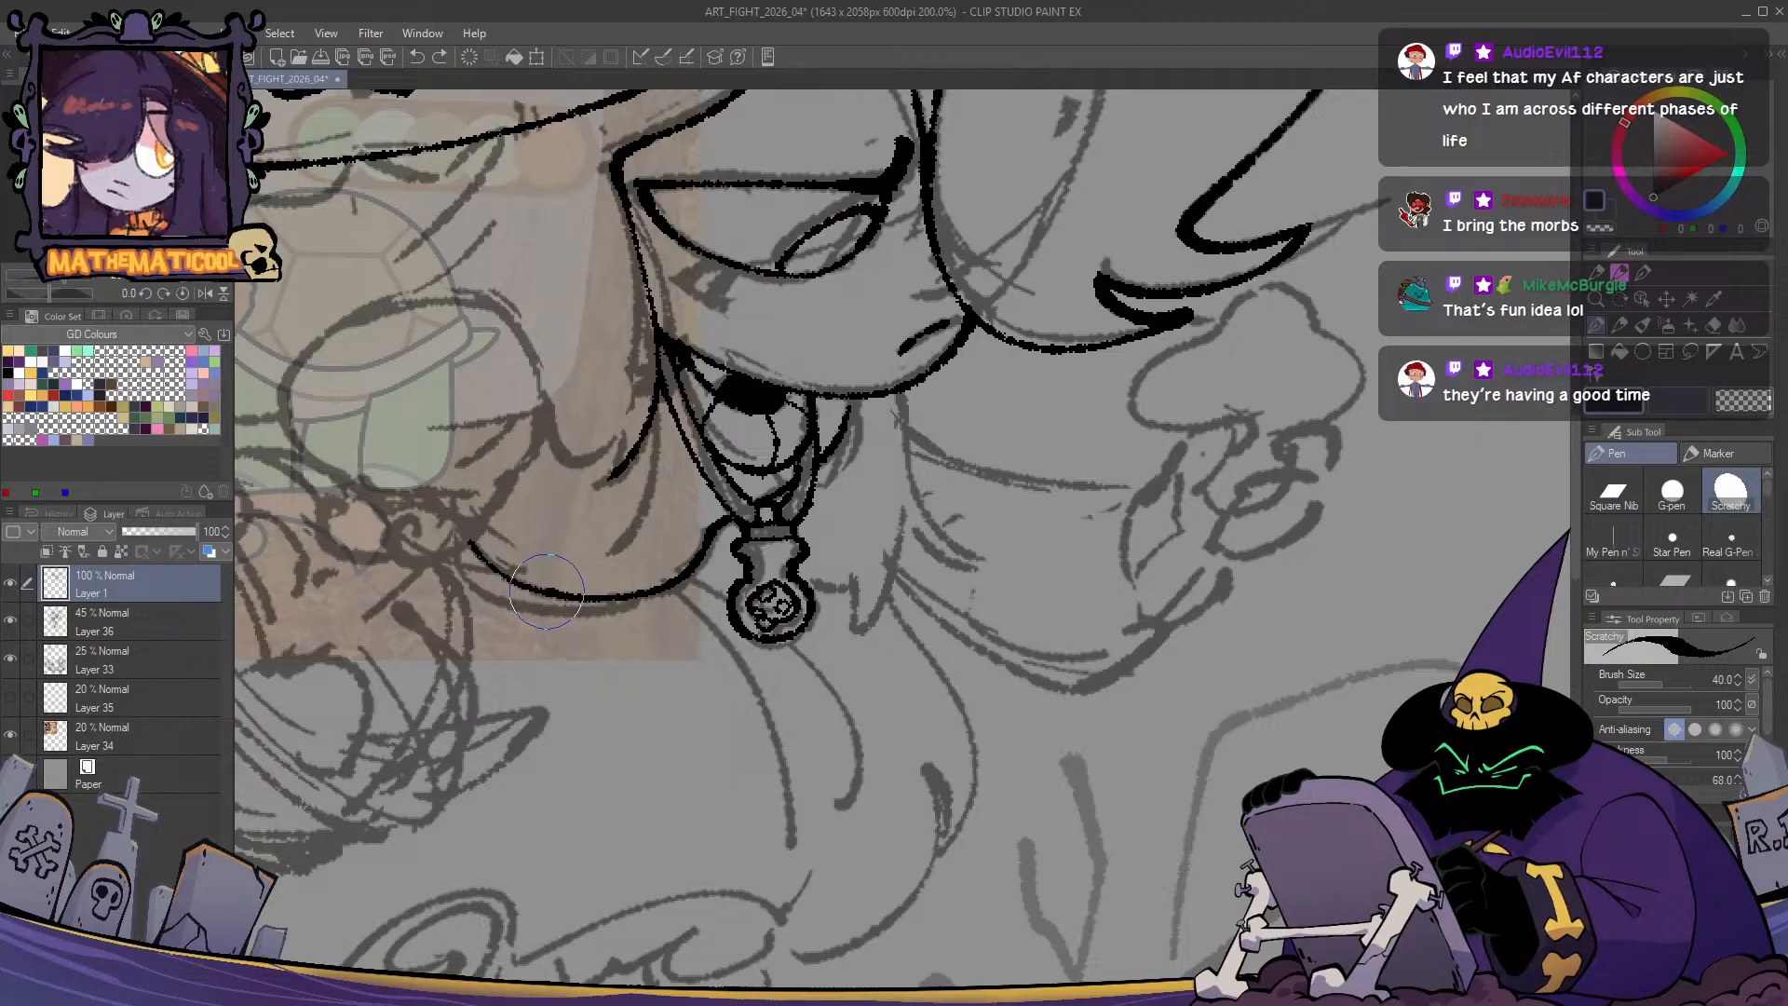
key("c")
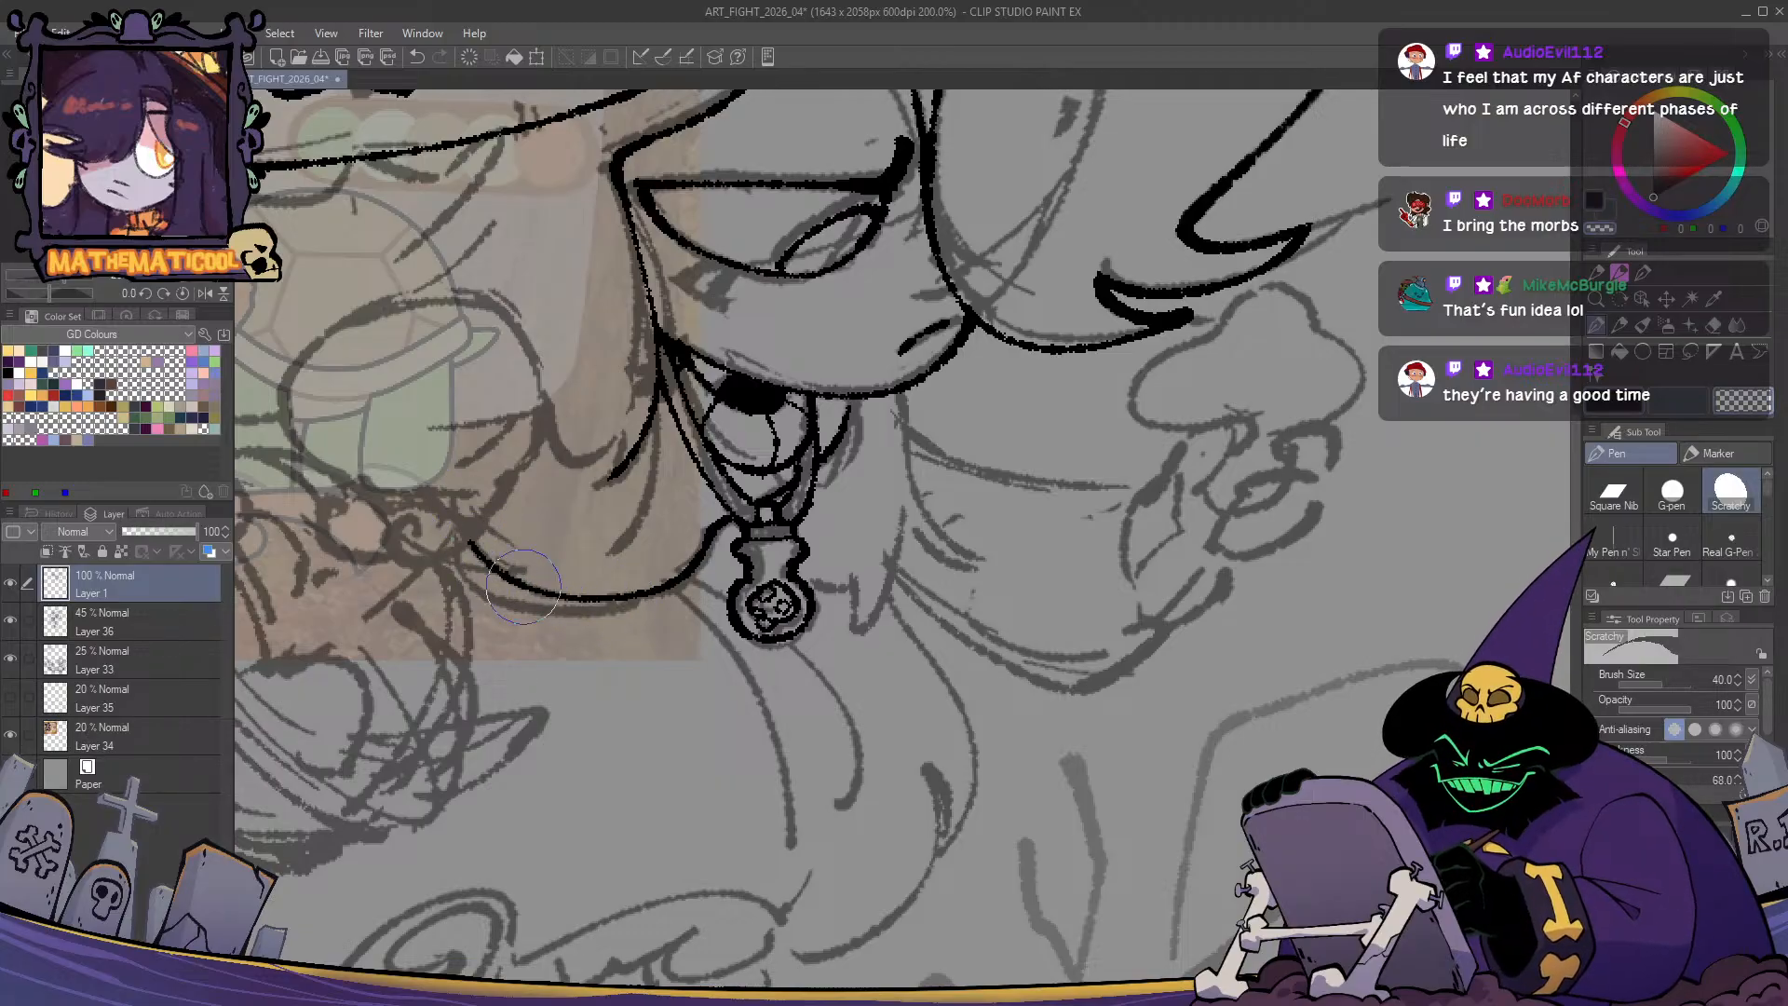
key("c")
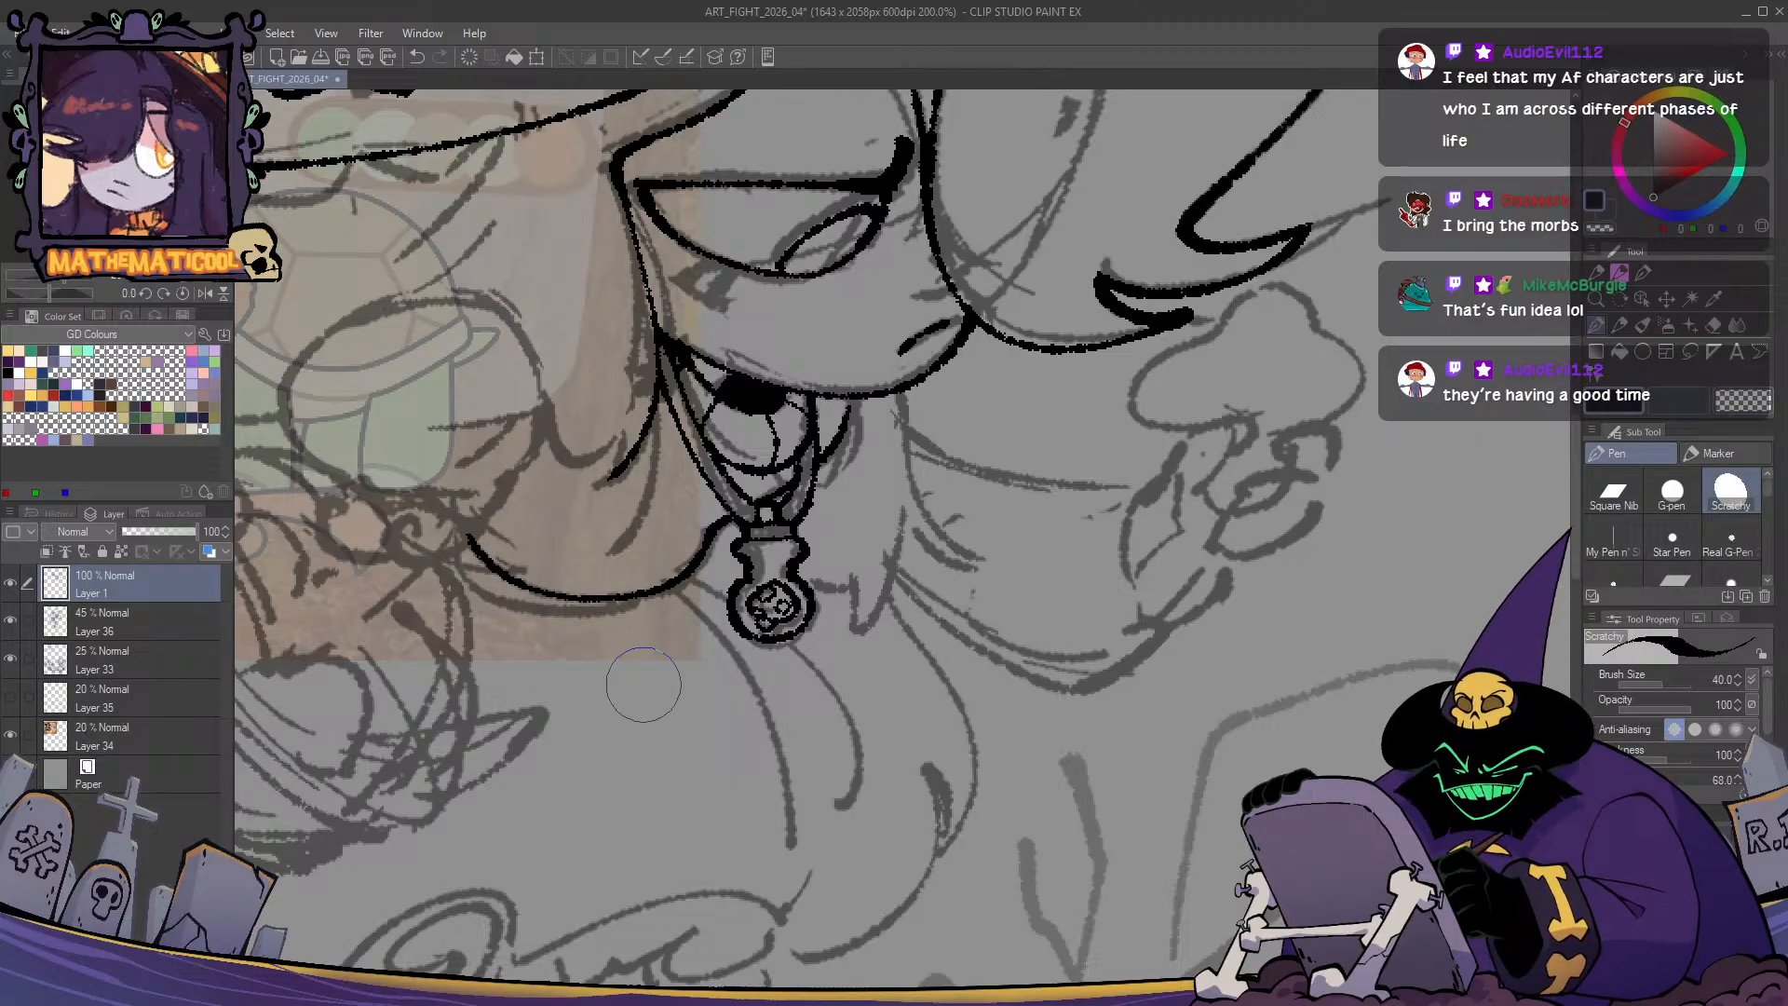
- Ink a second line parallel beneath the curved garment edge to form a narrow hem, redrawing its left end
left_click_drag(643, 685, 732, 643)
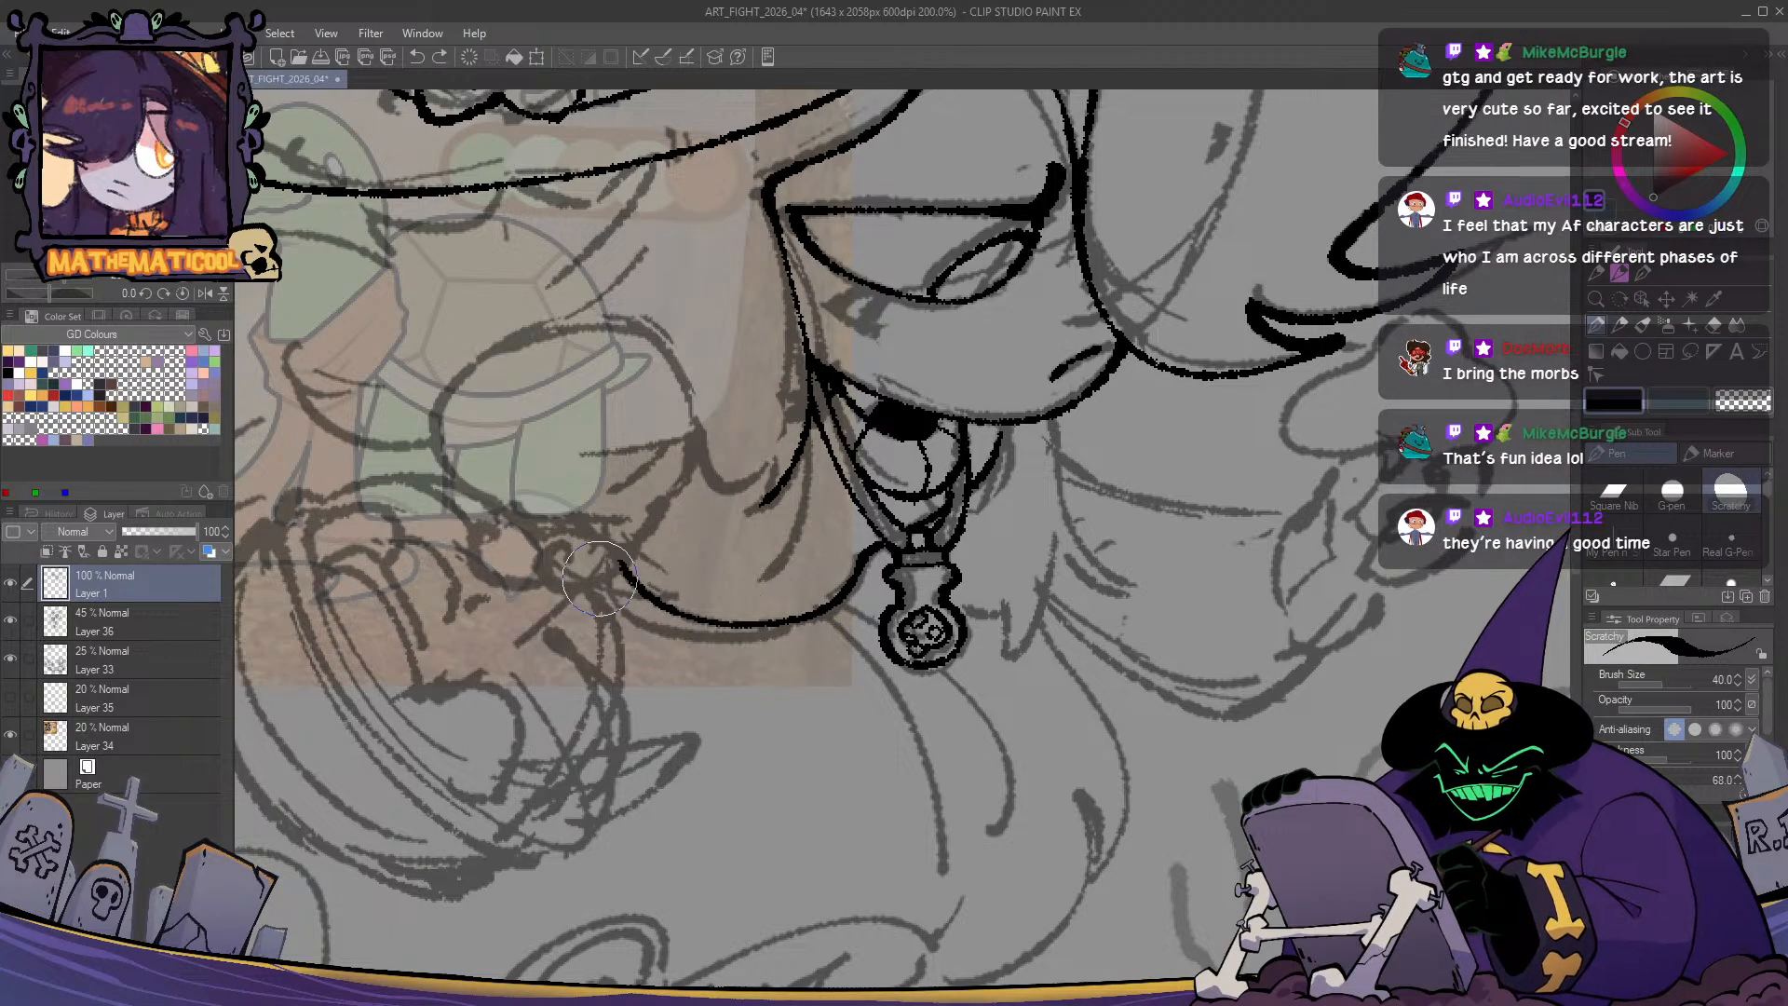
mouse_move(605, 570)
left_mouse_down()
mouse_move(643, 618)
mouse_move(799, 622)
left_mouse_up()
key("ctrl+z")
left_click_drag(606, 568, 795, 626)
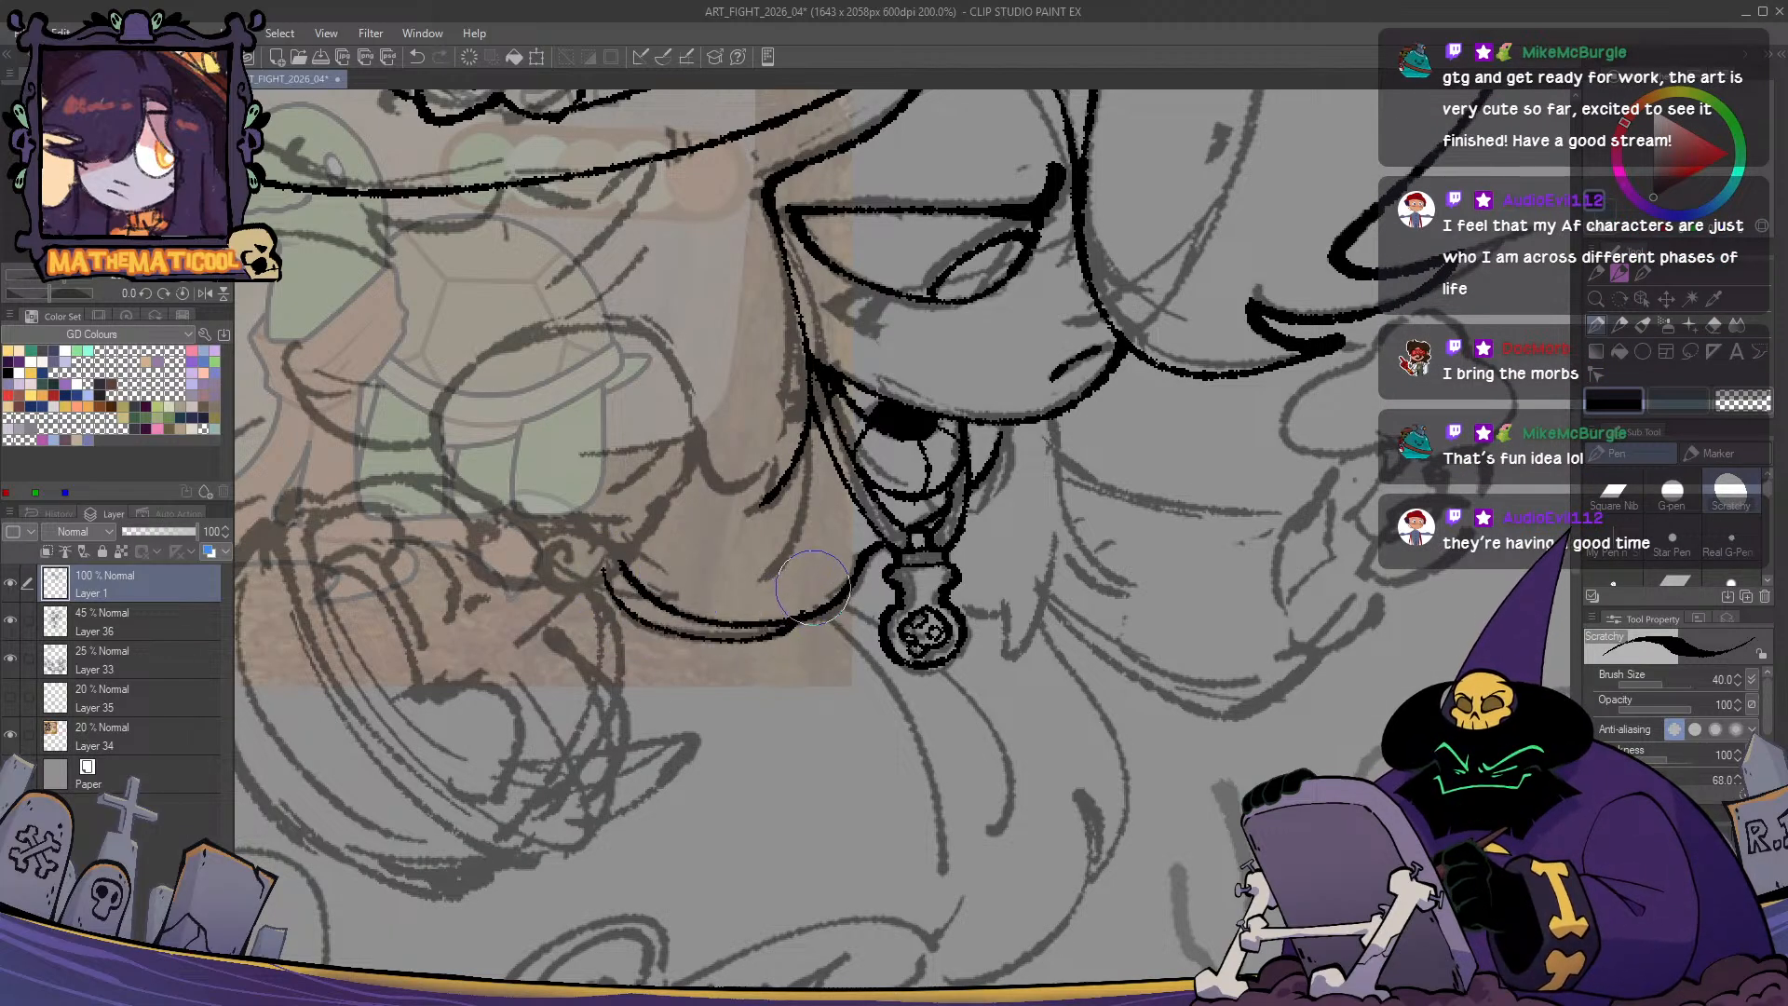
left_click_drag(615, 596, 778, 639)
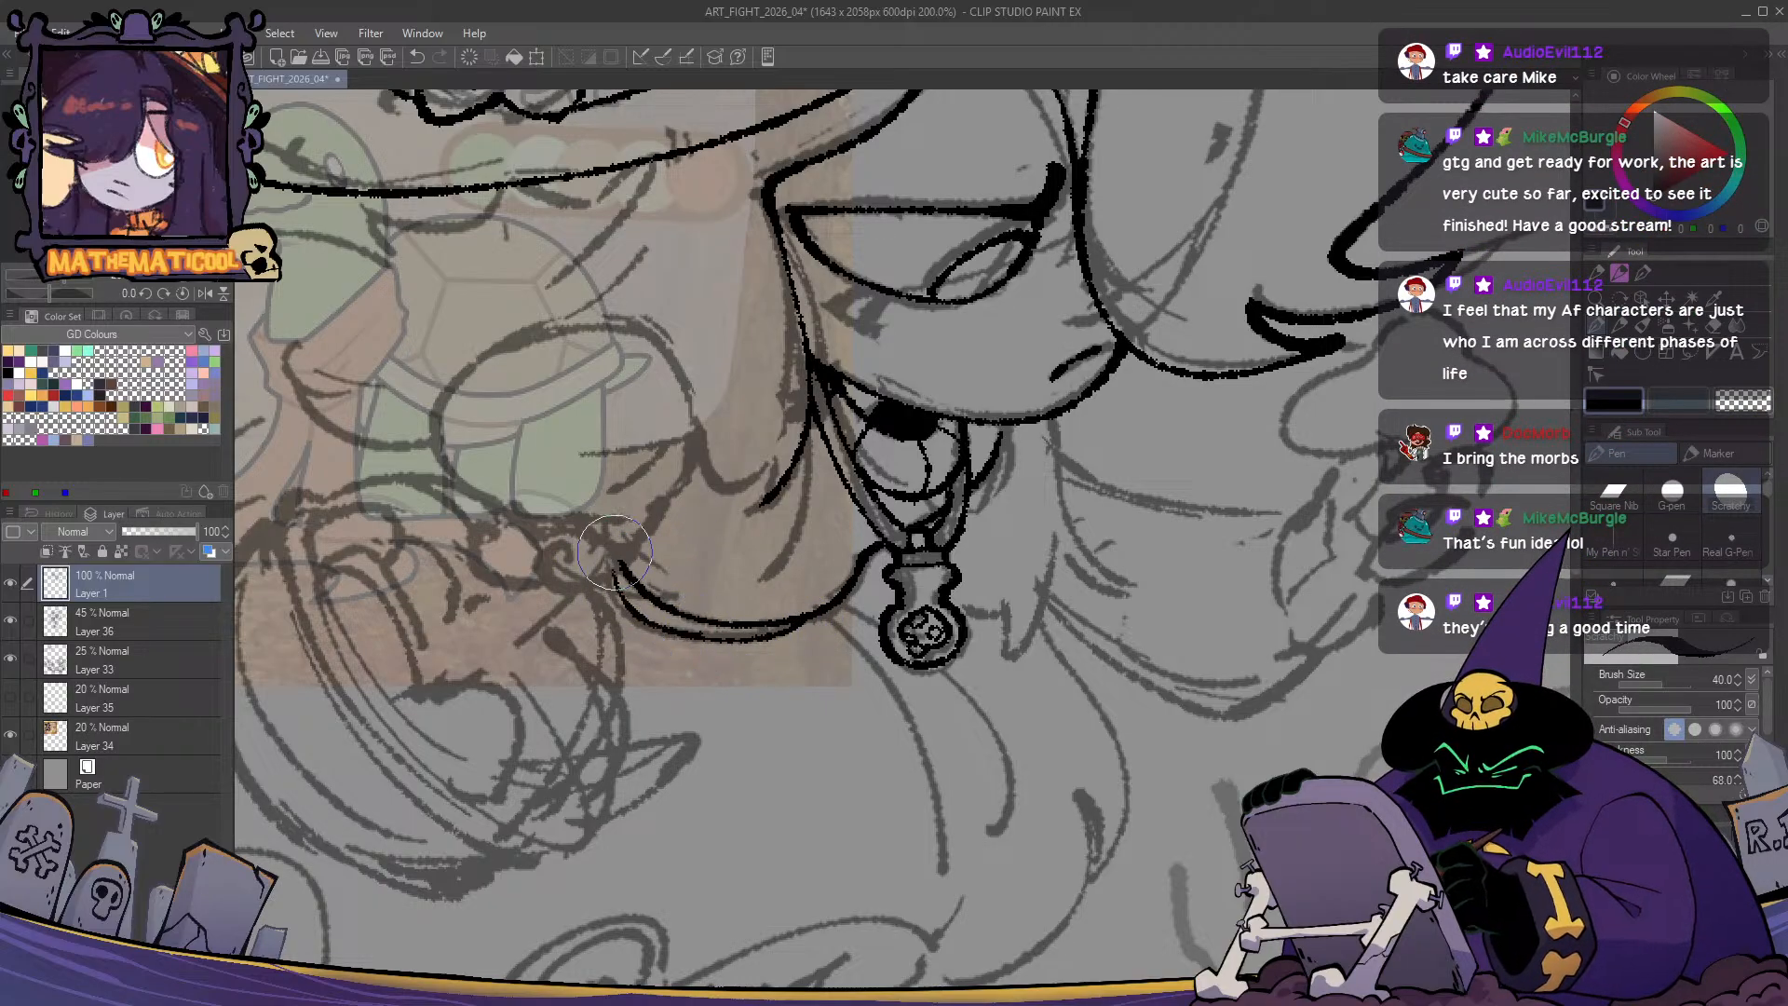
left_click_drag(603, 570, 664, 617)
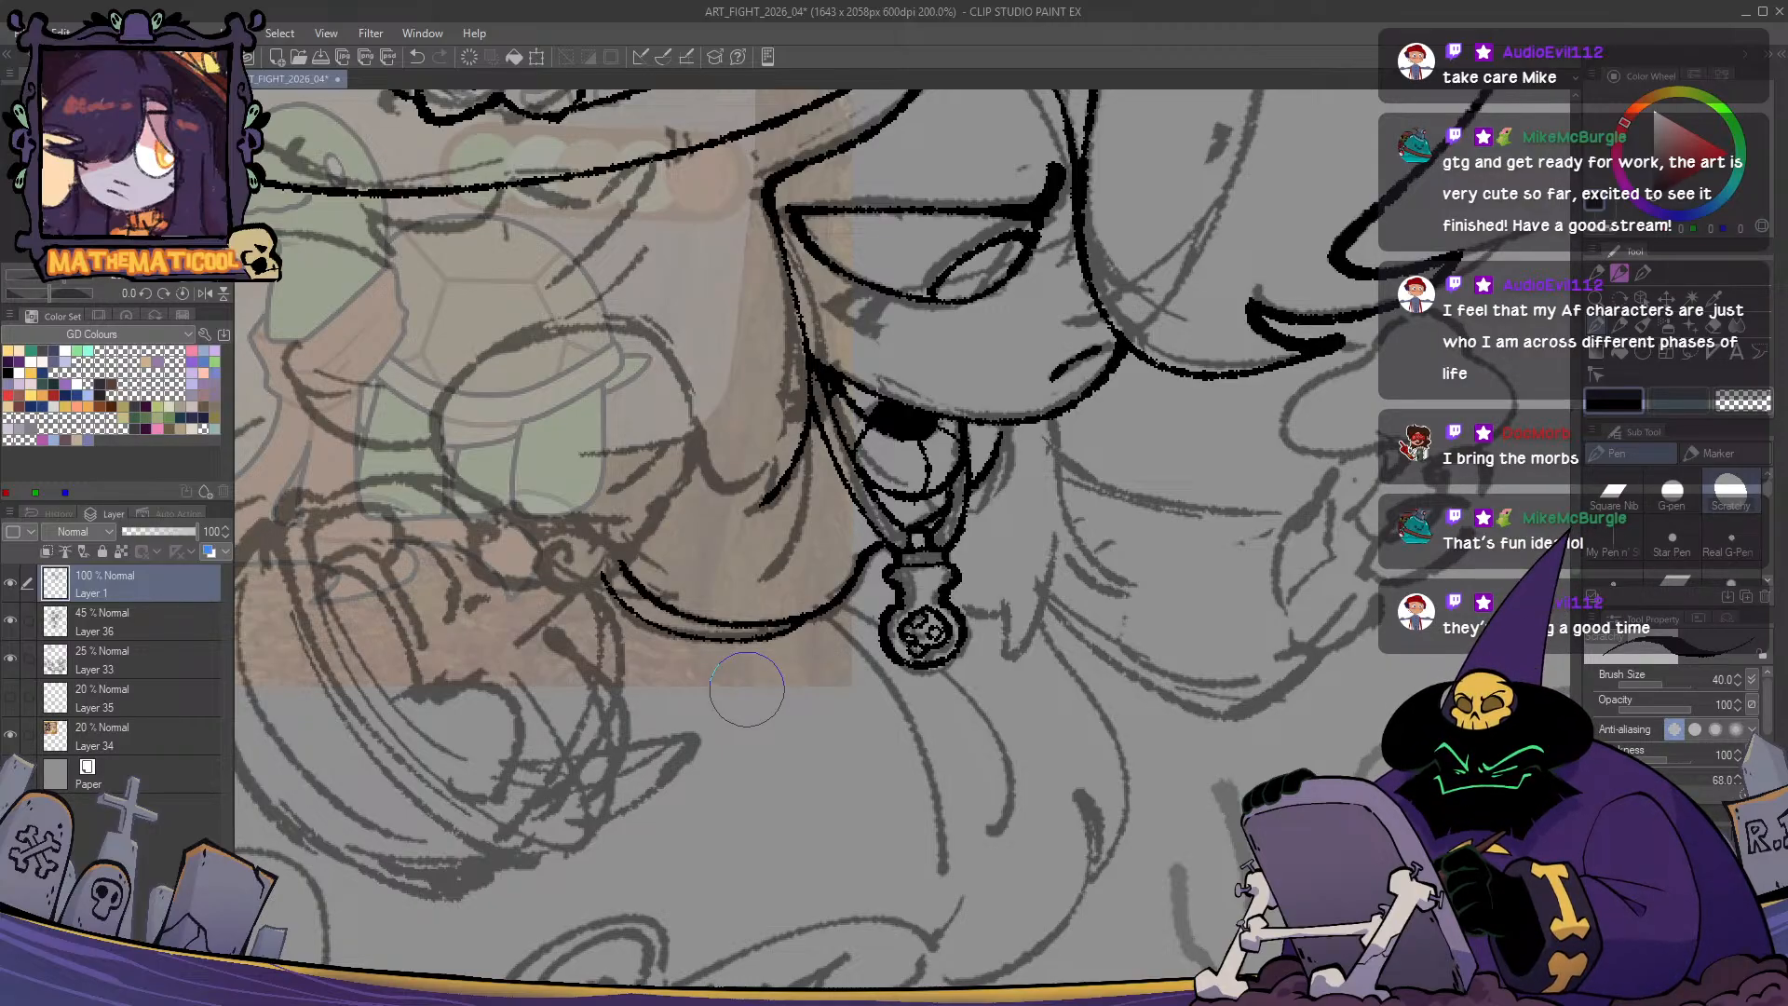
- Ink two short thick lashes below the eye's outer corner and try reinforcing the eyelid lines
scroll(747, 689, "down", 2)
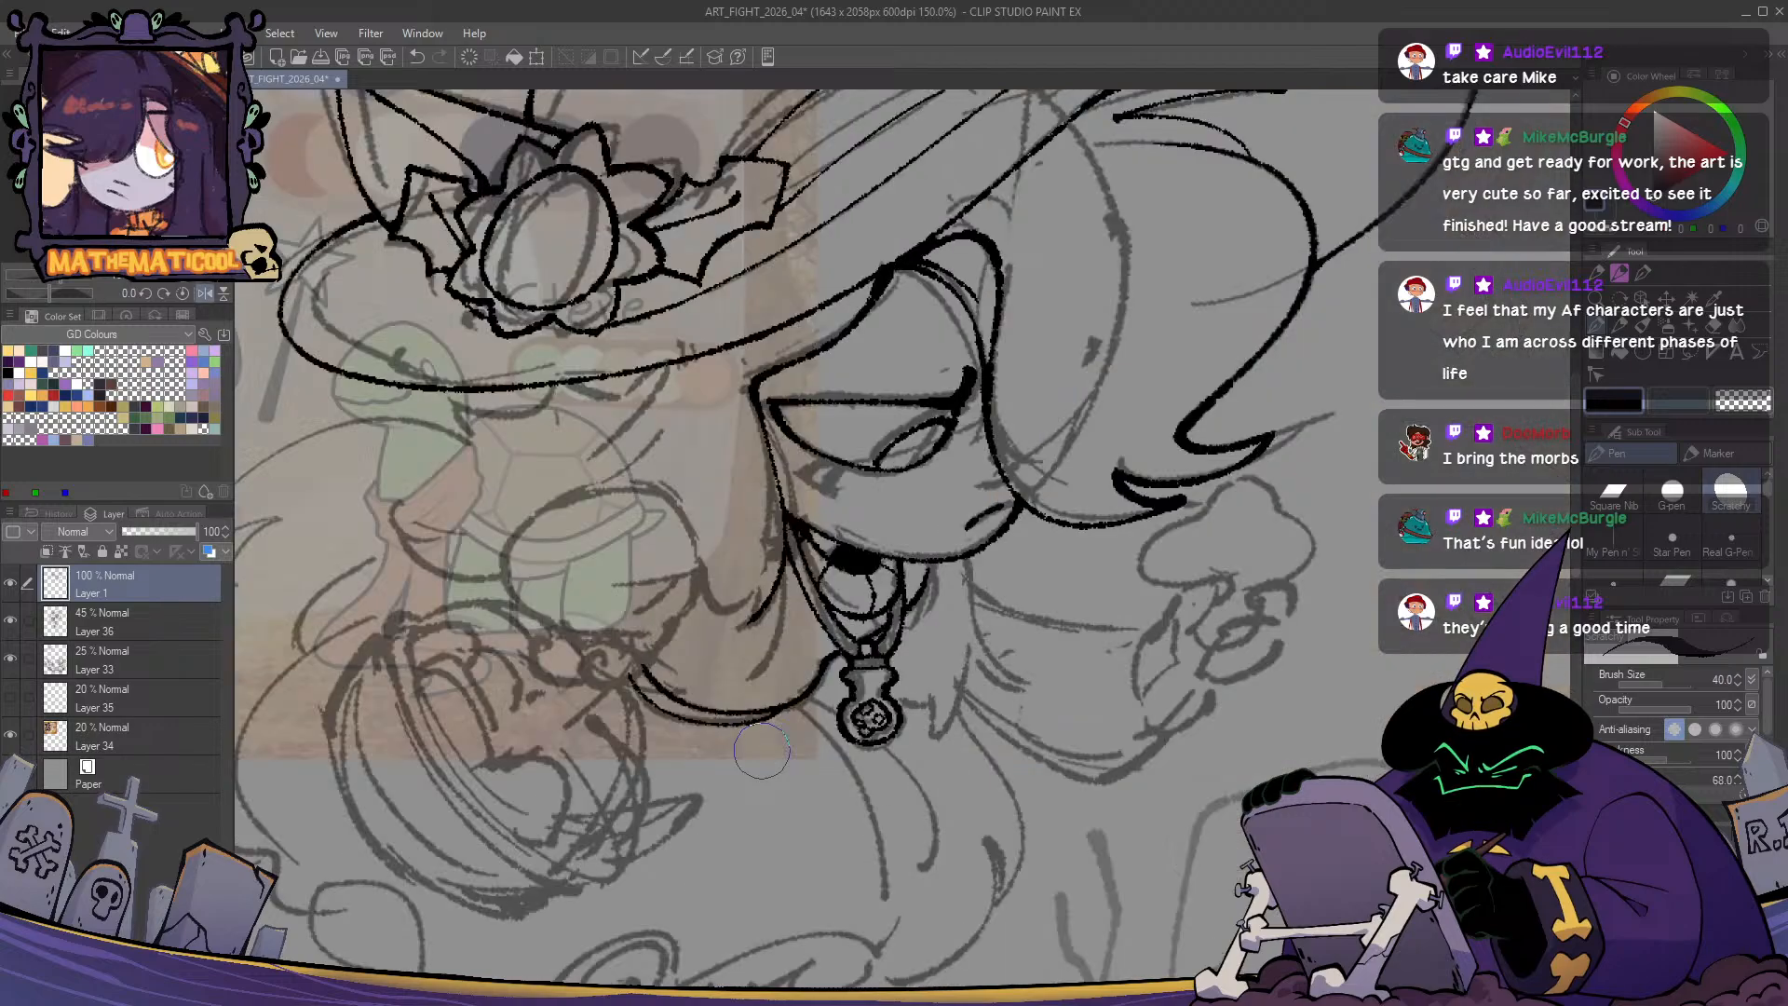
left_click_drag(761, 751, 898, 788)
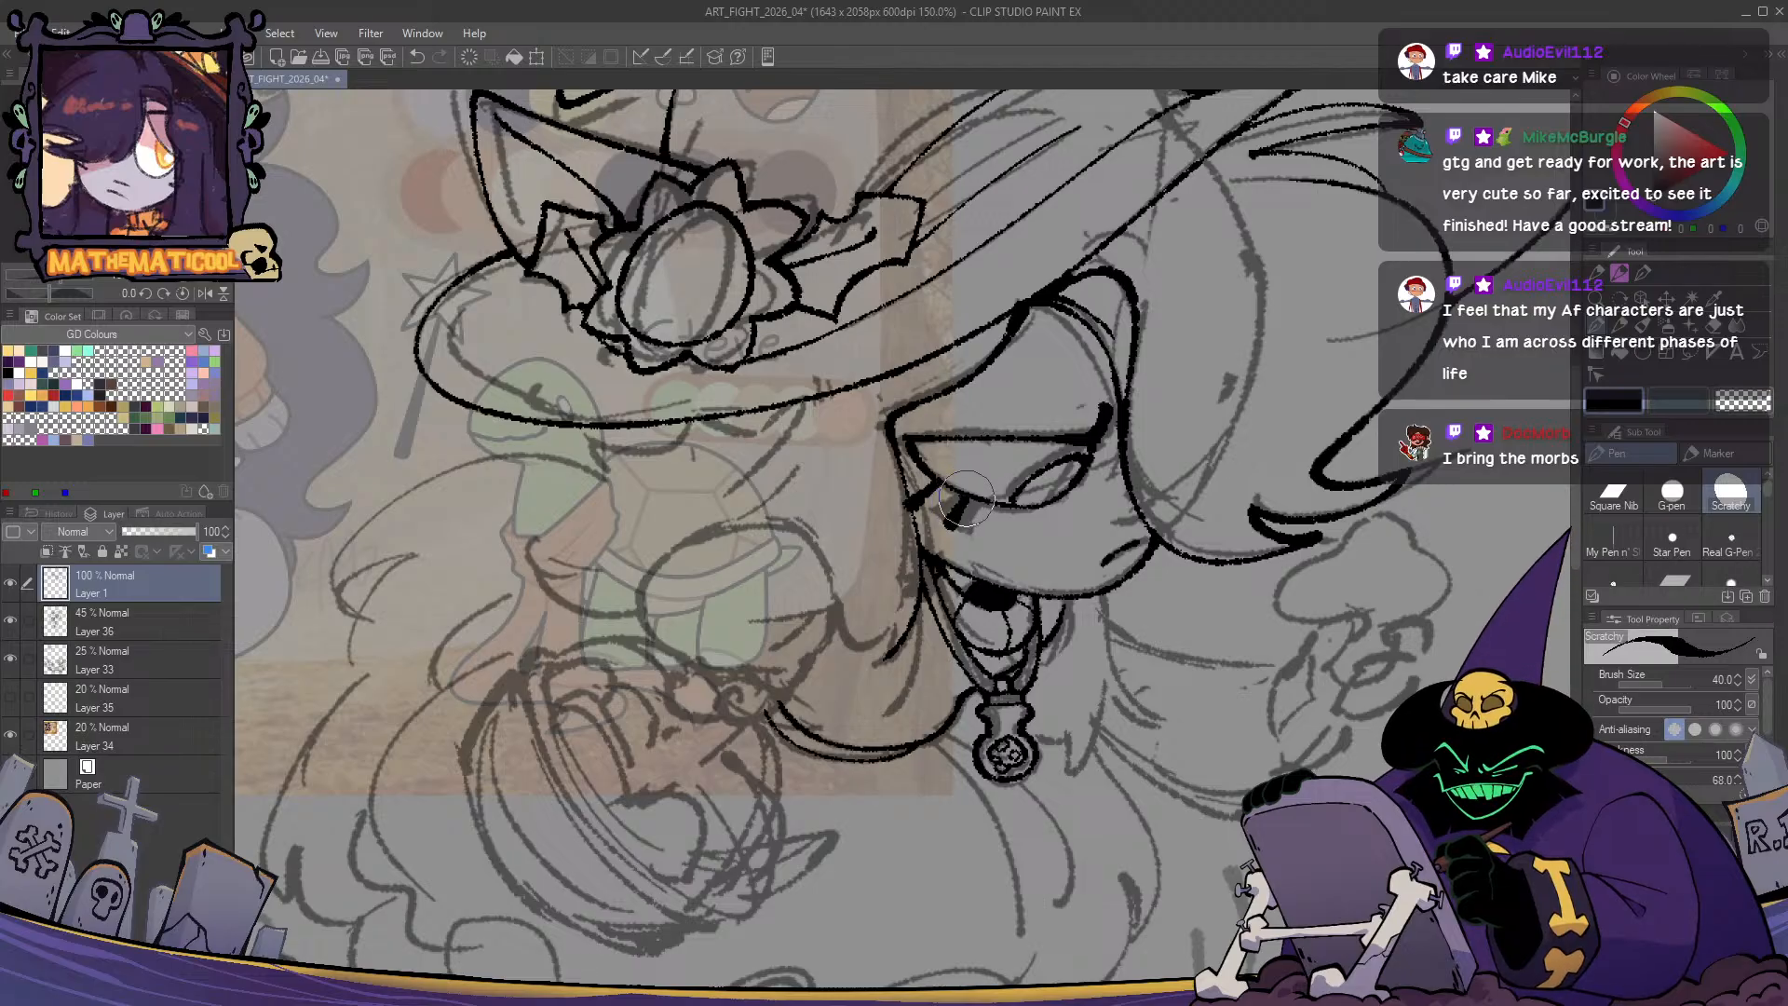
left_click_drag(975, 478, 872, 428)
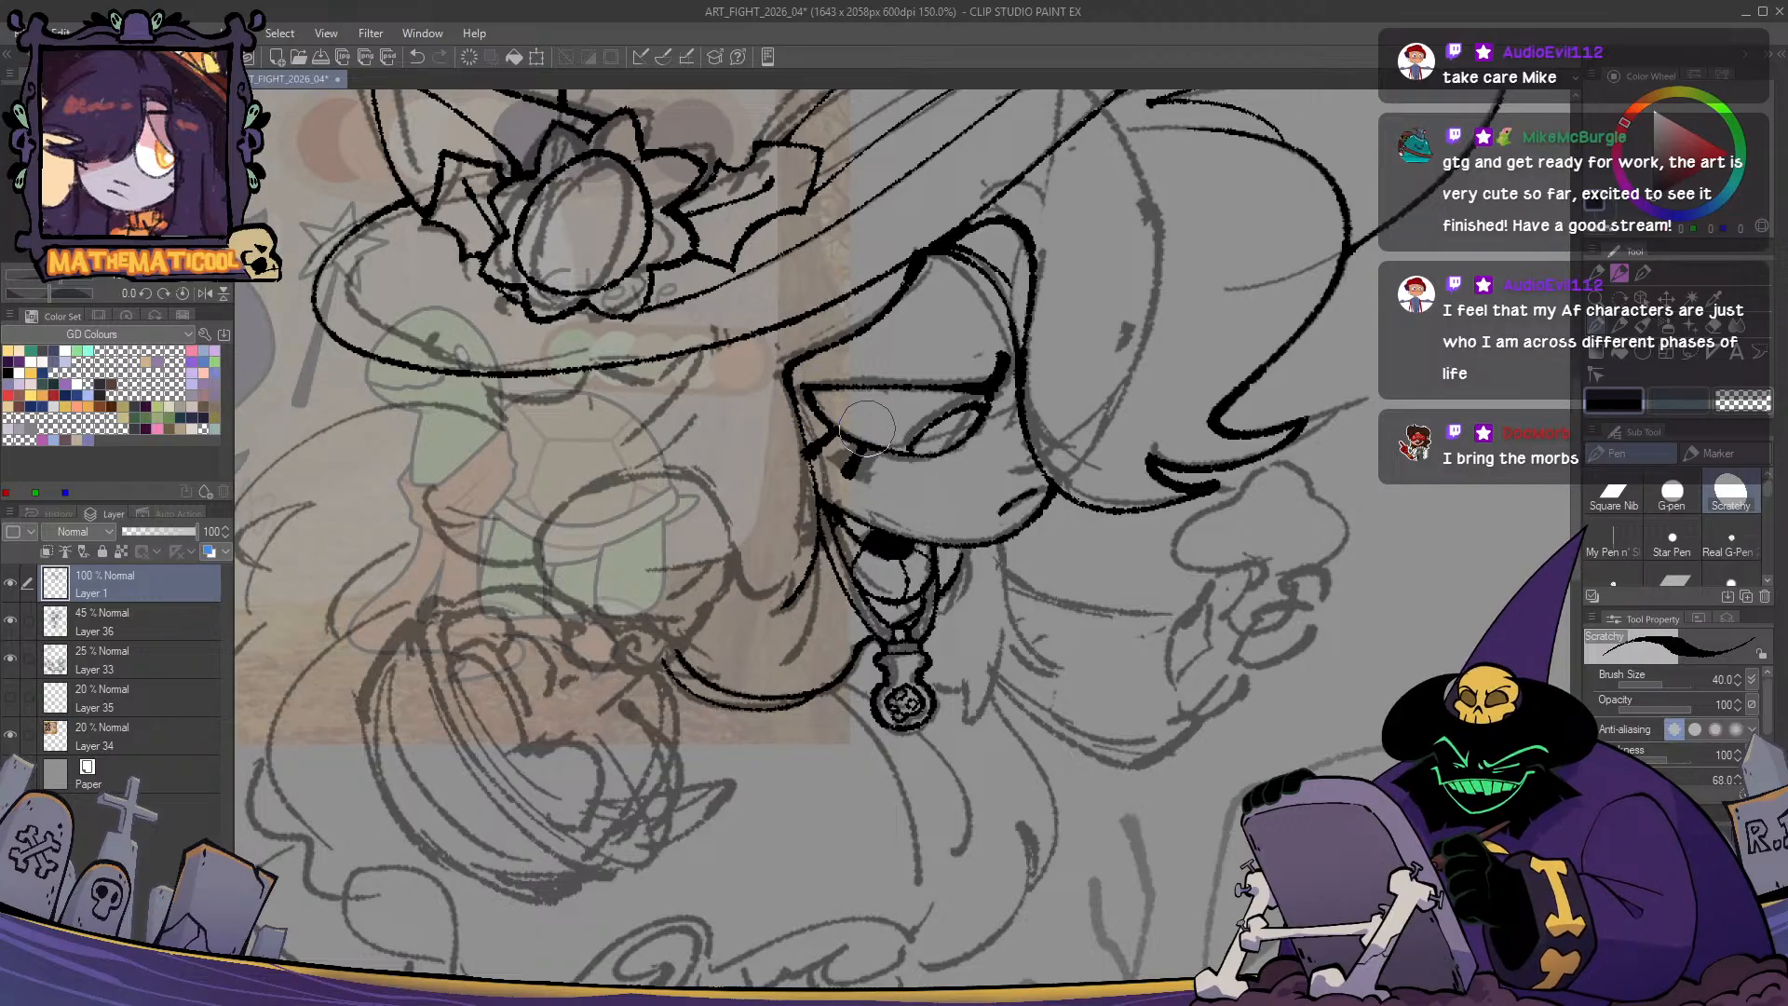
scroll(866, 428, "up", 3)
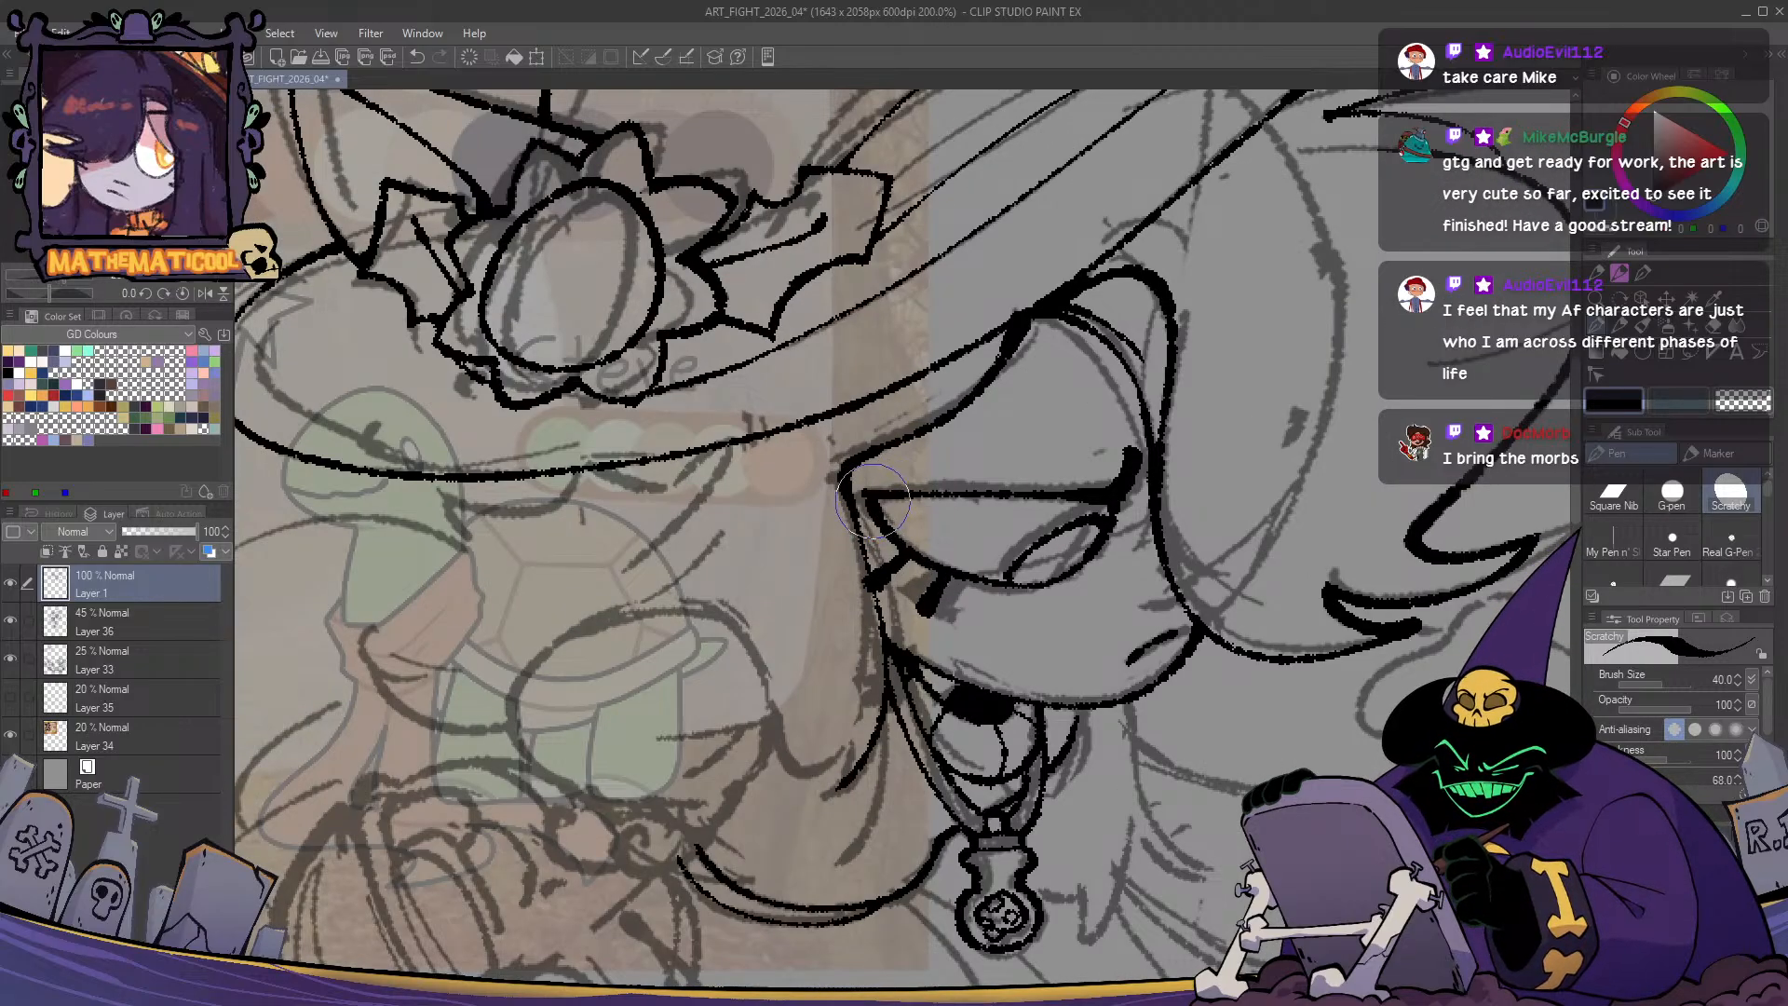
left_click_drag(880, 498, 1051, 503)
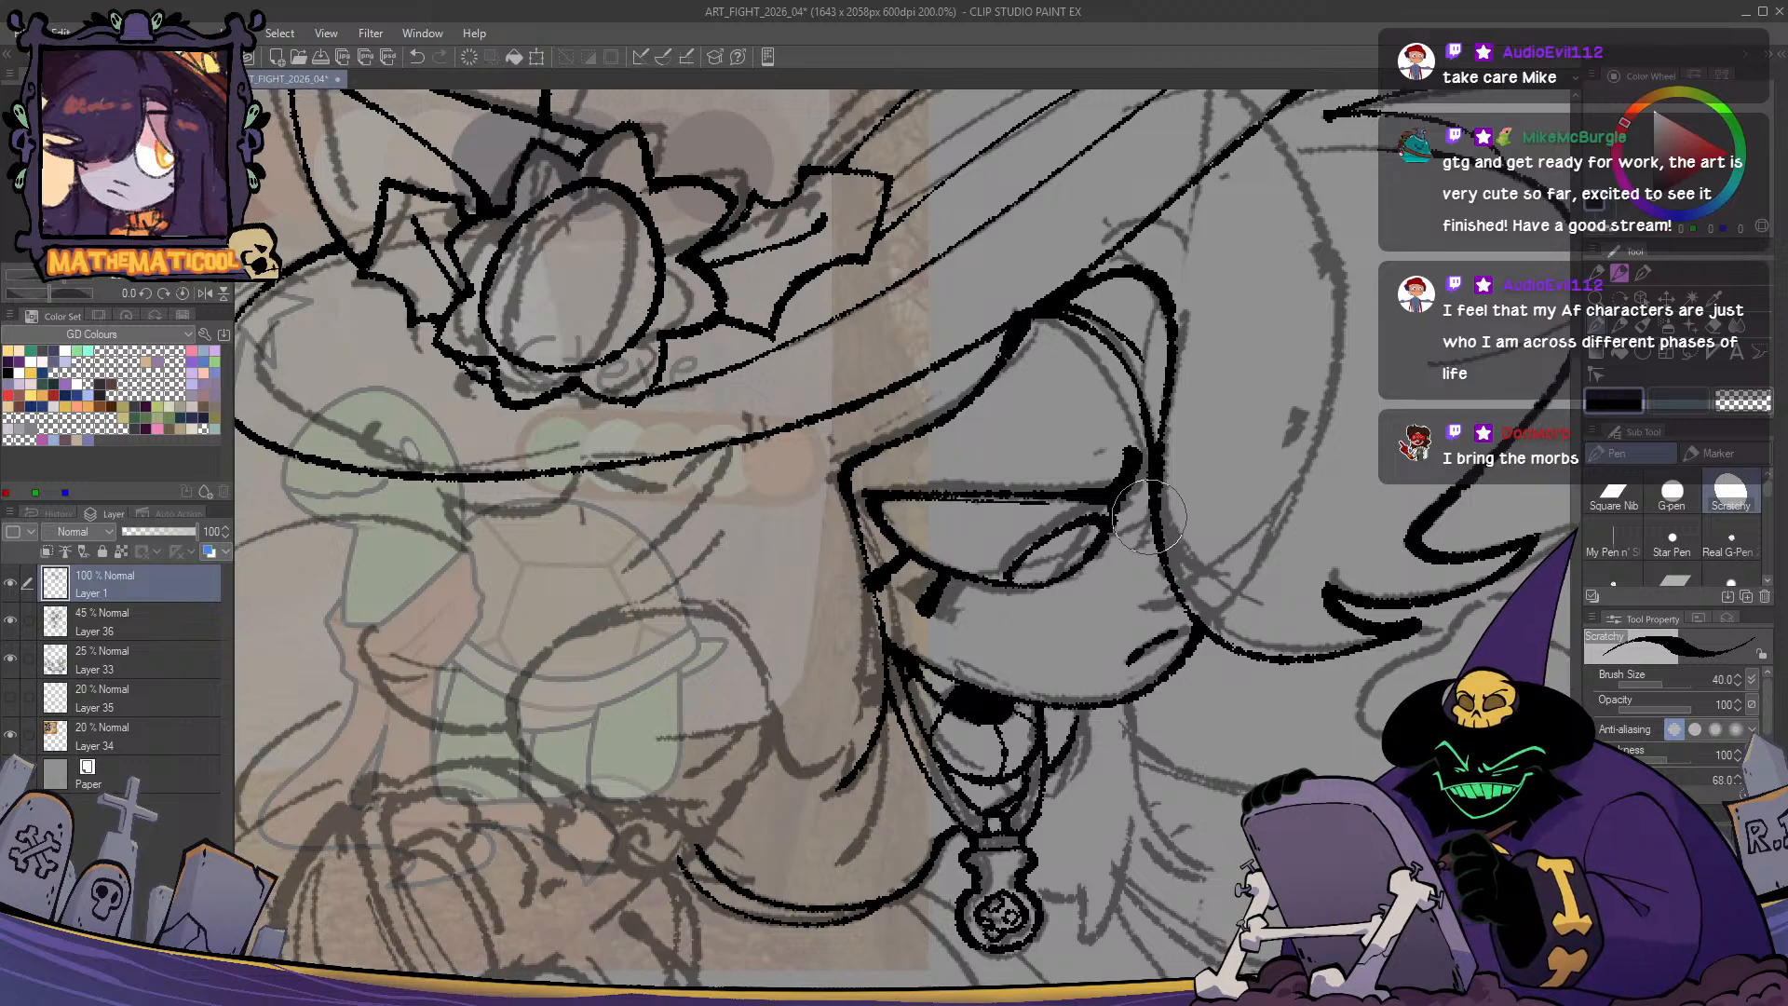
key("ctrl+z")
mouse_move(864, 498)
left_mouse_down()
mouse_move(1113, 501)
mouse_move(927, 471)
left_mouse_up()
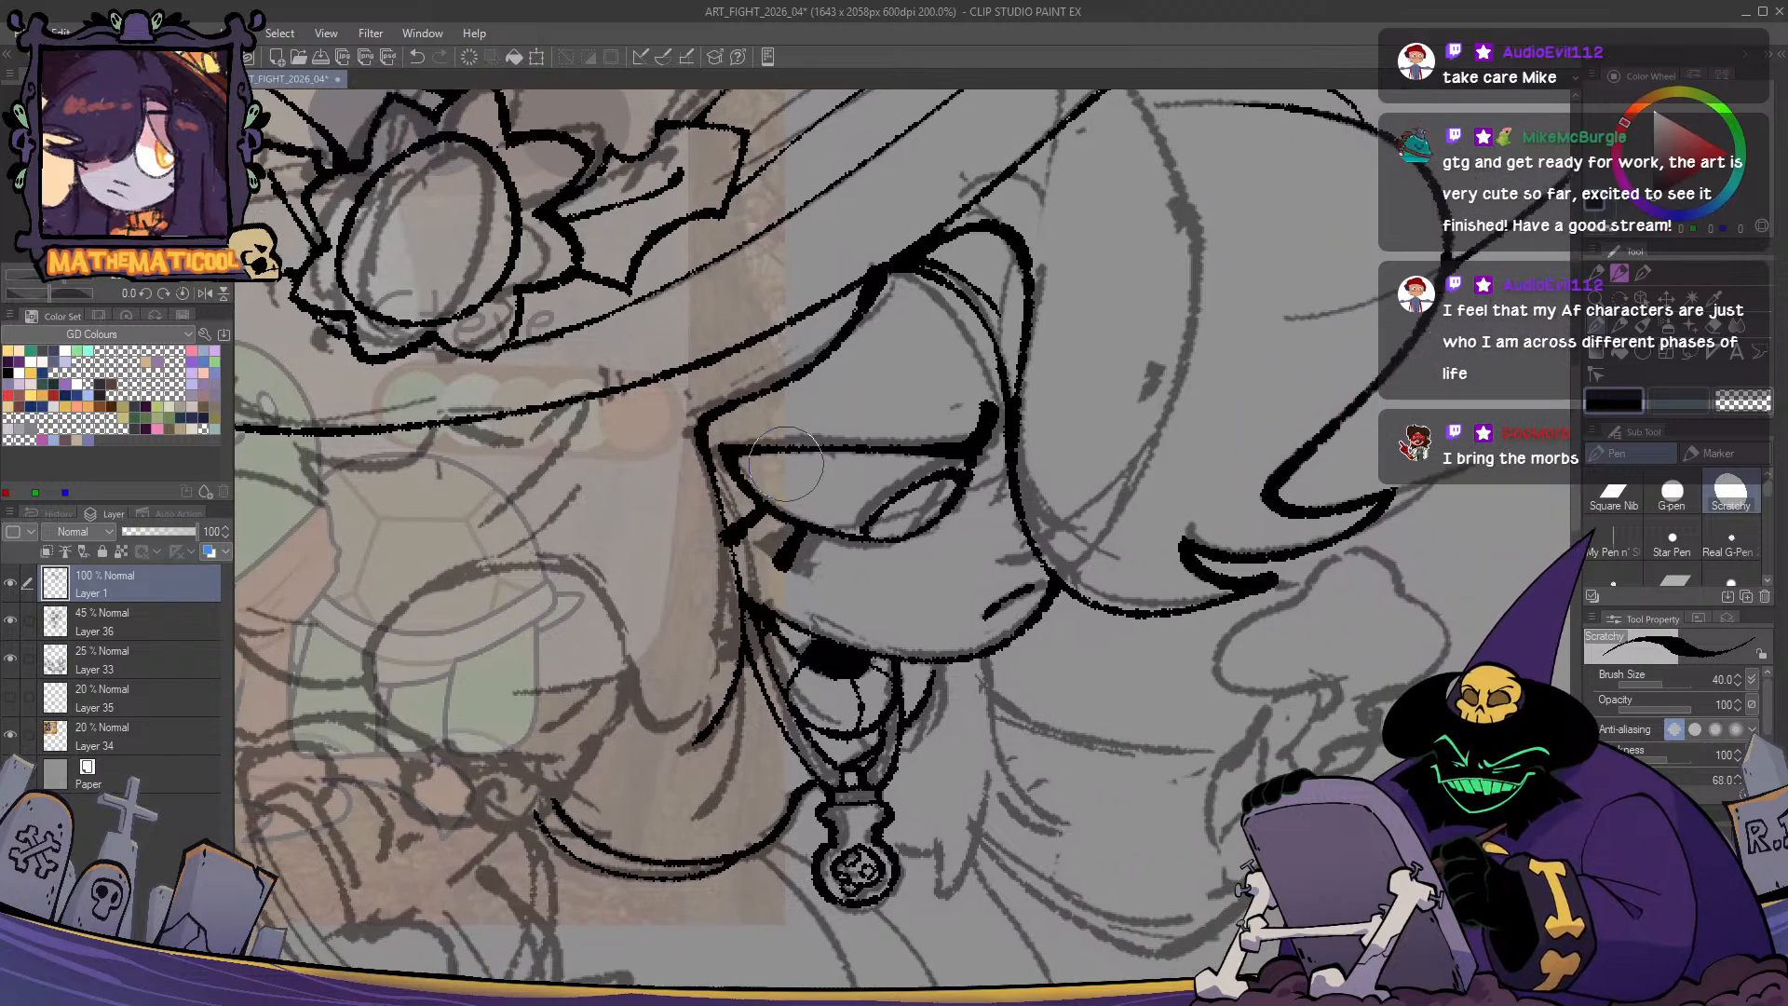
left_click_drag(732, 453, 833, 516)
key("ctrl+z")
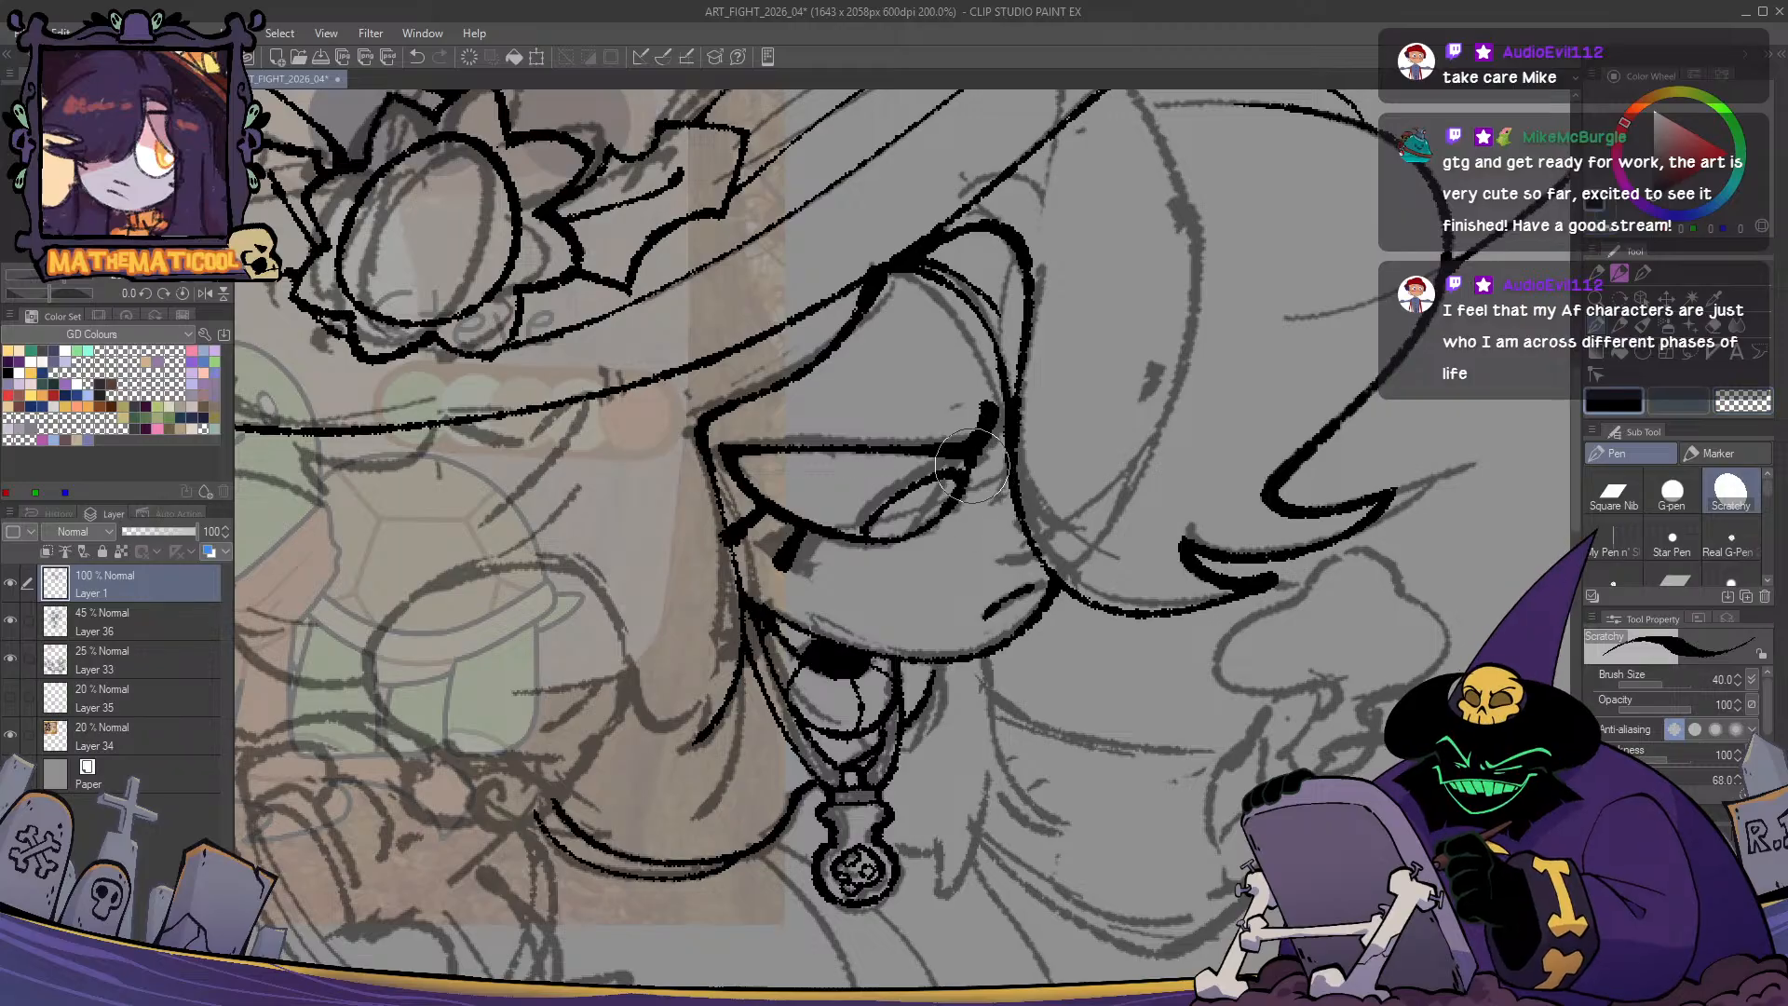
- Ink the pointed tip left of the collar and the curve rising from it to the rounded shape's upper edge, redoing the stroke
left_click_drag(1023, 603, 889, 685)
key("ctrl+minus")
left_click_drag(1012, 679, 970, 690)
left_click_drag(829, 708, 992, 601)
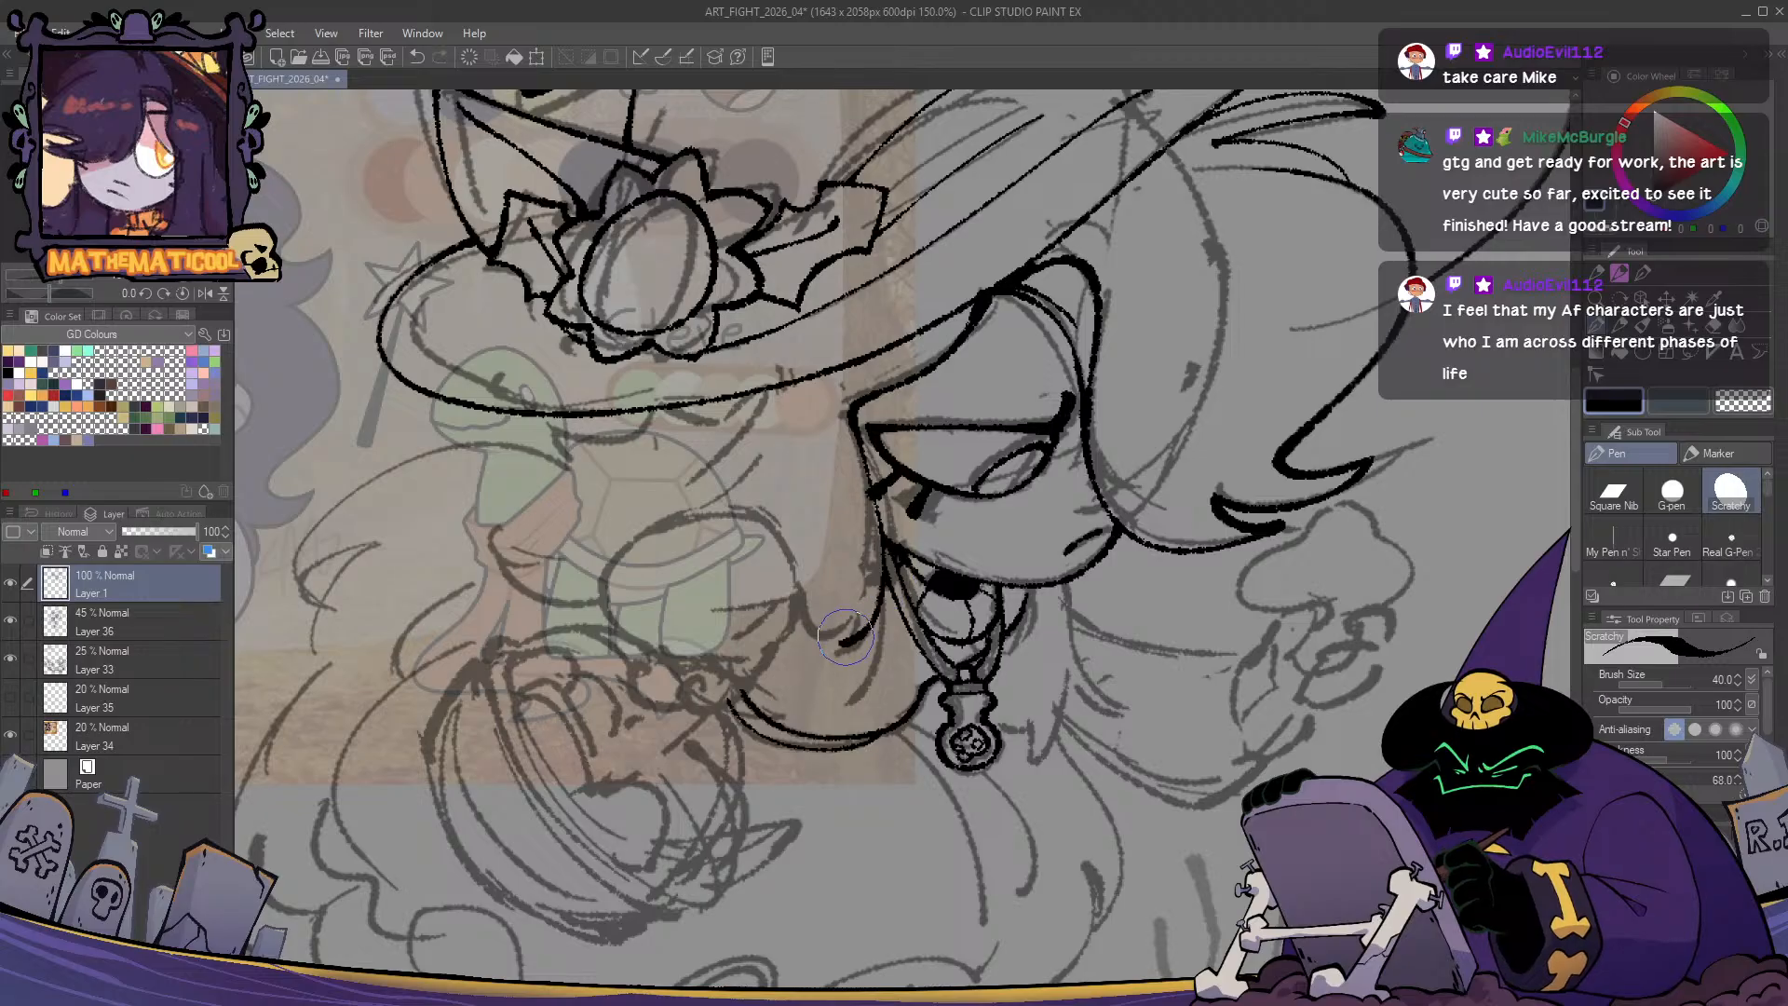
left_click_drag(853, 615, 726, 501)
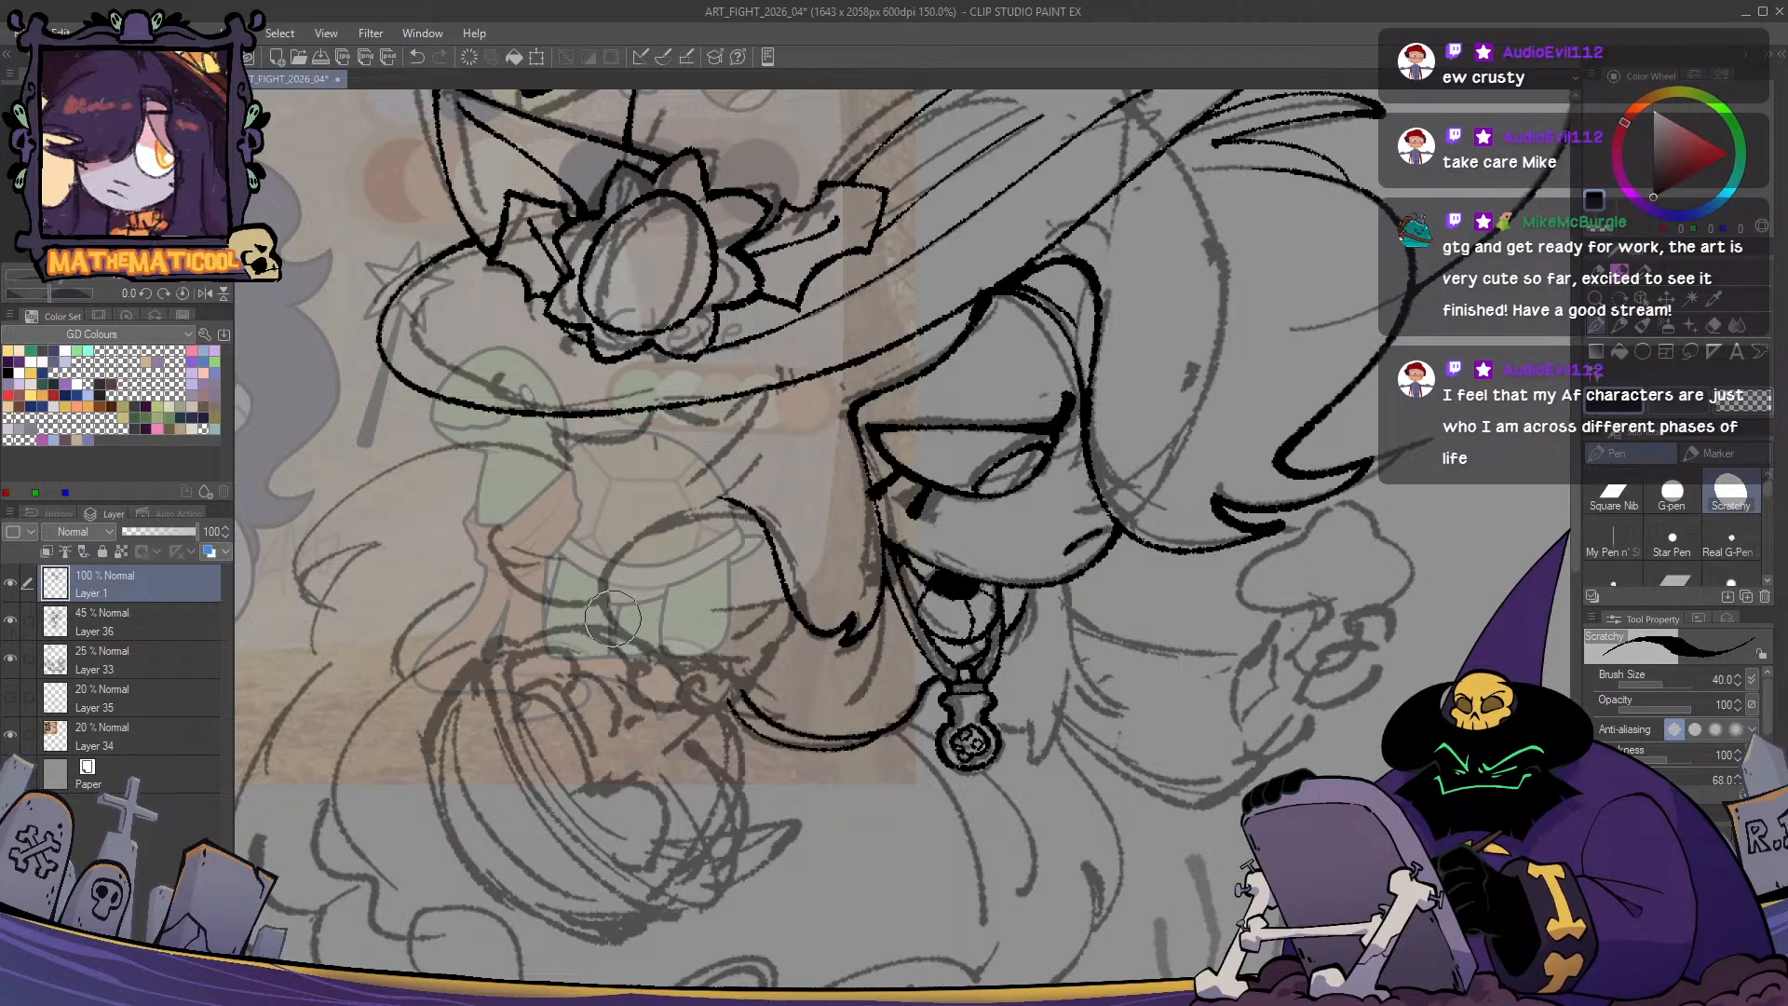
key("ctrl+z")
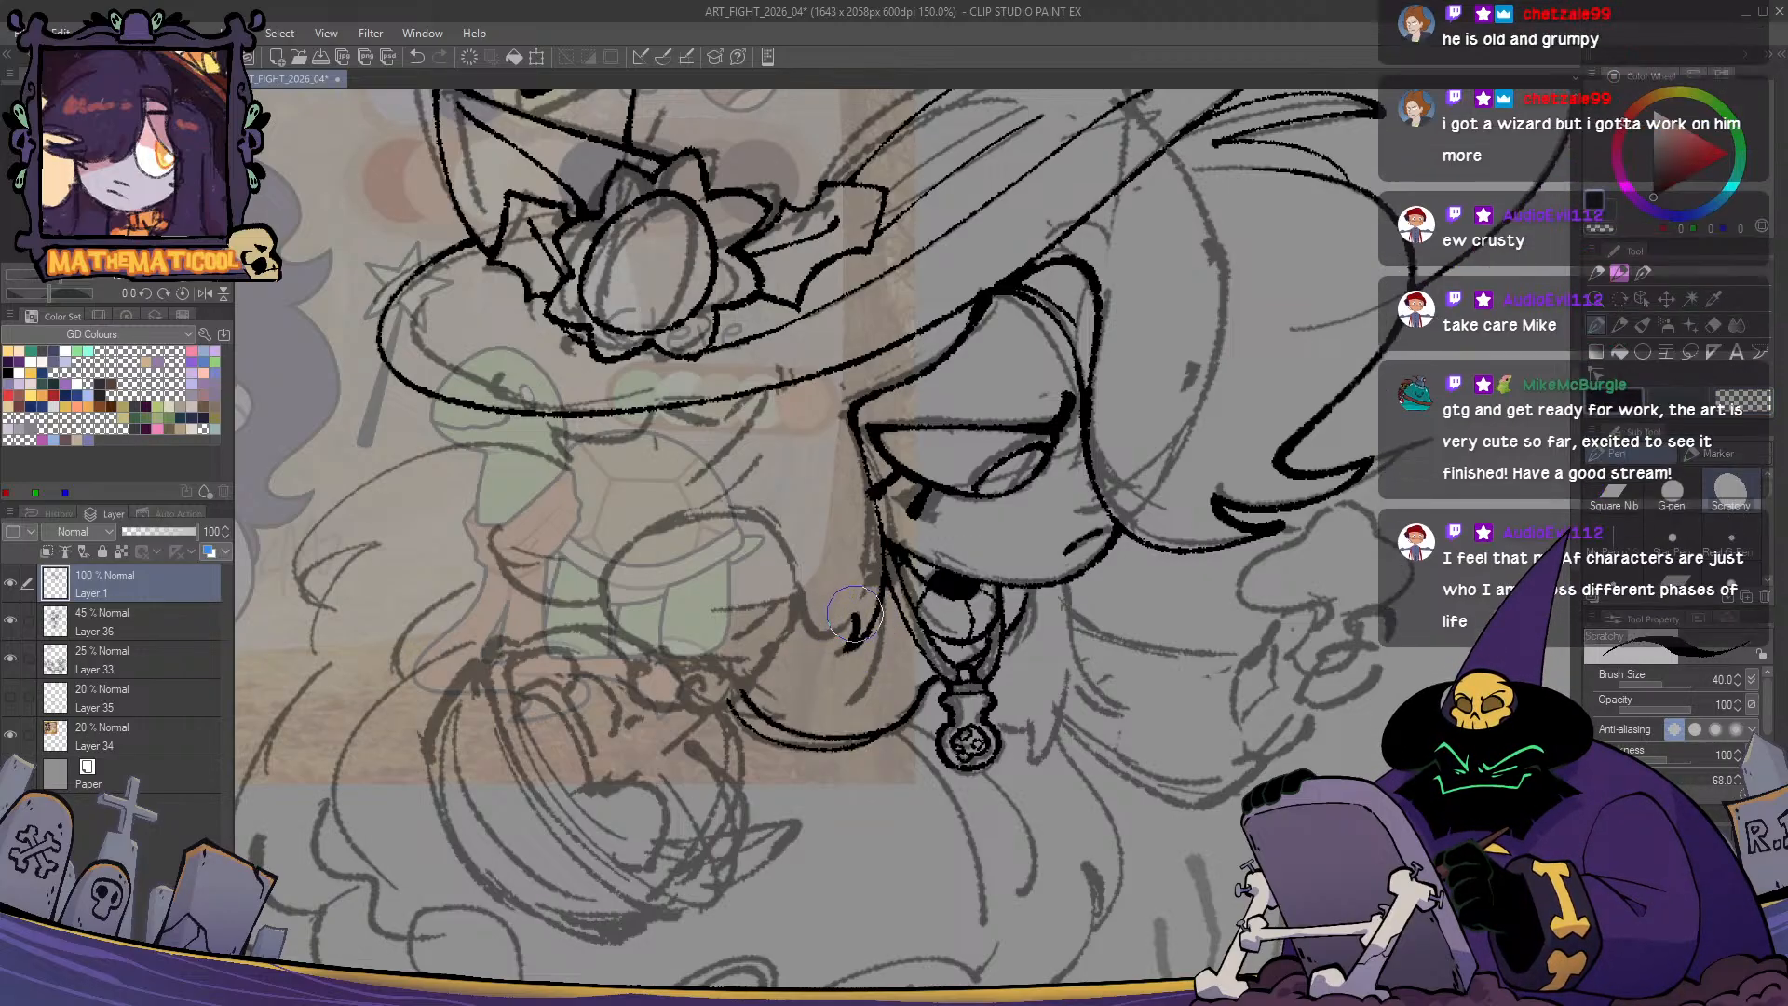
left_click_drag(854, 614, 745, 510)
key("h")
key("h")
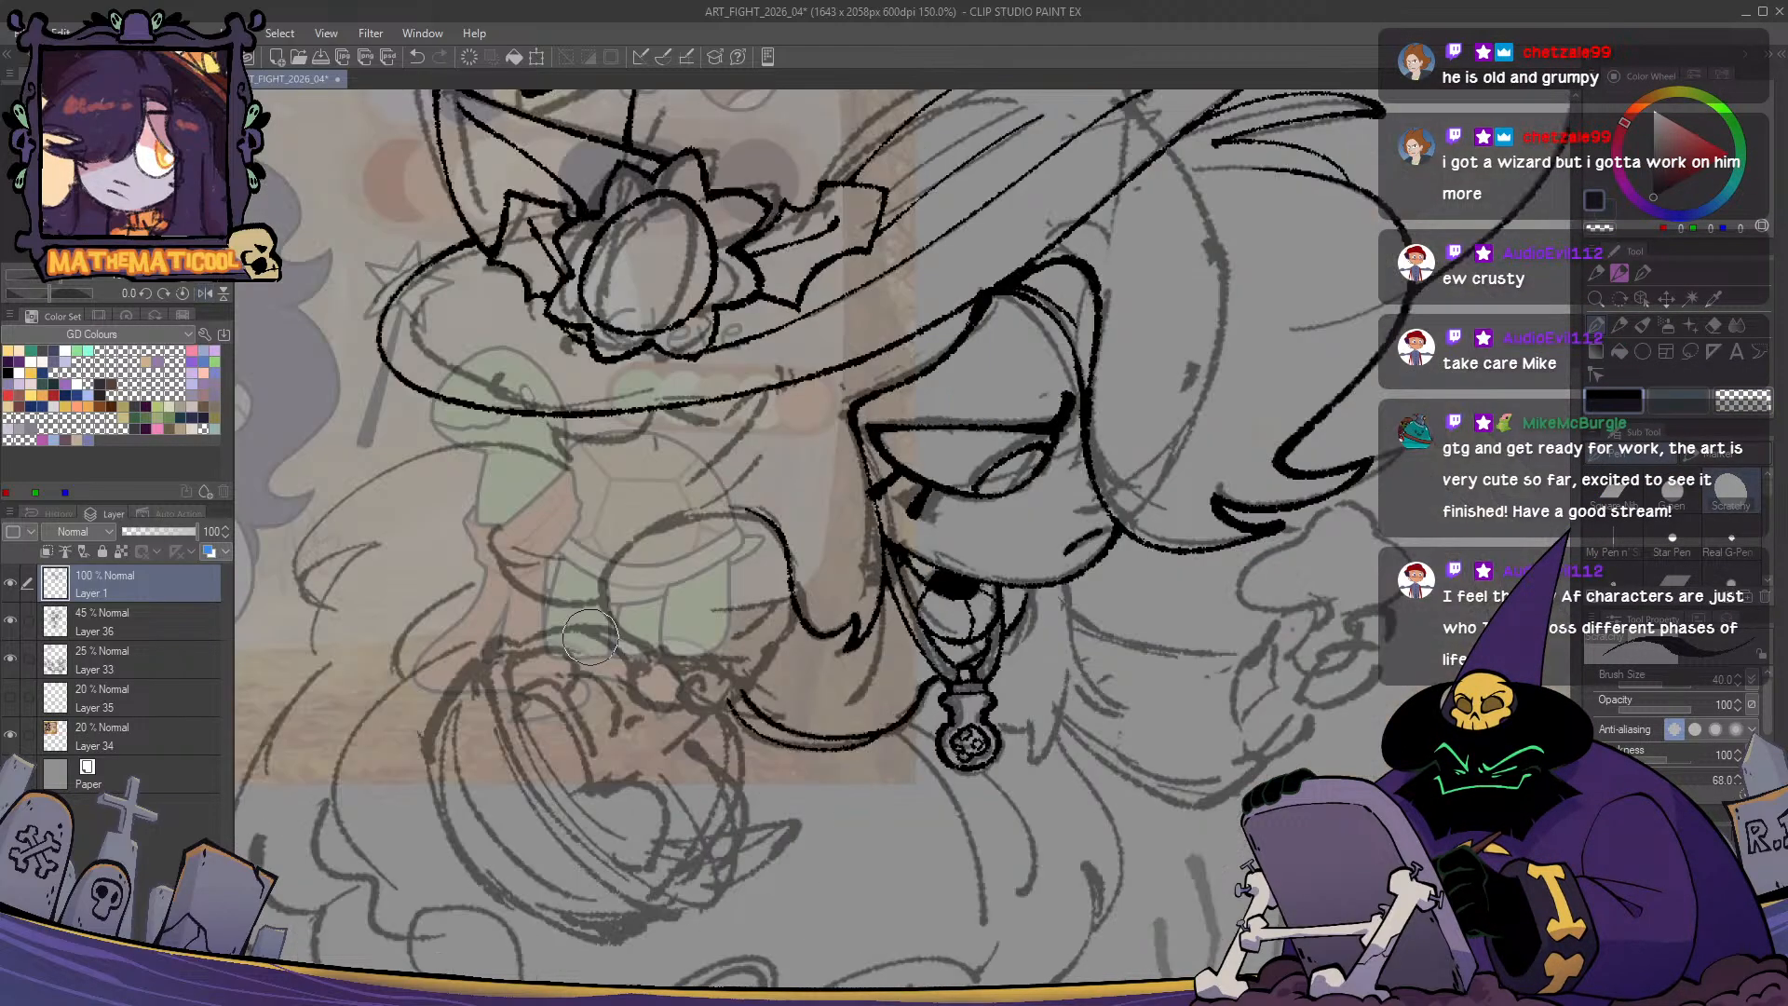
key("ctrl+z")
mouse_move(856, 615)
left_mouse_down()
mouse_move(836, 640)
mouse_move(663, 534)
mouse_move(819, 636)
mouse_move(855, 616)
left_mouse_up()
key("ctrl+z")
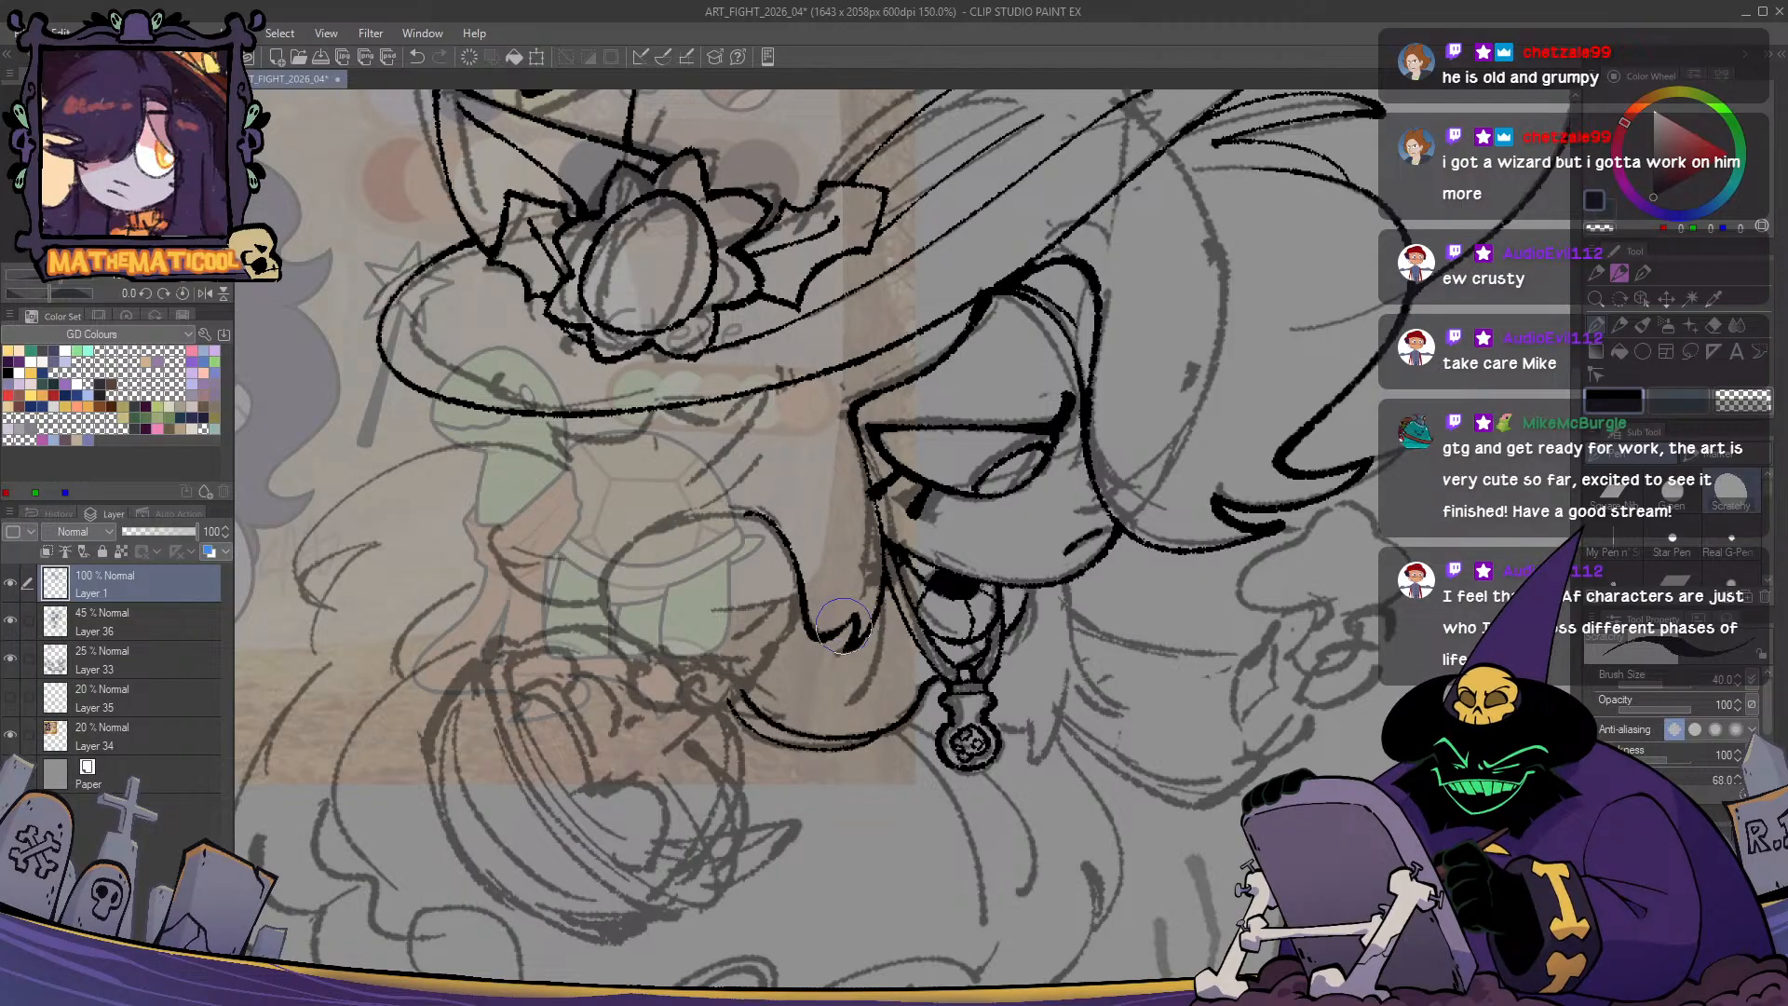
key("c")
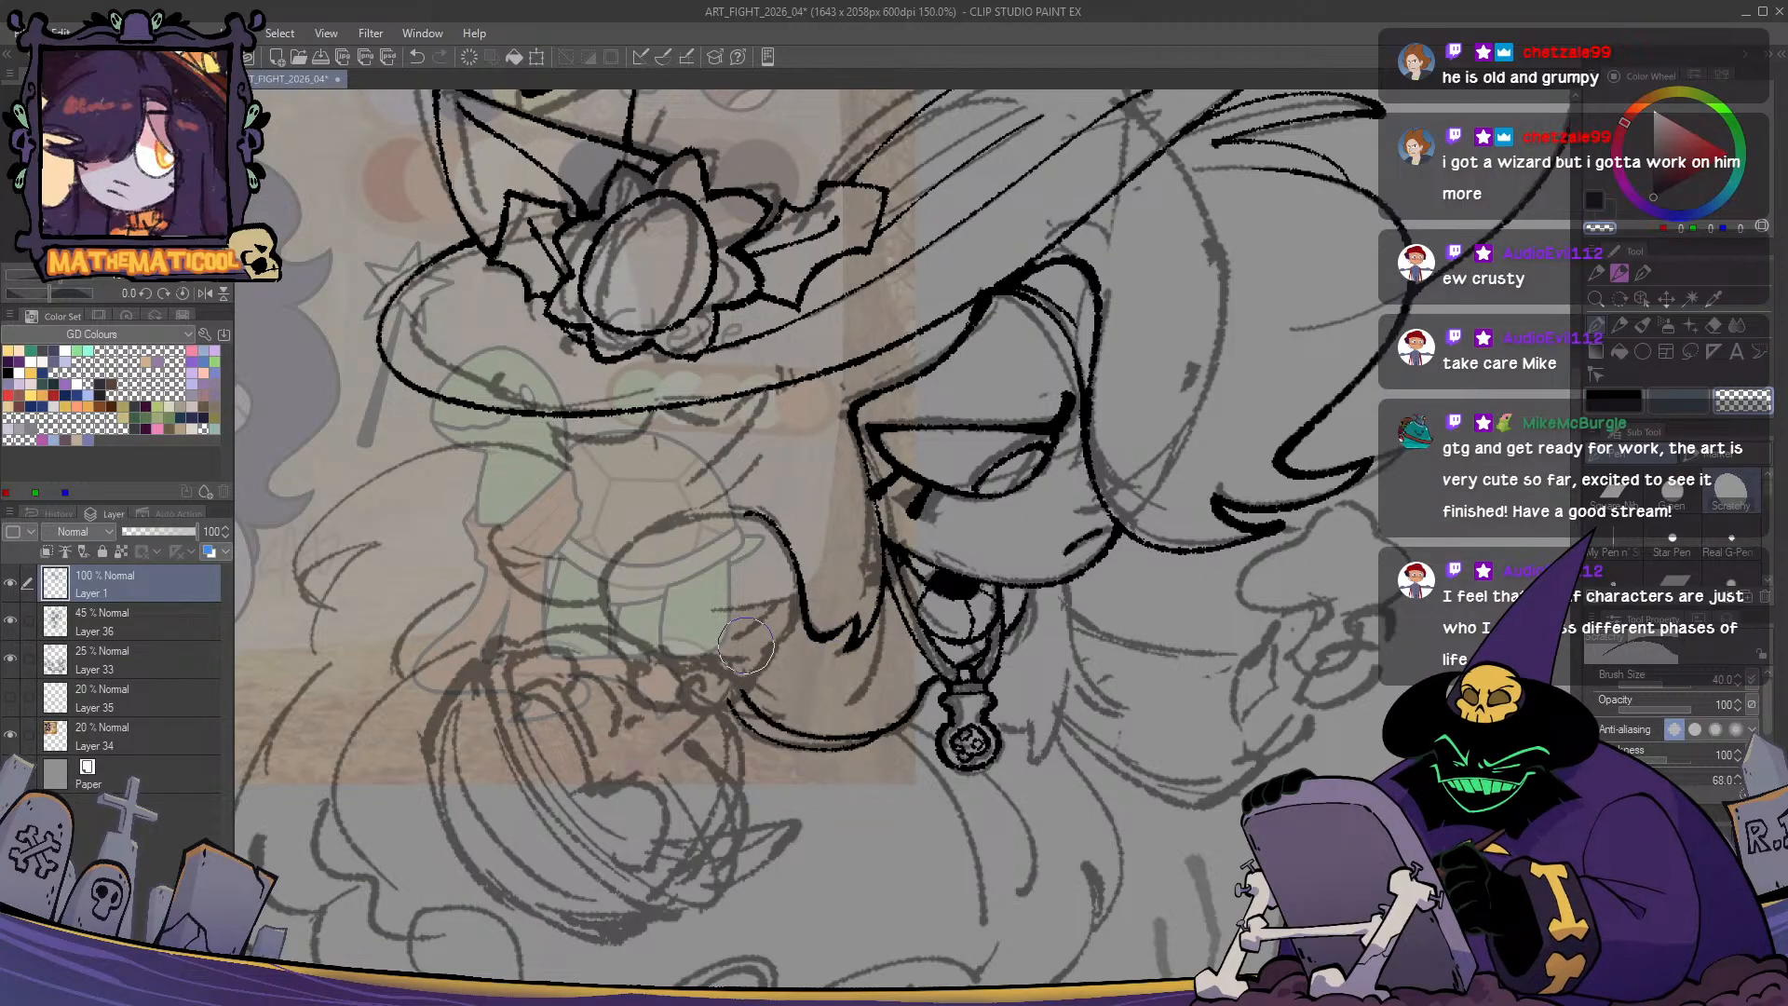
- Ink the rounded left side and underside of the large shape above the sketched basket, redrawing the curve until it fits
key("c")
mouse_move(756, 513)
left_mouse_down()
mouse_move(657, 523)
mouse_move(613, 567)
mouse_move(759, 520)
mouse_move(627, 566)
mouse_move(630, 535)
mouse_move(652, 629)
left_mouse_up()
key("ctrl+z")
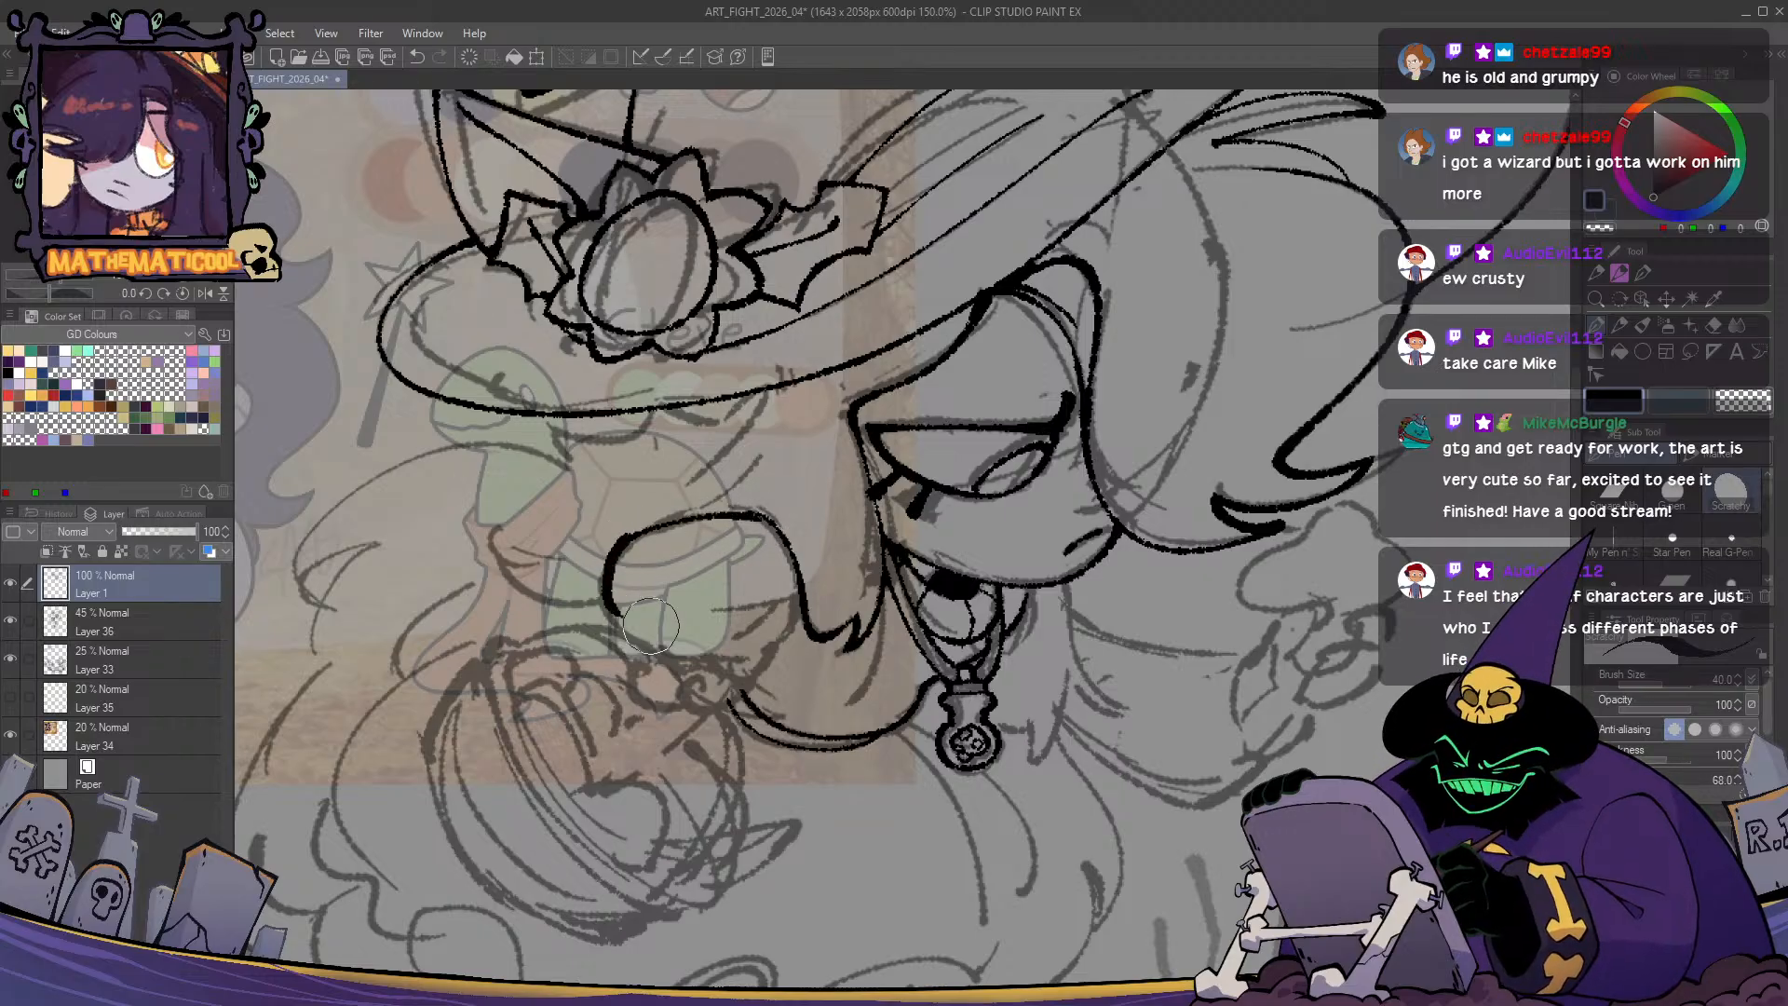
key("ctrl+z")
left_click_drag(634, 540, 631, 630)
key("ctrl+z")
mouse_move(635, 536)
left_mouse_down()
mouse_move(605, 613)
mouse_move(753, 670)
mouse_move(657, 660)
mouse_move(735, 655)
left_mouse_up()
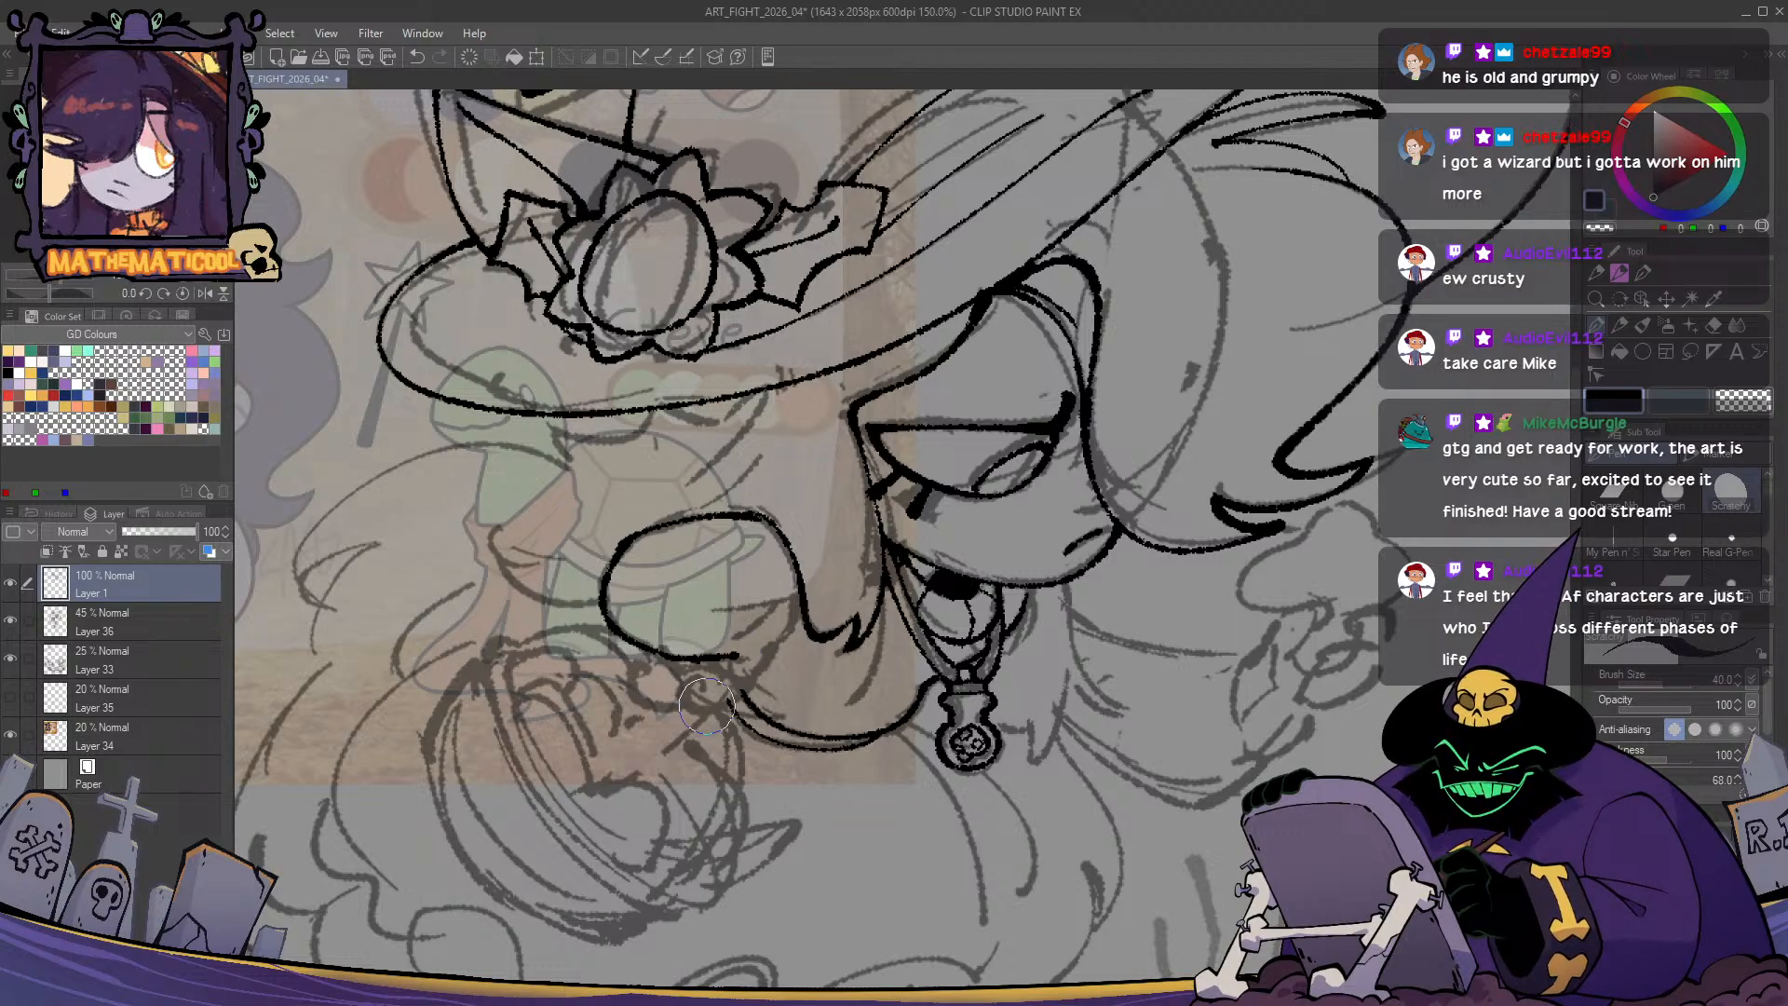
left_click_drag(806, 725, 801, 683)
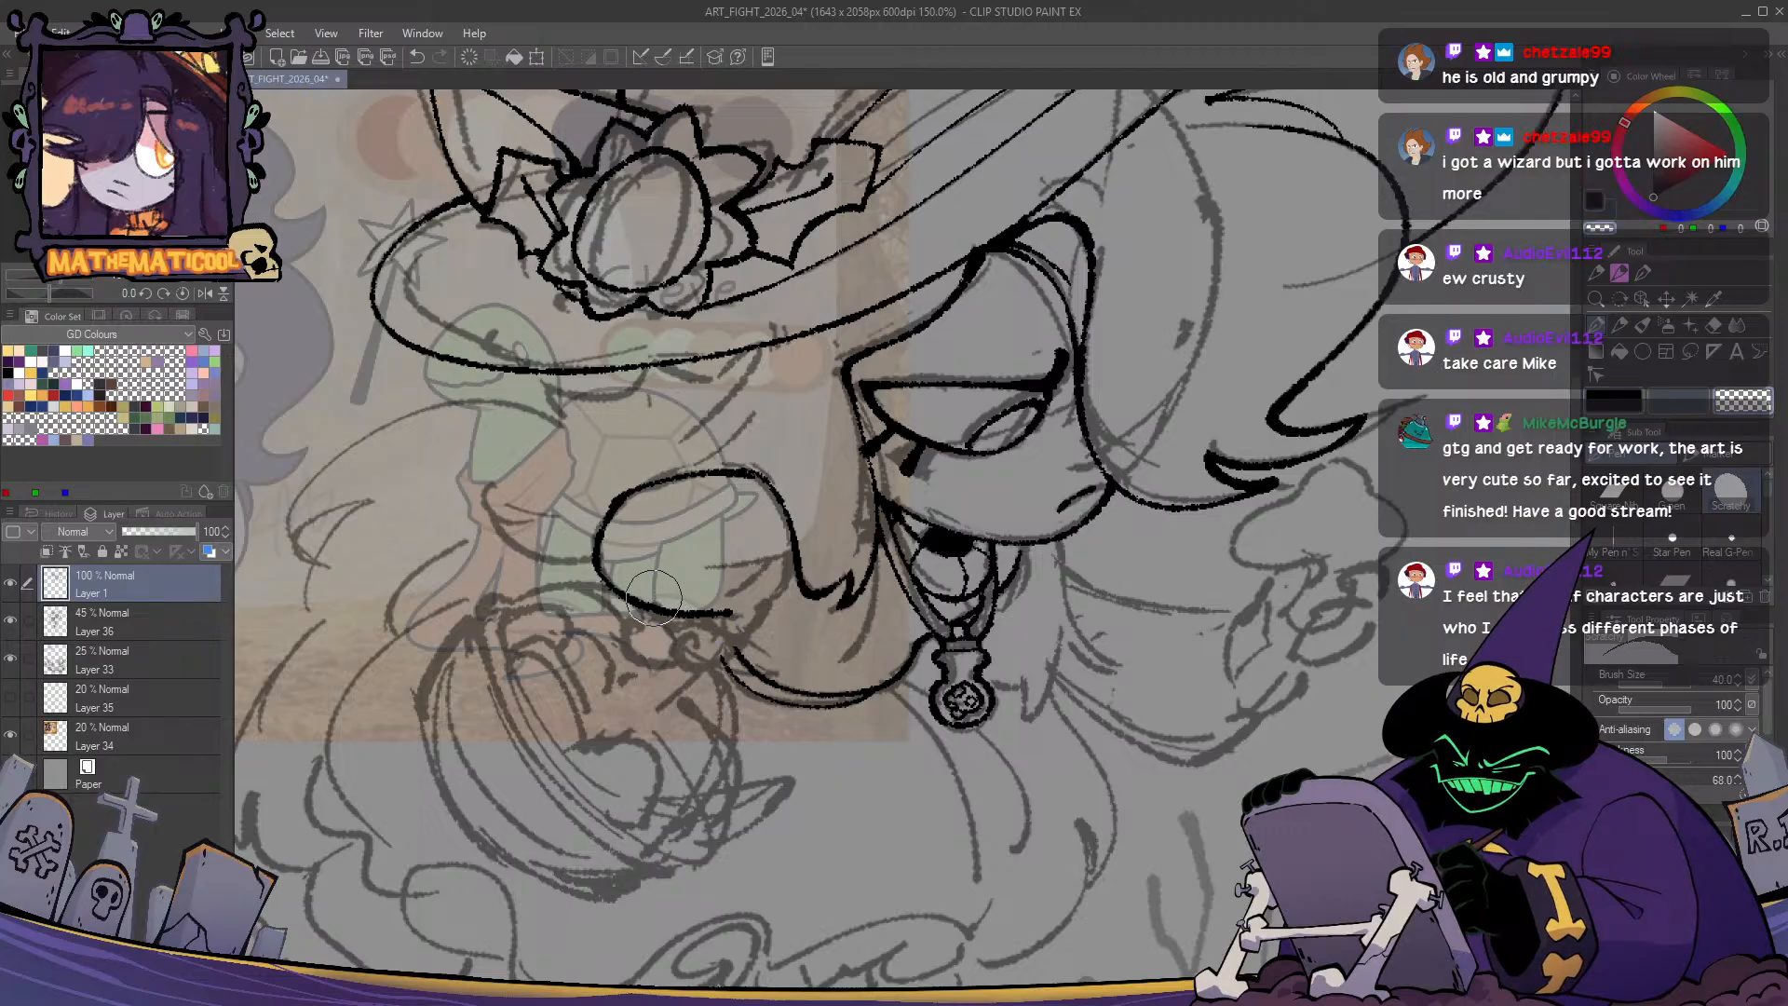
- Ink a short fold line running inward from the lower right edge of the rounded sleeve above the basket, redrawing it until it fits
mouse_move(755, 579)
left_mouse_down()
mouse_move(776, 618)
mouse_move(929, 559)
mouse_move(875, 600)
left_mouse_up()
key("c")
key("ctrl+z")
left_click_drag(904, 527, 871, 598)
key("ctrl+z")
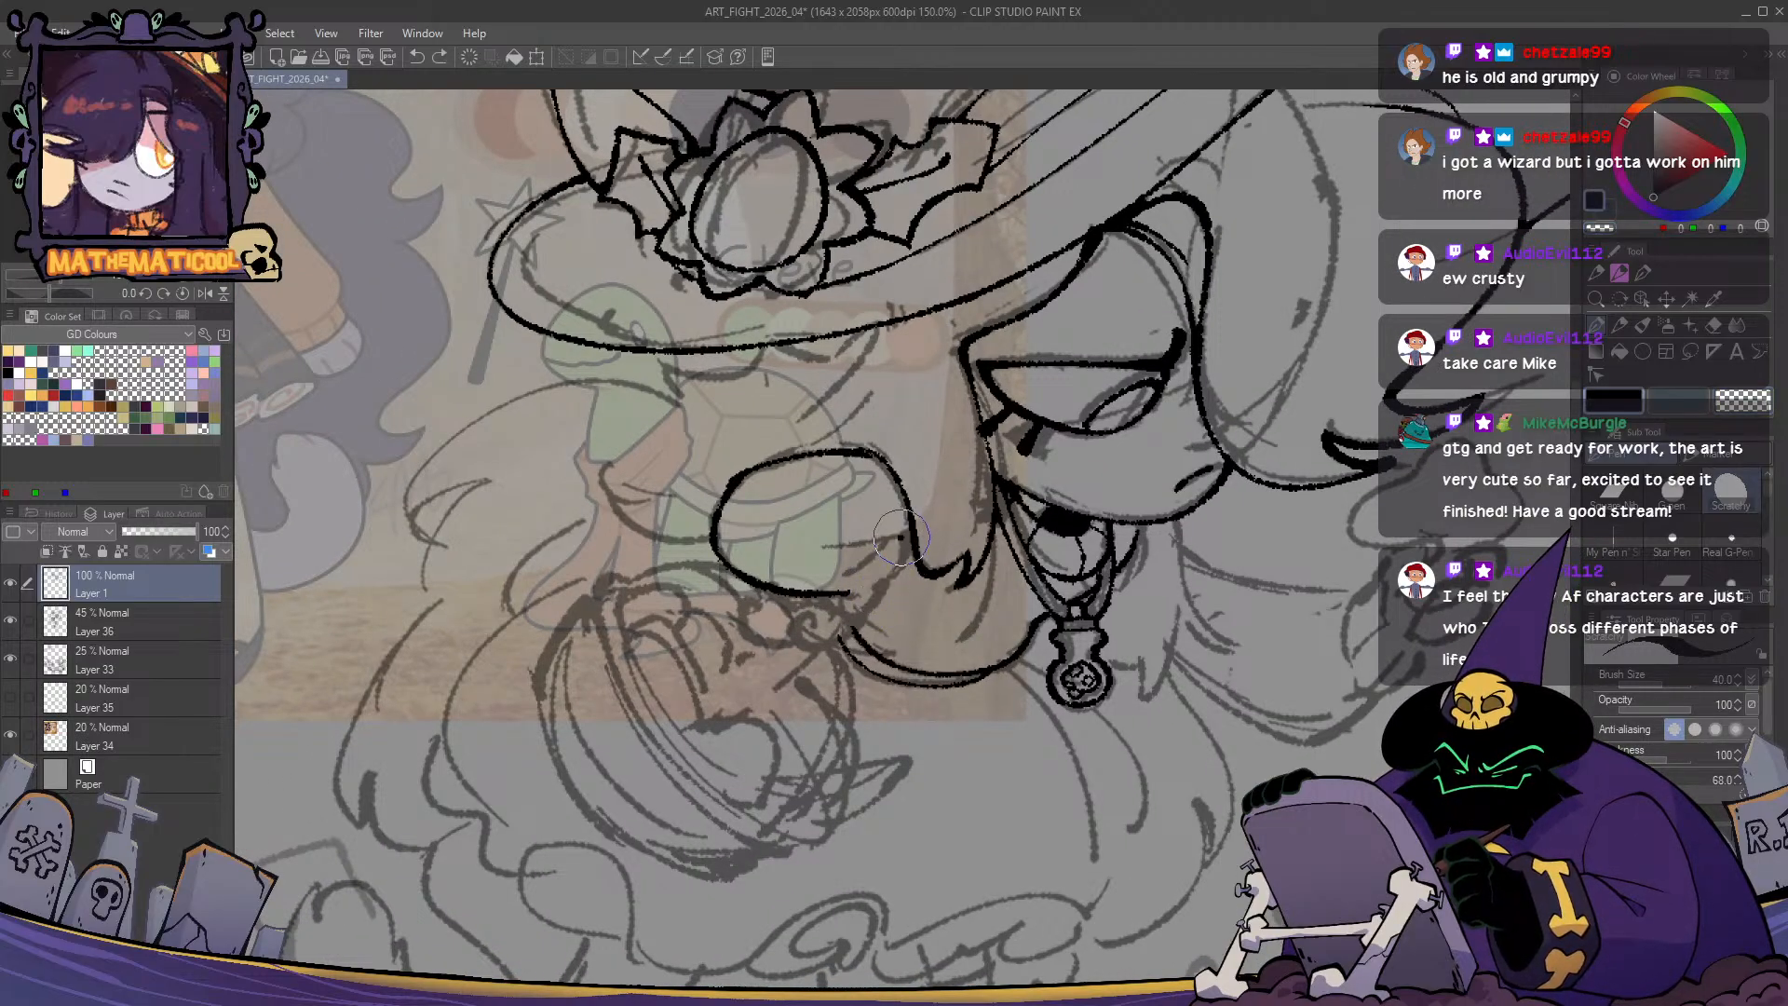
left_click_drag(902, 537, 868, 599)
key("ctrl+z")
mouse_move(911, 533)
left_mouse_down()
mouse_move(774, 542)
mouse_move(859, 542)
mouse_move(822, 556)
left_mouse_up()
key("ctrl+z")
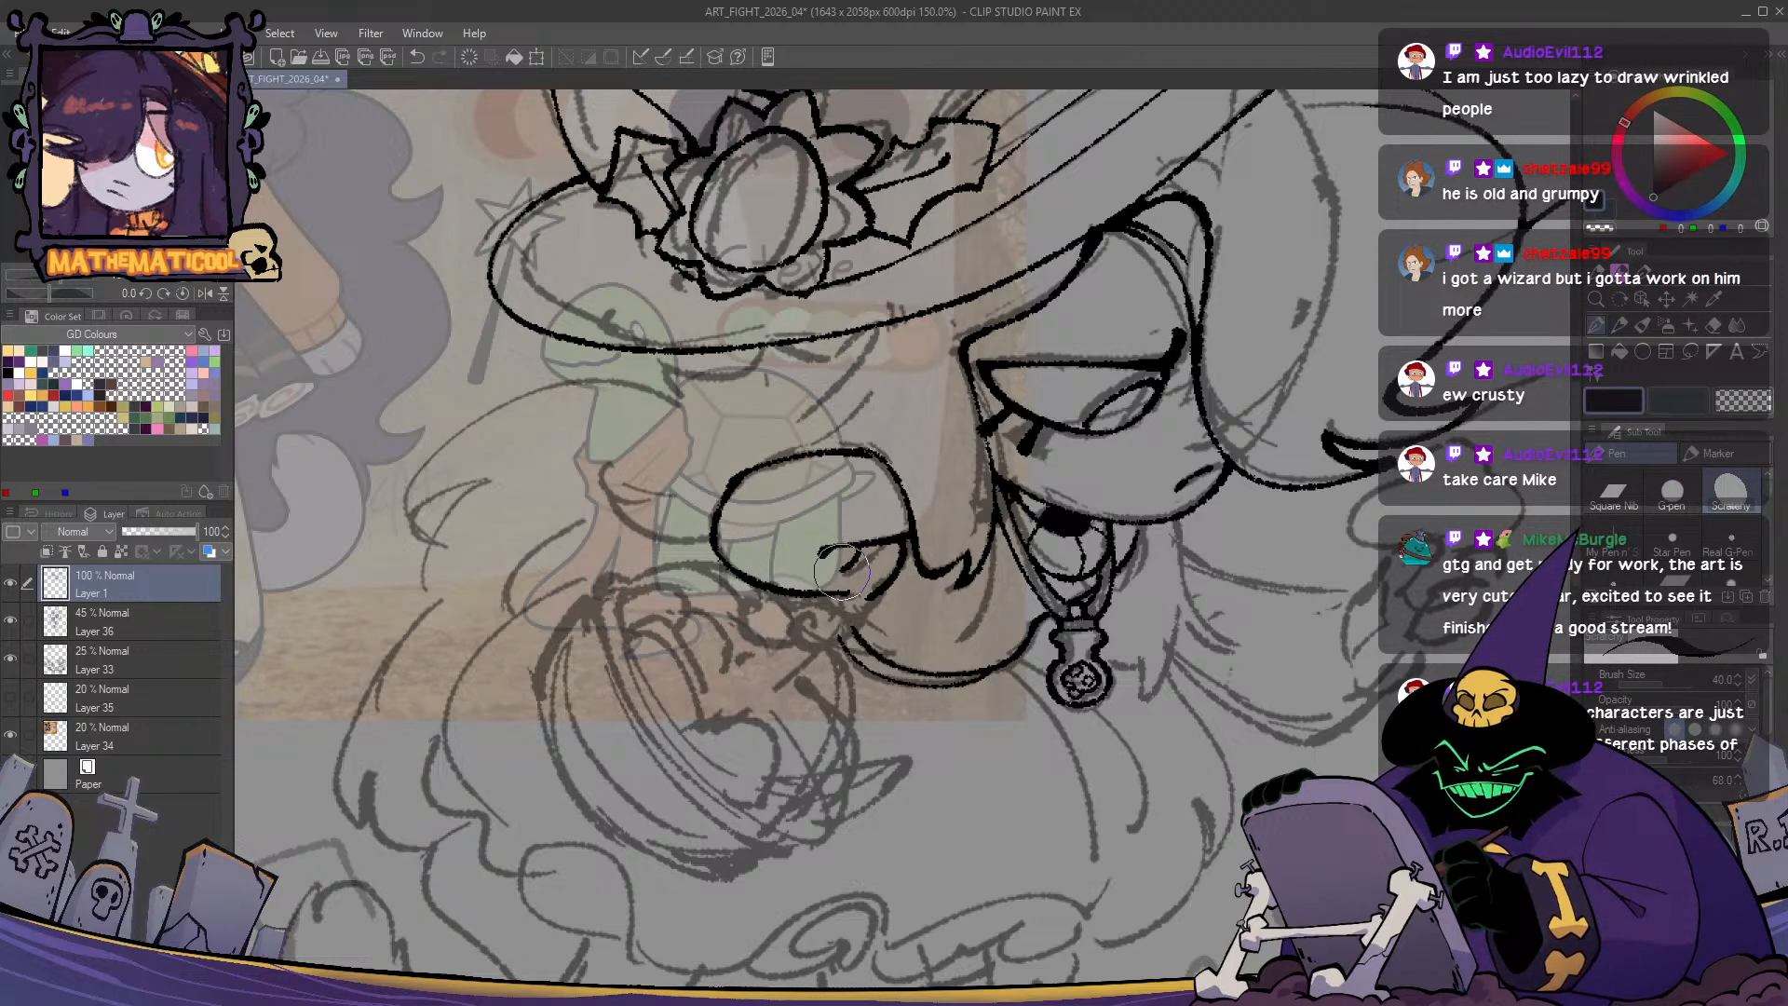
- Redraw the short wrist stroke beneath the sleeve's fold line and clean up where the two meet
left_click_drag(880, 523, 811, 591)
key("ctrl+z")
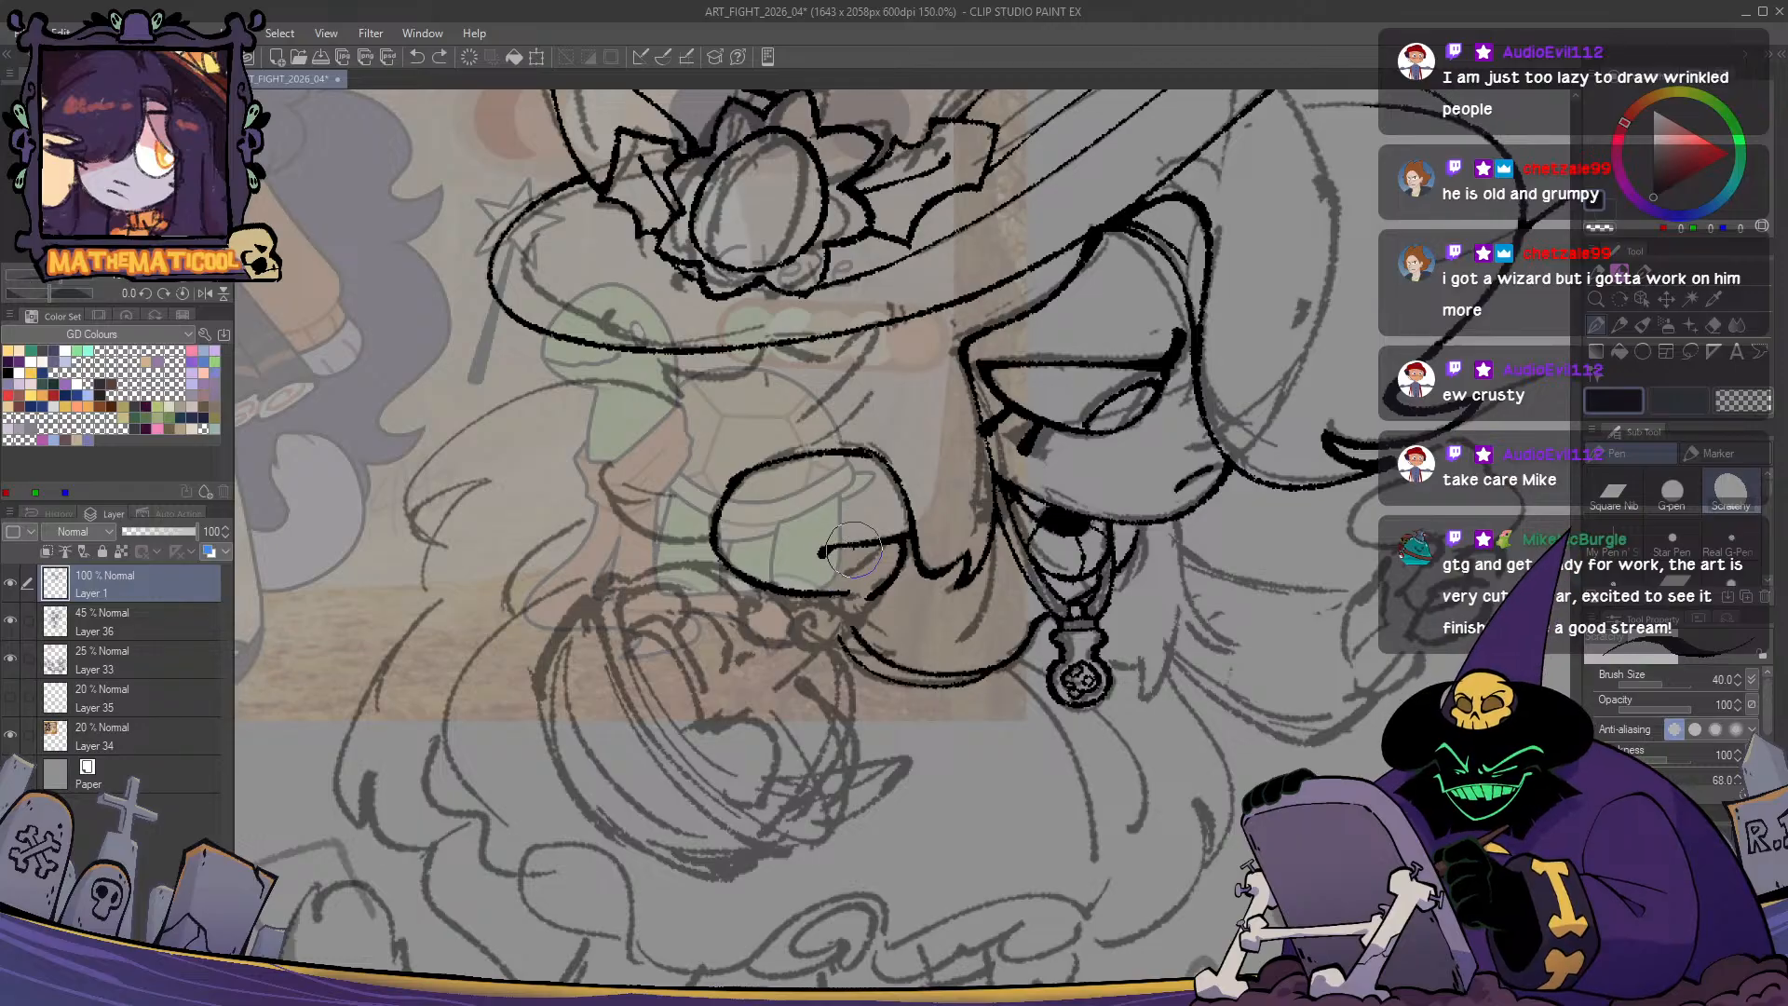
mouse_move(877, 525)
left_mouse_down()
mouse_move(809, 589)
mouse_move(857, 552)
left_mouse_up()
key("c")
key("c")
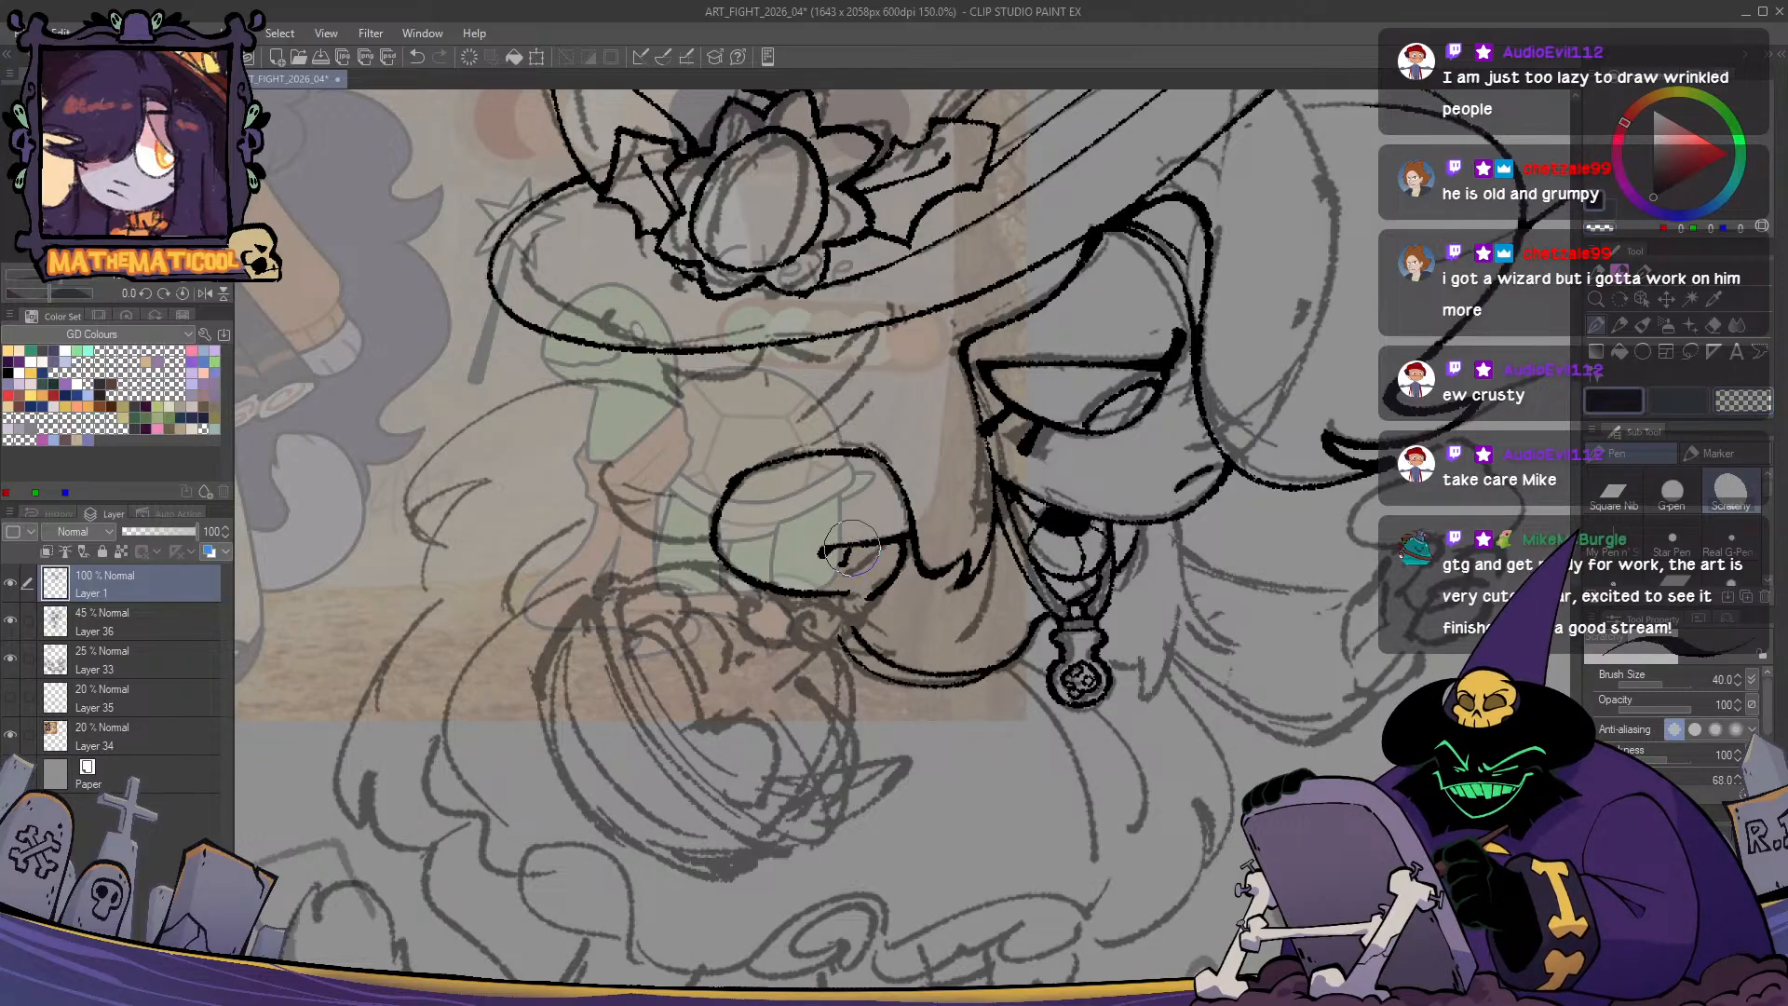
key("h")
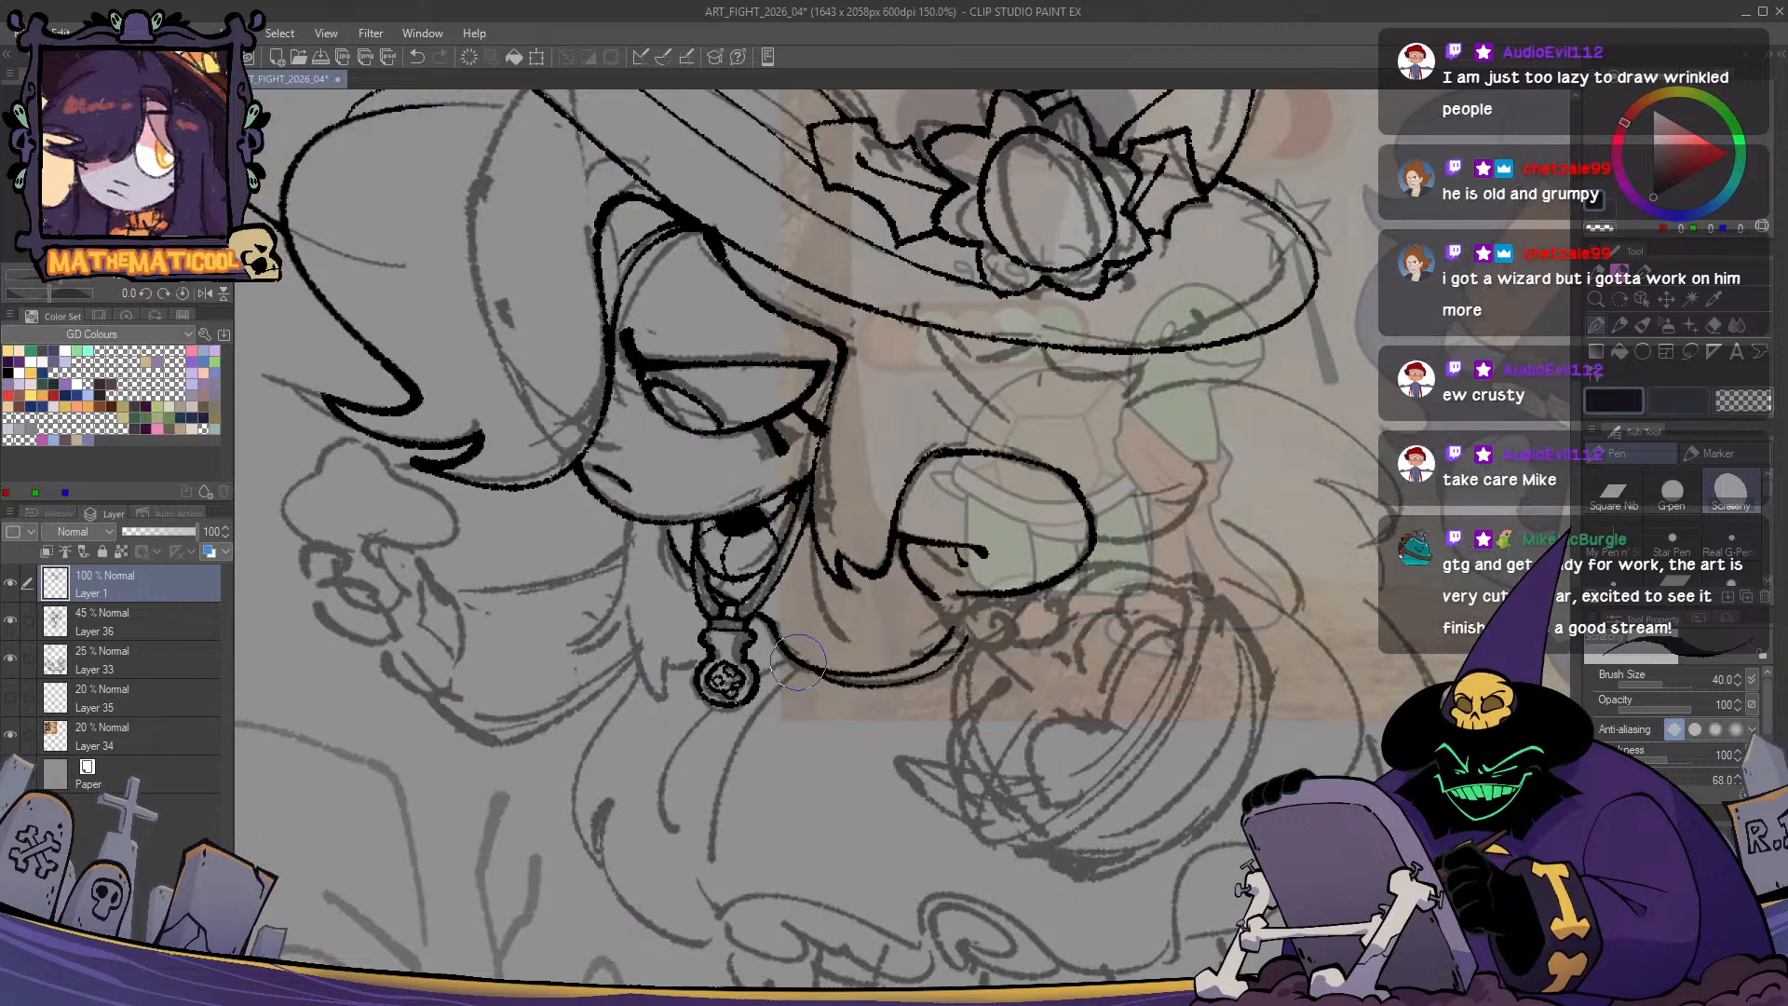
key("h")
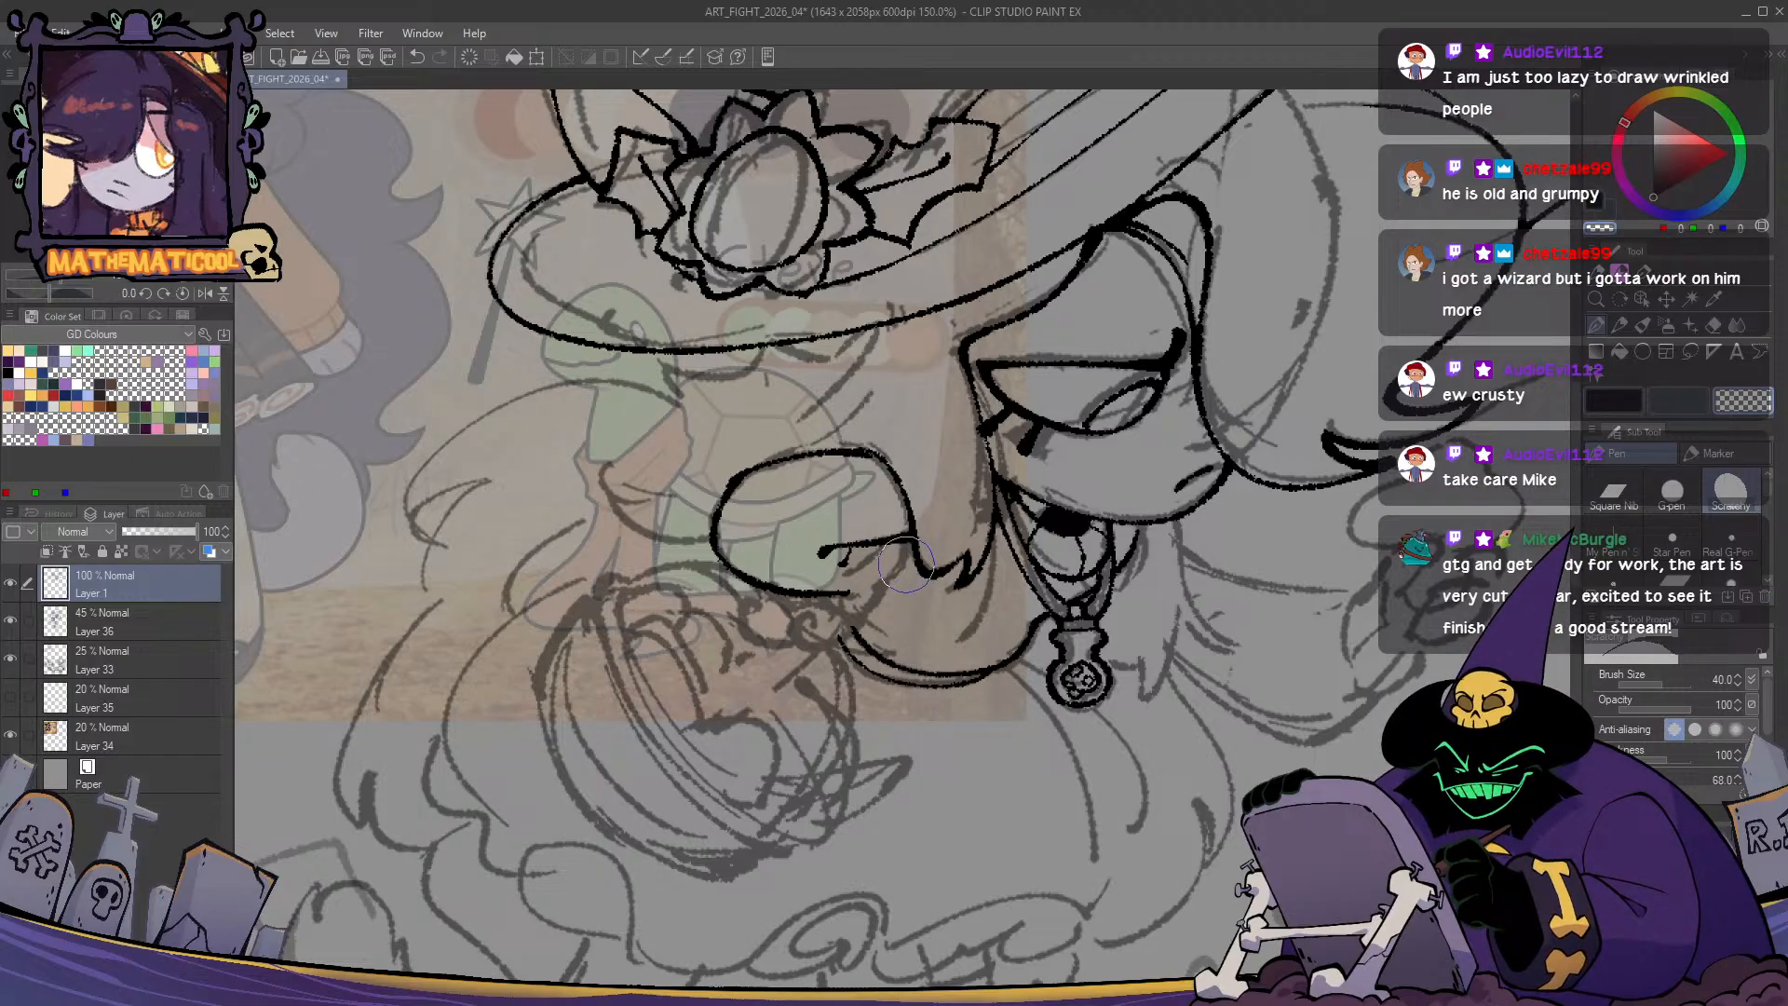
- Ink the back of the hand emerging under the sleeve and the first curled fingers above the basket, redoing misplaced strokes
mouse_move(906, 564)
left_mouse_down()
mouse_move(859, 593)
mouse_move(877, 596)
mouse_move(869, 612)
mouse_move(788, 617)
left_mouse_up()
key("ctrl+z")
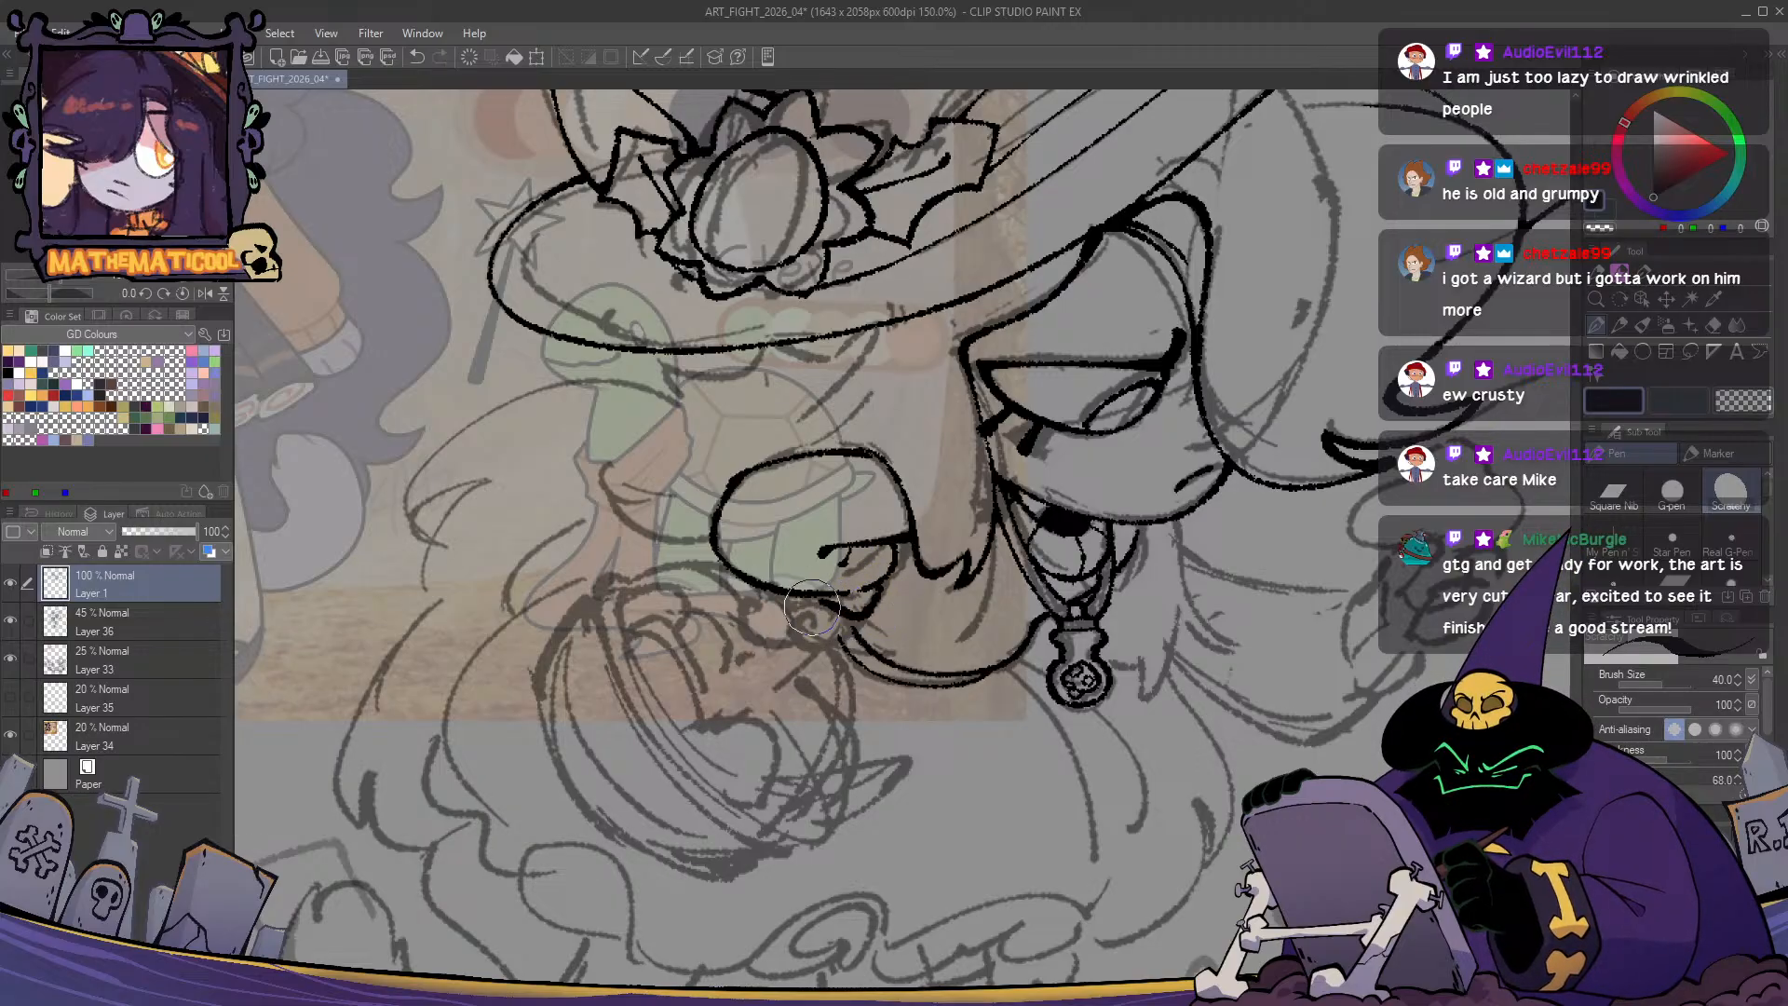
key("h")
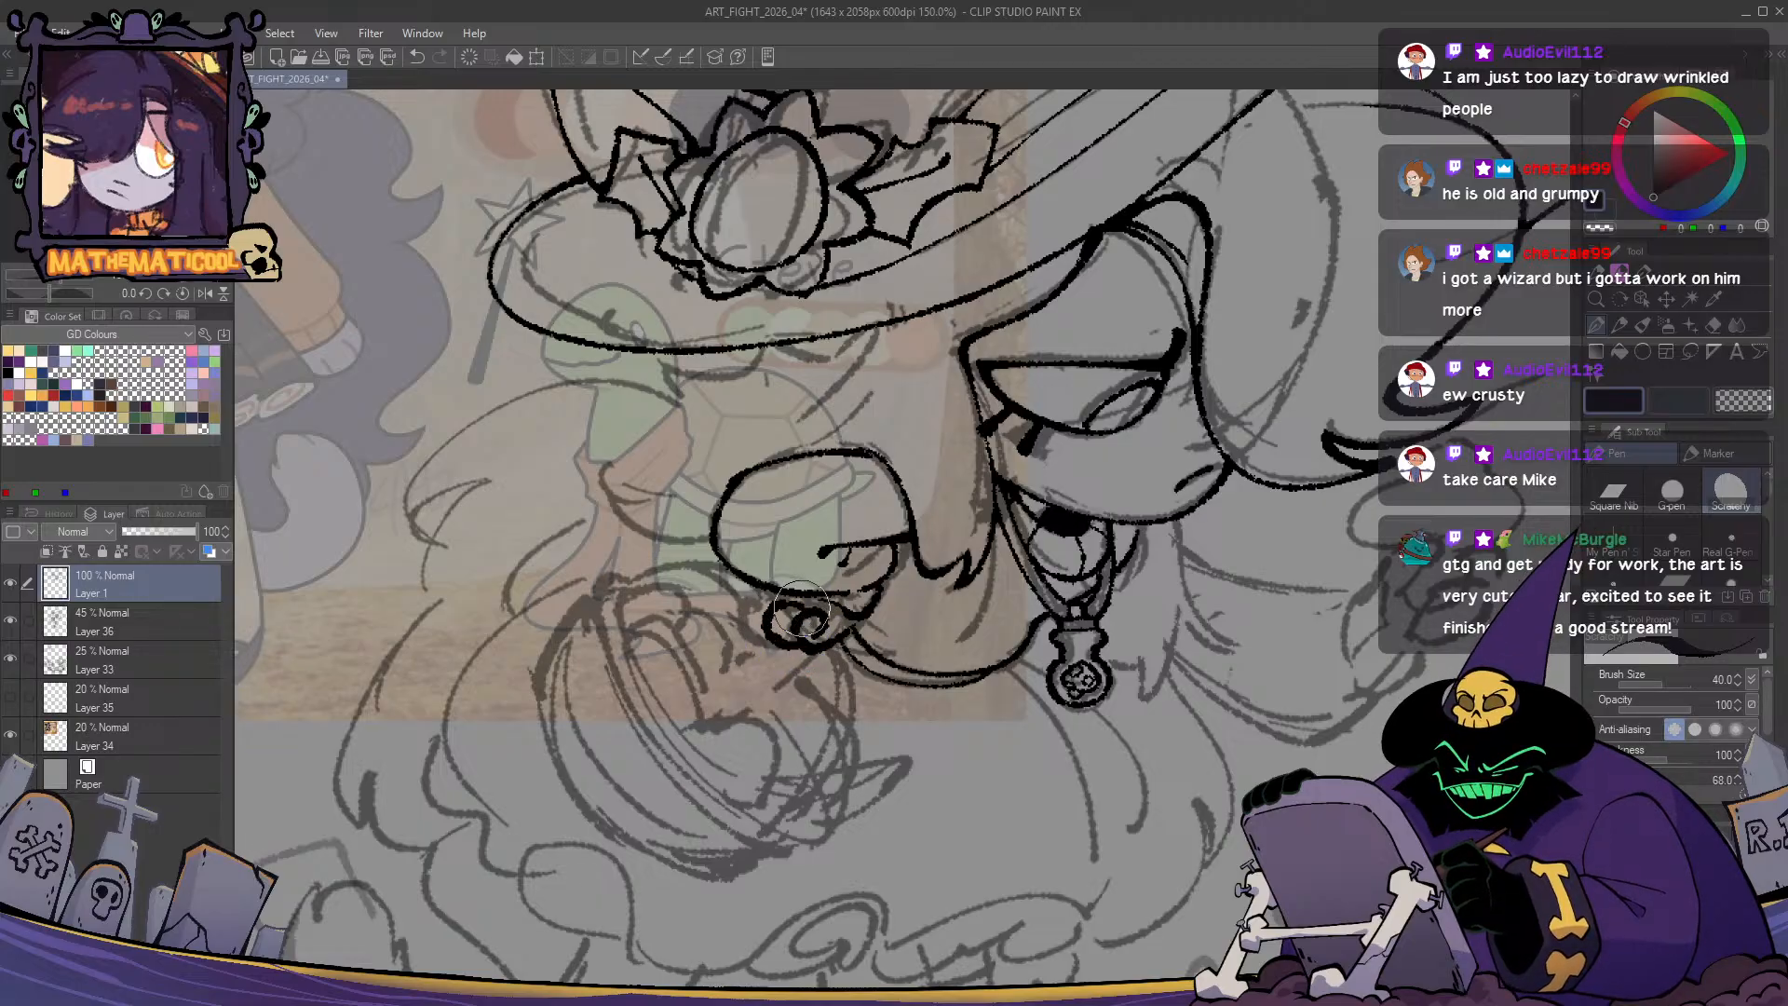
key("ctrl+z")
key("ctrl+z")
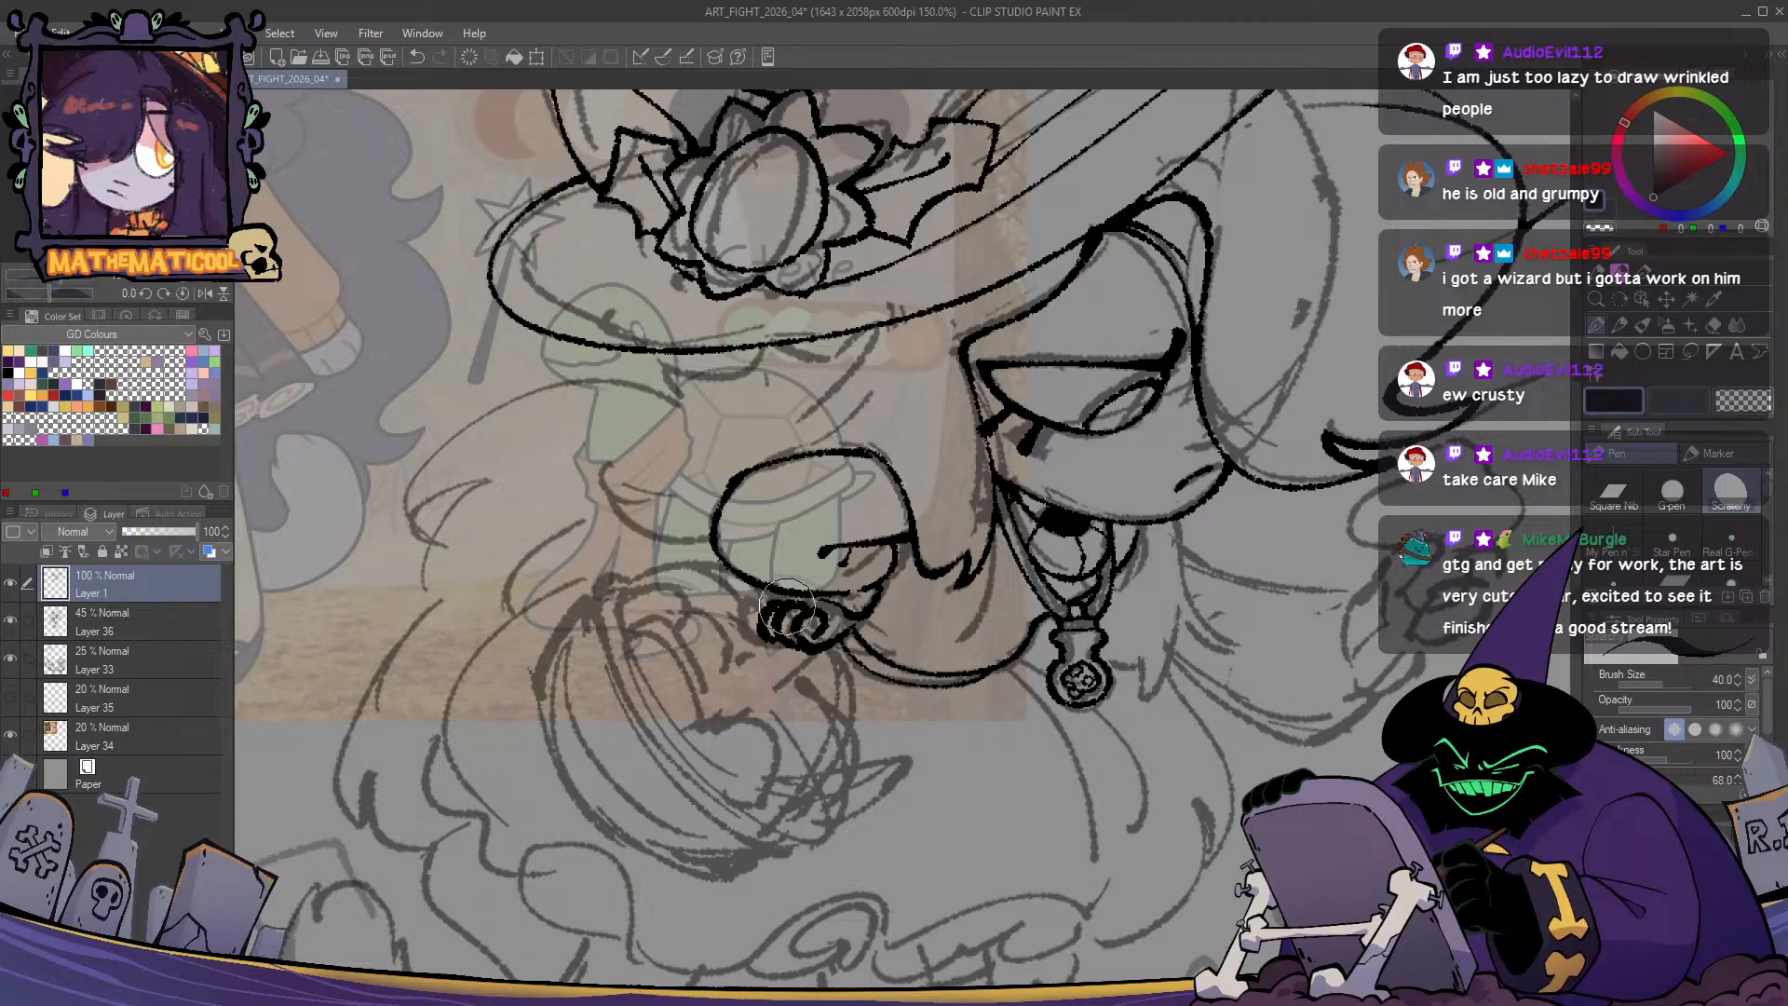
- Ink the remaining curled fingers of the gripping hand and clean up their overlapping outlines
key("h")
key("h")
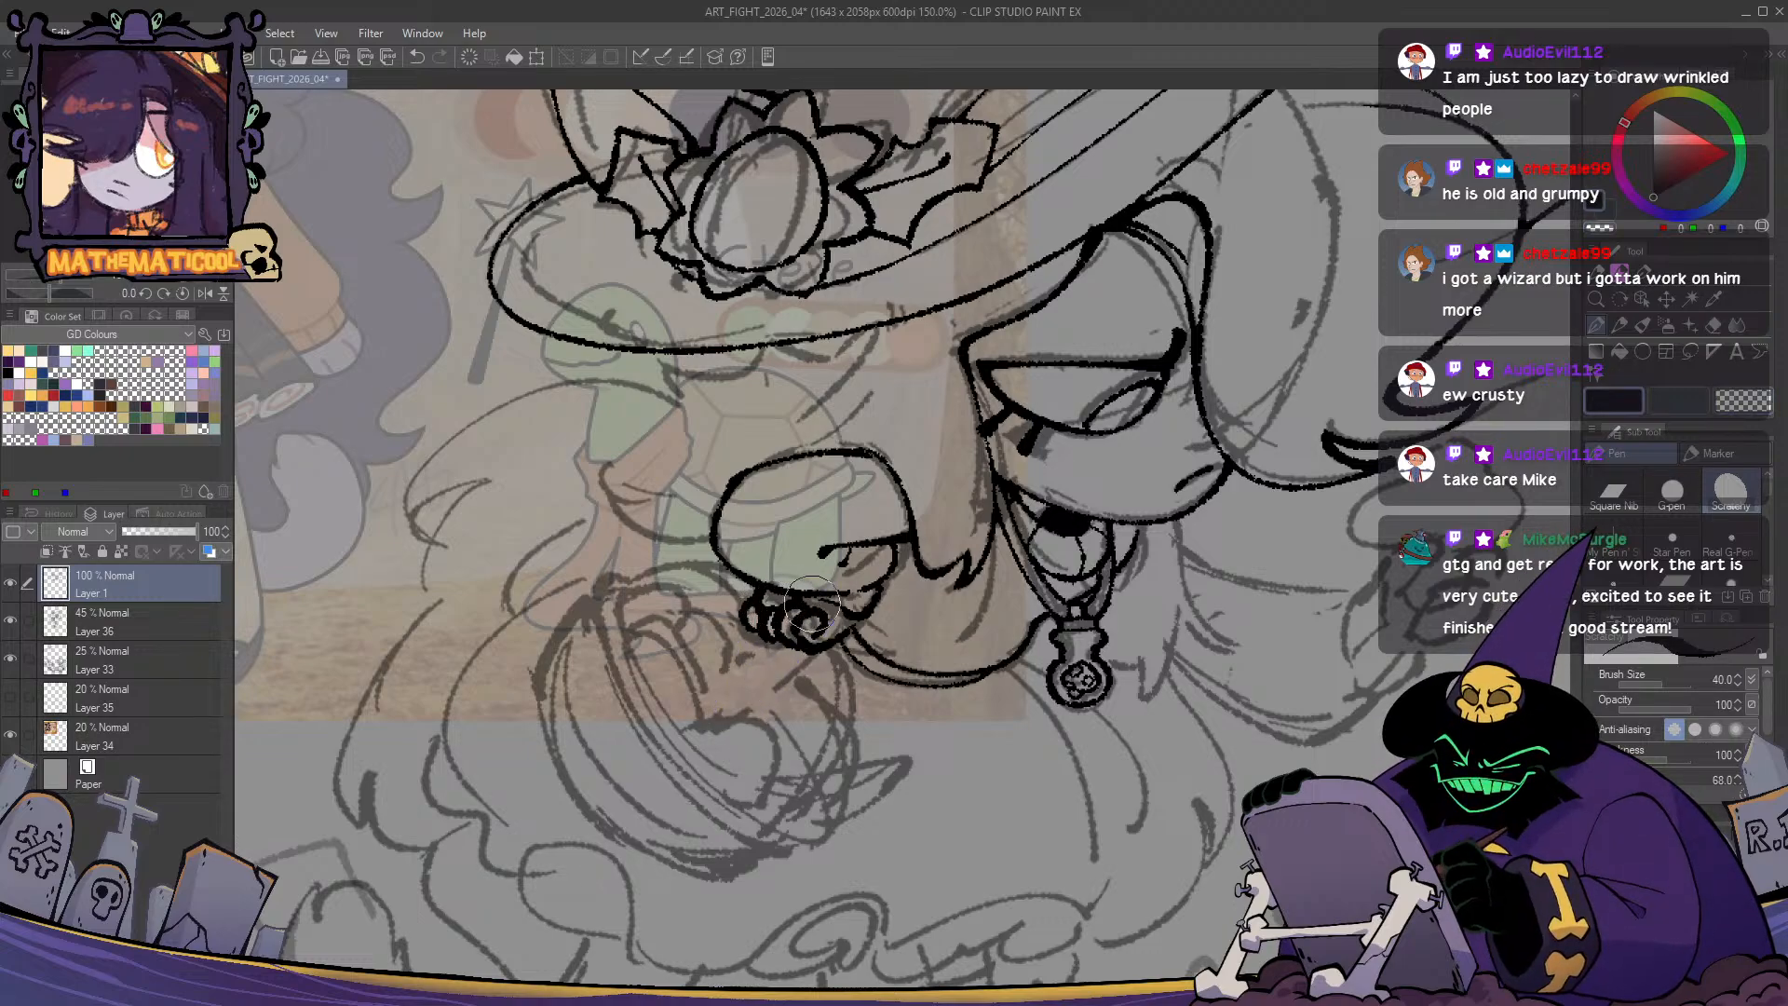
key("c")
key("c")
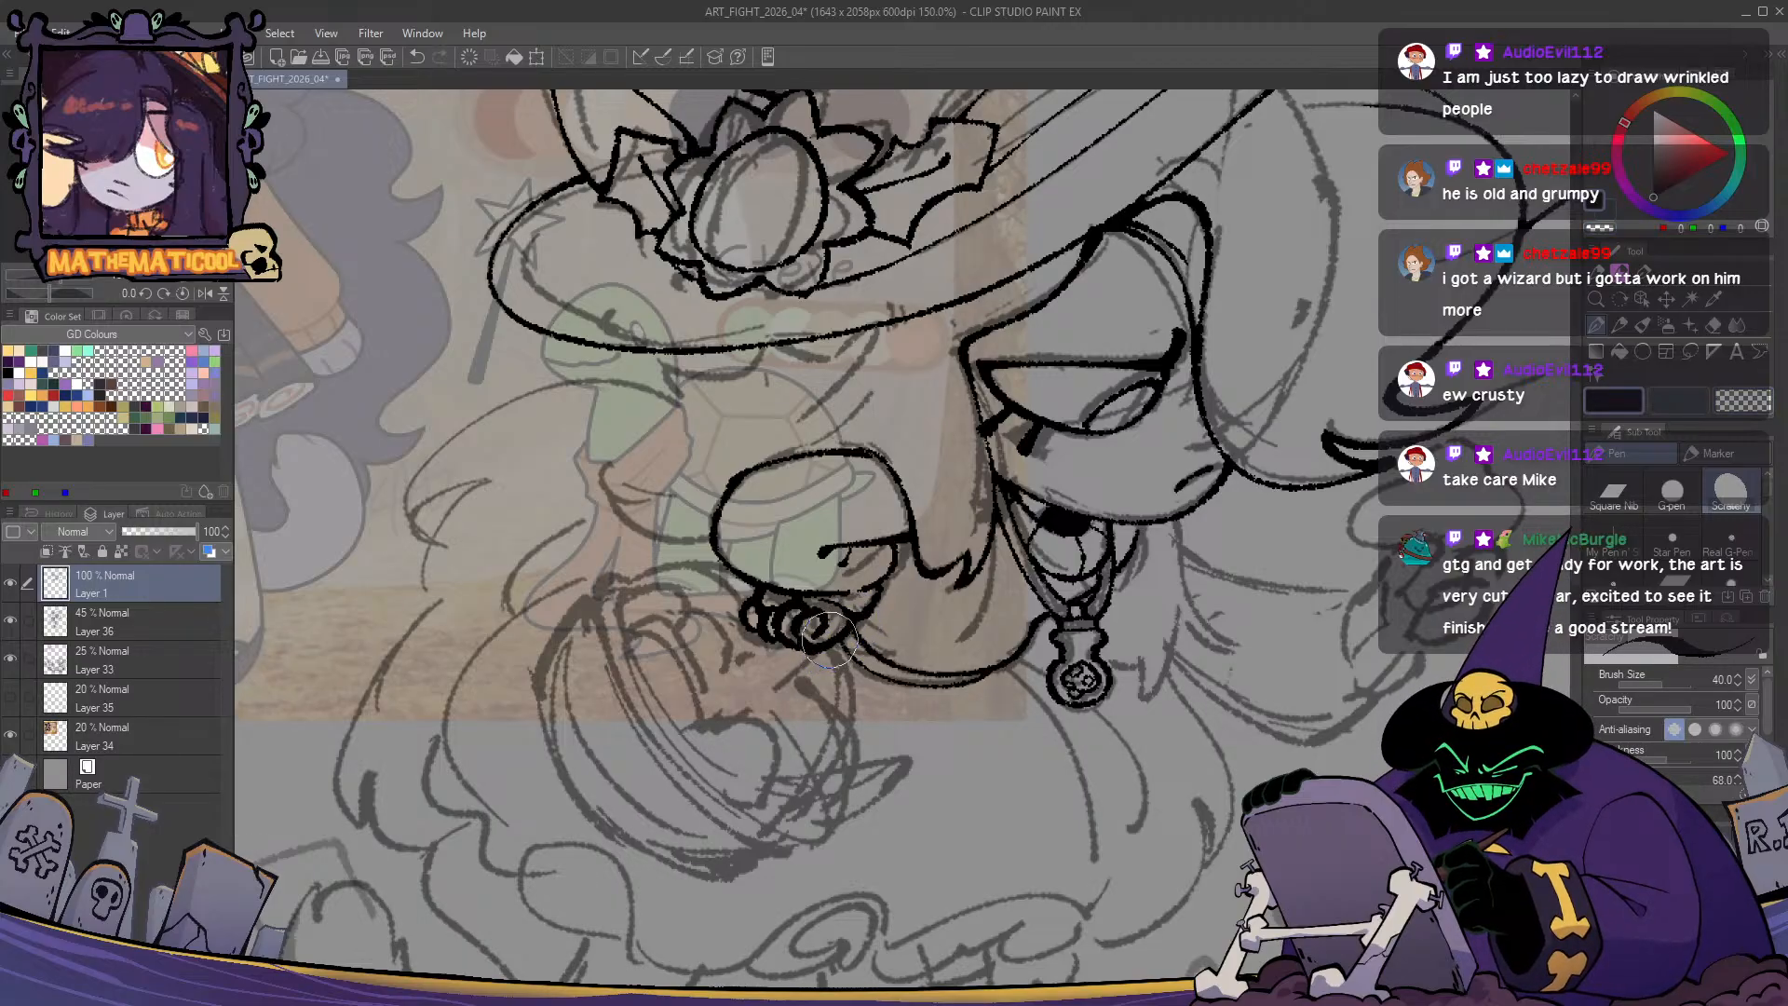
key("h")
key("h")
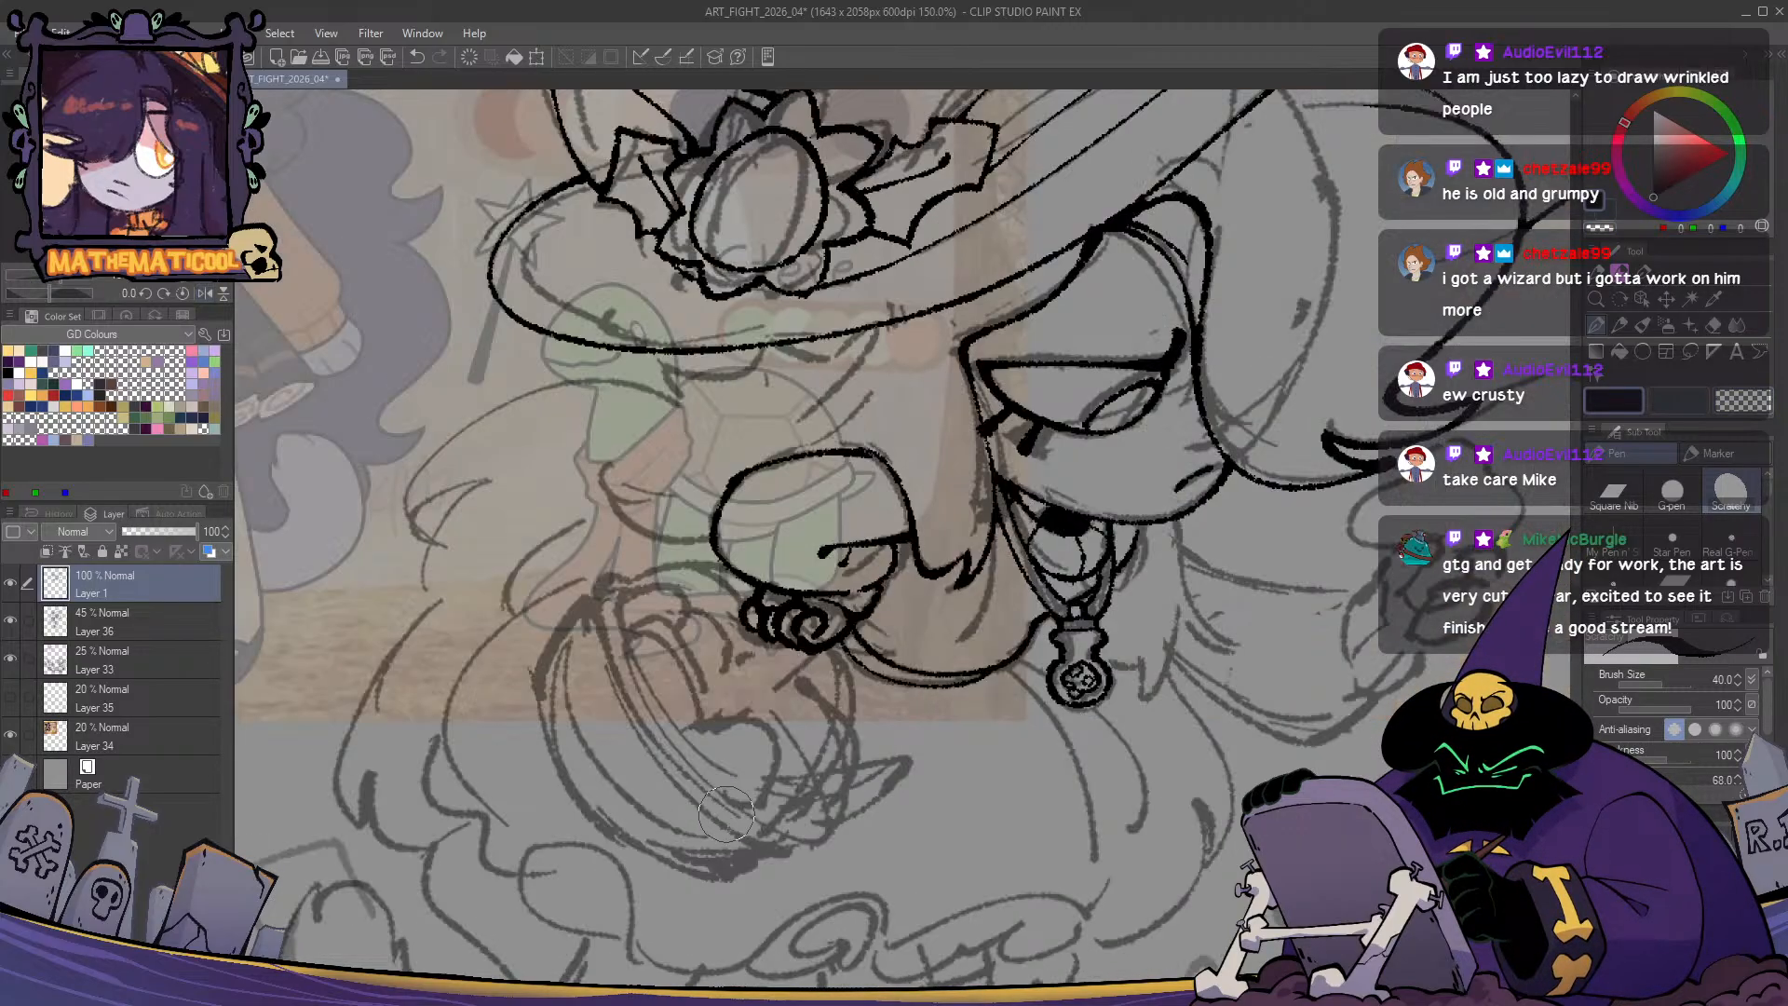
- Ink the outer curve of the basket handle from beneath the fingers down the basket's right side, redrawing it until smooth
left_click_drag(843, 647, 823, 792)
key("ctrl+z")
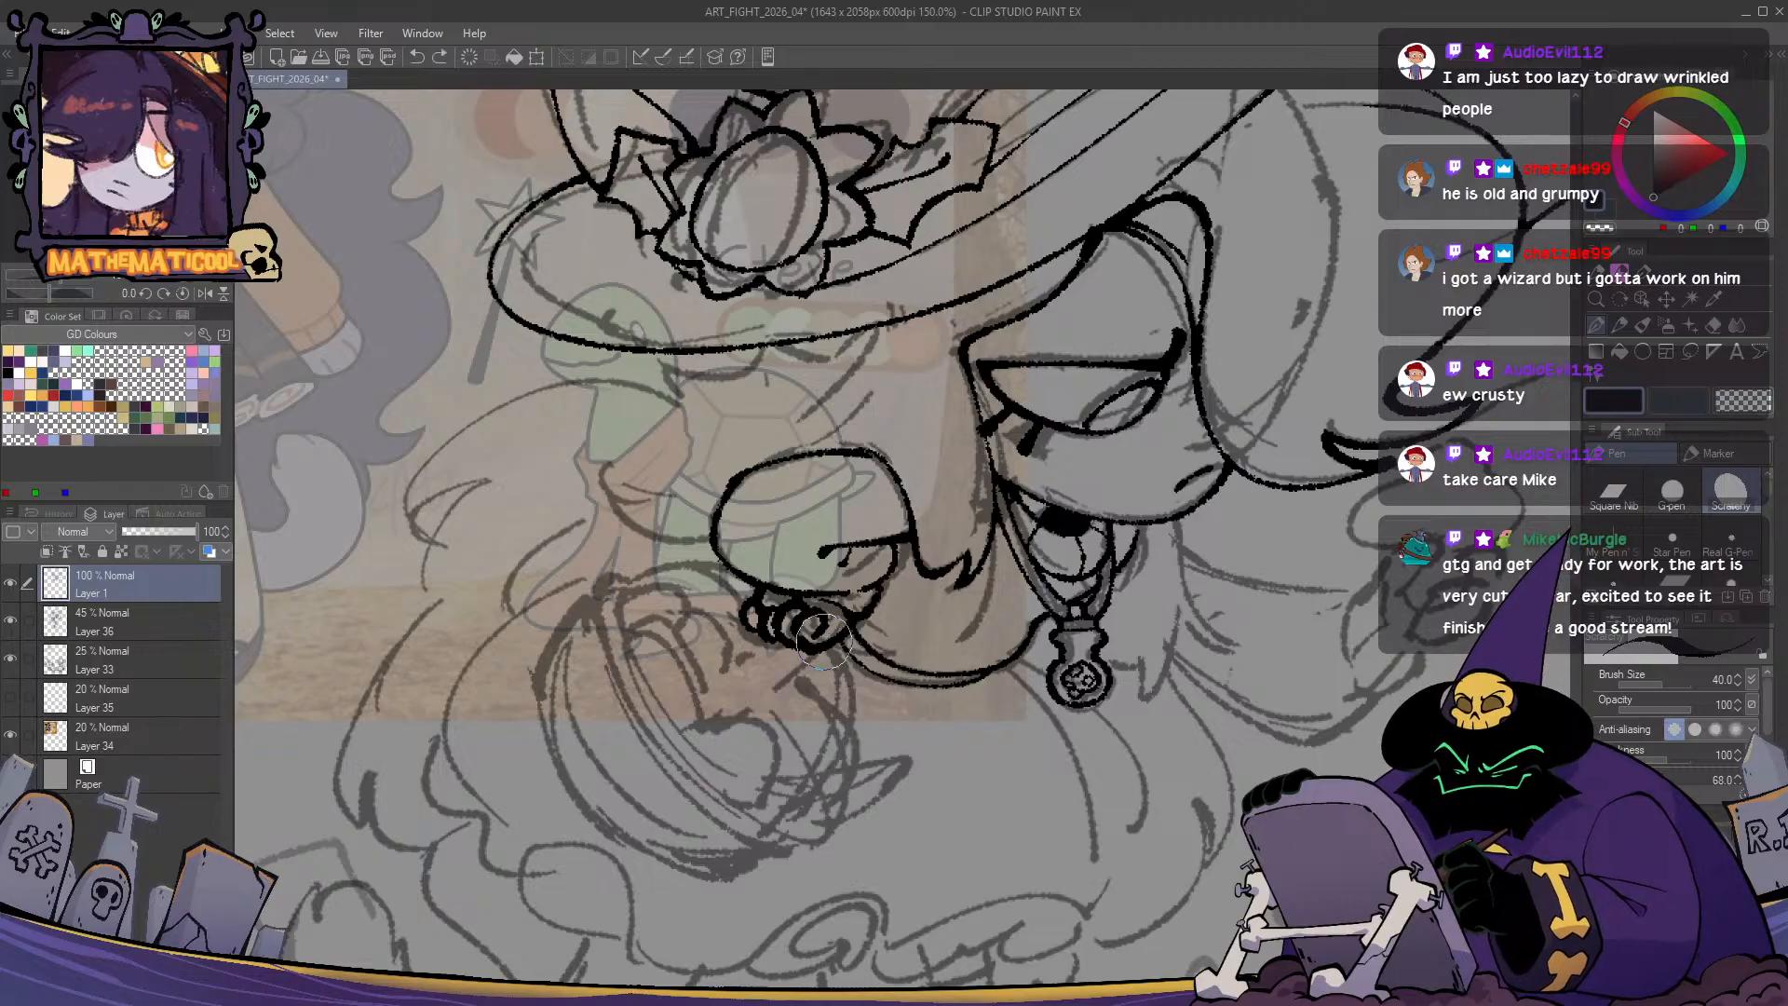
left_click_drag(842, 648, 807, 799)
key("ctrl+z")
mouse_move(842, 649)
left_mouse_down()
mouse_move(834, 753)
mouse_move(784, 788)
left_mouse_up()
key("ctrl+z")
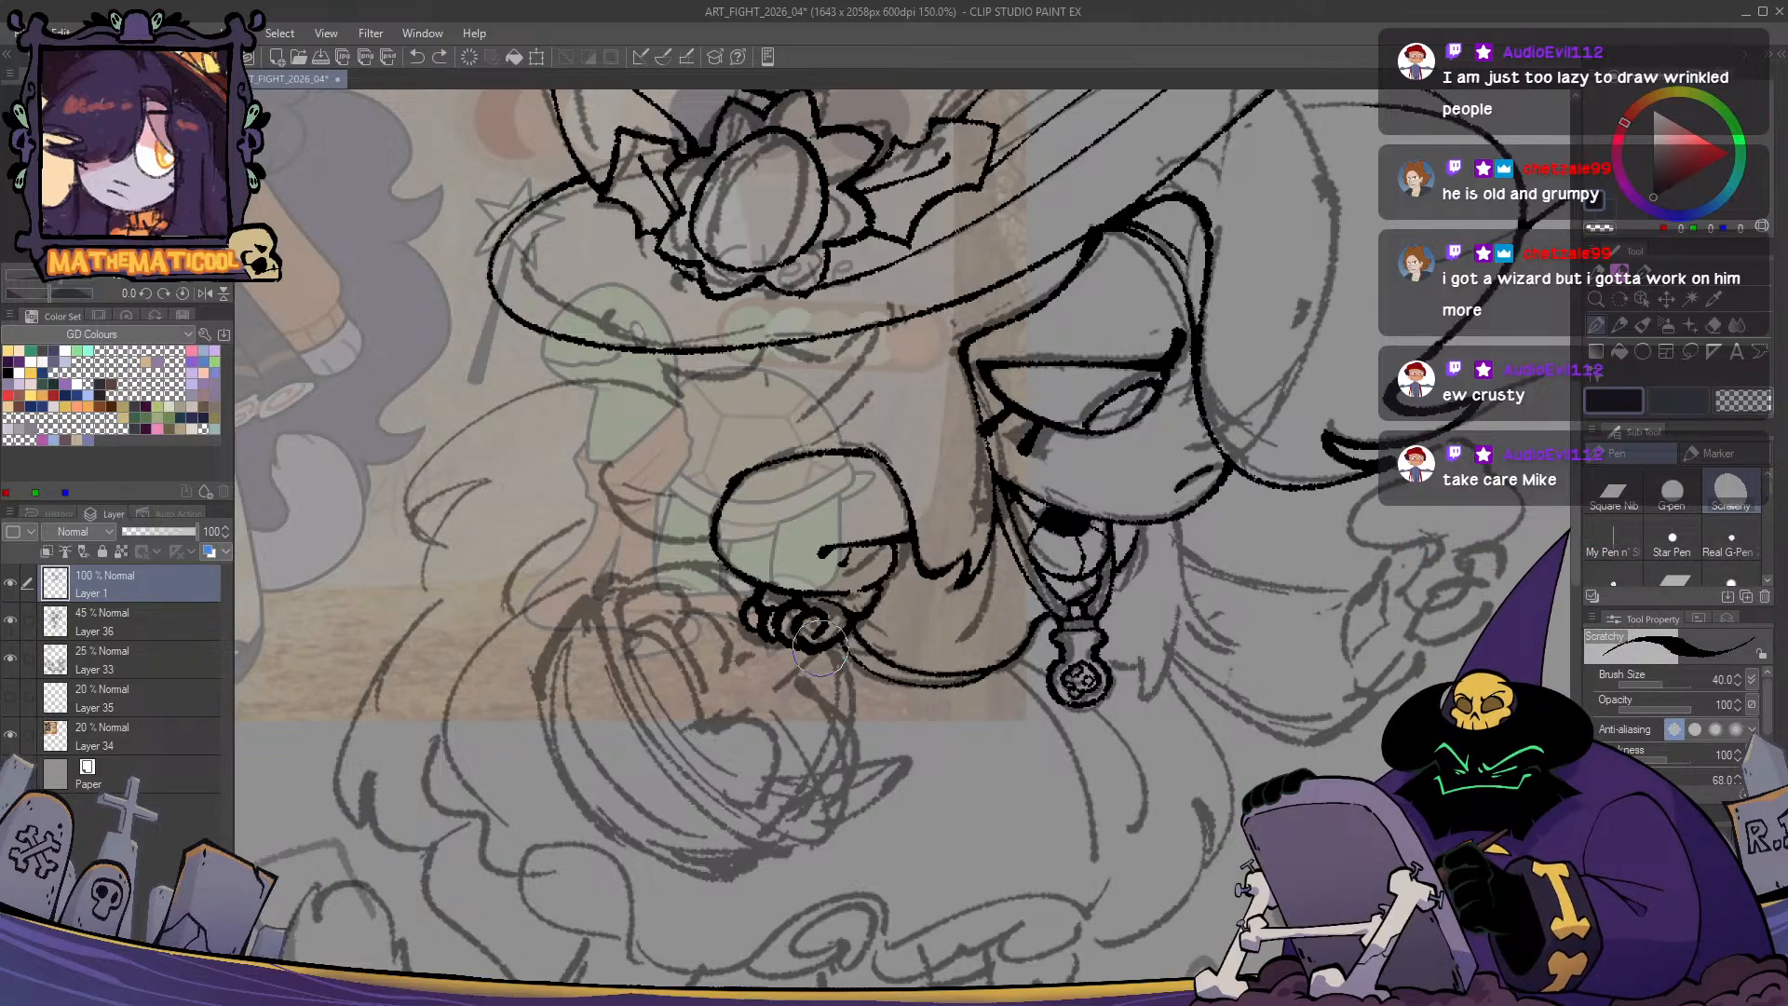
left_click_drag(860, 693, 811, 781)
key("ctrl+z")
left_click_drag(842, 649, 808, 783)
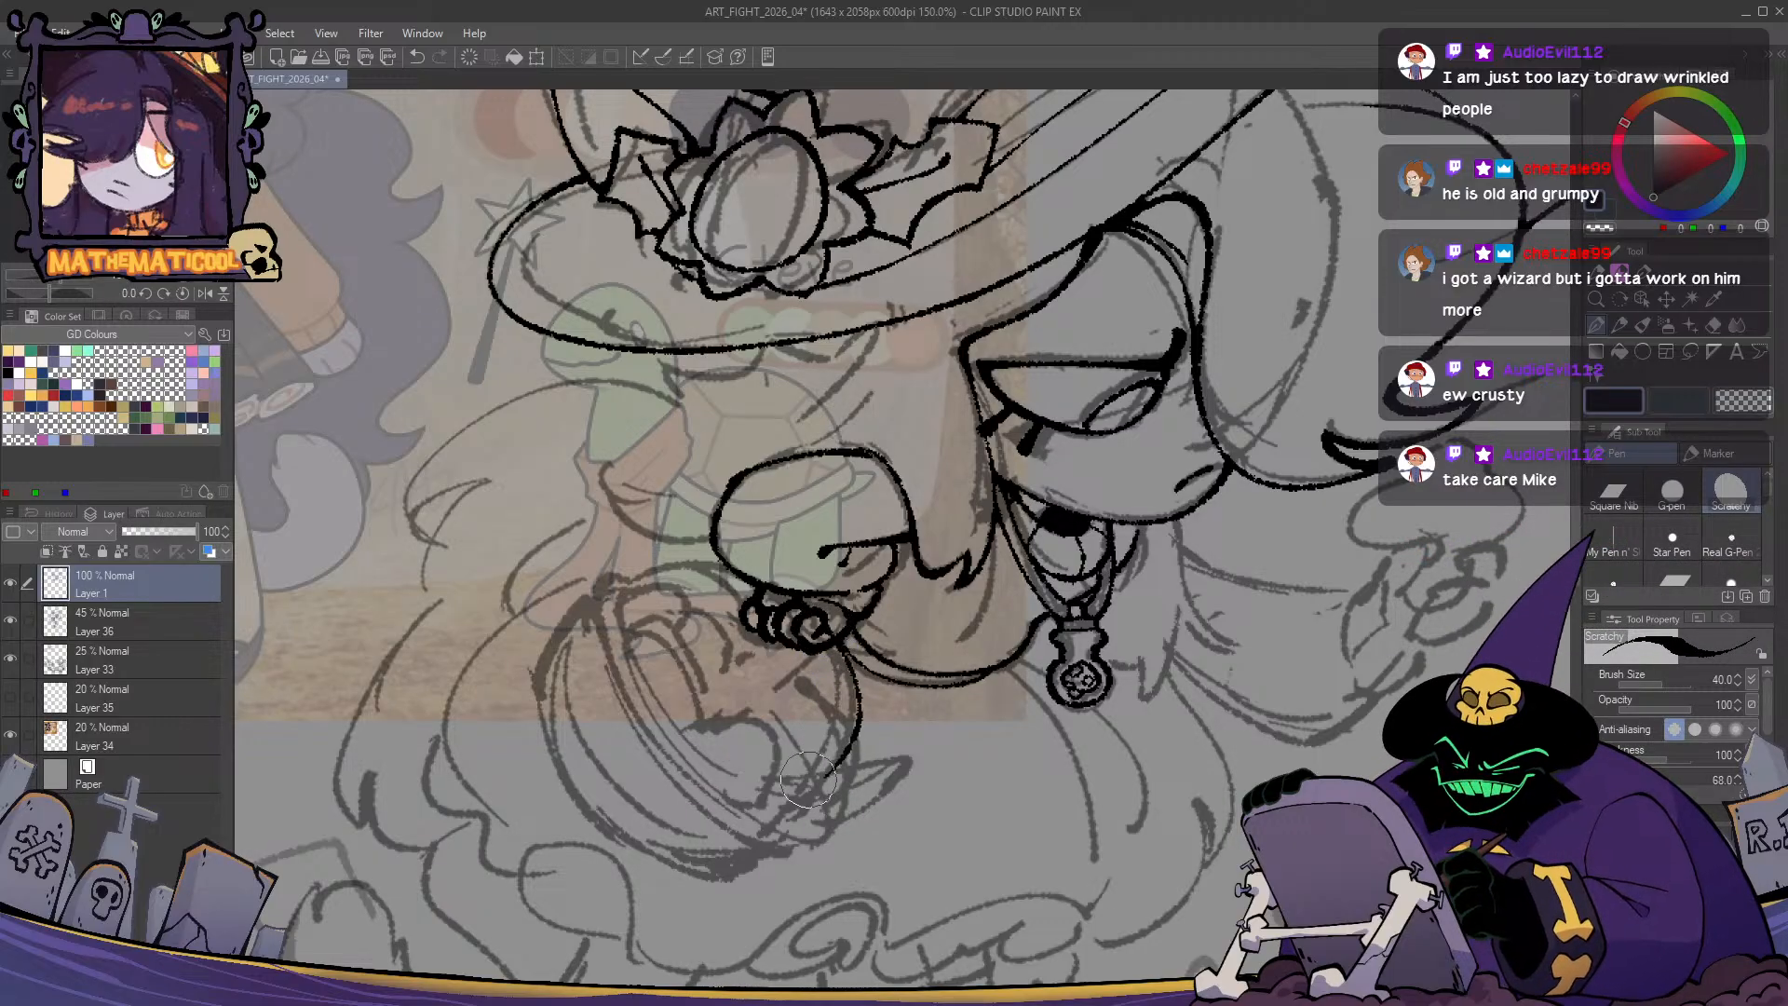
key("ctrl+z")
mouse_move(842, 649)
left_mouse_down()
mouse_move(831, 783)
mouse_move(801, 799)
mouse_move(843, 775)
mouse_move(818, 800)
left_mouse_up()
key("ctrl+z")
- Ink a parallel inner curve along the right side of the basket handle and erase the overlap near the fingers
left_click_drag(824, 650, 803, 773)
key("ctrl+z")
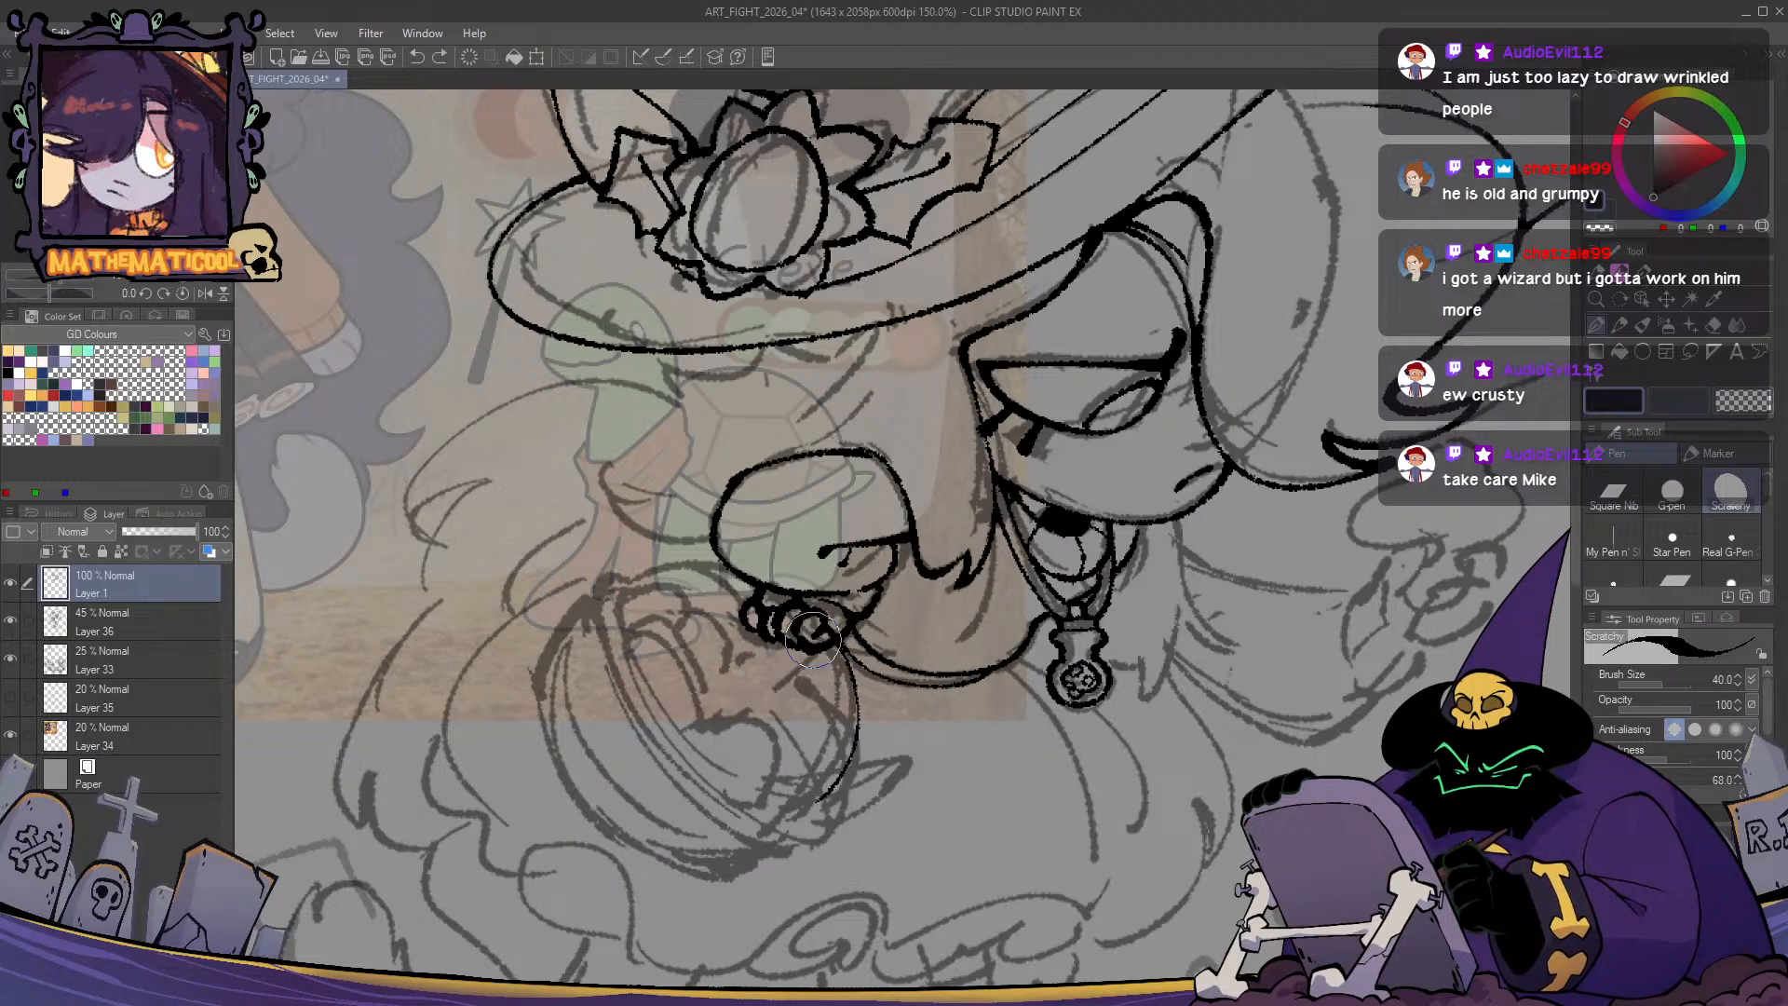
left_click_drag(825, 651, 803, 775)
key("ctrl+z")
mouse_move(825, 650)
left_mouse_down()
mouse_move(817, 796)
mouse_move(789, 820)
left_mouse_up()
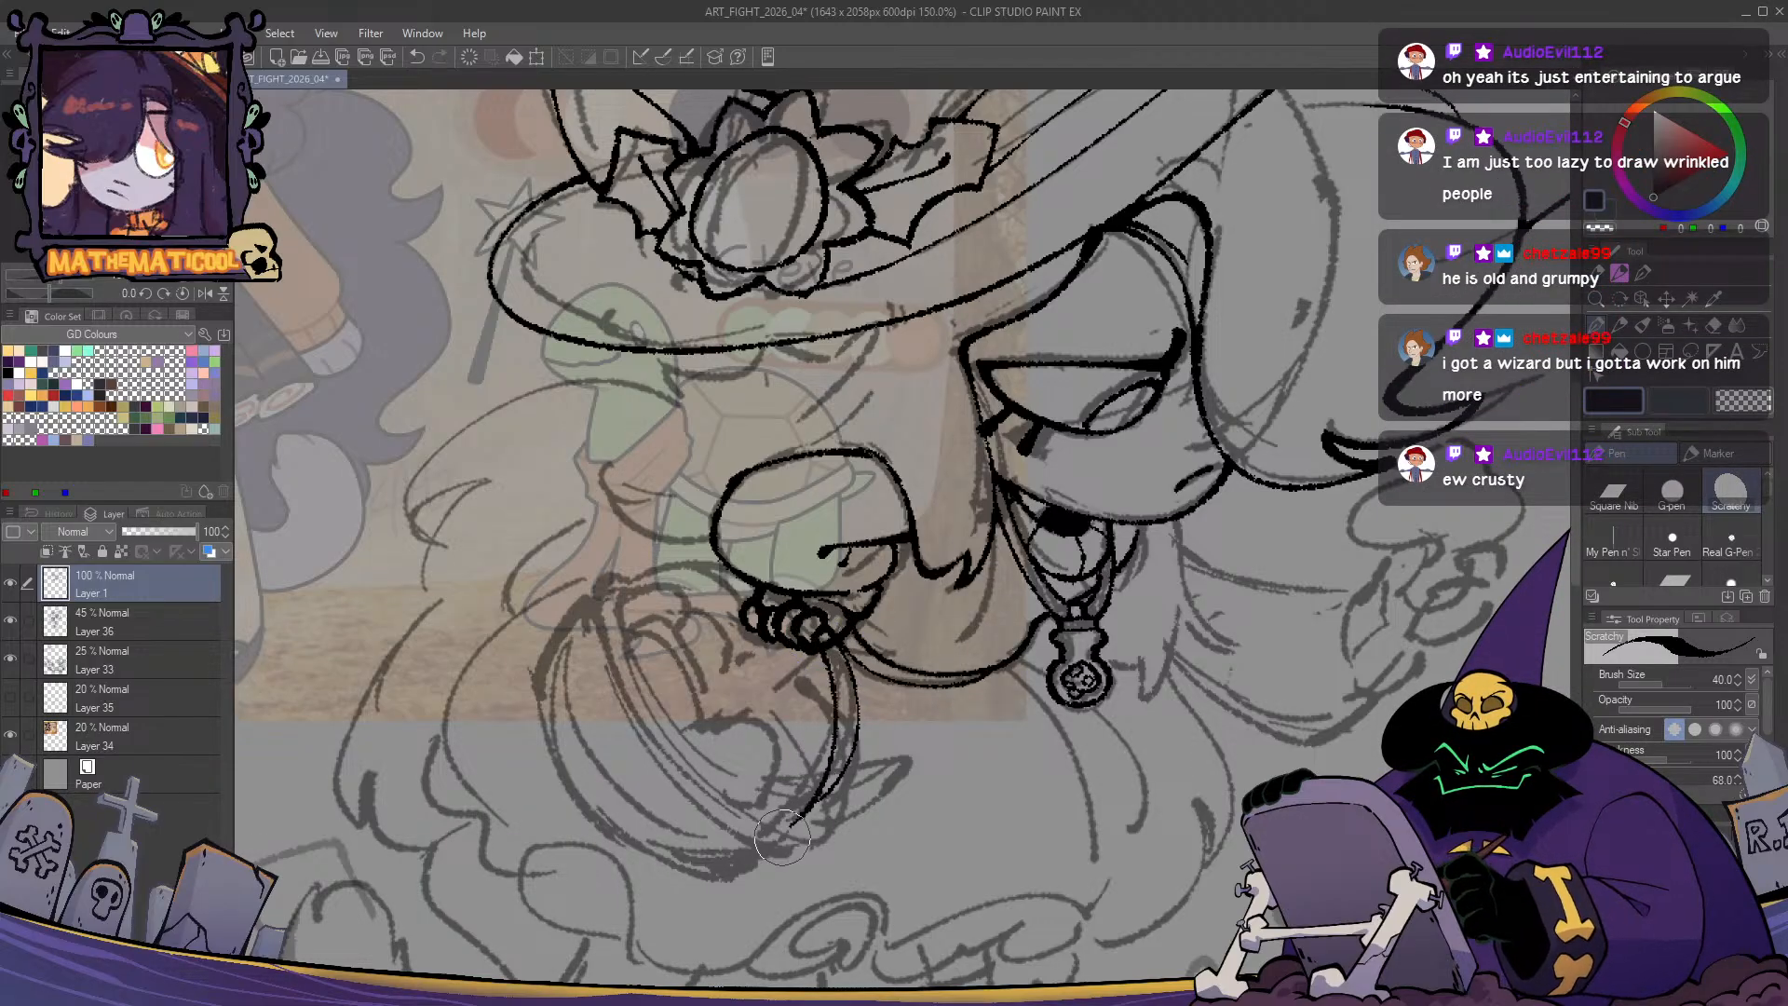
key("ctrl+z")
left_click_drag(825, 650, 792, 794)
key("c")
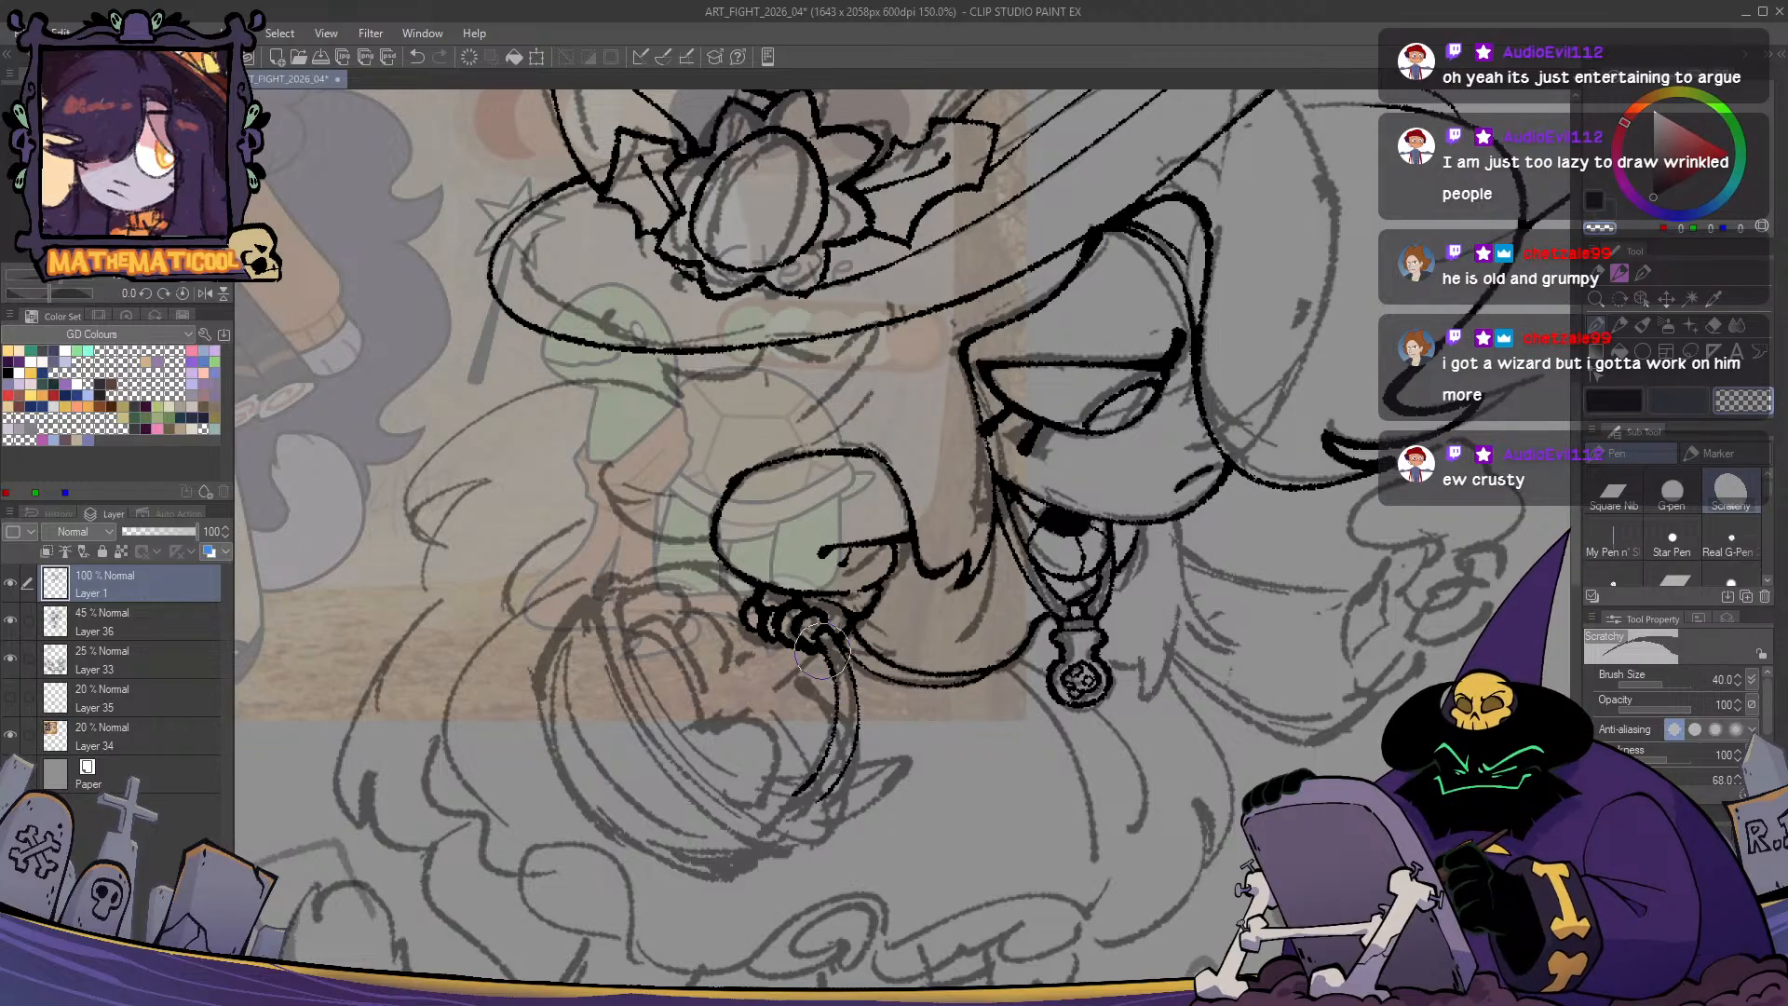
key("c")
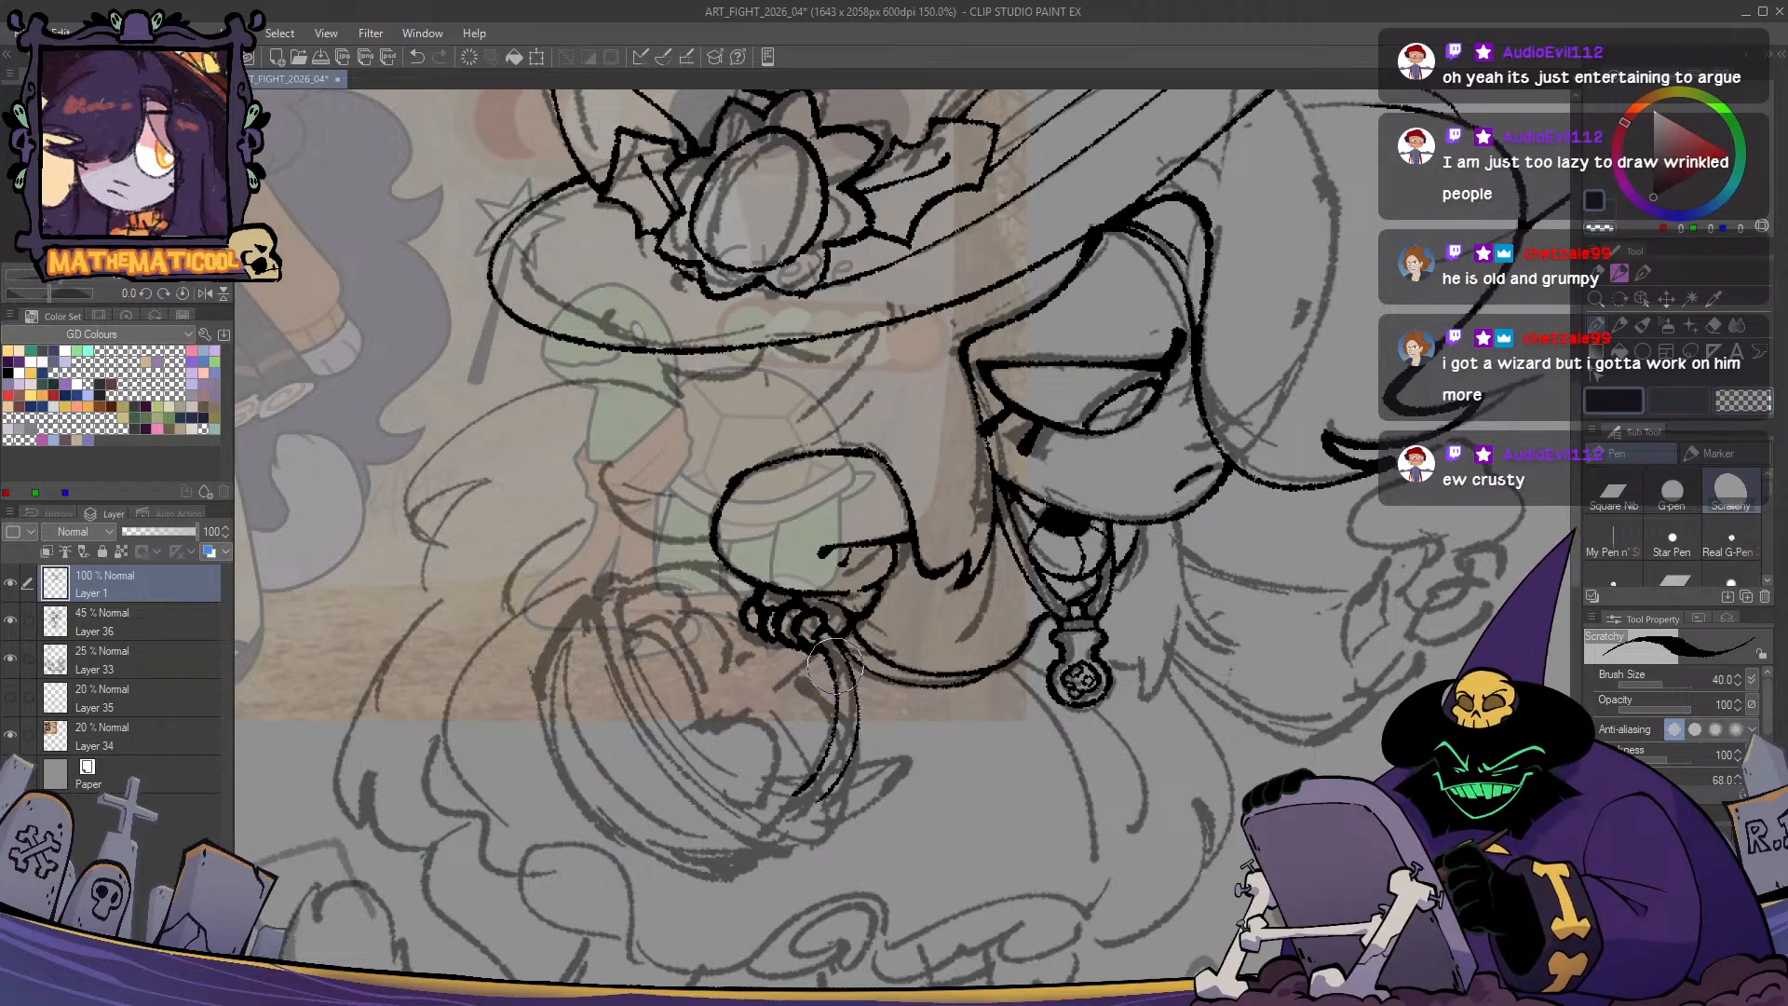
key("c")
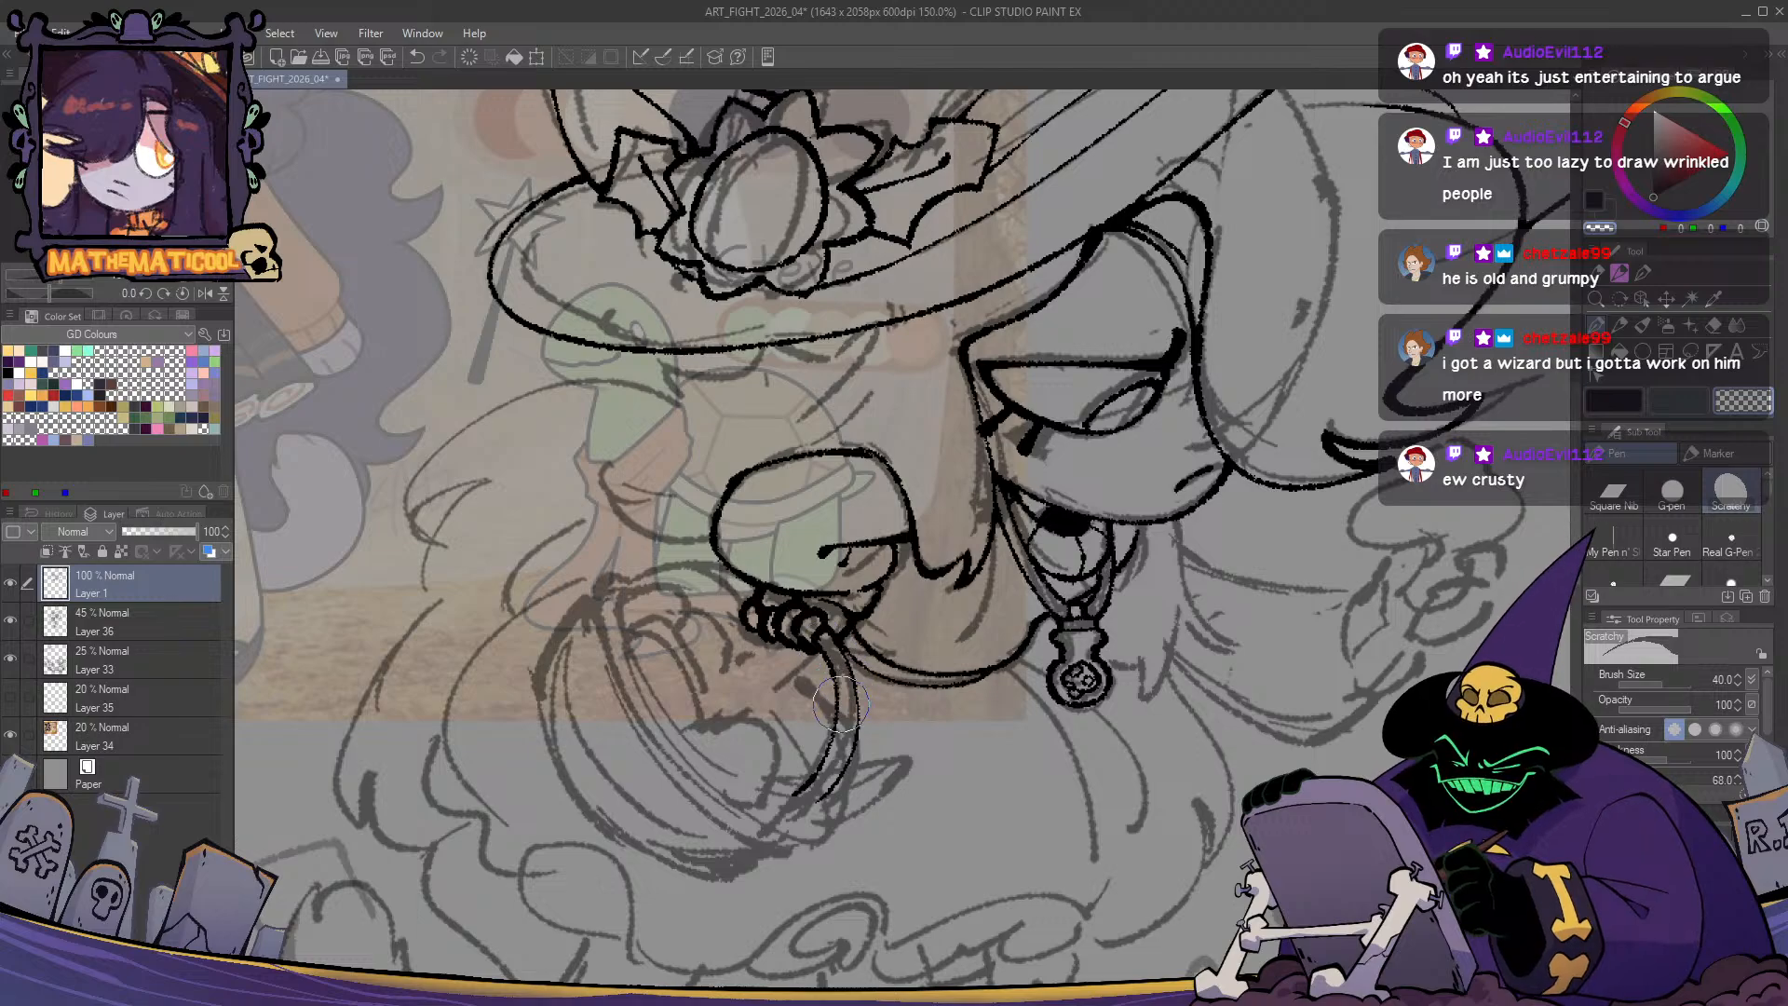
key("c")
- Ink the arched part of the basket handle from the fingers toward the left and trim its tapered end
mouse_move(694, 631)
left_mouse_down()
mouse_move(886, 565)
mouse_move(748, 535)
left_mouse_up()
key("ctrl+z")
mouse_move(884, 545)
left_mouse_down()
mouse_move(790, 517)
mouse_move(759, 542)
left_mouse_up()
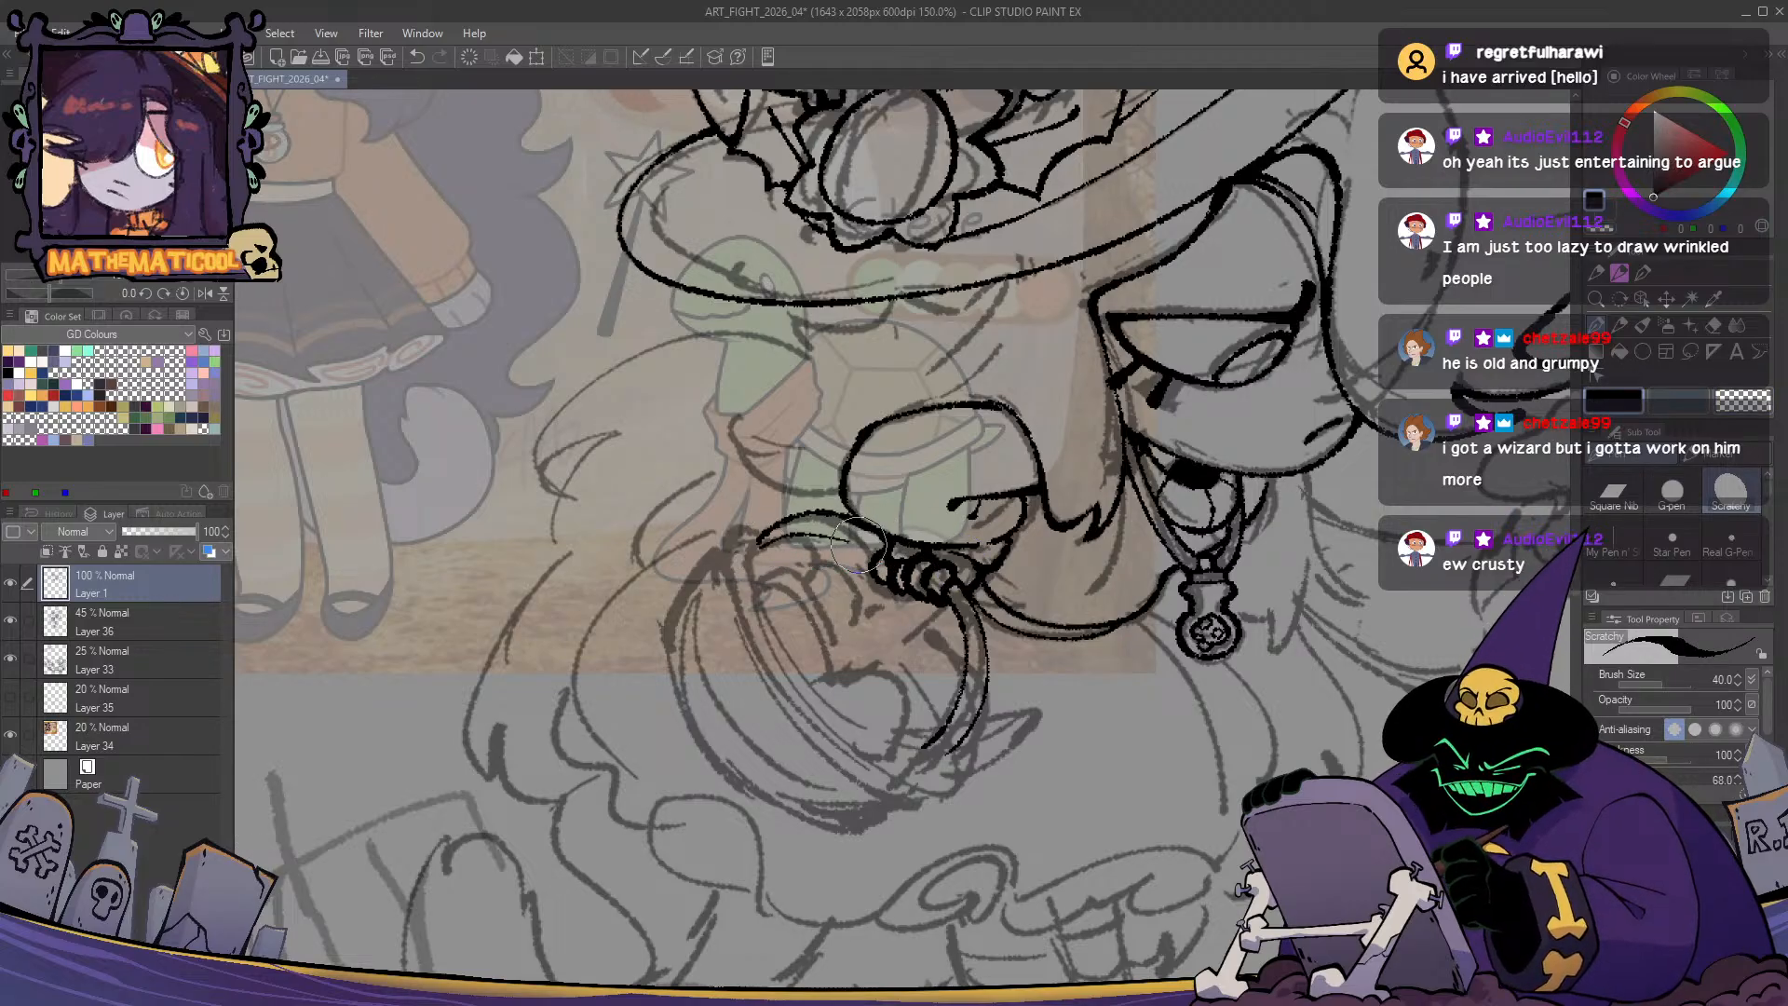
left_click_drag(881, 545, 1113, 522)
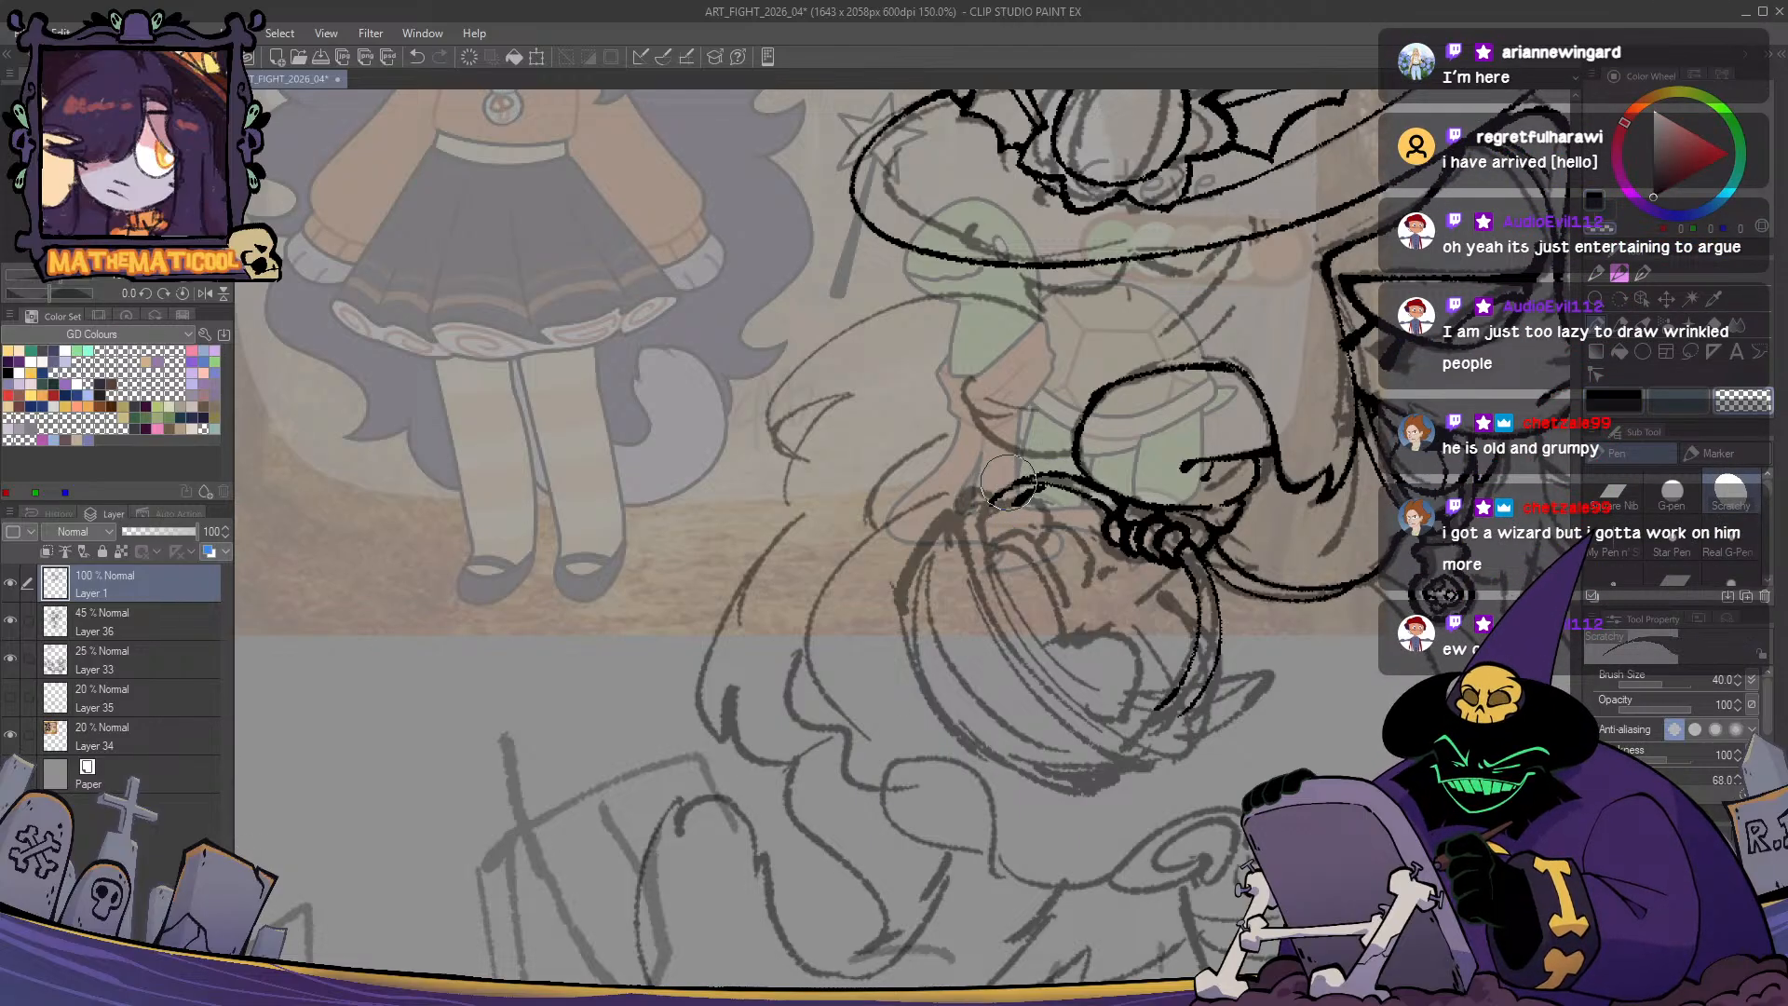
key("c")
left_click_drag(1016, 503, 1048, 487)
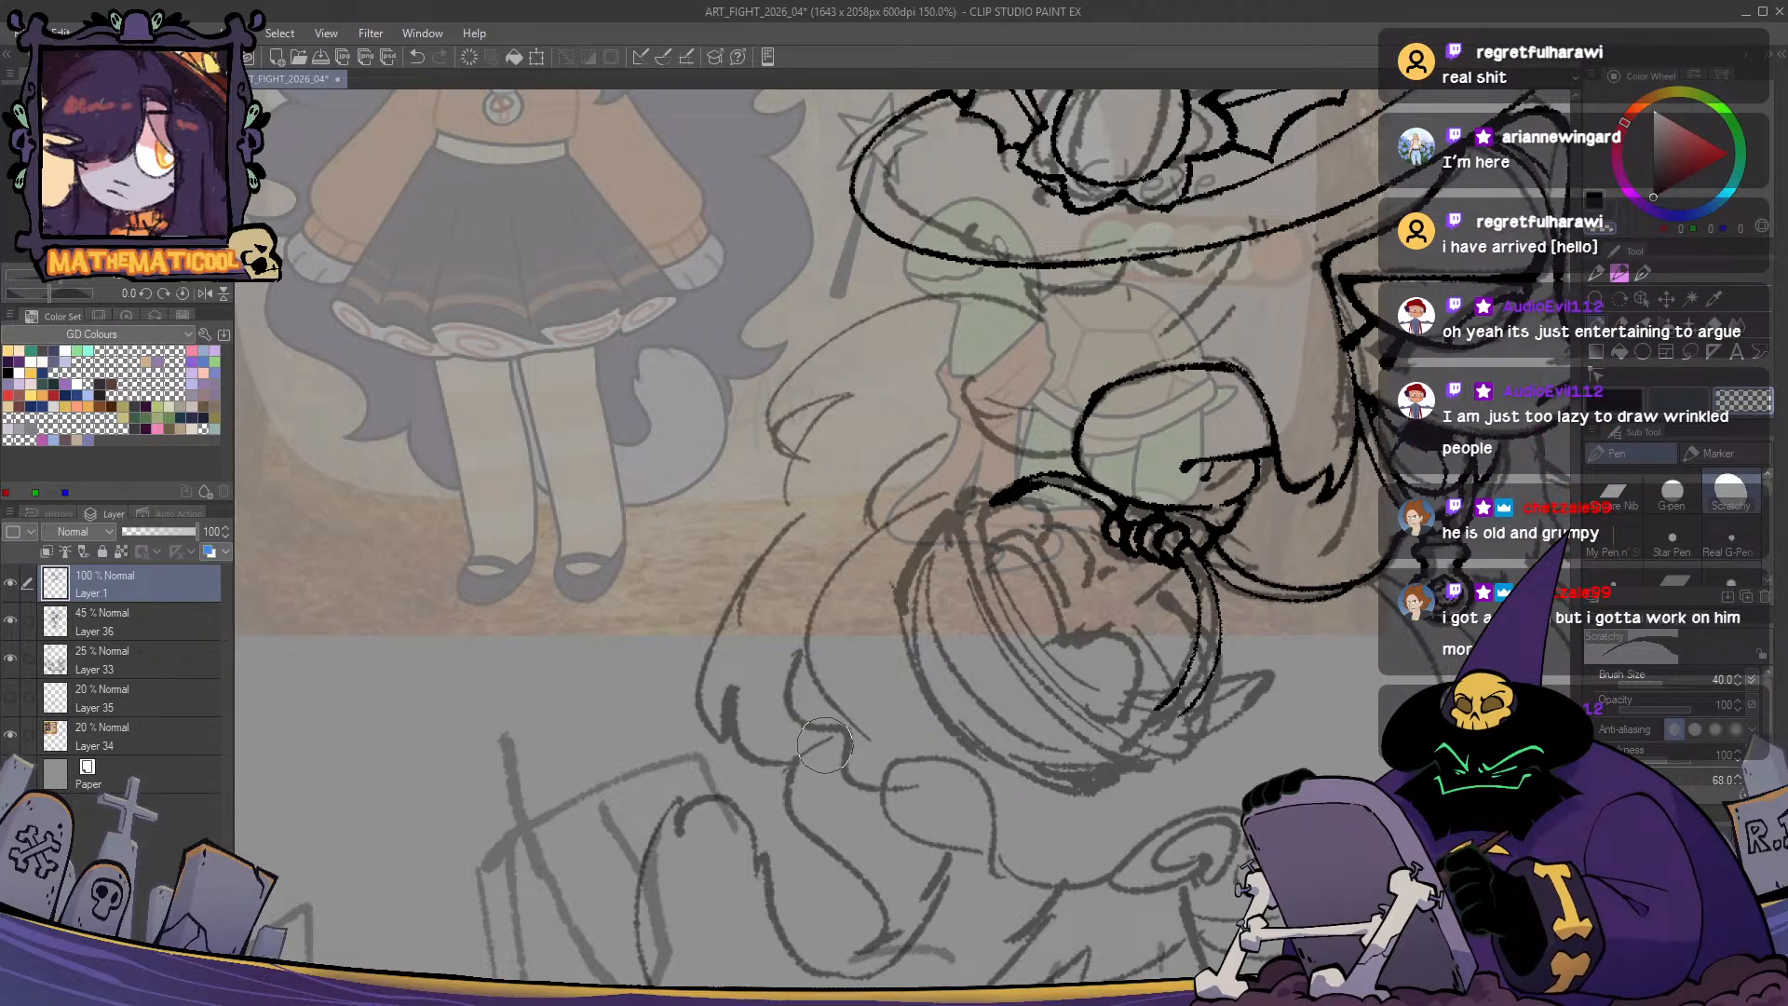
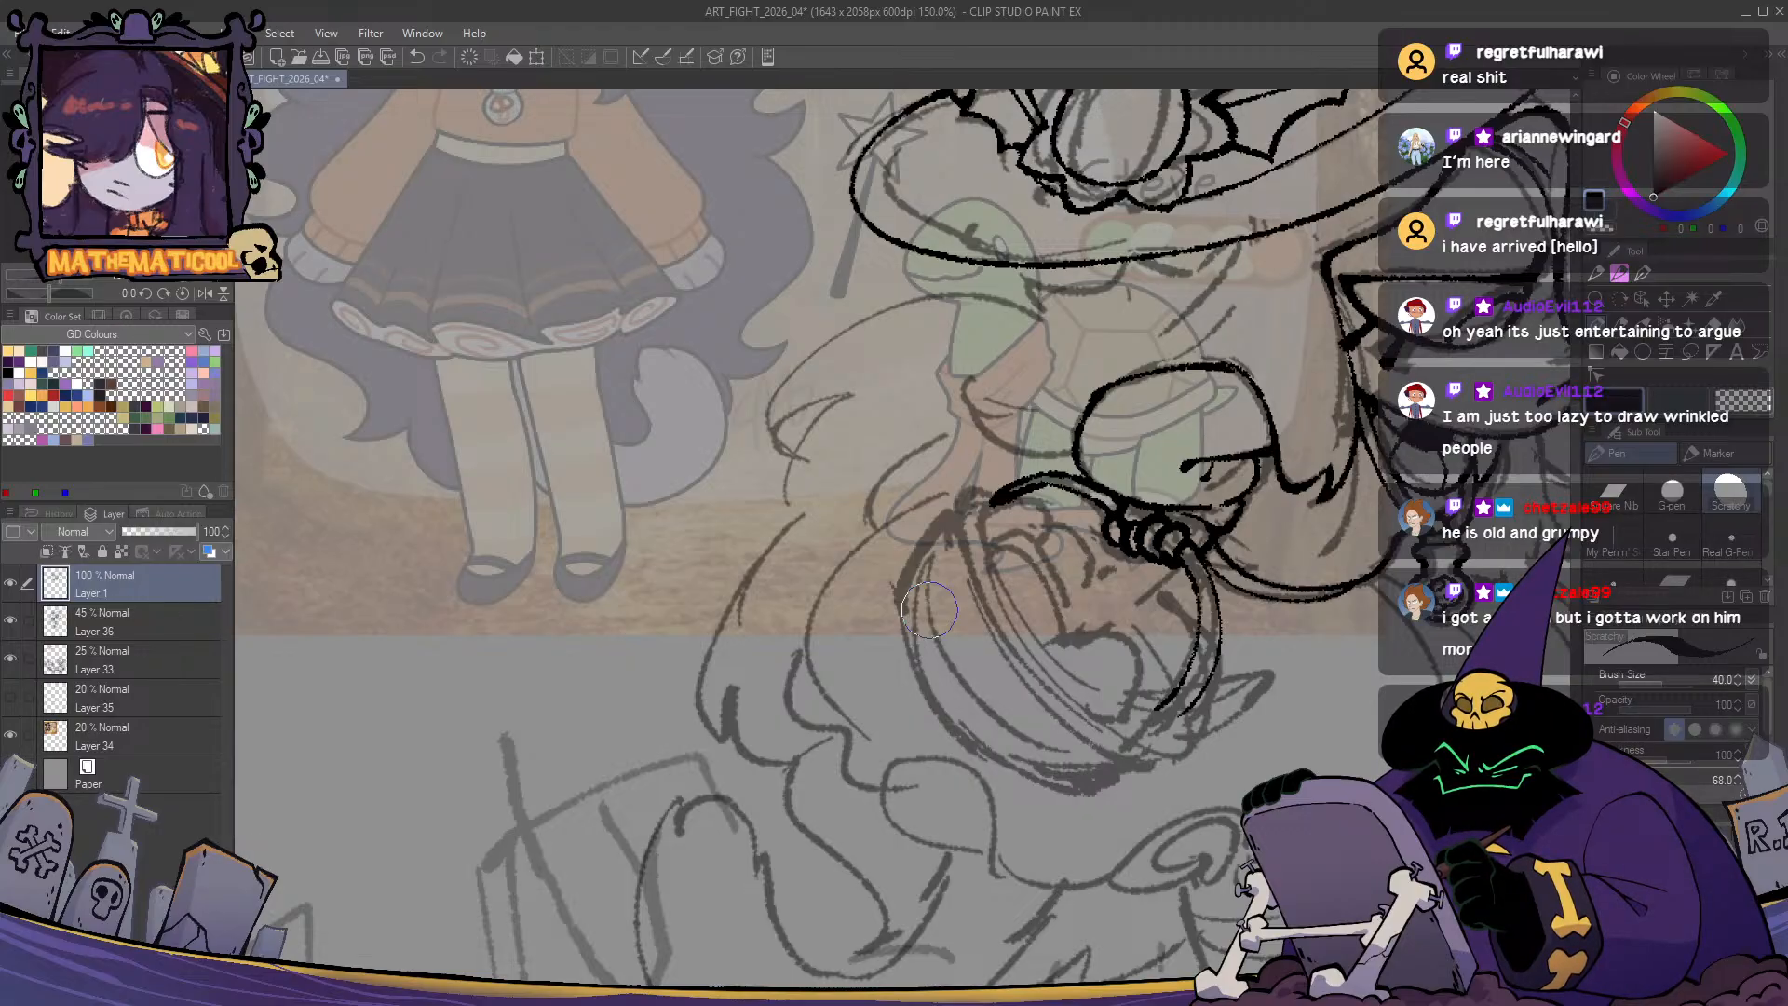
left_click_drag(1058, 629, 965, 508)
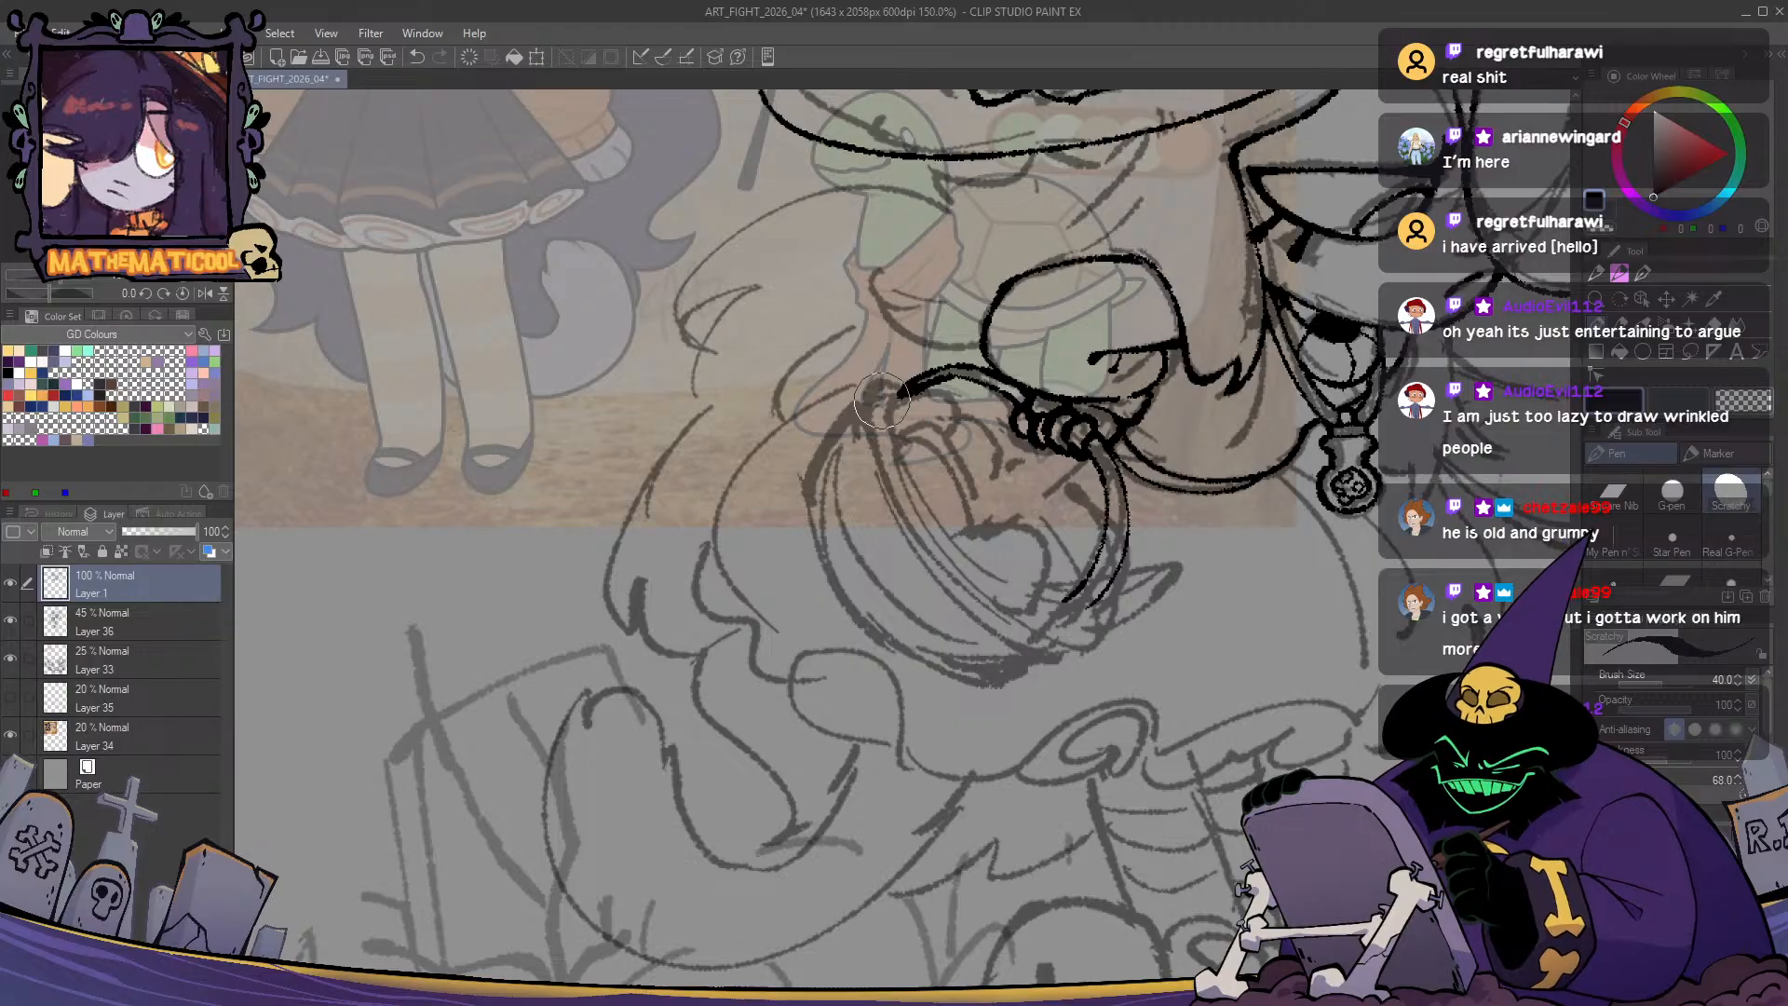
left_click_drag(886, 393, 973, 566)
key("ctrl+z")
mouse_move(898, 397)
left_mouse_down()
mouse_move(908, 476)
mouse_move(967, 554)
left_mouse_up()
key("ctrl+z")
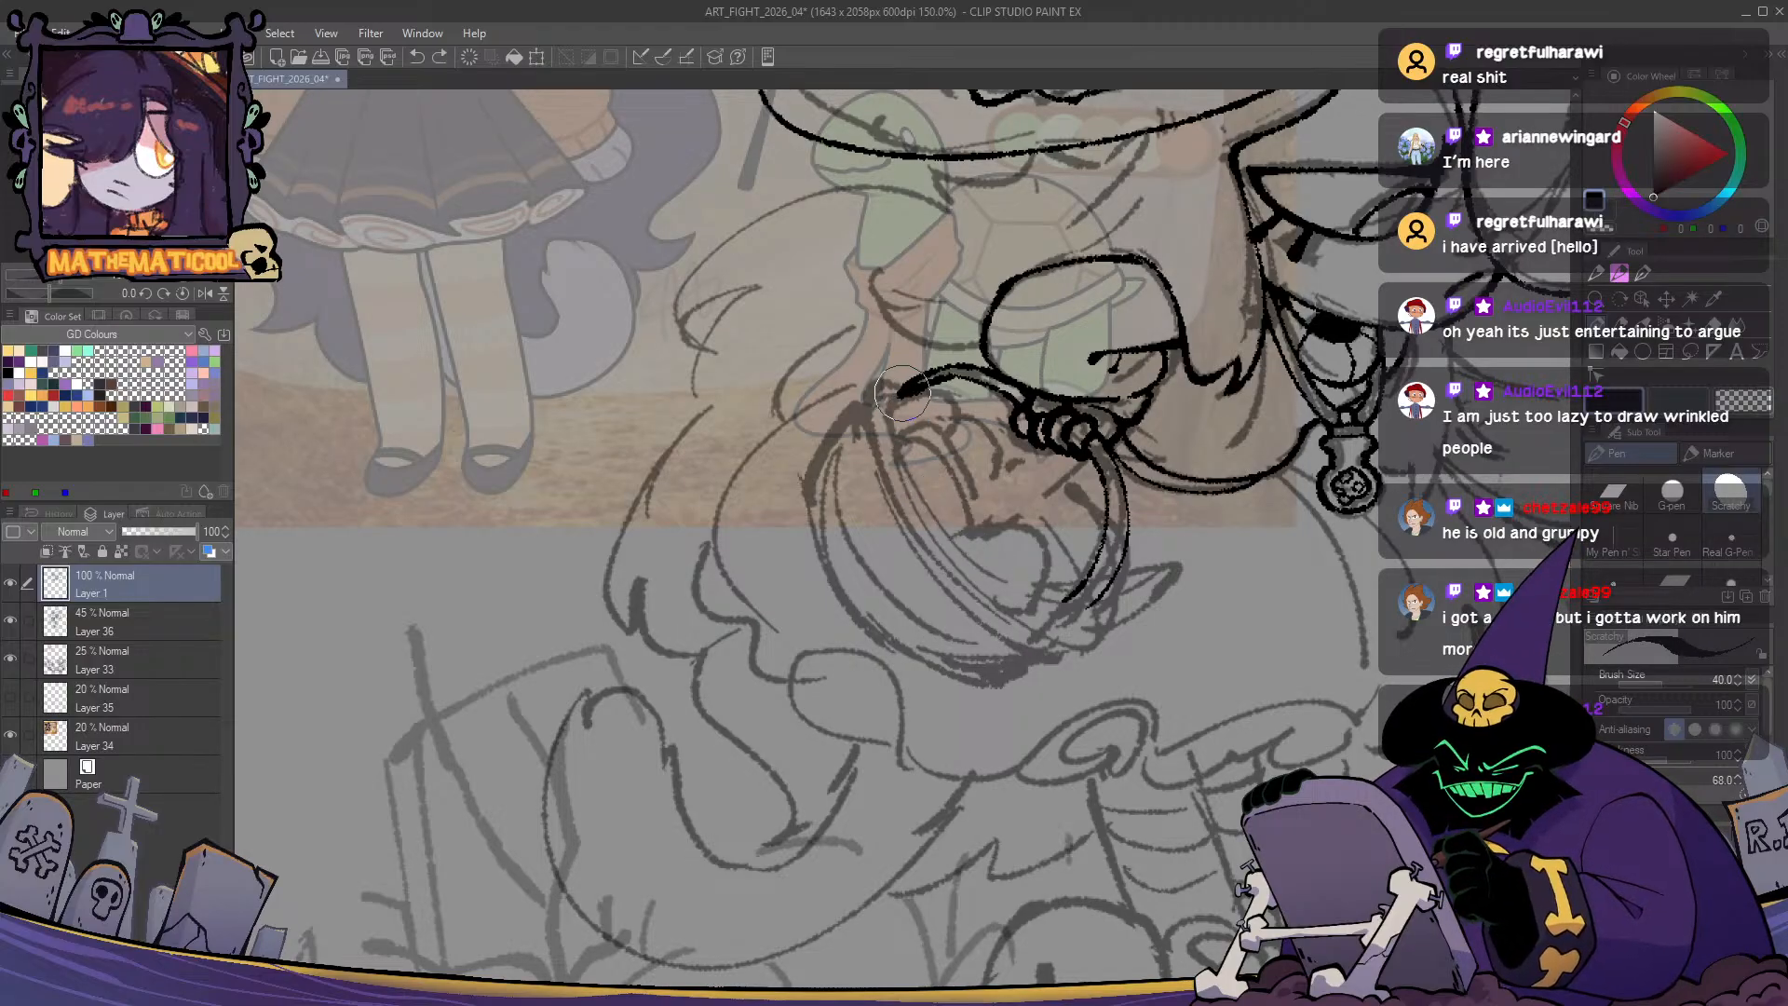
left_click_drag(900, 395, 994, 593)
key("ctrl+z")
mouse_move(900, 397)
left_mouse_down()
mouse_move(995, 598)
mouse_move(1067, 598)
left_mouse_up()
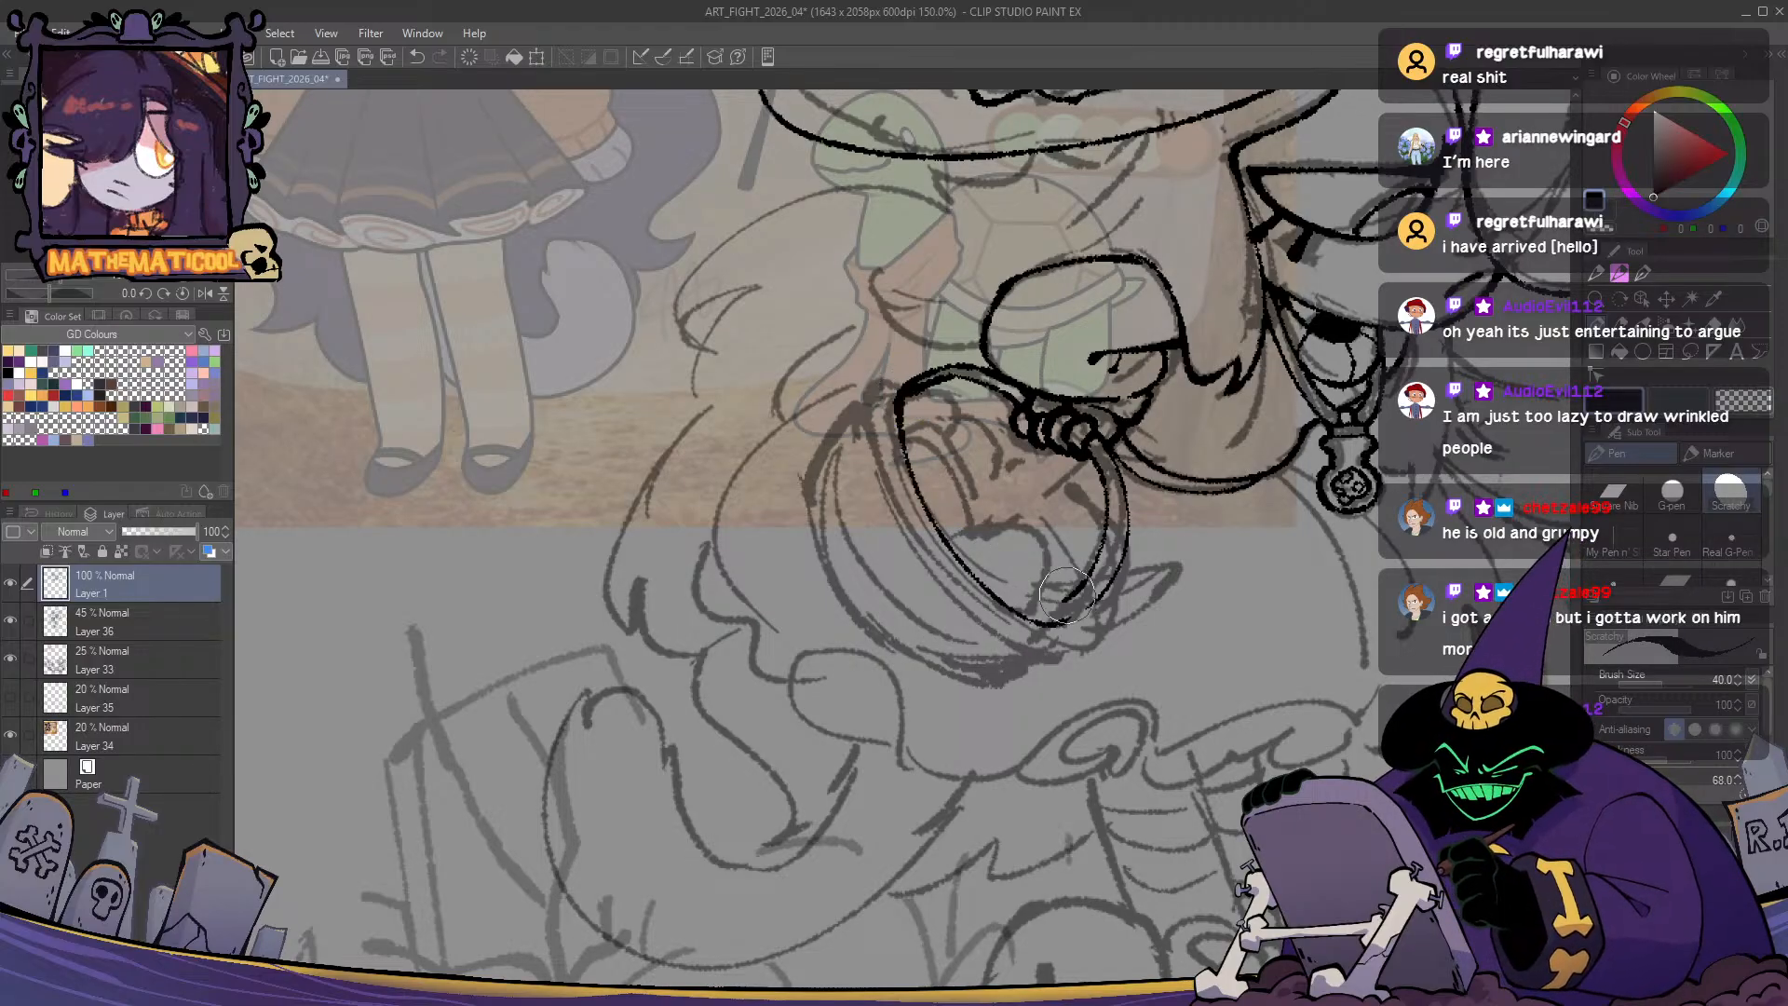
key("ctrl+z")
- Extend both curves of the handle's right side down to the basket's lower rim, undoing stray strokes
scroll(1018, 504, "up", 1)
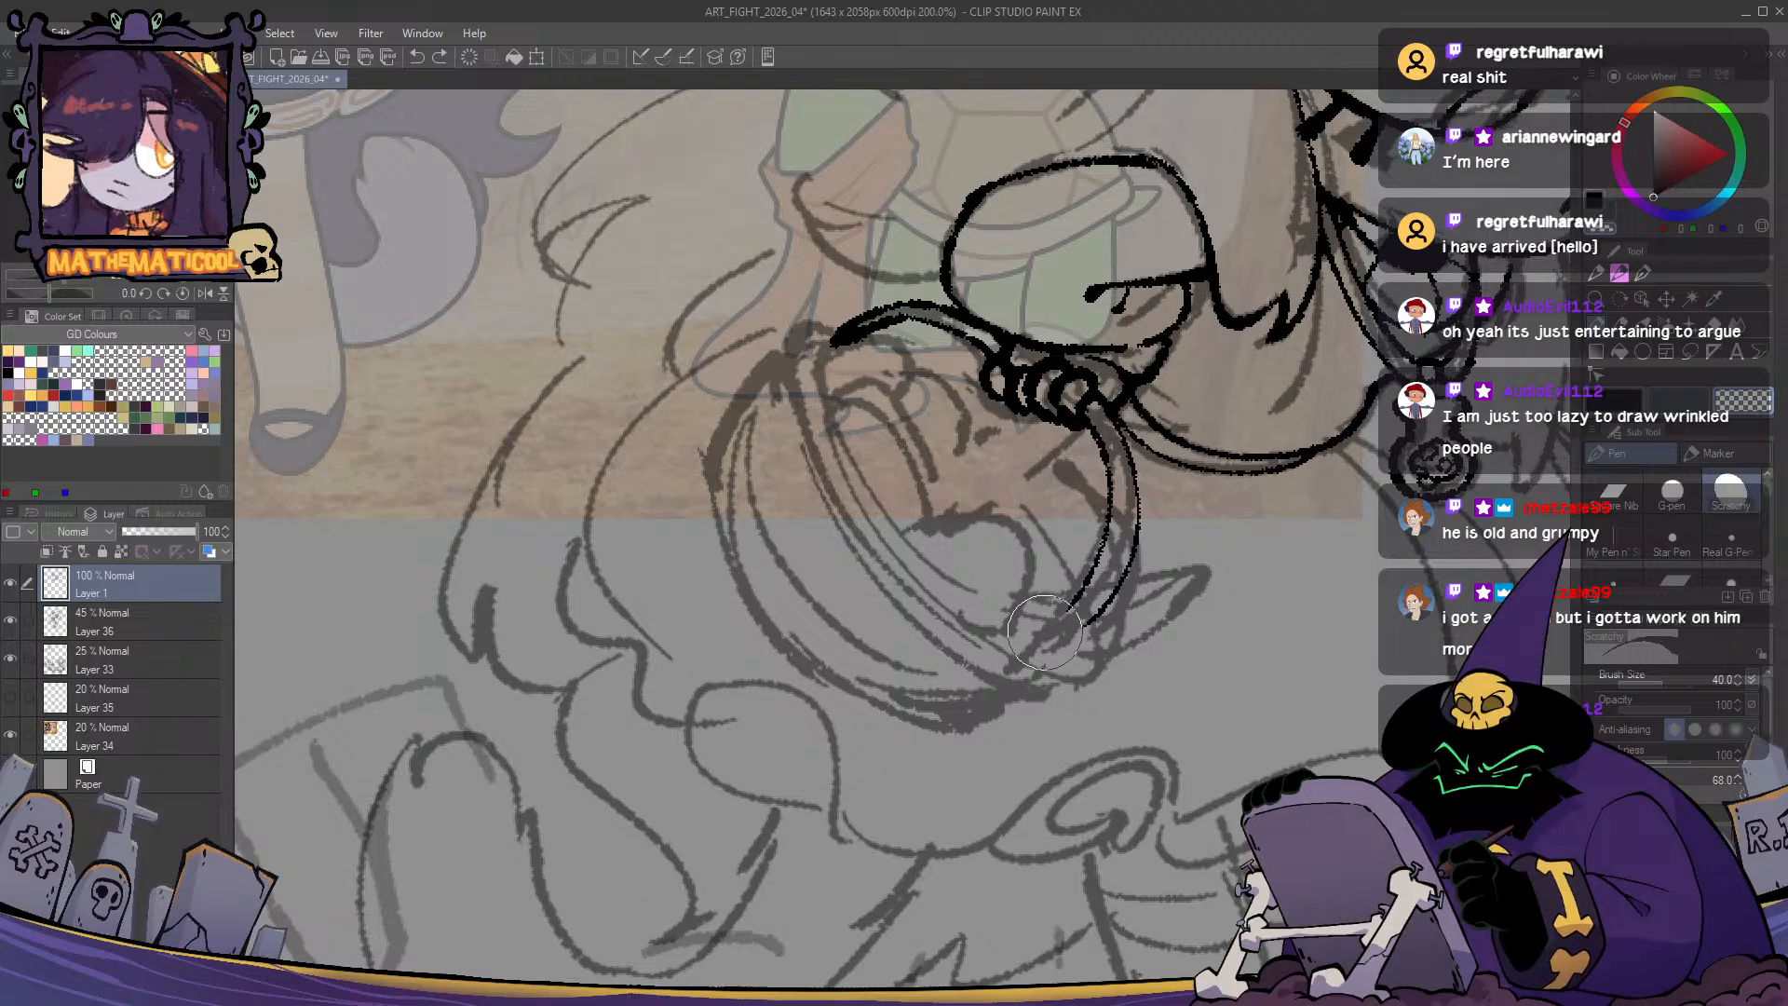
left_click_drag(1101, 554, 1019, 661)
key("ctrl+z")
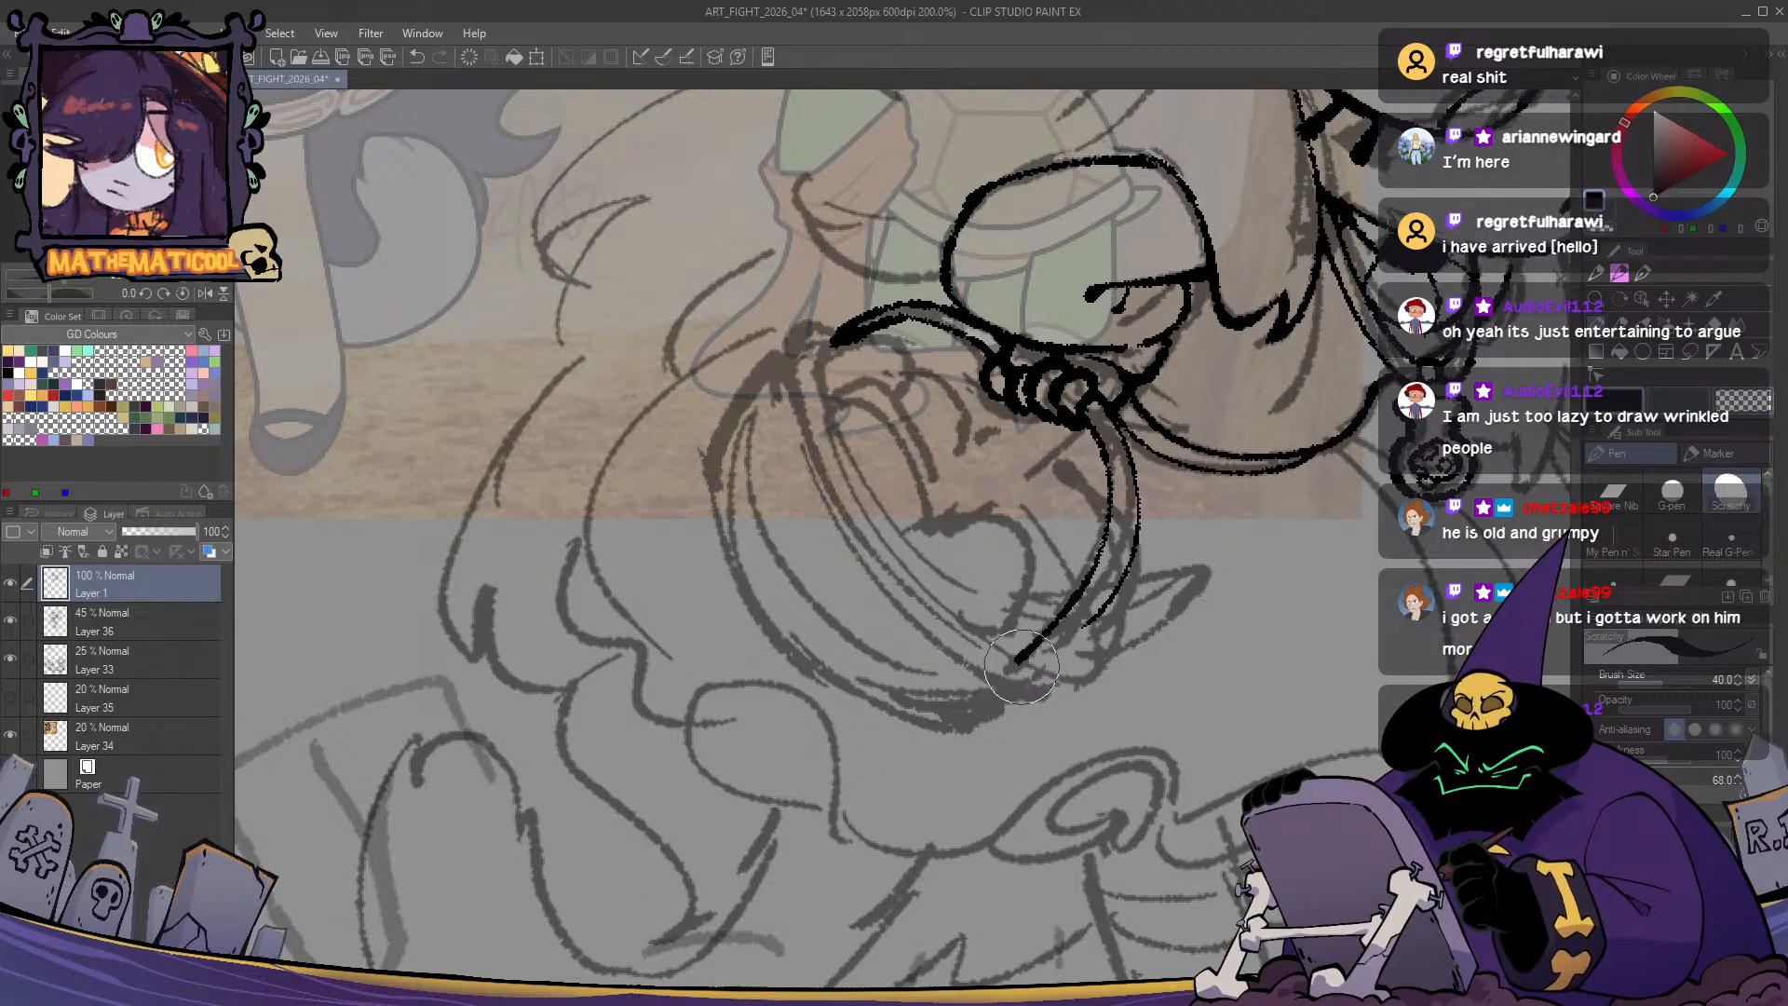
left_click_drag(1122, 557, 1020, 696)
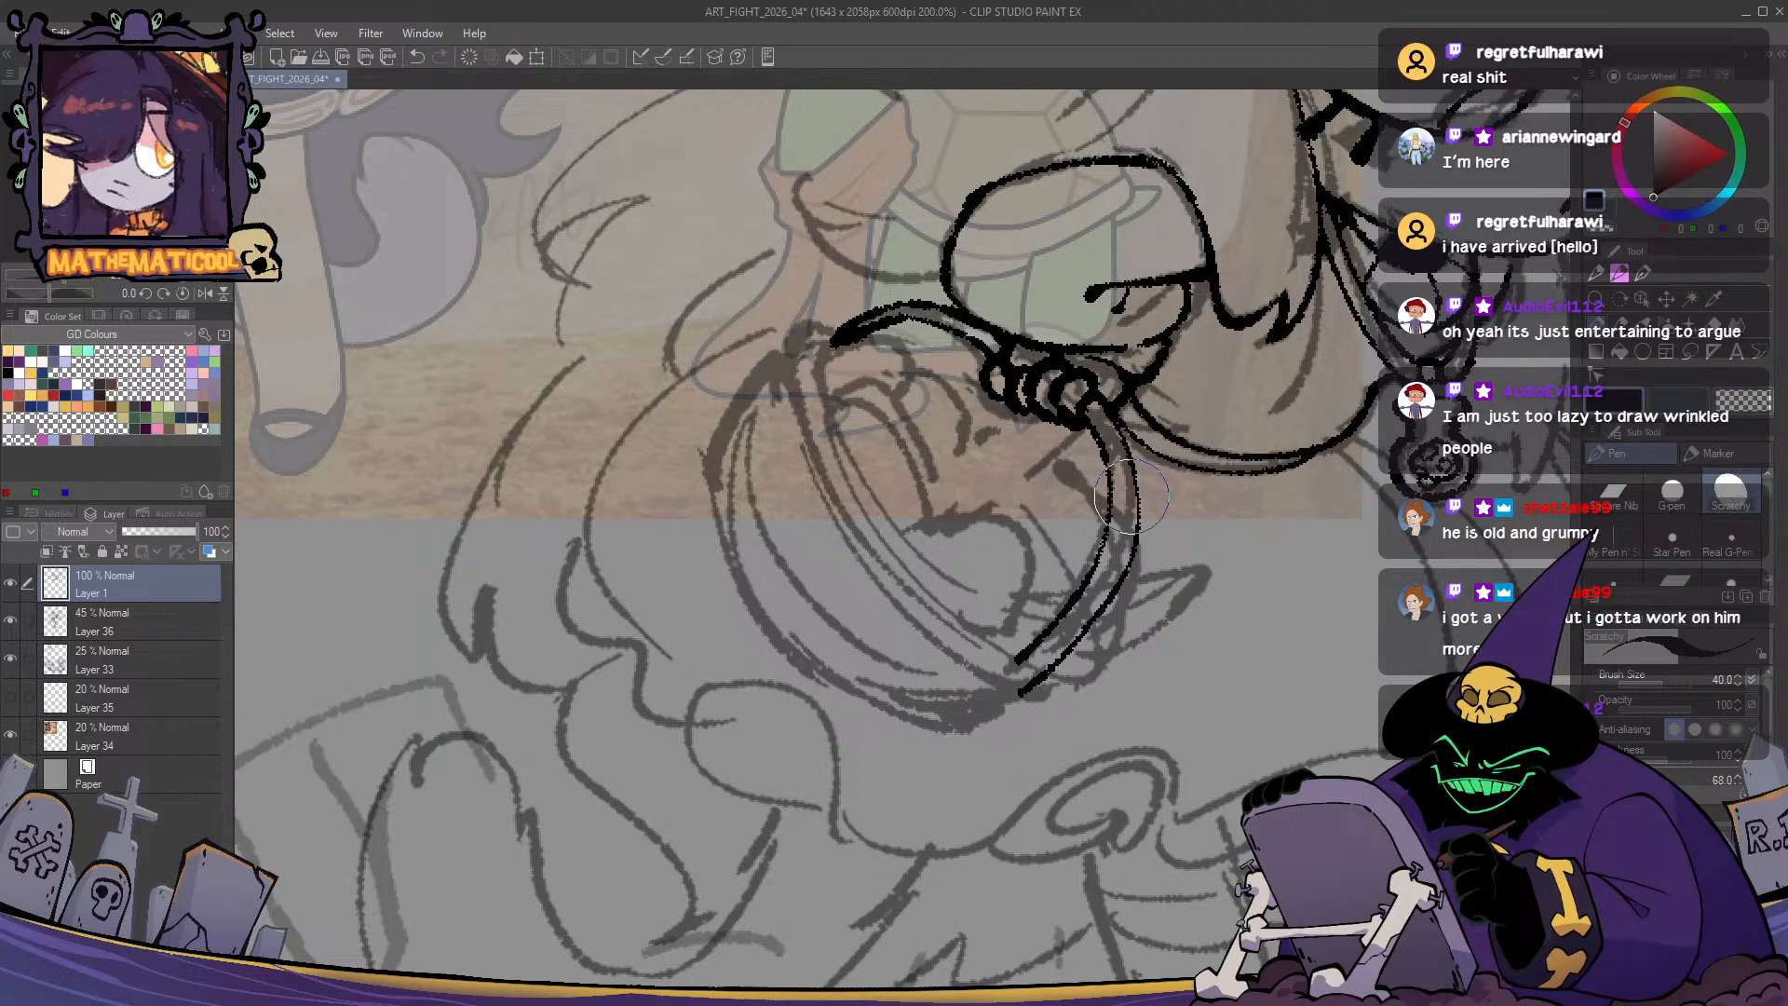
mouse_move(1108, 410)
left_mouse_down()
mouse_move(1123, 578)
mouse_move(1132, 463)
mouse_move(1131, 577)
mouse_move(1138, 562)
left_mouse_up()
key("ctrl+z")
key("ctrl+z")
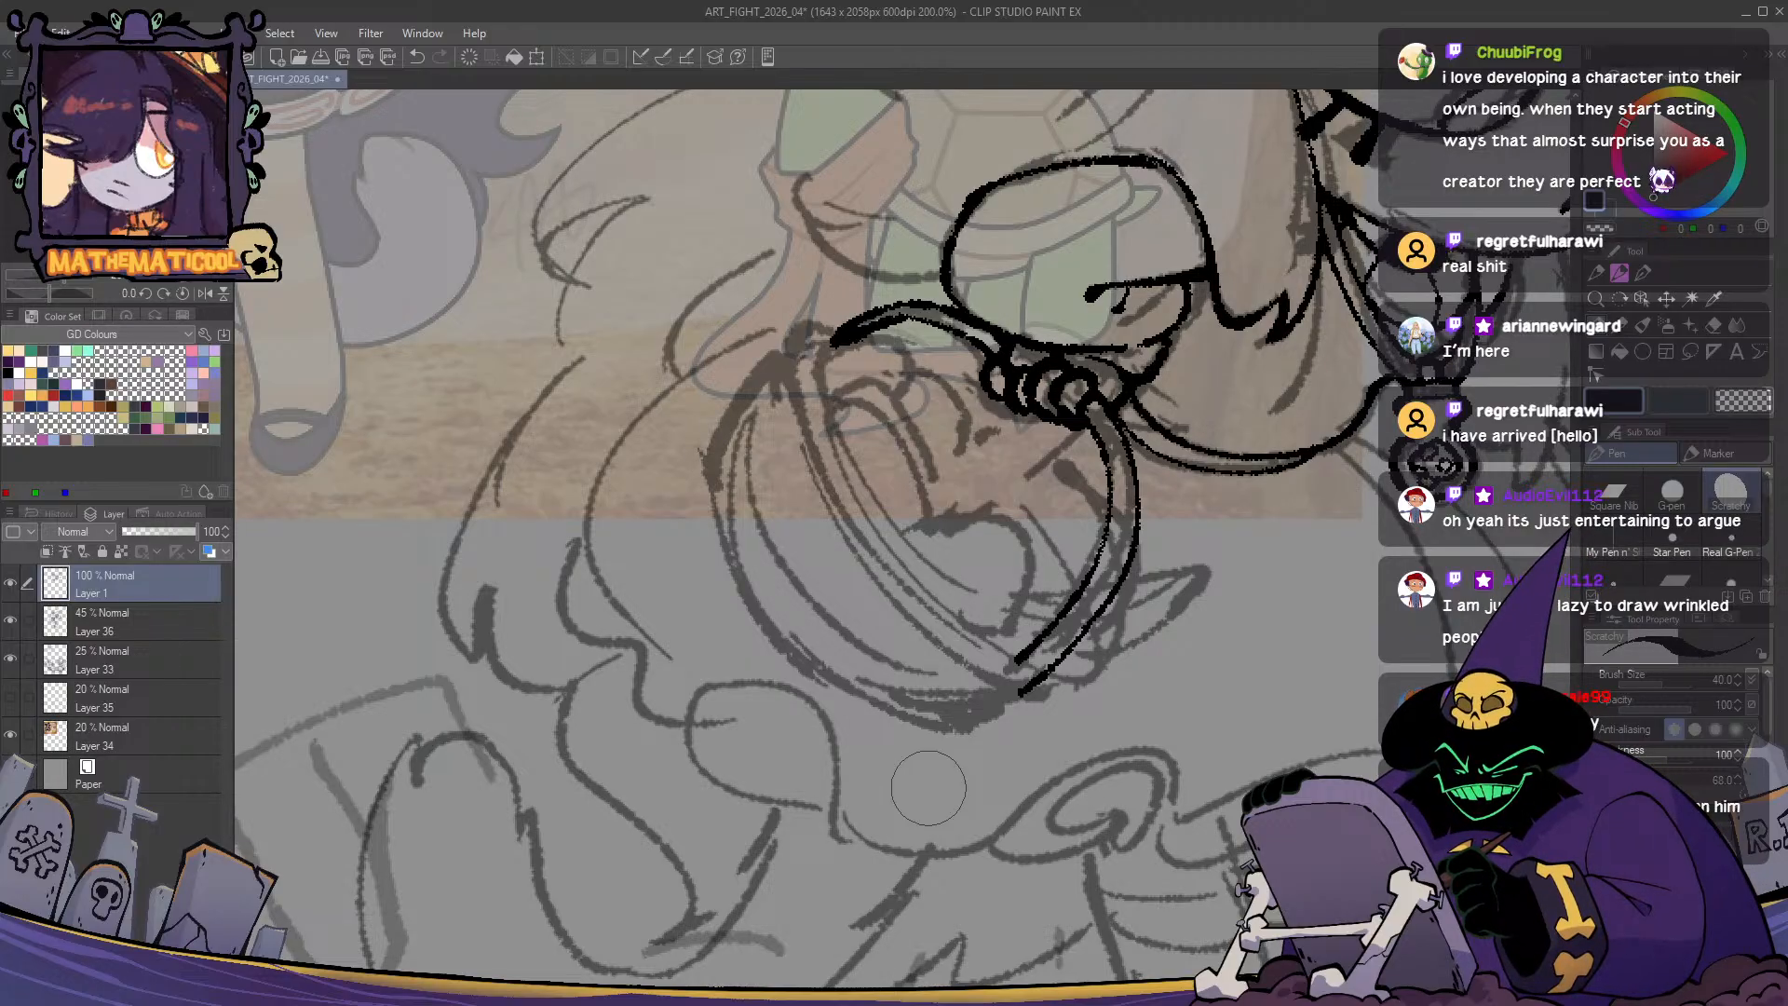
- Ink the upper left curve of the basket's opening from the handle's arched end downward, redrawing it until it follows the sketch
mouse_move(820, 346)
left_mouse_down()
mouse_move(841, 481)
mouse_move(988, 624)
mouse_move(825, 432)
mouse_move(823, 361)
mouse_move(841, 458)
mouse_move(973, 617)
left_mouse_up()
key("ctrl+z")
key("ctrl+z")
key("ctrl+z")
key("ctrl+z")
mouse_move(825, 352)
left_mouse_down()
mouse_move(936, 610)
mouse_move(909, 549)
left_mouse_up()
key("ctrl+z")
key("ctrl+z")
key("ctrl+z")
left_click_drag(827, 337, 901, 539)
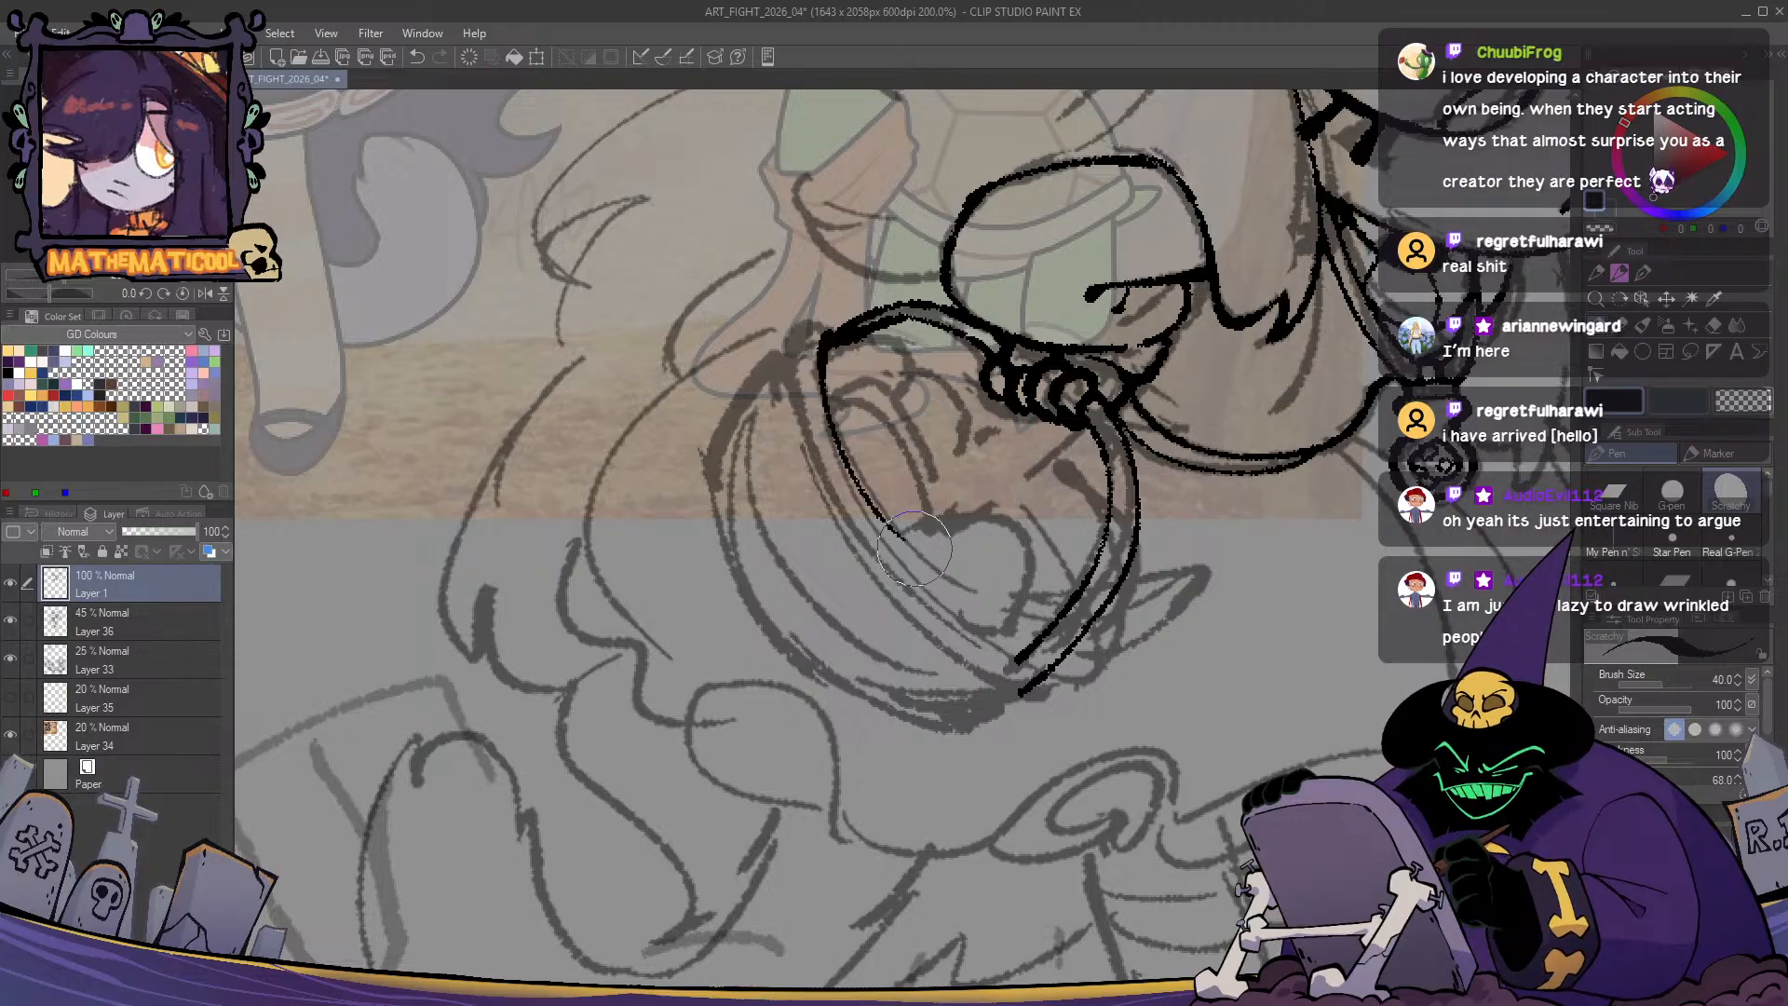
key("ctrl+z")
left_click_drag(821, 341, 876, 518)
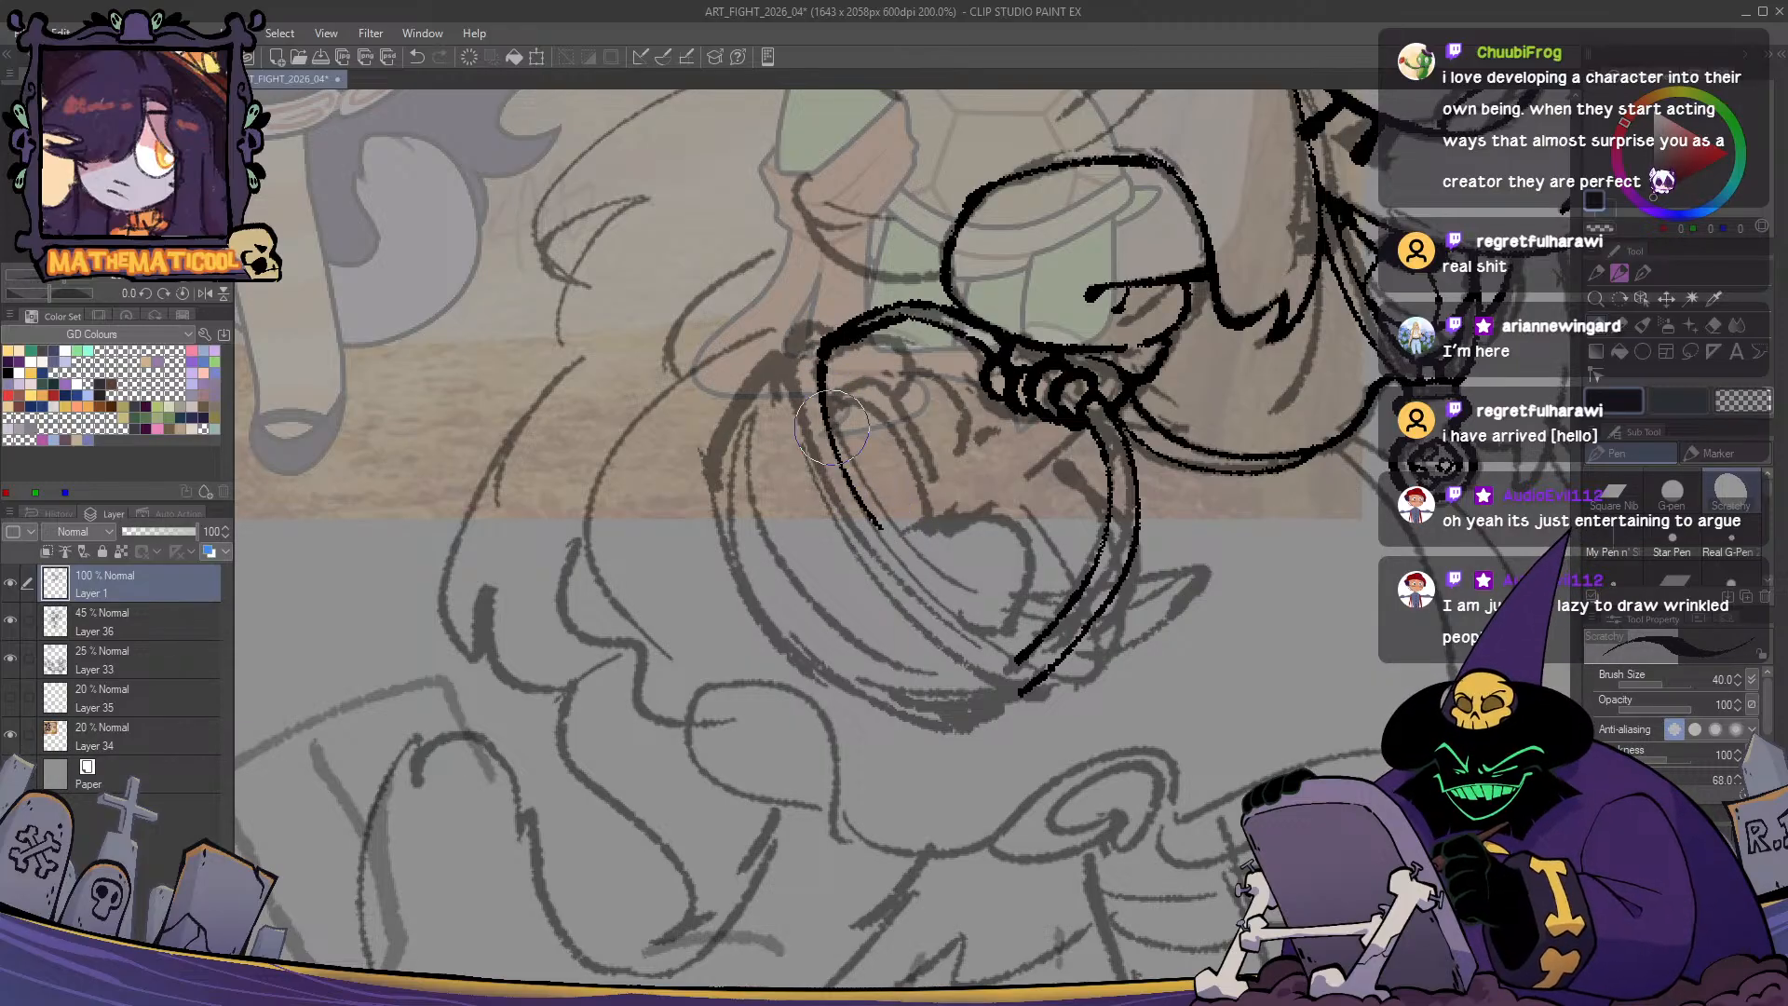
- Ink the inner left curve of the basket frame down to its lower point, redrawing it until it meets the right side
mouse_move(839, 433)
left_mouse_down()
mouse_move(1007, 664)
mouse_move(847, 447)
mouse_move(999, 643)
left_mouse_up()
key("ctrl+z")
key("ctrl+z")
key("ctrl+z")
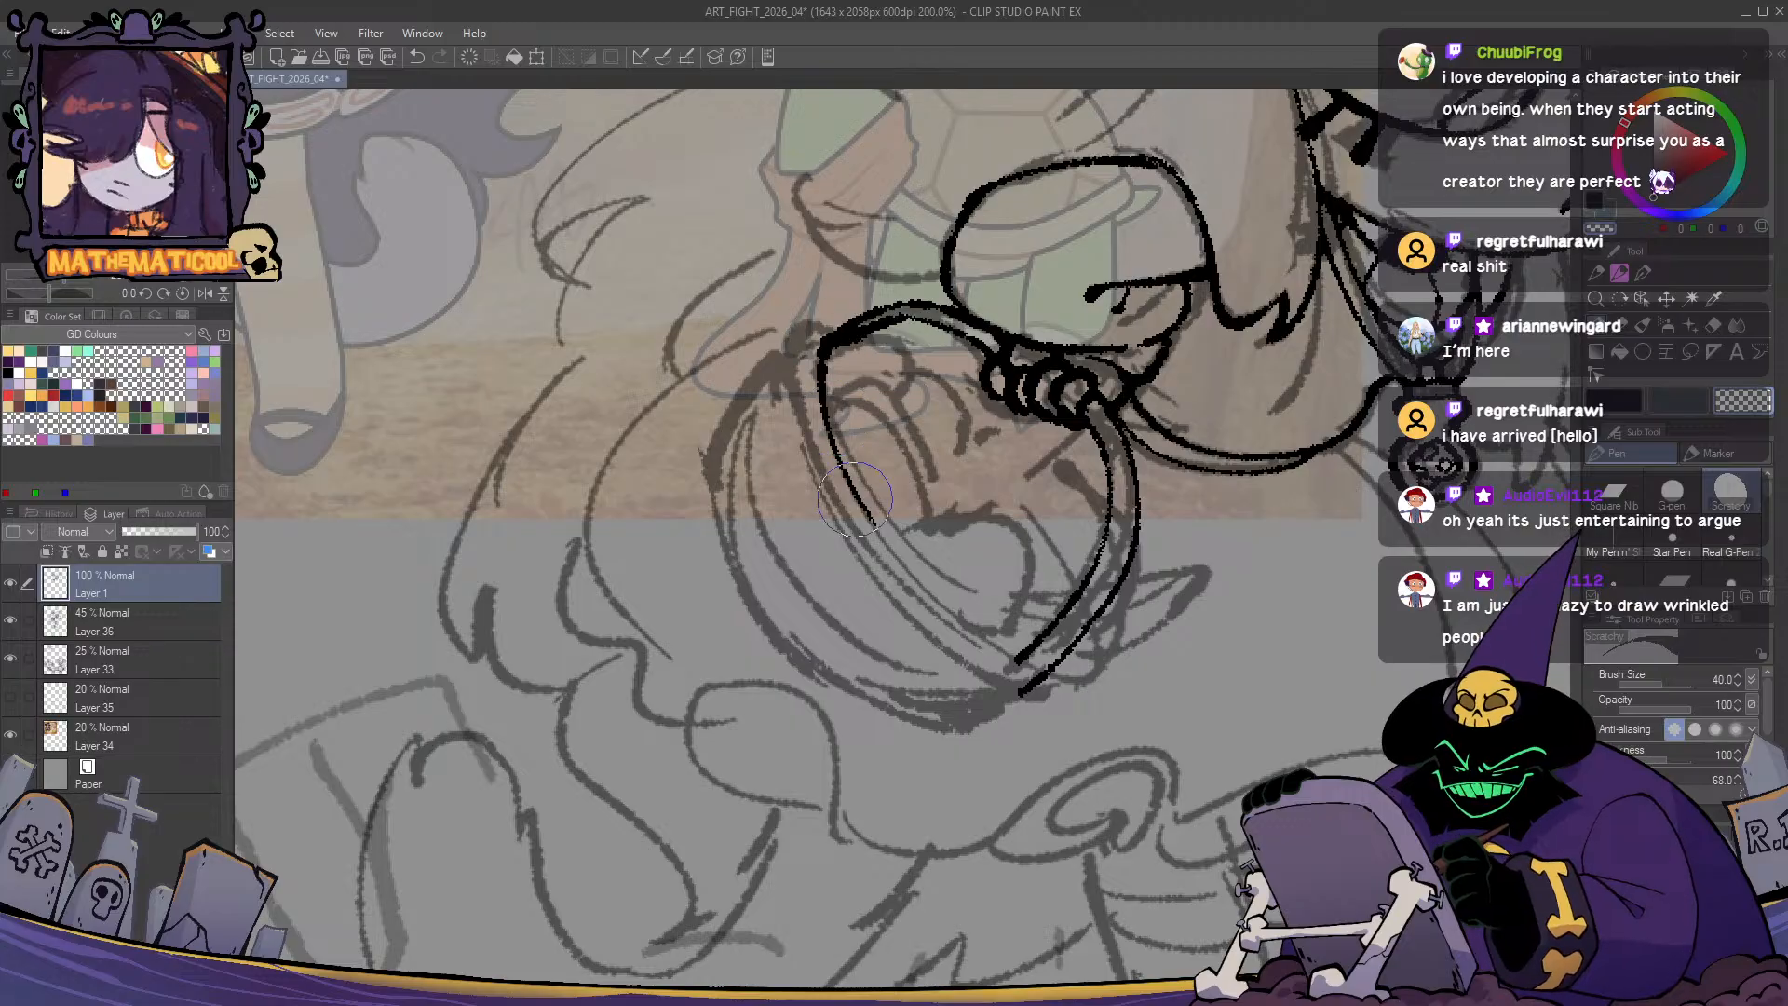
mouse_move(847, 503)
left_mouse_down()
mouse_move(825, 439)
mouse_move(1001, 636)
left_mouse_up()
key("ctrl+z")
left_click_drag(843, 461, 988, 604)
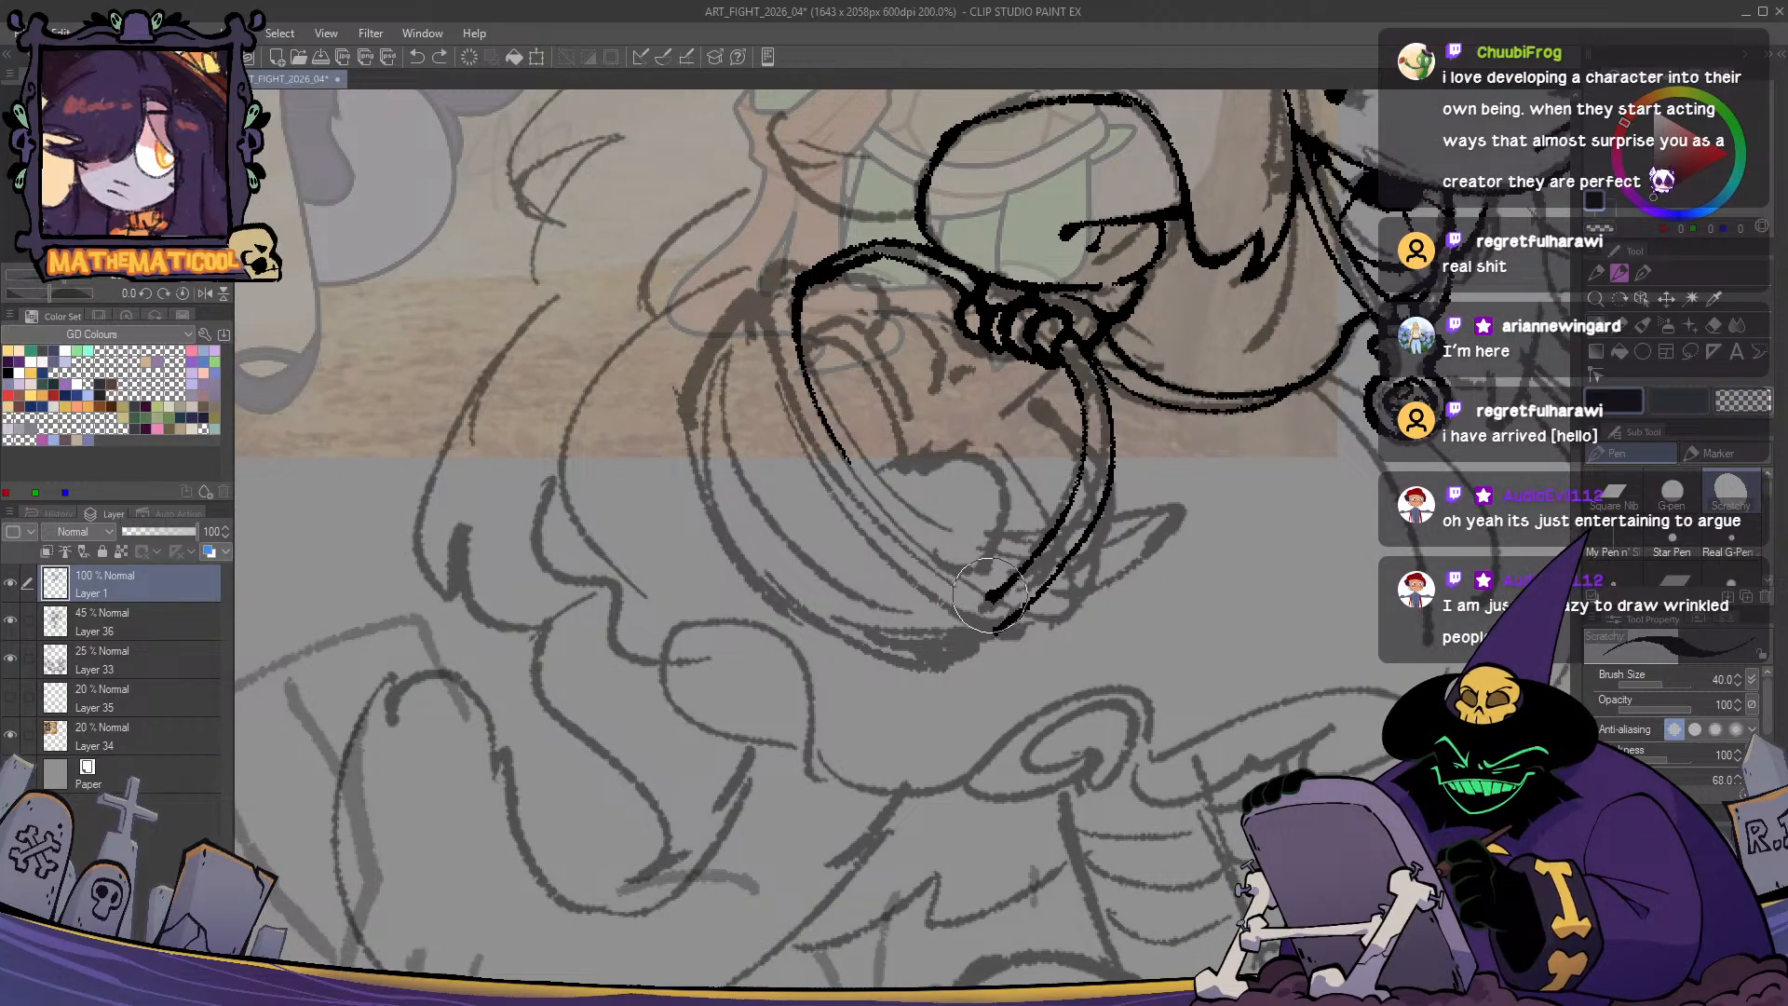
key("h")
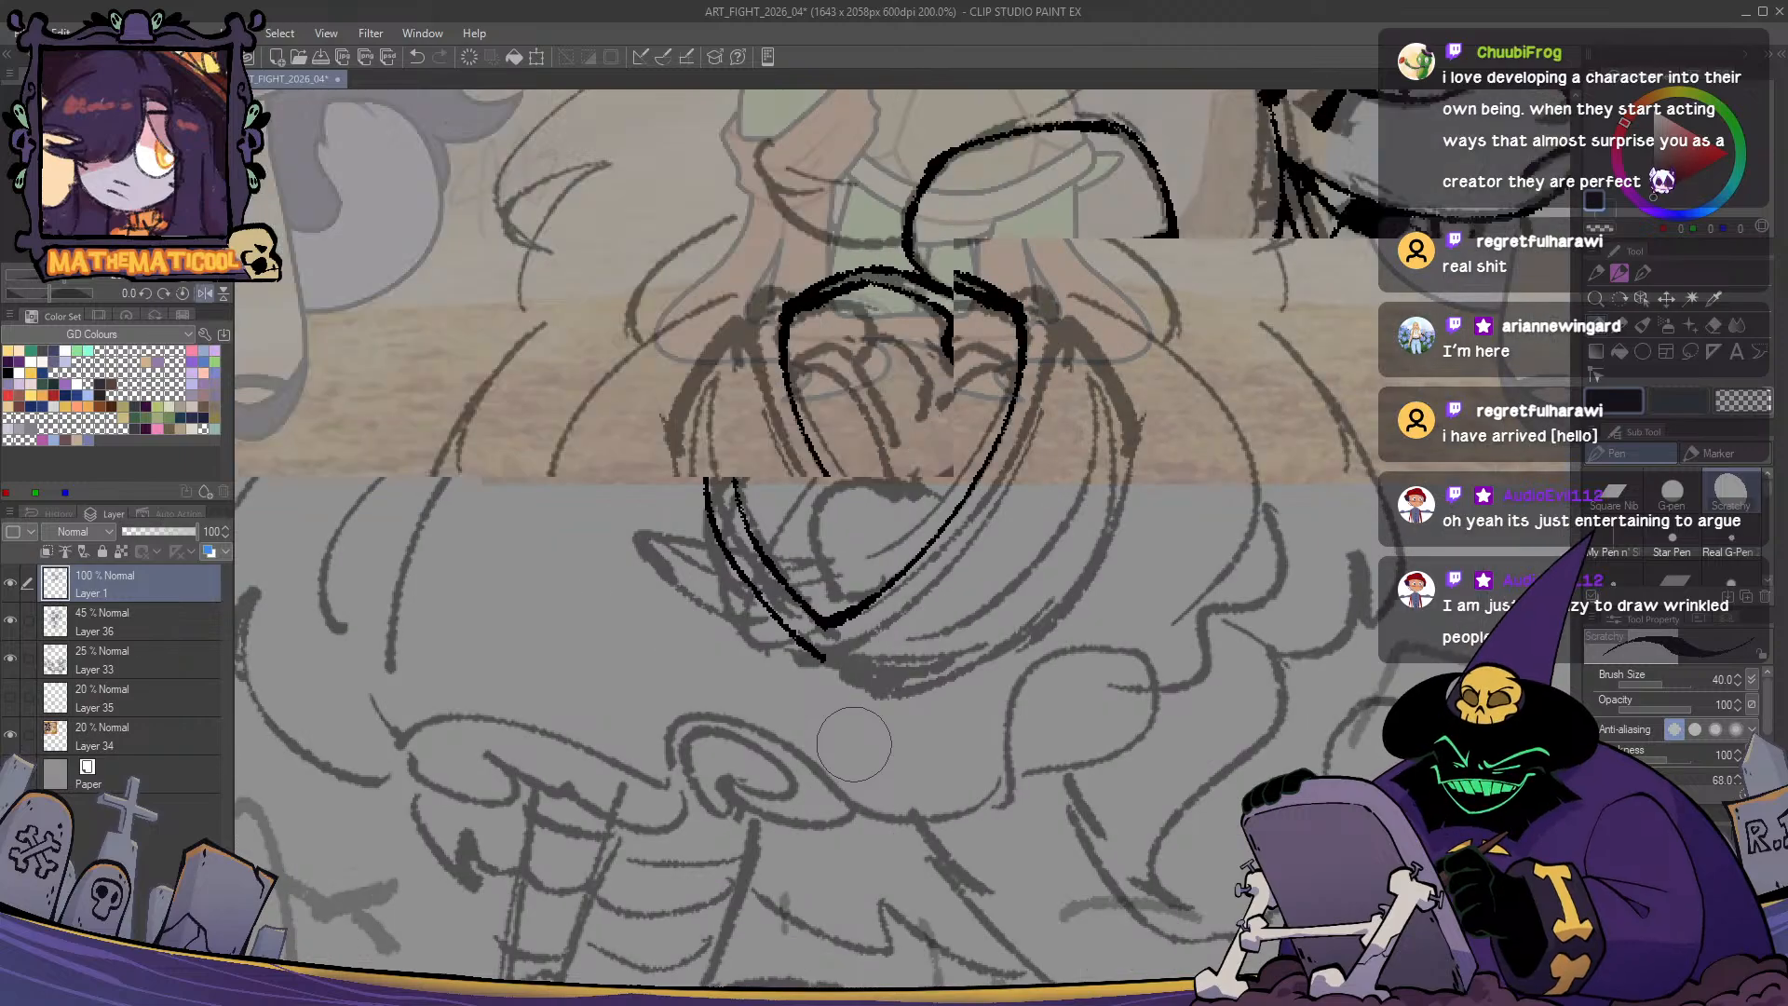
key("h")
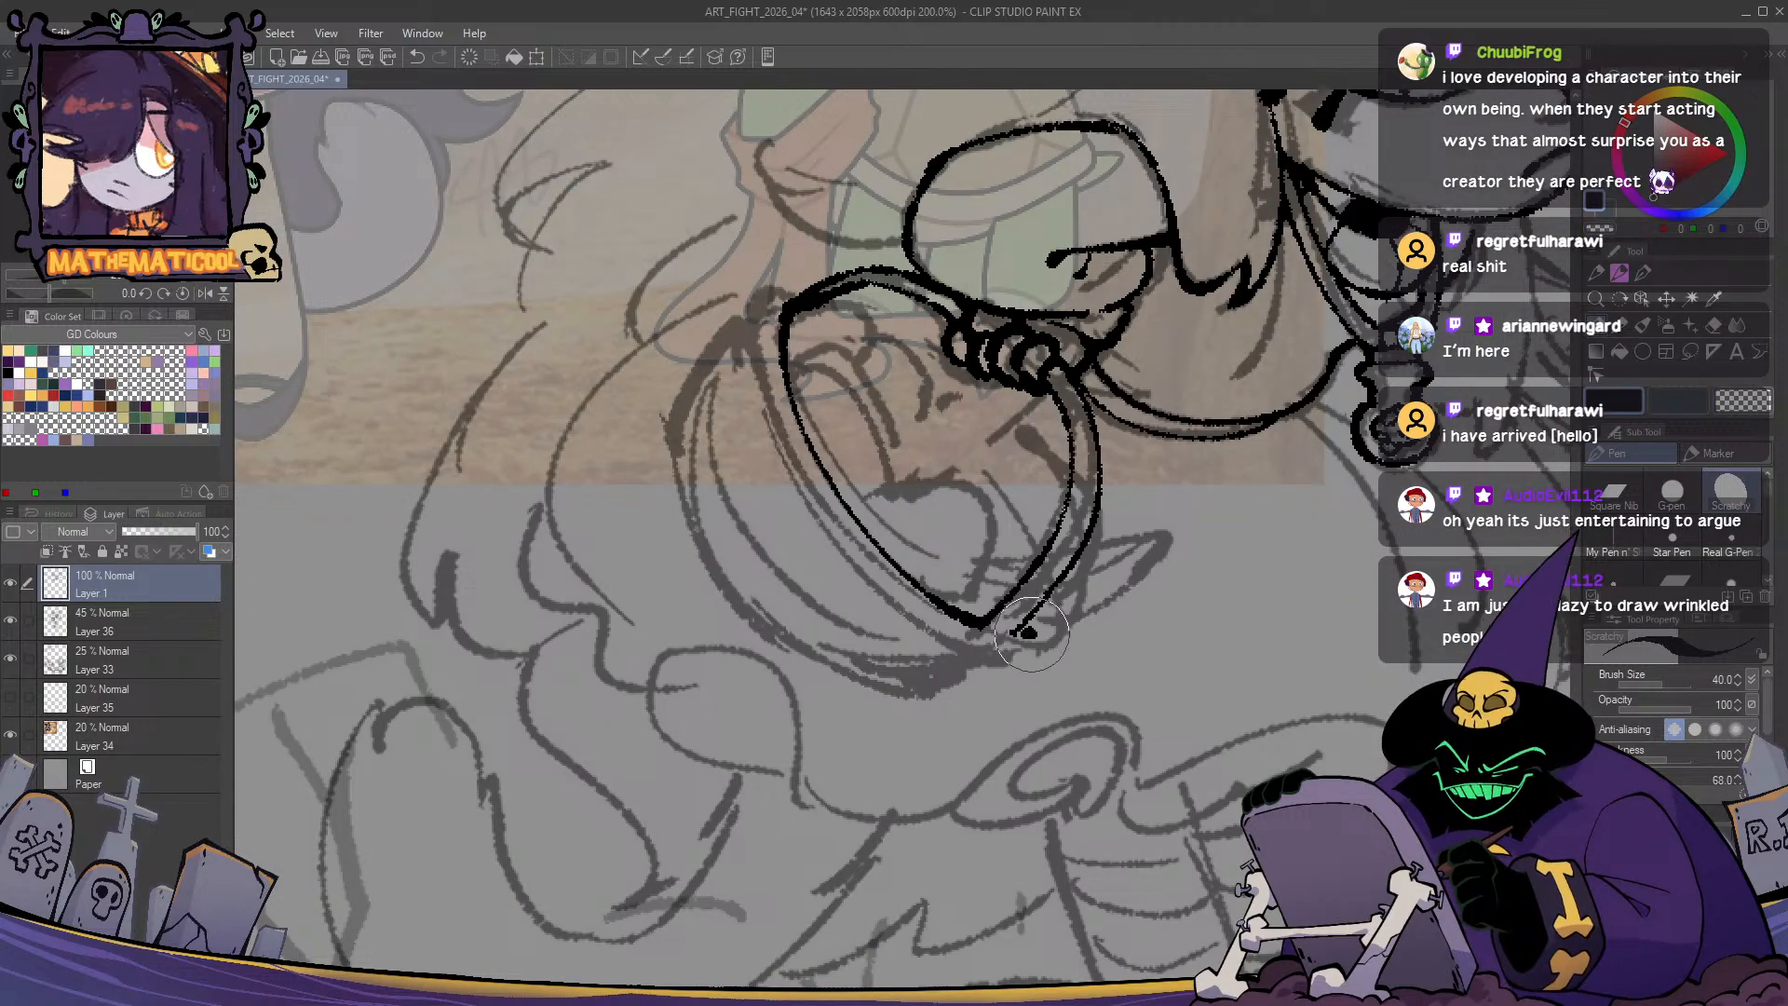
- Ink the rounded lower tip of the basket frame with its parallel outer curve, and cap the upper left corner
mouse_move(1032, 635)
left_mouse_down()
mouse_move(960, 635)
mouse_move(1014, 656)
mouse_move(811, 484)
left_mouse_up()
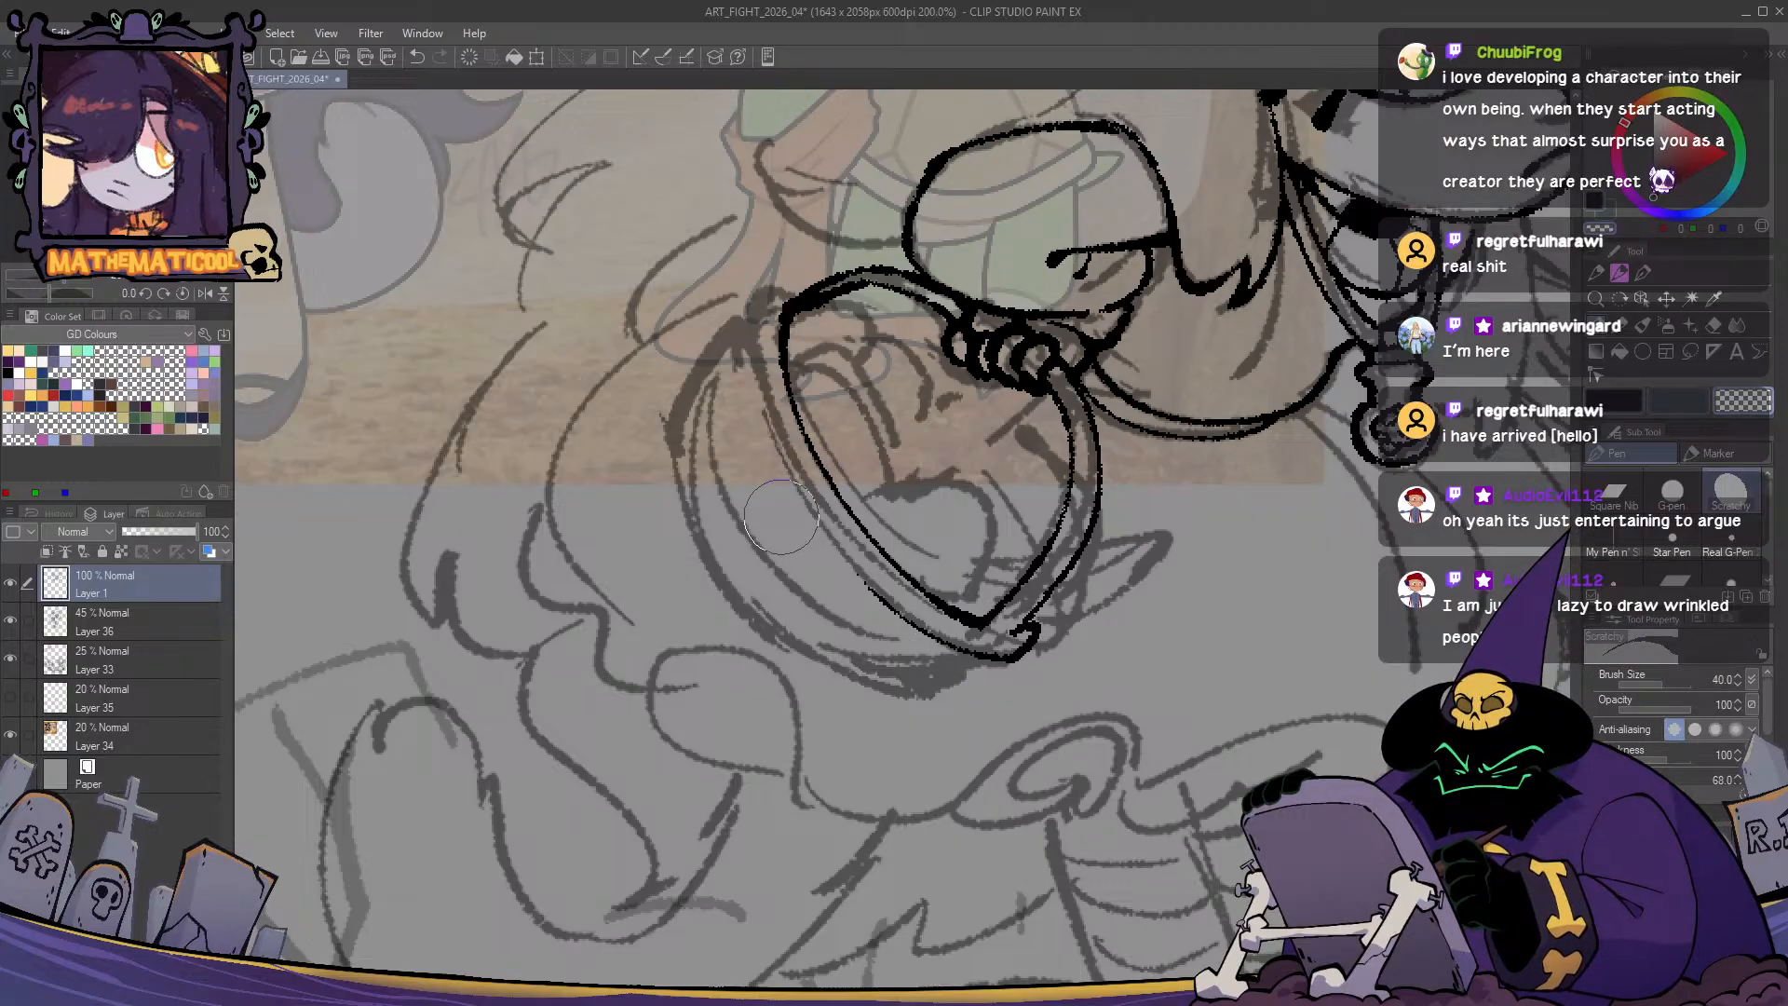
left_click_drag(792, 291, 752, 323)
key("ctrl+z")
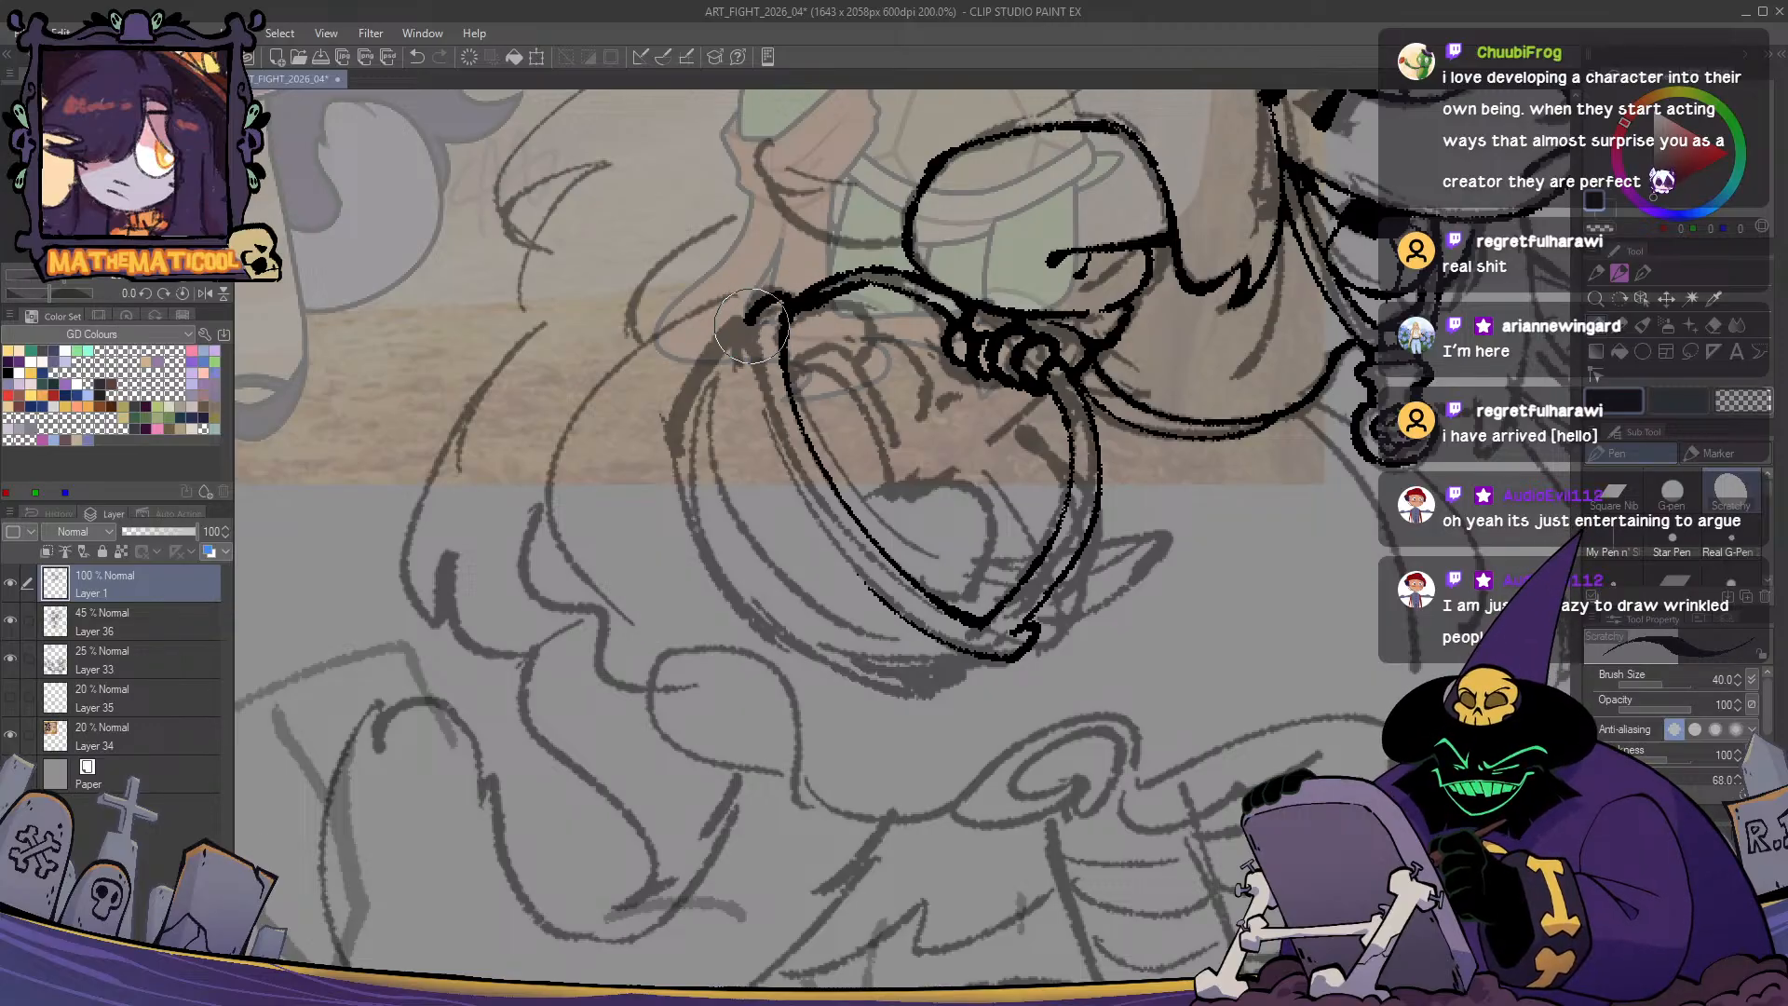
- Ink the outer left edge of the basket frame from the upper left corner downward, redrawing it until it runs parallel to the inner curve
left_click_drag(748, 308, 810, 508)
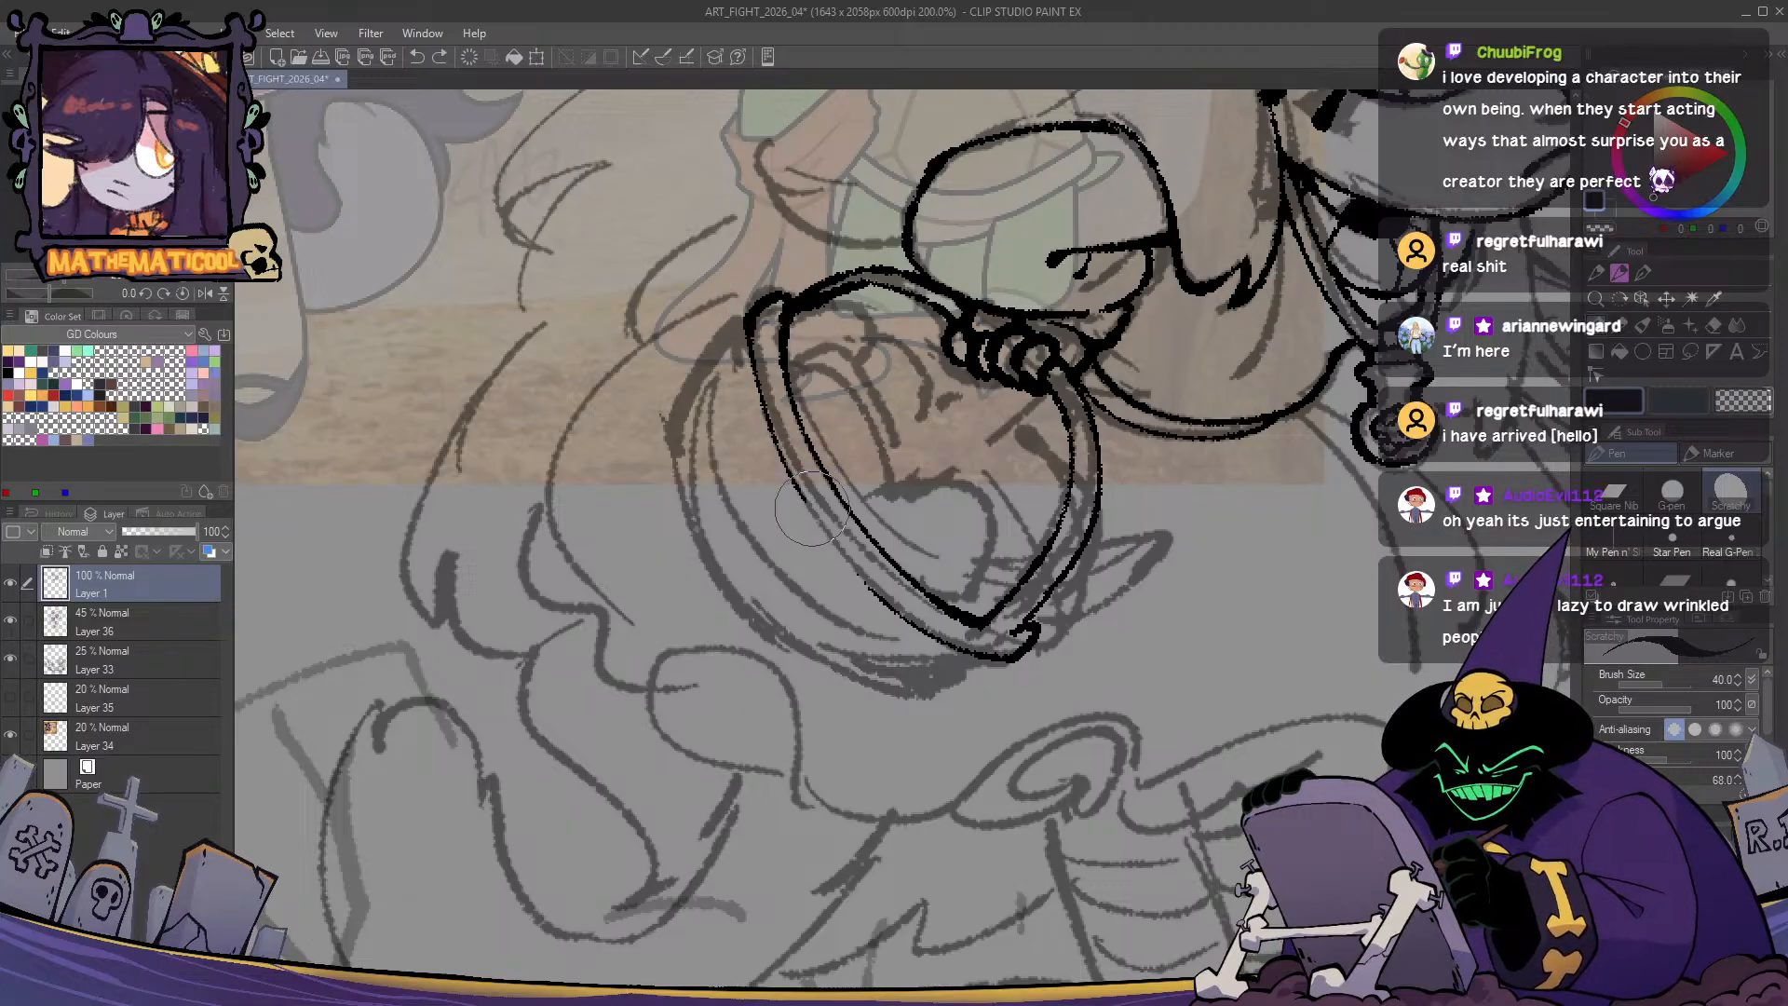
key("ctrl+z")
left_click_drag(751, 326, 813, 529)
key("ctrl+z")
key("ctrl+z")
left_click_drag(753, 328, 833, 554)
key("ctrl+z")
left_click_drag(750, 322, 836, 551)
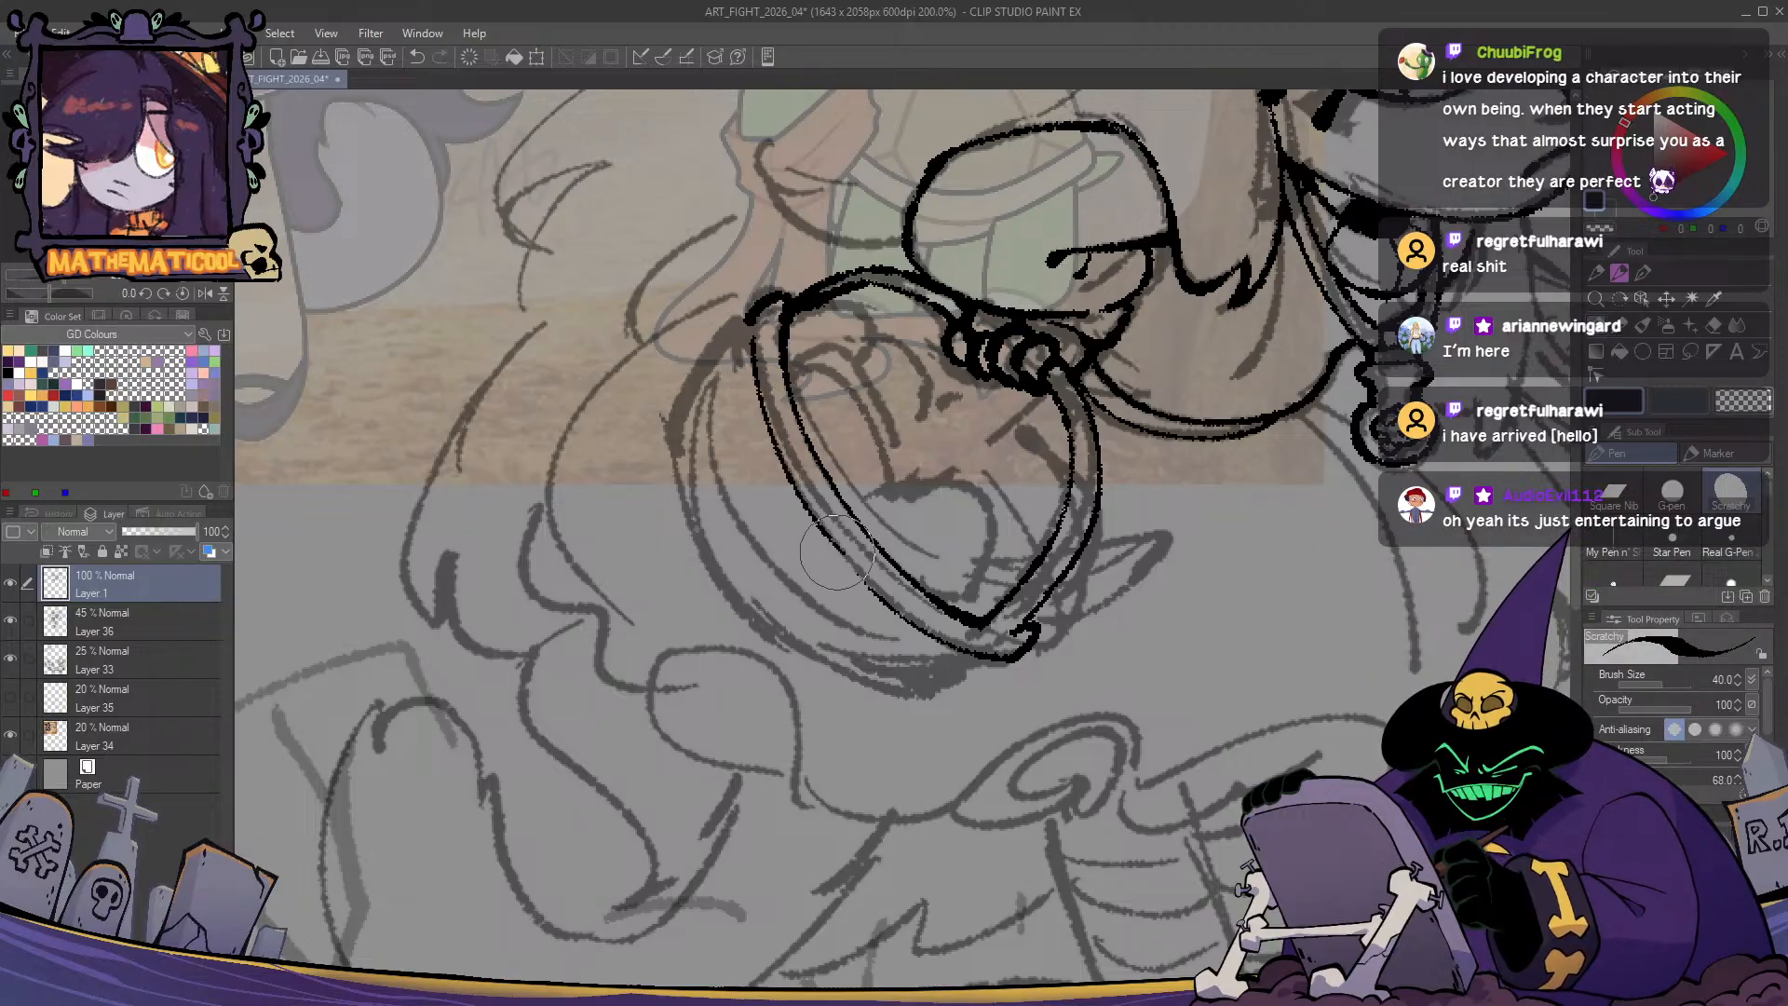
- Trim the frame's outer left edge with transparent strokes and ink the remaining stretch to join it with the lower tip
key("c")
left_click_drag(794, 466, 852, 573)
left_click_drag(786, 425, 829, 564)
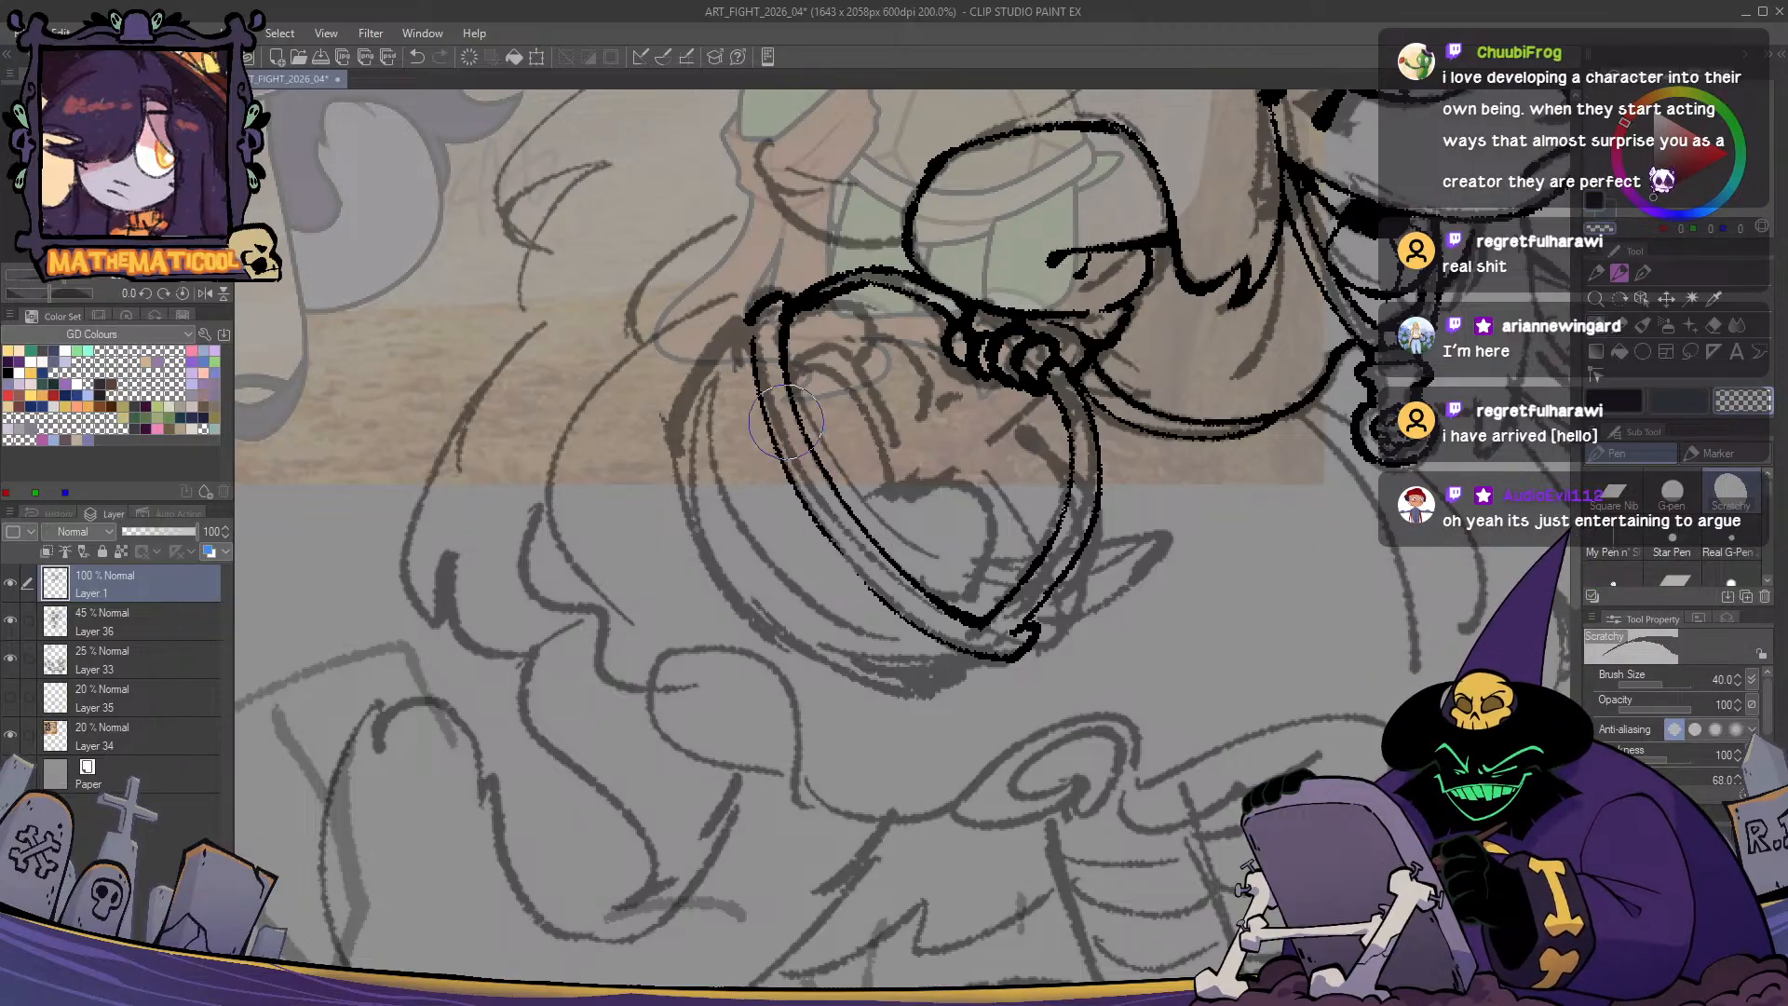
key("c")
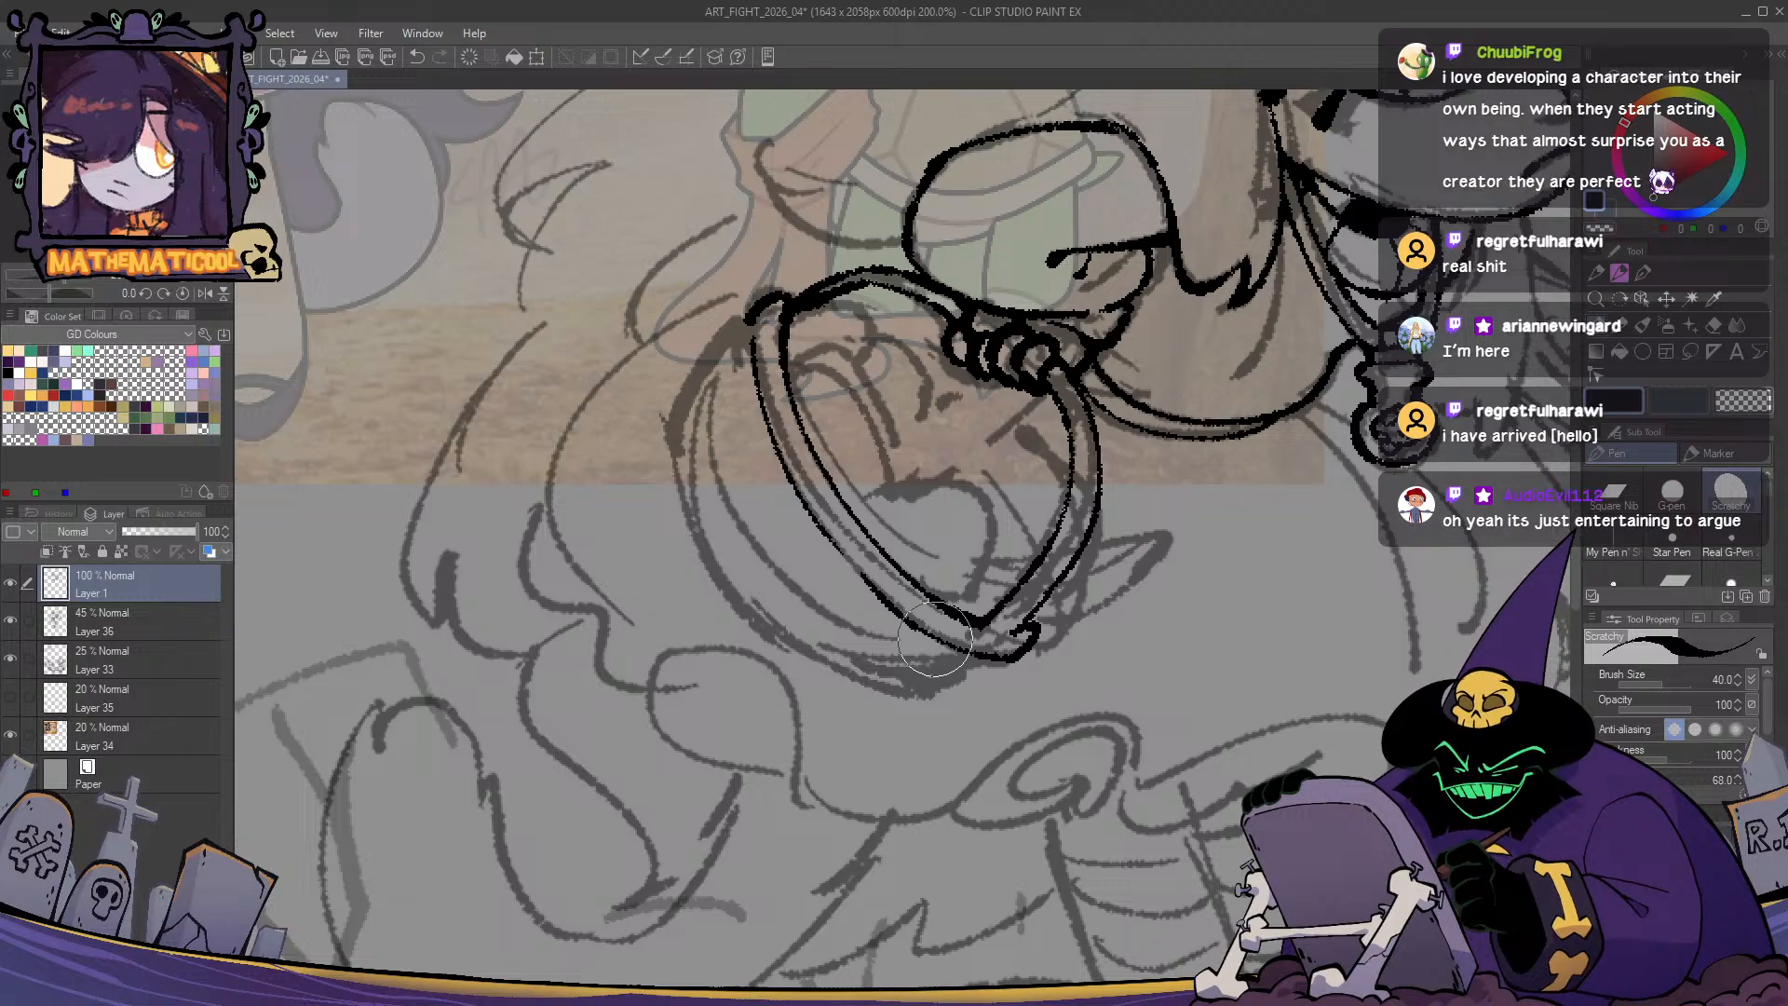
key("c")
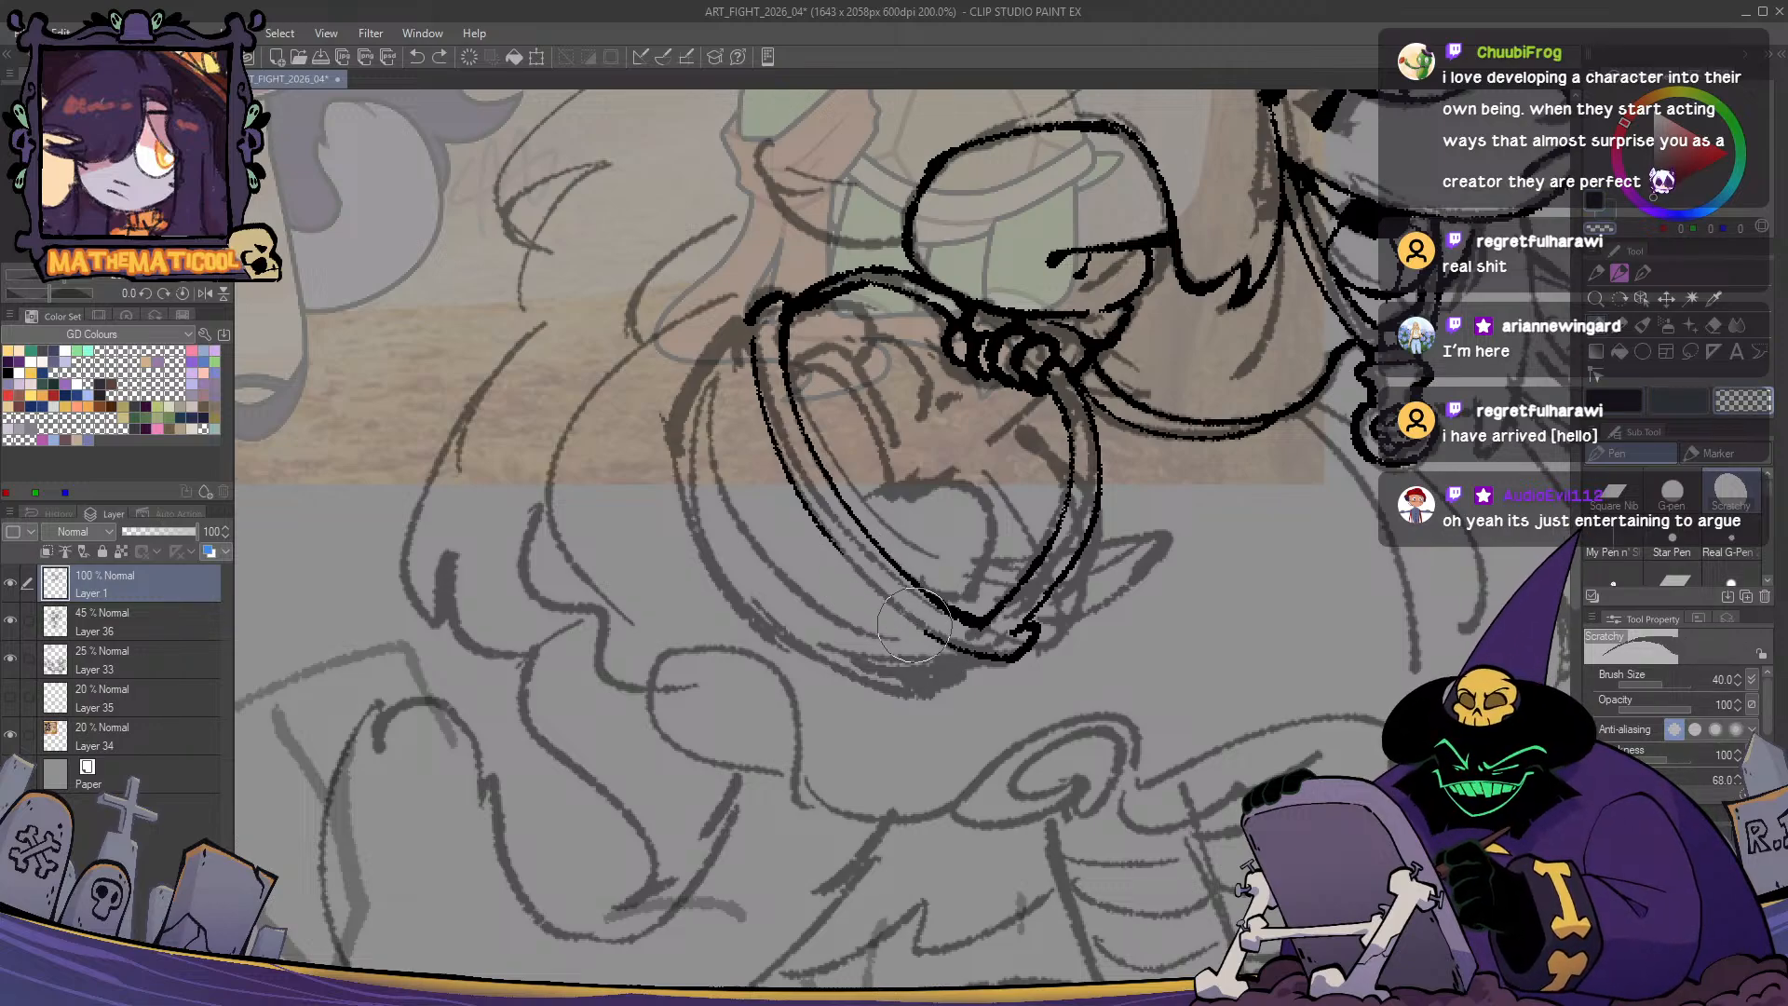
key("c")
left_click_drag(950, 647, 851, 554)
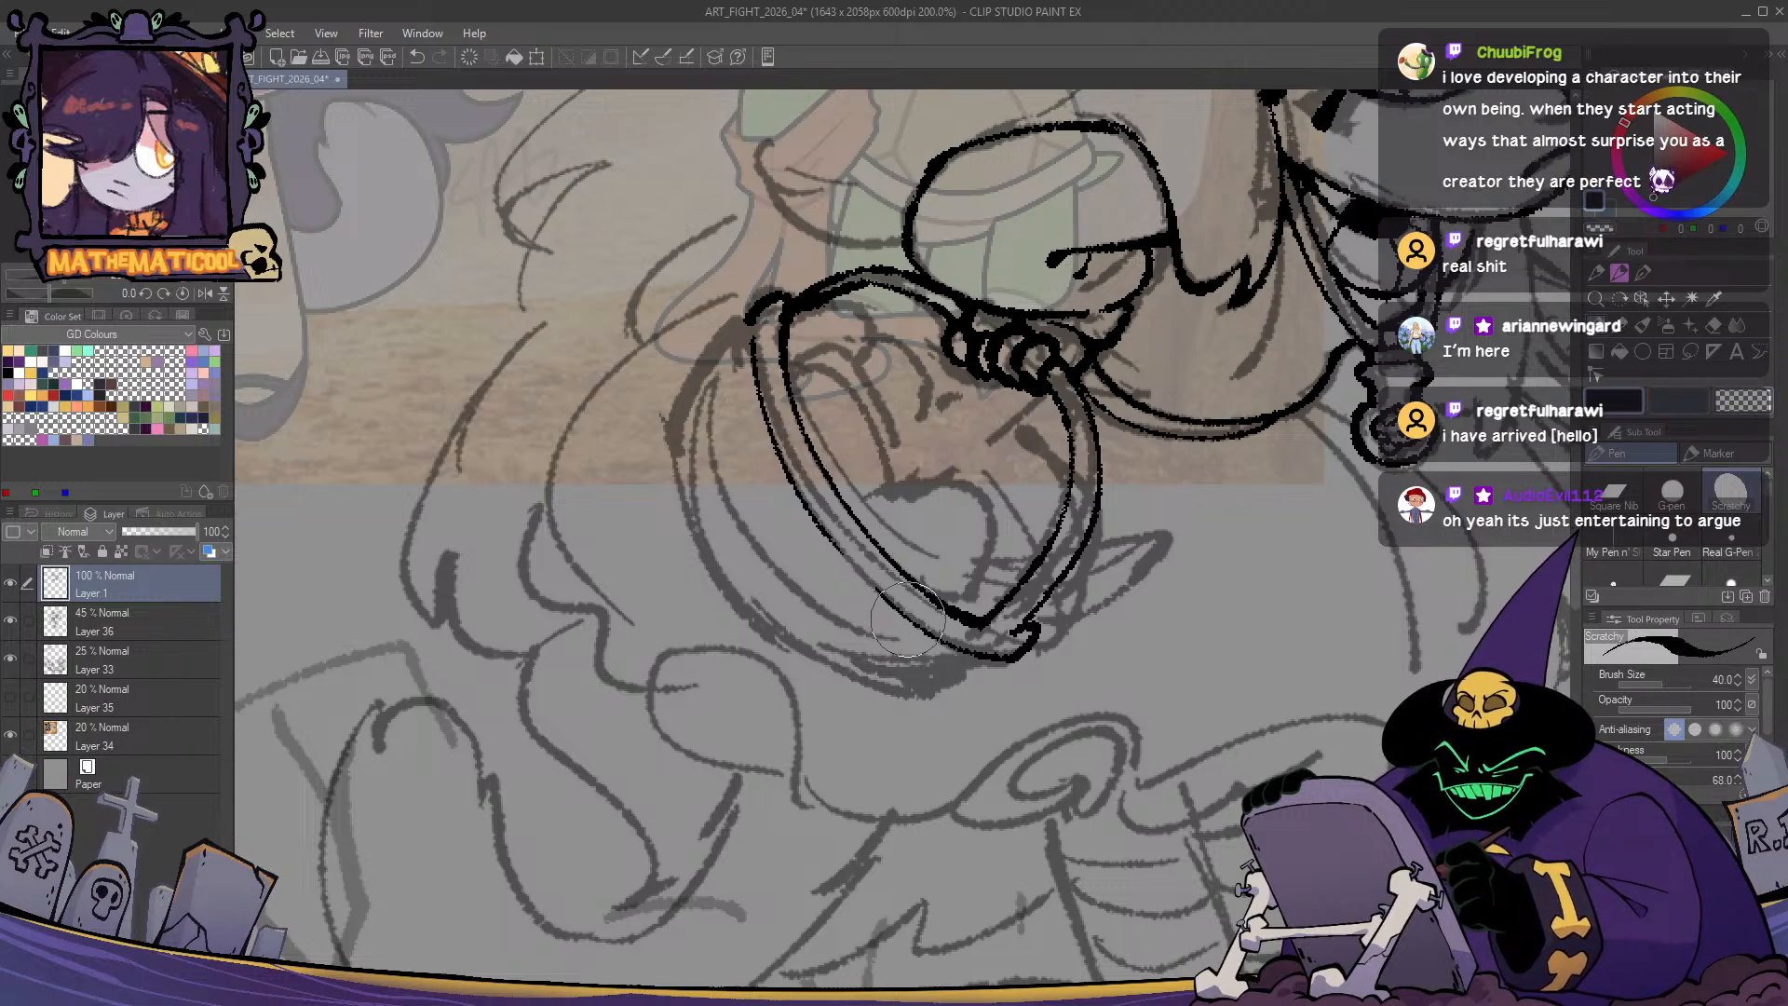
left_click_drag(954, 649, 982, 626)
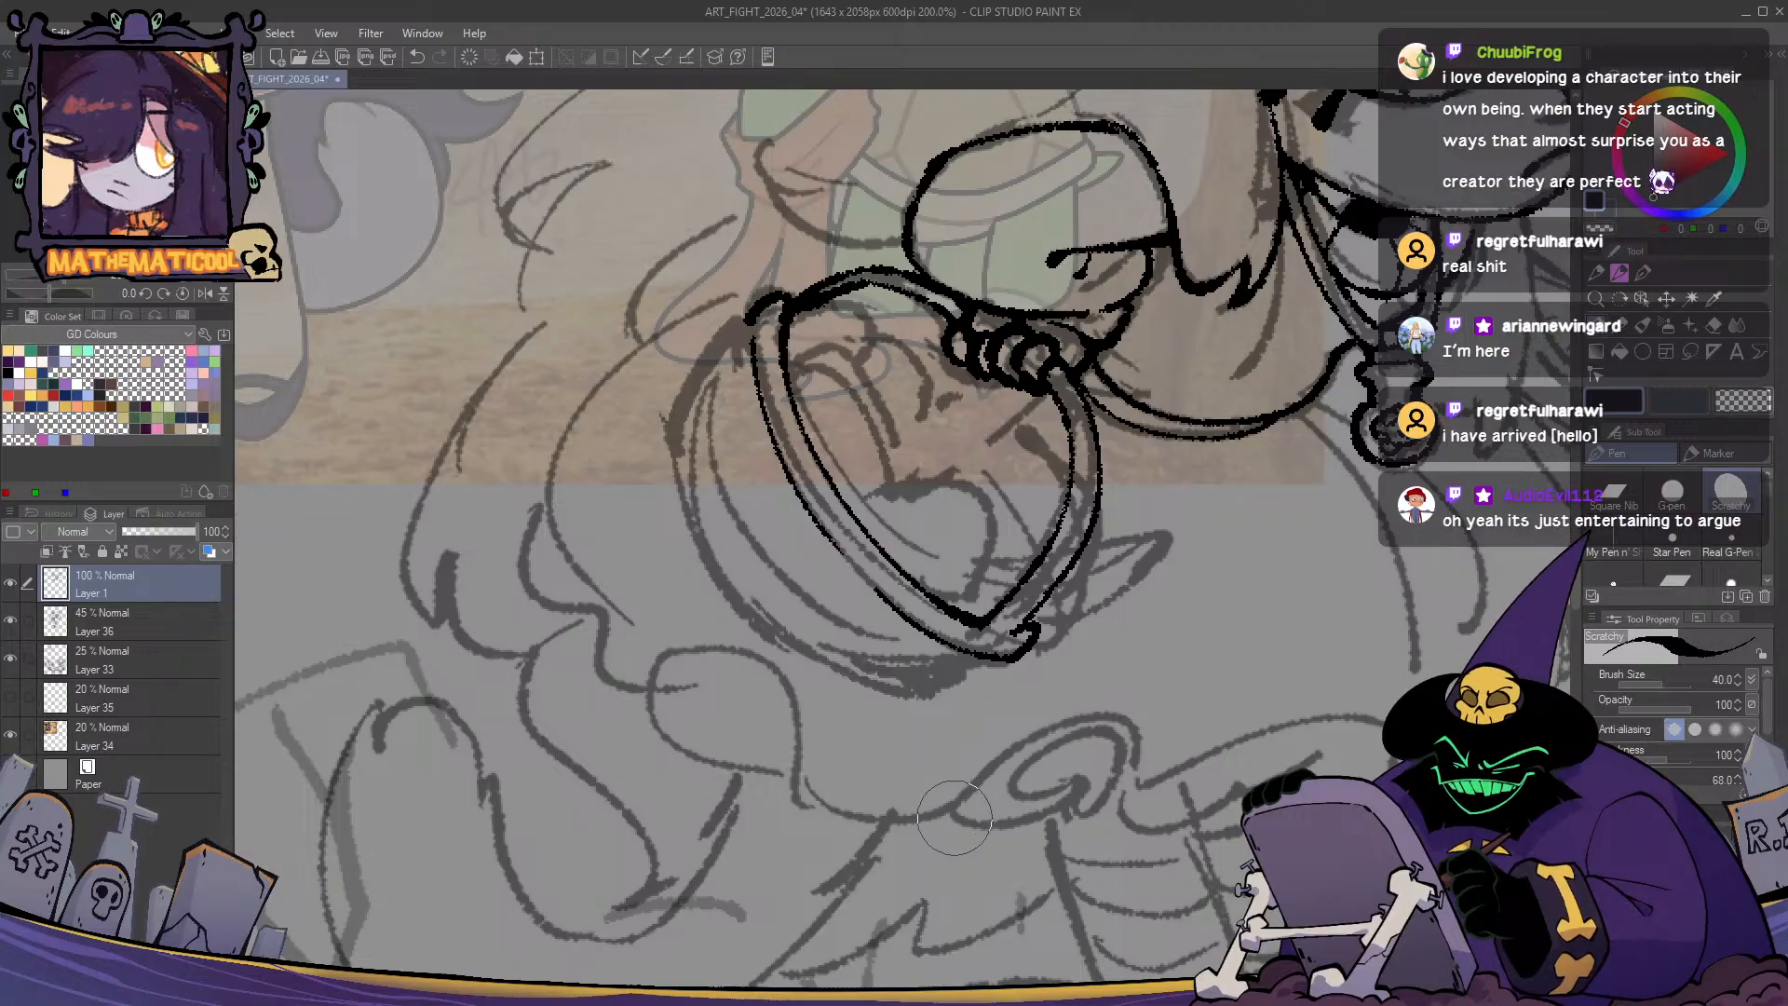
left_click_drag(955, 817, 893, 818)
- Thin and smooth the inner left curve of the basket frame near its lower point
key("c")
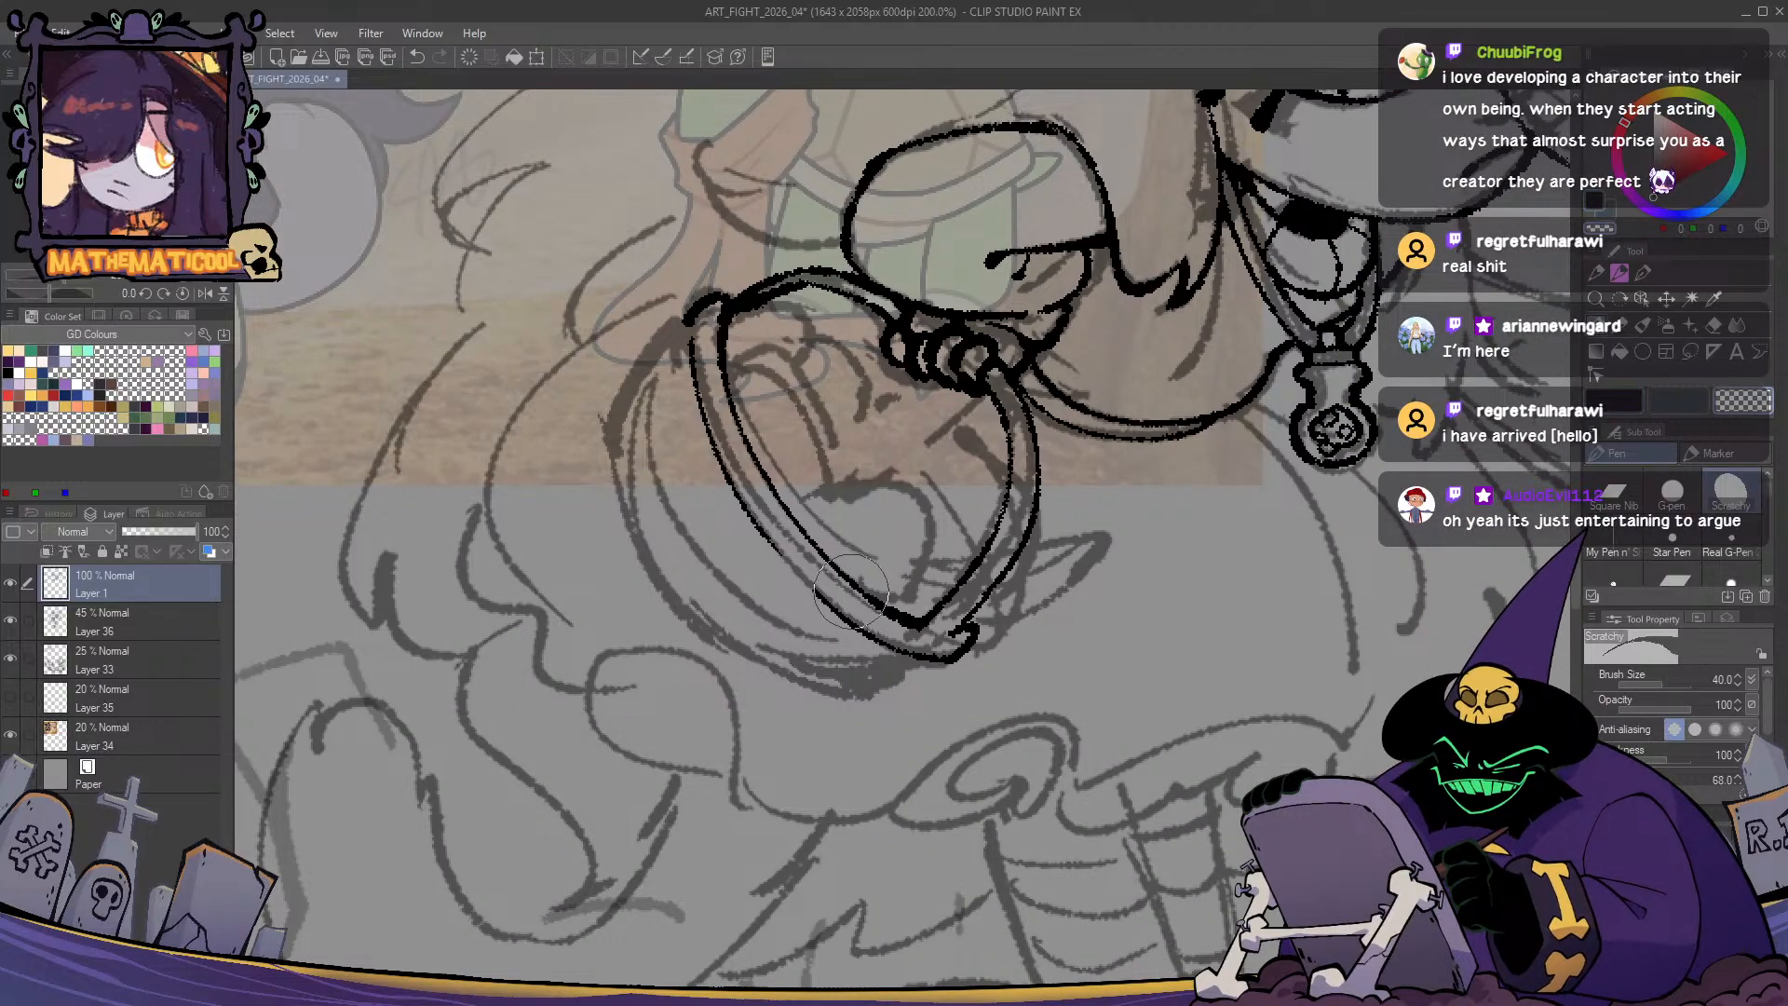
left_click_drag(874, 588, 930, 638)
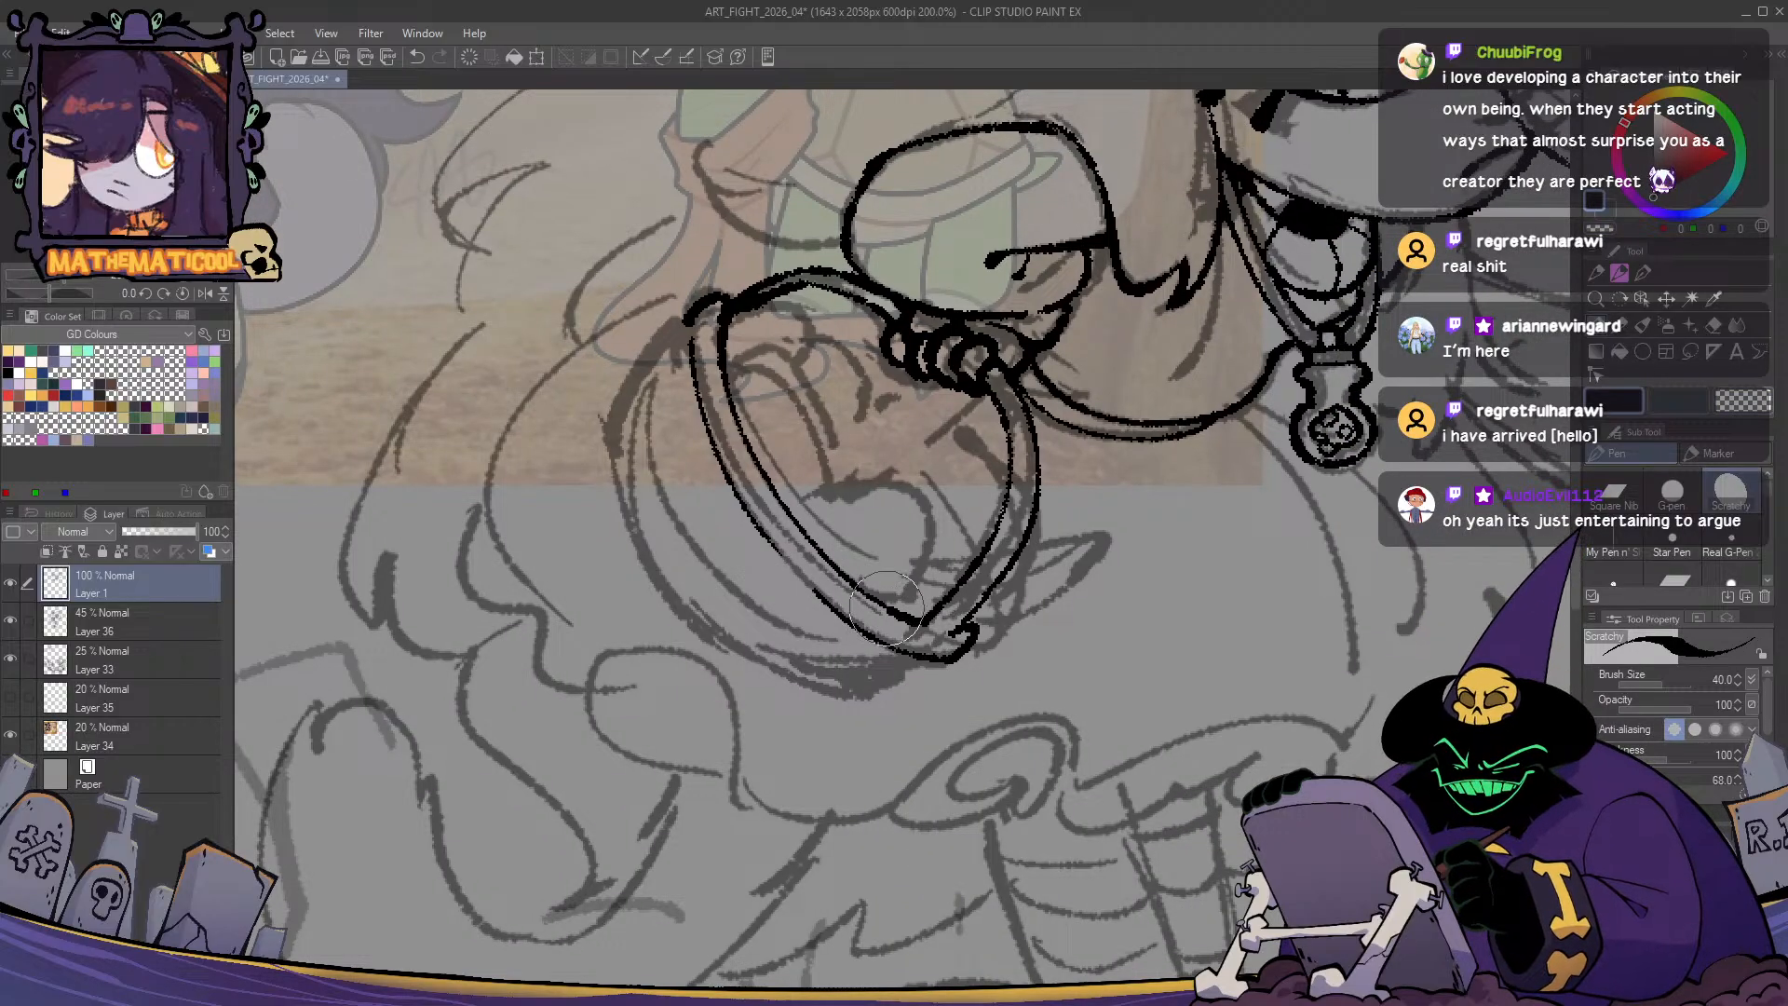
left_click_drag(780, 463, 854, 584)
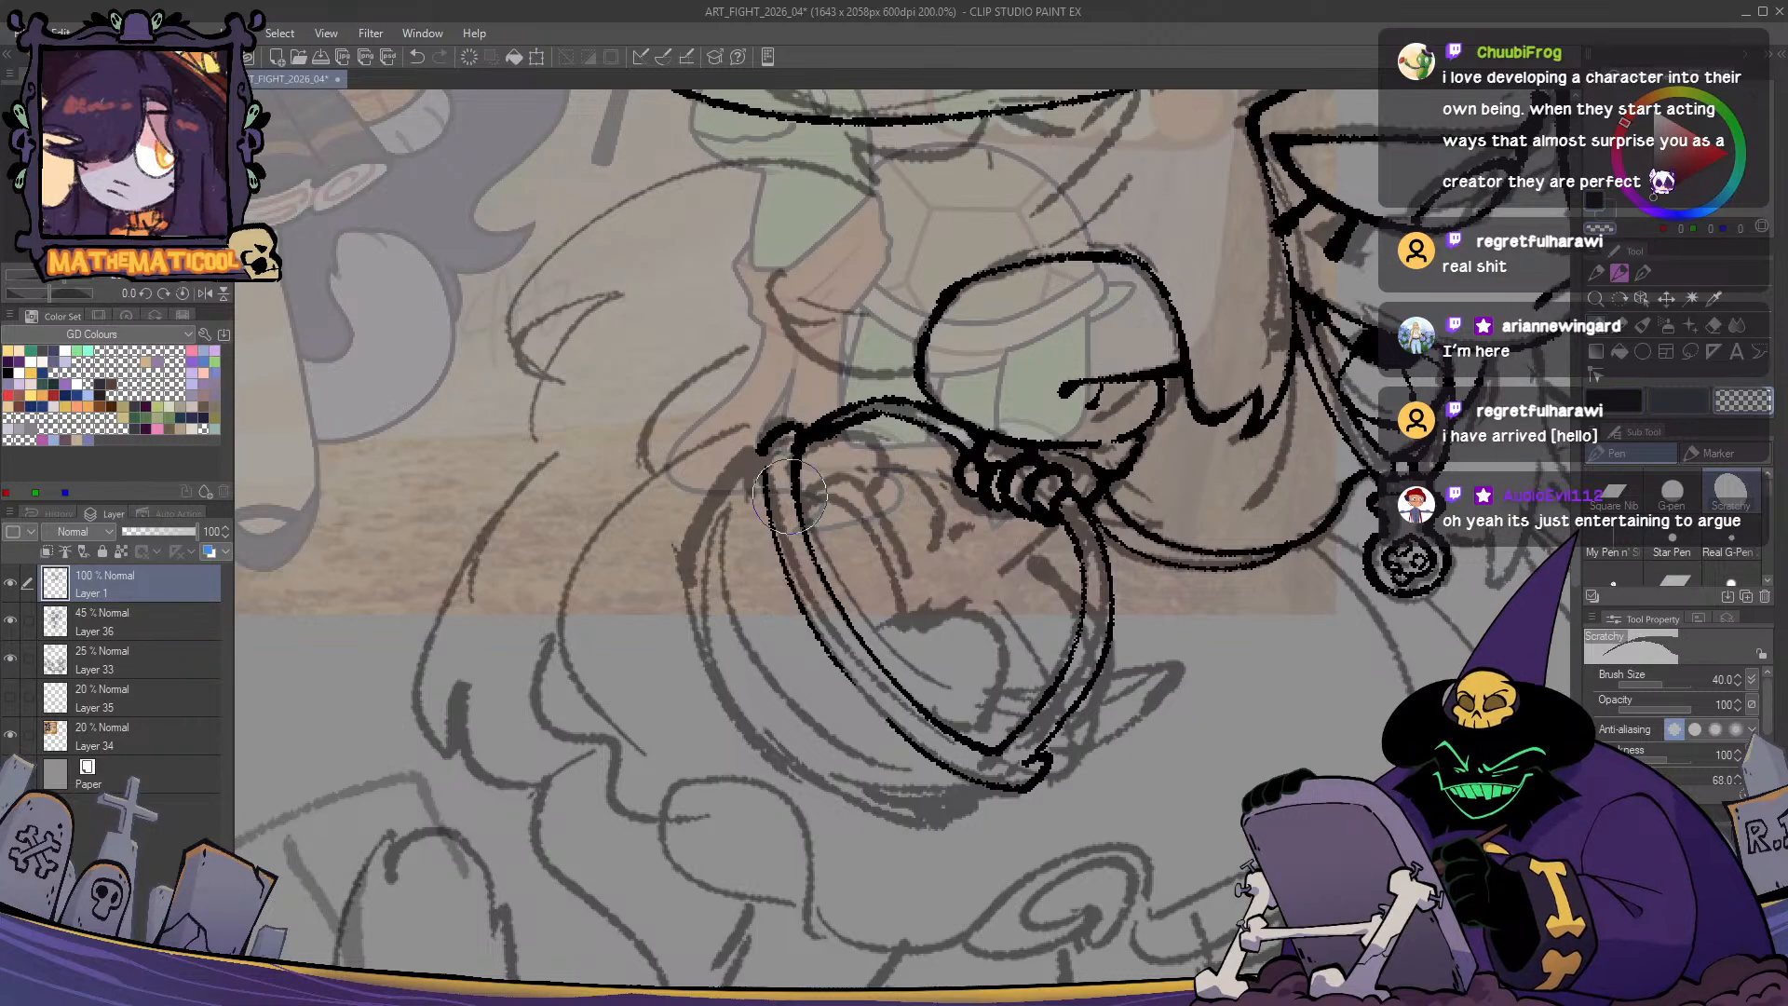
- Clean up the upper left corner where the handle's arch joins the frame's left side, alternating ink and transparent strokes
left_click_drag(786, 449, 835, 419)
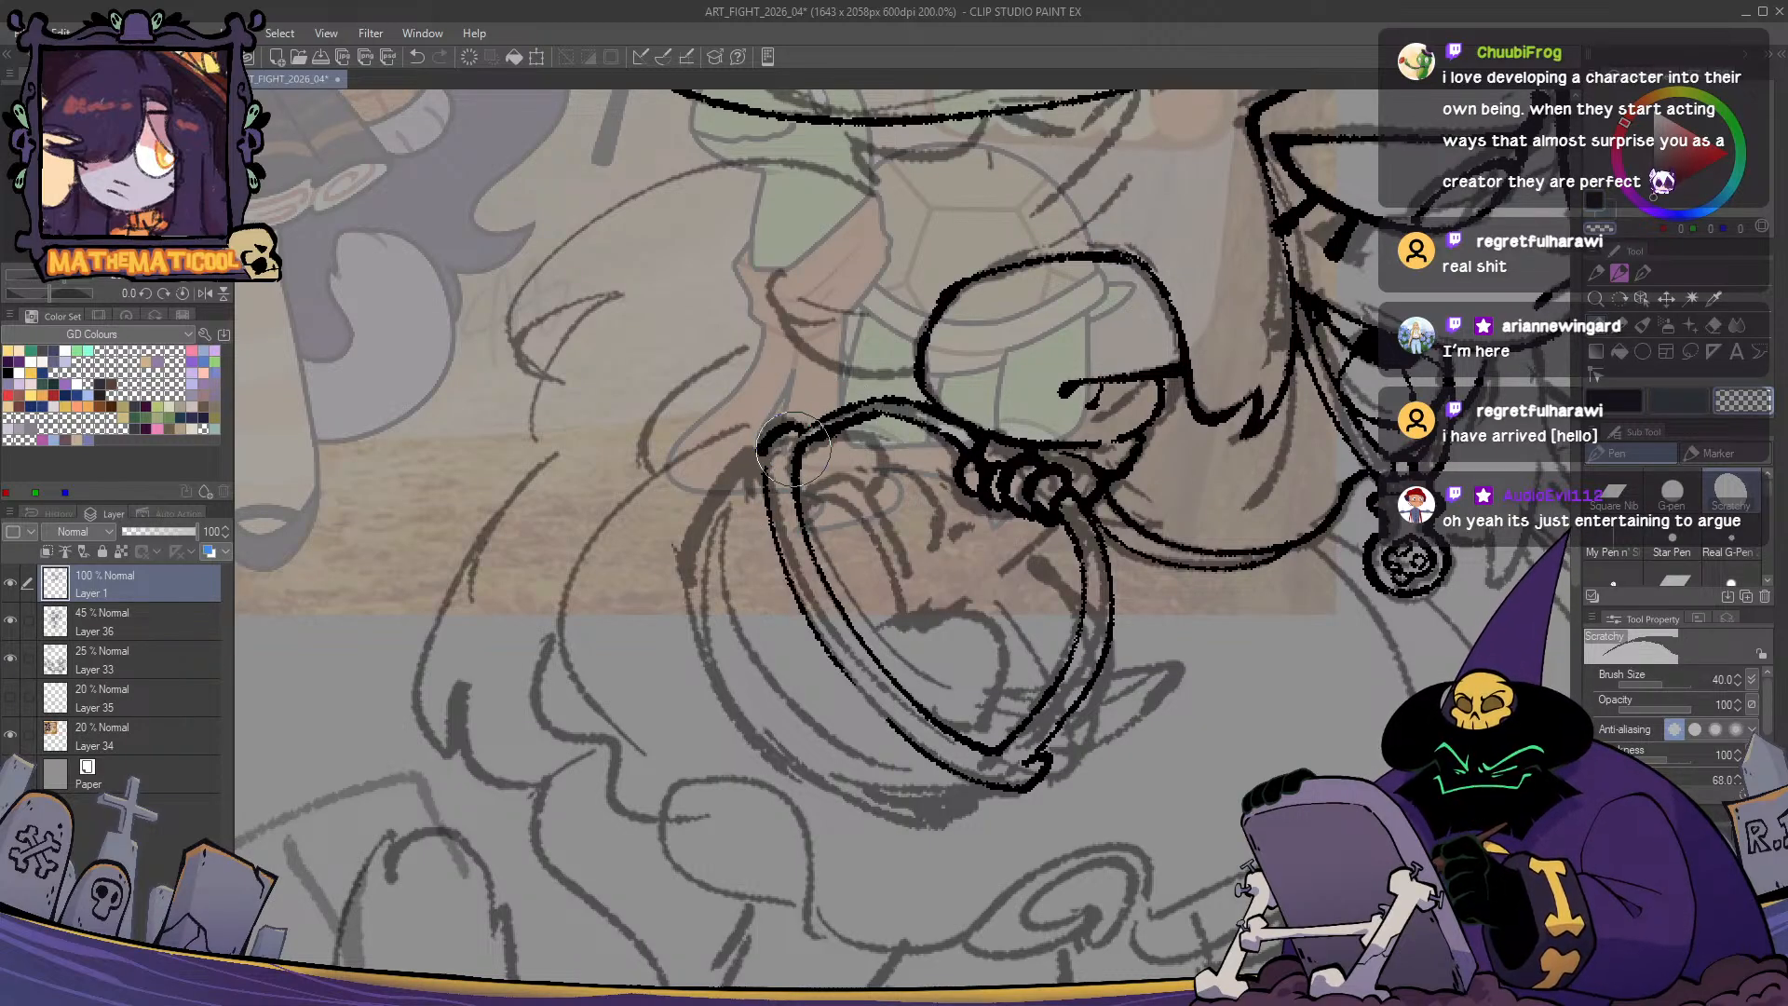
key("c")
key("c")
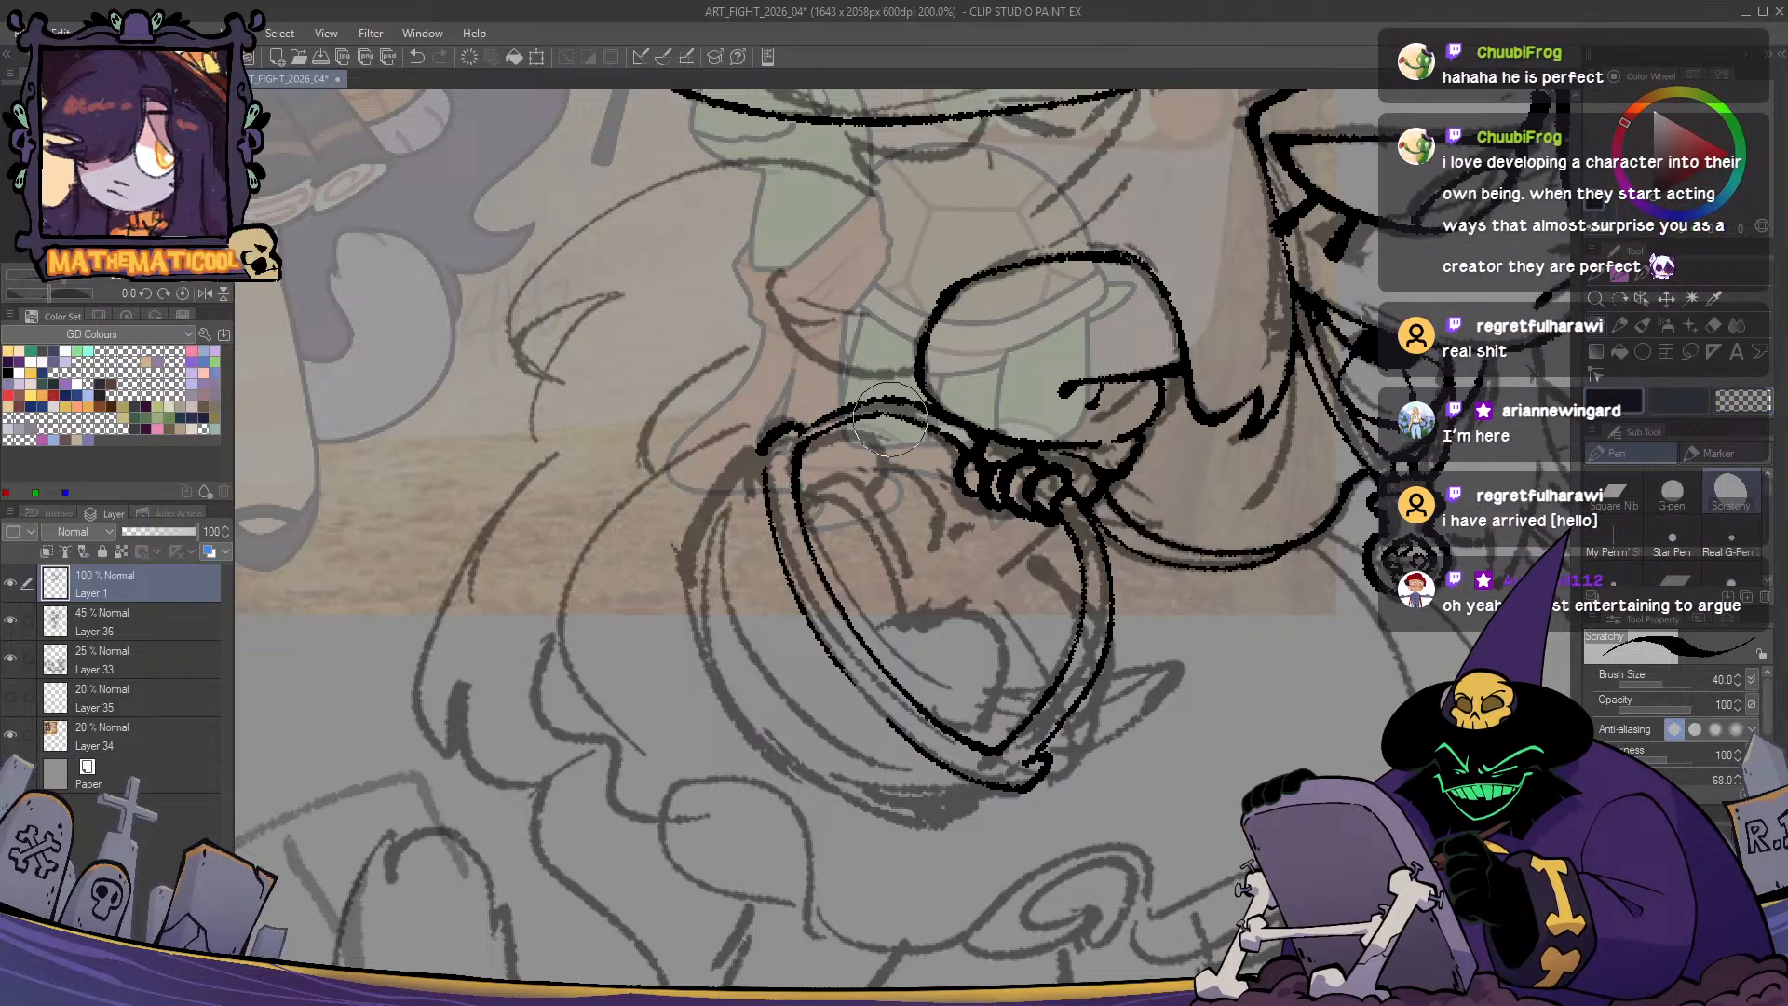
key("c")
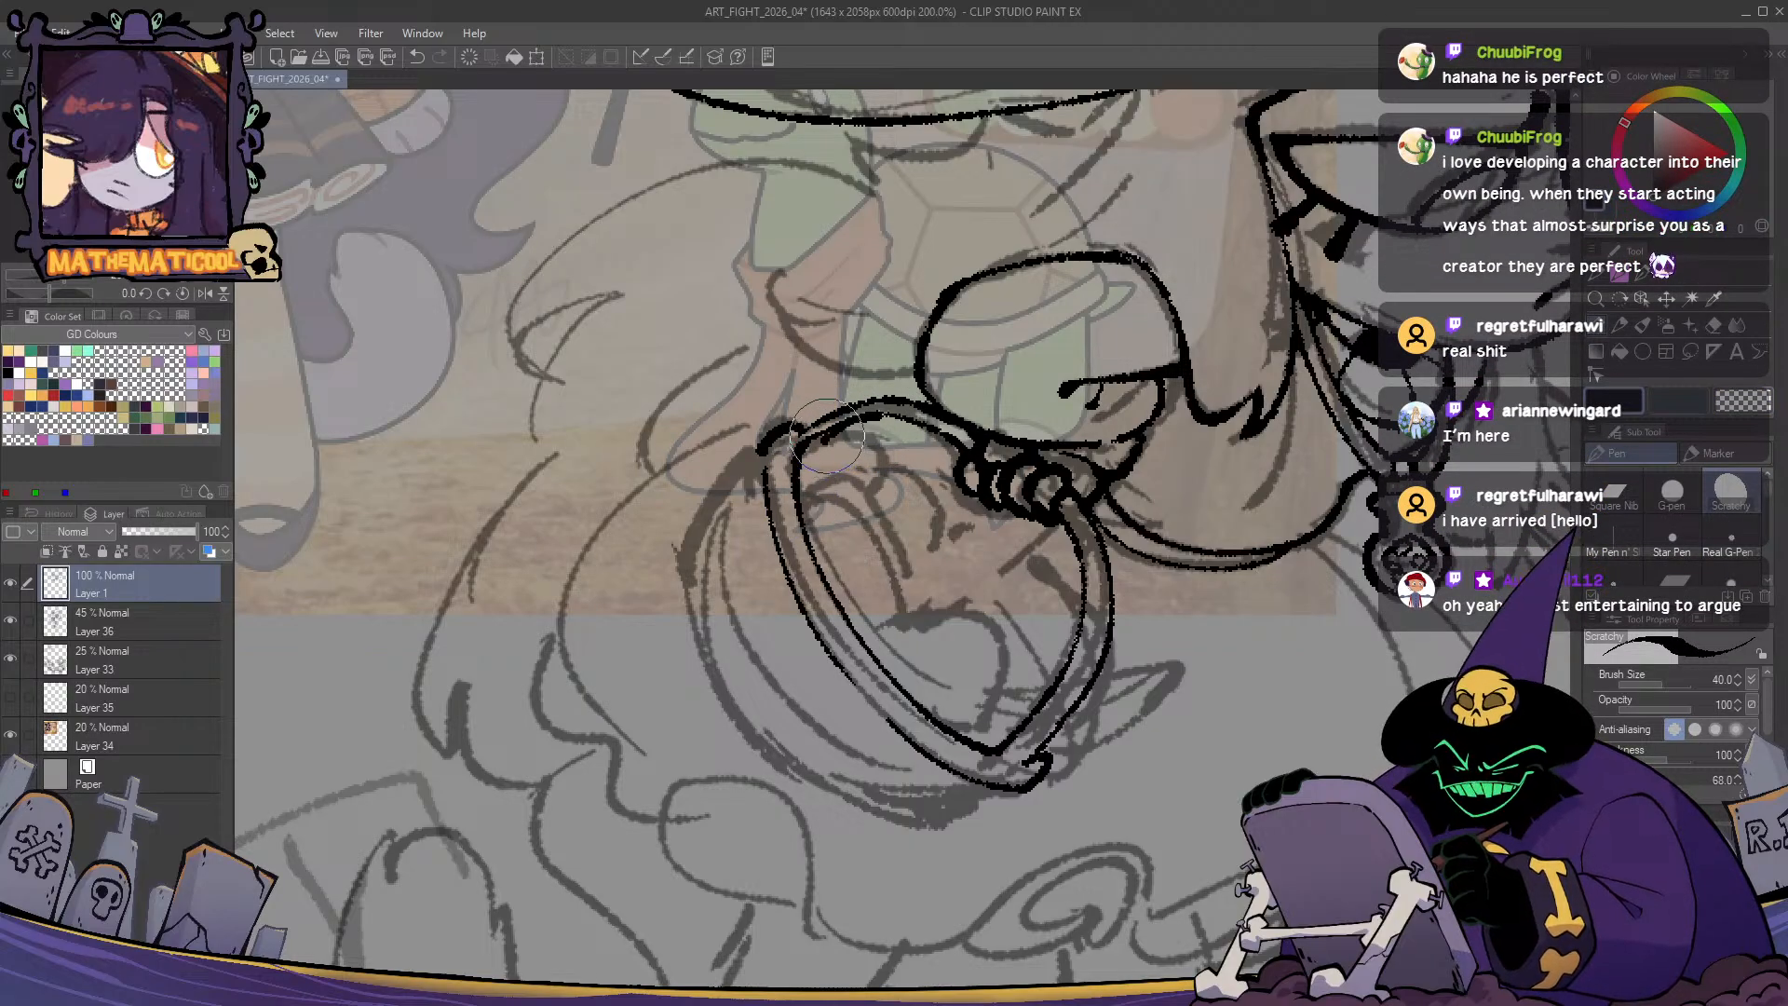
key("c")
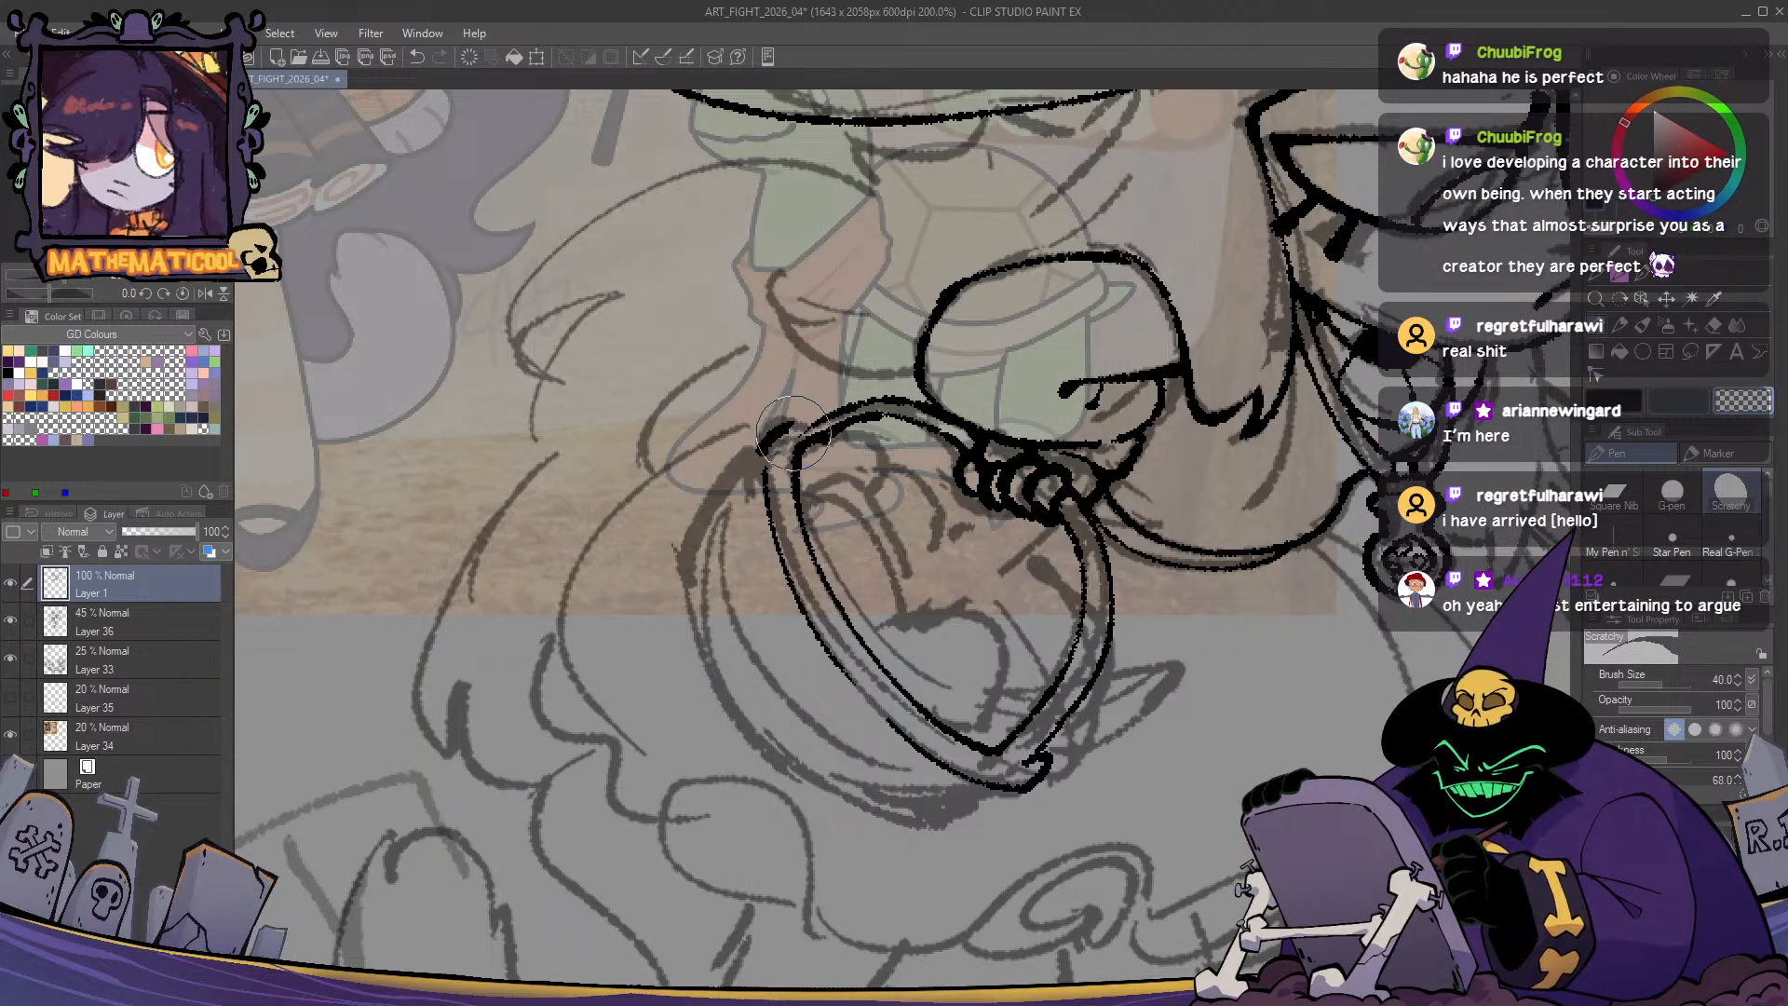
key("c")
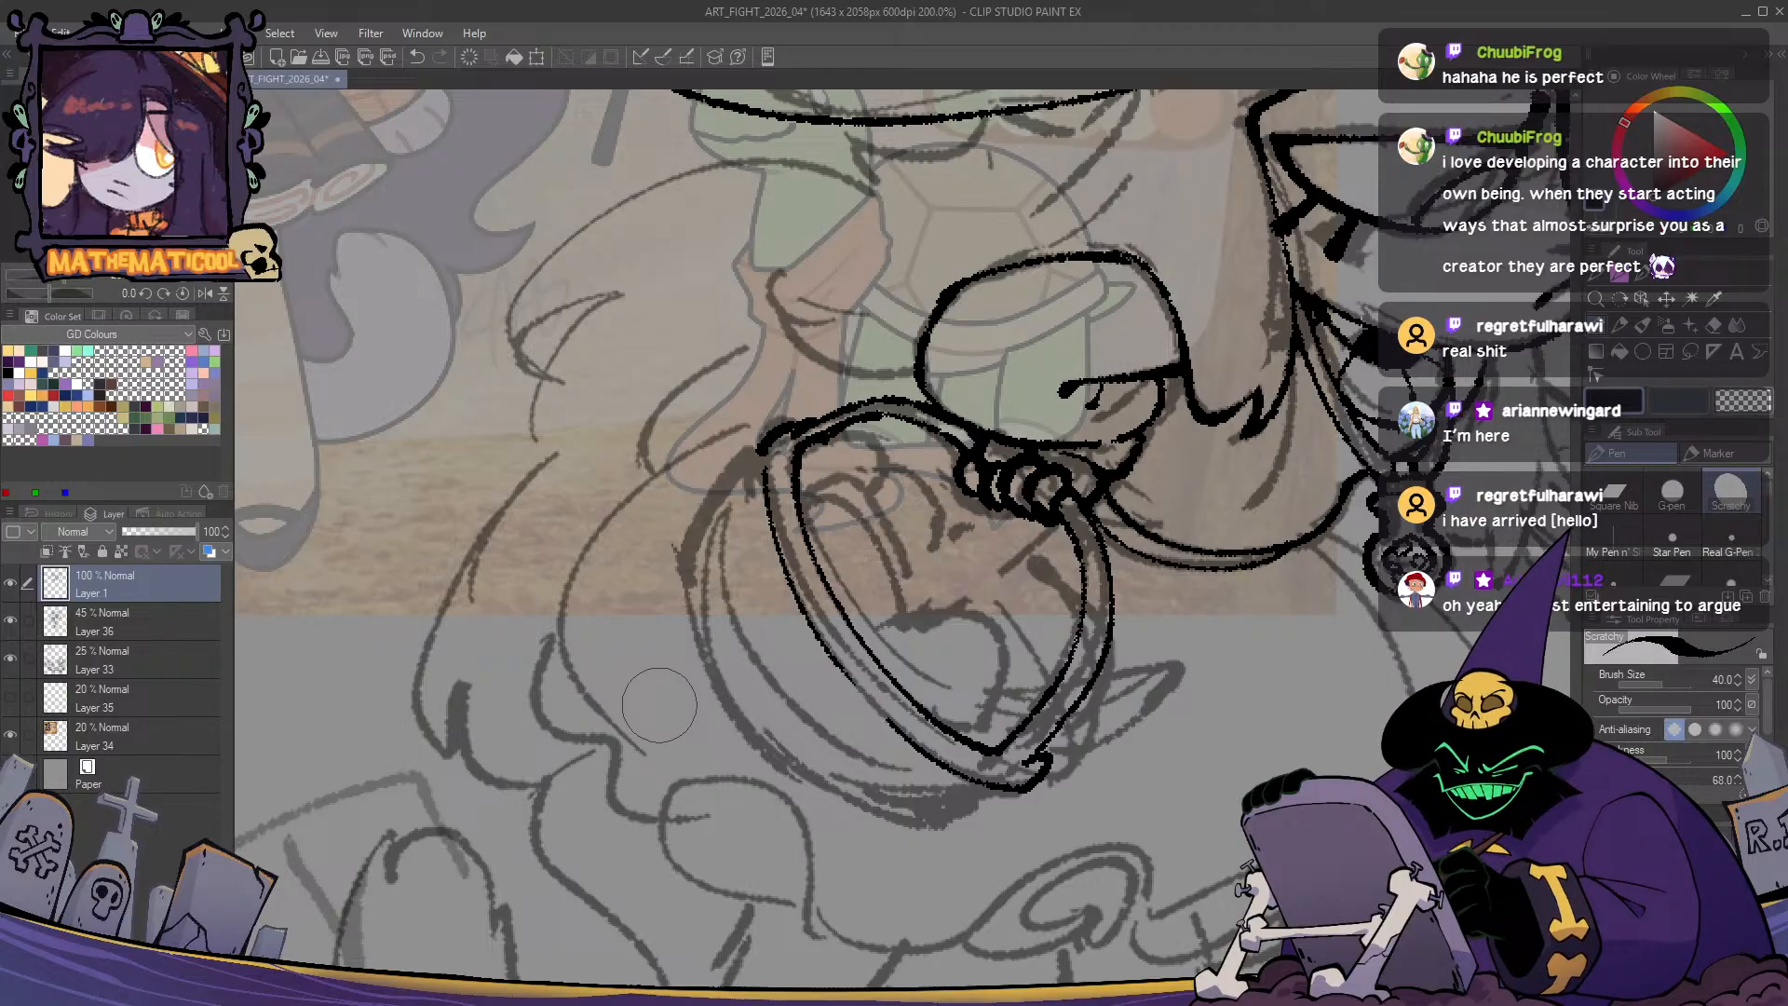
key("h")
key("h")
- Refine the sleeve's lower hem line where it meets the fingers on the basket handle, alternating ink and transparent strokes
left_click_drag(986, 528, 855, 537)
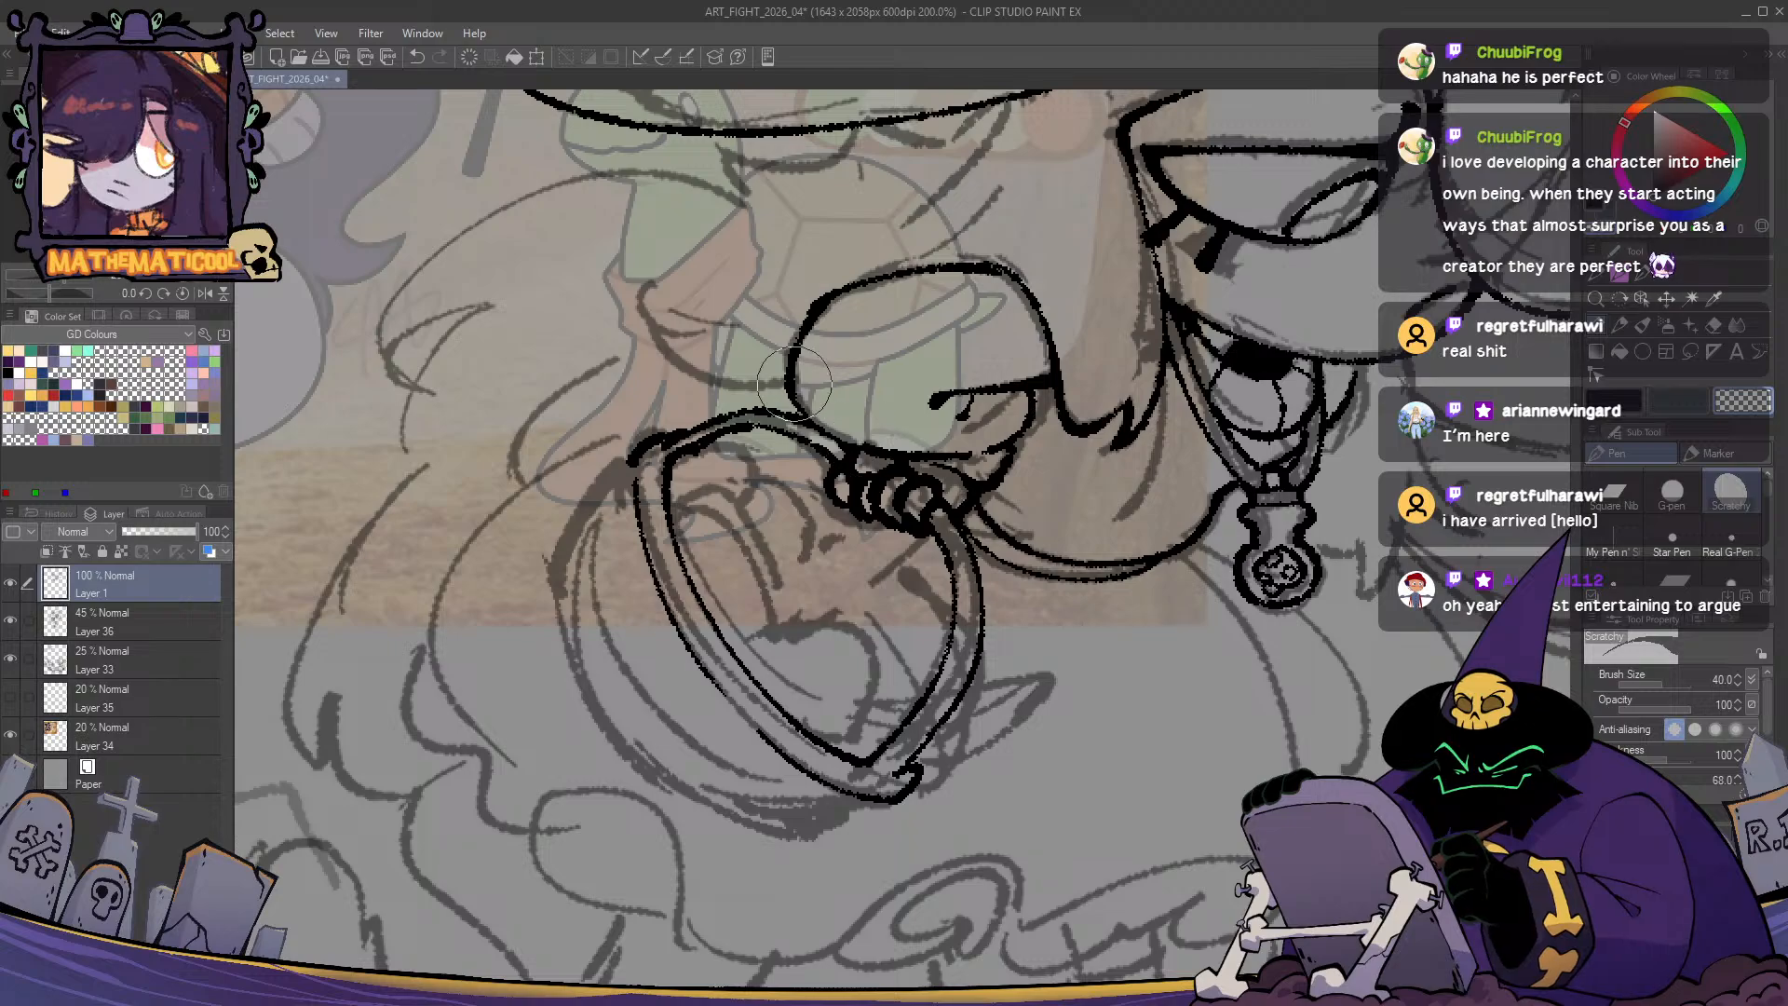
key("c")
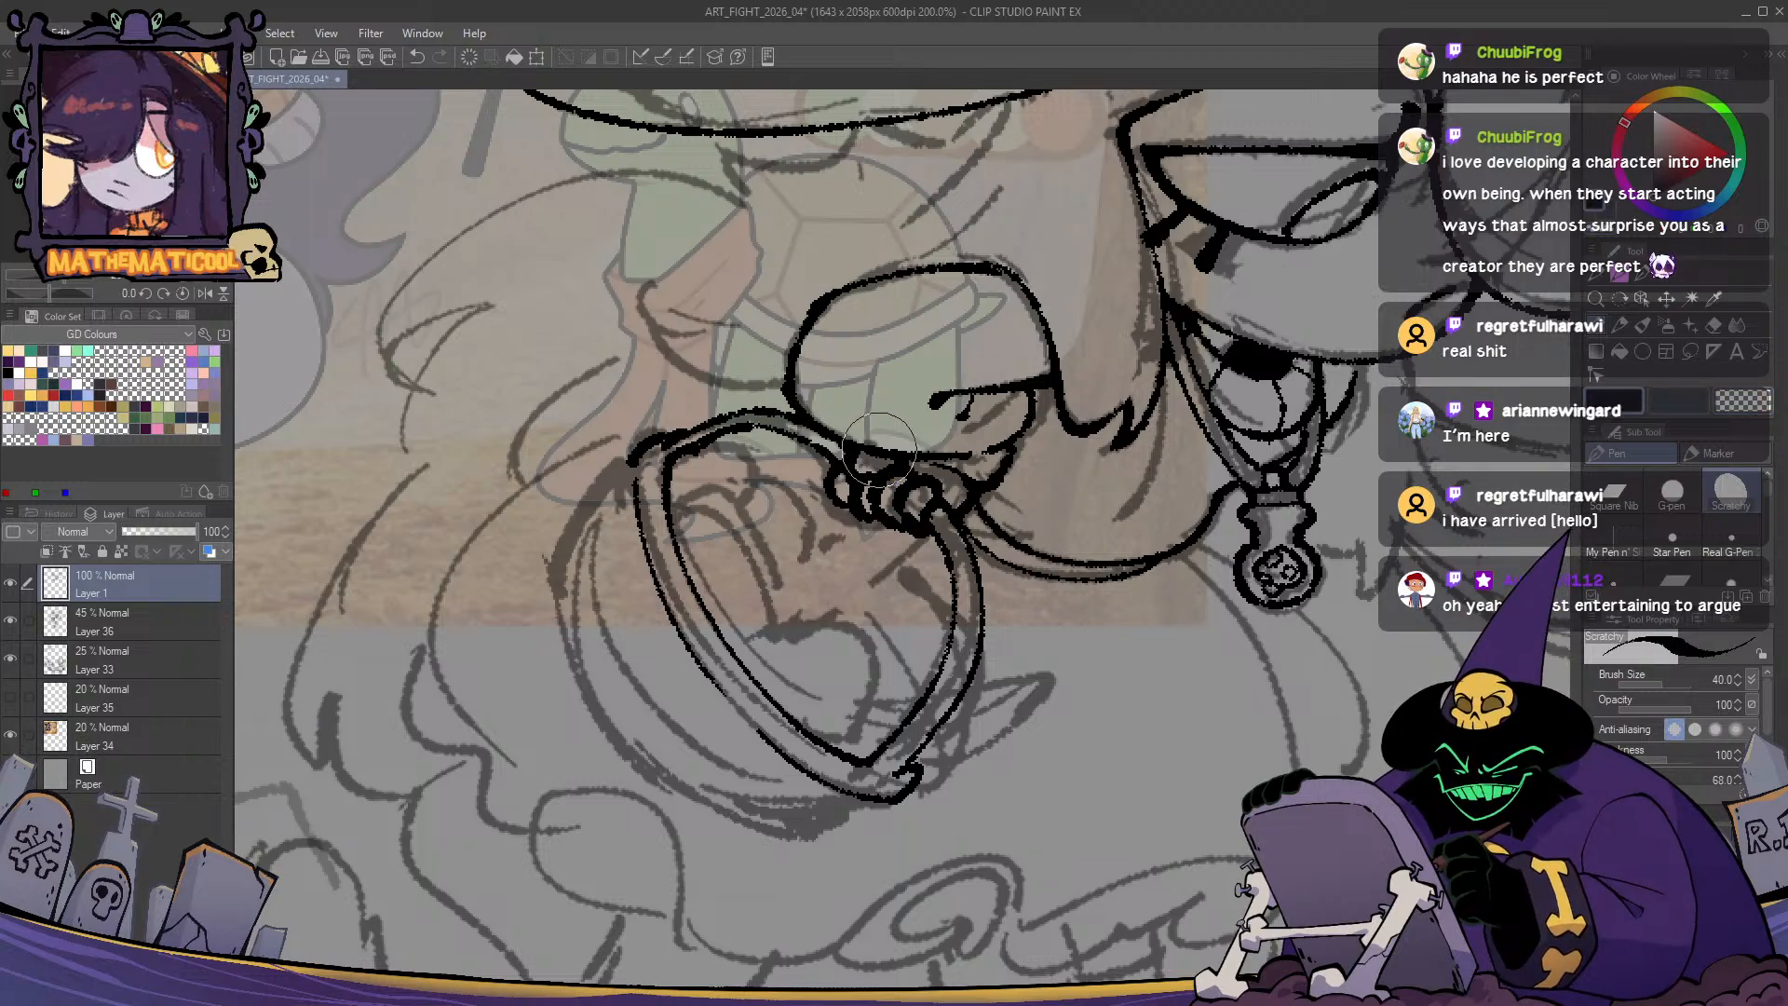
key("c")
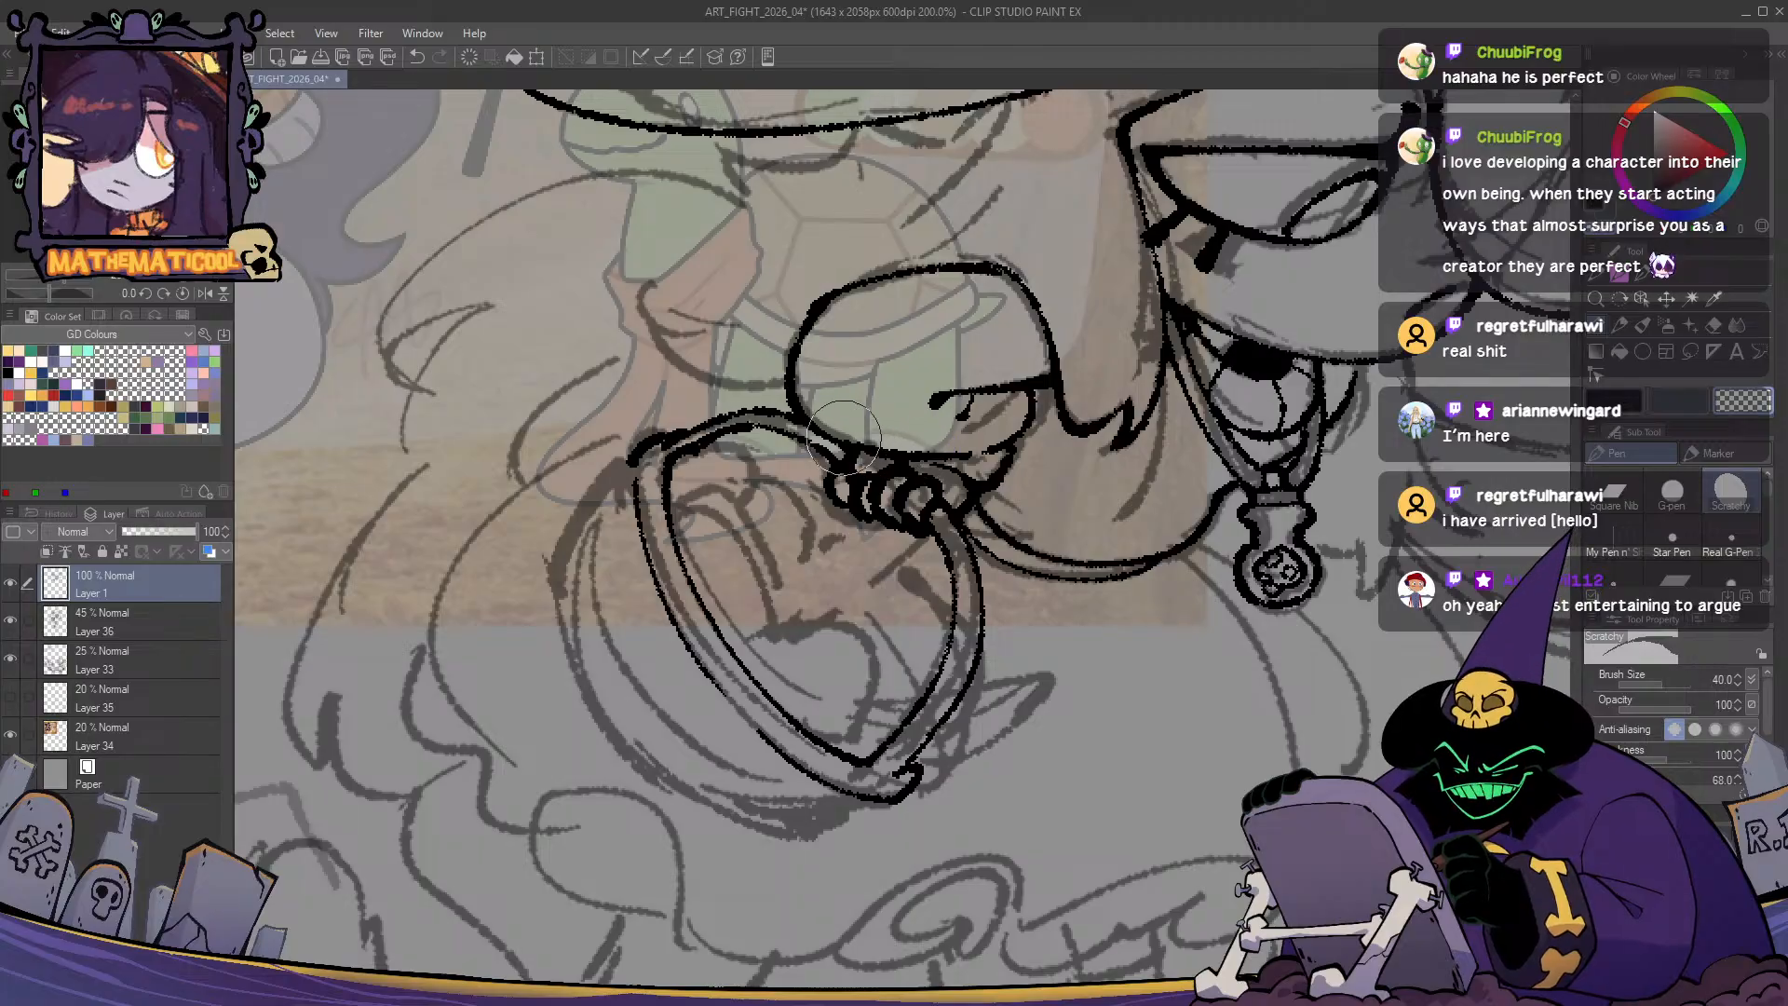
key("c")
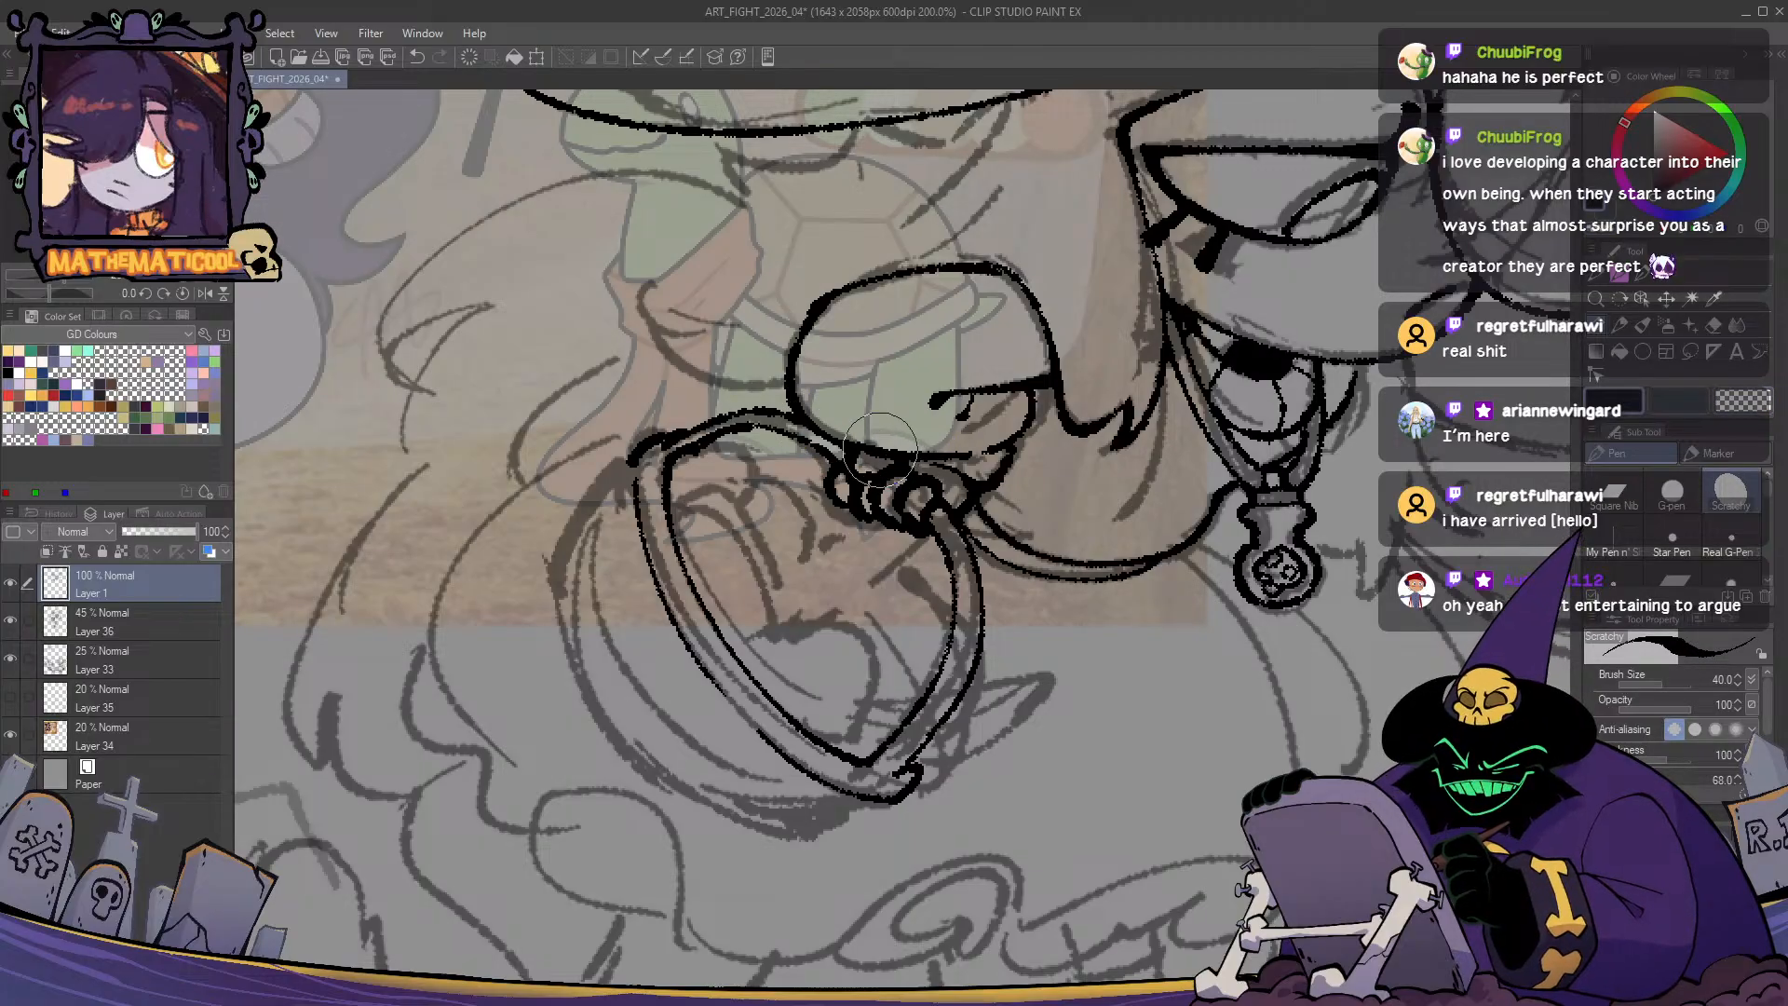
key("c")
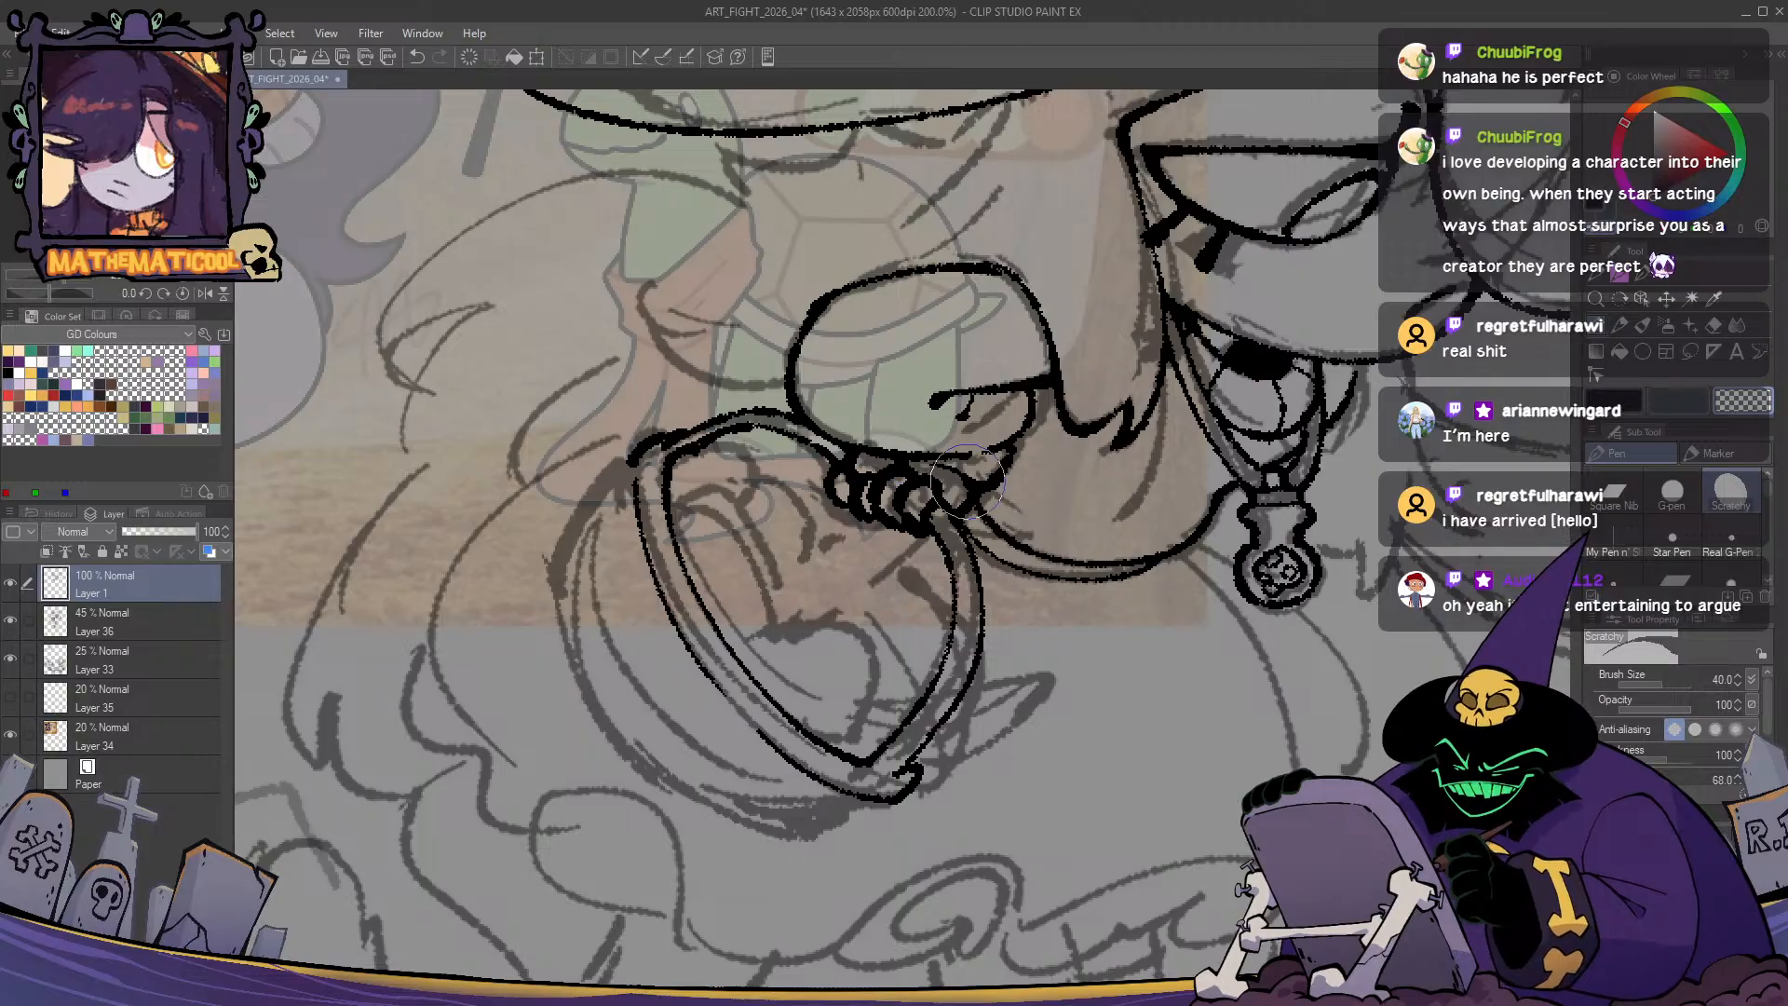
key("h")
key("h")
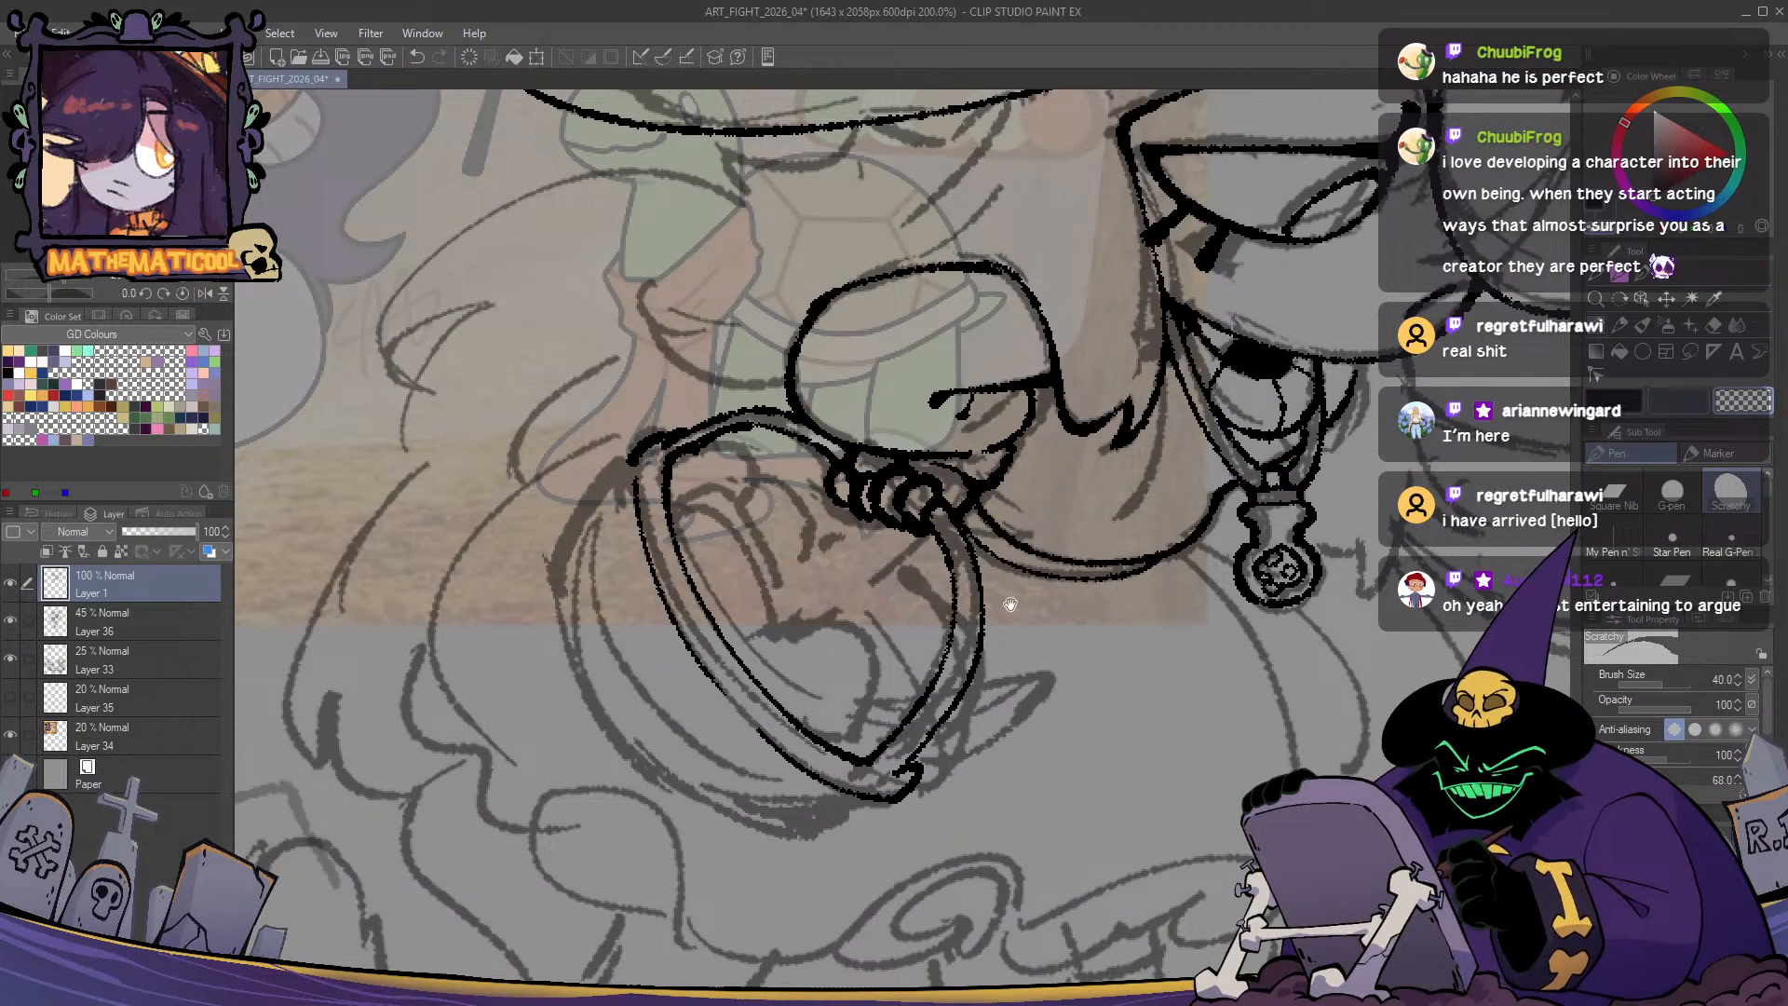
- Retouch the right edge of the sleeve opening above the hand, undoing unwanted strokes
left_click_drag(1010, 605, 984, 678)
key("c")
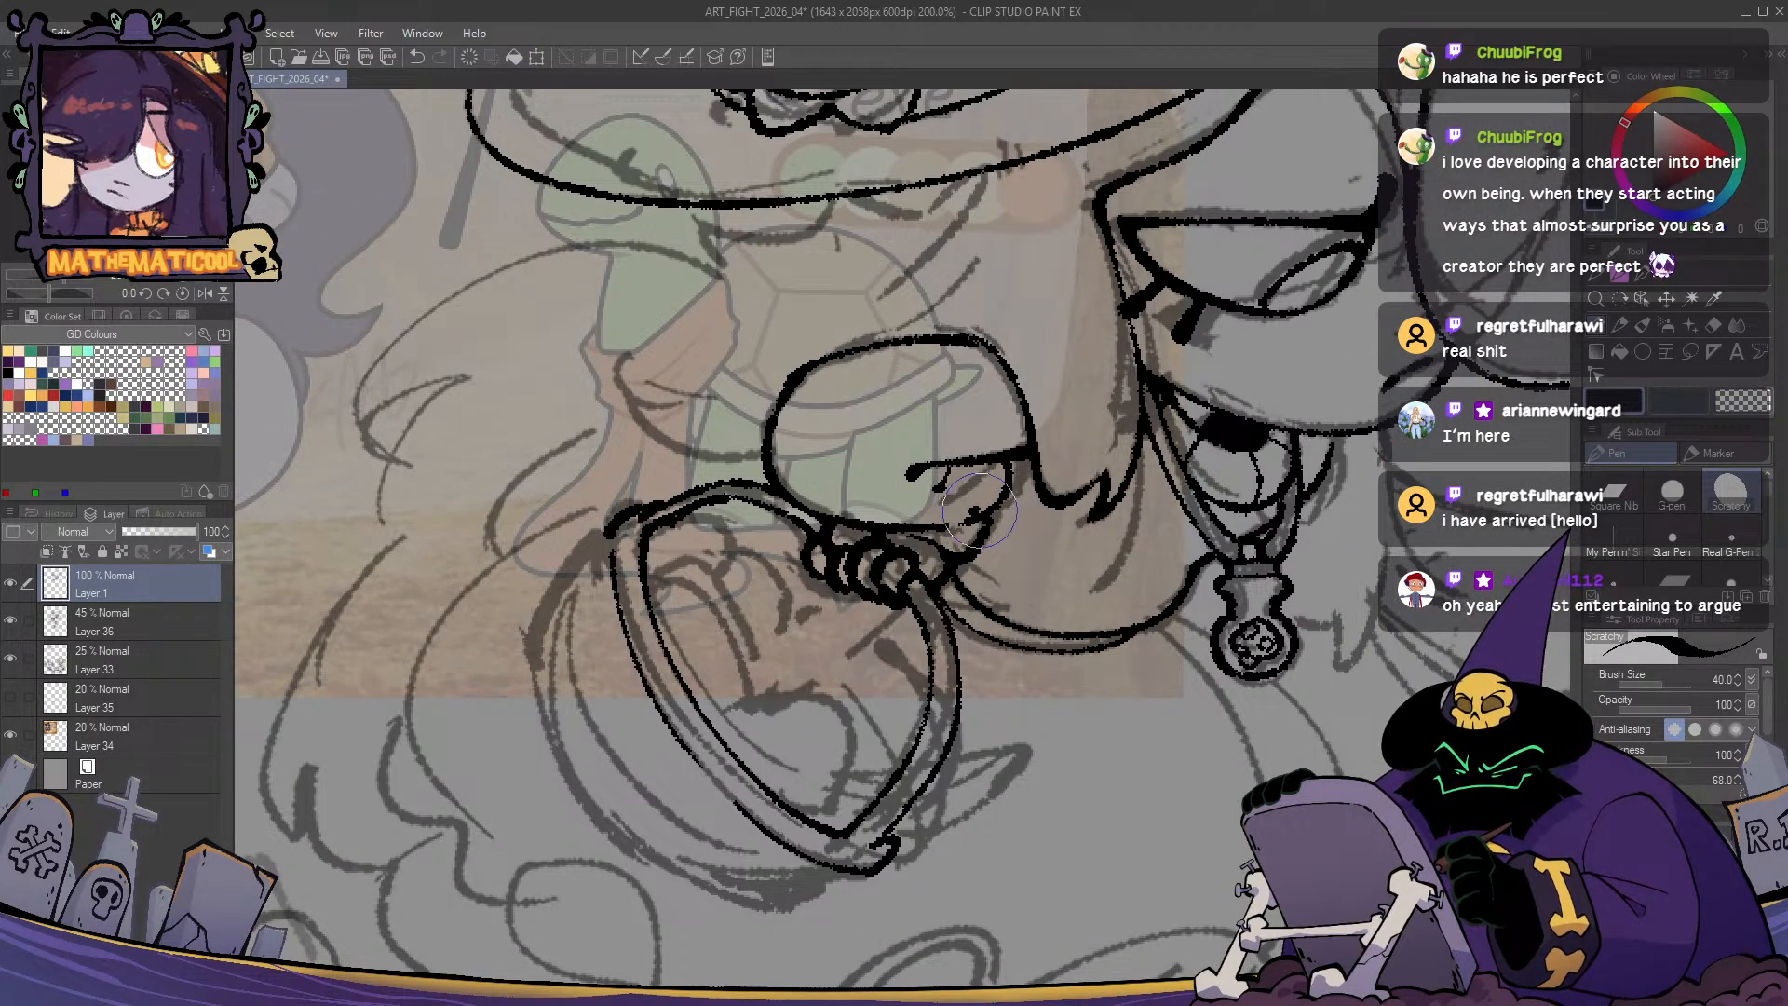
key("c")
mouse_move(987, 511)
left_mouse_down()
mouse_move(1007, 478)
mouse_move(985, 467)
mouse_move(985, 518)
left_mouse_up()
key("c")
key("ctrl+z")
left_click_drag(1002, 466, 993, 517)
key("ctrl+z")
key("c")
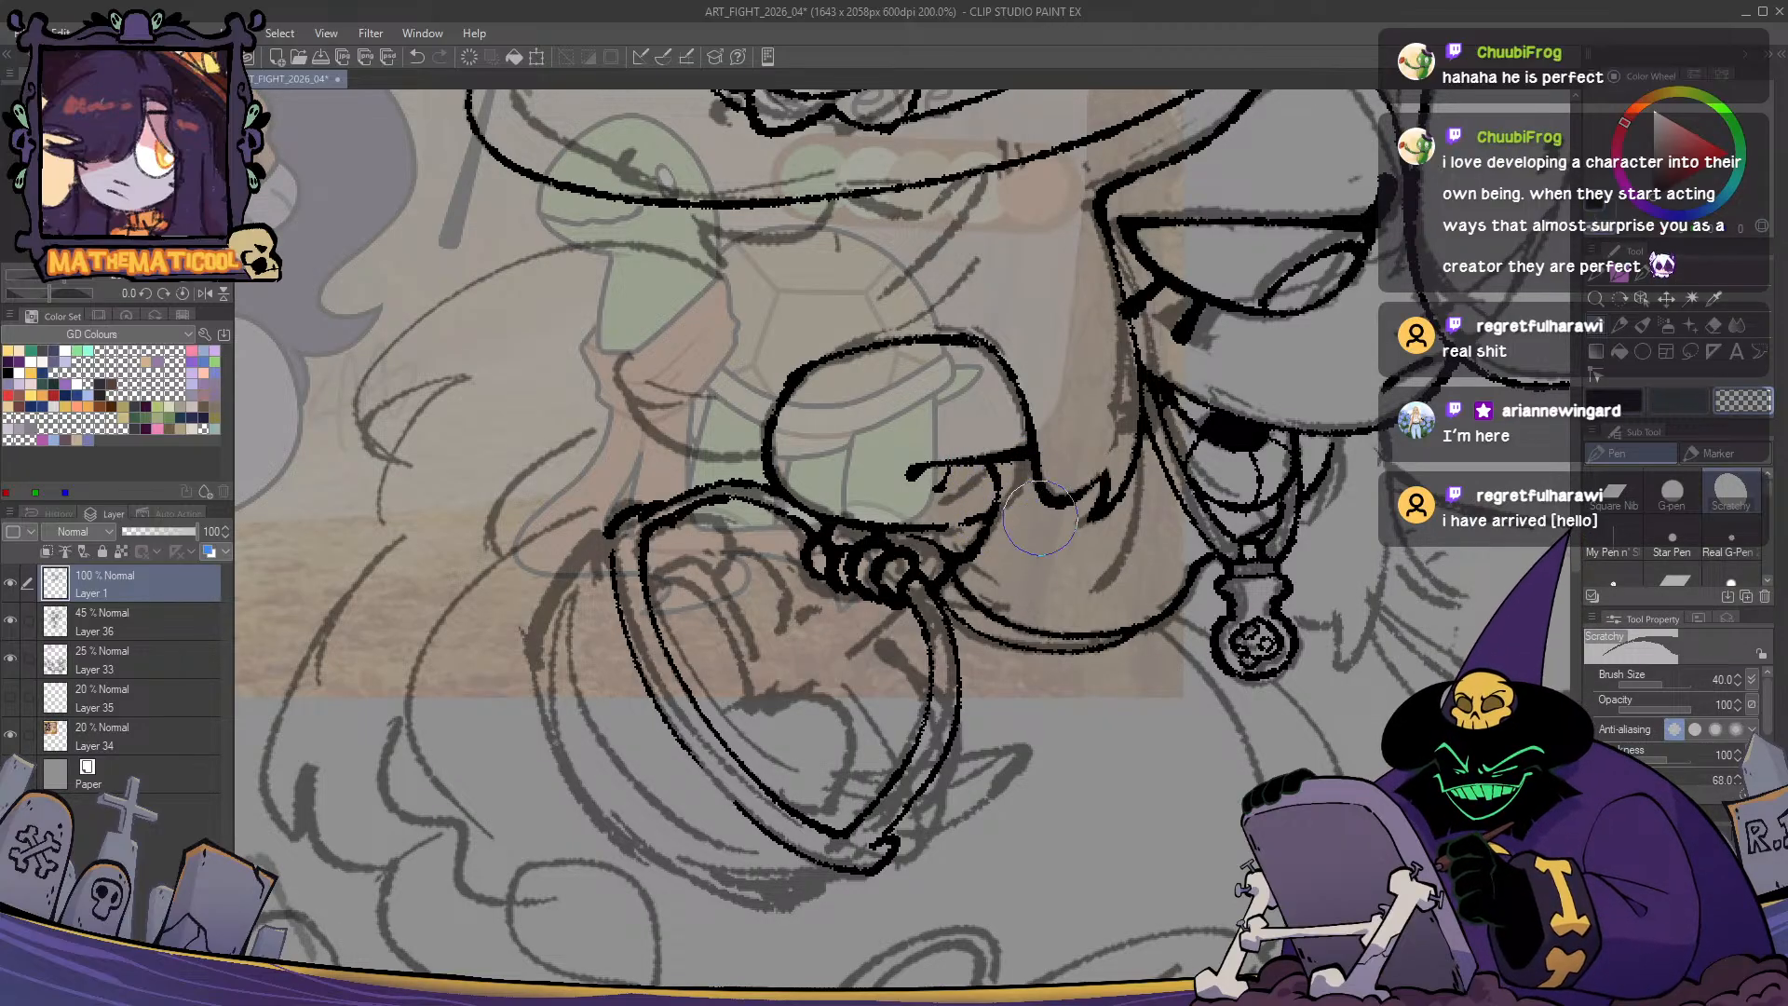
- Clean up the short fold line and its rounded end on the sleeve above the hand
key("c")
key("h")
key("h")
key("c")
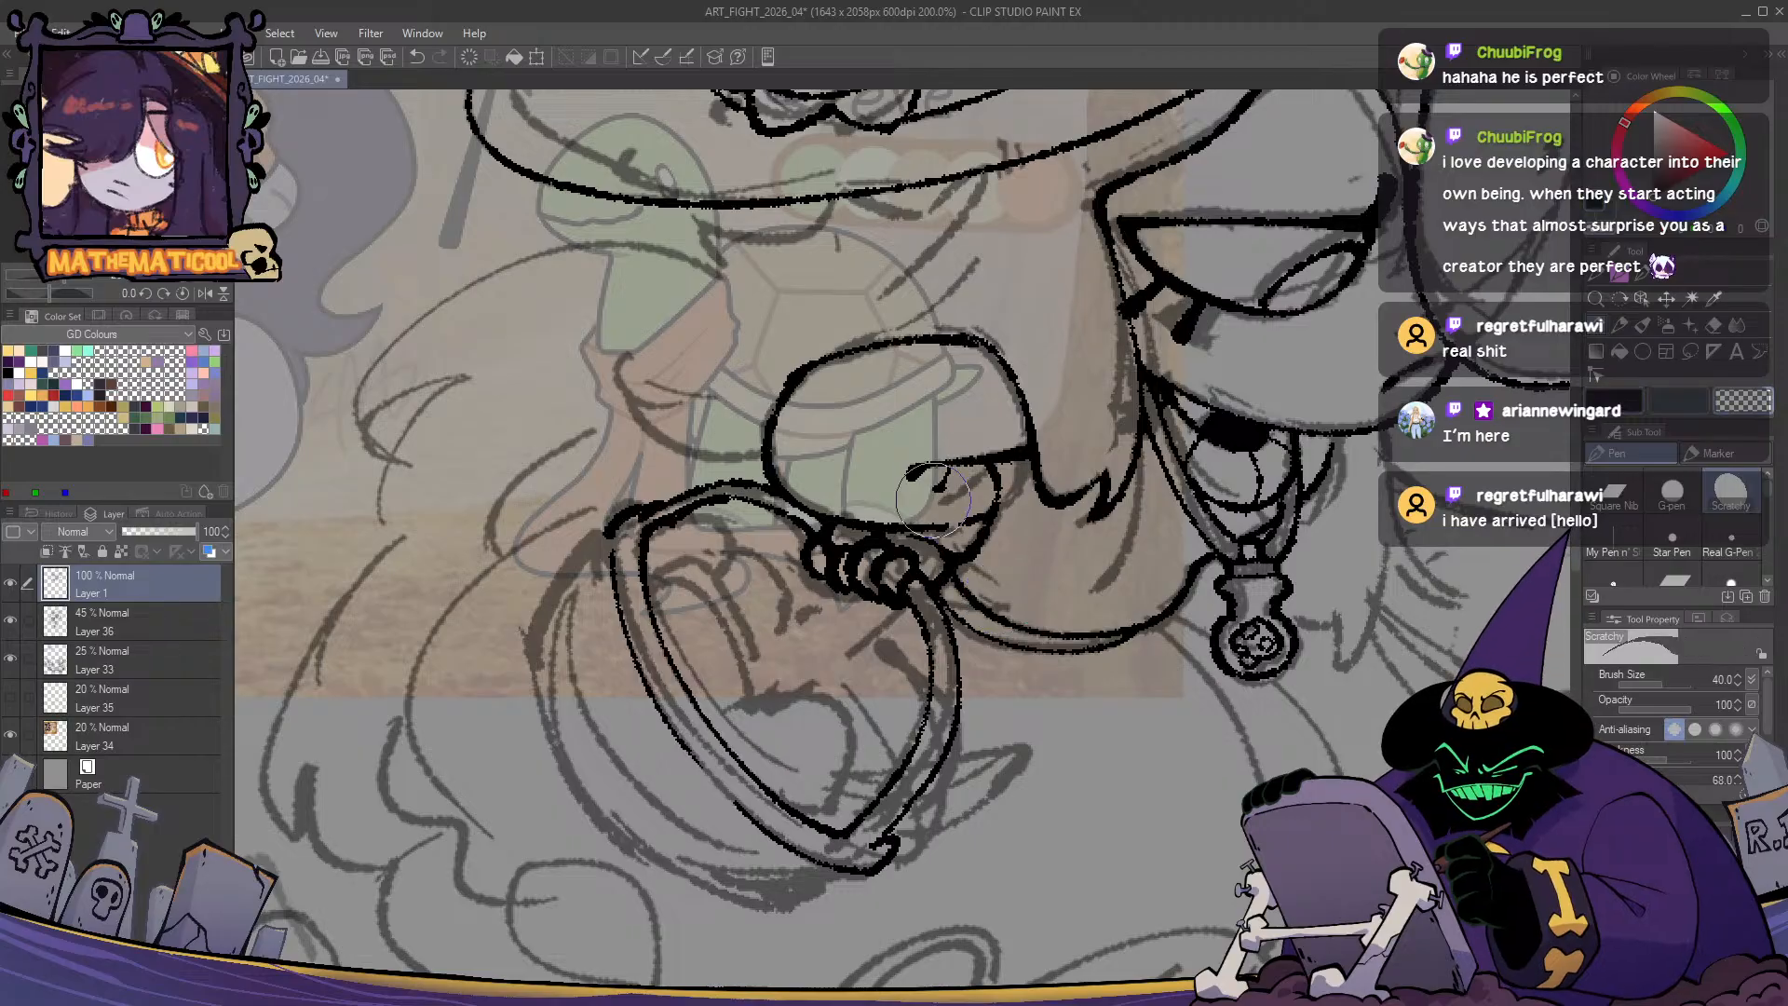
key("c")
left_click_drag(920, 468, 931, 488)
key("c")
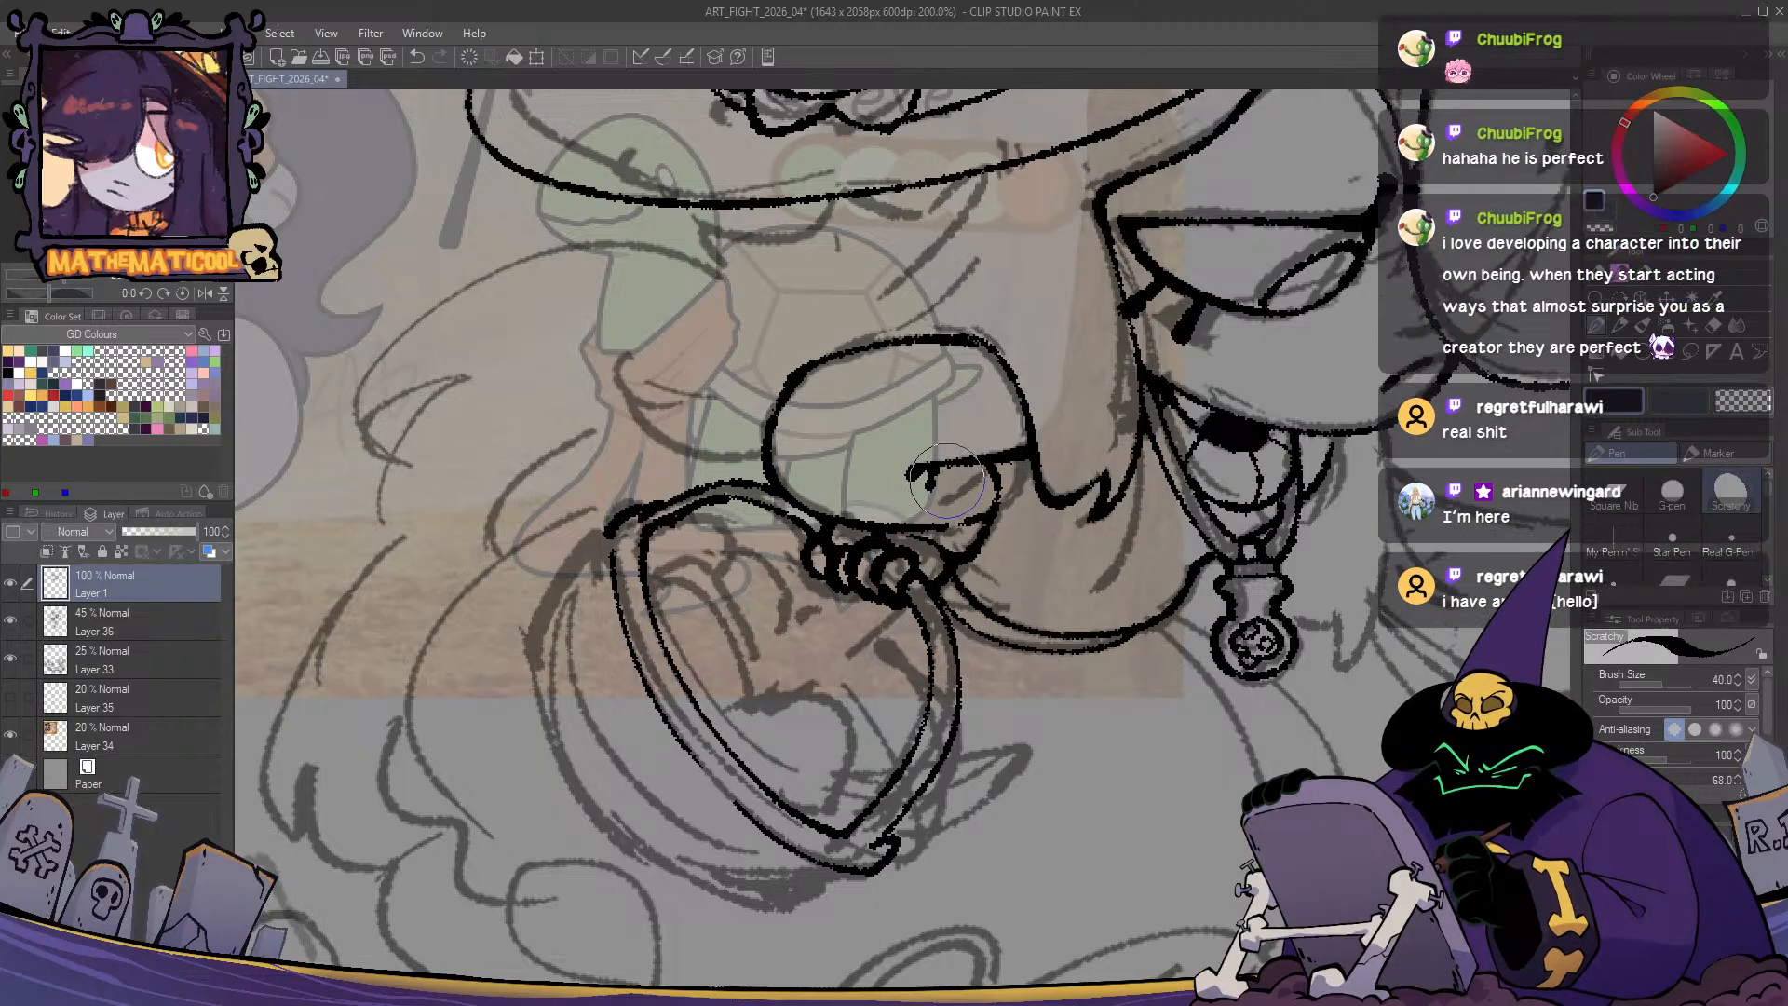
key("c")
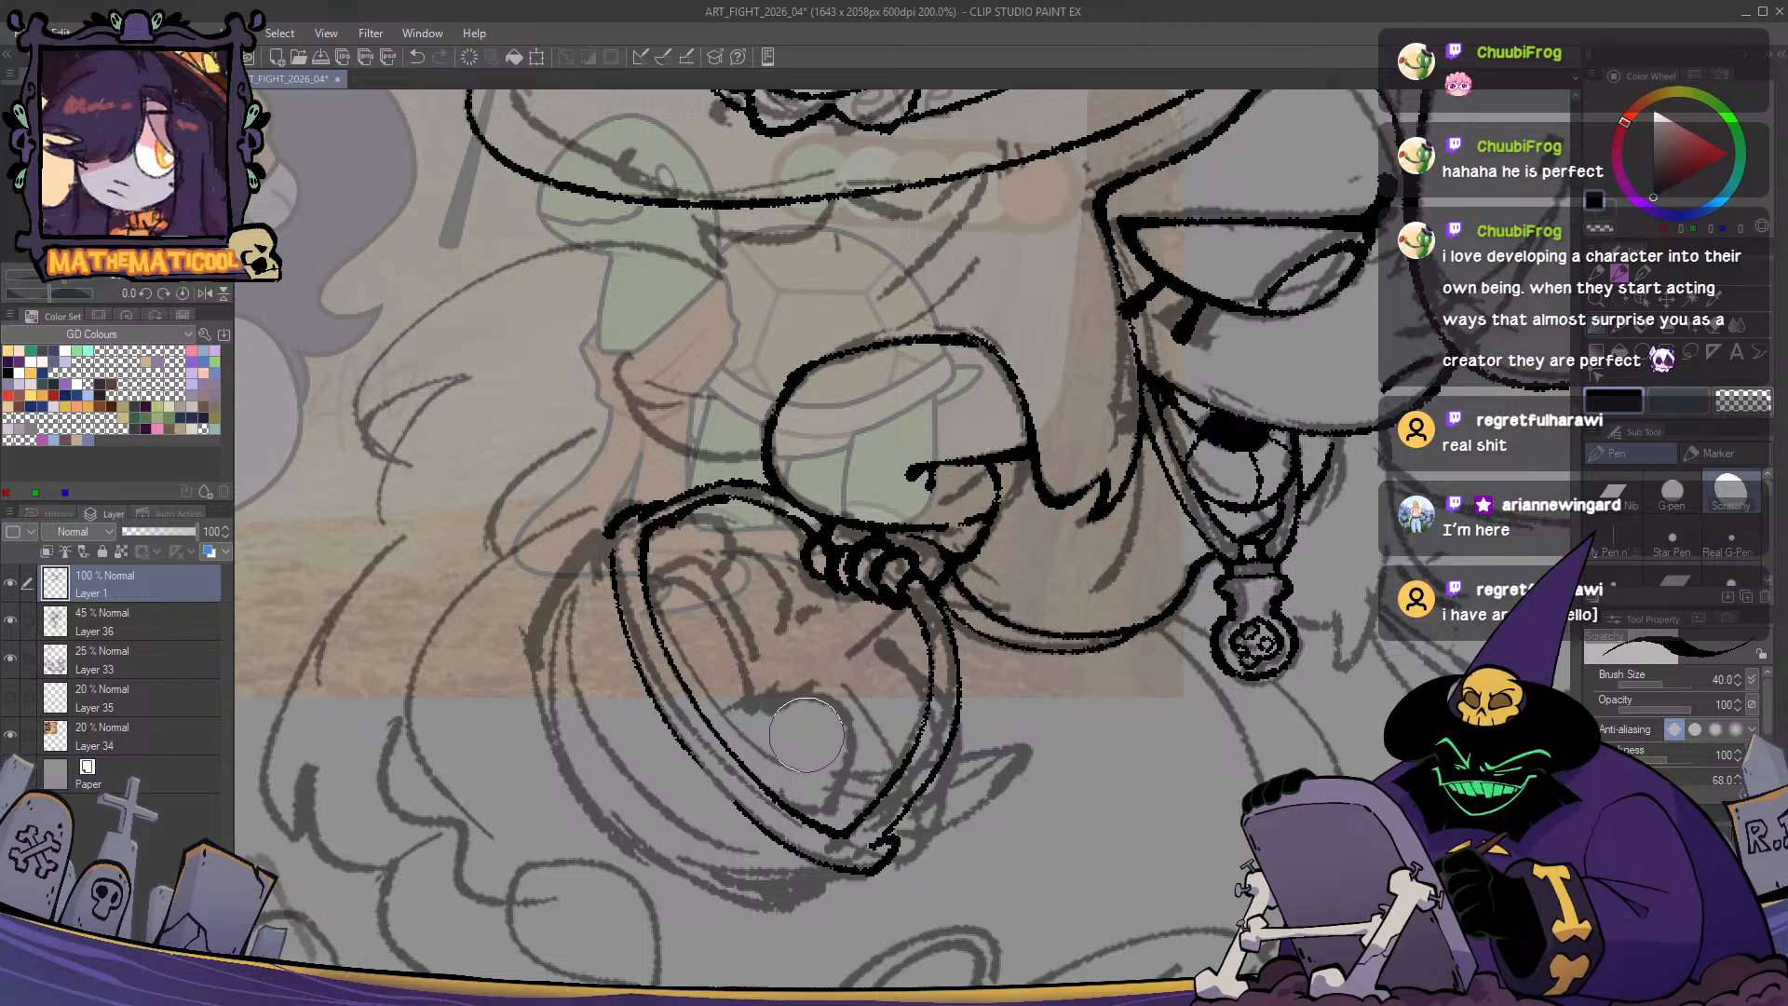
mouse_move(926, 456)
left_mouse_down()
mouse_move(917, 473)
mouse_move(940, 487)
left_mouse_up()
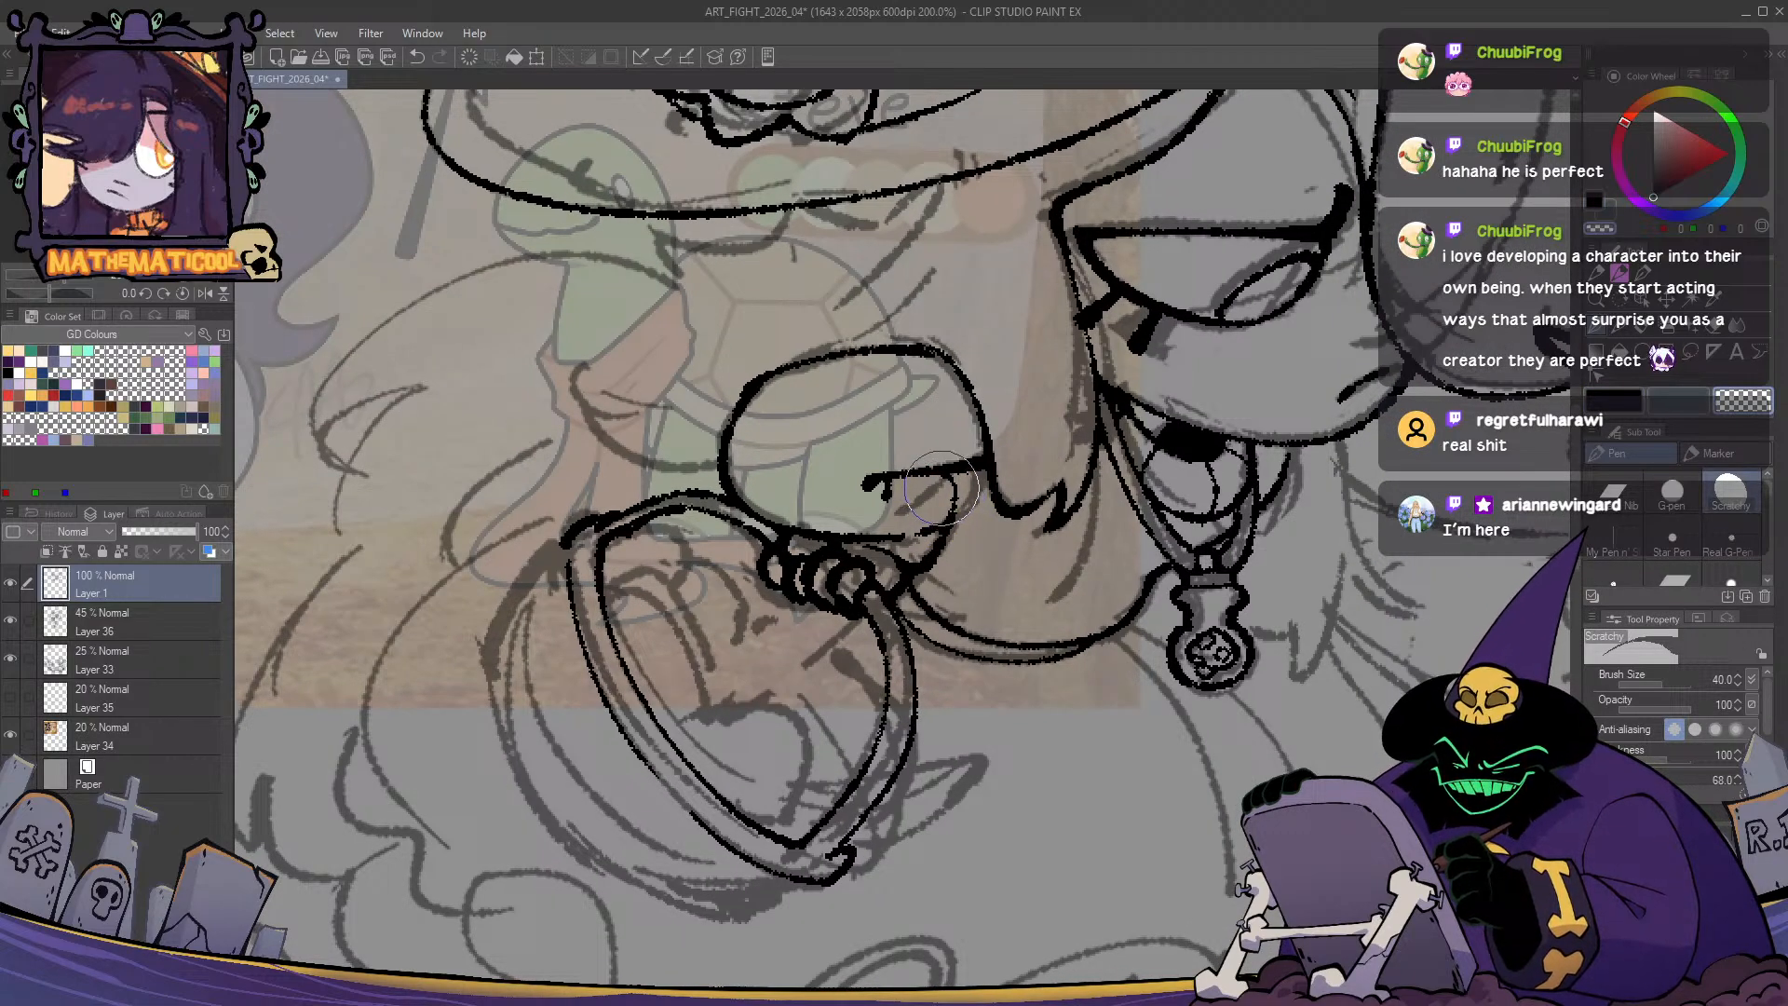
- Touch up the finger lines beneath the sleeve's hem where they grip the basket handle
key("c")
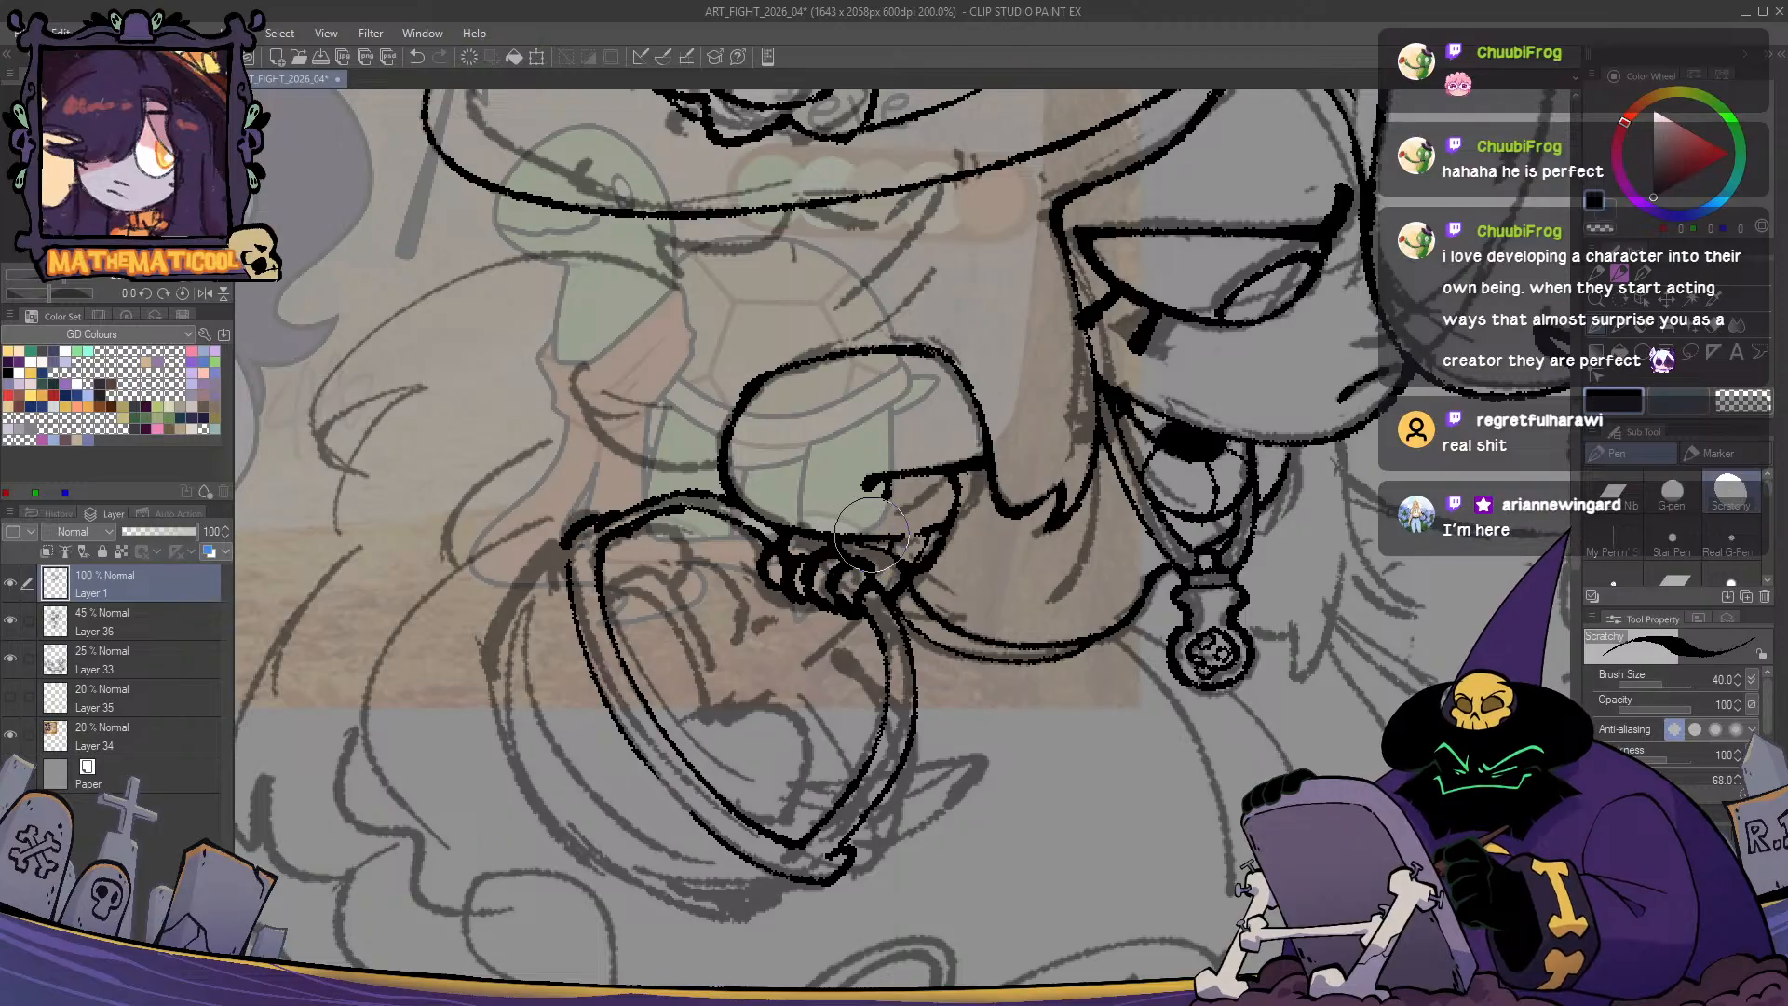
left_click_drag(838, 568, 853, 605)
key("h")
key("h")
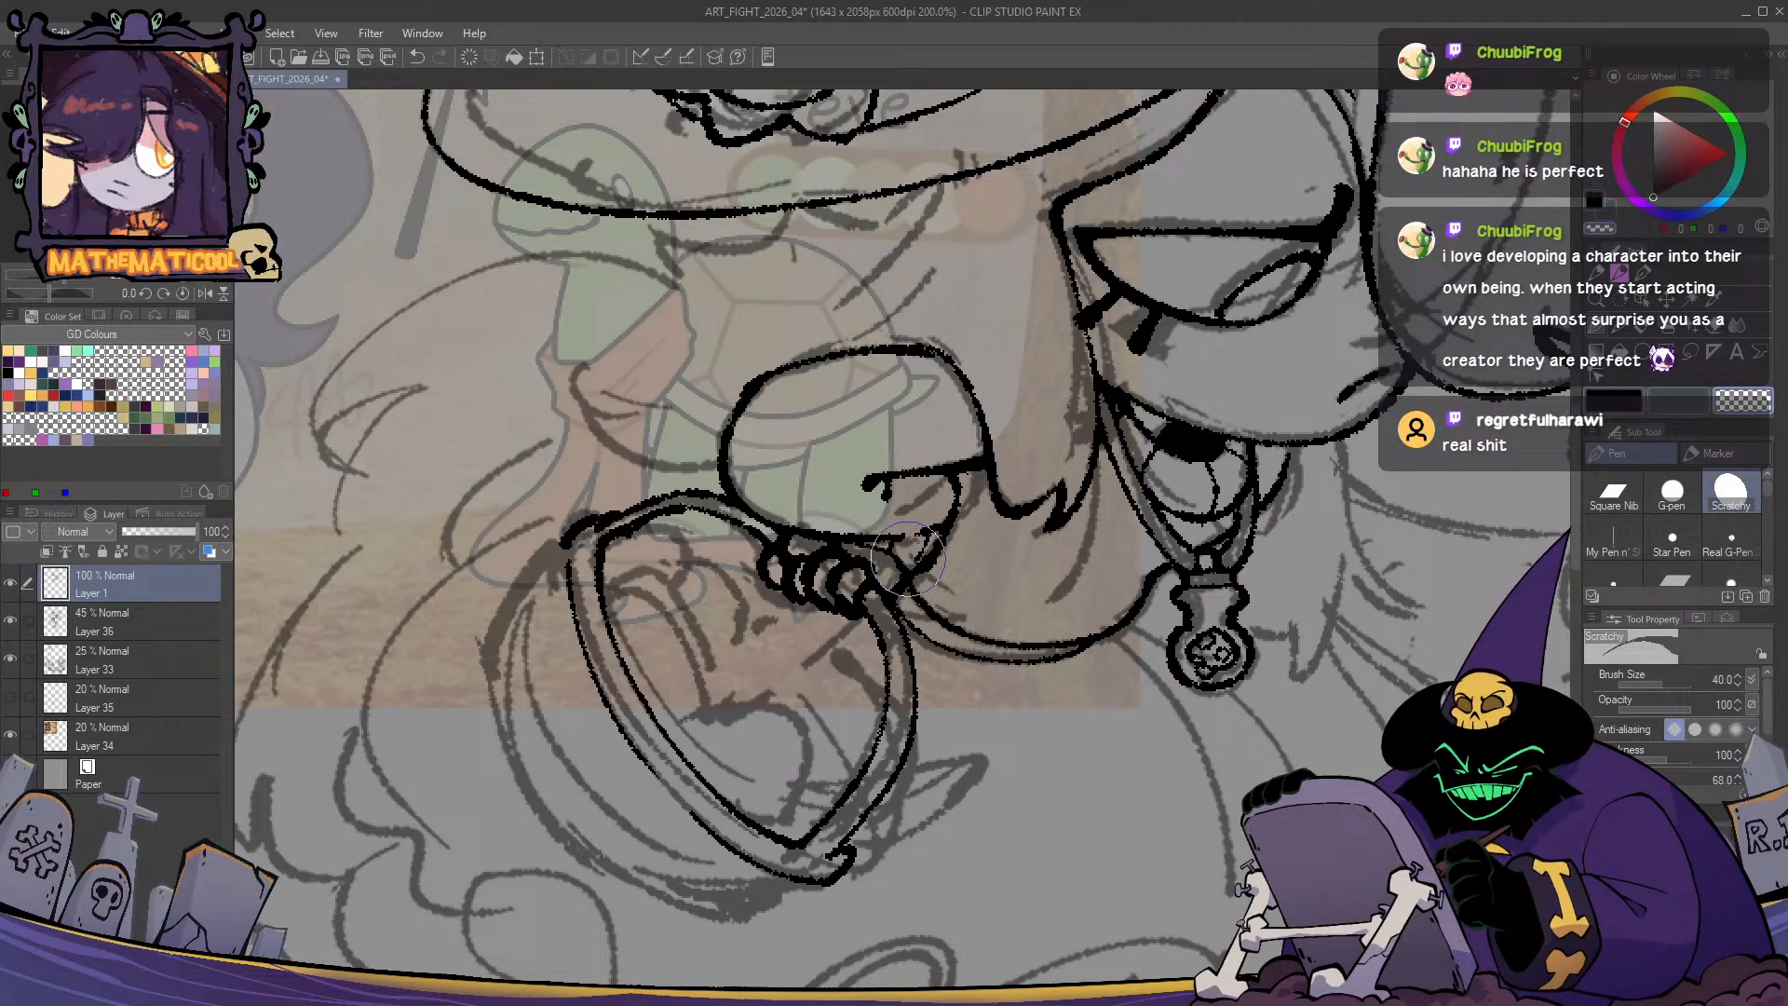
- Erase stray ink at the lower end of the sleeve opening beside the hand
mouse_move(931, 526)
left_mouse_down()
mouse_move(914, 559)
mouse_move(917, 533)
mouse_move(932, 559)
left_mouse_up()
key("c")
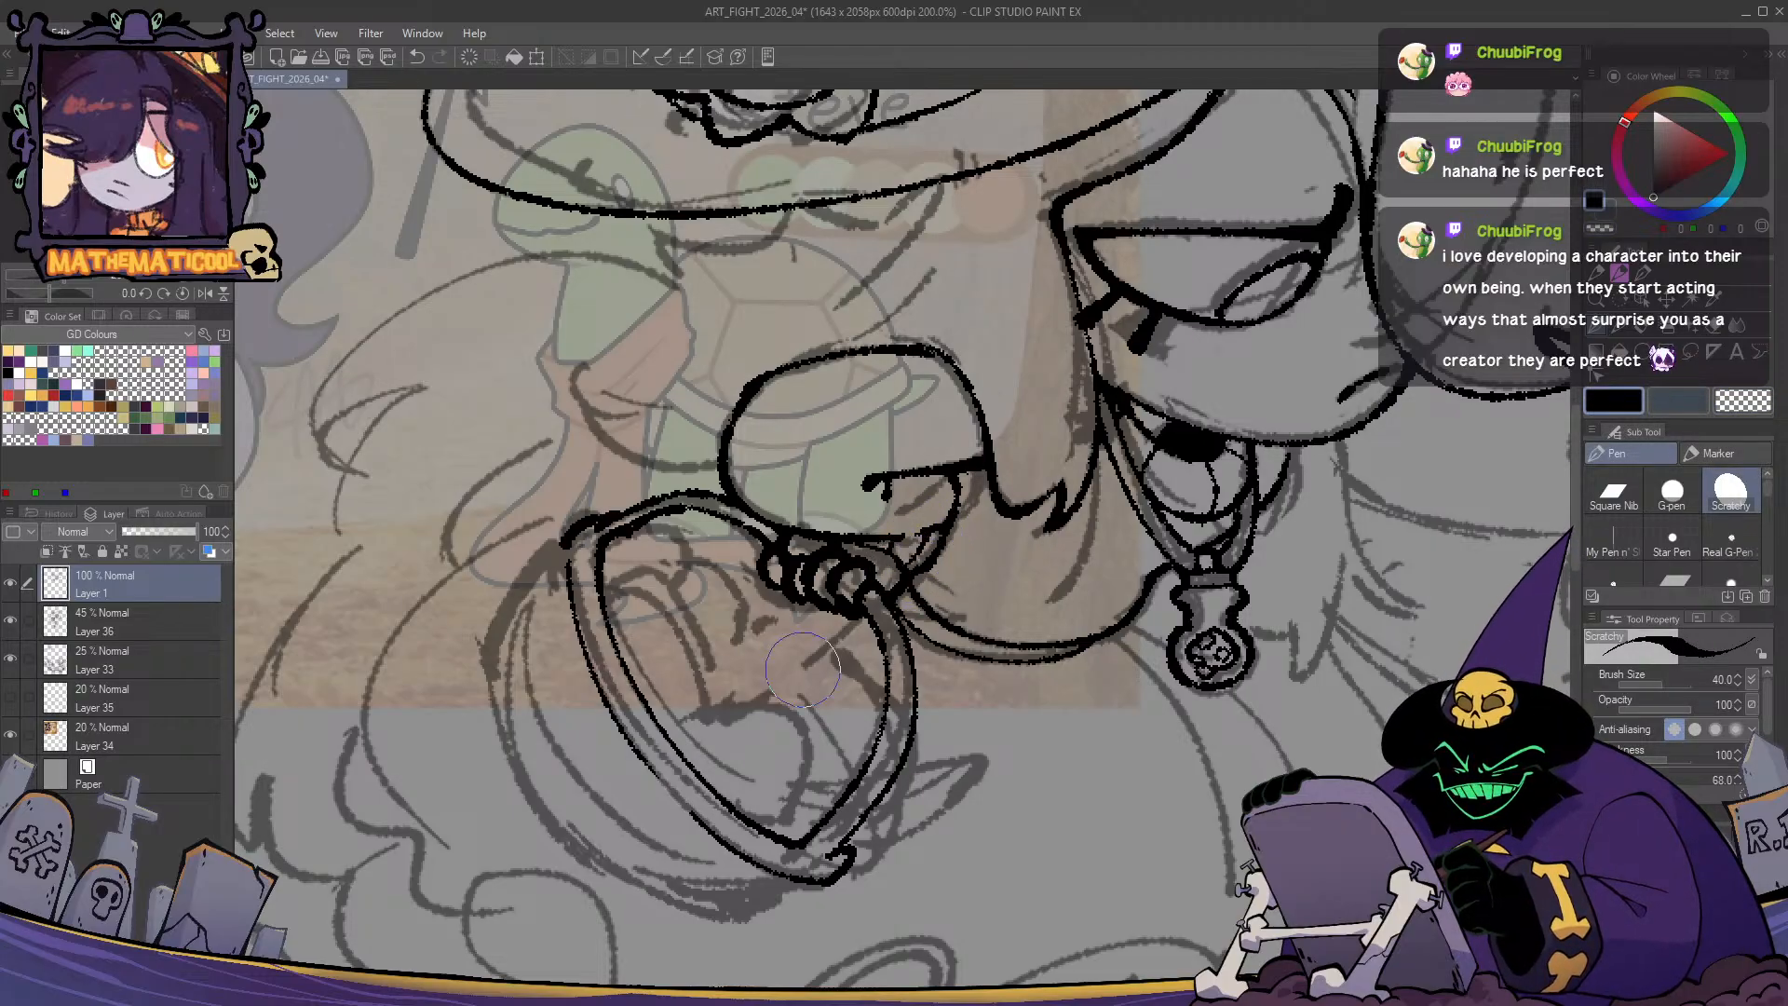
- Ink the curved top and right edge of the rounded item inside the lower part of the basket opening
scroll(803, 669, "down", 3)
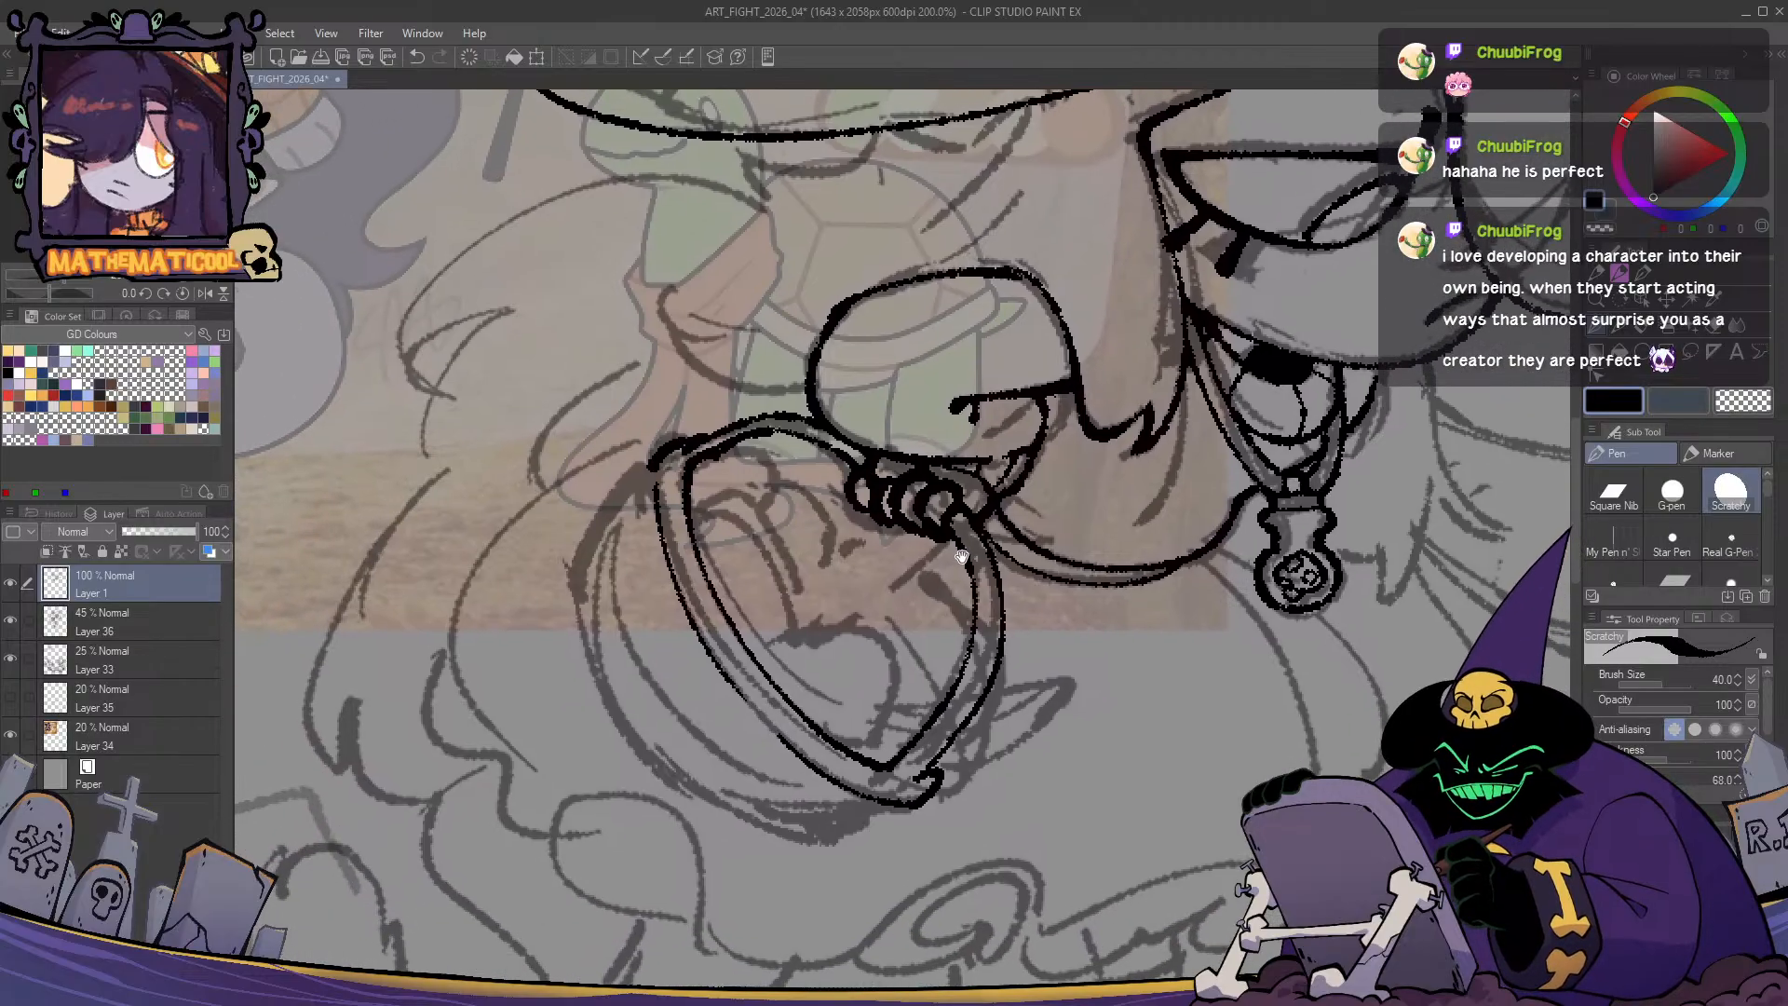
mouse_move(785, 622)
left_mouse_down()
mouse_move(815, 599)
mouse_move(880, 598)
mouse_move(889, 693)
mouse_move(843, 696)
mouse_move(882, 704)
mouse_move(905, 664)
mouse_move(880, 710)
left_mouse_up()
key("c")
key("c")
key("c")
key("c")
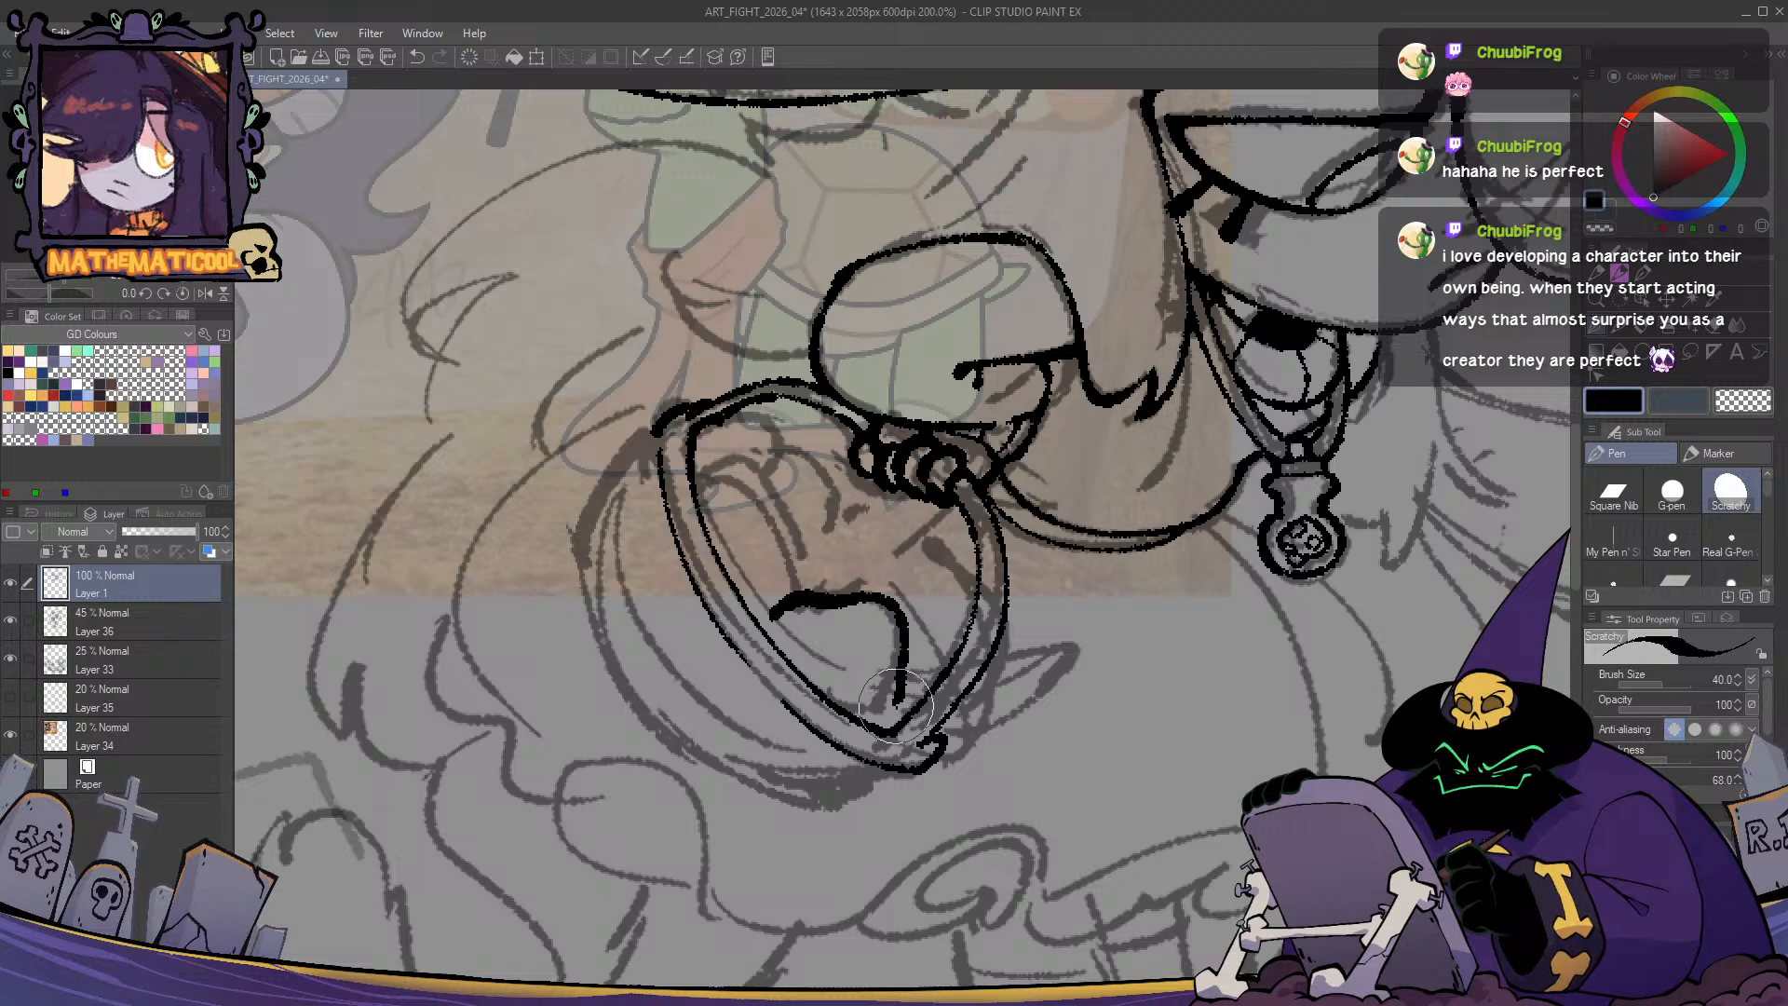
- Ink the rounded item's left and lower edge along the basket's inner rim, undoing and redrawing it until it closes the shape
left_click_drag(779, 622, 823, 680)
key("ctrl+z")
left_click_drag(775, 621, 819, 698)
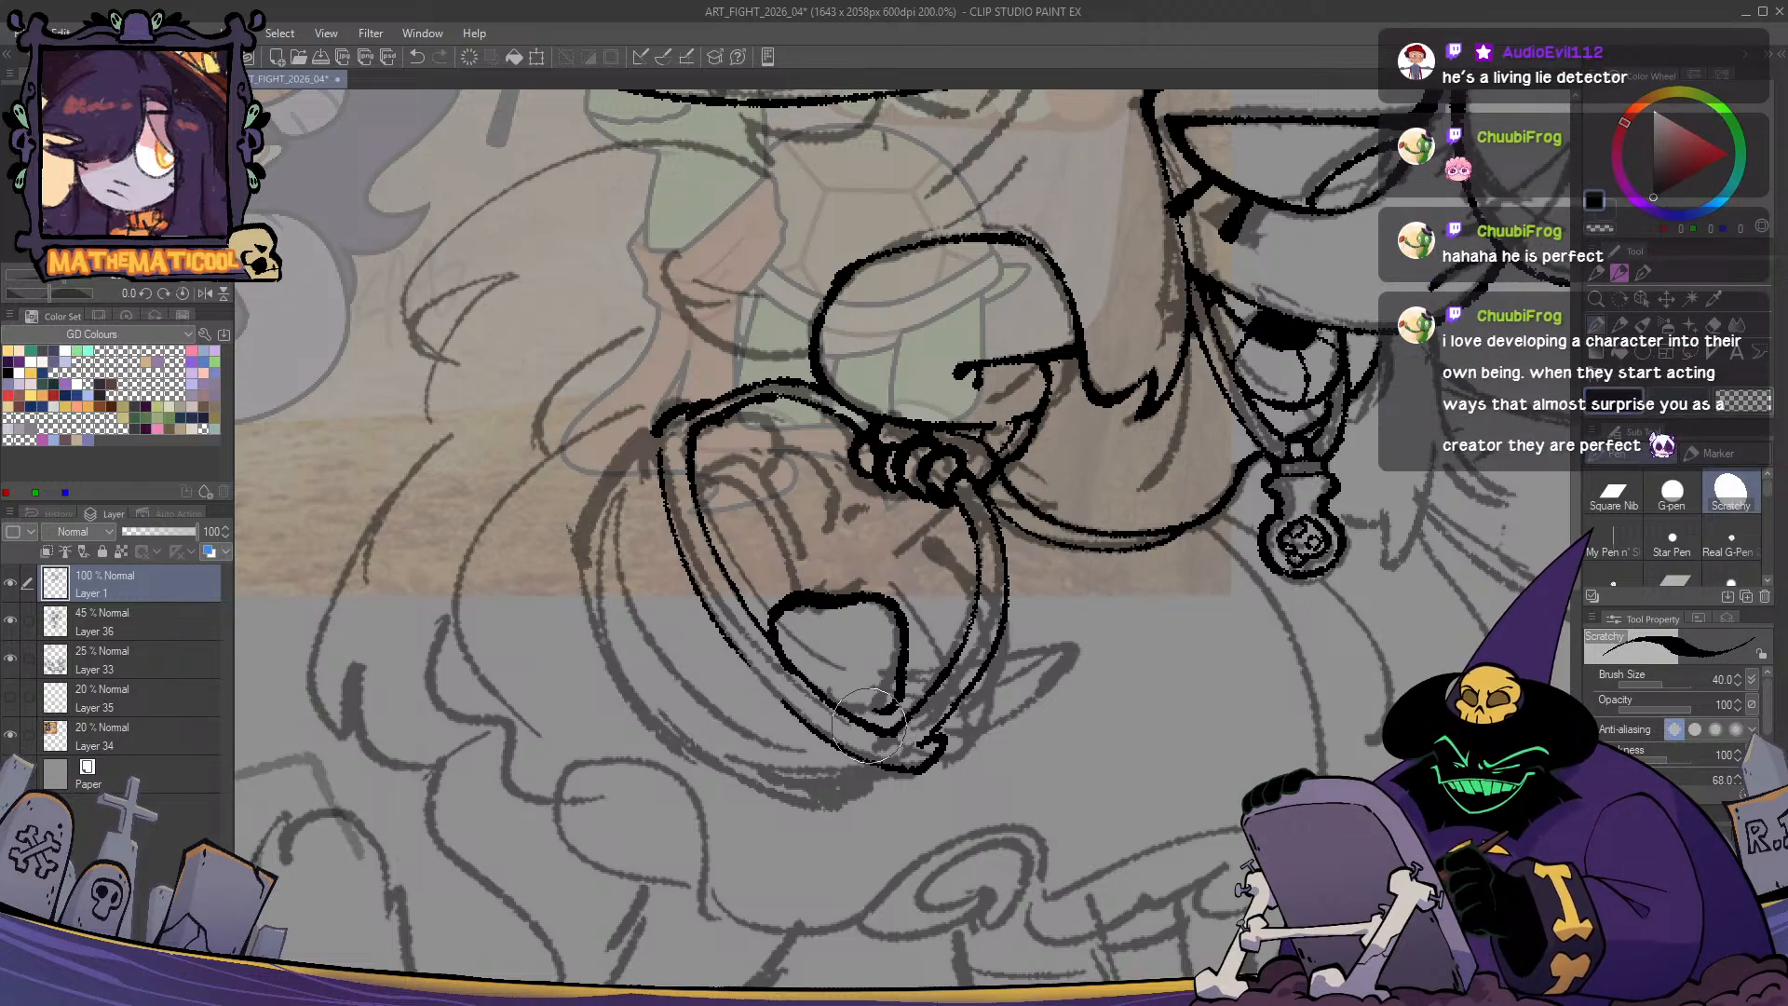
key("ctrl+z")
left_click_drag(768, 619, 824, 696)
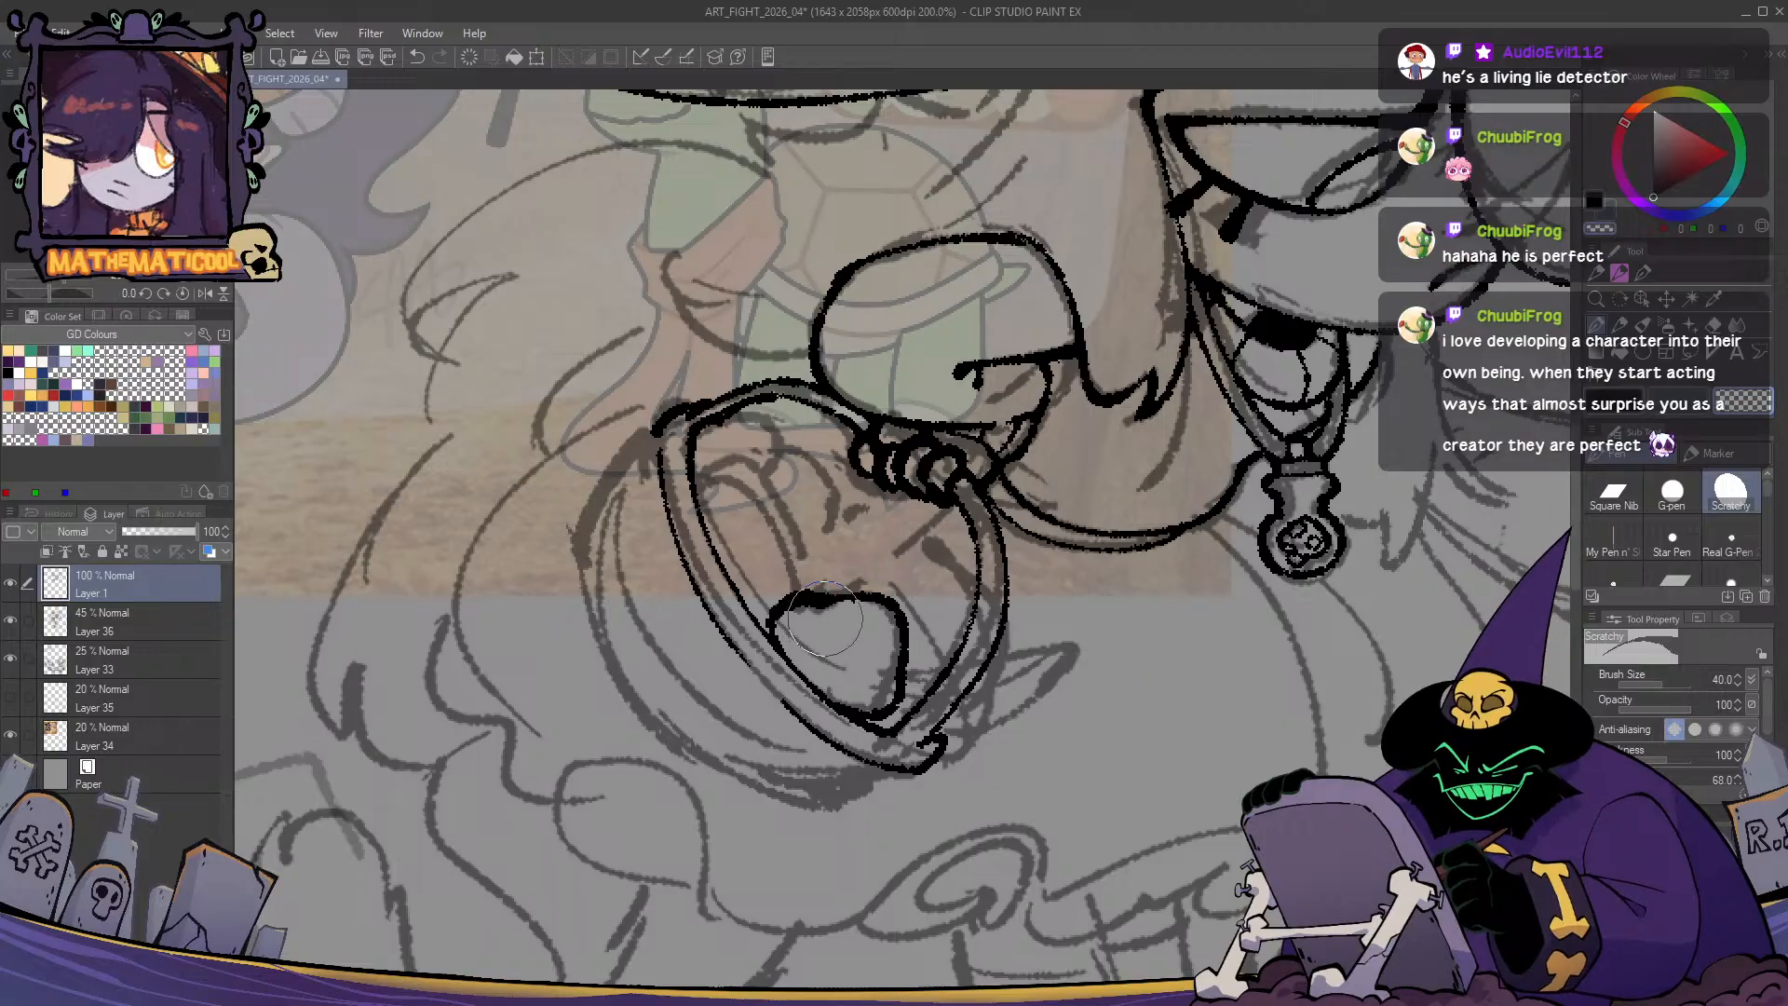
- Thin and clean up the rounded item's top and right outline, alternating ink and transparent strokes
mouse_move(823, 594)
left_mouse_down()
mouse_move(779, 617)
mouse_move(803, 598)
mouse_move(840, 600)
mouse_move(788, 608)
mouse_move(844, 606)
mouse_move(798, 607)
mouse_move(793, 666)
mouse_move(839, 642)
left_mouse_up()
key("c")
key("c")
key("c")
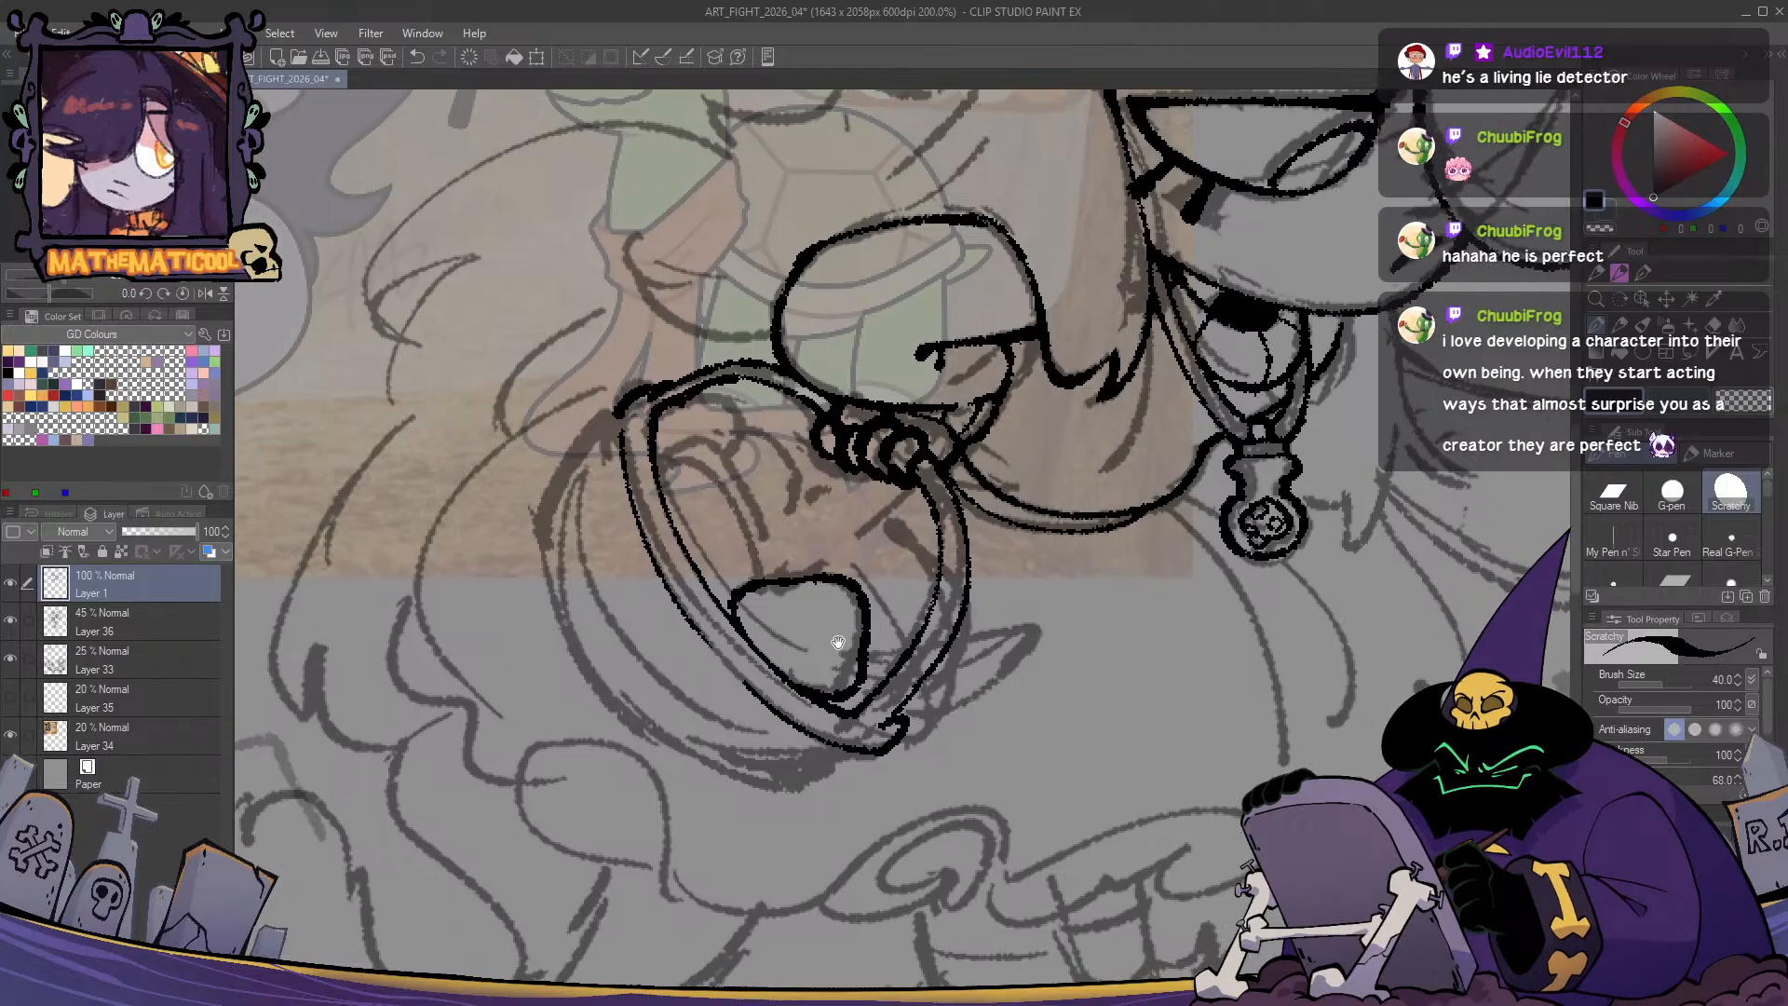
key("c")
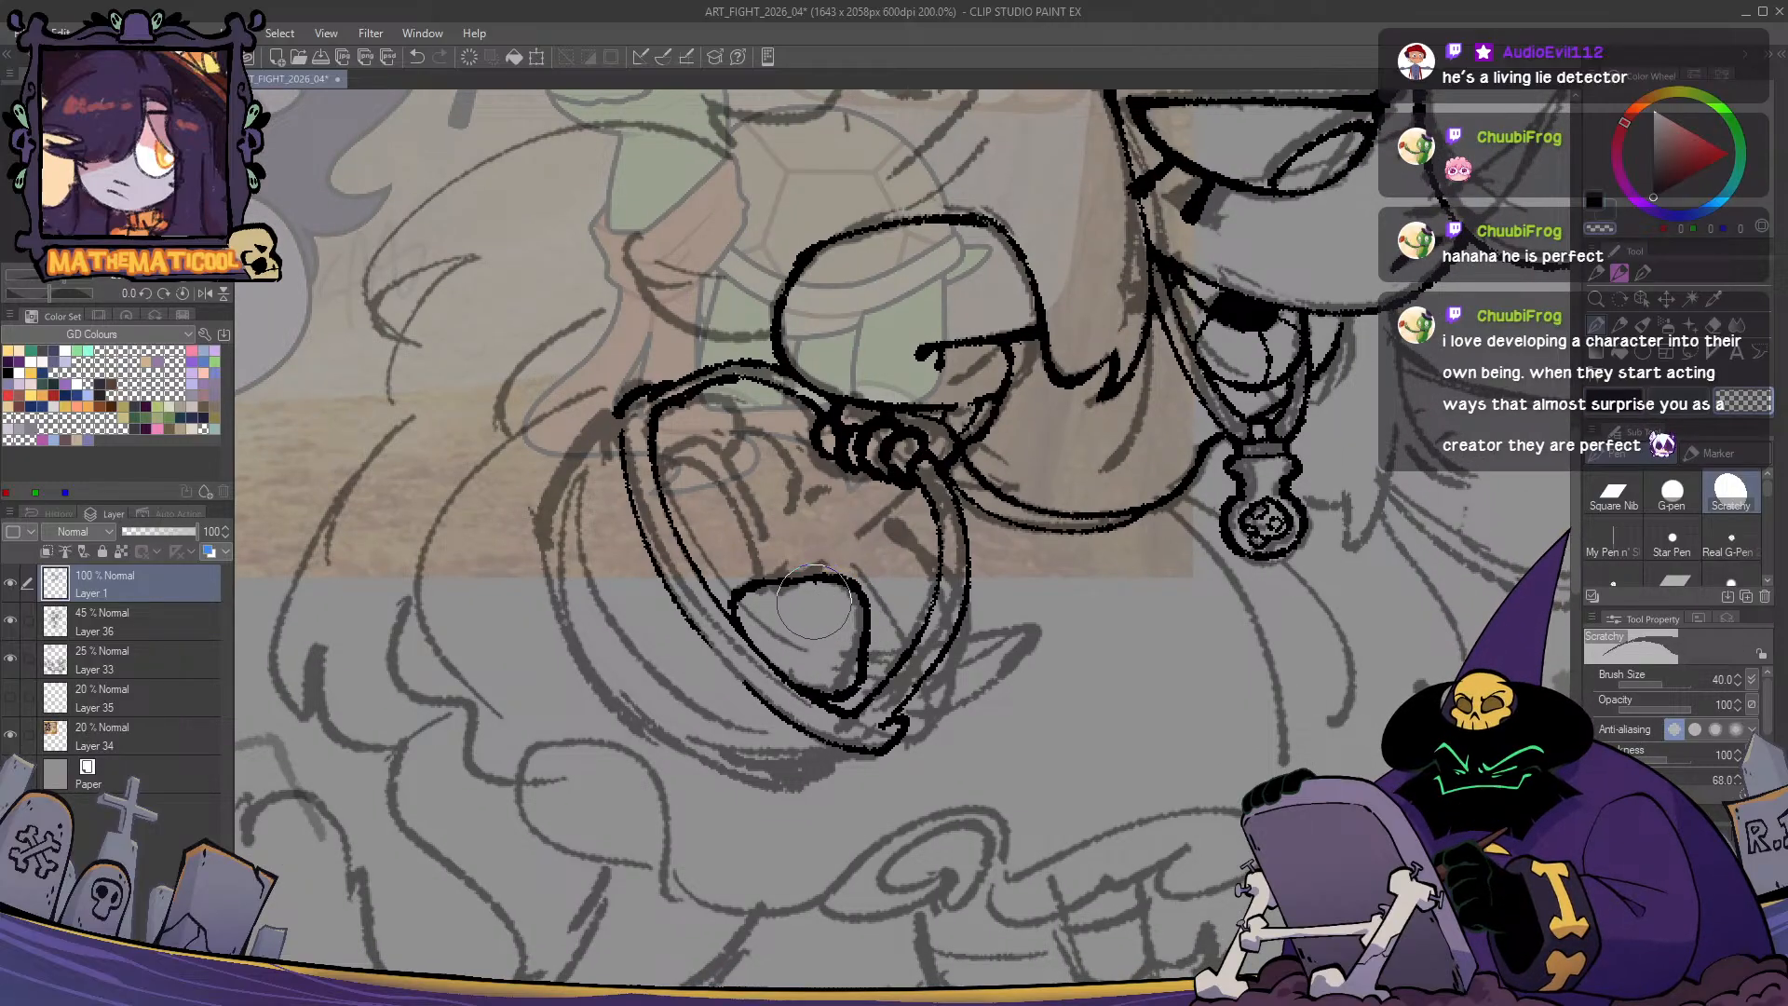
mouse_move(820, 603)
left_mouse_down()
mouse_move(834, 595)
mouse_move(847, 636)
left_mouse_up()
key("c")
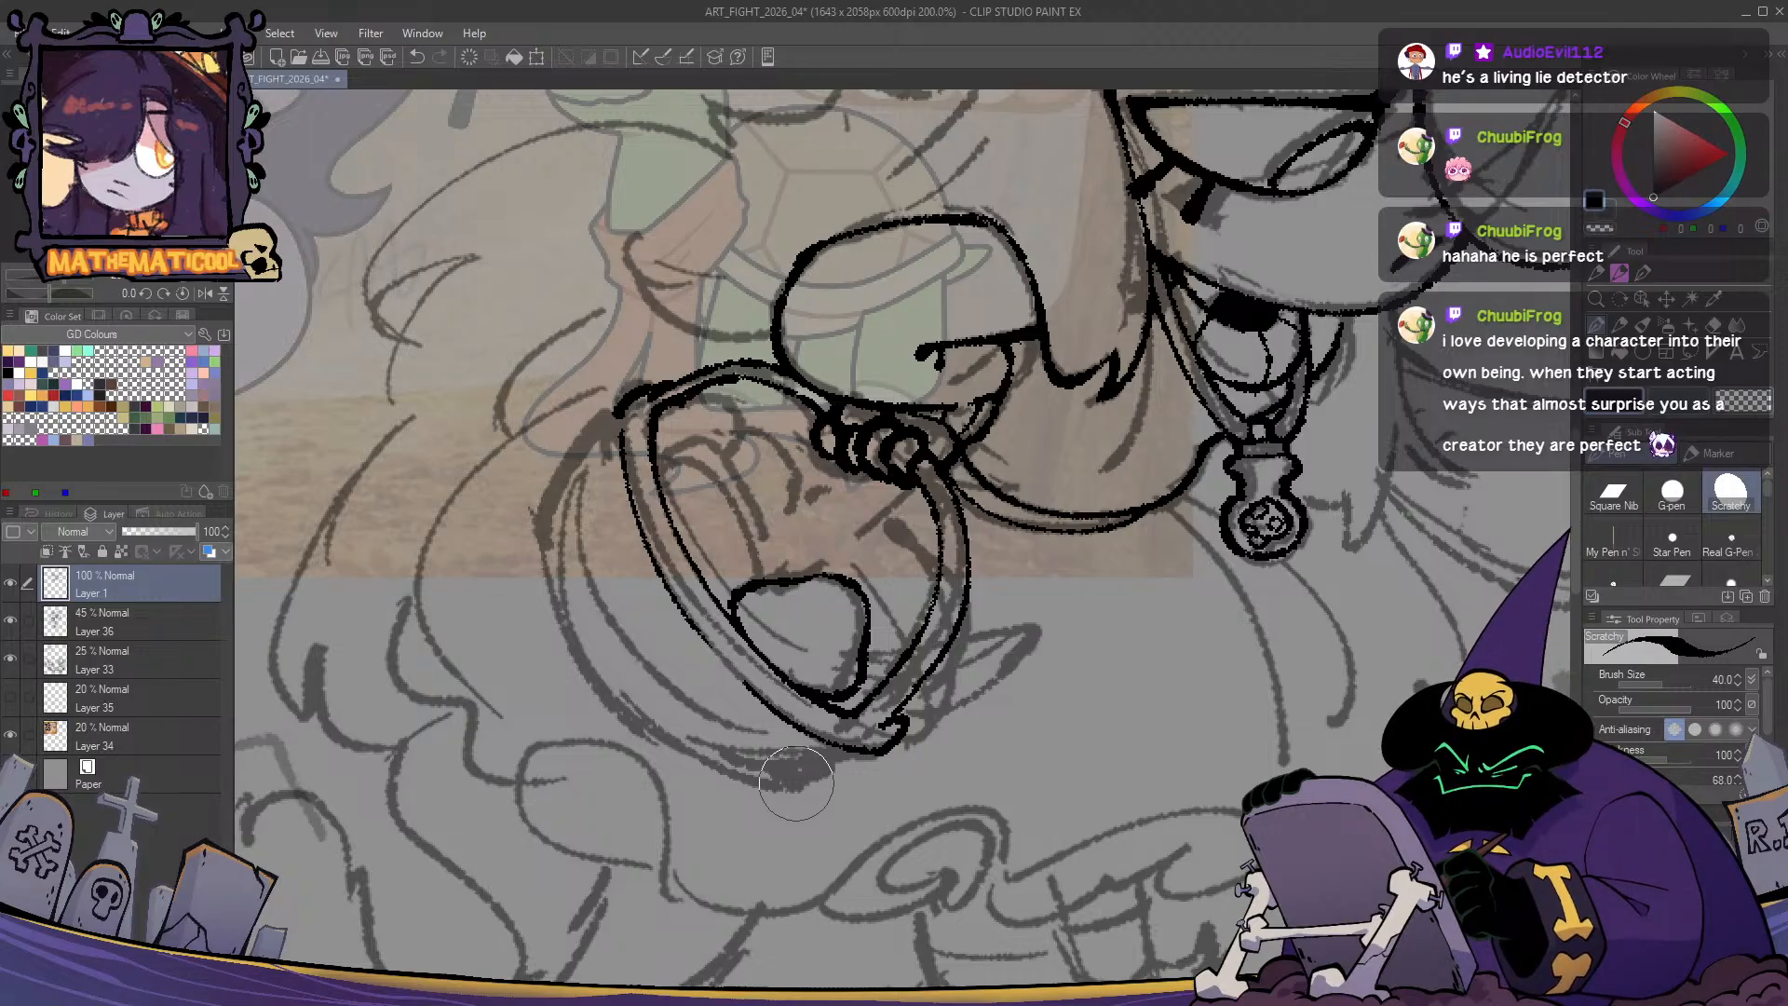
- Ink the pointed flat item jutting out past the basket's lower right rim, with its inner edge lines, and tidy its outline
left_click_drag(981, 734, 1011, 662)
mouse_move(990, 569)
left_mouse_down()
mouse_move(1059, 556)
mouse_move(1050, 584)
mouse_move(951, 653)
left_mouse_up()
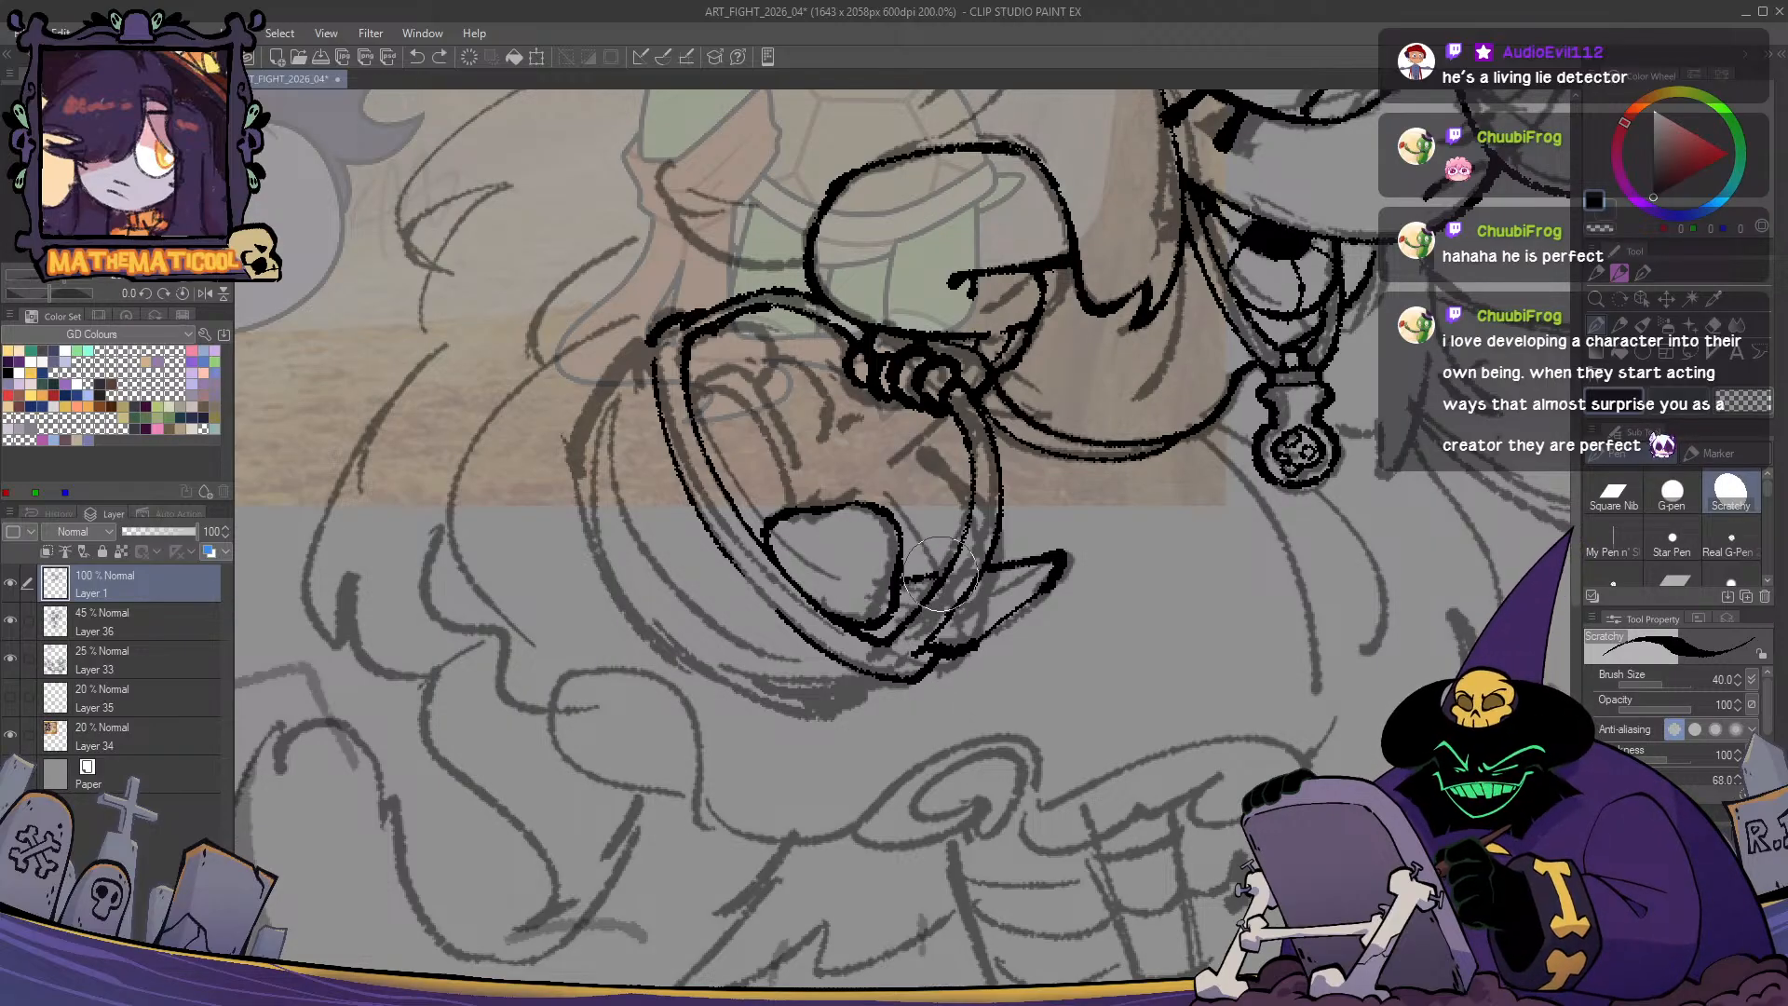
mouse_move(897, 584)
left_mouse_down()
mouse_move(987, 568)
mouse_move(977, 645)
left_mouse_up()
key("c")
key("c")
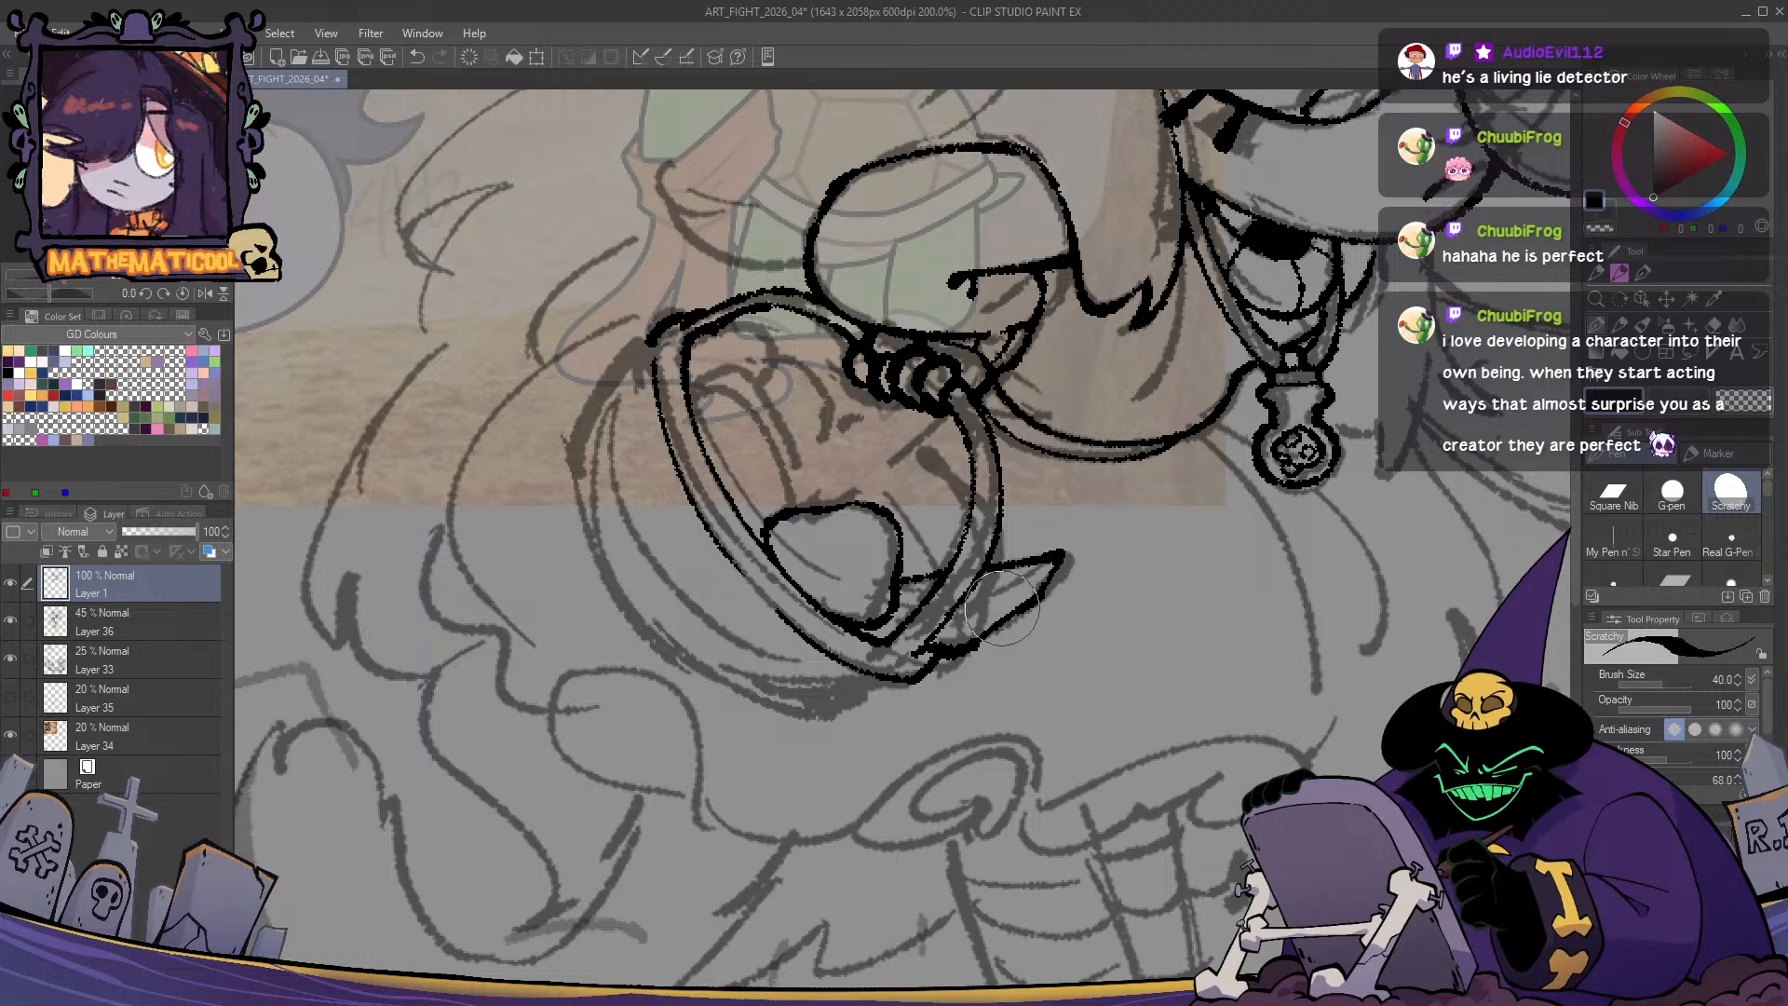
left_click_drag(1044, 568, 913, 662)
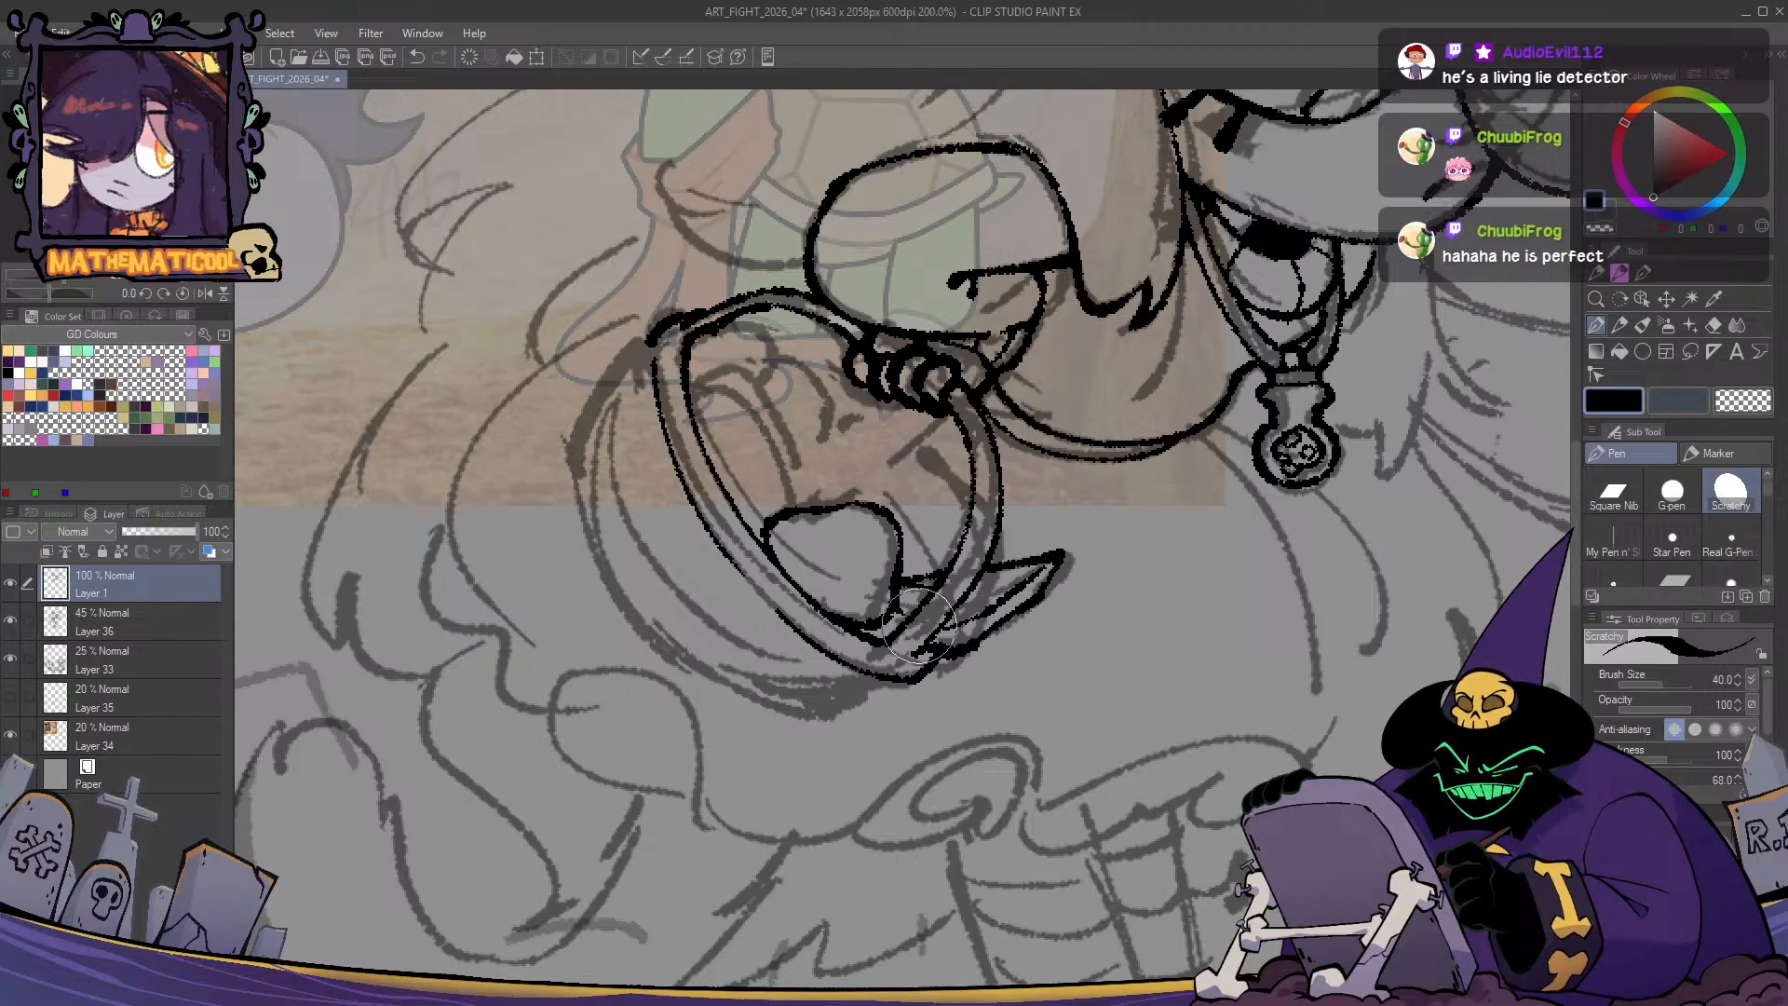
- Ink the long curved item along the basket's left inner rim down to the rounded item, redrawing strokes that miss the sketch
key("h")
key("h")
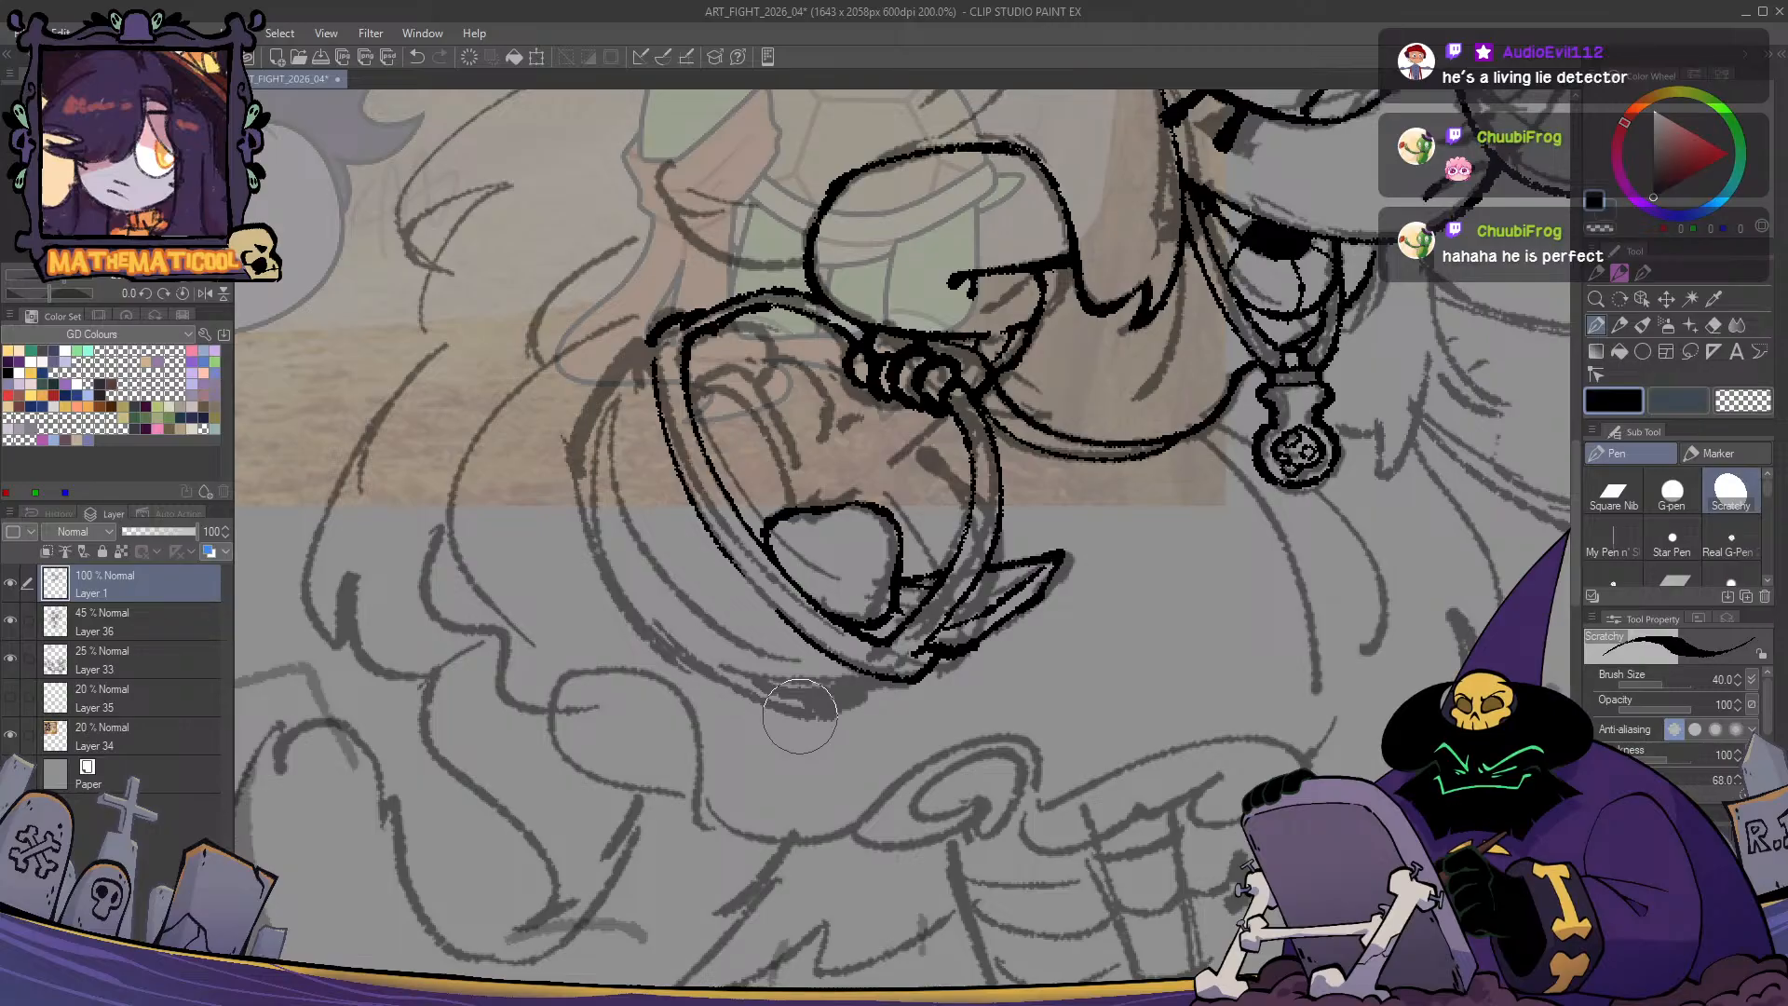
left_click_drag(804, 427, 768, 470)
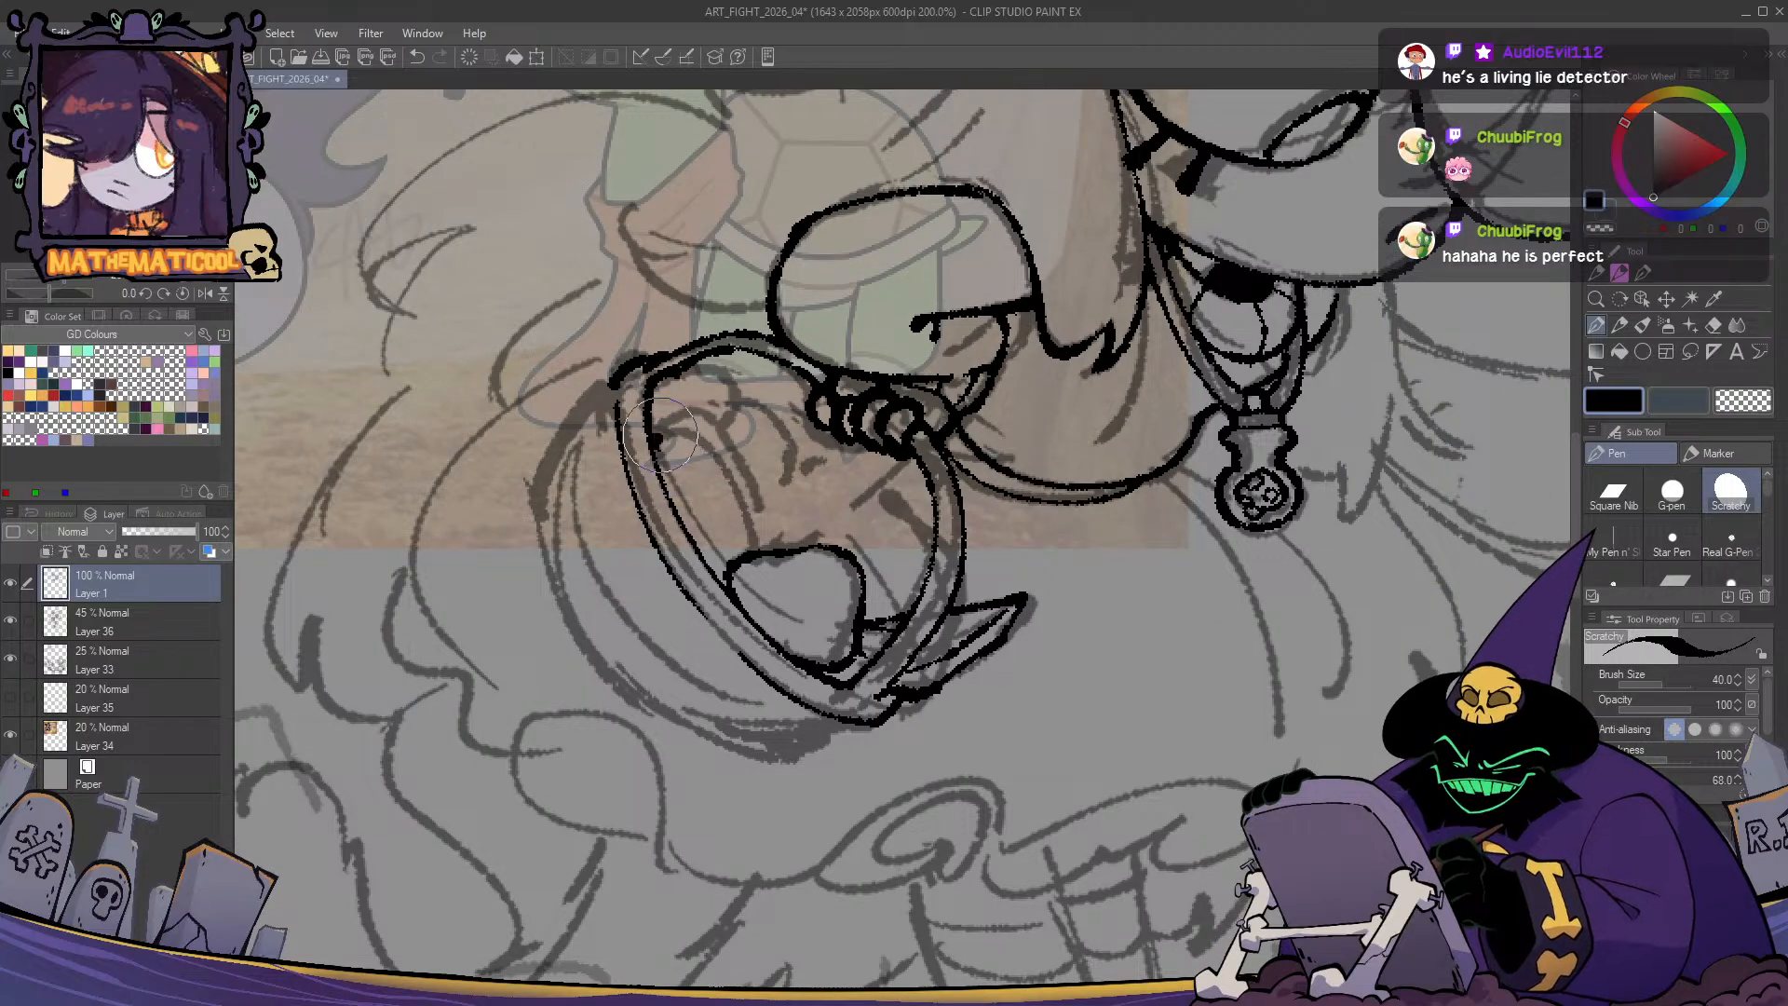
mouse_move(660, 430)
left_mouse_down()
mouse_move(742, 549)
mouse_move(703, 493)
mouse_move(752, 516)
mouse_move(749, 537)
mouse_move(705, 481)
mouse_move(763, 546)
left_mouse_up()
key("ctrl+z")
key("ctrl+z")
mouse_move(660, 438)
left_mouse_down()
mouse_move(677, 509)
mouse_move(707, 574)
left_mouse_up()
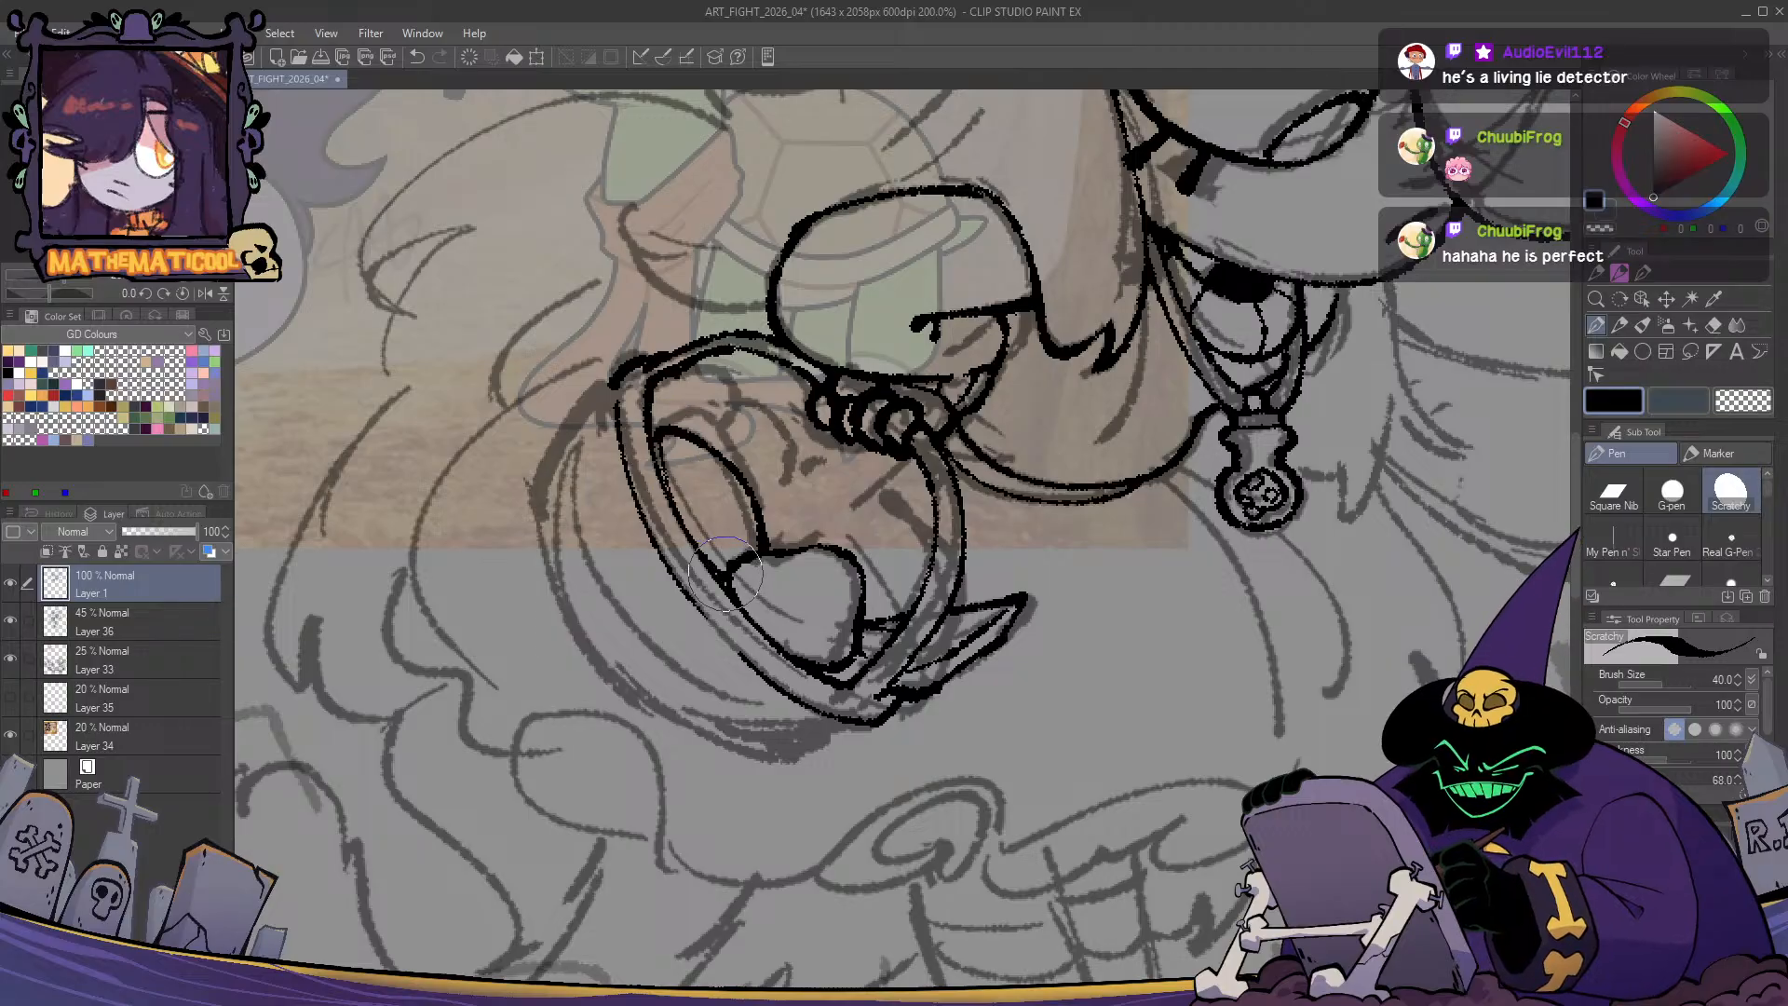
key("ctrl+z")
left_click_drag(659, 453, 730, 587)
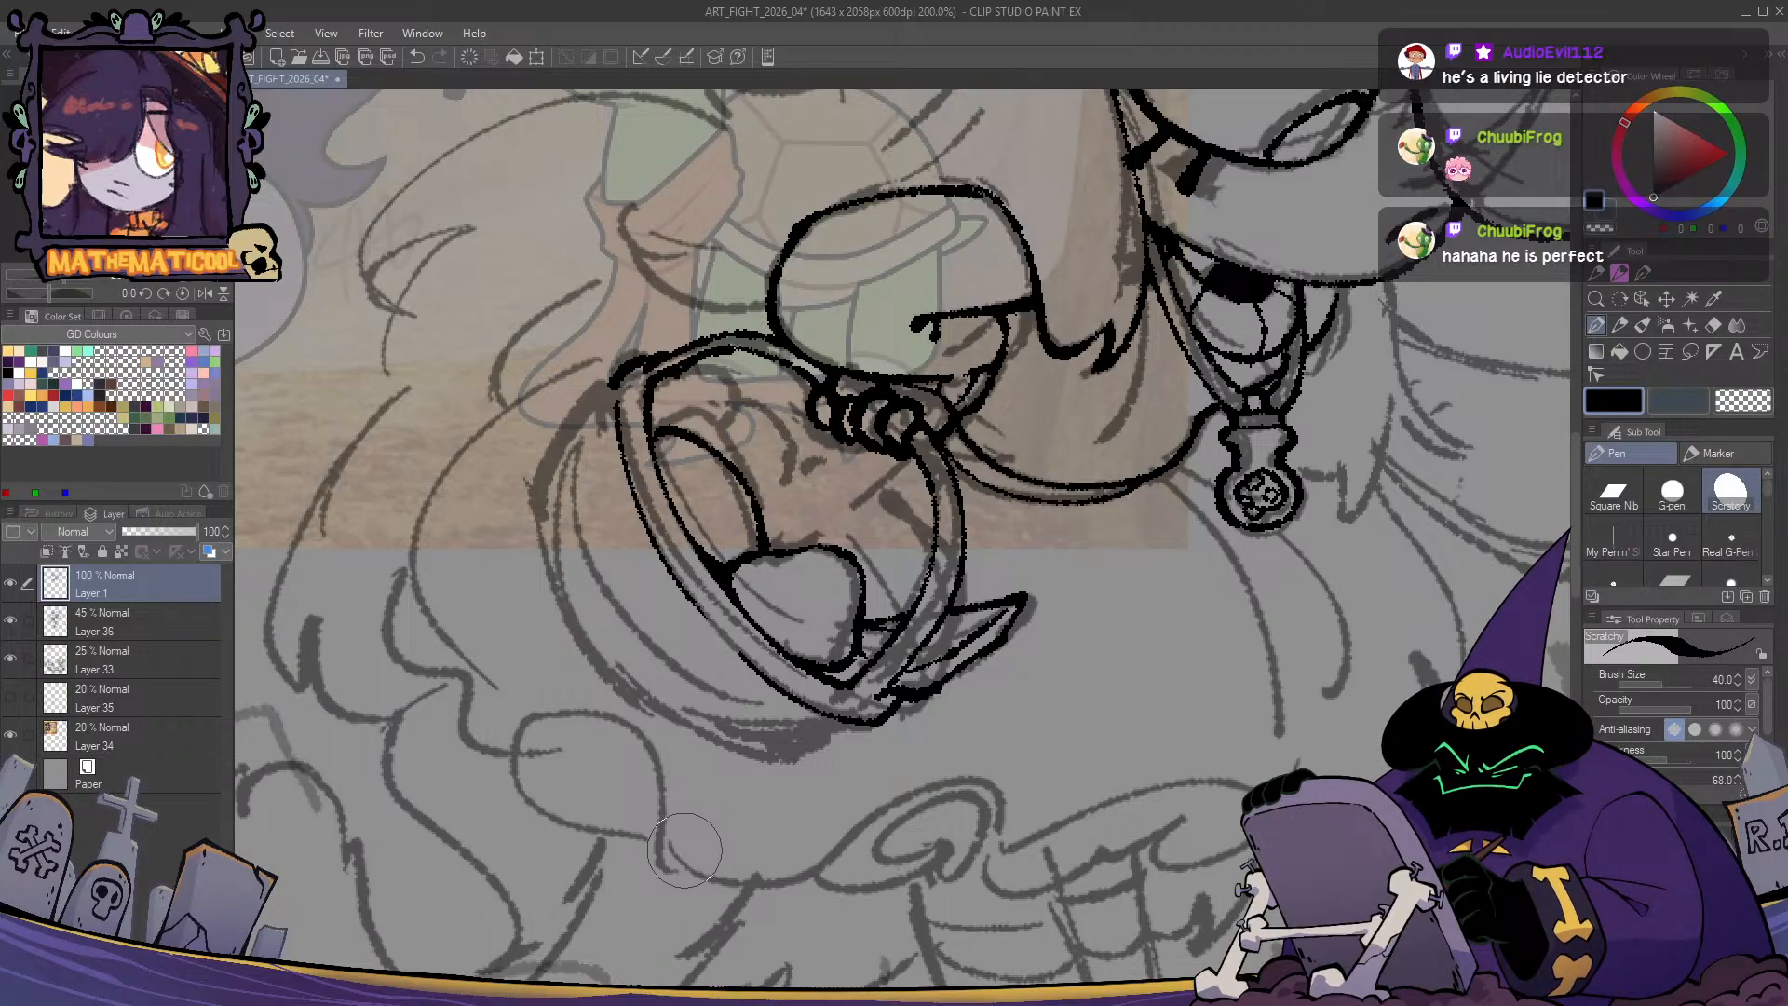
- Ink the small round-topped item above the long curved one, undoing unwanted strokes and trimming its upper edge with transparent ink
left_click_drag(683, 424, 742, 466)
key("ctrl+z")
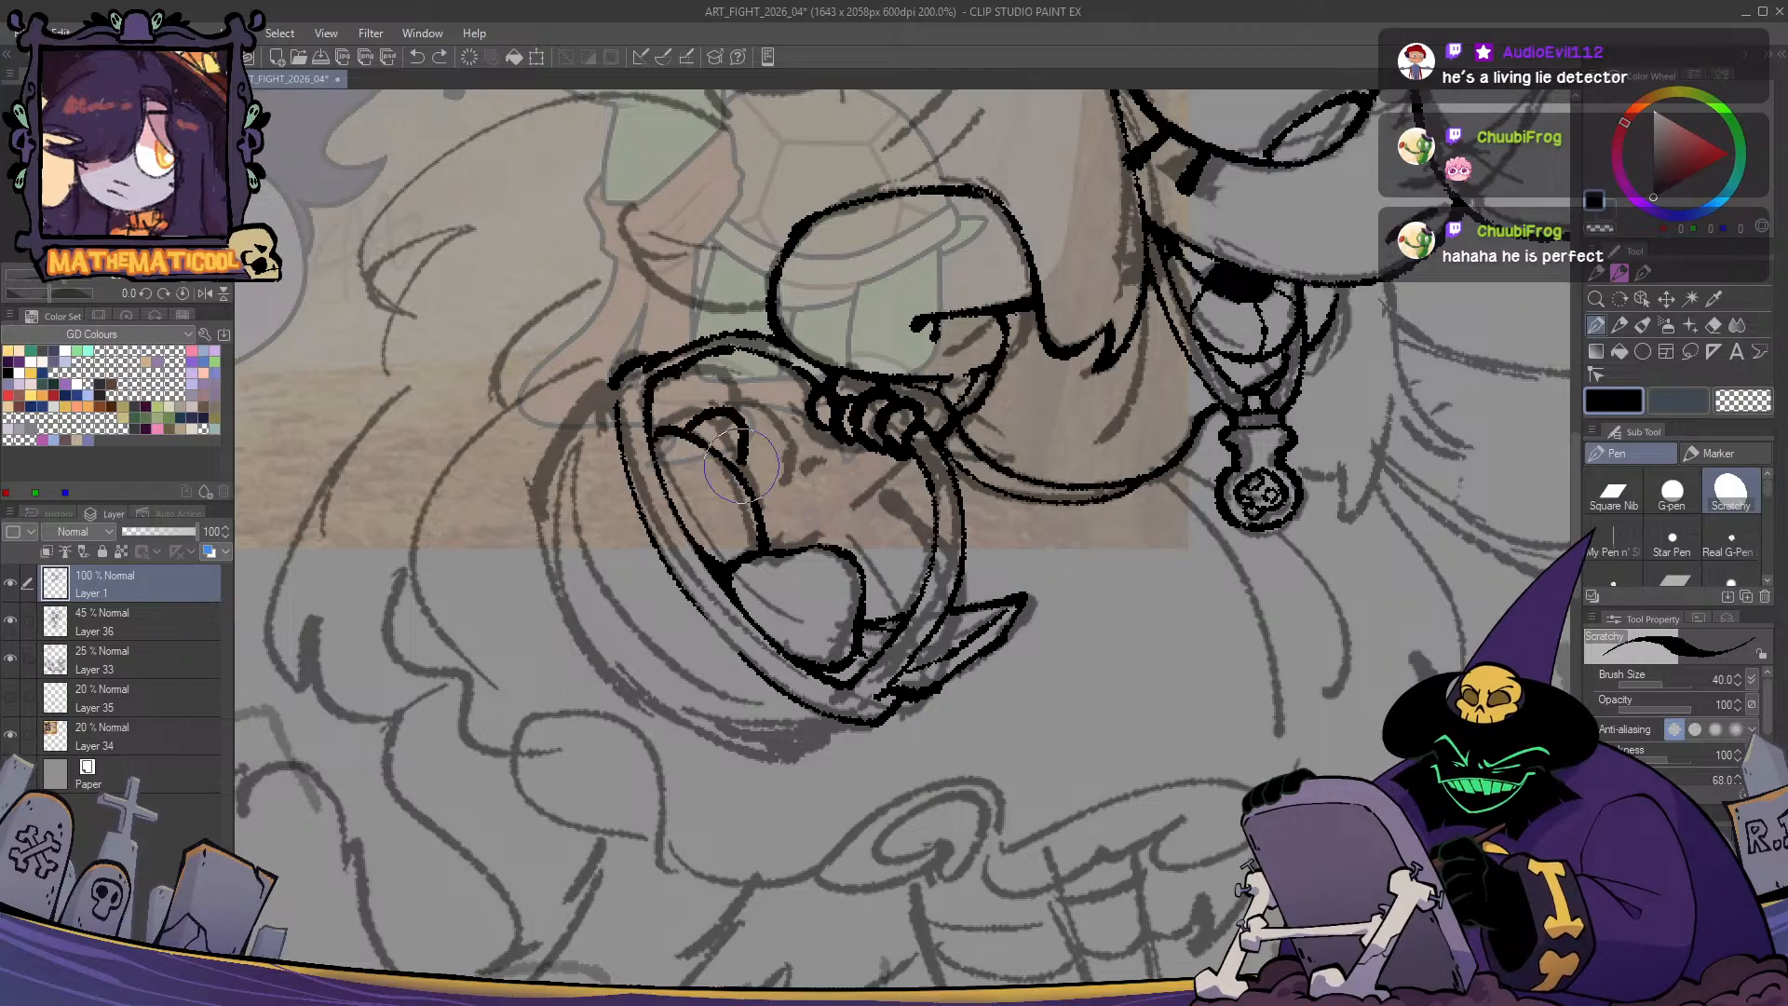
key("ctrl+z")
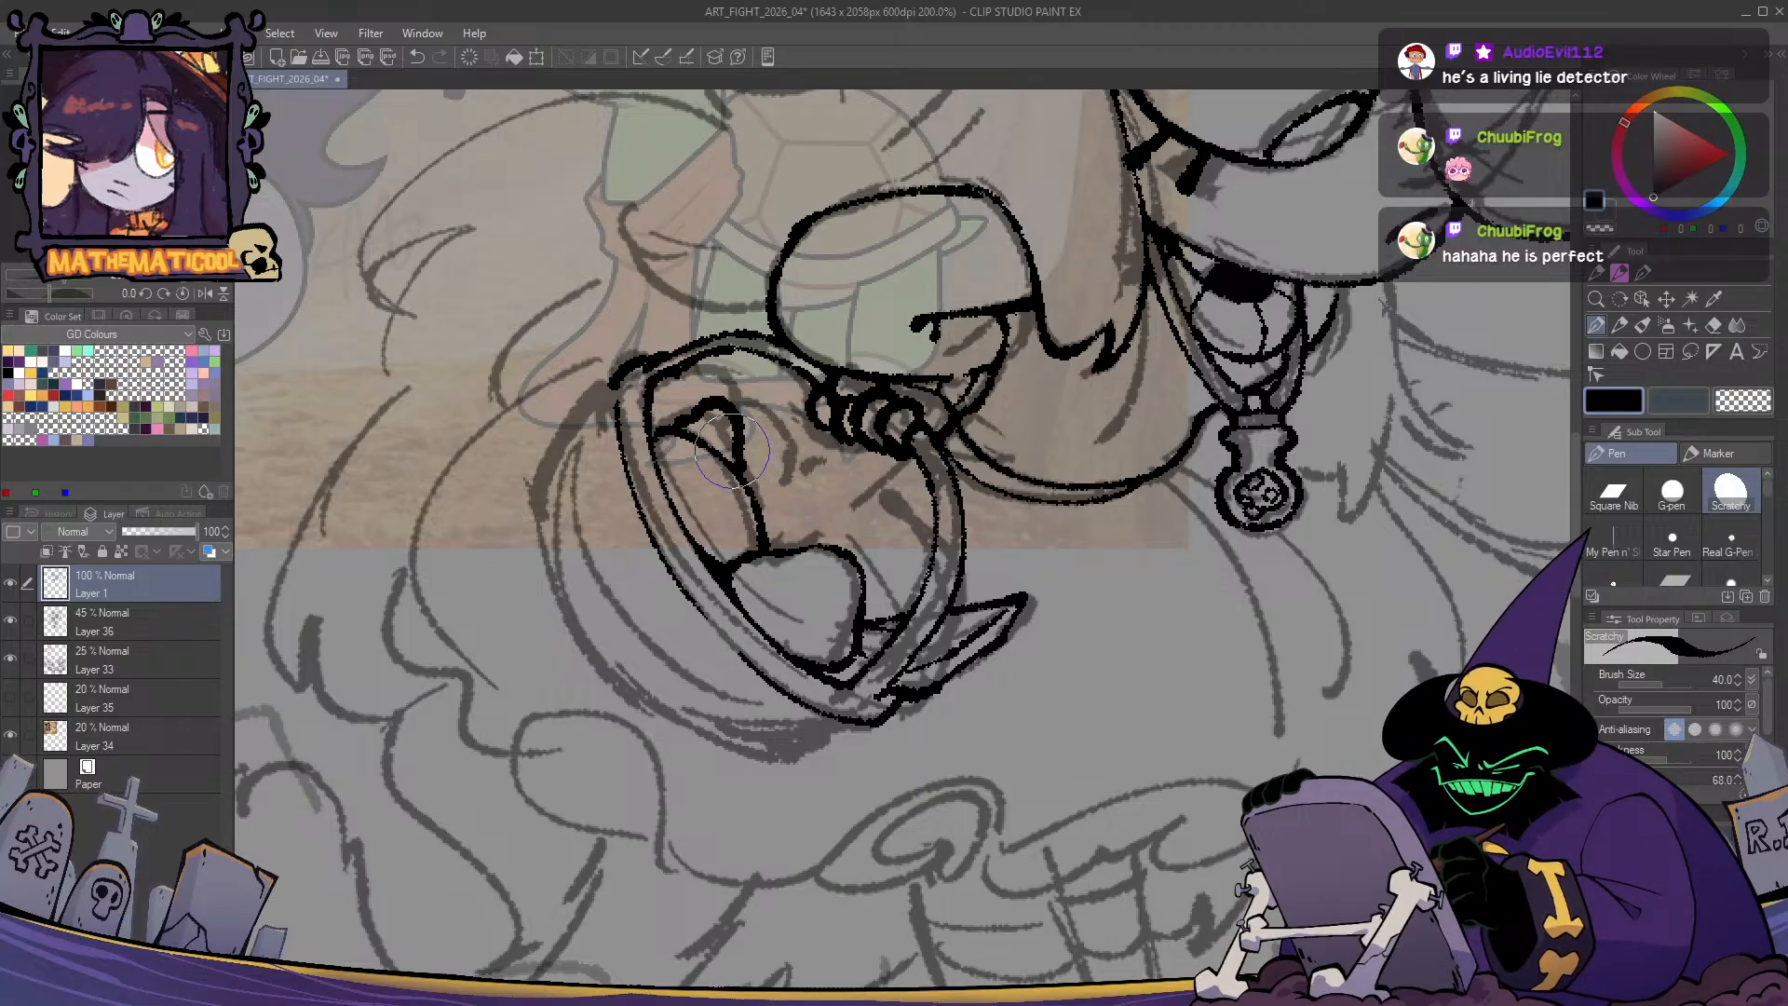
mouse_move(717, 429)
left_mouse_down()
mouse_move(734, 449)
mouse_move(715, 396)
left_mouse_up()
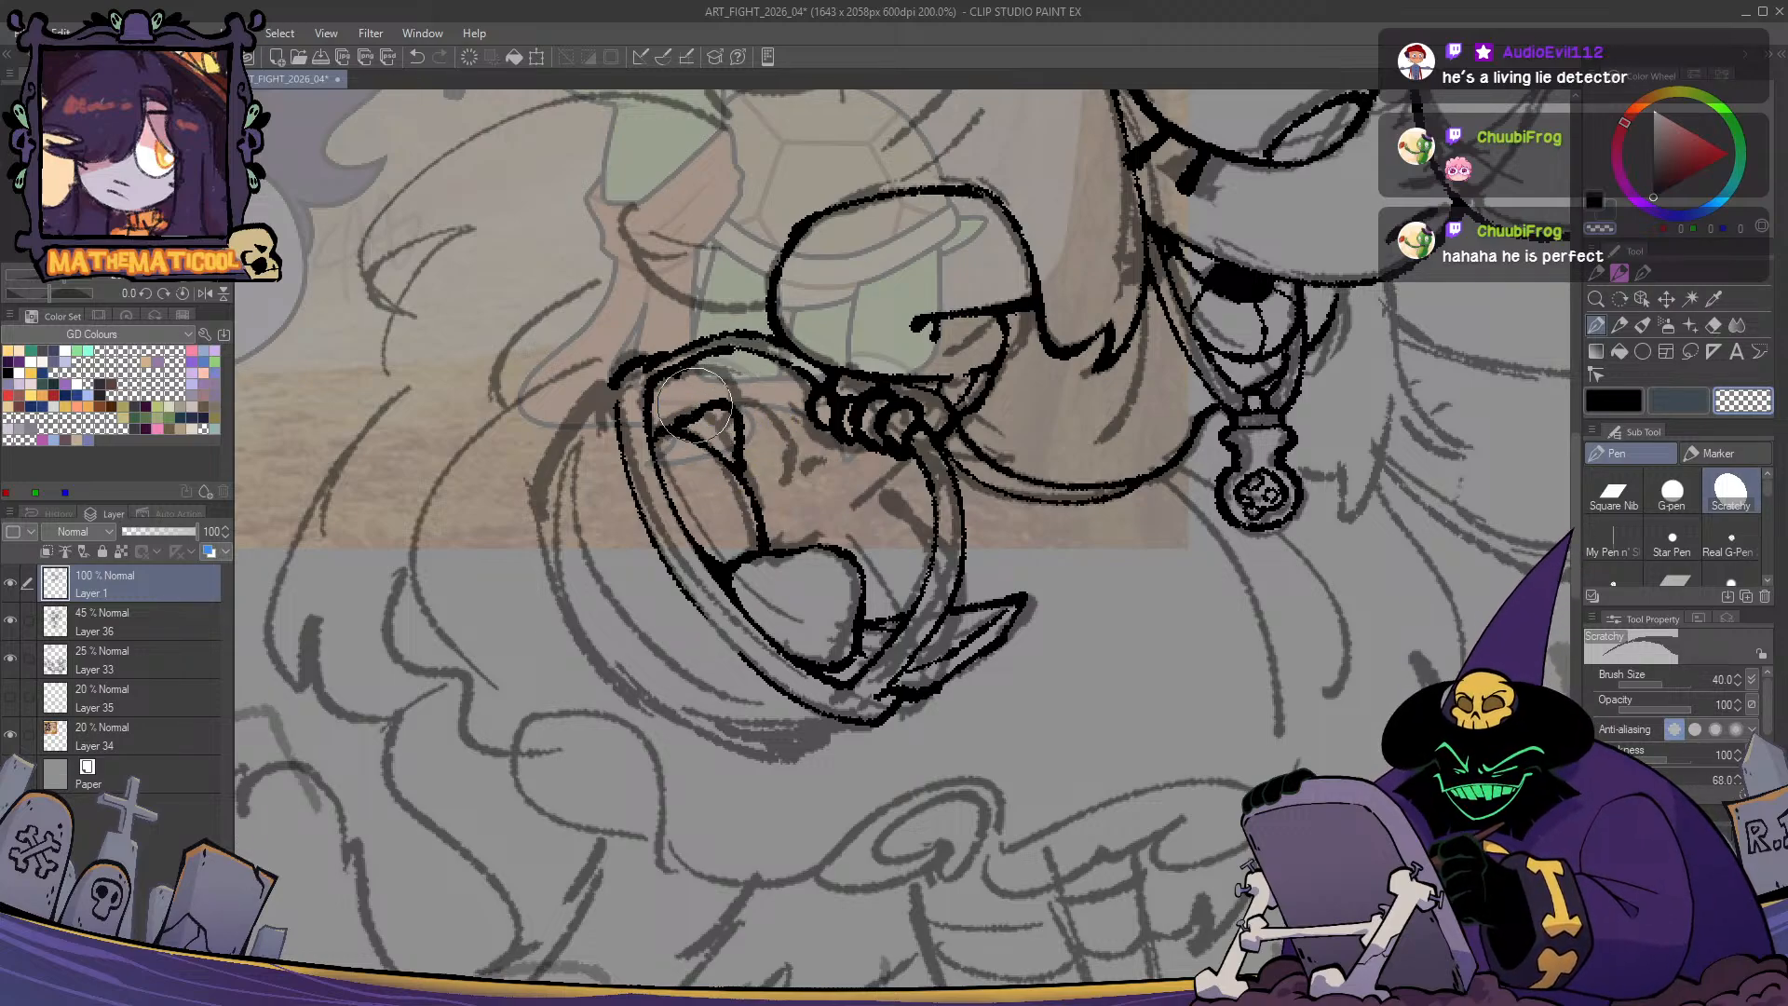
key("c")
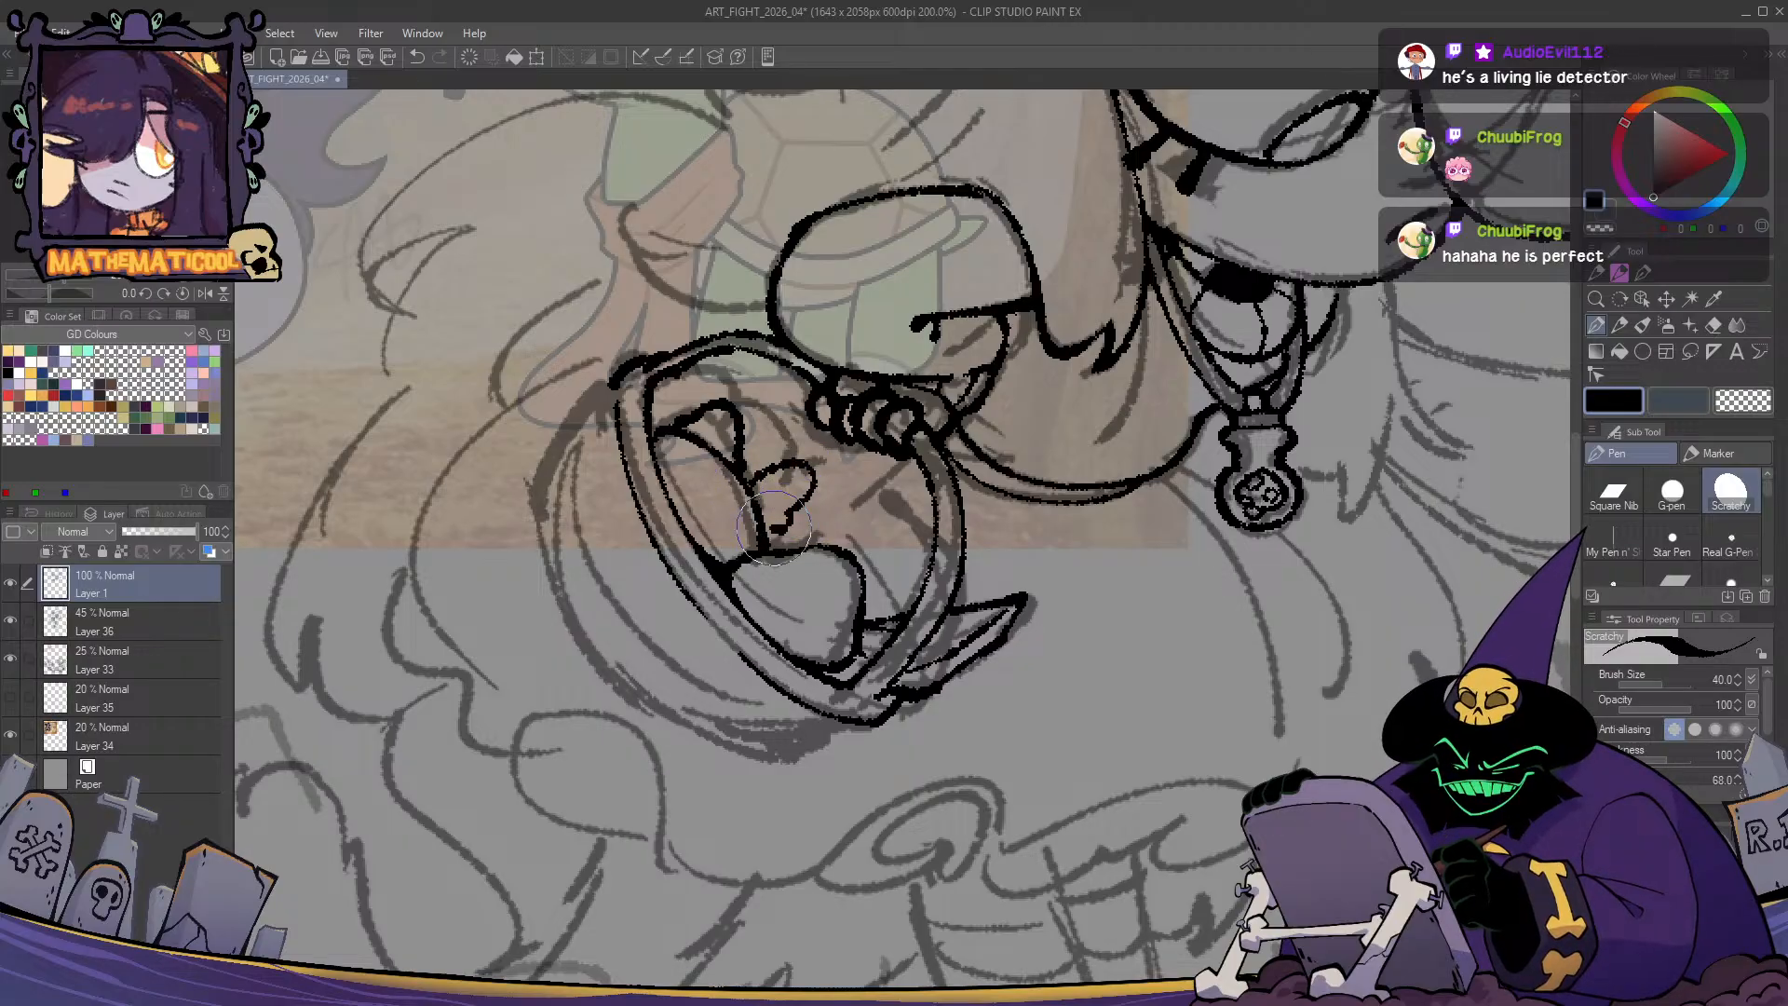
- Ink two small rounded treats above the large round one inside the basket, erasing the overlapping line
mouse_move(798, 476)
left_mouse_down()
mouse_move(809, 503)
mouse_move(771, 537)
left_mouse_up()
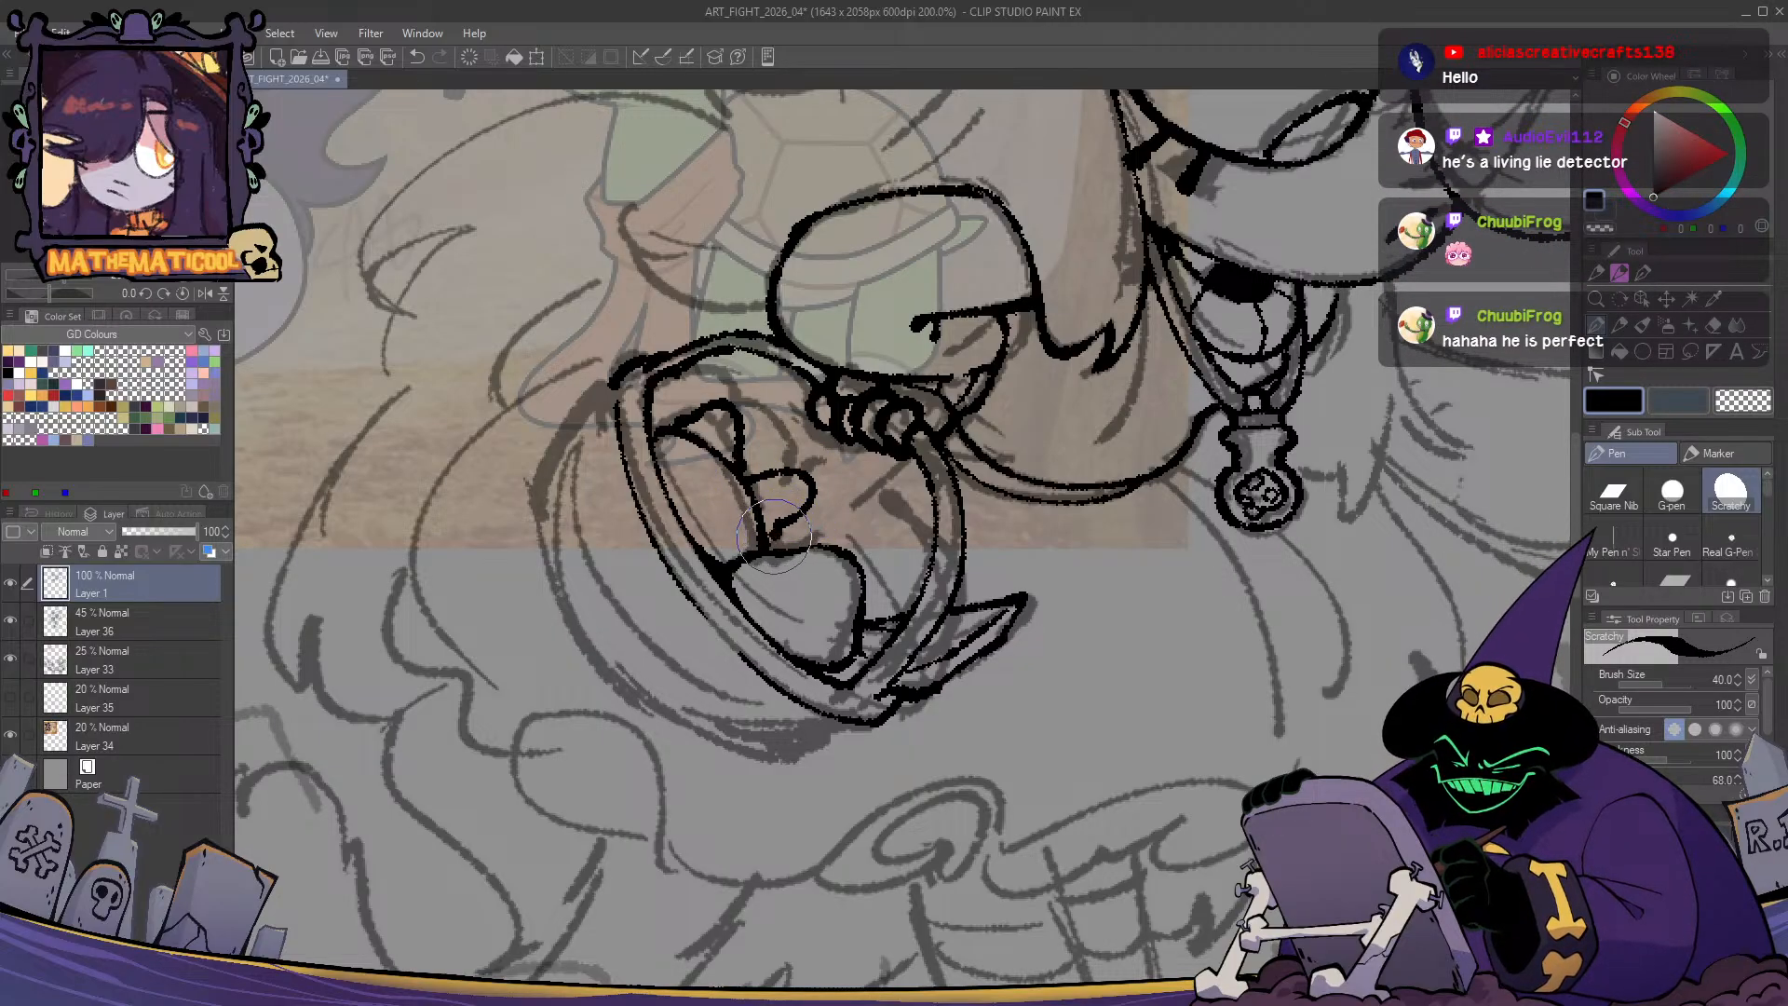
mouse_move(746, 445)
left_mouse_down()
mouse_move(775, 445)
mouse_move(757, 473)
mouse_move(798, 436)
mouse_move(803, 461)
left_mouse_up()
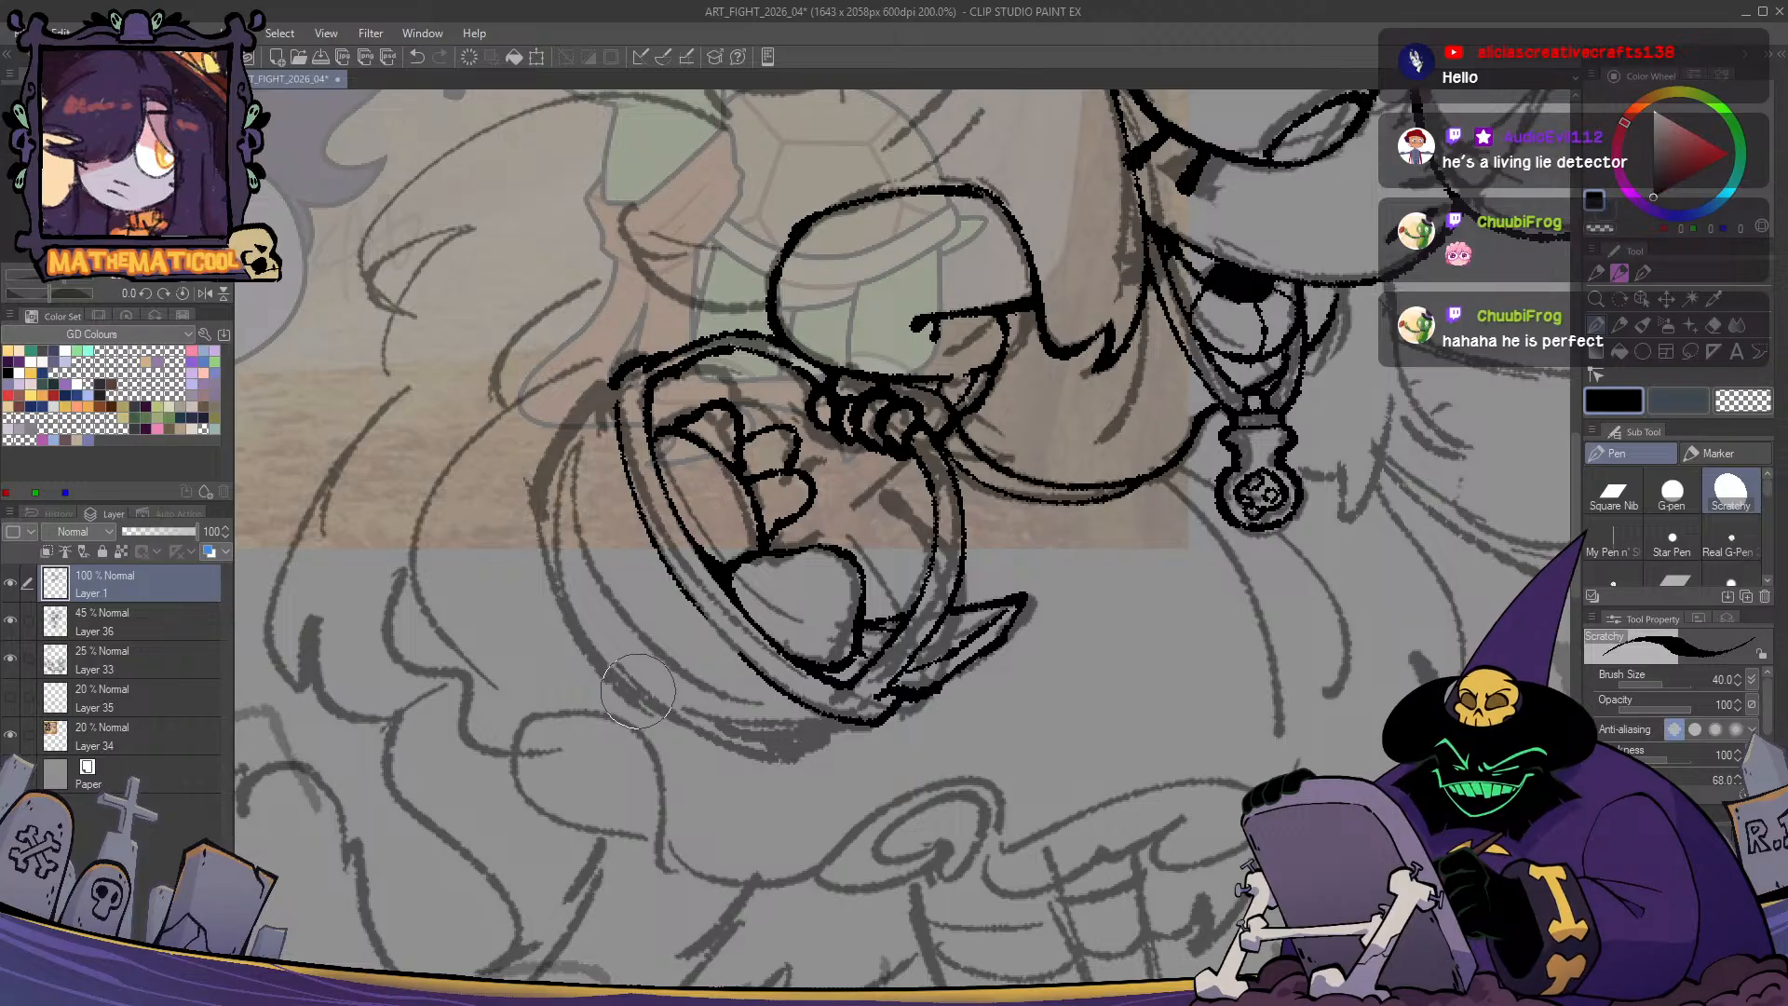
key("ctrl+z")
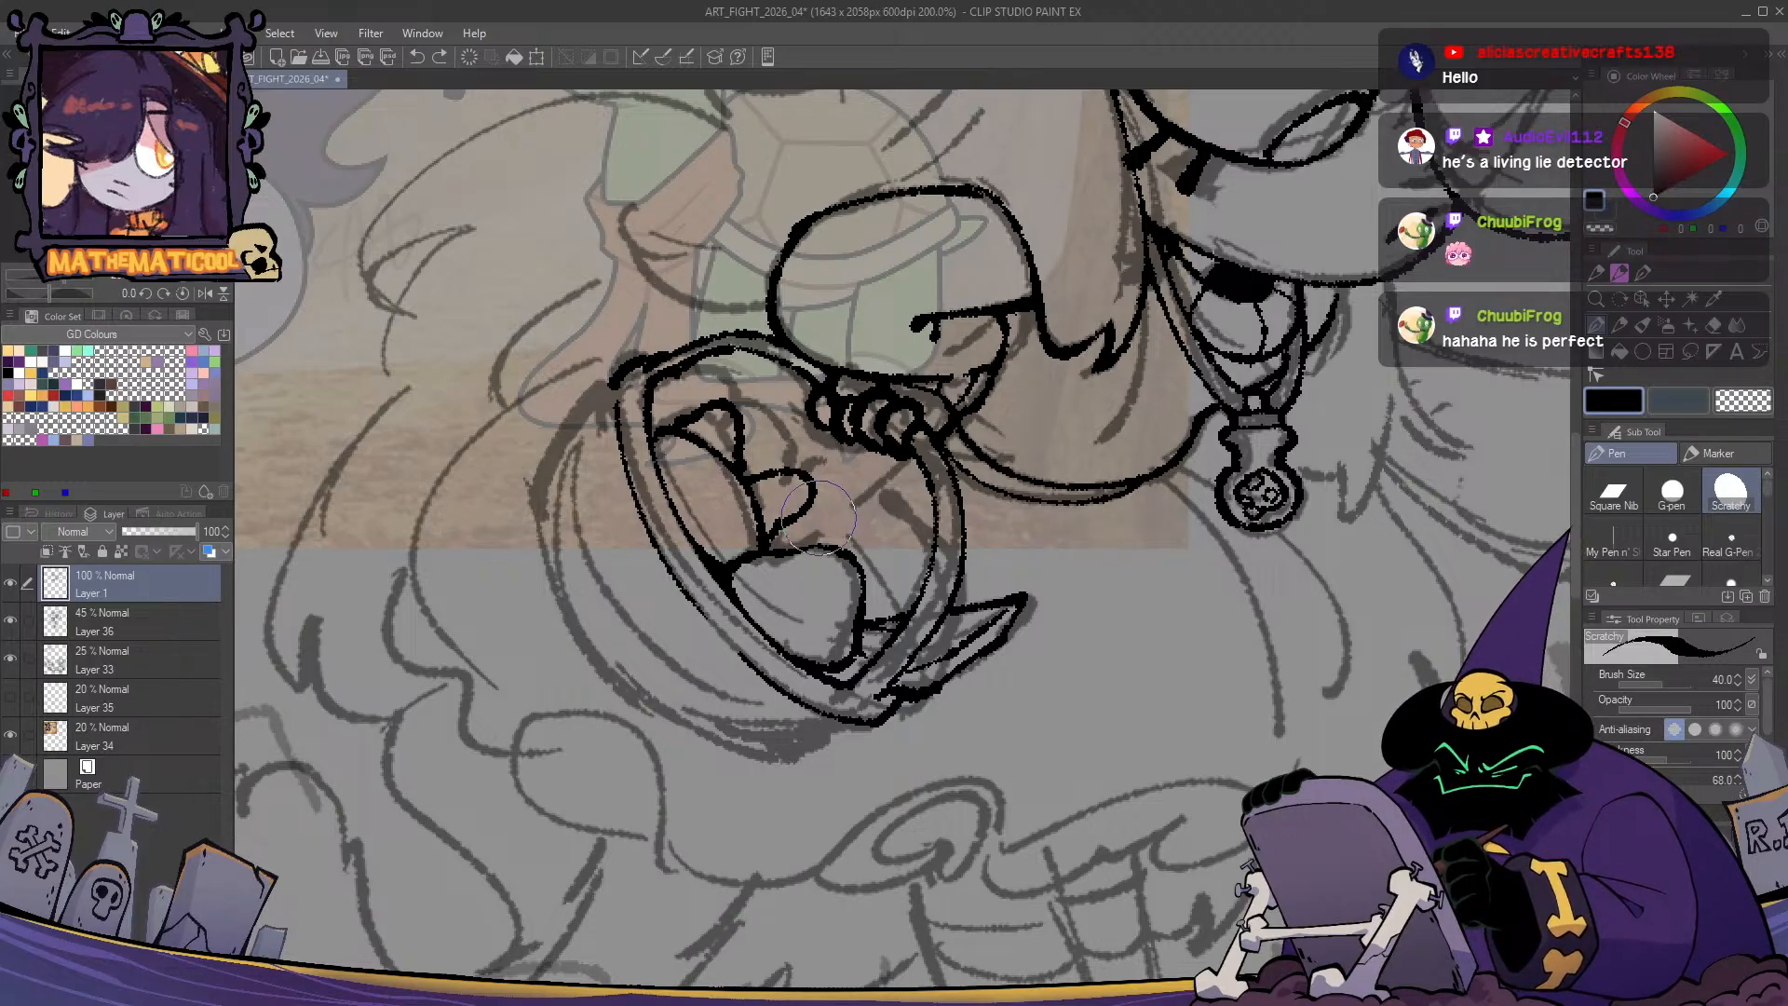
left_click_drag(816, 492, 846, 531)
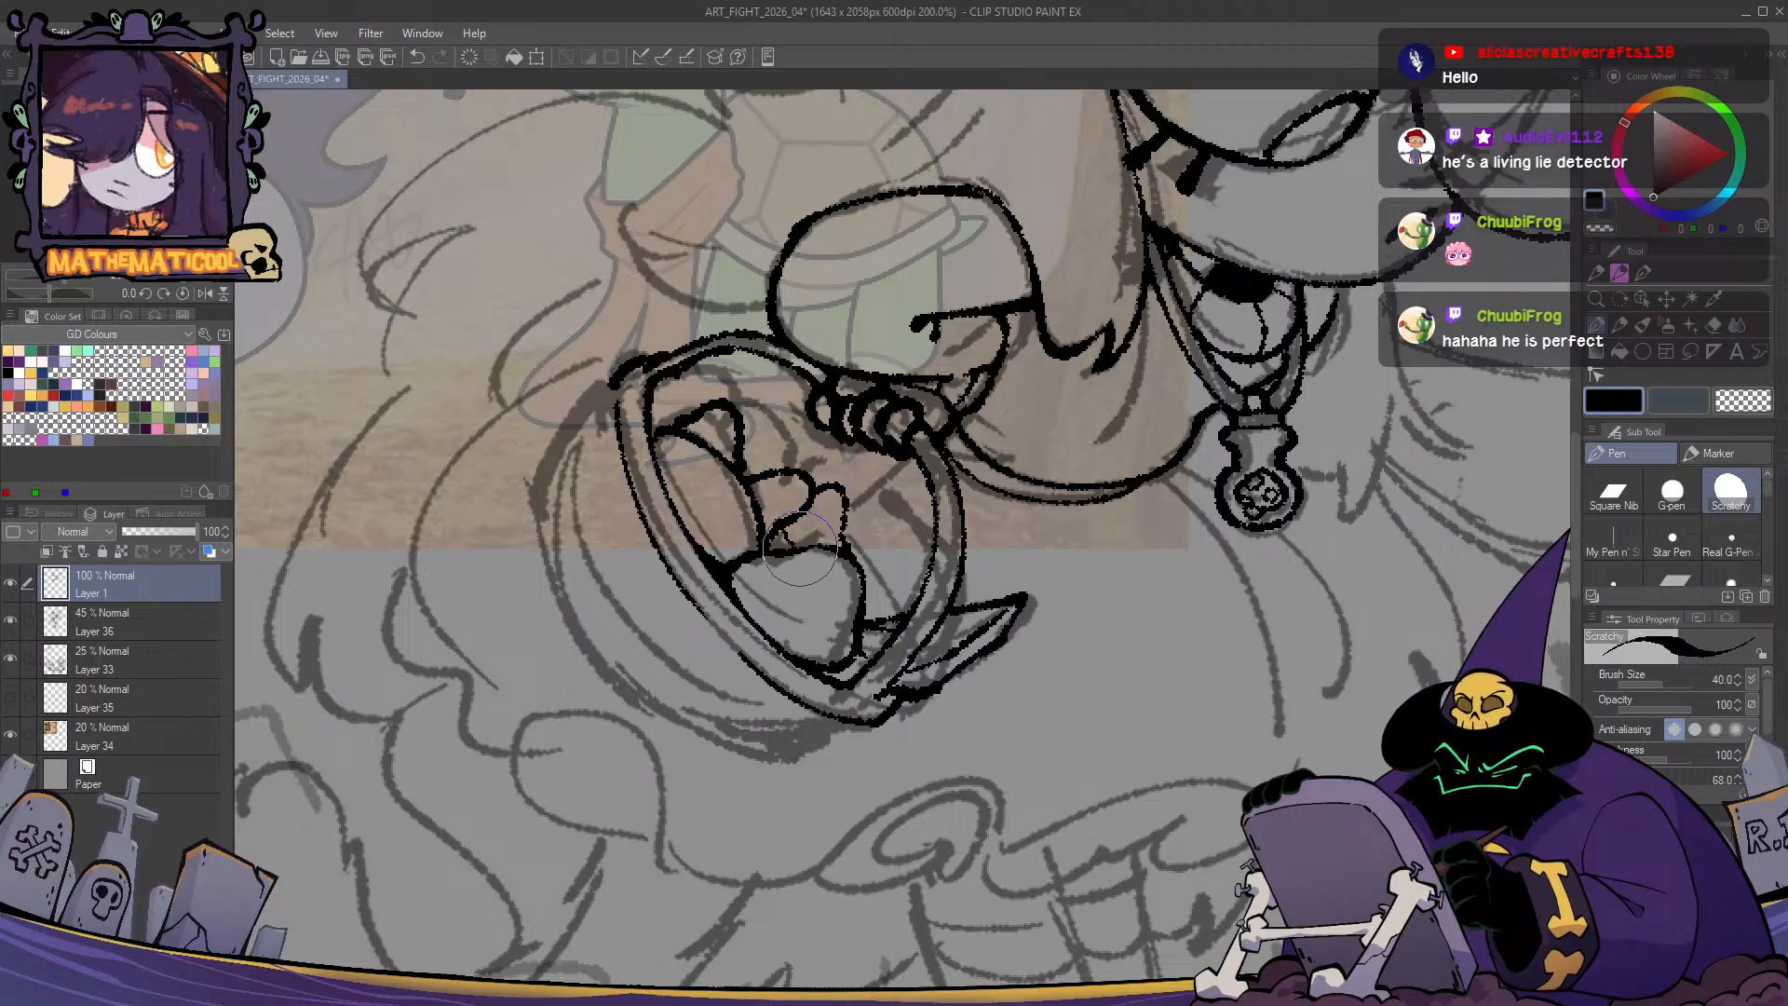
key("c")
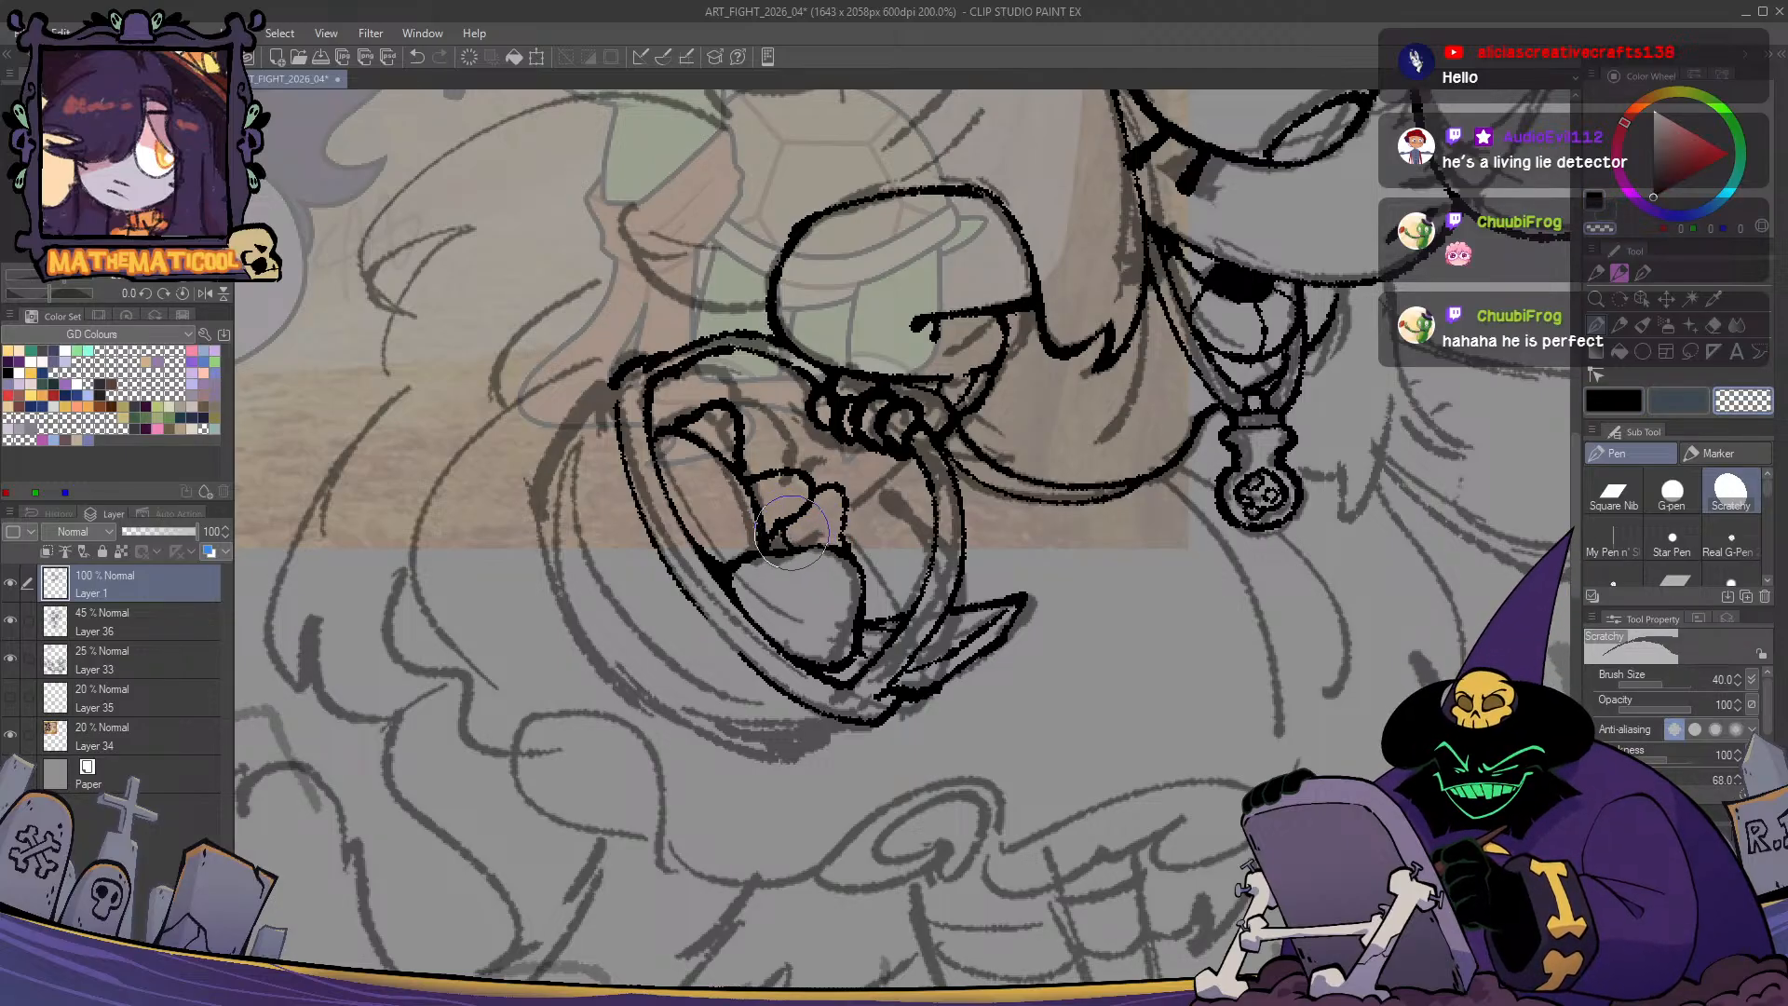
key("c")
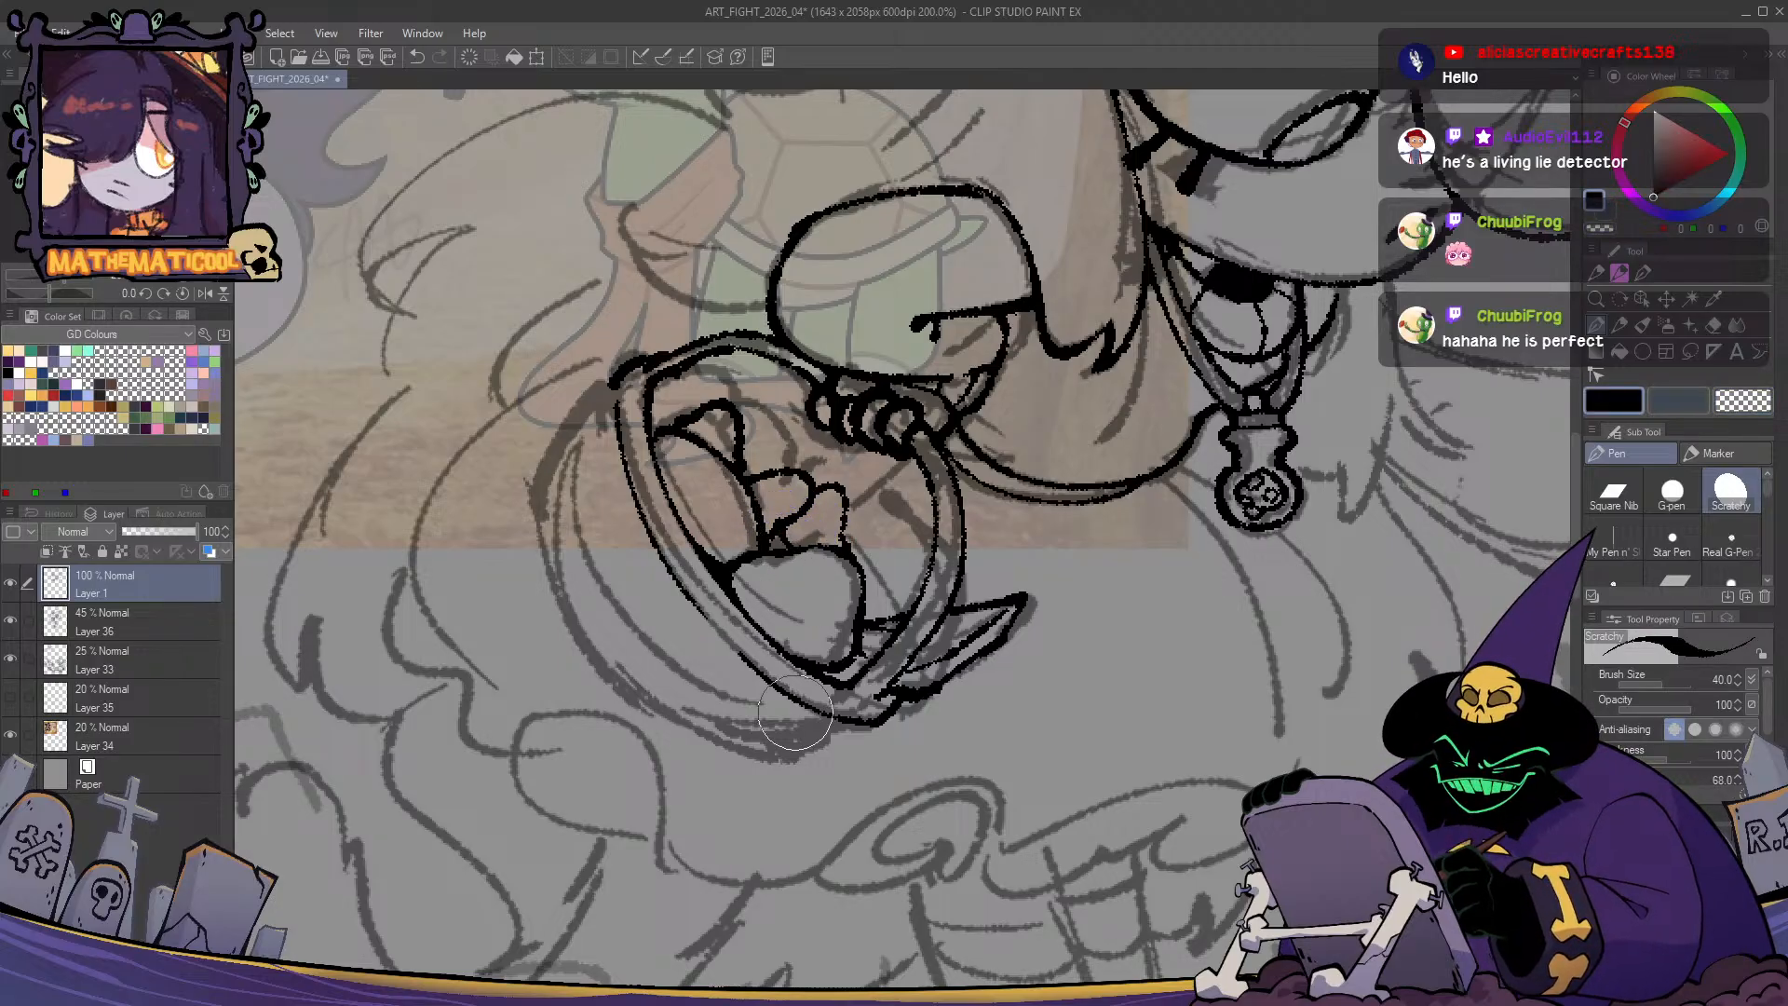
- Refine the outline of the small treat above the large round one by erasing and redrawing its outer edge
key("h")
key("h")
key("c")
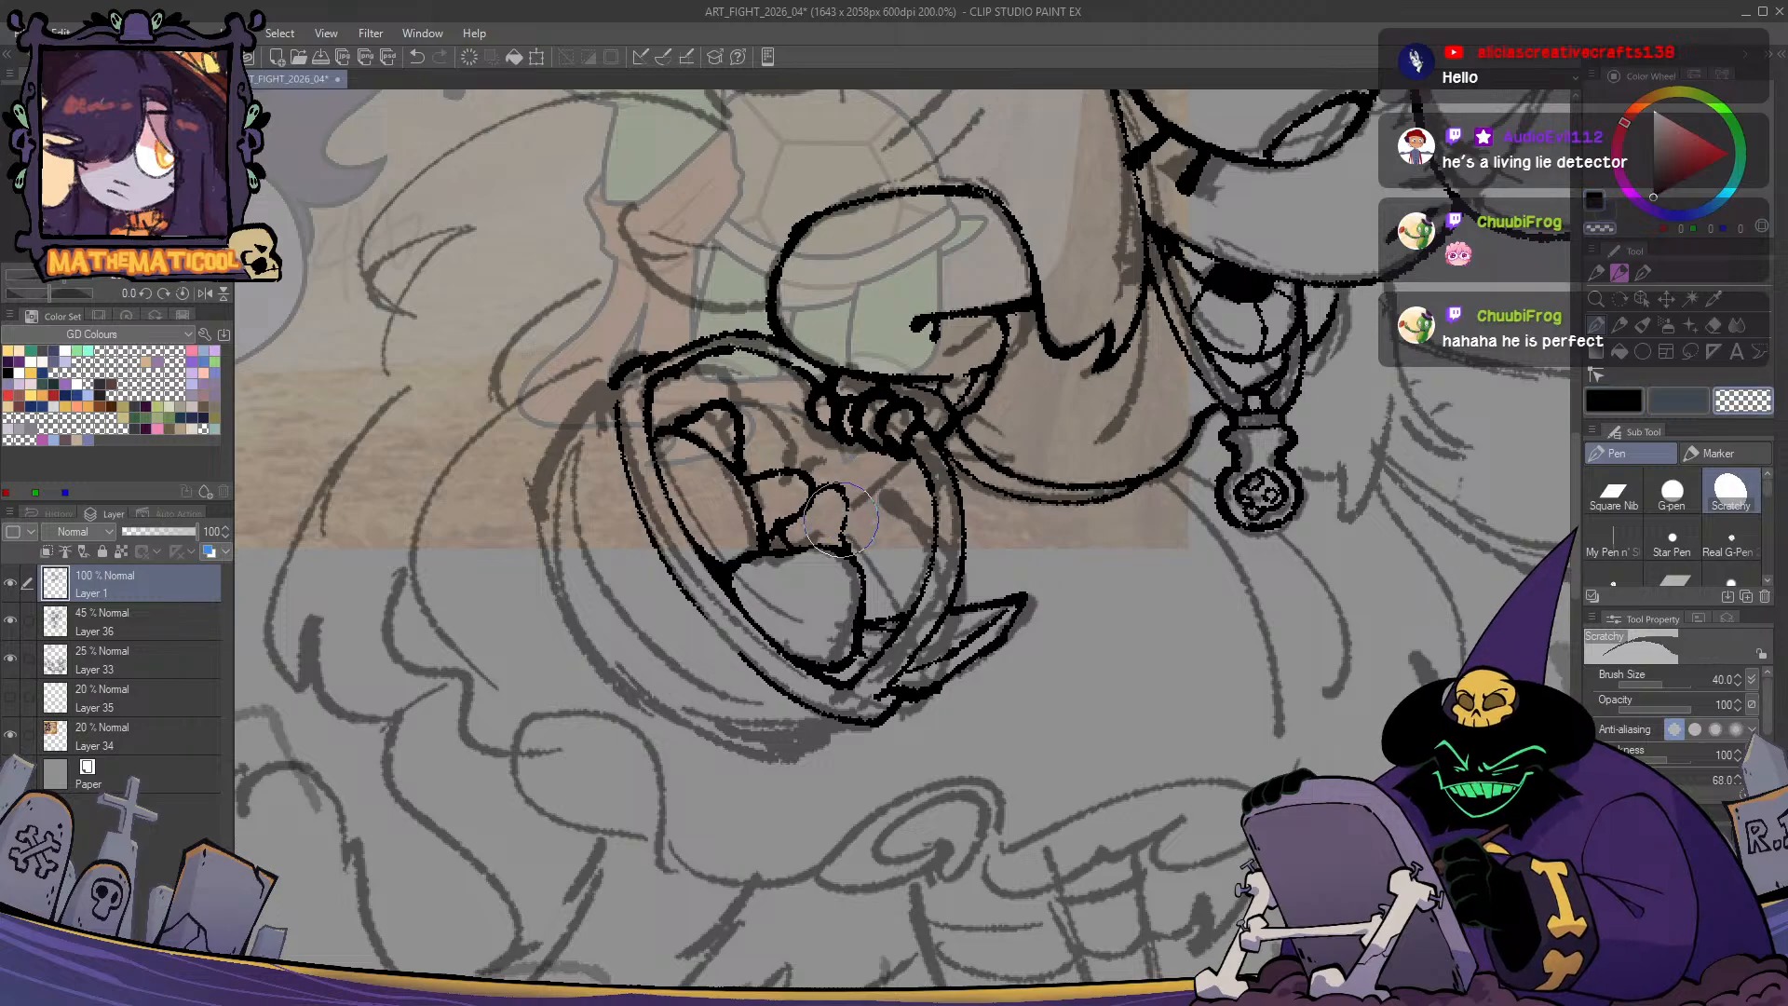
key("c")
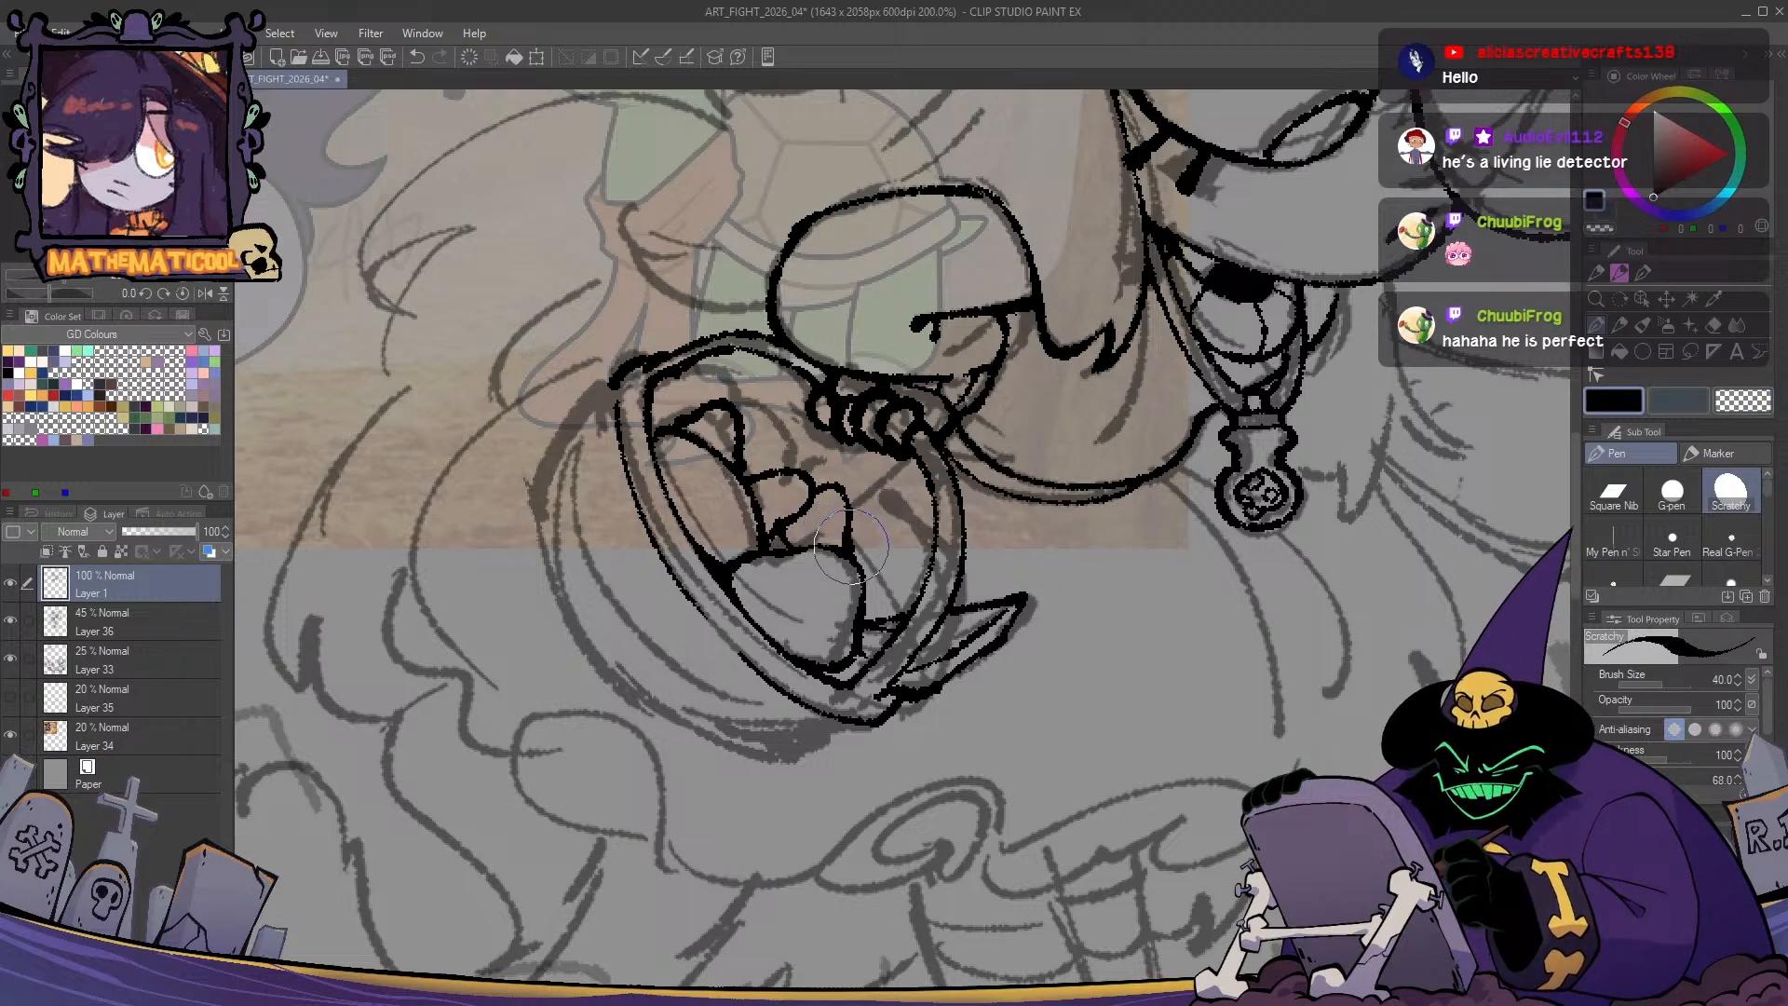
key("c")
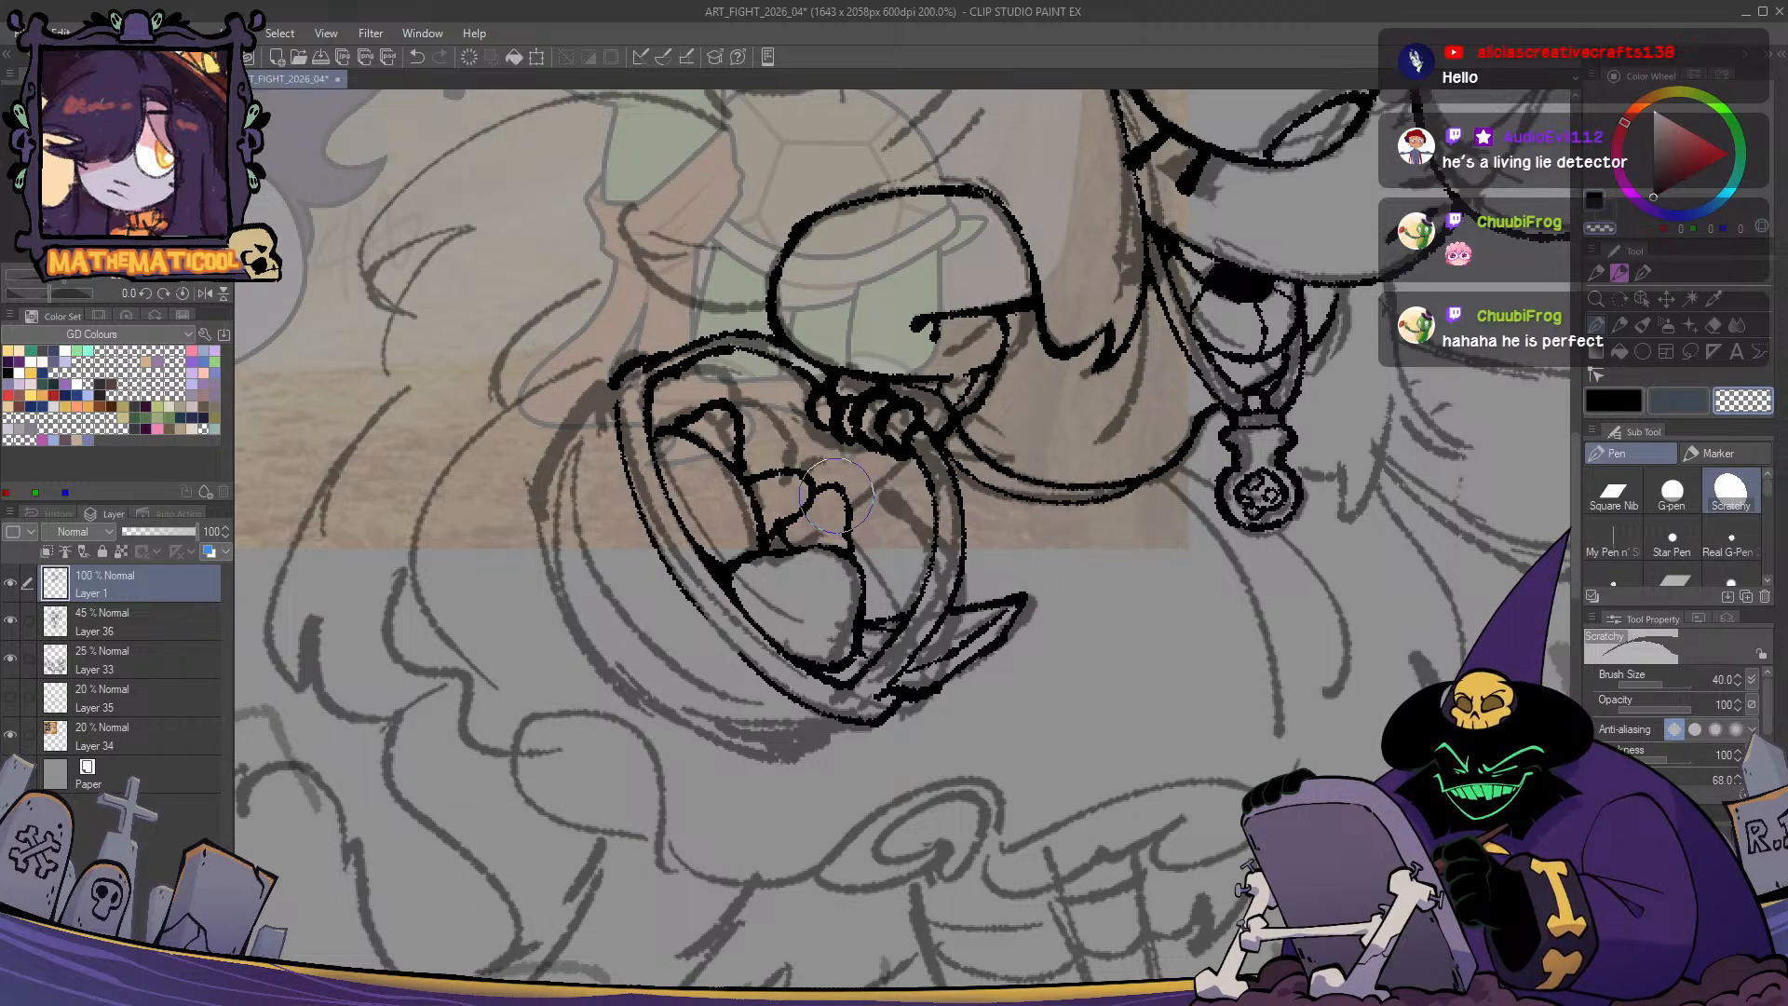
key("c")
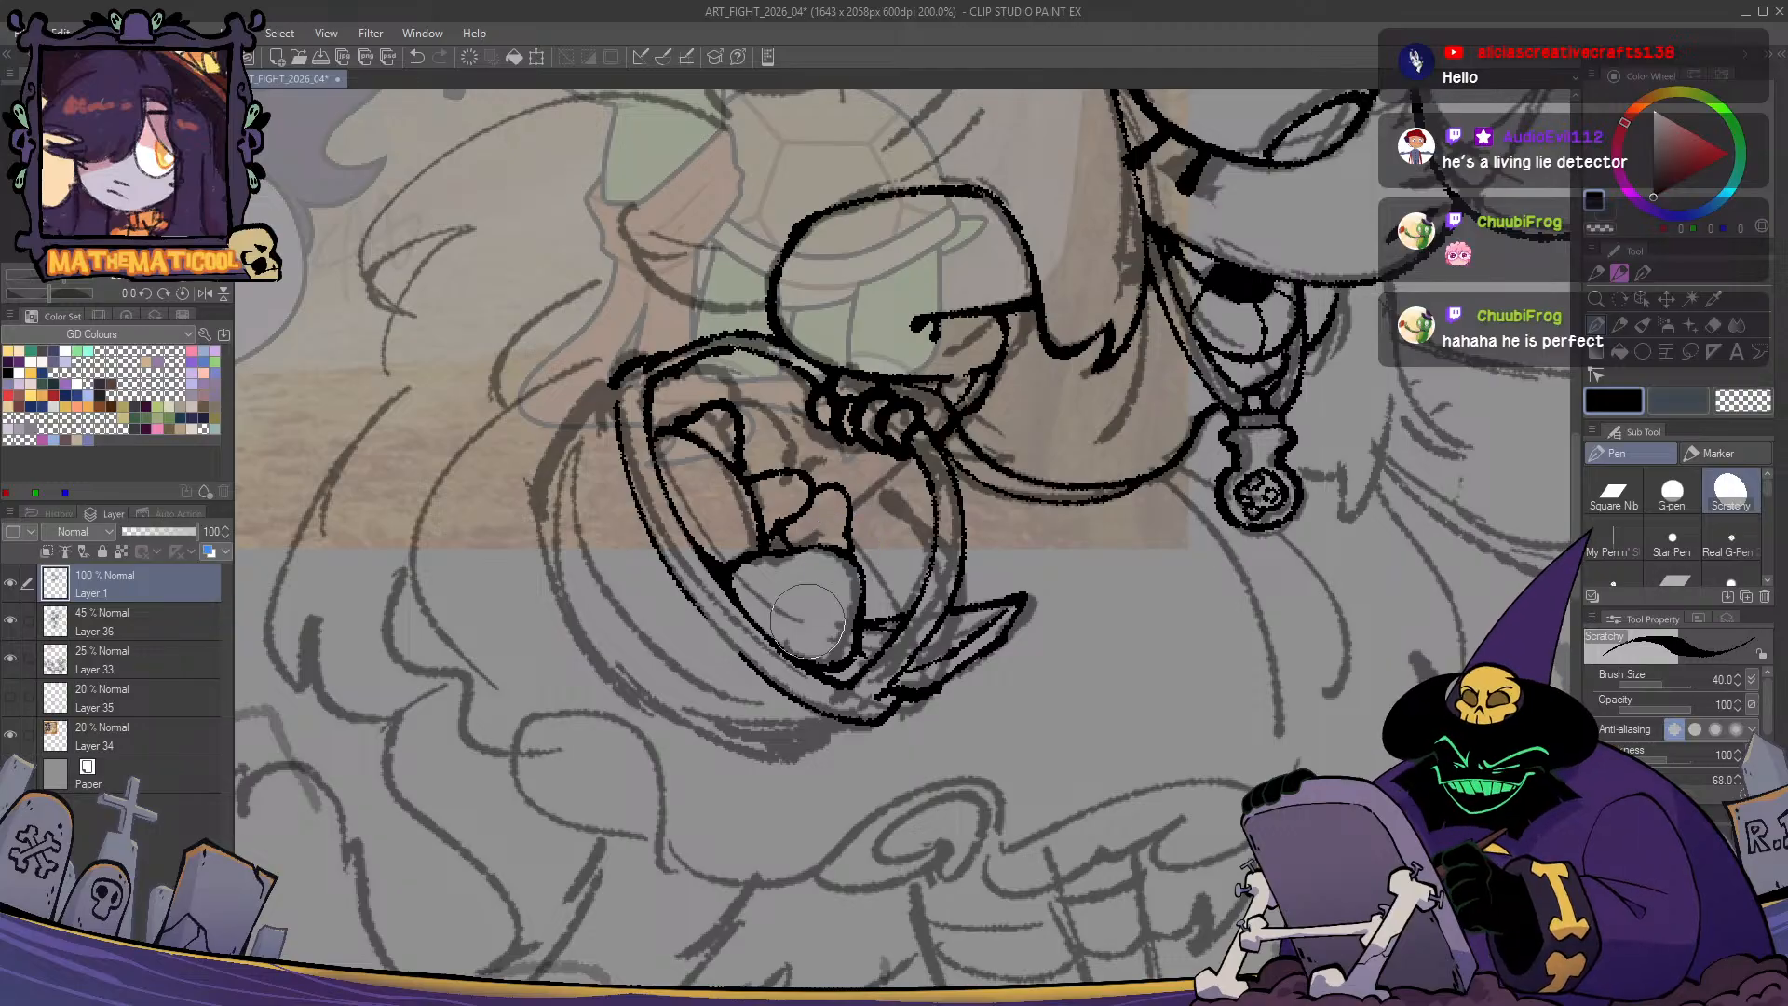
- Ink the remaining treats around the large round one and along the basket's upper interior
left_click_drag(806, 621, 625, 578)
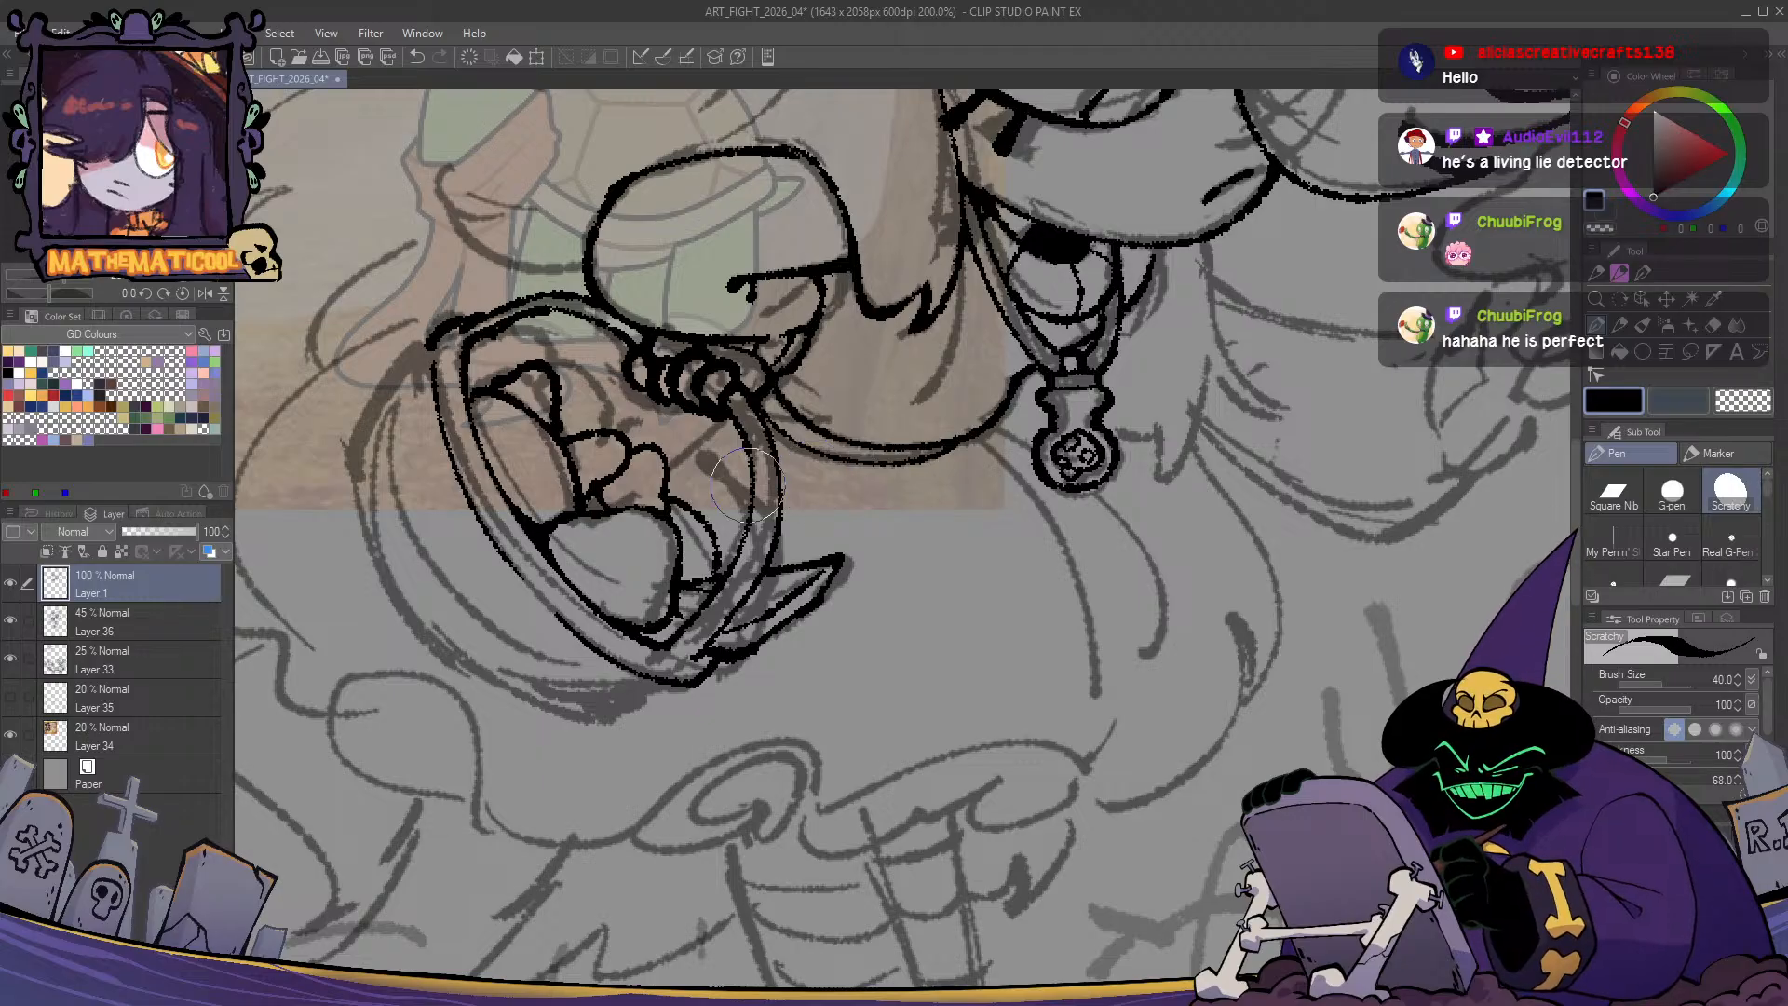
left_click_drag(713, 515, 790, 599)
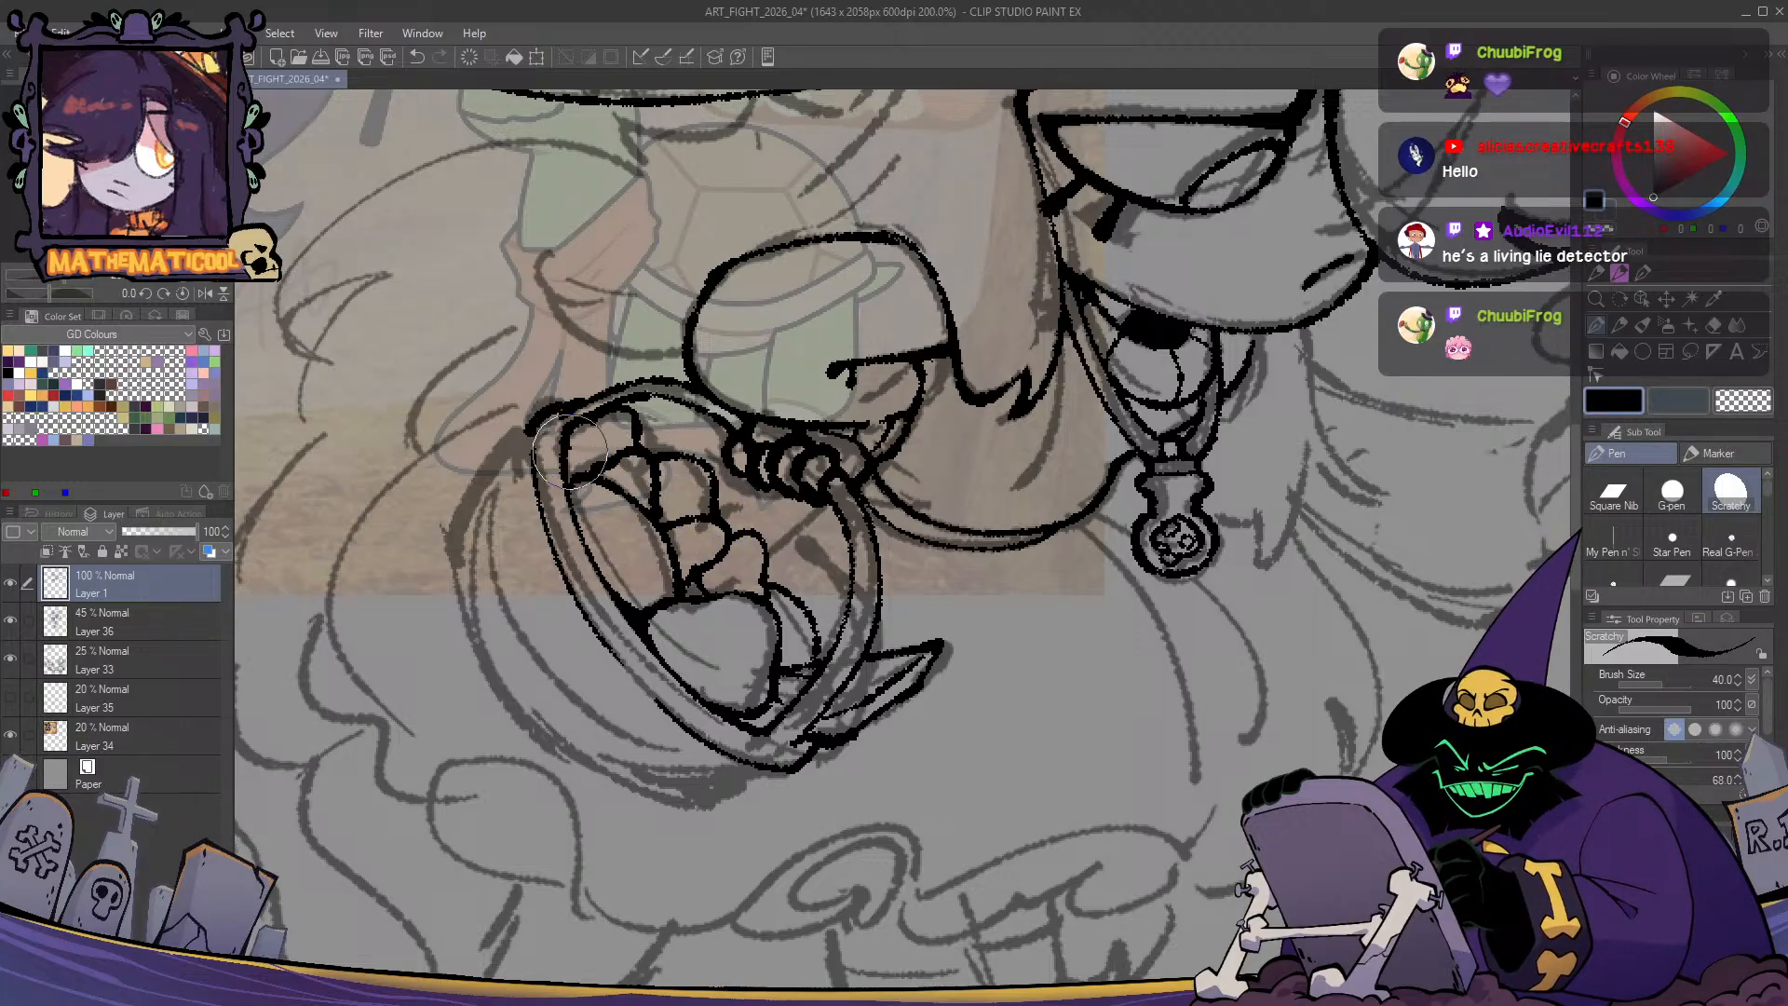
left_click_drag(570, 455, 594, 463)
key("ctrl+z")
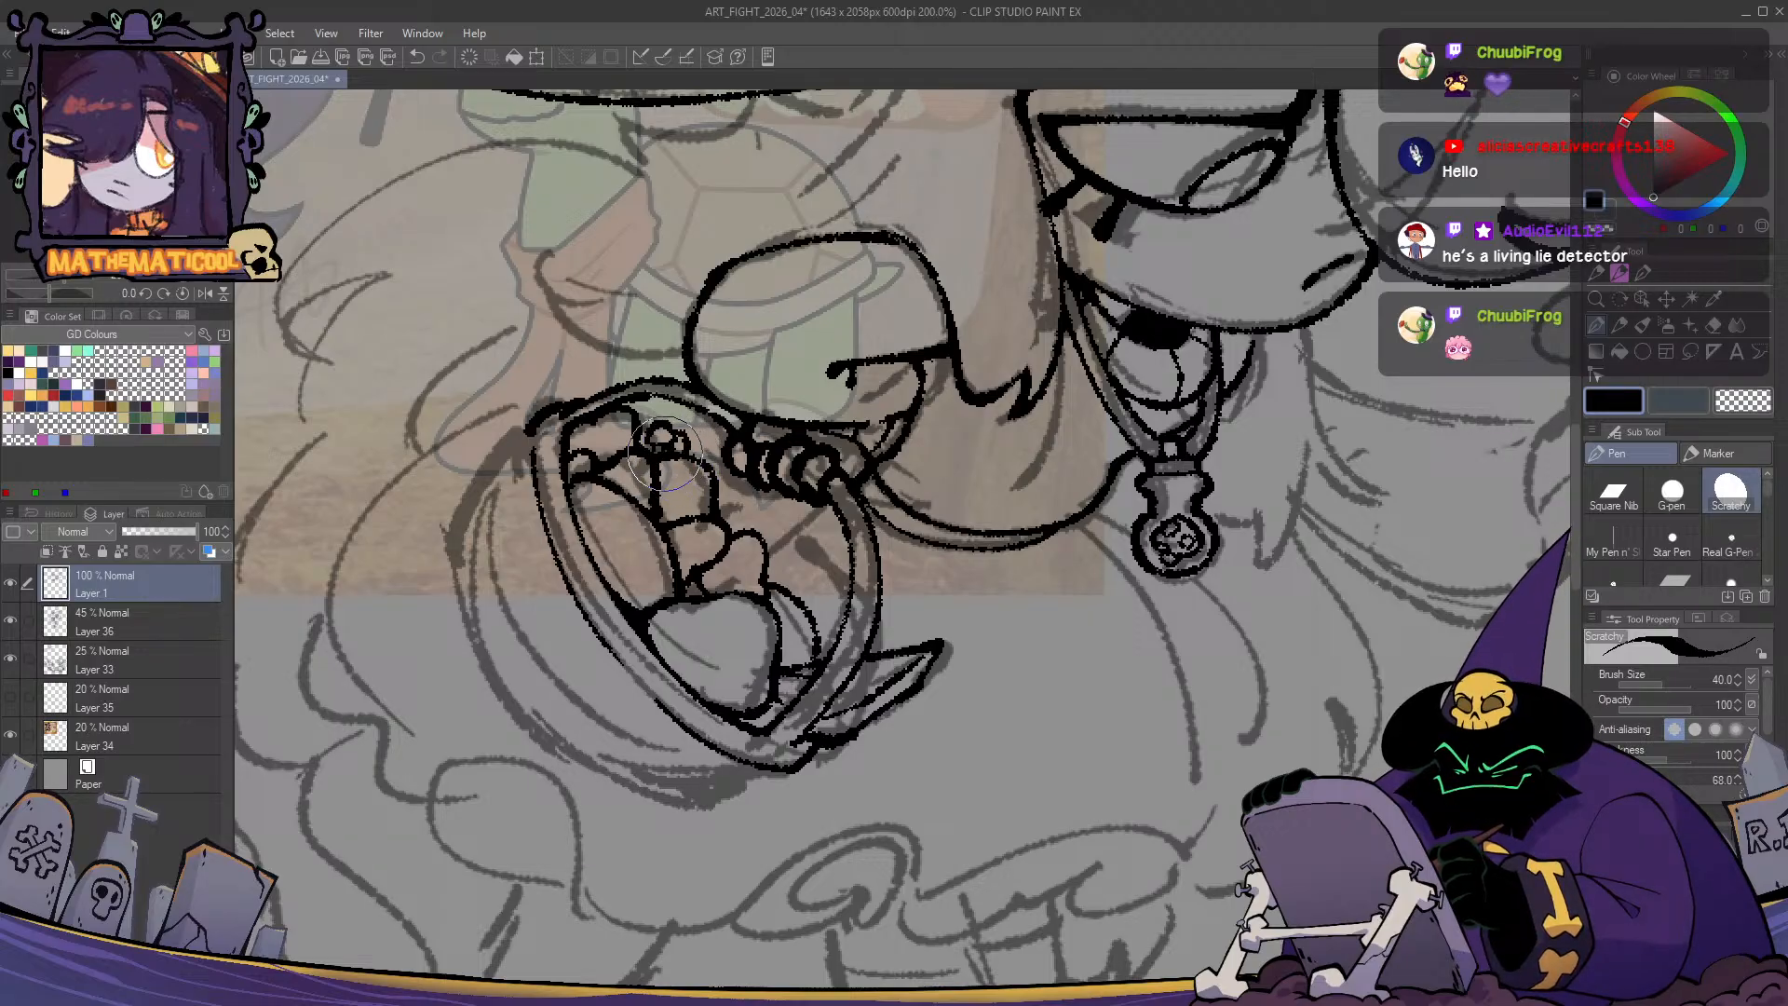
left_click_drag(780, 621, 771, 617)
- Erase the overlapping lines beside the small round treat near the rim and ink small rounded pieces below the fingers
key("c")
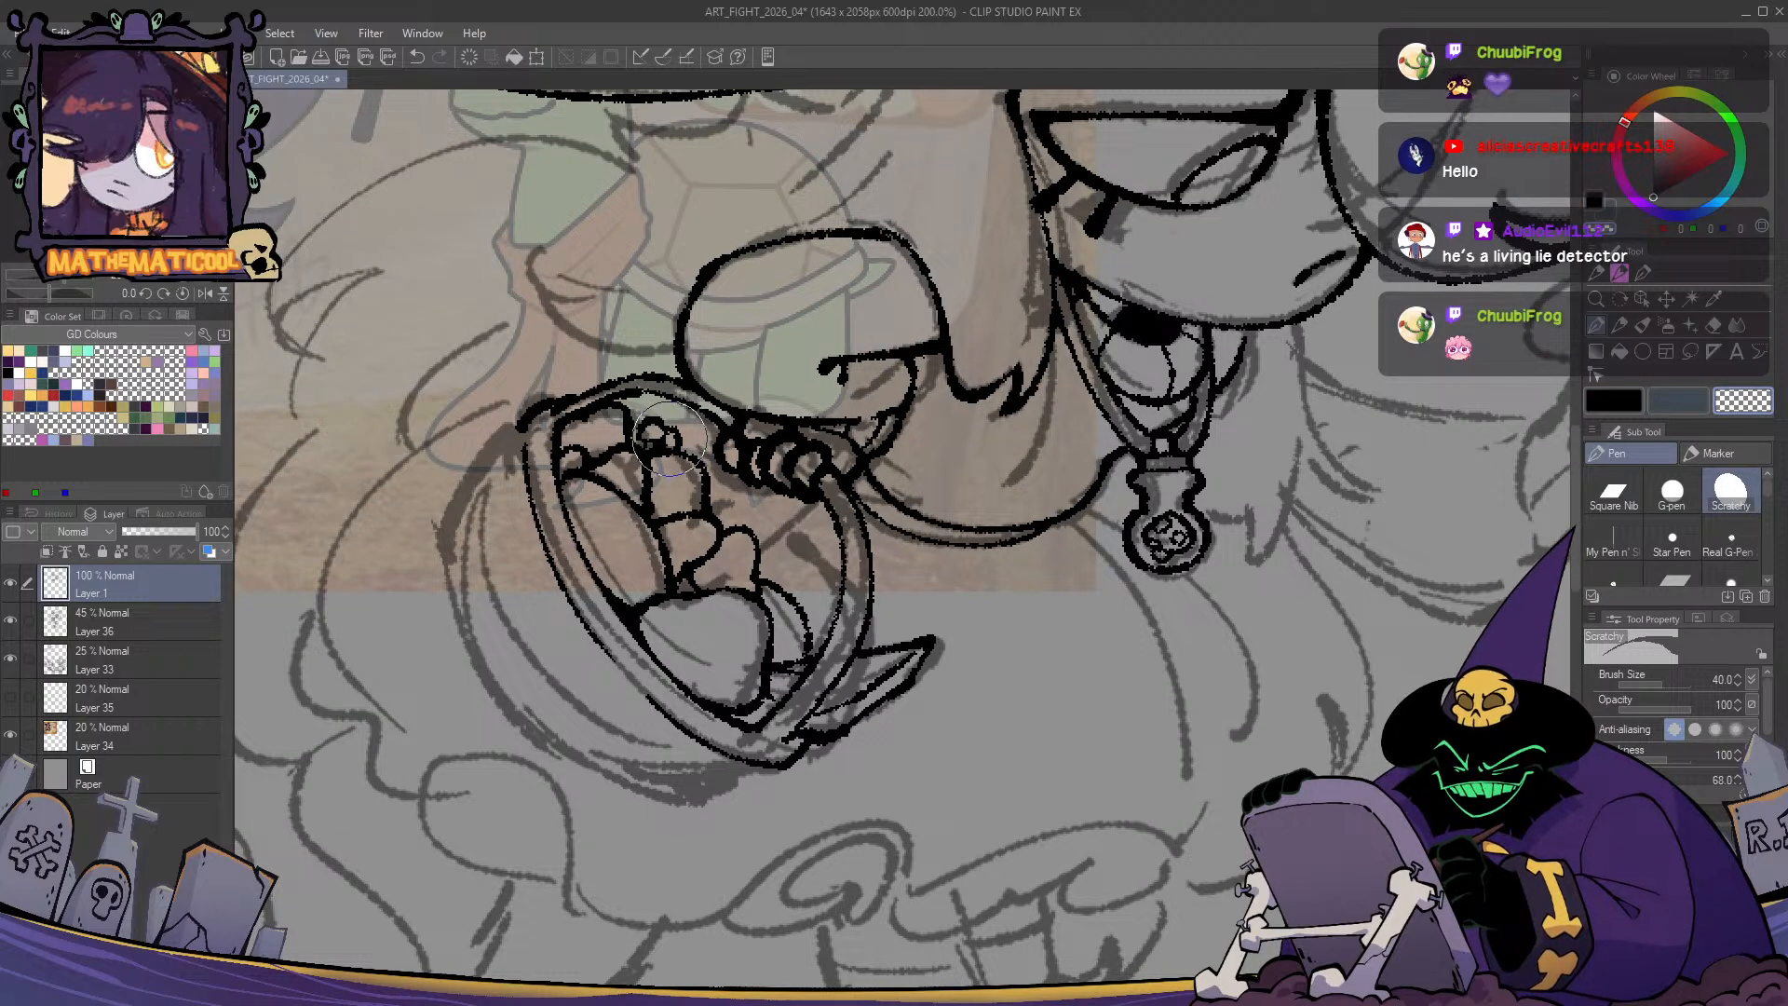
key("c")
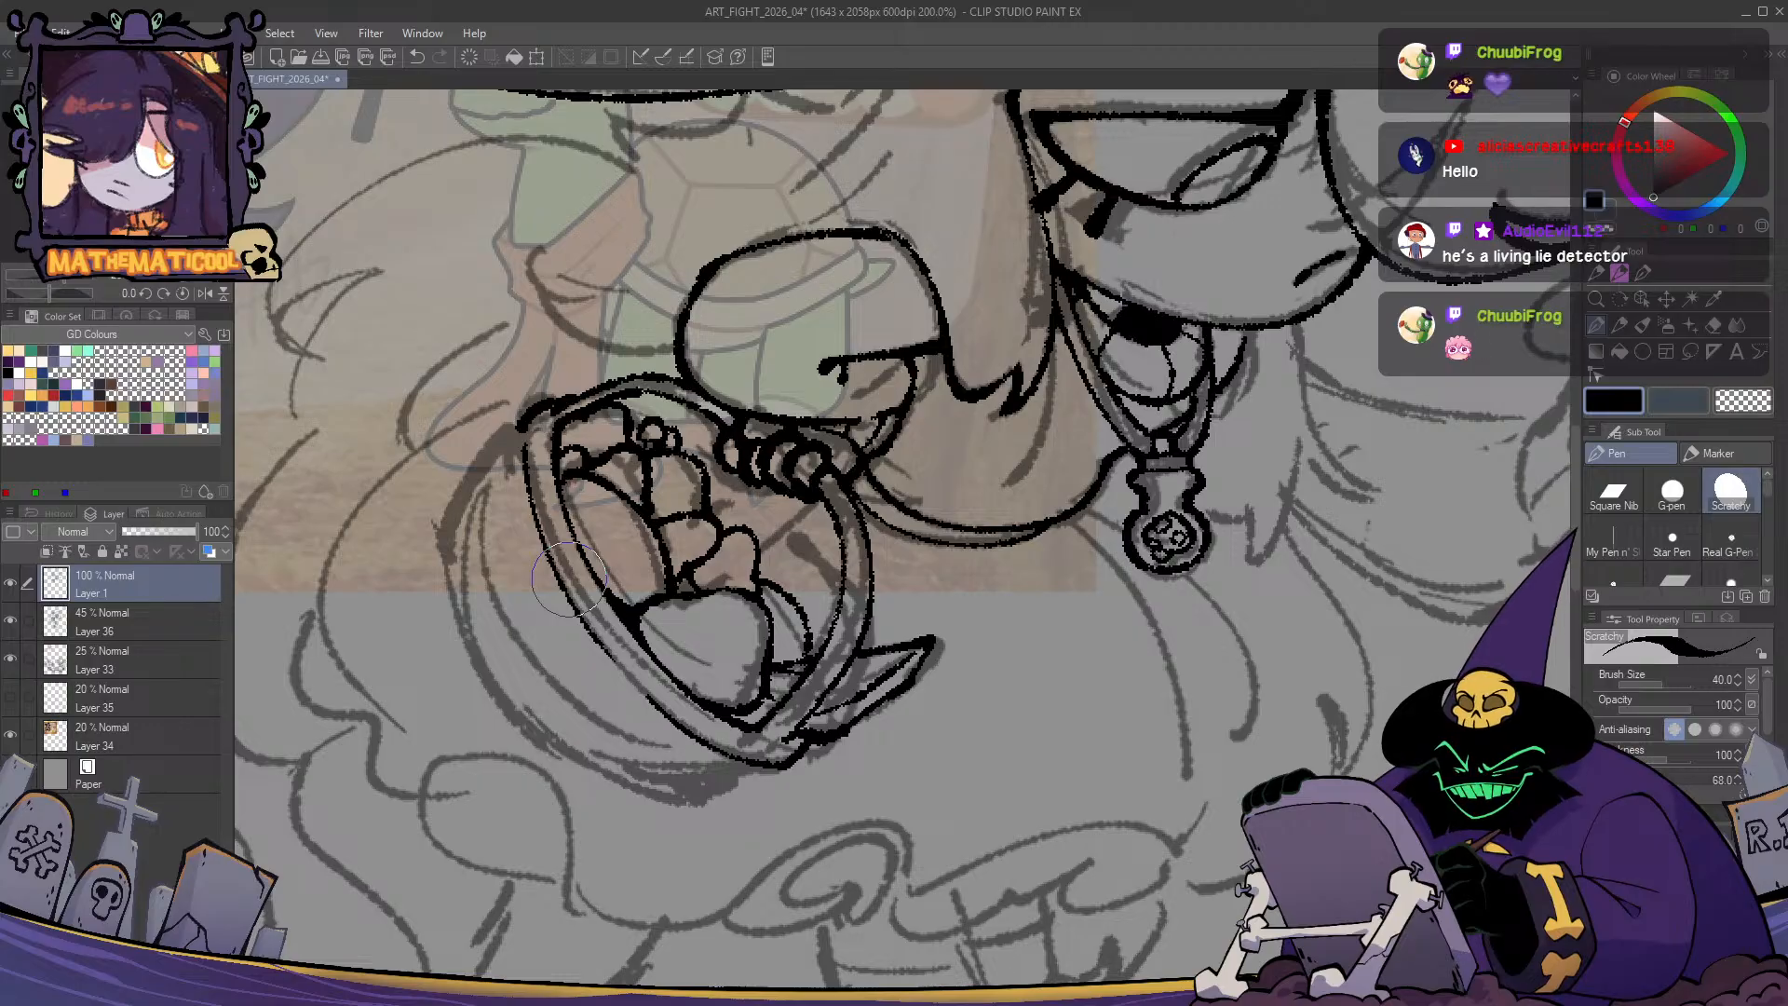
key("c")
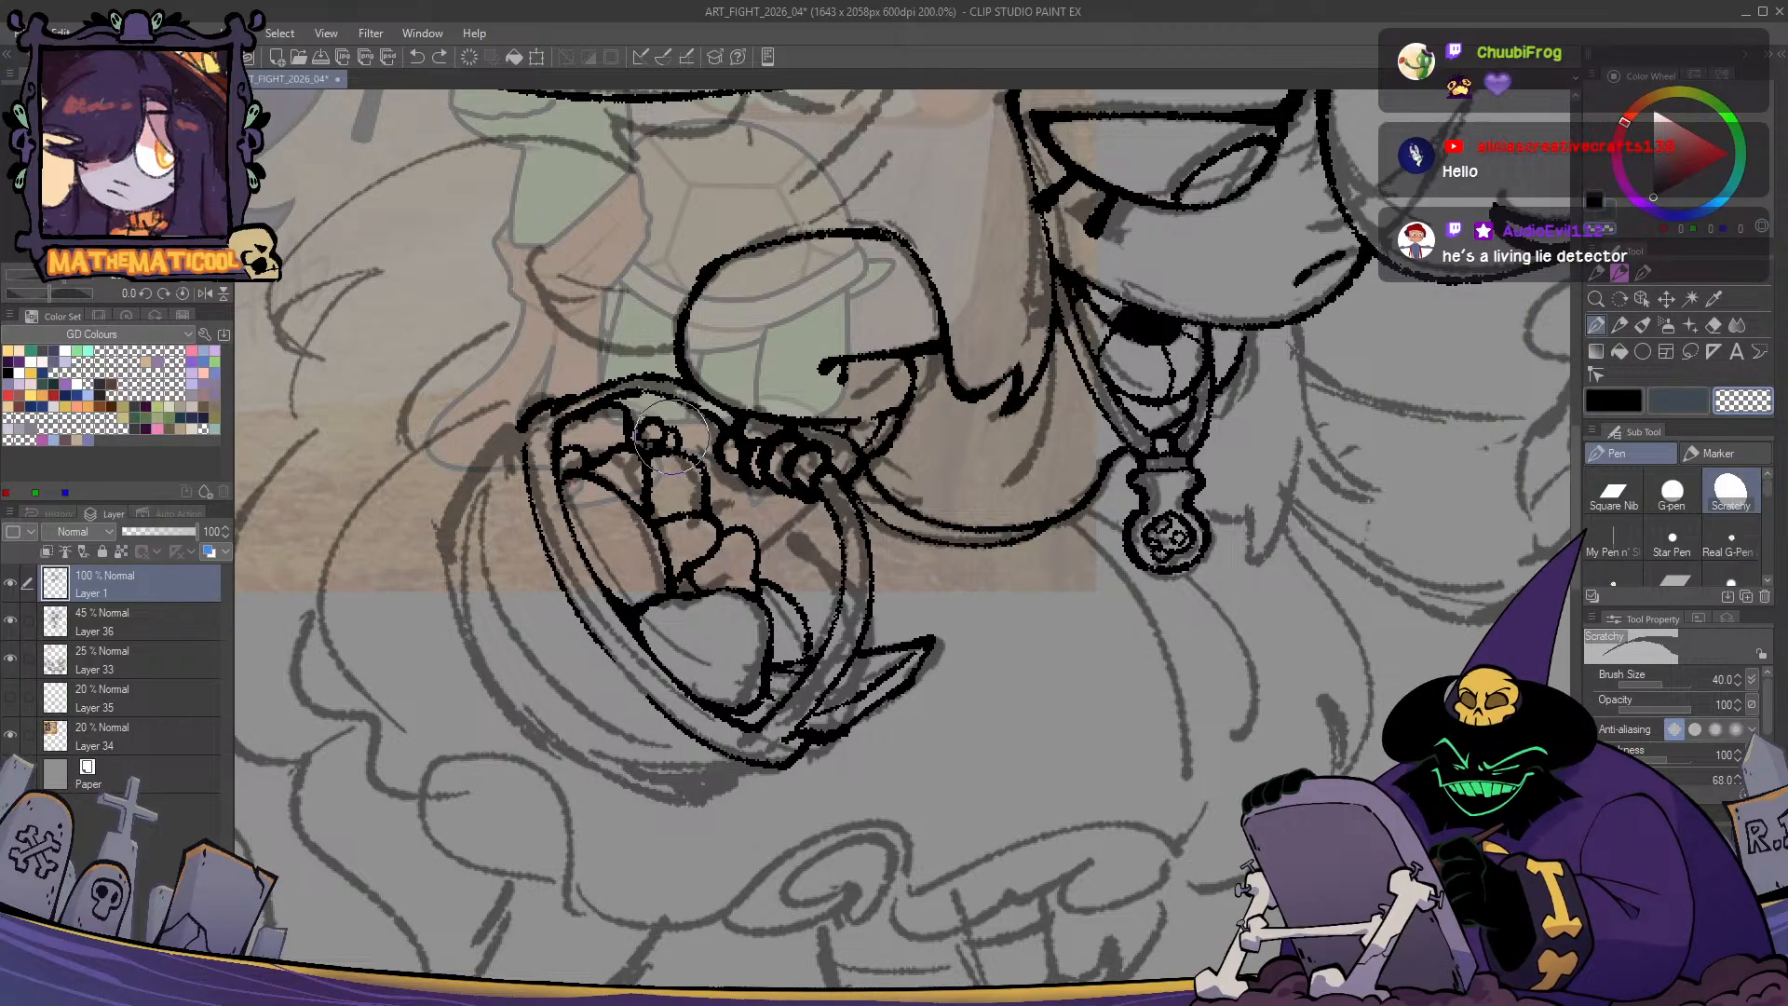
key("c")
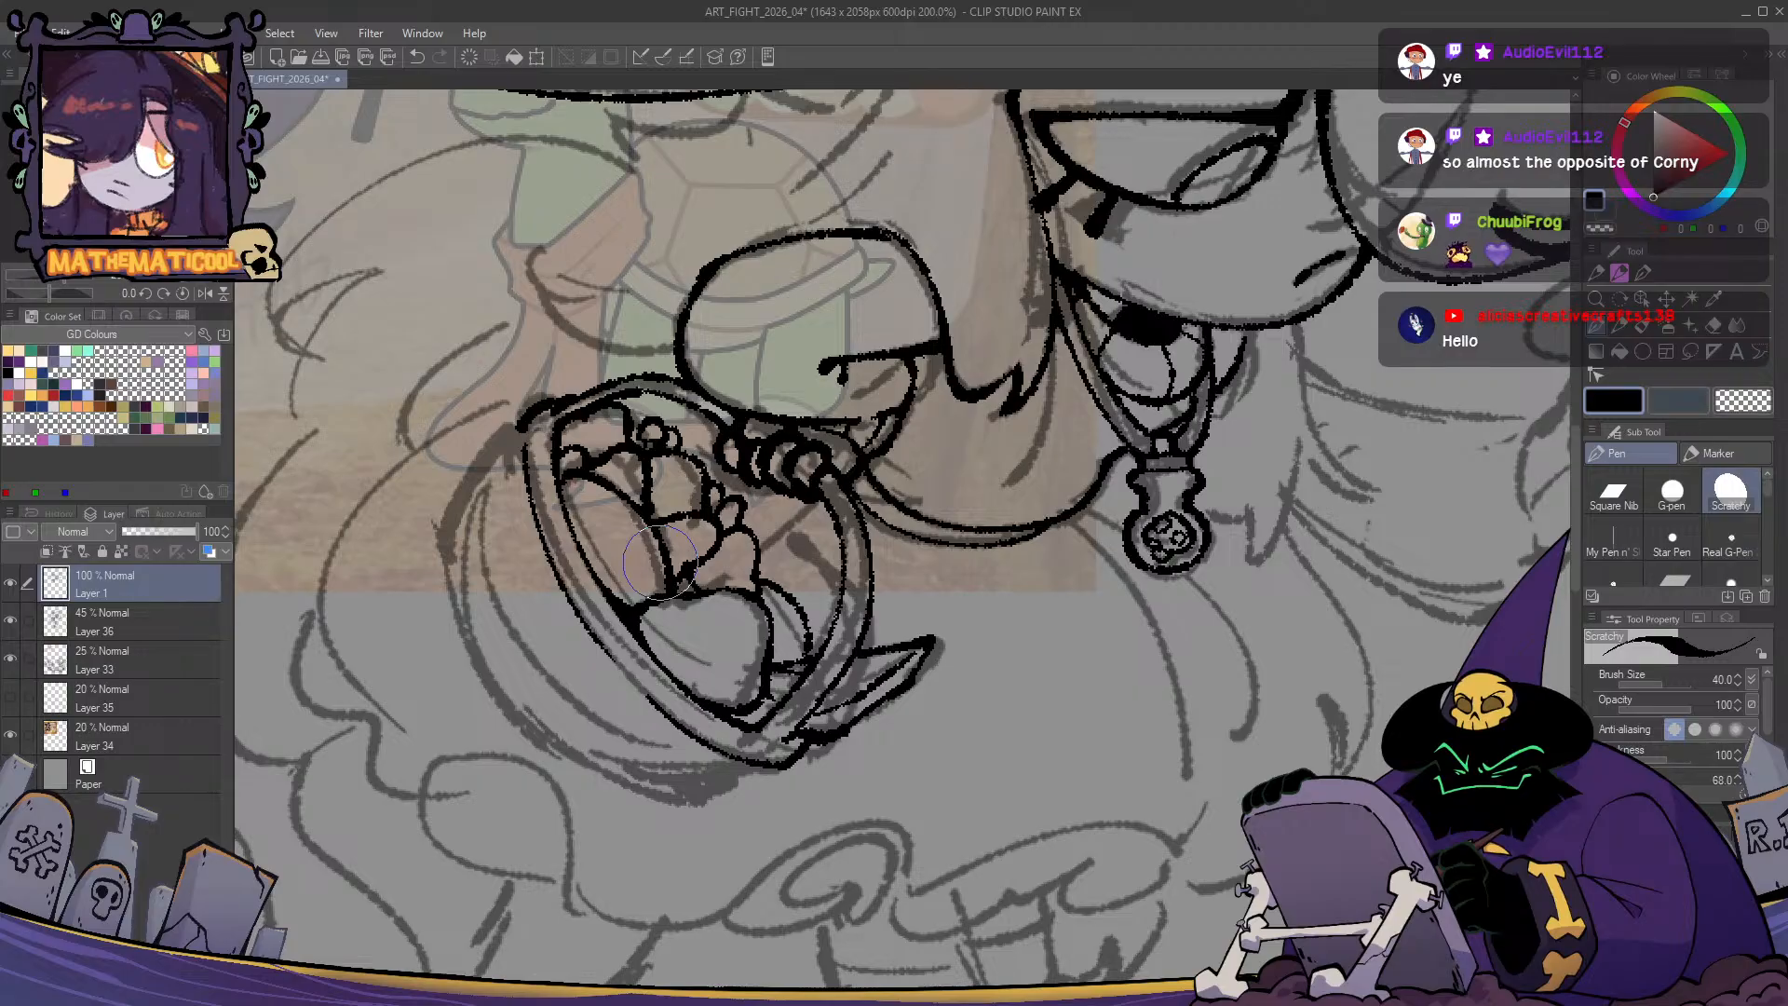
- Ink the basket's curved outer side from the rim down to the underside, redrawing the long curve until it follows the sketch
left_click_drag(765, 574, 724, 507)
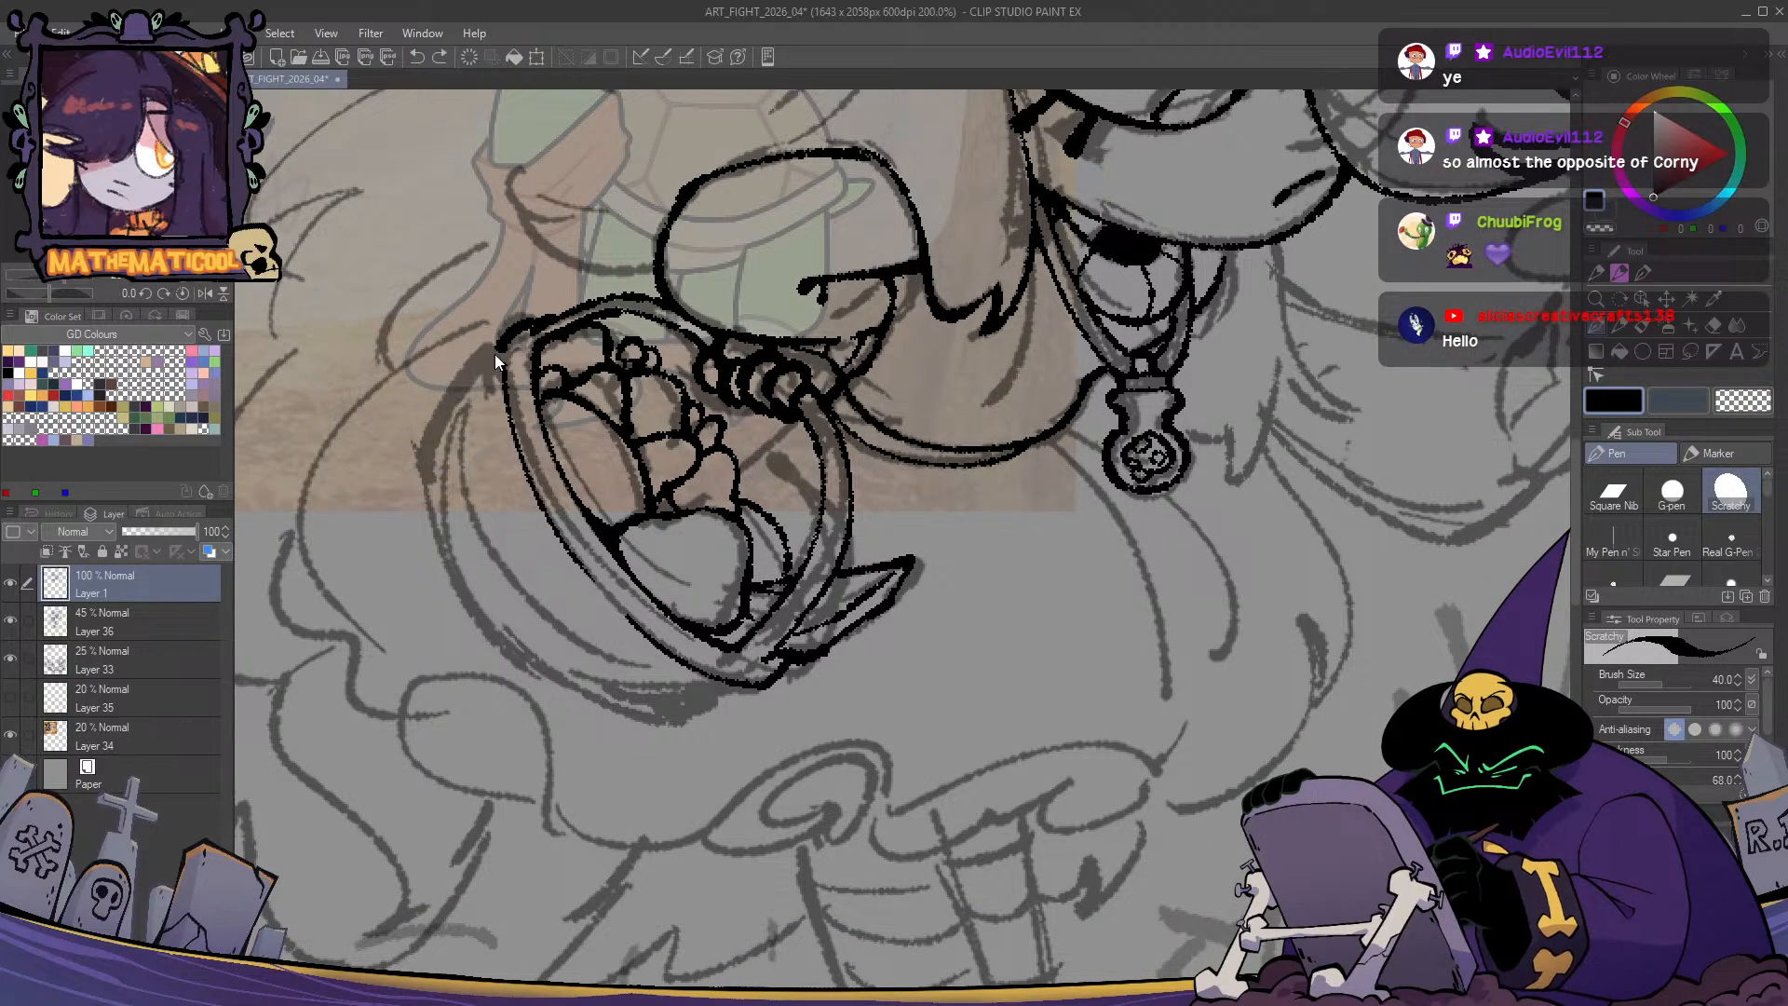
mouse_move(508, 341)
left_mouse_down()
mouse_move(432, 441)
mouse_move(512, 622)
left_mouse_up()
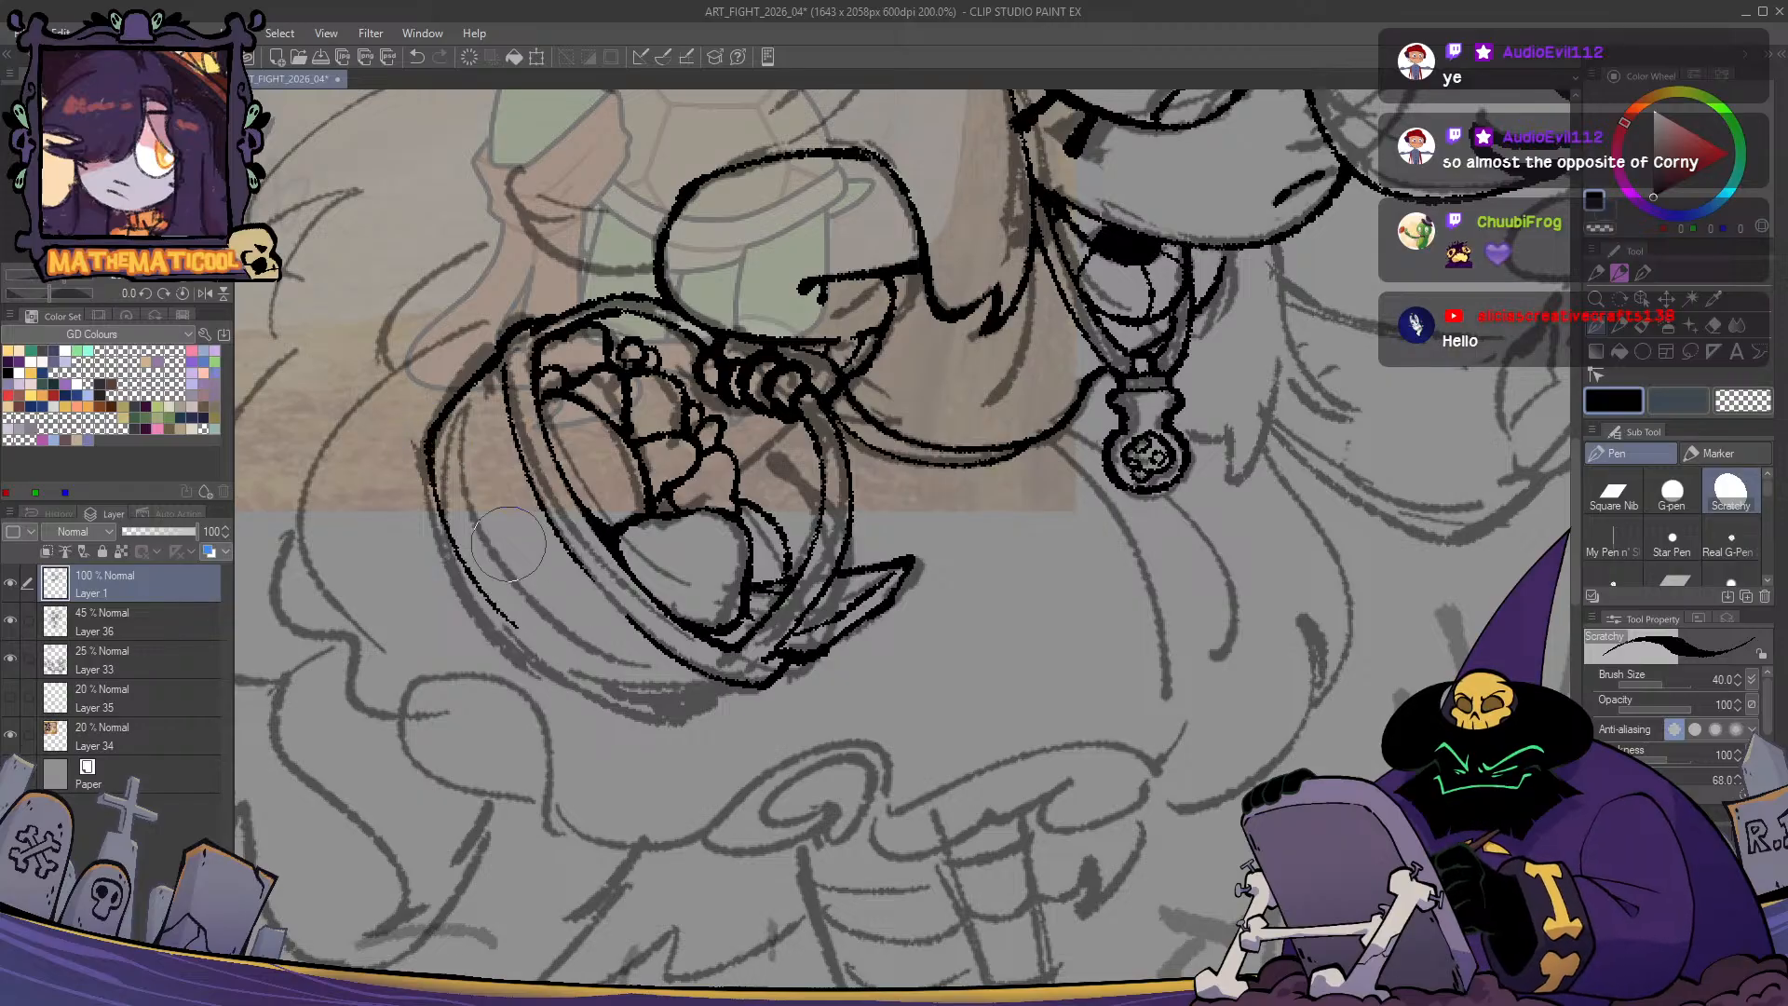
key("ctrl+z")
mouse_move(430, 447)
left_mouse_down()
mouse_move(456, 548)
mouse_move(656, 665)
mouse_move(450, 501)
mouse_move(439, 434)
mouse_move(442, 516)
mouse_move(541, 678)
mouse_move(440, 470)
mouse_move(688, 701)
left_mouse_up()
key("ctrl+z")
key("ctrl+z")
key("ctrl+z")
left_click_drag(431, 445, 608, 705)
key("ctrl+z")
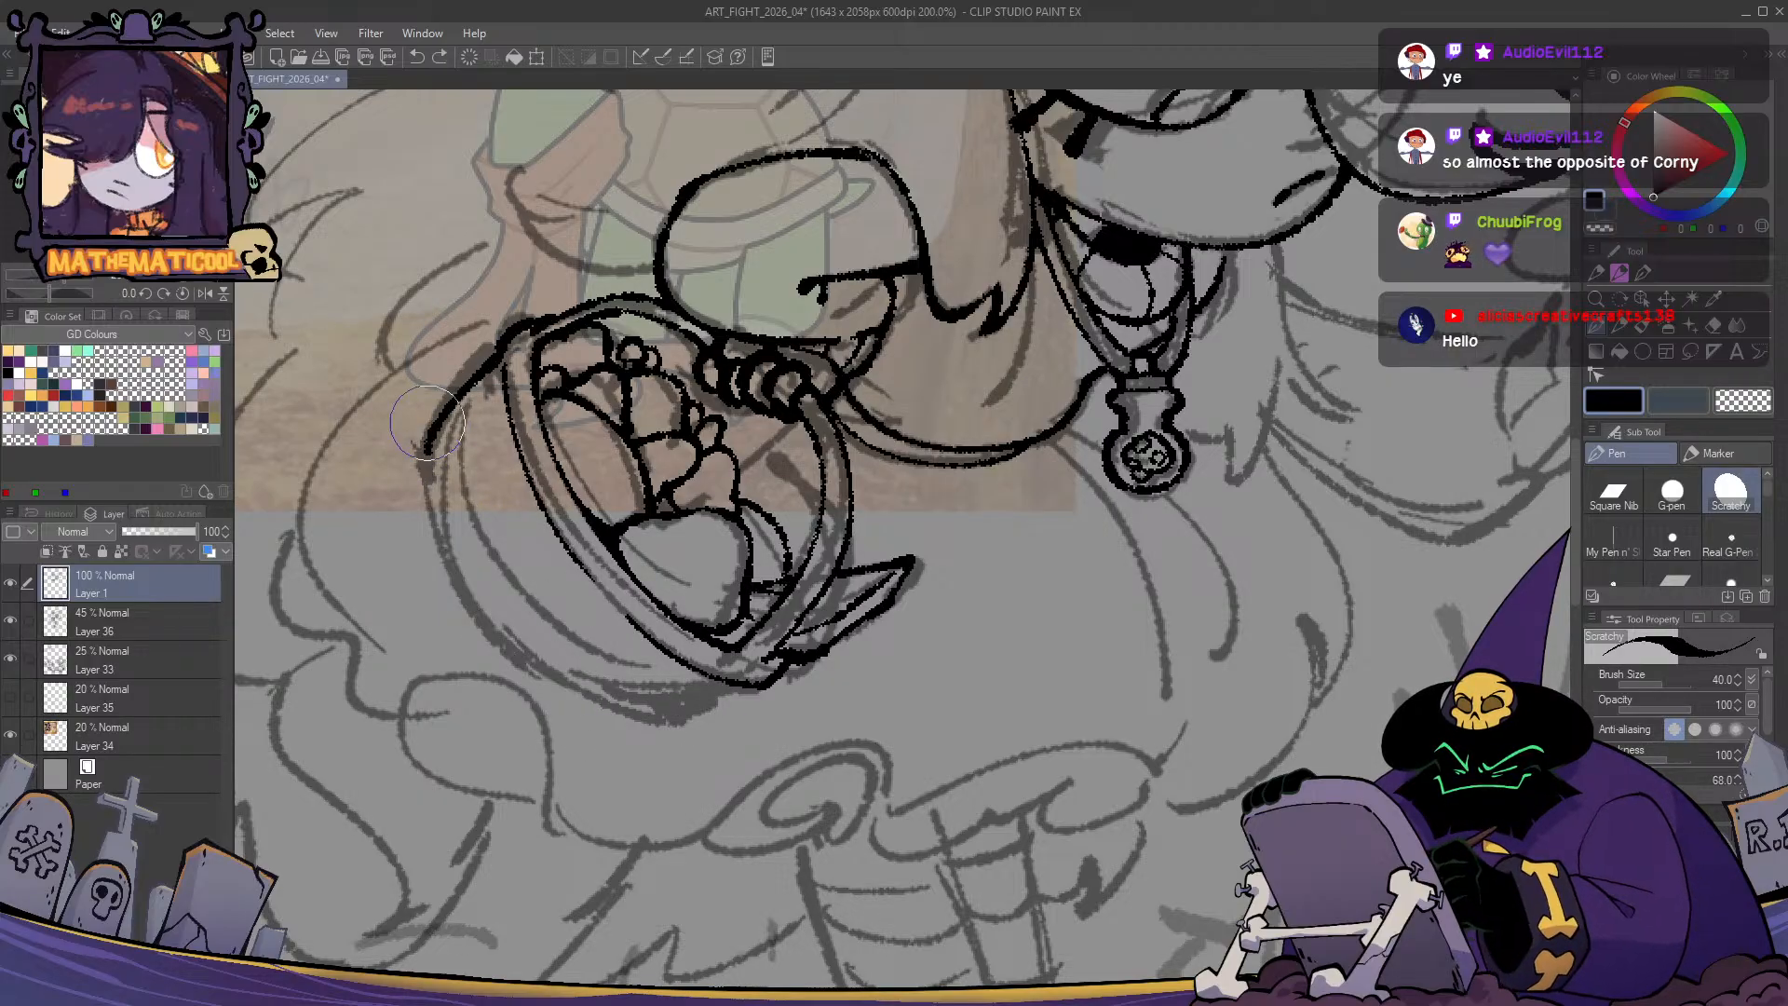
left_click_drag(433, 444, 663, 731)
key("ctrl+z")
mouse_move(433, 440)
left_mouse_down()
mouse_move(540, 673)
mouse_move(583, 668)
mouse_move(434, 459)
mouse_move(606, 710)
left_mouse_up()
key("ctrl+z")
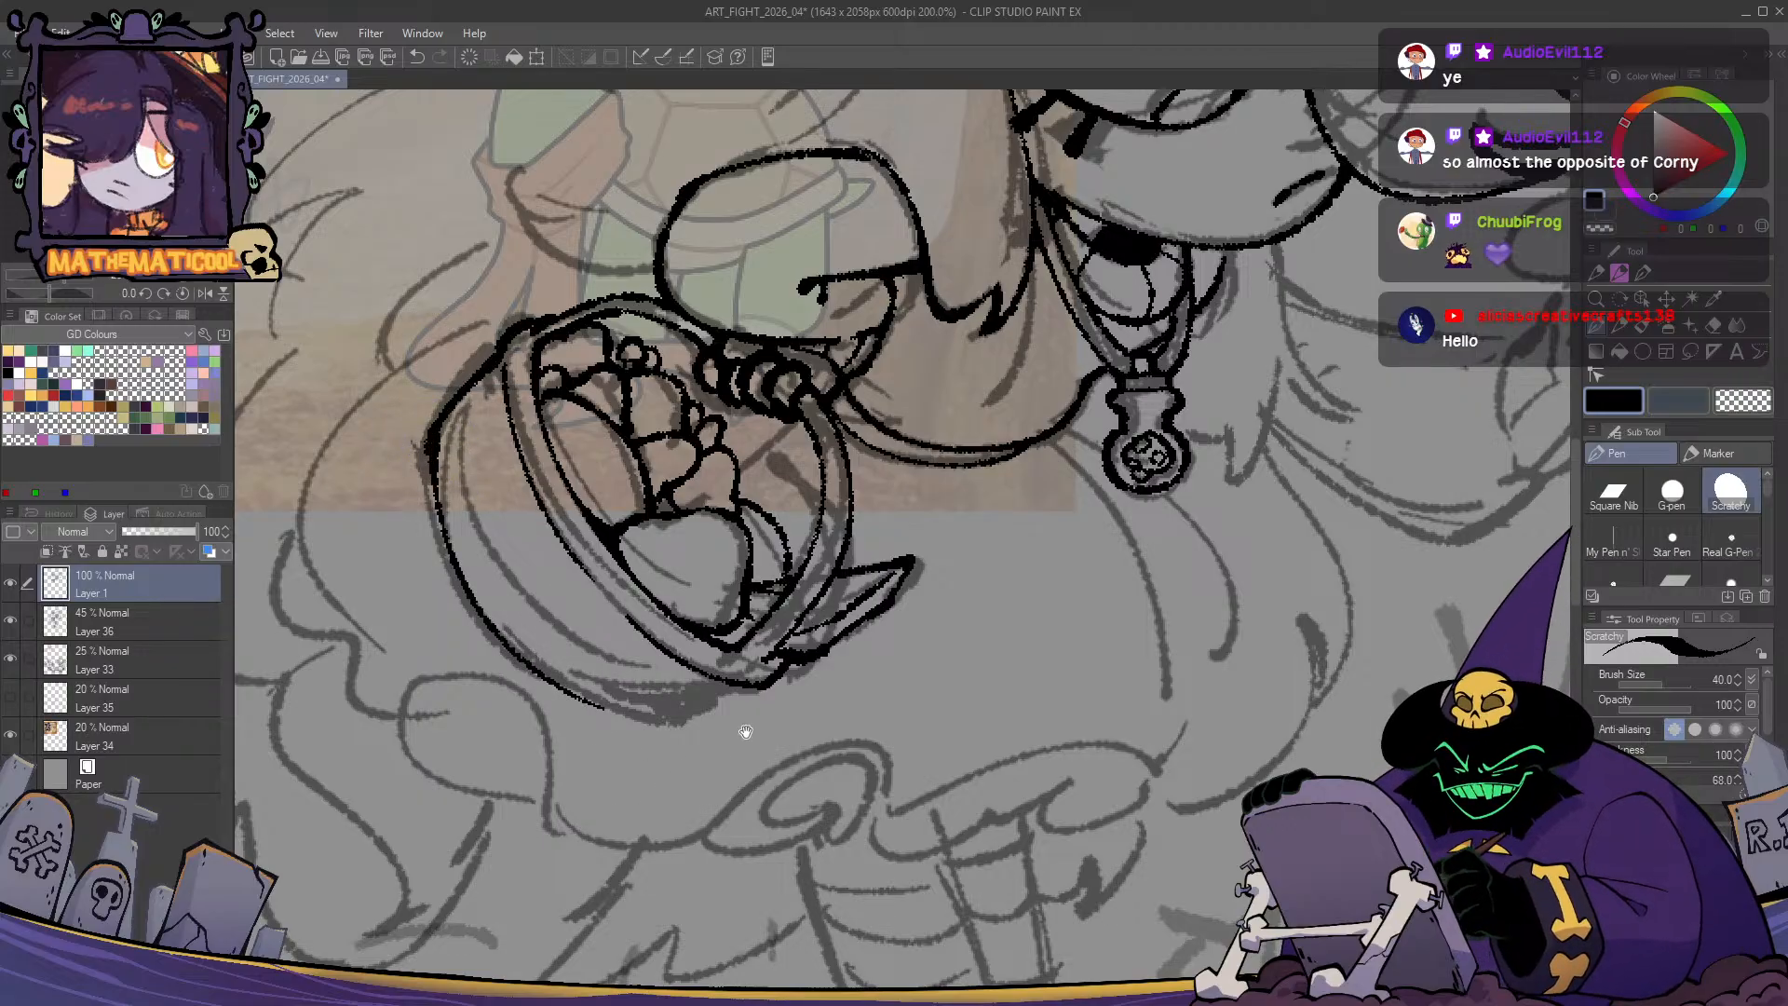
- Close the basket's underside contour up to the rim and clean up the joined lines
mouse_move(743, 731)
left_mouse_down()
mouse_move(821, 629)
mouse_move(818, 587)
mouse_move(764, 619)
mouse_move(680, 605)
left_mouse_up()
key("c")
key("c")
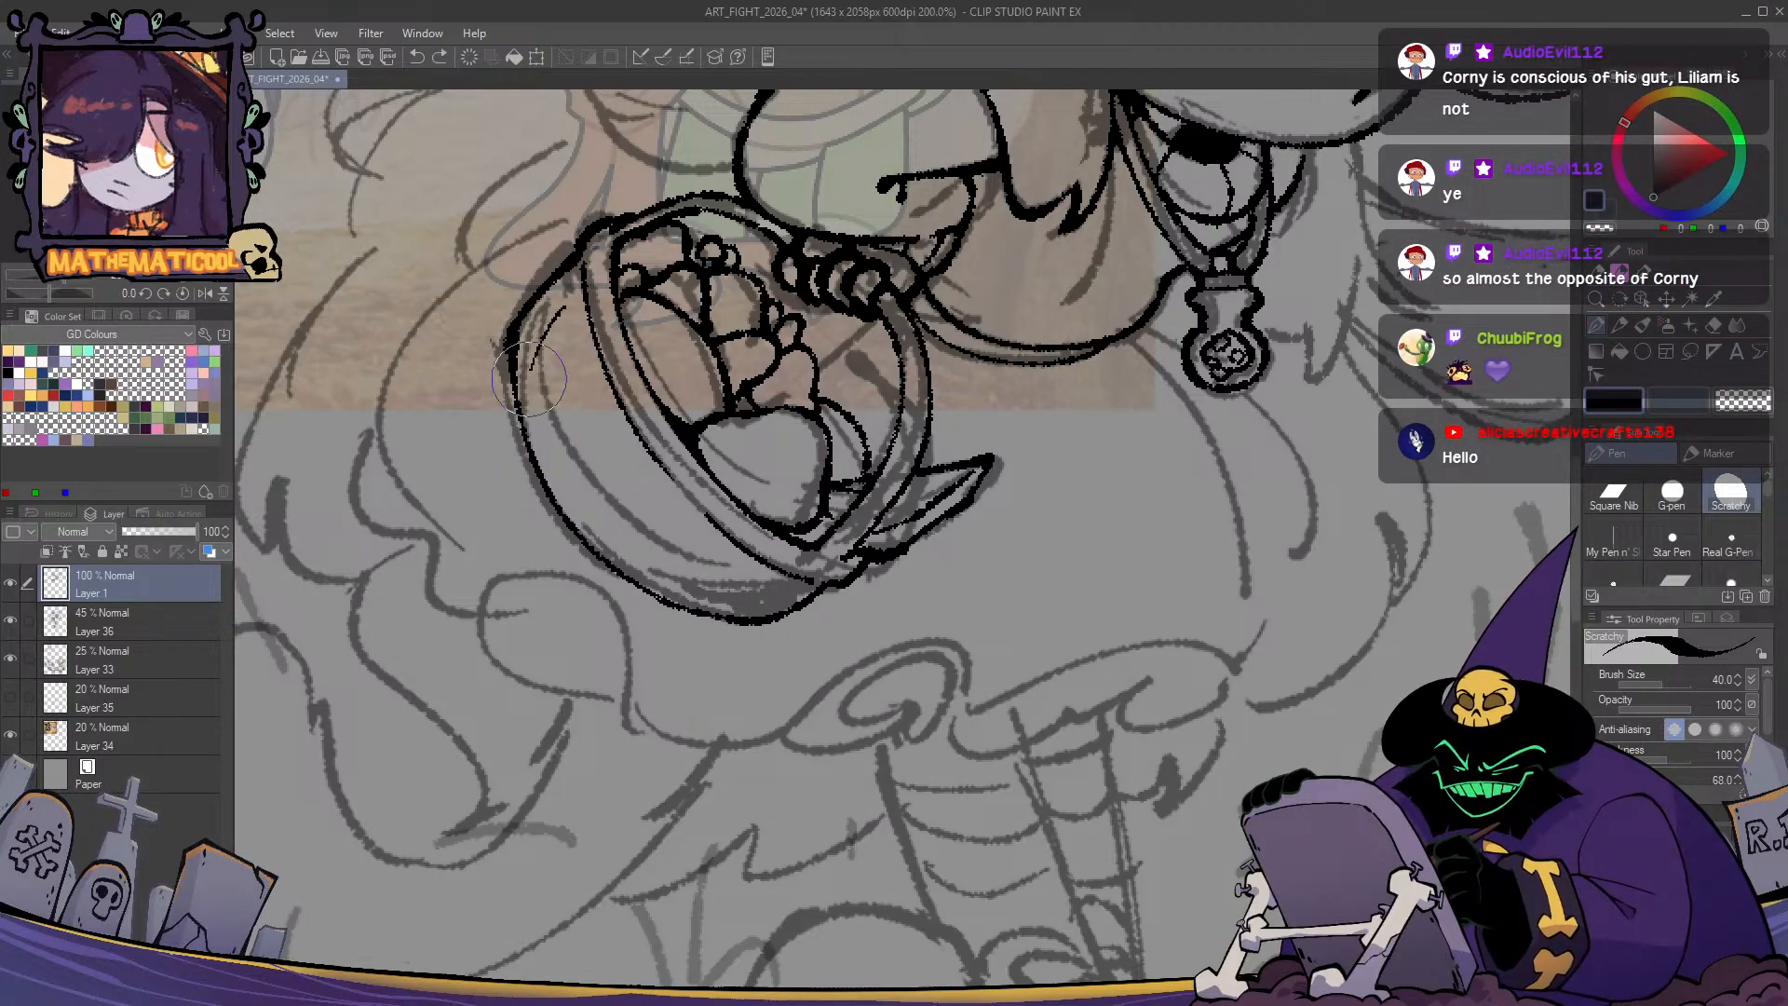
- Add crosshatched weave lines to the outer side and underside of the basket
mouse_move(561, 307)
left_mouse_down()
mouse_move(536, 414)
mouse_move(564, 433)
mouse_move(576, 498)
mouse_move(519, 372)
mouse_move(559, 378)
mouse_move(577, 433)
mouse_move(543, 319)
mouse_move(603, 456)
mouse_move(563, 354)
mouse_move(633, 466)
mouse_move(644, 605)
mouse_move(596, 508)
mouse_move(653, 564)
mouse_move(774, 605)
mouse_move(670, 559)
mouse_move(671, 596)
mouse_move(783, 596)
mouse_move(643, 559)
mouse_move(708, 508)
mouse_move(575, 592)
left_mouse_up()
key("h")
key("h")
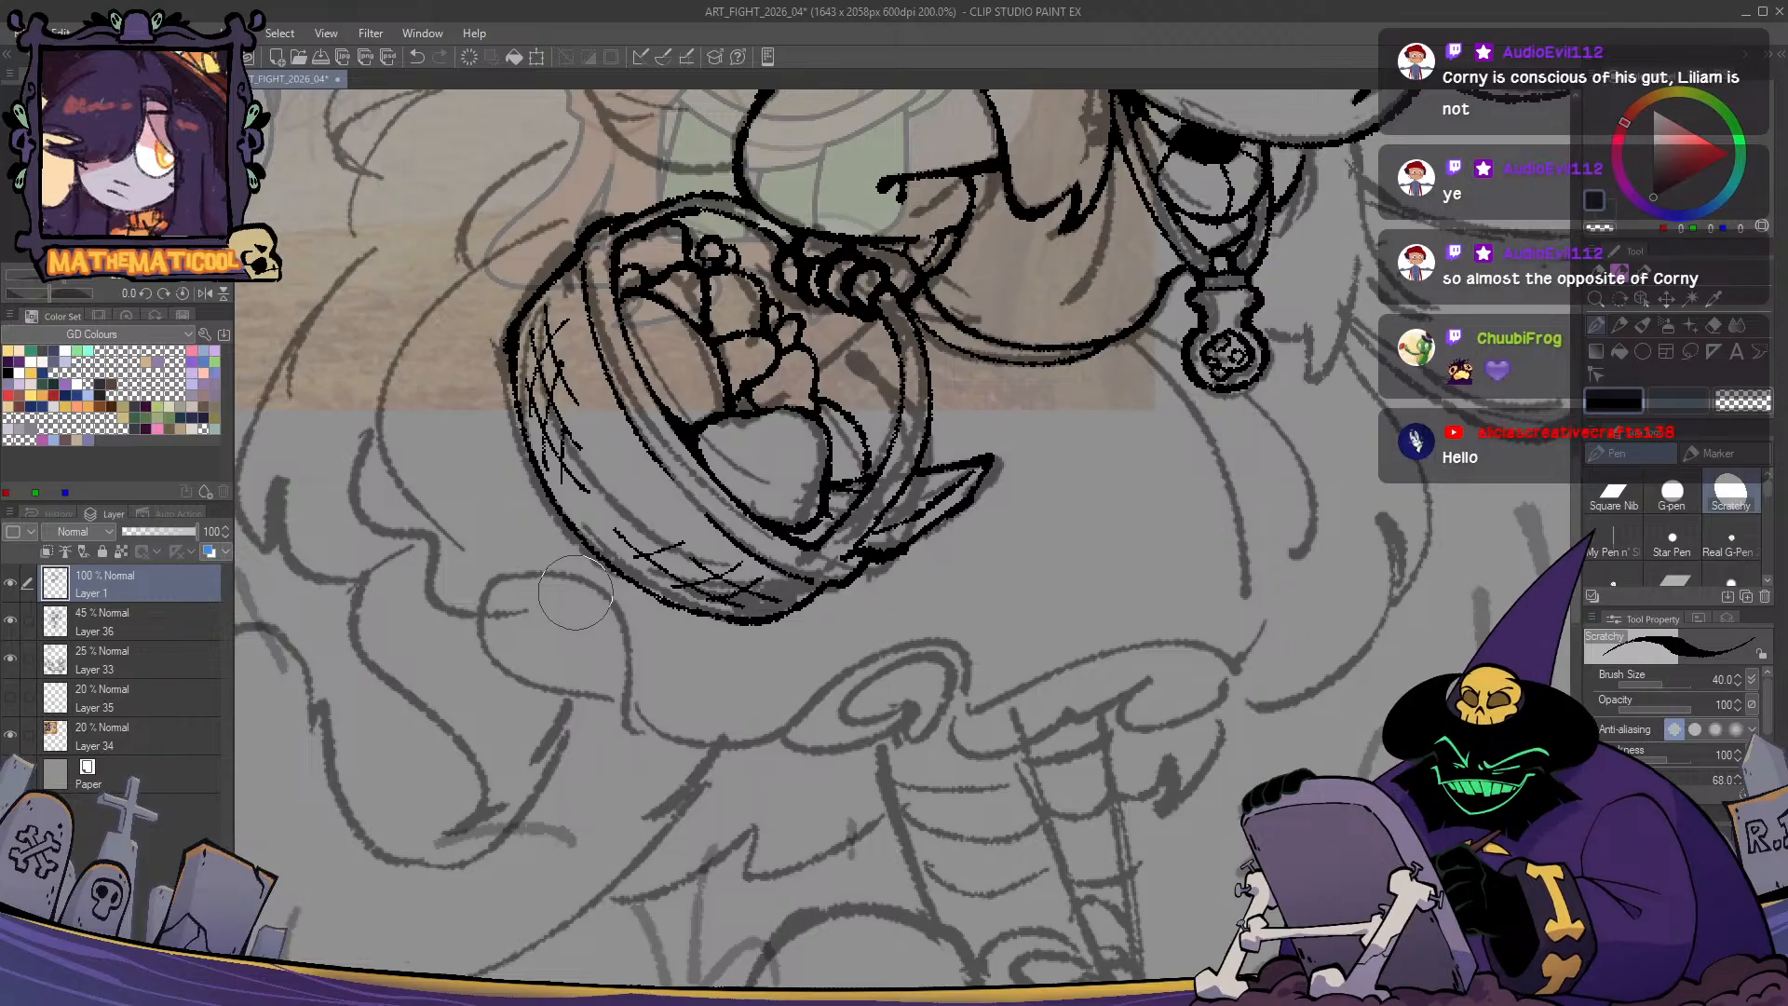
- Lasso the weave hatching on the basket's underside, adjust it with a slight transform and deselect
key("m")
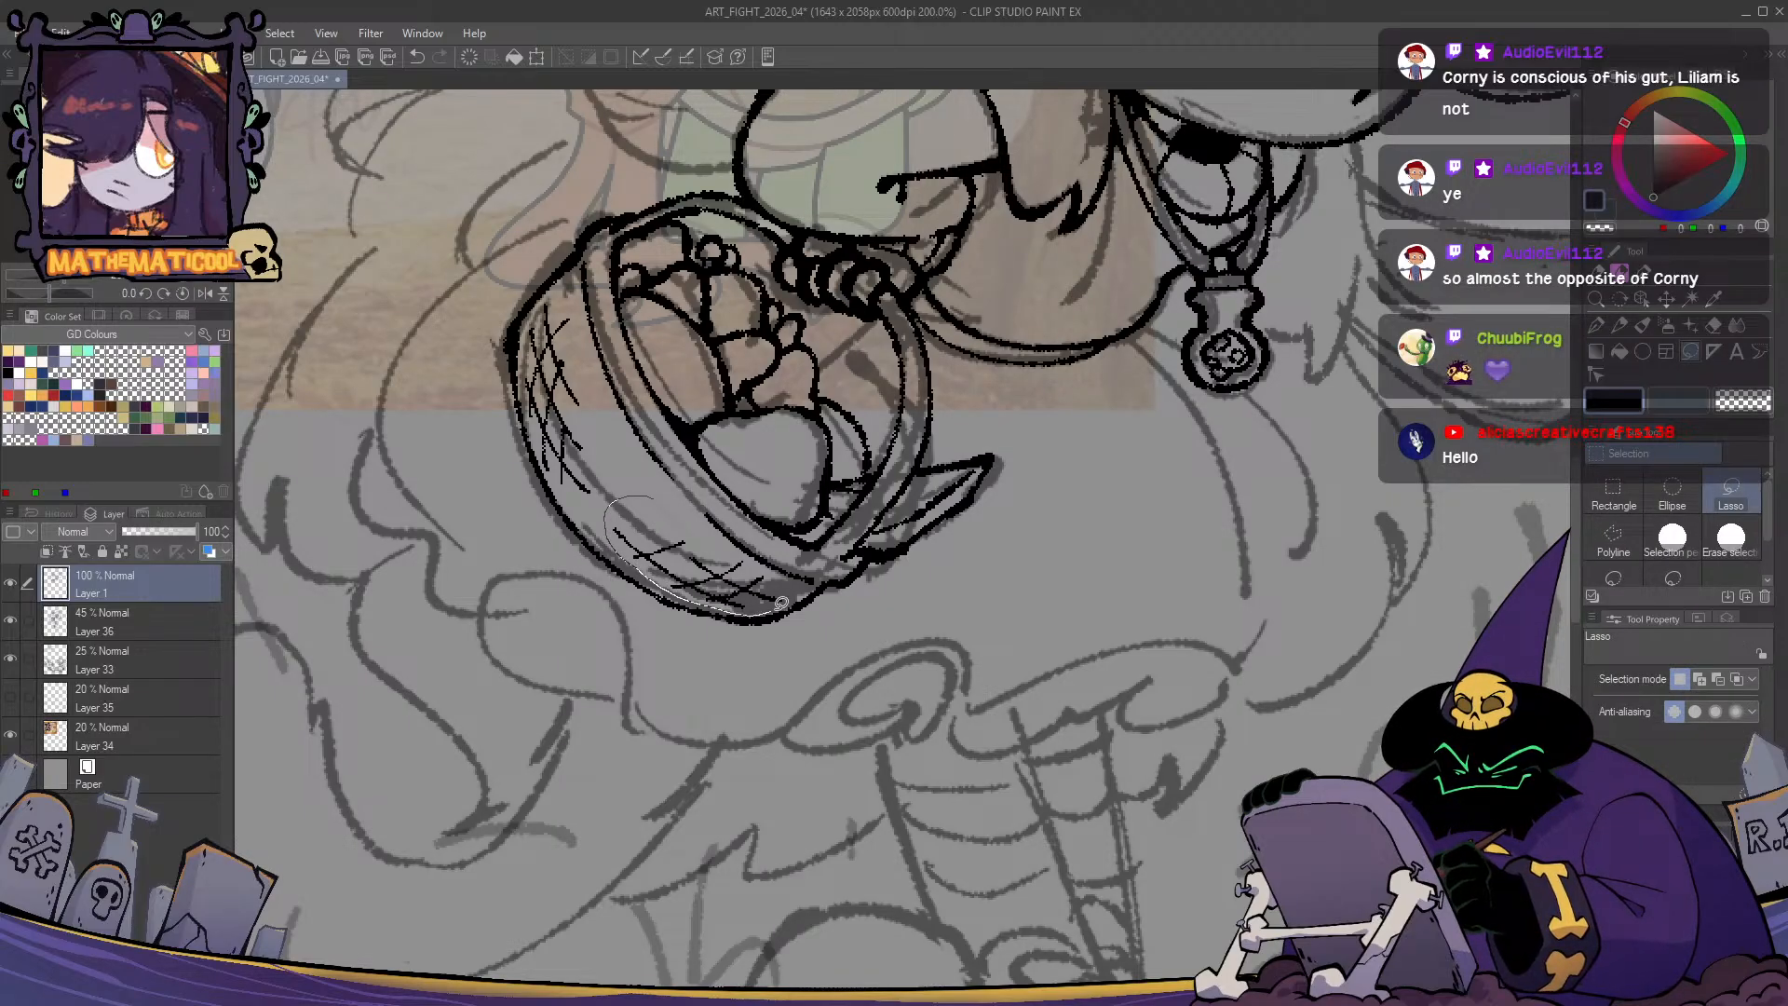
left_click_drag(722, 536, 726, 539)
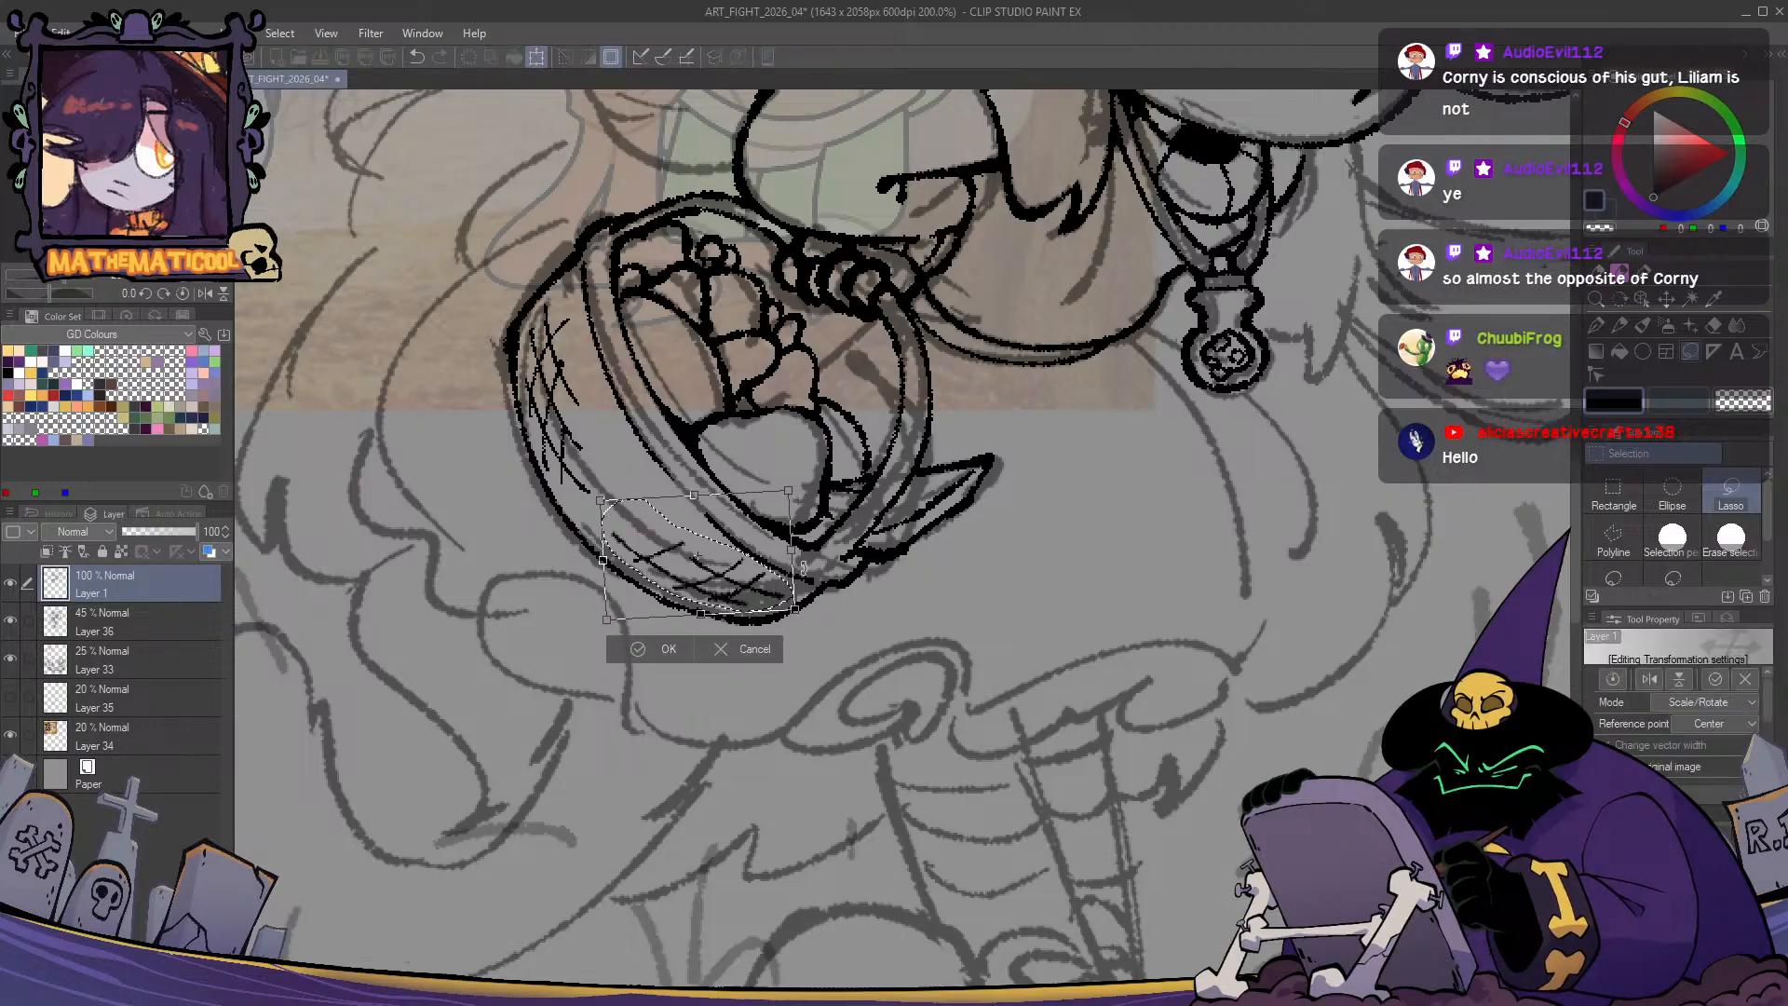
key("ctrl+d")
key("p")
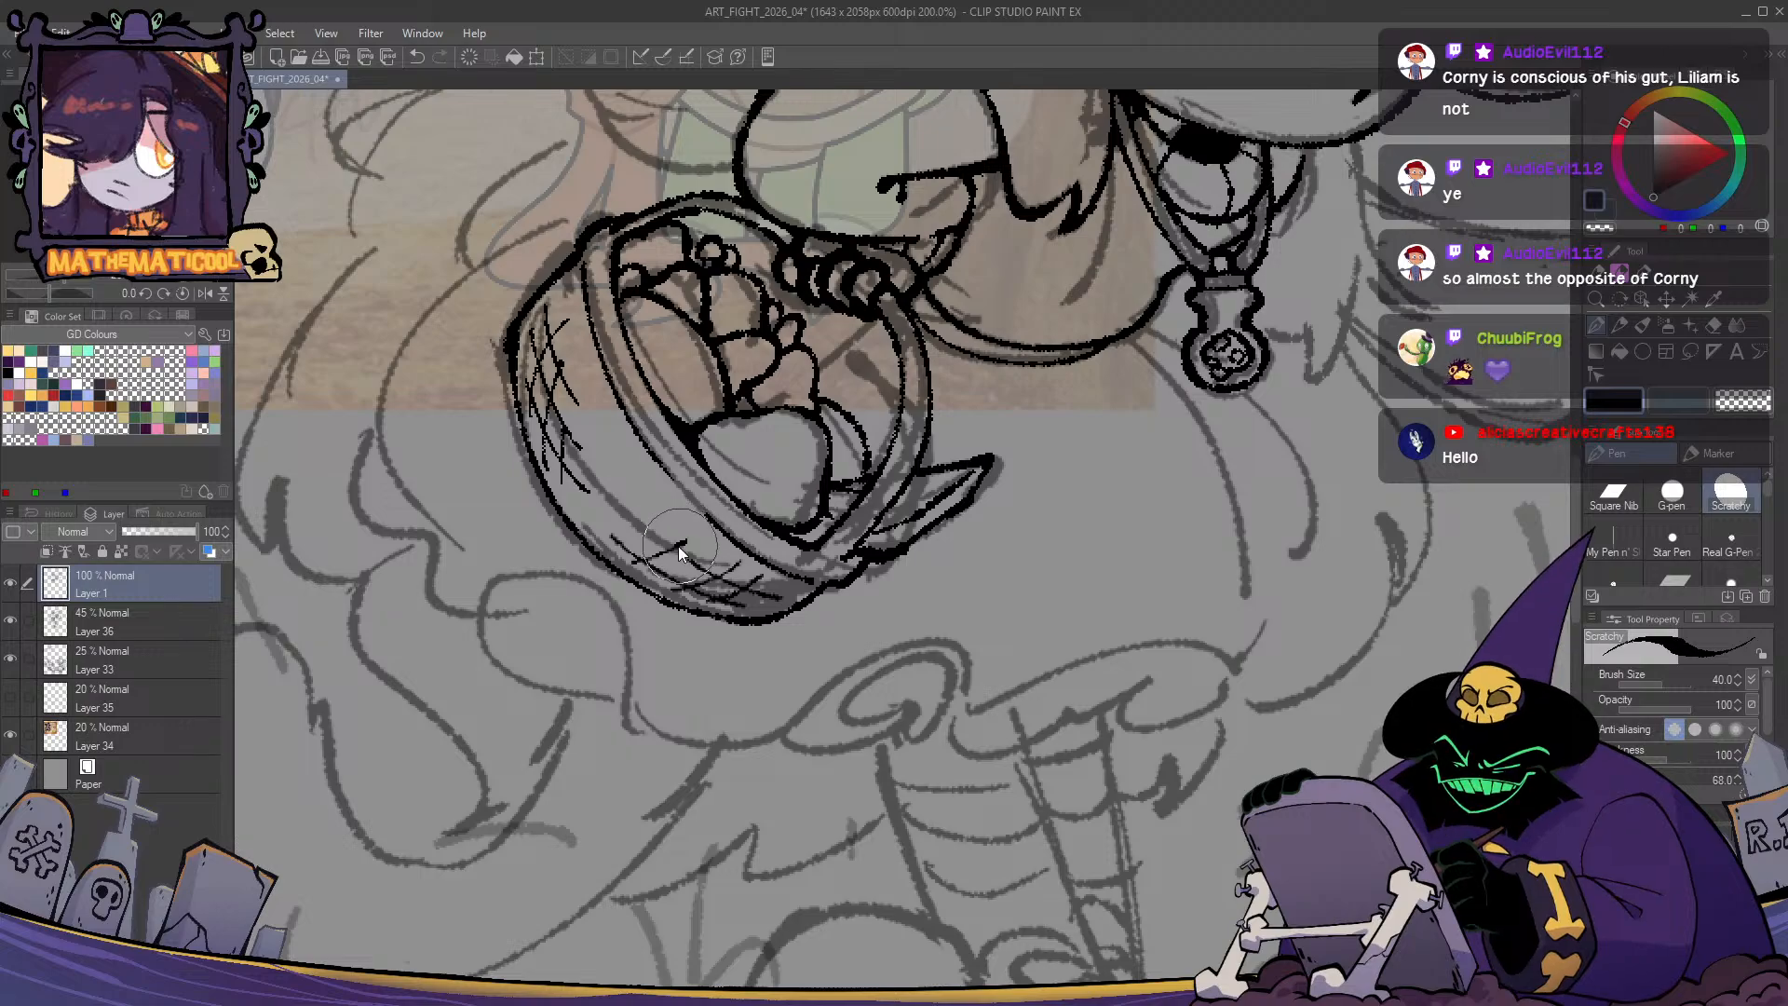
- Touch up the basket's weave by erasing stray hatching and redrawing crossing strokes on the outer side
key("c")
key("c")
left_click_drag(758, 664, 730, 737)
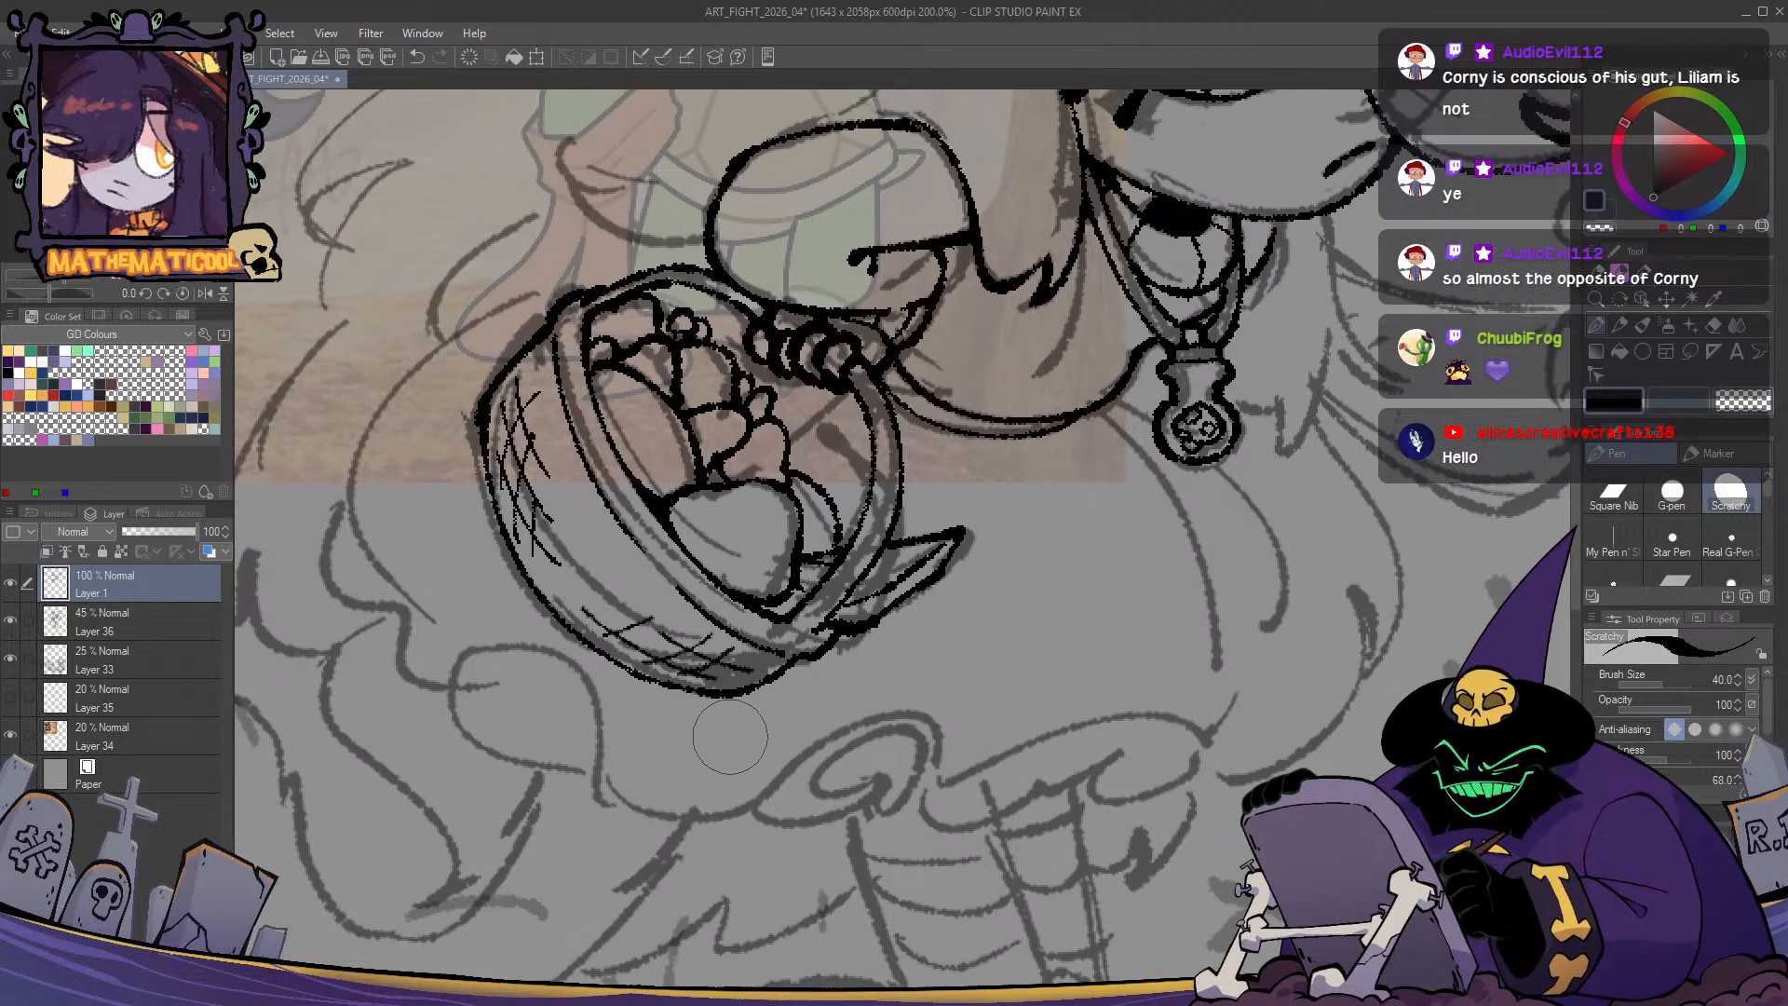
key("c")
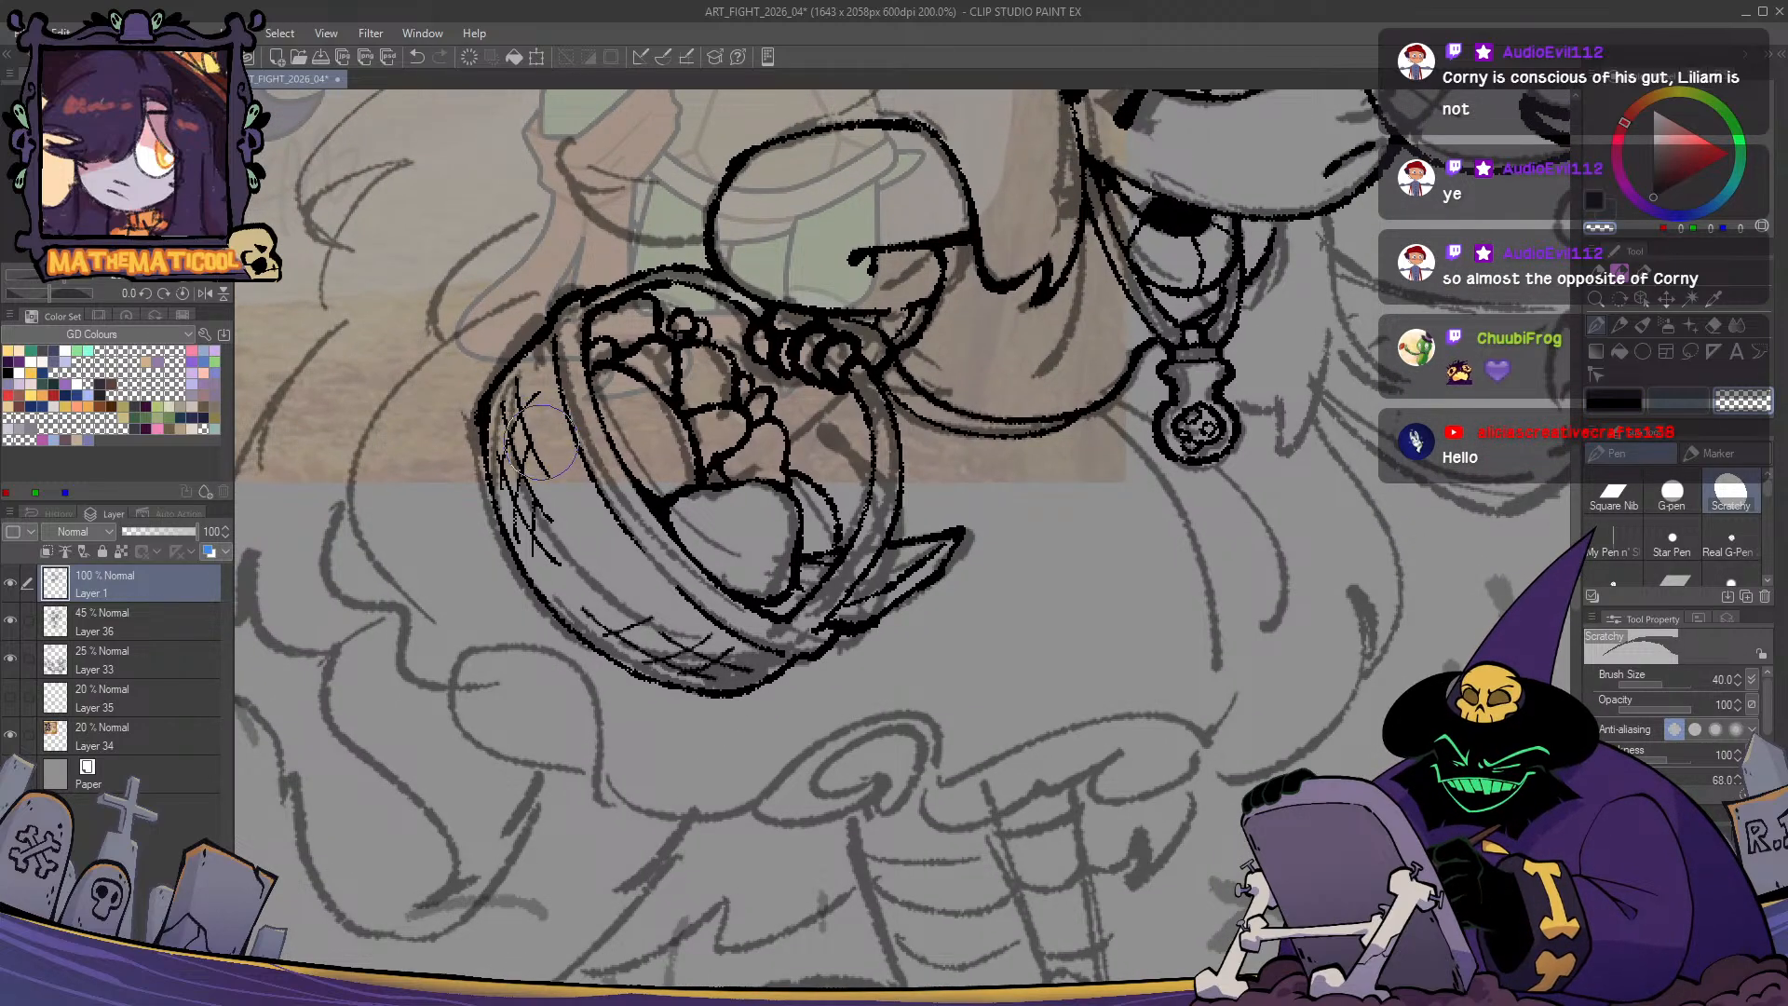
key("c")
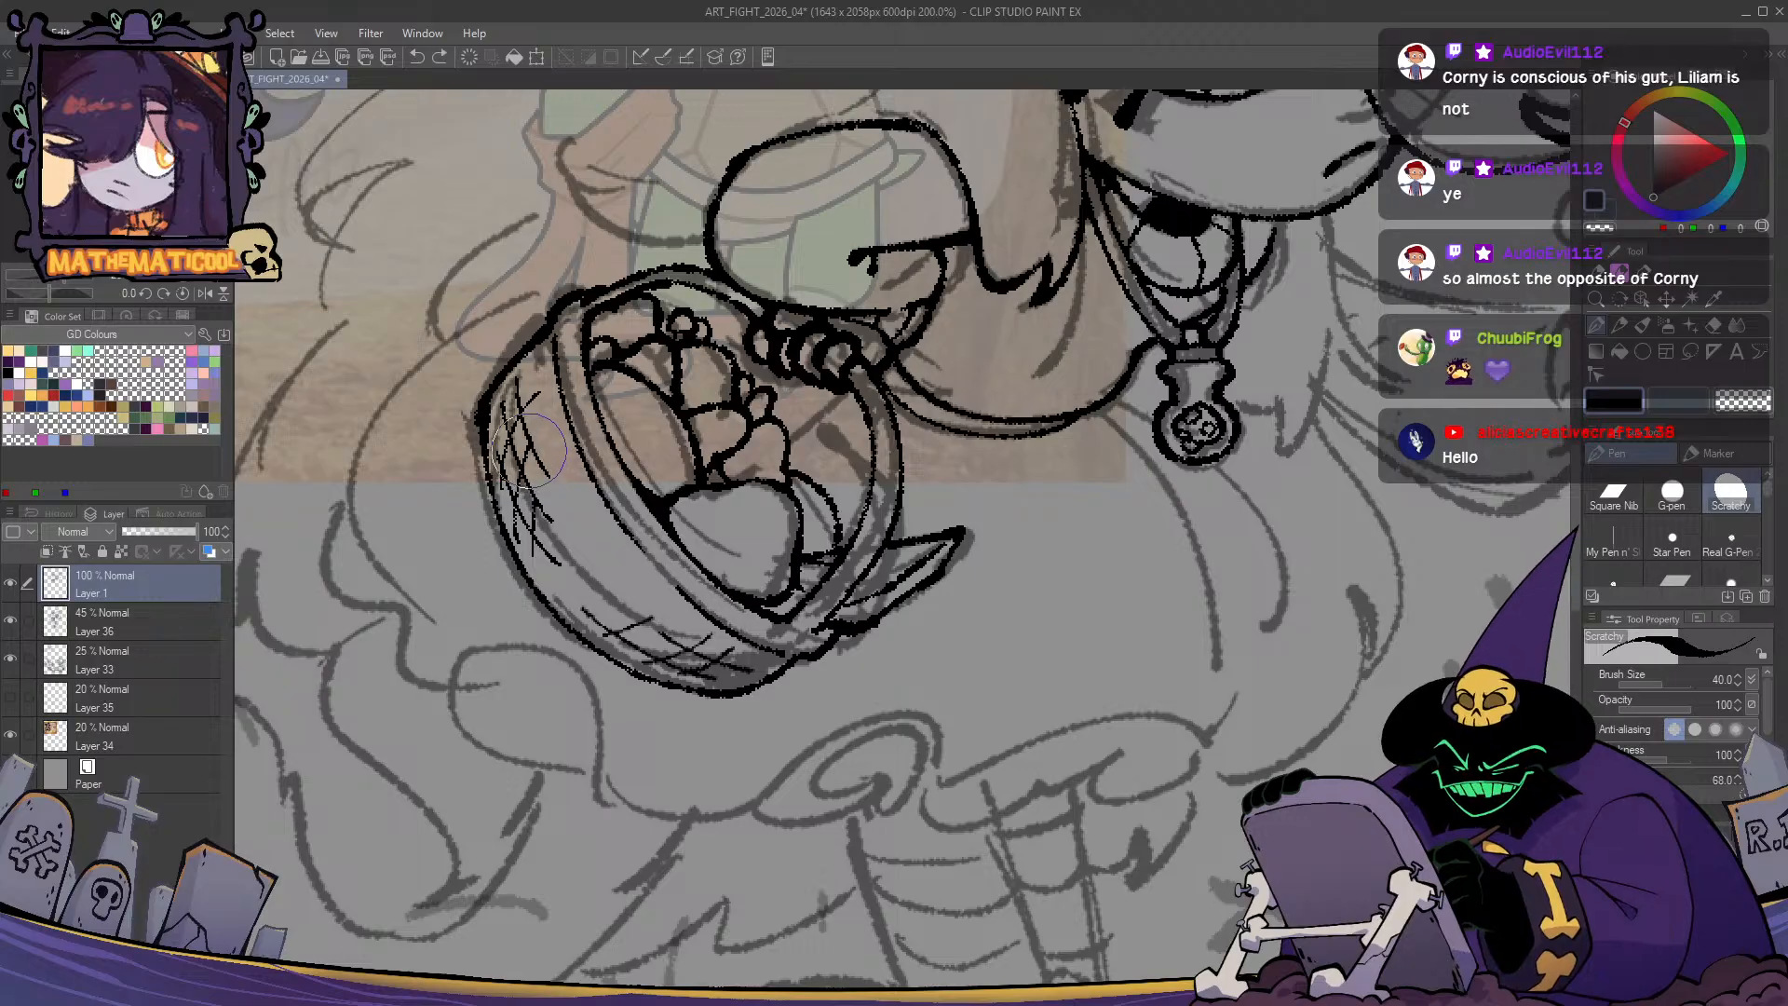
left_click_drag(558, 423, 540, 449)
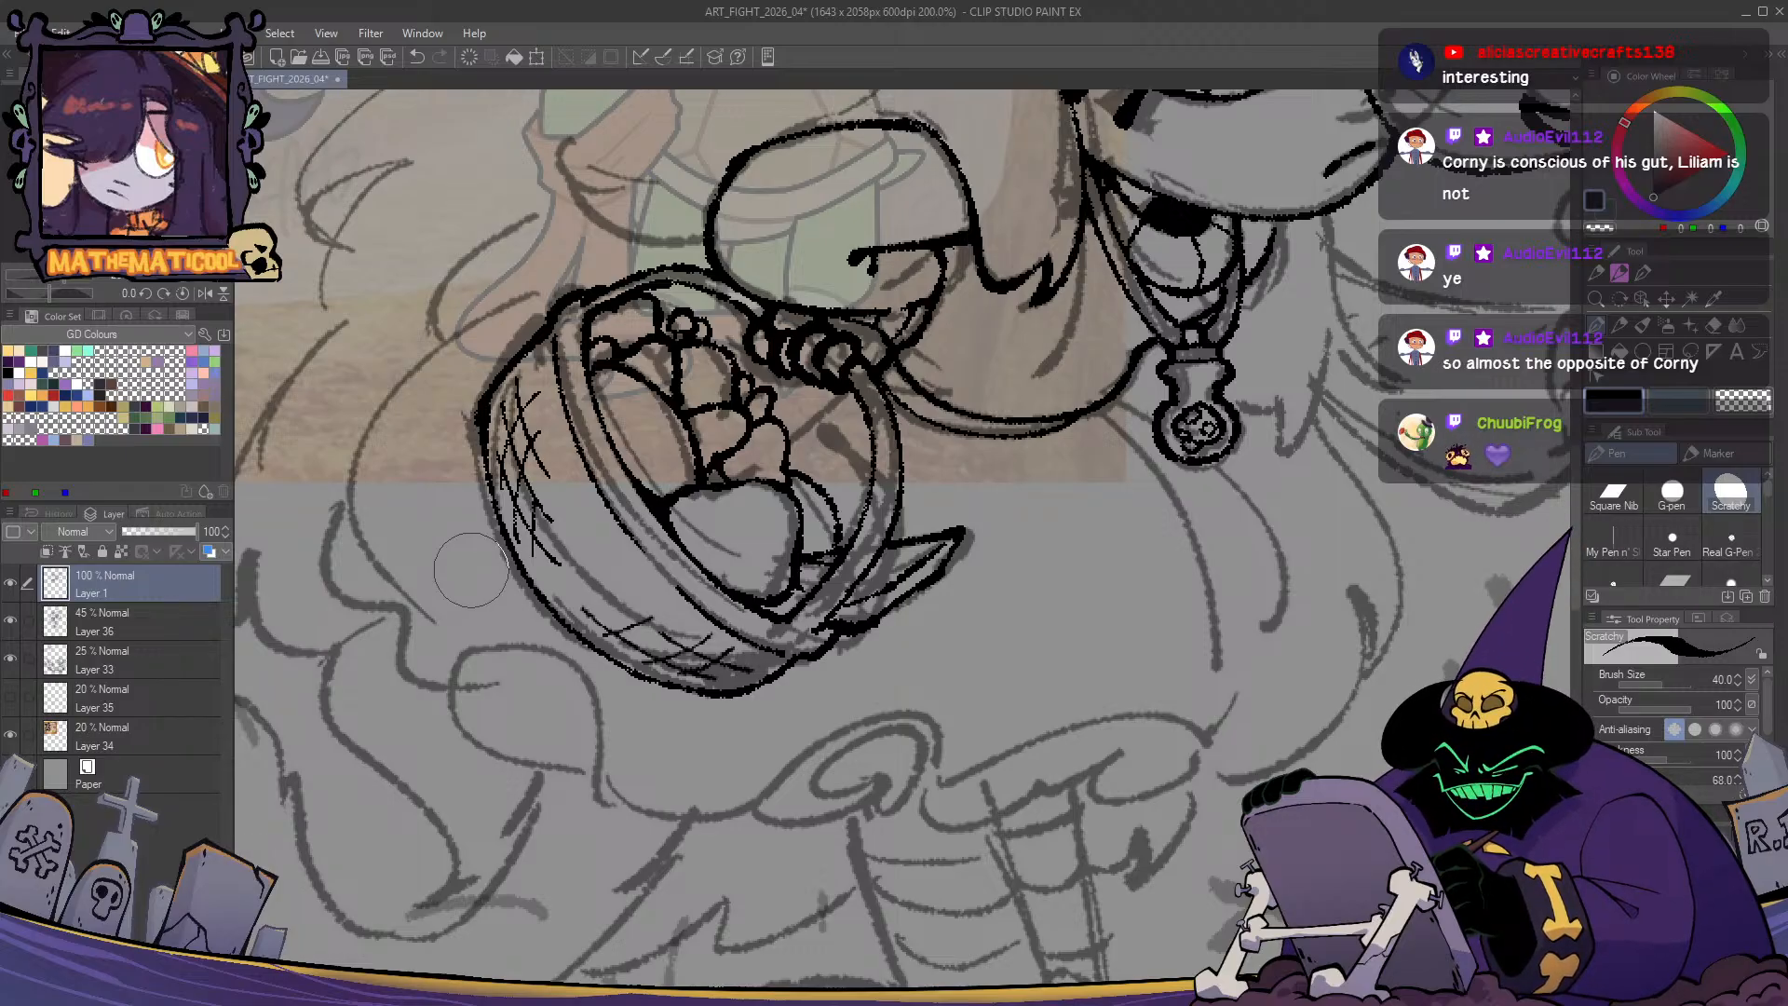
- Check the basket linework in a mirrored view and within the whole drawing at 100% zoom
left_click_drag(877, 667, 905, 684)
key("h")
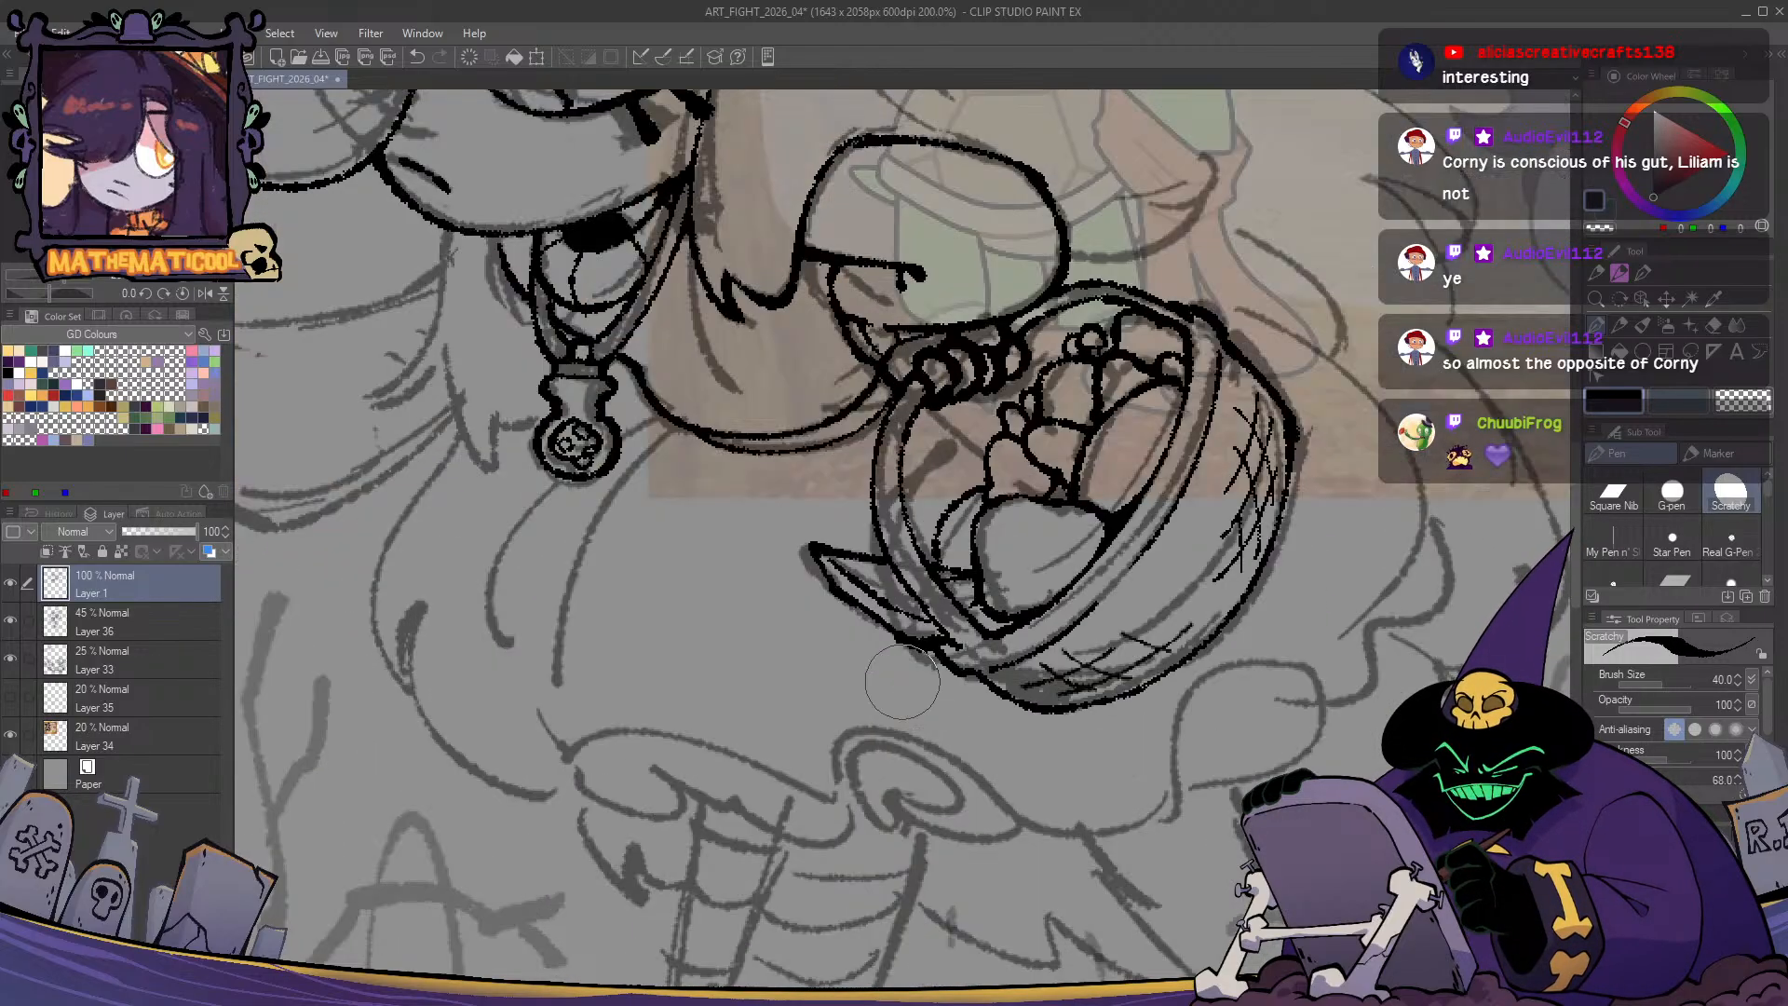
key("h")
mouse_move(855, 515)
left_mouse_down()
mouse_move(962, 483)
mouse_move(909, 624)
left_mouse_up()
scroll(949, 503, "down", 2)
key("h")
key("h")
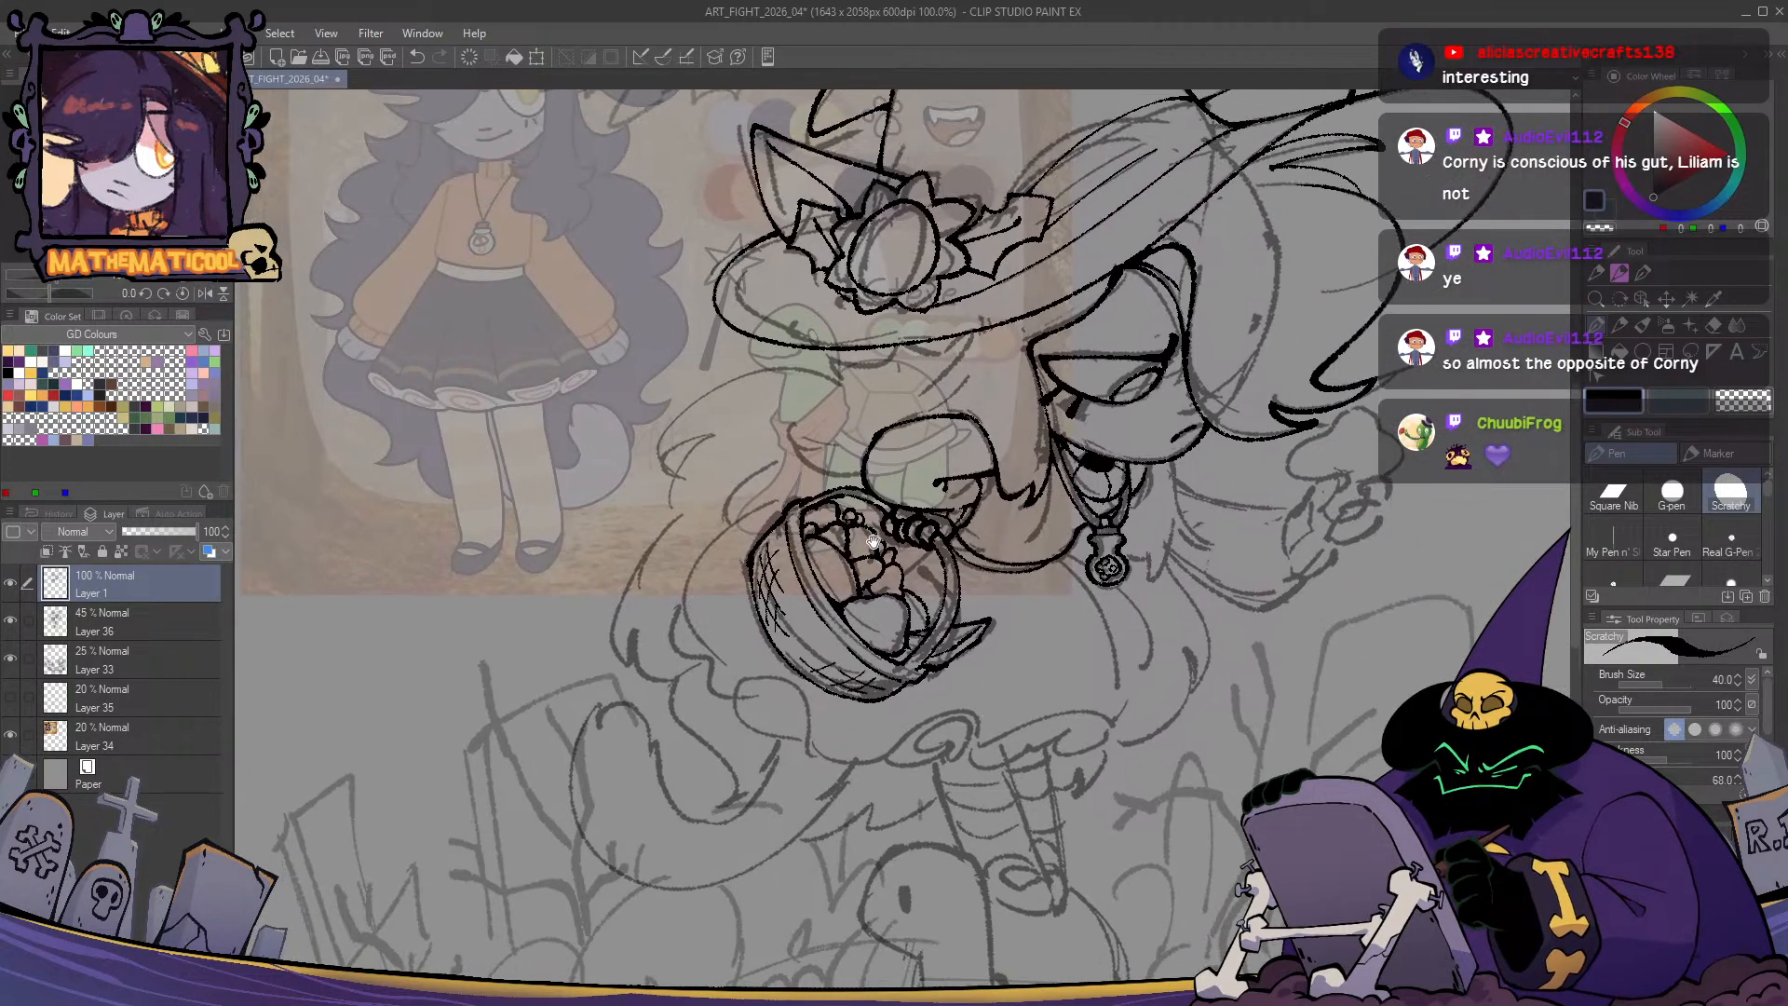
- Ink the long curved contour around the basket's outer side along the sketch, redrawing the stroke until it fits
left_click_drag(801, 461, 681, 603)
key("ctrl+z")
key("ctrl+z")
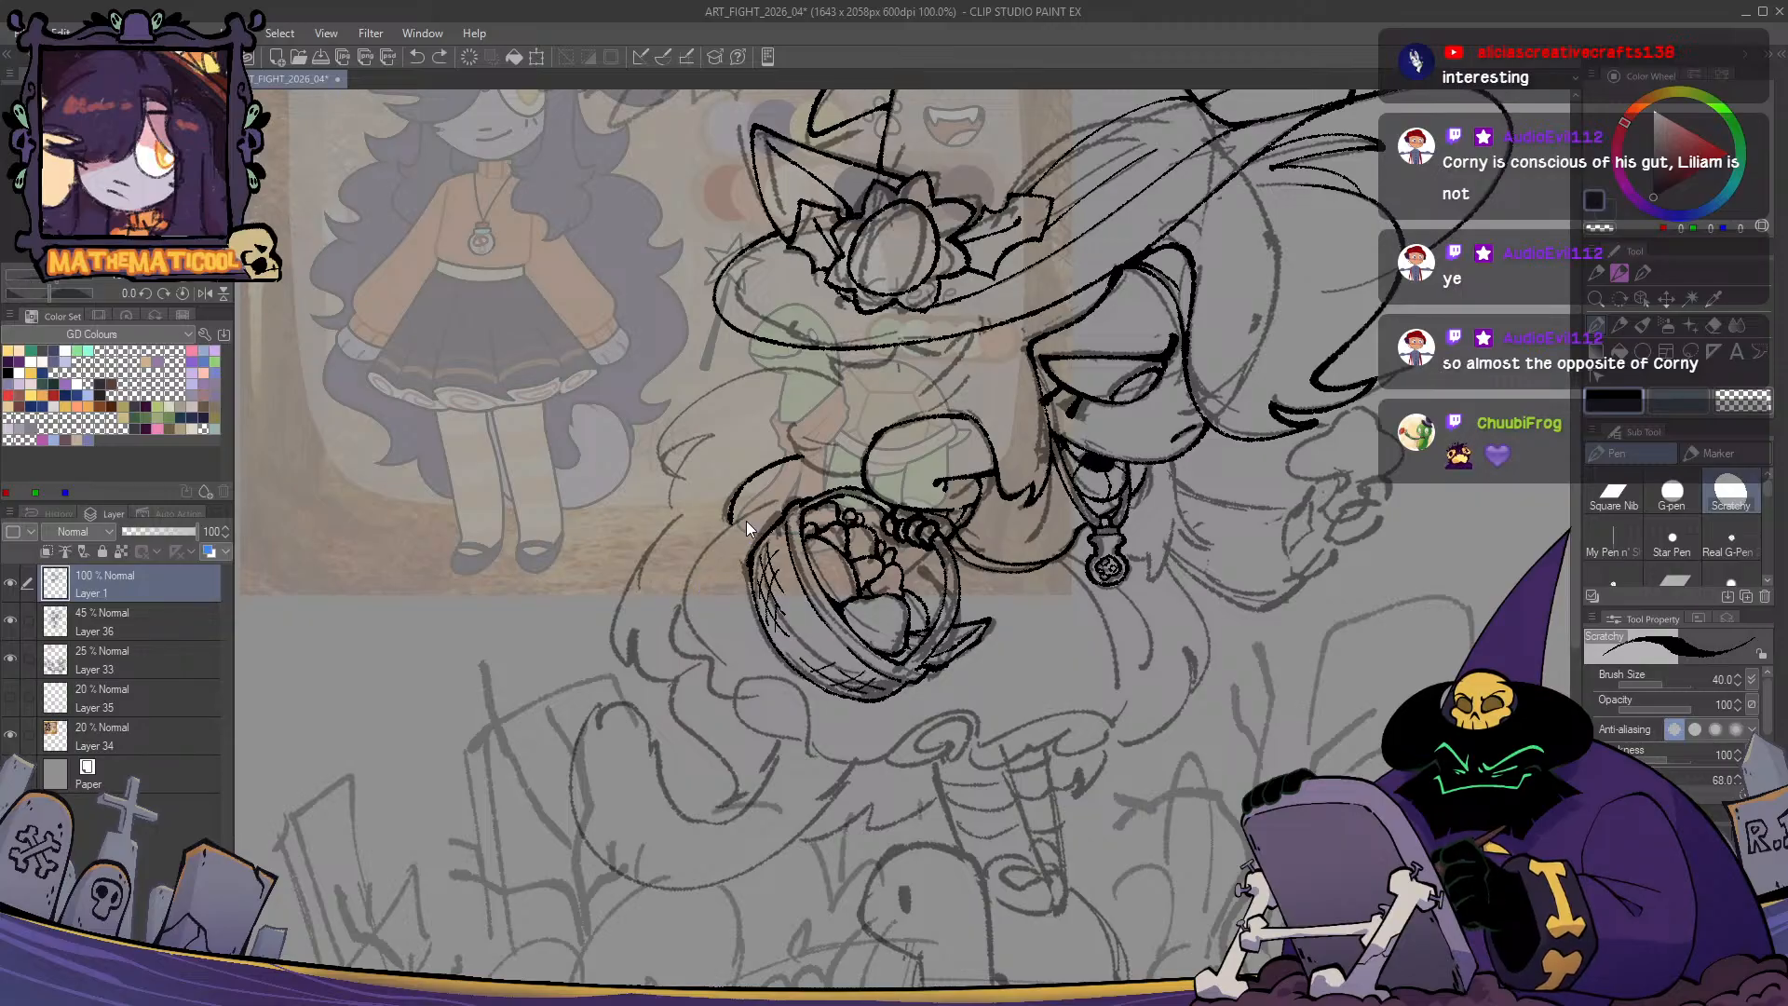
mouse_move(767, 503)
left_mouse_down()
mouse_move(747, 665)
mouse_move(733, 645)
mouse_move(774, 497)
mouse_move(683, 625)
left_mouse_up()
key("ctrl+z")
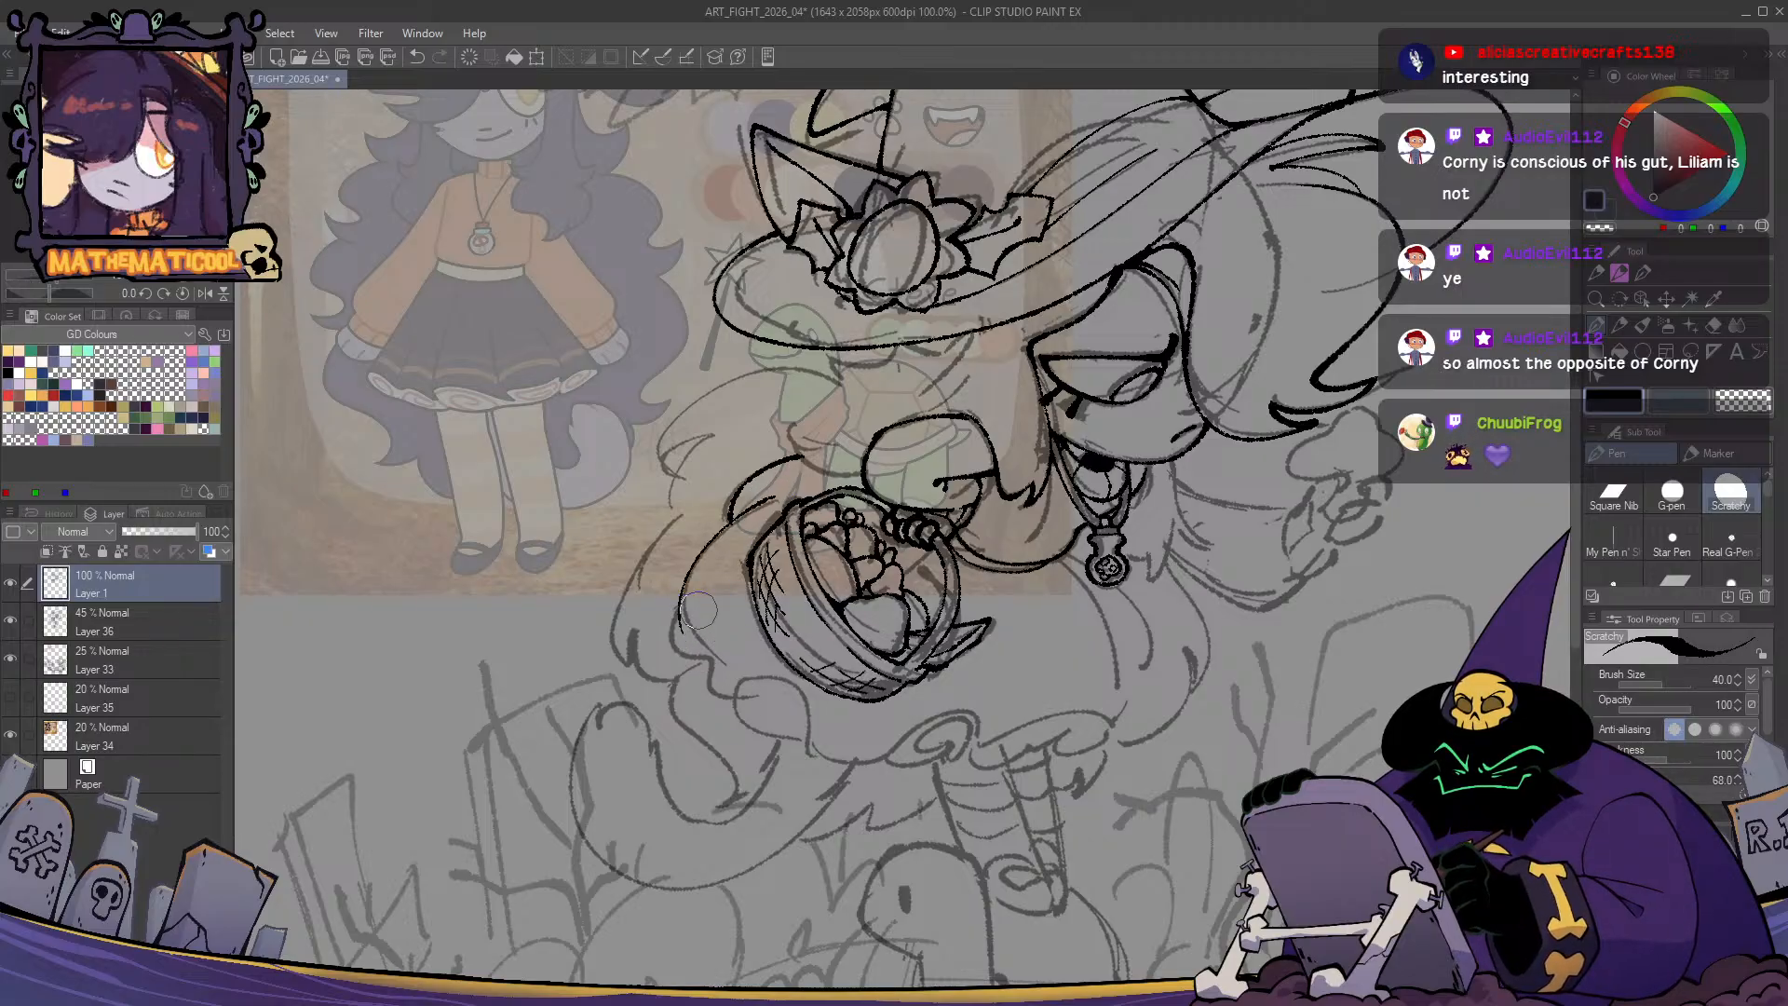
key("ctrl+z")
left_click_drag(779, 497, 691, 635)
key("ctrl+z")
left_click_drag(773, 495, 694, 626)
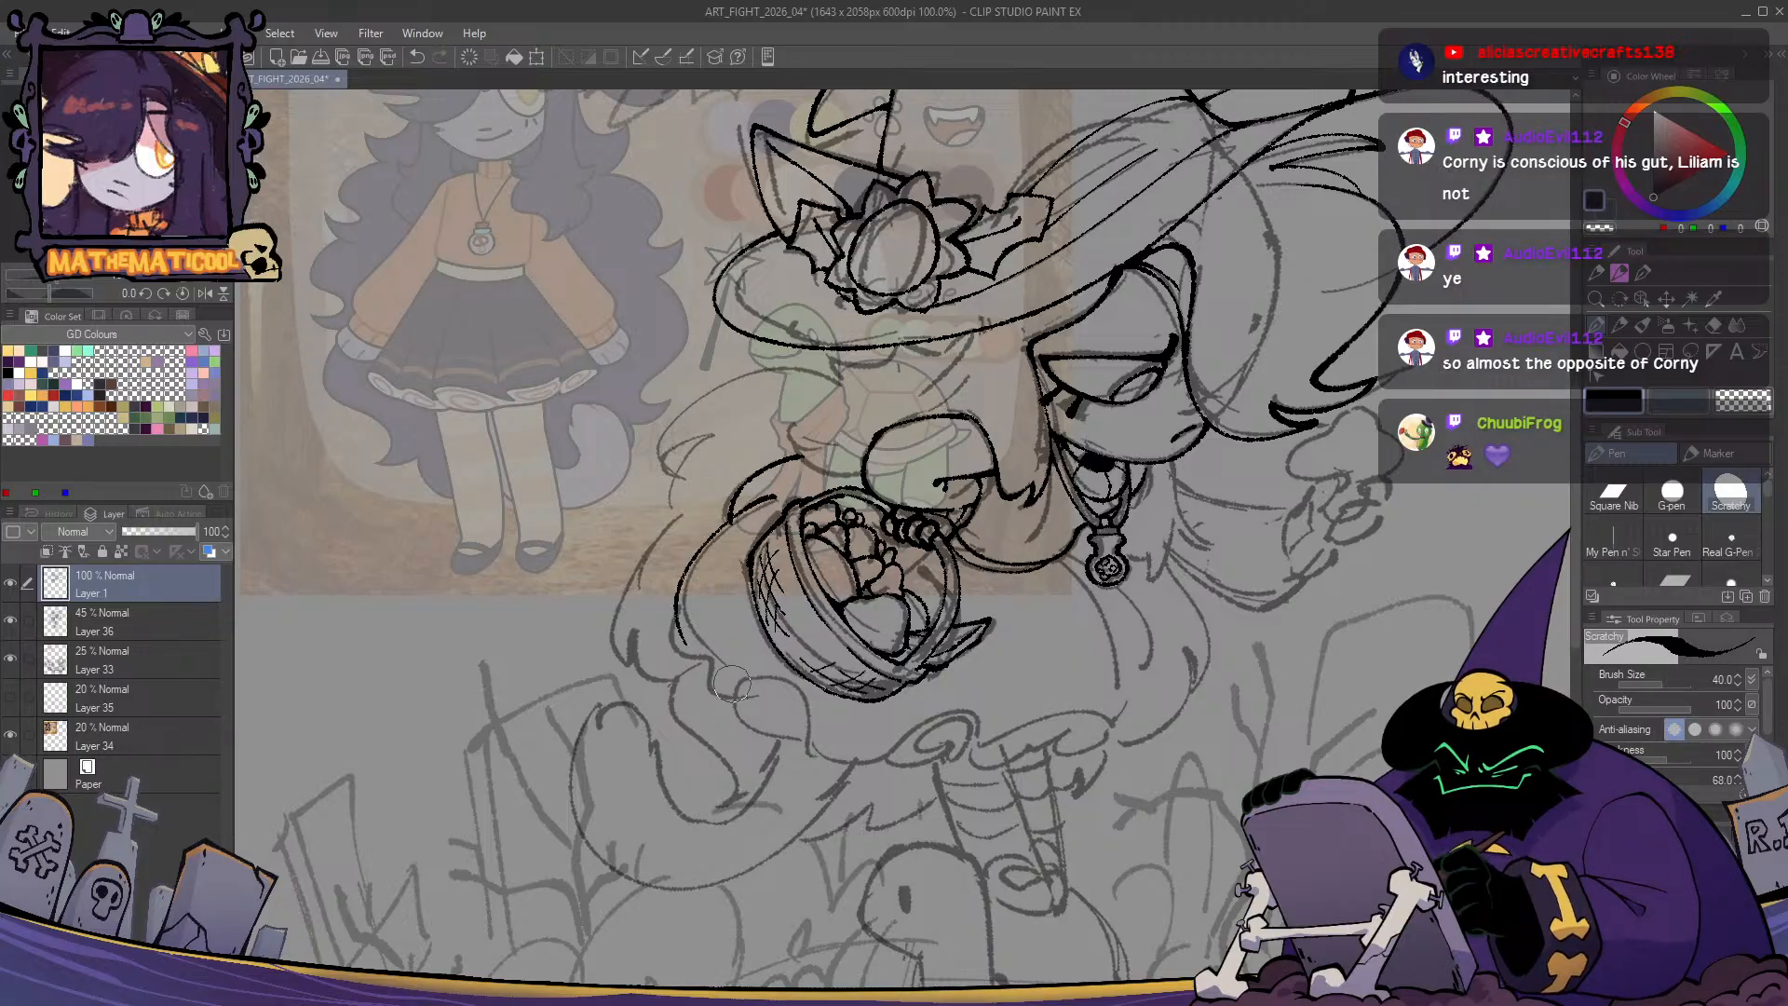
- Redraw the garment's curved side contour from the basket's rim down past its outer side, retrying strokes until they follow the sketch
key("ctrl+z")
left_click_drag(775, 484, 690, 621)
key("ctrl+z")
scroll(764, 499, "up", 1)
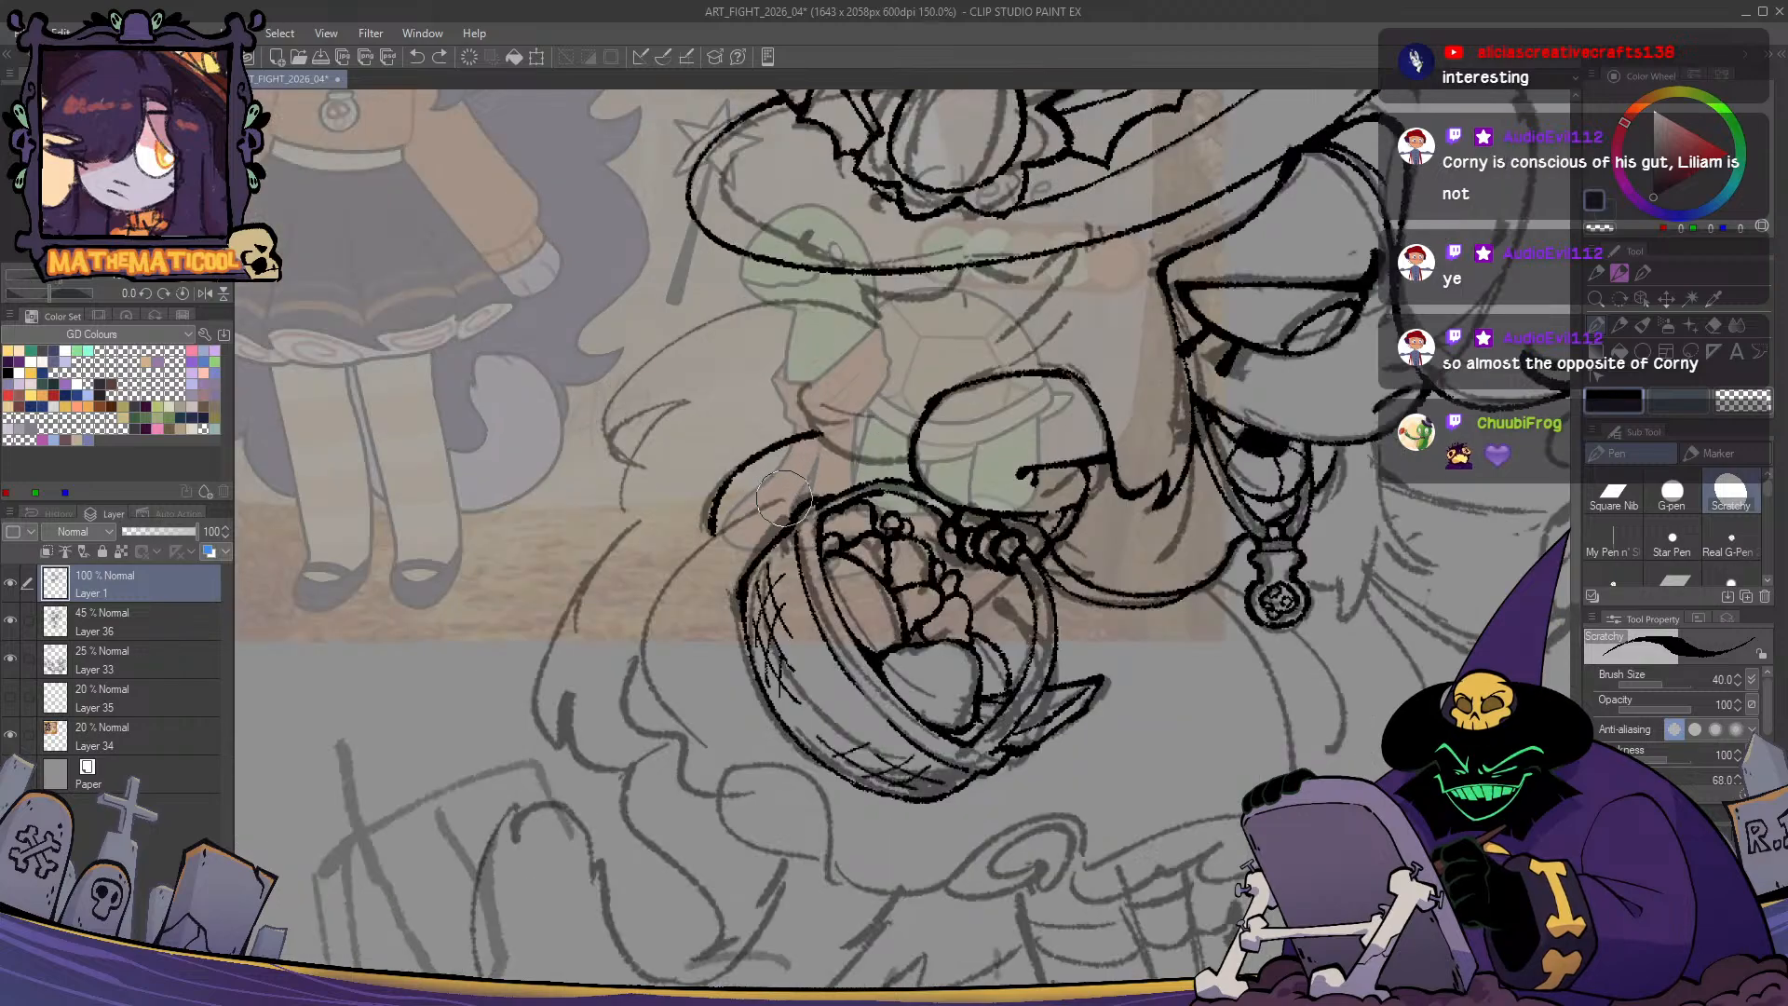
left_click_drag(784, 498, 670, 682)
key("ctrl+z")
mouse_move(790, 498)
left_mouse_down()
mouse_move(676, 751)
mouse_move(756, 671)
mouse_move(745, 618)
left_mouse_up()
key("h")
key("h")
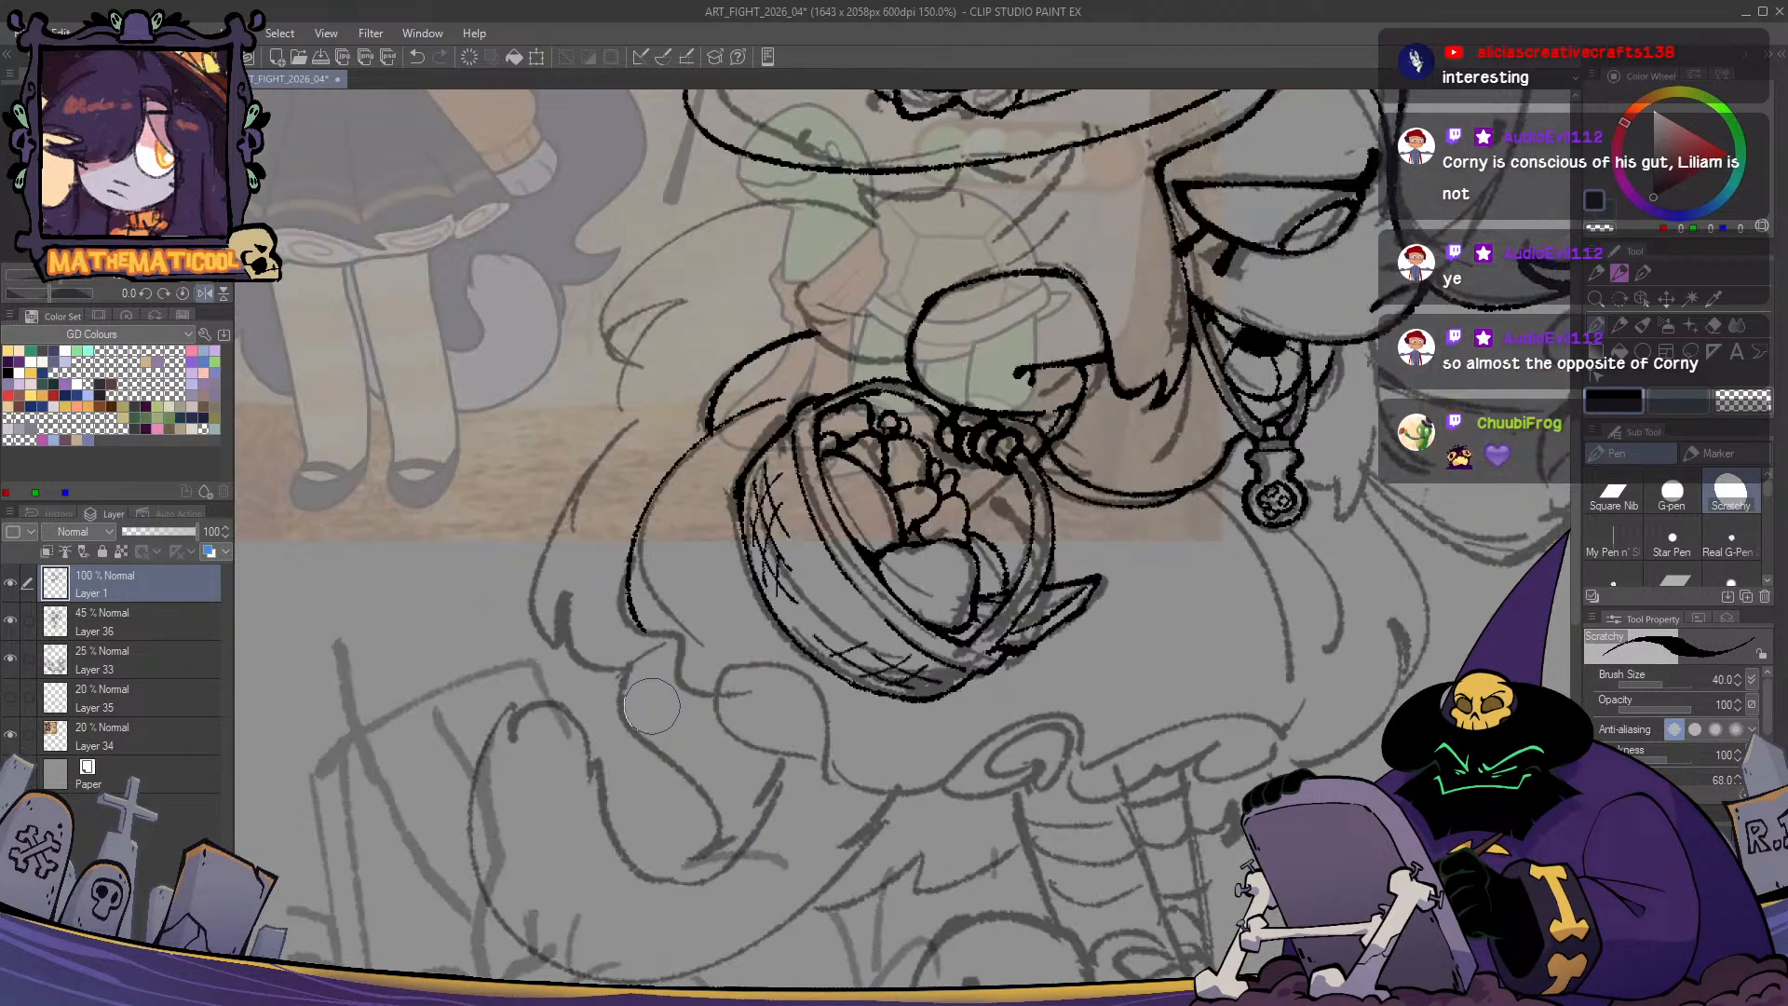
key("ctrl+z")
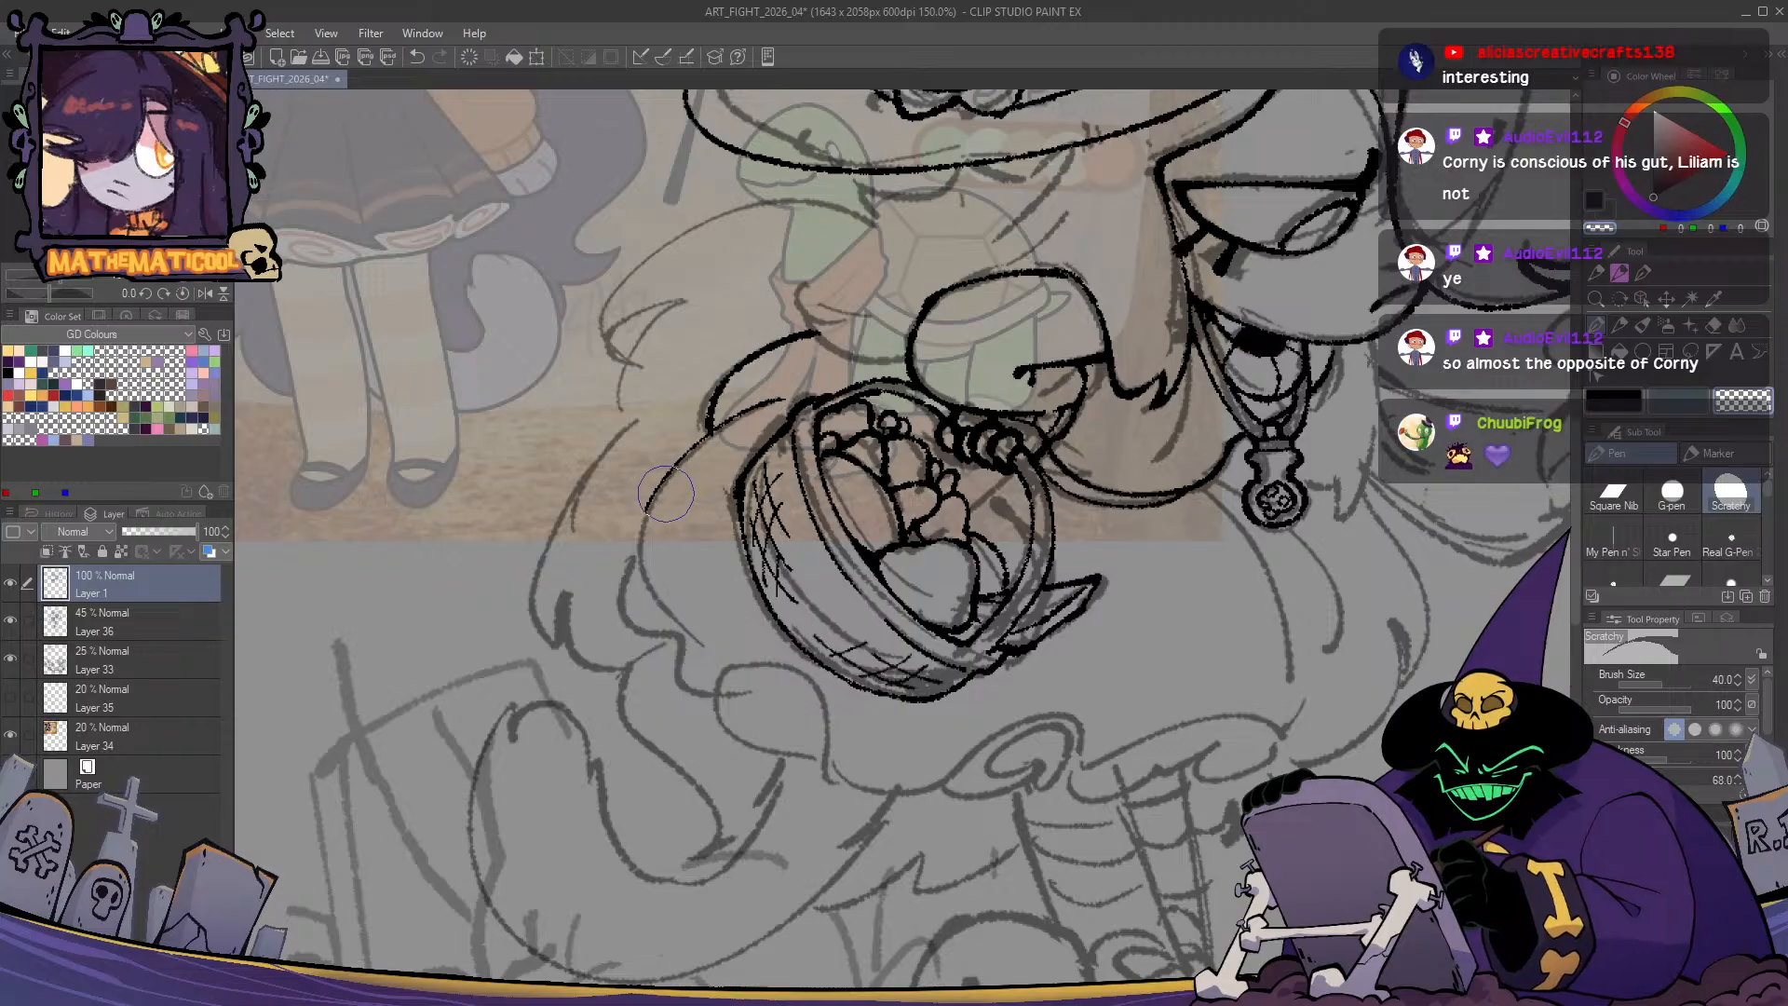
mouse_move(676, 476)
left_mouse_down()
mouse_move(657, 630)
mouse_move(710, 654)
left_mouse_up()
key("ctrl+z")
left_click_drag(649, 521, 706, 643)
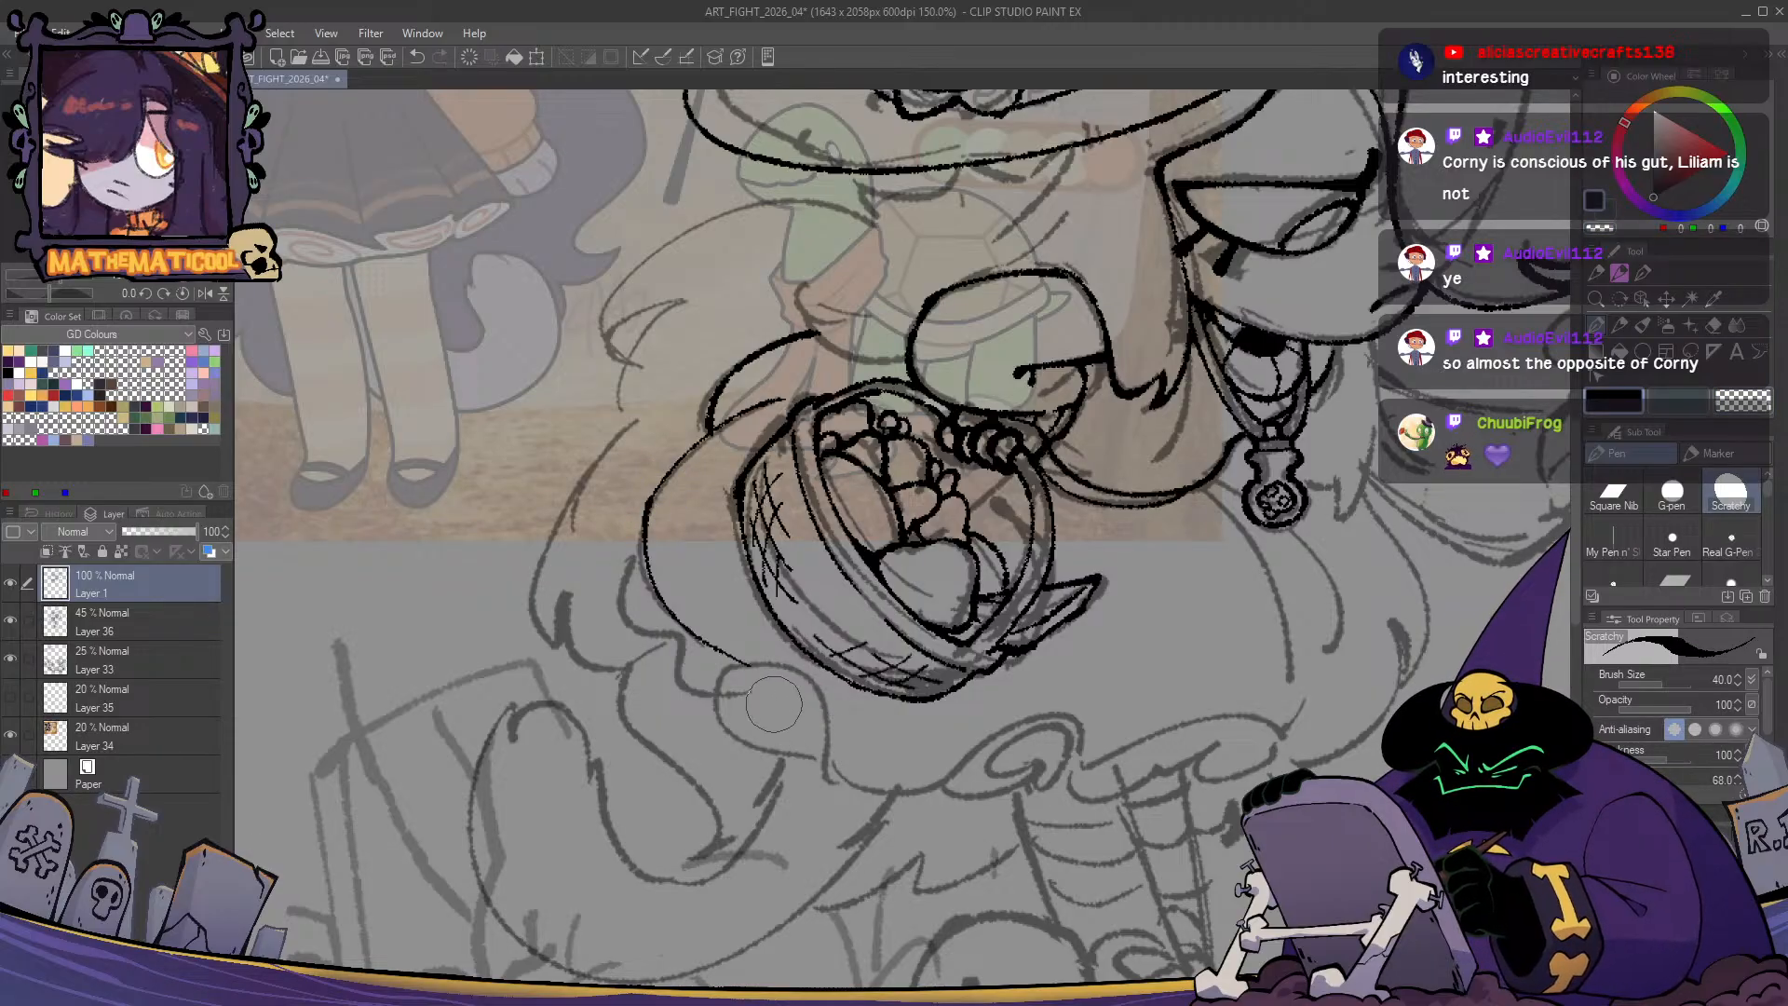
- Ink the short line from the basket's underside to the side contour and the first descending curve of the hem
left_click_drag(773, 704, 757, 657)
mouse_move(748, 571)
left_mouse_down()
mouse_move(702, 639)
mouse_move(782, 626)
mouse_move(836, 735)
left_mouse_up()
key("ctrl+z")
mouse_move(705, 622)
left_mouse_down()
mouse_move(772, 620)
mouse_move(831, 755)
left_mouse_up()
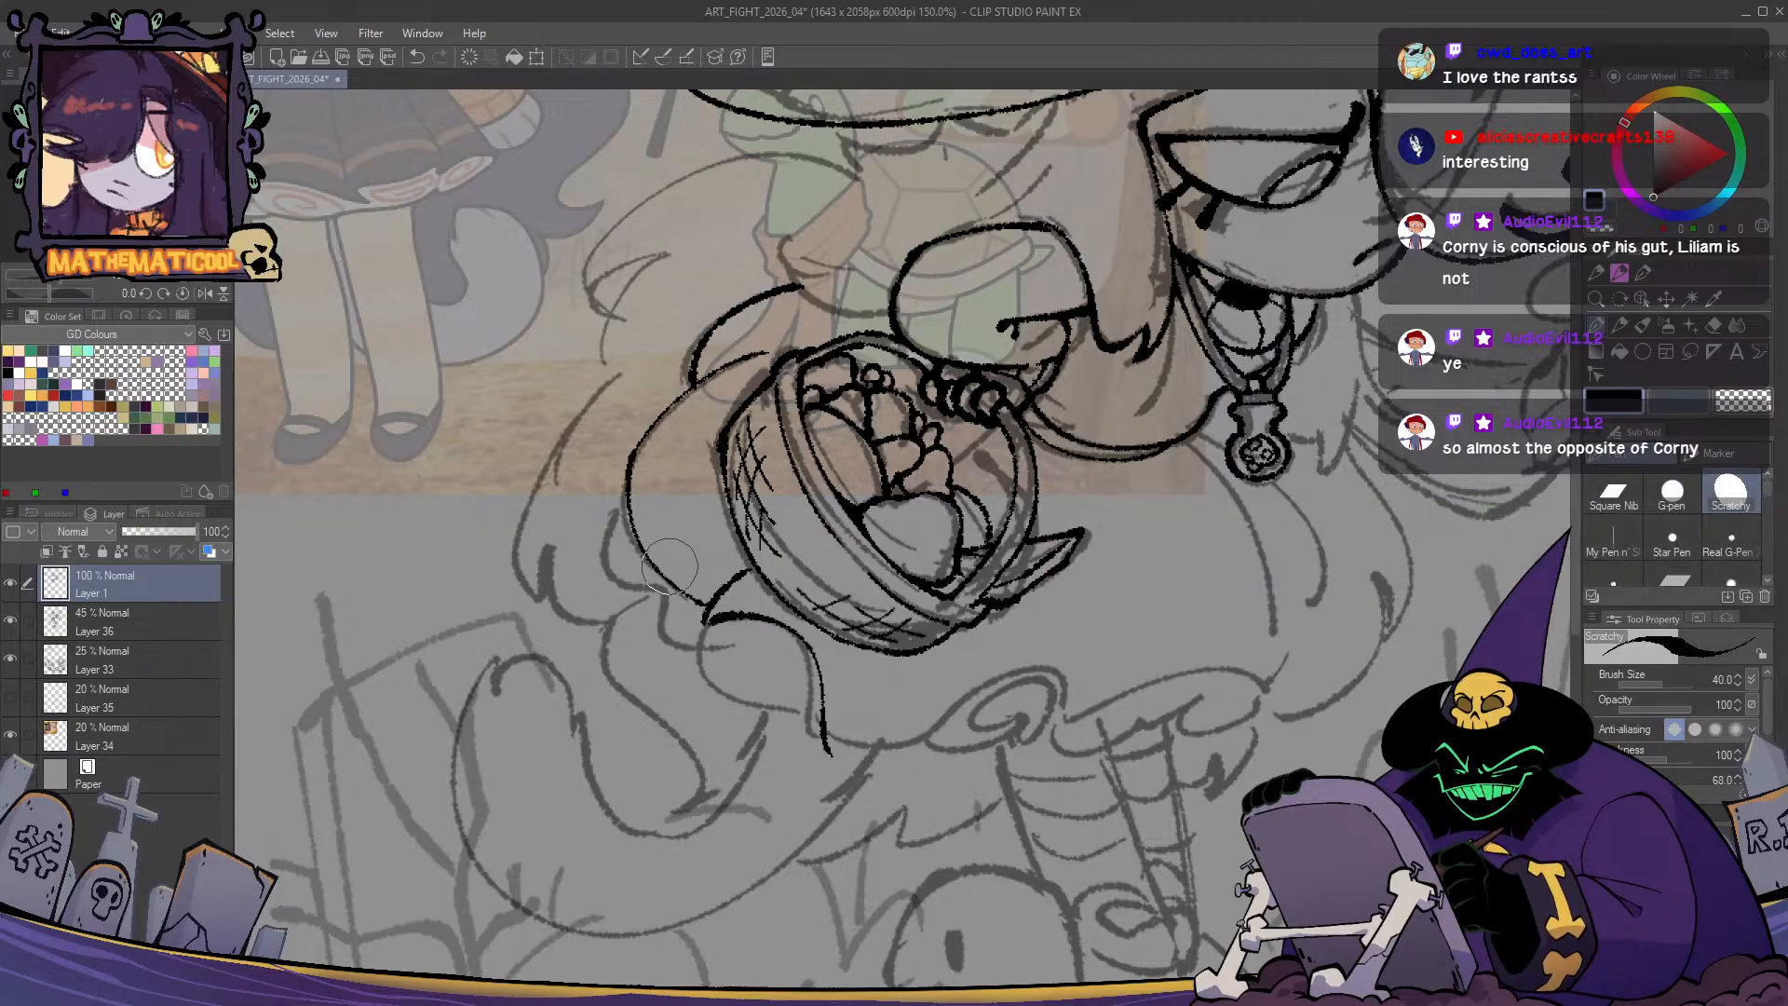
- Thicken the lower end of the garment's side contour beside the basket and clean up its inner edge
scroll(692, 604, "up", 1)
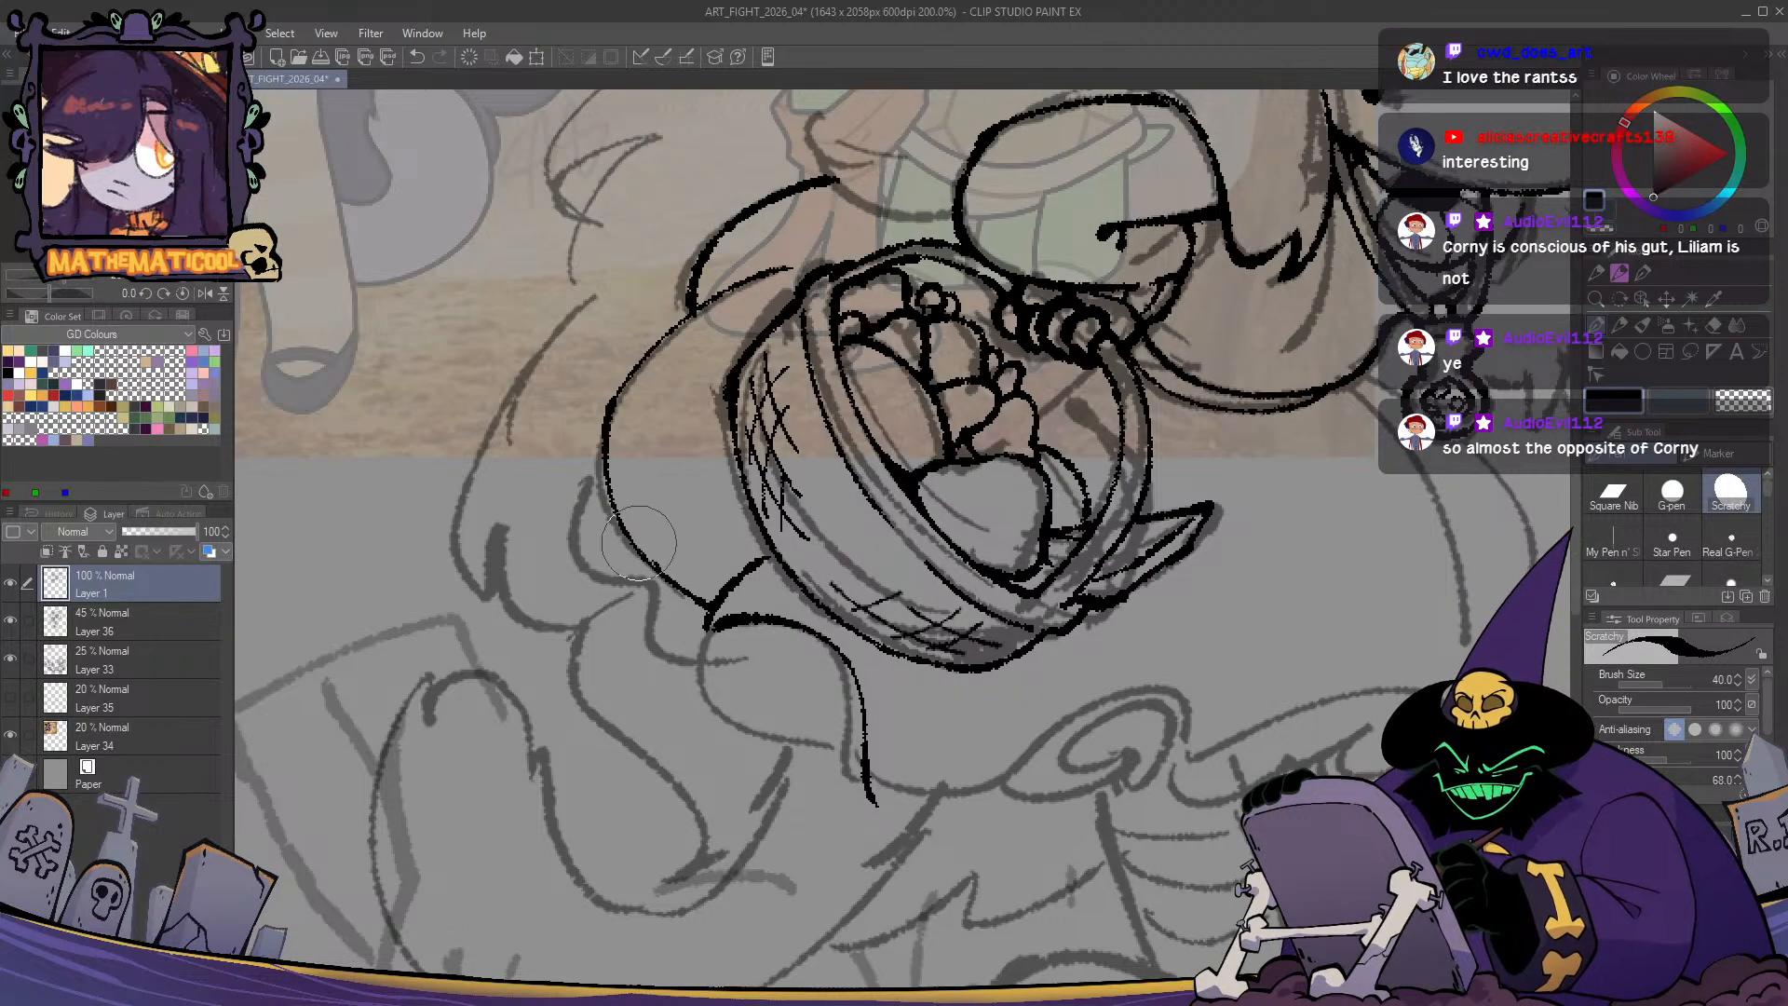
left_click_drag(652, 565, 713, 614)
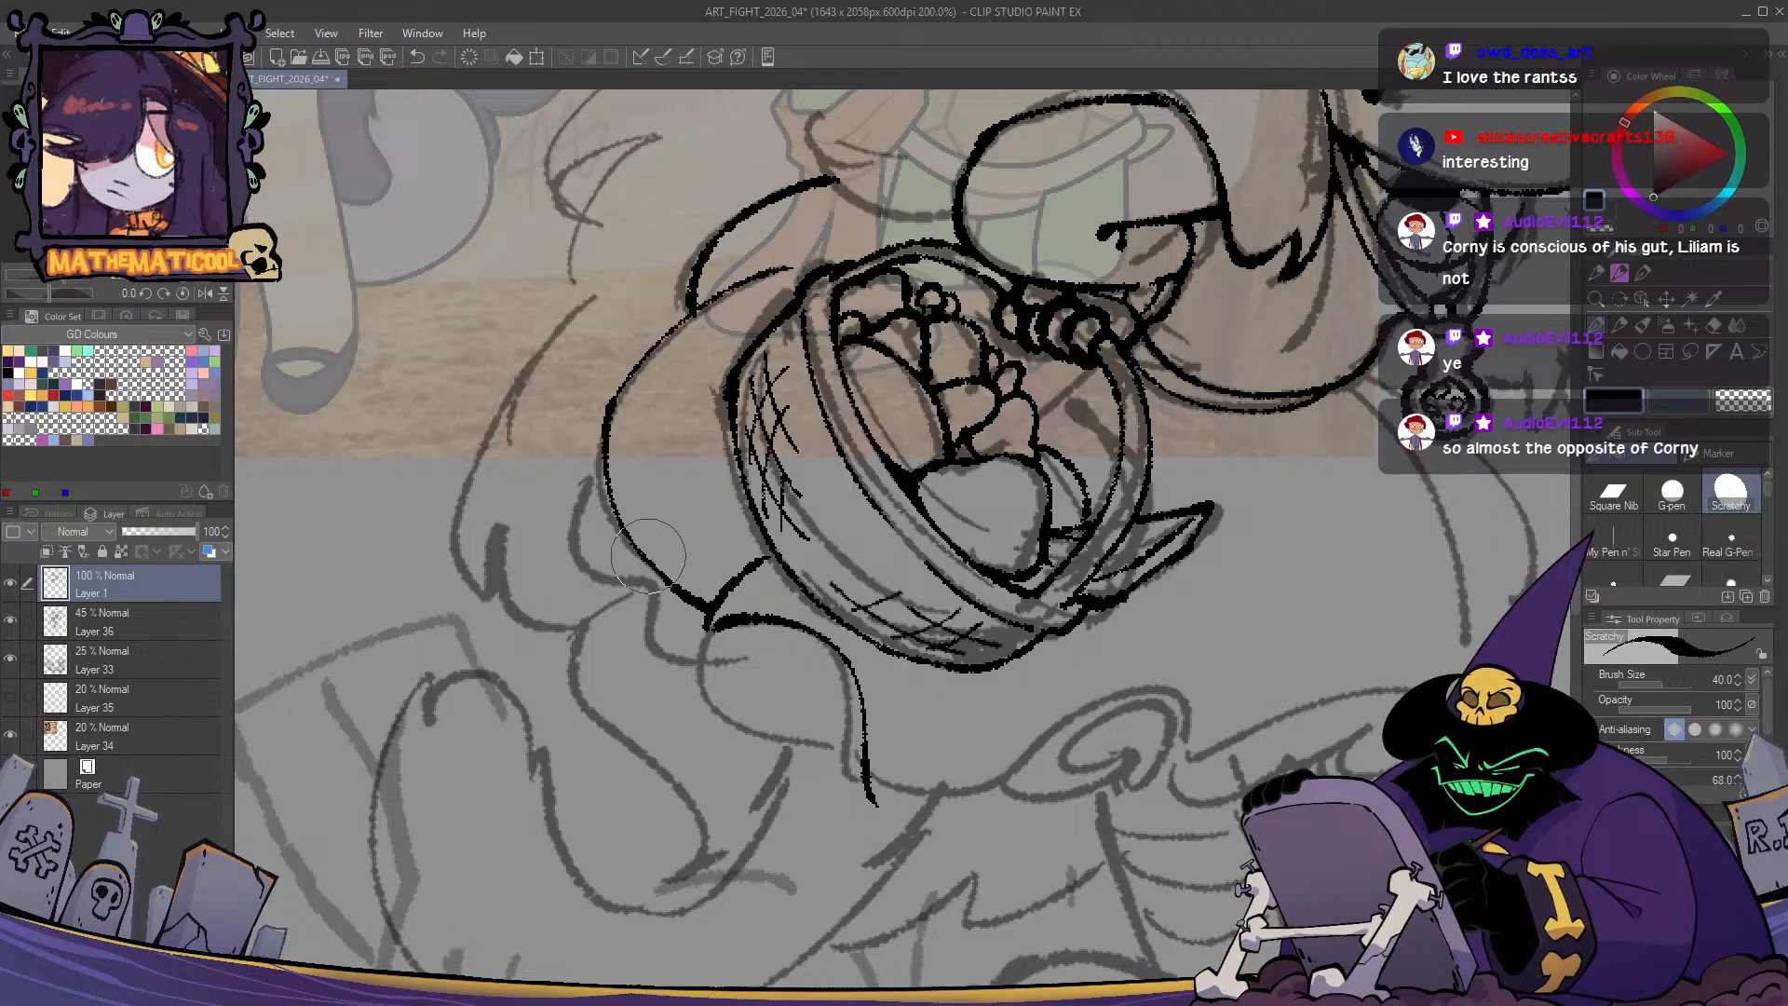
mouse_move(628, 527)
left_mouse_down()
mouse_move(611, 490)
mouse_move(692, 603)
mouse_move(634, 550)
mouse_move(606, 461)
left_mouse_up()
key("ctrl+z")
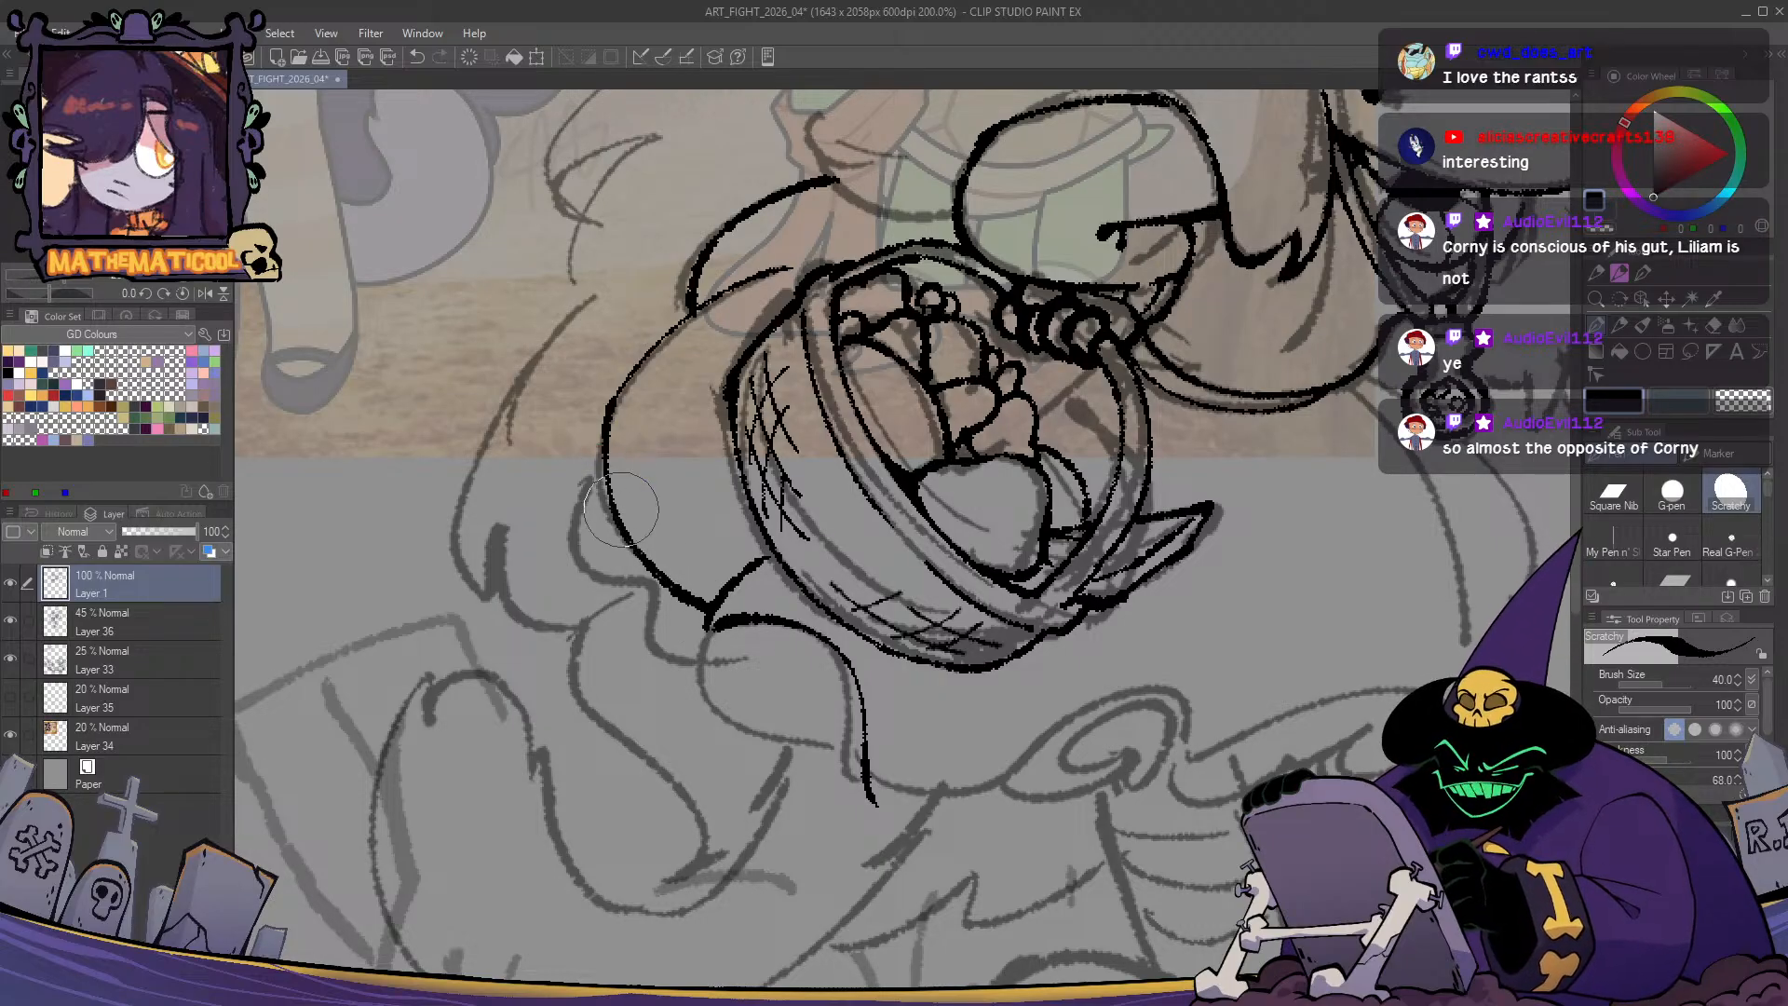
key("ctrl+z")
key("c")
left_click_drag(663, 564, 706, 597)
- Erase the hem curve's descending end and redraw it as a wave dipping below the basket and rising towards the first leg
left_click_drag(931, 753, 873, 717)
left_click_drag(784, 622, 839, 787)
key("c")
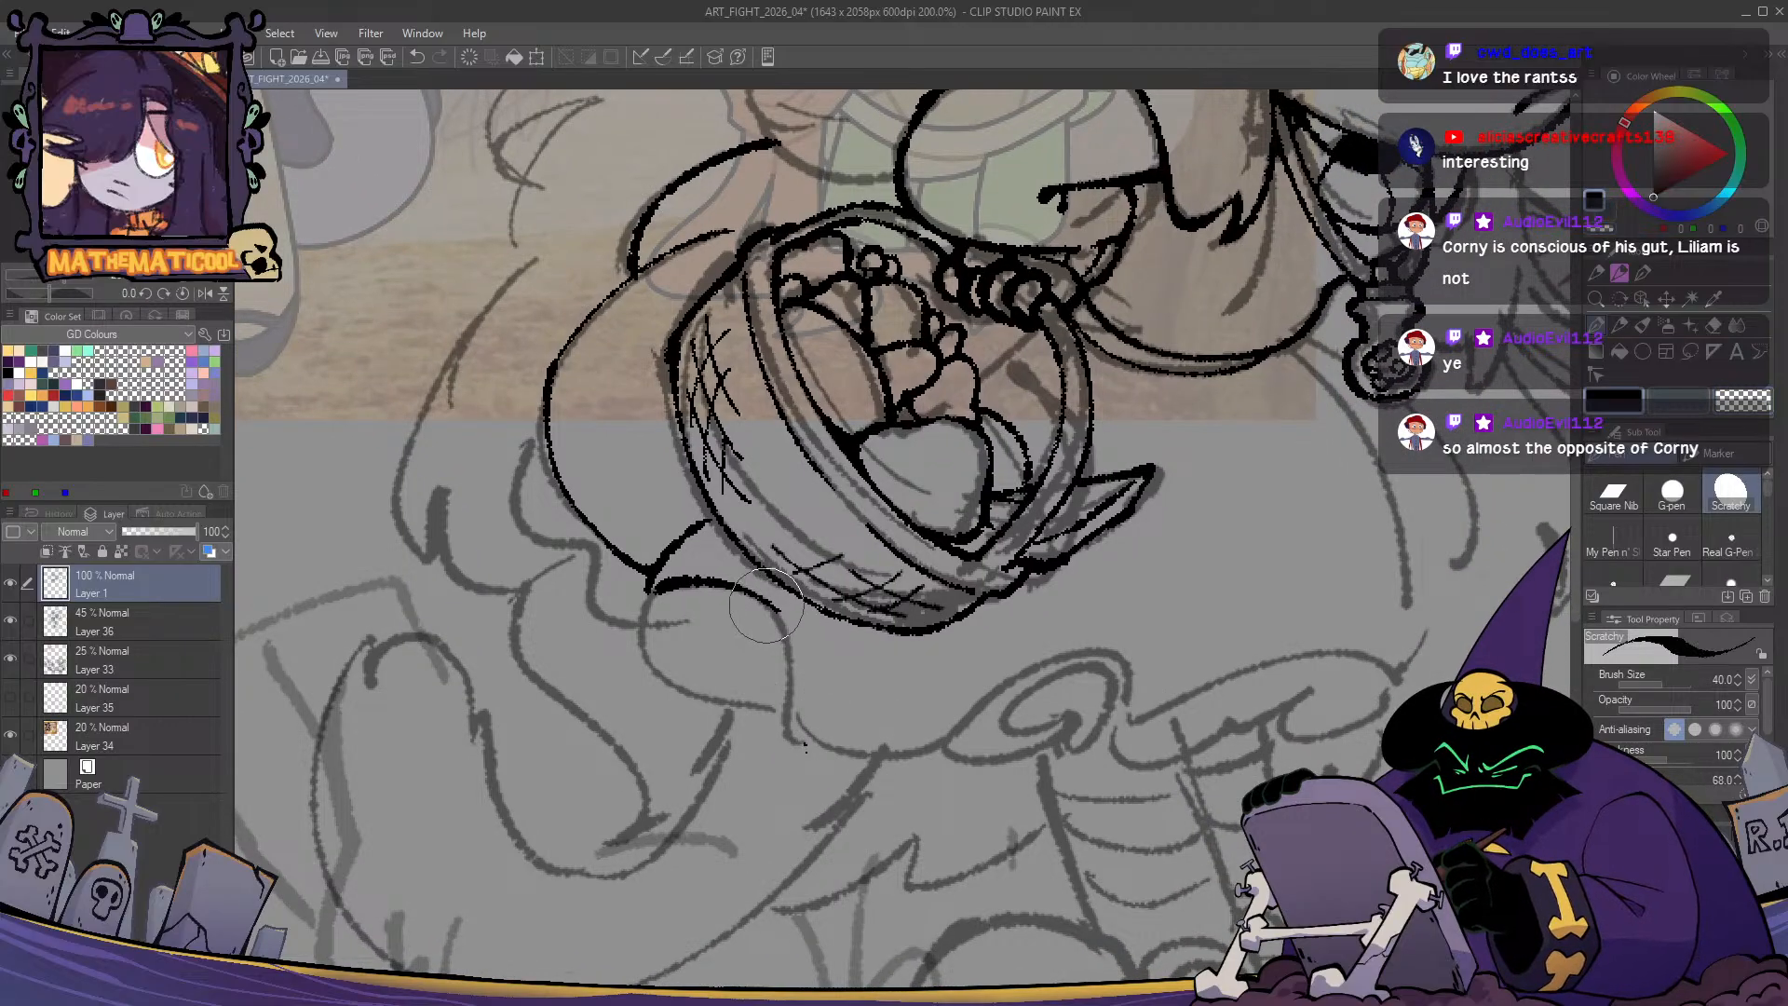
mouse_move(781, 622)
left_mouse_down()
mouse_move(795, 698)
mouse_move(876, 768)
mouse_move(826, 753)
mouse_move(810, 708)
mouse_move(813, 728)
mouse_move(1038, 712)
left_mouse_up()
key("c")
key("c")
key("ctrl+z")
mouse_move(794, 689)
left_mouse_down()
mouse_move(820, 744)
mouse_move(1120, 654)
mouse_move(999, 730)
mouse_move(798, 686)
mouse_move(907, 752)
mouse_move(1101, 707)
left_mouse_up()
key("ctrl+z")
key("ctrl+z")
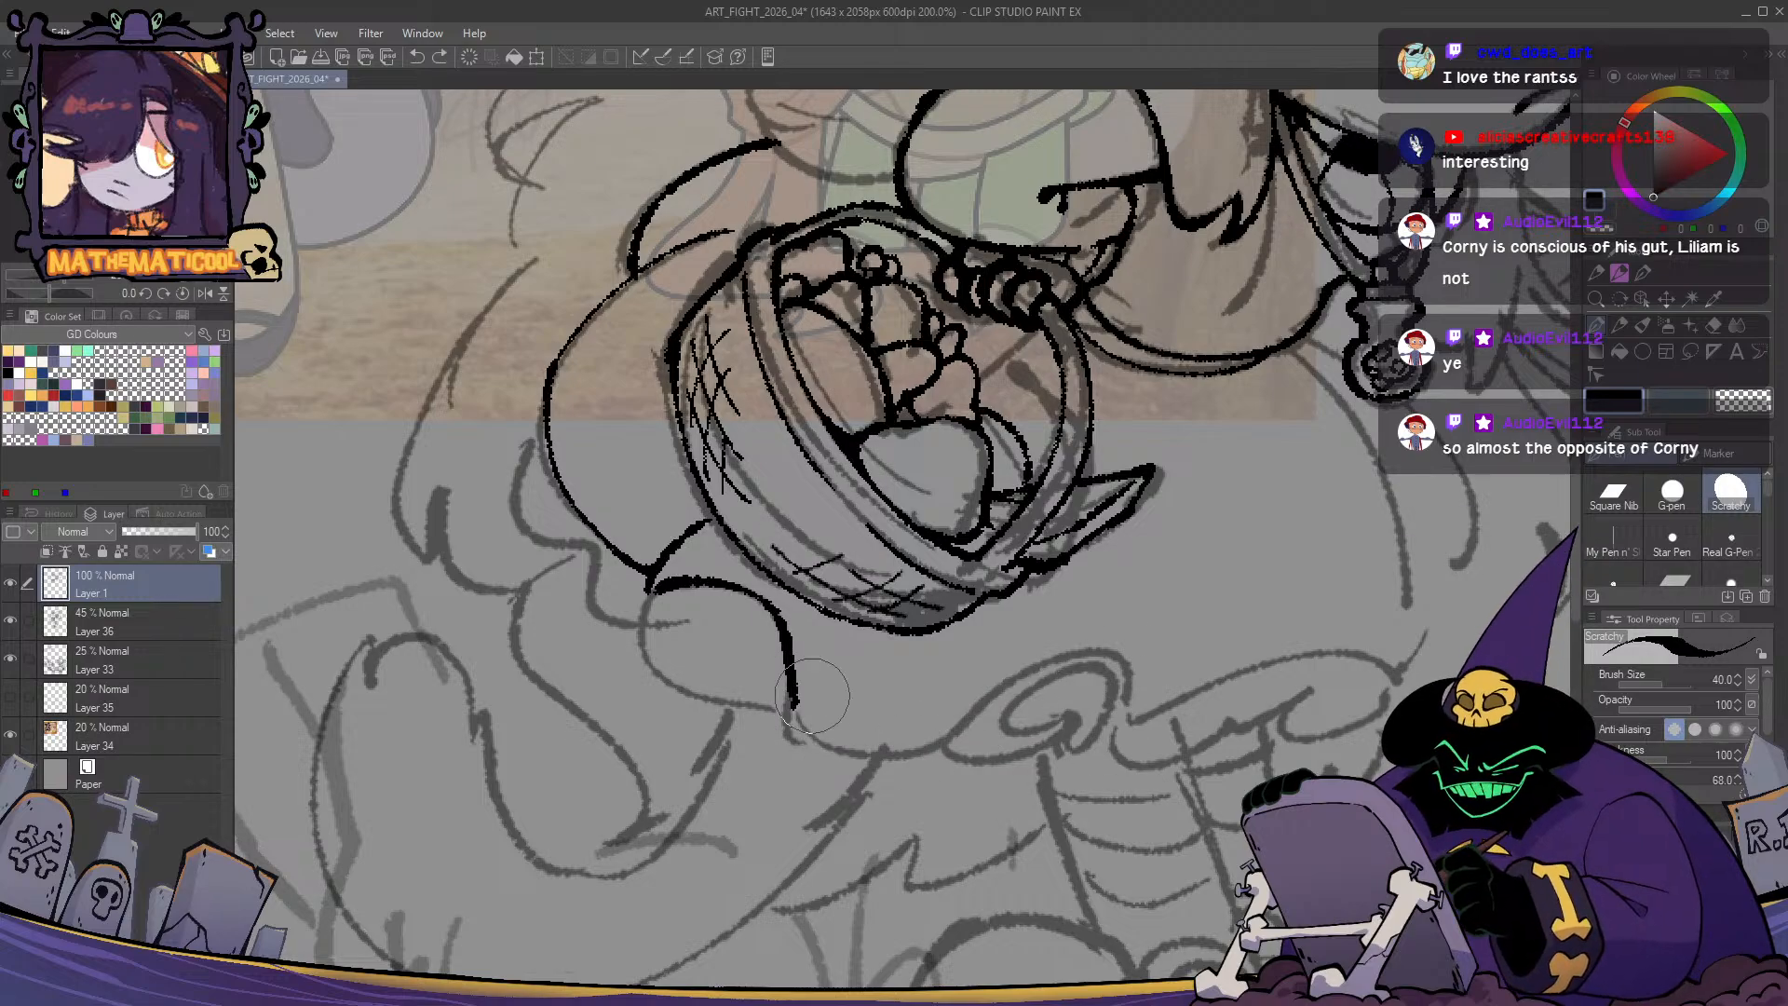
mouse_move(792, 682)
left_mouse_down()
mouse_move(904, 757)
mouse_move(1059, 652)
left_mouse_up()
- Ink the rounded hem fold above the first leg, curving it down to a short hooked end between the legs
mouse_move(989, 704)
left_mouse_down()
mouse_move(1098, 657)
mouse_move(1120, 782)
left_mouse_up()
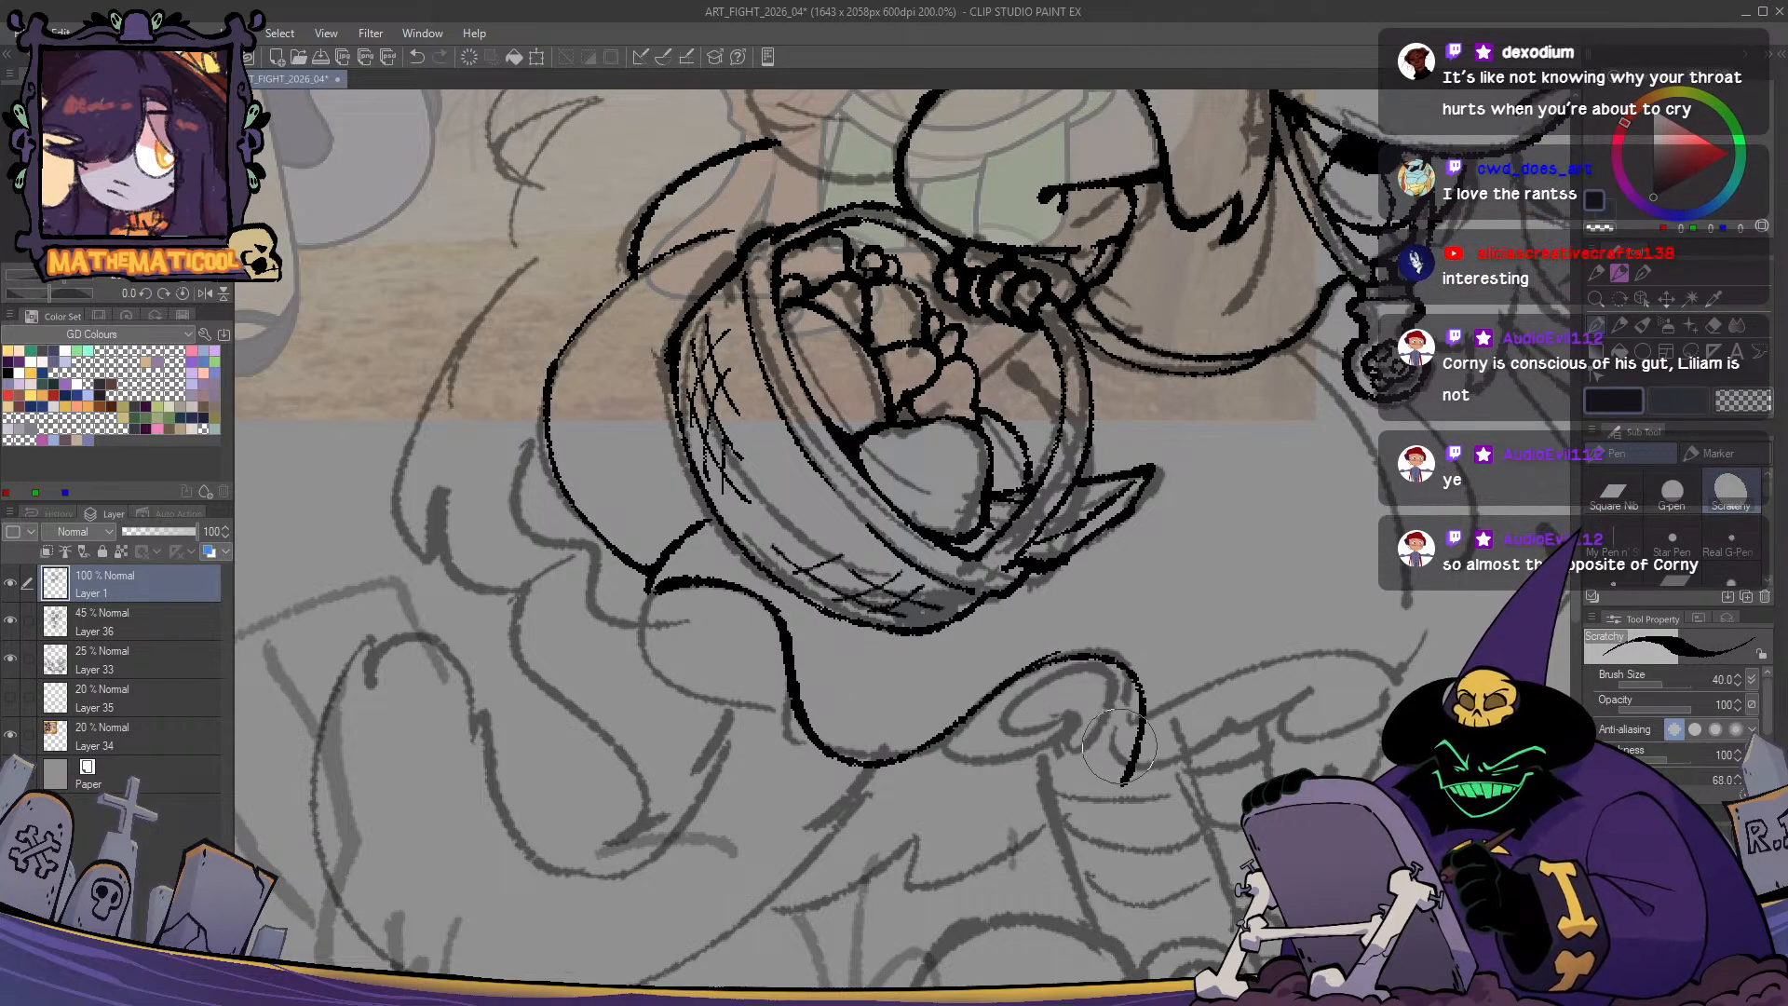
key("ctrl+z")
mouse_move(1009, 683)
left_mouse_down()
mouse_move(1130, 737)
mouse_move(1123, 792)
left_mouse_up()
key("ctrl+z")
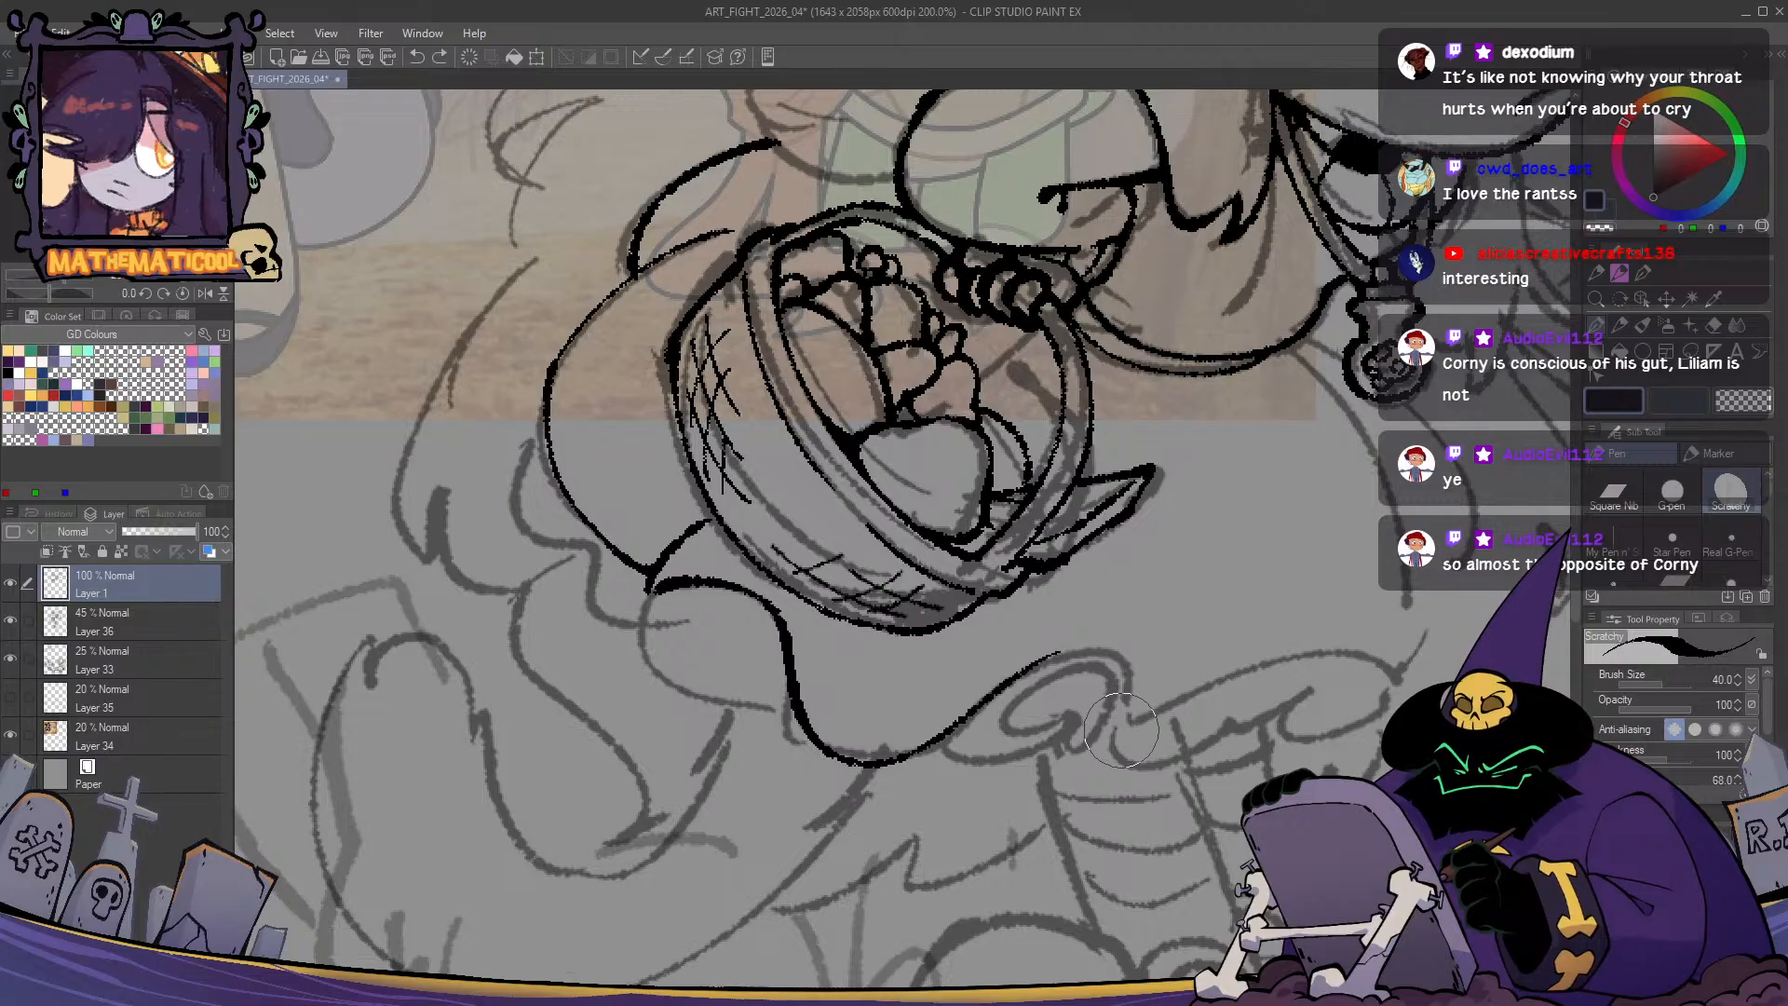
mouse_move(1133, 722)
left_mouse_down()
mouse_move(1132, 654)
mouse_move(965, 724)
left_mouse_up()
key("ctrl+z")
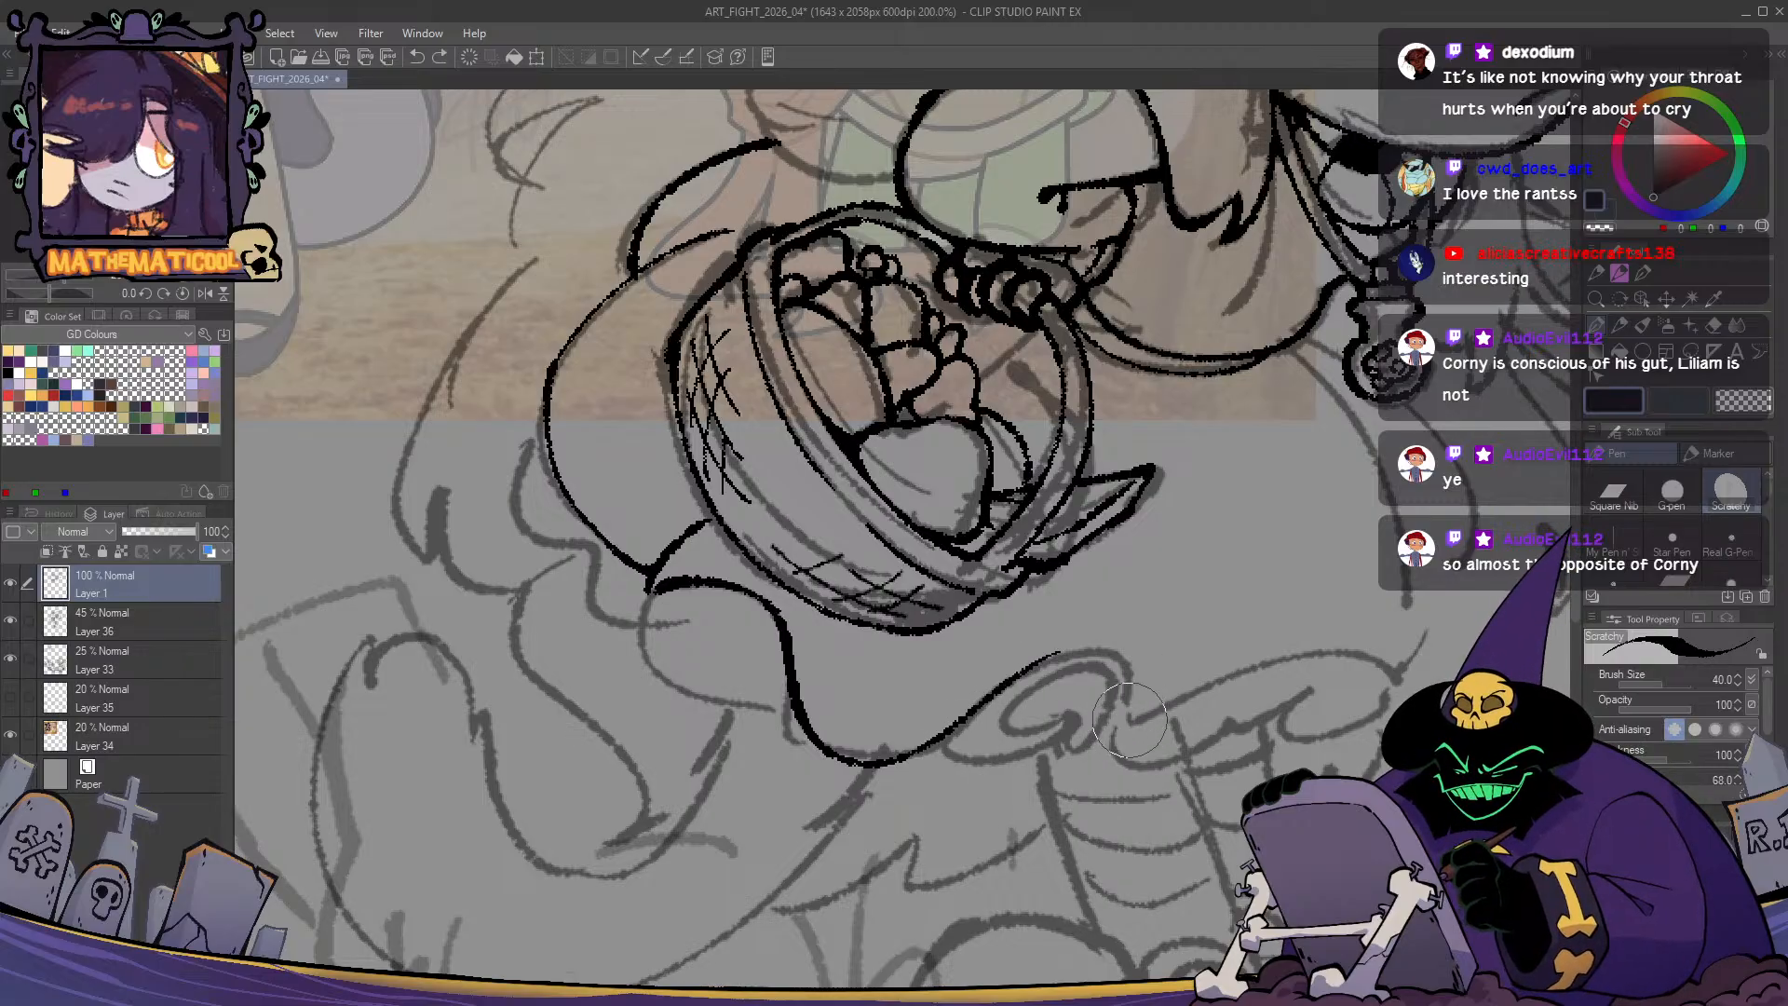
mouse_move(1155, 715)
left_mouse_down()
mouse_move(1139, 674)
mouse_move(970, 724)
left_mouse_up()
mouse_move(1123, 740)
left_mouse_down()
mouse_move(1134, 723)
mouse_move(1052, 758)
left_mouse_up()
left_click_drag(802, 654, 802, 663)
key("ctrl+z")
- Clean up the corner where the side contour, the hem and the short line from the basket meet
key("c")
mouse_move(632, 549)
left_mouse_down()
mouse_move(587, 596)
mouse_move(618, 553)
left_mouse_up()
key("c")
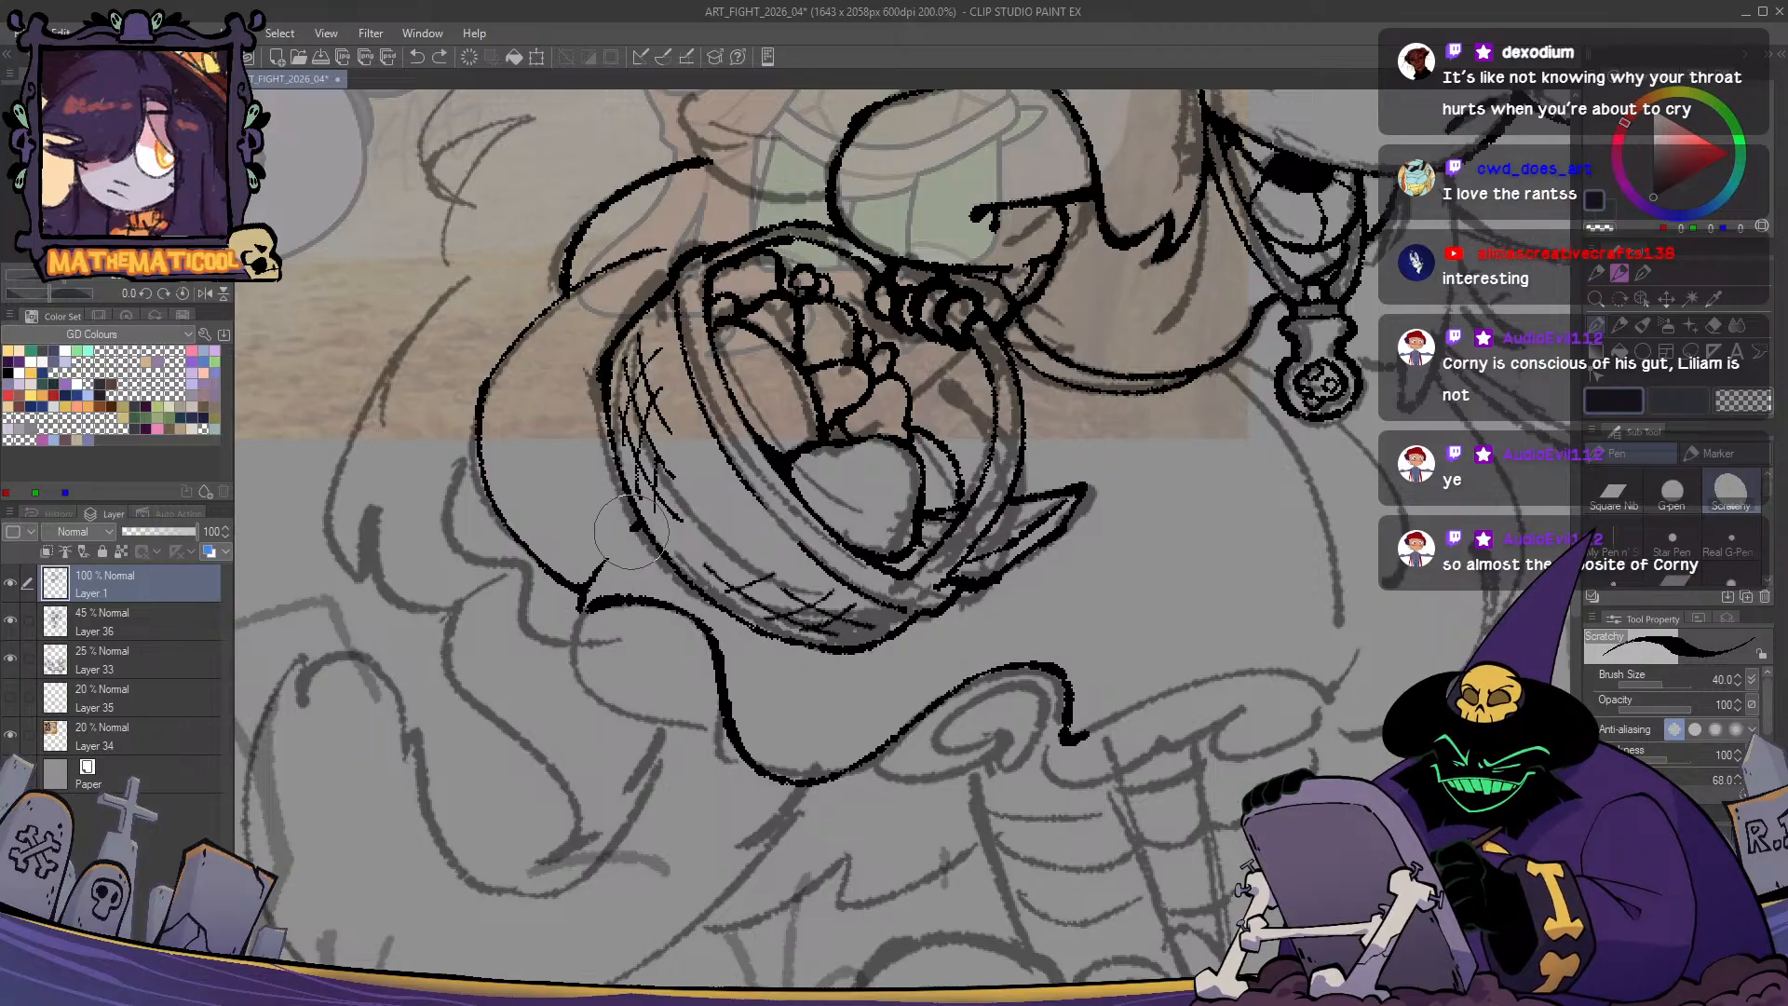
key("c")
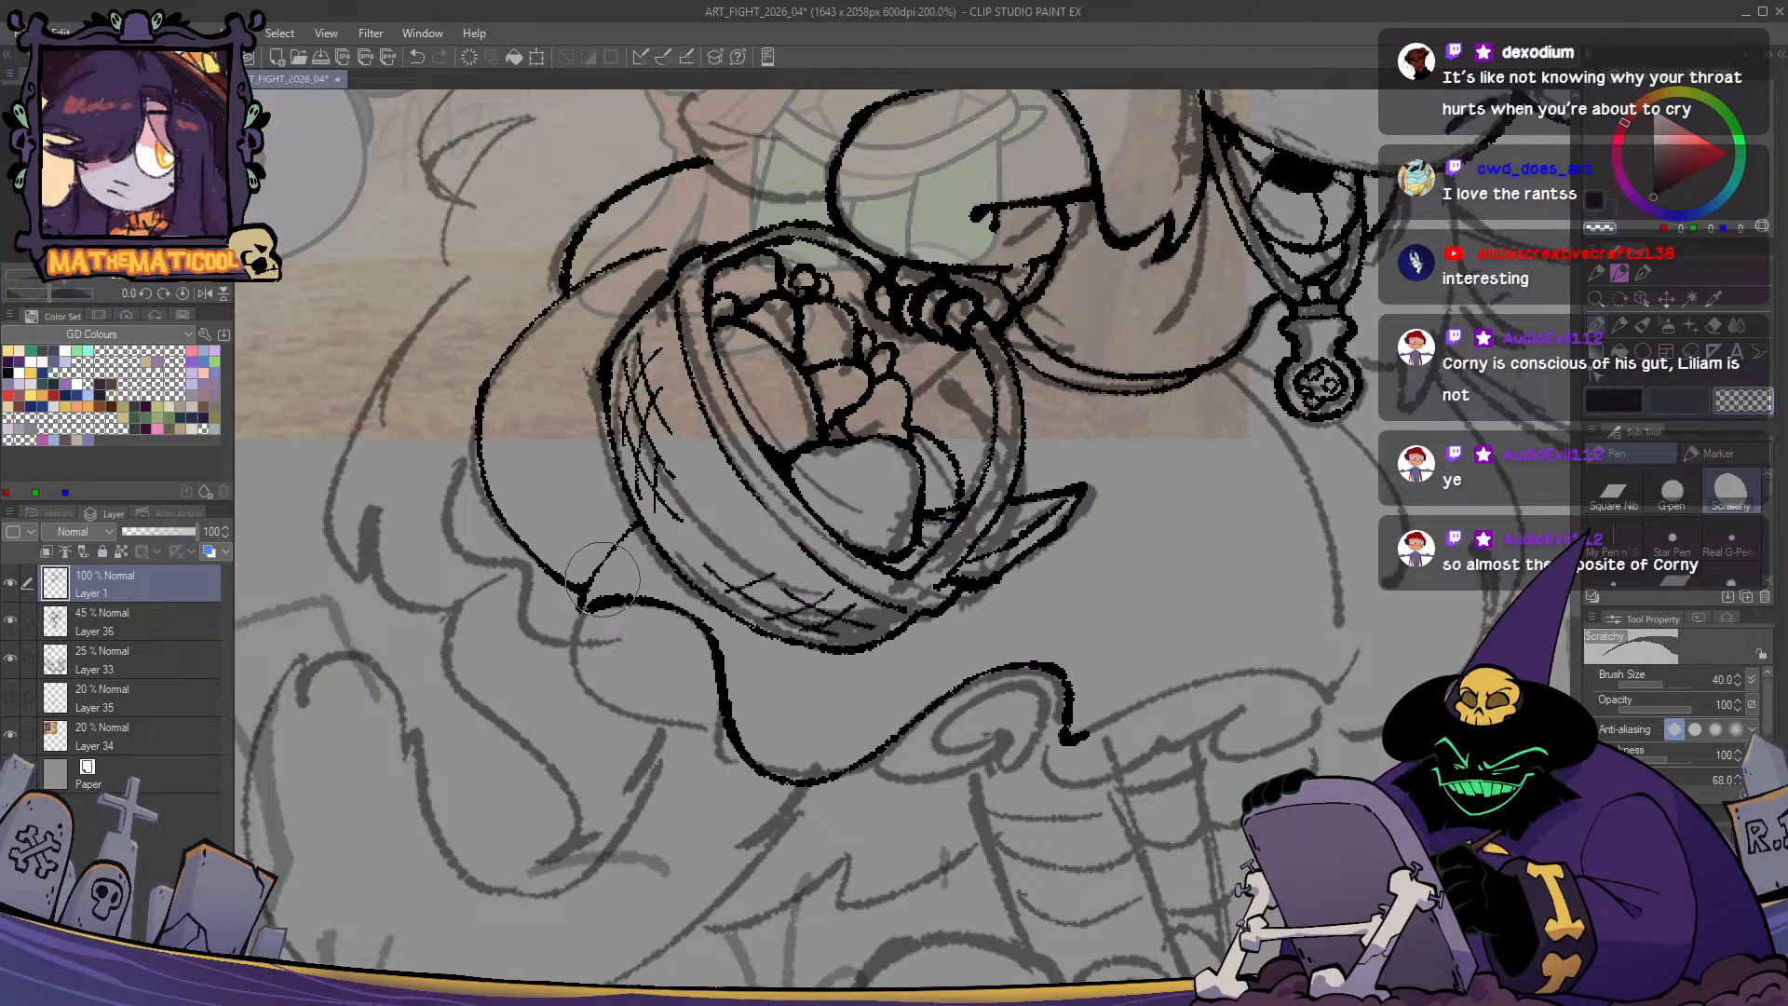
key("c")
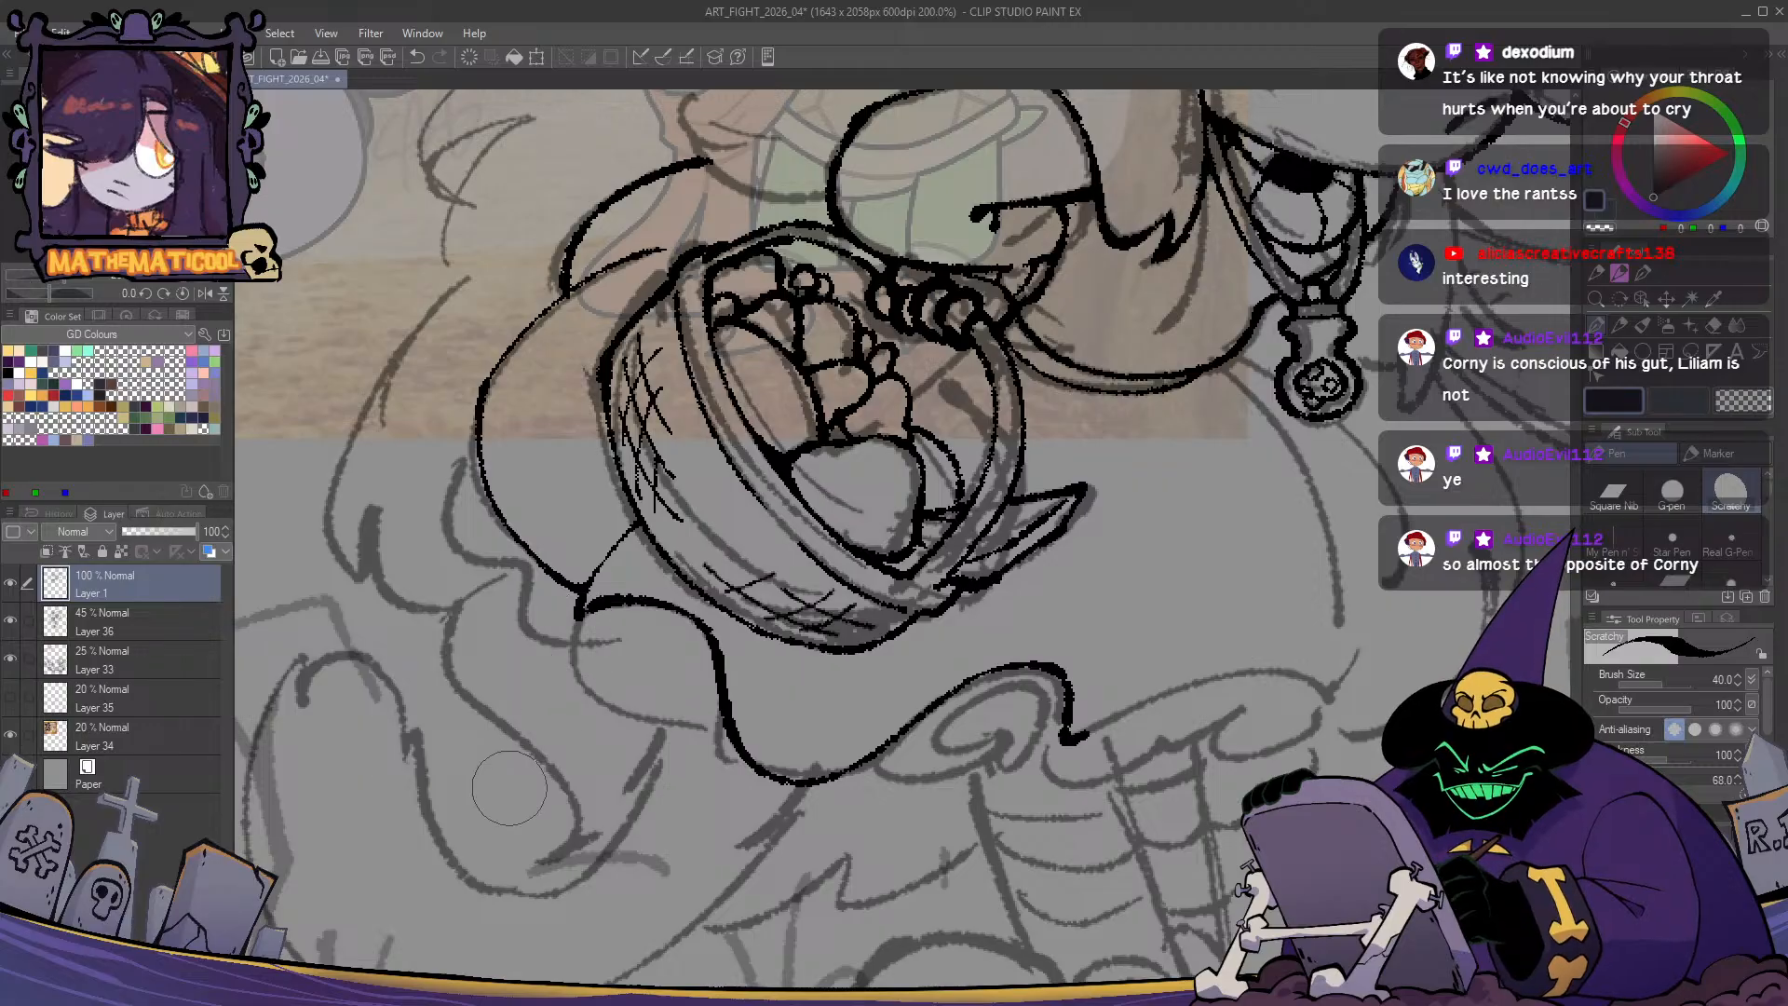
key("c")
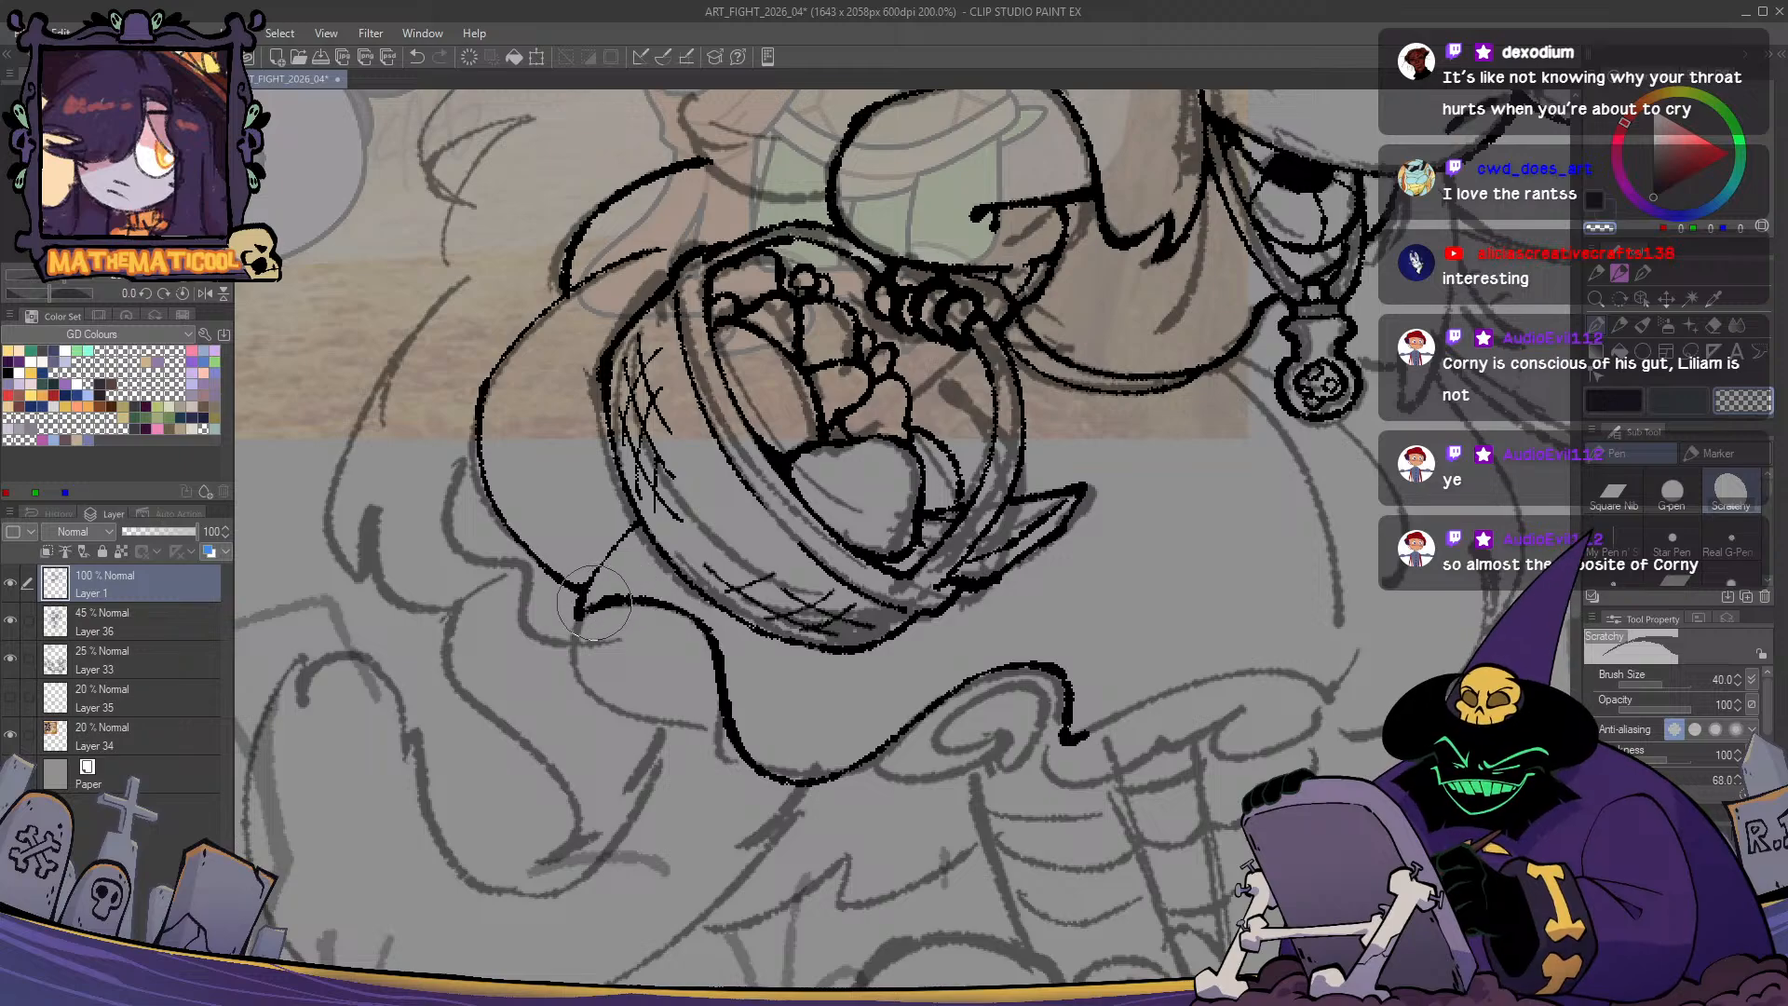
key("c")
key("c")
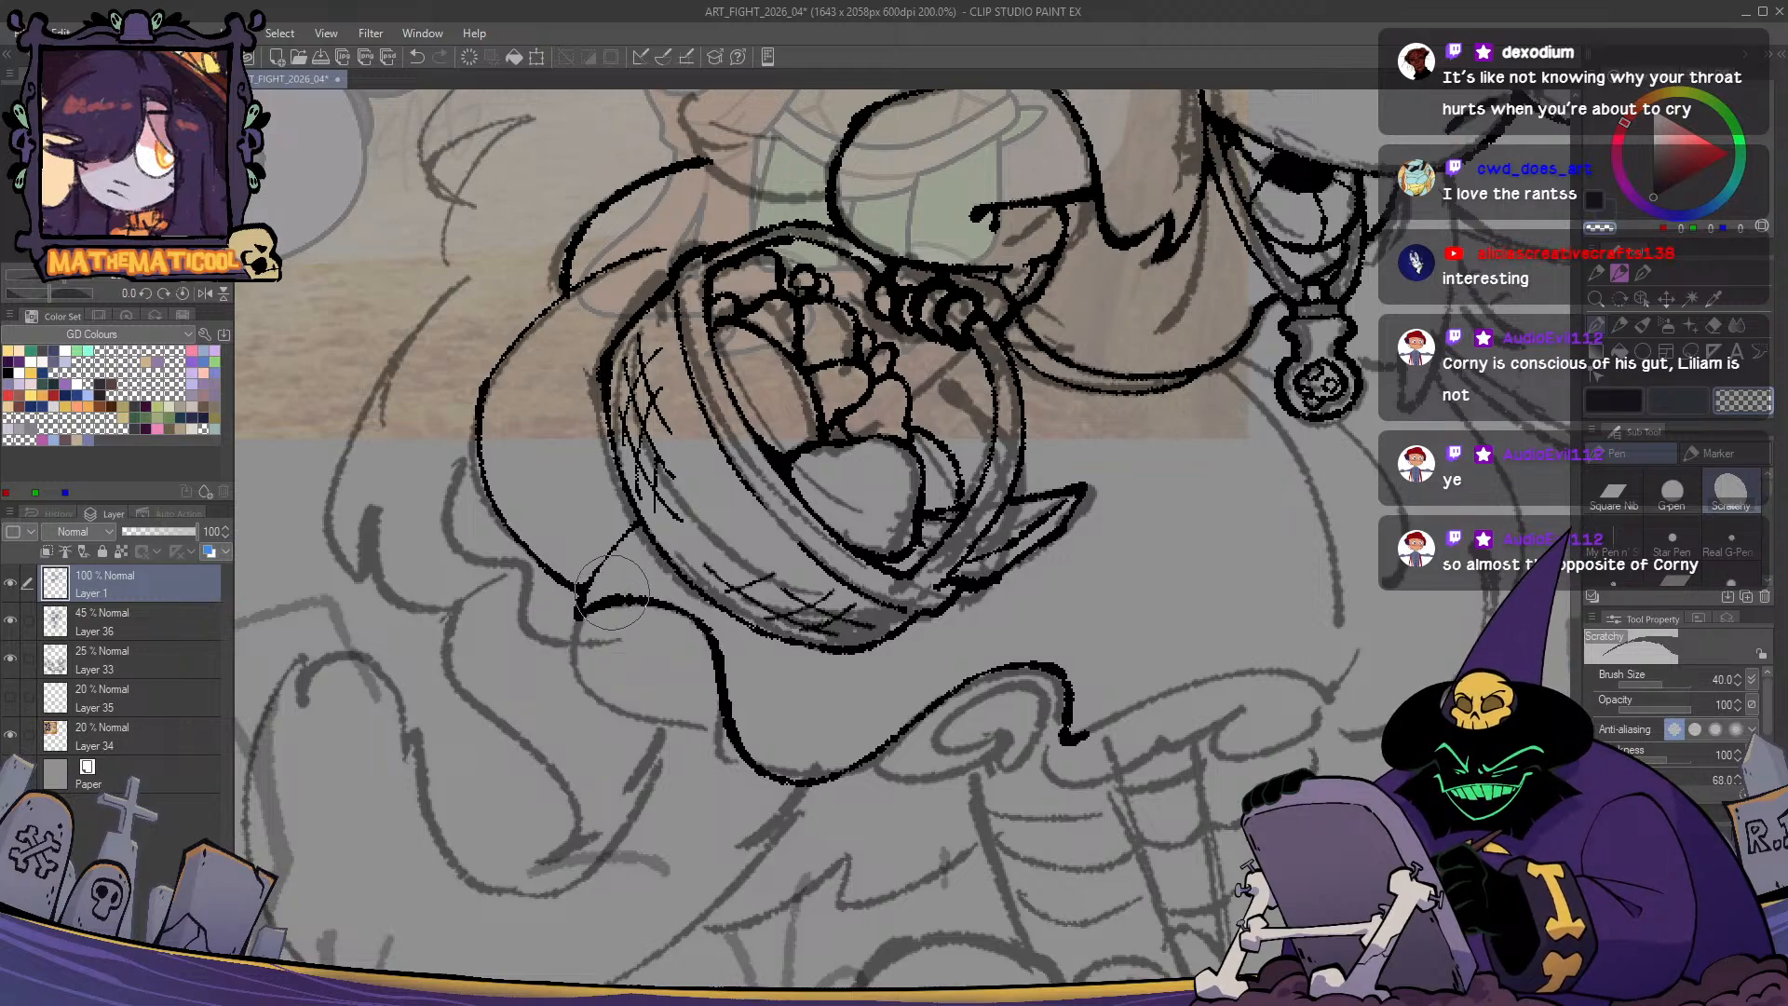
key("c")
- Trim the outer edge of the hem's wavy line where it dips below the basket
left_click_drag(944, 786, 874, 703)
key("c")
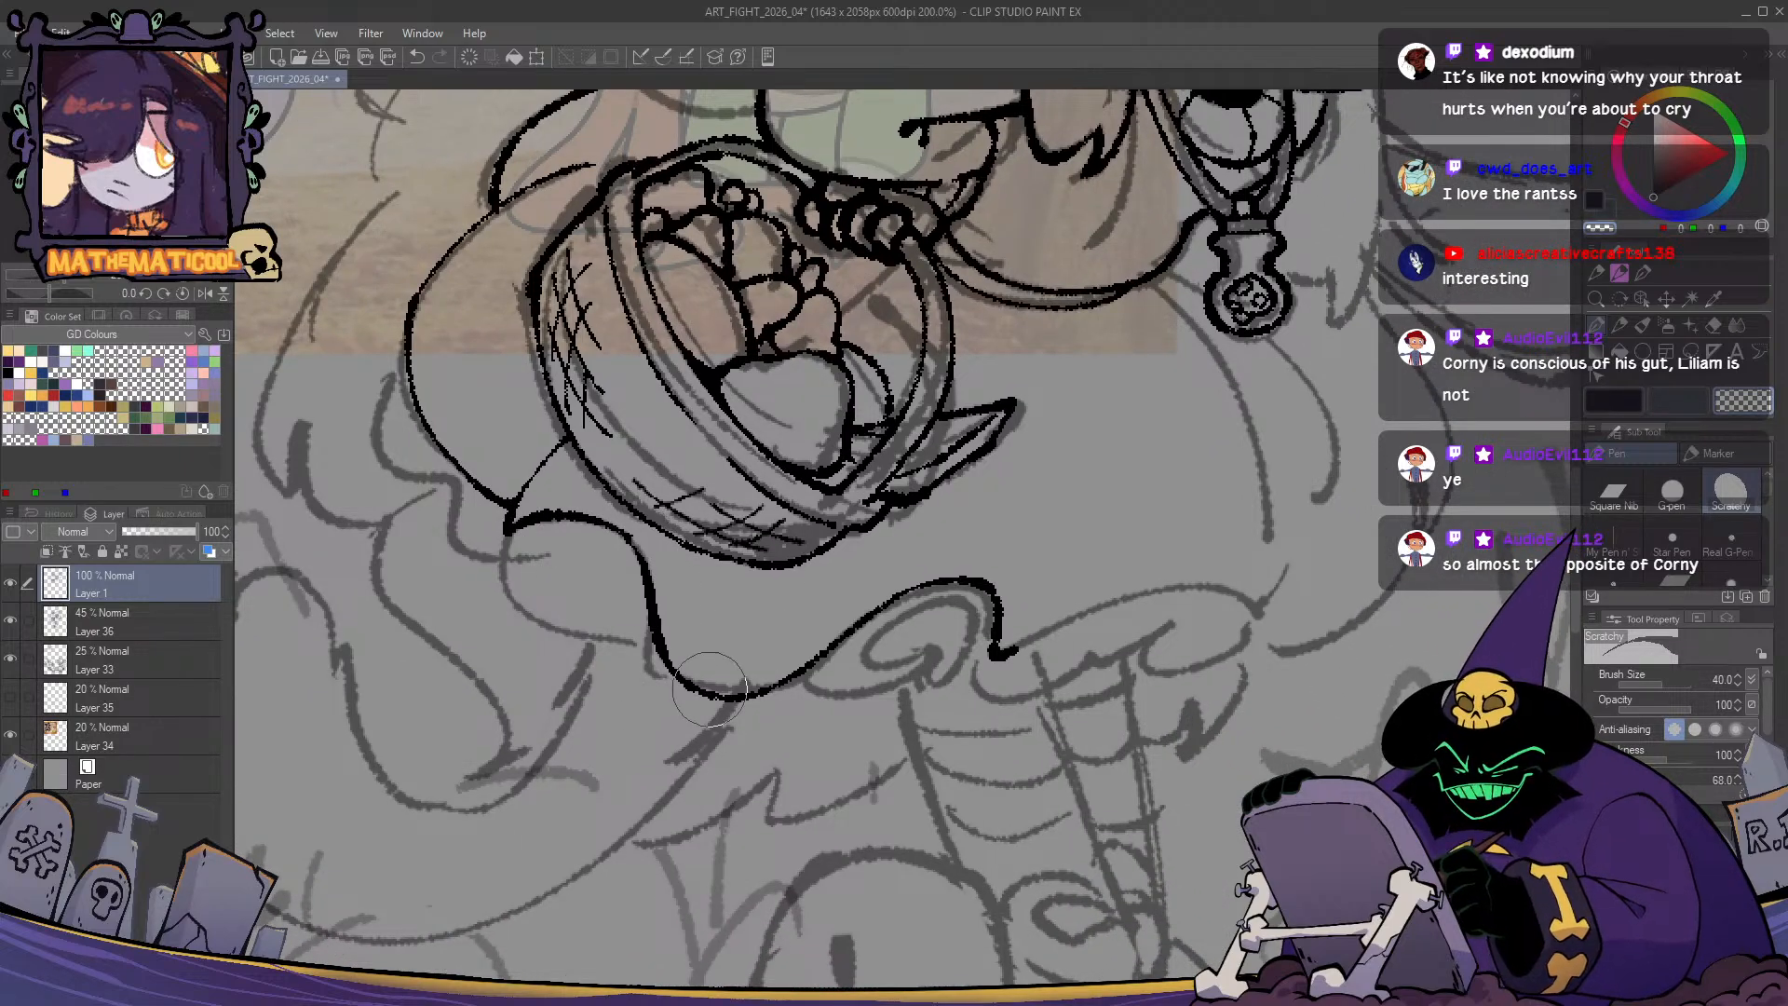
mouse_move(710, 691)
left_mouse_down()
mouse_move(628, 532)
mouse_move(664, 606)
mouse_move(647, 572)
left_mouse_up()
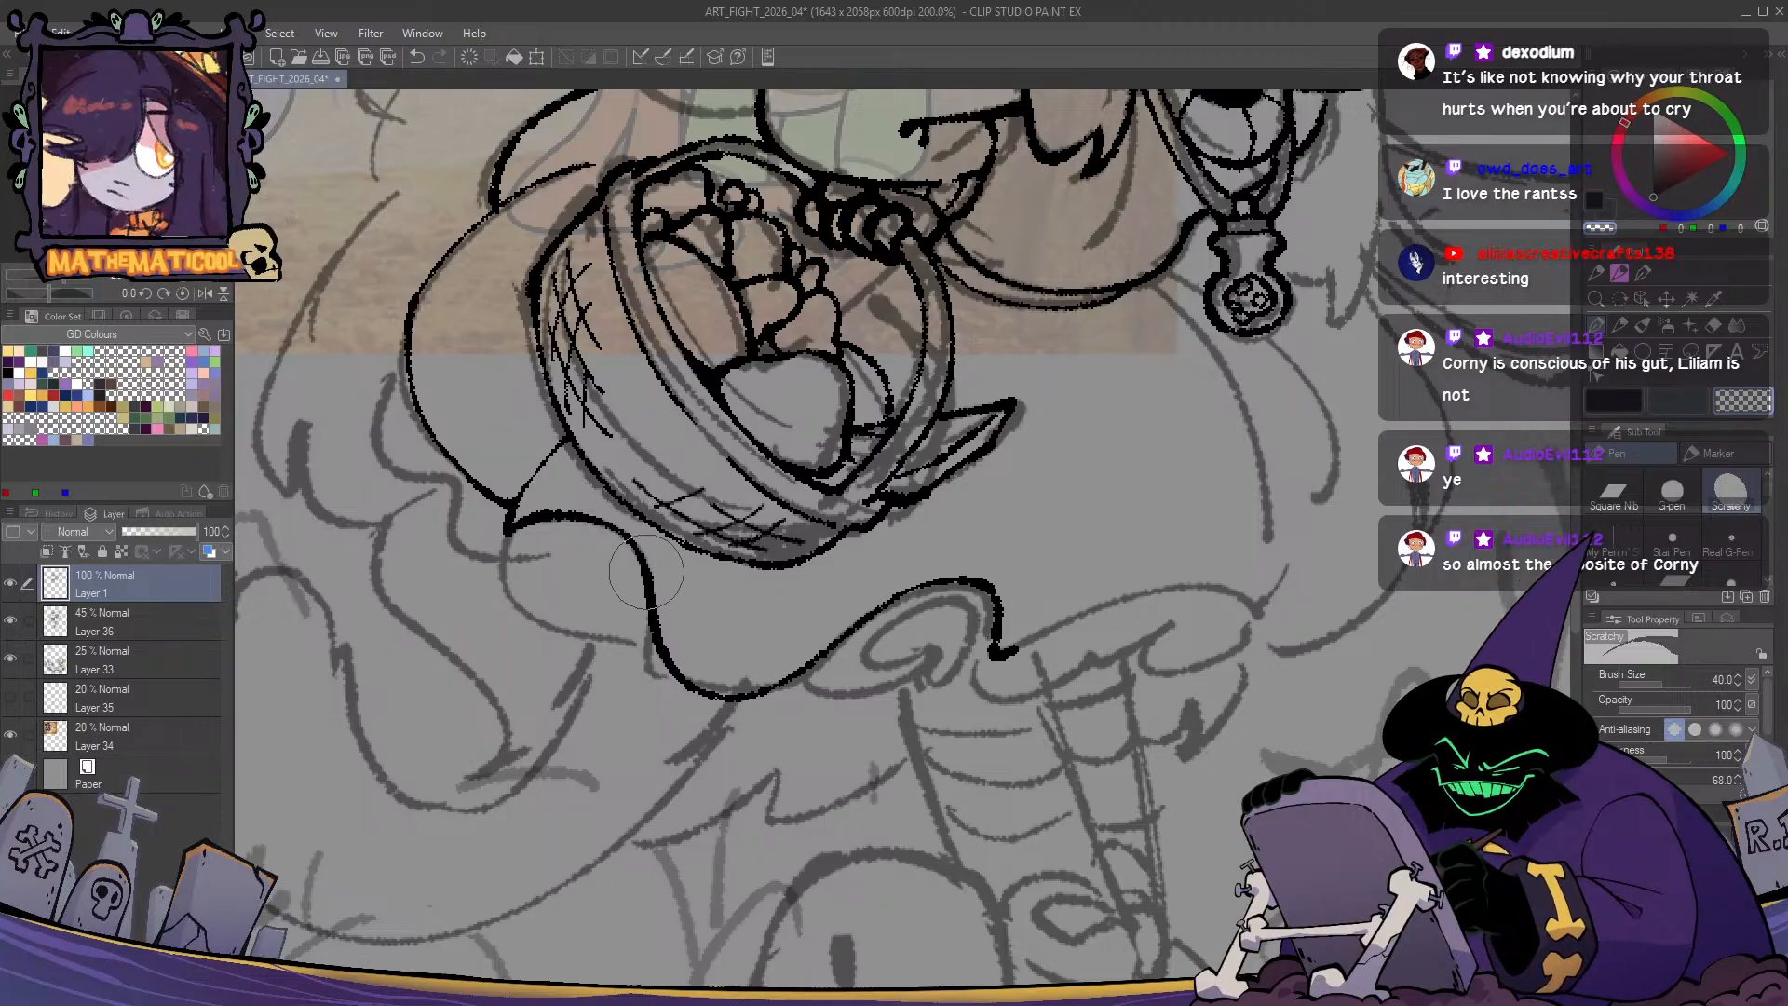
key("c")
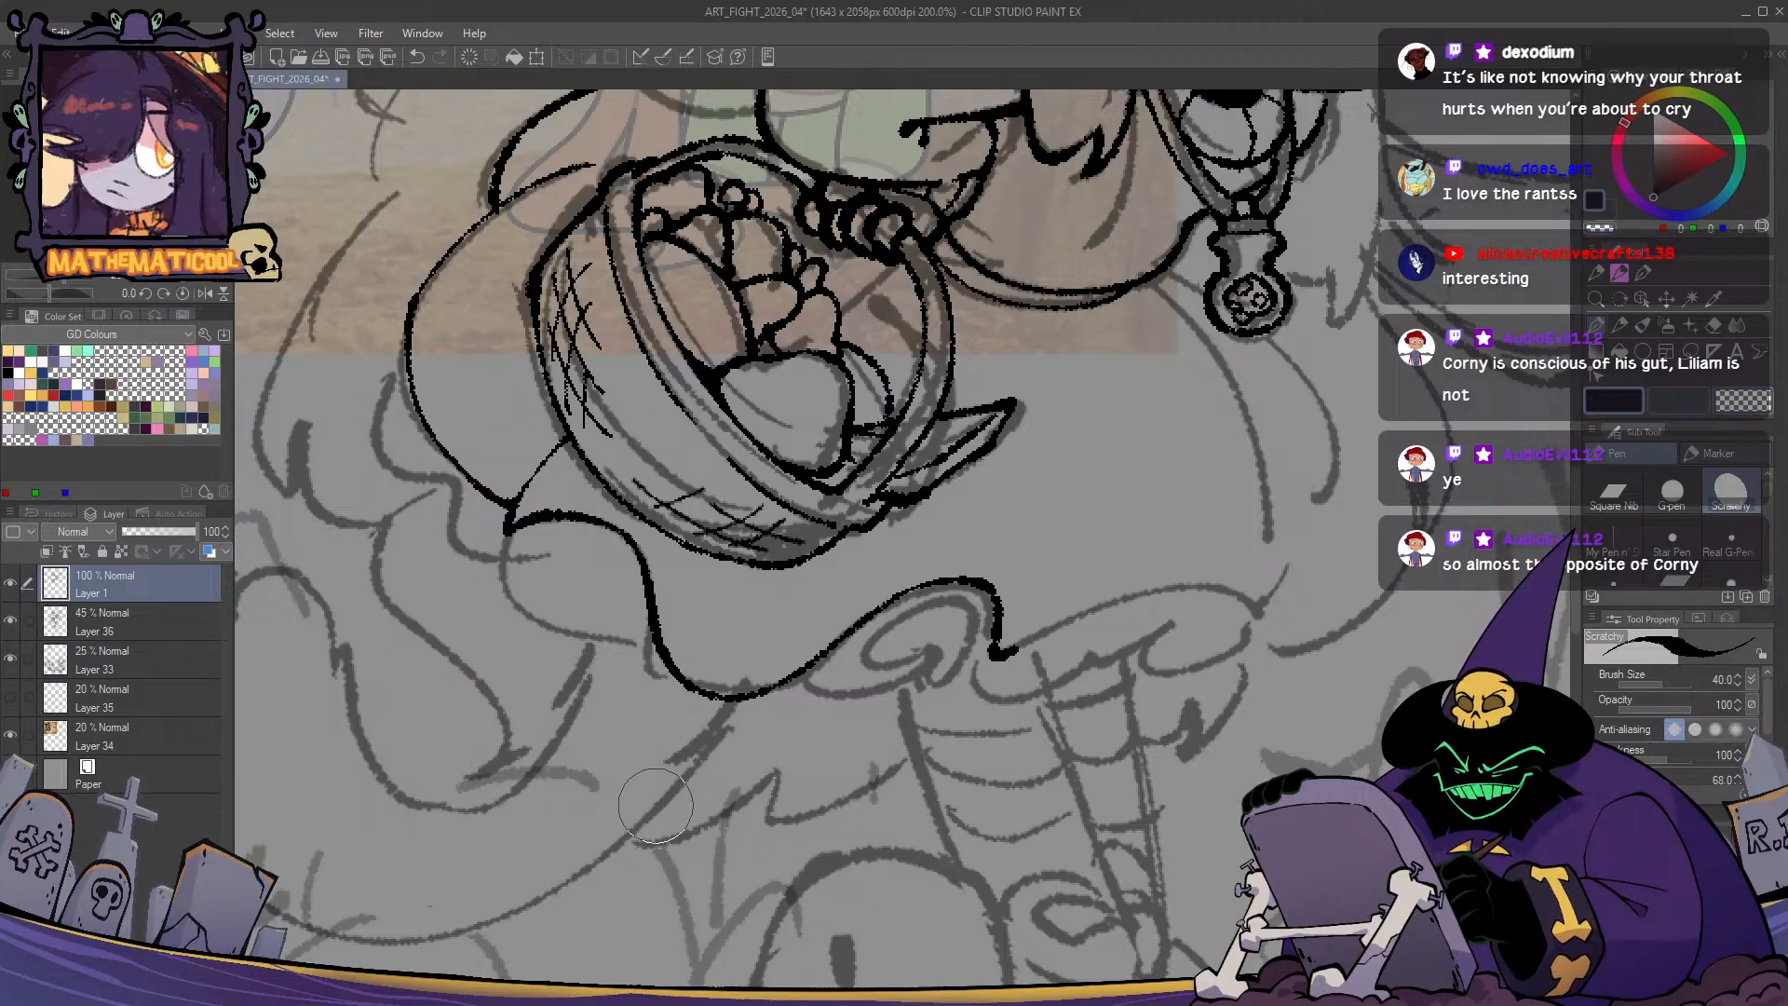
- Ink a short downward fold stroke from the hem's corner beside the basket and erase the excess ink around the junction
left_click_drag(512, 517, 515, 593)
key("ctrl+z")
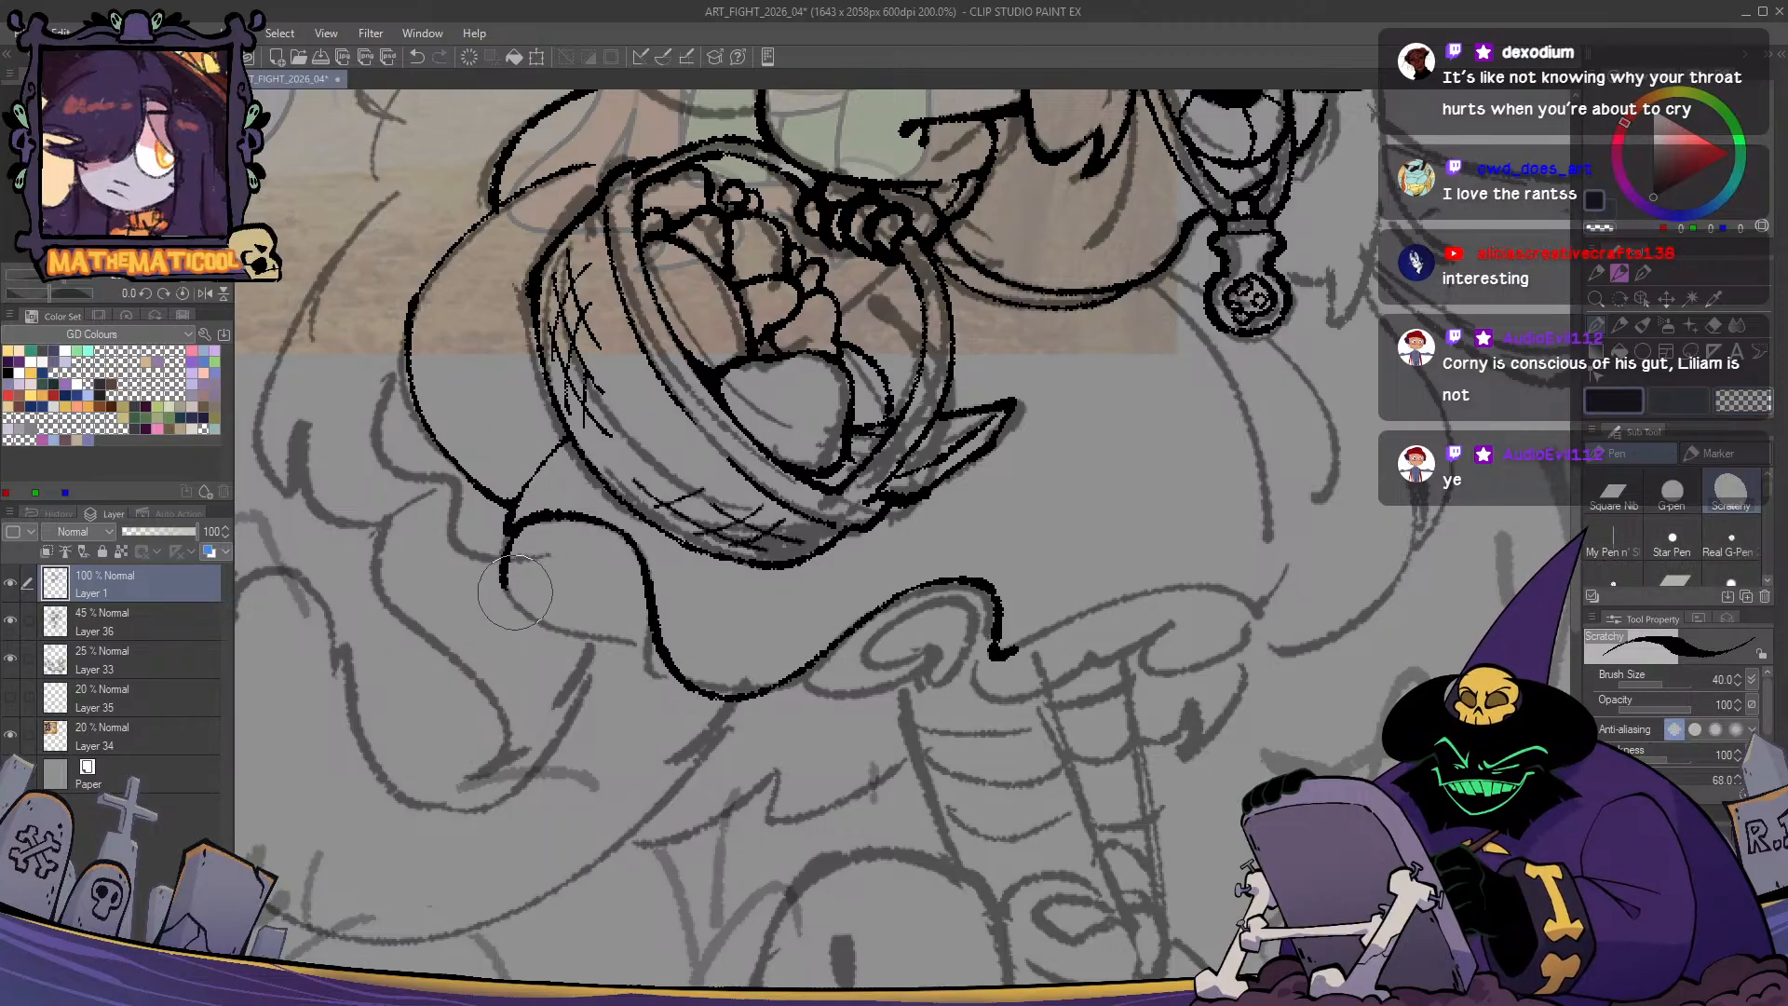
key("c")
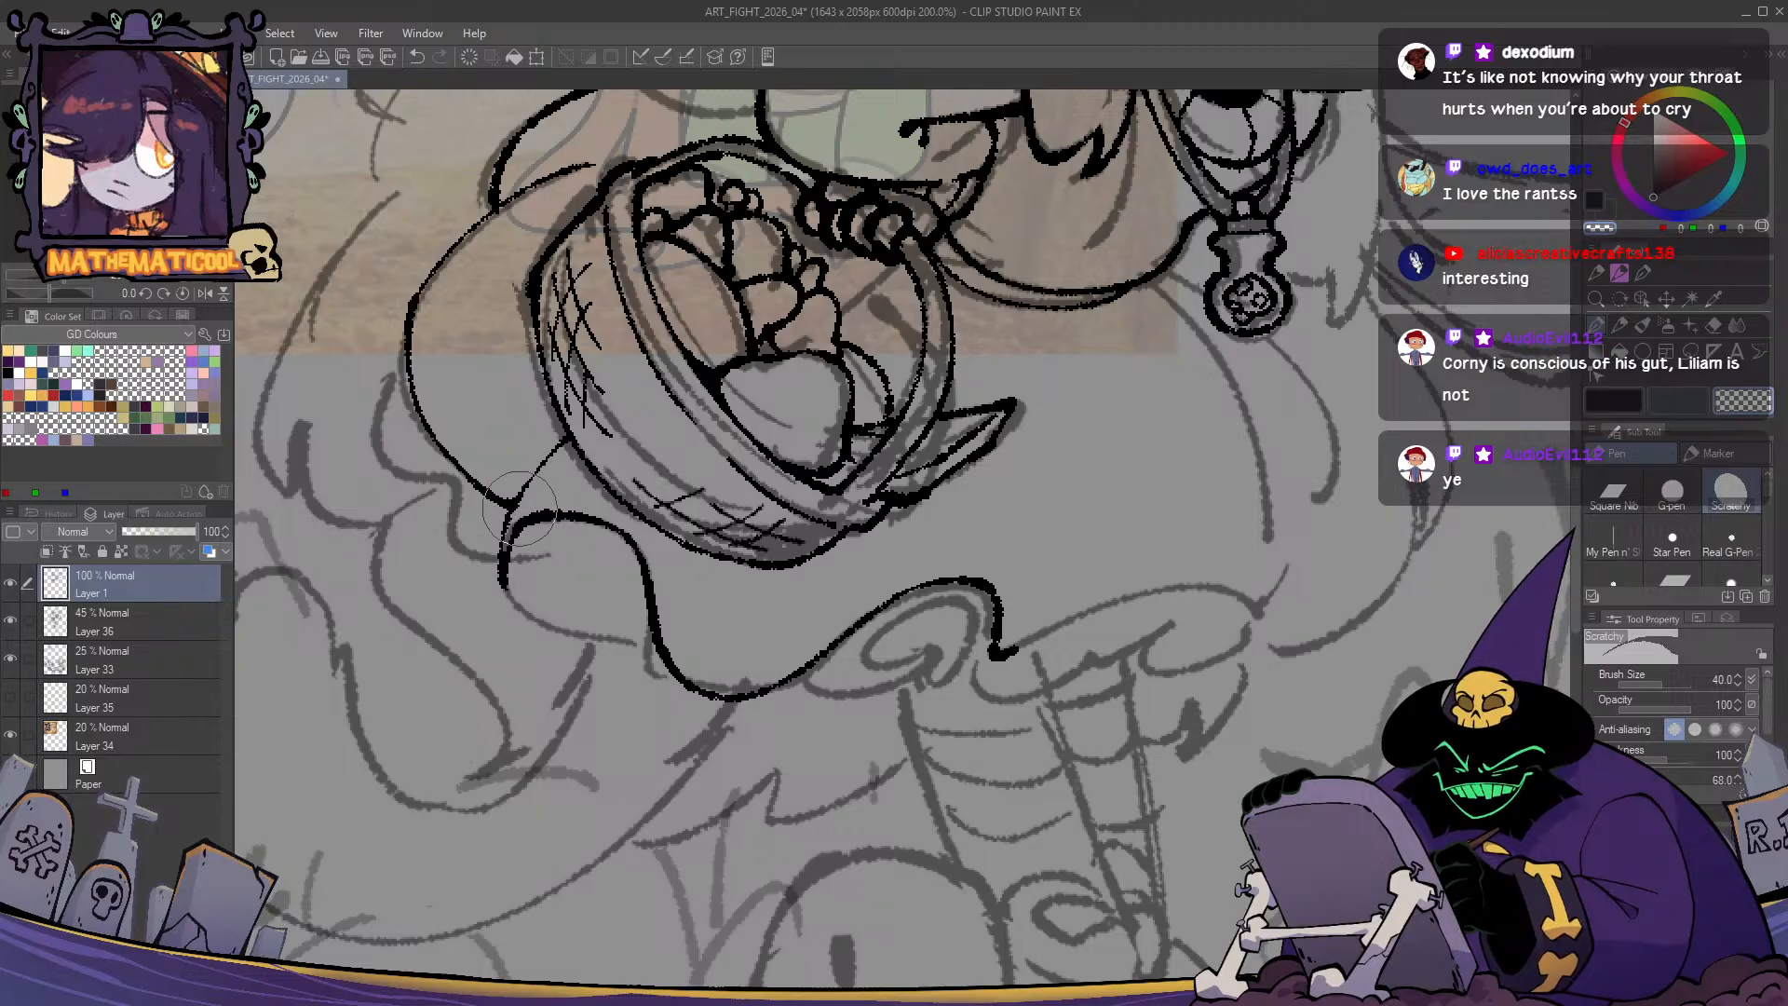
key("c")
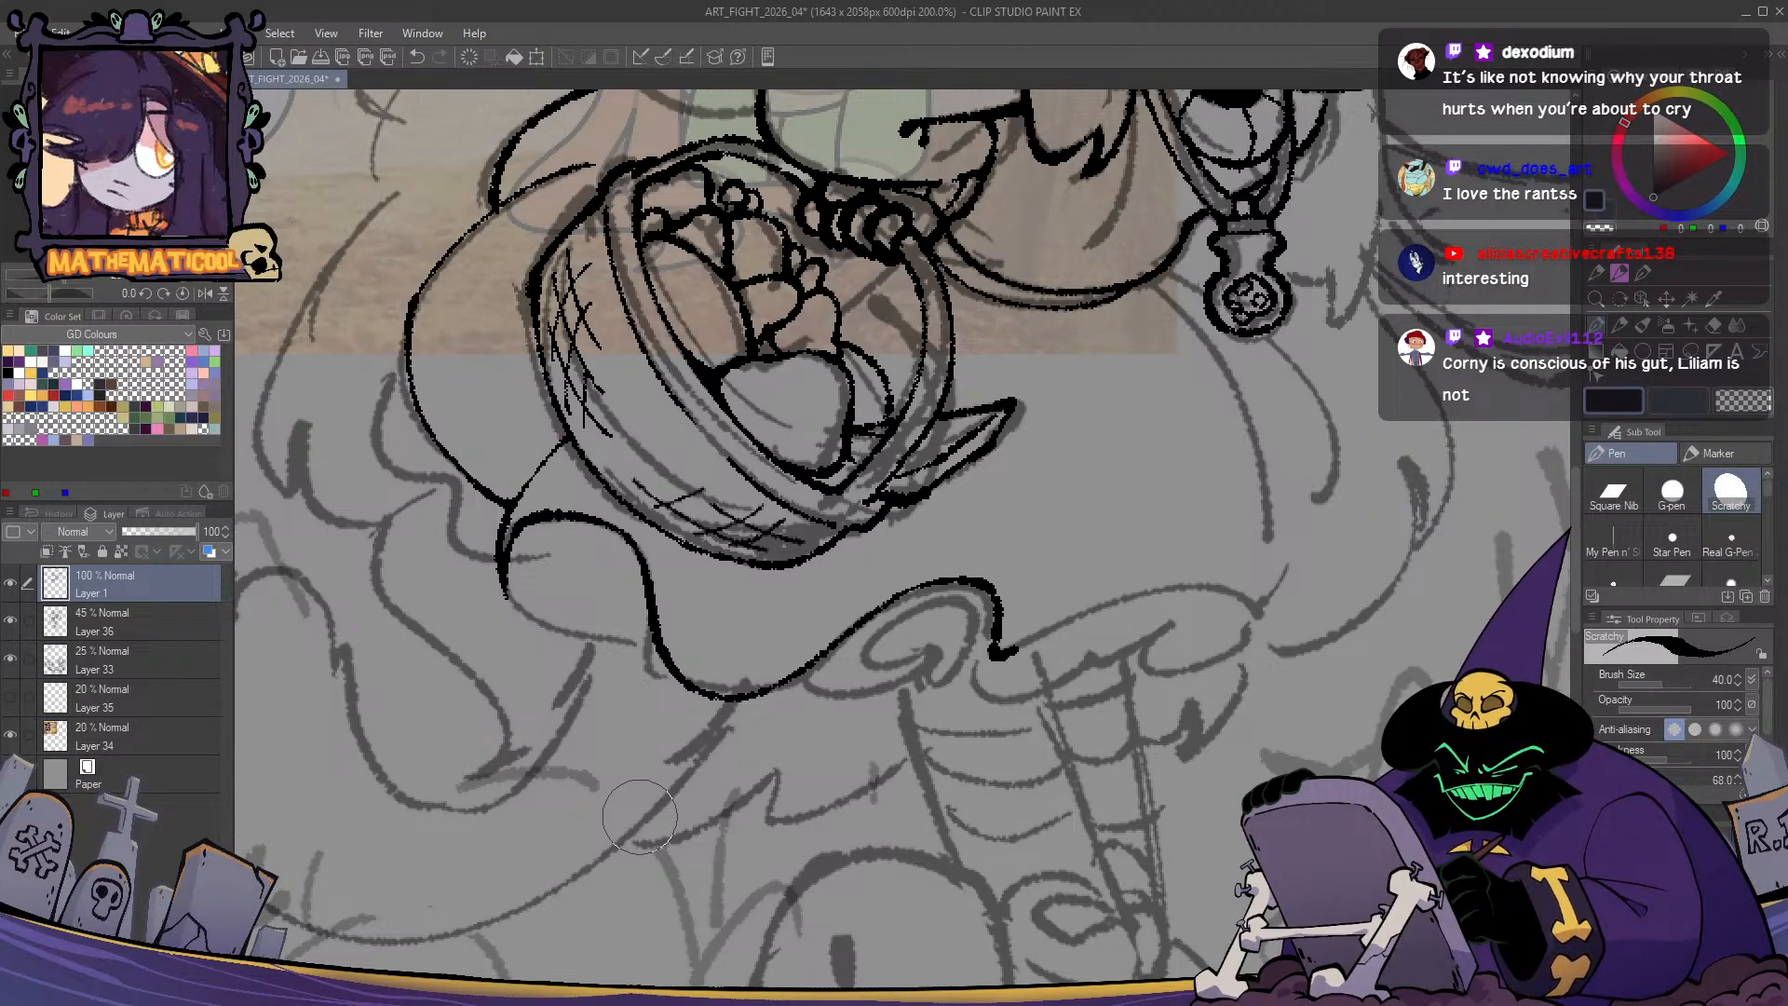
- Ink the second hem scallop above the other leg, redrawing the arc until it matches the sketch
left_click_drag(640, 817, 486, 806)
left_click_drag(843, 641, 1078, 597)
key("ctrl+z")
left_click_drag(846, 641, 1088, 612)
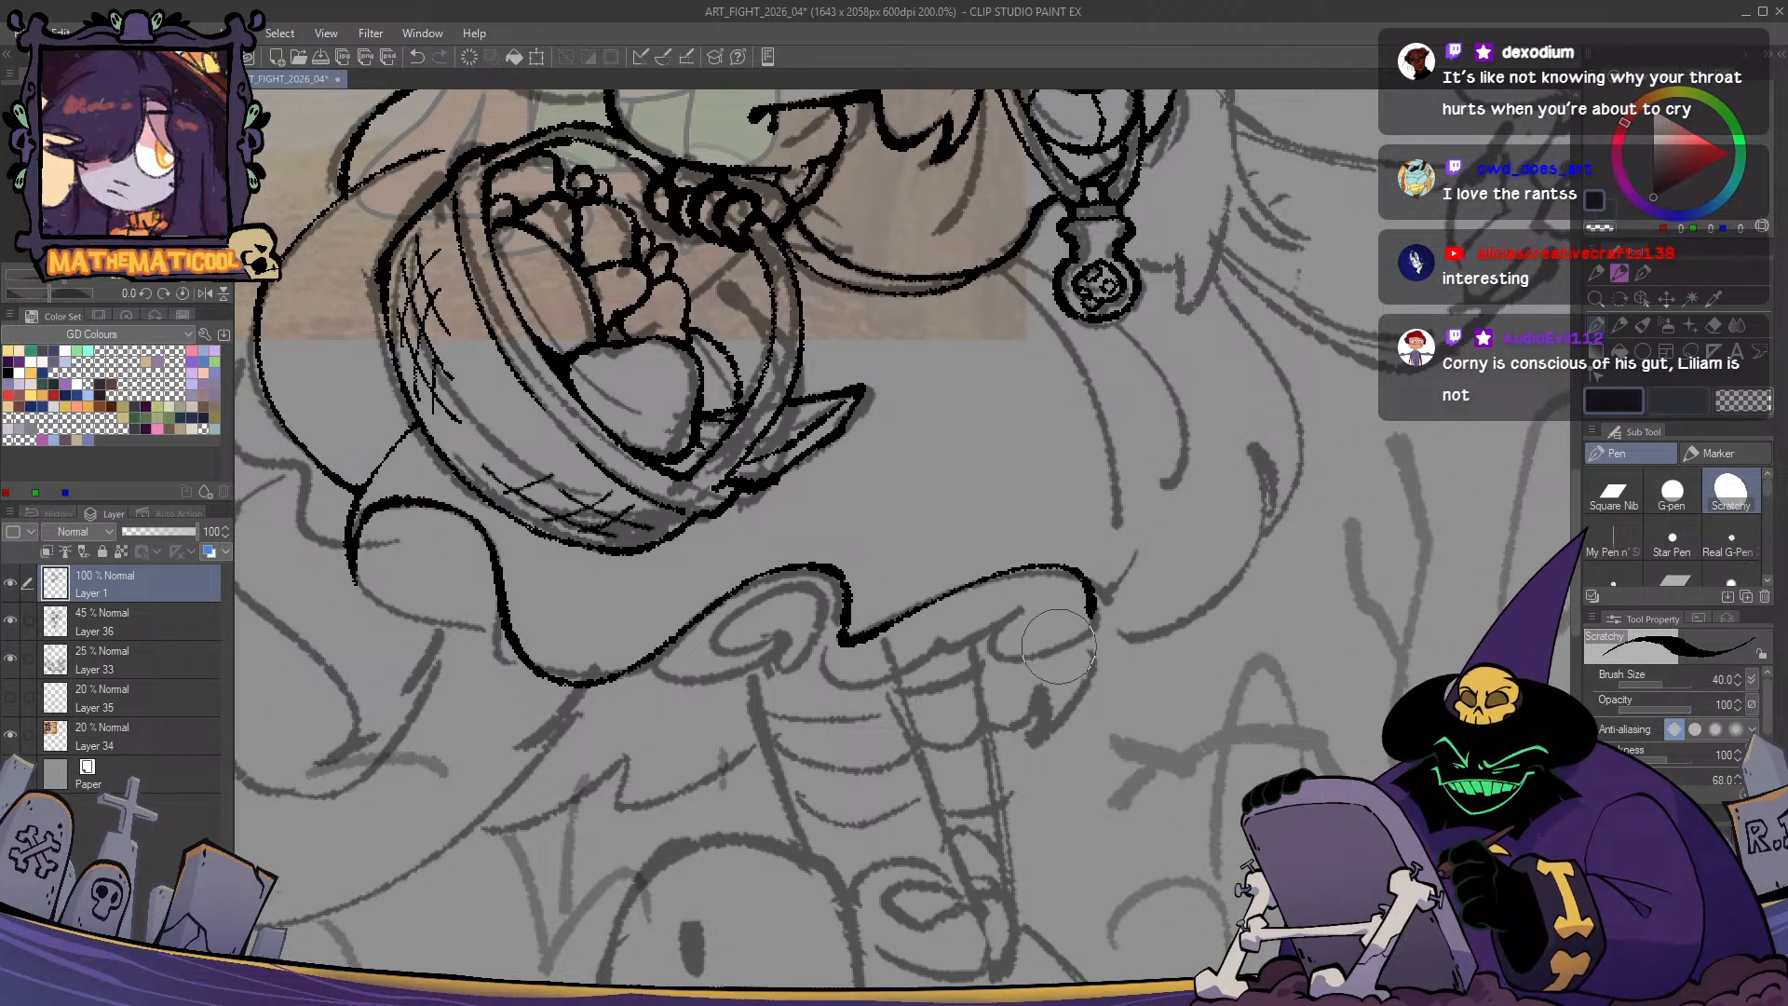
key("ctrl+z")
mouse_move(846, 641)
left_mouse_down()
mouse_move(1052, 554)
mouse_move(1123, 615)
left_mouse_up()
key("ctrl+z")
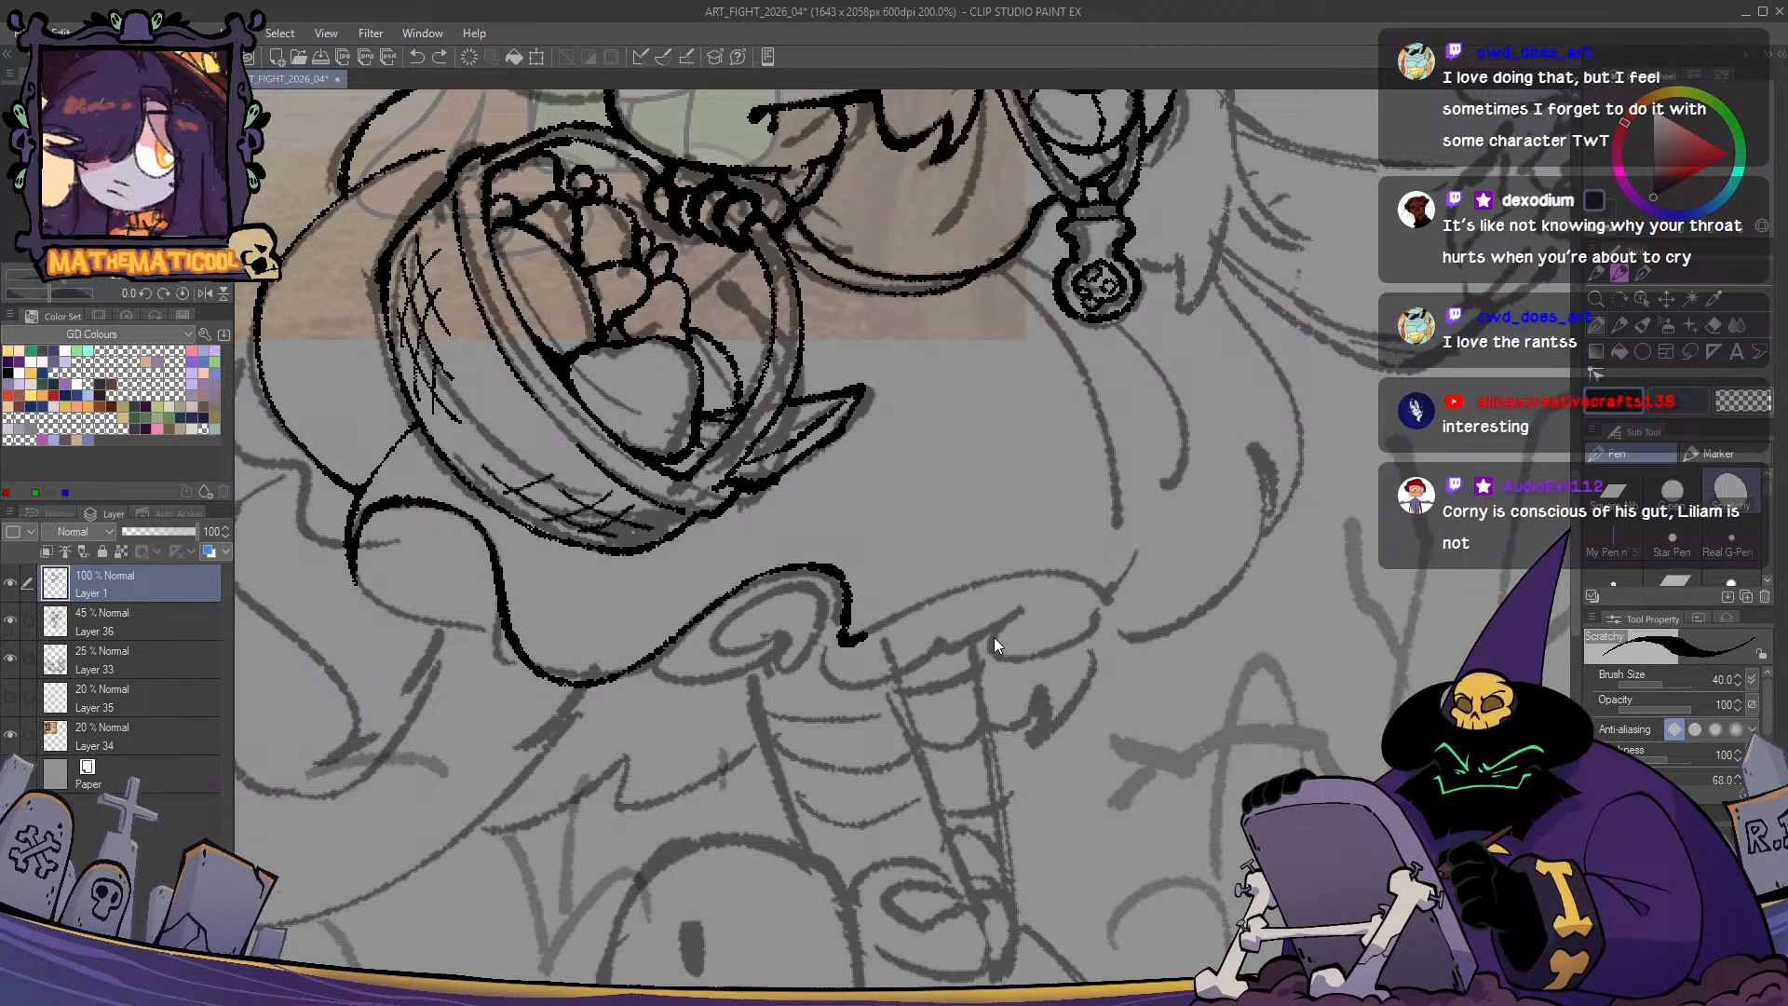
left_click_drag(997, 630, 836, 620)
mouse_move(687, 634)
left_mouse_down()
mouse_move(795, 568)
mouse_move(938, 644)
left_mouse_up()
key("ctrl+z")
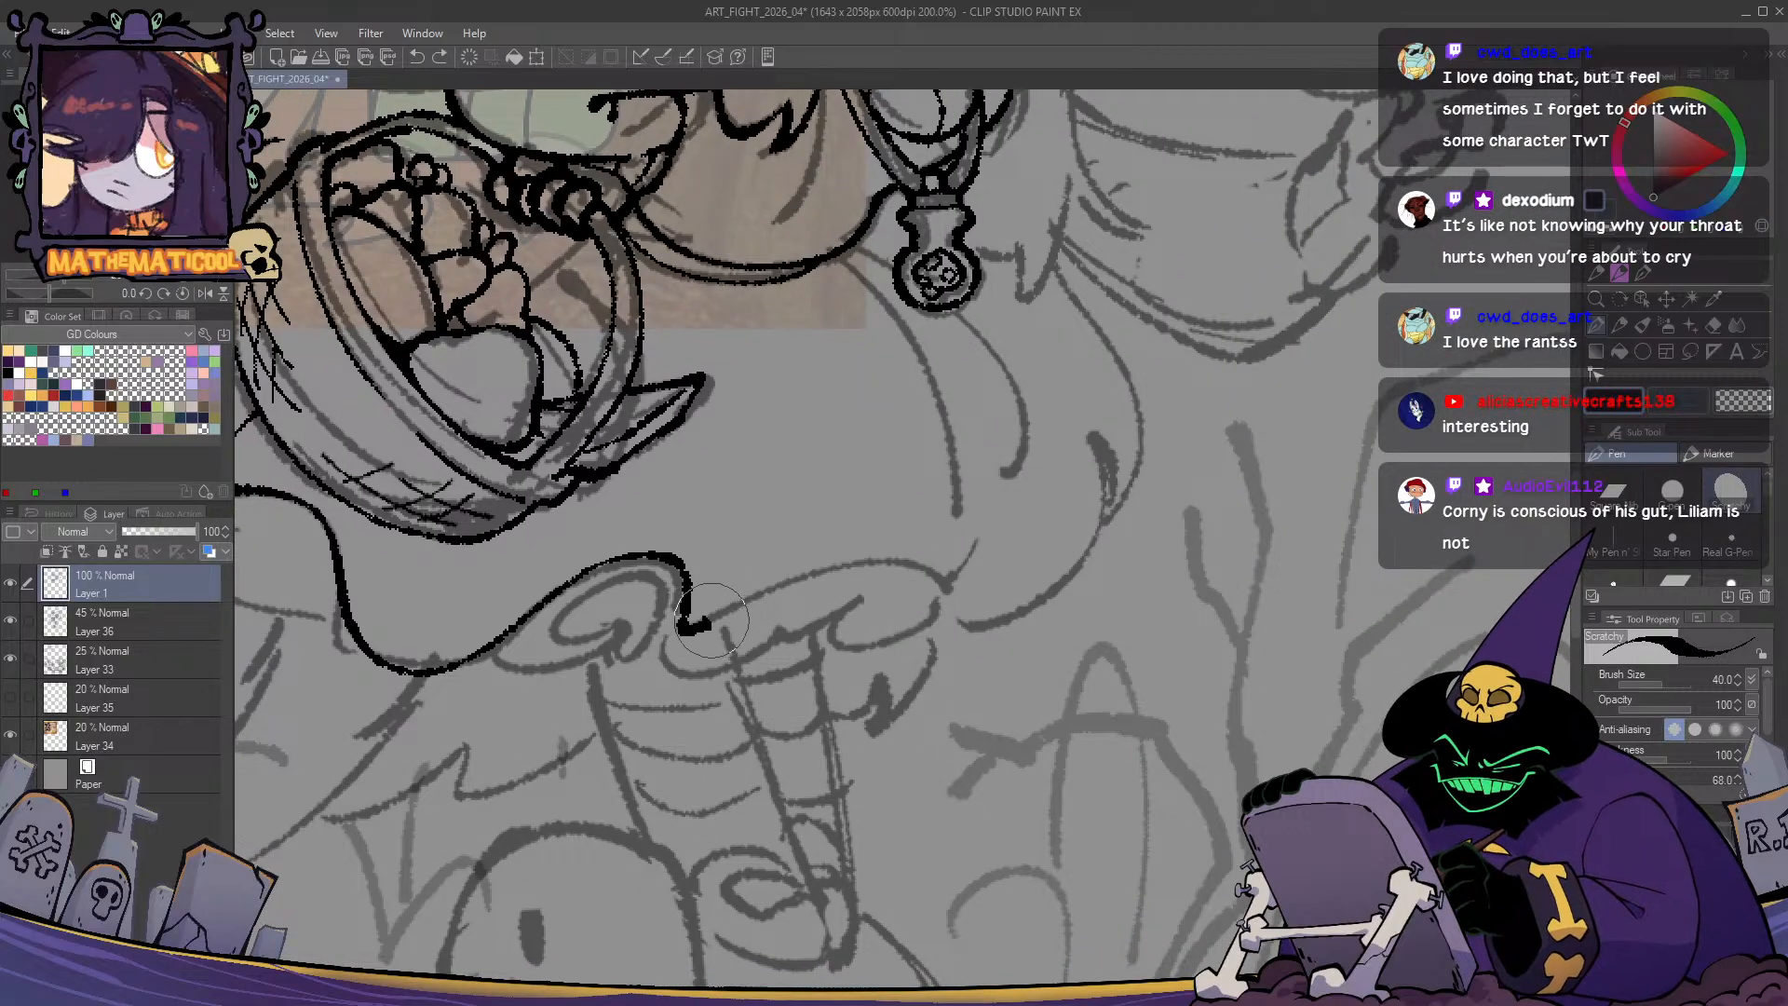
left_click_drag(694, 629, 951, 609)
- Ink the long curved garment line from the chest beside the pendant down towards the hem's far corner, redrawing it until it fits
left_click_drag(825, 267, 974, 550)
key("ctrl+z")
key("ctrl+z")
mouse_move(824, 267)
left_mouse_down()
mouse_move(888, 342)
mouse_move(965, 543)
mouse_move(836, 262)
left_mouse_up()
key("ctrl+z")
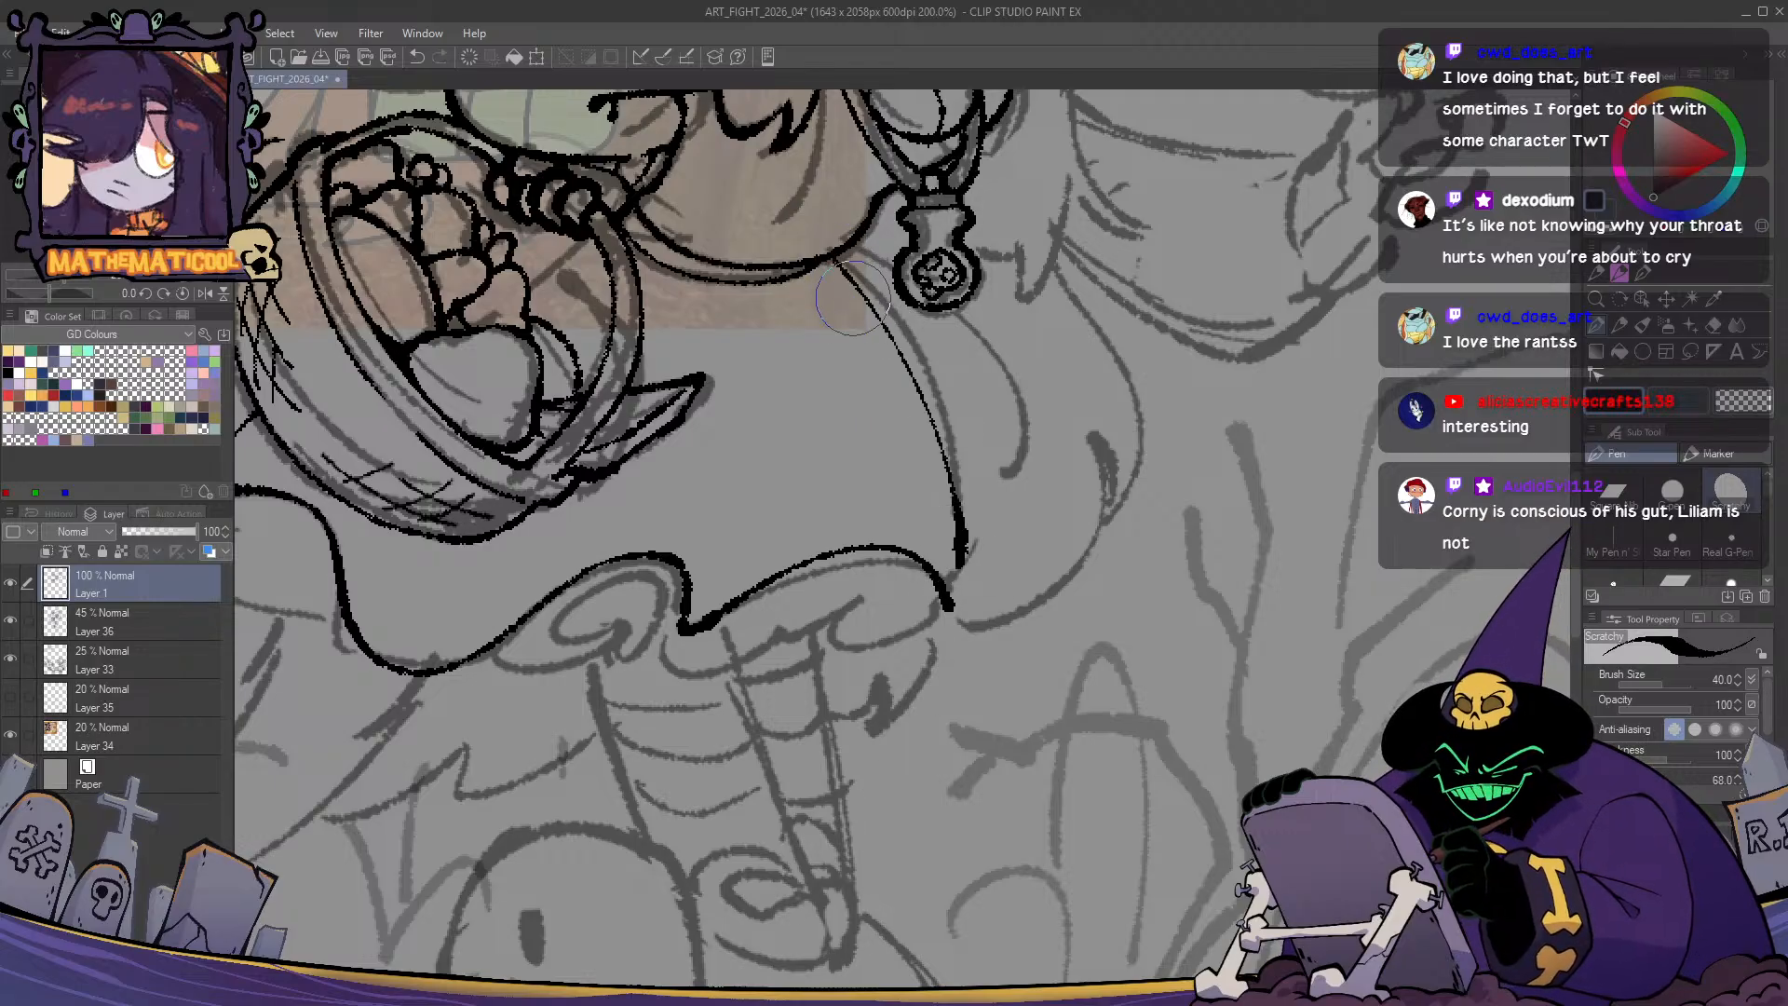
key("h")
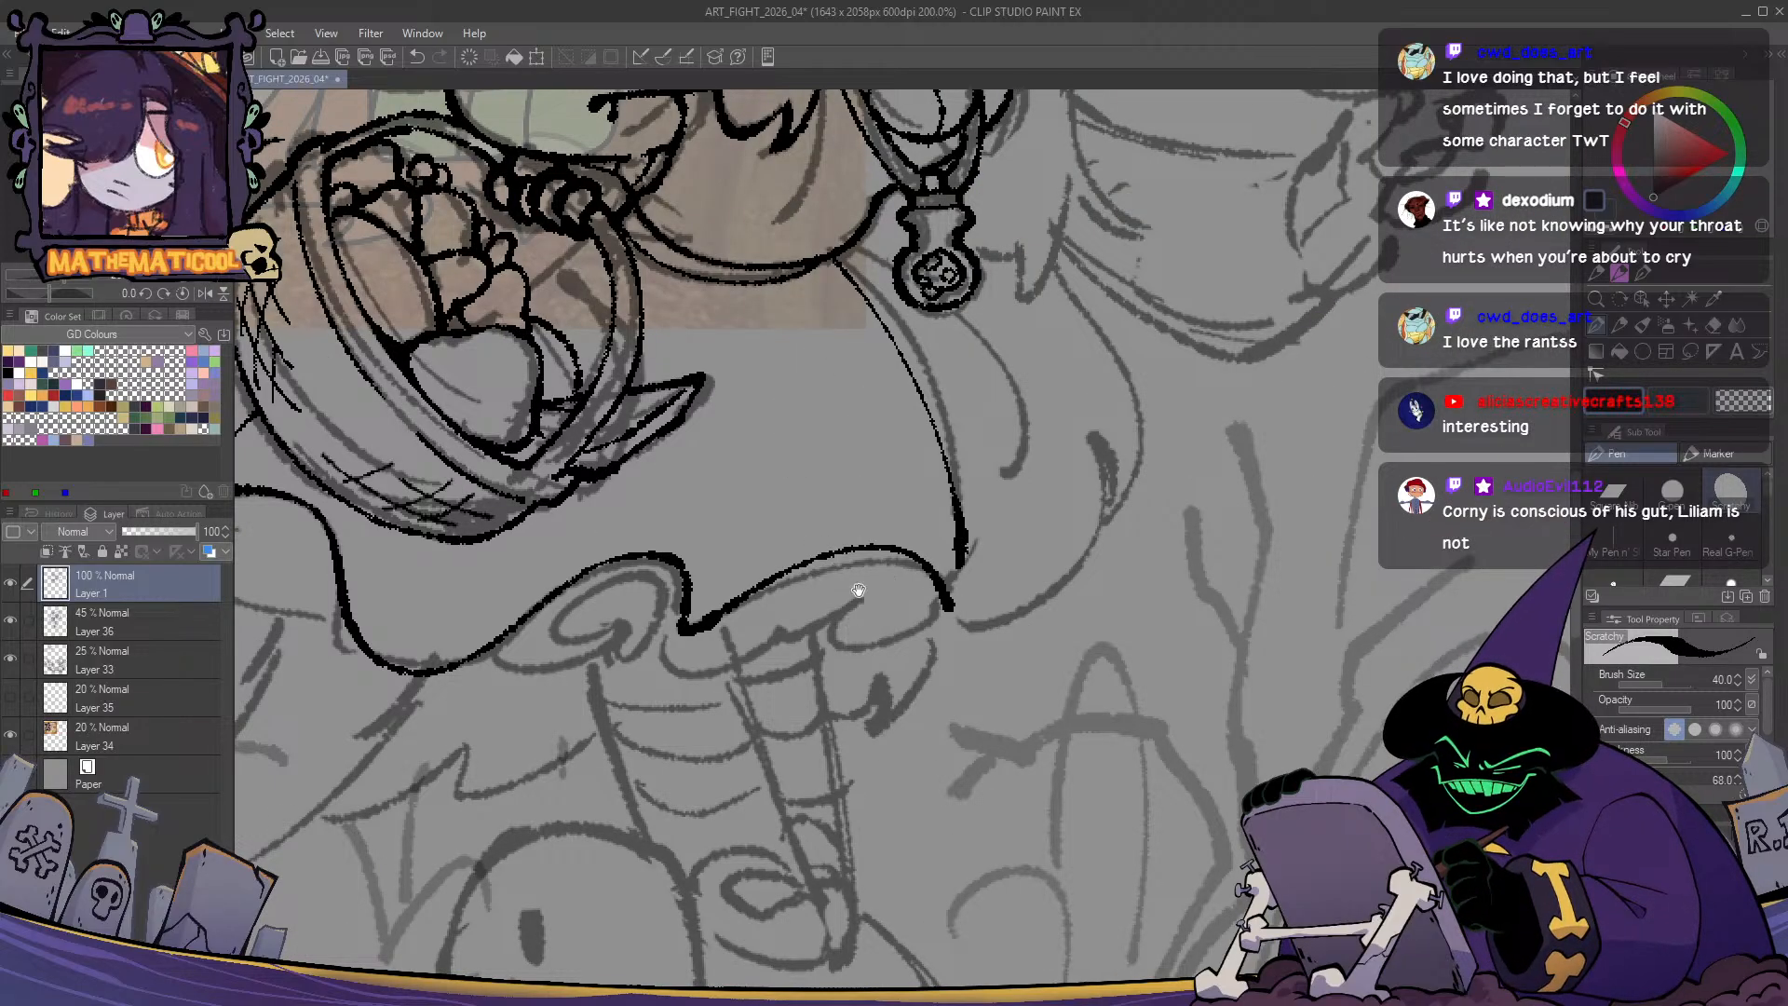
left_click_drag(859, 591, 752, 691)
key("ctrl+z")
left_click_drag(729, 366, 845, 648)
key("ctrl+z")
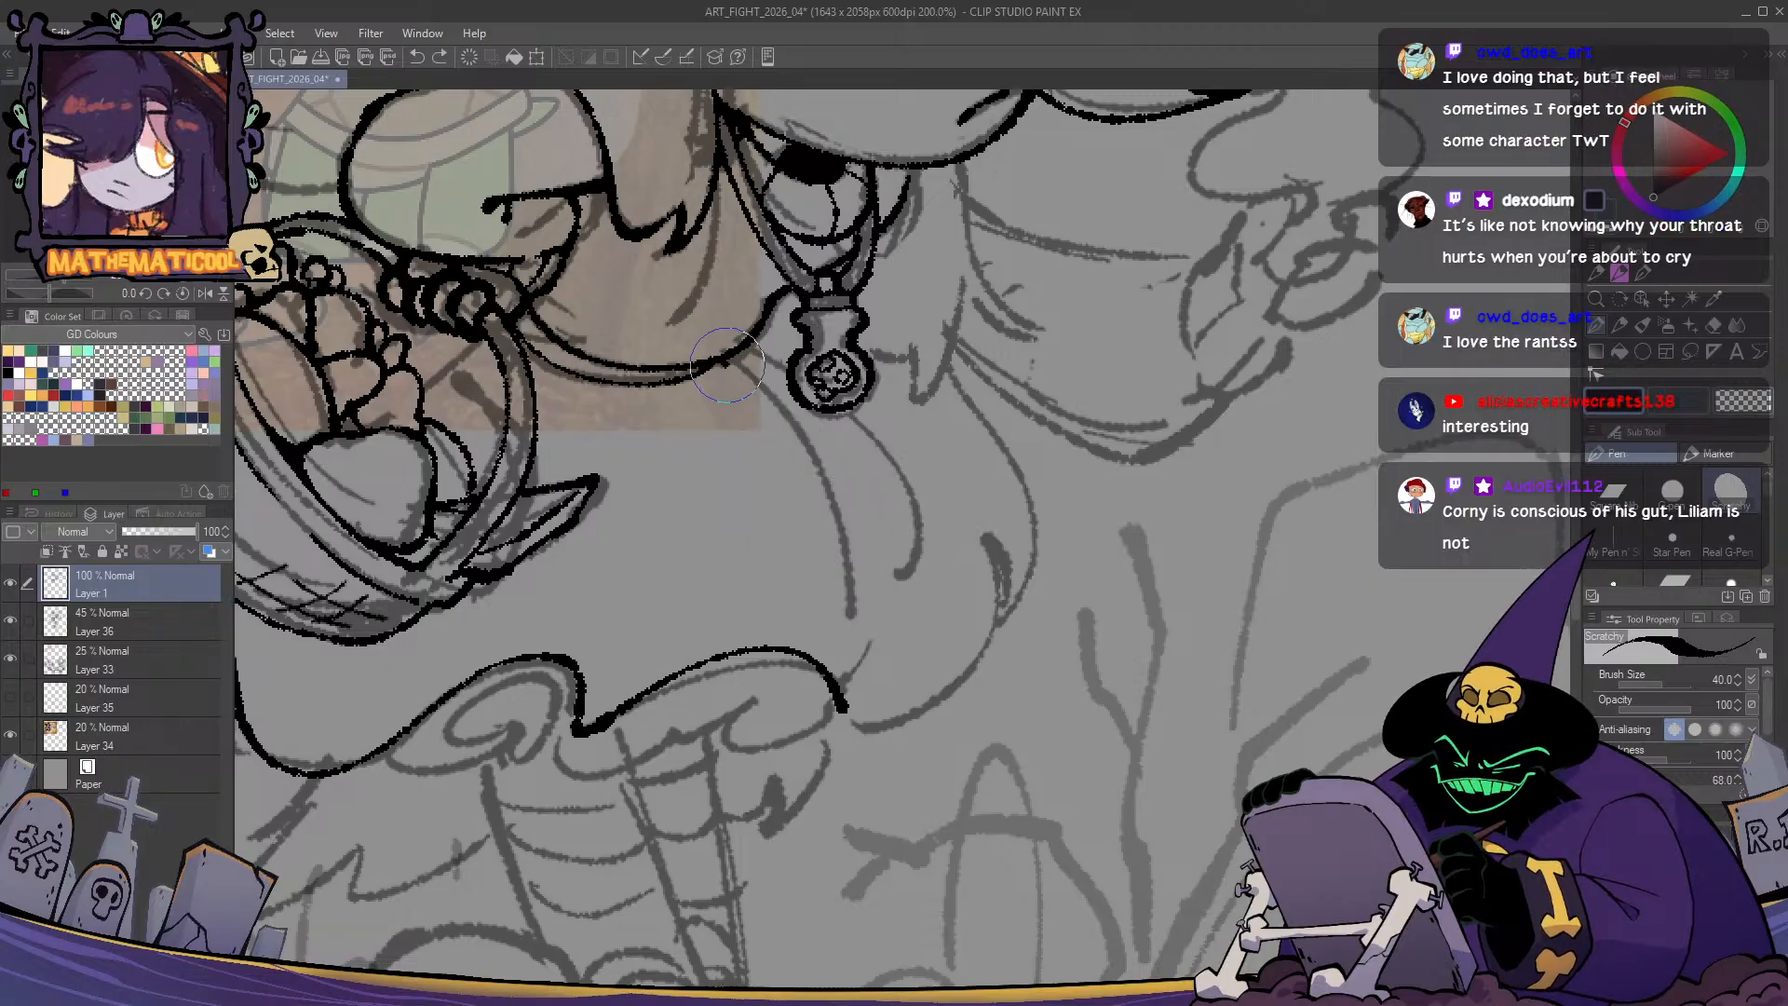
left_click_drag(728, 365, 855, 652)
key("ctrl+z")
mouse_move(725, 364)
left_mouse_down()
mouse_move(872, 649)
mouse_move(855, 615)
left_mouse_up()
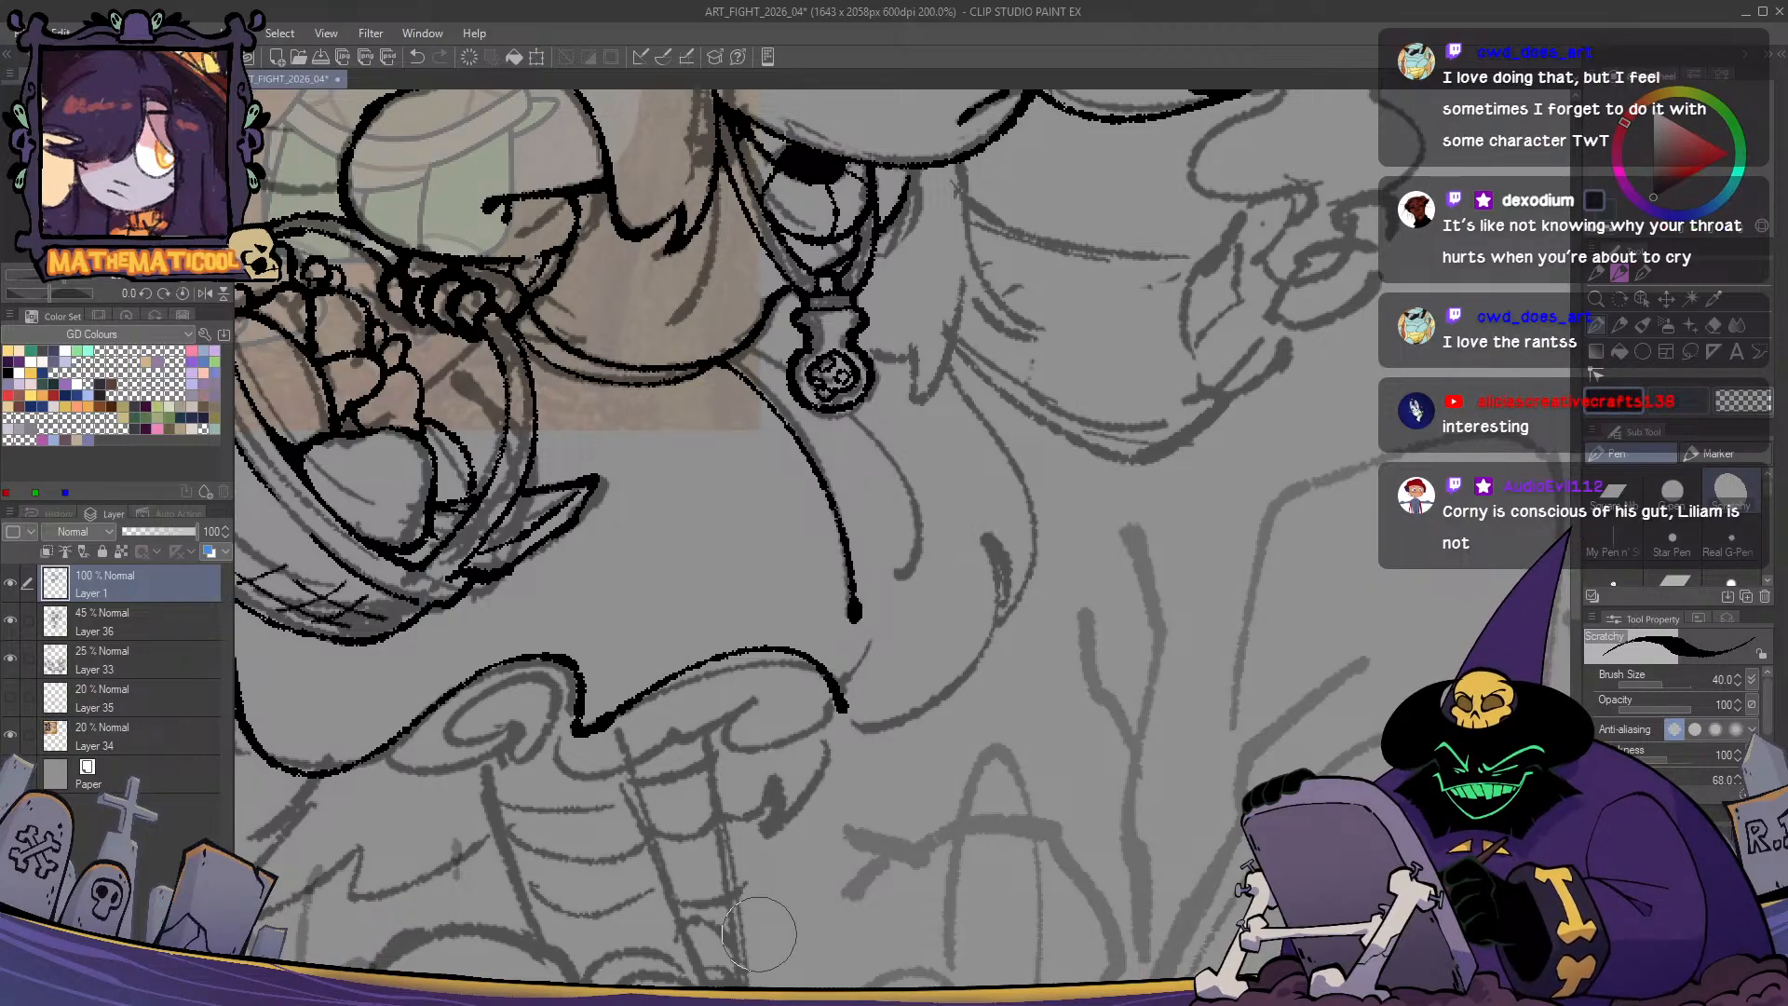
- Try to ink the garment's outer edge between the hem's far corner and the pendant
left_click_drag(799, 725, 873, 682)
key("c")
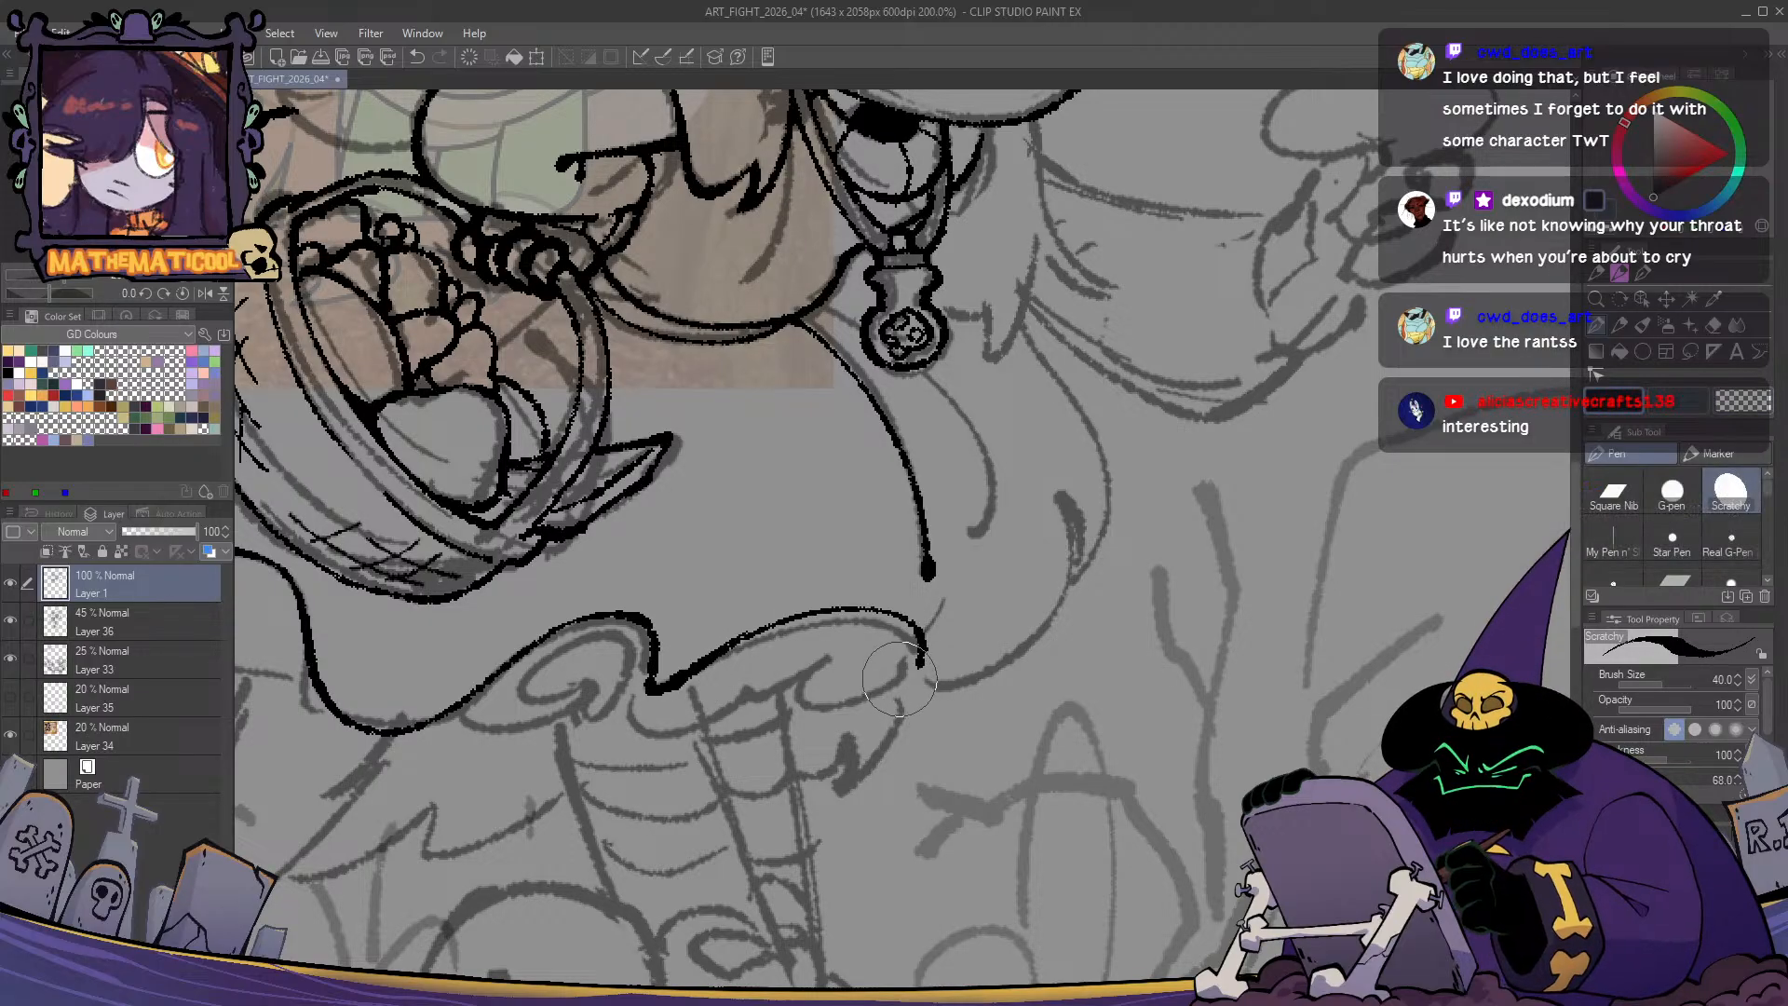
mouse_move(921, 659)
left_mouse_down()
mouse_move(981, 684)
mouse_move(1069, 585)
mouse_move(946, 641)
mouse_move(856, 787)
mouse_move(913, 727)
mouse_move(913, 611)
left_mouse_up()
key("ctrl+z")
key("ctrl+z")
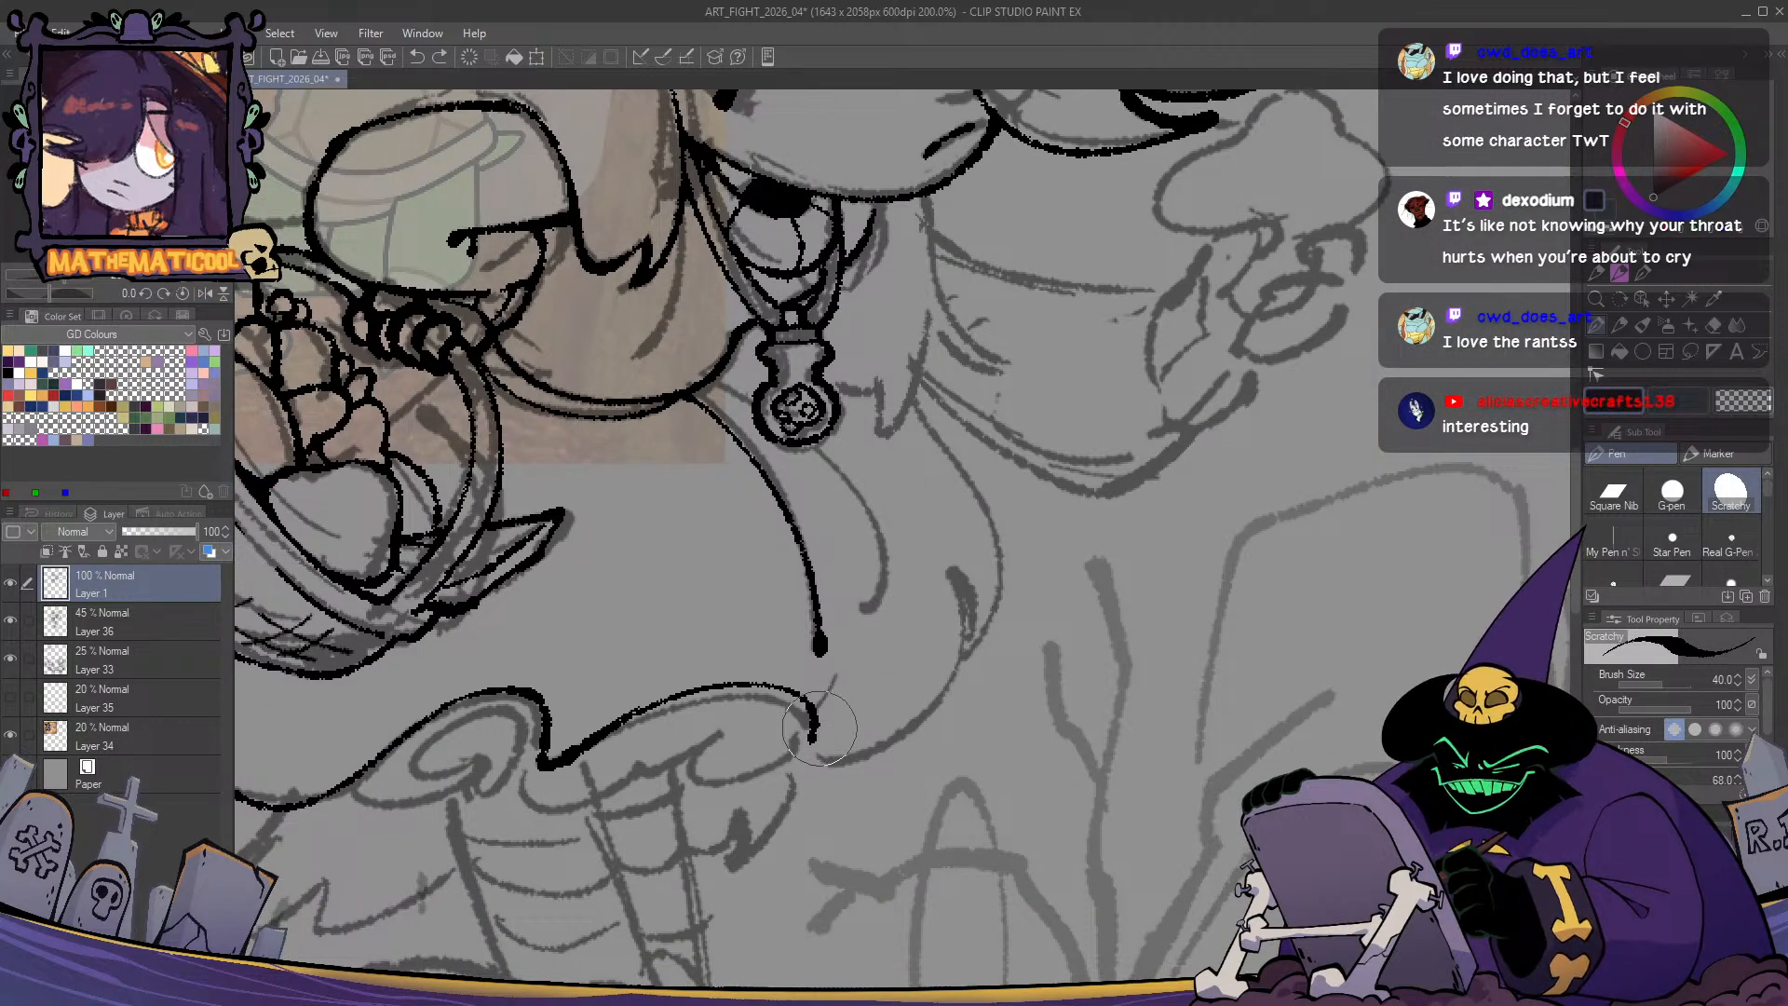
mouse_move(814, 742)
left_mouse_down()
mouse_move(893, 521)
mouse_move(894, 492)
mouse_move(854, 475)
mouse_move(843, 660)
left_mouse_up()
key("ctrl+z")
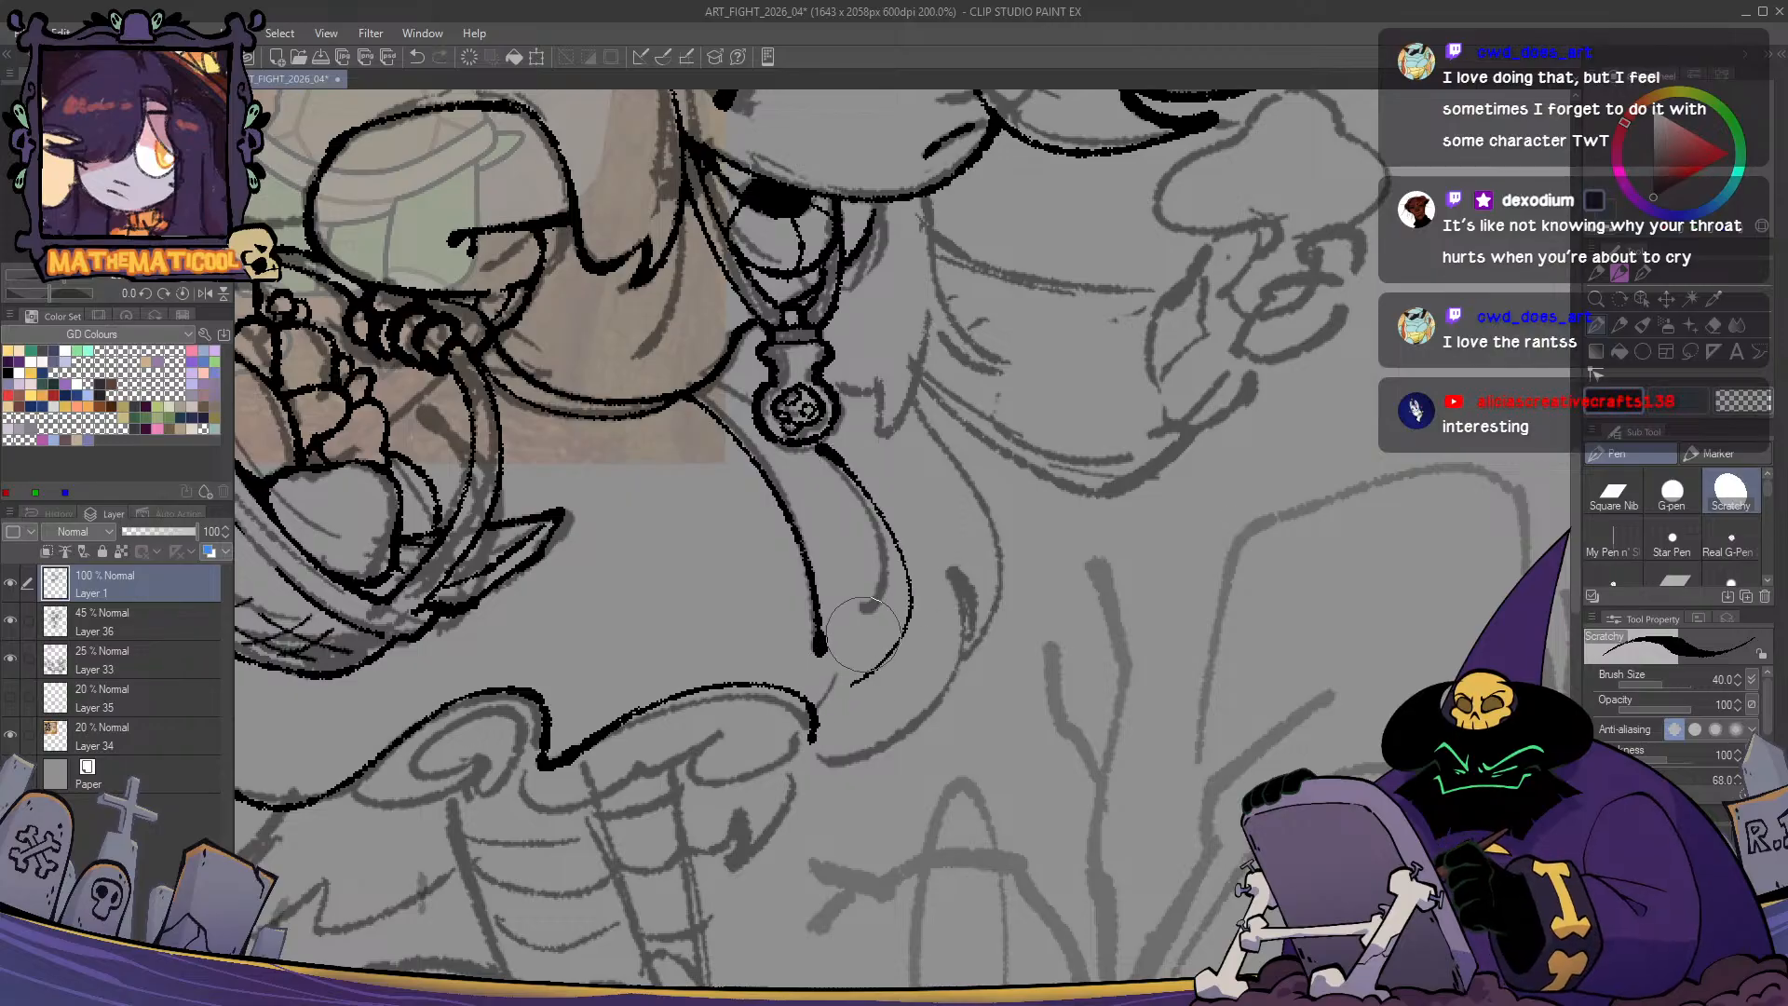
key("ctrl+z")
mouse_move(824, 453)
left_mouse_down()
mouse_move(895, 657)
mouse_move(824, 717)
mouse_move(819, 757)
mouse_move(843, 466)
left_mouse_up()
key("ctrl+z")
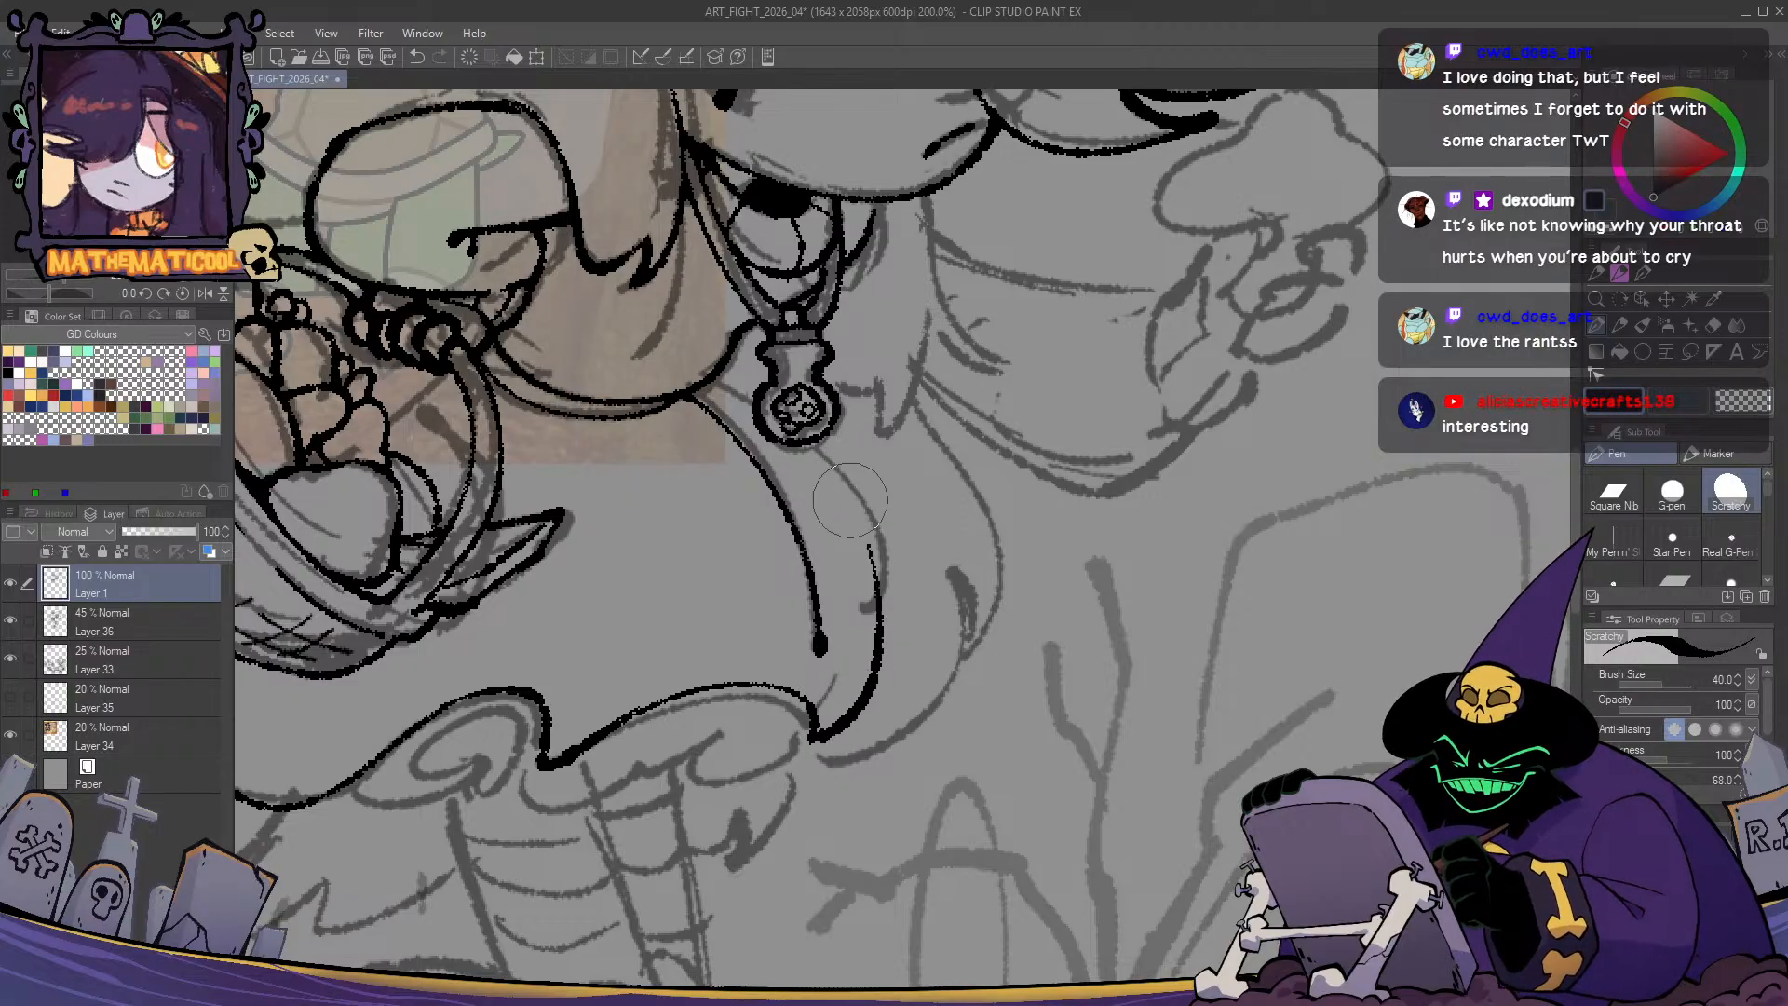
key("ctrl+z")
left_click_drag(813, 735, 867, 510)
key("ctrl+z")
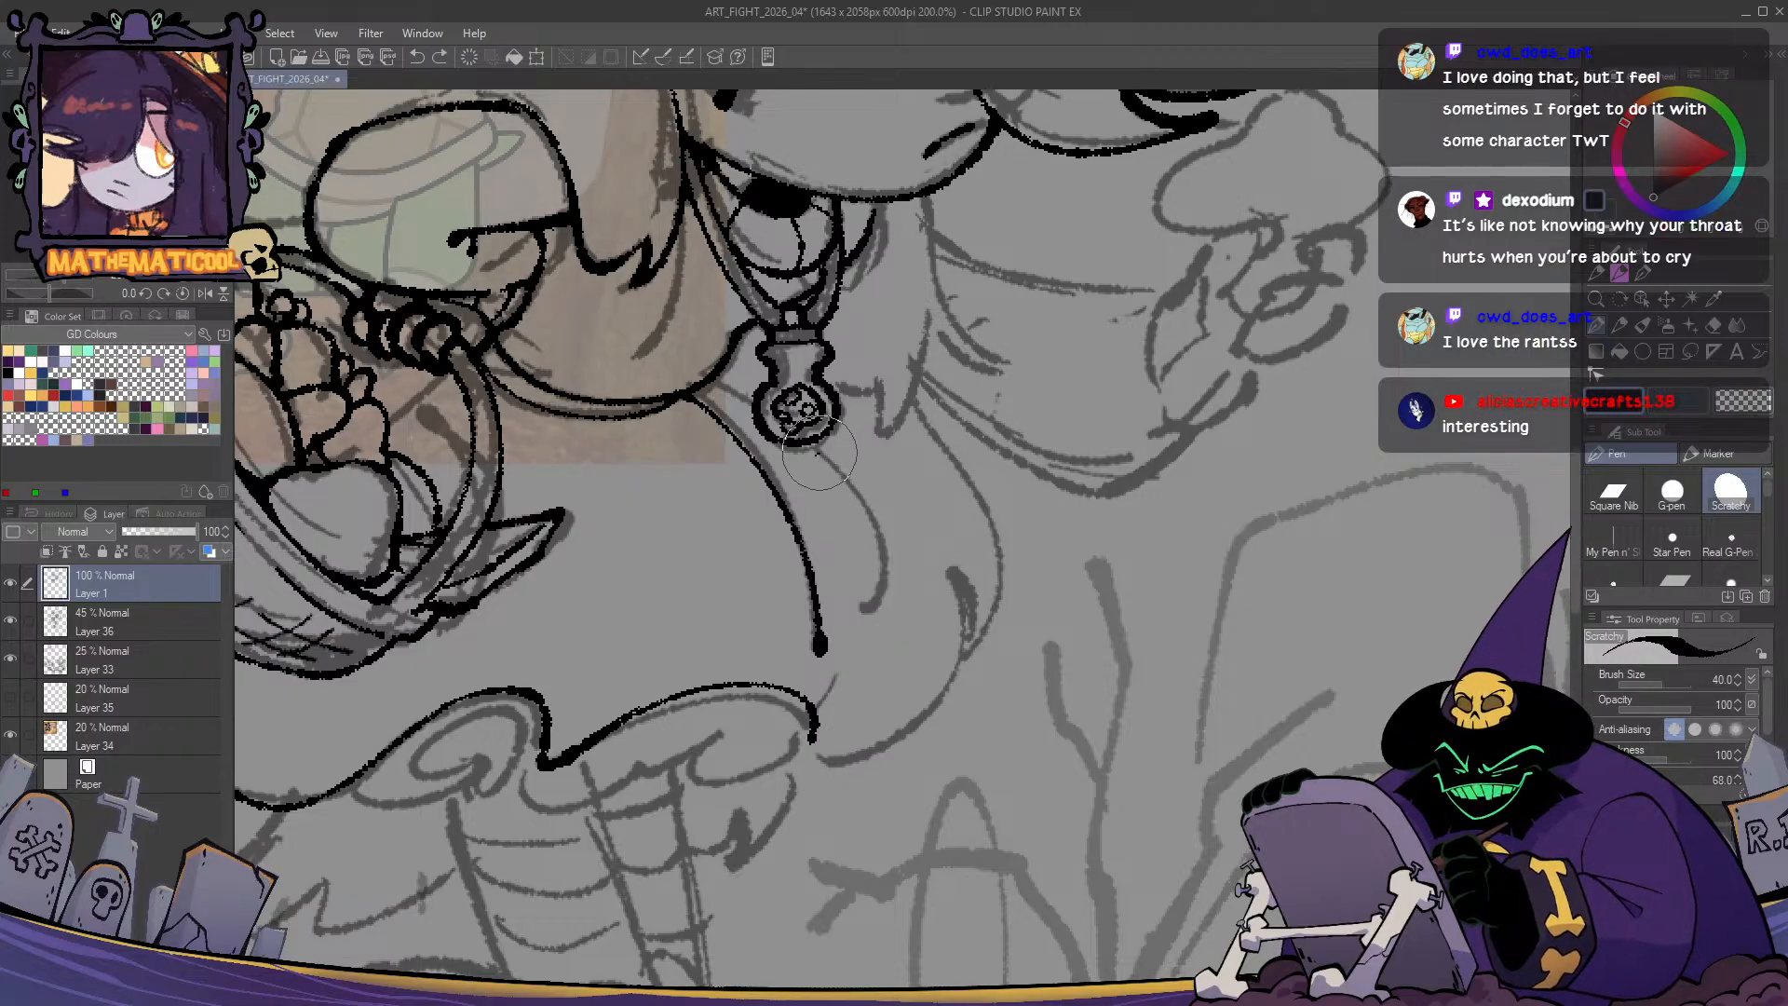
- Ink the garment's outer edge curving from below the pendant to the hem's far corner, redrawing its lower half and cleaning the line
mouse_move(824, 454)
left_mouse_down()
mouse_move(844, 715)
mouse_move(814, 736)
left_mouse_up()
key("ctrl+z")
mouse_move(813, 451)
left_mouse_down()
mouse_move(890, 557)
mouse_move(848, 668)
mouse_move(852, 719)
mouse_move(823, 731)
mouse_move(852, 736)
mouse_move(867, 705)
mouse_move(881, 590)
mouse_move(902, 606)
mouse_move(875, 695)
left_mouse_up()
key("ctrl+z")
left_click_drag(892, 566, 876, 722)
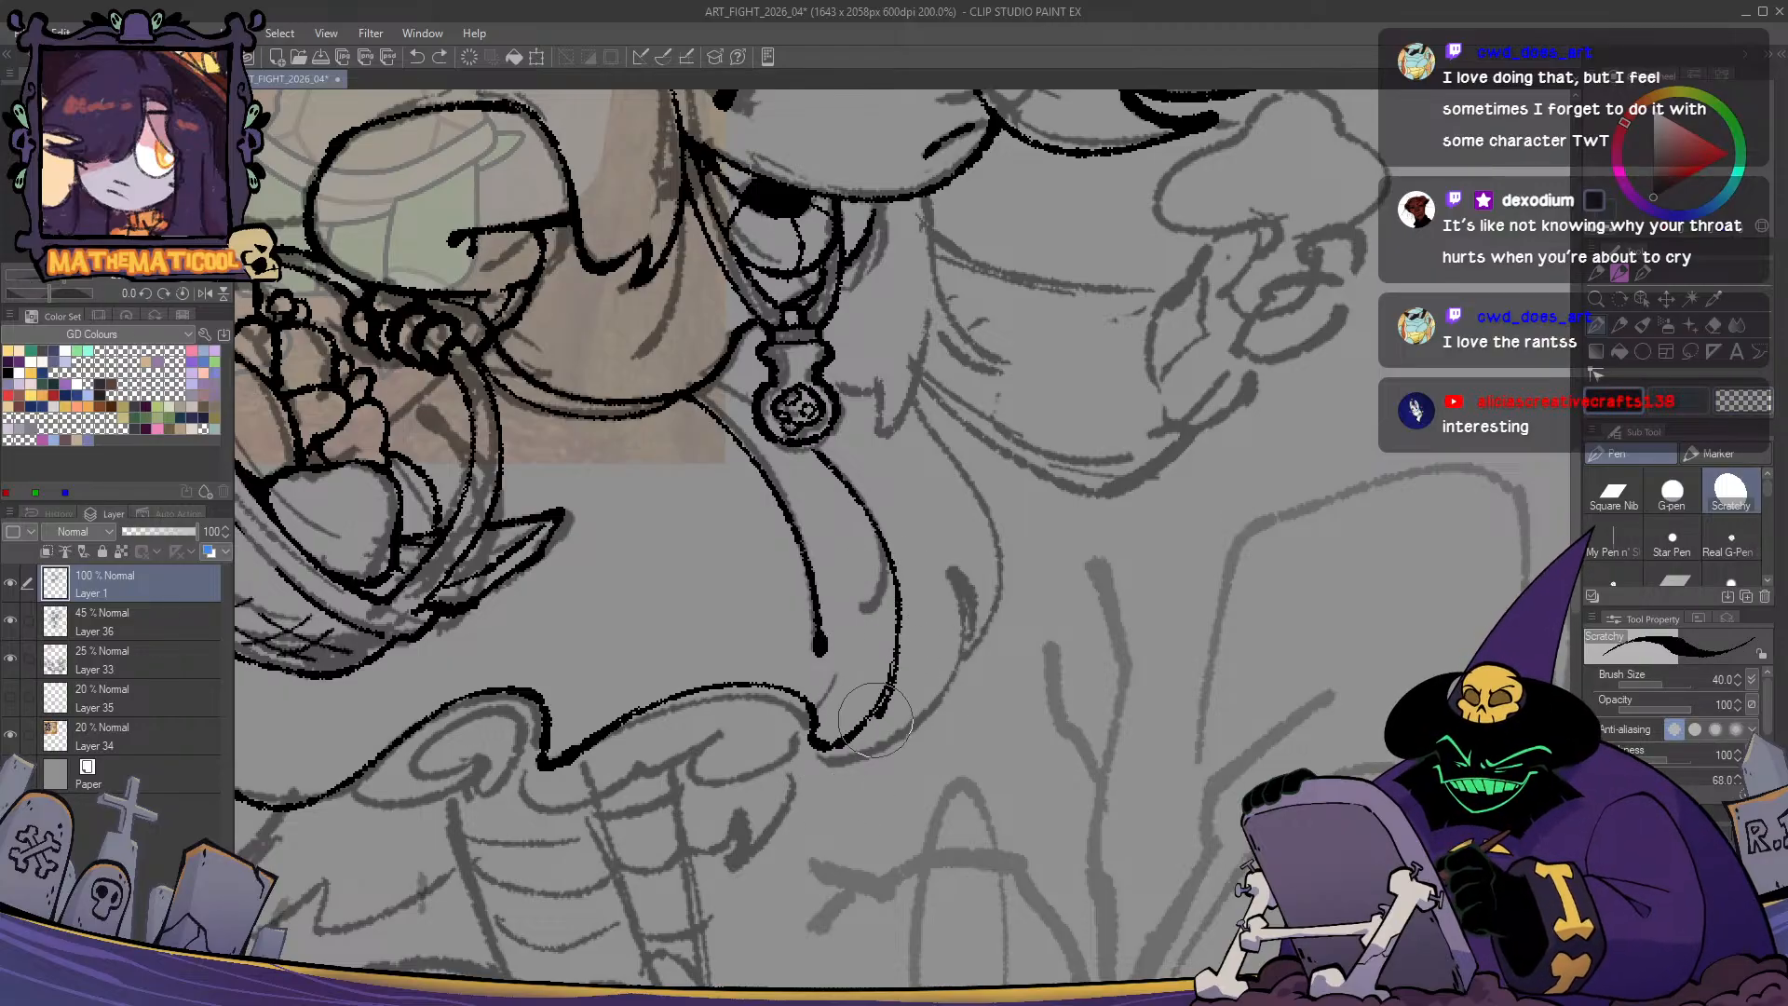
key("ctrl+z")
left_click_drag(889, 578, 853, 720)
key("ctrl+z")
mouse_move(882, 551)
left_mouse_down()
mouse_move(896, 659)
mouse_move(876, 699)
left_mouse_up()
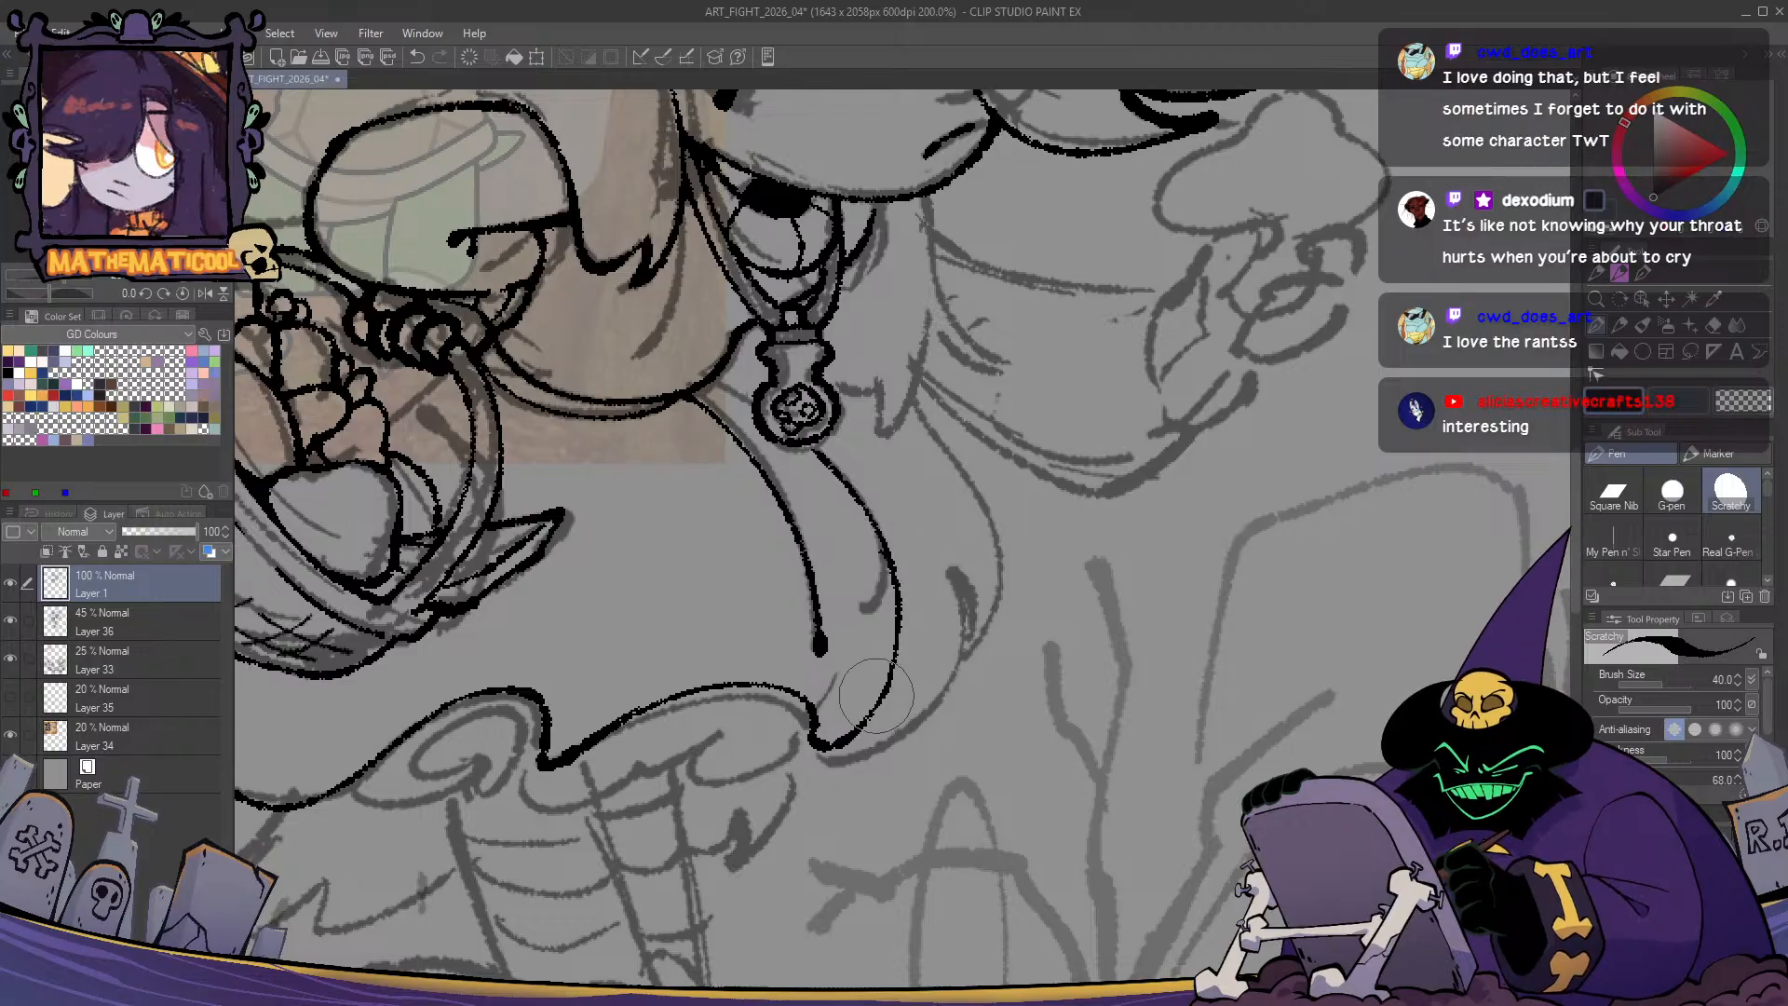
key("c")
mouse_move(875, 548)
left_mouse_down()
mouse_move(885, 592)
mouse_move(882, 572)
left_mouse_up()
key("c")
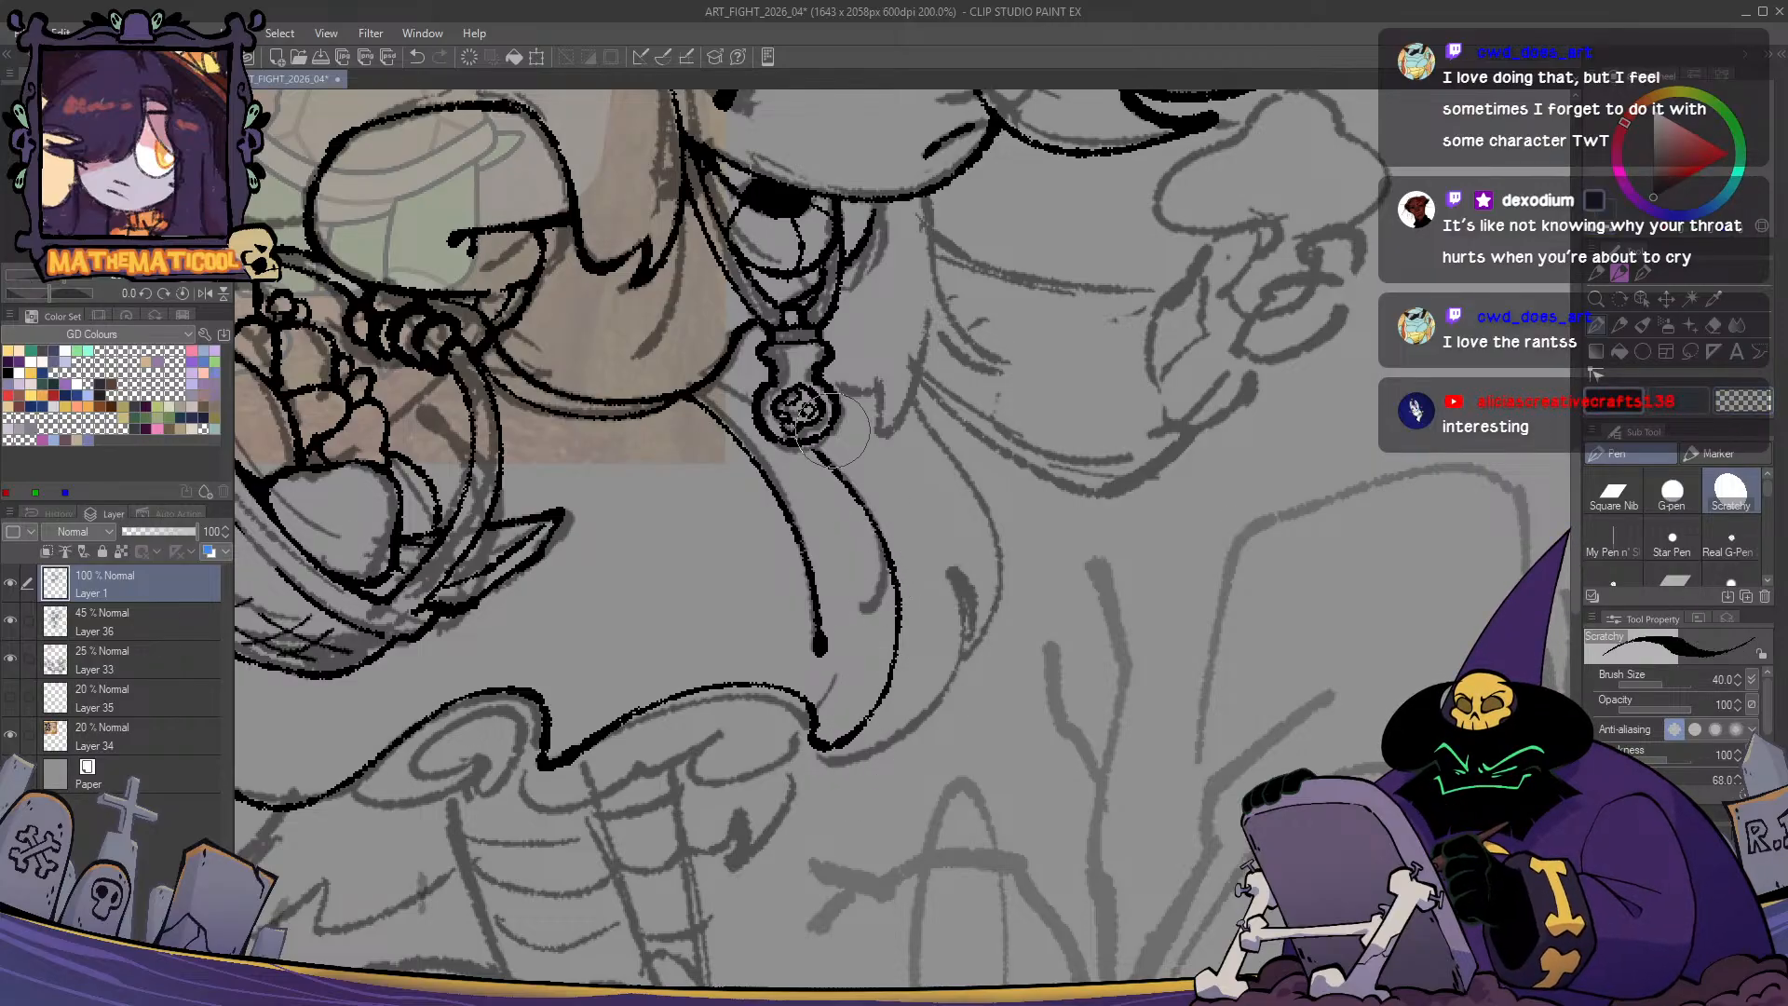
- Ink a short line from the pendant's lower edge down onto the garment's outer edge, redrawing it until it fits
left_click_drag(829, 446, 883, 525)
key("ctrl+z")
left_click_drag(827, 427, 883, 533)
key("ctrl+z")
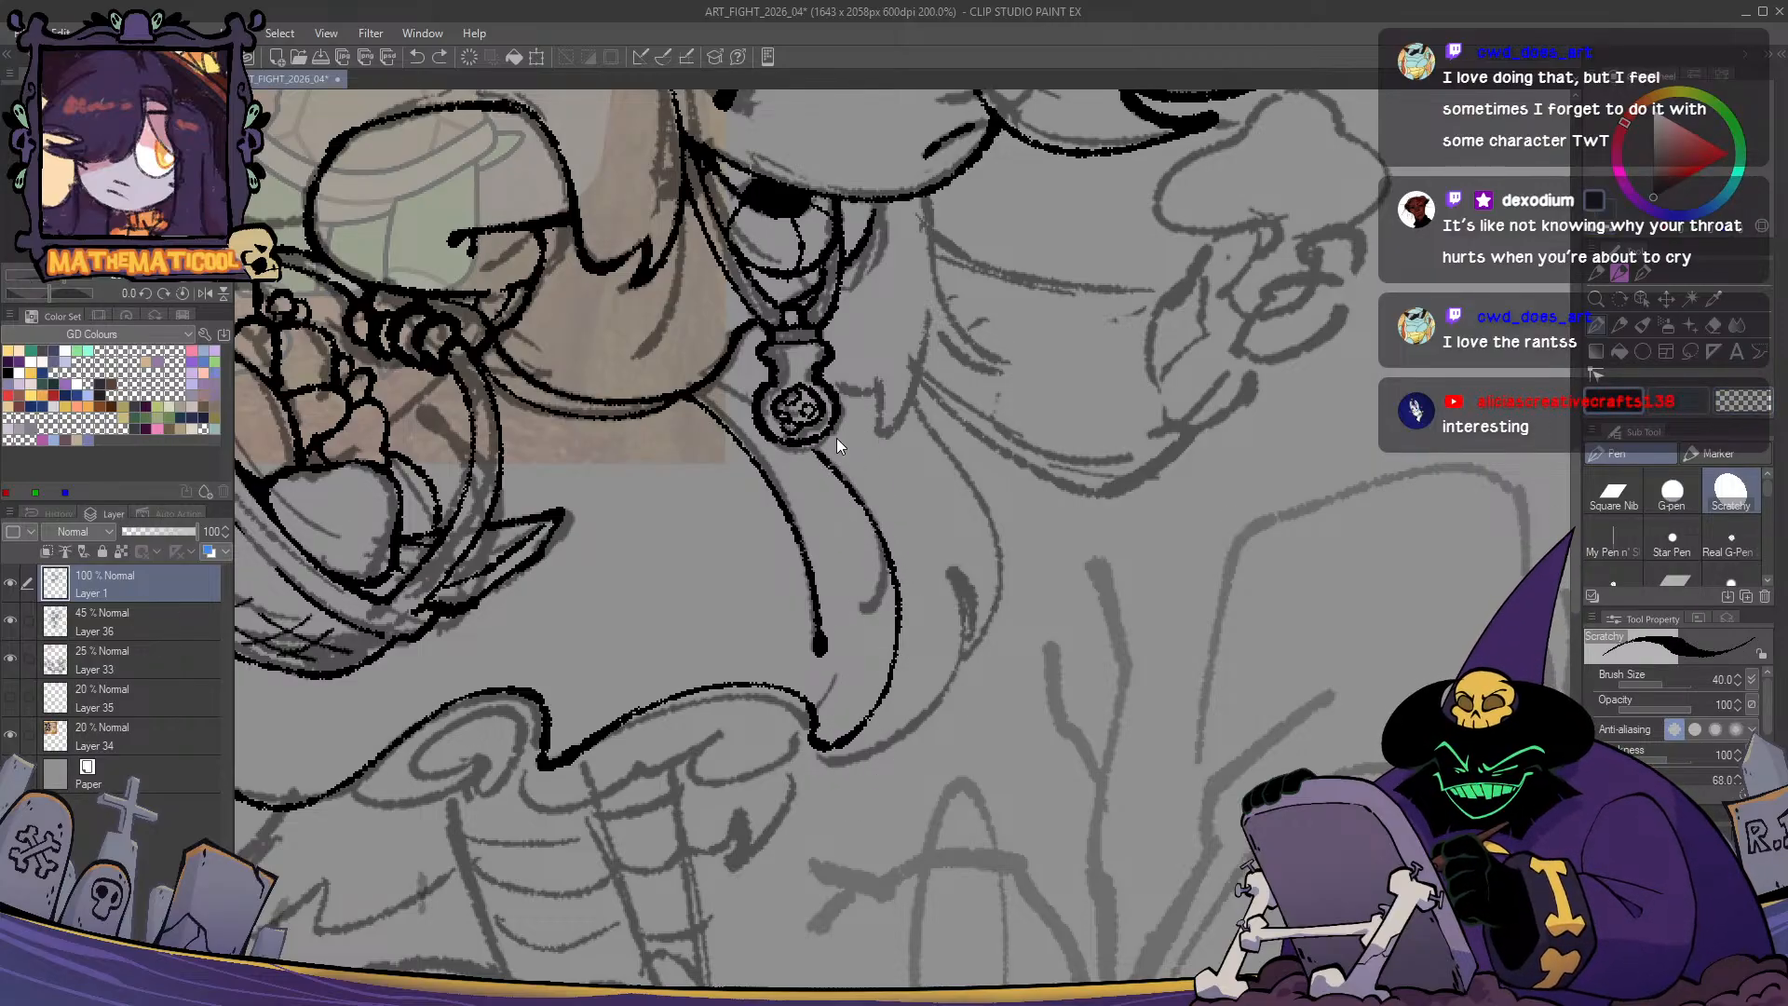
mouse_move(819, 410)
left_mouse_down()
mouse_move(881, 517)
mouse_move(857, 479)
left_mouse_up()
key("ctrl+z")
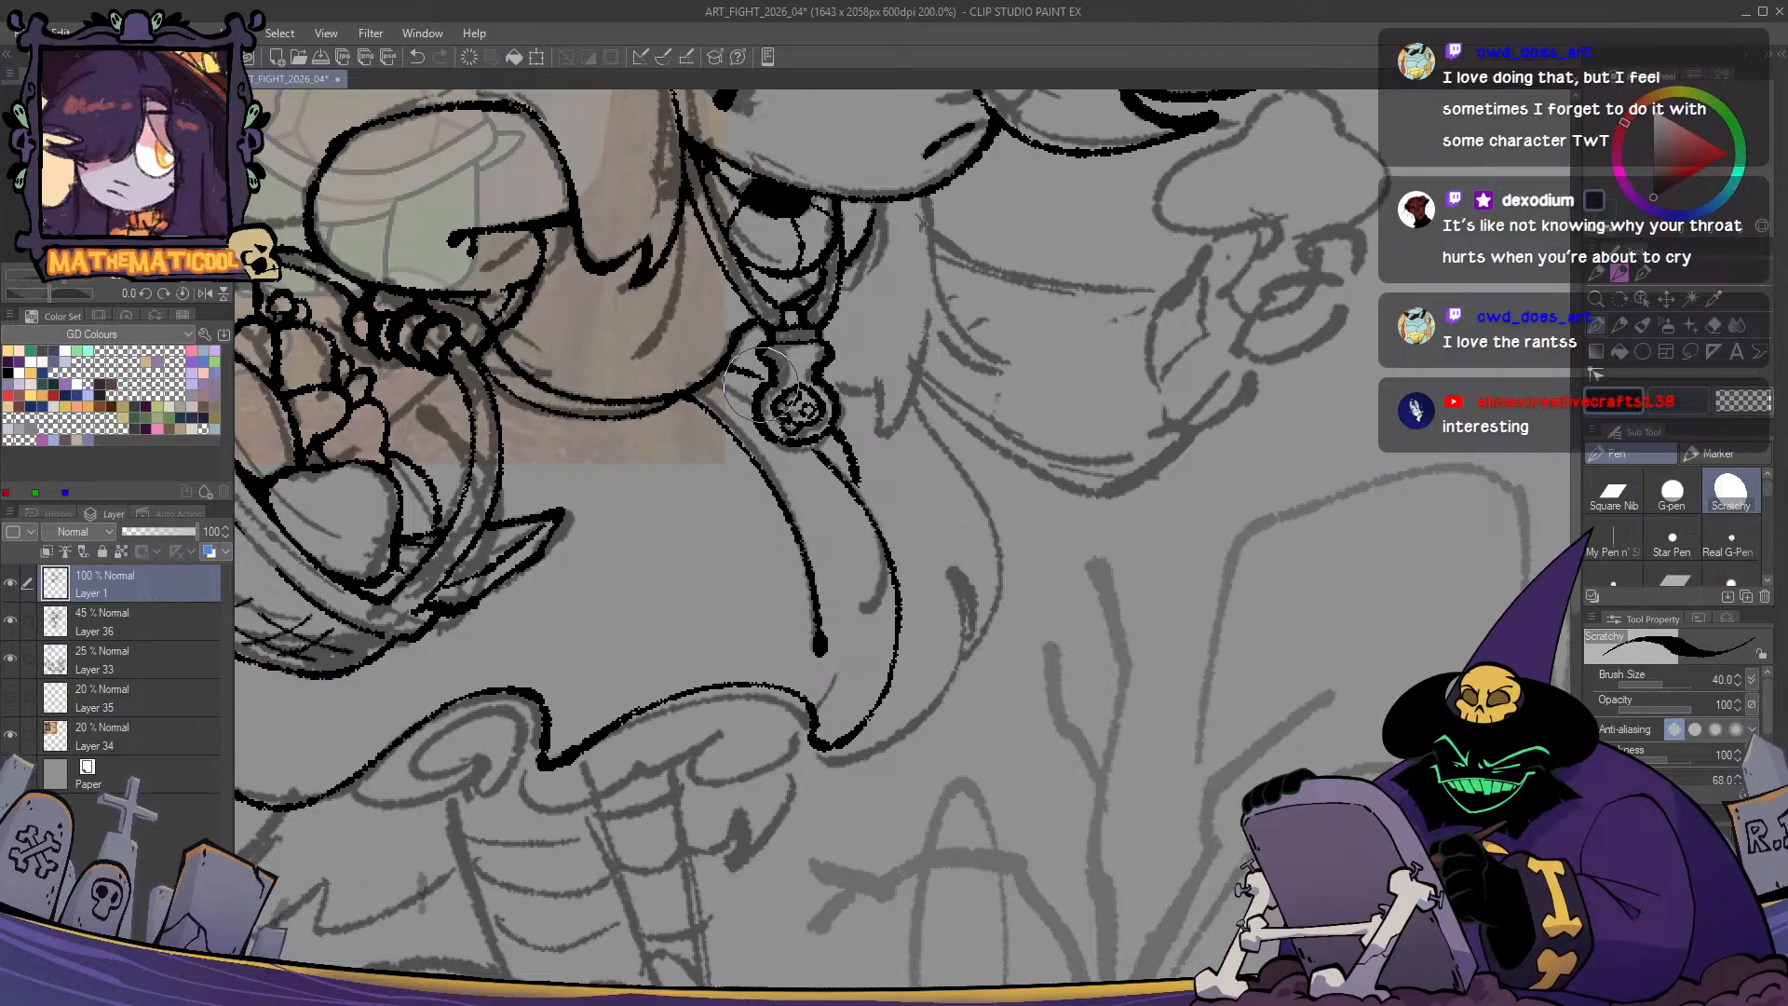
- Ink the short garment line between the chest fur and the pendant's near side, and clean up where the lines meet
mouse_move(711, 383)
left_mouse_down()
mouse_move(752, 400)
mouse_move(722, 388)
mouse_move(758, 383)
mouse_move(743, 407)
left_mouse_up()
key("ctrl+z")
key("ctrl+z")
key("c")
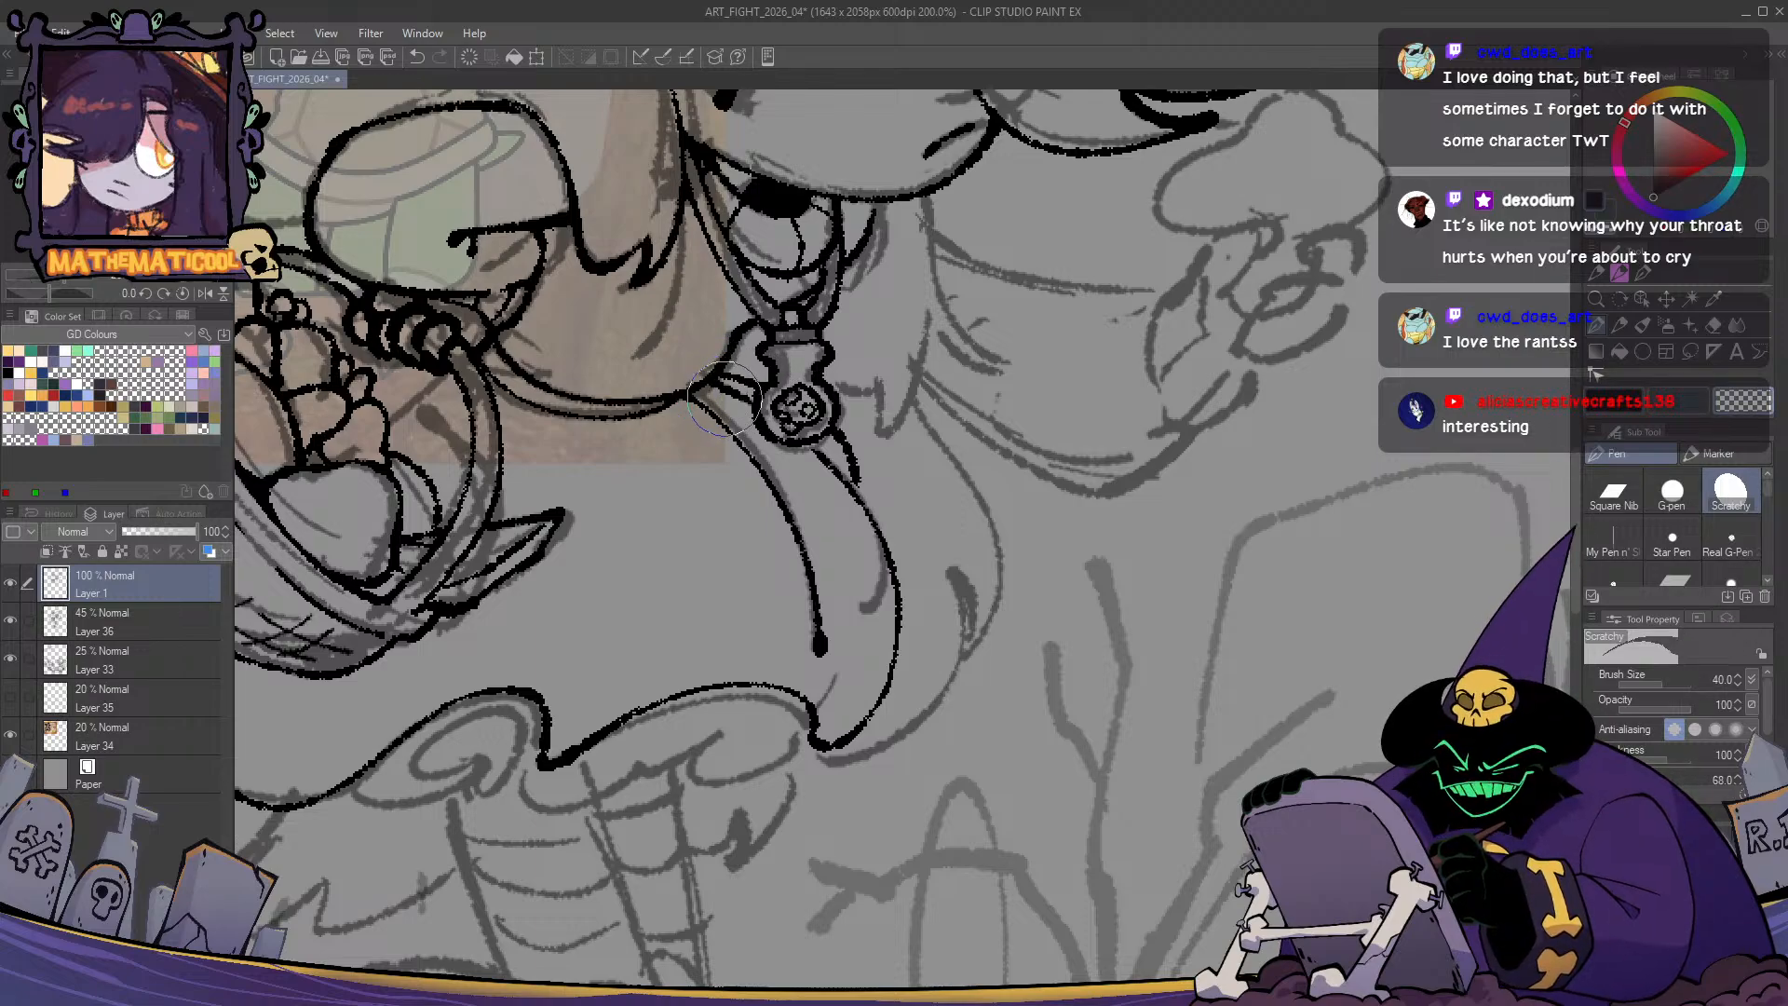
key("c")
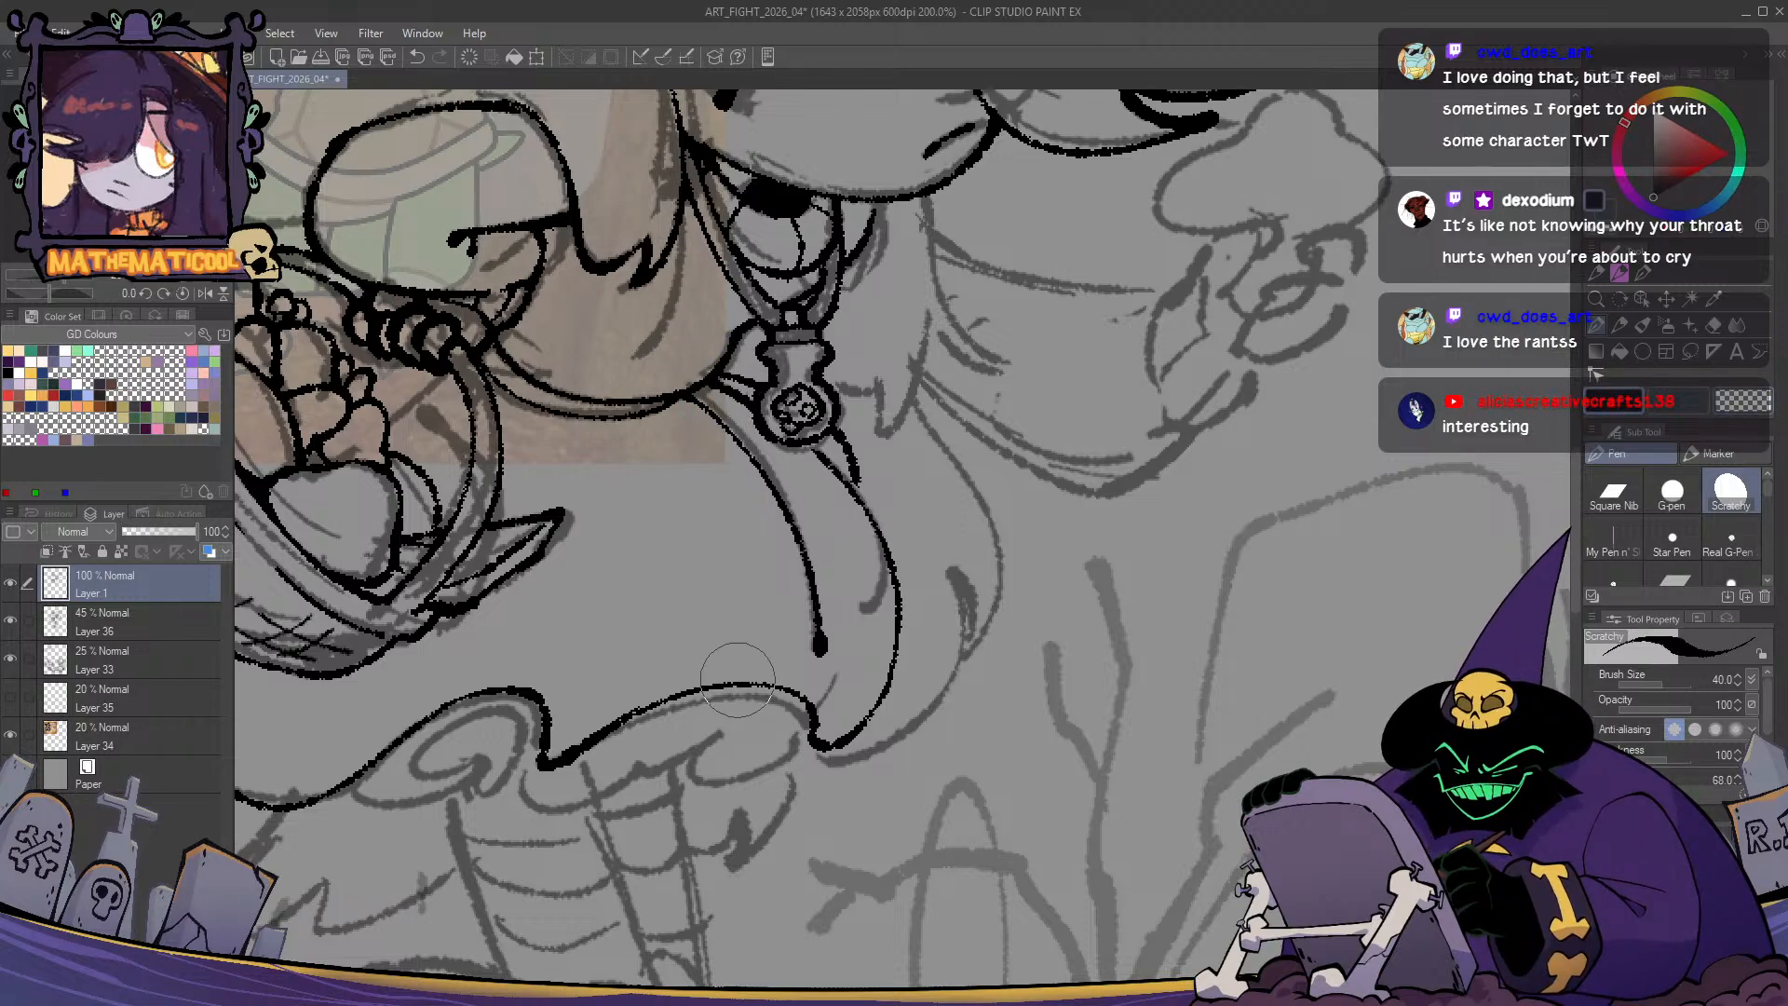
- Refine the short line below the pendant so it joins the garment's outer edge cleanly
left_click_drag(801, 443, 835, 468)
key("ctrl+z")
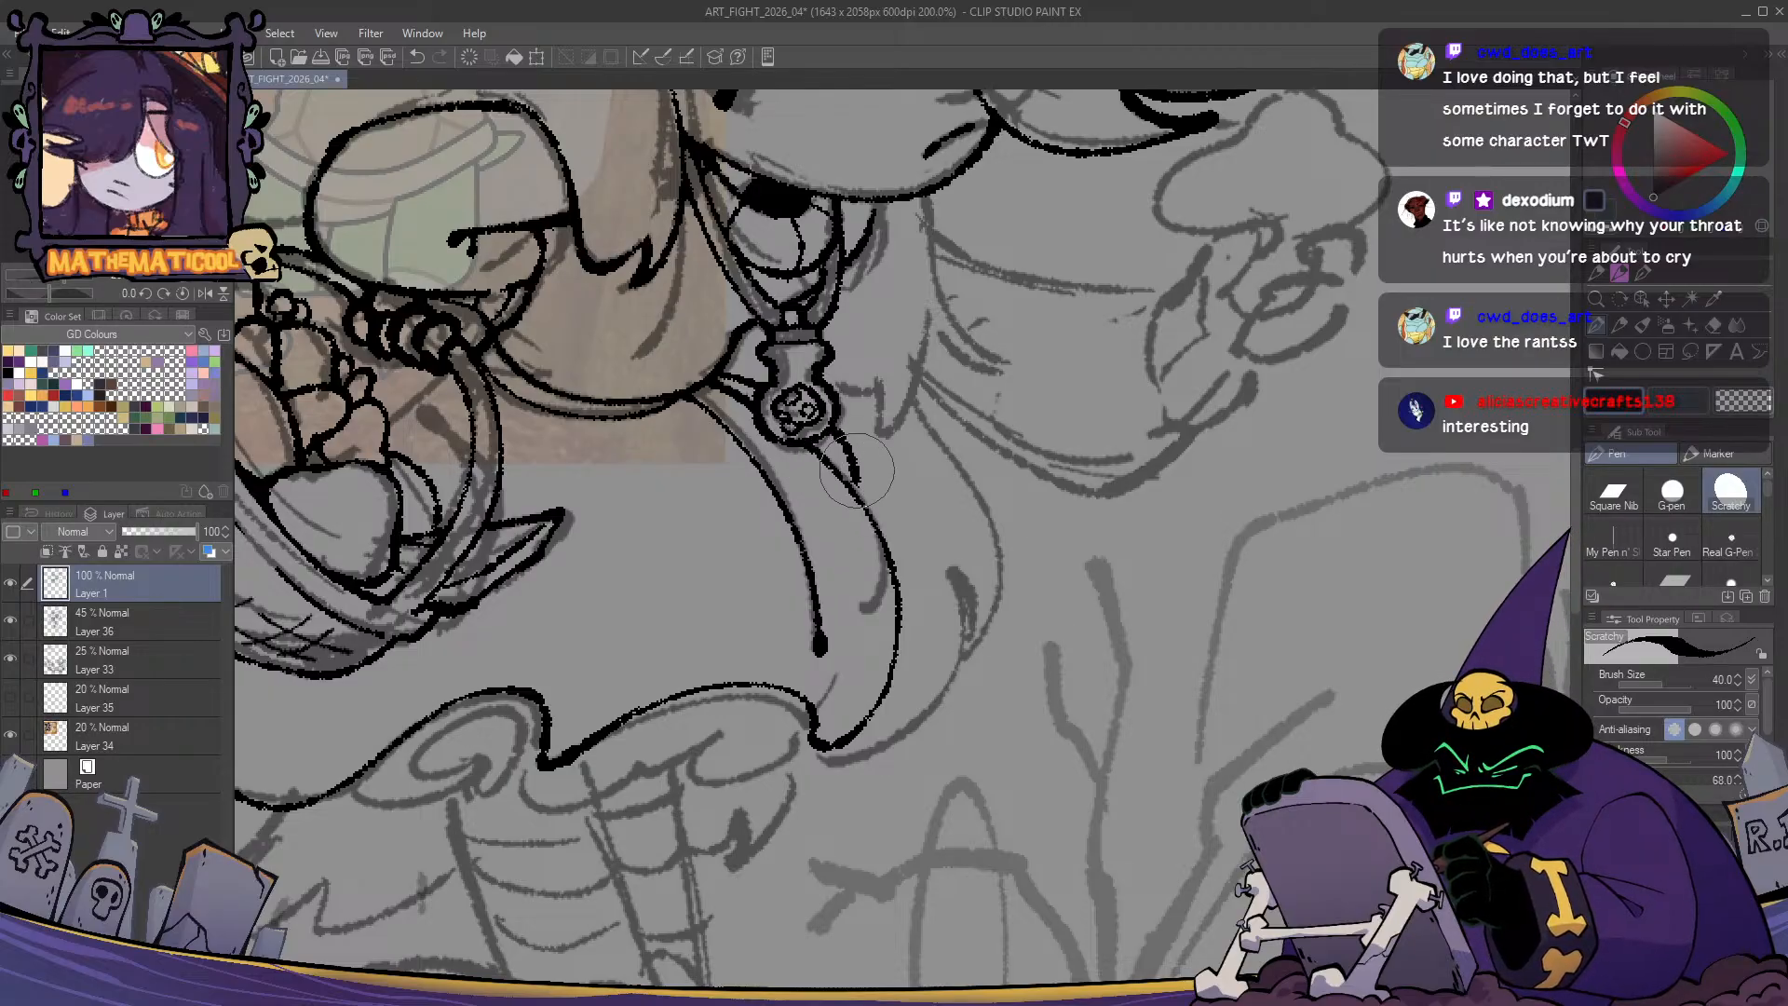
left_click_drag(856, 494, 881, 535)
key("ctrl+z")
key("c")
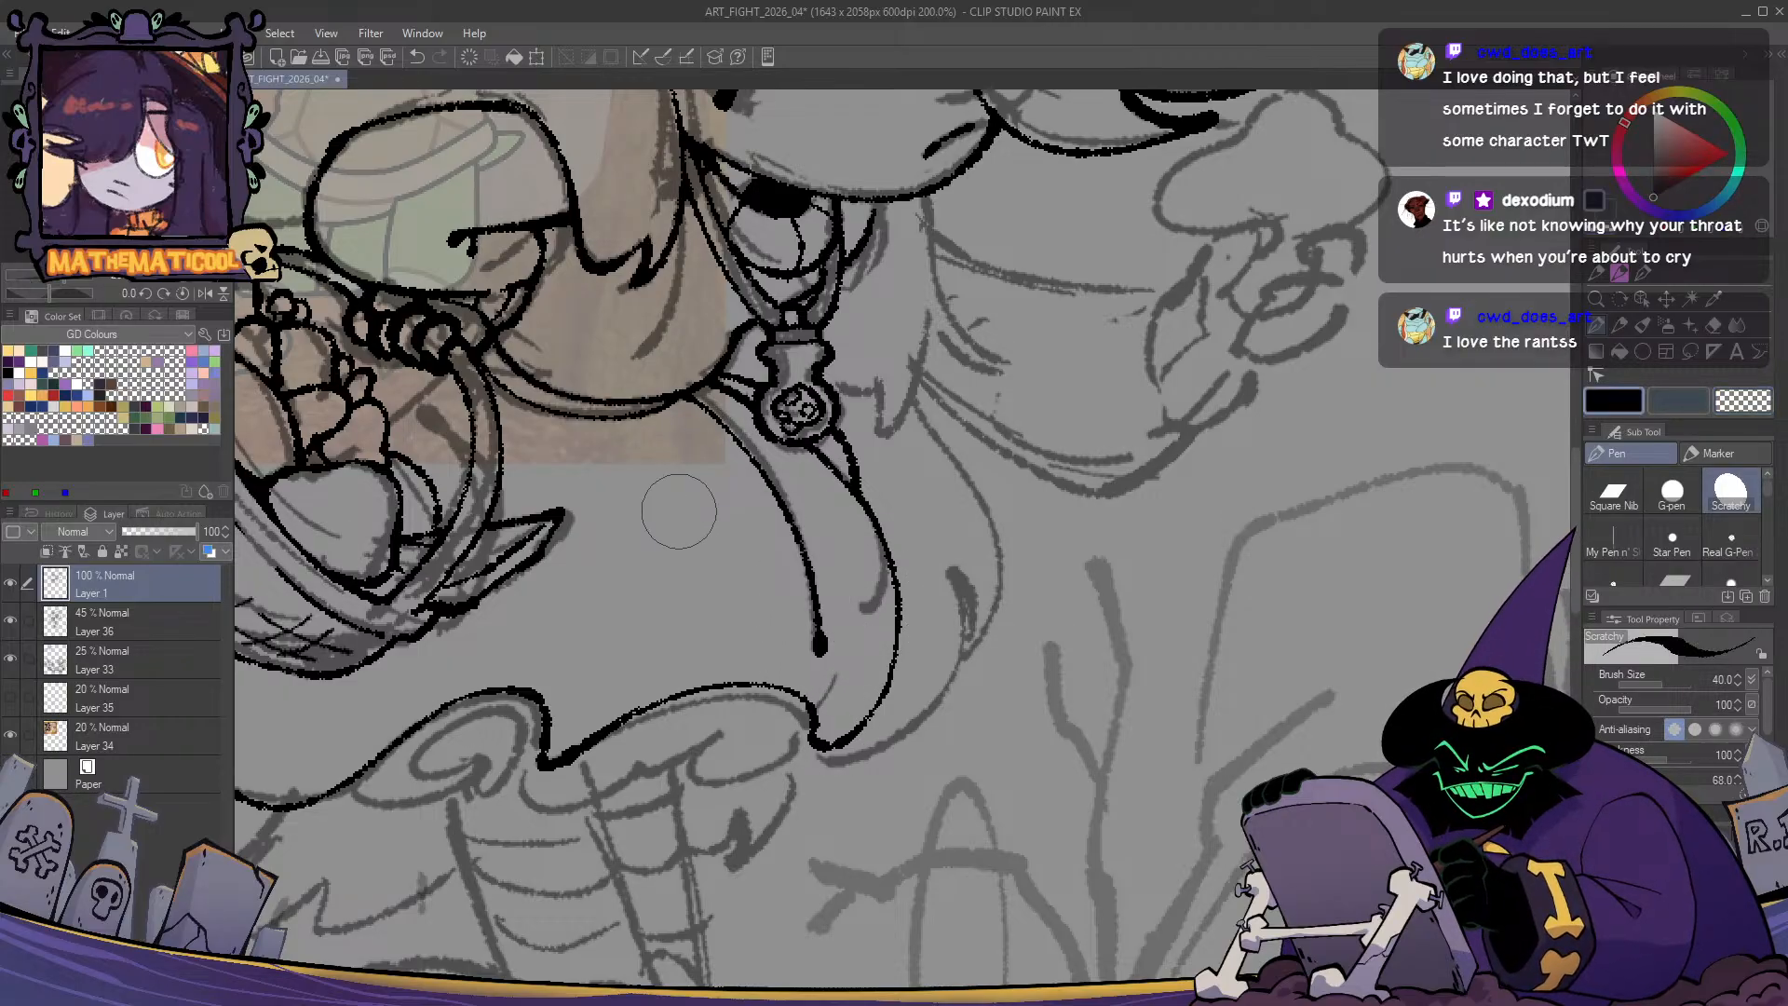
- Ink thin fold lines on the garment above and below the basket's pointed leaf and beneath the basket
left_click_drag(693, 580, 985, 619)
key("h")
key("h")
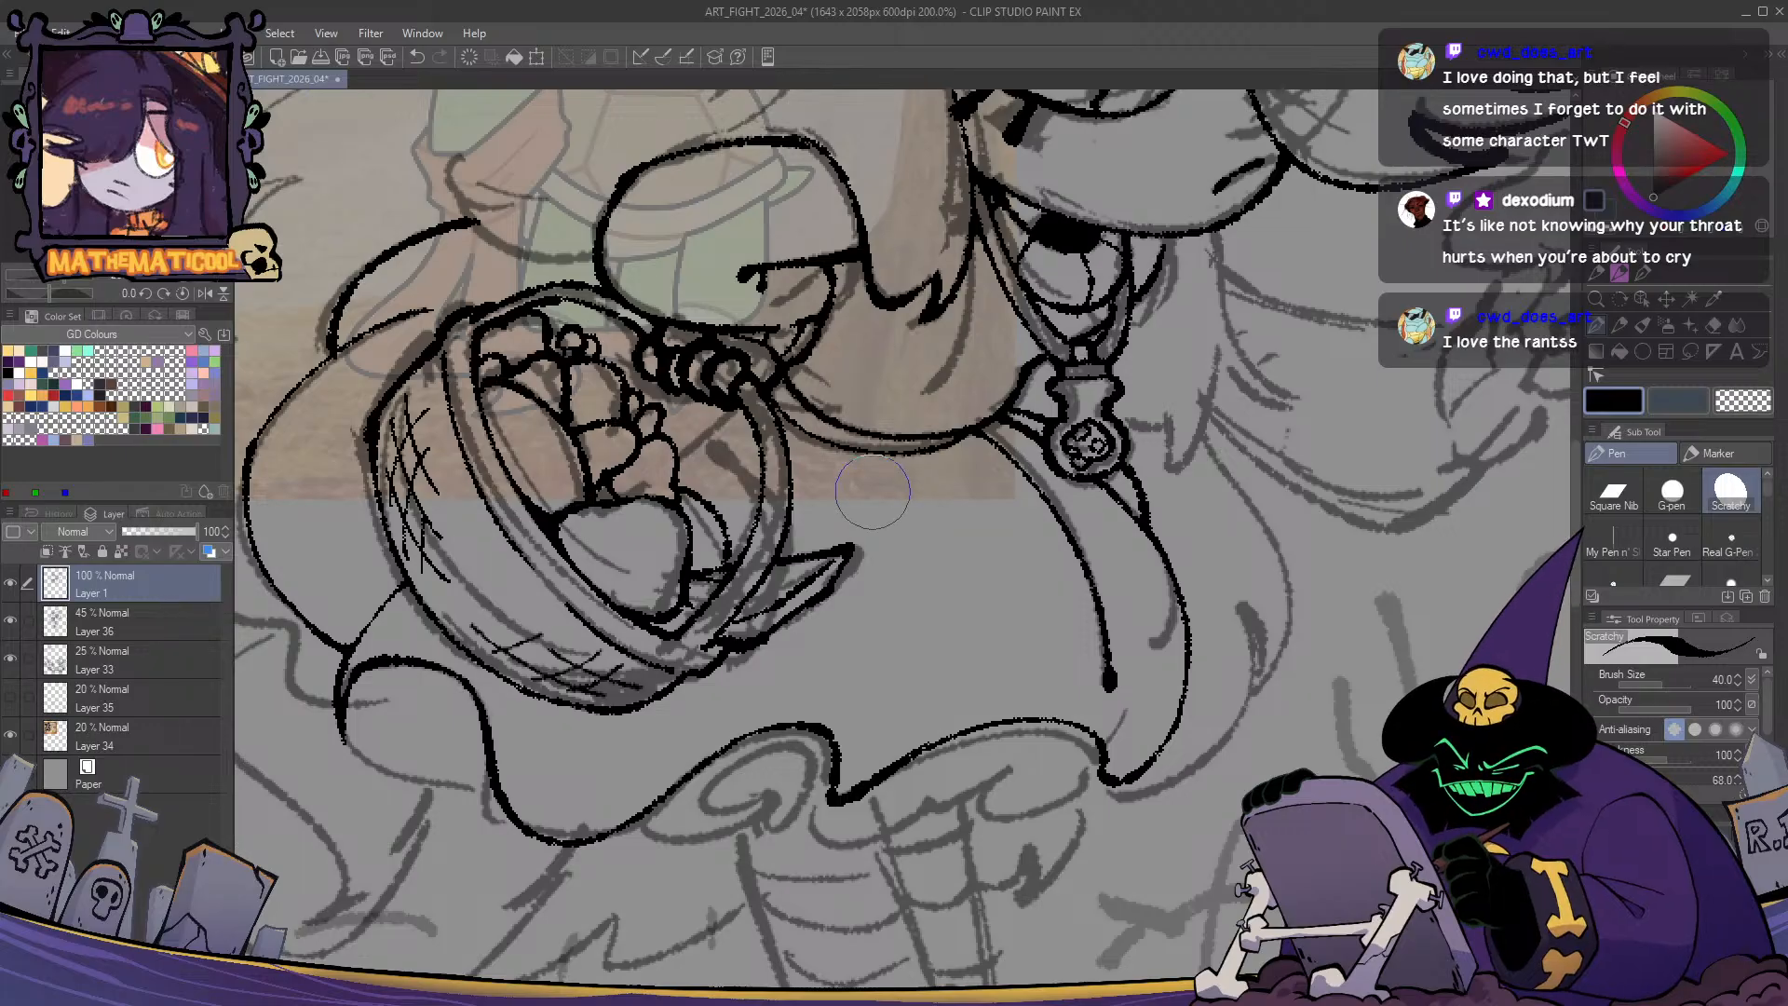
left_click_drag(848, 455, 834, 664)
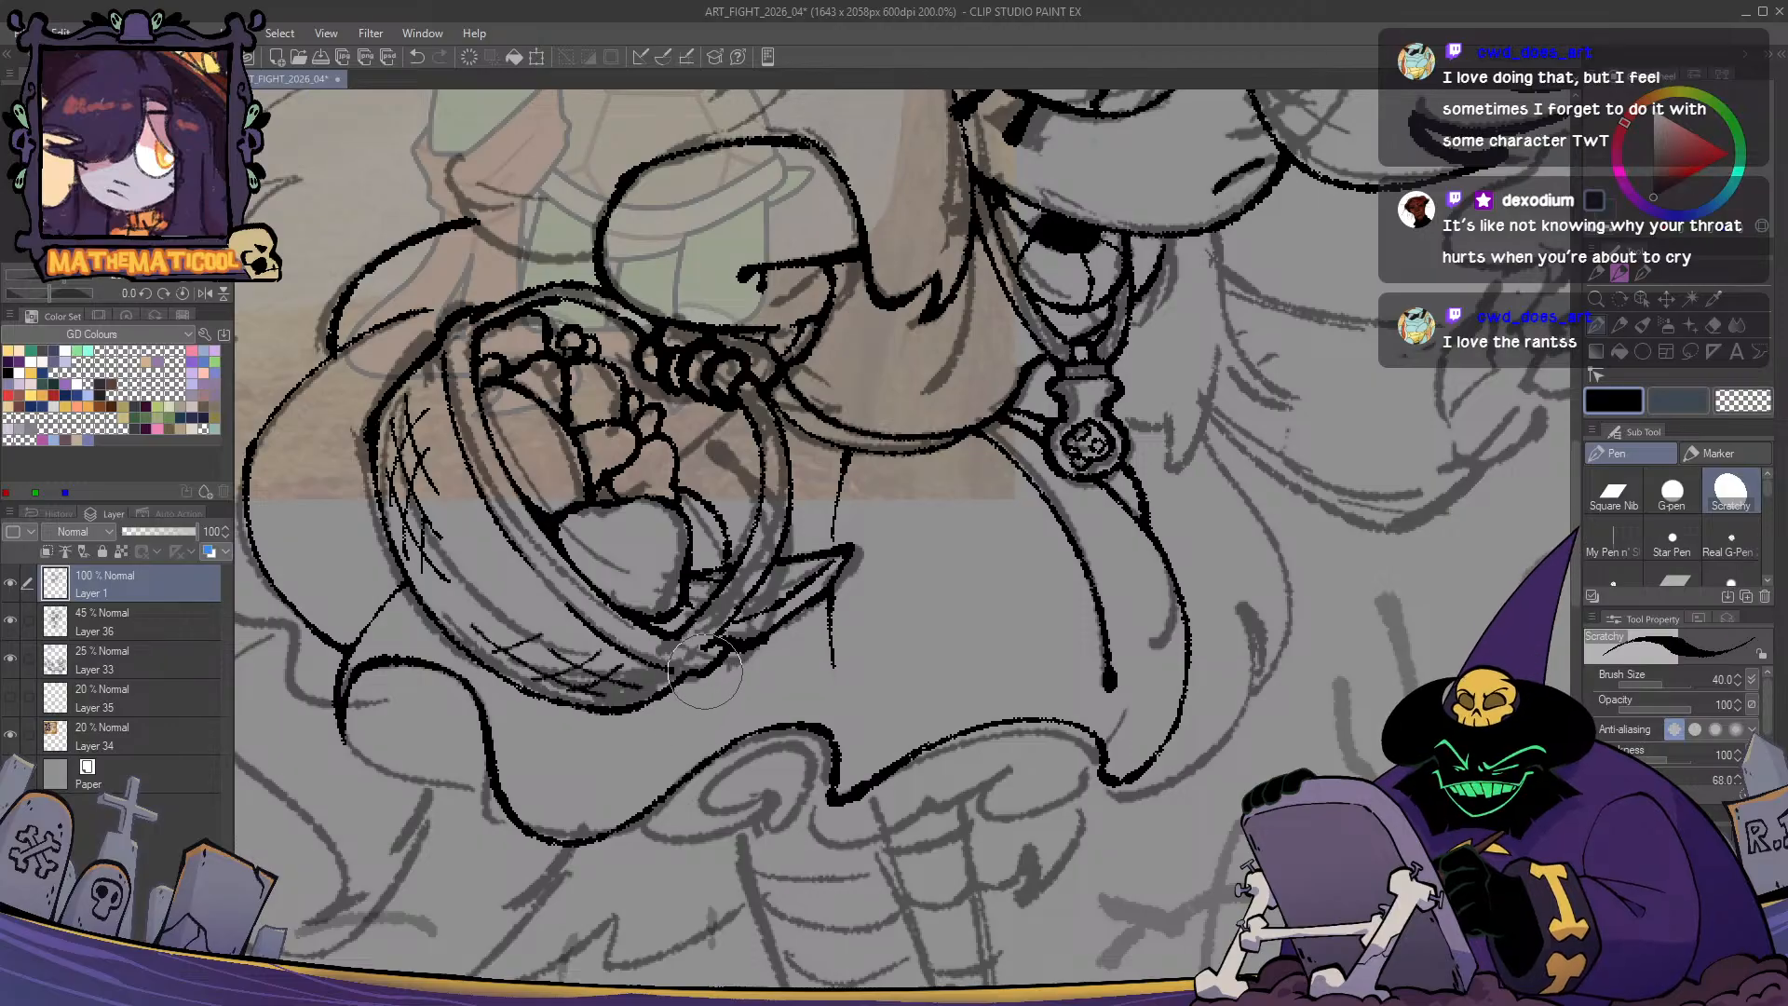
mouse_move(705, 682)
left_mouse_down()
mouse_move(670, 776)
mouse_move(619, 824)
mouse_move(667, 770)
left_mouse_up()
left_click_drag(580, 707, 570, 750)
left_click_drag(553, 701, 541, 771)
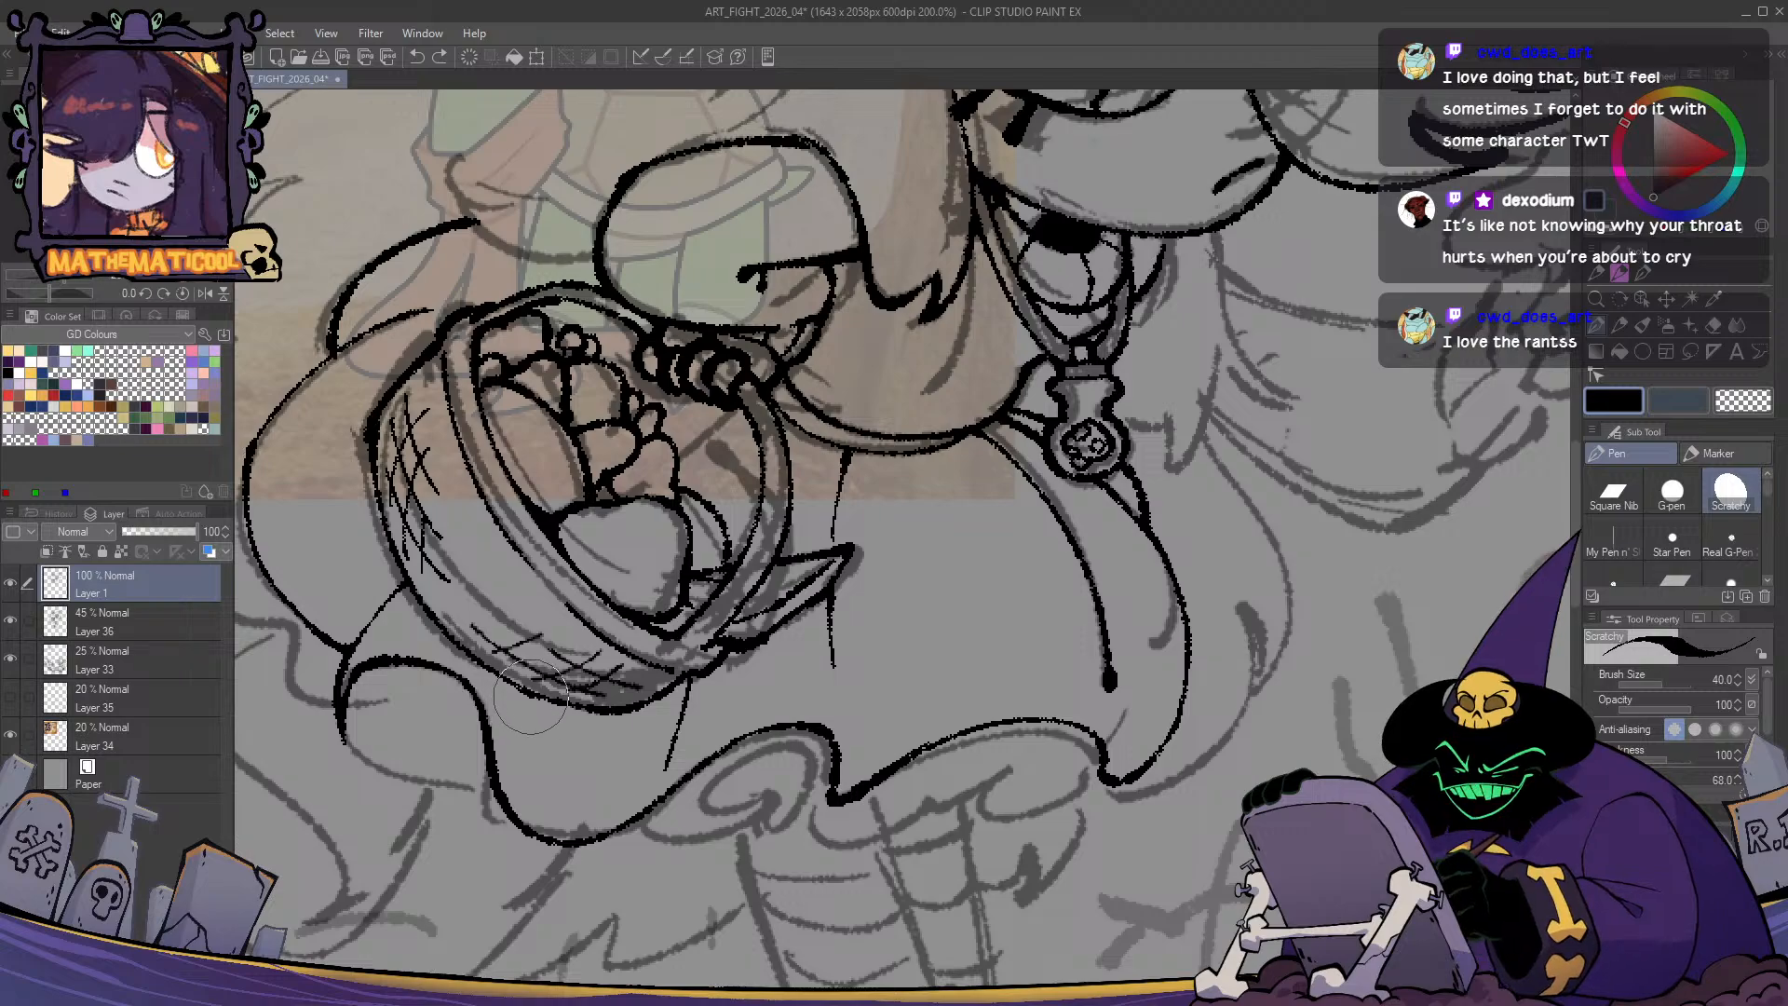
mouse_move(527, 698)
left_mouse_down()
mouse_move(533, 771)
mouse_move(522, 748)
left_mouse_up()
key("ctrl+z")
- Ink the underside of the first hem scallop below the basket and a spiral curl inside it
mouse_move(351, 723)
left_mouse_down()
mouse_move(515, 679)
mouse_move(569, 745)
mouse_move(666, 778)
left_mouse_up()
left_click_drag(652, 671, 643, 745)
mouse_move(531, 642)
left_mouse_down()
mouse_move(615, 689)
mouse_move(596, 717)
mouse_move(631, 661)
mouse_move(596, 712)
mouse_move(620, 694)
mouse_move(652, 741)
mouse_move(601, 683)
mouse_move(613, 660)
mouse_move(607, 688)
left_mouse_up()
key("ctrl+z")
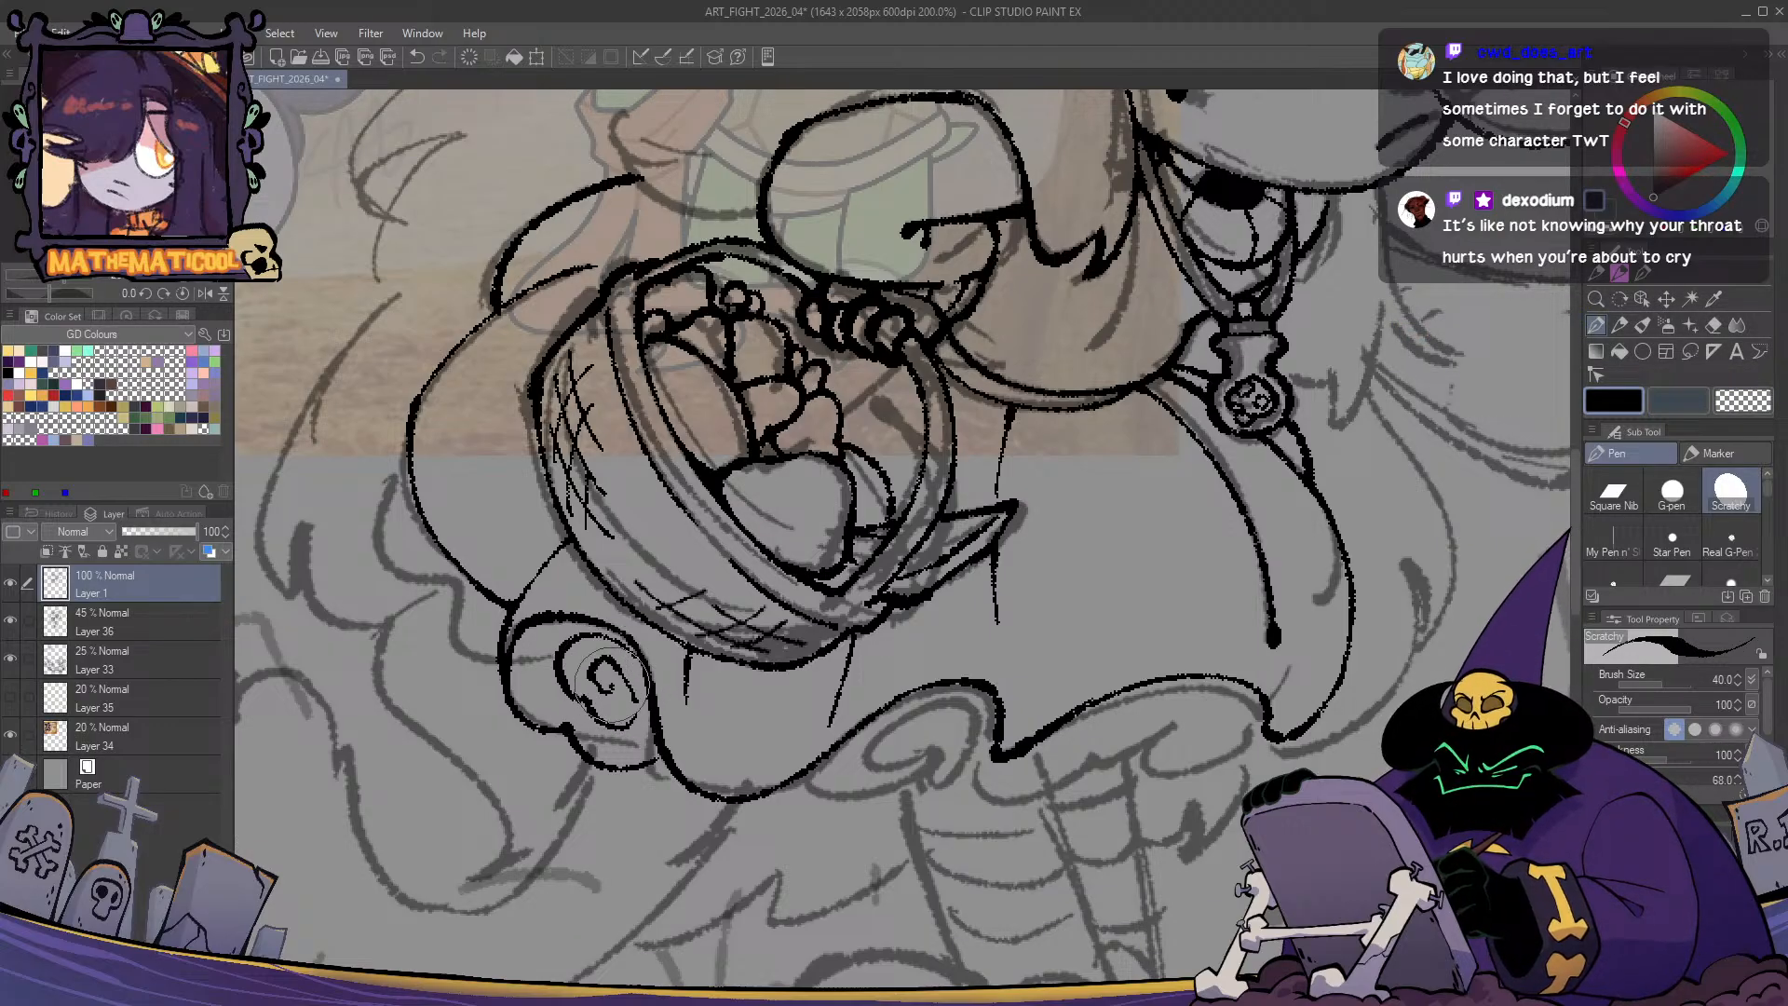
key("h")
key("h")
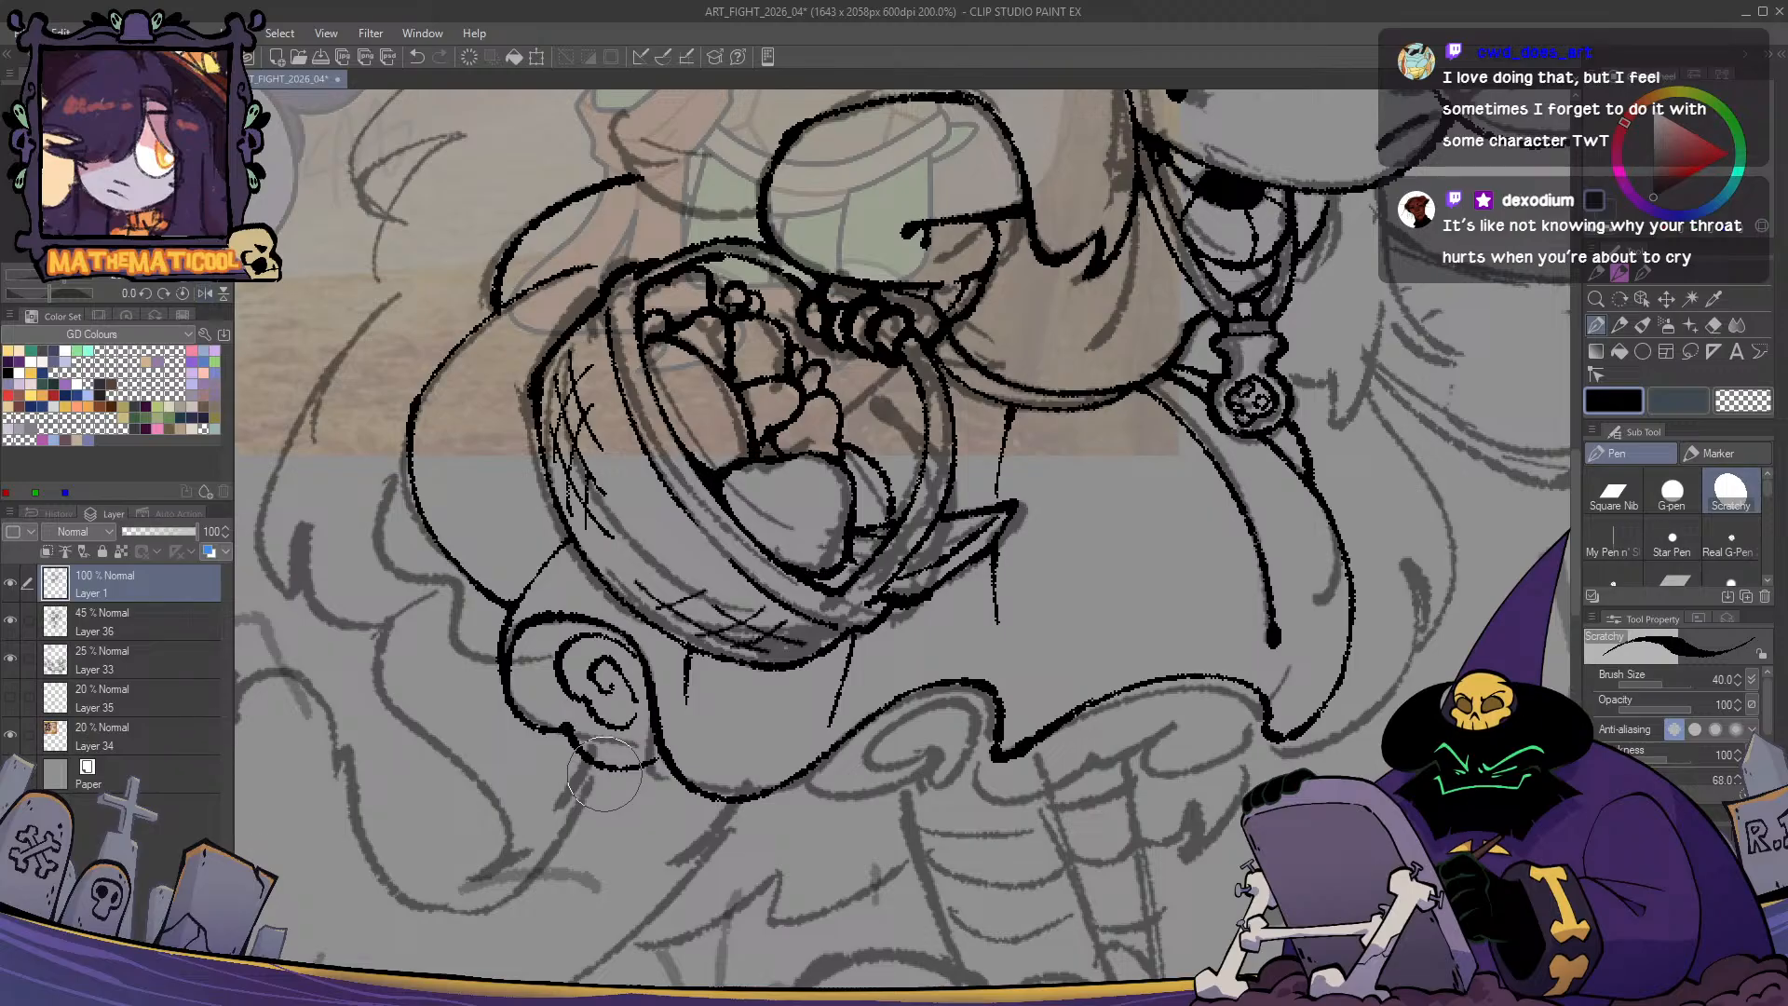
- Ink the second hem scallop's underside and a spiral inside it, erasing and redrawing parts of the spiral
mouse_move(802, 770)
left_mouse_down()
mouse_move(767, 660)
mouse_move(867, 677)
mouse_move(952, 651)
mouse_move(941, 601)
mouse_move(838, 624)
mouse_move(946, 652)
mouse_move(843, 645)
left_mouse_up()
key("c")
key("c")
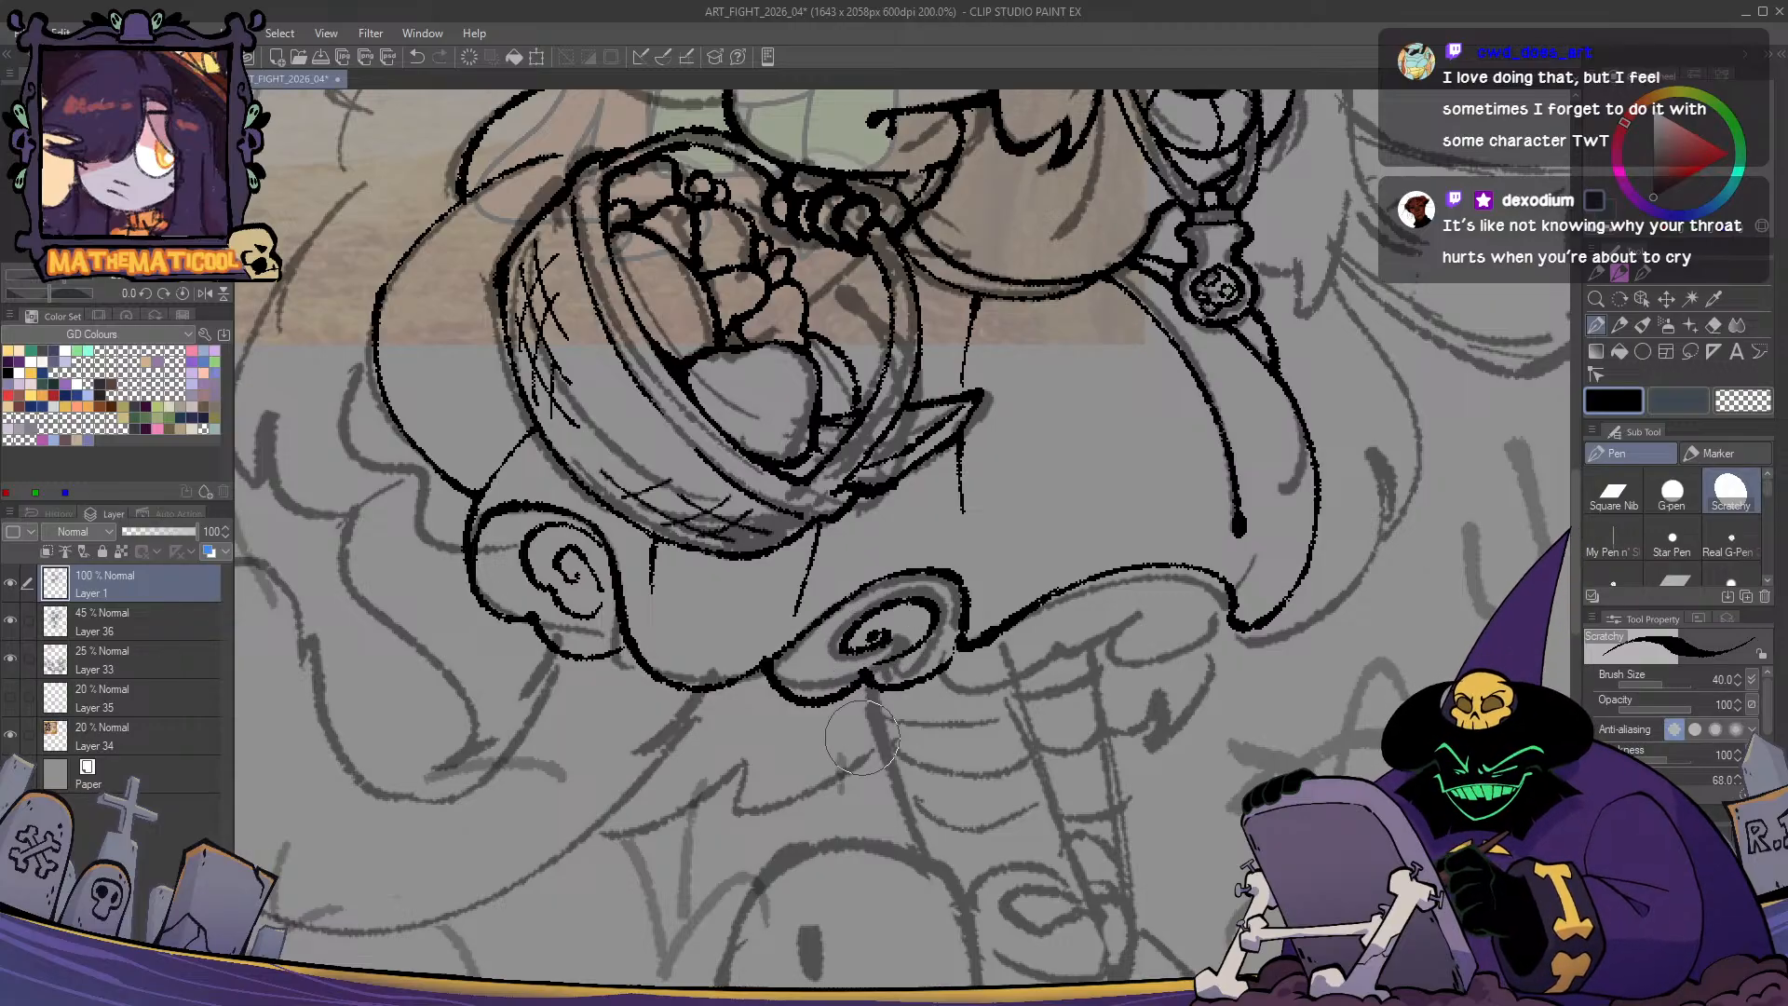
key("c")
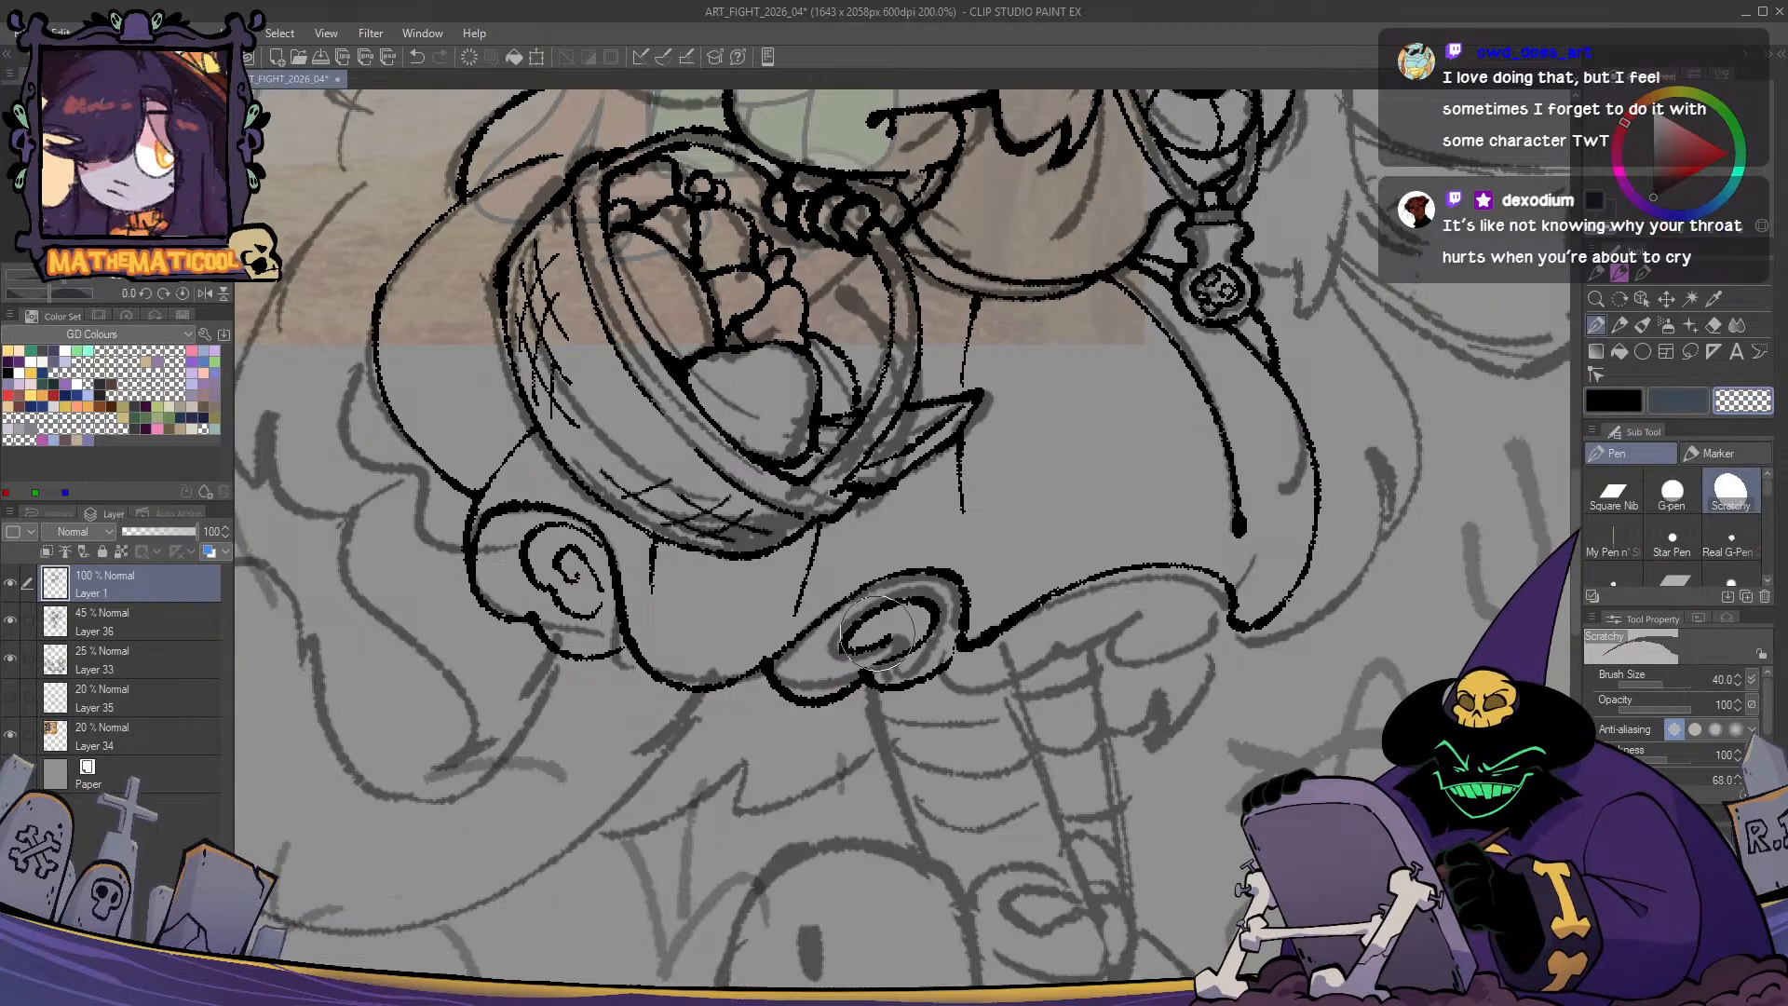
key("c")
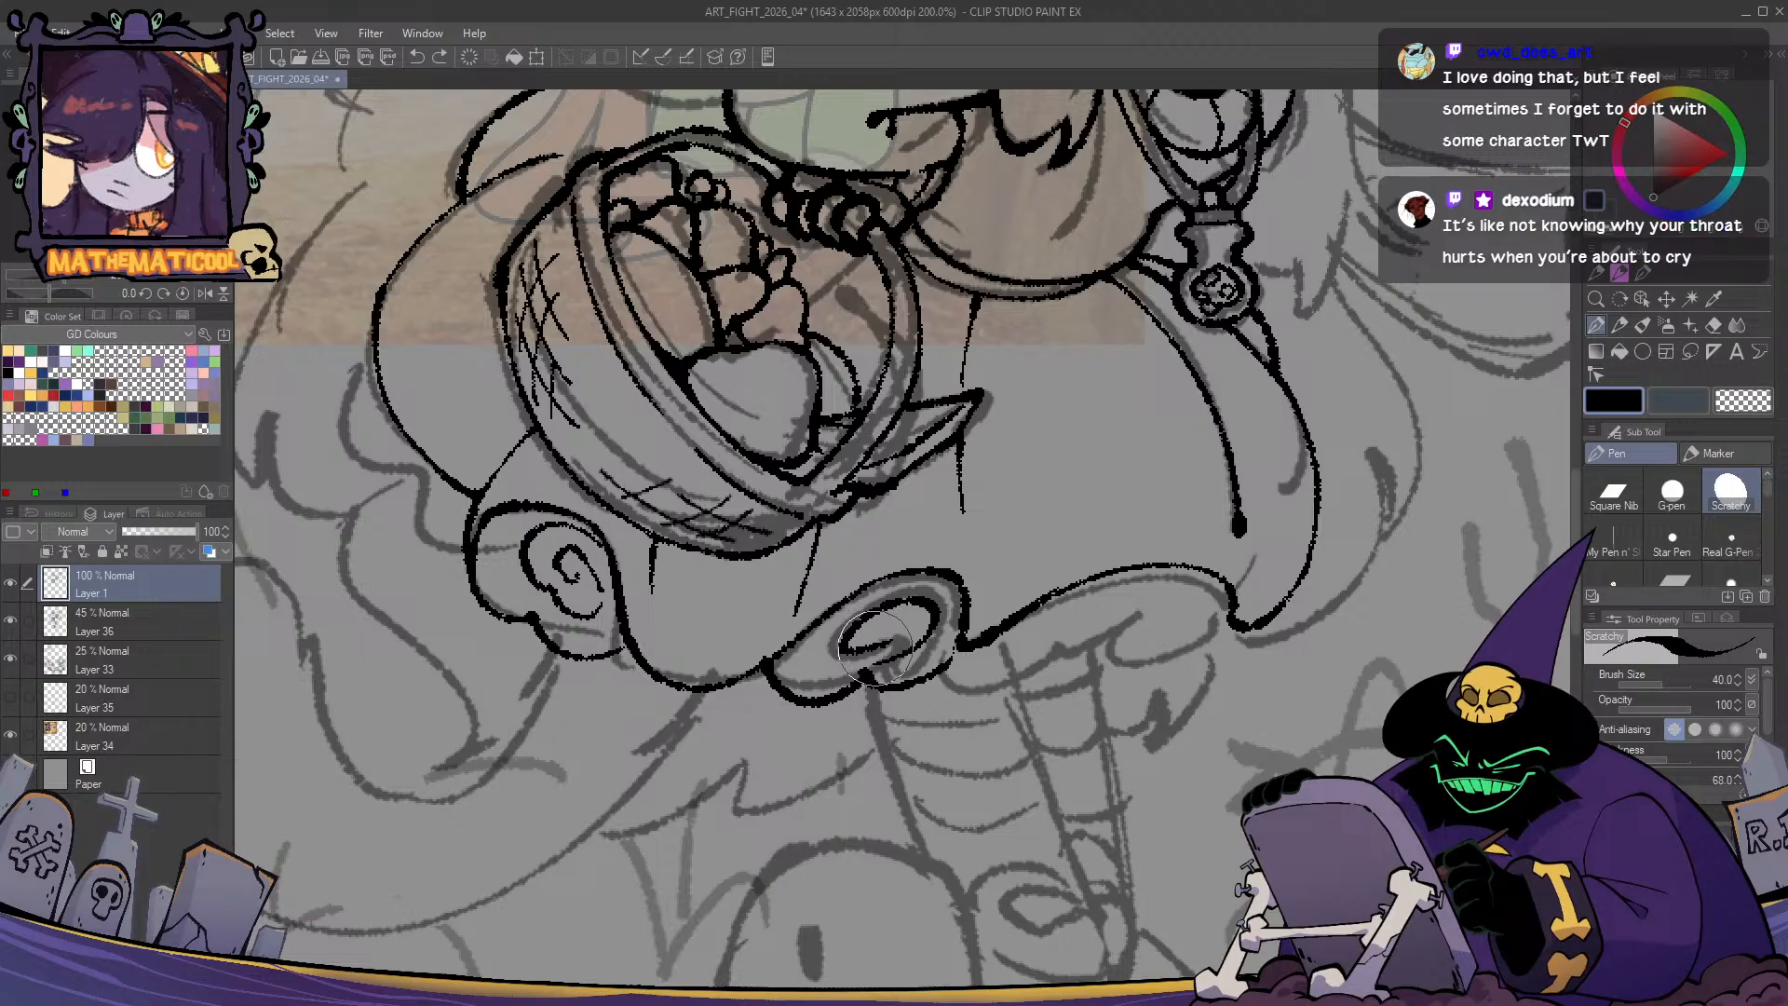
left_click_drag(961, 703, 907, 678)
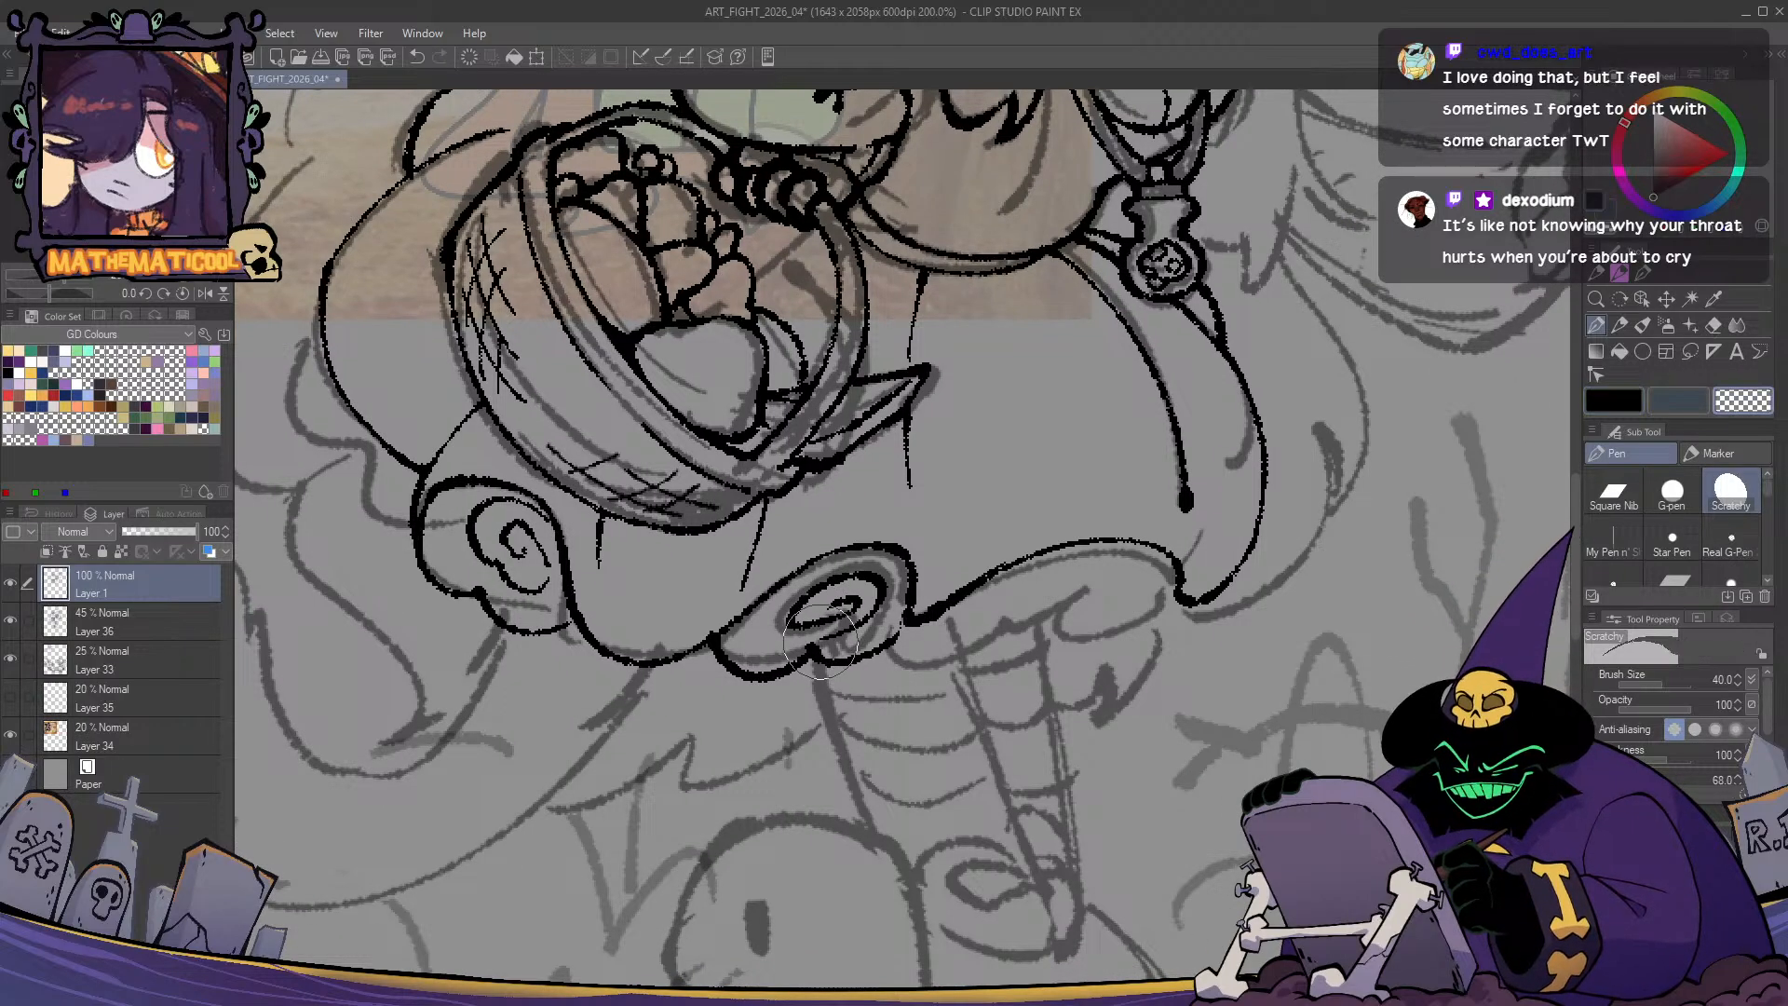
key("c")
left_click_drag(829, 633, 823, 640)
key("c")
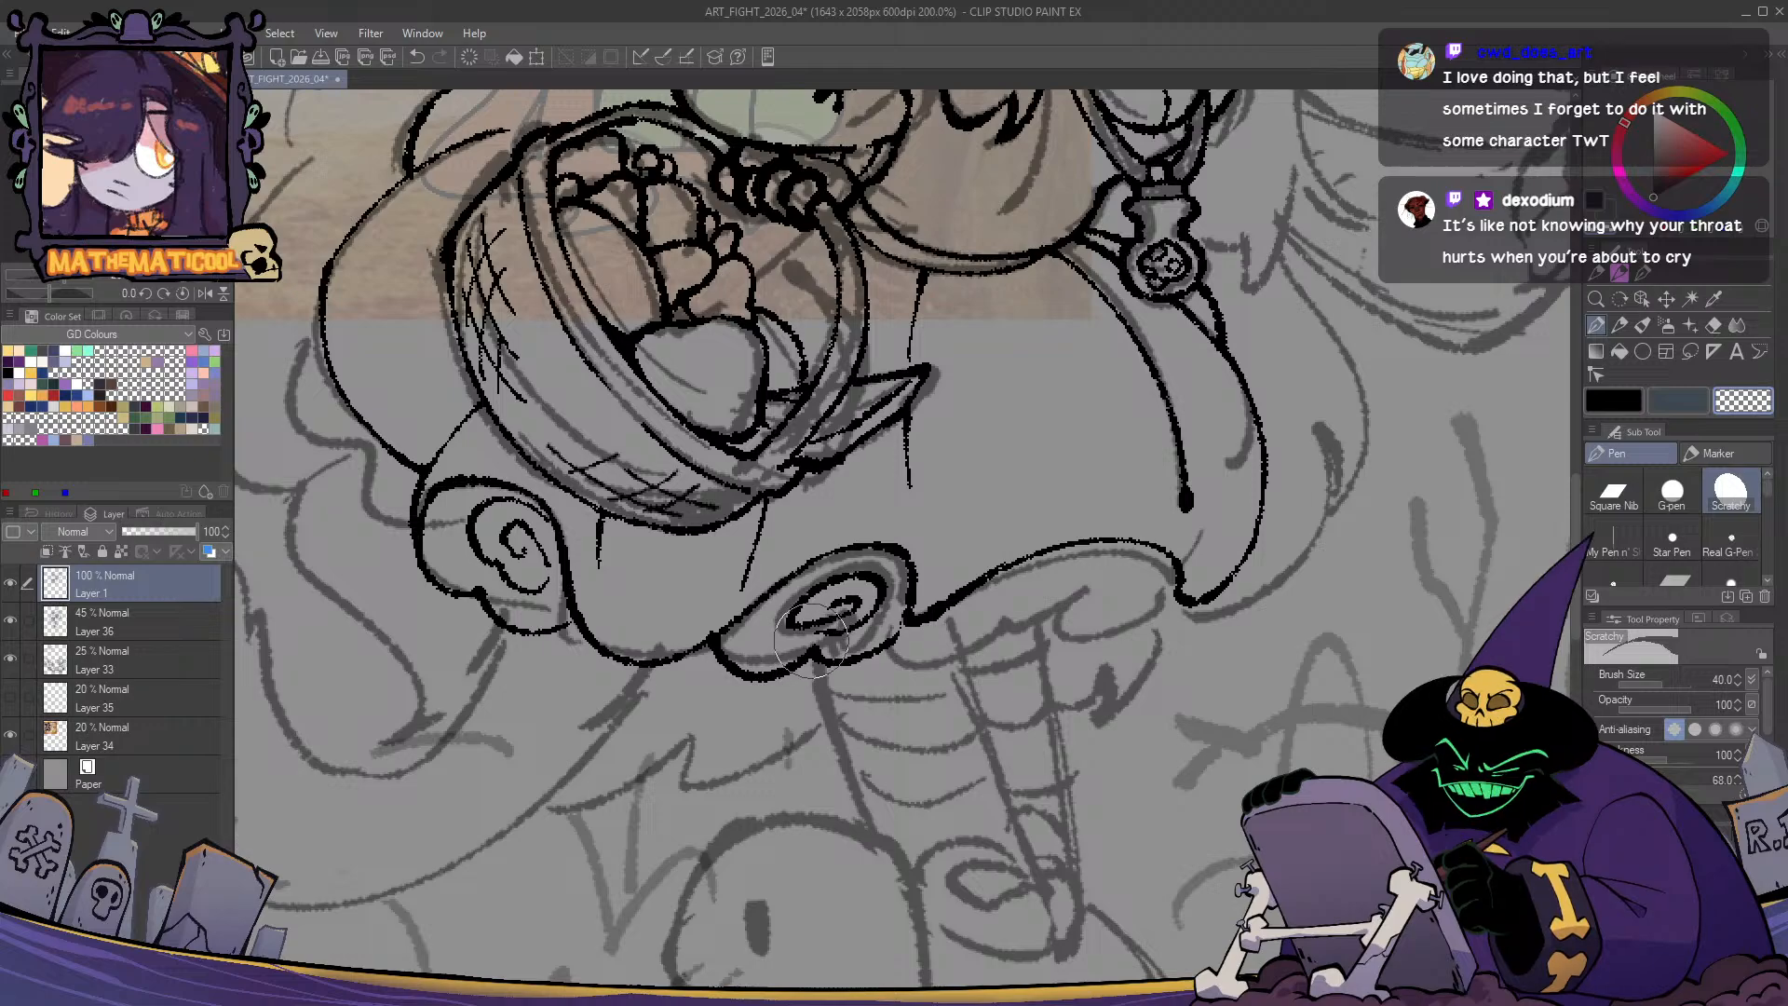
key("c")
- Ink the wavy underside of the last hem scallop and two spiral curls inside it
mouse_move(890, 660)
left_mouse_down()
mouse_move(793, 646)
mouse_move(916, 629)
left_mouse_up()
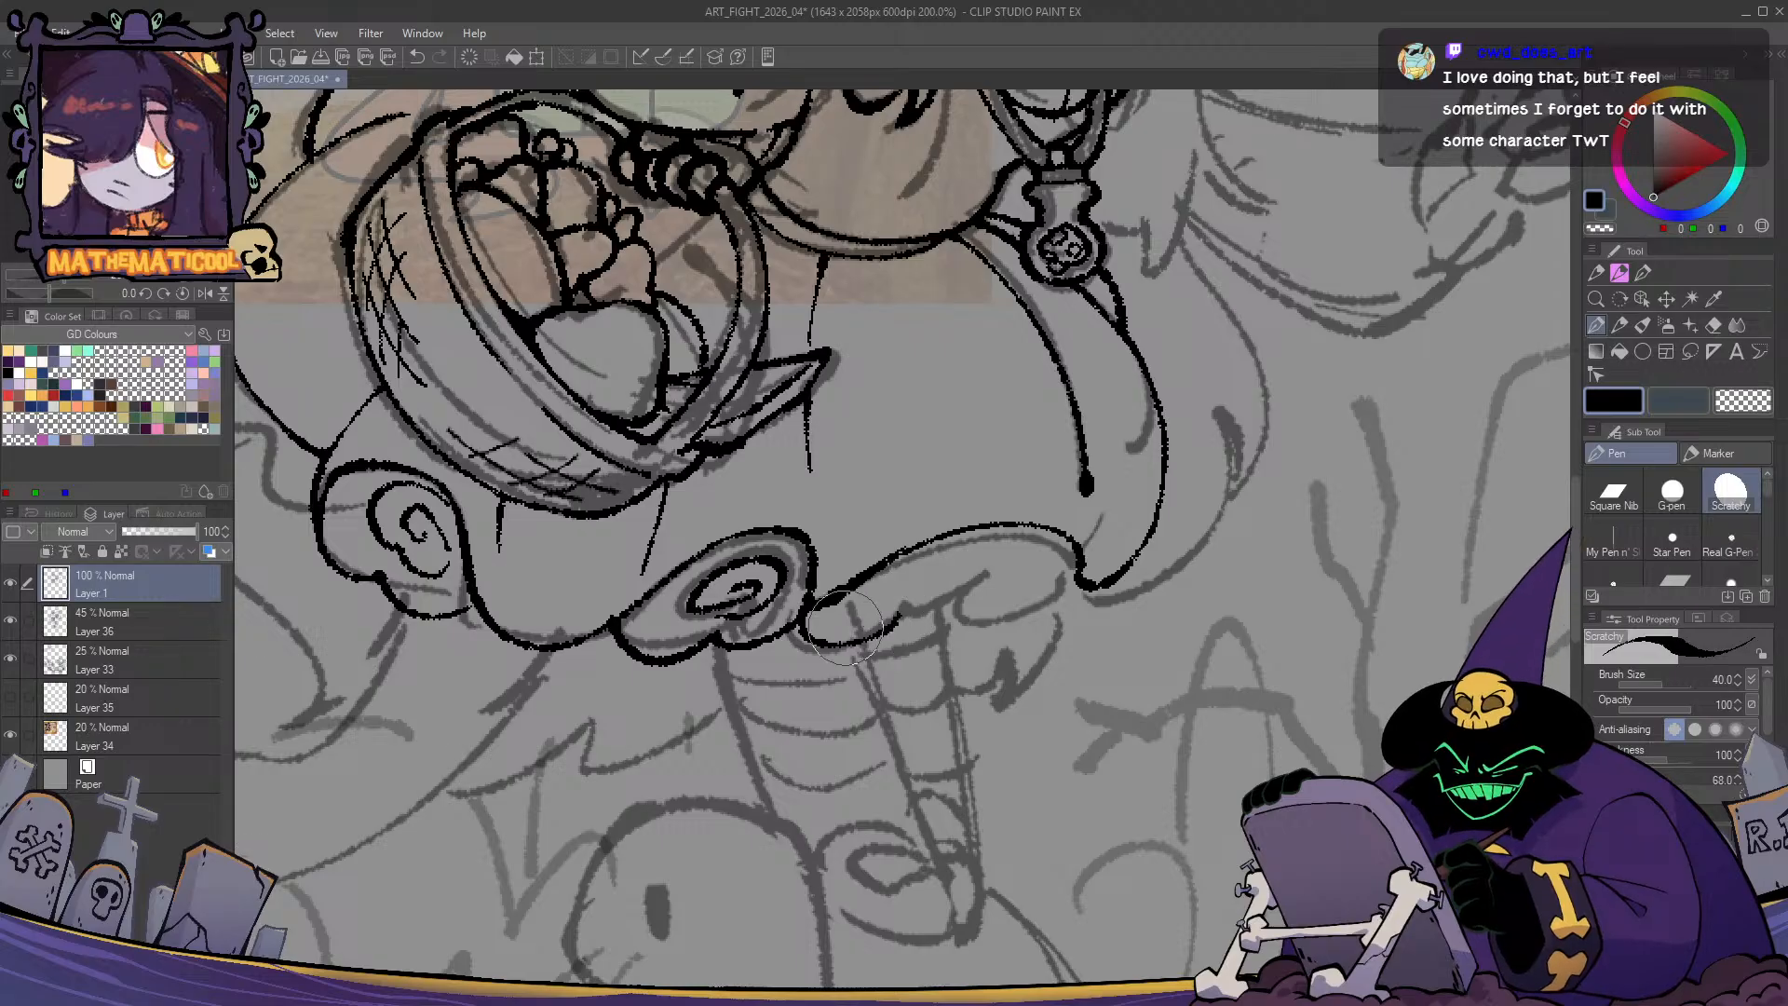
mouse_move(887, 622)
left_mouse_down()
mouse_move(990, 572)
mouse_move(1076, 559)
mouse_move(1015, 597)
mouse_move(1034, 582)
mouse_move(911, 604)
left_mouse_up()
key("ctrl+z")
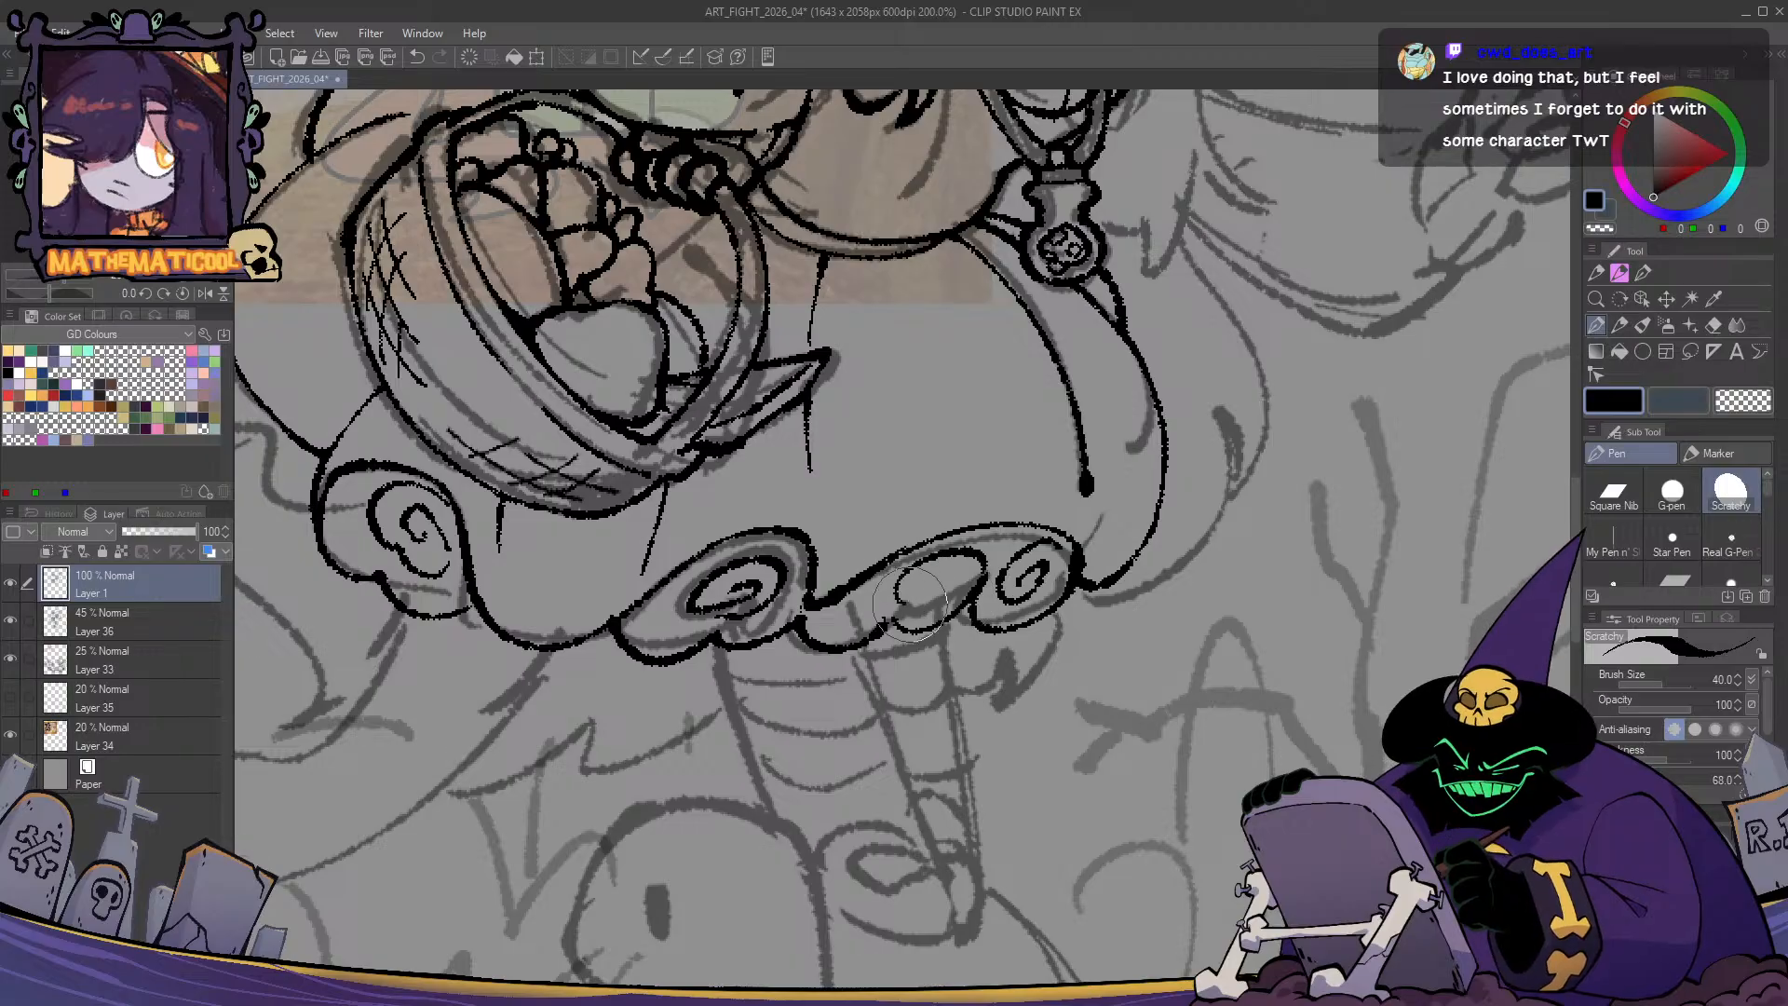
key("h")
key("h")
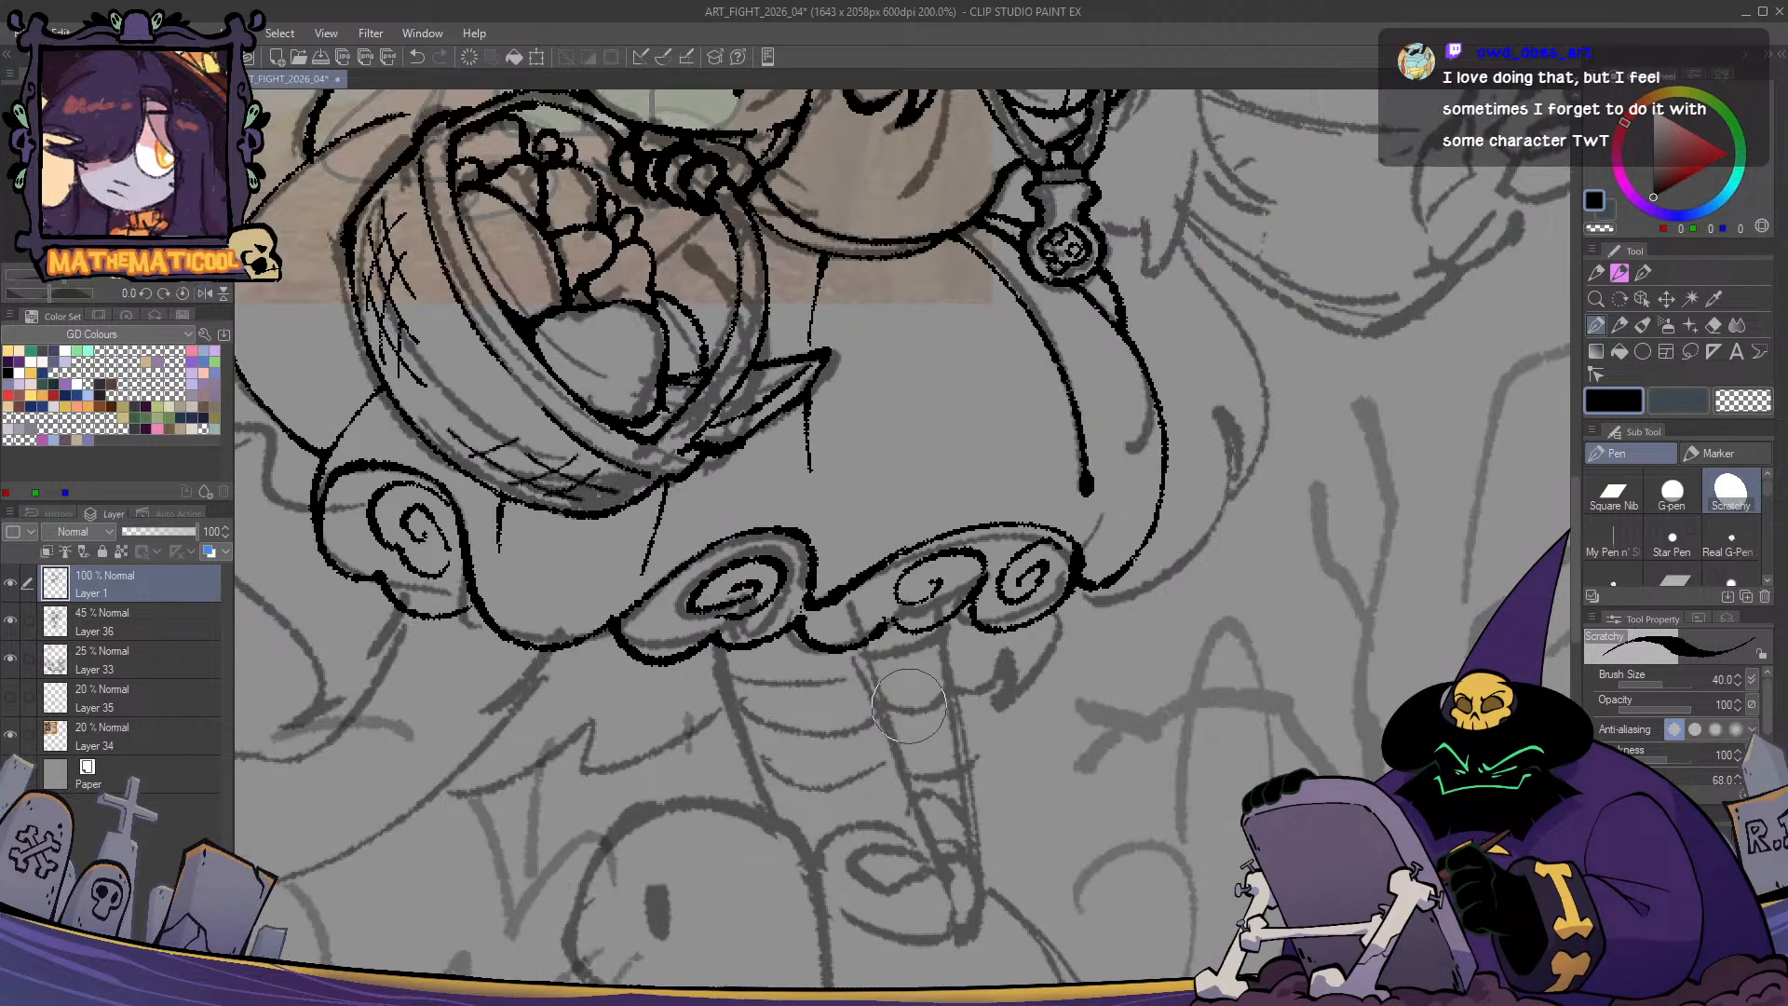
- Undo the last scallop's middle curl and re-ink the underside line leading into the end curl
key("ctrl+z")
key("e")
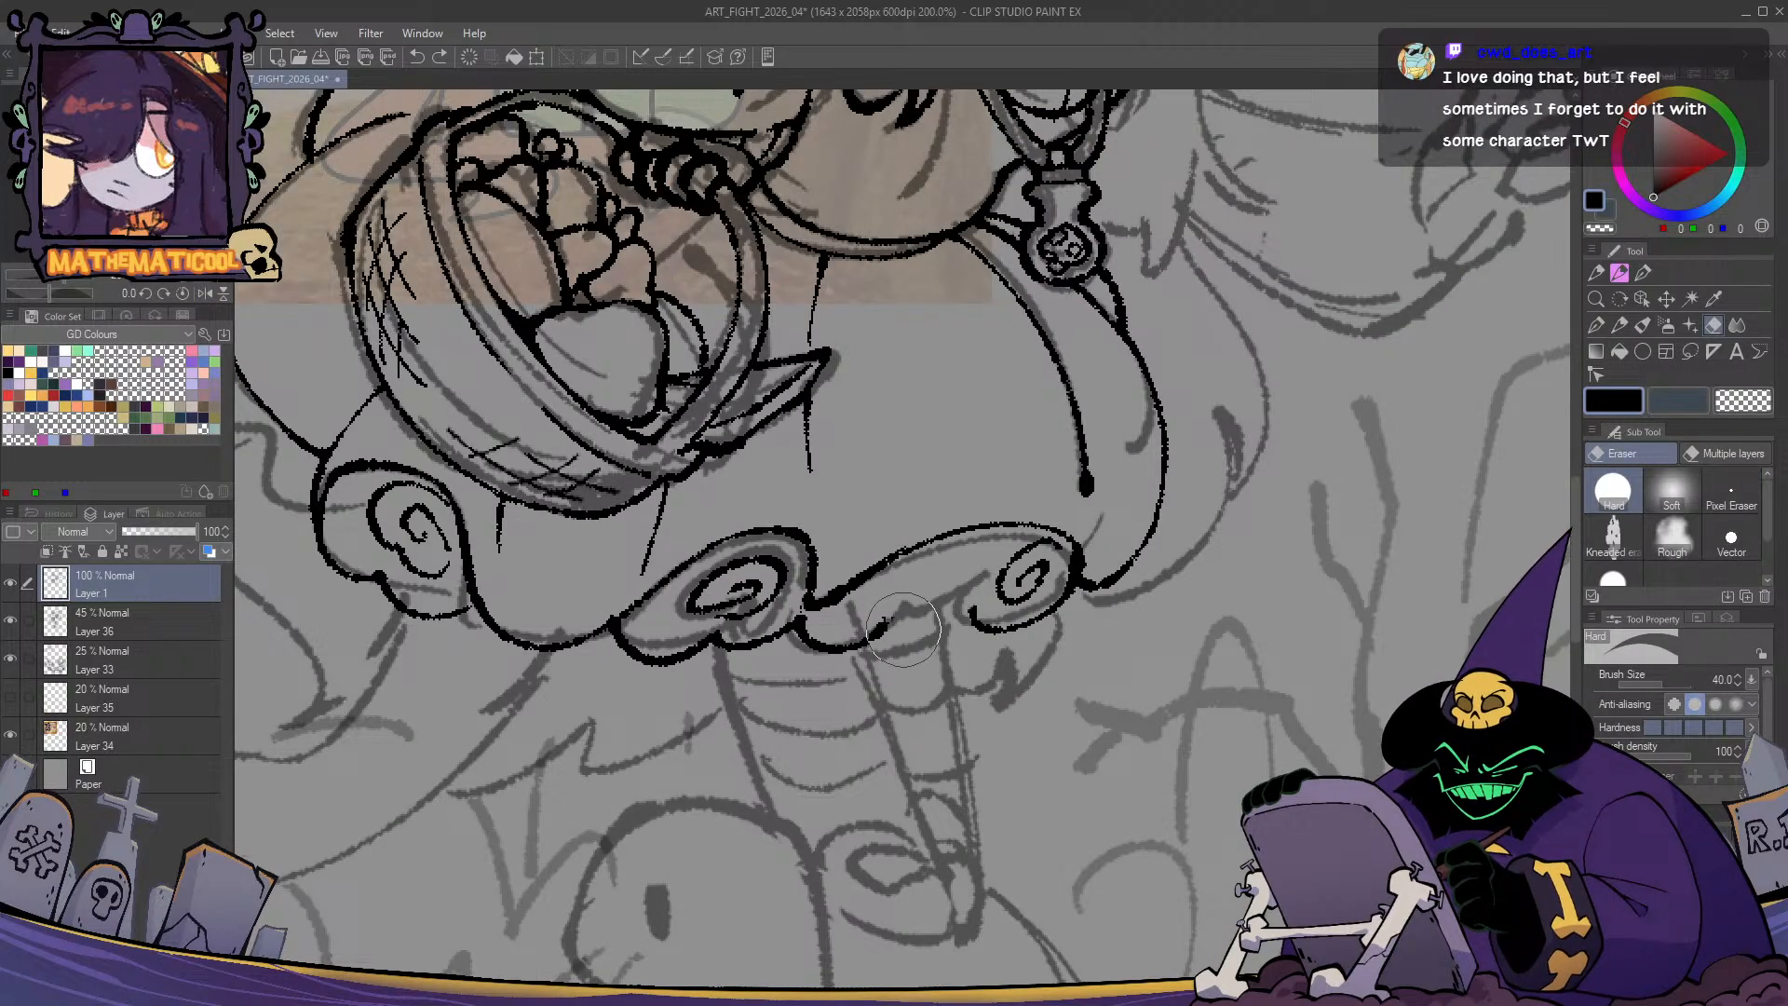
key("p")
mouse_move(862, 607)
left_mouse_down()
mouse_move(986, 565)
mouse_move(968, 615)
mouse_move(992, 610)
mouse_move(1002, 634)
mouse_move(985, 631)
left_mouse_up()
key("ctrl+z")
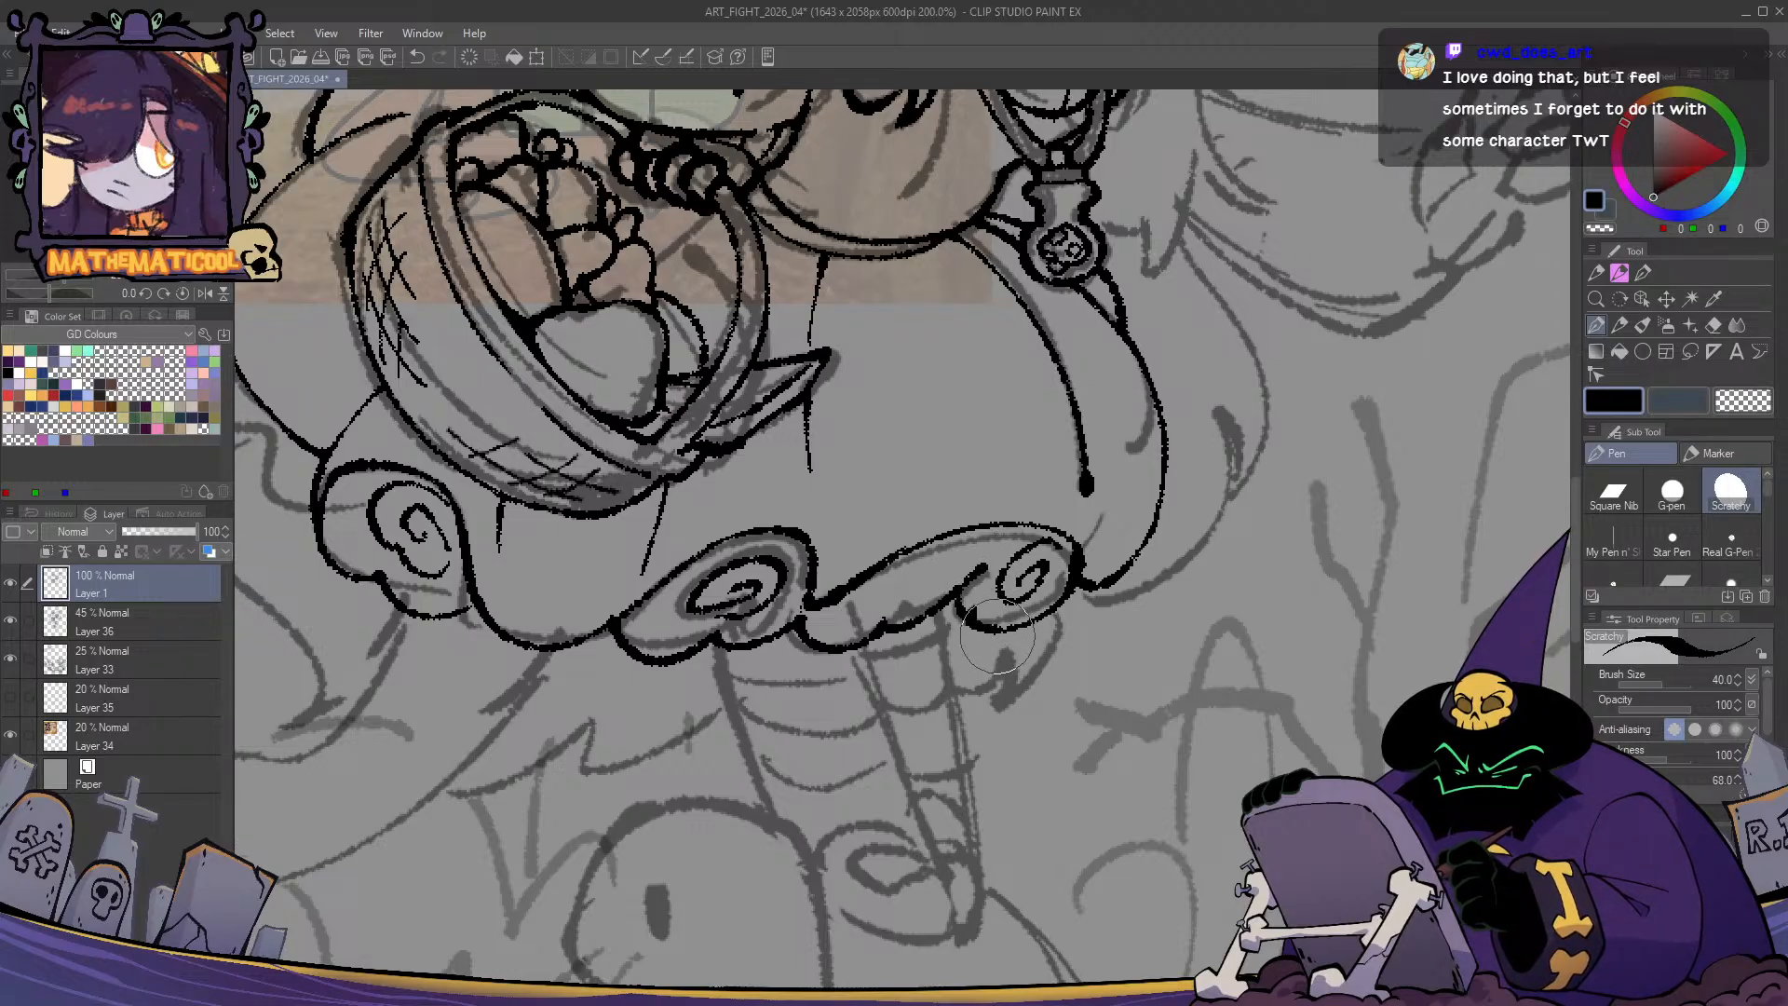
- Thin the last scallop's upper line and ink a new spiral in its middle curl, erasing excess ink around it
key("c")
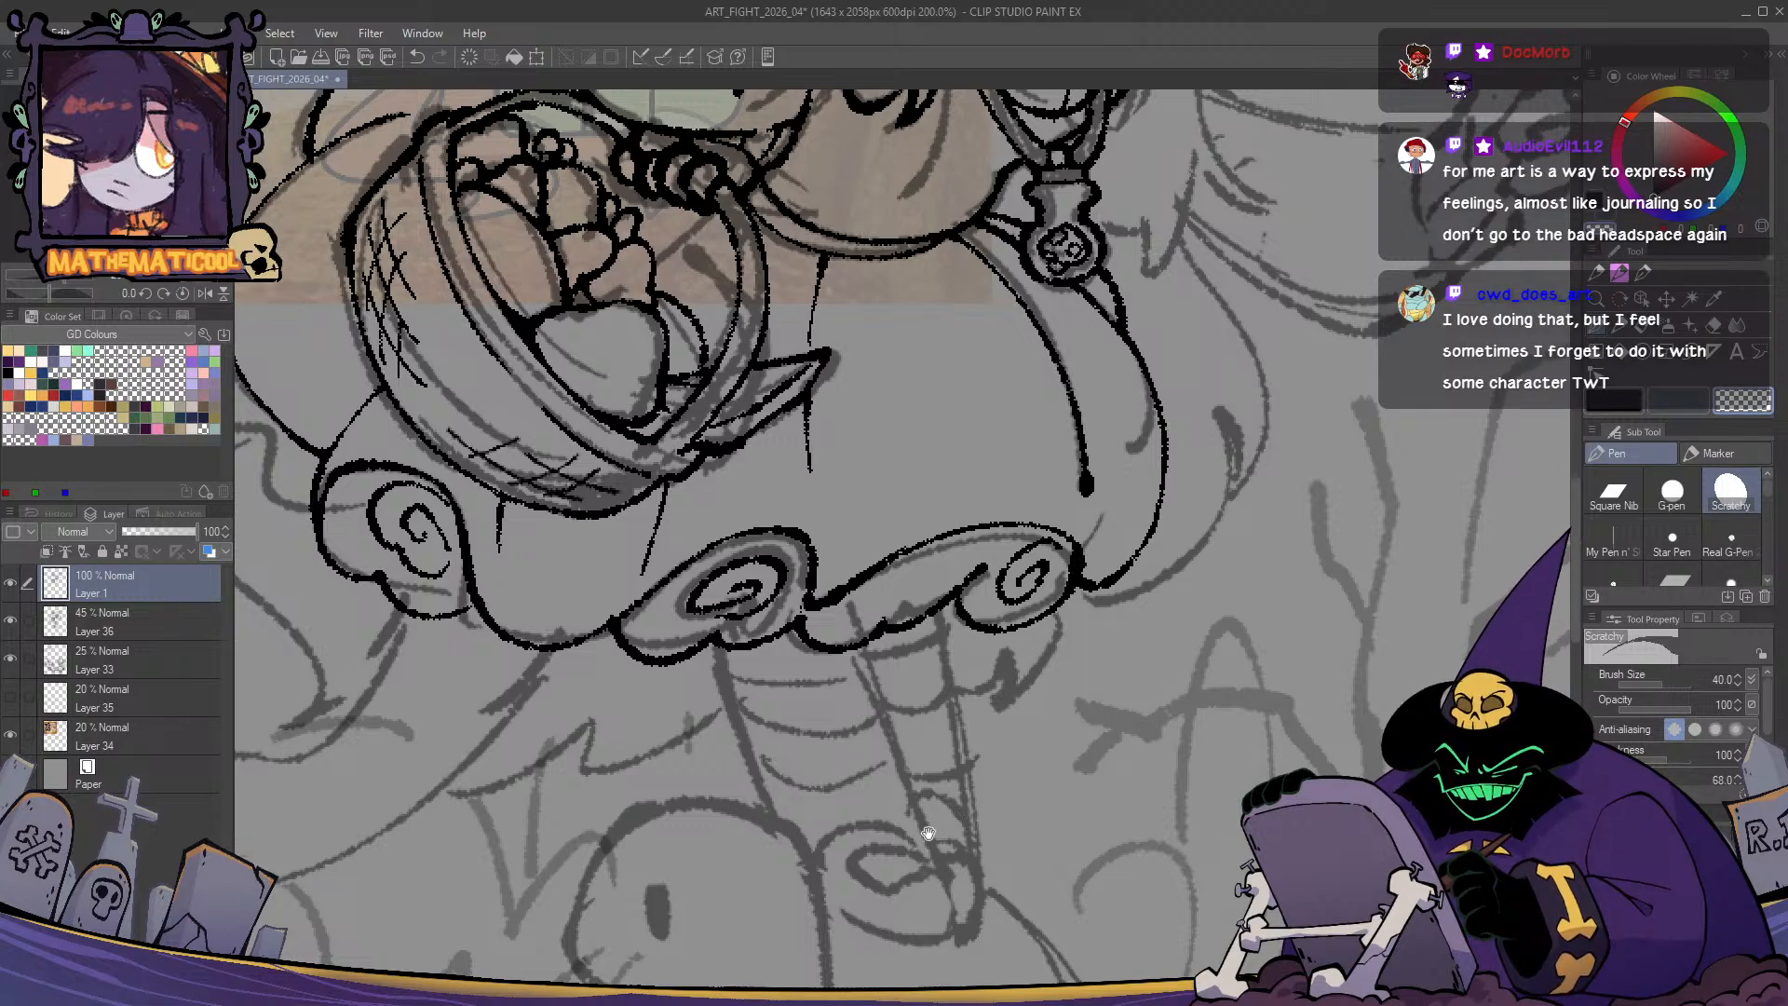
left_click_drag(929, 832, 901, 813)
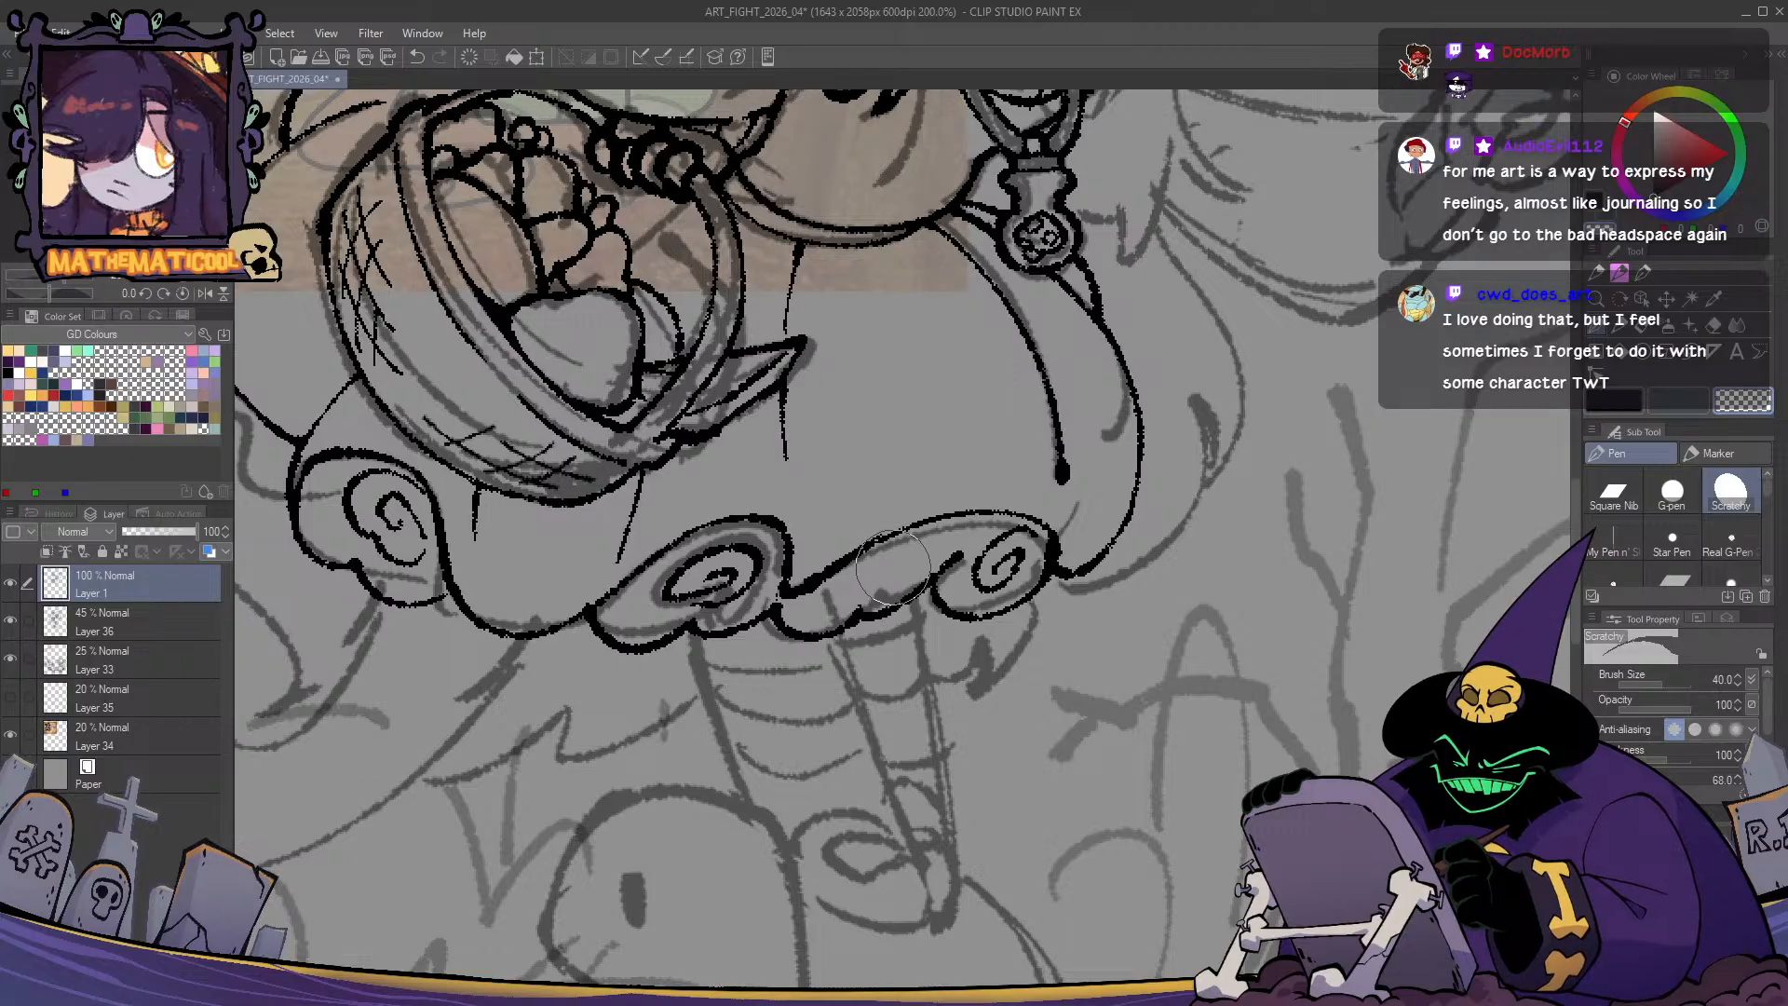
left_click_drag(917, 548, 825, 585)
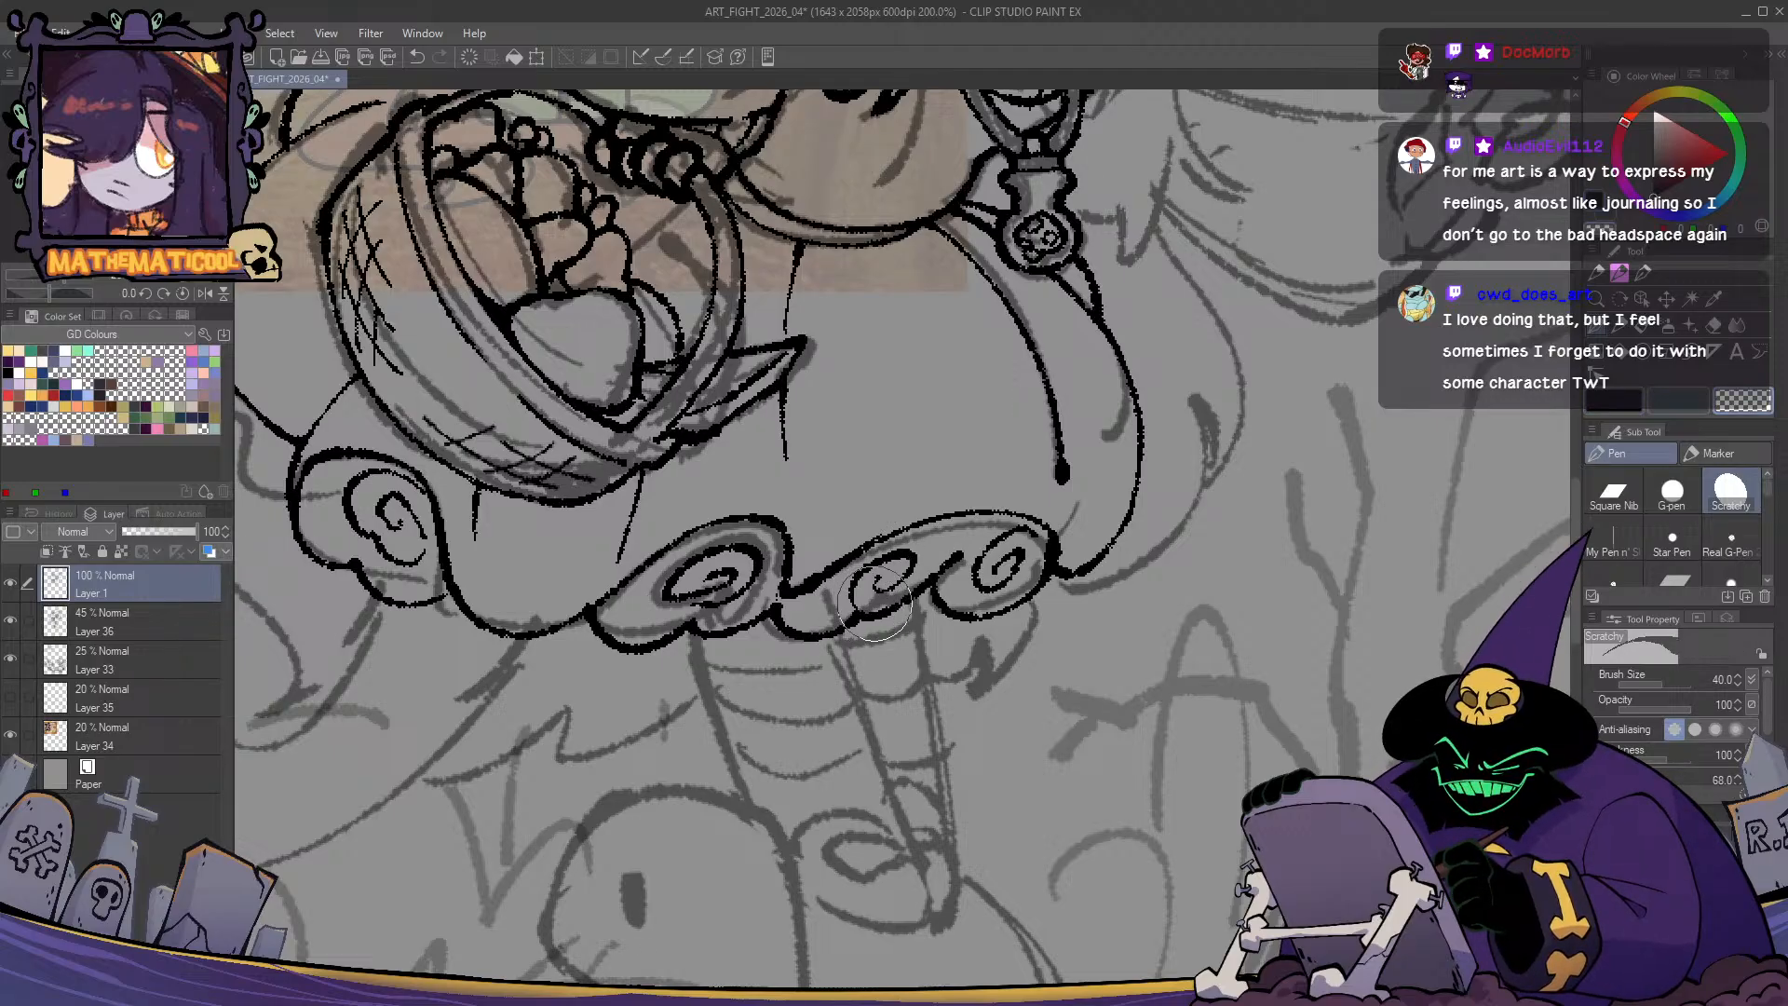
key("c")
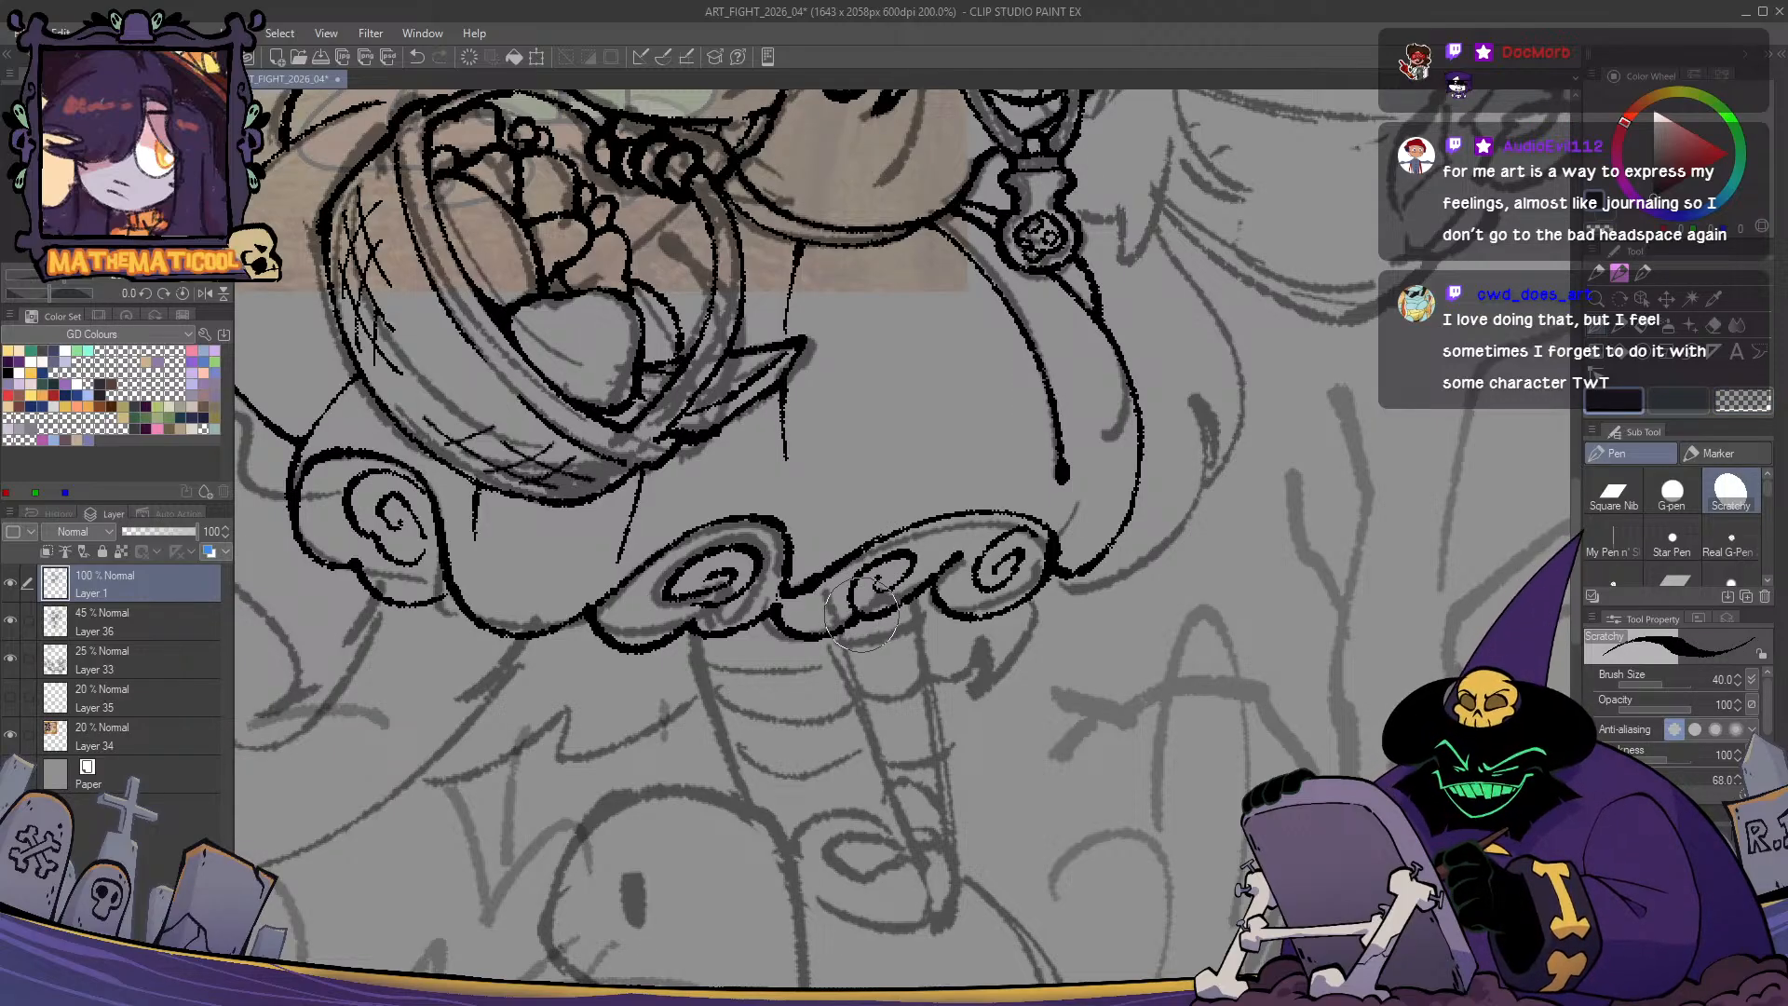
key("c")
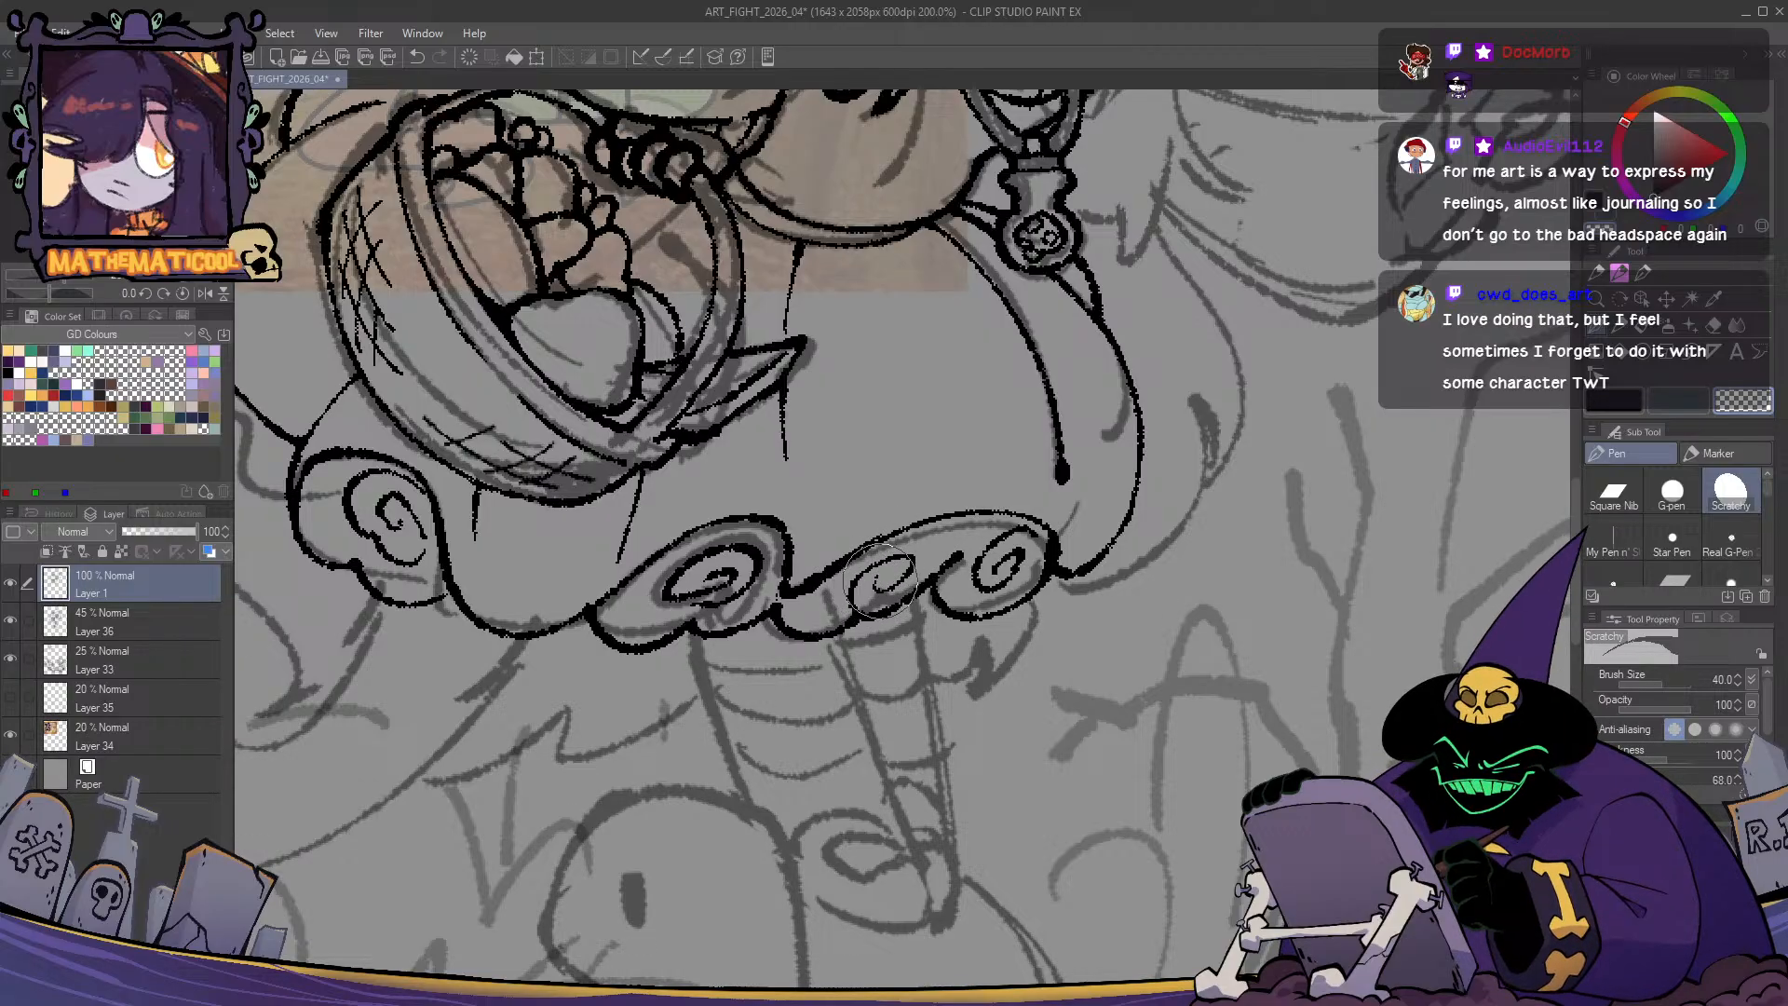
key("c")
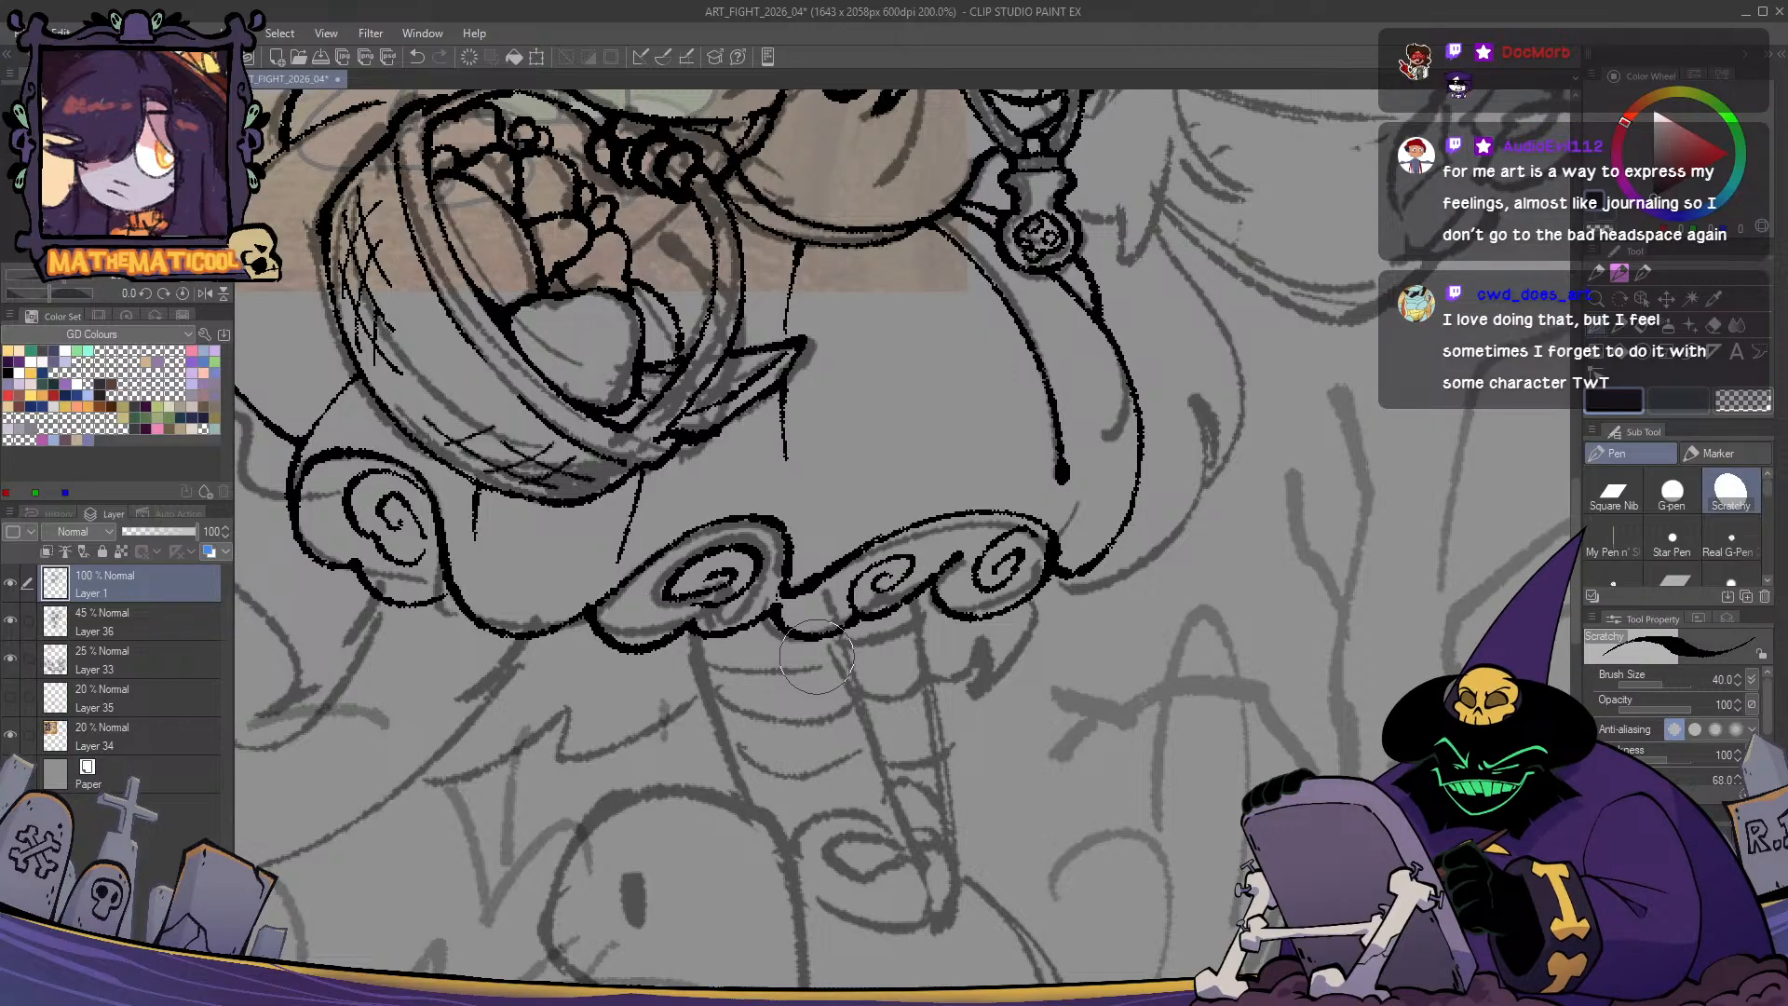
- Erase most of the spiral inside the middle curl of the last hem scallop
key("c")
mouse_move(862, 615)
left_mouse_down()
mouse_move(918, 550)
mouse_move(827, 605)
mouse_move(922, 552)
mouse_move(829, 603)
left_mouse_up()
key("c")
key("ctrl+z")
key("c")
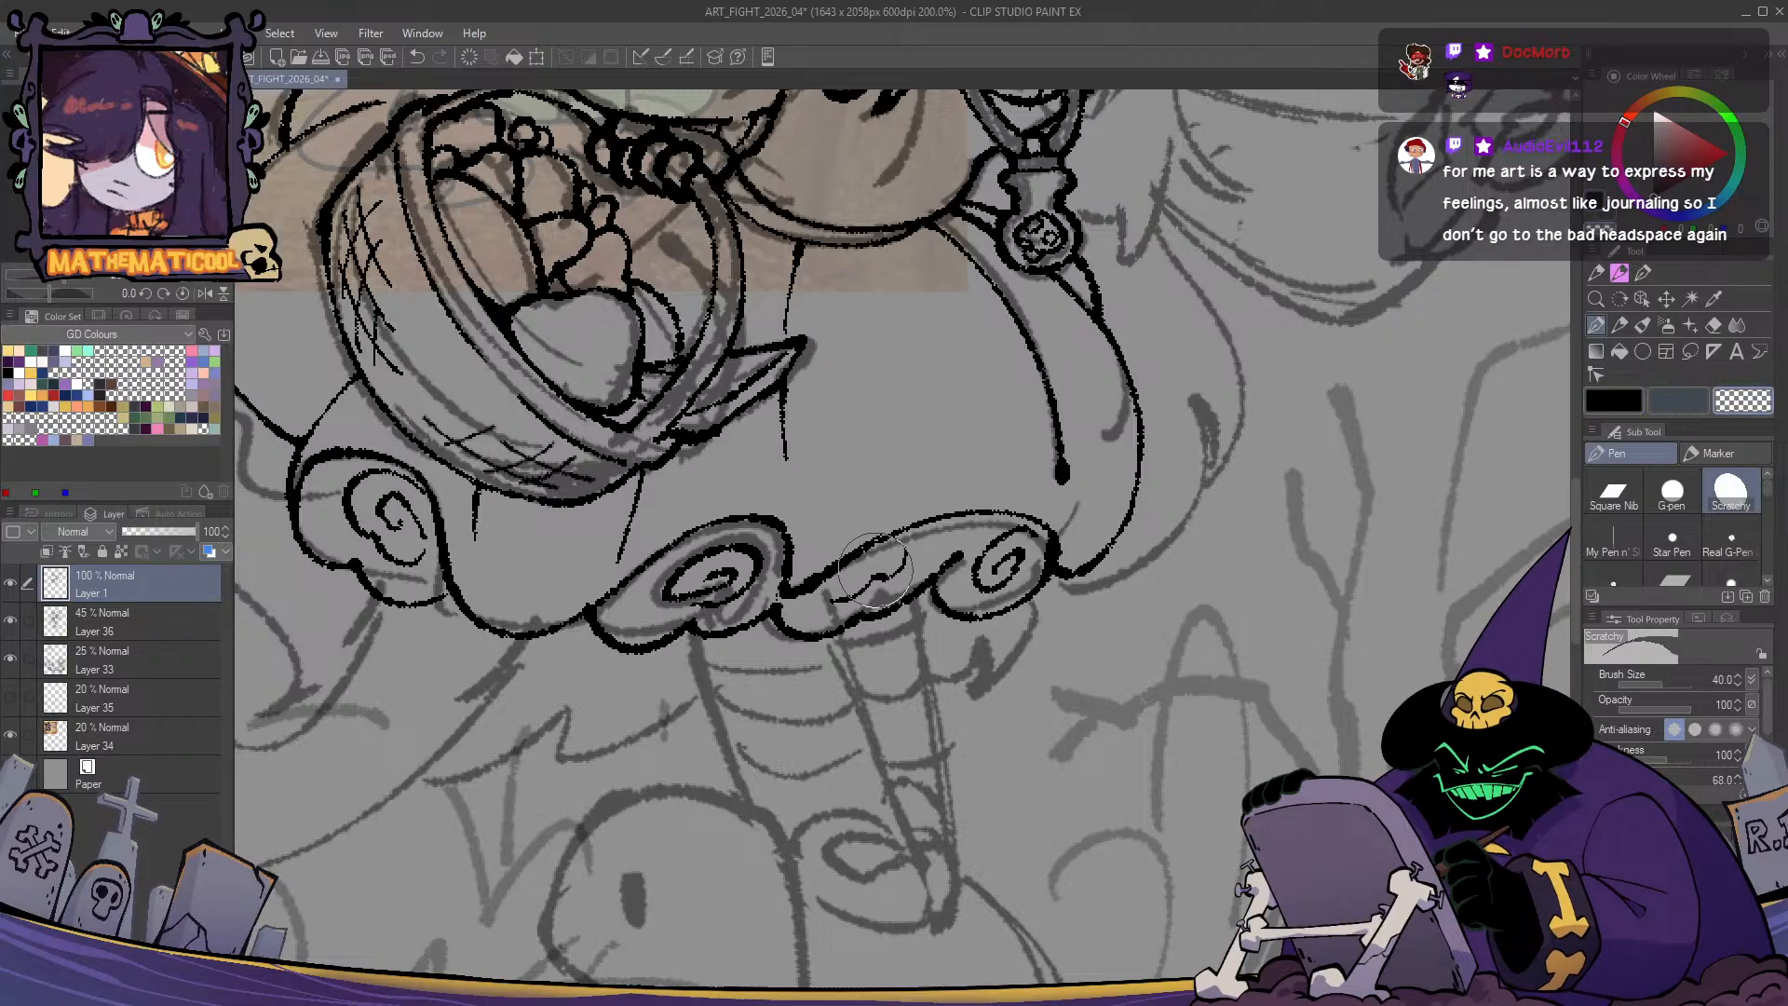
left_click_drag(875, 585, 892, 568)
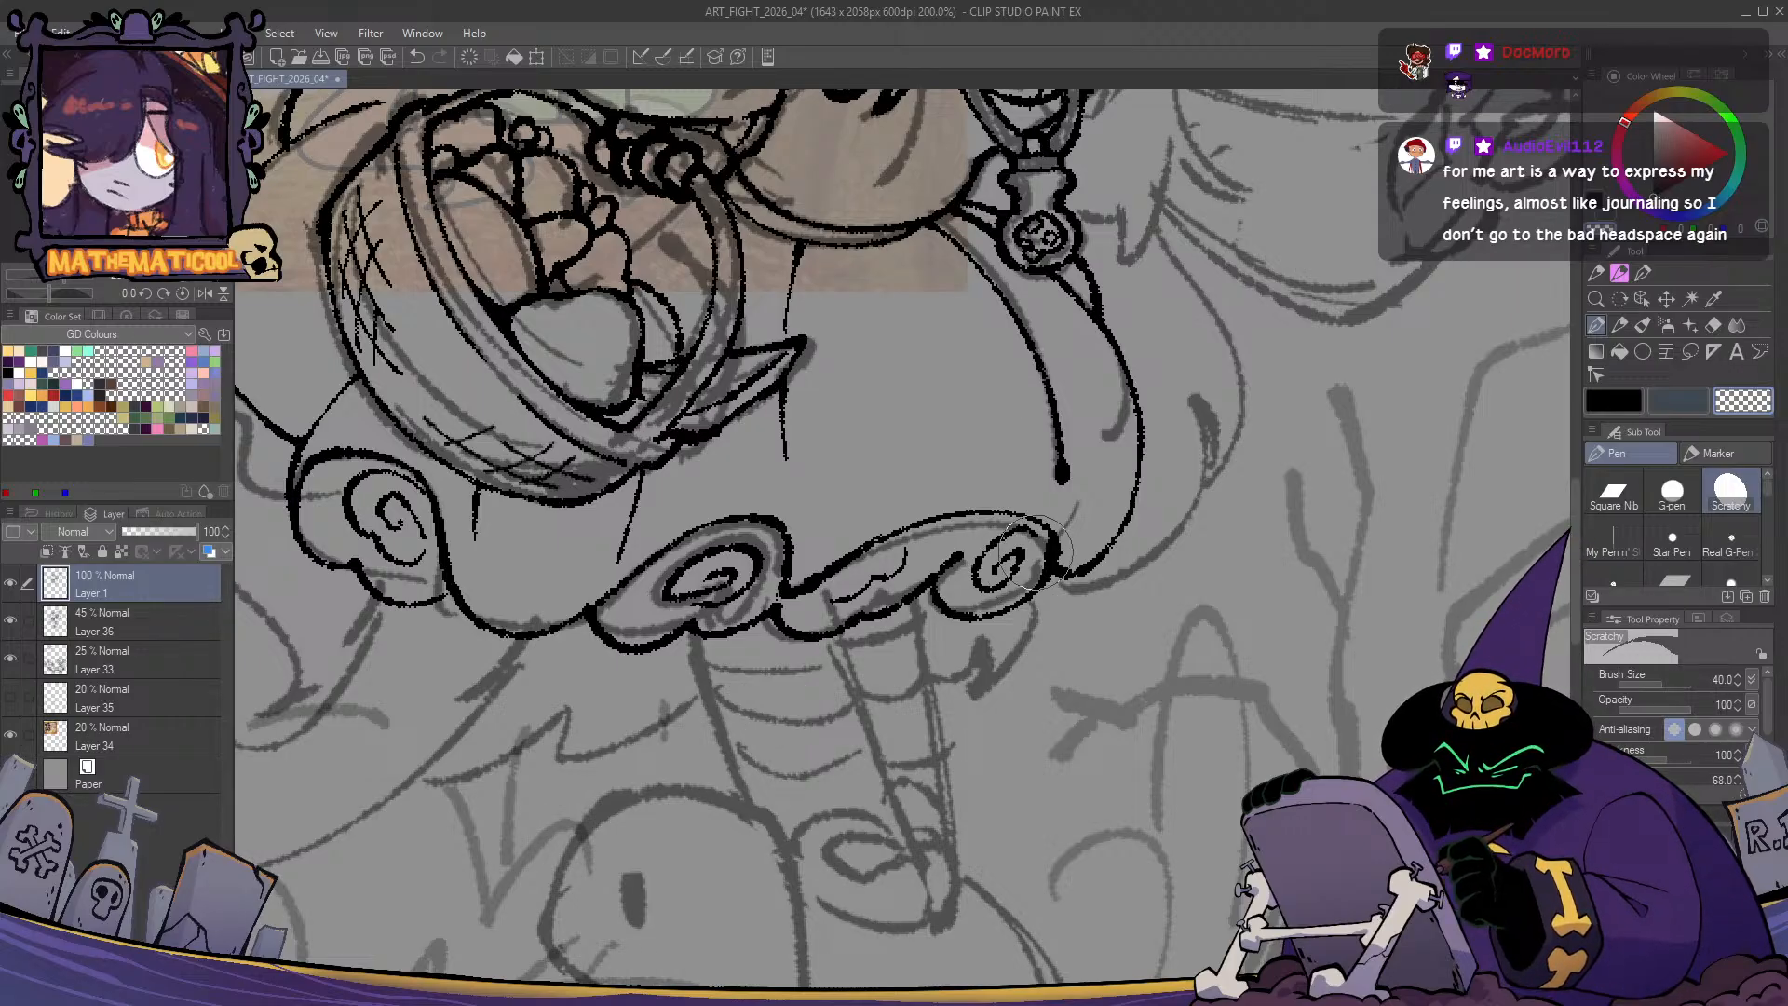
- Rework the last hem scallop's upper line near the skirt's side edge, undoing unwanted strokes
key("c")
mouse_move(1058, 535)
left_mouse_down()
mouse_move(1026, 596)
mouse_move(1066, 528)
mouse_move(1048, 524)
mouse_move(1058, 569)
mouse_move(1063, 516)
mouse_move(1043, 523)
mouse_move(1059, 572)
mouse_move(1053, 543)
mouse_move(1031, 572)
mouse_move(1065, 560)
mouse_move(975, 636)
mouse_move(932, 587)
left_mouse_up()
key("ctrl+z")
key("c")
key("c")
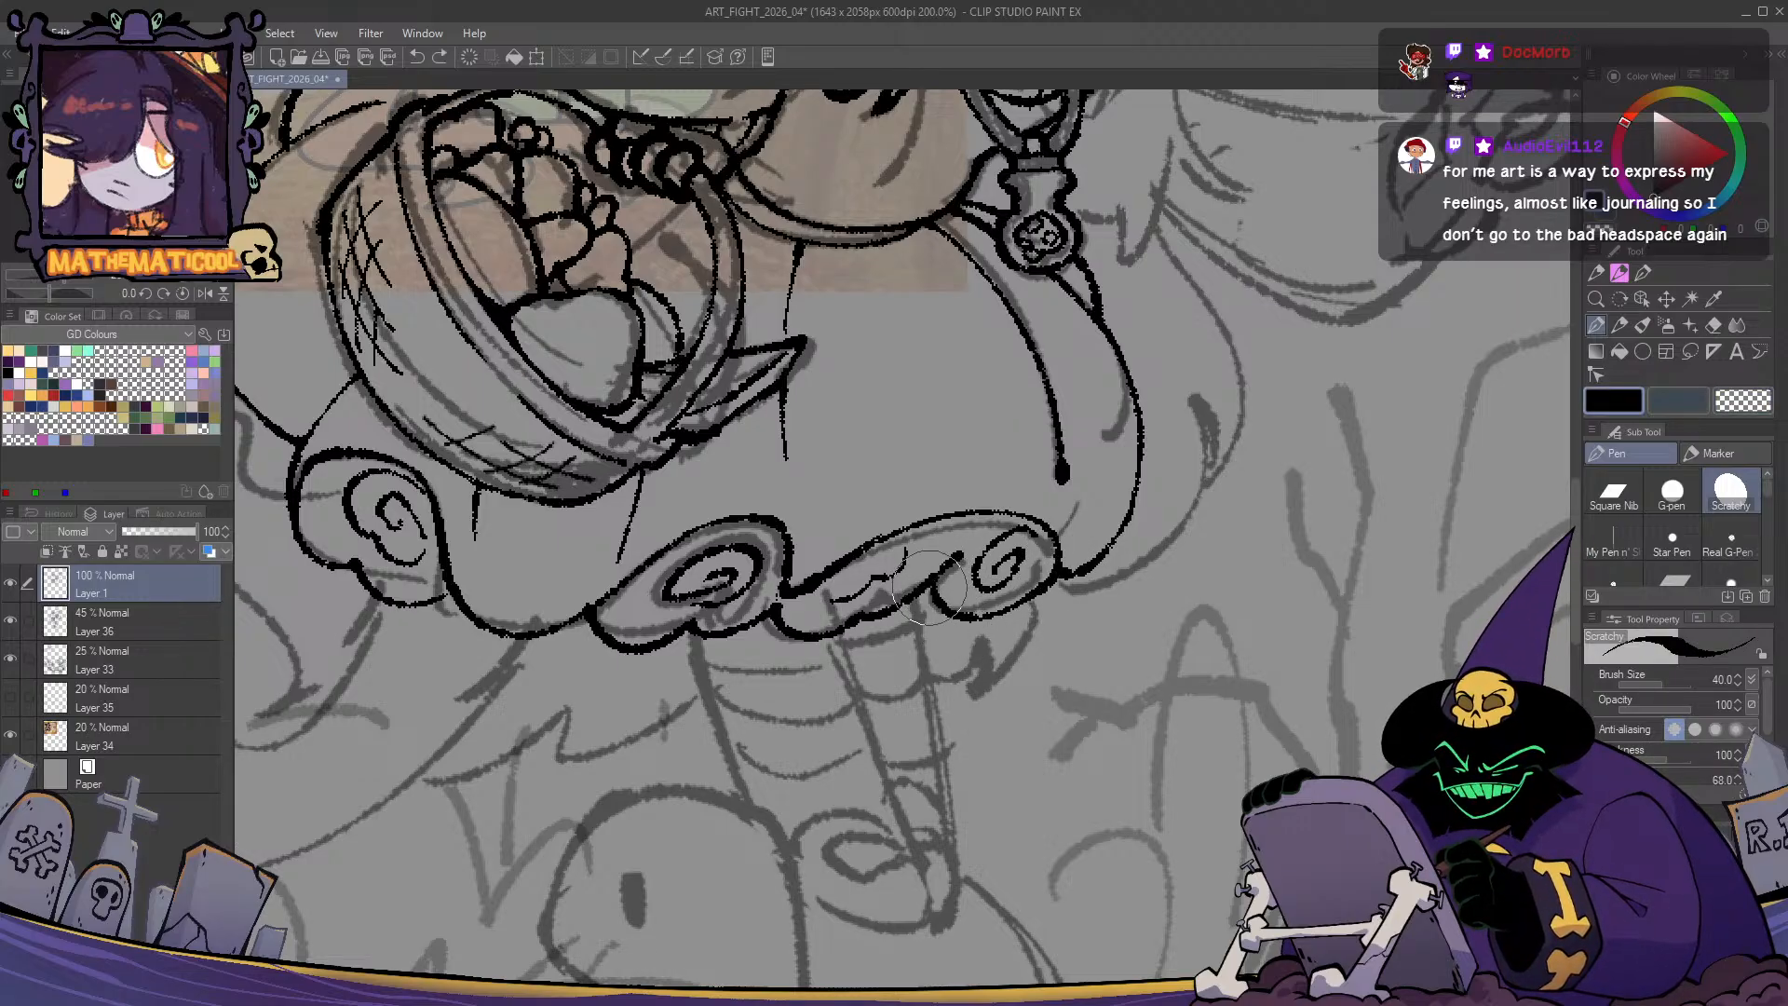
key("ctrl+z")
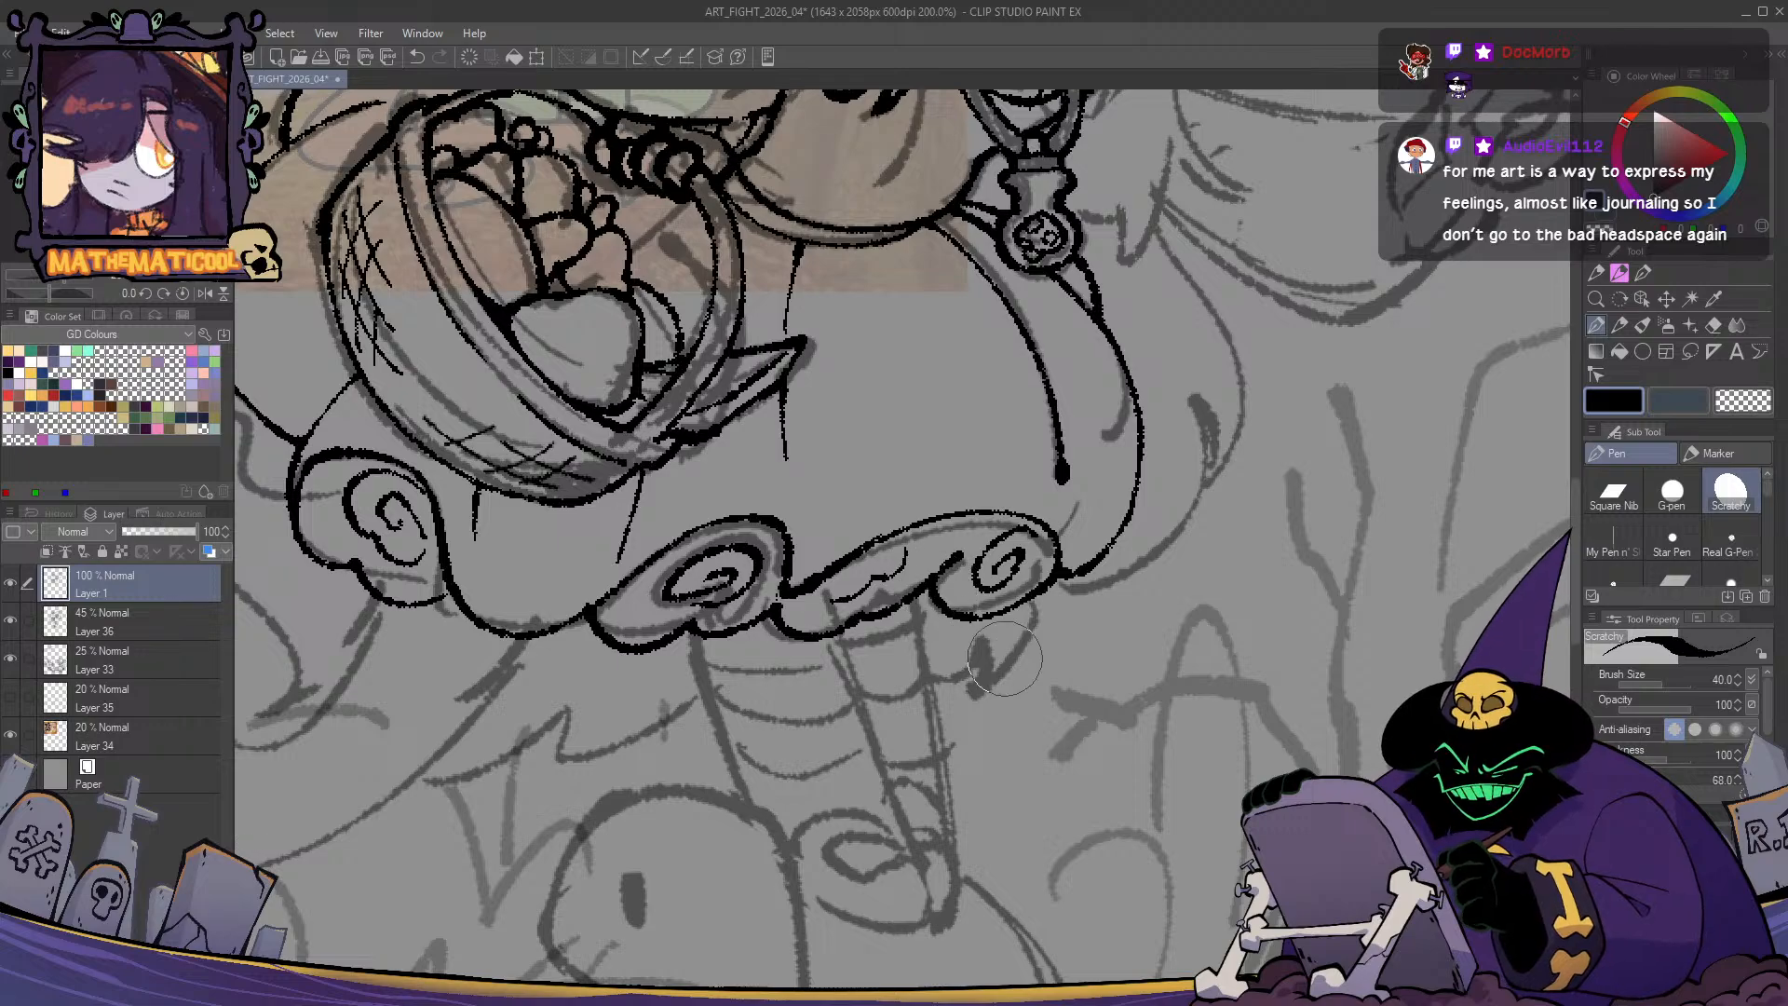
- Lasso the underside of the last scallop's end curl, transform it slightly upward, and deselect it
mouse_move(1109, 615)
left_mouse_down()
mouse_move(1069, 599)
mouse_move(1021, 711)
mouse_move(974, 764)
mouse_move(929, 764)
mouse_move(936, 849)
mouse_move(890, 729)
mouse_move(955, 648)
left_mouse_up()
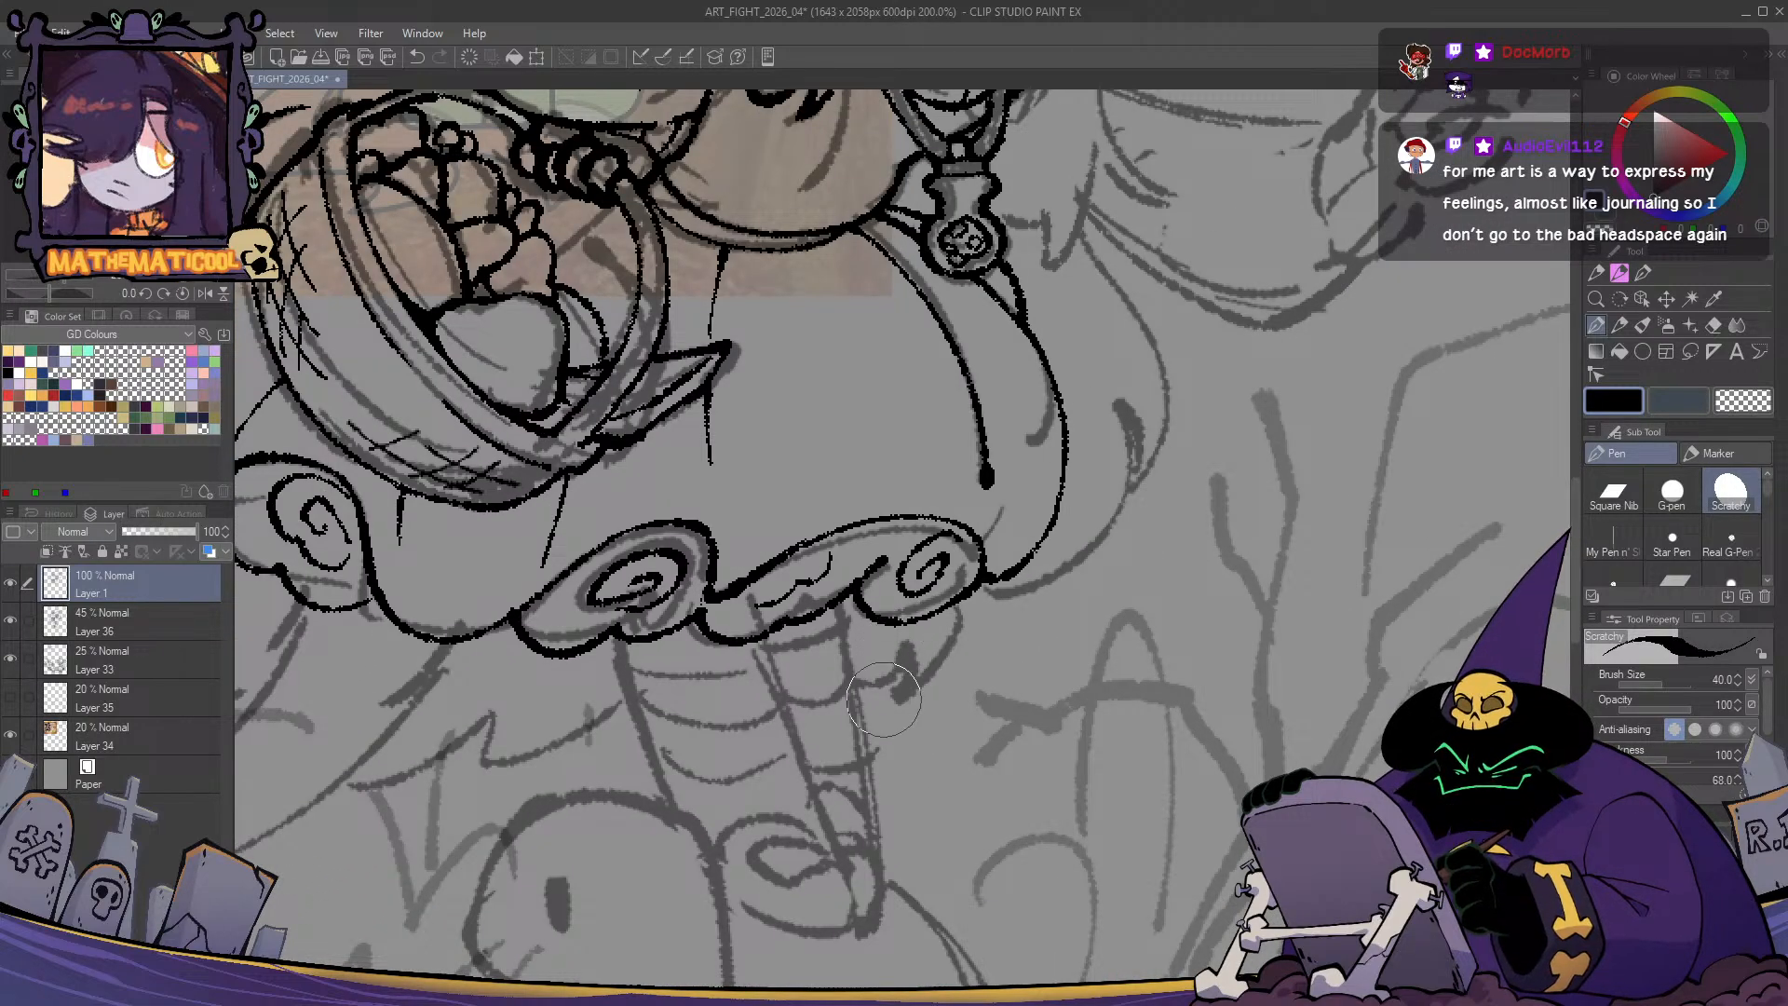
key("m")
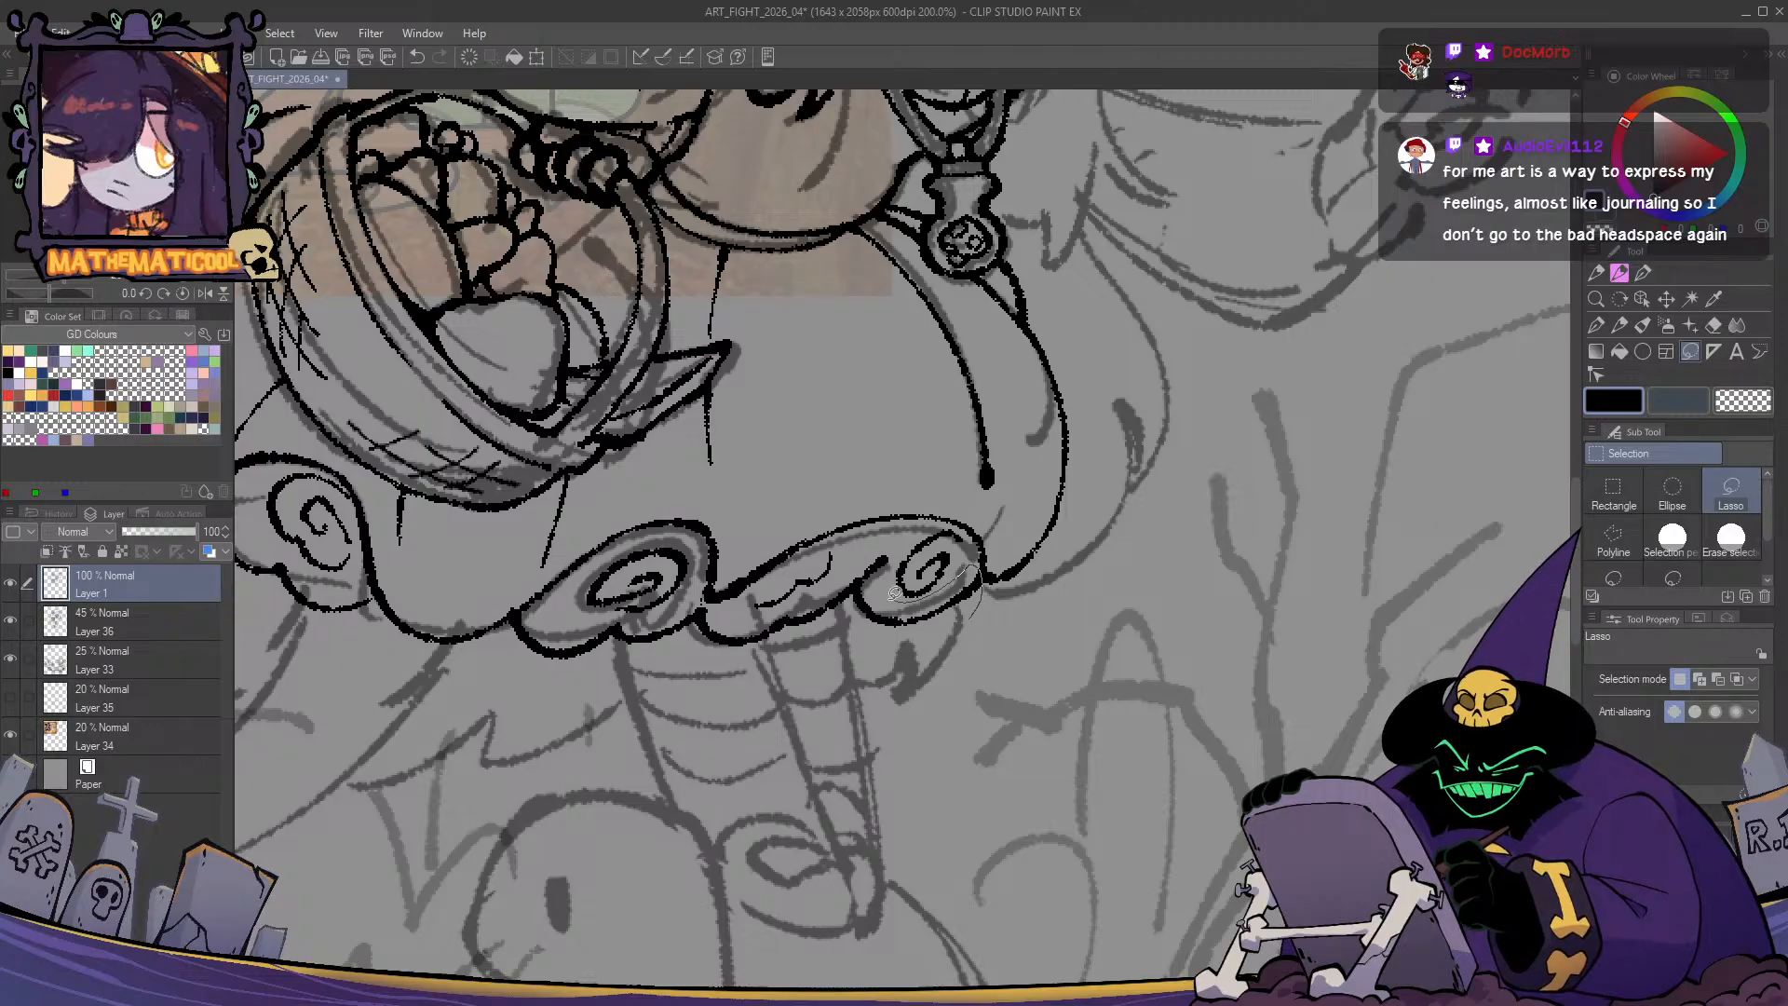
mouse_move(869, 575)
left_mouse_down()
mouse_move(943, 645)
mouse_move(976, 570)
left_mouse_up()
key("ctrl+t")
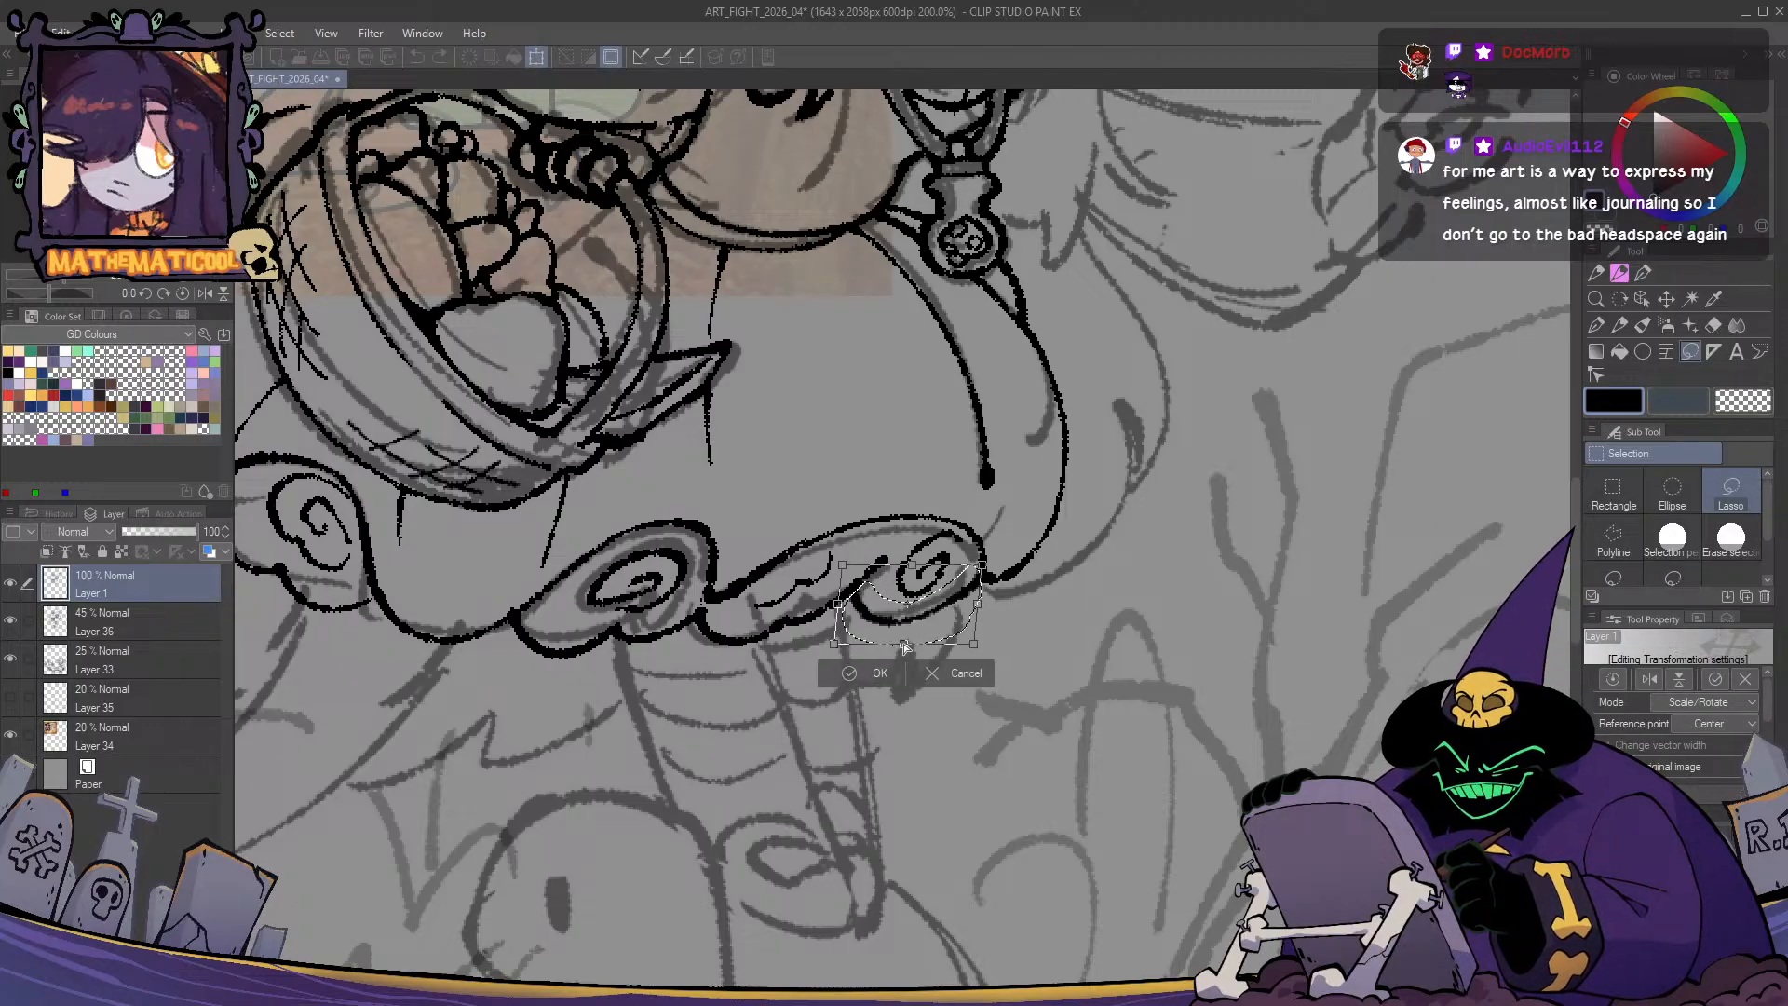
left_click_drag(902, 641, 911, 652)
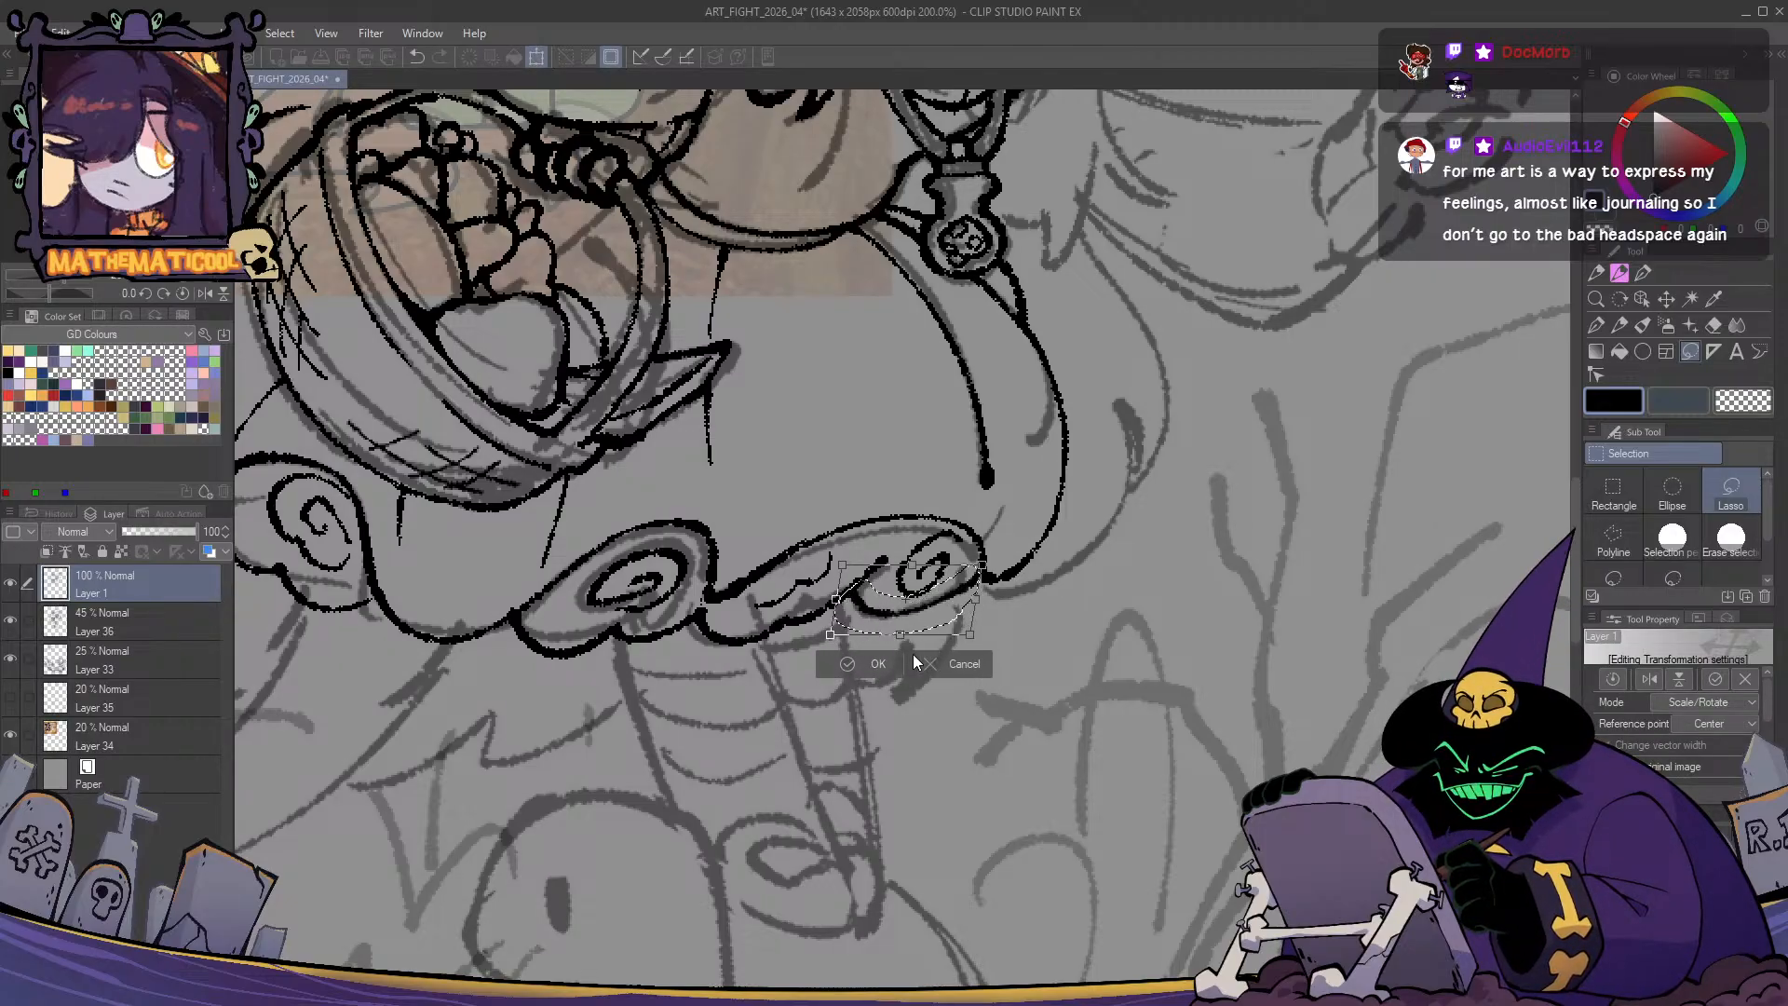
key("Return")
key("ctrl+d")
key("p")
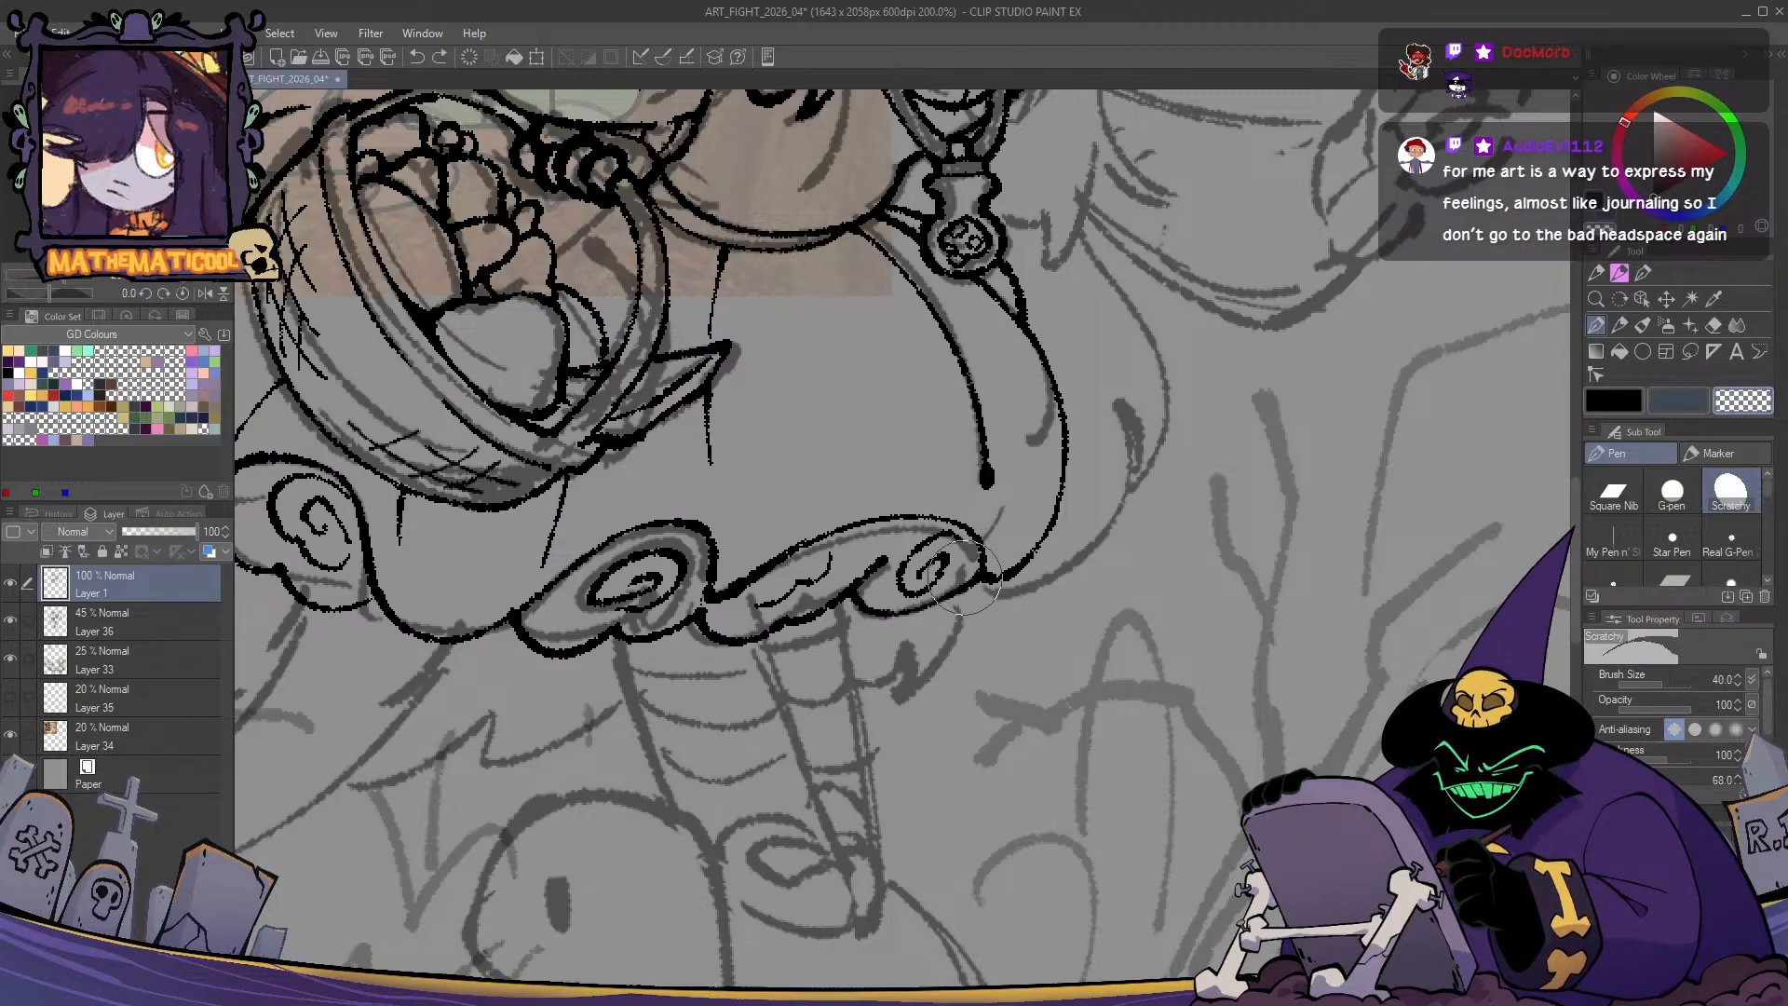
- Erase the end curl's spiral and ink a flatter replacement, undoing unwanted strokes
key("e")
left_click_drag(918, 573, 927, 550)
key("p")
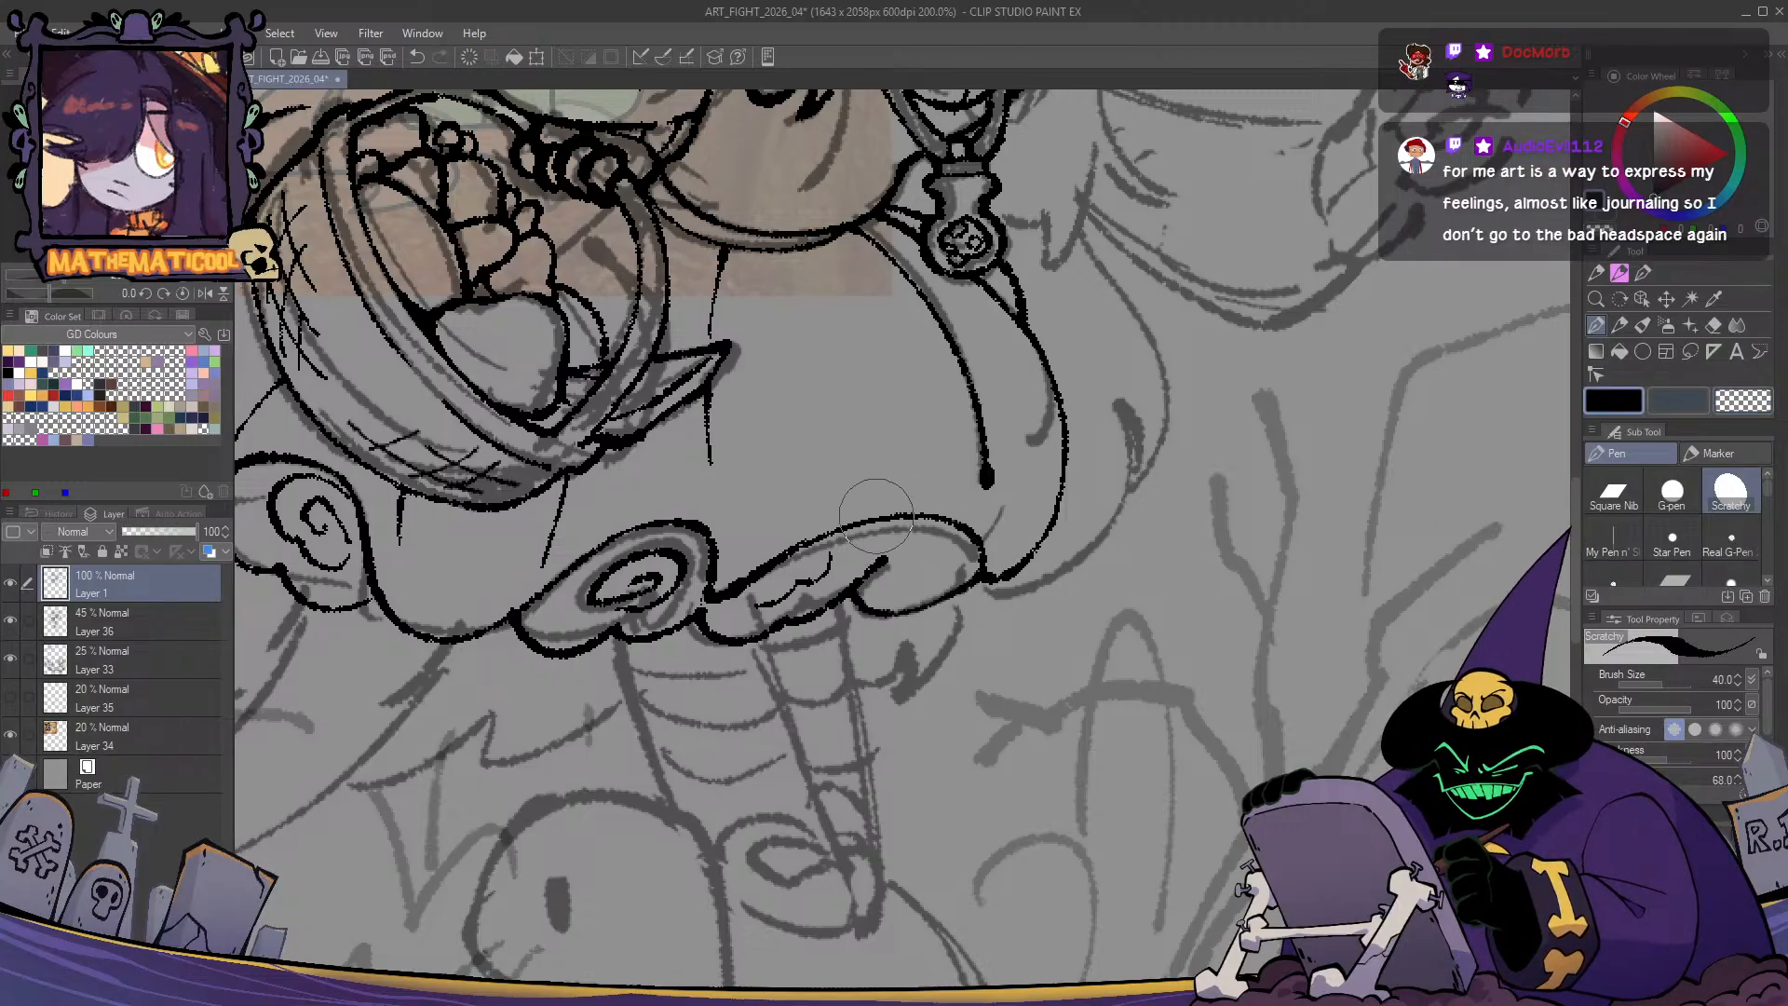
mouse_move(941, 550)
left_mouse_down()
mouse_move(905, 571)
mouse_move(941, 579)
mouse_move(903, 588)
mouse_move(945, 551)
mouse_move(905, 584)
mouse_move(945, 570)
mouse_move(935, 550)
mouse_move(887, 582)
mouse_move(898, 593)
mouse_move(930, 579)
left_mouse_up()
key("ctrl+z")
key("ctrl+z")
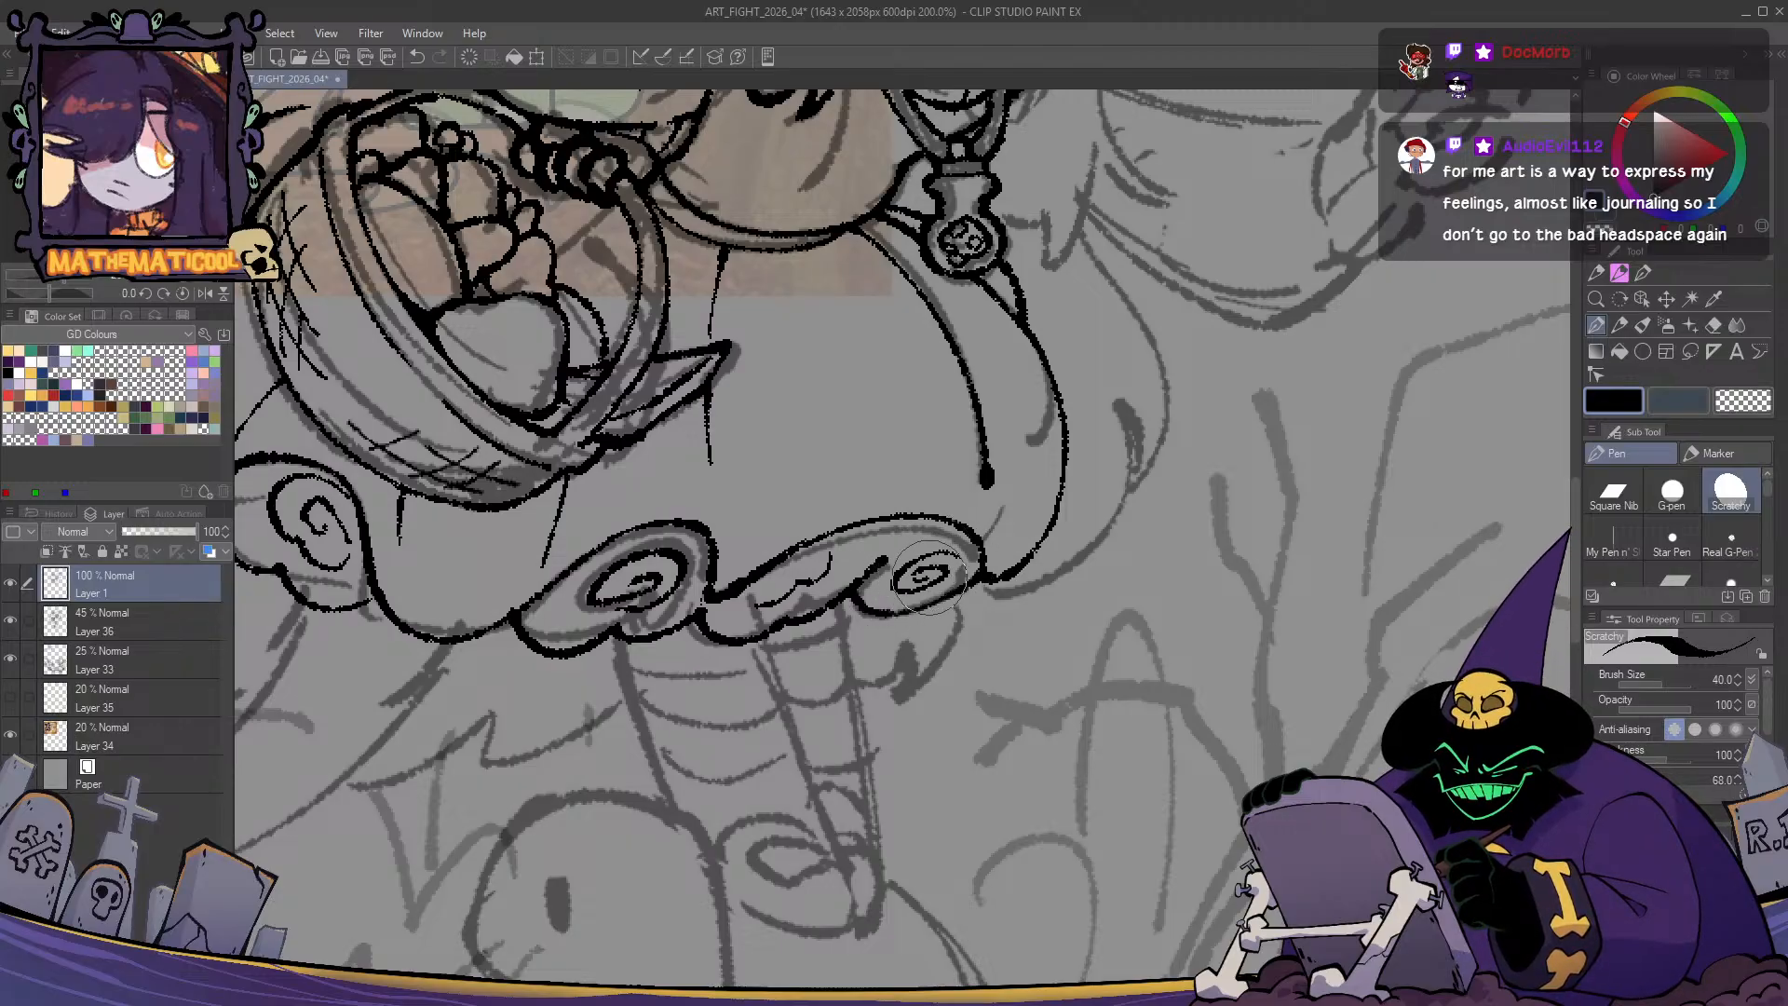
key("ctrl+z")
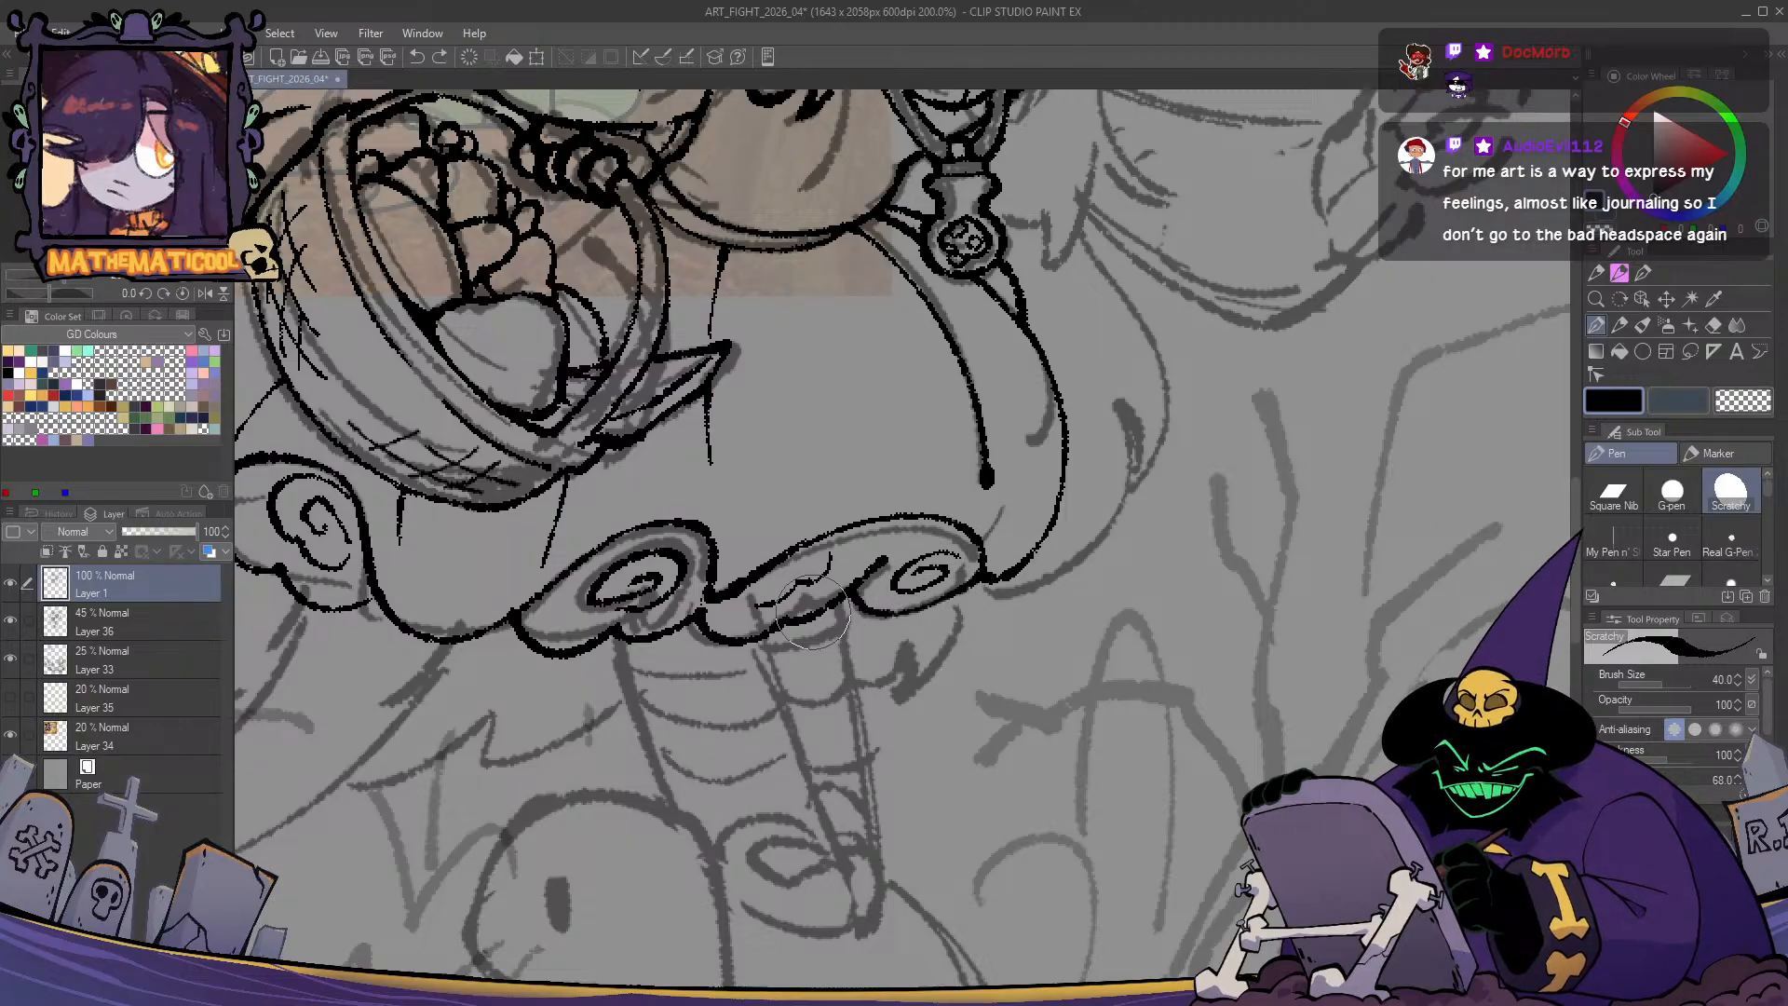
- Ink a new small spiral in the middle curl of the last hem scallop
key("h")
key("h")
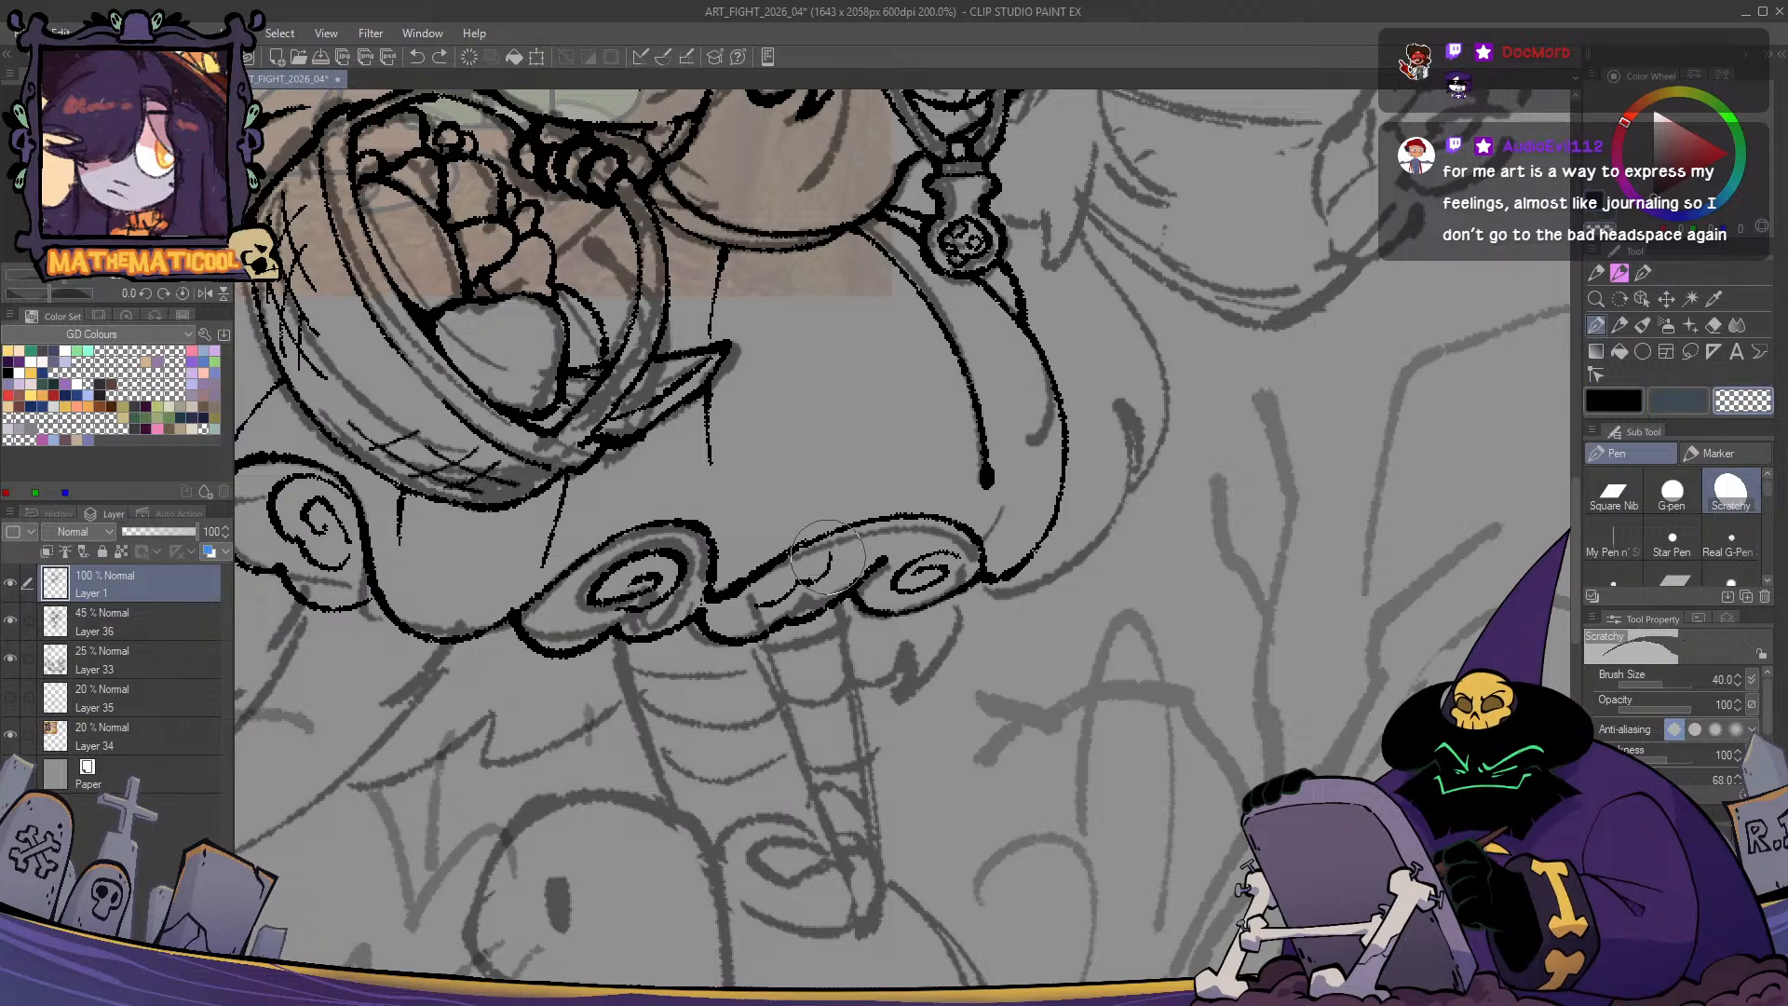
mouse_move(785, 588)
left_mouse_down()
mouse_move(745, 617)
mouse_move(773, 596)
mouse_move(787, 616)
left_mouse_up()
key("h")
key("h")
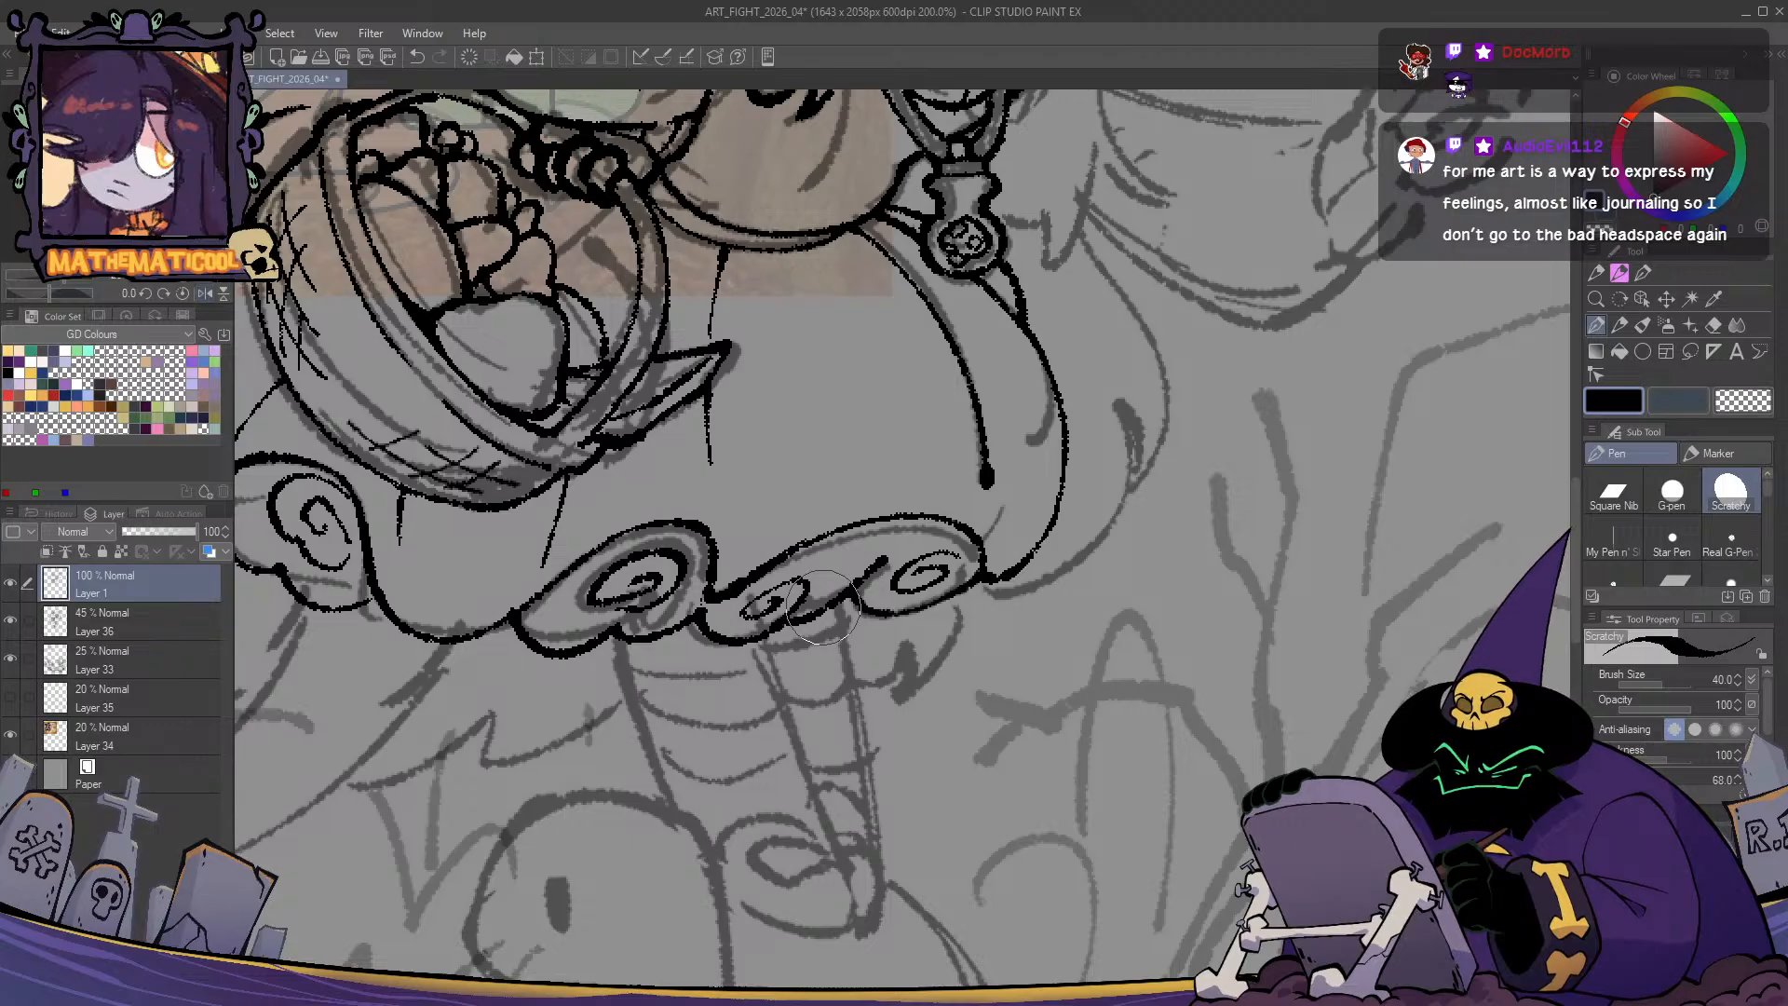
- Ink the wavy outer edge of the fabric behind the skirt's basket side, down to the first hem scallop
key("space")
left_click_drag(816, 685, 1140, 718)
left_click_drag(949, 746, 1146, 810)
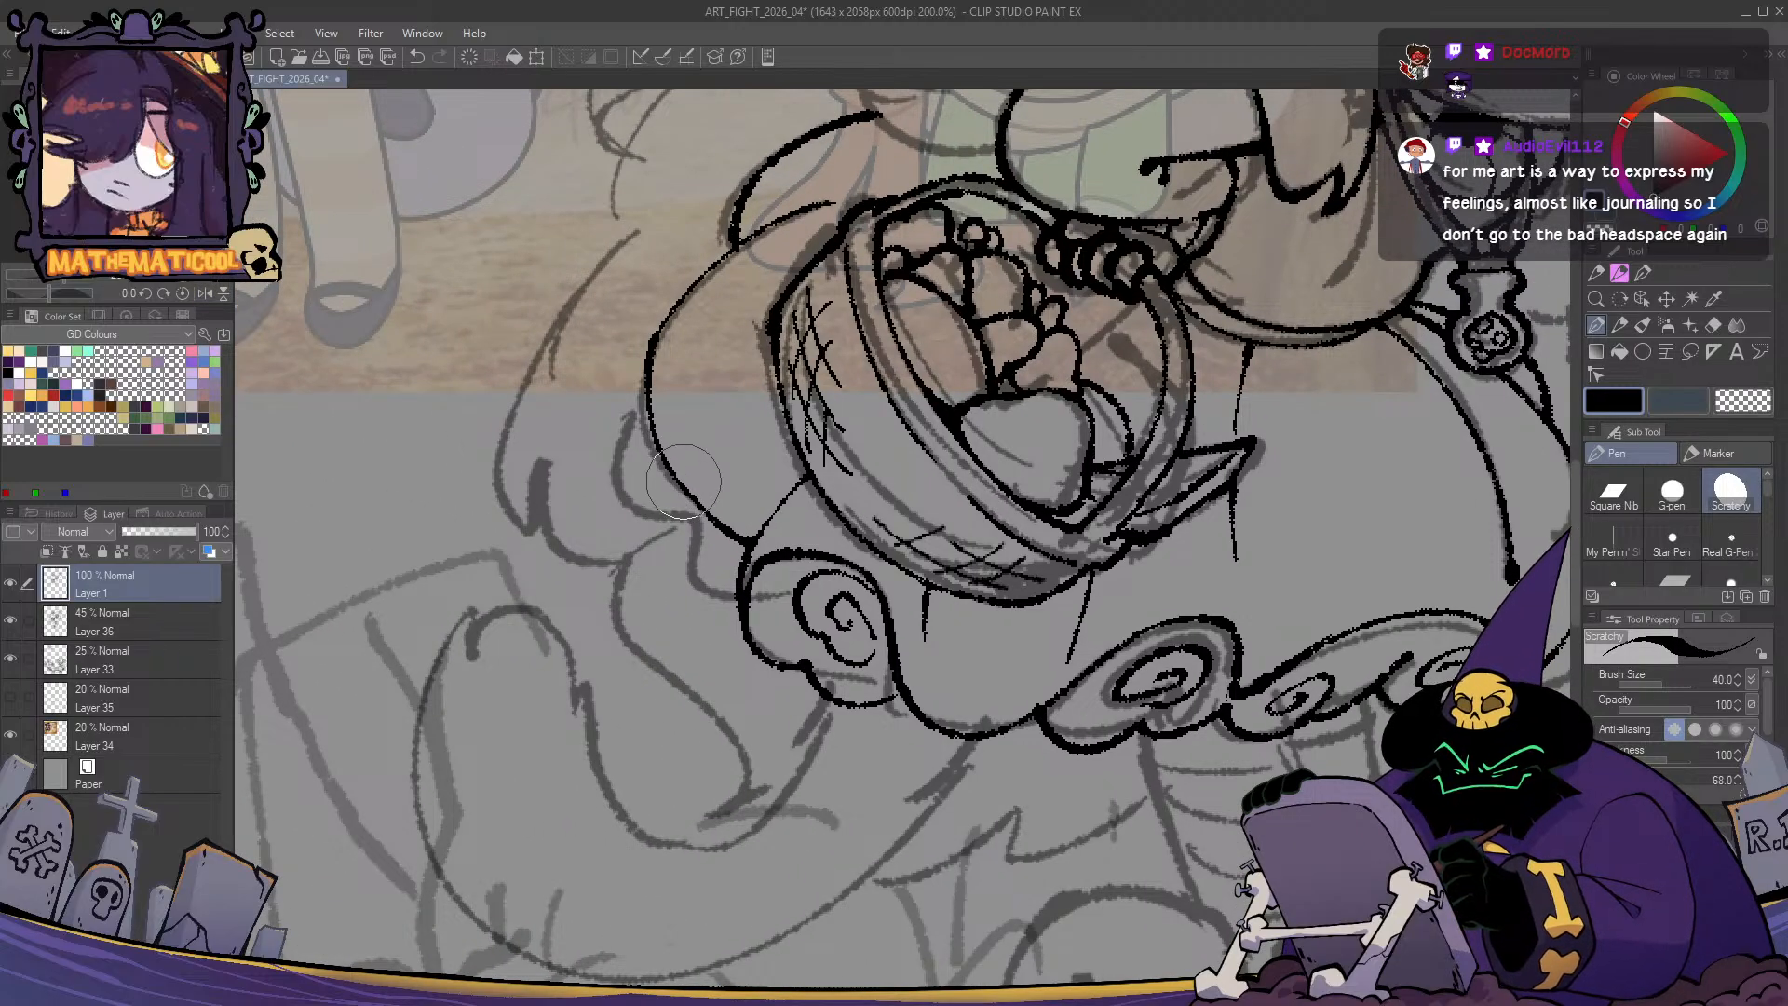
mouse_move(708, 550)
left_mouse_down()
mouse_move(769, 620)
mouse_move(663, 531)
left_mouse_up()
mouse_move(736, 601)
left_mouse_down()
mouse_move(626, 470)
mouse_move(647, 412)
mouse_move(636, 354)
mouse_move(636, 403)
left_mouse_up()
key("ctrl+z")
key("ctrl+z")
key("c")
key("c")
key("ctrl+z")
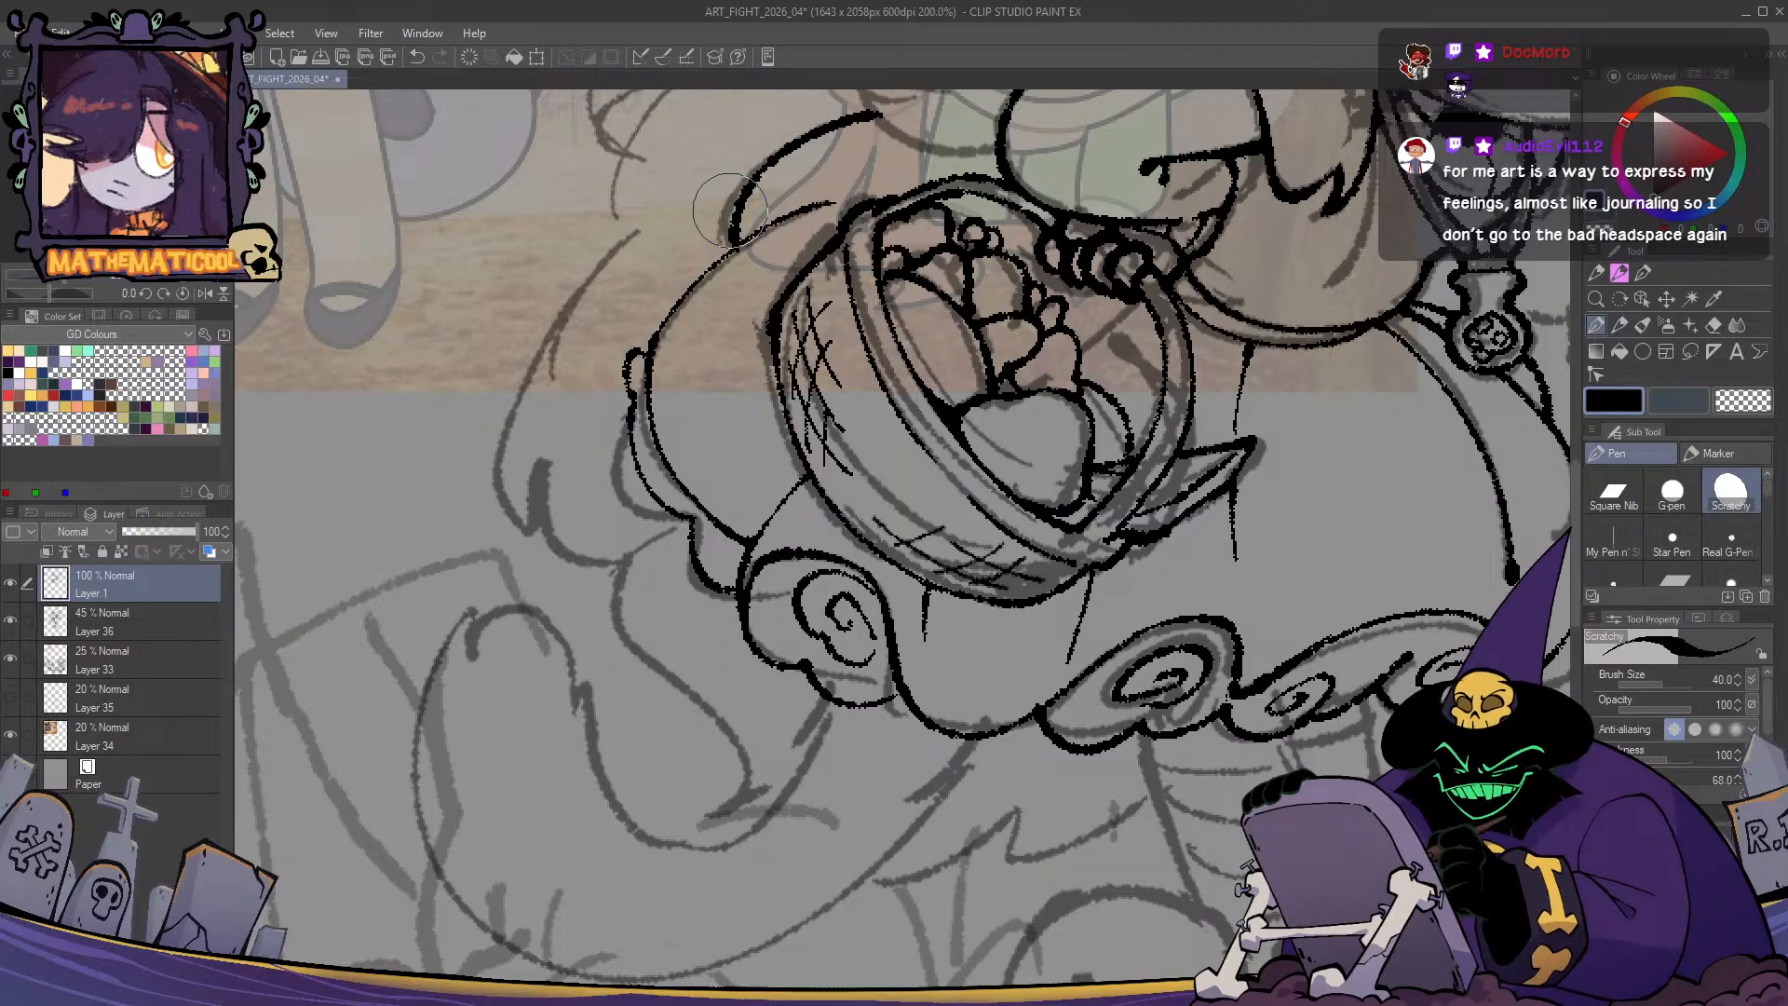
- Ink a small rounded ruffle bump at the upper skirt fold beside the basket, redrawing it closer to the outline
left_click_drag(732, 201, 724, 253)
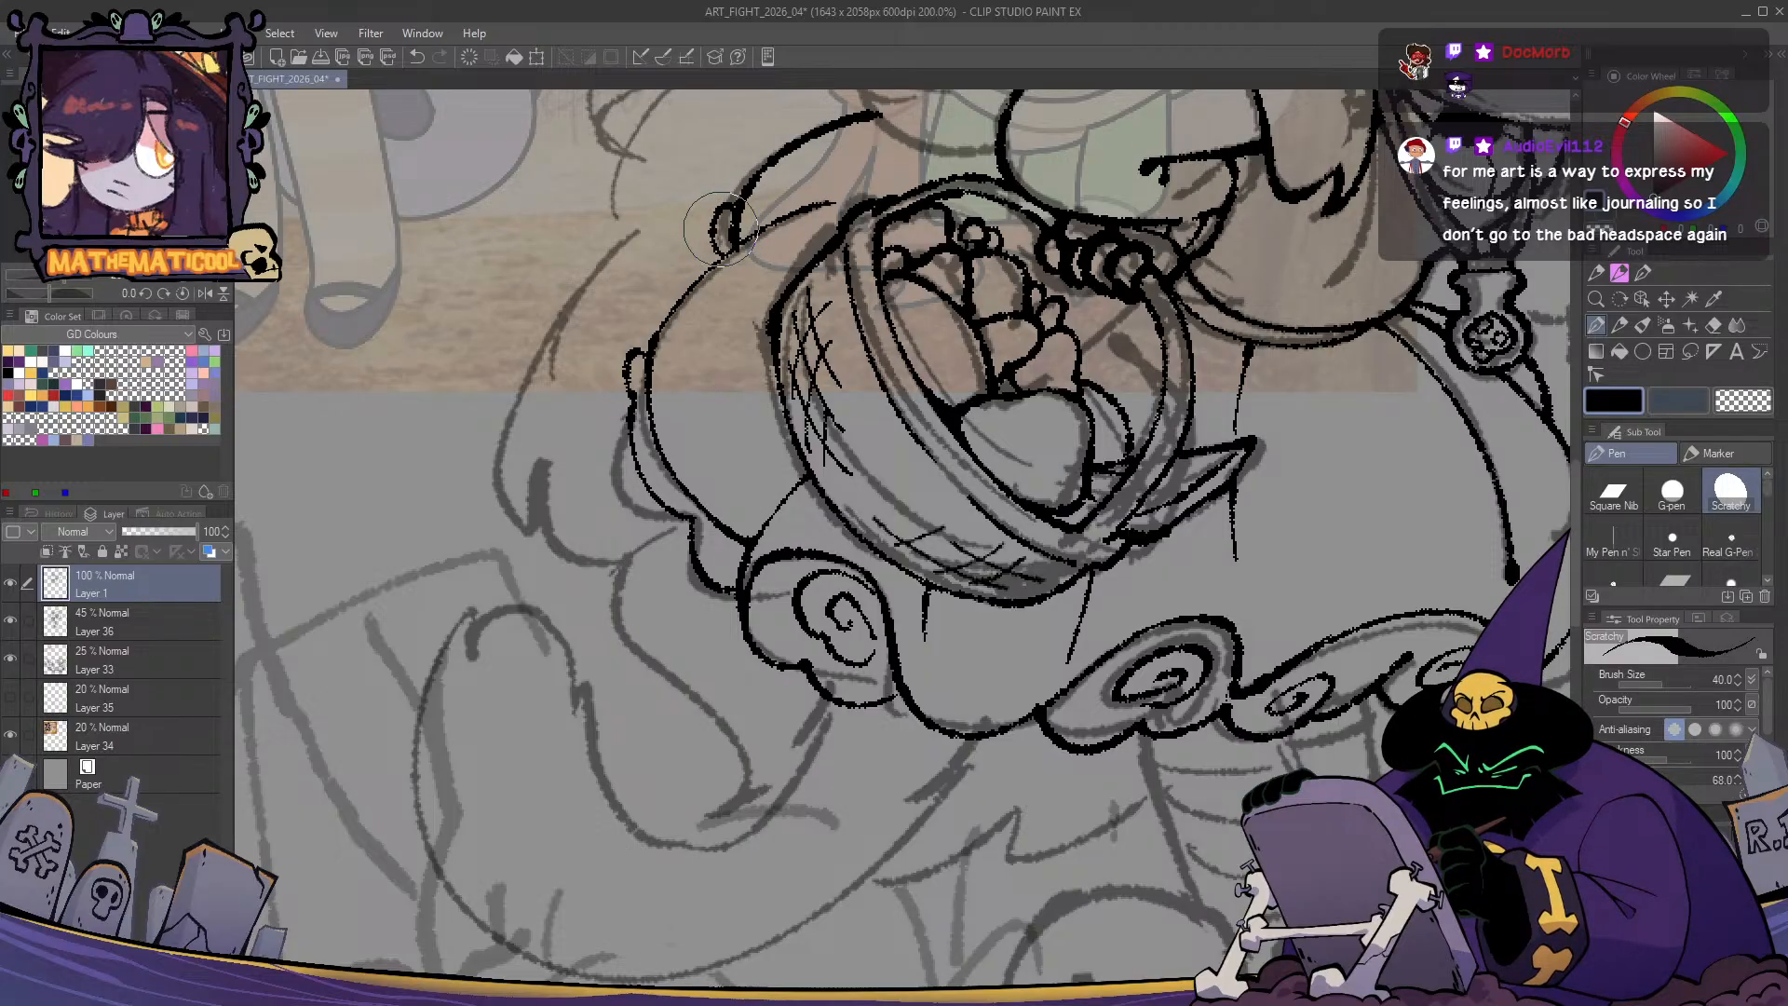
left_click_drag(717, 244, 716, 263)
scroll(720, 212, "down", 4)
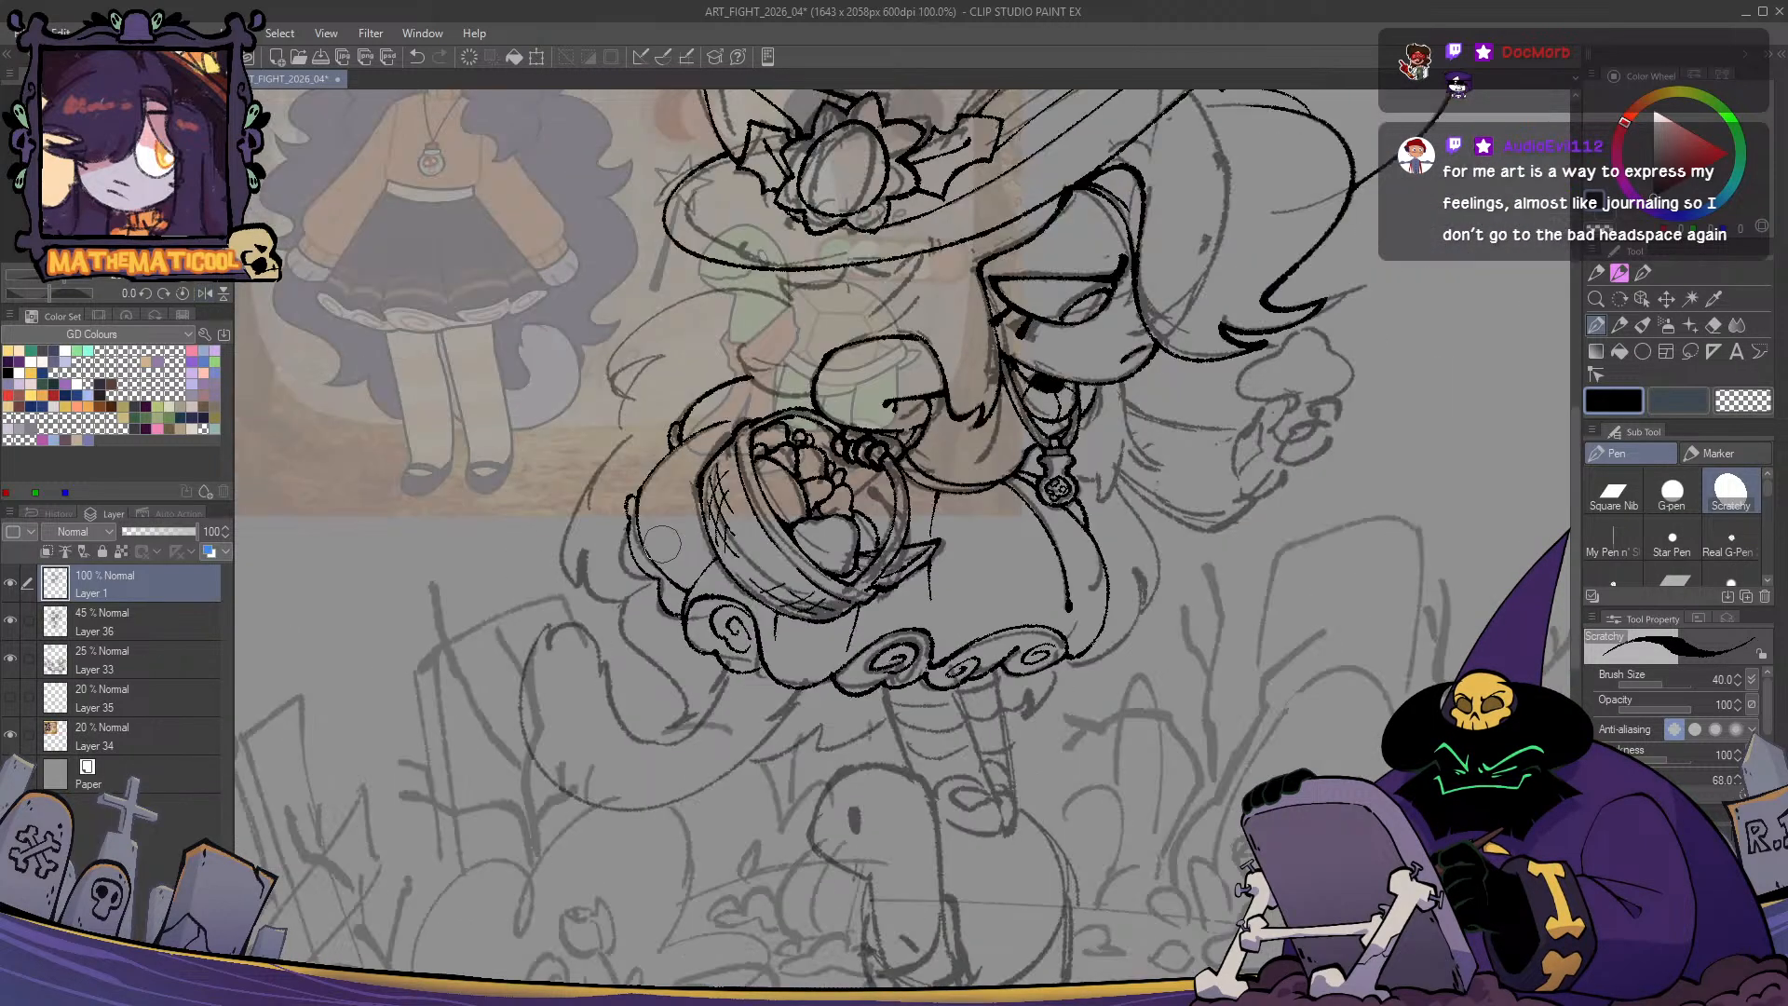
scroll(662, 544, "up", 4)
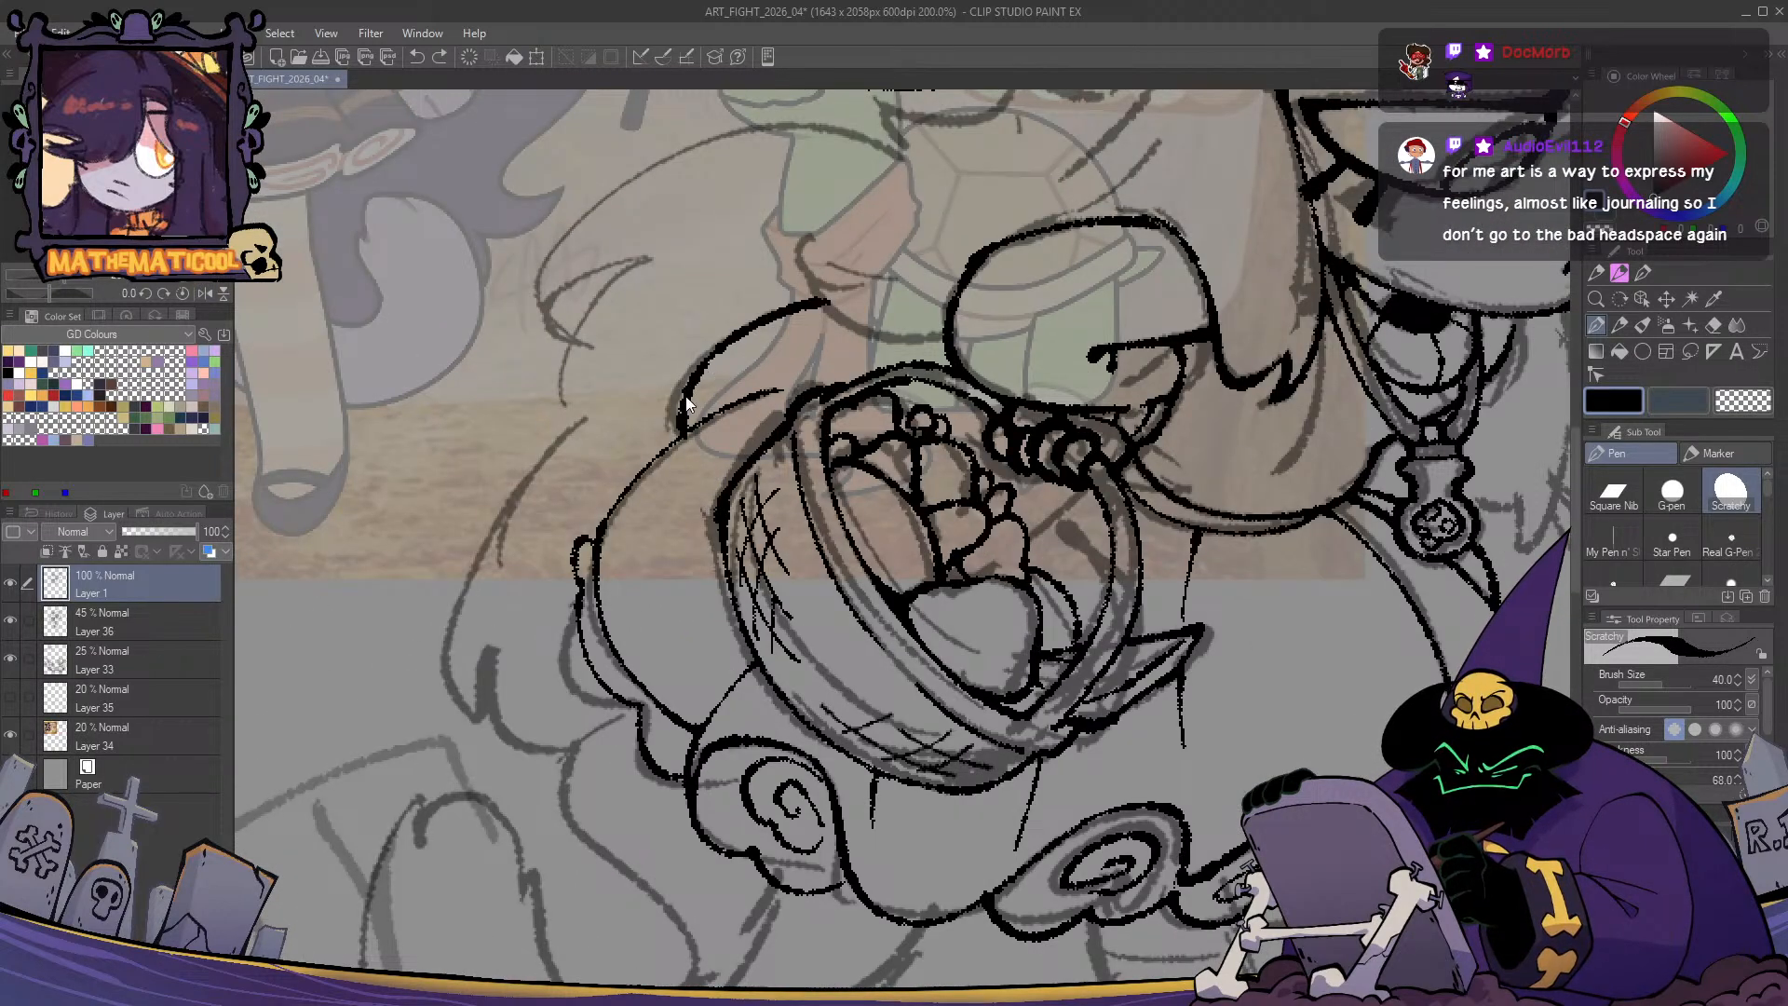
left_click_drag(684, 384, 674, 420)
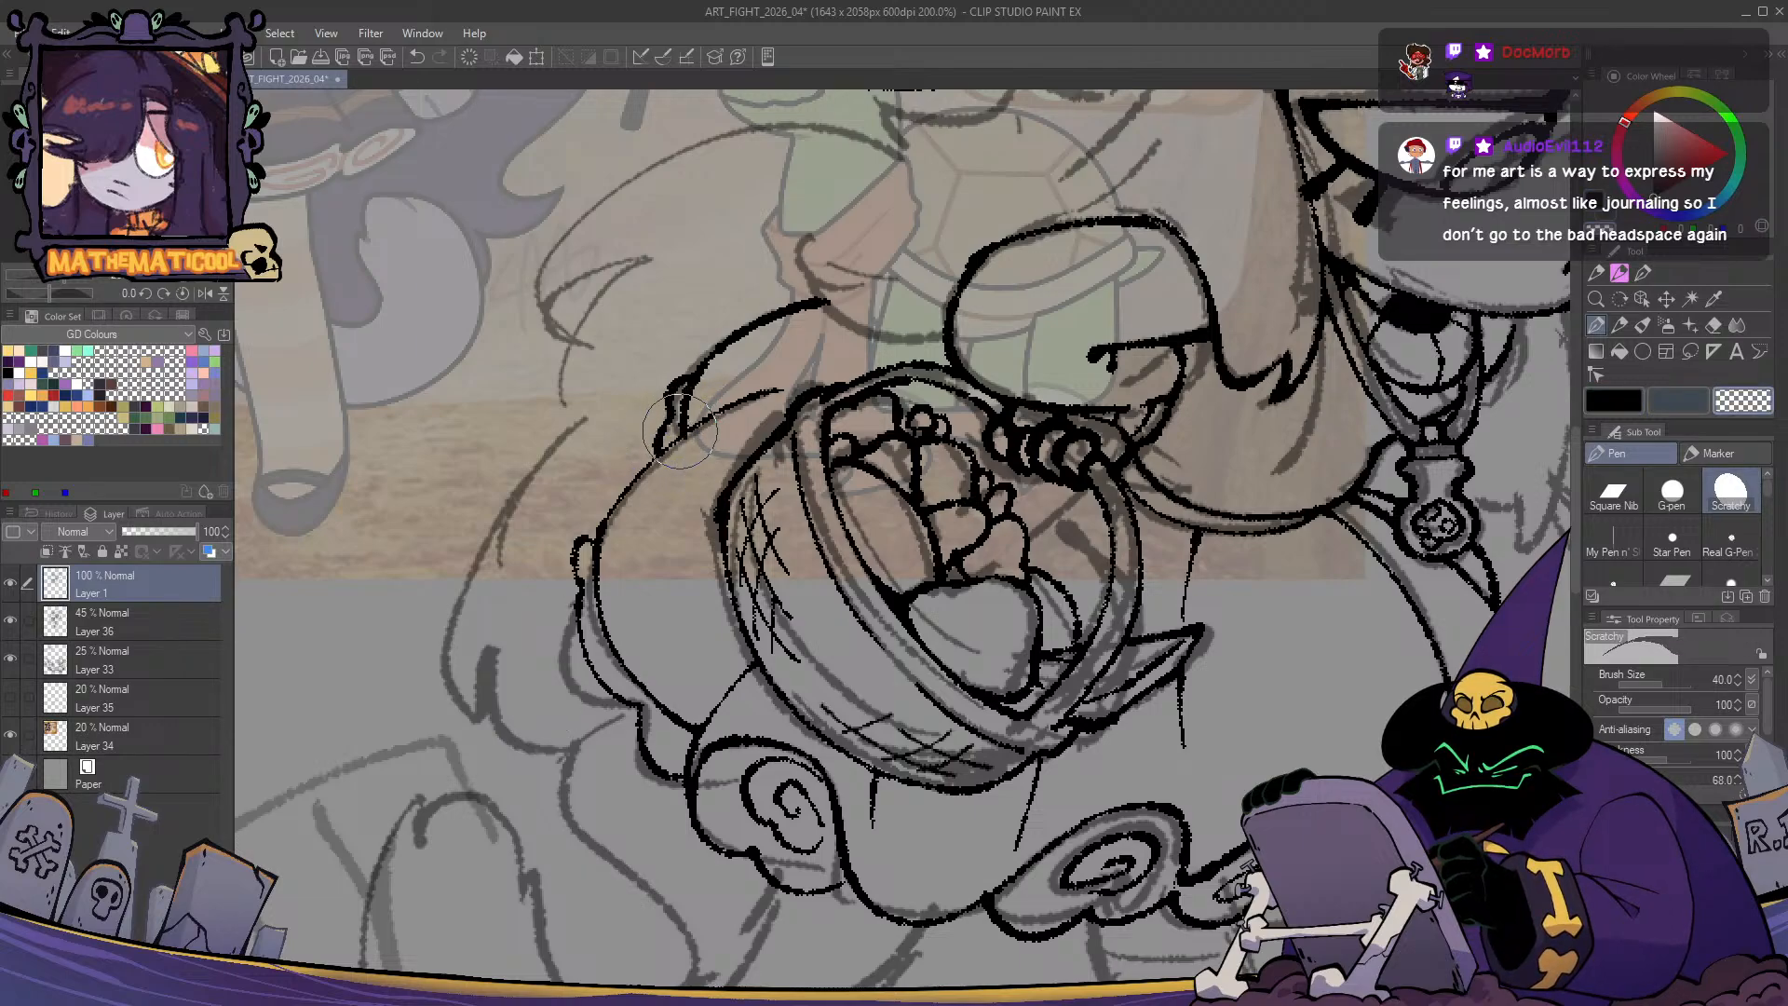
key("c")
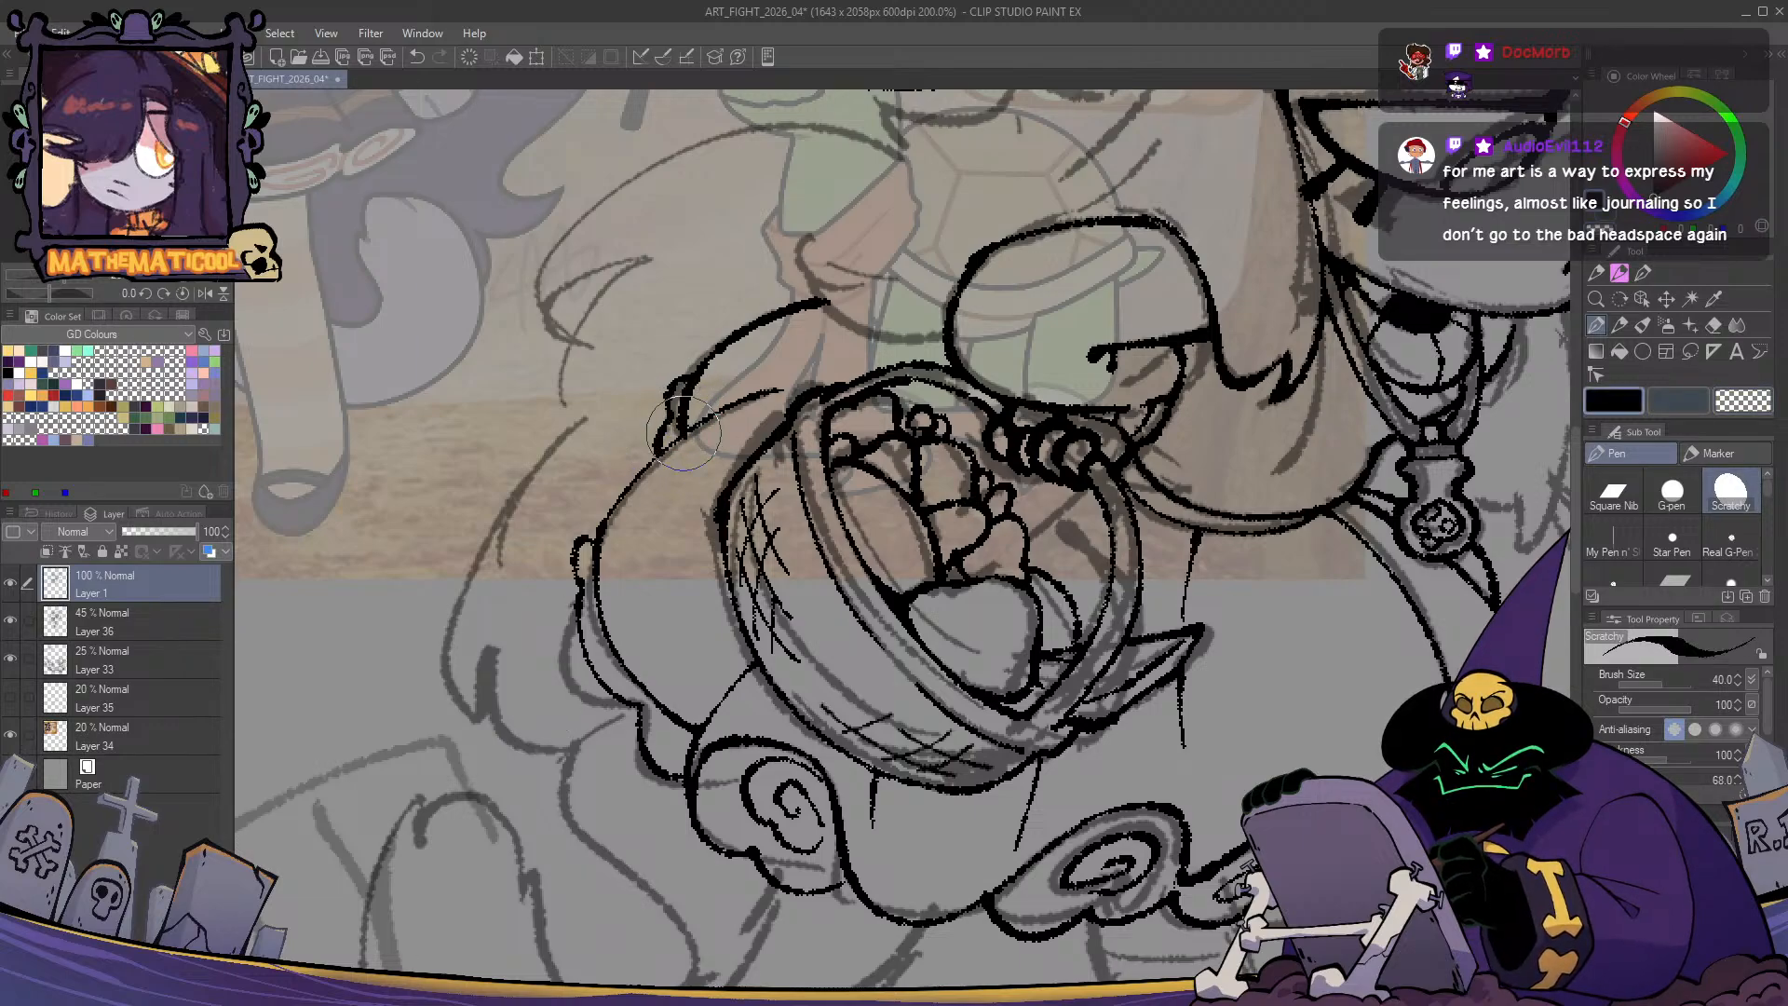
key("c")
key("c")
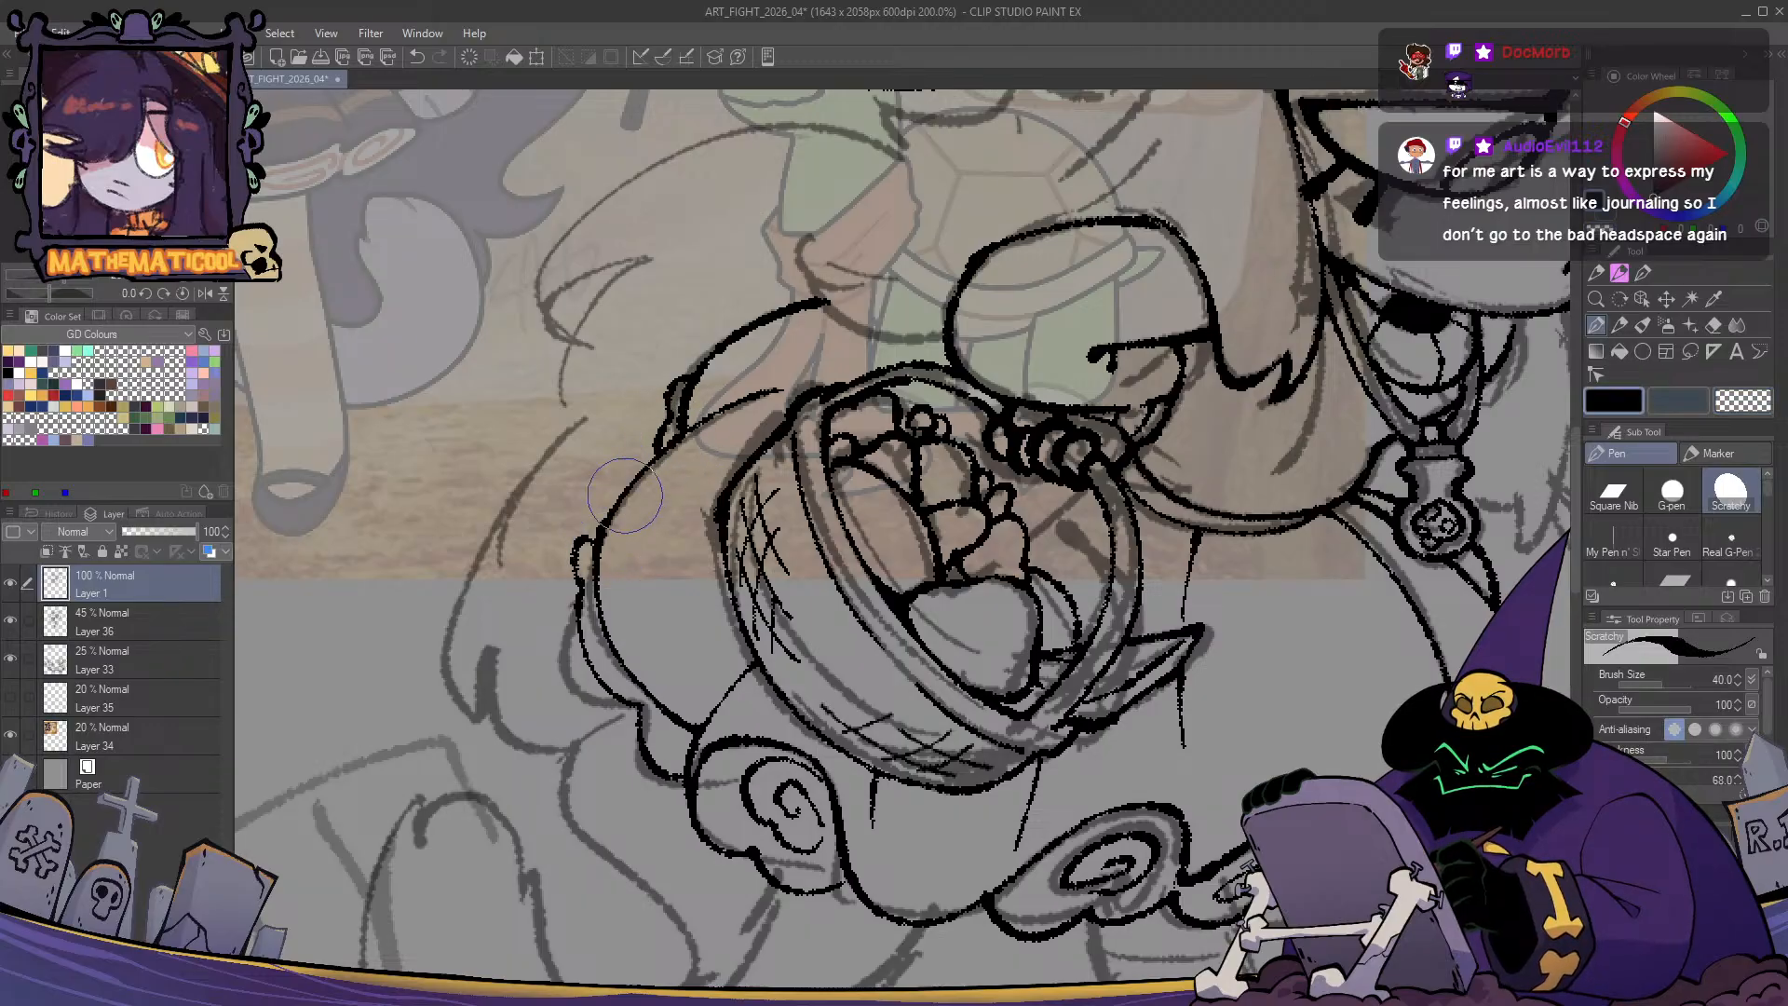
- Ink the wavy lower edge beneath the first hem scallop where it meets the hem line
key("h")
key("h")
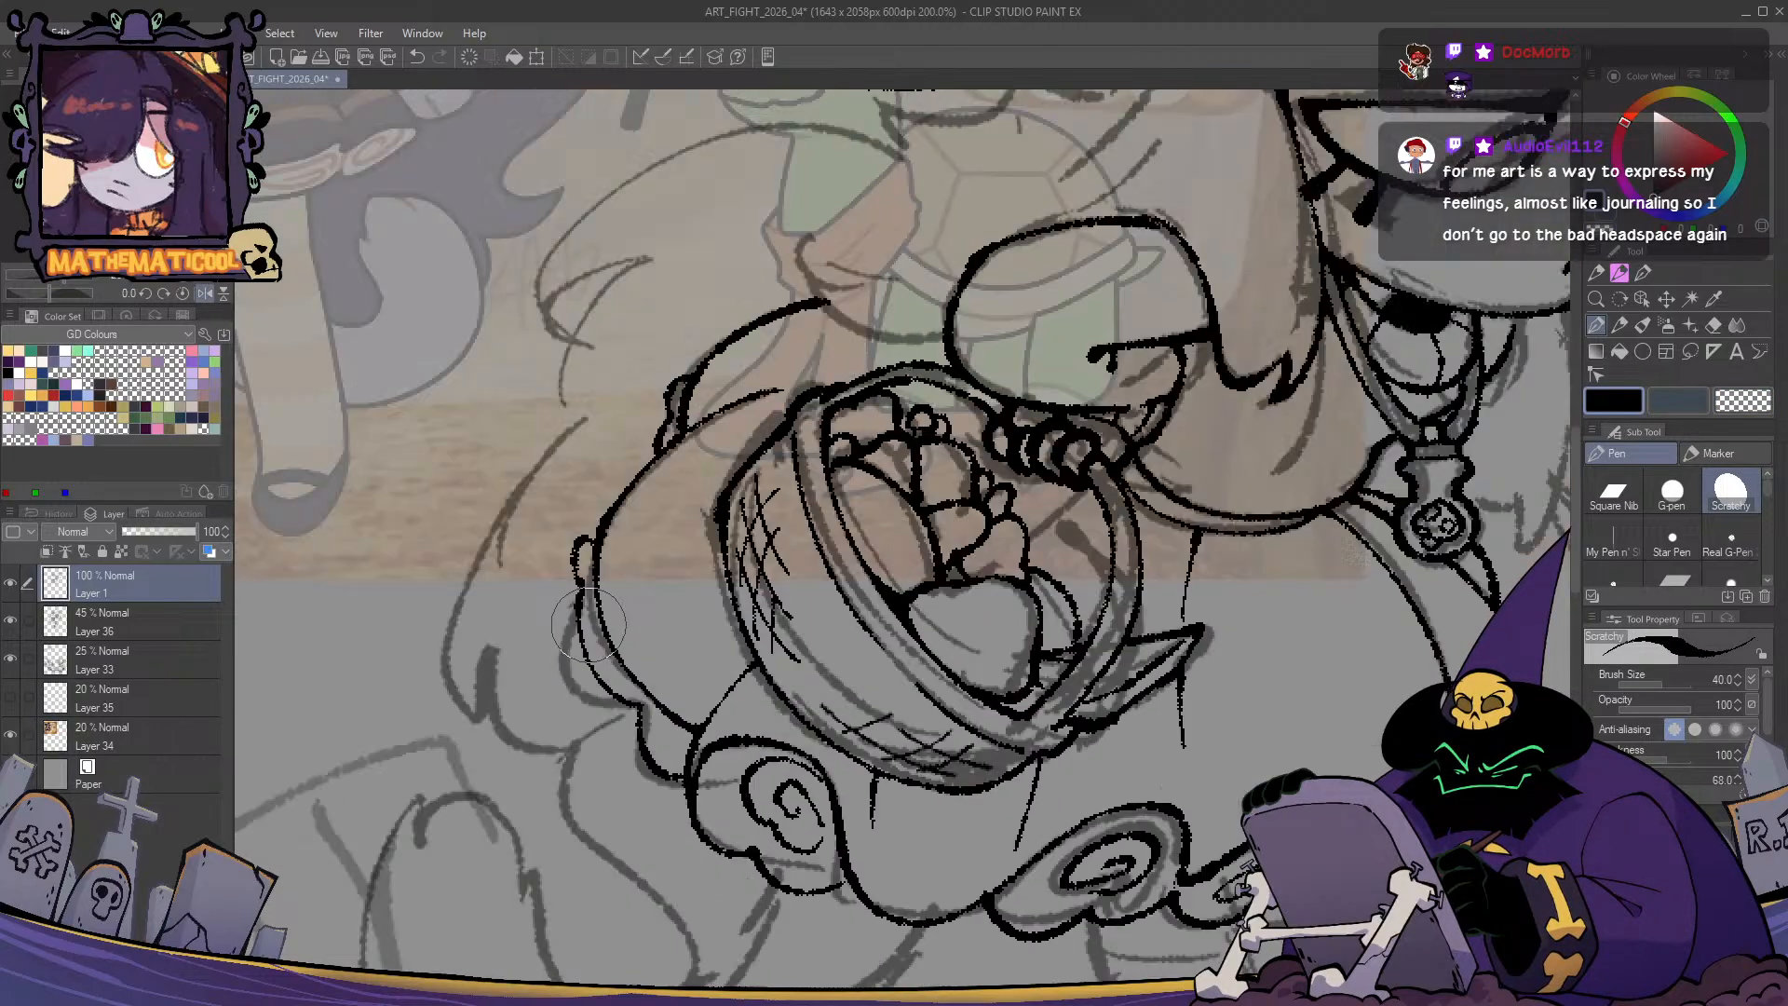
mouse_move(1270, 820)
left_mouse_down()
mouse_move(1006, 646)
mouse_move(1034, 584)
mouse_move(1095, 542)
left_mouse_up()
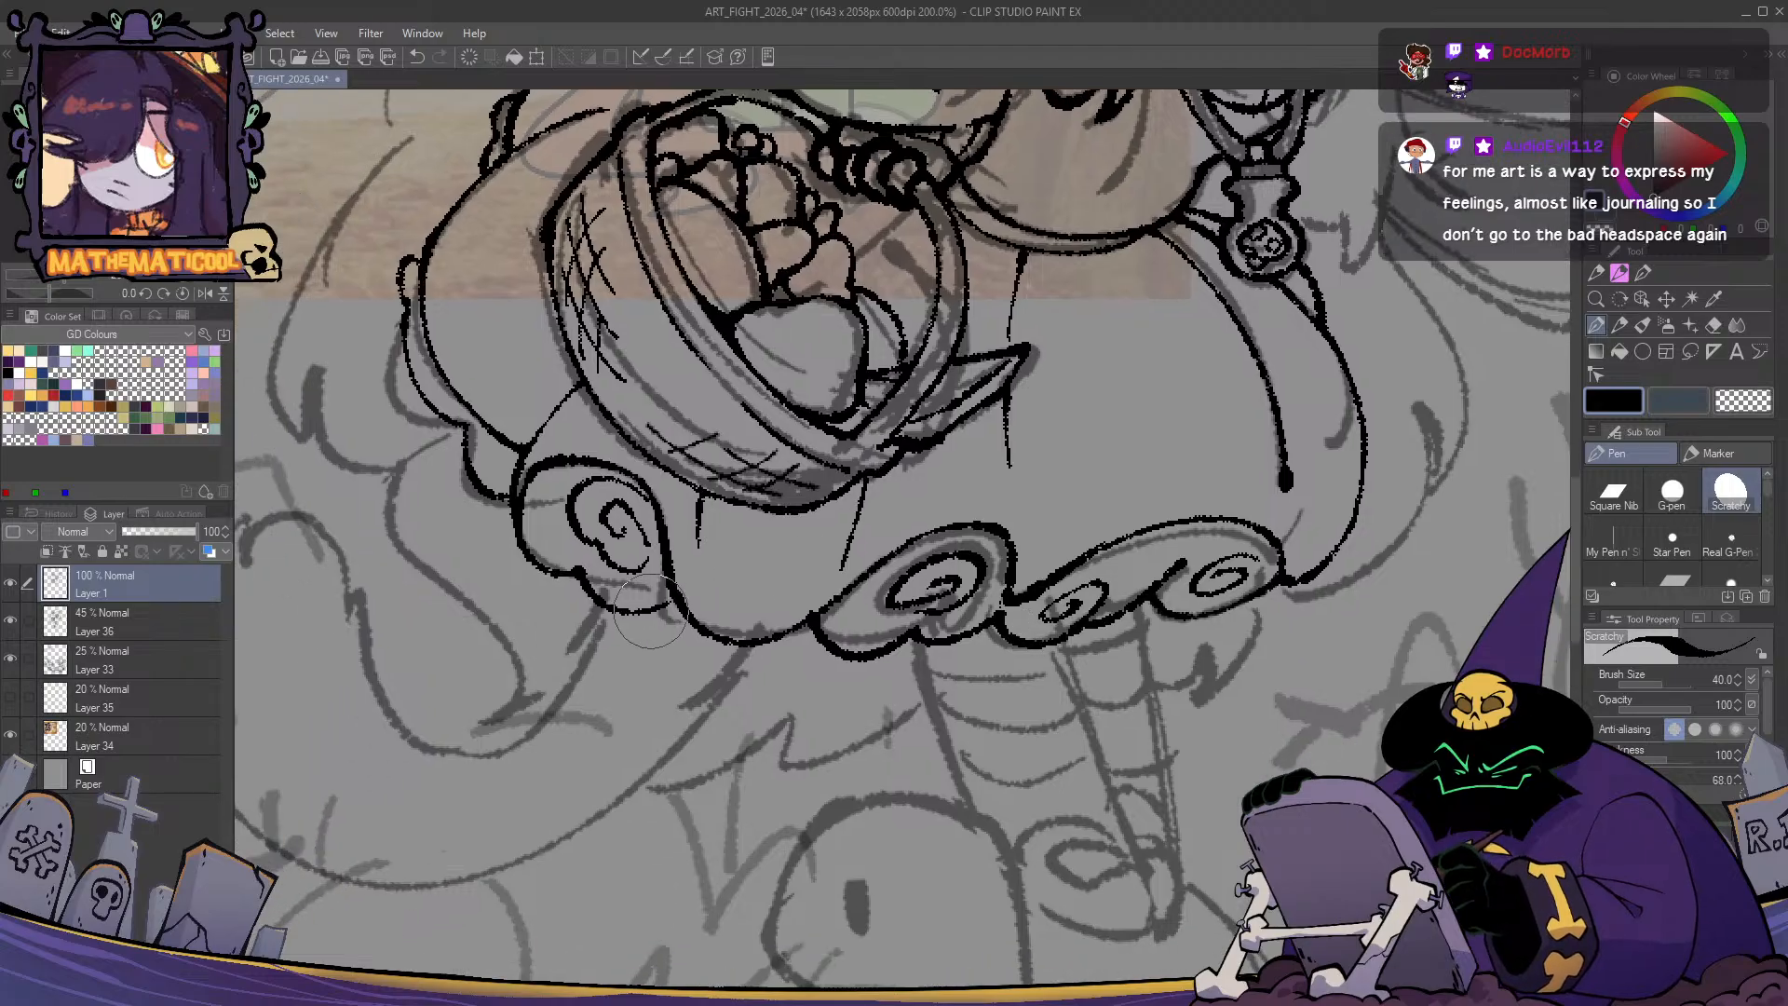
left_click_drag(667, 606, 728, 630)
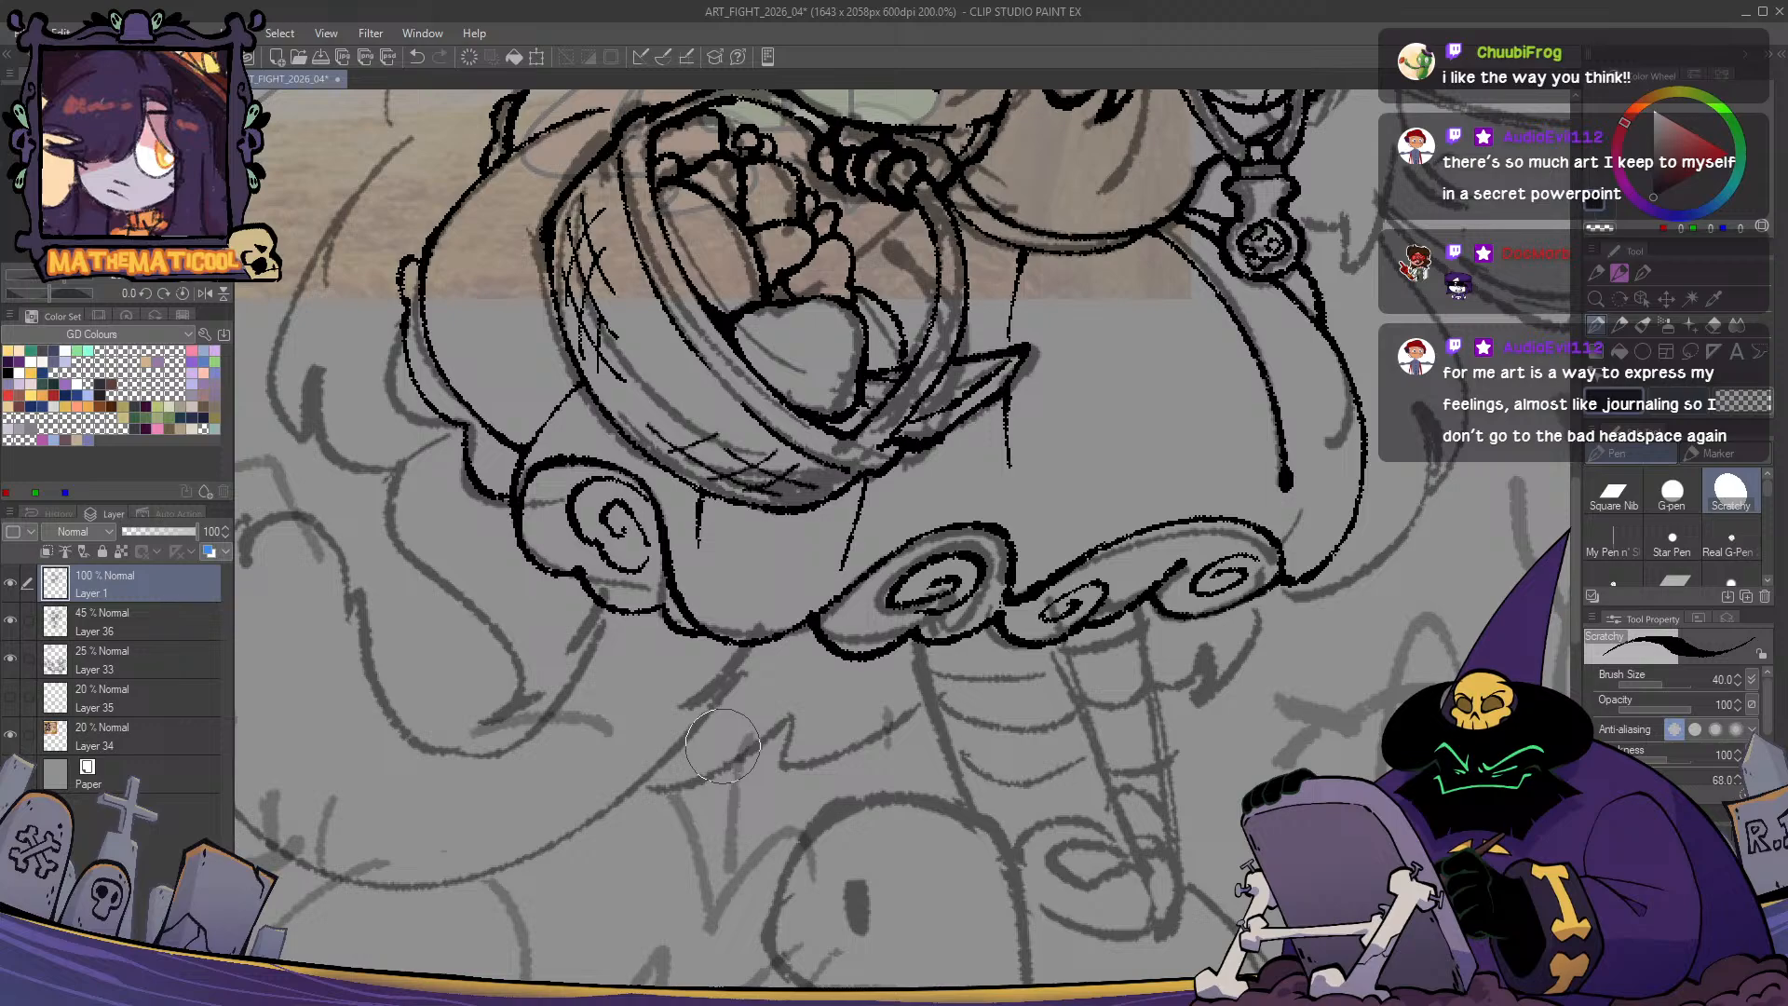
- Clean up and thin the spiral linework inside the second hem scallop
left_click_drag(932, 583, 942, 733)
mouse_move(966, 813)
left_mouse_down()
mouse_move(999, 762)
mouse_move(1079, 713)
mouse_move(1010, 691)
left_mouse_up()
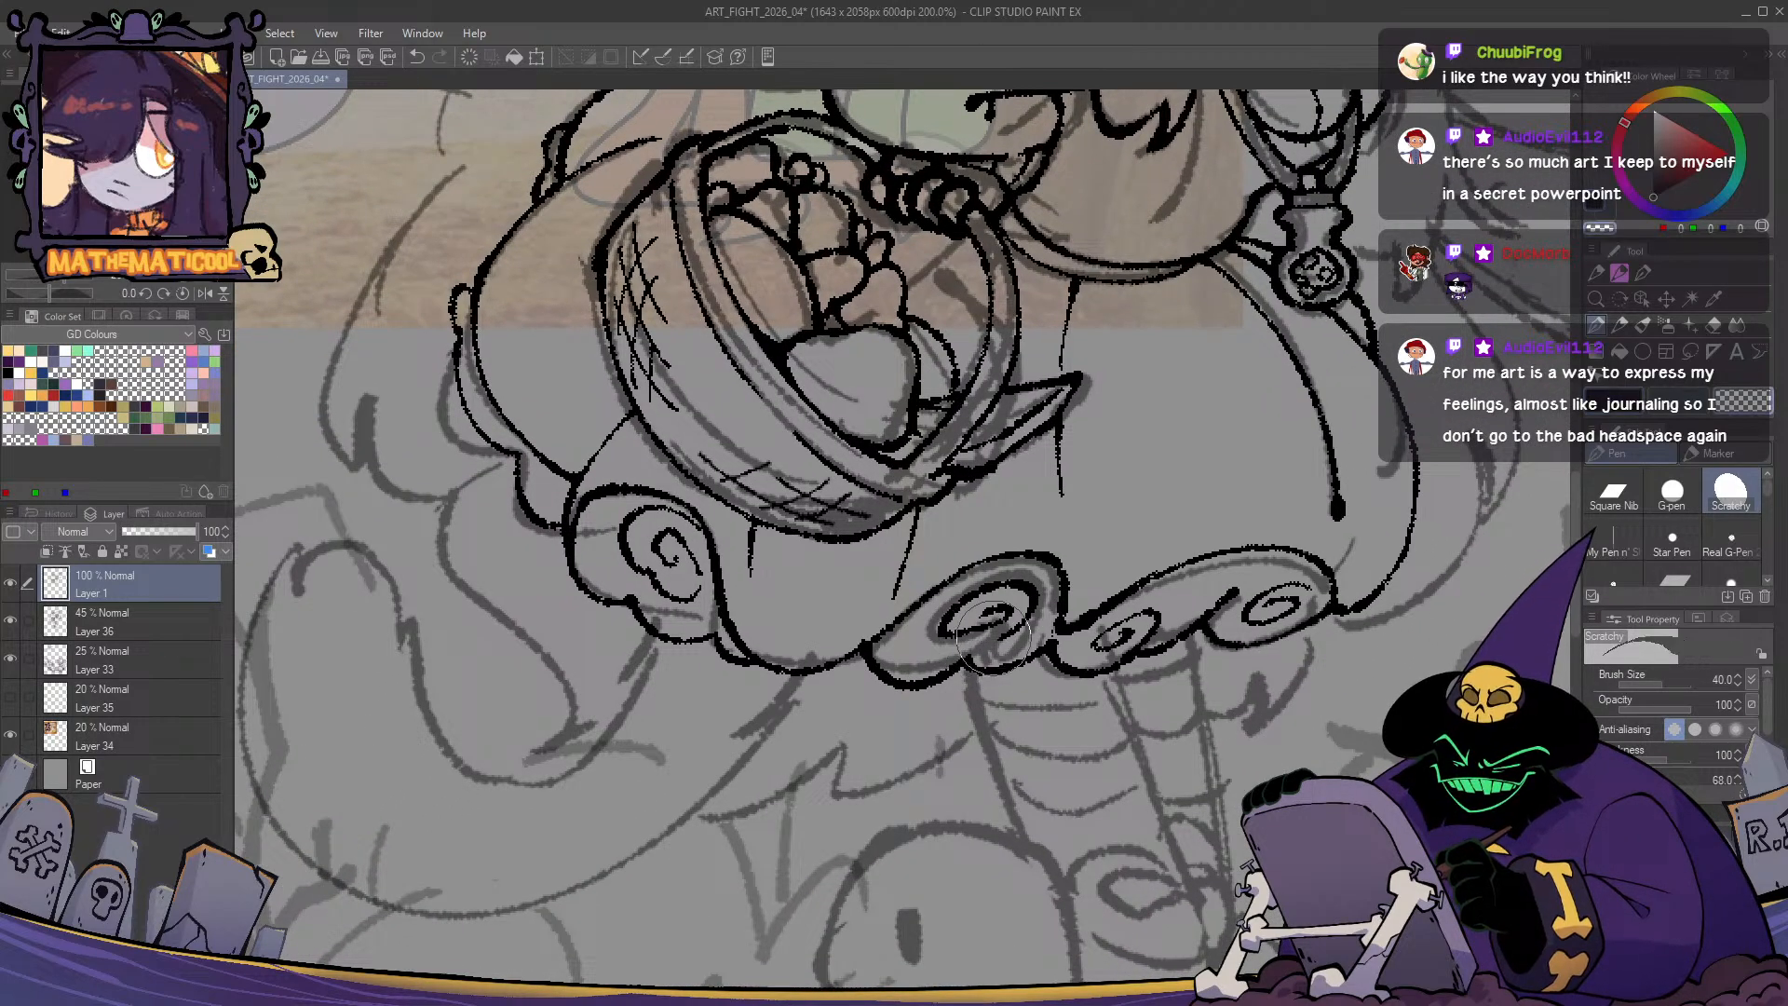
mouse_move(978, 606)
left_mouse_down()
mouse_move(1024, 577)
mouse_move(964, 634)
mouse_move(987, 605)
mouse_move(1010, 638)
mouse_move(969, 614)
mouse_move(1015, 651)
mouse_move(987, 648)
mouse_move(1001, 628)
mouse_move(974, 653)
mouse_move(1015, 643)
left_mouse_up()
key("c")
key("c")
left_click_drag(1027, 761, 938, 717)
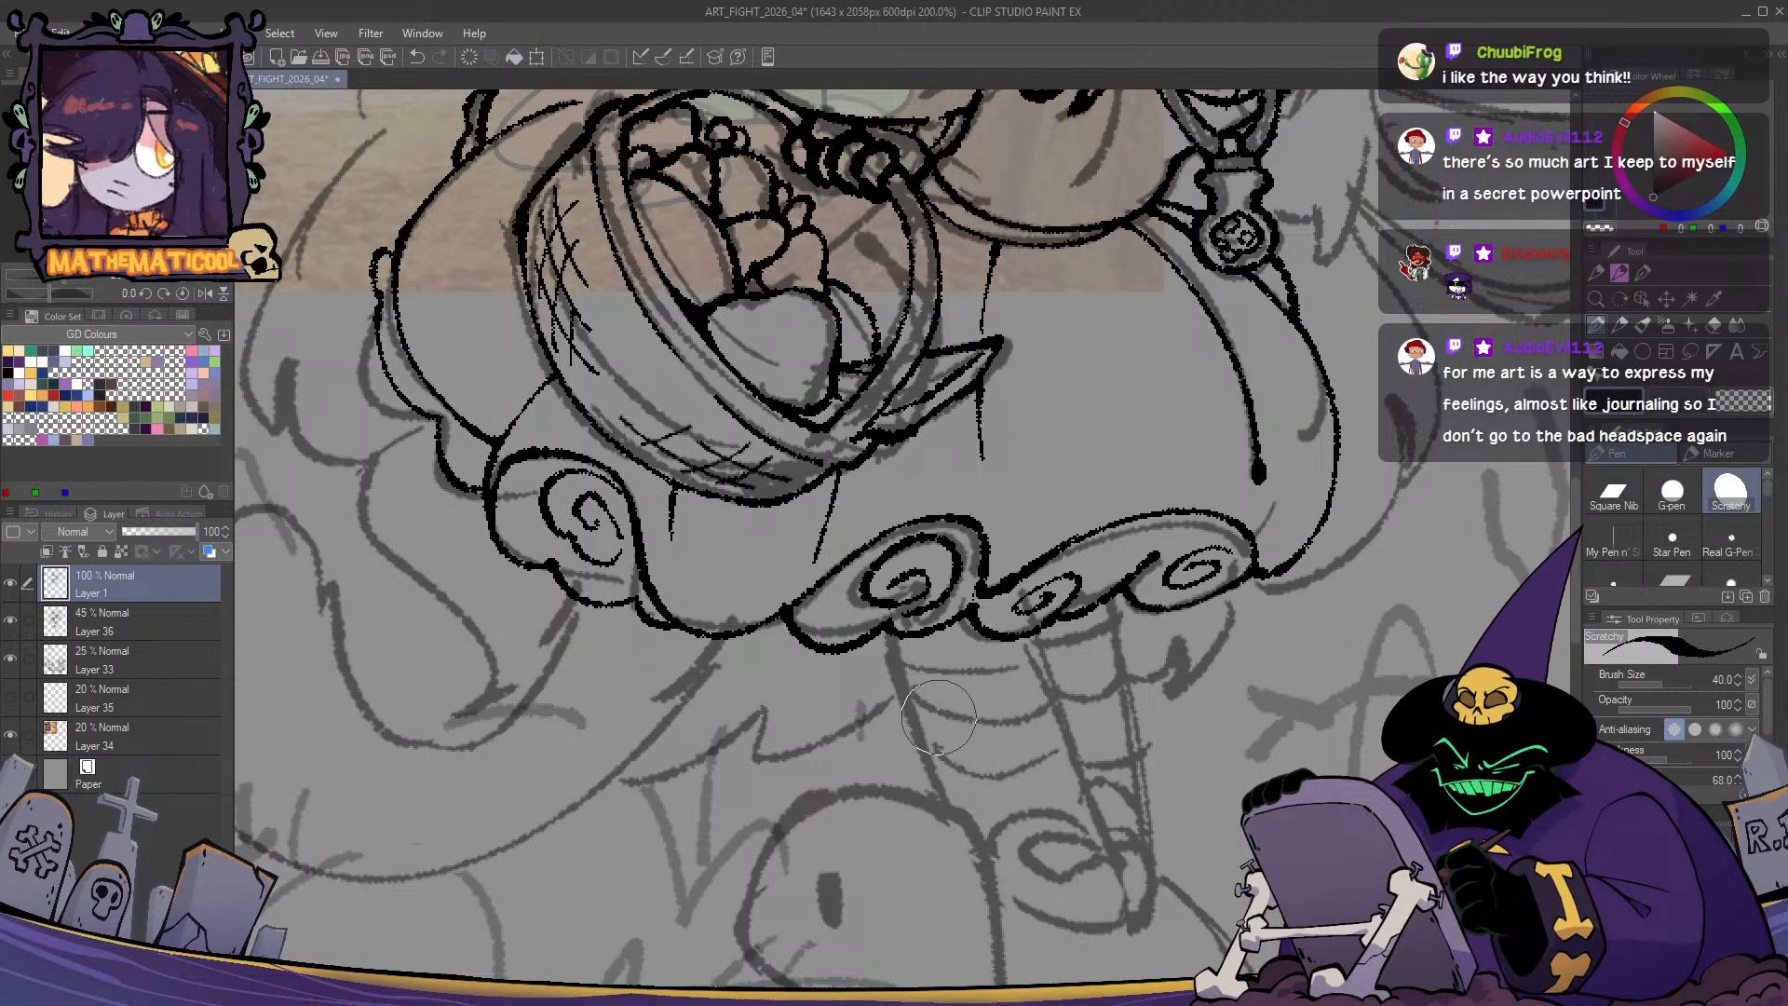
- Lasso the inner spiral of the second hem scallop, nudge it with a transform, and deselect it
key("m")
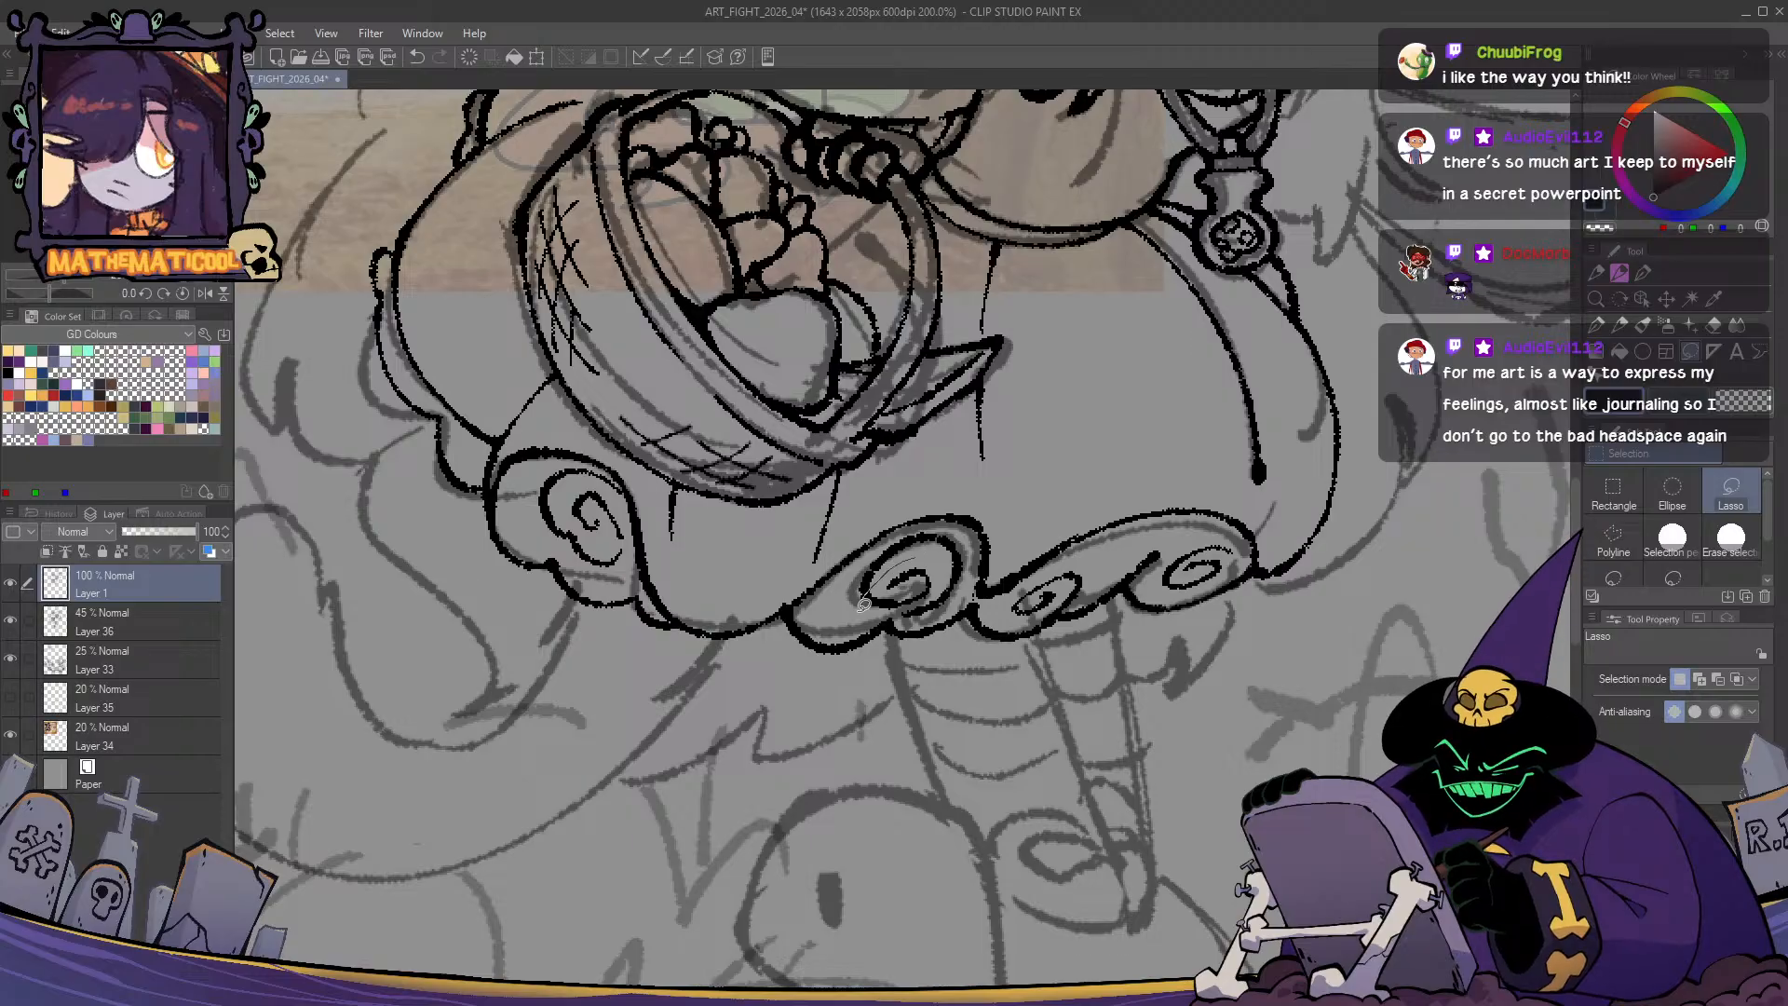
left_click_drag(931, 552, 932, 554)
key("ctrl+t")
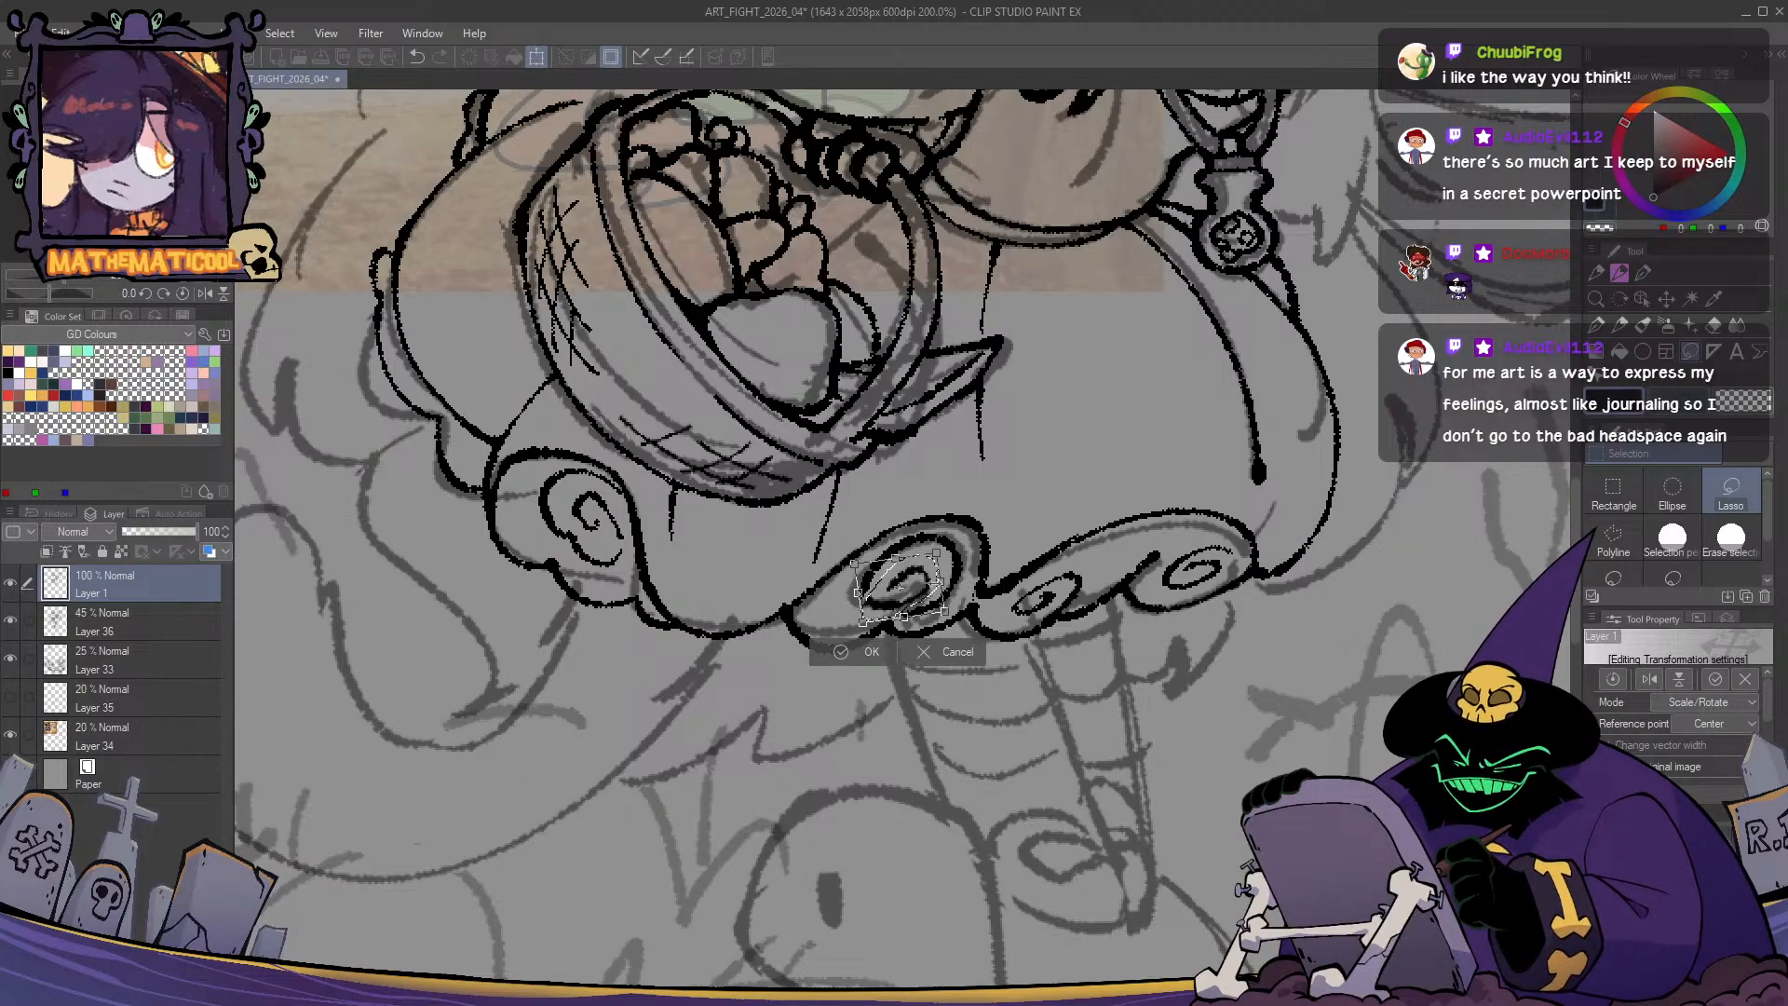
key("Return")
key("ctrl+d")
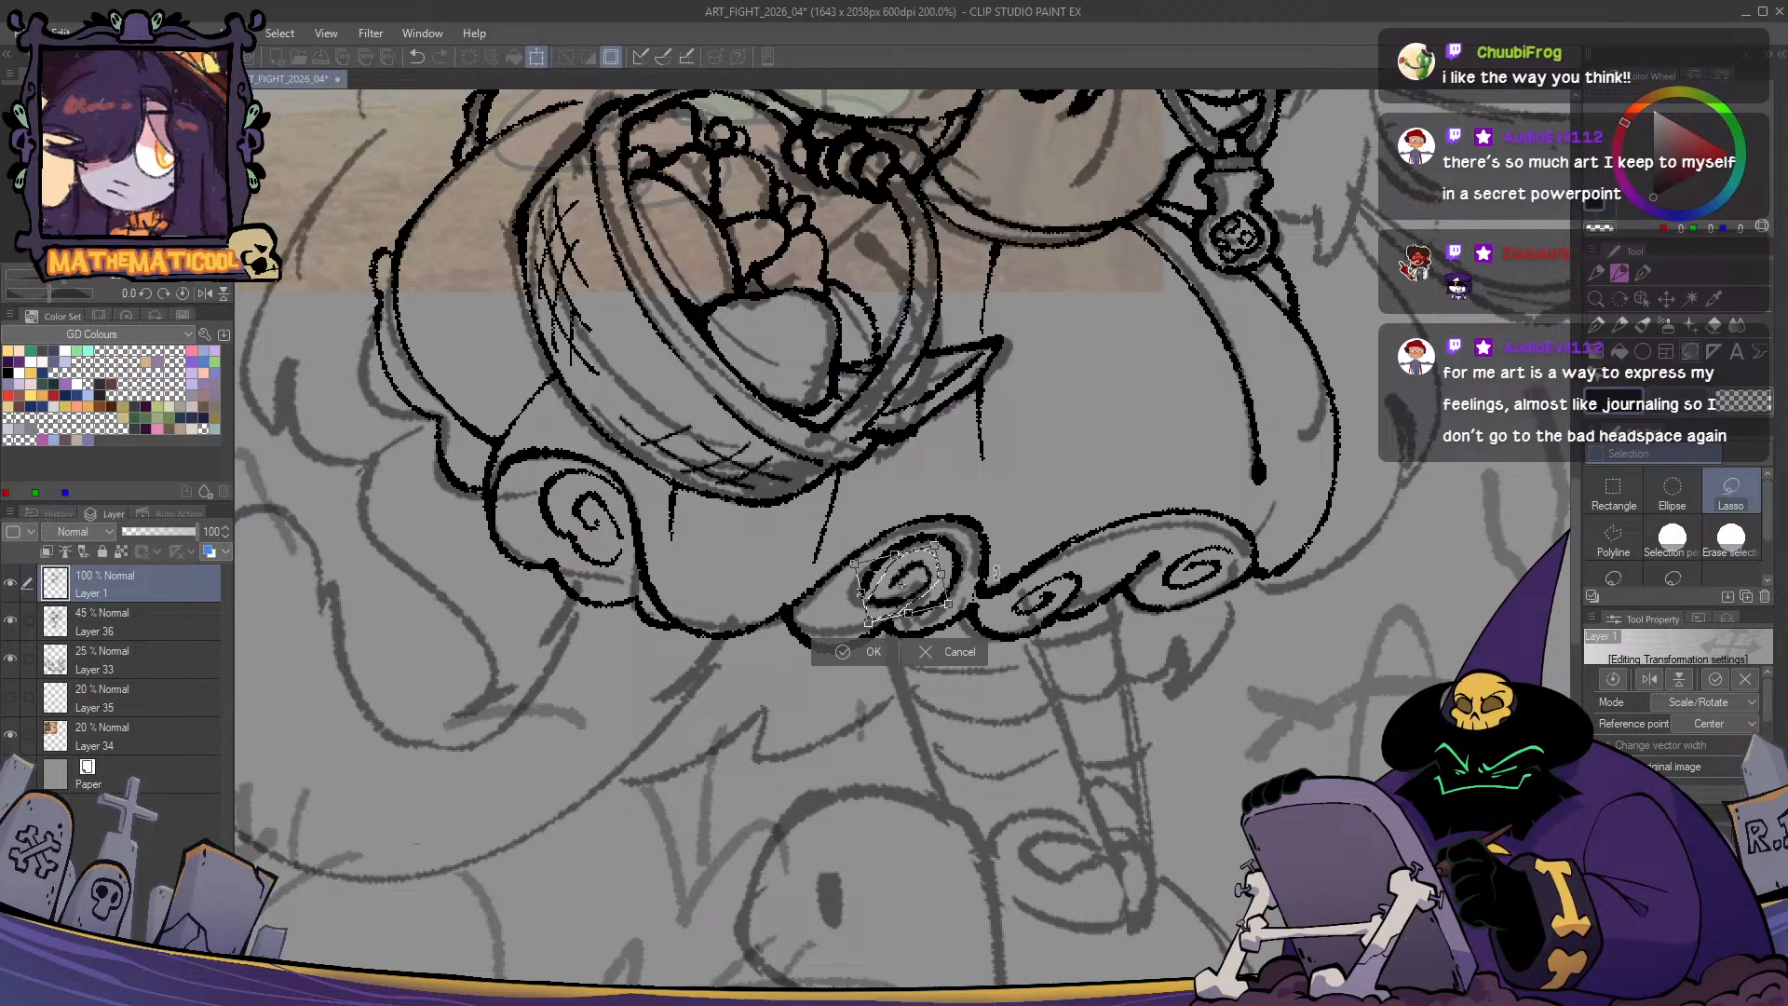
key("p")
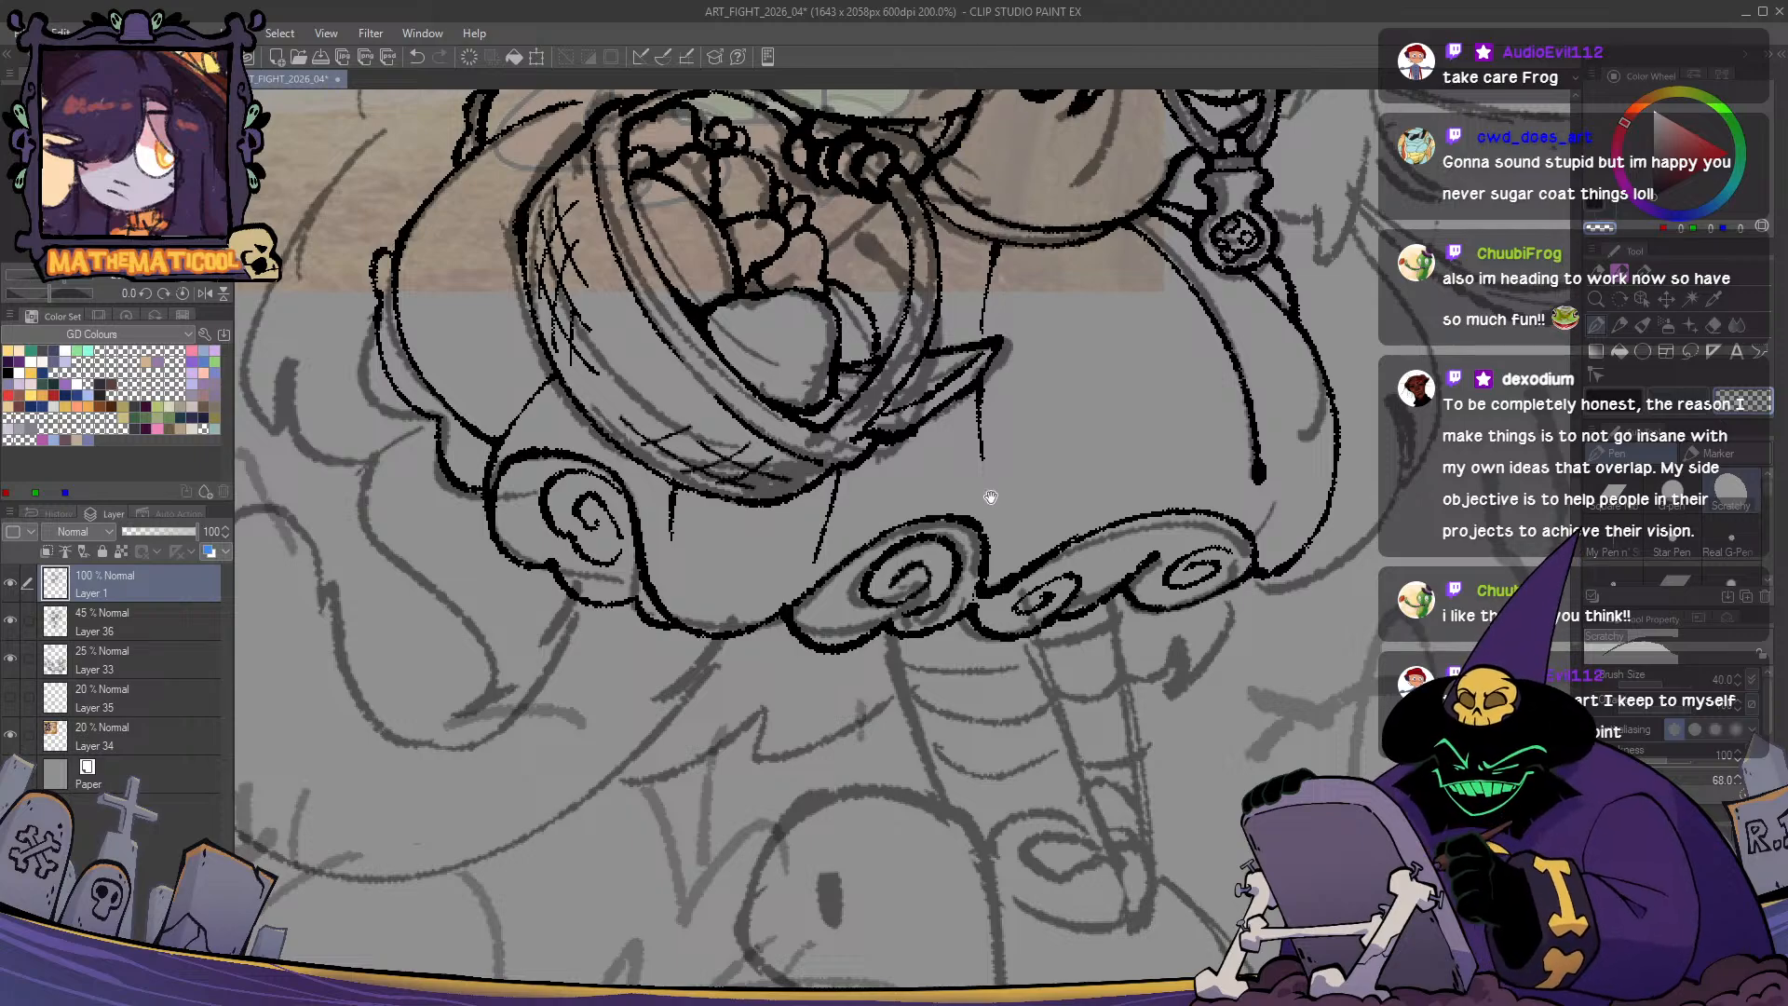
- Redraw the spiral inside the last hem scallop and clean up its linework
mouse_move(977, 629)
left_mouse_down()
mouse_move(898, 688)
mouse_move(865, 650)
mouse_move(783, 634)
mouse_move(652, 727)
left_mouse_up()
key("ctrl+z")
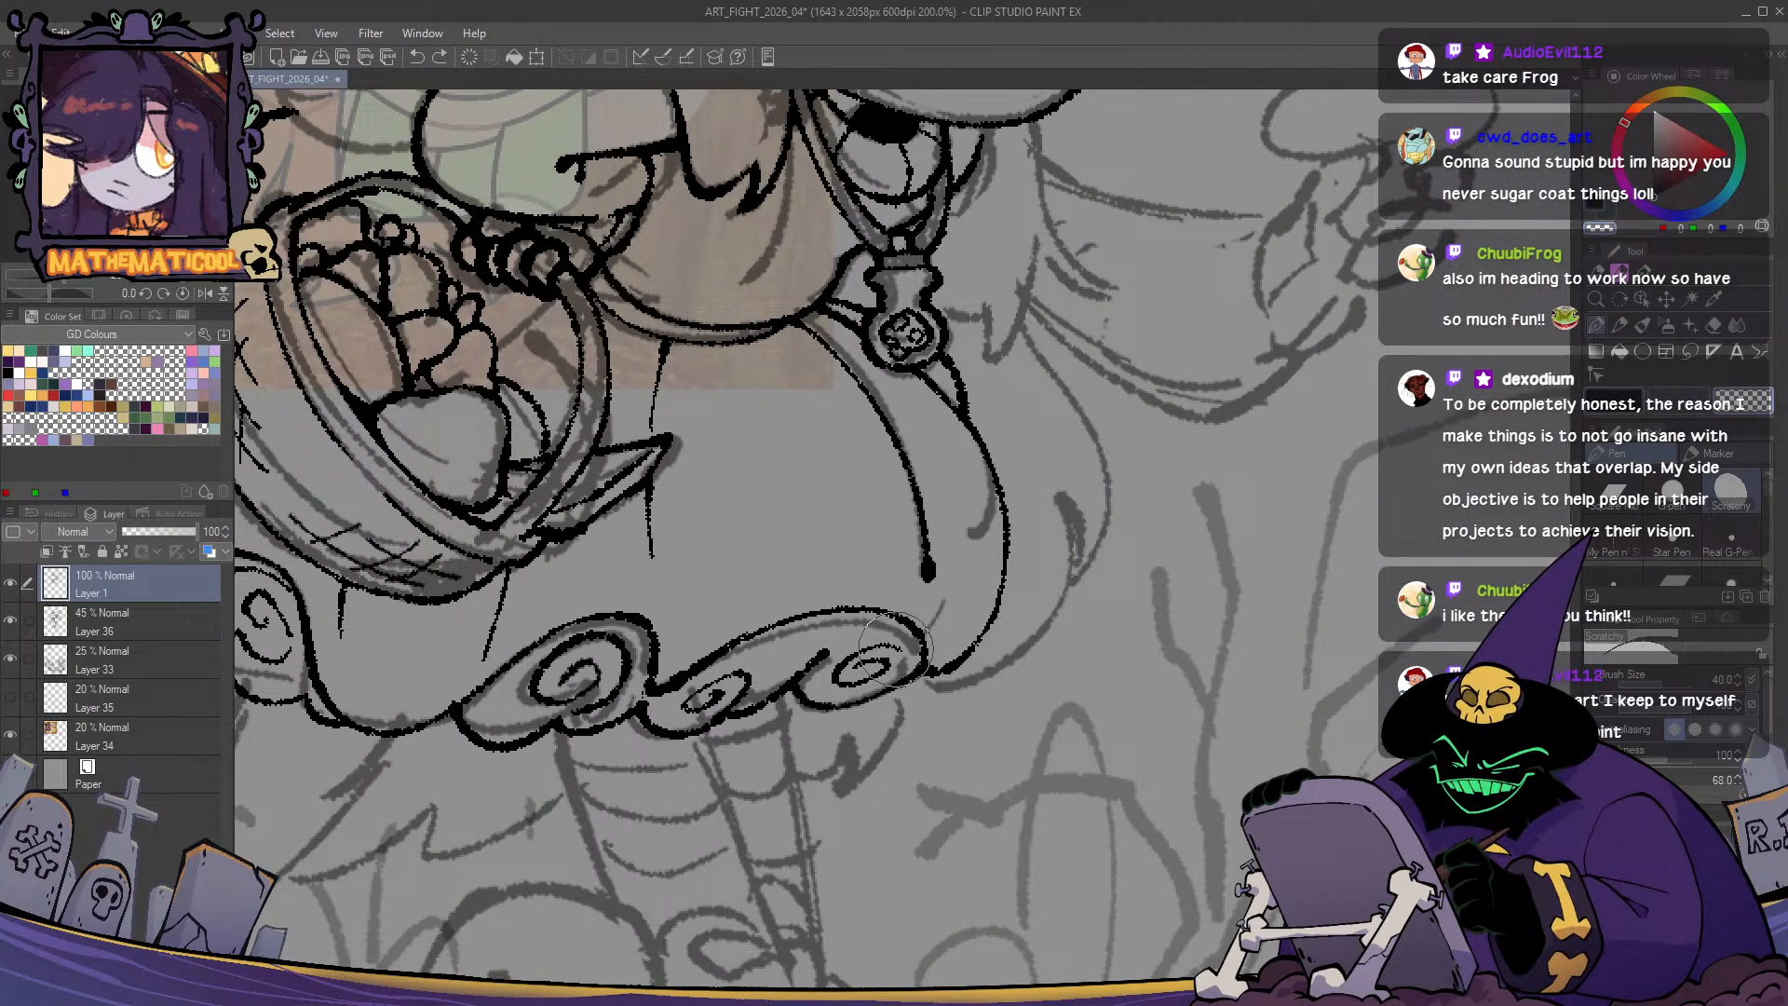
key("ctrl+z")
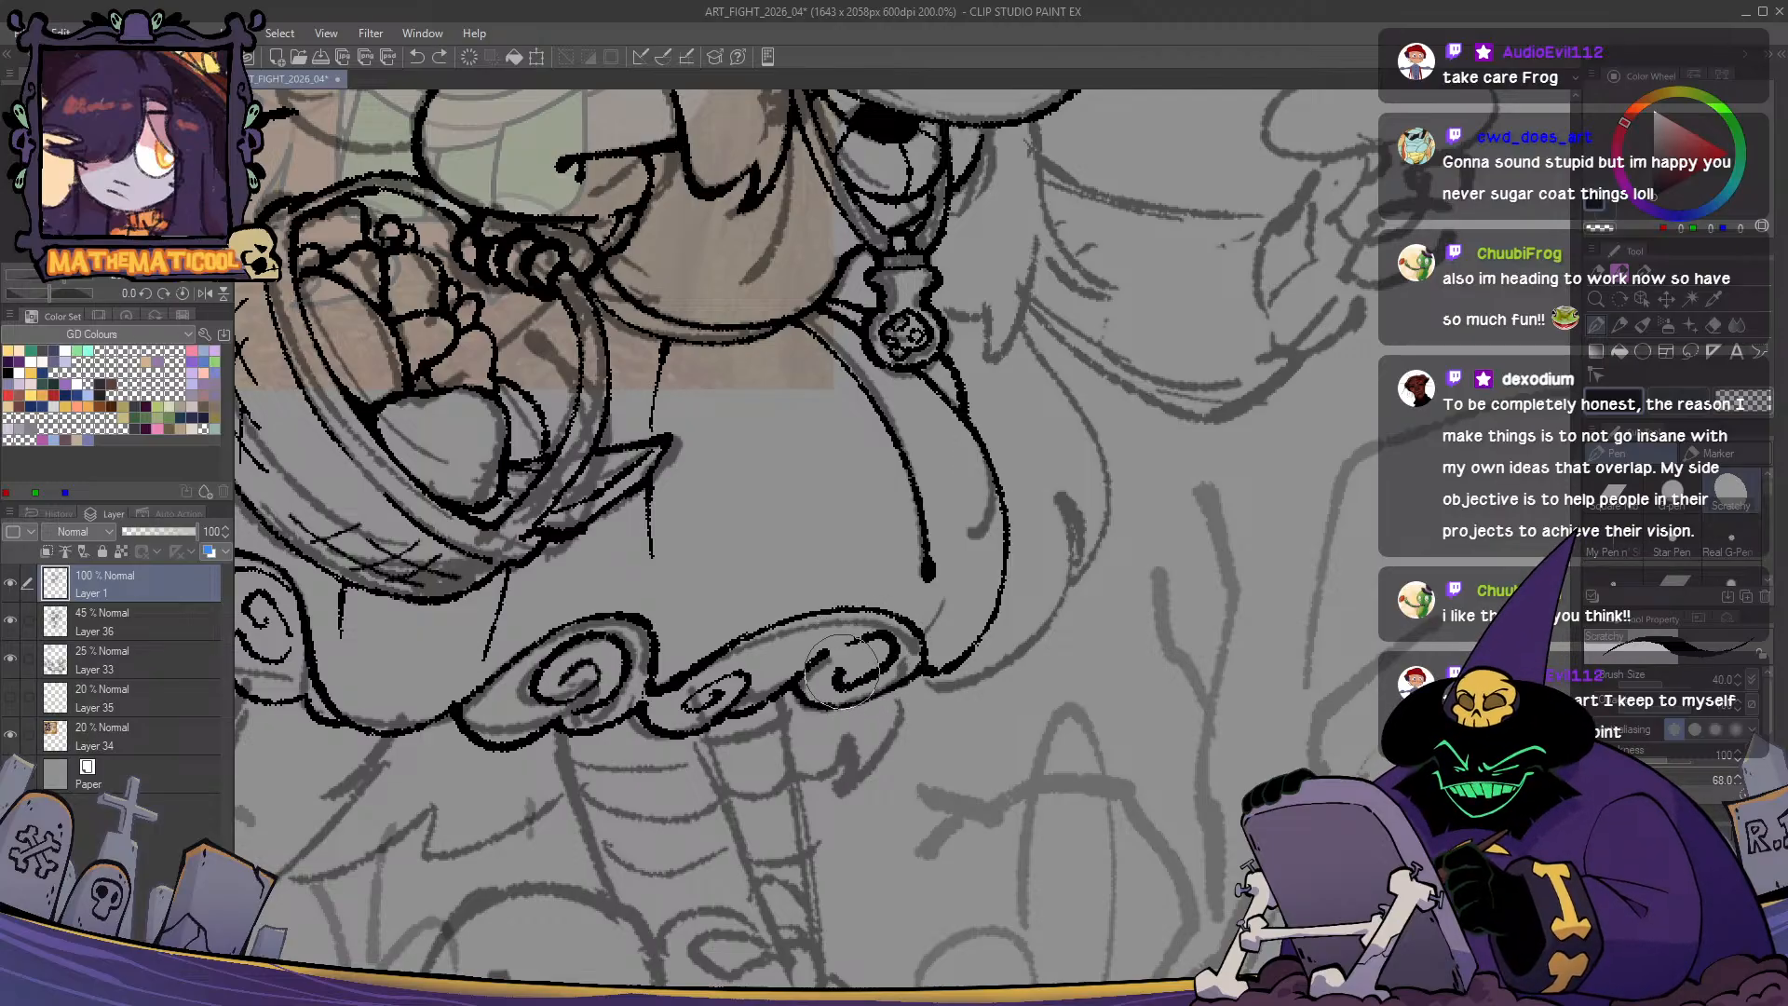
key("c")
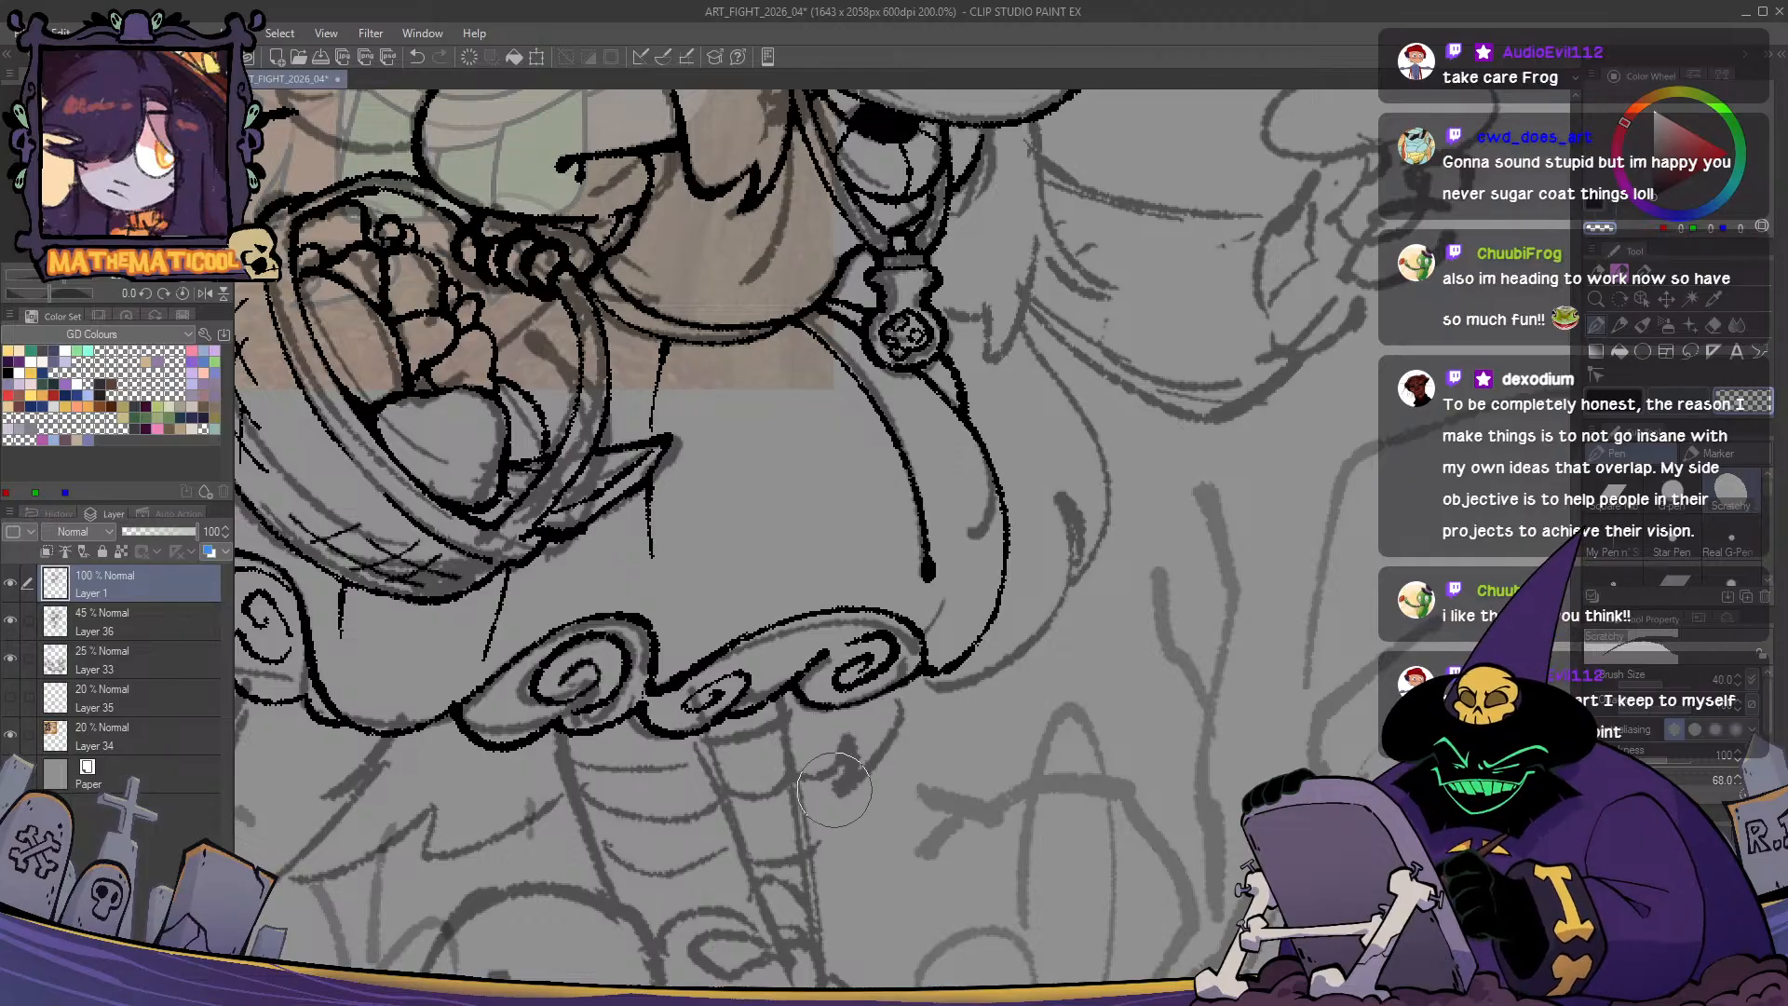
key("c")
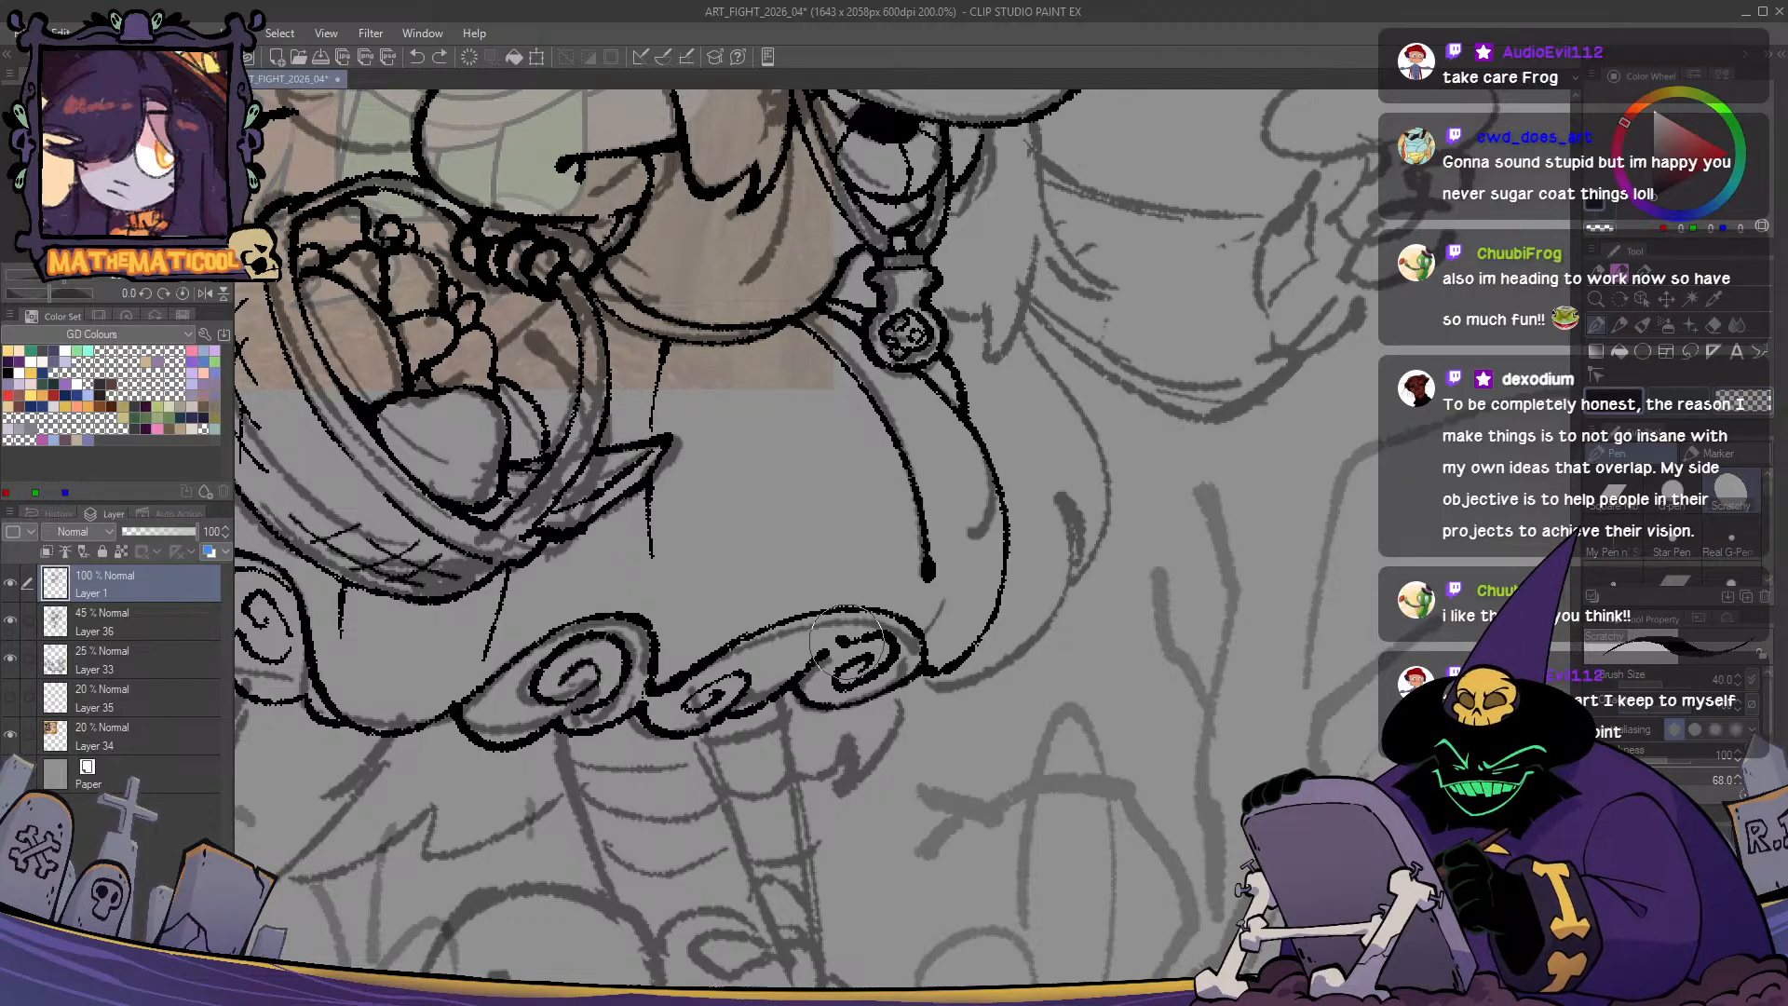
key("c")
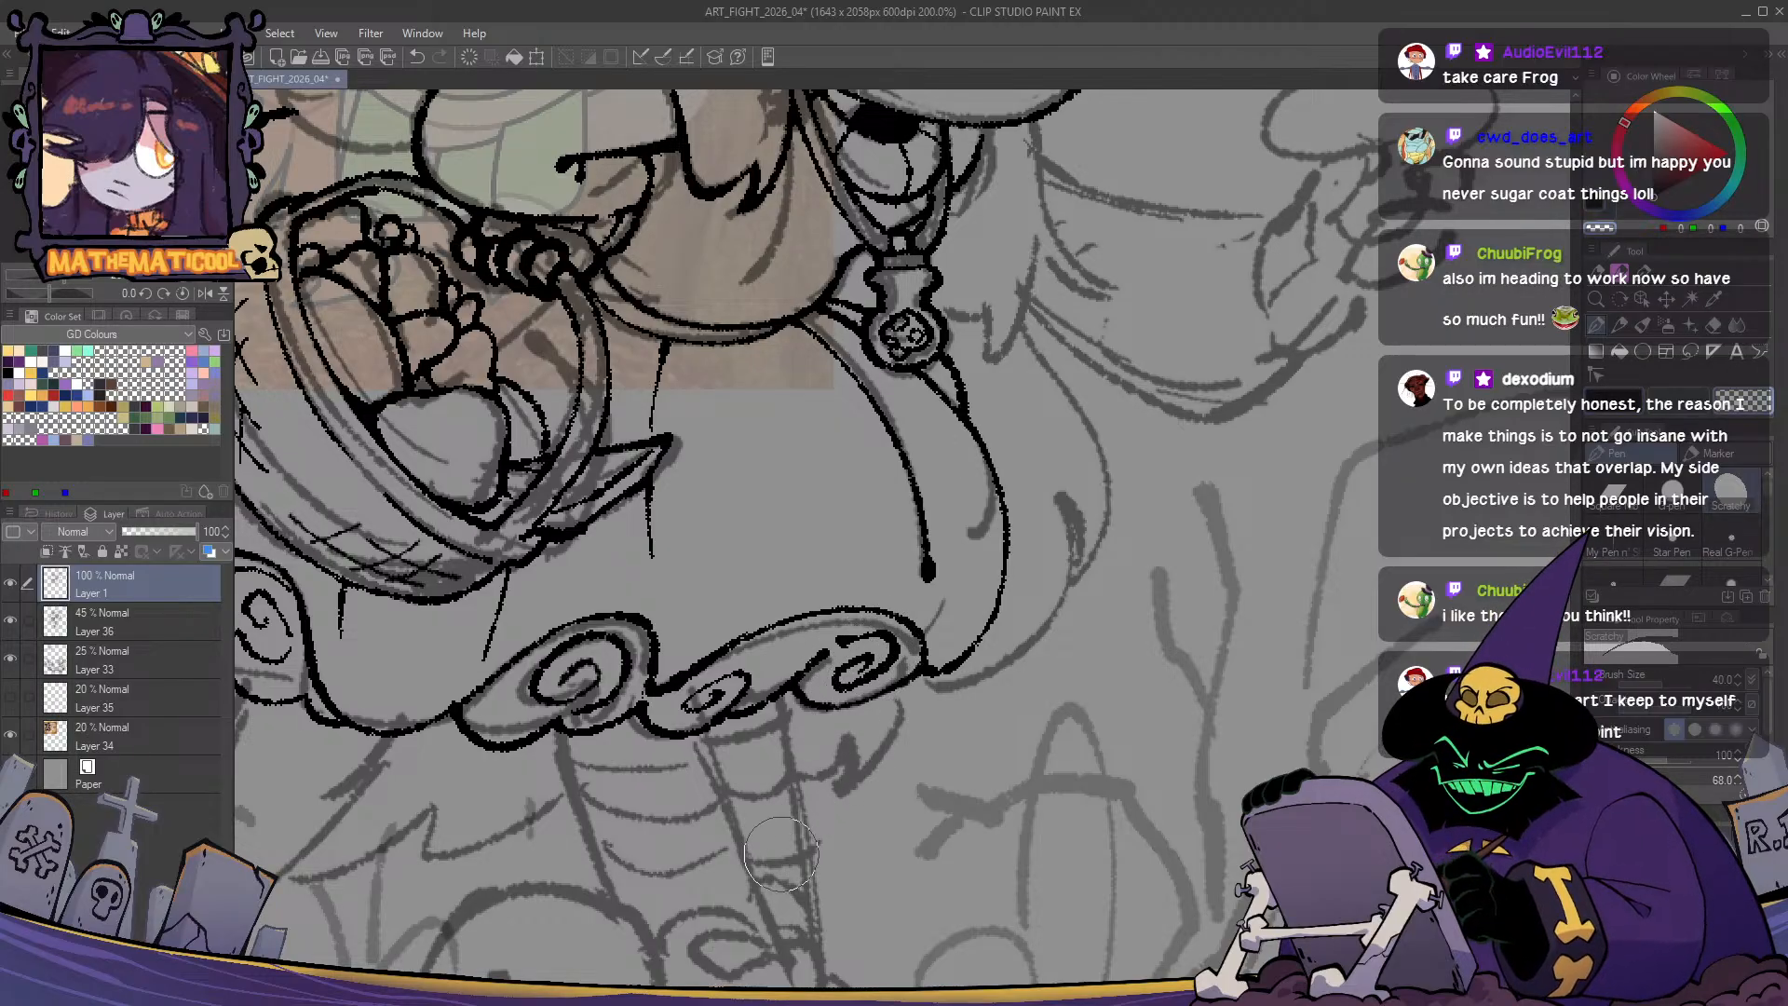
left_click_drag(936, 722, 979, 647)
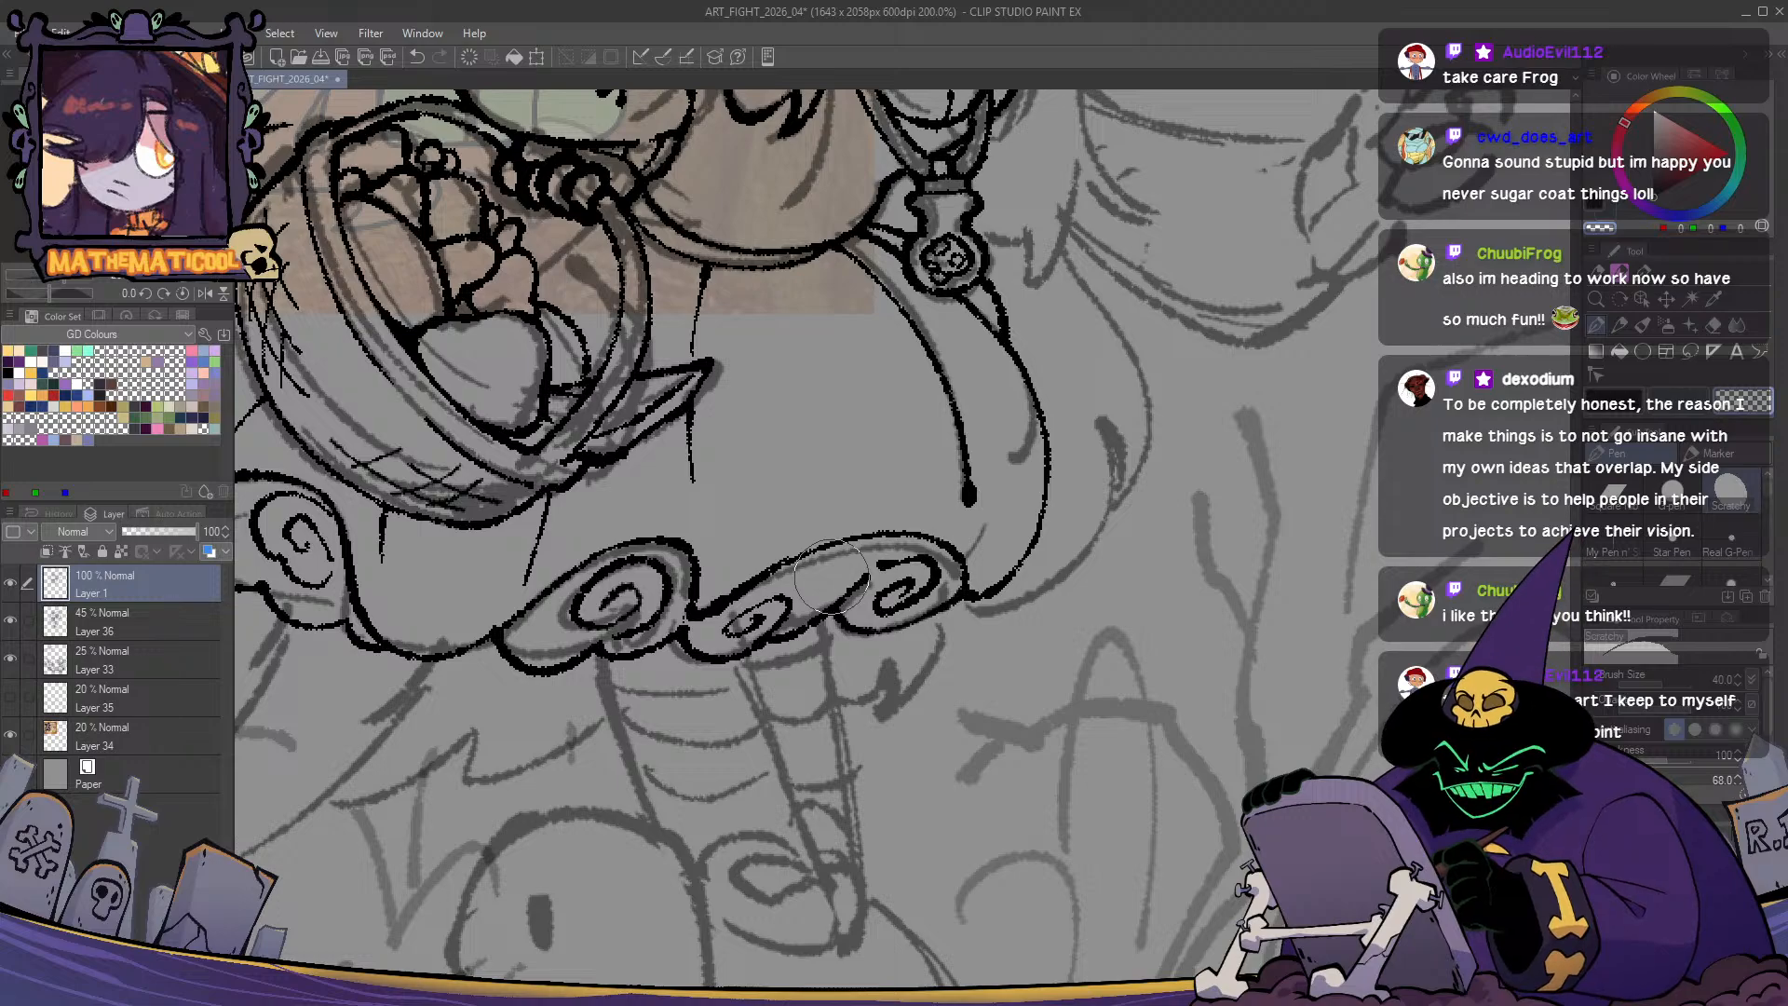
left_click_drag(708, 722, 910, 690)
key("c")
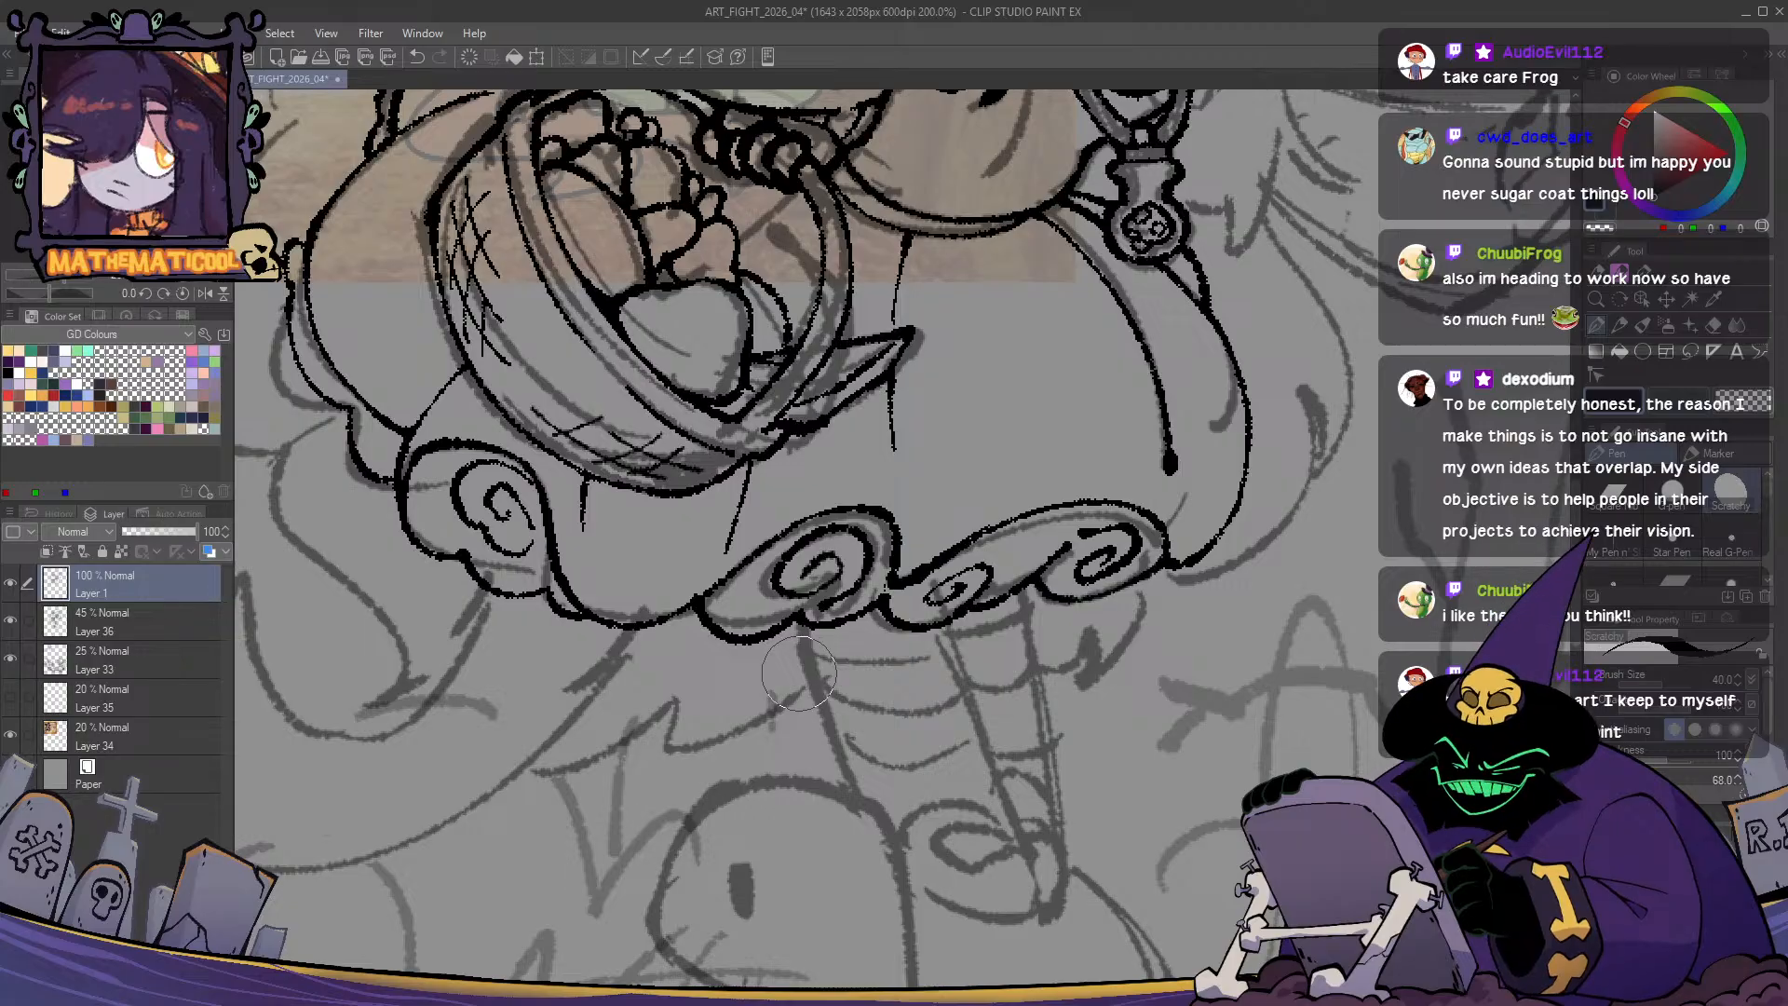
- Clean up and thin the spiral linework inside the first hem scallop beneath the basket
left_click_drag(751, 677, 793, 714)
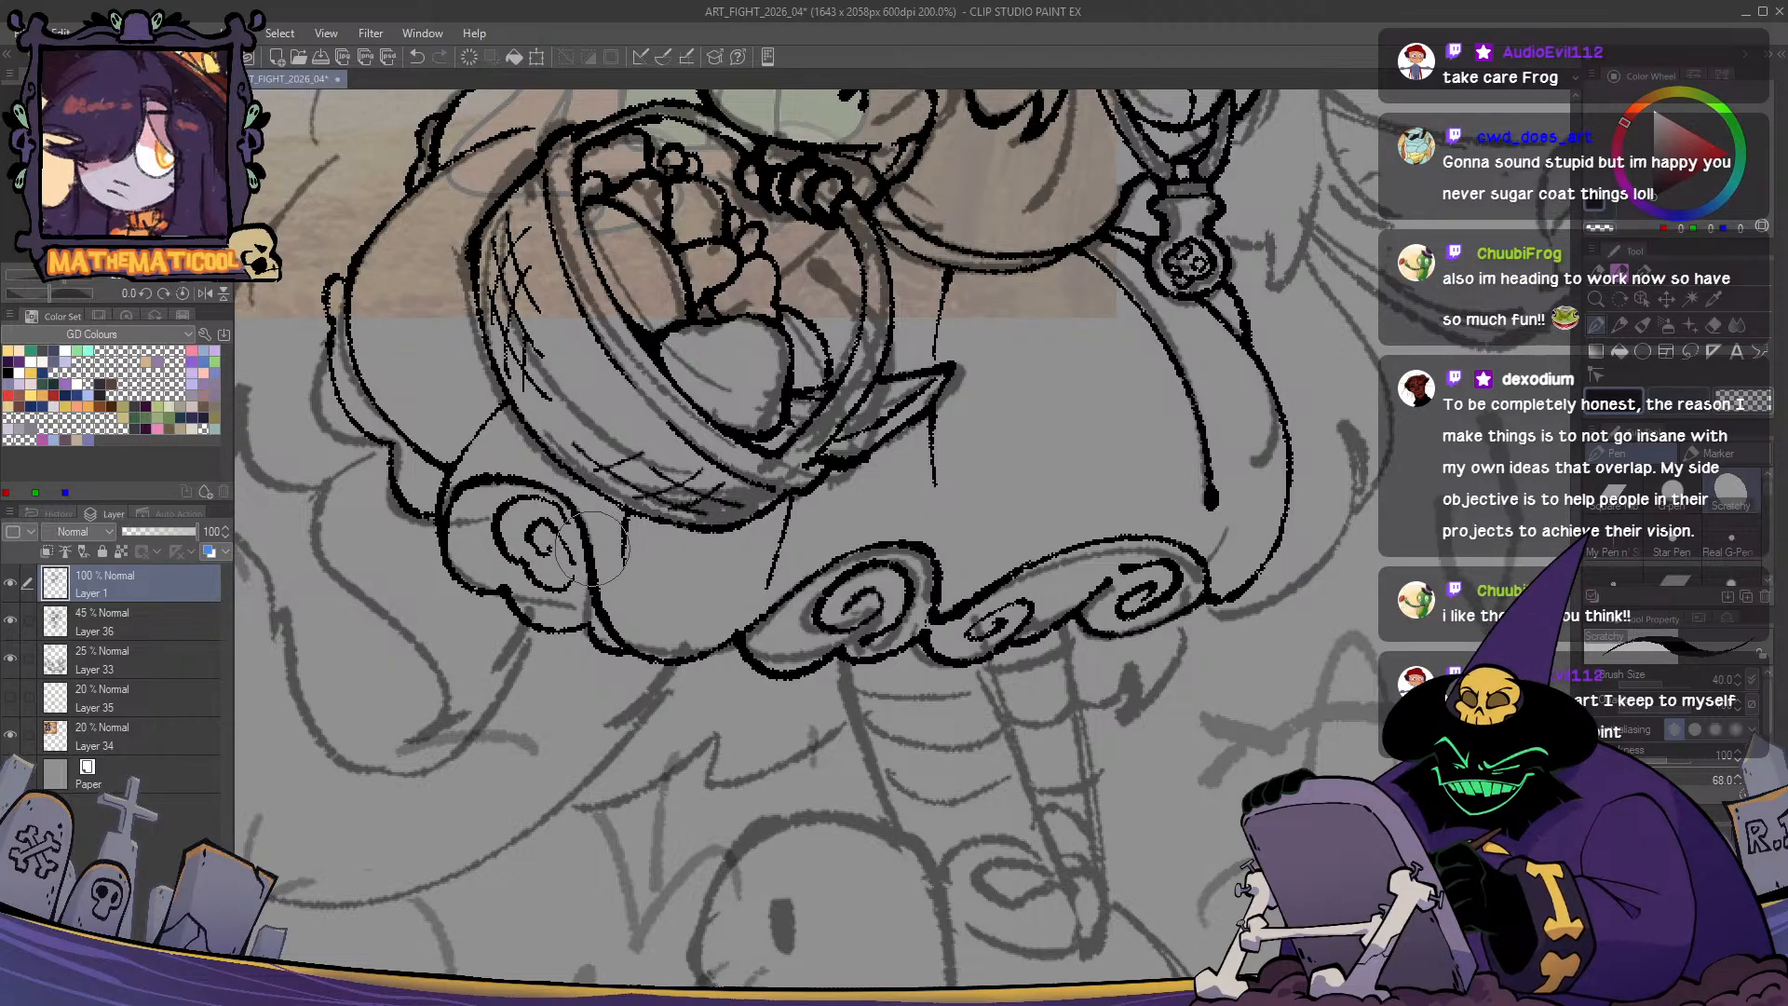
left_click_drag(592, 615, 664, 619)
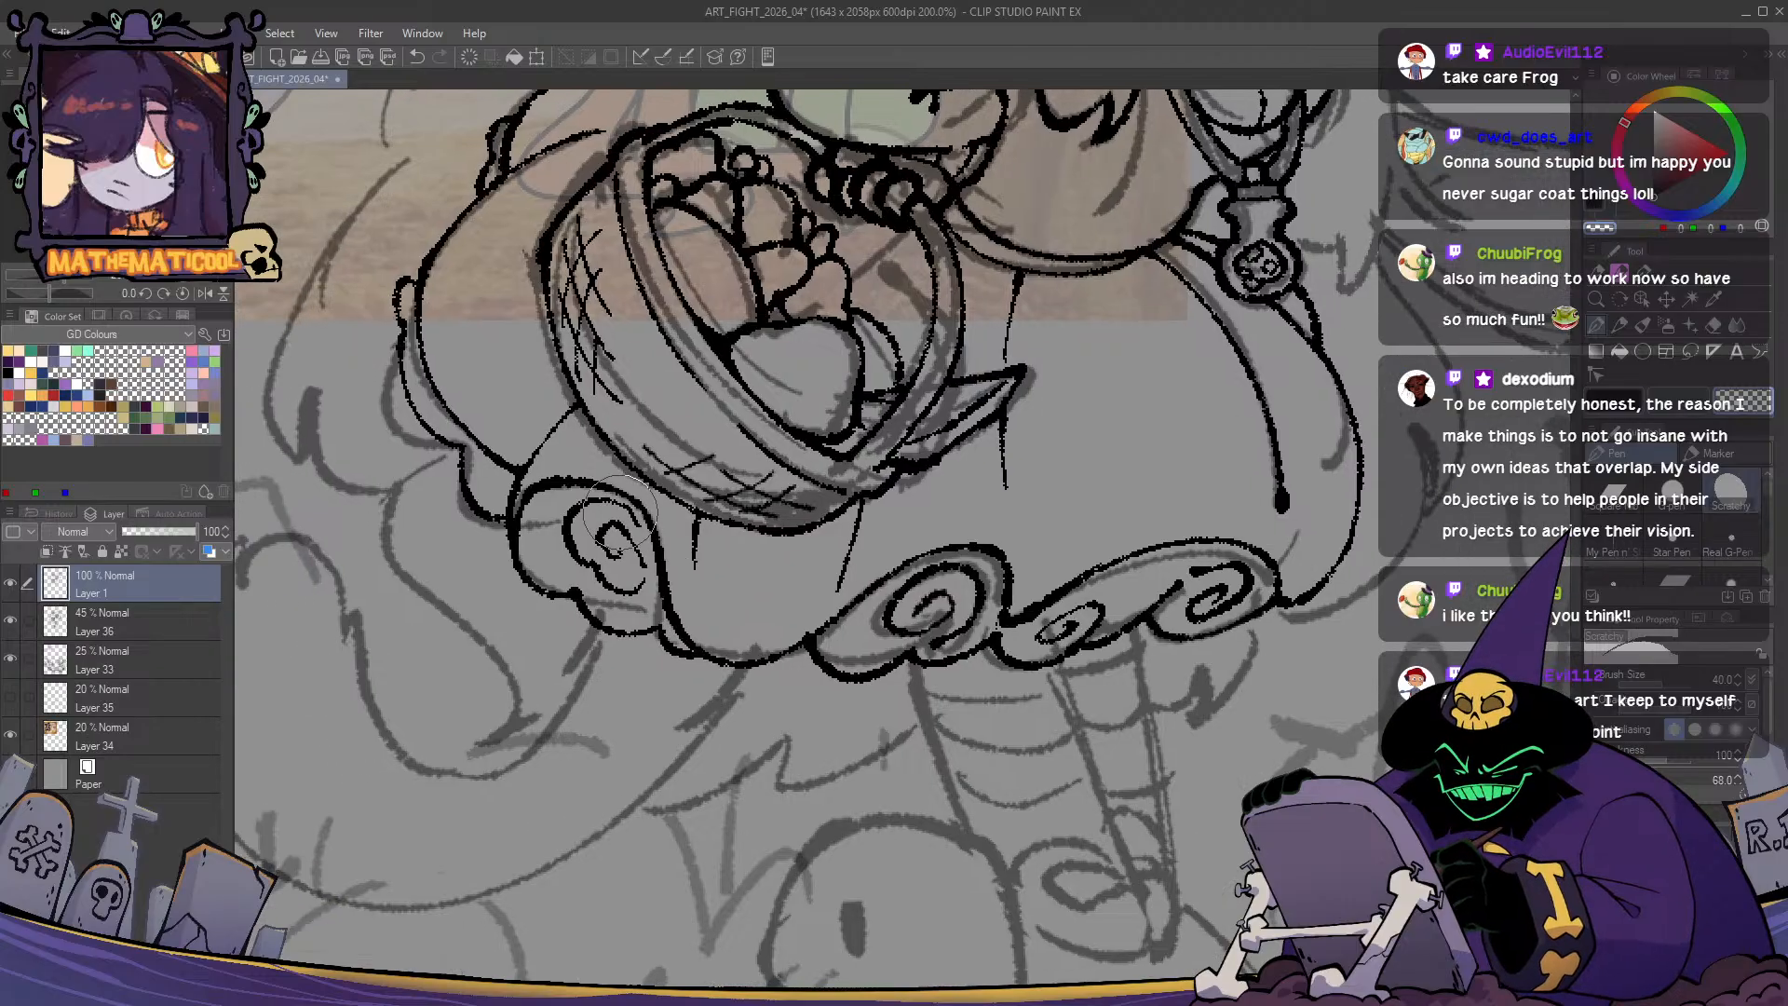
key("c")
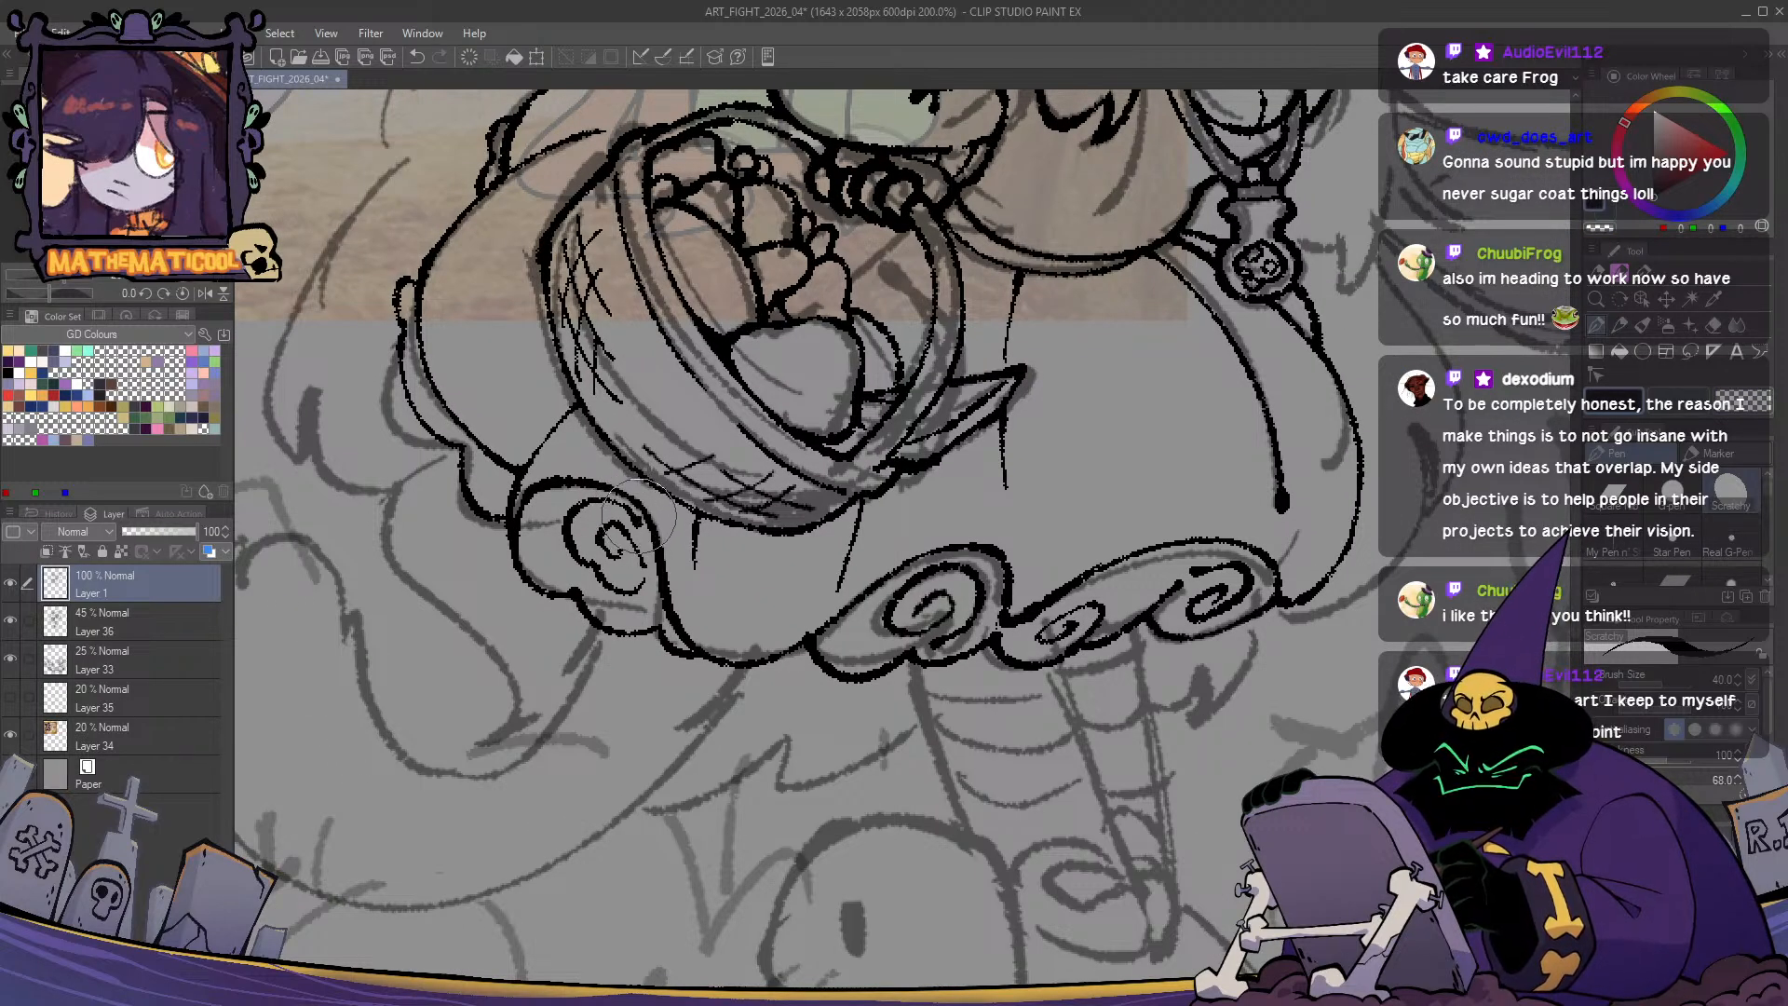
key("c")
key("c")
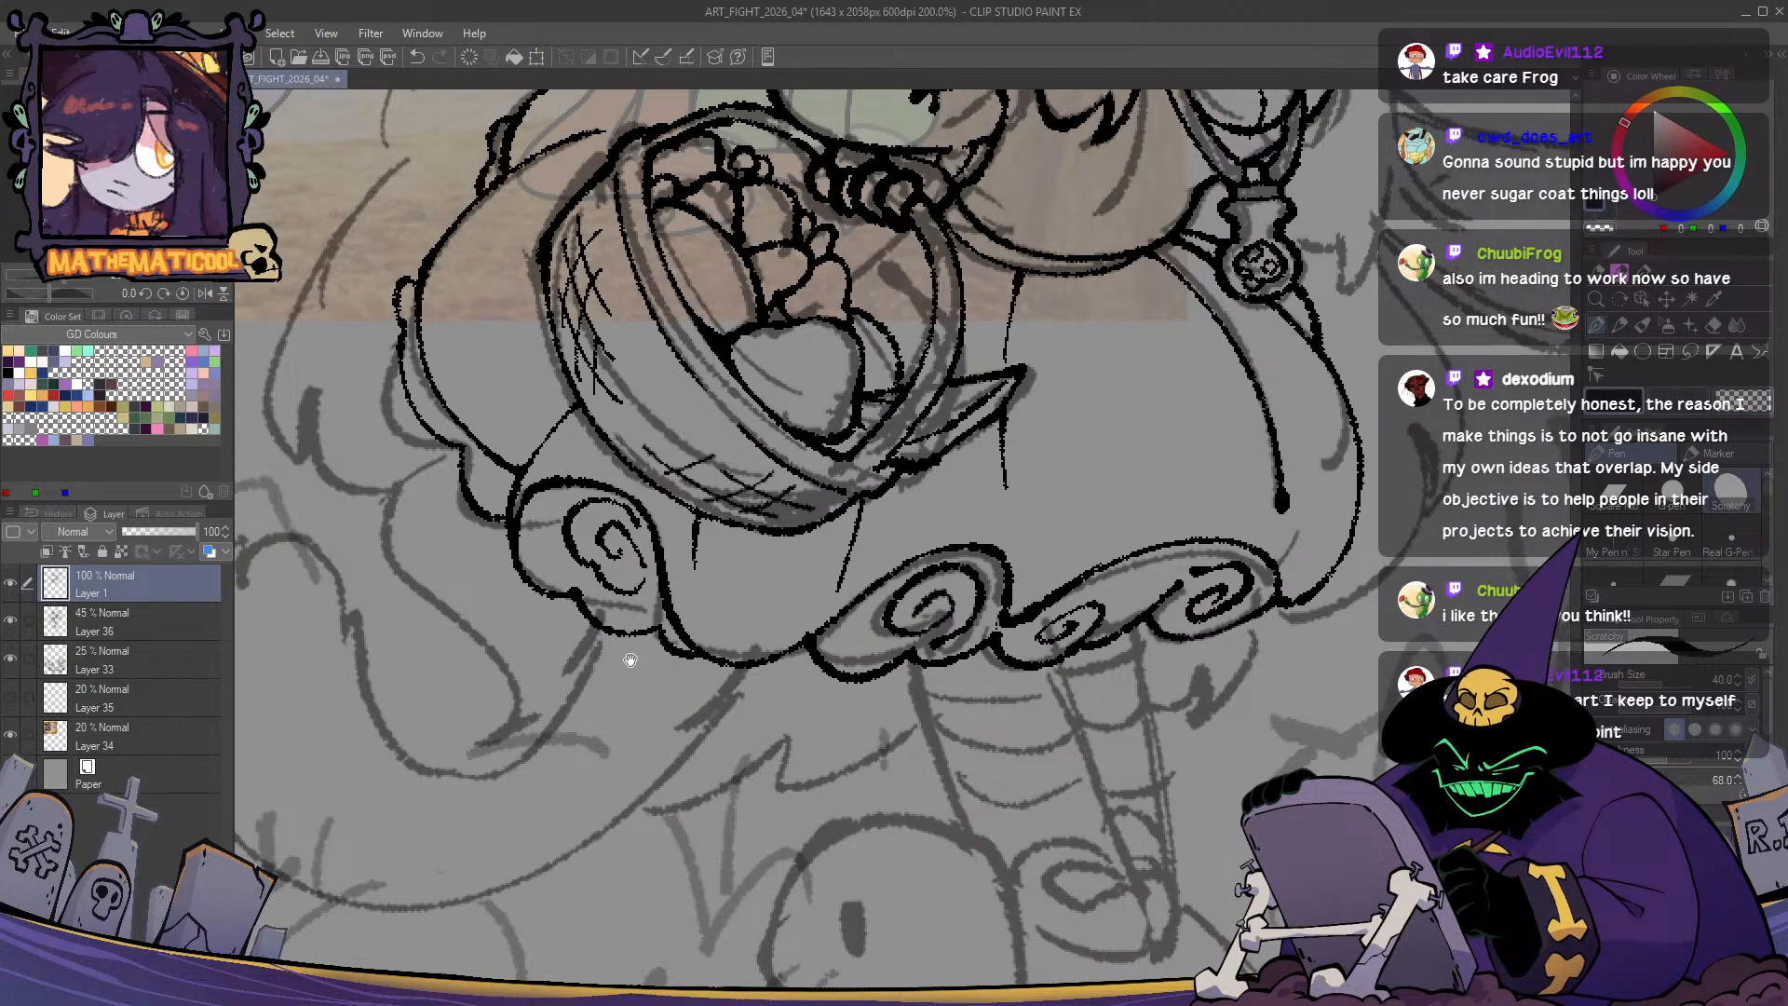
left_click_drag(631, 660, 684, 681)
key("c")
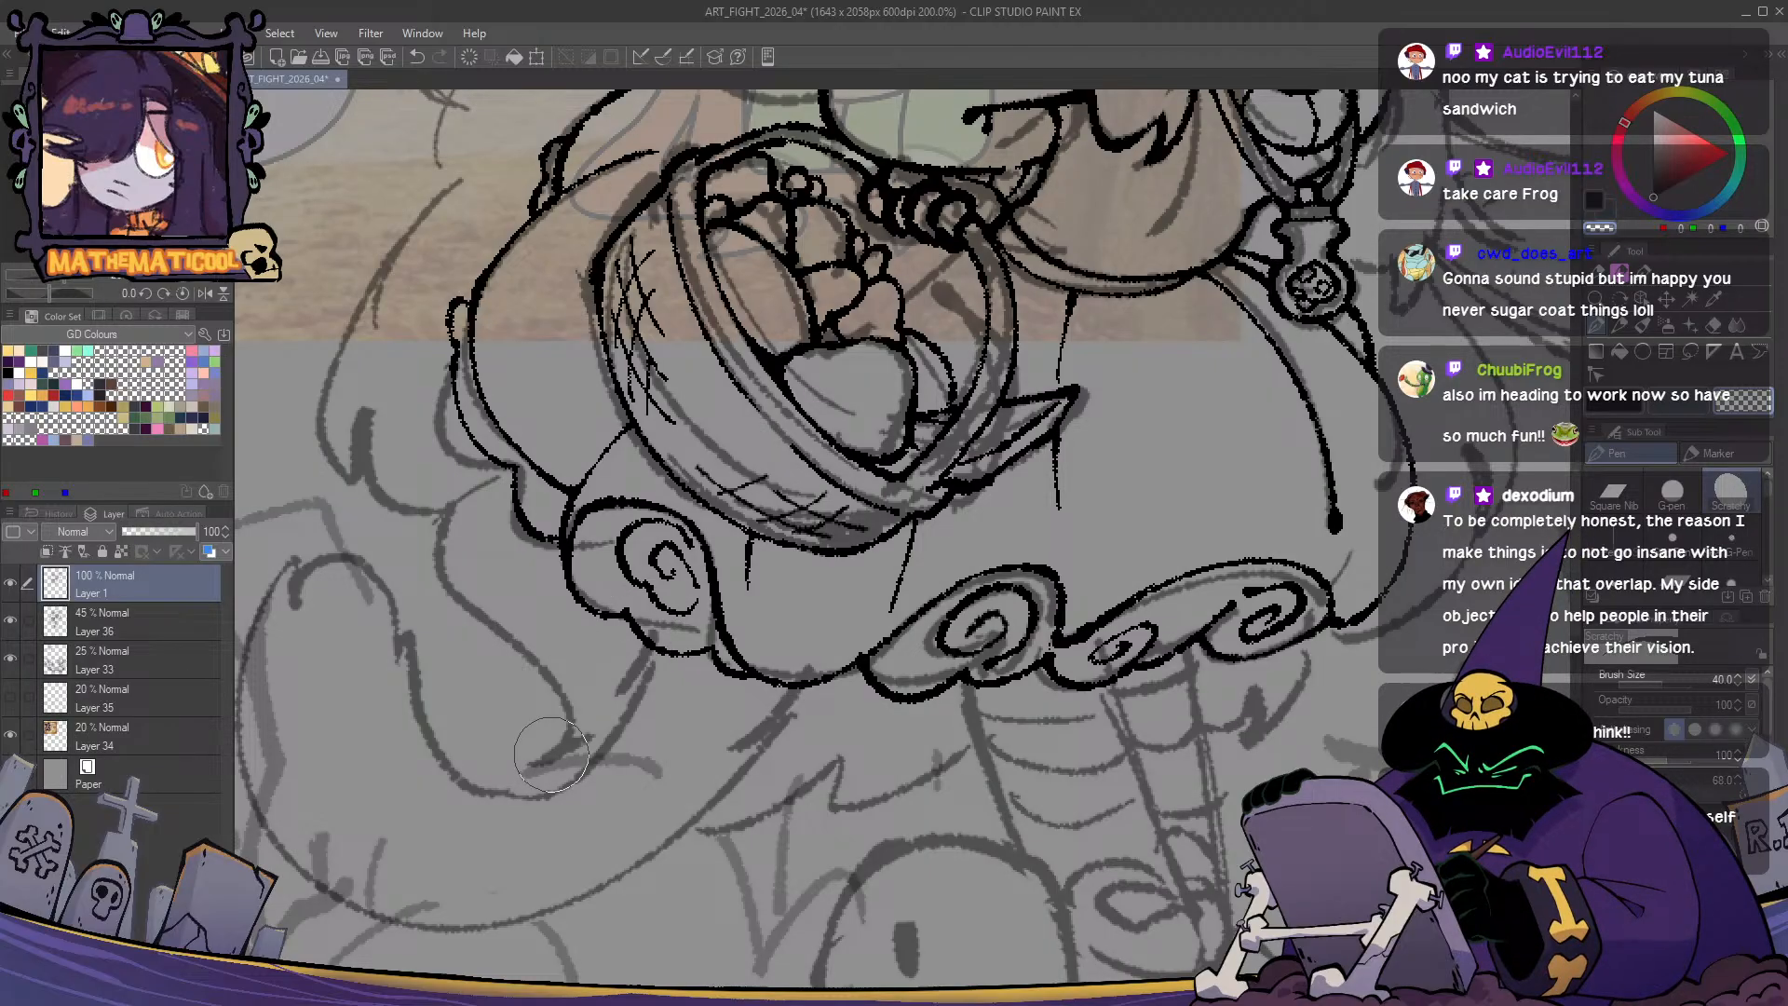
- Try to ink a short fold mark between the skirt's long fold line and the last hem scallop
left_click_drag(547, 754, 575, 852)
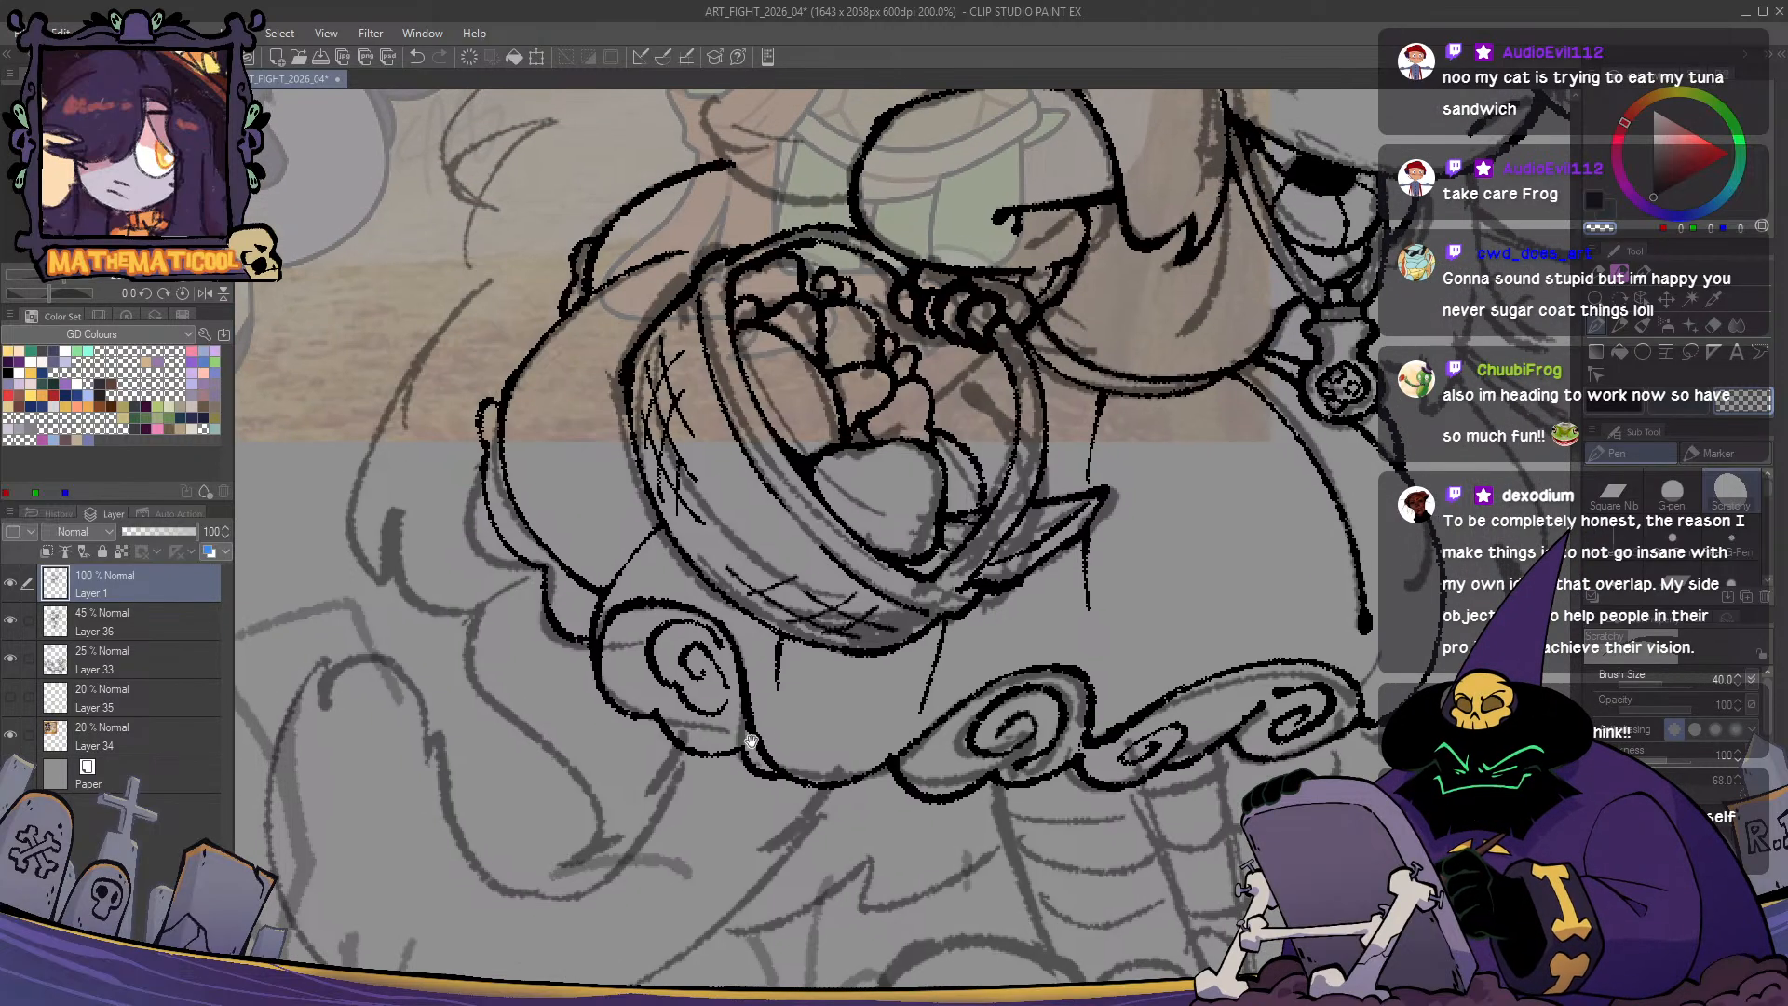
mouse_move(860, 744)
left_mouse_down()
mouse_move(830, 718)
mouse_move(854, 716)
left_mouse_up()
scroll(854, 716, "down", 4)
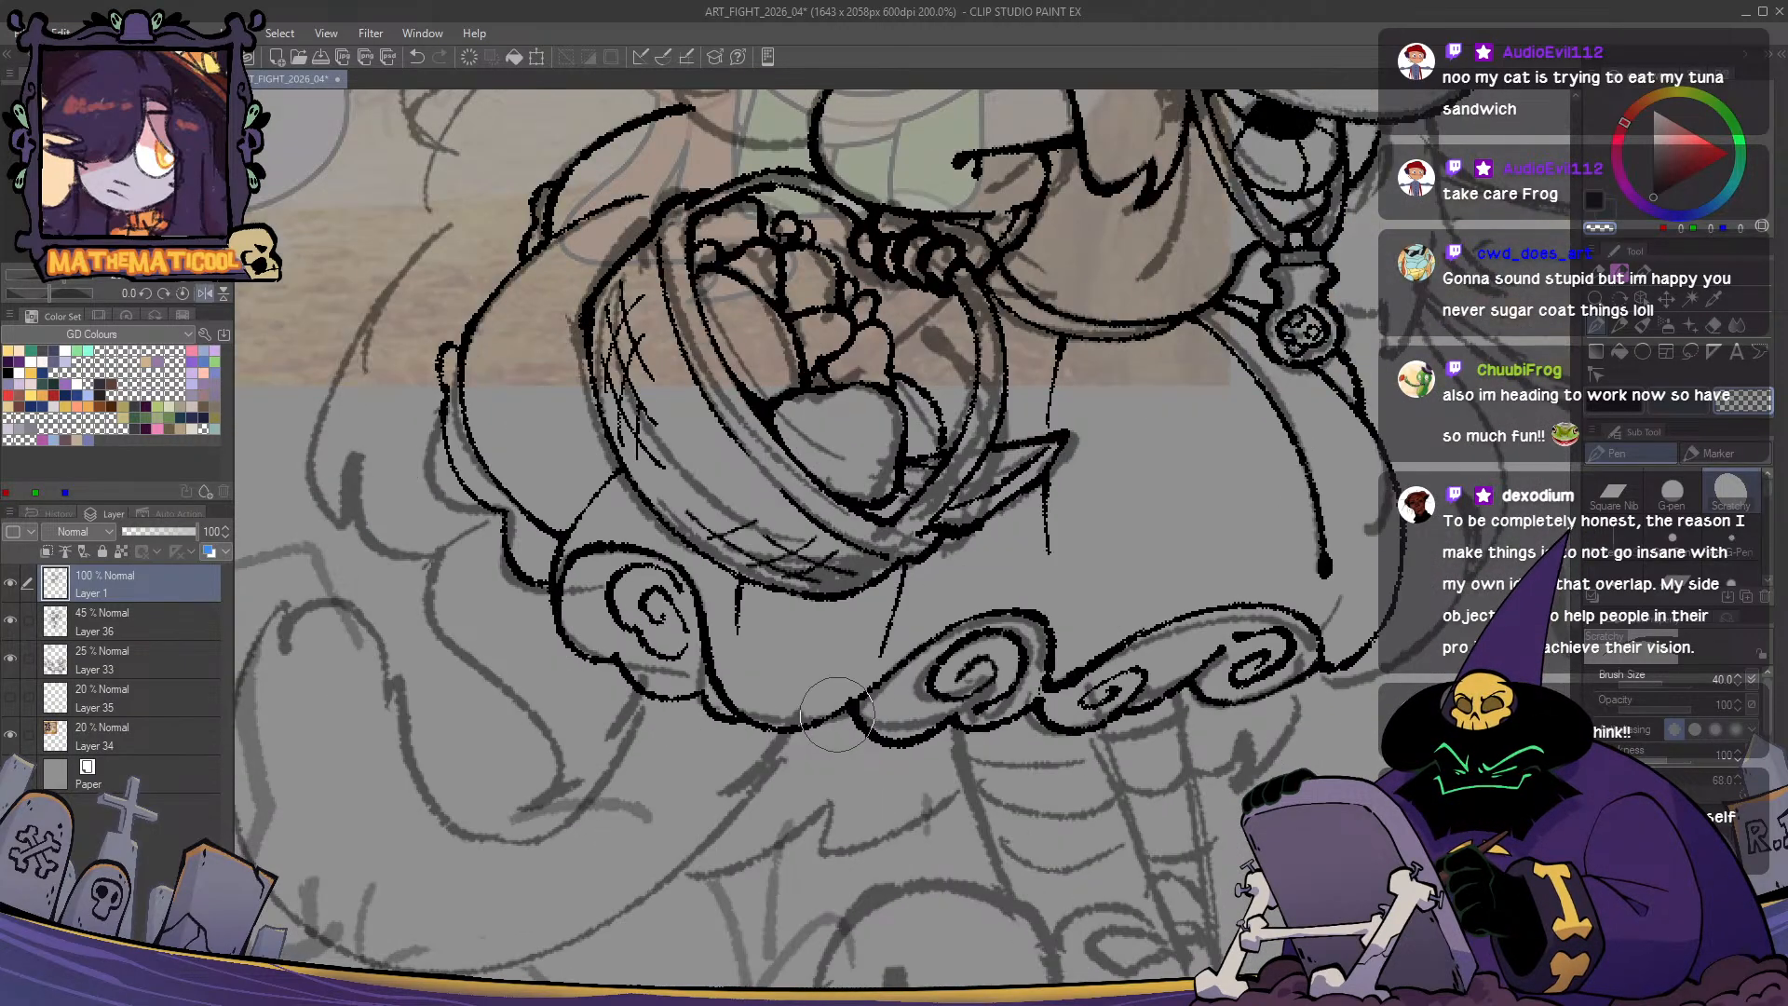
scroll(836, 715, "up", 2)
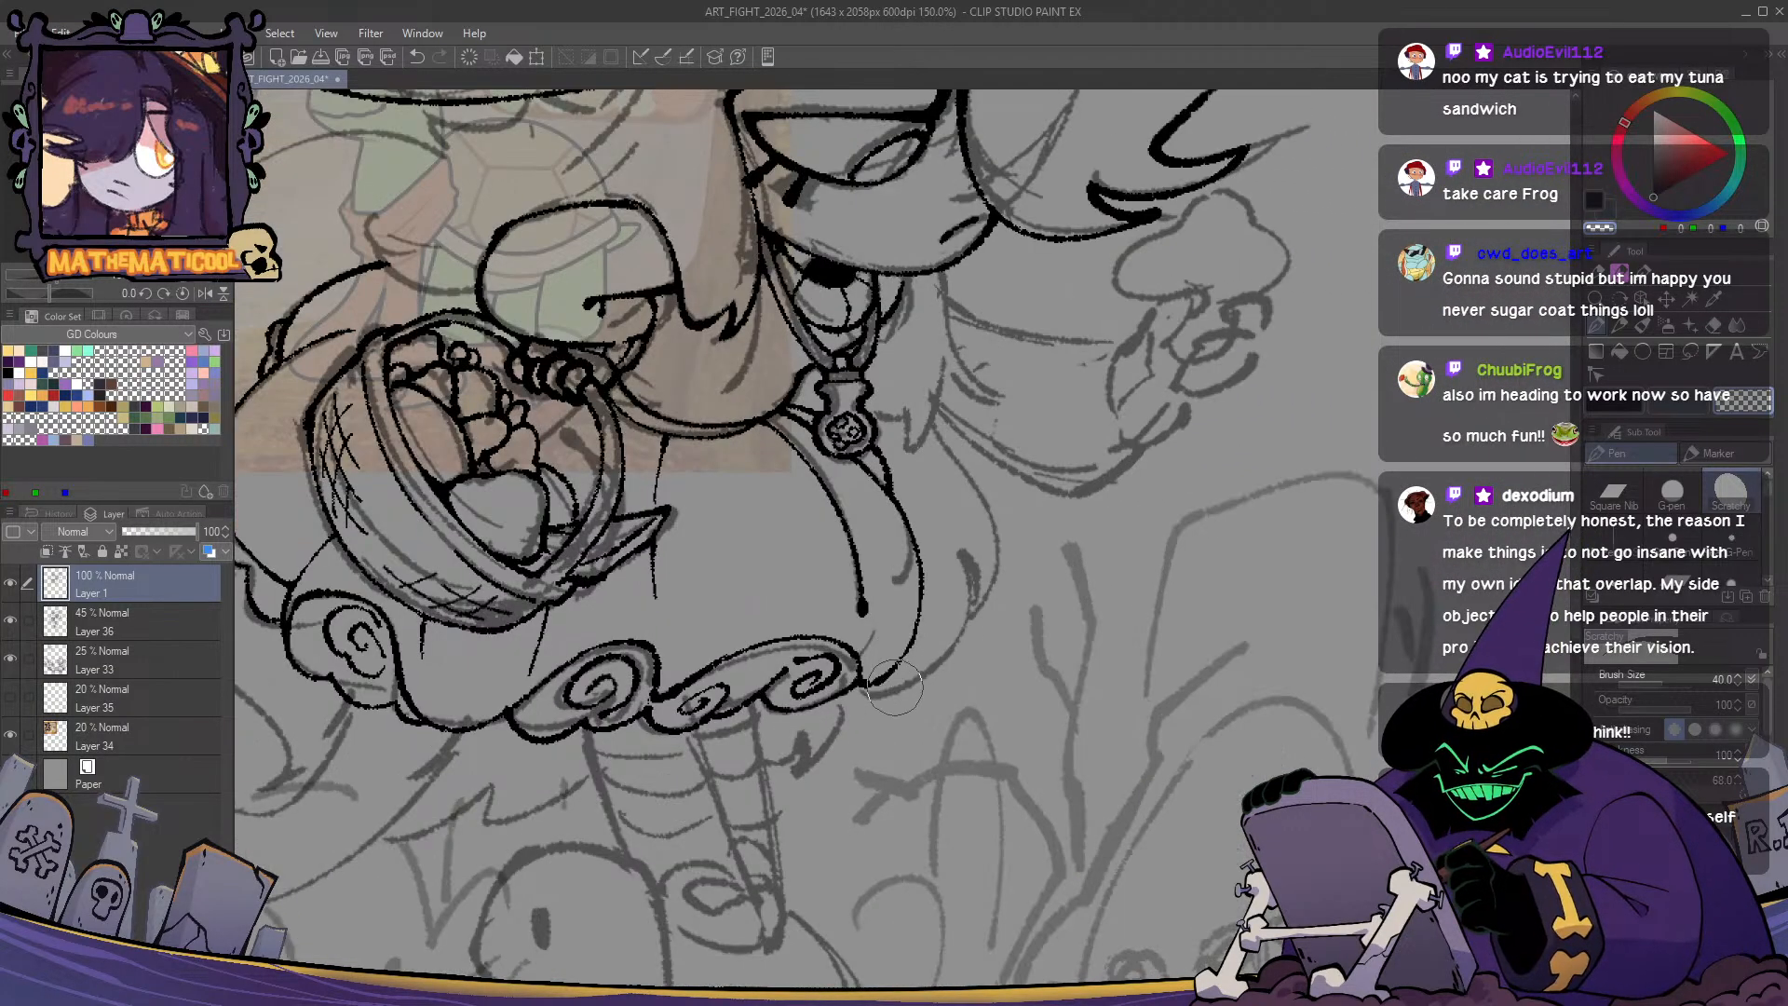
scroll(894, 715, "up", 2)
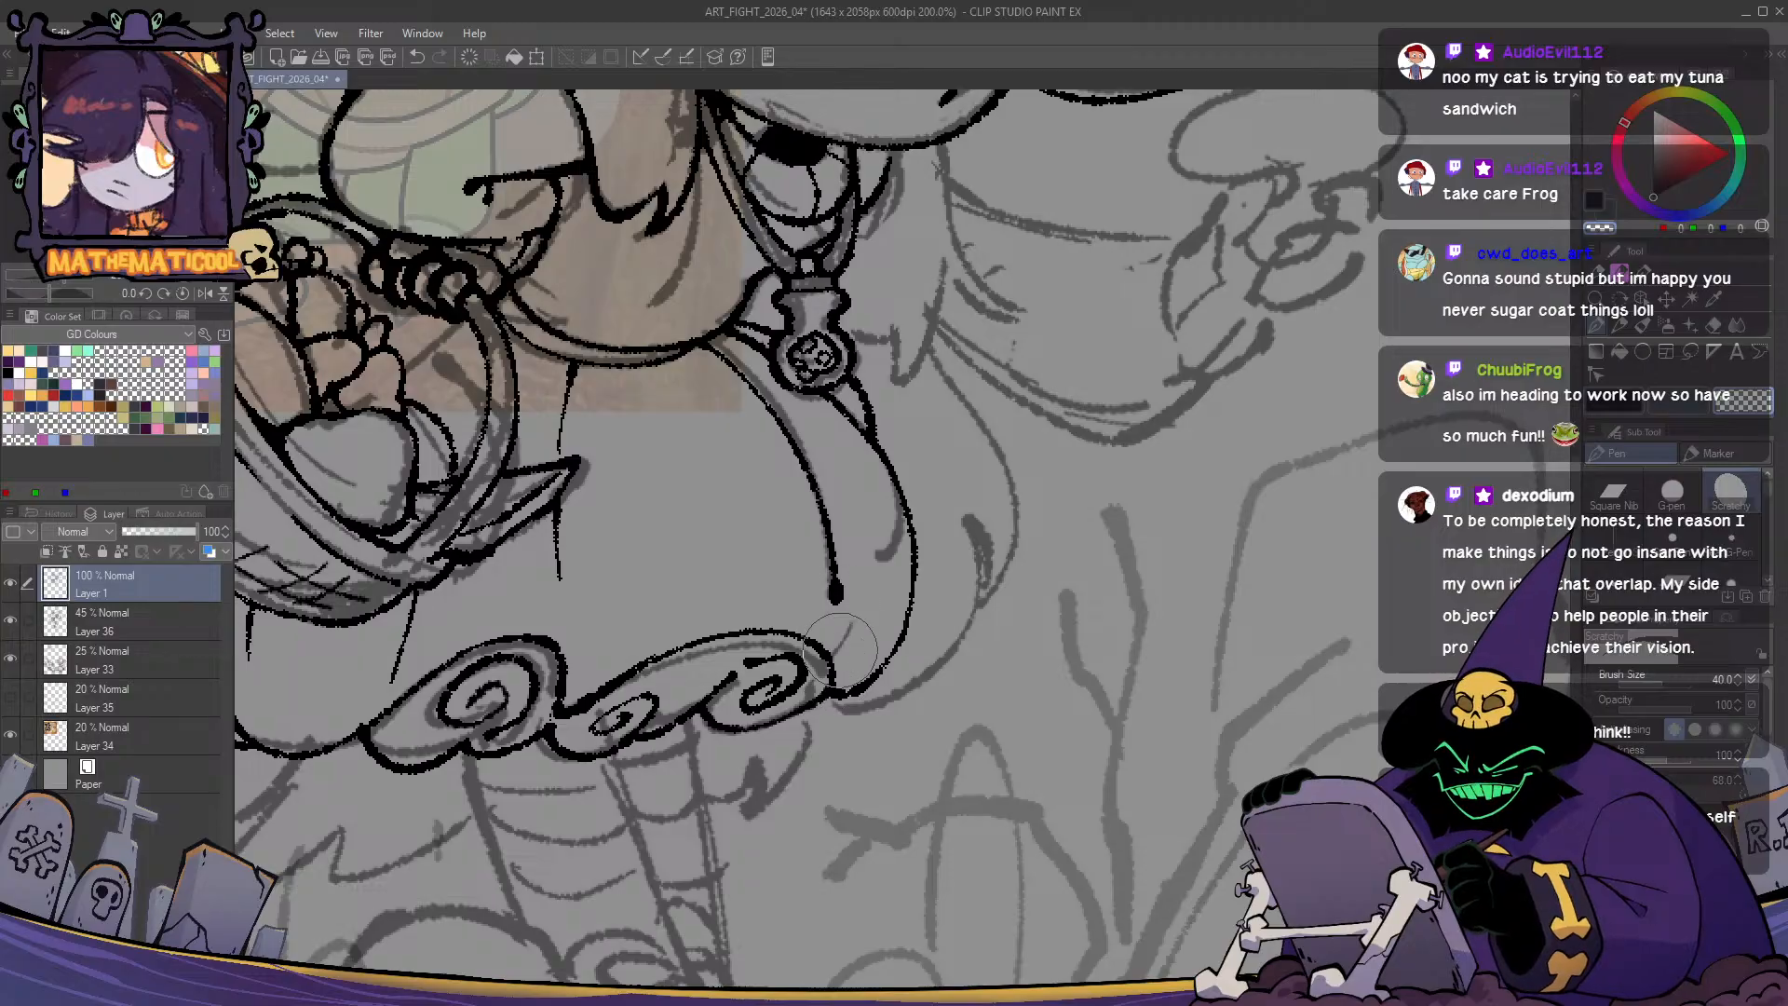
left_click_drag(836, 617, 841, 687)
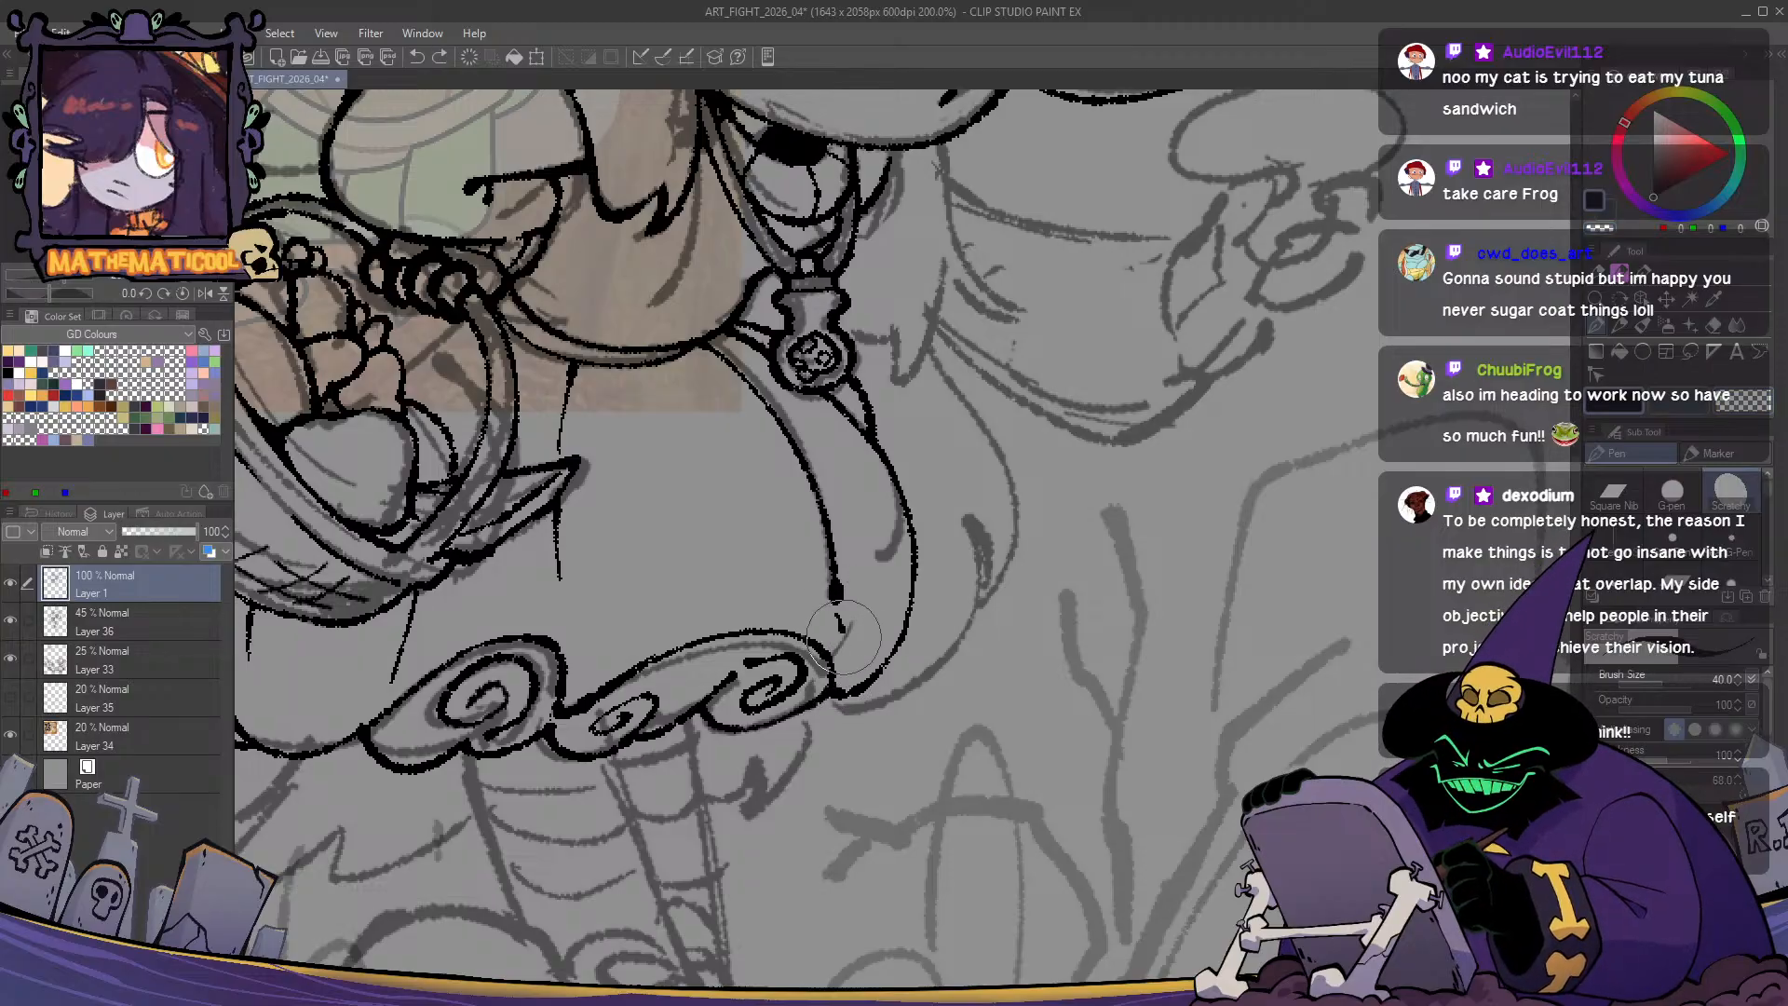
scroll(755, 864, "down", 3)
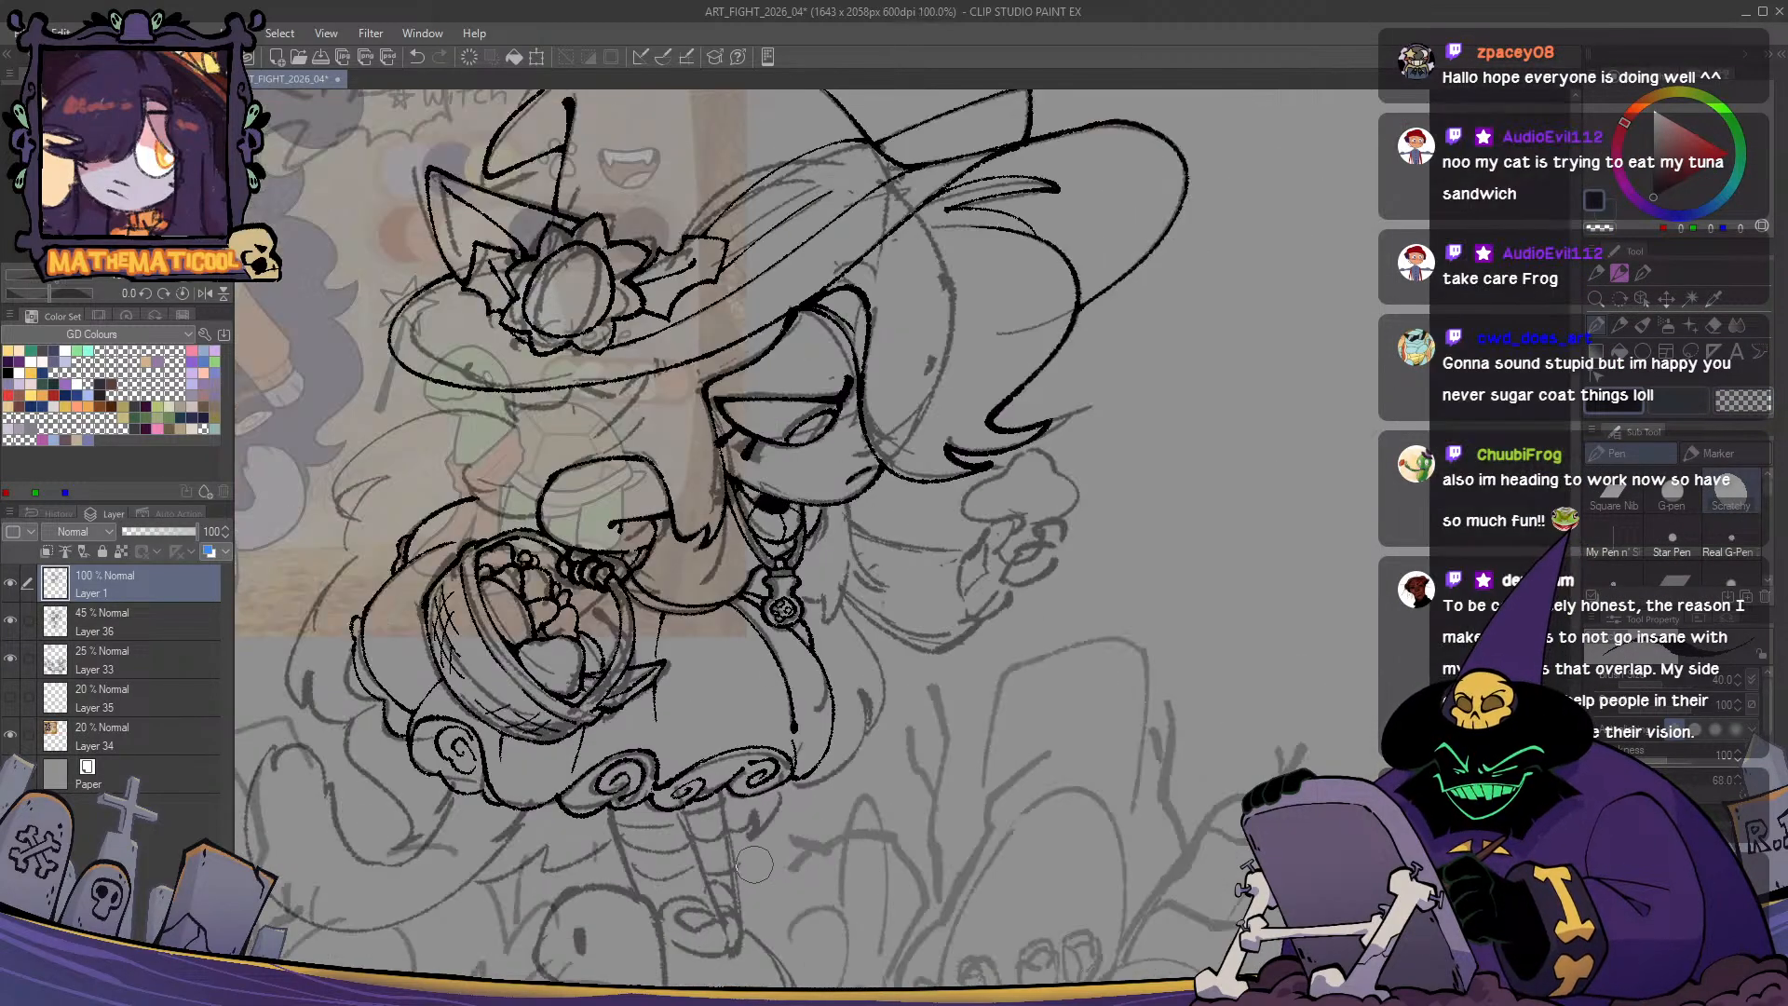
- Ink the curved hair strand falling from beneath the chin, flicking it outward into a pointed tip
key("h")
scroll(755, 865, "up", 2)
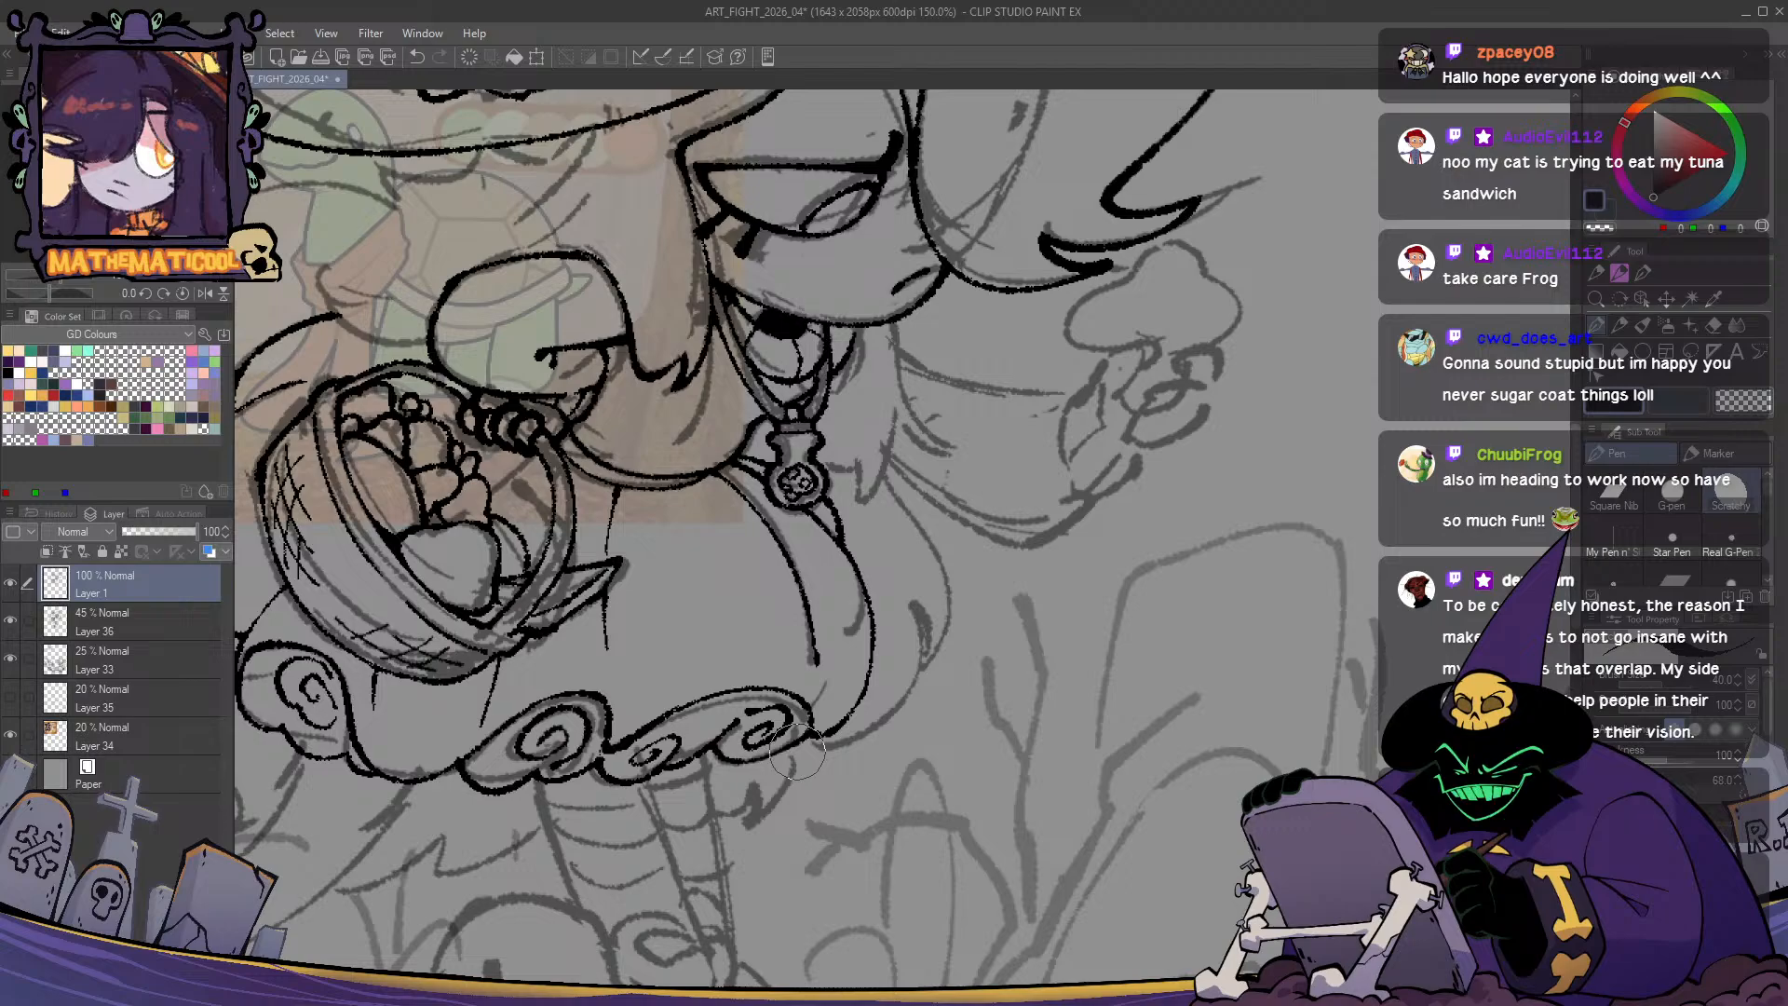
left_click_drag(830, 622, 852, 686)
scroll(931, 596, "up", 1)
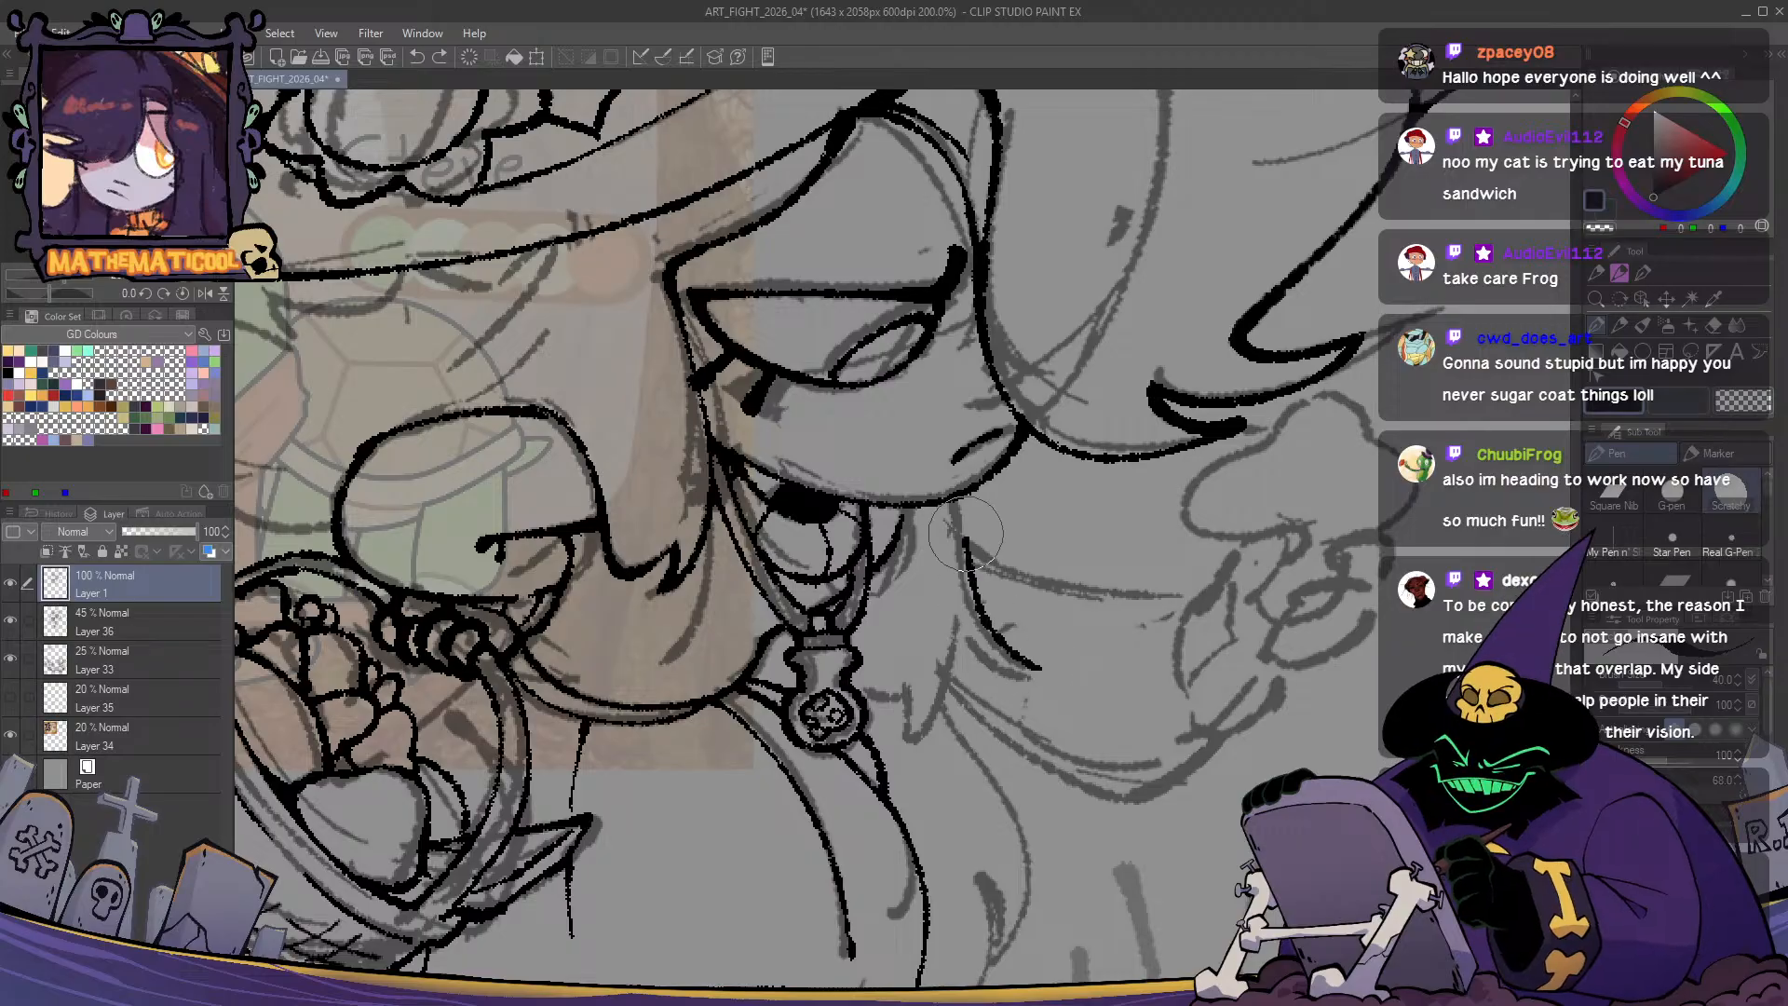
mouse_move(952, 503)
left_mouse_down()
mouse_move(960, 541)
mouse_move(1041, 675)
left_mouse_up()
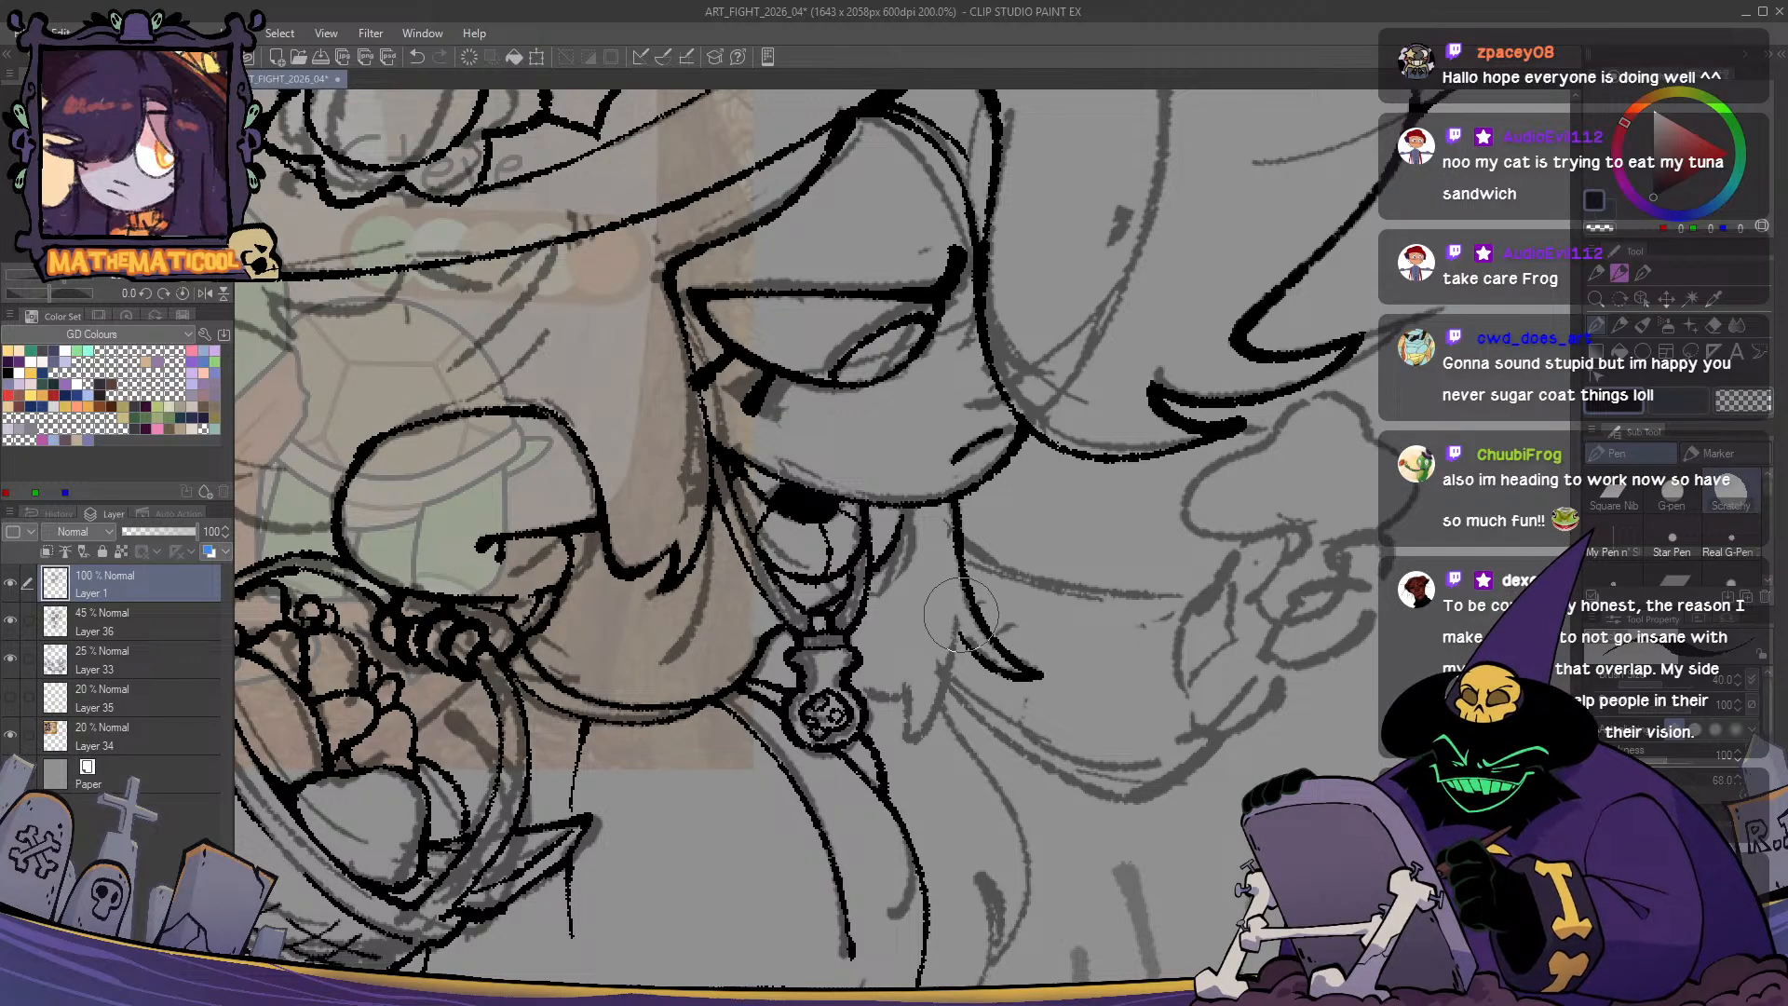
- Ink the jagged lower end of the hair lock beside the pendant, redrawing its stroke over the sketch
mouse_move(945, 601)
left_mouse_down()
mouse_move(961, 646)
mouse_move(902, 743)
left_mouse_up()
key("ctrl+z")
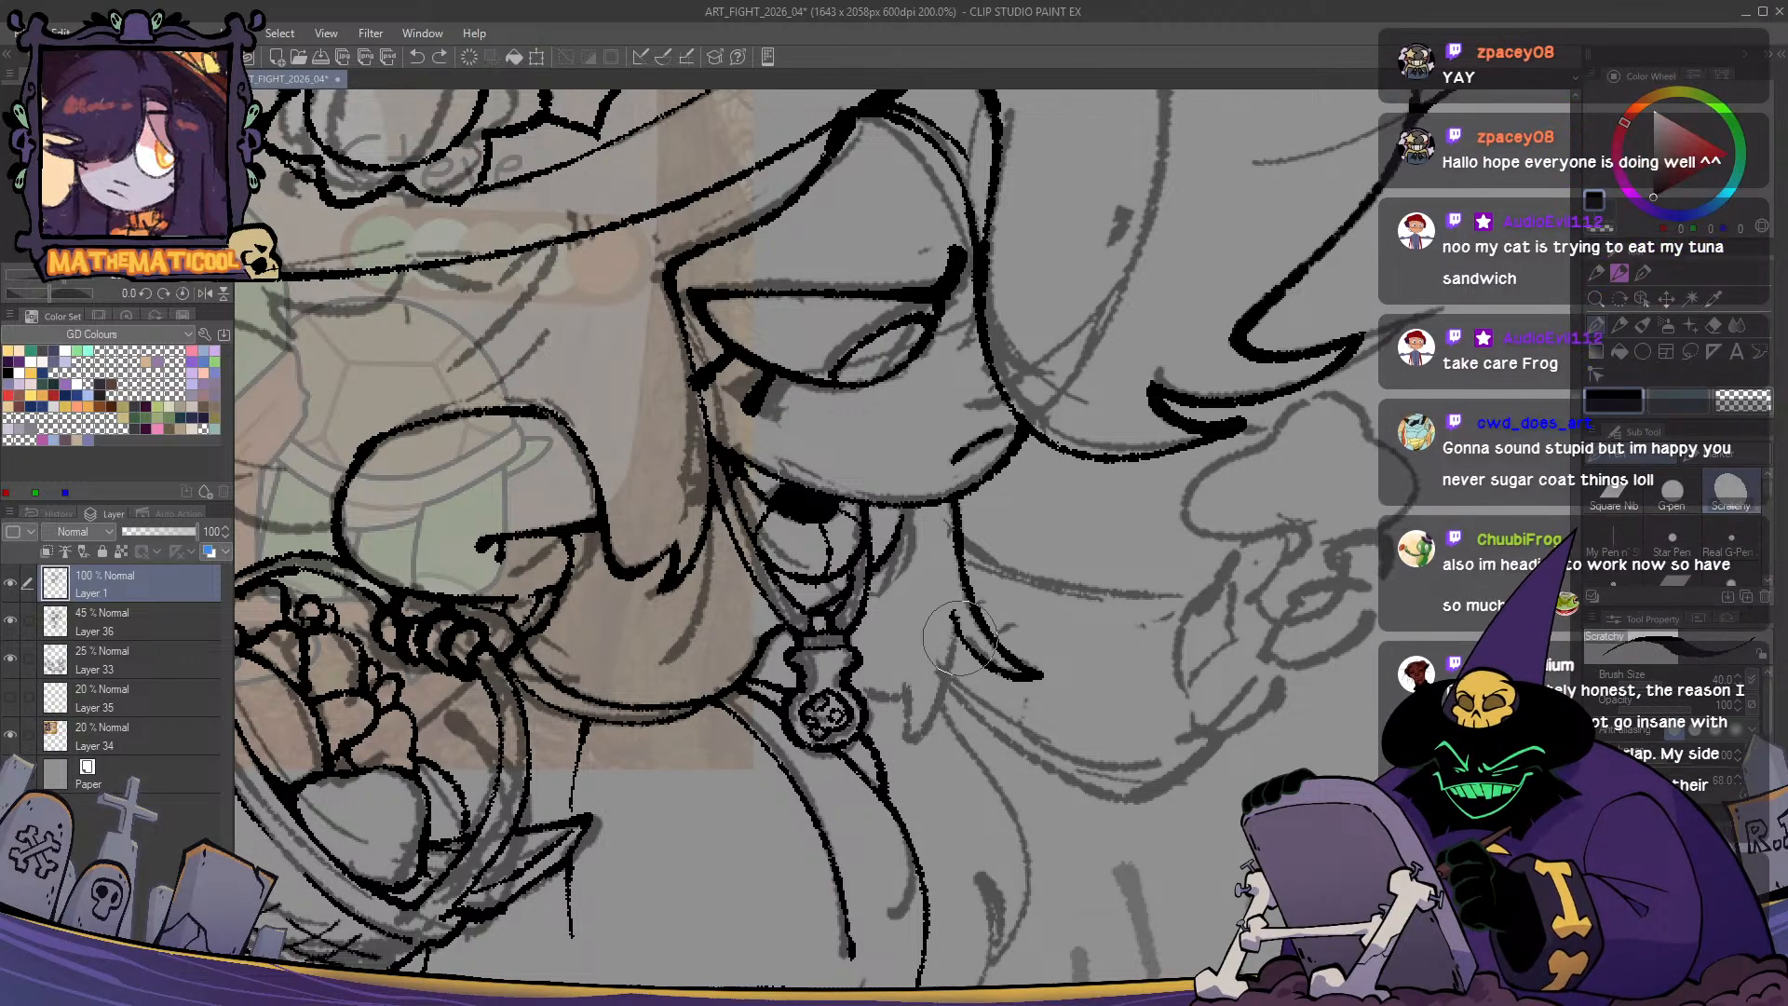
mouse_move(958, 605)
left_mouse_down()
mouse_move(902, 741)
mouse_move(901, 682)
mouse_move(869, 714)
left_mouse_up()
key("ctrl+z")
key("ctrl+z")
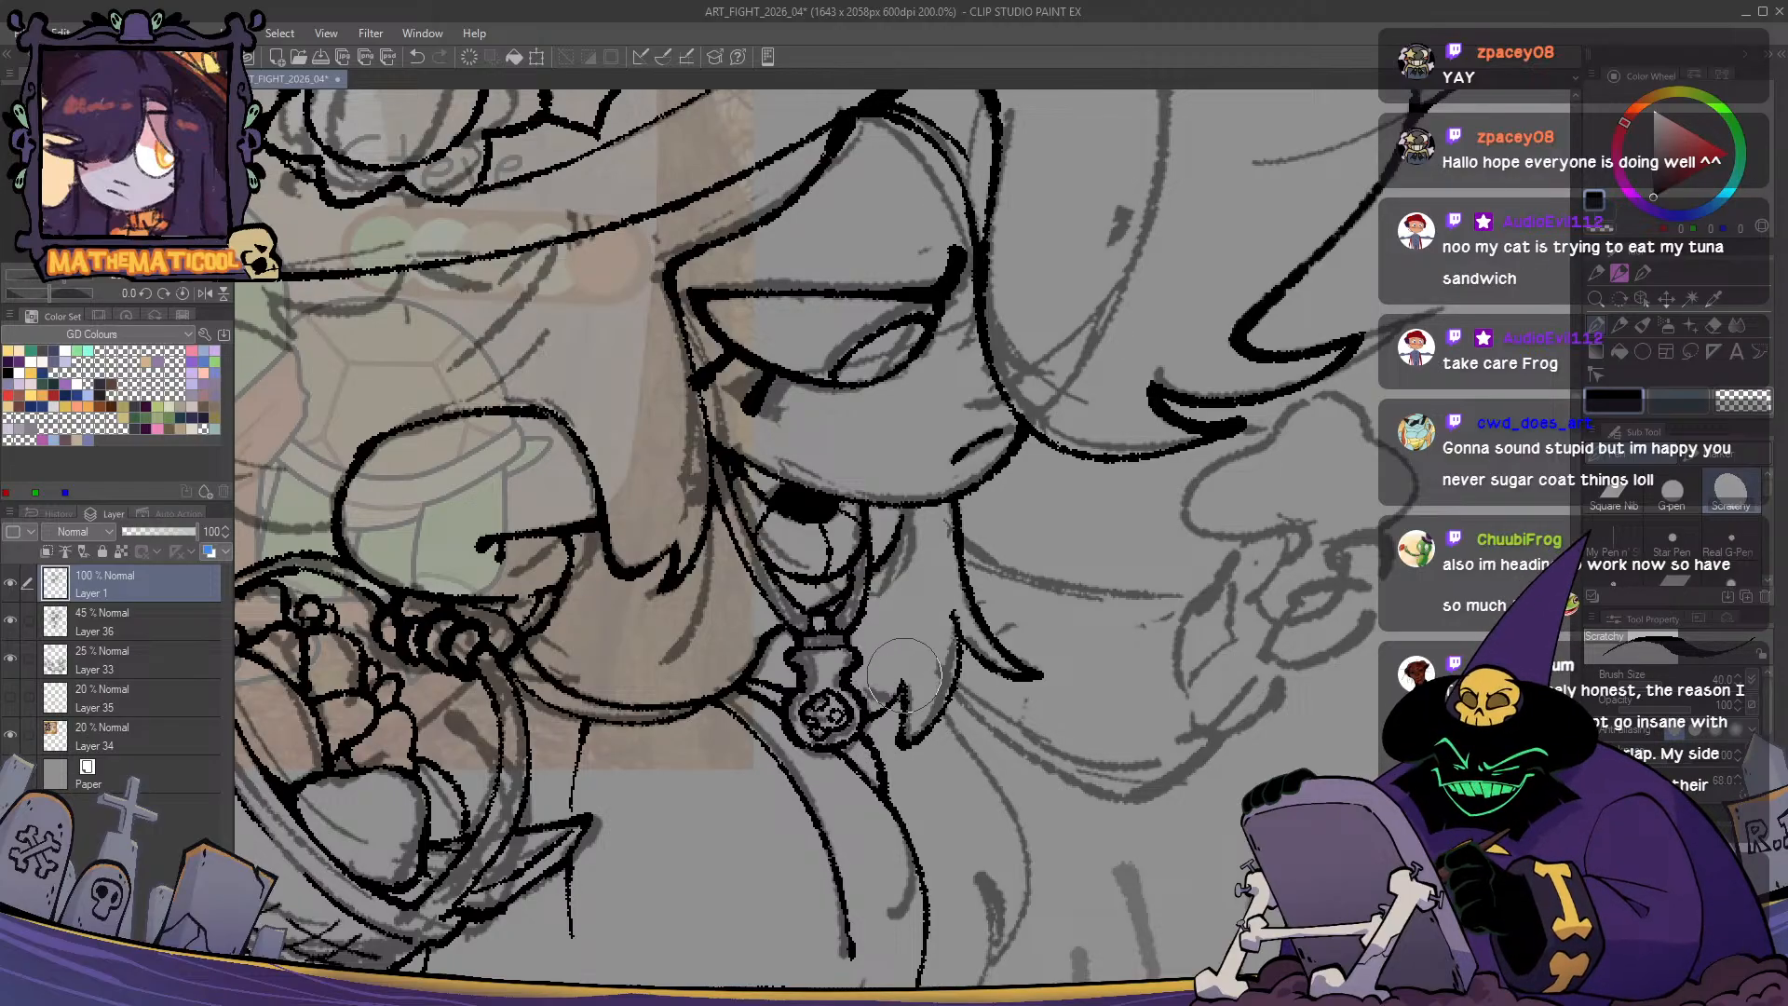
- Clean up the notch and sharpen the pointed tip of the hair lock beside the pendant
key("c")
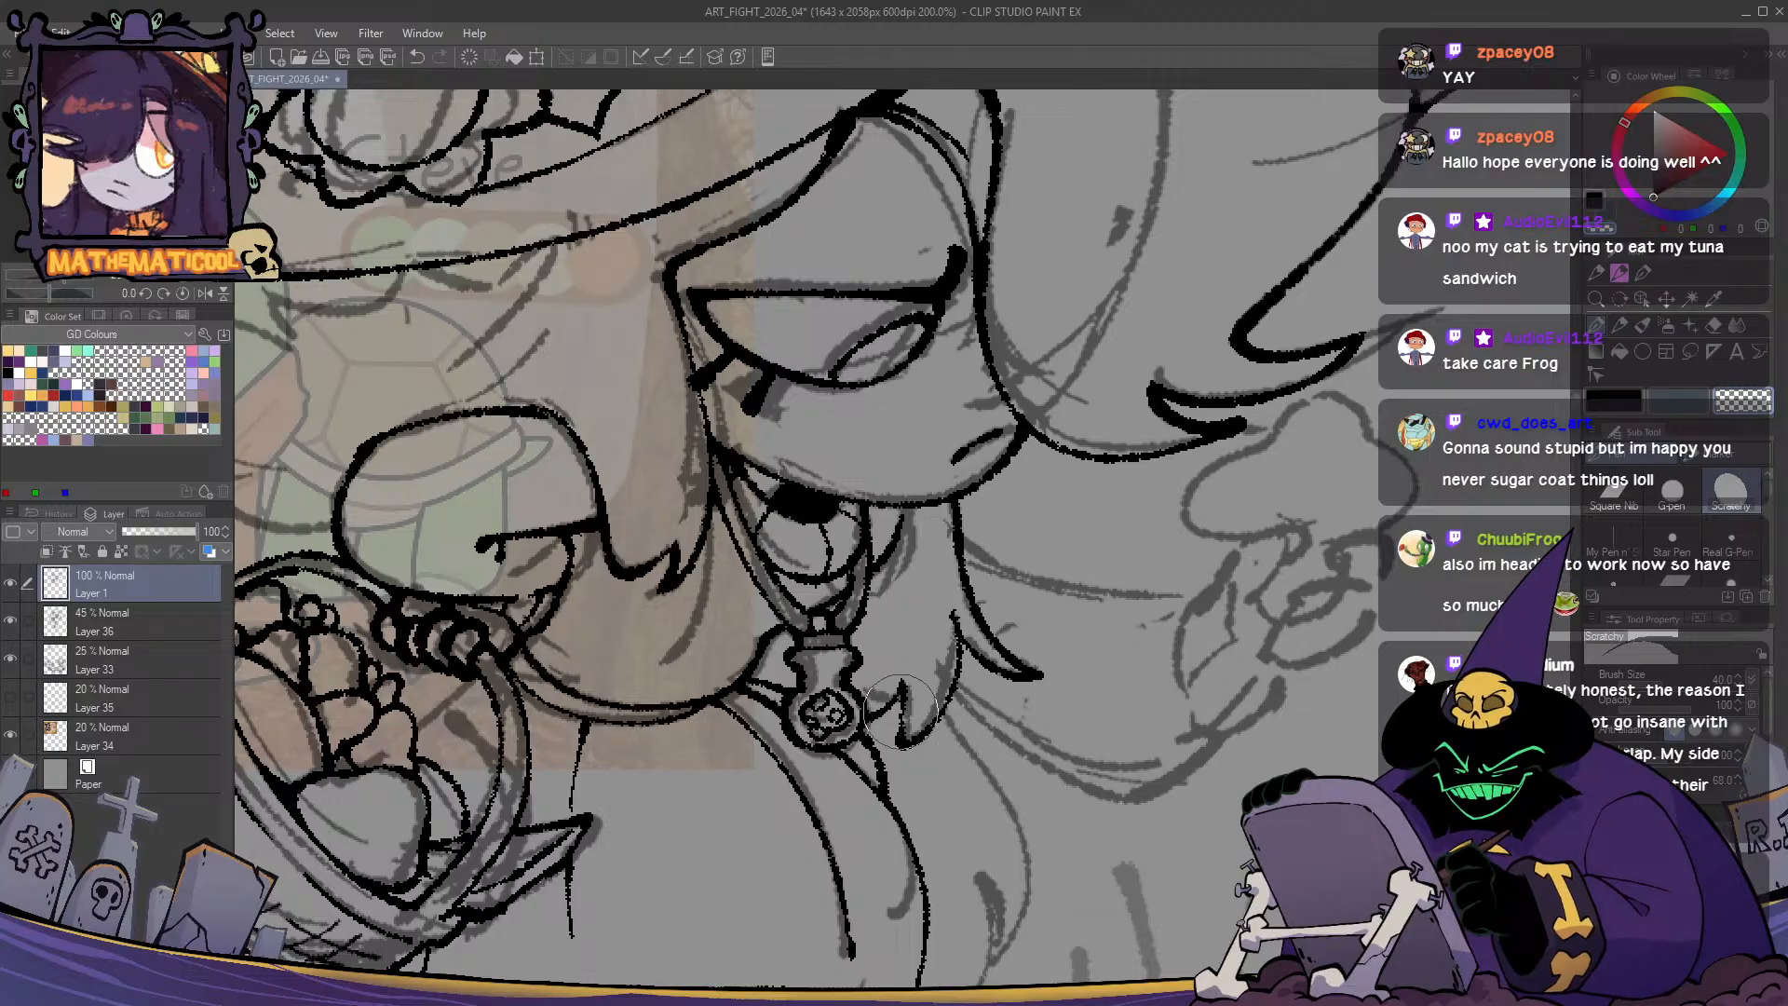
left_click_drag(909, 719, 900, 741)
key("c")
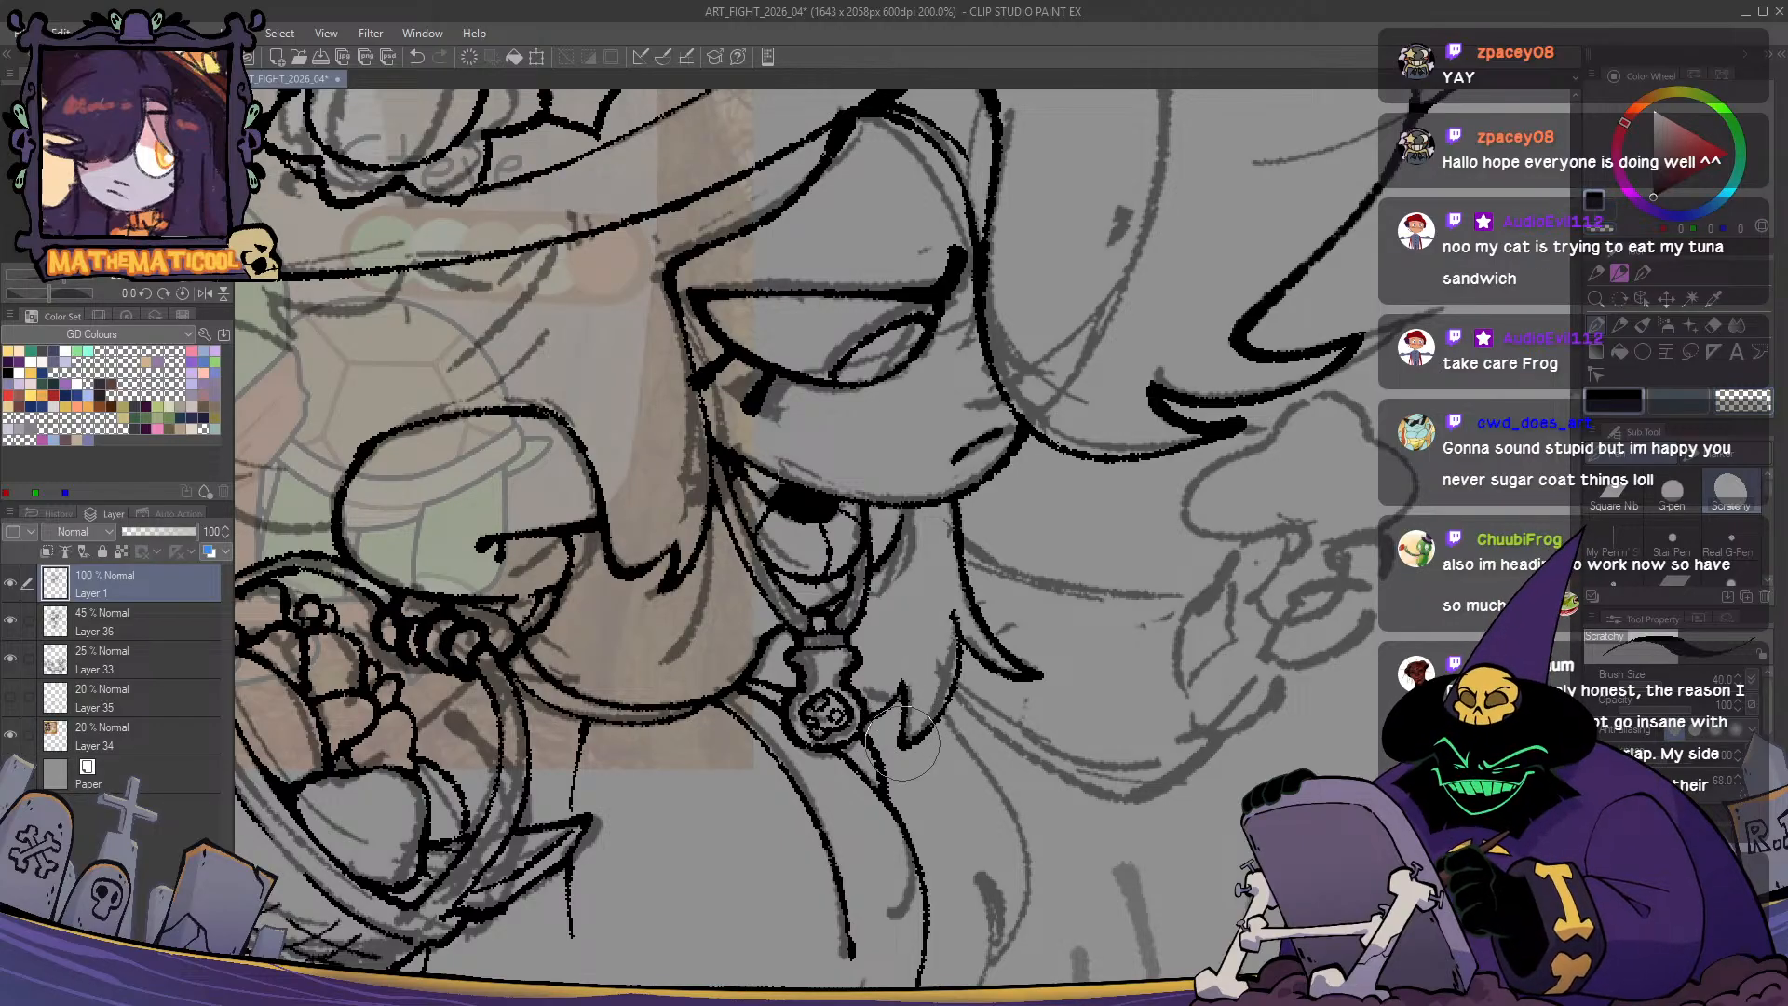
key("c")
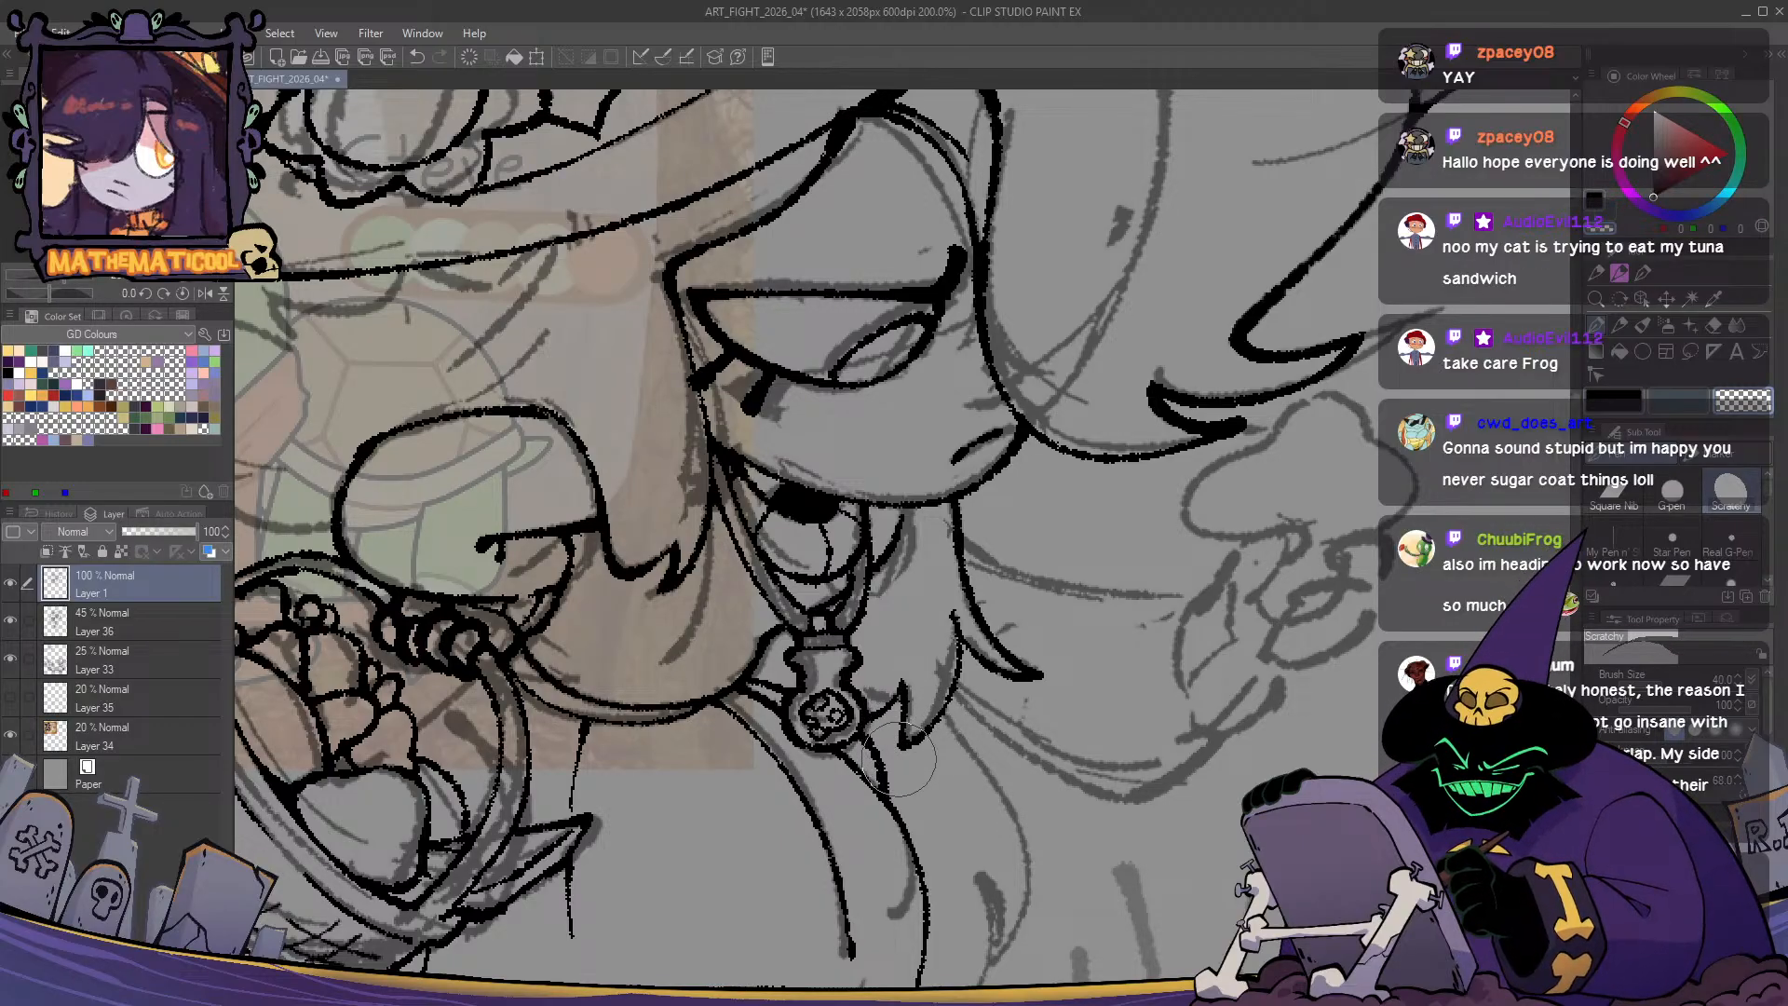
key("c")
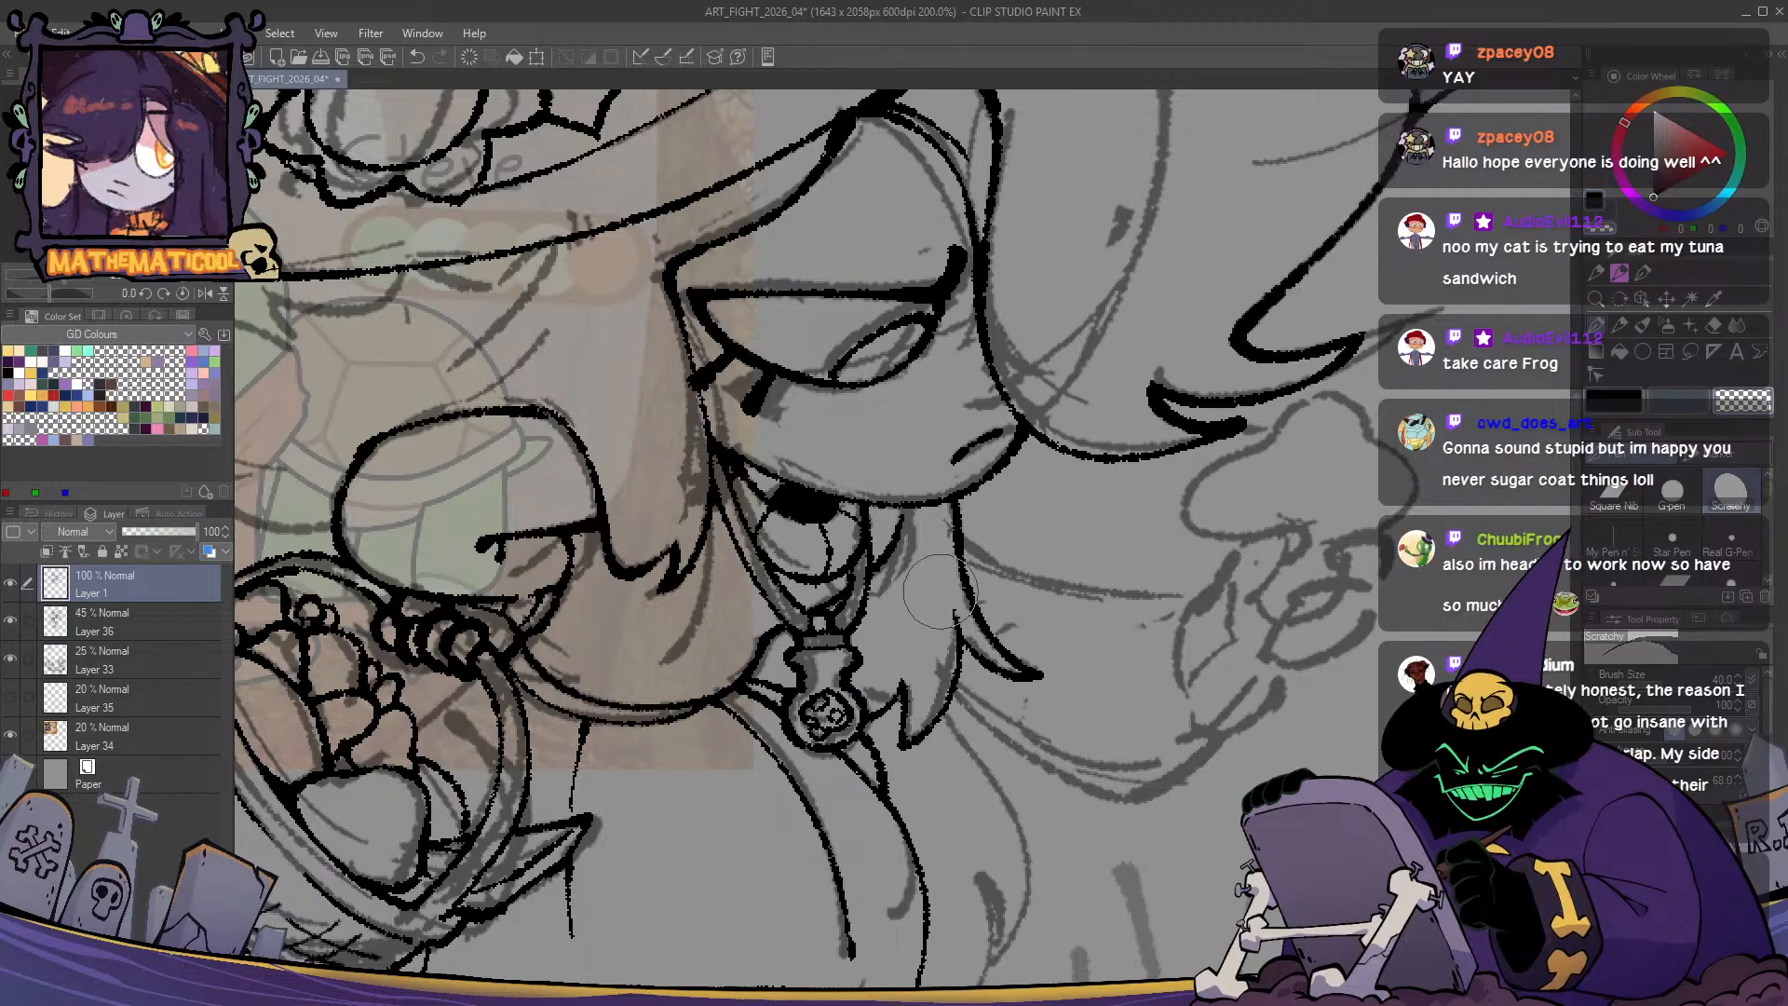
key("c")
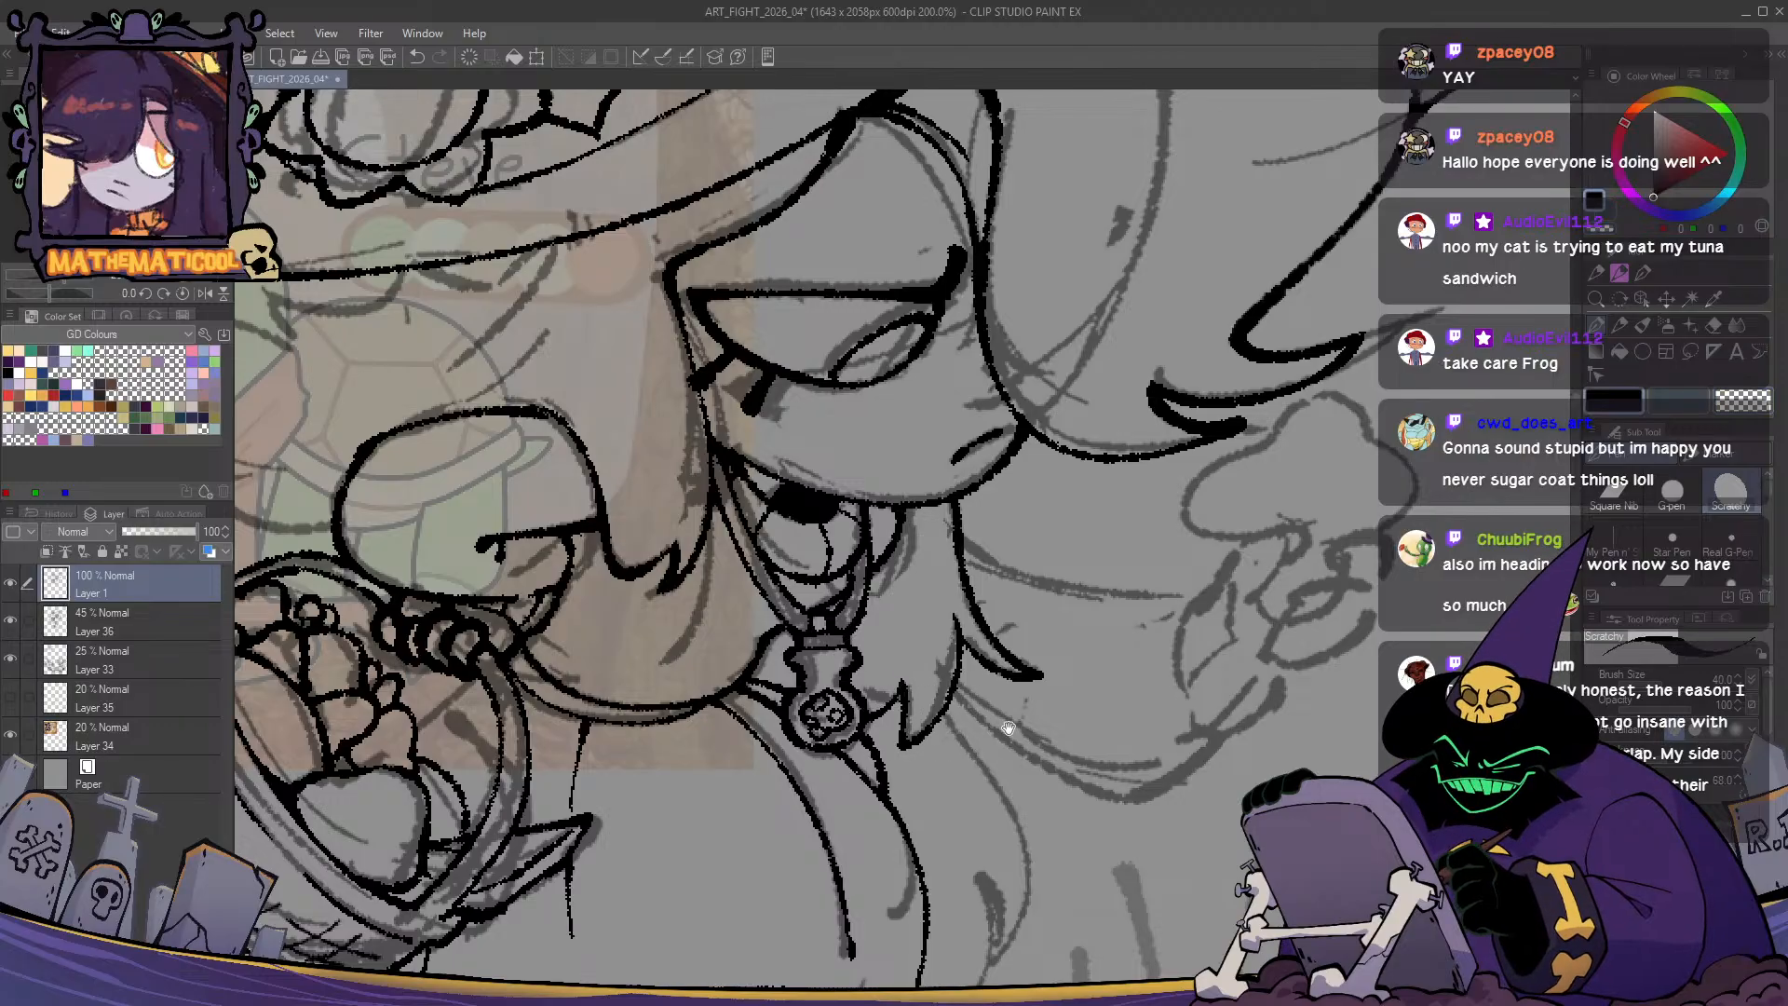
- Ink the upper contour of the outstretched arm from the hair to the wrist, cleaning up where it meets the hair
mouse_move(1062, 739)
left_mouse_down()
mouse_move(922, 704)
mouse_move(805, 718)
left_mouse_up()
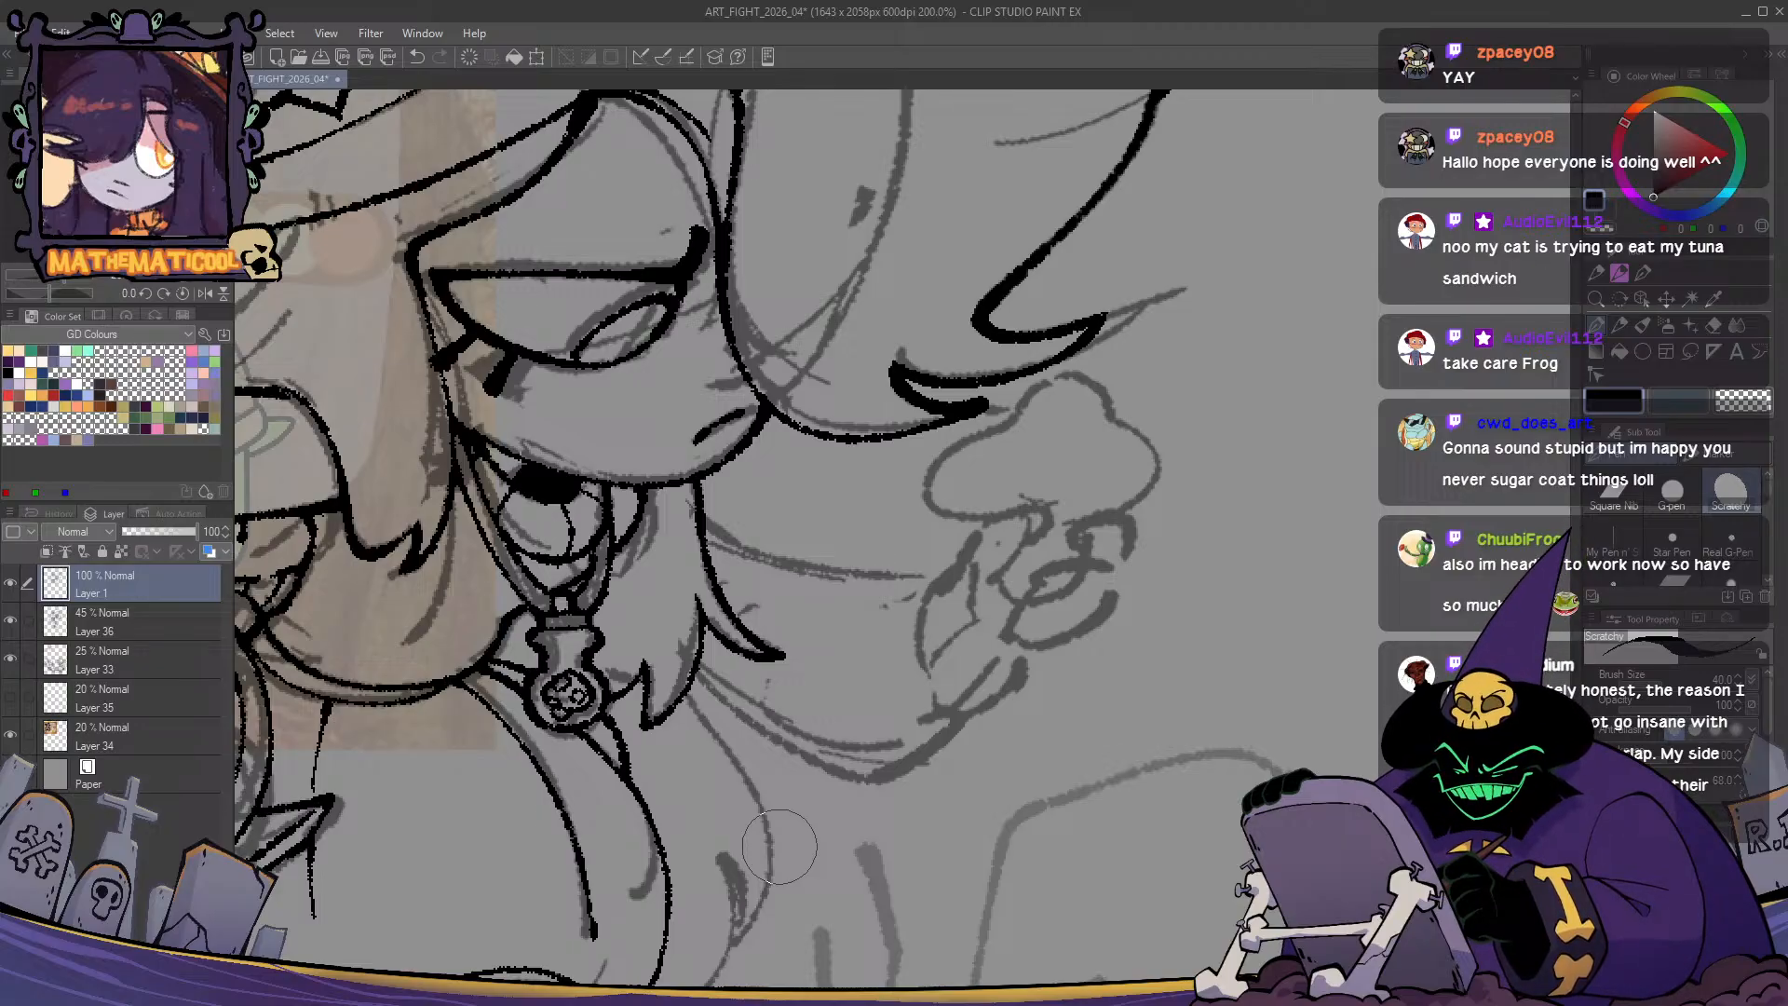
left_click_drag(779, 848, 740, 856)
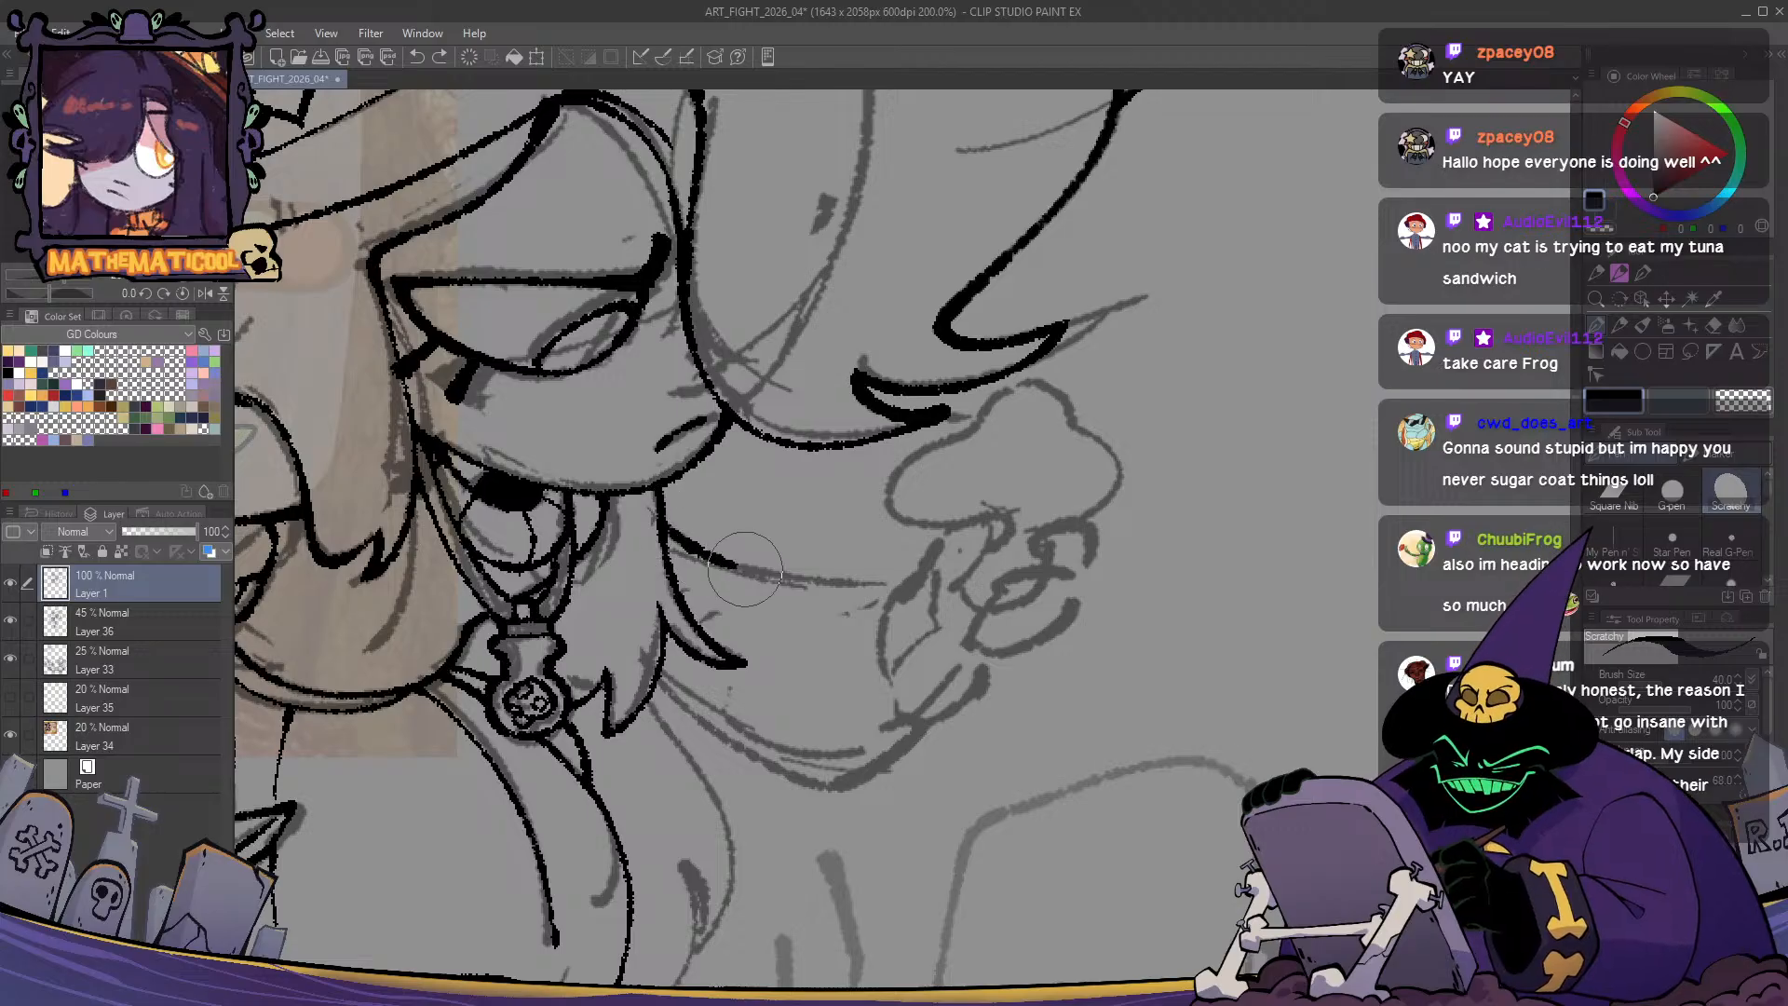
left_click_drag(708, 550, 922, 596)
key("ctrl+z")
mouse_move(652, 521)
left_mouse_down()
mouse_move(710, 557)
mouse_move(906, 593)
mouse_move(712, 557)
mouse_move(897, 582)
left_mouse_up()
key("ctrl+z")
key("c")
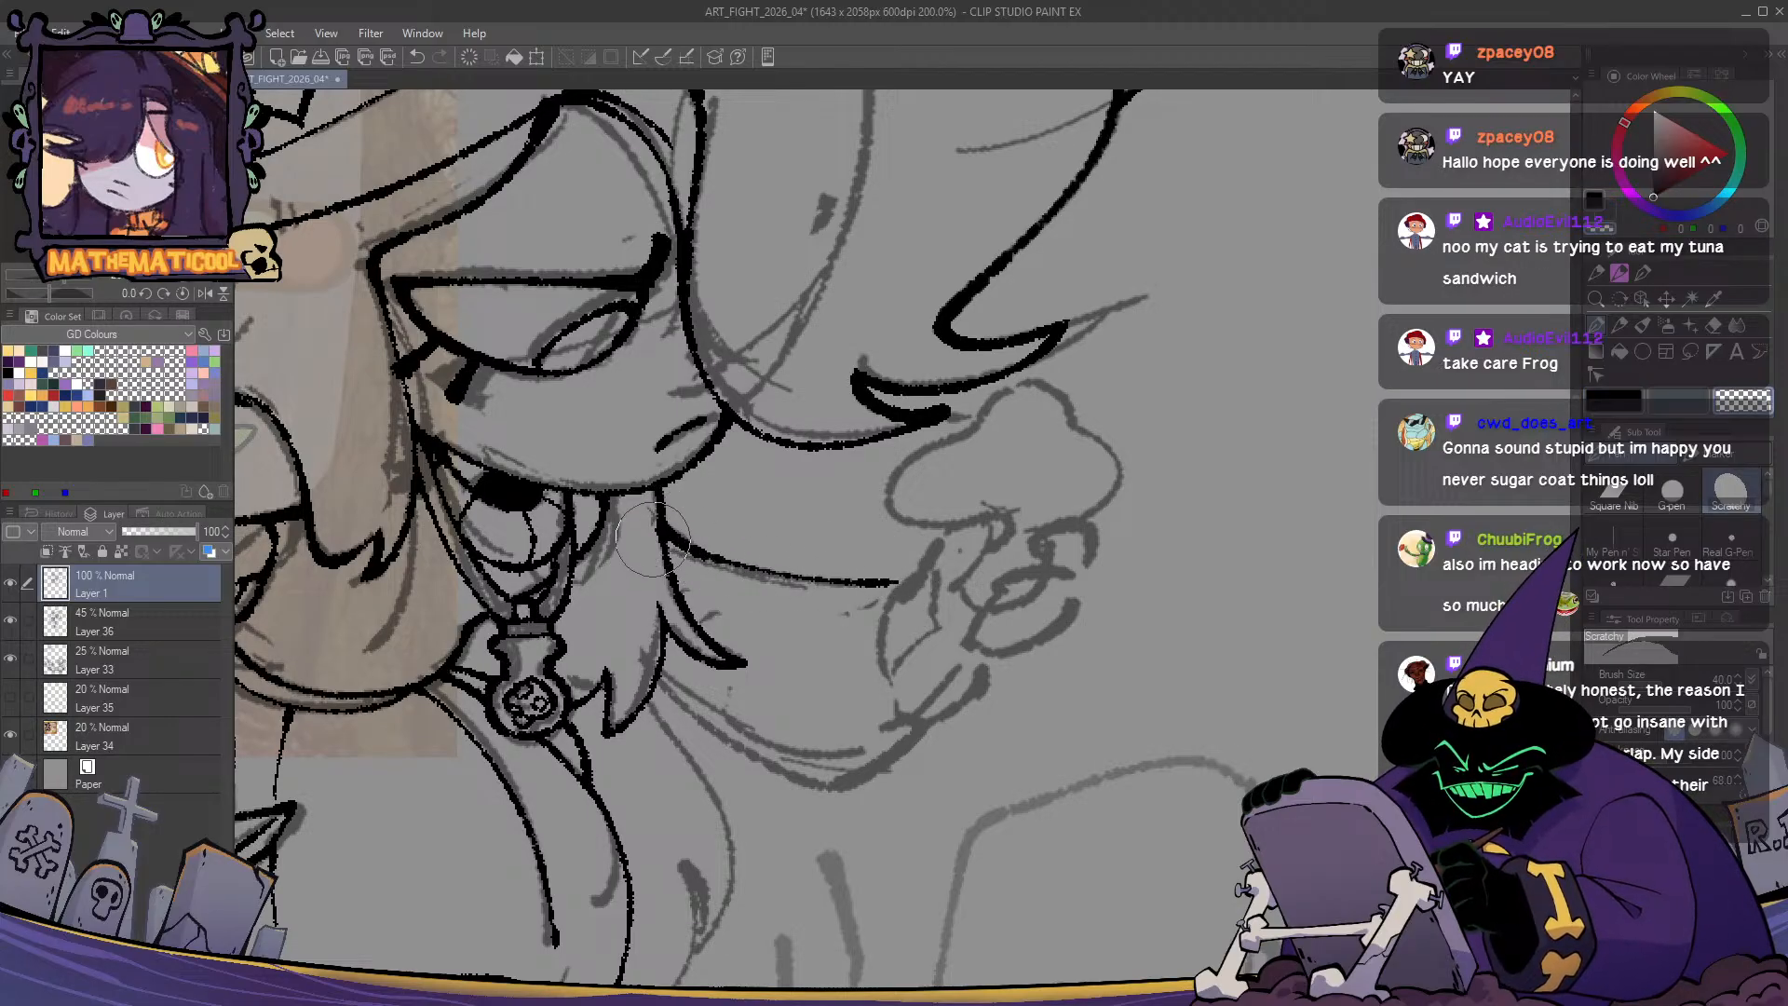
key("c")
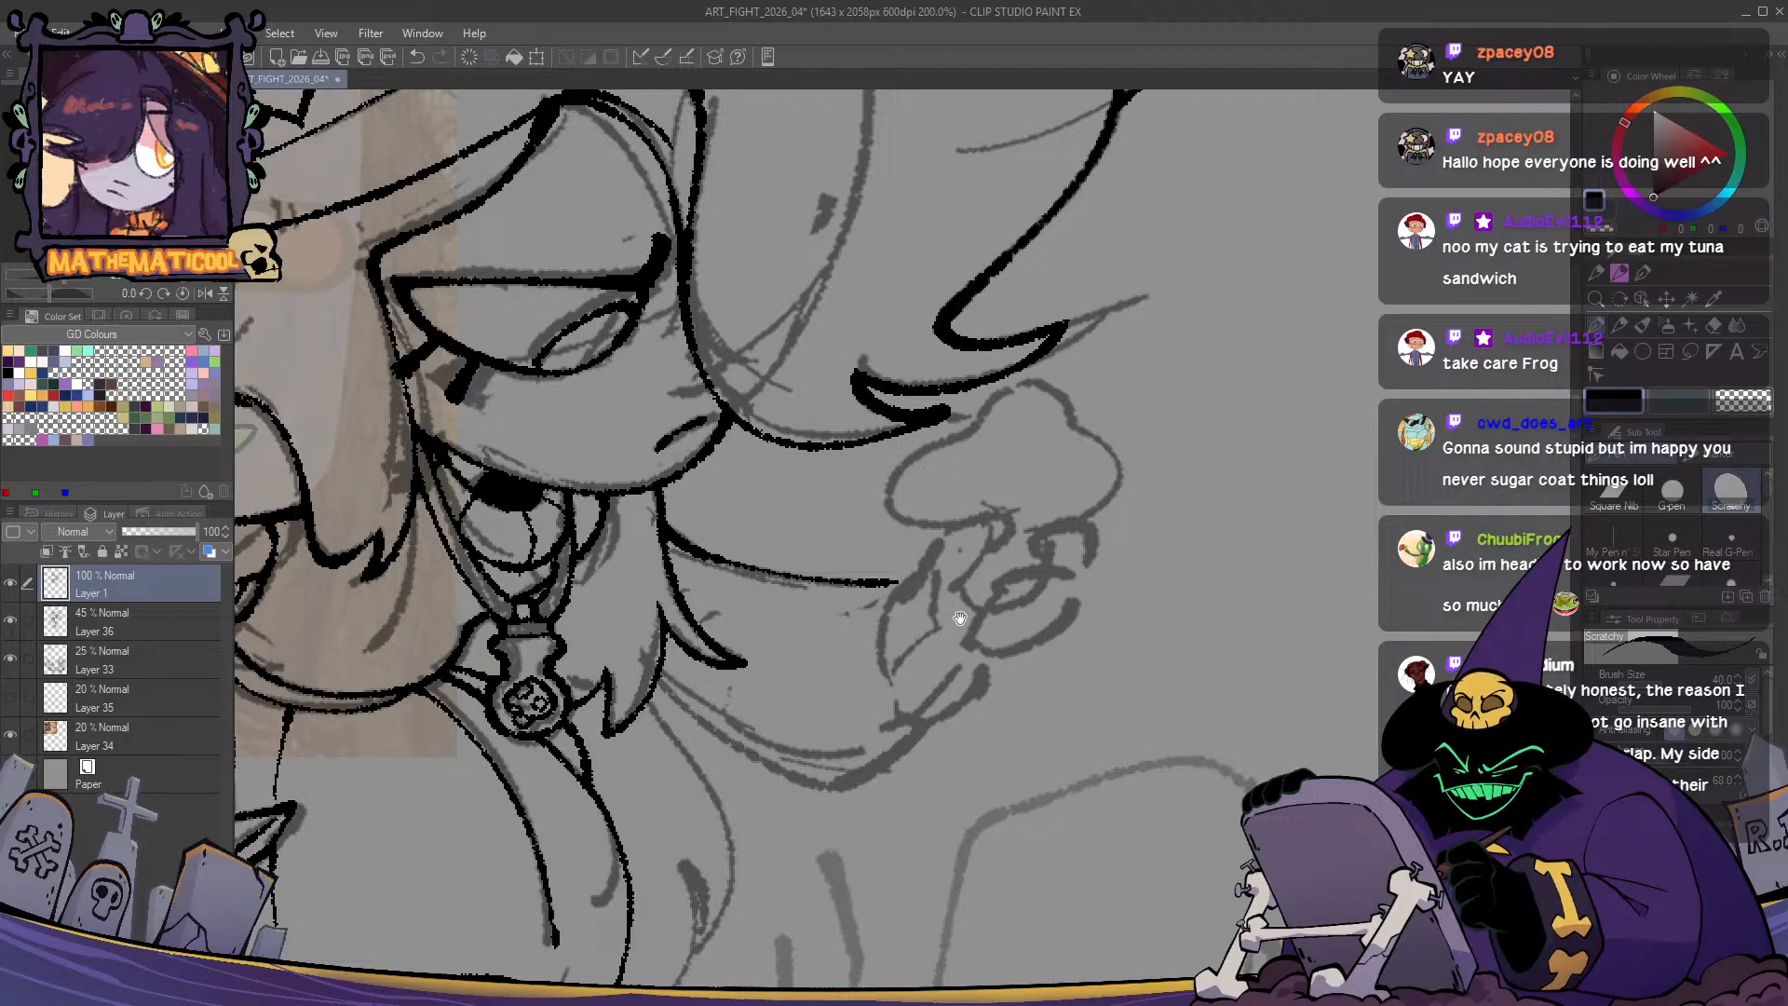
- Ink the curled finger and the wrist-side edge of the raised hand, cleaning up the strokes where they meet
mouse_move(933, 545)
left_mouse_down()
mouse_move(915, 601)
mouse_move(948, 549)
mouse_move(964, 558)
mouse_move(923, 567)
mouse_move(966, 552)
mouse_move(930, 574)
mouse_move(894, 555)
mouse_move(896, 637)
left_mouse_up()
key("c")
key("c")
key("c")
key("c")
key("ctrl+z")
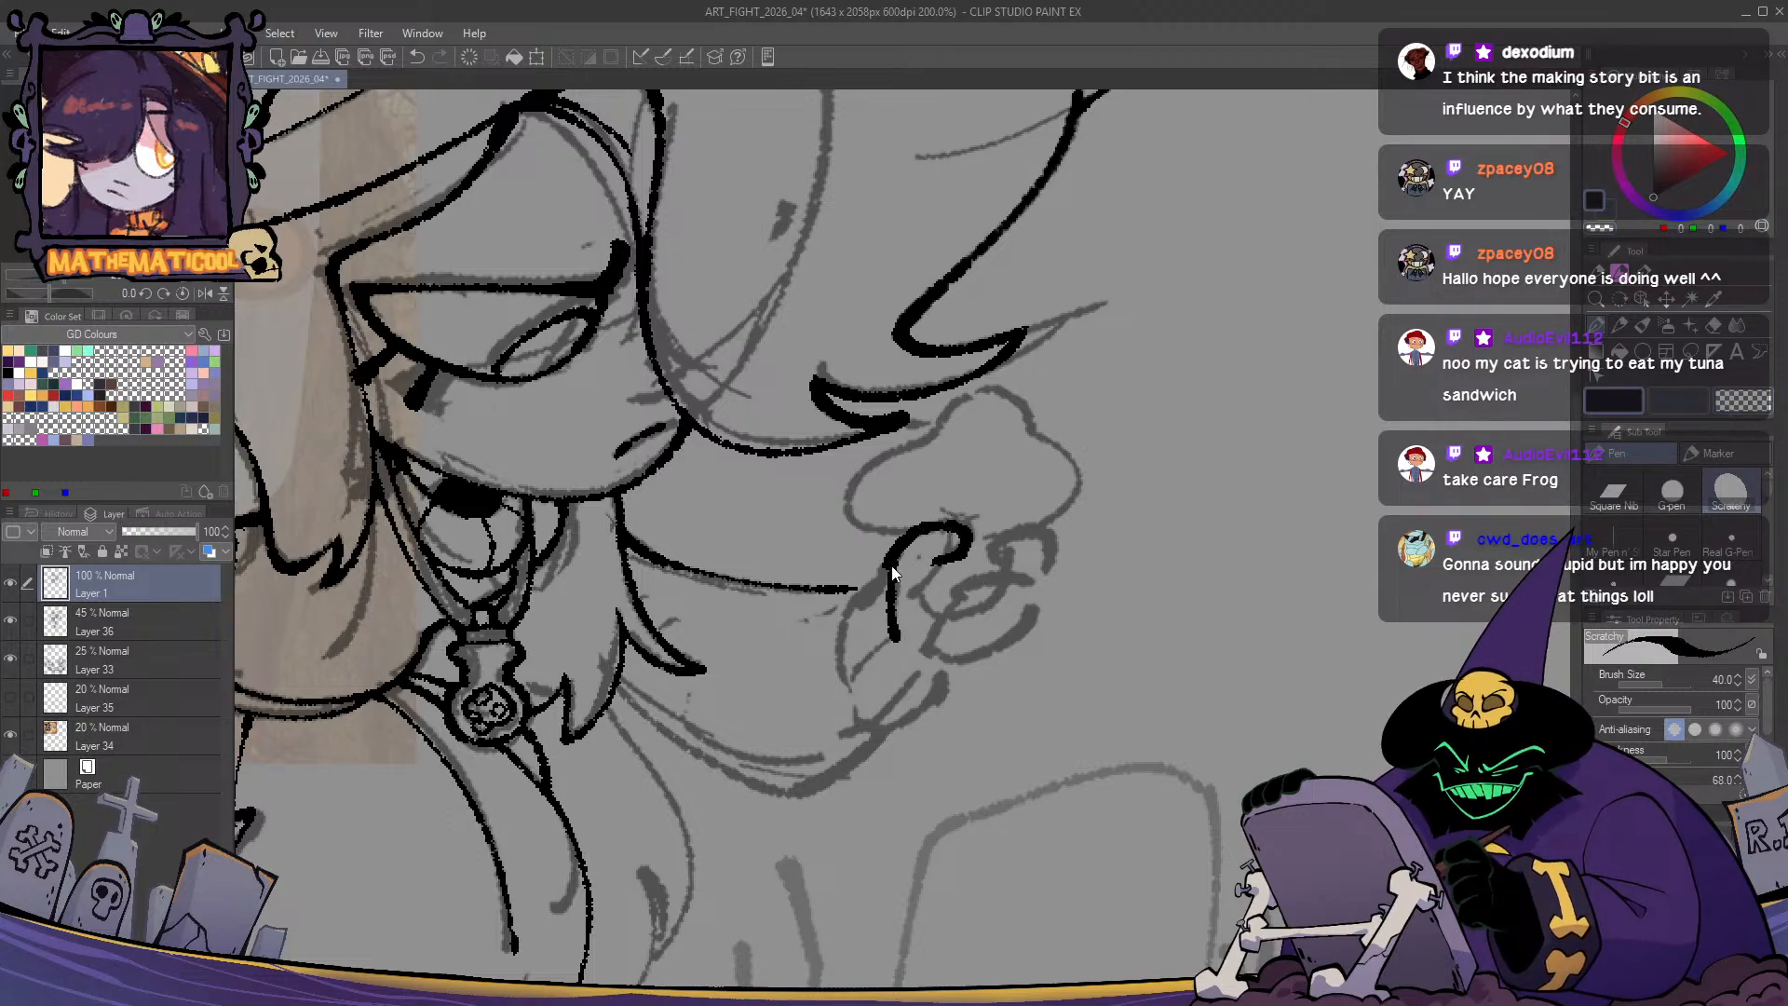
key("c")
key("c")
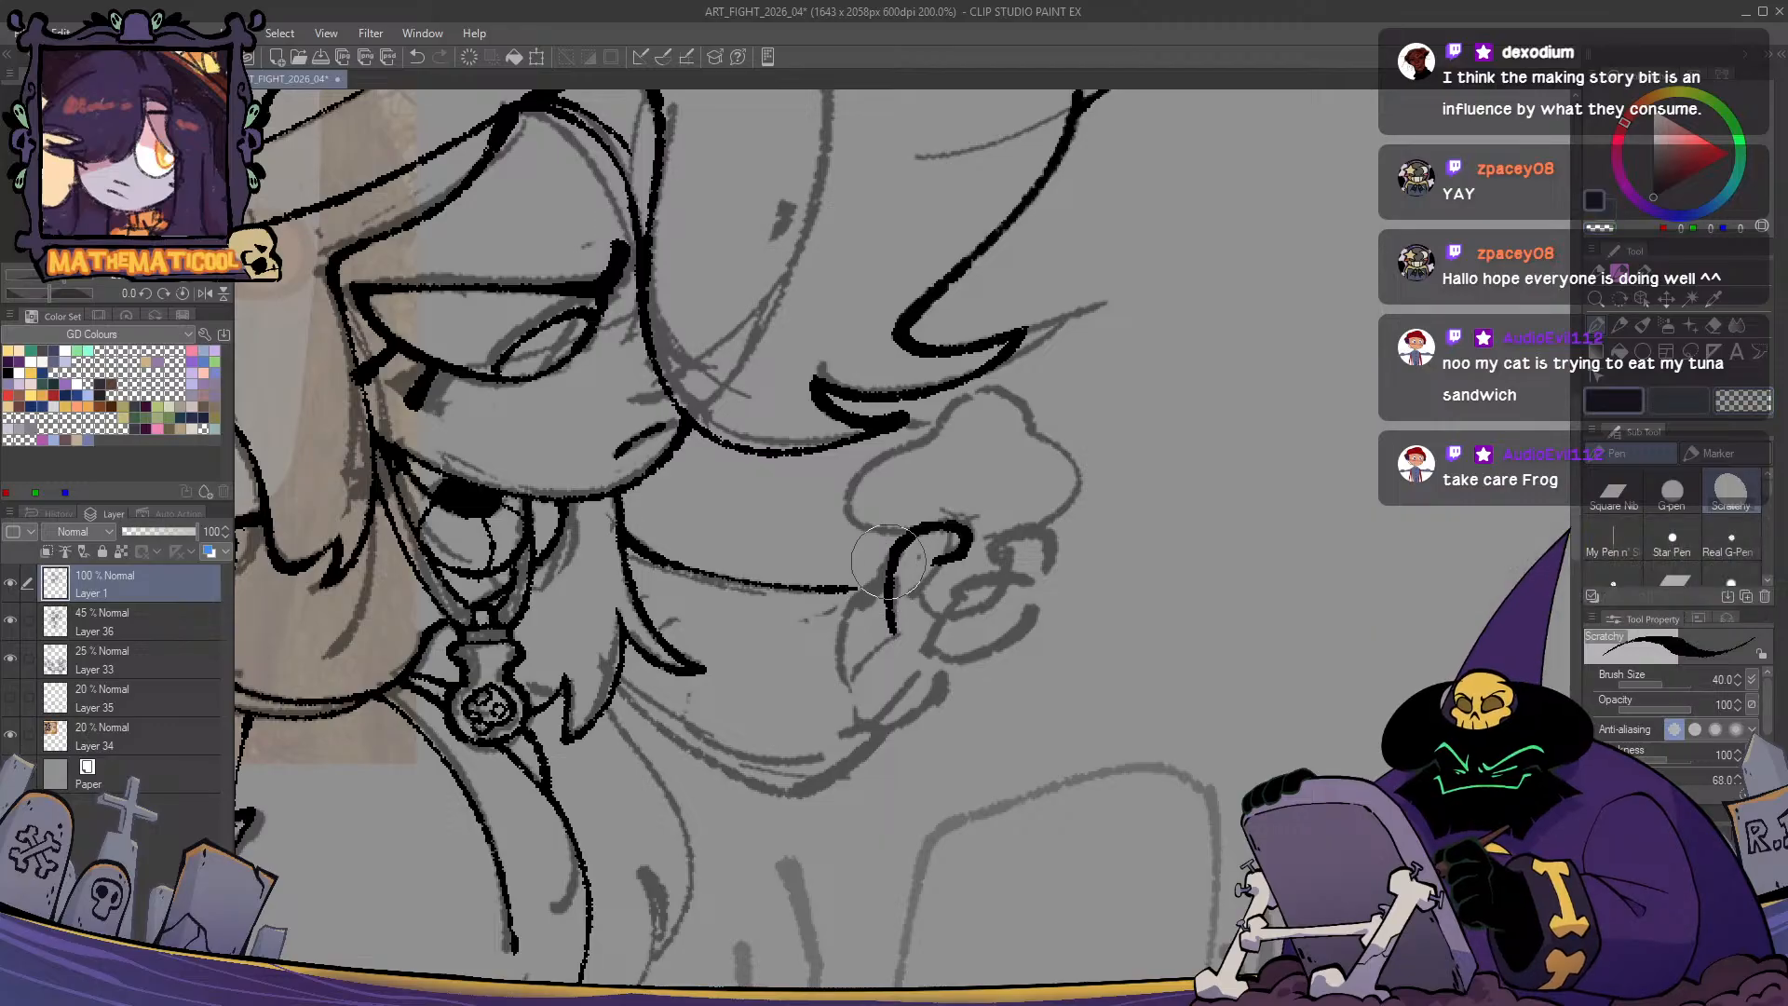
left_click_drag(866, 563, 838, 678)
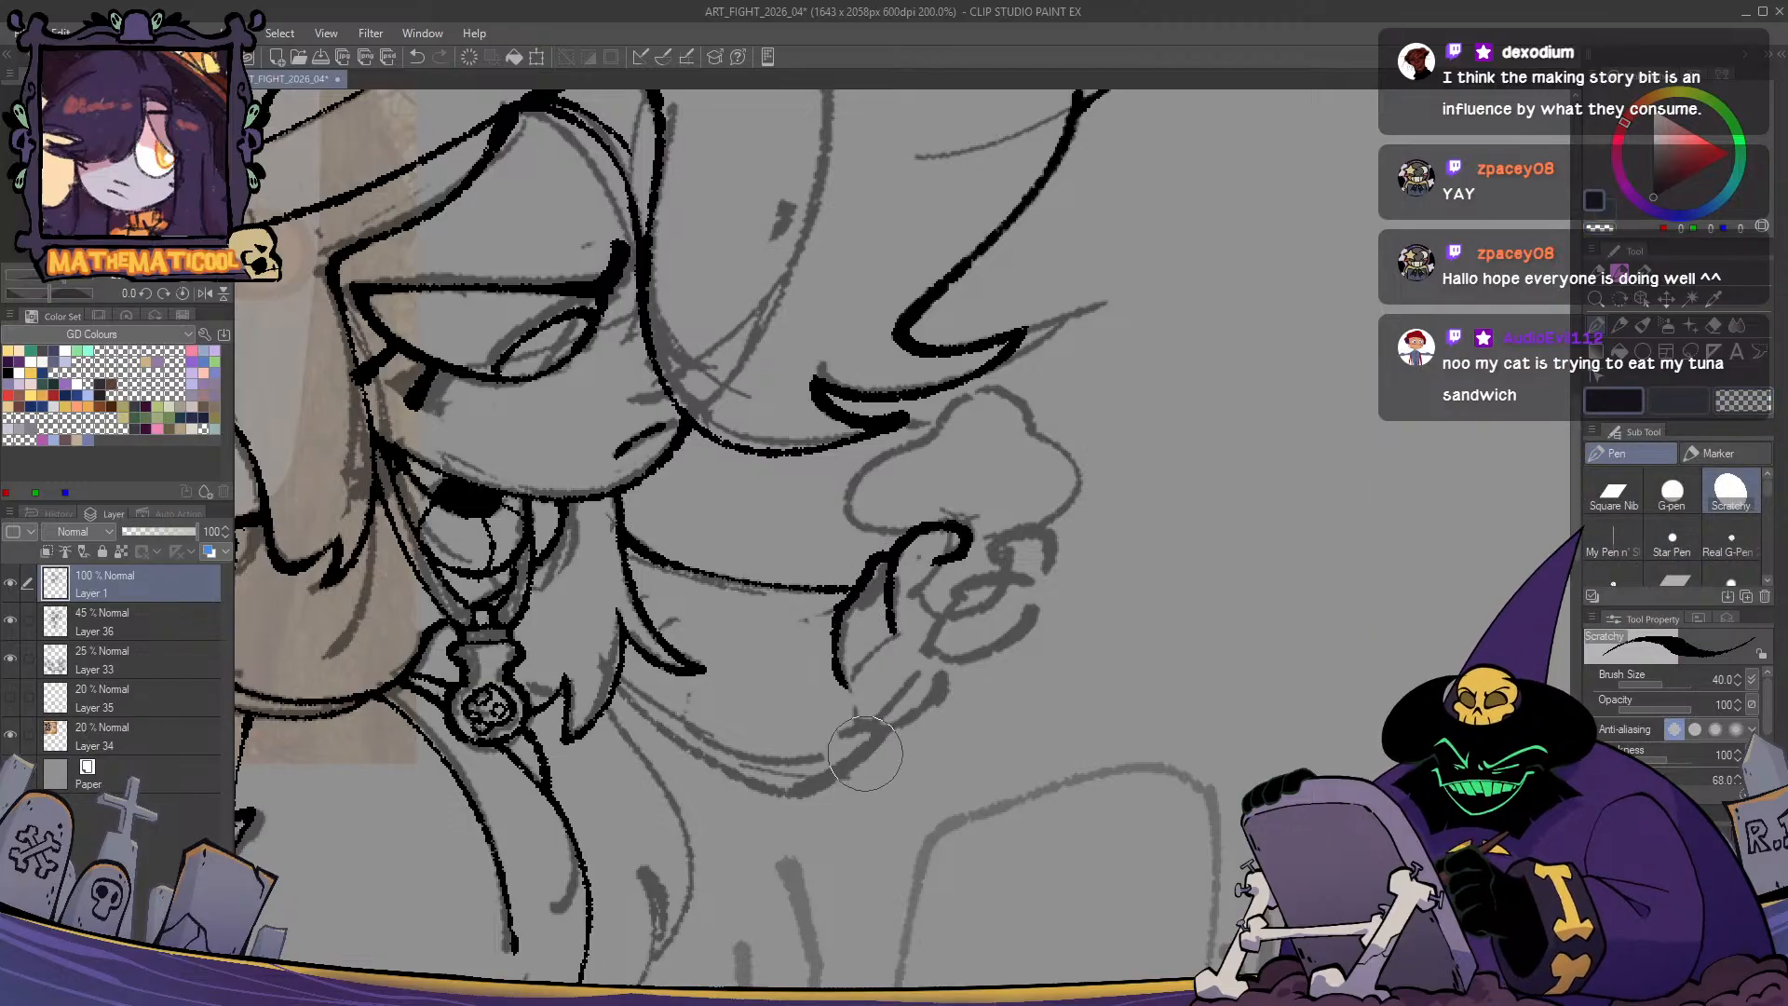
- Redraw the sleeve cuff's edge from the wrist around its rounded lower end to the heel of the raised hand
key("ctrl+z")
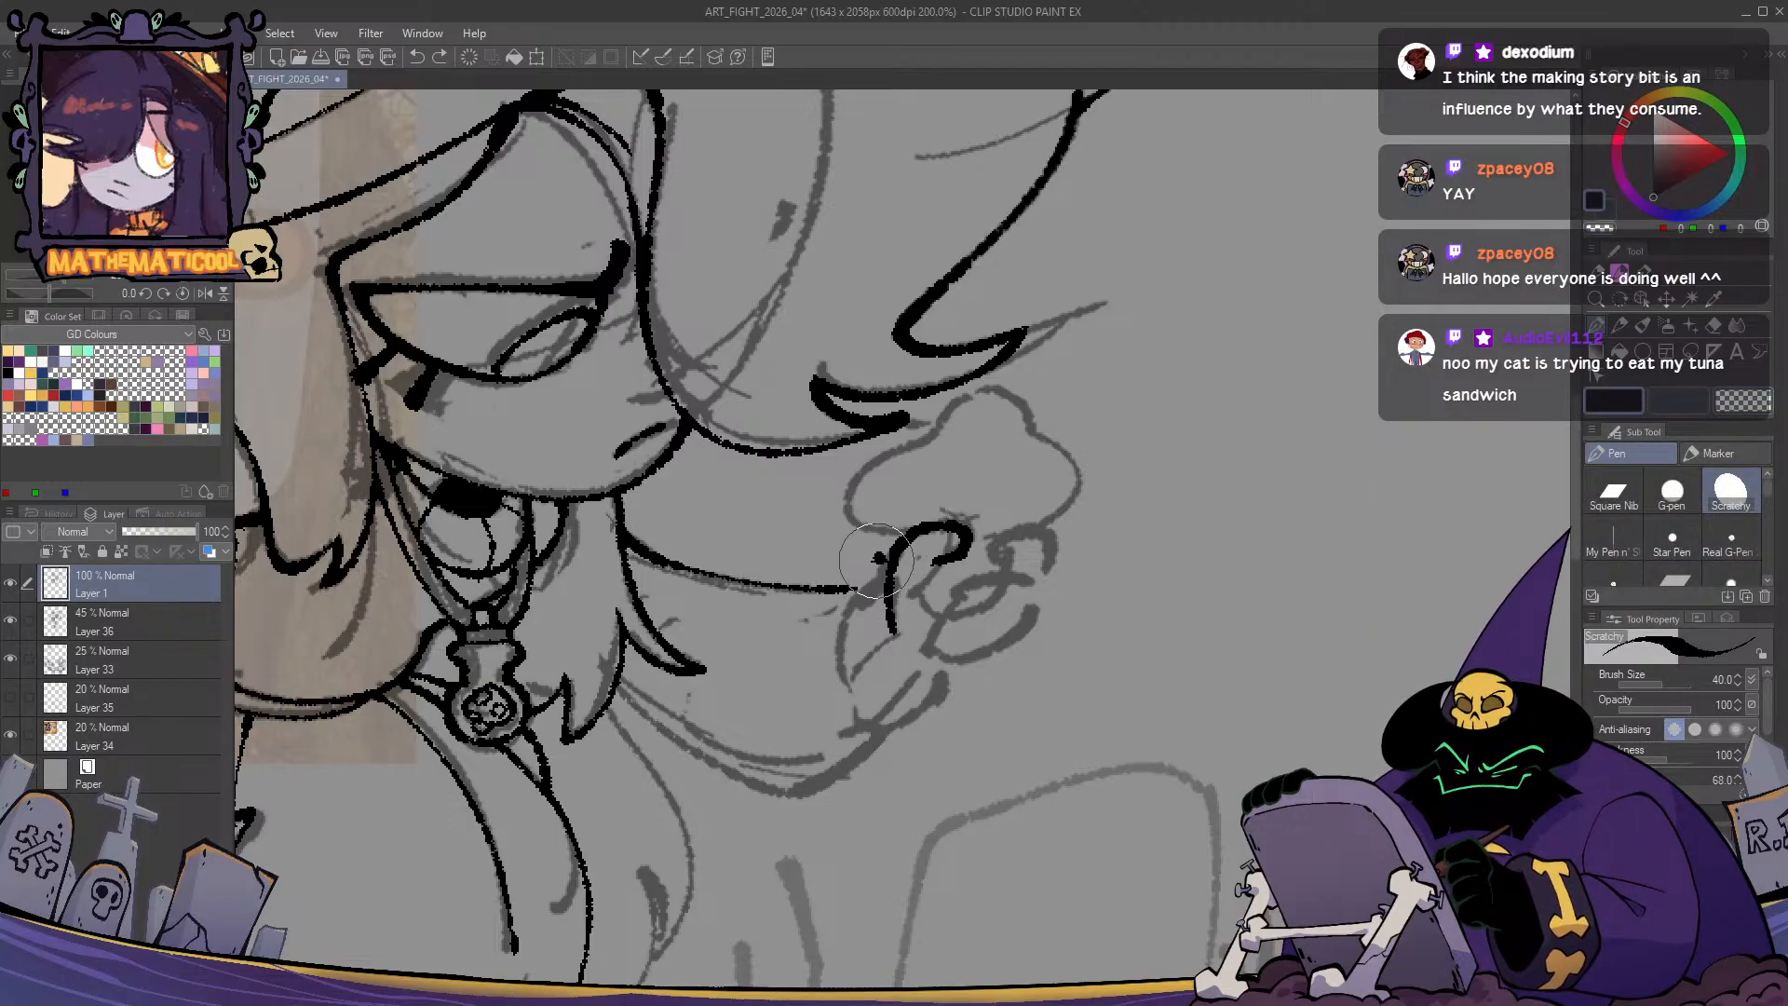
left_click_drag(847, 600, 837, 703)
key("ctrl+z")
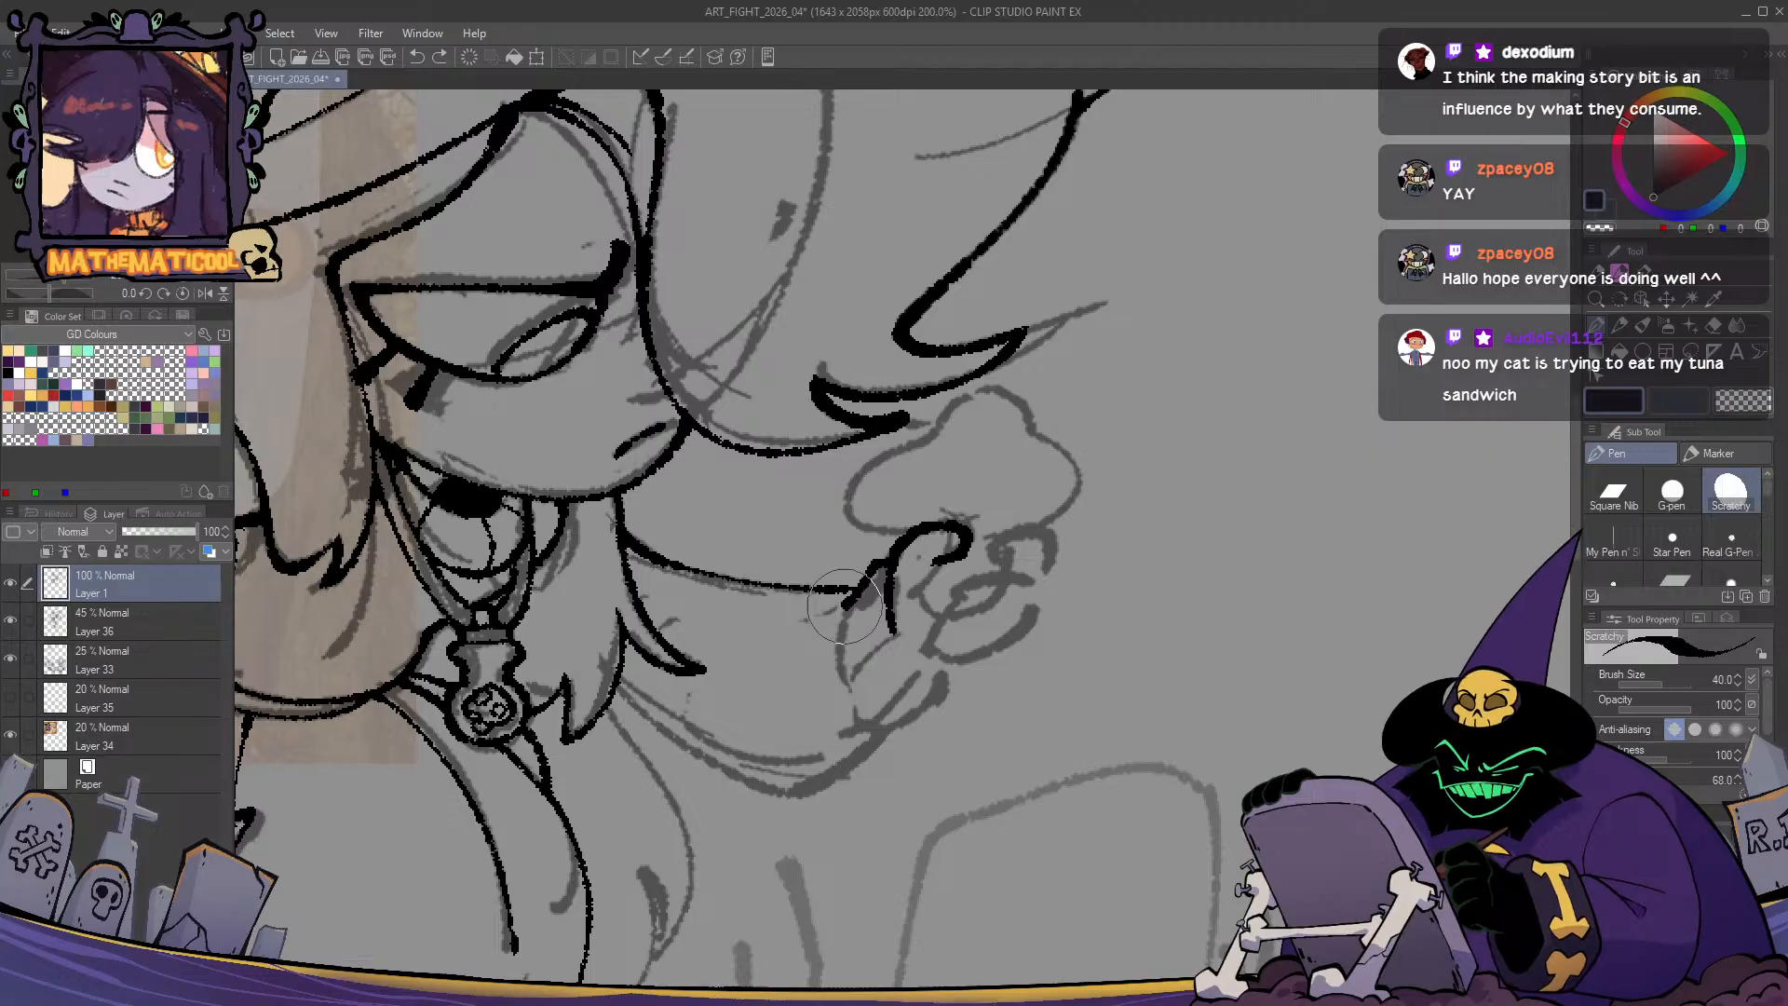
left_click_drag(868, 573, 837, 687)
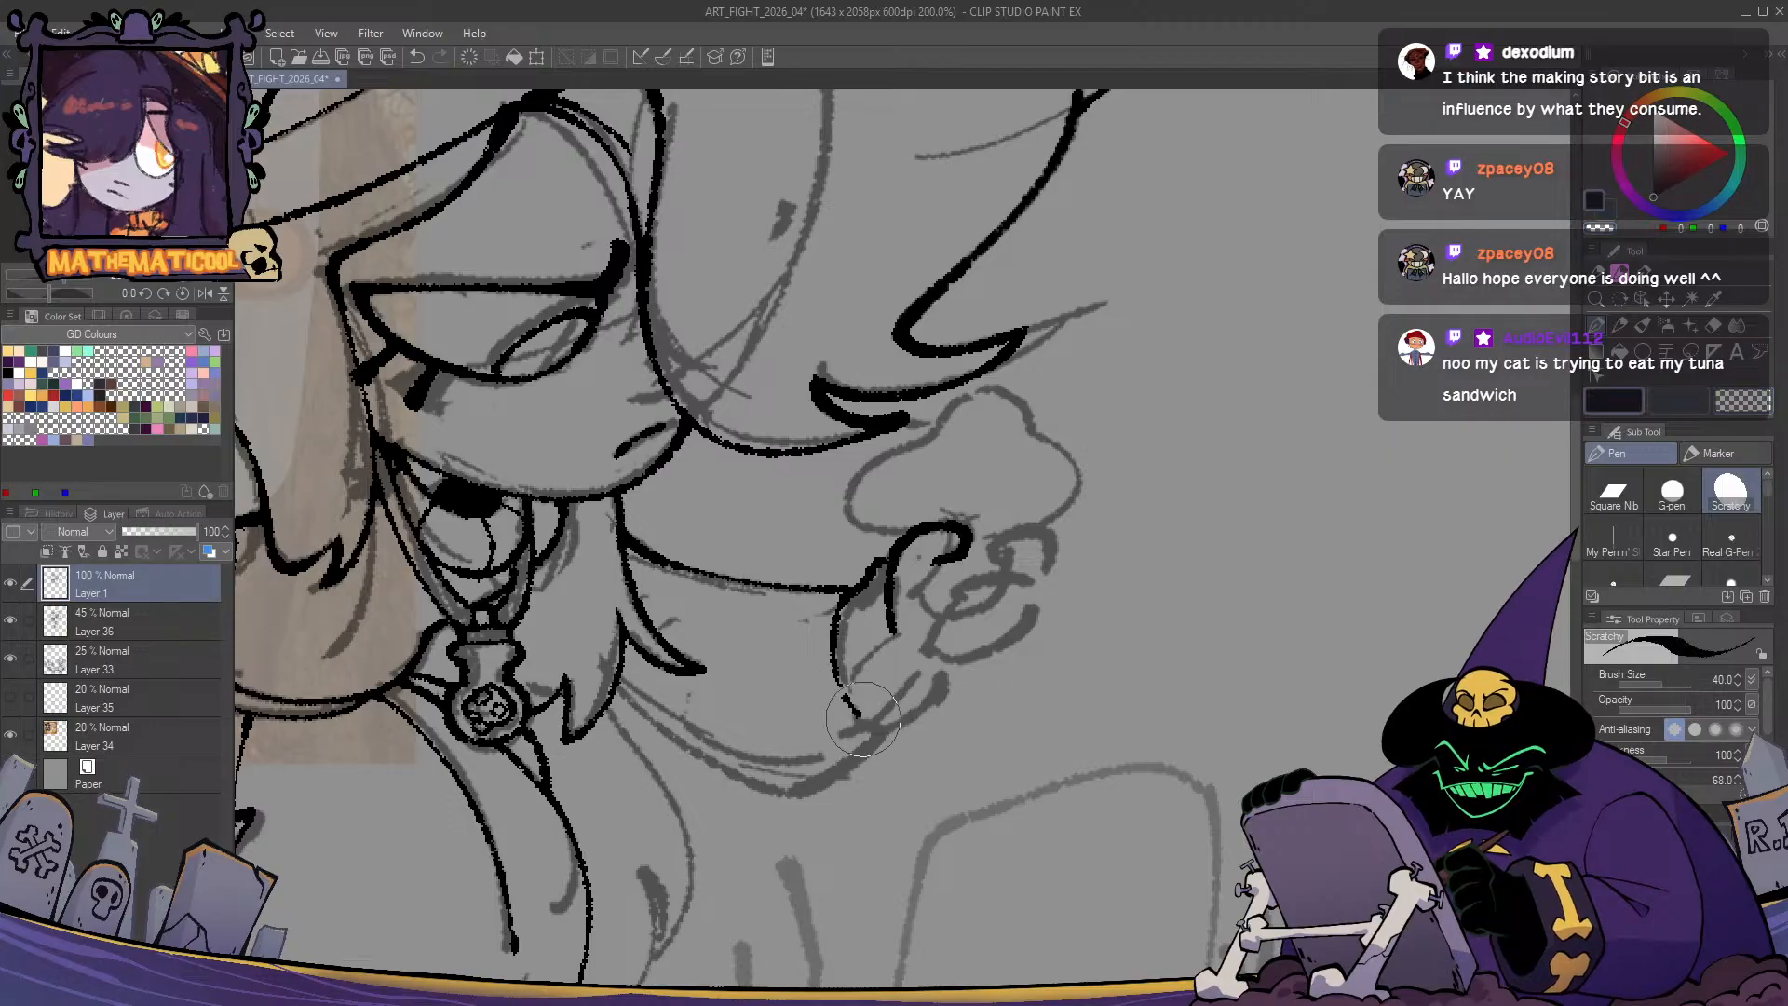
mouse_move(890, 723)
left_mouse_down()
mouse_move(946, 676)
mouse_move(934, 688)
mouse_move(904, 638)
mouse_move(955, 660)
mouse_move(906, 631)
mouse_move(956, 665)
mouse_move(924, 664)
mouse_move(877, 615)
mouse_move(924, 659)
mouse_move(883, 570)
mouse_move(949, 656)
left_mouse_up()
key("ctrl+z")
key("c")
key("c")
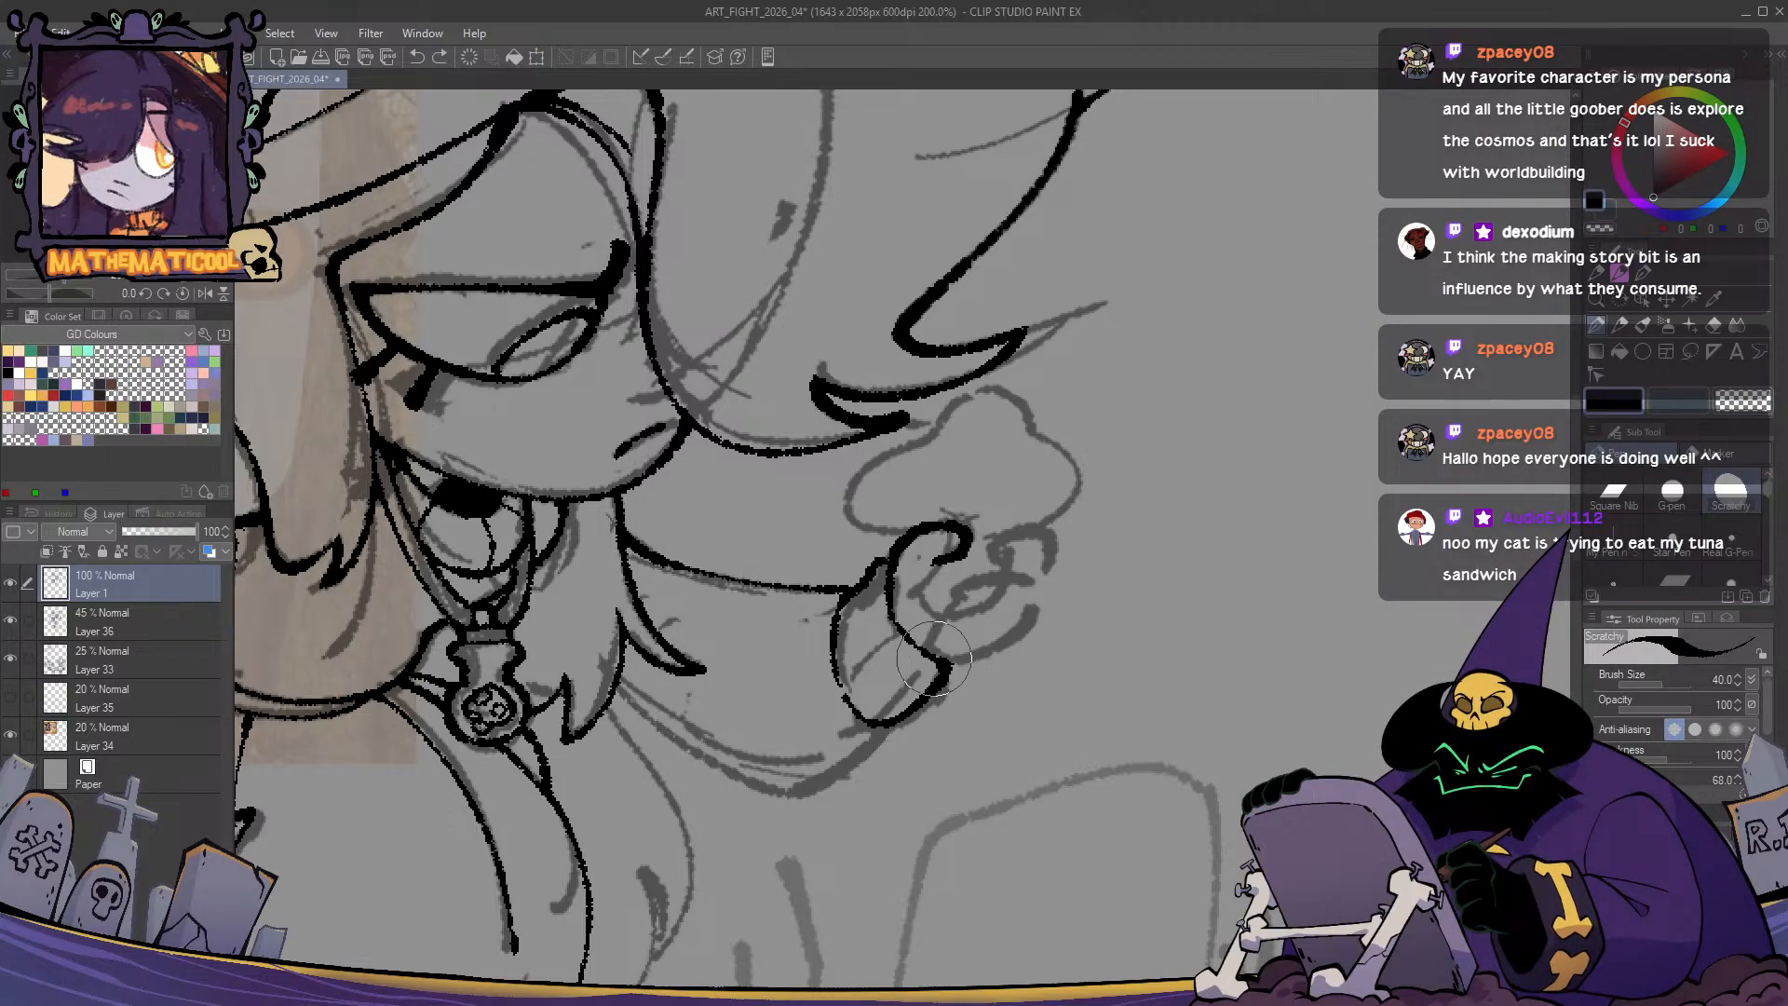
- Ink the index finger and the curled fingers of the raised hand gripping the mushroom
mouse_move(892, 594)
left_mouse_down()
mouse_move(981, 640)
mouse_move(988, 611)
mouse_move(1040, 594)
mouse_move(964, 599)
mouse_move(1038, 585)
mouse_move(1055, 547)
mouse_move(993, 549)
mouse_move(1045, 572)
mouse_move(1050, 541)
mouse_move(997, 546)
mouse_move(1039, 605)
left_mouse_up()
key("ctrl+z")
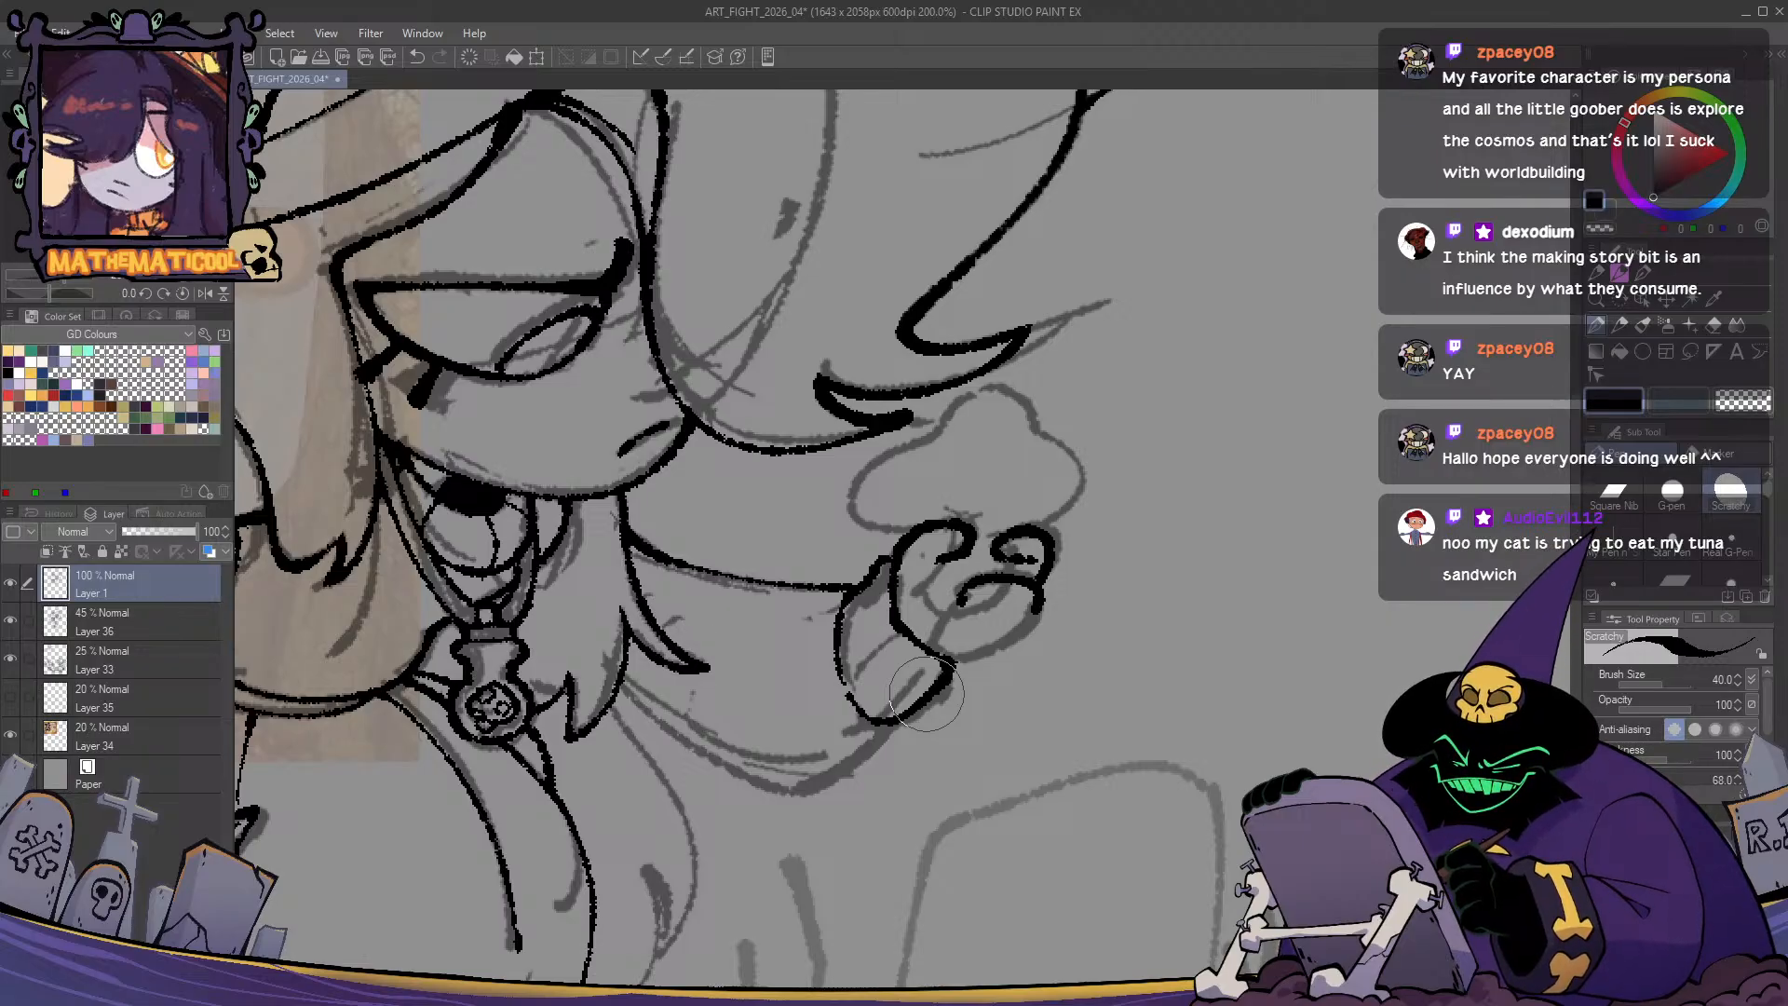
left_click_drag(1032, 618, 1026, 574)
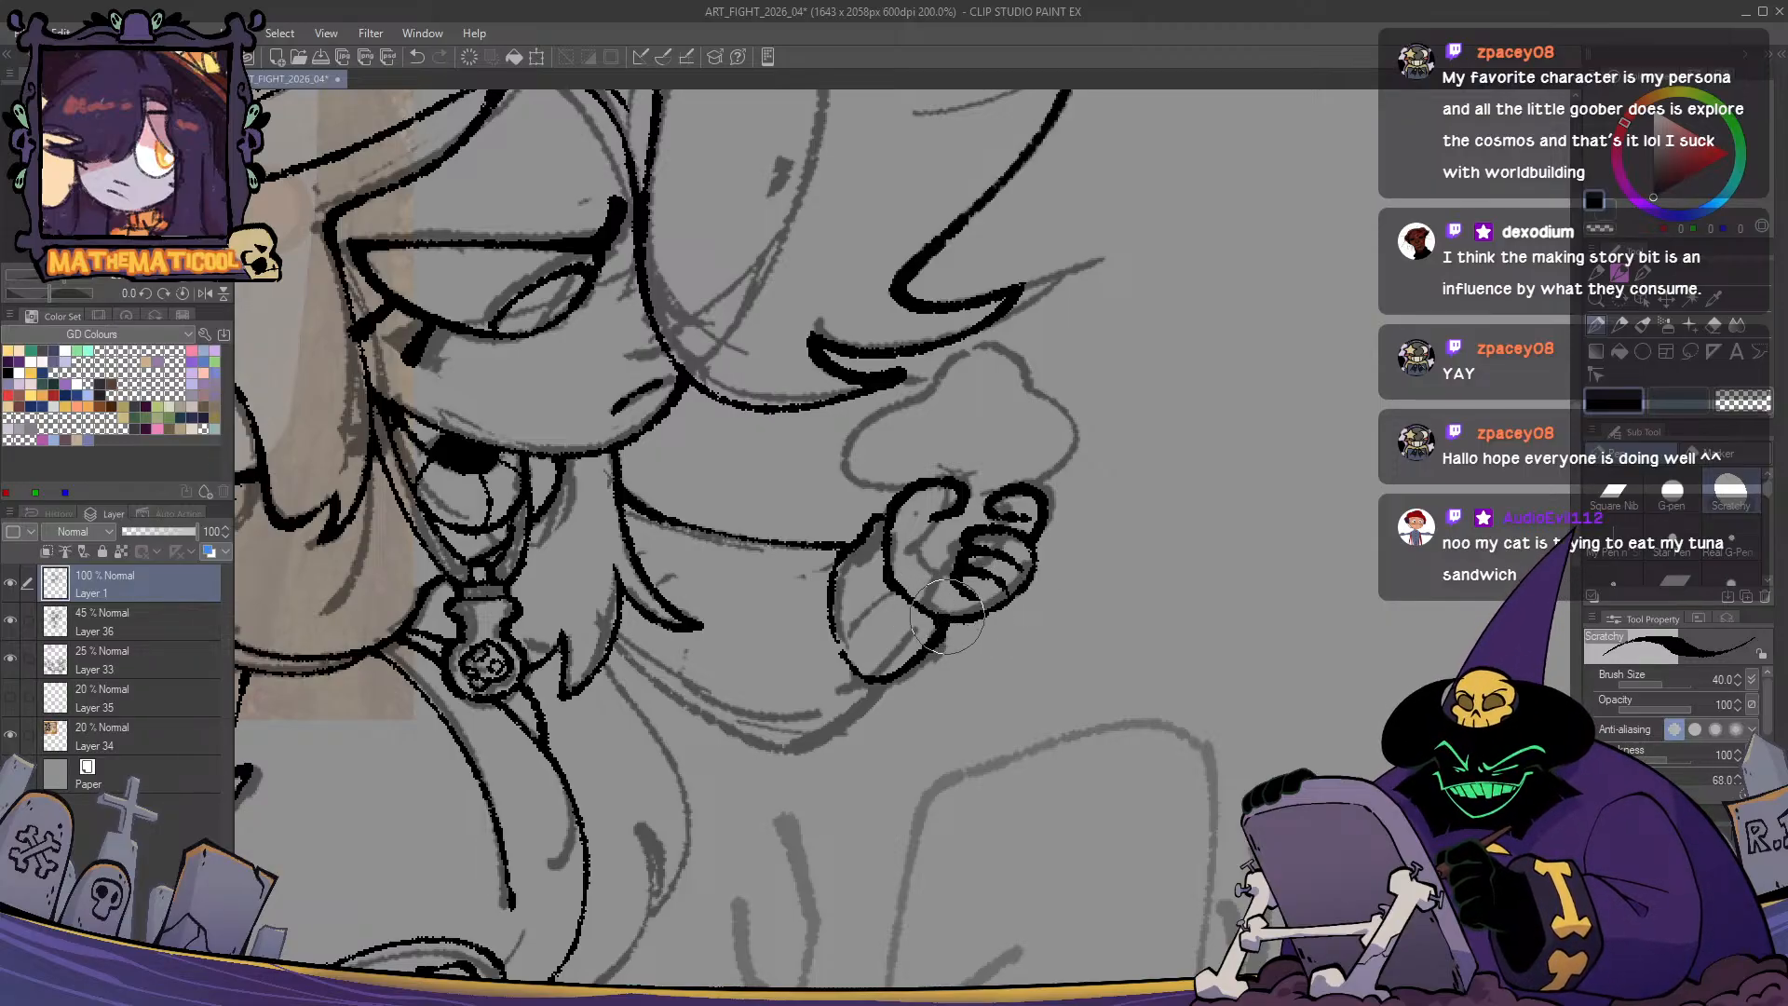
- Clean up and redraw the outer contour of the curled fingers down to the base of the hand
key("c")
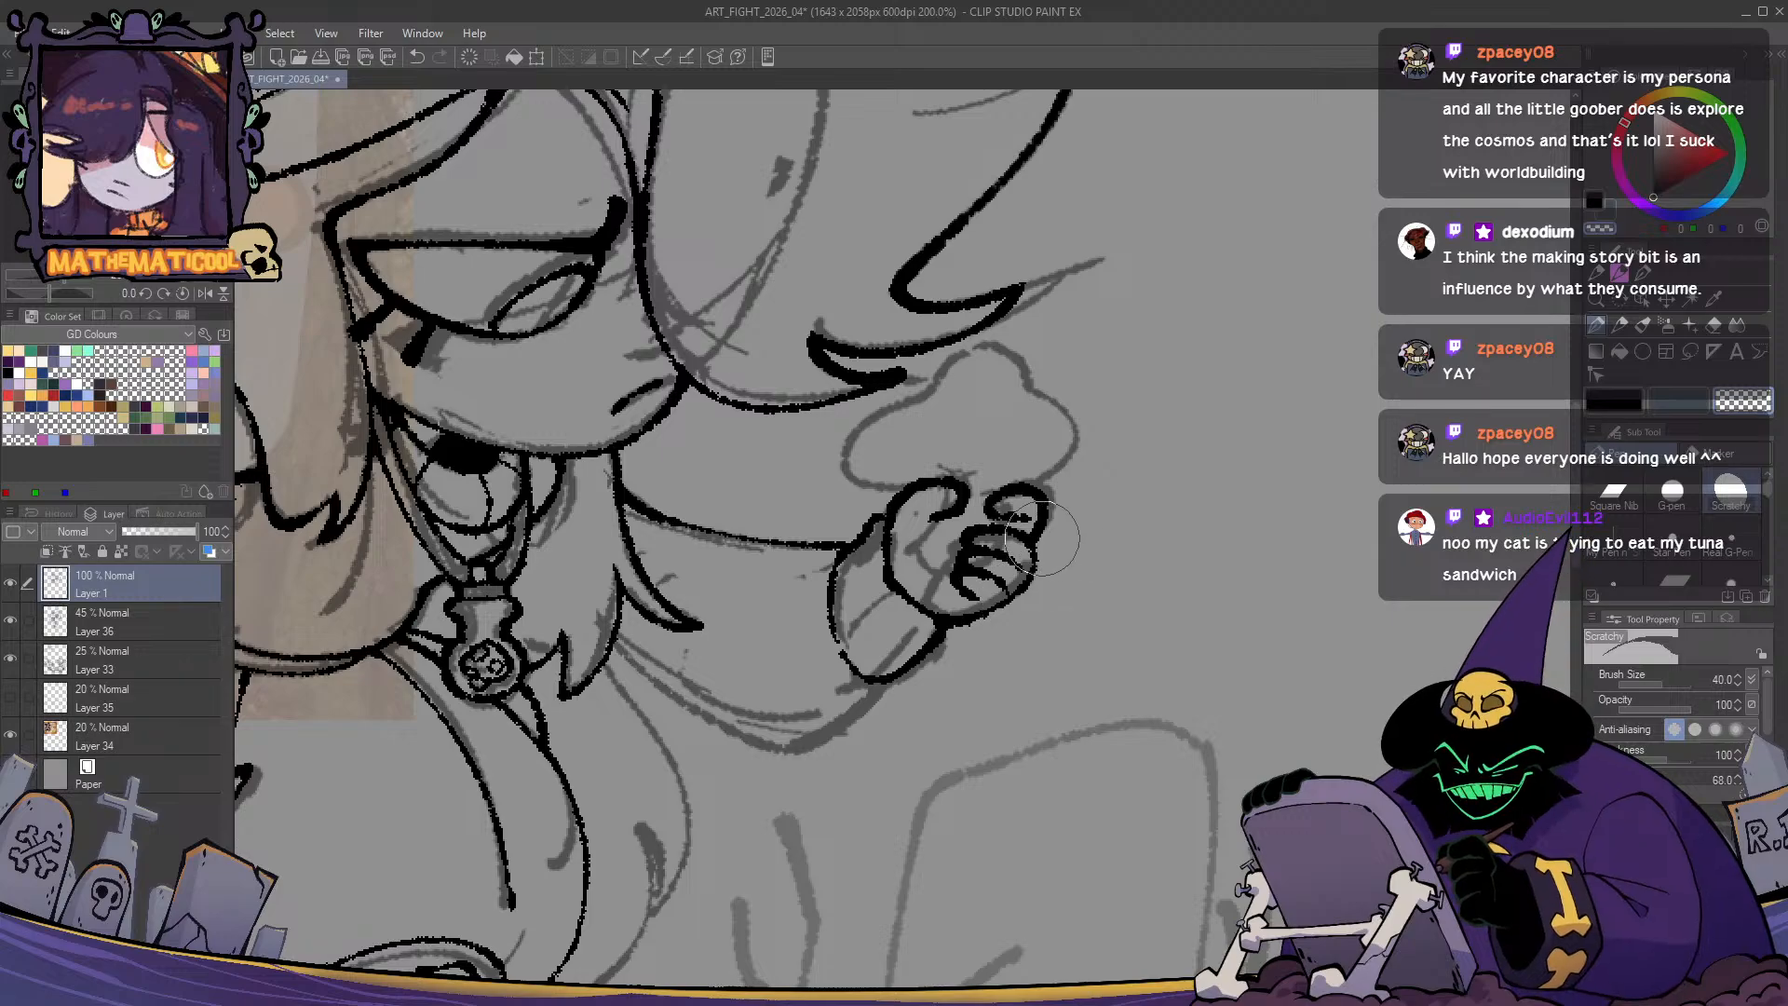
key("c")
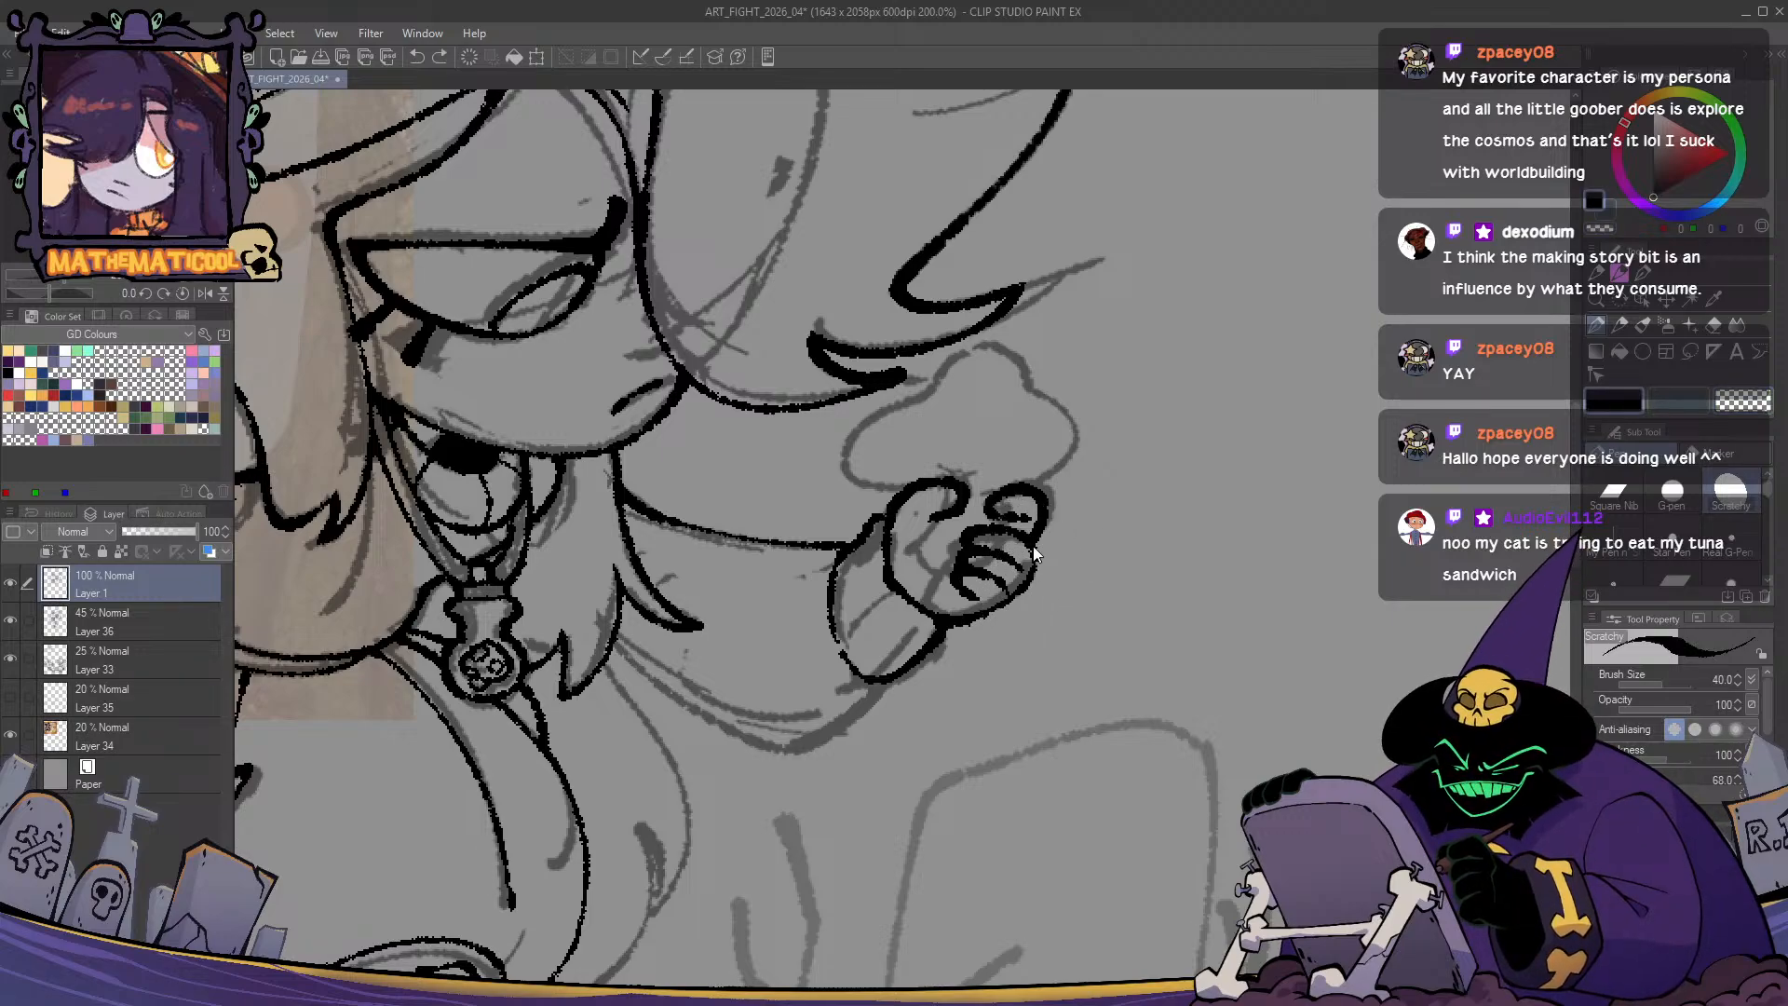
key("ctrl+z")
mouse_move(1032, 537)
left_mouse_down()
mouse_move(1020, 602)
mouse_move(974, 626)
left_mouse_up()
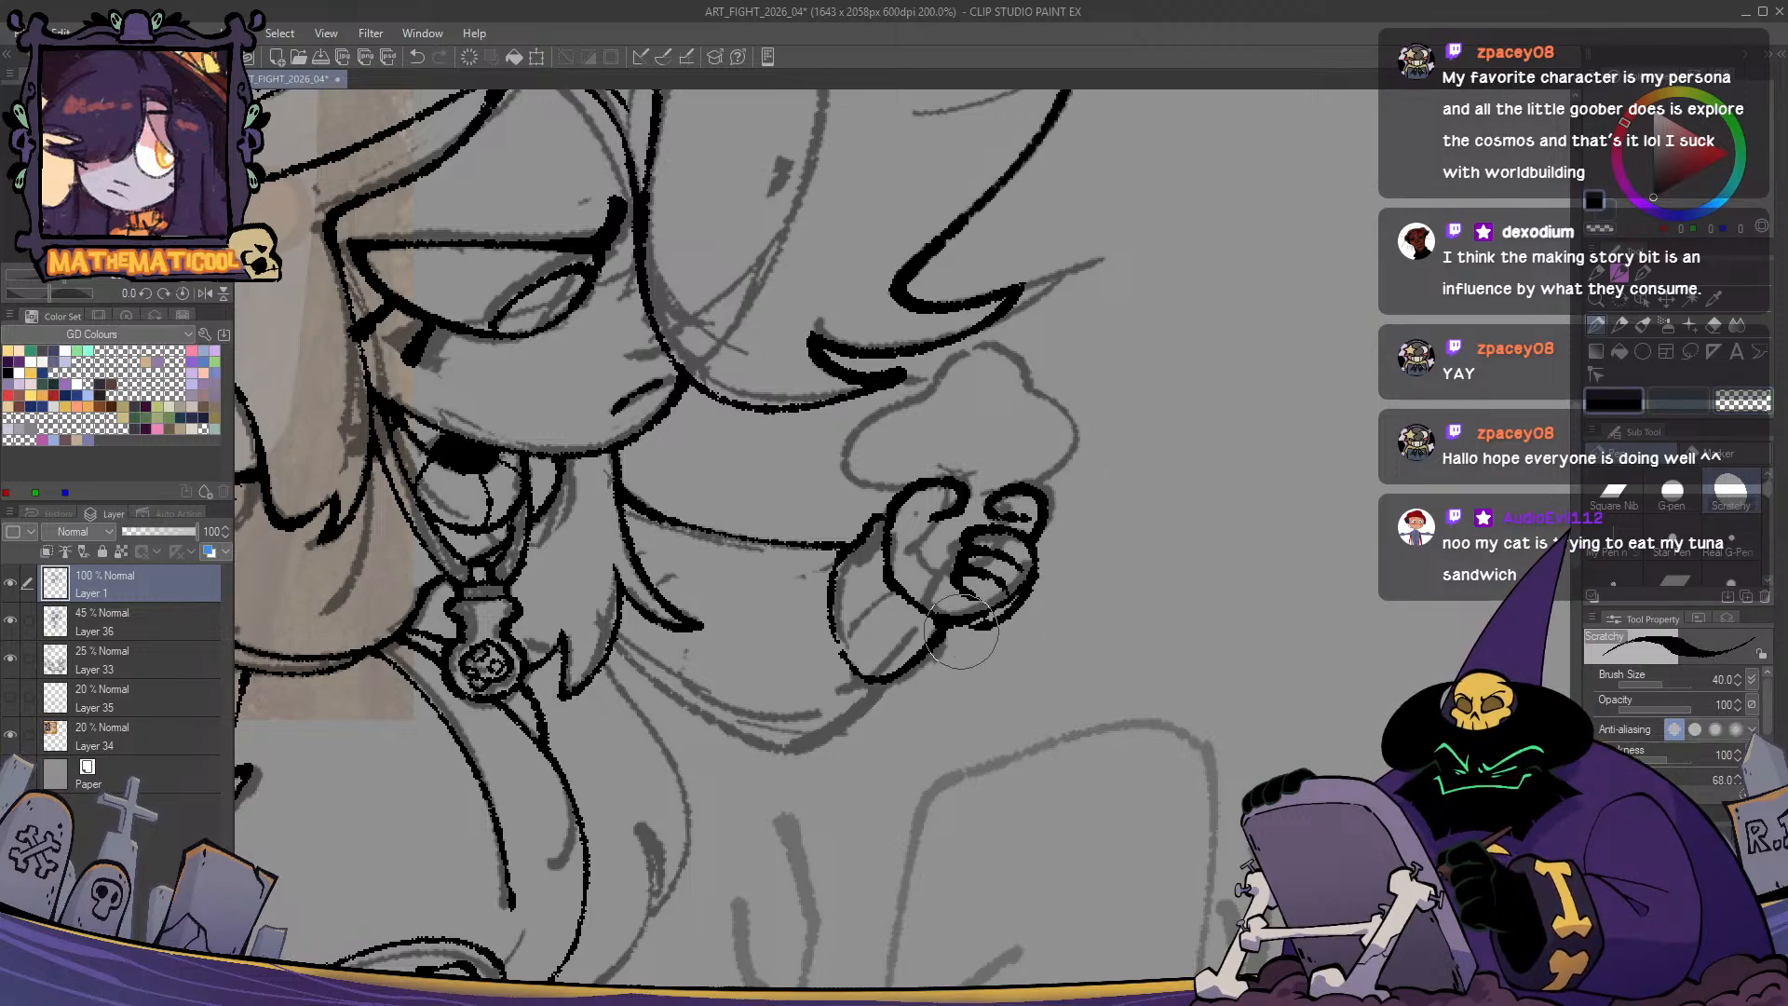
left_click_drag(1029, 540, 964, 629)
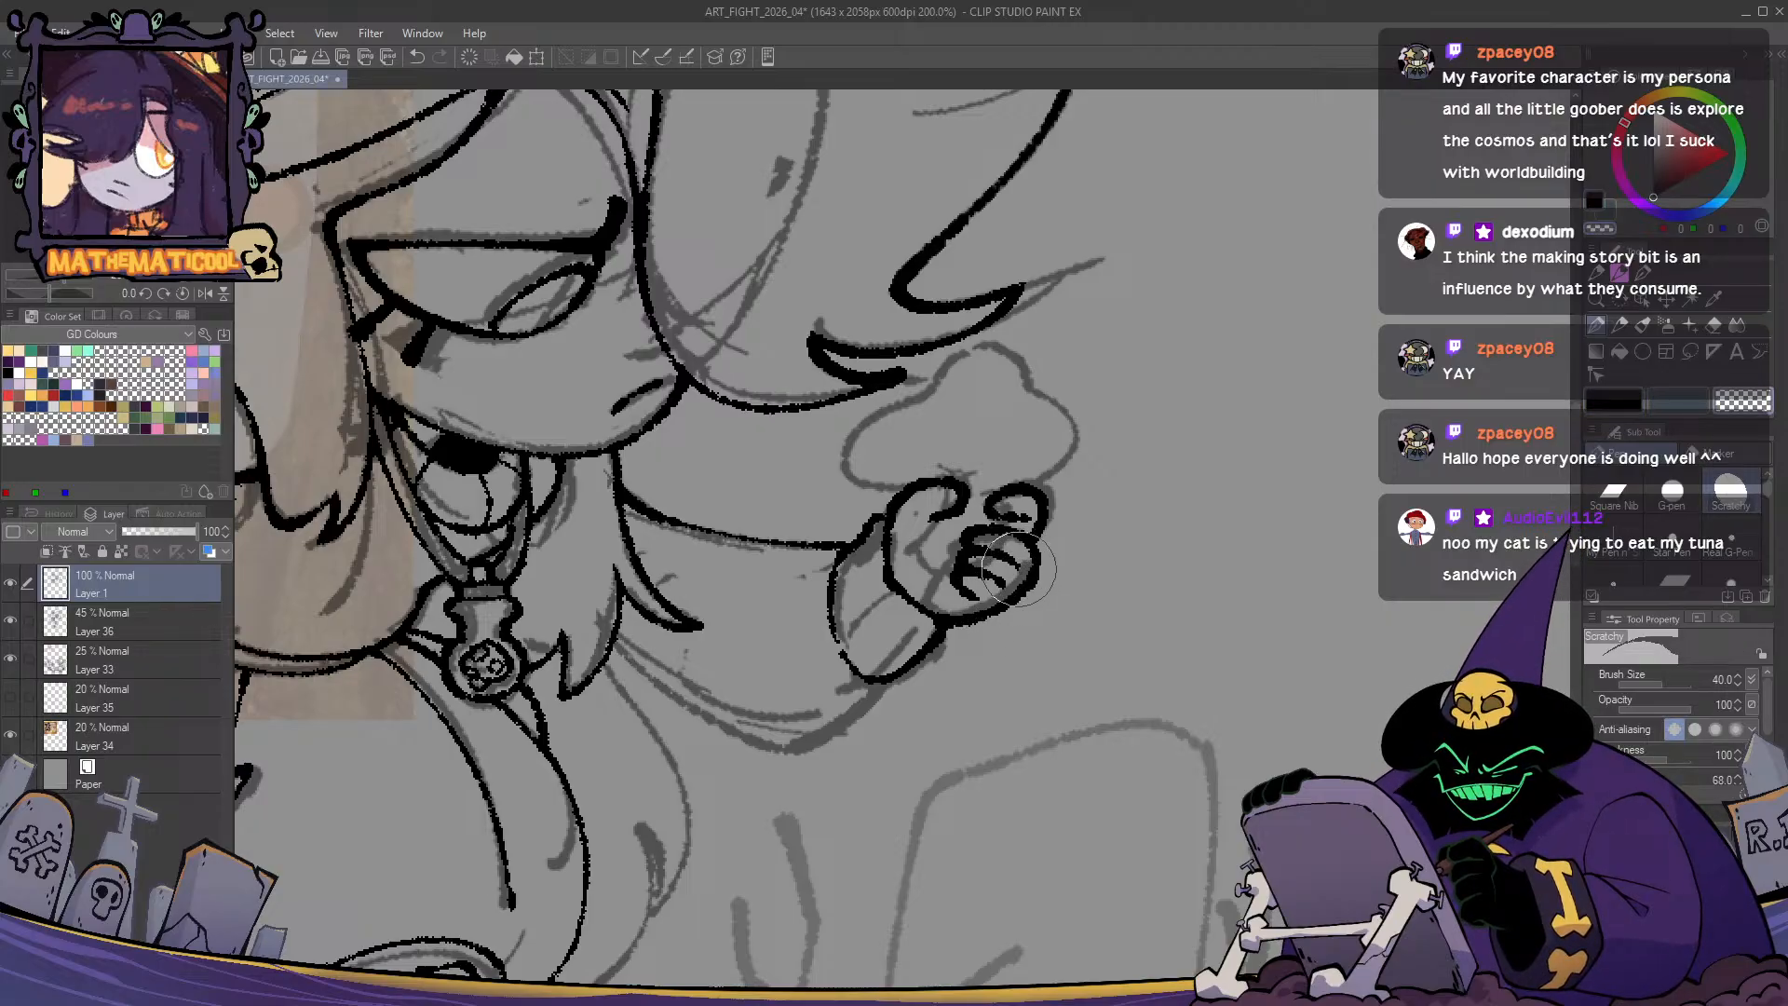
- Ink the inner edge of the thumb and palm and the mushroom stem rising from the grip
mouse_move(960, 627)
left_mouse_down()
mouse_move(858, 571)
mouse_move(876, 517)
mouse_move(902, 531)
left_mouse_up()
left_click_drag(831, 458, 947, 495)
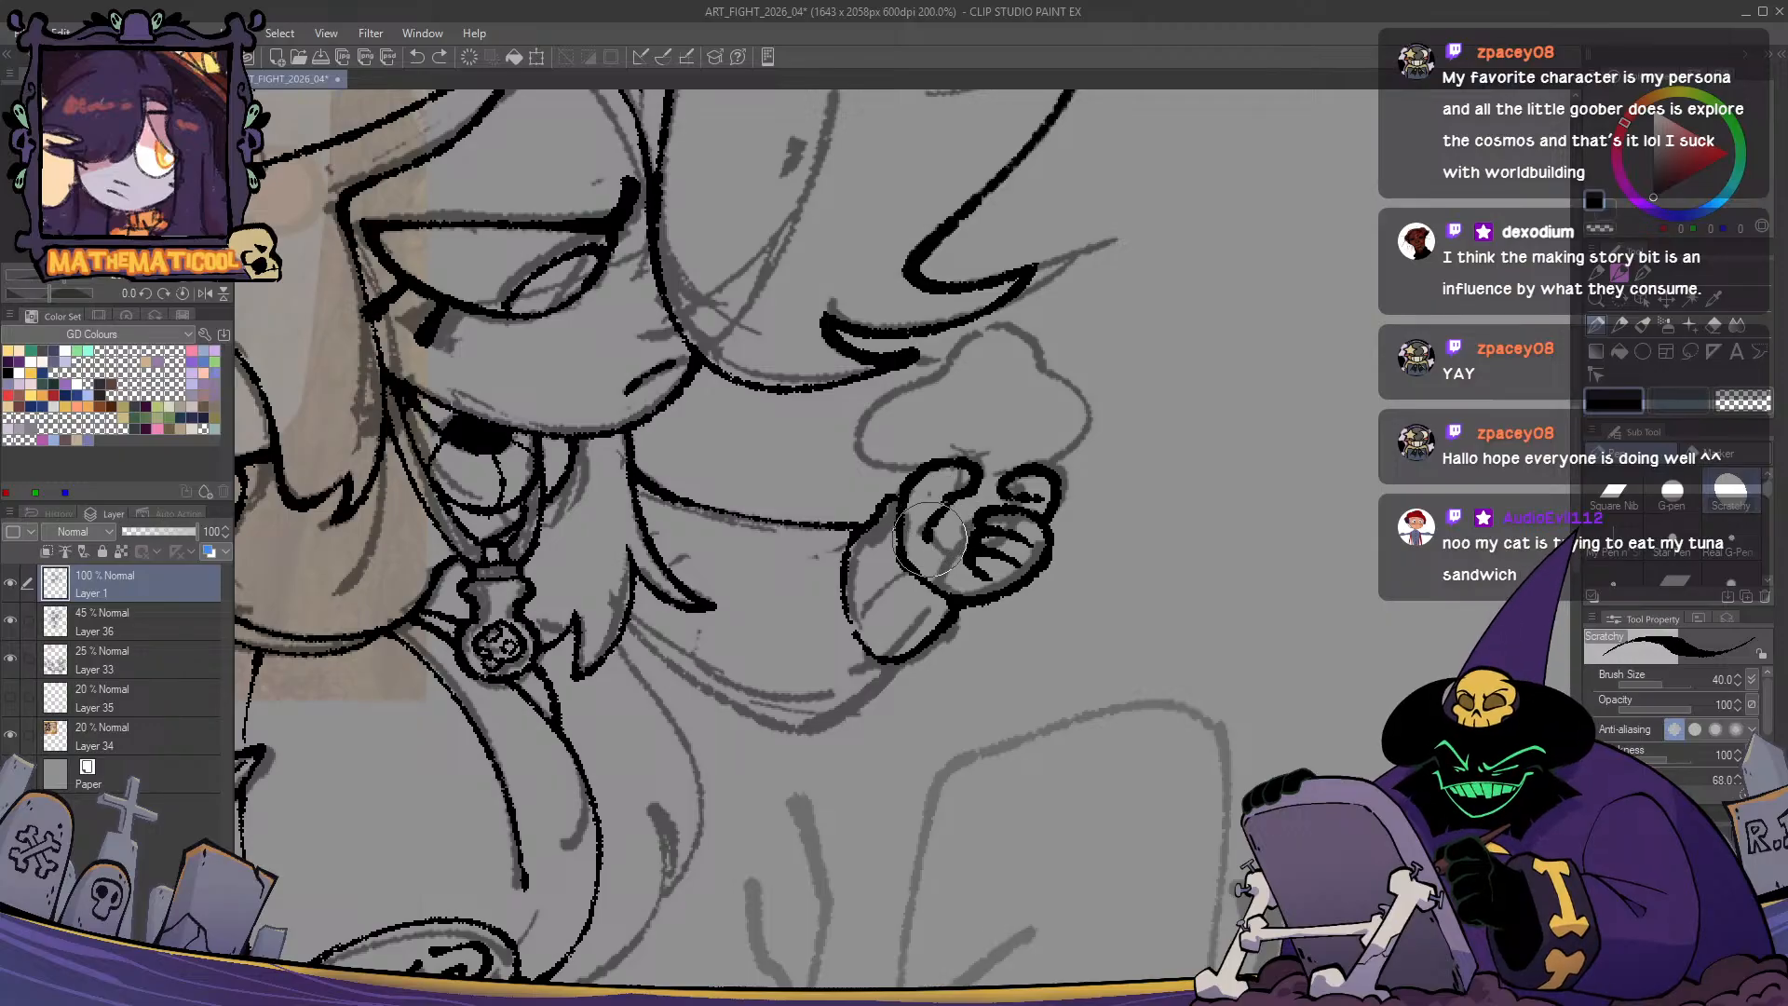
left_click_drag(963, 448, 945, 500)
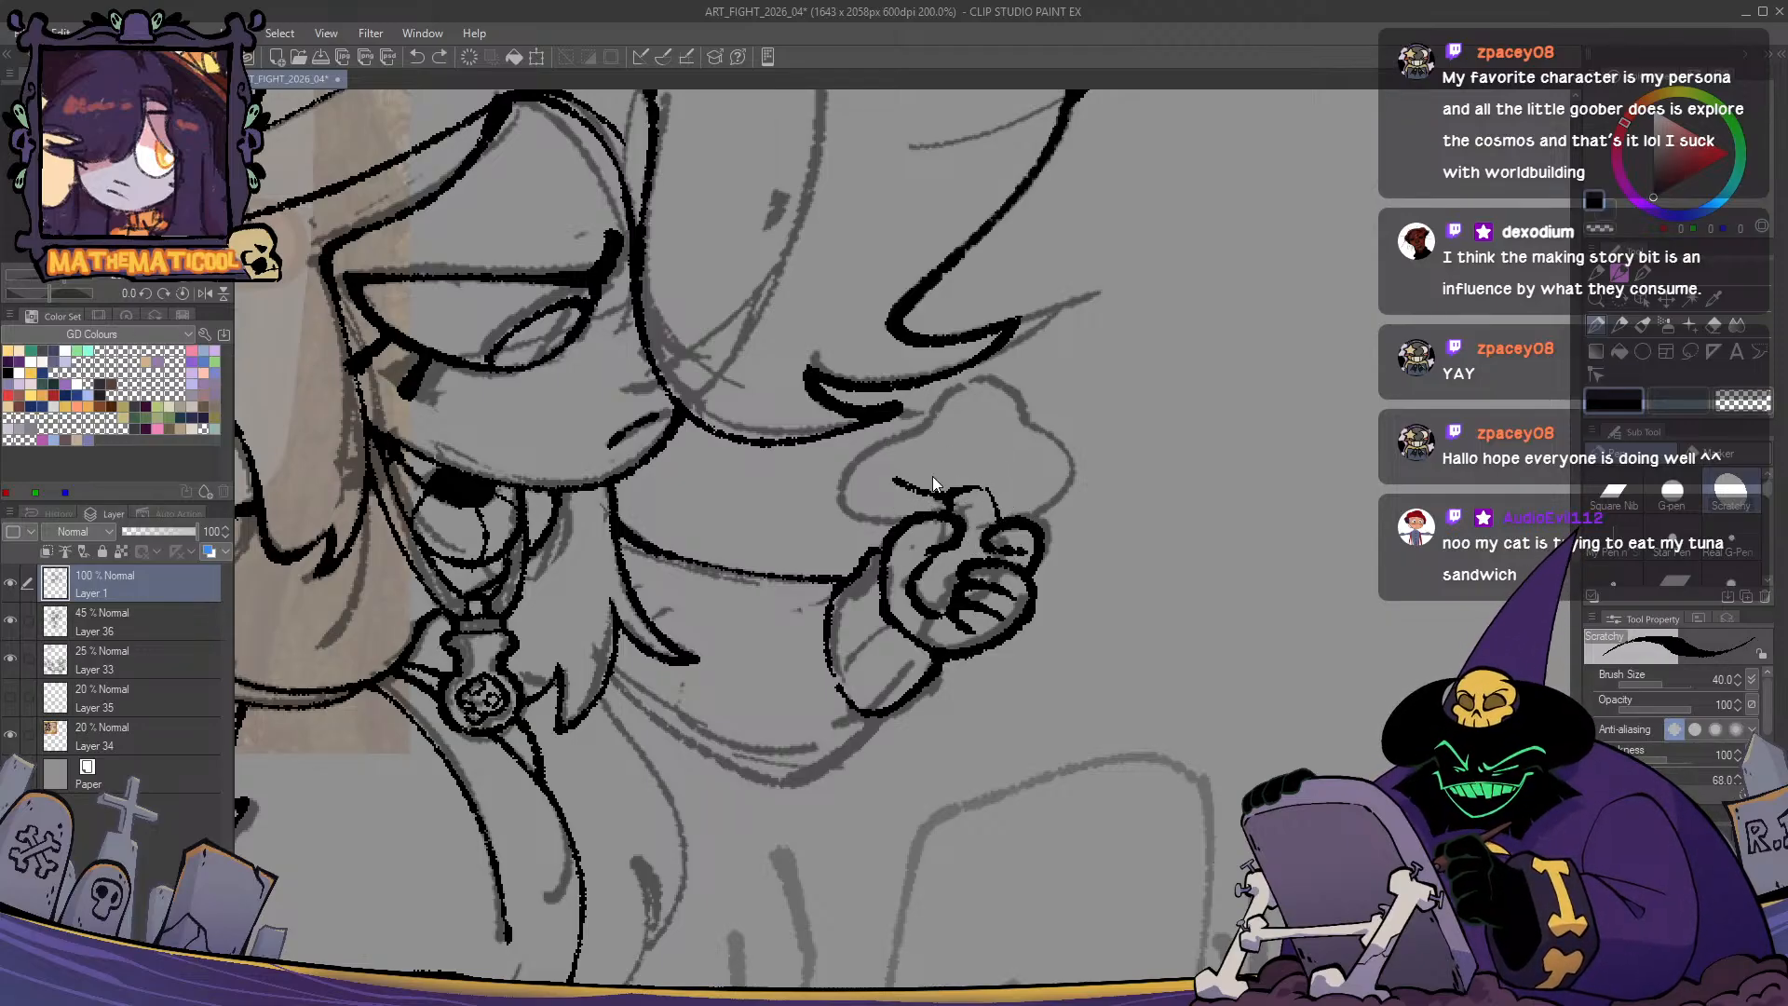
left_click_drag(892, 498, 946, 506)
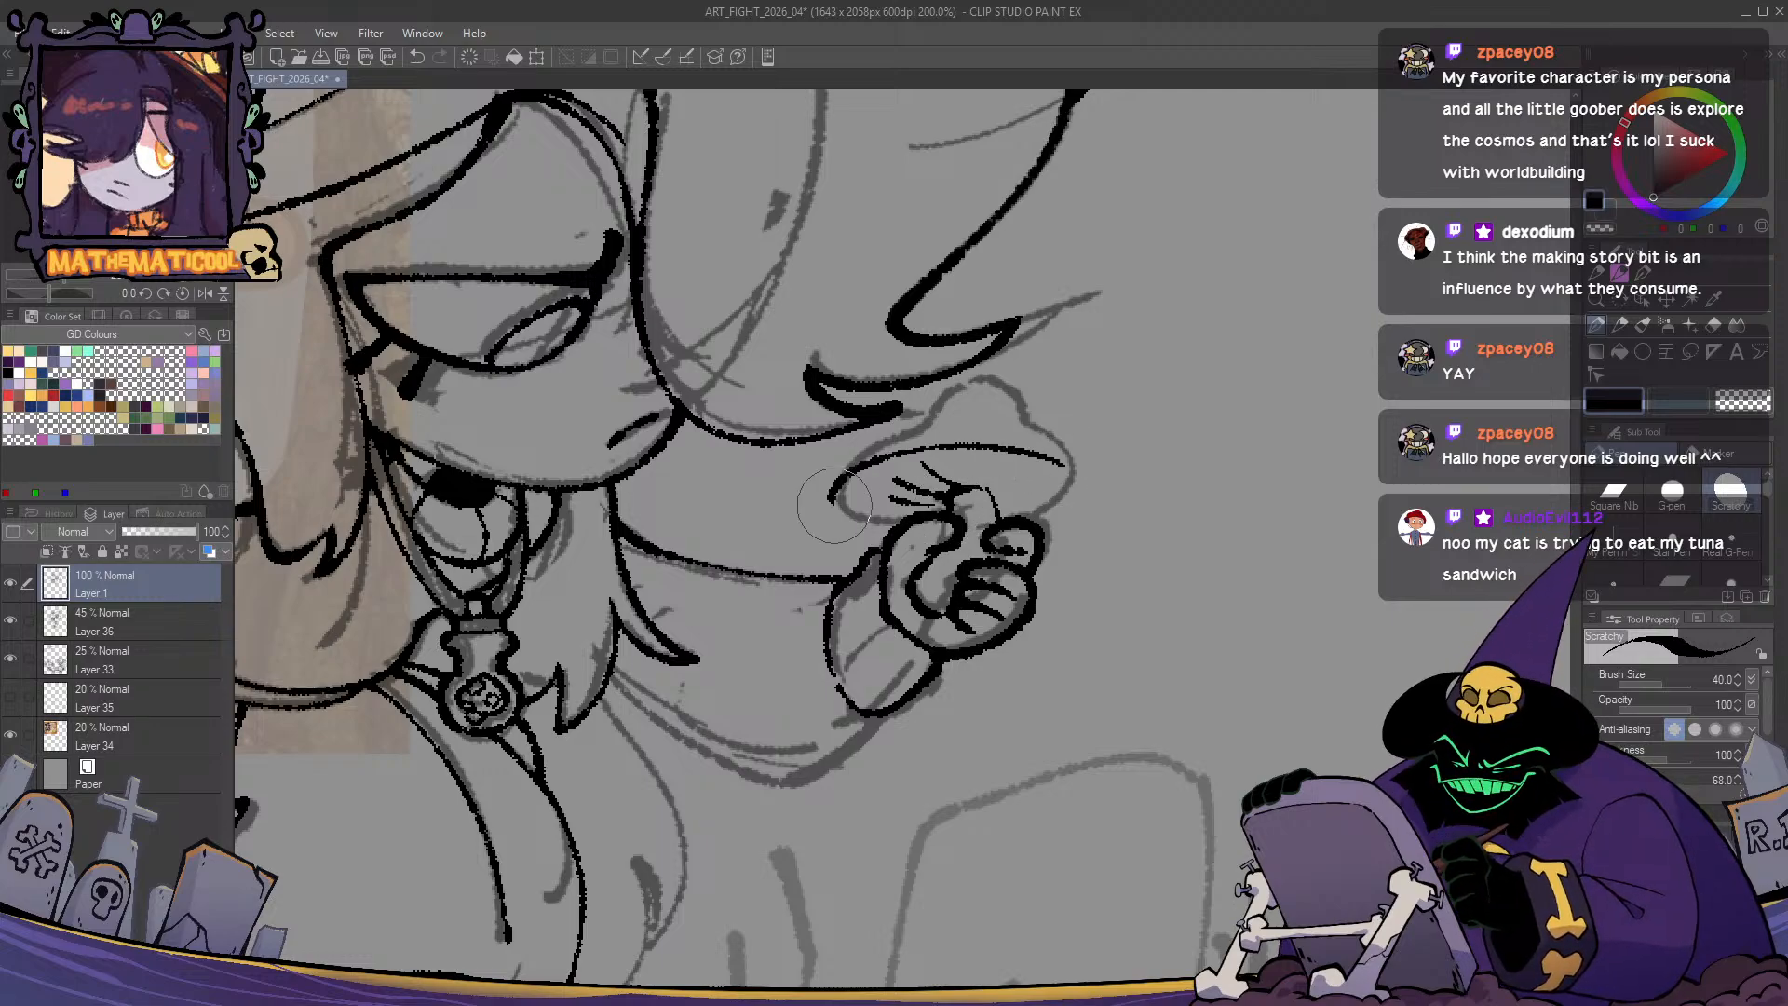
mouse_move(1057, 467)
left_mouse_down()
mouse_move(973, 446)
mouse_move(883, 497)
left_mouse_up()
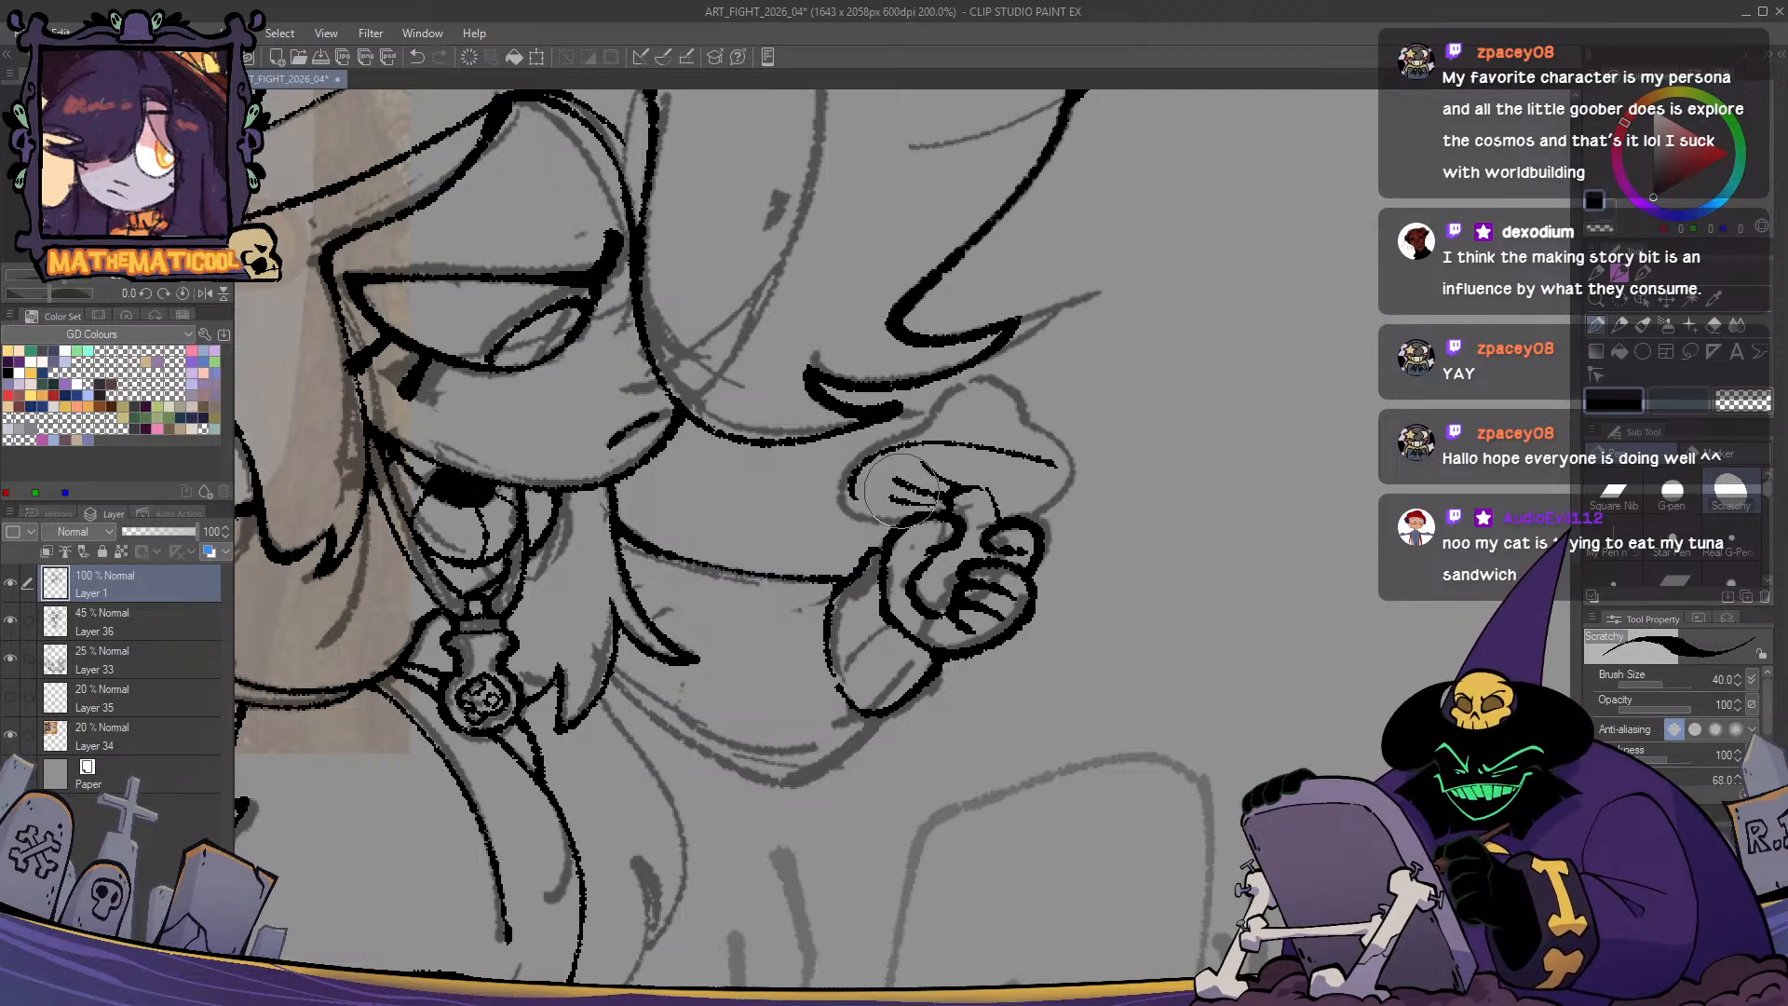
key("ctrl+z")
mouse_move(962, 444)
left_mouse_down()
mouse_move(866, 466)
mouse_move(885, 524)
mouse_move(1080, 494)
mouse_move(1025, 448)
mouse_move(960, 444)
mouse_move(1020, 489)
mouse_move(1006, 500)
left_mouse_up()
key("h")
key("h")
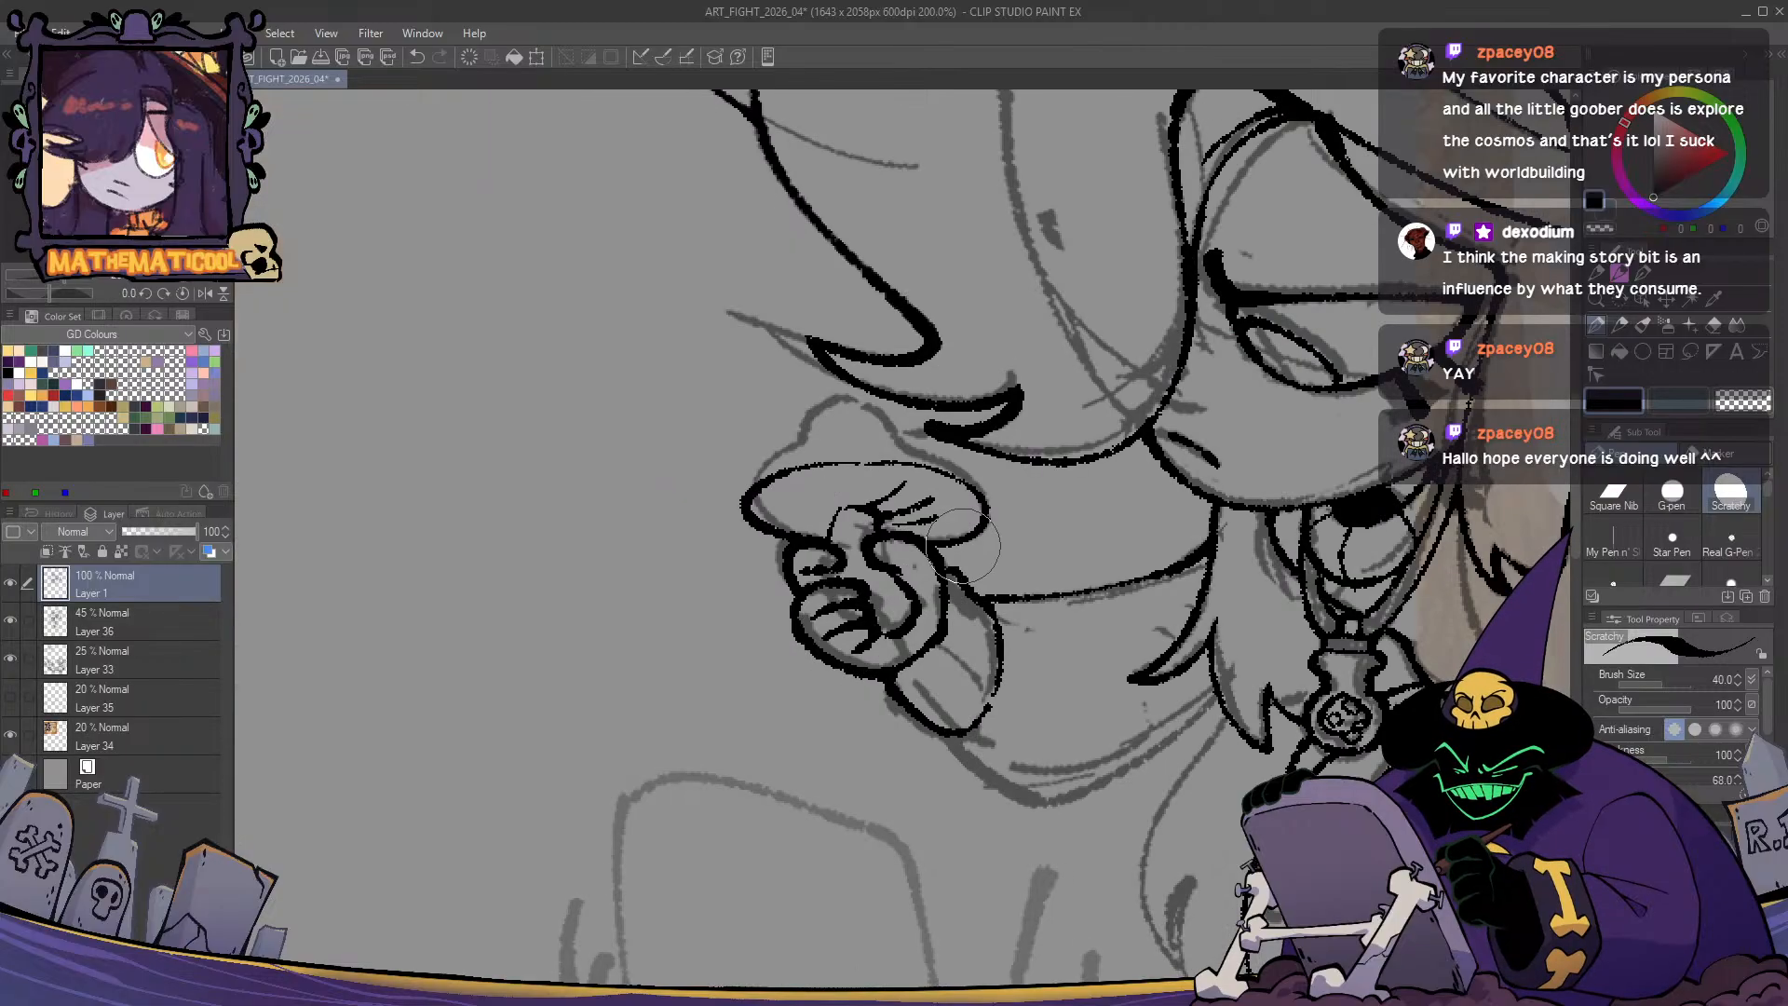
scroll(964, 546, "down", 2)
scroll(964, 546, "up", 2)
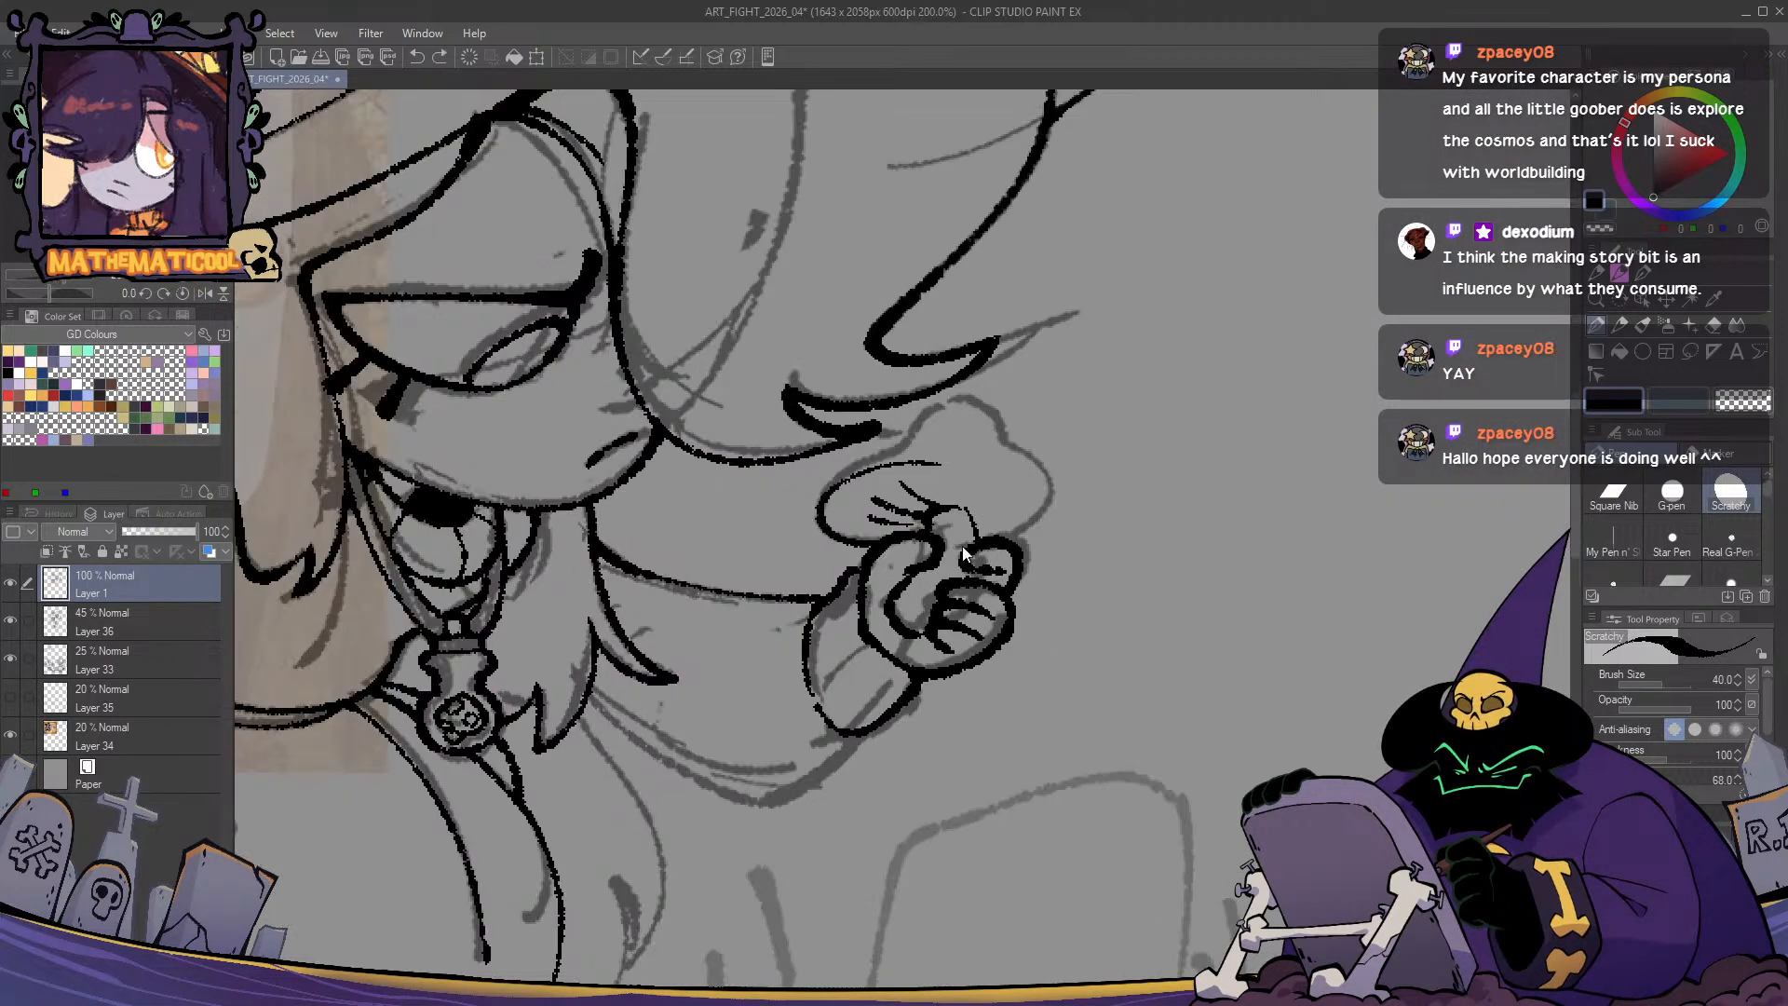
key("ctrl+y")
key("ctrl+y")
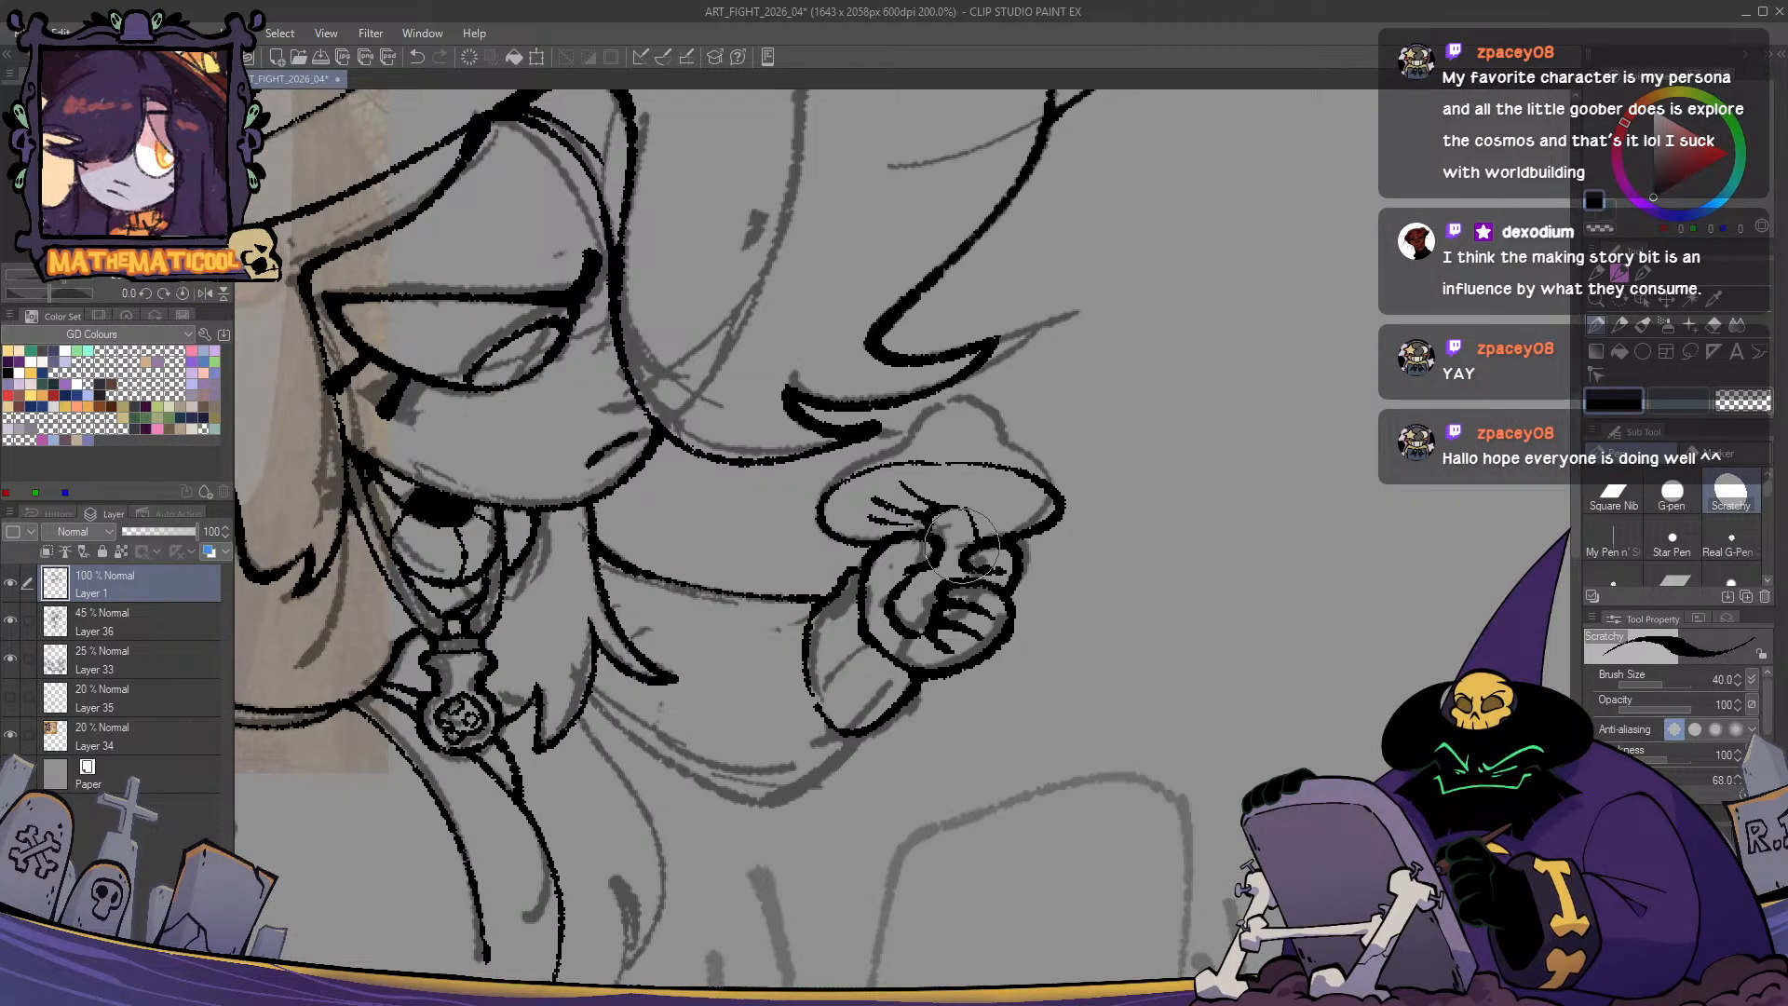
key("ctrl+z")
key("ctrl+z")
key("ctrl+z")
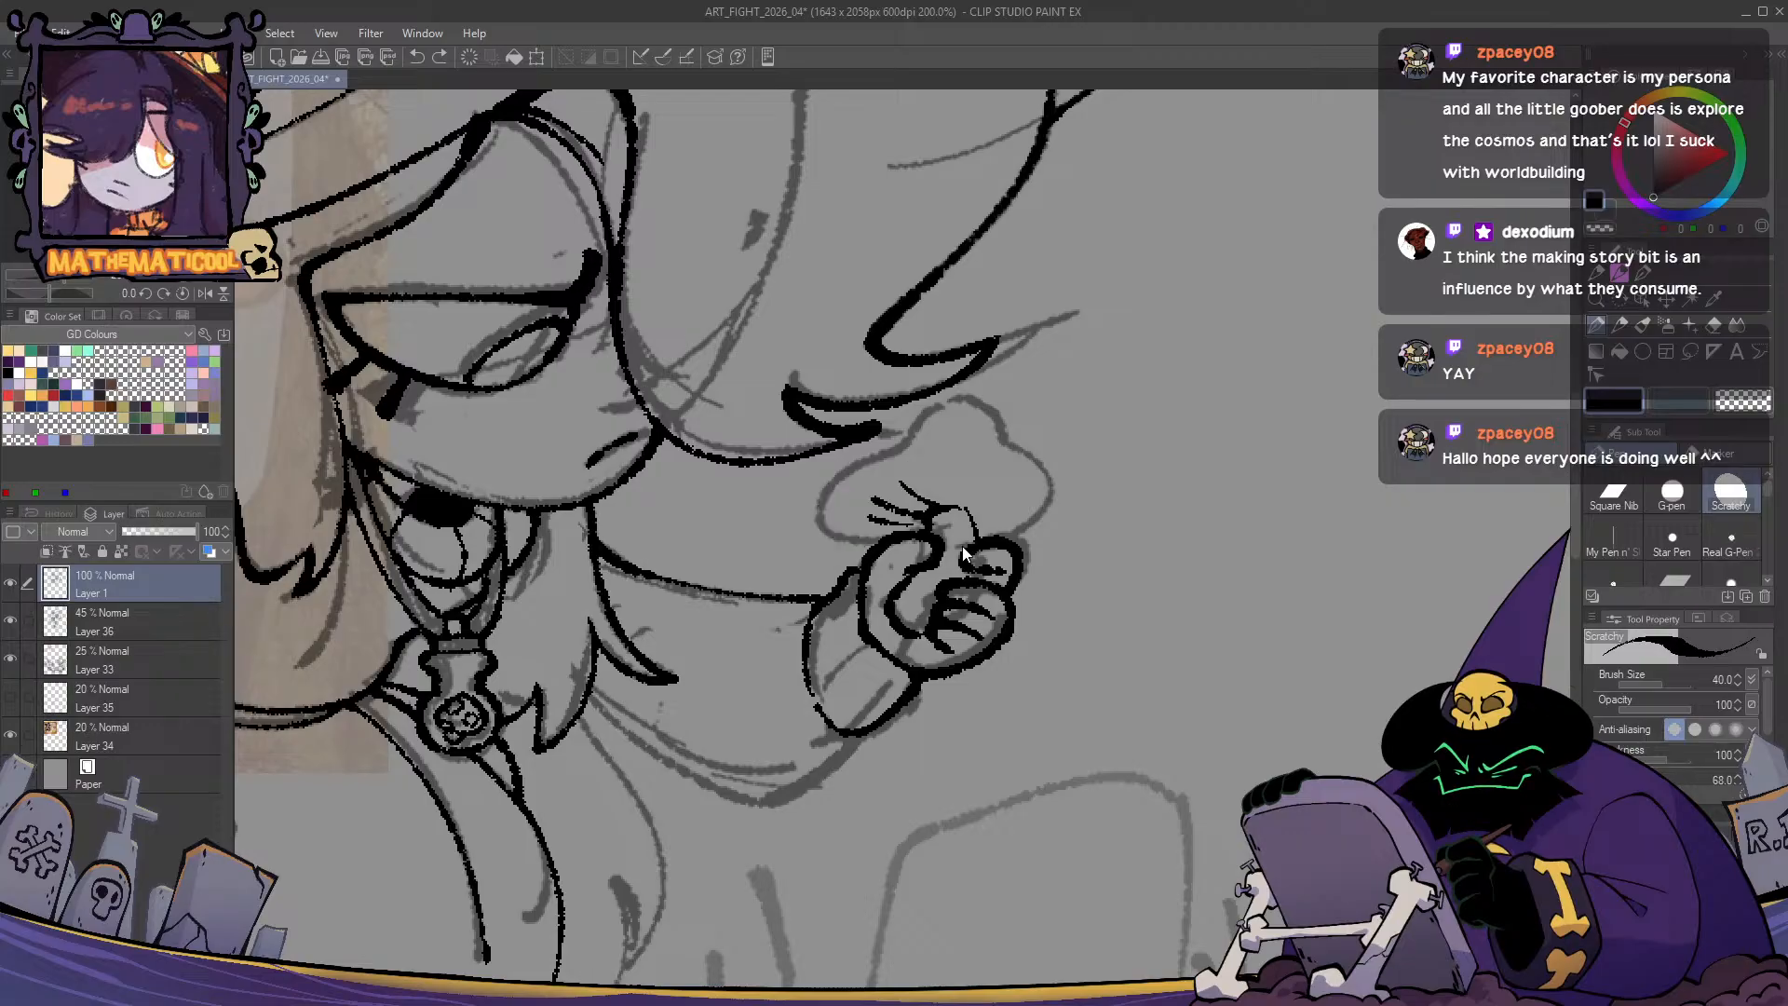
key("ctrl+z")
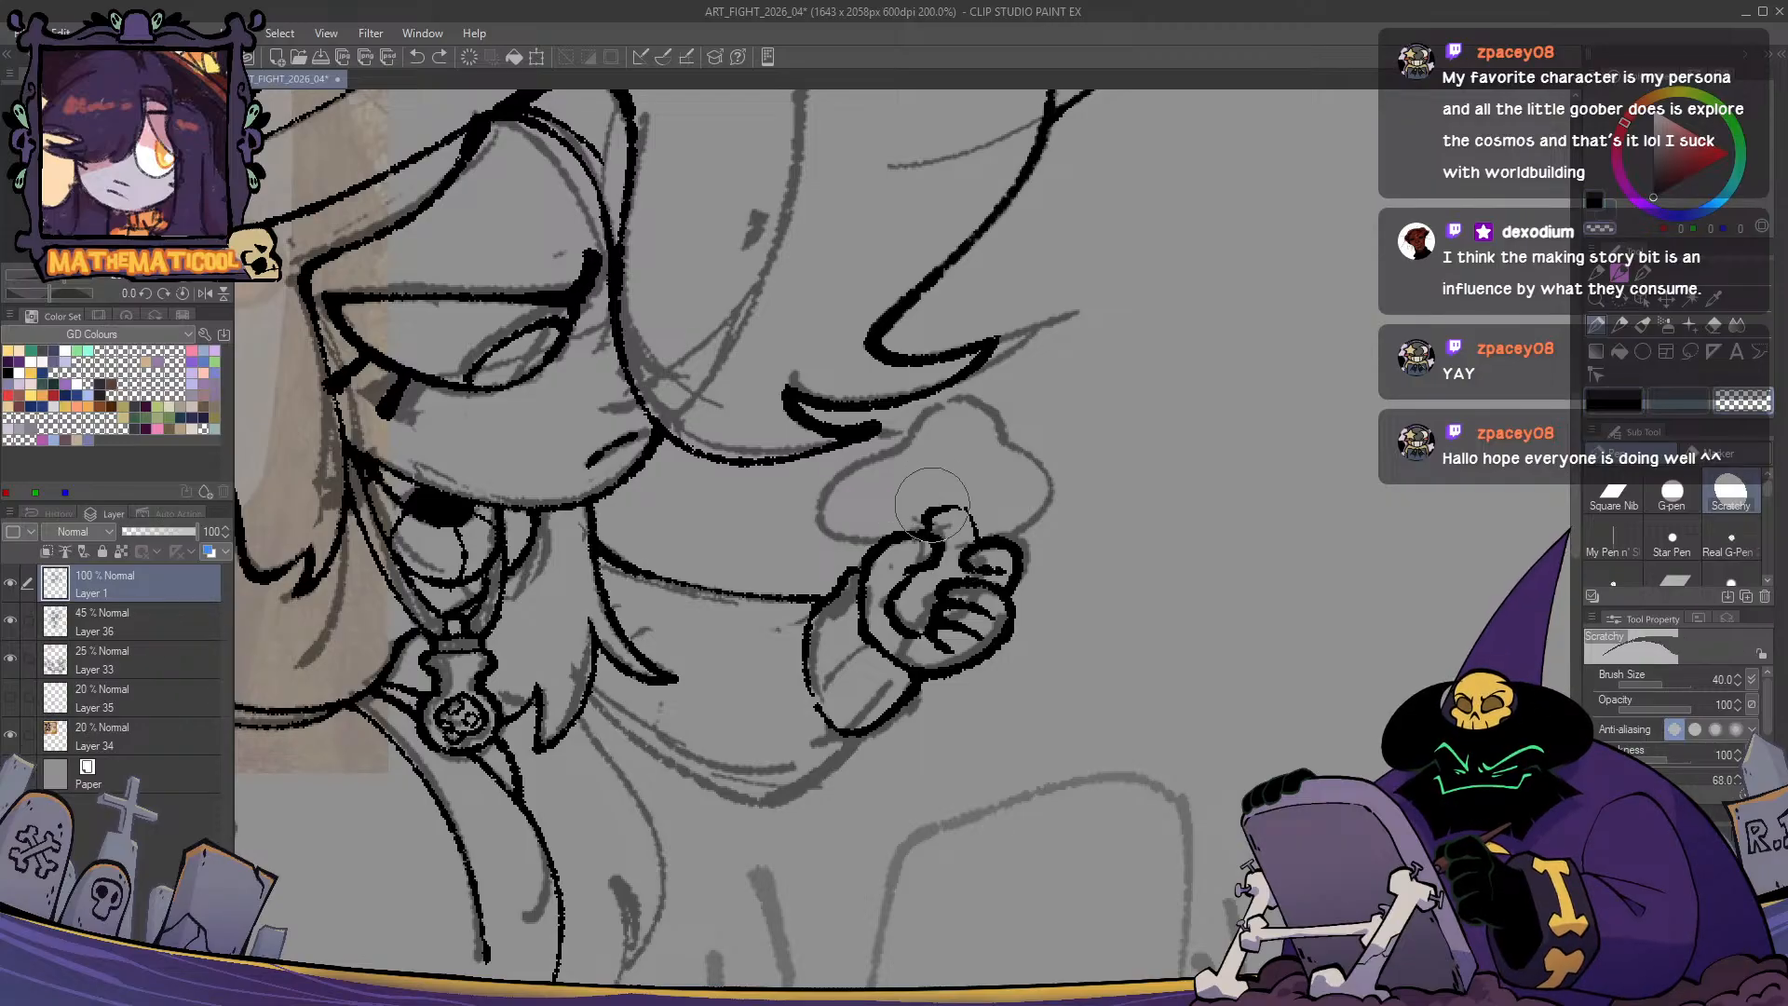
- Ink a domed mushroom cap with a bumped top above the hand, redrawing its contour over the sketch
left_click_drag(925, 522, 976, 535)
key("c")
mouse_move(822, 477)
left_mouse_down()
mouse_move(854, 516)
mouse_move(1069, 501)
mouse_move(1041, 507)
mouse_move(987, 410)
mouse_move(896, 443)
mouse_move(879, 478)
mouse_move(930, 411)
mouse_move(1018, 447)
left_mouse_up()
key("ctrl+z")
key("ctrl+z")
key("ctrl+z")
key("ctrl+z")
mouse_move(886, 442)
left_mouse_down()
mouse_move(919, 407)
mouse_move(961, 413)
mouse_move(1038, 460)
mouse_move(1043, 511)
left_mouse_up()
key("ctrl+z")
key("ctrl+z")
mouse_move(978, 433)
left_mouse_down()
mouse_move(1031, 515)
mouse_move(1036, 482)
mouse_move(941, 413)
mouse_move(828, 503)
left_mouse_up()
key("ctrl+z")
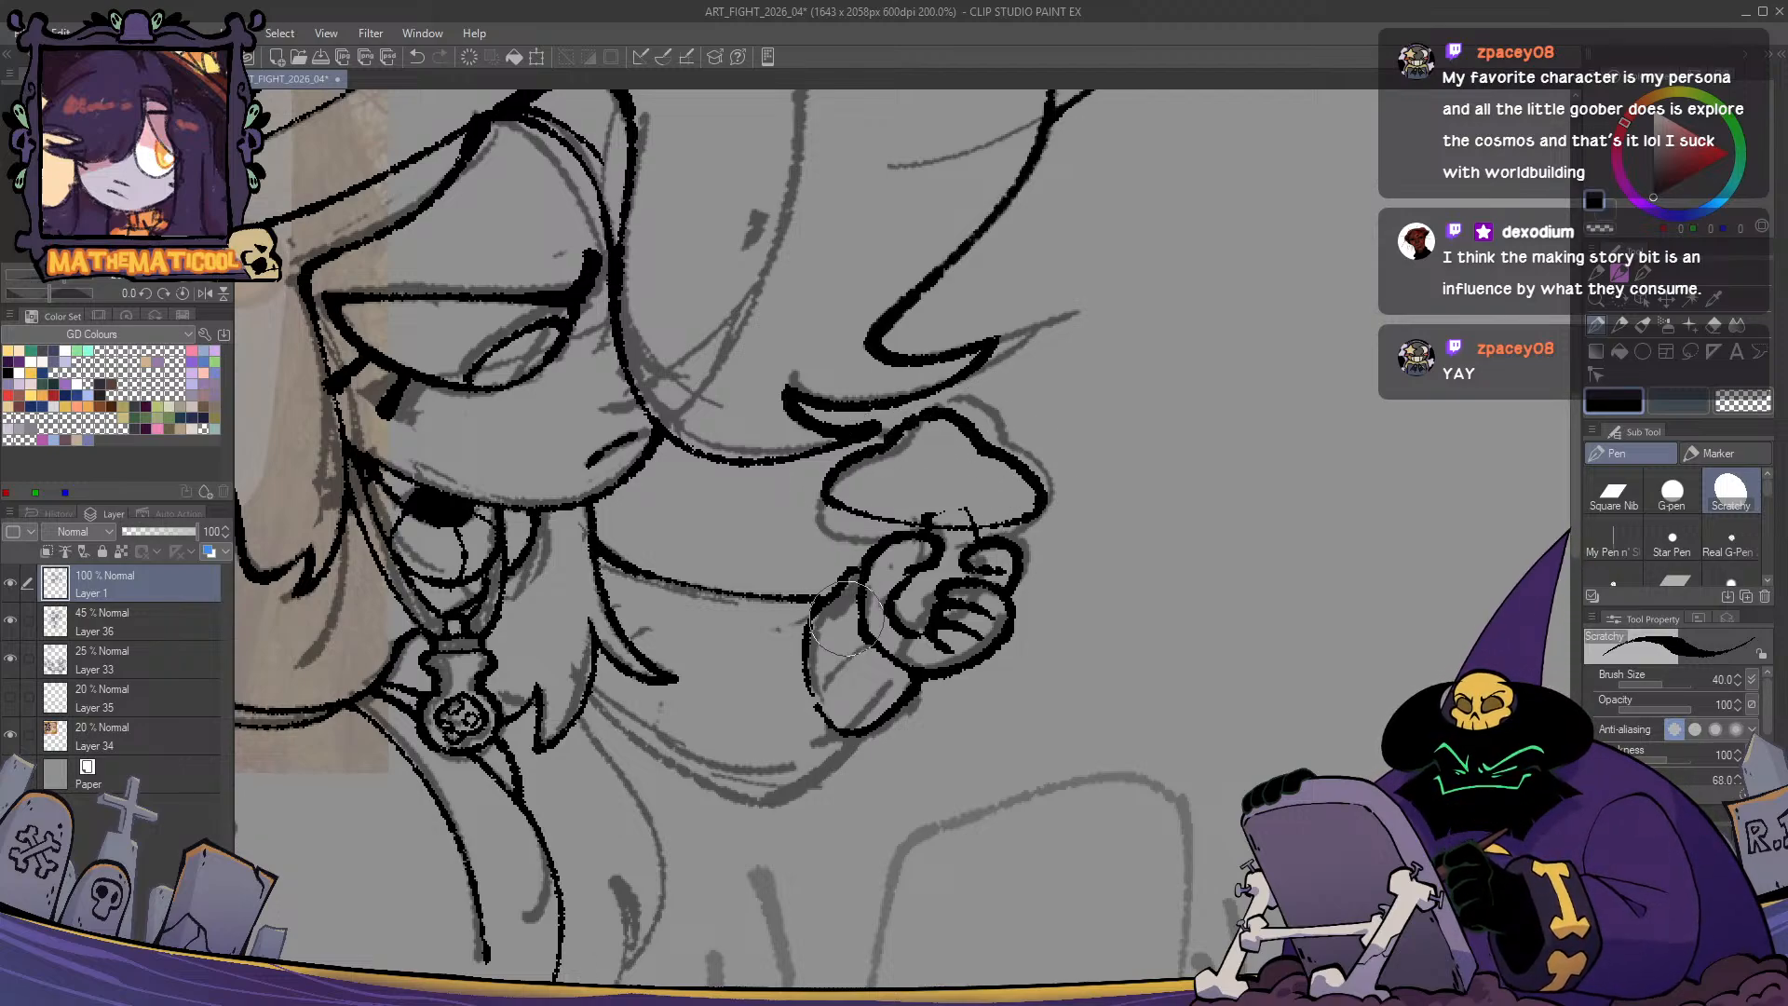
- Erase the stem lines inside the mushroom cap and redraw the cap's lower edge
key("c")
mouse_move(951, 510)
left_mouse_down()
mouse_move(973, 505)
mouse_move(865, 496)
mouse_move(944, 518)
left_mouse_up()
key("c")
key("ctrl+z")
left_click_drag(827, 489, 927, 524)
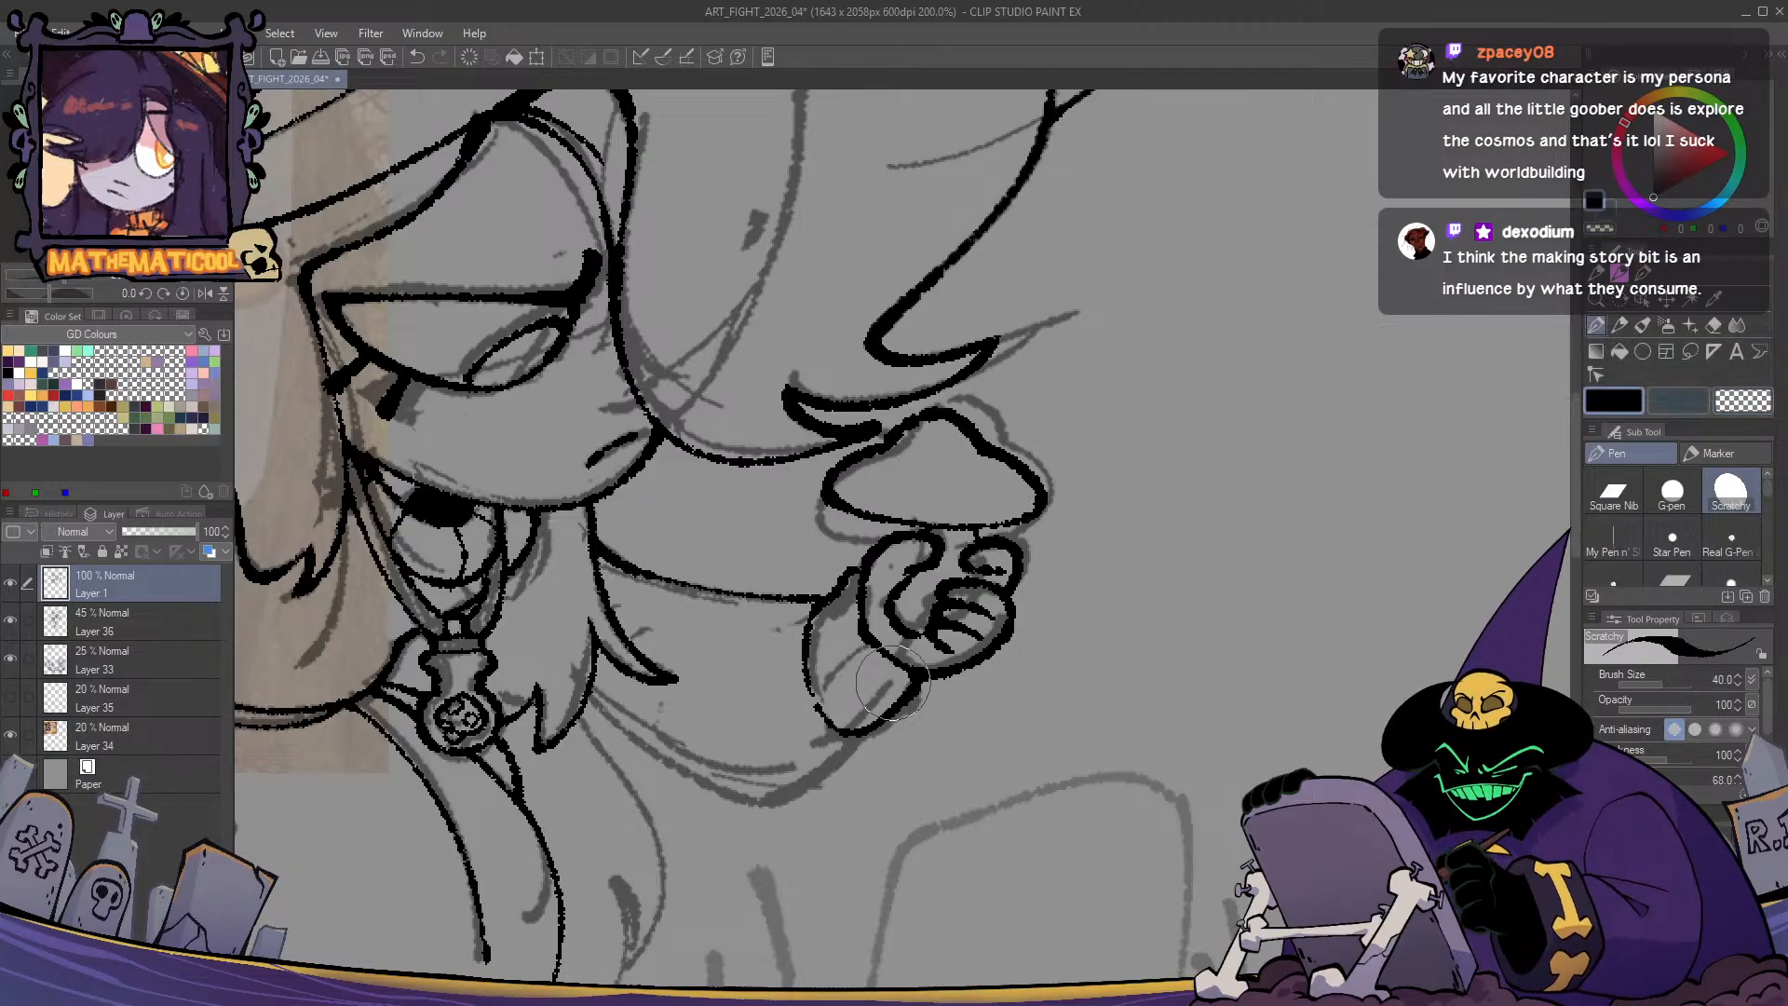
- Lasso the mushroom cap and shift it slightly away from the face to center it over the fist
key("m")
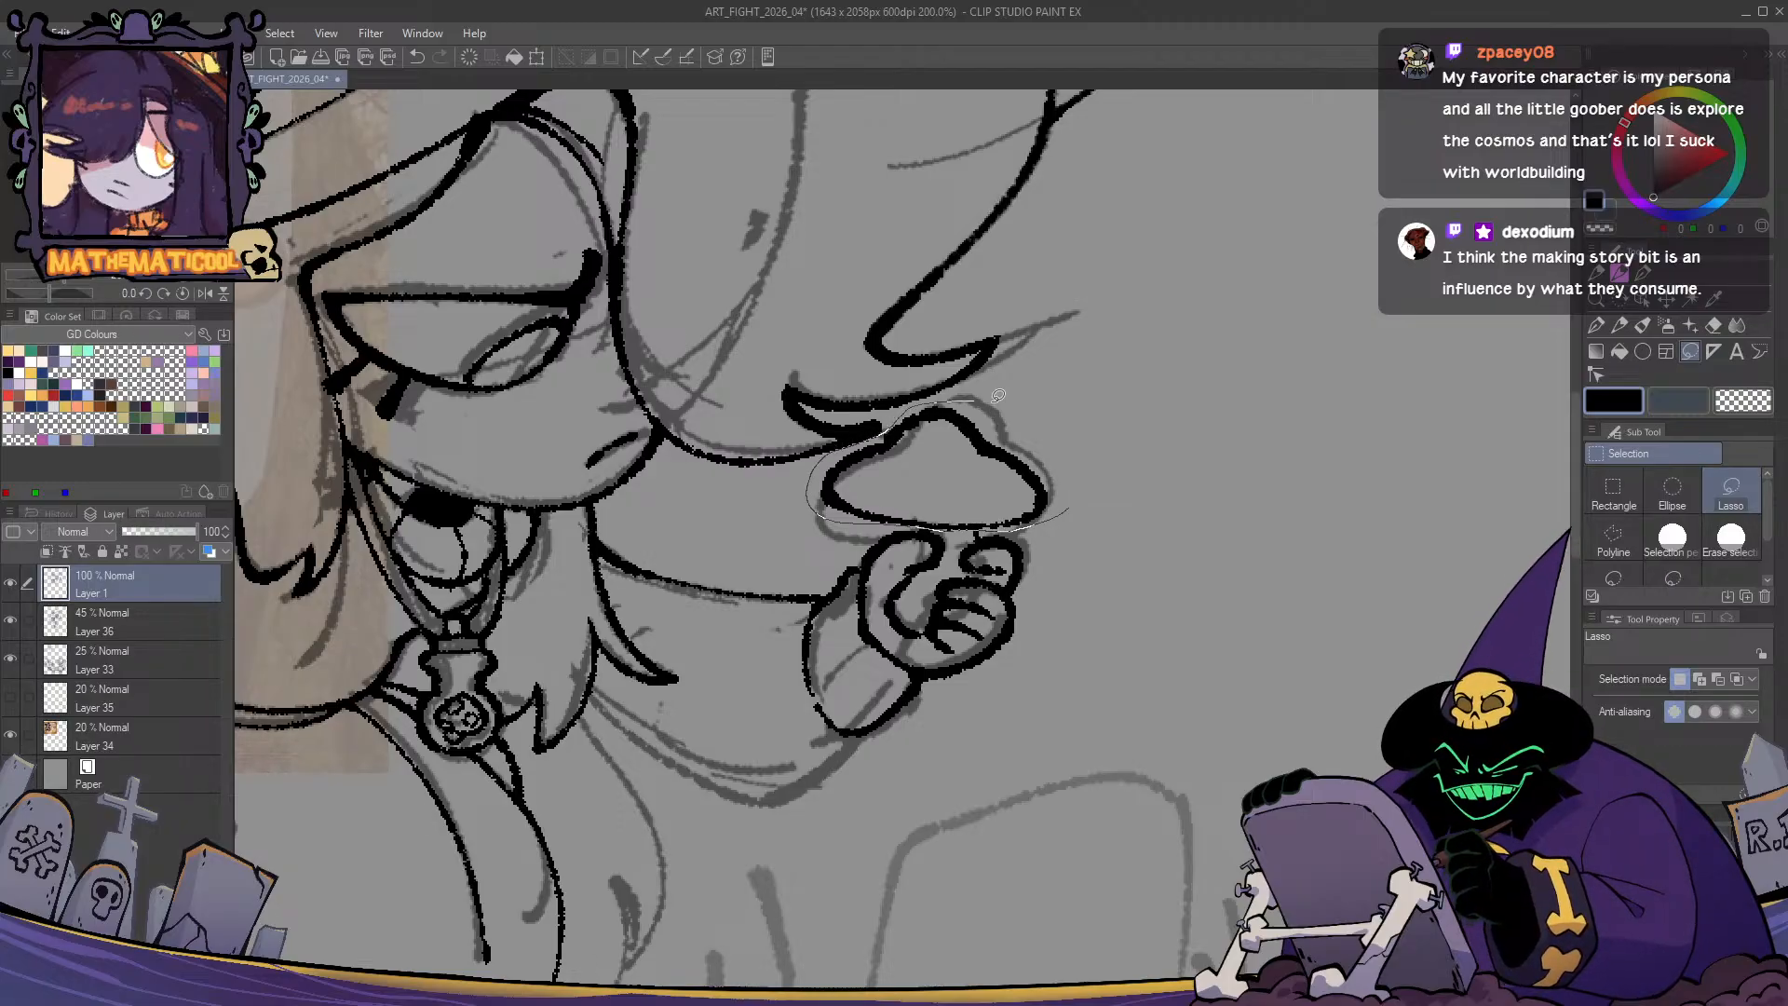
left_click_drag(997, 395, 1071, 510)
key("ctrl+t")
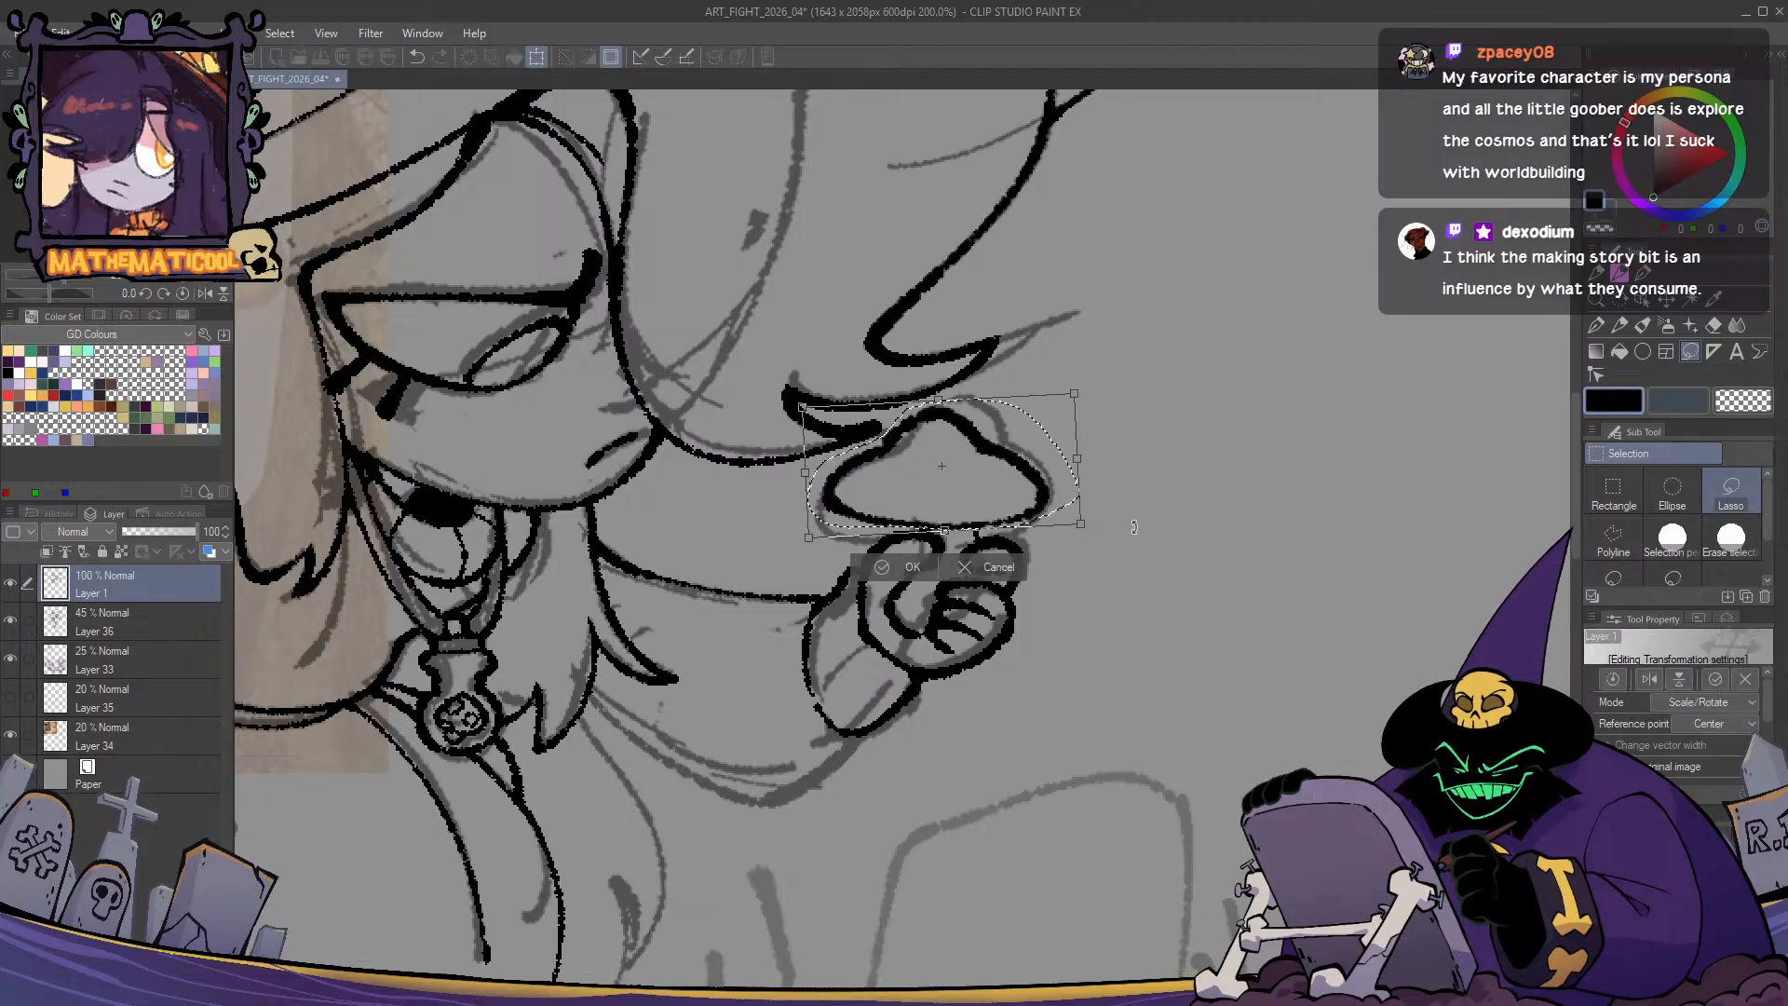
left_click_drag(941, 535, 966, 535)
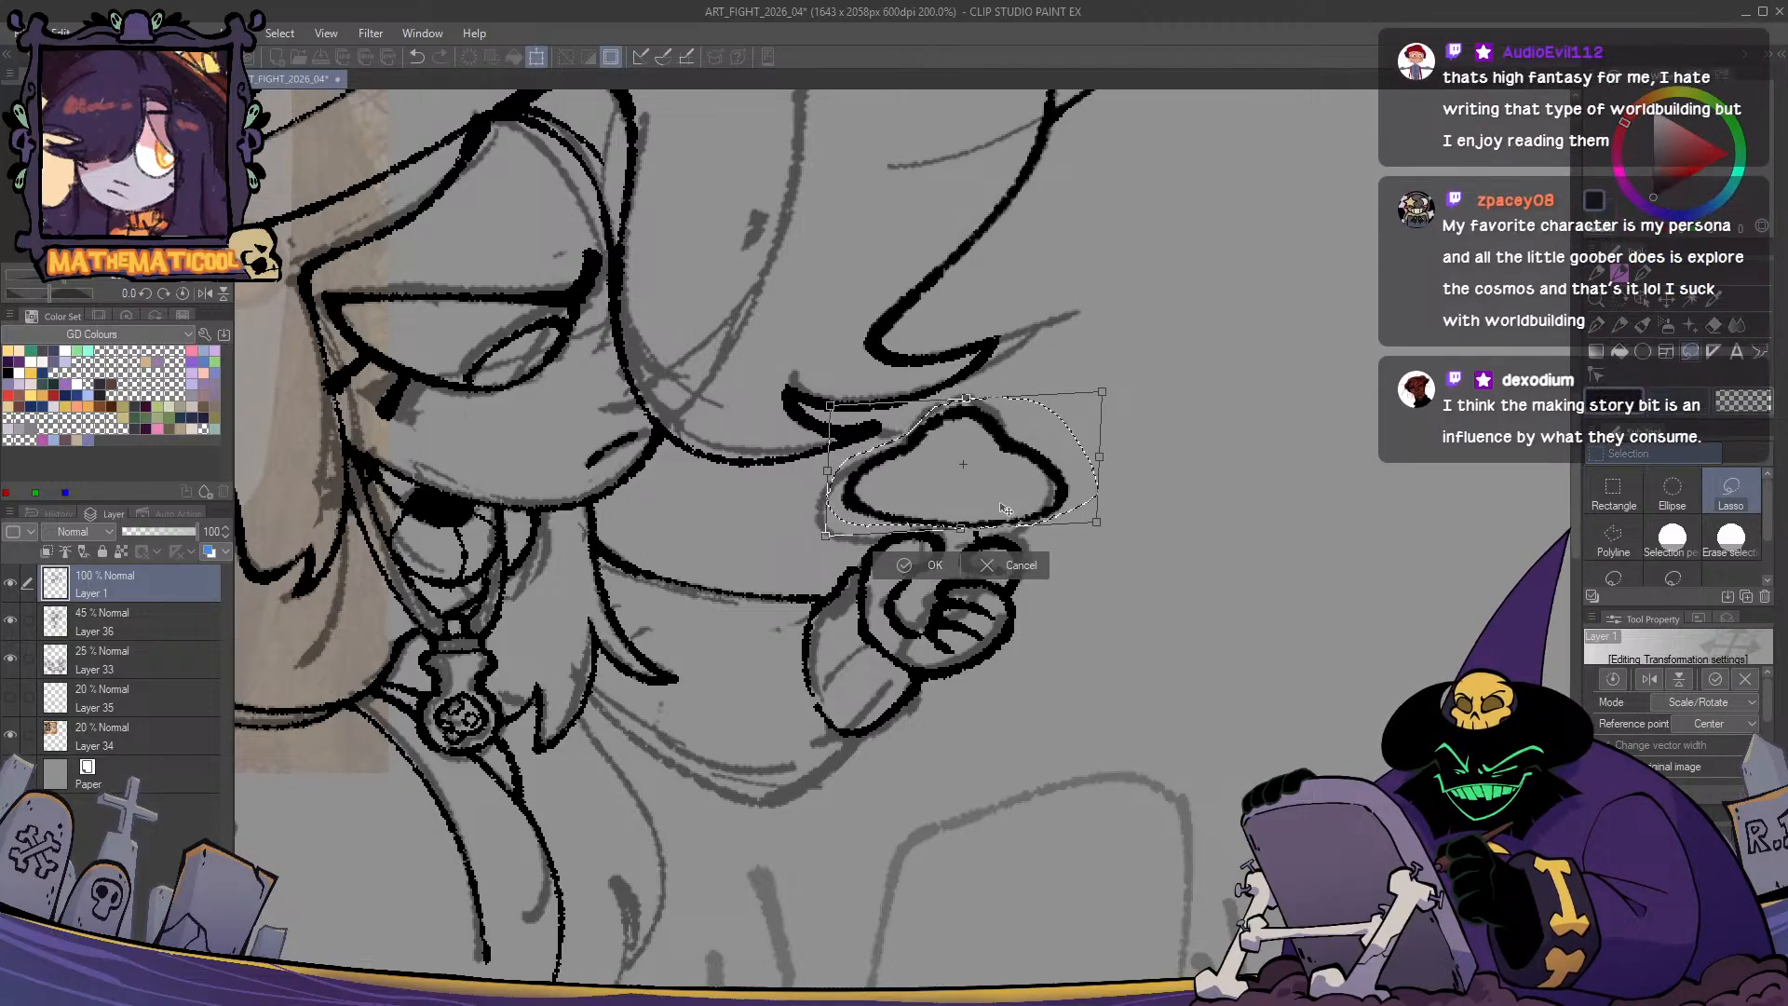
key("Return")
key("ctrl+d")
- Clean up the hair tip beside the moved mushroom cap and refine the contour around the cap's bumped top
key("p")
key("c")
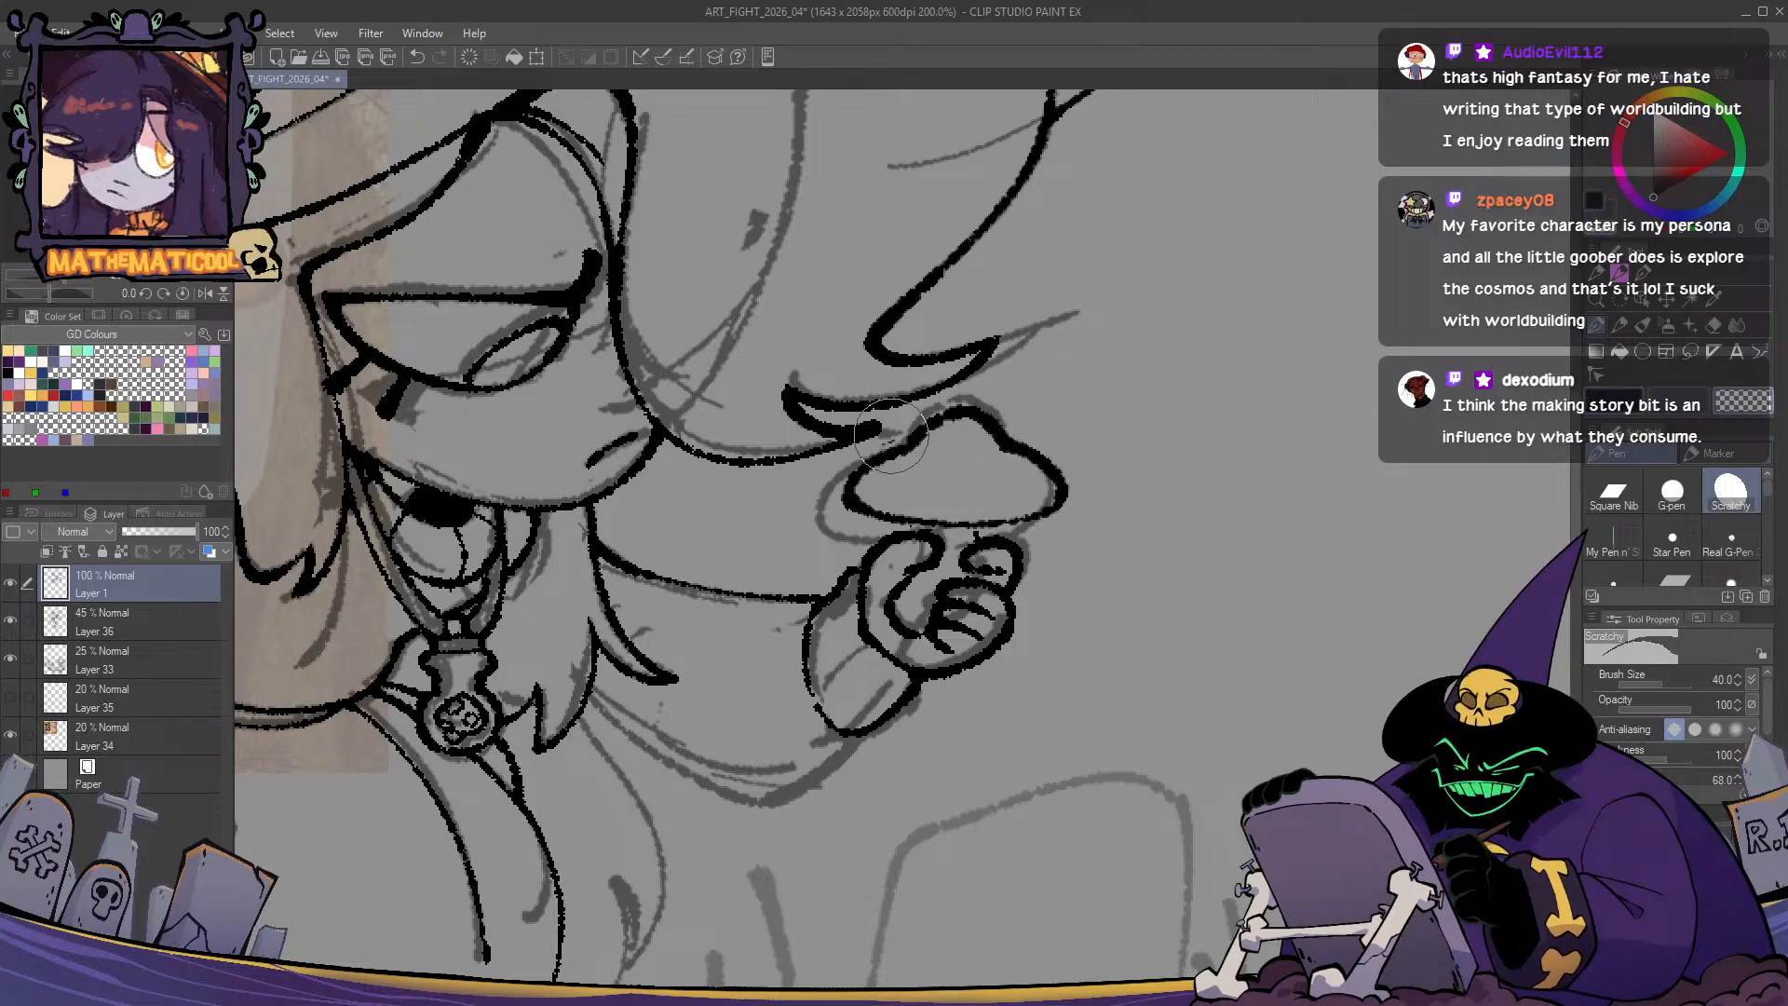
left_click_drag(823, 419, 881, 420)
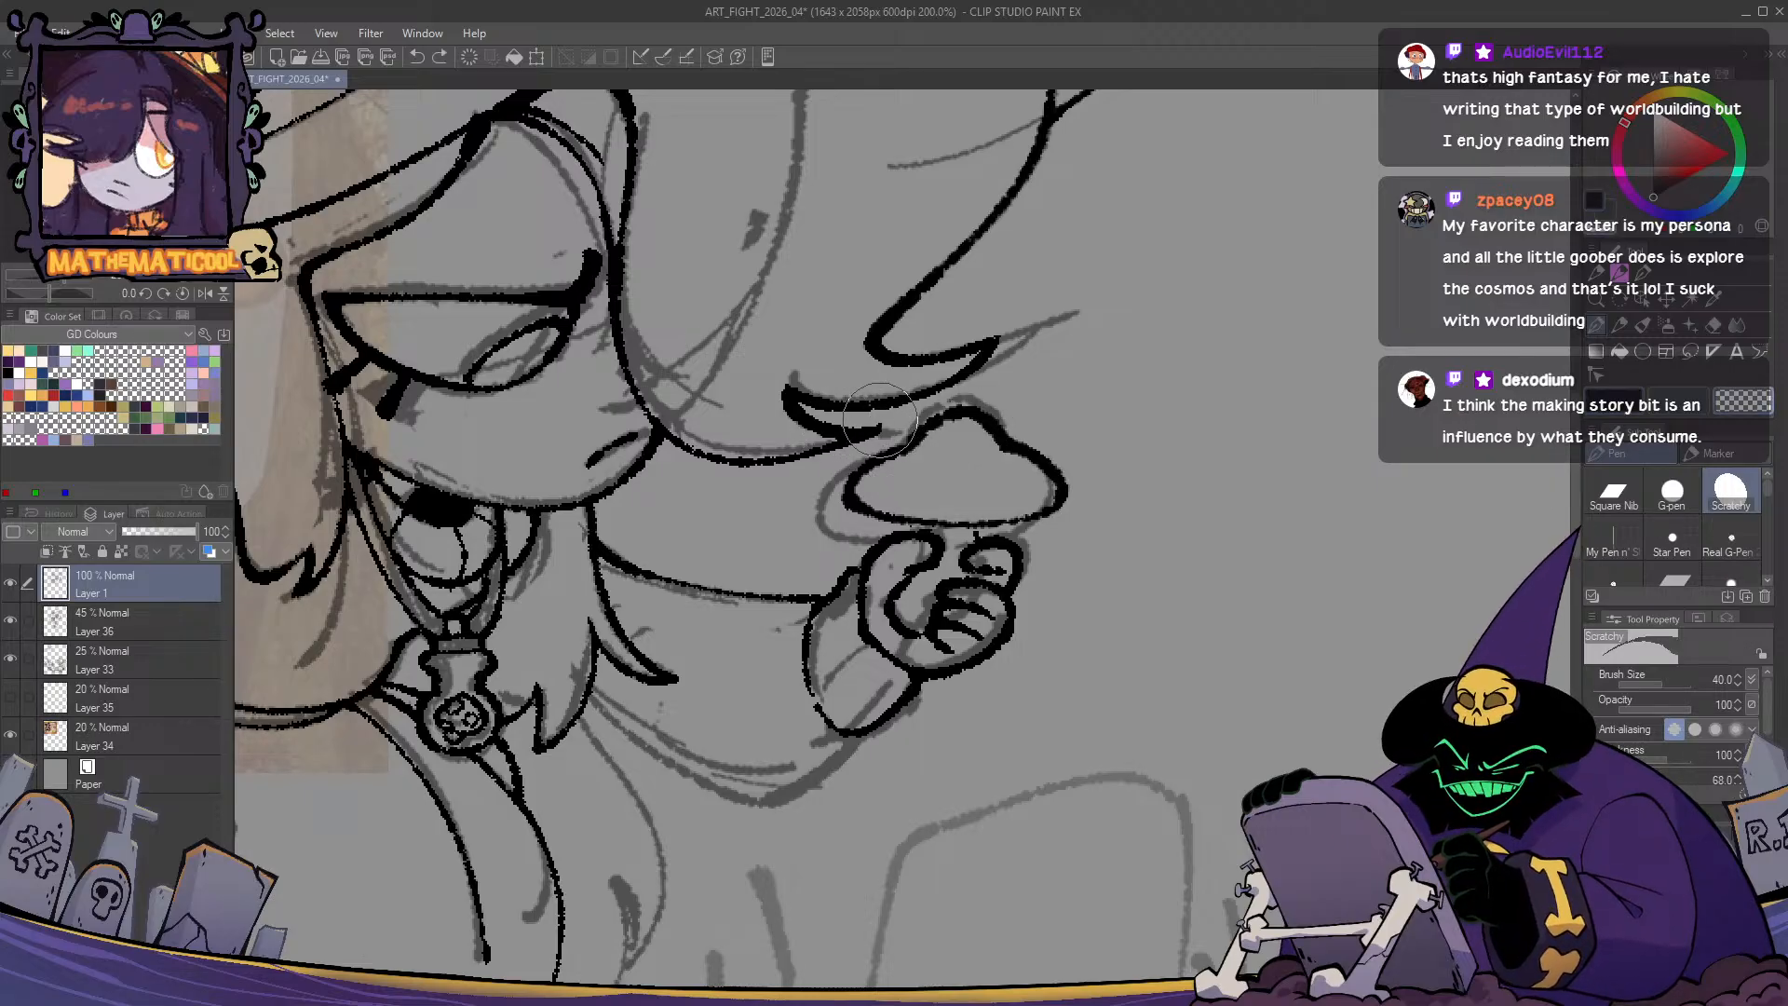
left_click_drag(1023, 452, 978, 475)
key("c")
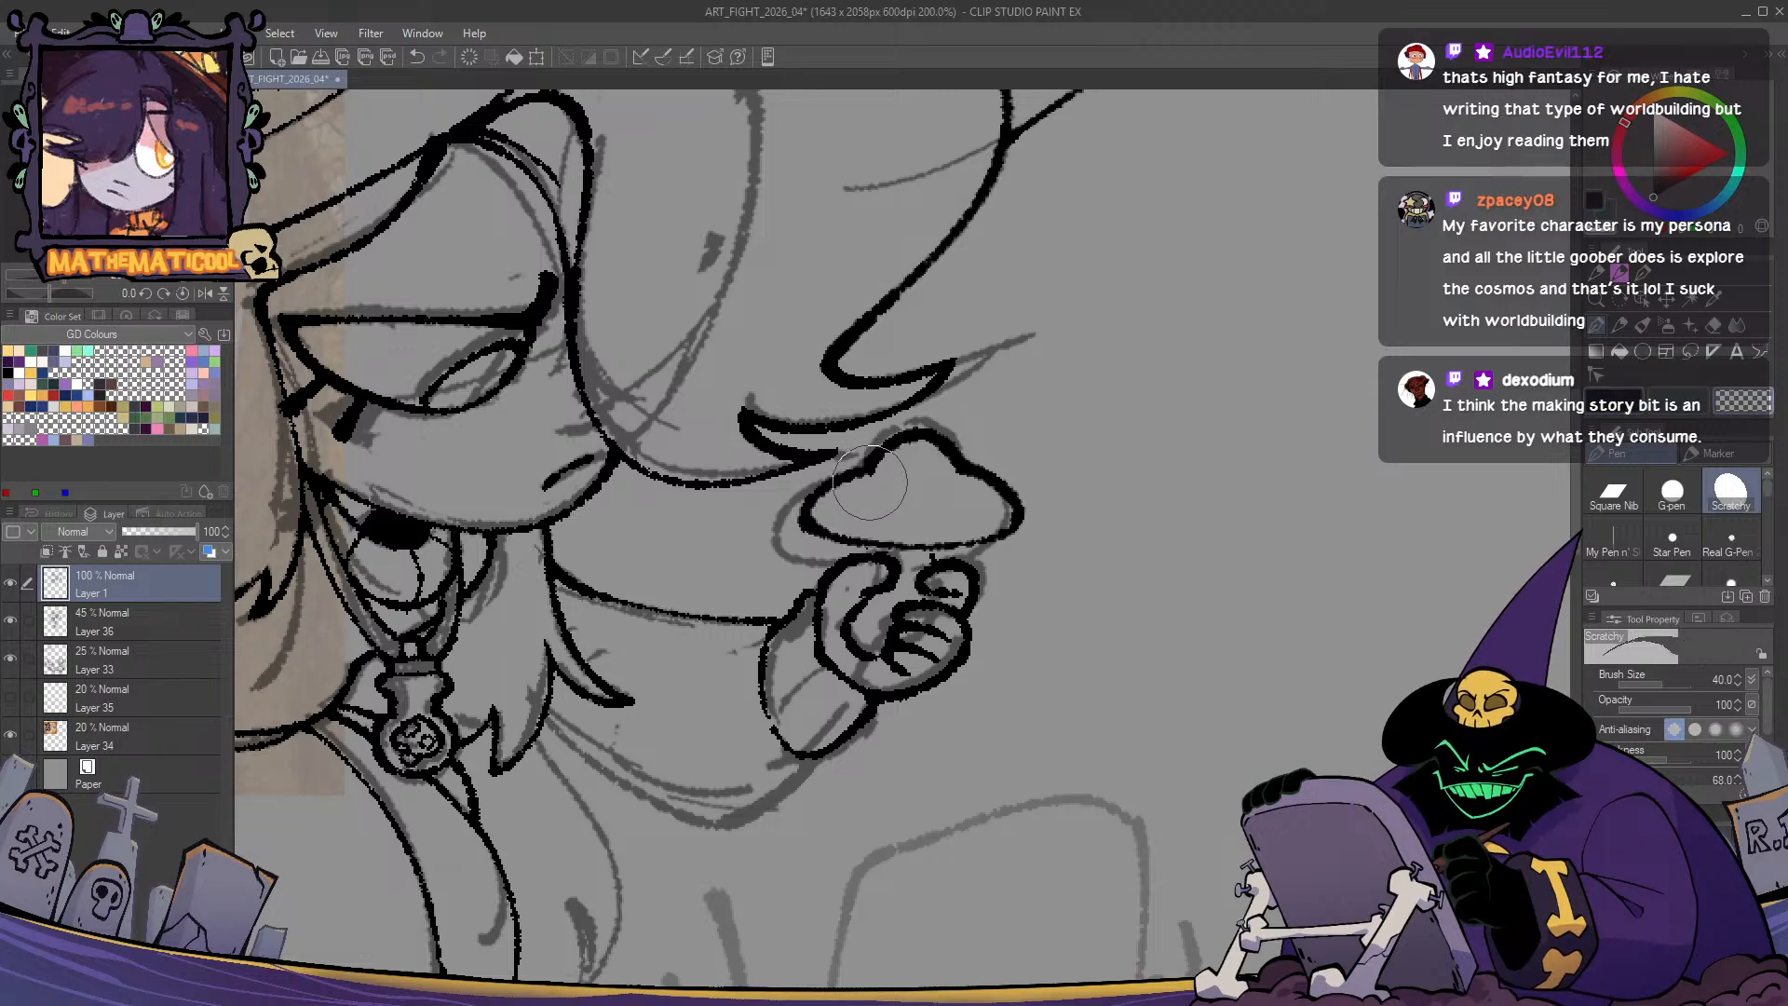
left_click_drag(906, 464, 881, 485)
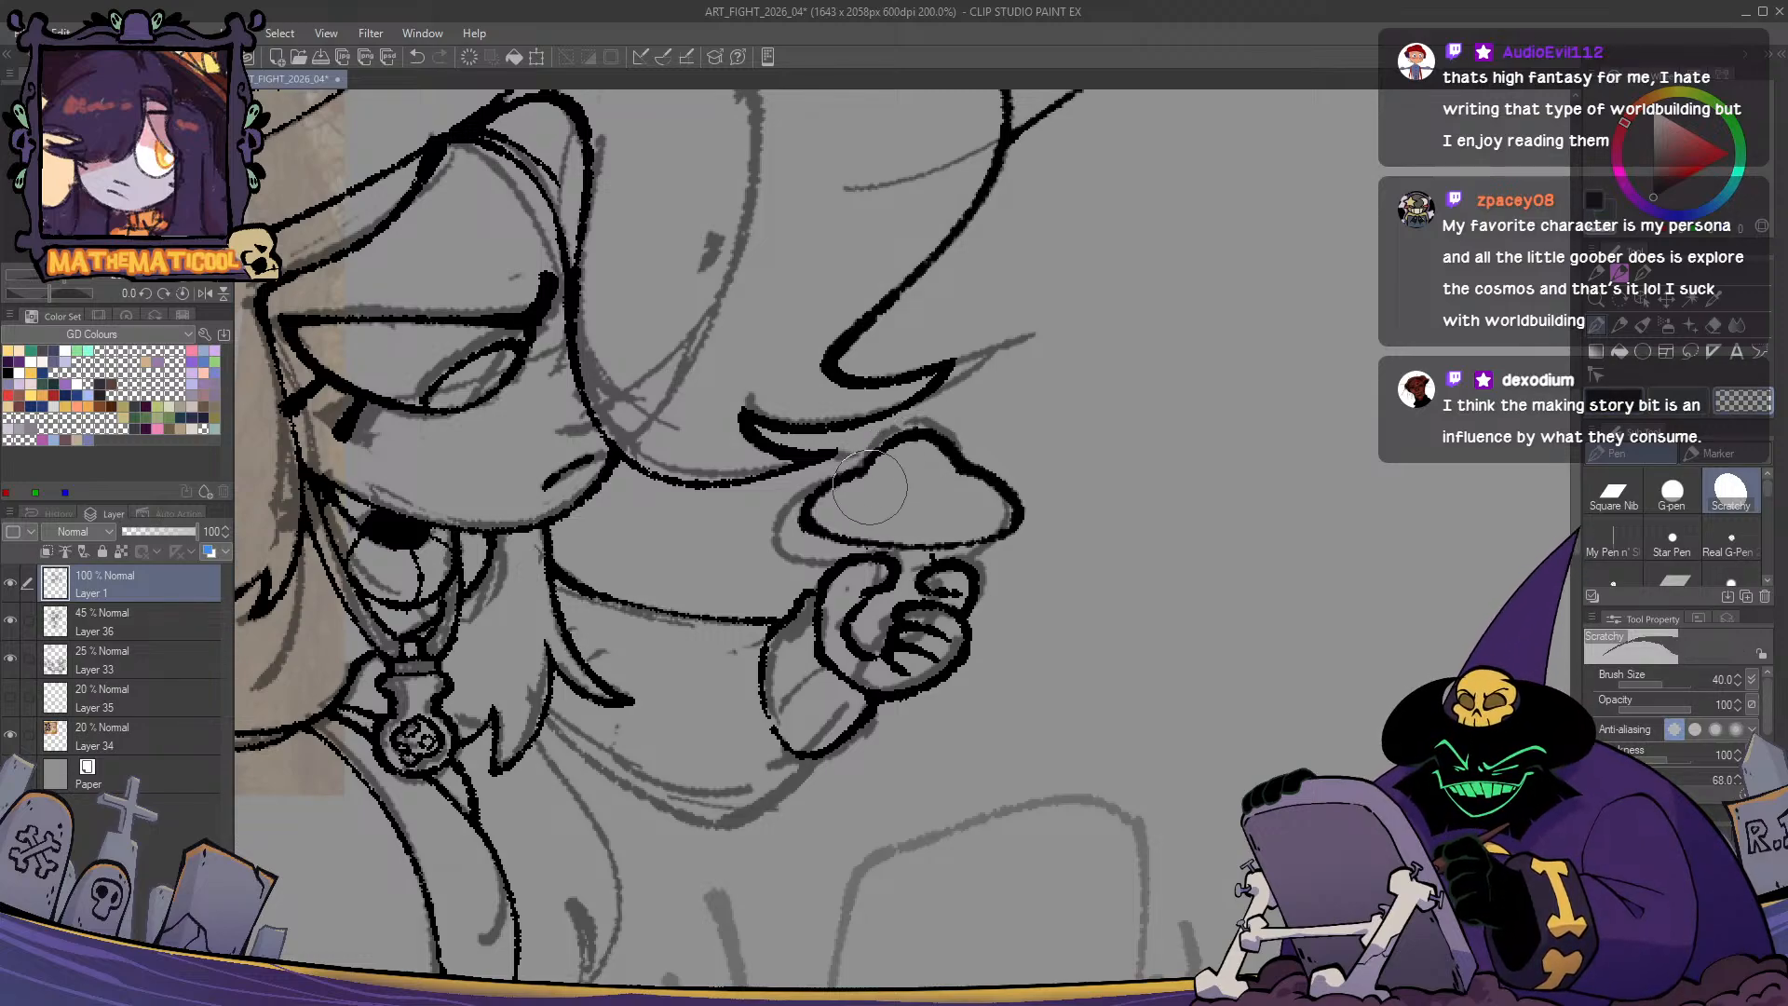
key("ctrl+z")
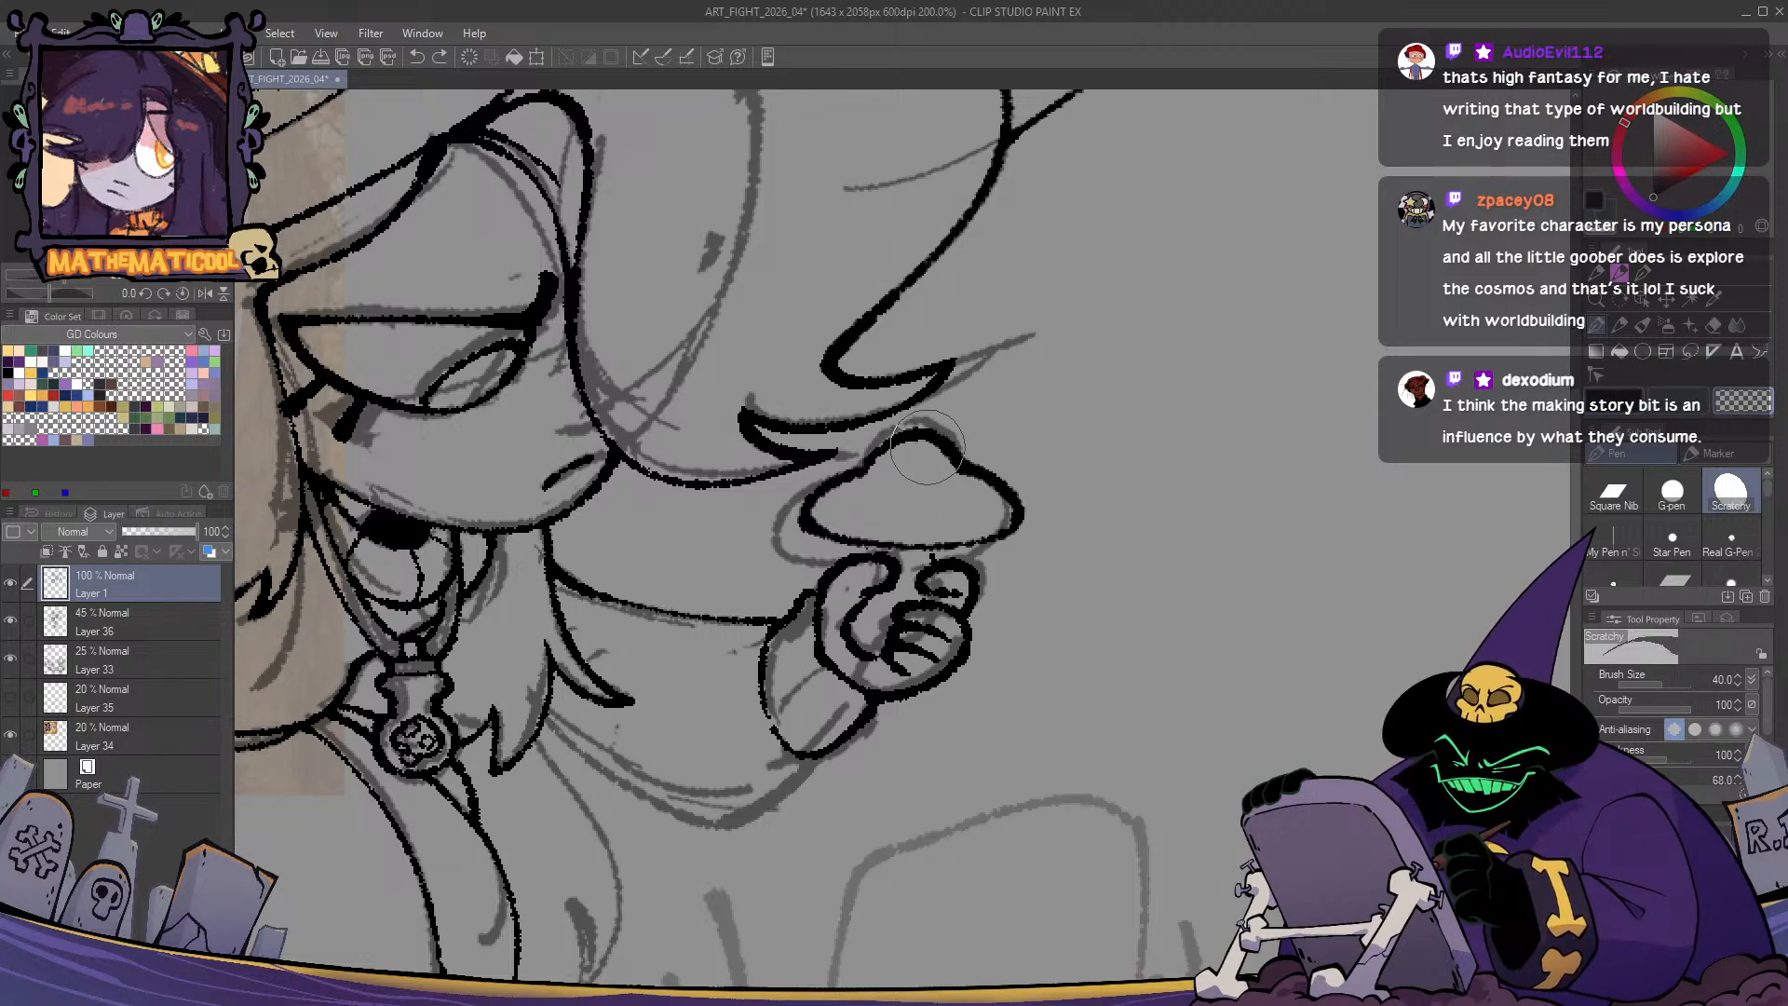
left_click_drag(963, 480, 941, 457)
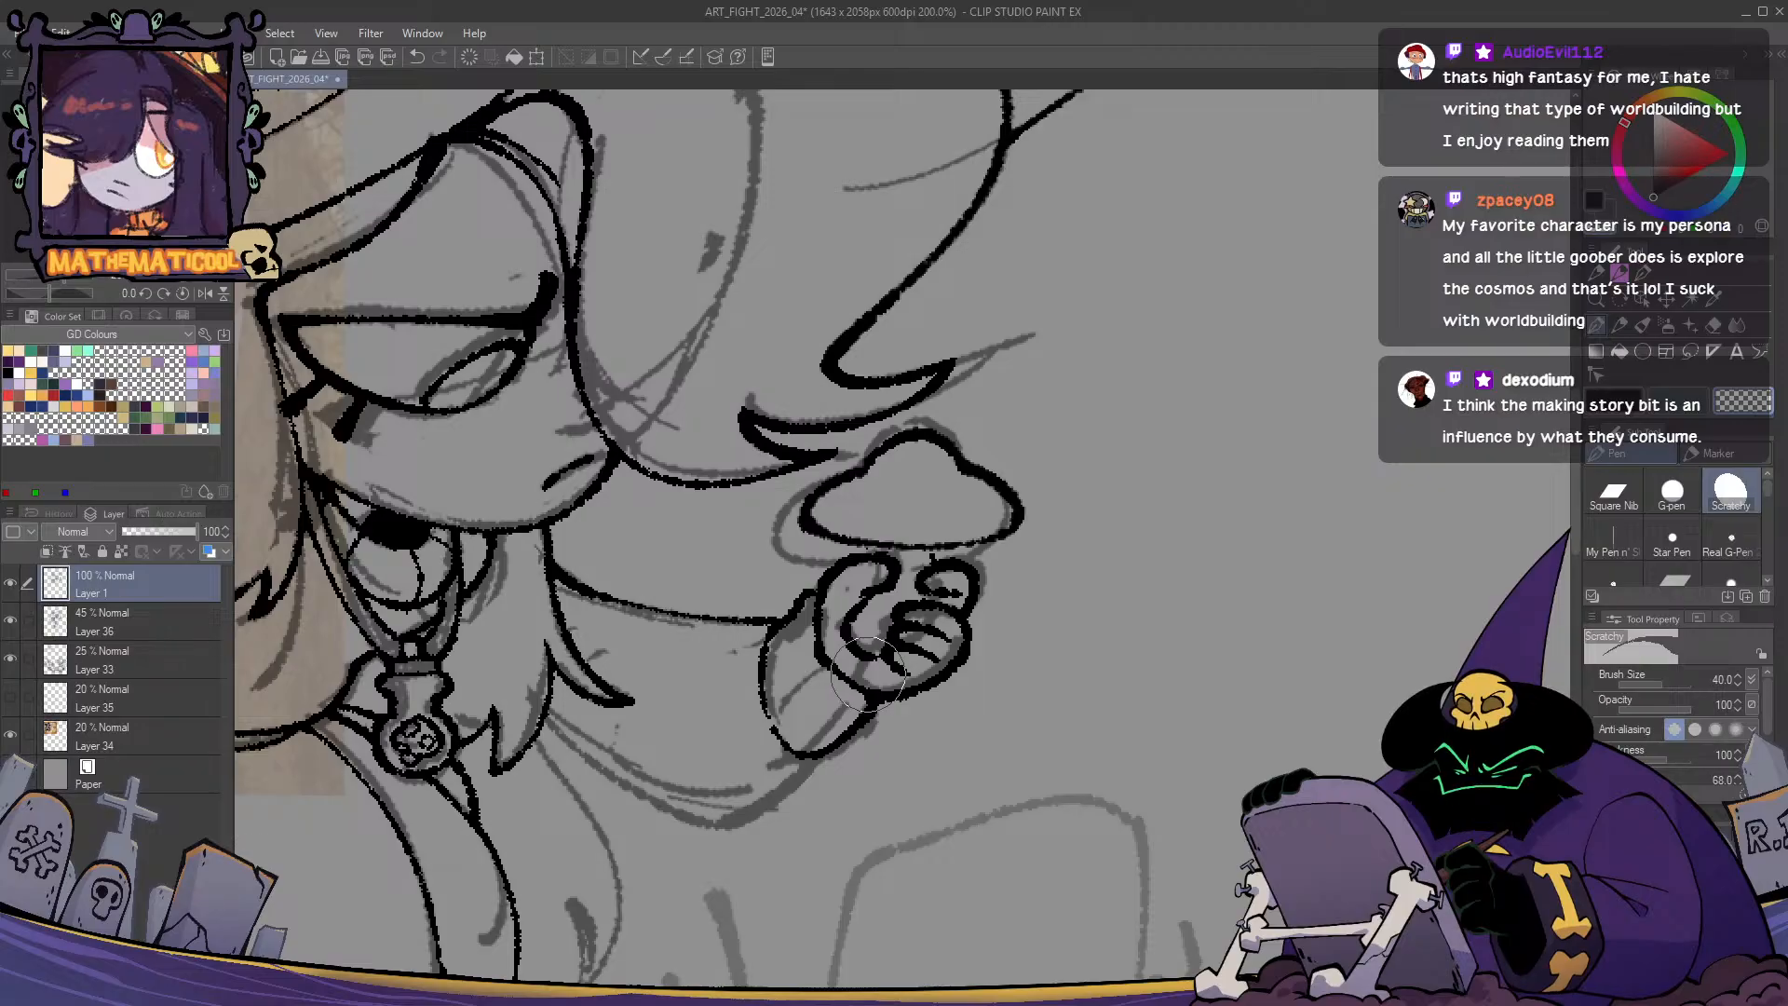
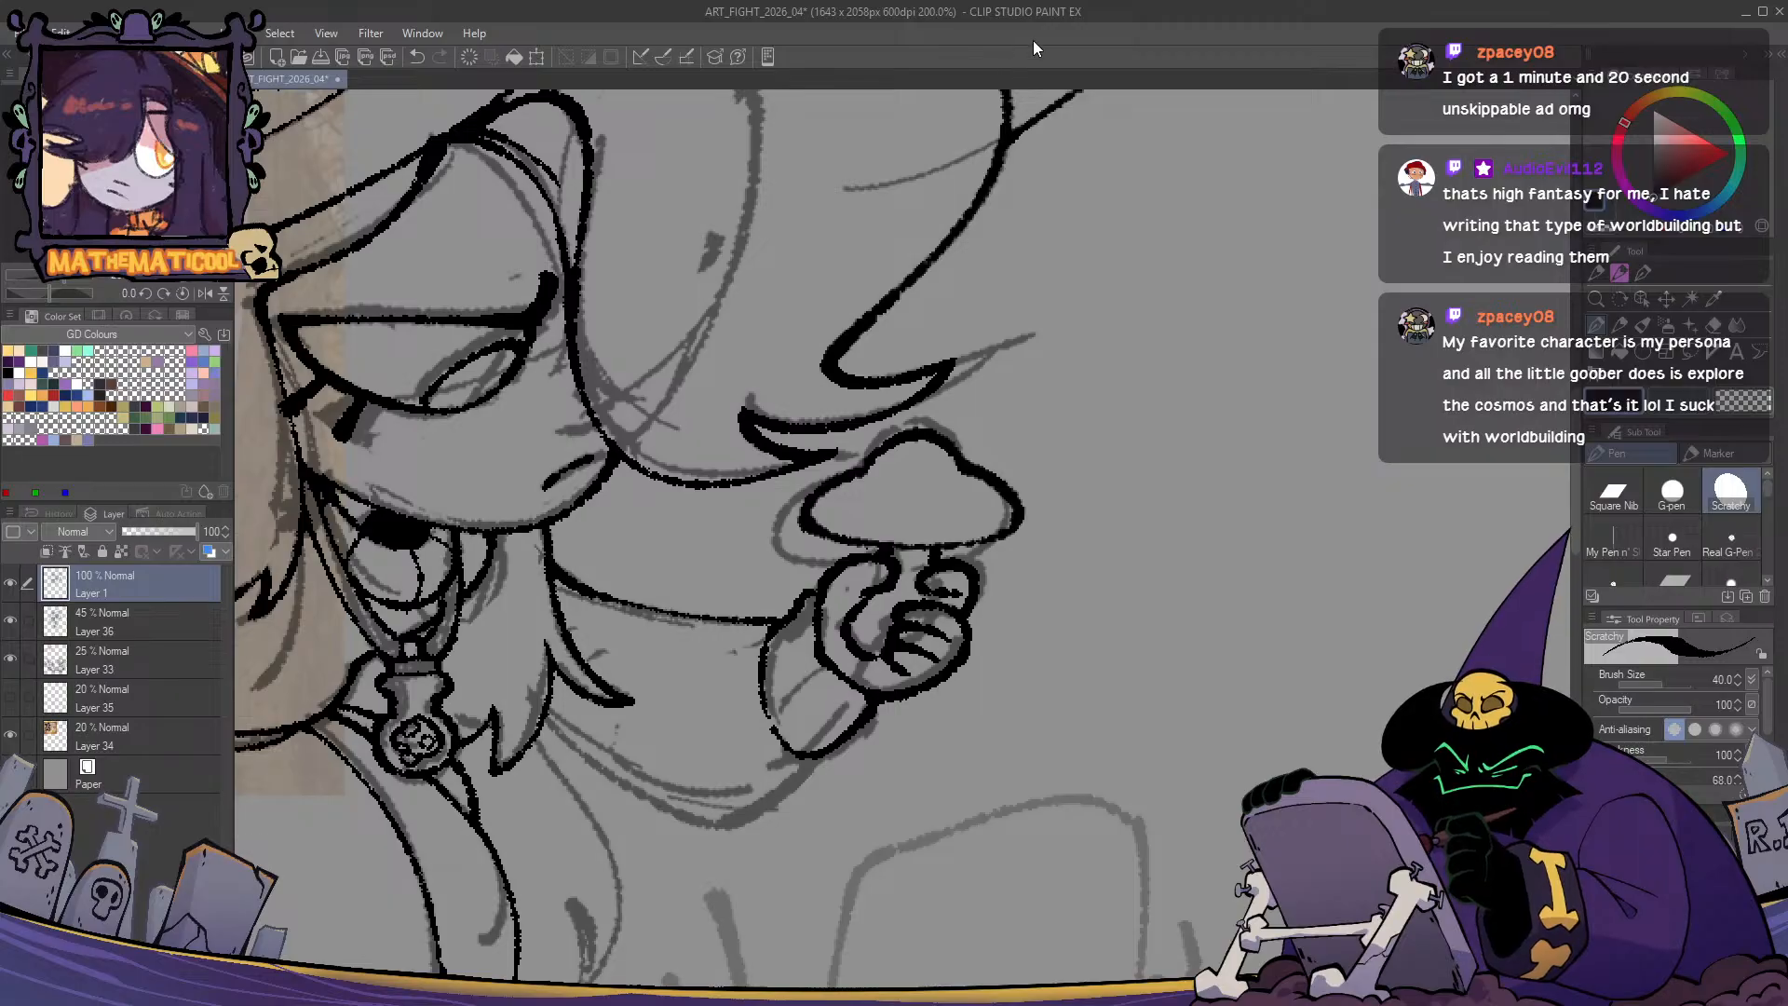
- Ink small oval spots across the mushroom cap, with some cut off by the cap's edges
left_click_drag(875, 505, 900, 488)
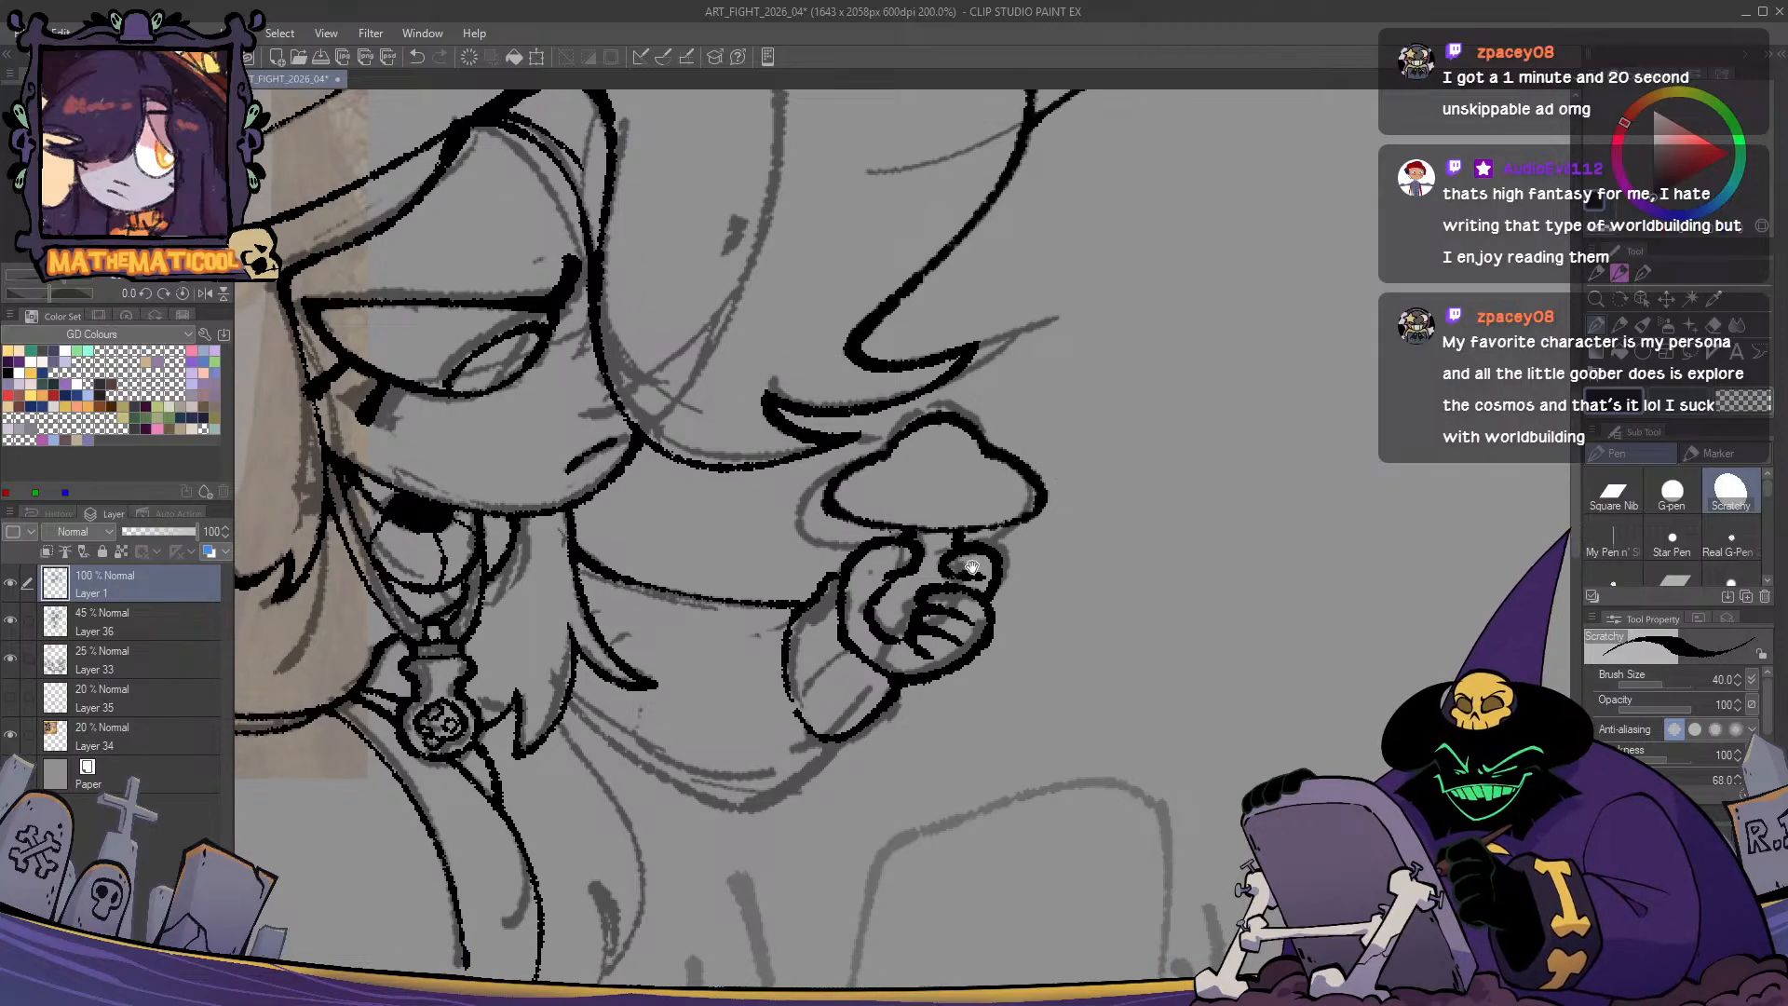
left_click_drag(971, 567, 960, 581)
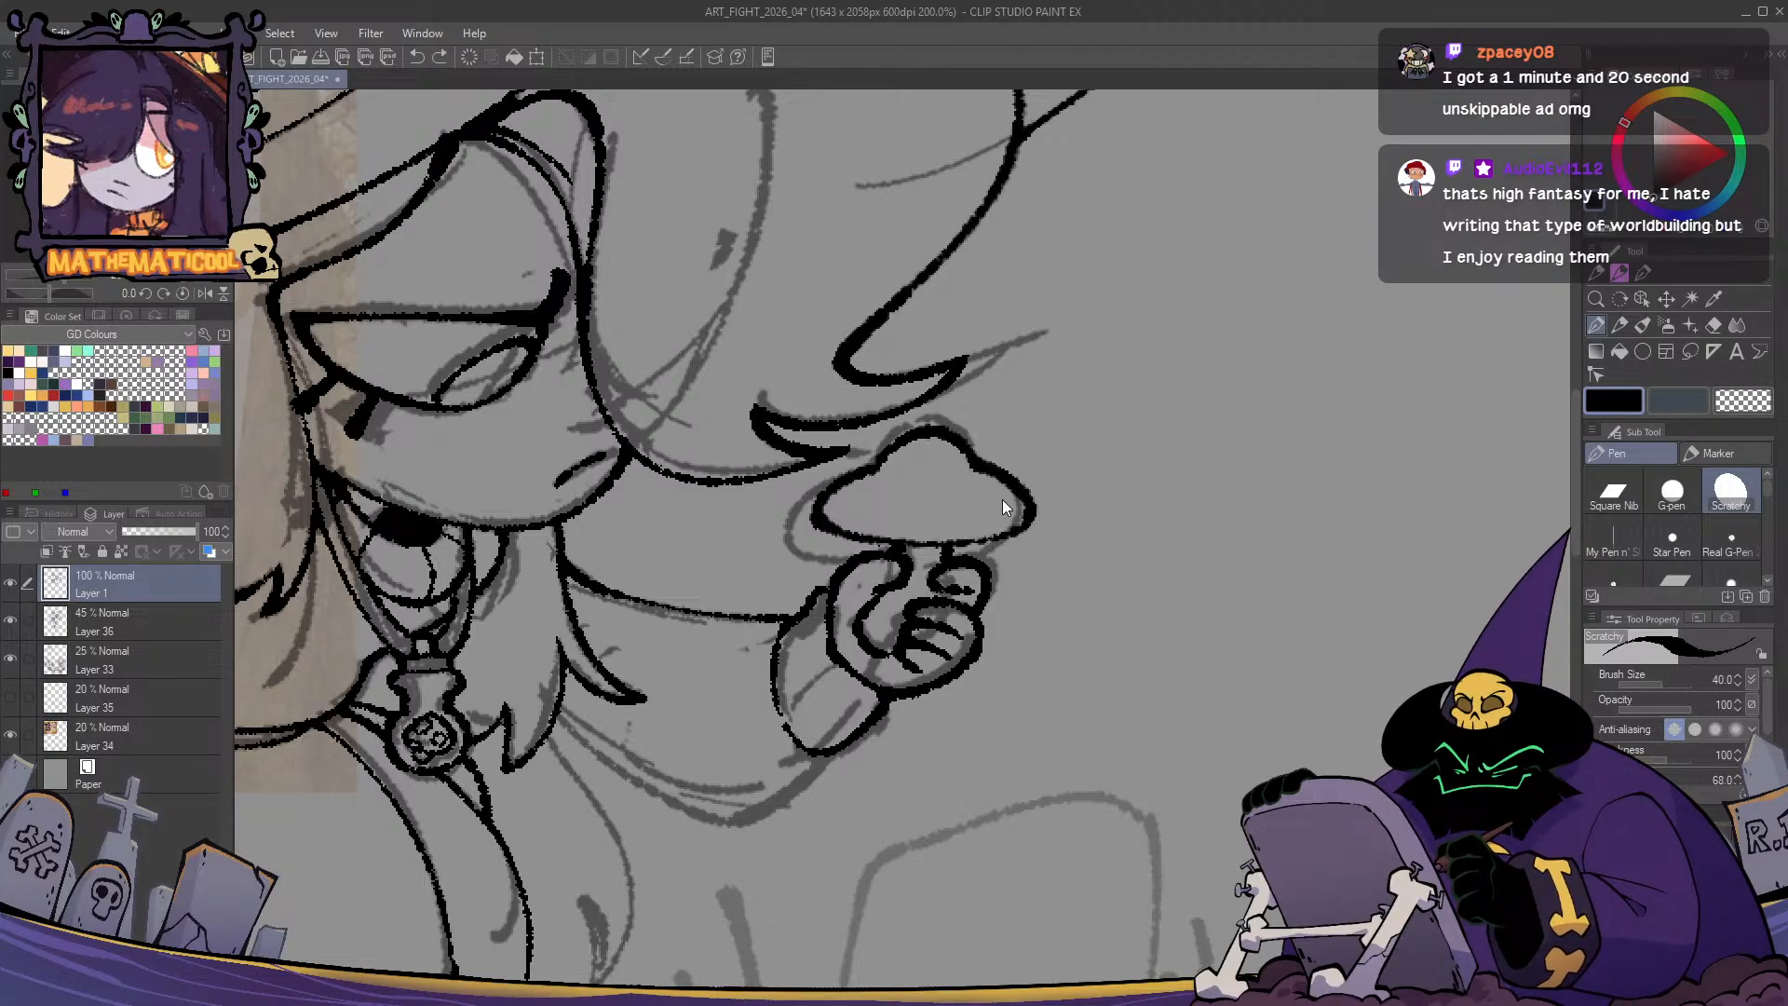
left_click_drag(980, 503, 959, 475)
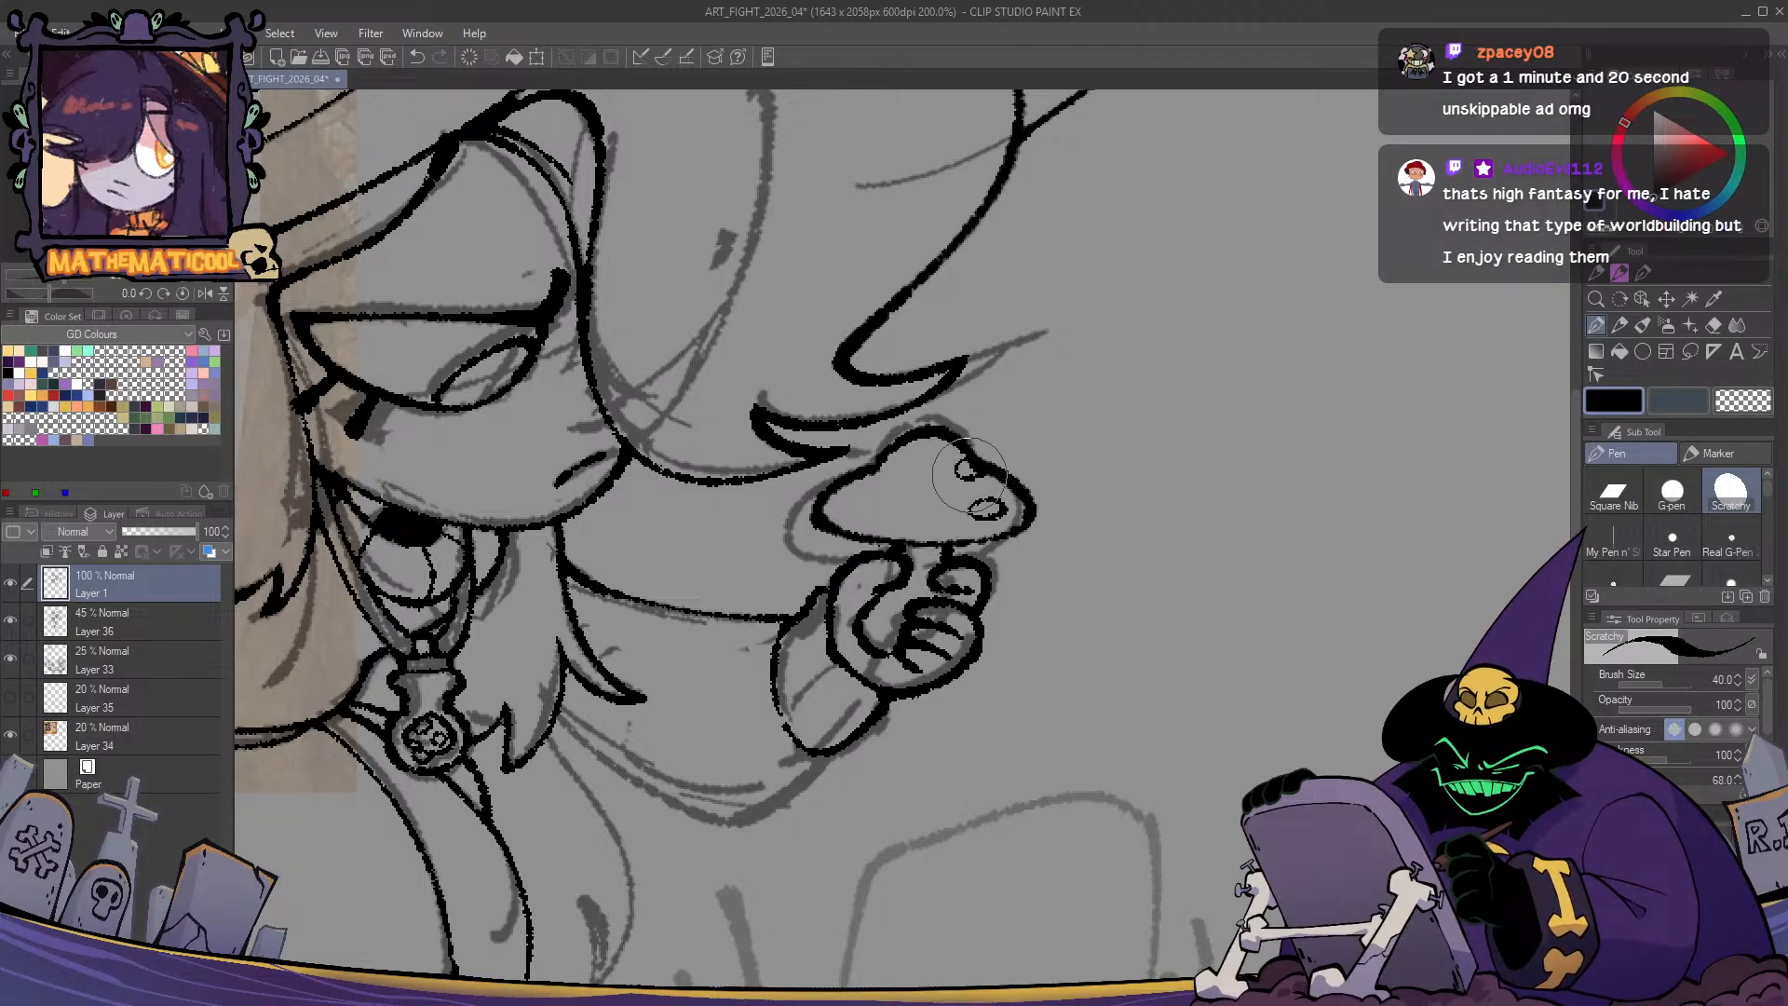
left_click_drag(897, 532, 932, 531)
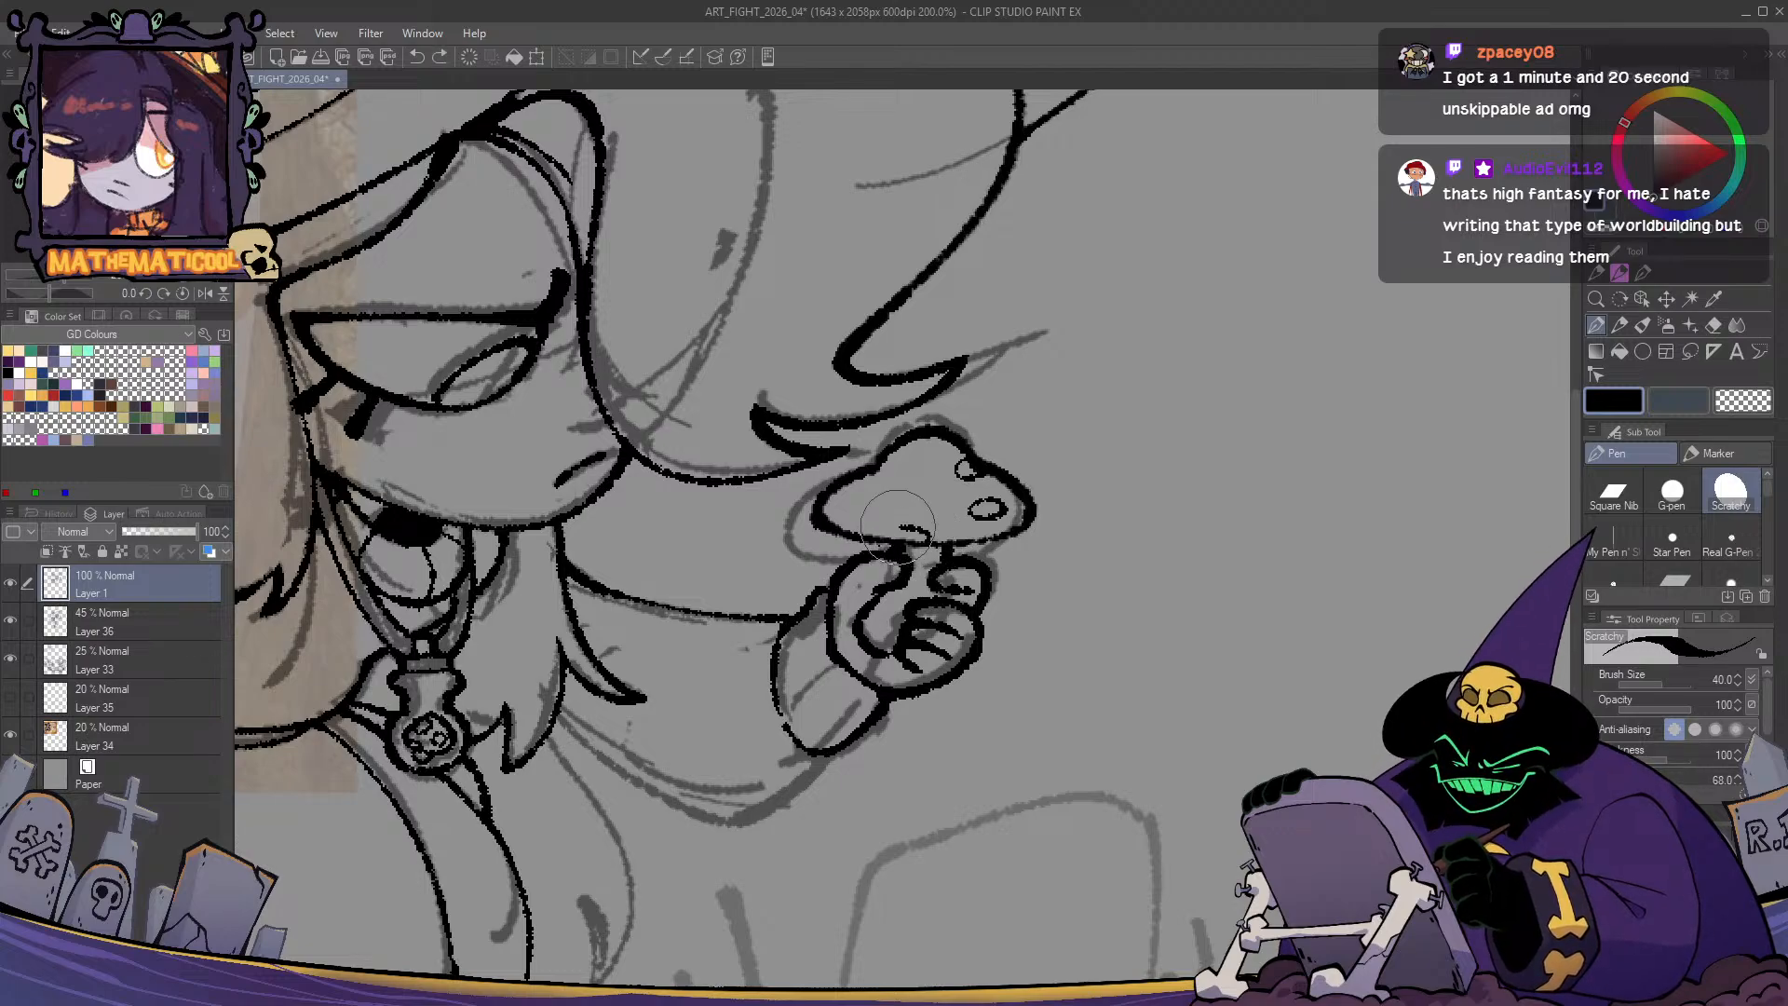
left_click_drag(911, 484, 896, 449)
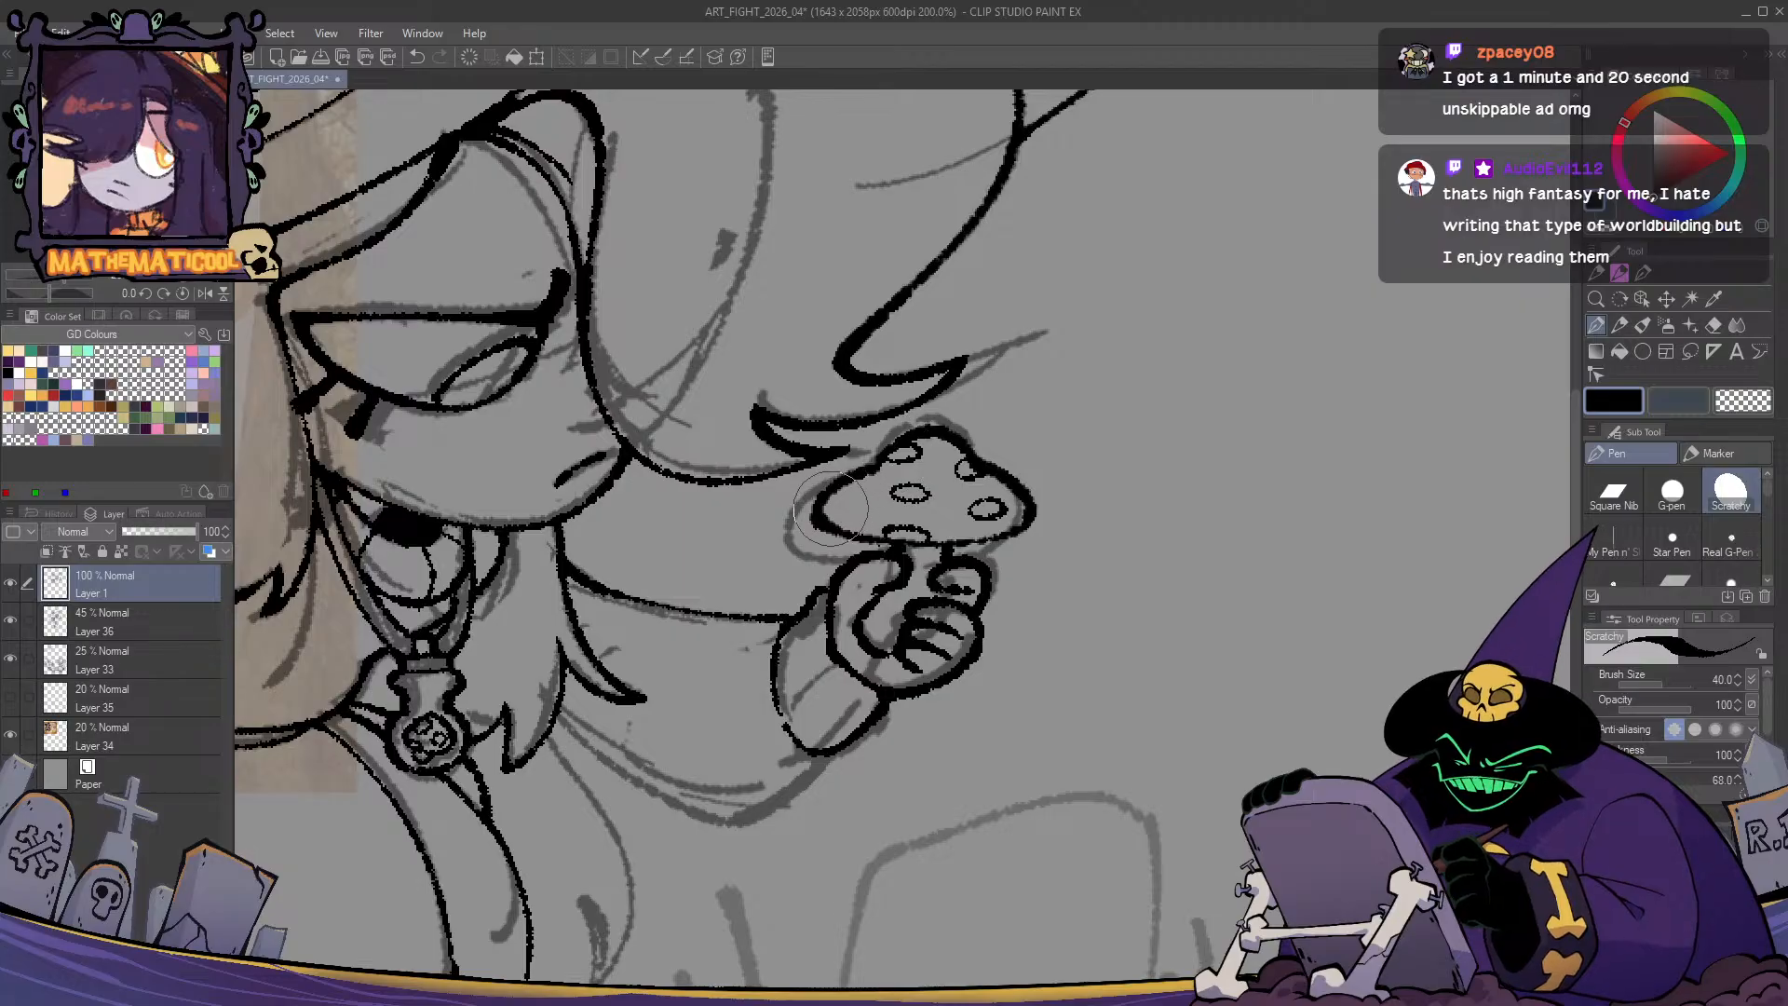
left_click_drag(829, 508, 844, 507)
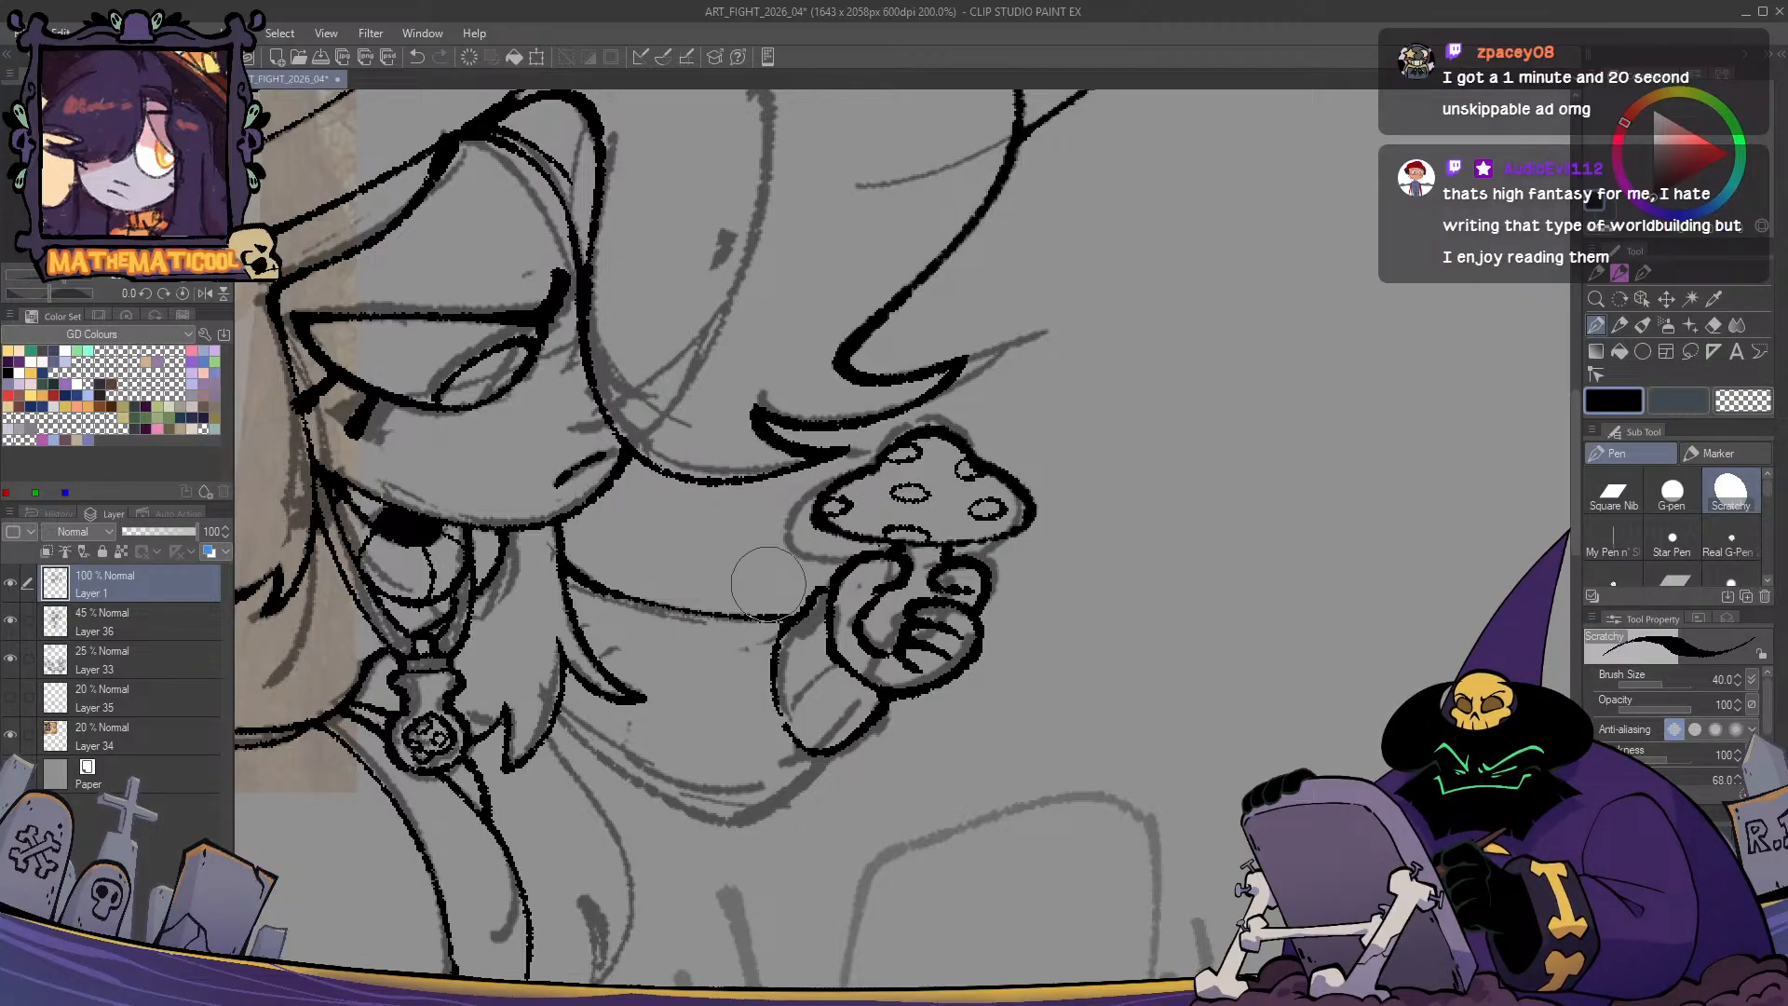
- Lasso the lower-right and central spots on the mushroom cap and nudge each slightly toward the face to even their spacing
key("m")
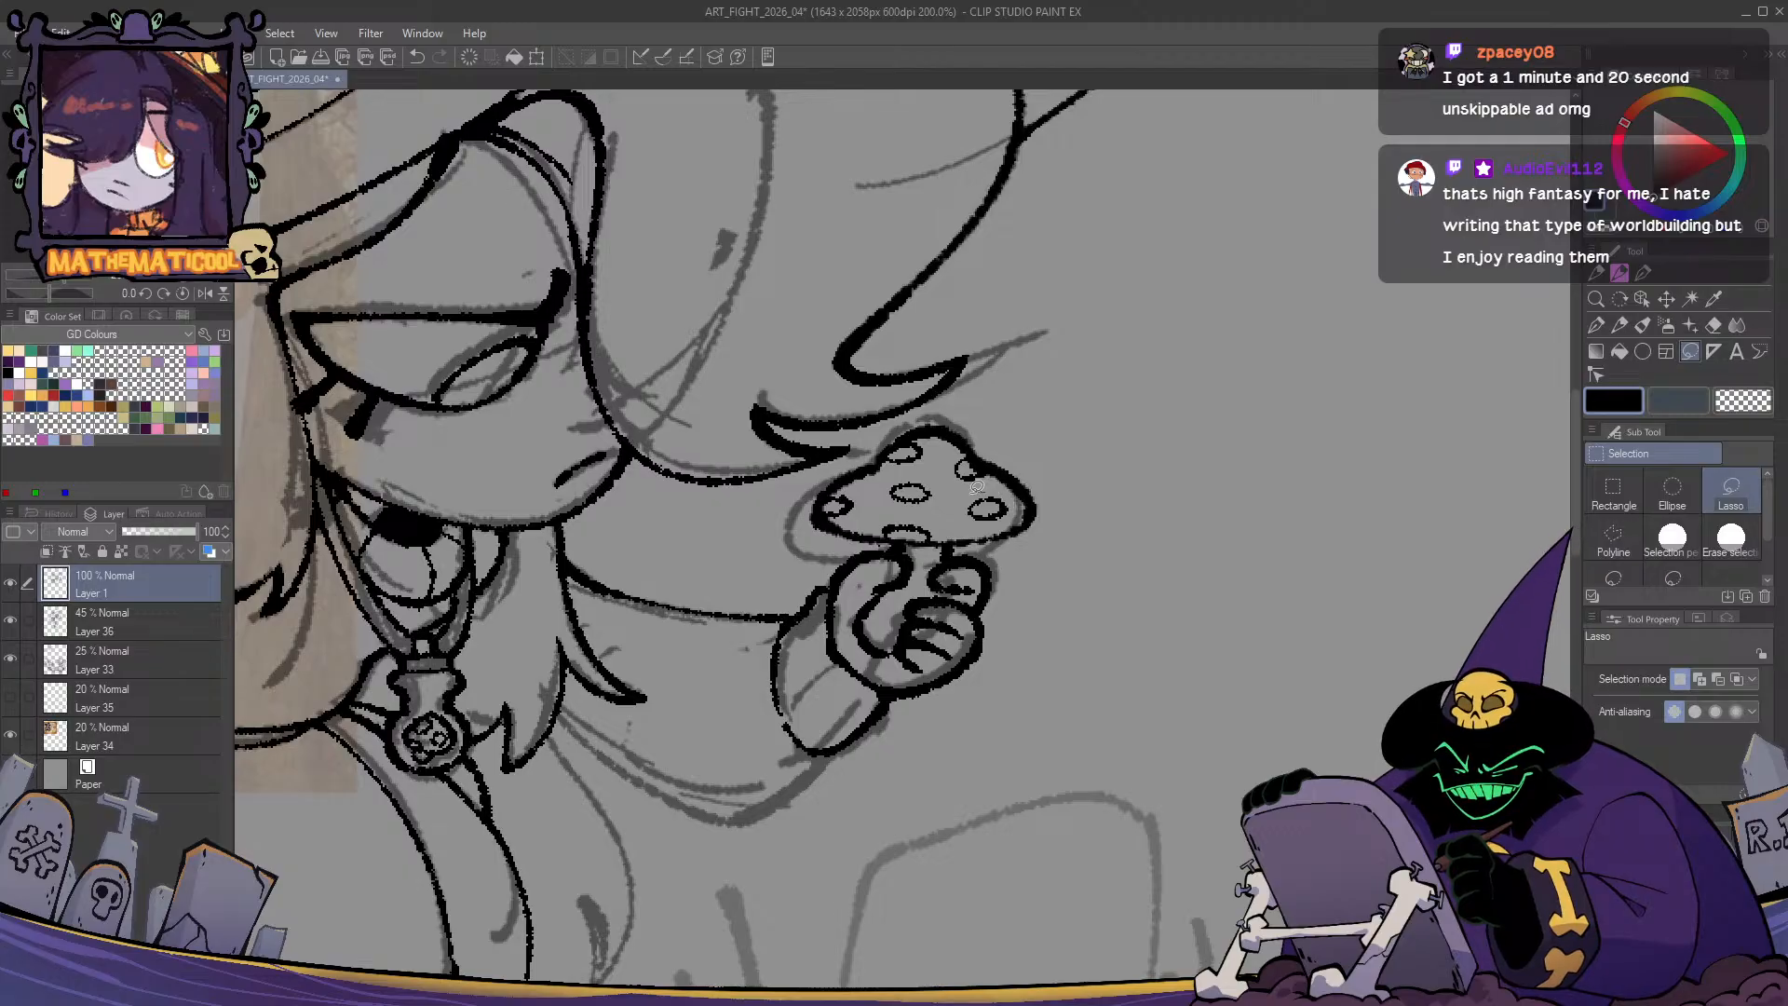
left_click_drag(1015, 487, 975, 510)
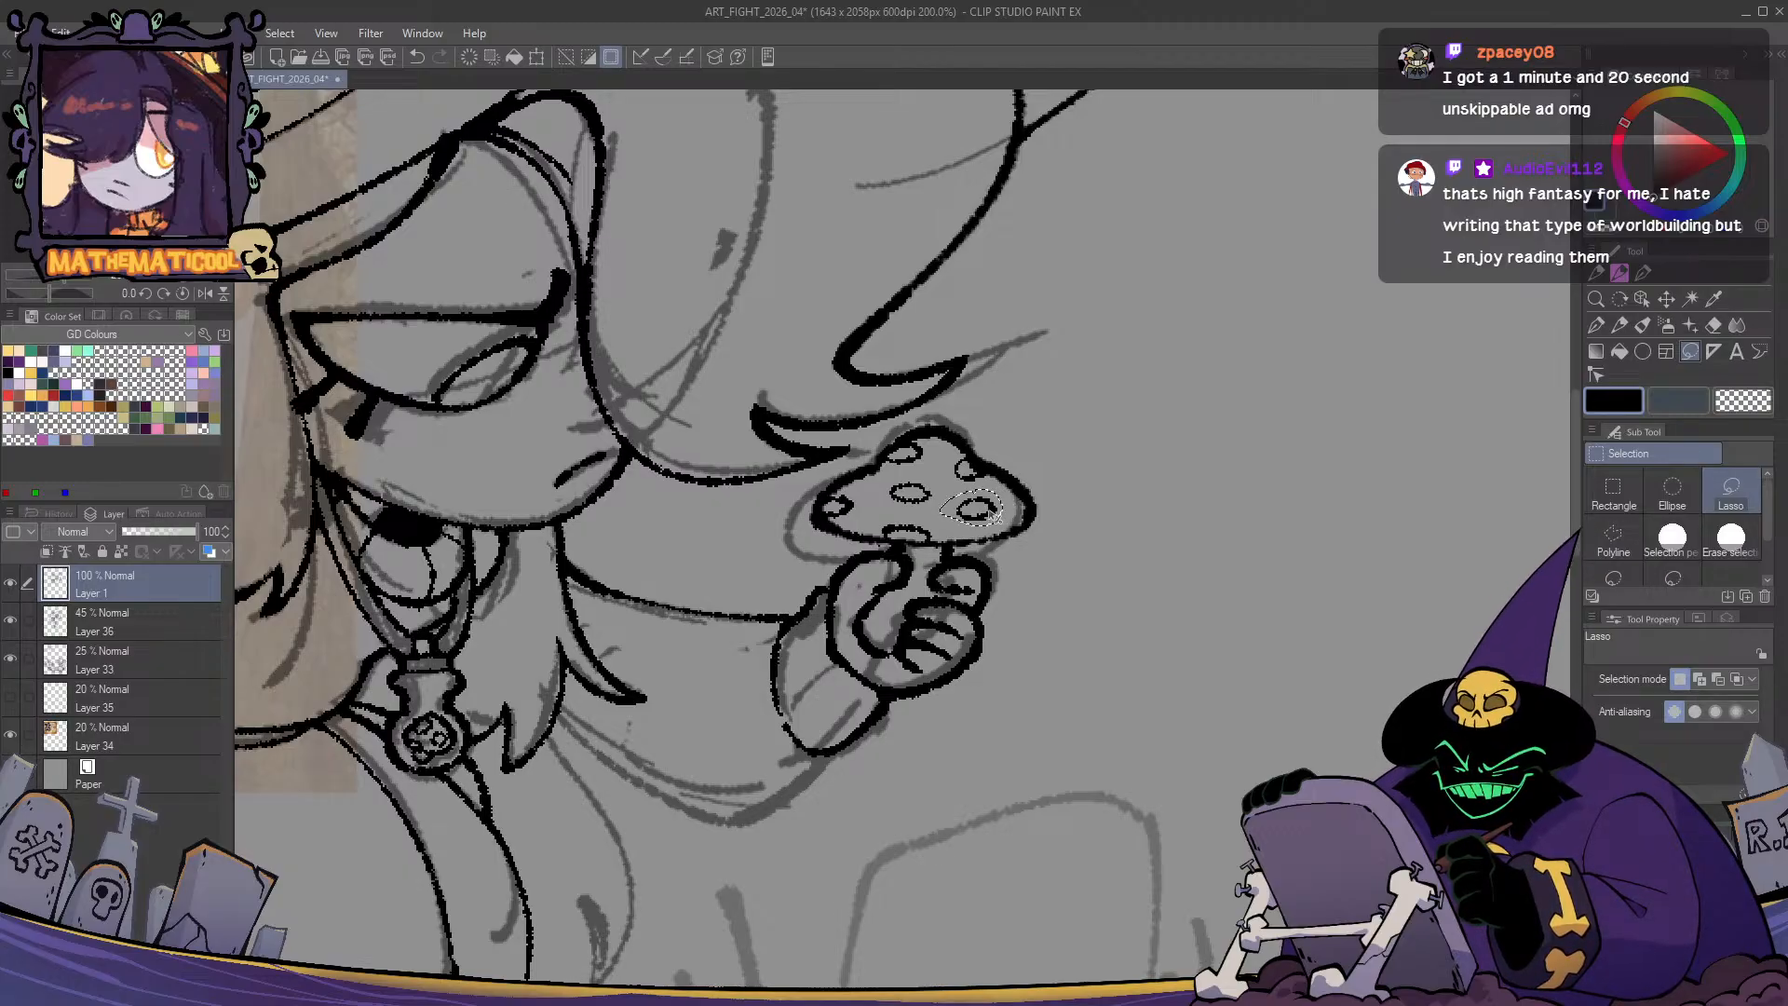
key("ctrl+d")
key("p")
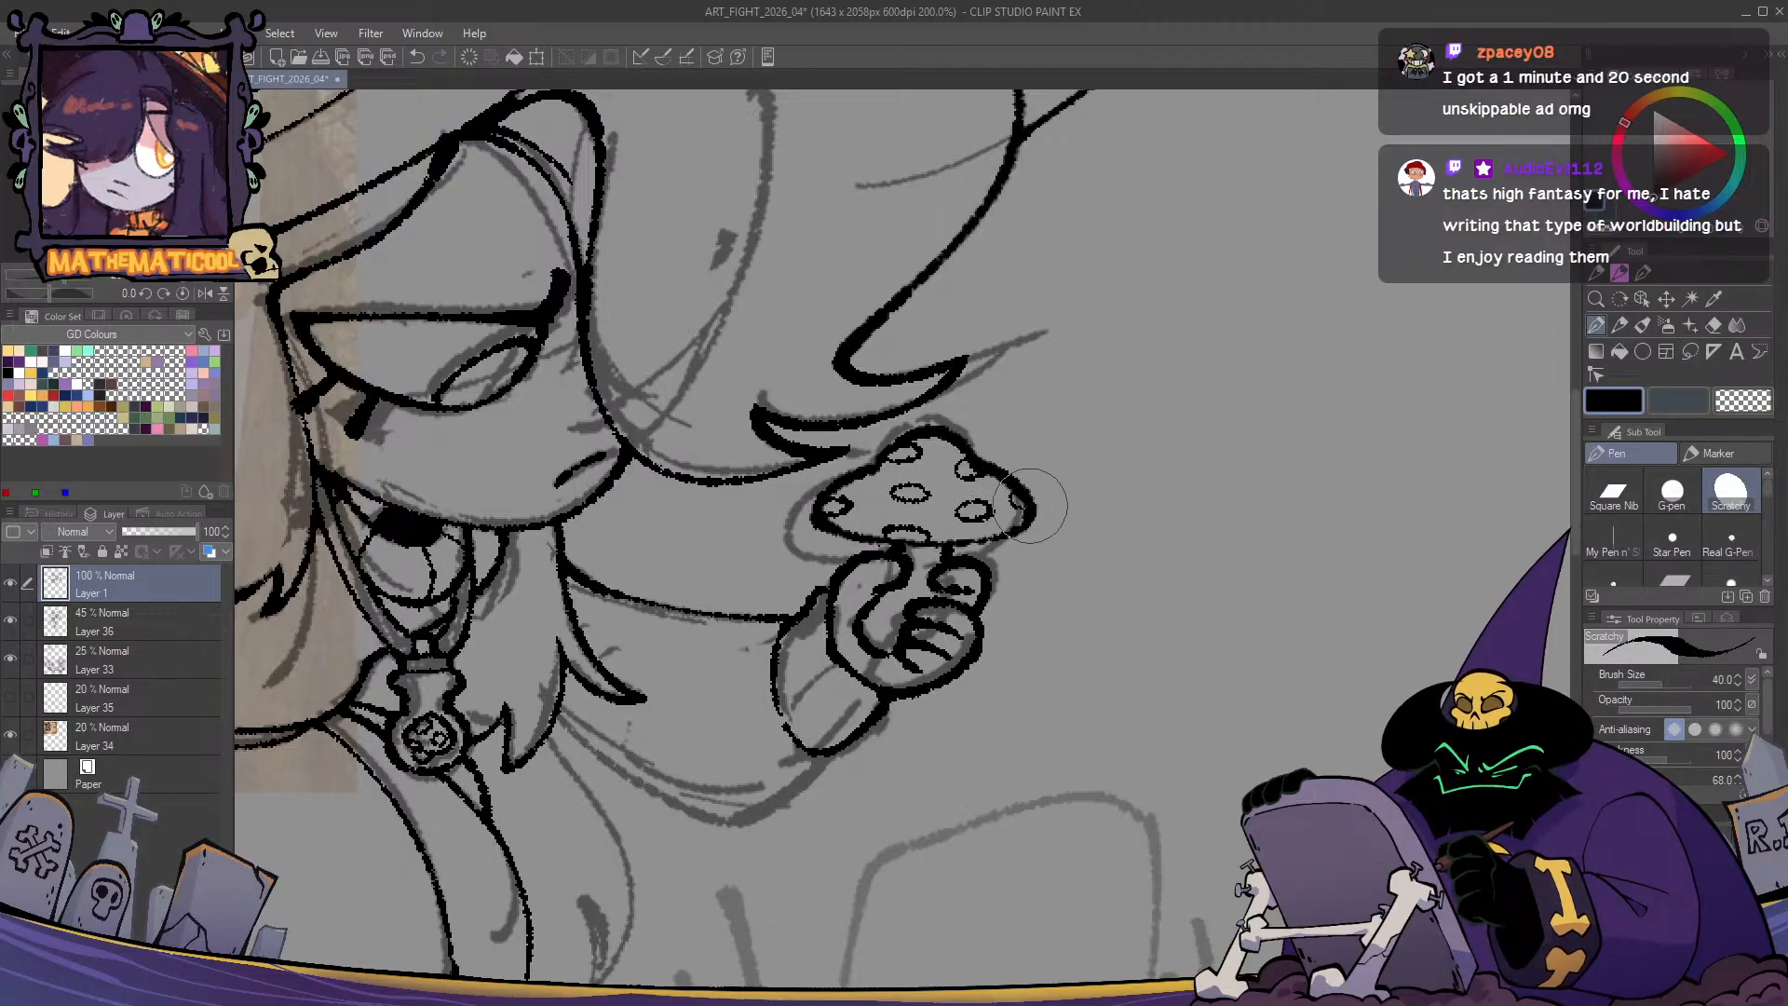
key("m")
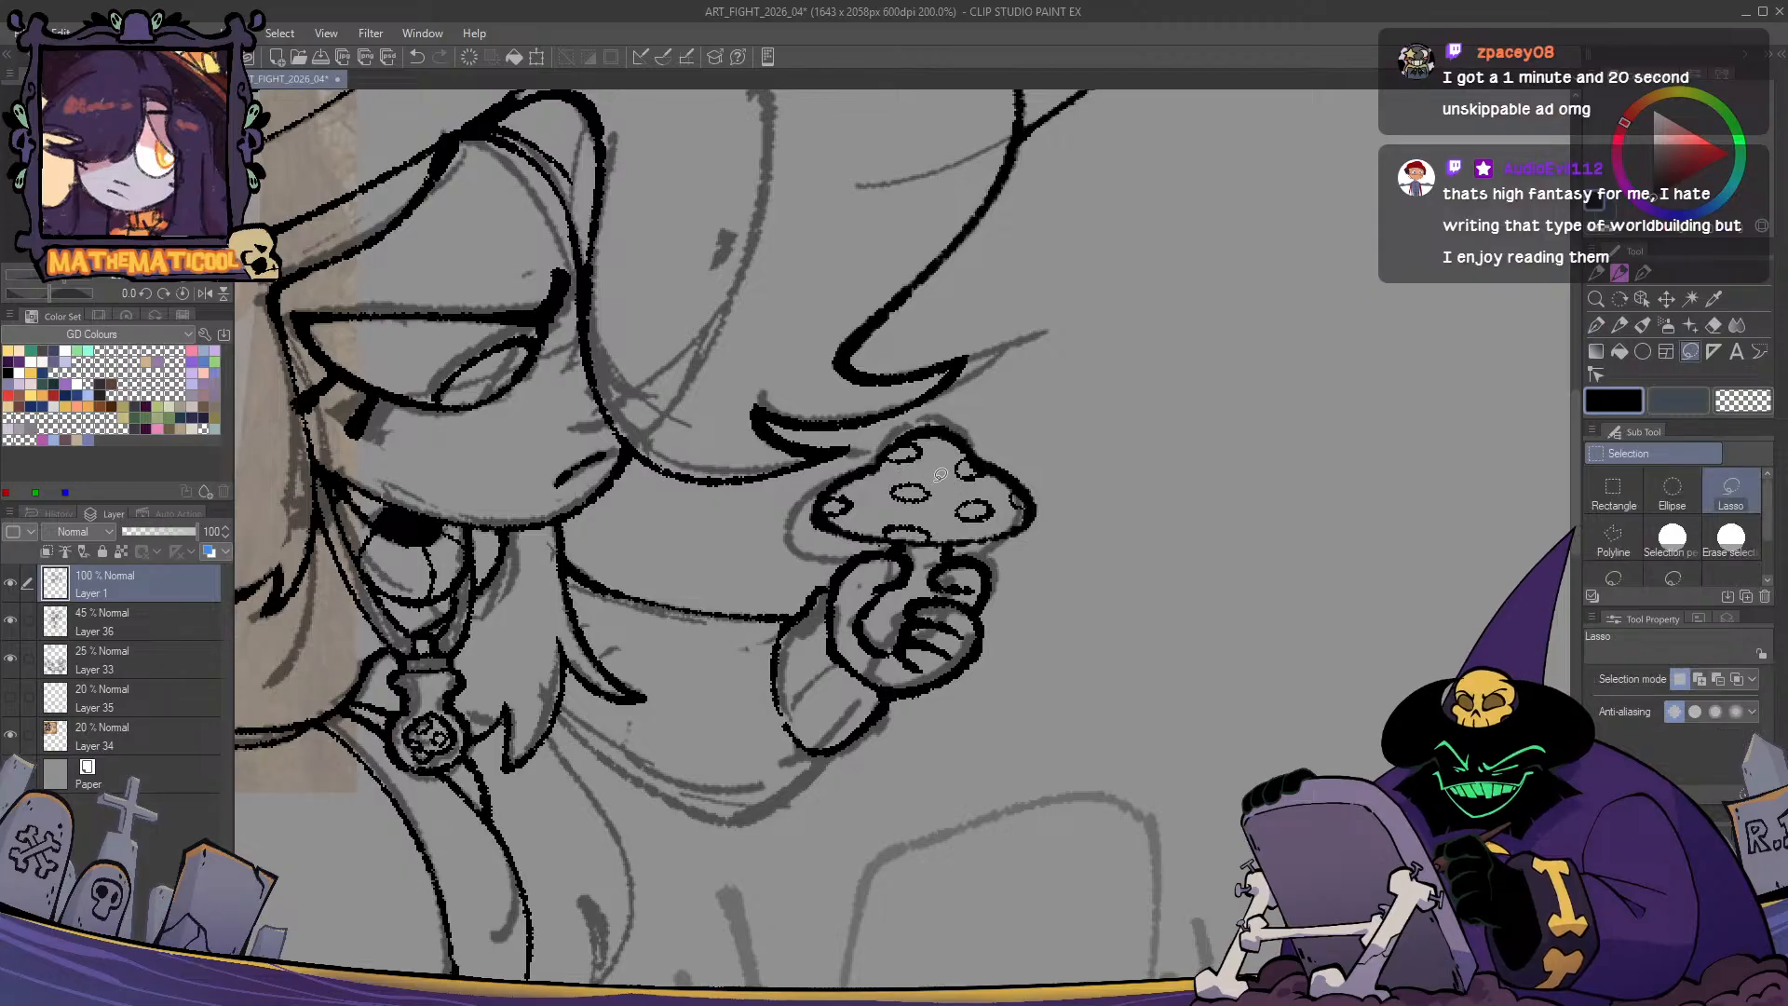
mouse_move(896, 504)
left_mouse_down()
mouse_move(944, 491)
mouse_move(901, 496)
left_mouse_up()
key("ctrl+d")
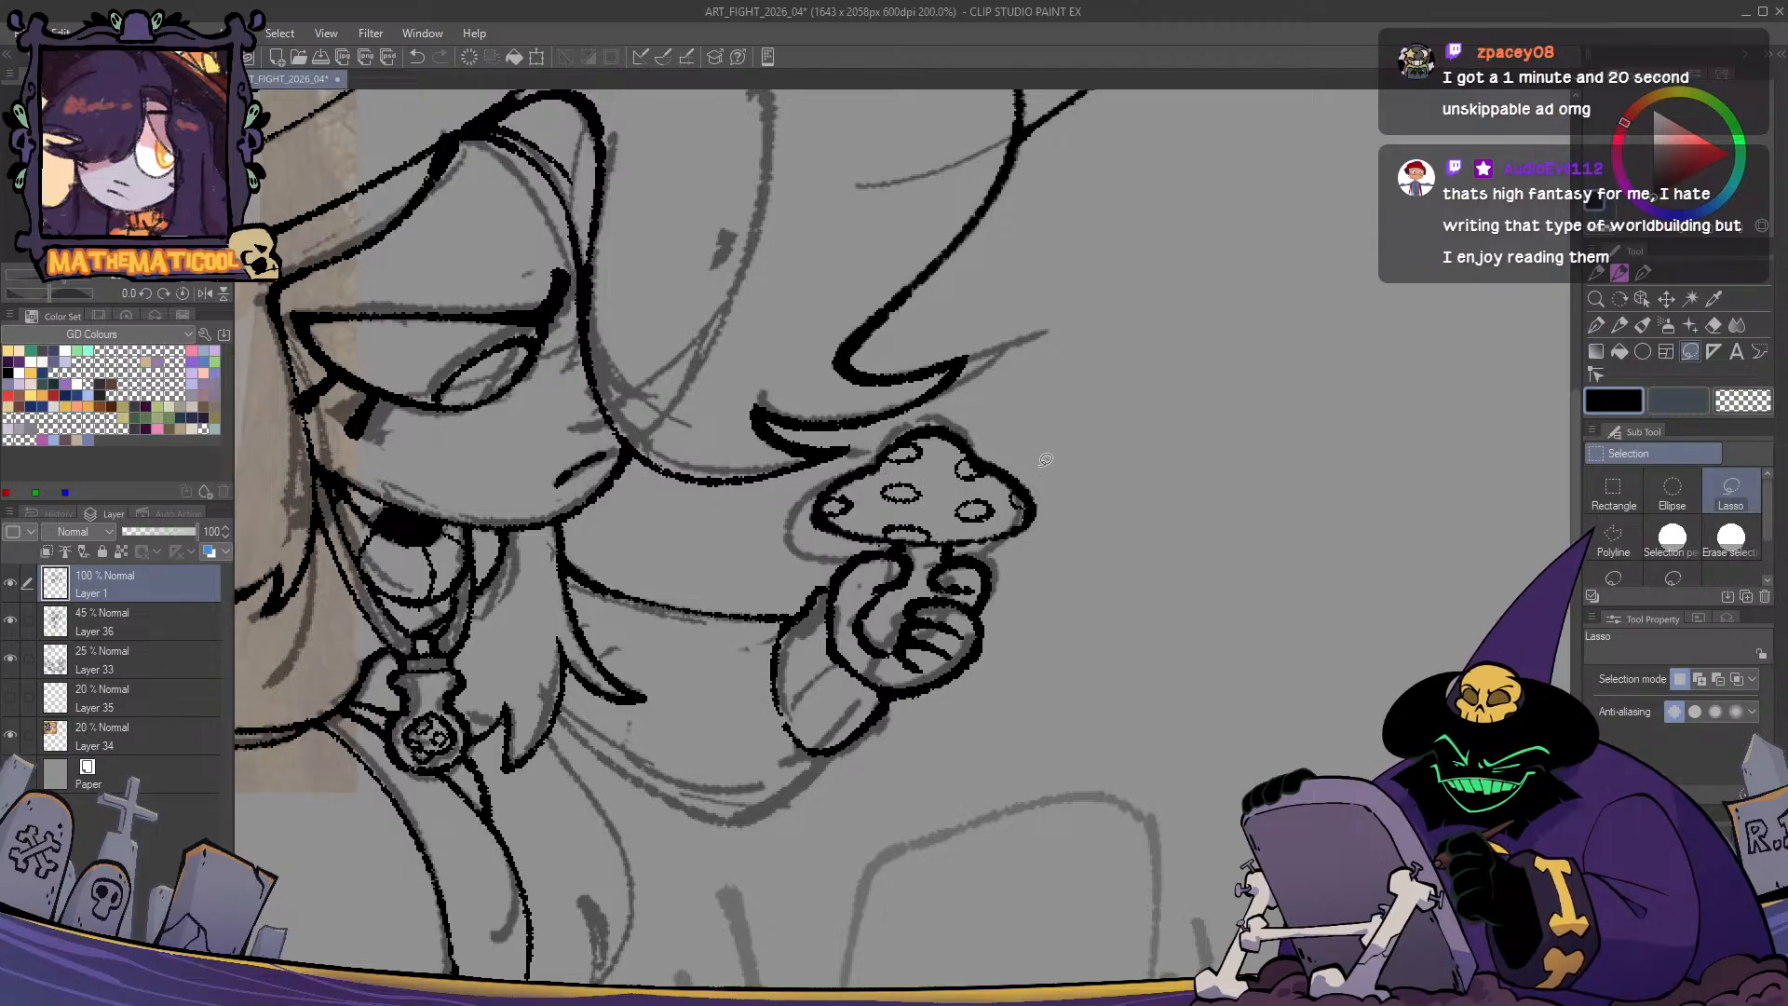
key("p")
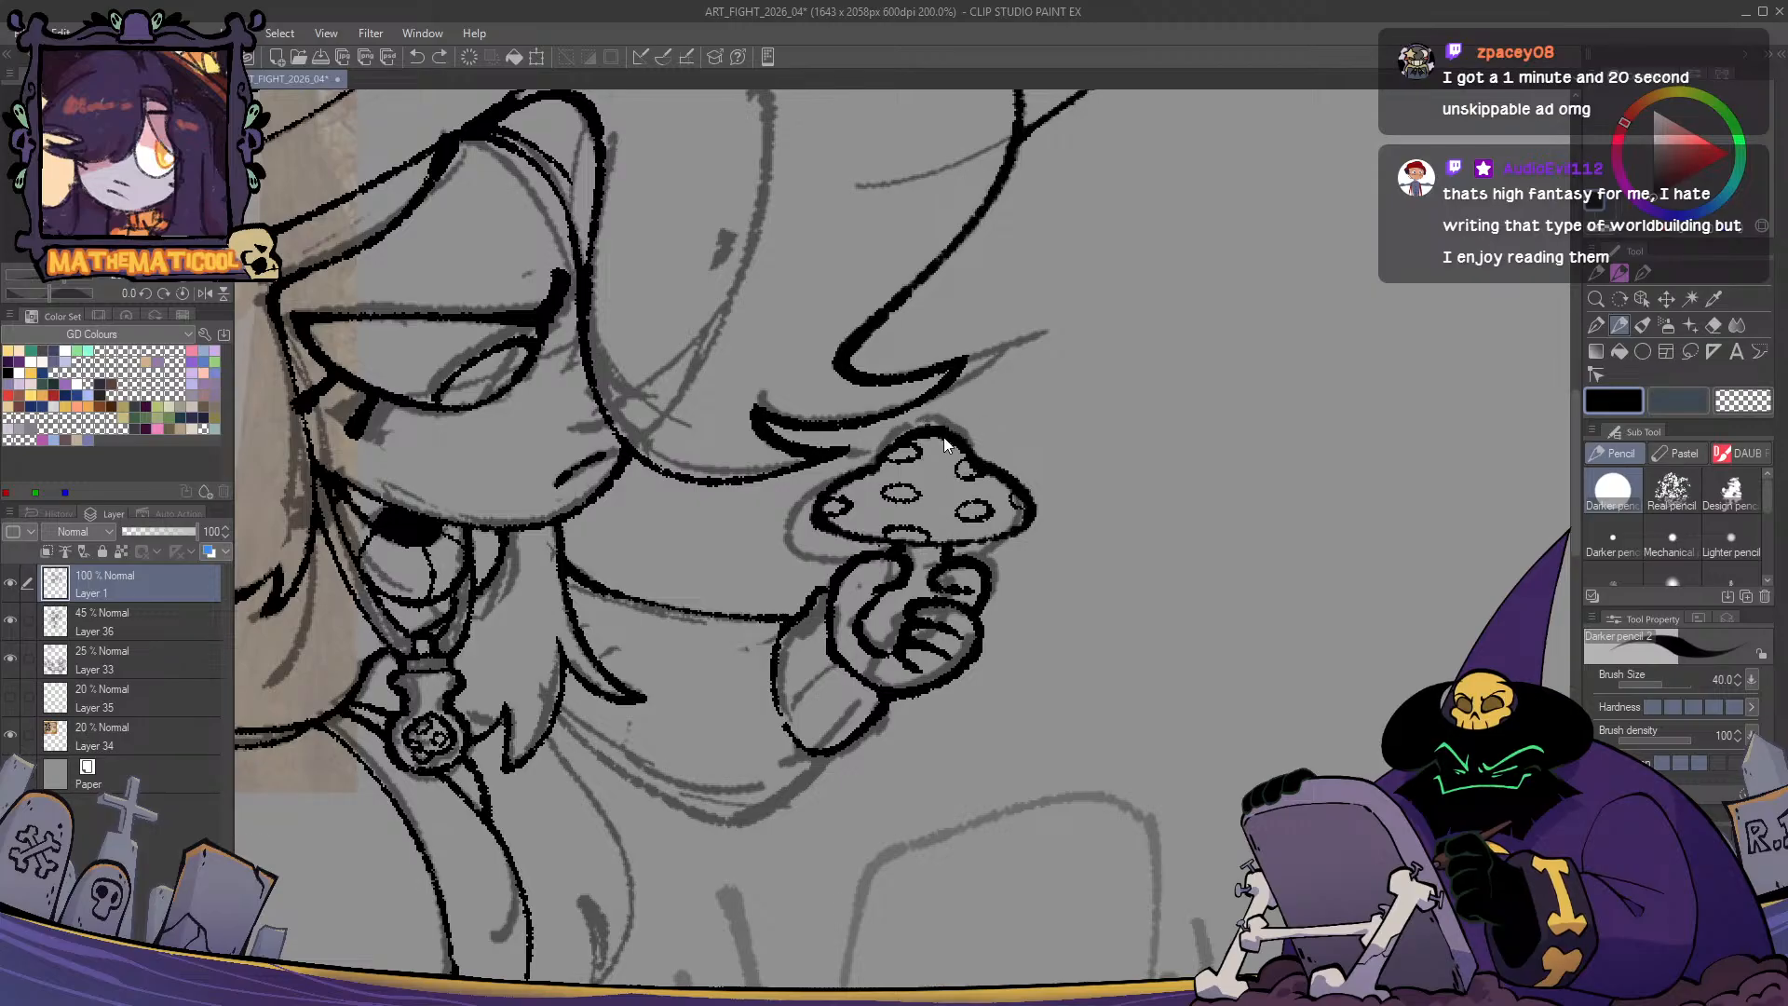
key("p")
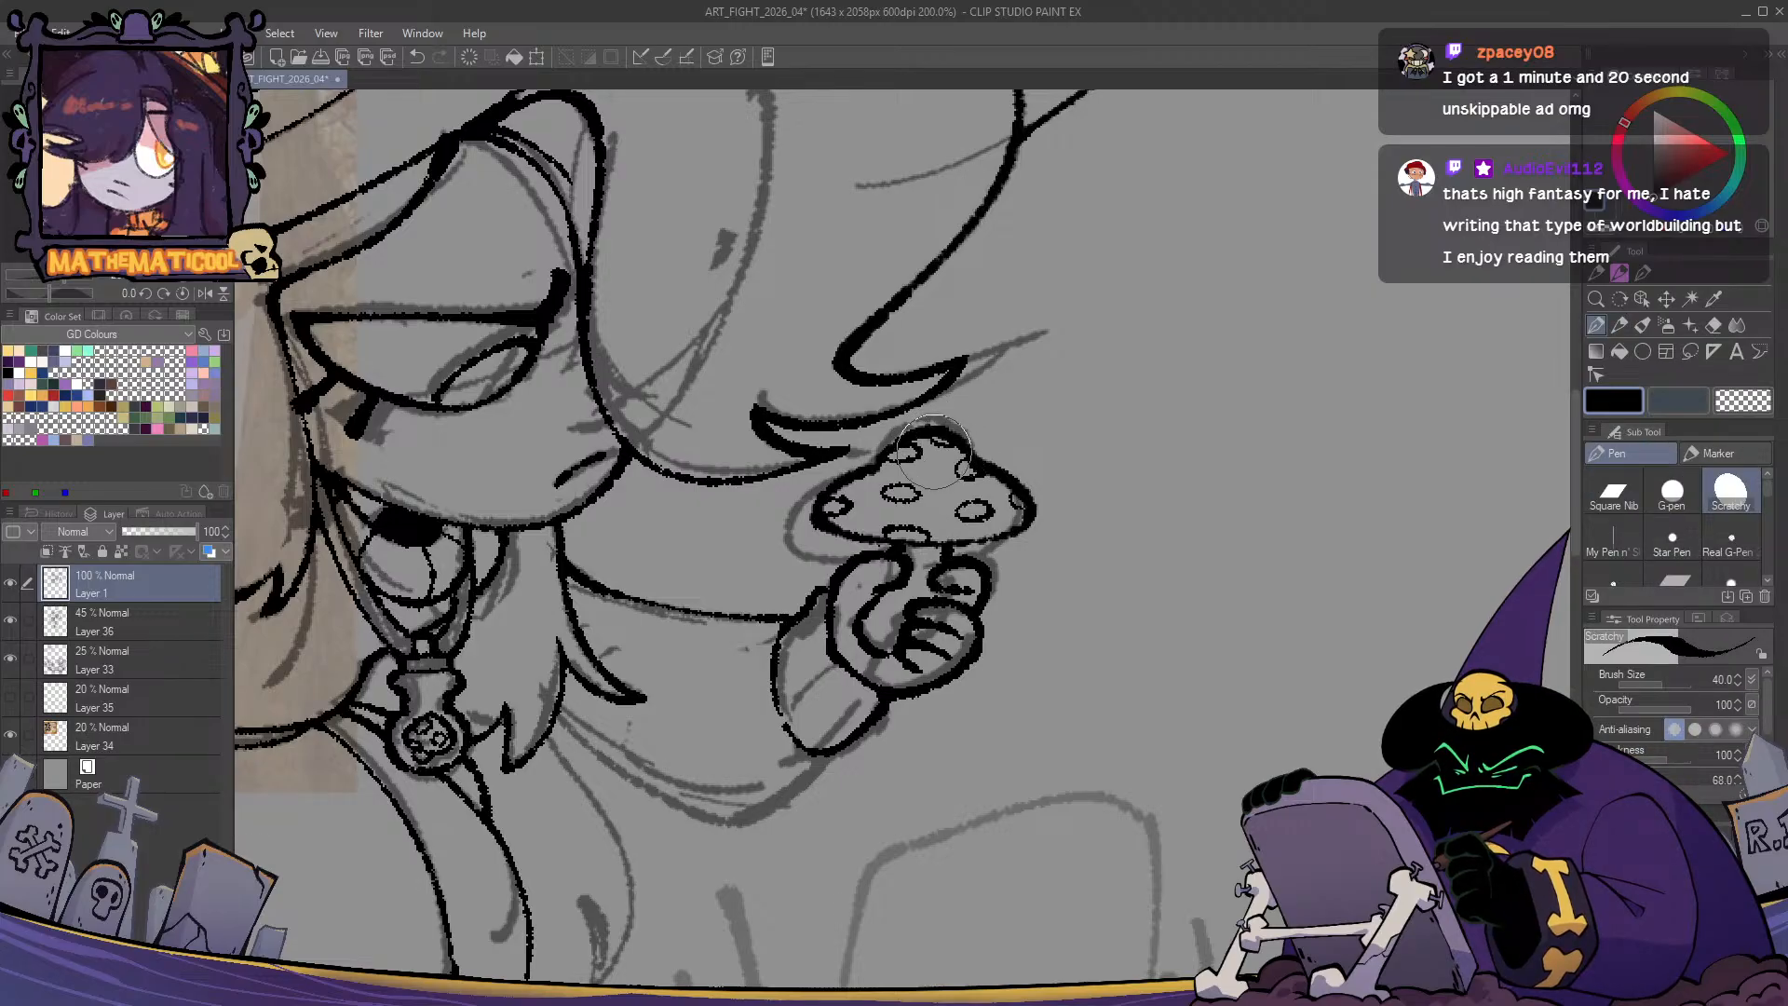
- Refine the mushroom's edge spots and stem area, alternating between black ink and transparent color to clean up stray marks
key("c")
key("c")
left_click_drag(844, 567, 875, 561)
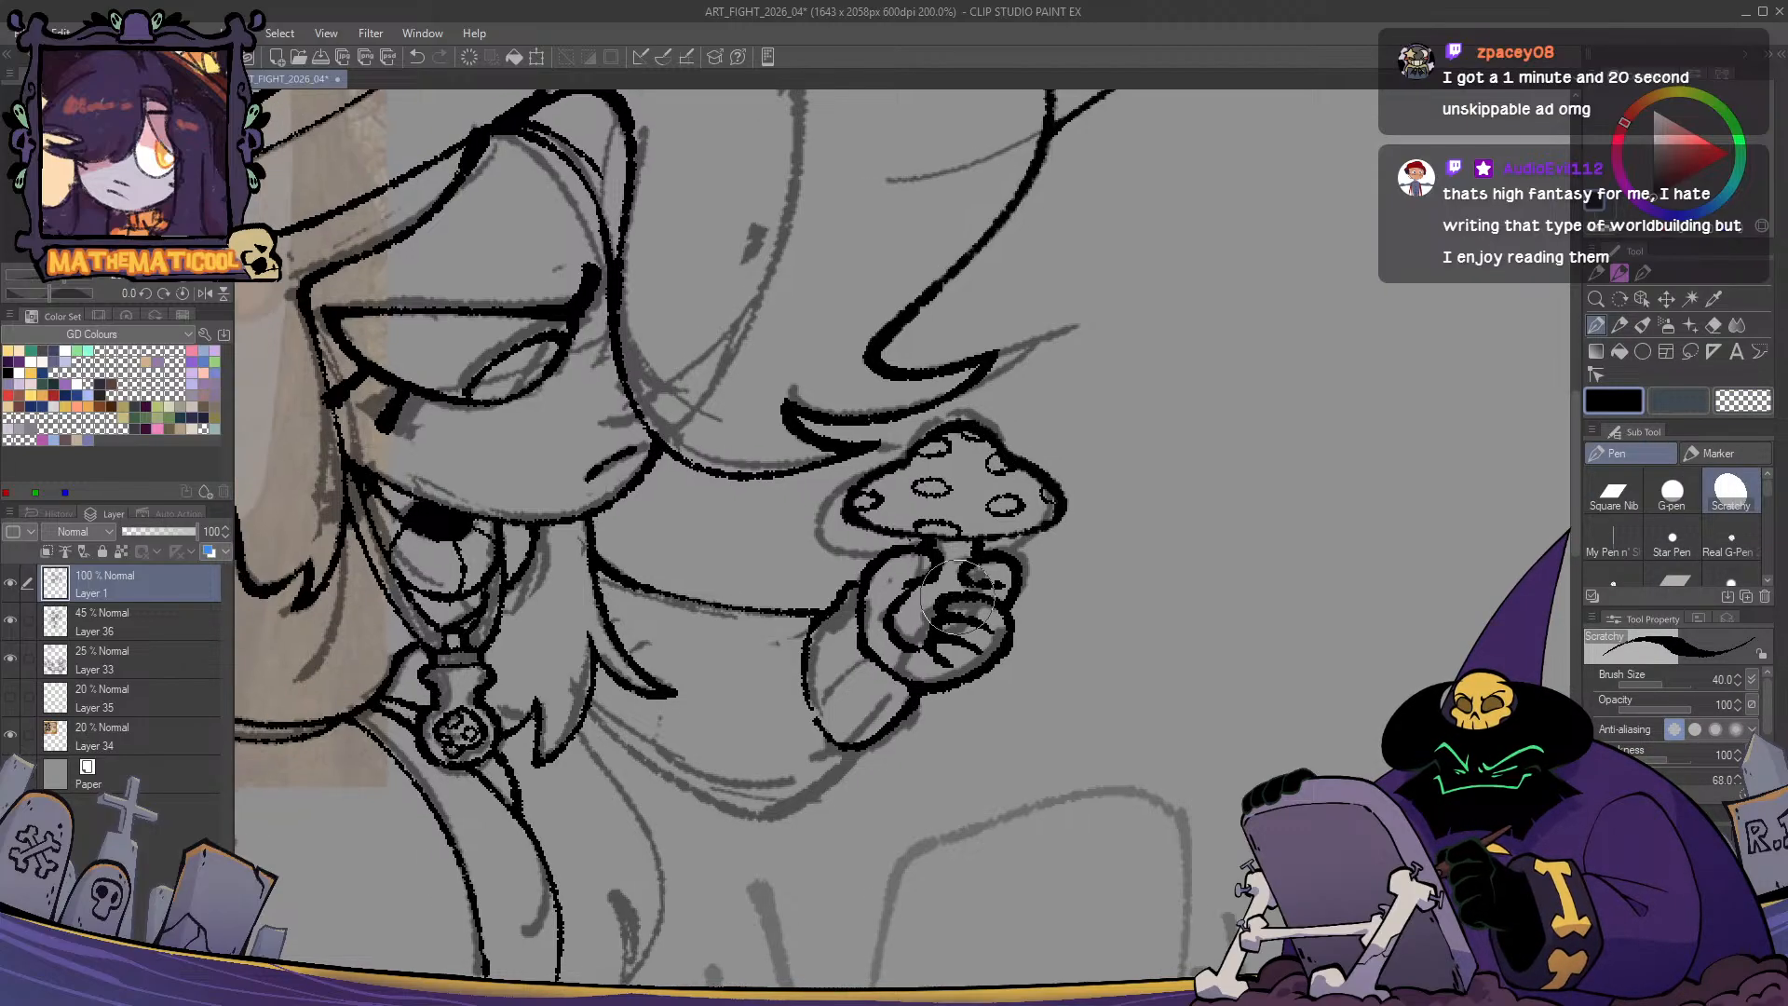
key("c")
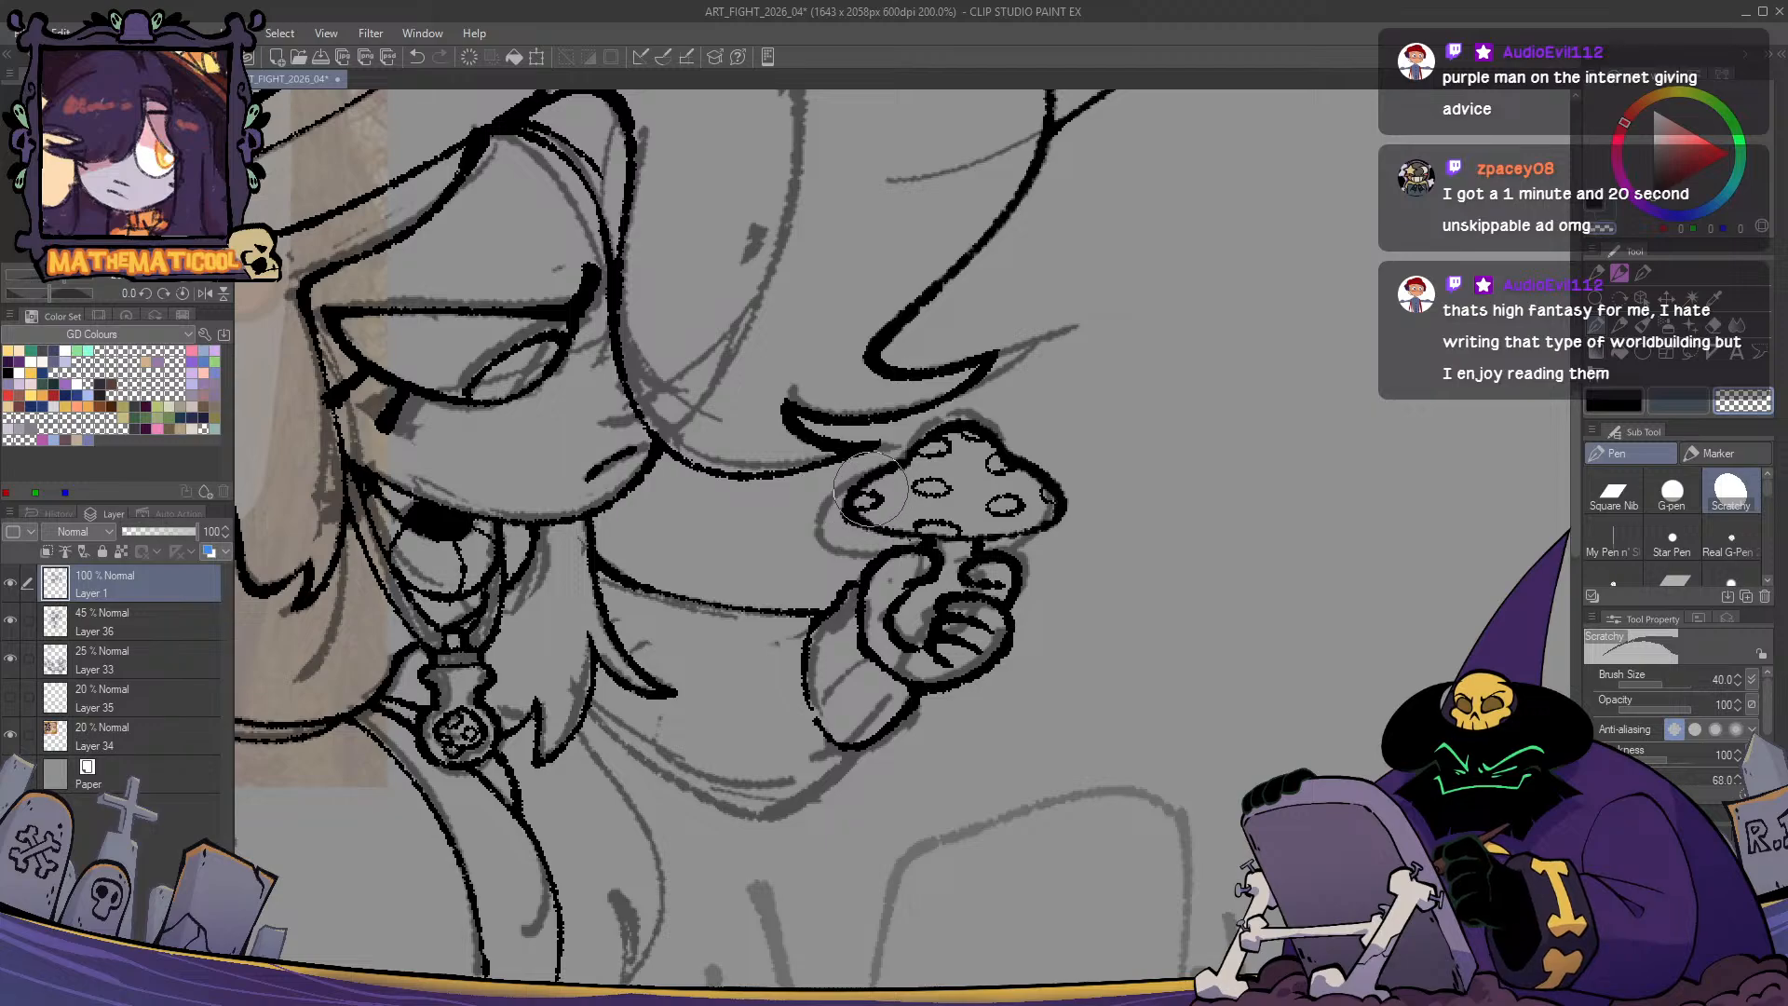
key("c")
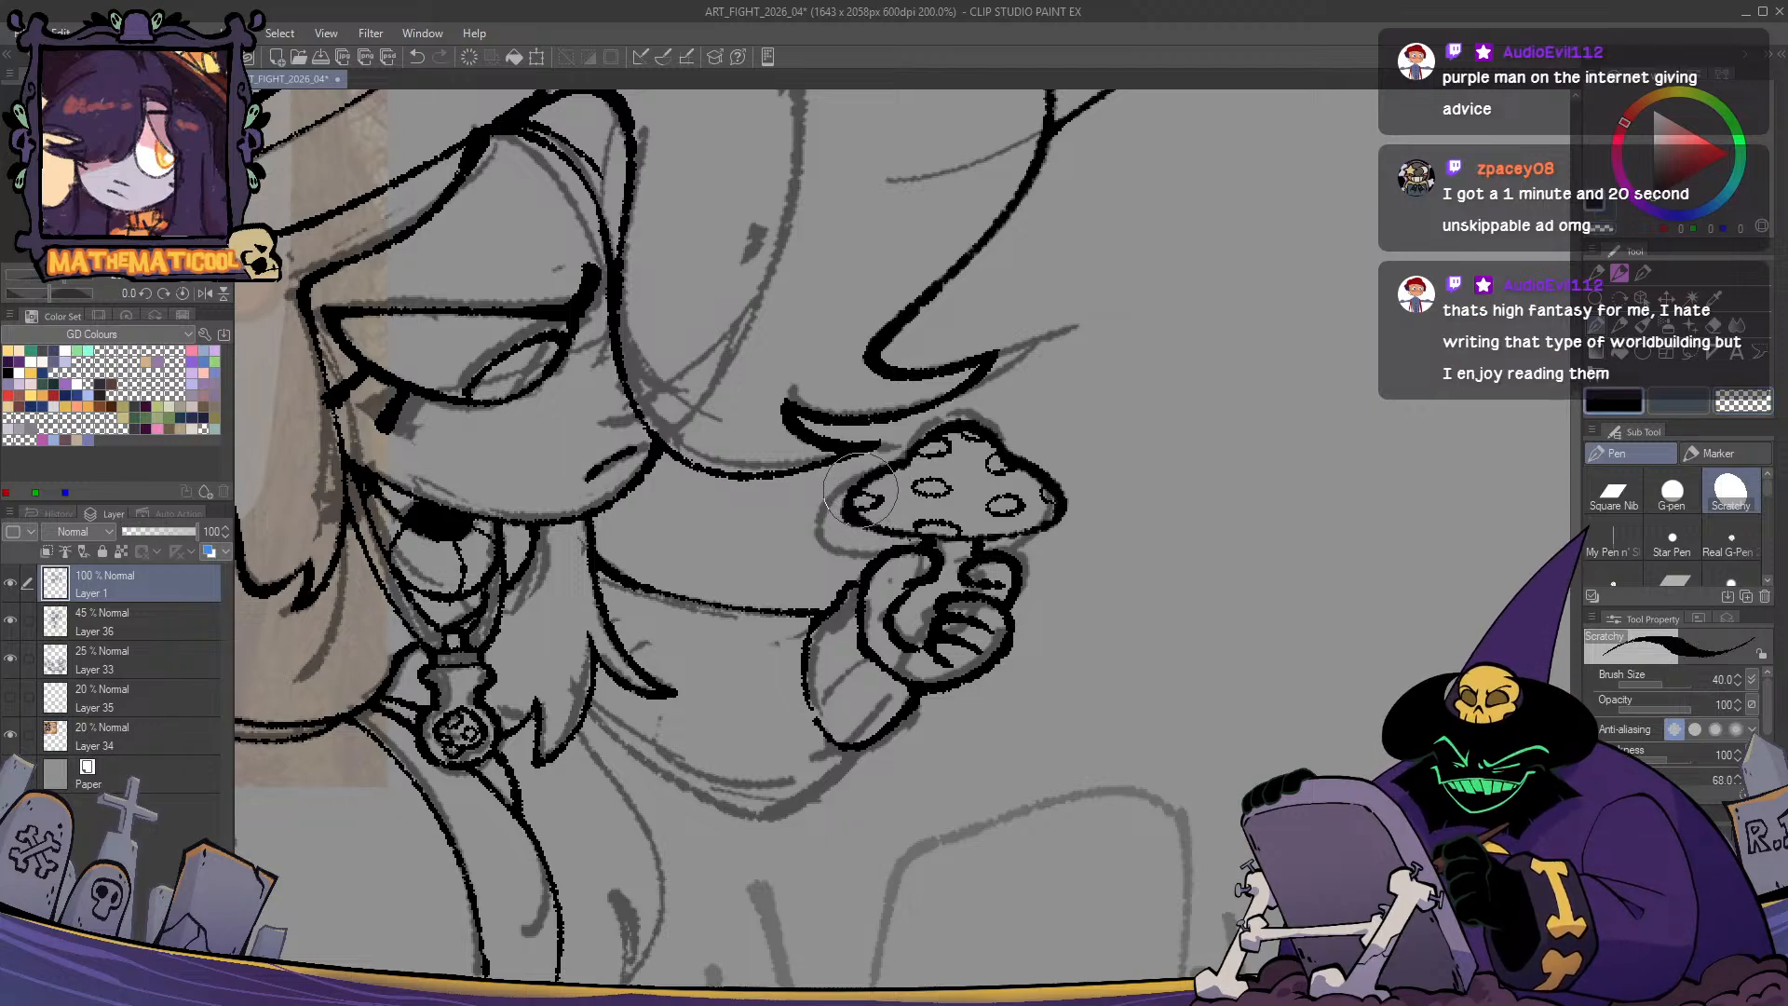
key("c")
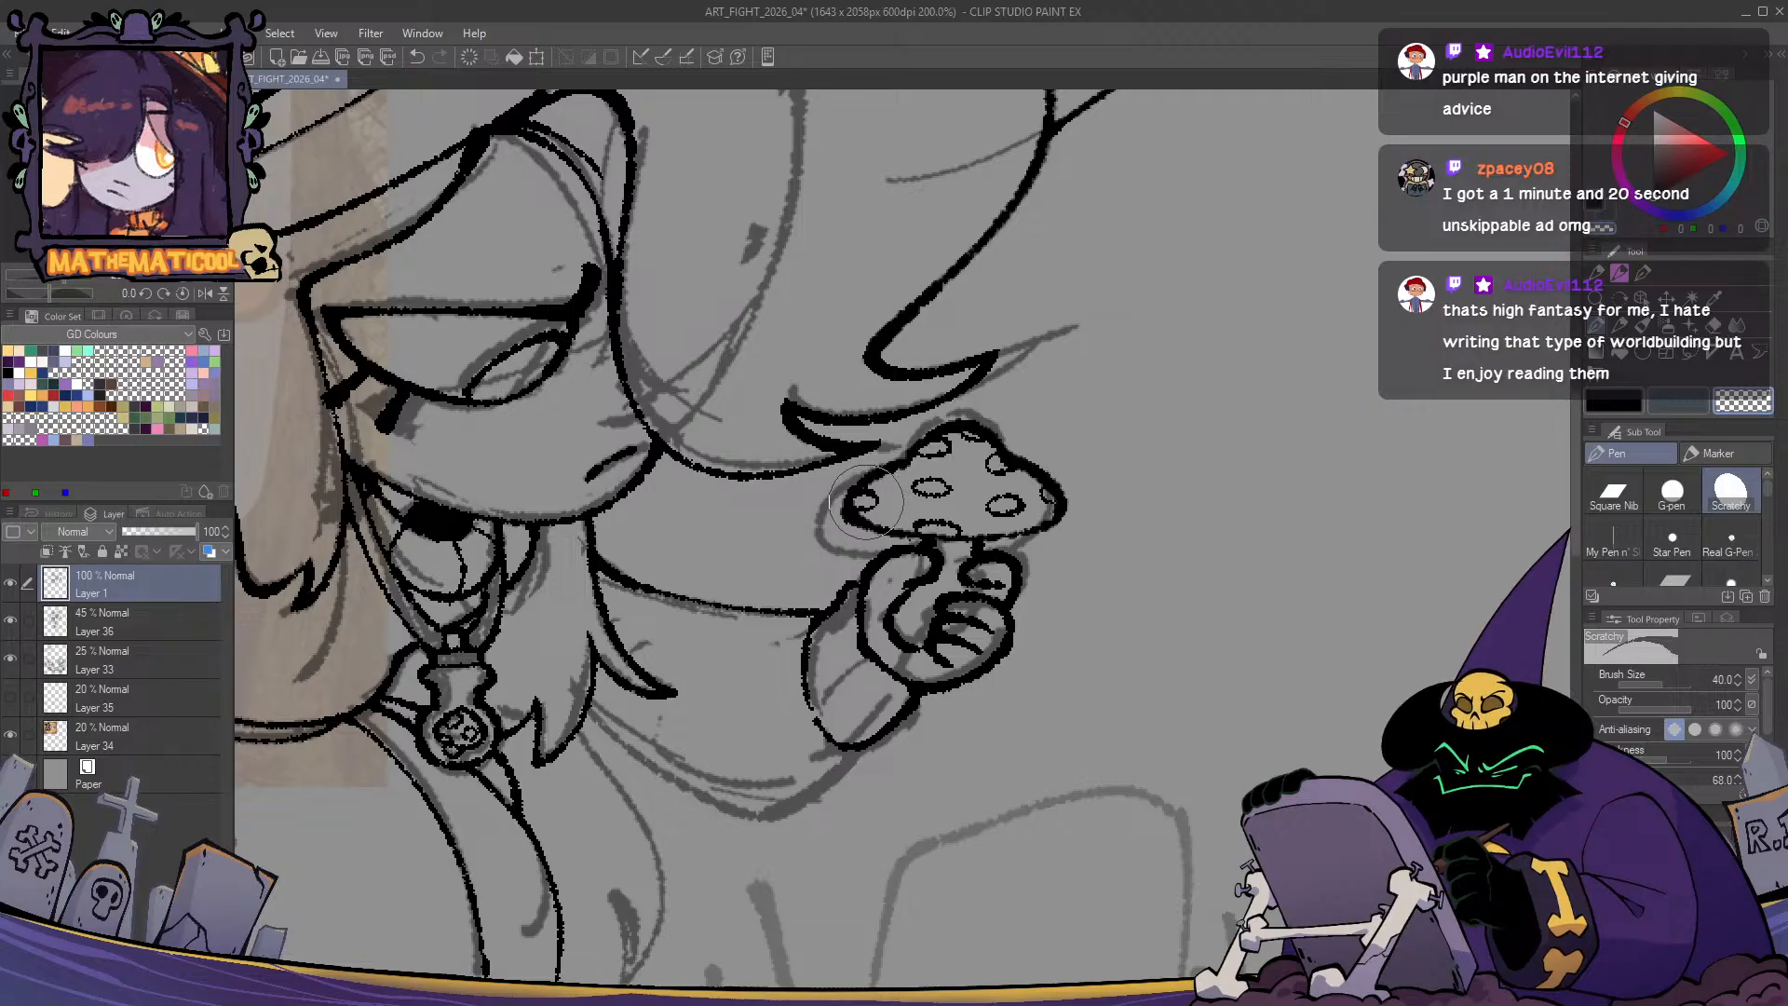
key("c")
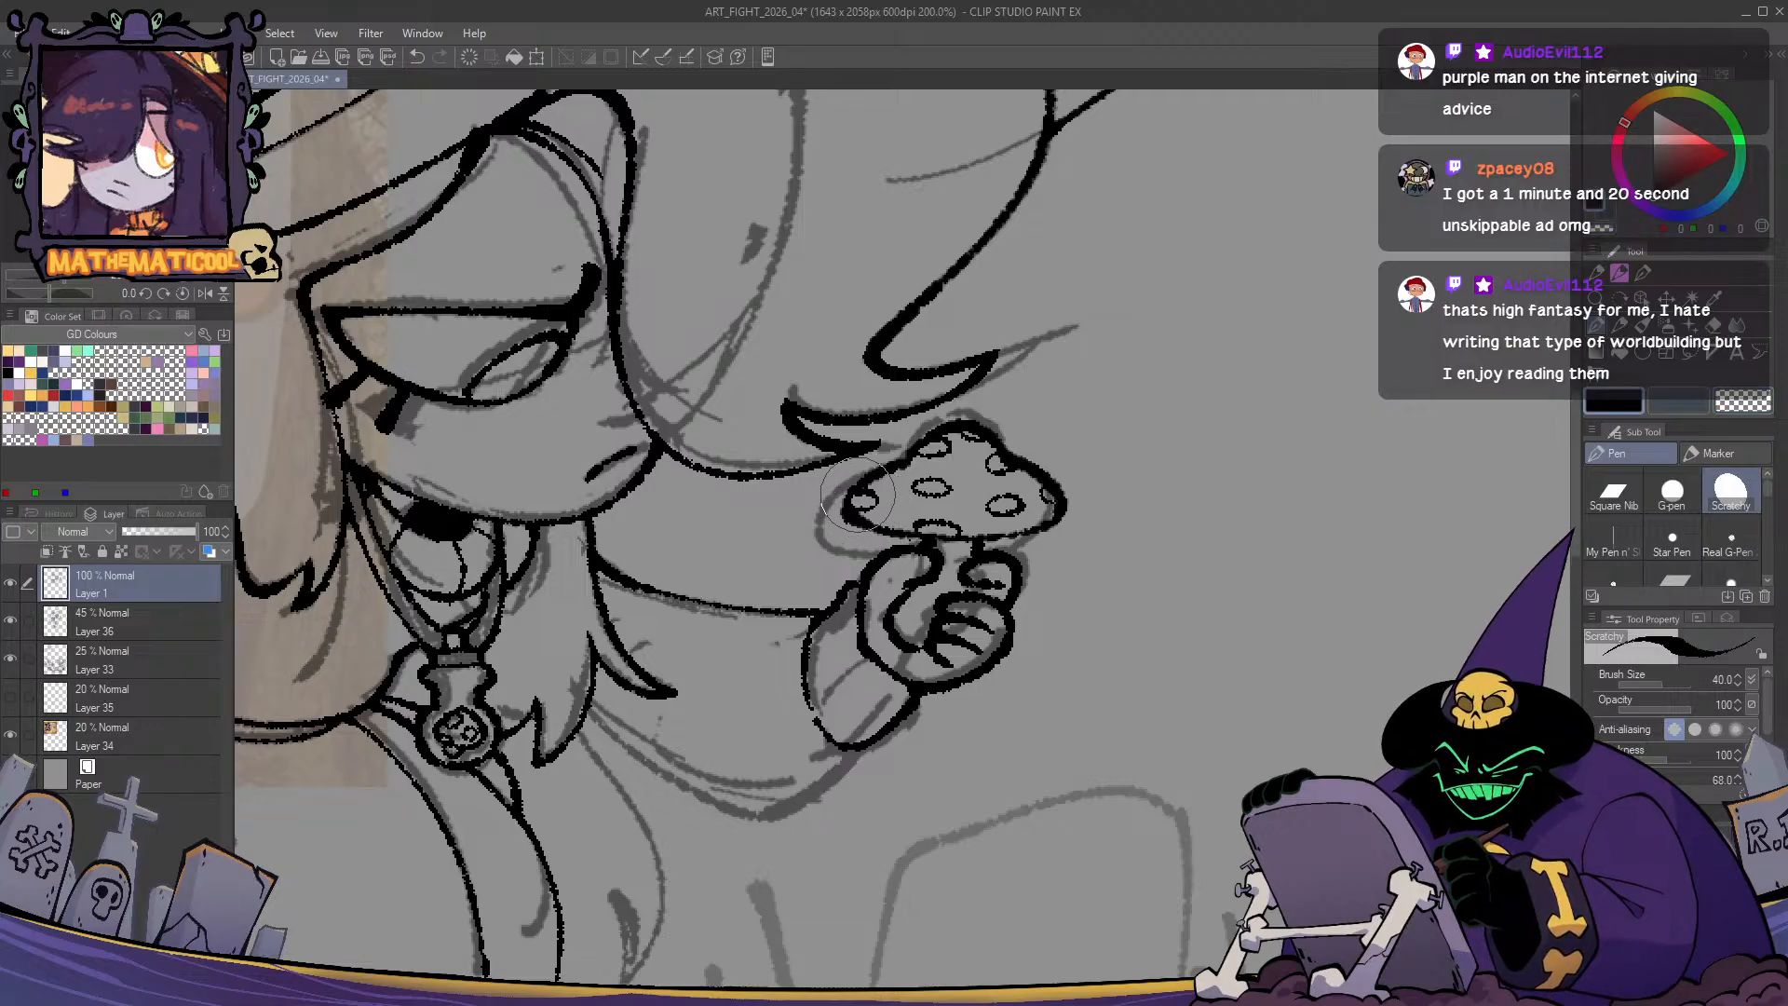
key("c")
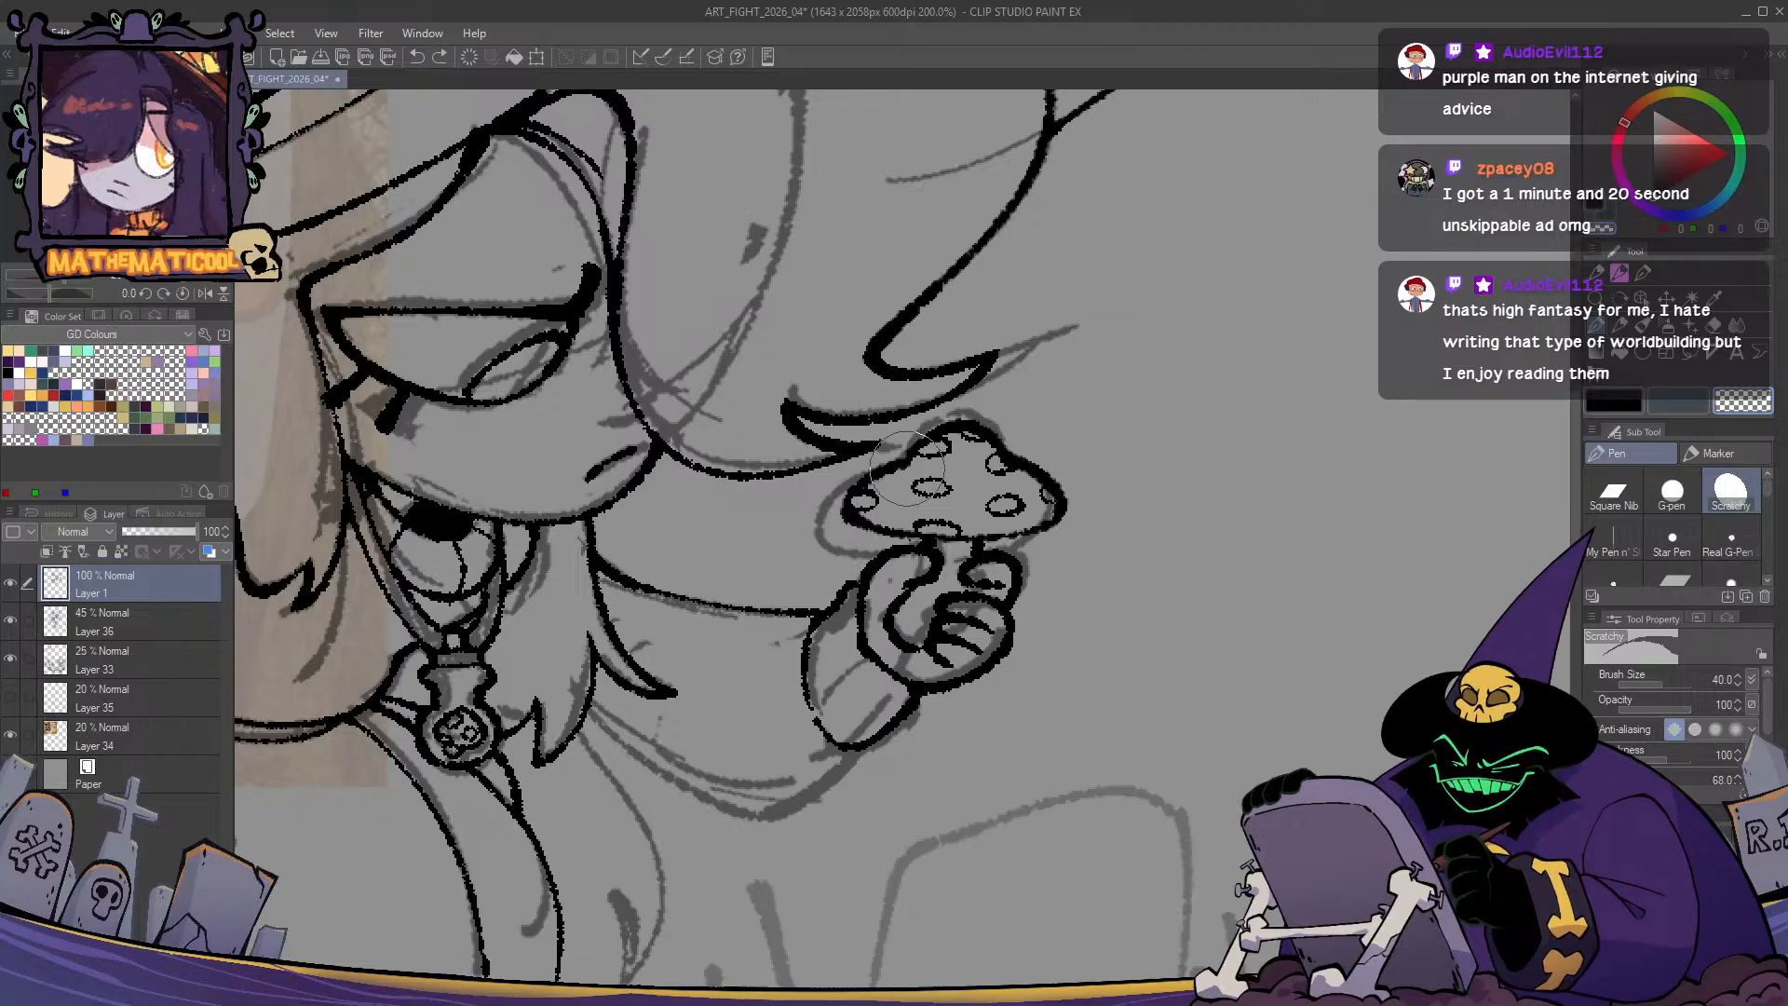
key("c")
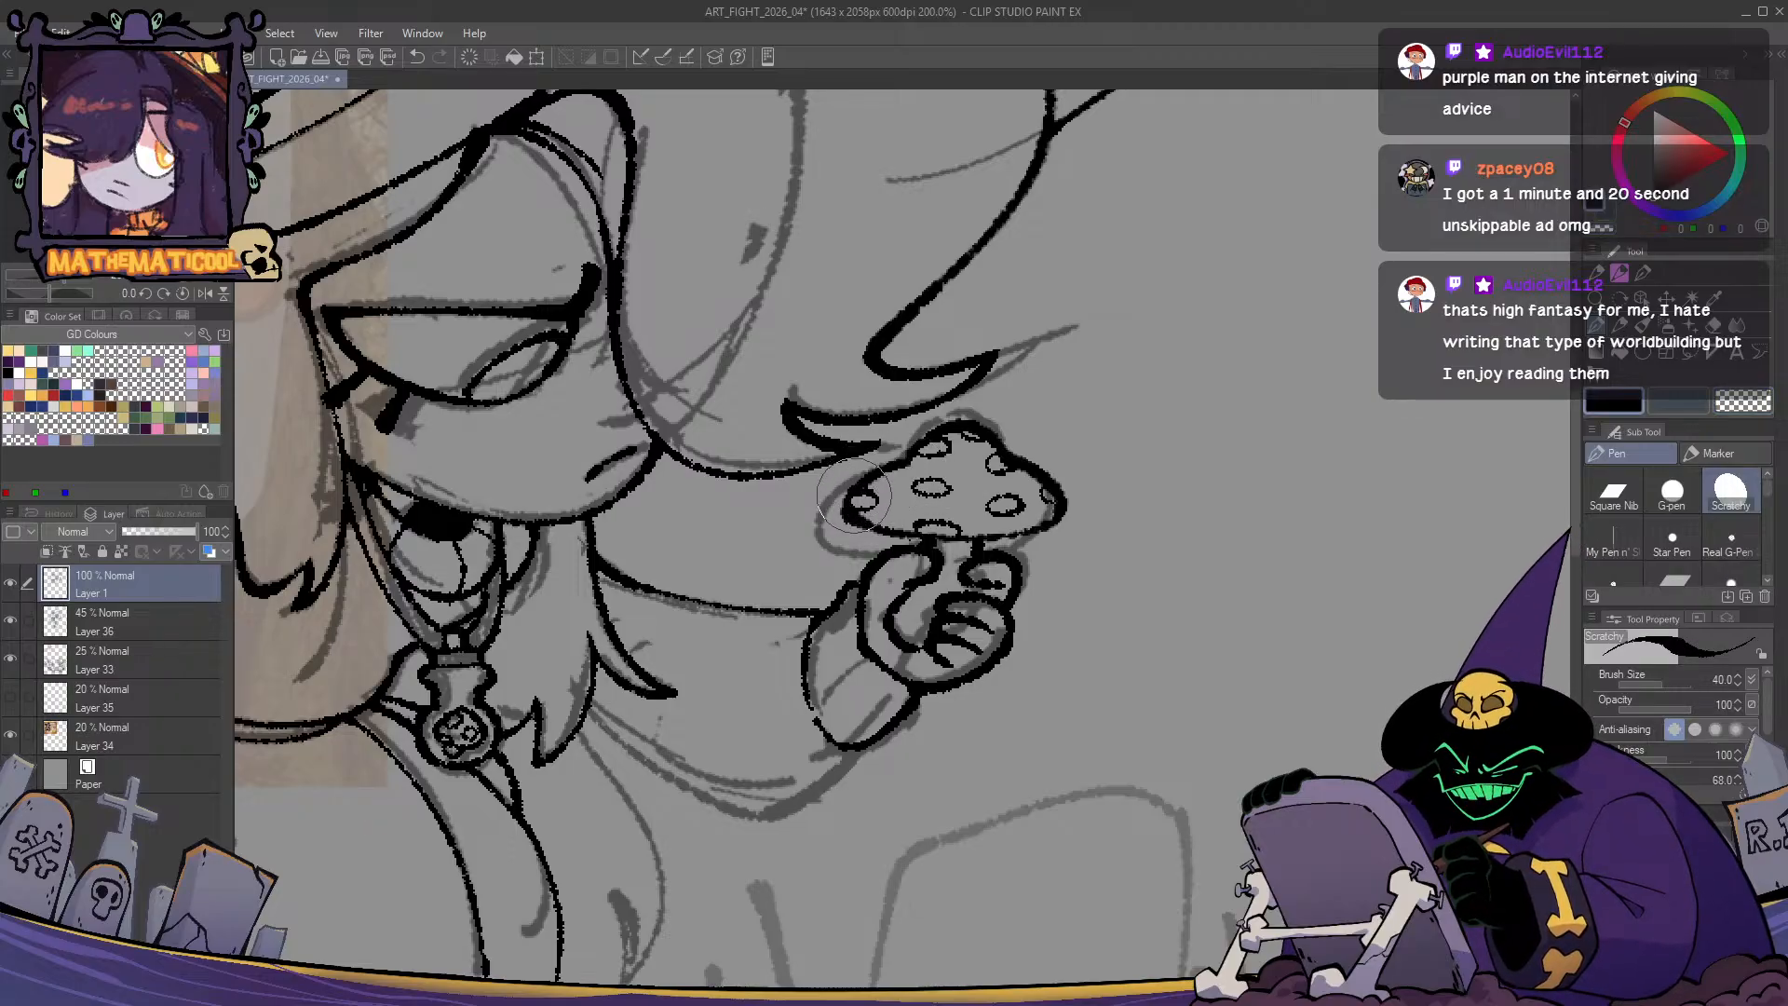
key("c")
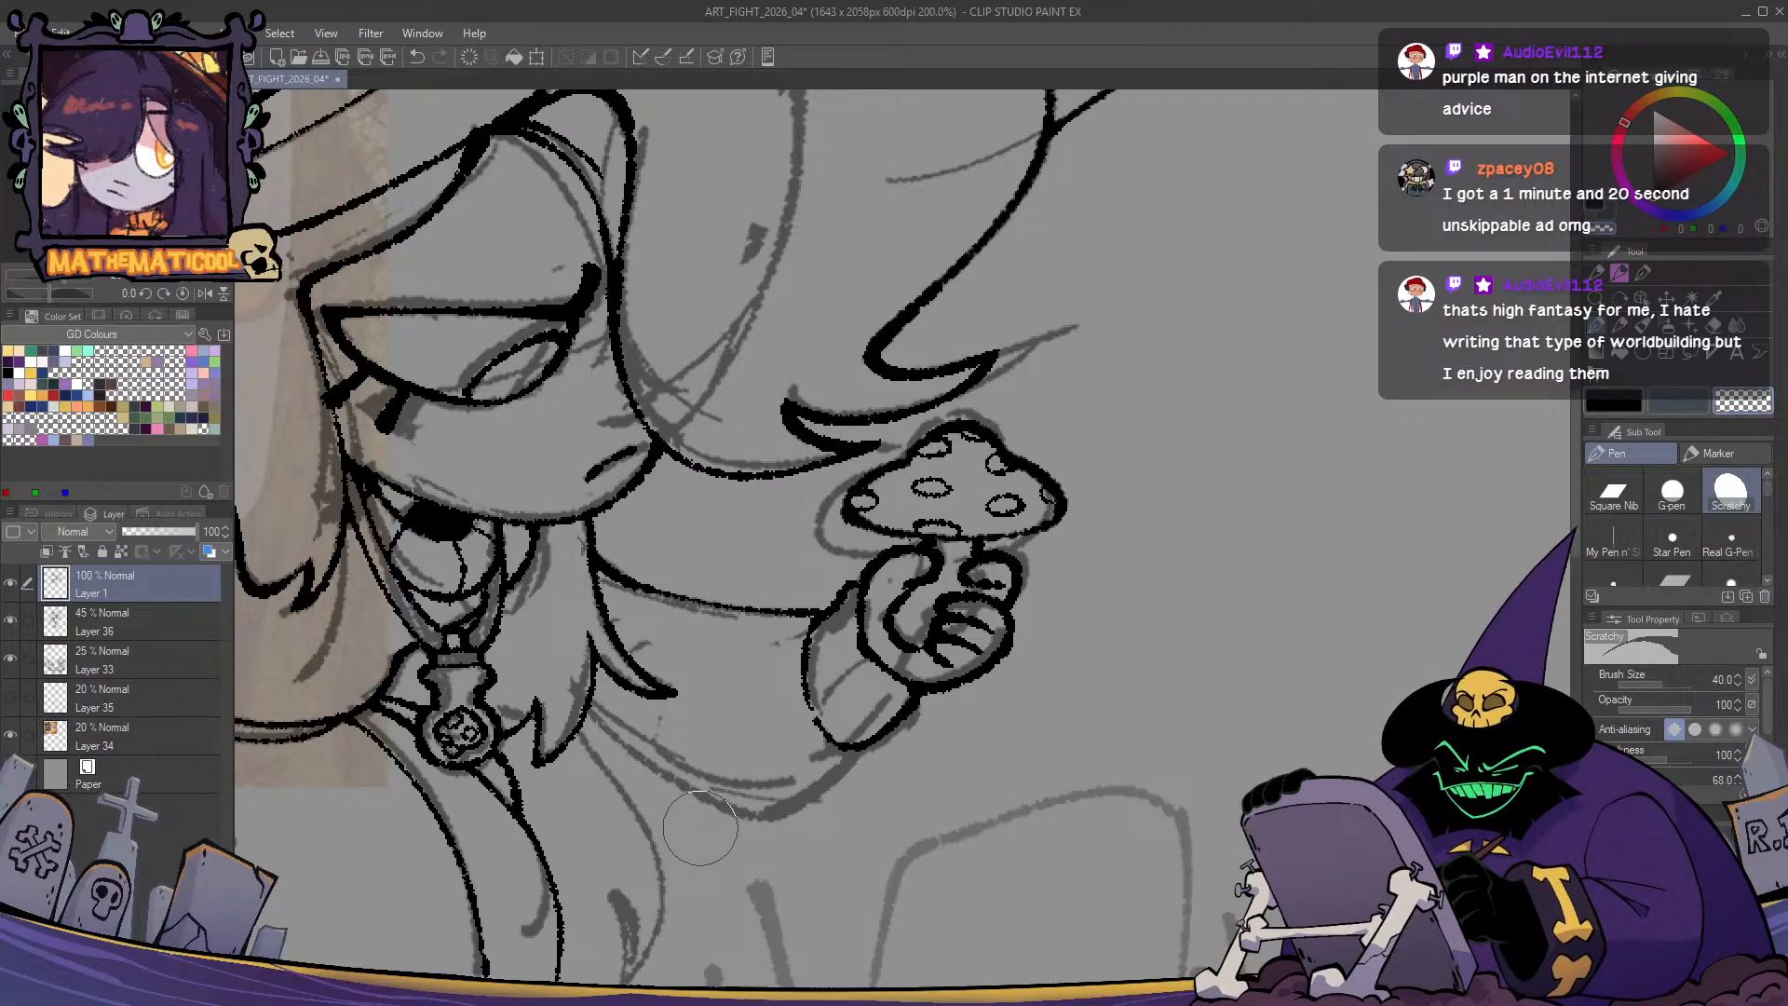
key("c")
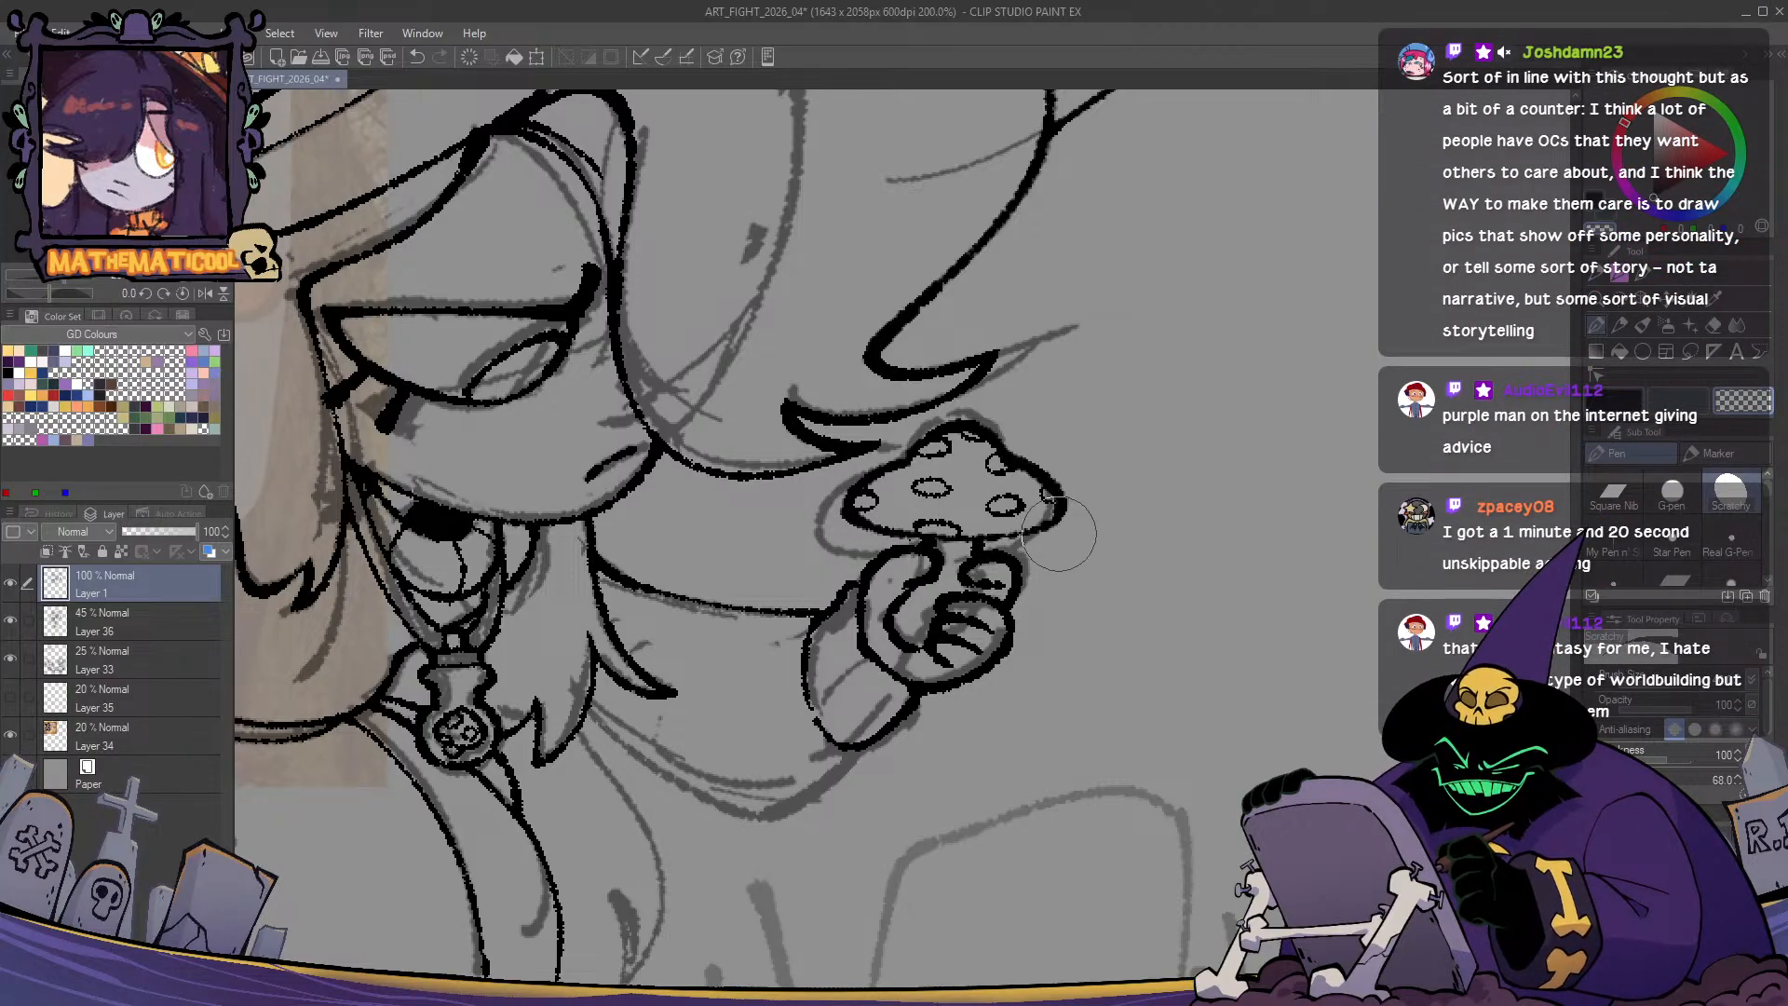
- Ink the outer edge of the sleeve cuff beneath the fist and clean up its contour
scroll(1052, 531, "down", 1)
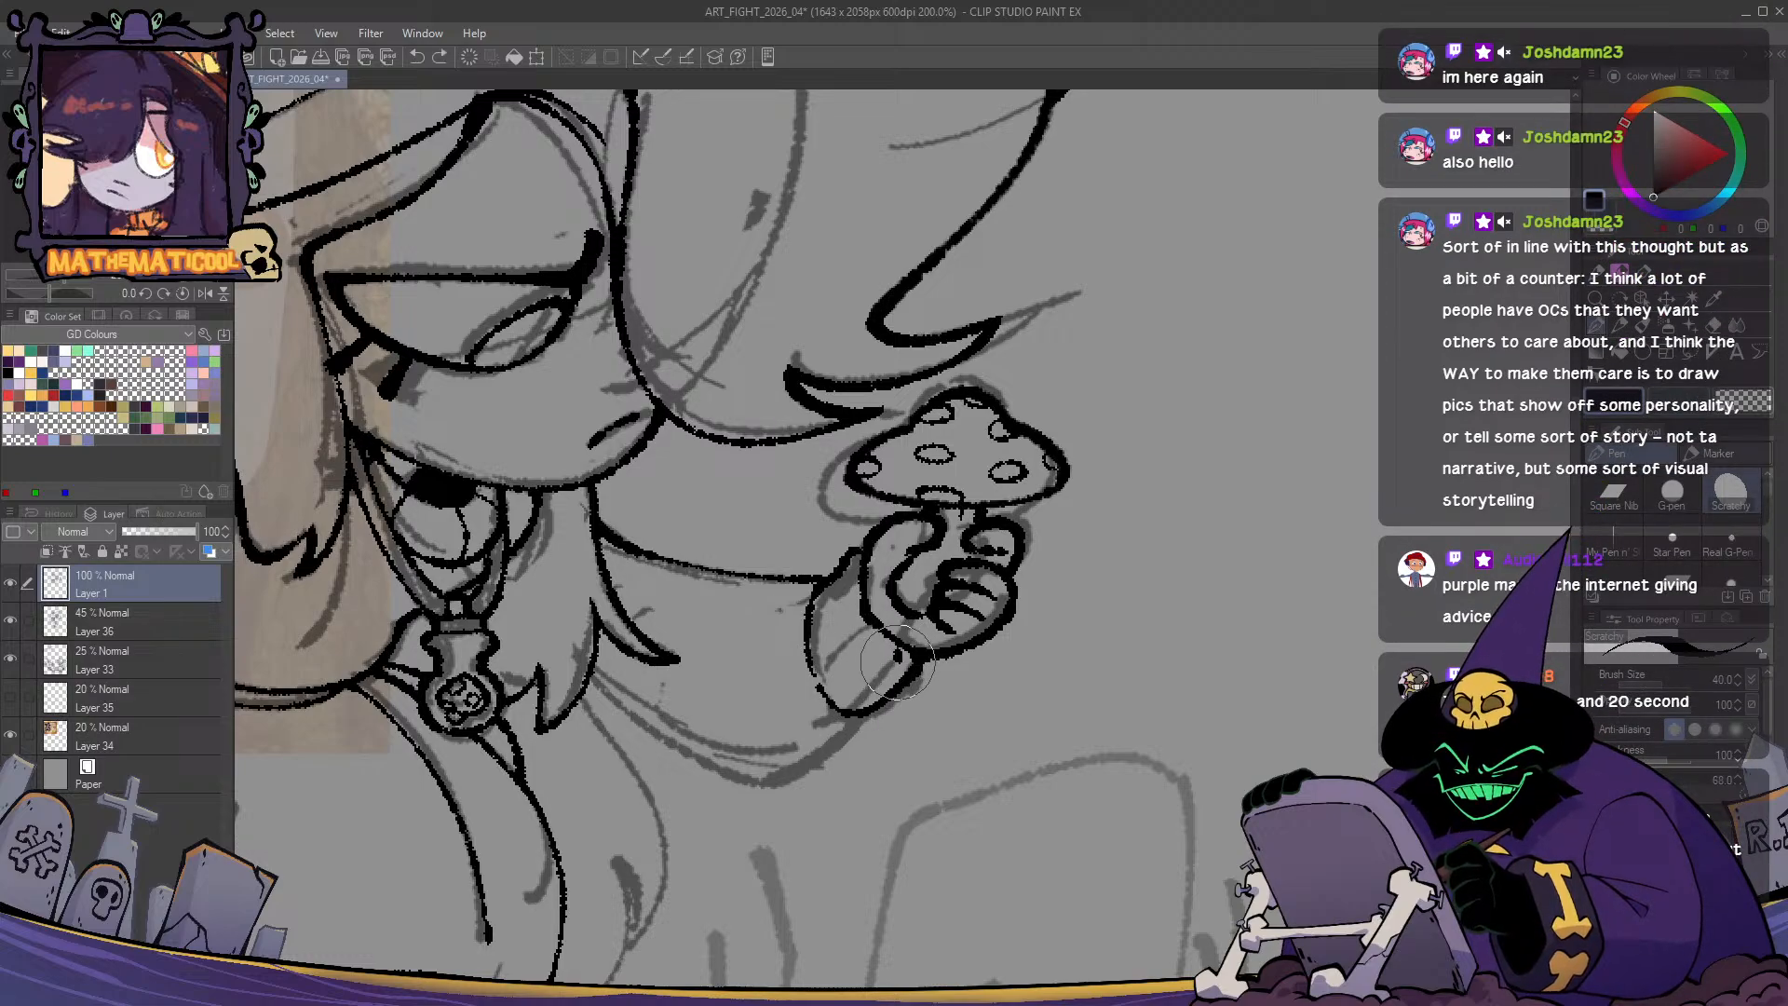
mouse_move(897, 660)
left_mouse_down()
mouse_move(820, 699)
mouse_move(836, 745)
left_mouse_up()
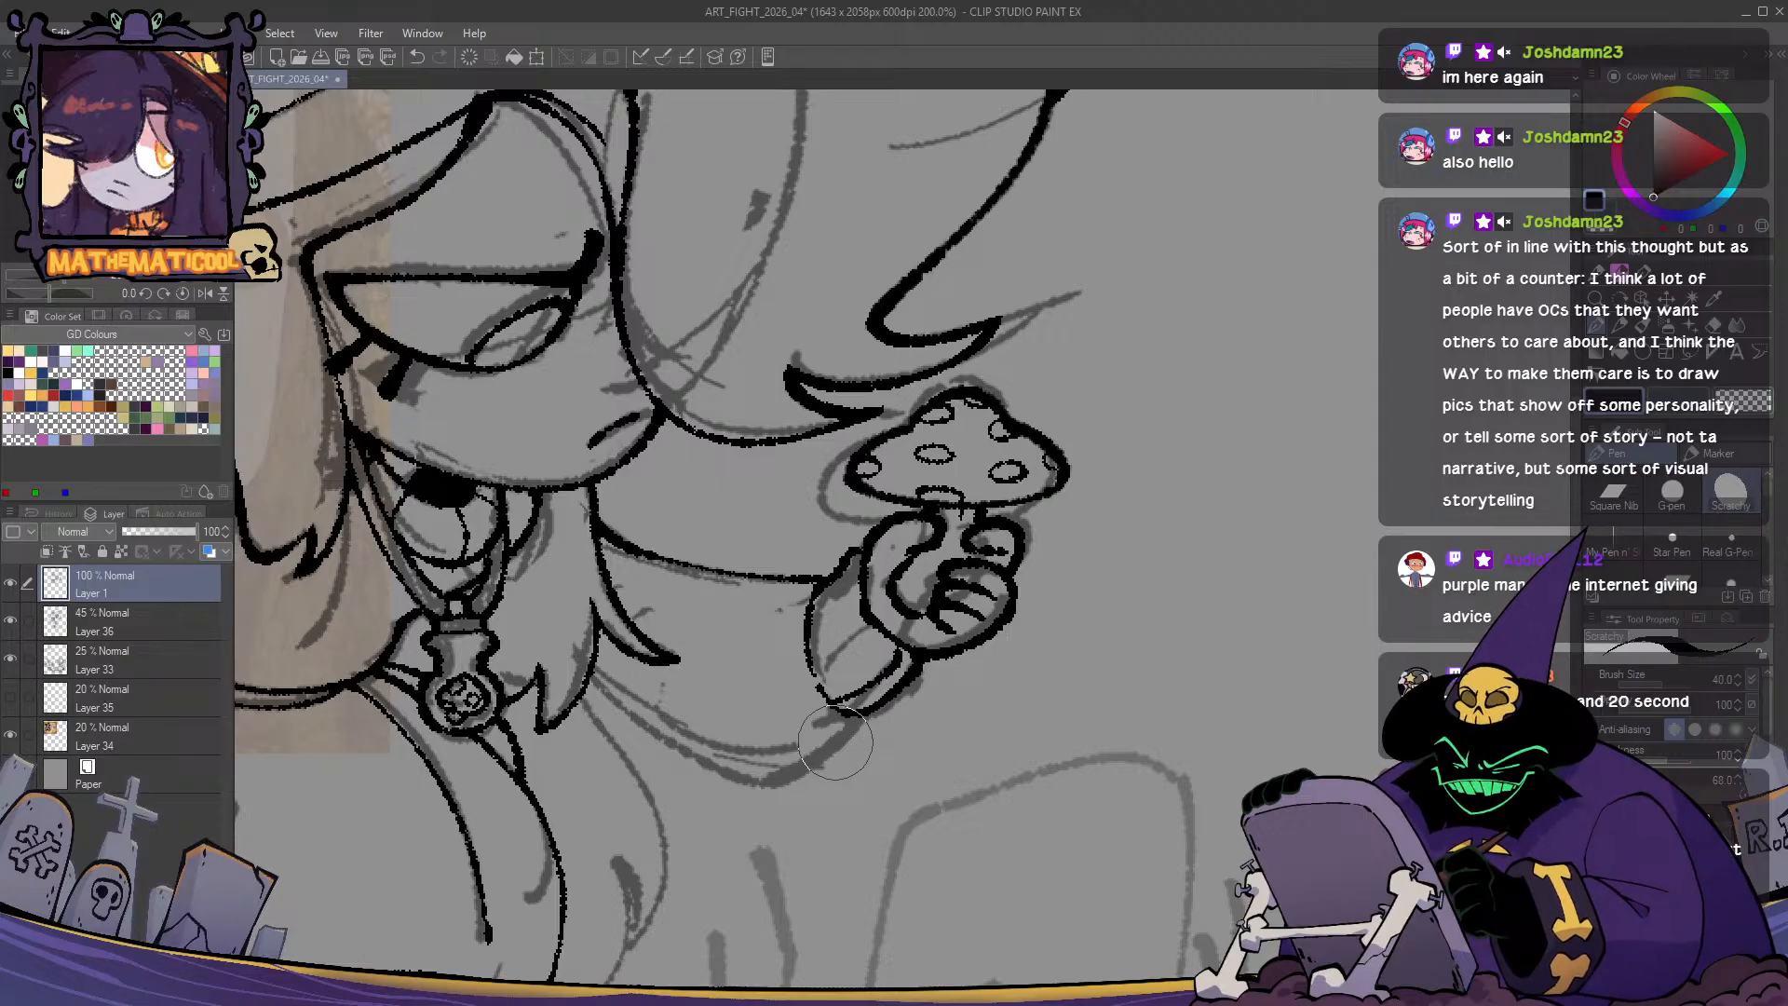
left_click_drag(835, 743, 852, 709)
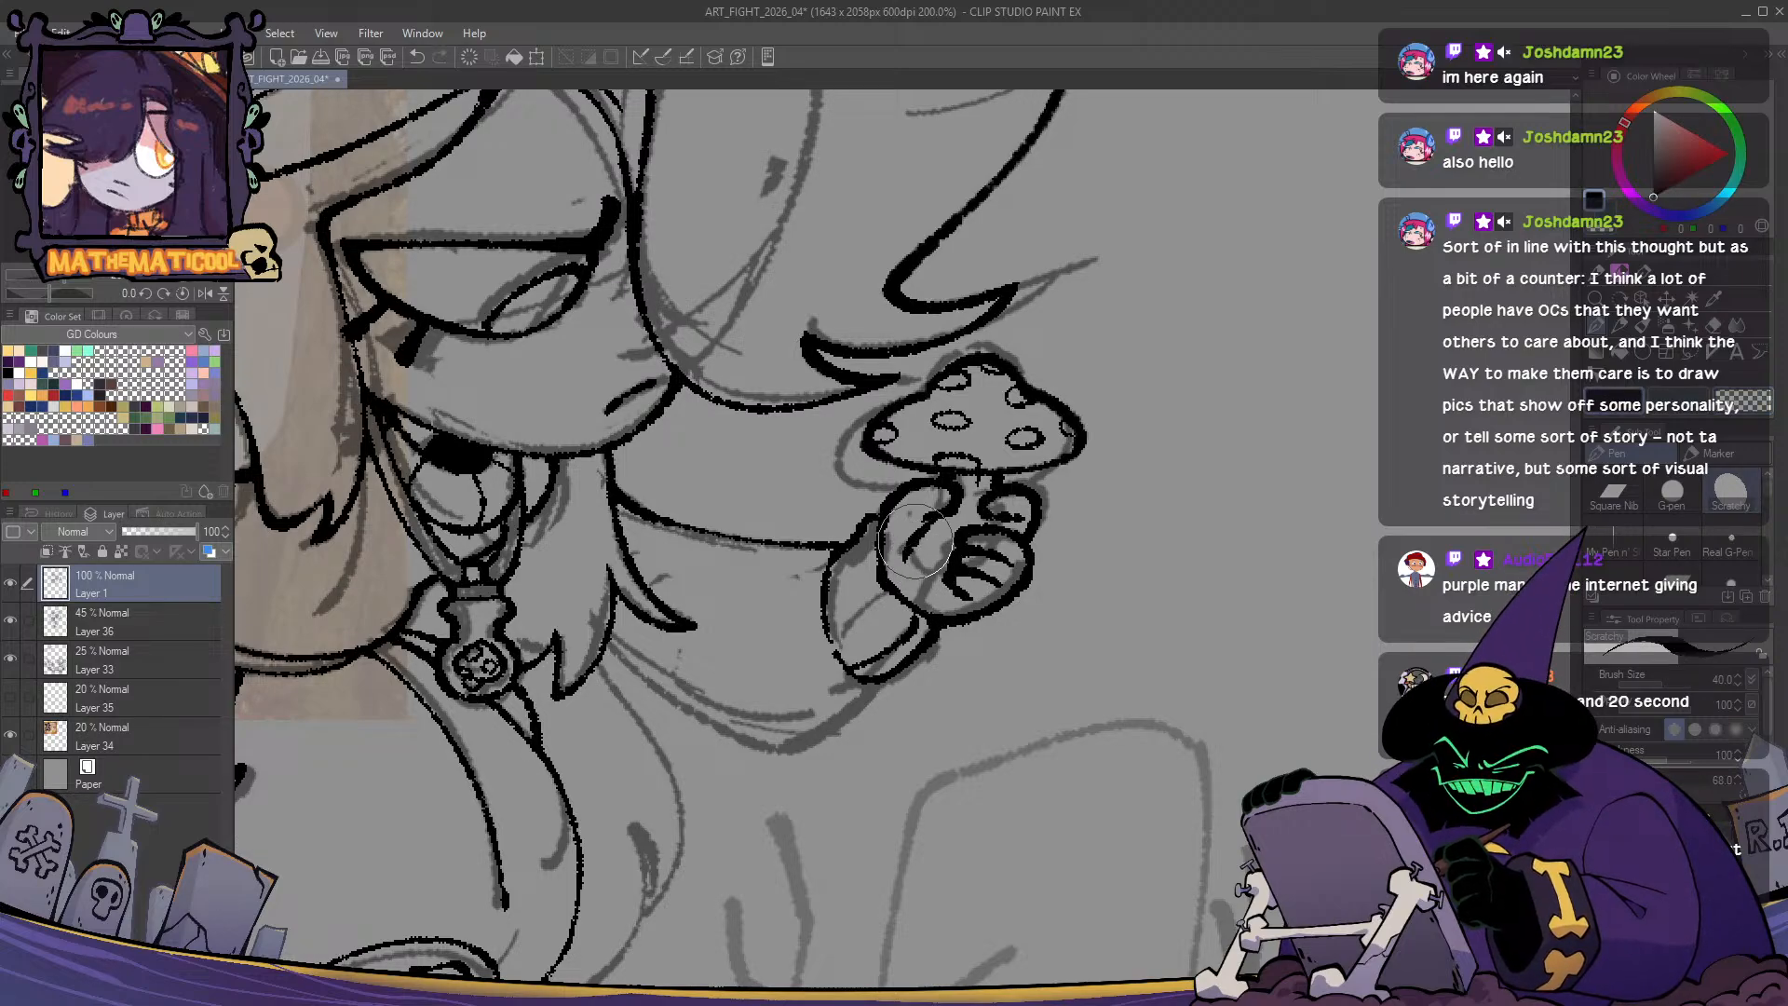
mouse_move(916, 542)
left_mouse_down()
mouse_move(964, 593)
mouse_move(914, 544)
mouse_move(929, 598)
mouse_move(955, 598)
mouse_move(909, 546)
mouse_move(906, 571)
mouse_move(956, 591)
mouse_move(939, 591)
mouse_move(920, 564)
mouse_move(971, 591)
left_mouse_up()
key("ctrl+z")
key("c")
key("c")
key("c")
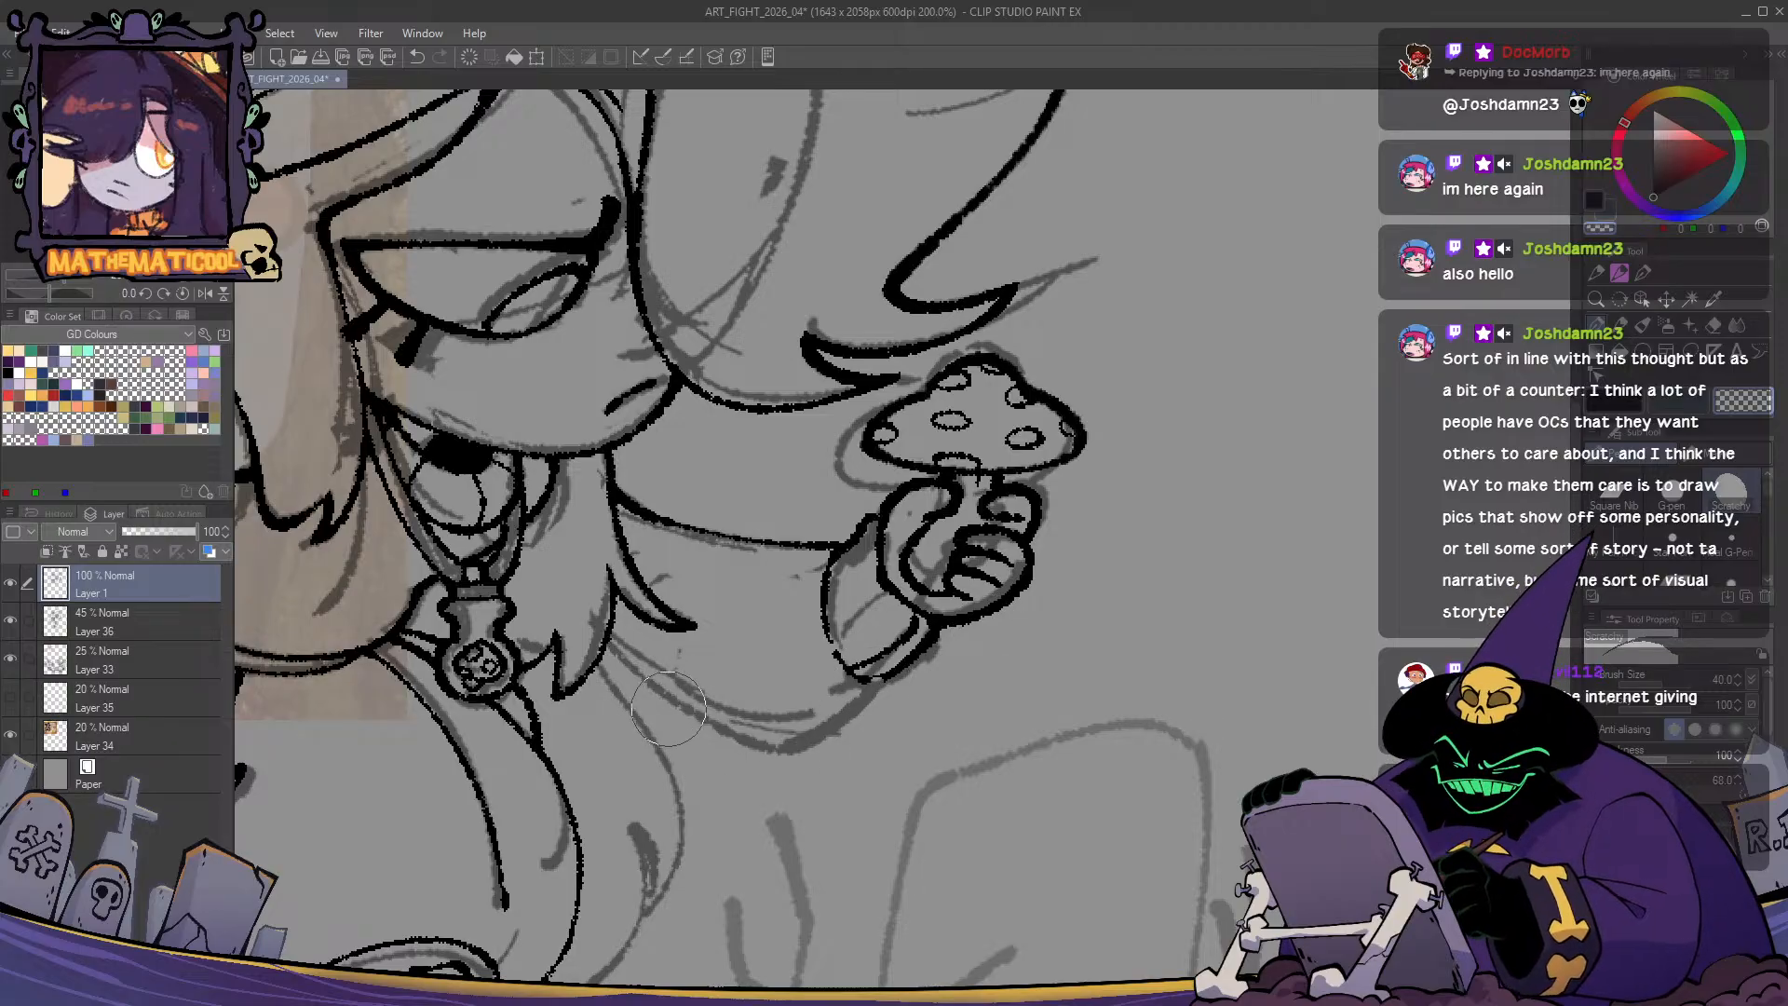
- Ink the sagging underside of the raised sleeve, from the cuff back to the hair lock beside the necklace
left_click_drag(874, 699, 736, 741)
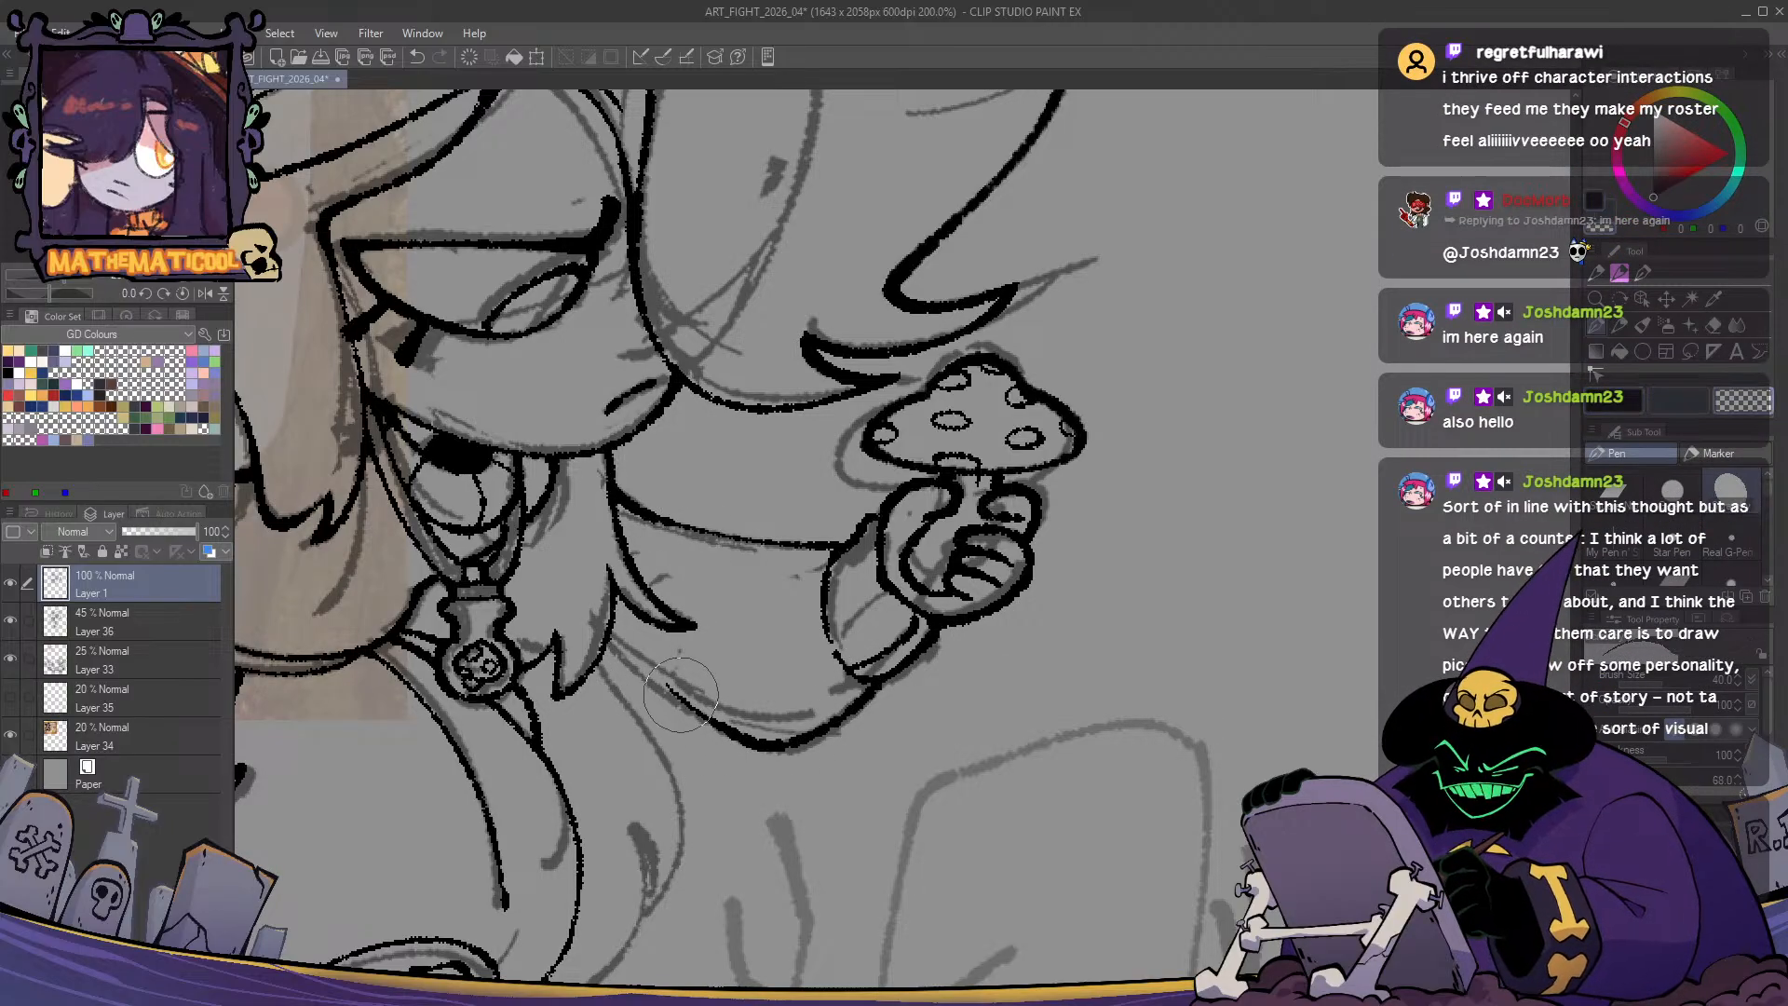
key("c")
mouse_move(607, 638)
left_mouse_down()
mouse_move(745, 732)
mouse_move(687, 707)
mouse_move(731, 741)
left_mouse_up()
key("ctrl+z")
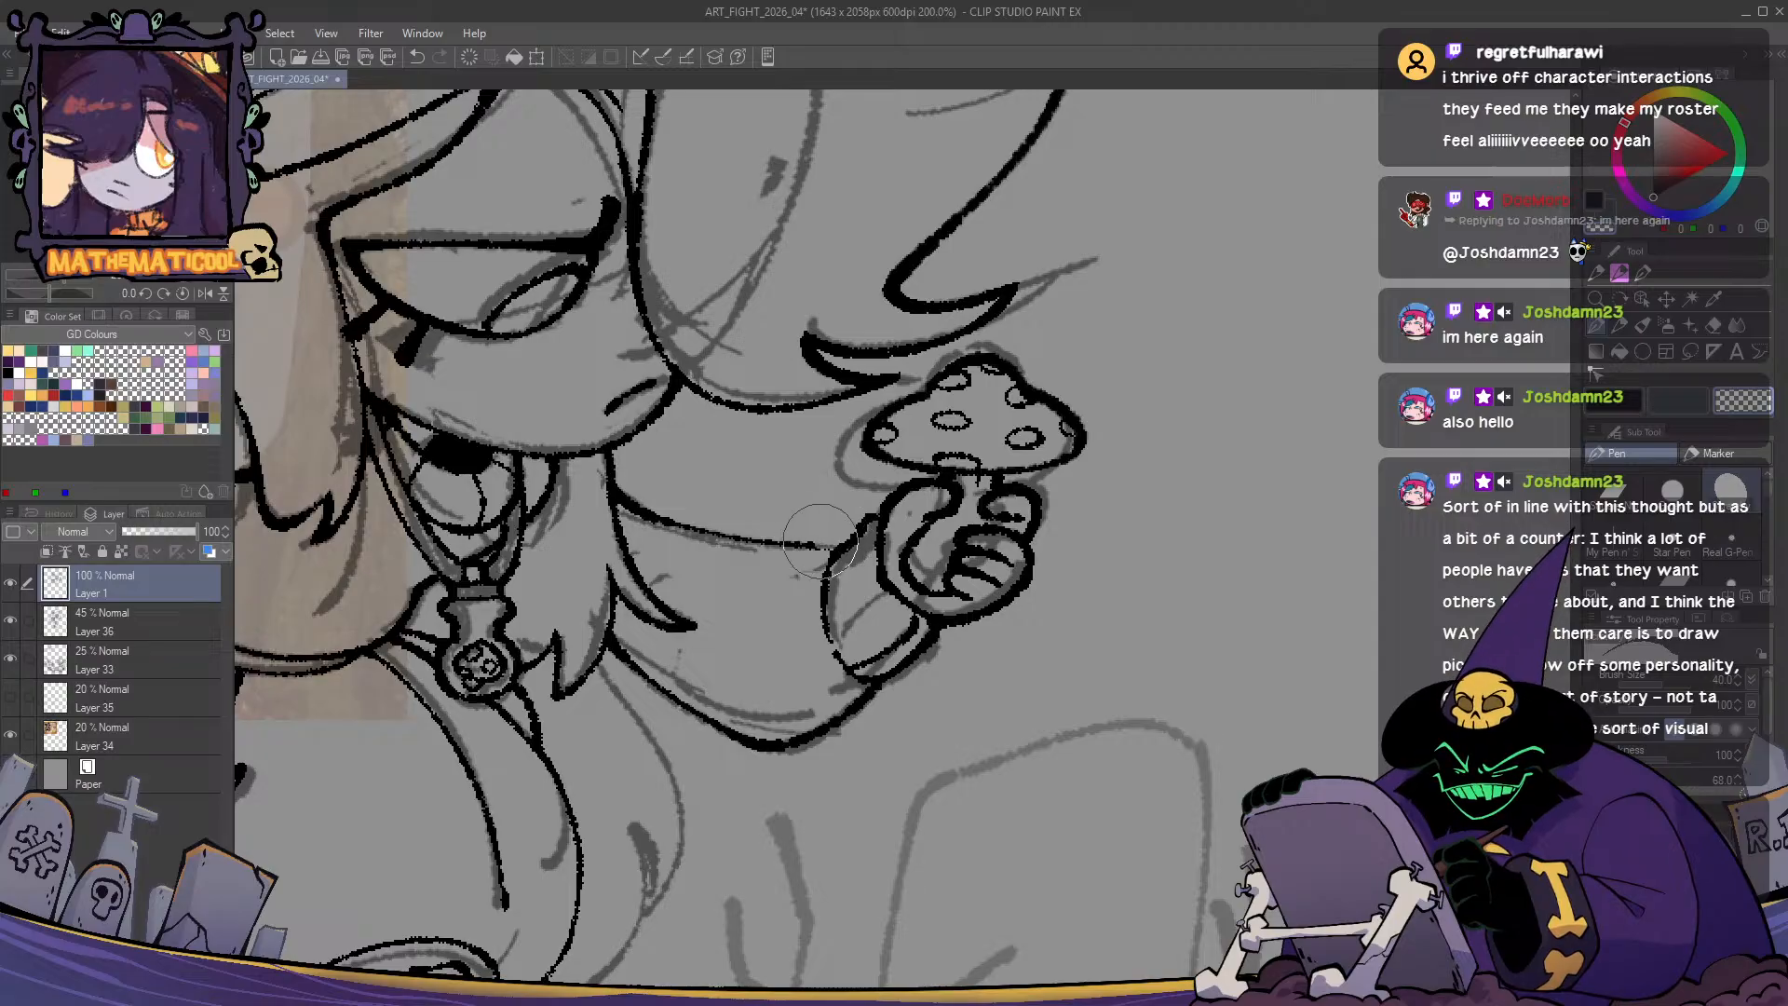
- Redraw the upper contour of the raised sleeve as a smooth curve from the hair to the cuff
left_click_drag(643, 522, 736, 559)
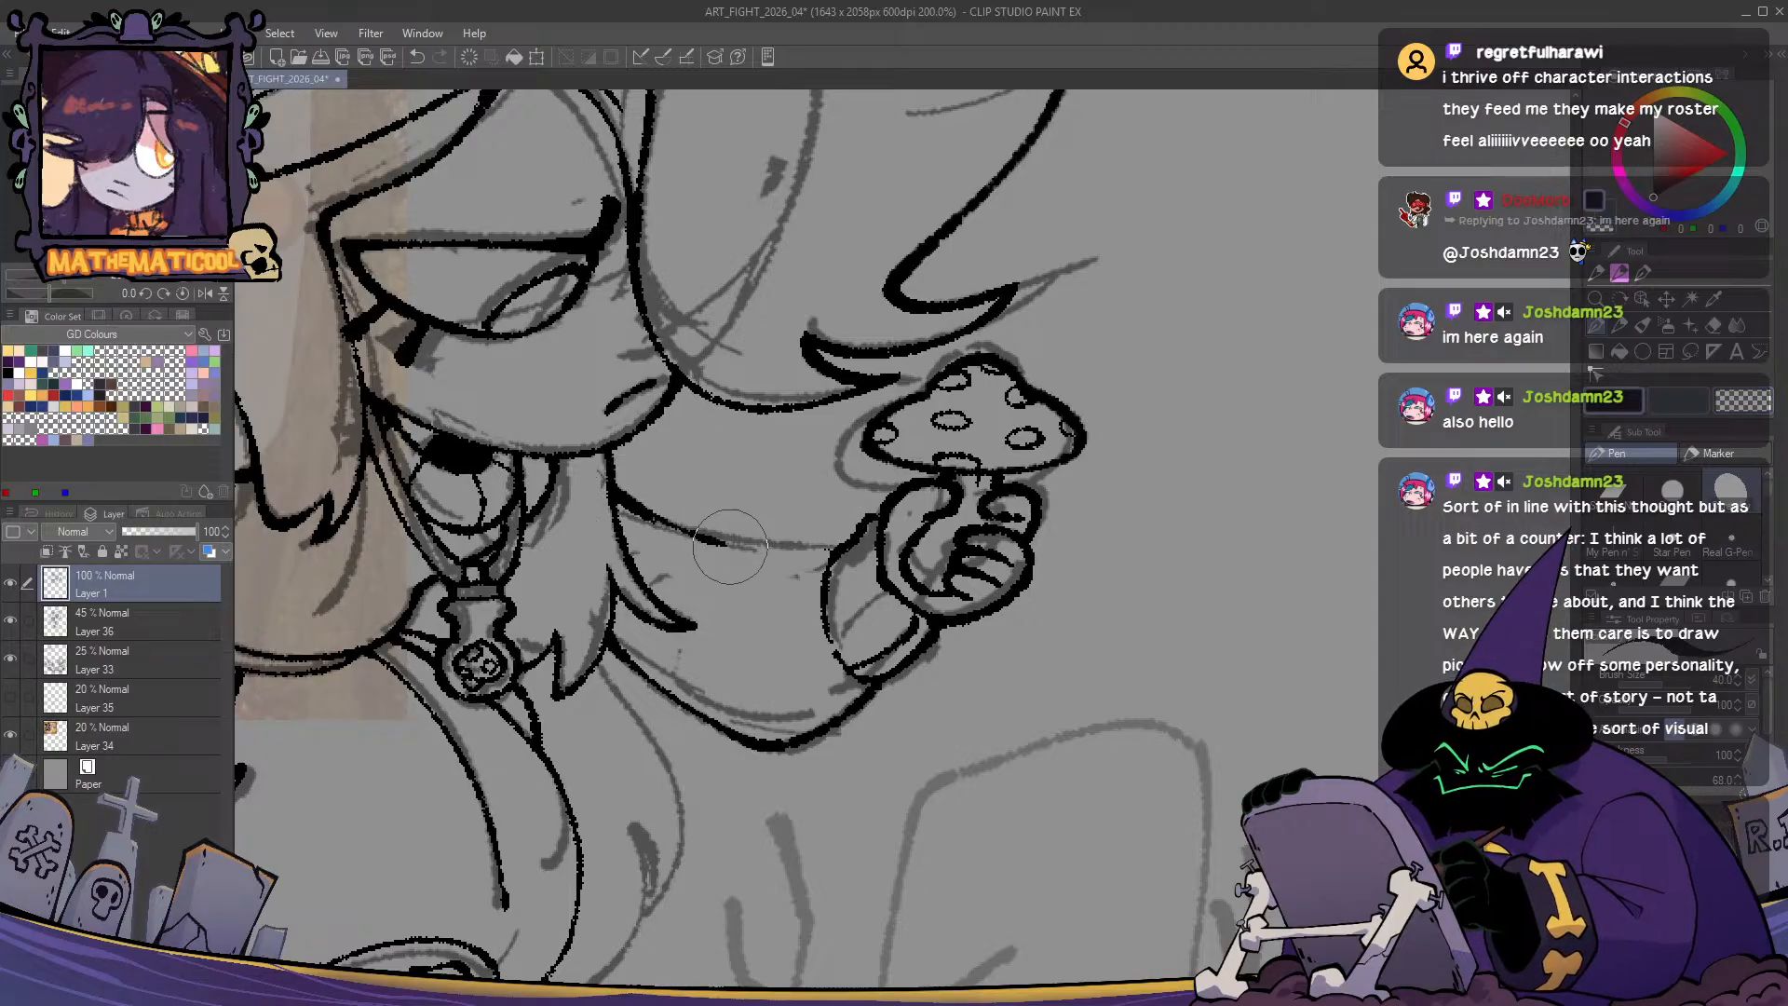
key("ctrl+z")
mouse_move(632, 504)
left_mouse_down()
mouse_move(729, 544)
mouse_move(630, 502)
mouse_move(736, 545)
mouse_move(695, 535)
mouse_move(830, 548)
left_mouse_up()
key("ctrl+z")
key("ctrl+z")
left_click_drag(713, 542, 834, 550)
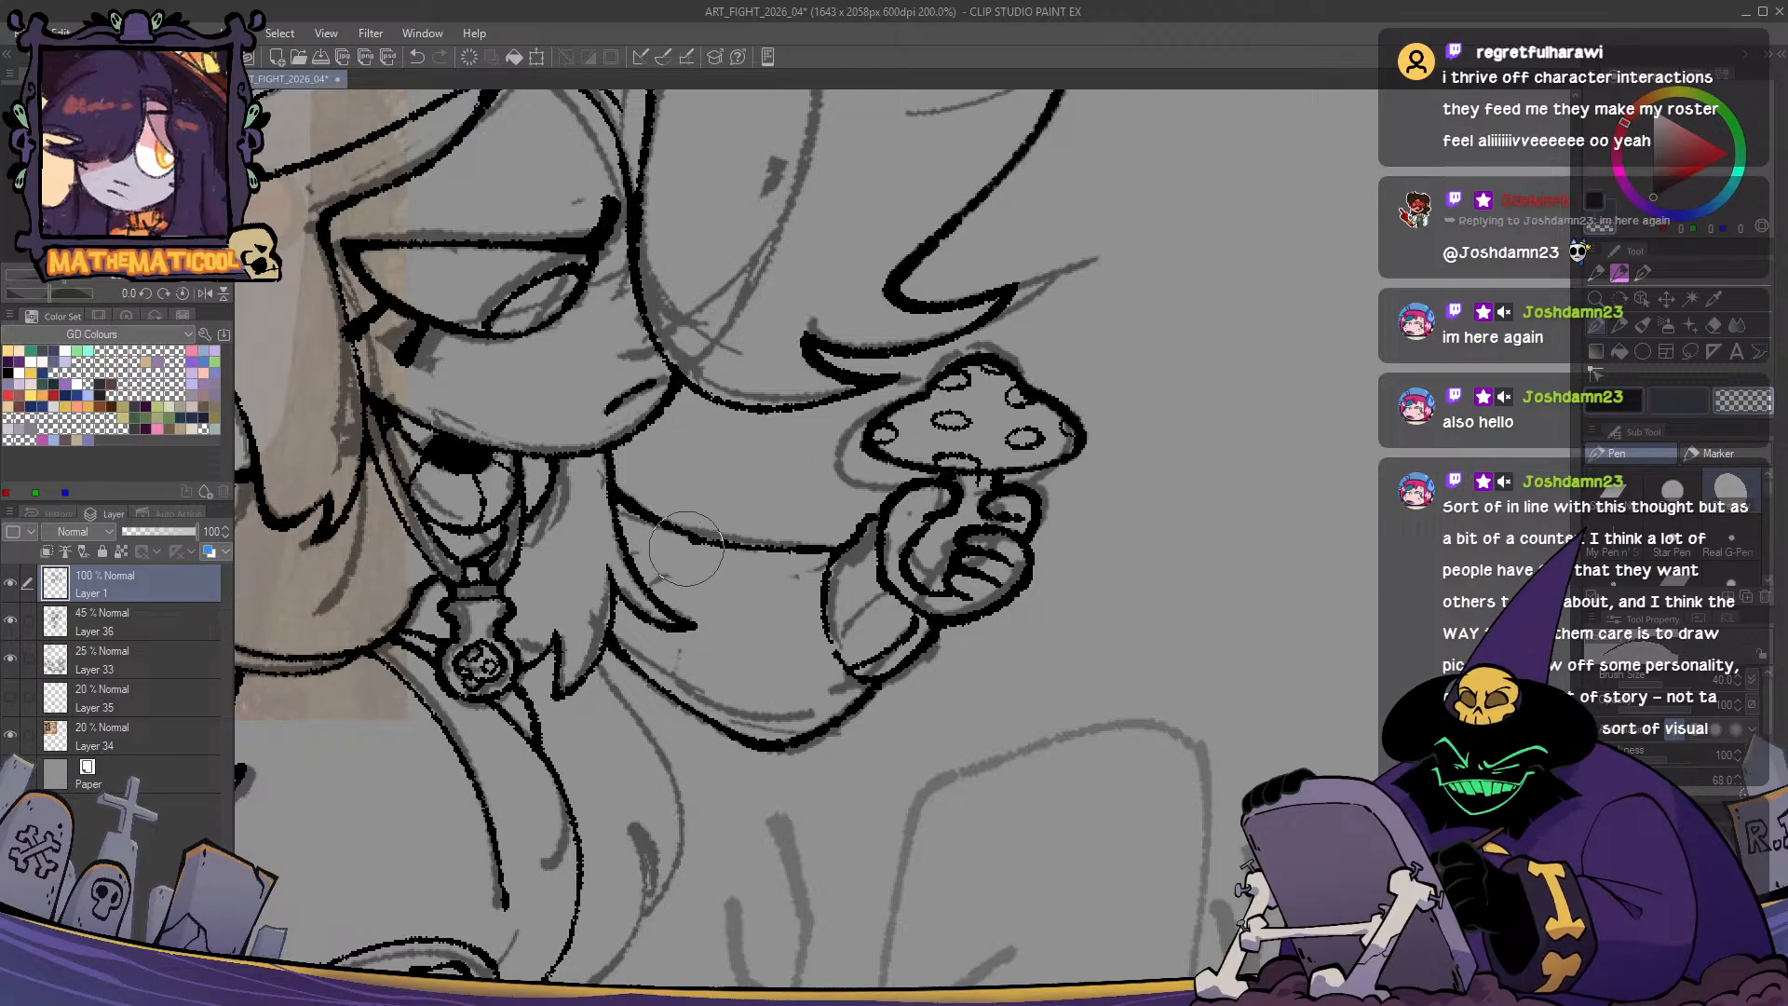
- Add a short fold crease under the sleeve's upper contour and refine the contour where it meets the cuff
key("c")
left_click_drag(705, 549, 664, 556)
key("ctrl+z")
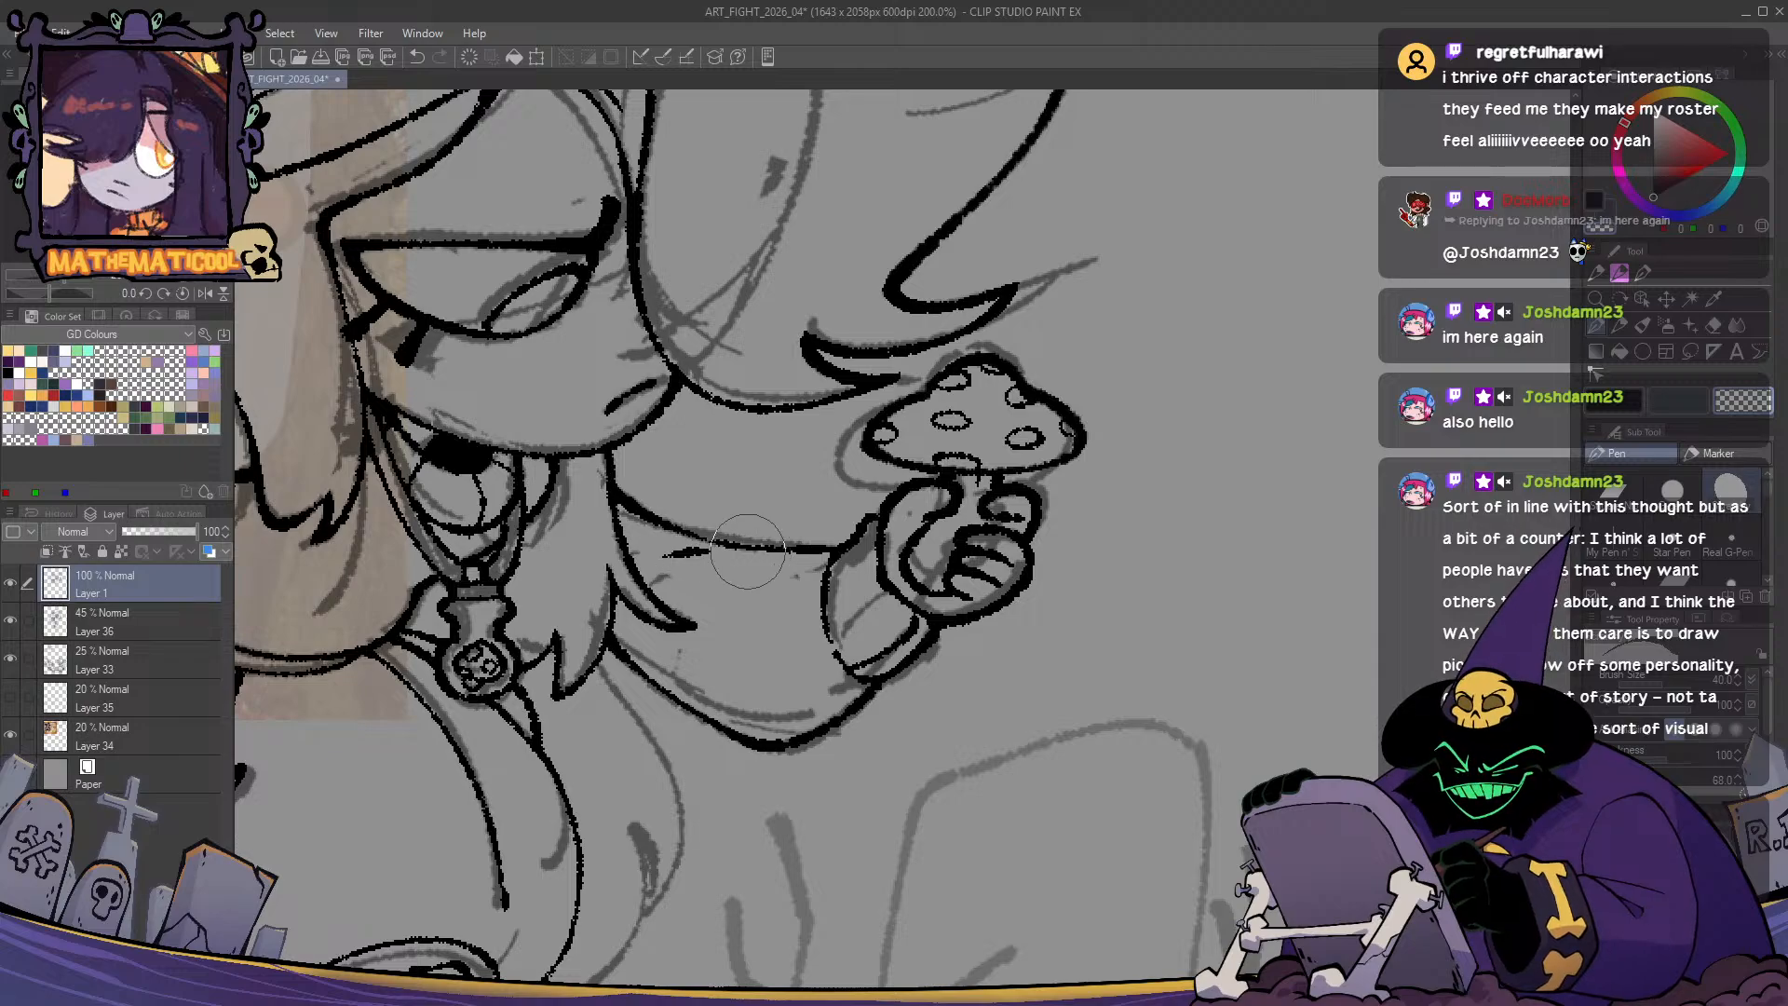
left_click_drag(732, 544, 831, 546)
key("ctrl+z")
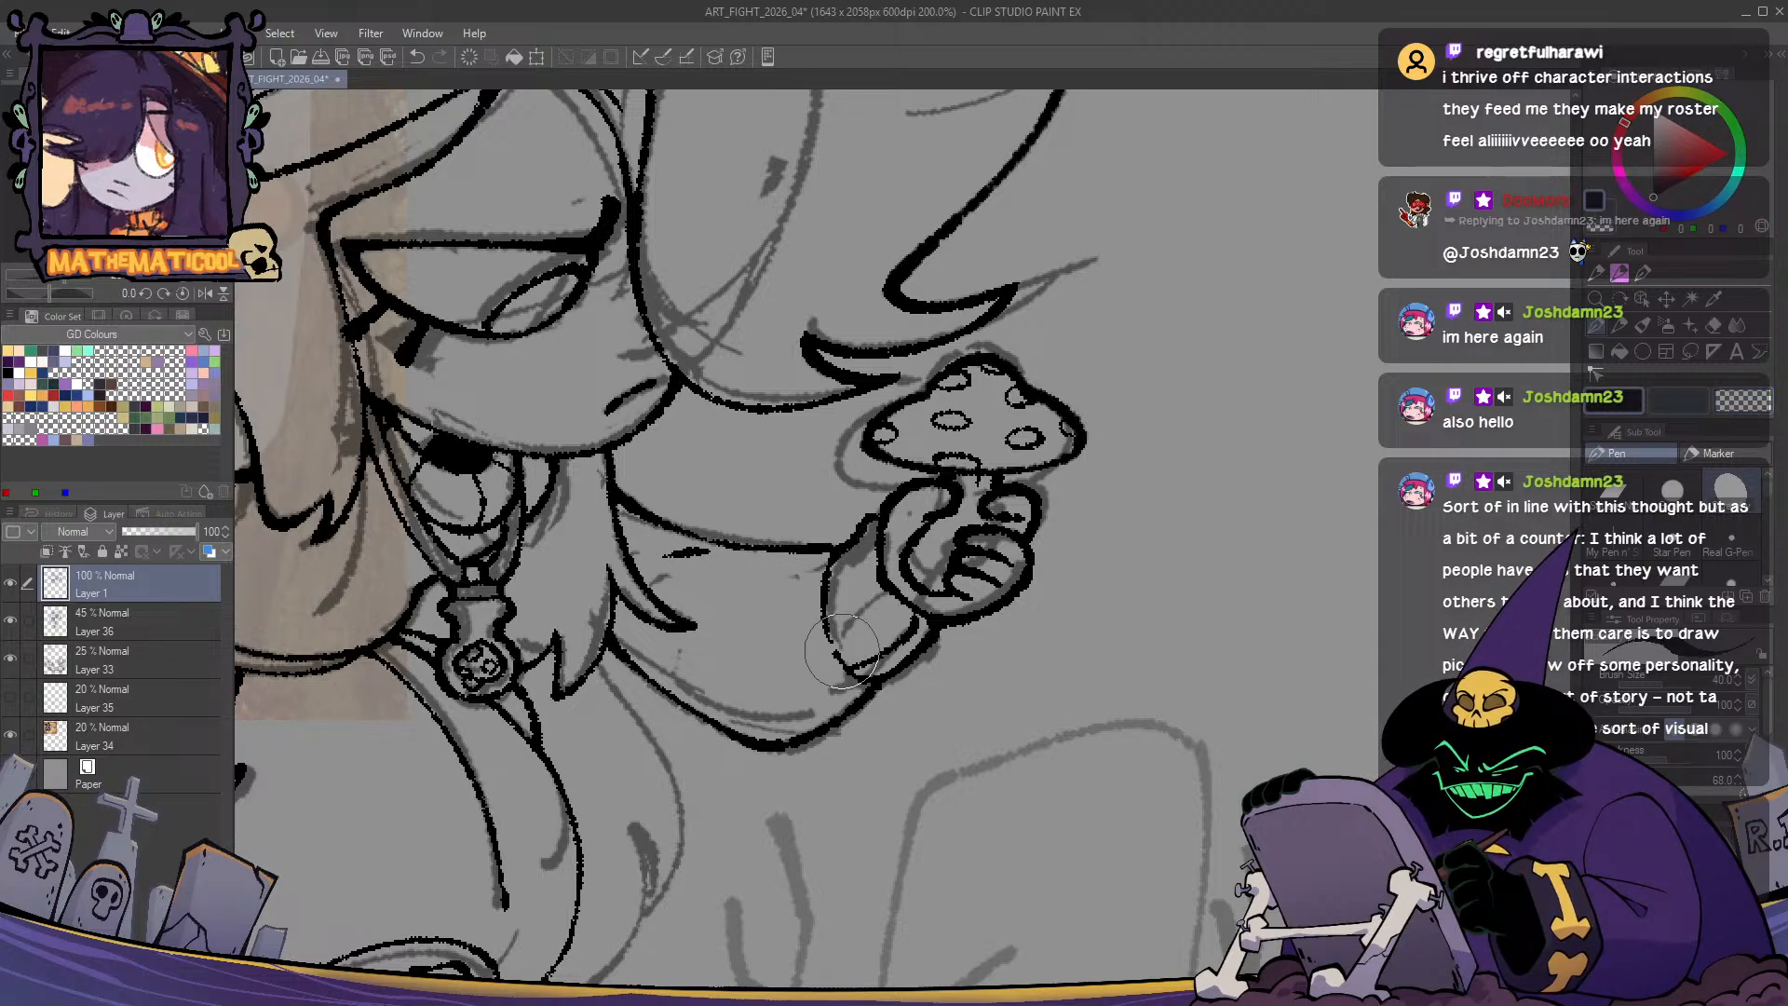
- Ink the outer line of the front leg from the skirt's swirled ruffle down toward the shoe
left_click_drag(842, 652, 1042, 624)
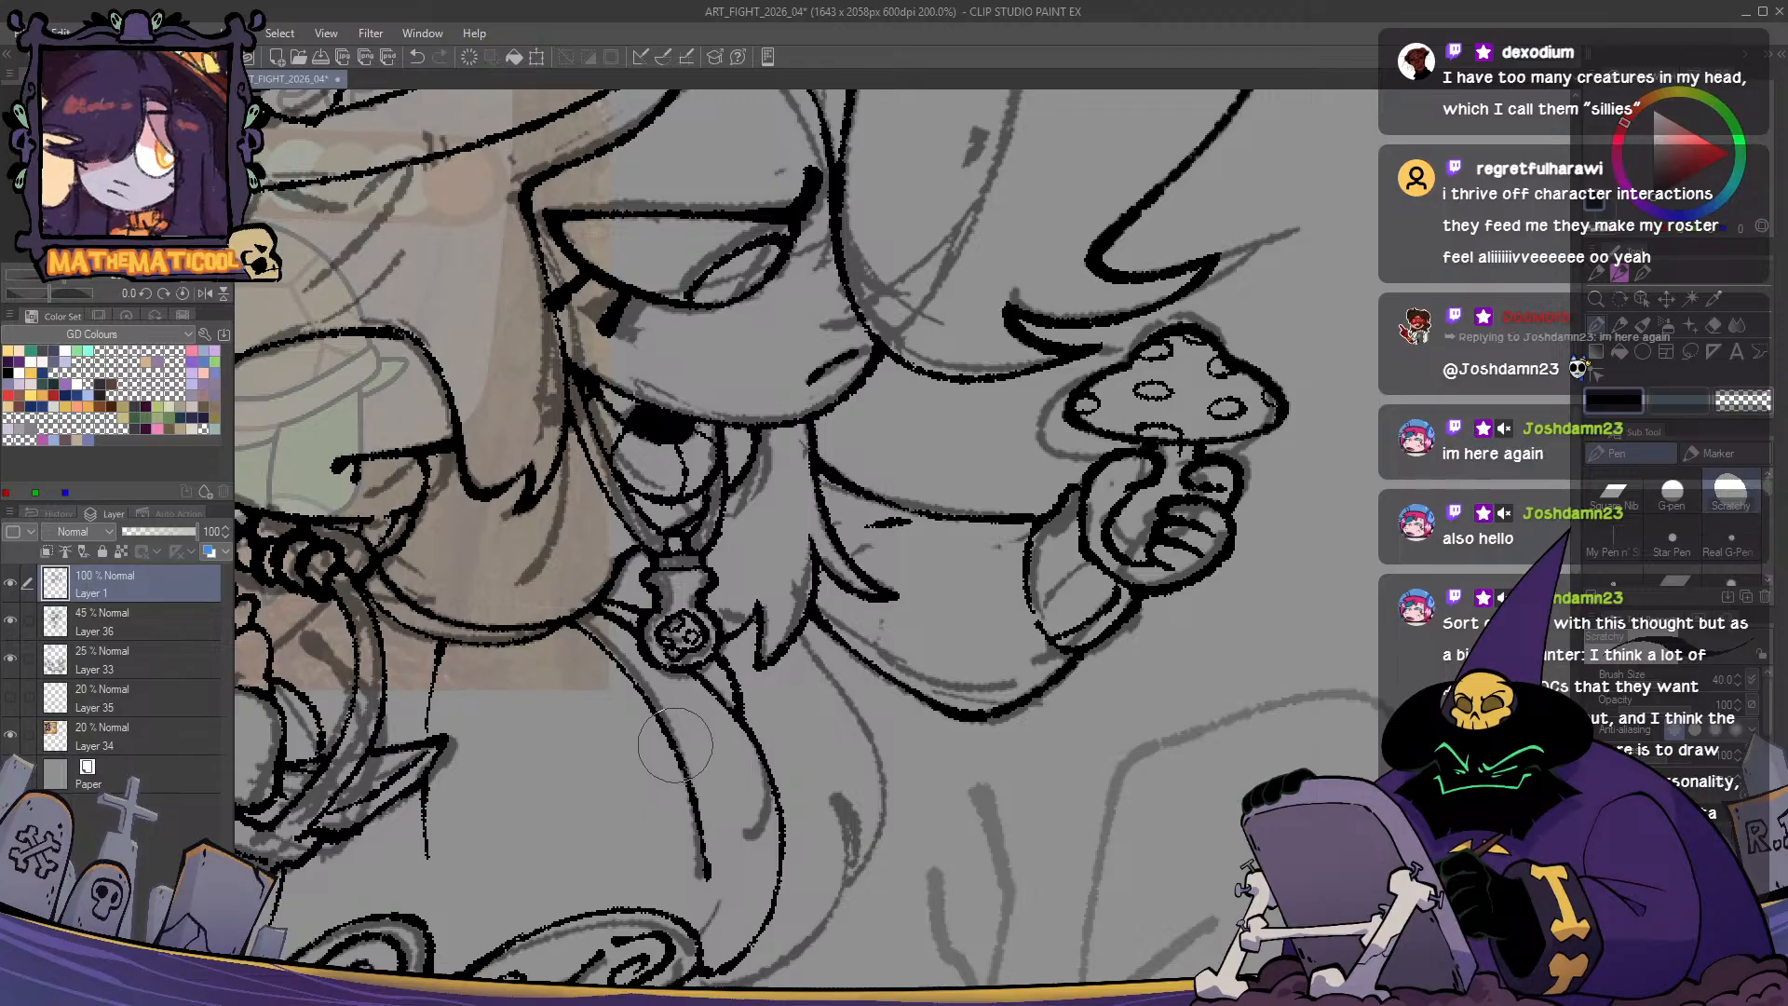
left_click_drag(863, 637, 1301, 527)
scroll(1301, 527, "down", 1)
mouse_move(1053, 642)
left_mouse_down()
mouse_move(940, 701)
mouse_move(917, 689)
mouse_move(1024, 710)
mouse_move(1071, 540)
mouse_move(1081, 400)
mouse_move(1016, 279)
left_mouse_up()
key("h")
key("h")
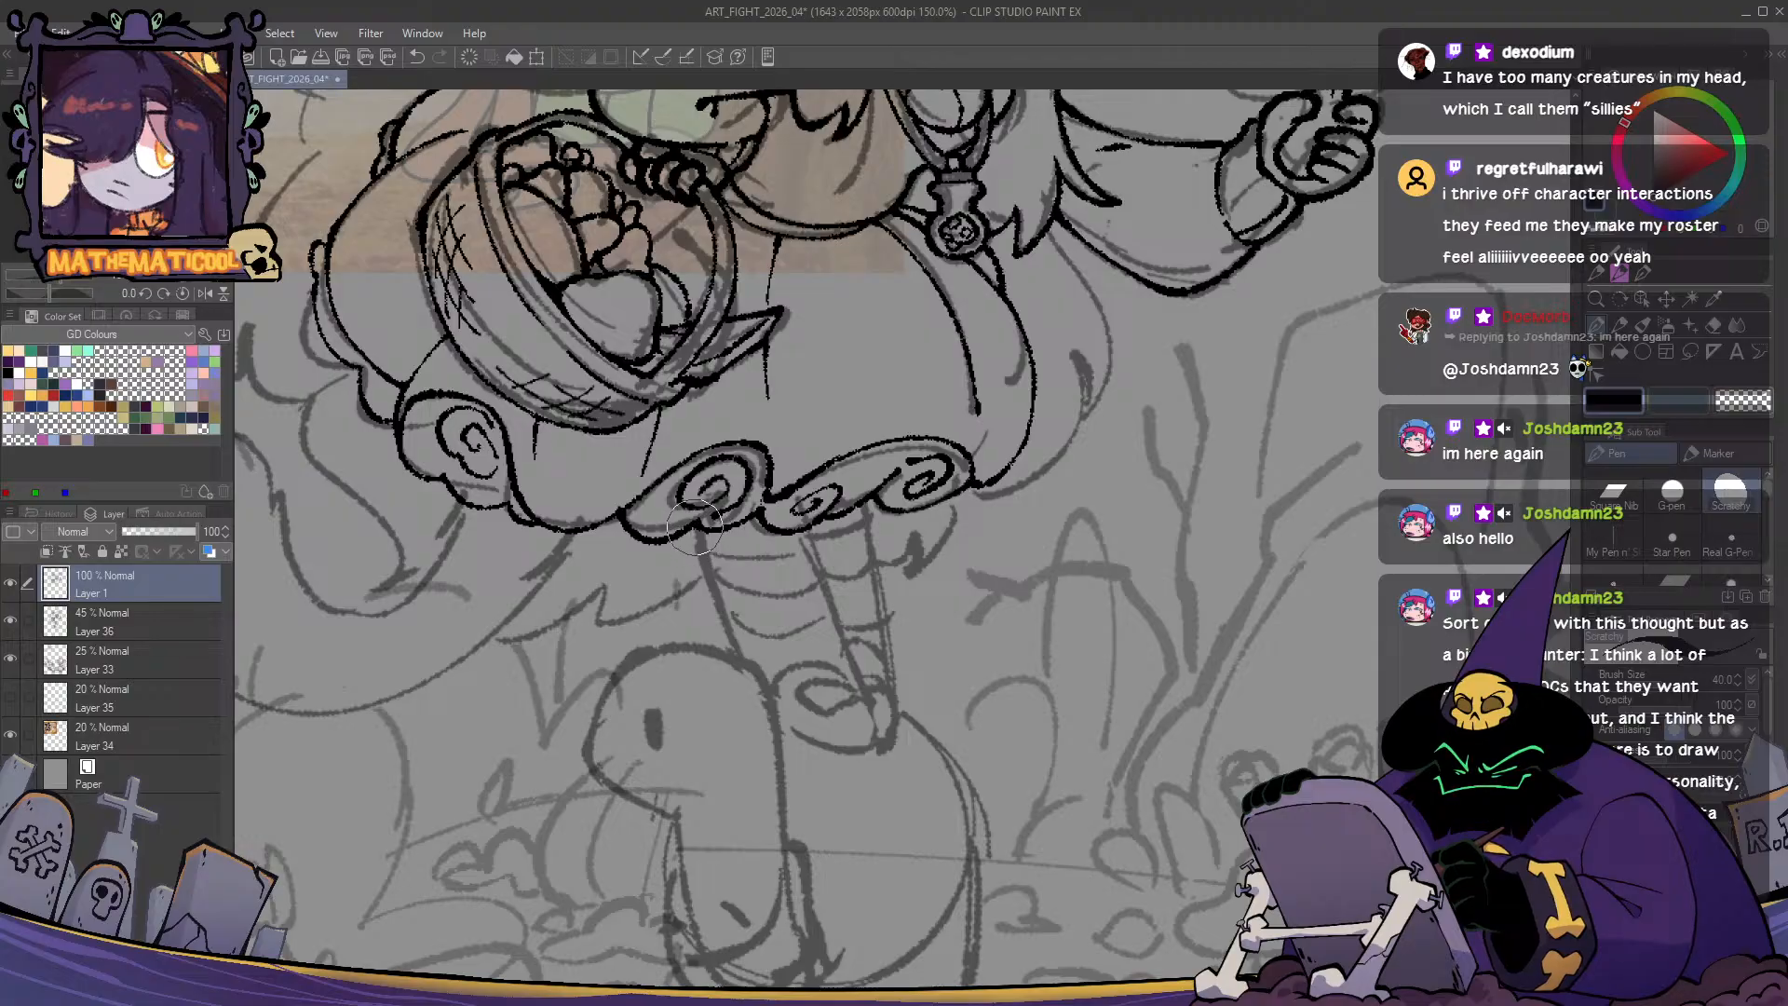
left_click_drag(695, 527, 754, 686)
key("ctrl+z")
left_click_drag(695, 527, 749, 681)
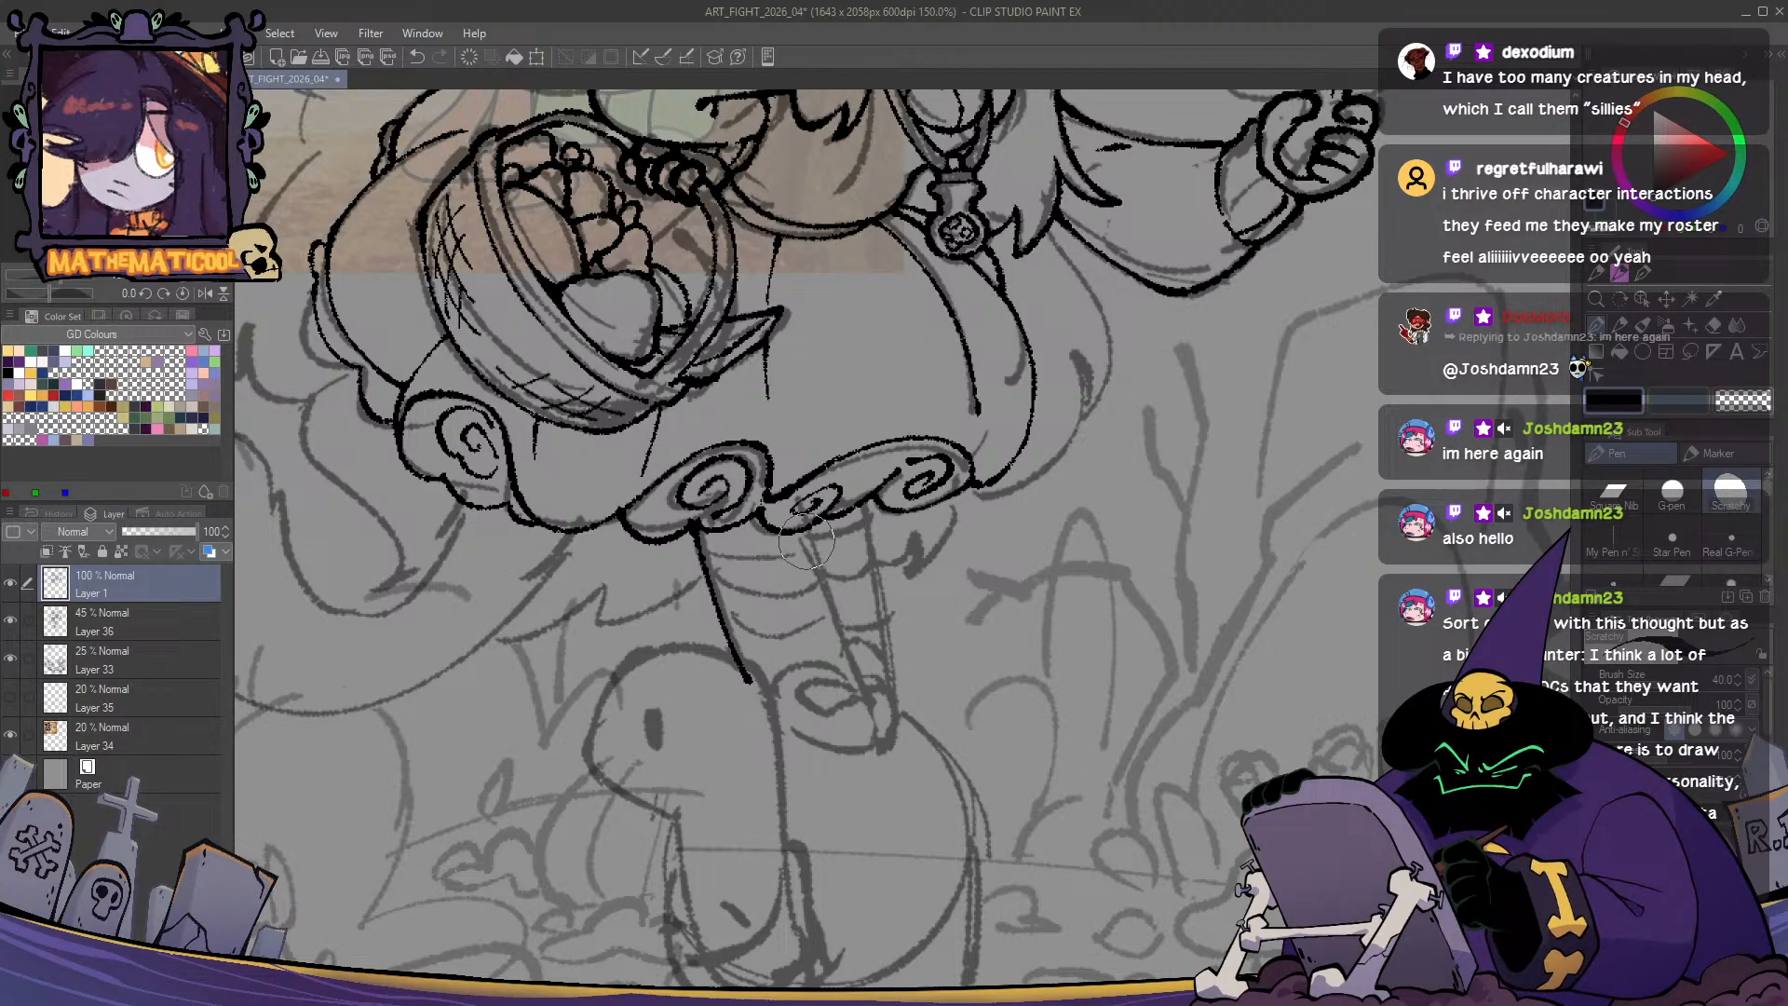
- Ink the front leg's inner line and continue it around the pointed toe and sole of the shoe
left_click_drag(806, 536, 868, 700)
key("ctrl+z")
left_click_drag(807, 533, 870, 739)
key("ctrl+z")
mouse_move(843, 652)
left_mouse_down()
mouse_move(866, 746)
mouse_move(802, 741)
mouse_move(766, 704)
mouse_move(885, 748)
mouse_move(781, 728)
left_mouse_up()
key("ctrl+z")
key("ctrl+z")
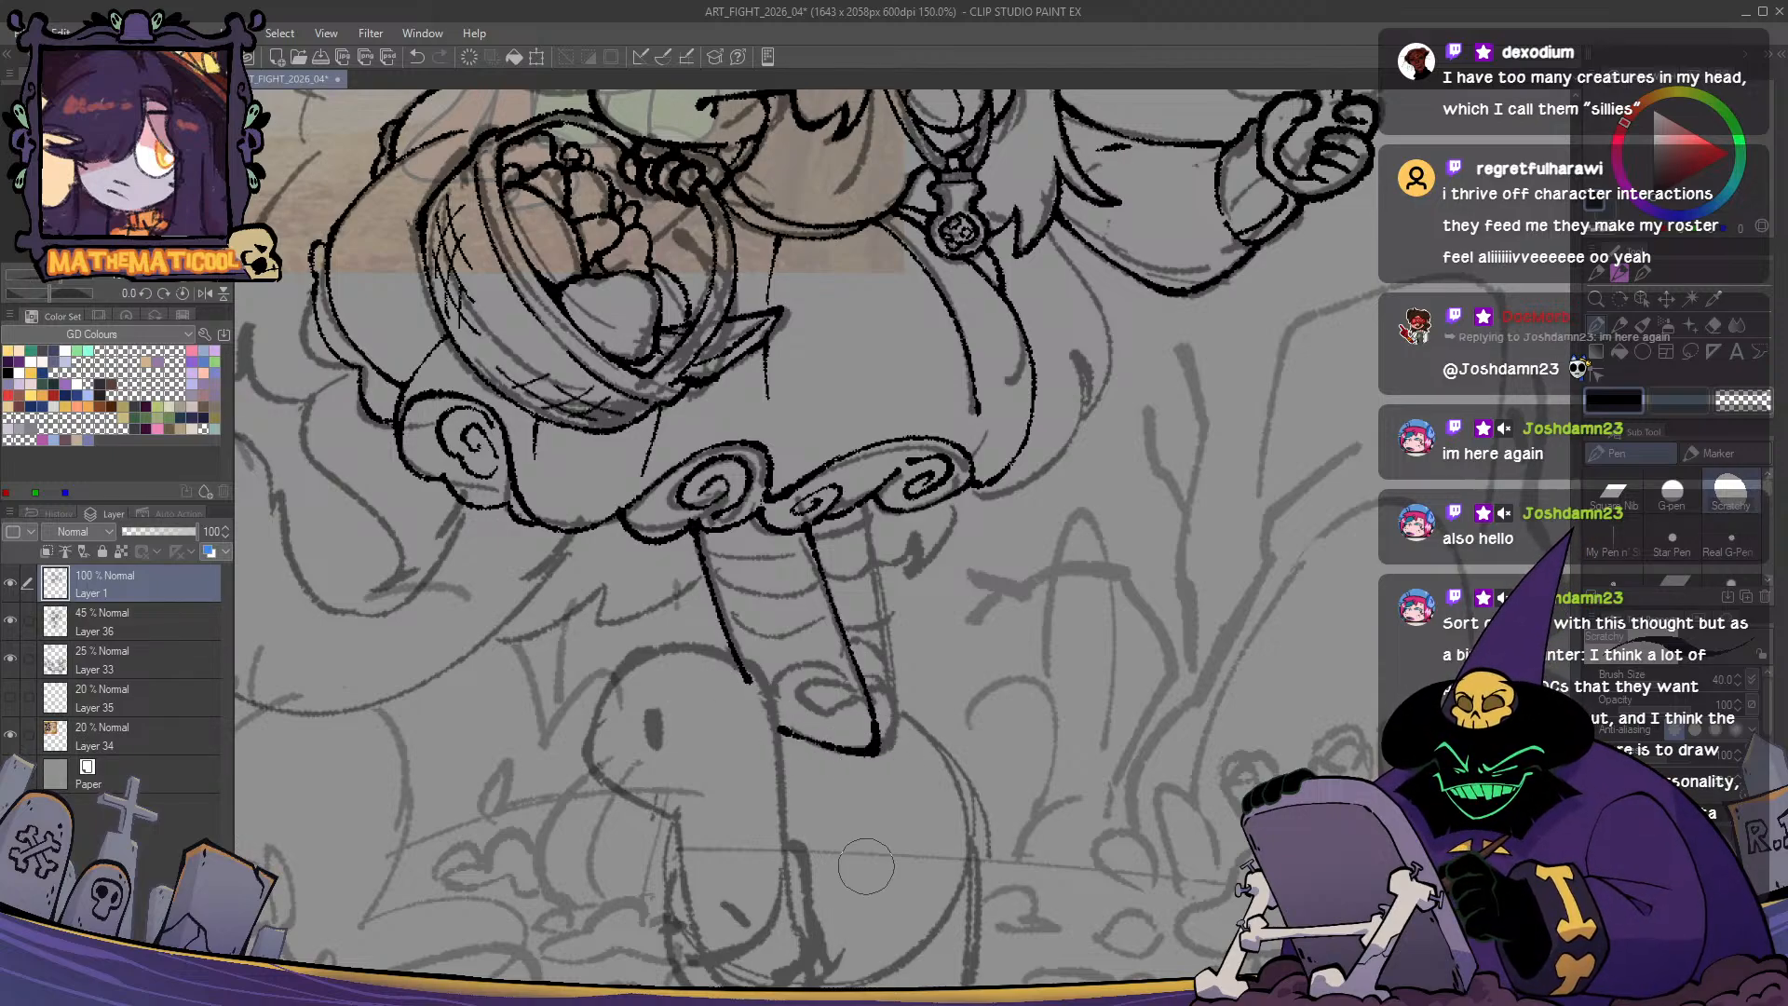
- Ink a small oval detail on the upper part of the front shoe
left_click_drag(865, 868, 898, 760)
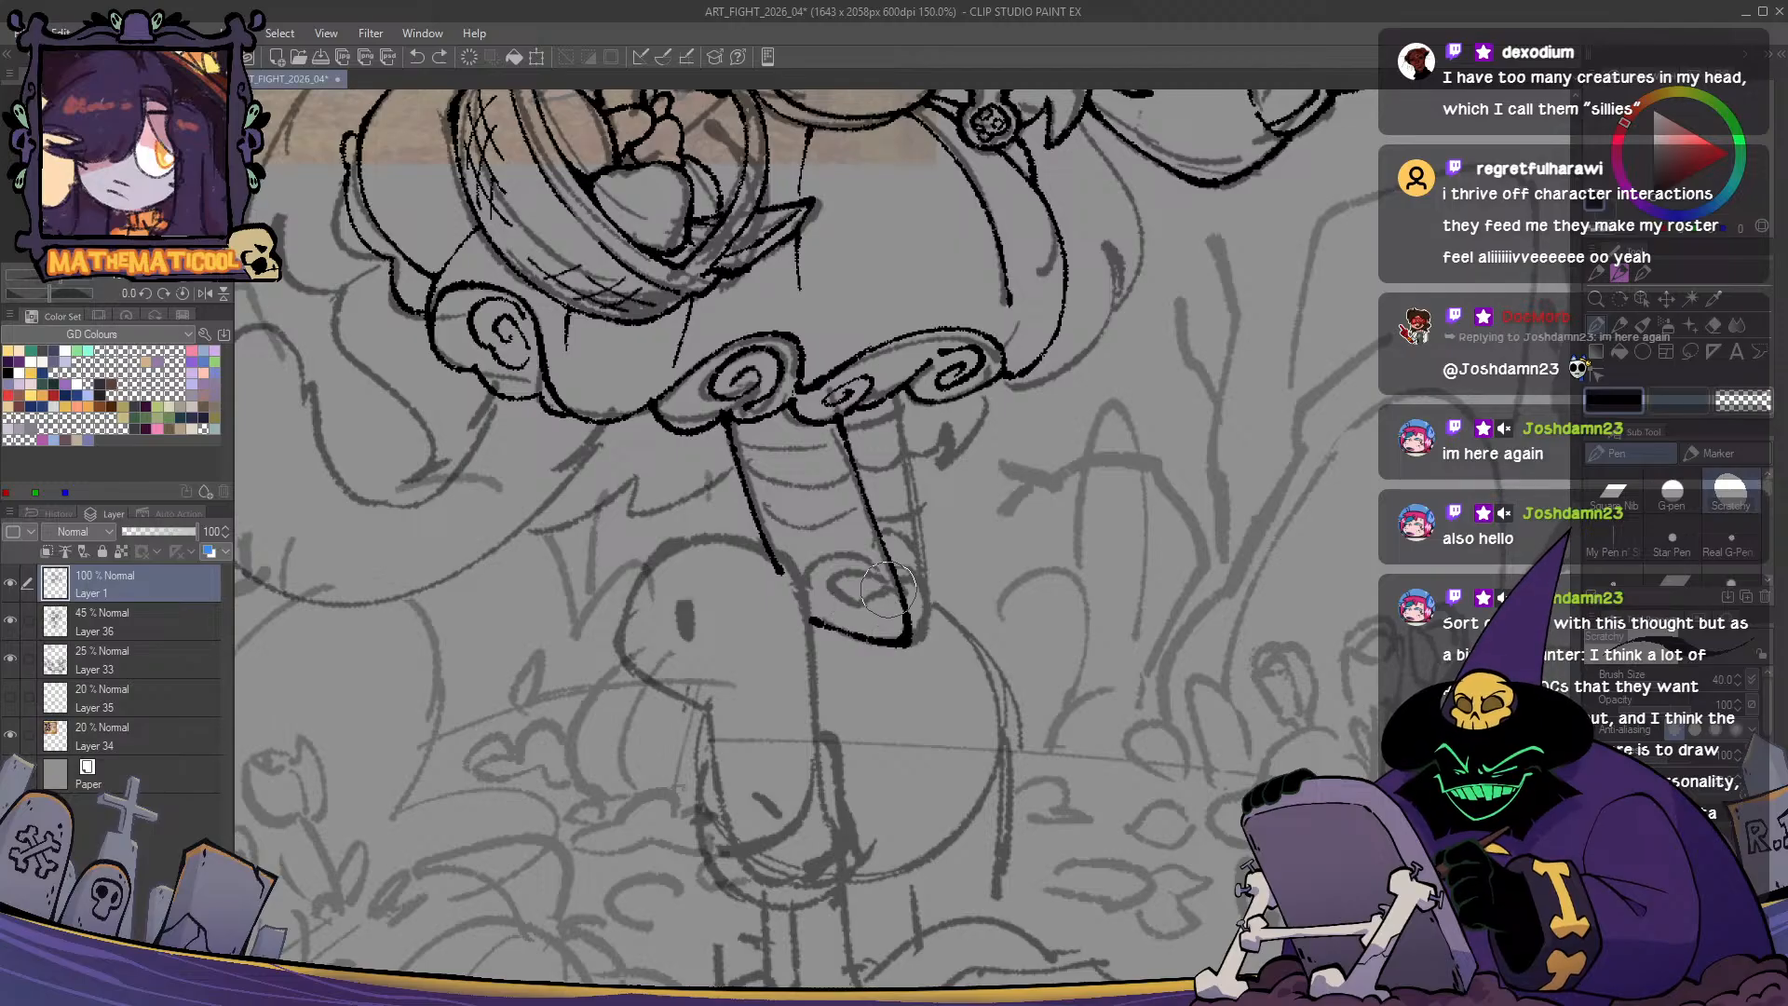
mouse_move(888, 590)
left_mouse_down()
mouse_move(857, 609)
mouse_move(842, 597)
mouse_move(870, 576)
mouse_move(889, 590)
mouse_move(855, 603)
mouse_move(837, 591)
mouse_move(885, 582)
mouse_move(851, 600)
mouse_move(846, 578)
mouse_move(890, 589)
left_mouse_up()
key("ctrl+z")
key("ctrl+z")
key("ctrl+z")
key("ctrl+z")
key("ctrl+z")
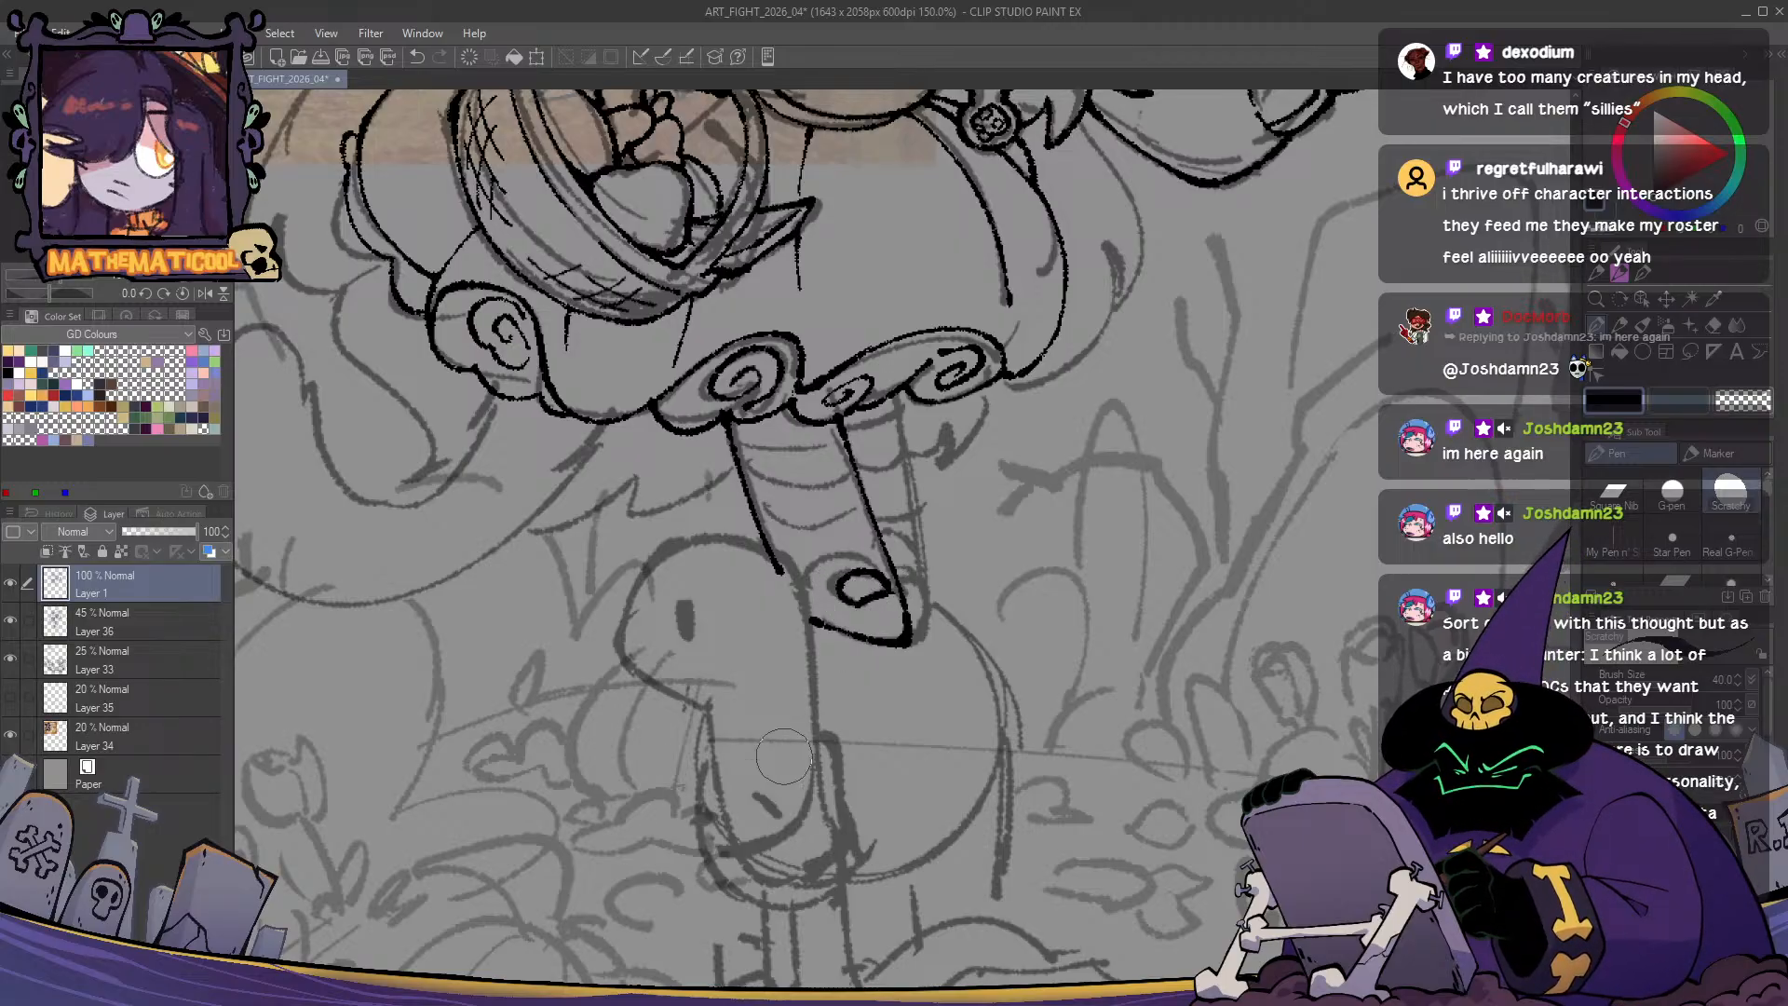
- Ink the curved upper edge of the front shoe around the oval and erase the stray marks there
key("space")
left_click_drag(795, 503, 854, 974)
left_click_drag(819, 694, 1060, 713)
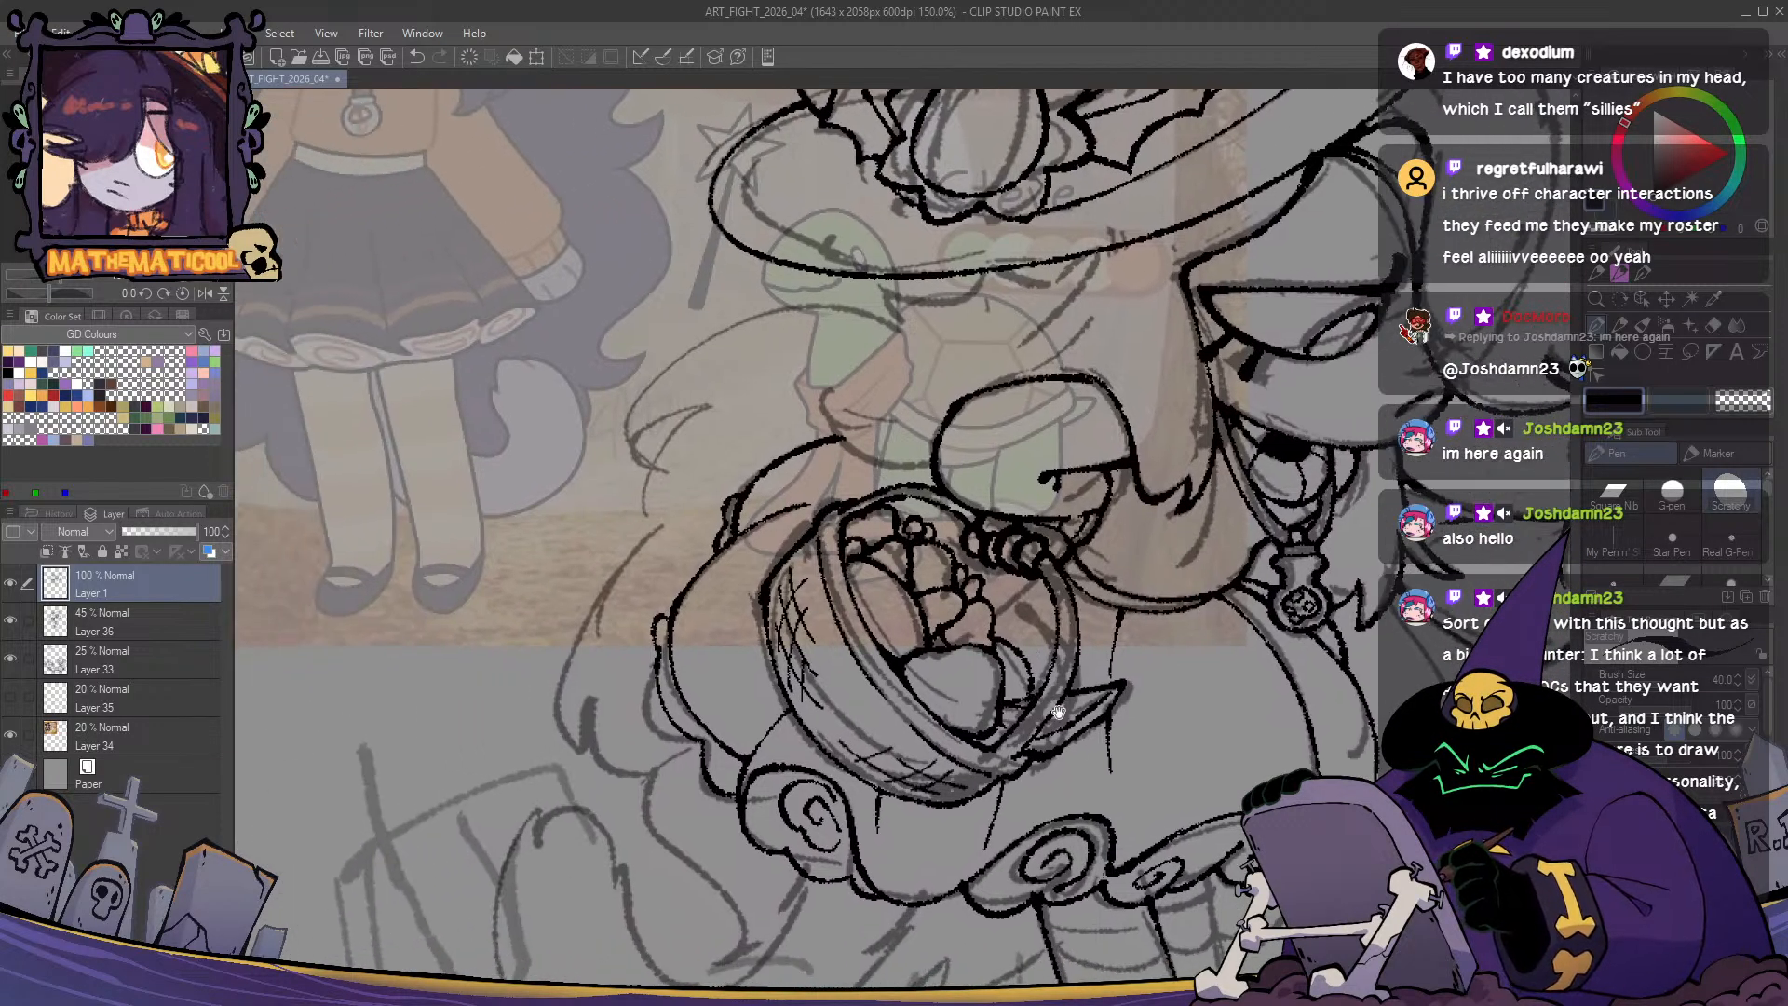
left_click_drag(1178, 862, 756, 359)
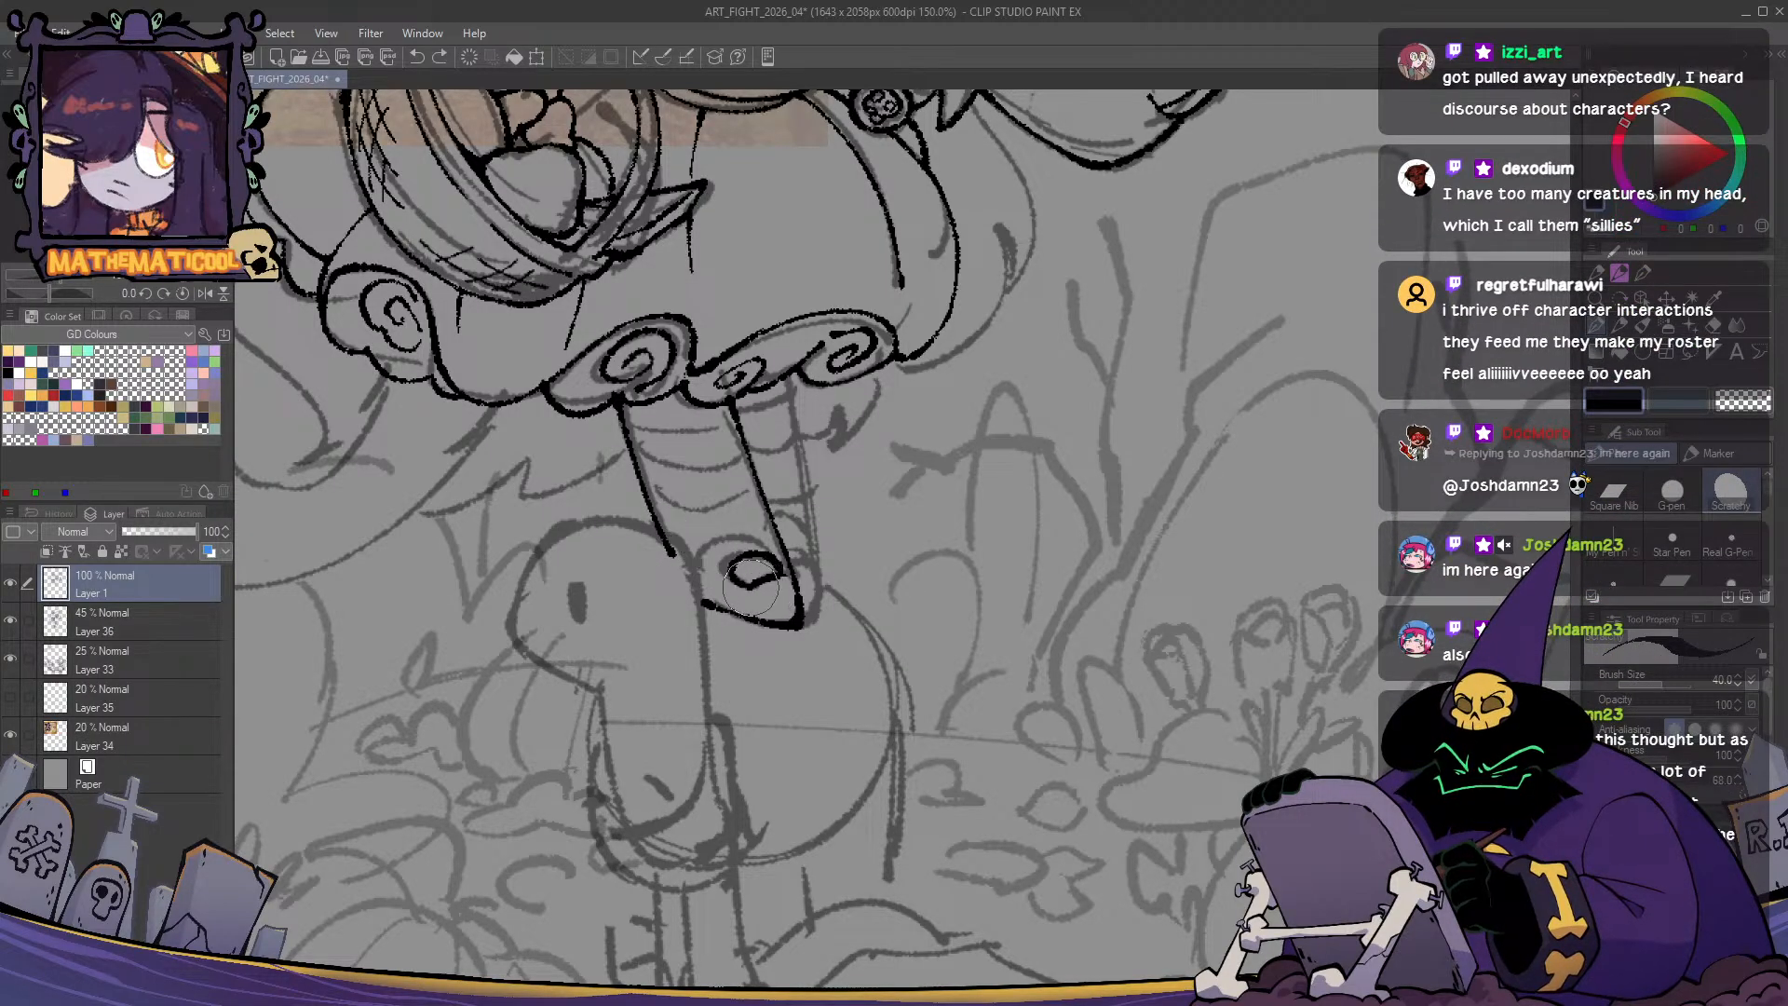
left_click_drag(745, 424, 787, 579)
key("c")
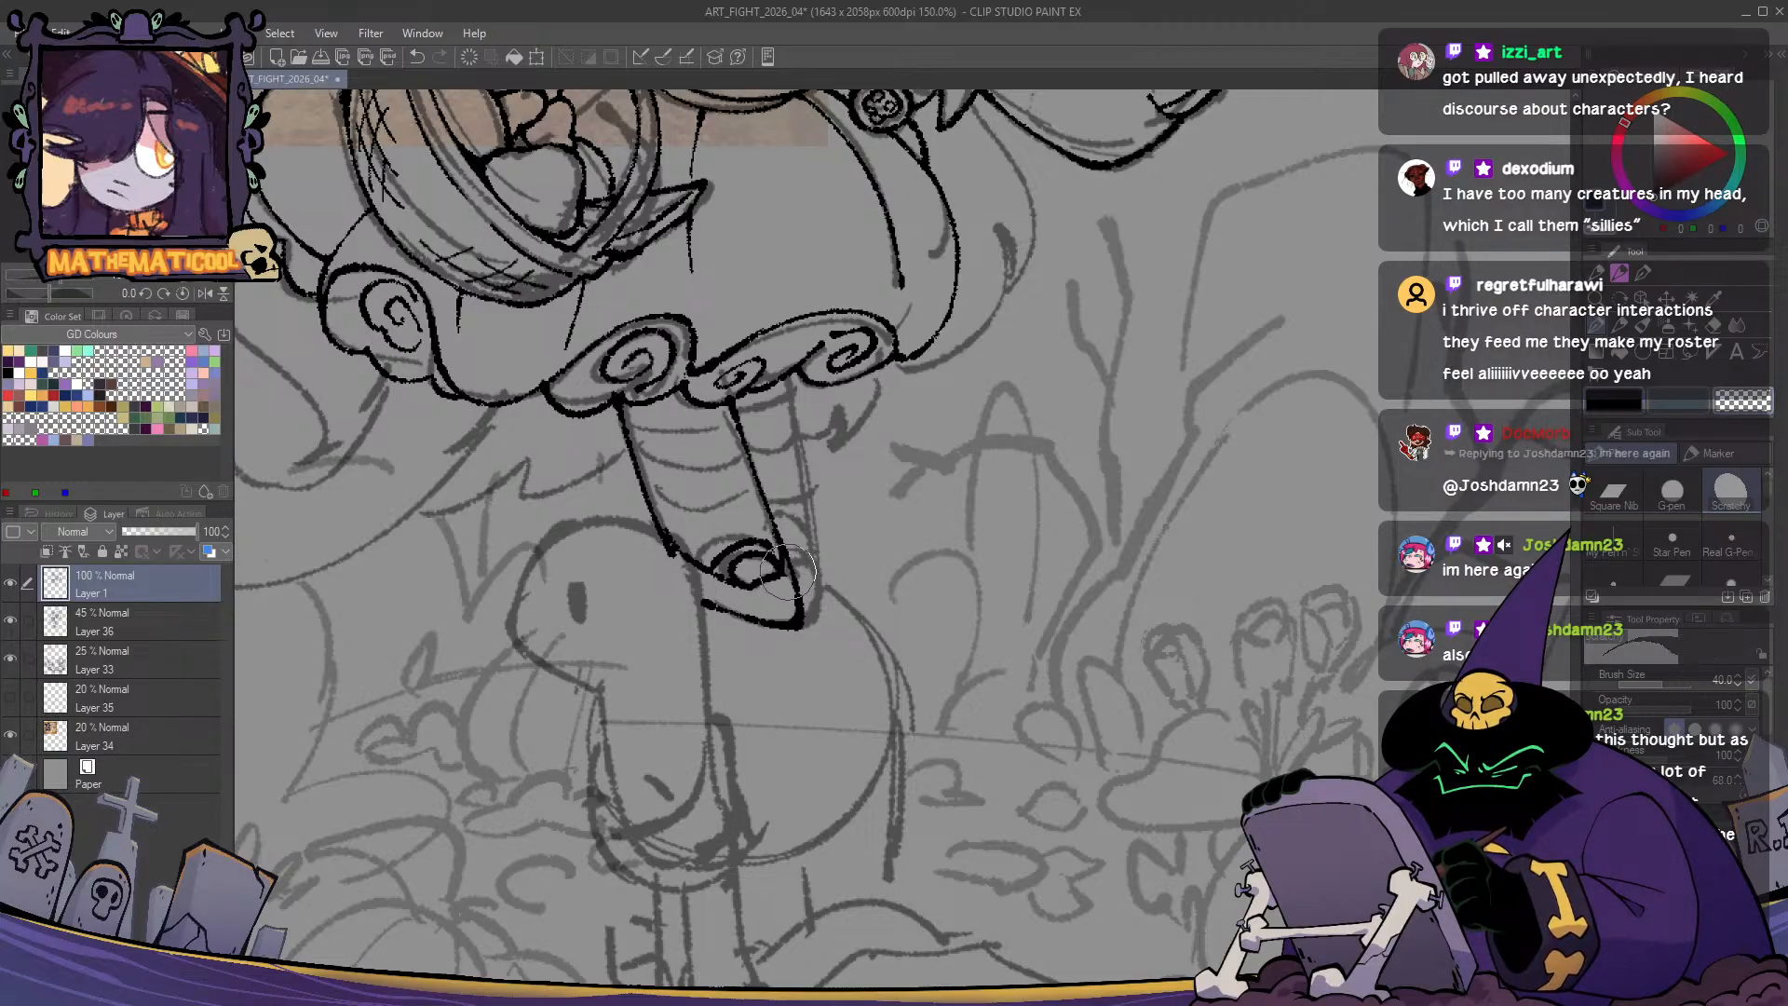
key("c")
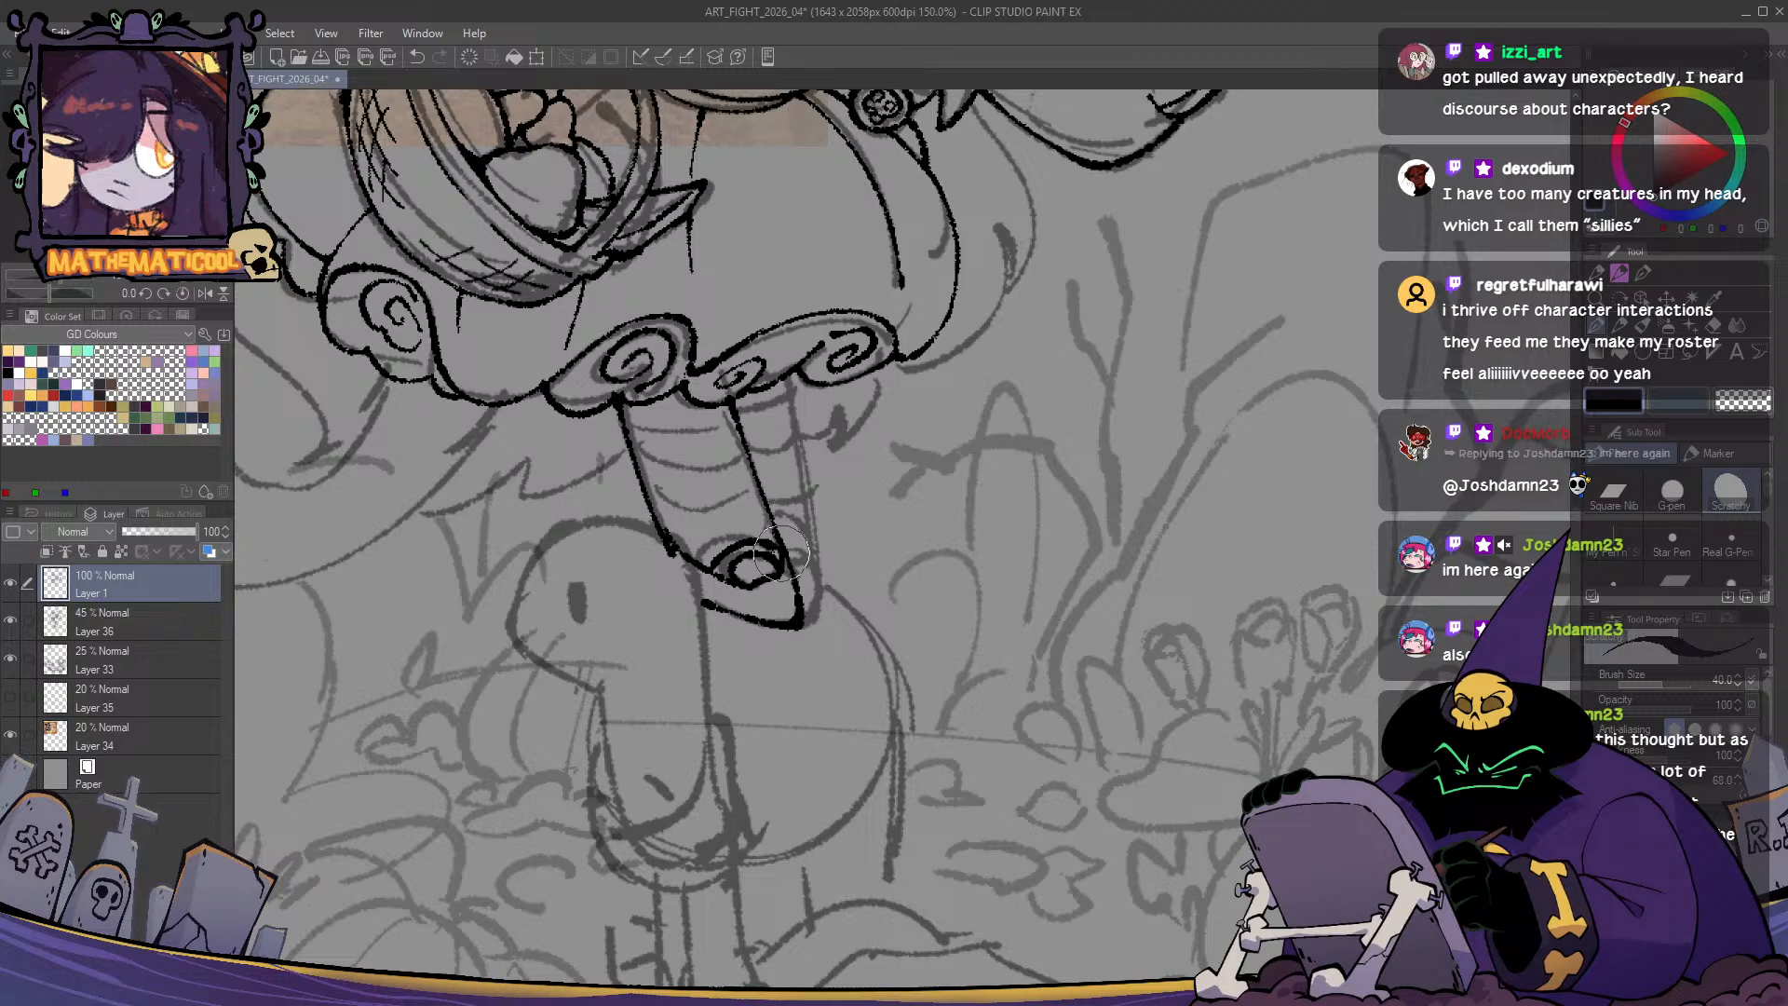
key("c")
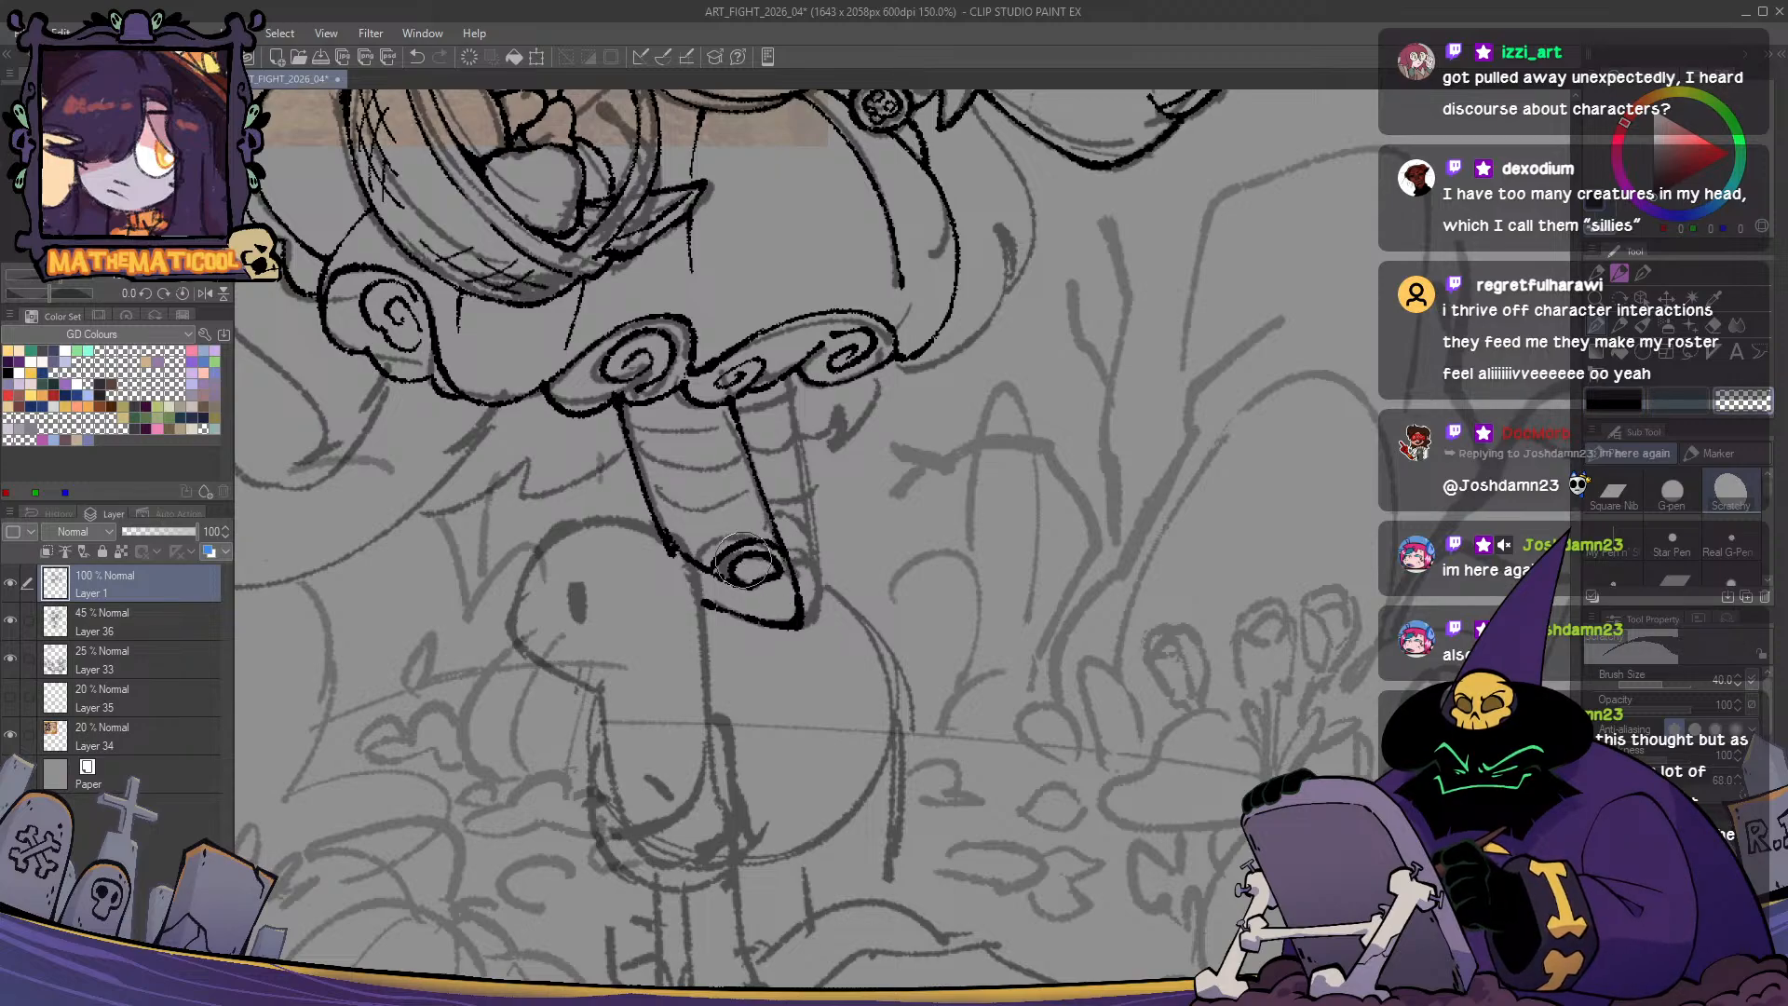
left_click_drag(745, 562, 706, 589)
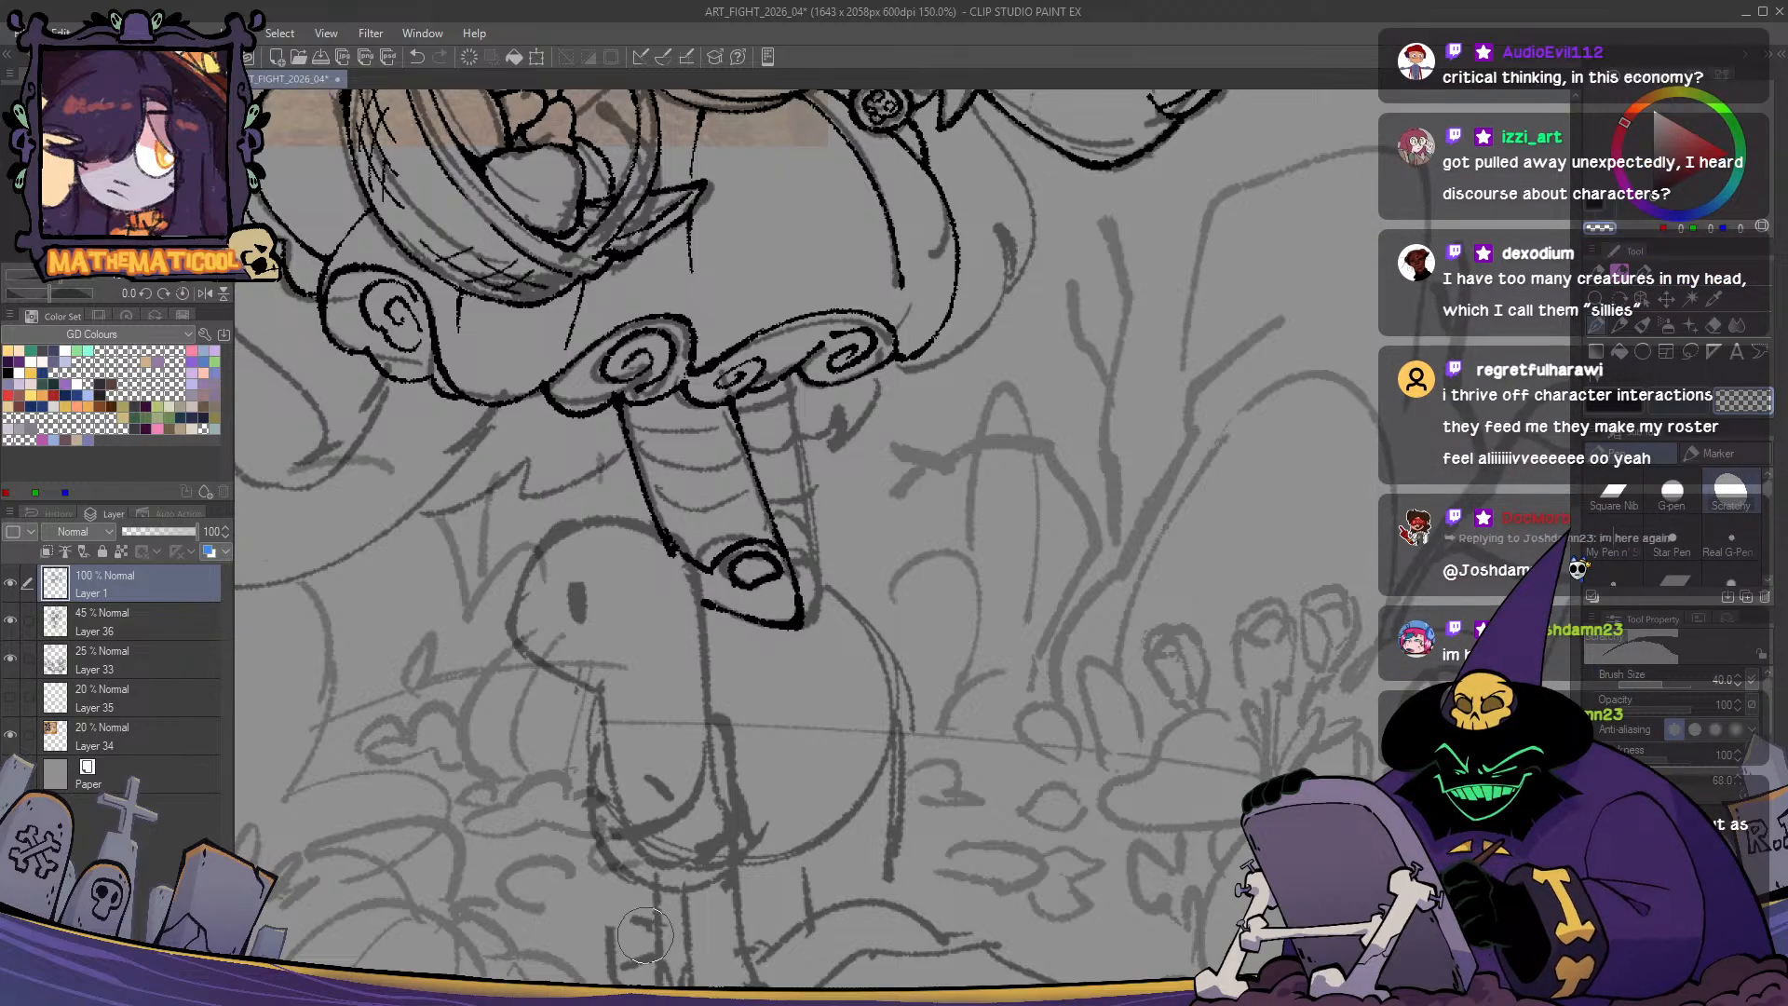
key("c")
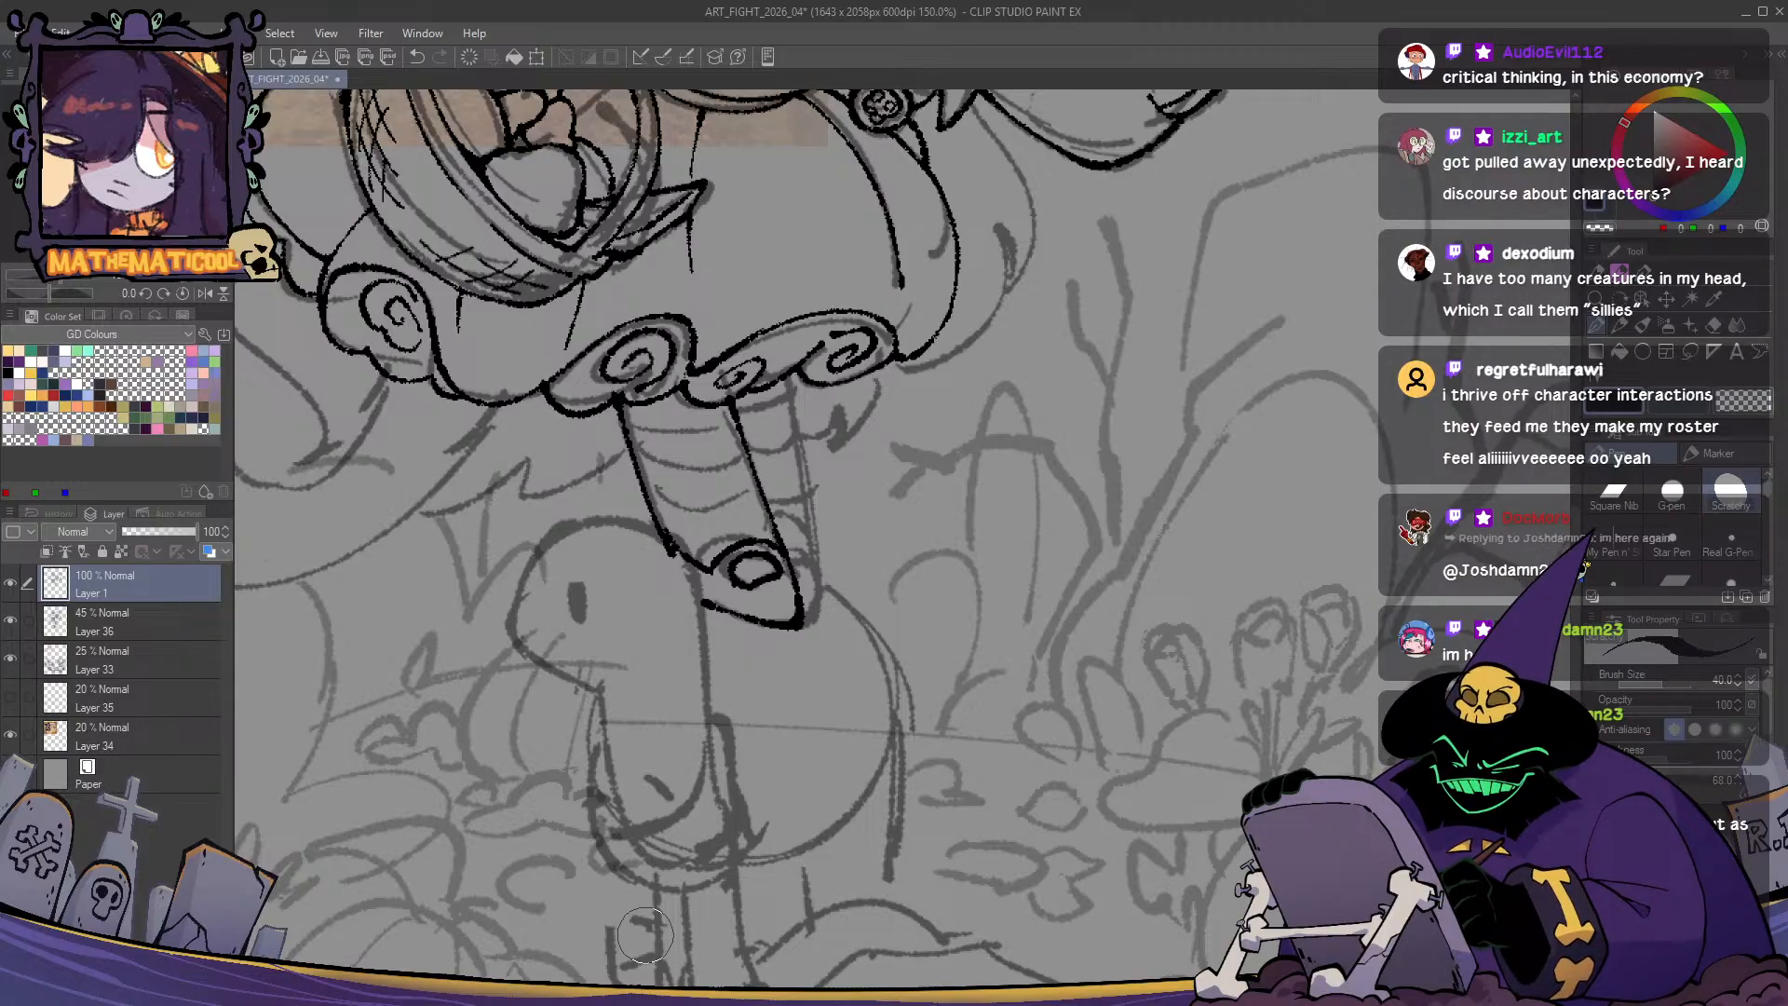
- Ink the outer line of the back leg from the skirt ruffle down to the tip of its shoe
left_click_drag(794, 372, 812, 623)
key("ctrl+z")
left_click_drag(816, 542, 807, 621)
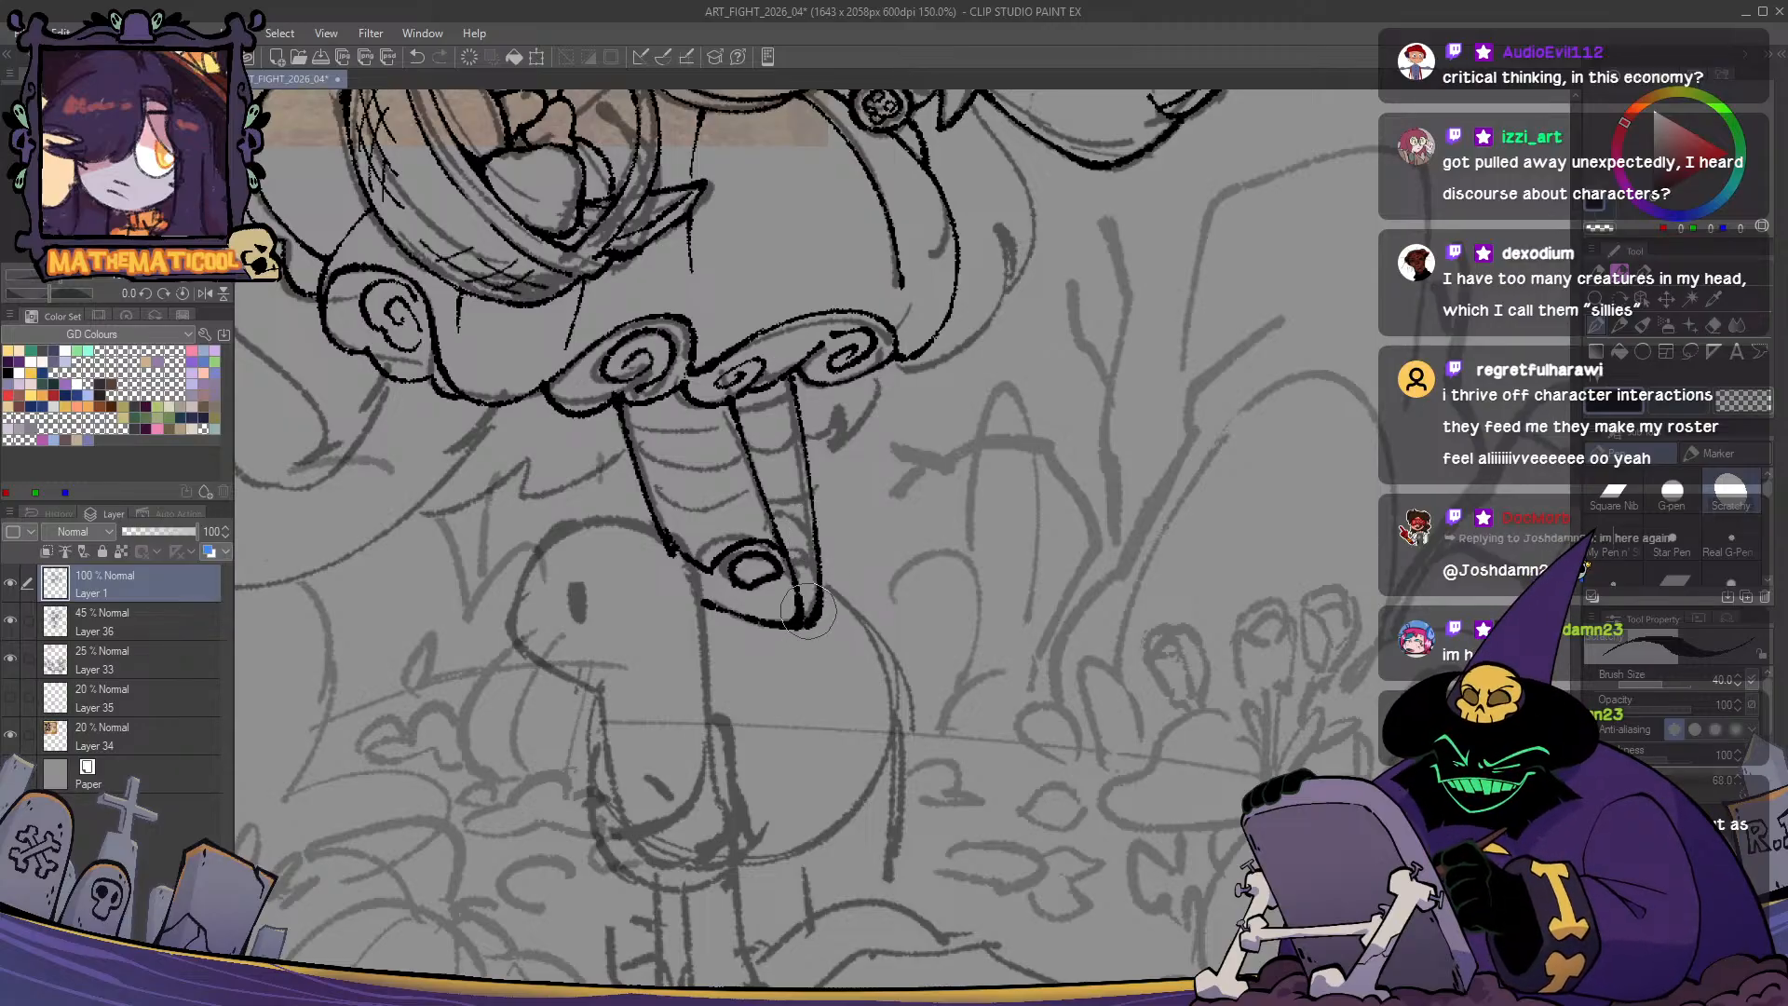
key("ctrl+z")
left_click_drag(817, 517, 807, 622)
key("ctrl+z")
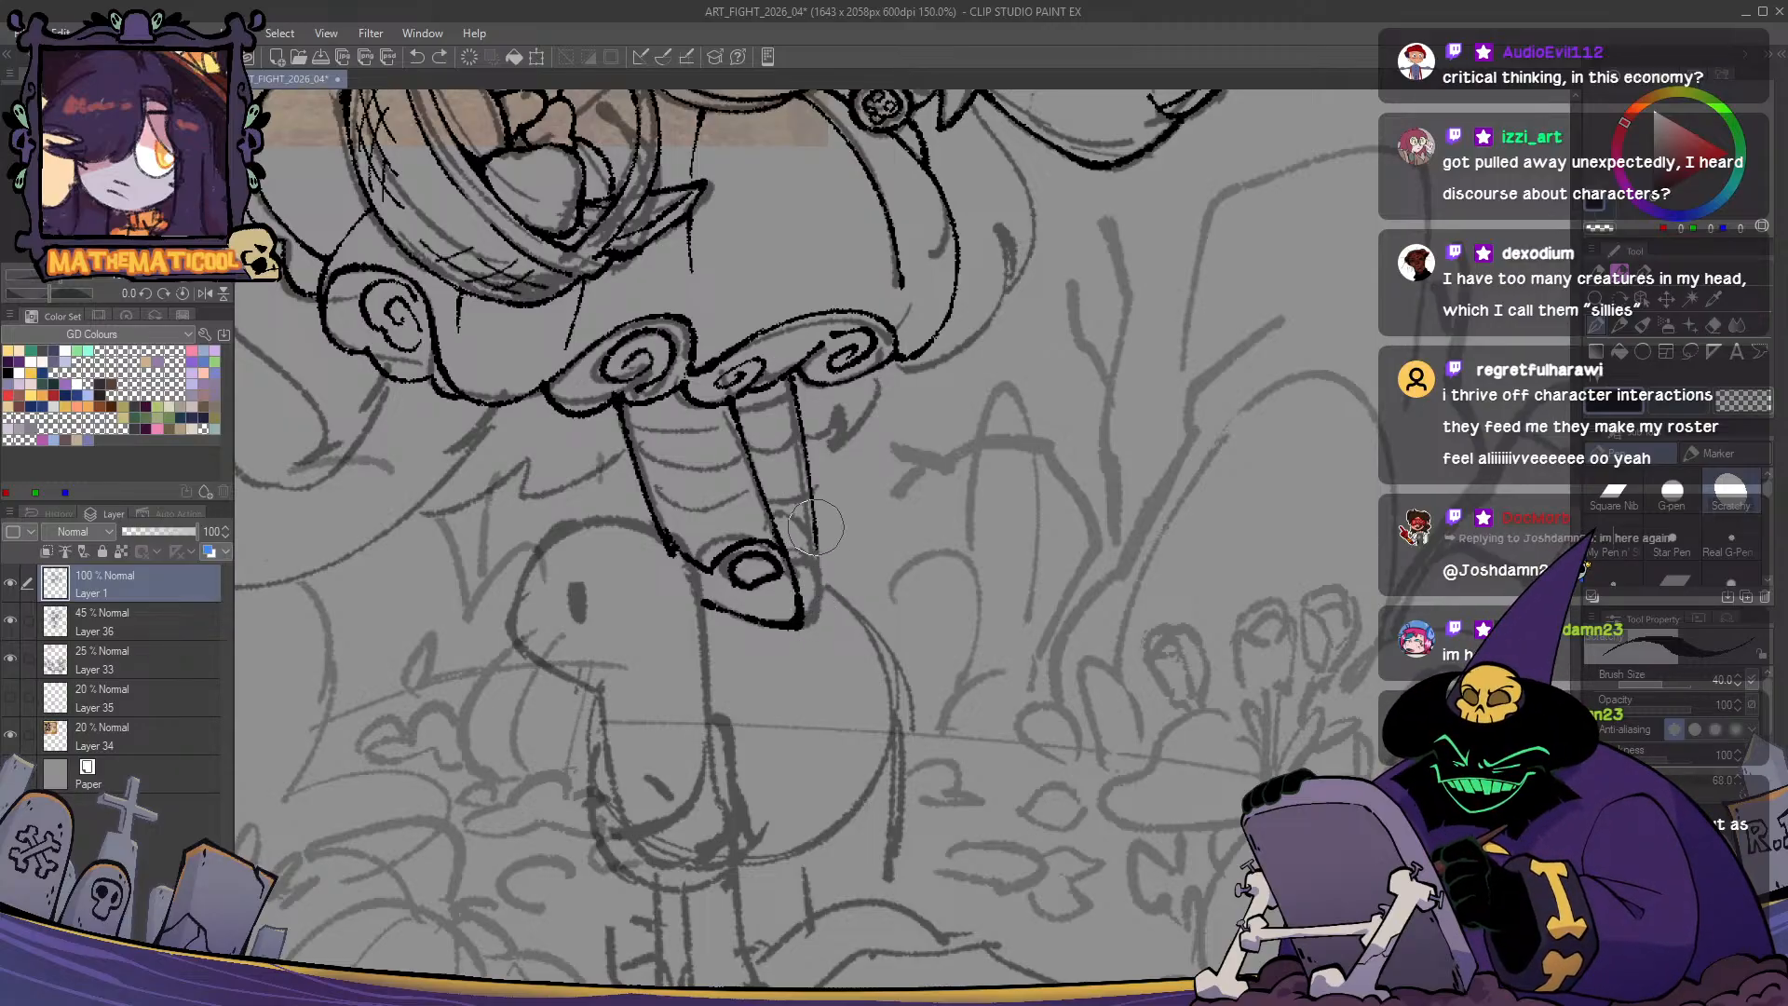
left_click_drag(817, 508, 810, 618)
- Ink the small rounded opening of the back shoe beside the front shoe's oval
mouse_move(783, 543)
left_mouse_down()
mouse_move(816, 559)
mouse_move(808, 597)
mouse_move(808, 567)
mouse_move(797, 577)
left_mouse_up()
key("ctrl+z")
key("ctrl+z")
key("ctrl+z")
key("ctrl+z")
key("ctrl+z")
key("ctrl+z")
key("ctrl+z")
key("ctrl+z")
key("ctrl+z")
key("ctrl+z")
key("ctrl+z")
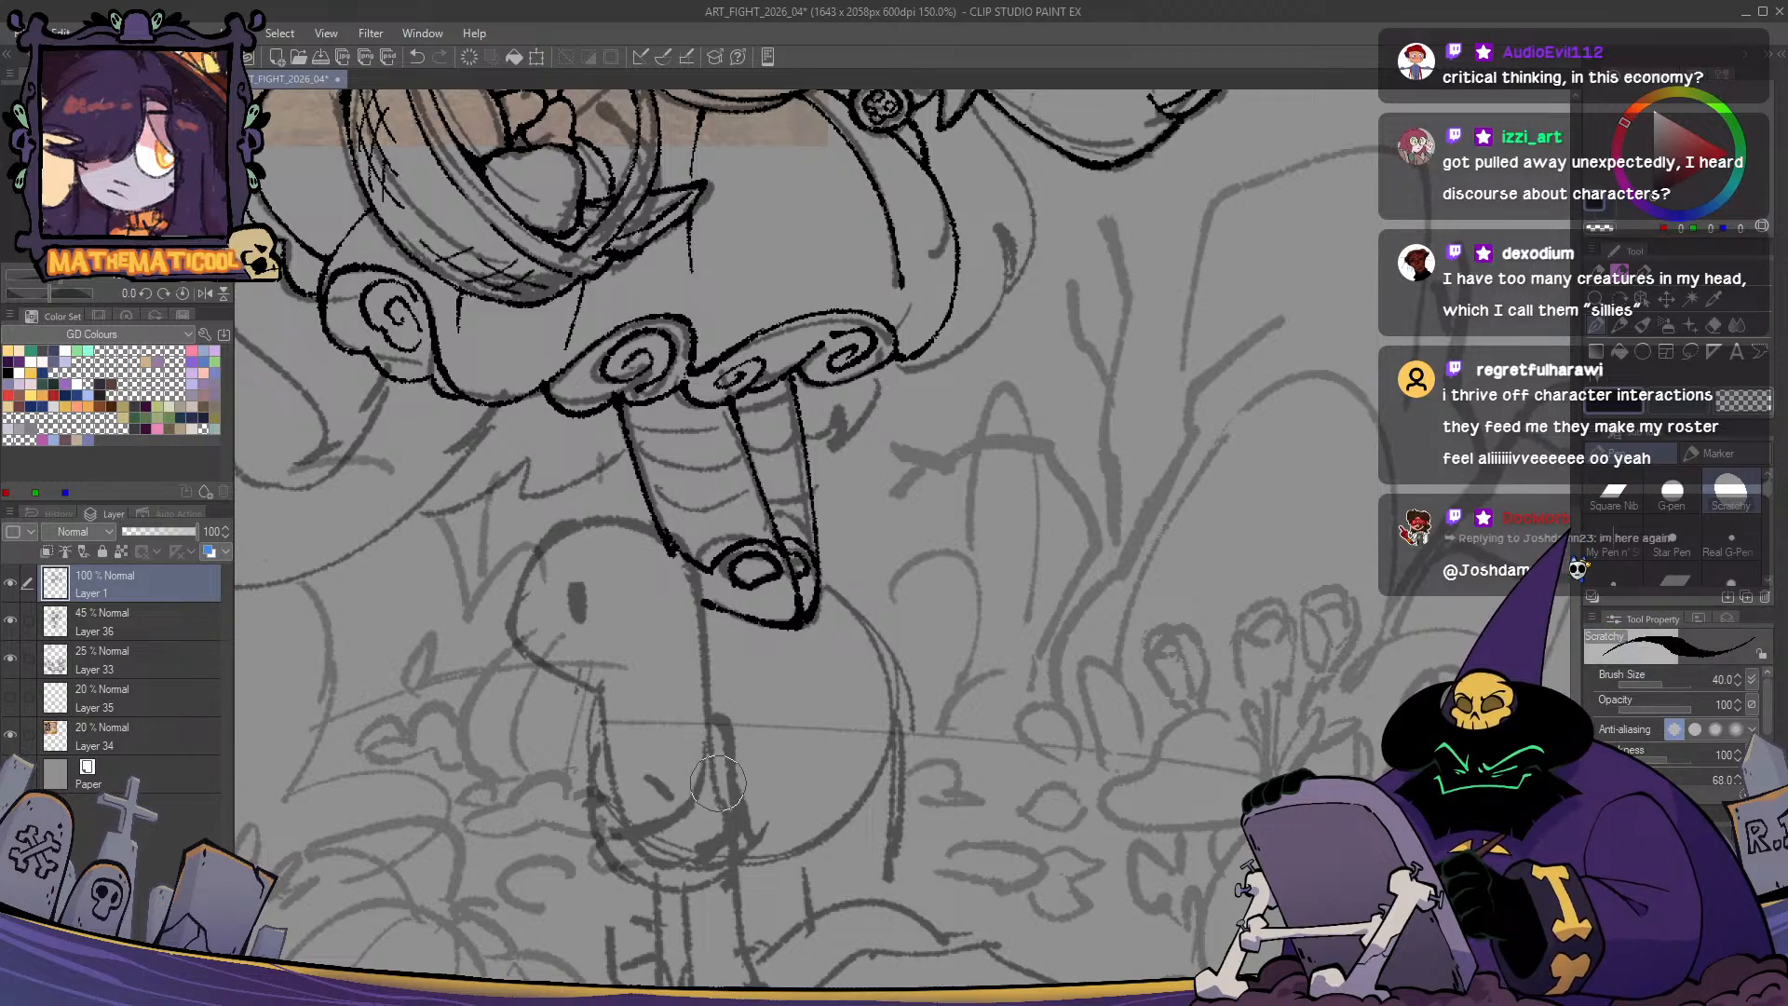
- Redraw the front leg's outer line as a smooth contour running into the shoe
scroll(717, 782, "up", 2)
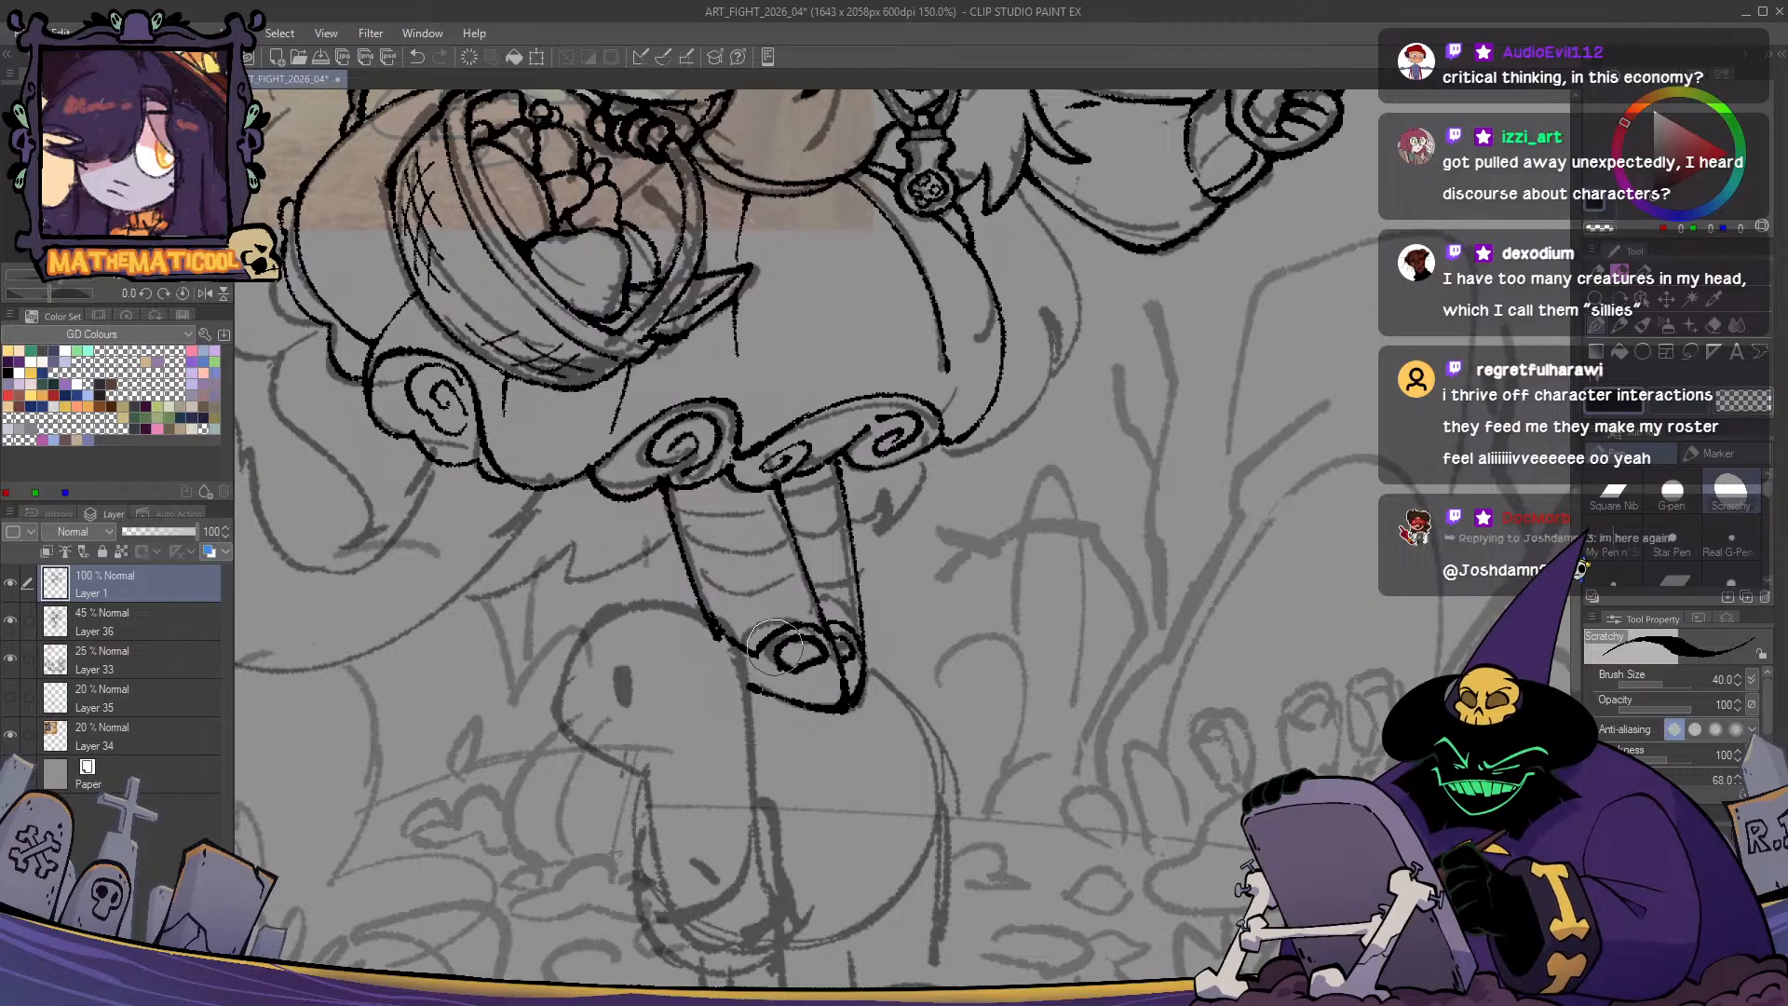
mouse_move(684, 582)
left_mouse_down()
mouse_move(701, 617)
mouse_move(664, 489)
mouse_move(719, 622)
left_mouse_up()
key("c")
key("ctrl+z")
left_click_drag(667, 502, 724, 631)
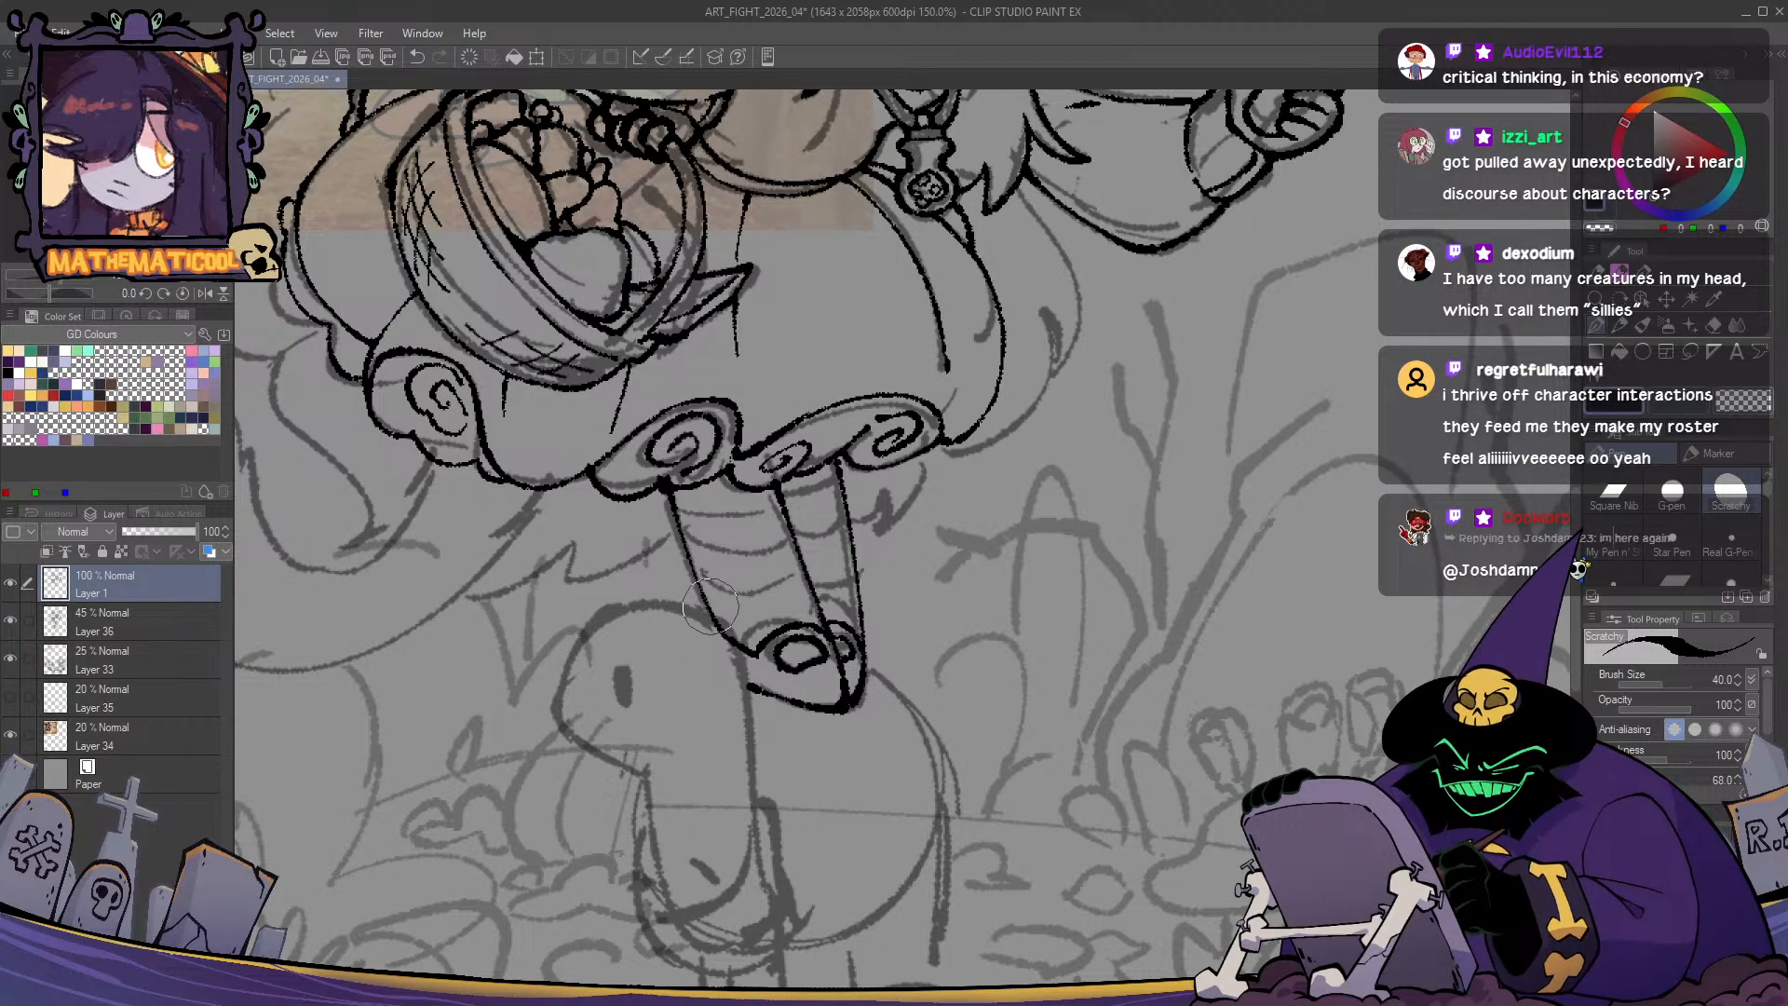
key("c")
key("c")
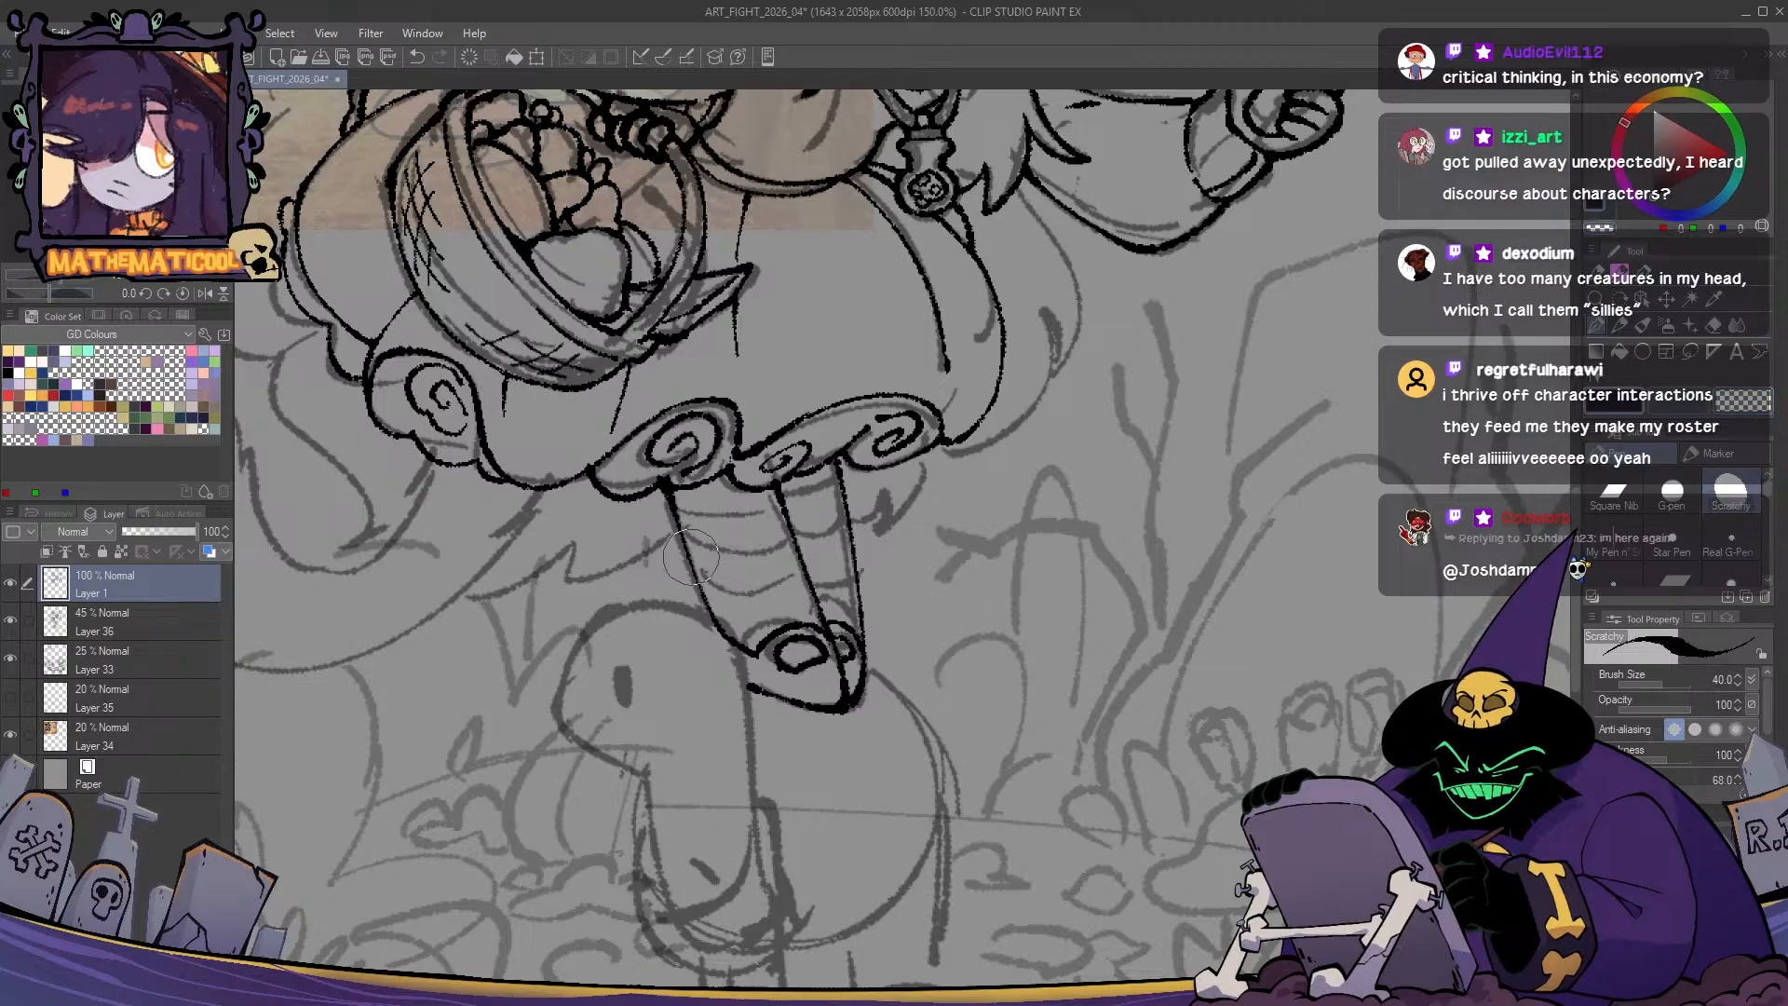
left_click_drag(675, 518, 726, 636)
key("ctrl+z")
left_click_drag(697, 575, 773, 699)
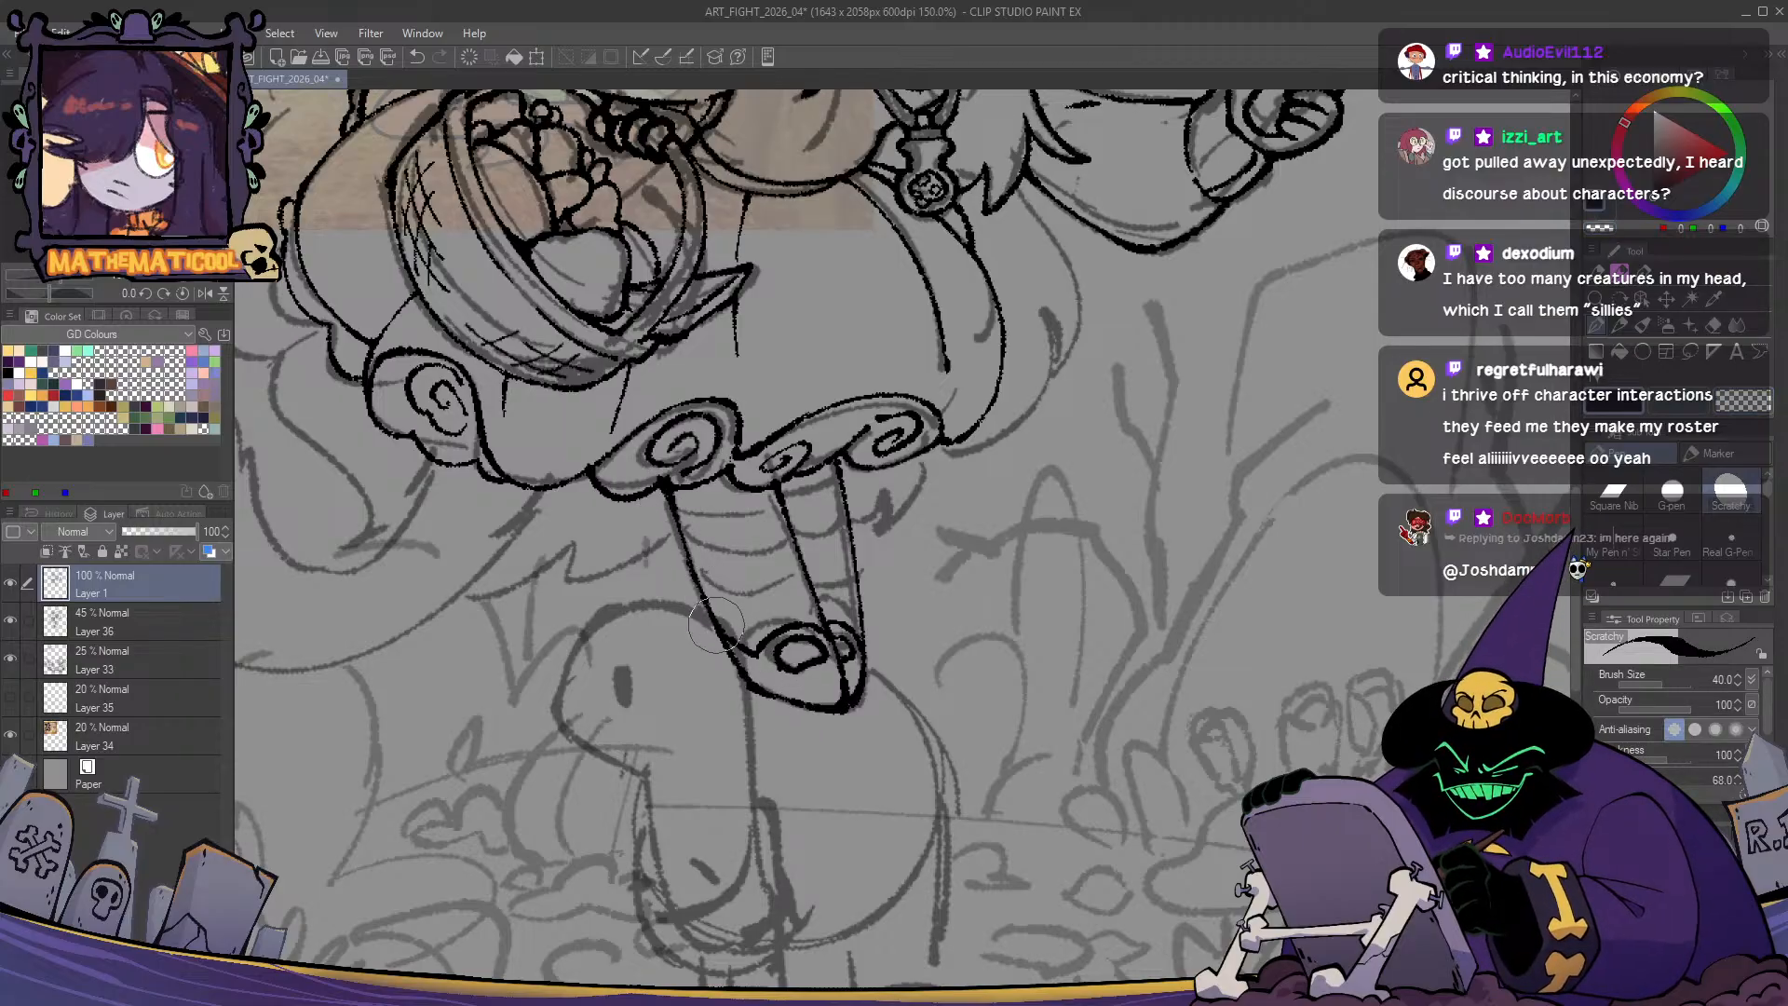
- Redraw the front shoe's back edge so the leg line curves into the sole, and clean up its contour
key("ctrl+z")
mouse_move(710, 612)
left_mouse_down()
mouse_move(741, 663)
mouse_move(816, 707)
left_mouse_up()
key("ctrl+z")
key("ctrl+y")
key("ctrl+z")
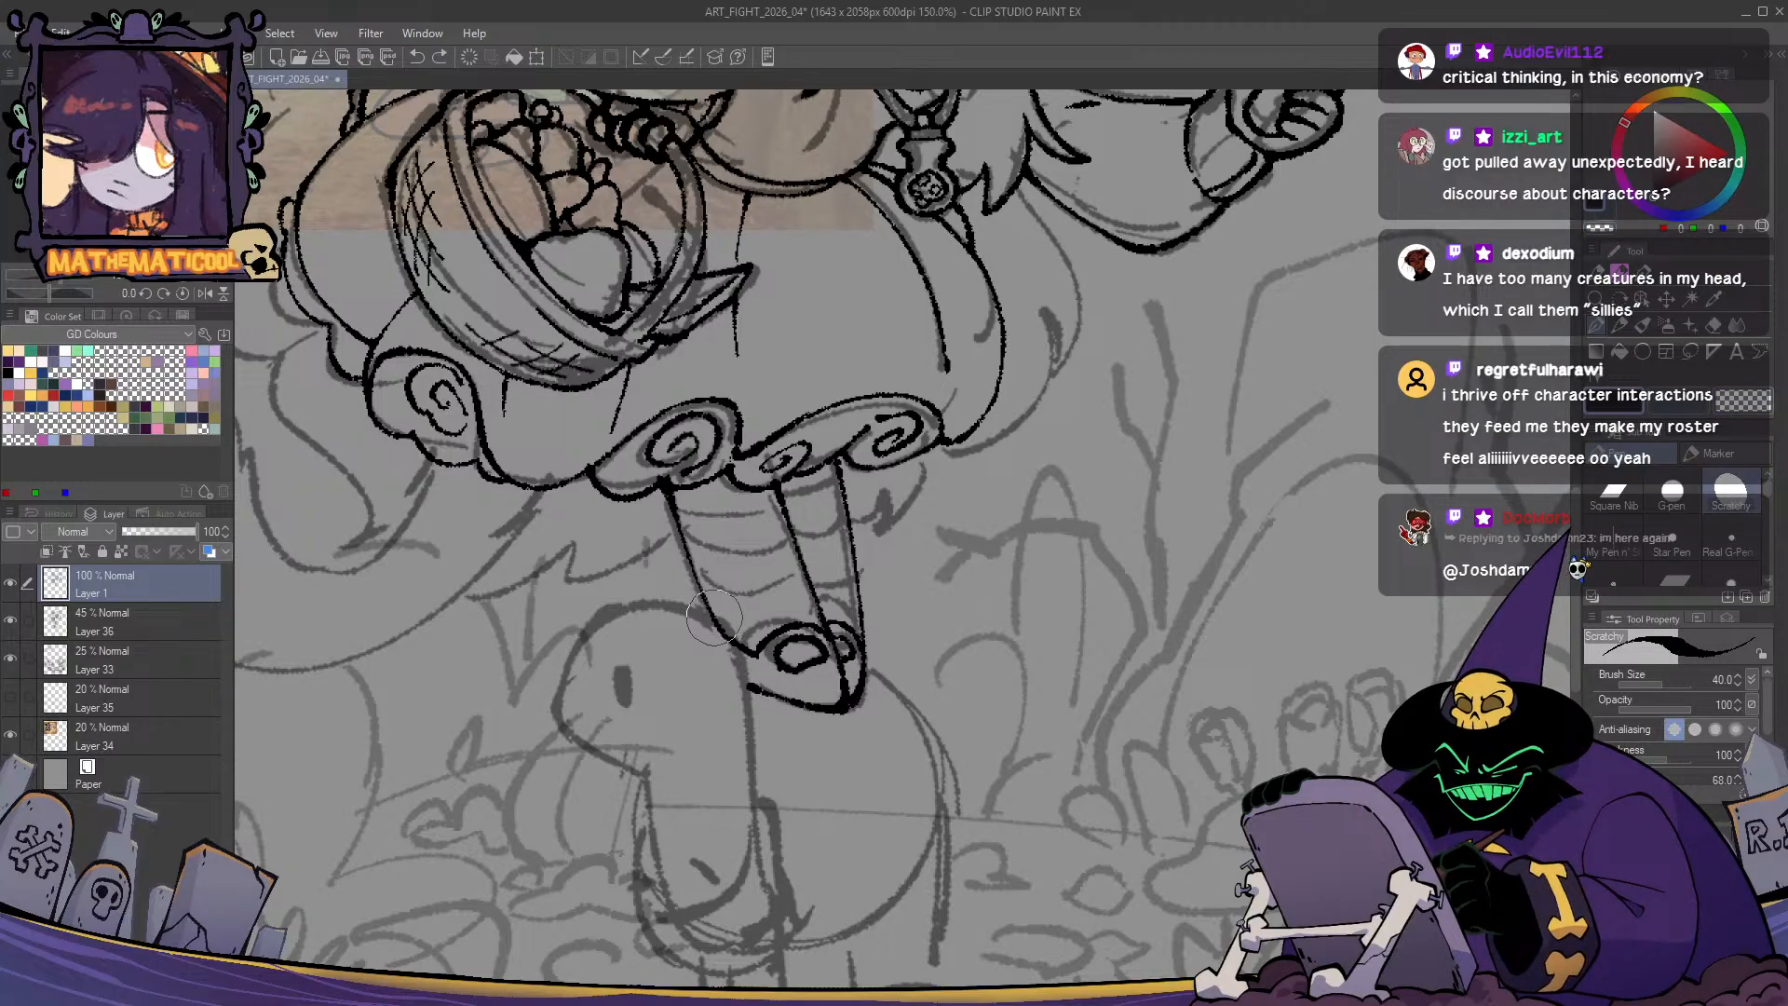
left_click_drag(713, 618, 799, 707)
key("c")
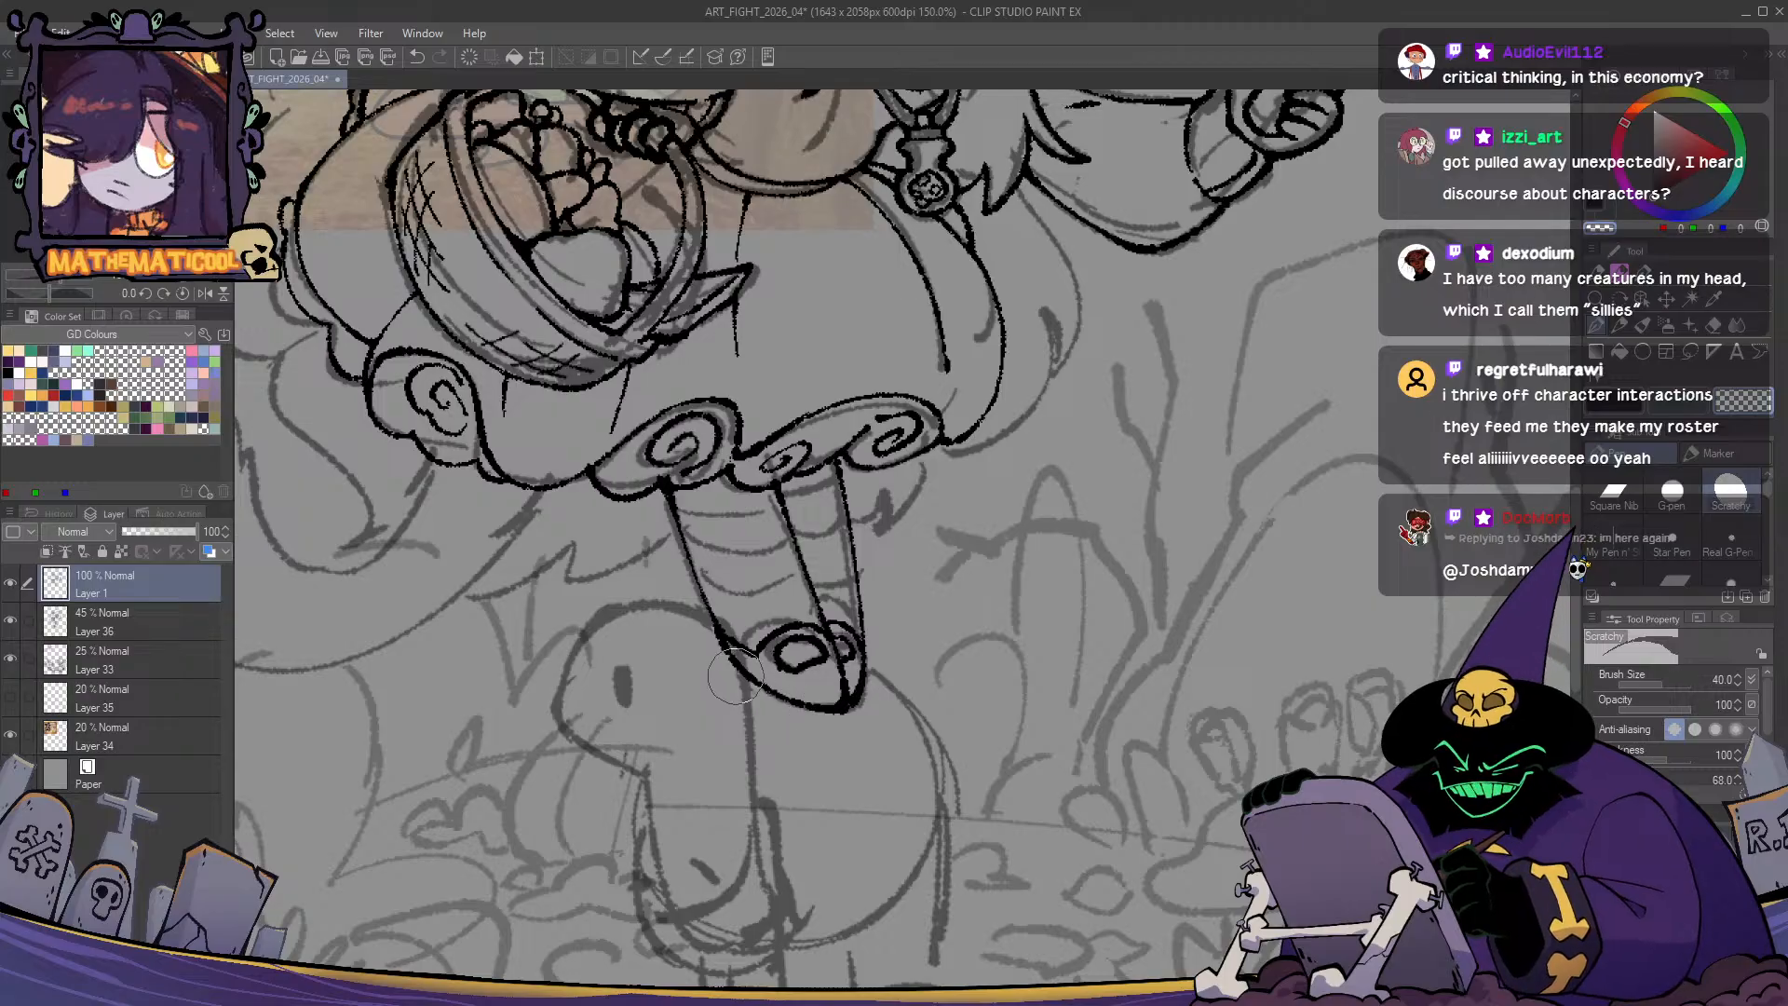
- Erase and re-ink the dividing line between the two legs with a thinner stroke
key("c")
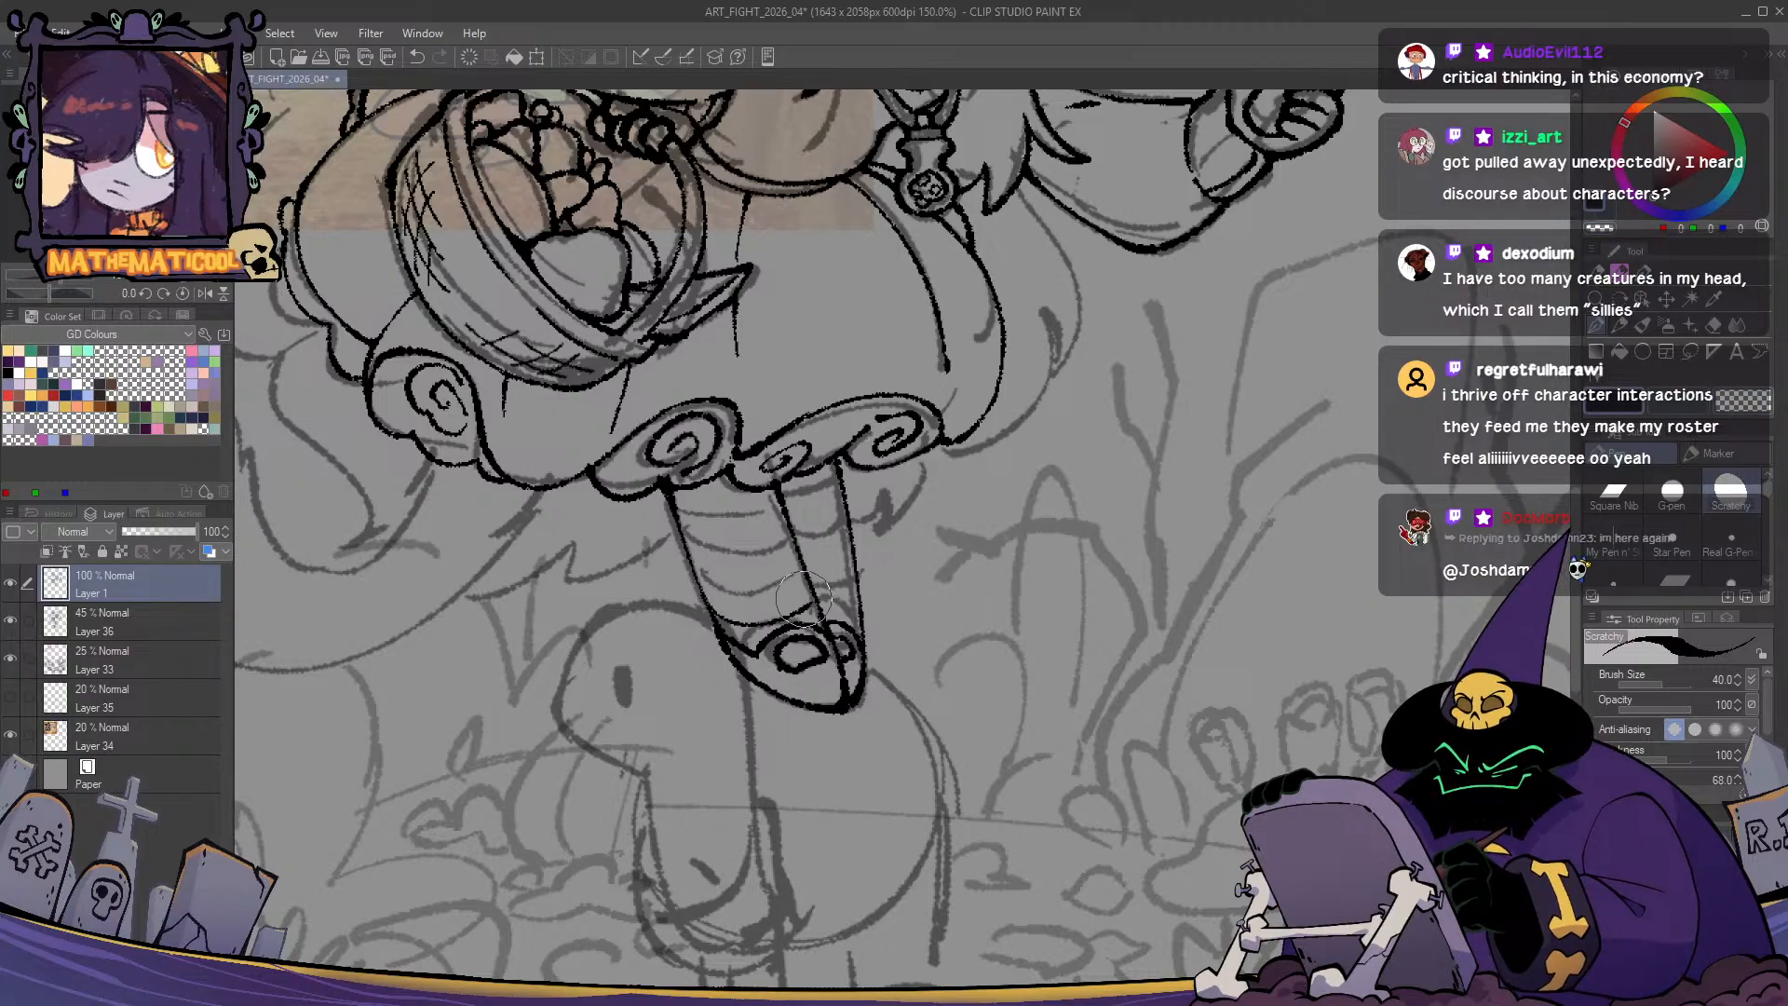
key("c")
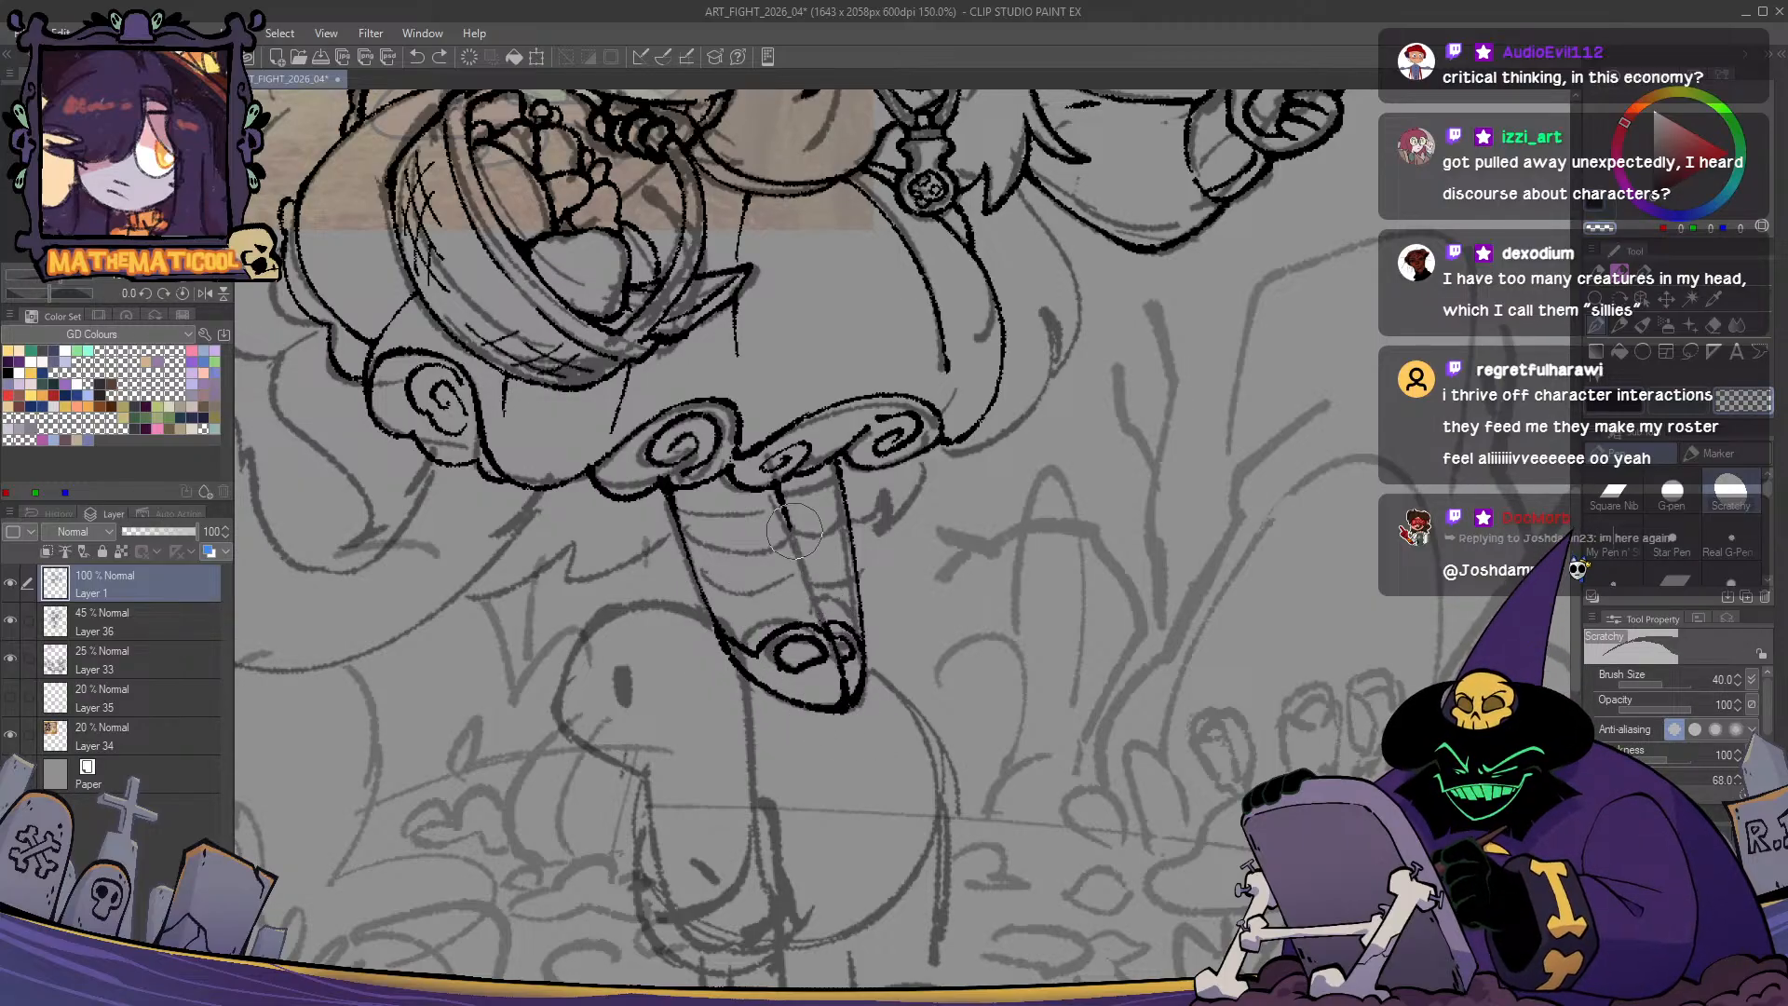
key("c")
mouse_move(778, 496)
left_mouse_down()
mouse_move(829, 641)
mouse_move(782, 652)
left_mouse_up()
- Ink the lower curved stocking stripes across the front leg, following the sketch
left_click_drag(707, 625, 801, 585)
mouse_move(661, 559)
left_mouse_down()
mouse_move(730, 575)
mouse_move(796, 550)
mouse_move(686, 567)
mouse_move(778, 542)
mouse_move(690, 550)
mouse_move(795, 536)
mouse_move(693, 552)
mouse_move(789, 548)
mouse_move(703, 590)
mouse_move(803, 566)
left_mouse_up()
key("ctrl+z")
key("ctrl+z")
key("ctrl+z")
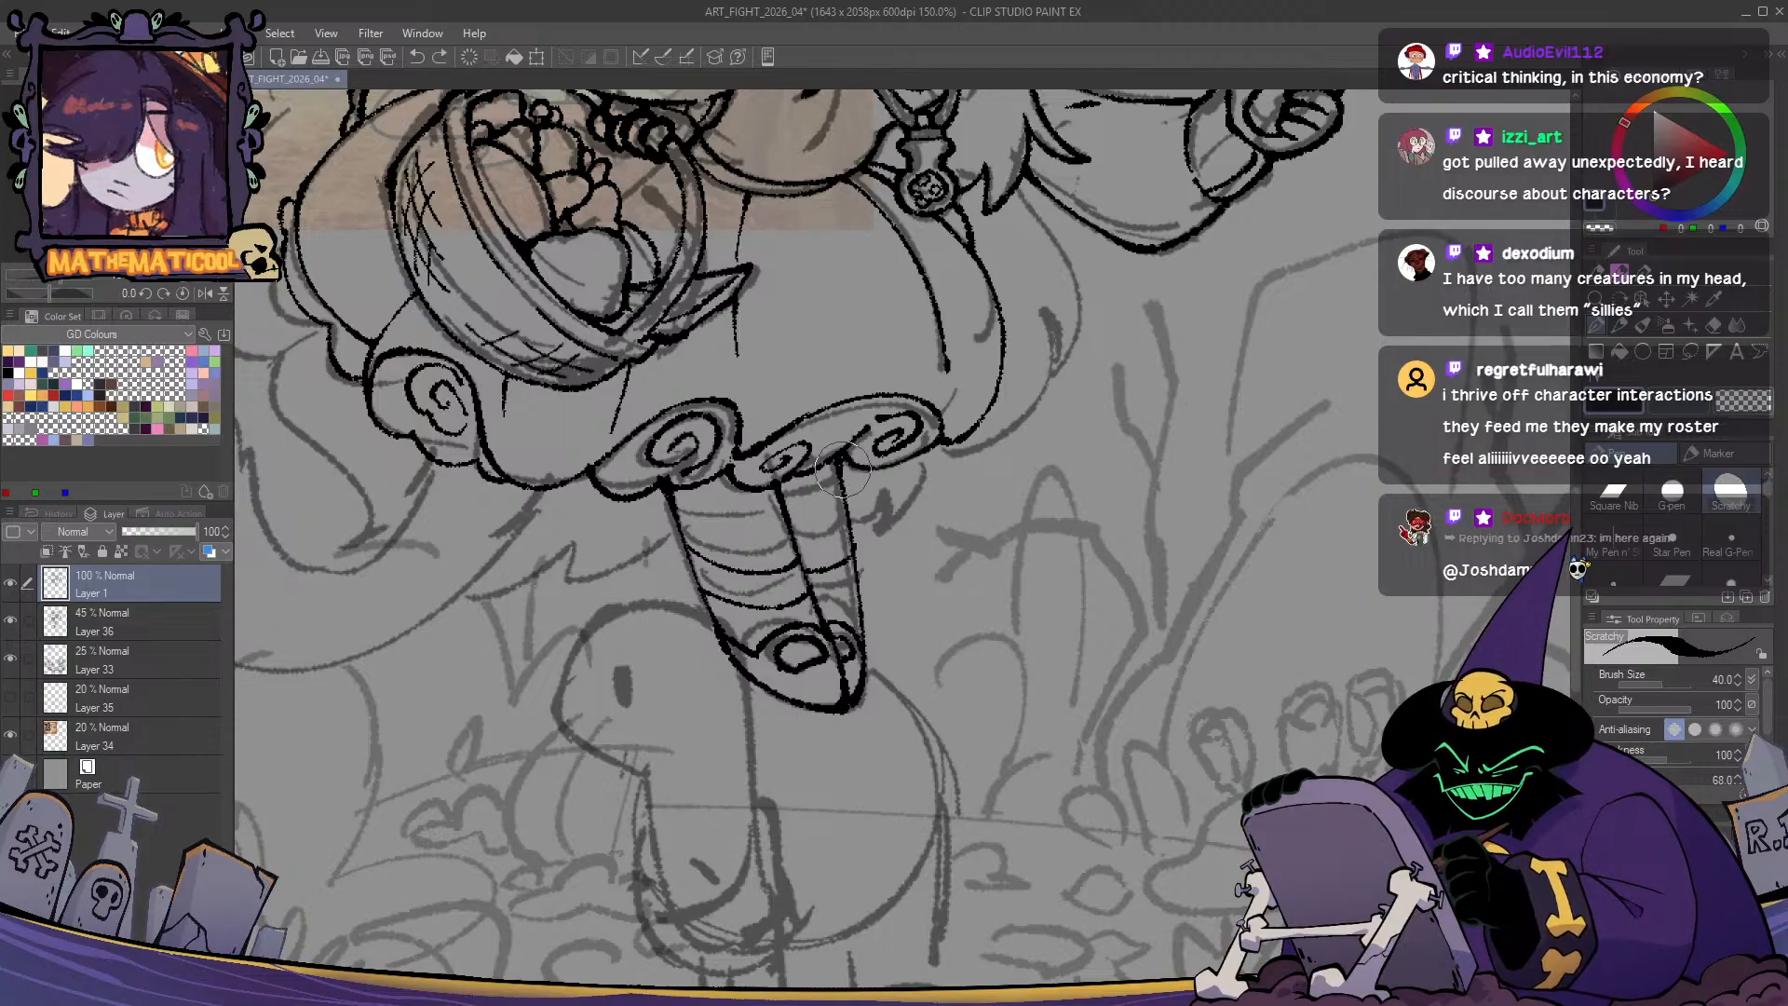
- Redraw the back leg's outer line from the ruffle to the shoe
left_click_drag(841, 463, 864, 623)
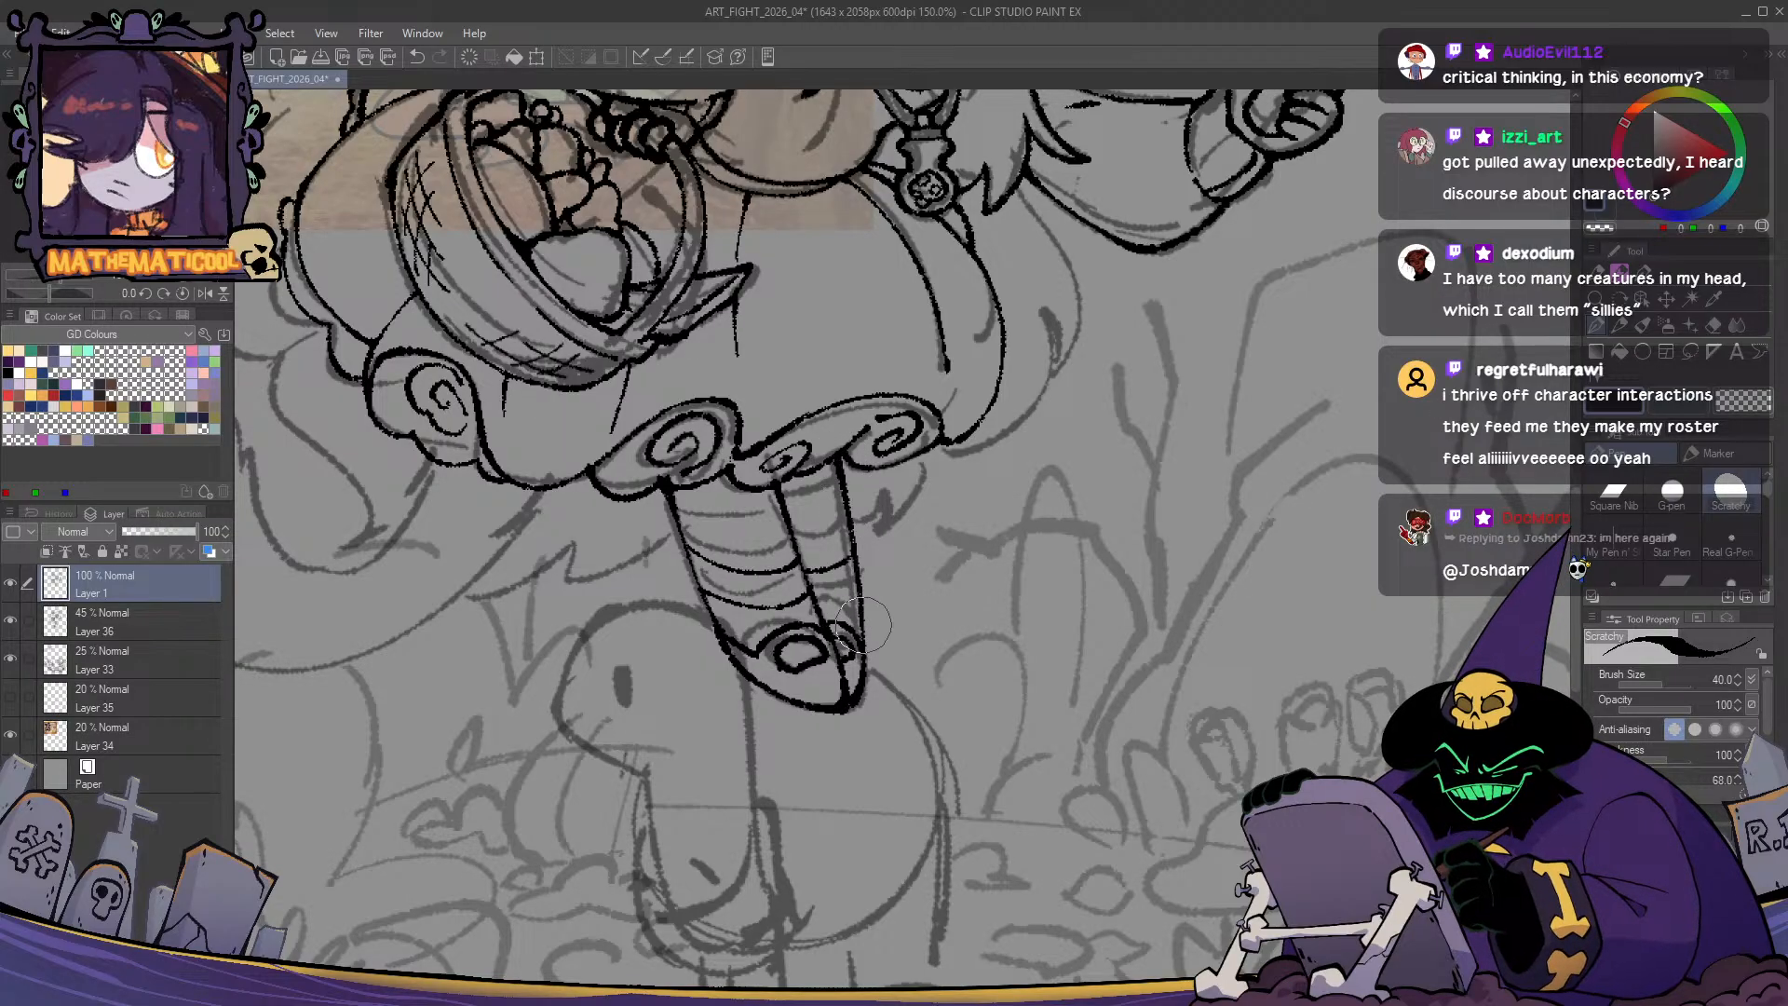
key("ctrl+z")
left_click_drag(842, 463, 861, 600)
key("ctrl+z")
left_click_drag(844, 477, 866, 630)
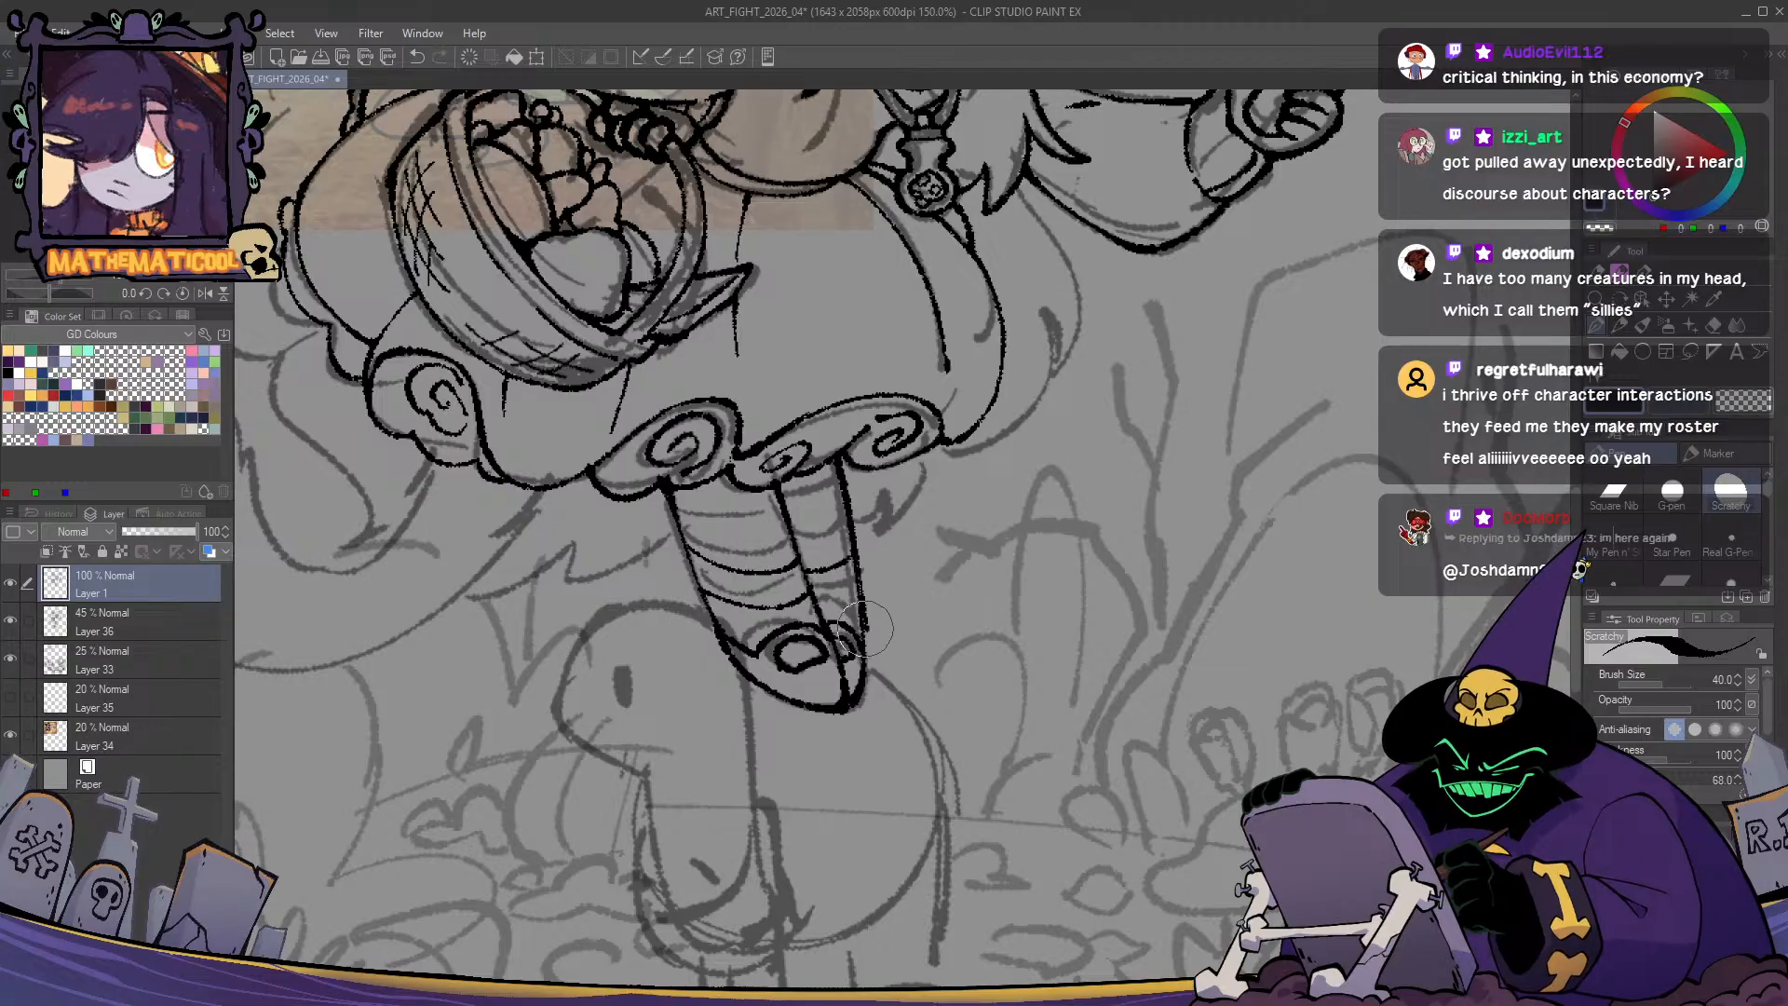
key("ctrl+z")
mouse_move(844, 472)
left_mouse_down()
mouse_move(859, 620)
mouse_move(848, 582)
mouse_move(834, 605)
mouse_move(851, 589)
left_mouse_up()
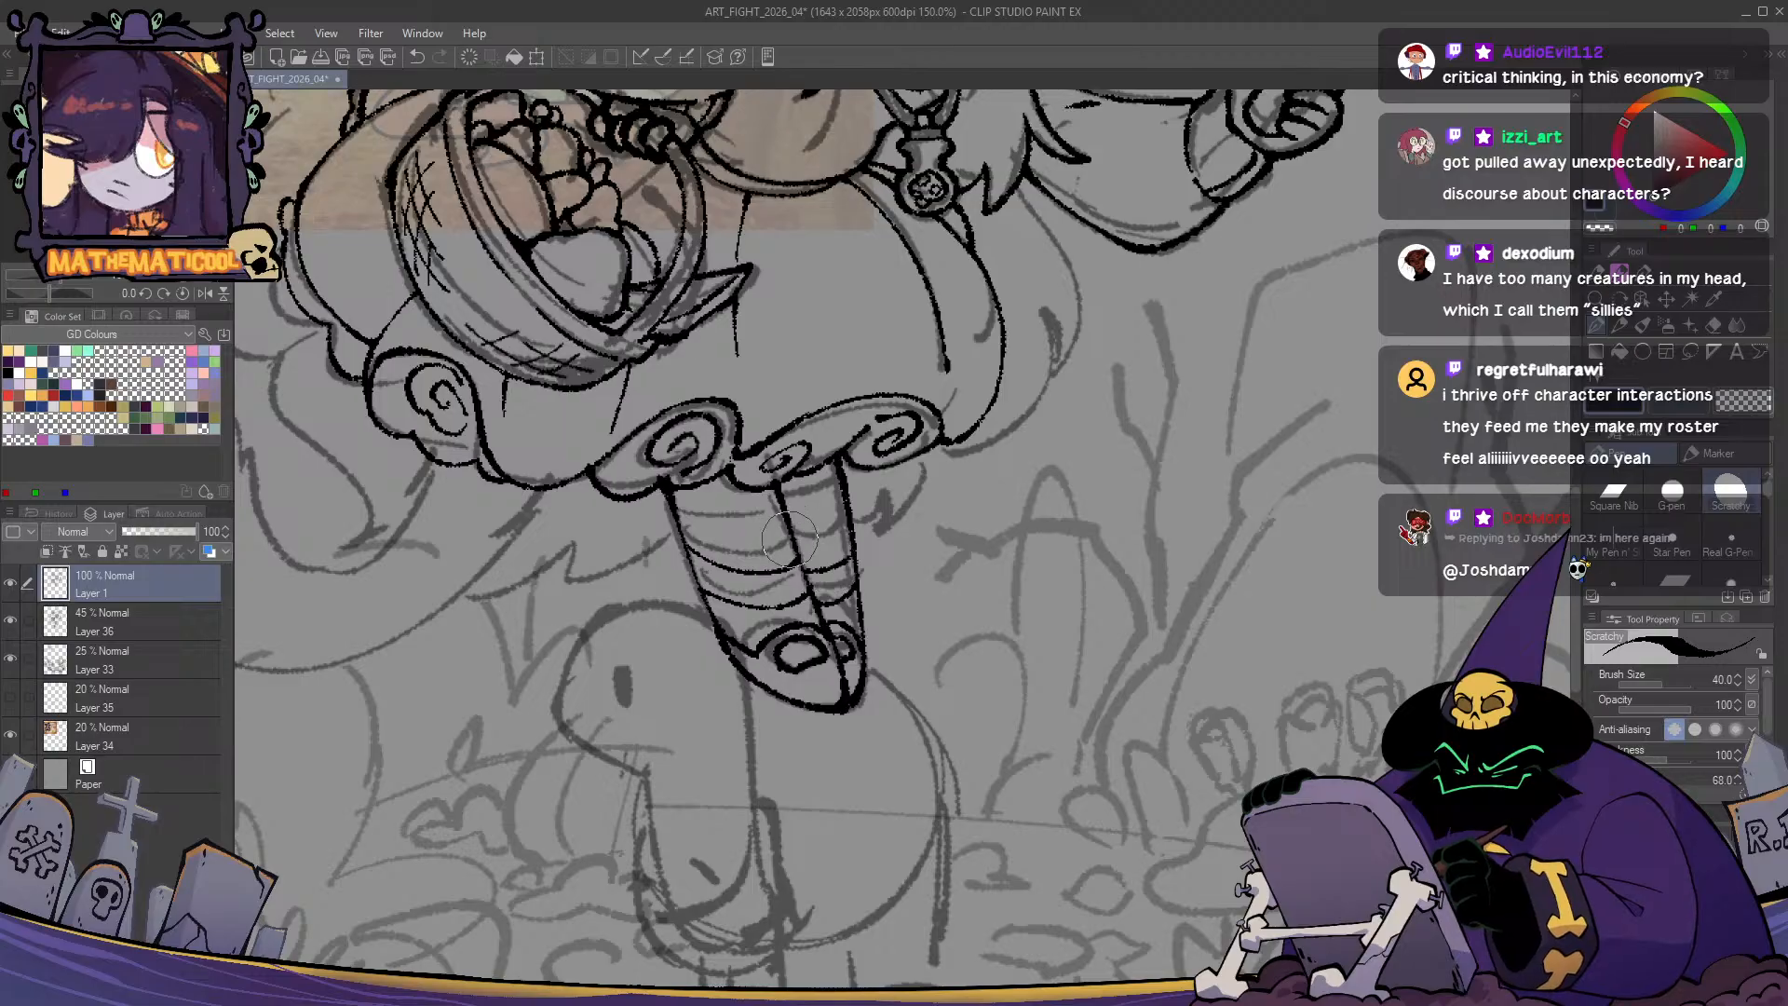
- Ink the upper curved stocking stripes across both legs, just below the skirt ruffle
mouse_move(784, 540)
left_mouse_down()
mouse_move(848, 536)
mouse_move(844, 498)
left_mouse_up()
key("ctrl+z")
key("ctrl+z")
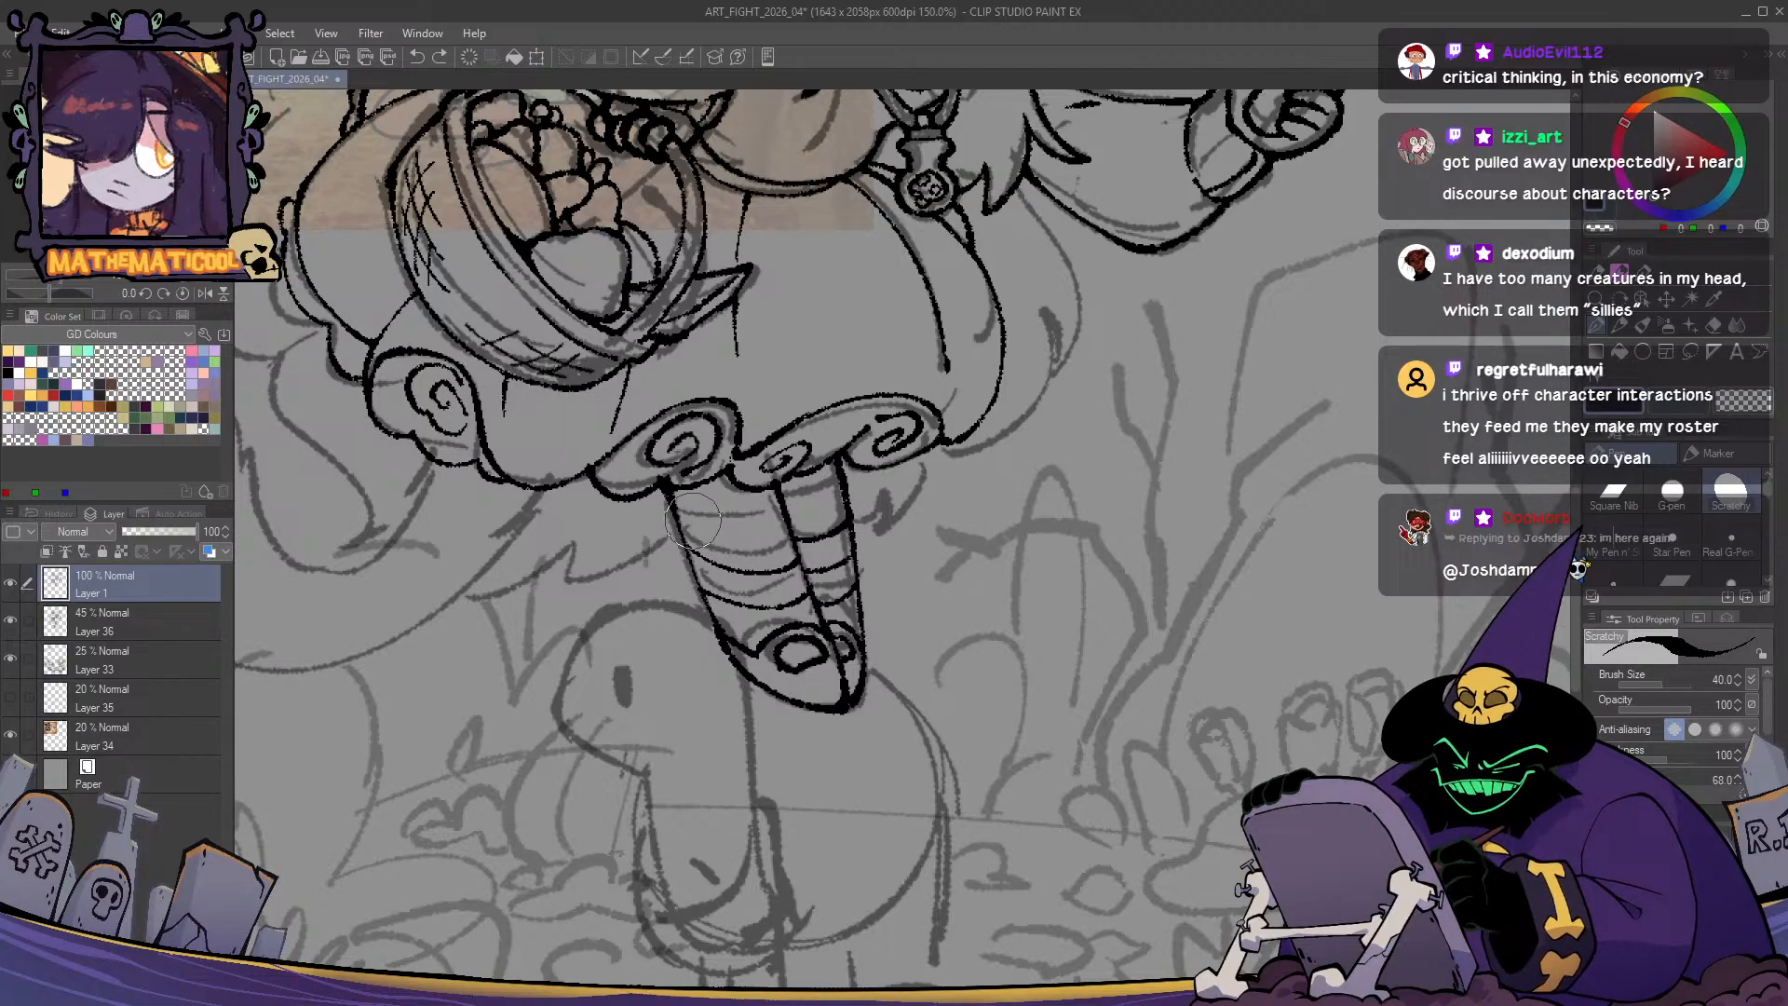
left_click_drag(678, 516, 809, 525)
key("ctrl+z")
mouse_move(680, 518)
left_mouse_down()
mouse_move(750, 535)
mouse_move(786, 531)
left_mouse_up()
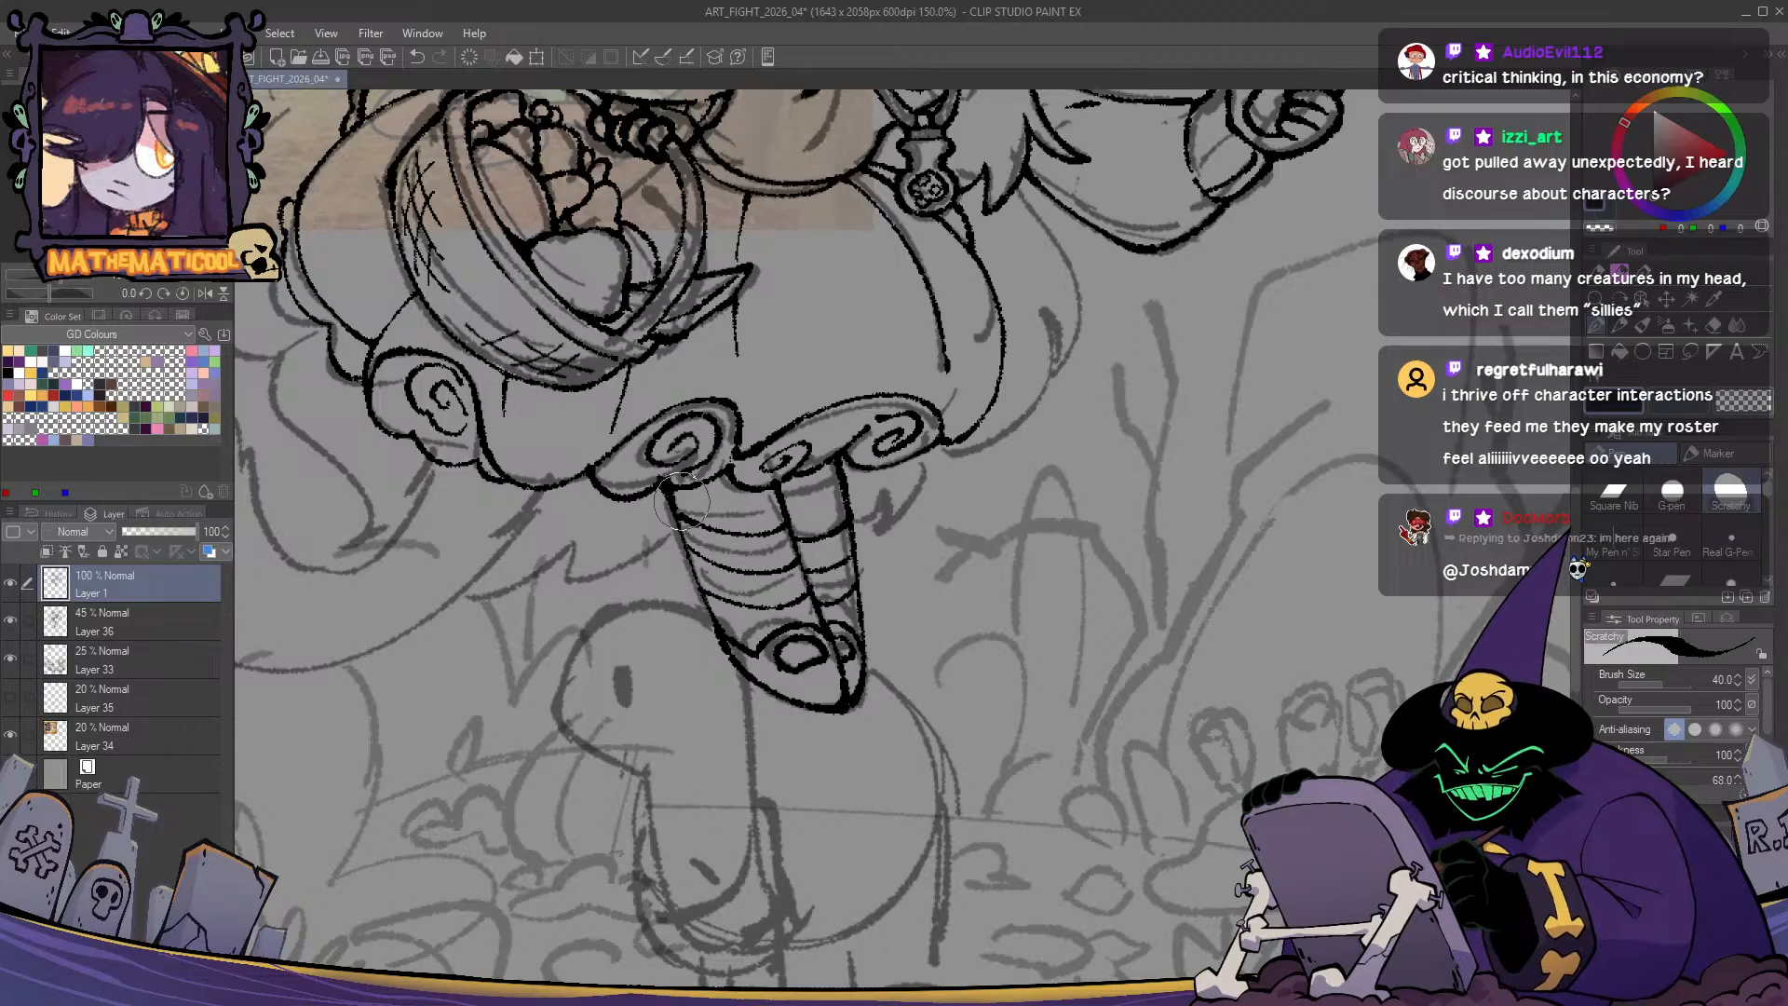
mouse_move(682, 492)
left_mouse_down()
mouse_move(788, 477)
mouse_move(803, 500)
mouse_move(785, 506)
mouse_move(840, 473)
mouse_move(779, 498)
mouse_move(838, 479)
left_mouse_up()
key("ctrl+z")
key("ctrl+z")
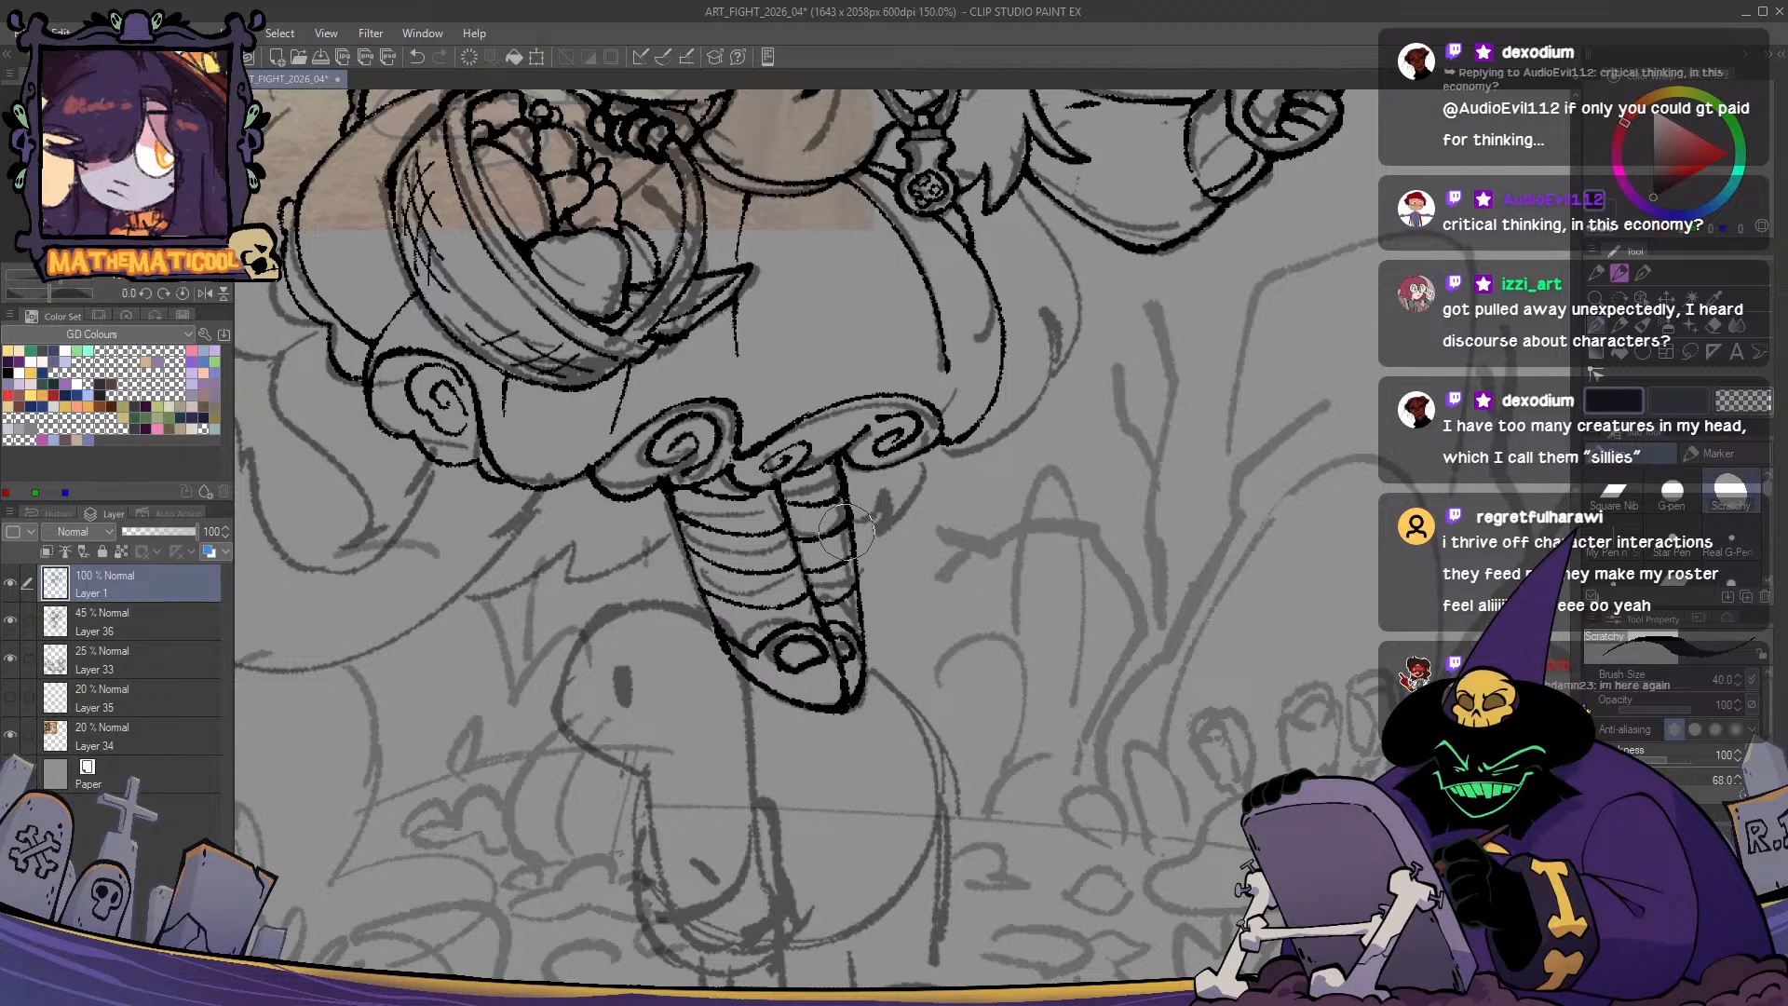
key("ctrl+z")
left_click_drag(788, 510, 843, 490)
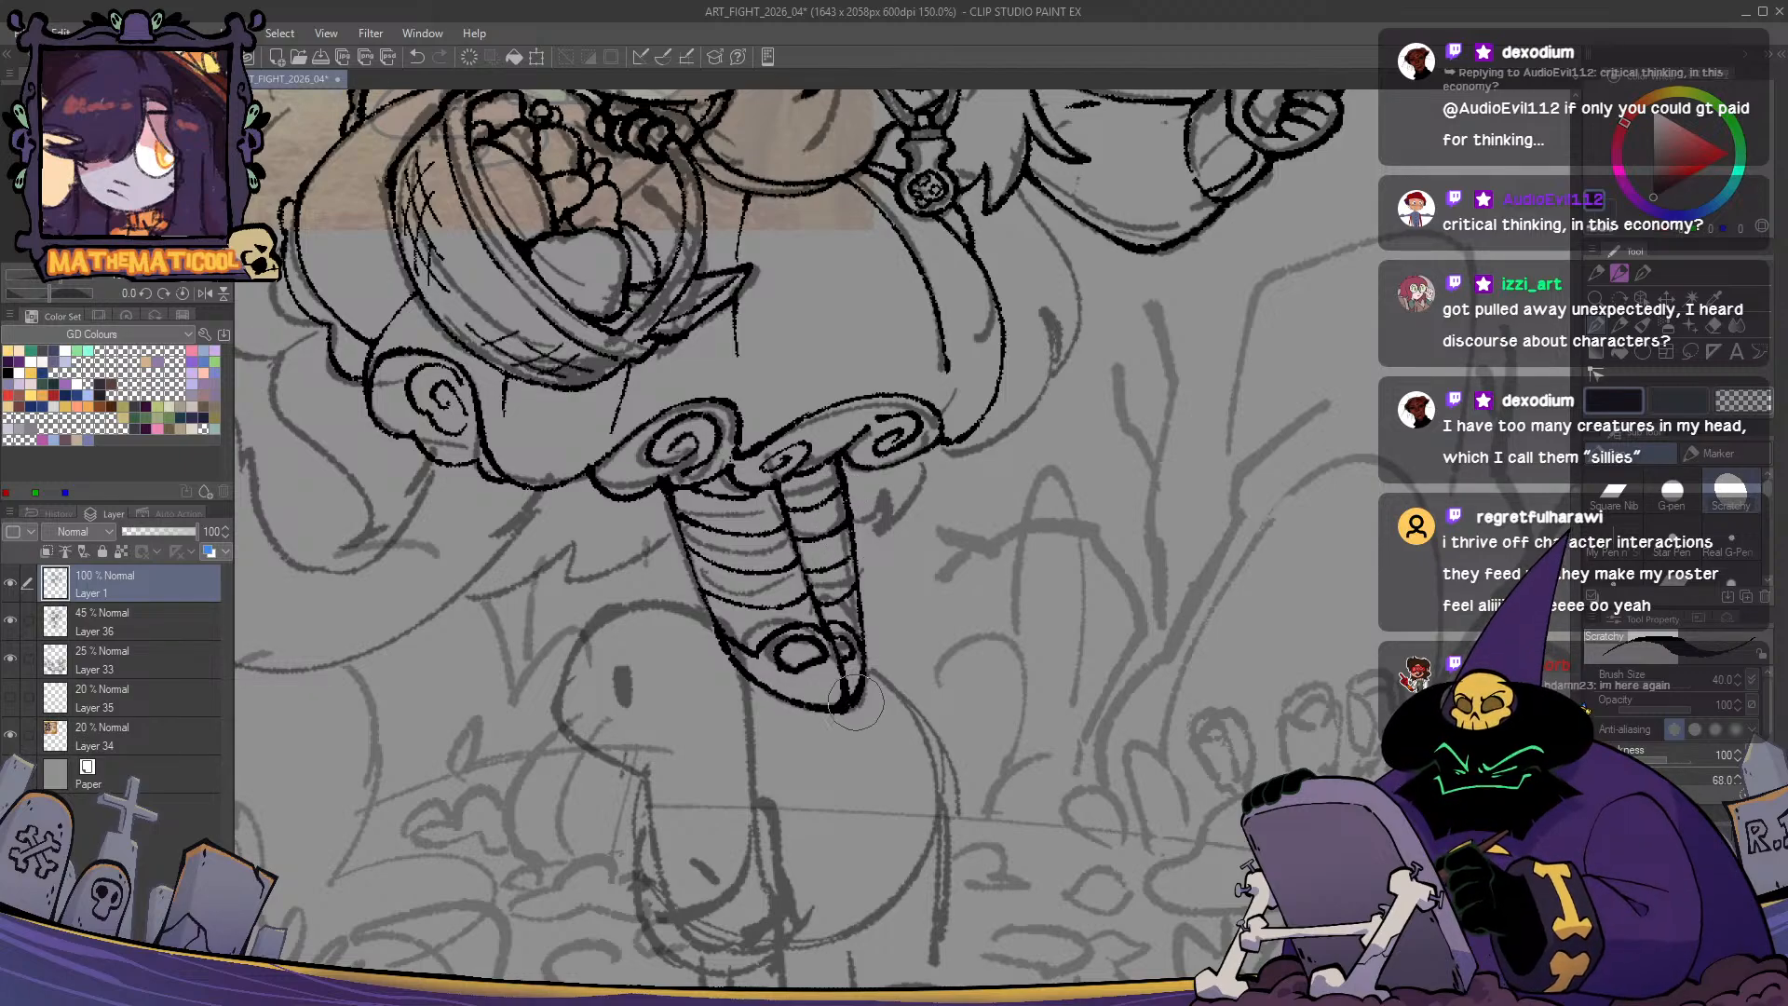
- Lasso the back leg with its shoe and adjust its placement slightly with a Scale/Rotate transform
key("m")
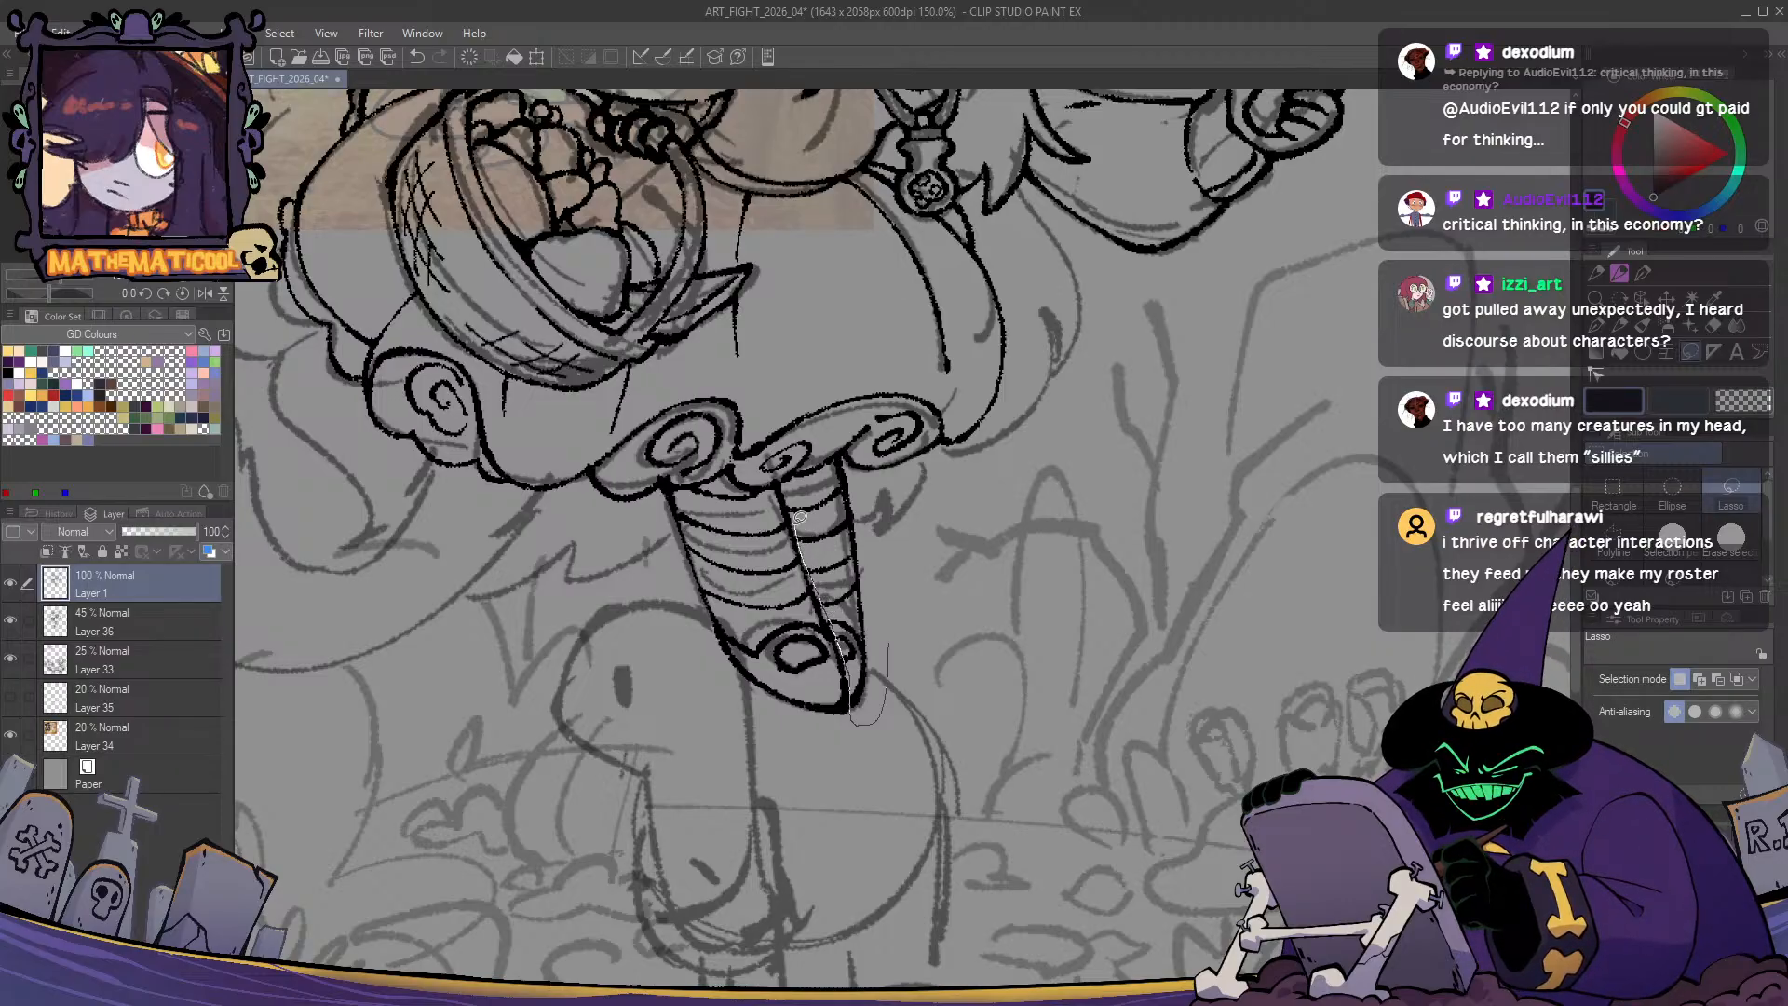
left_click_drag(836, 469, 841, 463)
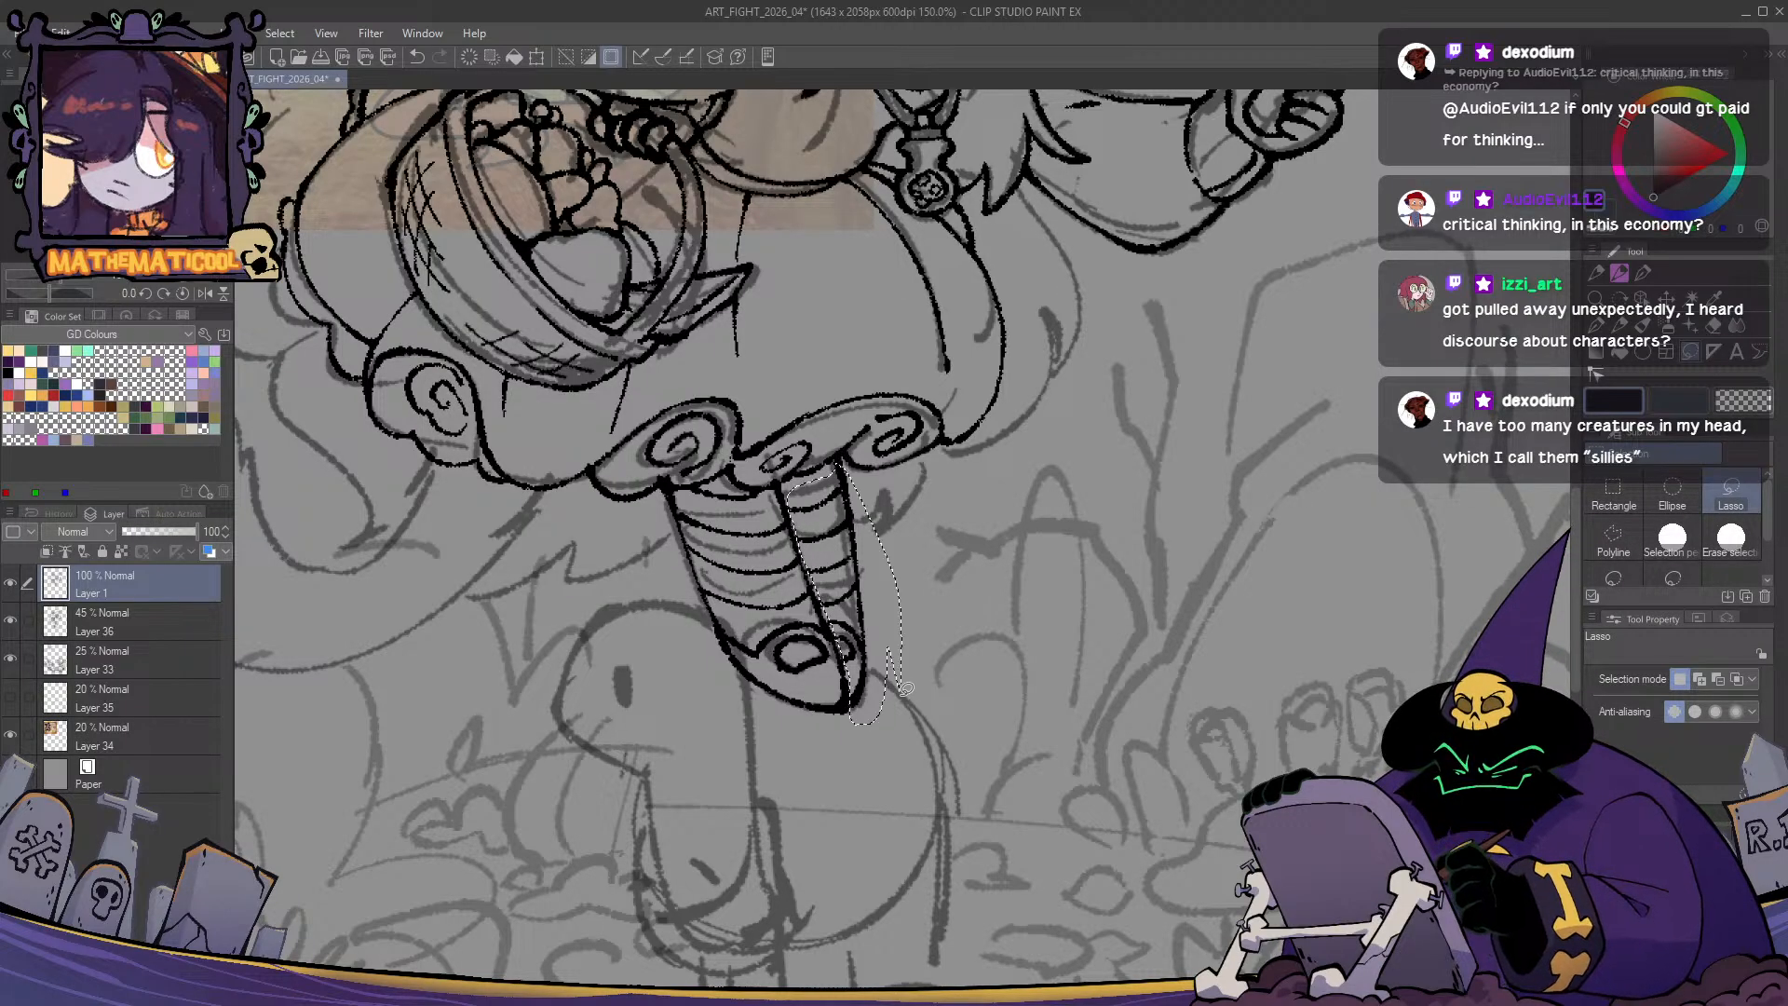
key("ctrl+t")
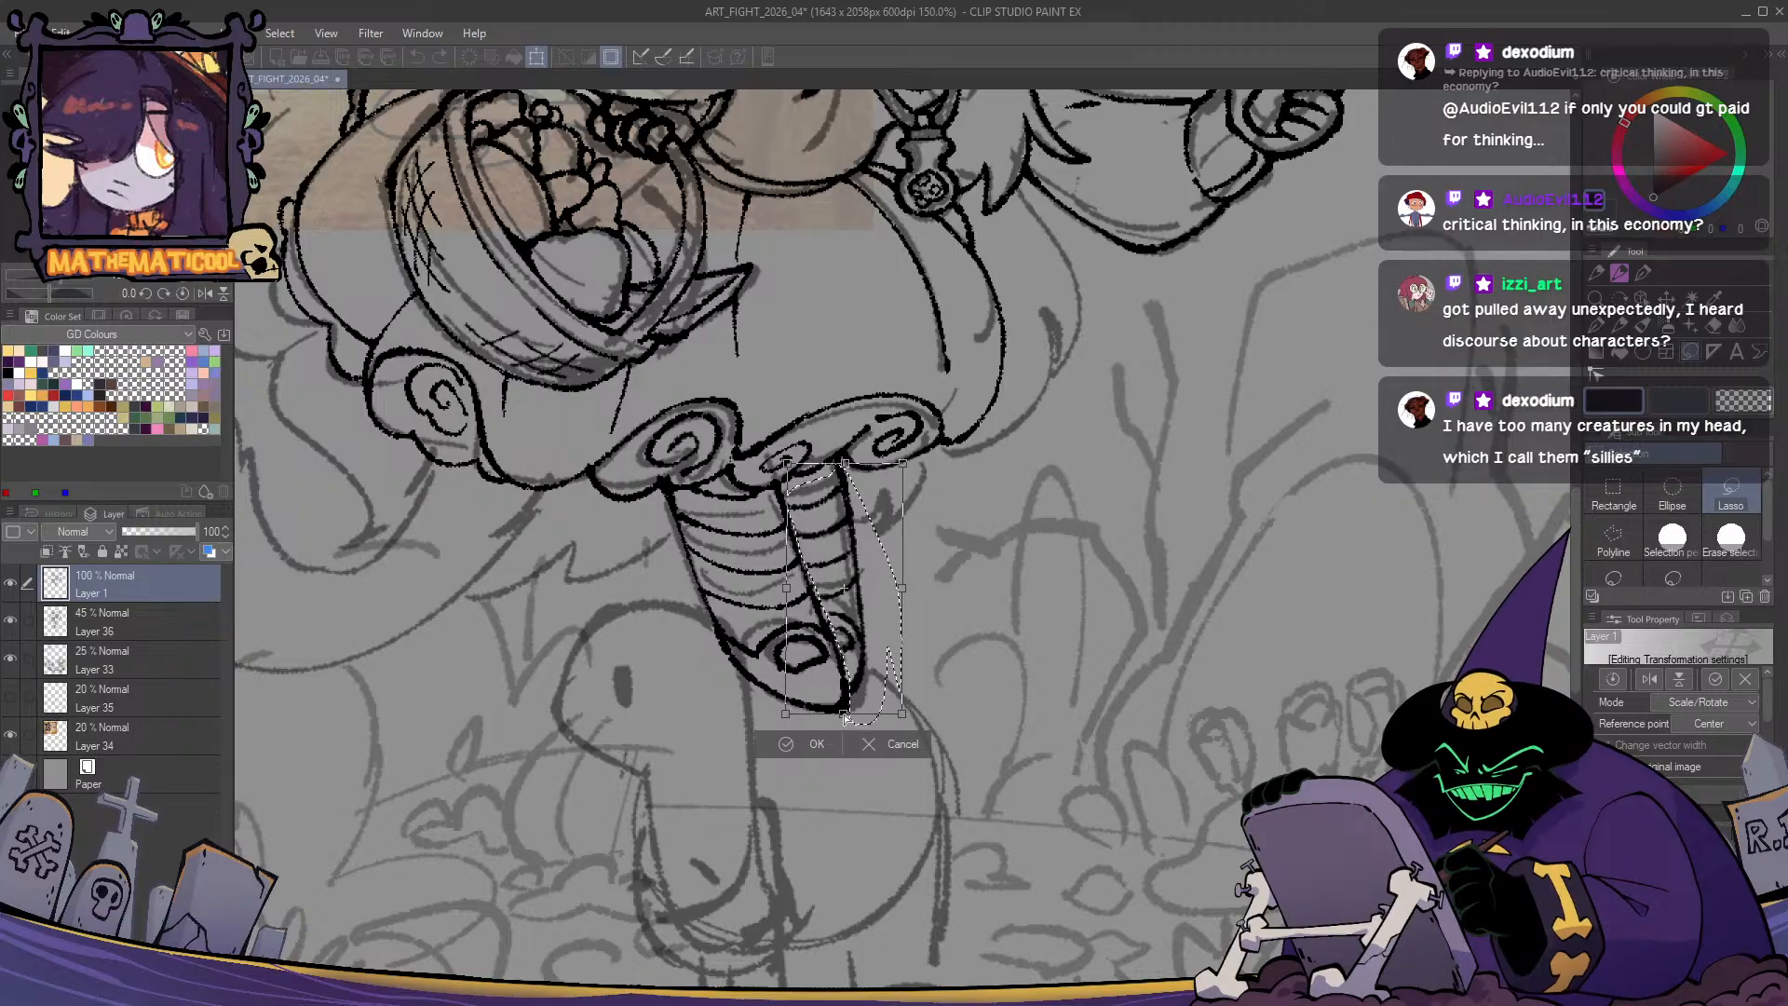
key("Return")
key("p")
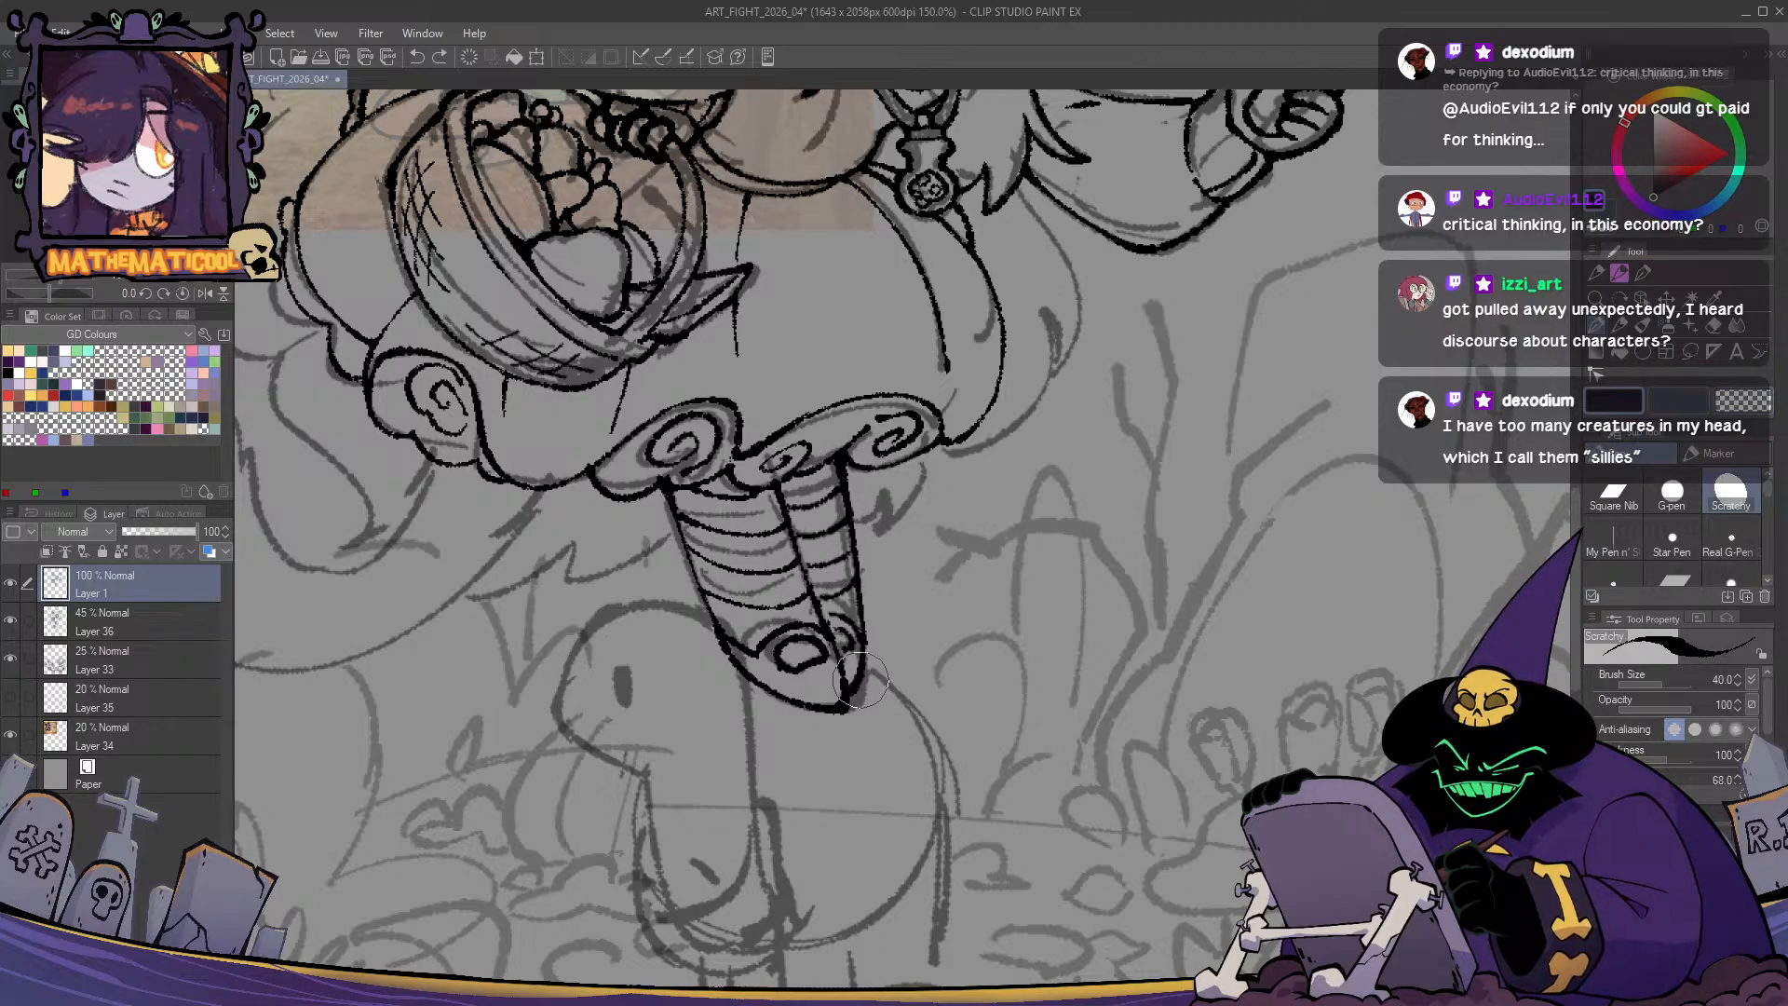
- Clean up the outer edges of both pointed shoes, thinning and smoothing the contour around their tips
mouse_move(869, 649)
left_mouse_down()
mouse_move(858, 608)
mouse_move(843, 708)
left_mouse_up()
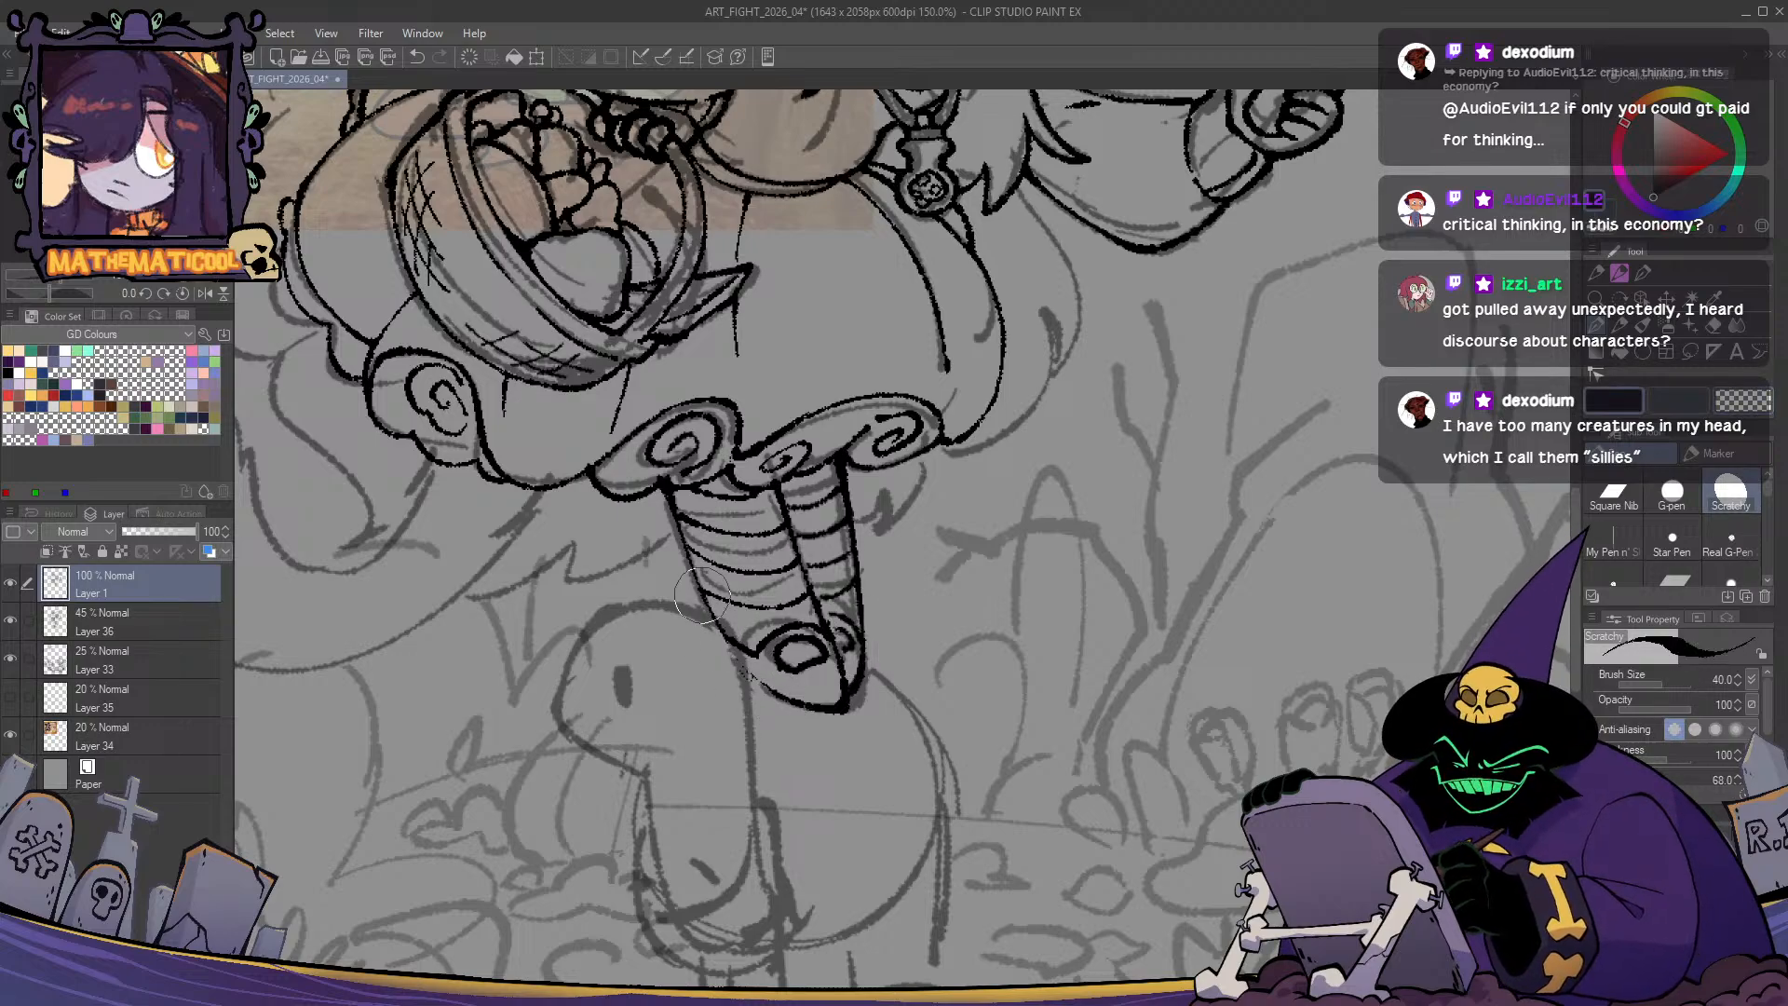
left_click_drag(700, 596, 790, 698)
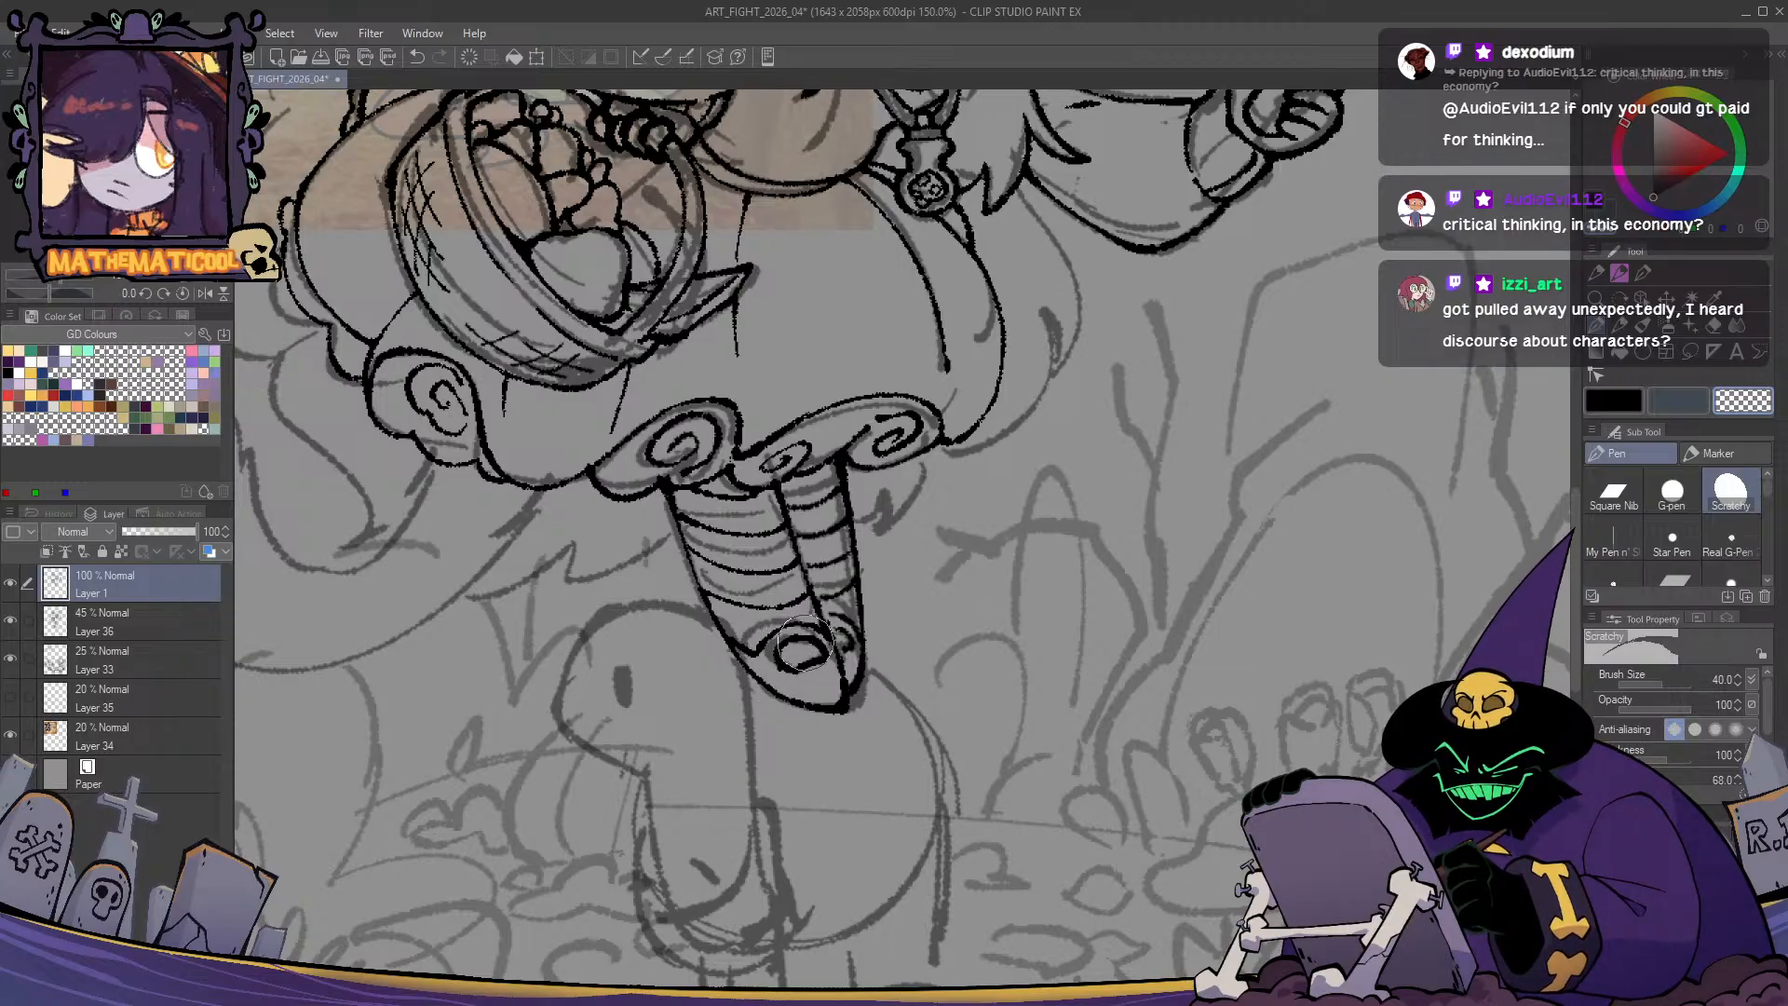
left_click_drag(806, 645, 788, 597)
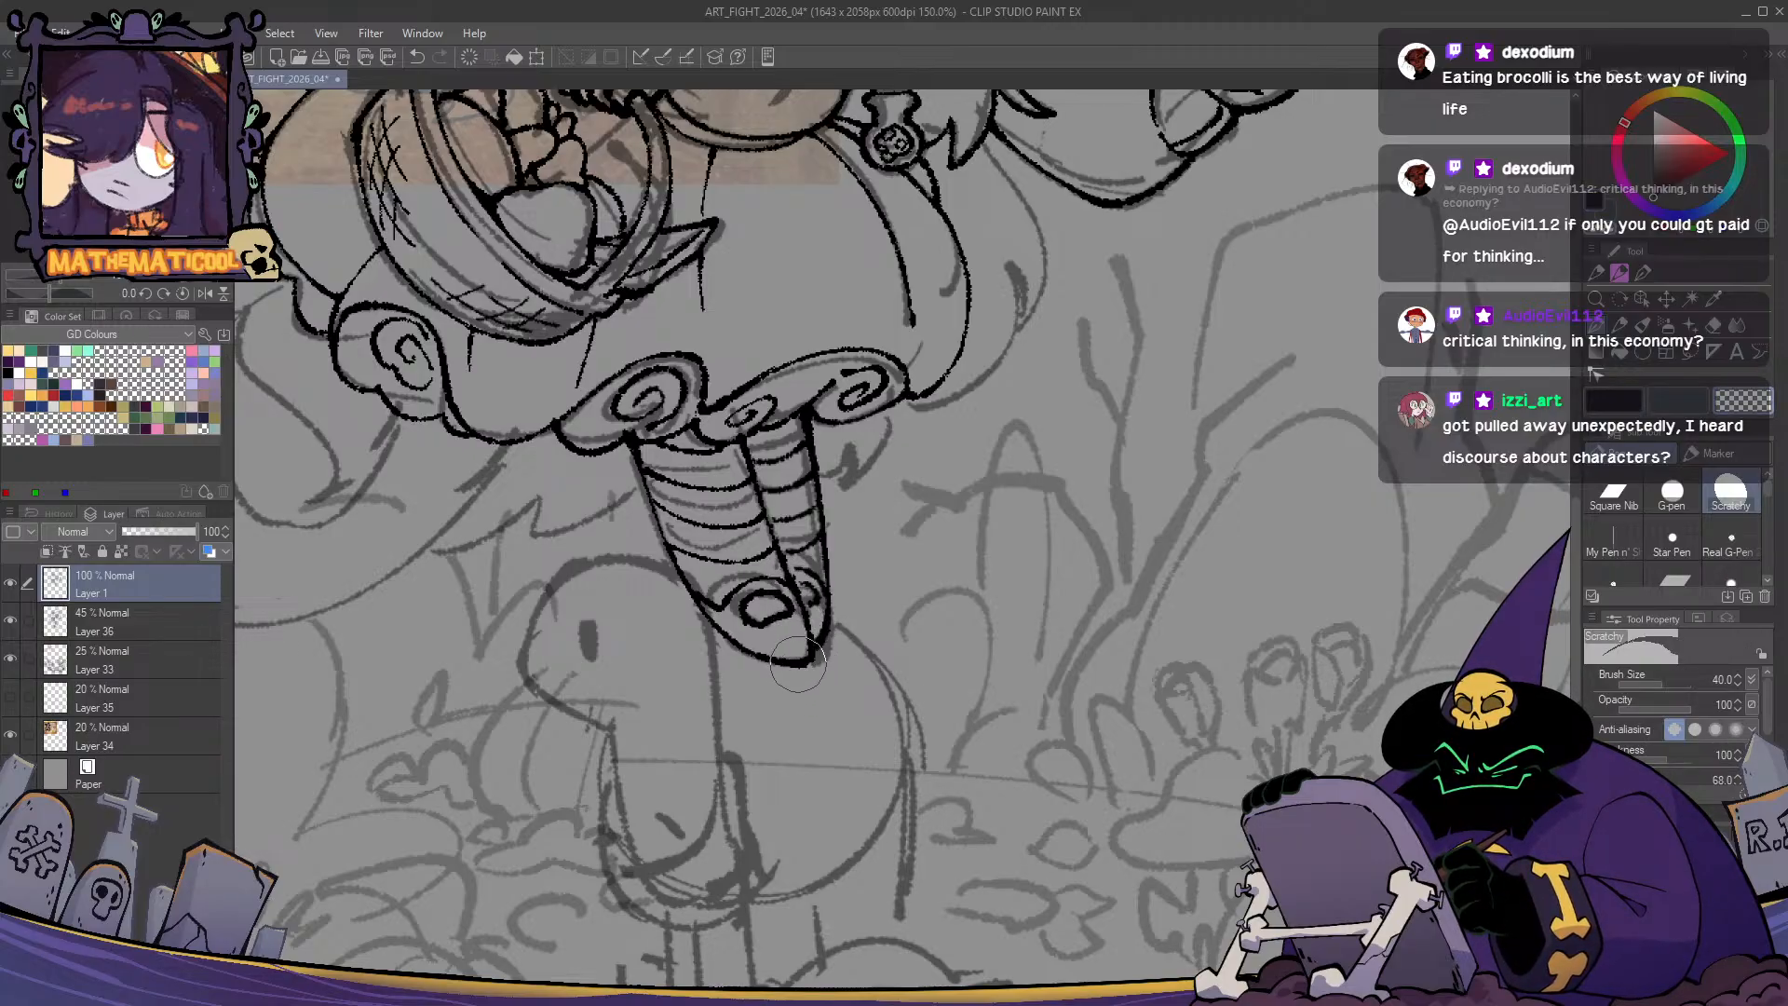
- Ink the short hair strands beneath the hat brim, above the raised sleeve, after checking the mirrored drawing
scroll(783, 694, "down", 2)
key("h")
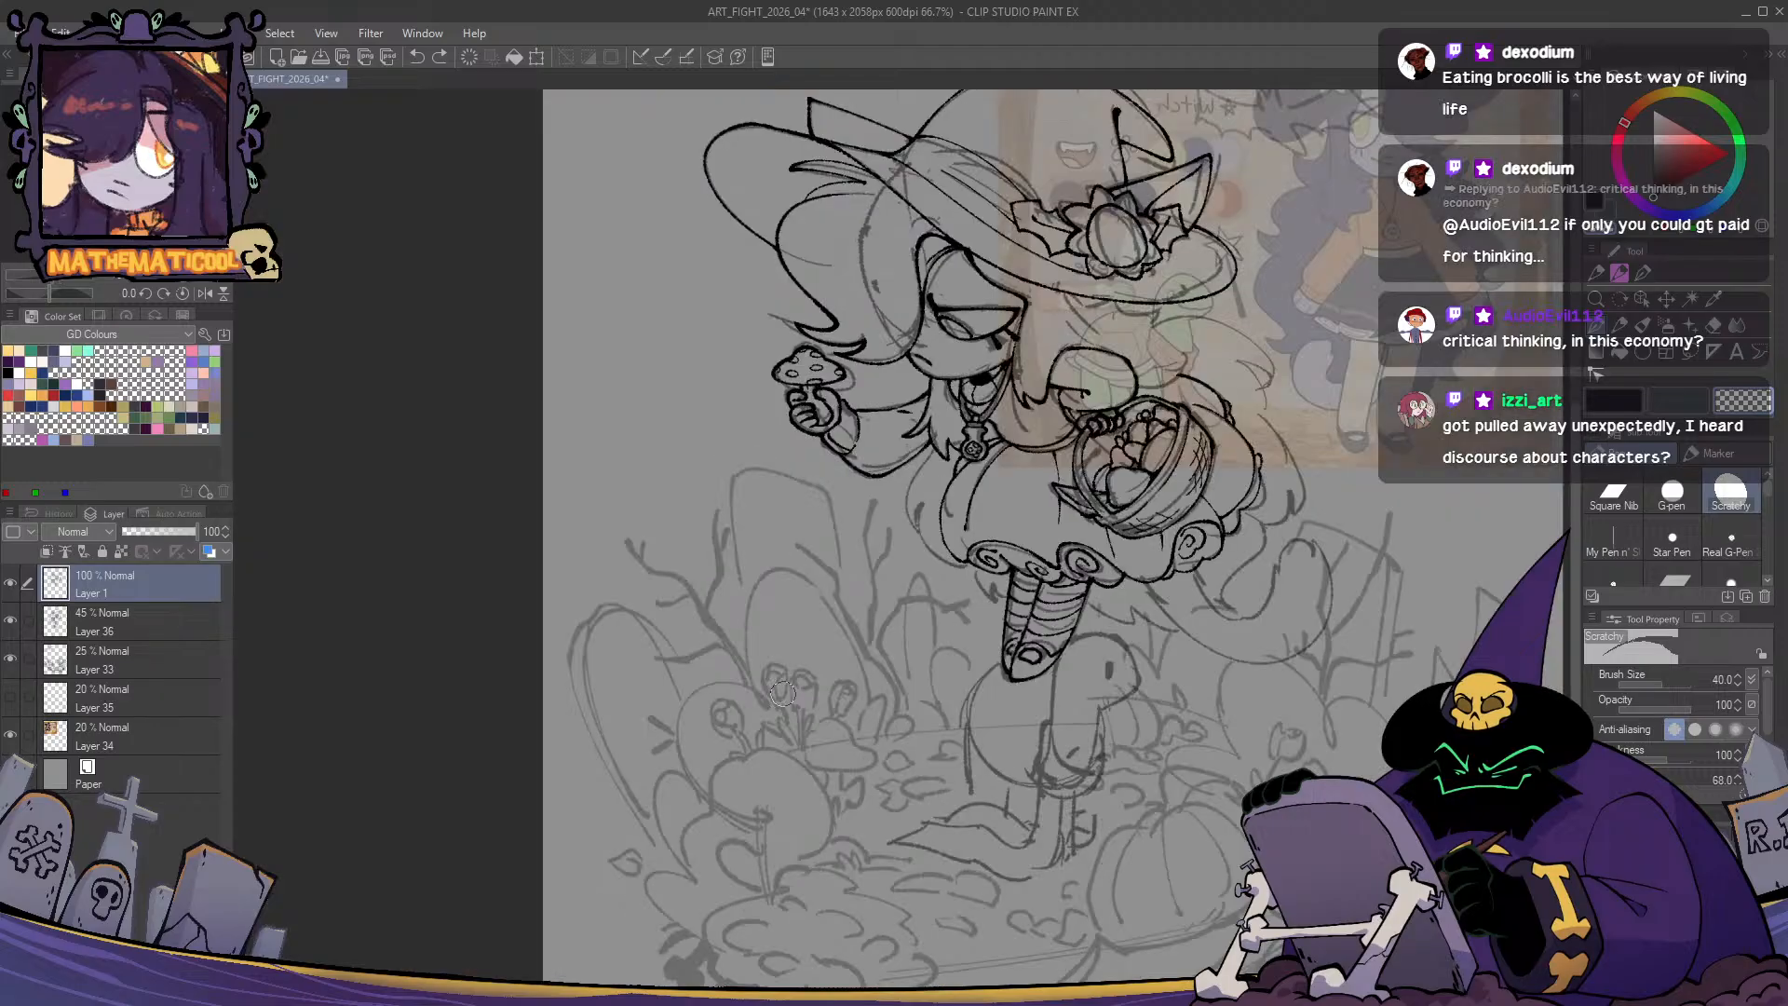
key("h")
scroll(638, 186, "up", 2)
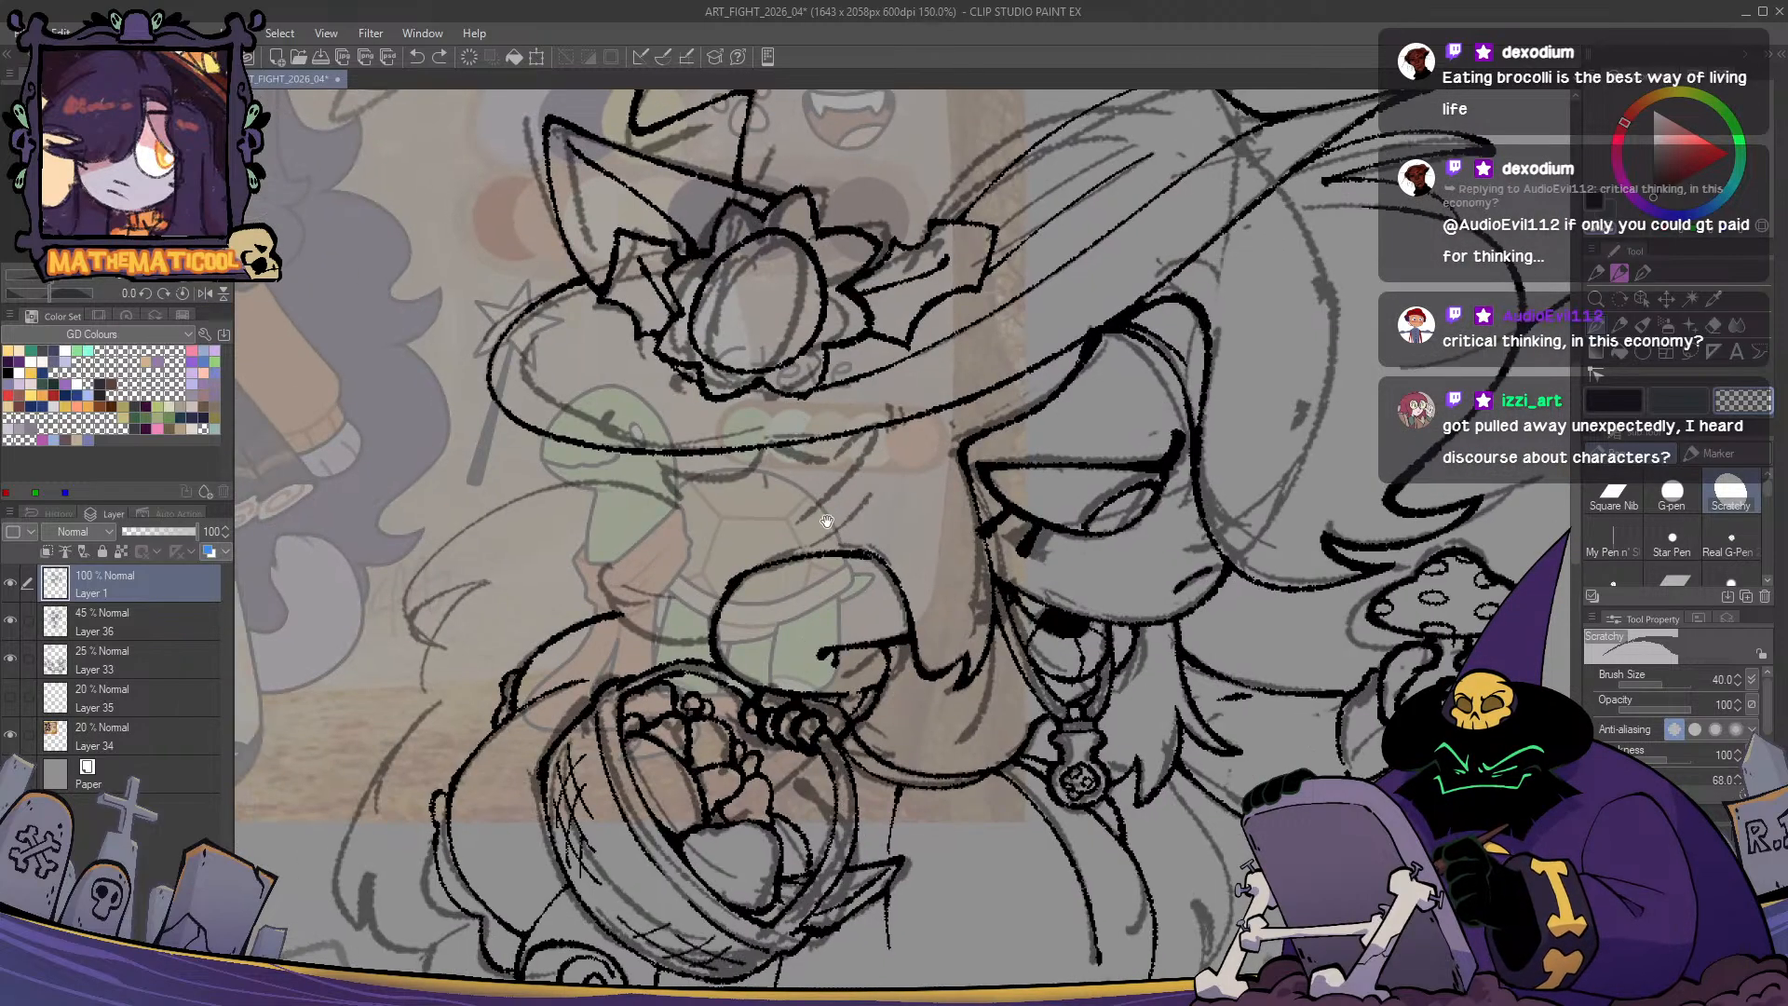
mouse_move(851, 458)
left_mouse_down()
mouse_move(867, 441)
mouse_move(805, 473)
mouse_move(792, 525)
left_mouse_up()
key("c")
key("ctrl+z")
key("ctrl+z")
key("ctrl+z")
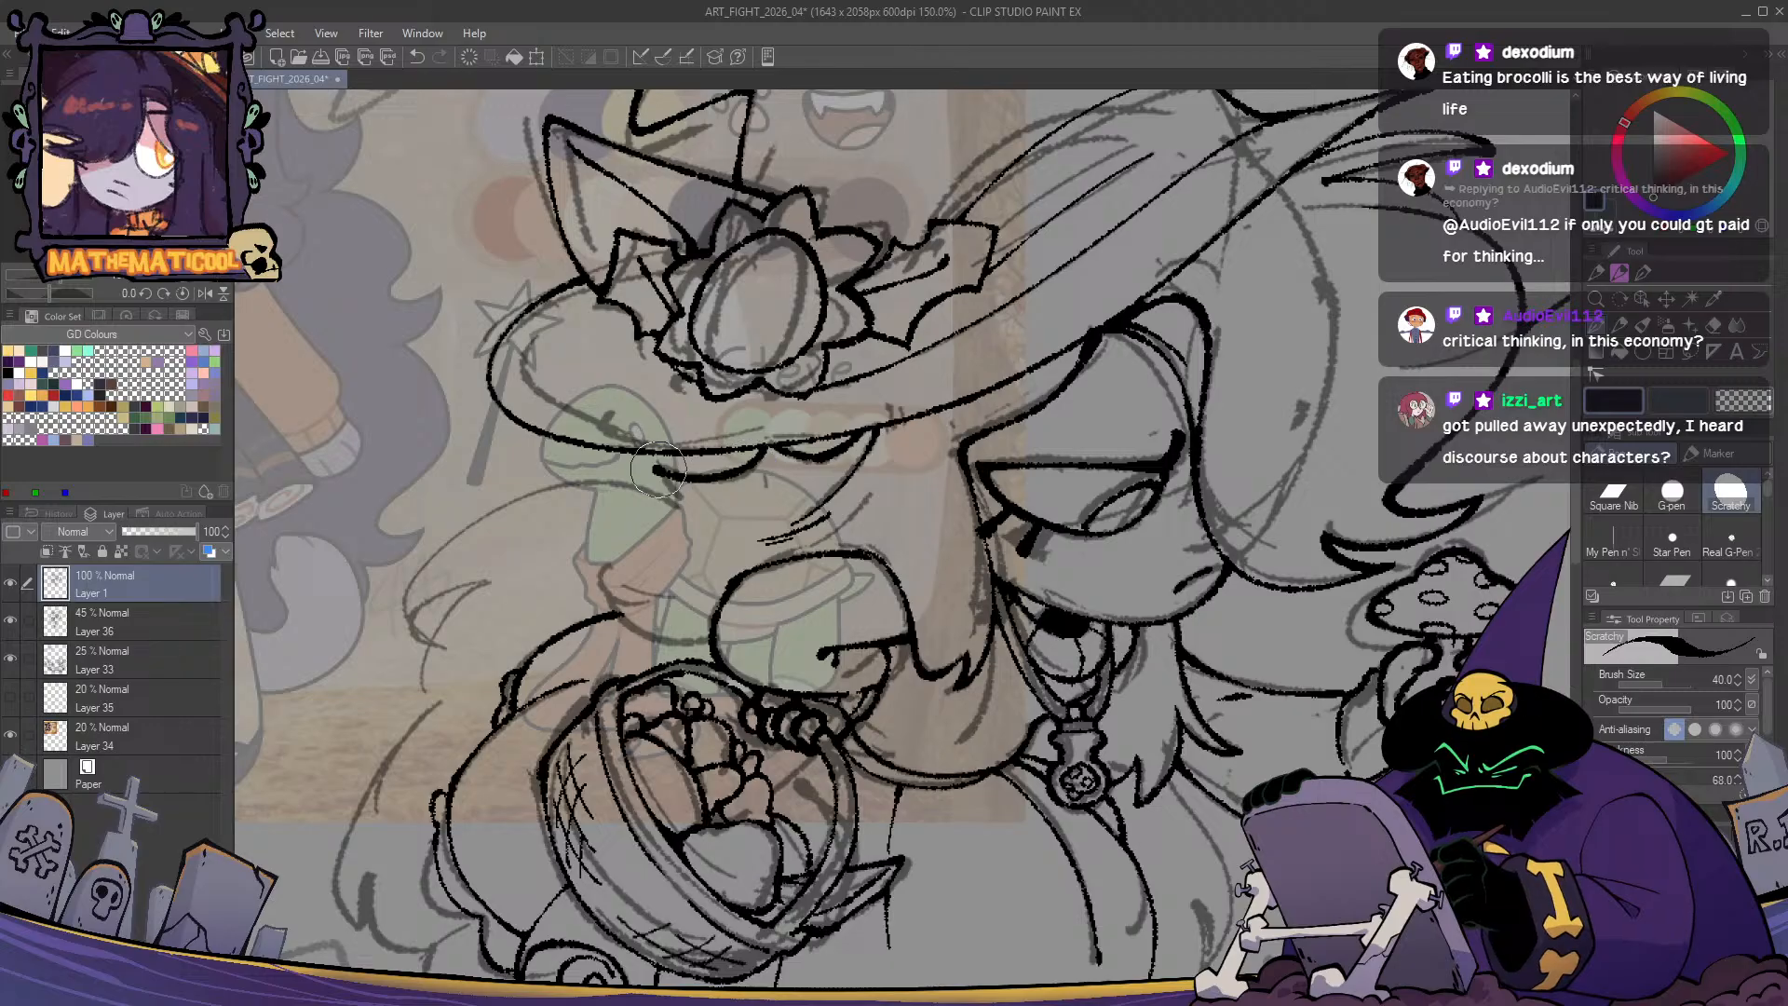
mouse_move(657, 470)
left_mouse_down()
mouse_move(389, 657)
mouse_move(712, 640)
left_mouse_up()
key("ctrl+z")
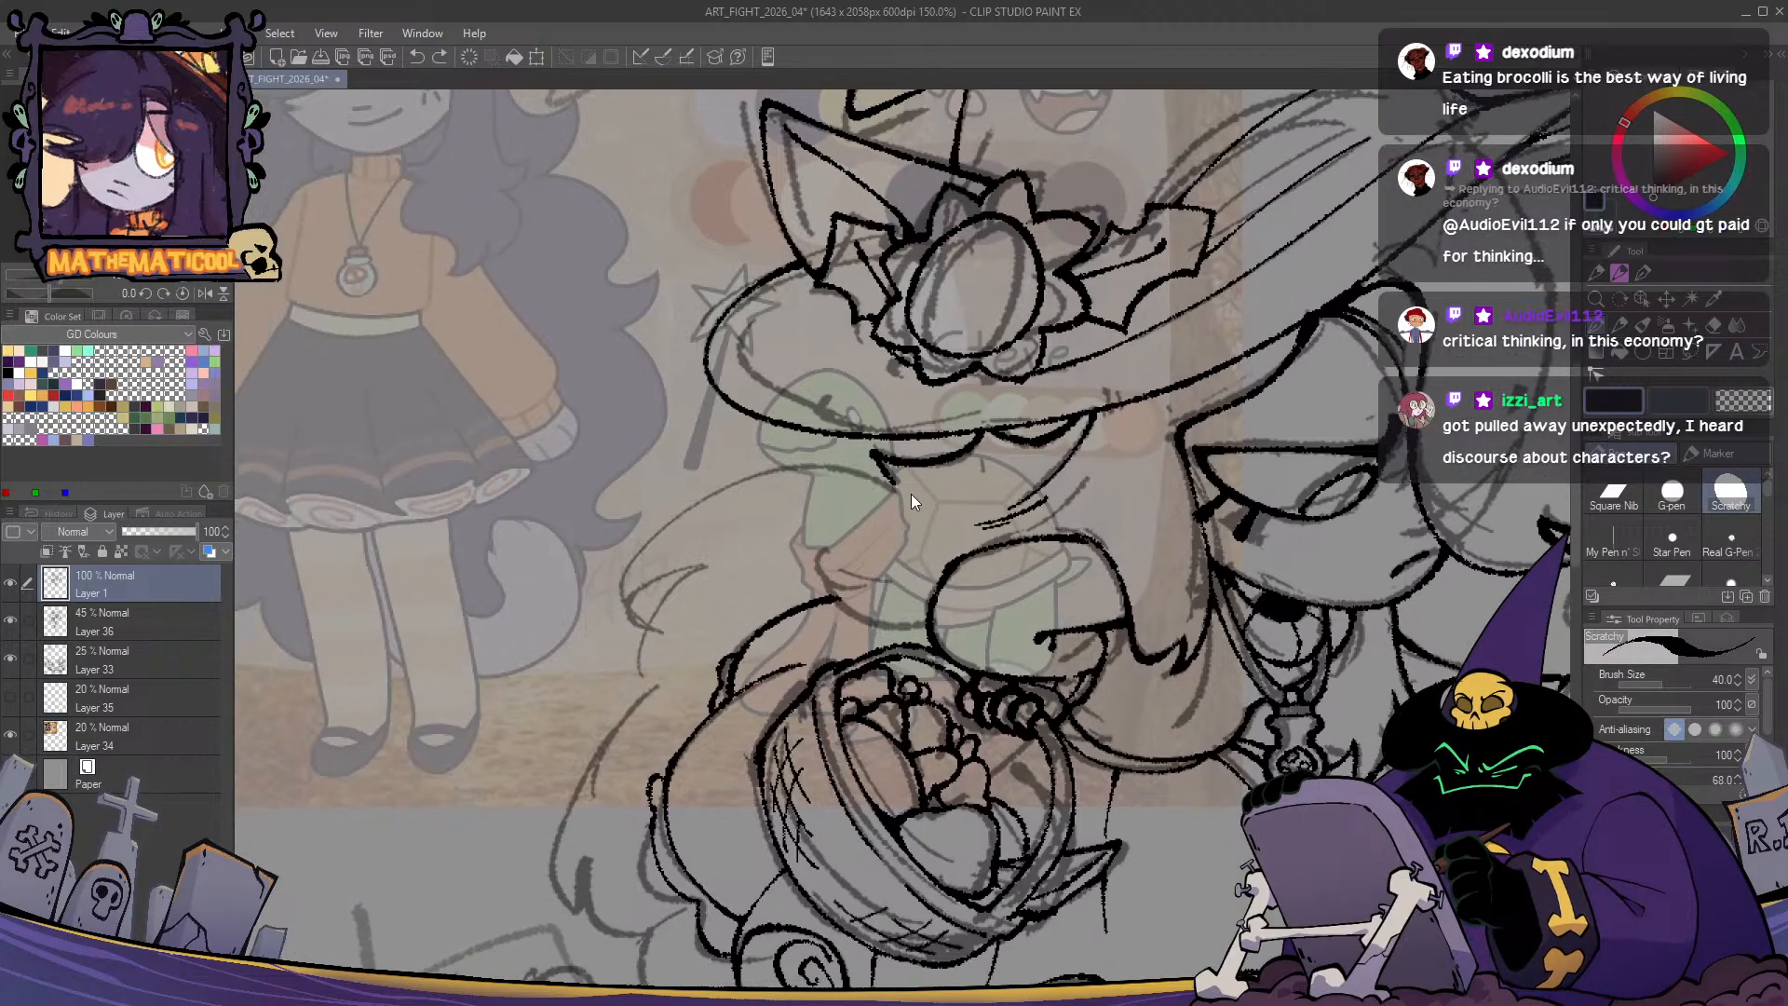
- Ink the upper outer curve of the long hair behind the basket arm, ending in a pointed tuft with a short line below it
left_click_drag(894, 485, 631, 642)
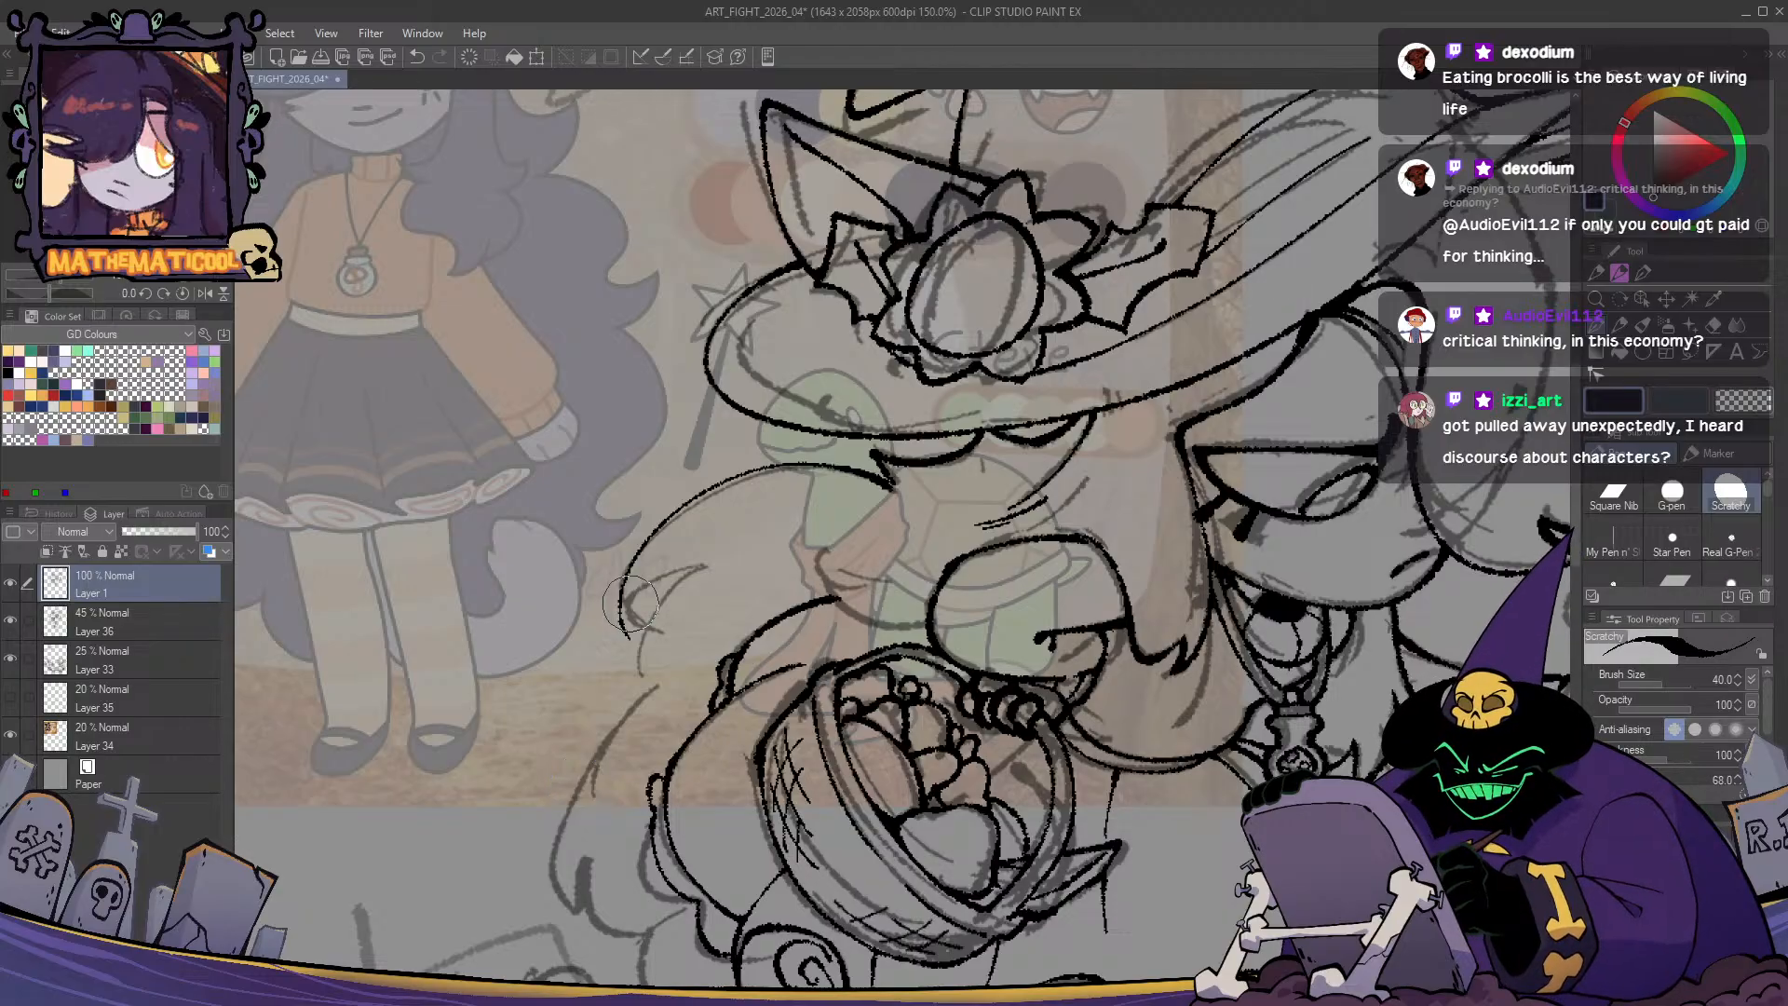
left_click_drag(620, 605, 687, 578)
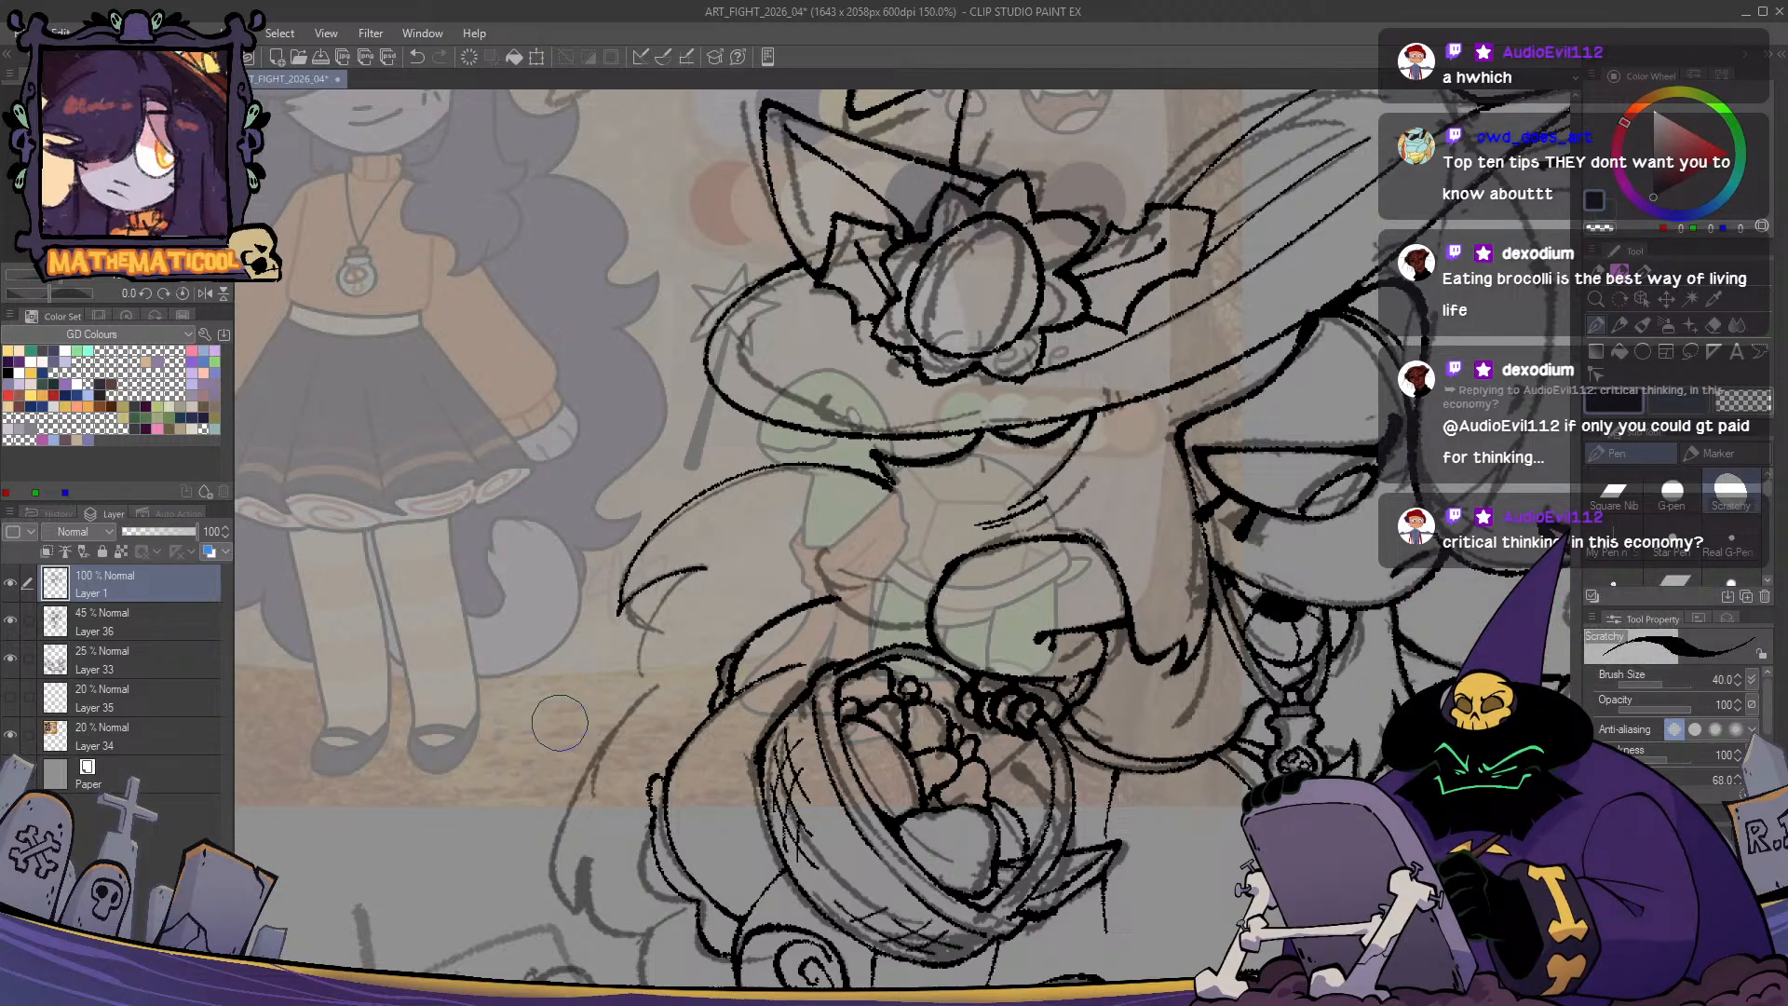
mouse_move(712, 587)
left_mouse_down()
mouse_move(795, 462)
mouse_move(729, 592)
left_mouse_up()
key("ctrl+z")
left_click_drag(790, 443, 726, 584)
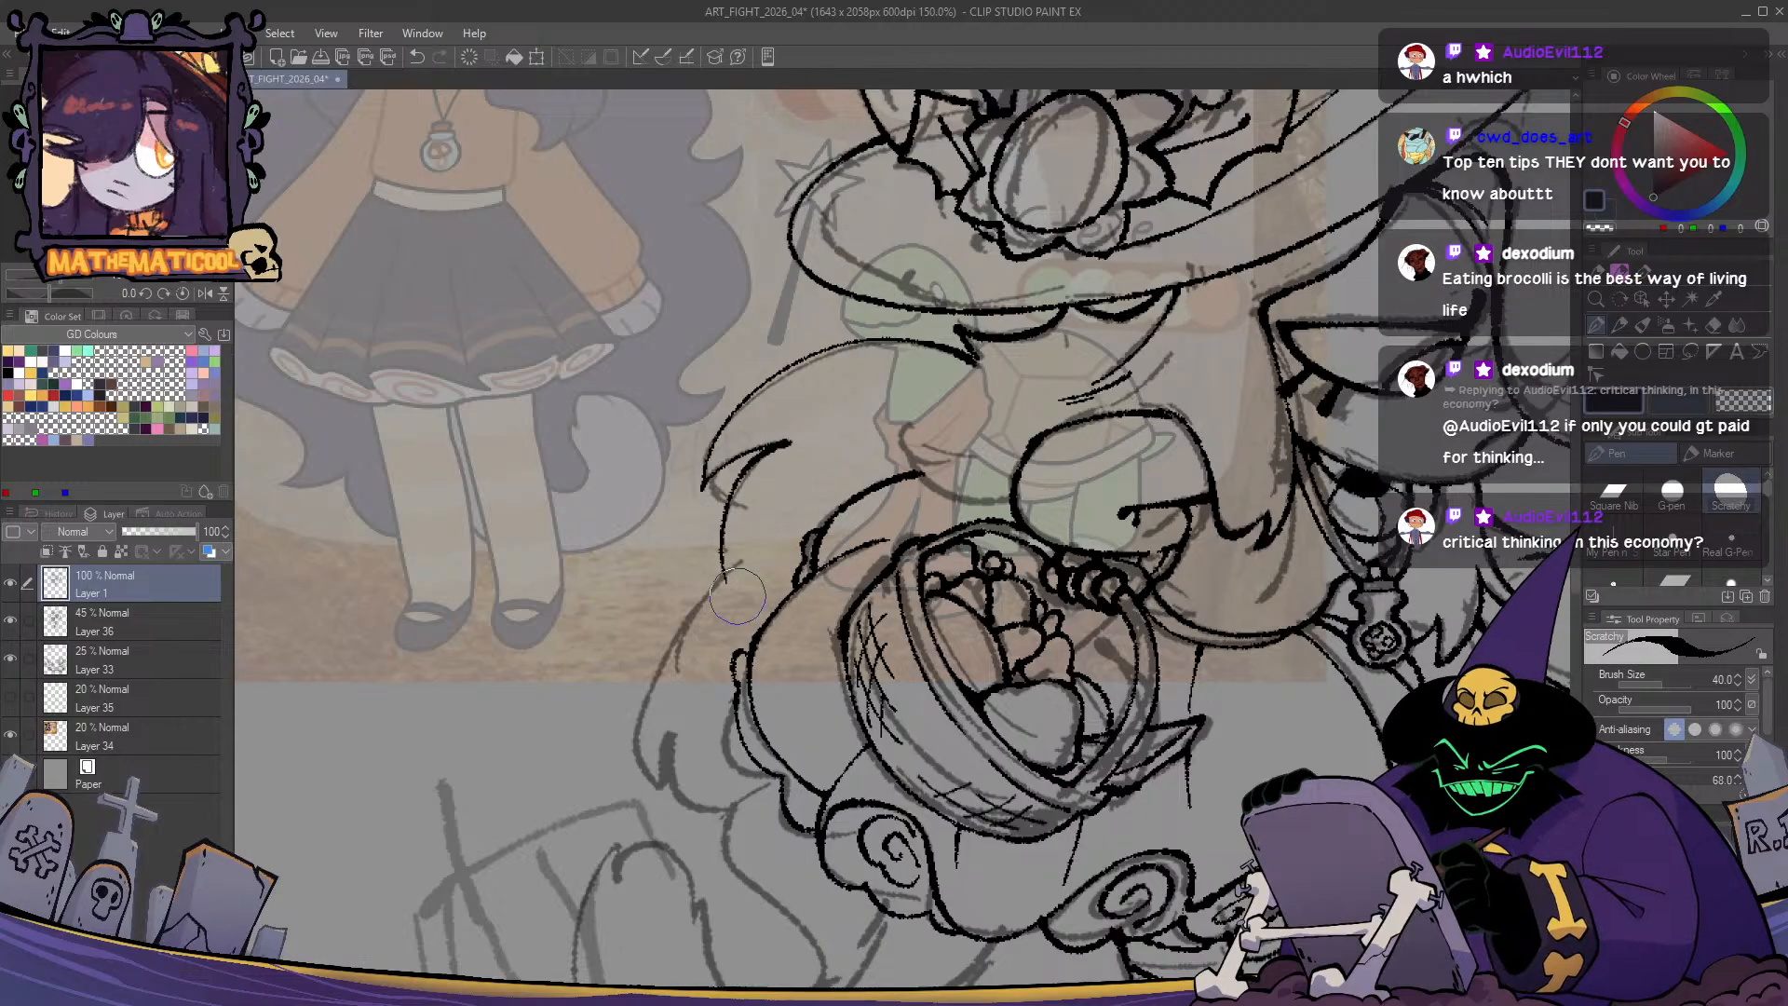
key("ctrl+z")
left_click_drag(780, 451, 741, 565)
key("ctrl+z")
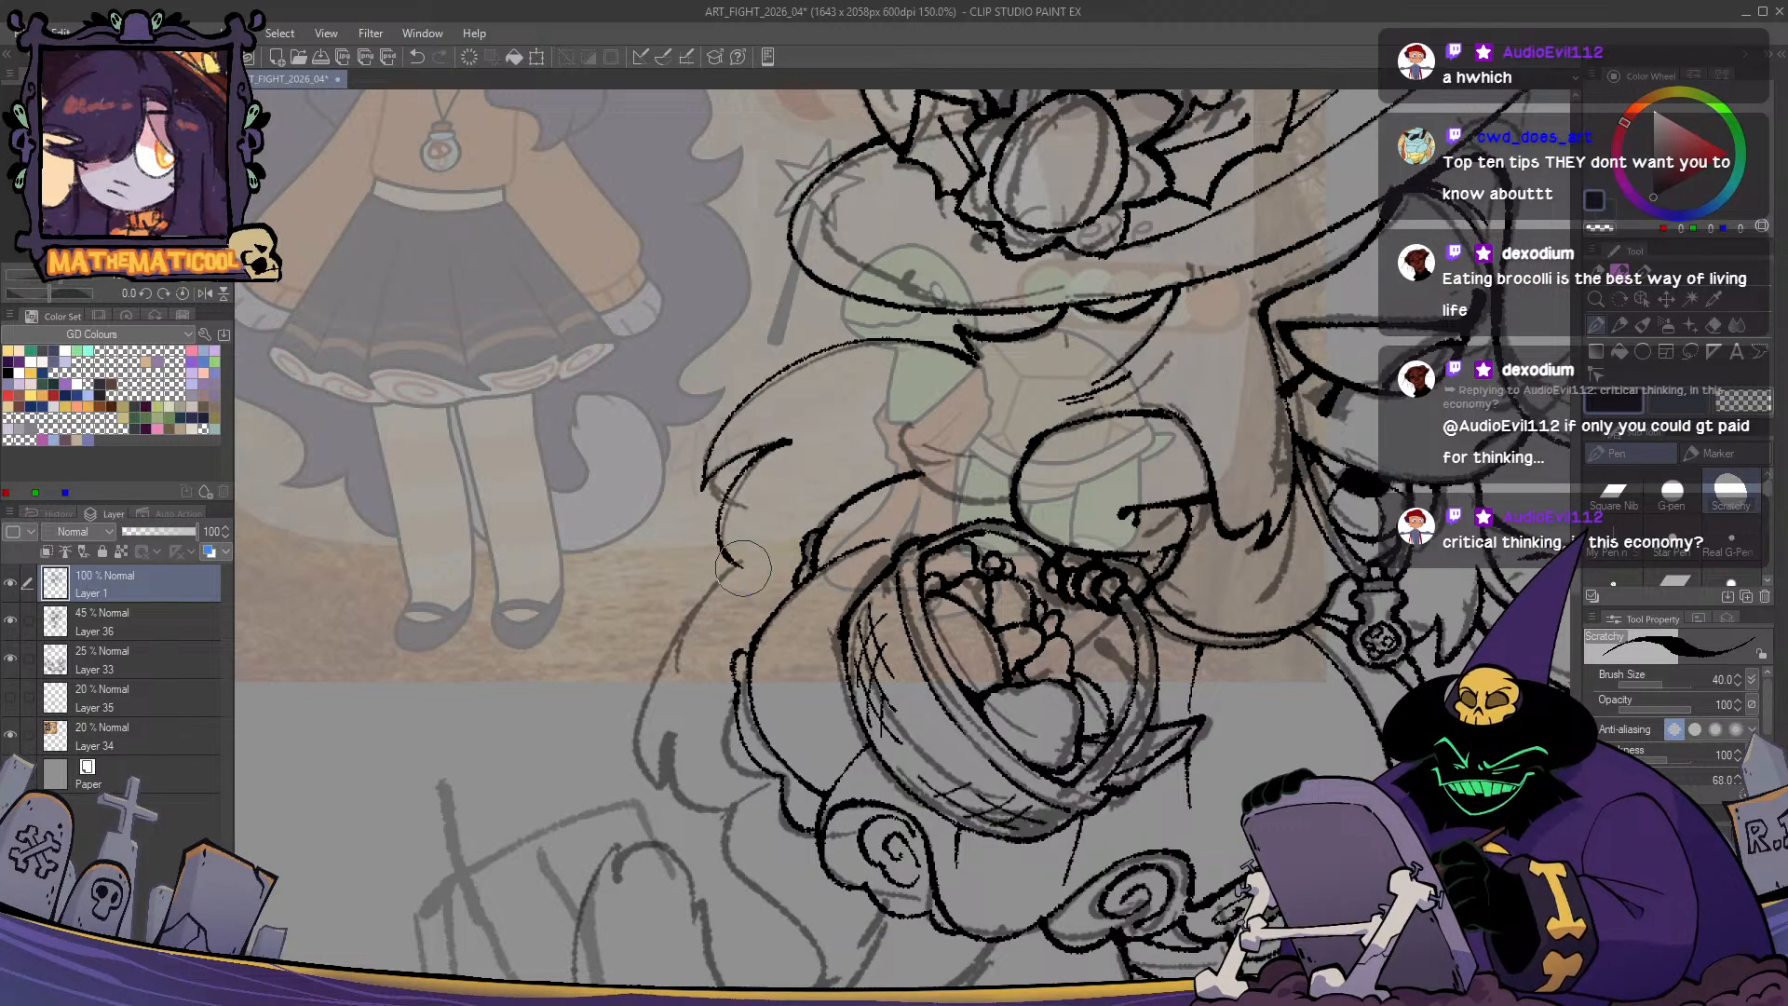
key("c")
left_click_drag(811, 442, 782, 441)
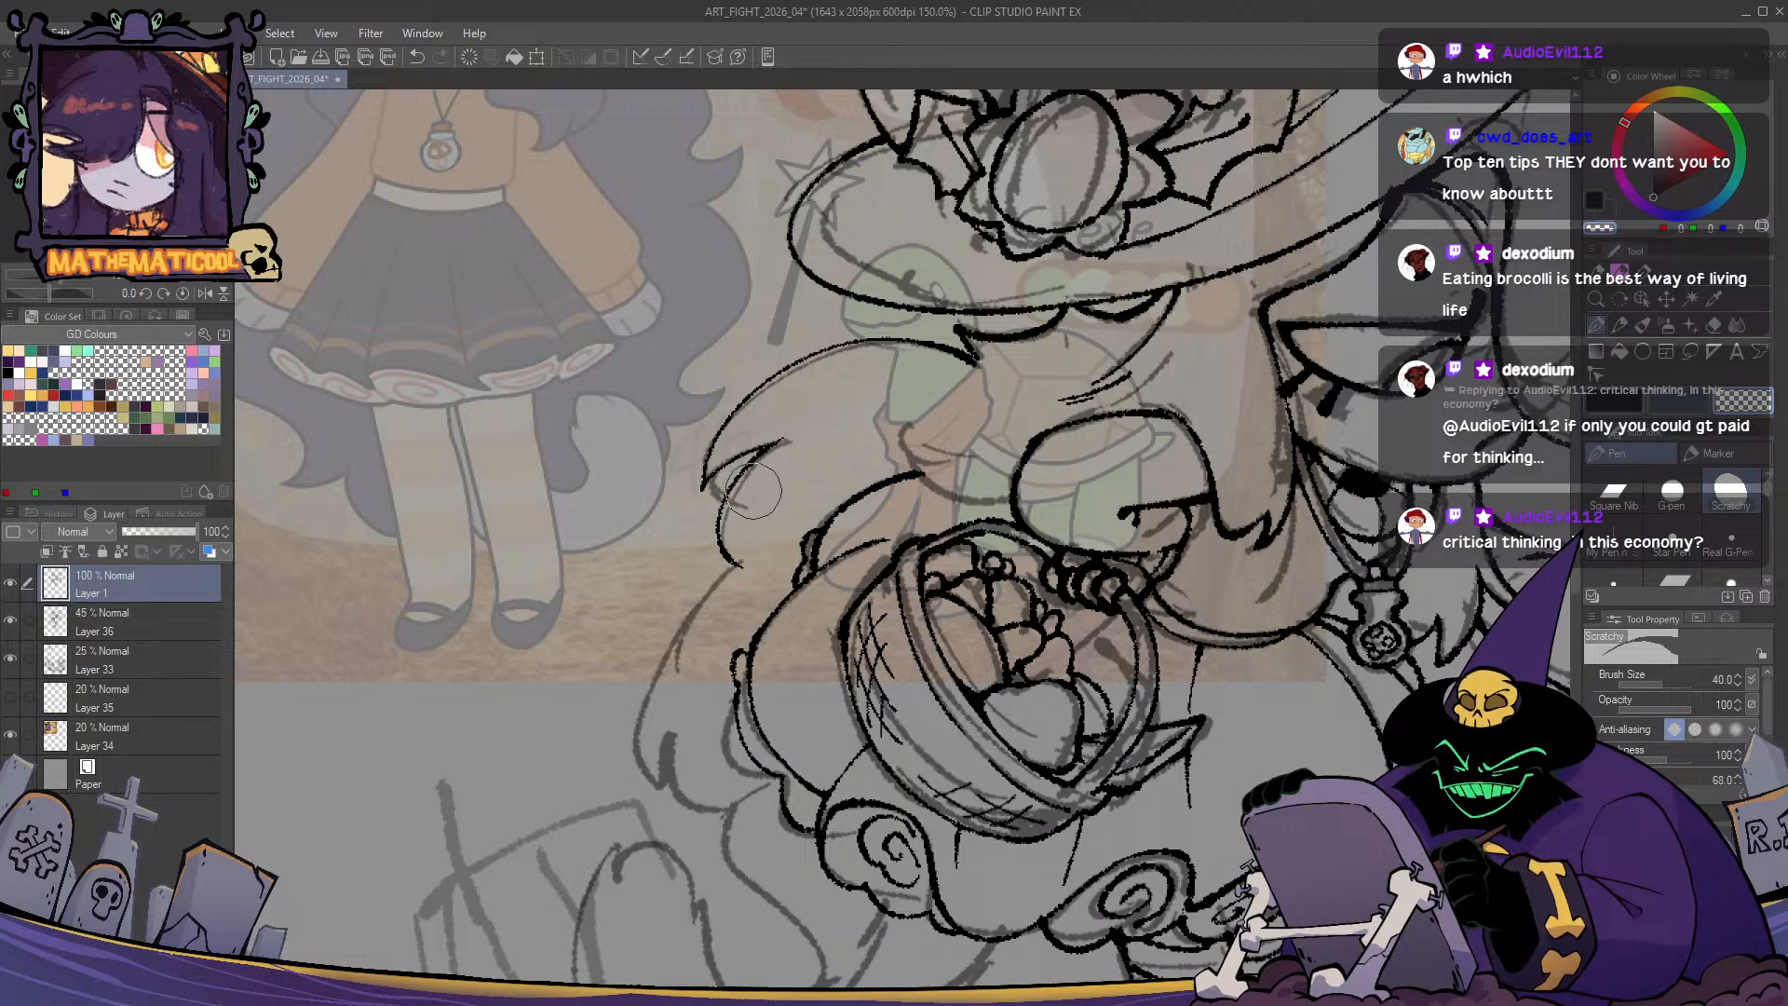
- Ink the next outer hair lock down past the puffed skirt to a flicked tip, then curve it back toward the ruffle
mouse_move(756, 524)
left_mouse_down()
mouse_move(670, 697)
mouse_move(664, 640)
mouse_move(605, 663)
left_mouse_up()
key("ctrl+z")
key("ctrl+z")
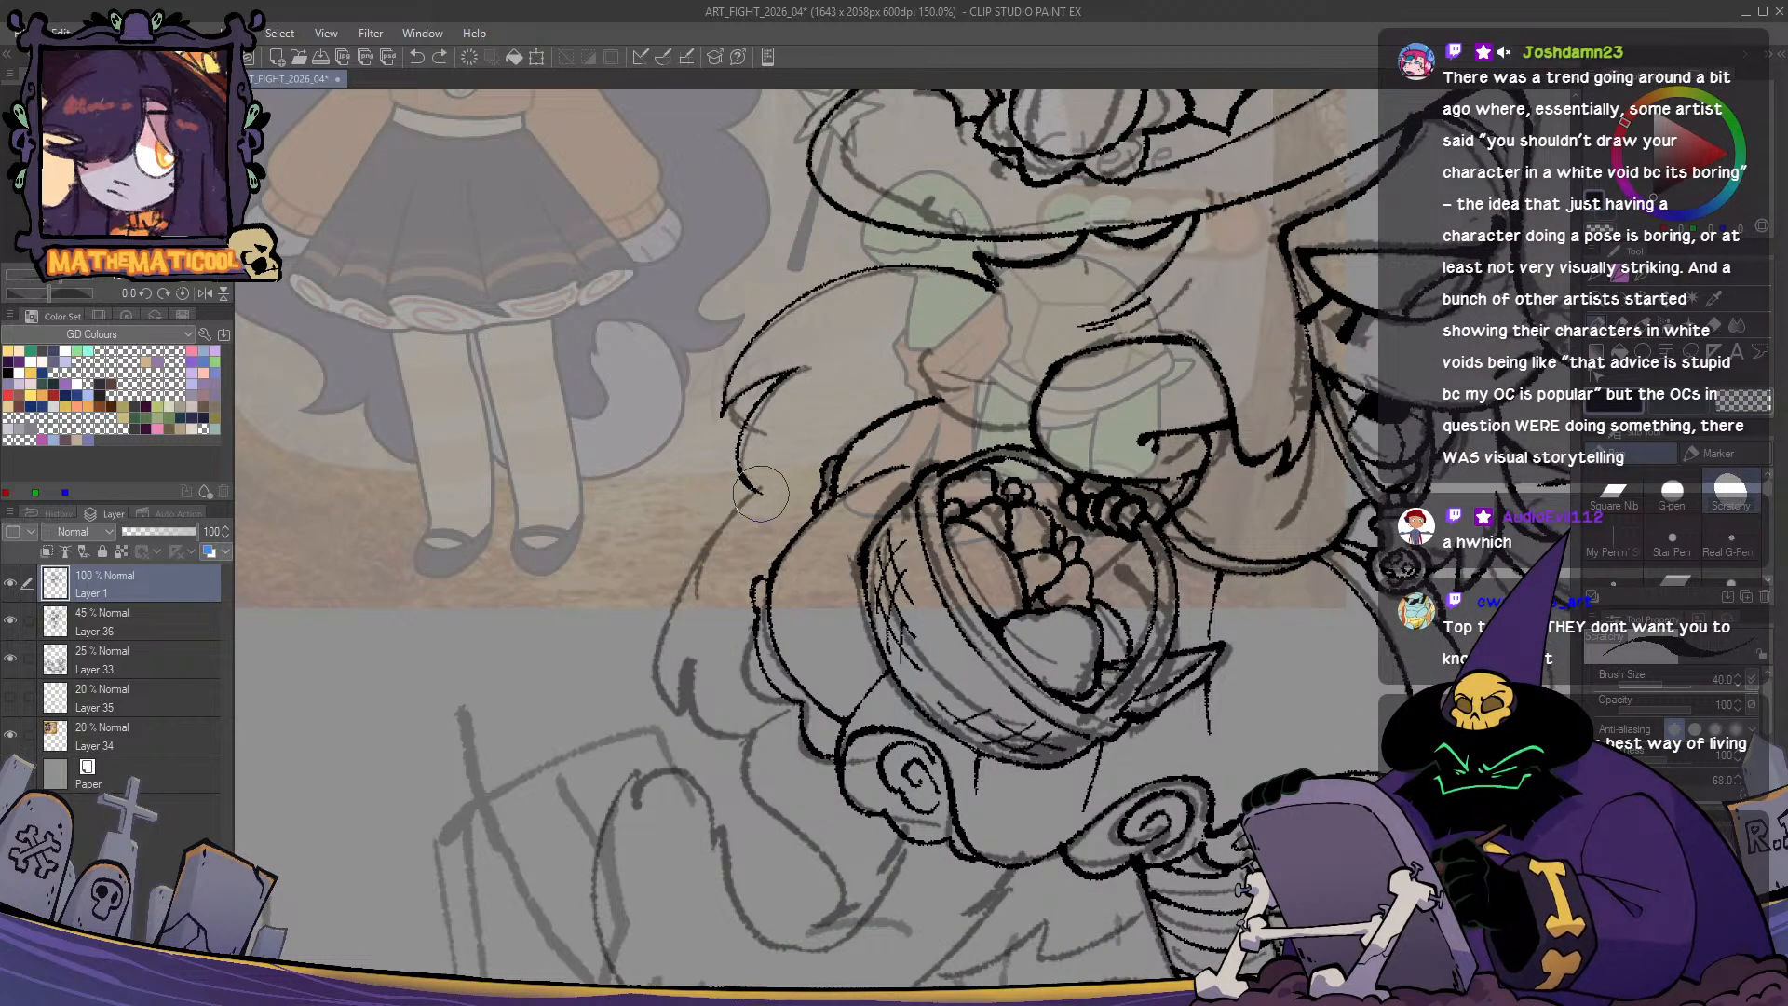
mouse_move(761, 490)
left_mouse_down()
mouse_move(683, 520)
mouse_move(612, 671)
mouse_move(684, 673)
mouse_move(738, 743)
left_mouse_up()
key("ctrl+z")
key("ctrl+z")
mouse_move(612, 674)
left_mouse_down()
mouse_move(694, 691)
mouse_move(757, 763)
left_mouse_up()
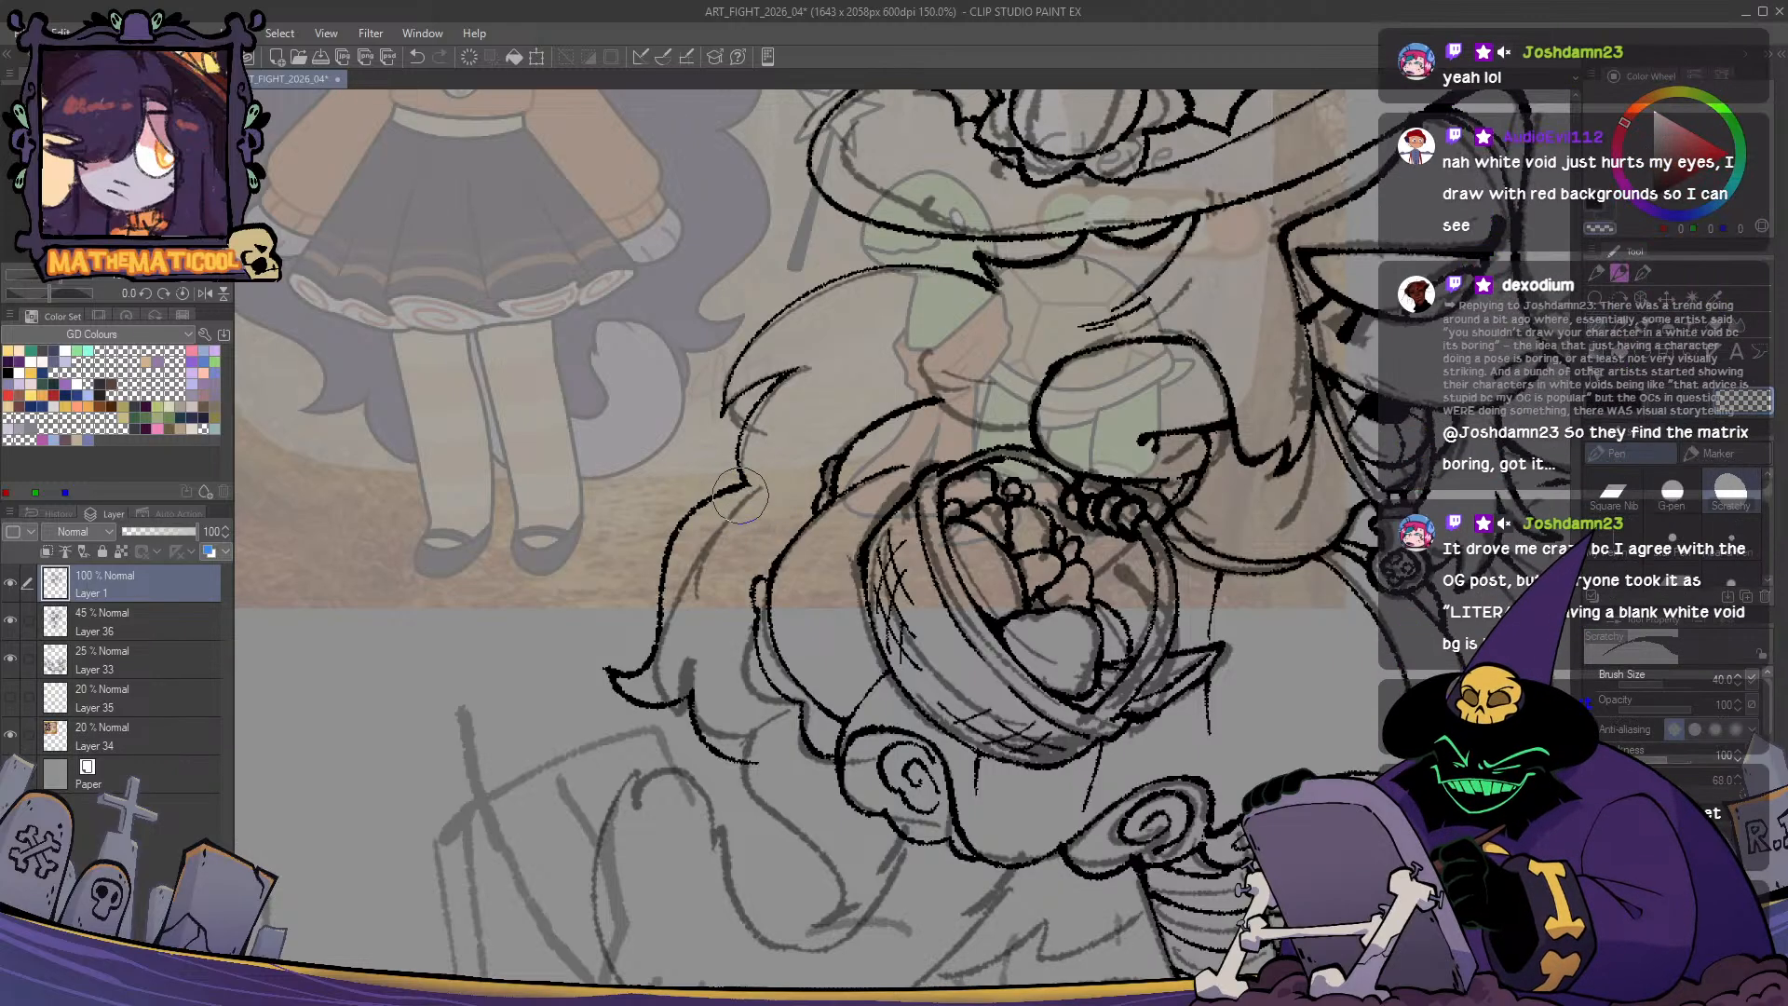
- Ink the lowest hair lock beside the curled skirt ruffle, tapering to a pointed end over the tail
mouse_move(690, 646)
left_mouse_down()
mouse_move(738, 573)
mouse_move(719, 513)
left_mouse_up()
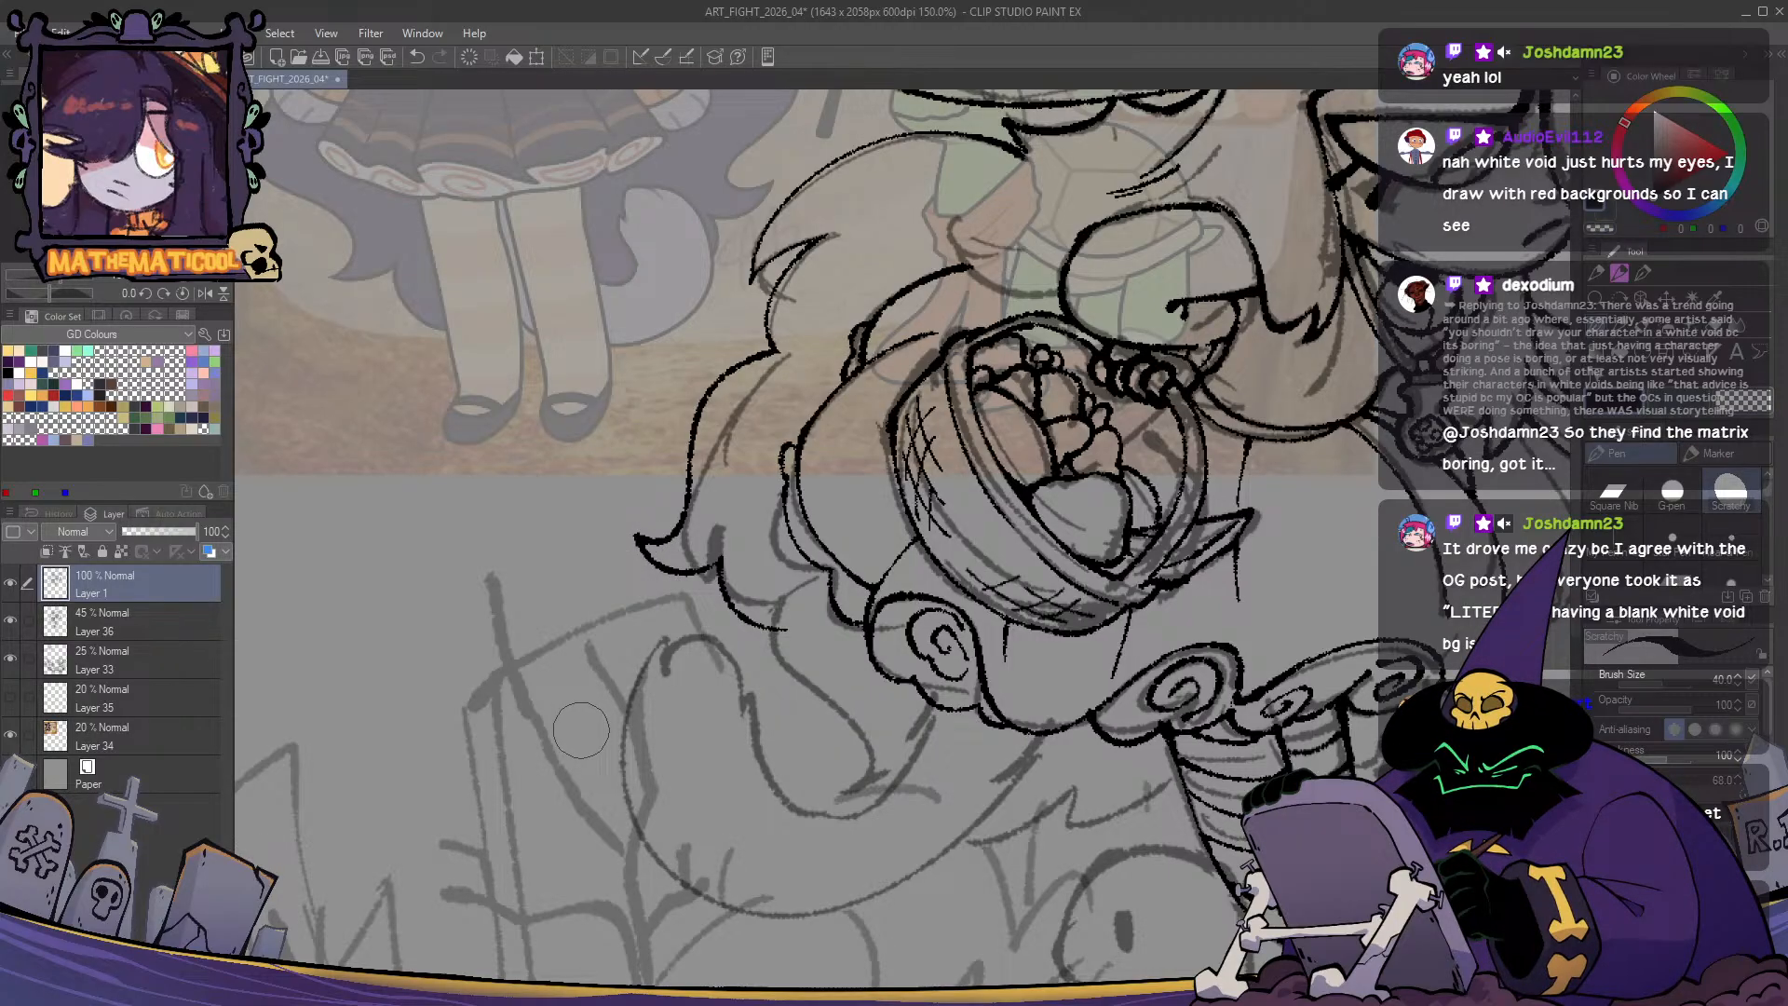
left_click_drag(938, 719, 840, 616)
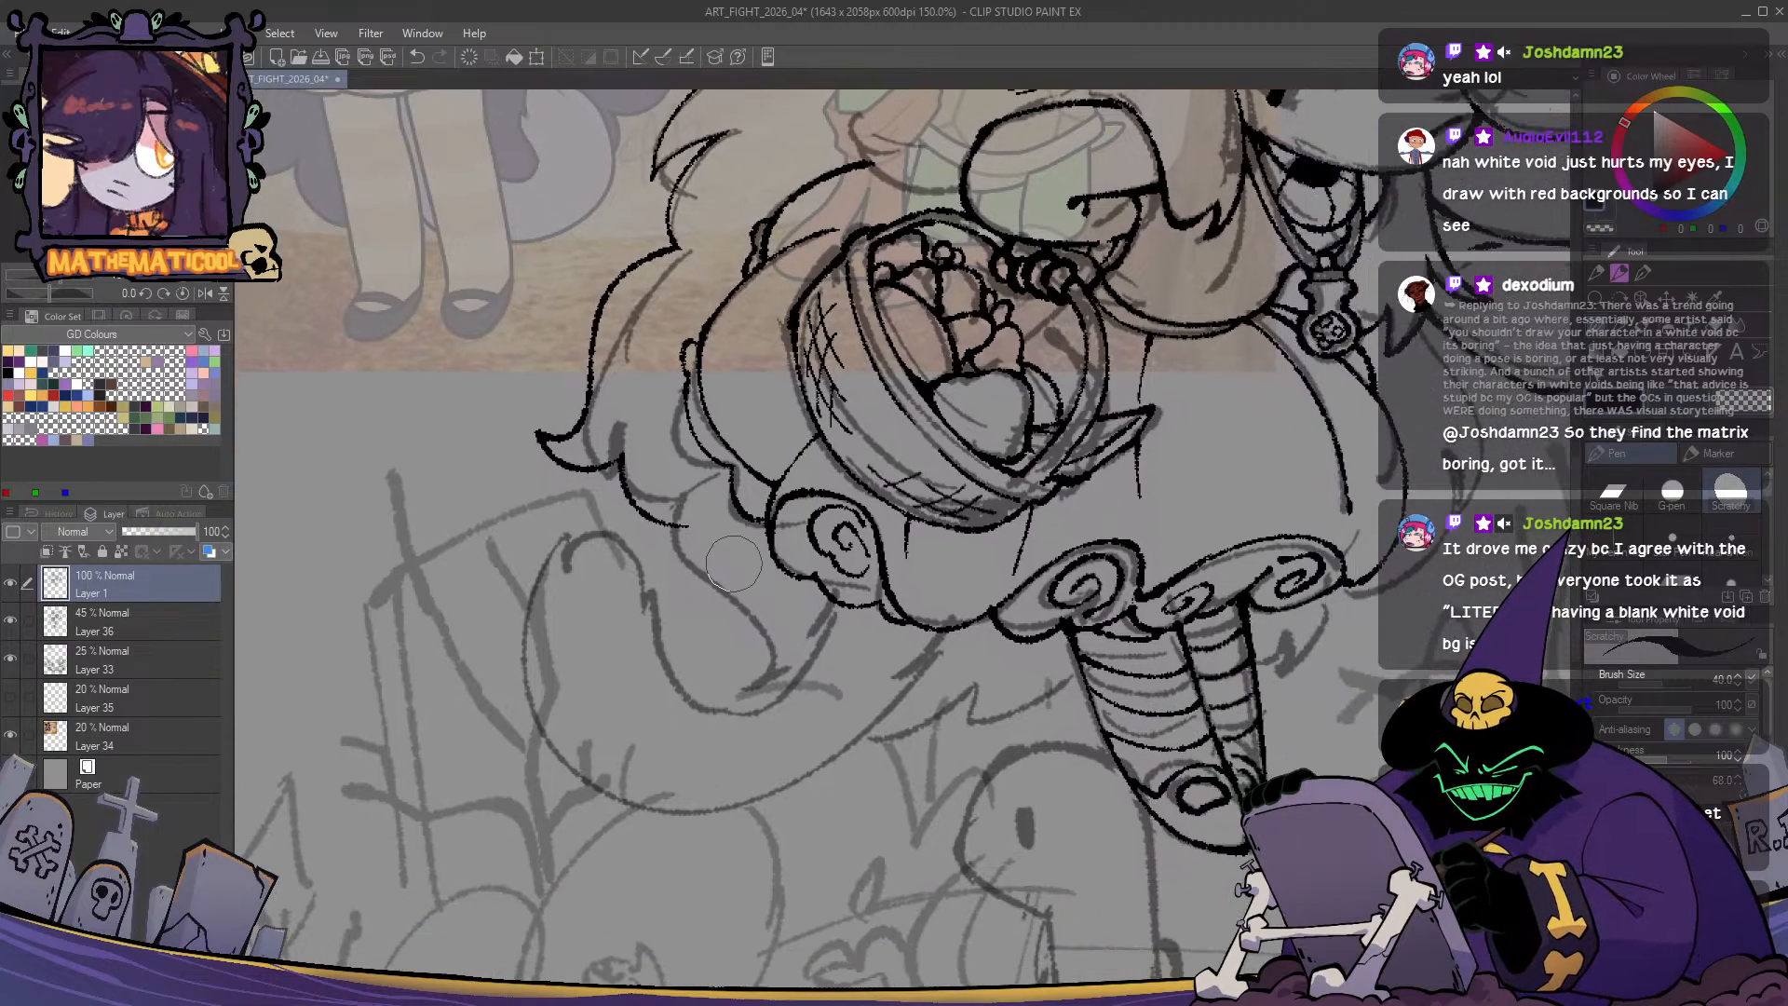
mouse_move(697, 562)
left_mouse_down()
mouse_move(745, 686)
mouse_move(790, 688)
left_mouse_up()
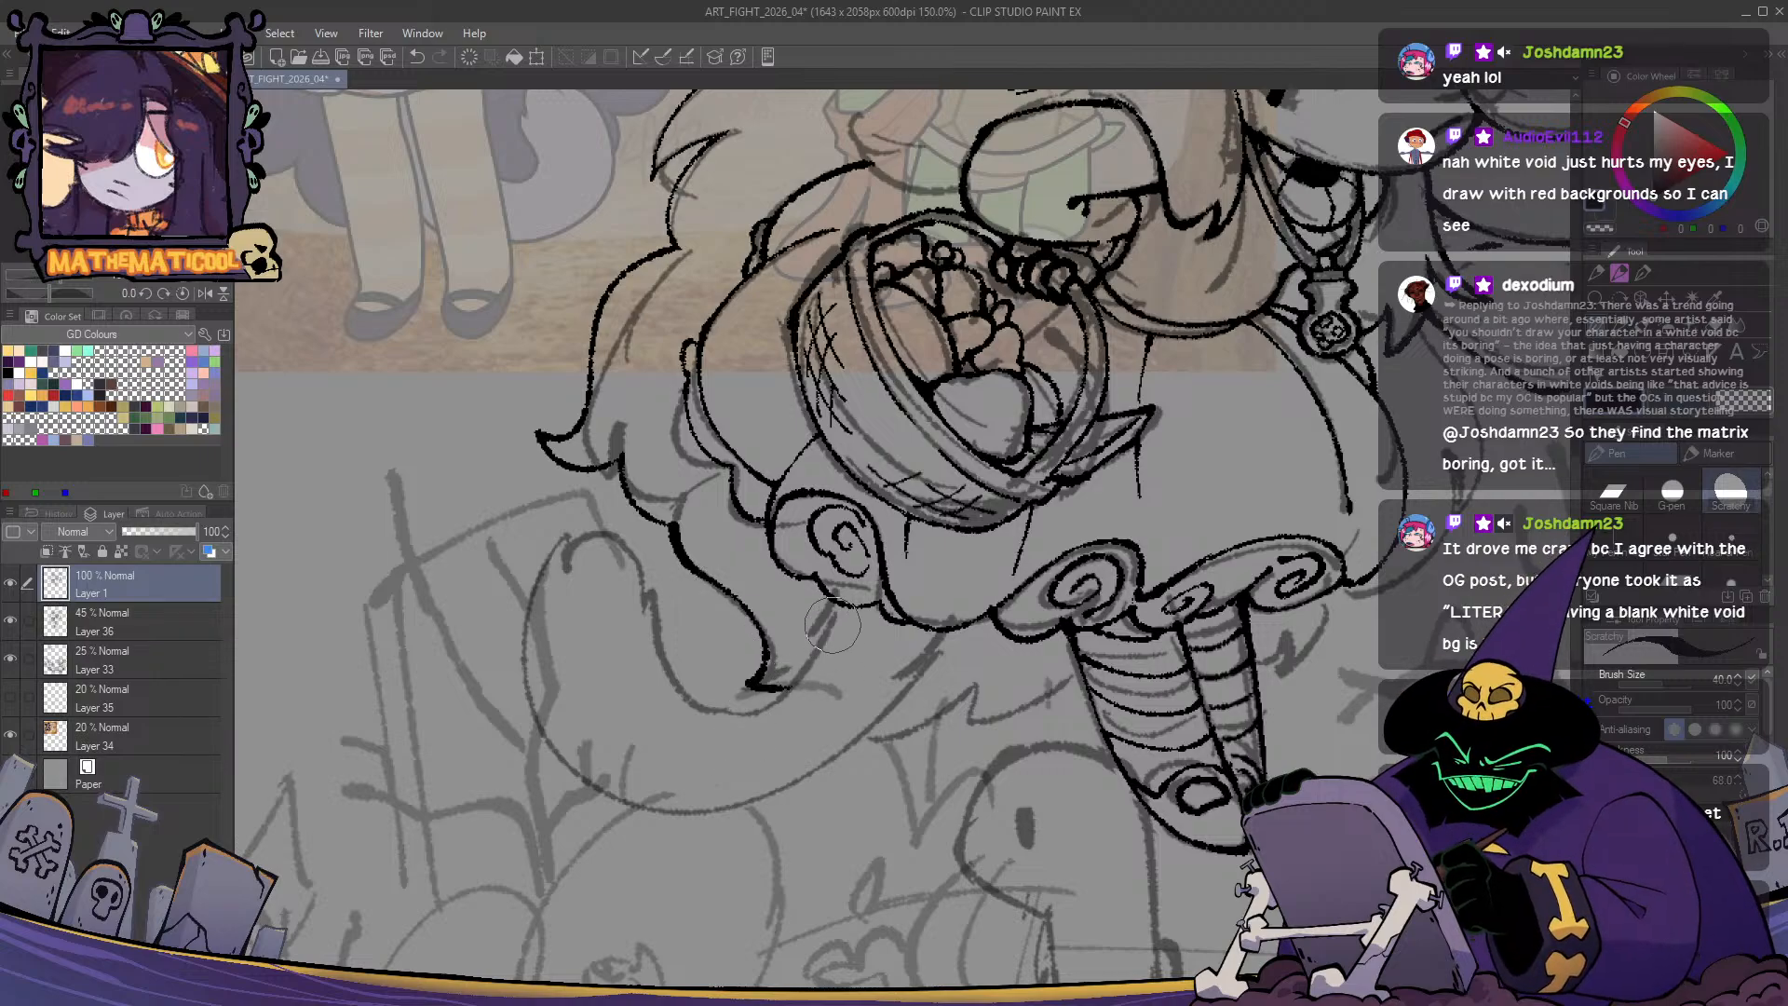
- Ink the tail's inner curve from beneath the skirt ruffle around to the notch near its tip
mouse_move(835, 606)
left_mouse_down()
mouse_move(663, 667)
mouse_move(653, 584)
left_mouse_up()
key("ctrl+z")
left_click_drag(674, 682, 649, 587)
key("ctrl+z")
key("ctrl+z")
mouse_move(670, 686)
left_mouse_down()
mouse_move(653, 591)
mouse_move(610, 536)
mouse_move(565, 561)
left_mouse_up()
key("ctrl+z")
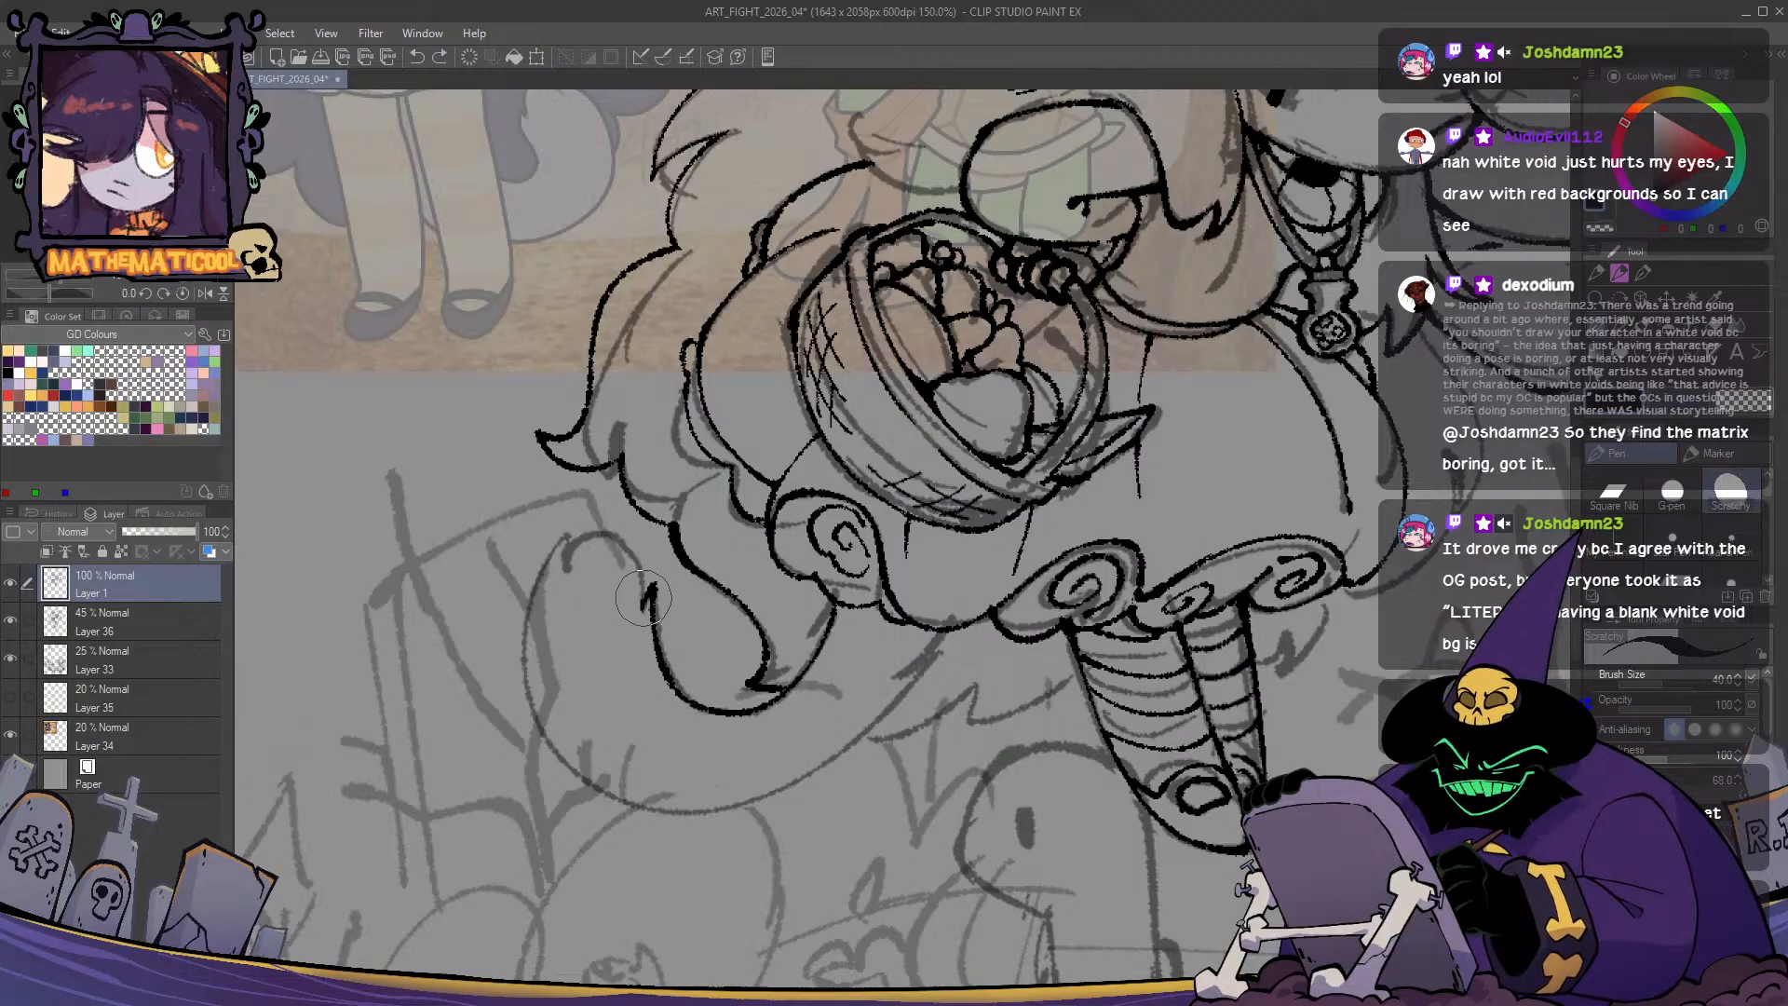
- Ink the tail's rounded furry tip and carry the outline down its outer side
mouse_move(647, 601)
left_mouse_down()
mouse_move(598, 524)
mouse_move(571, 567)
mouse_move(613, 525)
mouse_move(567, 567)
mouse_move(573, 528)
mouse_move(554, 768)
left_mouse_up()
key("ctrl+z")
key("ctrl+z")
mouse_move(596, 508)
left_mouse_down()
mouse_move(563, 559)
mouse_move(551, 776)
left_mouse_up()
key("ctrl+z")
left_click_drag(596, 508, 559, 773)
key("ctrl+z")
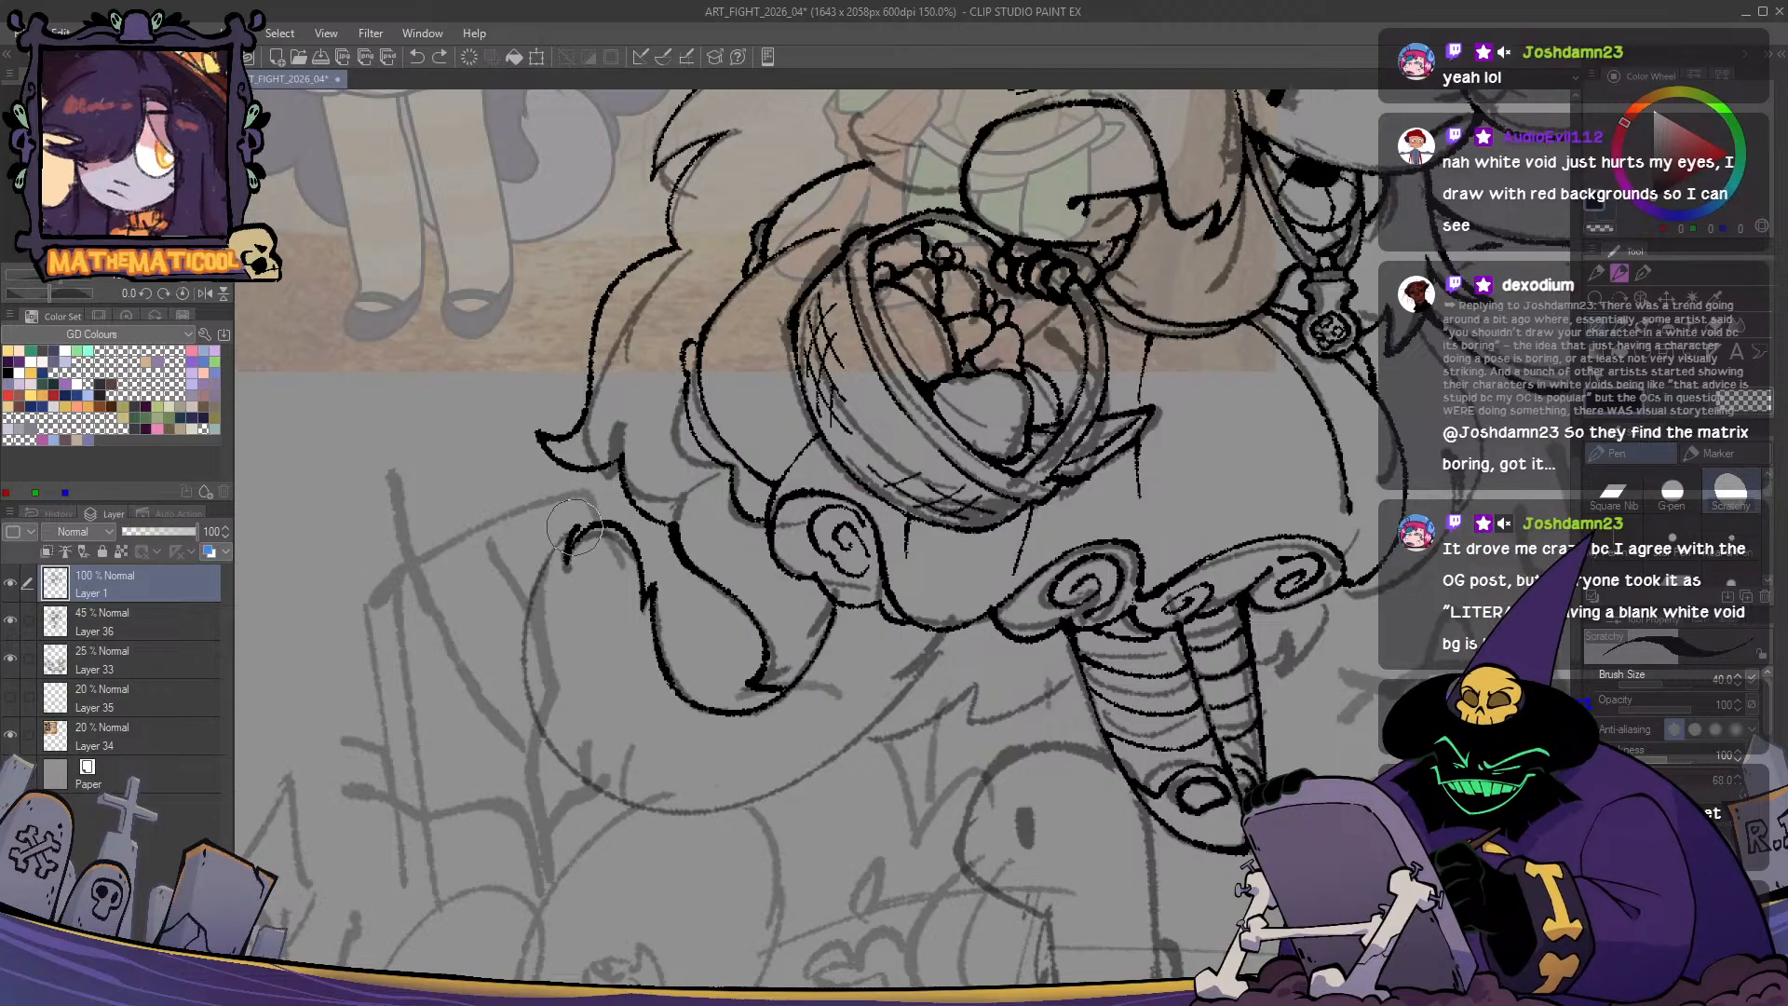
left_click_drag(596, 503, 656, 803)
- Ink the tail's long lower curve, sweeping from its outer side up to the skirt hem
mouse_move(568, 766)
left_mouse_down()
mouse_move(681, 812)
mouse_move(773, 789)
mouse_move(915, 633)
left_mouse_up()
key("ctrl+z")
key("space")
key("ctrl+plus")
left_click_drag(601, 676, 843, 685)
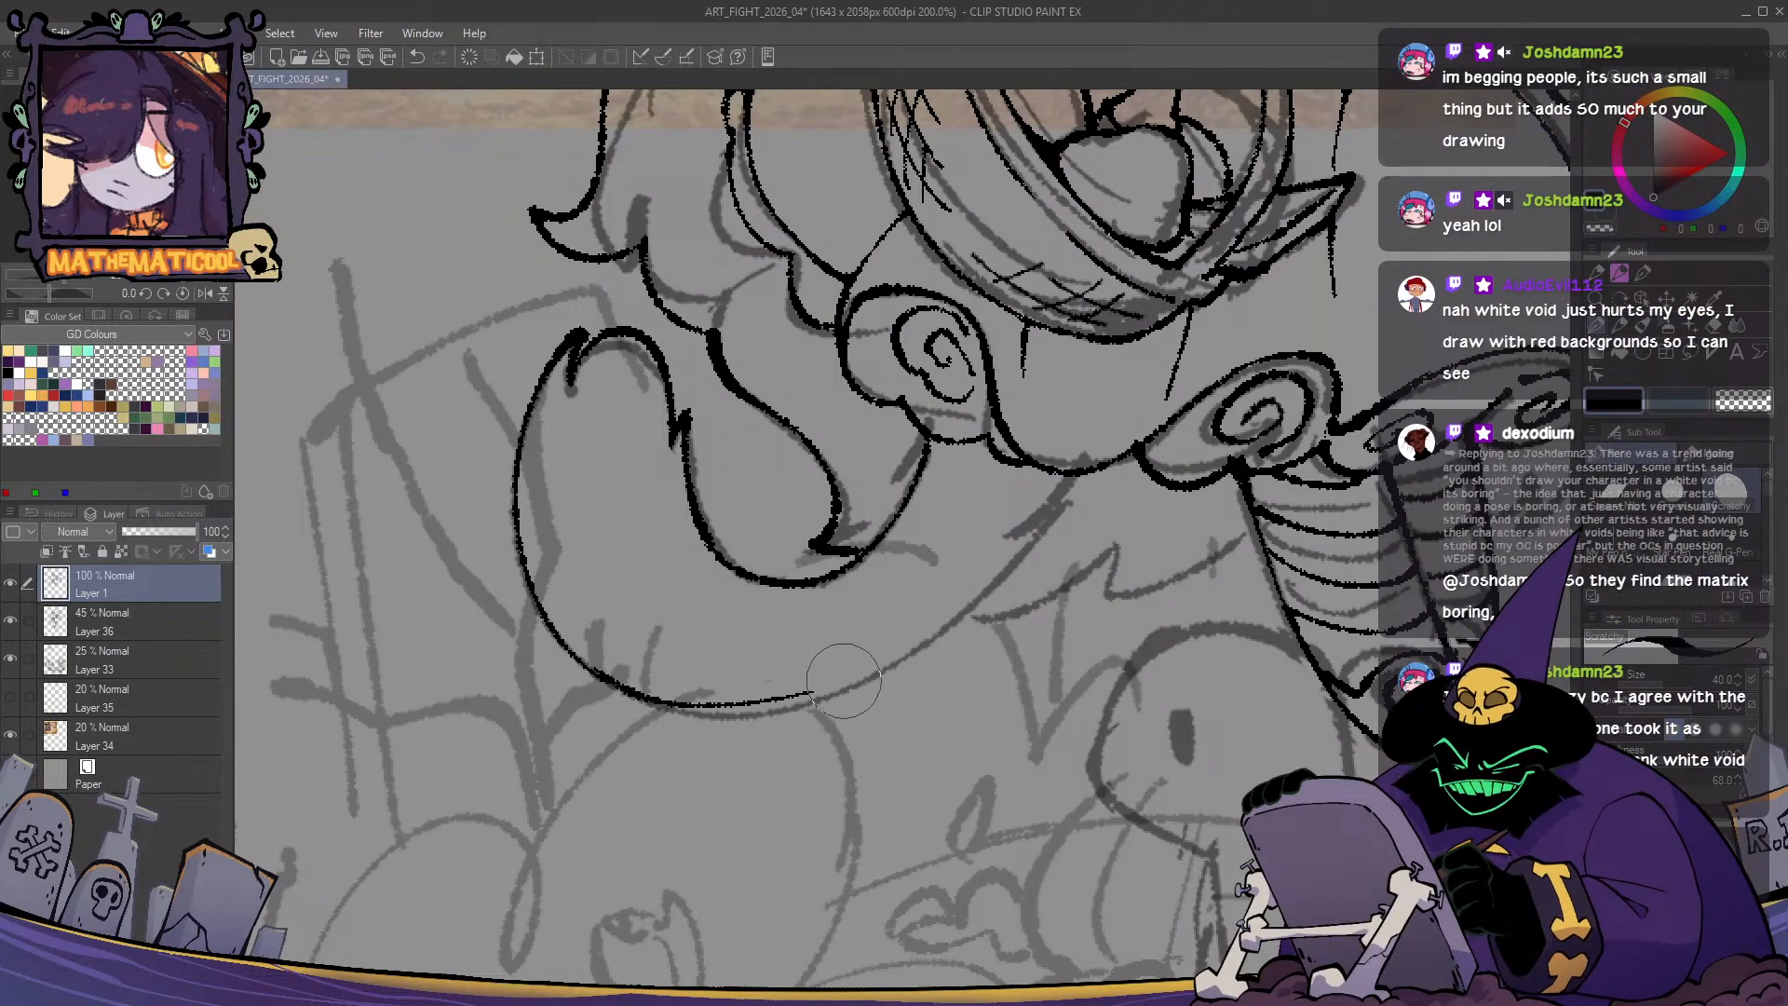
key("ctrl+z")
mouse_move(585, 673)
left_mouse_down()
mouse_move(834, 703)
mouse_move(1070, 473)
left_mouse_up()
key("ctrl+z")
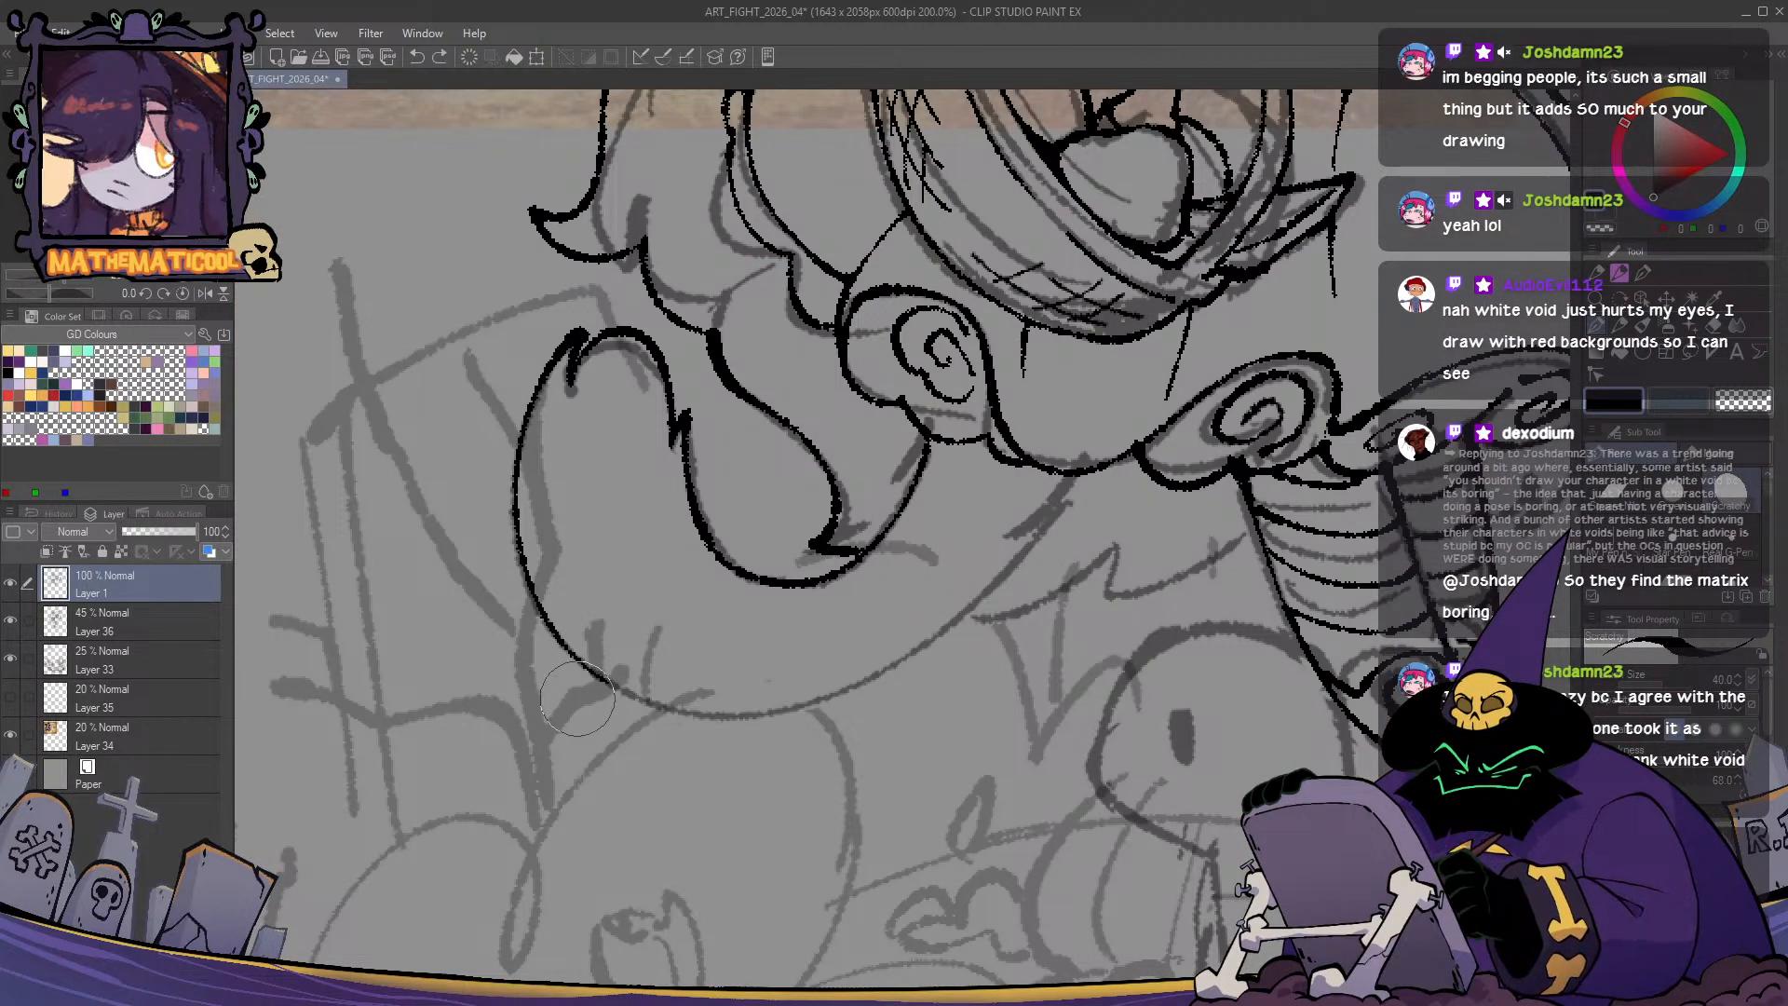
mouse_move(598, 676)
left_mouse_down()
mouse_move(631, 692)
mouse_move(951, 651)
mouse_move(1122, 437)
mouse_move(1044, 519)
mouse_move(740, 715)
mouse_move(1083, 471)
left_mouse_up()
key("ctrl+z")
key("ctrl+z")
left_click_drag(1018, 603, 932, 653)
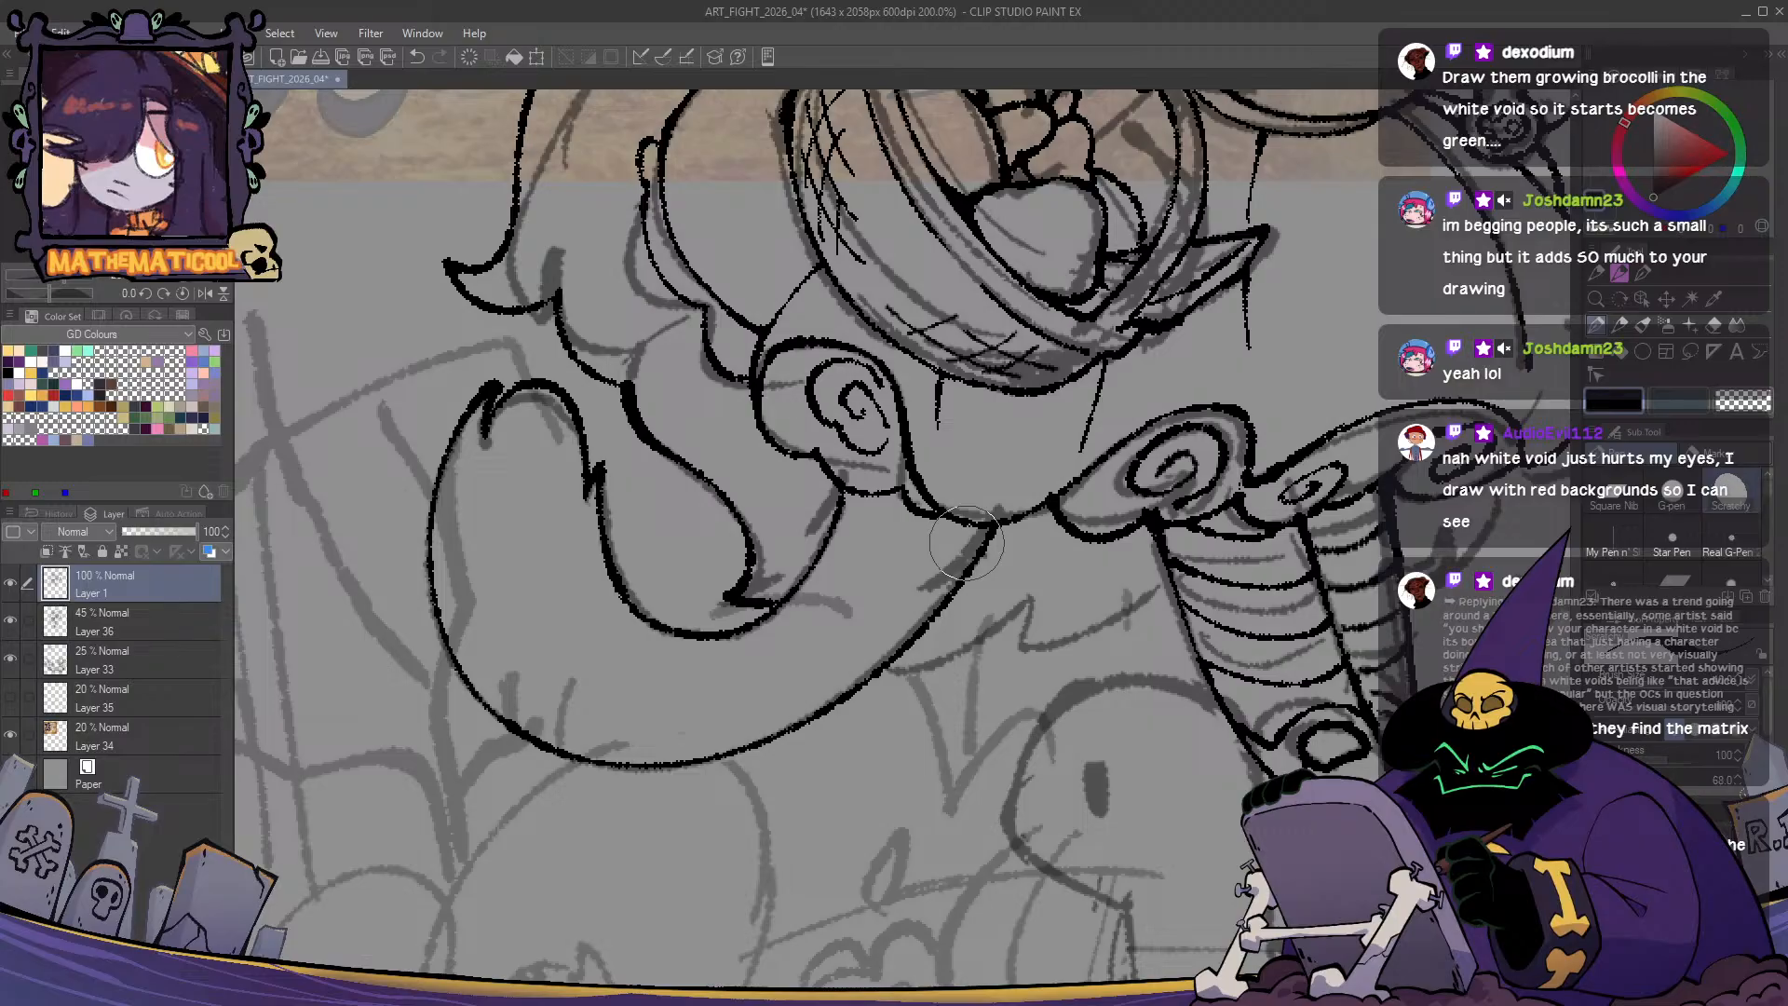
- Ink the jagged hair ends showing between the tail and the front leg beneath the skirt
mouse_move(665, 840)
left_mouse_down()
mouse_move(870, 727)
mouse_move(695, 755)
mouse_move(658, 794)
left_mouse_up()
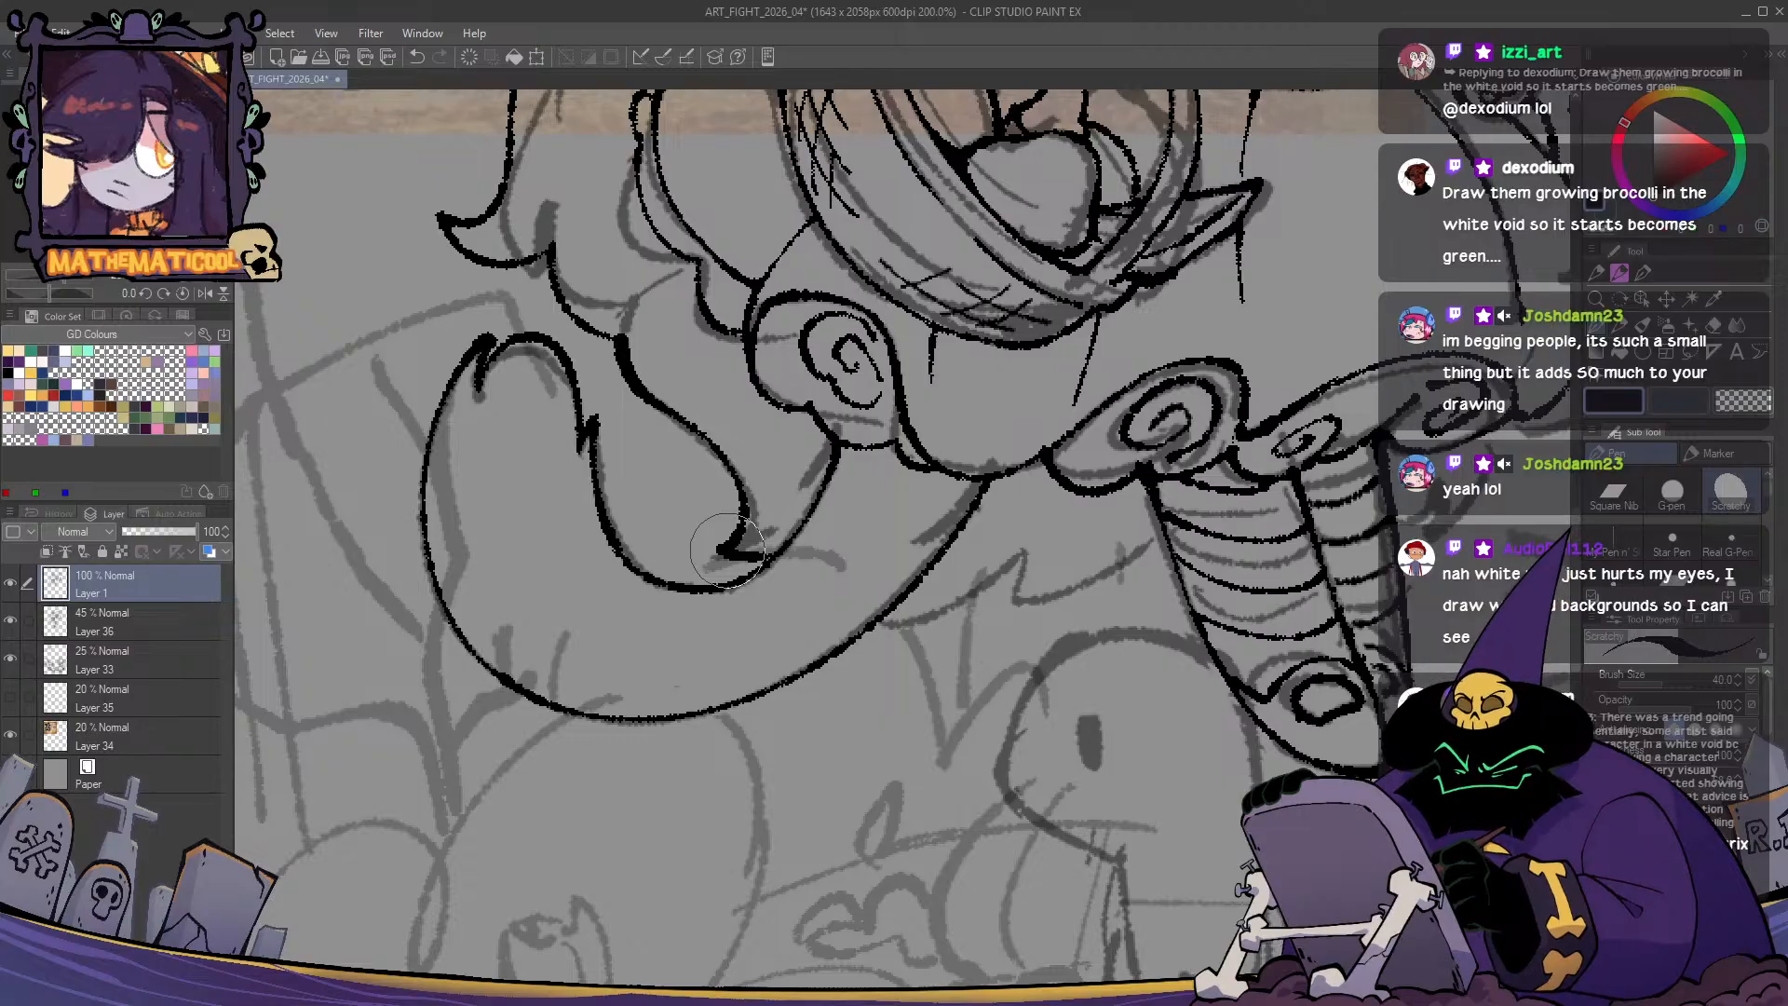
left_click_drag(727, 551, 689, 531)
mouse_move(876, 566)
left_mouse_down()
mouse_move(813, 623)
mouse_move(988, 521)
left_mouse_up()
left_click_drag(951, 587, 1108, 527)
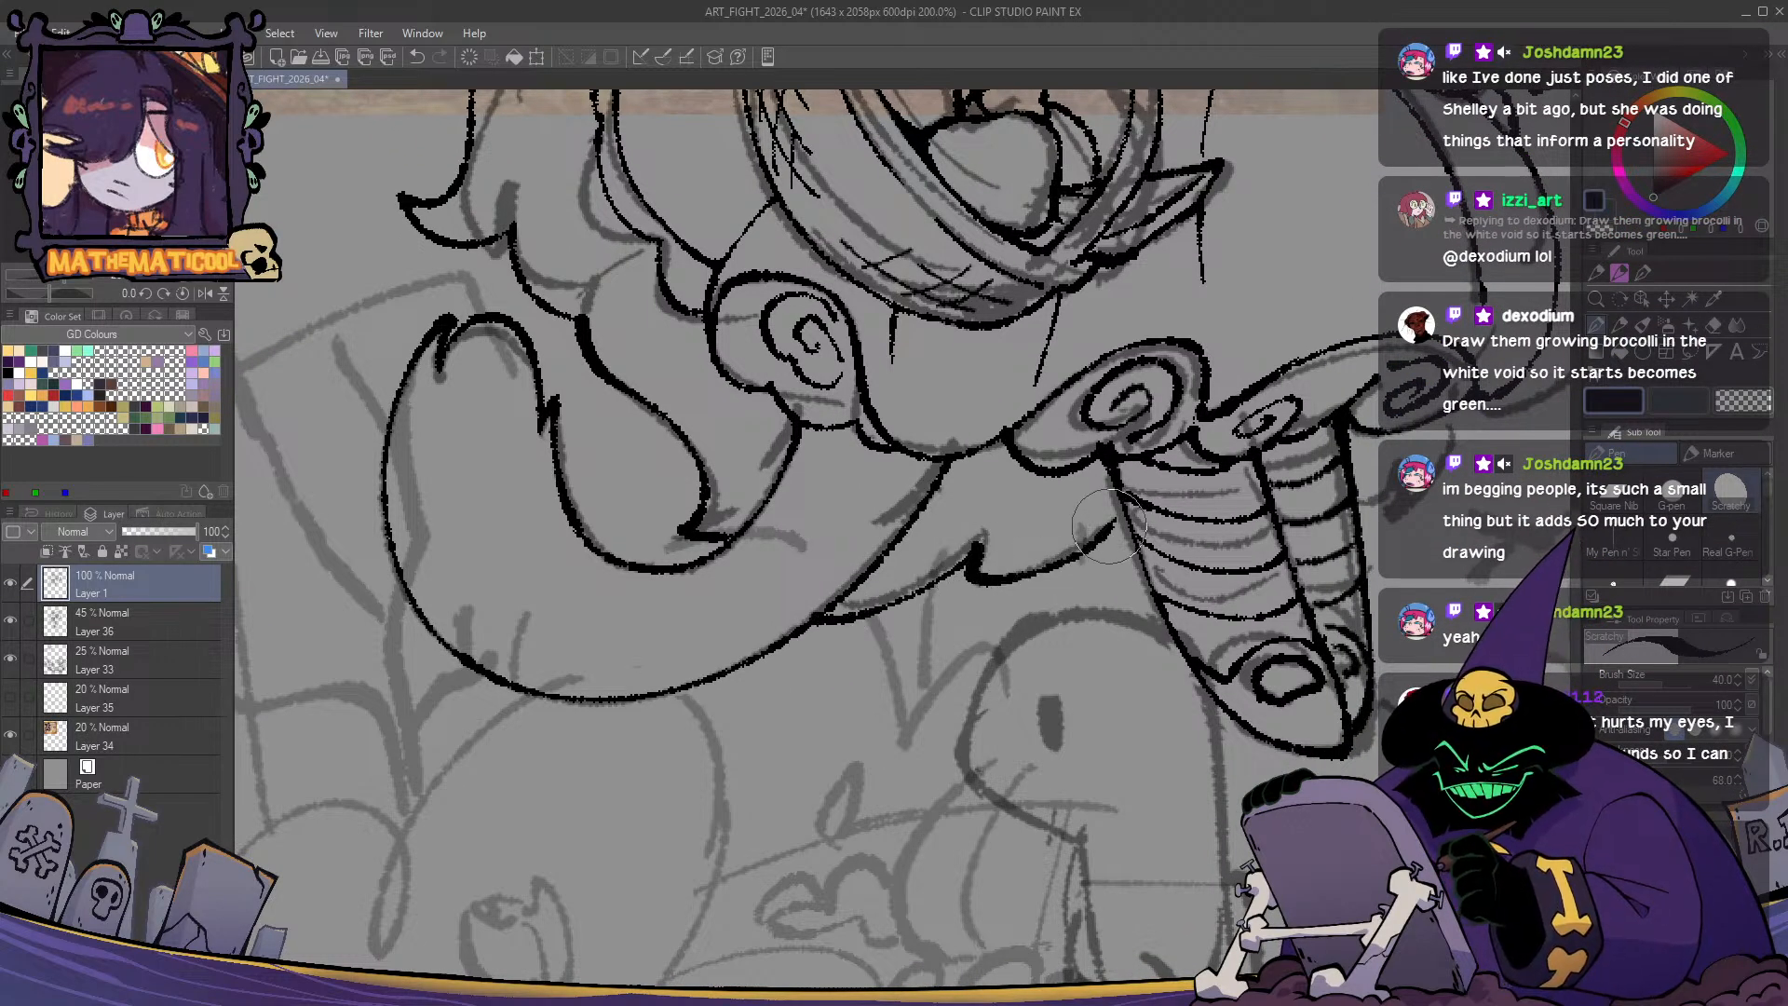
key("ctrl+z")
mouse_move(978, 547)
left_mouse_down()
mouse_move(1001, 580)
mouse_move(1127, 510)
mouse_move(1052, 571)
mouse_move(987, 556)
left_mouse_up()
key("ctrl+z")
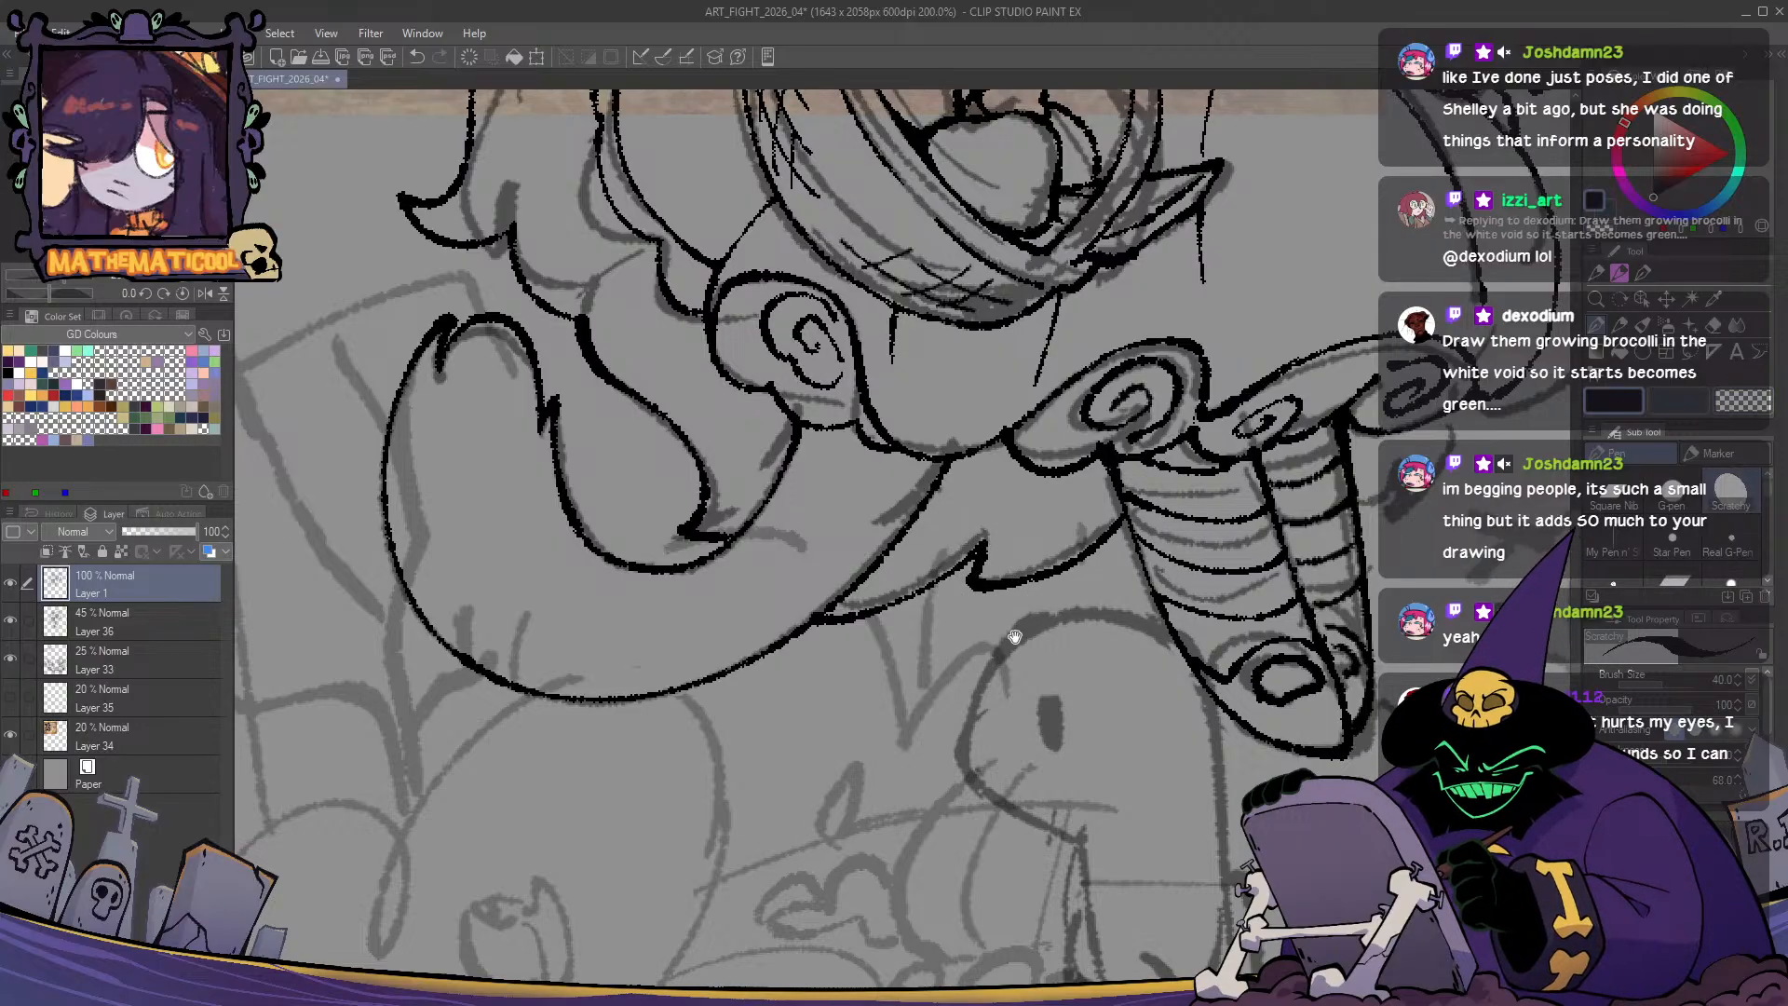
- Rework the pointed end of the hair lock where it meets the tail's inner curve, erasing the excess line
left_click_drag(1015, 637, 889, 649)
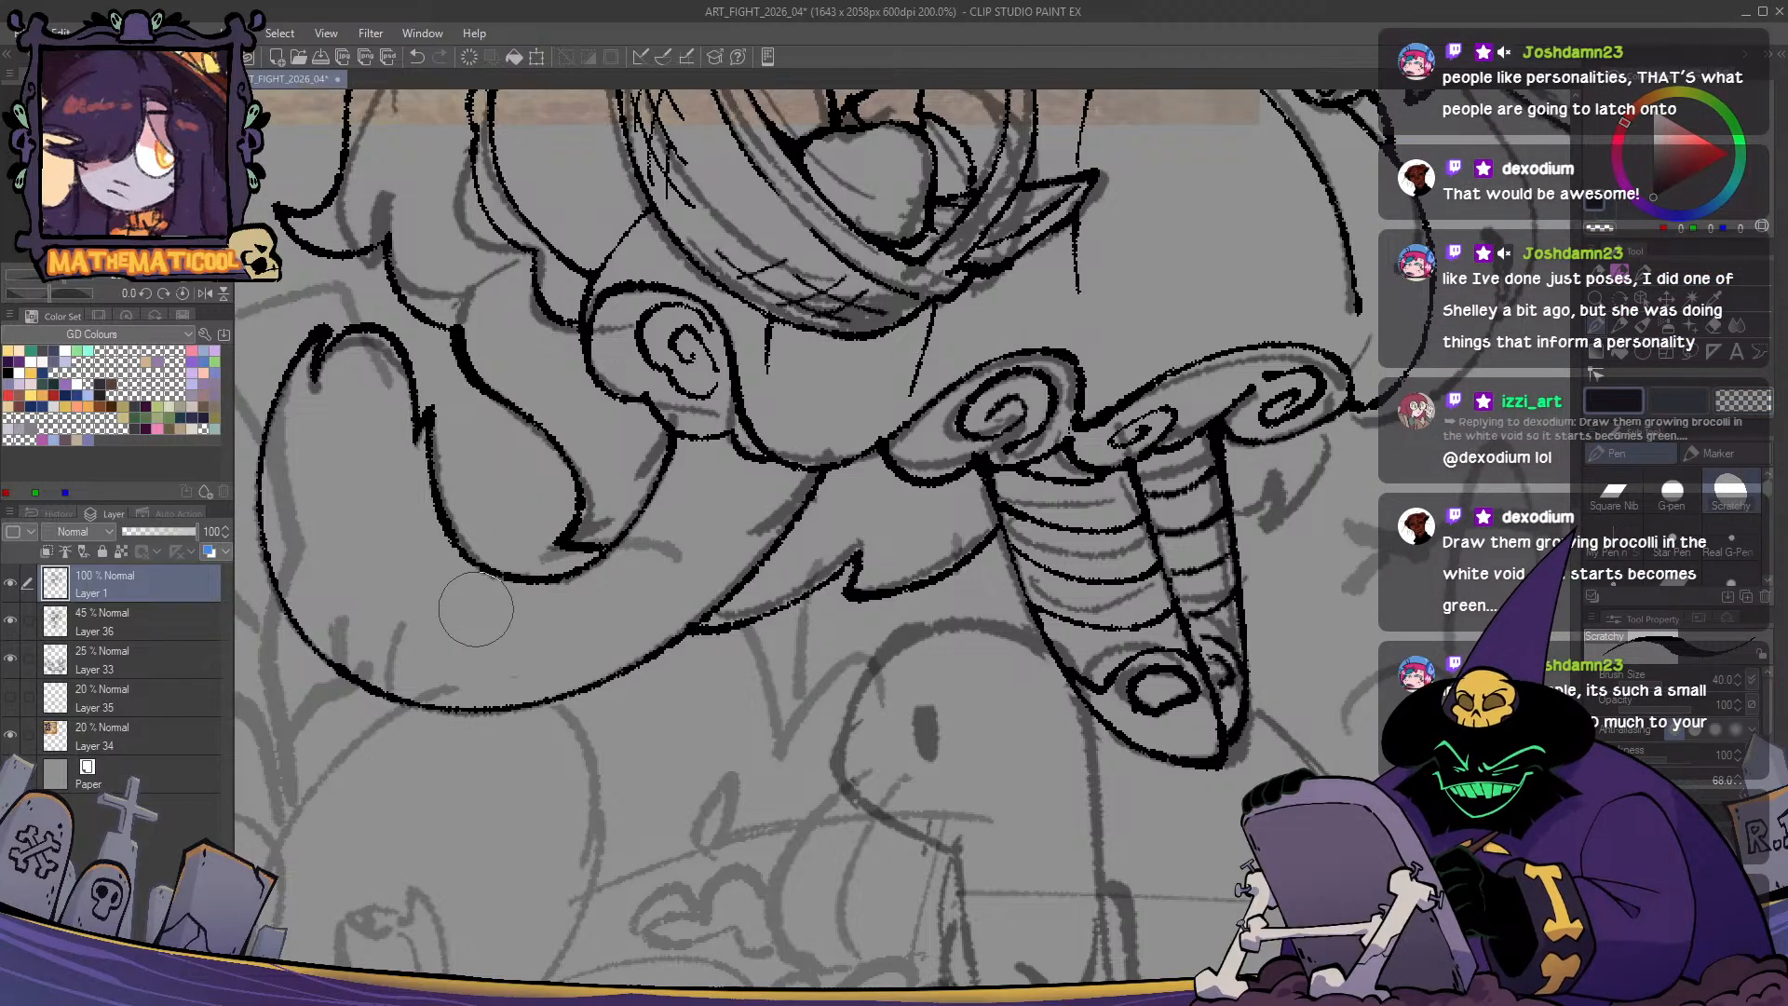
left_click_drag(522, 577, 573, 584)
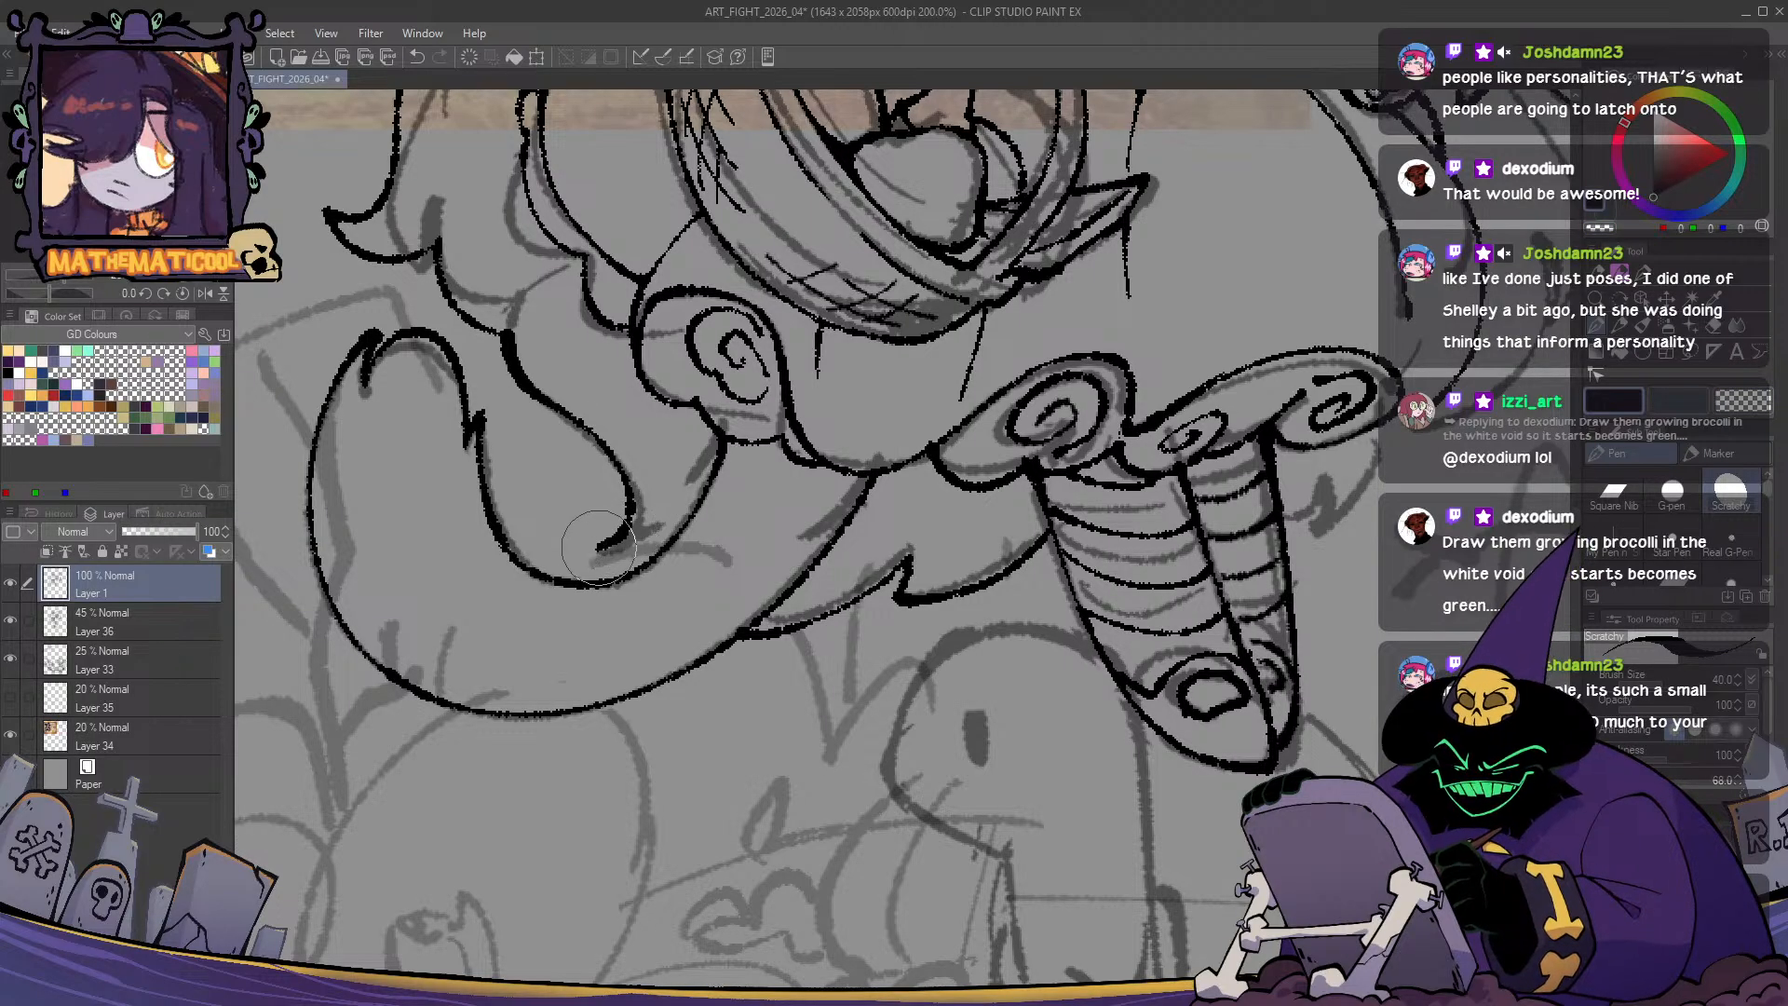
left_click_drag(602, 559, 655, 552)
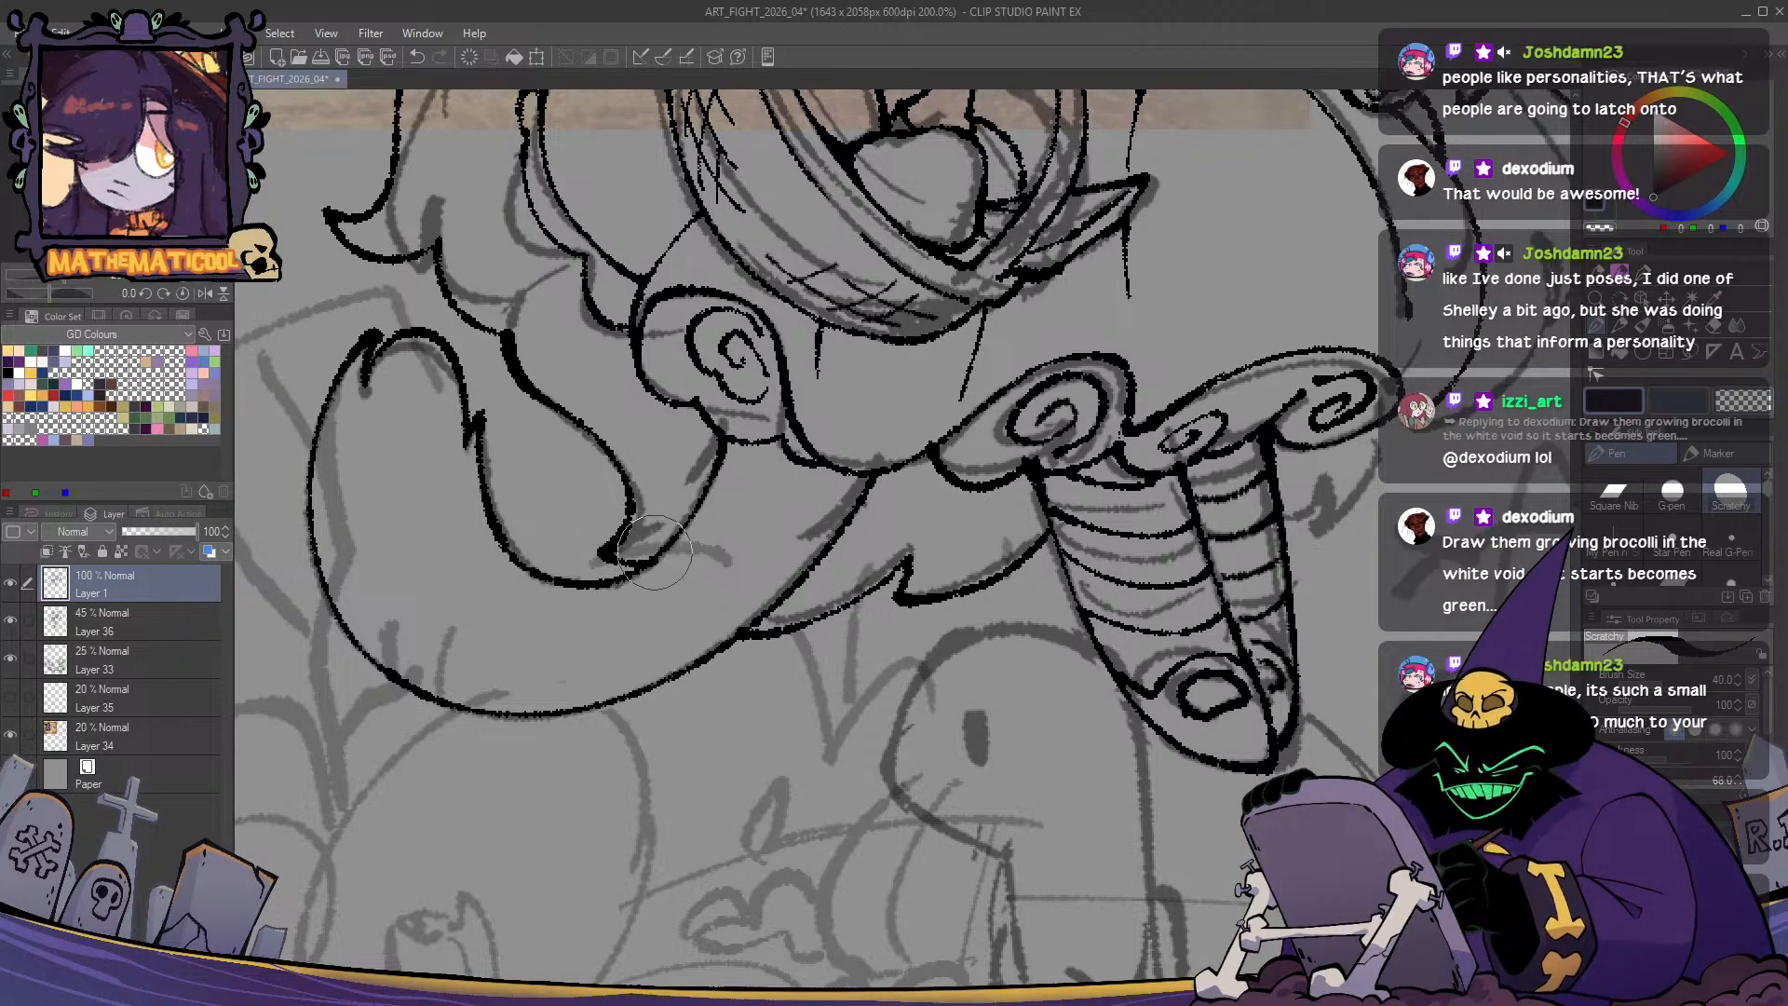
left_click_drag(875, 696, 908, 714)
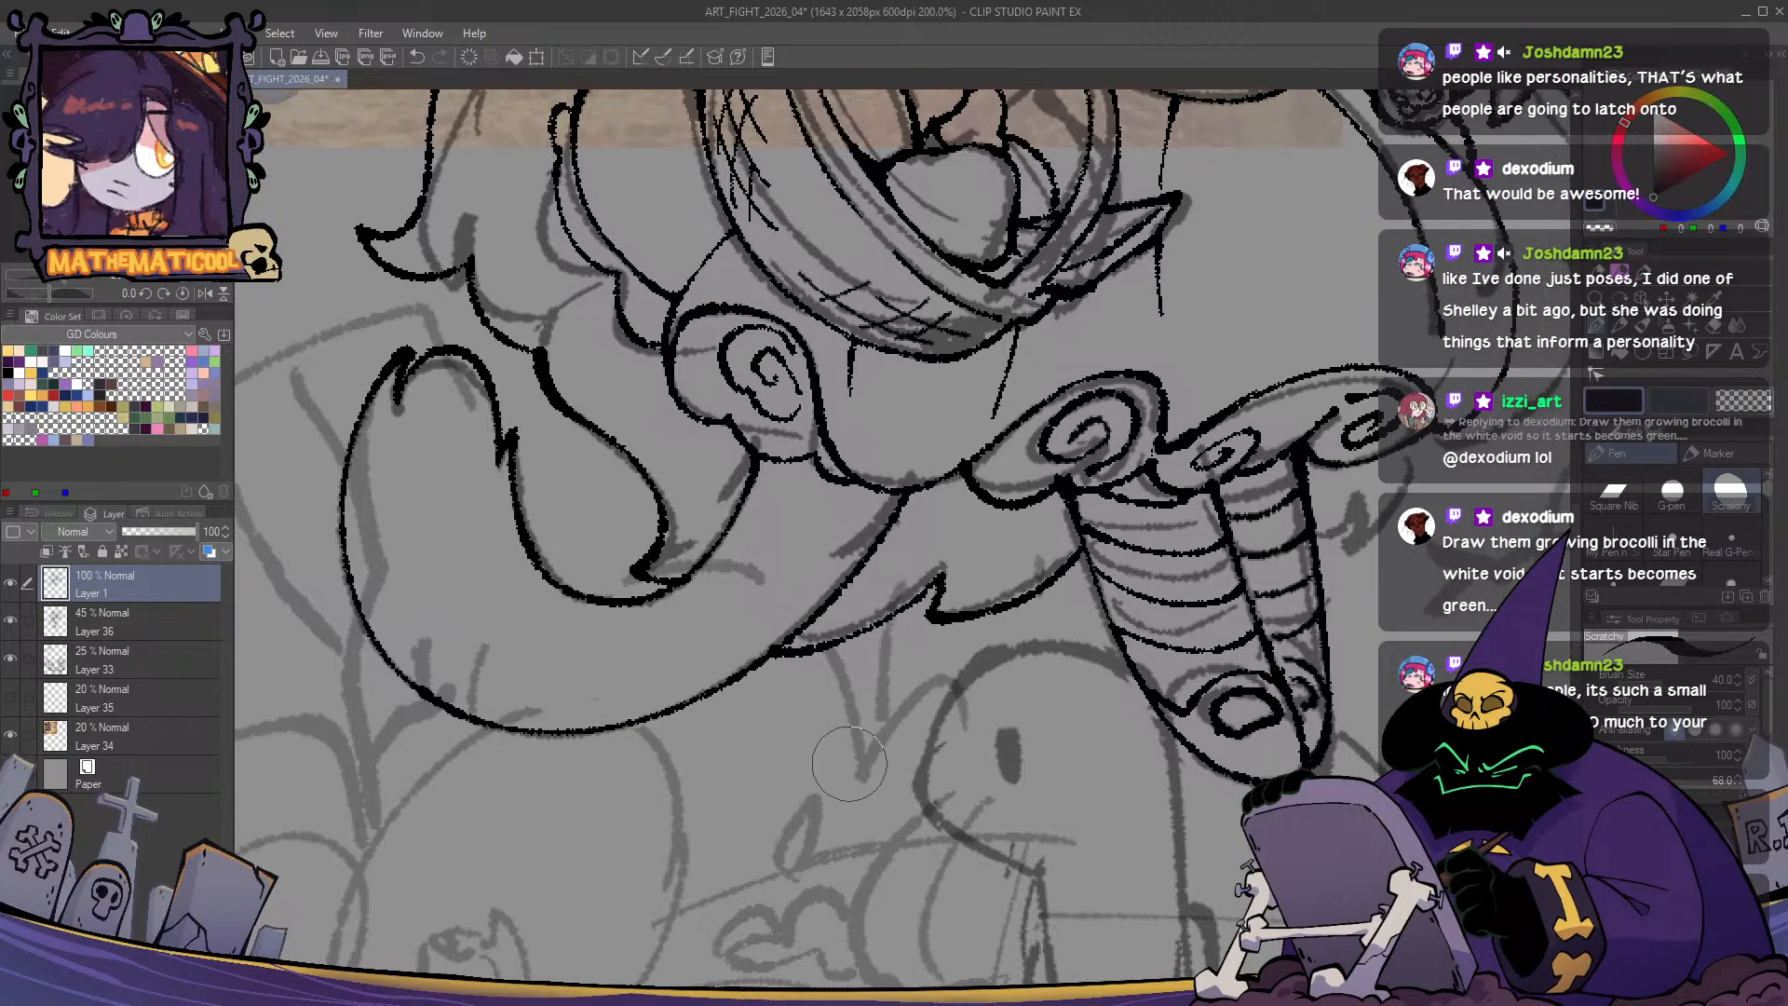
scroll(849, 764, "down", 1)
key("c")
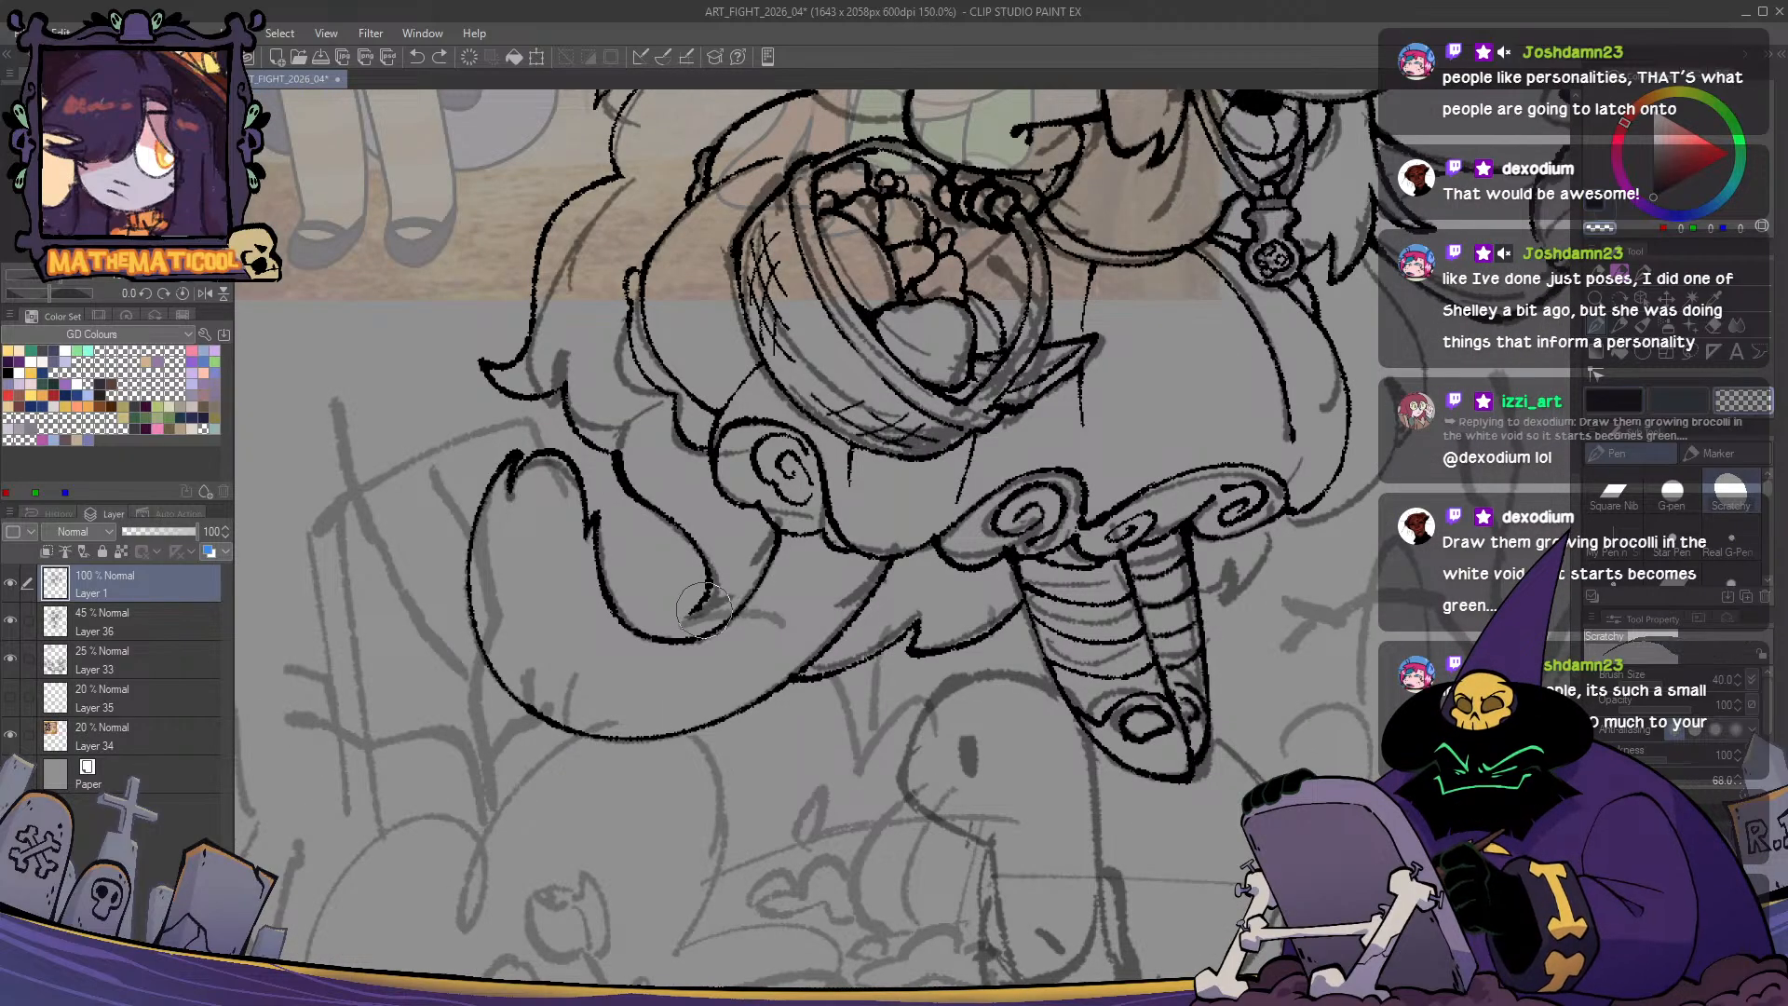
mouse_move(701, 613)
left_mouse_down()
mouse_move(705, 566)
mouse_move(690, 638)
left_mouse_up()
key("c")
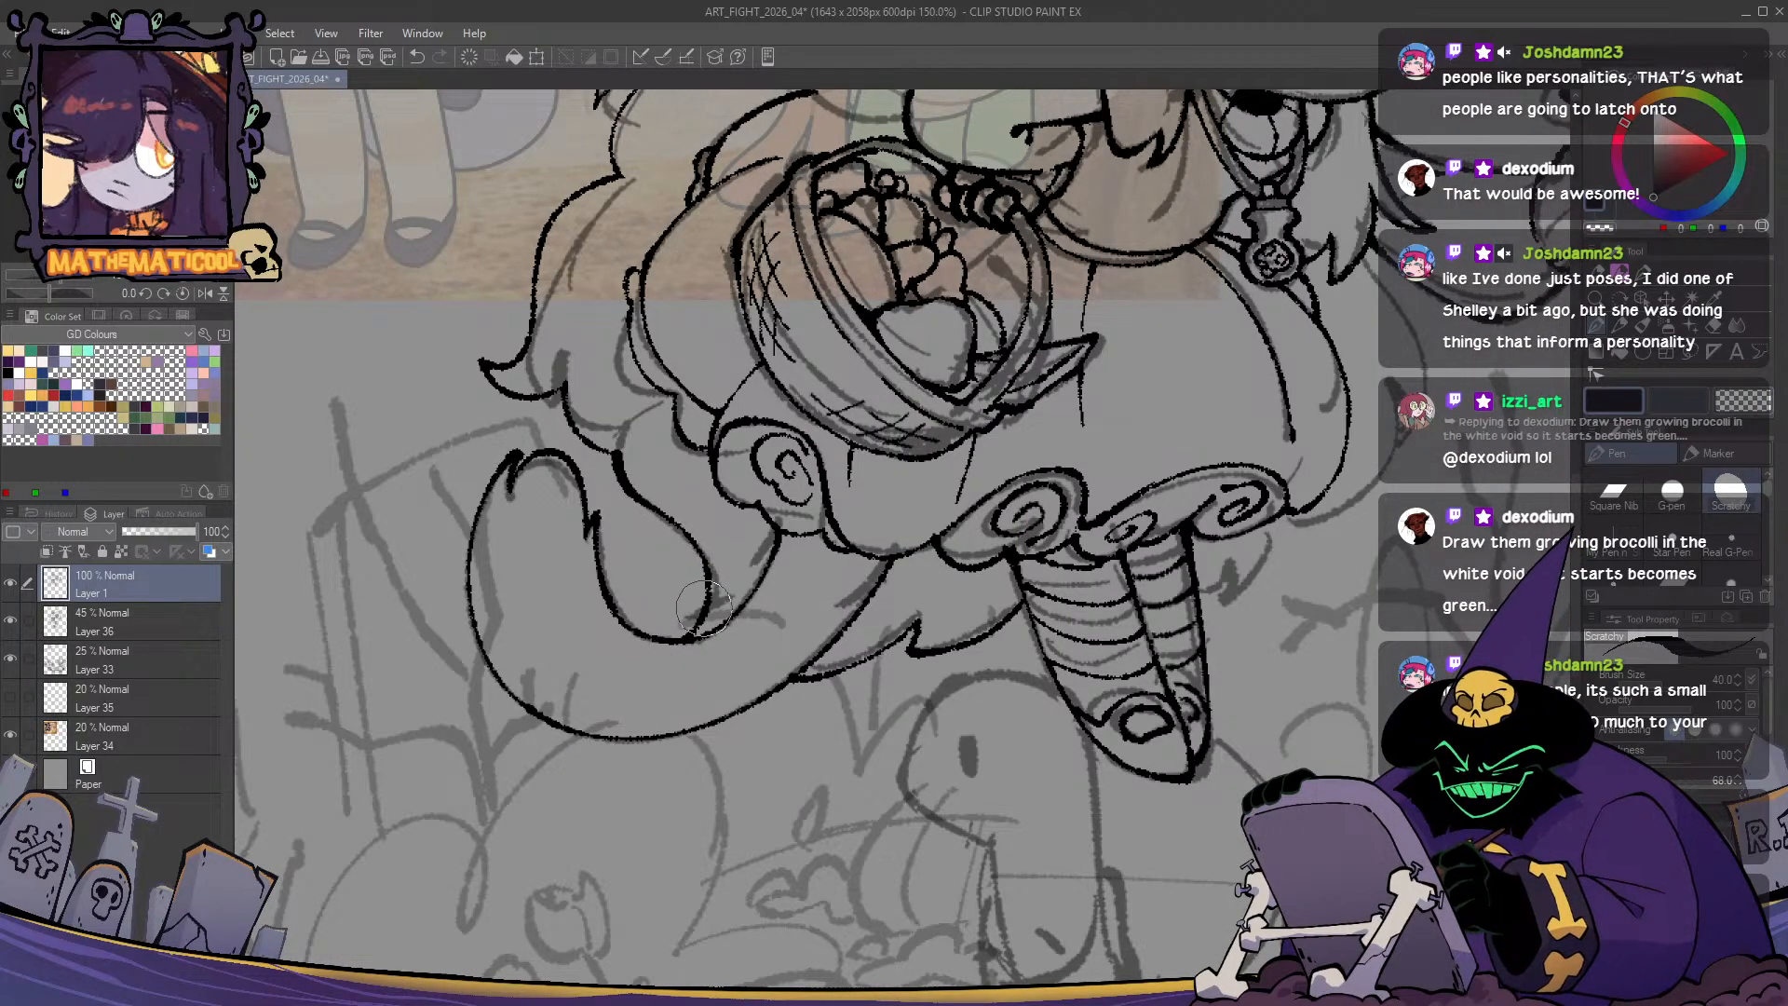
- Redraw the long hair lock line beneath the skirt so it tapers cleanly into the tail's lower curve
left_click_drag(907, 751, 871, 736)
key("c")
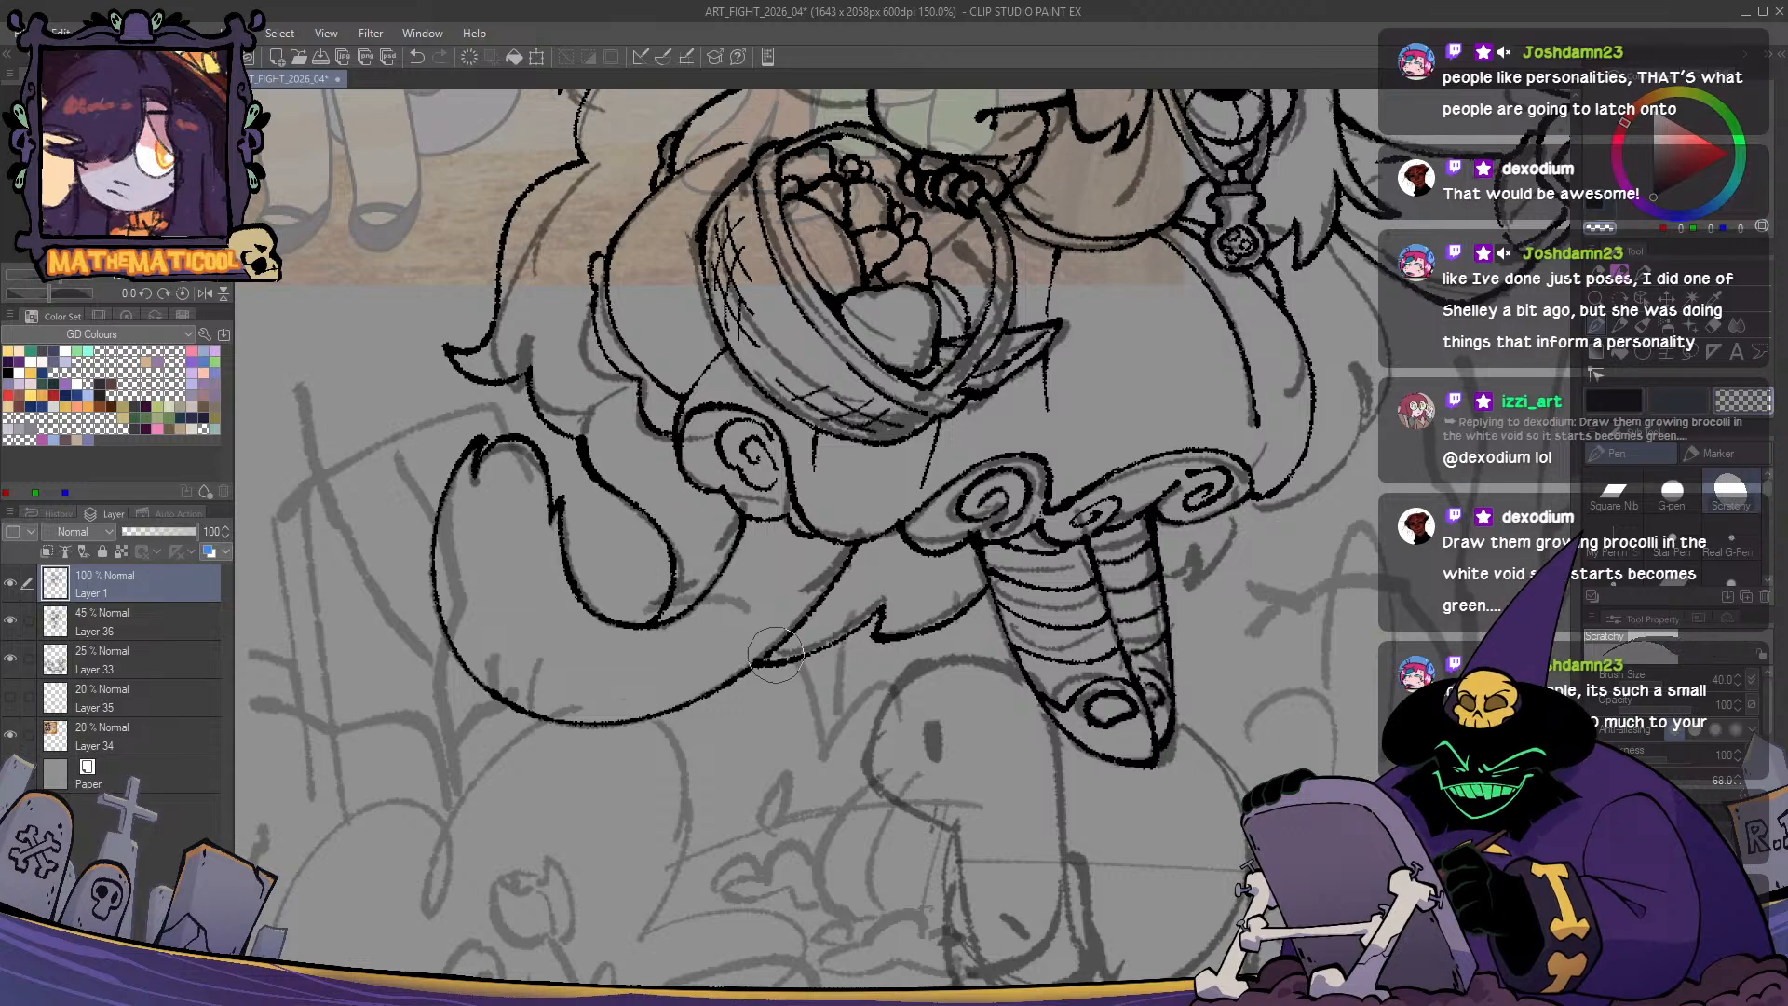
mouse_move(776, 656)
left_mouse_down()
mouse_move(761, 669)
mouse_move(881, 601)
mouse_move(756, 665)
left_mouse_up()
key("c")
key("ctrl+z")
mouse_move(883, 610)
left_mouse_down()
mouse_move(821, 647)
mouse_move(755, 661)
left_mouse_up()
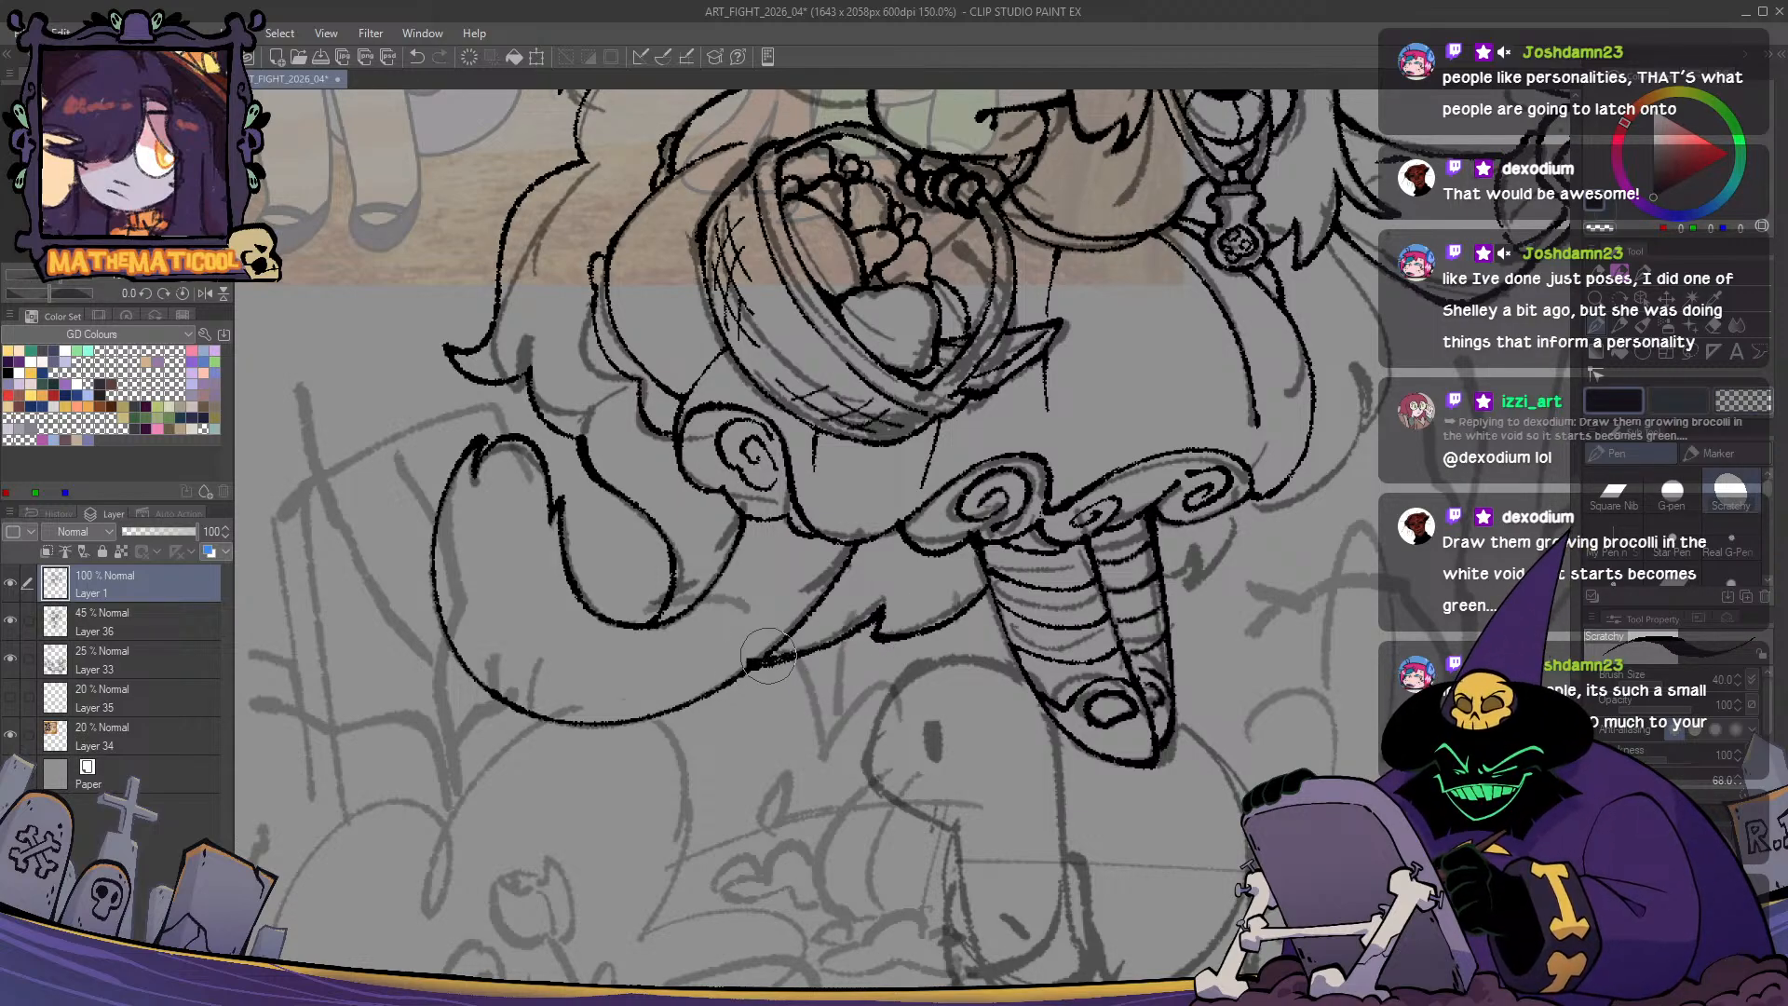
key("ctrl+z")
left_click_drag(880, 607, 754, 660)
left_click_drag(876, 610, 741, 664)
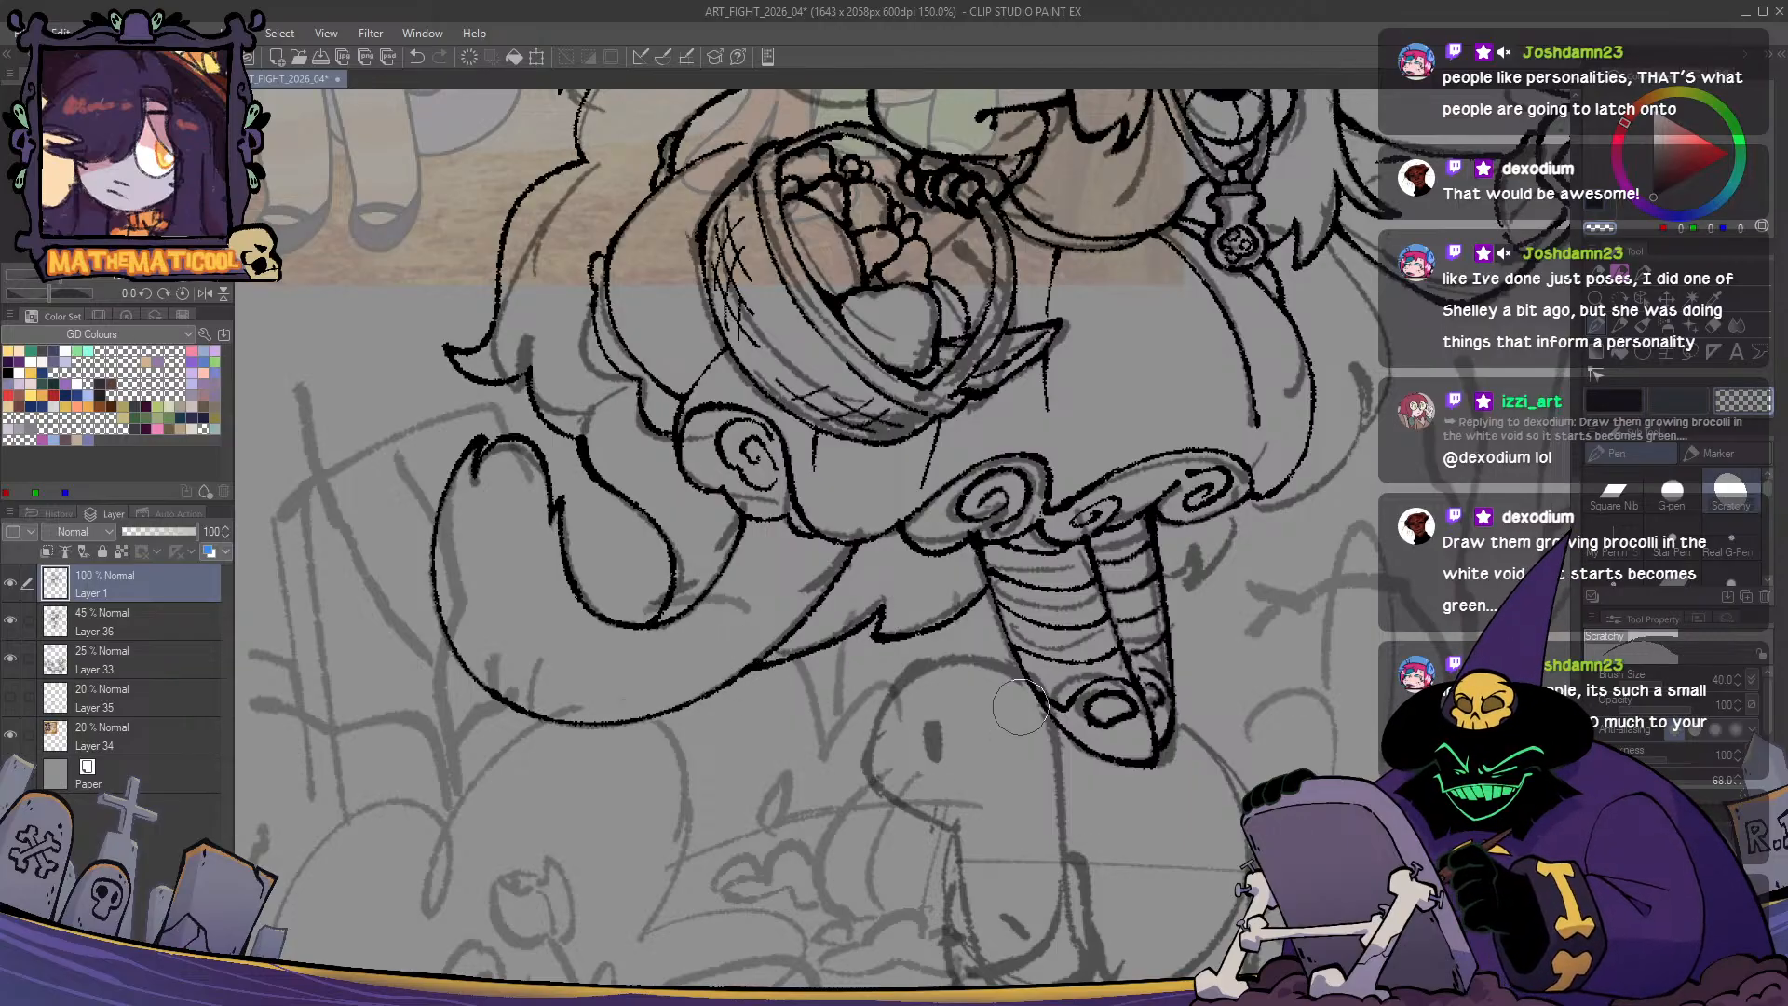
- Ink the jagged hair ends showing beneath the skirt's curled hem on the mushroom-hand side of the legs
left_click_drag(1021, 738, 891, 775)
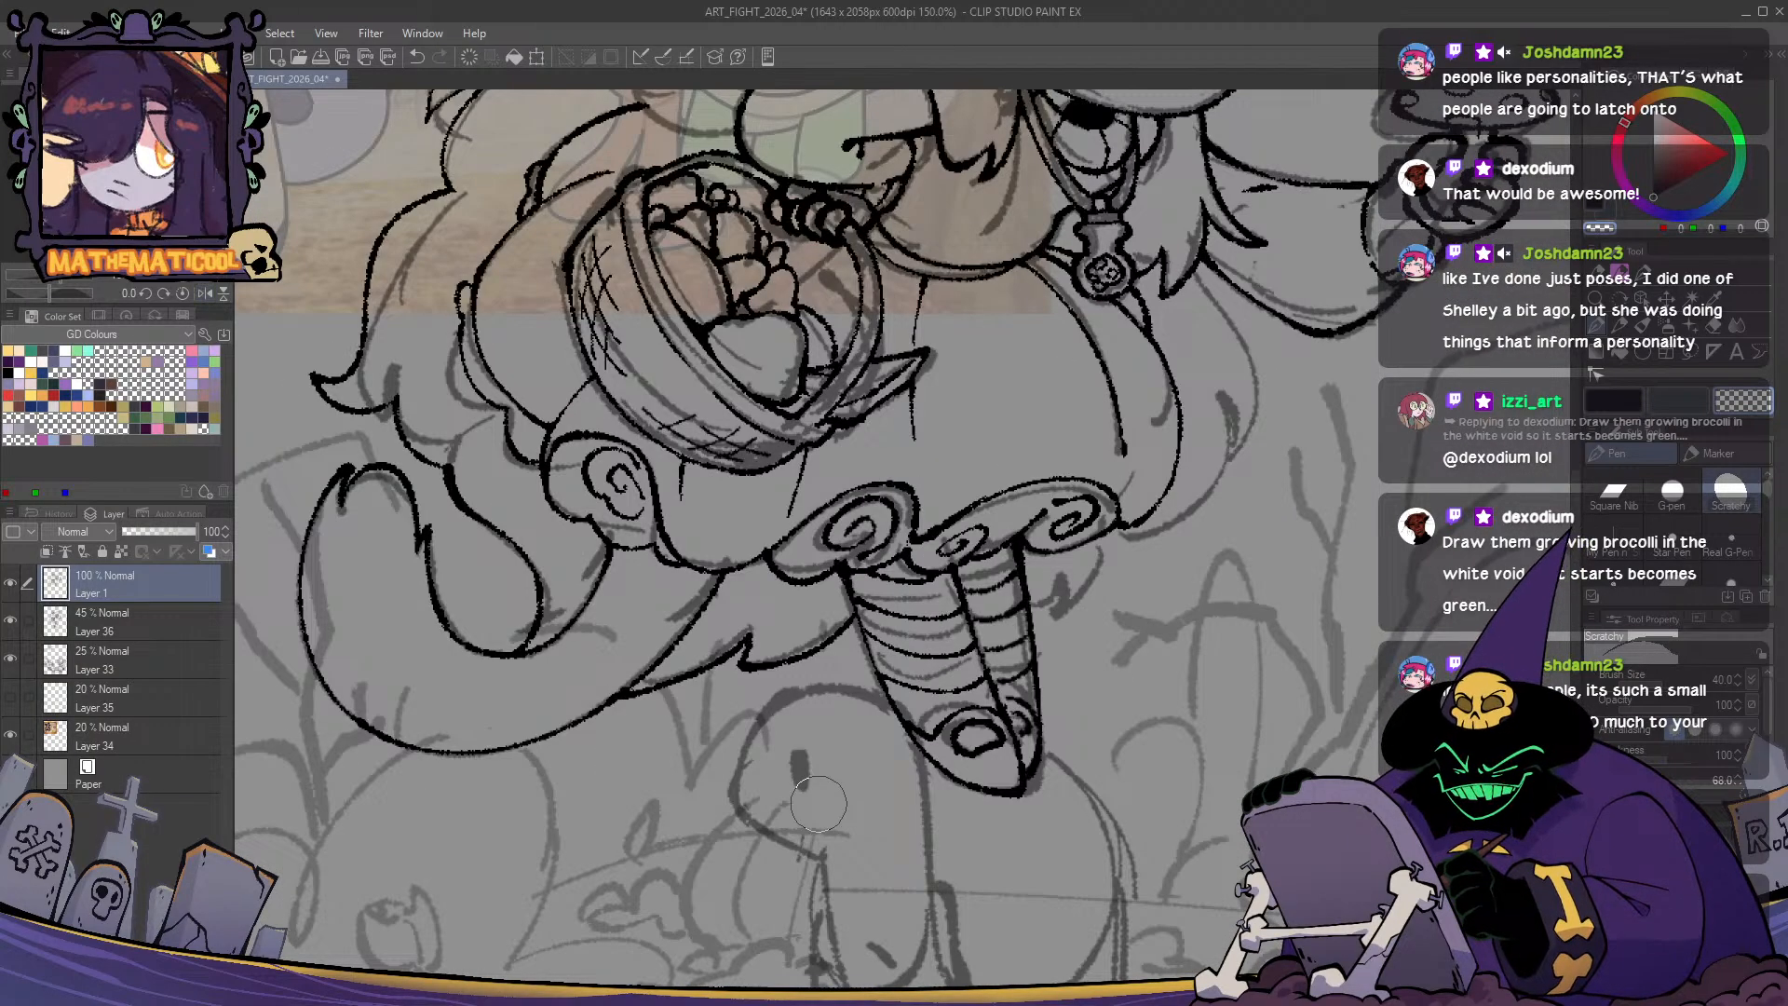
key("c")
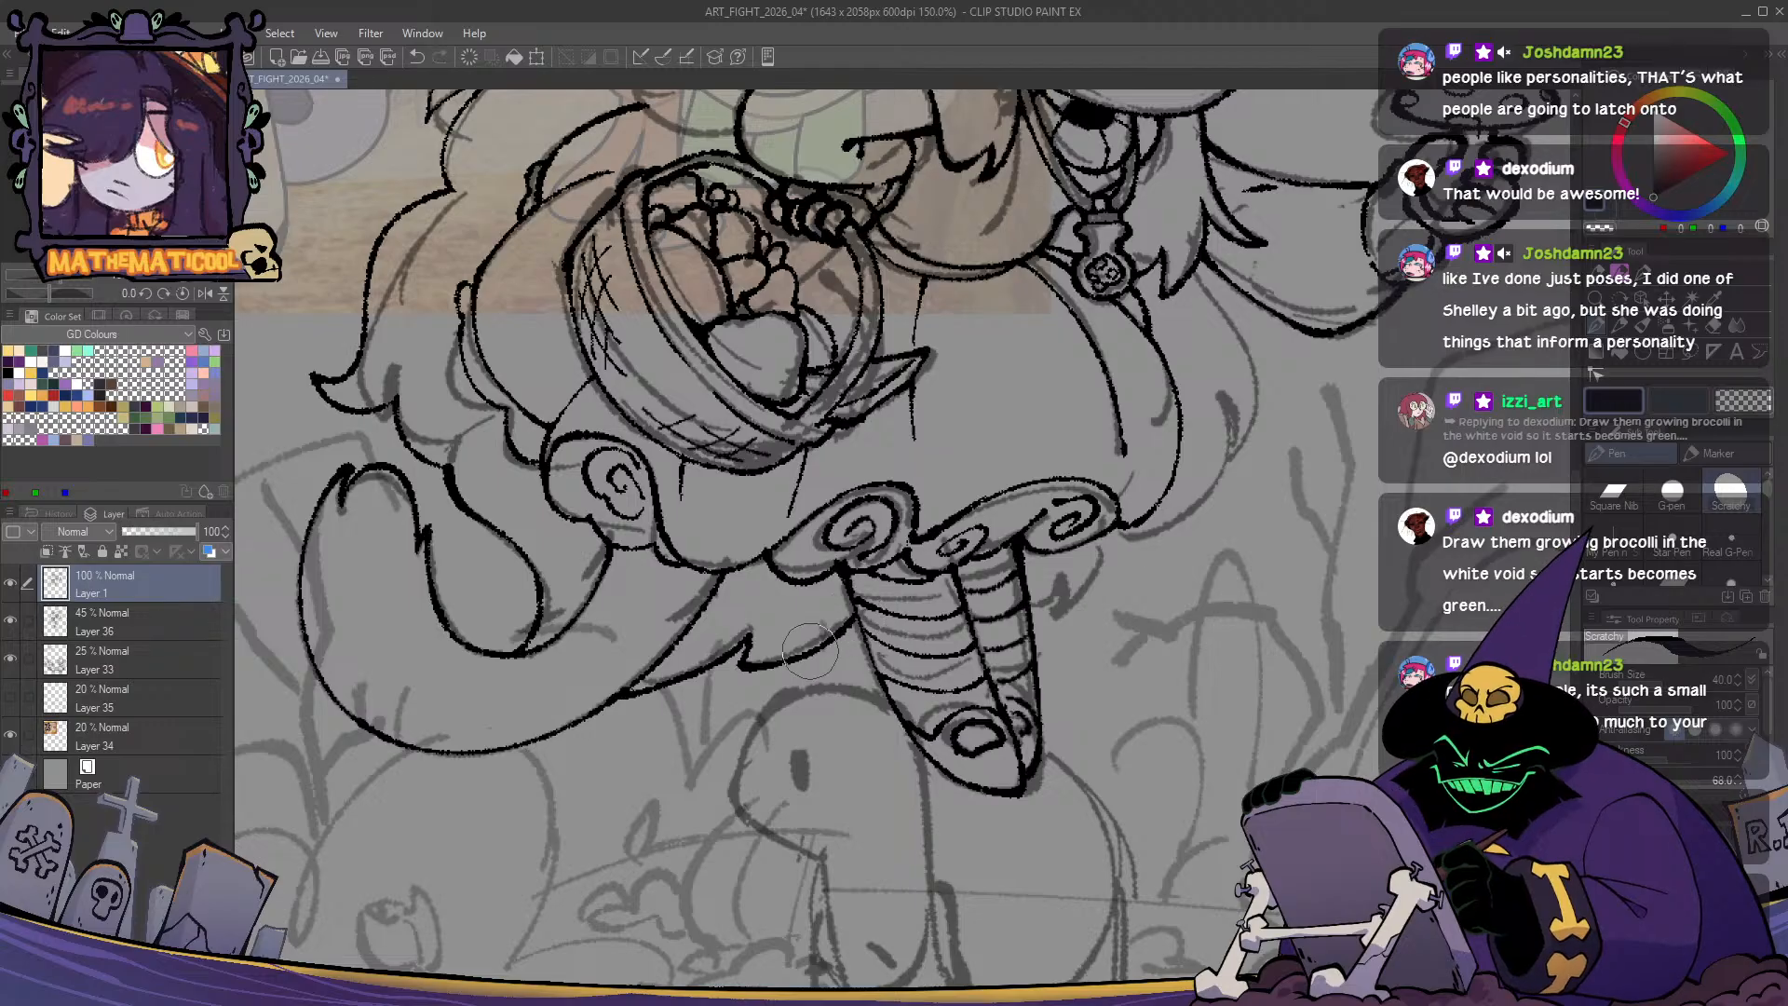
left_click_drag(959, 701, 699, 717)
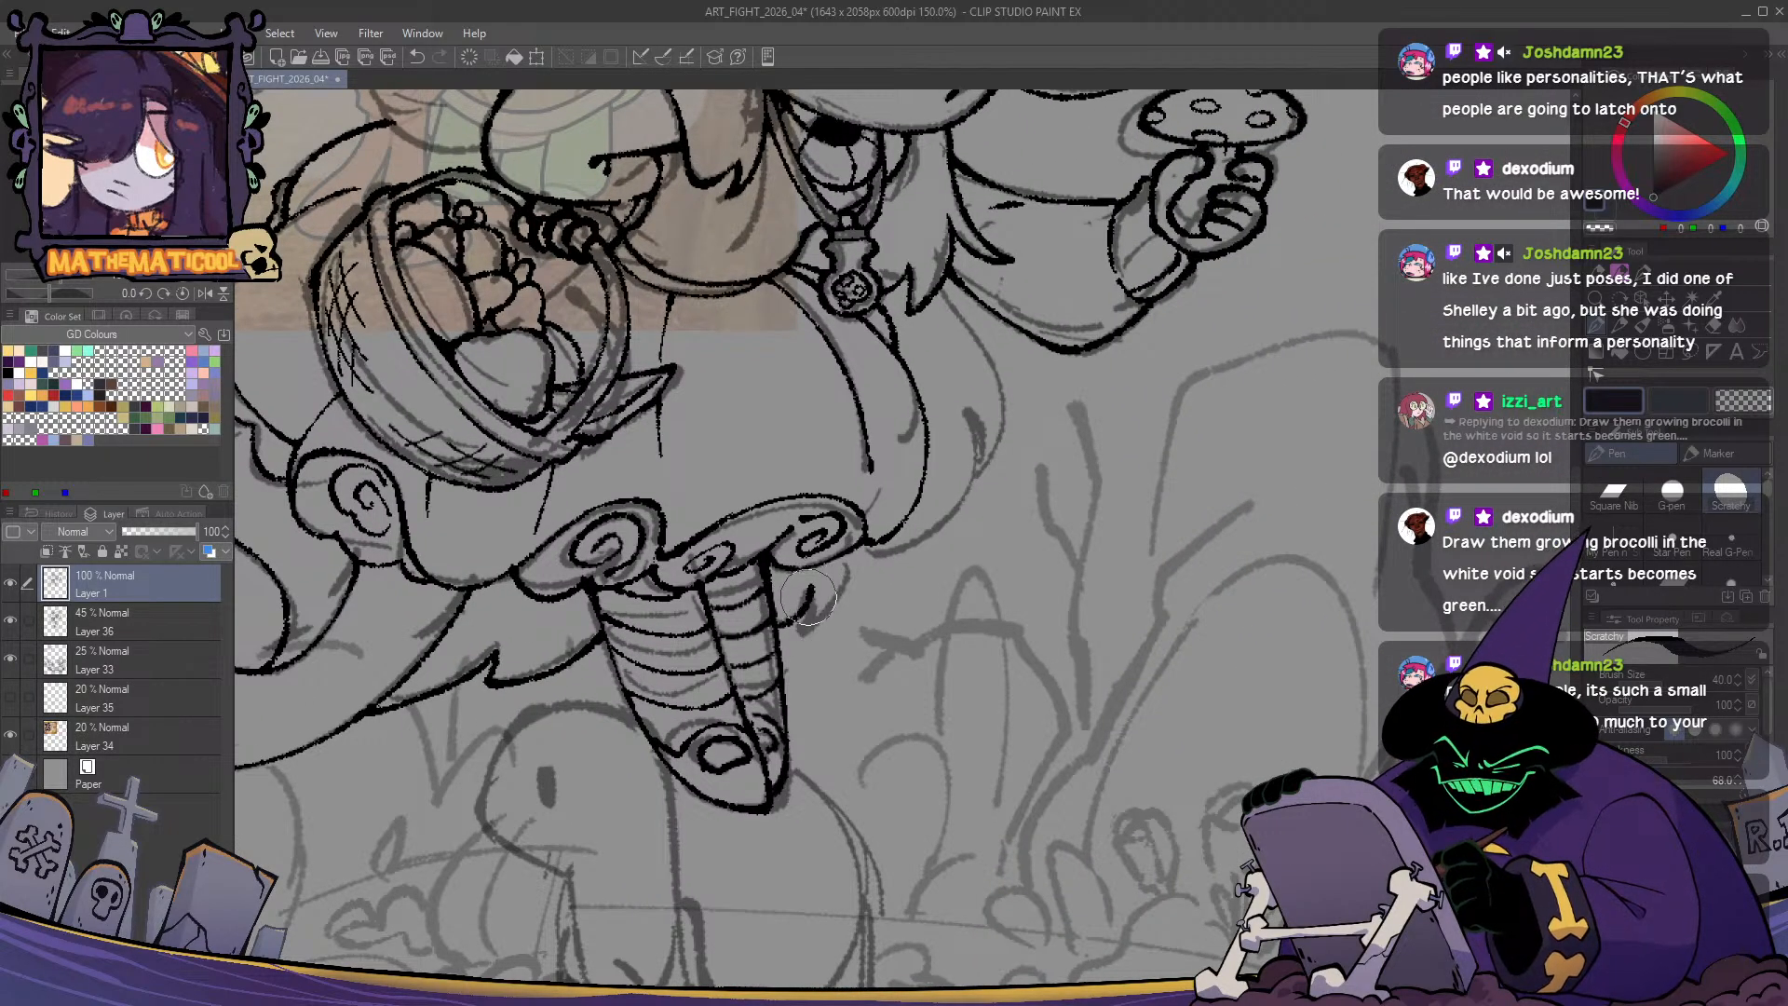
mouse_move(779, 627)
left_mouse_down()
mouse_move(893, 736)
mouse_move(915, 664)
mouse_move(855, 686)
mouse_move(877, 710)
mouse_move(898, 678)
mouse_move(848, 680)
mouse_move(870, 698)
mouse_move(954, 663)
left_mouse_up()
scroll(872, 720, "down", 2)
scroll(852, 678, "up", 2)
key("ctrl+z")
key("ctrl+z")
key("ctrl+z")
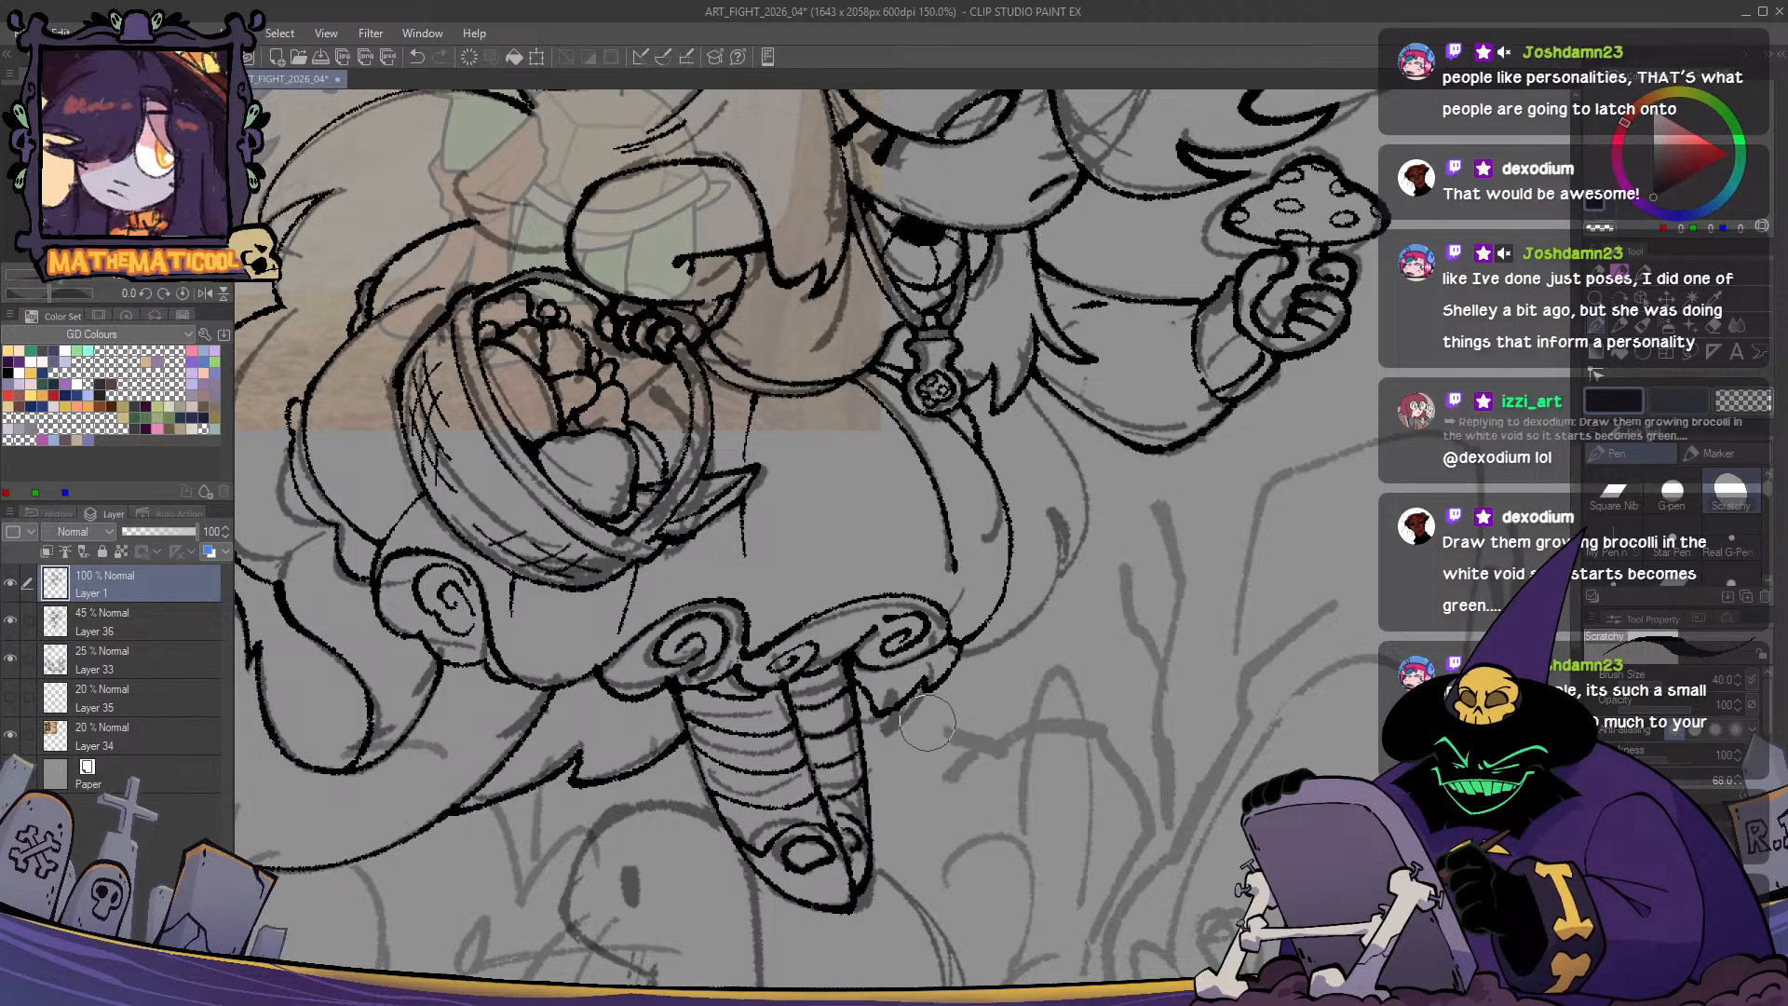
mouse_move(927, 722)
left_mouse_down()
mouse_move(944, 699)
mouse_move(877, 740)
mouse_move(864, 794)
left_mouse_up()
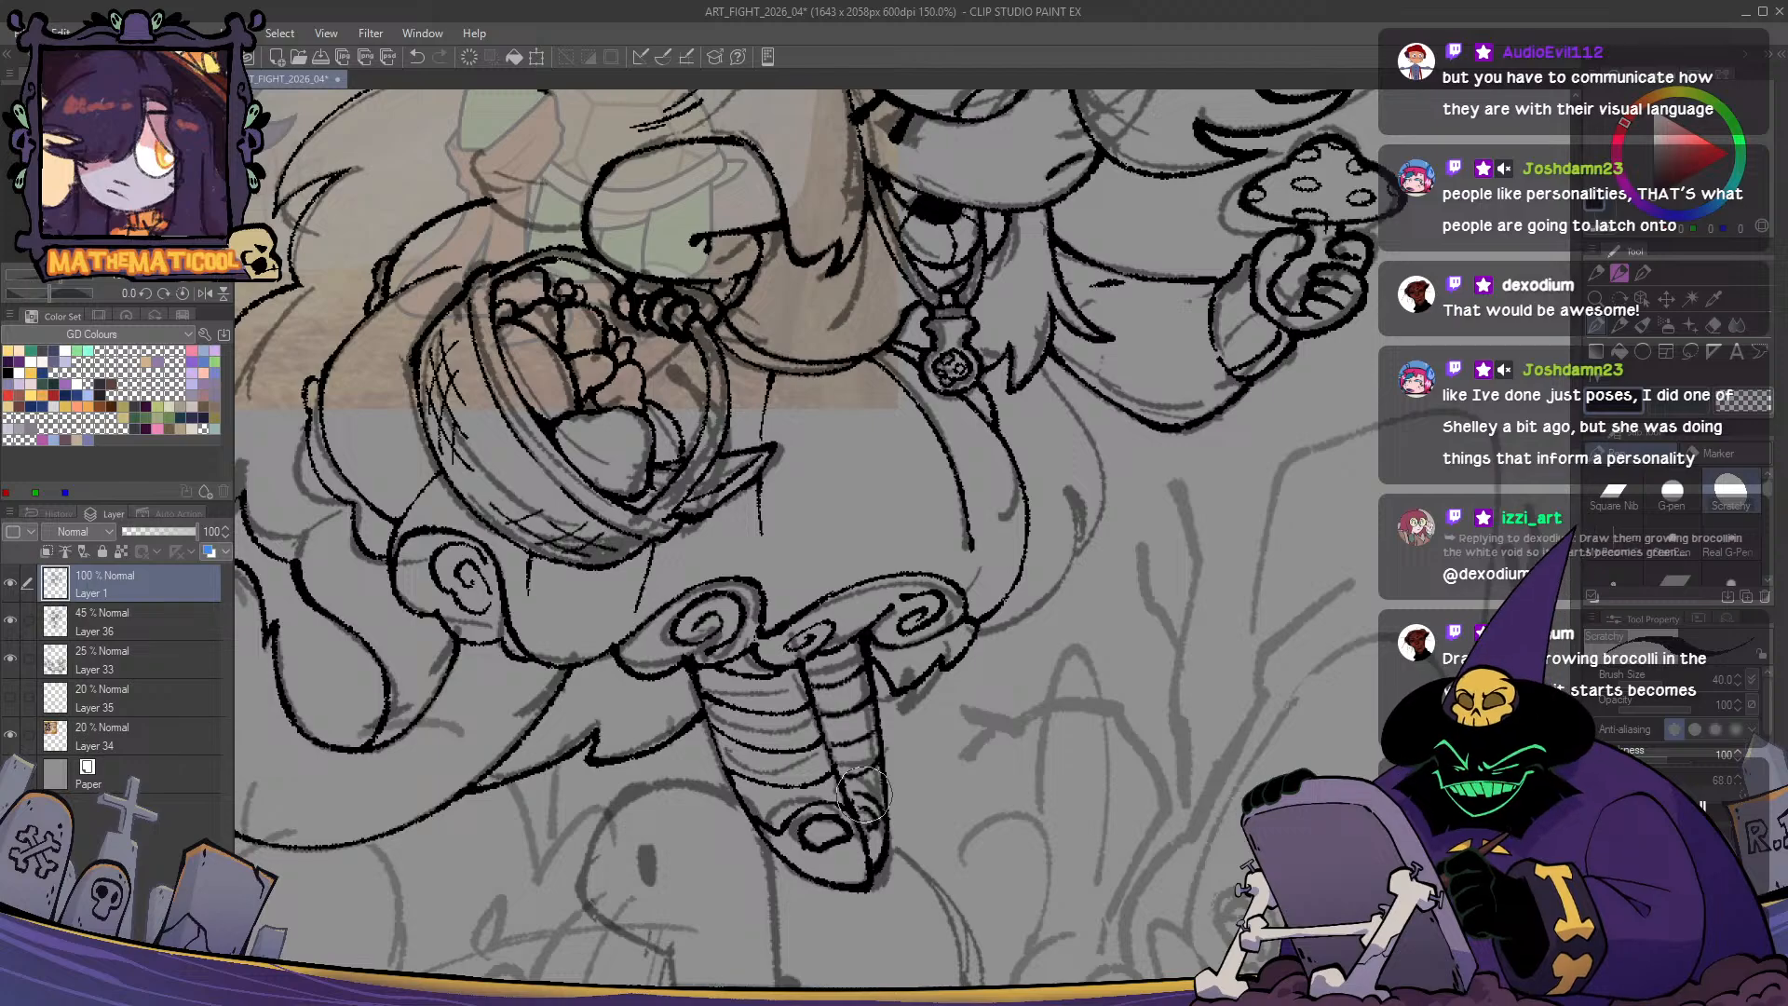
mouse_move(862, 794)
left_mouse_down()
mouse_move(838, 812)
mouse_move(835, 795)
left_mouse_up()
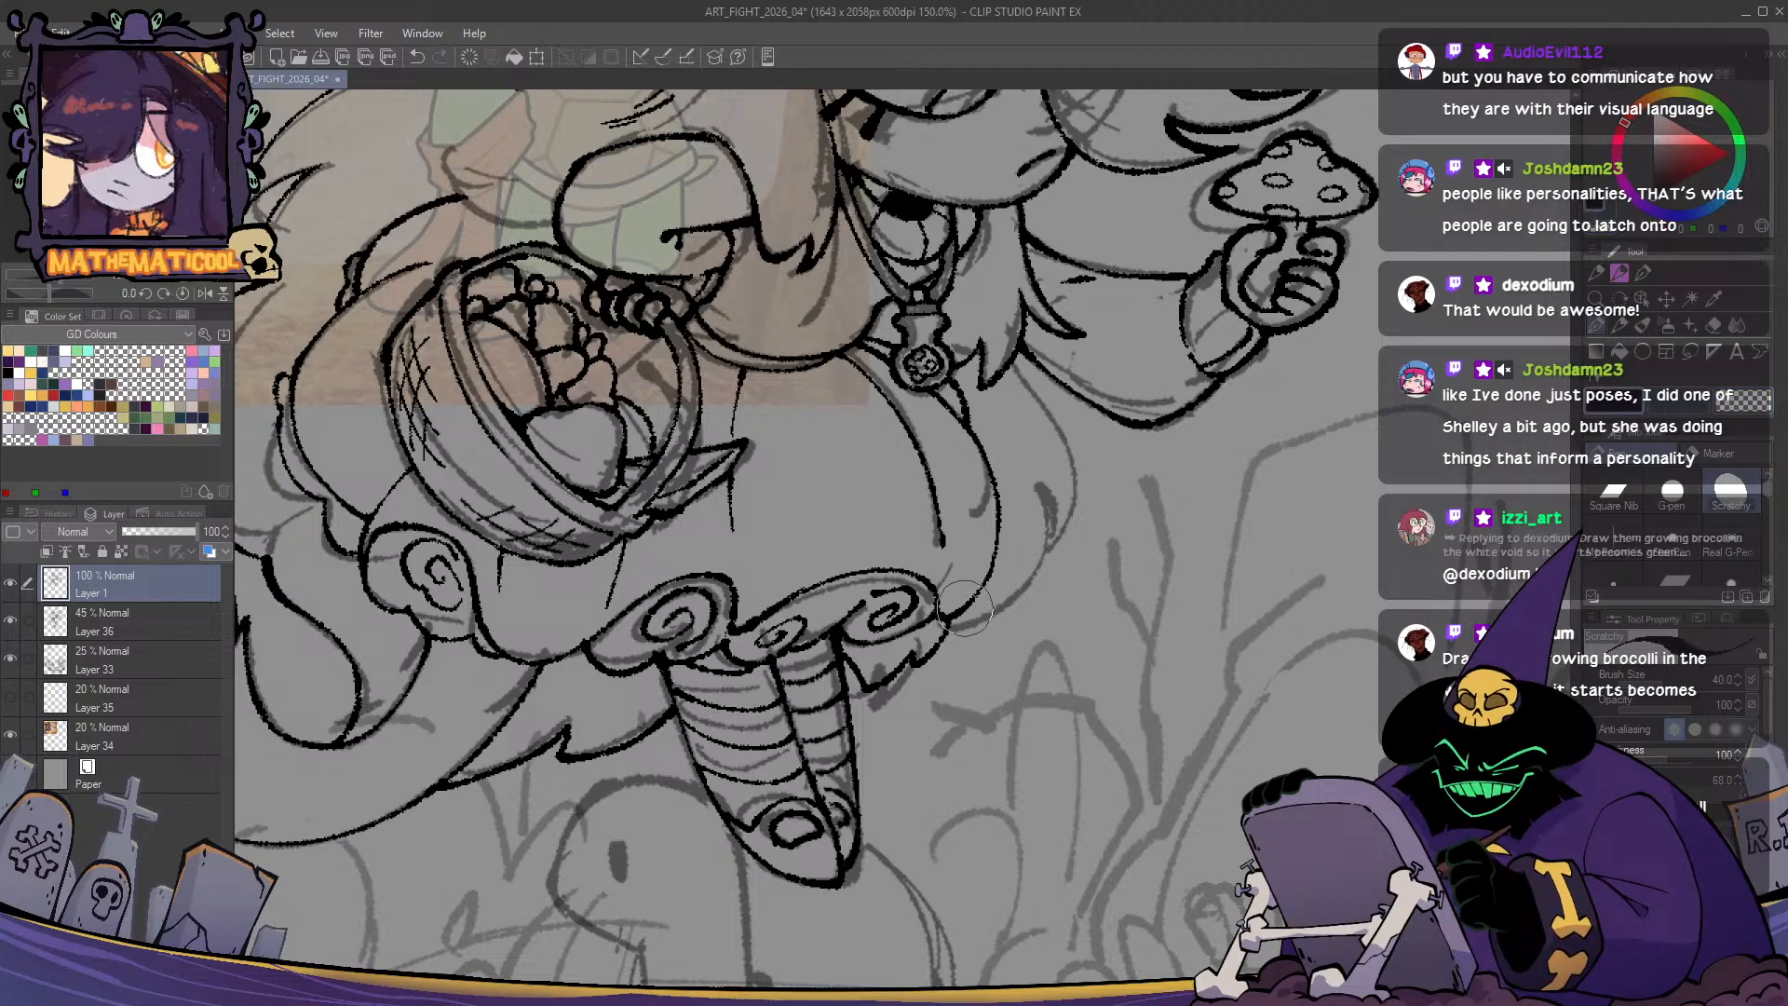
- Ink the hair edge rising from the skirt hem to a pointed tip beside the skirt
left_click_drag(965, 607, 876, 675)
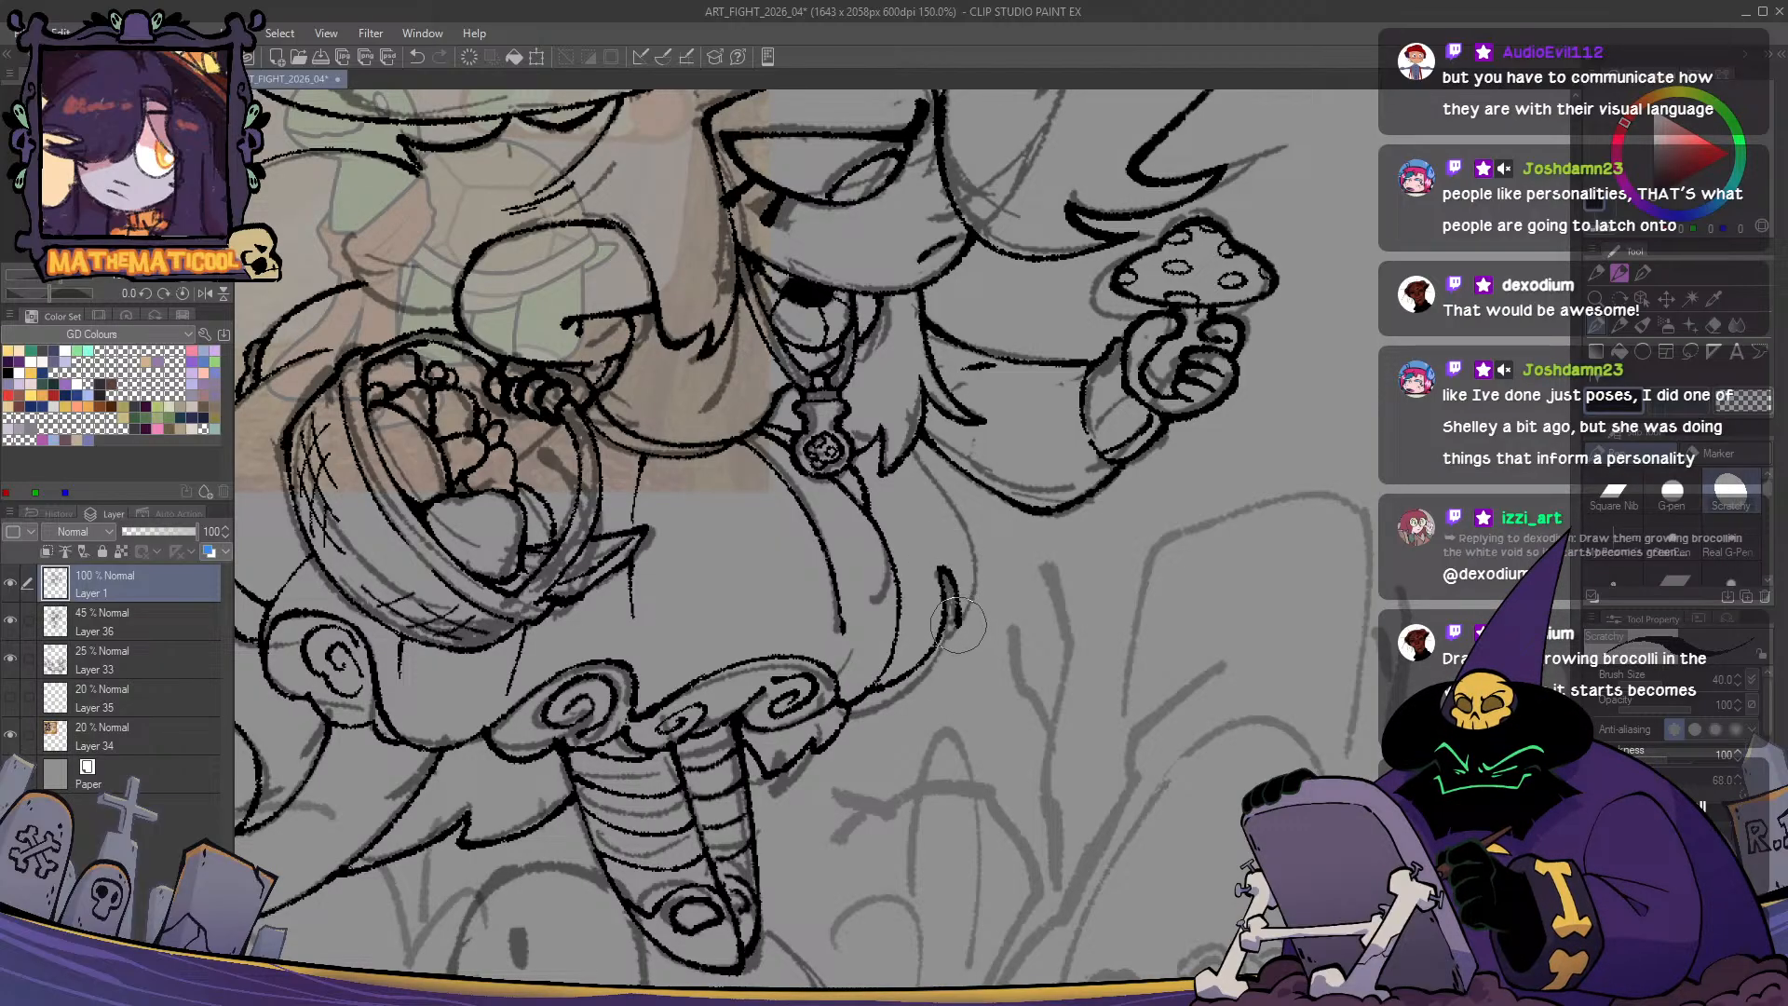
mouse_move(956, 605)
left_mouse_down()
mouse_move(935, 454)
mouse_move(940, 485)
mouse_move(909, 449)
mouse_move(971, 626)
left_mouse_up()
key("ctrl+z")
key("ctrl+z")
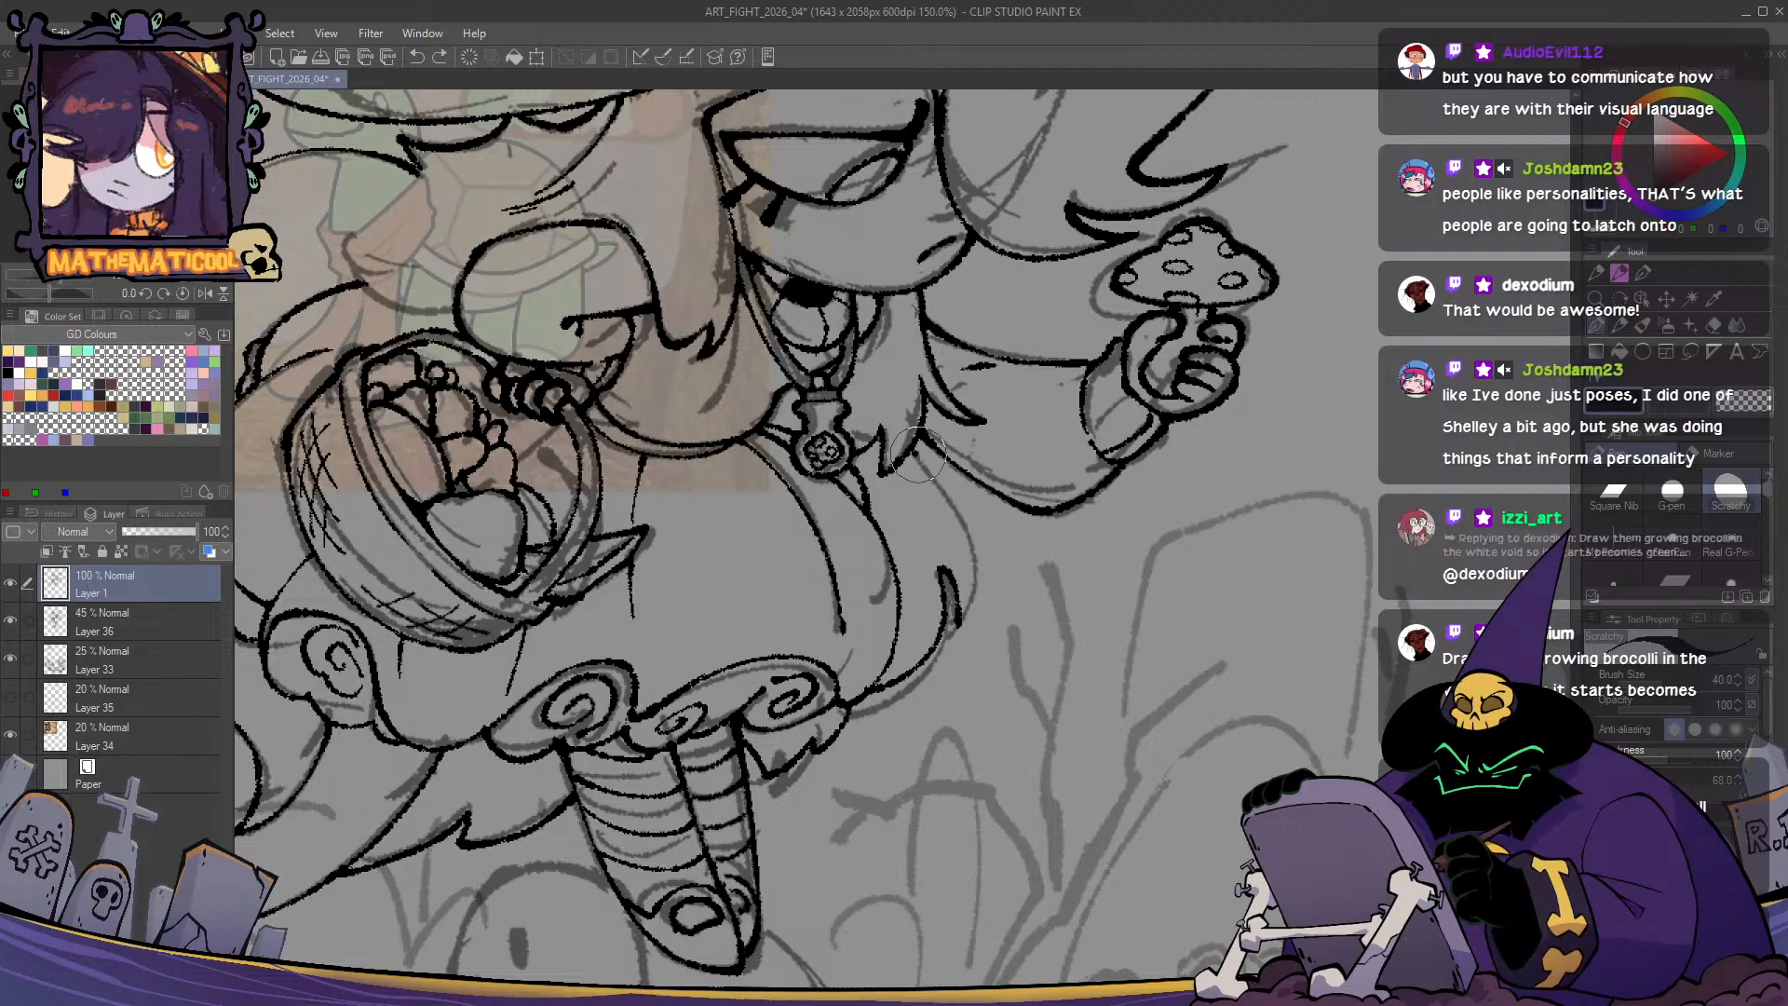
- Ink the long outer hair curve from beneath the raised arm down to the pointed tip beside the skirt
left_click_drag(918, 454, 988, 601)
key("ctrl+z")
left_click_drag(889, 416, 985, 592)
key("ctrl+z")
left_click_drag(893, 422, 978, 580)
key("ctrl+z")
left_click_drag(894, 426, 982, 597)
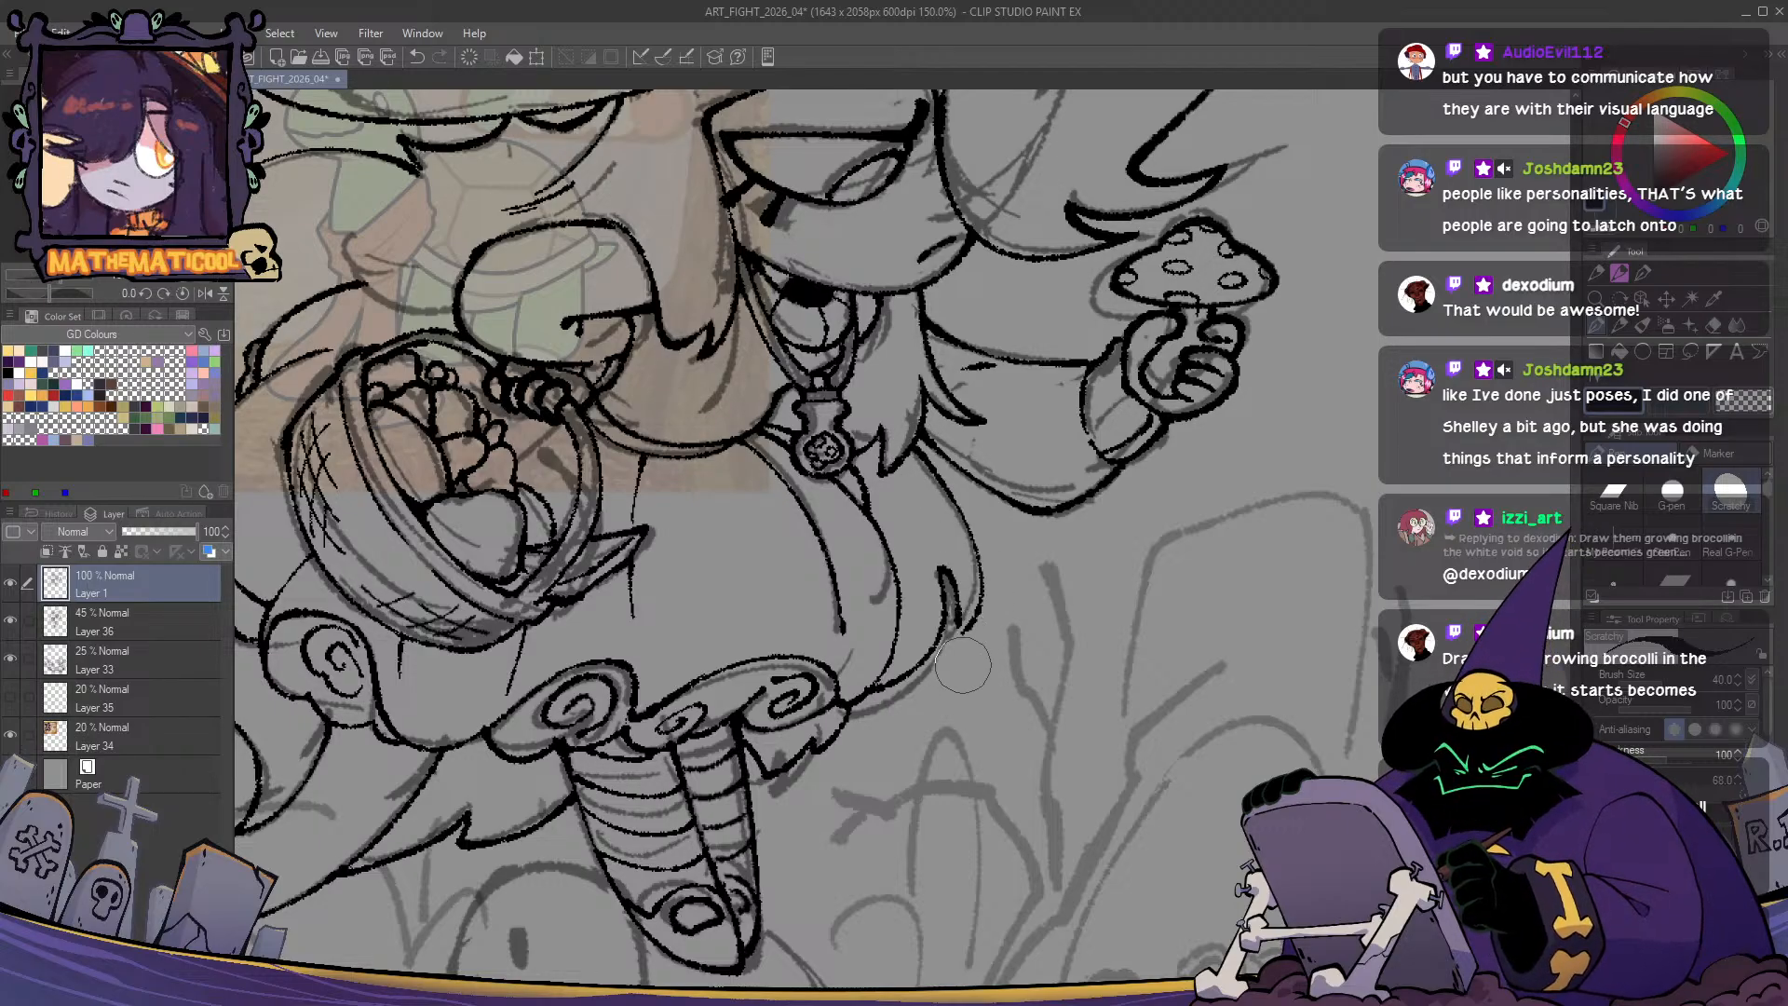
key("ctrl+z")
left_click_drag(915, 454, 973, 589)
key("ctrl+z")
left_click_drag(915, 454, 957, 636)
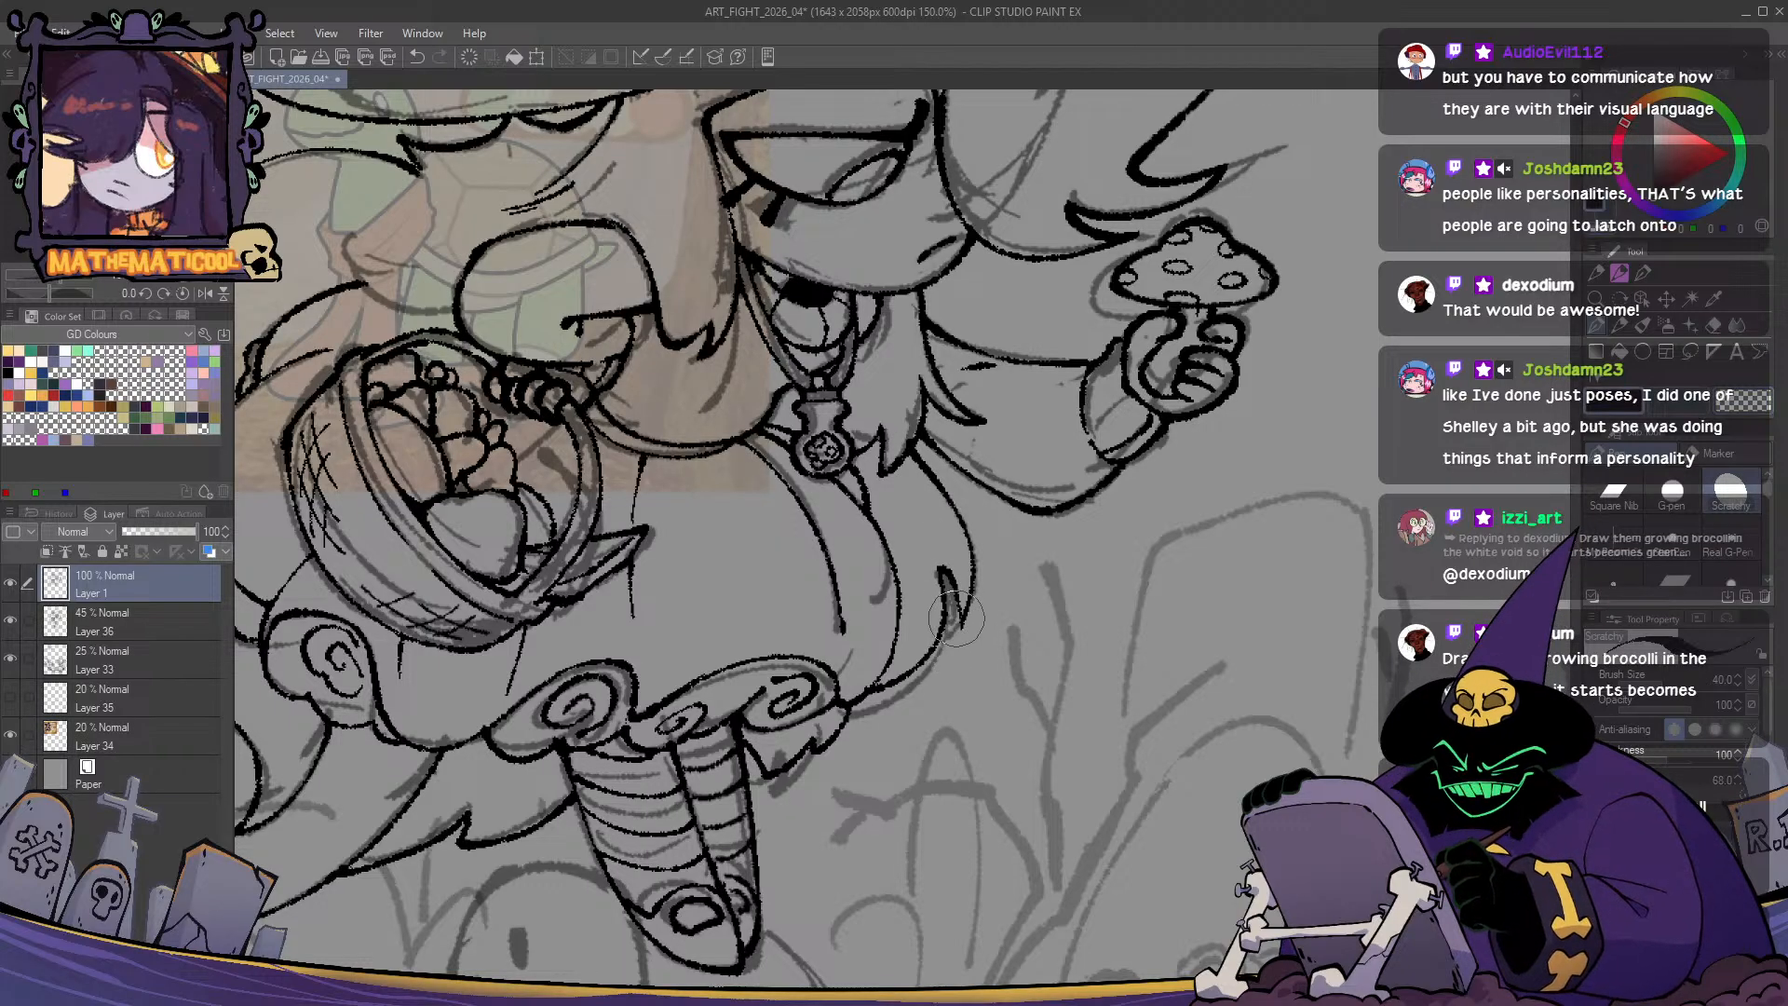
- Clean up the start of the outer hair curve where it meets the arm and the lock beside the pendant
scroll(951, 596, "up", 1)
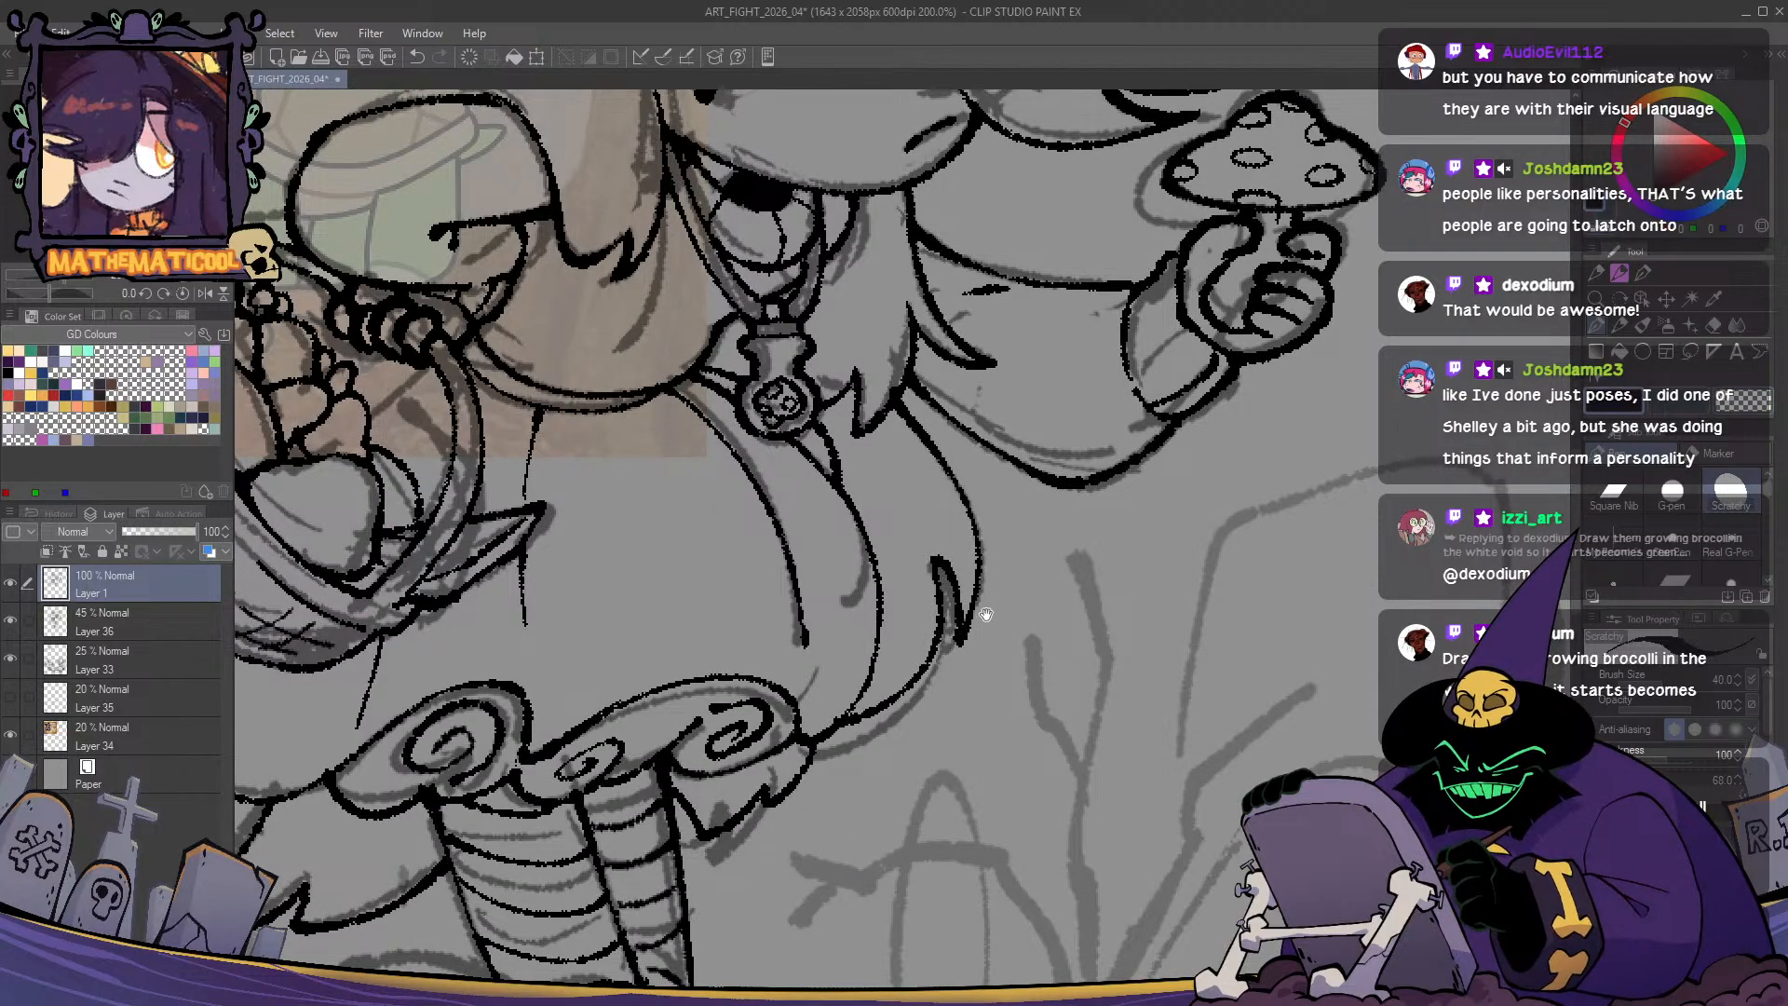
left_click_drag(984, 615, 962, 691)
key("c")
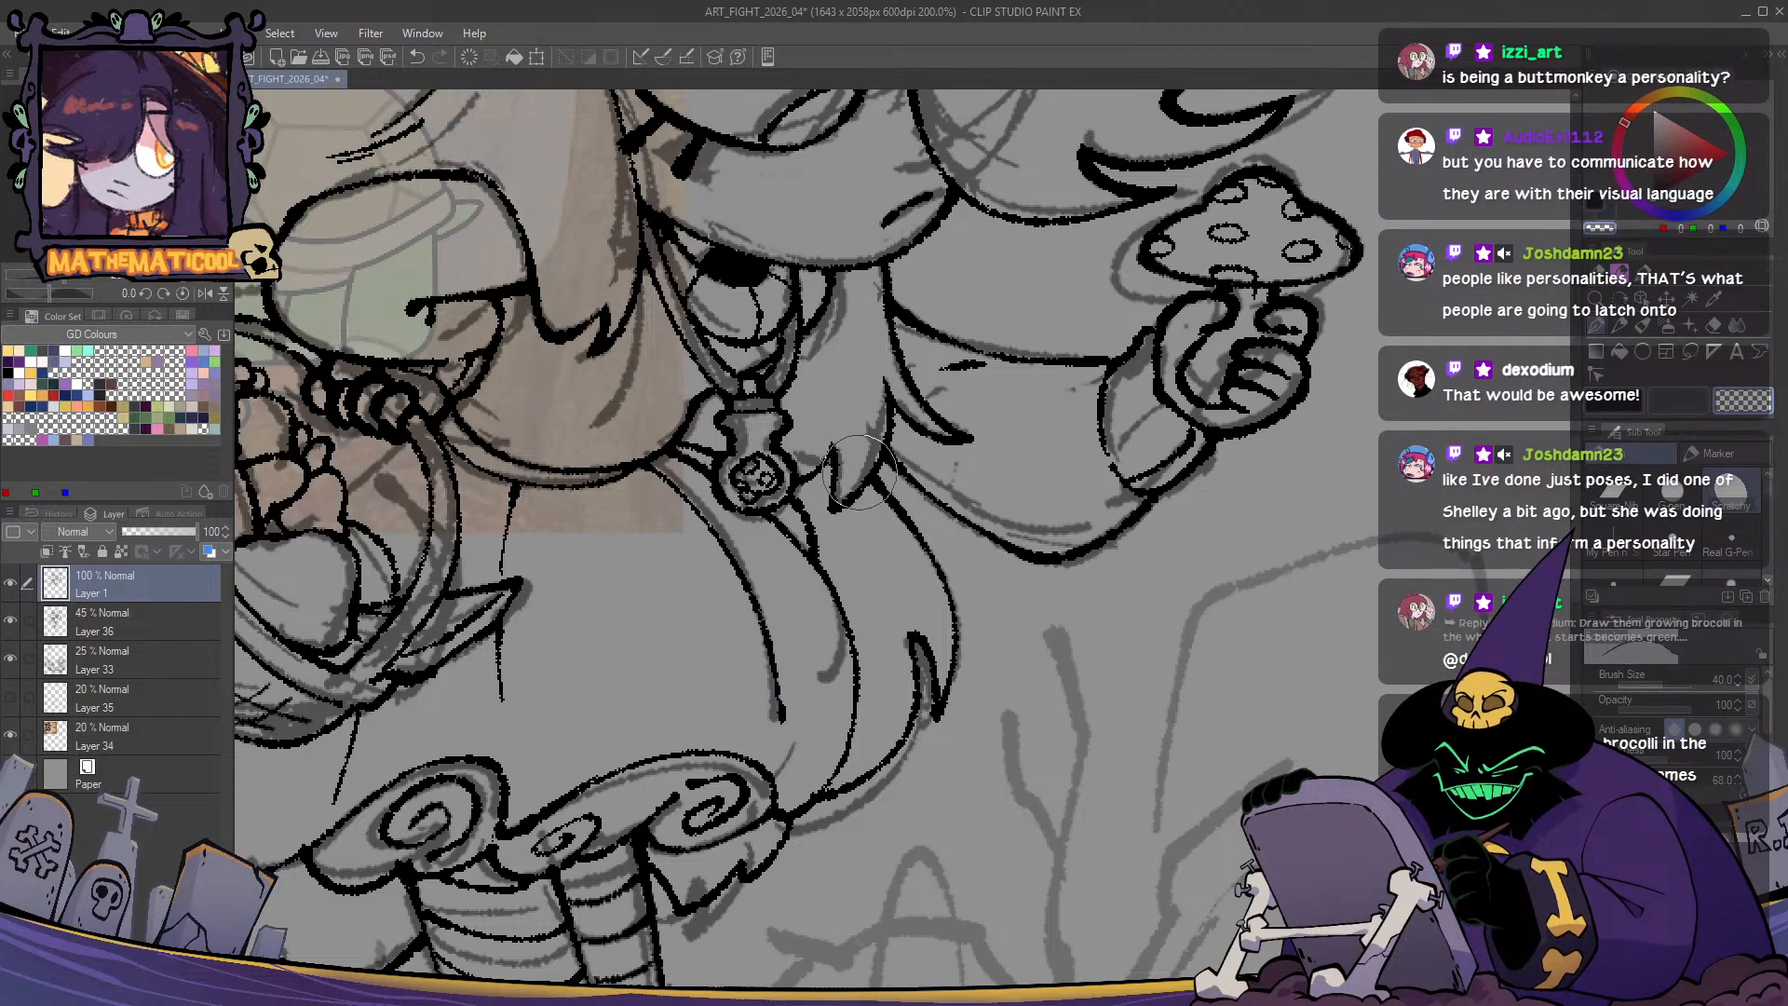
key("c")
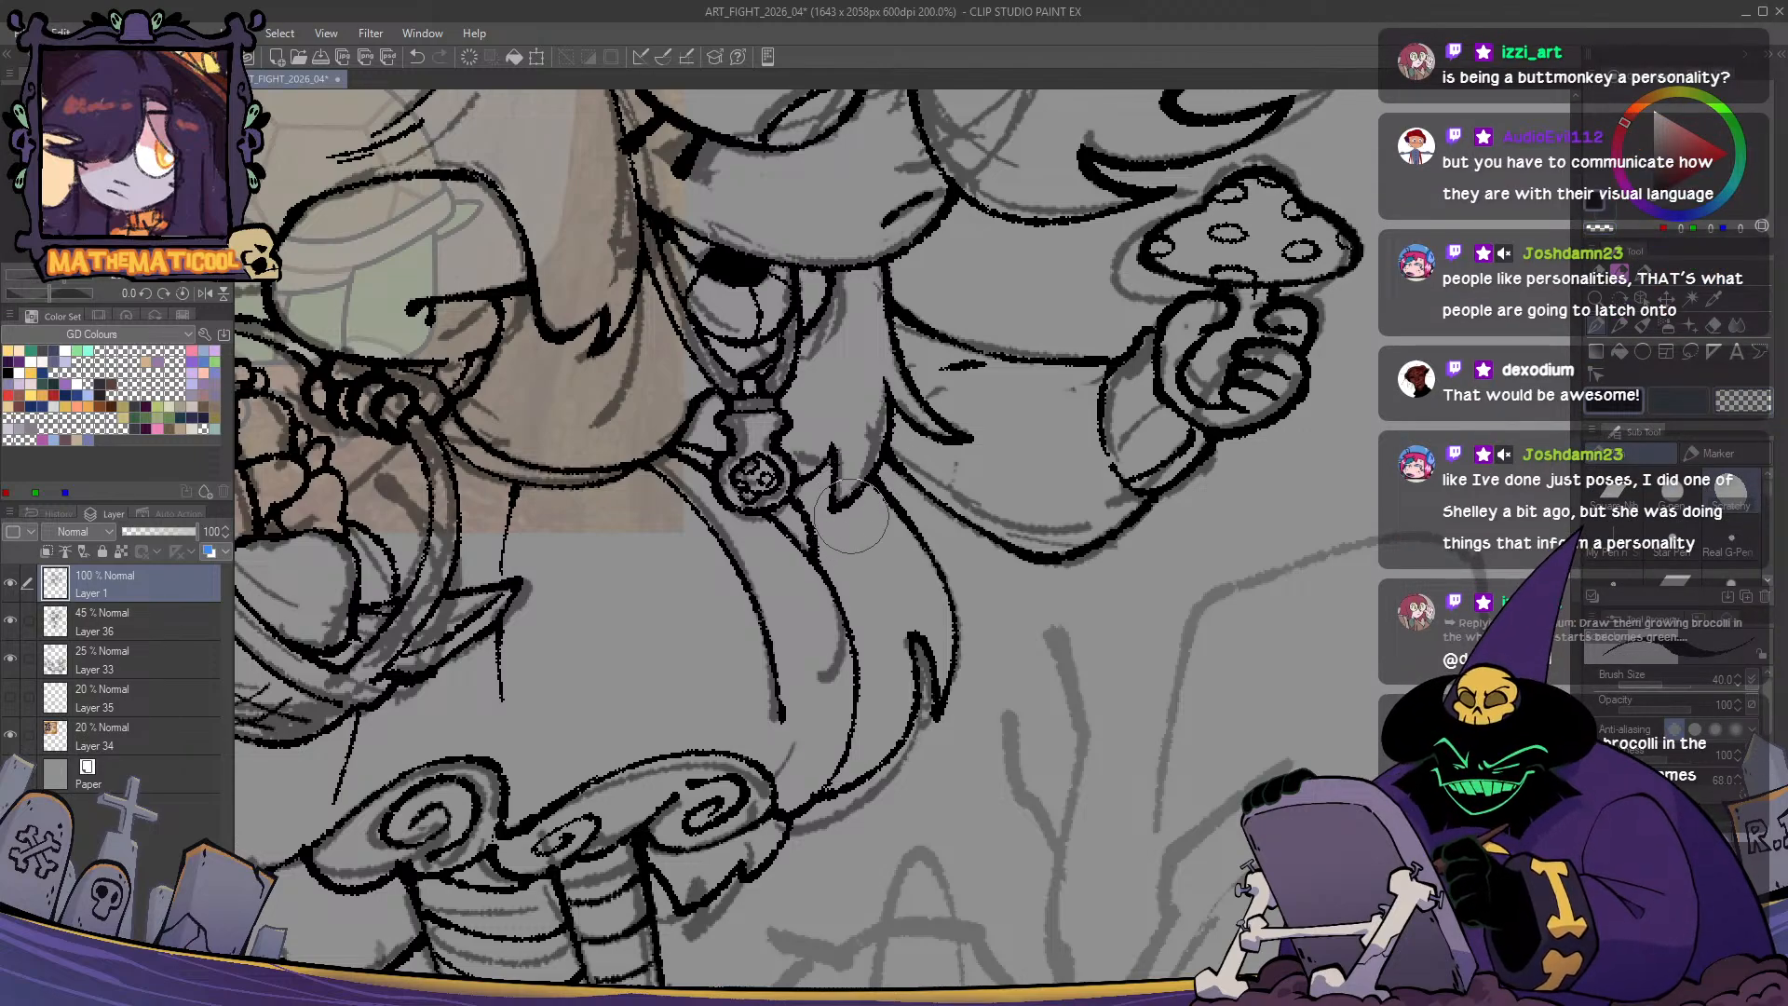
left_click_drag(896, 604, 885, 680)
left_click_drag(956, 537, 886, 638)
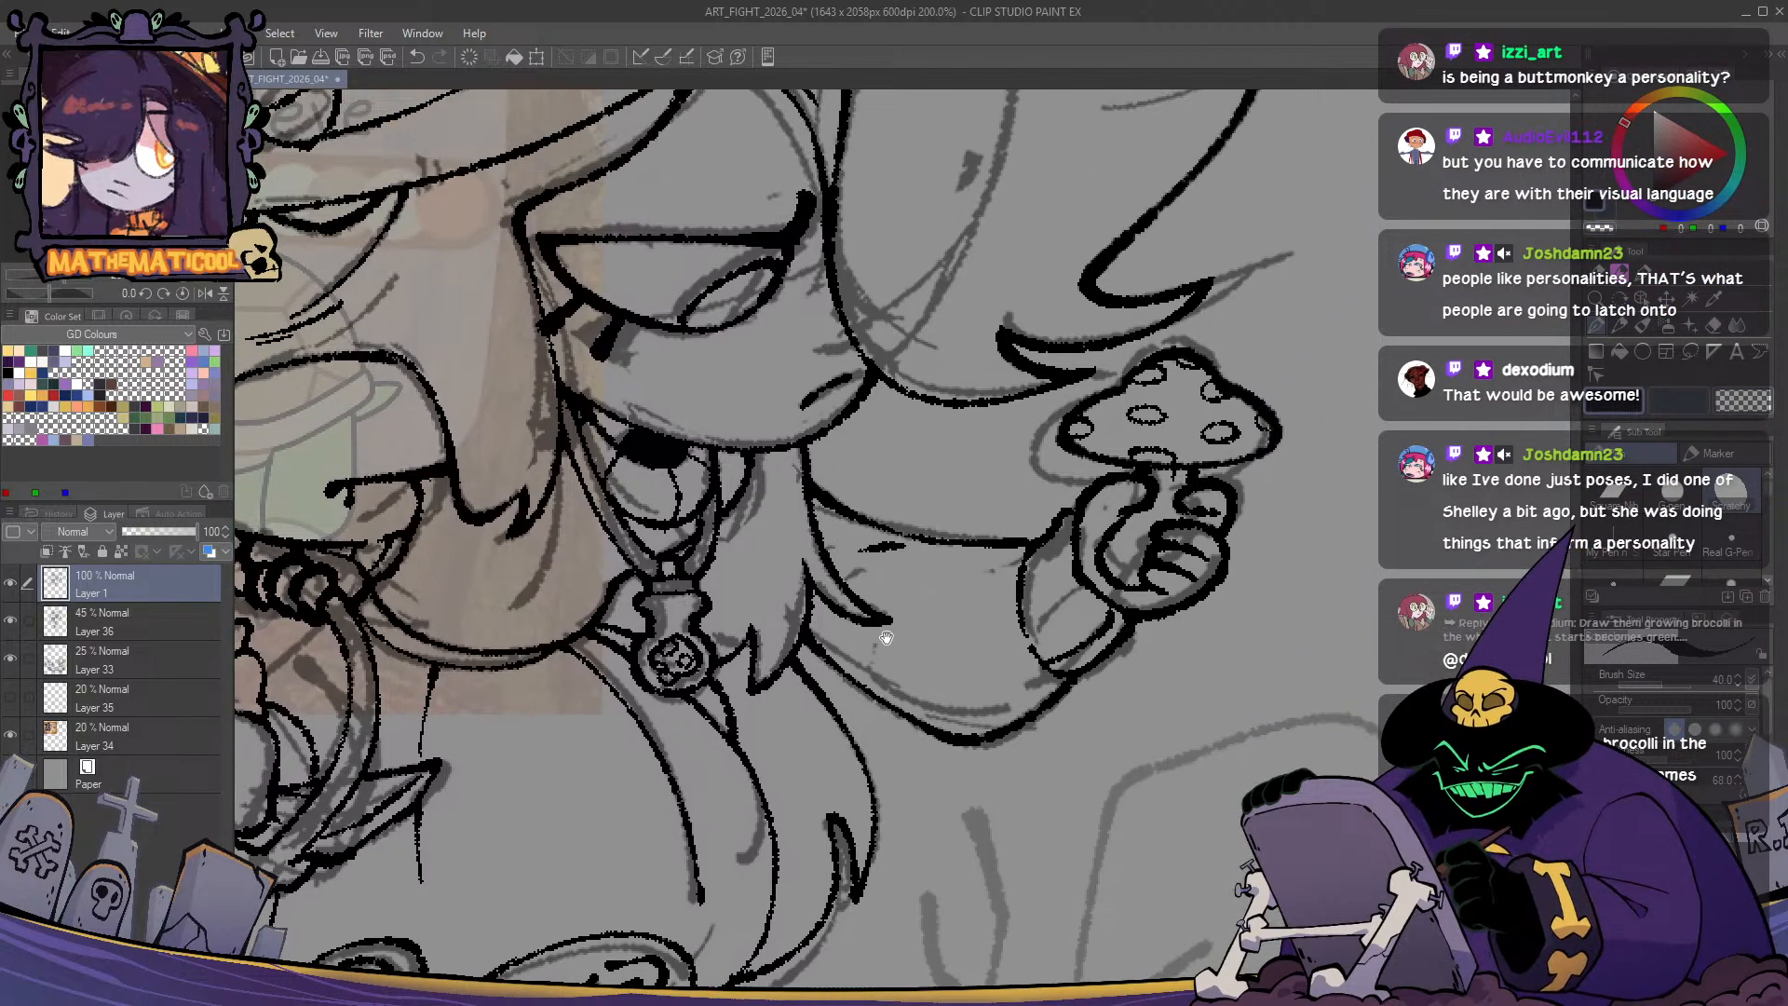
key("h")
key("h")
scroll(859, 666, "down", 1)
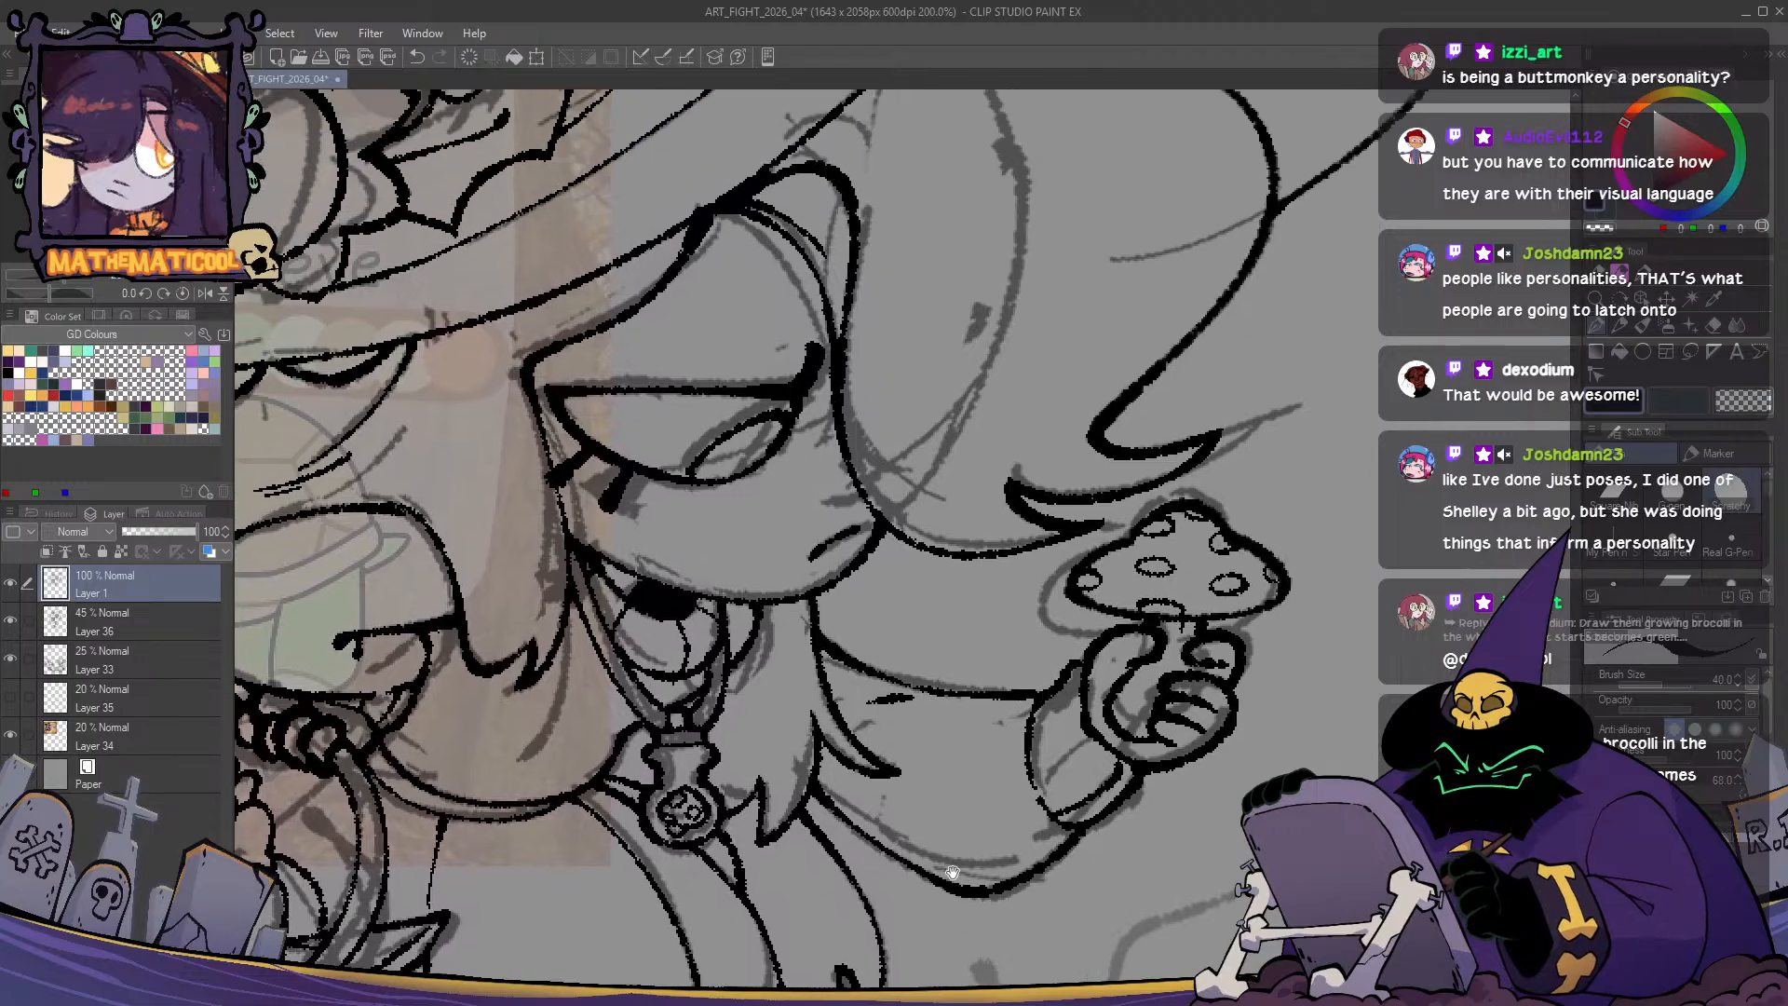
left_click_drag(1083, 587, 906, 909)
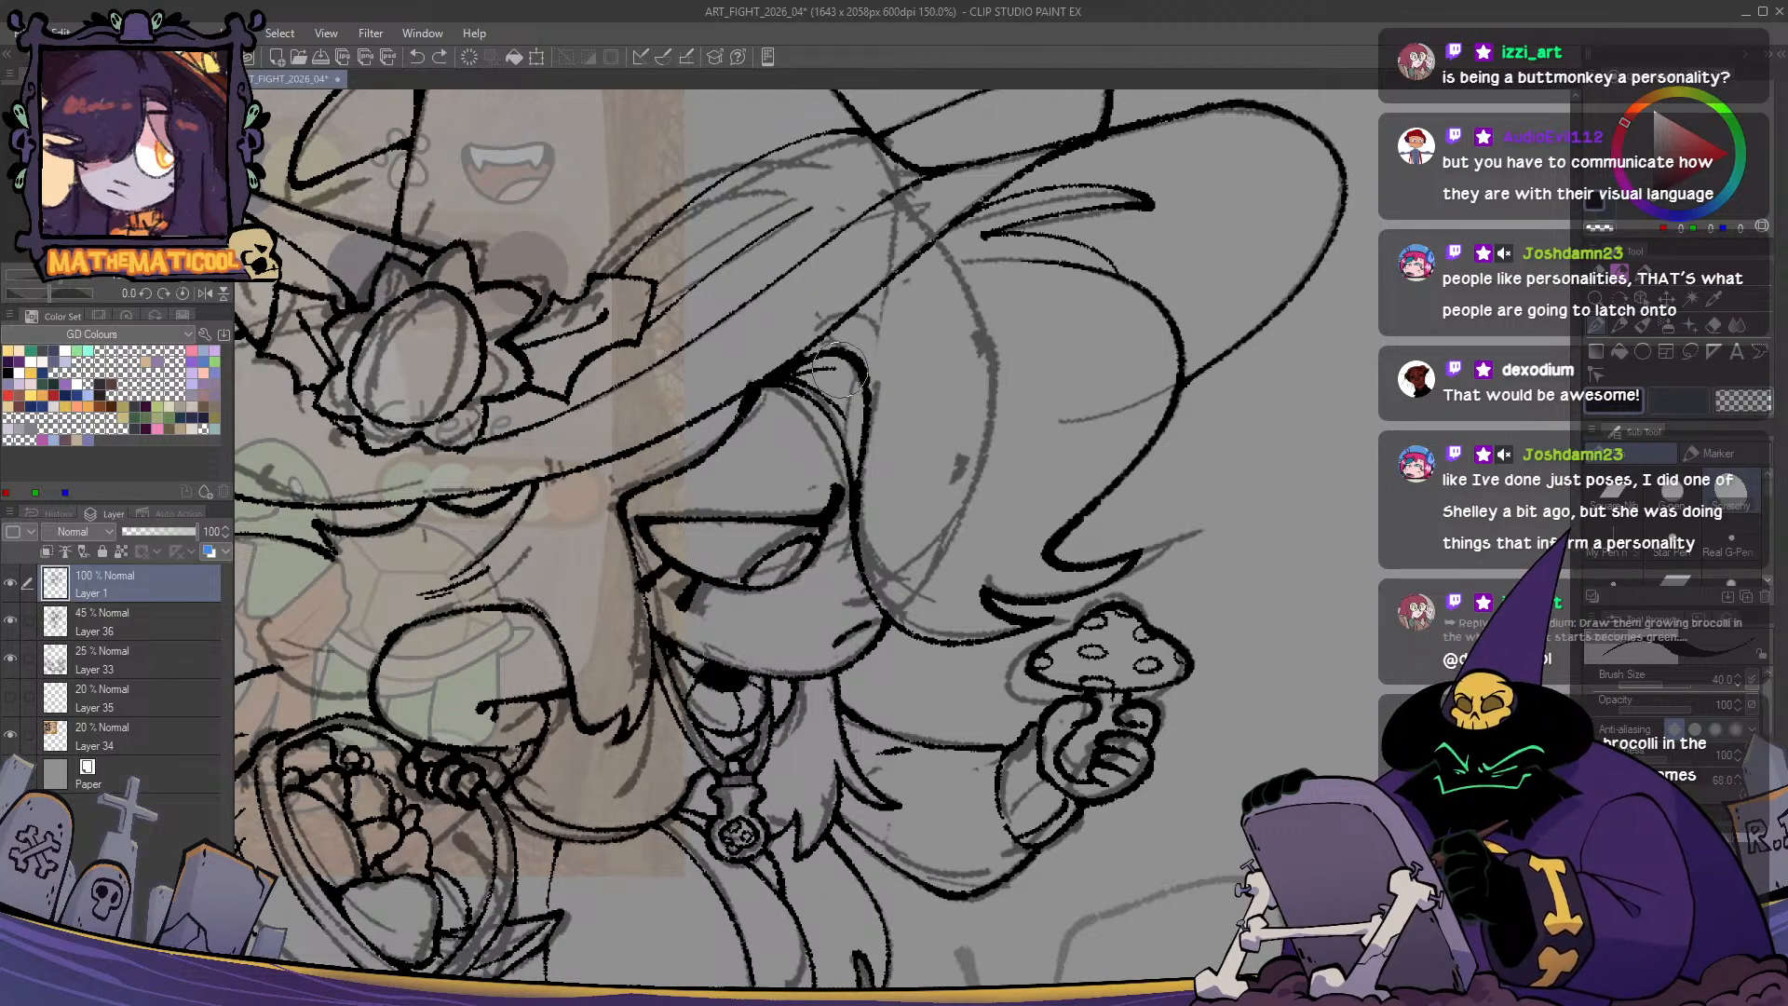
mouse_move(840, 370)
left_mouse_down()
mouse_move(842, 405)
mouse_move(814, 363)
mouse_move(783, 380)
left_mouse_up()
key("ctrl+z")
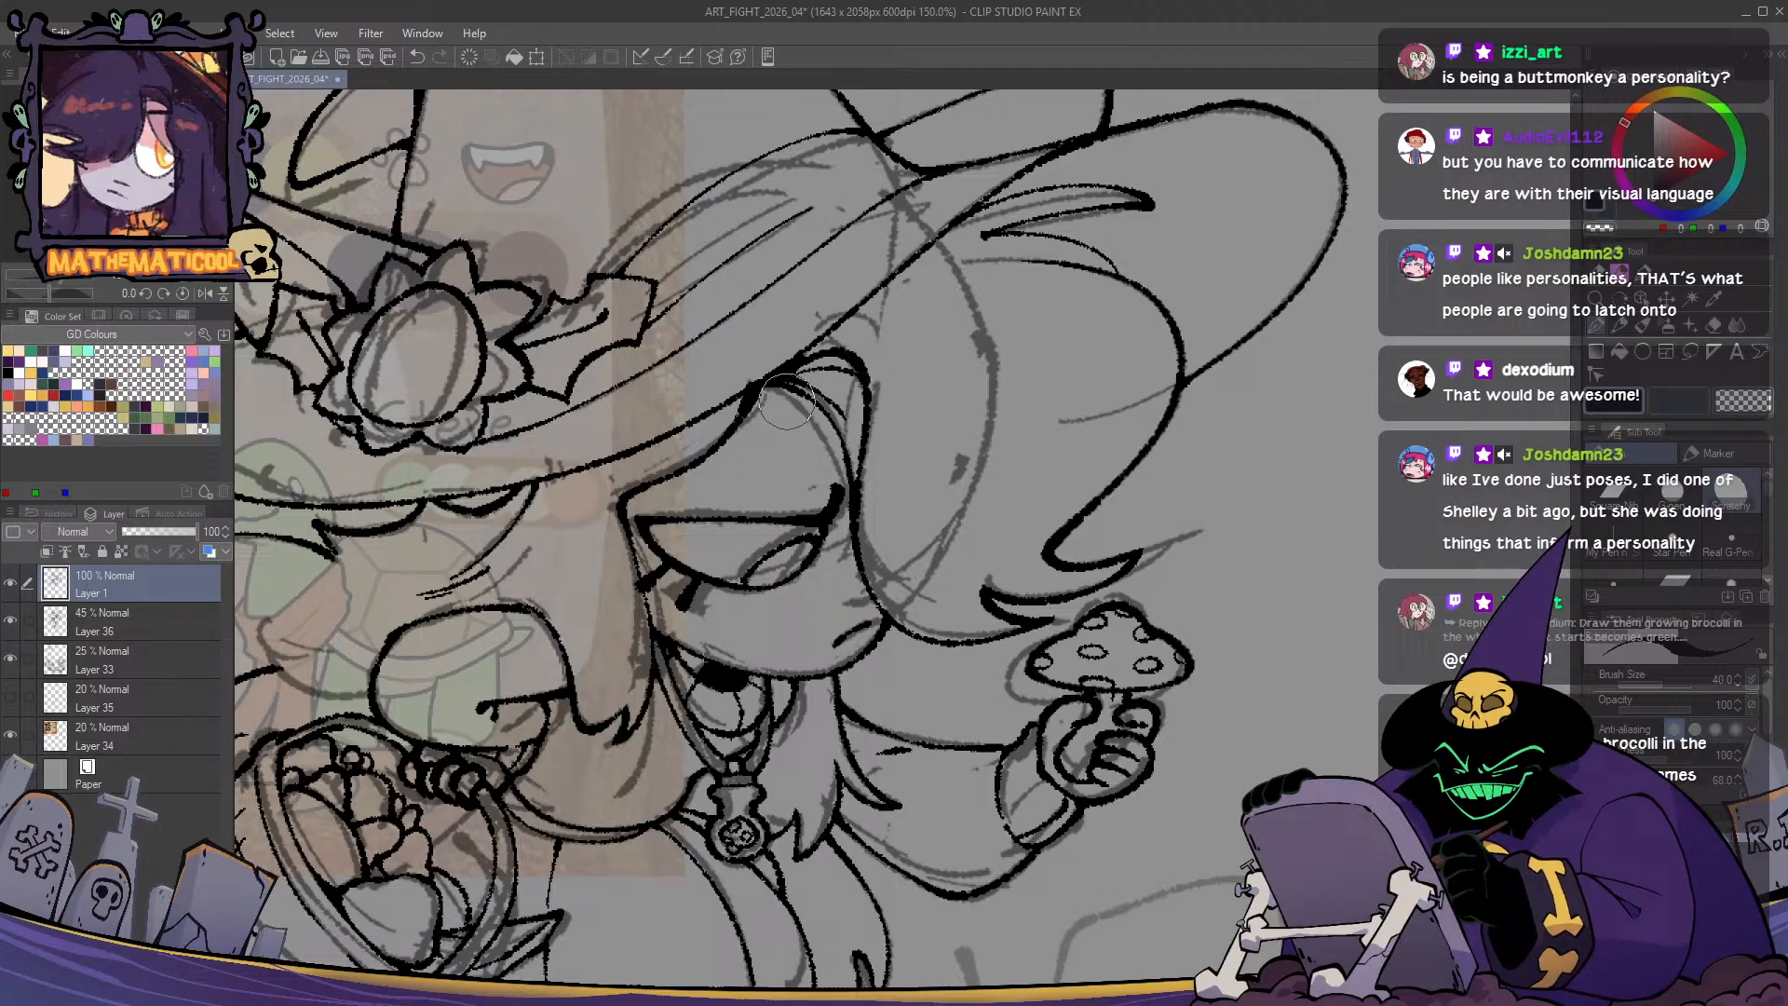
key("h")
key("h")
key("ctrl+z")
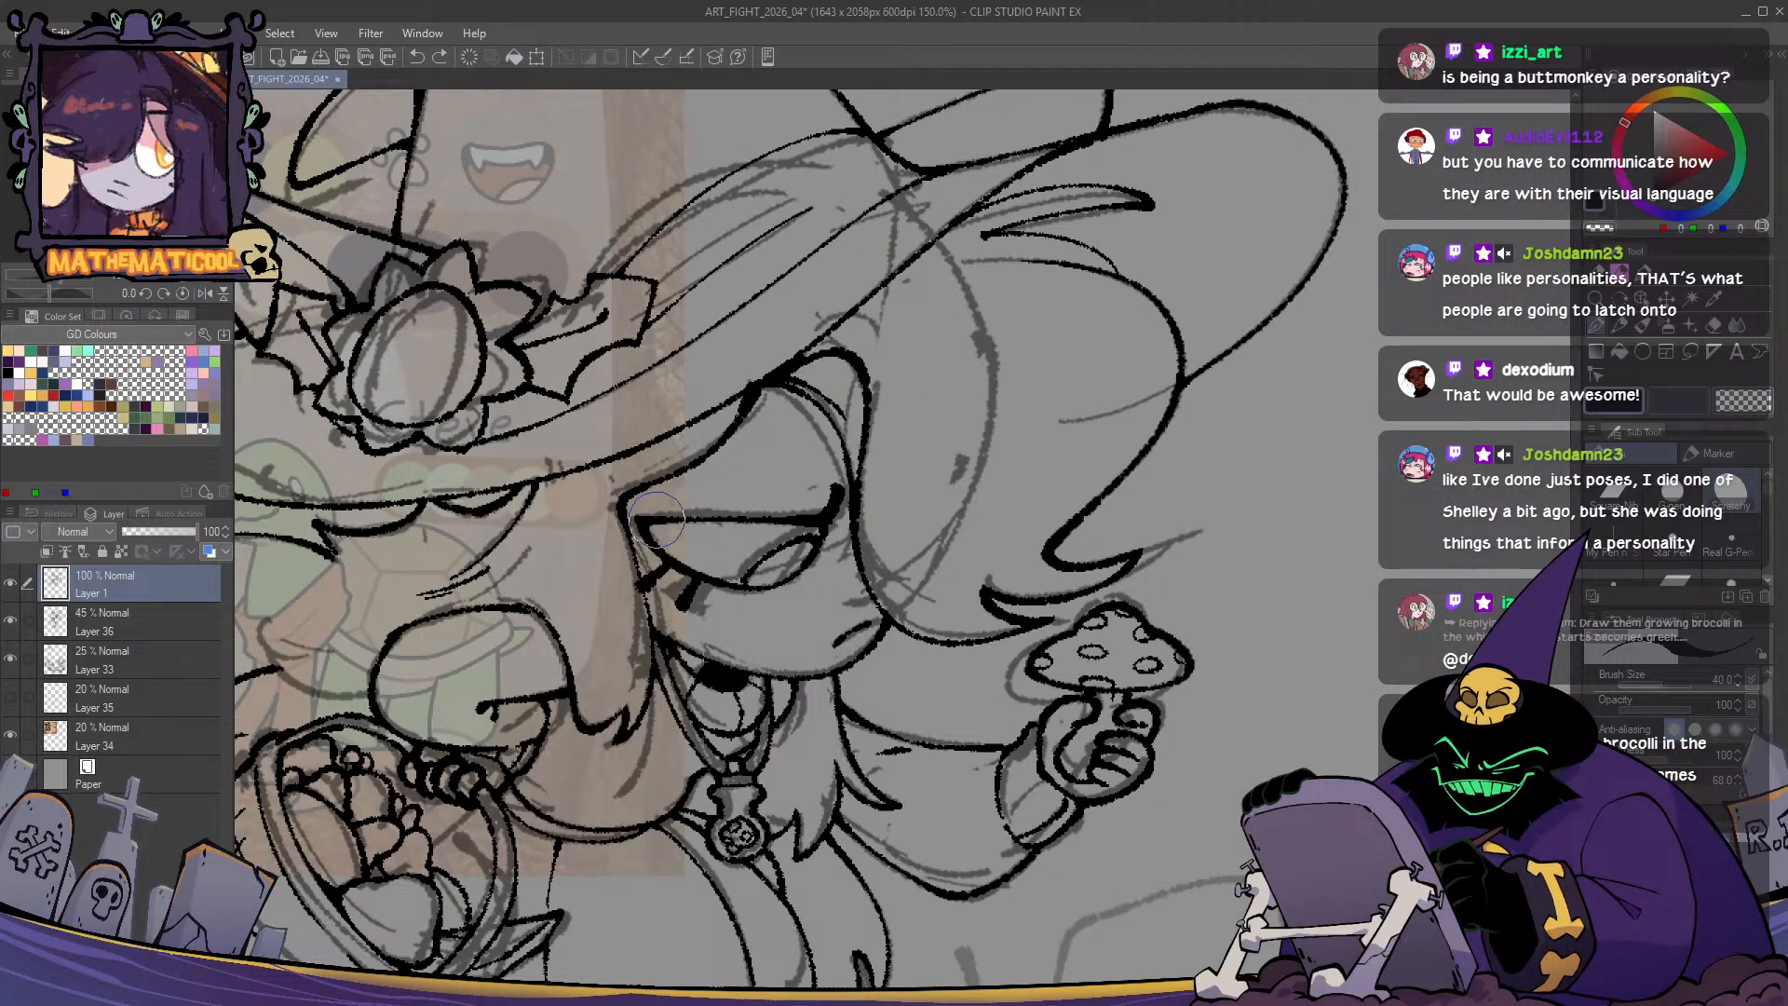
- Touch up the hair strands beneath the raised hat brim, erasing excess line at their inner ends
left_click_drag(942, 619, 970, 627)
scroll(950, 630, "down", 1)
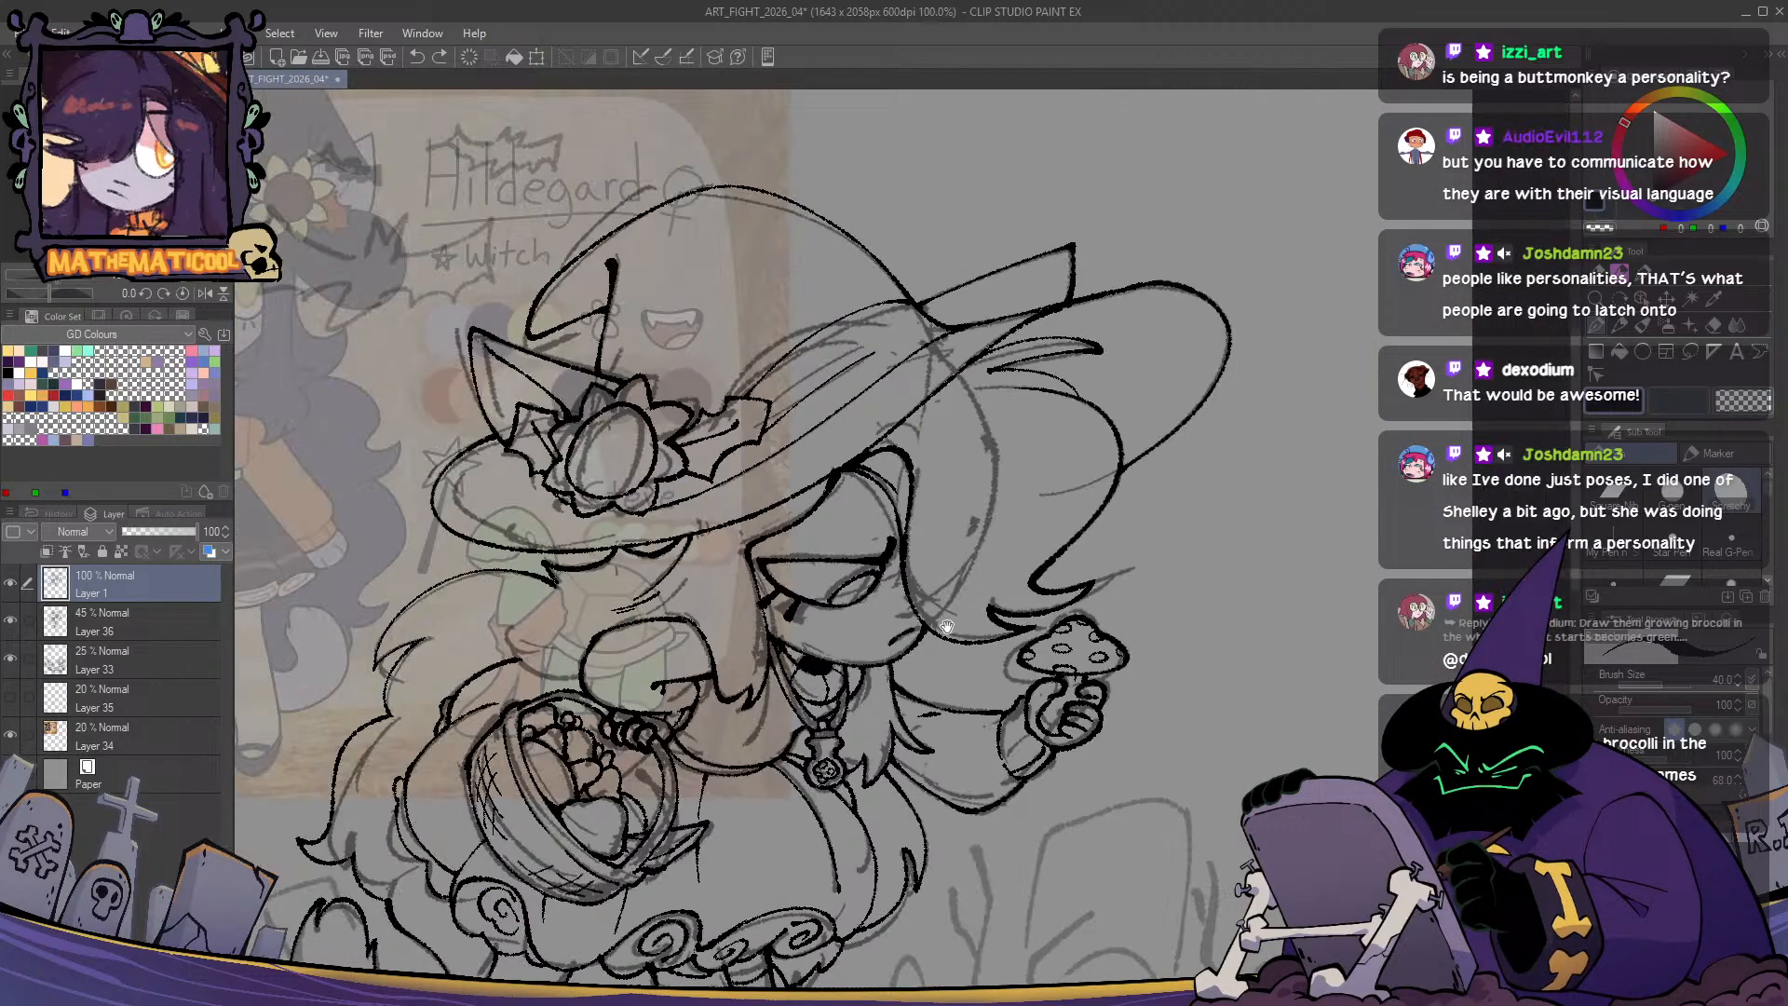
left_click_drag(988, 556, 558, 653)
scroll(606, 482, "up", 1)
left_click_drag(620, 463, 674, 499)
key("ctrl+z")
key("c")
mouse_move(533, 464)
left_mouse_down()
mouse_move(556, 463)
mouse_move(521, 462)
left_mouse_up()
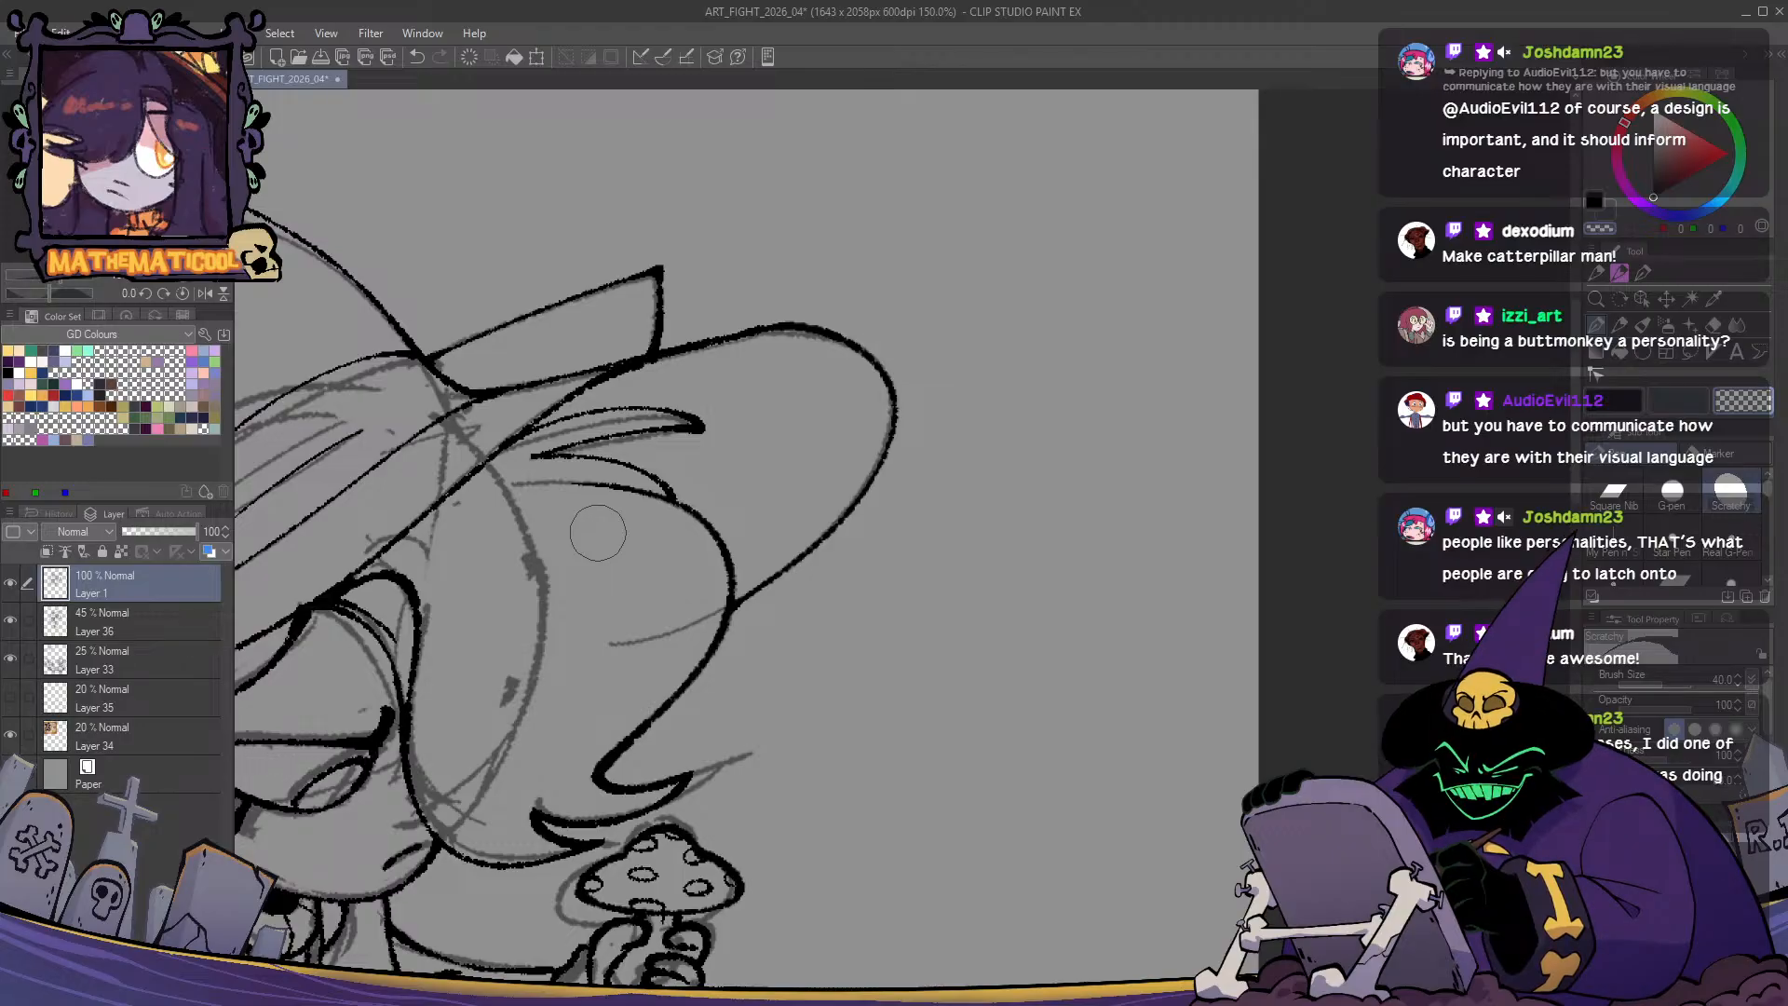
mouse_move(739, 570)
left_mouse_down()
mouse_move(899, 587)
mouse_move(912, 607)
left_mouse_up()
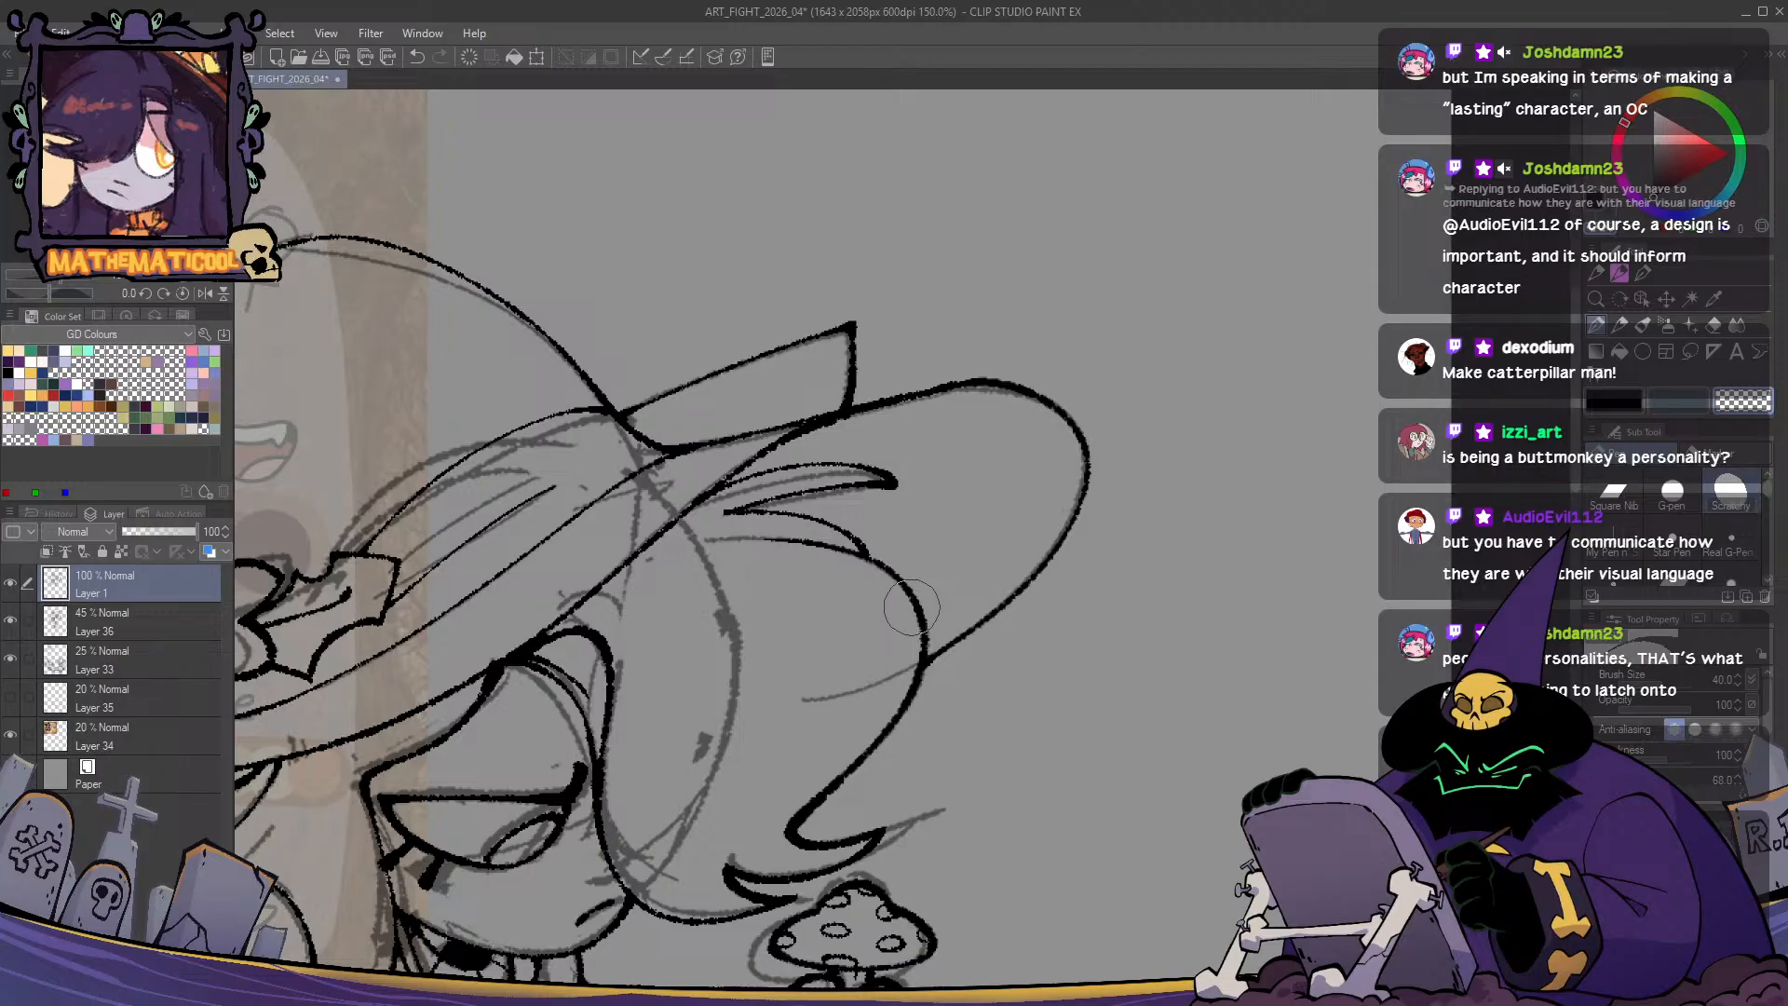
left_click_drag(990, 531, 977, 530)
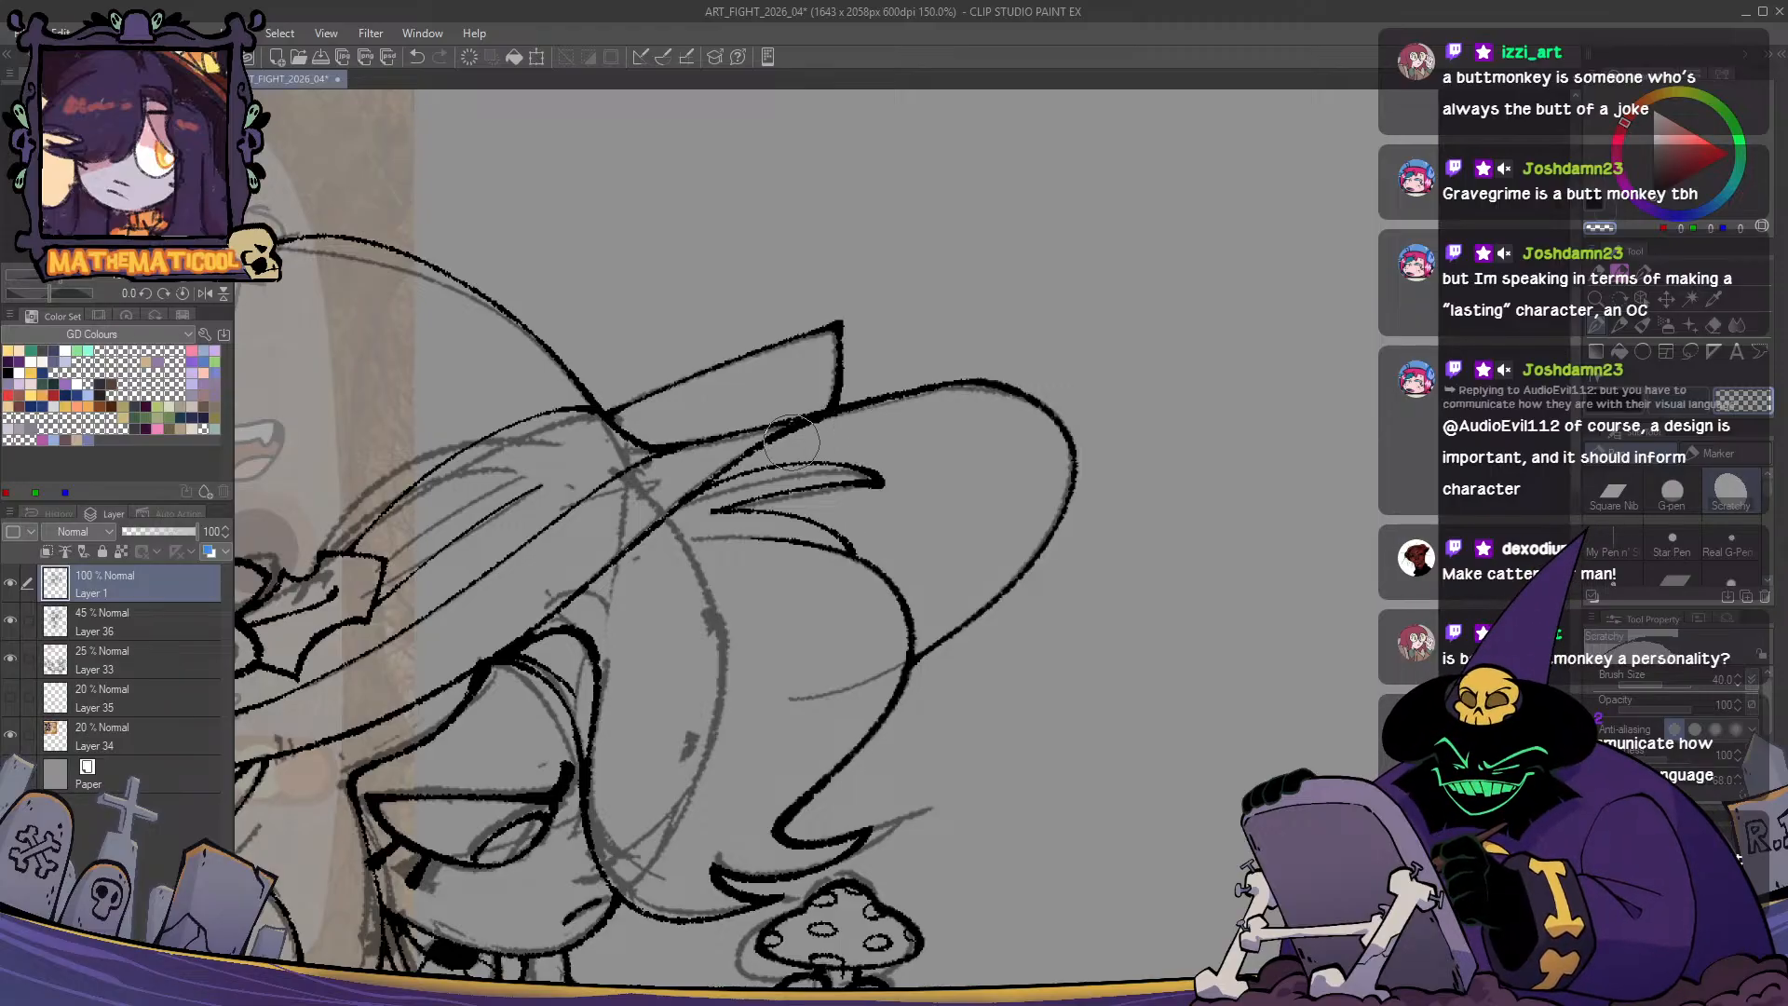
- Redraw the upper edge of the raised hat brim as a smoother arc from its rounded end to the bow
key("c")
key("ctrl+z")
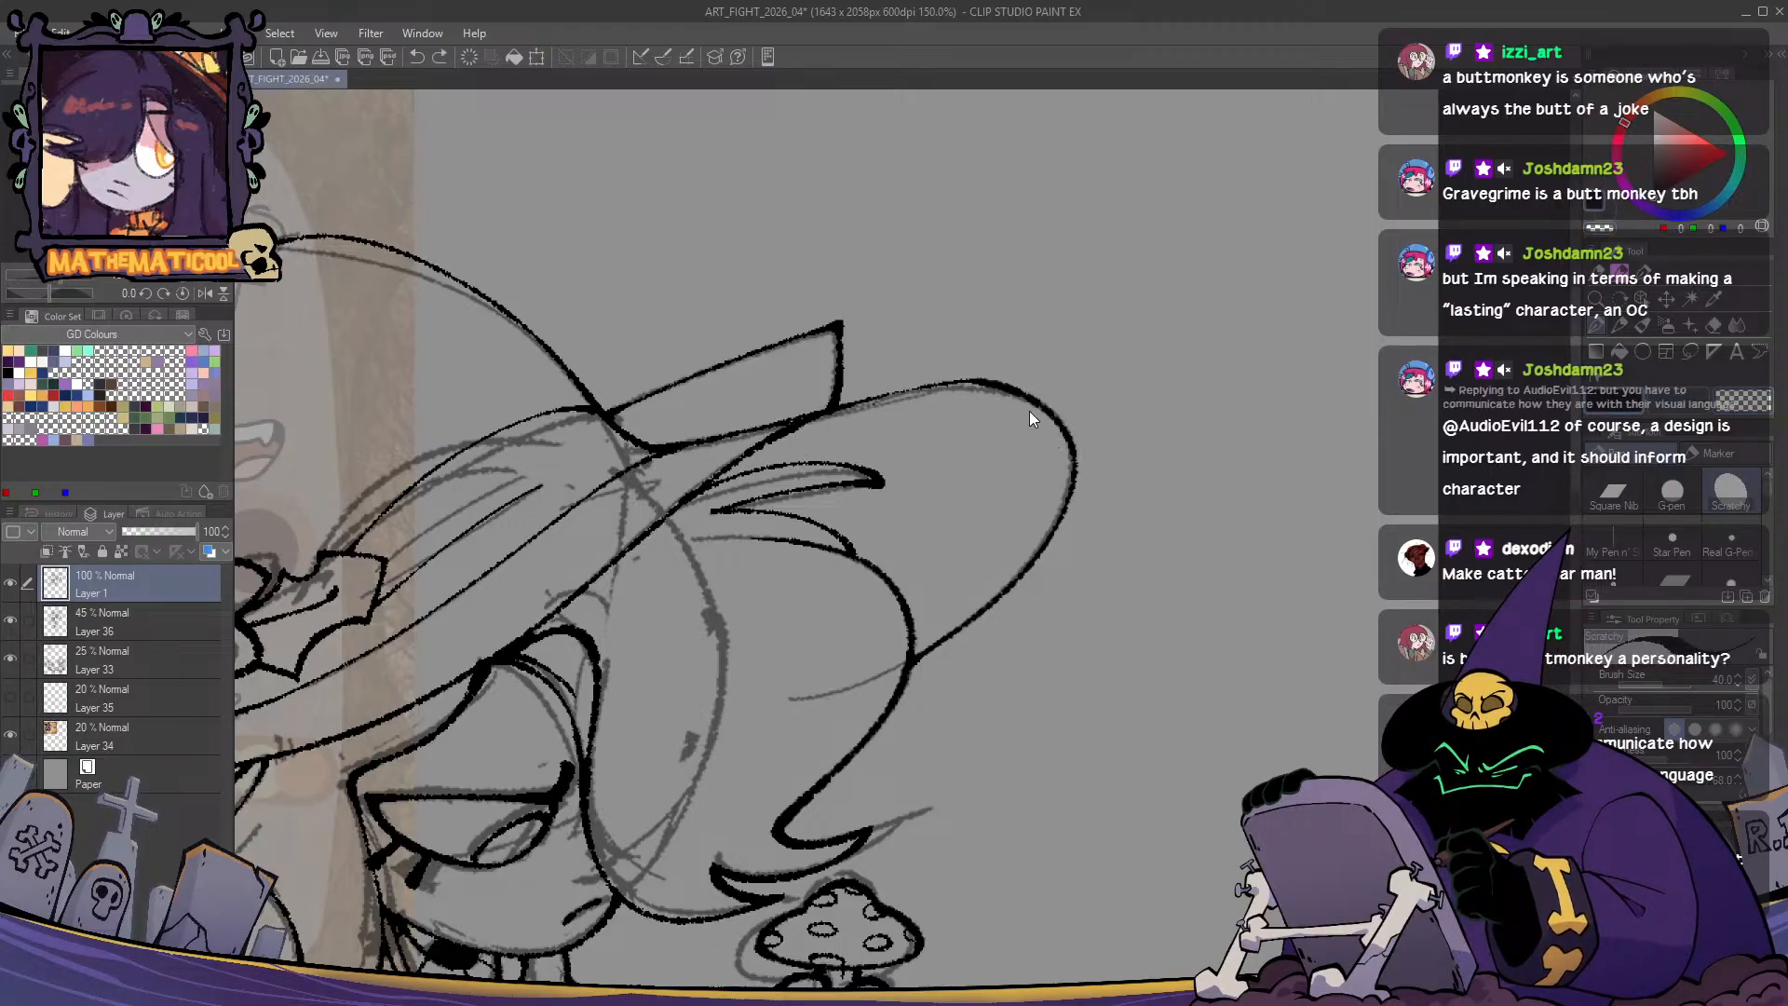
left_click_drag(999, 384, 838, 406)
left_click_drag(1034, 374, 773, 436)
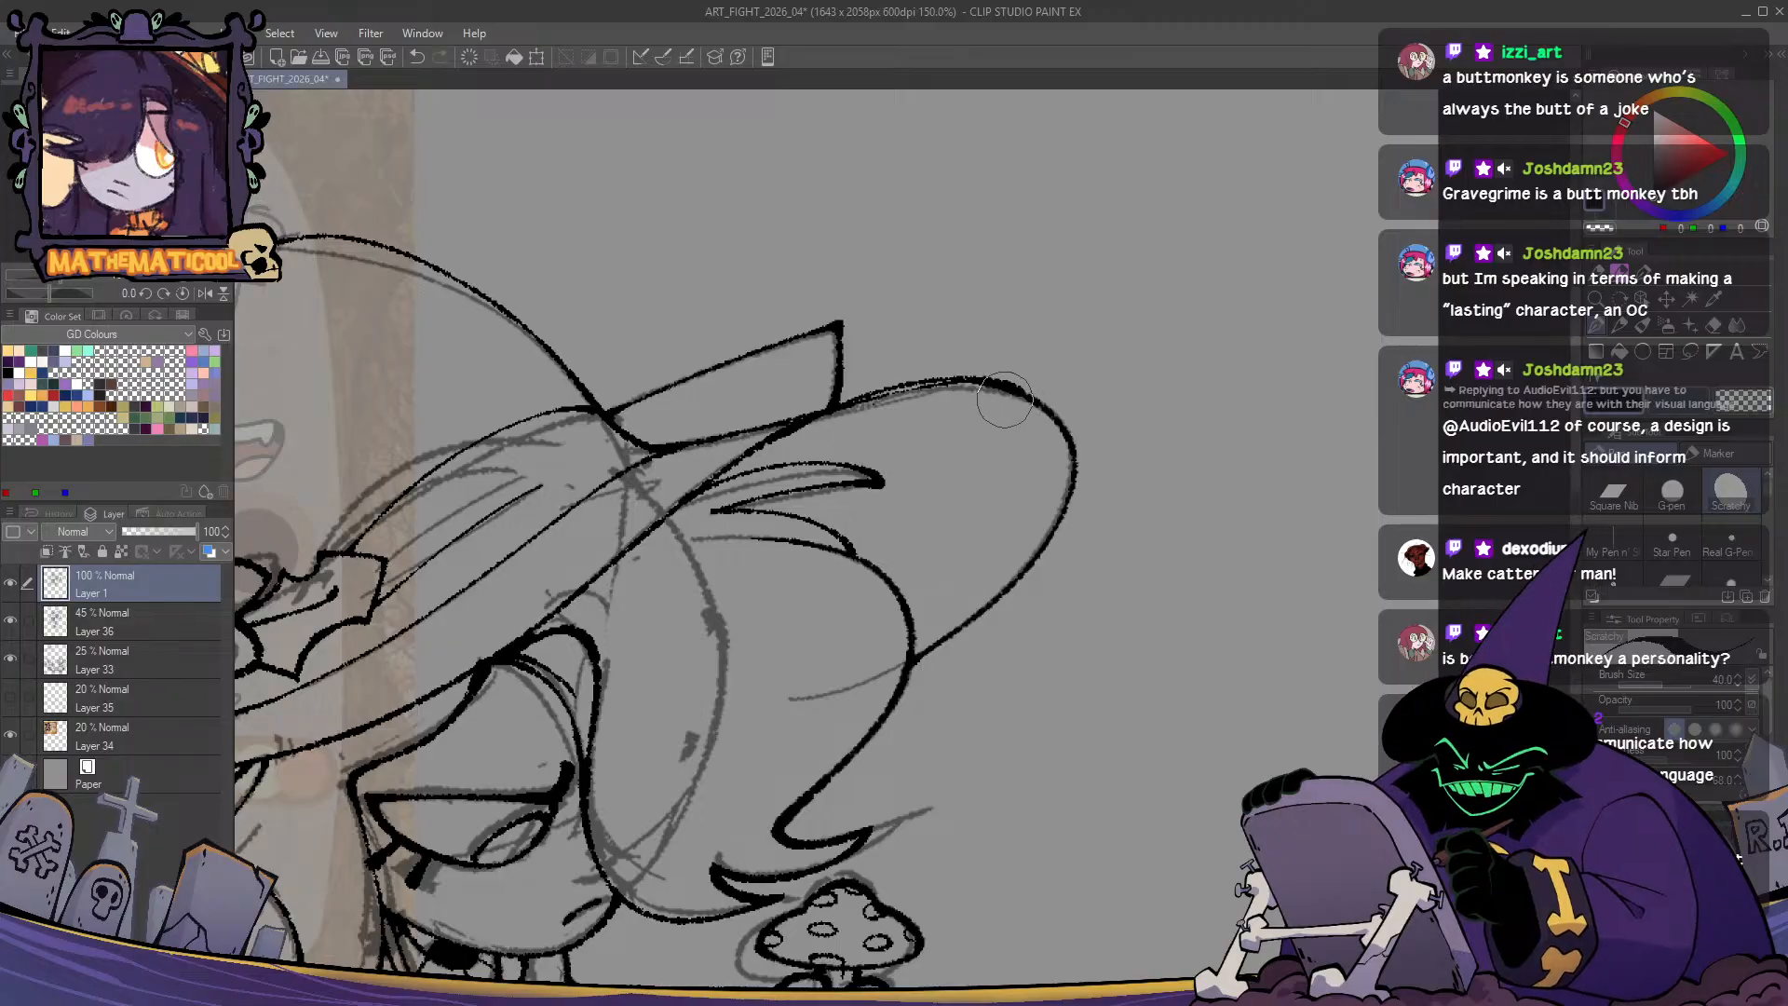
key("ctrl+z")
mouse_move(1024, 372)
left_mouse_down()
mouse_move(780, 434)
mouse_move(893, 392)
mouse_move(974, 398)
mouse_move(775, 440)
left_mouse_up()
key("c")
key("c")
key("ctrl+z")
mouse_move(992, 383)
left_mouse_down()
mouse_move(897, 388)
mouse_move(773, 440)
left_mouse_up()
key("ctrl+z")
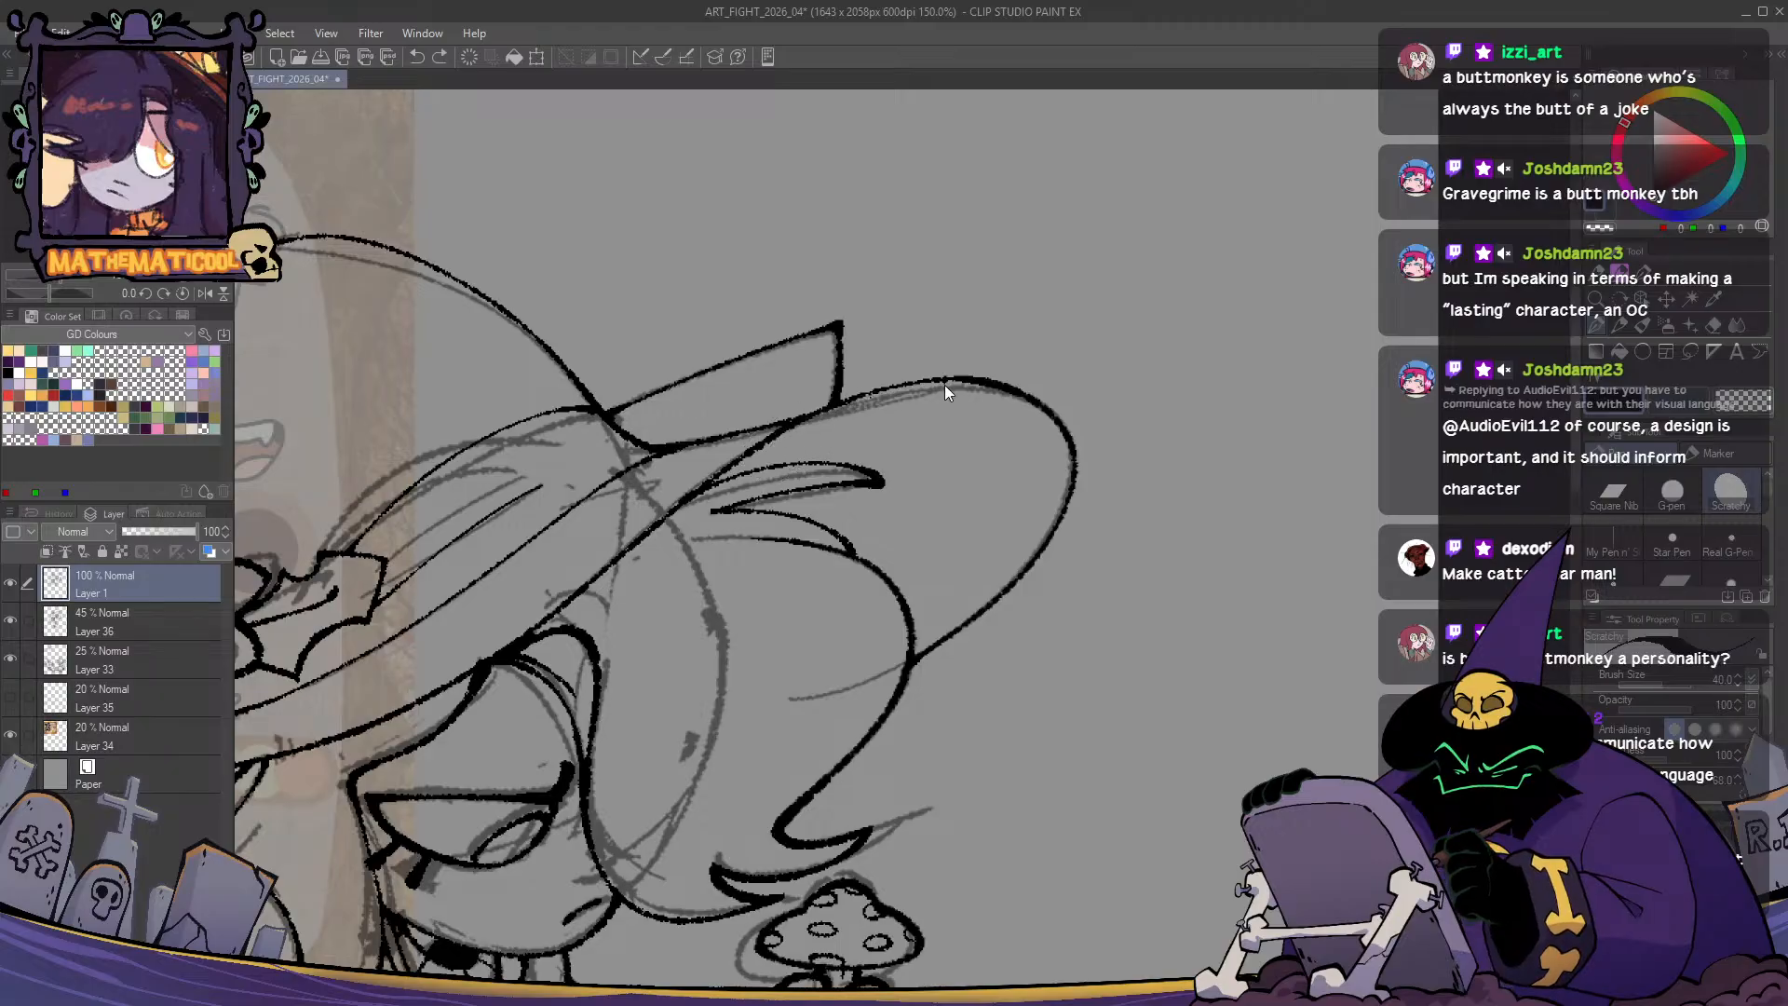
mouse_move(986, 380)
left_mouse_down()
mouse_move(762, 455)
mouse_move(989, 388)
mouse_move(889, 389)
left_mouse_up()
key("ctrl+z")
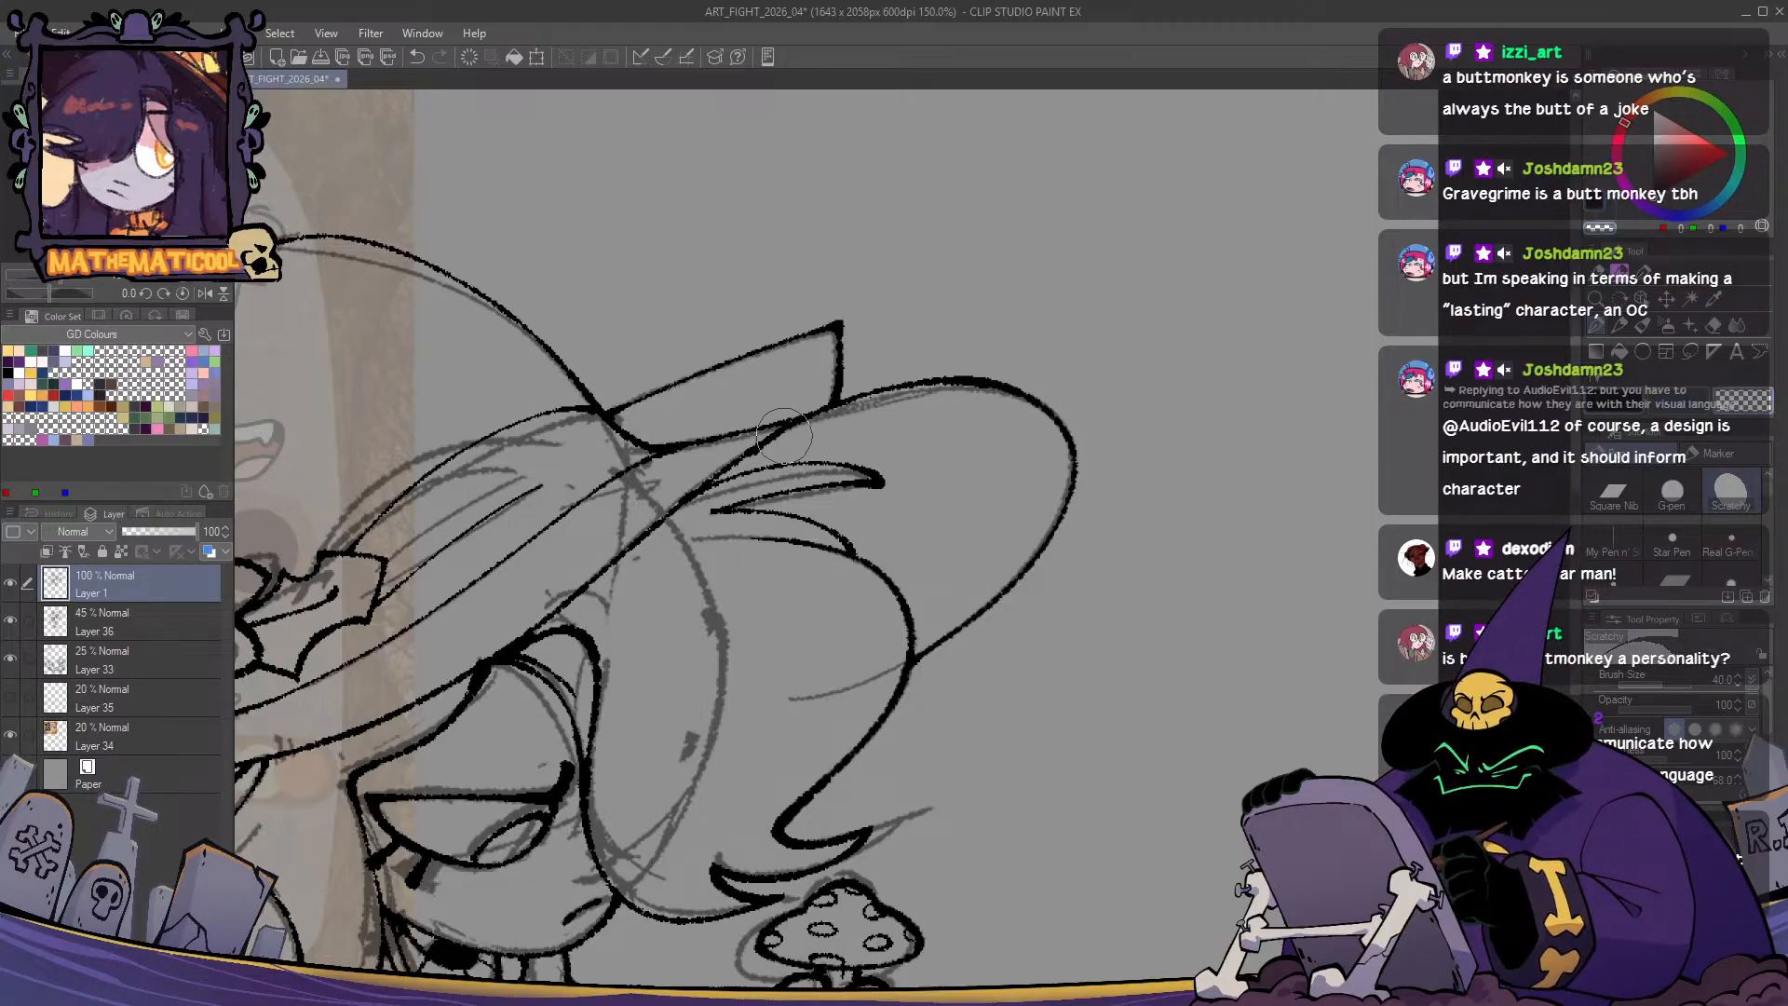
- Re-ink the brim's underside line where it branches from the upper edge down toward the face
mouse_move(785, 428)
left_mouse_down()
mouse_move(749, 462)
mouse_move(795, 417)
mouse_move(710, 485)
left_mouse_up()
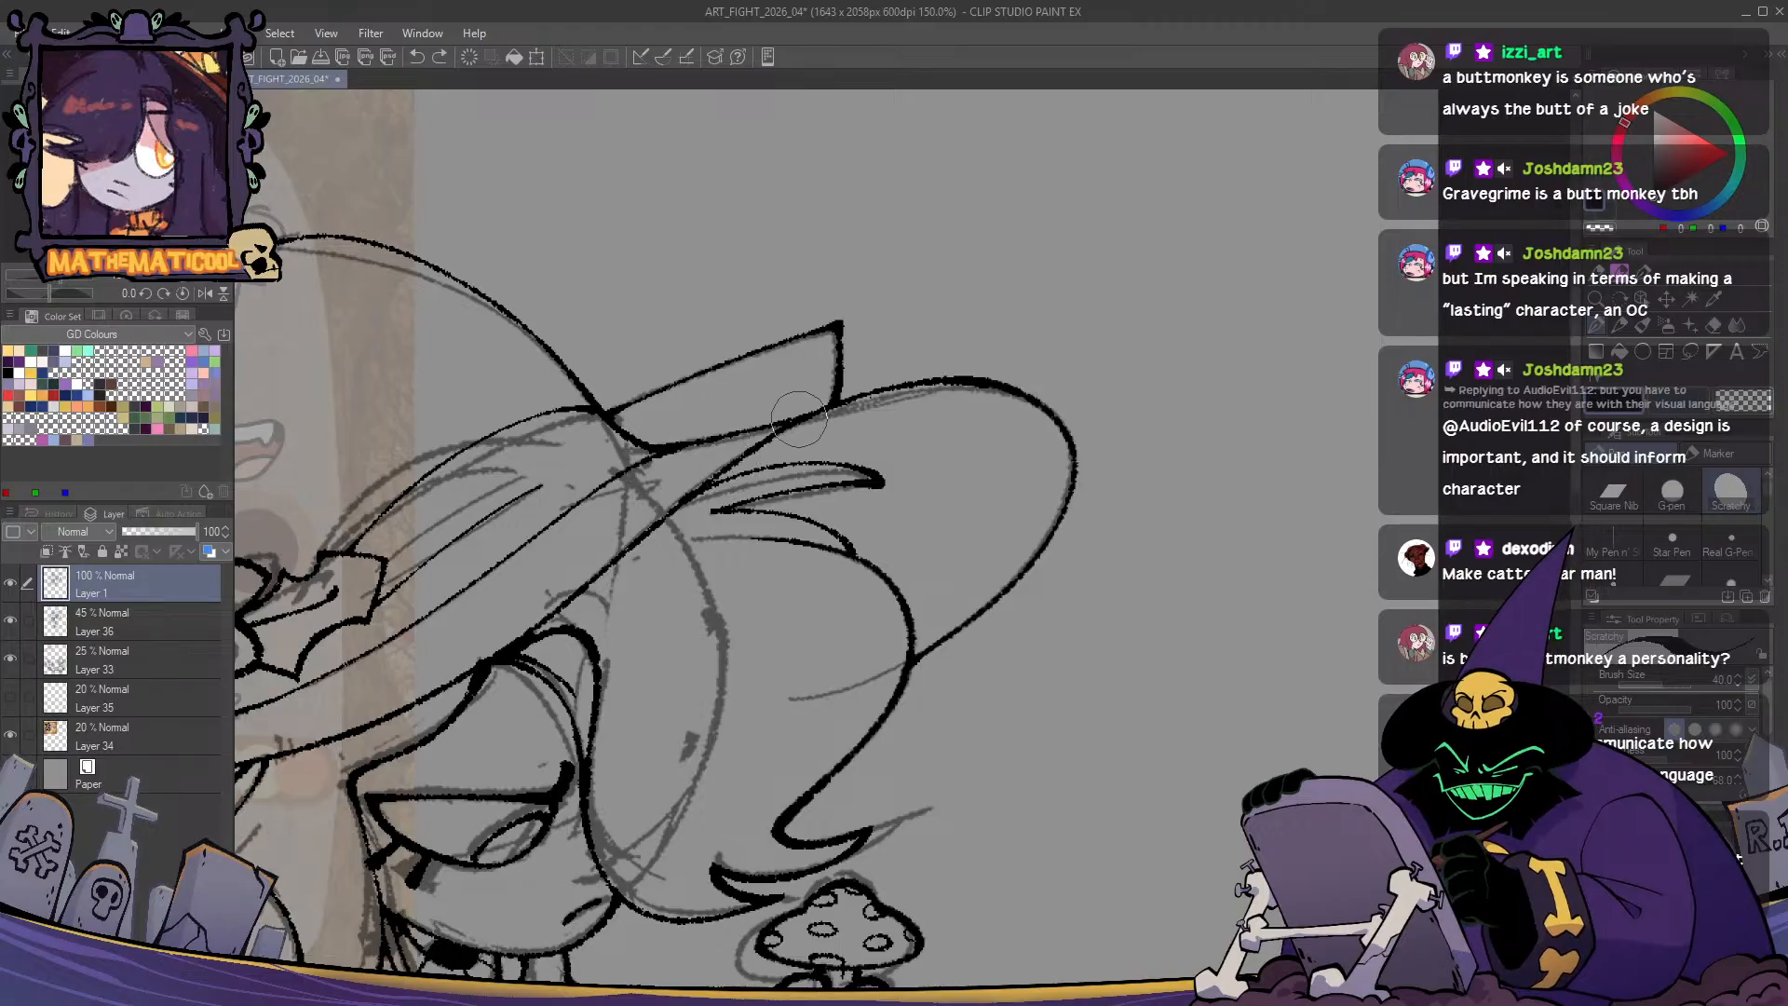
left_click_drag(798, 421, 685, 506)
mouse_move(792, 424)
left_mouse_down()
mouse_move(686, 503)
mouse_move(762, 505)
left_mouse_up()
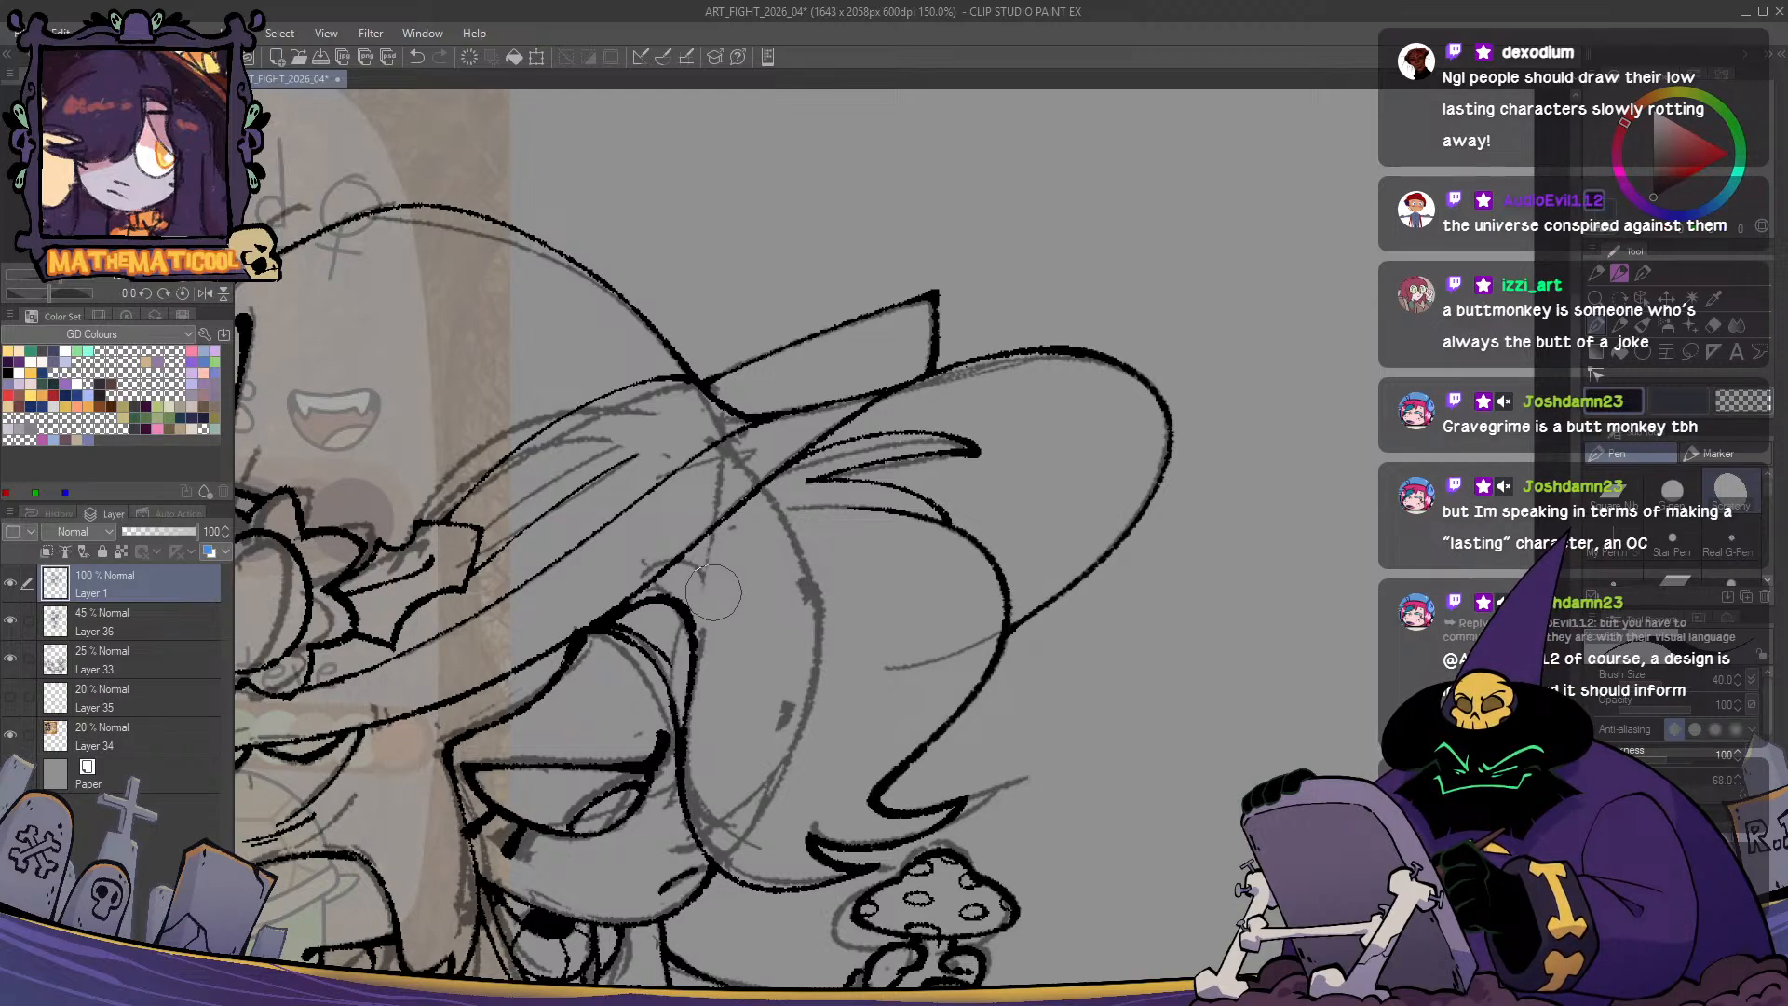
left_click_drag(1020, 493, 879, 510)
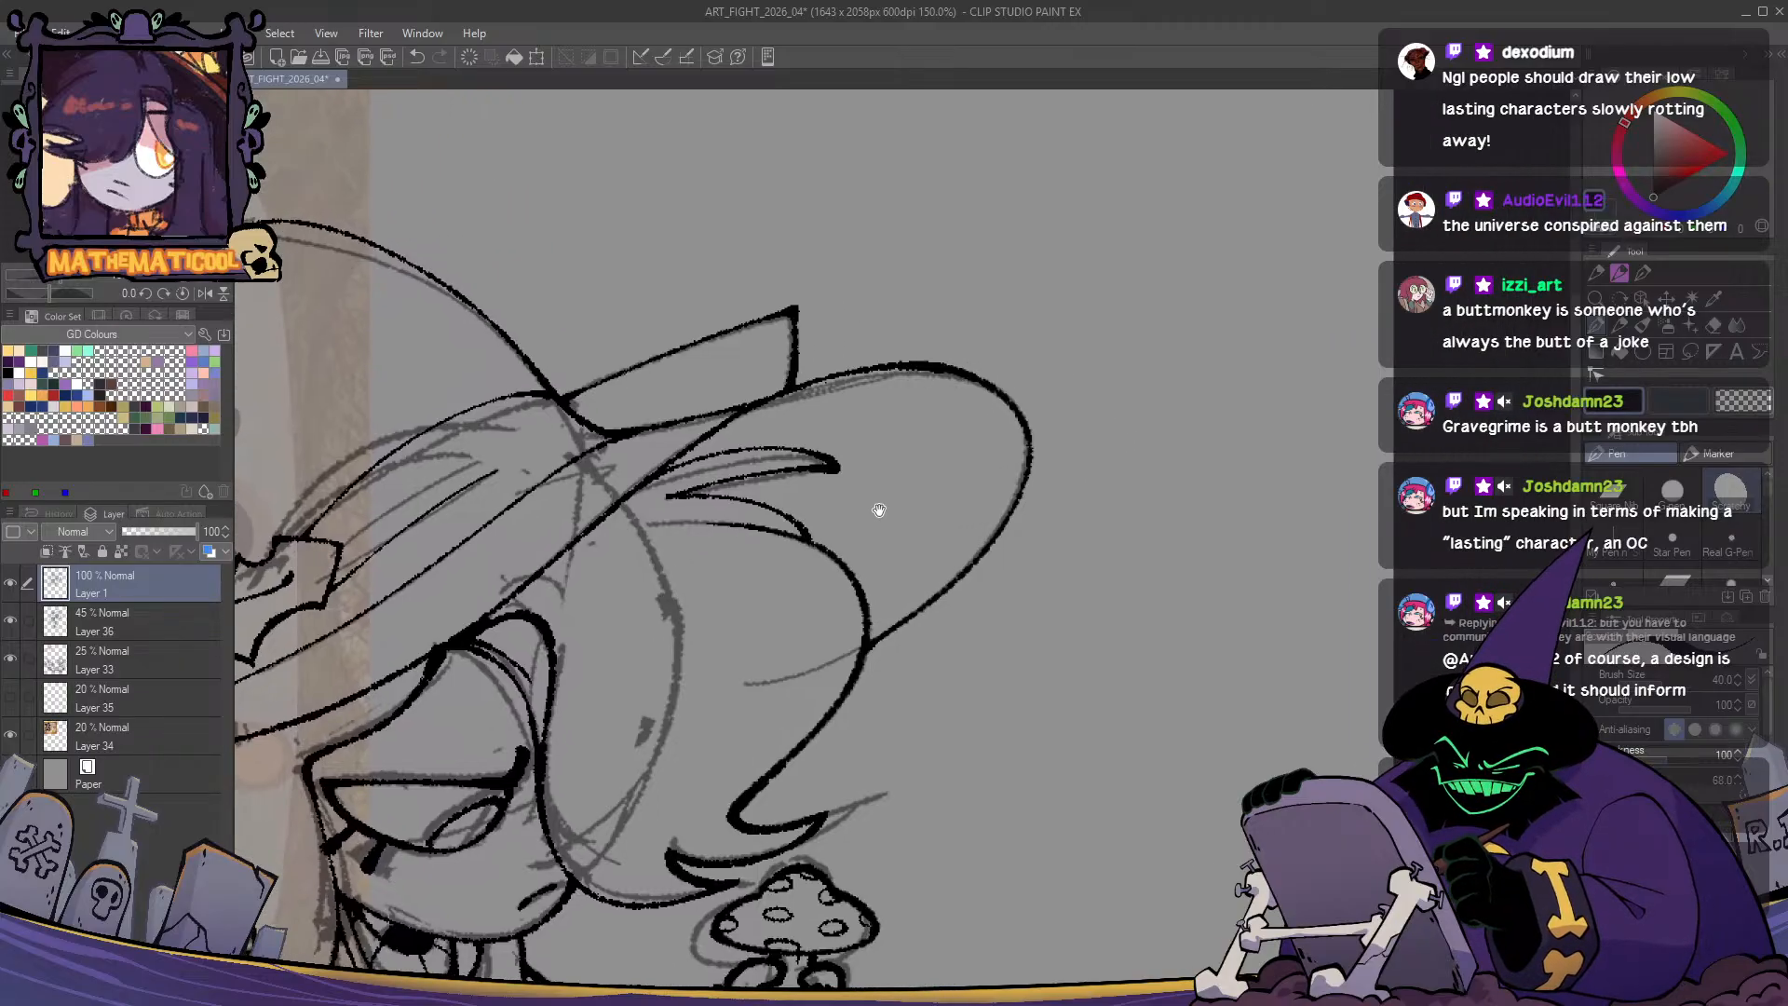
left_click_drag(1004, 425, 932, 434)
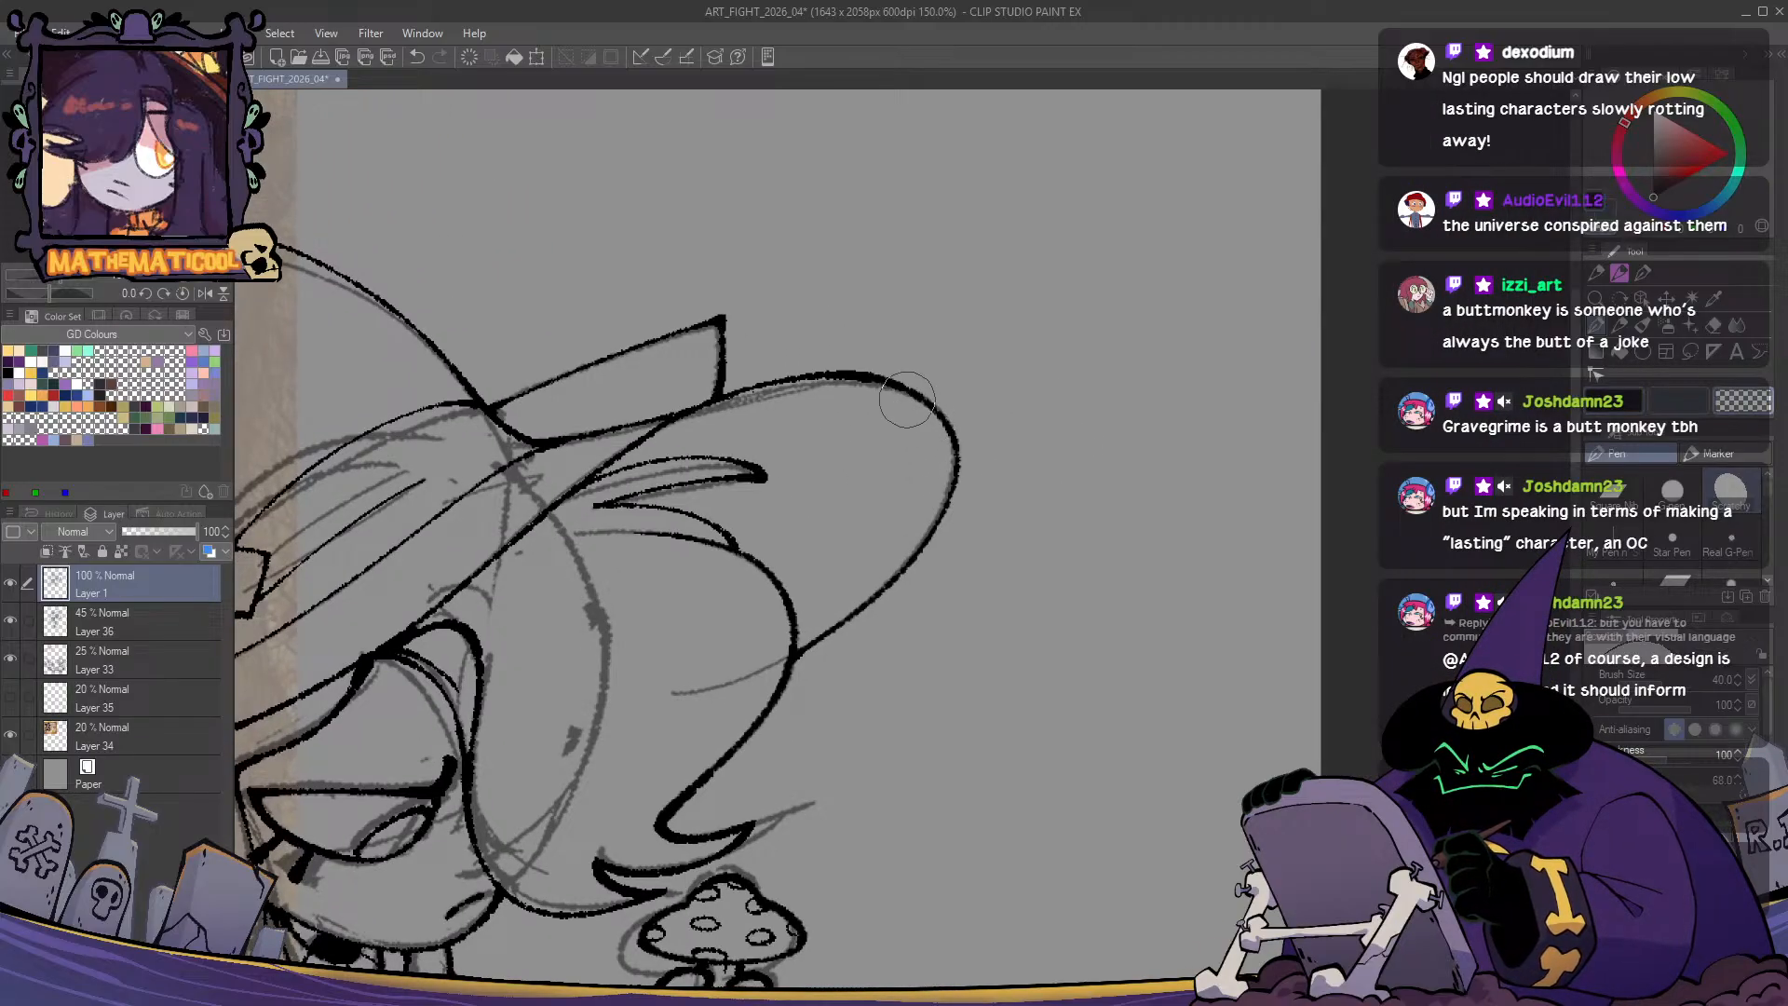
left_click_drag(1049, 673, 870, 626)
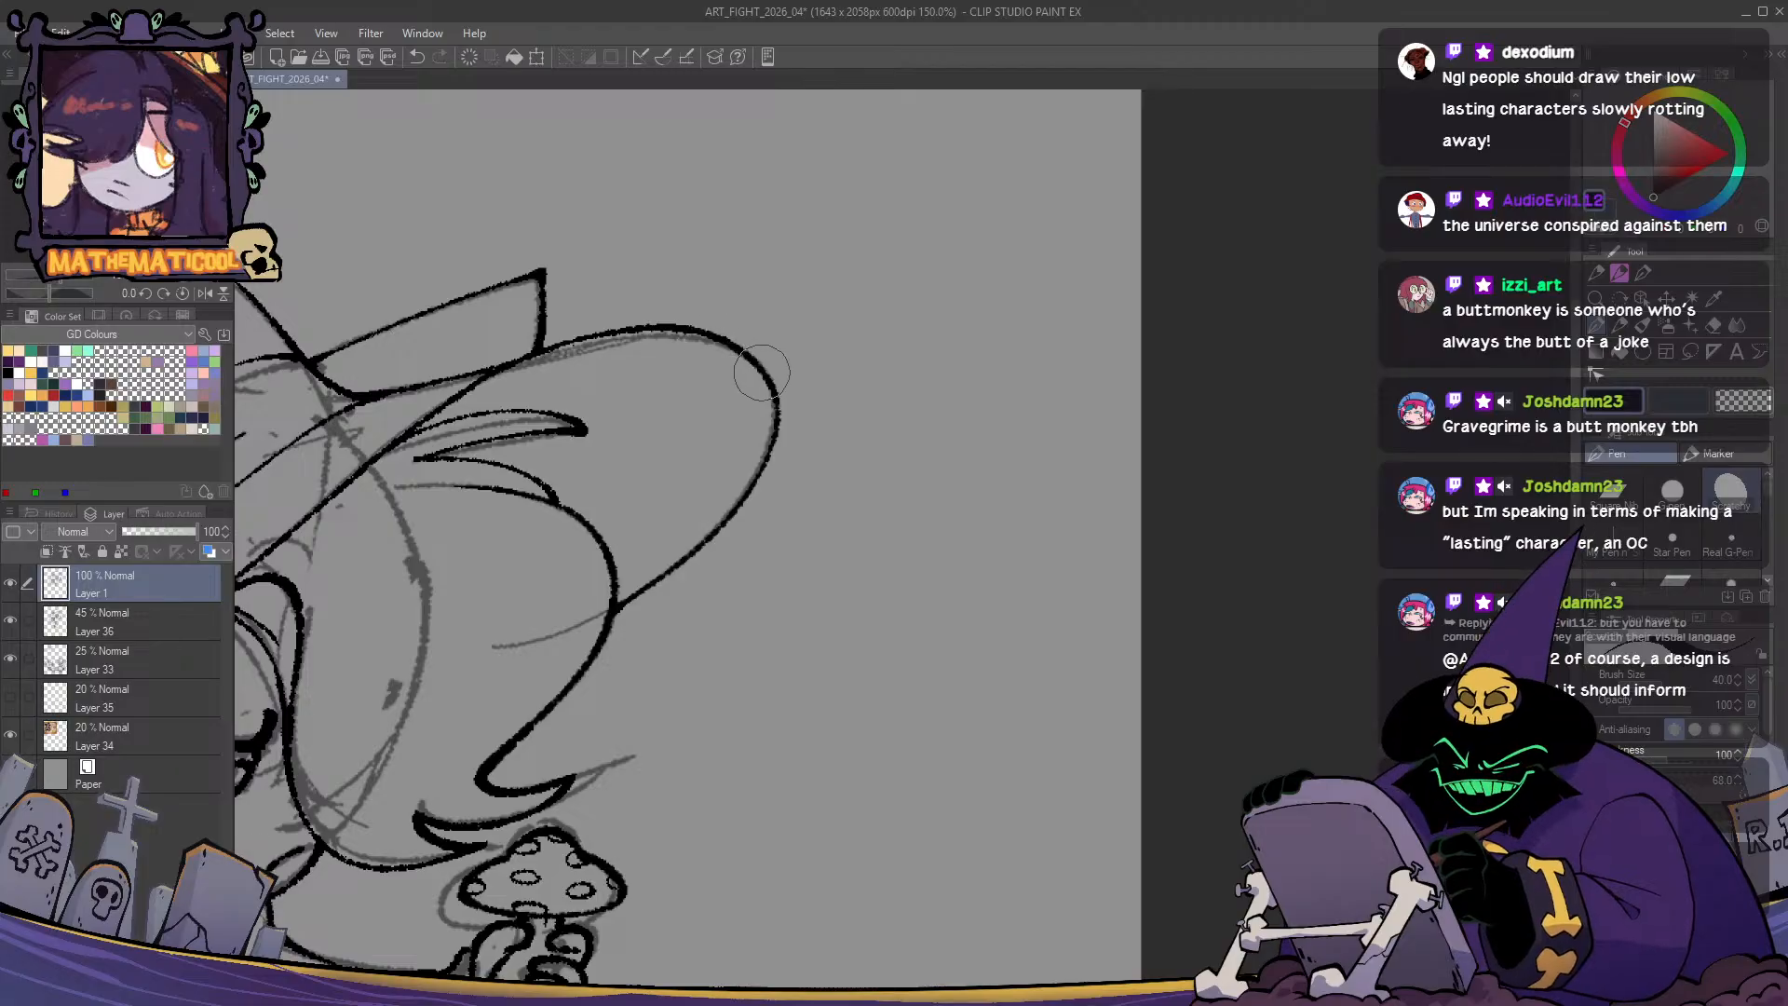
left_click_drag(710, 625, 1048, 643)
mouse_move(803, 419)
left_mouse_down()
mouse_move(858, 413)
mouse_move(790, 435)
left_mouse_up()
key("ctrl+z")
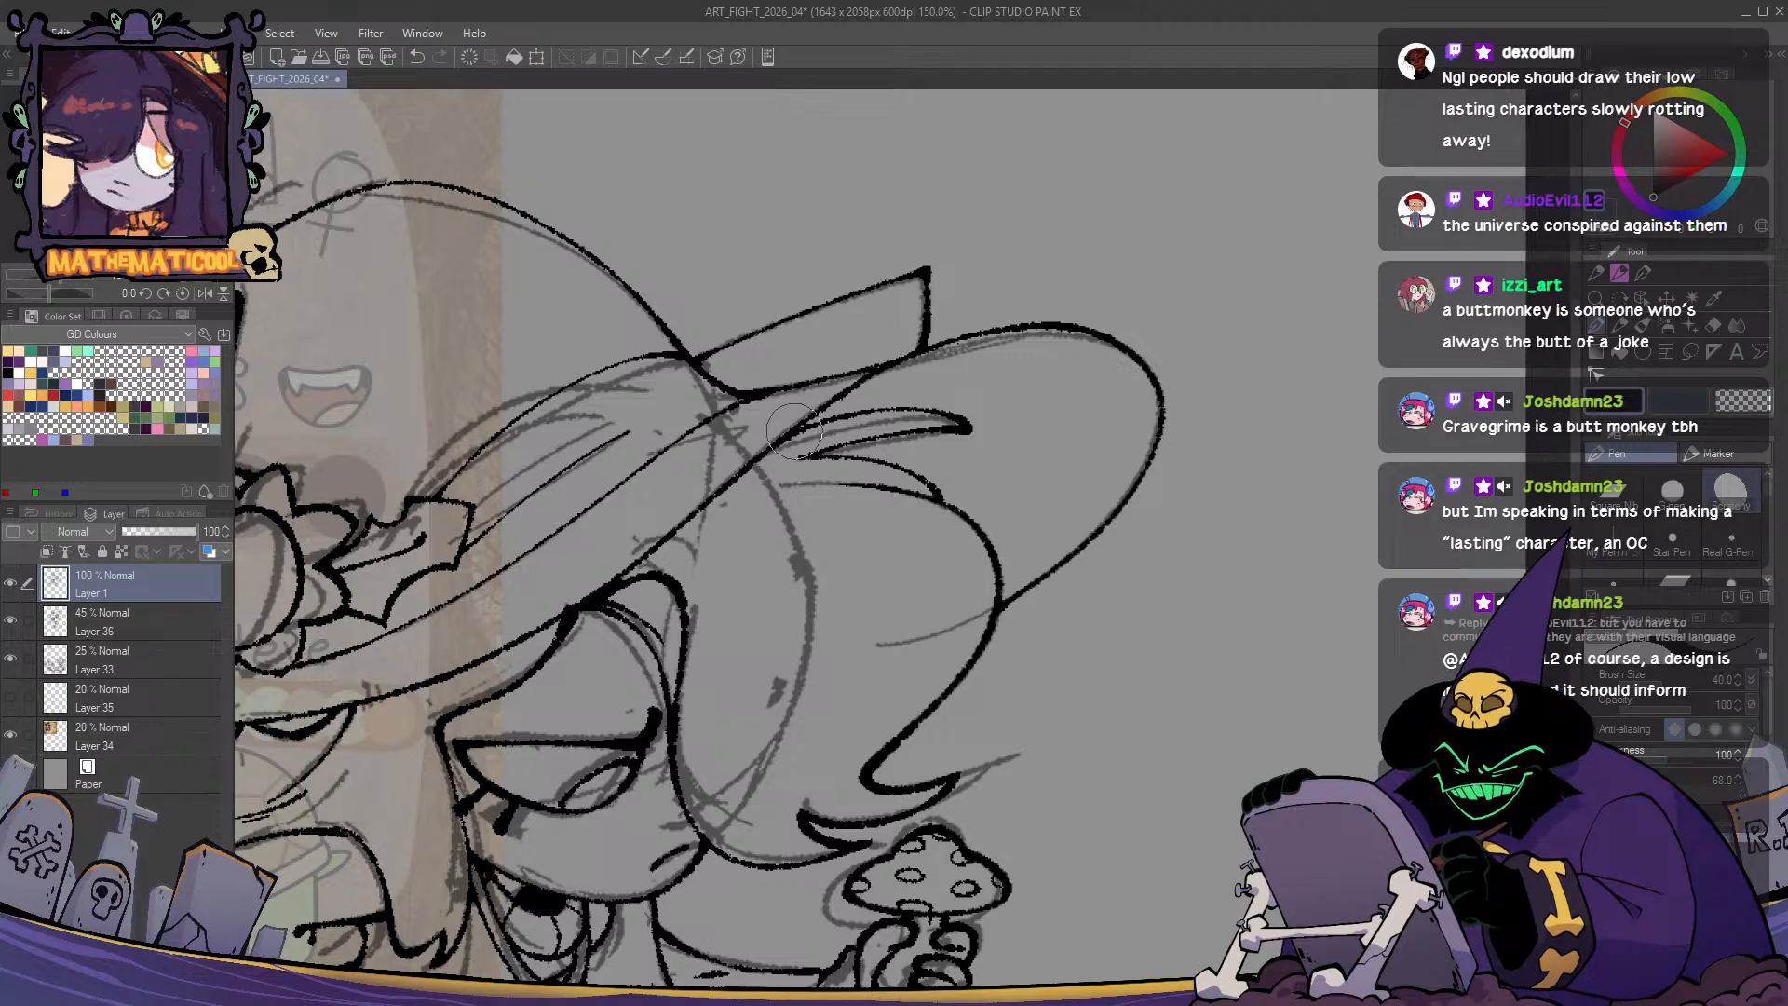
- Ink the rounded head and straight back-of-neck line of the small creature beneath the witch's foot
scroll(803, 423, "down", 3)
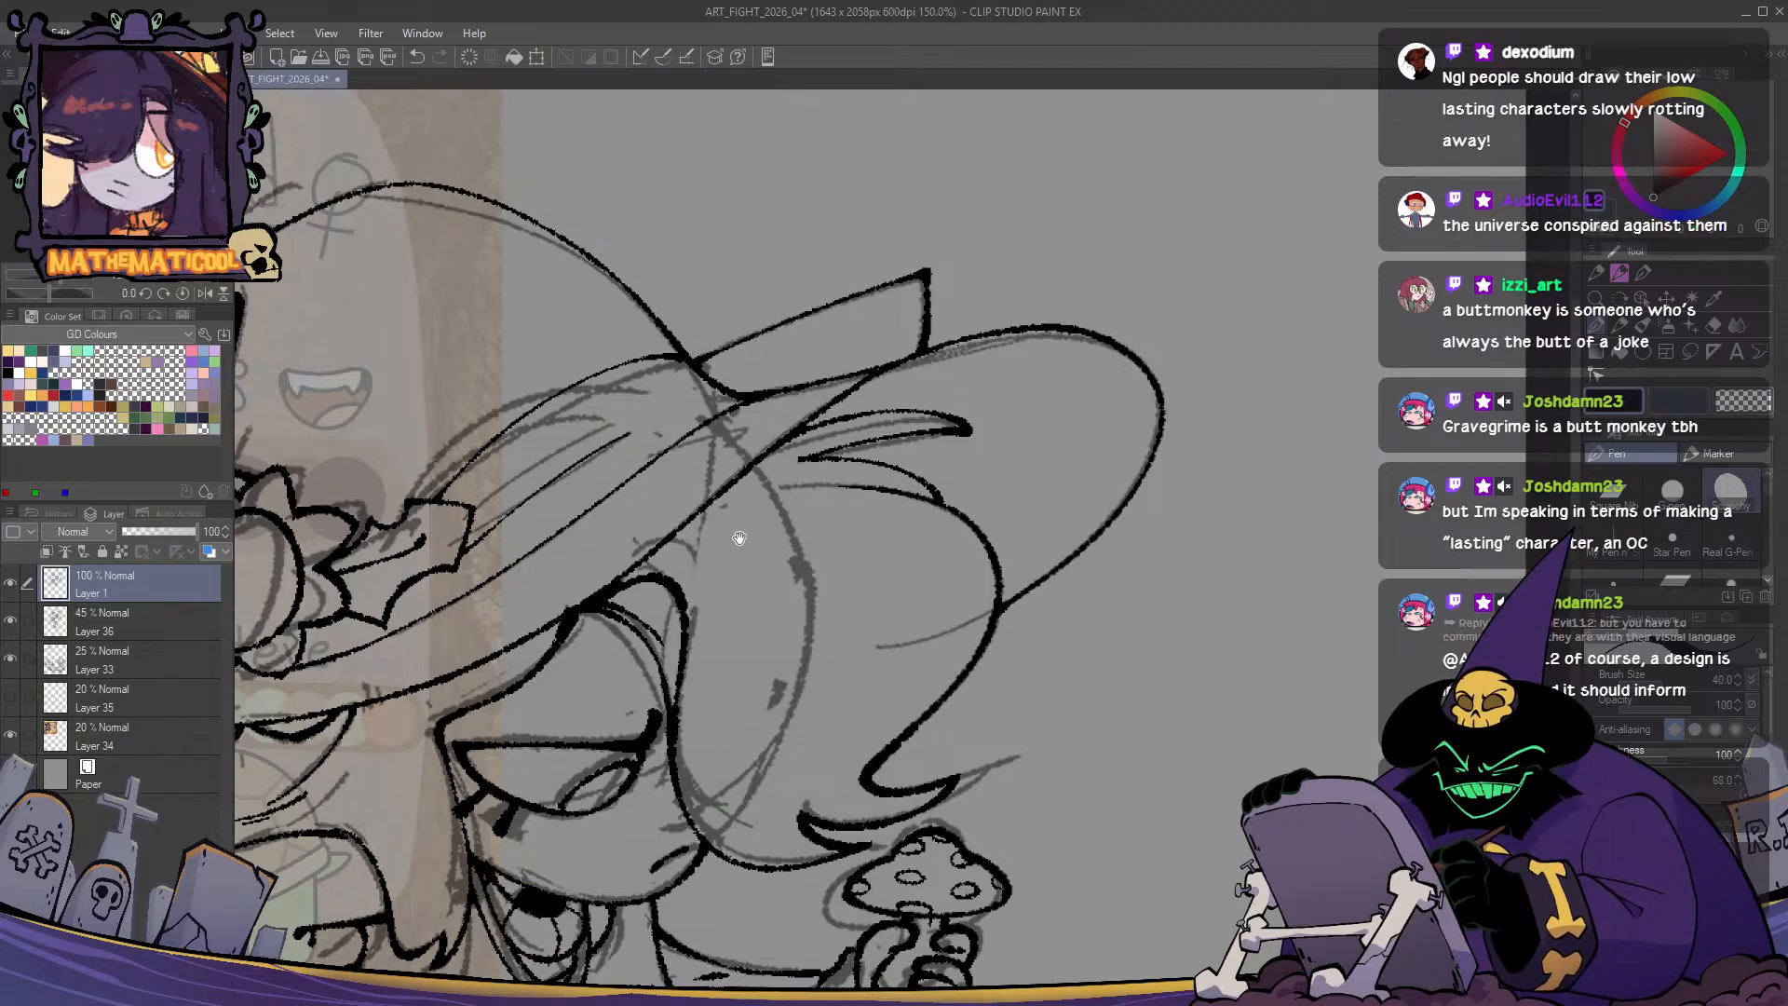
scroll(918, 638, "down", 1)
left_click_drag(917, 638, 990, 577)
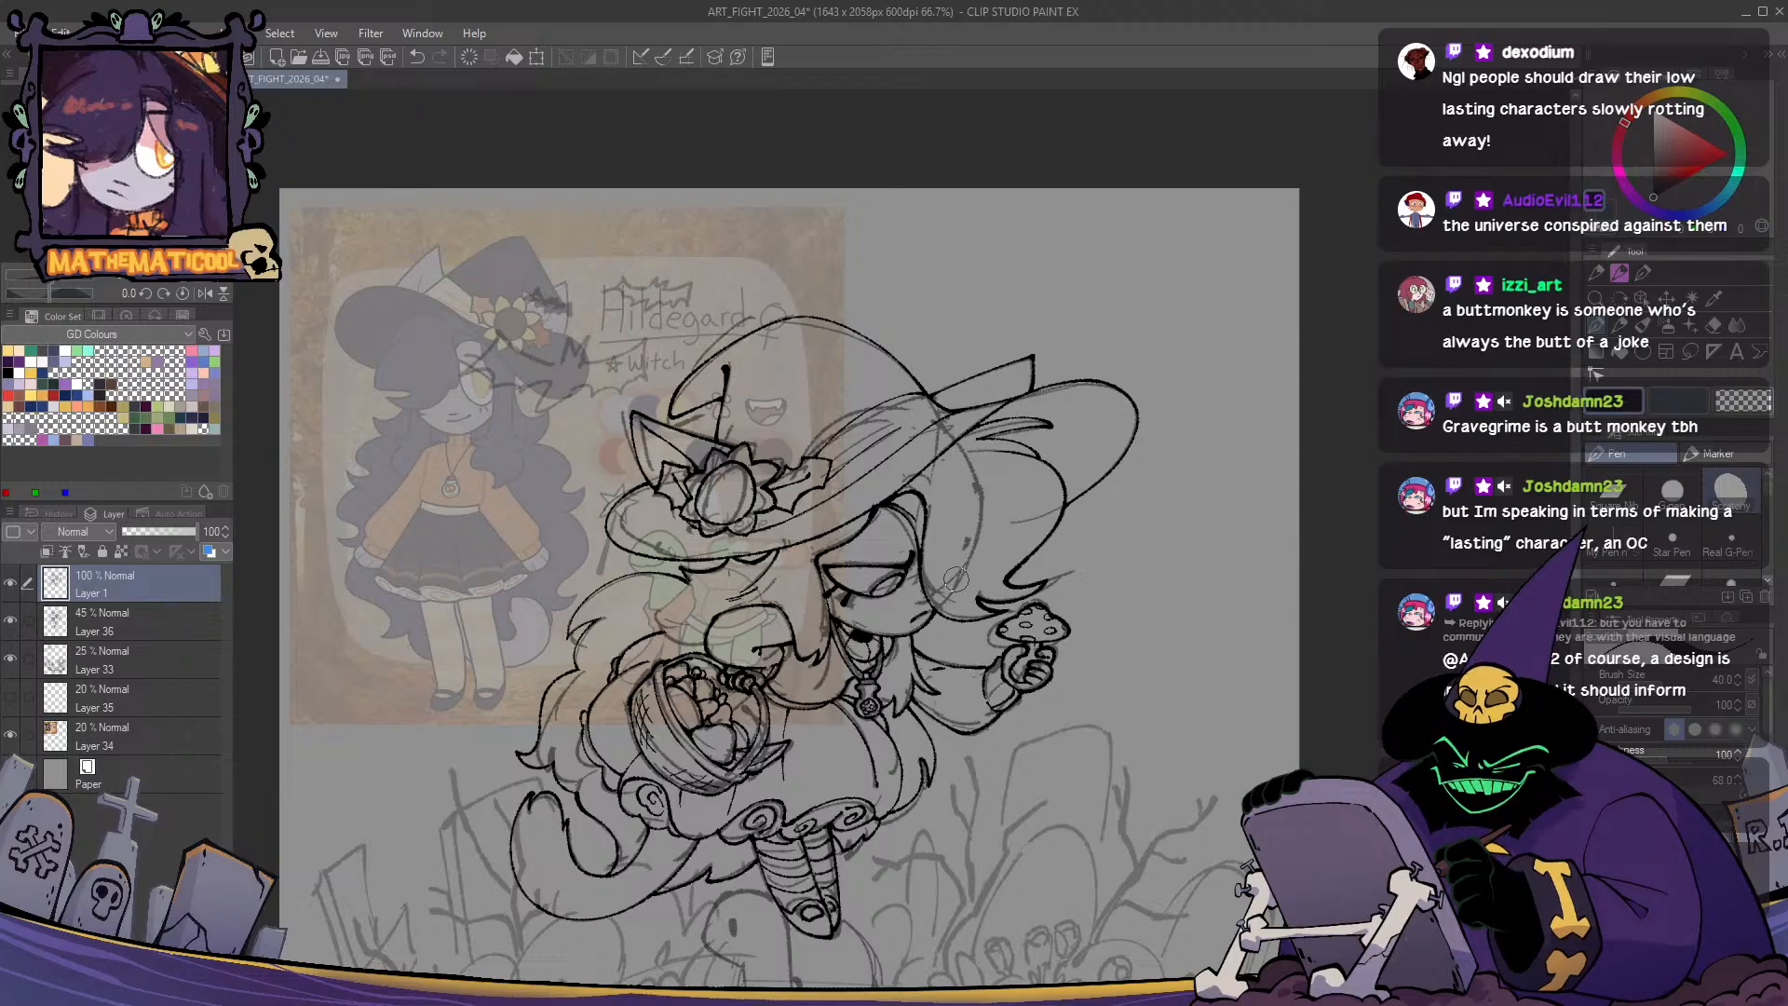
scroll(955, 579, "up", 4)
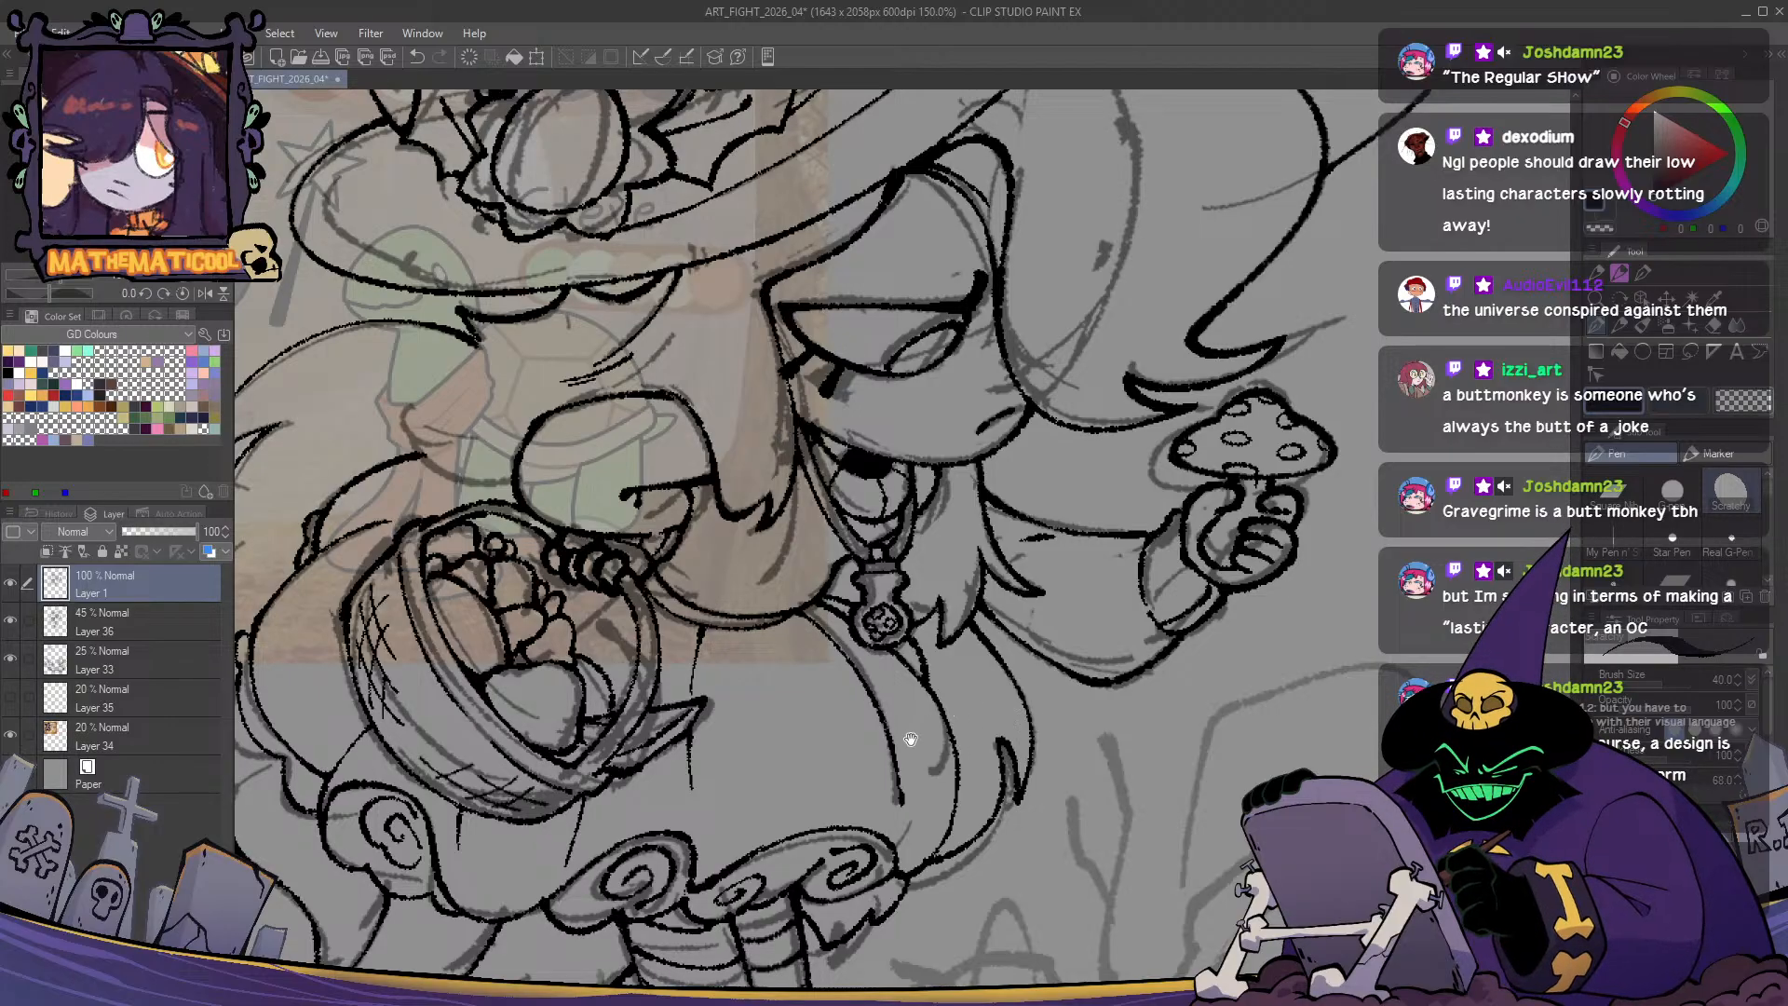
left_click_drag(846, 667, 1008, 630)
scroll(1008, 631, "down", 1)
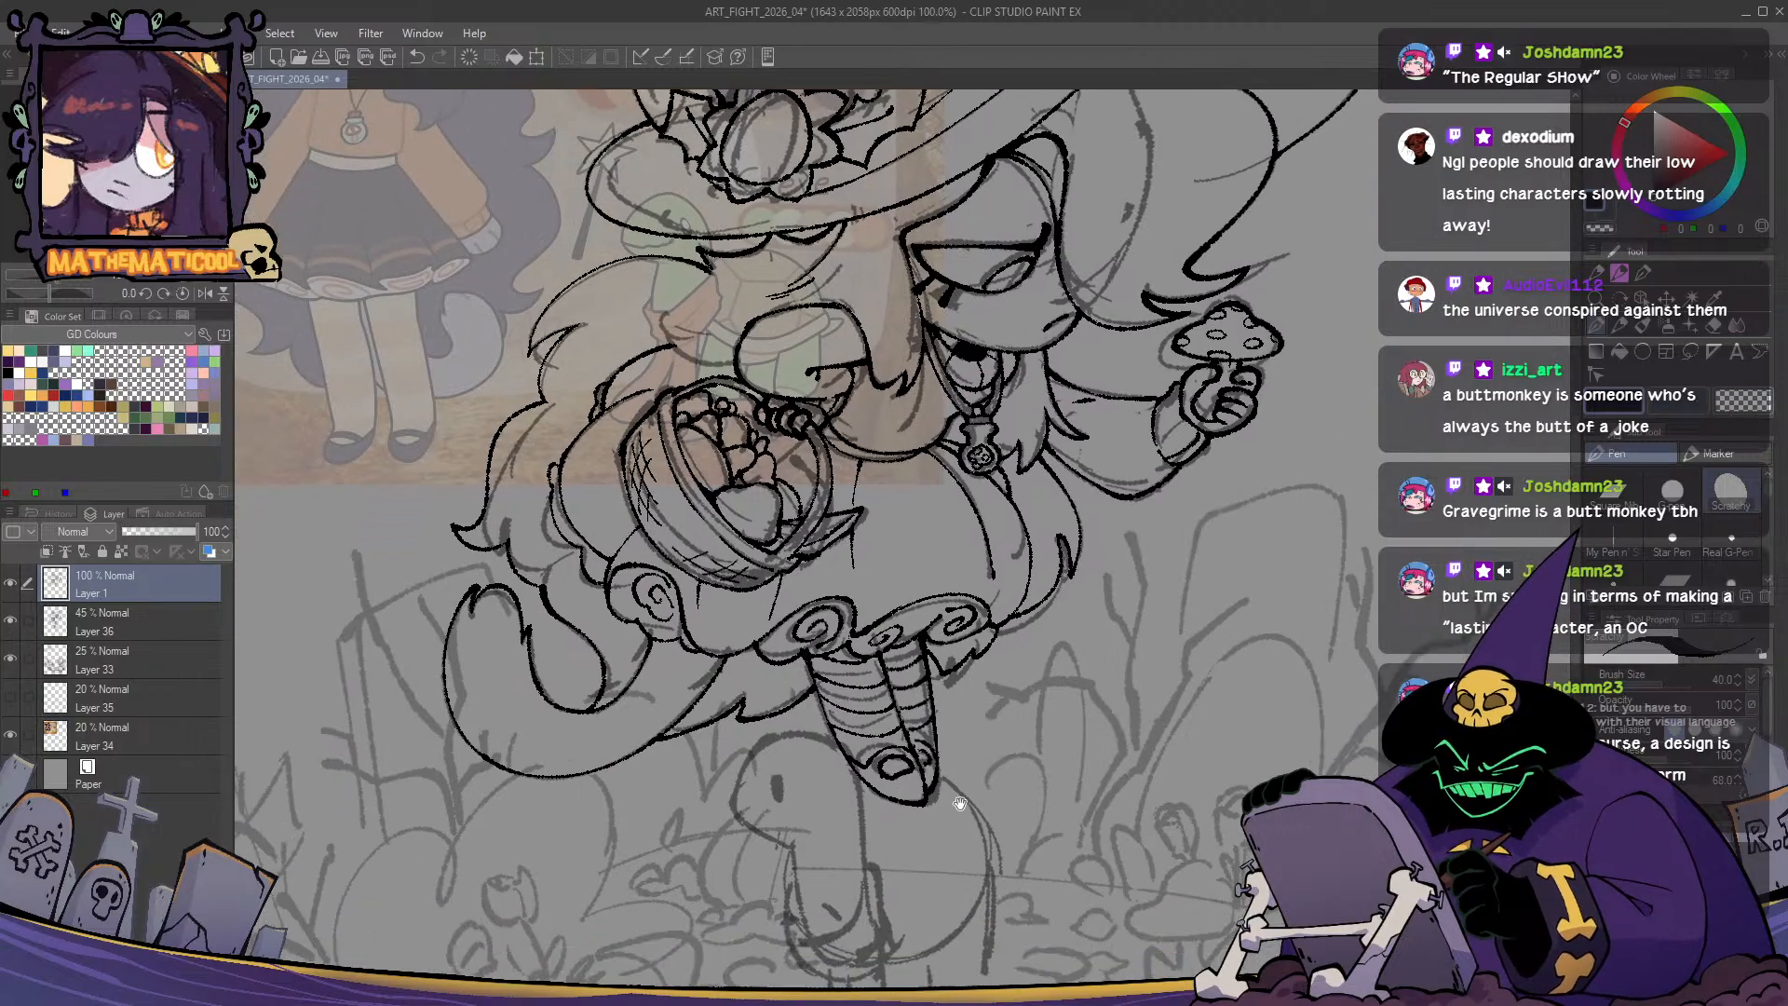
left_click_drag(958, 798, 935, 690)
scroll(934, 690, "up", 1)
left_click_drag(871, 618, 847, 603)
left_click_drag(829, 529, 871, 777)
key("ctrl+z")
mouse_move(827, 528)
left_mouse_down()
mouse_move(870, 776)
mouse_move(855, 592)
left_mouse_up()
key("ctrl+z")
key("ctrl+z")
mouse_move(868, 736)
left_mouse_down()
mouse_move(850, 551)
mouse_move(782, 516)
mouse_move(681, 572)
mouse_move(670, 611)
mouse_move(689, 647)
mouse_move(686, 607)
mouse_move(676, 625)
mouse_move(769, 687)
left_mouse_up()
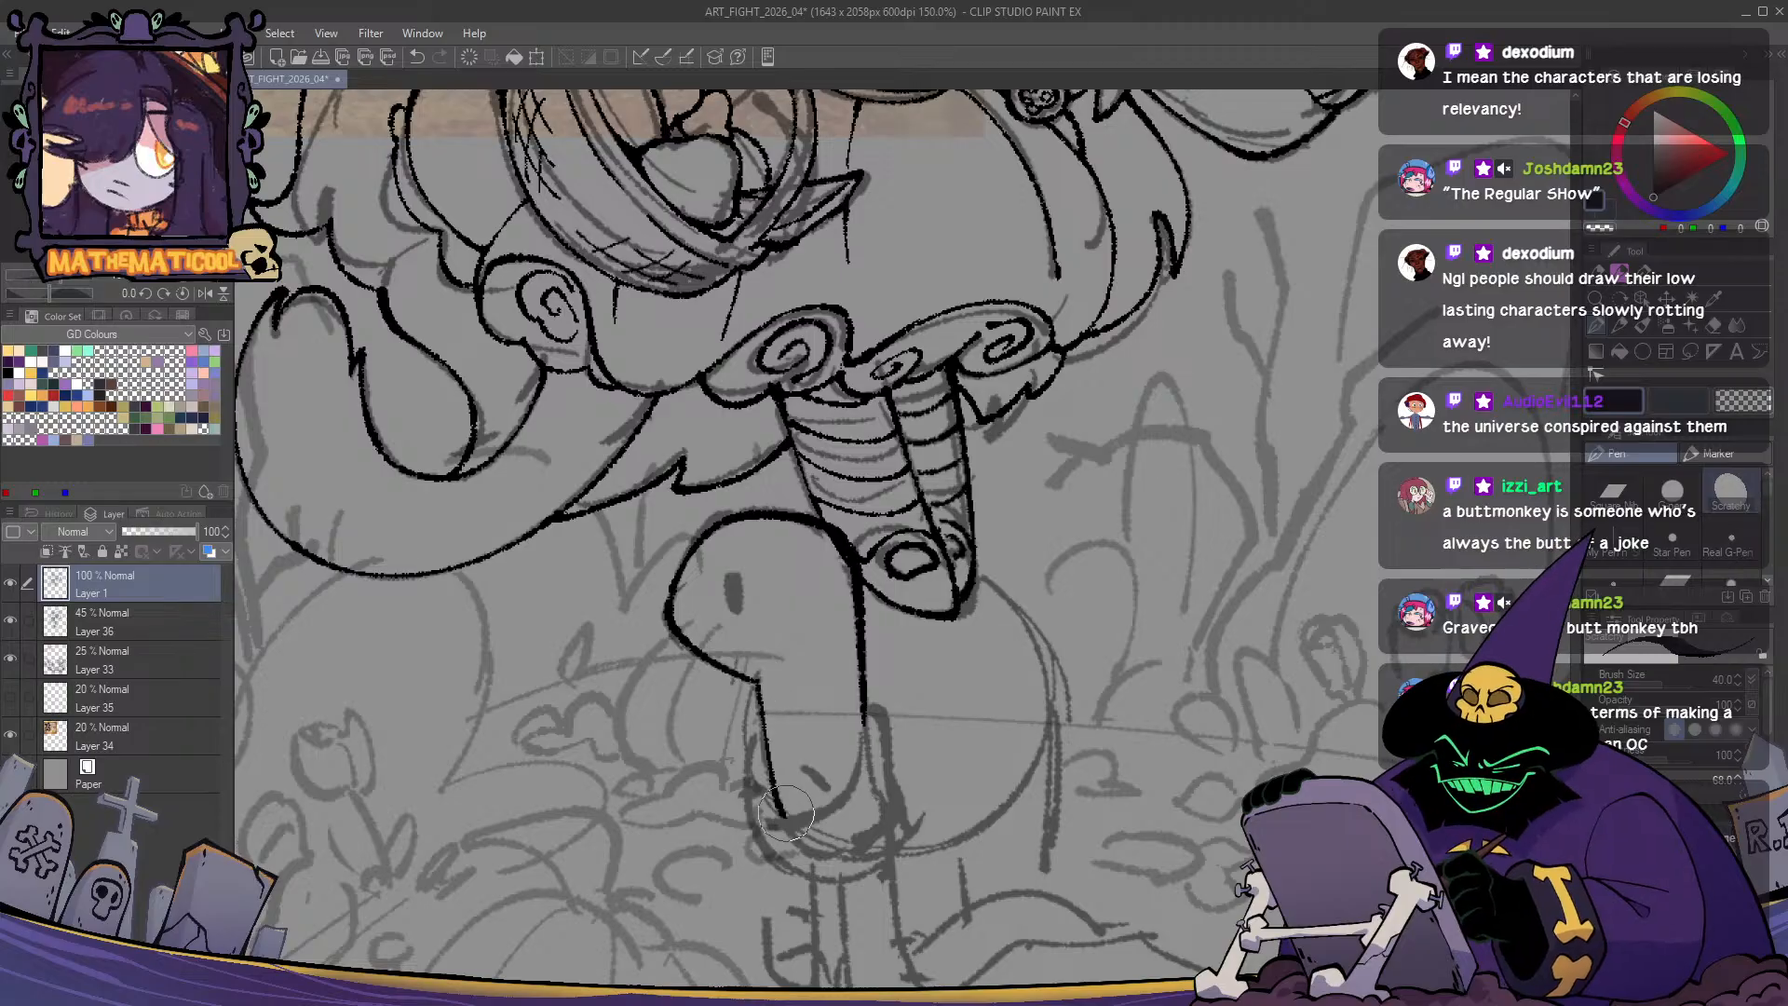
- Ink the front of the creature's neck and close its lower end with a rounded curve meeting the back line
left_click_drag(755, 684, 783, 813)
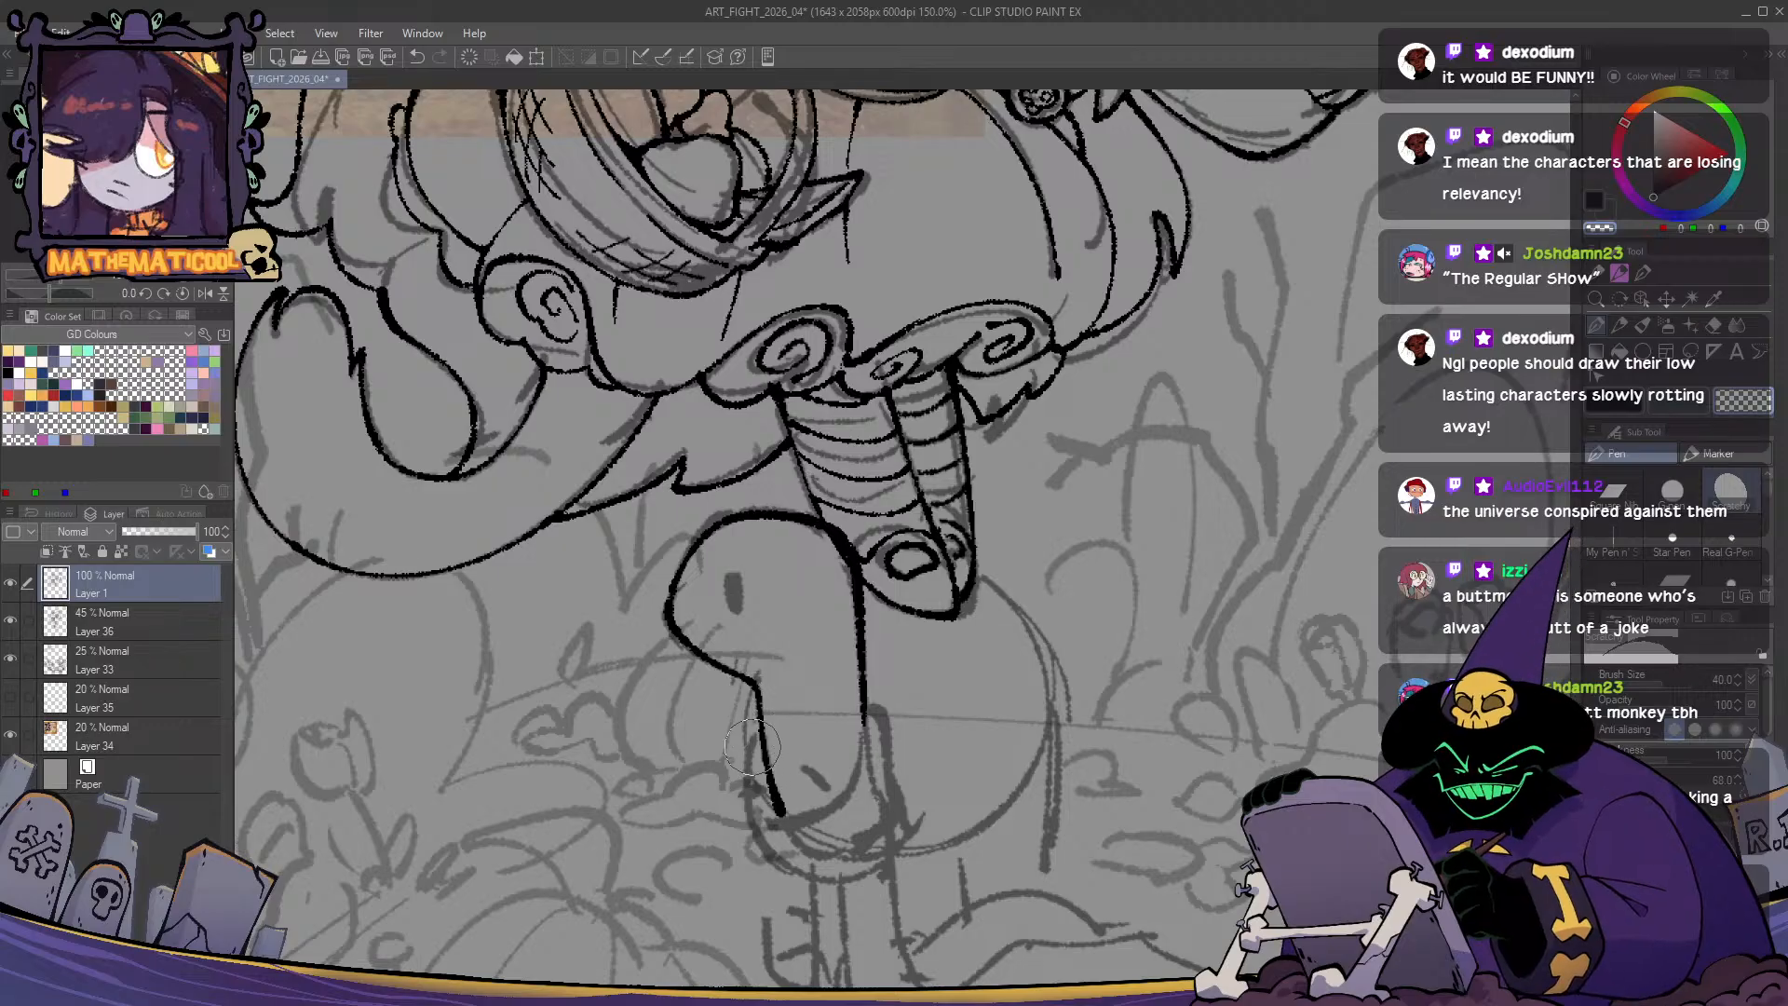
mouse_move(804, 816)
left_mouse_down()
mouse_move(842, 697)
mouse_move(782, 716)
mouse_move(868, 679)
left_mouse_up()
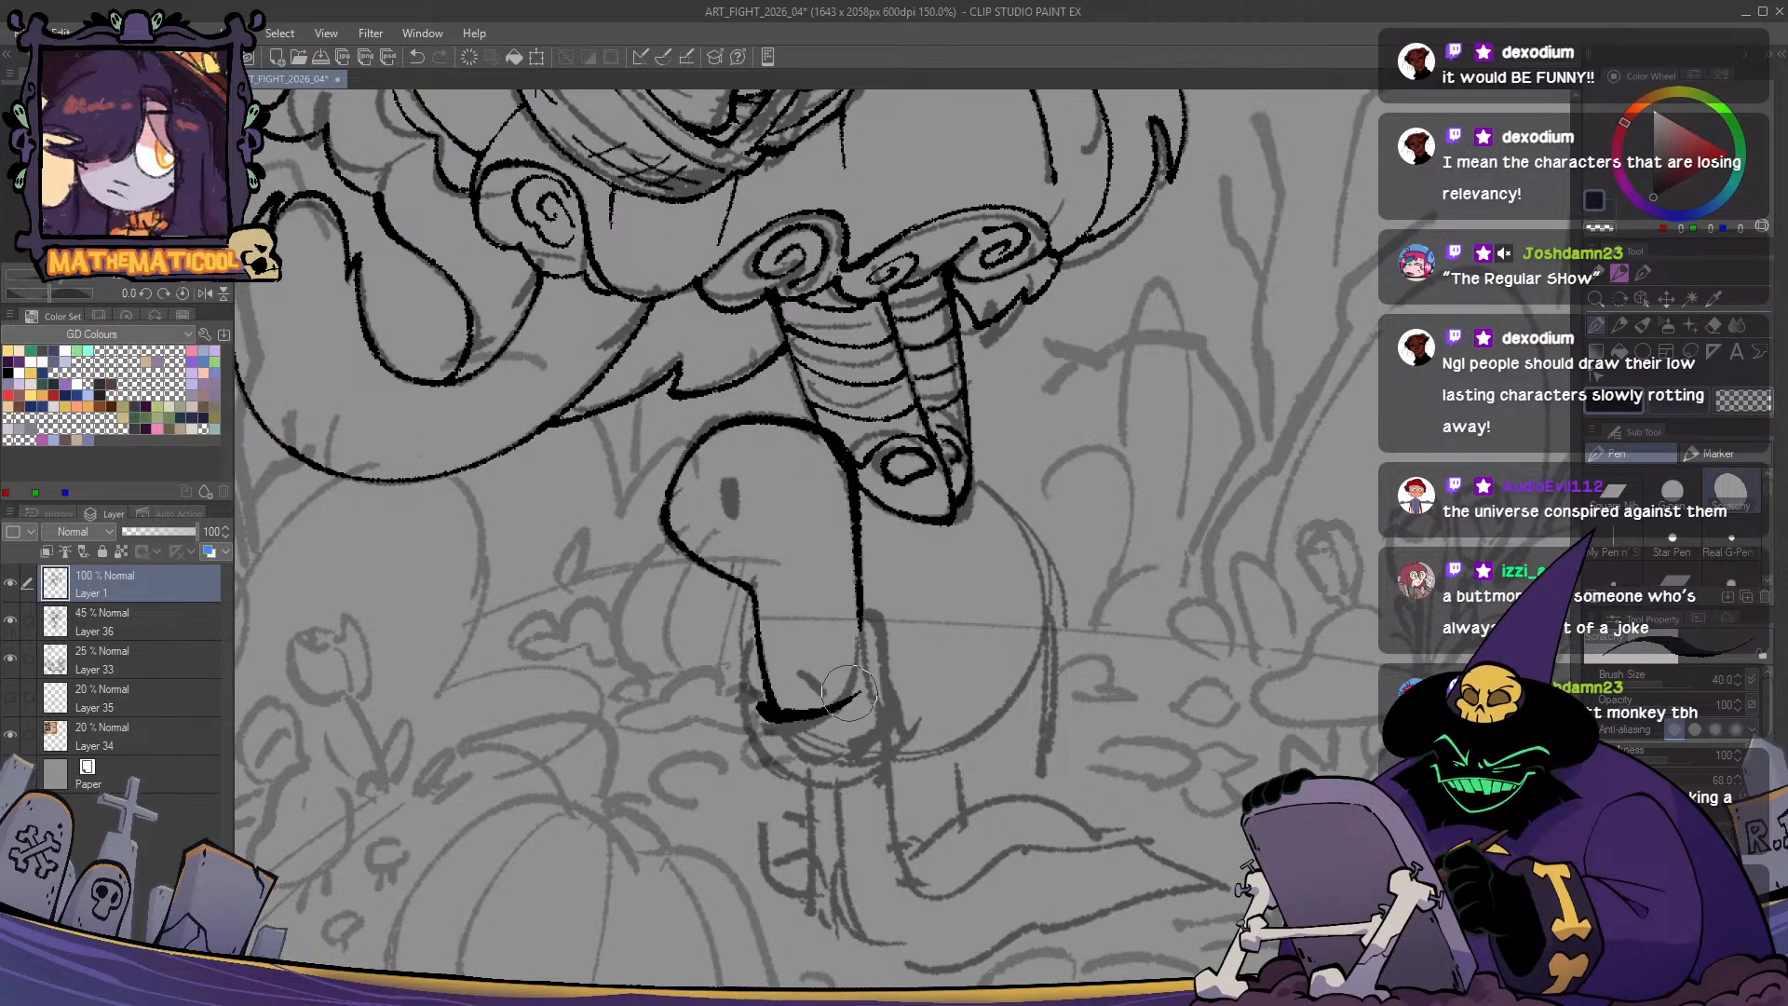
key("ctrl+z")
mouse_move(770, 704)
left_mouse_down()
mouse_move(845, 690)
mouse_move(765, 720)
mouse_move(810, 716)
mouse_move(859, 673)
mouse_move(866, 580)
left_mouse_up()
key("ctrl+z")
left_click_drag(820, 722, 869, 668)
key("c")
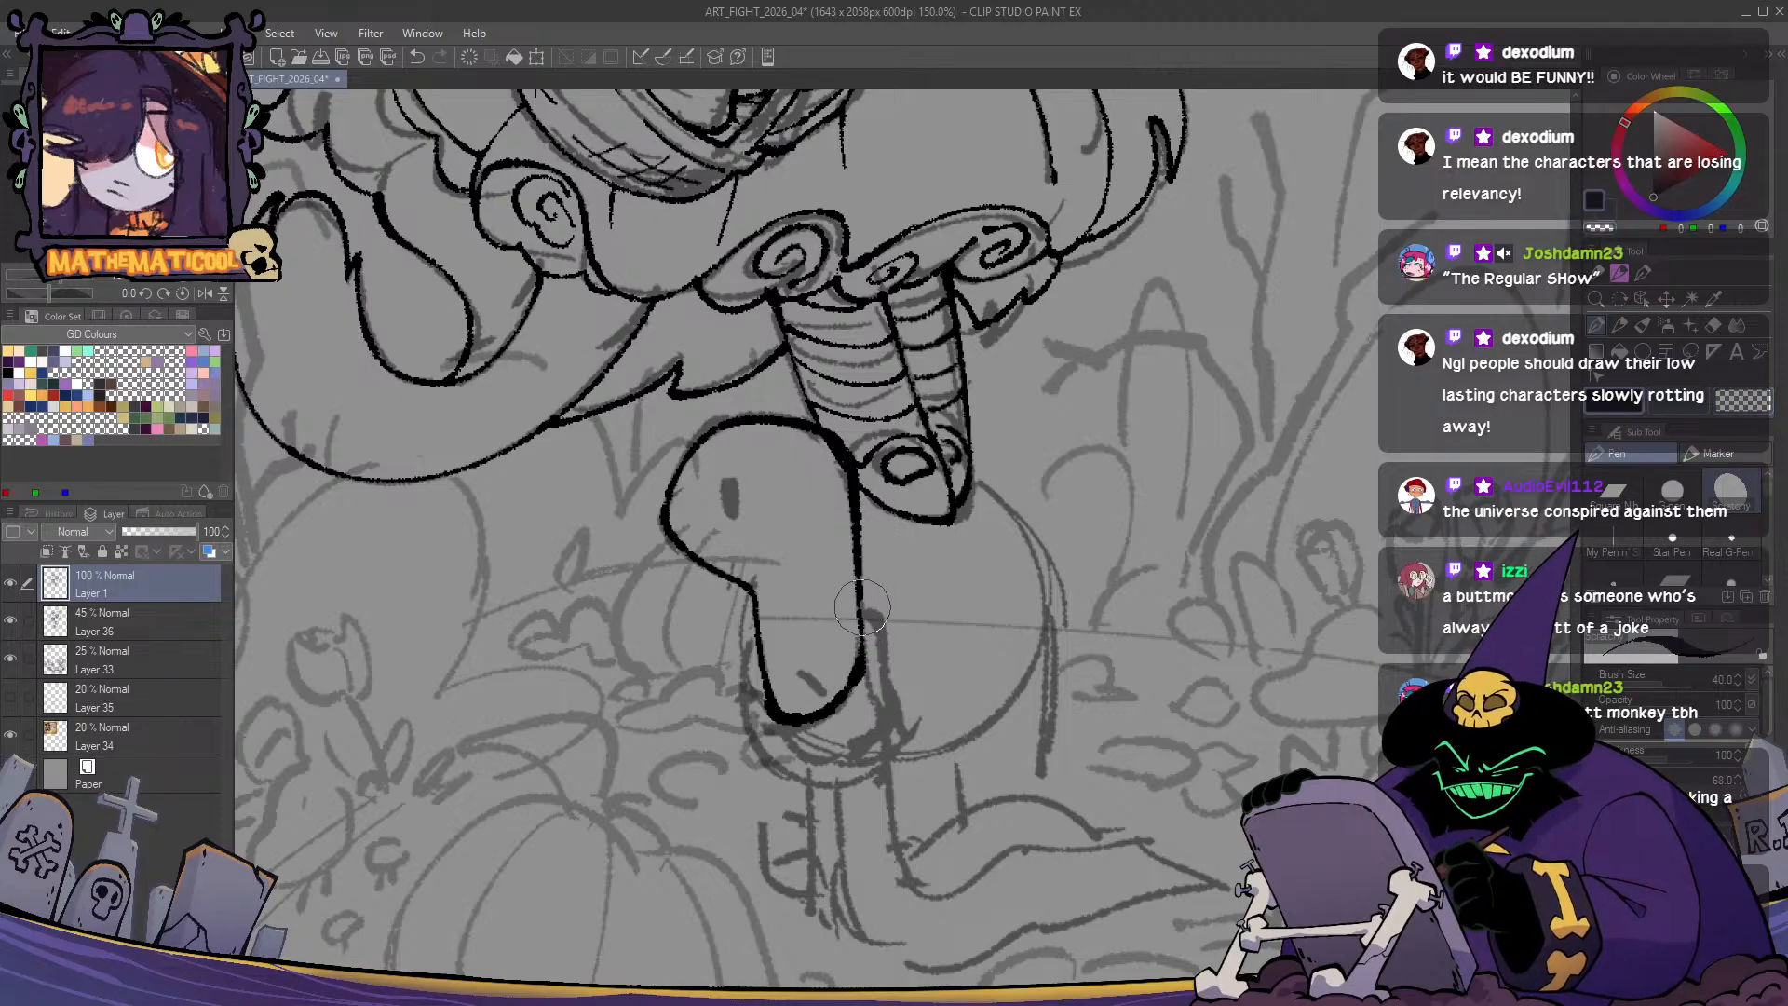
- Ink the loose U-shaped collar around the base of the creature's neck, with a rounded lobe on each side
mouse_move(863, 607)
left_mouse_down()
mouse_move(880, 756)
mouse_move(862, 775)
left_mouse_up()
key("ctrl+z")
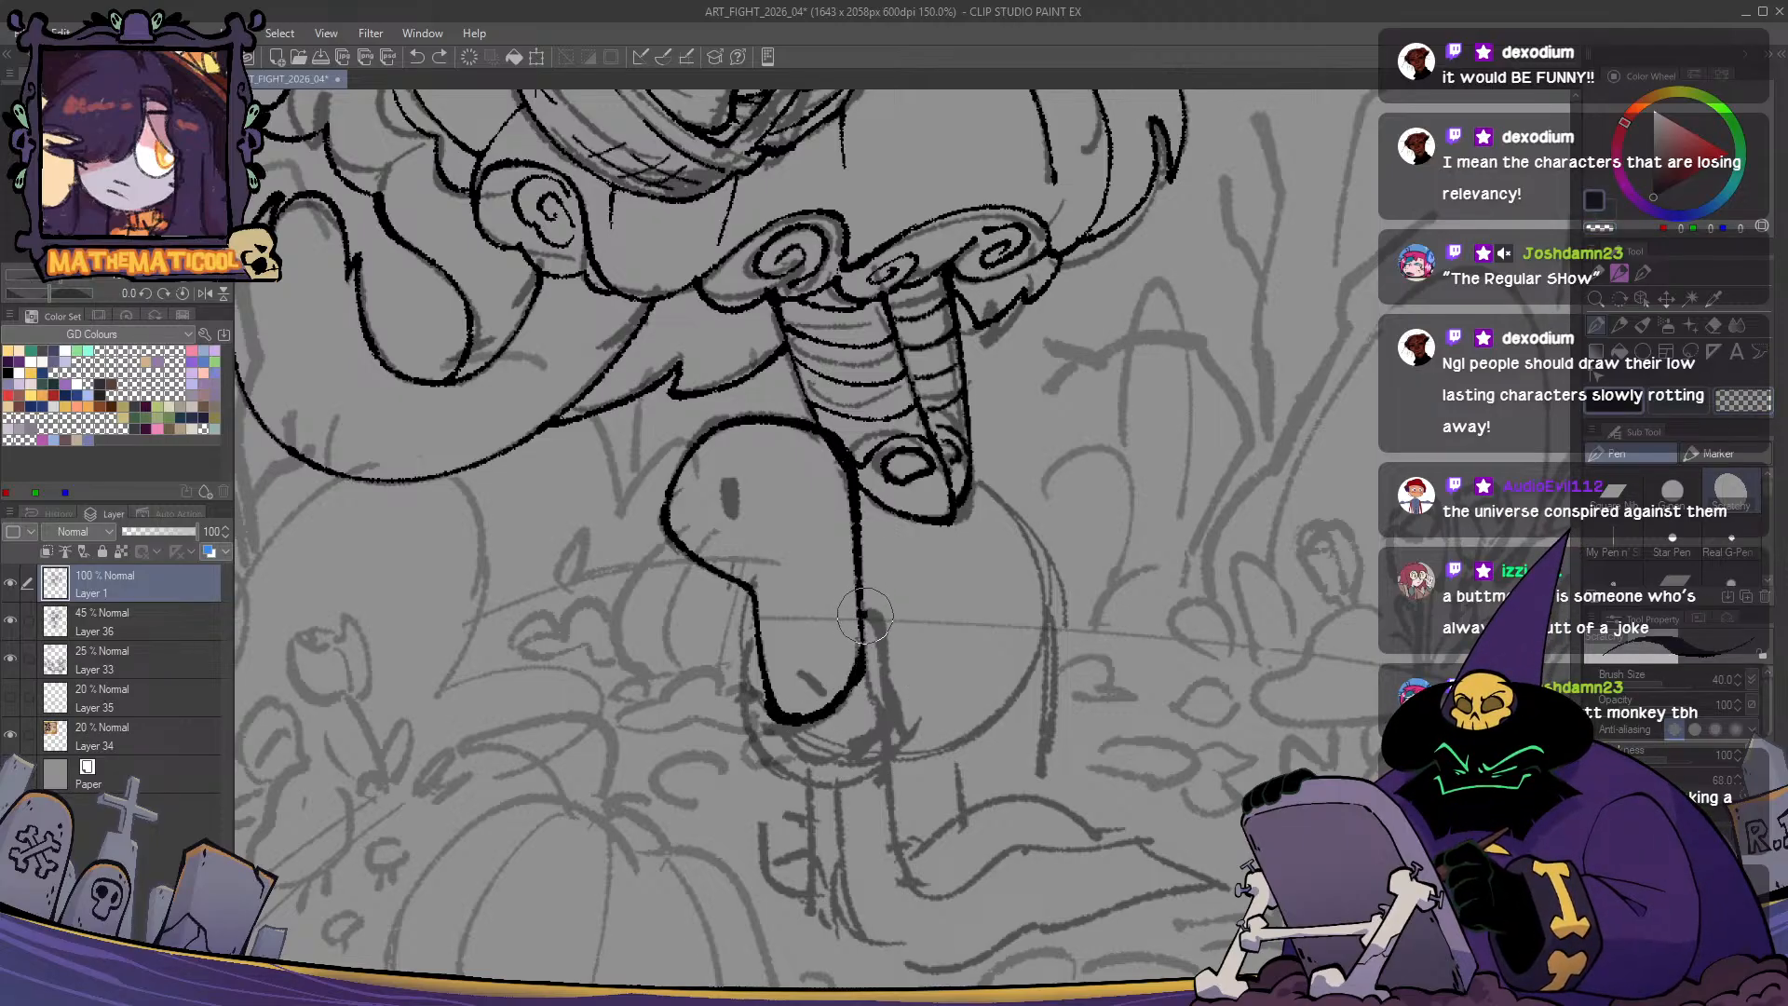
mouse_move(864, 617)
left_mouse_down()
mouse_move(889, 714)
mouse_move(824, 774)
left_mouse_up()
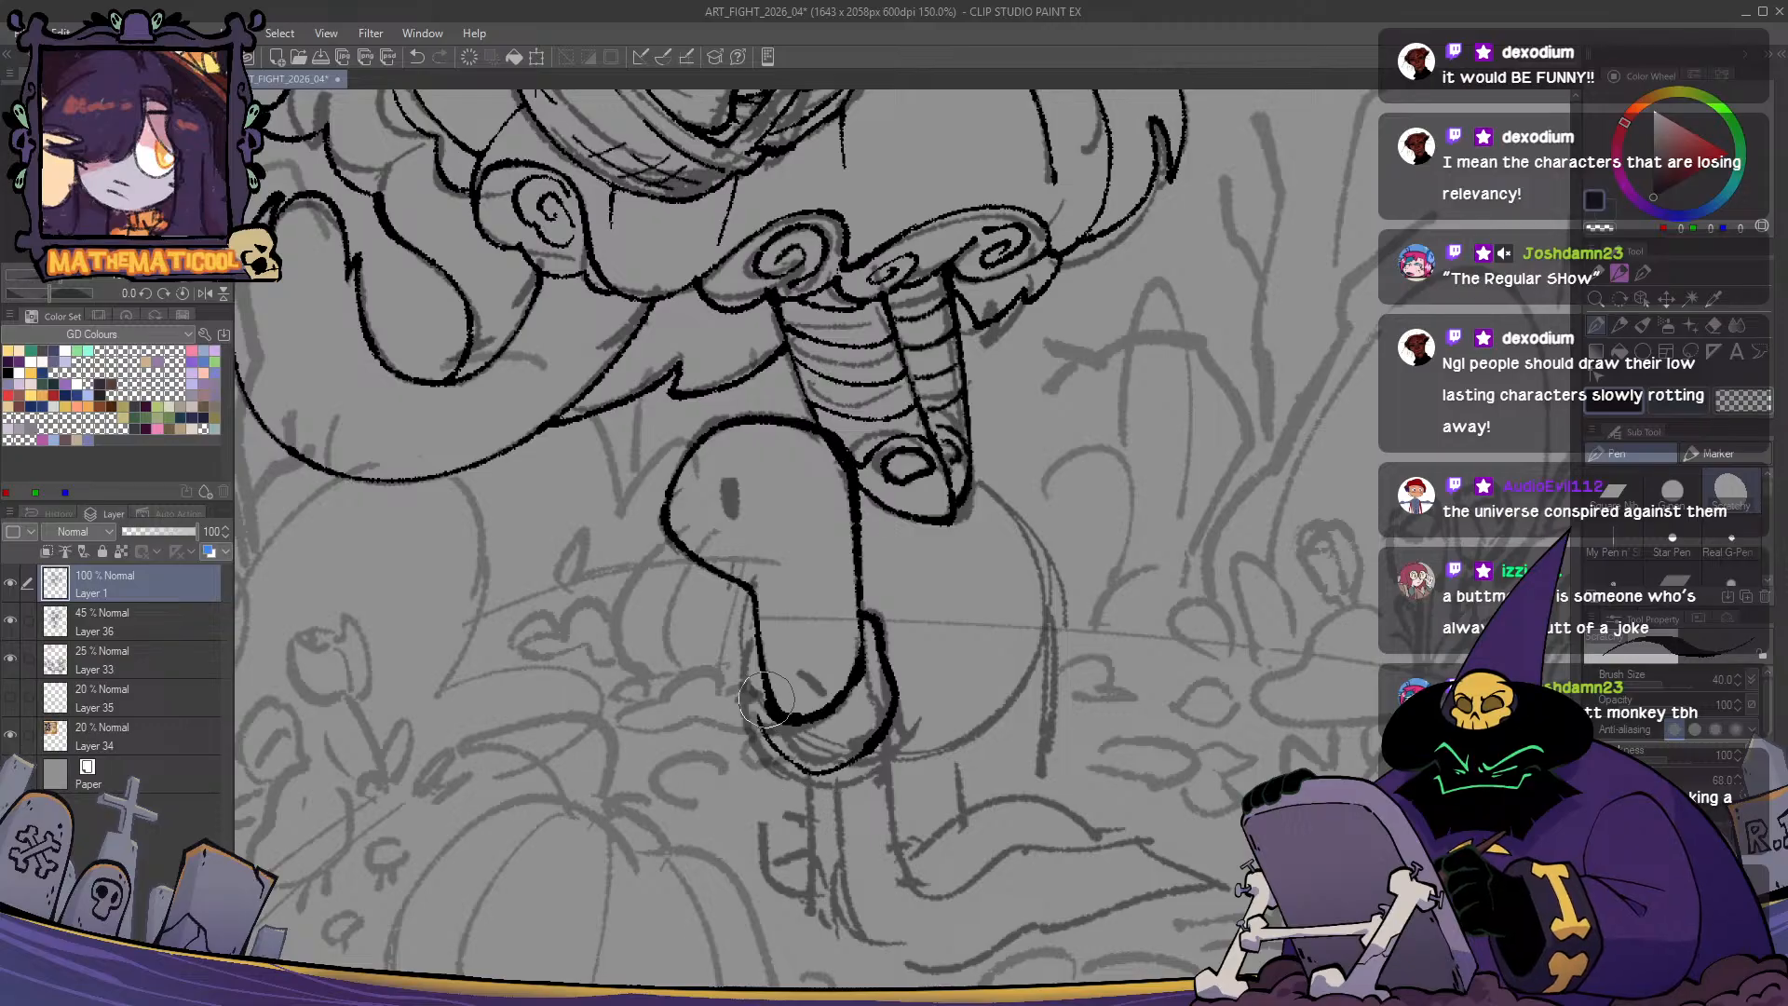
left_click_drag(750, 642, 756, 718)
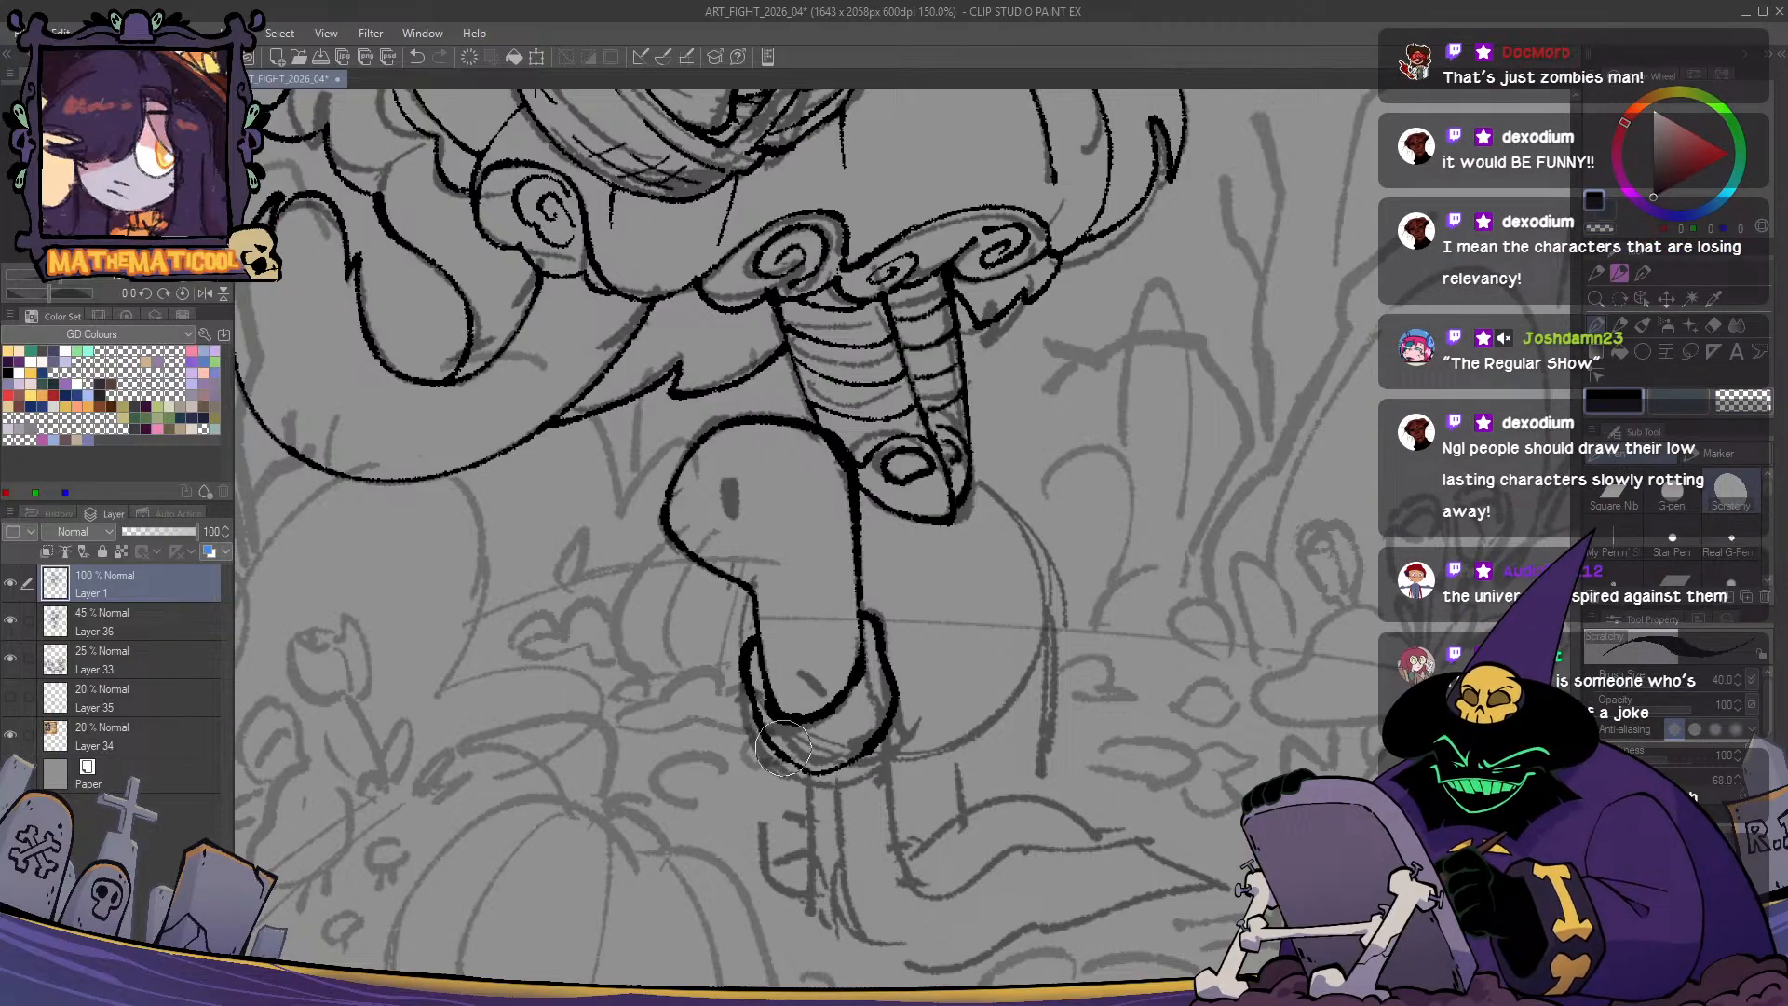
mouse_move(748, 647)
left_mouse_down()
mouse_move(762, 715)
mouse_move(820, 774)
left_mouse_up()
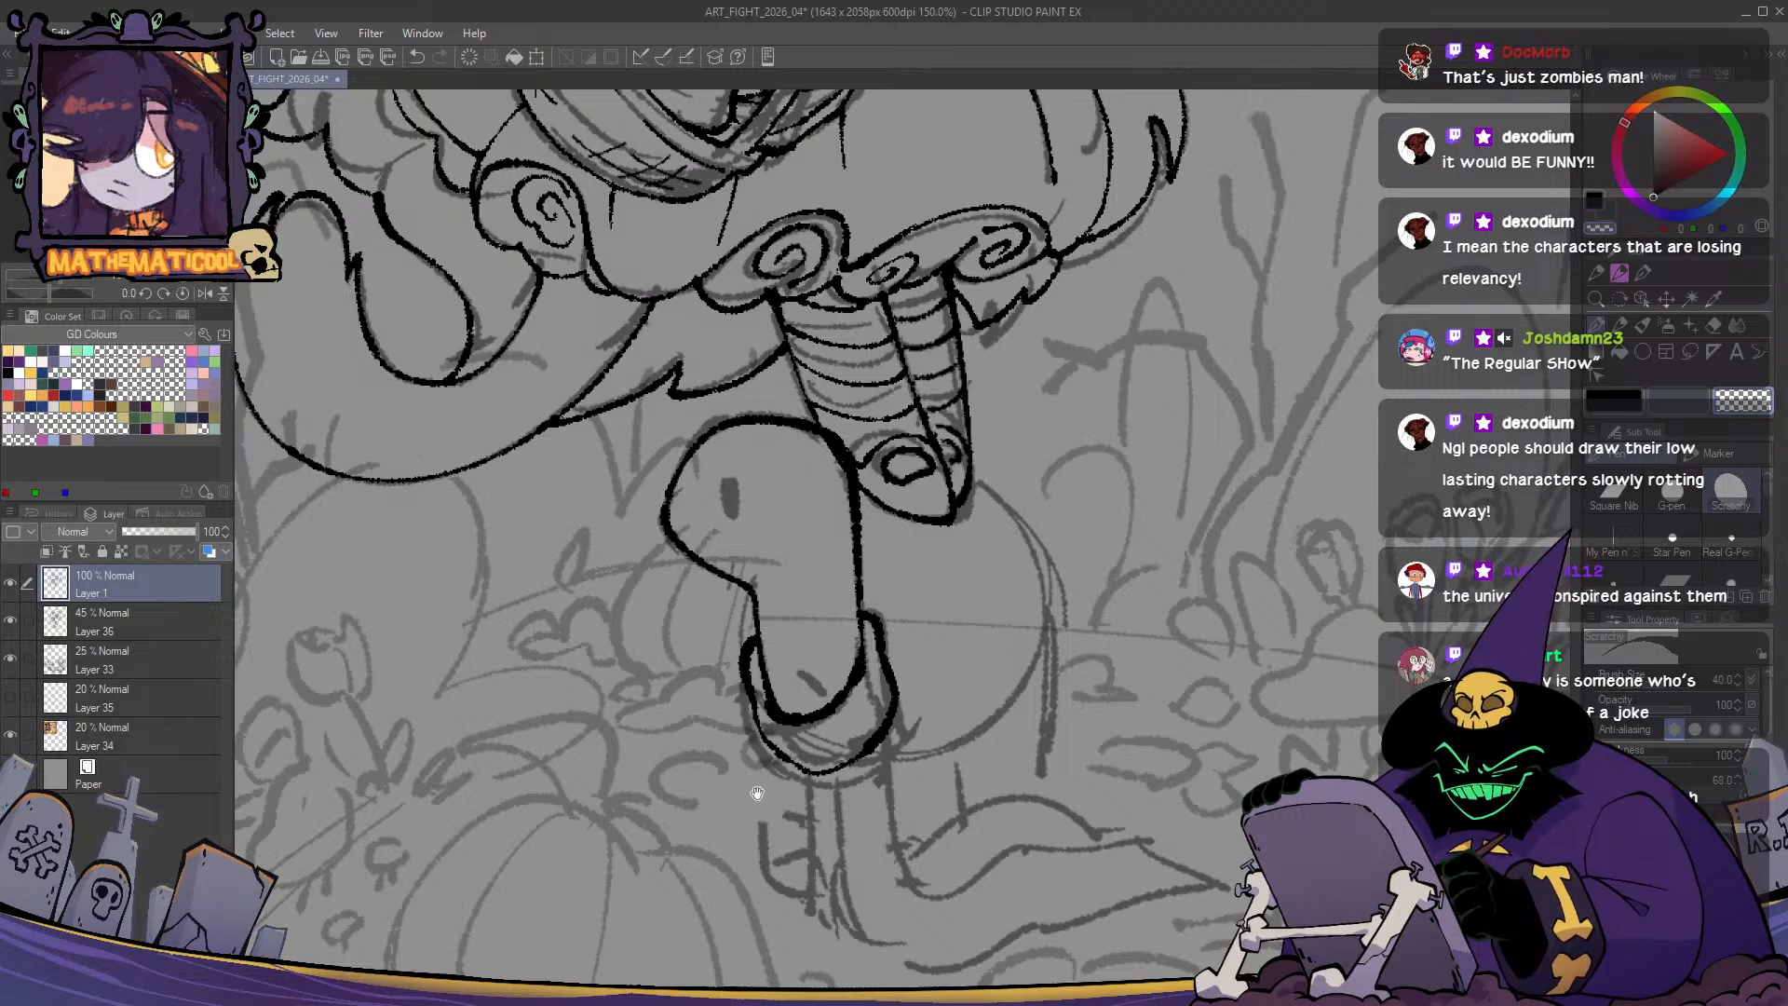
- Ink the creature's front body line from beneath the collar down into the bend toward the tail
mouse_move(903, 768)
left_mouse_down()
mouse_move(910, 707)
mouse_move(959, 667)
mouse_move(918, 678)
left_mouse_up()
scroll(839, 764, "down", 2)
scroll(843, 659, "up", 4)
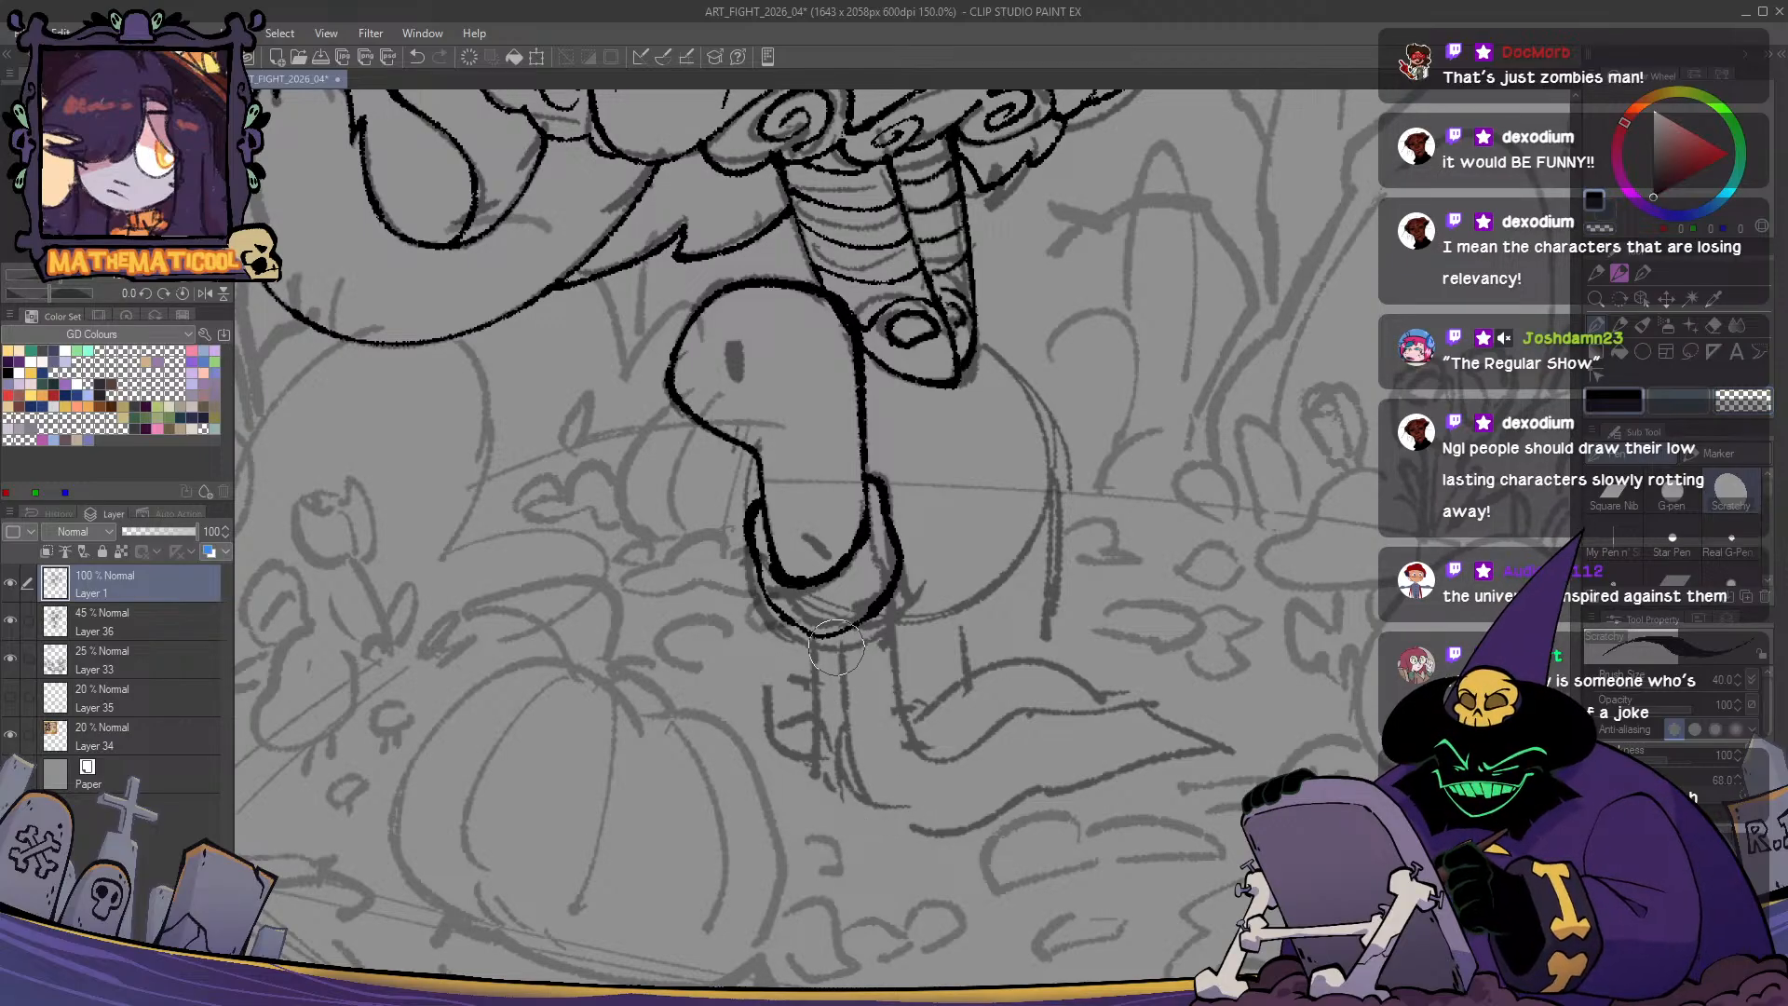
left_click_drag(839, 637, 901, 806)
key("ctrl+z")
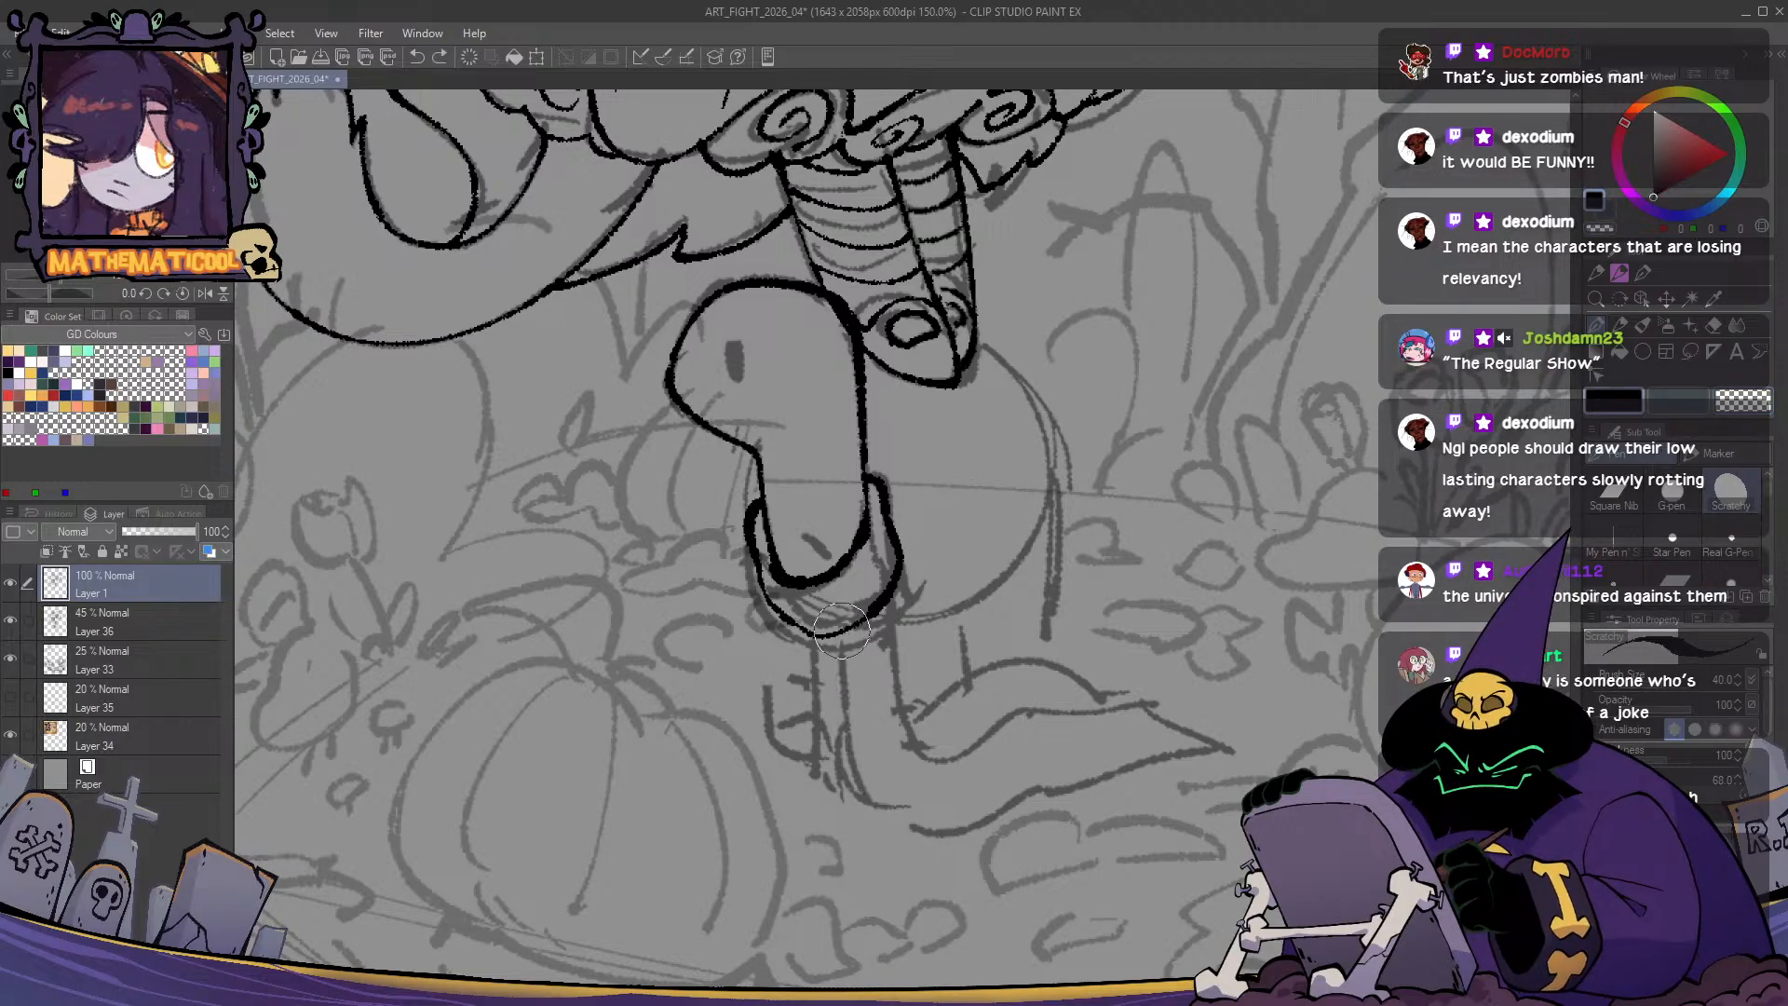
left_click_drag(842, 633, 875, 809)
key("ctrl+z")
left_click_drag(842, 637, 931, 845)
key("ctrl+z")
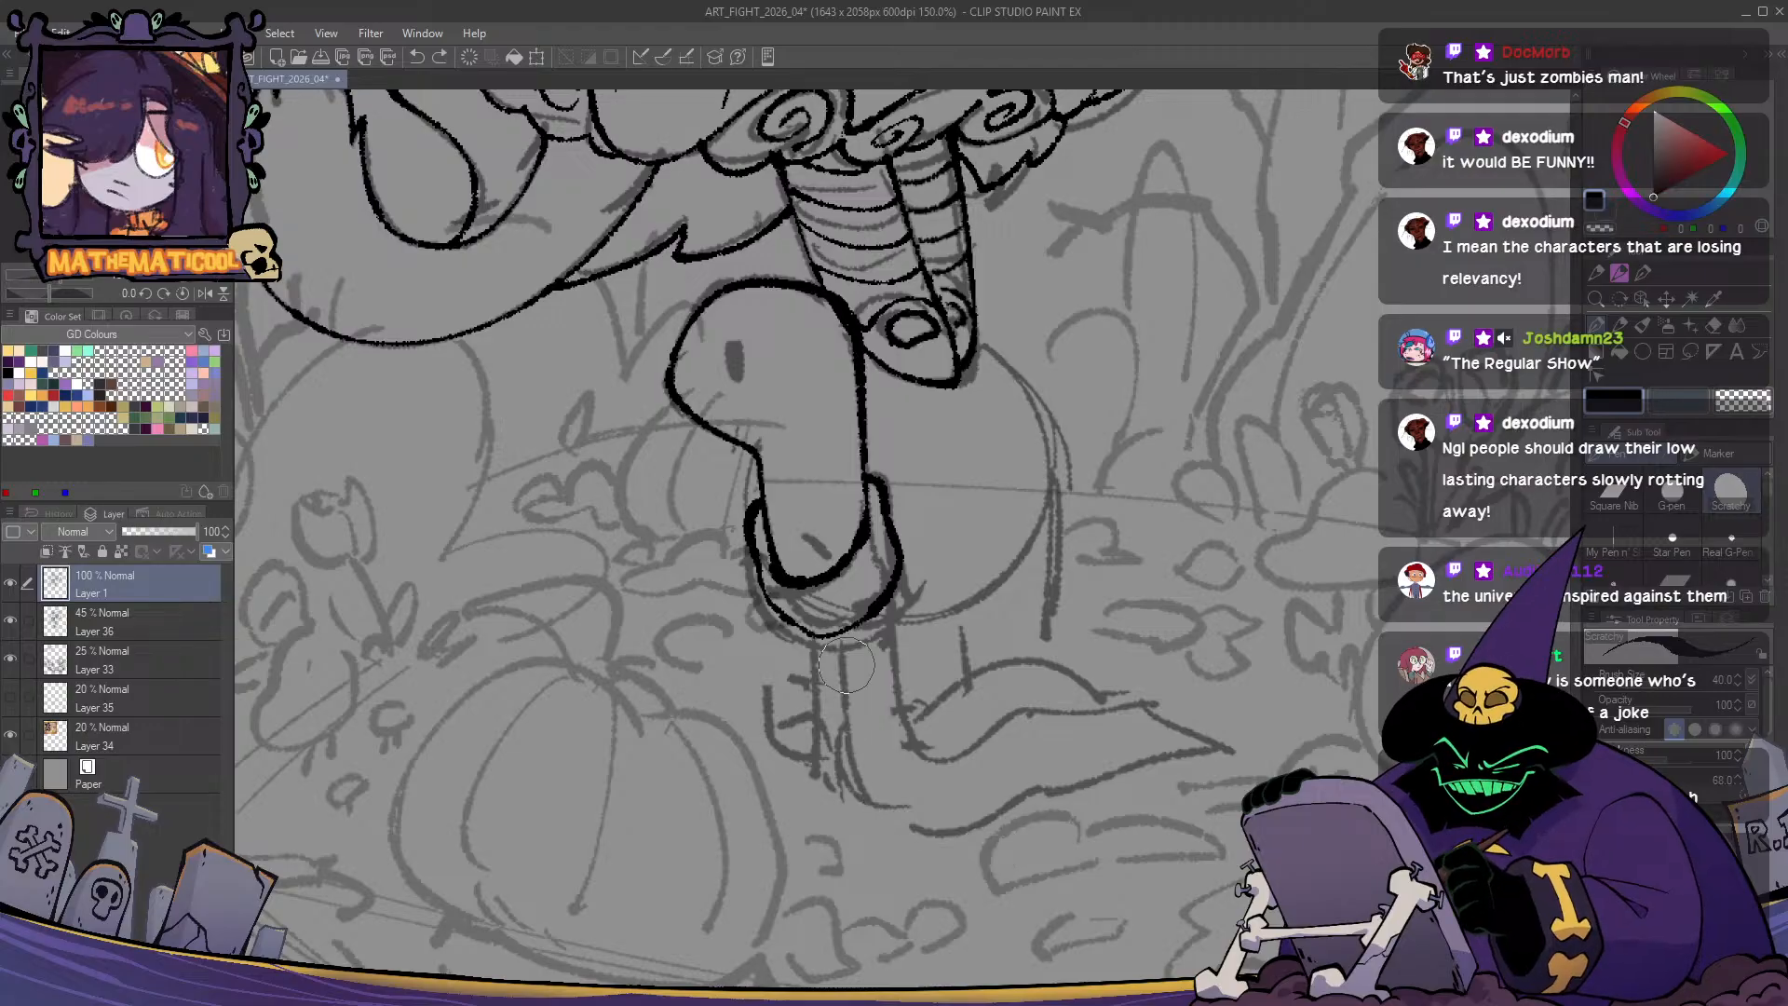
left_click_drag(841, 637, 859, 803)
key("ctrl+z")
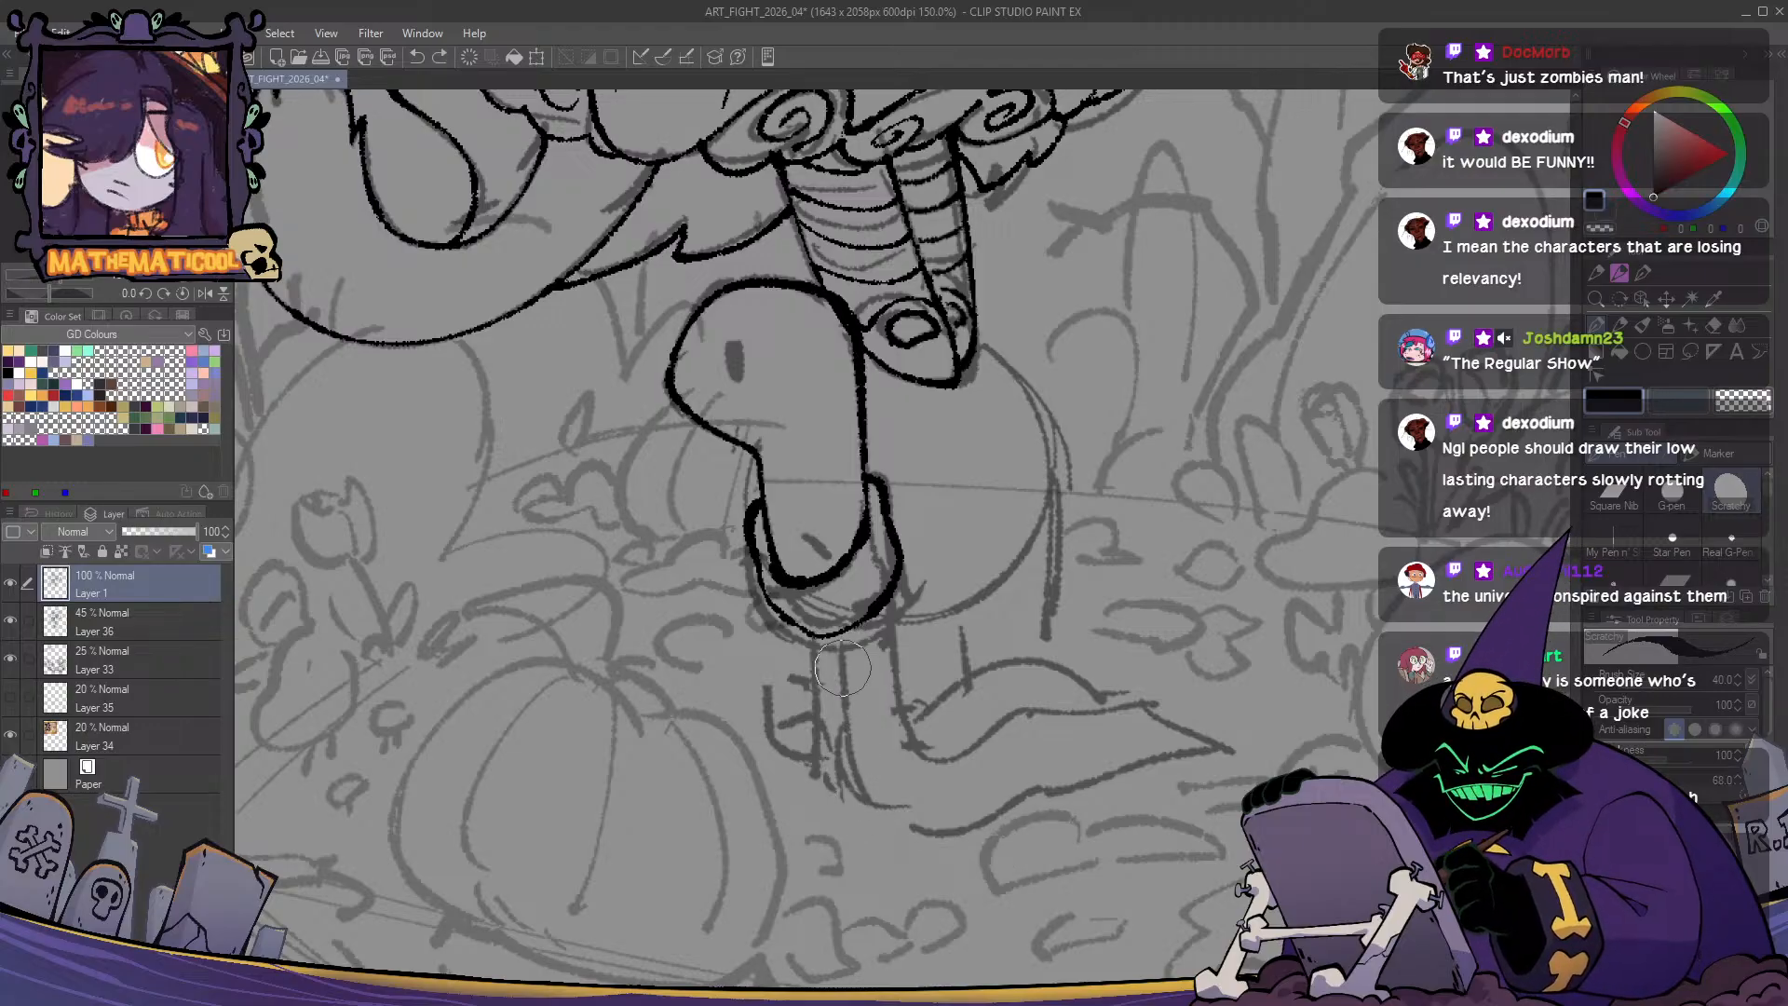
mouse_move(840, 637)
left_mouse_down()
mouse_move(862, 803)
mouse_move(939, 829)
left_mouse_up()
key("ctrl+z")
key("ctrl+z")
- Ink the underside of the creature's tail from the lower bend, with a small notch before the pointed tip
mouse_move(854, 775)
left_mouse_down()
mouse_move(1016, 798)
mouse_move(1030, 772)
mouse_move(859, 789)
mouse_move(988, 808)
mouse_move(1043, 785)
left_mouse_up()
key("ctrl+z")
key("ctrl+z")
mouse_move(855, 775)
left_mouse_down()
mouse_move(875, 812)
mouse_move(1053, 782)
left_mouse_up()
key("ctrl+z")
mouse_move(854, 775)
left_mouse_down()
mouse_move(904, 819)
mouse_move(1075, 773)
mouse_move(878, 803)
mouse_move(865, 760)
mouse_move(907, 829)
mouse_move(1217, 751)
mouse_move(1167, 775)
mouse_move(1208, 738)
mouse_move(1234, 751)
mouse_move(1136, 700)
mouse_move(1054, 726)
mouse_move(1029, 715)
mouse_move(905, 784)
left_mouse_up()
key("ctrl+z")
key("ctrl+z")
key("ctrl+z")
key("ctrl+z")
- Ink the creature's back line from the collar down to the bend and join it to the tail's upper edge
left_click_drag(891, 601, 933, 782)
key("ctrl+z")
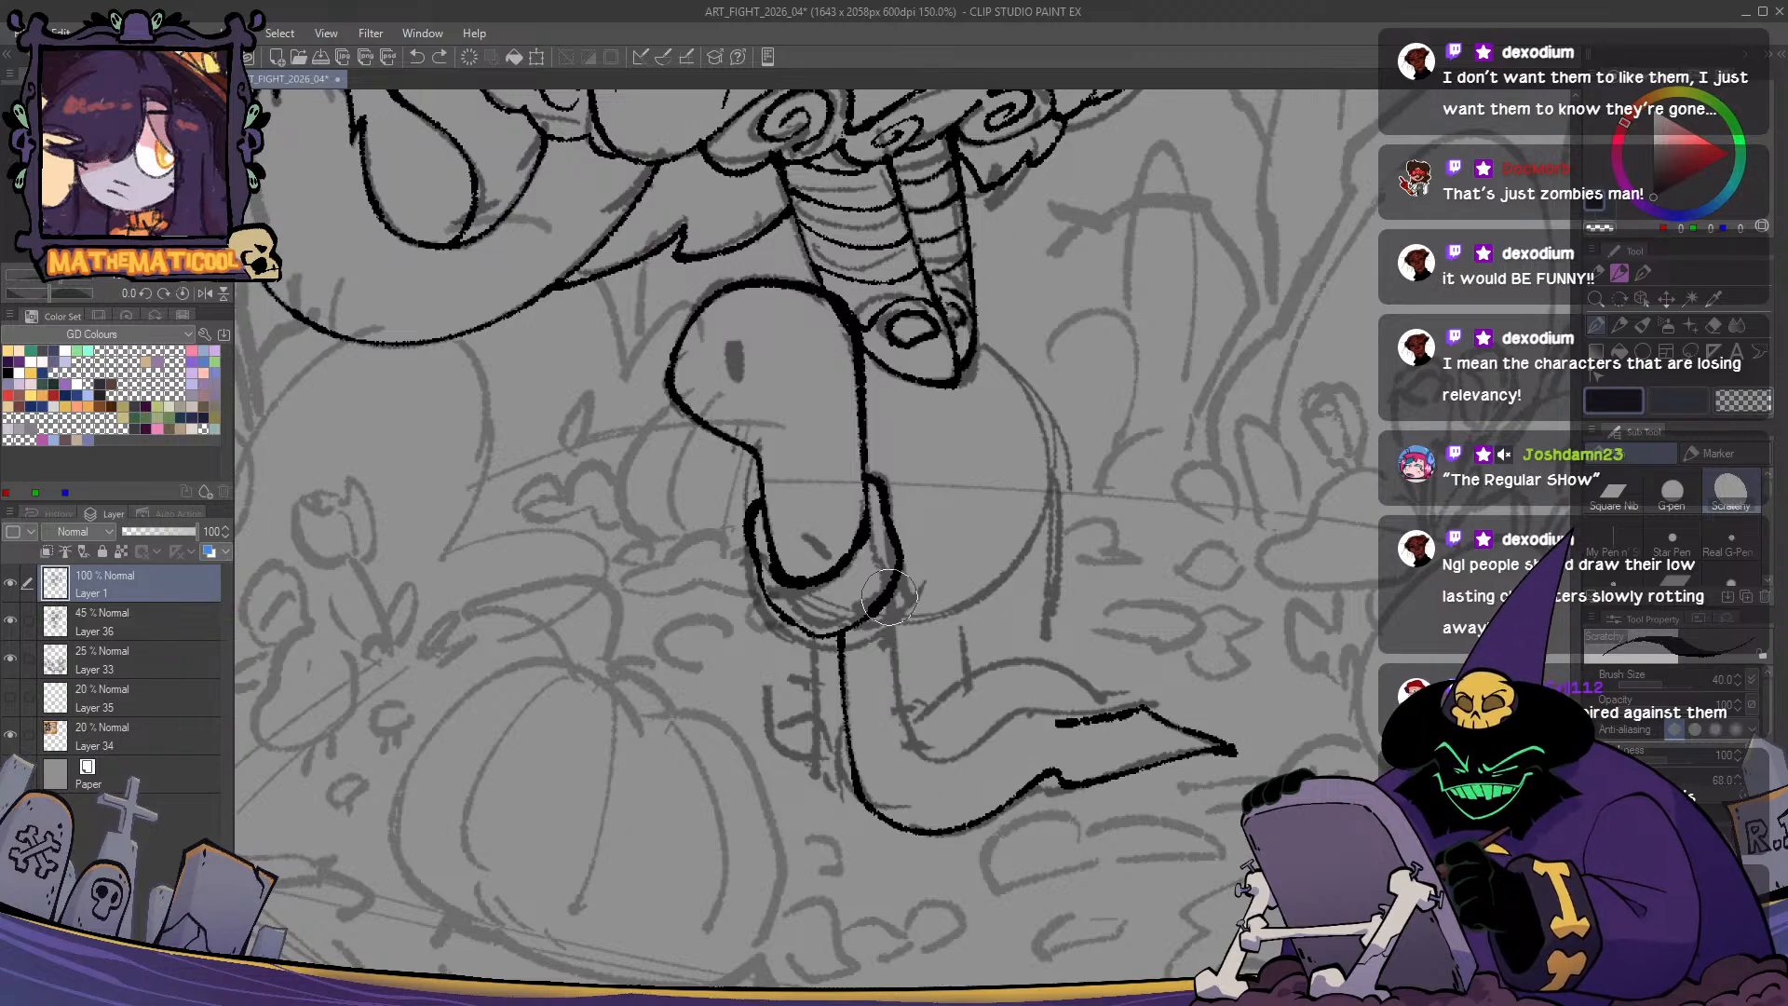
mouse_move(890, 596)
left_mouse_down()
mouse_move(929, 757)
mouse_move(958, 748)
mouse_move(945, 770)
mouse_move(1012, 723)
mouse_move(1062, 776)
mouse_move(1062, 721)
mouse_move(1003, 722)
mouse_move(923, 766)
mouse_move(1080, 719)
left_mouse_up()
key("ctrl+z")
key("ctrl+z")
left_click_drag(1072, 782, 937, 716)
key("ctrl+z")
left_click_drag(884, 659, 942, 698)
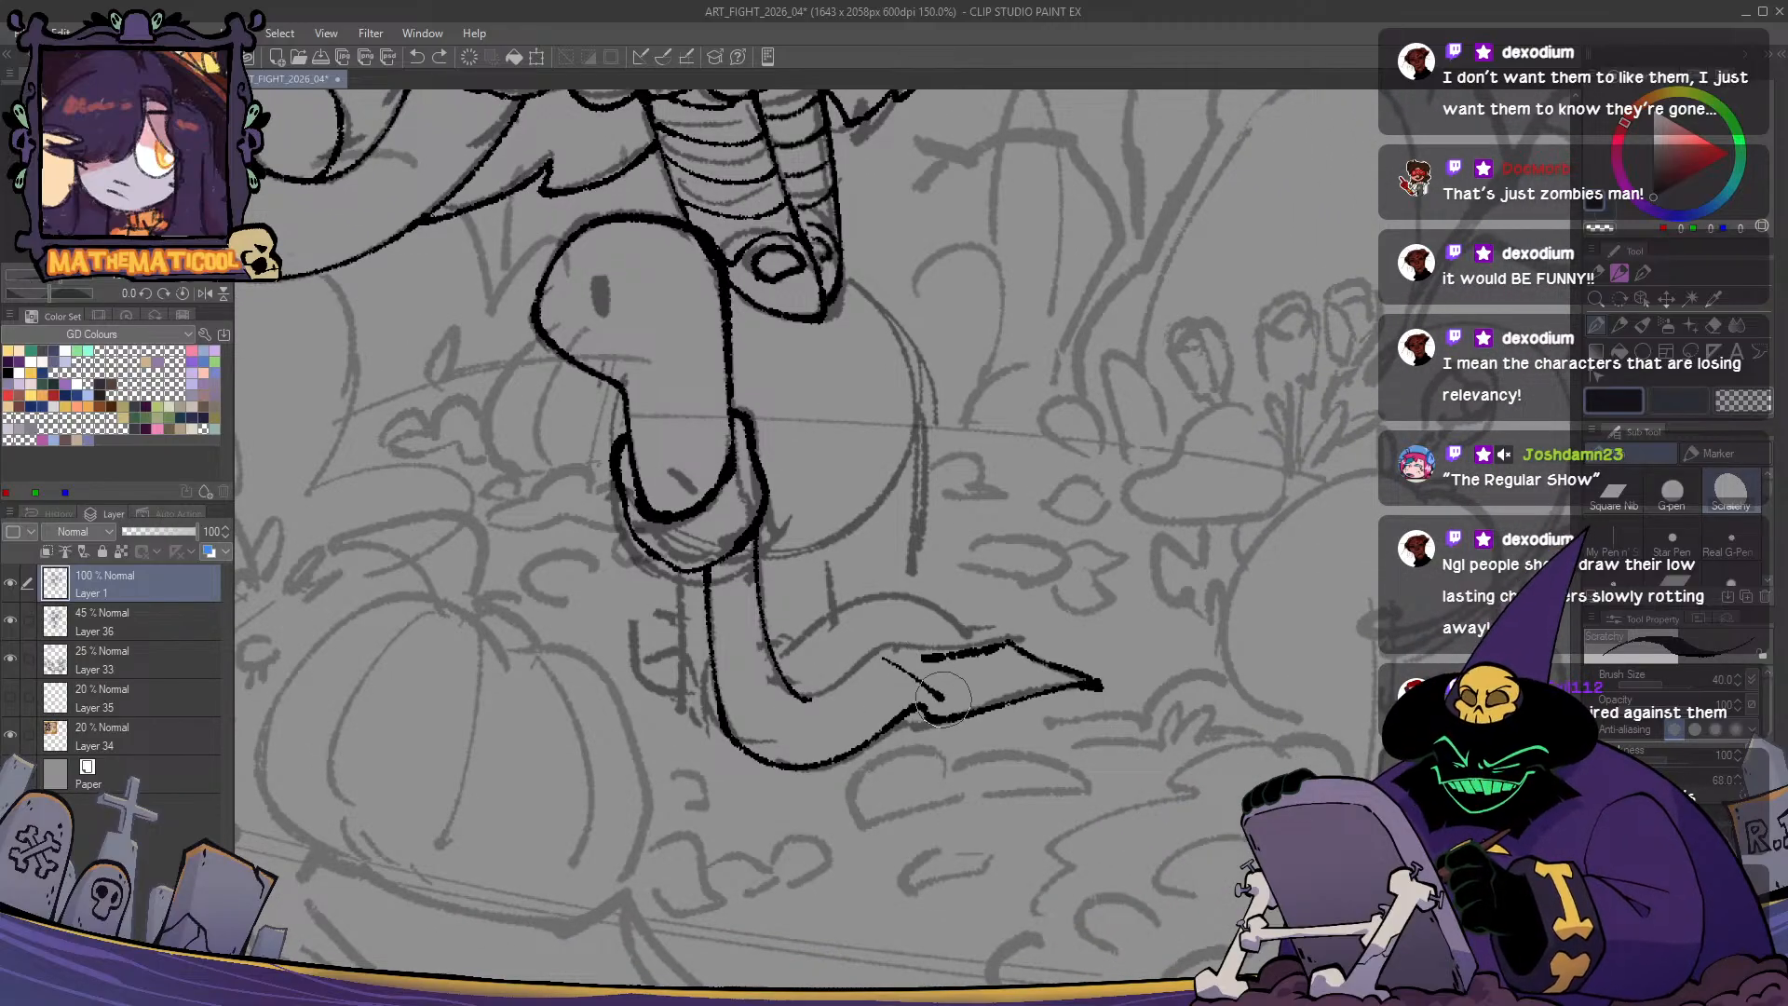
key("ctrl+z")
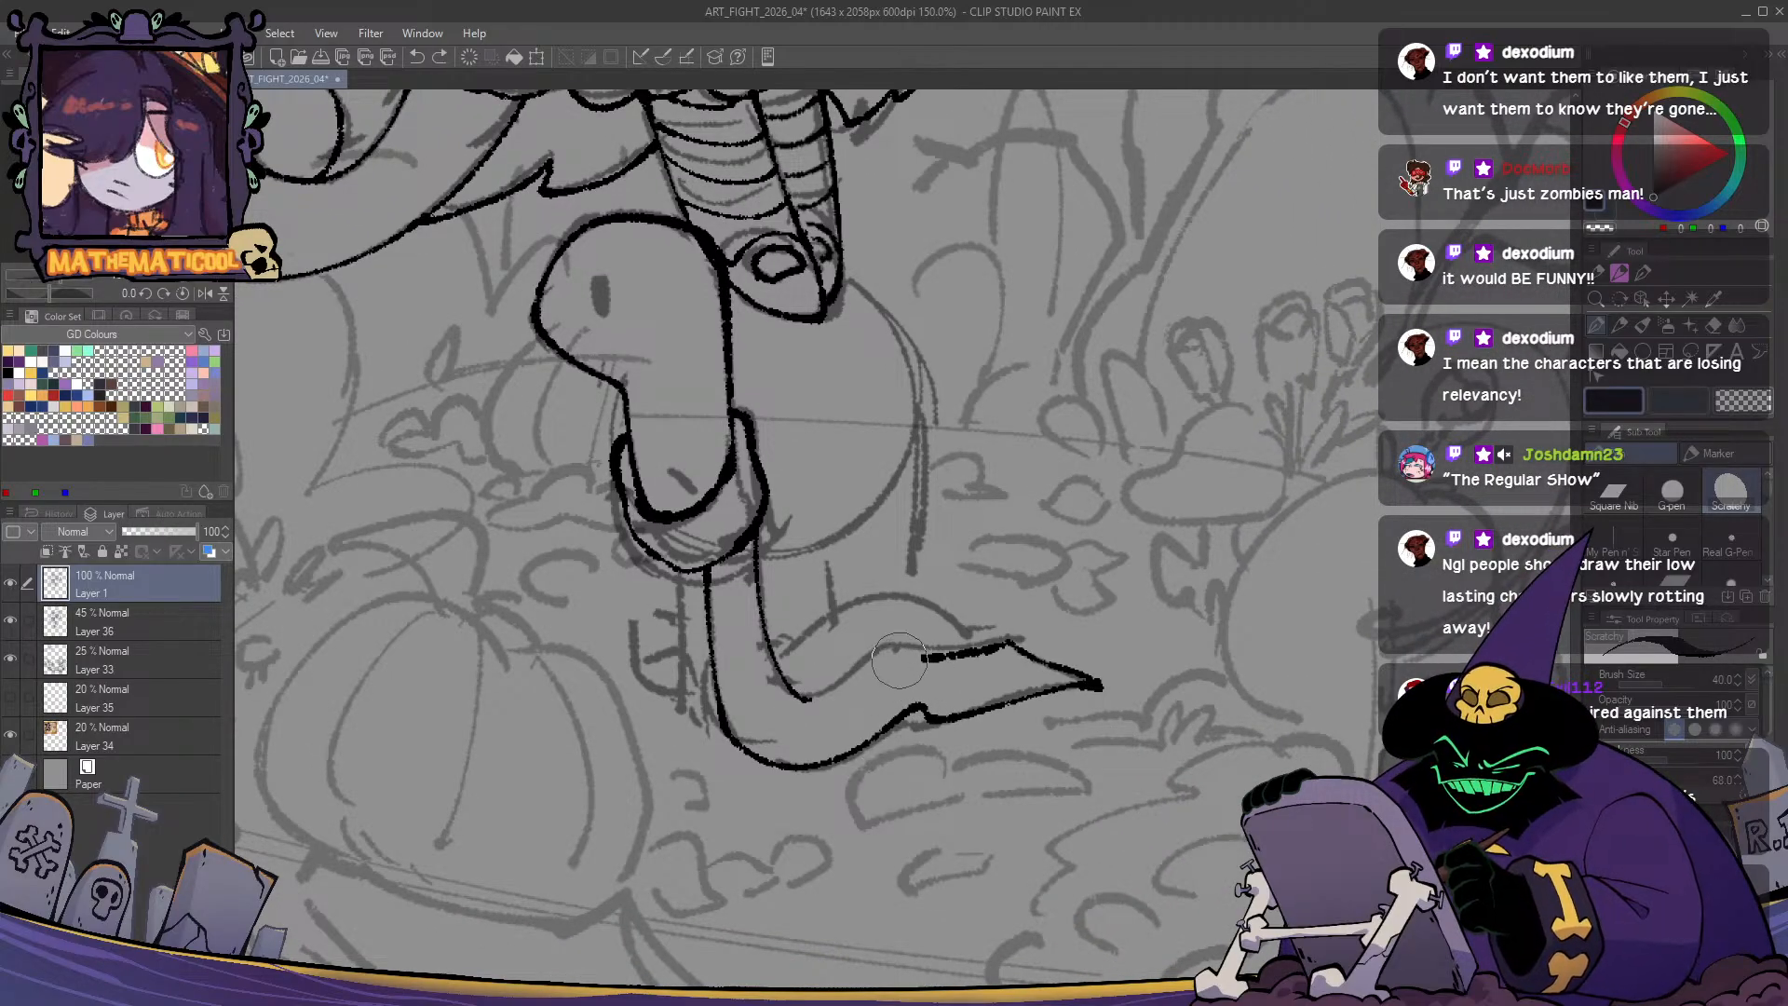
left_click_drag(803, 698, 923, 657)
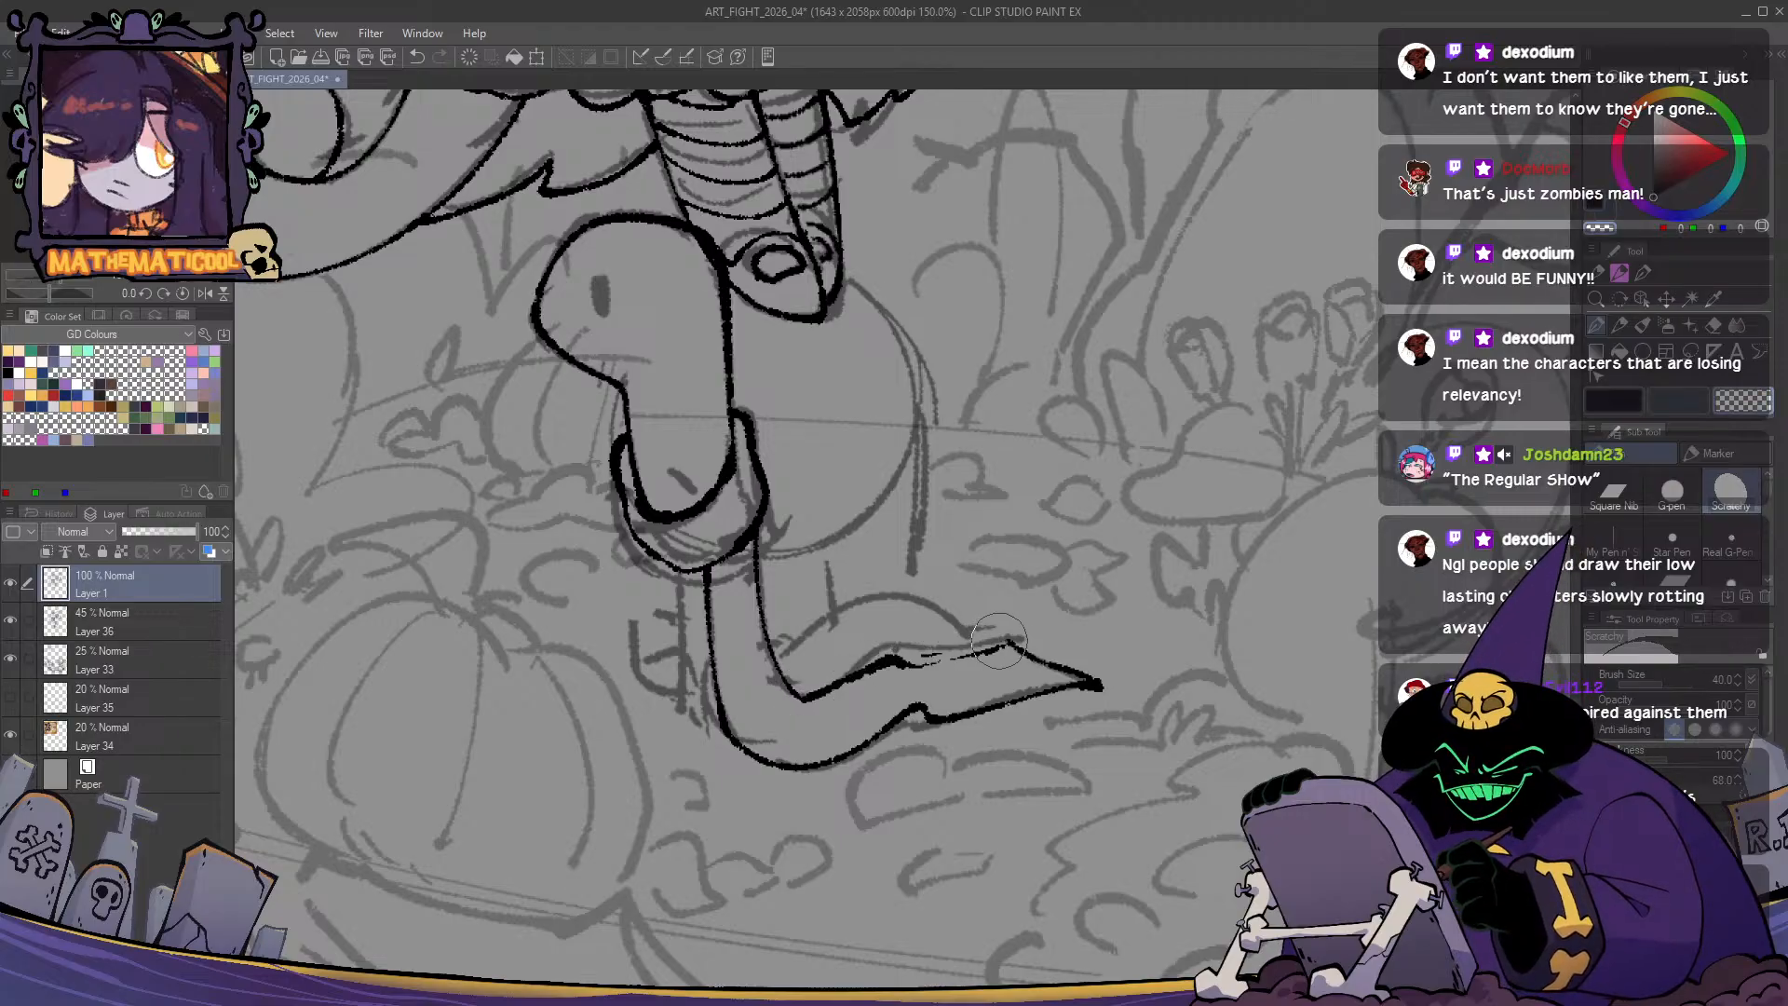
- Clean up the tail's upper edge where the lines join, and touch up its upper corner and the underside notch
mouse_move(894, 660)
left_mouse_down()
mouse_move(1009, 643)
mouse_move(1066, 669)
mouse_move(884, 632)
mouse_move(978, 664)
left_mouse_up()
key("c")
key("c")
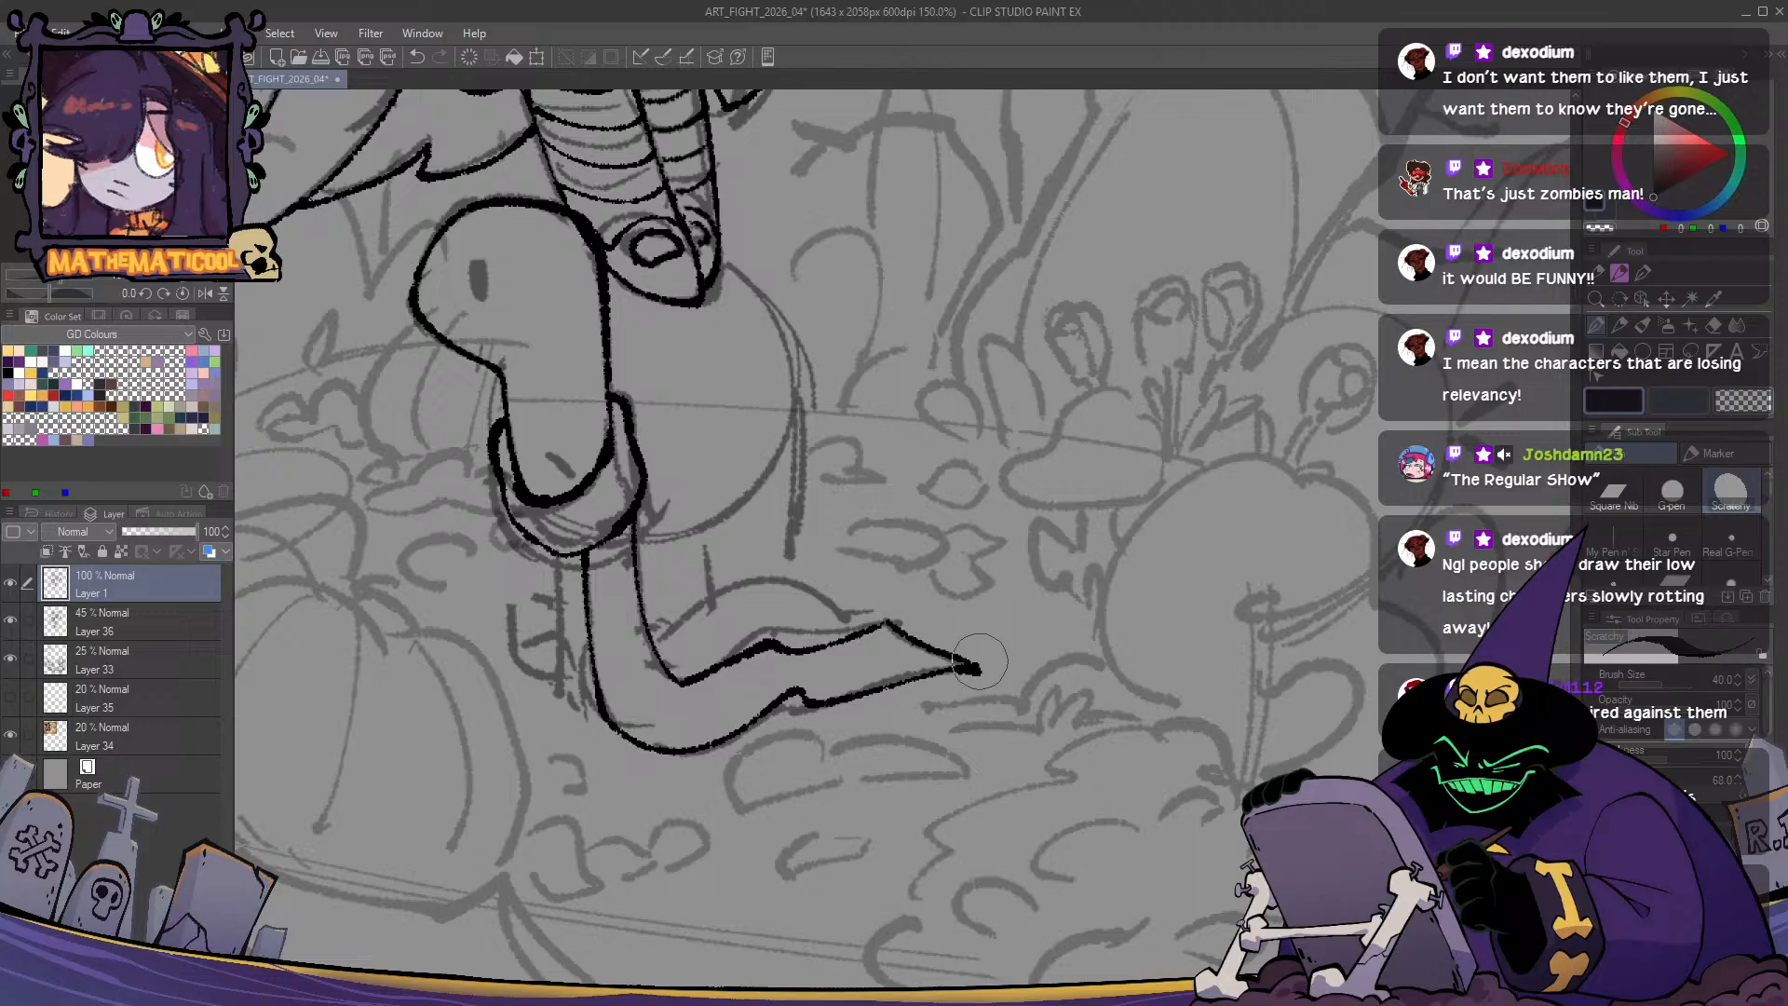
left_click(884, 624)
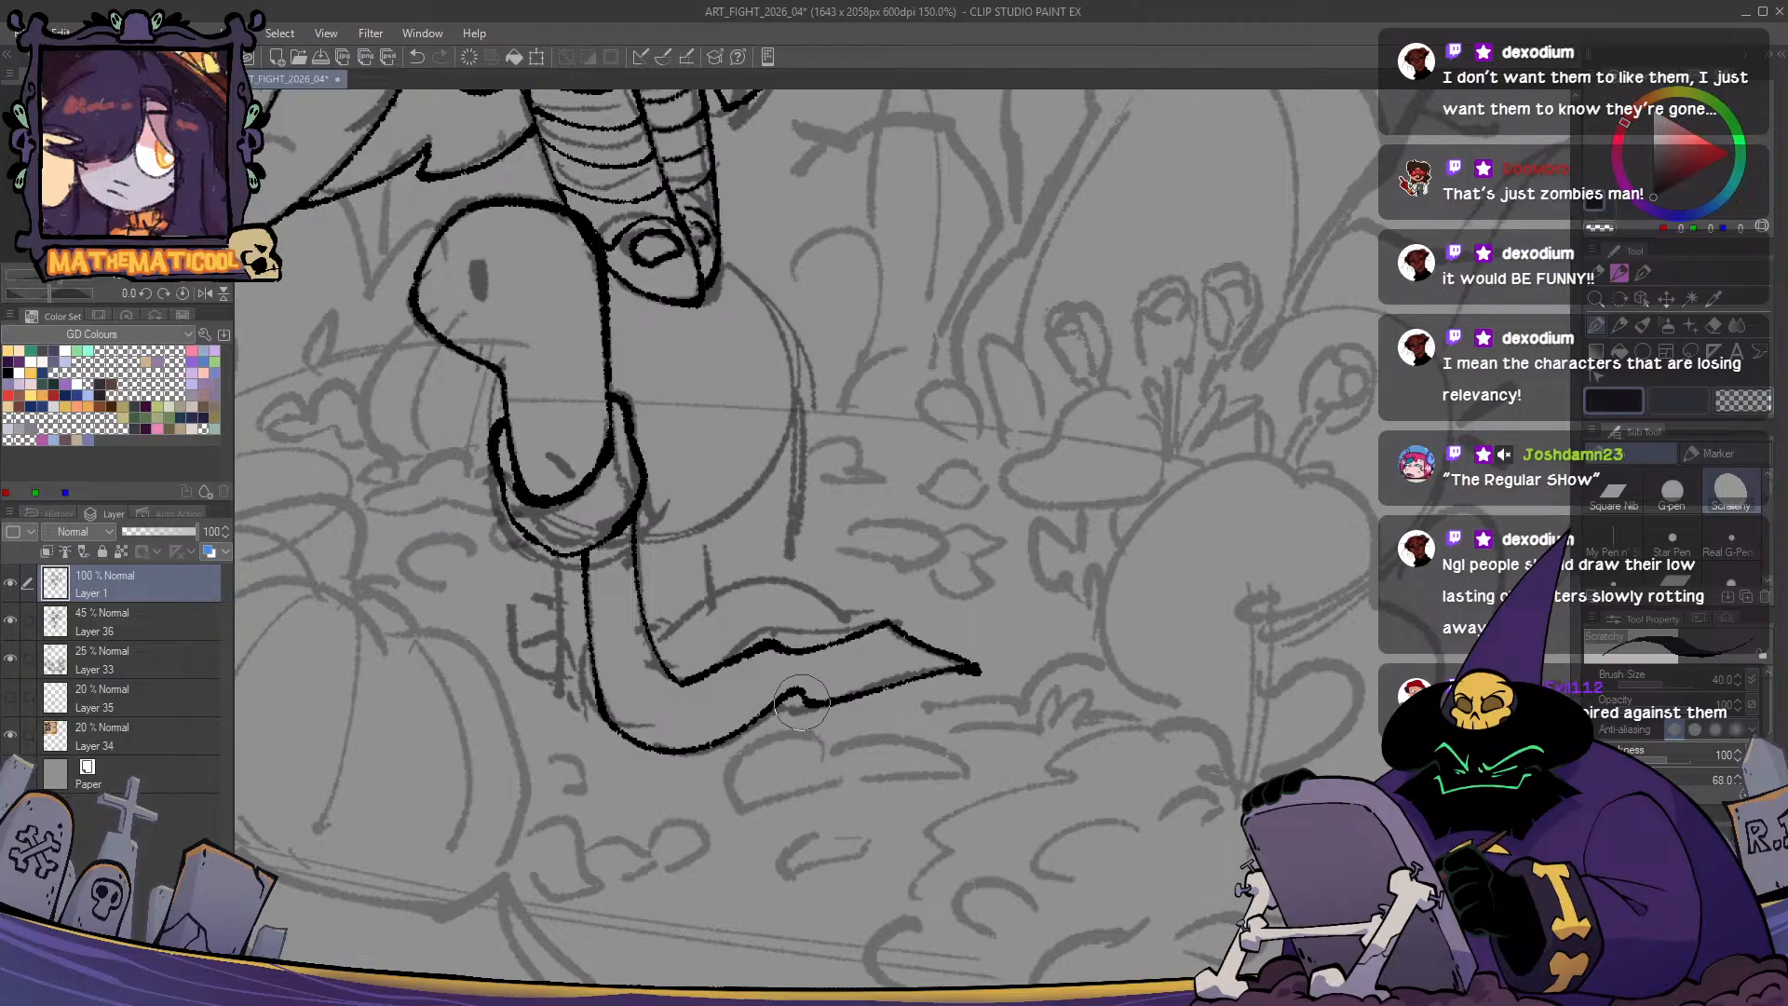
left_click_drag(791, 692, 807, 701)
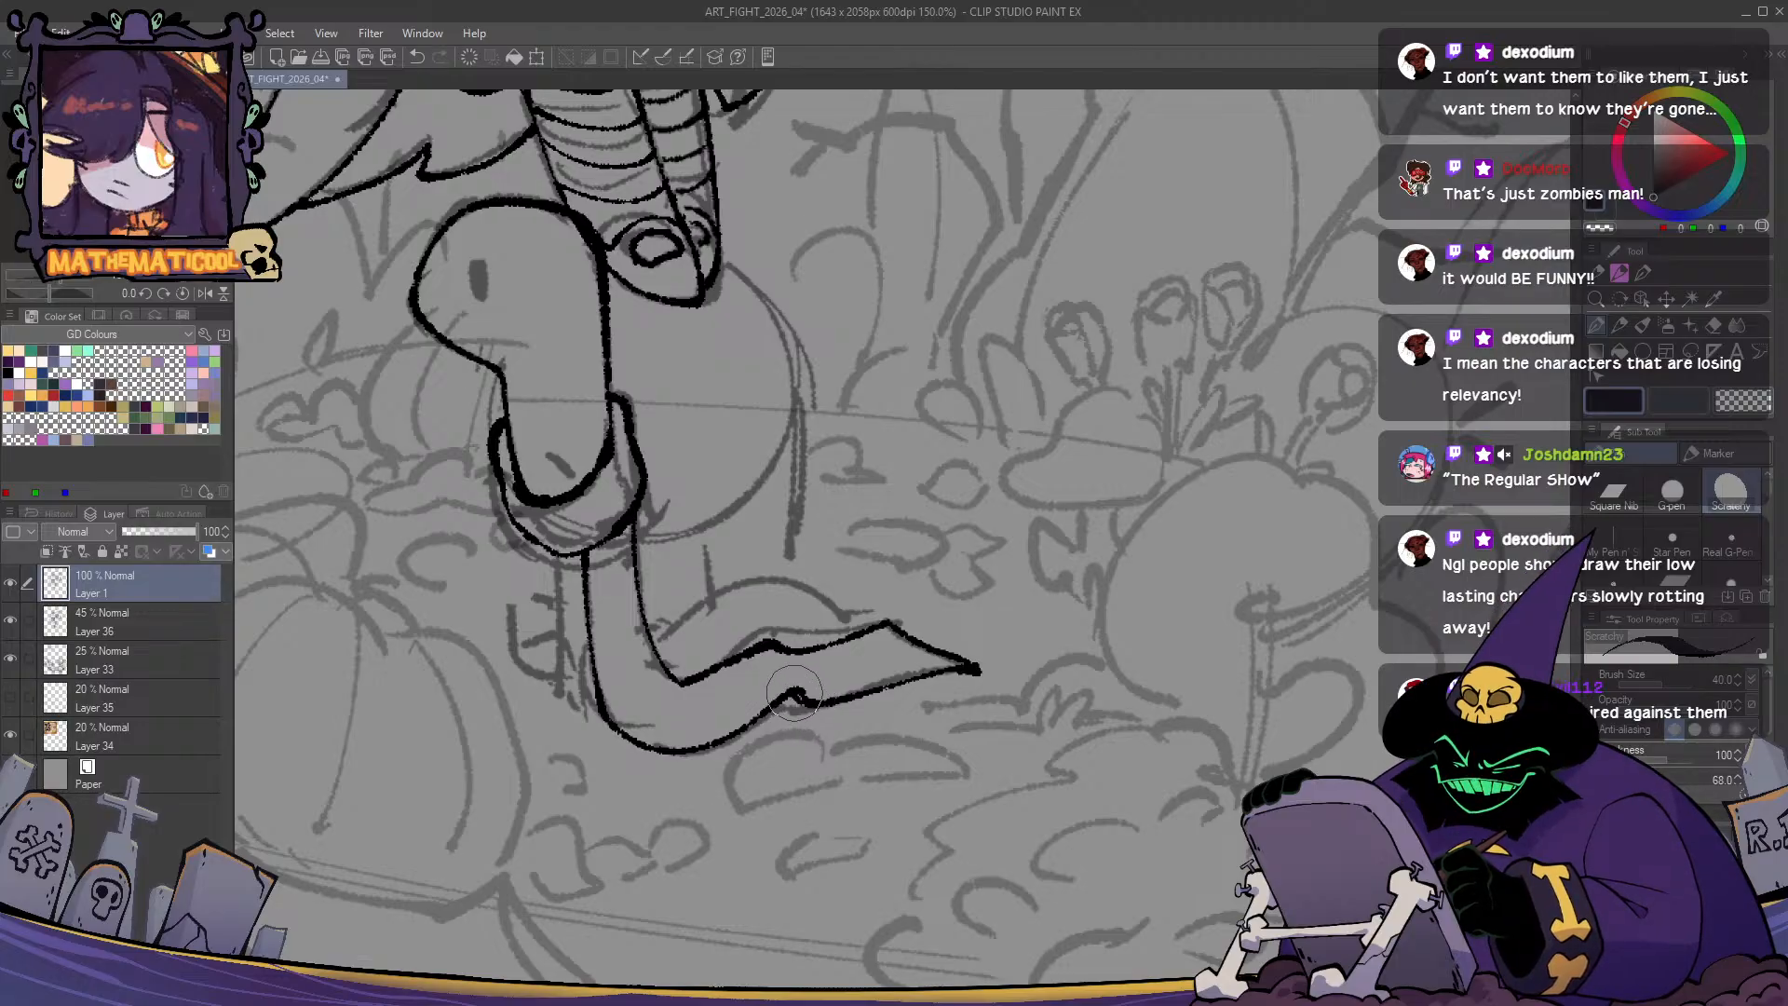
- Clean up the notches in the outline of the turtle's front flipper
key("c")
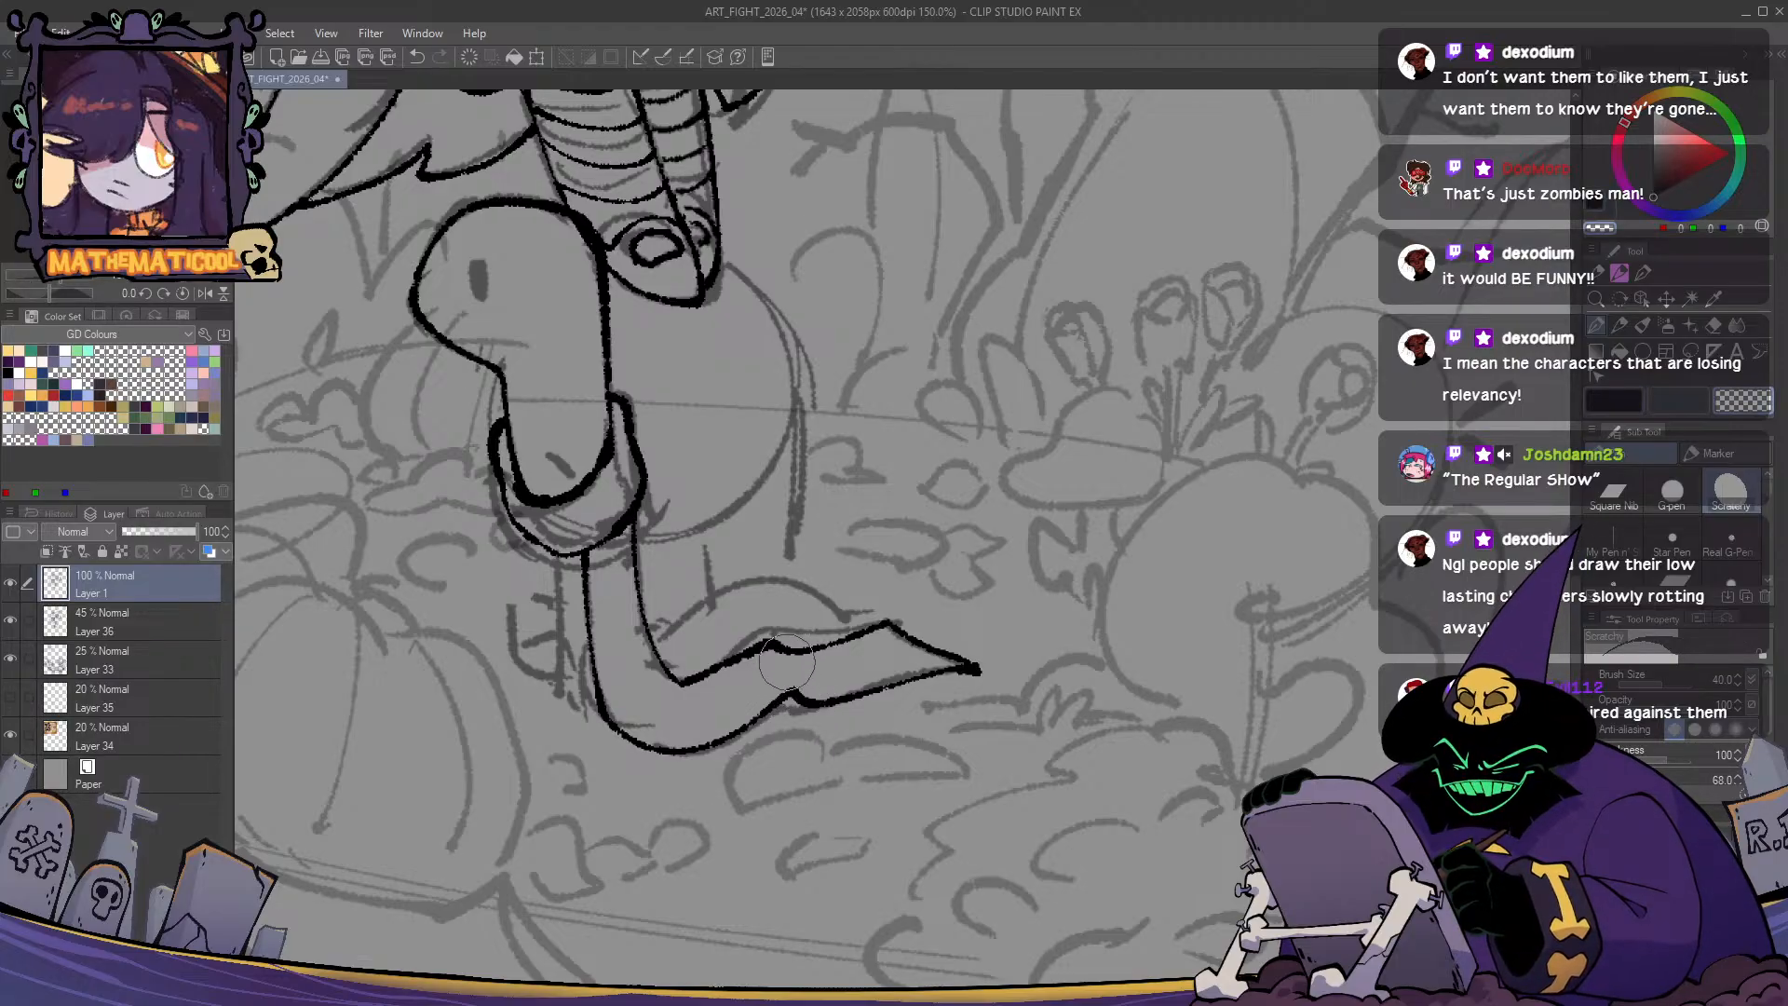
key("c")
key("ctrl+z")
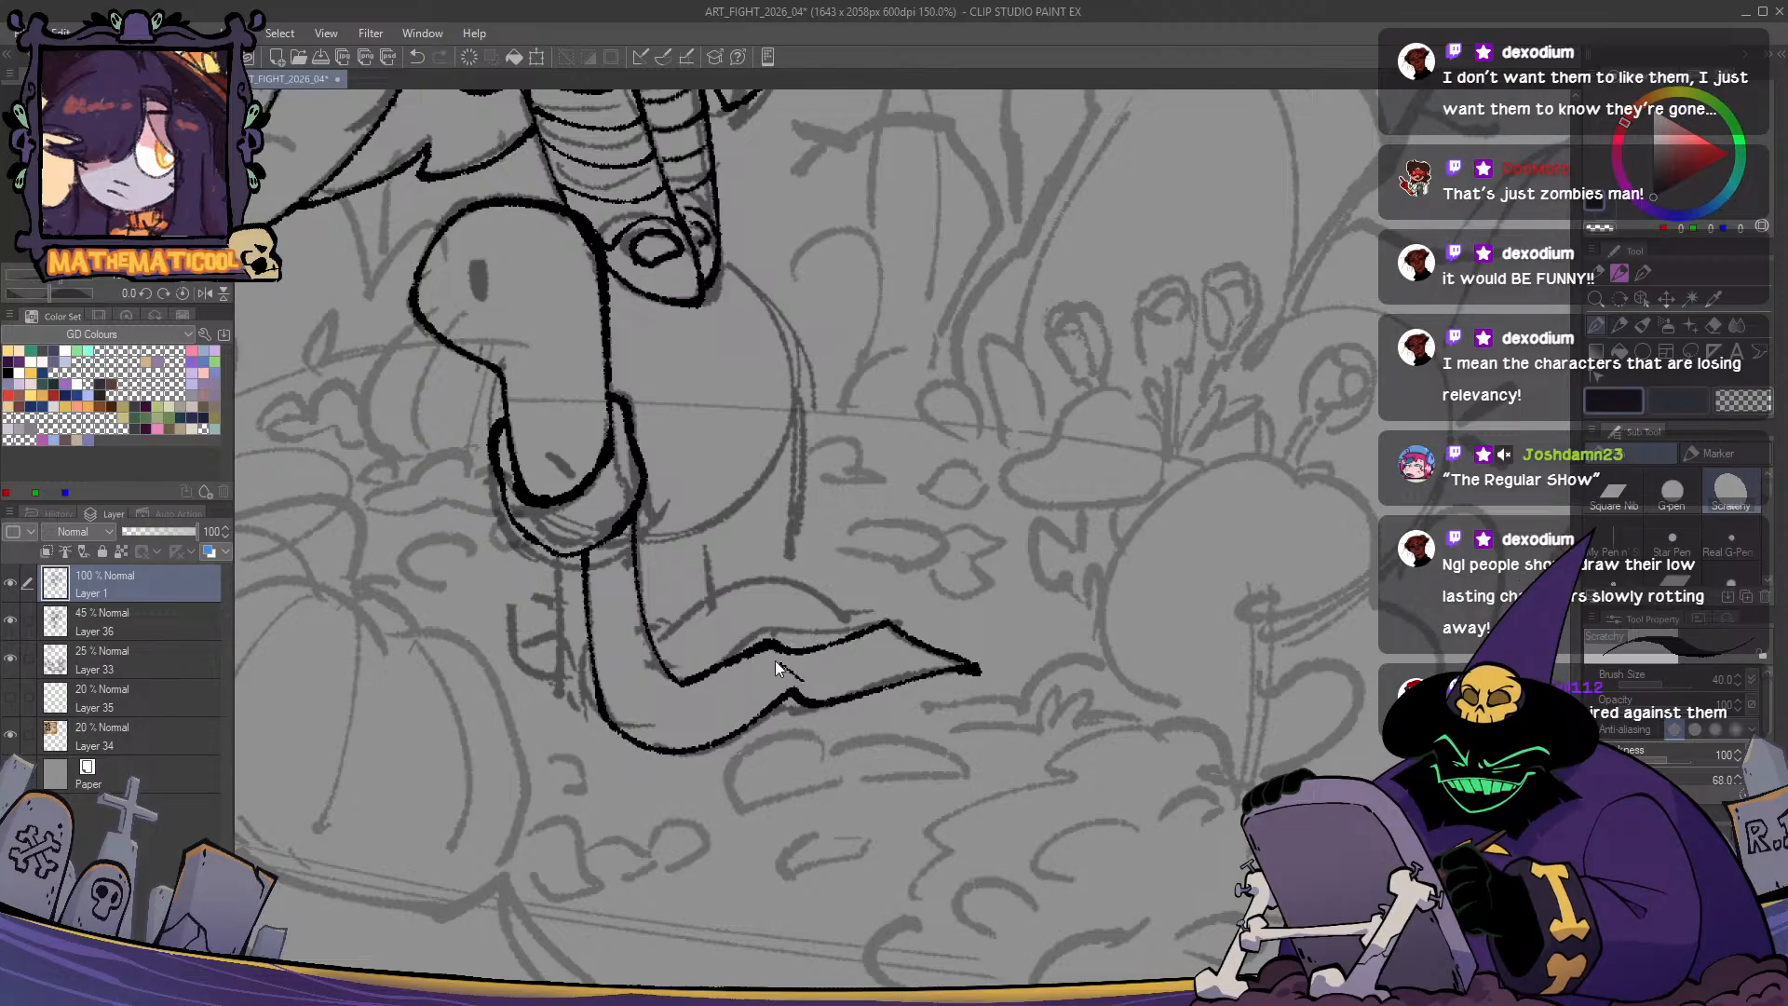
mouse_move(772, 655)
left_mouse_down()
mouse_move(780, 618)
mouse_move(743, 668)
left_mouse_up()
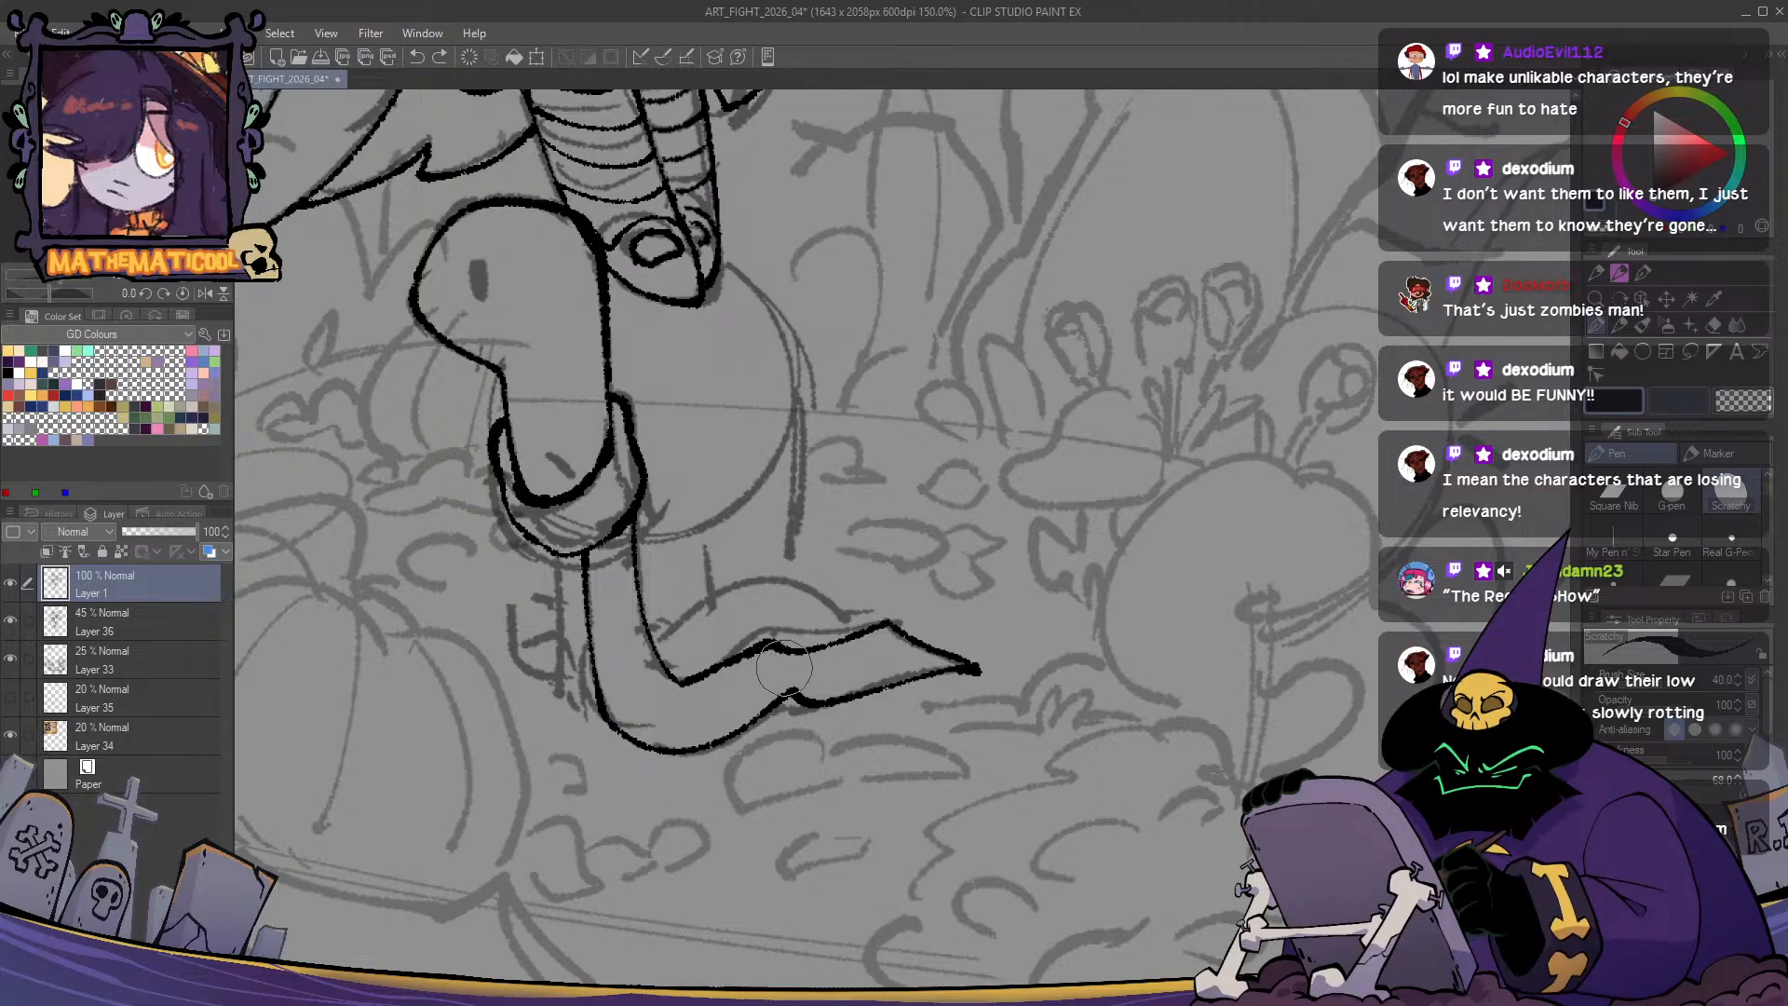
- Lasso the notched stretch of the front flipper's upper edge, move it slightly down and left, and deselect it
key("m")
left_click_drag(701, 669, 801, 620)
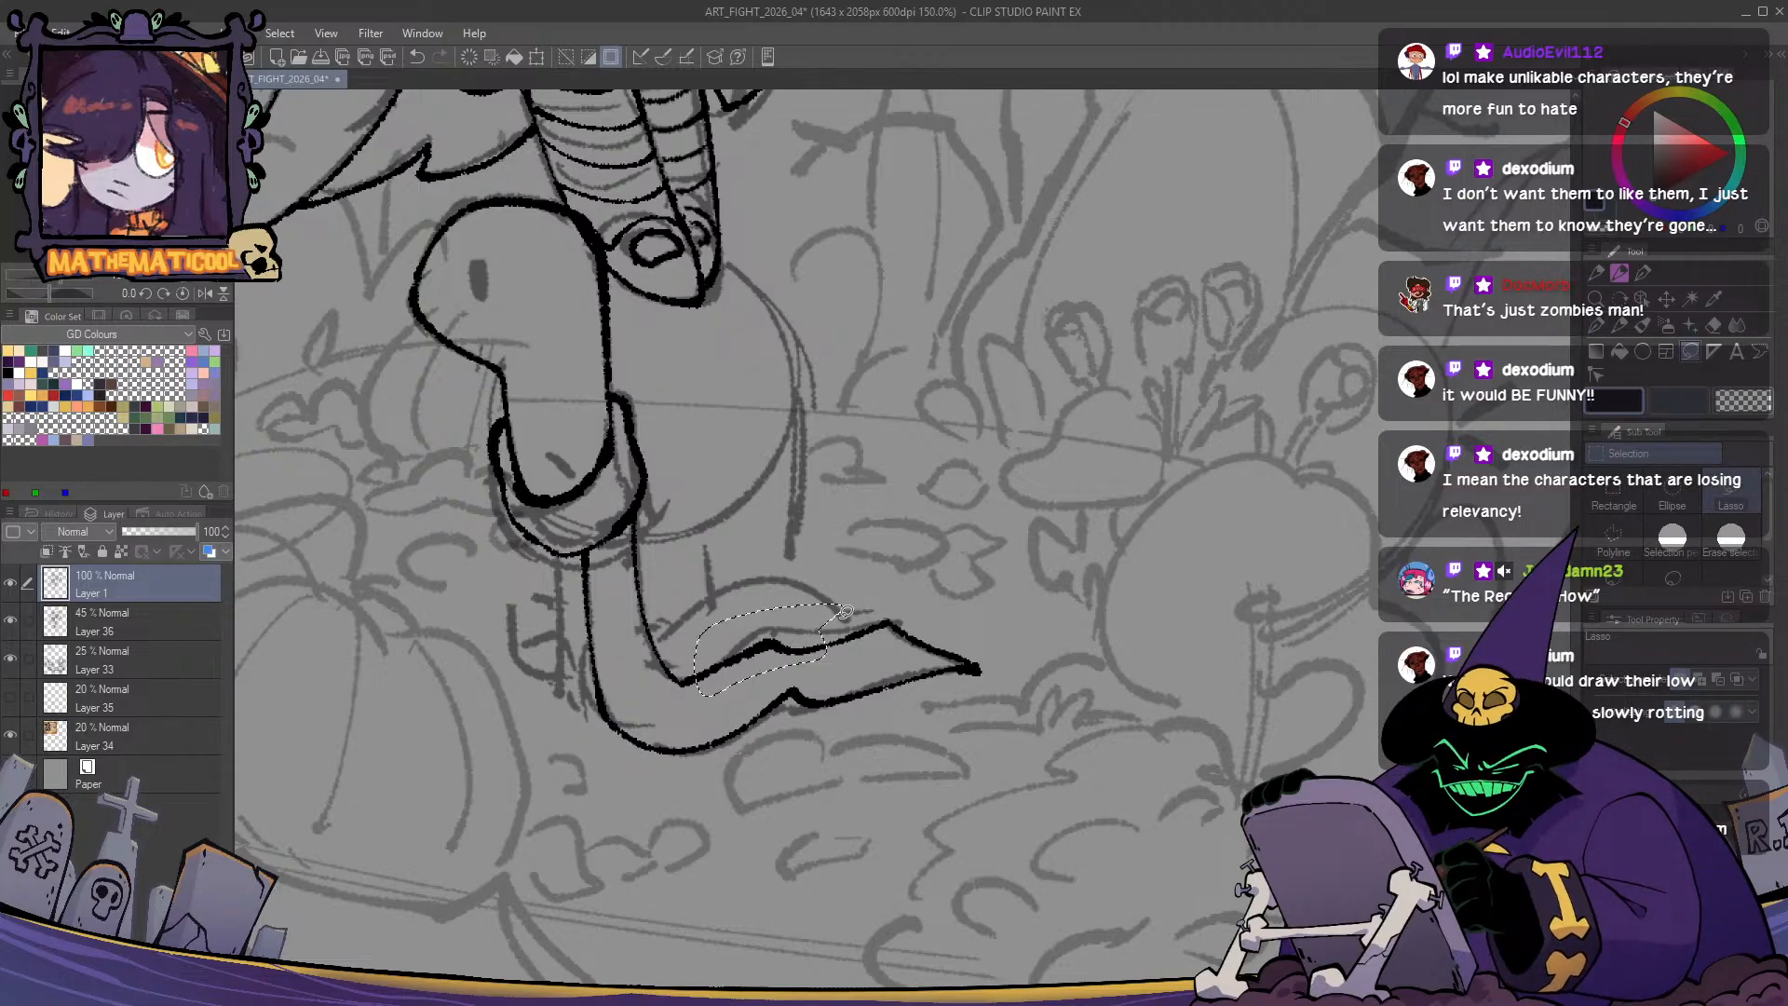
key("ctrl+t")
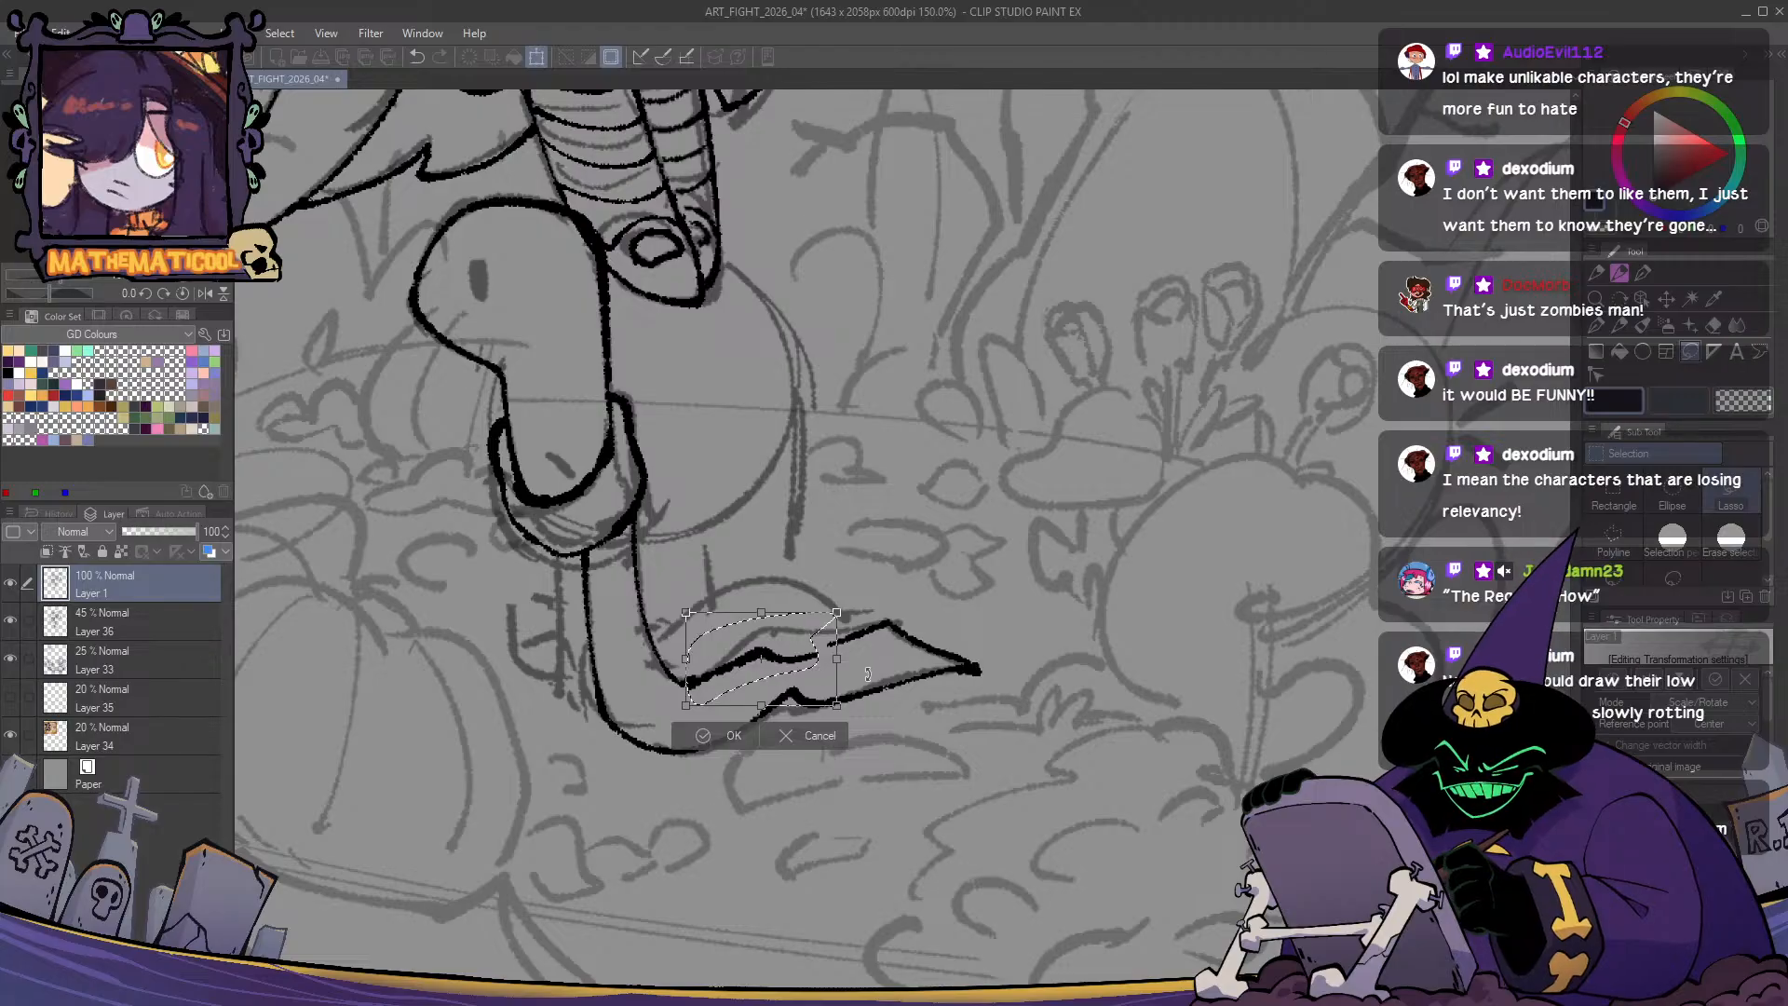
key("Return")
key("ctrl+d")
key("p")
- Reconnect the front flipper's upper edge to its tip and smooth the inner bend where the flipper meets the arm
left_click_drag(813, 655, 849, 638)
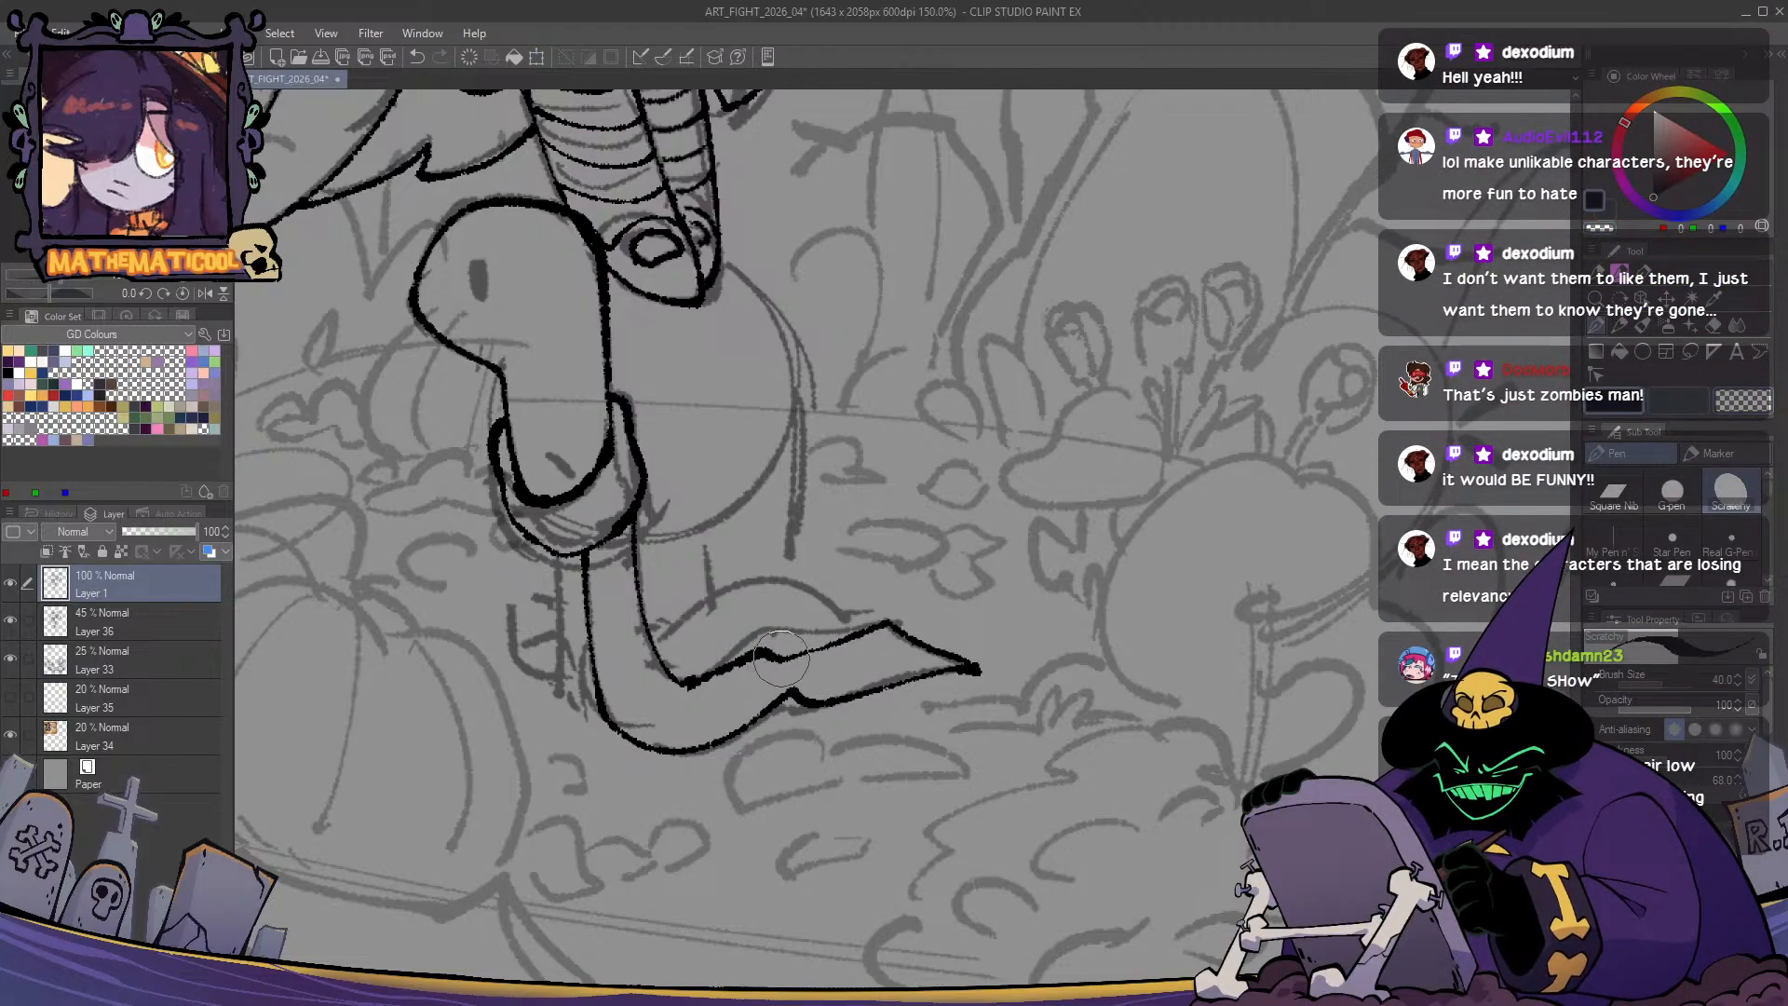
left_click_drag(782, 660, 853, 631)
key("ctrl+z")
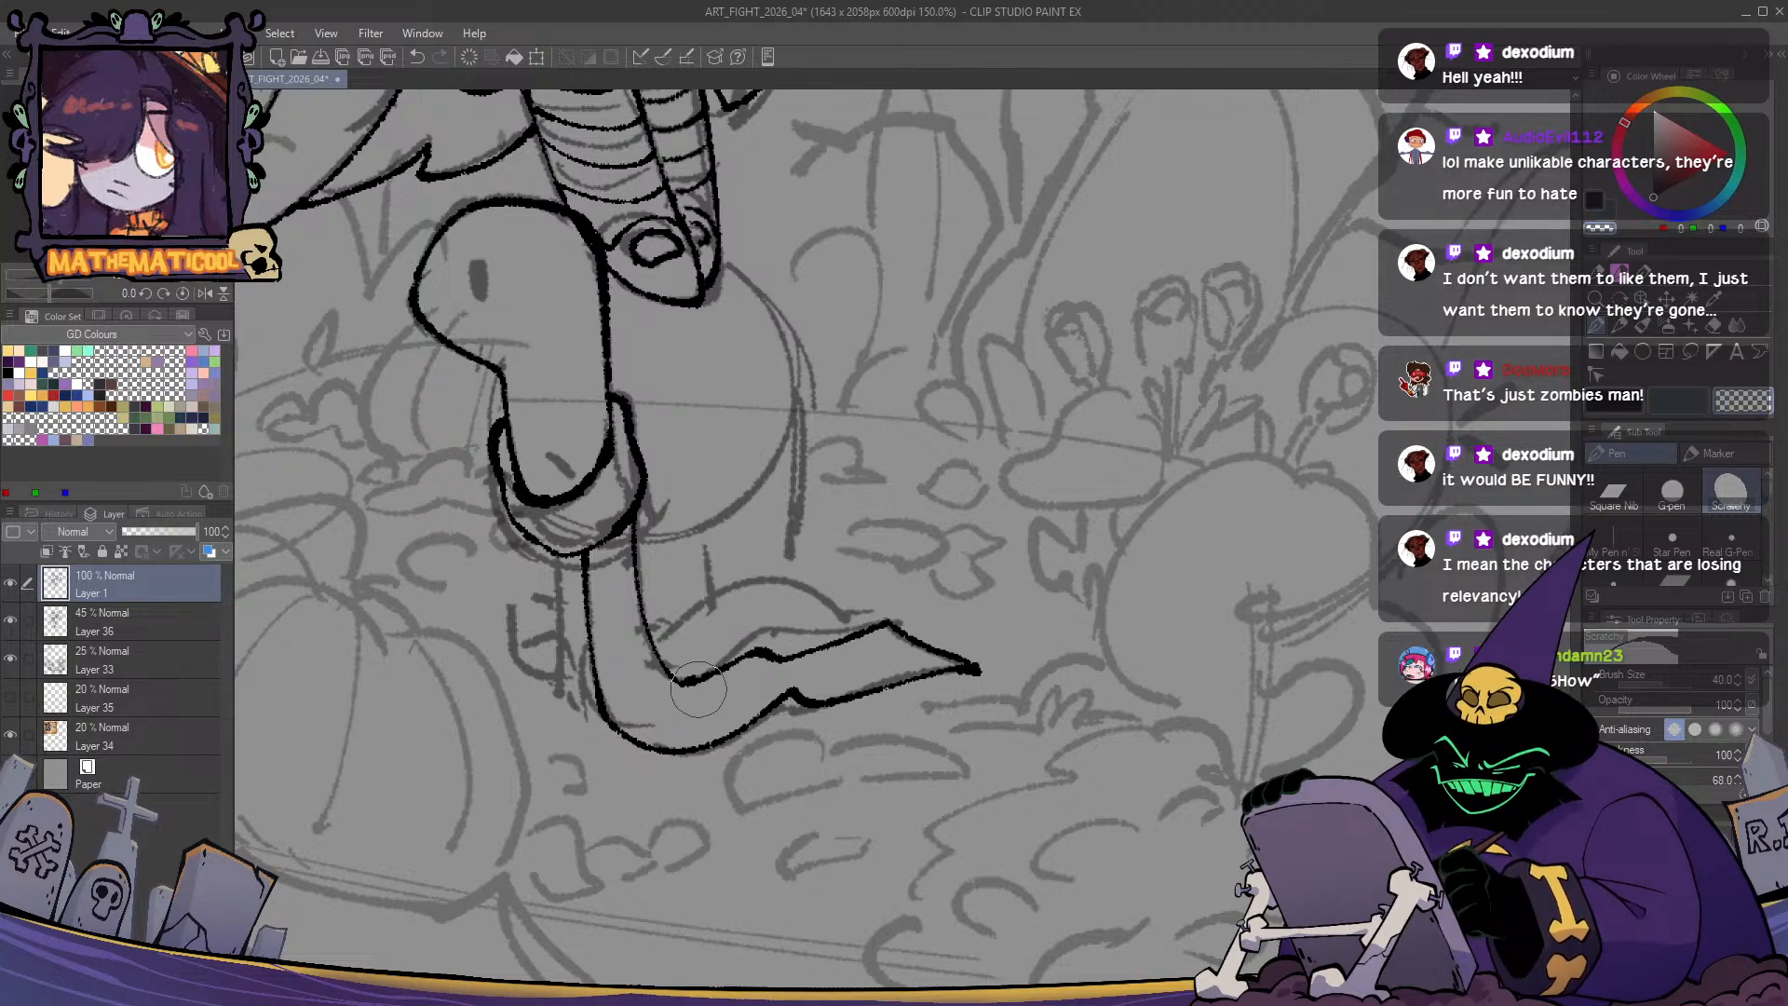
left_click_drag(764, 663, 698, 677)
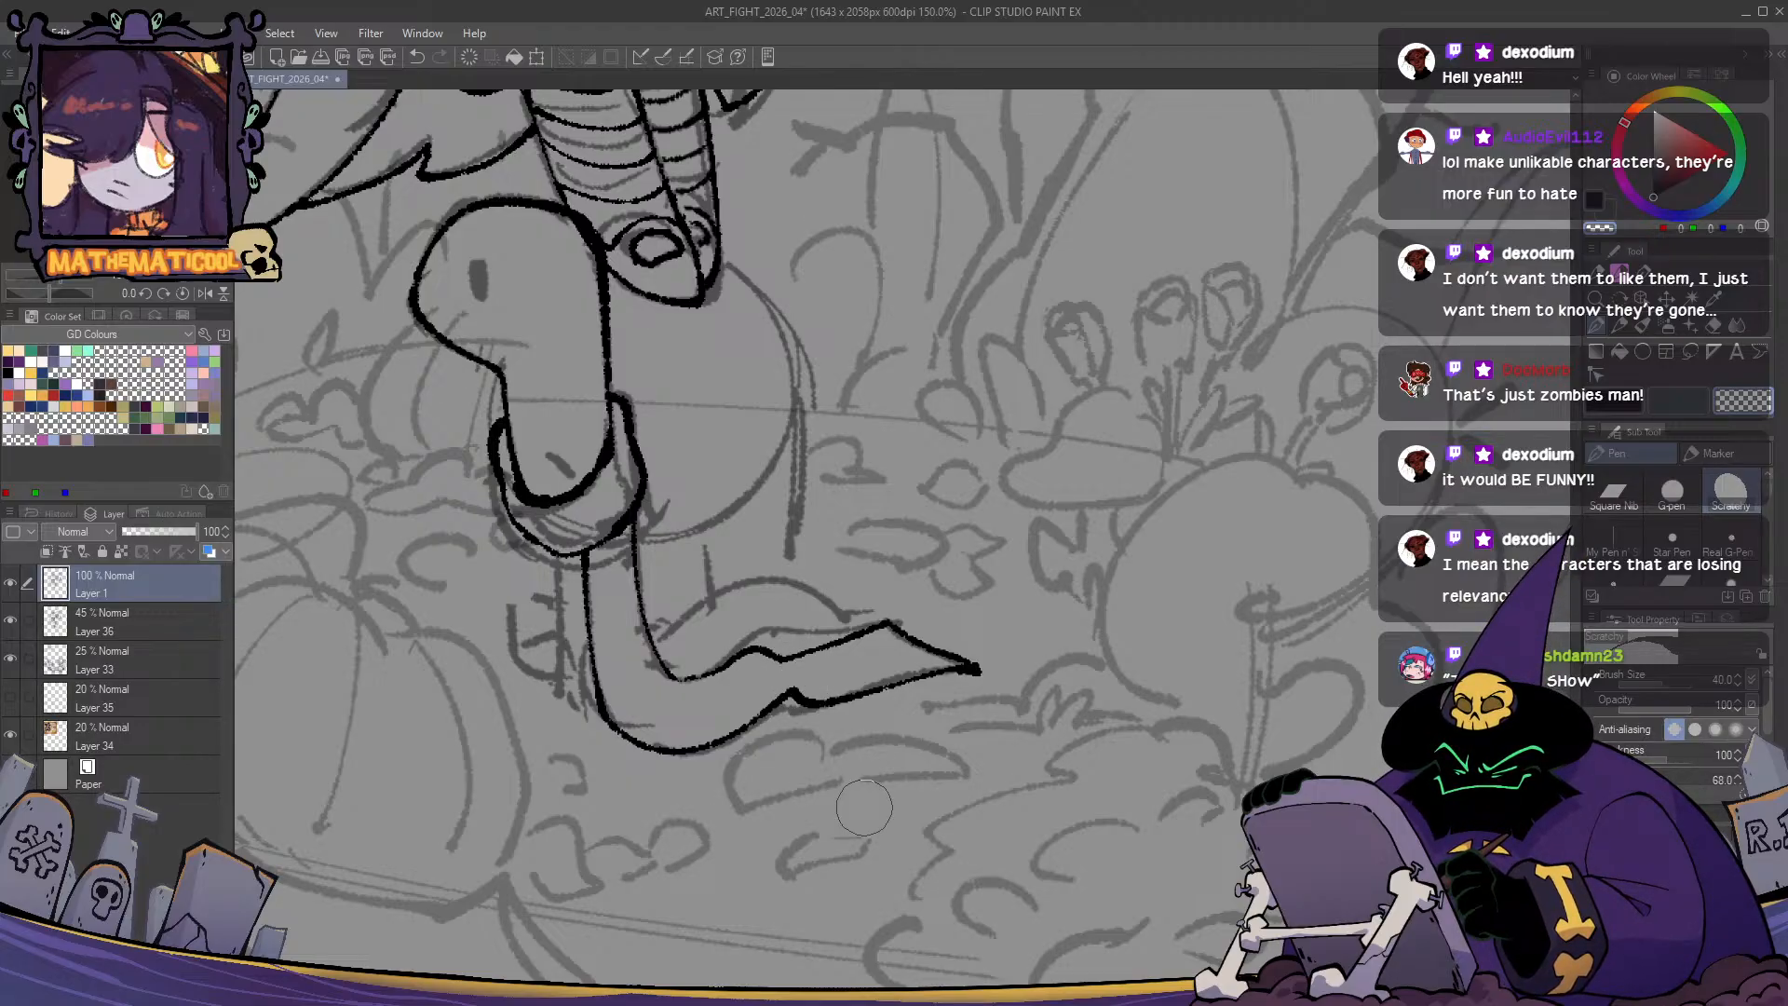
key("c")
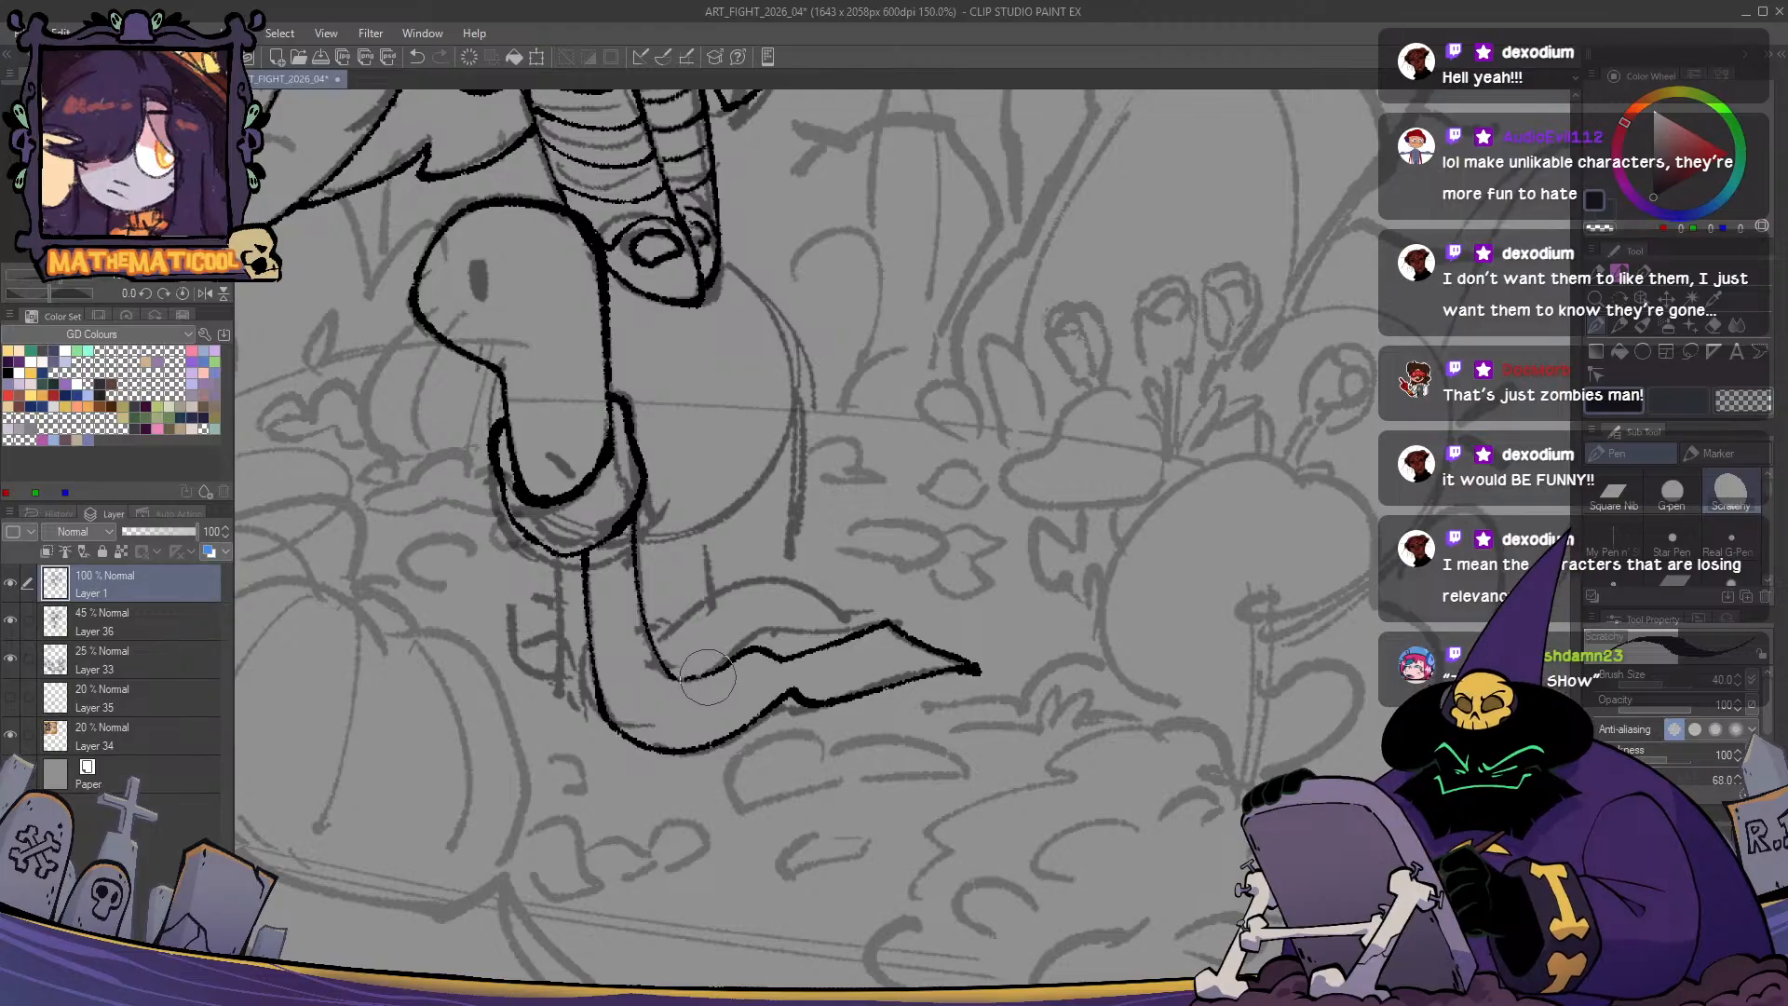
left_click_drag(698, 677, 642, 577)
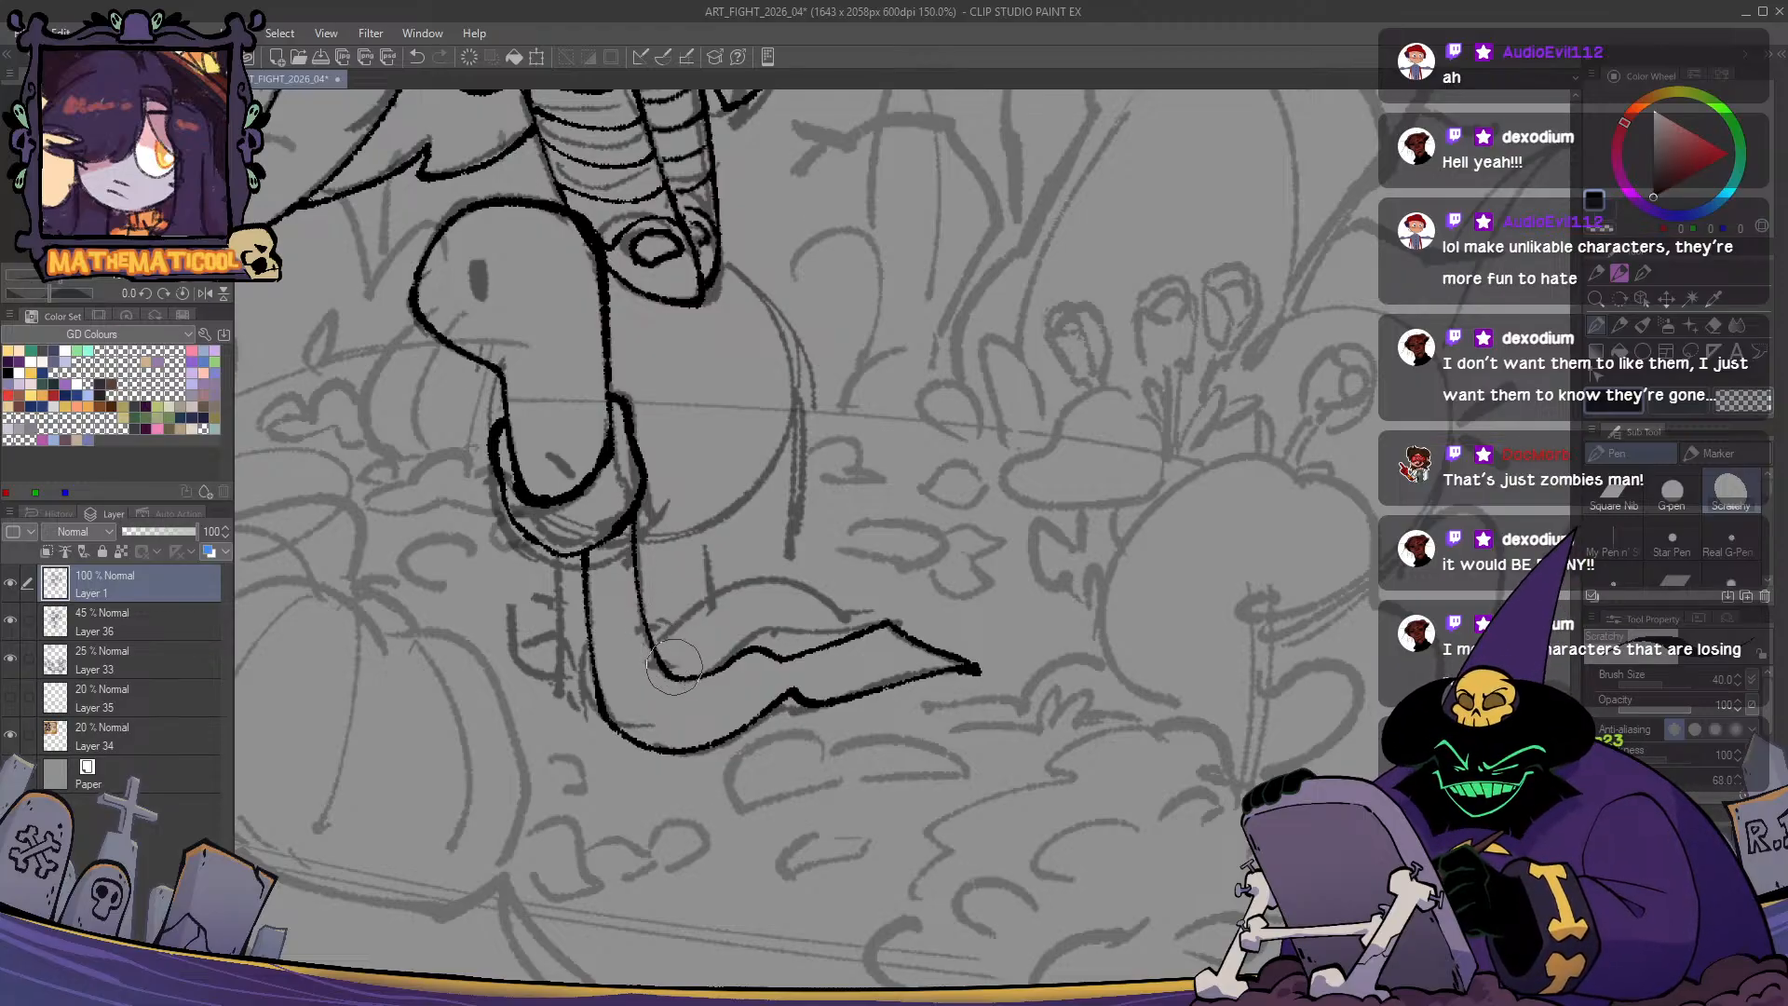
left_click_drag(670, 660, 698, 697)
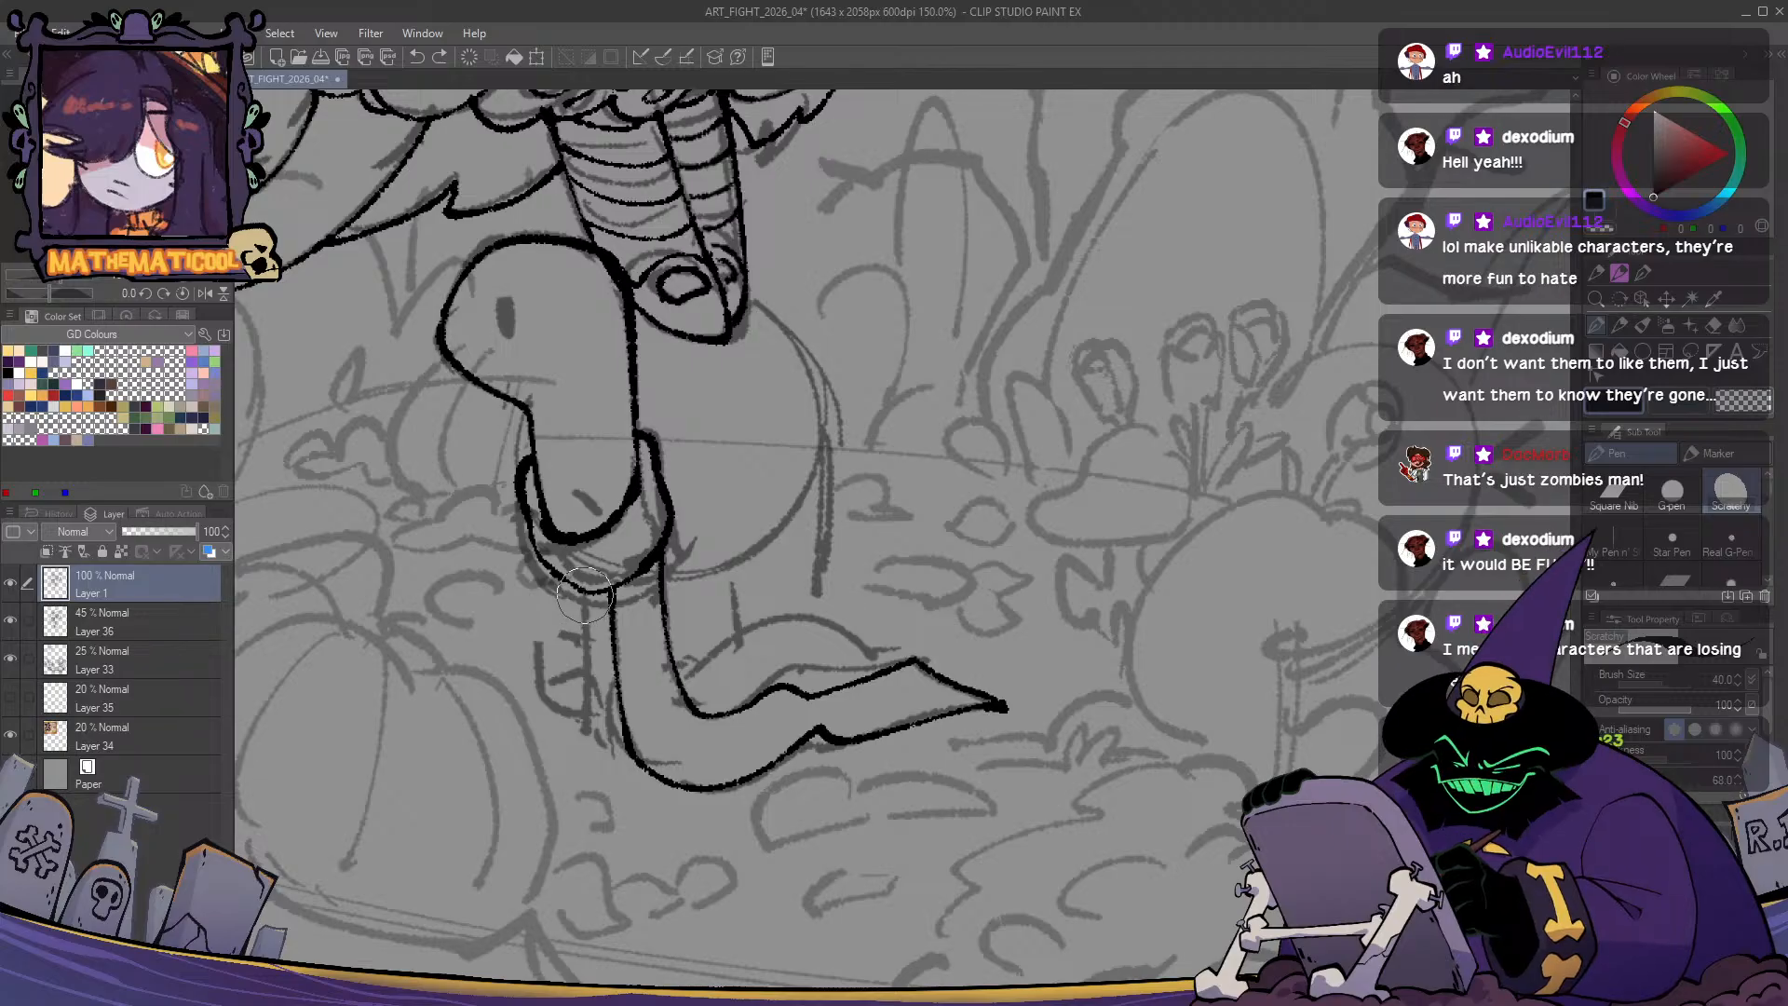
- Ink the edge of the narrow leg directly behind the turtle's front arm
mouse_move(585, 598)
left_mouse_down()
mouse_move(596, 741)
mouse_move(572, 746)
mouse_move(626, 739)
left_mouse_up()
key("ctrl+z")
key("c")
key("c")
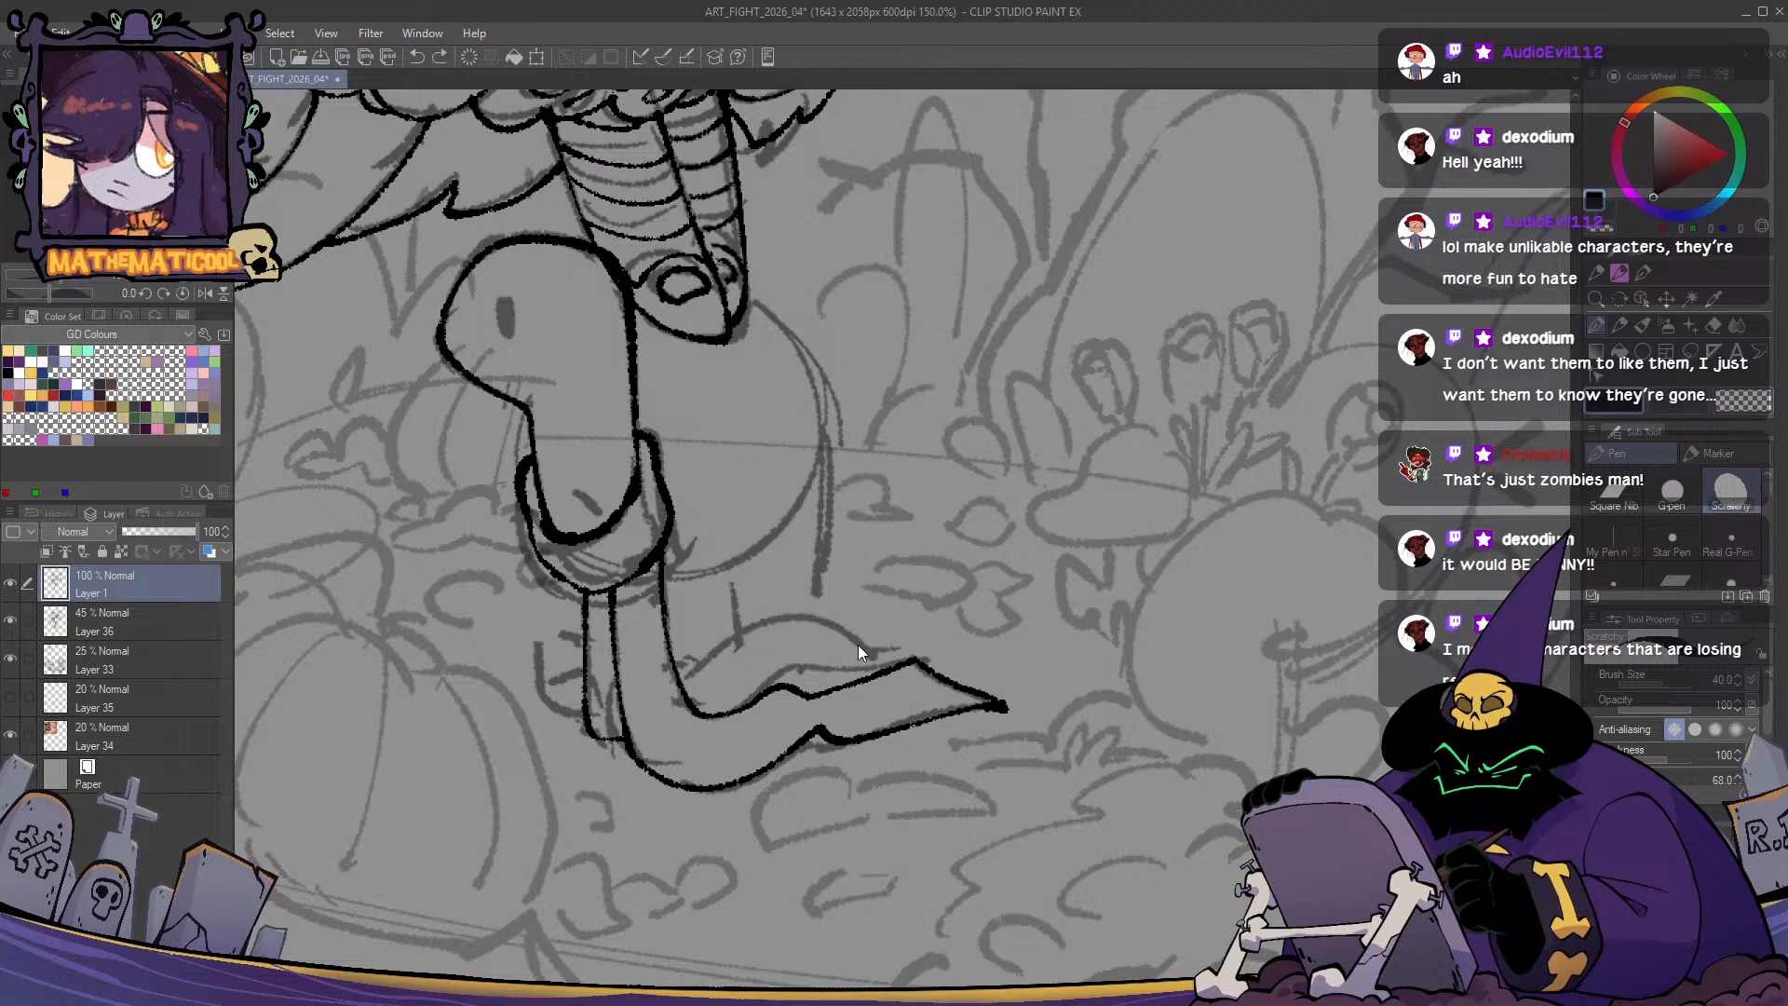
- Ink the second flipper behind the front one, following the sketch, and refine its pointed tip
mouse_move(866, 653)
left_mouse_down()
mouse_move(680, 676)
mouse_move(774, 682)
mouse_move(877, 659)
mouse_move(774, 695)
mouse_move(885, 665)
left_mouse_up()
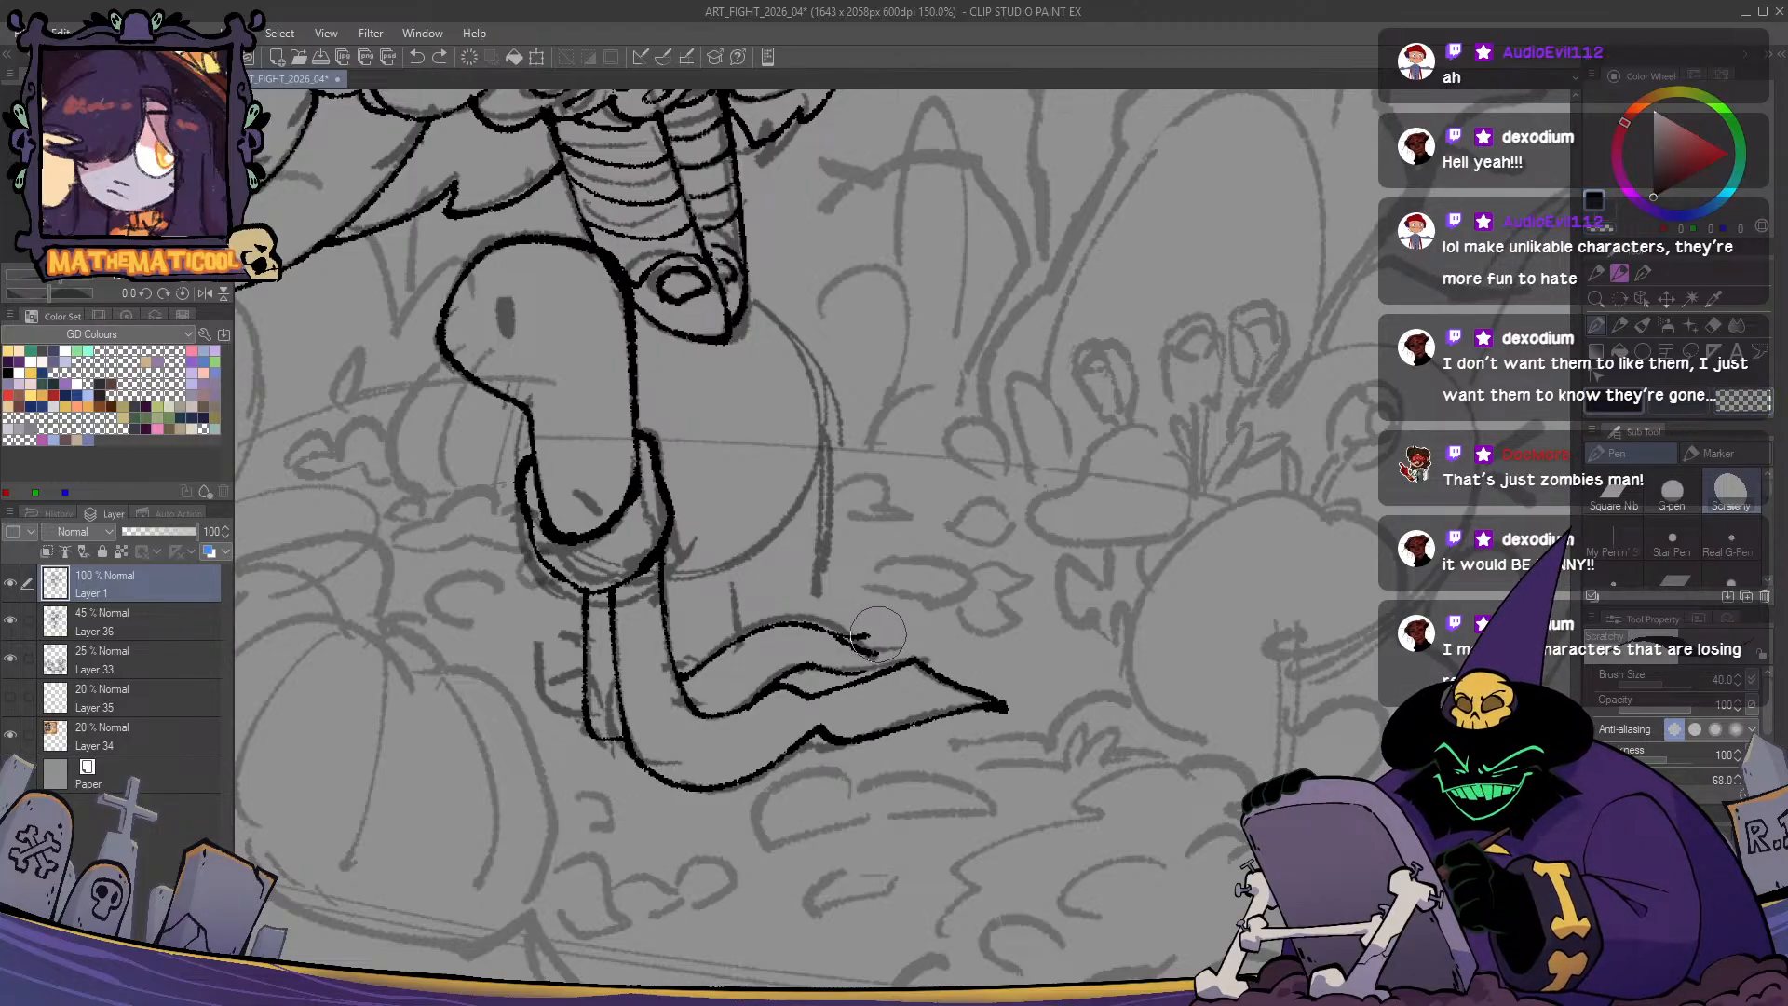
mouse_move(855, 627)
left_mouse_down()
mouse_move(930, 650)
mouse_move(1039, 610)
mouse_move(848, 554)
mouse_move(1037, 563)
mouse_move(1104, 534)
left_mouse_up()
key("ctrl+z")
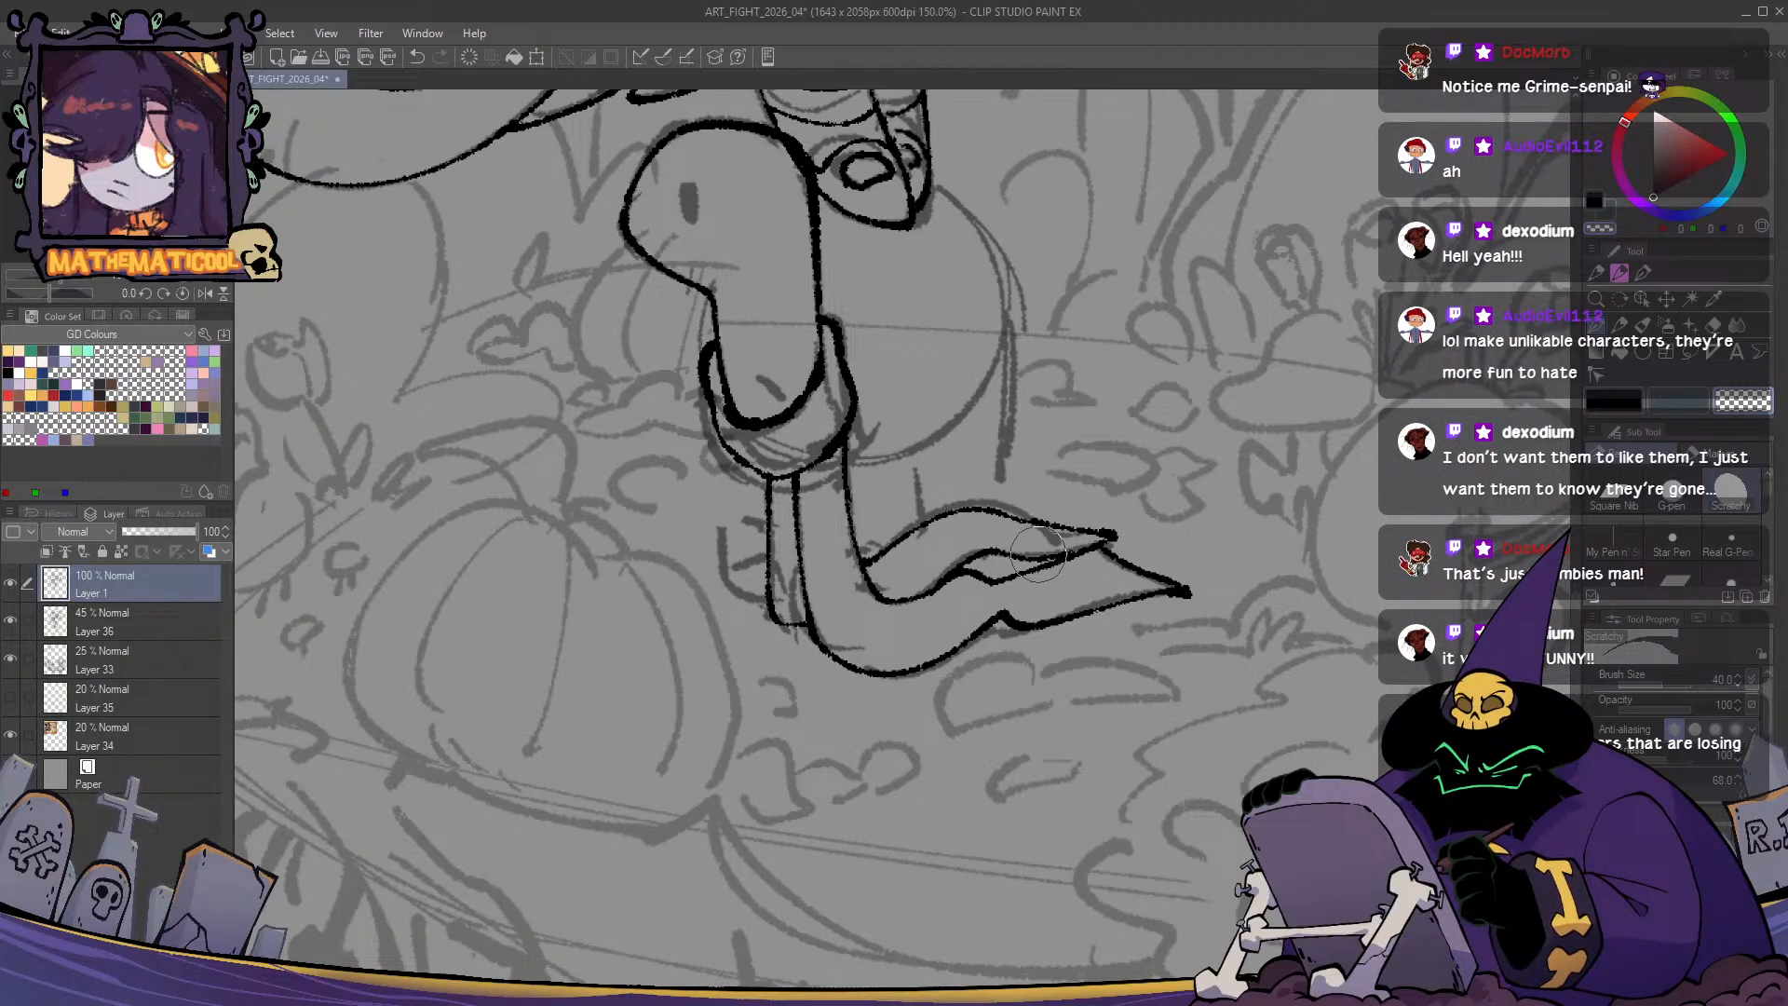
key("c")
key("c")
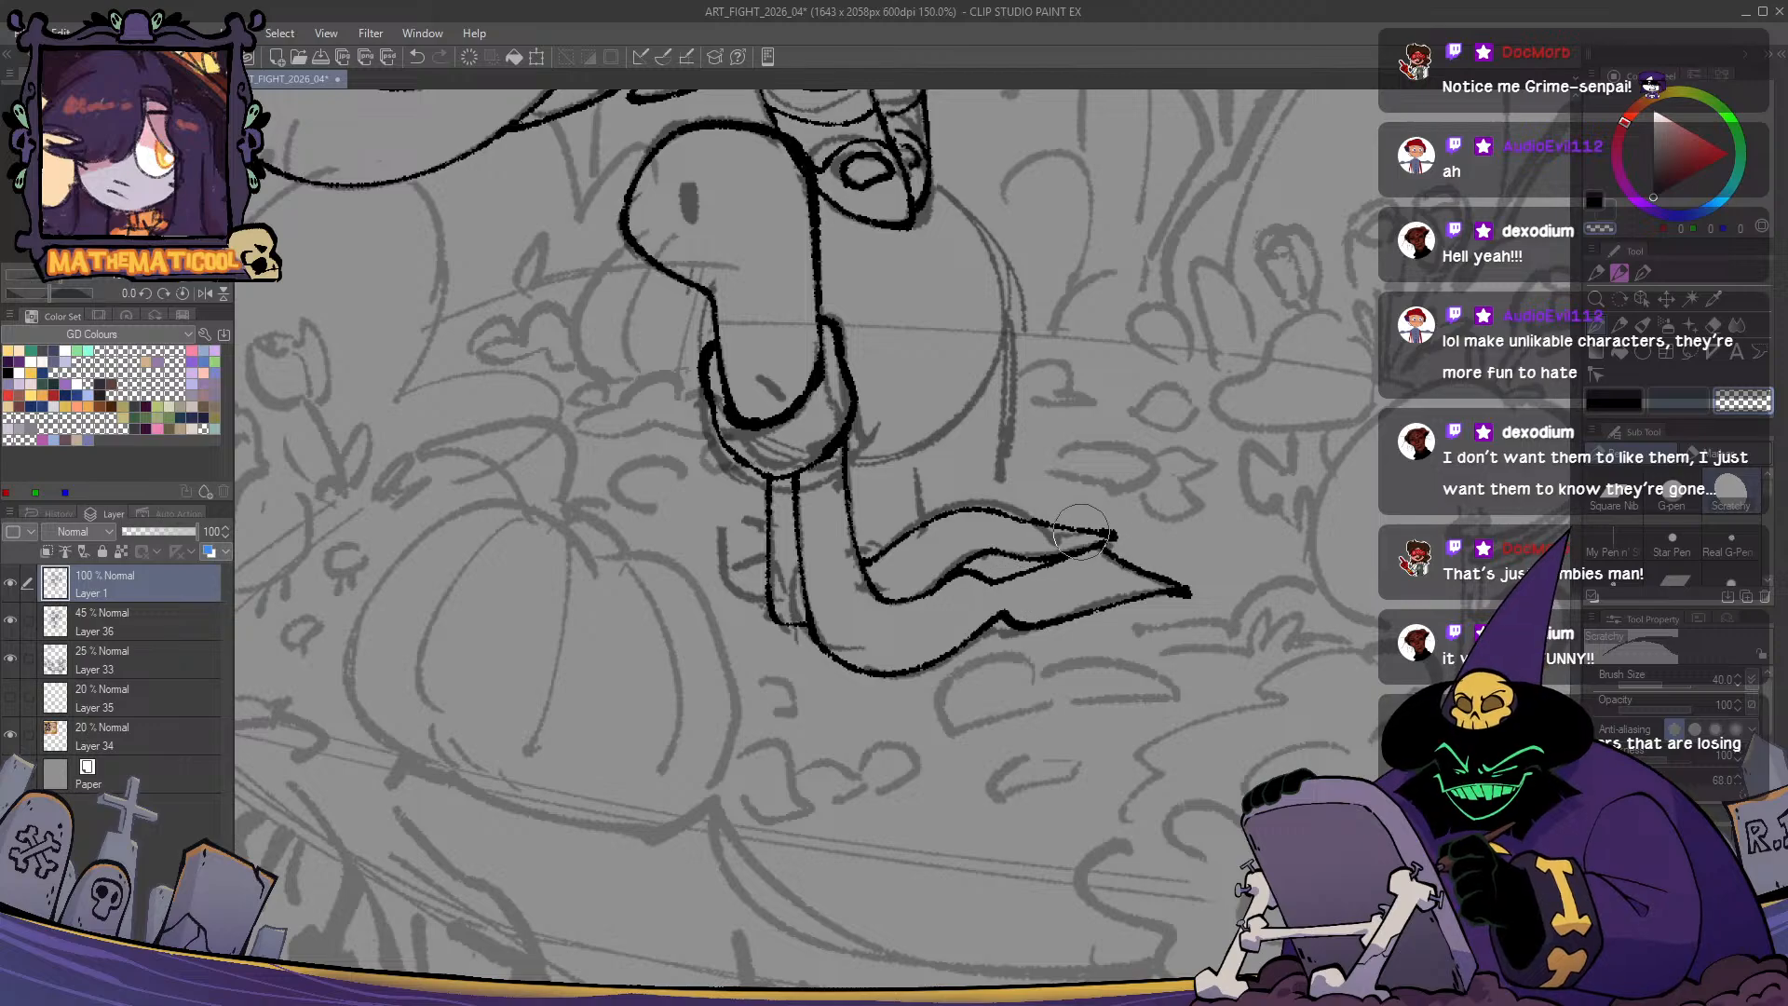
key("c")
left_click_drag(1113, 539, 951, 524)
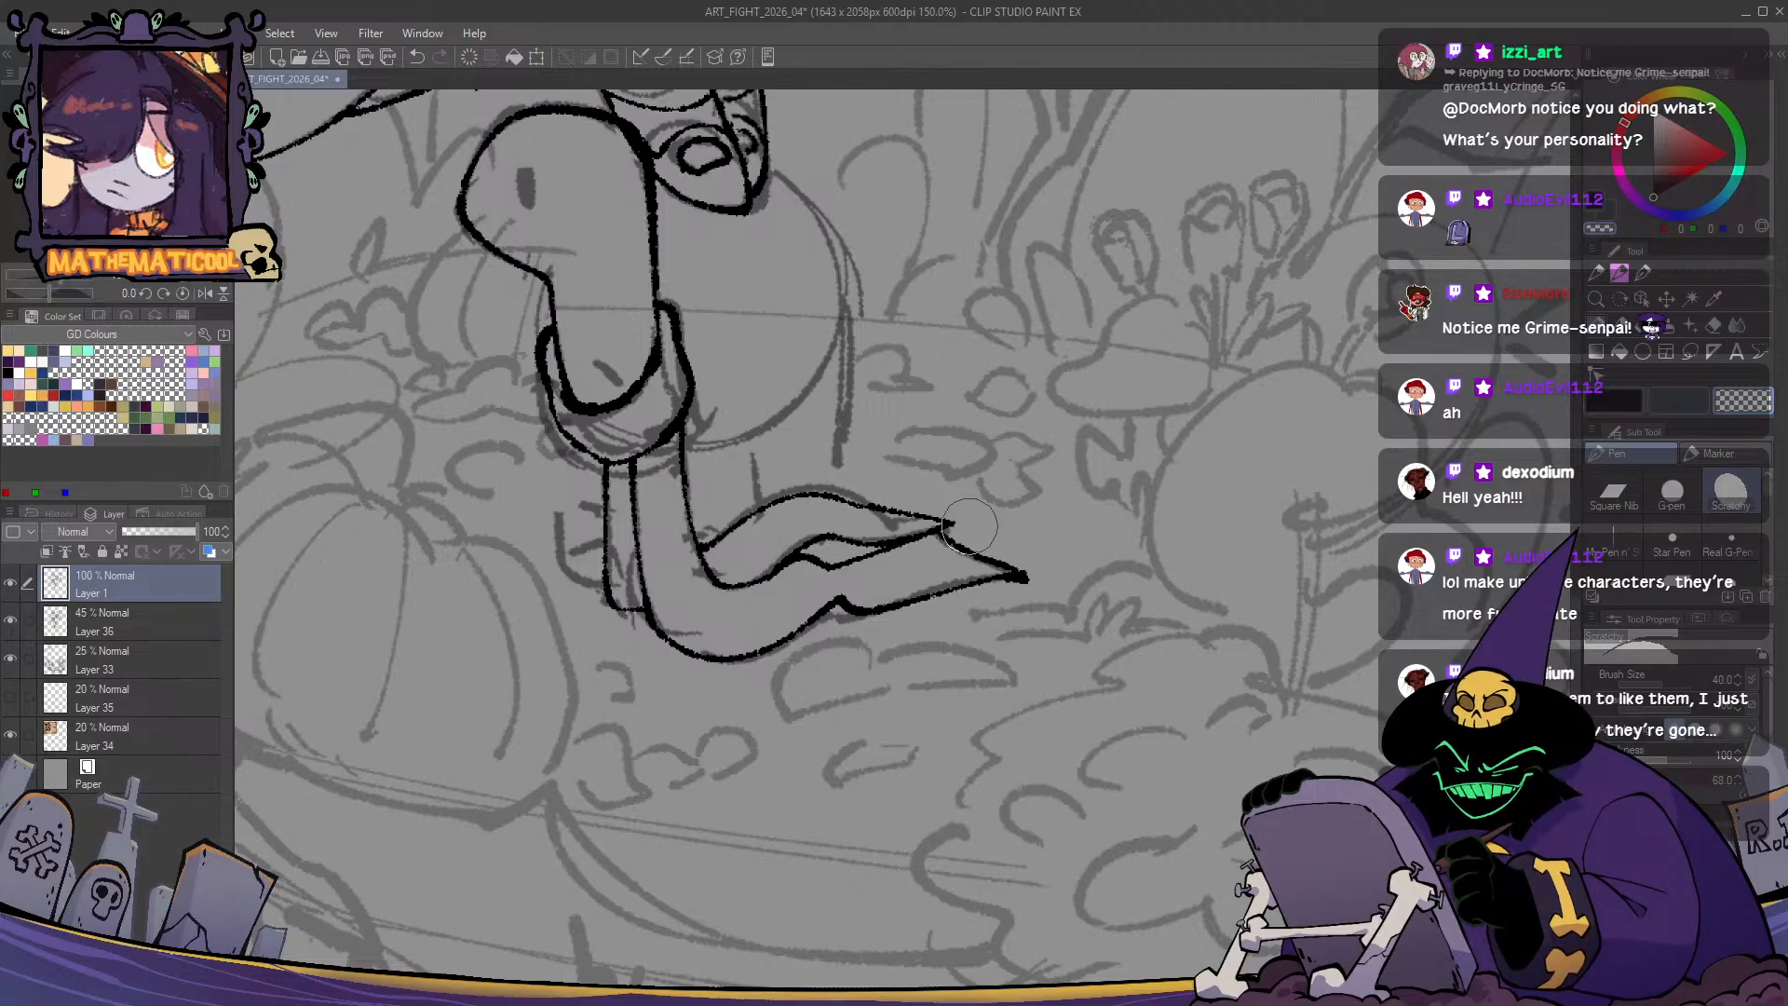
- Clean up the lower corner of the narrow leg where it meets the front flipper
left_click_drag(713, 534, 790, 499)
key("c")
left_click_drag(712, 561, 710, 579)
key("ctrl+z")
key("c")
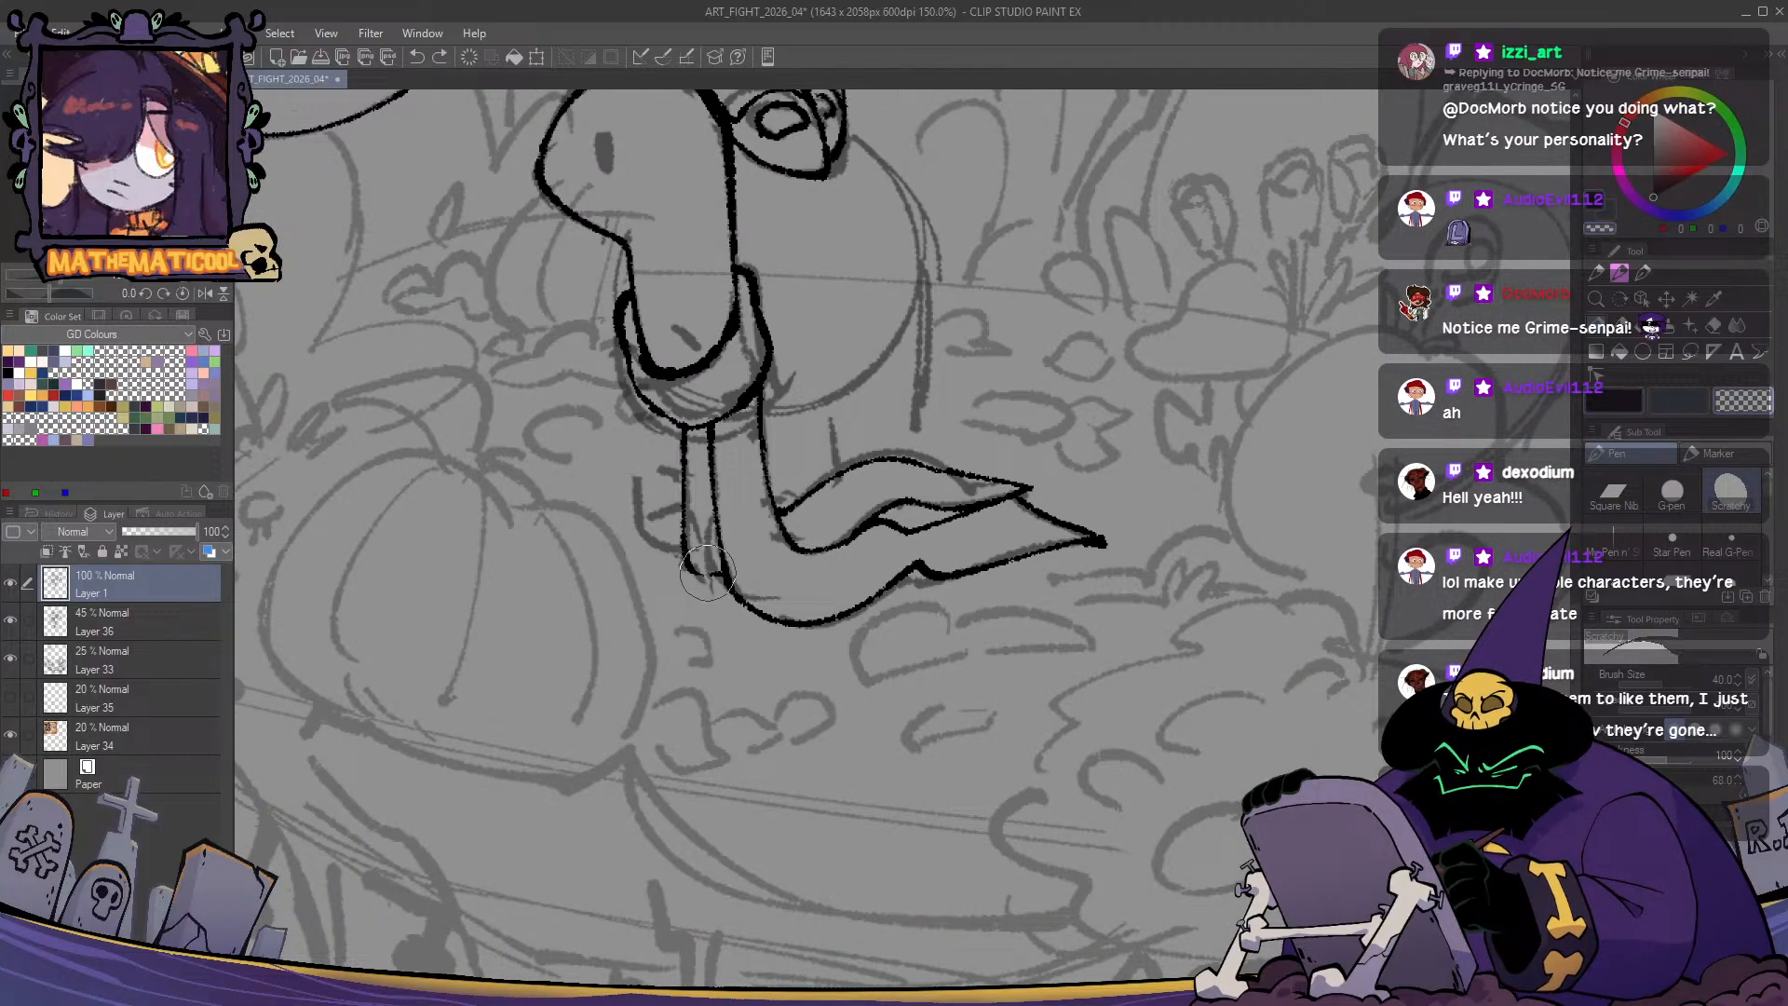
key("c")
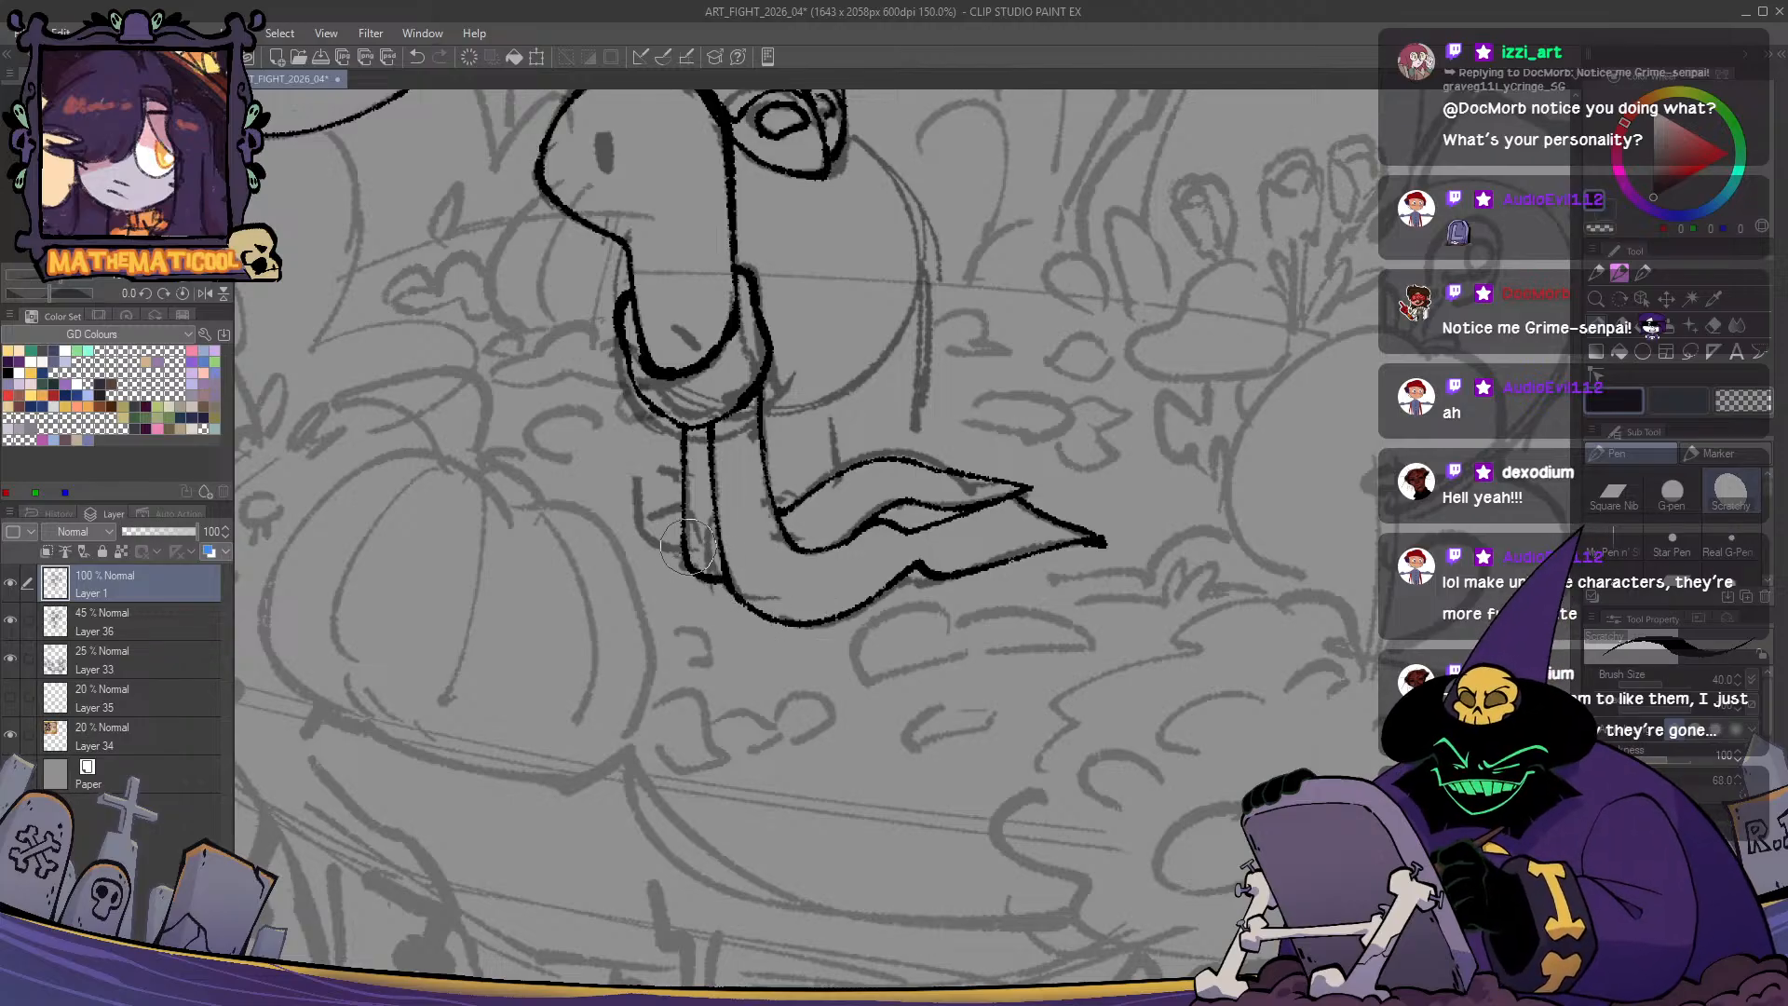
key("c")
key("c")
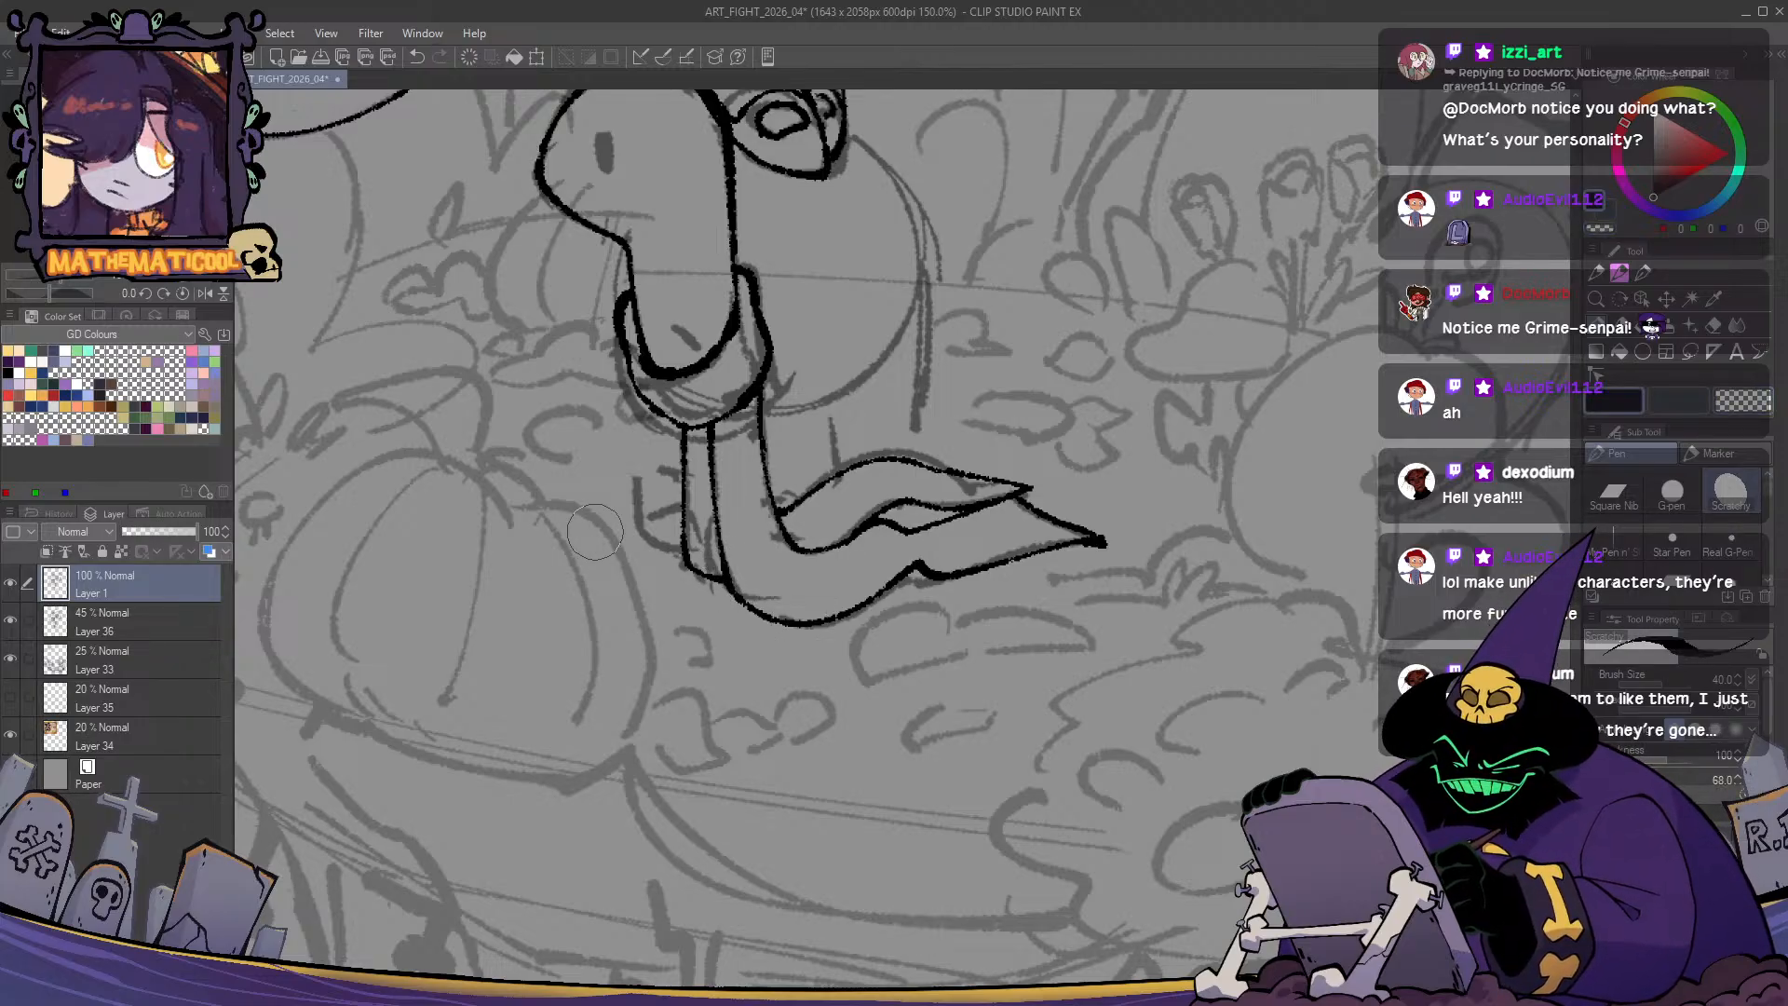
- Ink the outer edge of the turtle's far leg and a short vertical leg line above the second flipper
left_click_drag(728, 622, 812, 758)
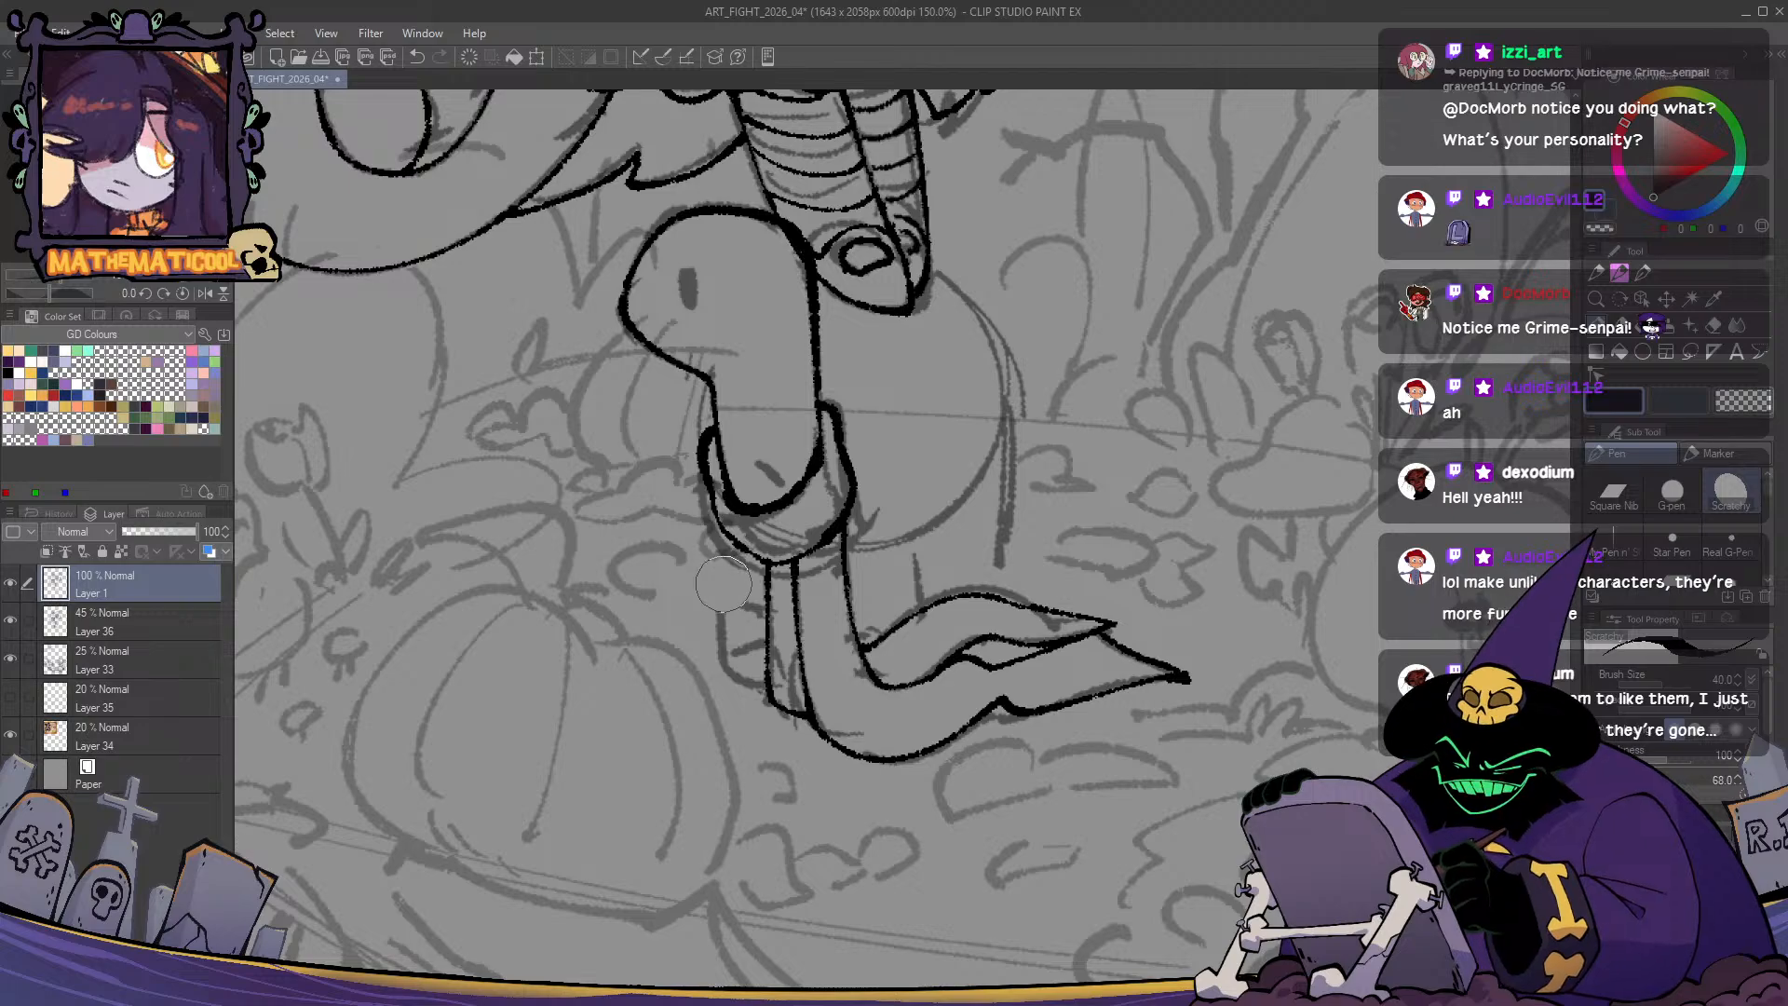
mouse_move(716, 523)
left_mouse_down()
mouse_move(724, 649)
mouse_move(742, 679)
mouse_move(786, 679)
mouse_move(730, 650)
mouse_move(757, 633)
mouse_move(770, 650)
mouse_move(733, 657)
mouse_move(733, 678)
mouse_move(759, 637)
mouse_move(725, 660)
mouse_move(810, 670)
mouse_move(790, 644)
mouse_move(739, 675)
mouse_move(790, 713)
left_mouse_up()
key("ctrl+z")
key("ctrl+z")
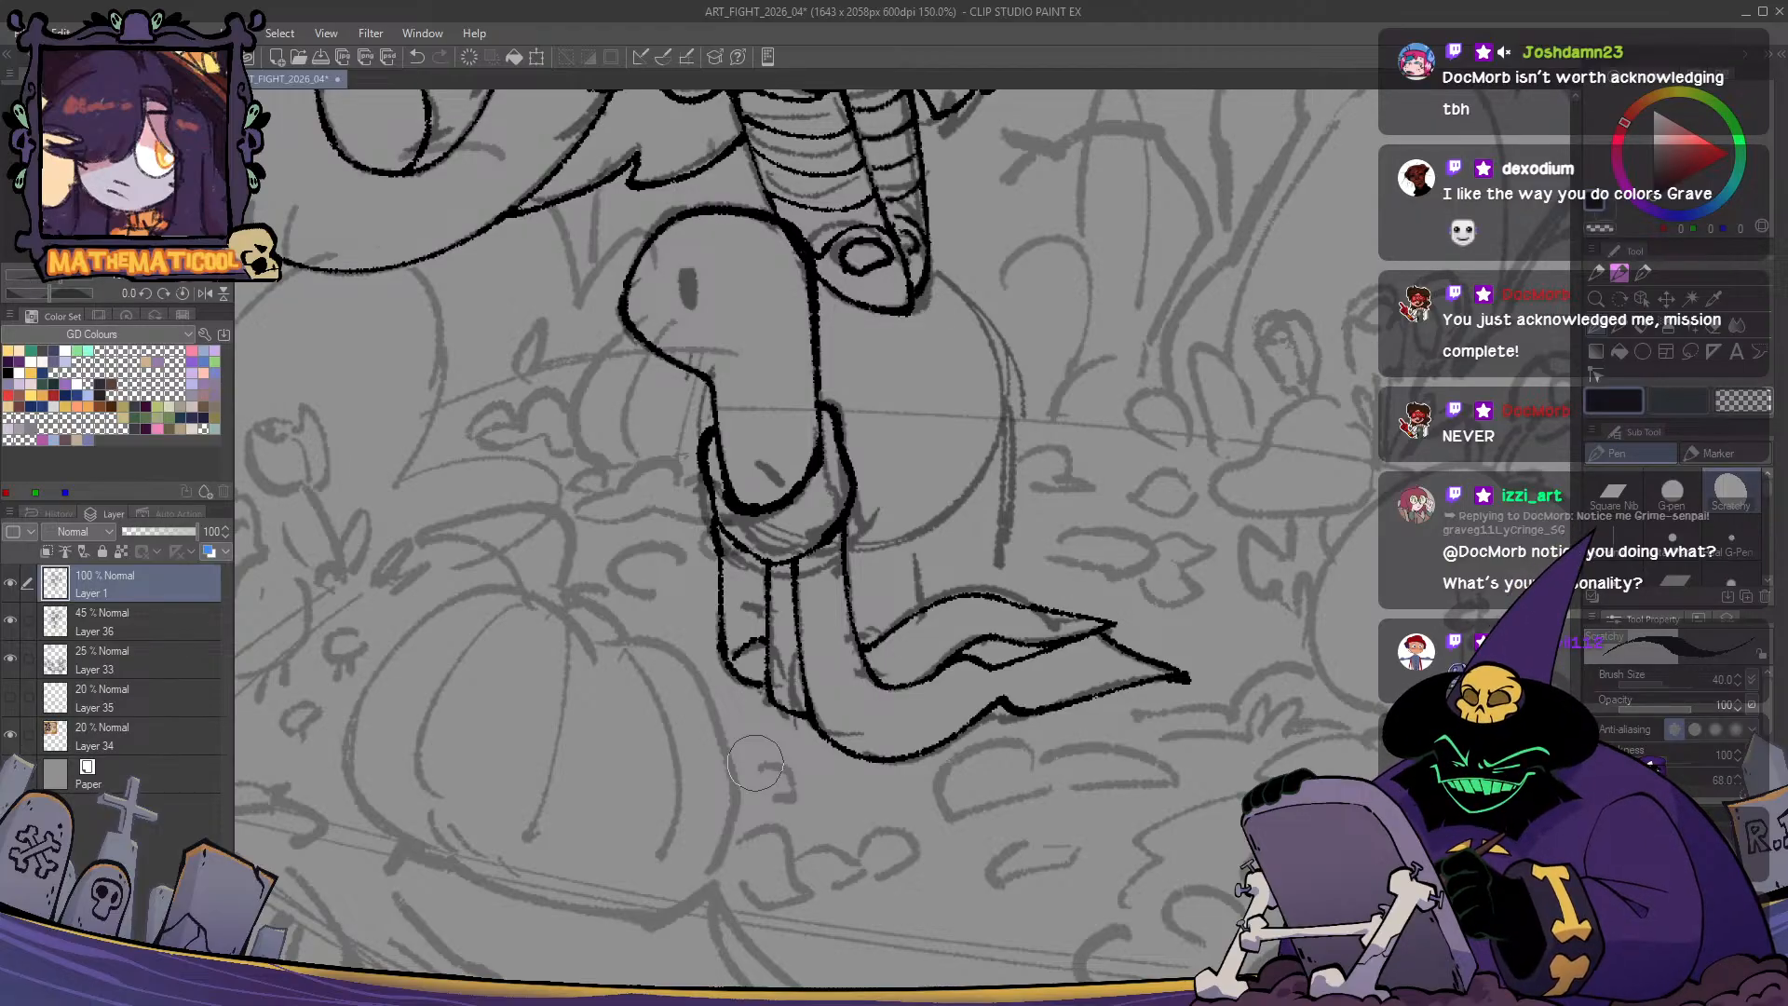
mouse_move(879, 603)
left_mouse_down()
mouse_move(877, 658)
mouse_move(916, 637)
mouse_move(918, 663)
left_mouse_up()
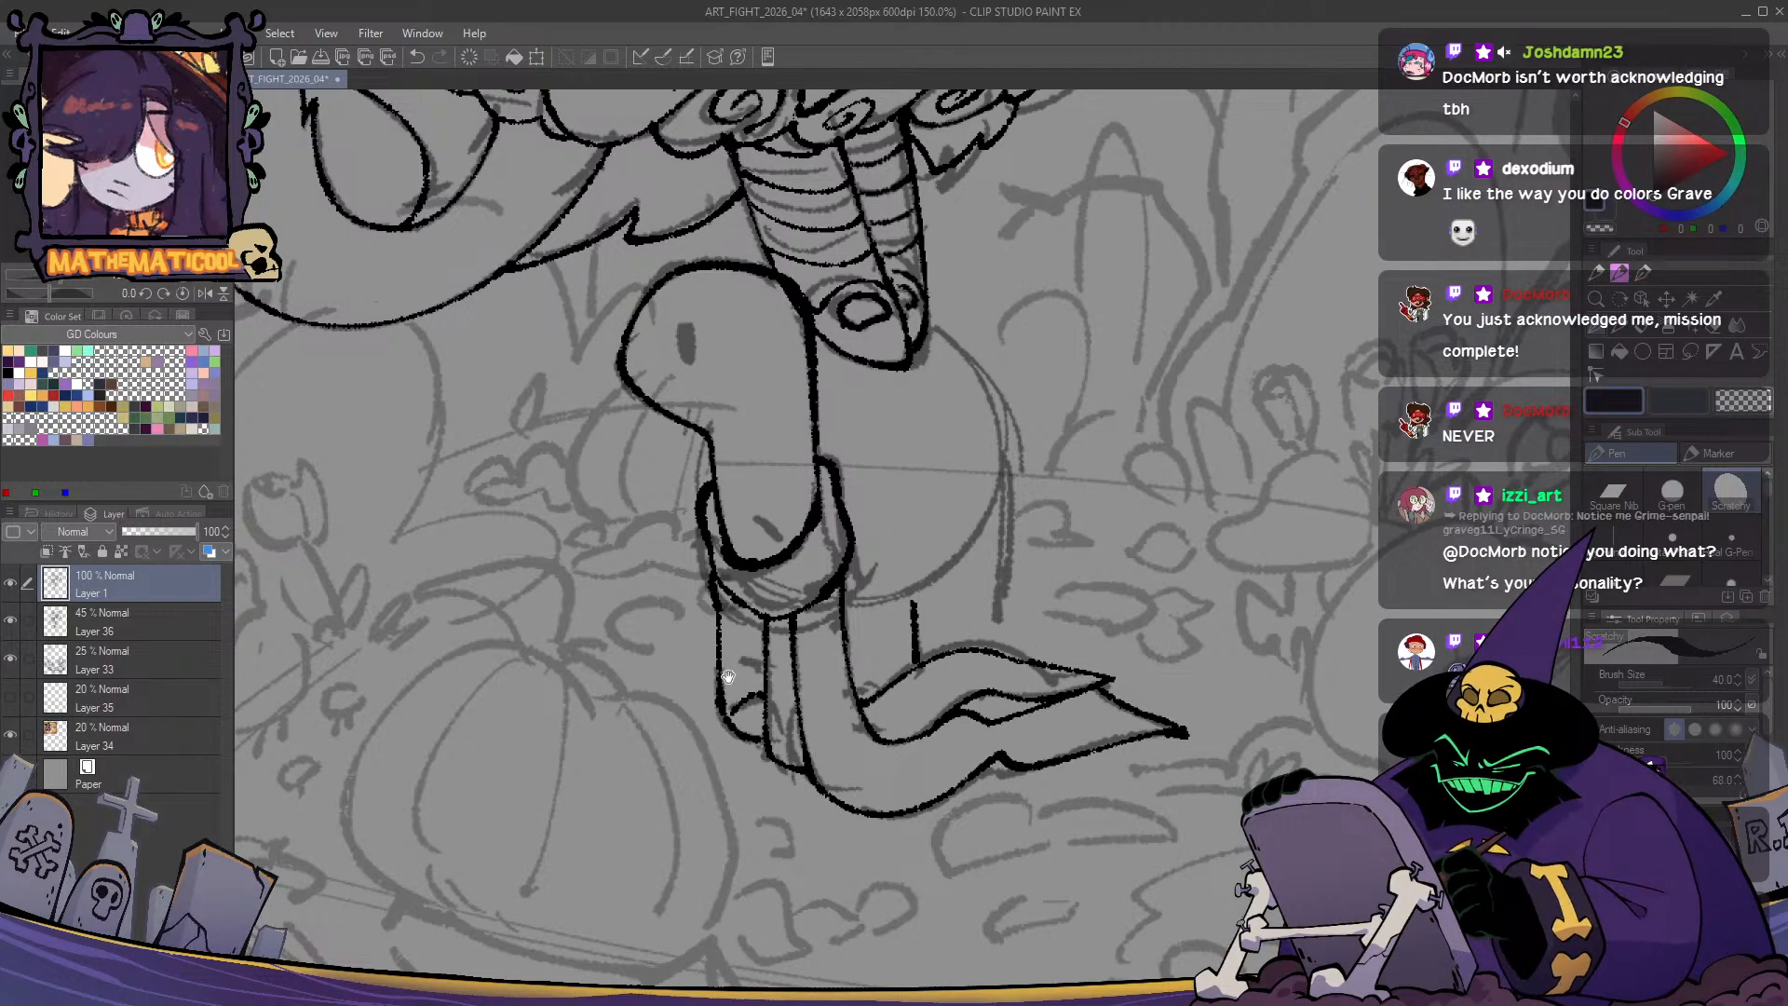
- Ink the curved lower rim of the turtle's shell, from the front arm around to the back
scroll(820, 764, "down", 2)
mouse_move(764, 812)
left_mouse_down()
mouse_move(847, 747)
mouse_move(820, 626)
mouse_move(852, 644)
mouse_move(847, 666)
mouse_move(941, 545)
left_mouse_up()
scroll(801, 643, "up", 2)
key("ctrl+z")
key("ctrl+z")
mouse_move(843, 657)
left_mouse_down()
mouse_move(896, 632)
mouse_move(936, 545)
mouse_move(906, 631)
mouse_move(843, 665)
mouse_move(889, 649)
mouse_move(955, 518)
left_mouse_up()
key("ctrl+z")
key("ctrl+z")
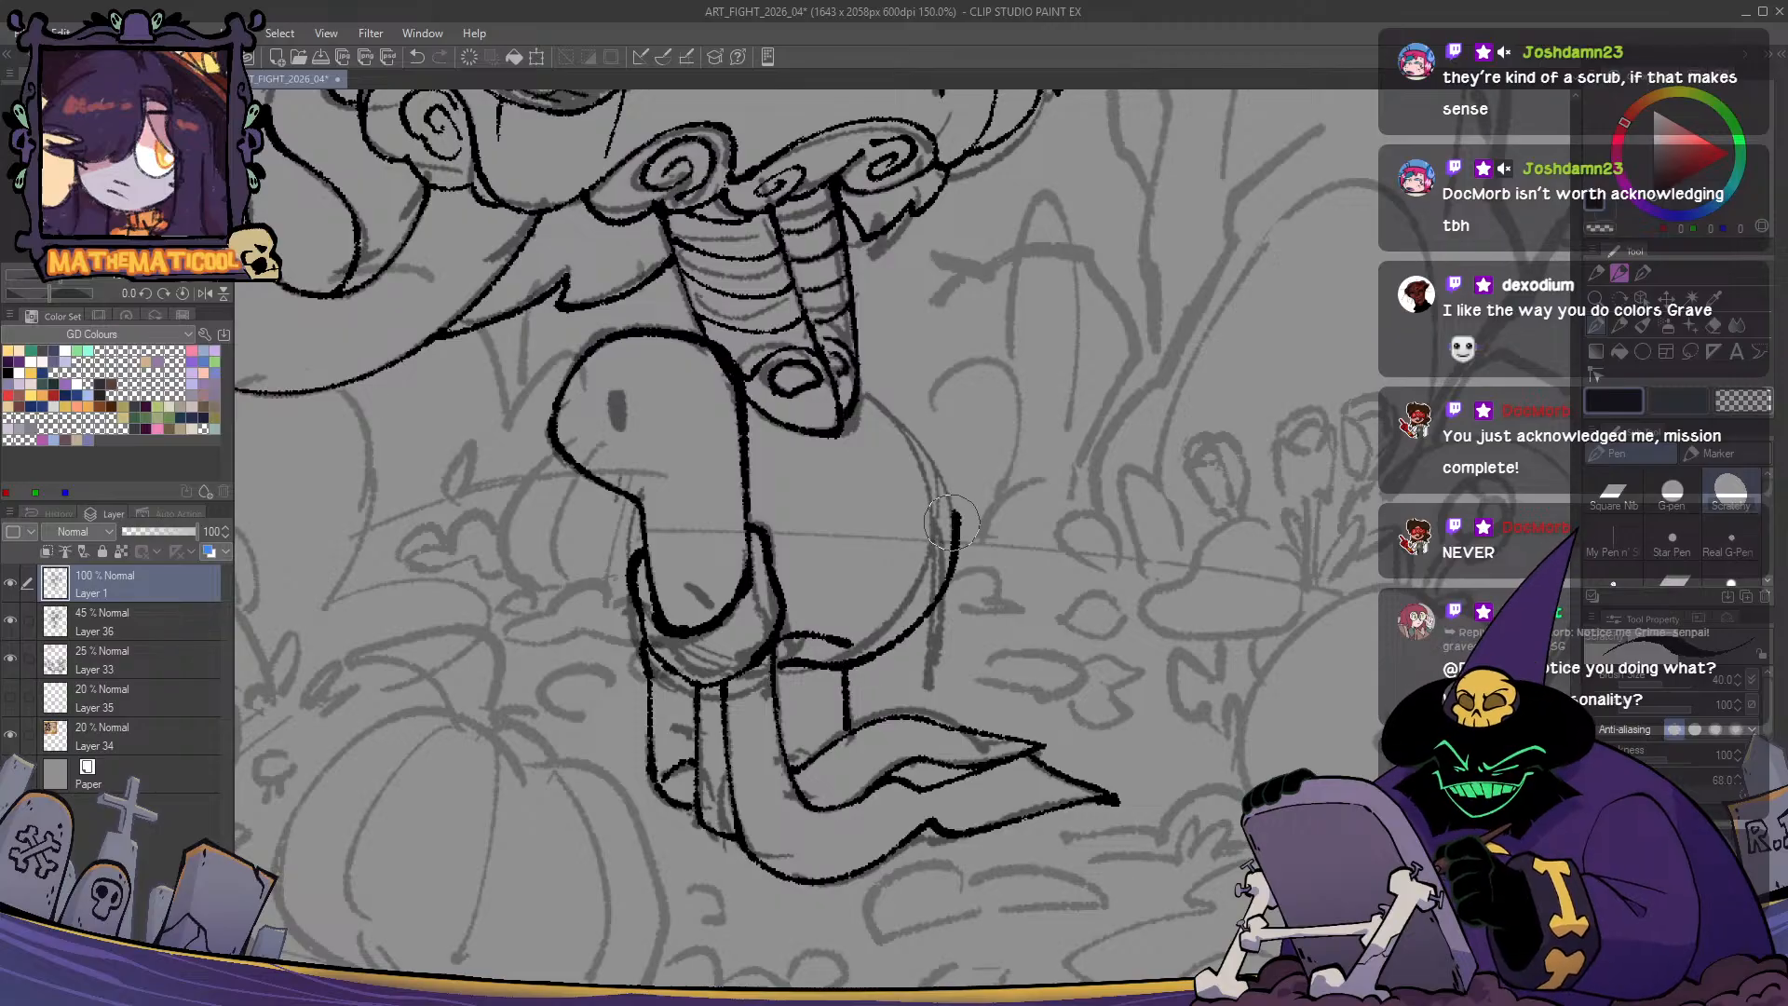
key("ctrl+z")
key("ctrl+z")
mouse_move(844, 665)
left_mouse_down()
mouse_move(944, 545)
mouse_move(943, 510)
mouse_move(847, 643)
mouse_move(936, 511)
mouse_move(859, 390)
mouse_move(930, 500)
left_mouse_up()
key("ctrl+z")
key("ctrl+z")
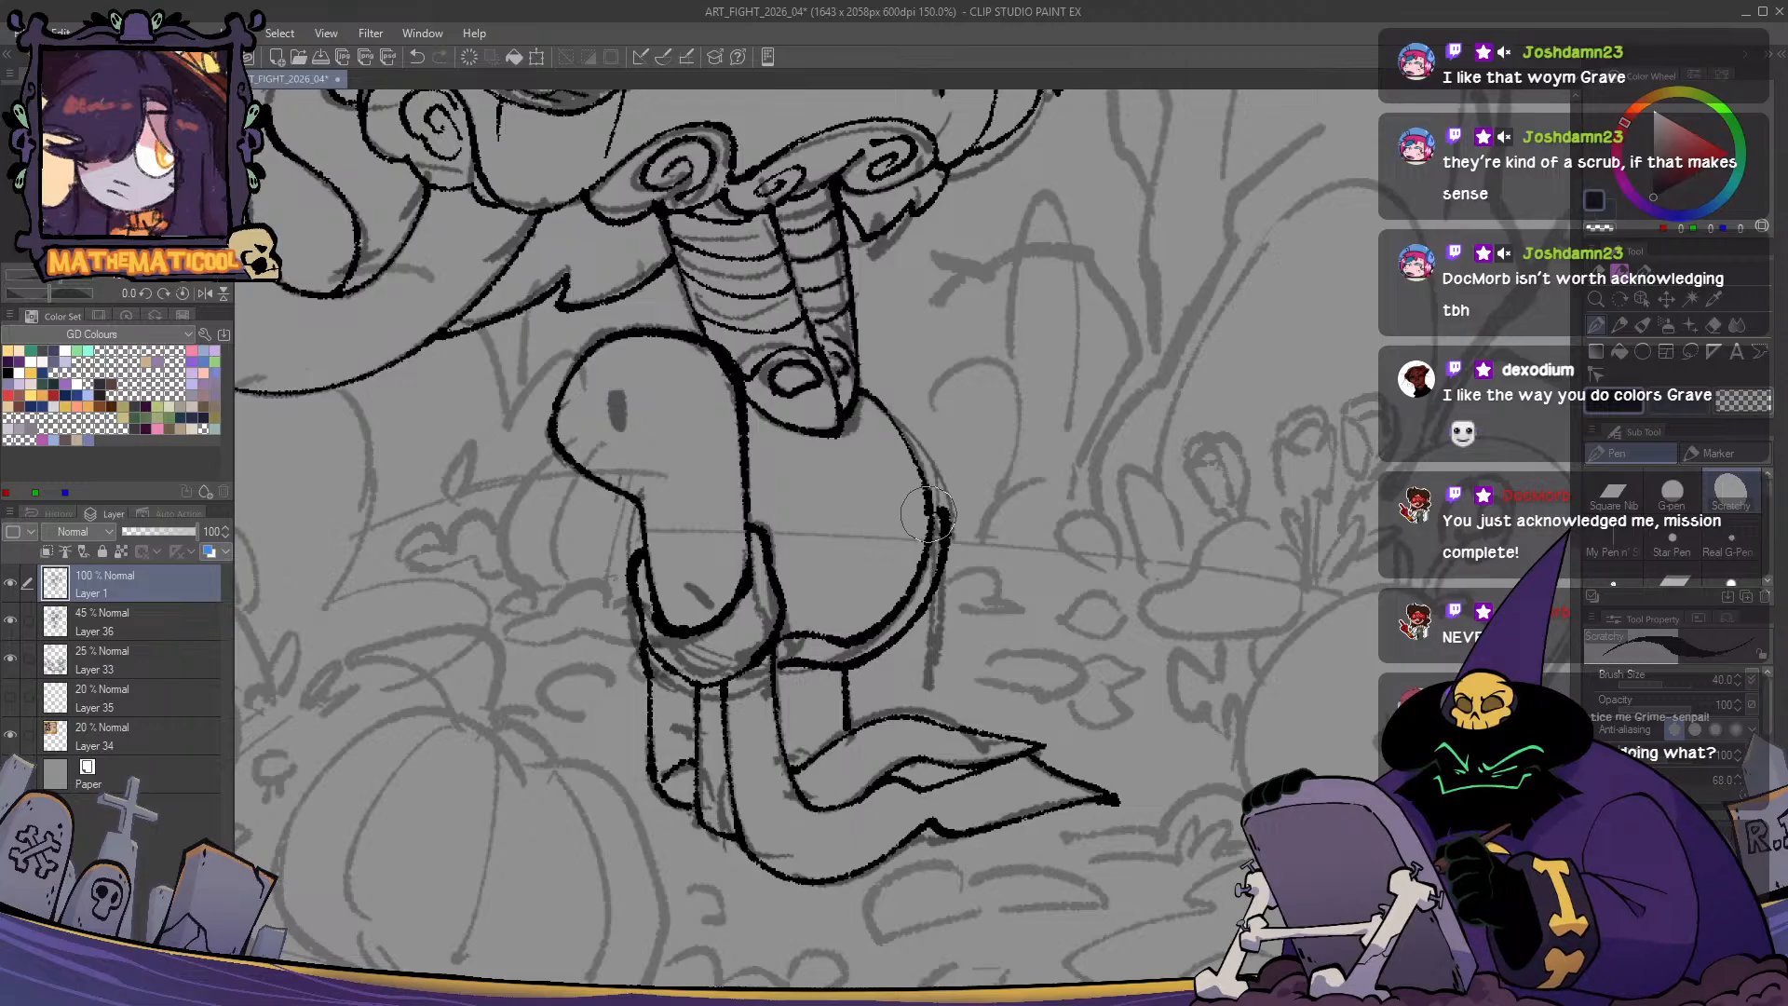
- Redraw the shell's upper back contour from the character's shoe down to the rim
key("ctrl+z")
mouse_move(859, 393)
left_mouse_down()
mouse_move(927, 519)
mouse_move(936, 496)
mouse_move(936, 534)
mouse_move(930, 484)
mouse_move(949, 527)
mouse_move(929, 483)
mouse_move(950, 540)
mouse_move(934, 488)
mouse_move(926, 577)
mouse_move(935, 523)
left_mouse_up()
key("c")
key("c")
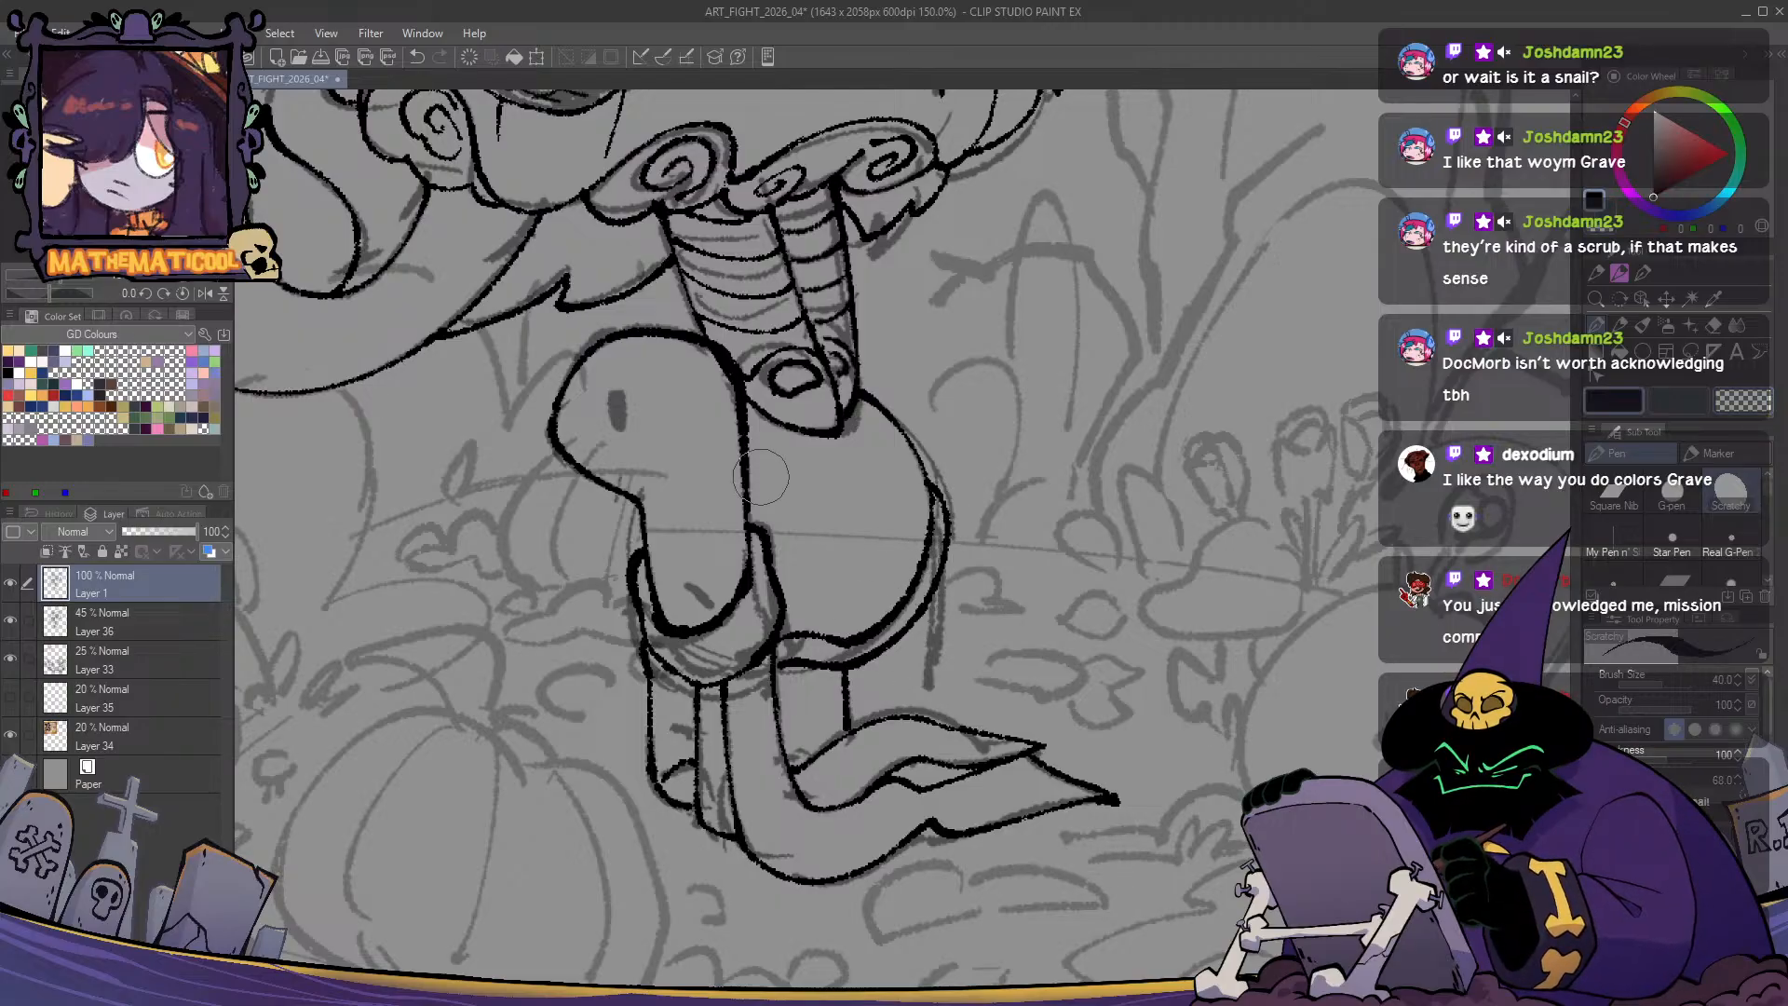
- Draw the branching seam lines that divide the turtle's shell into plates
mouse_move(812, 543)
left_mouse_down()
mouse_move(898, 858)
mouse_move(930, 886)
mouse_move(841, 852)
mouse_move(766, 722)
left_mouse_up()
mouse_move(720, 661)
left_mouse_down()
mouse_move(803, 694)
mouse_move(852, 611)
left_mouse_up()
left_click_drag(801, 694, 816, 801)
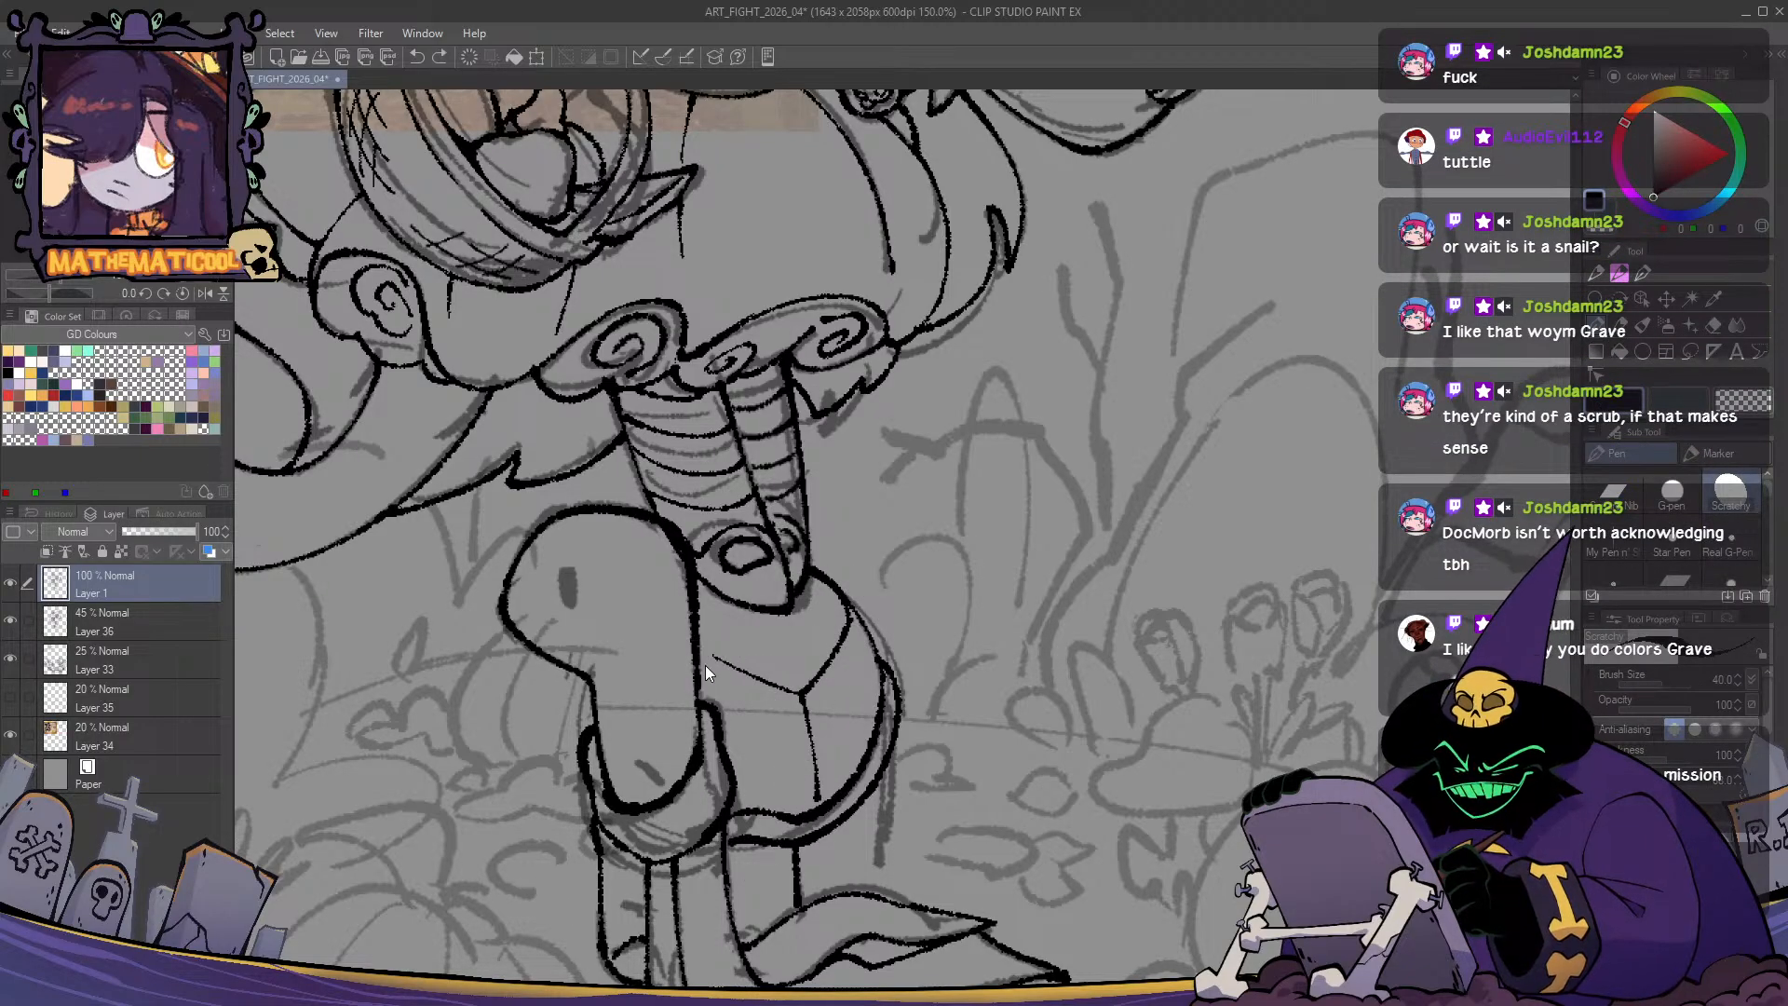
key("h")
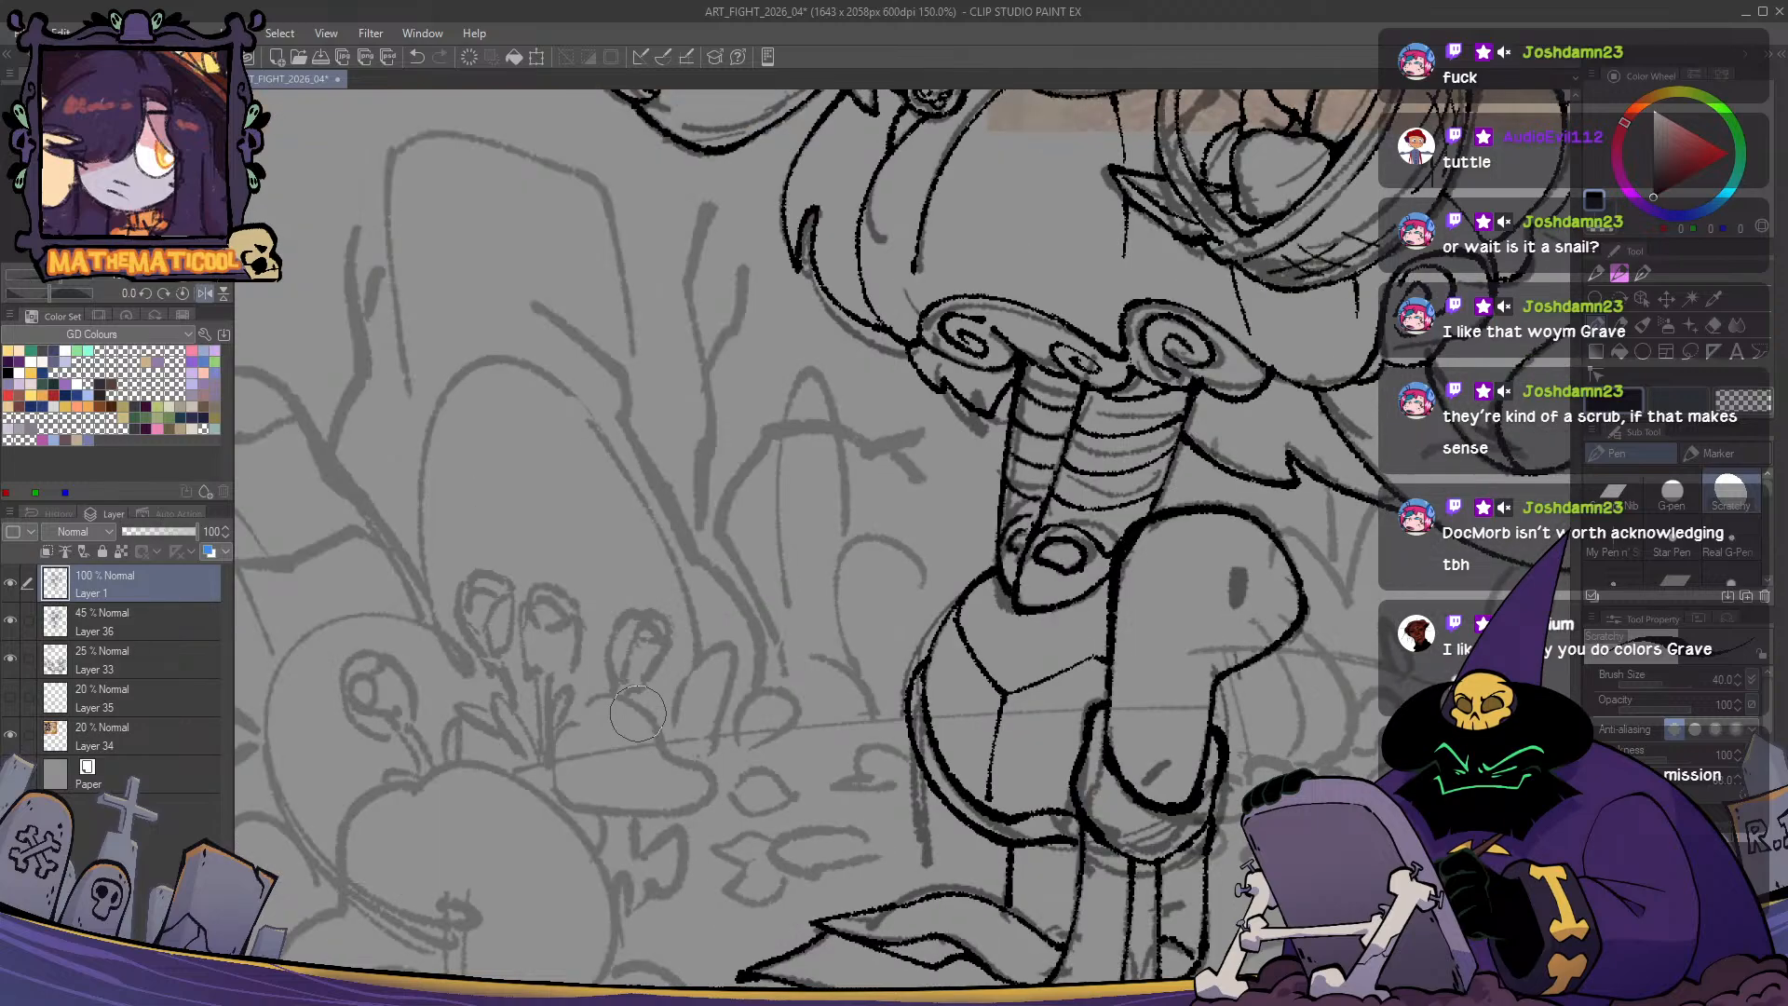
key("h")
- Ink the turtle's oval eye over the sketched mark on its head
left_click_drag(947, 802, 1060, 777)
mouse_move(693, 589)
left_mouse_down()
mouse_move(680, 550)
mouse_move(687, 576)
left_mouse_up()
key("ctrl+z")
key("ctrl+z")
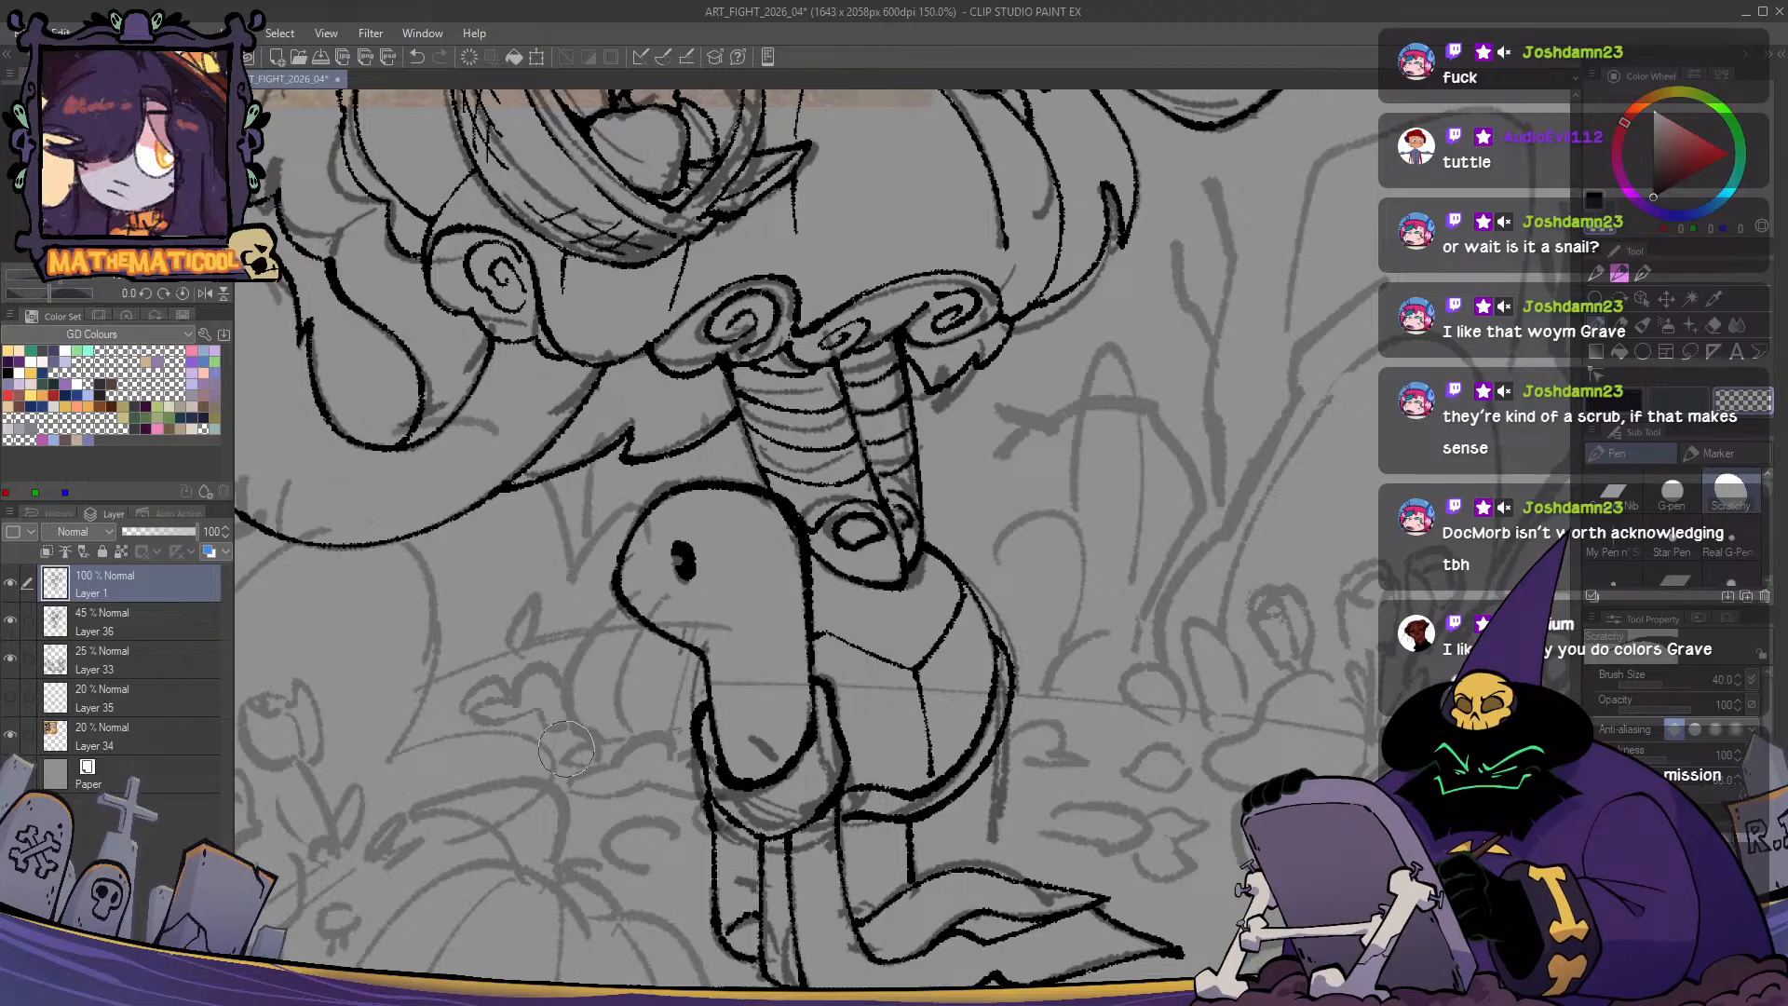
key("h")
key("h")
- Draw a small upright oval beside and below the turtle's eye
scroll(652, 745, "down", 2)
left_click_drag(773, 671, 939, 768)
scroll(951, 792, "up", 1)
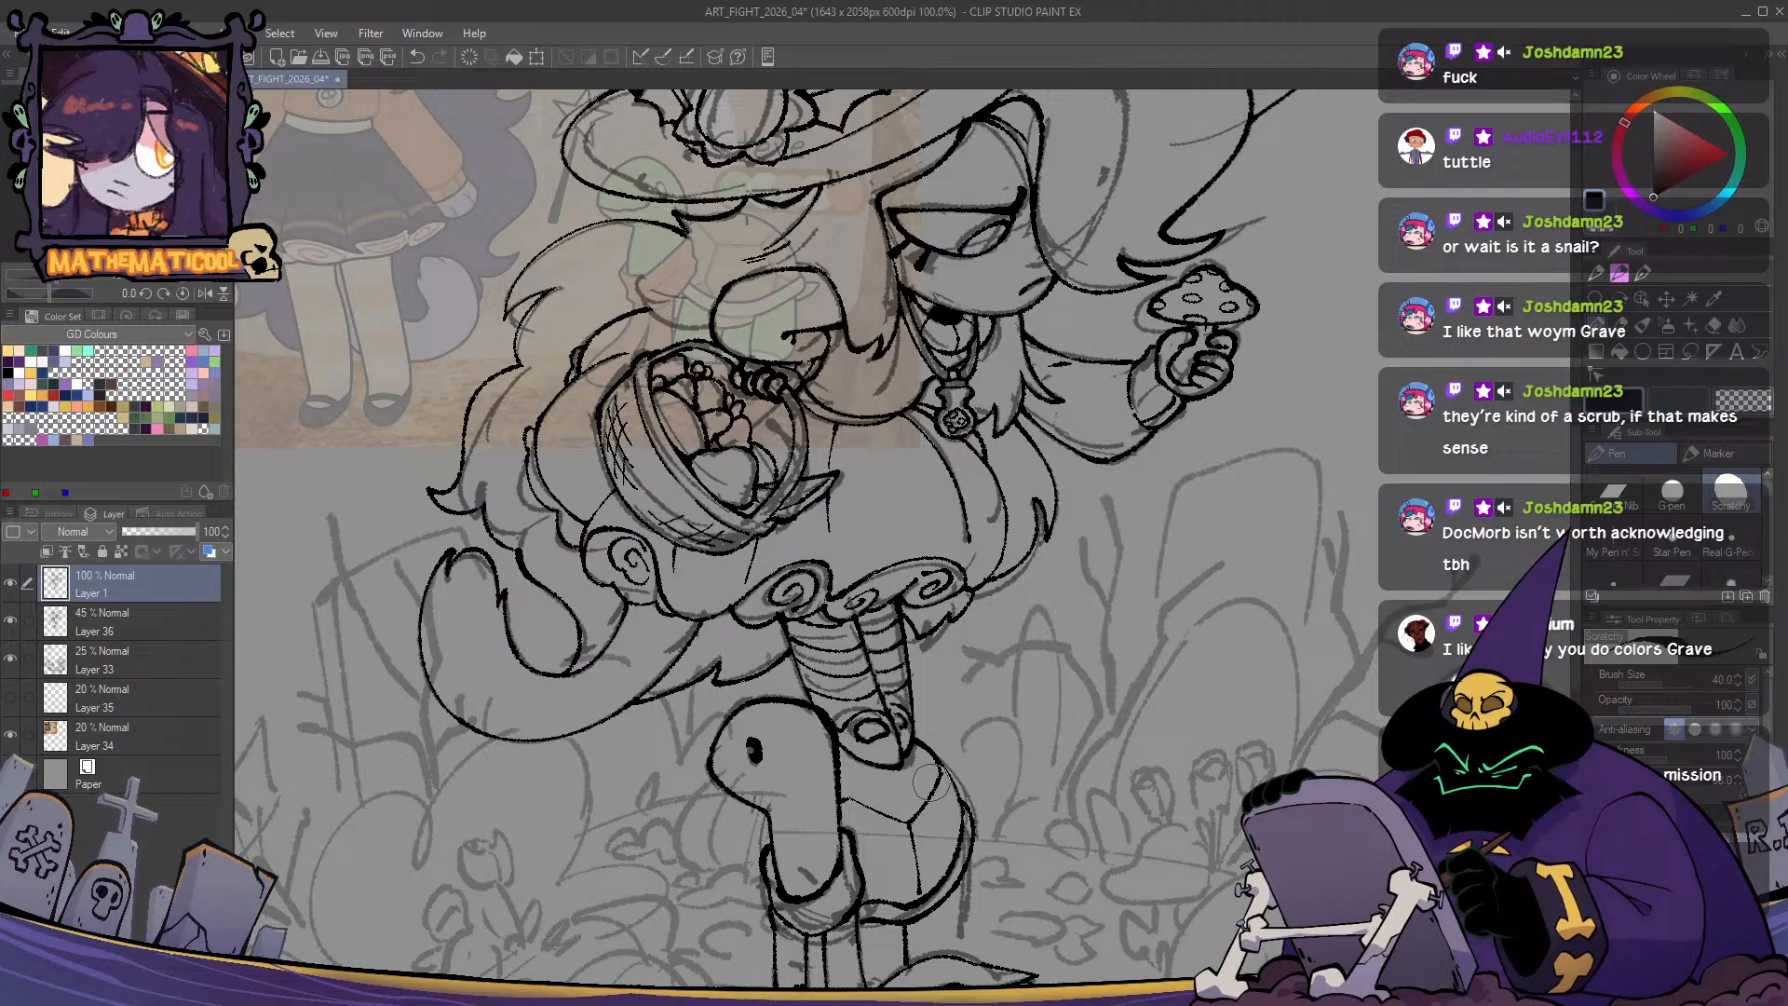
scroll(789, 761, "up", 1)
left_click_drag(787, 769, 793, 814)
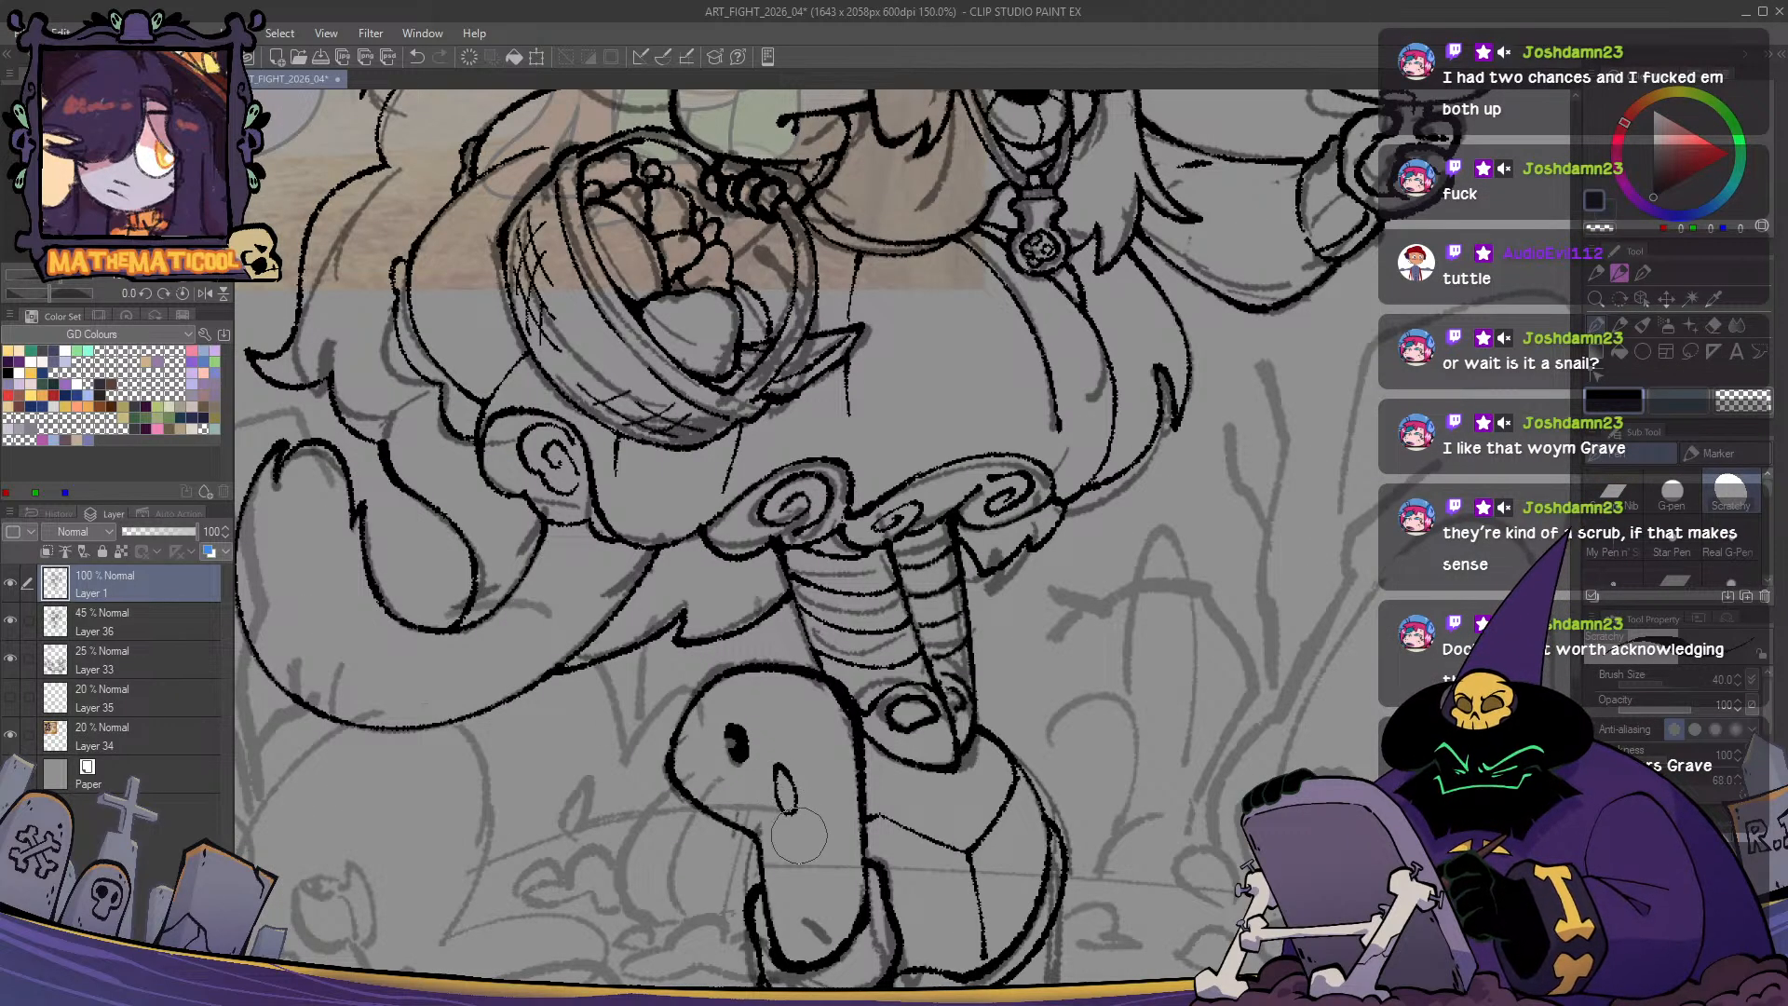
scroll(762, 943, "down", 1)
scroll(762, 942, "down", 1)
scroll(762, 941, "up", 1)
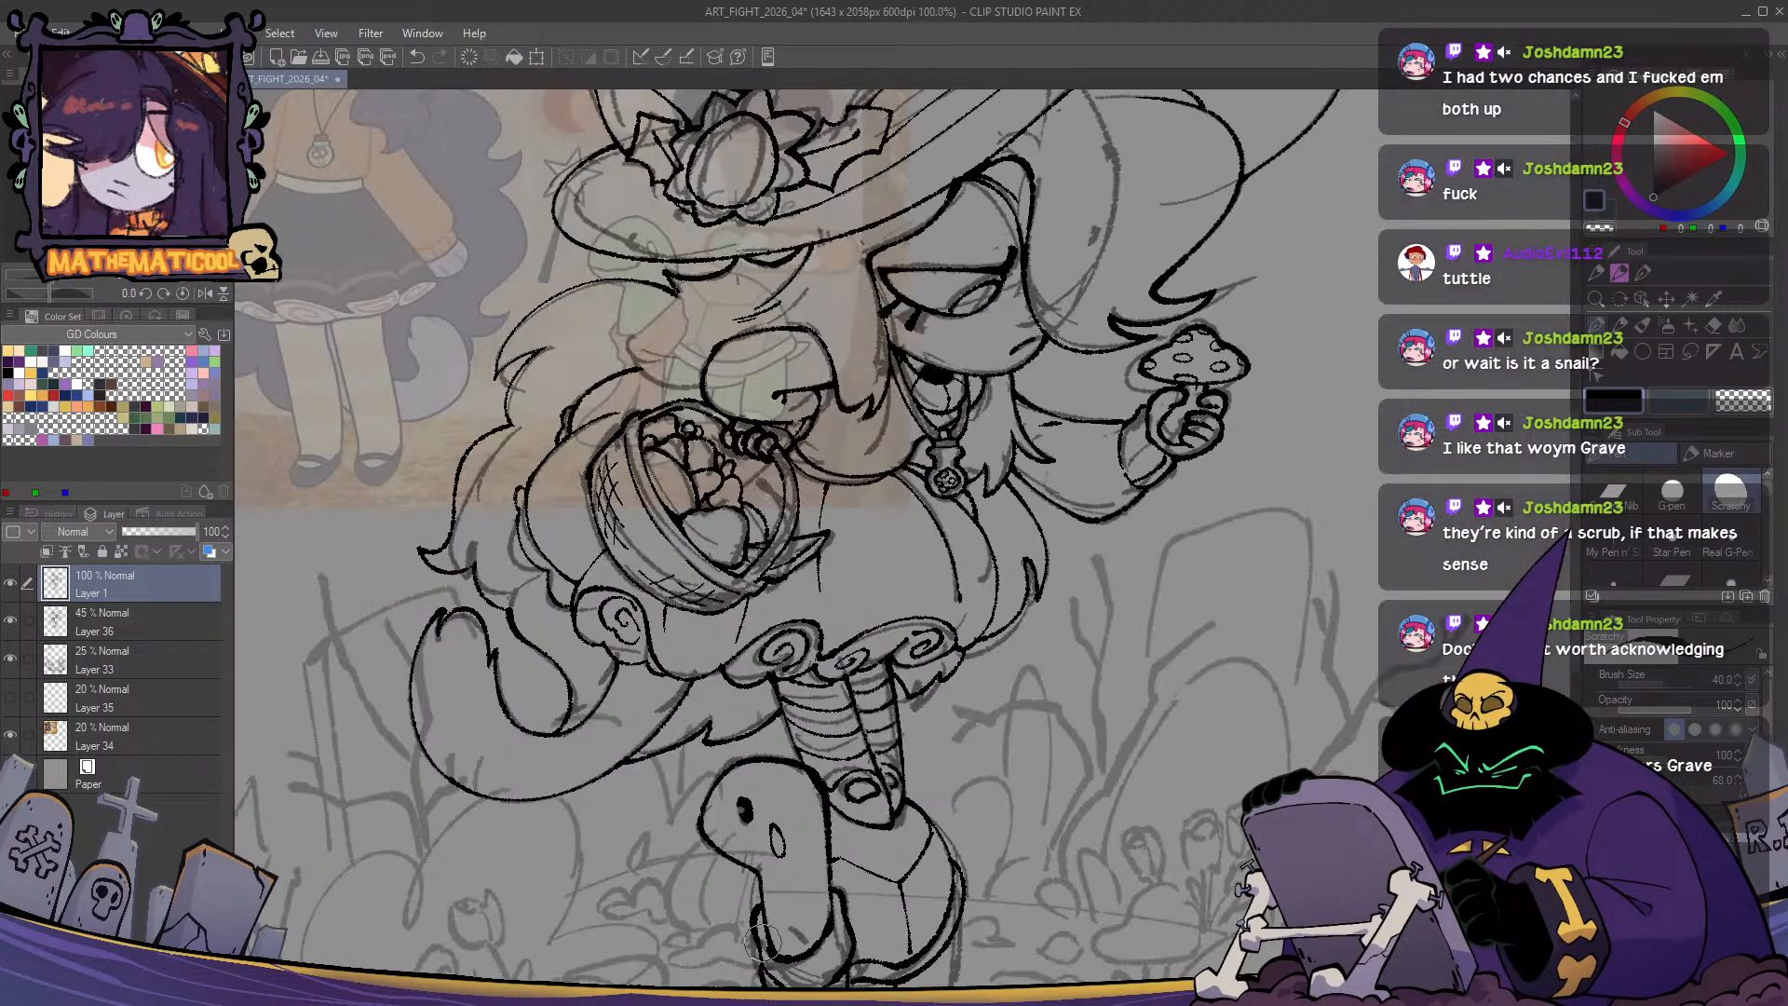
- Ink the outer edge of the turtle's hind leg from the shell's rim down to the flipper
mouse_move(999, 819)
left_mouse_down()
mouse_move(954, 618)
mouse_move(916, 638)
mouse_move(897, 726)
left_mouse_up()
key("ctrl+z")
left_click_drag(903, 652, 899, 727)
key("ctrl+z")
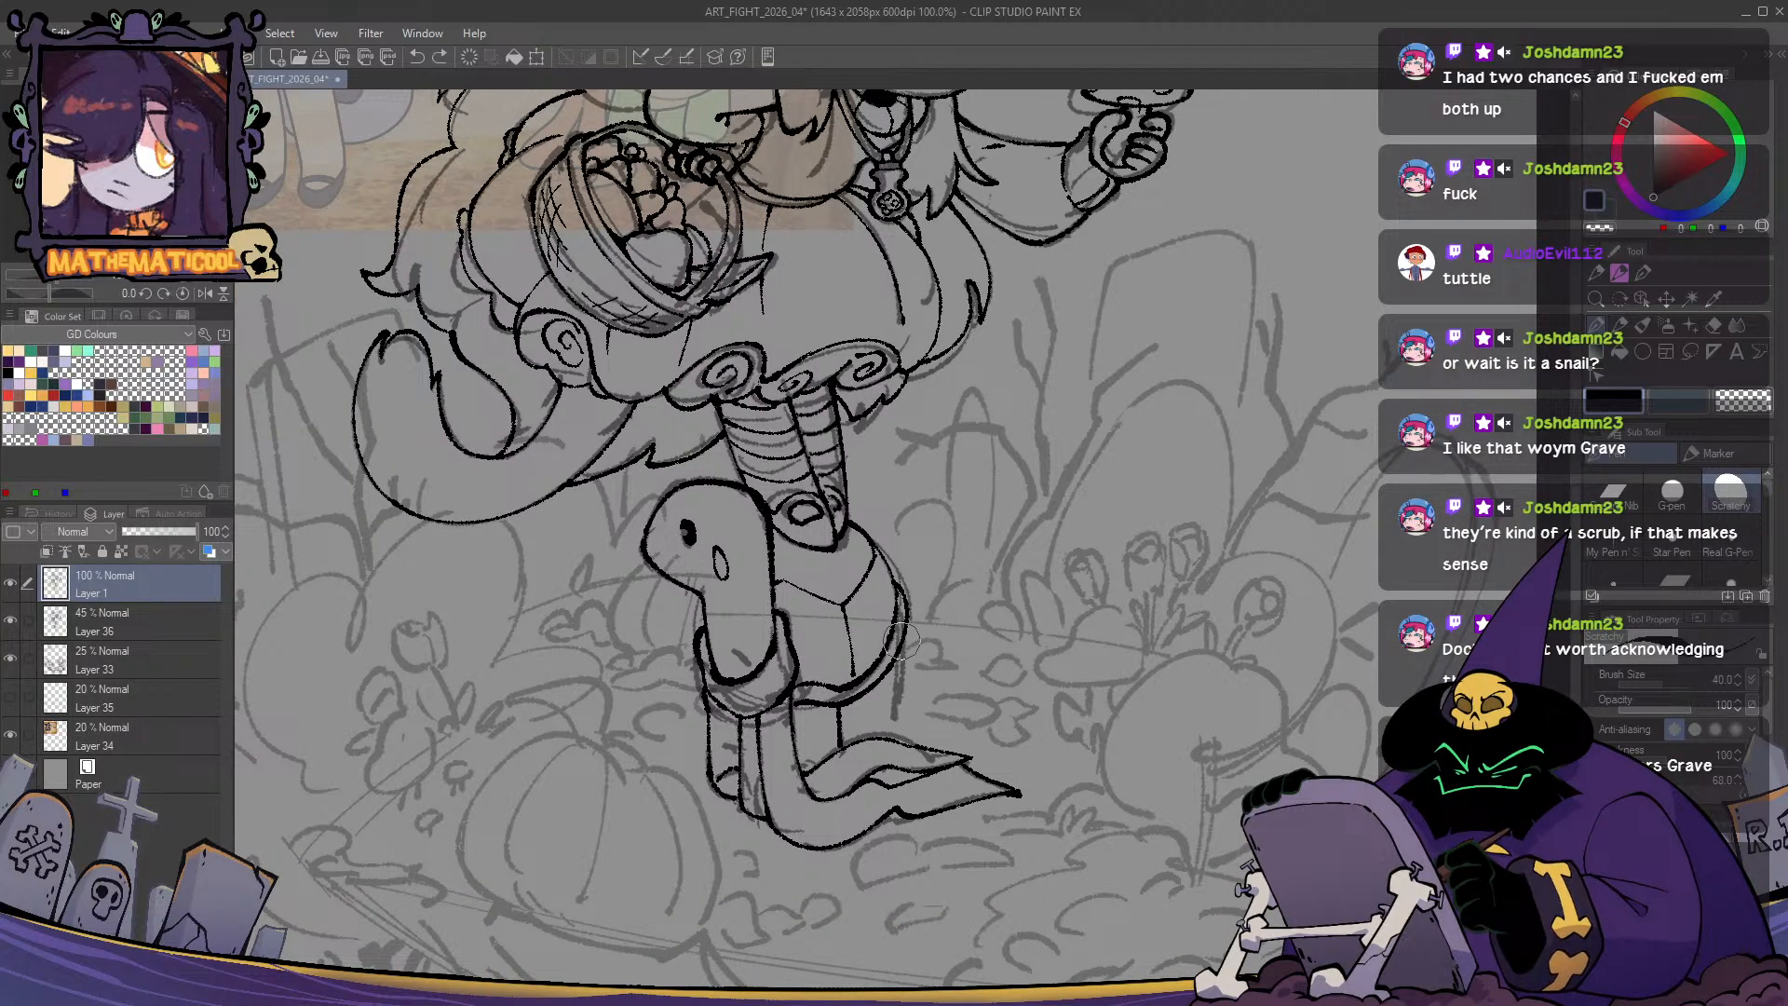
left_click_drag(902, 652, 886, 735)
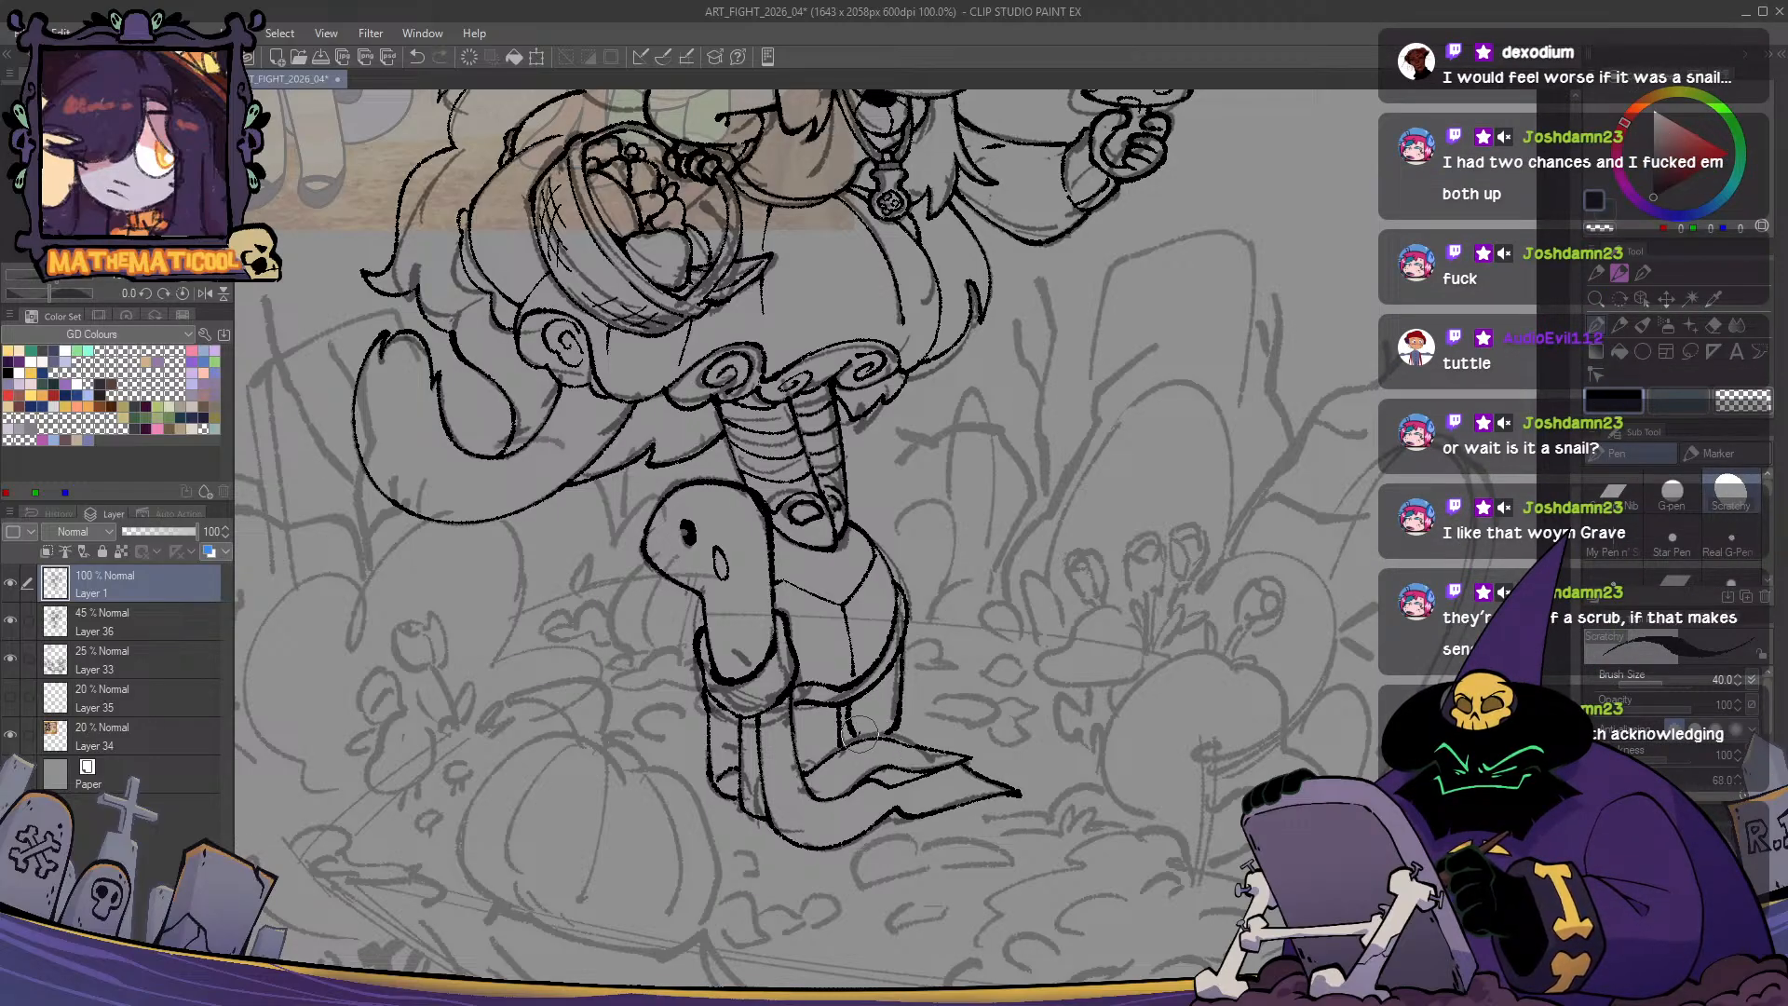
- Add a small rounded arch at the foot of the turtle's hind leg
key("ctrl+z")
mouse_move(856, 732)
left_mouse_down()
mouse_move(881, 727)
mouse_move(867, 710)
mouse_move(886, 733)
mouse_move(819, 773)
left_mouse_up()
key("ctrl+z")
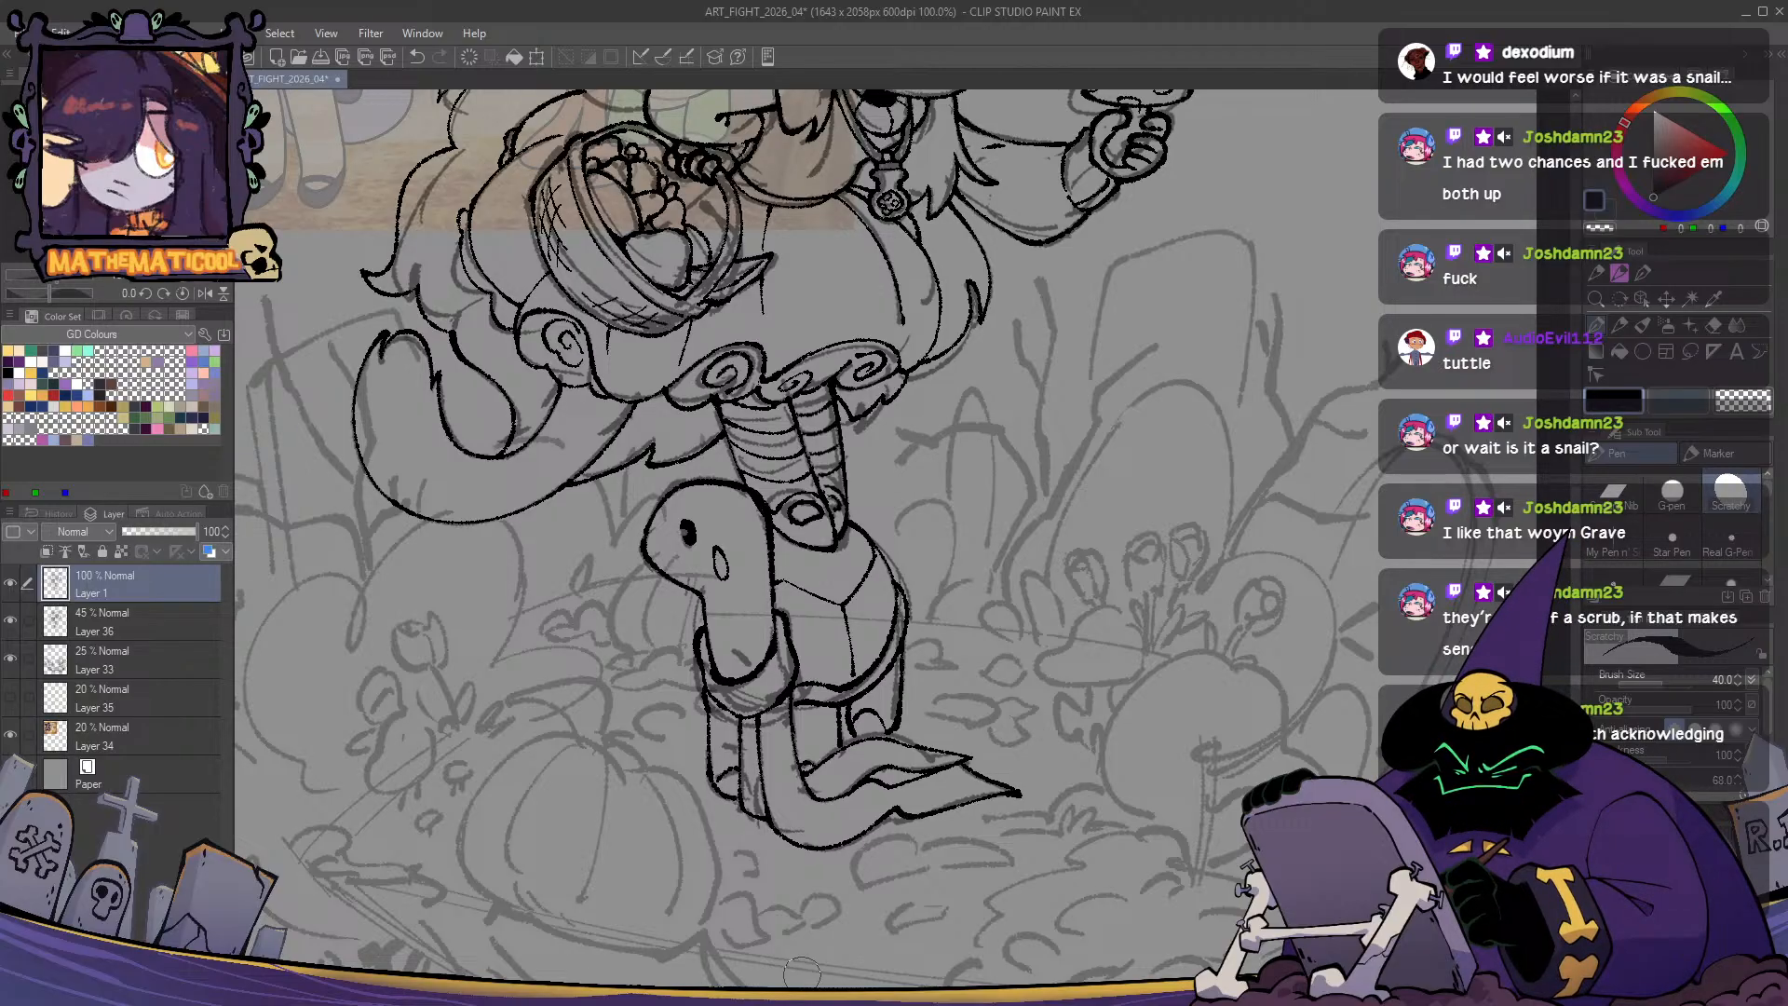
left_click_drag(929, 510, 929, 488)
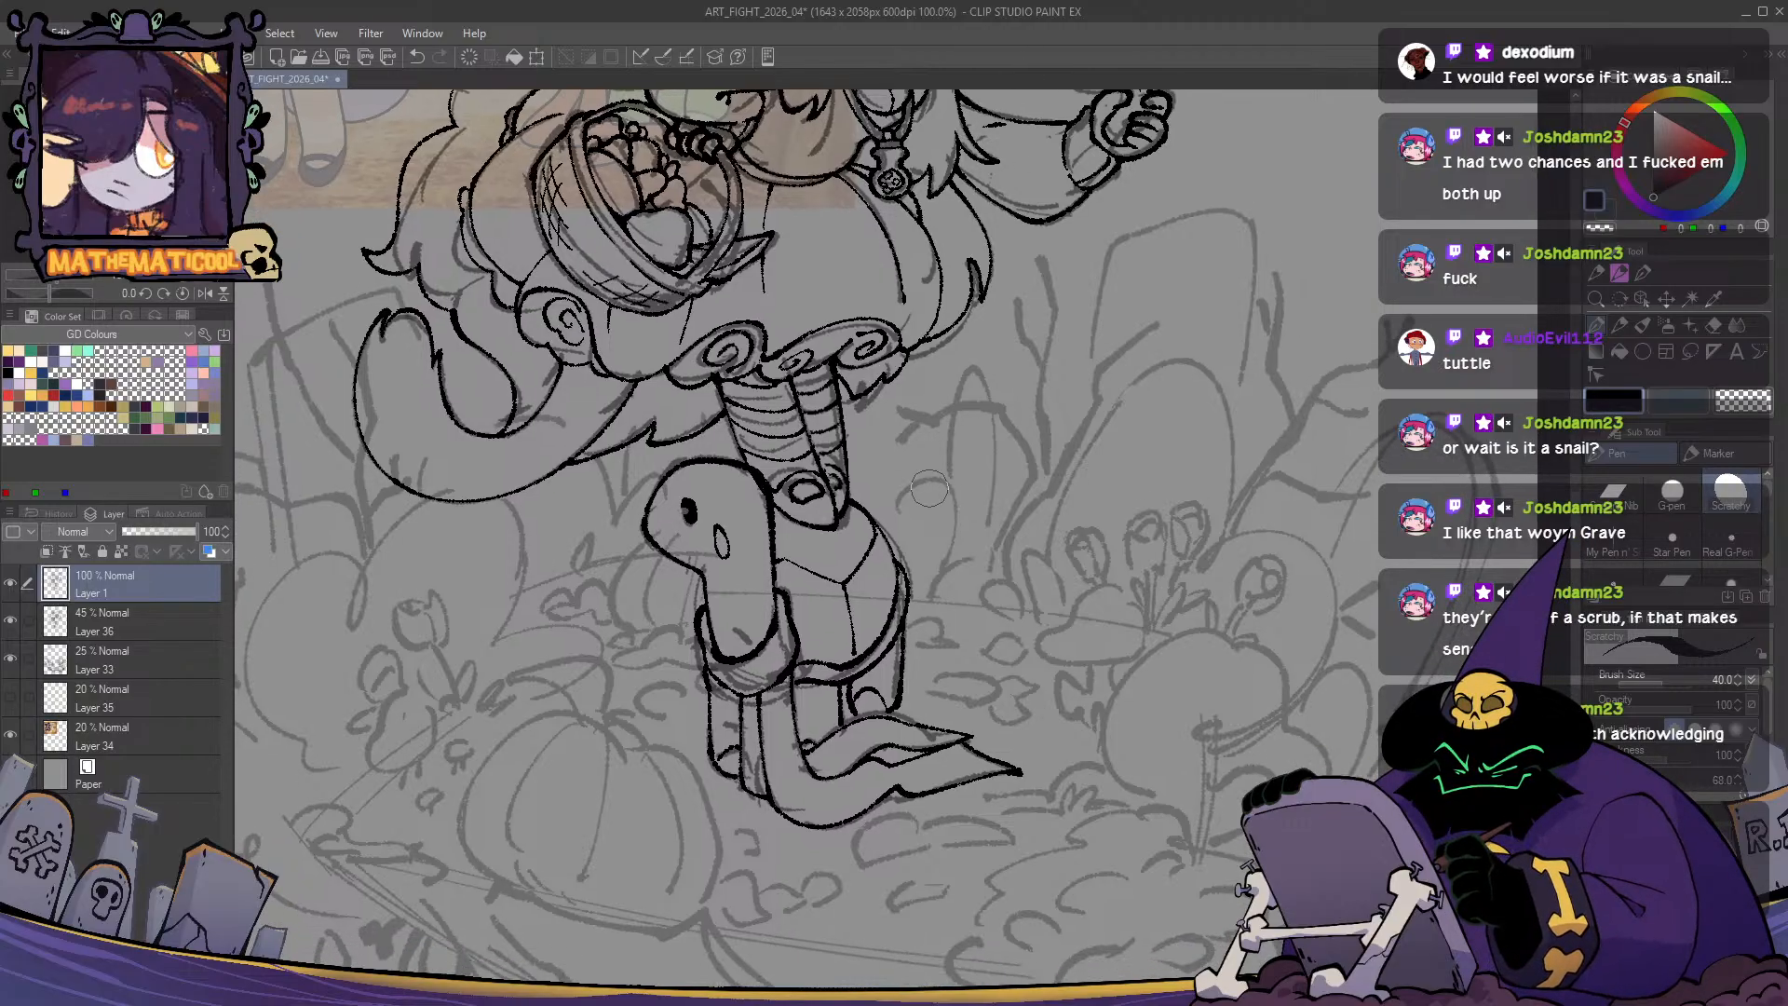
- Examine the inked turtle and the whole witch figure at several magnifications, checking the drawing in mirrored view as well
key("h")
key("h")
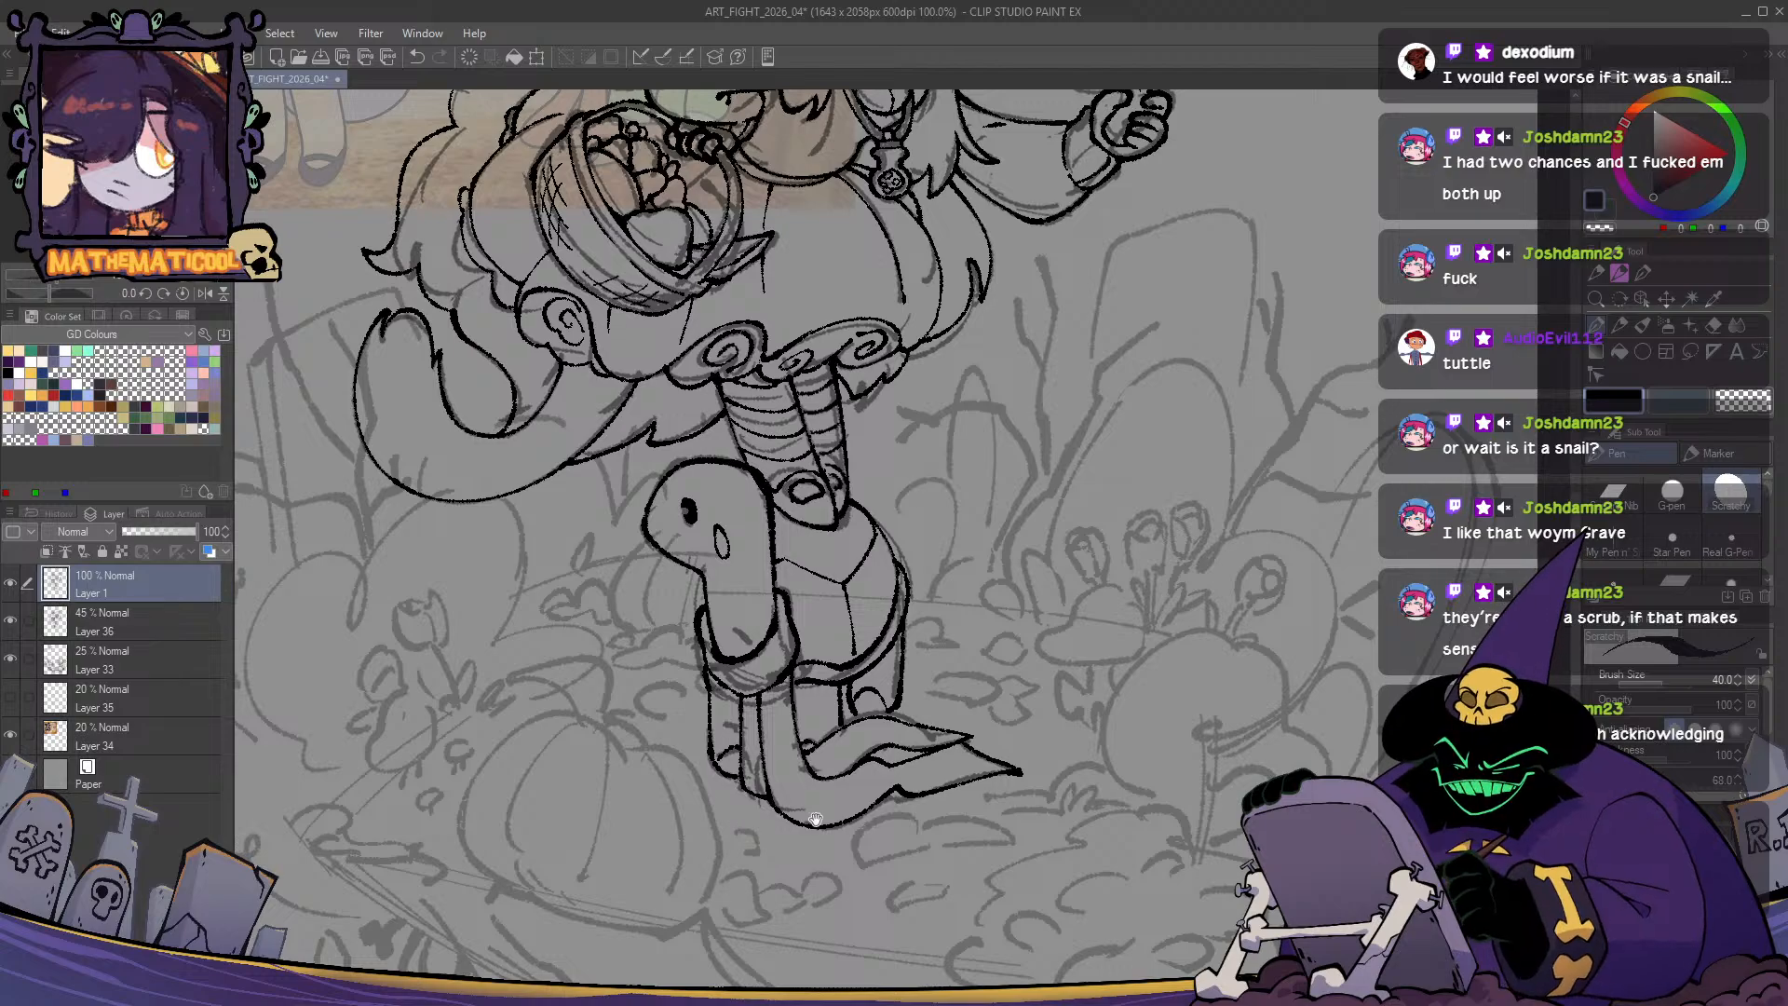
left_click_drag(769, 279, 844, 745)
scroll(766, 428, "up", 2)
scroll(765, 429, "down", 2)
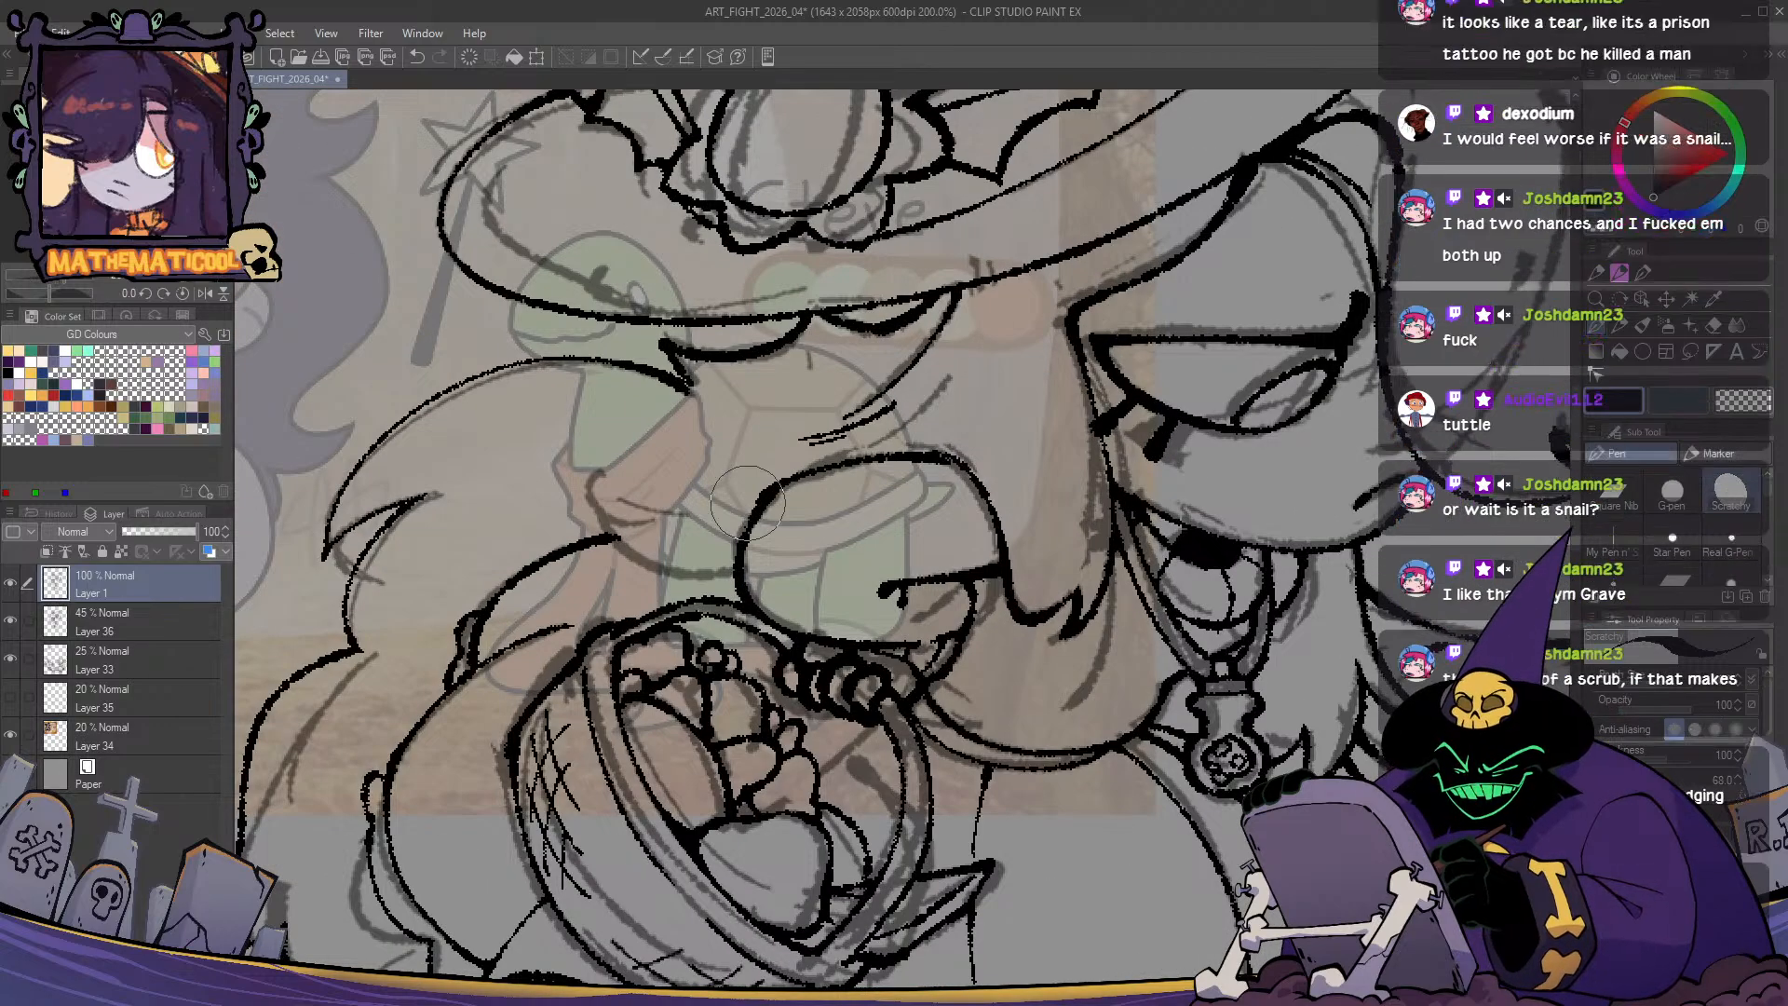
scroll(747, 503, "down", 1)
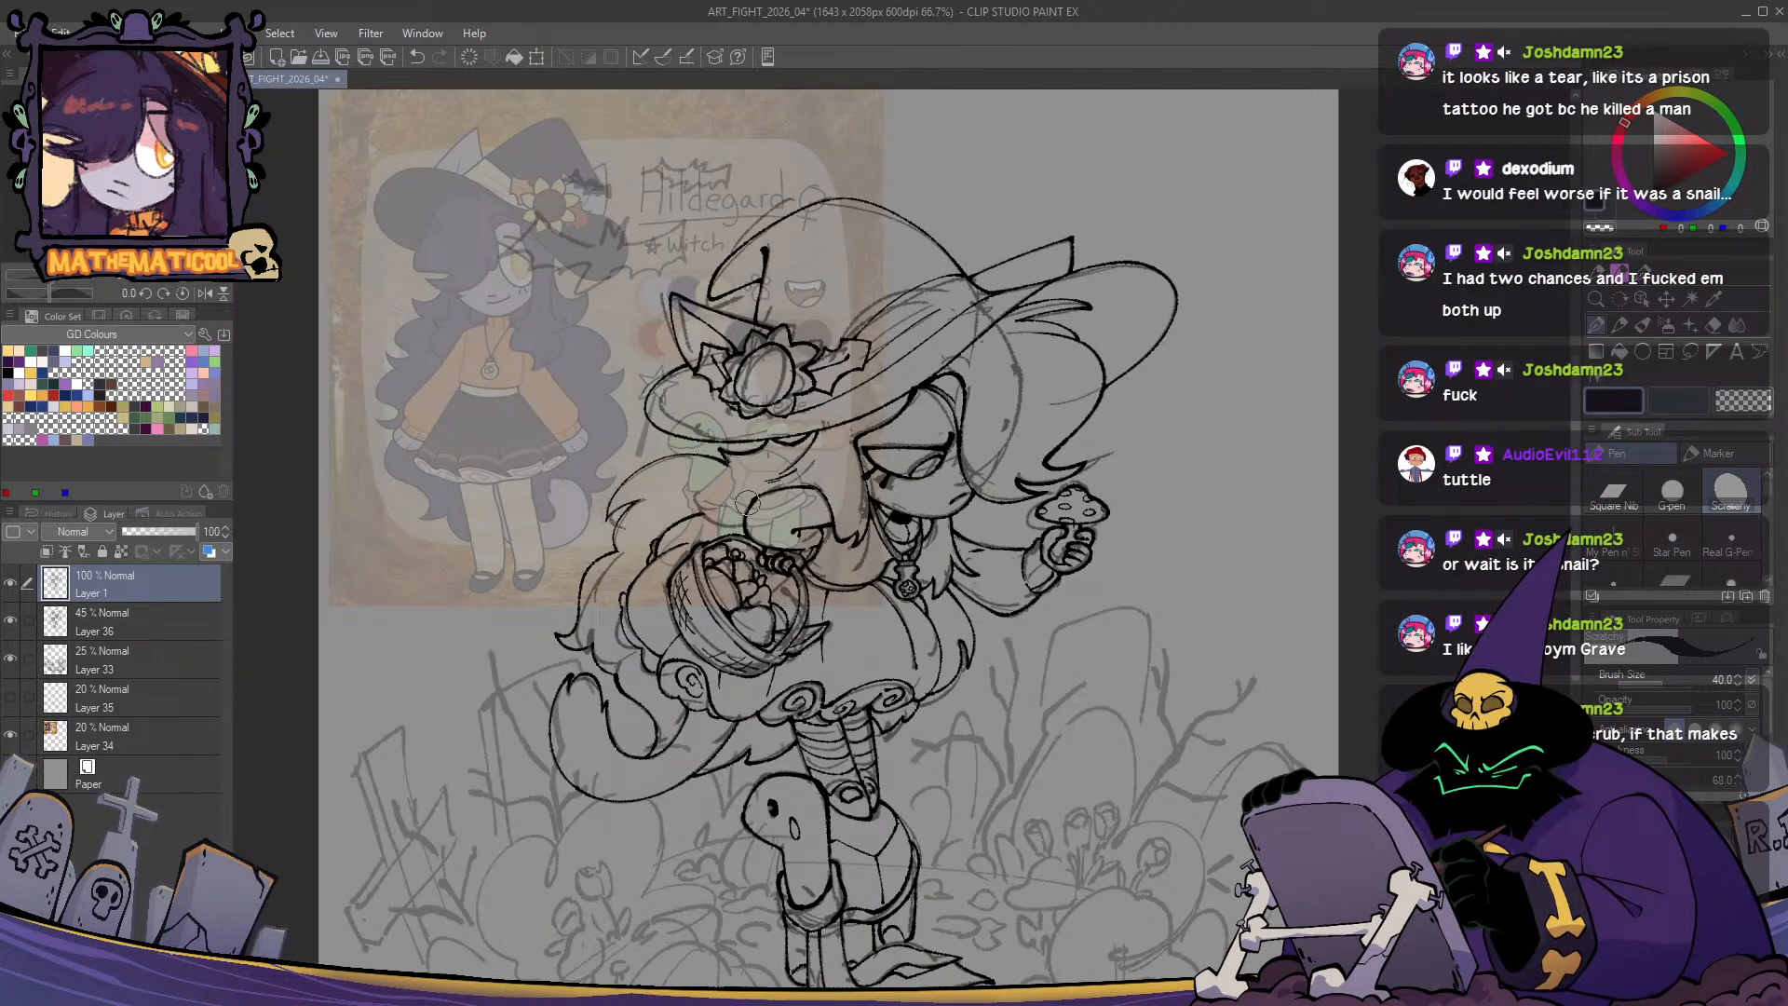
left_click_drag(1045, 791, 1006, 645)
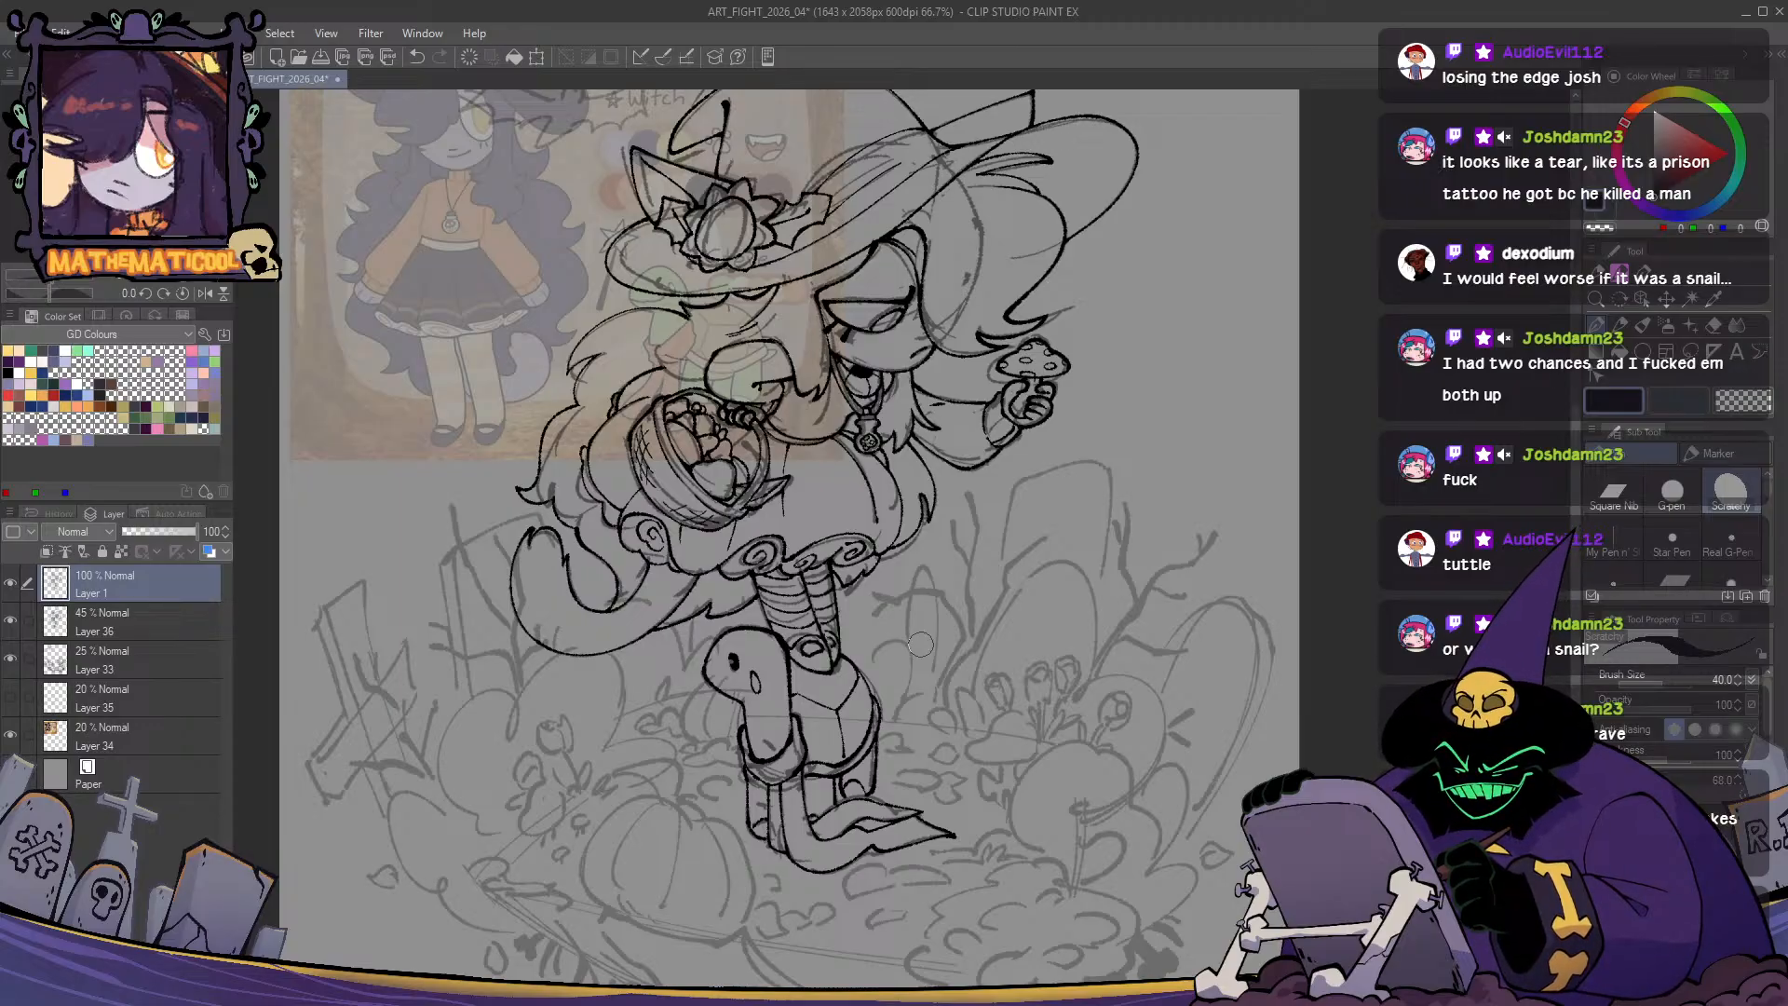
left_click_drag(1054, 806, 913, 818)
scroll(929, 760, "up", 1)
key("h")
key("h")
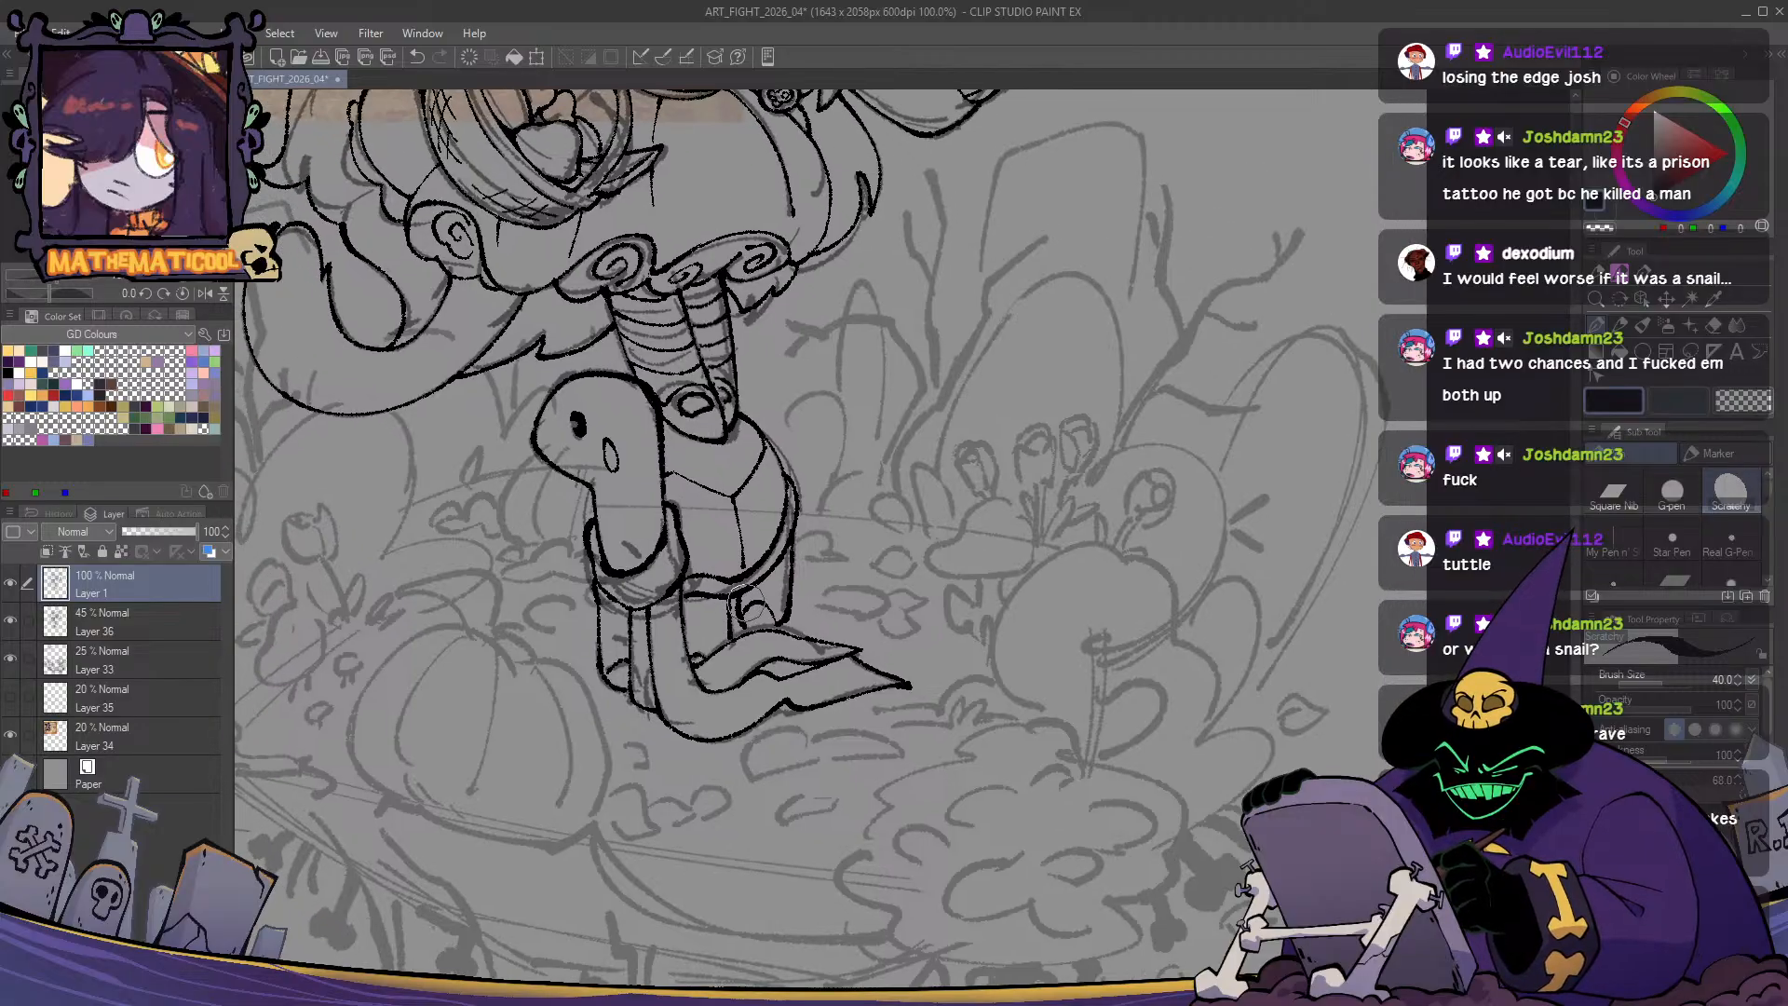
scroll(797, 636, "up", 2)
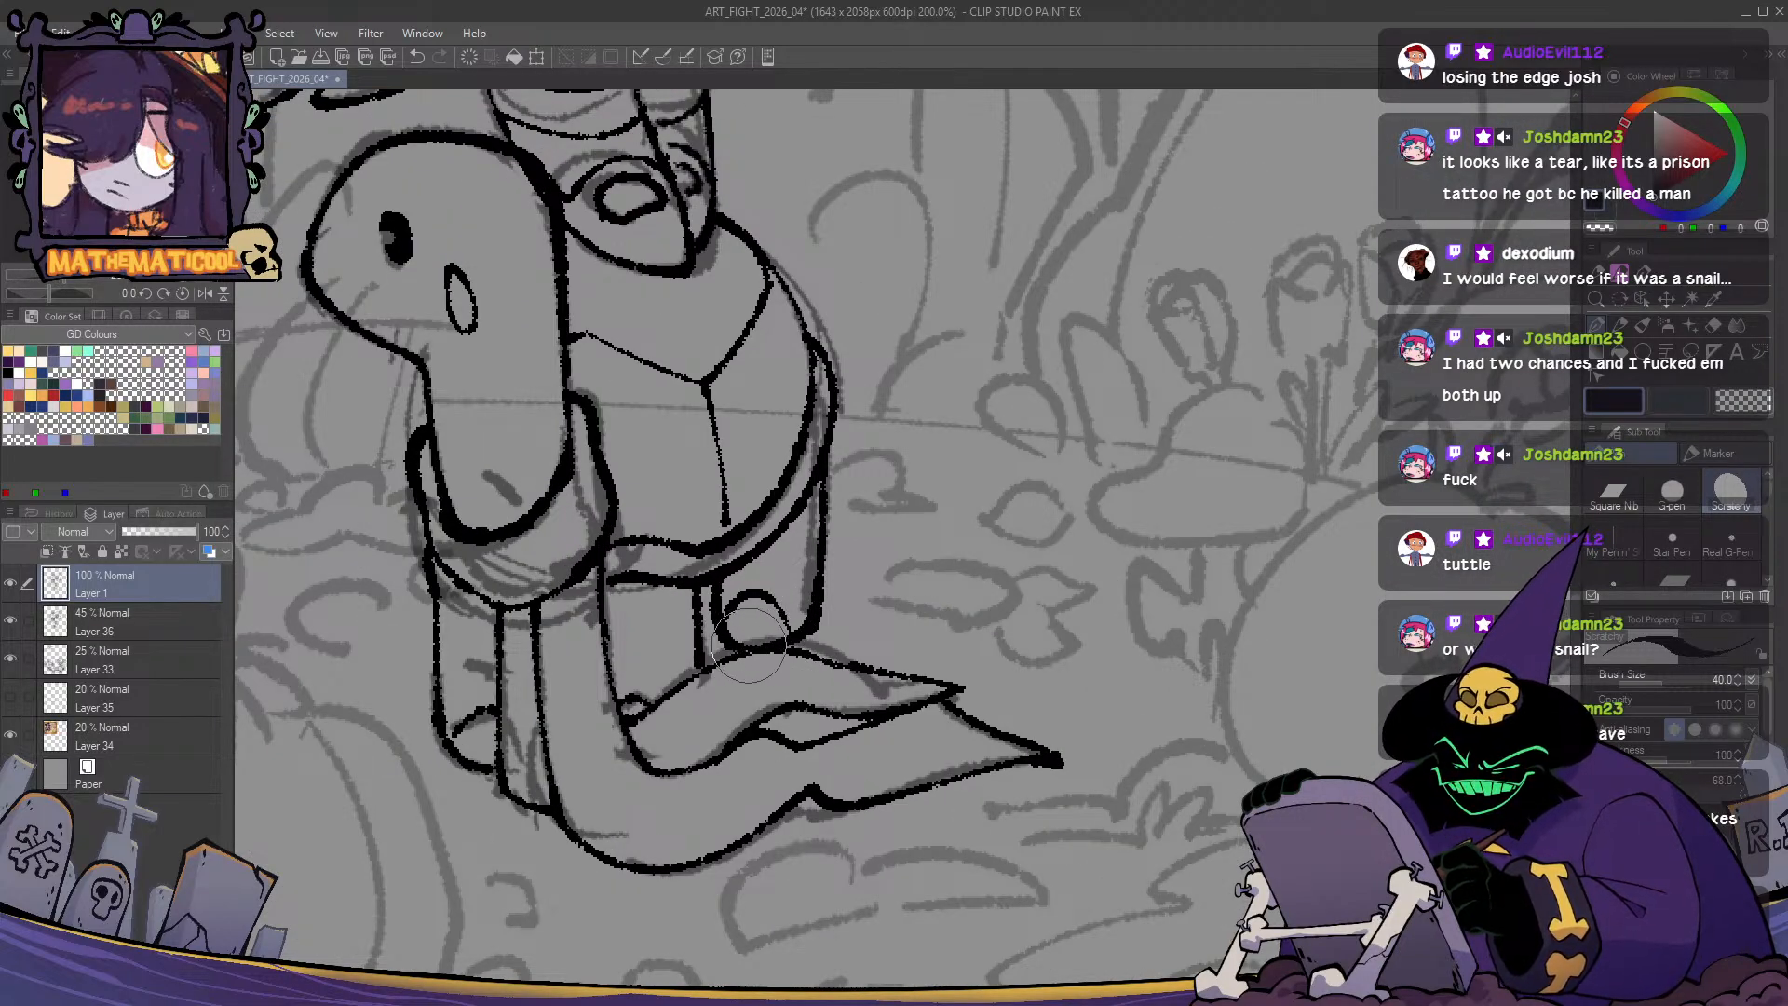
scroll(797, 636, "down", 3)
left_click_drag(981, 715, 1054, 985)
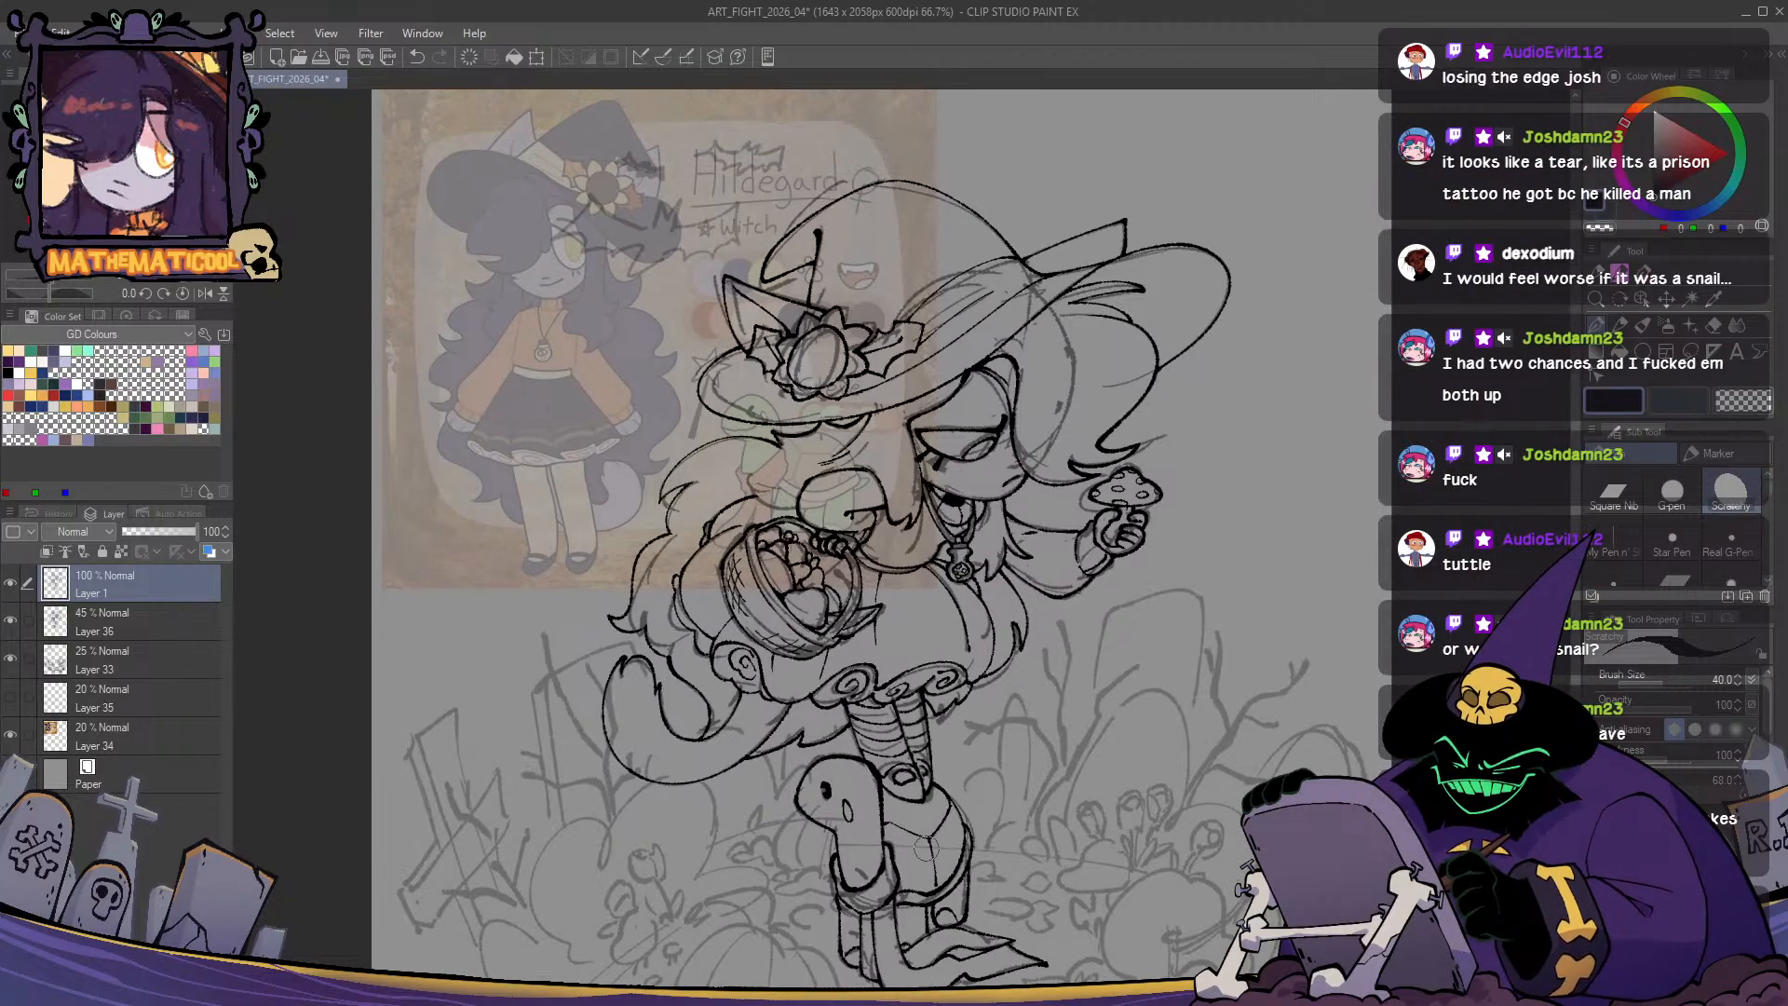
scroll(927, 849, "up", 5)
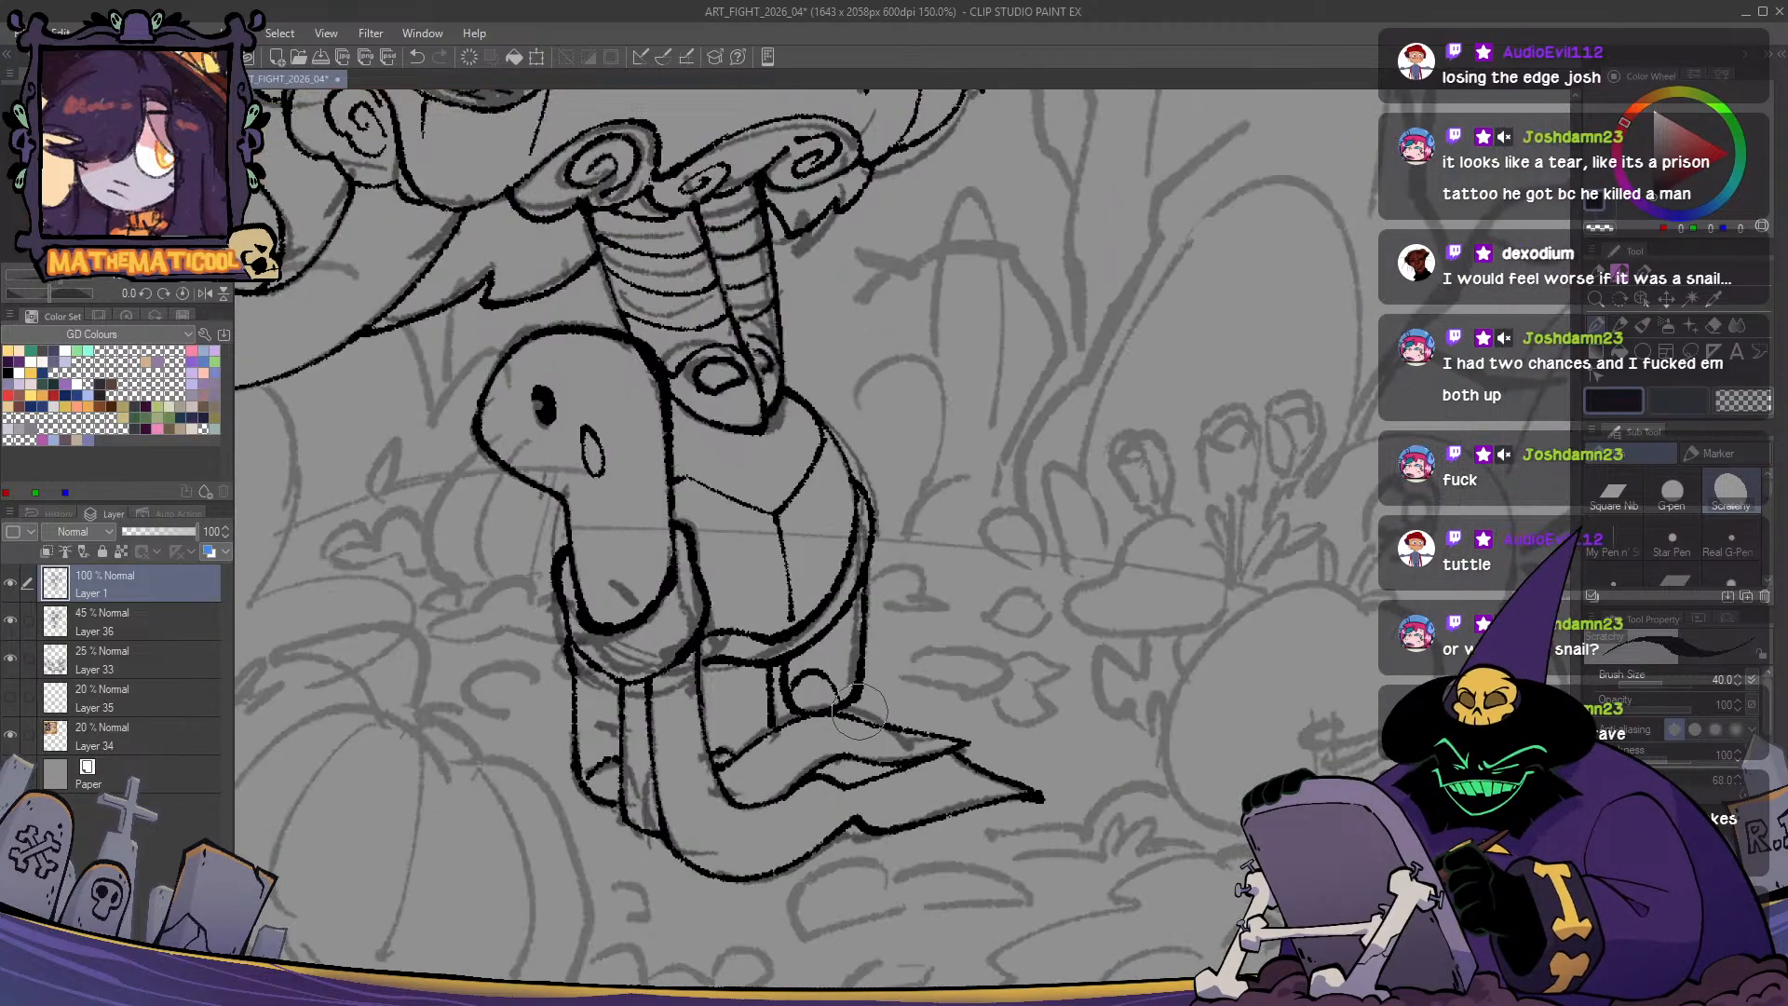
left_click_drag(859, 712, 829, 748)
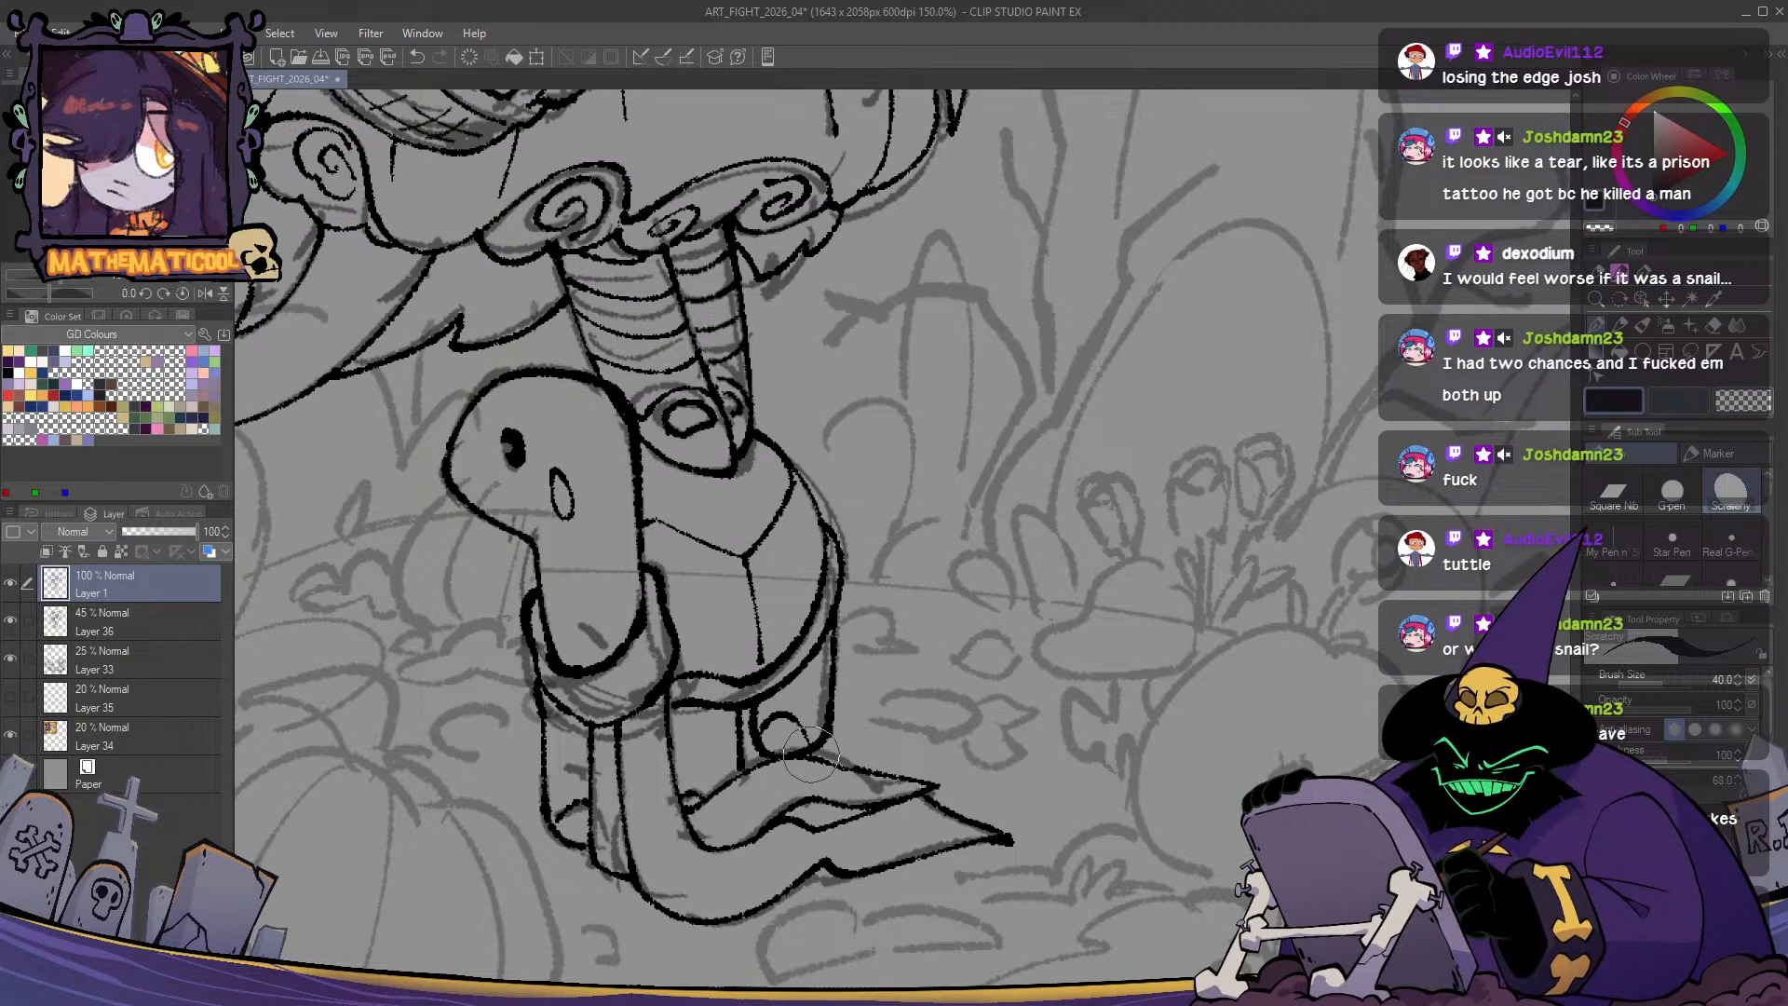
scroll(743, 857, "down", 2)
scroll(742, 857, "up", 2)
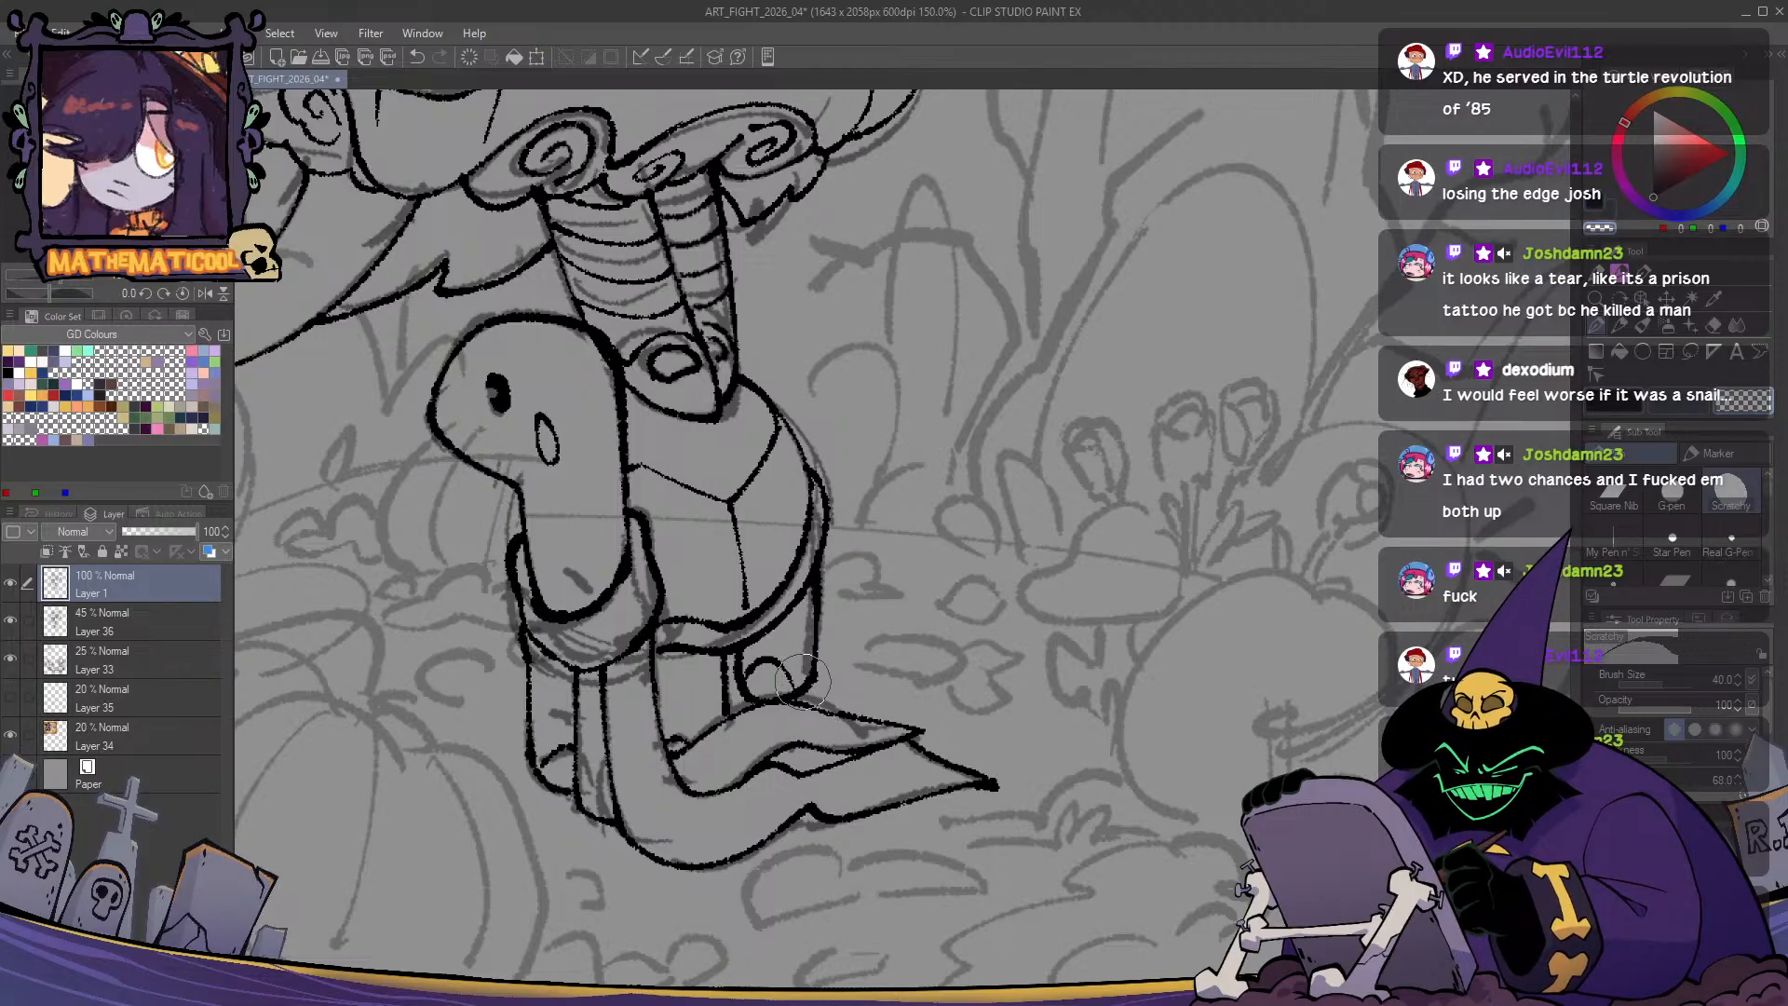
scroll(838, 717, "down", 2)
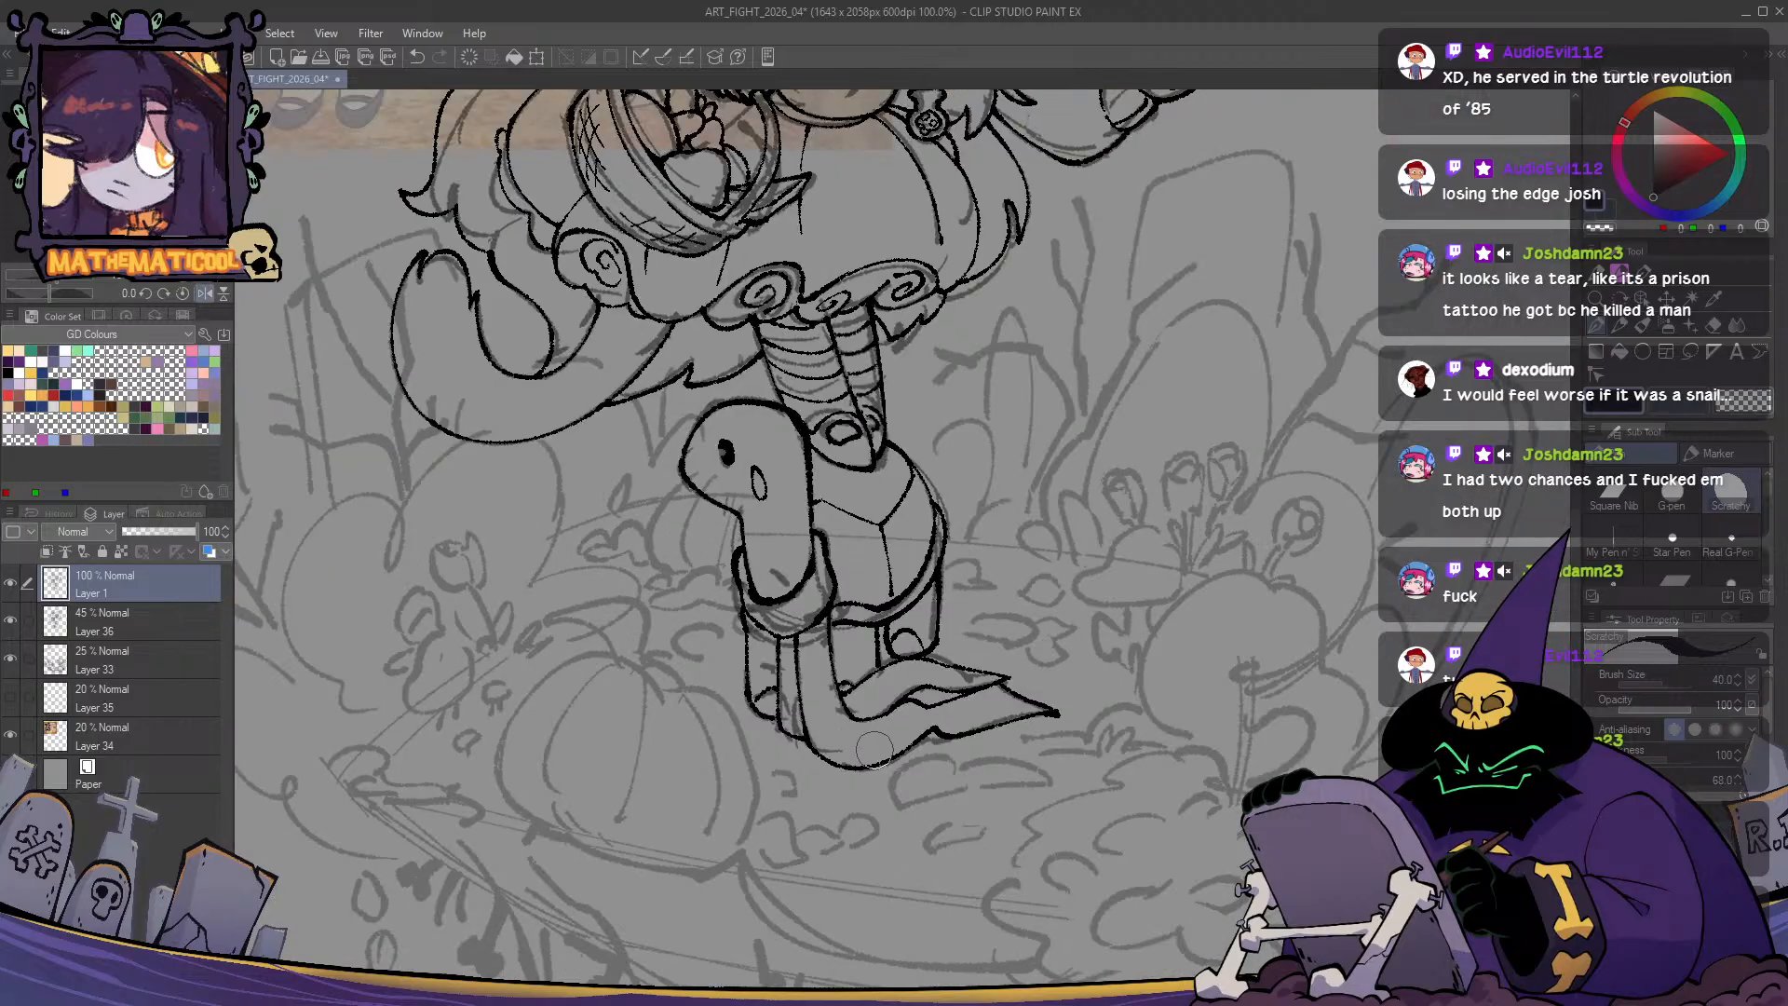
scroll(873, 750, "up", 2)
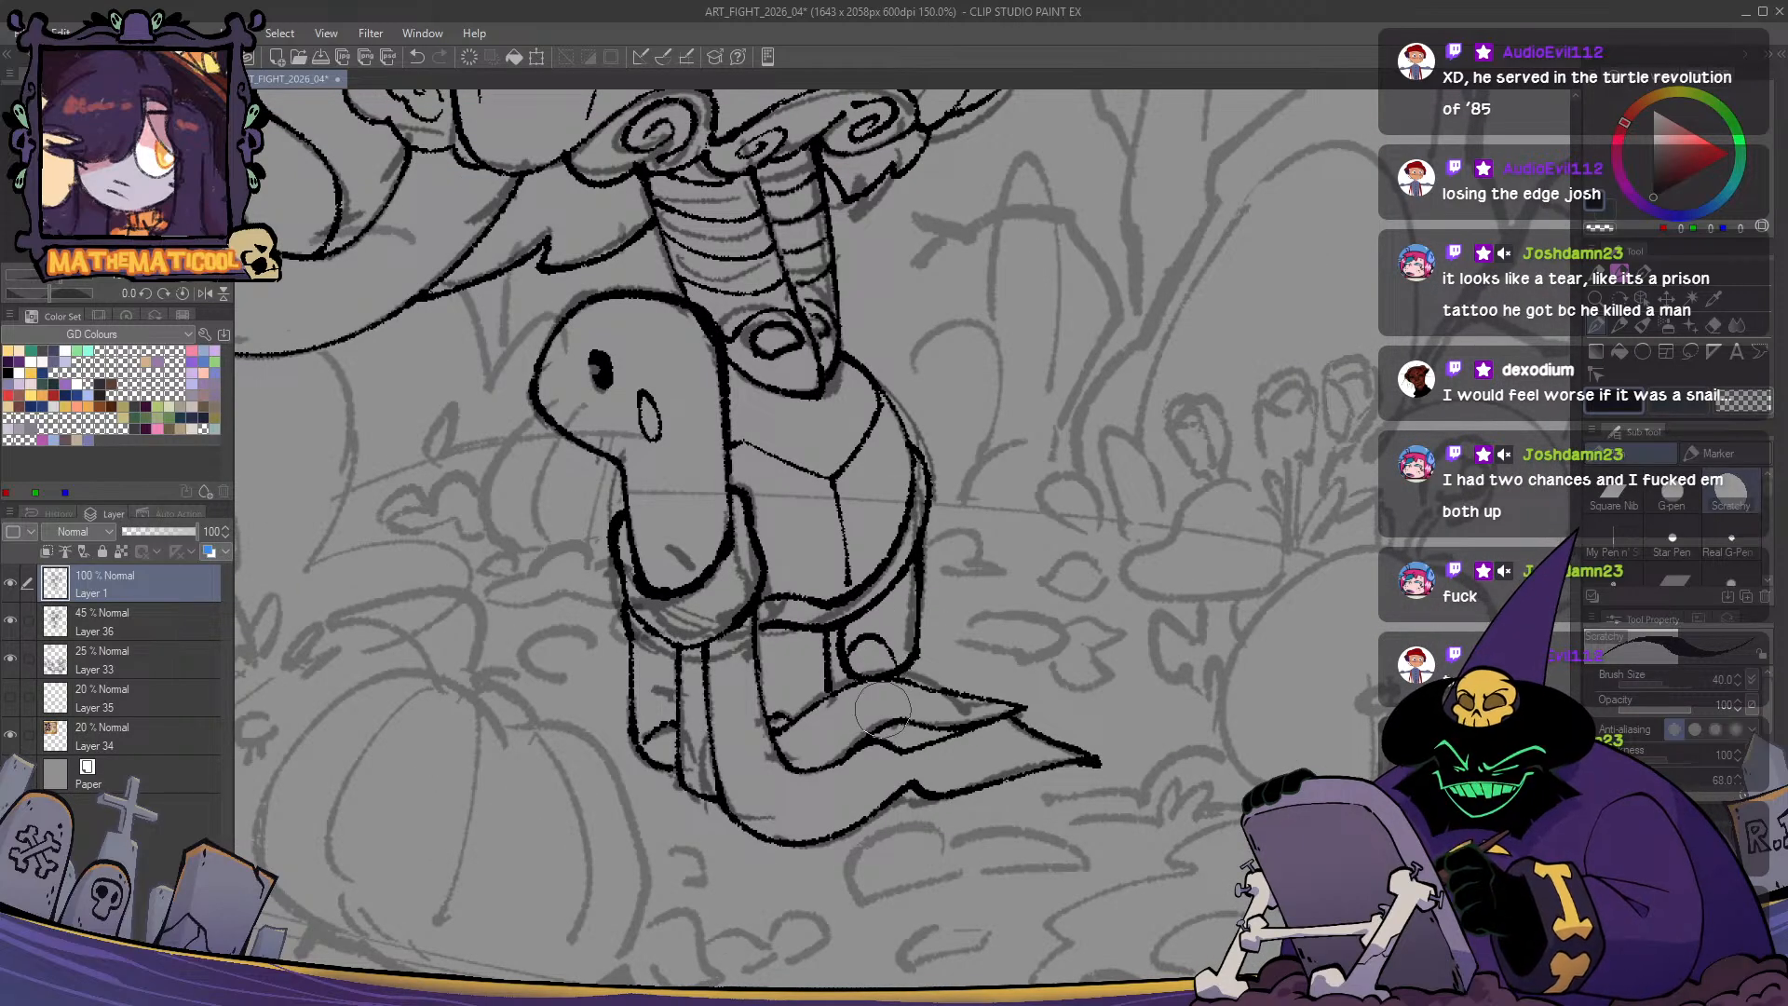
- Lasso the small rounded arch at the foot of the turtle's hind leg and nudge it slightly lower
key("m")
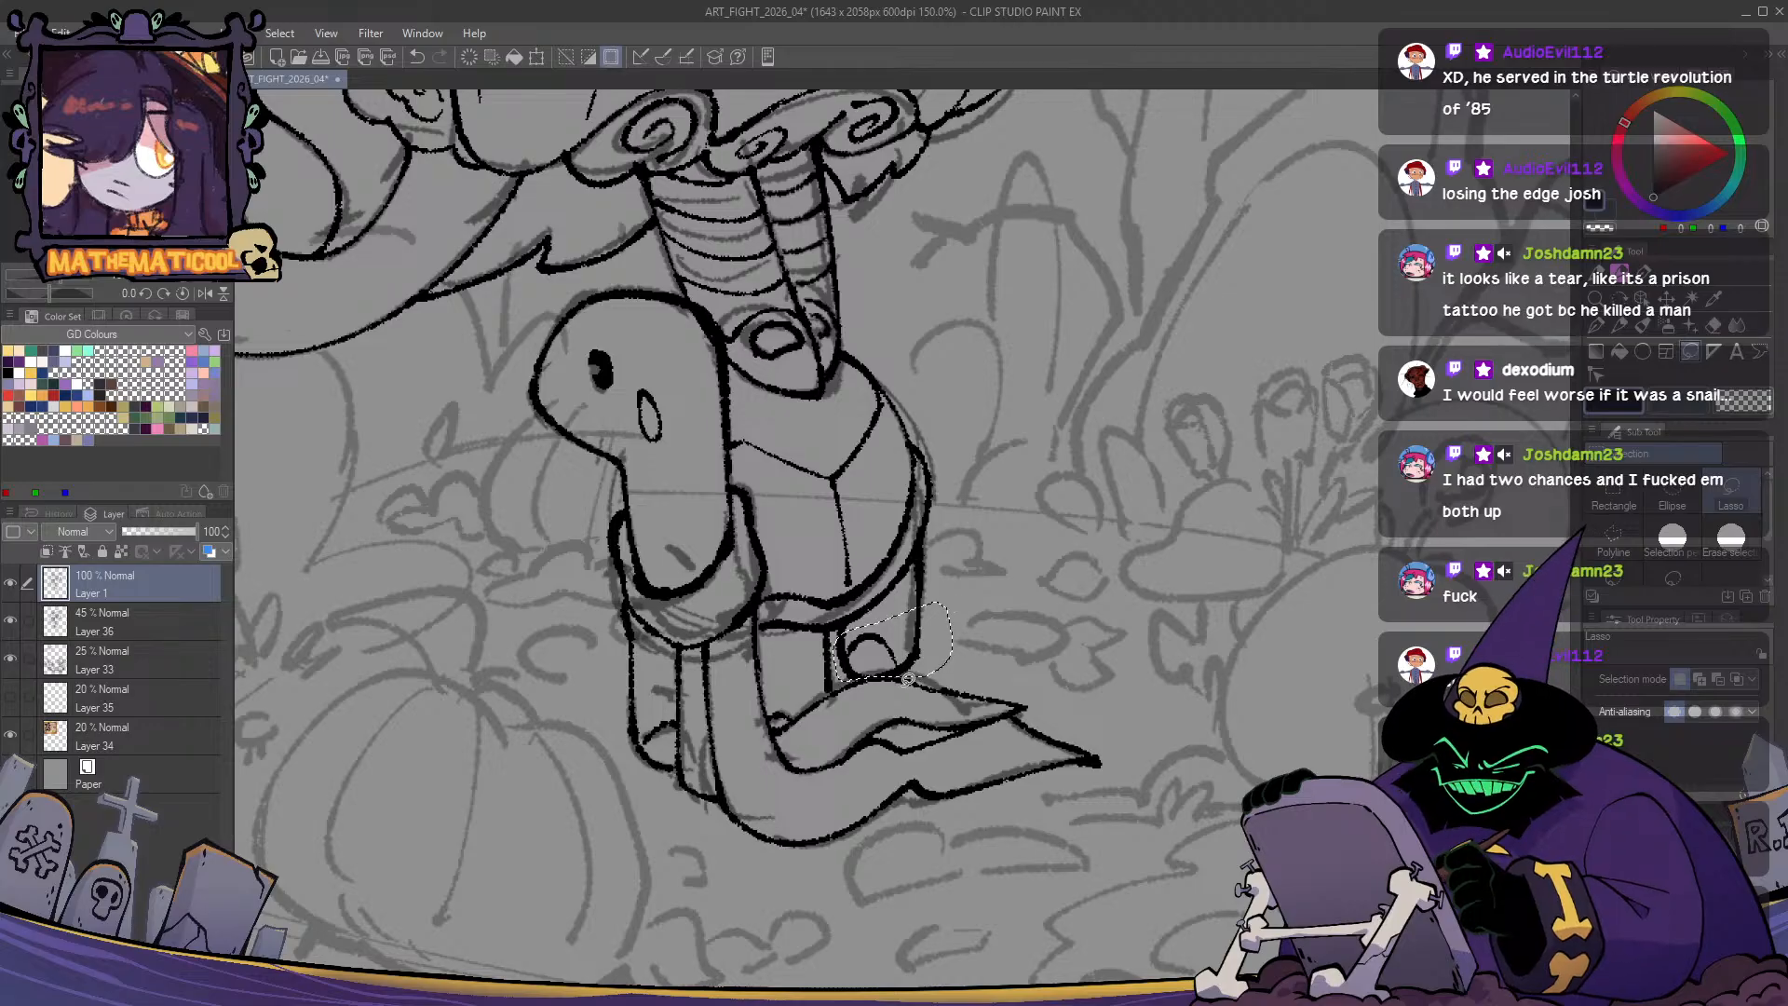
left_click_drag(843, 685, 901, 677)
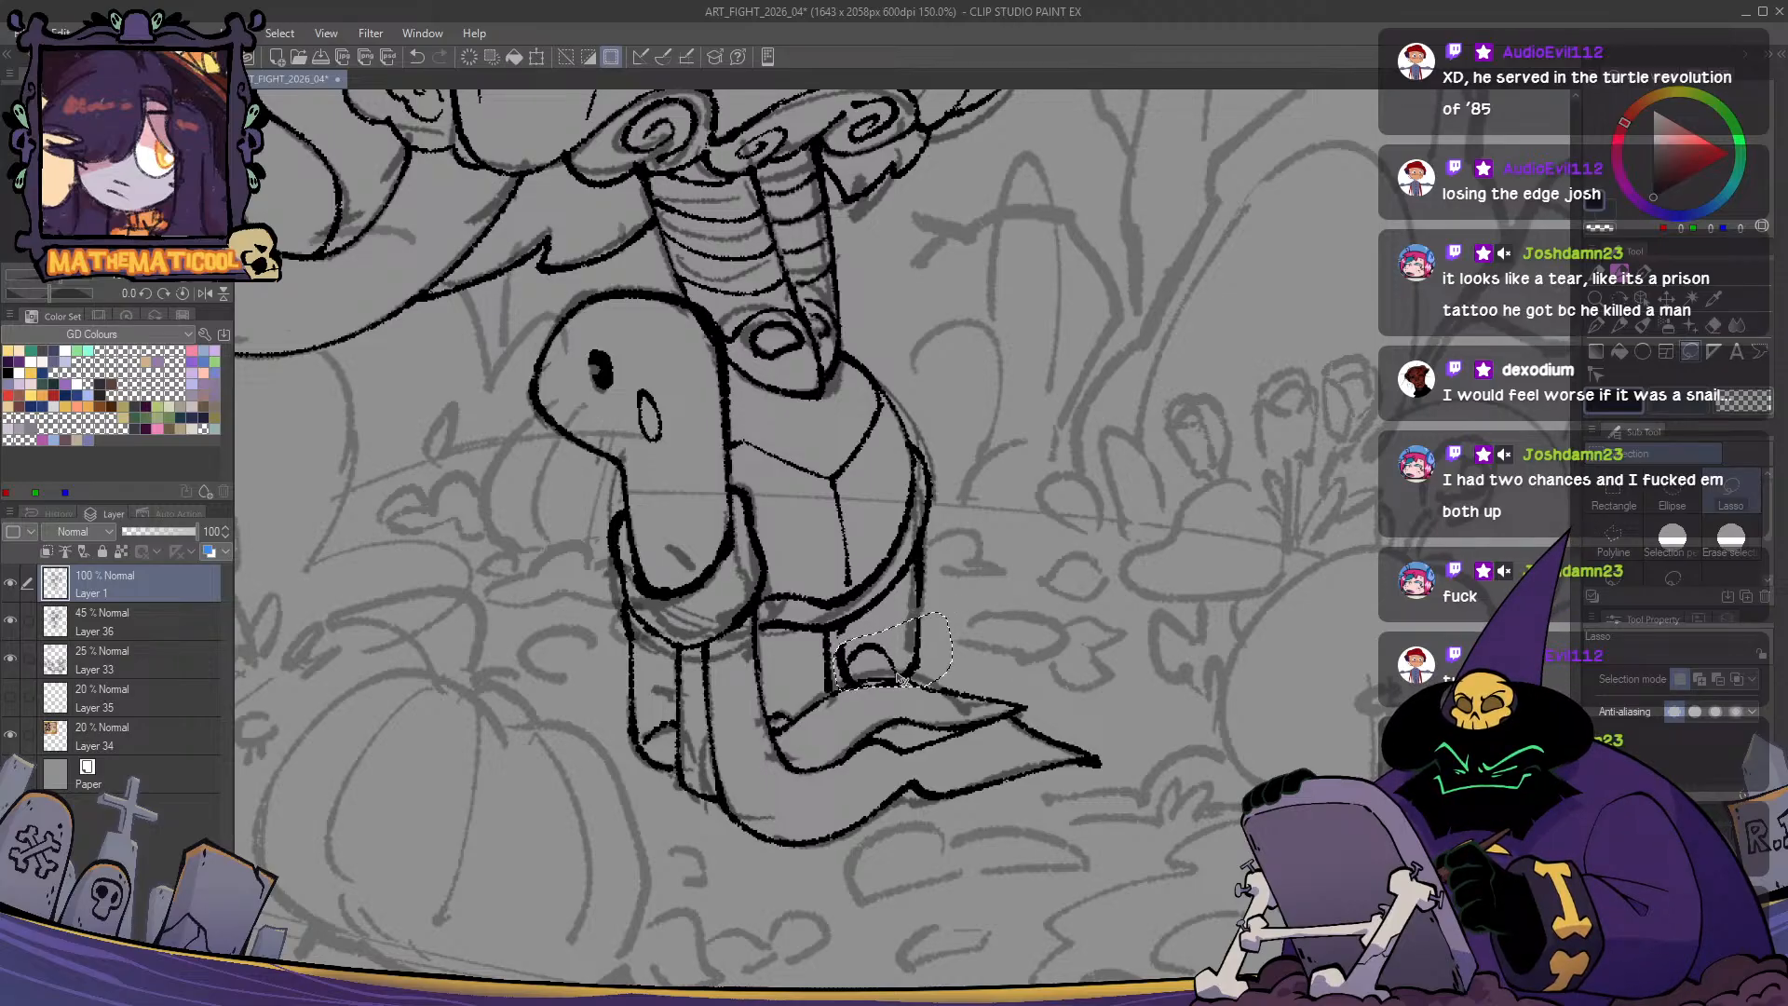
key("ctrl+d")
key("p")
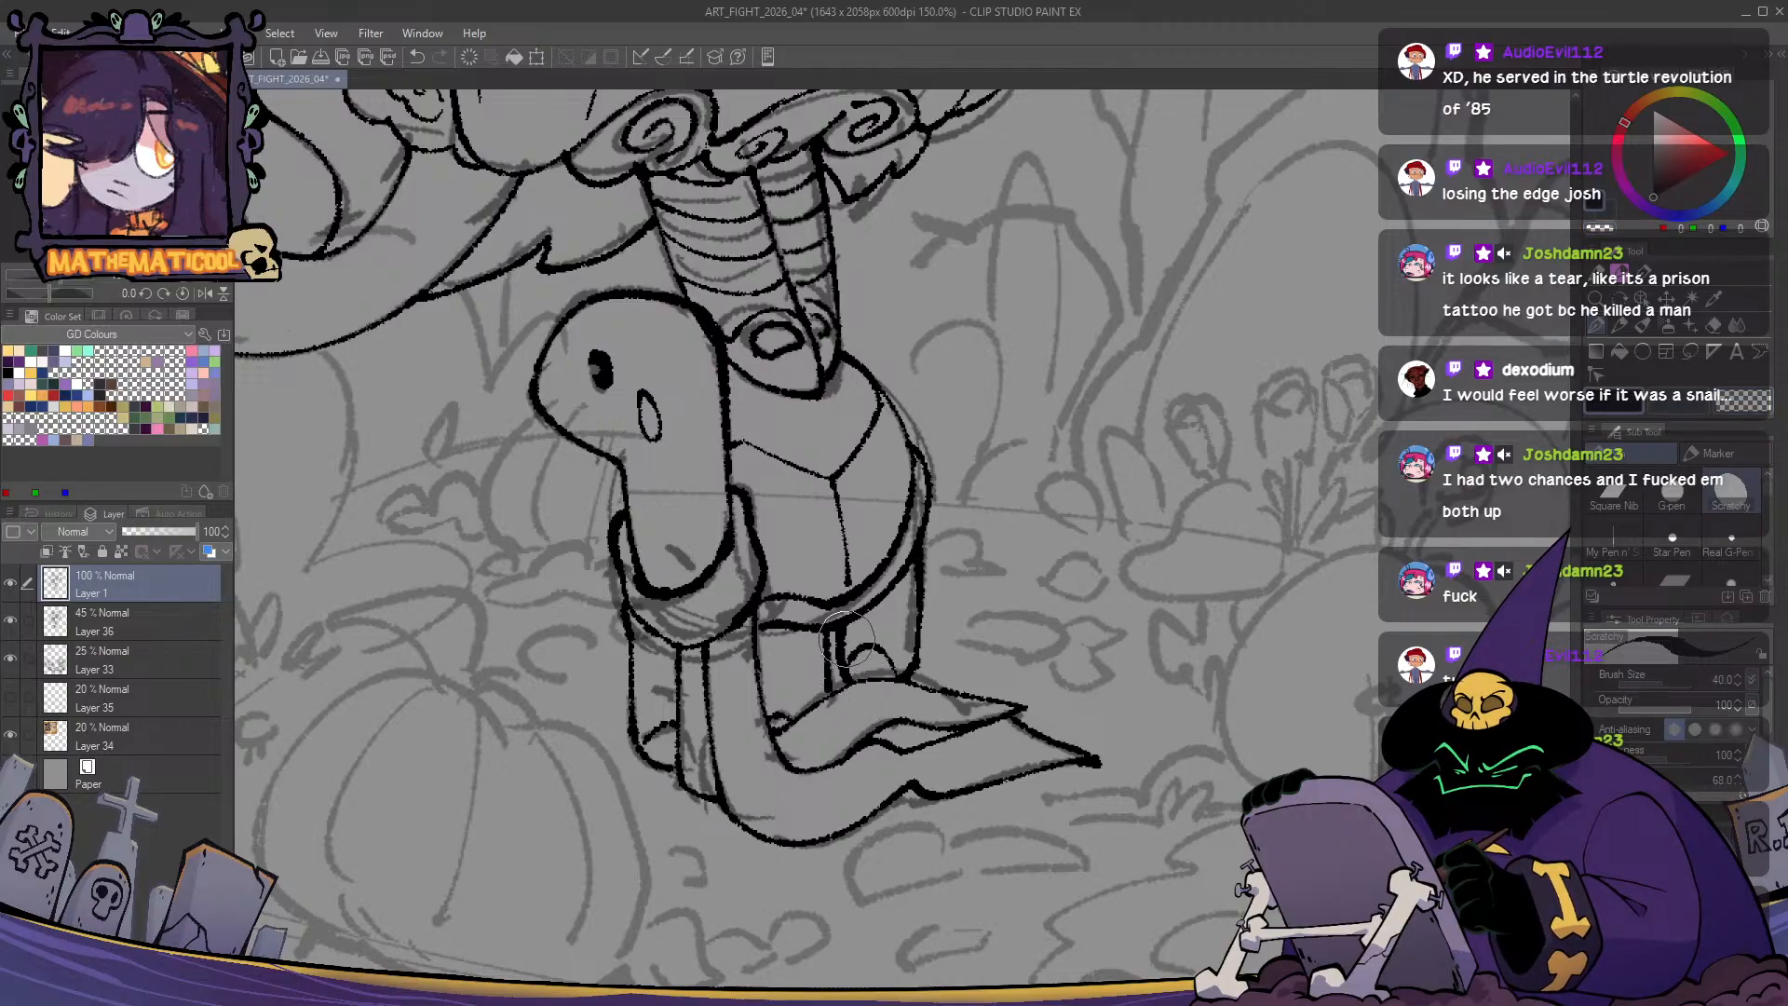
- Check the turtle's proportions against the whole witch figure, in both mirrored and normal view
scroll(838, 680, "down", 3)
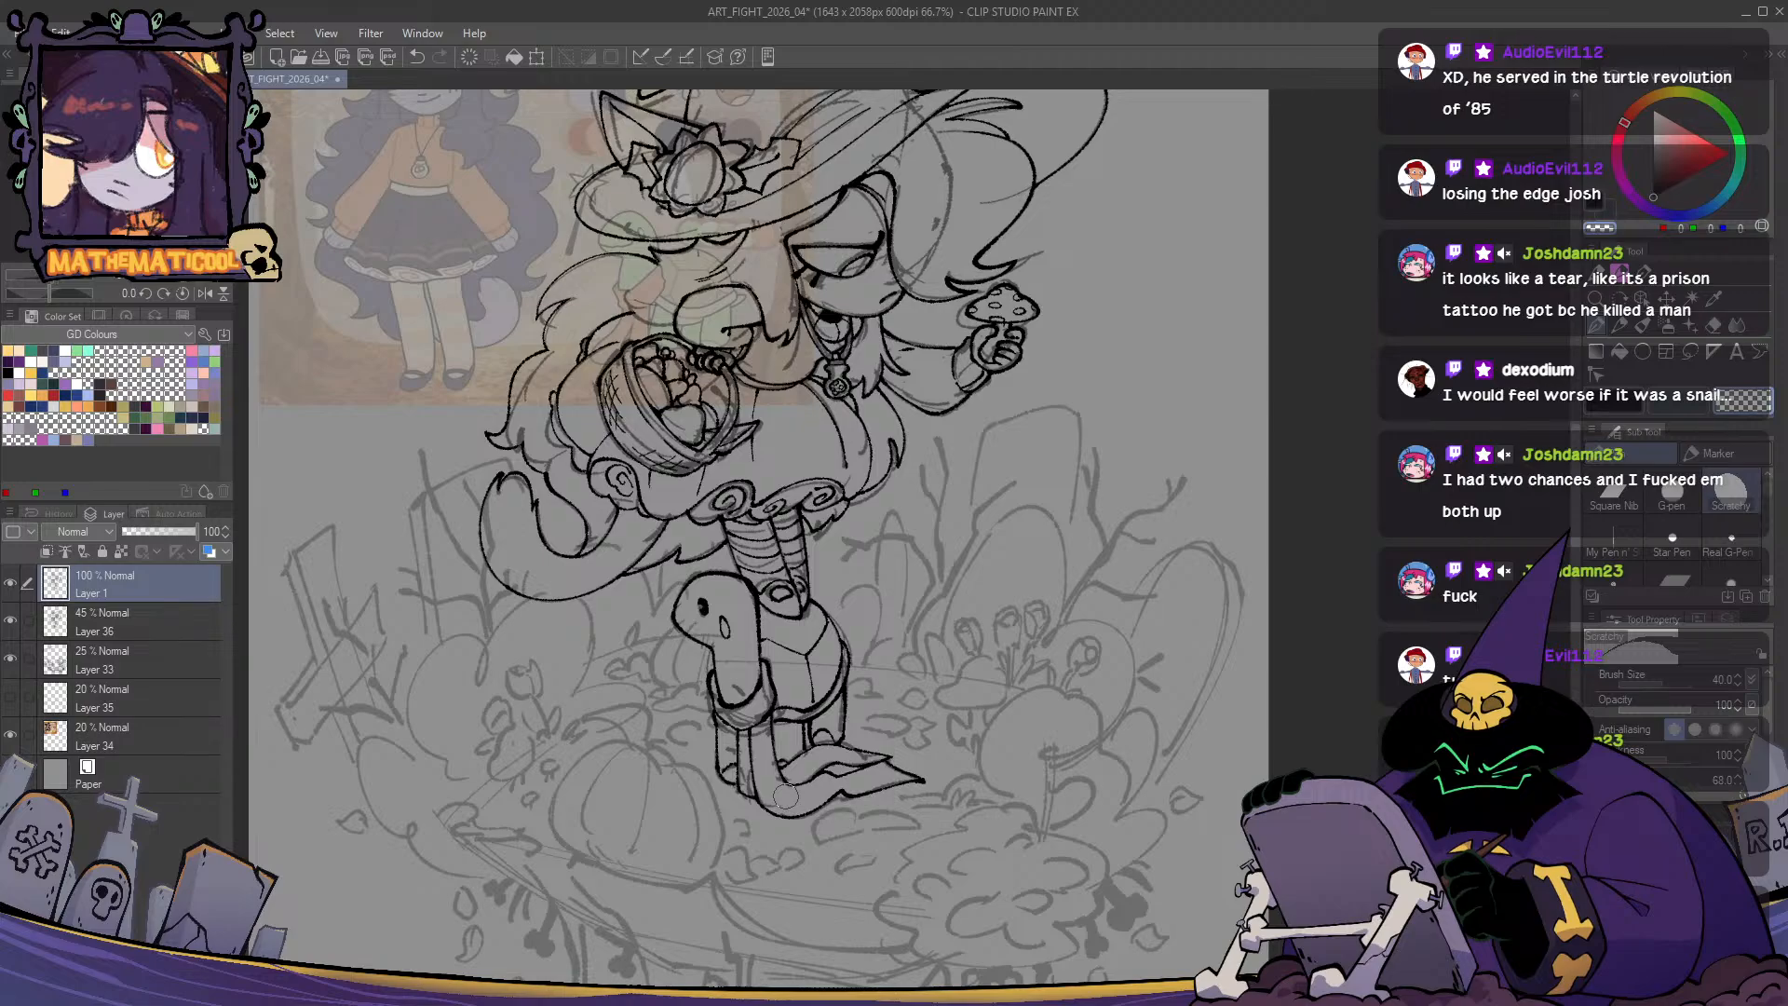
left_click_drag(864, 713, 900, 556)
key("h")
key("h")
scroll(908, 536, "up", 3)
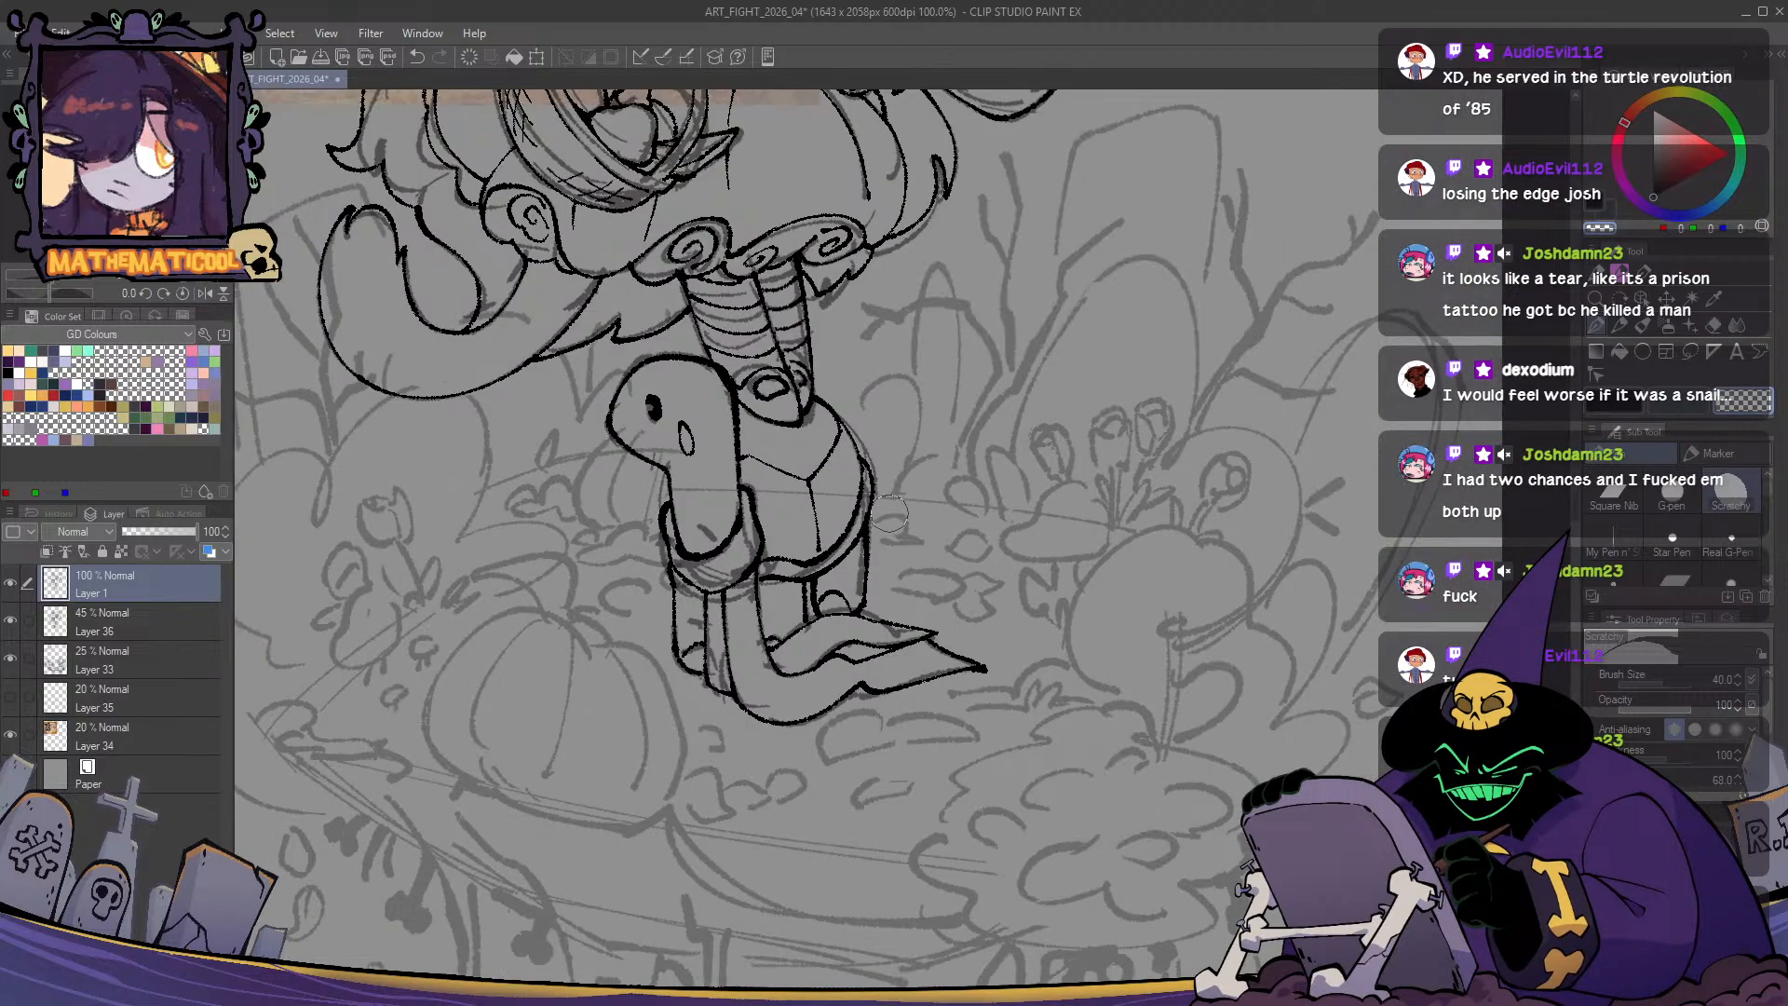
scroll(842, 672, "down", 3)
left_click_drag(832, 718, 848, 749)
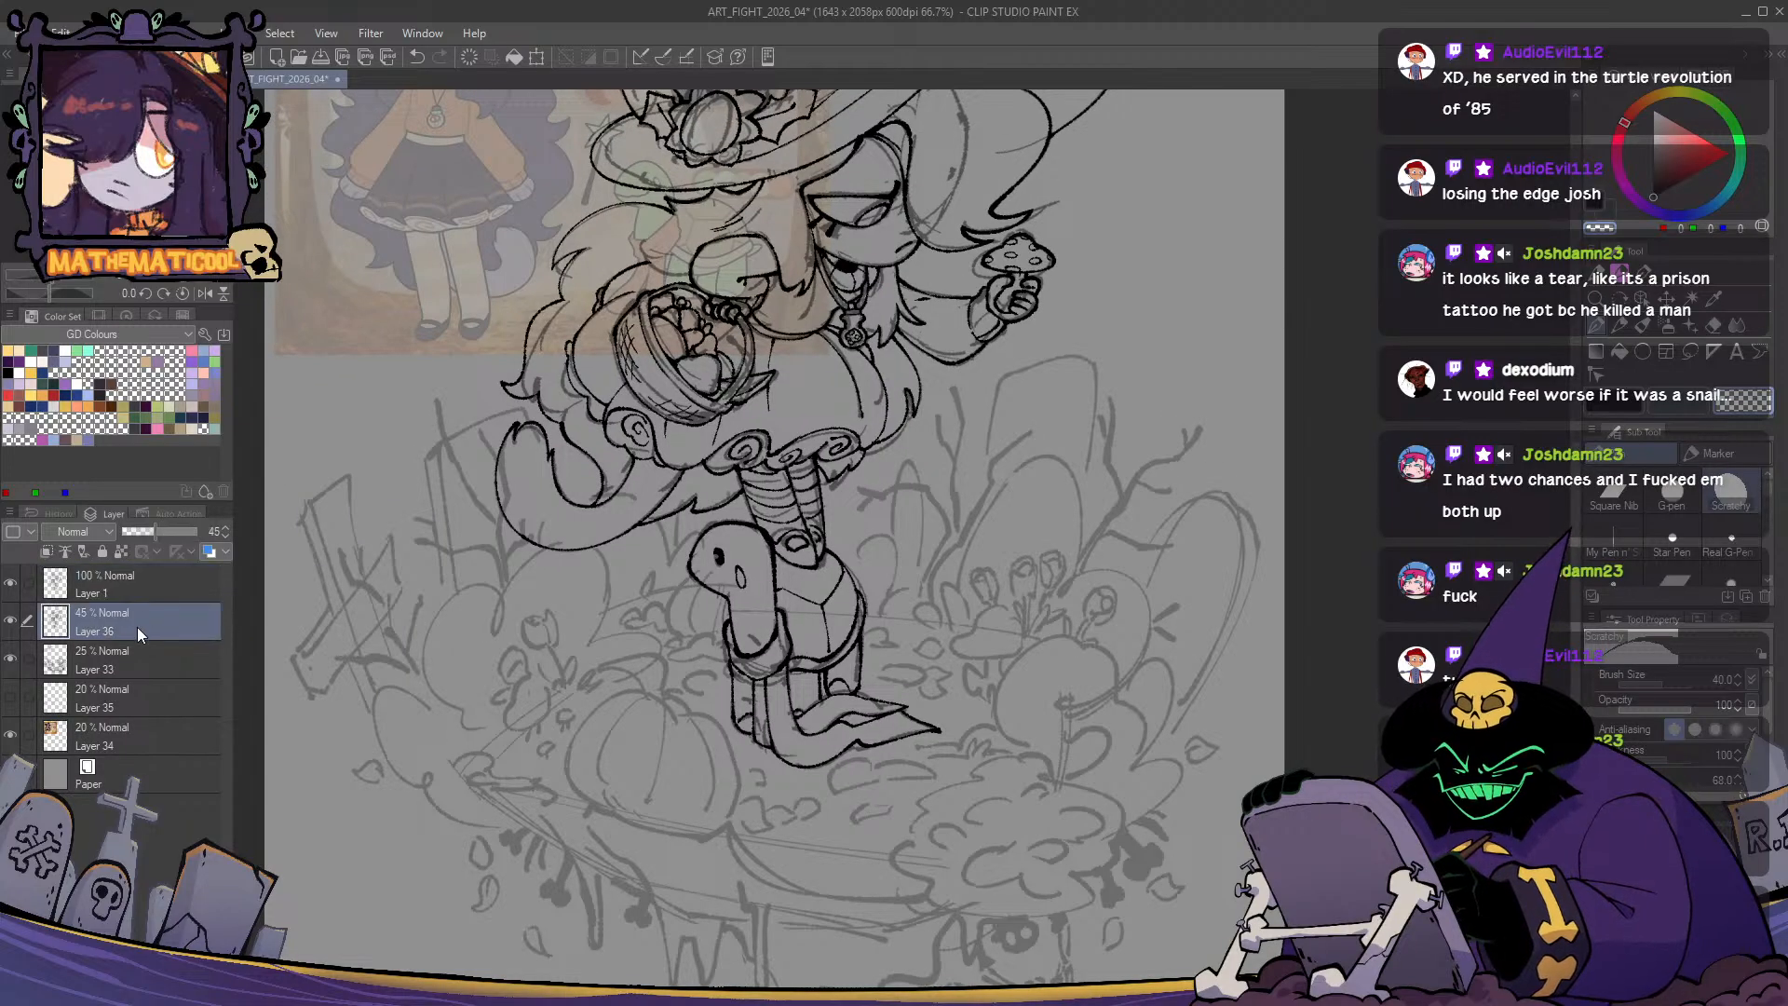
- Add a new layer between the line art and Layer 36, and make Layer 1 the reference layer
key("ctrl+shift+n")
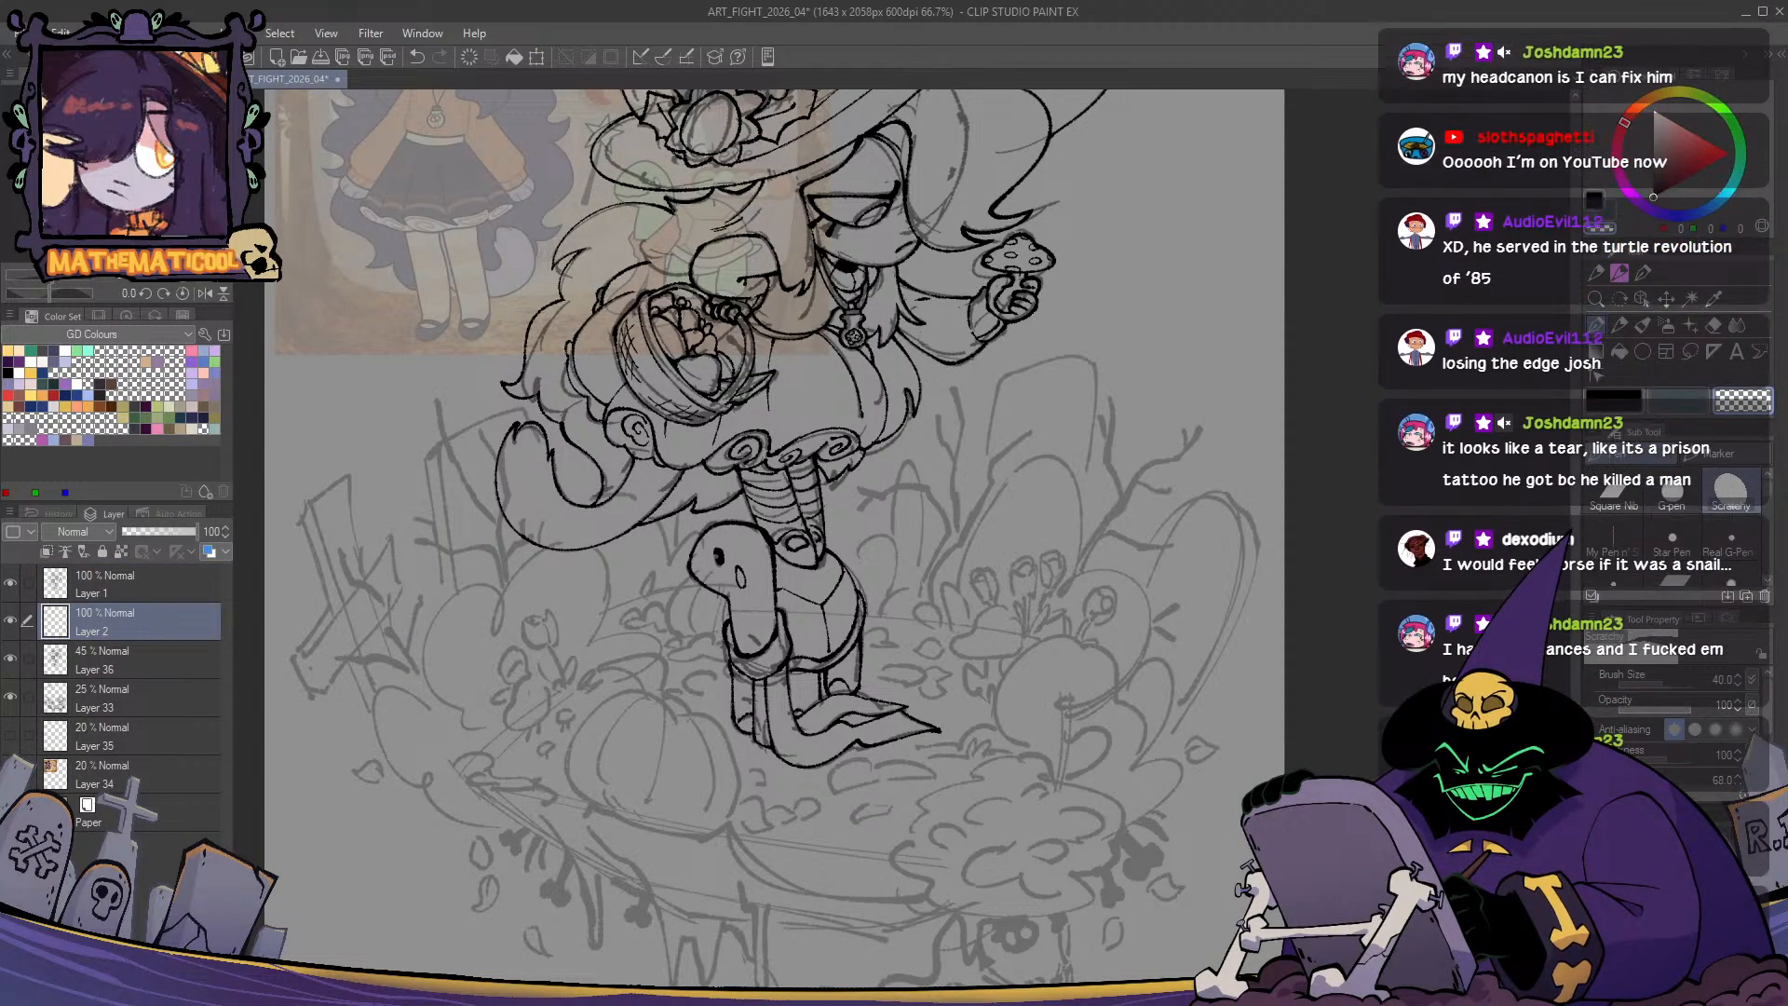
left_click_drag(757, 685, 799, 667)
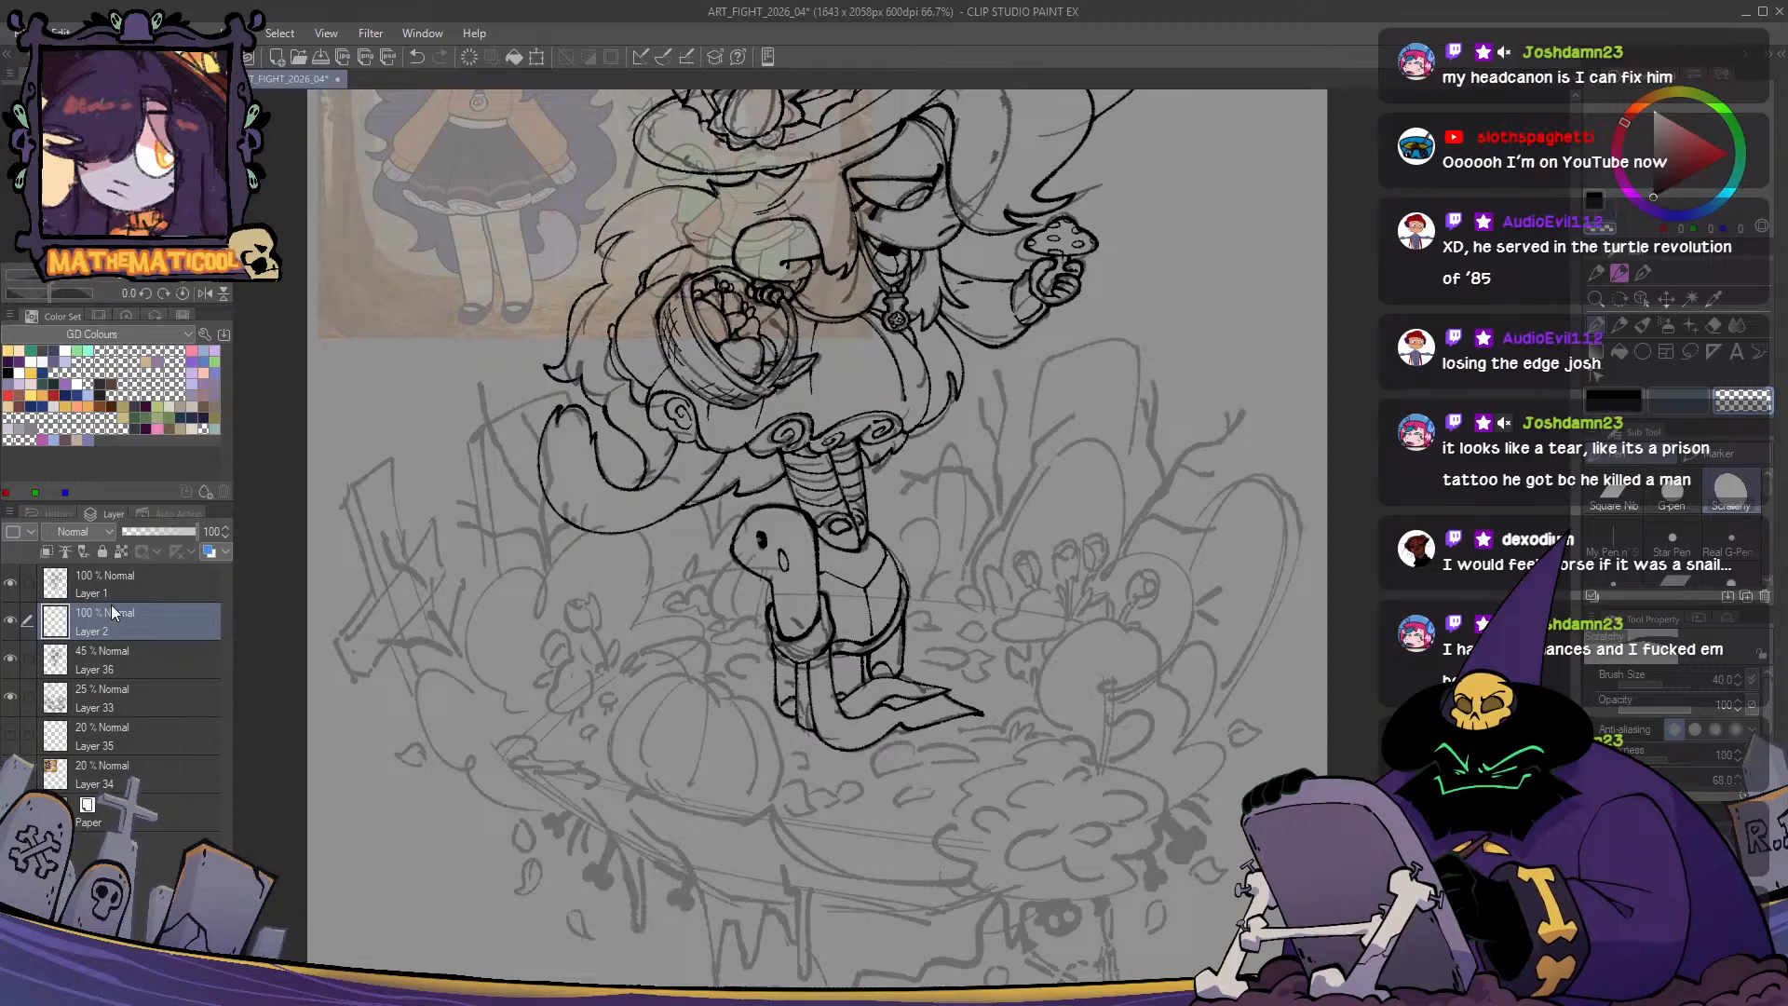
left_click(95, 572)
left_click(82, 613)
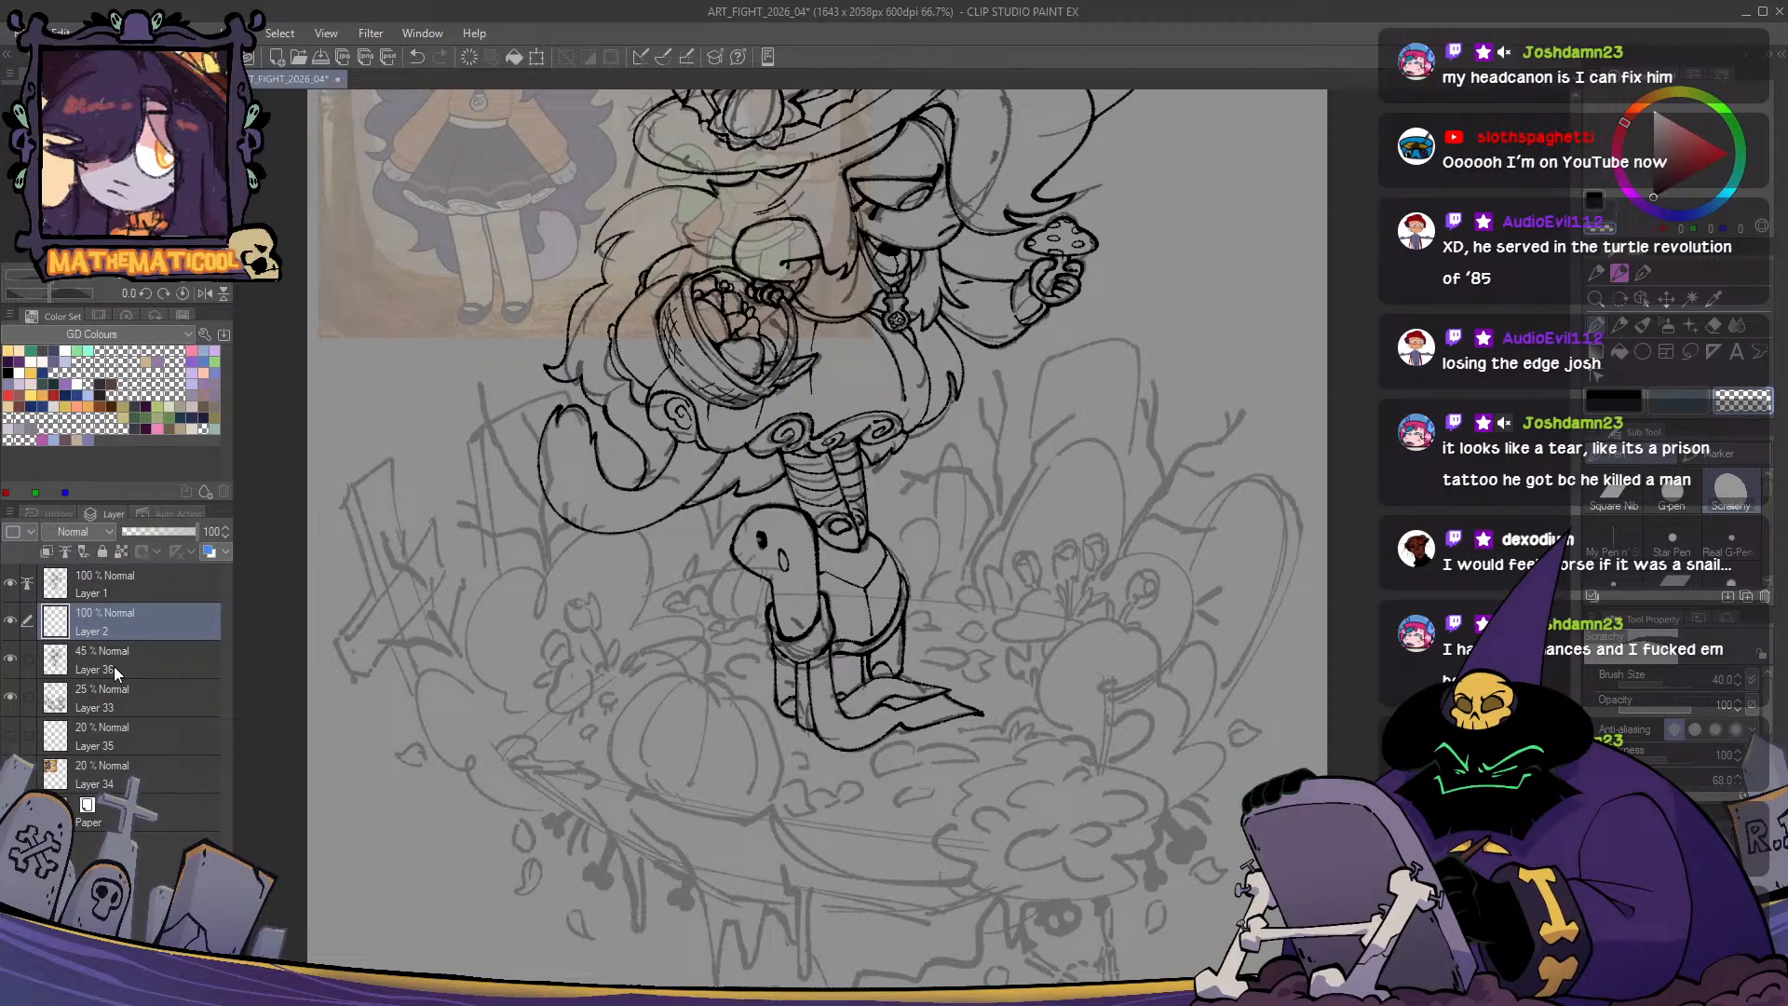
- Fill the turtle and the lower part of the witch's legs with flat pale lavender on Layer 2
left_click(8, 429)
scroll(773, 618, "down", 1)
mouse_move(916, 579)
left_mouse_down()
mouse_move(921, 781)
mouse_move(969, 706)
left_mouse_up()
key("g")
left_click(927, 680)
key("ctrl+z")
left_click(1613, 549)
key("p")
scroll(841, 686, "up", 4)
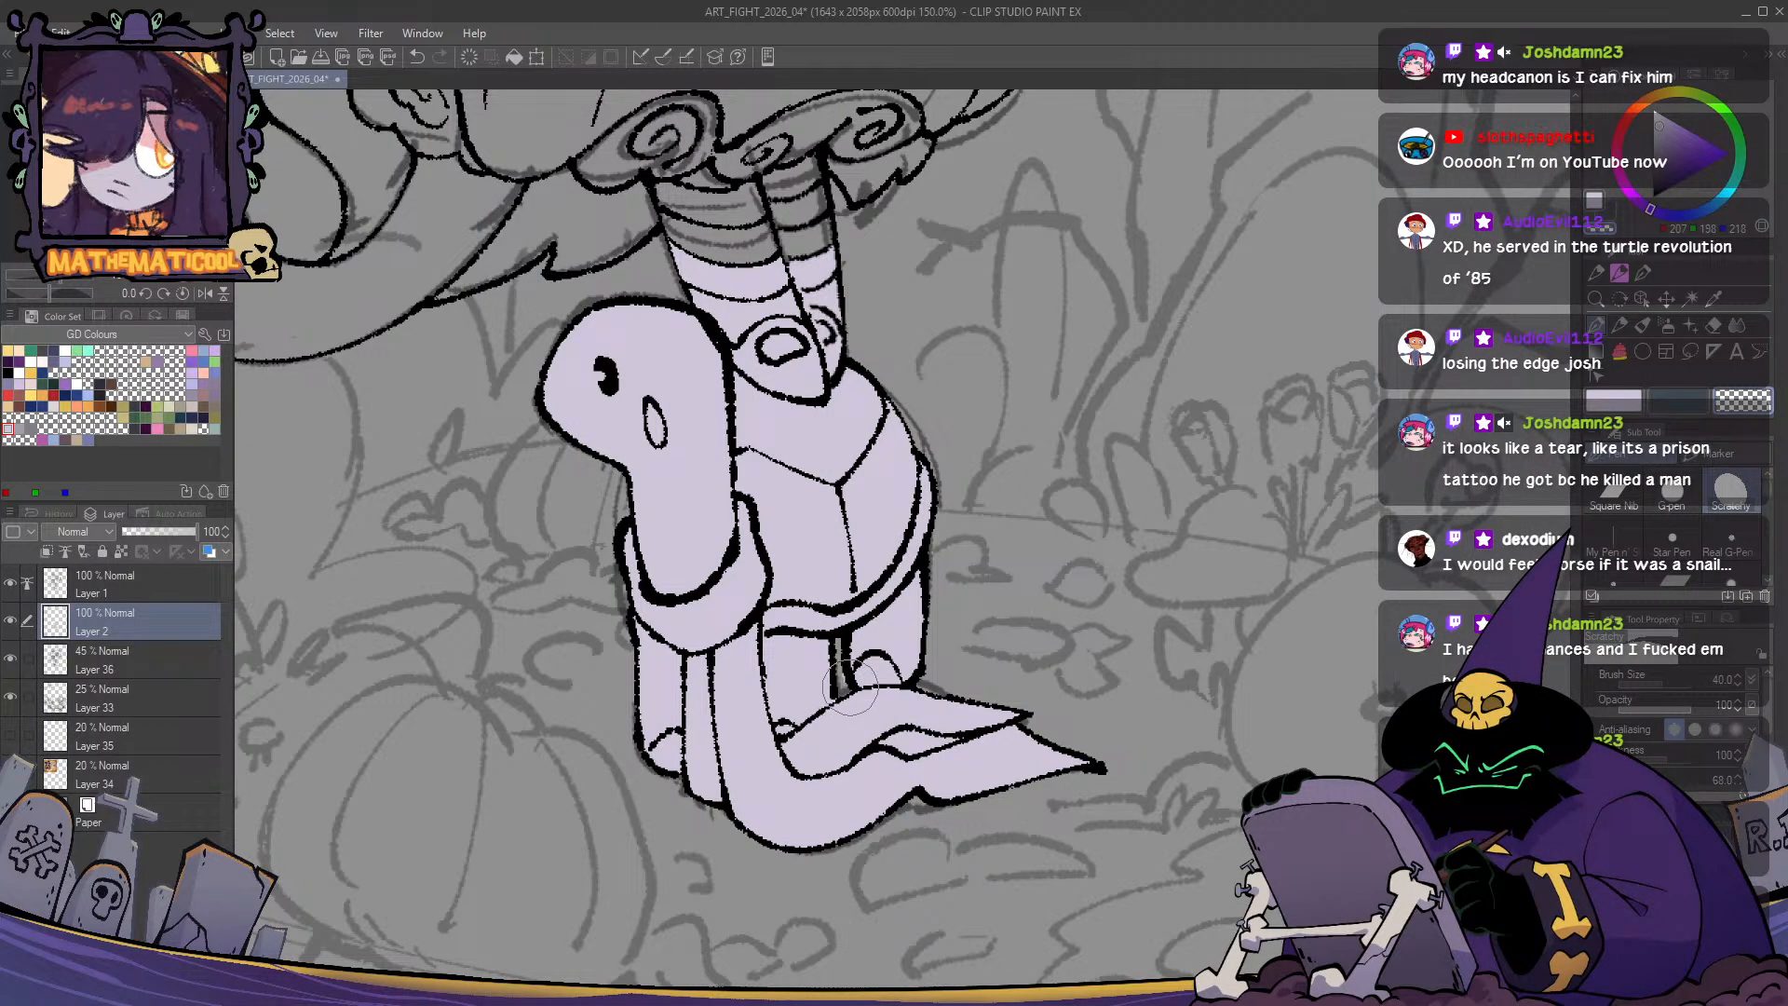
- Try to flat-fill the whole witch with pale lavender by enclosing her from tail to hat and dress
scroll(871, 642, "down", 4)
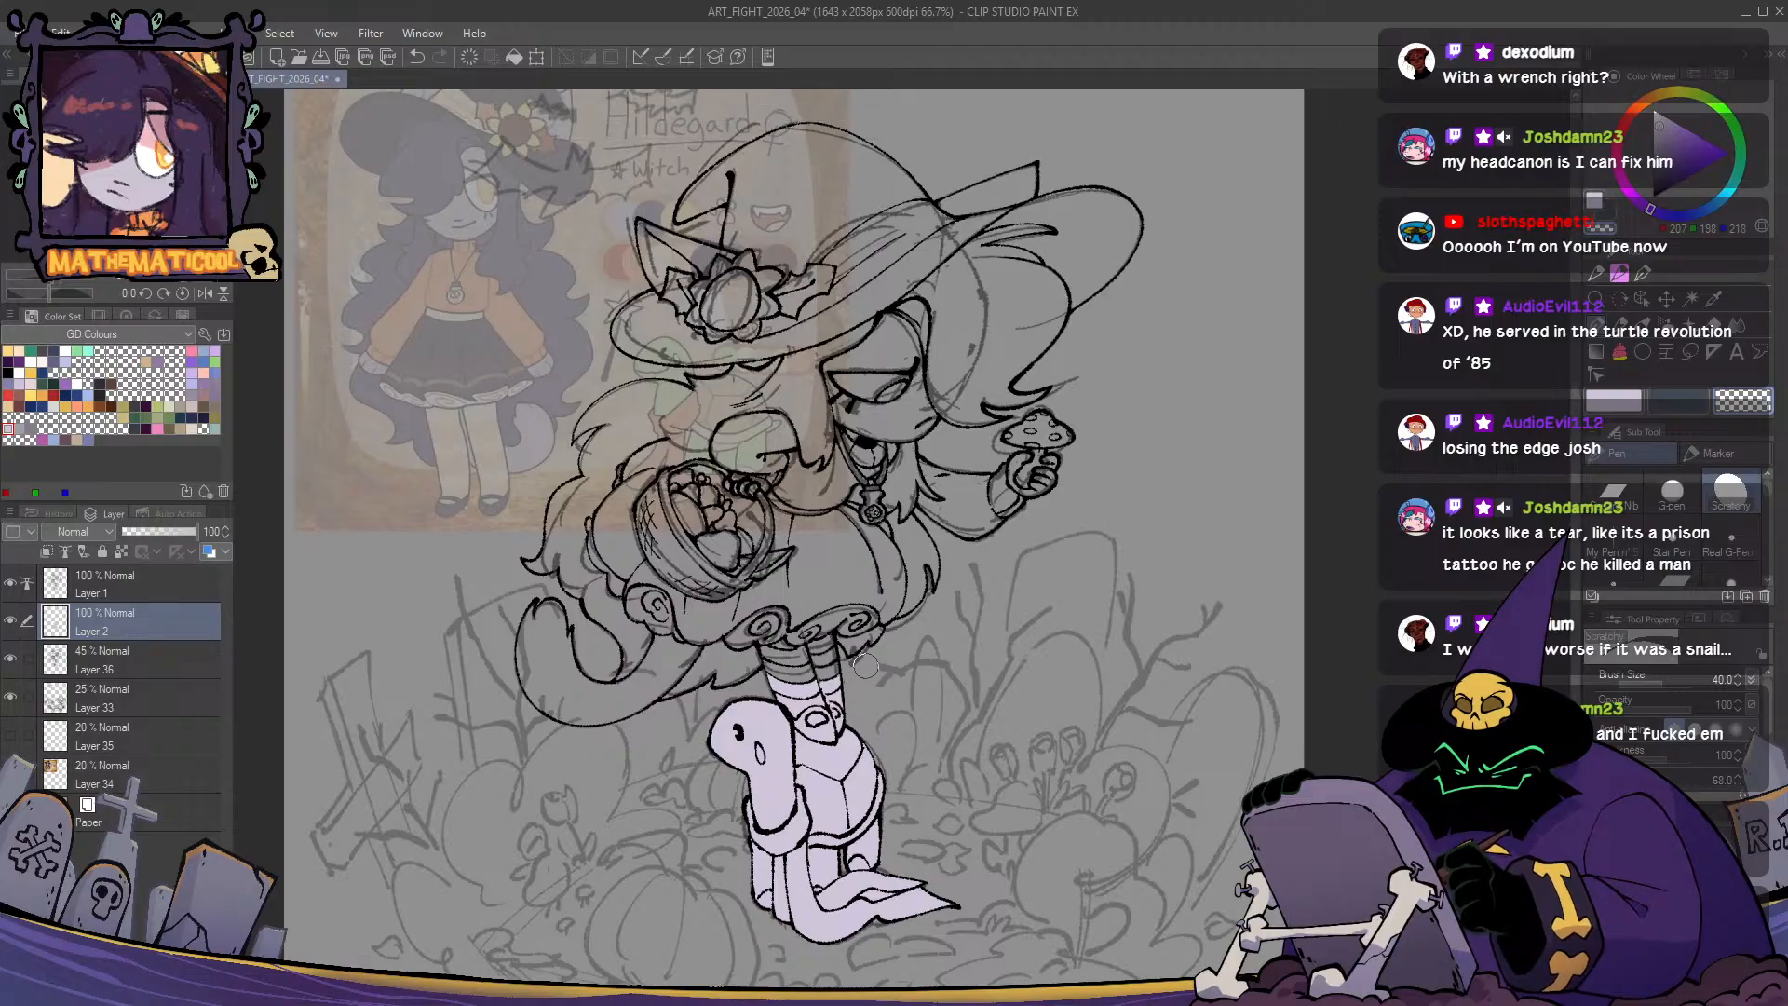
mouse_move(760, 691)
left_mouse_down()
mouse_move(621, 730)
mouse_move(491, 655)
mouse_move(530, 577)
mouse_move(564, 588)
mouse_move(605, 649)
mouse_move(571, 584)
mouse_move(499, 535)
mouse_move(551, 414)
mouse_move(639, 369)
left_mouse_up()
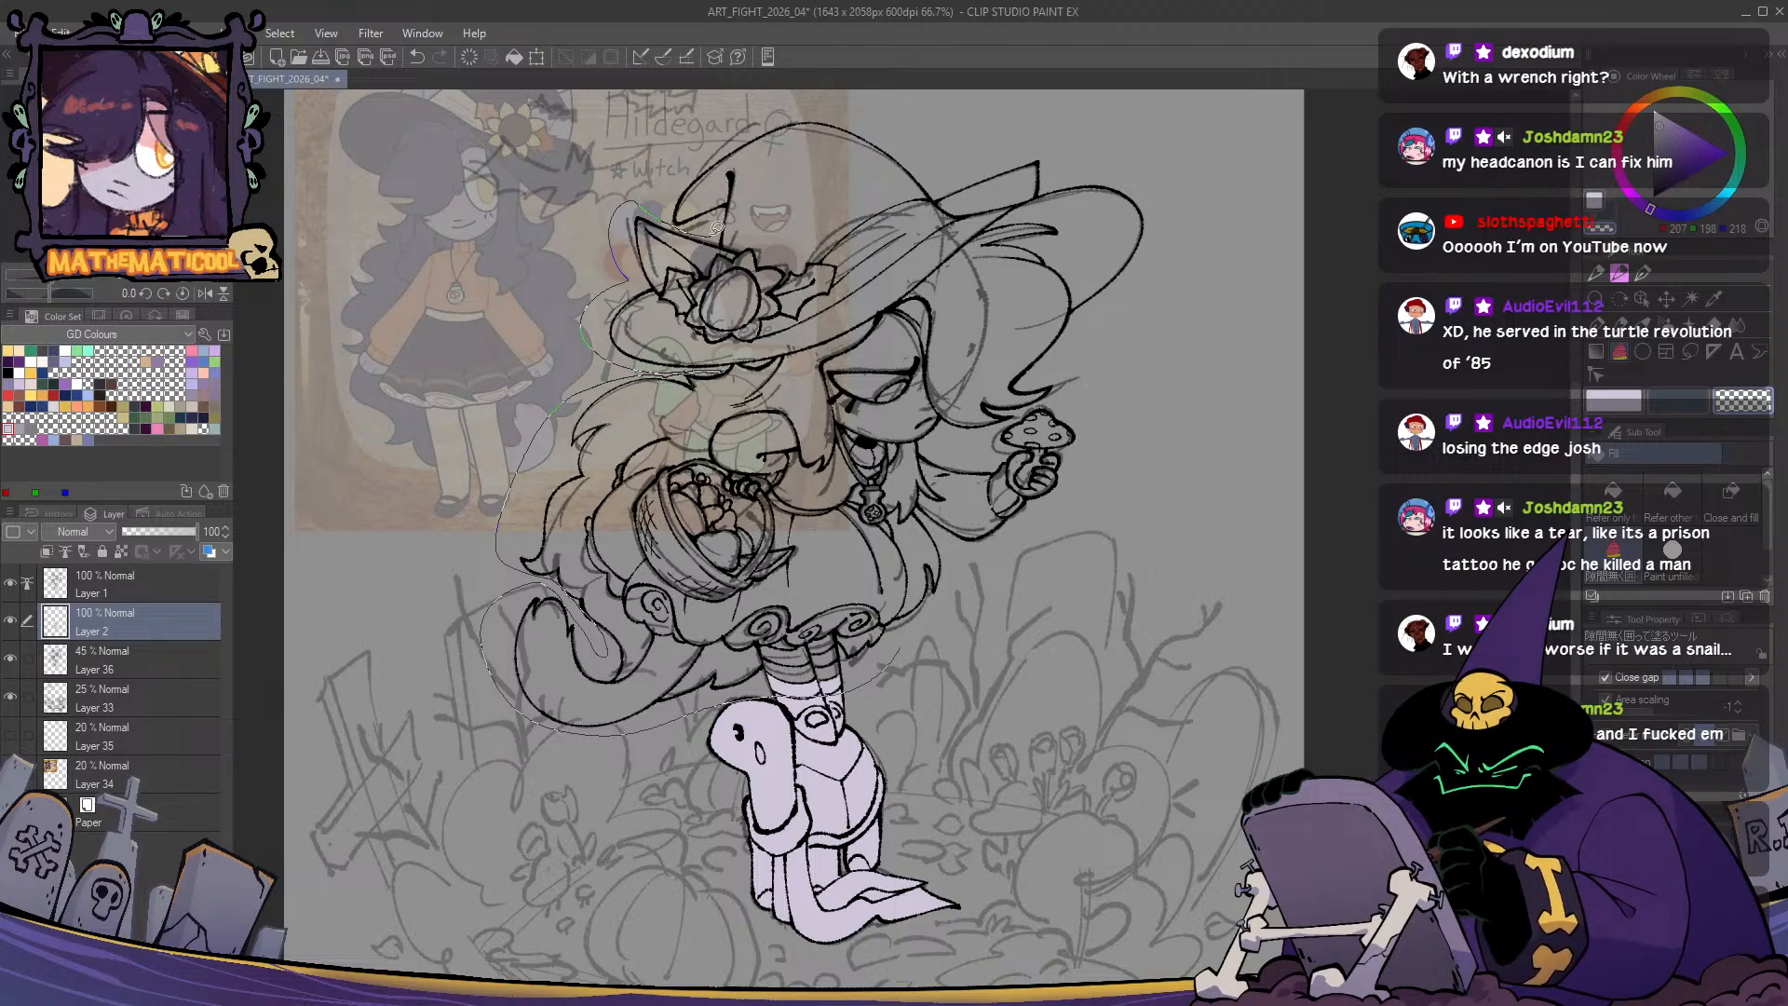
mouse_move(660, 199)
left_mouse_down()
mouse_move(790, 111)
mouse_move(1023, 136)
mouse_move(1125, 123)
mouse_move(1176, 254)
mouse_move(1087, 392)
left_mouse_up()
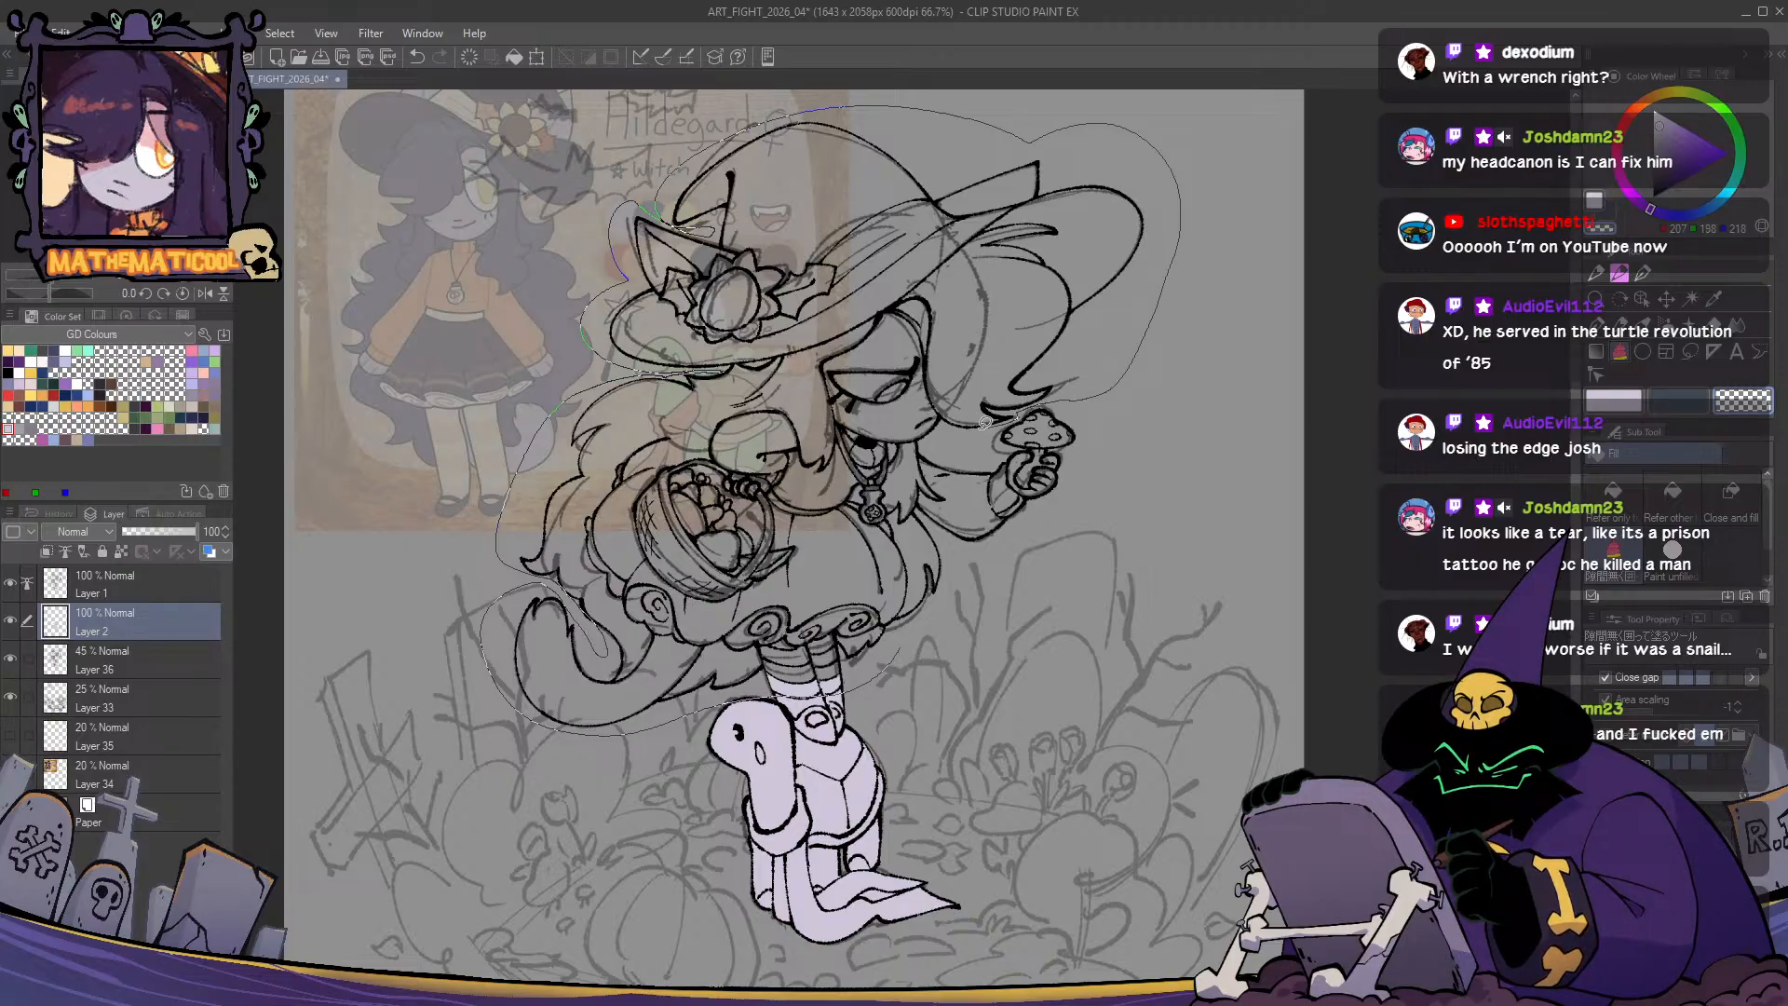
mouse_move(1029, 403)
left_mouse_down()
mouse_move(1104, 433)
mouse_move(968, 540)
mouse_move(845, 687)
left_mouse_up()
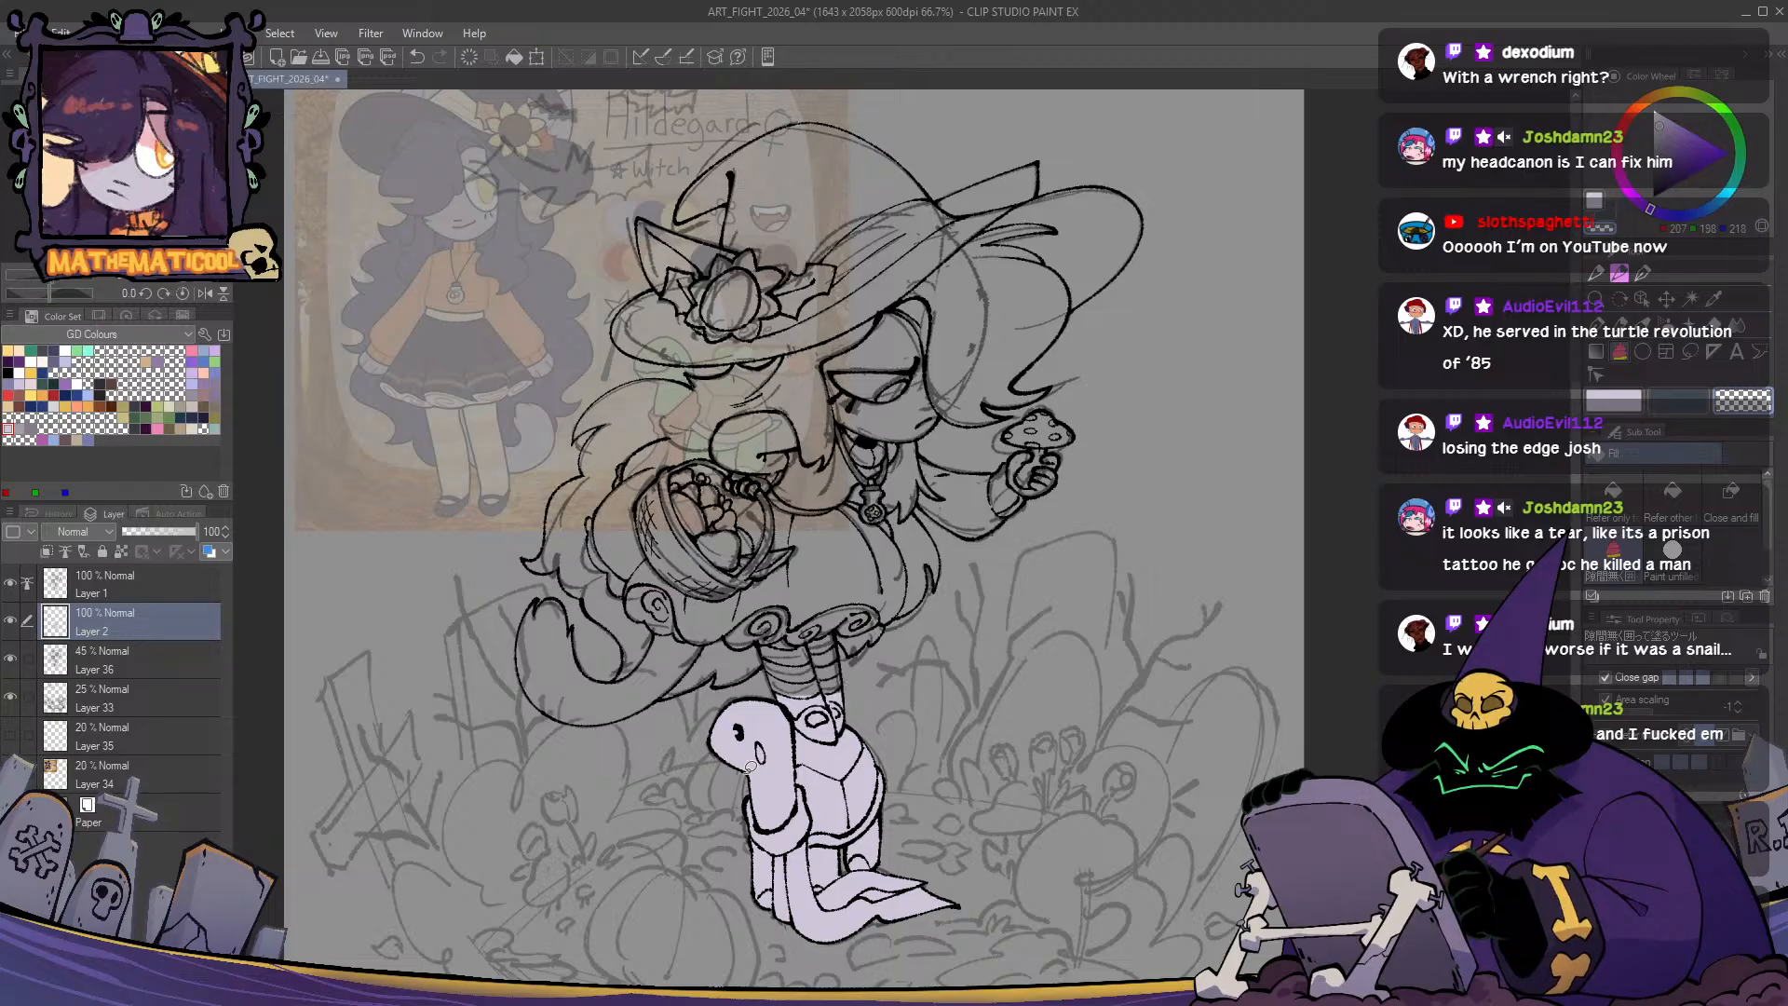
key("p")
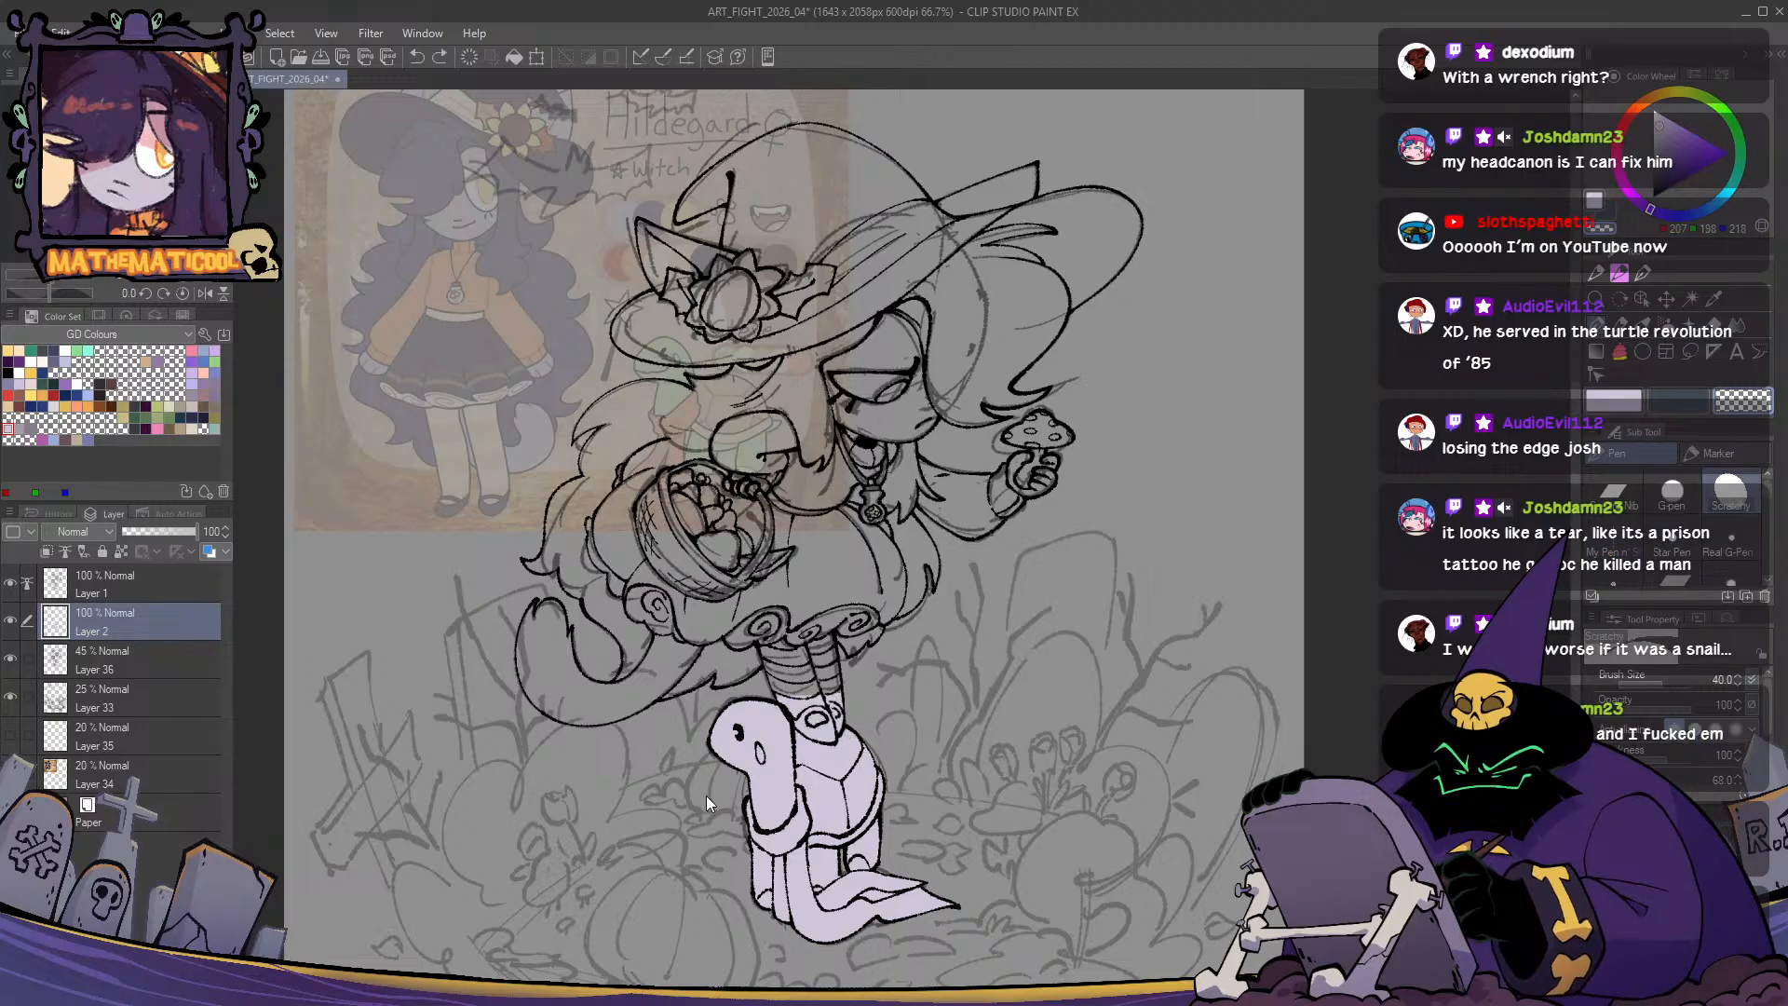
- Hide the colour reference picture on Layer 34 behind the witch
key("x")
key("x")
left_click_drag(798, 521, 817, 552)
scroll(817, 553, "up", 1)
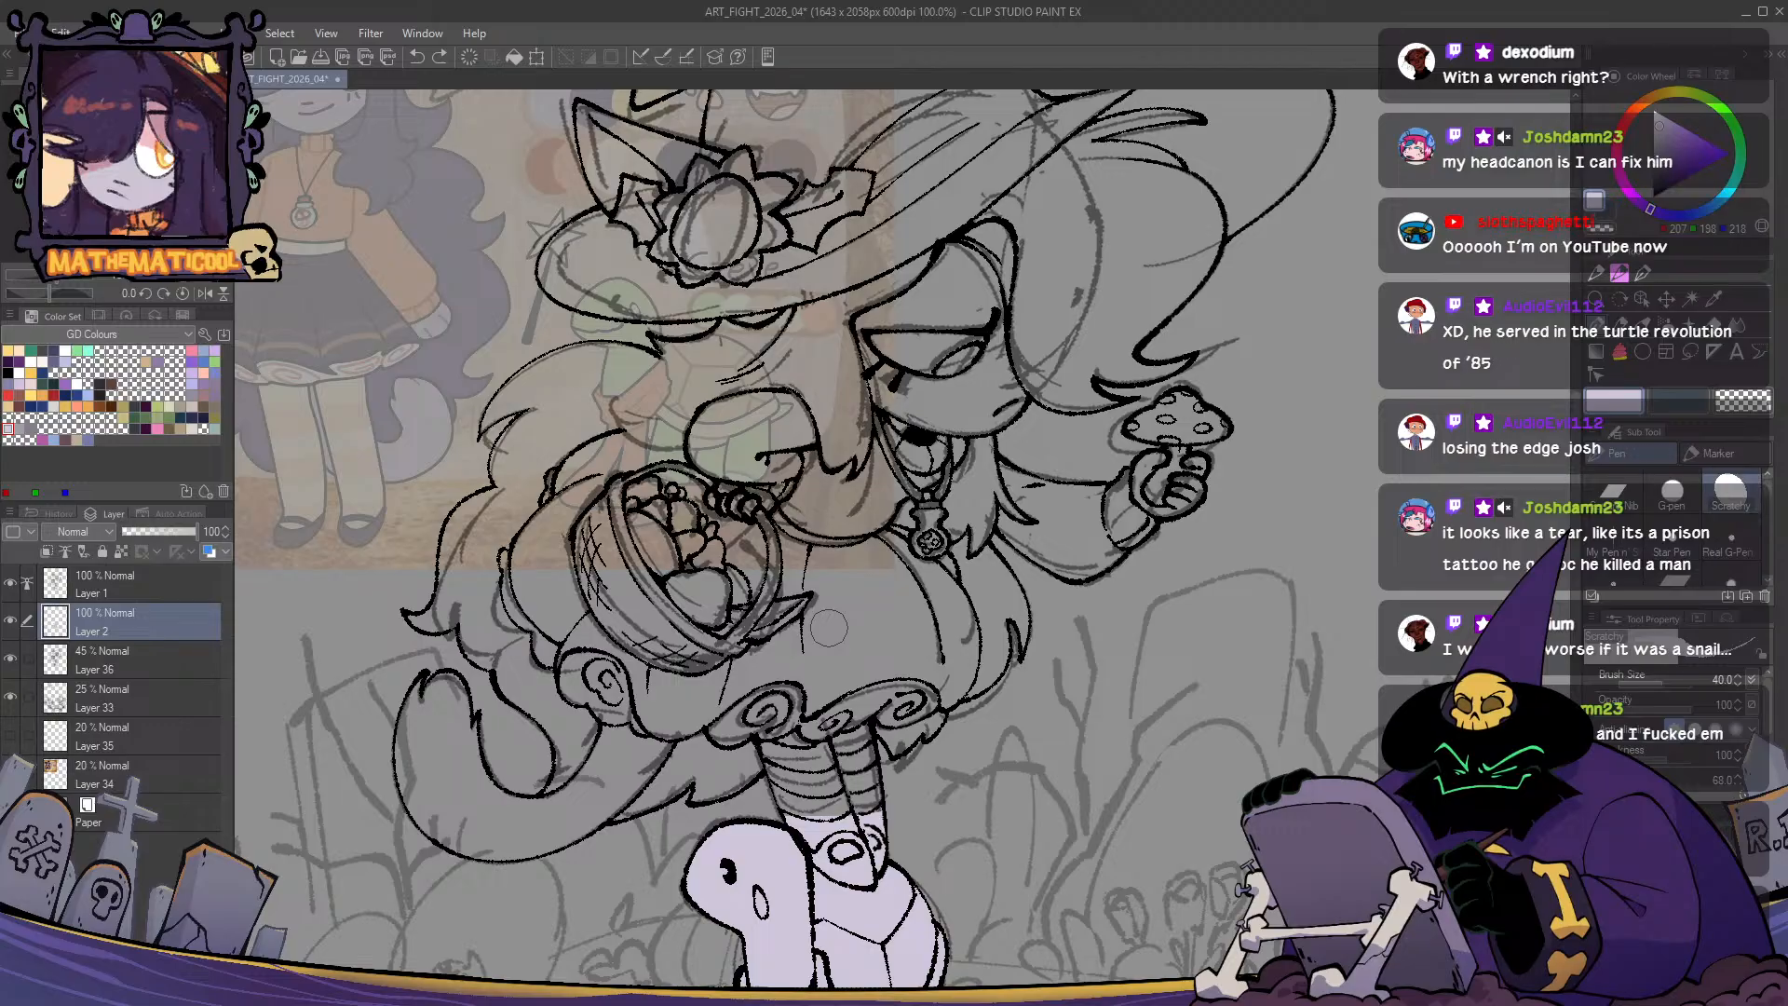
scroll(829, 629, "up", 1)
key("h")
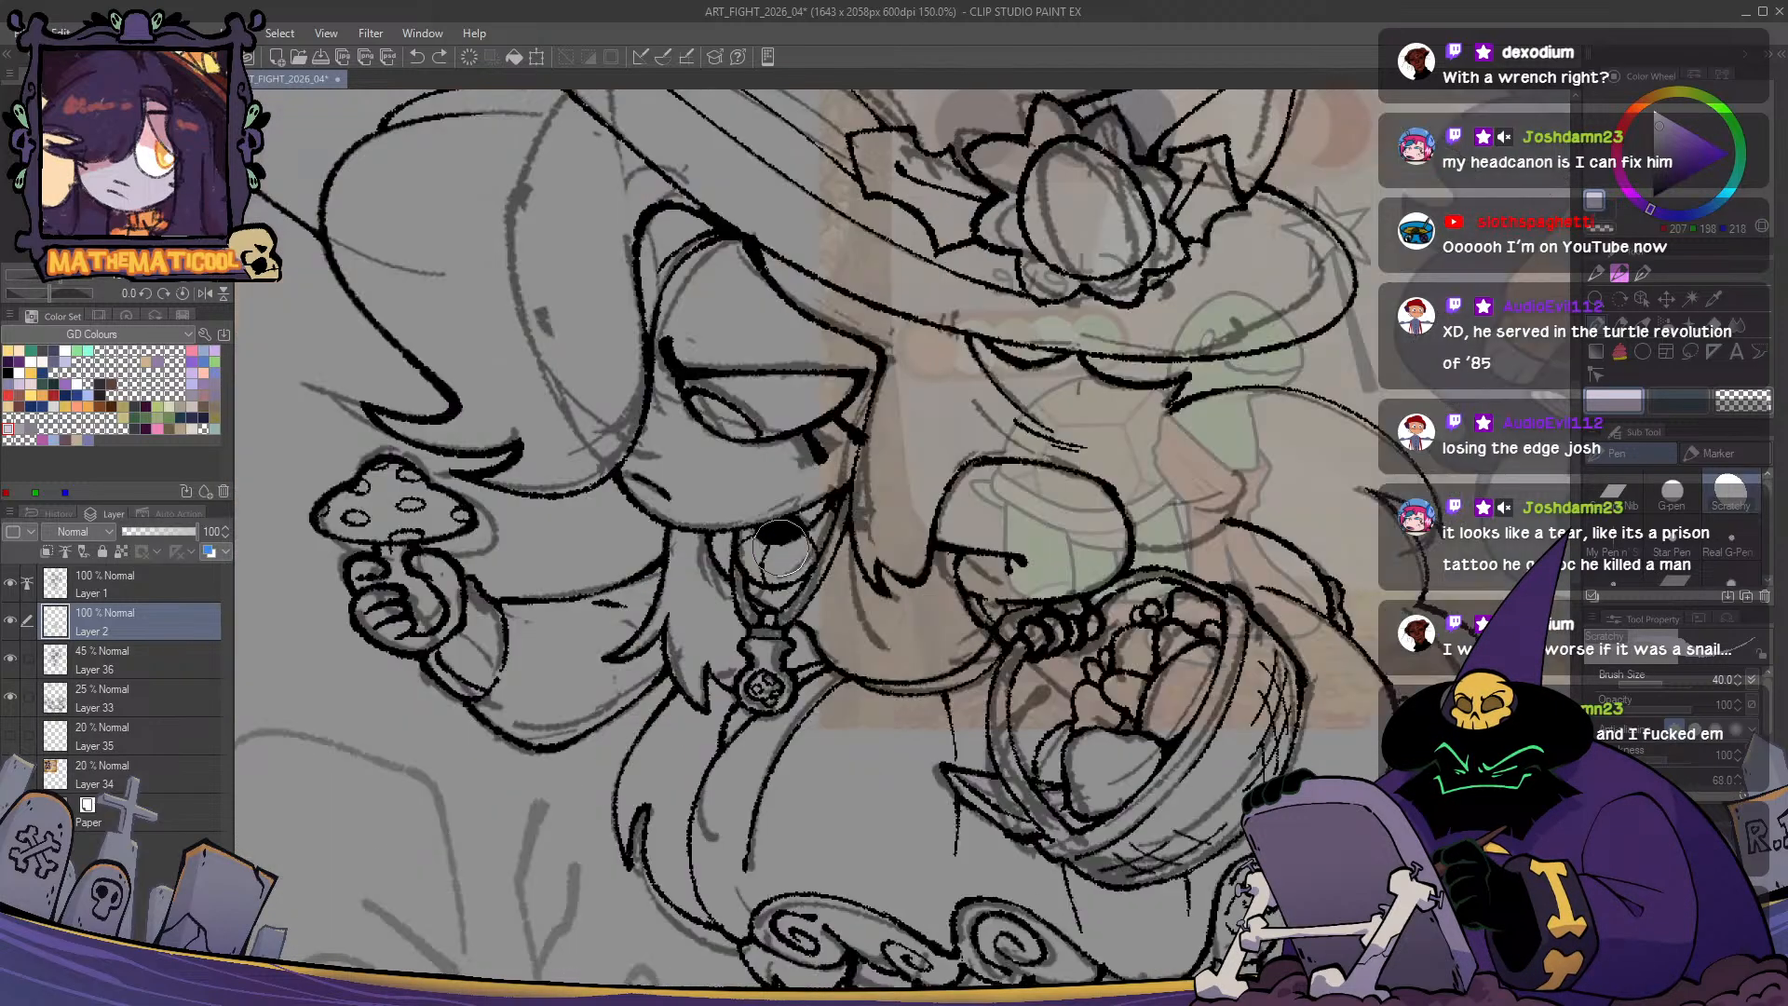
key("h")
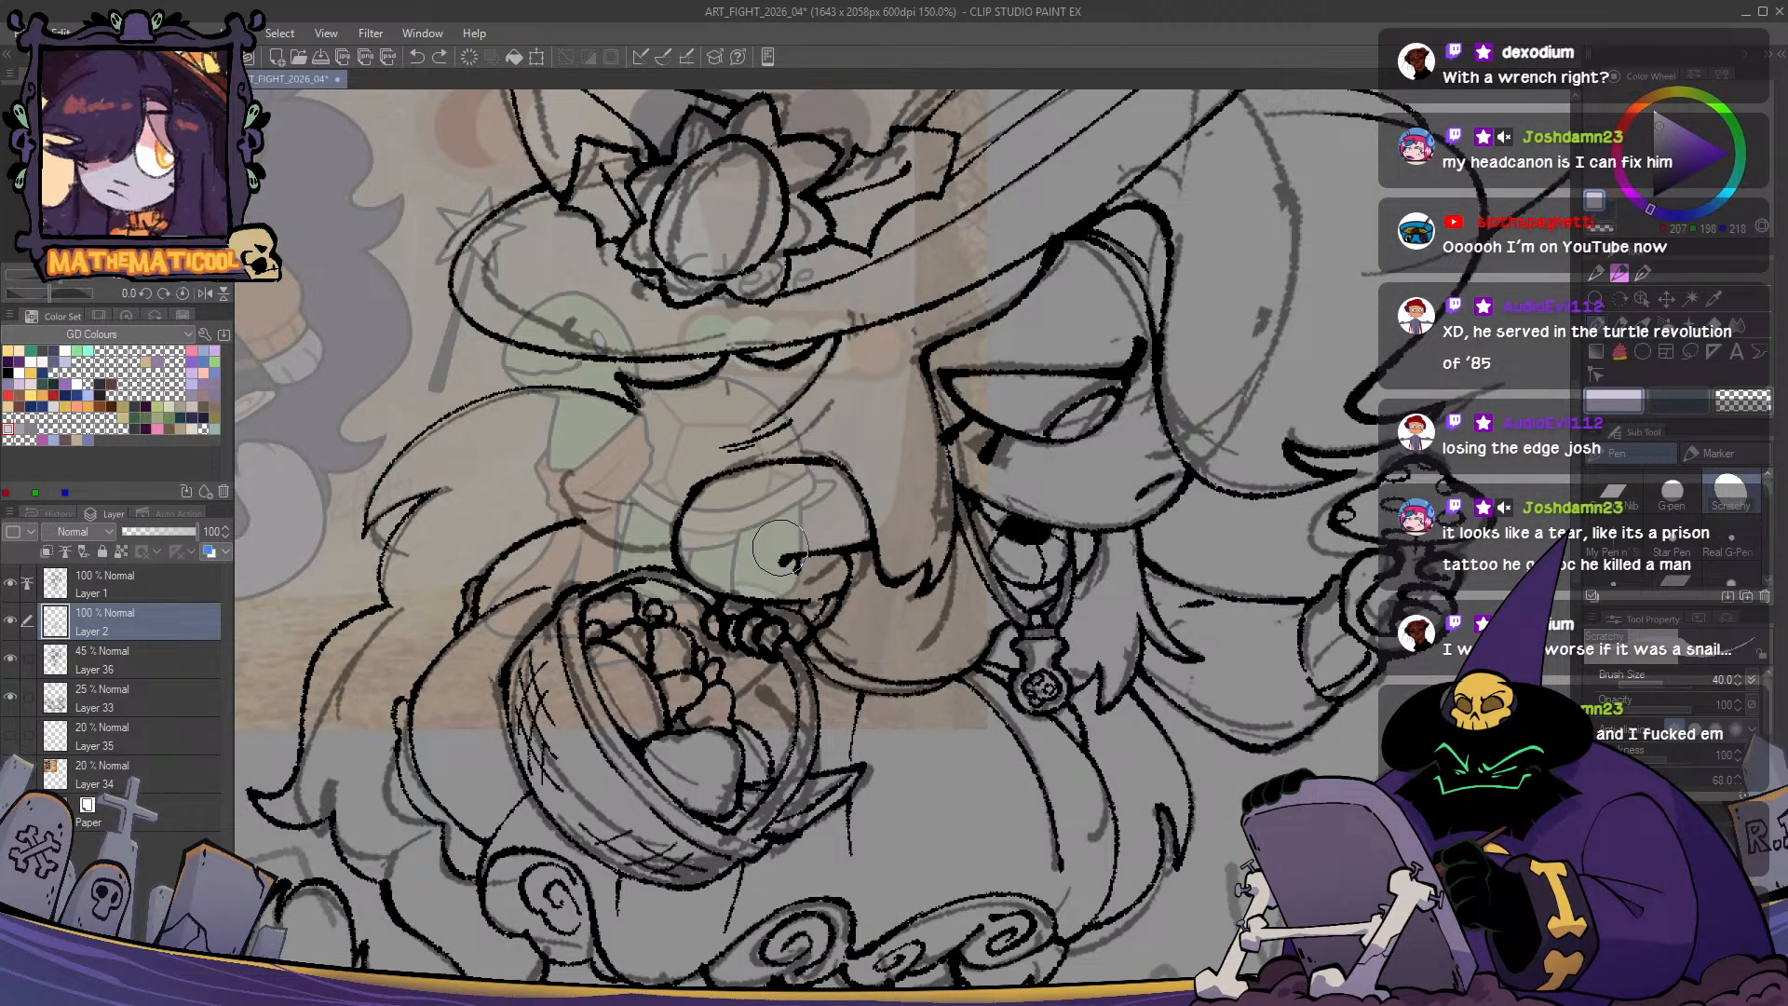
left_click(10, 773)
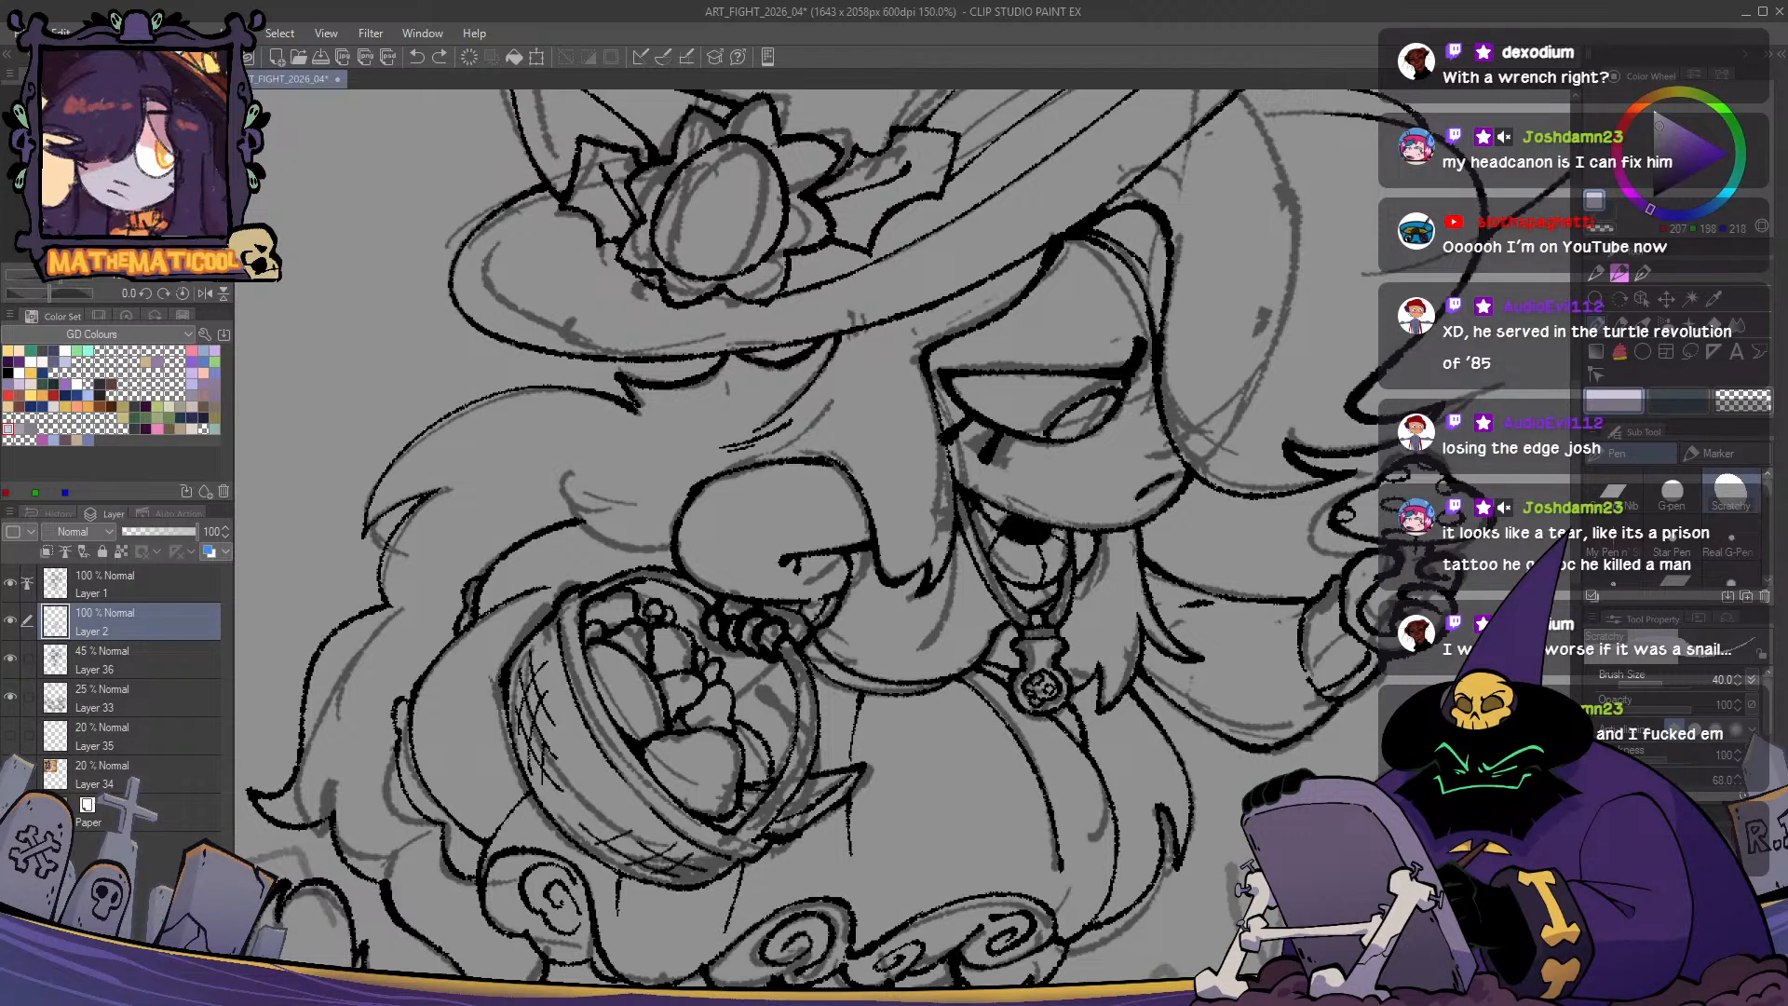
- Compare the inked witch with the rough sketch by switching Layer 1 off and on again
left_click(12, 584)
key("h")
key("h")
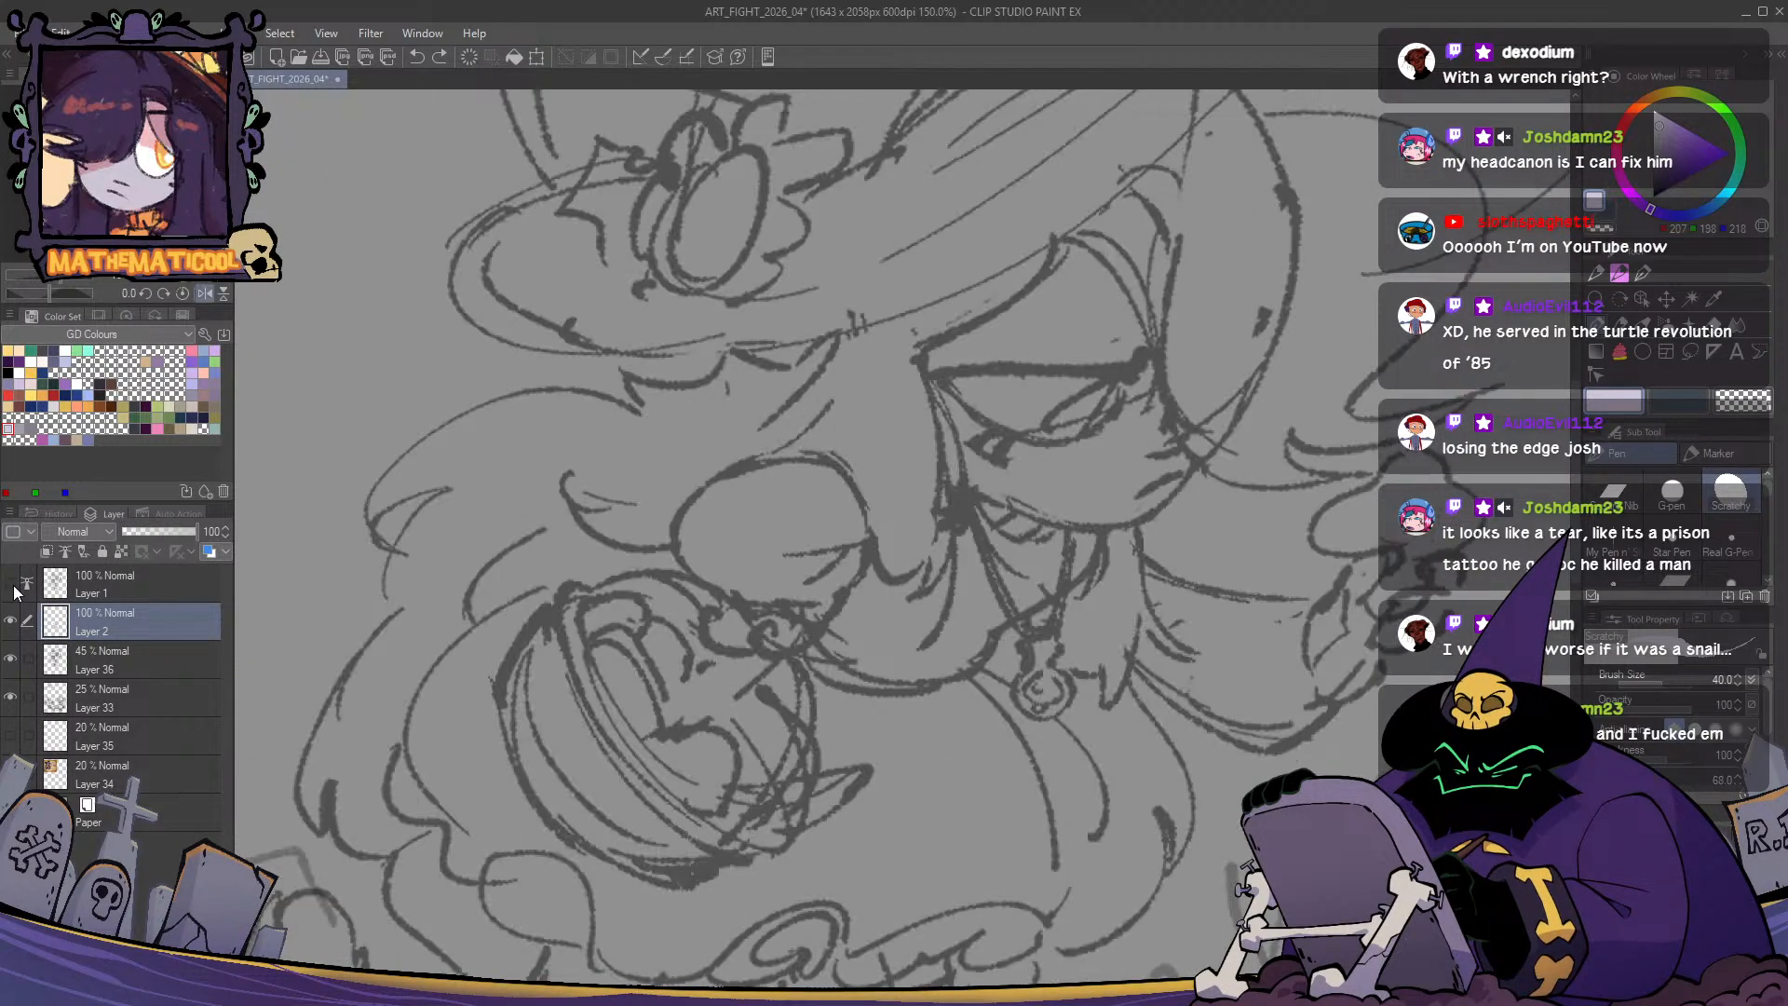
left_click(11, 584)
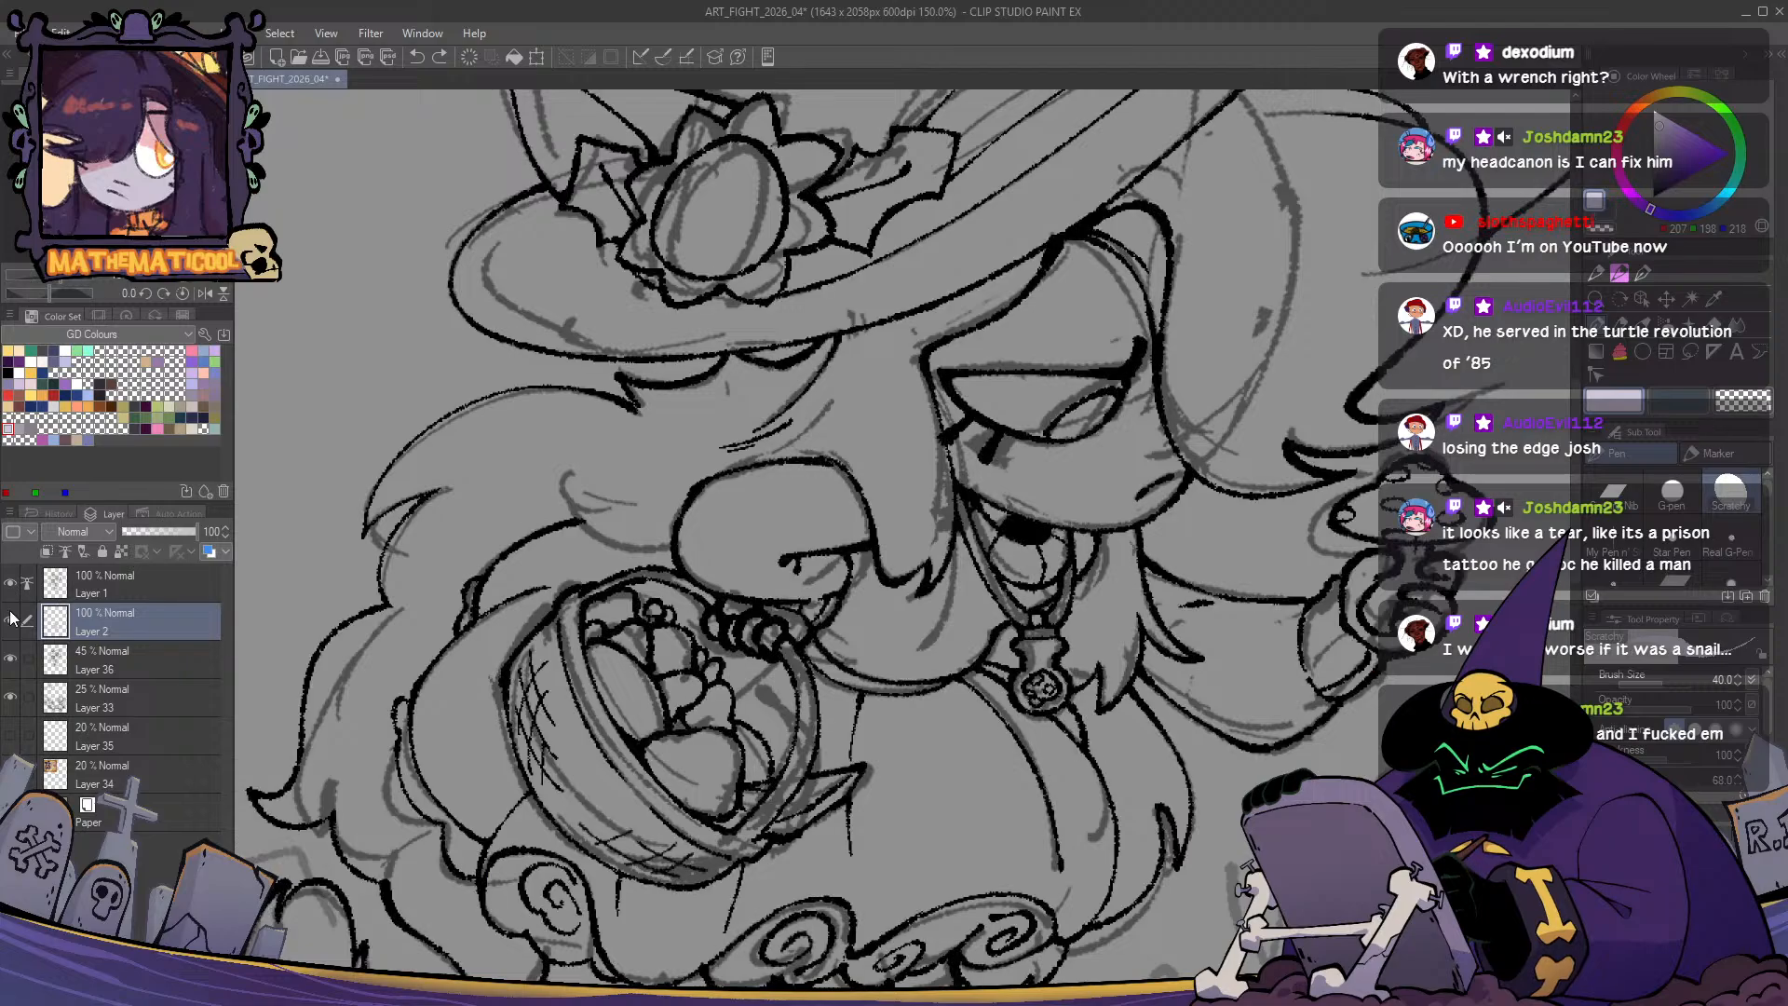
- Hide the rough character sketch on Layer 36, comparing the line art with and without it
key("ctrl+alt+0")
left_click(49, 663)
left_click(10, 659)
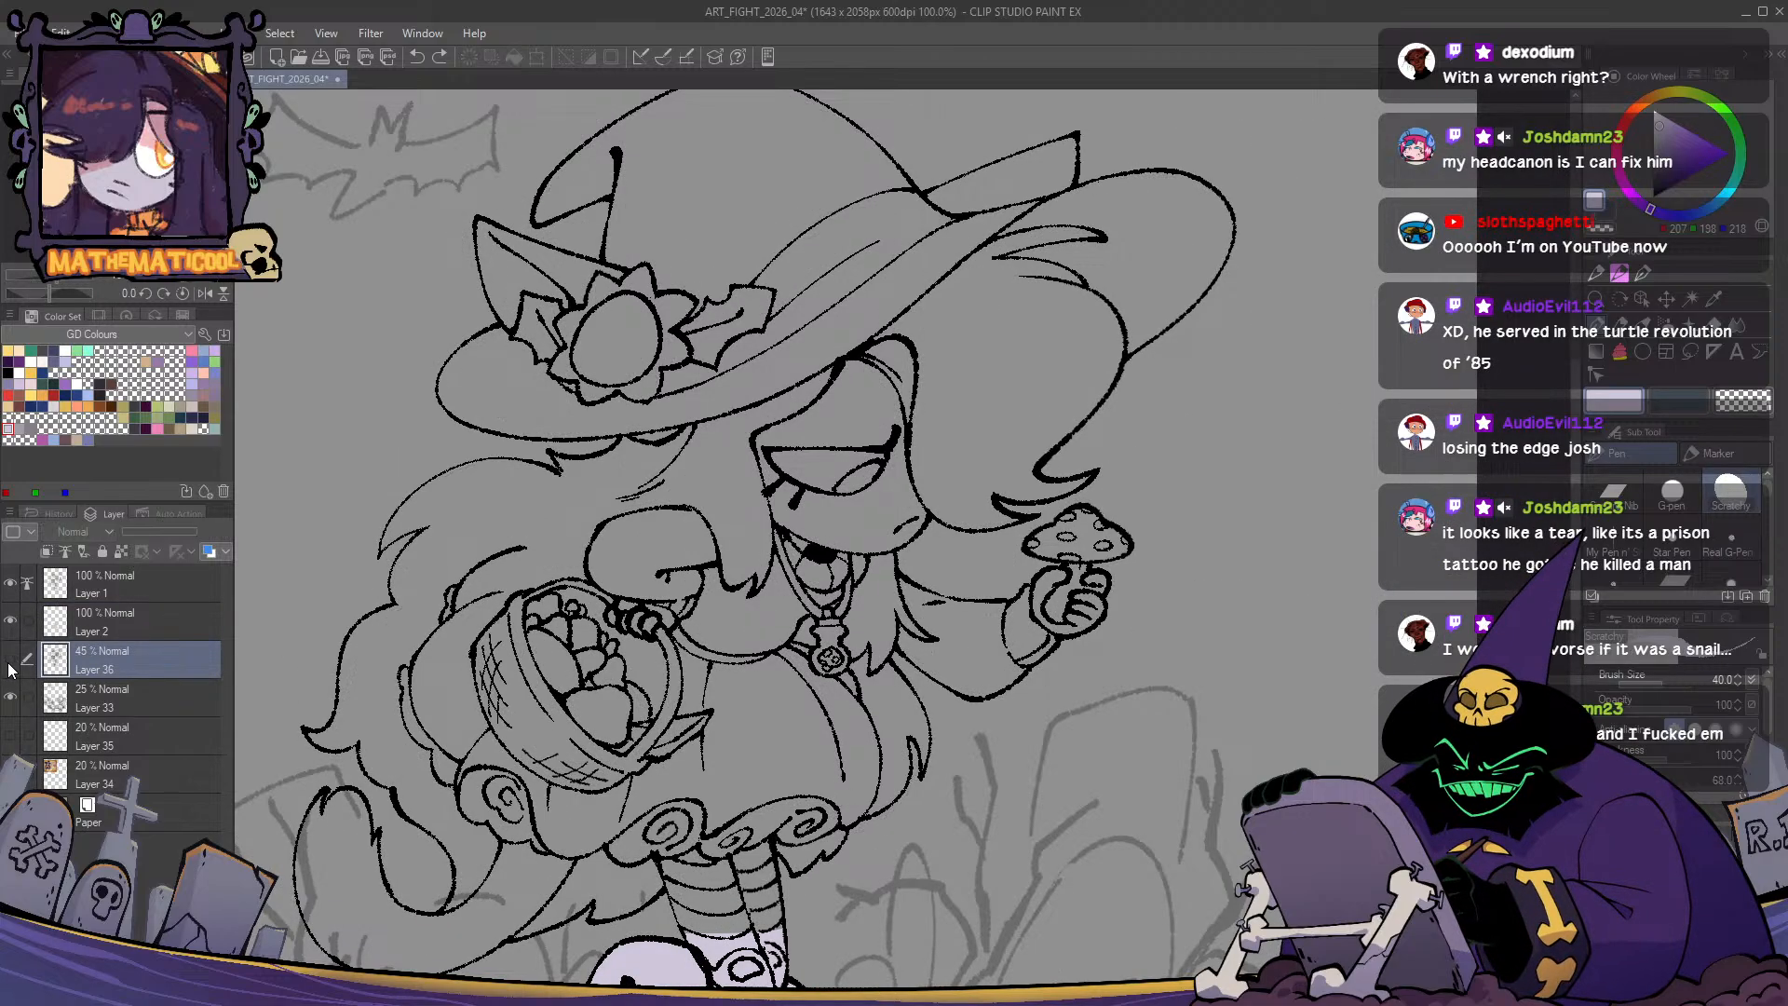
left_click(10, 659)
left_click(10, 658)
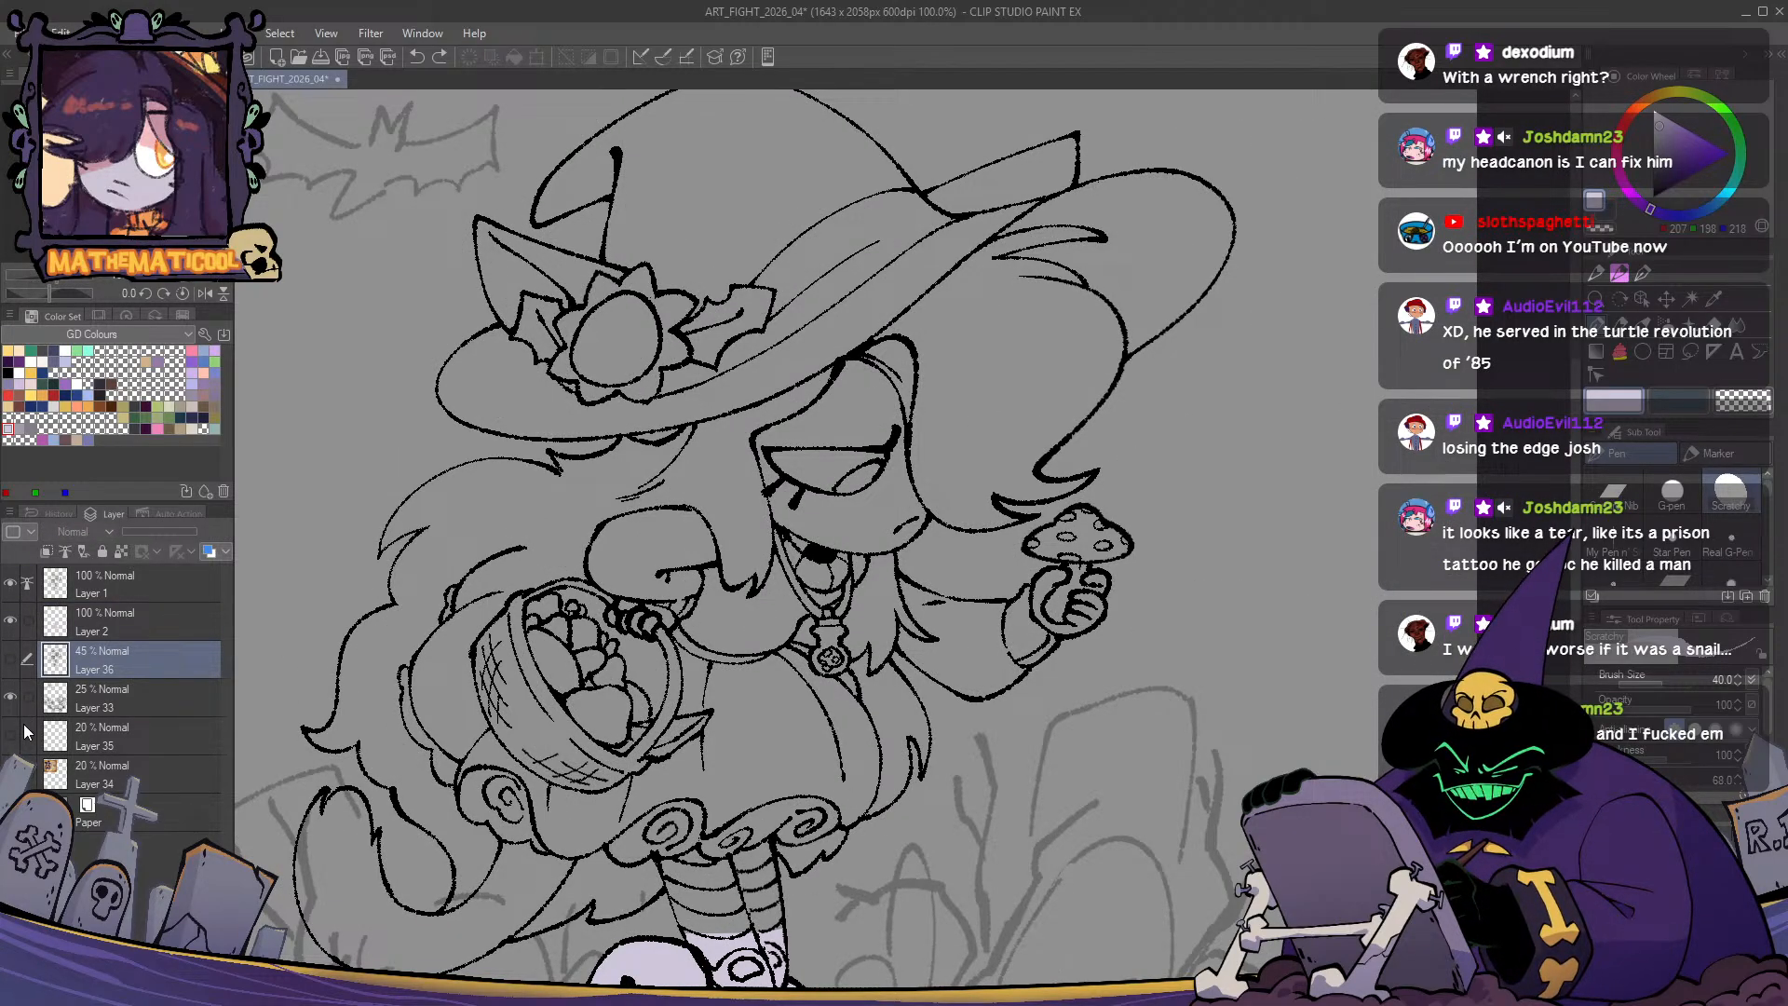
- Show the rough character sketch on Layer 36 and ink the hair line beneath the hat brim in black on Layer 1
left_click(10, 659)
left_click(182, 584)
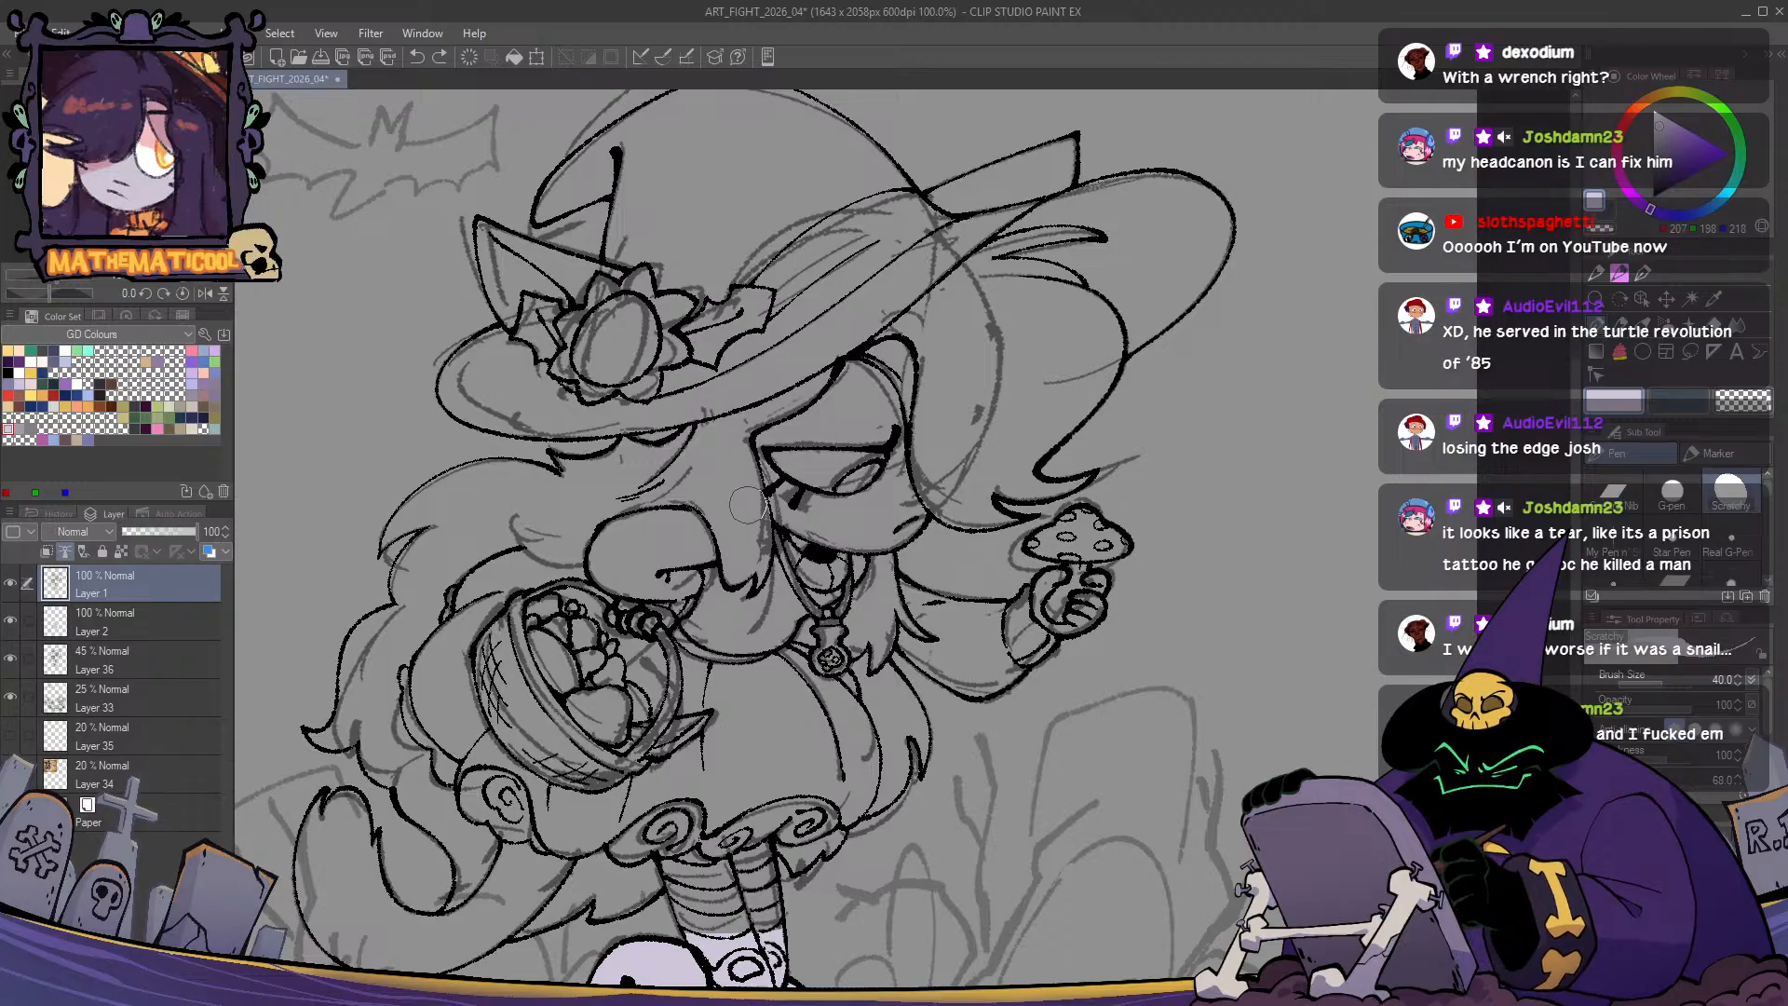
key("x")
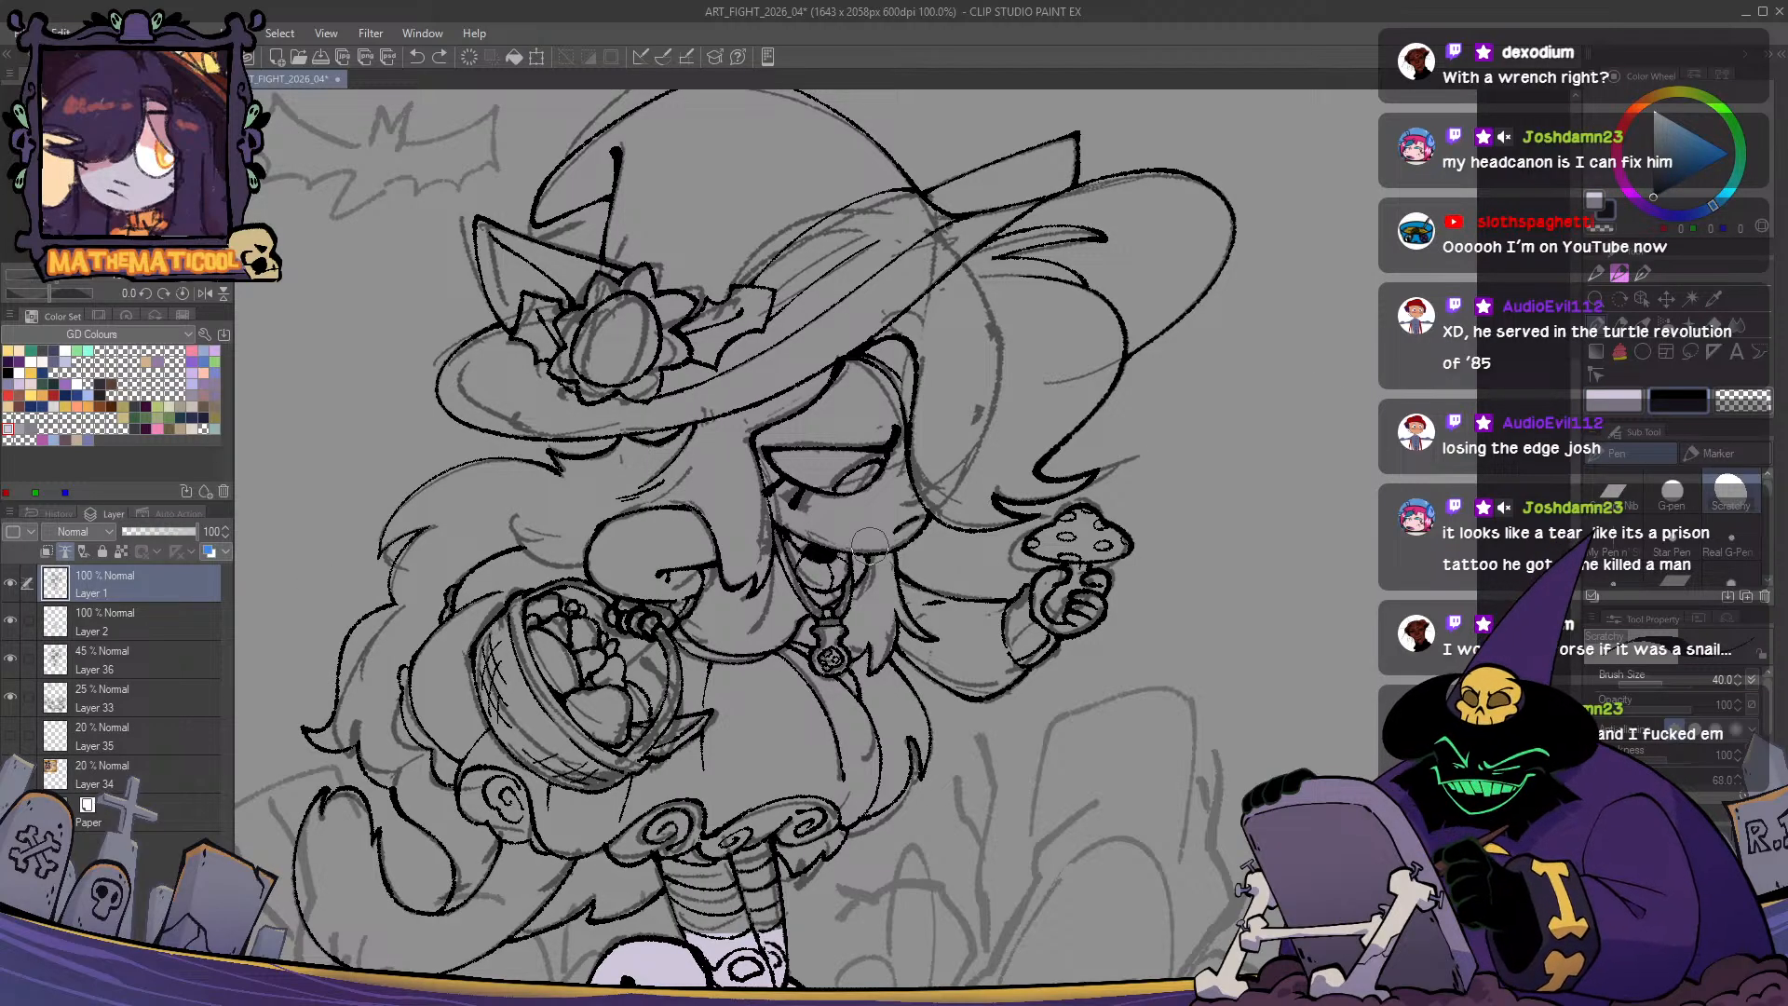
scroll(885, 522, "up", 1)
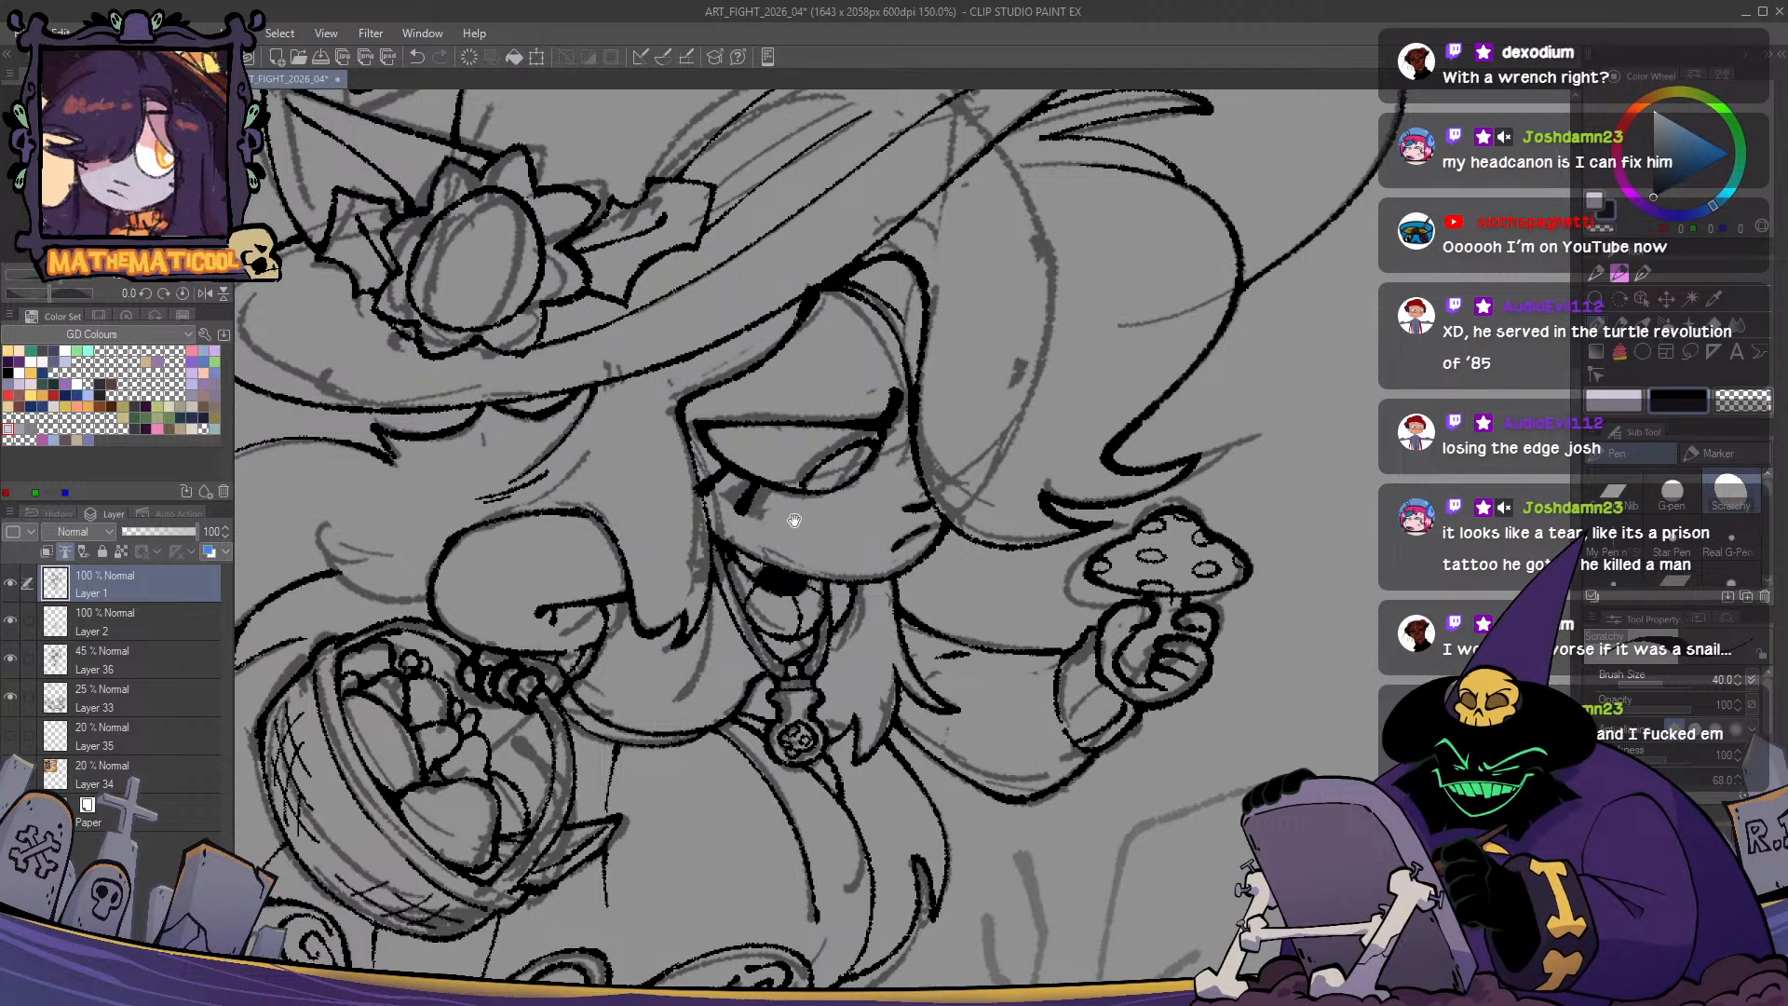
scroll(909, 513, "up", 1)
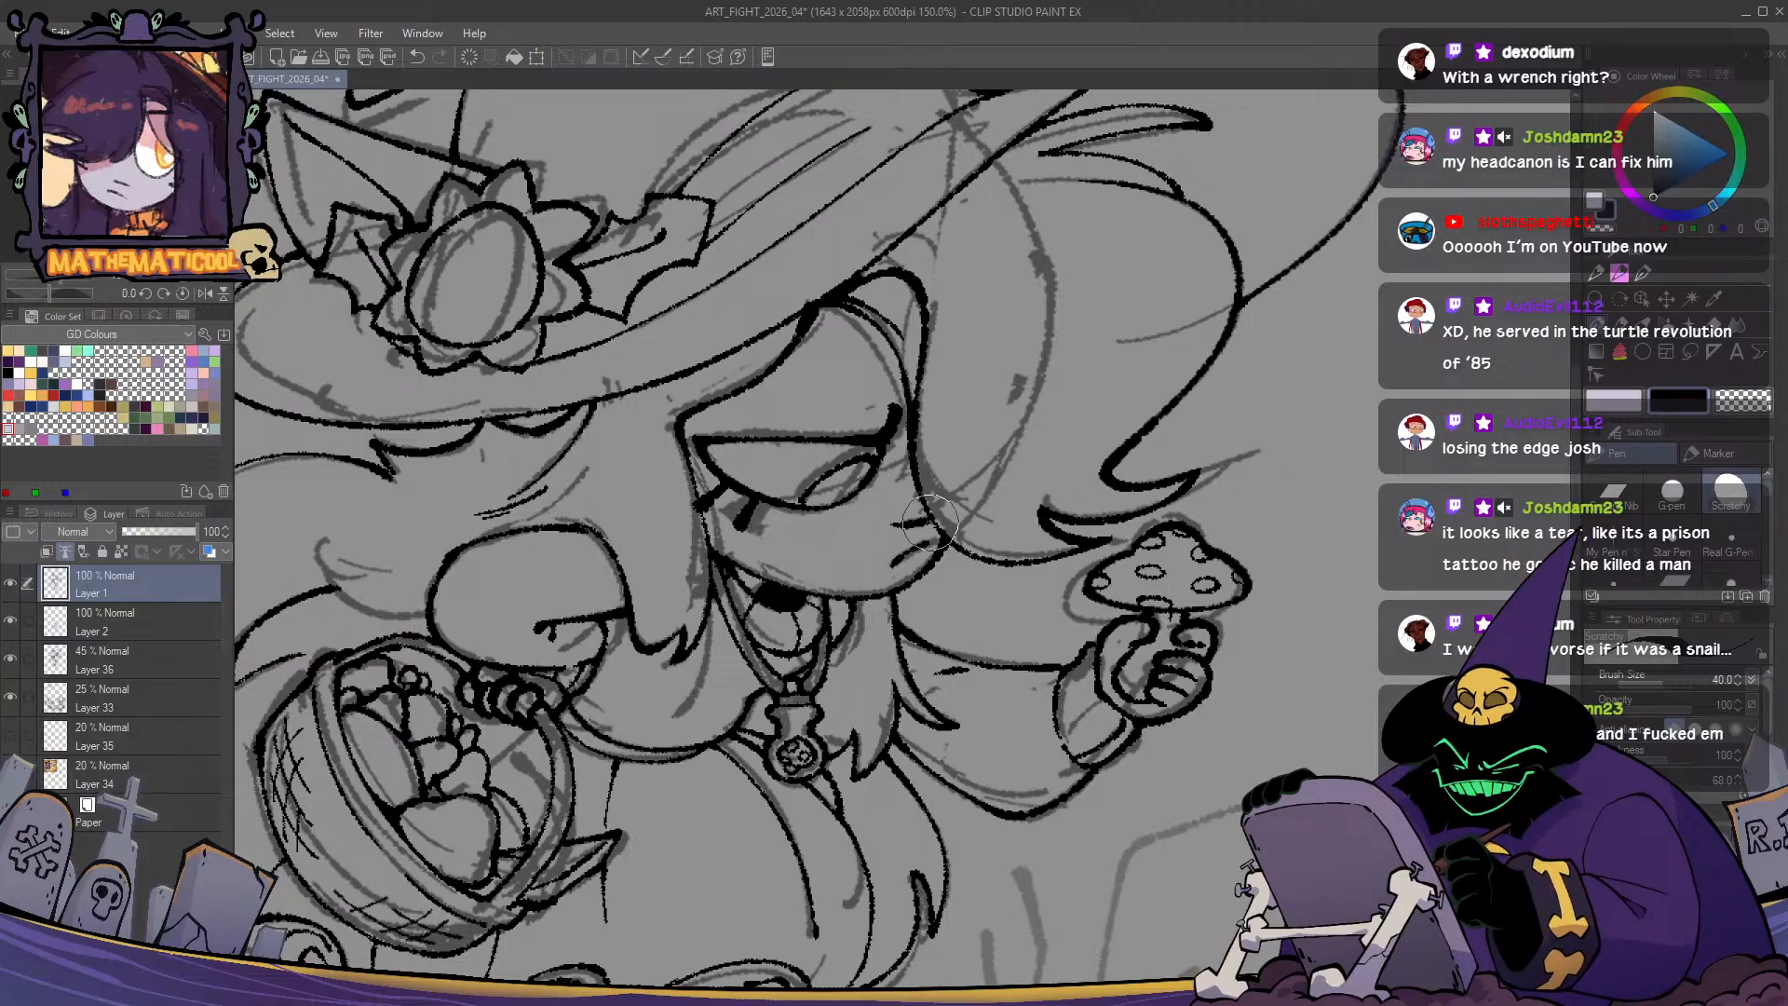
left_click_drag(931, 529, 1146, 540)
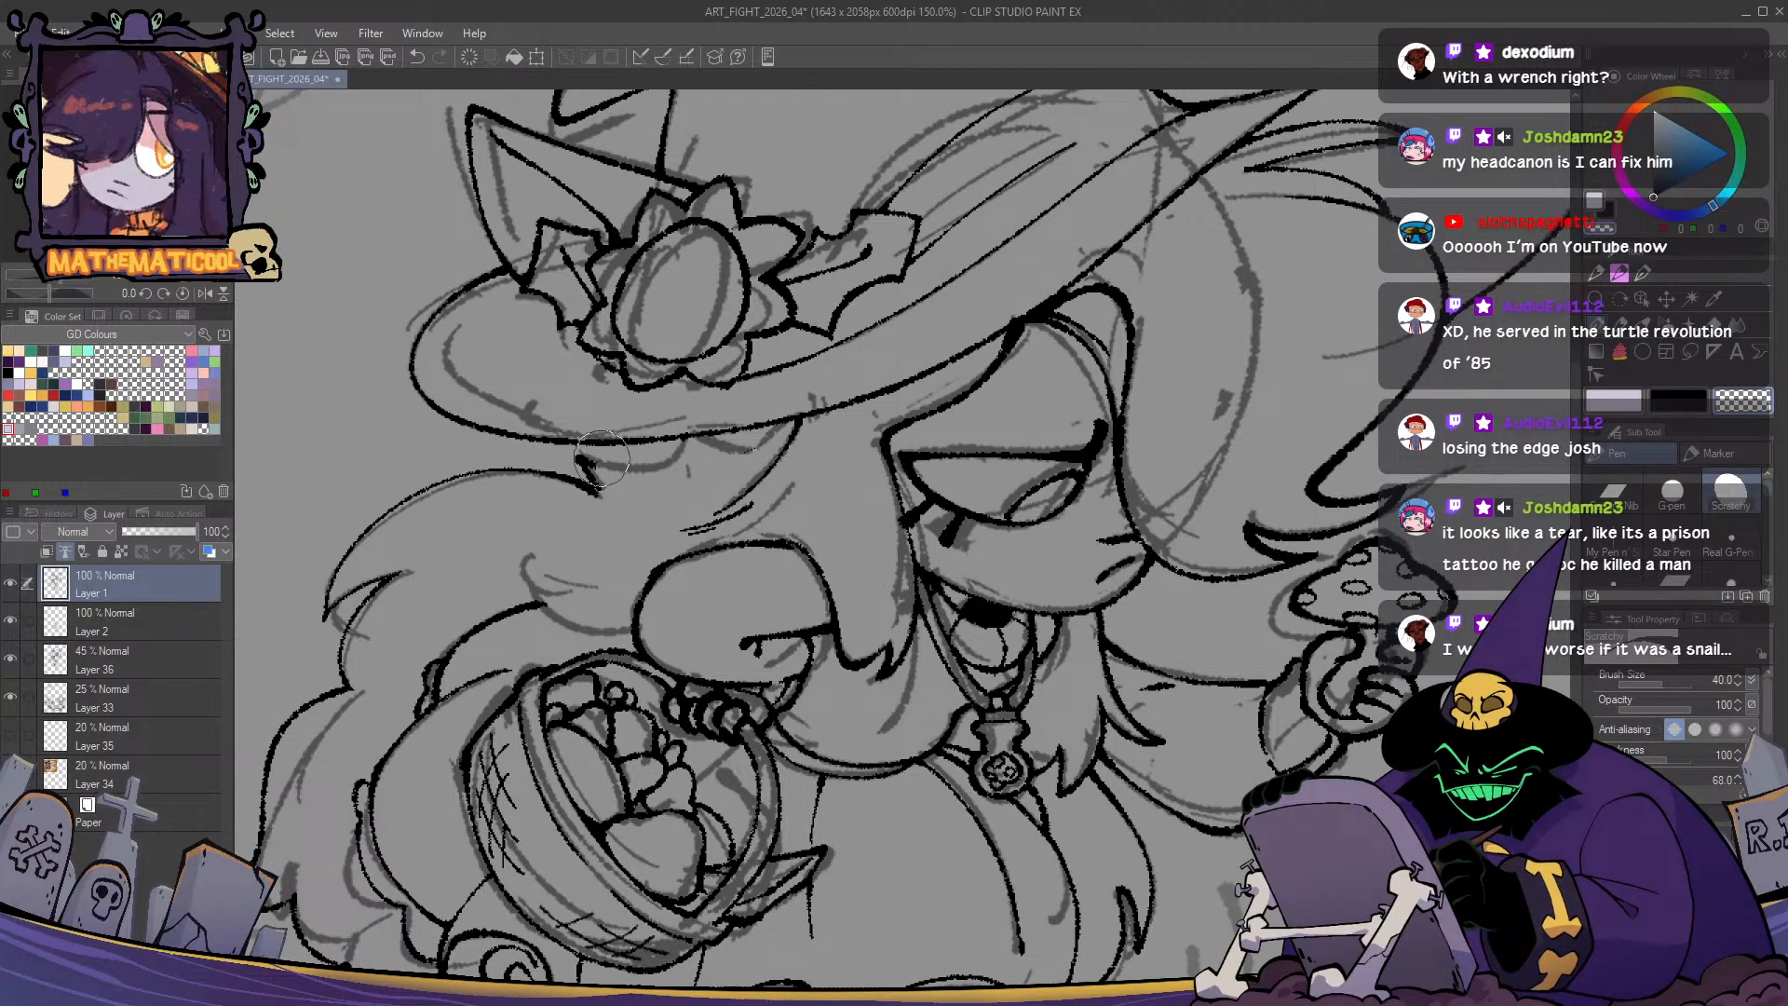
key("c")
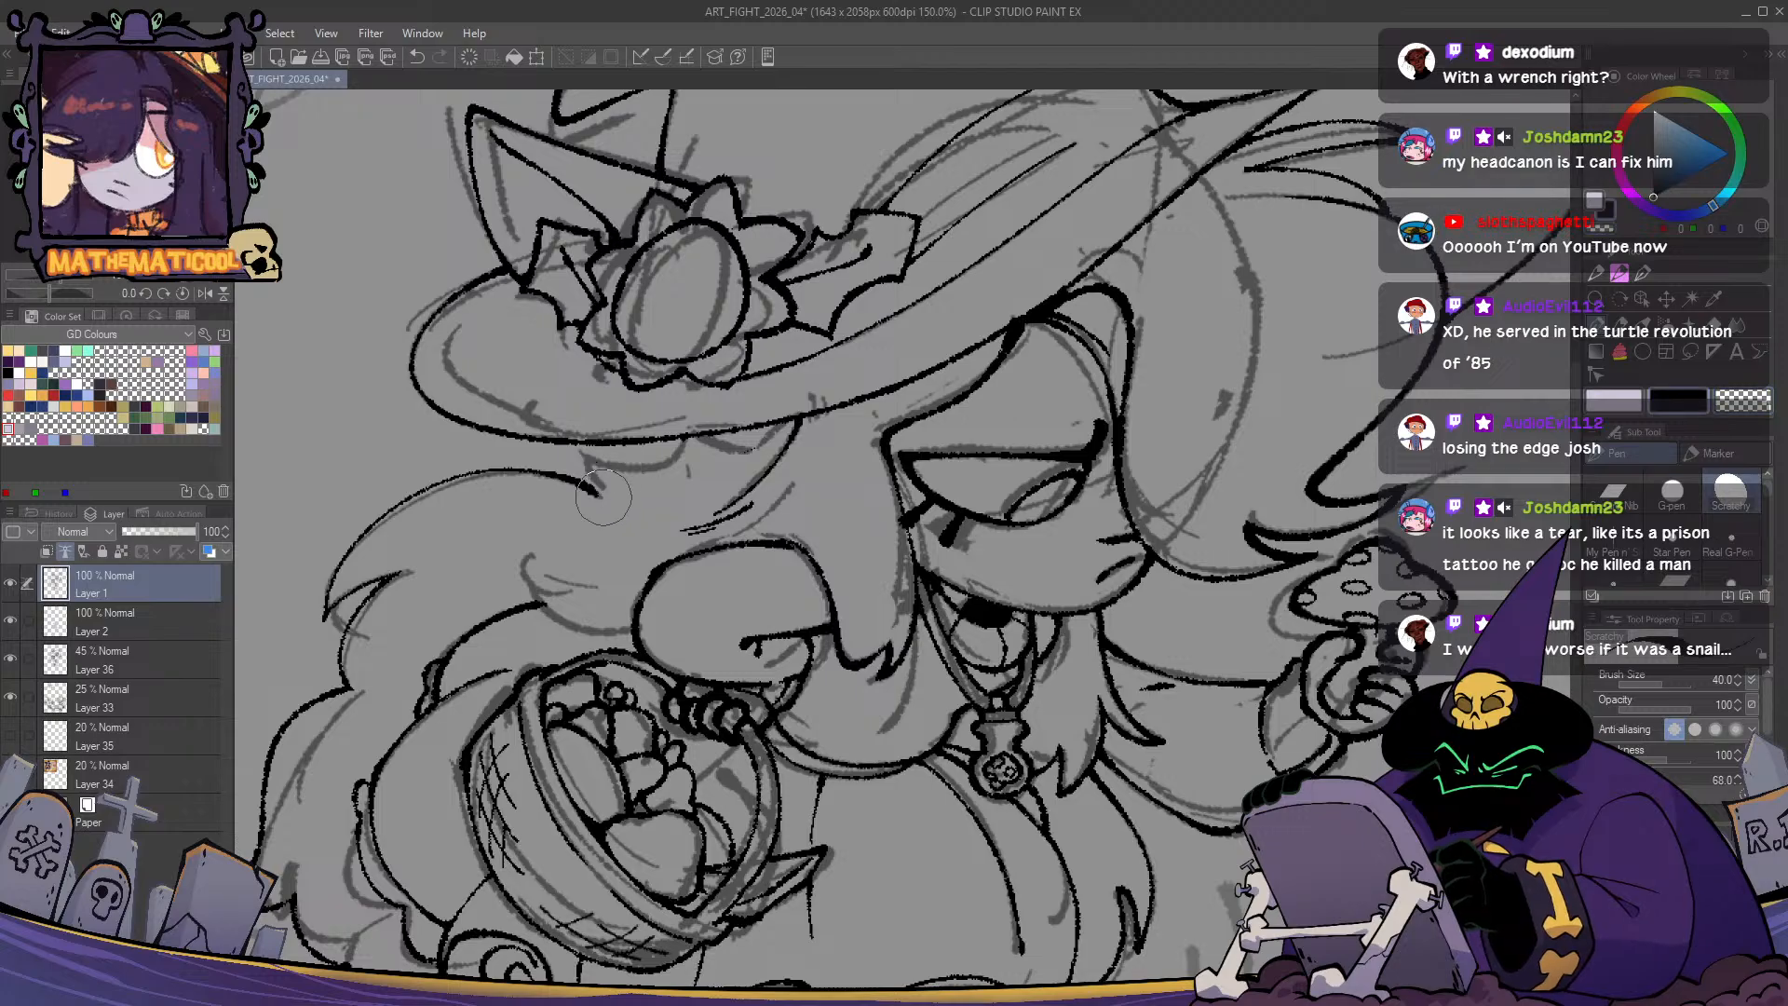
left_click_drag(557, 474, 649, 481)
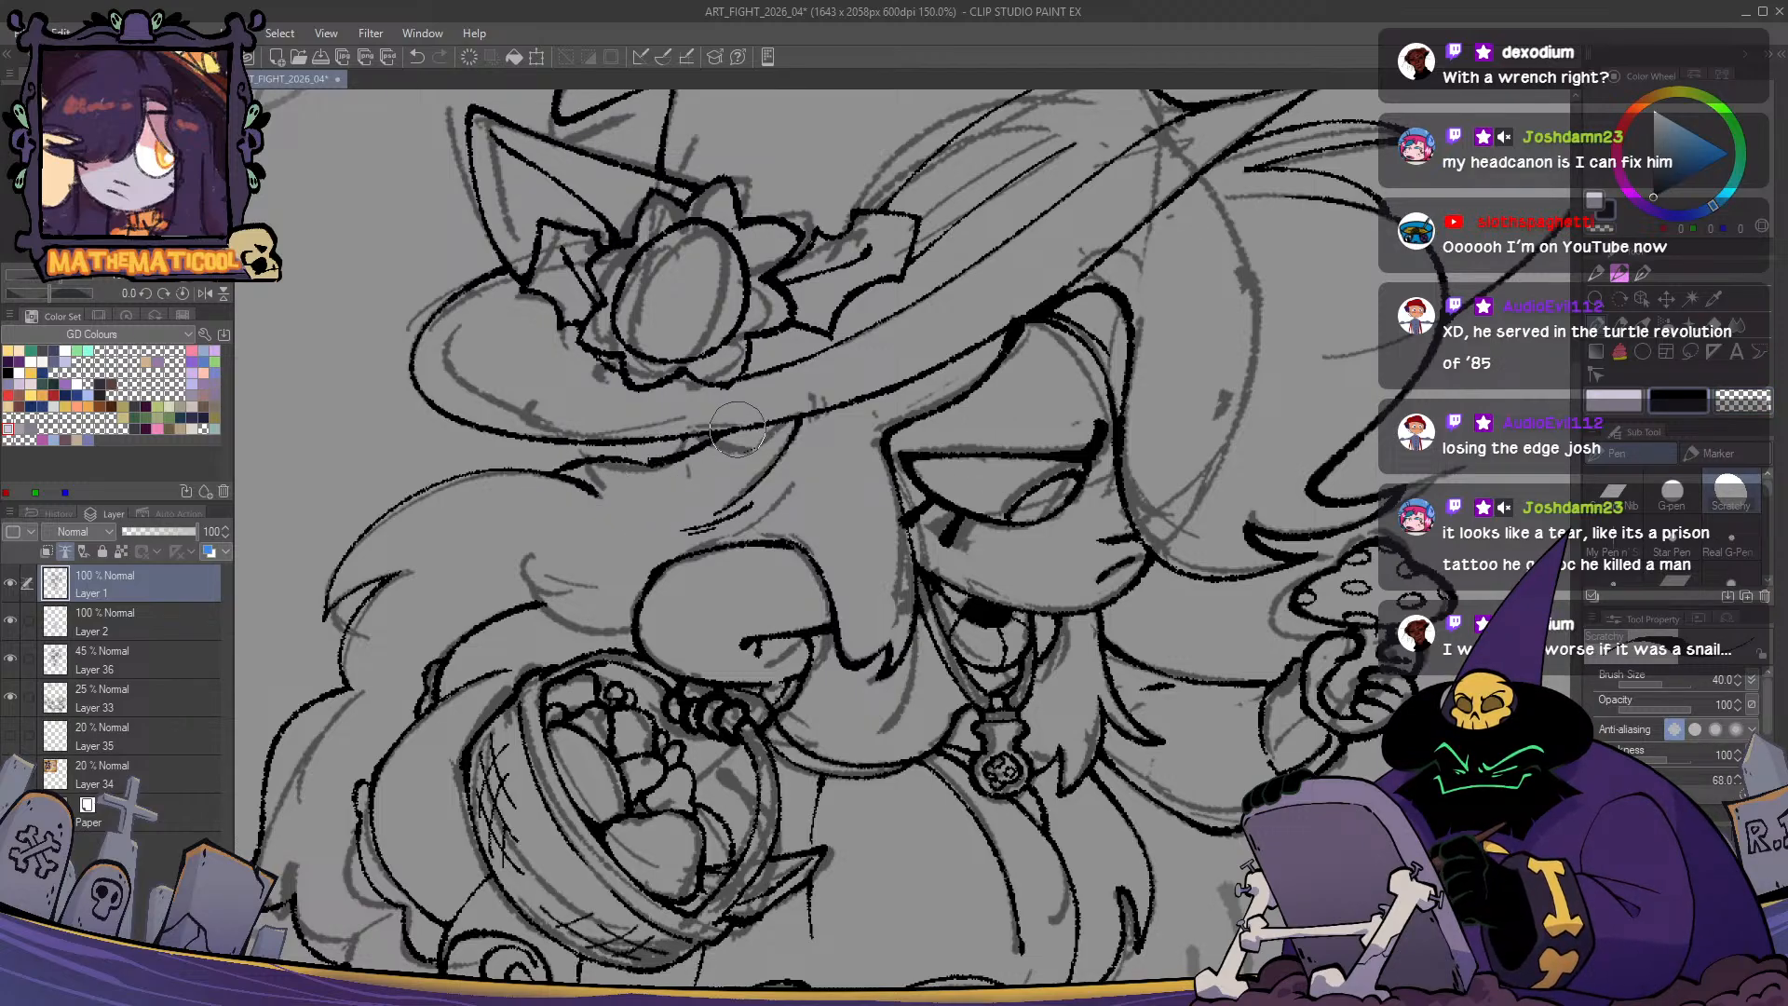
- Flat-fill the witch's hat, hair, raised arm, mushroom, basket and dress with pale lavender on Layer 2 by enclosing them
key("ctrl+minus")
key("ctrl+minus")
key("ctrl+minus")
key("ctrl+minus")
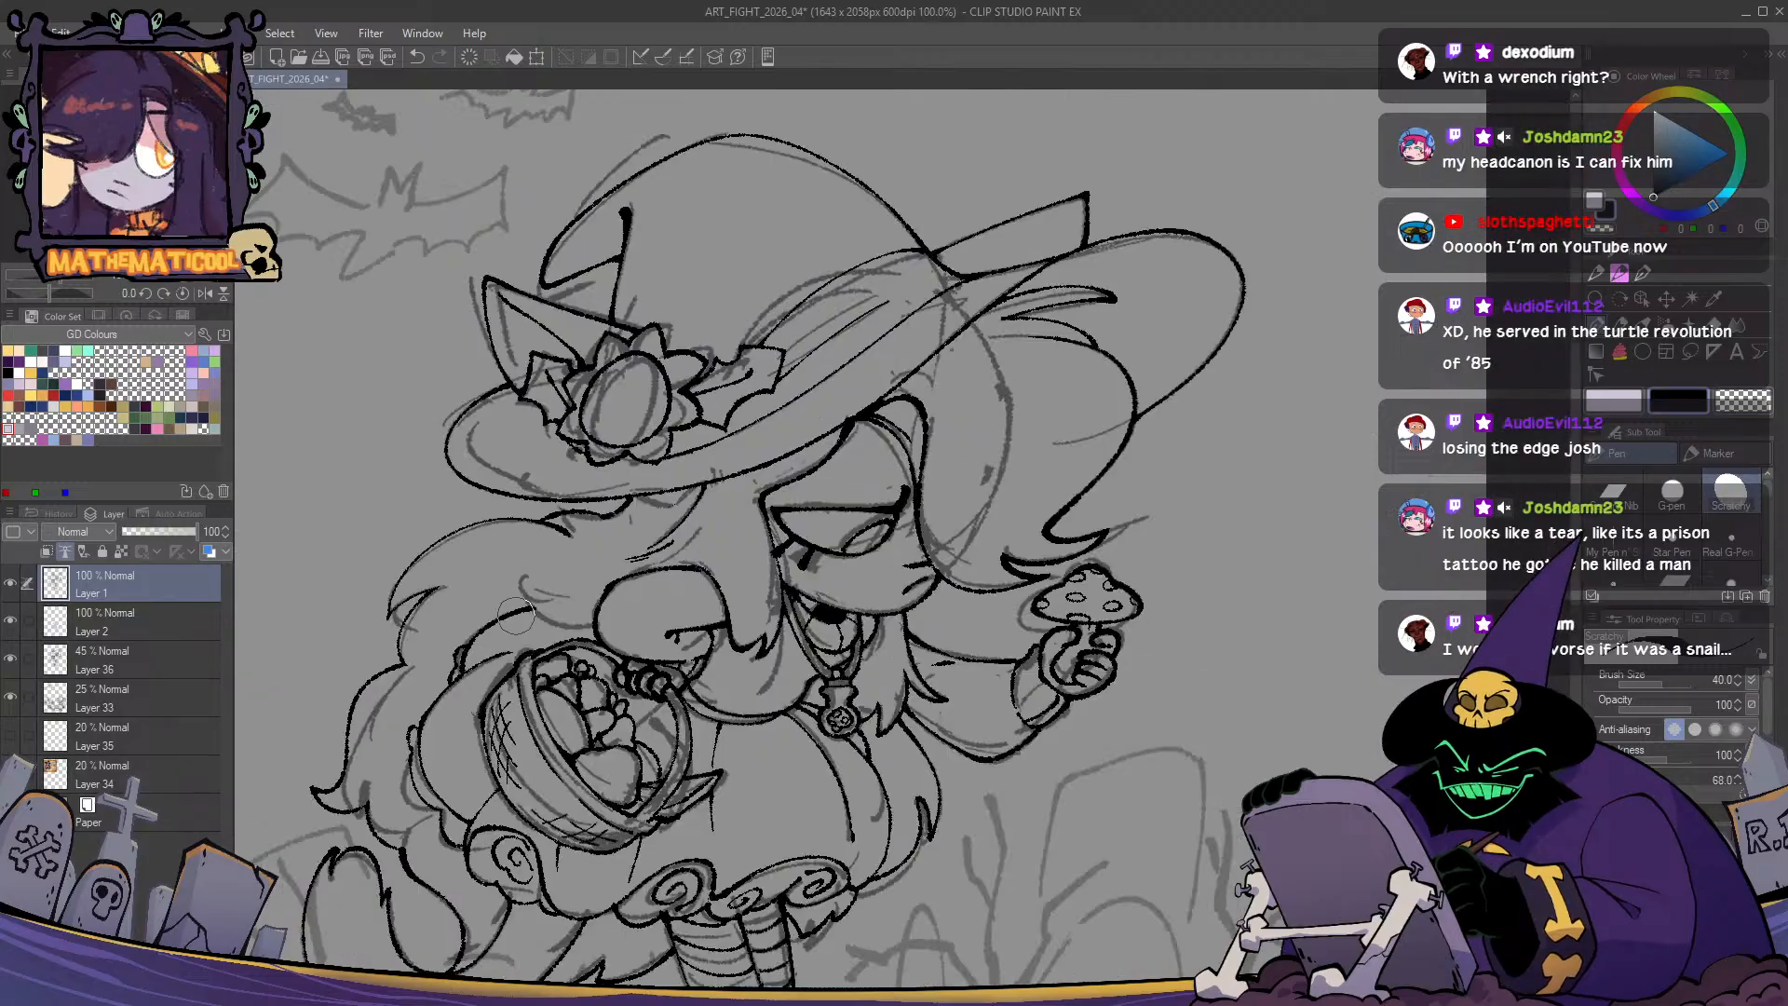
key("h")
key("h")
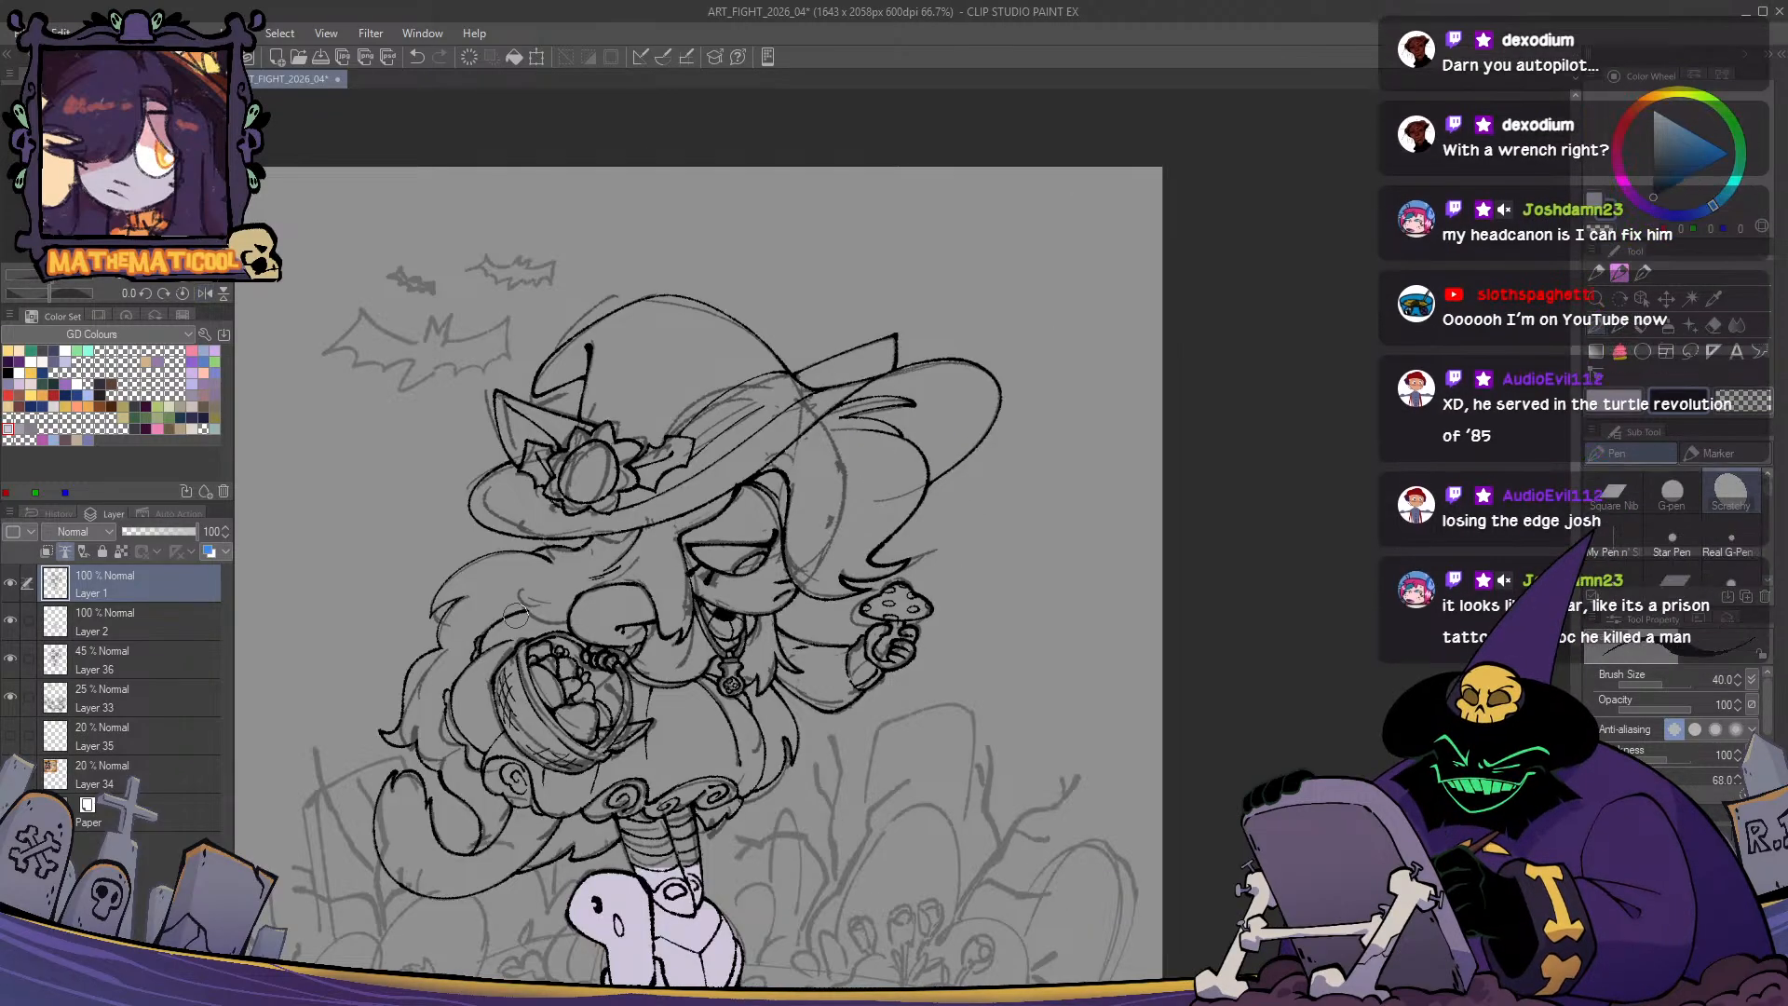
scroll(699, 540, "down", 2)
left_click(140, 623)
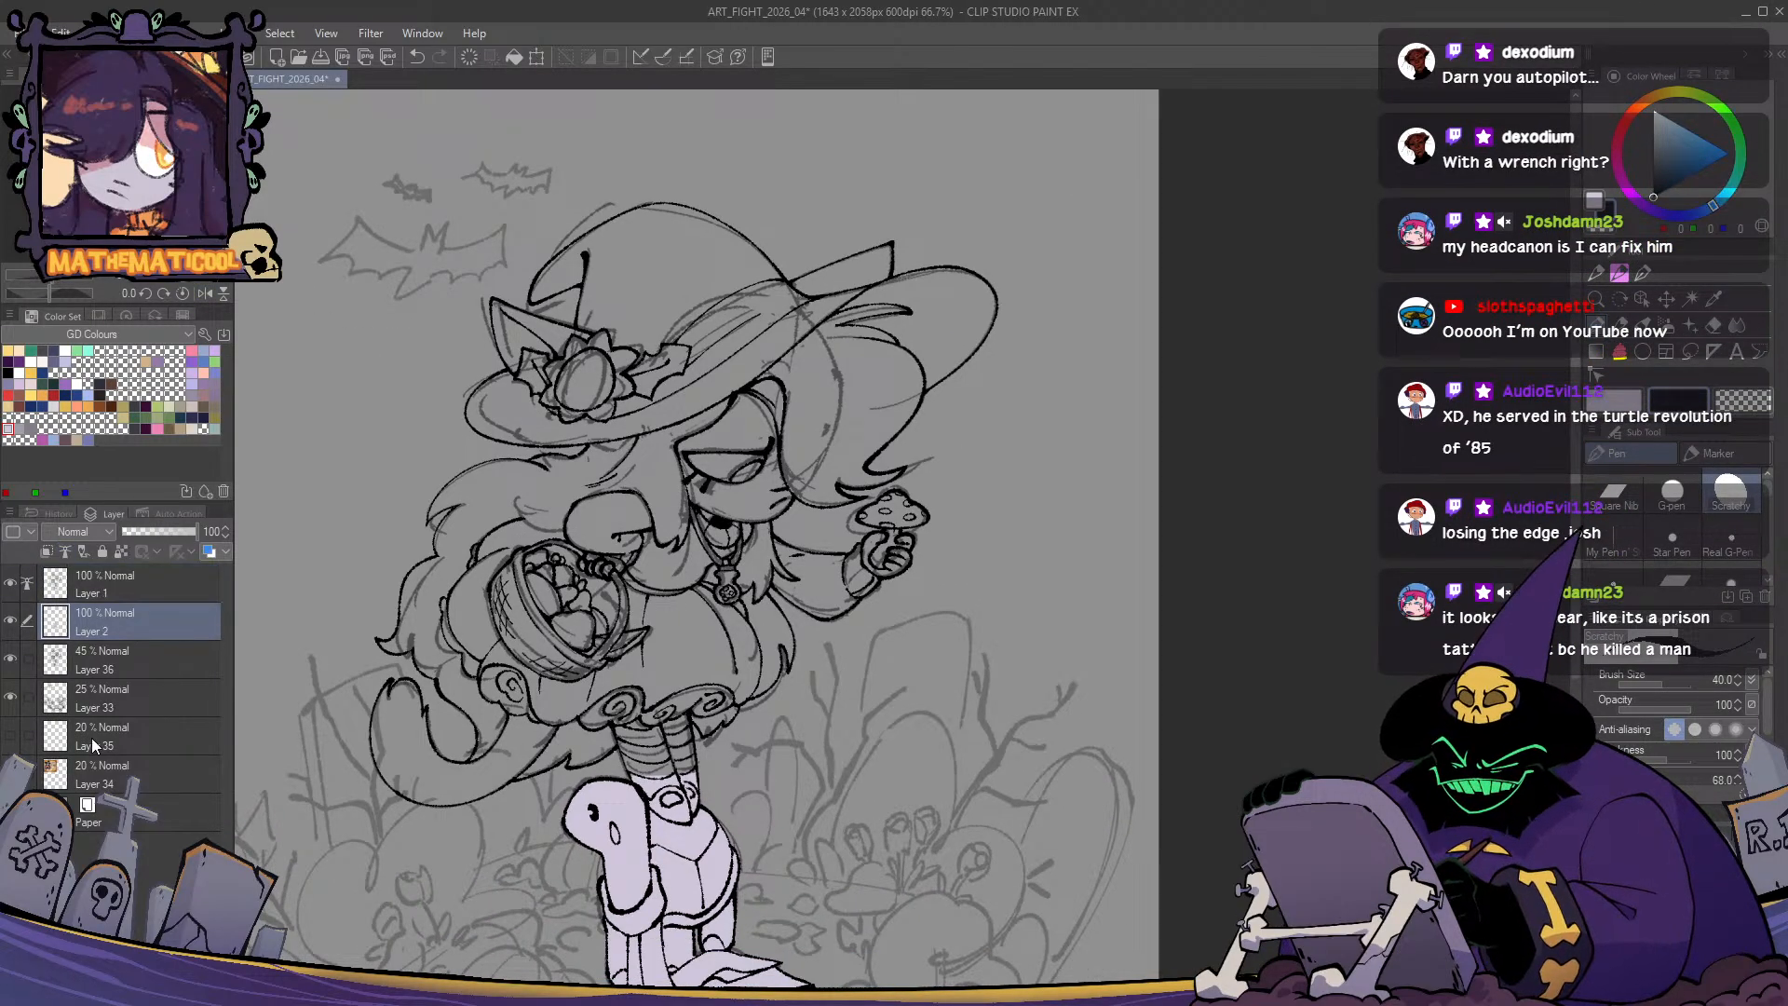
key("g")
mouse_move(901, 597)
left_mouse_down()
mouse_move(831, 634)
mouse_move(769, 599)
mouse_move(760, 530)
mouse_move(829, 528)
mouse_move(893, 481)
mouse_move(973, 516)
mouse_move(868, 496)
mouse_move(908, 478)
mouse_move(975, 394)
mouse_move(1013, 244)
mouse_move(839, 206)
mouse_move(513, 214)
left_mouse_up()
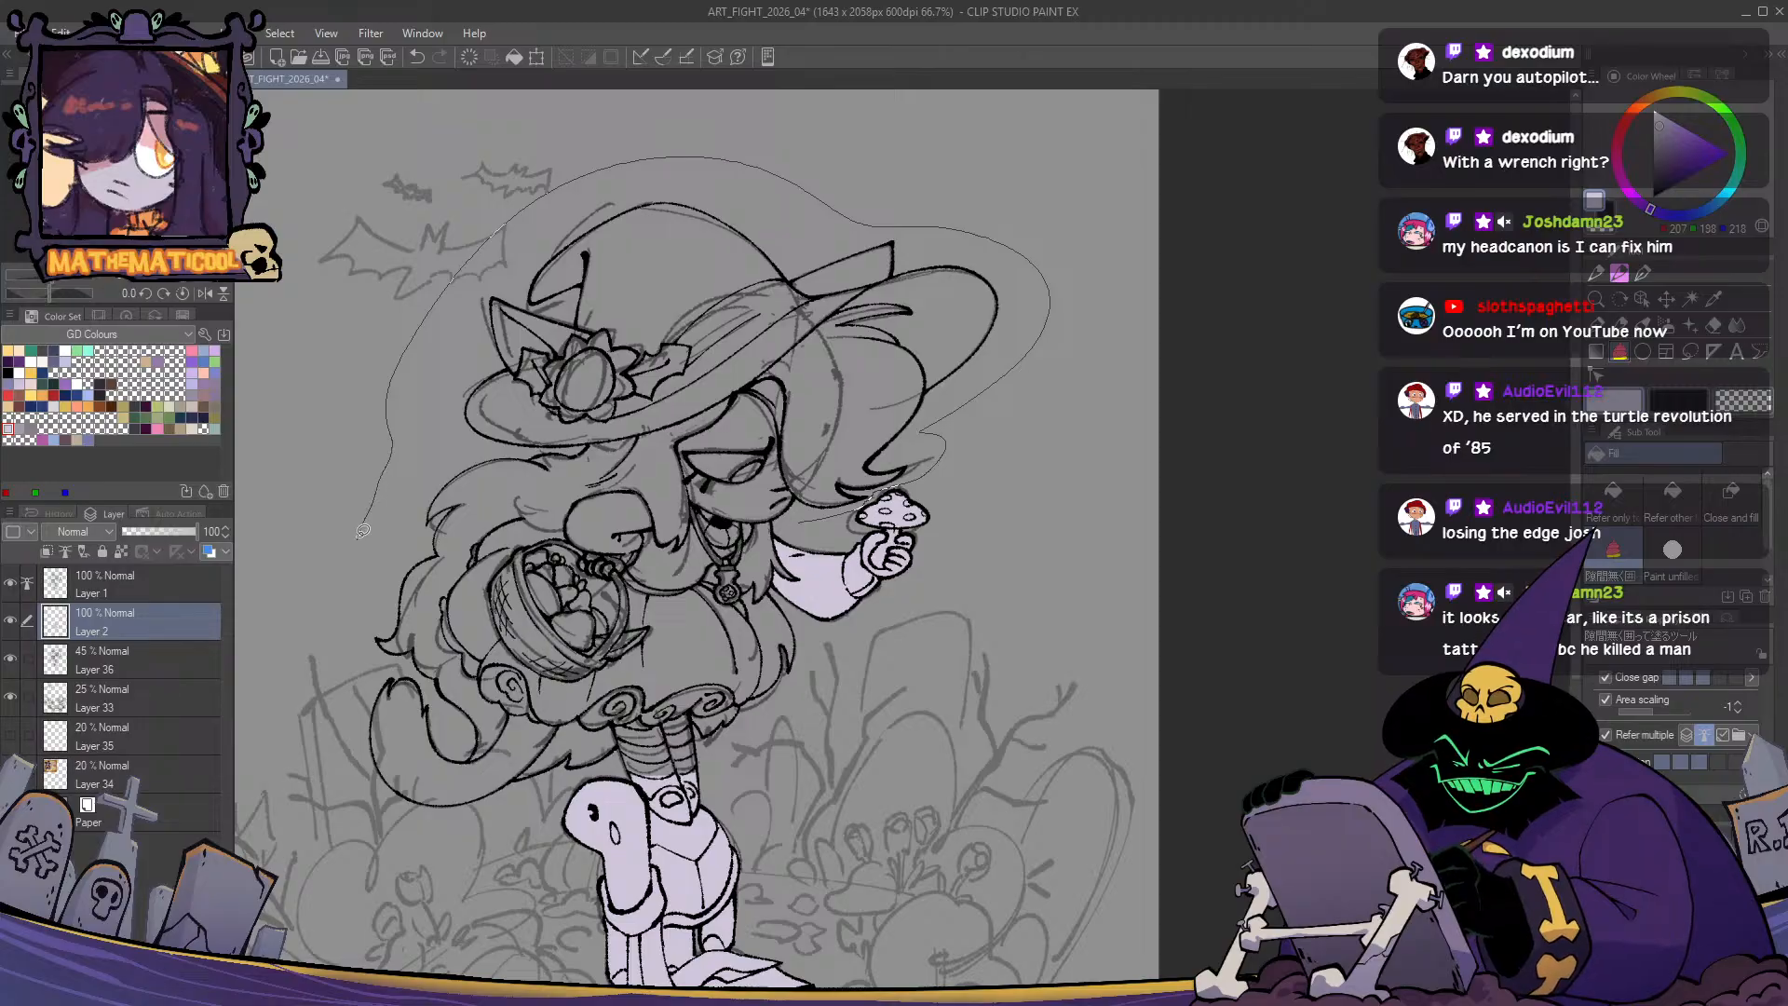
left_click_drag(363, 531, 442, 466)
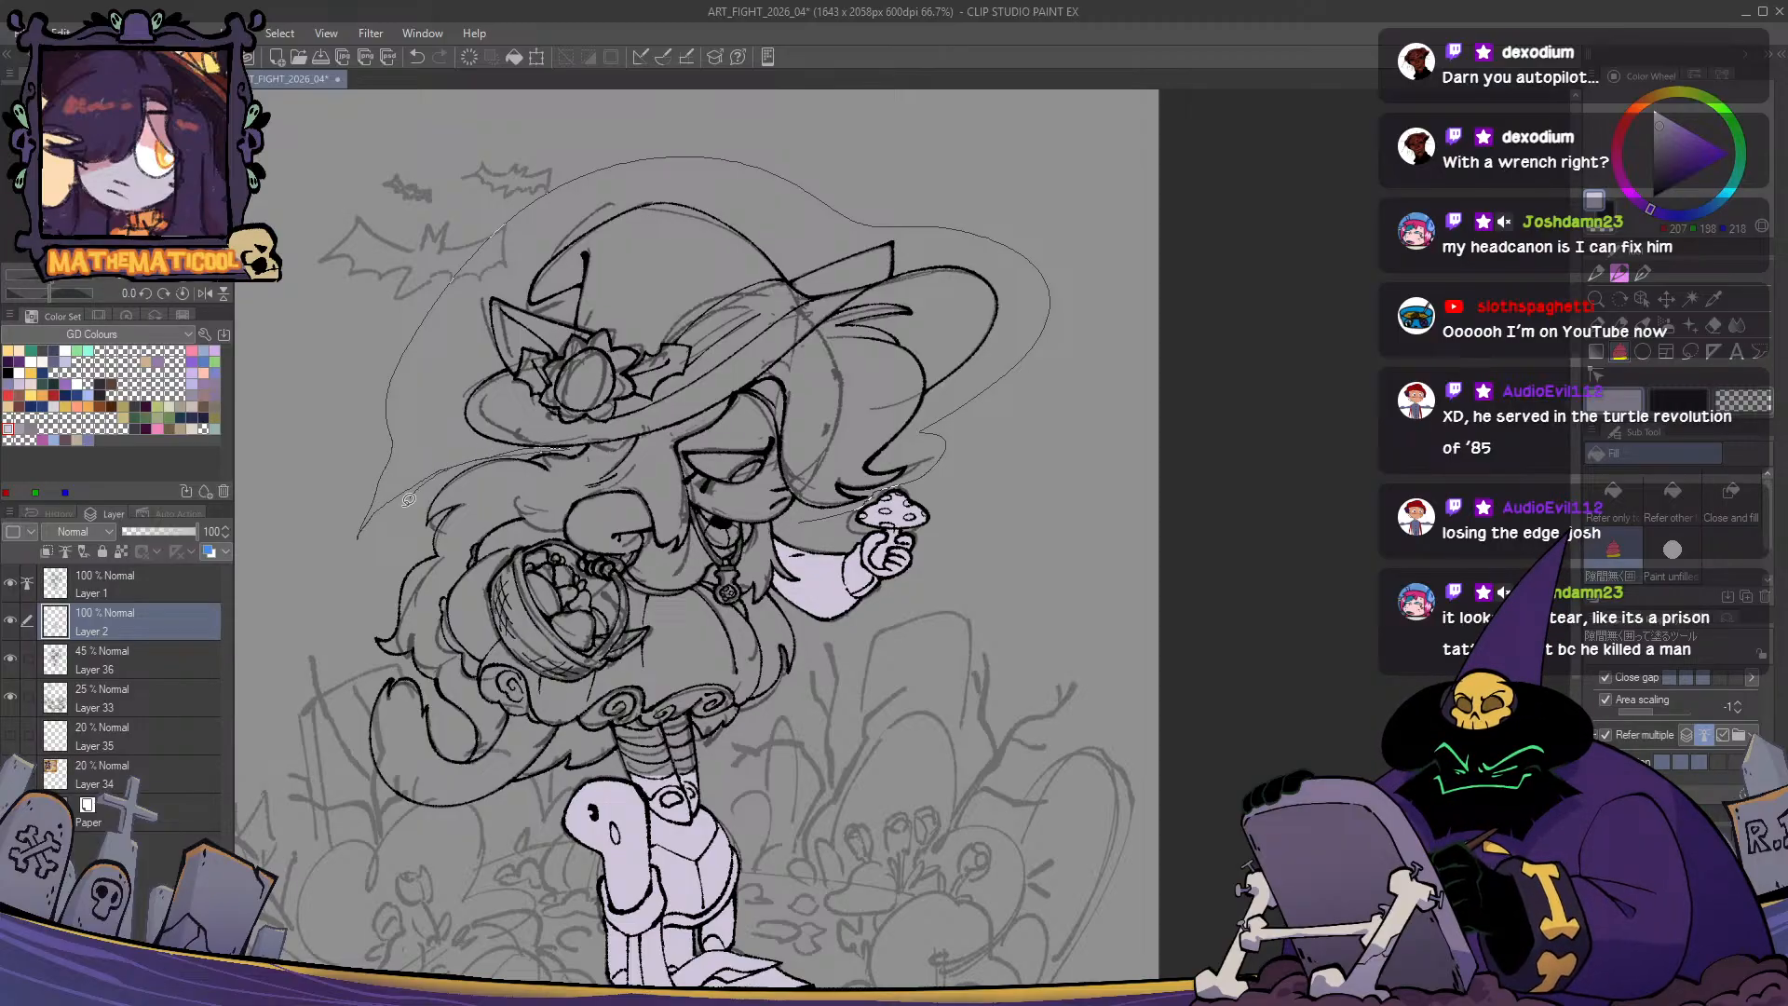
left_click_drag(357, 543, 429, 687)
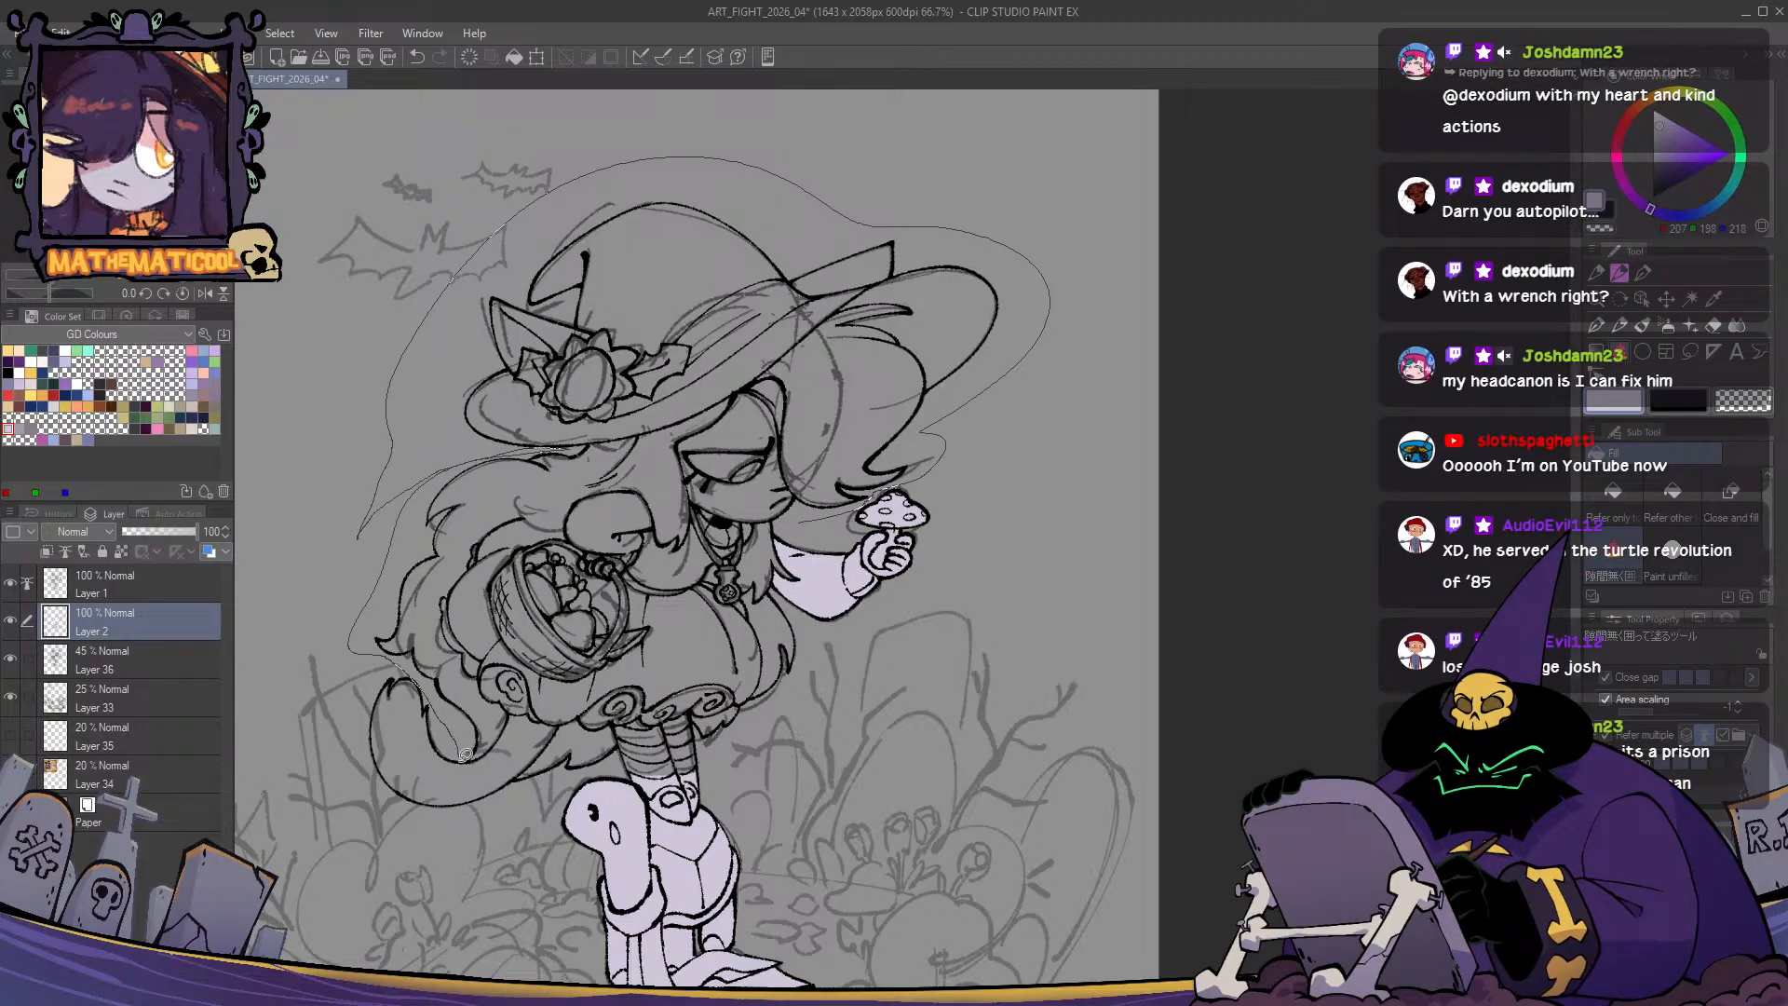
mouse_move(465, 755)
left_mouse_down()
mouse_move(535, 783)
mouse_move(632, 763)
mouse_move(701, 786)
left_mouse_up()
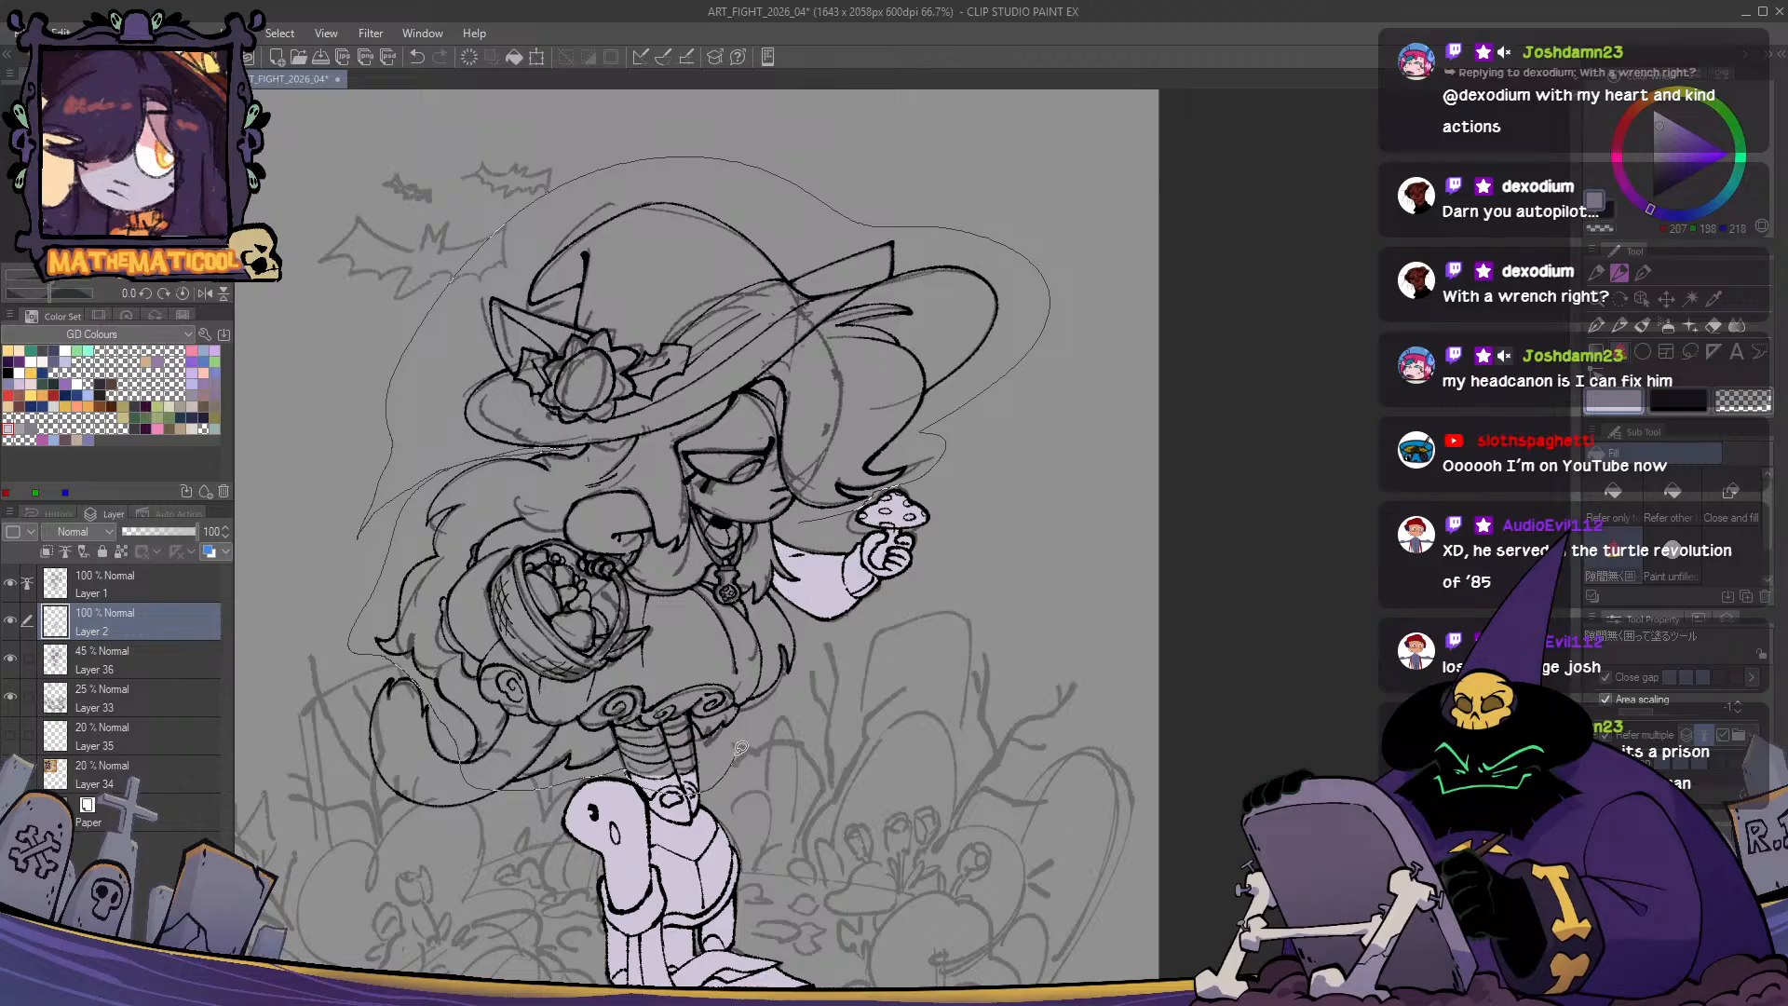
mouse_move(792, 701)
left_mouse_down()
mouse_move(819, 670)
mouse_move(807, 594)
left_mouse_up()
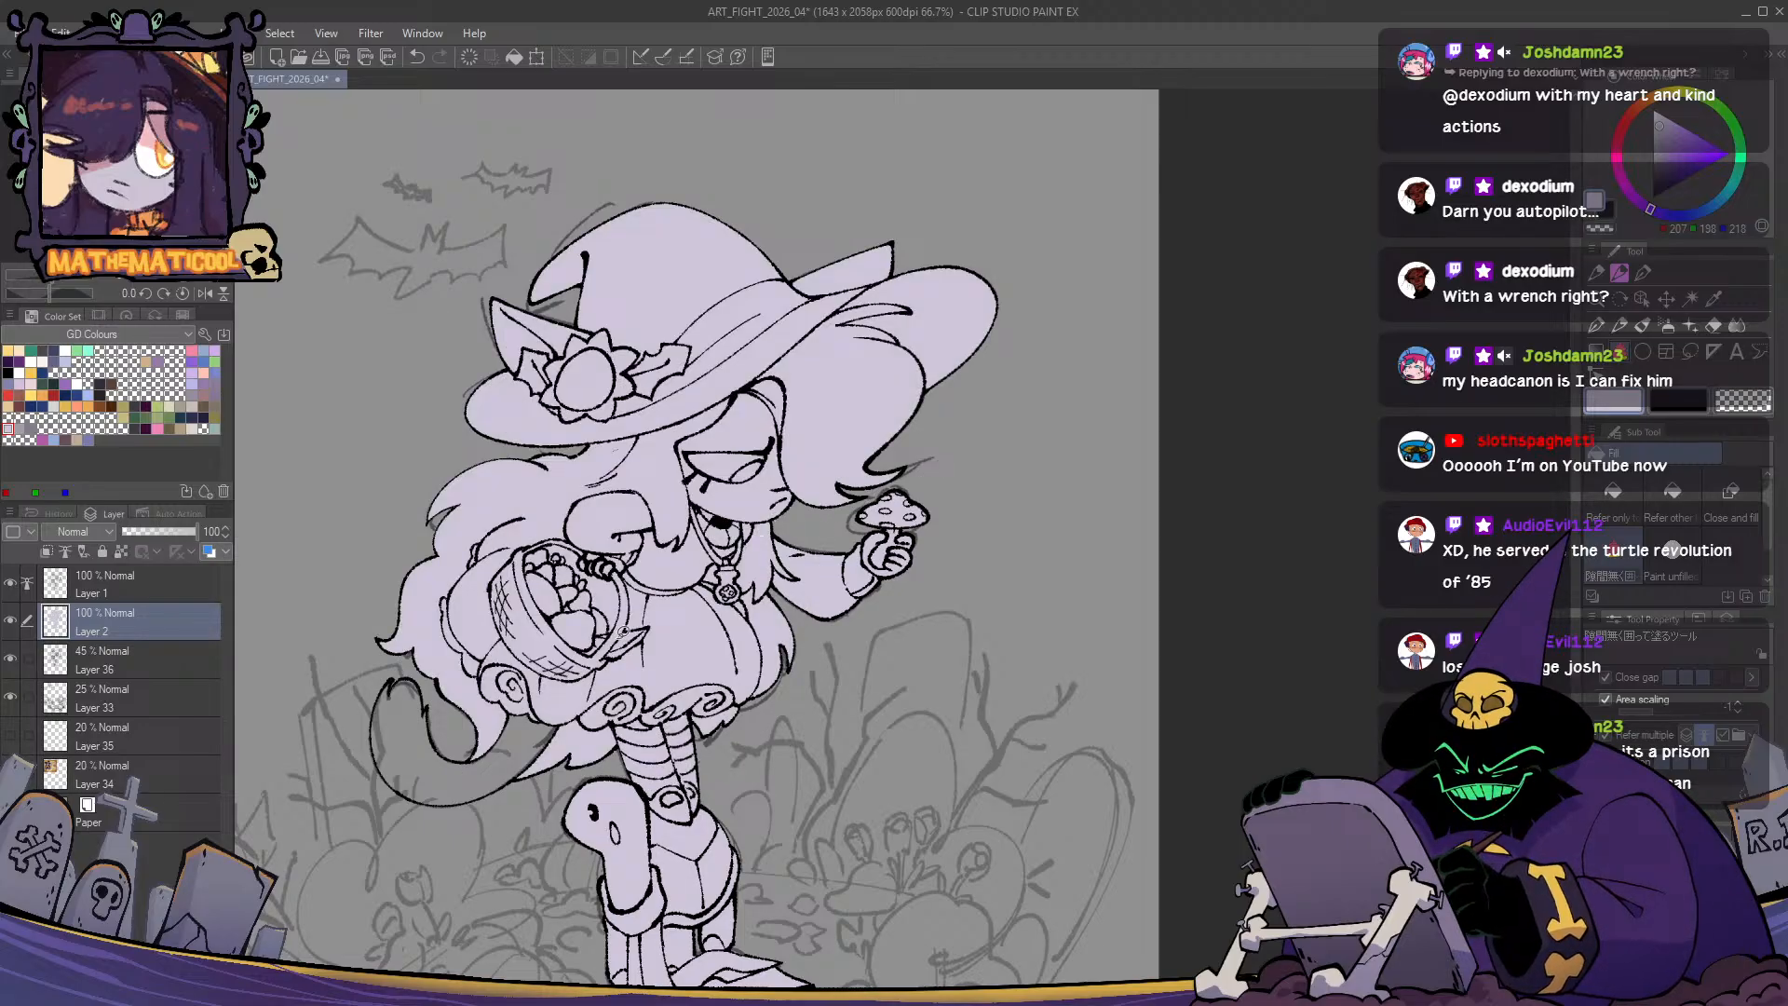
- Fill the witch's tail and any leftover gaps in her base with the same pale lavender
mouse_move(622, 632)
left_mouse_down()
mouse_move(579, 663)
mouse_move(540, 653)
mouse_move(461, 735)
mouse_move(438, 684)
mouse_move(371, 674)
mouse_move(454, 844)
mouse_move(568, 691)
left_mouse_up()
key("p")
scroll(439, 700, "up", 5)
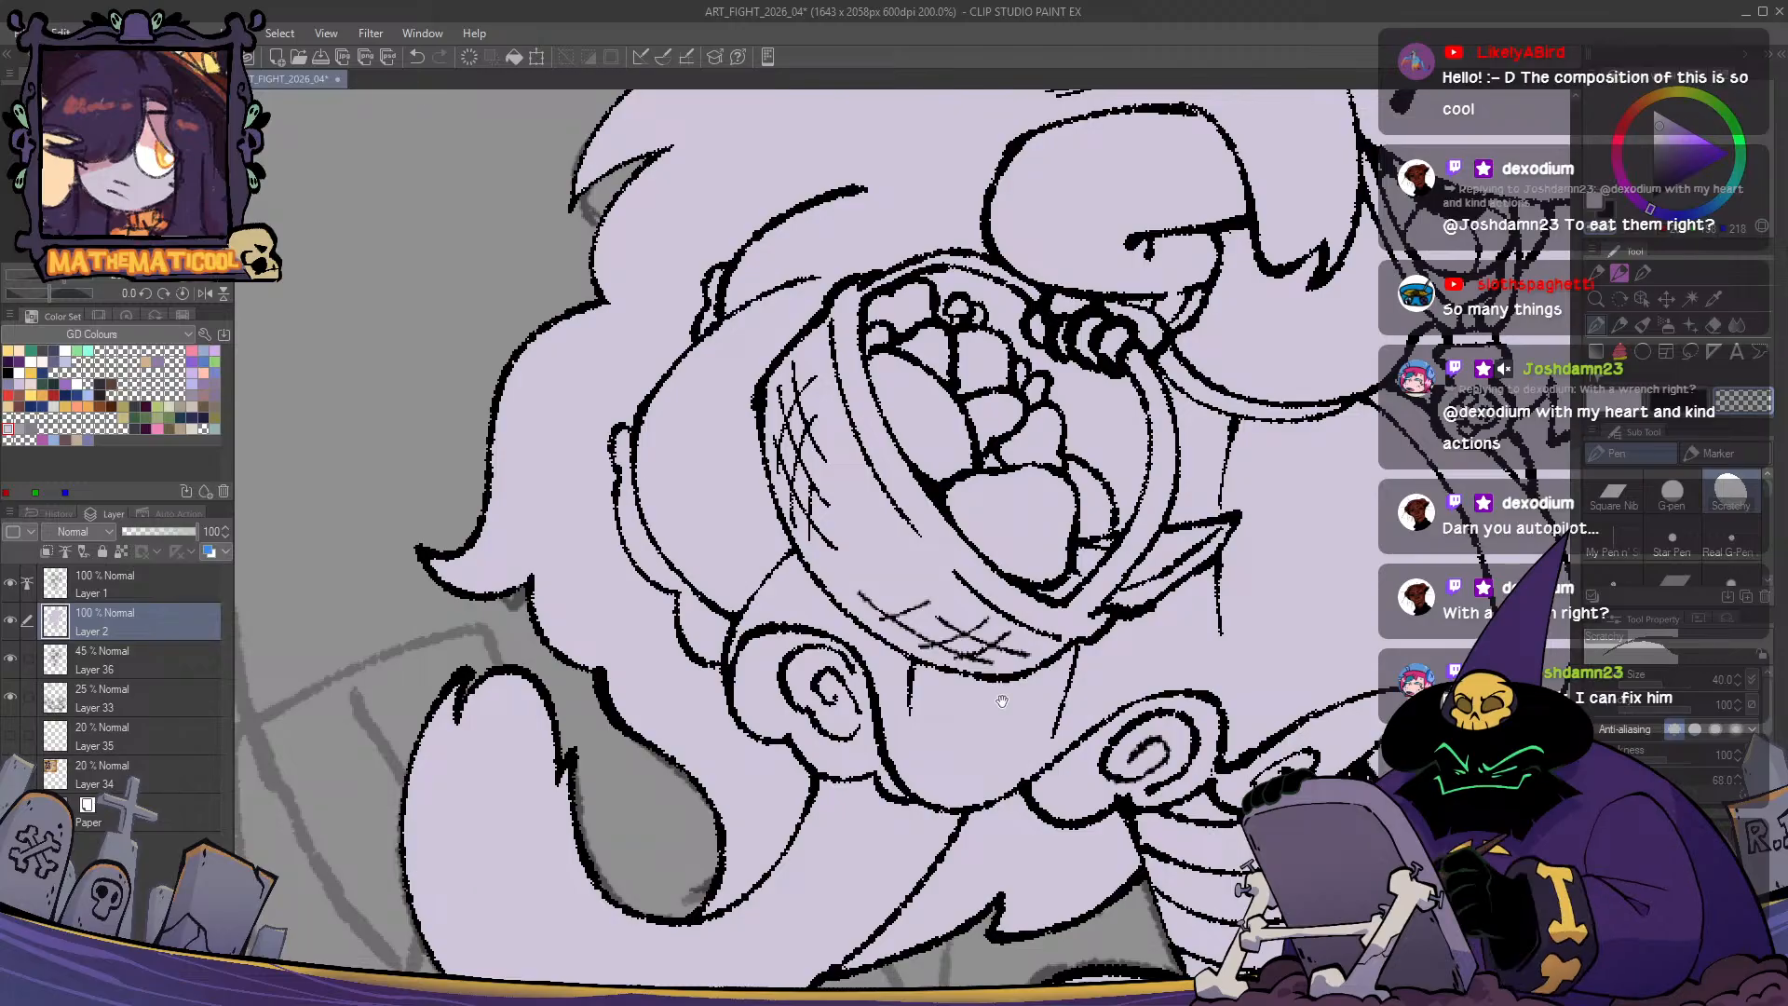
- Add a new layer directly above the rough character sketch on Layer 36 for the foreground line art
key("ctrl+minus")
left_click_drag(1139, 726, 978, 654)
key("ctrl+minus")
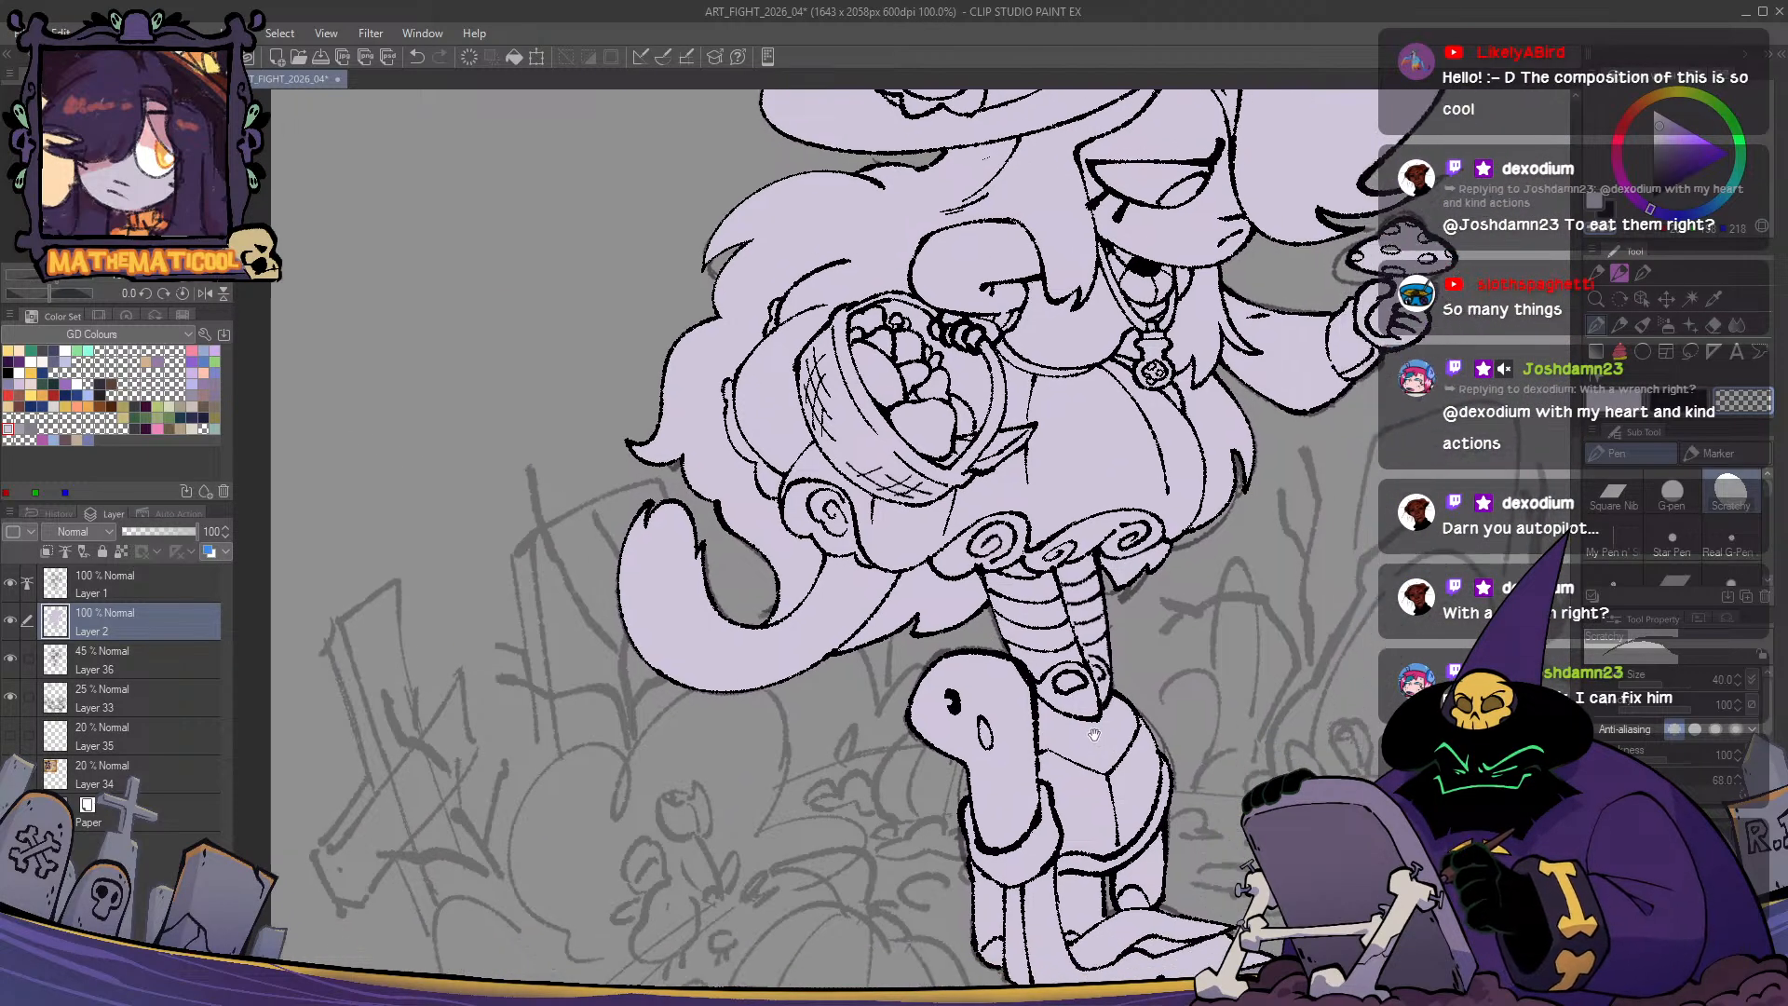
key("ctrl+minus")
left_click_drag(1021, 758, 1000, 743)
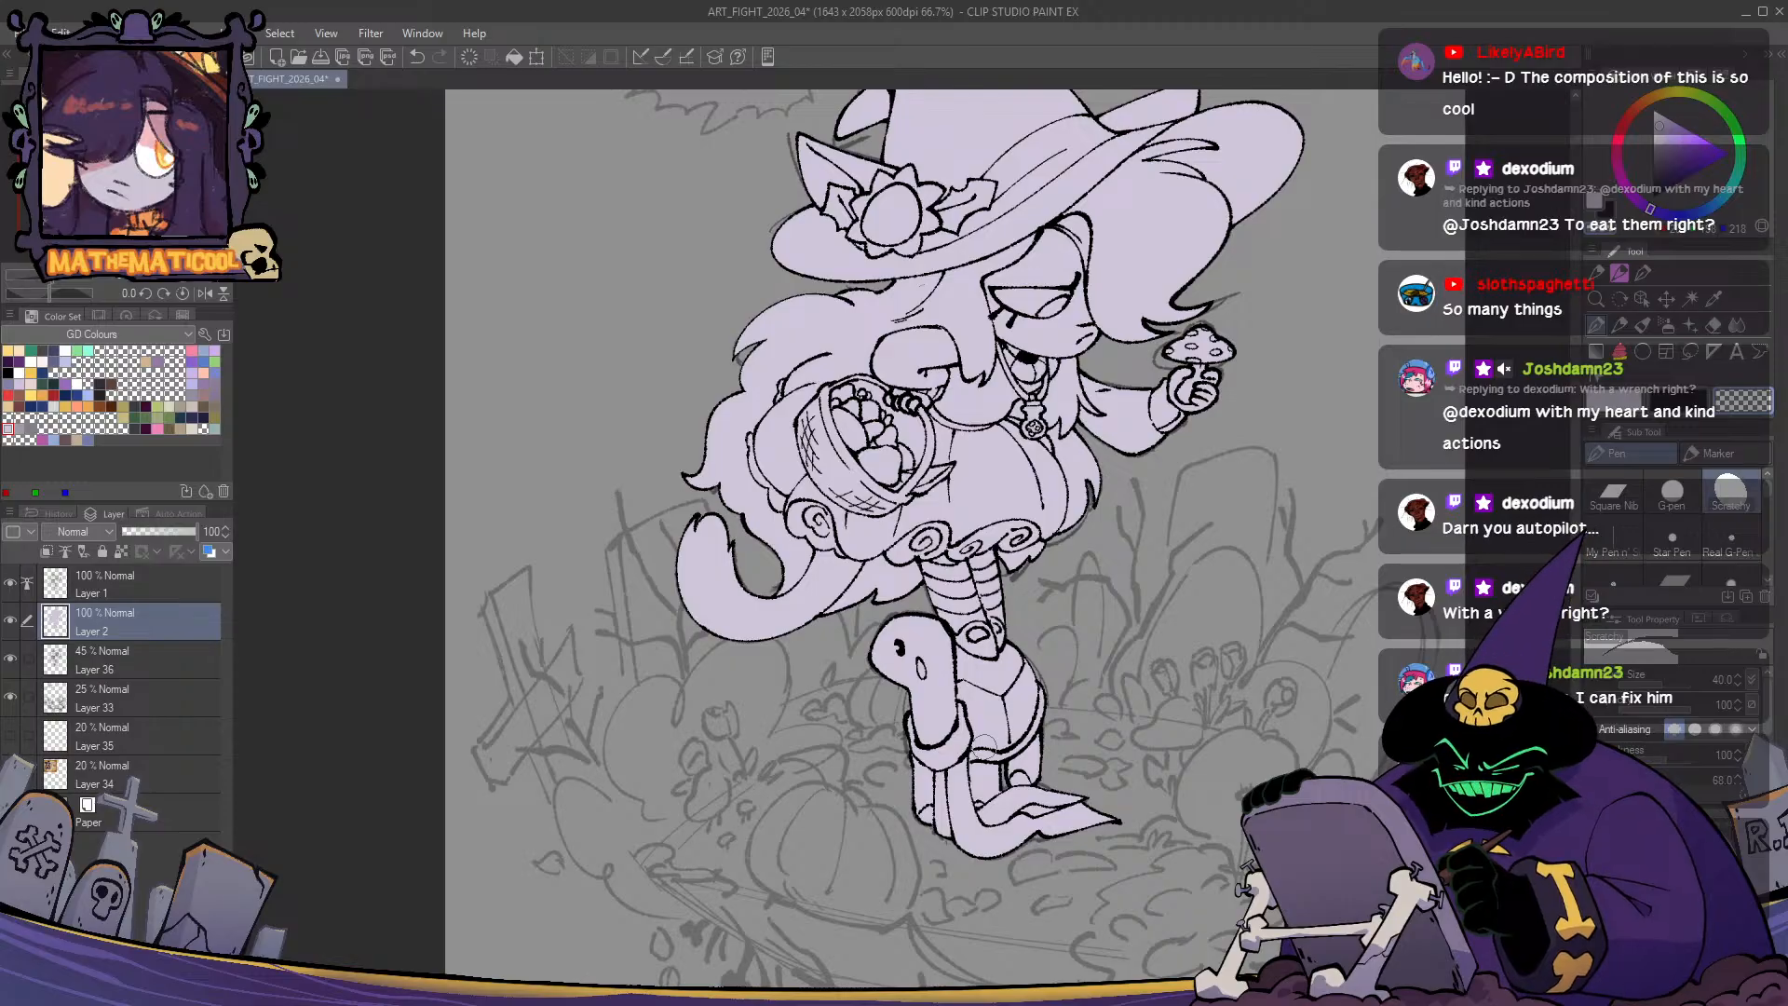
left_click_drag(985, 746, 1038, 521)
scroll(987, 662, "up", 1)
scroll(781, 802, "down", 1)
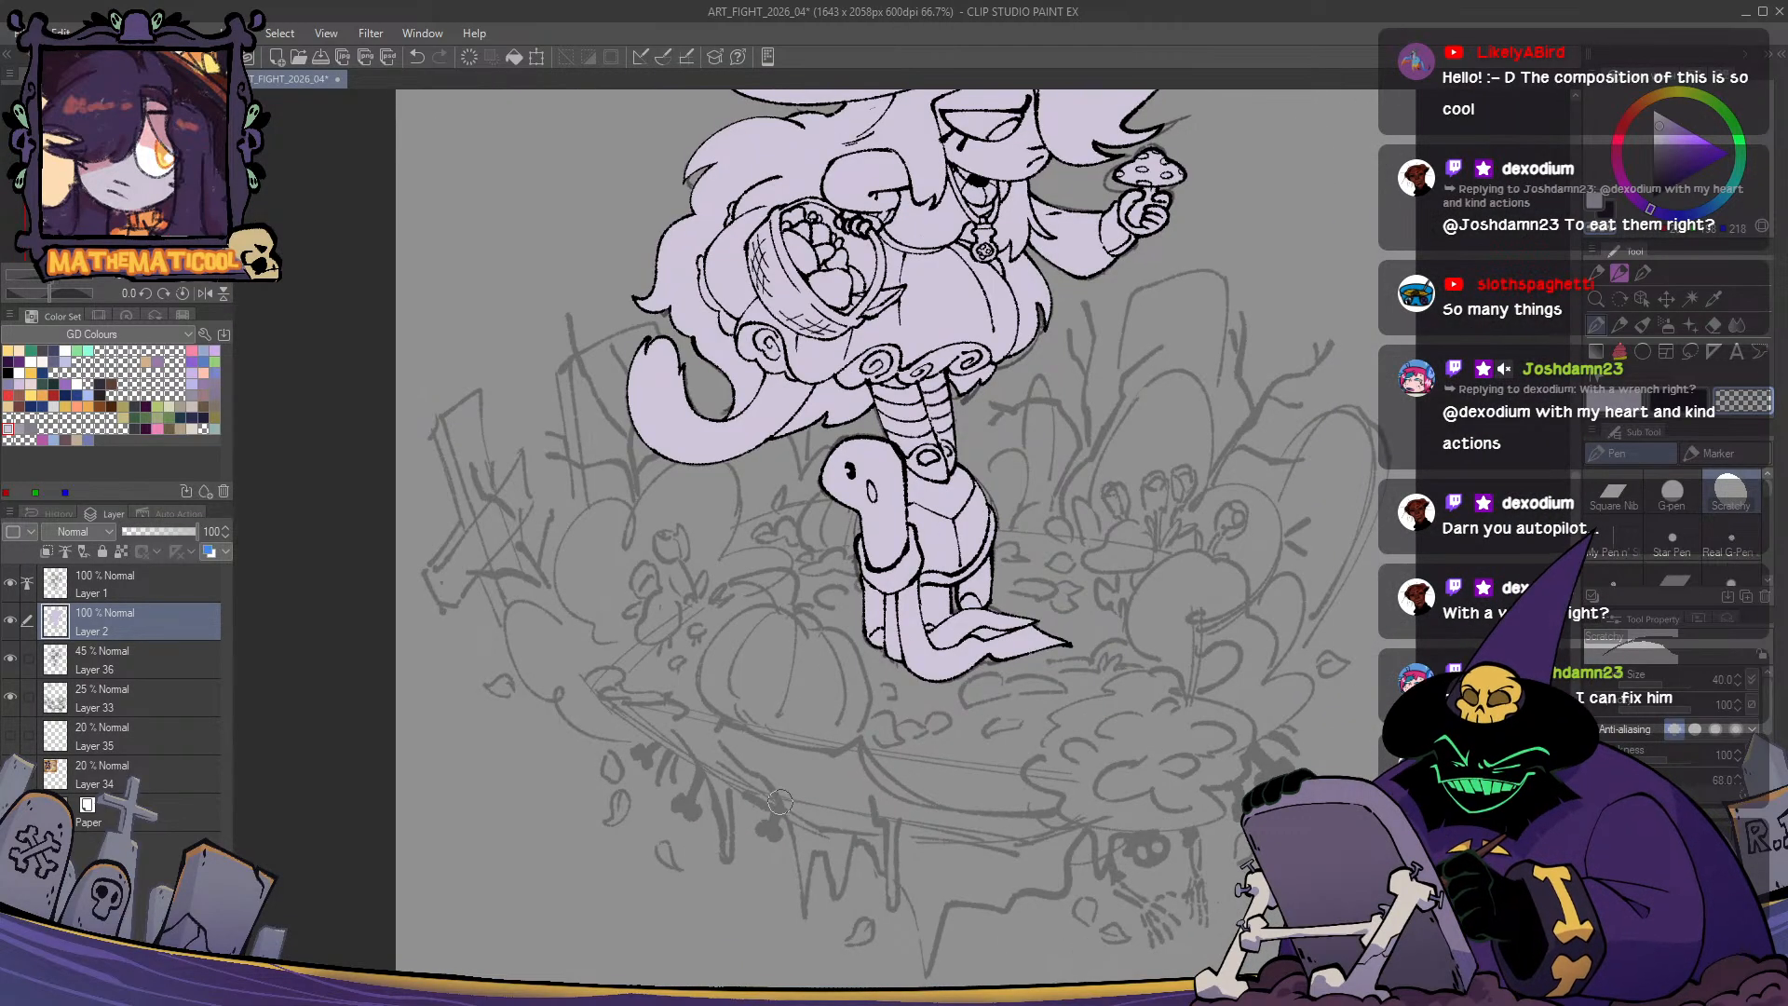
left_click(130, 657)
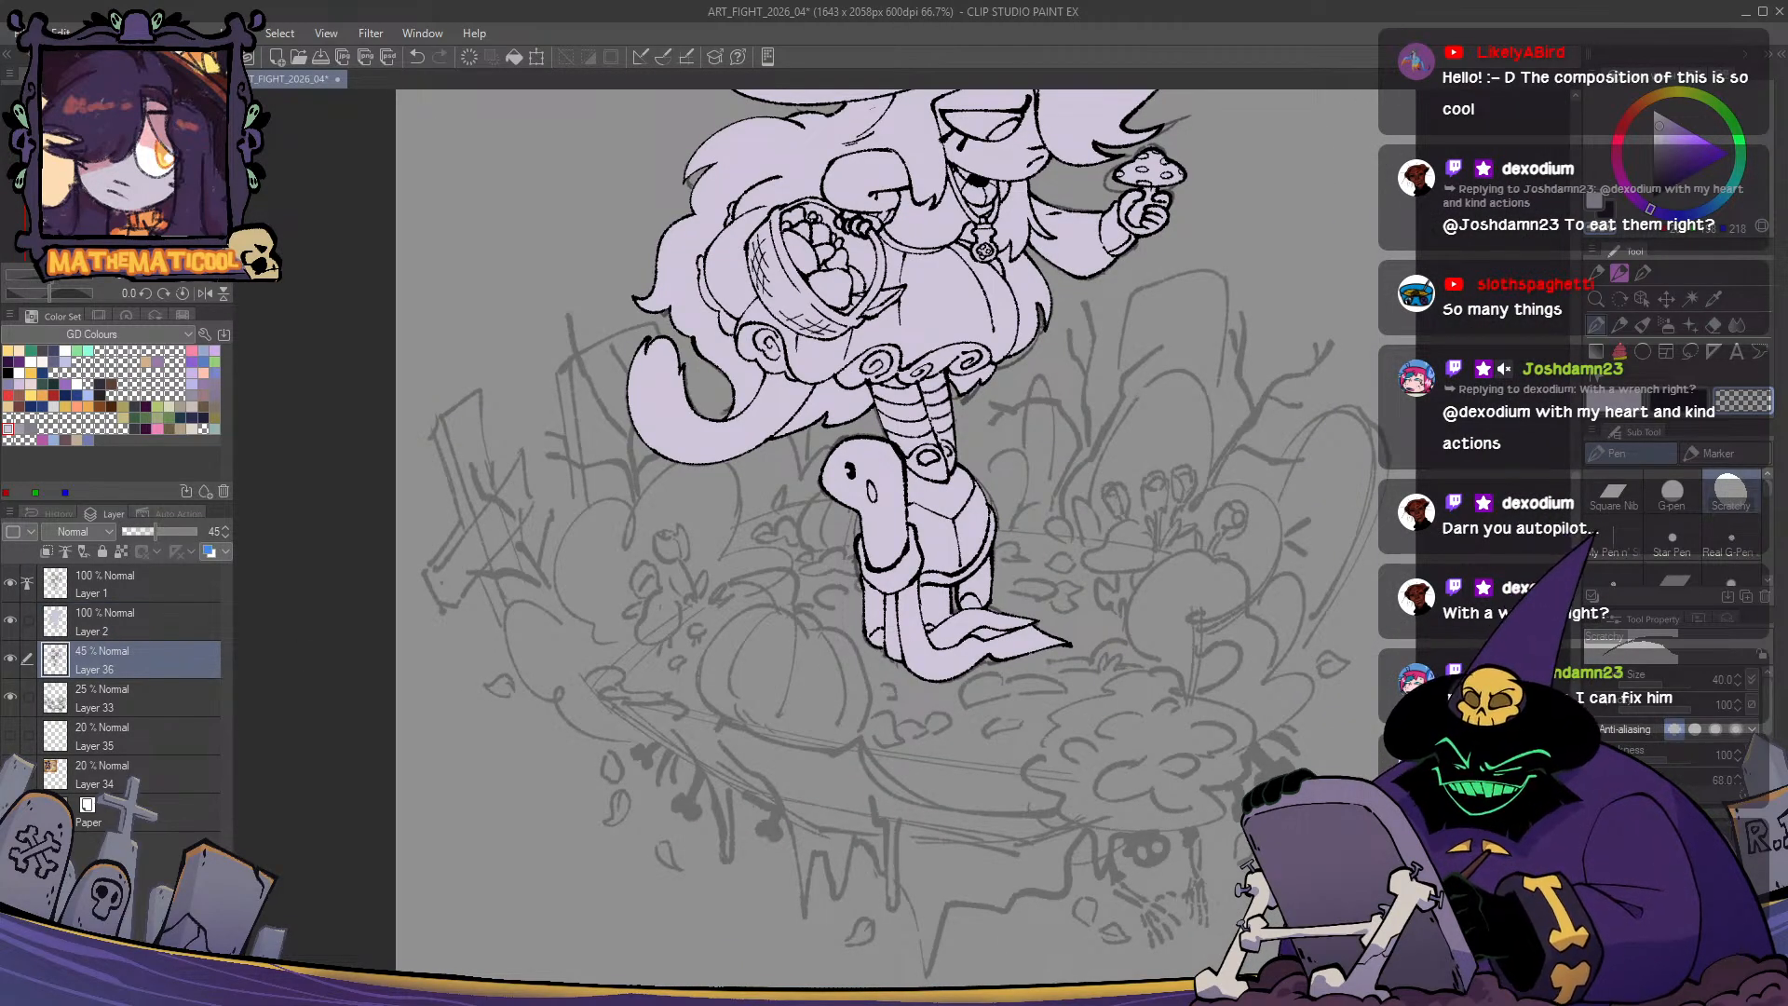
key("ctrl+shift+n")
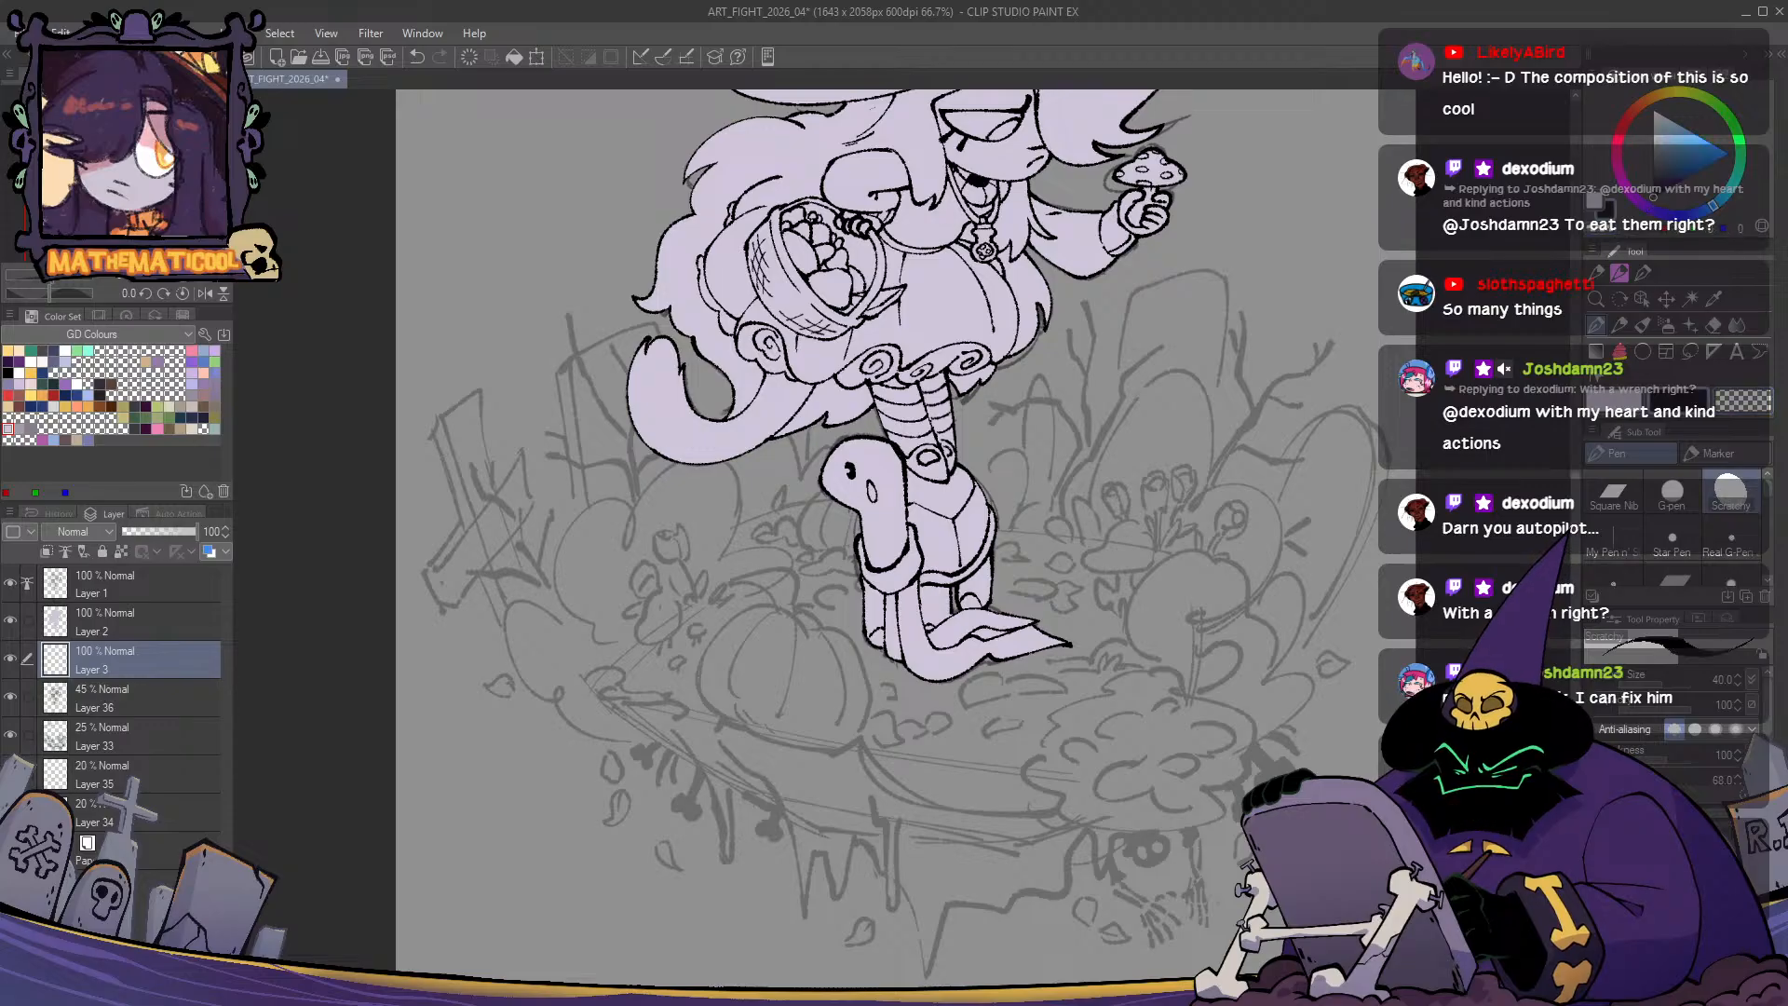
- Ink the round outer outline of the large foreground pumpkin in black, thickening its lower edge
left_click_drag(707, 758, 766, 722)
scroll(765, 722, "up", 1)
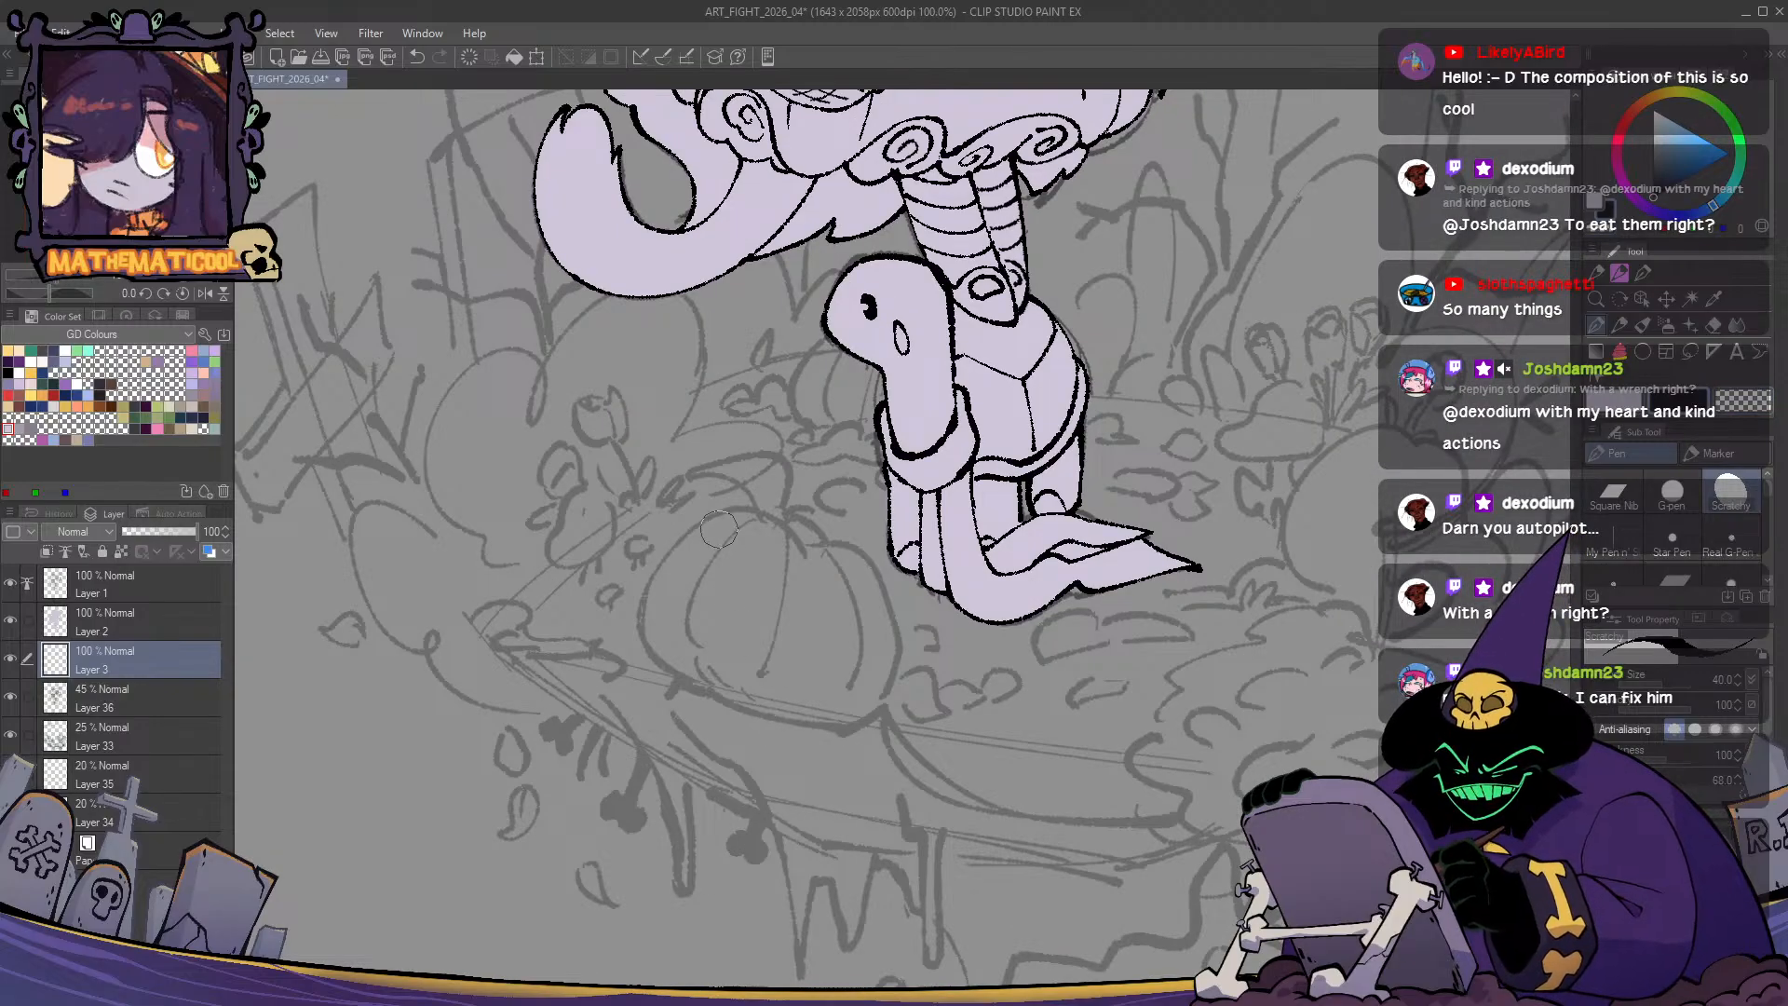
mouse_move(719, 518)
left_mouse_down()
mouse_move(642, 619)
mouse_move(793, 704)
mouse_move(881, 725)
left_mouse_up()
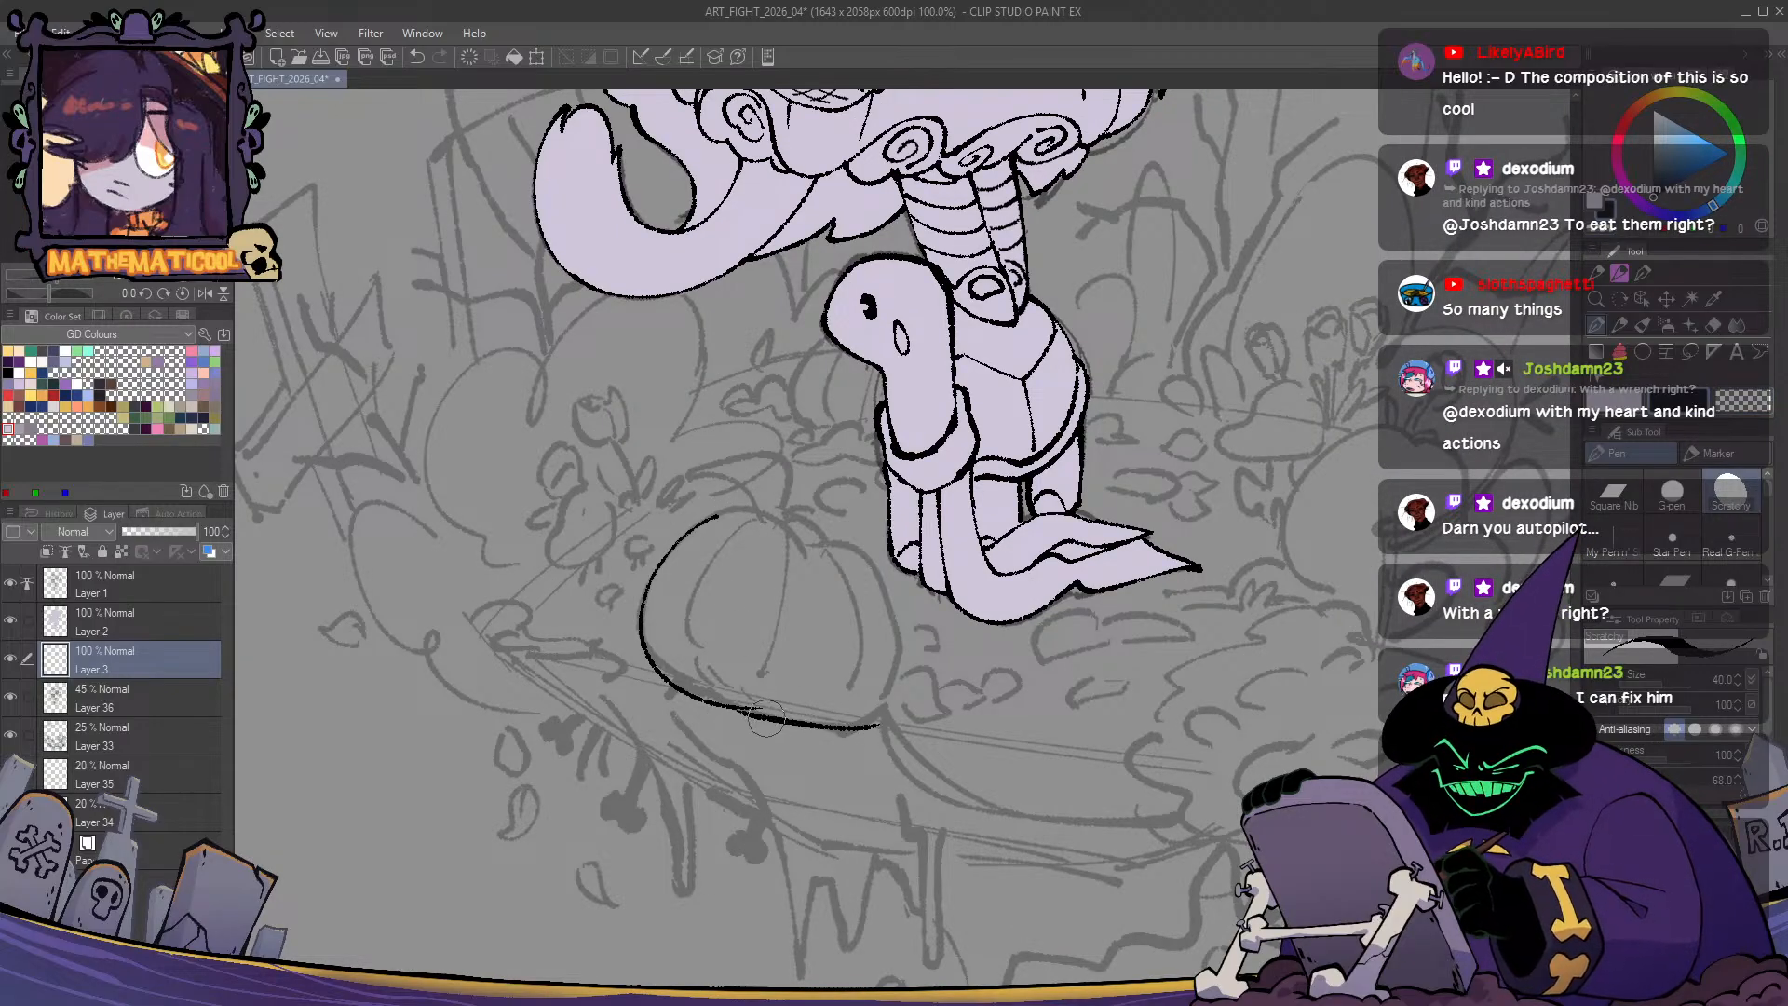
key("c")
mouse_move(767, 718)
left_mouse_down()
mouse_move(901, 745)
mouse_move(730, 715)
mouse_move(849, 724)
mouse_move(890, 695)
mouse_move(901, 637)
mouse_move(872, 707)
mouse_move(902, 652)
mouse_move(892, 607)
mouse_move(816, 547)
left_mouse_up()
key("c")
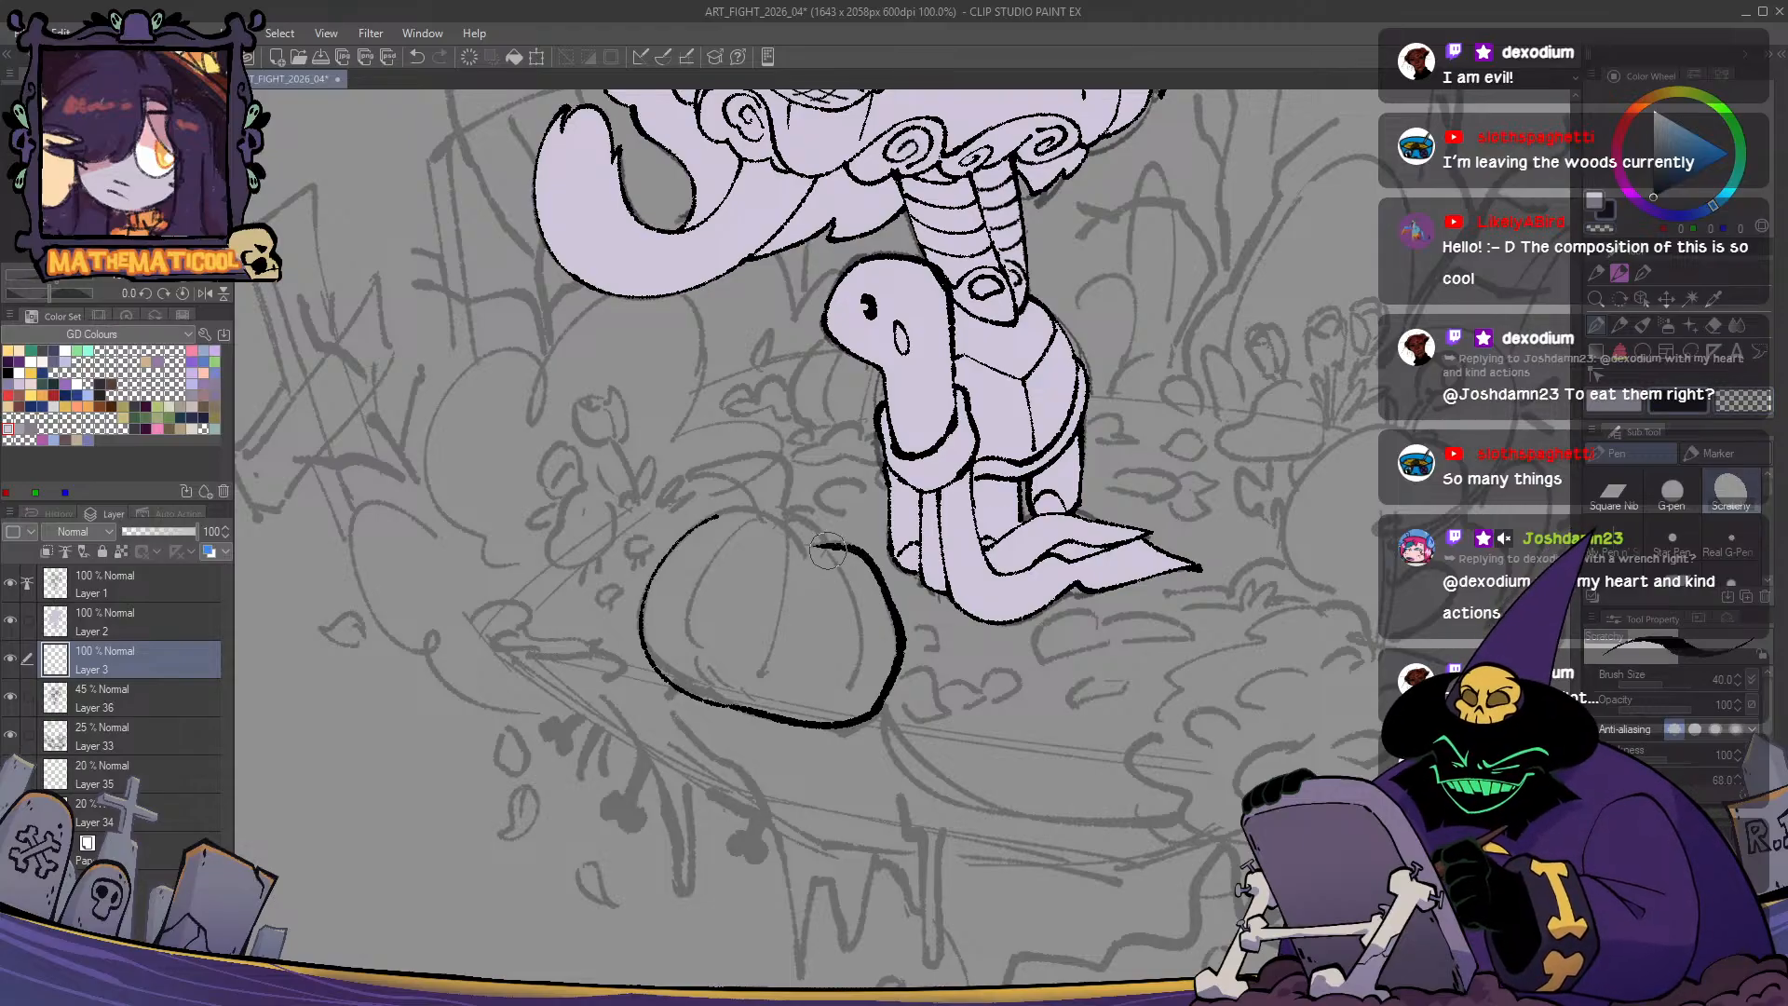
- Ink the curled leaf and short stem on top of the foreground pumpkin, correcting stray strokes
mouse_move(827, 551)
left_mouse_down()
mouse_move(788, 509)
mouse_move(790, 473)
mouse_move(691, 477)
mouse_move(781, 528)
left_mouse_up()
key("ctrl+z")
mouse_move(693, 475)
left_mouse_down()
mouse_move(871, 535)
mouse_move(839, 552)
left_mouse_up()
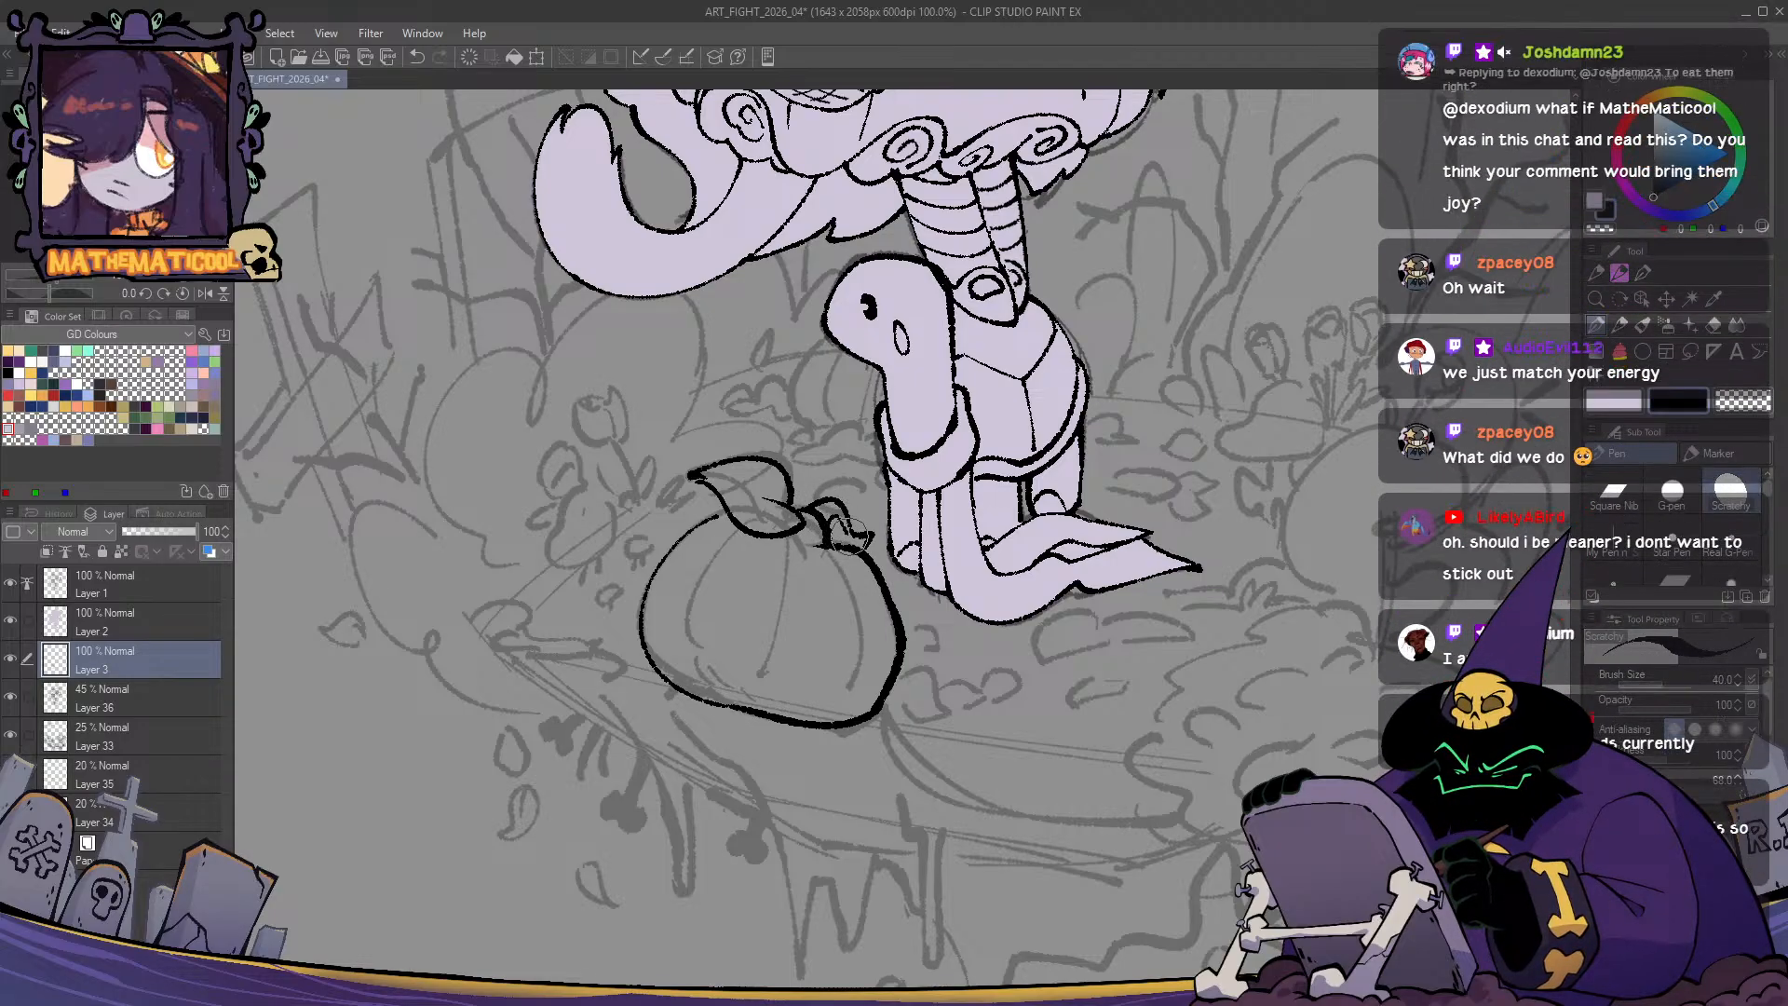
left_click_drag(829, 518, 850, 542)
key("ctrl+z")
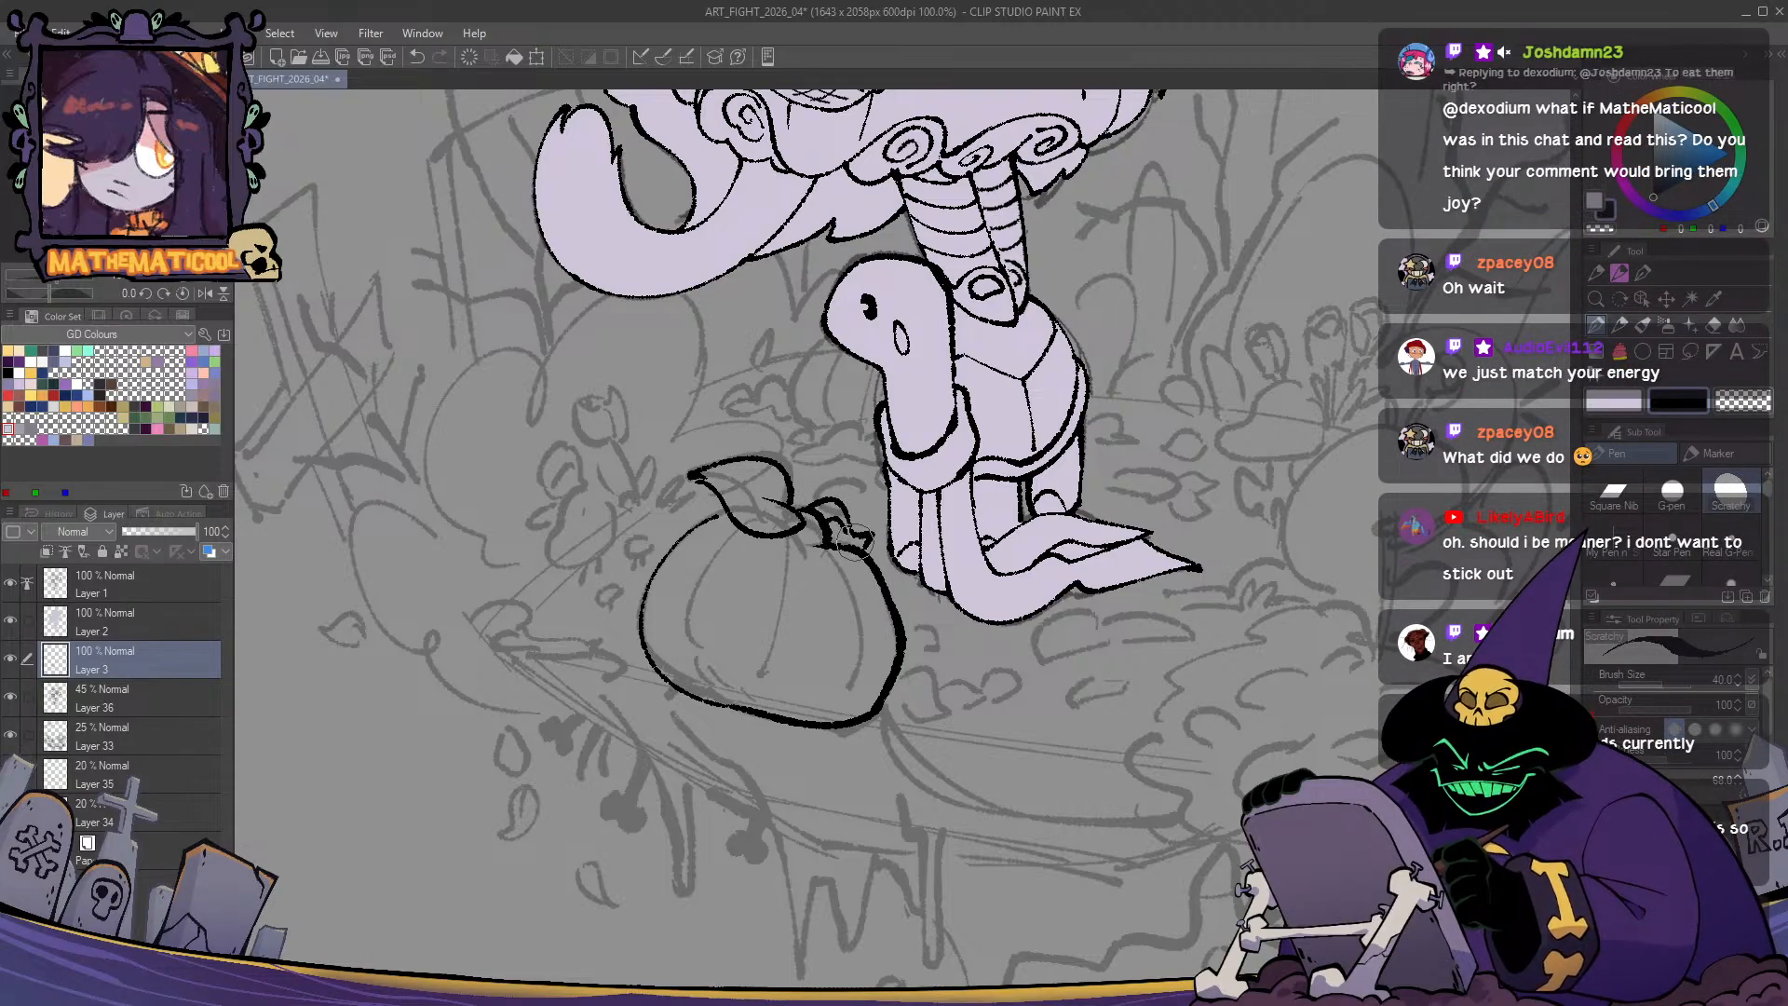
key("c")
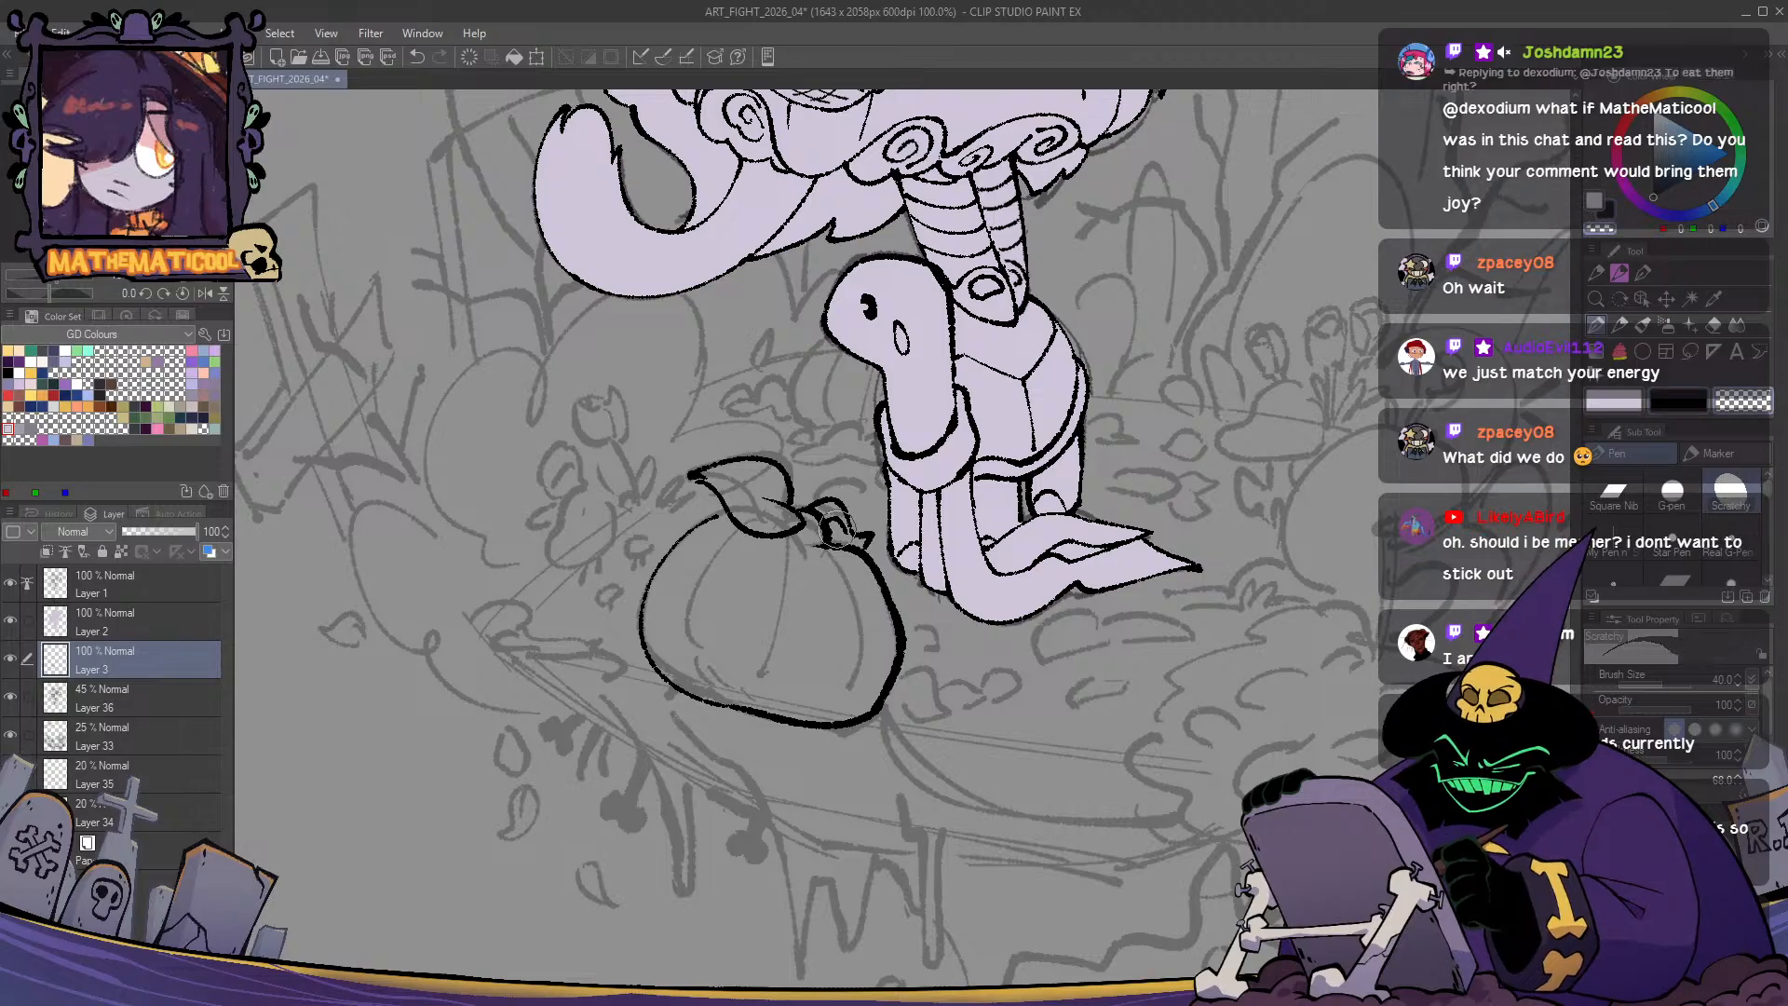
left_click_drag(855, 538, 849, 510)
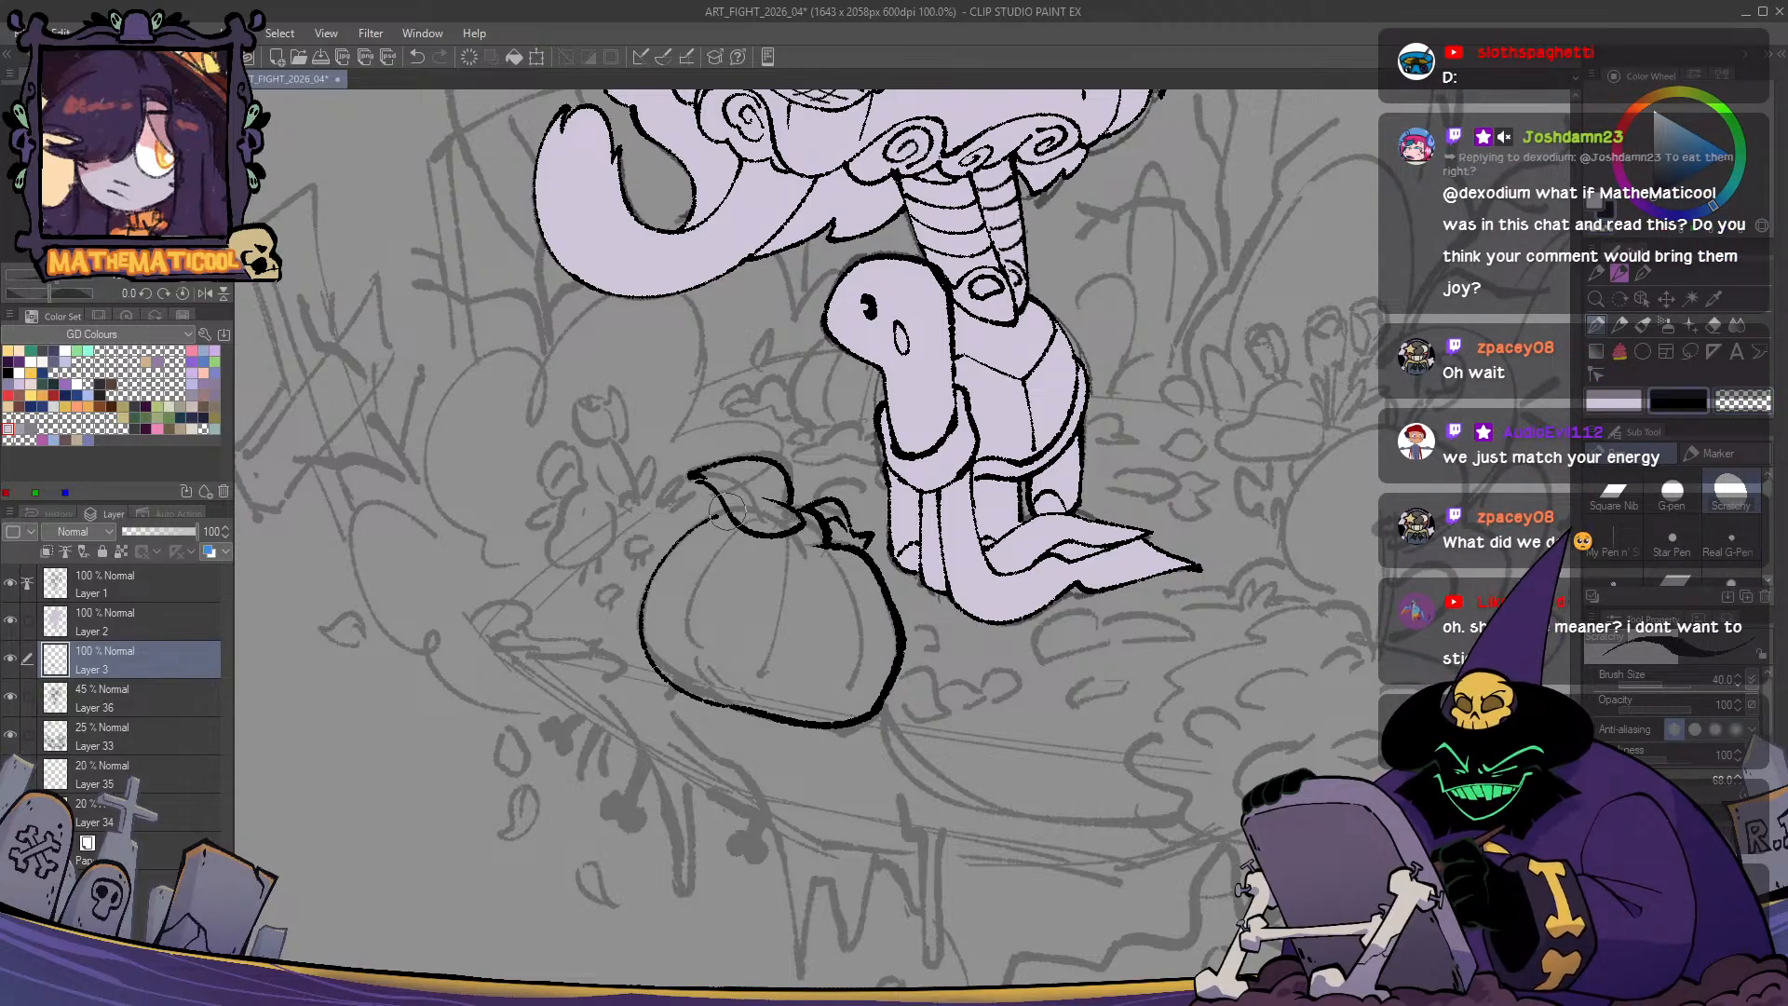
- Ink two curved ribs and short shading ticks on the body of the foreground pumpkin, redoing the weak strokes
mouse_move(712, 559)
left_mouse_down()
mouse_move(672, 657)
mouse_move(699, 686)
left_mouse_up()
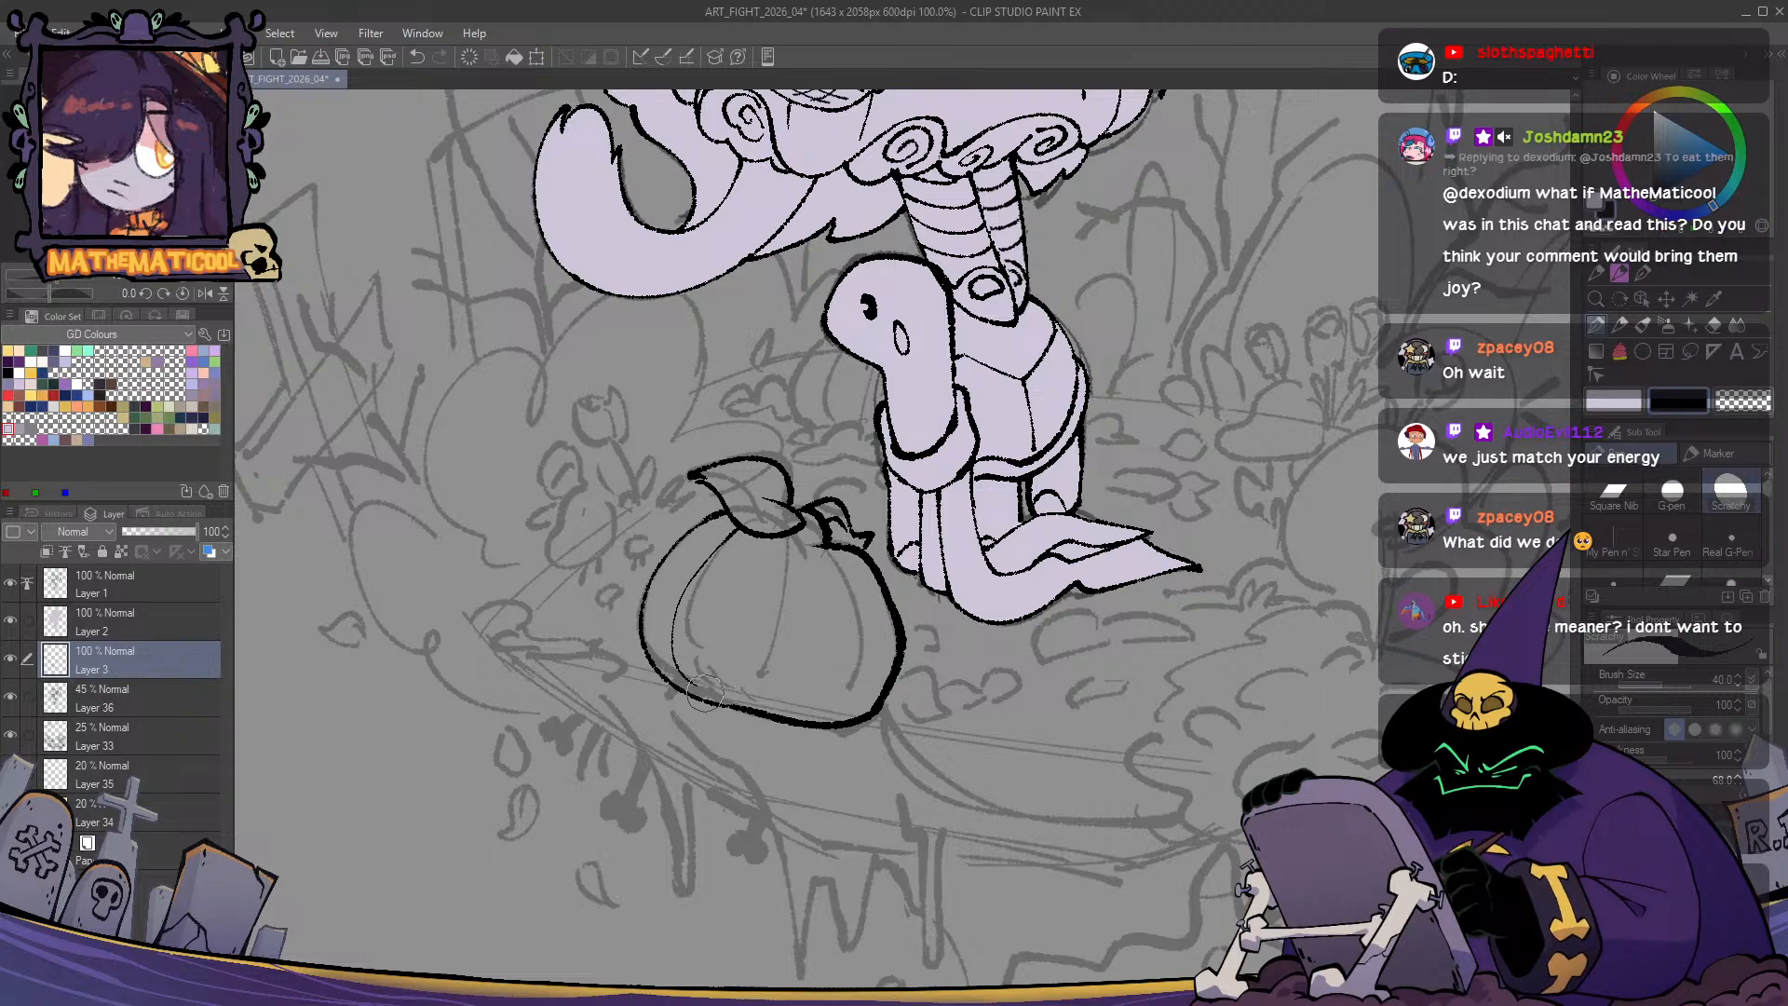
key("ctrl+z")
mouse_move(736, 527)
left_mouse_down()
mouse_move(693, 583)
mouse_move(715, 677)
mouse_move(690, 652)
mouse_move(741, 698)
left_mouse_up()
left_click_drag(794, 539, 772, 672)
key("ctrl+z")
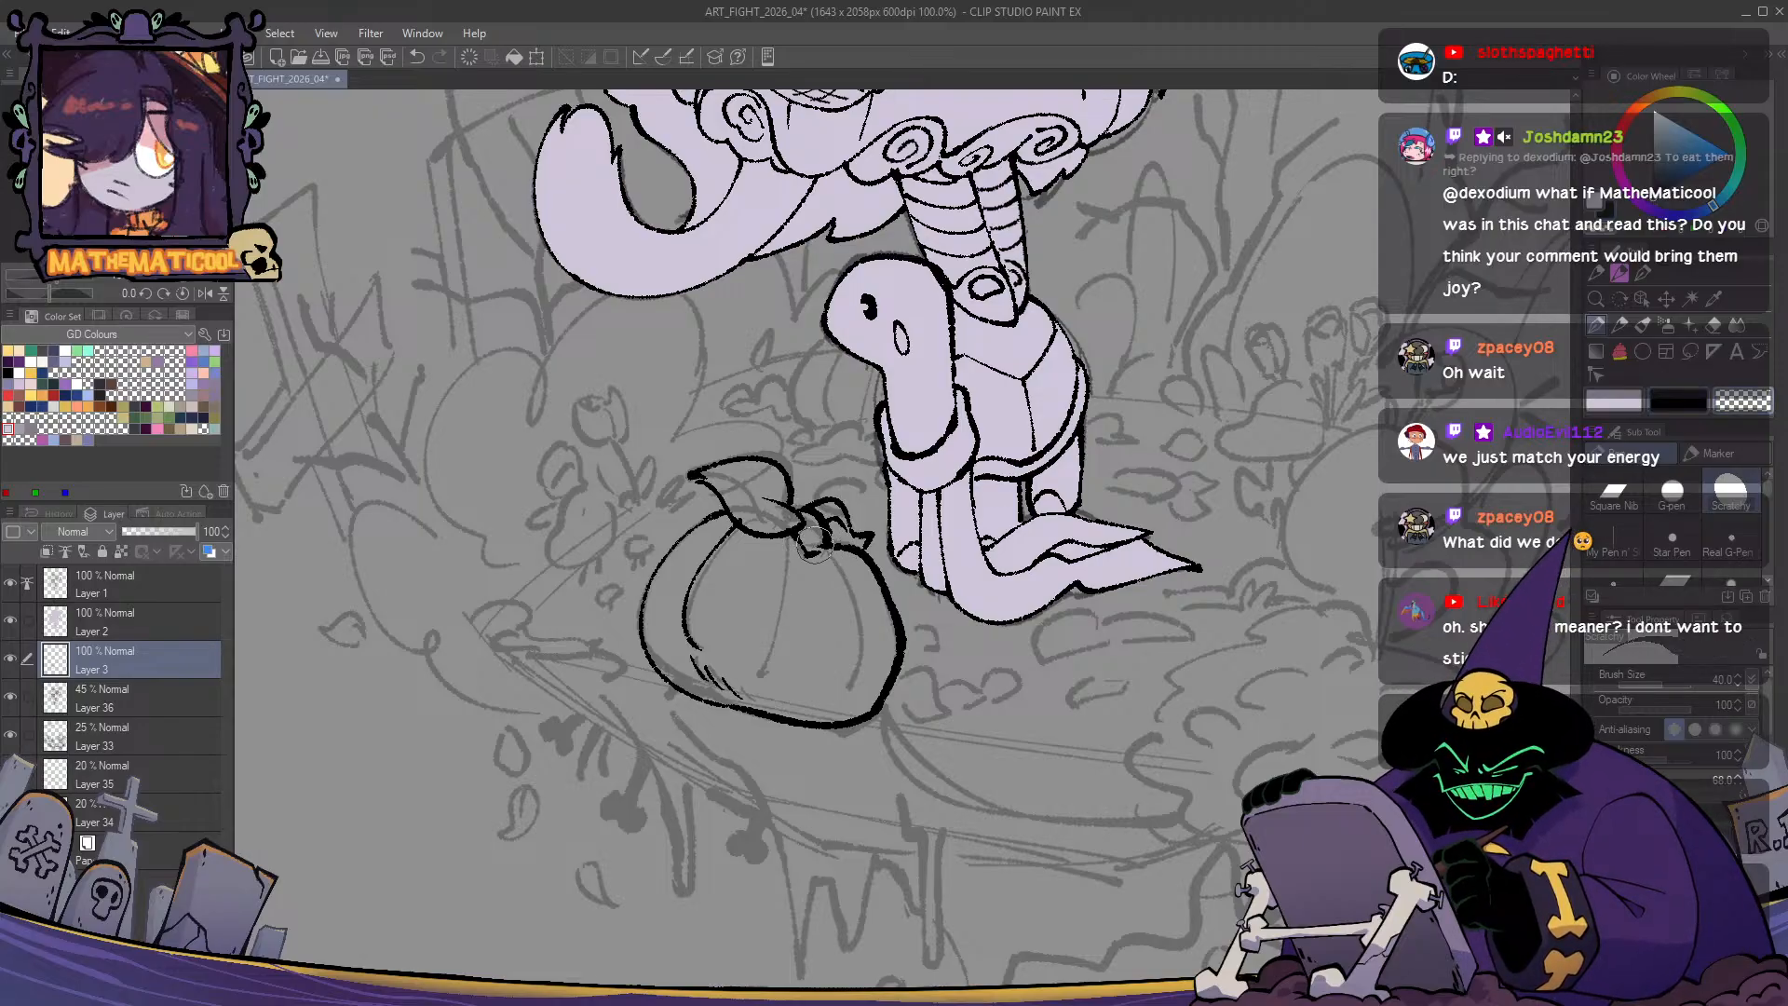
left_click_drag(801, 540, 759, 692)
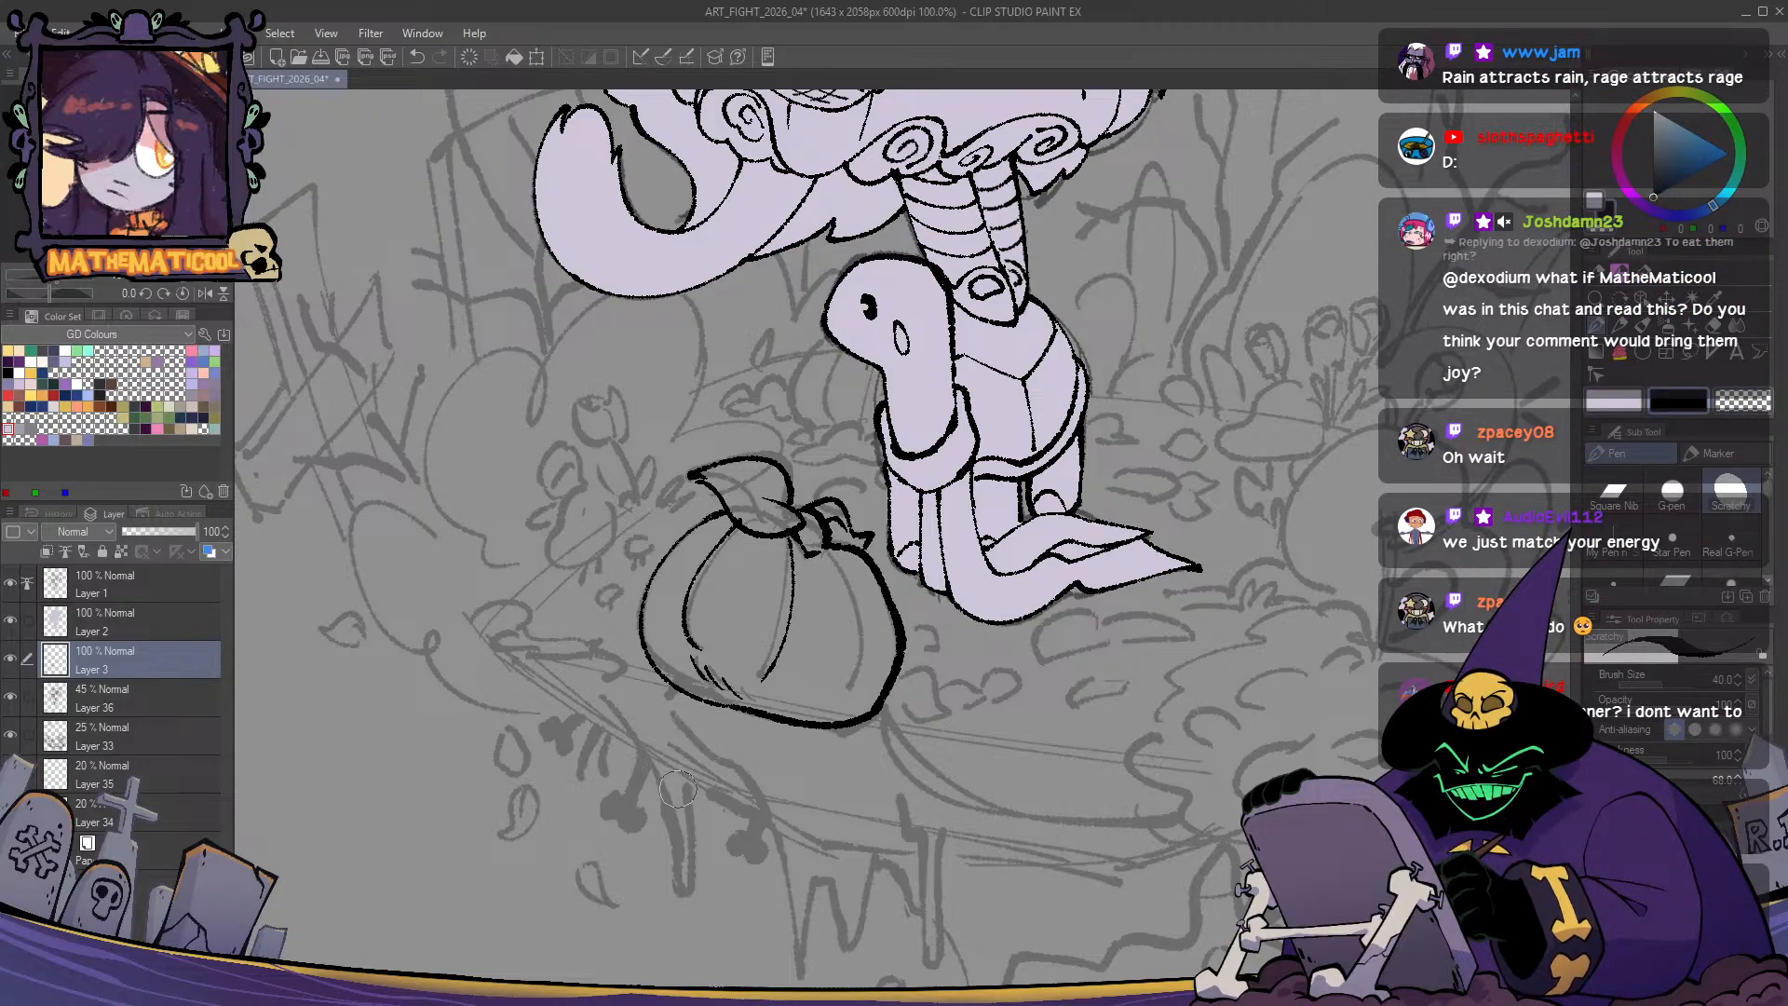
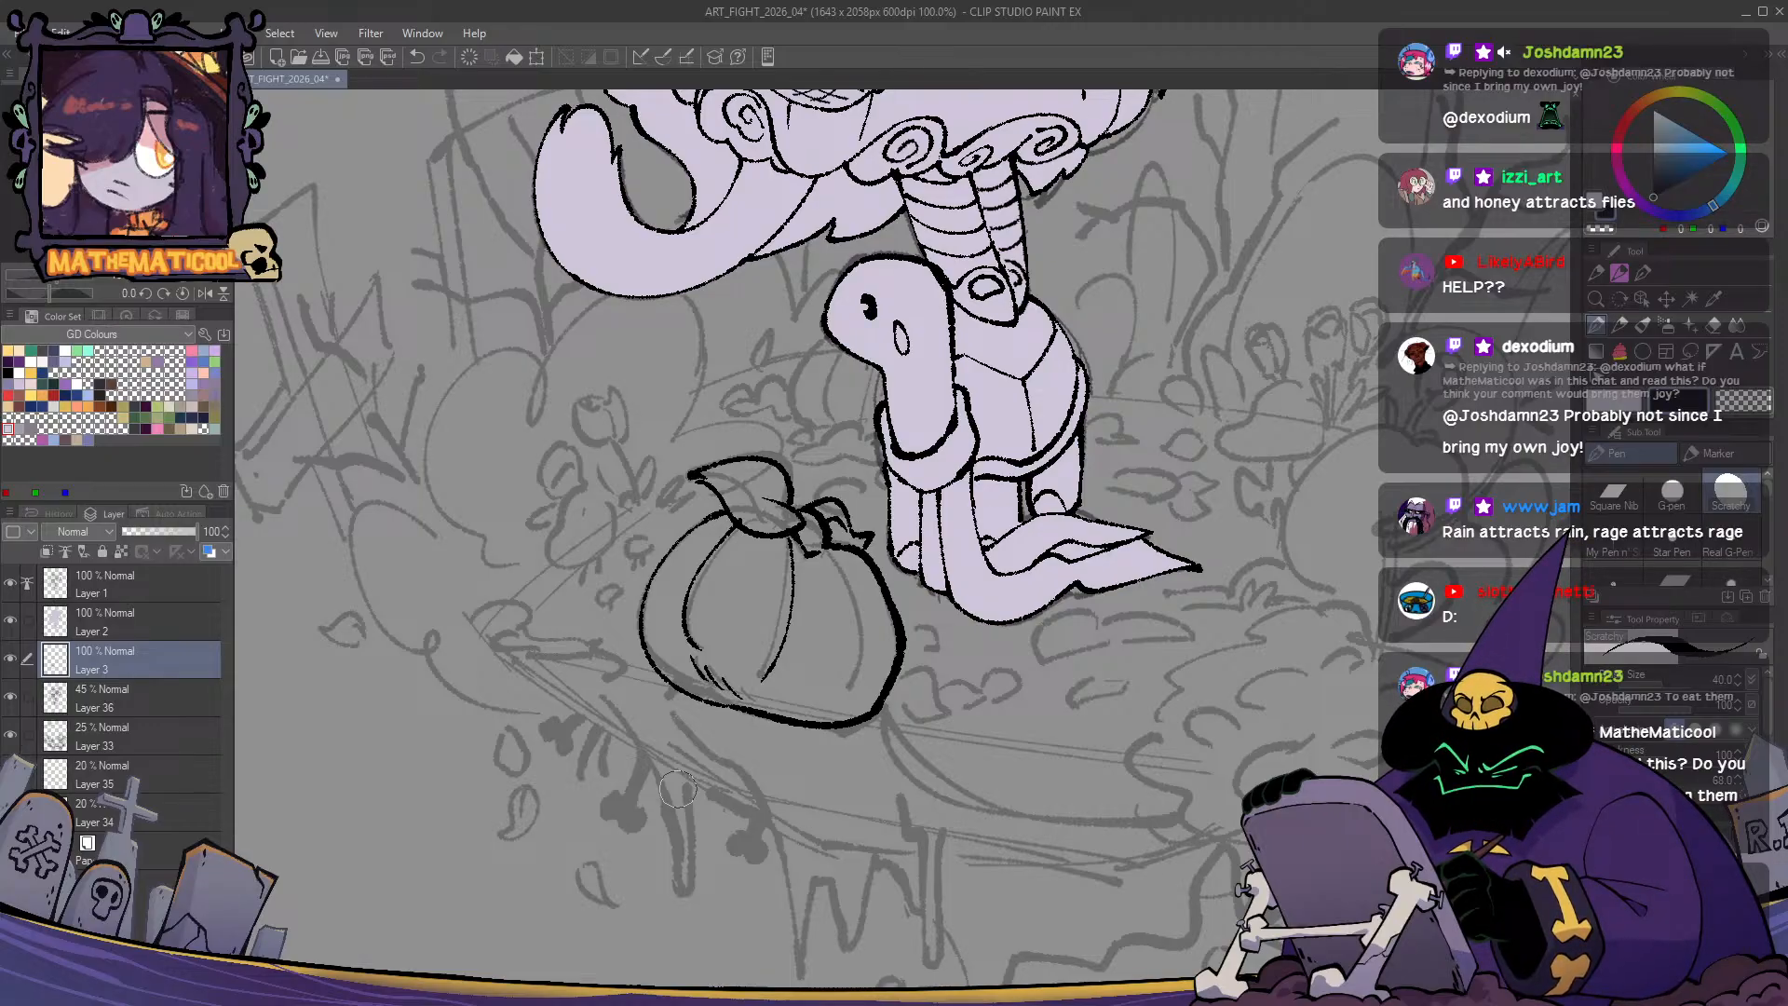
- Ink two small mushrooms on the ground beside the foreground pumpkin, undoing and redrawing the unsatisfactory strokes
mouse_move(860, 501)
left_mouse_down()
mouse_move(843, 522)
mouse_move(821, 502)
left_mouse_up()
mouse_move(867, 604)
left_mouse_down()
mouse_move(815, 507)
mouse_move(968, 677)
mouse_move(1042, 684)
left_mouse_up()
scroll(815, 507, "up", 2)
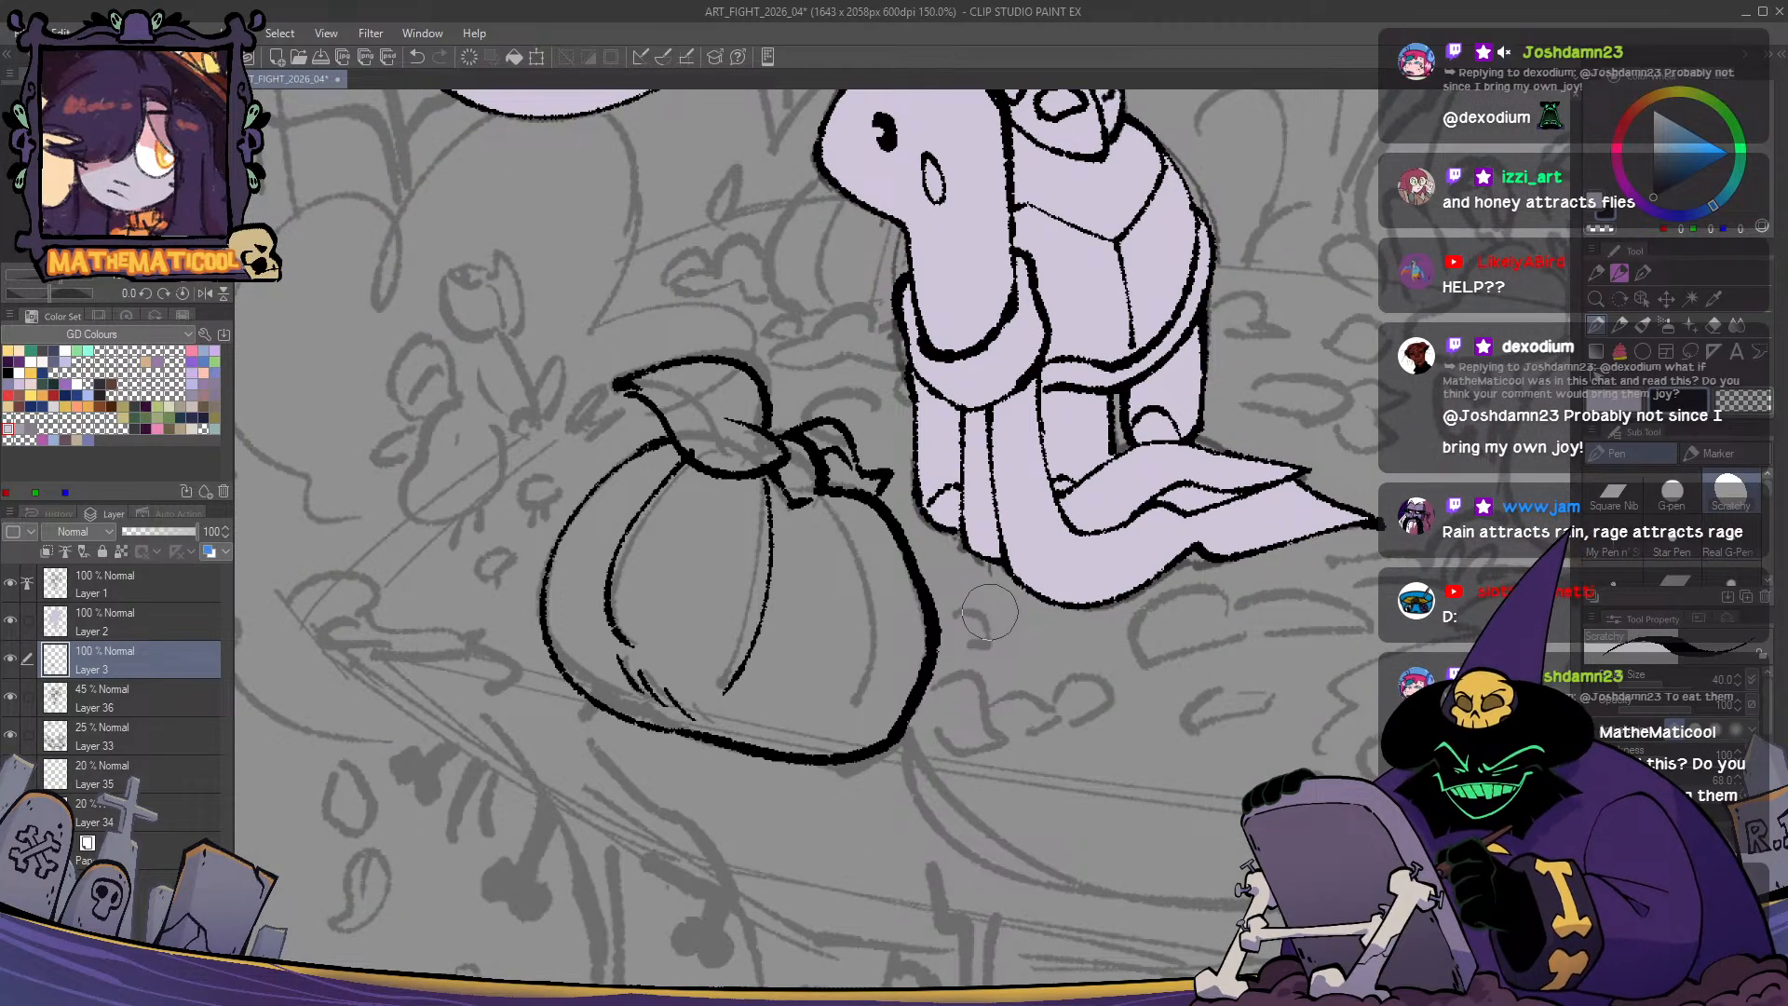
left_click_drag(683, 635, 842, 634)
mouse_move(700, 471)
left_mouse_down()
mouse_move(693, 520)
mouse_move(710, 499)
mouse_move(708, 515)
mouse_move(695, 504)
mouse_move(691, 521)
mouse_move(710, 497)
mouse_move(707, 517)
mouse_move(695, 498)
mouse_move(708, 517)
mouse_move(668, 573)
left_mouse_up()
key("ctrl+z")
key("ctrl+z")
key("ctrl+z")
key("ctrl+z")
key("ctrl+z")
key("ctrl+z")
key("ctrl+z")
key("ctrl+z")
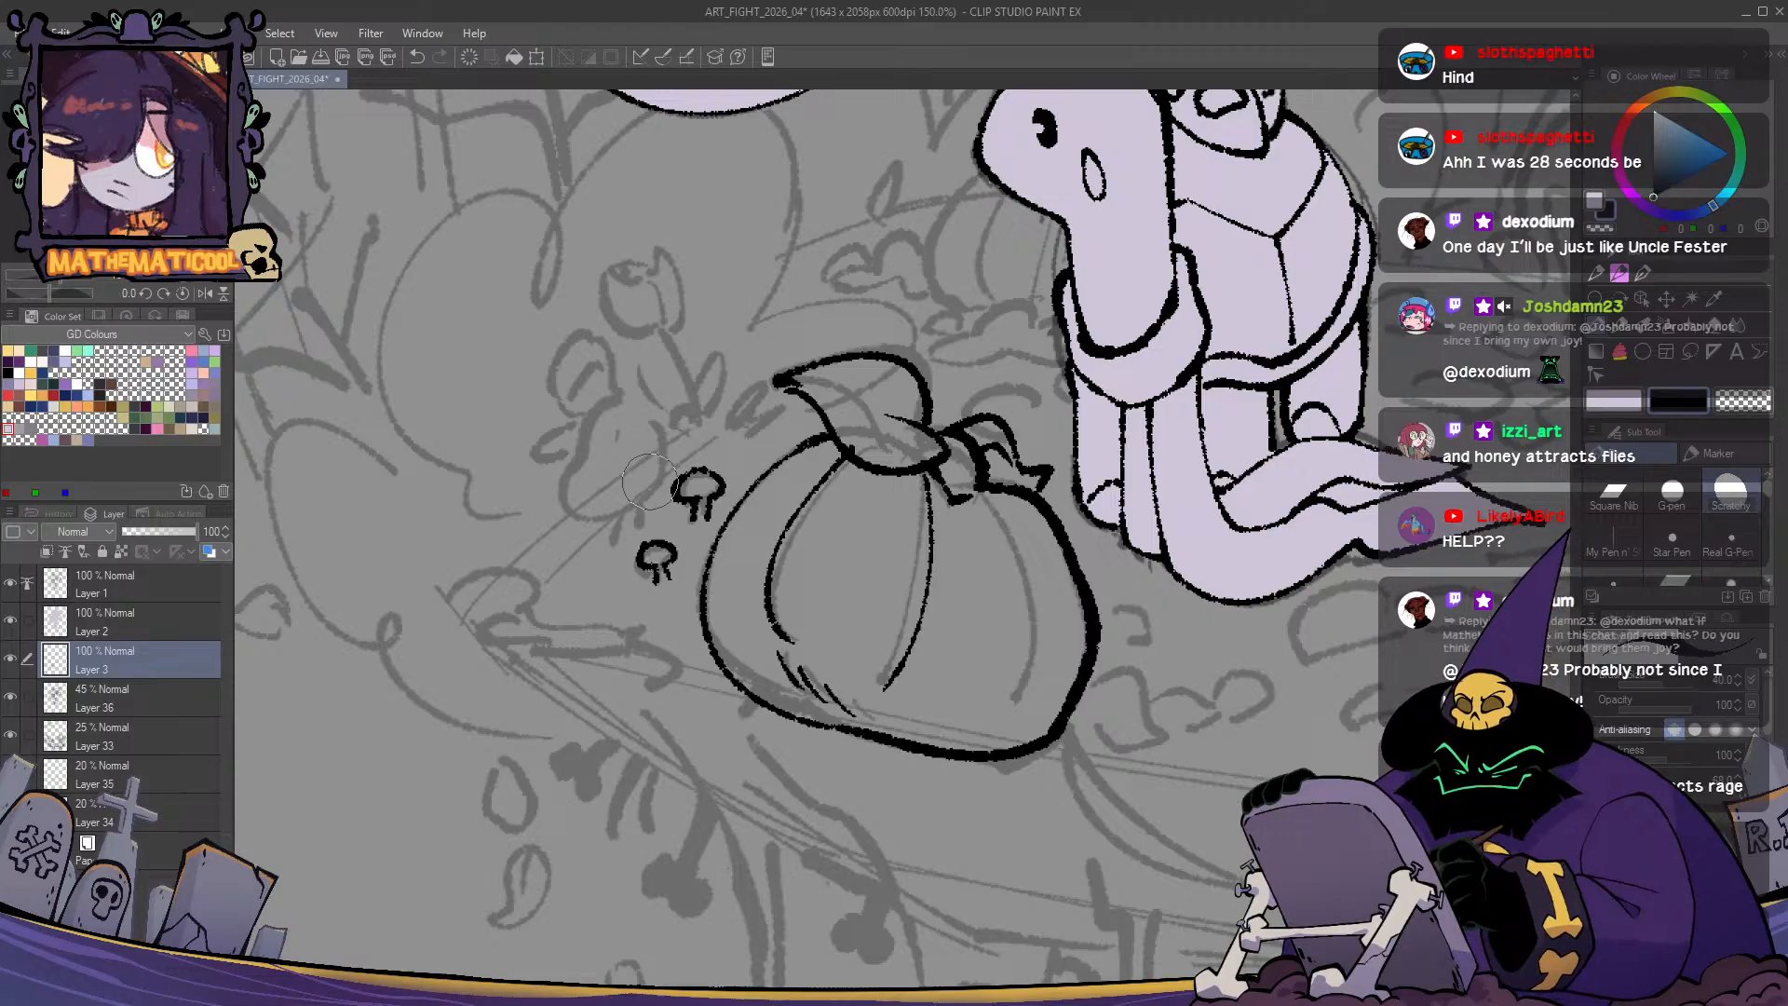
scroll(624, 569, "up", 2)
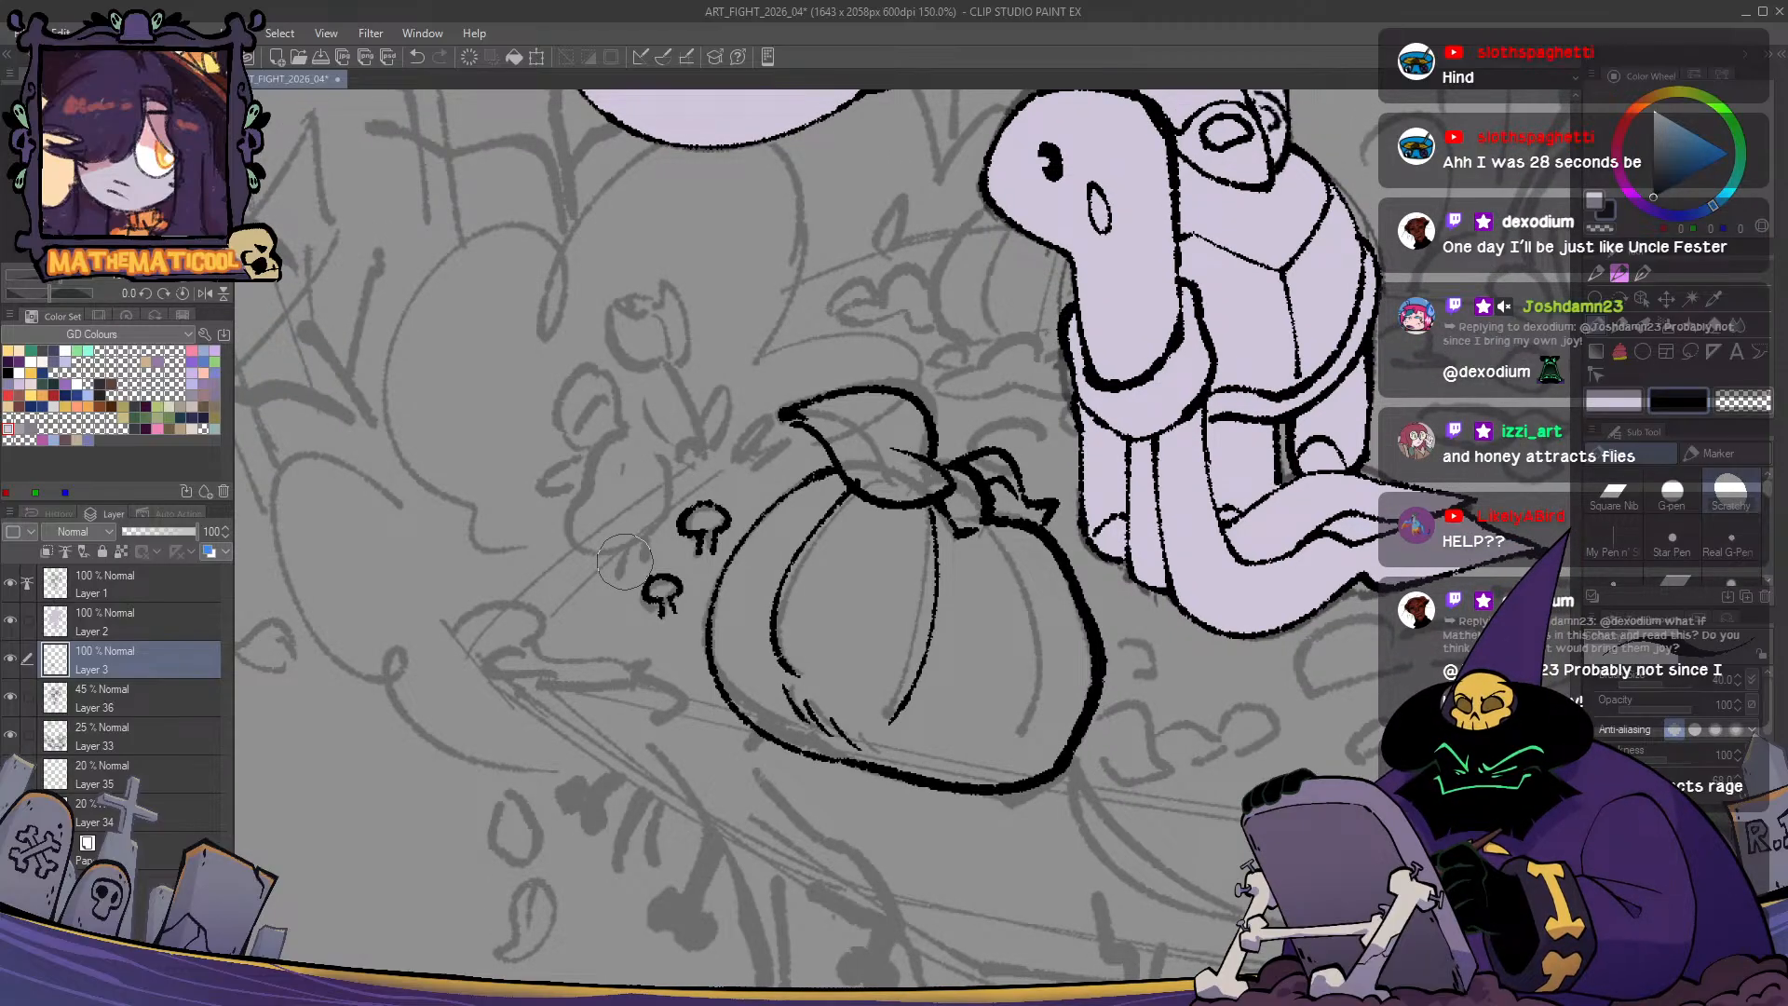
- Ink a larger lumpy, spotted mushroom with short stems beside the two small mushrooms, plus a small grass tuft below it
mouse_move(585, 551)
left_mouse_down()
mouse_move(676, 519)
mouse_move(596, 550)
mouse_move(577, 534)
mouse_move(608, 439)
mouse_move(655, 458)
mouse_move(651, 499)
mouse_move(658, 463)
mouse_move(663, 518)
left_mouse_up()
key("ctrl+z")
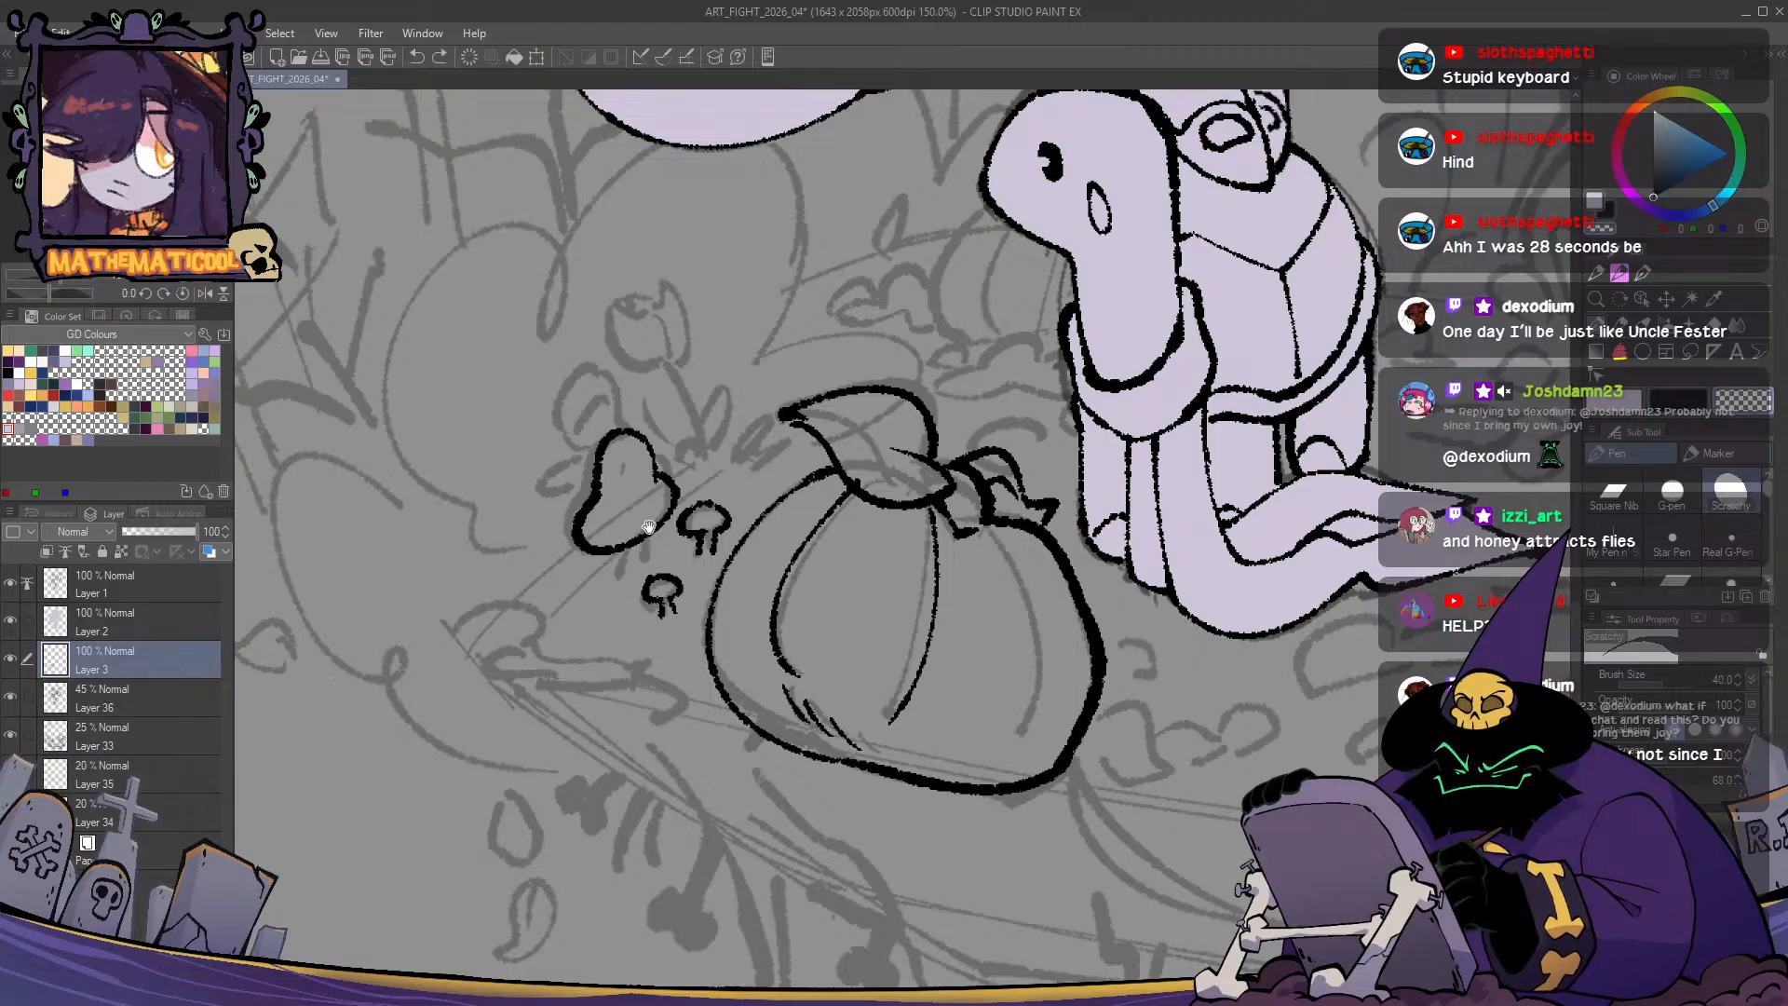
mouse_move(649, 528)
left_mouse_down()
mouse_move(603, 507)
mouse_move(596, 564)
mouse_move(656, 572)
mouse_move(620, 597)
mouse_move(642, 603)
mouse_move(650, 580)
mouse_move(620, 615)
left_mouse_up()
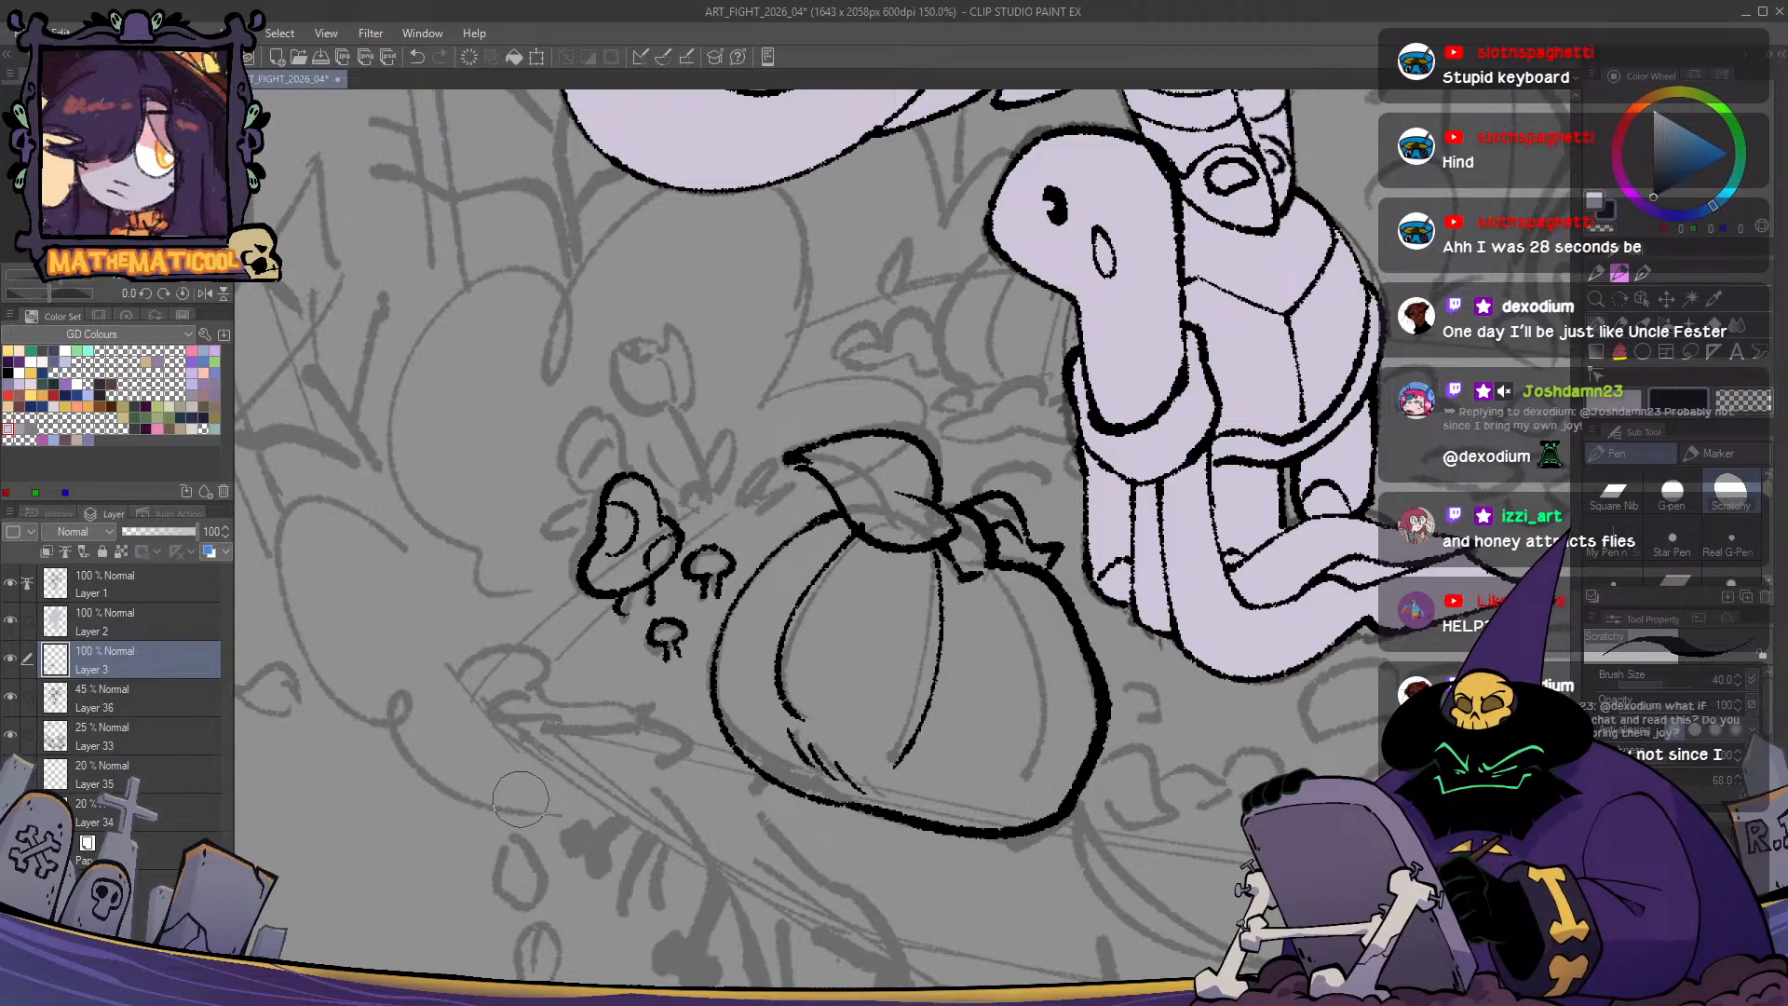
mouse_move(599, 649)
left_mouse_down()
mouse_move(616, 631)
mouse_move(641, 653)
left_mouse_up()
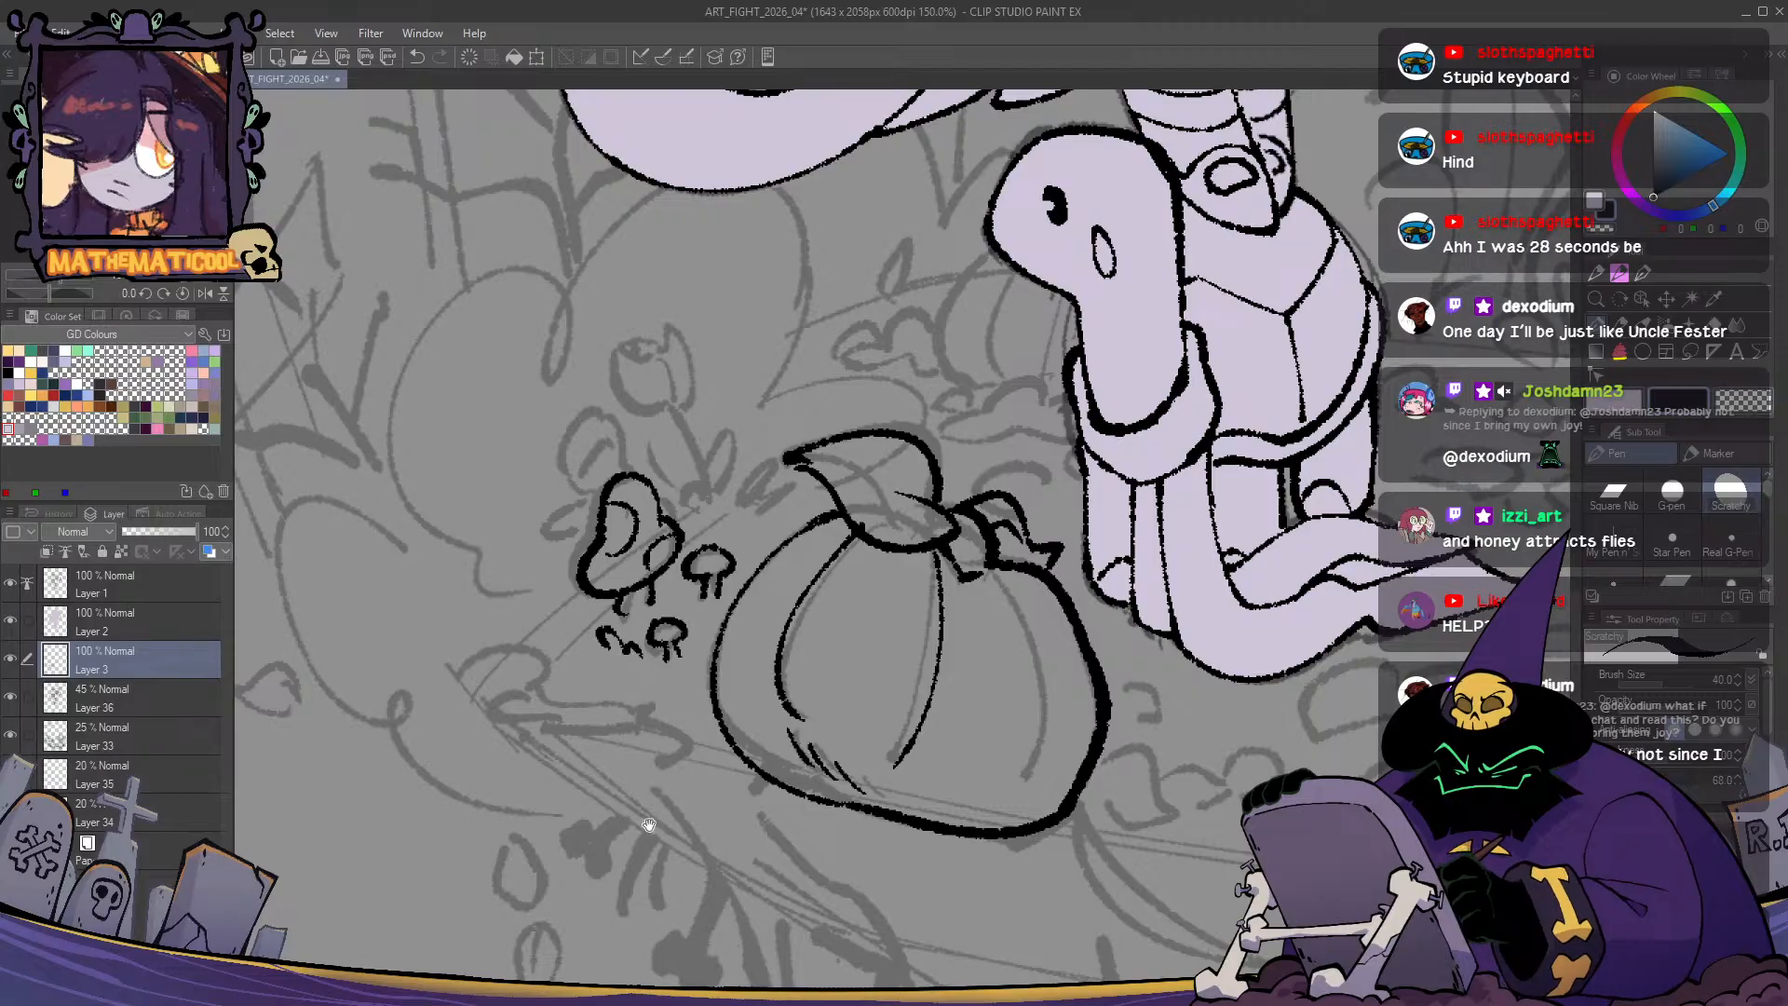
- Ink a curled rosebud above the lumpy mushroom and add small leaves around the mushroom, redoing unsatisfactory strokes
left_click_drag(650, 824, 710, 973)
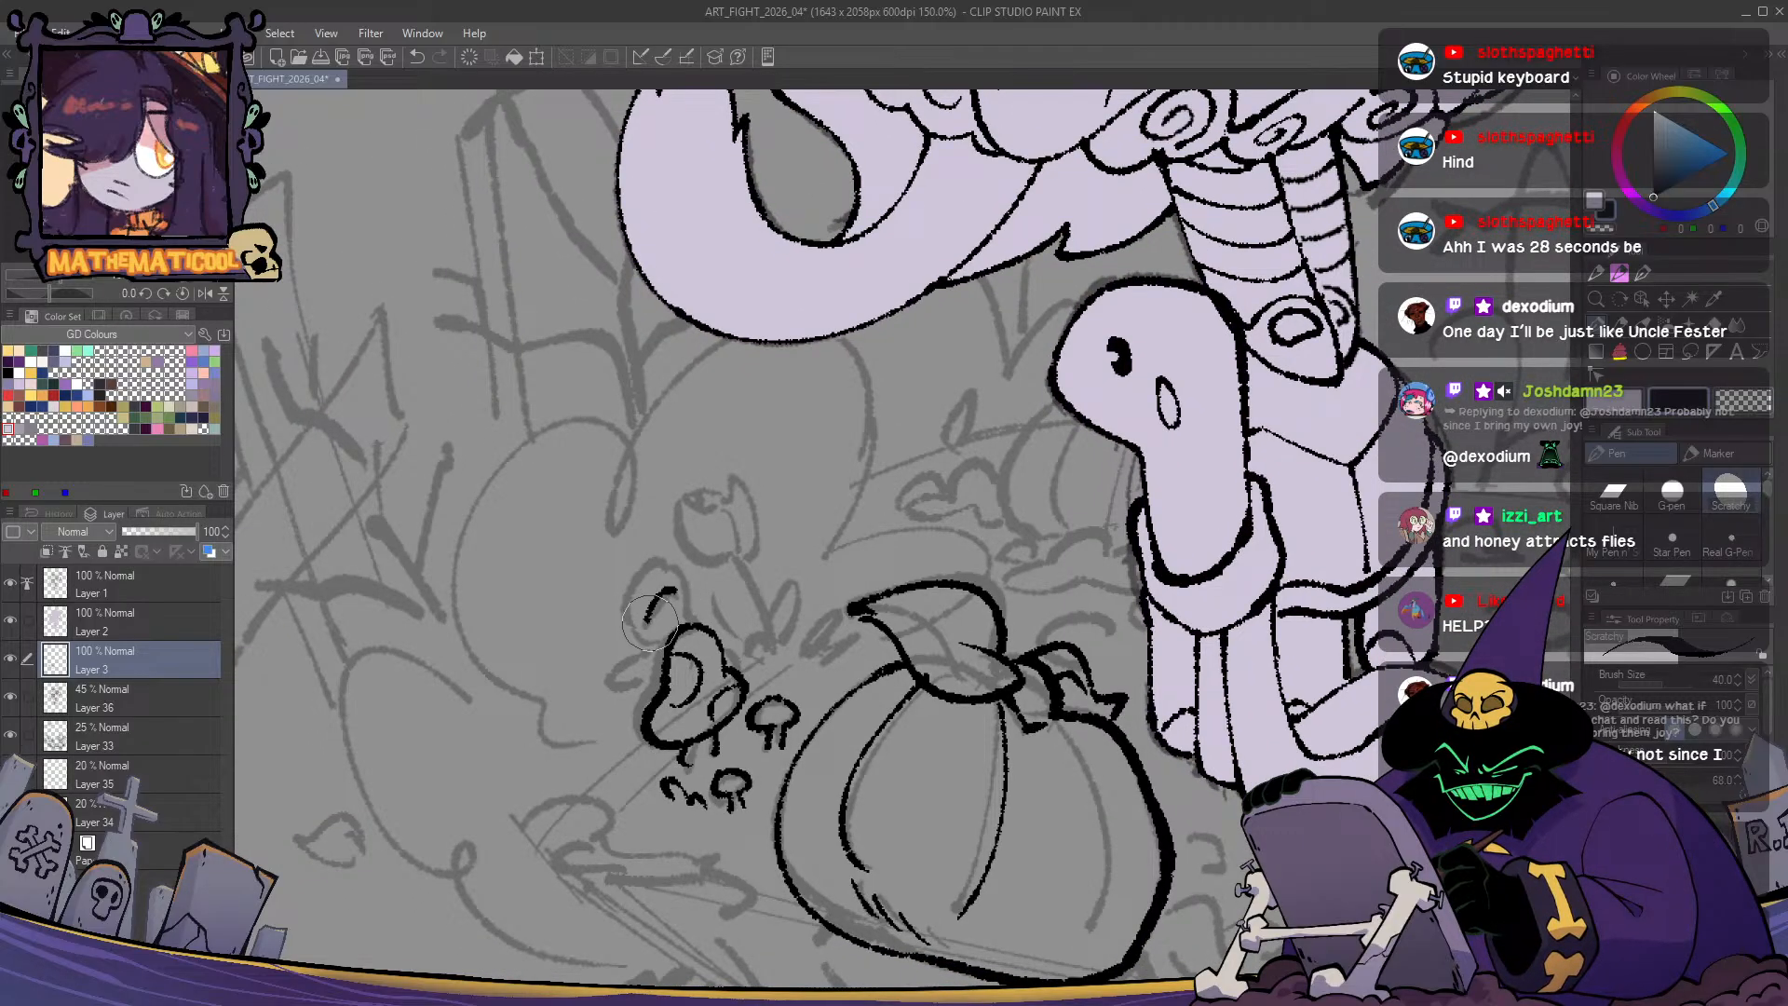
key("ctrl+z")
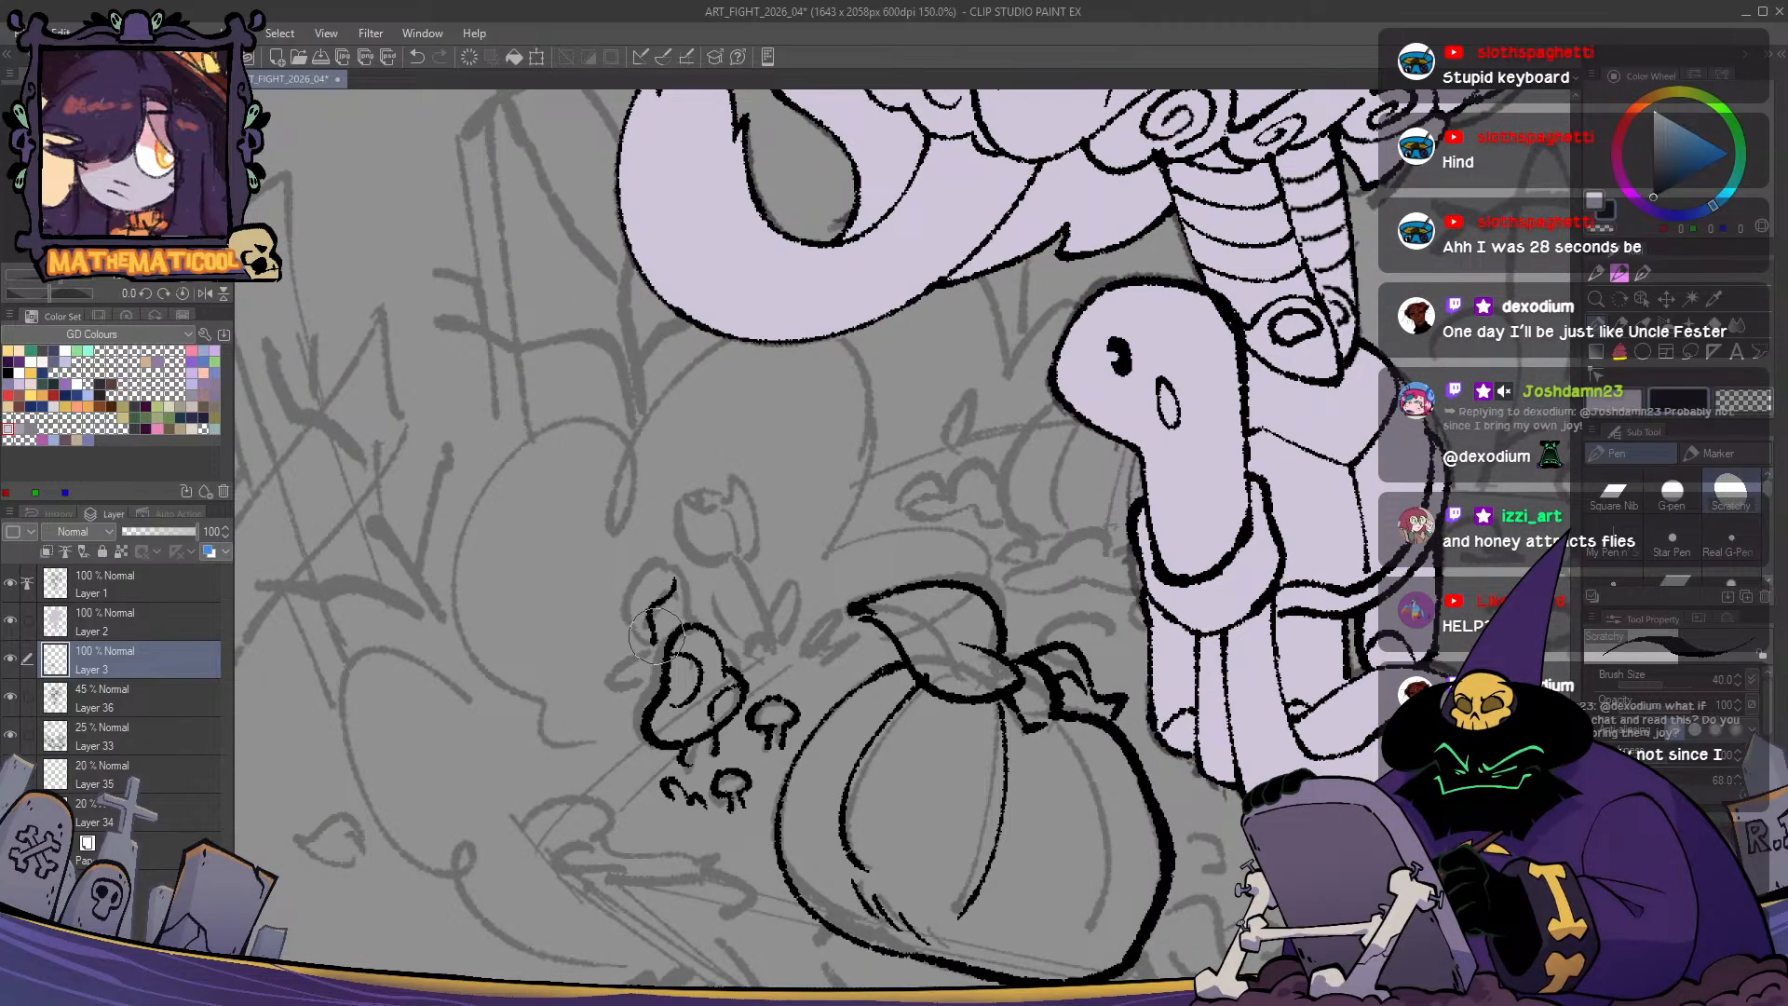
left_click_drag(676, 576, 690, 582)
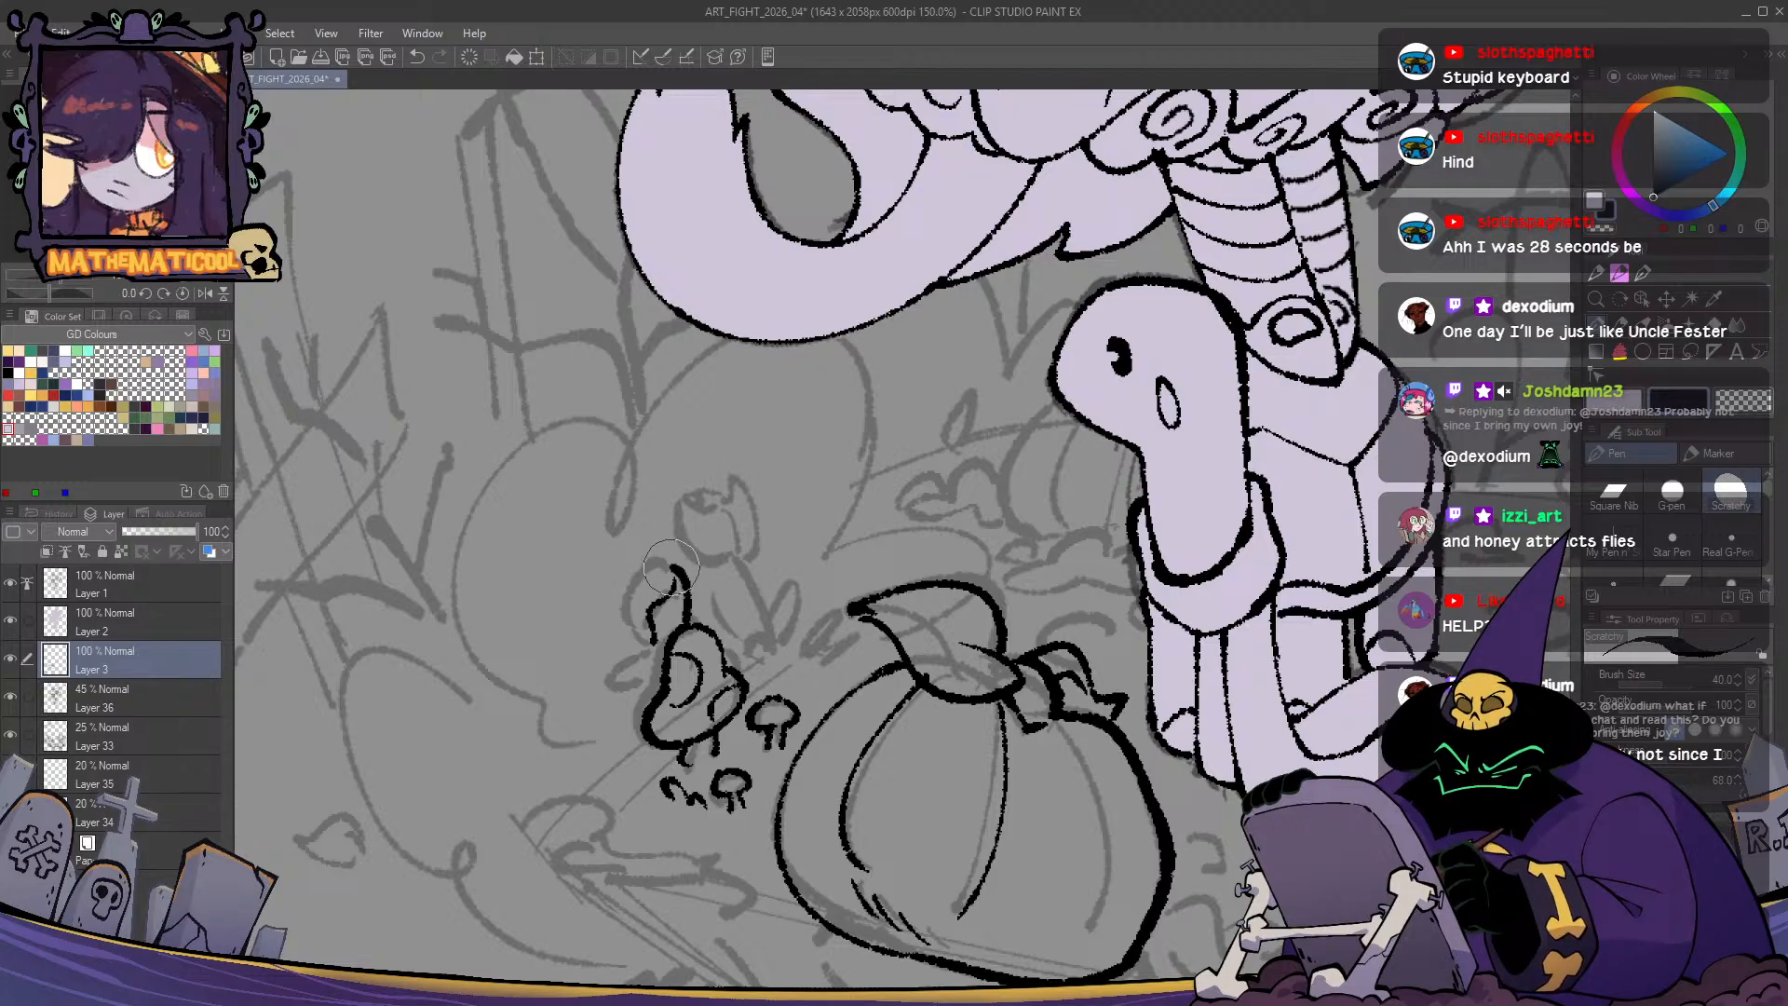
mouse_move(672, 566)
left_mouse_down()
mouse_move(639, 572)
mouse_move(649, 640)
mouse_move(667, 586)
mouse_move(650, 580)
left_mouse_up()
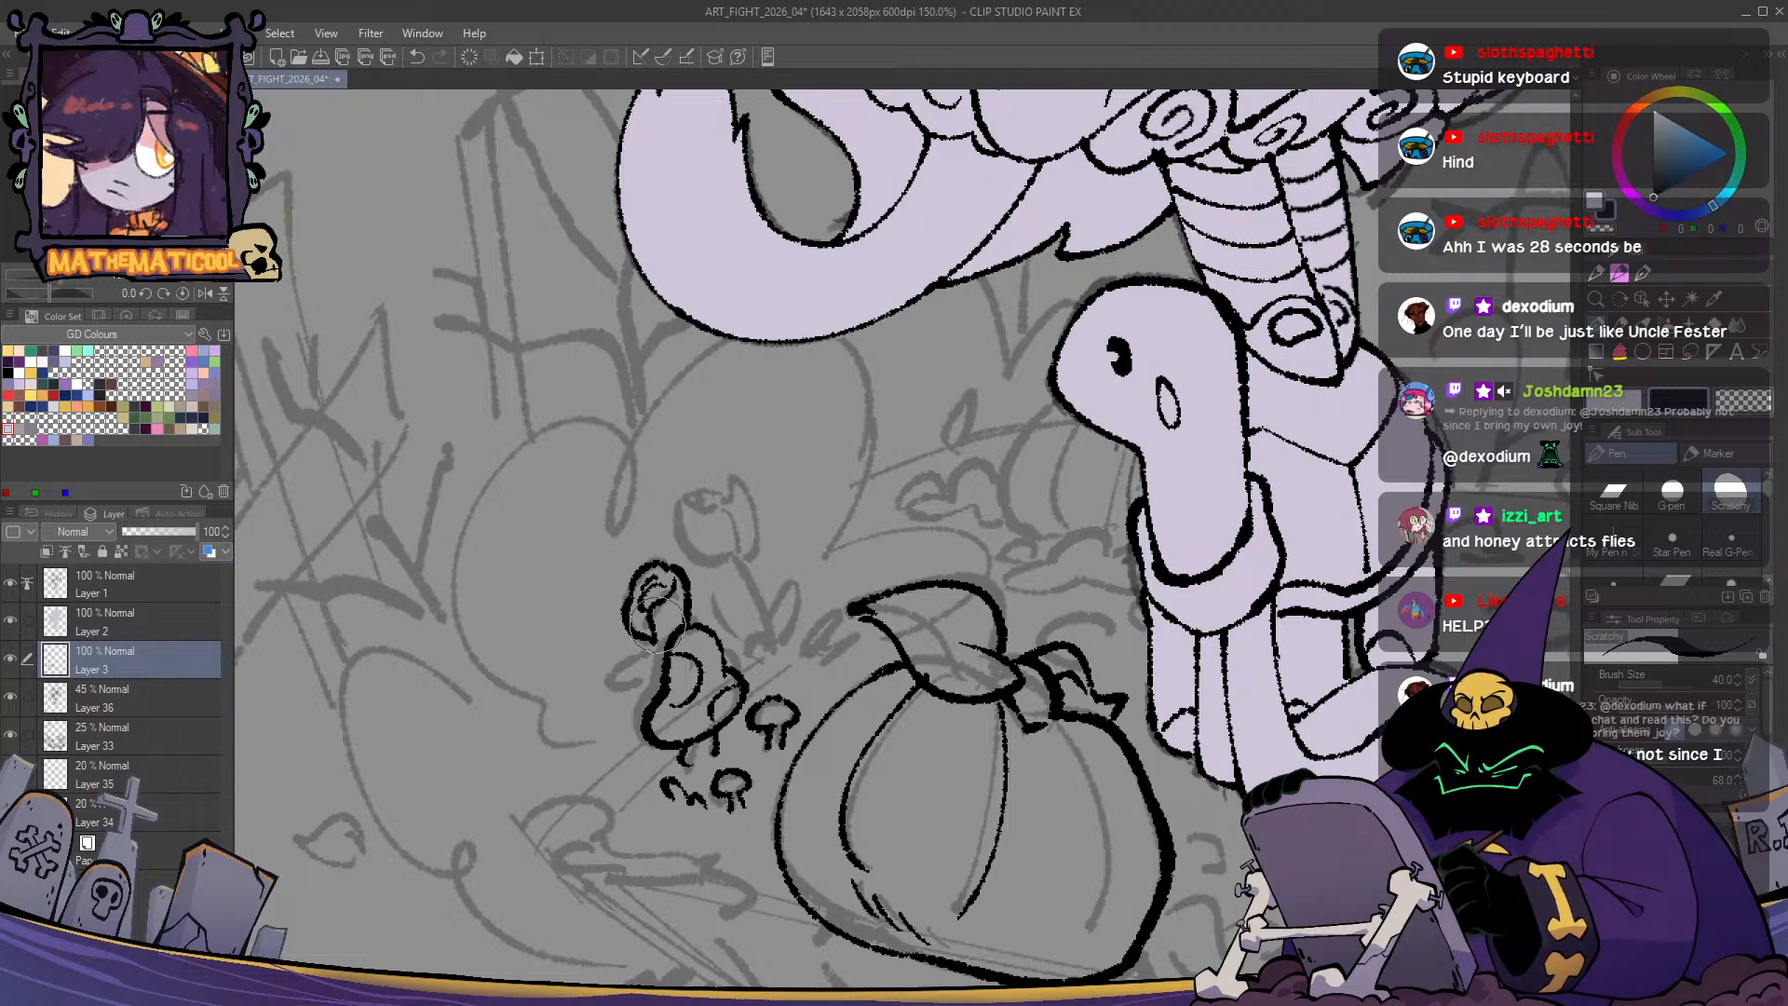
key("ctrl+z")
mouse_move(652, 639)
left_mouse_down()
mouse_move(667, 642)
mouse_move(632, 693)
mouse_move(654, 699)
left_mouse_up()
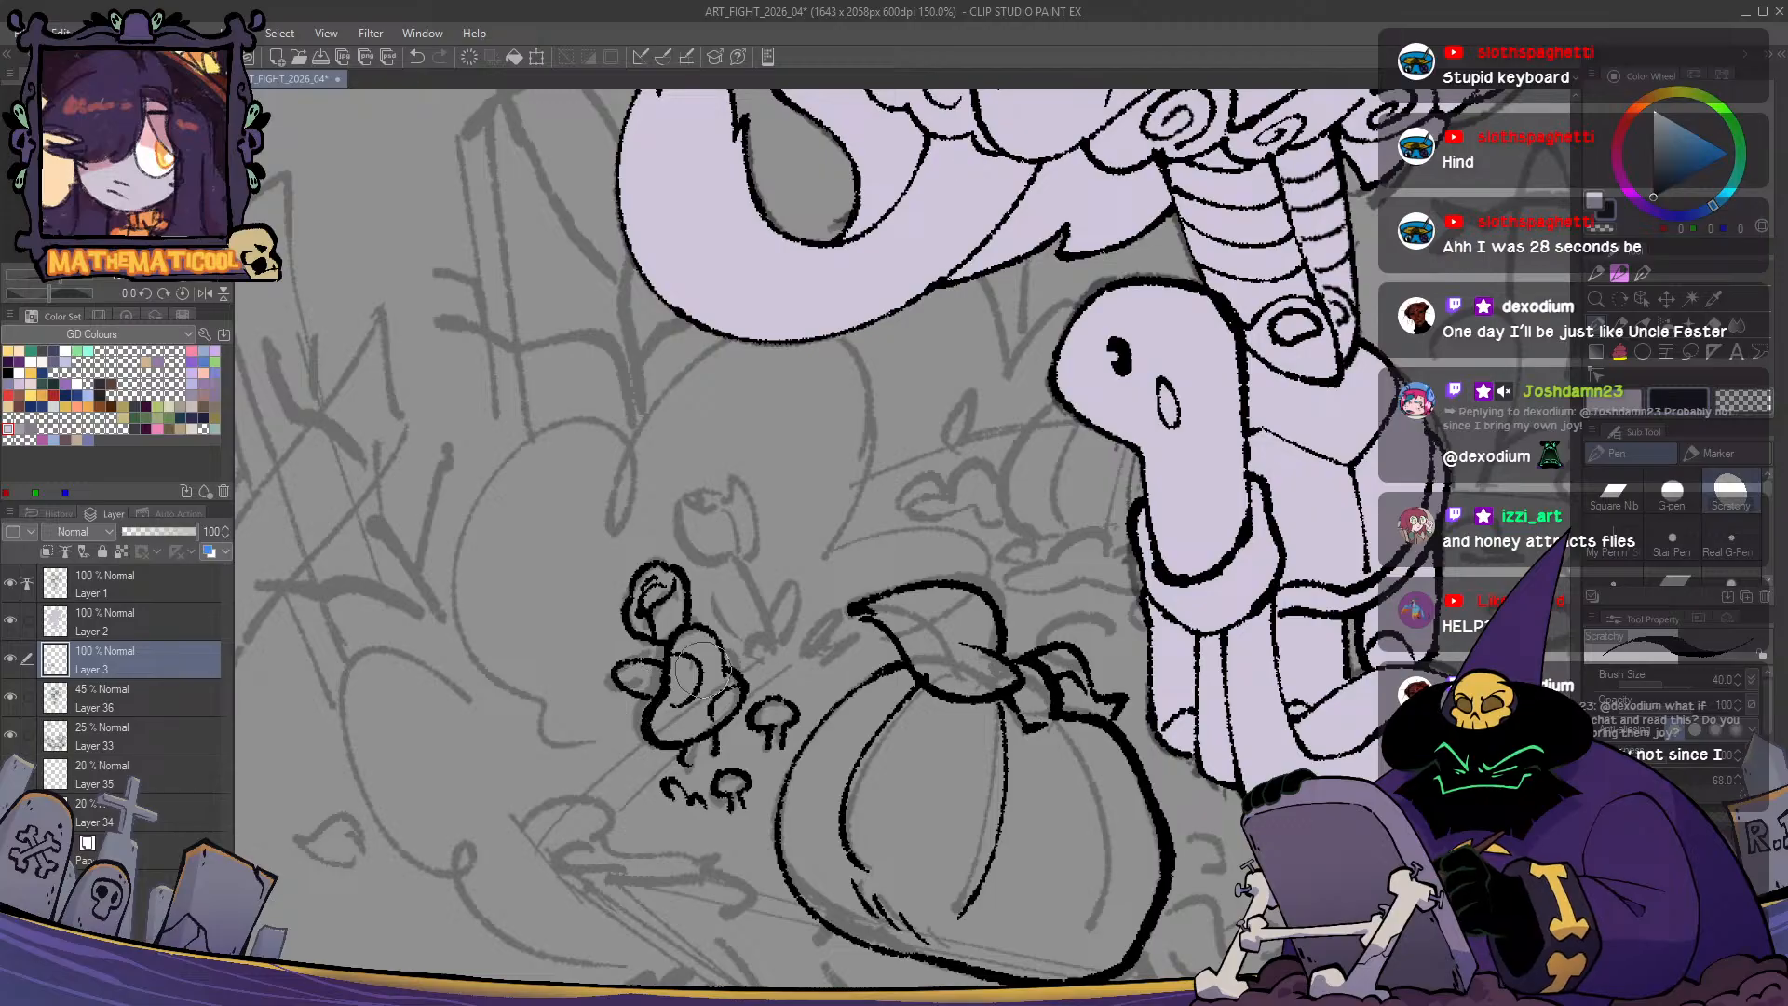
mouse_move(705, 617)
left_mouse_down()
mouse_move(716, 597)
mouse_move(732, 660)
left_mouse_up()
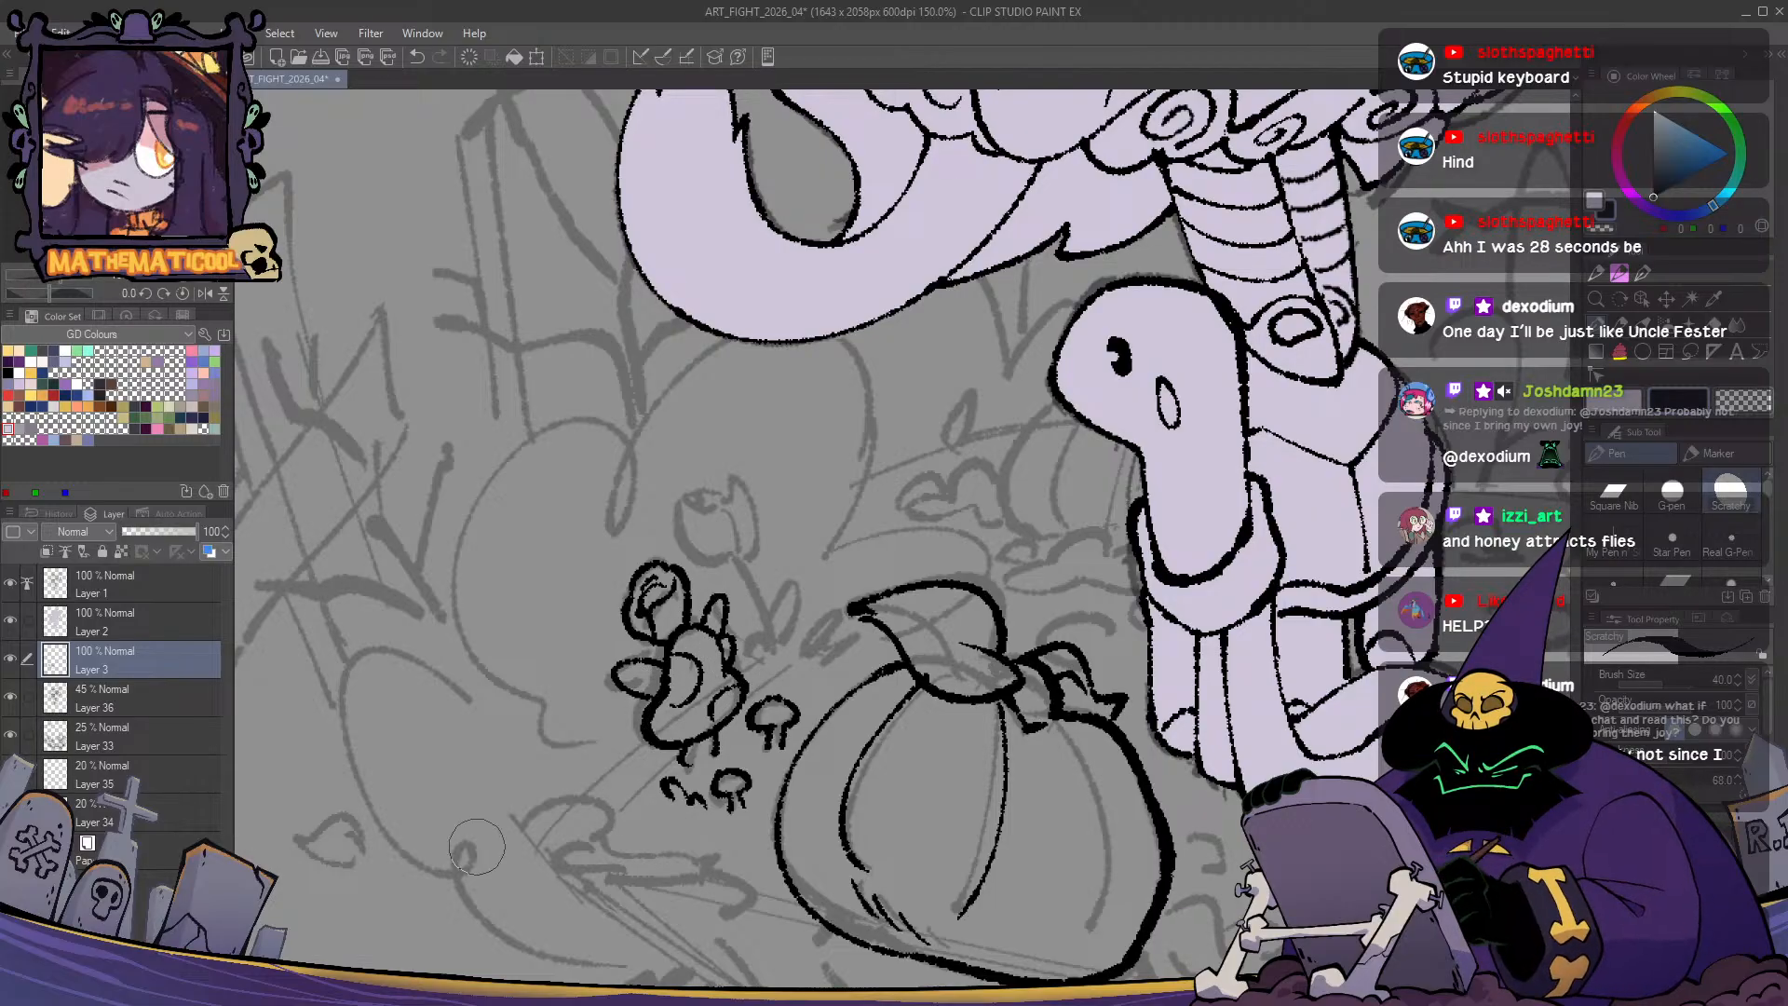
- Ink a second, taller rosebud with its stem above the first one, redrawing the weak petal and stem strokes
mouse_move(684, 506)
left_mouse_down()
mouse_move(731, 504)
mouse_move(738, 540)
mouse_move(711, 556)
mouse_move(741, 567)
mouse_move(730, 485)
left_mouse_up()
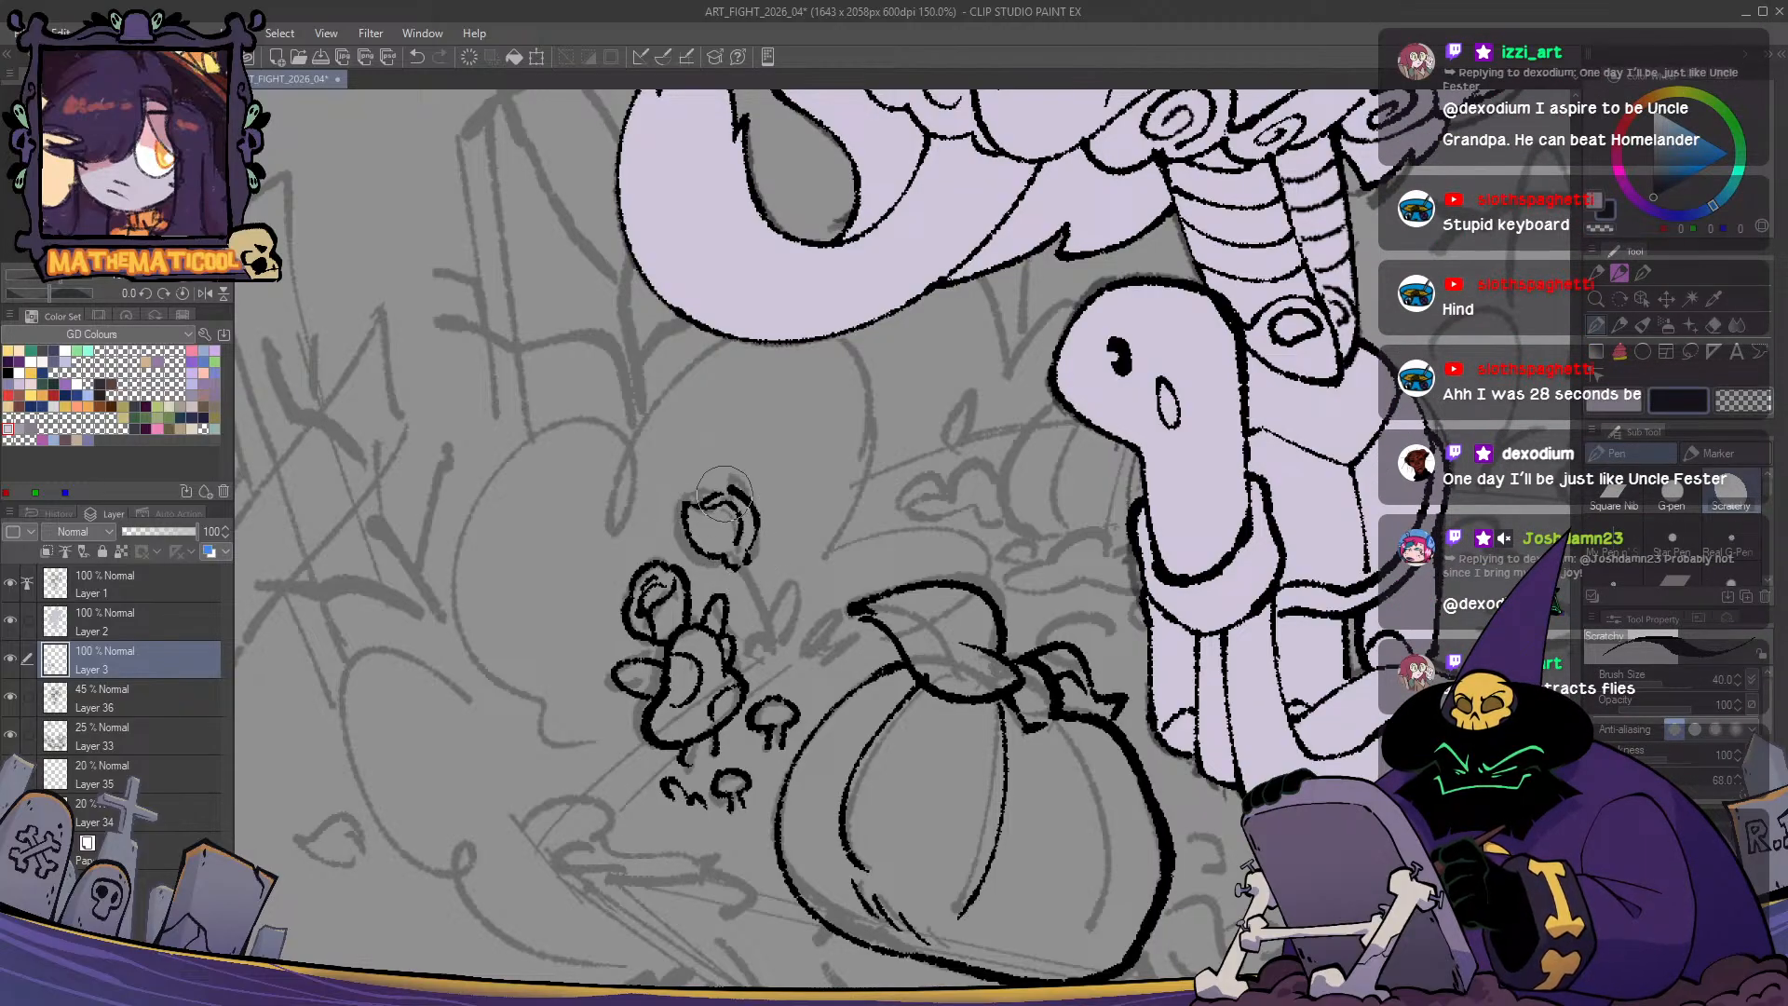
key("ctrl+z")
mouse_move(748, 559)
left_mouse_down()
mouse_move(737, 483)
mouse_move(697, 492)
left_mouse_up()
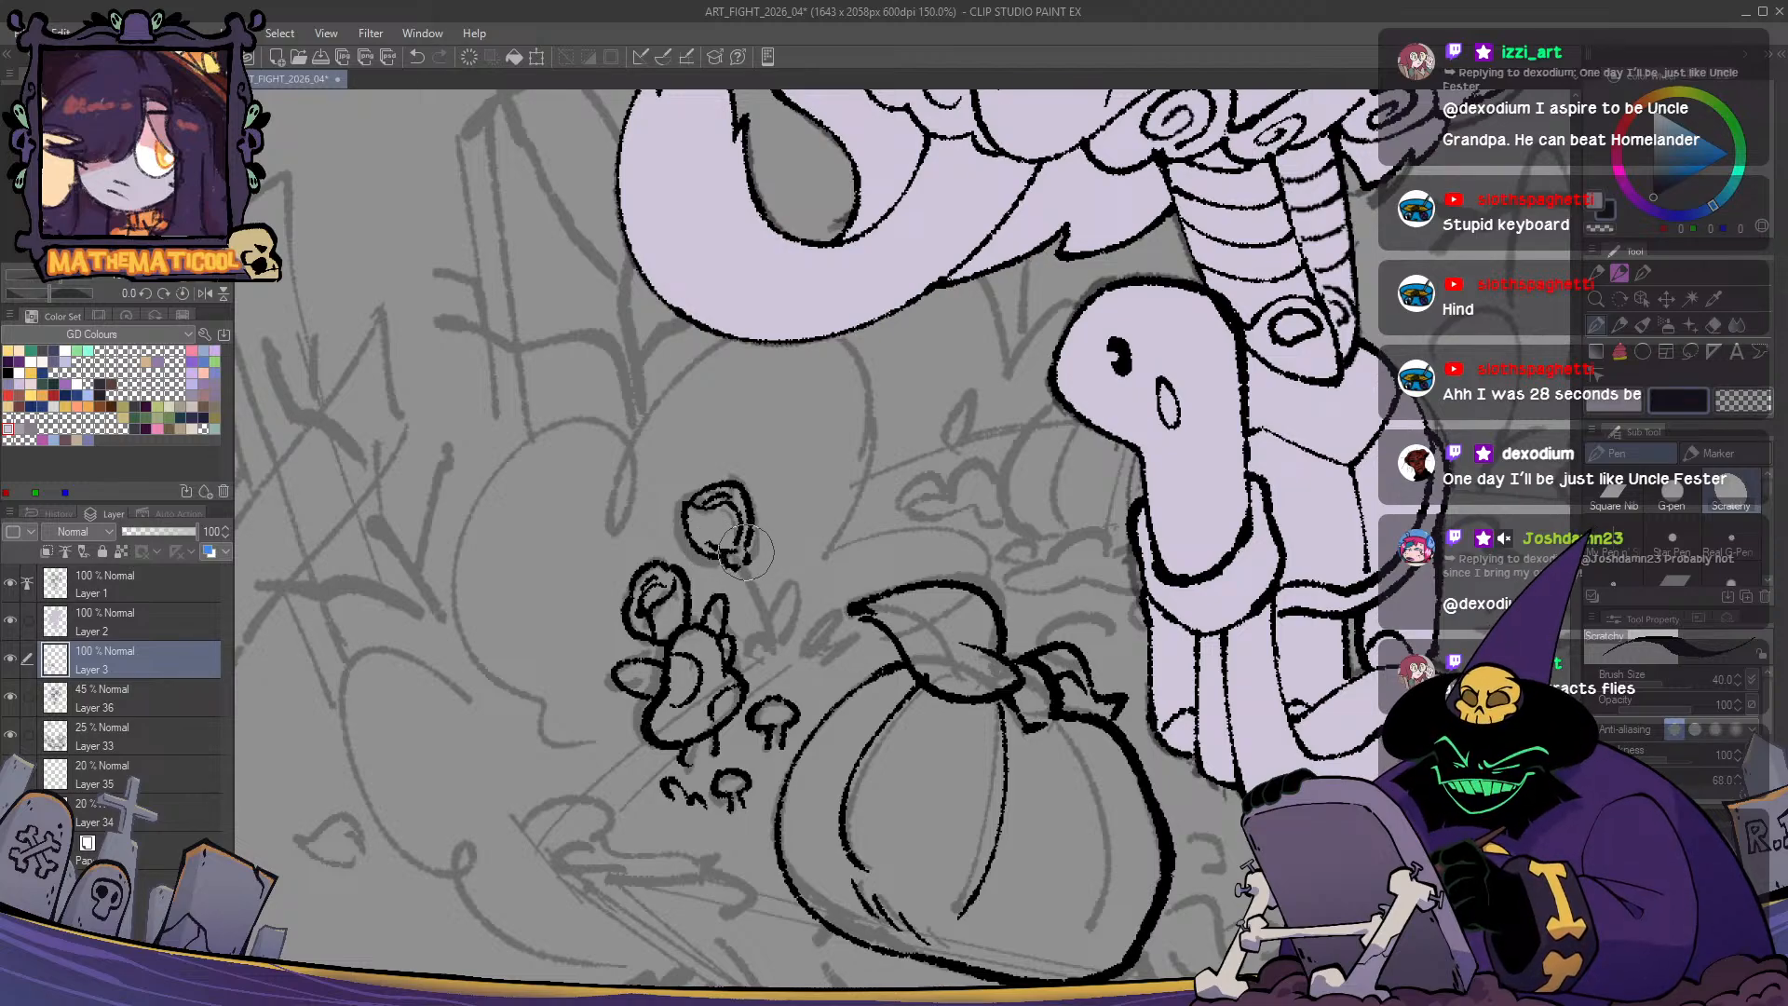
mouse_move(718, 556)
left_mouse_down()
mouse_move(766, 635)
mouse_move(779, 583)
mouse_move(784, 630)
mouse_move(801, 591)
mouse_move(760, 638)
mouse_move(751, 615)
mouse_move(737, 627)
mouse_move(777, 647)
mouse_move(746, 559)
mouse_move(762, 603)
mouse_move(770, 556)
mouse_move(752, 641)
left_mouse_up()
key("ctrl+z")
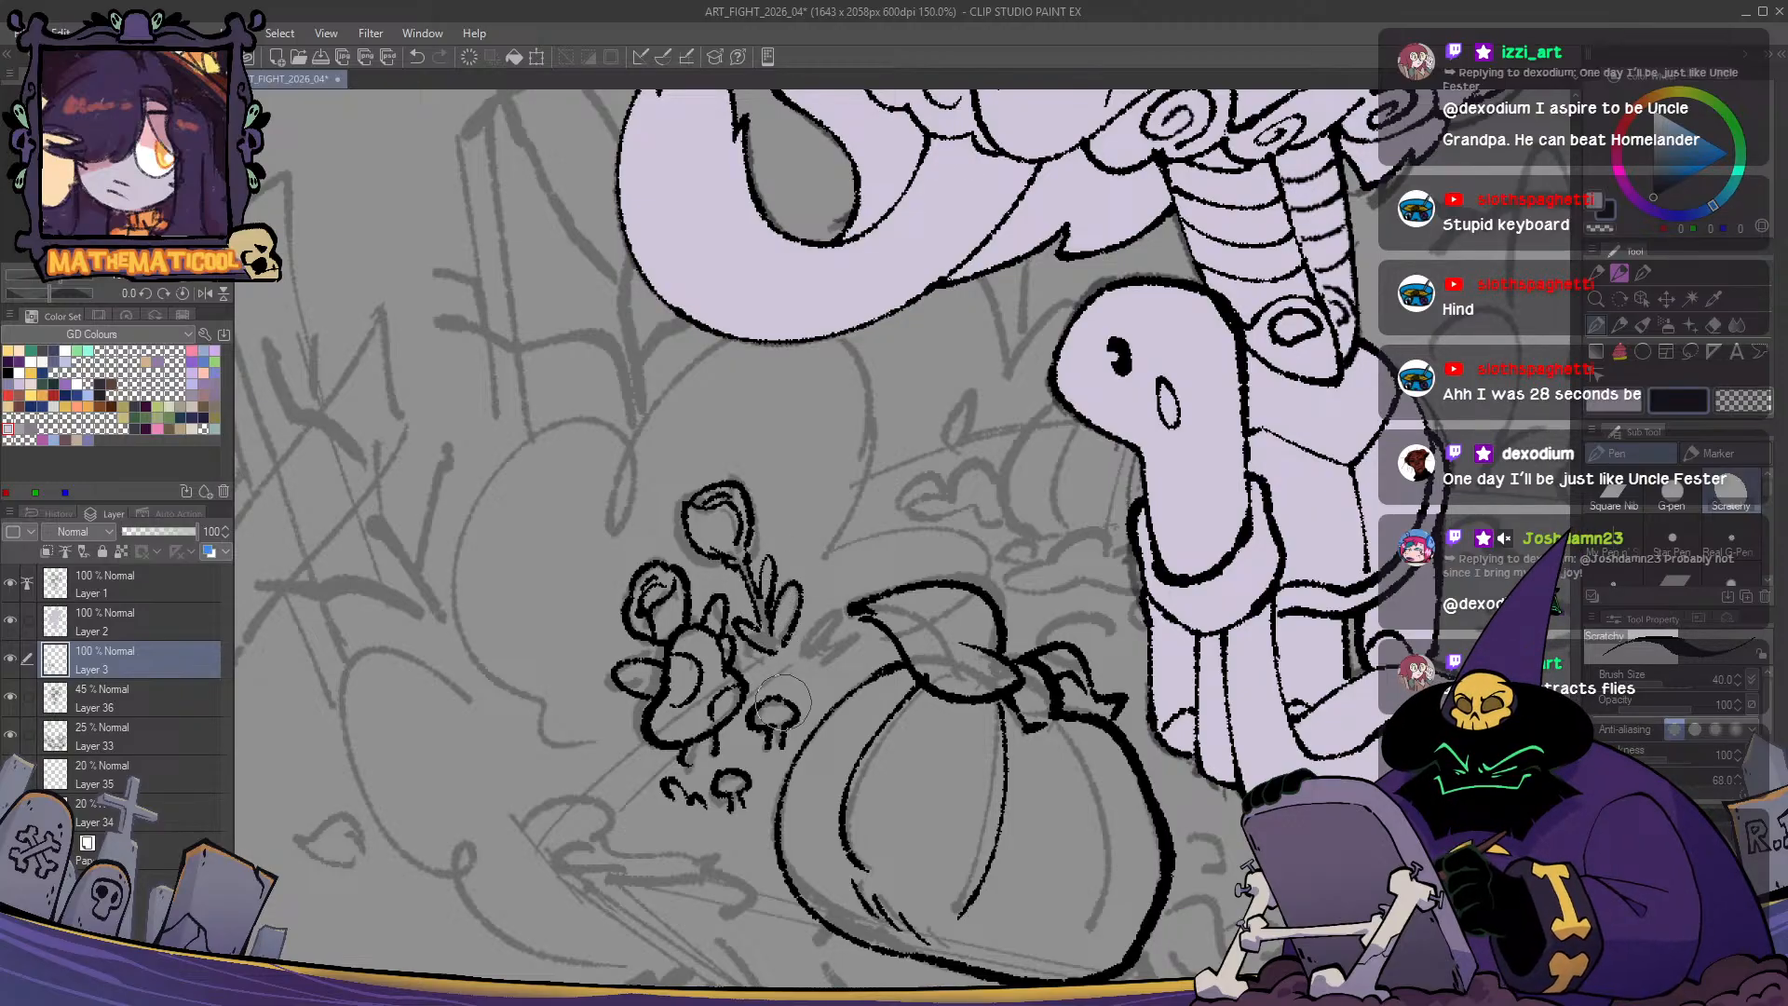
- Check the drawing mirrored, and ink the pointed grass blades between the taller rose's stem and the pumpkin leaf
key("h")
key("h")
scroll(755, 671, "down", 1)
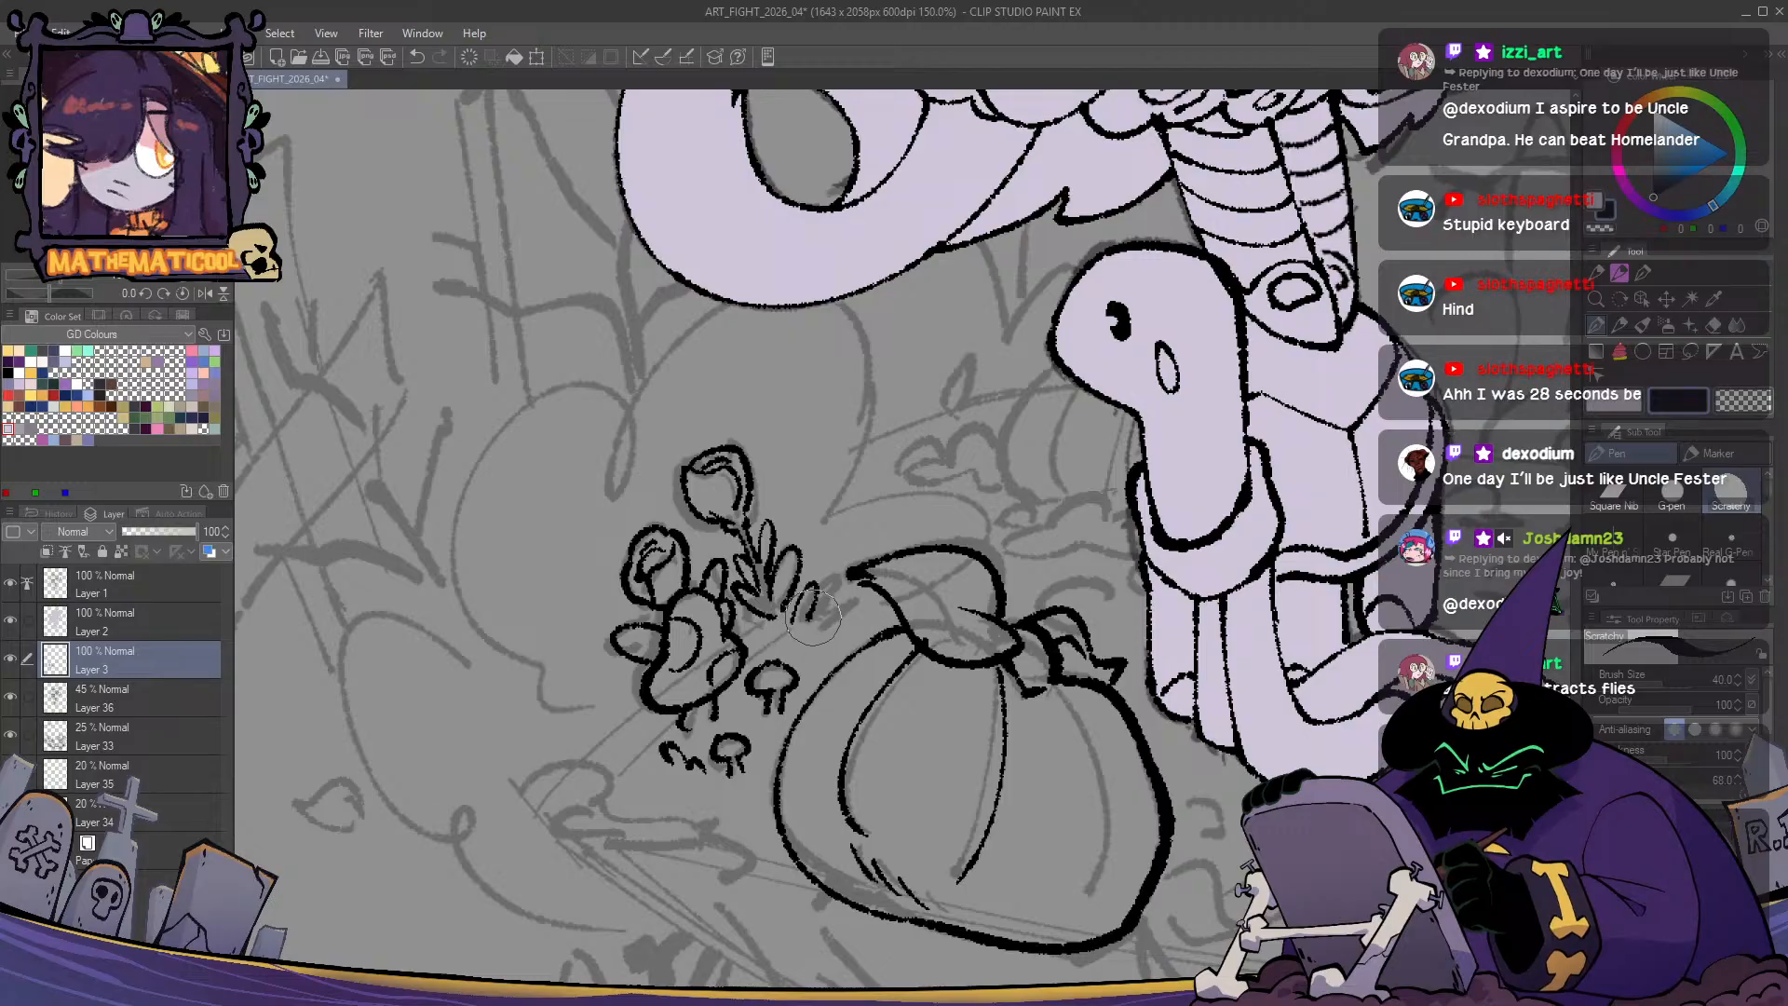
mouse_move(813, 618)
left_mouse_down()
mouse_move(829, 619)
mouse_move(805, 657)
left_mouse_up()
key("ctrl+z")
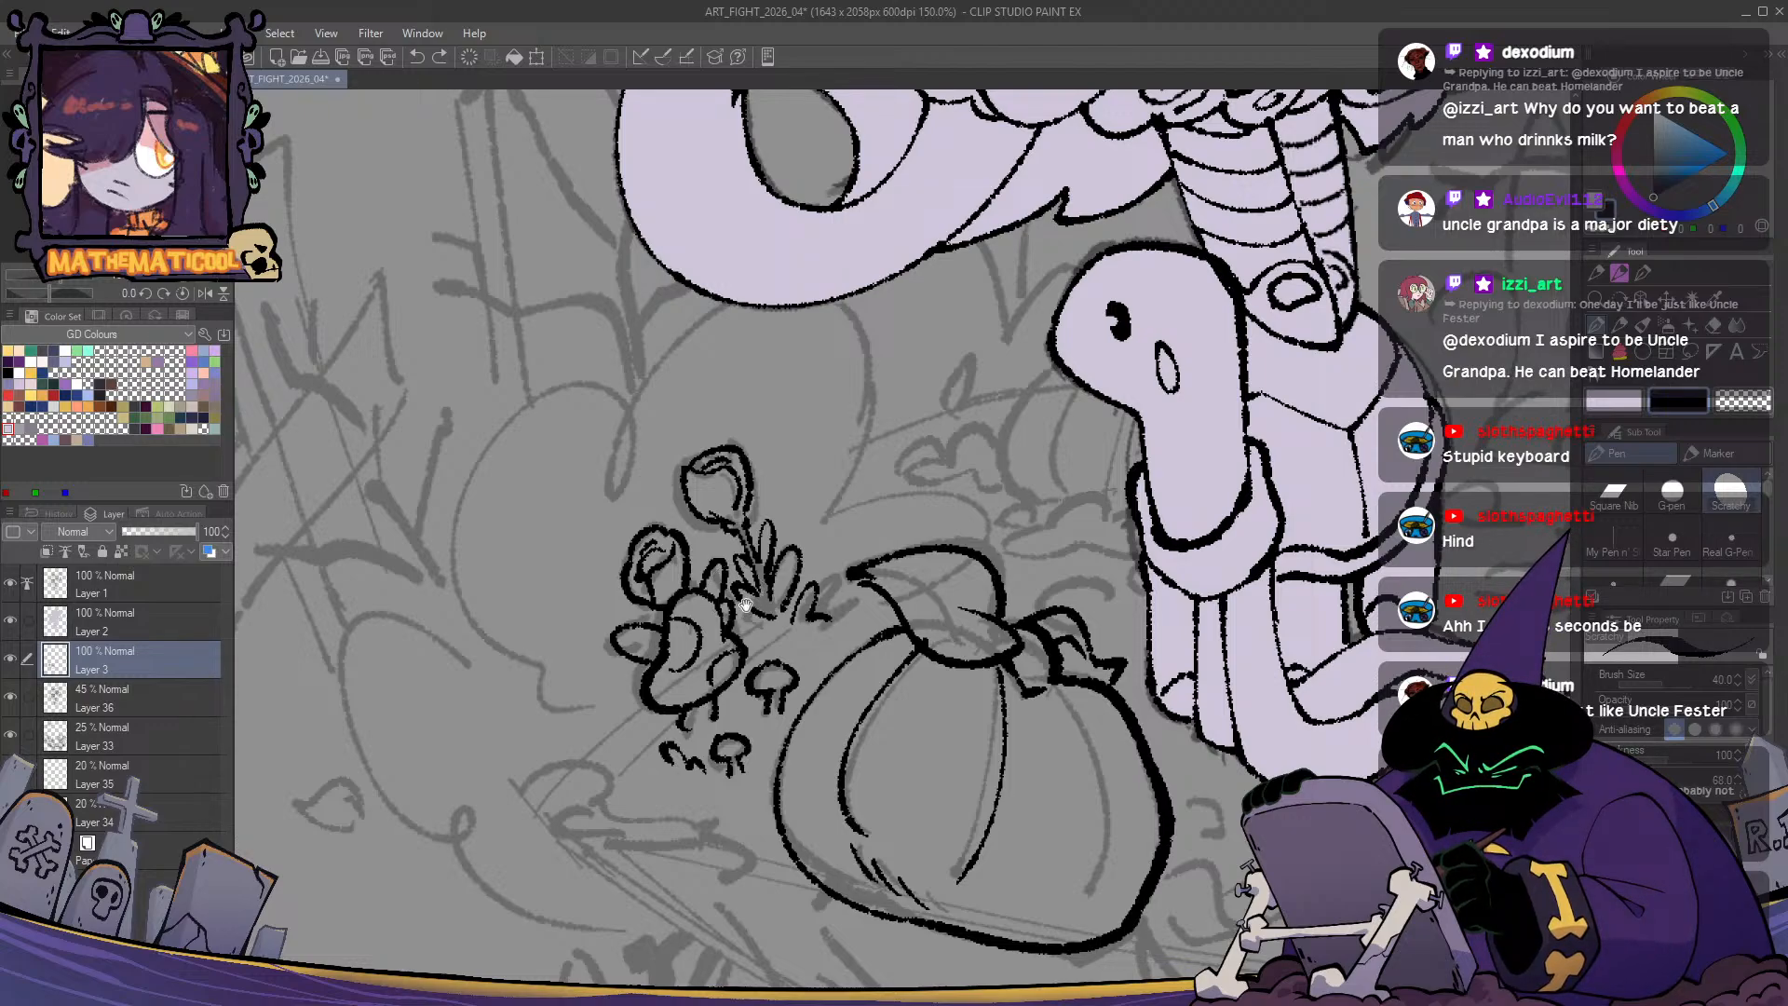
- Ink the large rounded bush lobes behind the roses, undoing and redrawing the left lobe's curve
left_click_drag(746, 604, 731, 719)
left_click_drag(809, 635, 855, 428)
mouse_move(697, 414)
left_mouse_down()
mouse_move(592, 596)
mouse_move(603, 535)
mouse_move(481, 537)
mouse_move(550, 838)
mouse_move(619, 731)
left_mouse_up()
key("c")
key("c")
key("ctrl+z")
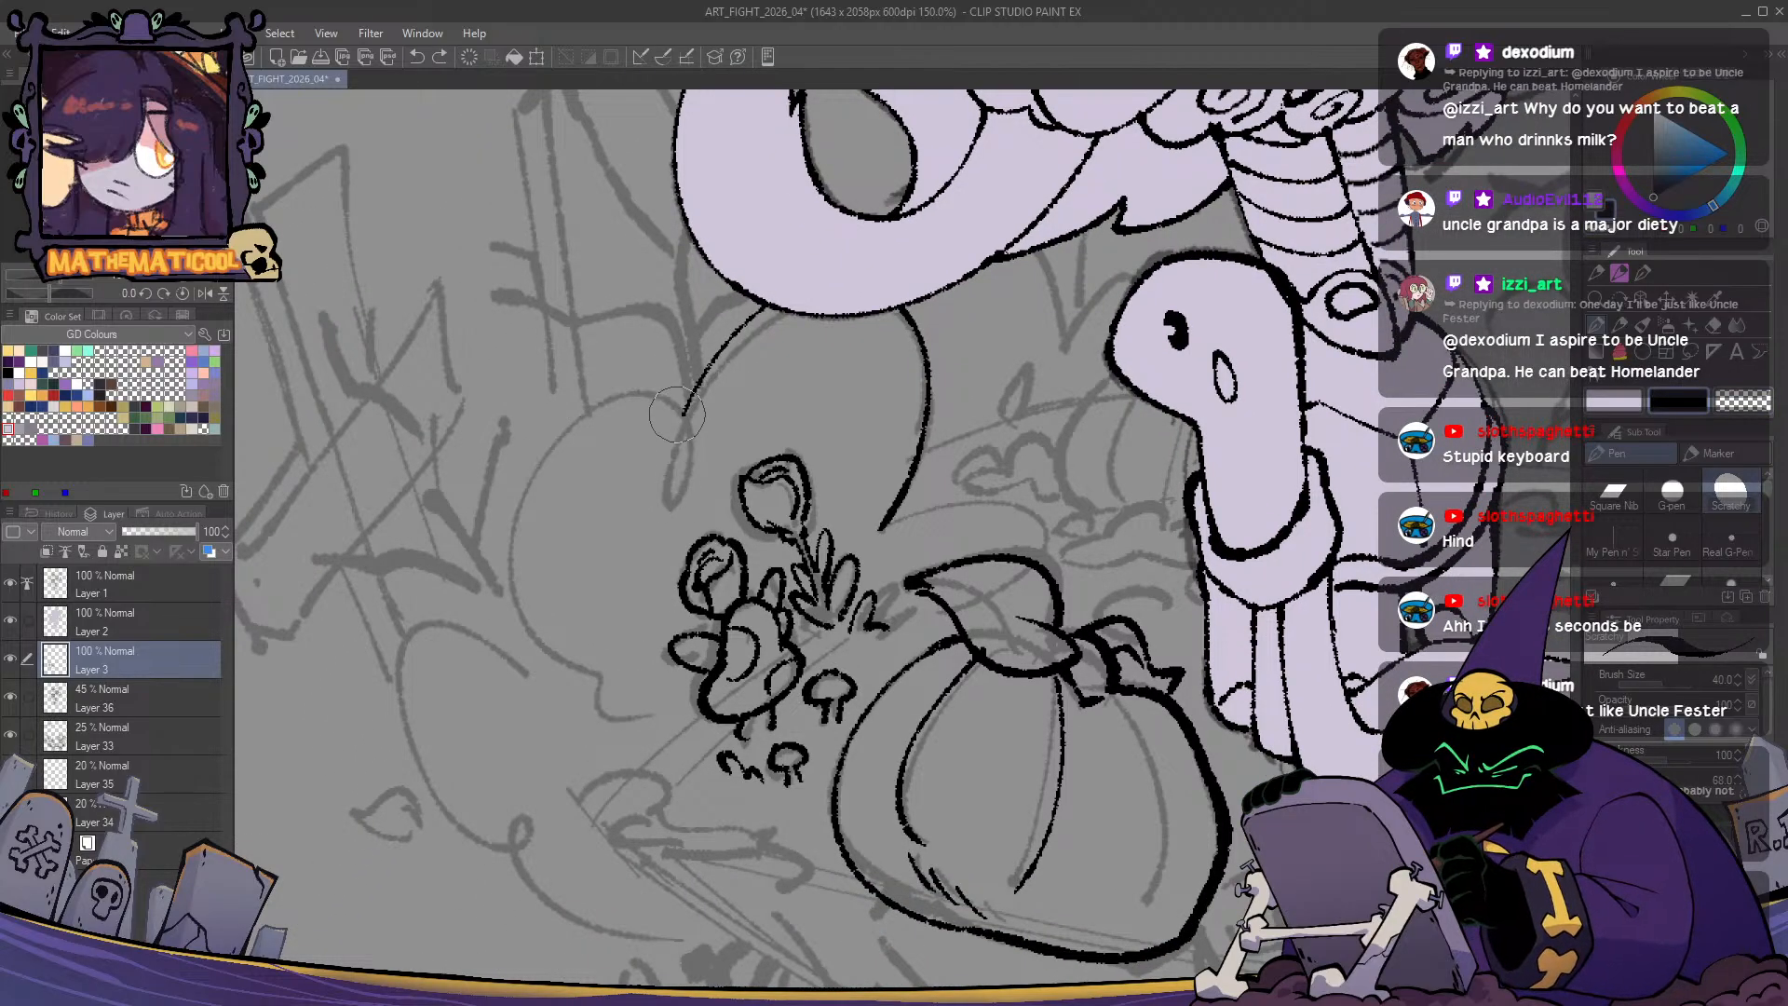
mouse_move(679, 415)
left_mouse_down()
mouse_move(510, 482)
mouse_move(605, 679)
left_mouse_up()
key("ctrl+z")
mouse_move(682, 418)
left_mouse_down()
mouse_move(569, 424)
mouse_move(606, 742)
mouse_move(575, 705)
mouse_move(621, 753)
mouse_move(630, 718)
mouse_move(576, 717)
left_mouse_up()
key("ctrl+z")
key("ctrl+z")
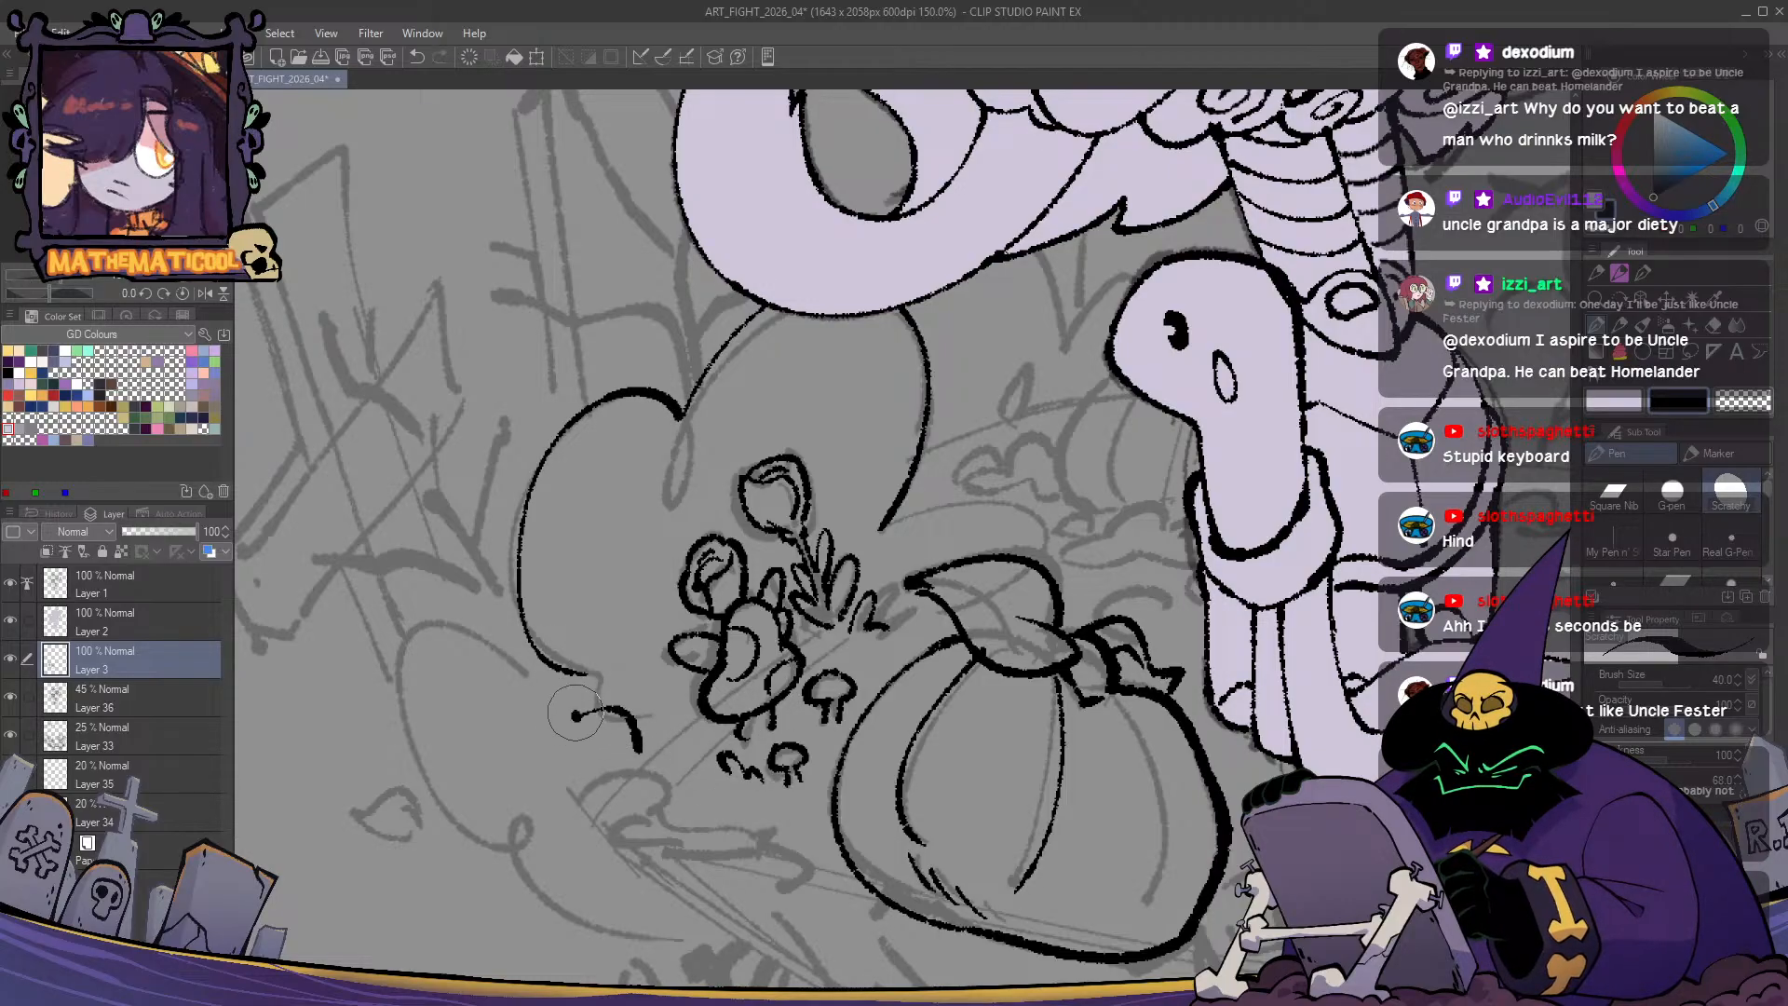
- Ink the lower-left bush lobe and the curve beneath it, redoing strokes that miss the sketch
left_click_drag(545, 885, 652, 731)
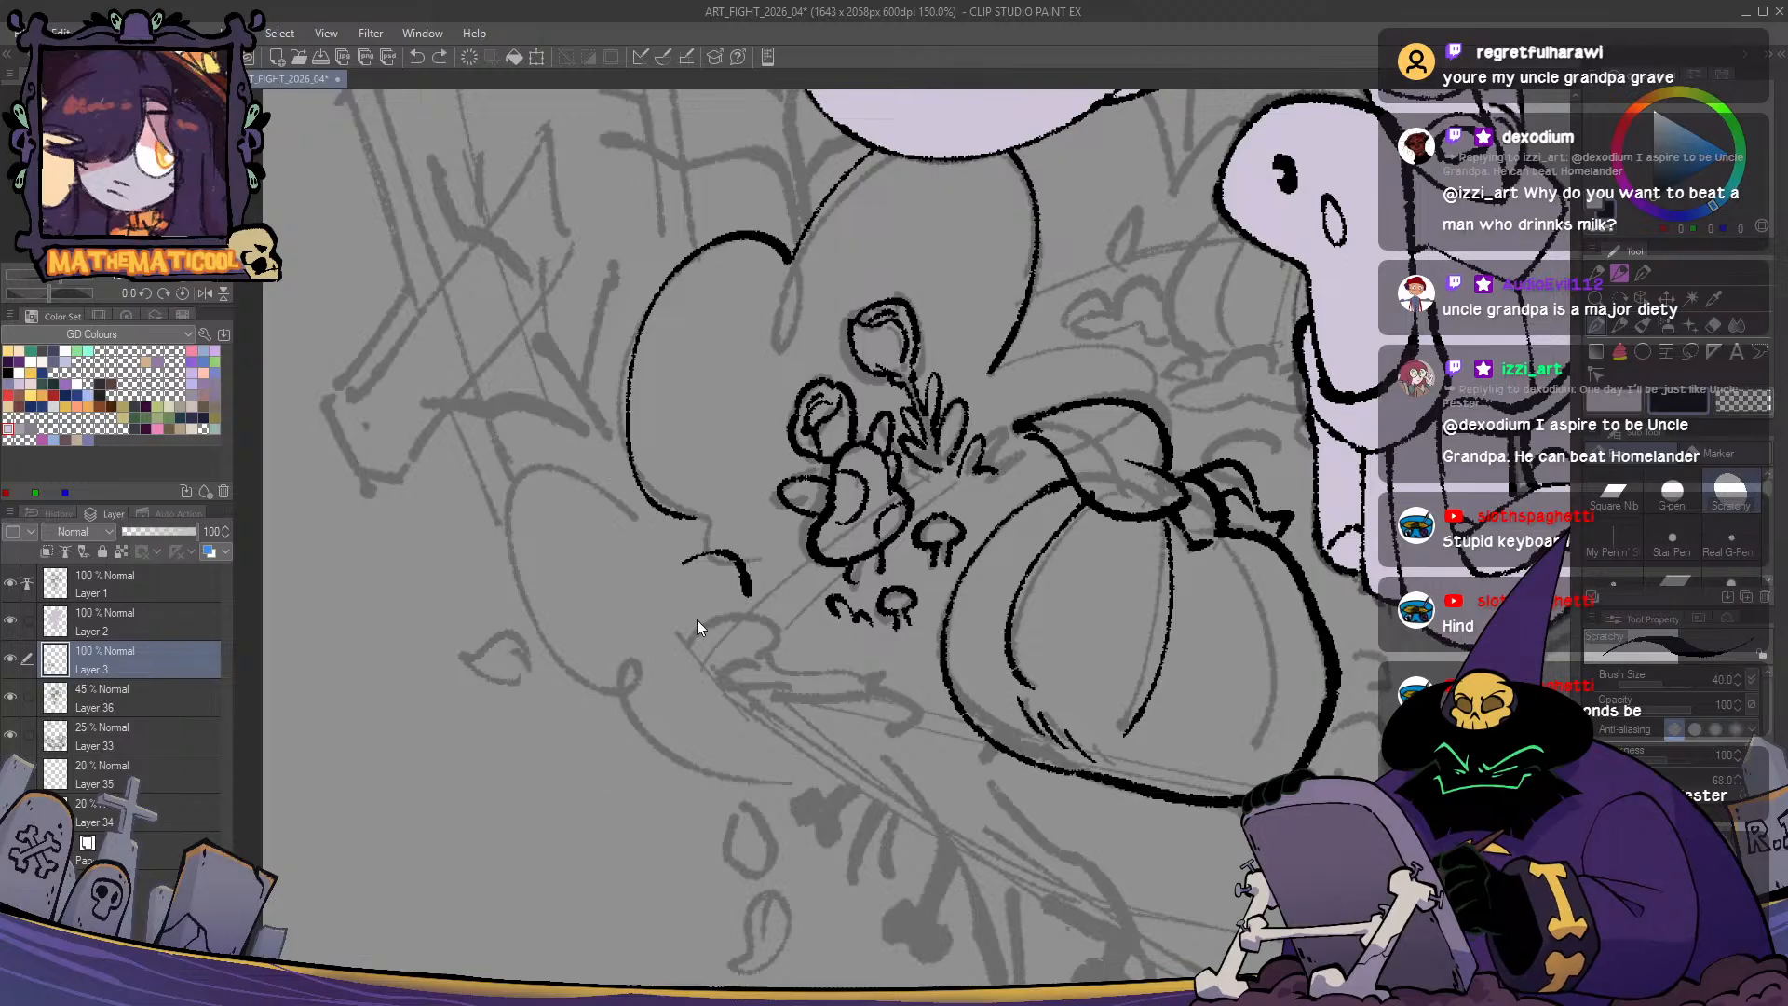
mouse_move(684, 561)
left_mouse_down()
mouse_move(636, 705)
mouse_move(740, 772)
left_mouse_up()
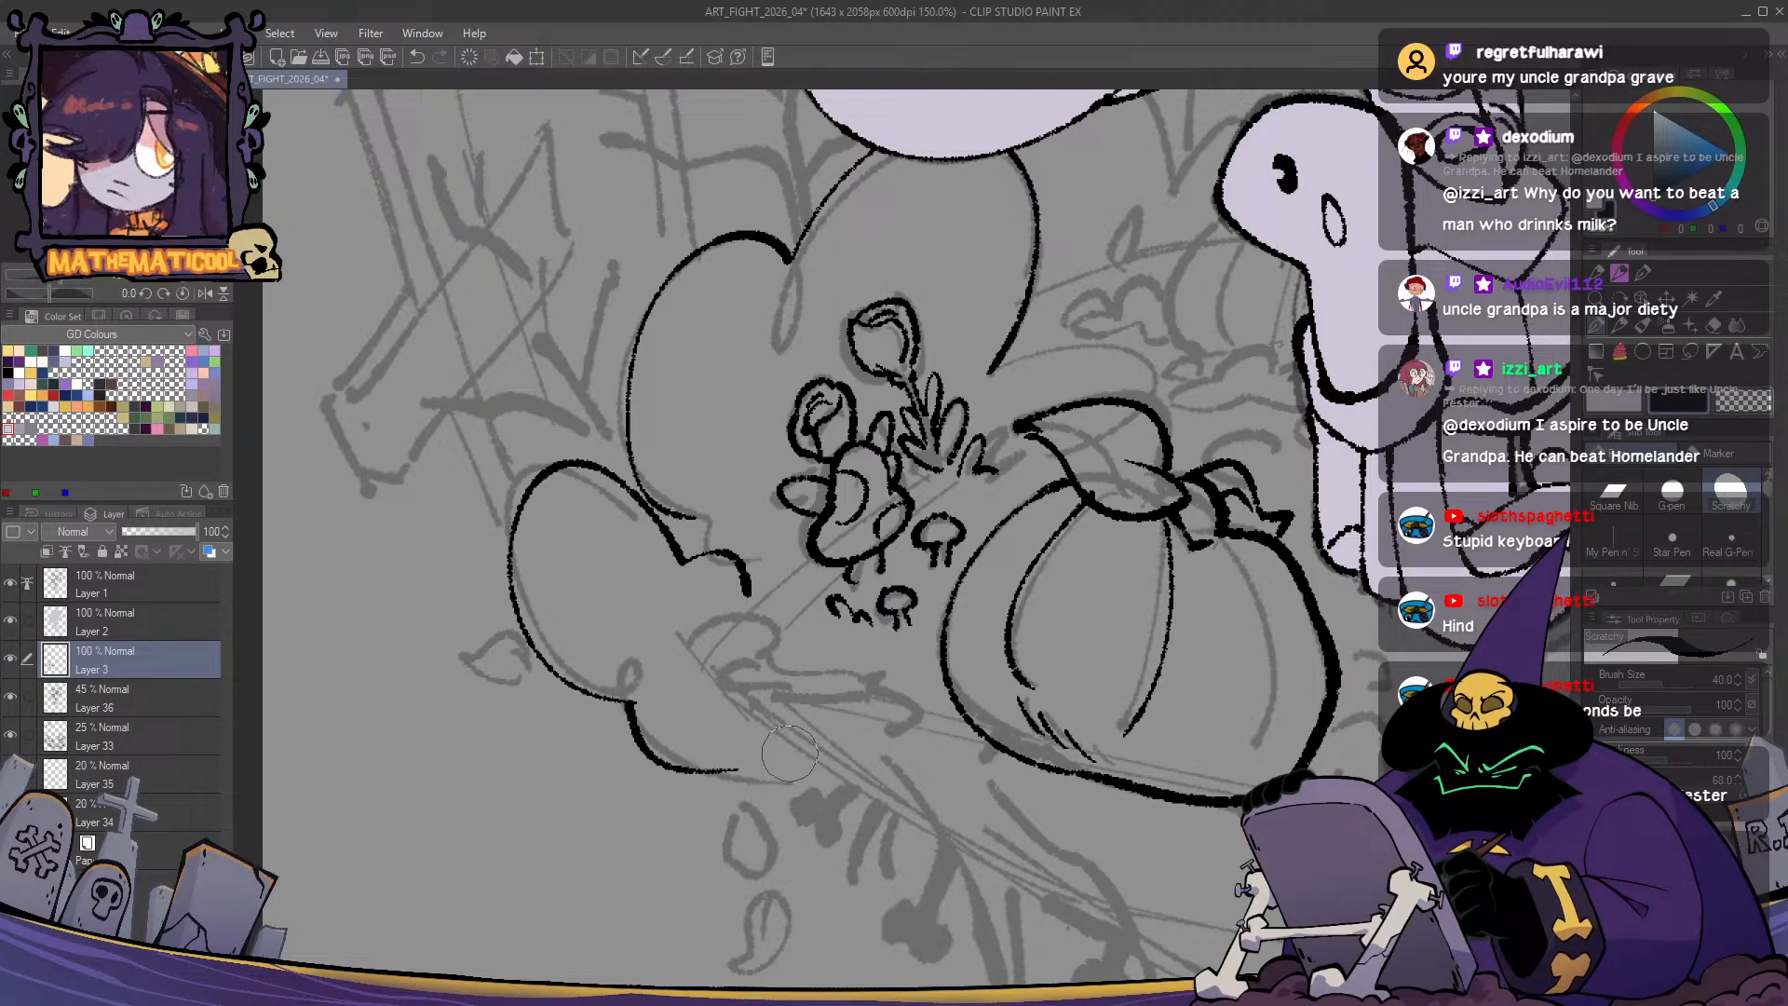
key("ctrl+z")
mouse_move(634, 701)
left_mouse_down()
mouse_move(722, 761)
mouse_move(539, 648)
mouse_move(721, 723)
left_mouse_up()
key("ctrl+z")
- Ink the bumpy upper edge of the leaf pile between the bush and the pumpkin, and check it mirrored
mouse_move(550, 652)
left_mouse_down()
mouse_move(722, 723)
mouse_move(709, 662)
left_mouse_up()
left_click_drag(668, 589, 736, 575)
mouse_move(727, 591)
left_mouse_down()
mouse_move(802, 597)
mouse_move(766, 626)
mouse_move(805, 630)
mouse_move(715, 617)
mouse_move(734, 634)
mouse_move(803, 595)
mouse_move(799, 613)
mouse_move(875, 634)
mouse_move(861, 660)
mouse_move(887, 696)
left_mouse_up()
key("ctrl+z")
key("h")
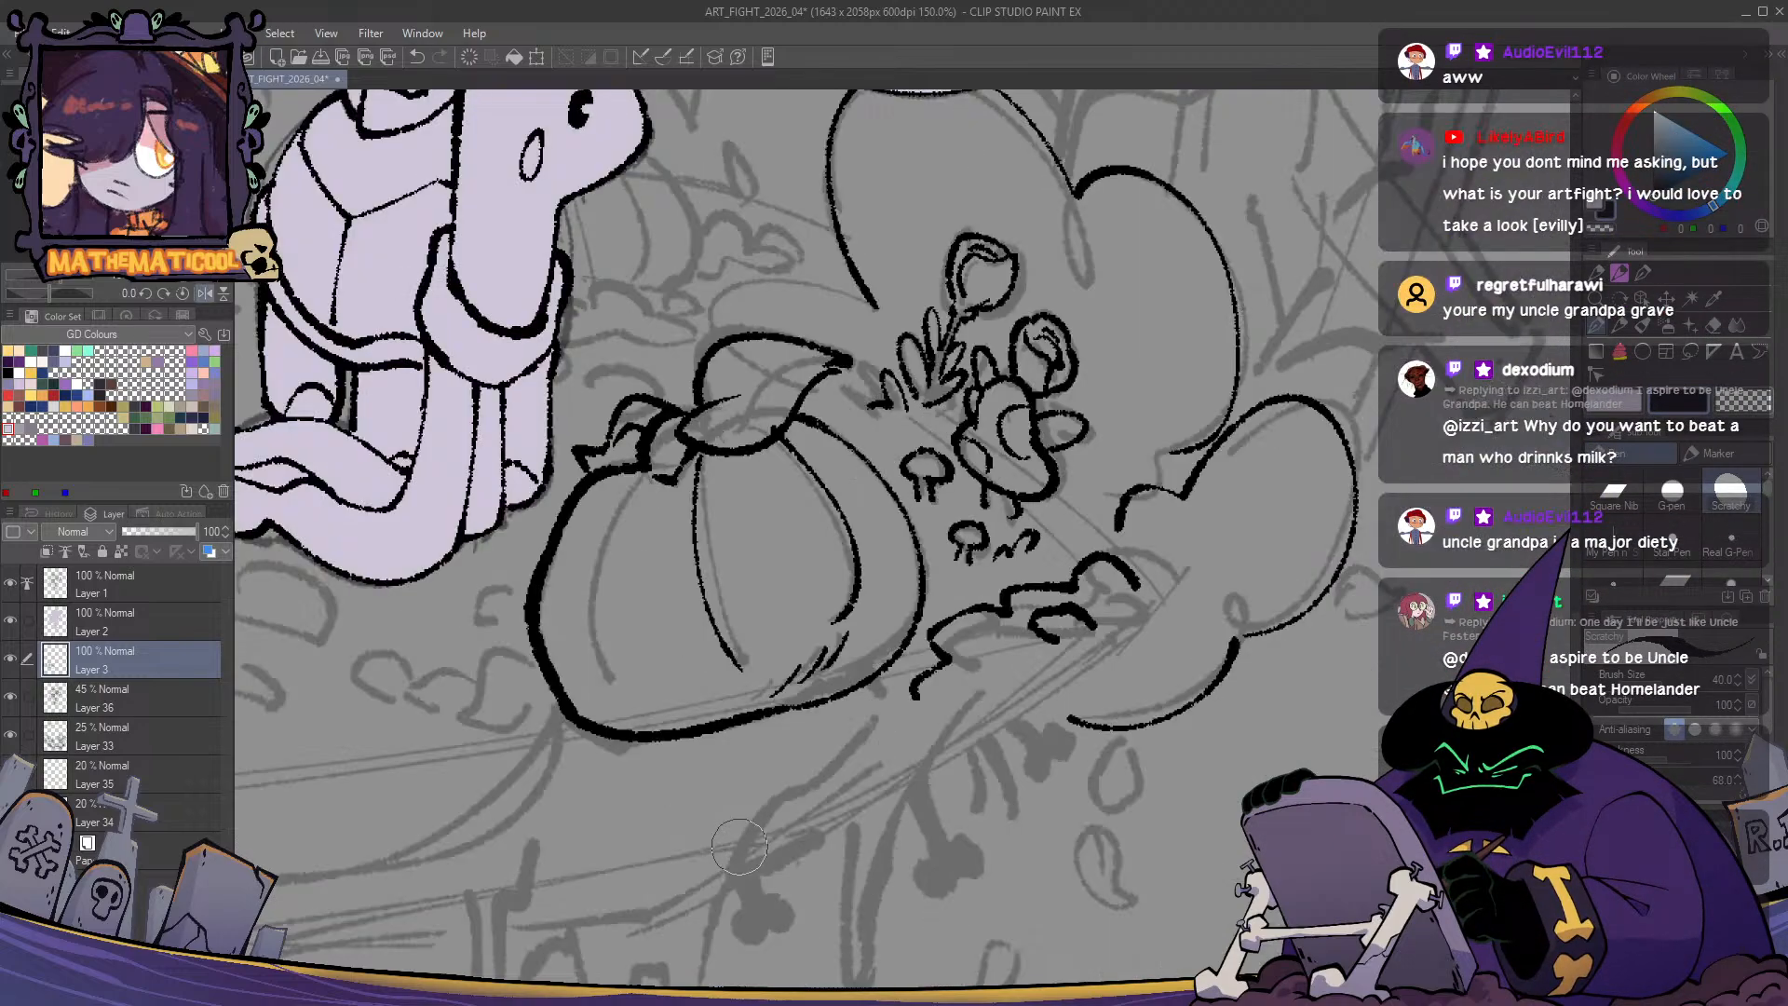
key("h")
scroll(741, 848, "down", 1)
scroll(740, 848, "up", 1)
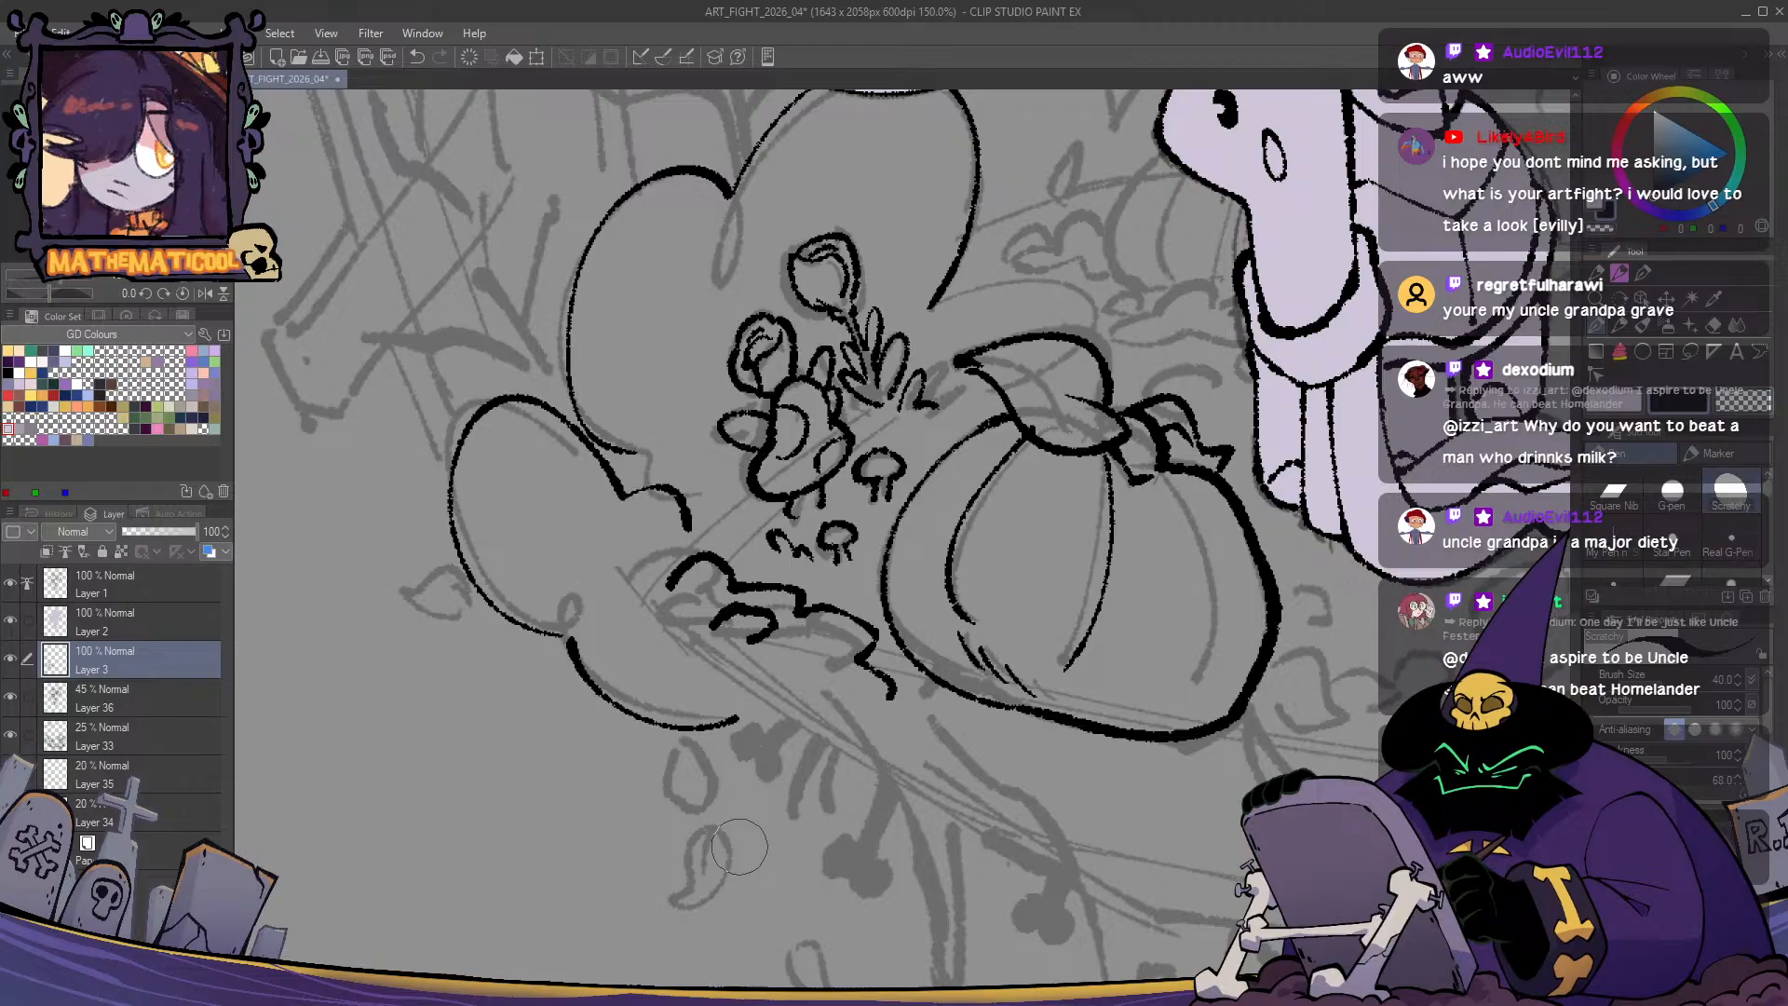
- Ink the inner leaf contours and the outer left end of the leaf pile
mouse_move(694, 604)
left_mouse_down()
mouse_move(731, 652)
mouse_move(704, 657)
left_mouse_up()
mouse_move(690, 573)
left_mouse_down()
mouse_move(684, 642)
mouse_move(718, 626)
mouse_move(667, 598)
mouse_move(676, 568)
mouse_move(666, 583)
mouse_move(697, 574)
mouse_move(655, 591)
mouse_move(694, 561)
mouse_move(665, 555)
mouse_move(626, 593)
left_mouse_up()
key("c")
key("c")
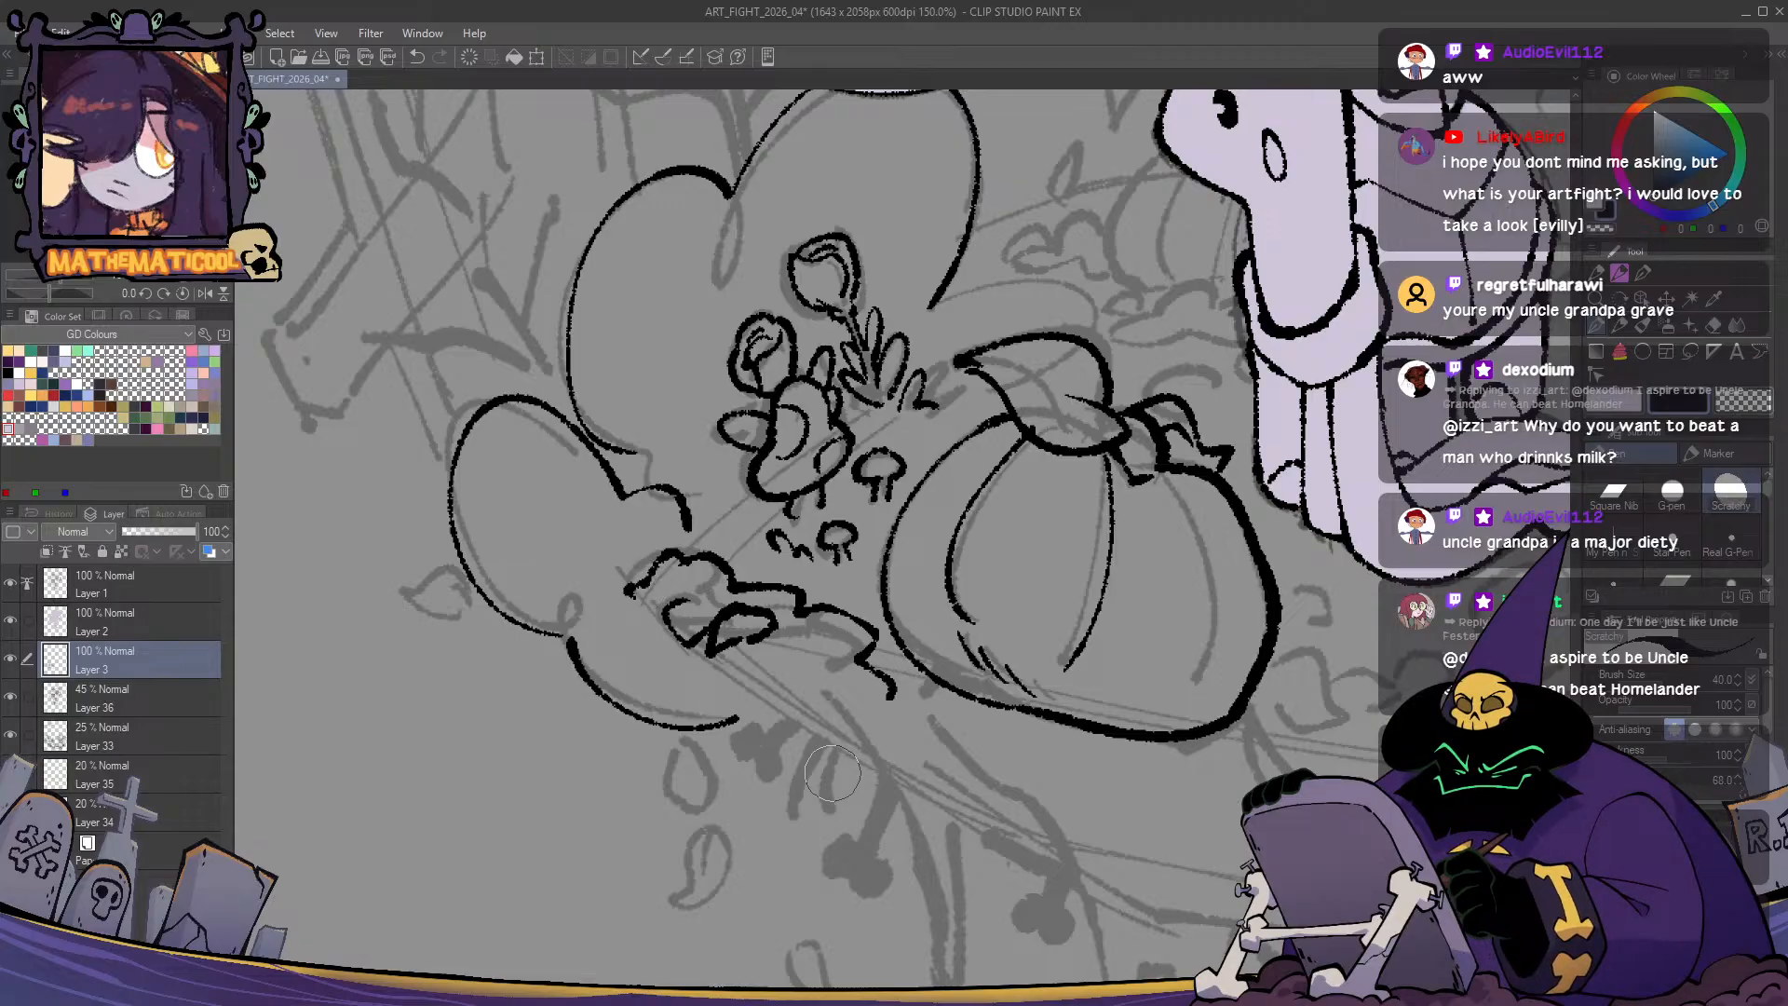
- Close the lower edge of the leaf pile and join it to the bush's bottom curve, cleaning up overlapping lines
mouse_move(719, 723)
left_mouse_down()
mouse_move(790, 676)
mouse_move(877, 675)
mouse_move(891, 697)
mouse_move(891, 677)
mouse_move(843, 643)
left_mouse_up()
mouse_move(680, 652)
left_mouse_down()
mouse_move(629, 685)
mouse_move(788, 642)
left_mouse_up()
key("ctrl+z")
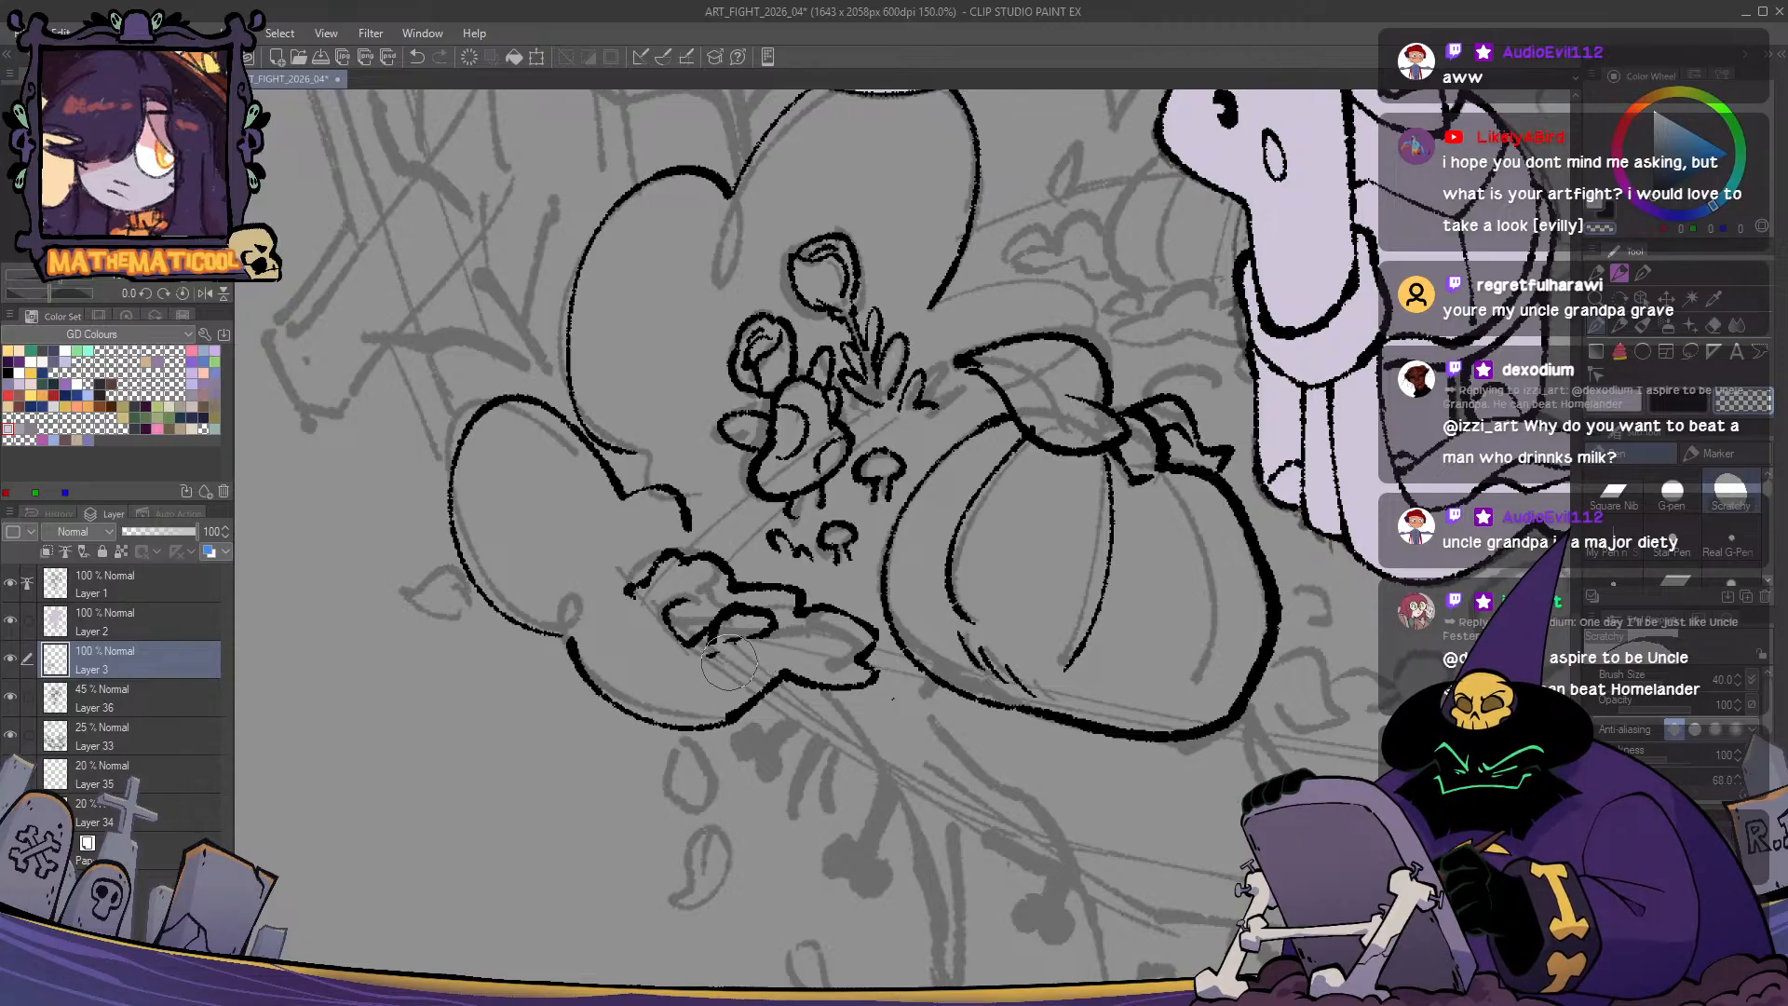
left_click_drag(708, 666, 736, 616)
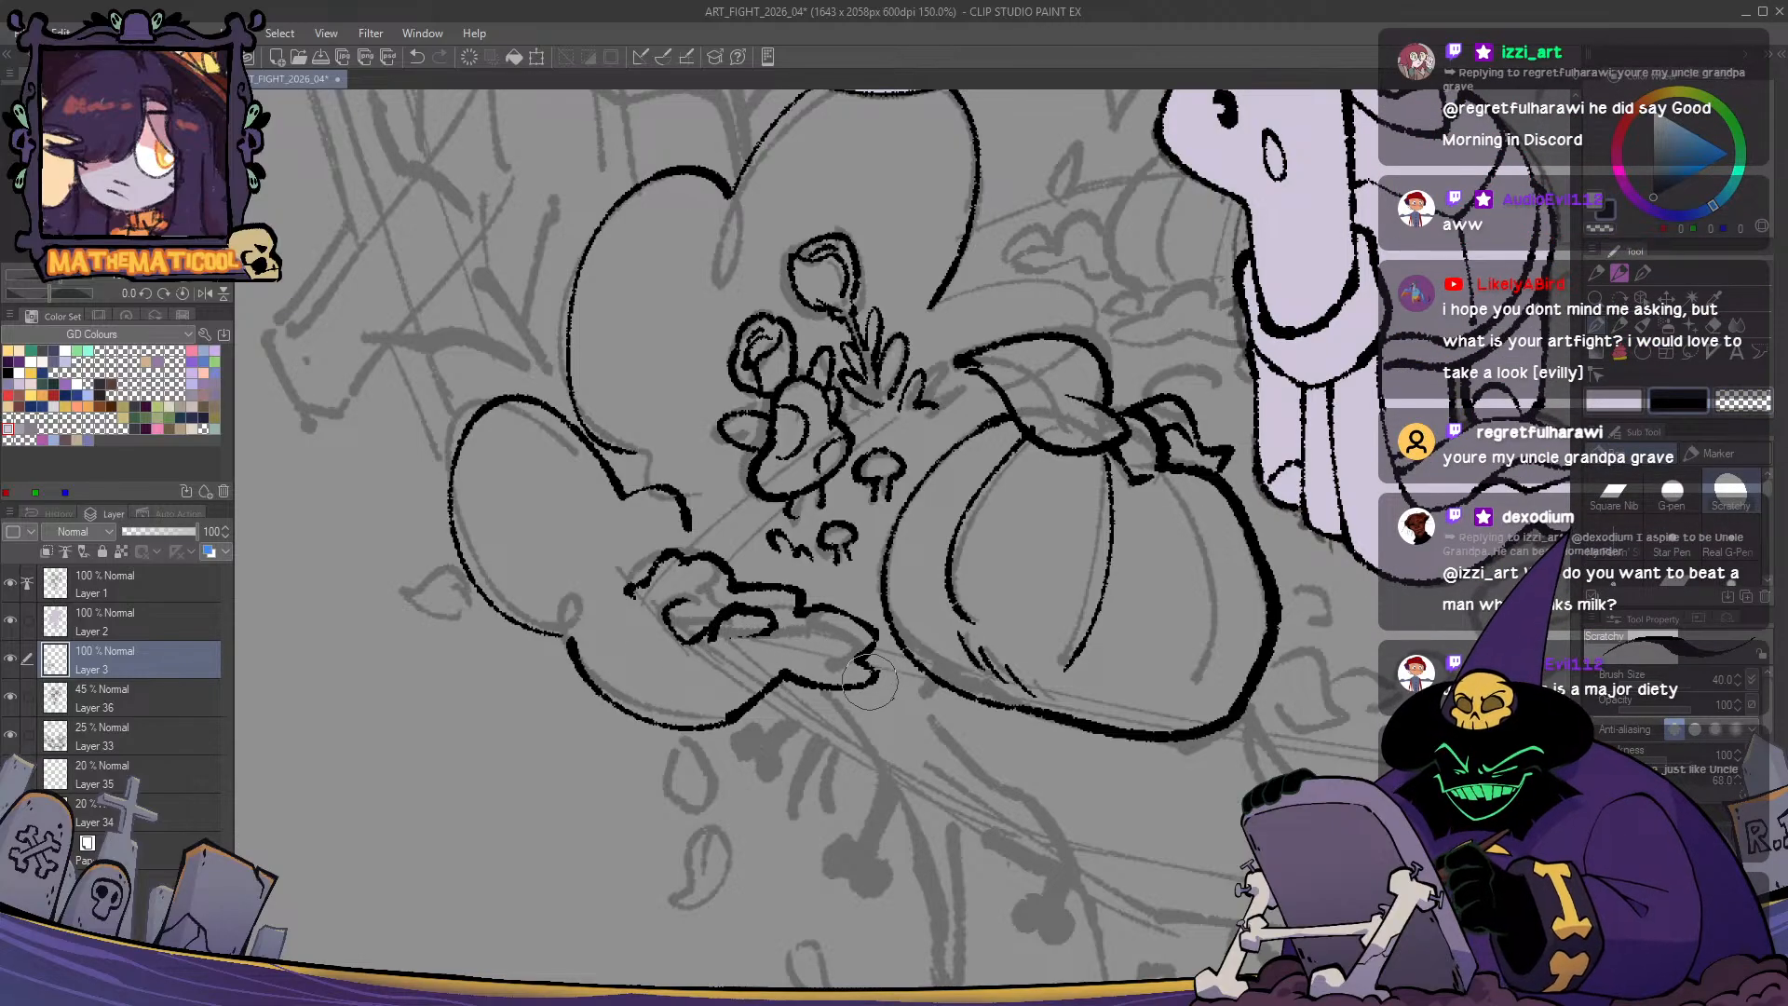
mouse_move(883, 656)
left_mouse_down()
mouse_move(812, 694)
mouse_move(780, 680)
left_mouse_up()
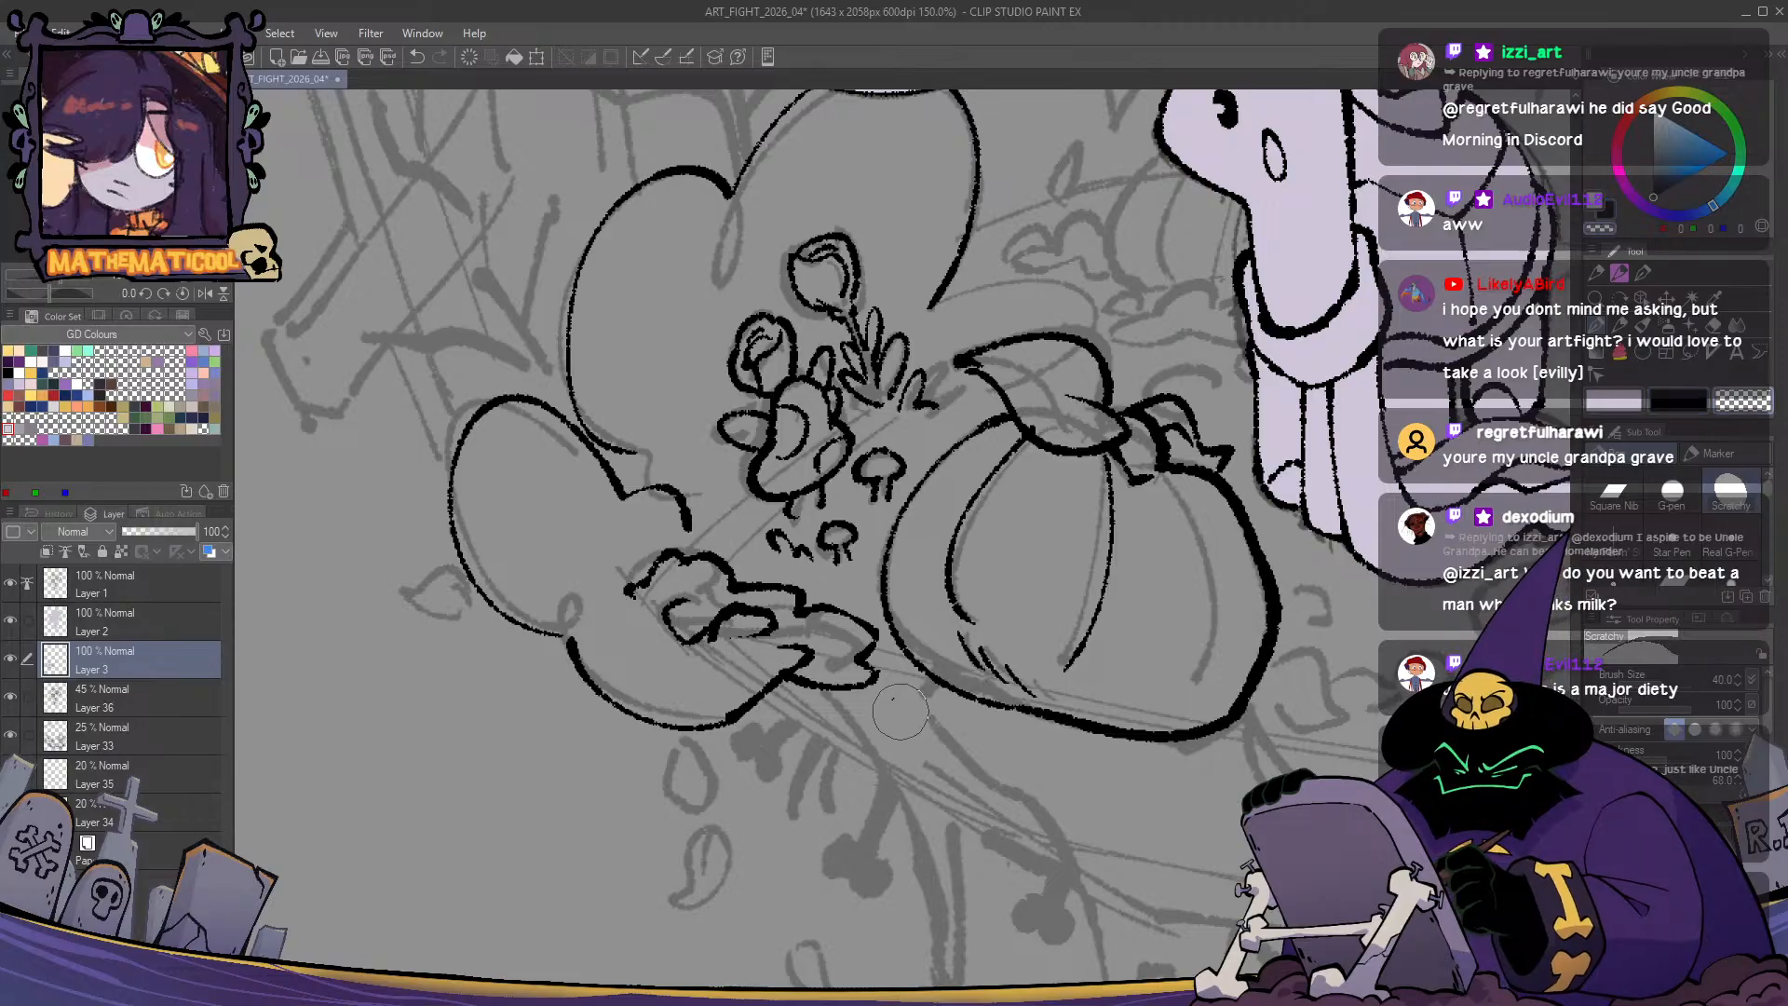
- Ink a small leaf under the pumpkin's lower-left edge and a pointed fallen leaf beside its lower-right edge
left_click_drag(929, 829, 801, 748)
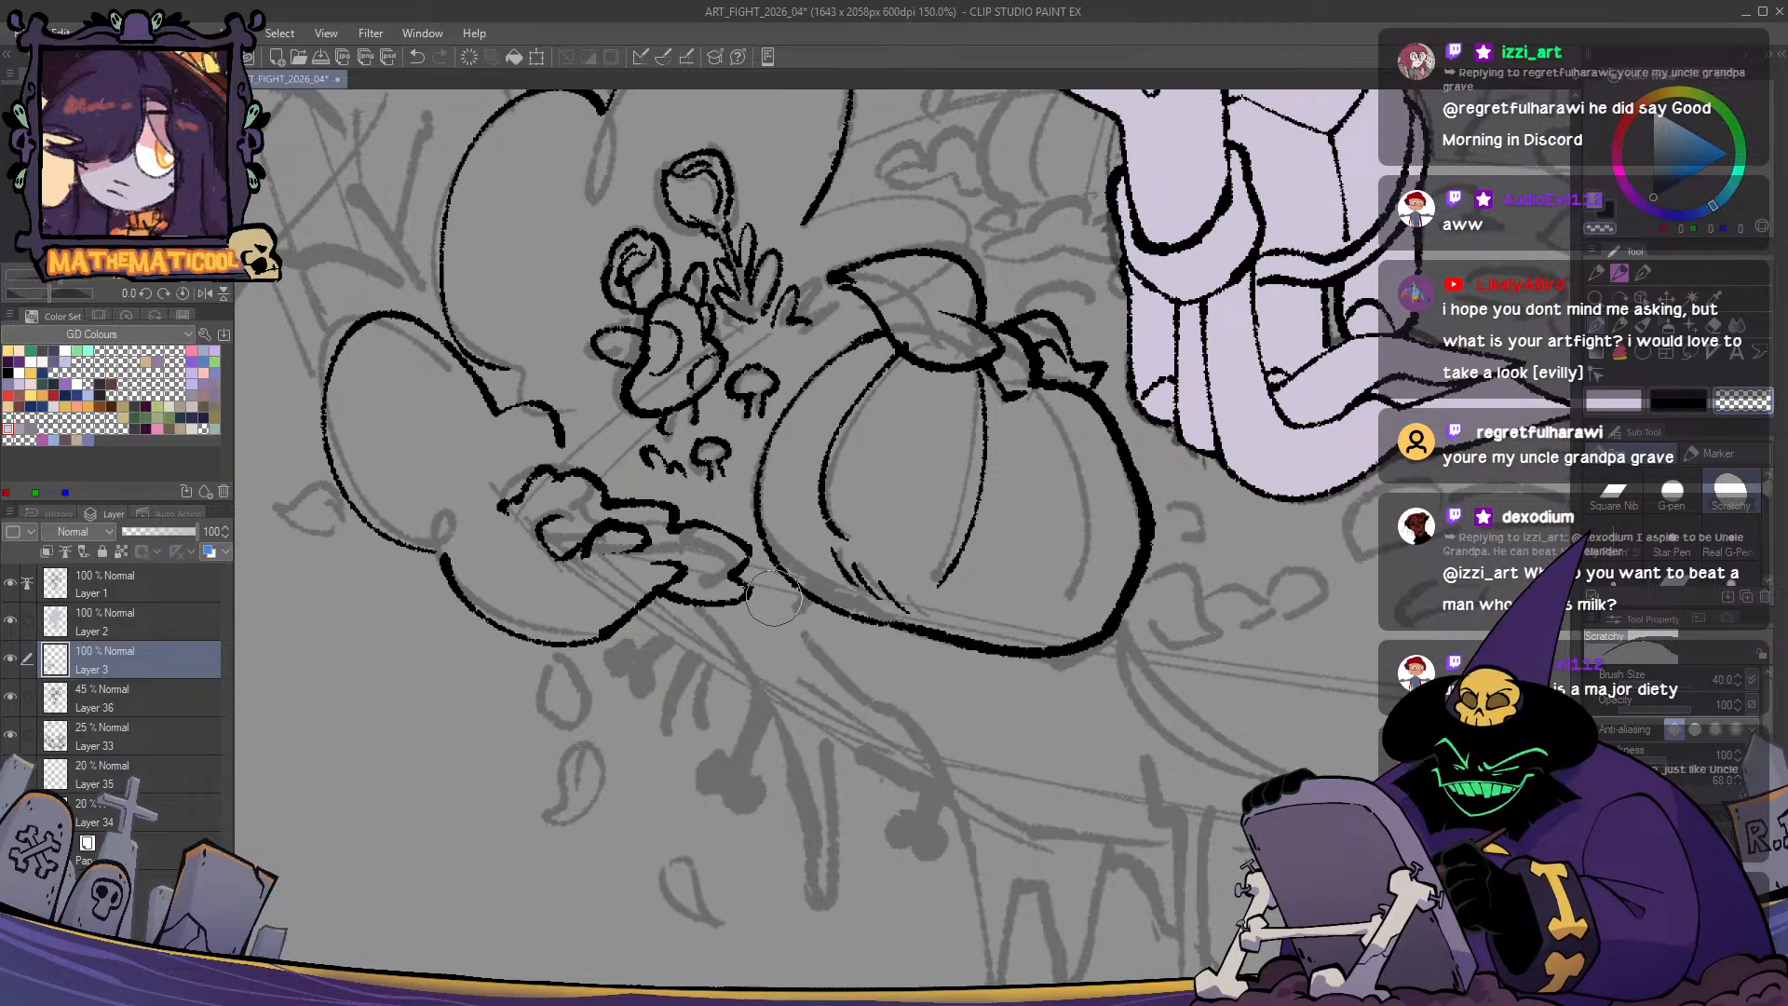
mouse_move(786, 591)
left_mouse_down()
mouse_move(805, 635)
mouse_move(836, 597)
mouse_move(819, 648)
mouse_move(795, 610)
left_mouse_up()
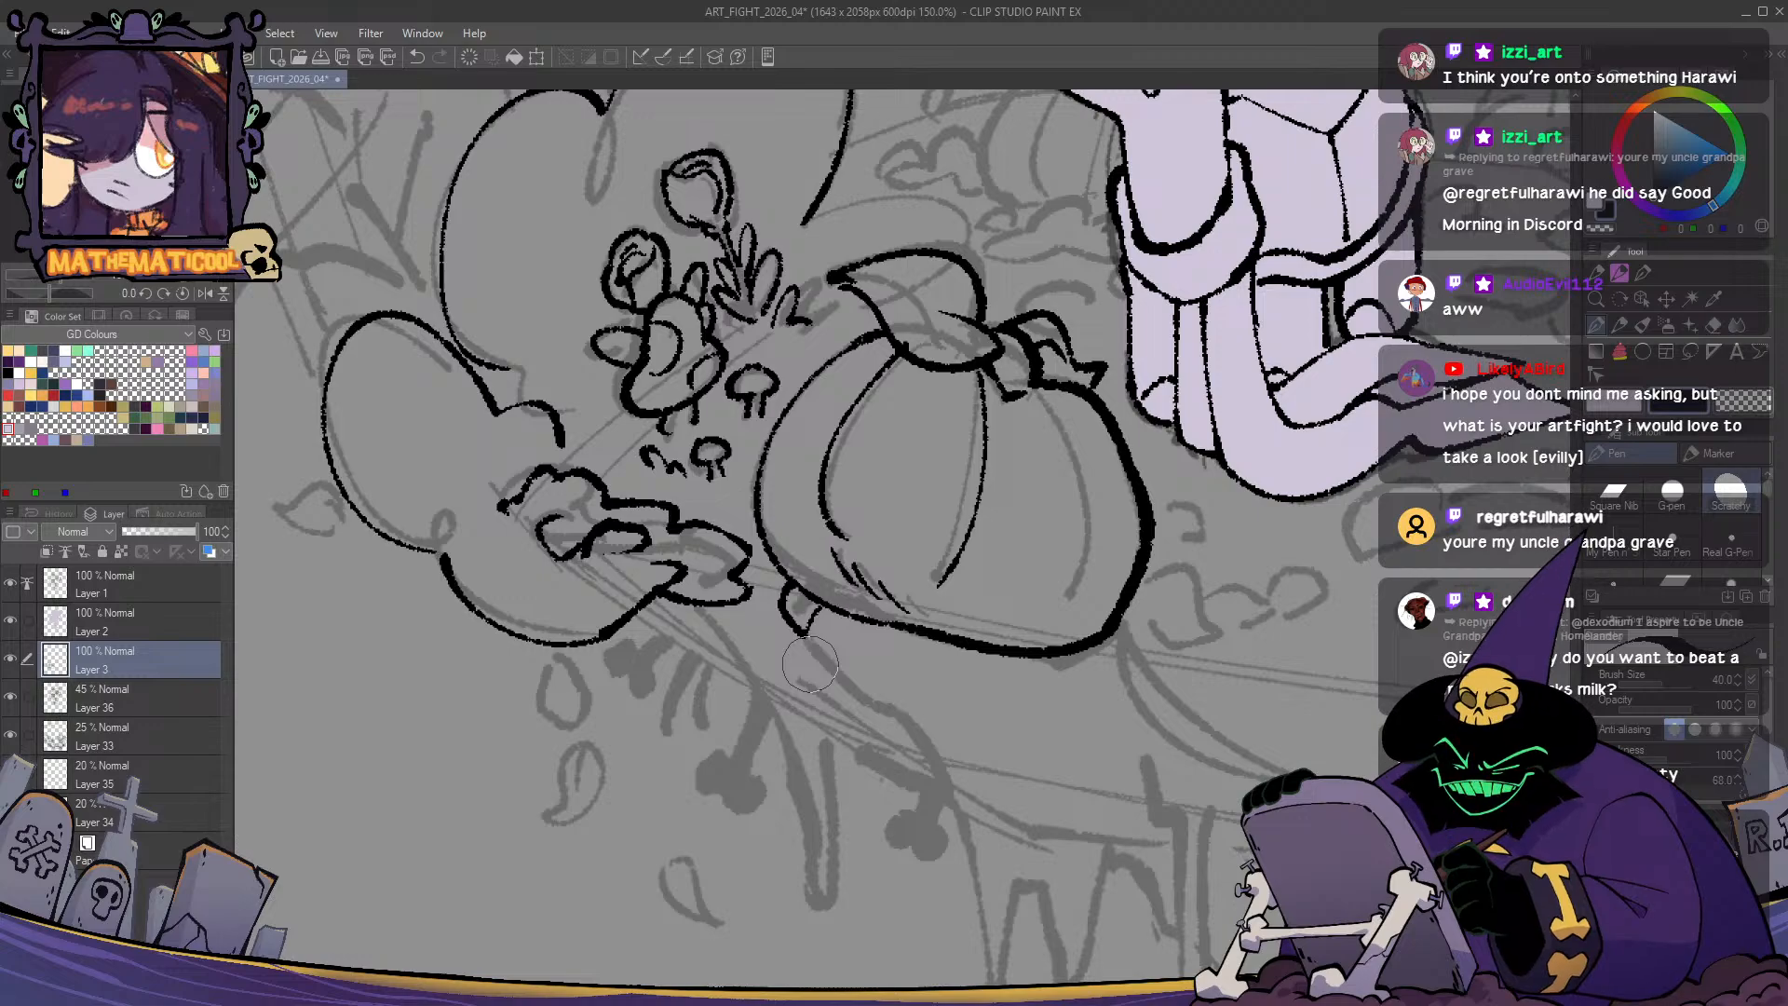
scroll(1038, 576, "right", 3)
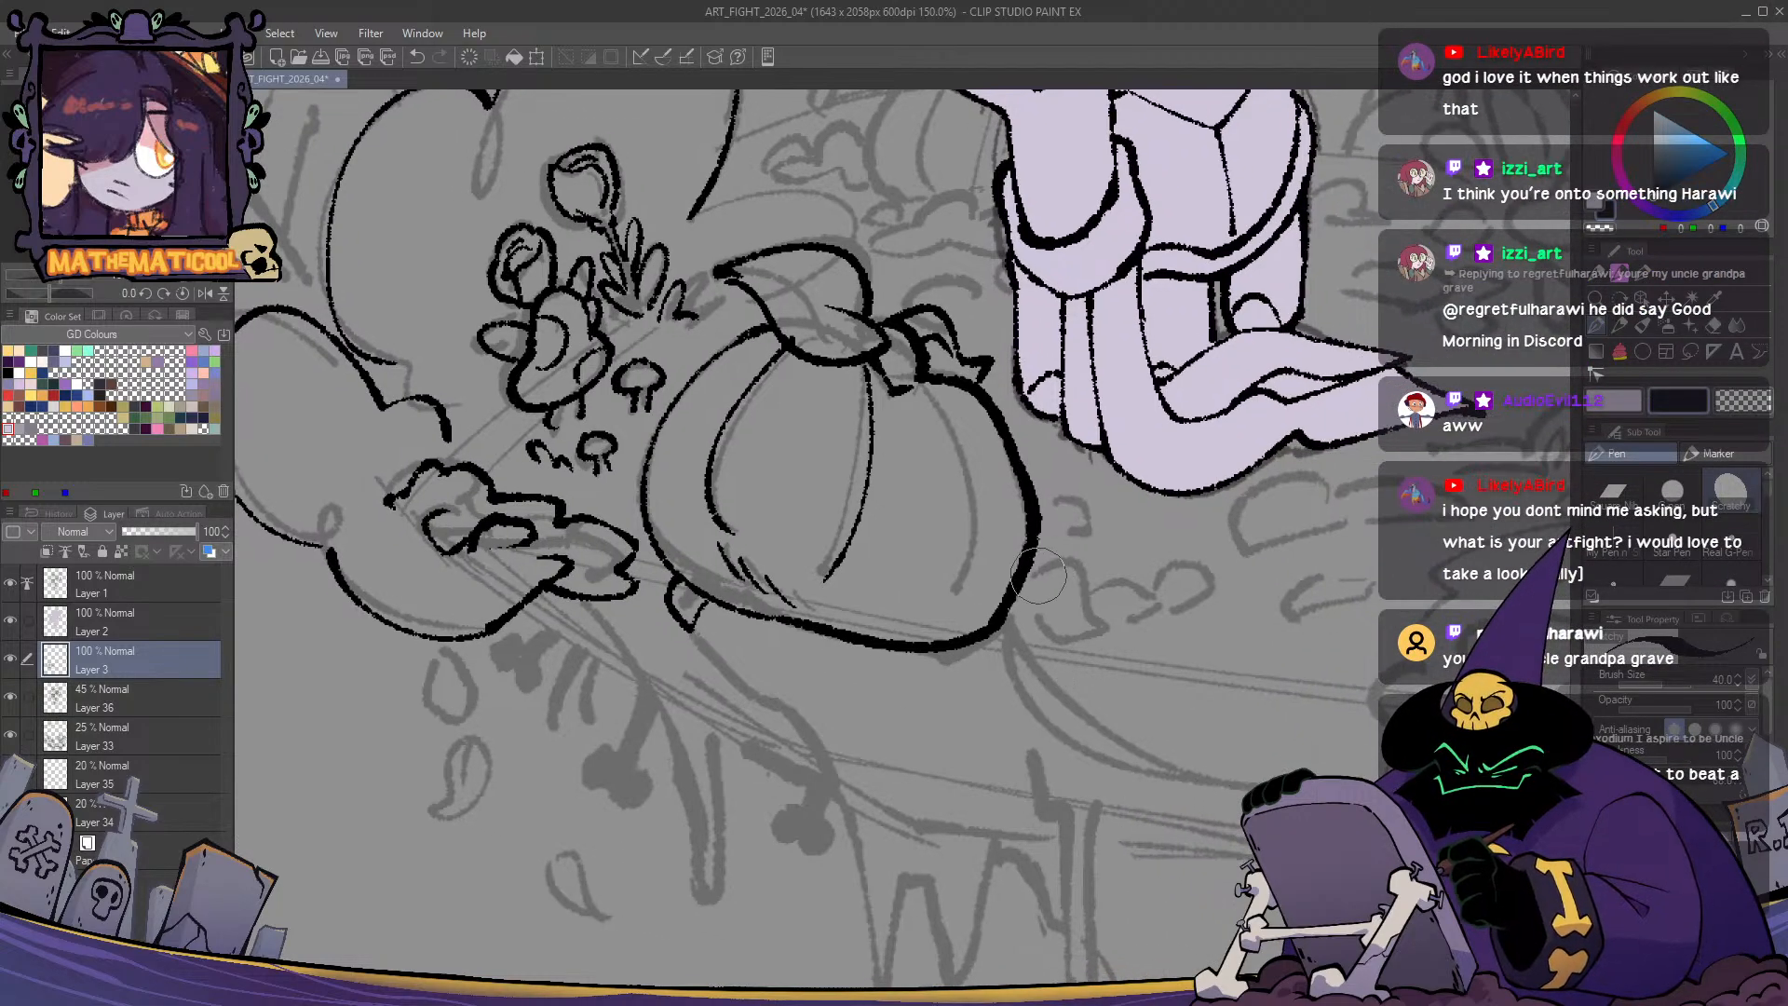
mouse_move(1040, 565)
left_mouse_down()
mouse_move(1077, 561)
mouse_move(1106, 621)
left_mouse_up()
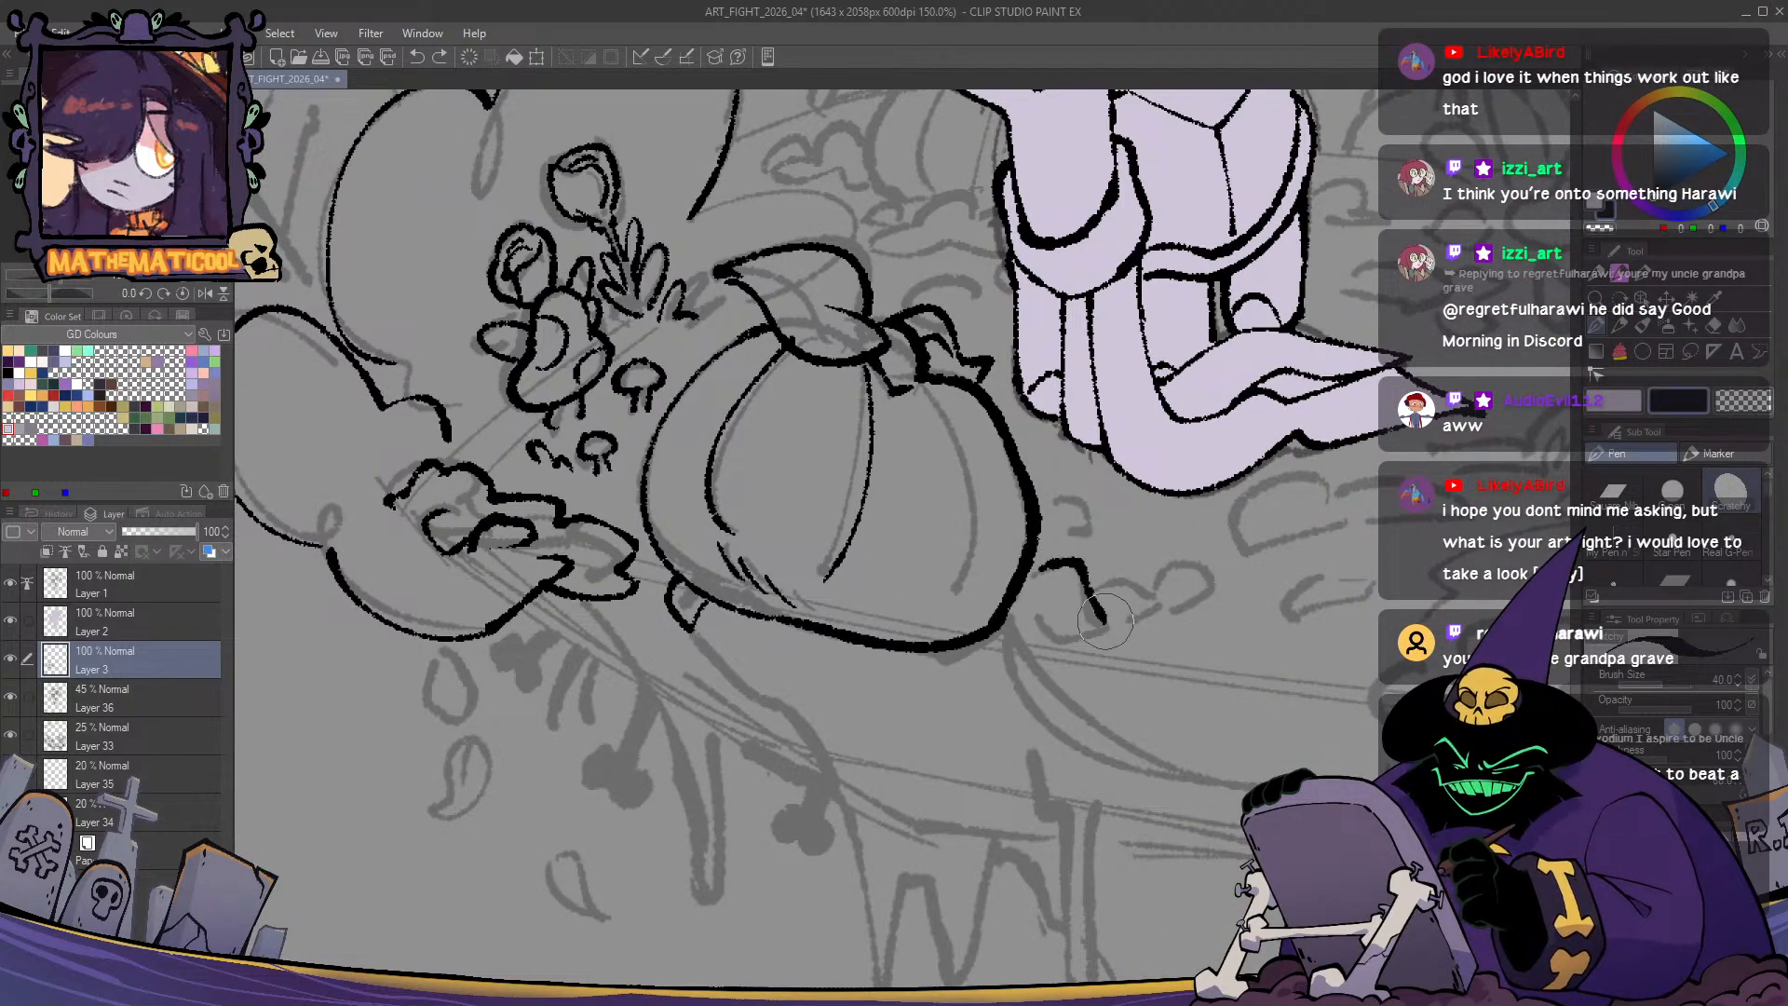
key("ctrl+z")
mouse_move(1040, 564)
left_mouse_down()
mouse_move(1121, 626)
mouse_move(1053, 637)
mouse_move(1038, 576)
mouse_move(1027, 585)
mouse_move(1079, 590)
left_mouse_up()
key("space")
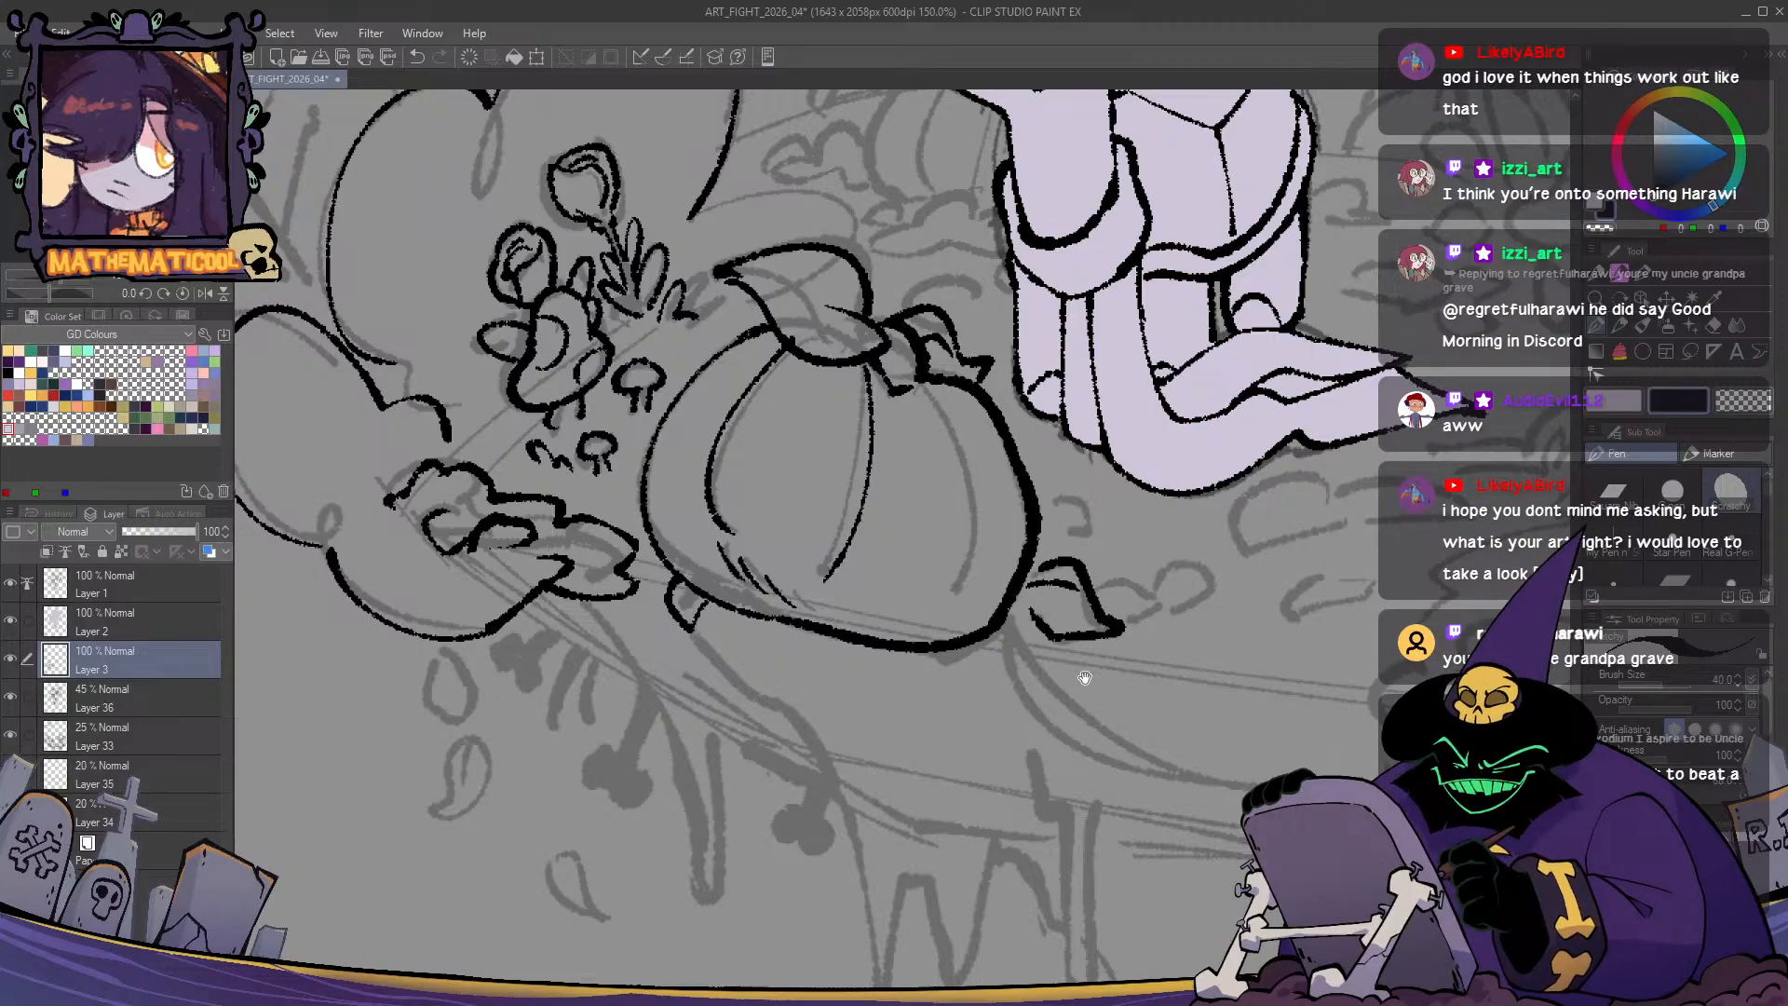
left_click_drag(1085, 678, 960, 680)
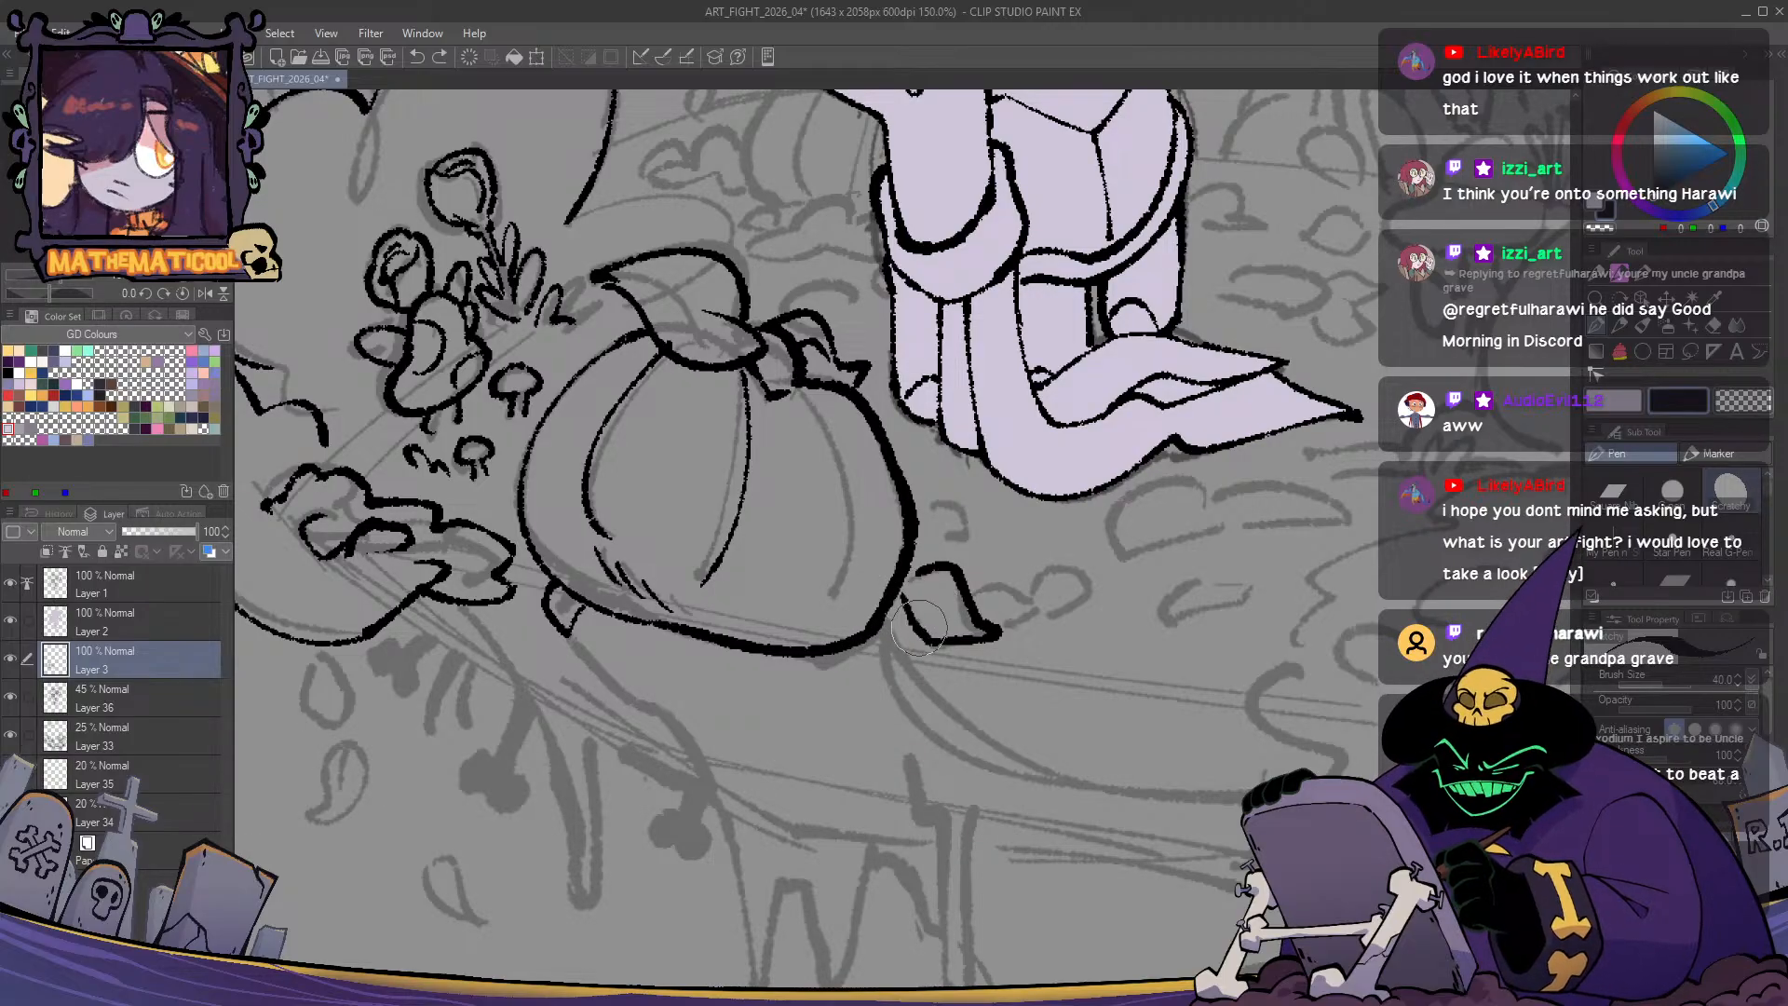
- Refine the fallen leaf right of the pumpkin and ink a second leaf overlapping it, undoing stray strokes
mouse_move(902, 611)
left_mouse_down()
mouse_move(912, 586)
mouse_move(895, 609)
mouse_move(951, 586)
mouse_move(933, 588)
mouse_move(967, 633)
mouse_move(911, 588)
mouse_move(1029, 605)
mouse_move(985, 620)
mouse_move(1013, 597)
mouse_move(977, 573)
mouse_move(945, 587)
mouse_move(986, 614)
left_mouse_up()
key("ctrl+z")
key("ctrl+z")
key("ctrl+z")
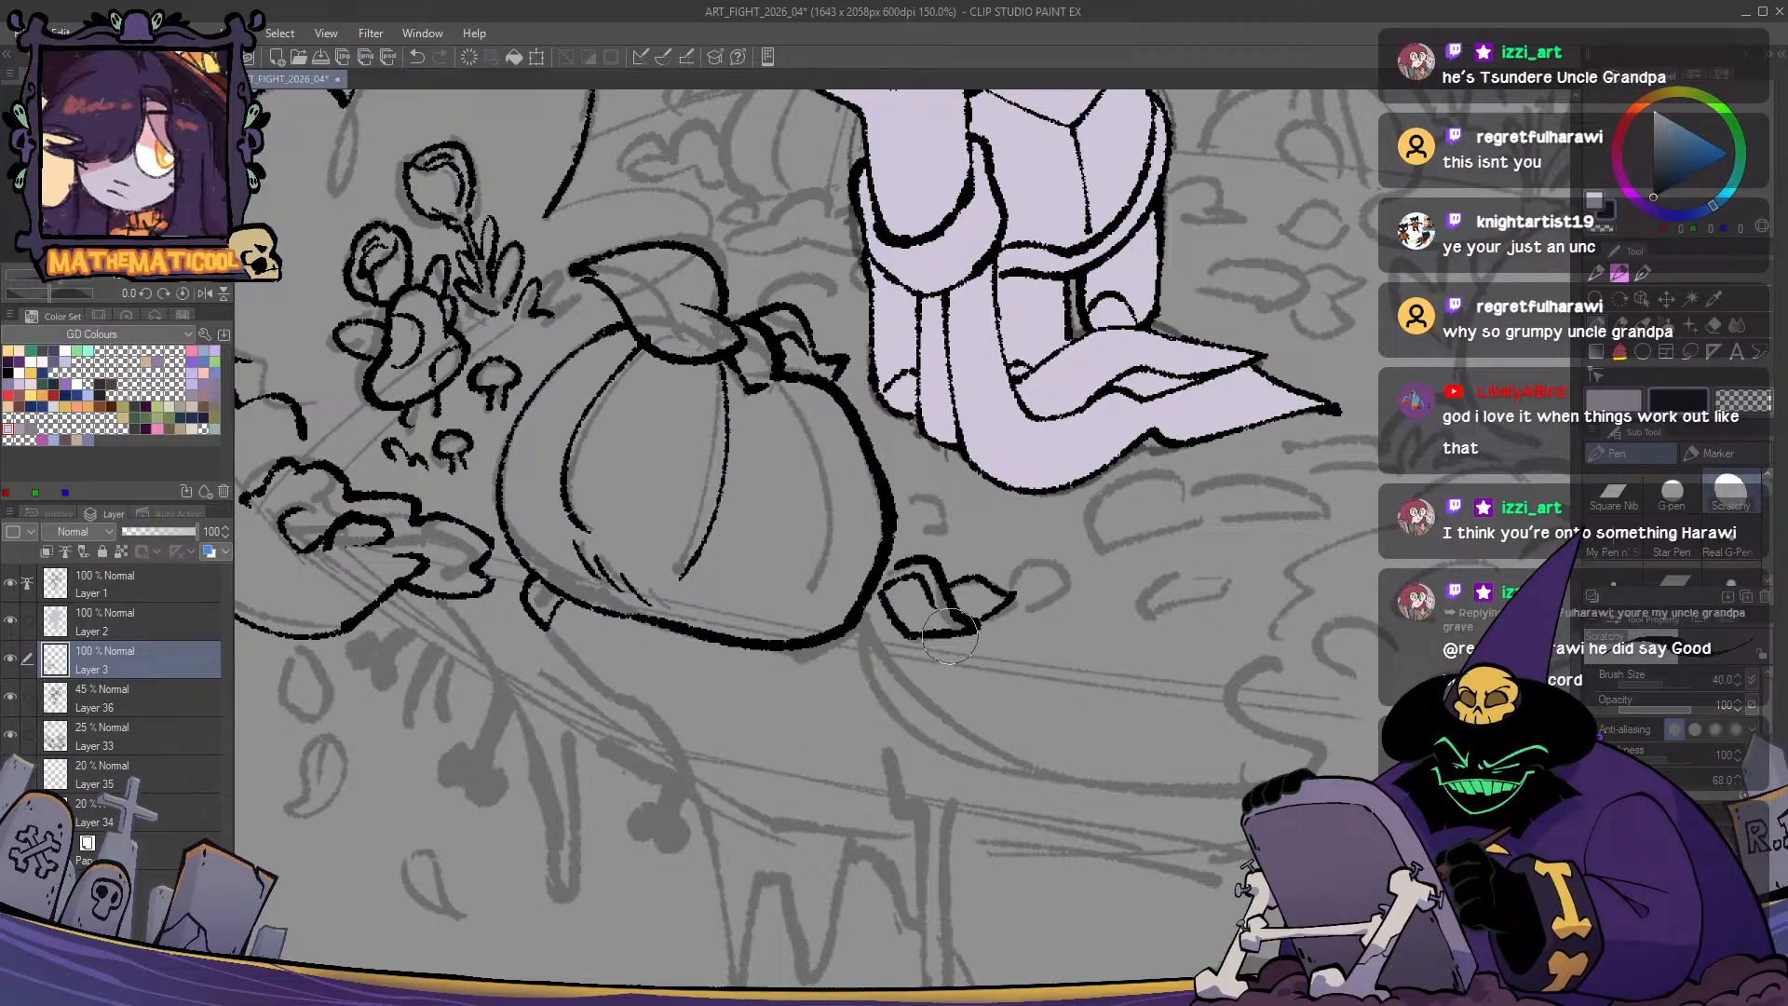
- Ink a small pebble above the fallen leaves right of the pumpkin and another between the mushrooms and the leaf pile
mouse_move(941, 518)
left_mouse_down()
mouse_move(873, 497)
mouse_move(889, 535)
mouse_move(882, 509)
mouse_move(965, 542)
mouse_move(914, 527)
left_mouse_up()
key("c")
key("c")
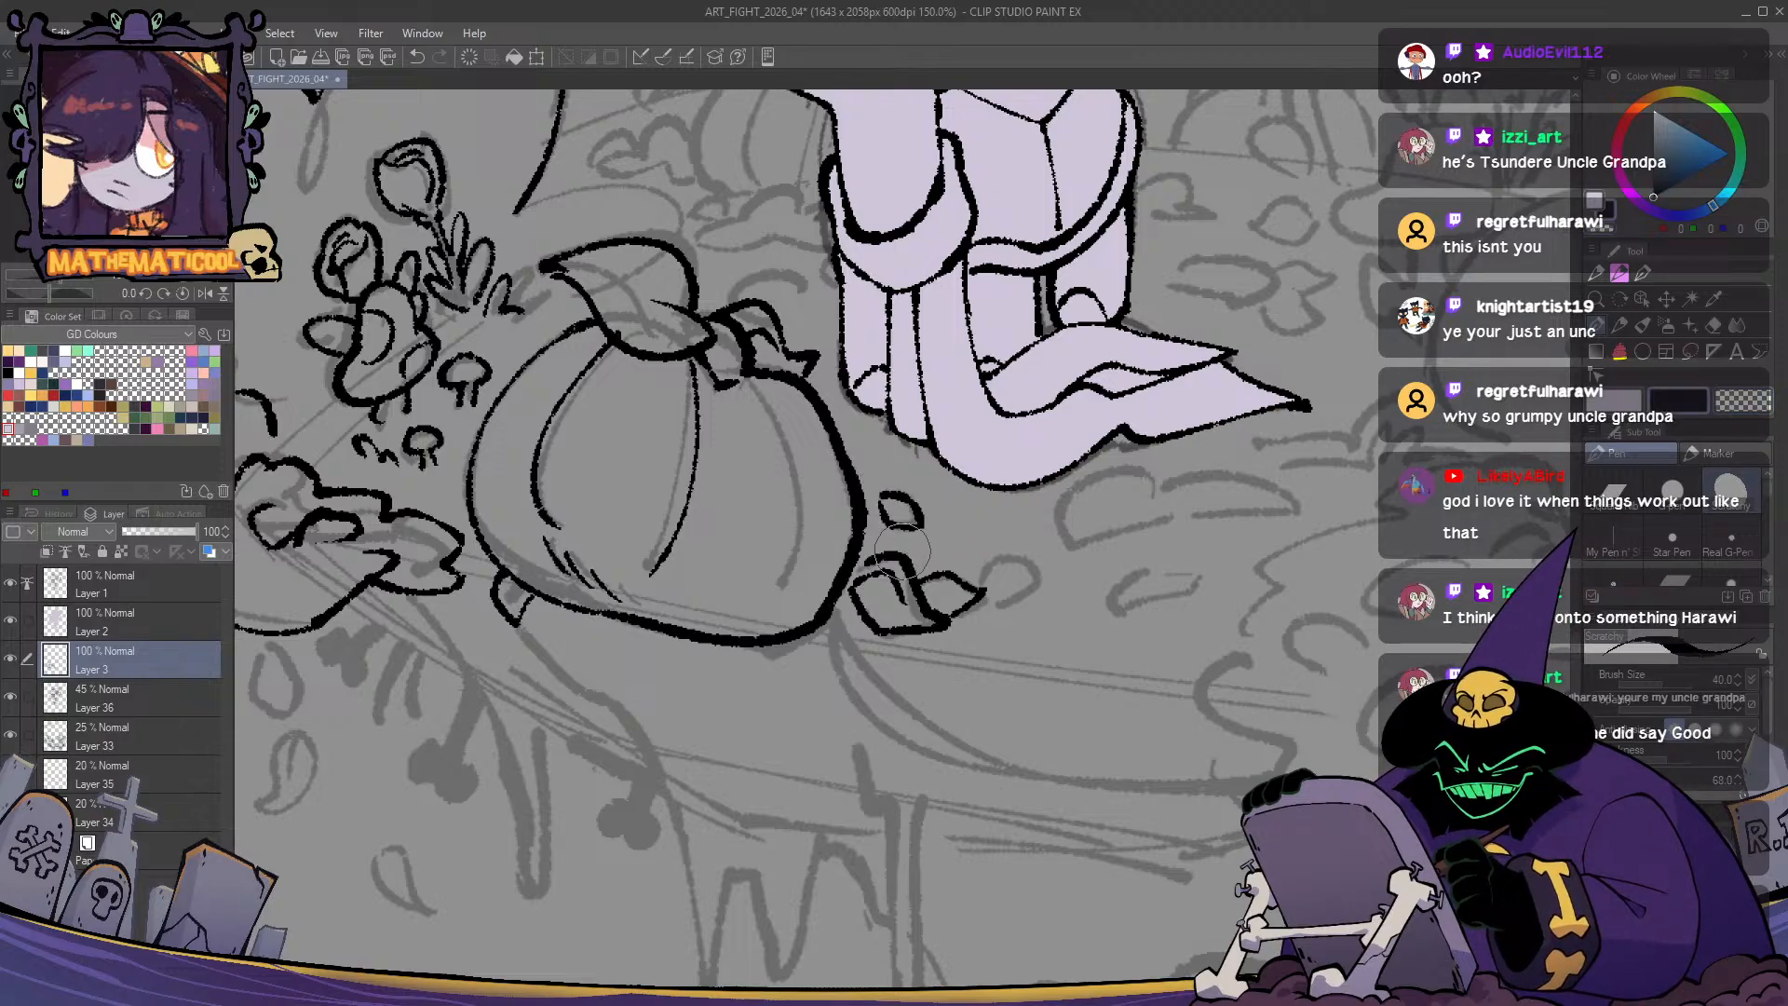
left_click_drag(908, 536, 869, 527)
key("c")
key("c")
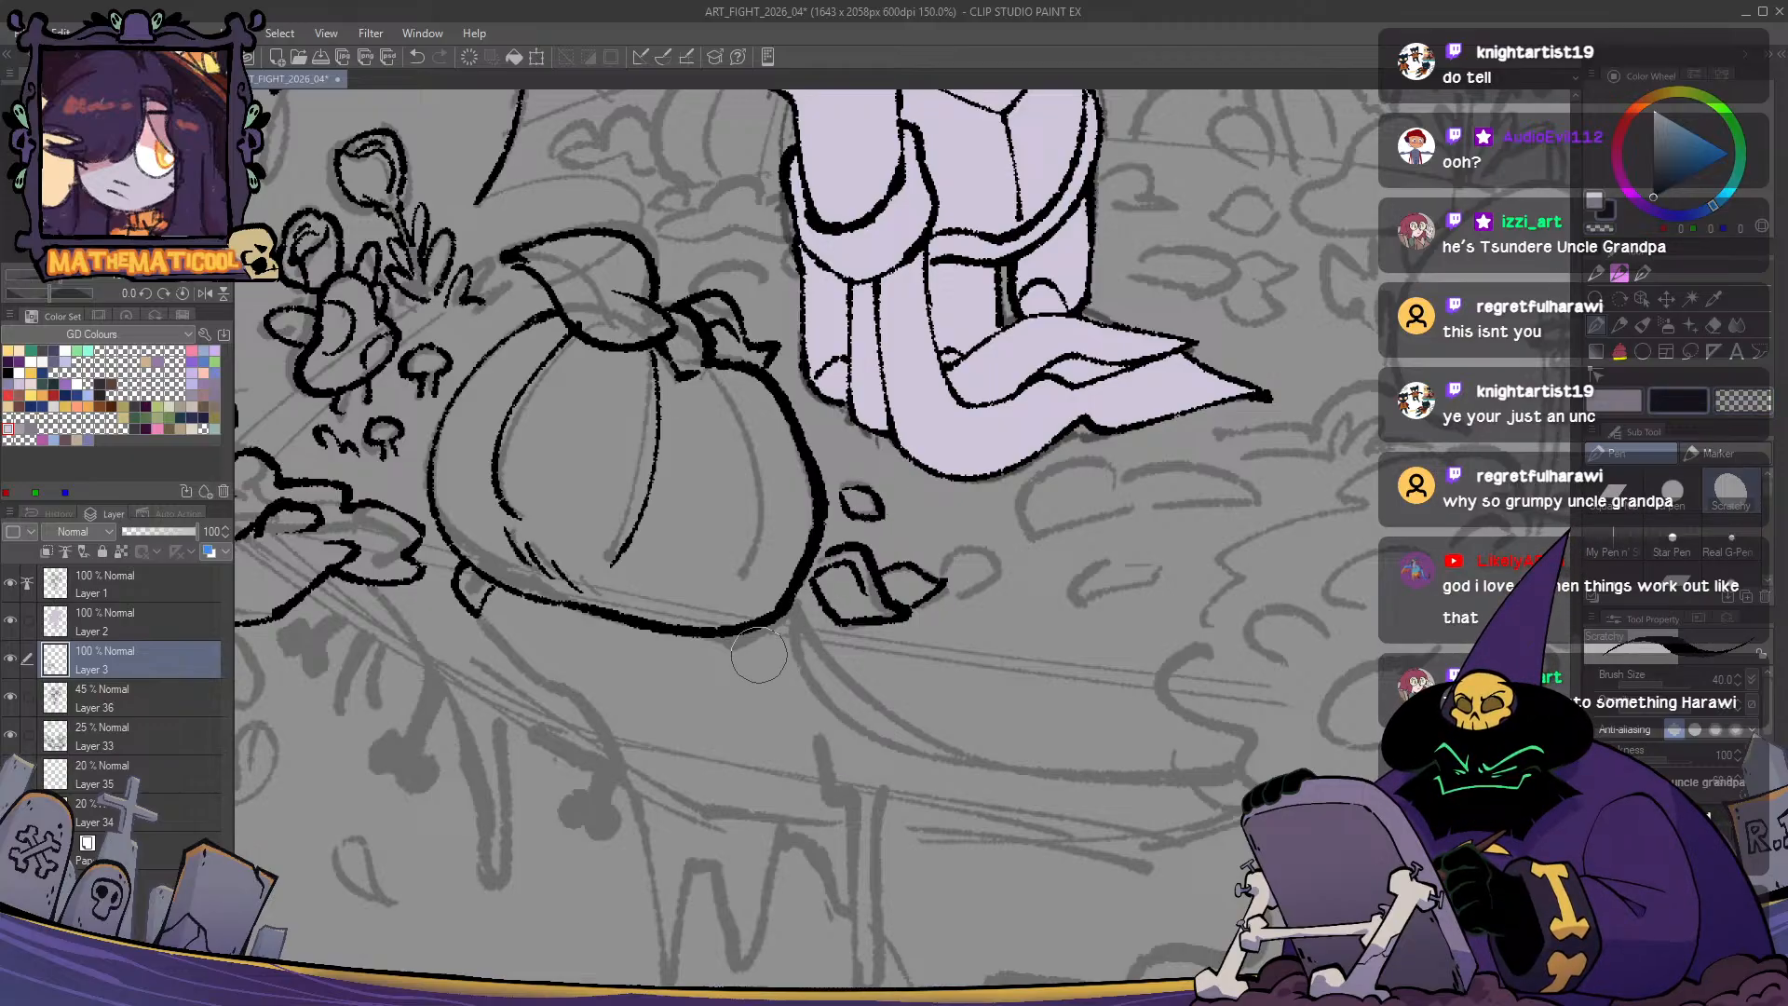
mouse_move(759, 655)
left_mouse_down()
mouse_move(950, 707)
mouse_move(1073, 680)
left_mouse_up()
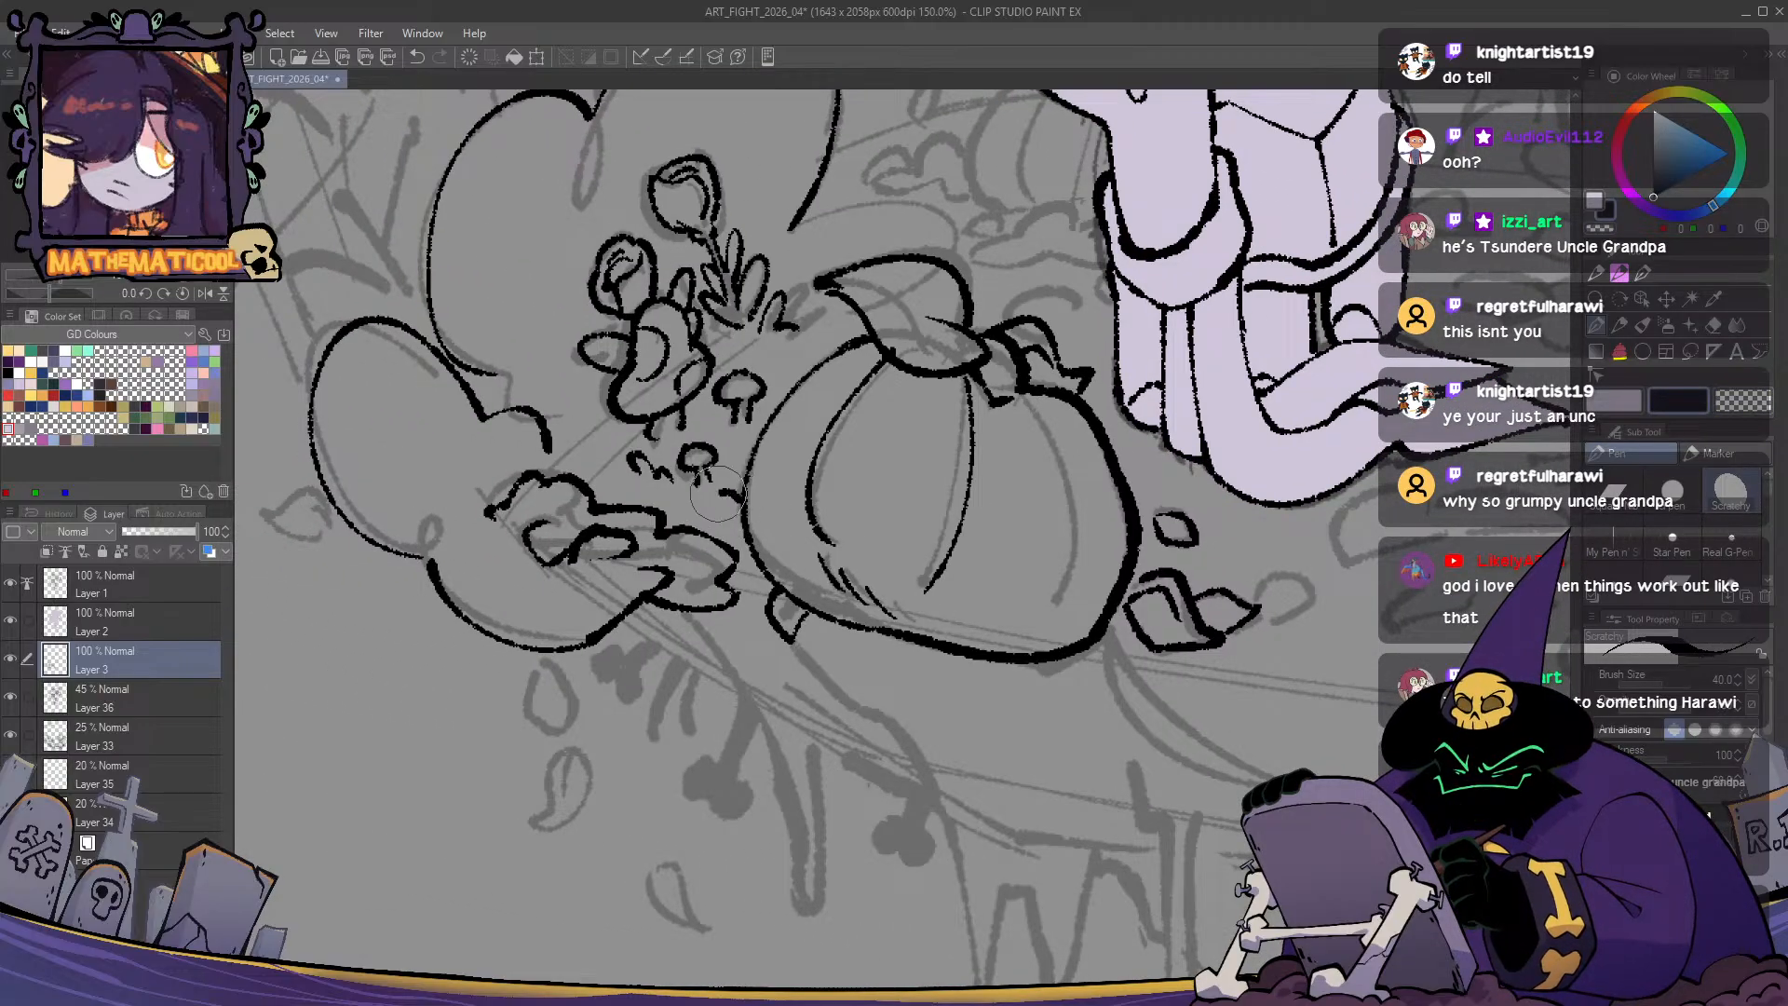
left_click_drag(705, 507, 742, 524)
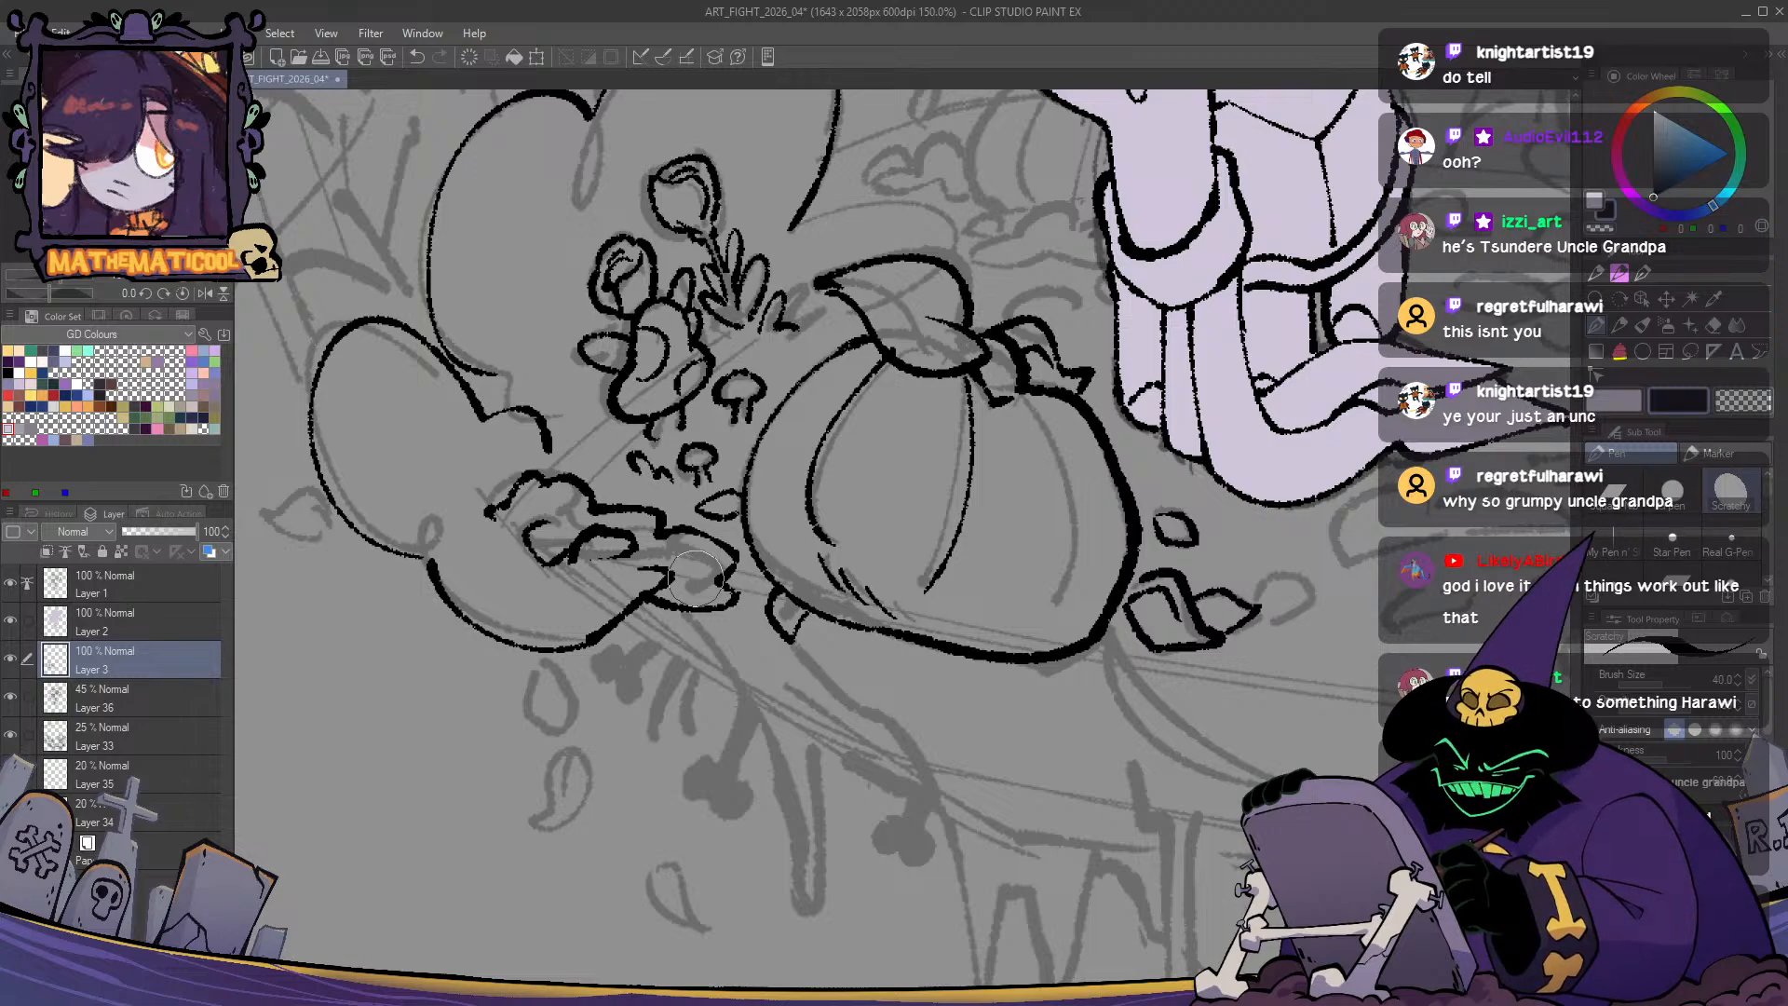
- Extend the jagged inner edge of the lower-left bush toward the grass tufts by the mushrooms, undoing a stray leaf-shaped stroke
left_click_drag(755, 525, 847, 572)
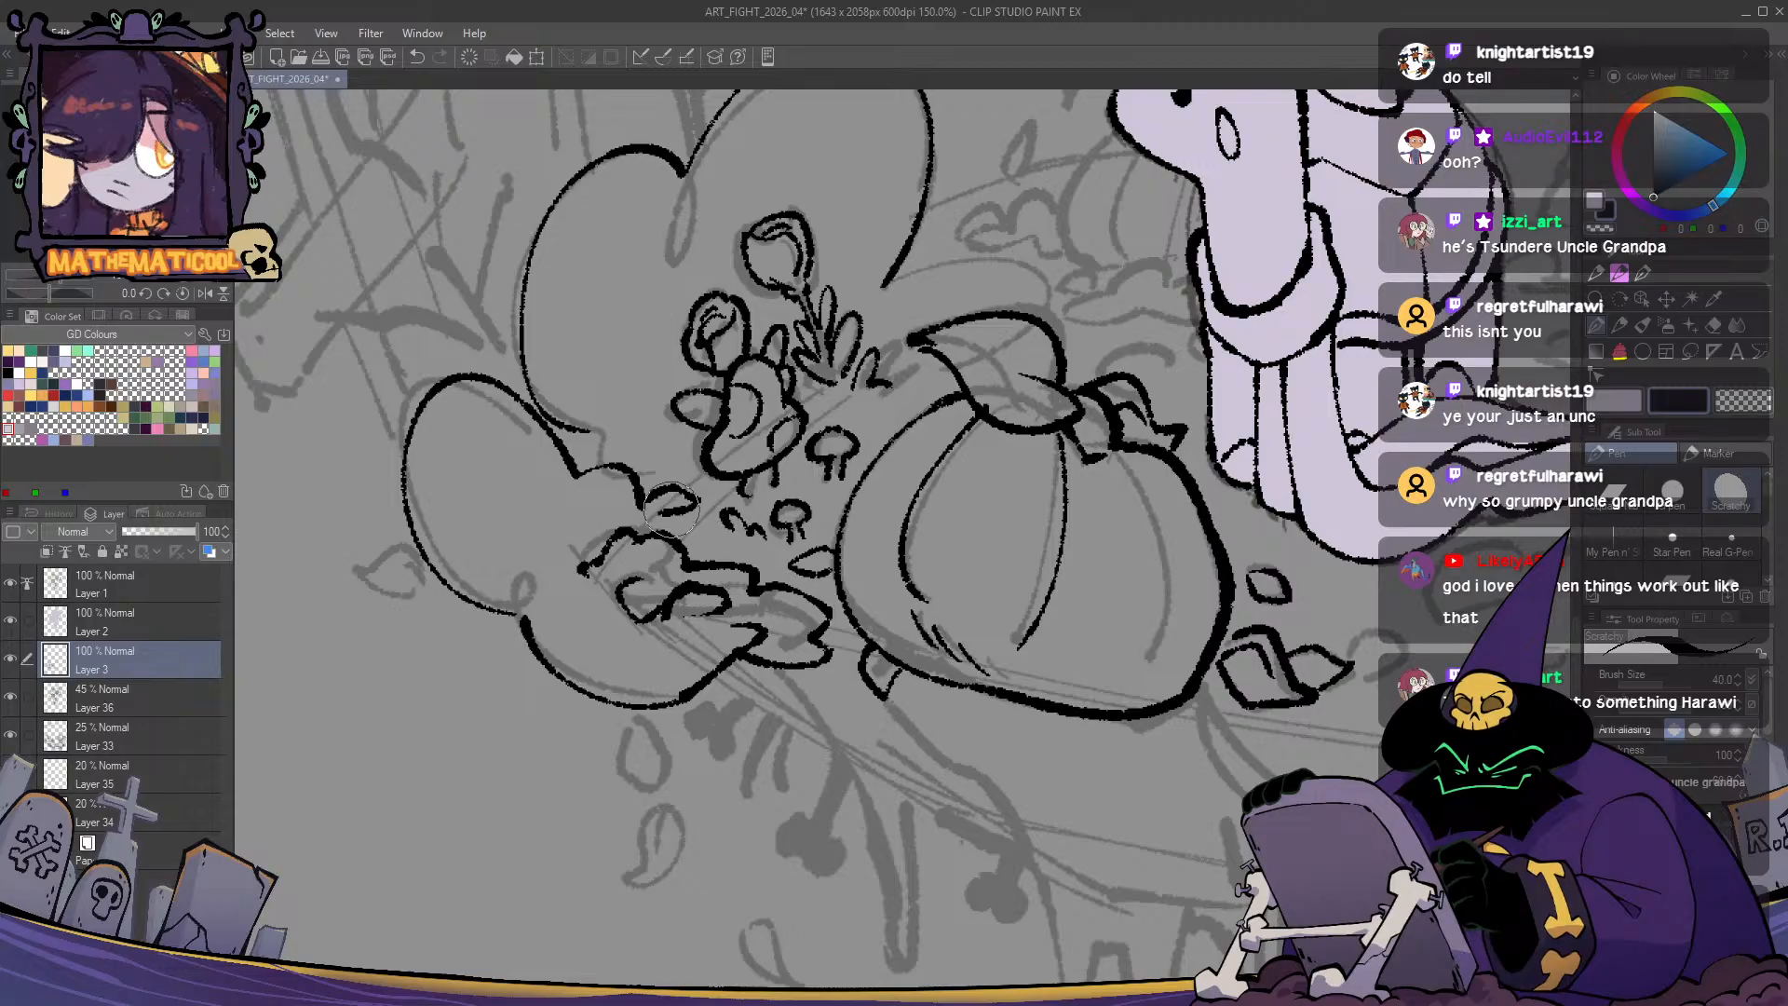
key("ctrl+z")
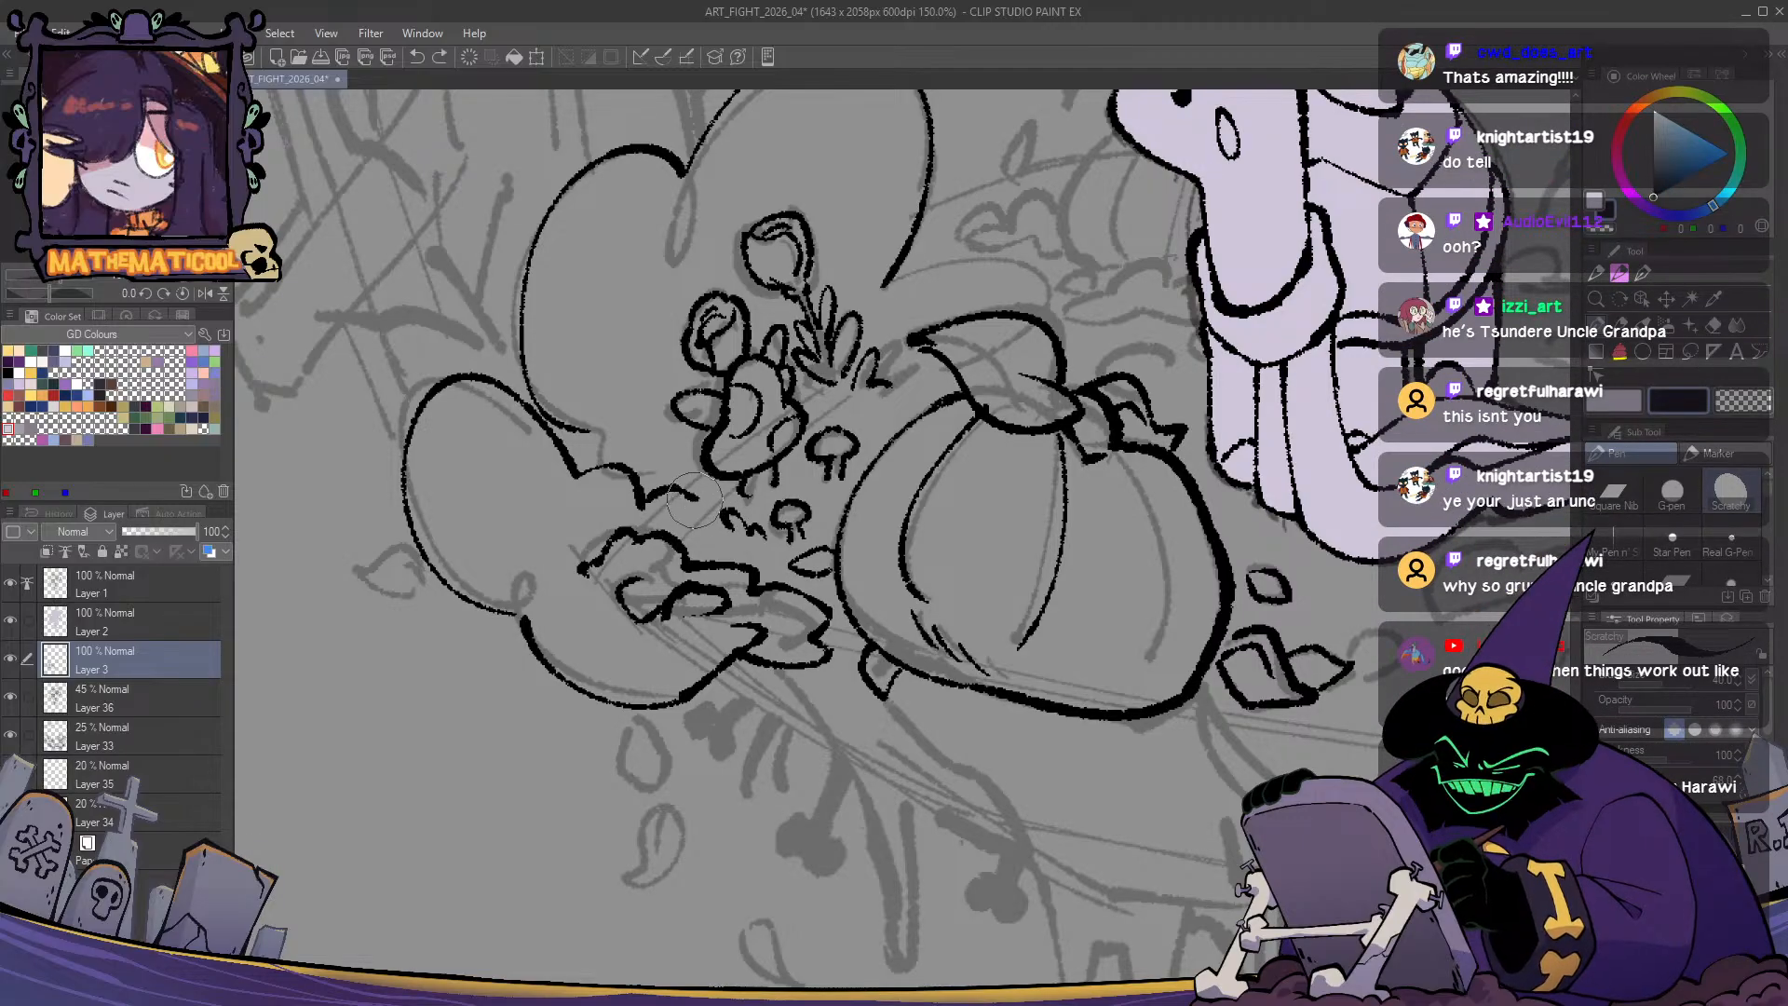
mouse_move(694, 500)
left_mouse_down()
mouse_move(677, 510)
mouse_move(692, 528)
left_mouse_up()
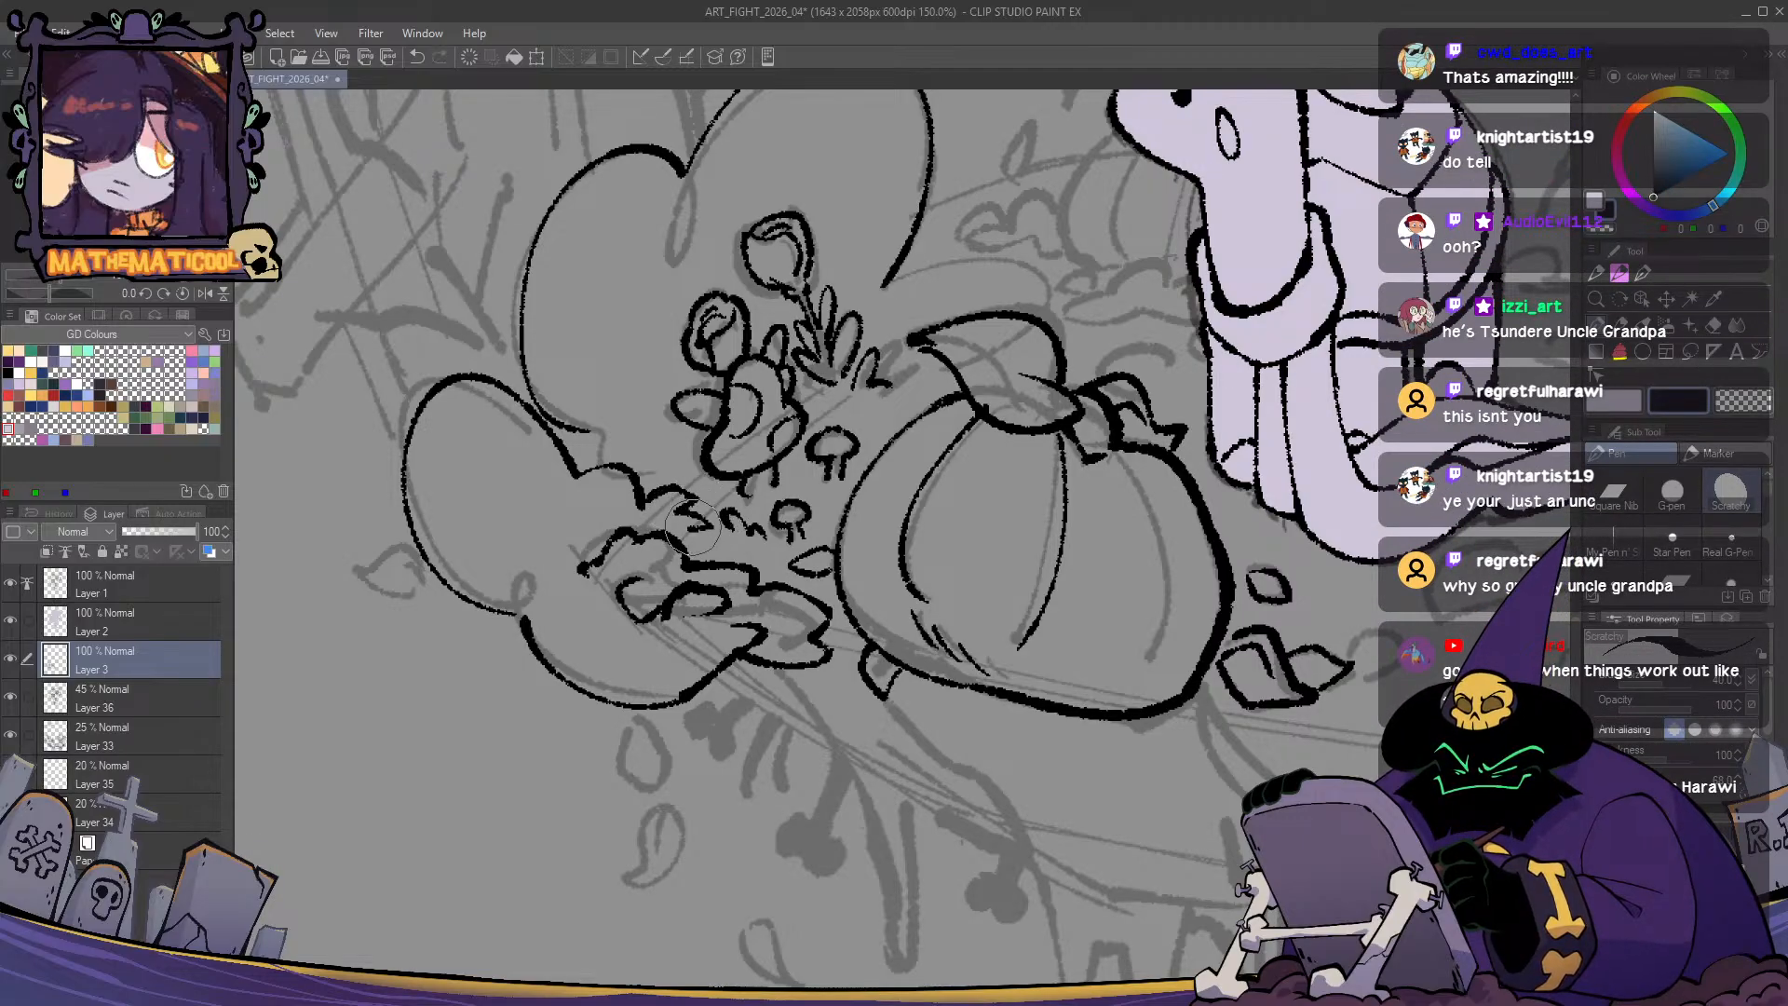
key("h")
key("h")
- Ink a bare tree branch with small forked twigs reaching left from above the large bush, below the character's lavender curl
left_click_drag(939, 556, 715, 918)
mouse_move(804, 571)
left_mouse_down()
mouse_move(840, 555)
mouse_move(780, 540)
mouse_move(799, 486)
mouse_move(853, 522)
mouse_move(892, 514)
mouse_move(838, 578)
left_mouse_up()
scroll(801, 573, "down", 2)
scroll(801, 573, "up", 2)
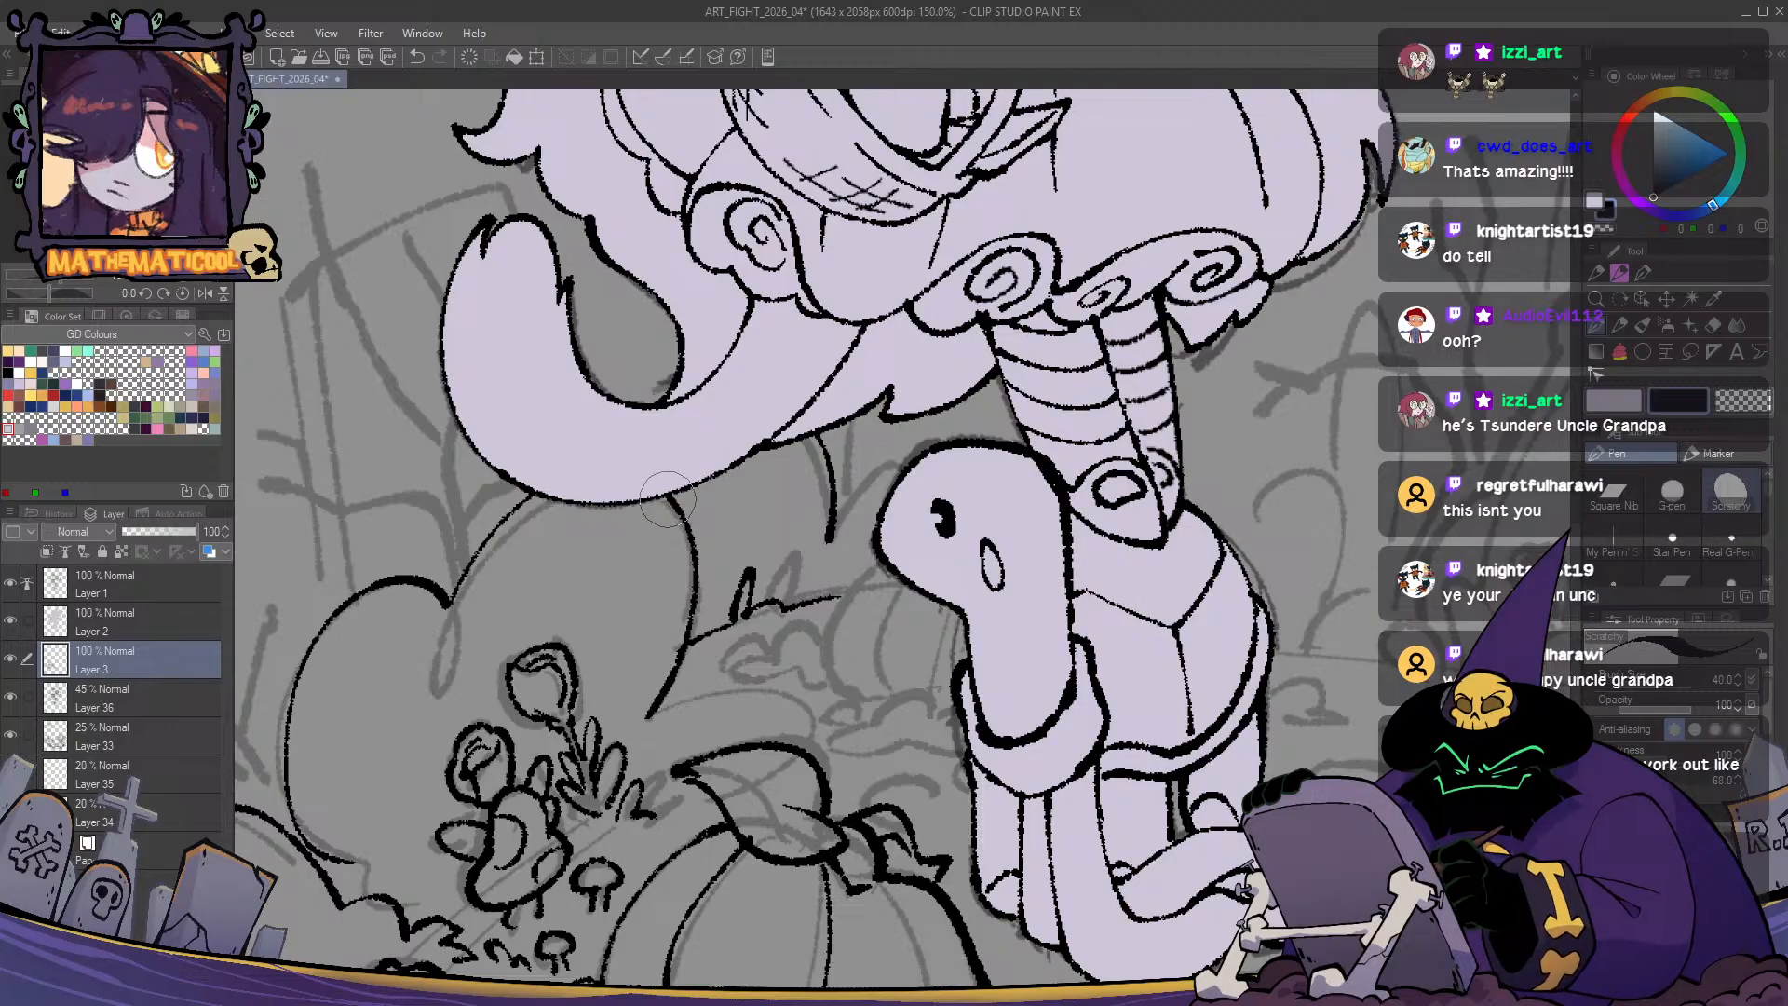
mouse_move(652, 550)
left_mouse_down()
mouse_move(674, 600)
mouse_move(800, 588)
mouse_move(617, 470)
mouse_move(480, 458)
left_mouse_up()
left_click_drag(480, 612, 605, 719)
mouse_move(557, 491)
left_mouse_down()
mouse_move(610, 513)
mouse_move(636, 566)
left_mouse_up()
mouse_move(589, 498)
left_mouse_down()
mouse_move(573, 566)
mouse_move(615, 563)
mouse_move(588, 601)
left_mouse_up()
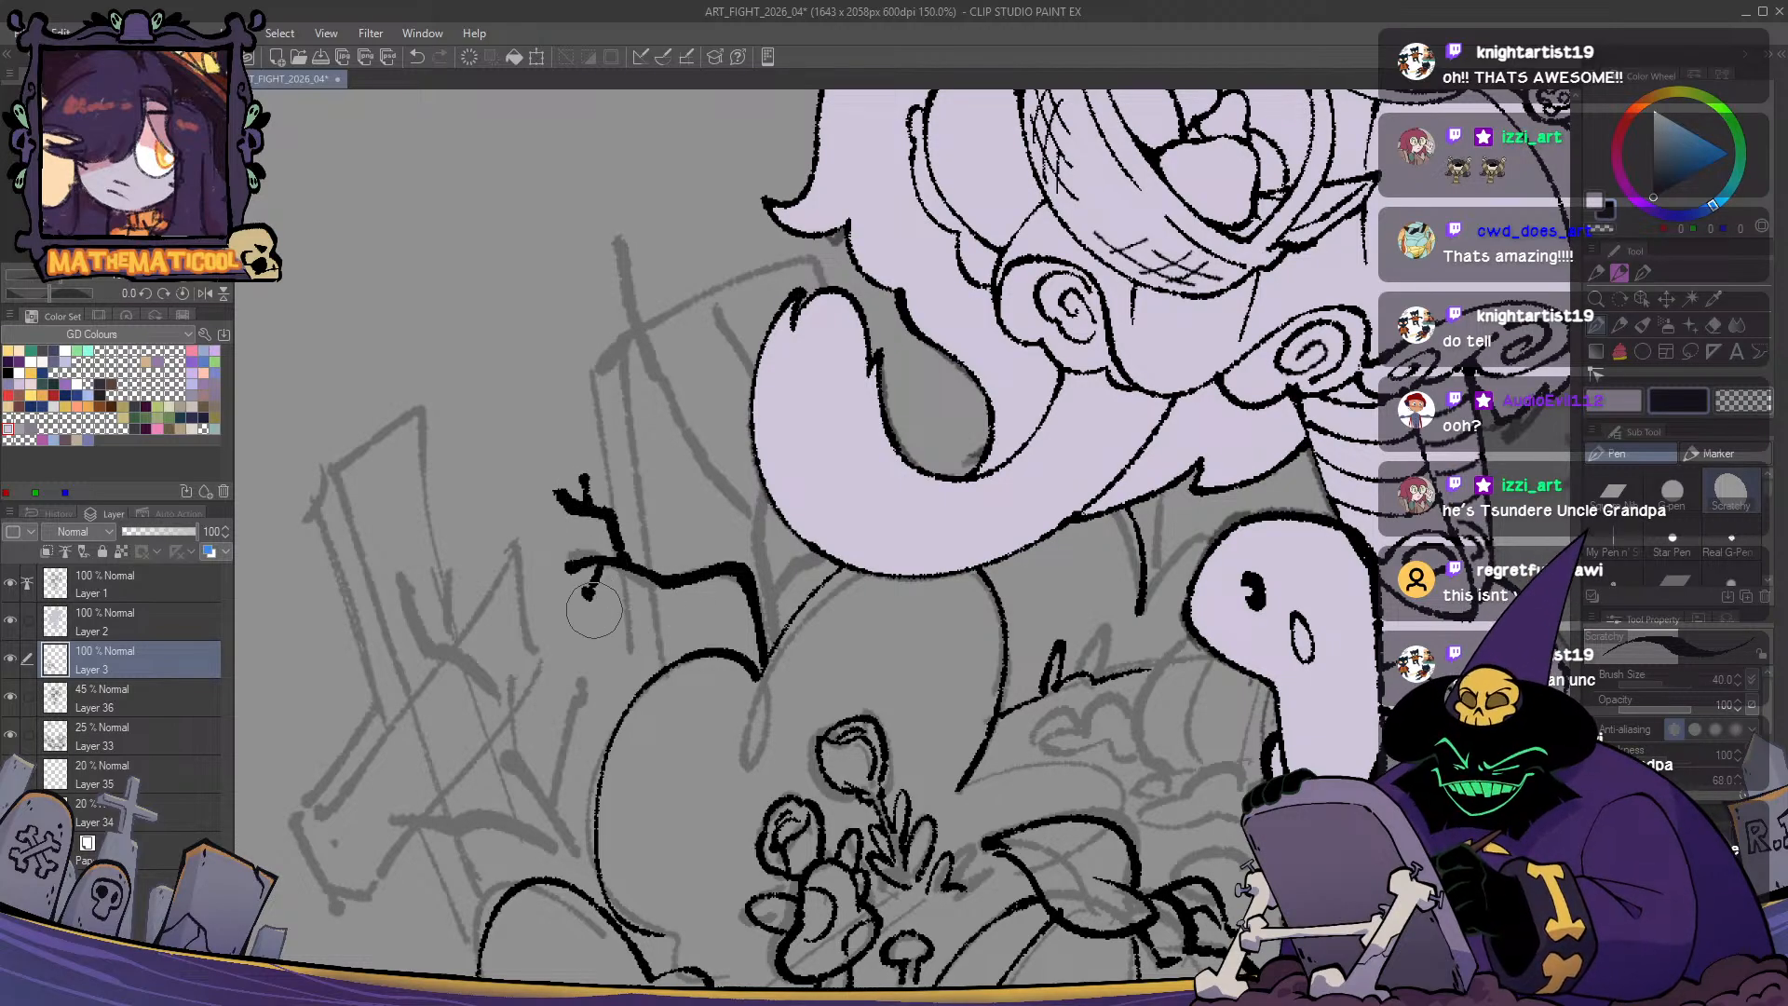
- Add a second lower twig to the bare tree and ink its tall upper branch with side twigs, undoing stray strokes
left_click_drag(713, 579, 631, 643)
key("ctrl+z")
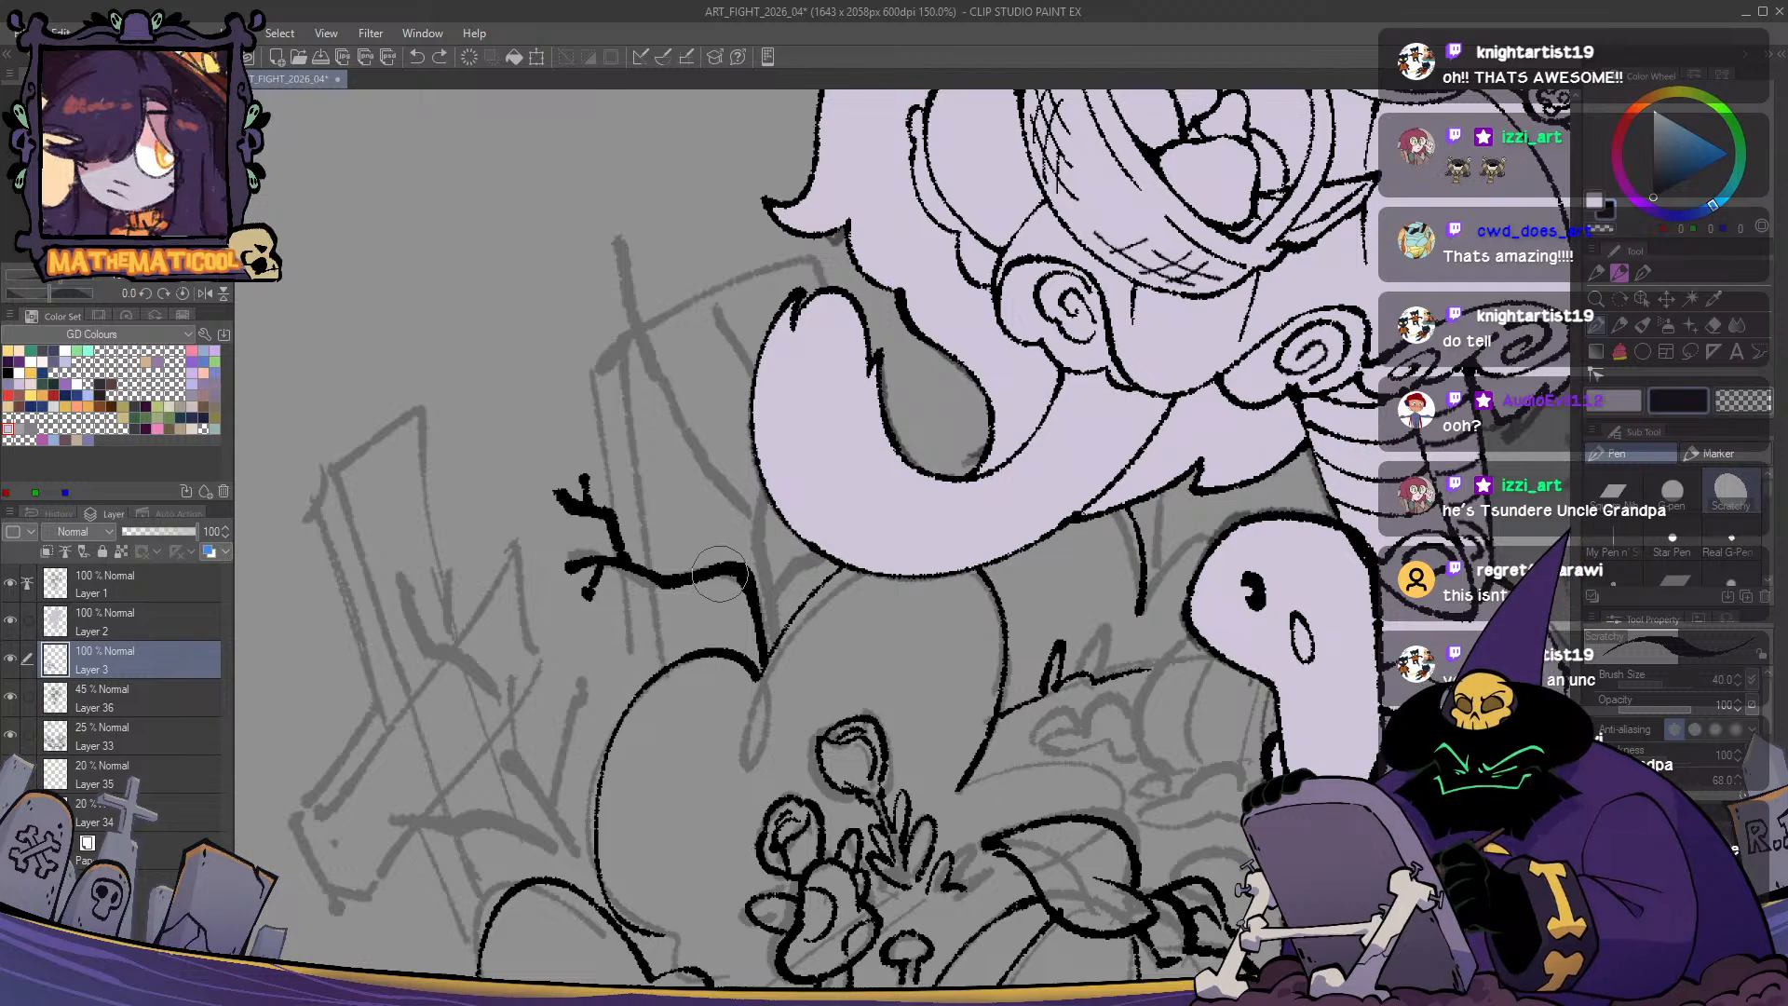
mouse_move(746, 561)
left_mouse_down()
mouse_move(671, 615)
mouse_move(578, 622)
left_mouse_up()
mouse_move(759, 601)
left_mouse_down()
mouse_move(731, 496)
mouse_move(622, 312)
mouse_move(605, 244)
mouse_move(663, 349)
mouse_move(560, 276)
mouse_move(624, 317)
mouse_move(694, 433)
mouse_move(689, 354)
mouse_move(754, 557)
left_mouse_up()
key("ctrl+z")
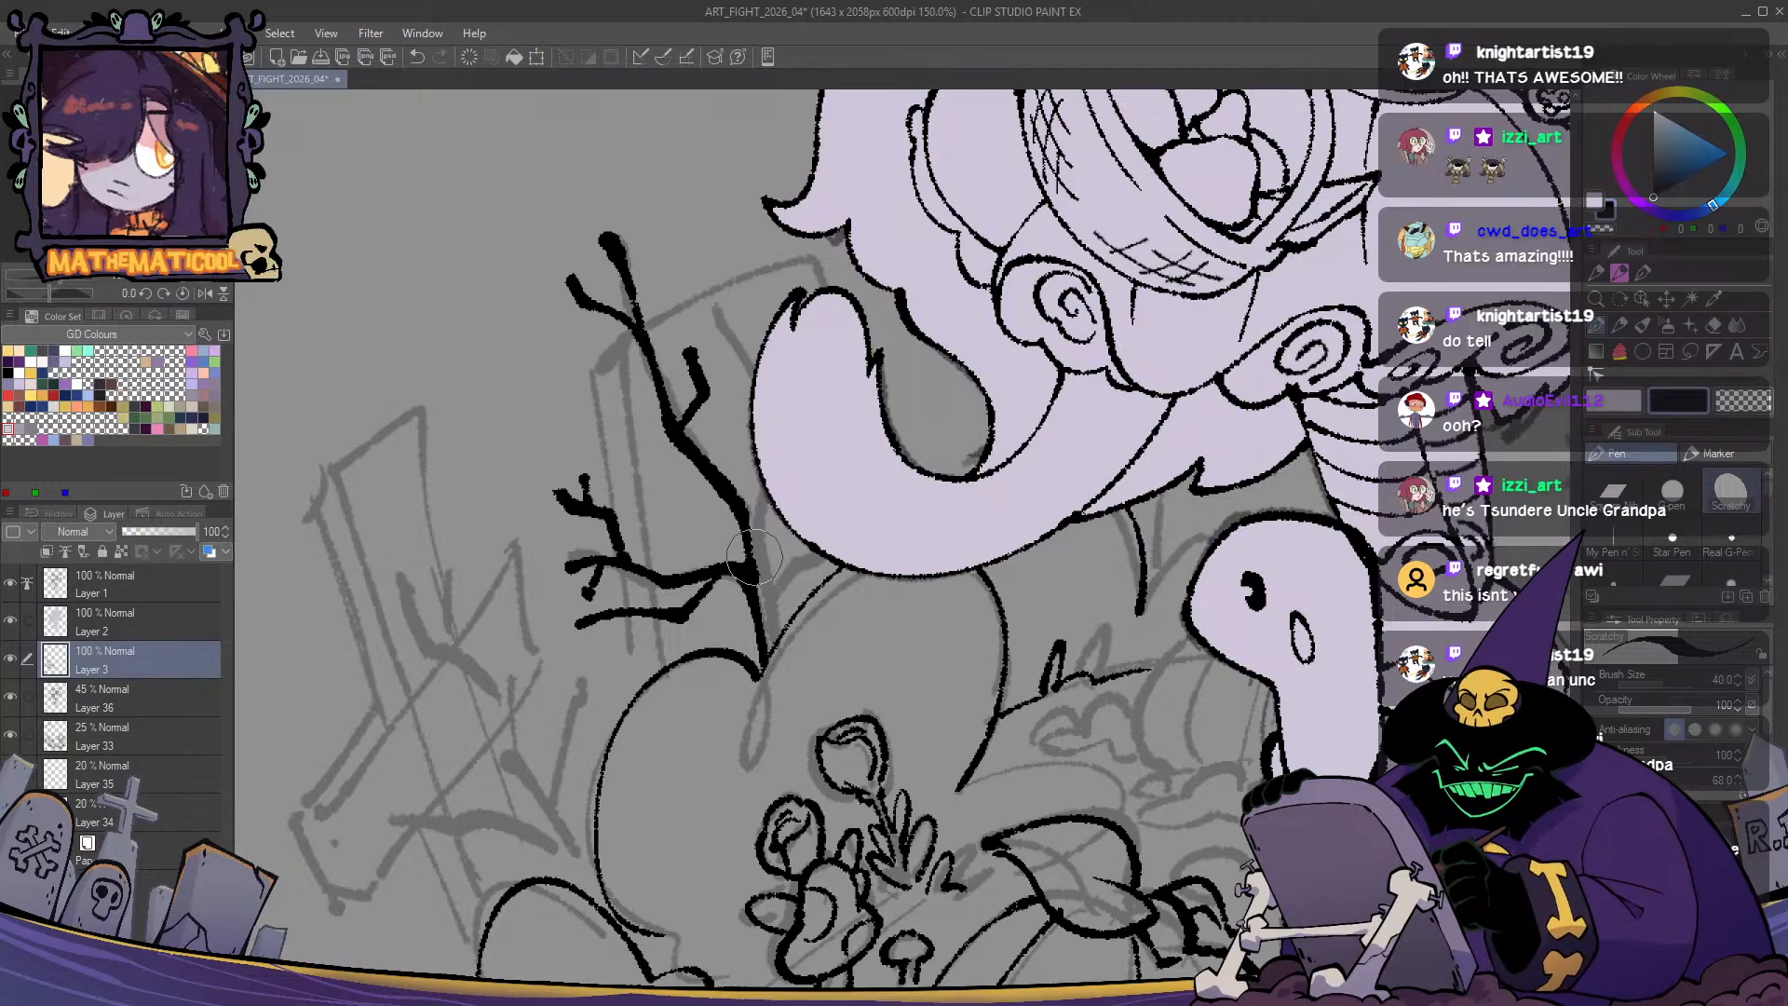
- Ink the right side of the bare tree's trunk and a short branch tucked under the lavender curl, retrying the strokes
mouse_move(783, 641)
left_mouse_down()
mouse_move(771, 589)
mouse_move(780, 639)
mouse_move(780, 593)
mouse_move(827, 562)
mouse_move(769, 597)
mouse_move(758, 524)
mouse_move(778, 645)
mouse_move(767, 495)
left_mouse_up()
key("ctrl+z")
key("ctrl+z")
key("ctrl+z")
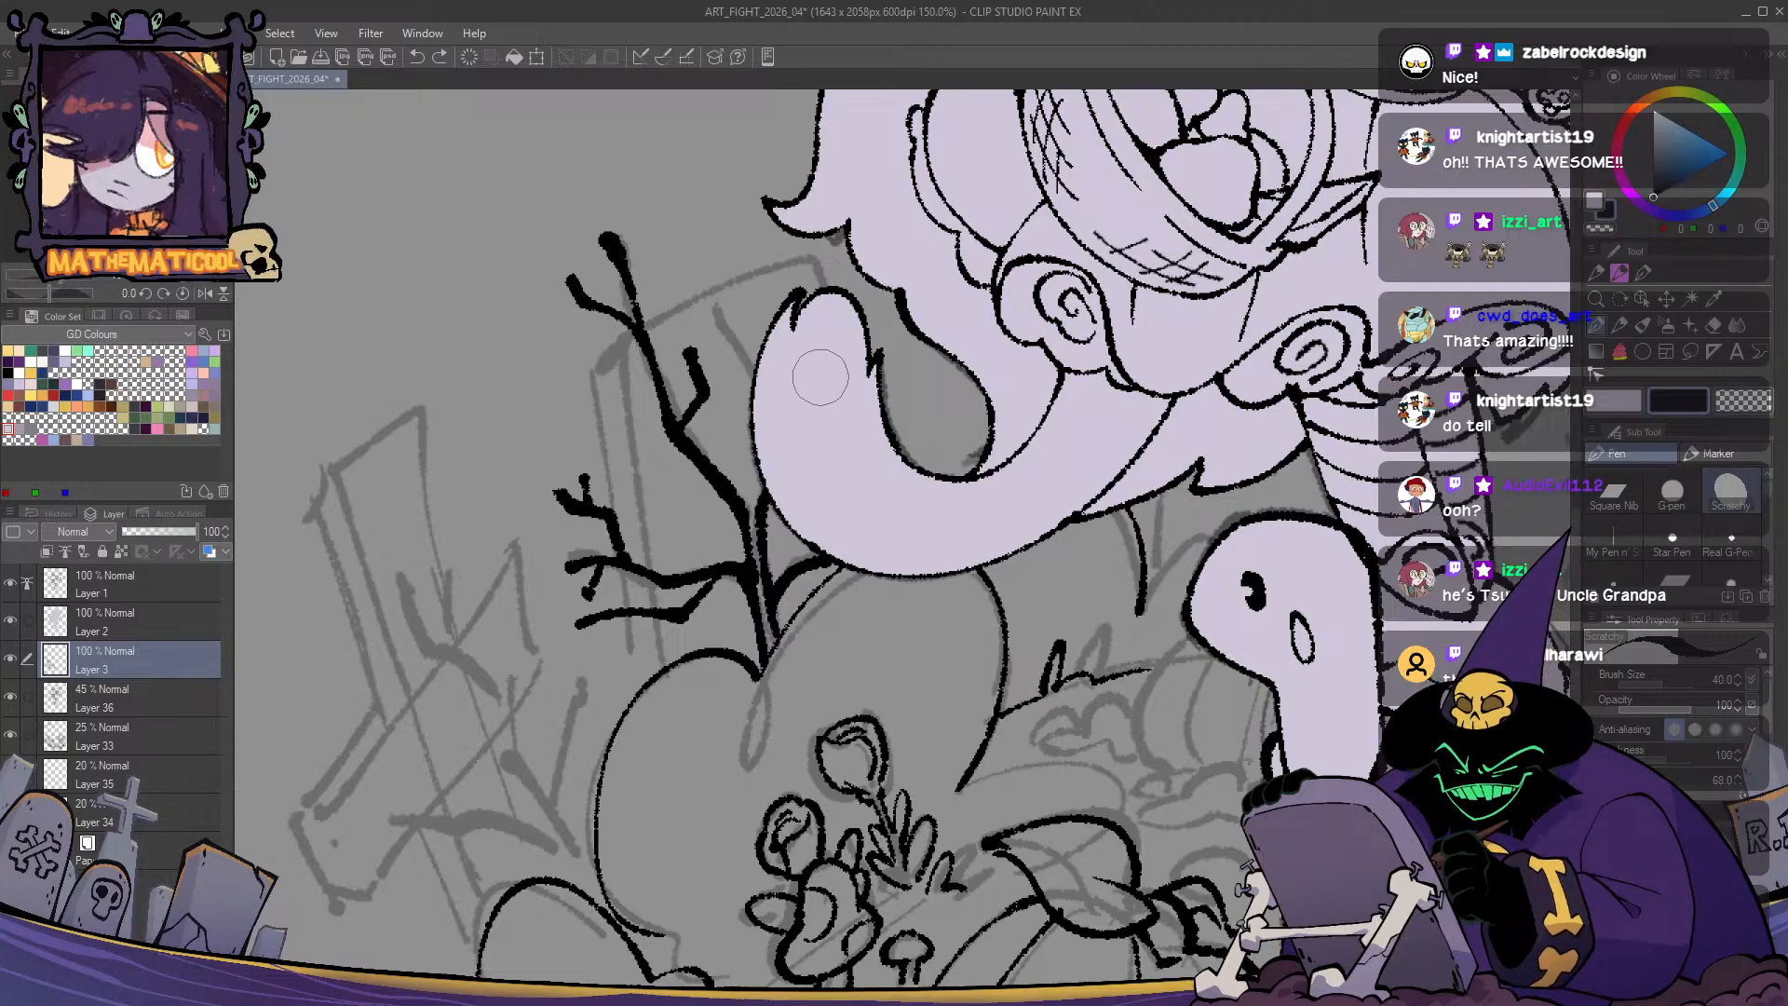
key("ctrl+z")
left_click_drag(773, 632, 766, 482)
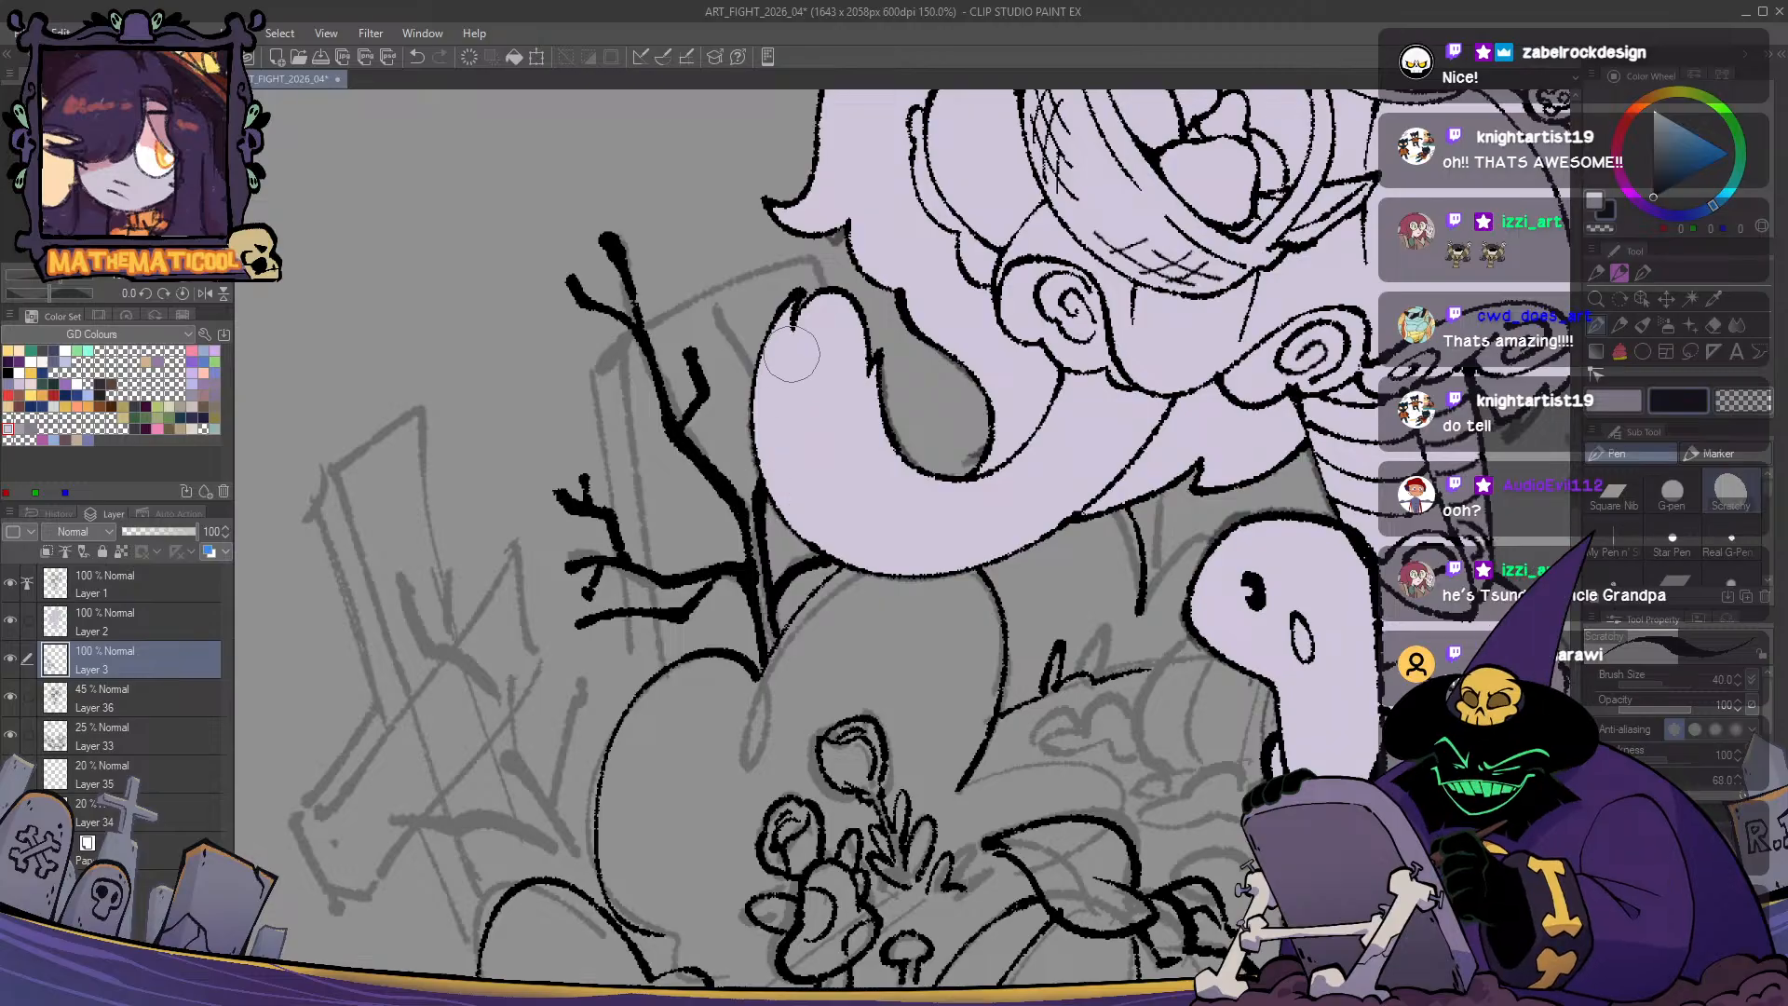
- Ink branch tips peeking out around the lavender curl, and thicken the tree's trunk into a solid black shape
left_click_drag(841, 296, 839, 272)
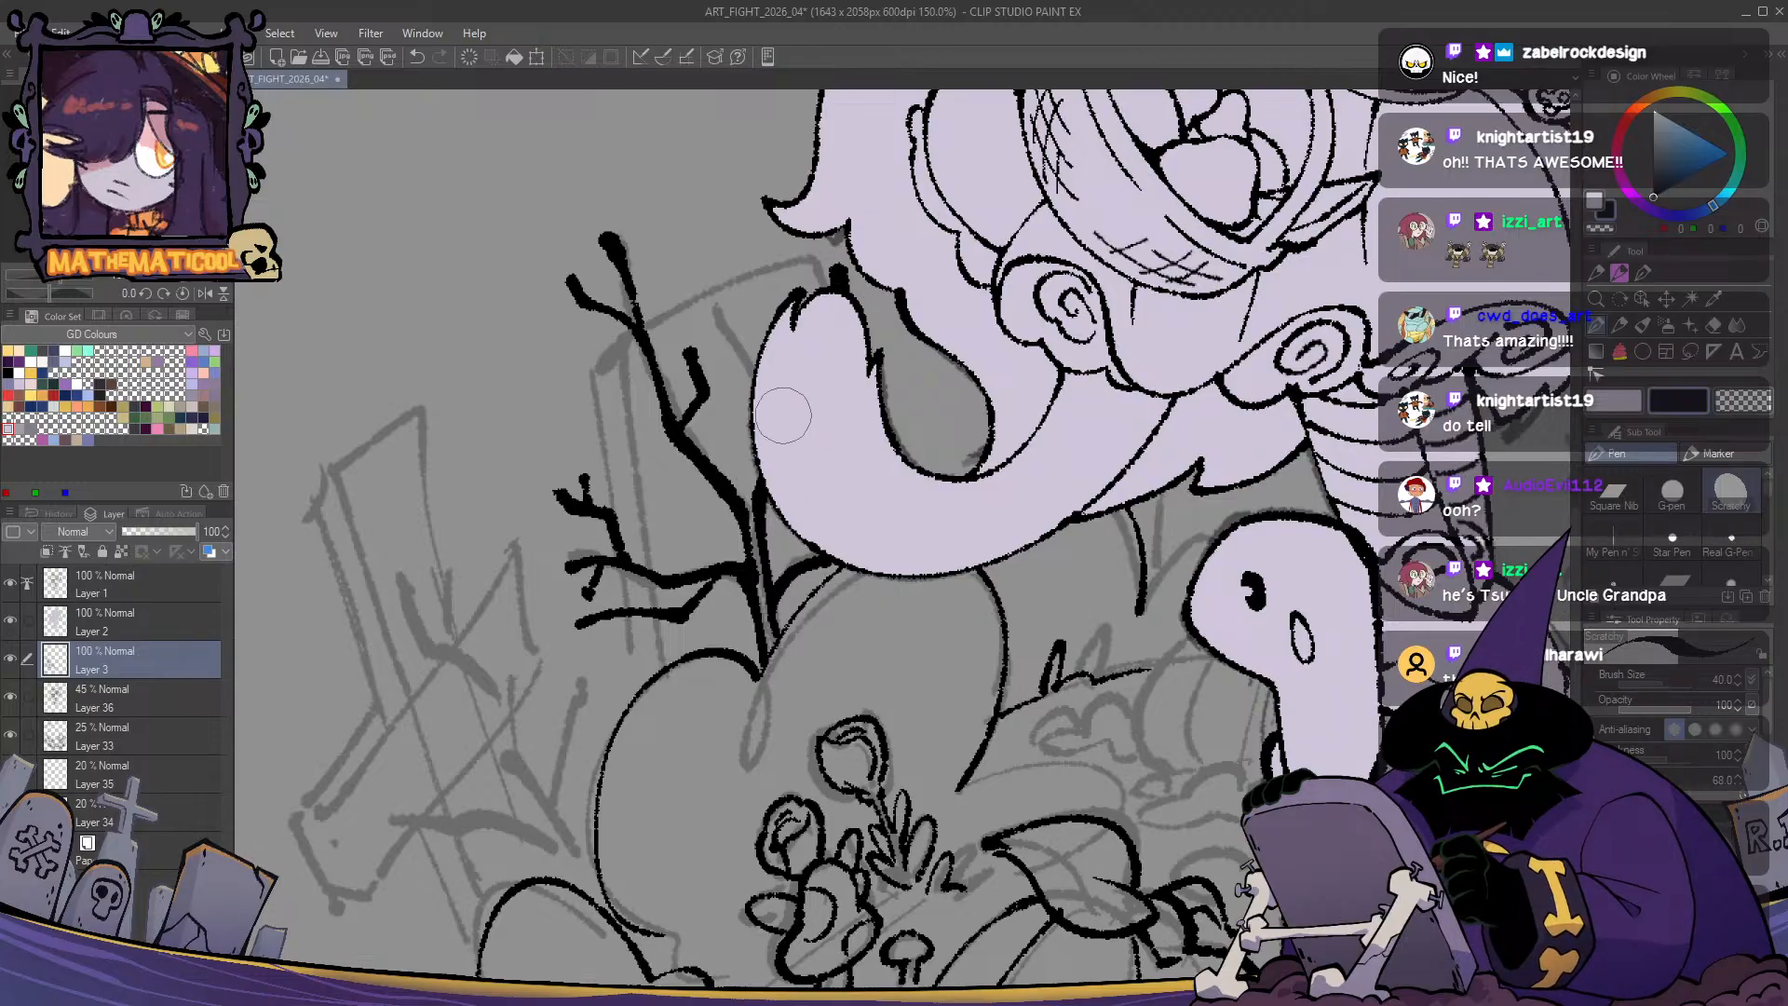
mouse_move(749, 358)
left_mouse_down()
mouse_move(720, 327)
mouse_move(756, 371)
mouse_move(773, 362)
left_mouse_up()
key("c")
key("c")
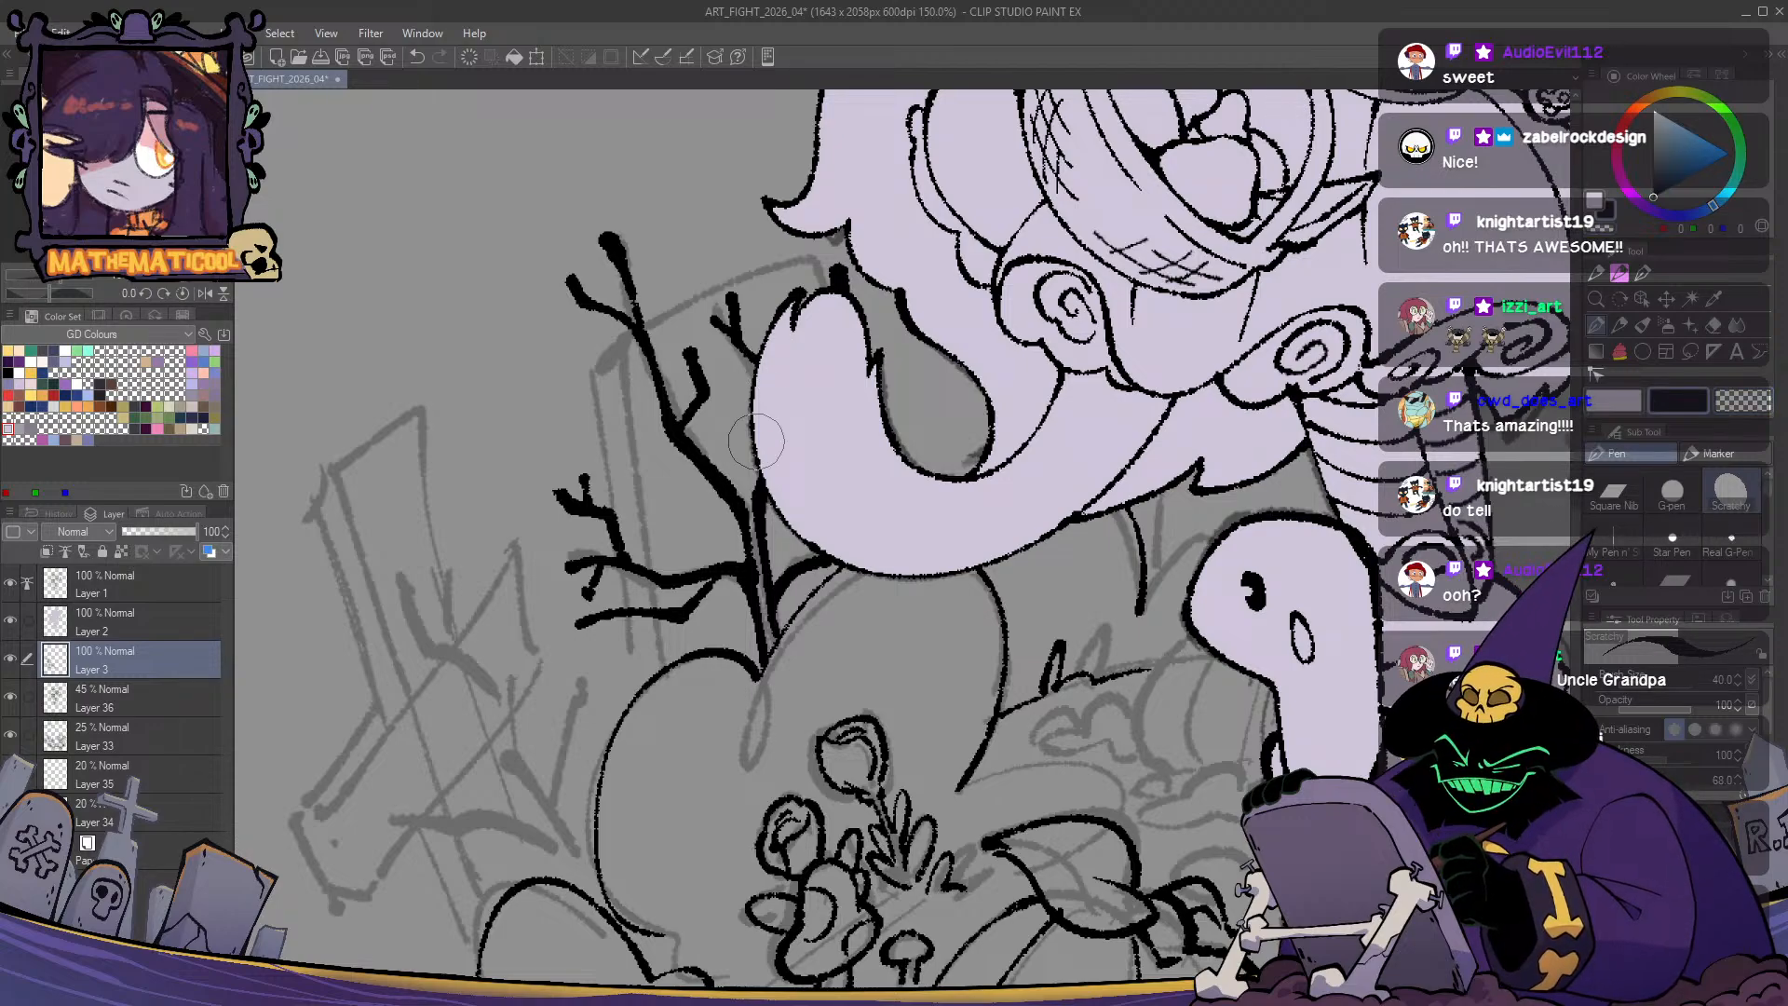
mouse_move(758, 484)
left_mouse_down()
mouse_move(723, 493)
mouse_move(749, 640)
left_mouse_up()
left_click_drag(740, 570, 749, 676)
key("c")
mouse_move(708, 461)
left_mouse_down()
mouse_move(736, 512)
mouse_move(726, 498)
left_mouse_up()
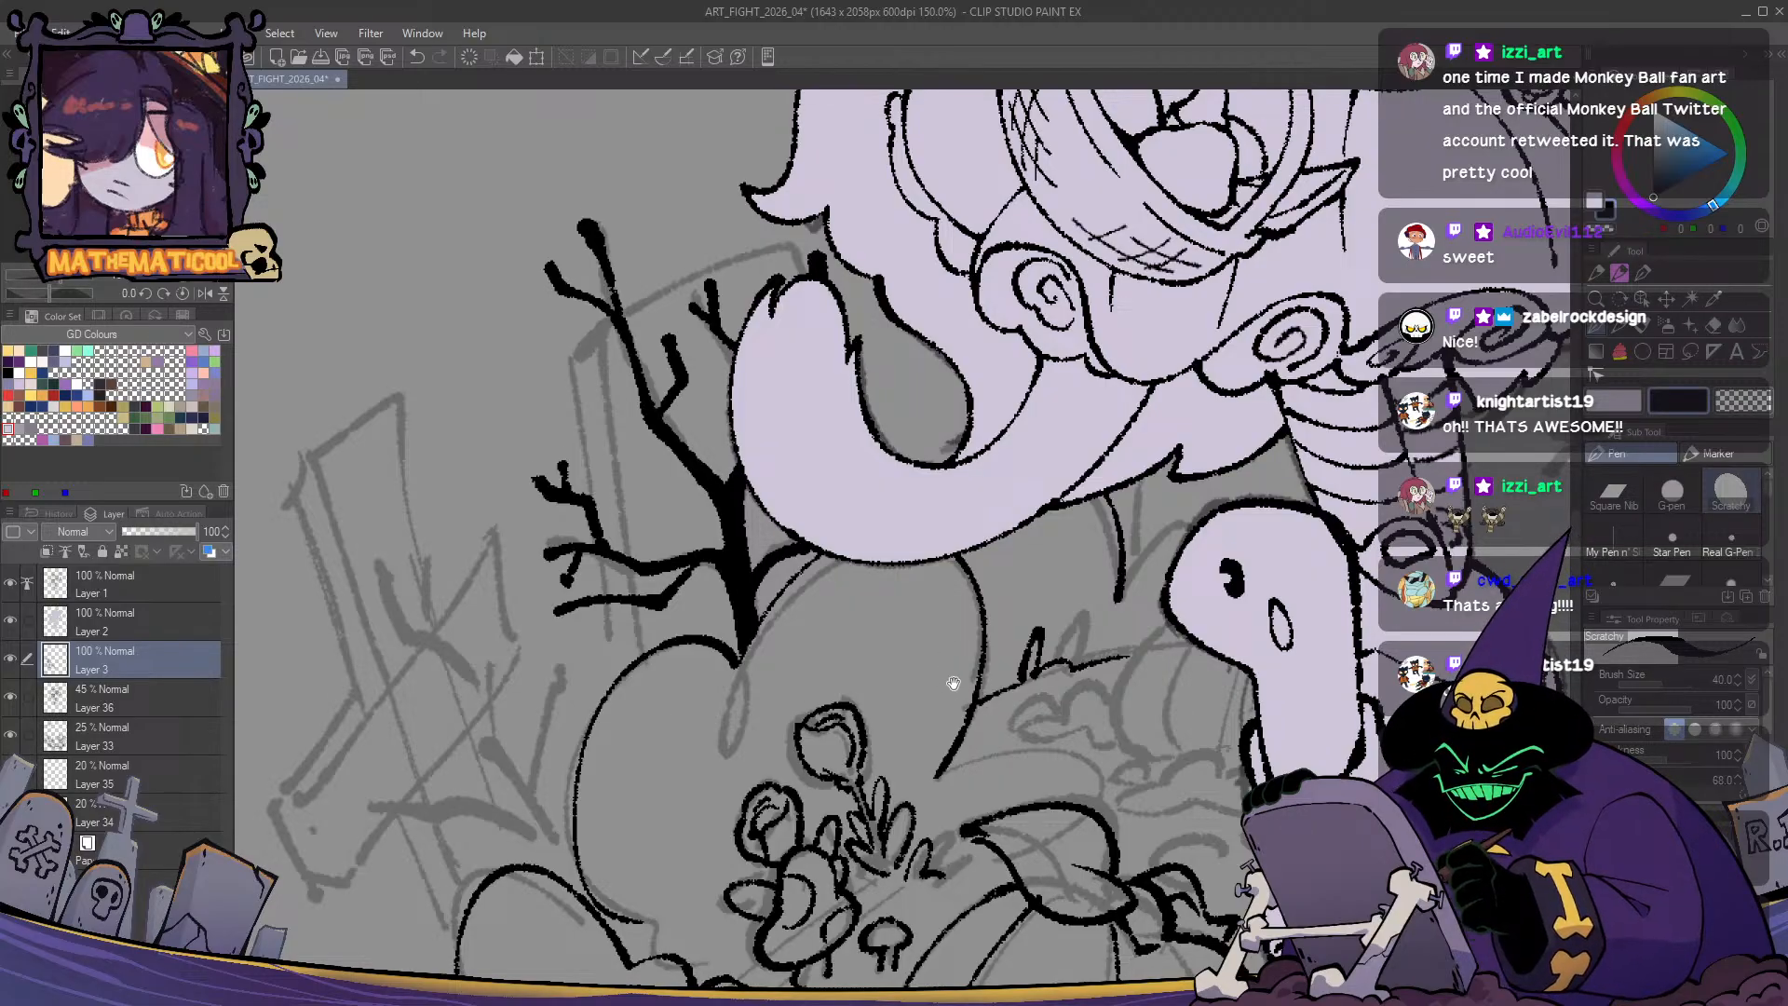
- Erase the bare tree's lowest left twig and redraw it slanting down from the main side branch
left_click_drag(956, 681, 942, 619)
mouse_move(927, 720)
left_mouse_down()
mouse_move(950, 658)
mouse_move(965, 664)
left_mouse_up()
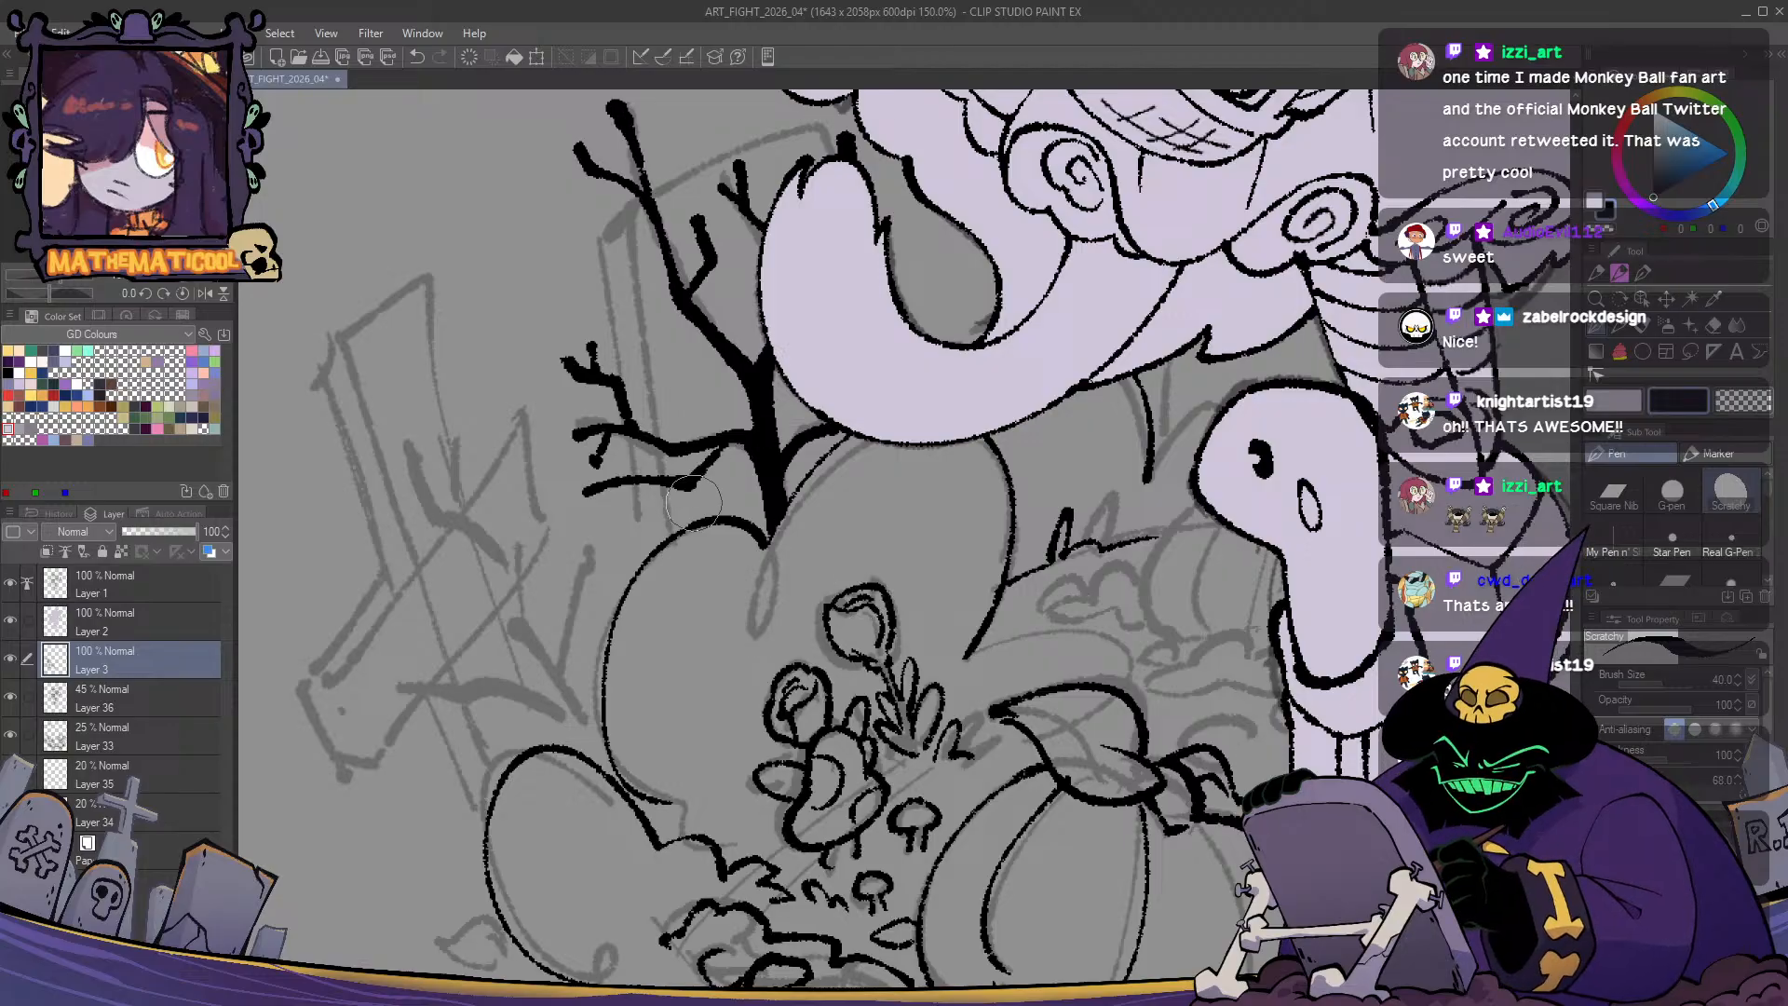
key("c")
mouse_move(683, 489)
left_mouse_down()
mouse_move(729, 453)
mouse_move(589, 496)
left_mouse_up()
key("c")
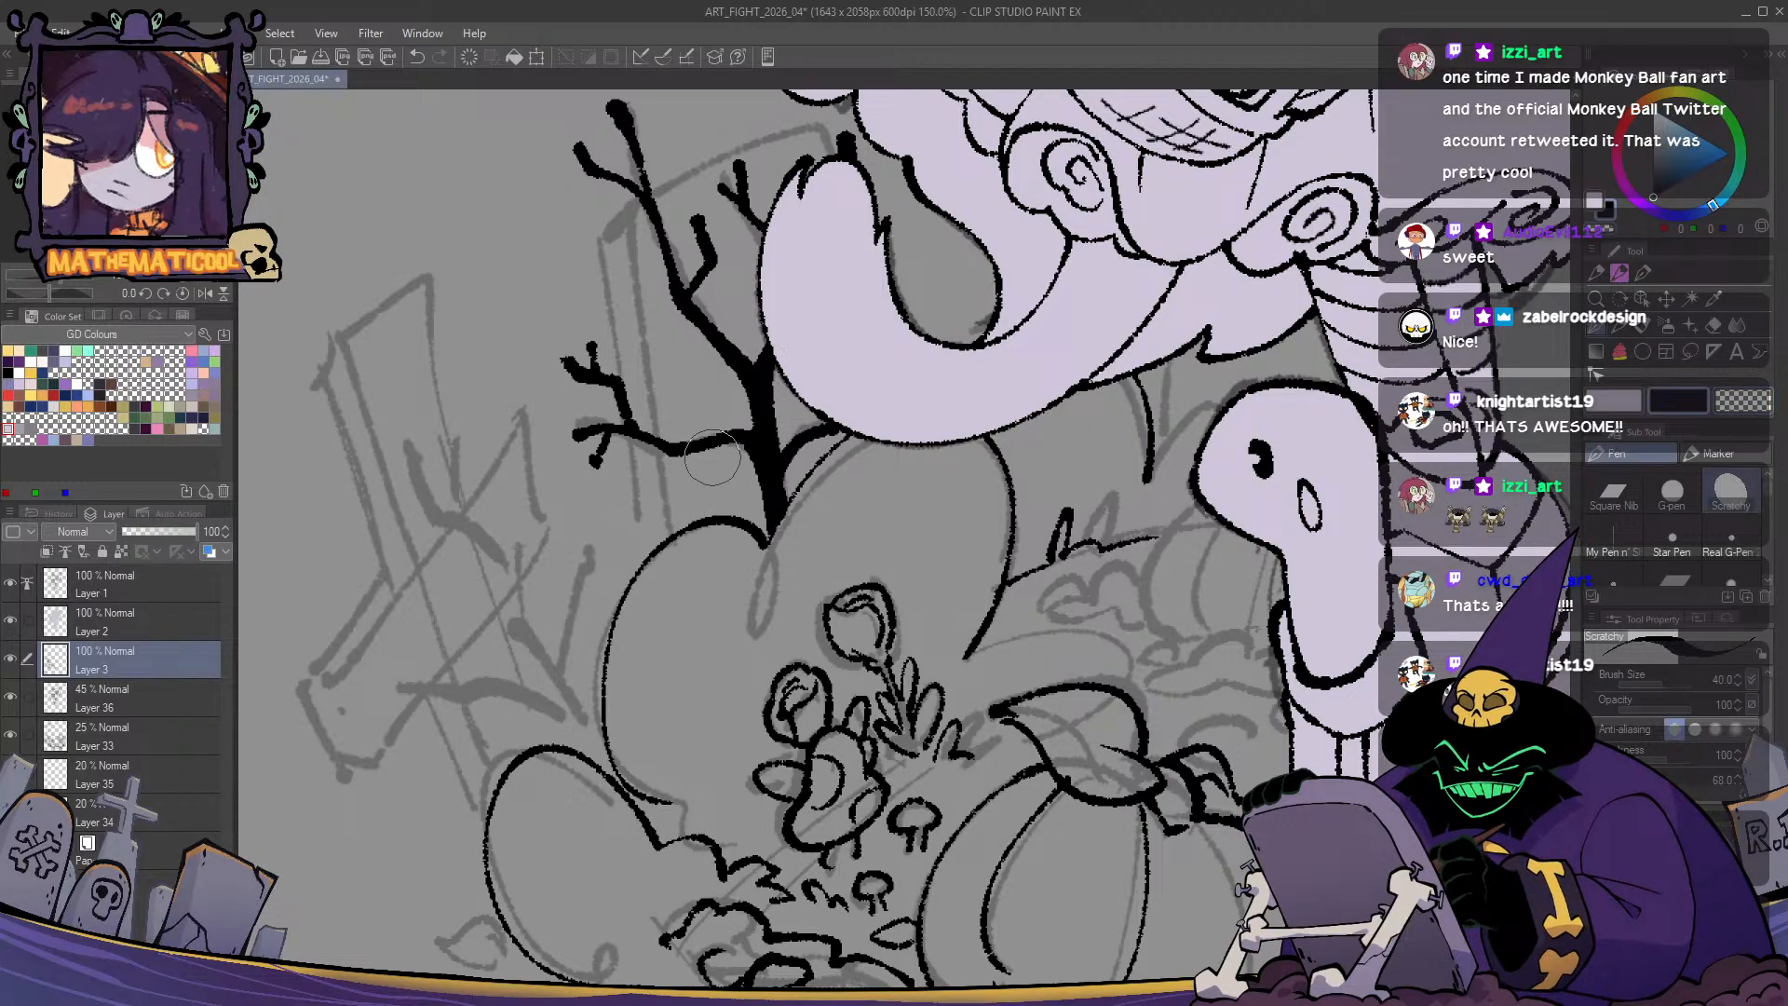
mouse_move(740, 429)
left_mouse_down()
mouse_move(629, 516)
mouse_move(670, 518)
mouse_move(721, 447)
mouse_move(753, 441)
mouse_move(720, 501)
left_mouse_up()
key("c")
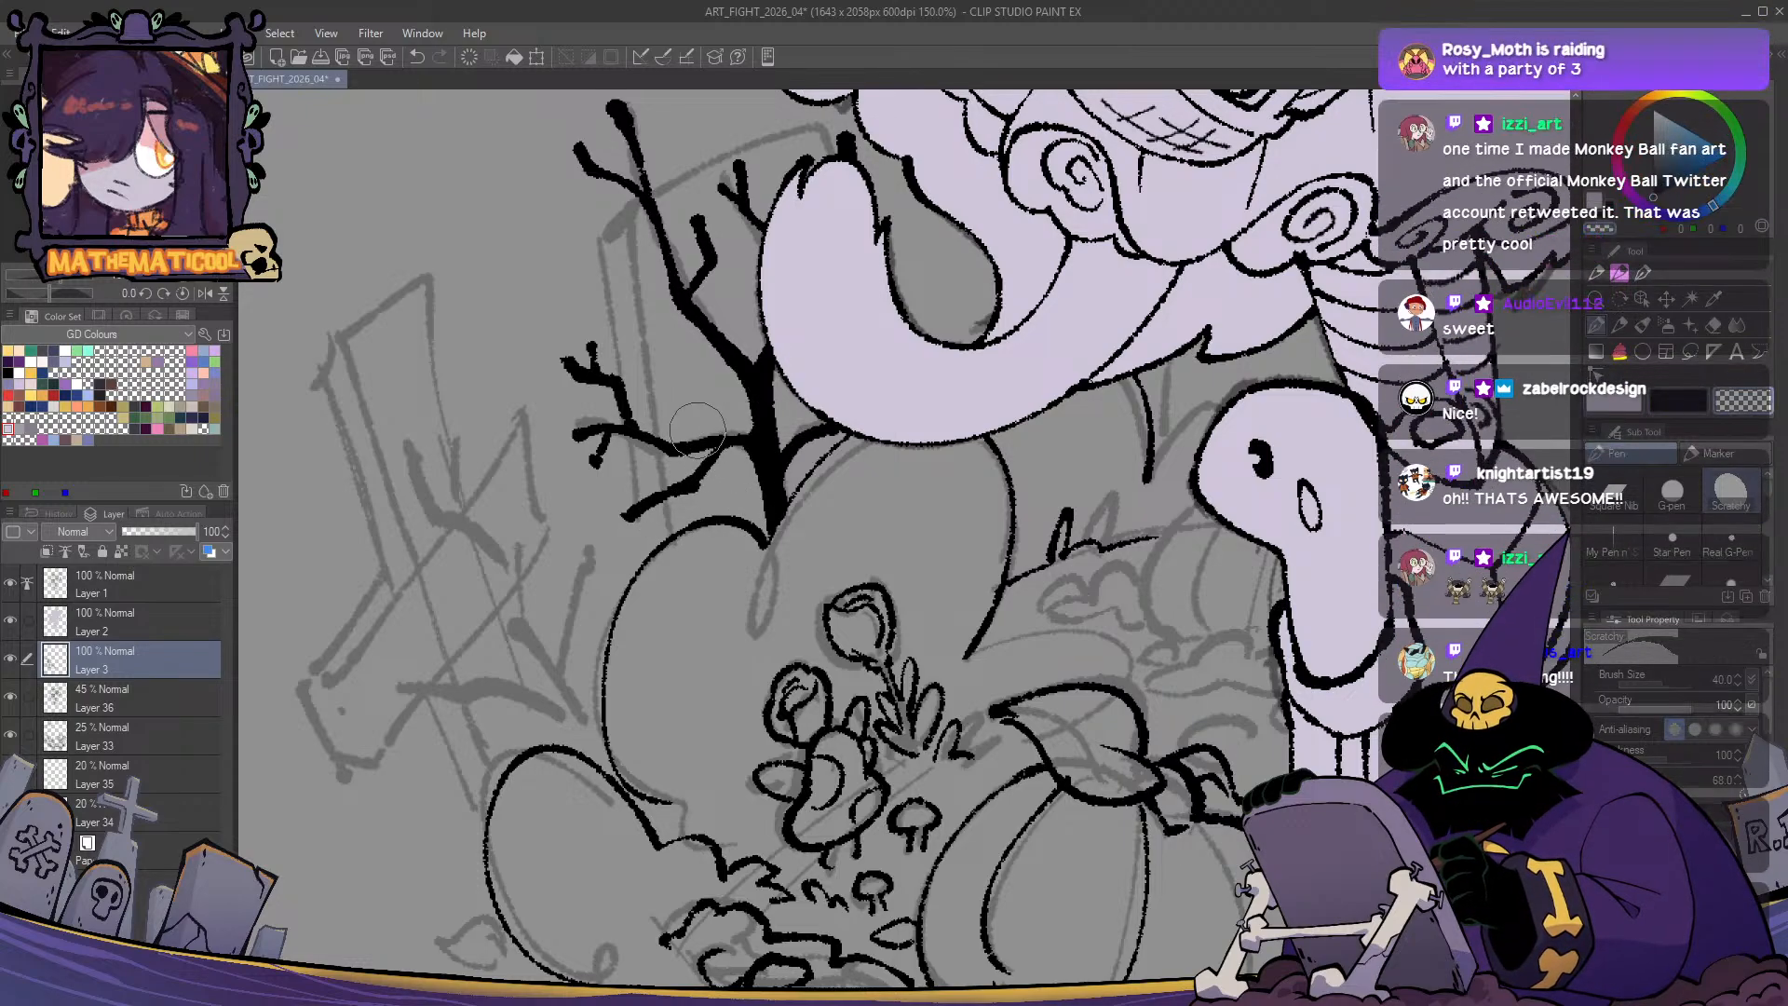
key("c")
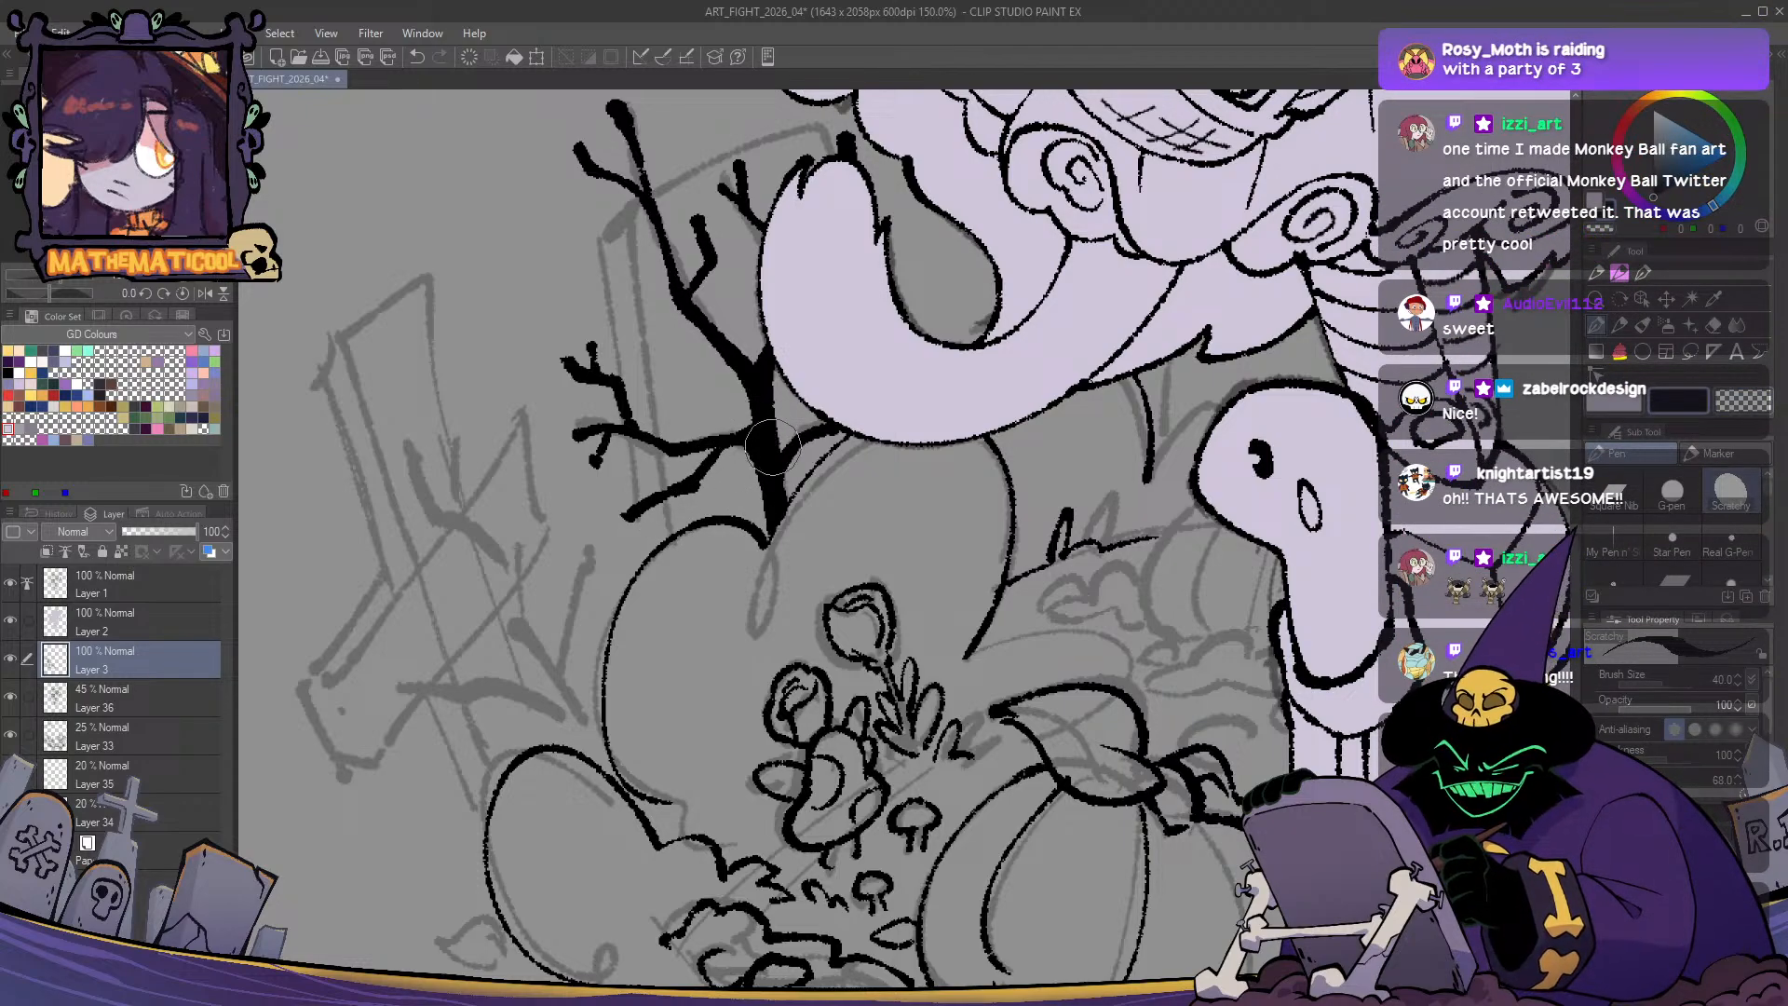
- Trim and reshape the trunk of the bare tree where its side branches meet
key("c")
mouse_move(781, 437)
left_mouse_down()
mouse_move(782, 363)
mouse_move(778, 450)
left_mouse_up()
key("c")
left_click_drag(756, 383, 779, 470)
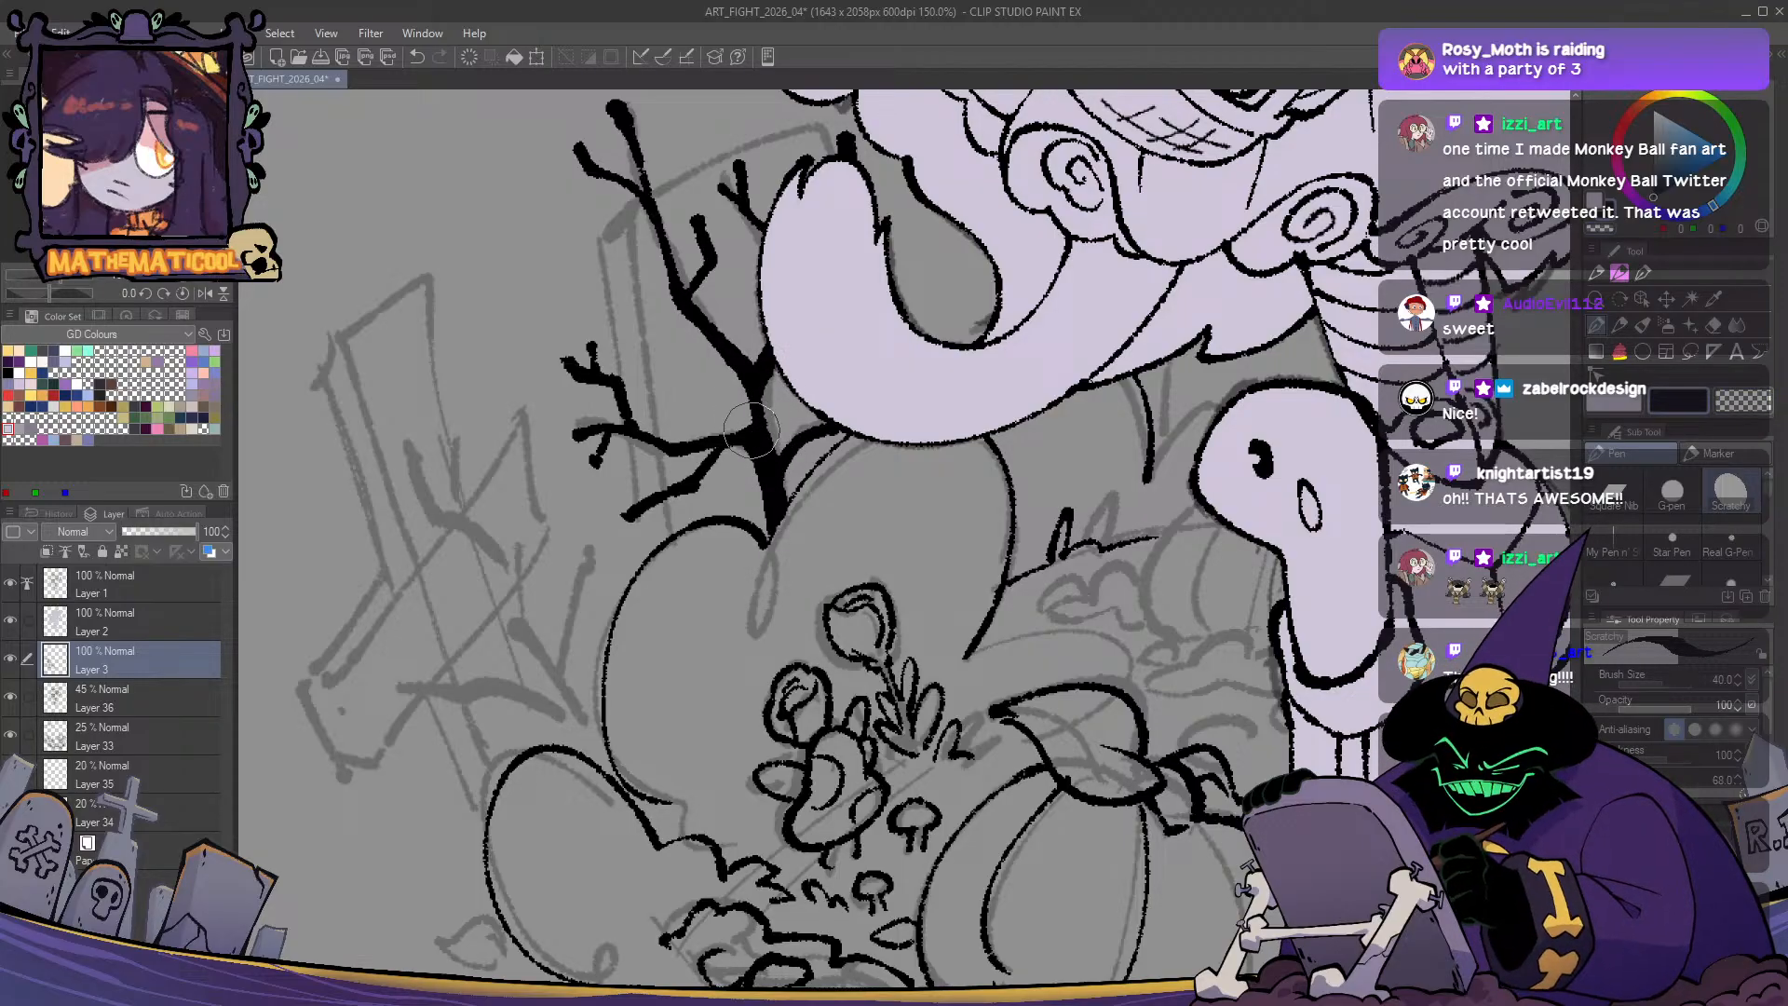
left_click_drag(749, 402, 760, 447)
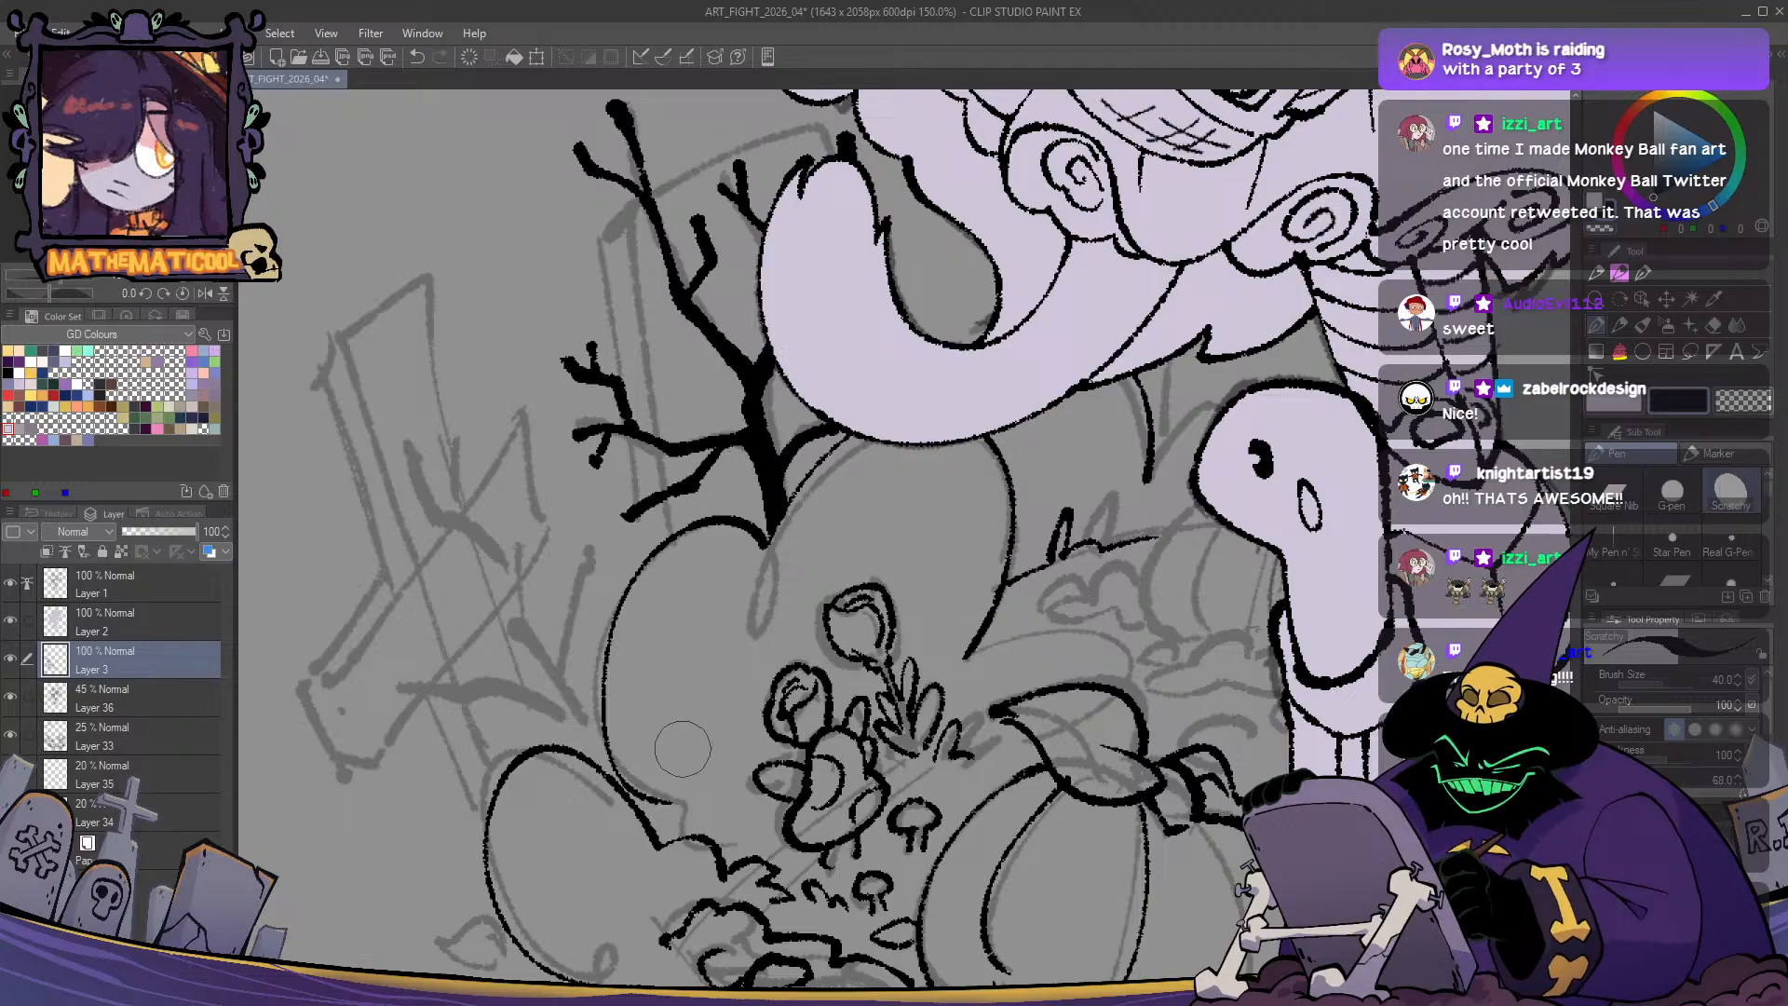
- Ink a second bare tree rising between the two left bushes, starting with its stem and twigged right branch
left_click_drag(1016, 638, 830, 603)
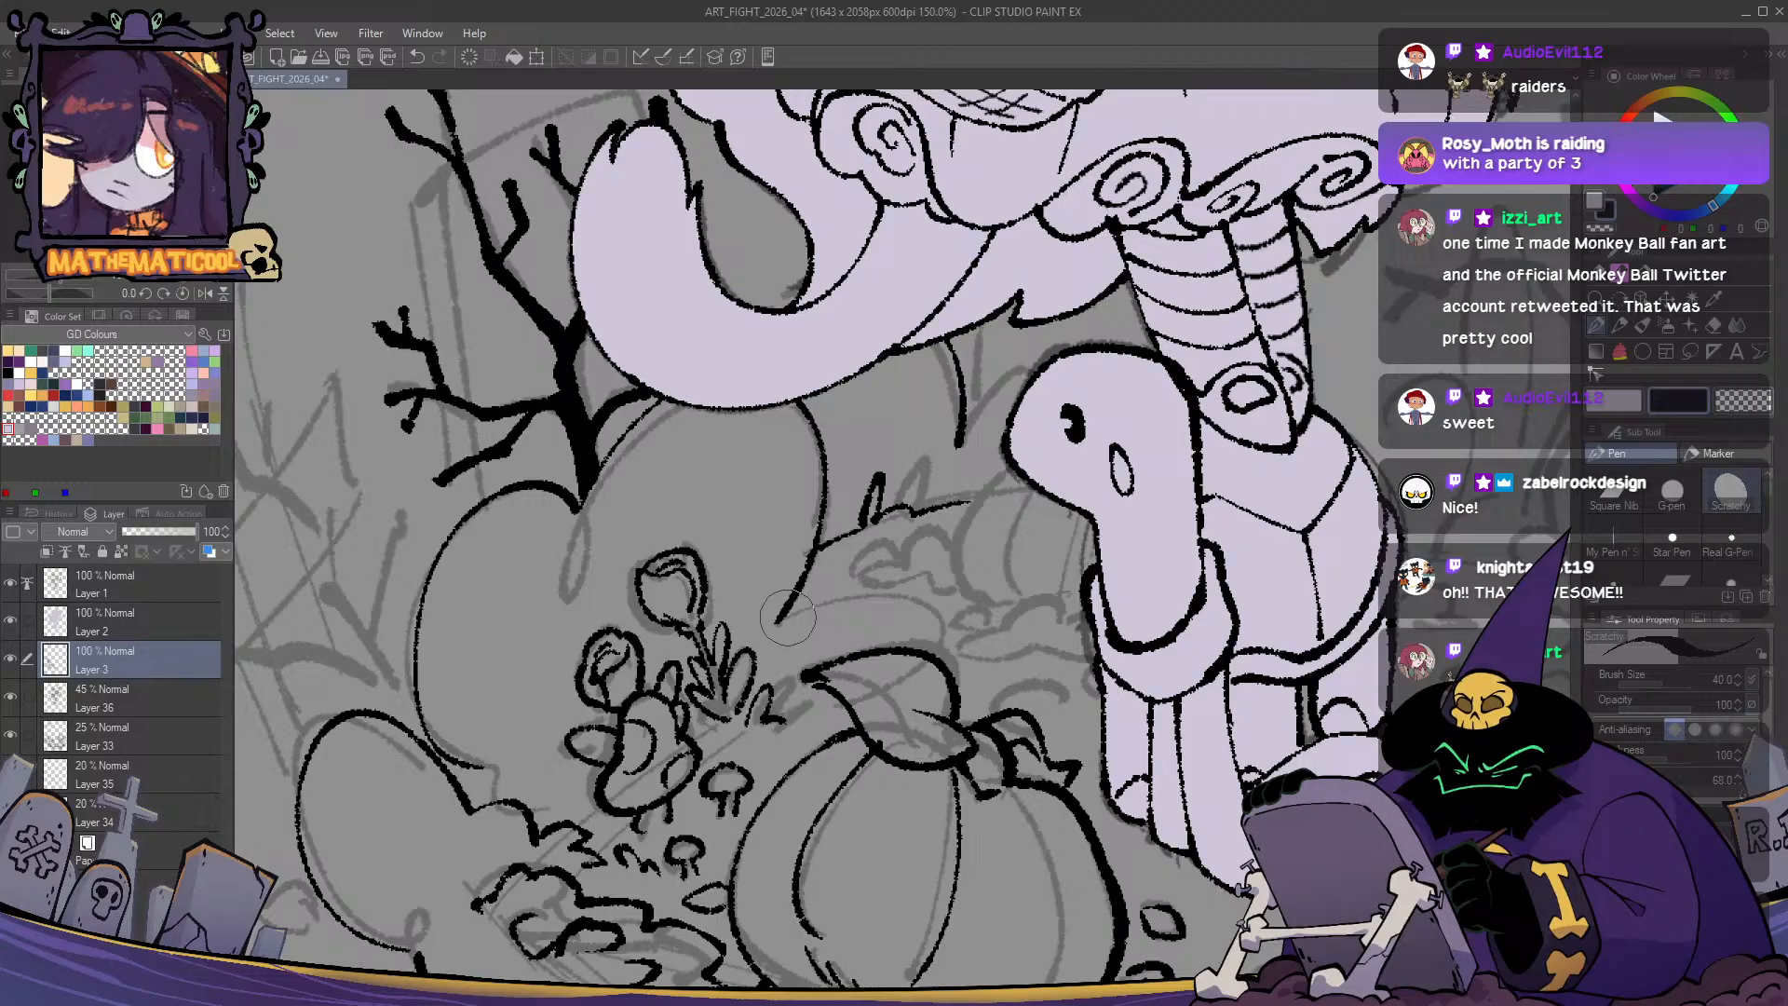
mouse_move(1059, 715)
left_mouse_down()
mouse_move(1025, 679)
mouse_move(1178, 726)
left_mouse_up()
mouse_move(894, 708)
left_mouse_down()
mouse_move(930, 428)
mouse_move(1122, 550)
mouse_move(1105, 595)
left_mouse_up()
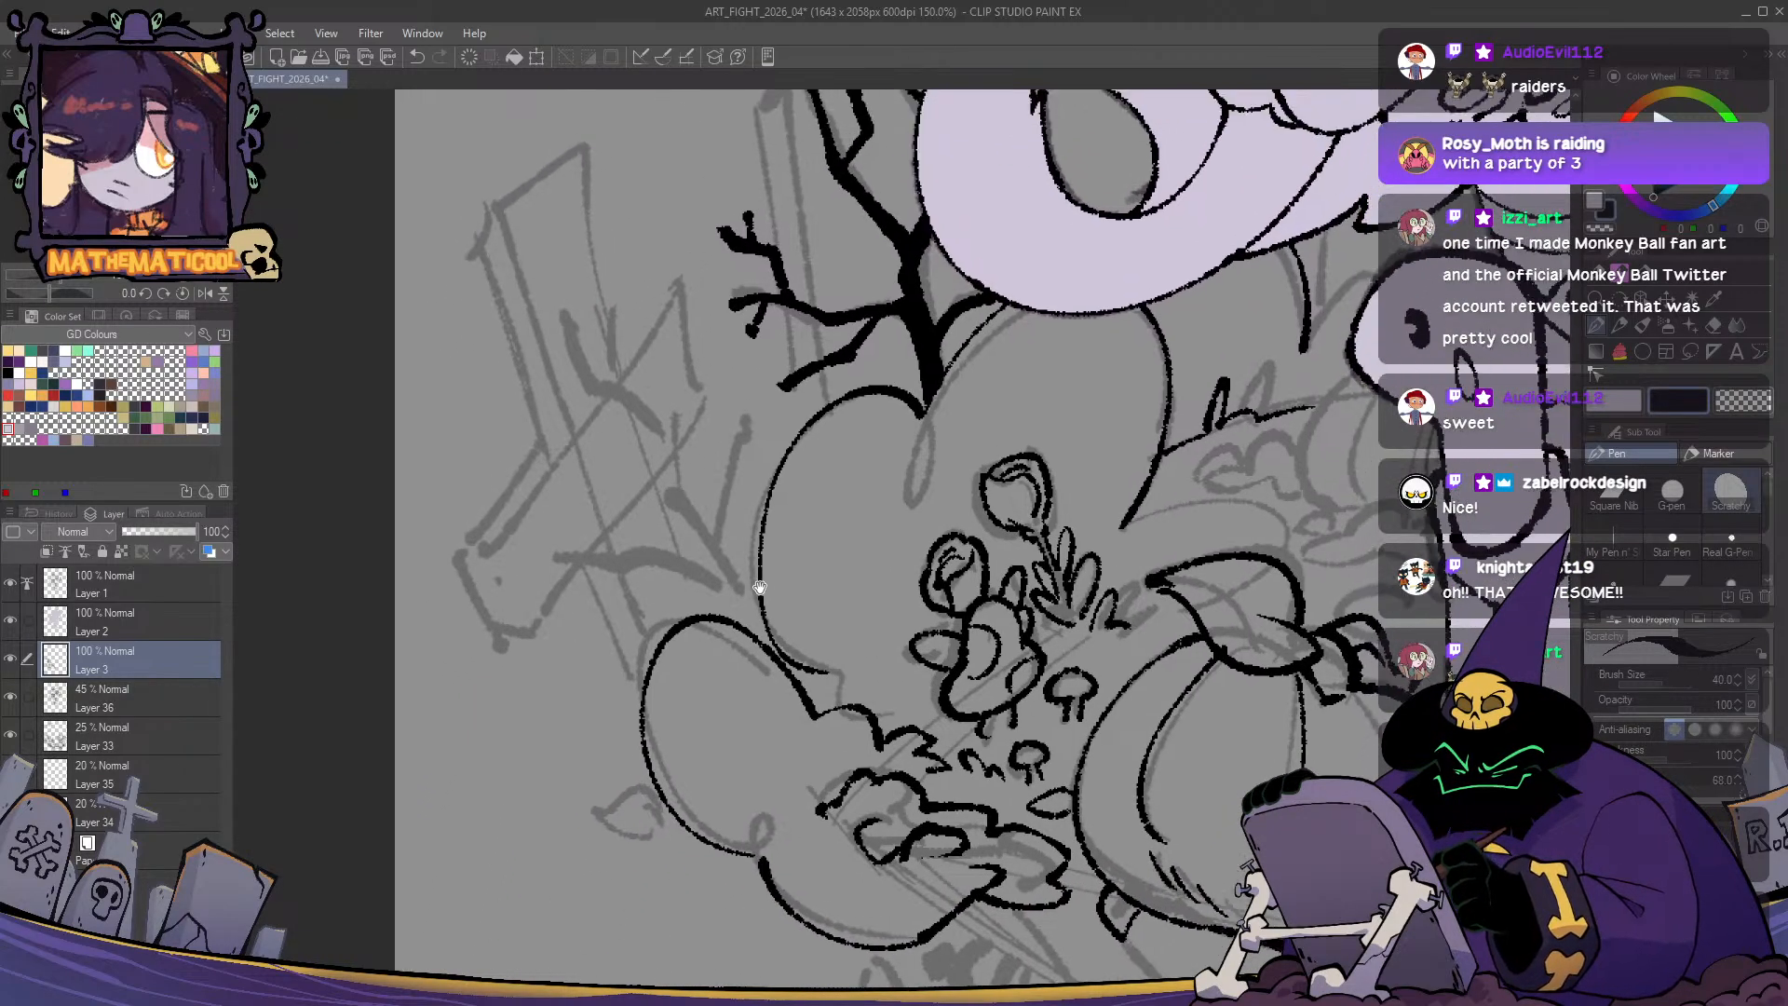
mouse_move(666, 484)
left_mouse_down()
mouse_move(771, 649)
mouse_move(722, 559)
mouse_move(753, 400)
mouse_move(722, 466)
mouse_move(731, 415)
mouse_move(728, 524)
mouse_move(736, 485)
mouse_move(760, 474)
left_mouse_up()
key("ctrl+z")
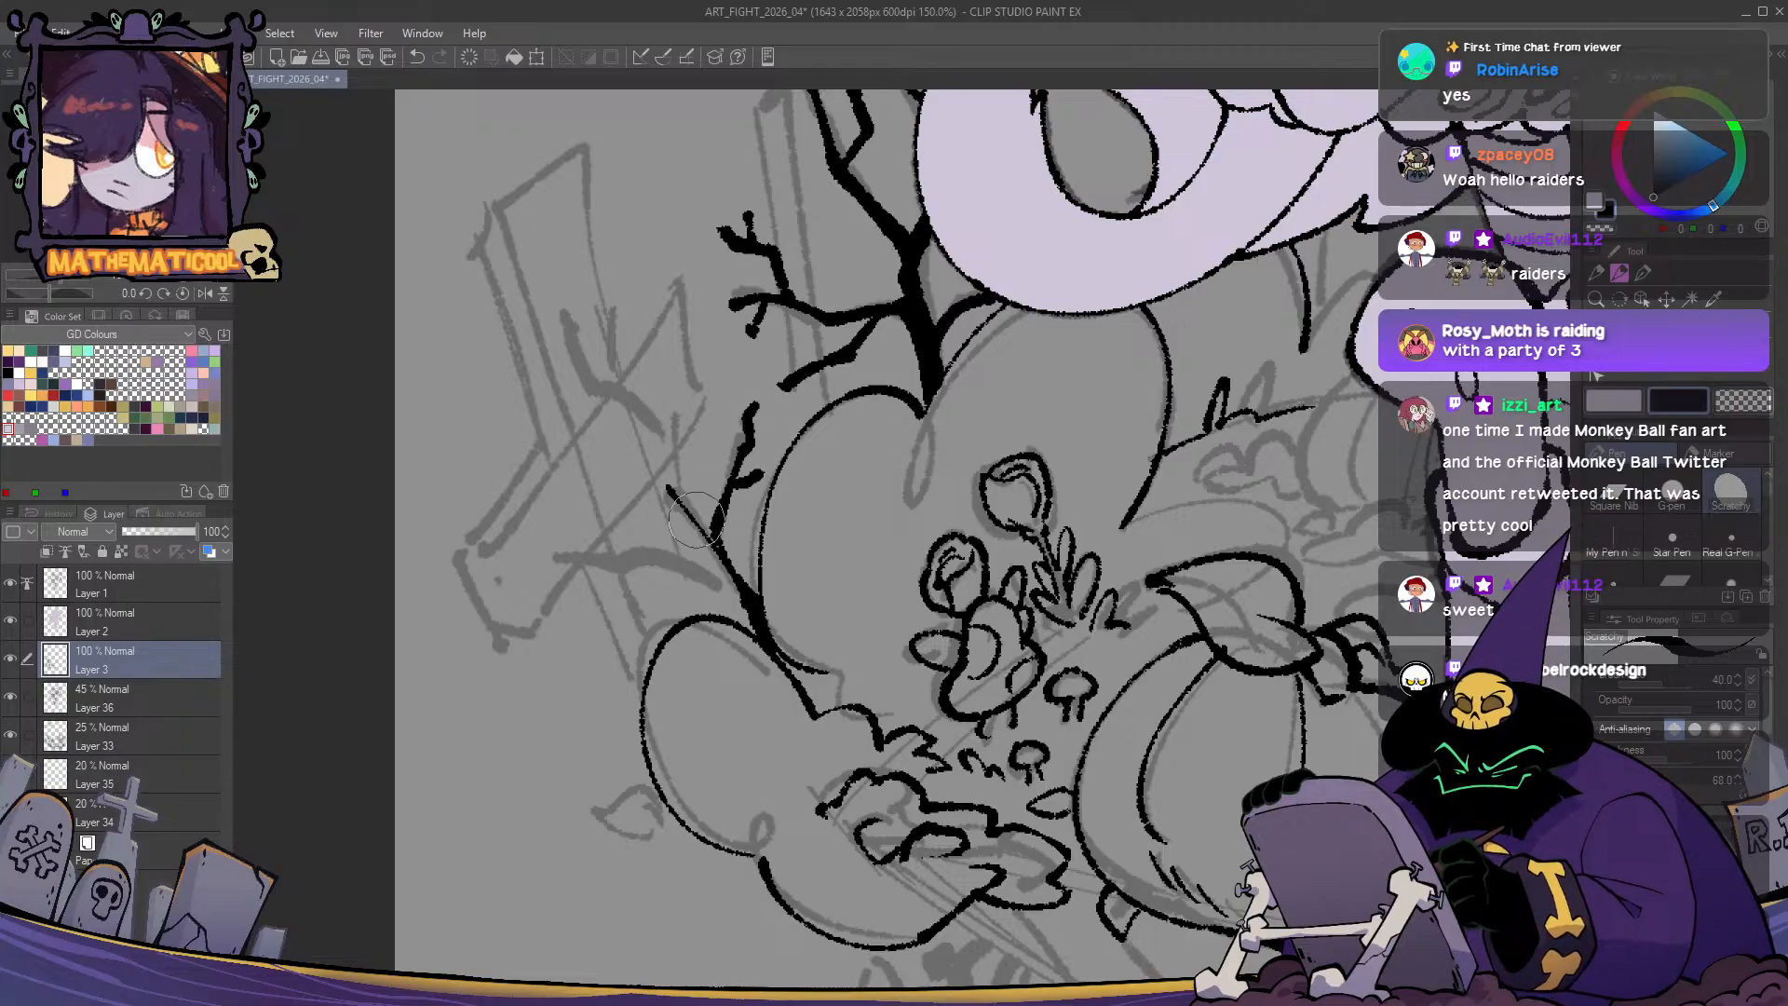
- Ink the second bare tree's long forked upper-left branch and its lower branch reaching left above the small bush
mouse_move(694, 519)
left_mouse_down()
mouse_move(665, 429)
mouse_move(584, 377)
mouse_move(572, 324)
mouse_move(611, 380)
mouse_move(616, 322)
mouse_move(610, 391)
mouse_move(611, 326)
mouse_move(672, 466)
mouse_move(676, 420)
mouse_move(662, 466)
left_mouse_up()
key("c")
key("c")
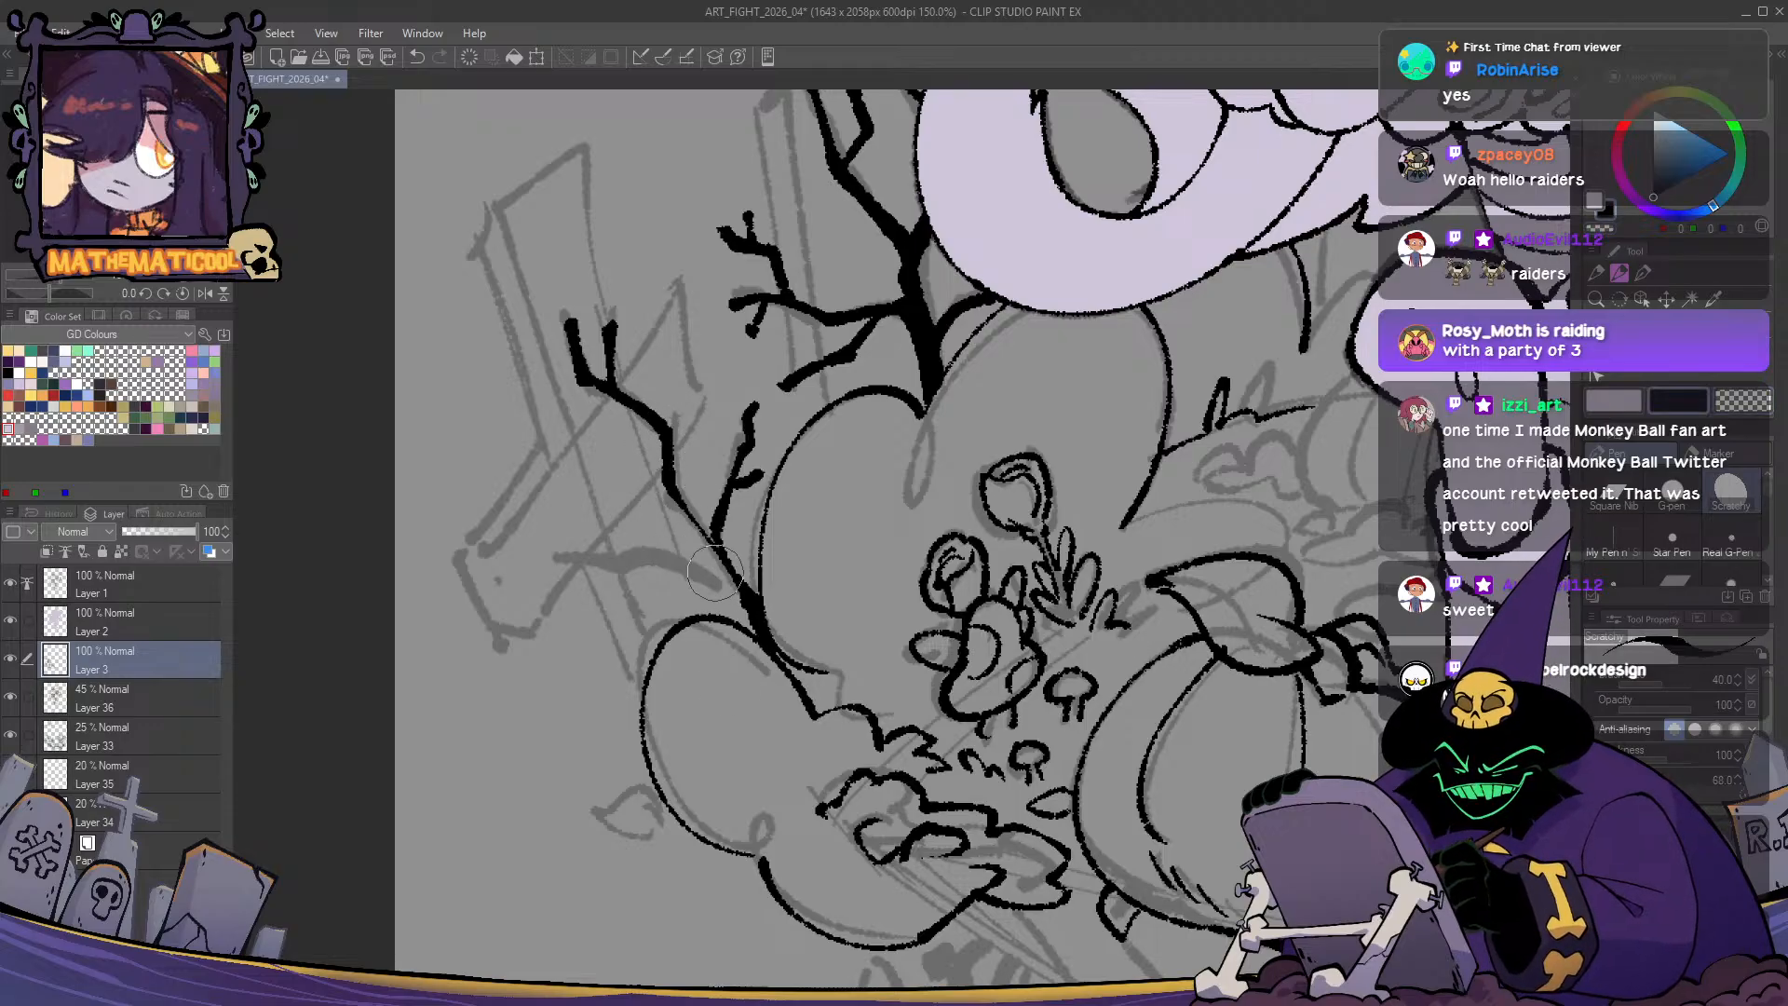
mouse_move(745, 598)
left_mouse_down()
mouse_move(688, 557)
mouse_move(576, 529)
left_mouse_up()
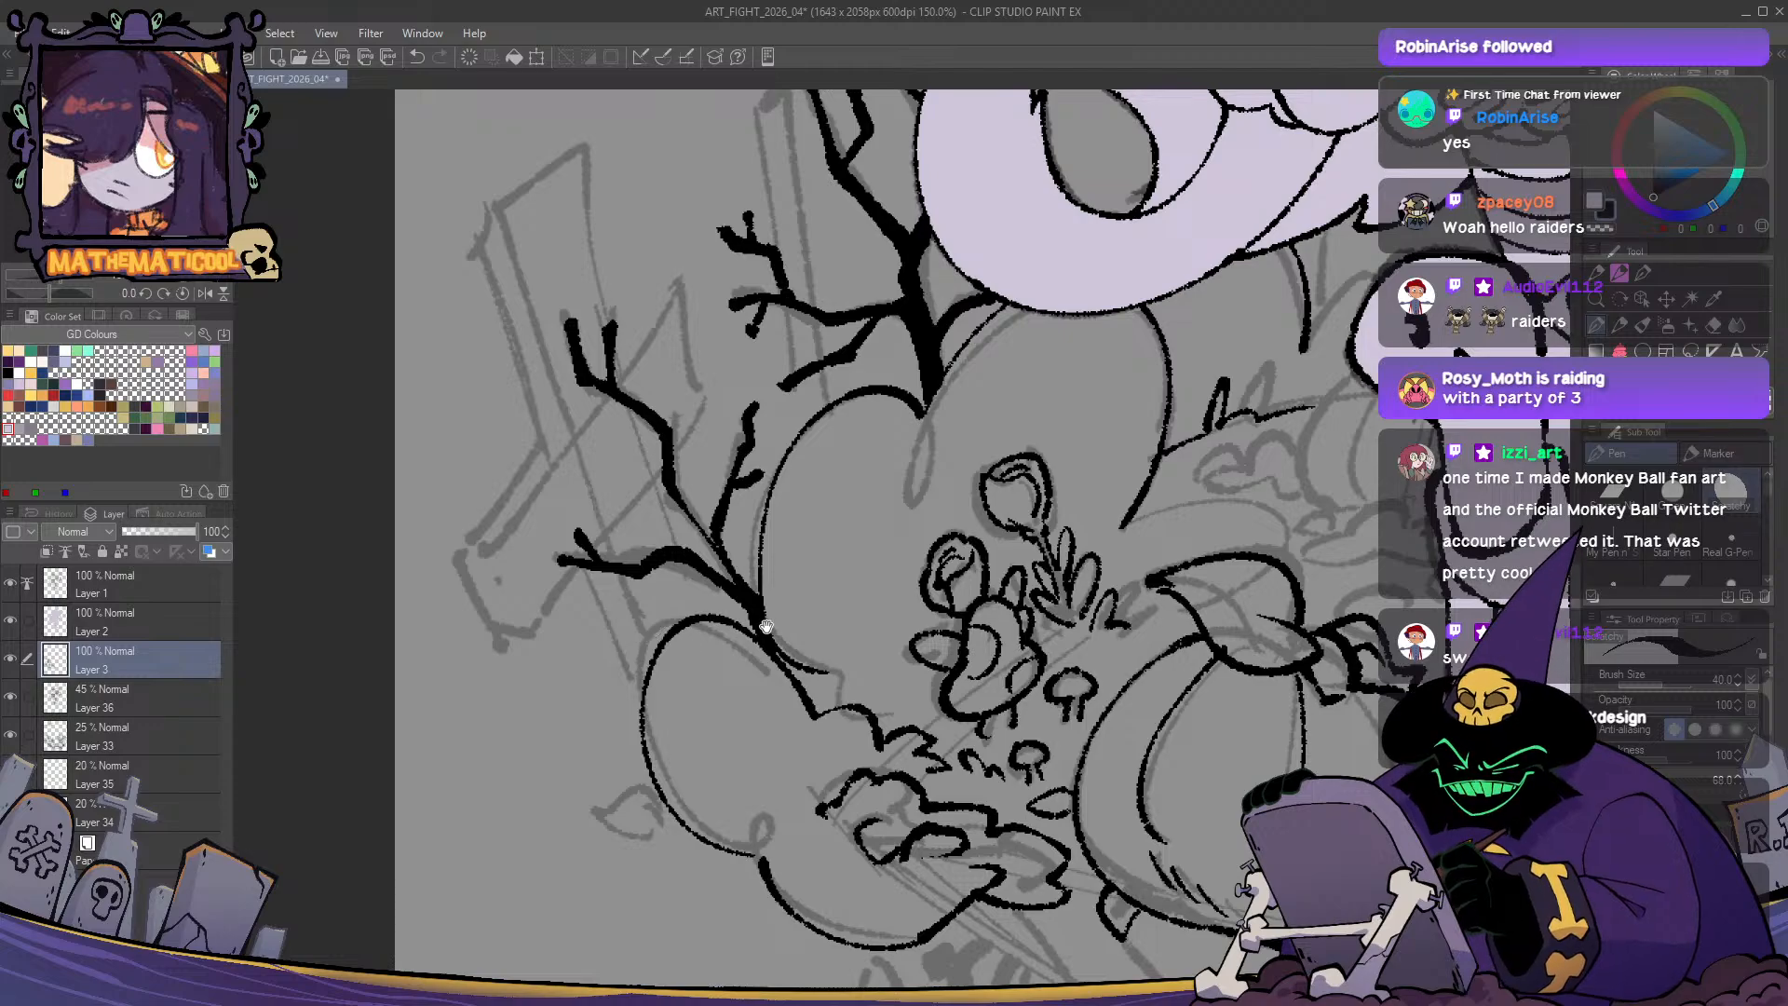
- Ink a small pointed leaf with a center vein floating left of the lower-left bush
left_click_drag(765, 626, 748, 639)
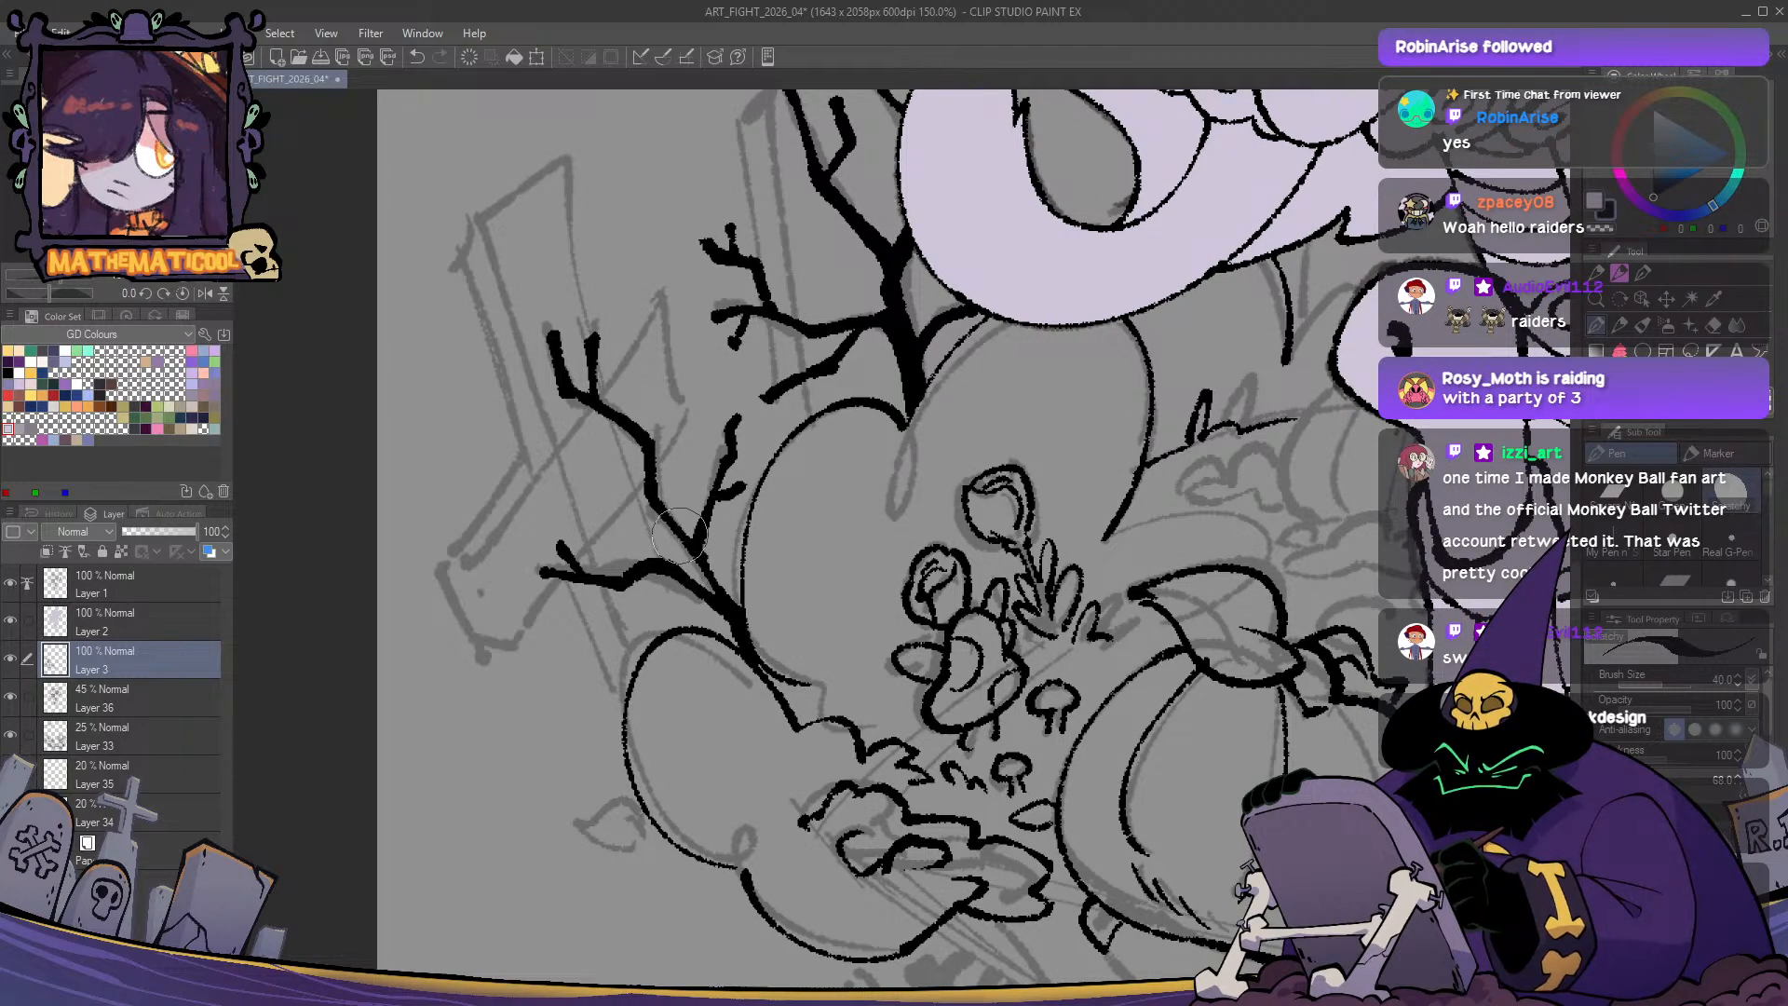
key("ctrl+0")
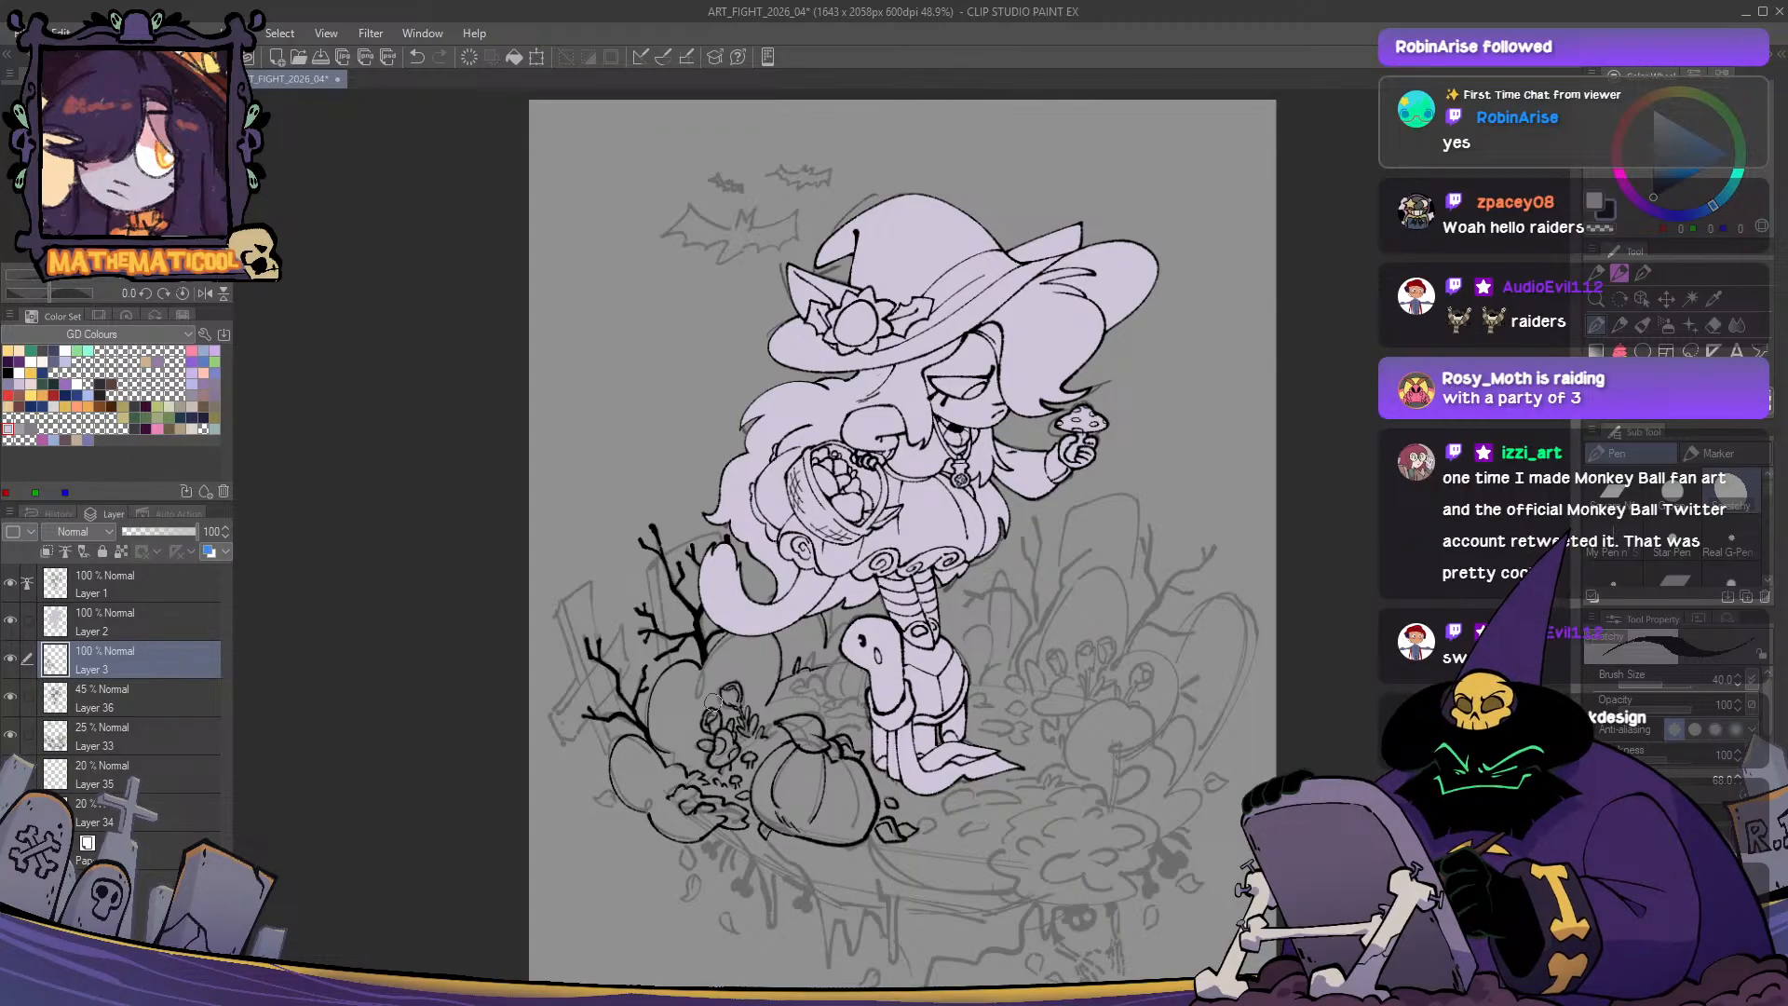
left_click_drag(742, 868, 724, 732)
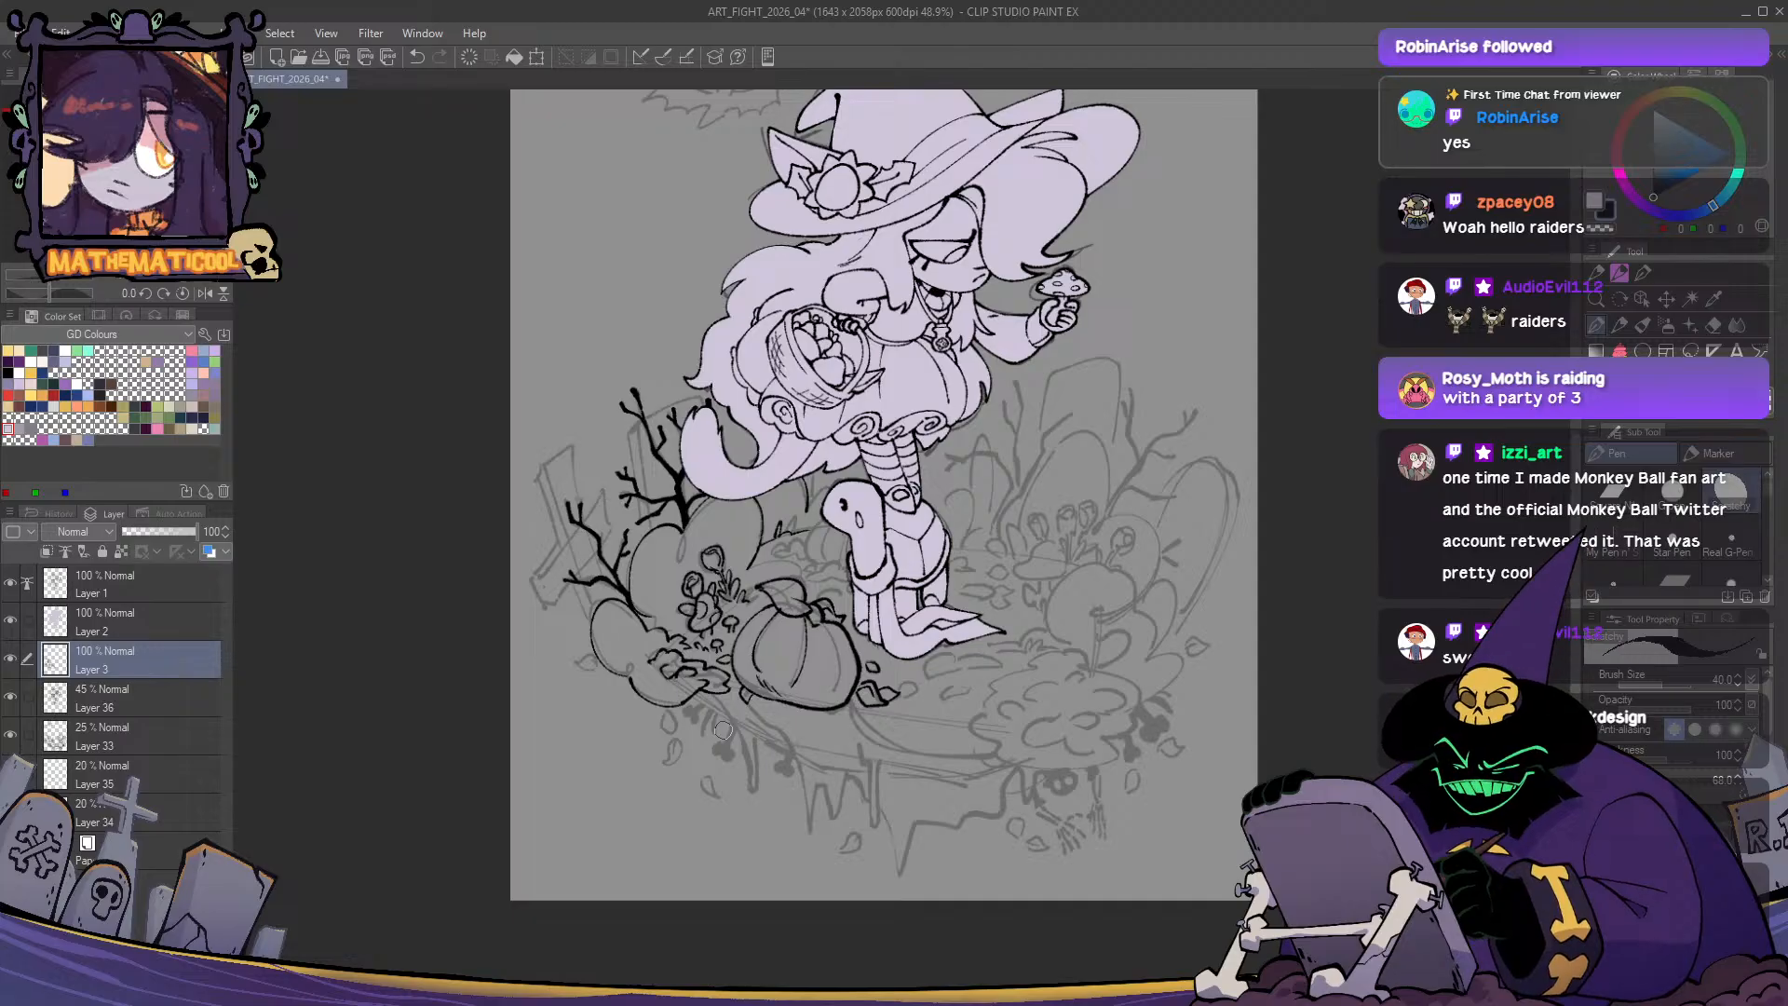
scroll(723, 730, "up", 5)
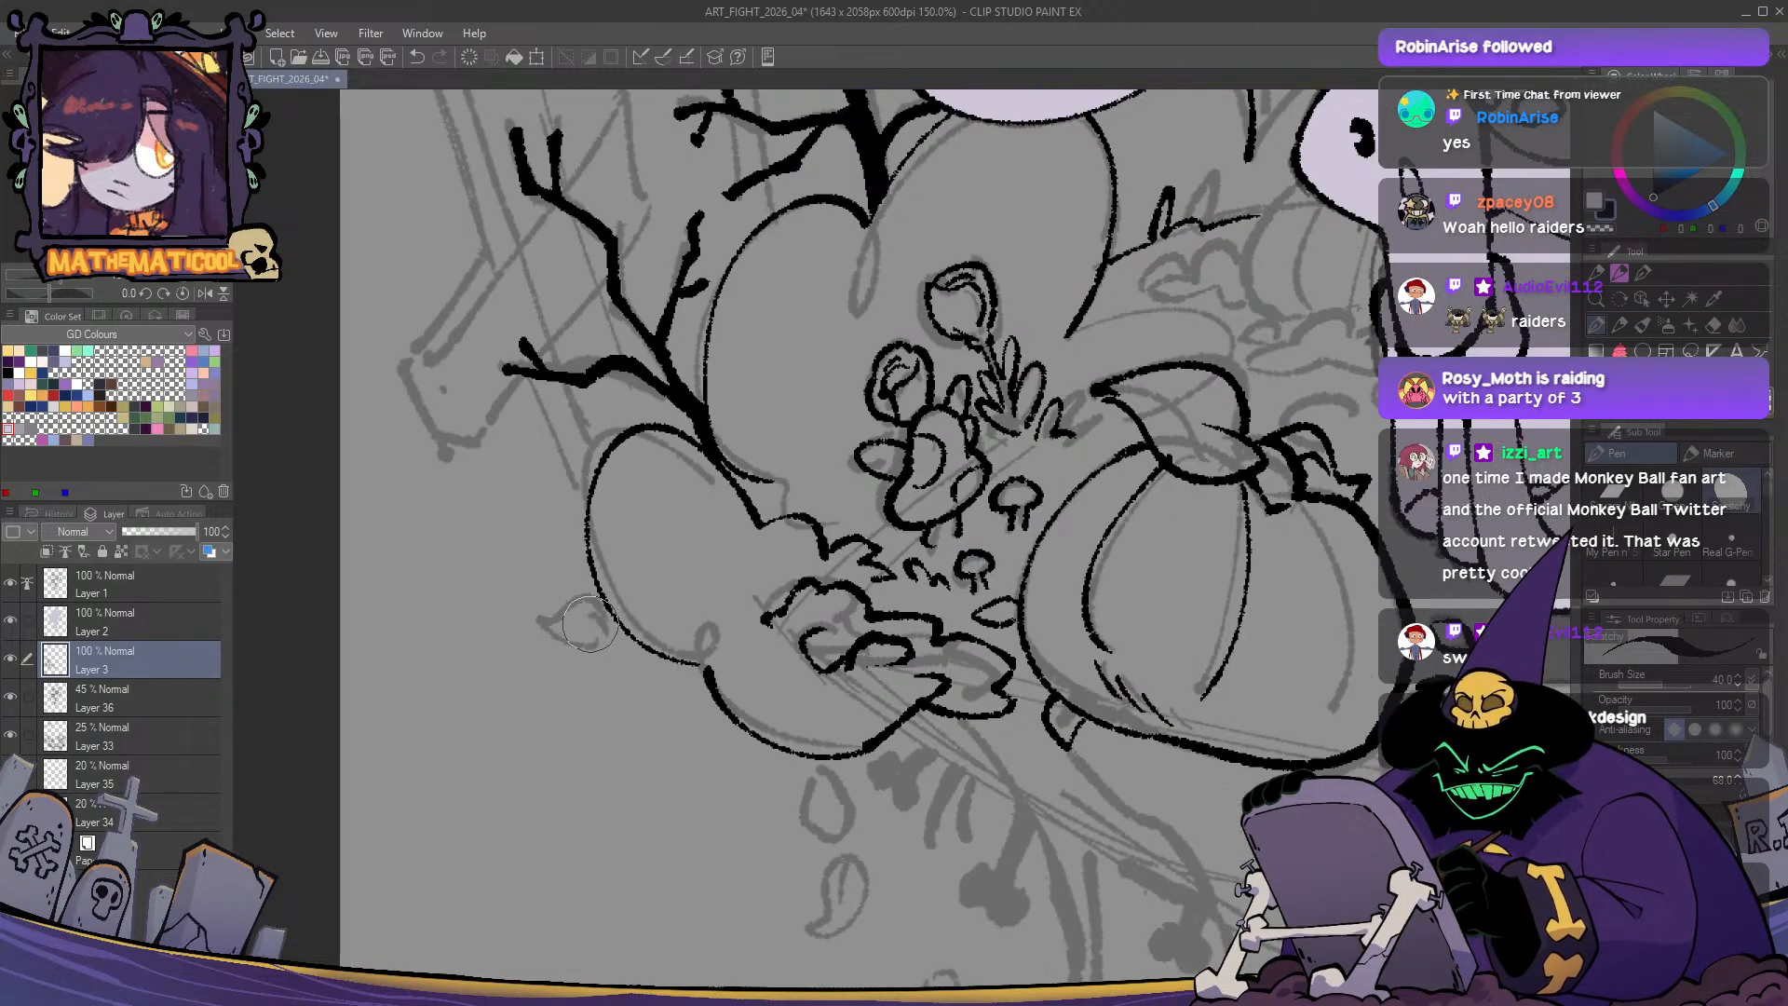
mouse_move(590, 623)
left_mouse_down()
mouse_move(545, 604)
mouse_move(527, 636)
mouse_move(604, 630)
mouse_move(549, 643)
left_mouse_up()
key("ctrl+z")
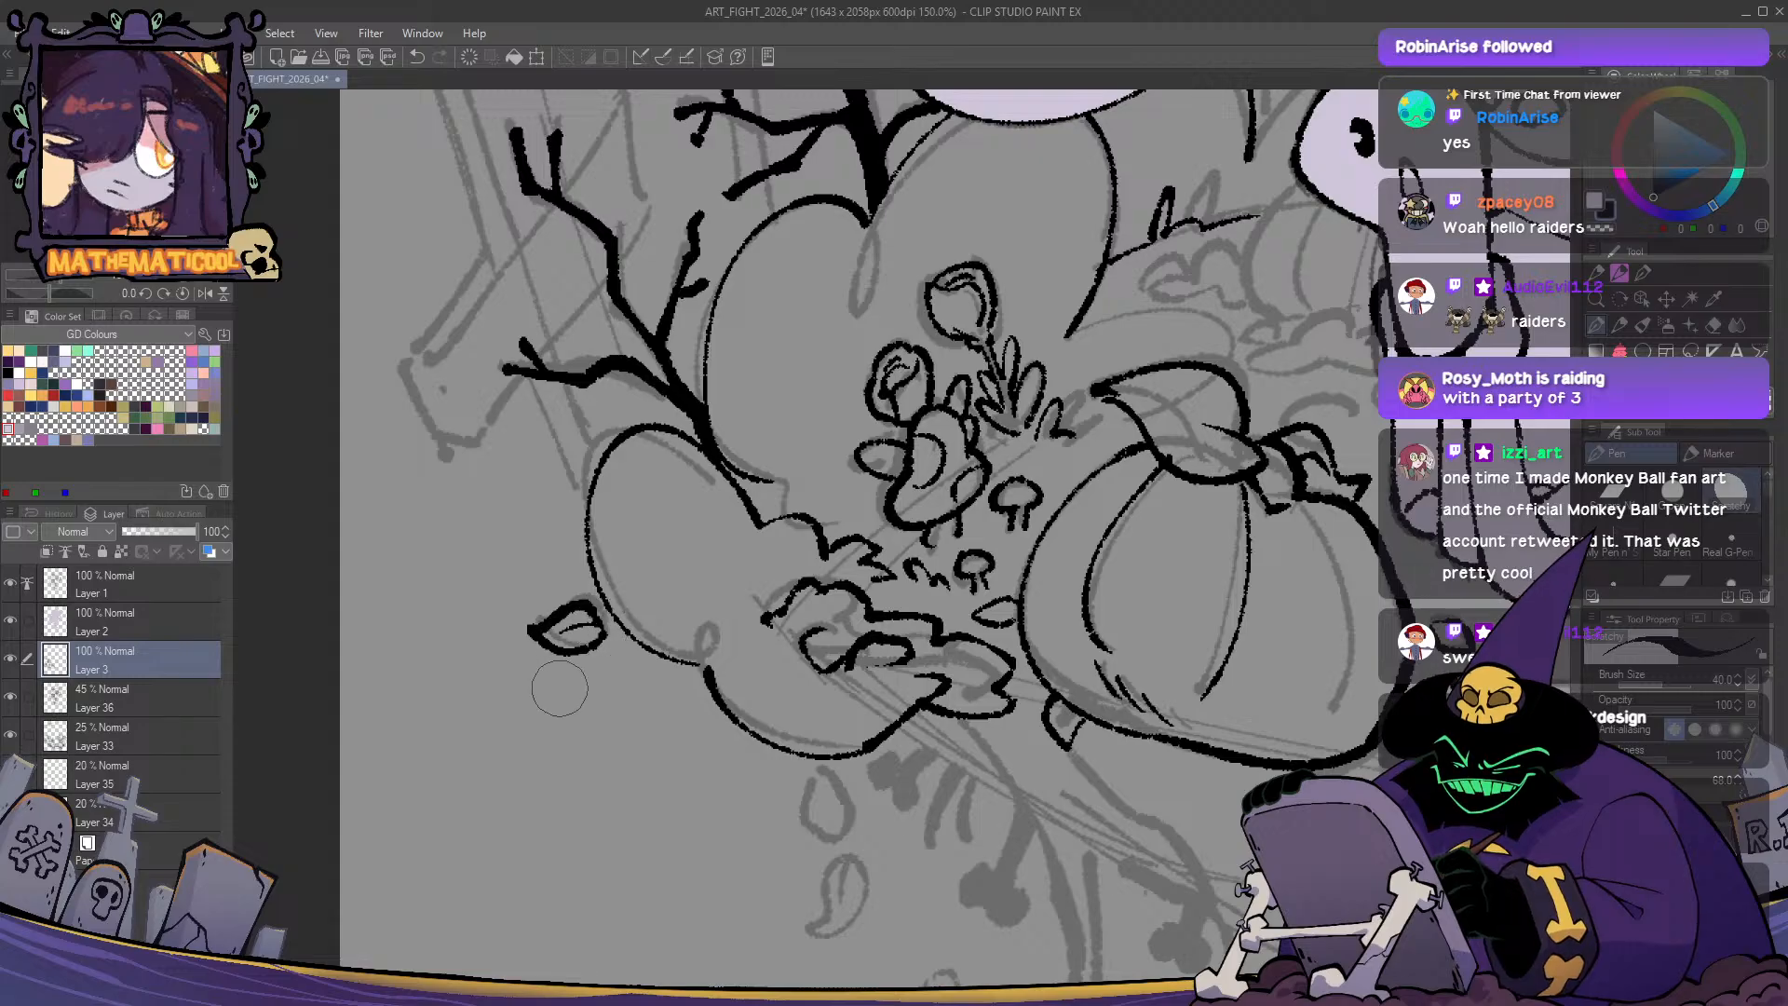
- Ink an oval leaf and a curled, veined leaf falling below the lower-left bush
left_click_drag(761, 777, 720, 636)
left_click_drag(785, 726, 718, 660)
mouse_move(710, 565)
left_mouse_down()
mouse_move(730, 636)
mouse_move(715, 564)
left_mouse_up()
mouse_move(732, 643)
left_mouse_down()
mouse_move(700, 724)
mouse_move(754, 690)
mouse_move(737, 655)
mouse_move(719, 713)
left_mouse_up()
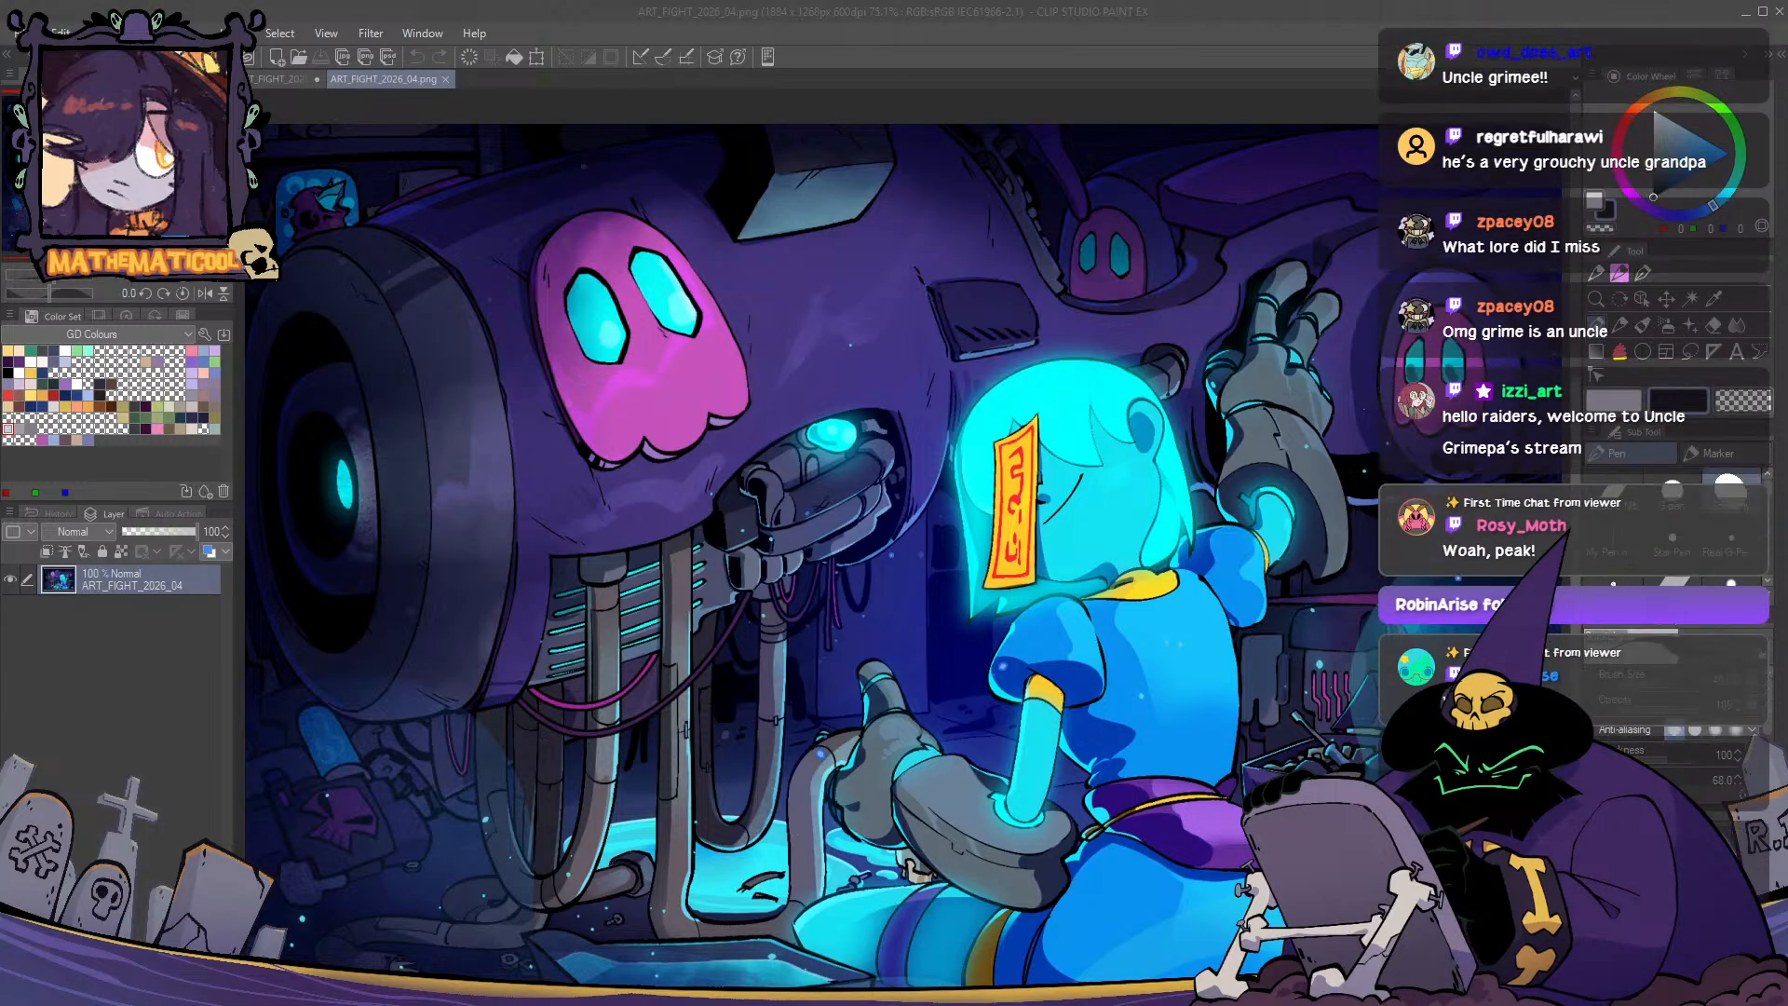
- Close the finished ART_FIGHT_2026_04.png illustration and return to the graveyard drawing
left_click(823, 33)
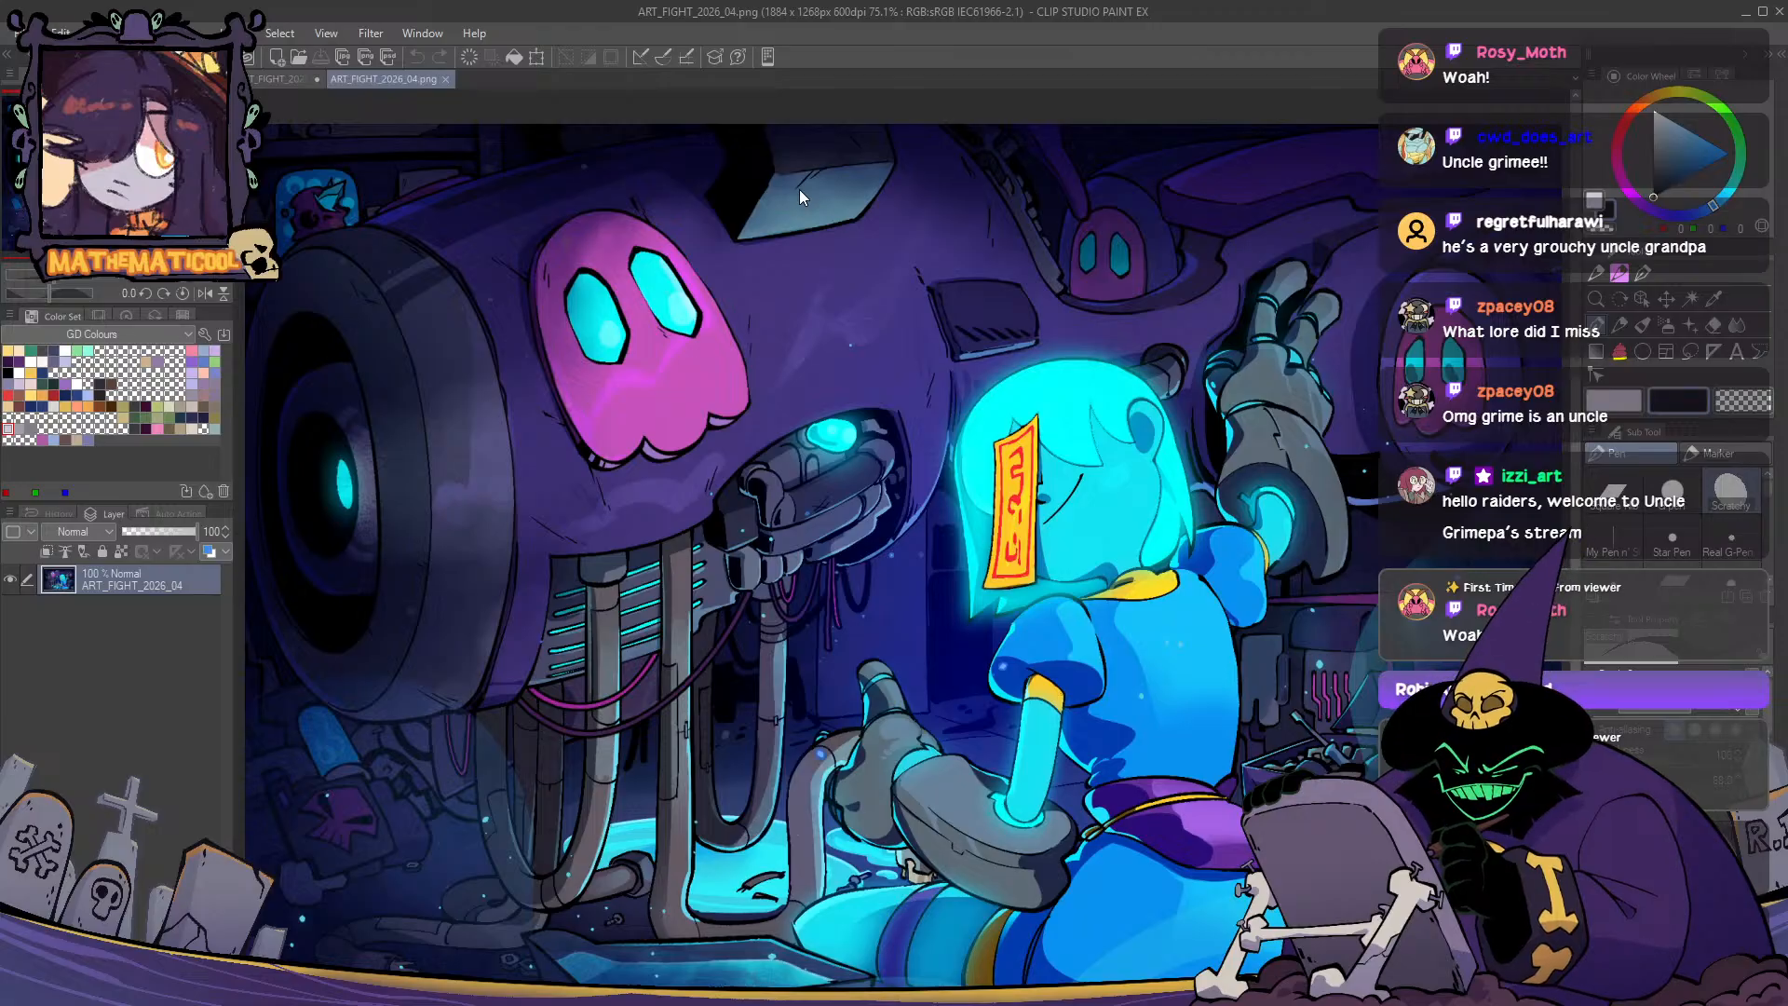
left_click(446, 79)
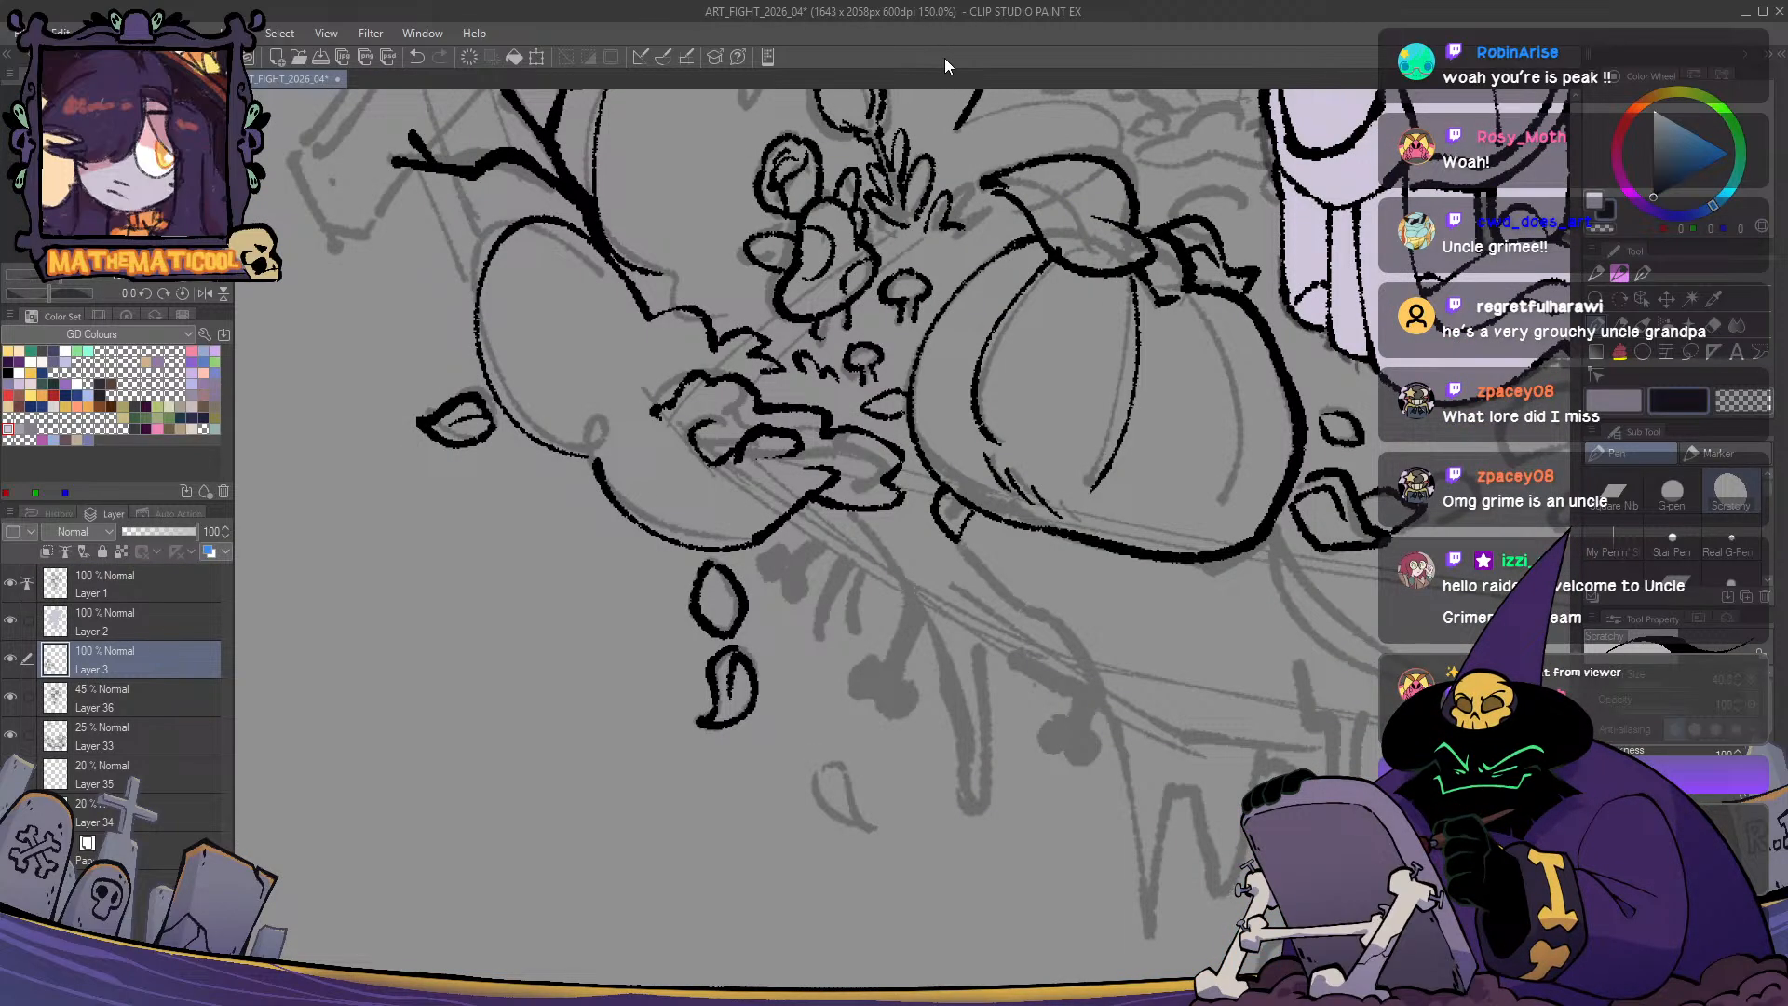
- Ink the ground's lower edge beneath the leaf pile and a long drip hanging from it, redoing the drip's first stroke
mouse_move(836, 568)
left_mouse_down()
mouse_move(768, 540)
mouse_move(772, 523)
mouse_move(839, 563)
left_mouse_up()
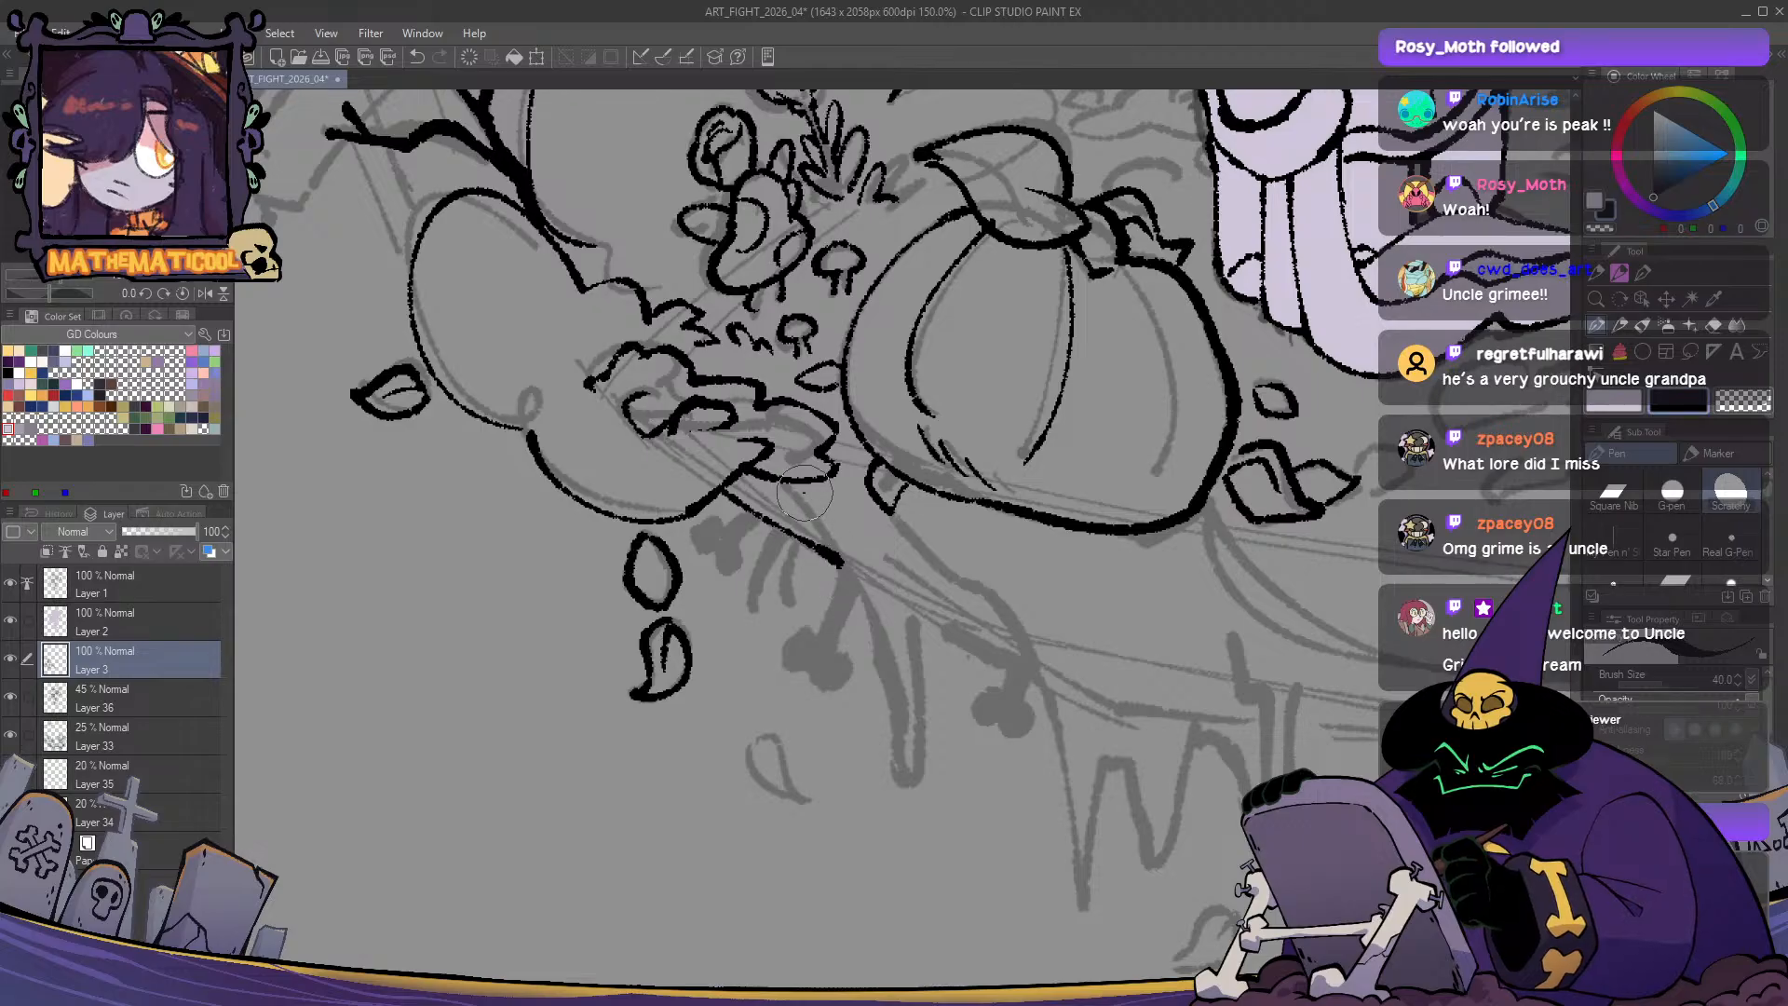
mouse_move(805, 494)
left_mouse_down()
mouse_move(888, 655)
mouse_move(907, 798)
left_mouse_up()
key("ctrl+z")
mouse_move(805, 493)
left_mouse_down()
mouse_move(859, 597)
mouse_move(888, 781)
mouse_move(920, 777)
mouse_move(922, 613)
left_mouse_up()
left_click_drag(868, 552, 902, 680)
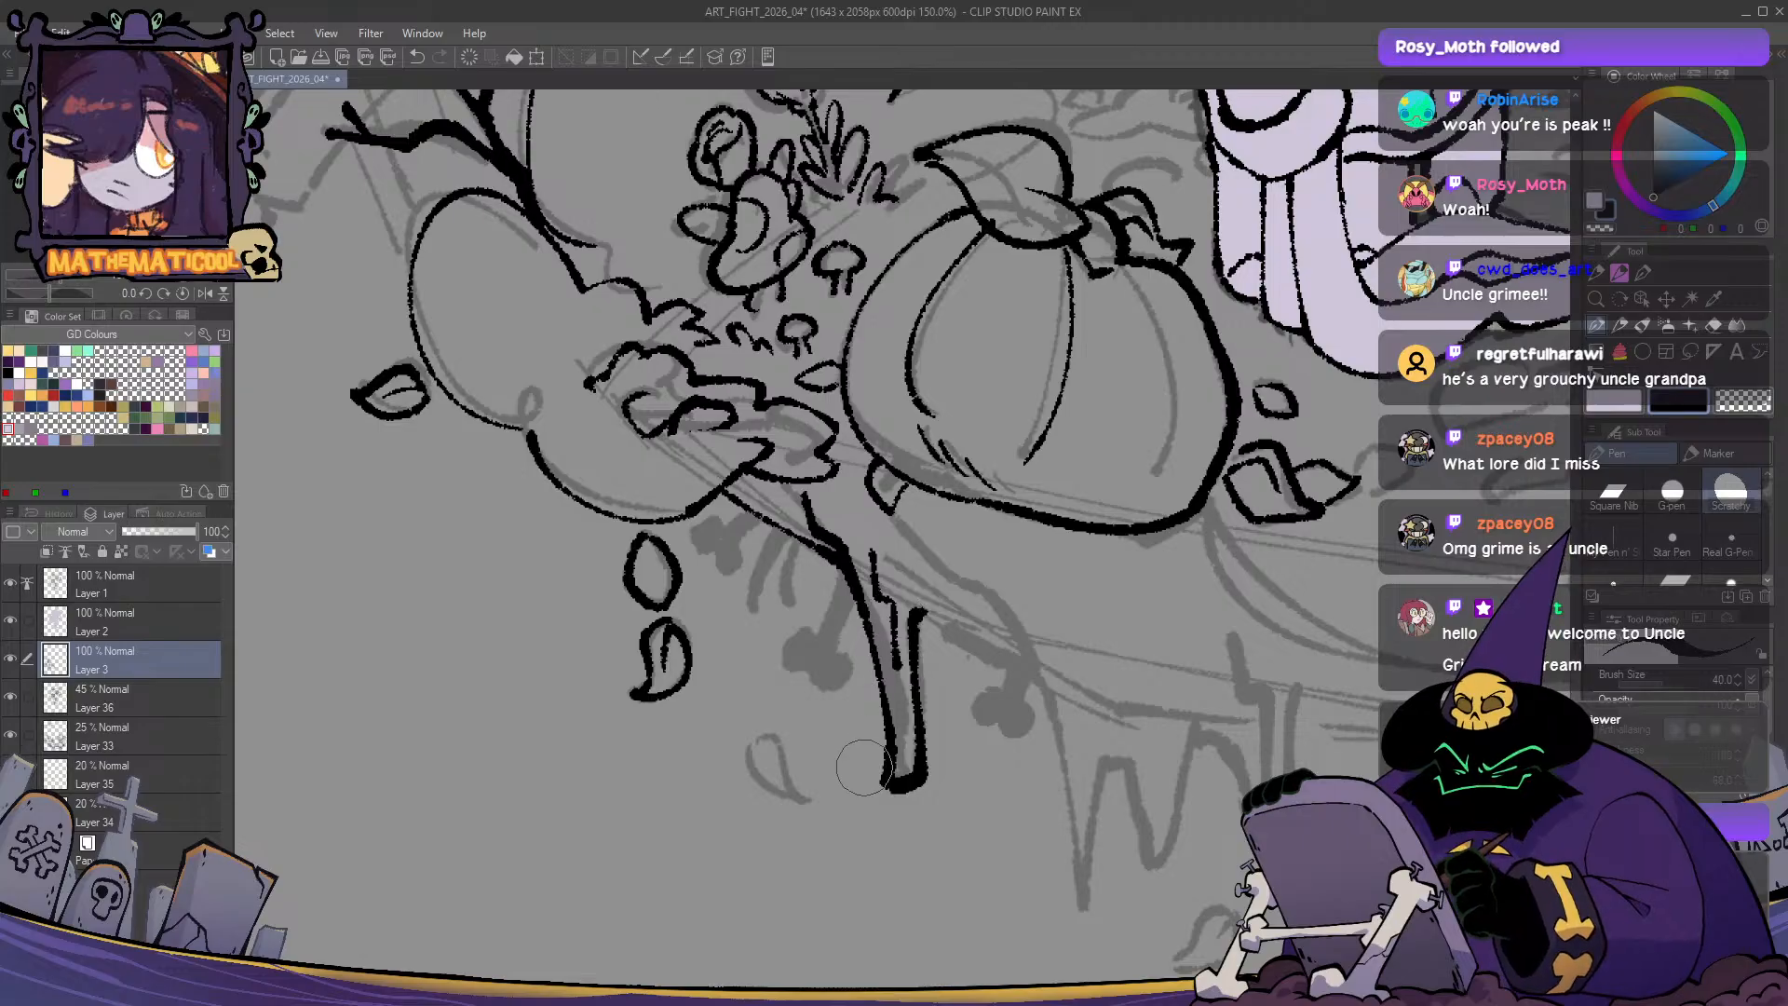
- Ink a bone protruding under the pumpkin, and continue the ground's edge rightward with a long pointed drip and a shorter one
left_click_drag(1064, 736, 821, 691)
mouse_move(674, 574)
left_mouse_down()
mouse_move(772, 629)
mouse_move(756, 659)
mouse_move(774, 627)
mouse_move(737, 664)
mouse_move(775, 693)
mouse_move(783, 631)
mouse_move(756, 666)
mouse_move(794, 738)
left_mouse_up()
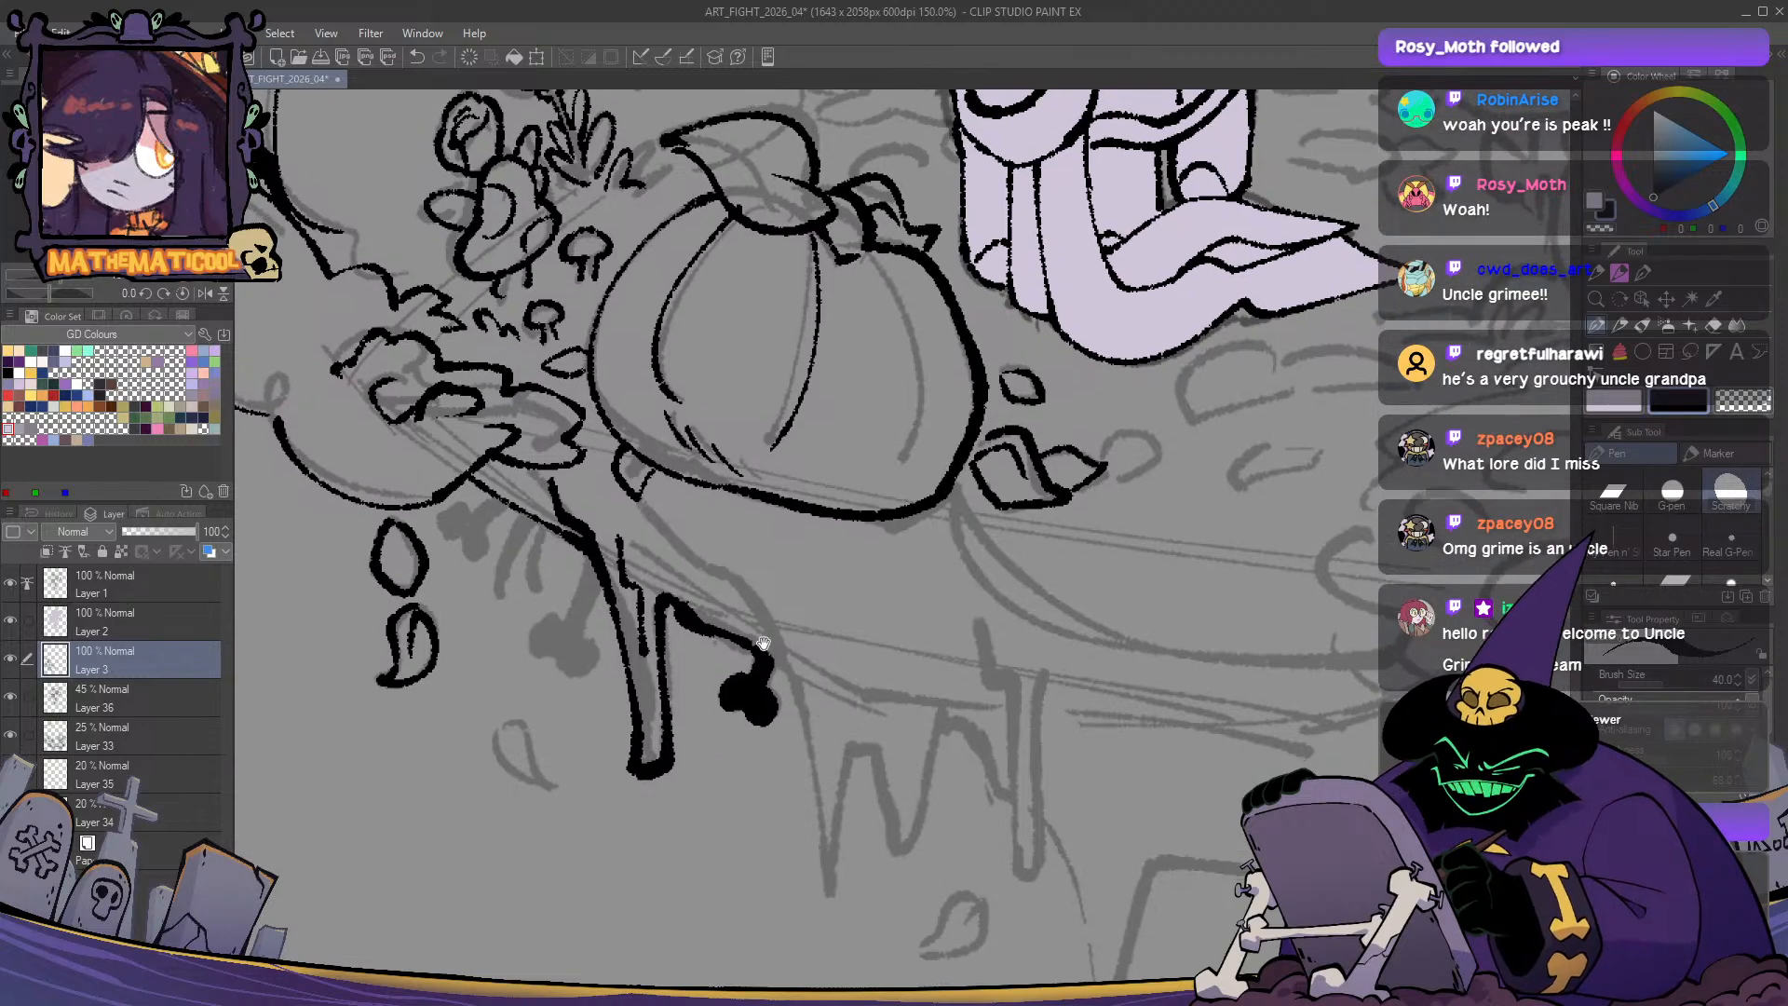
mouse_move(641, 503)
left_mouse_down()
mouse_move(765, 608)
mouse_move(790, 666)
mouse_move(783, 616)
mouse_move(815, 647)
mouse_move(830, 718)
mouse_move(808, 756)
mouse_move(836, 895)
mouse_move(840, 766)
mouse_move(865, 750)
mouse_move(890, 771)
mouse_move(871, 762)
mouse_move(891, 851)
mouse_move(908, 848)
mouse_move(955, 722)
left_mouse_up()
left_click_drag(852, 683, 986, 723)
key("h")
key("h")
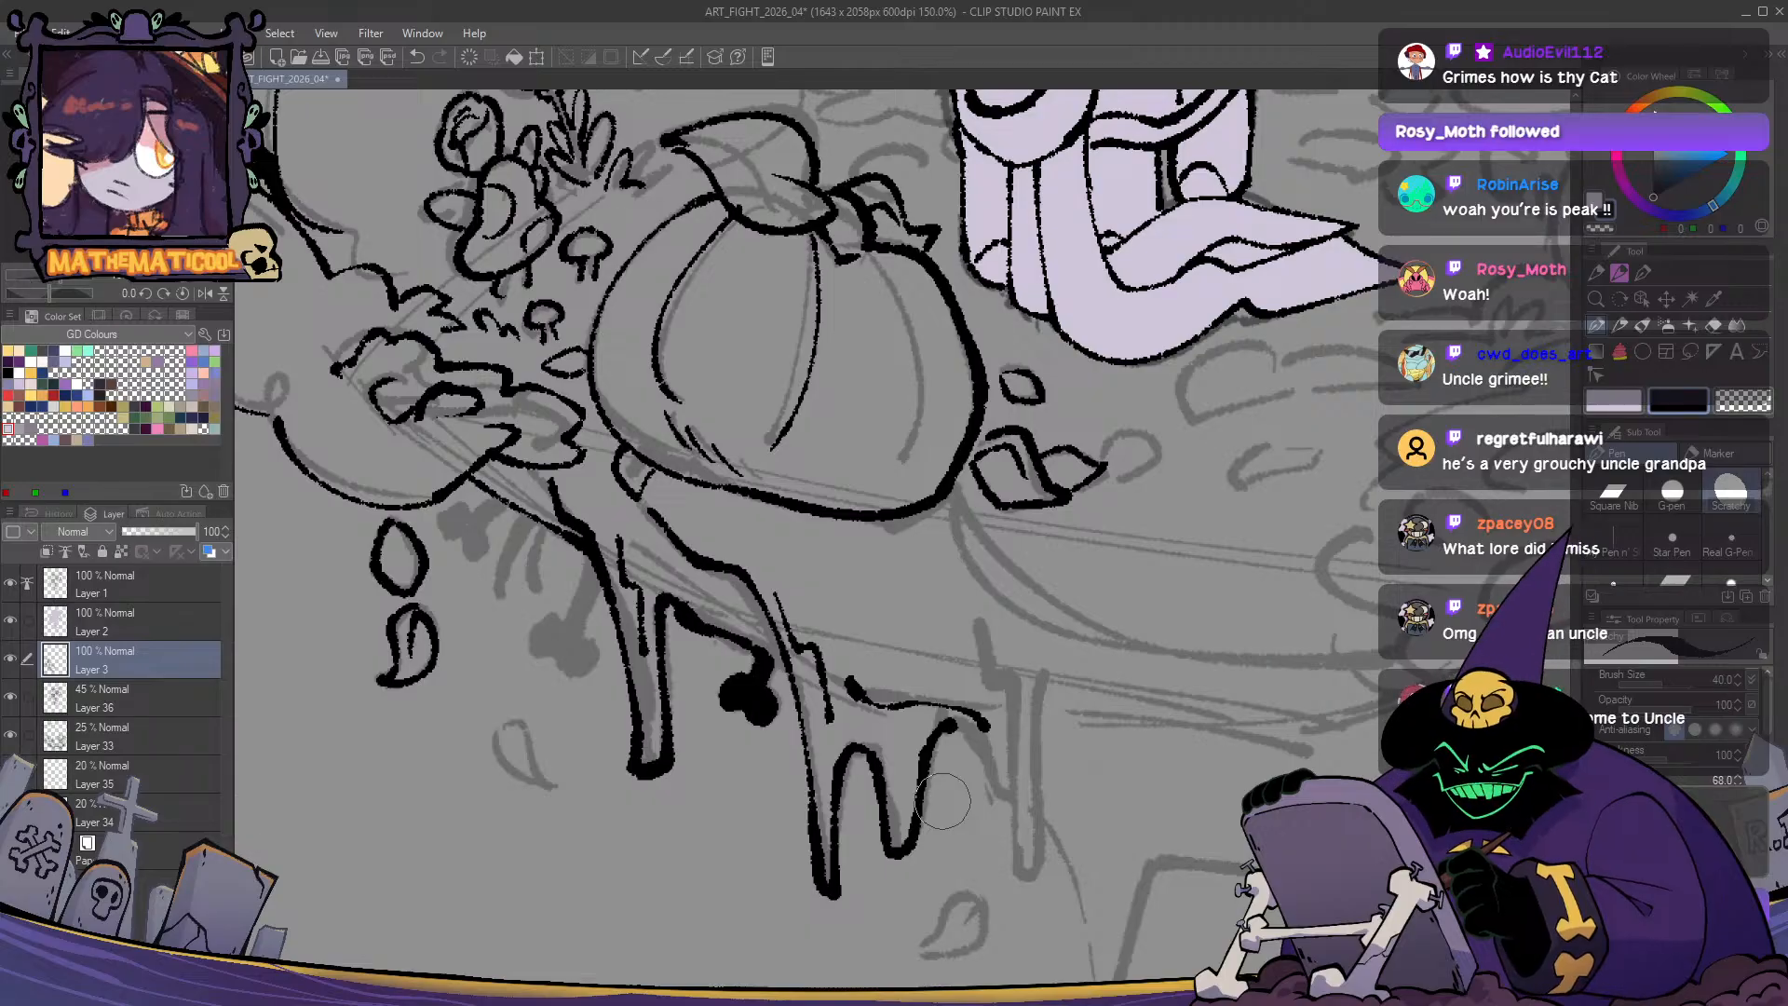
- Ink short curved ribs protruding beneath the leaf pile, redoing the first stroke
left_click_drag(943, 801, 1148, 843)
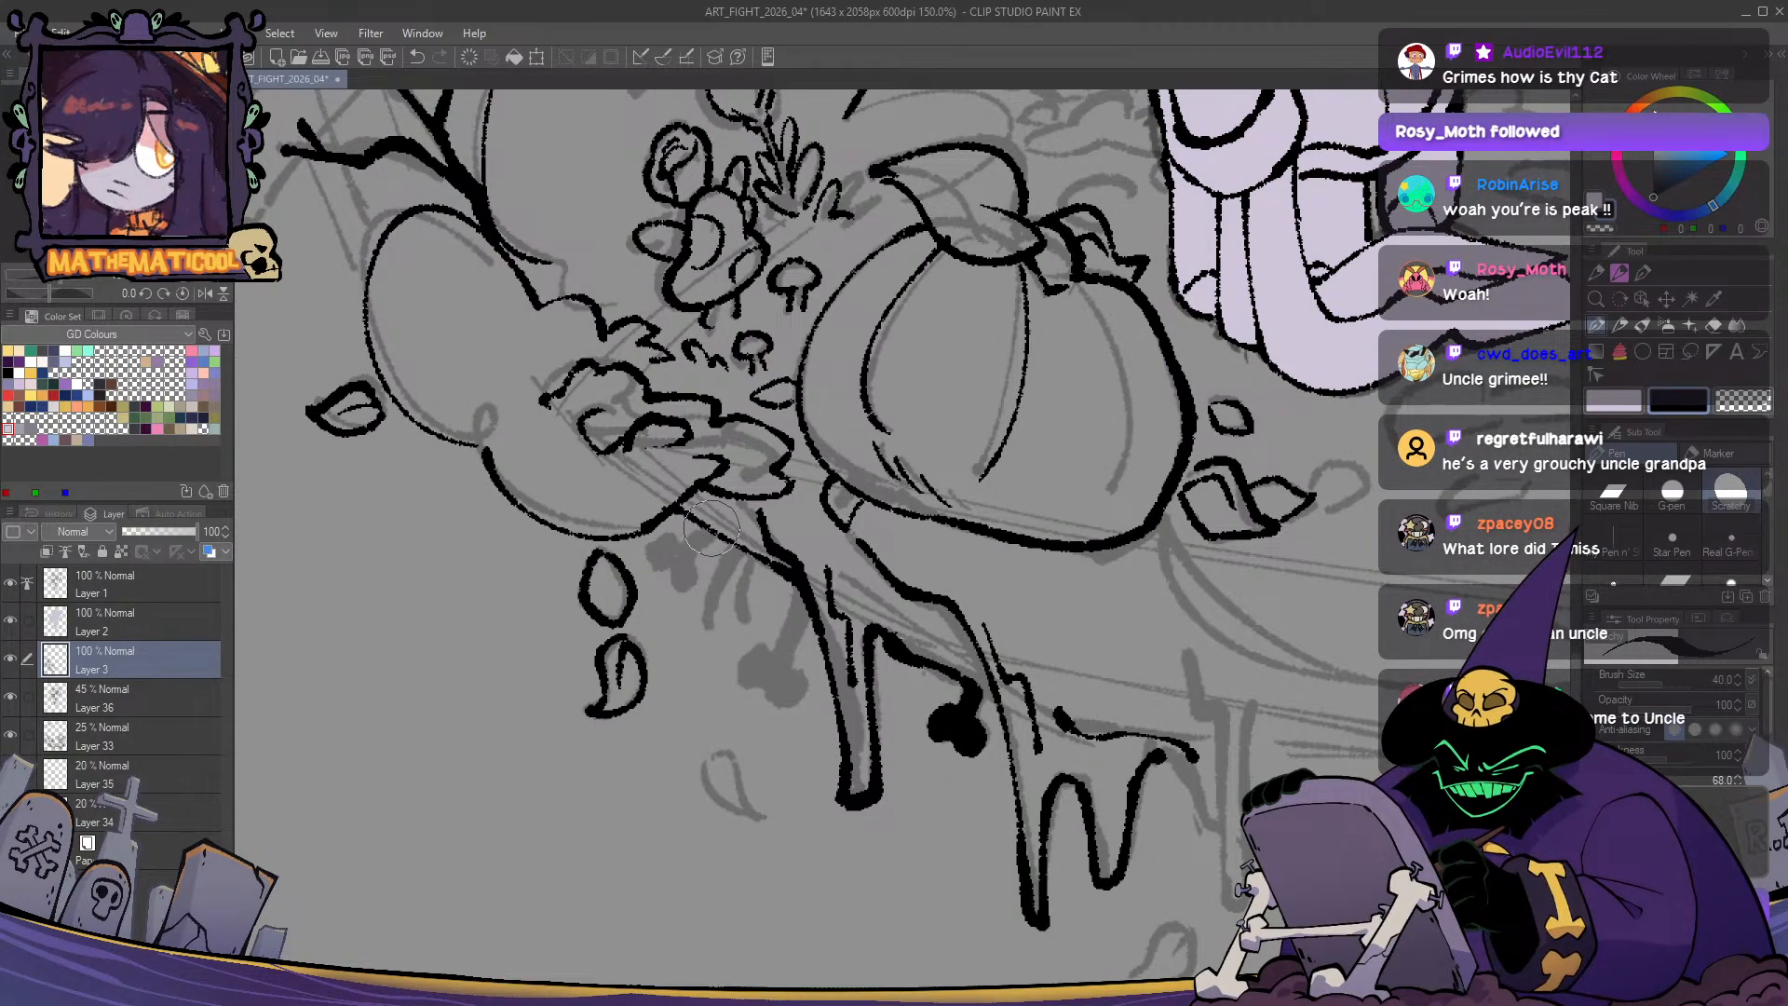
mouse_move(734, 547)
left_mouse_down()
mouse_move(710, 628)
mouse_move(740, 556)
mouse_move(747, 621)
mouse_move(756, 559)
left_mouse_up()
key("ctrl+z")
key("c")
key("c")
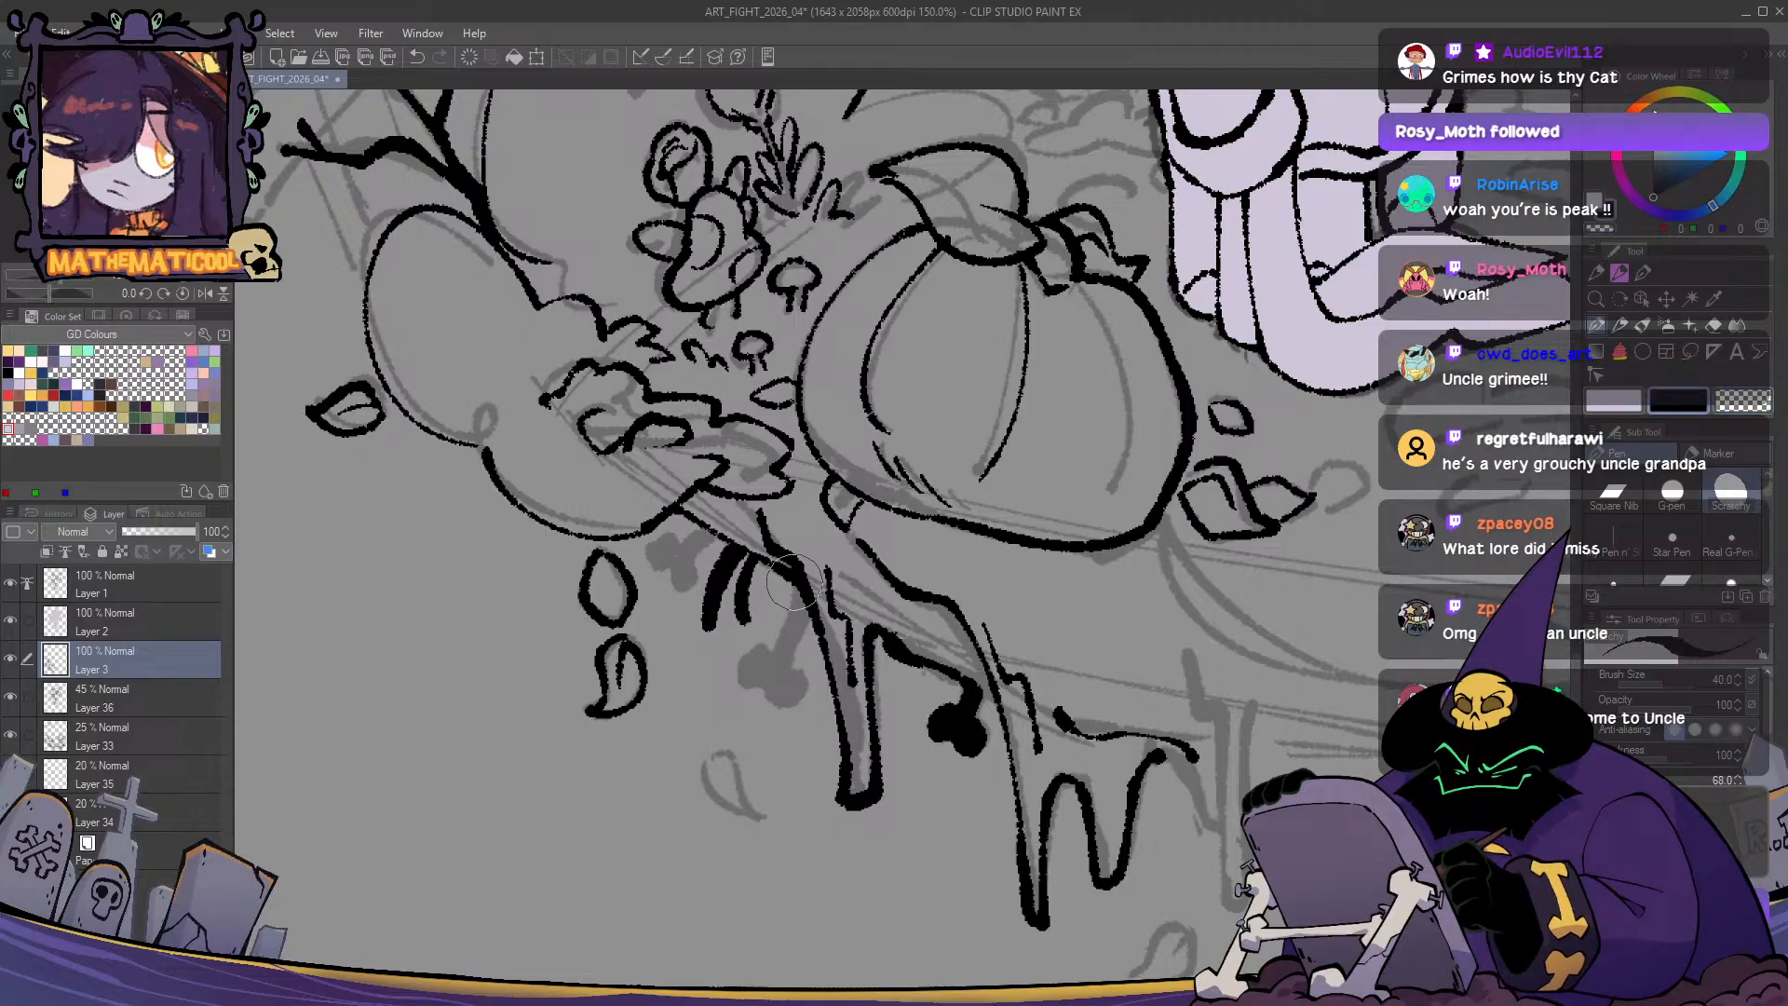
- Ink a knob-ended bone hanging between the ribs and the long drip, and fill it solid black
left_click_drag(795, 581, 777, 654)
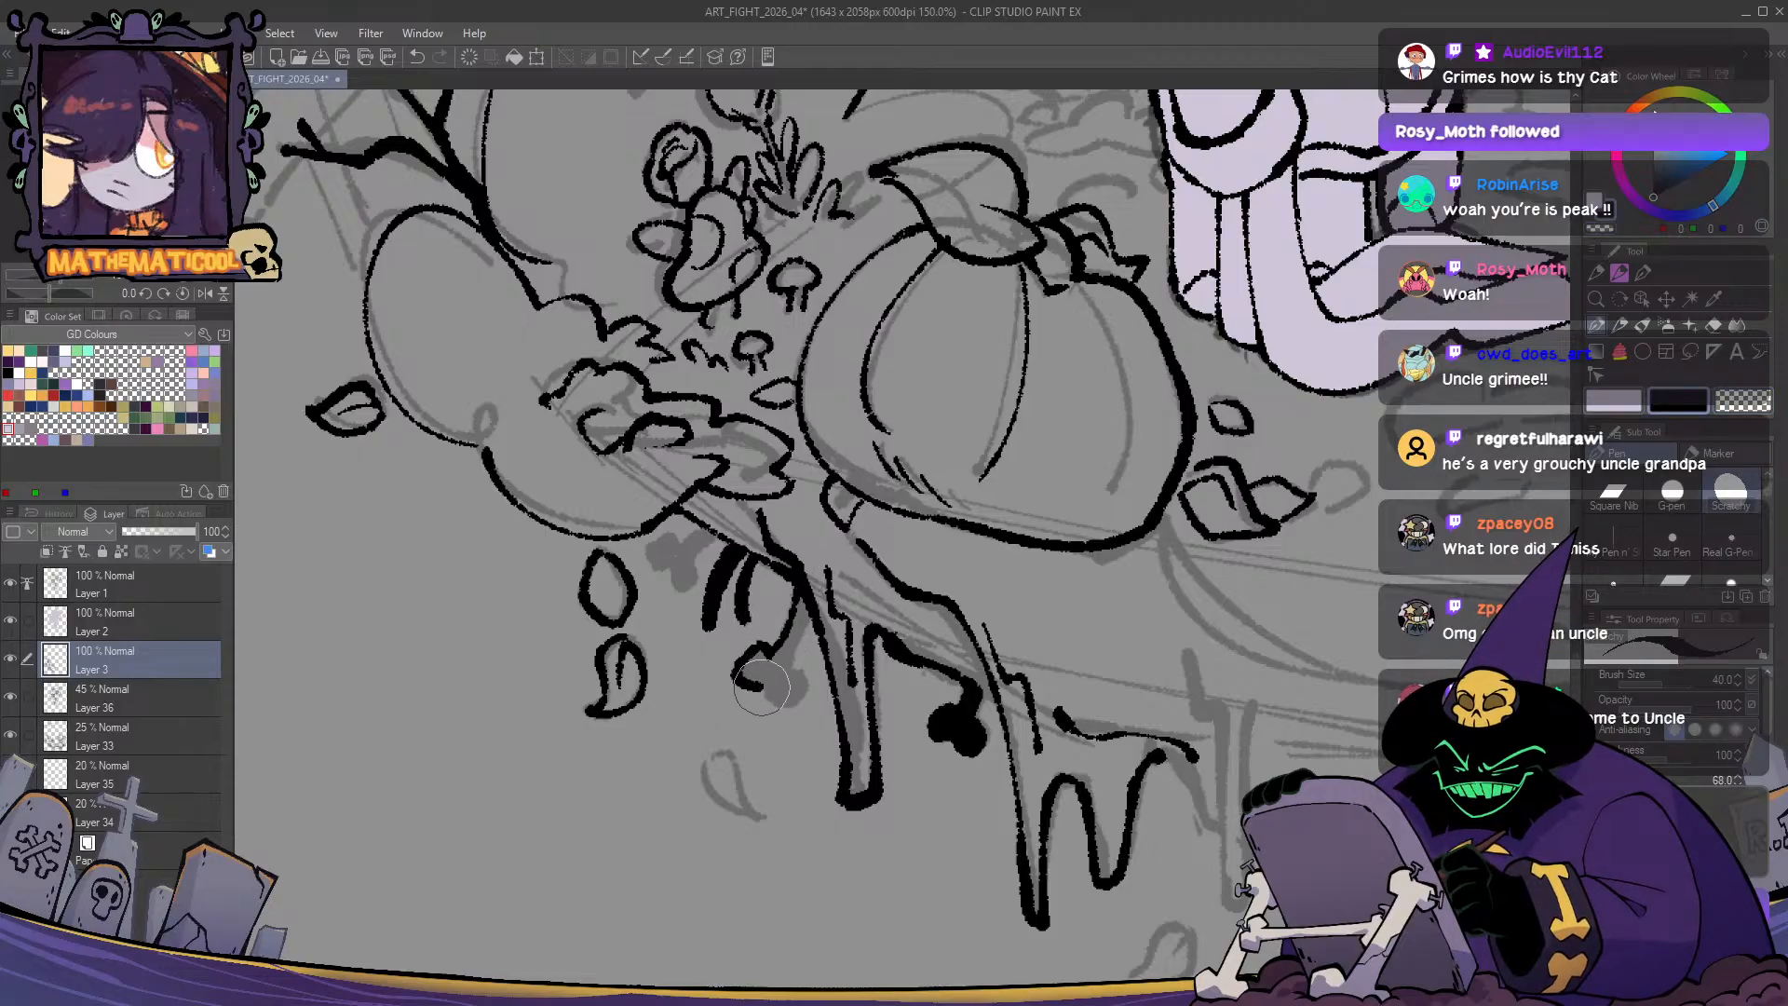
mouse_move(762, 643)
left_mouse_down()
mouse_move(730, 668)
mouse_move(800, 702)
mouse_move(811, 605)
left_mouse_up()
key("g")
left_click(755, 669)
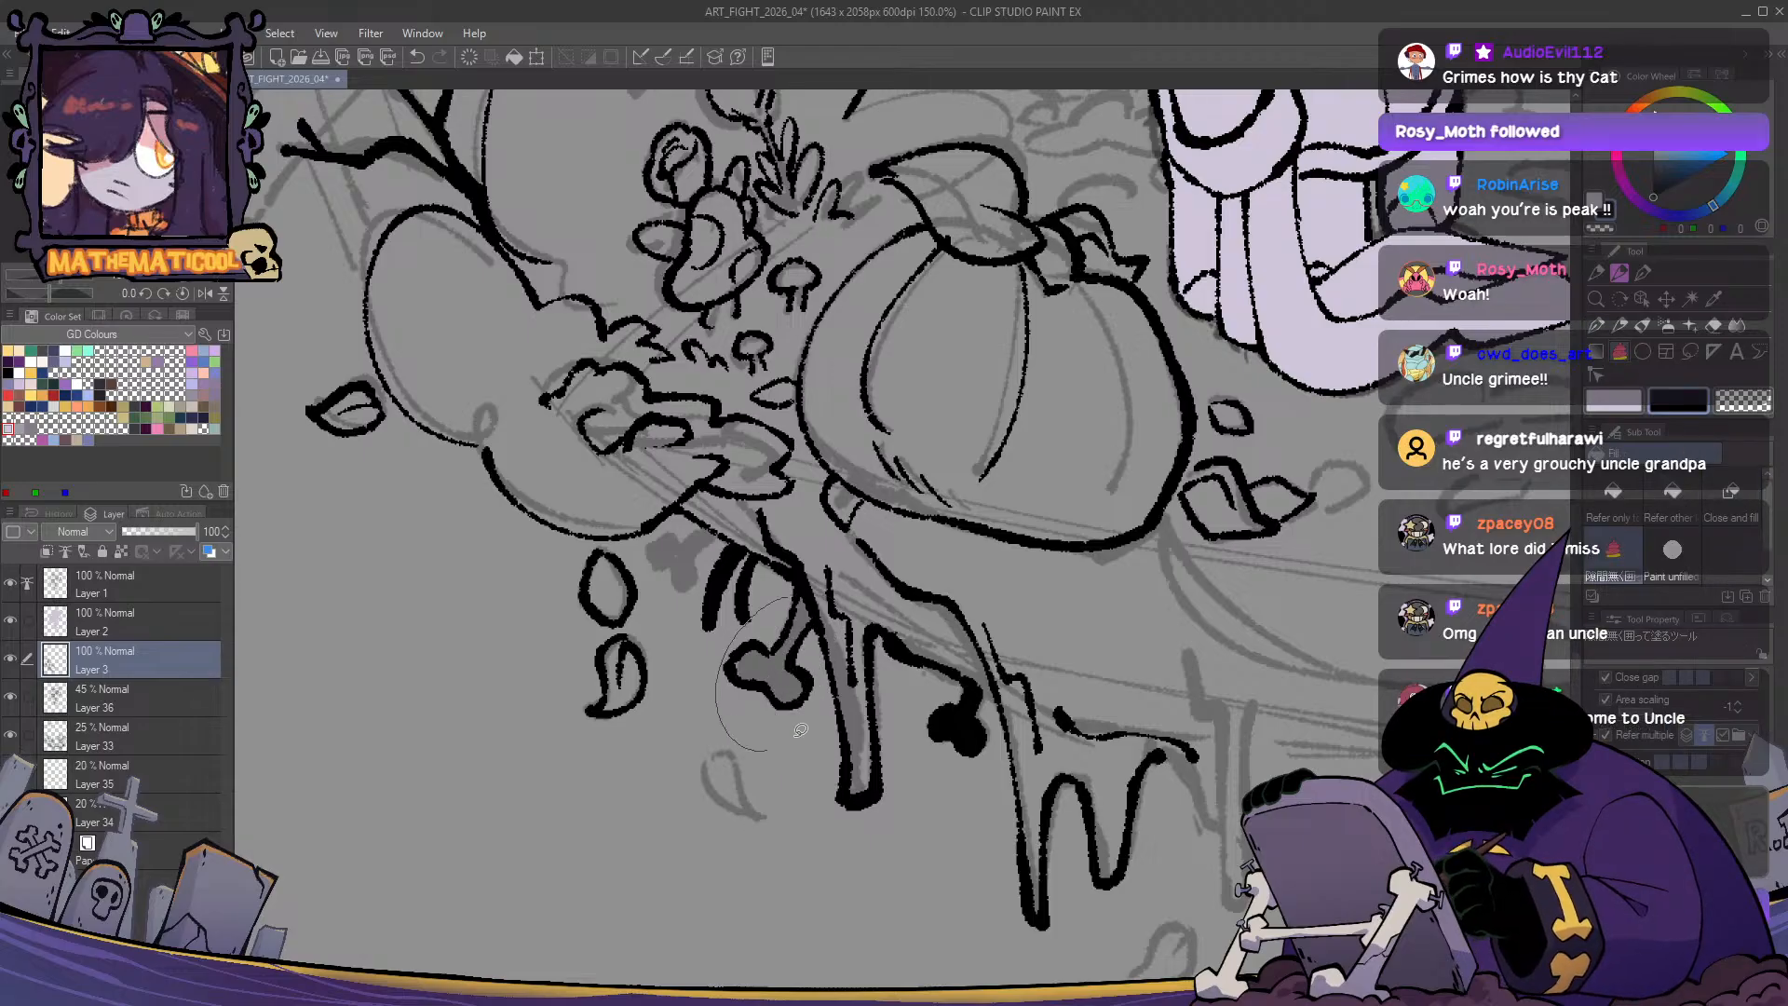
left_click(794, 682)
- Ink a small falling leaf below the hanging bone, and a smaller bone under the leaf pile filled solid black
key("p")
mouse_move(715, 767)
left_mouse_down()
mouse_move(713, 803)
mouse_move(759, 818)
mouse_move(722, 838)
left_mouse_up()
mouse_move(735, 539)
left_mouse_down()
mouse_move(689, 588)
mouse_move(651, 558)
mouse_move(652, 542)
mouse_move(710, 526)
left_mouse_up()
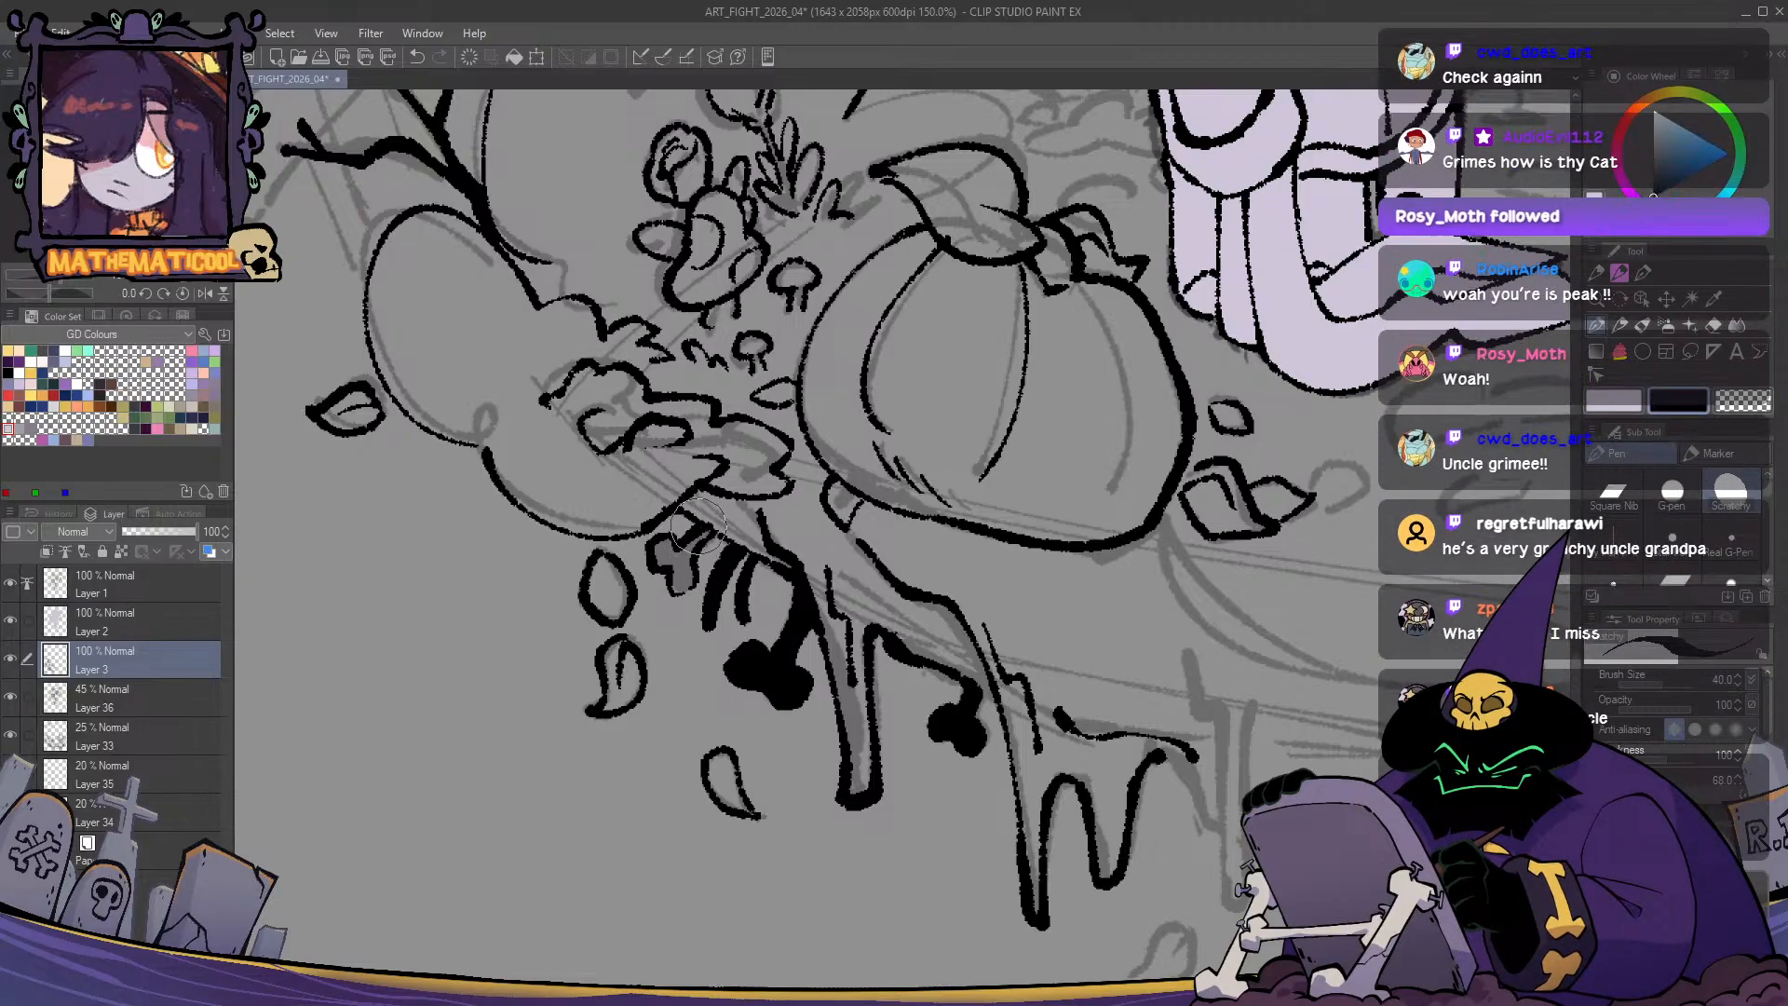
key("g")
left_click(657, 563)
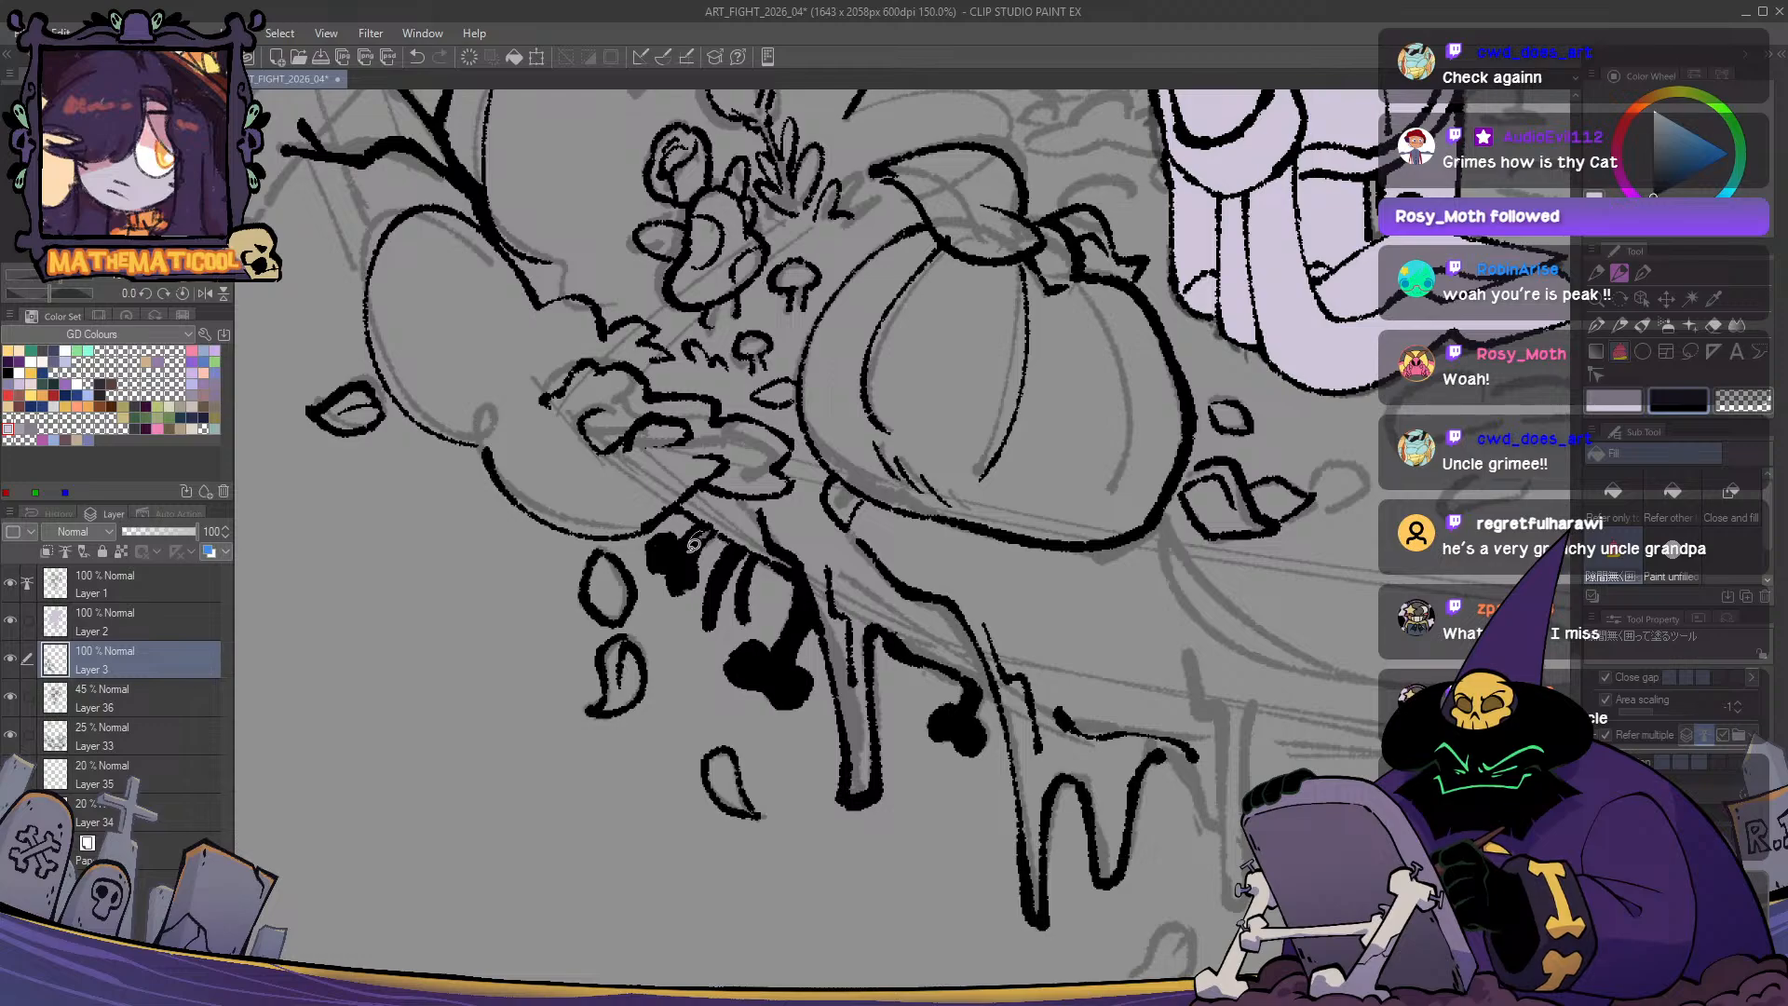
key("p")
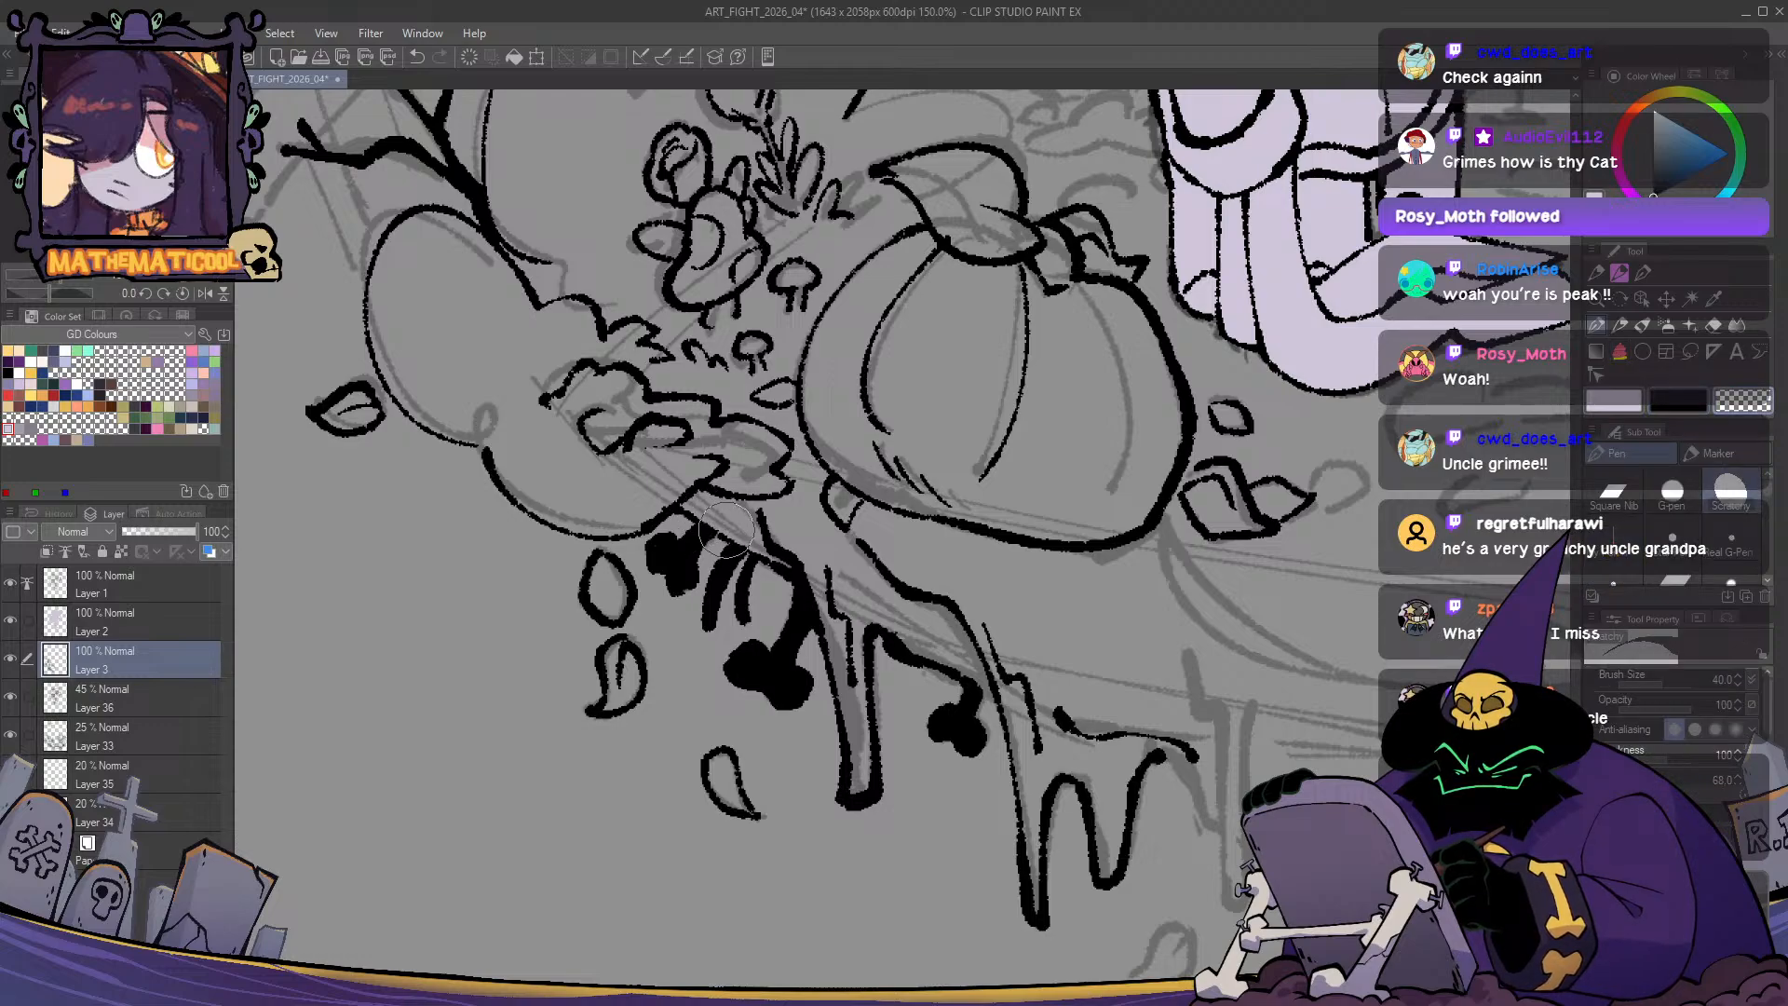
left_click_drag(736, 548, 729, 608)
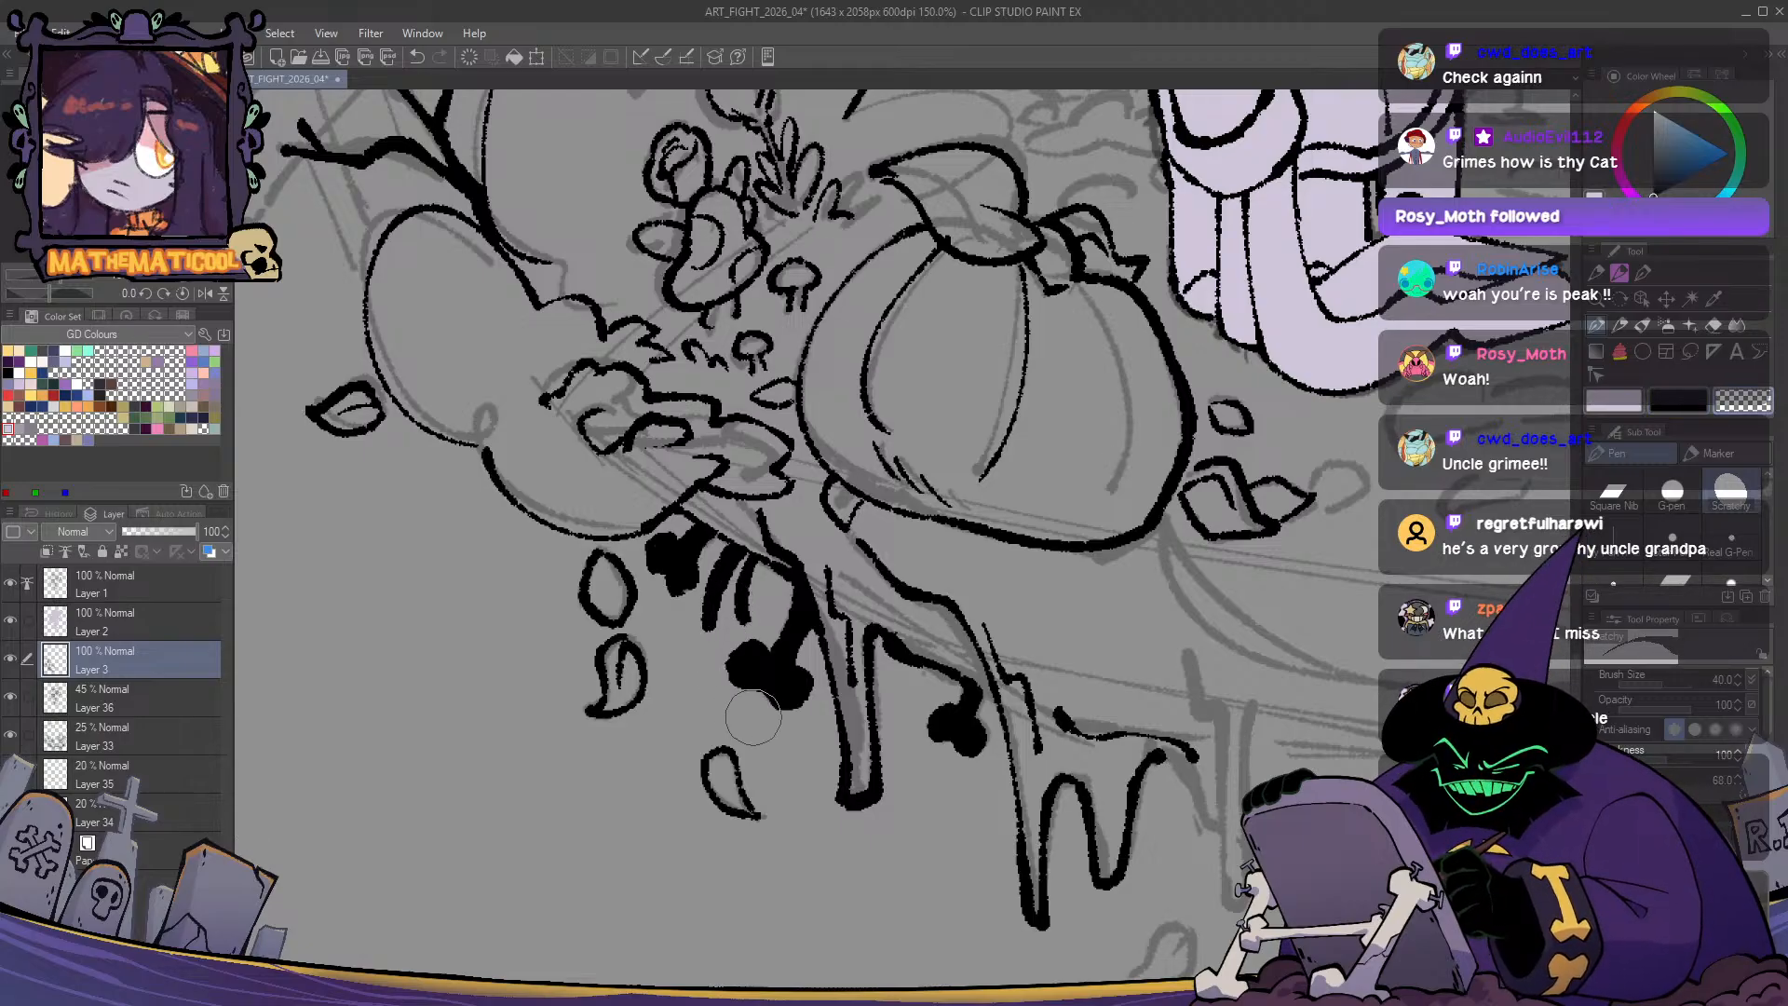
- Ink a jagged crack and a narrow vertical drip to the right of the two pointed drips, redoing strokes
mouse_move(889, 765)
left_mouse_down()
mouse_move(826, 823)
mouse_move(596, 769)
mouse_move(478, 764)
mouse_move(811, 644)
mouse_move(700, 583)
mouse_move(754, 652)
left_mouse_up()
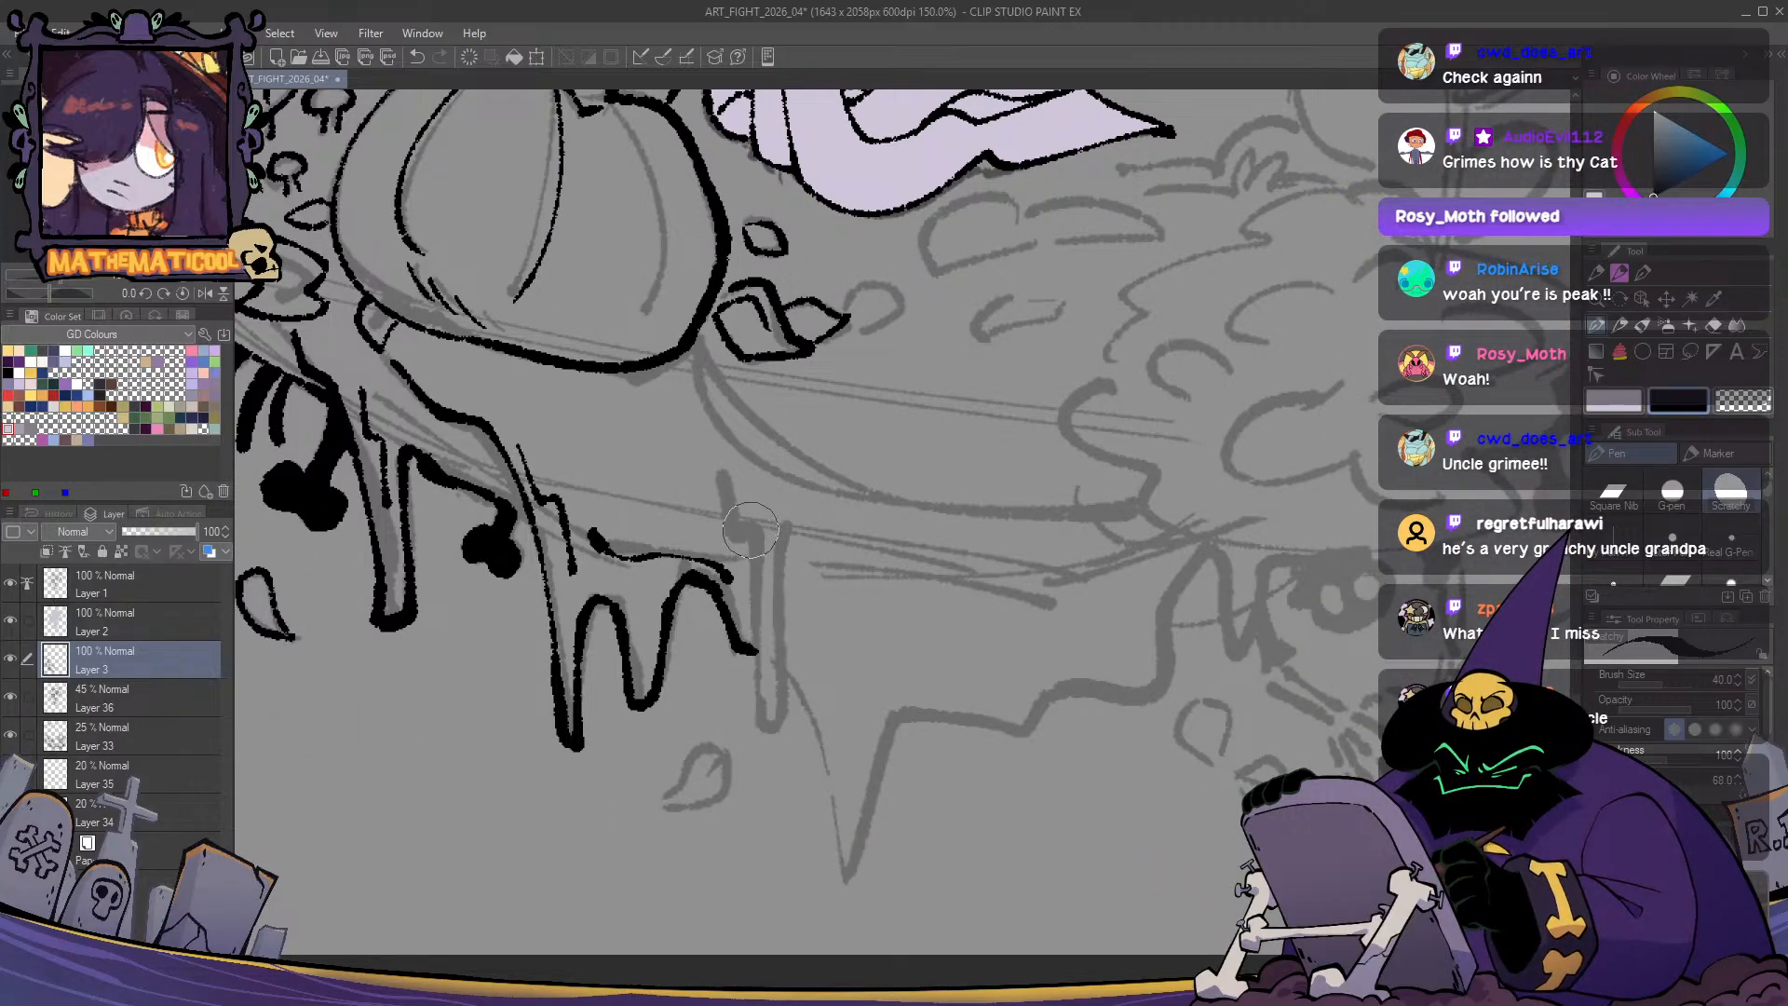
mouse_move(751, 530)
left_mouse_down()
mouse_move(755, 723)
mouse_move(756, 603)
mouse_move(774, 736)
mouse_move(795, 520)
mouse_move(744, 535)
mouse_move(722, 470)
mouse_move(688, 455)
mouse_move(741, 552)
left_mouse_up()
key("ctrl+z")
key("ctrl+z")
key("ctrl+z")
key("ctrl+z")
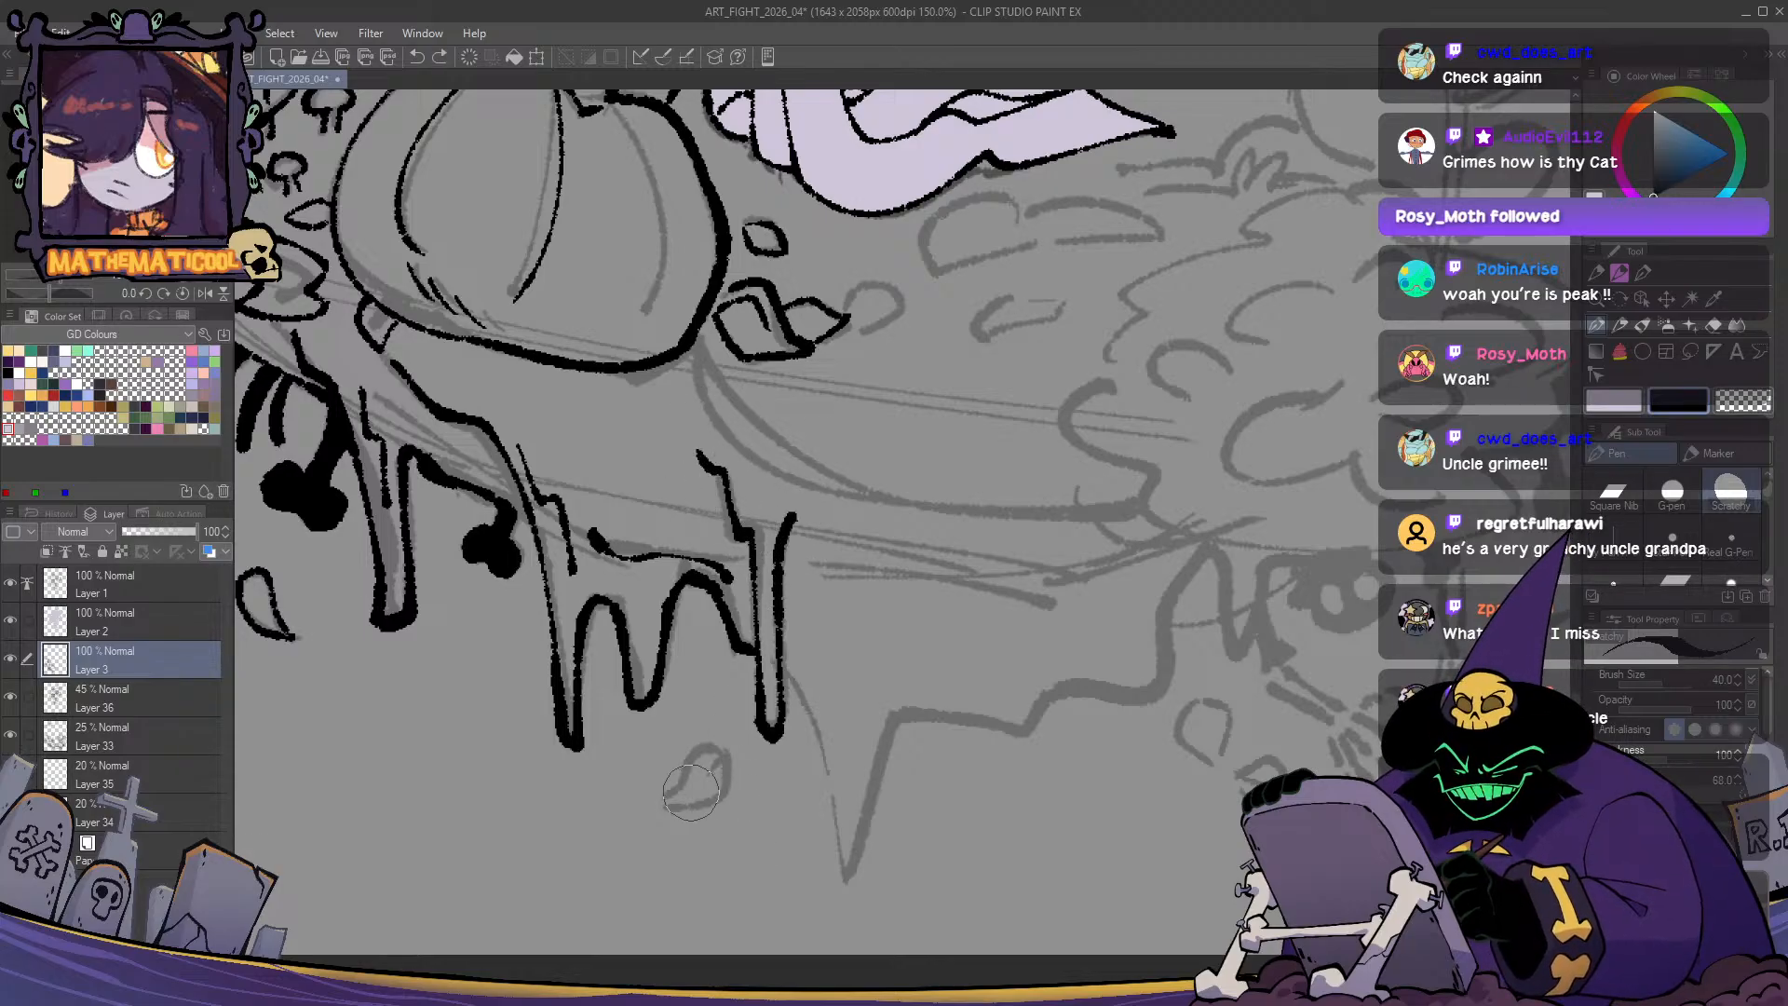
- Ink a curled leaf with a centre vein falling below the narrow drip, and check the drawing mirrored
mouse_move(776, 784)
left_mouse_down()
mouse_move(753, 658)
mouse_move(647, 663)
mouse_move(681, 674)
left_mouse_up()
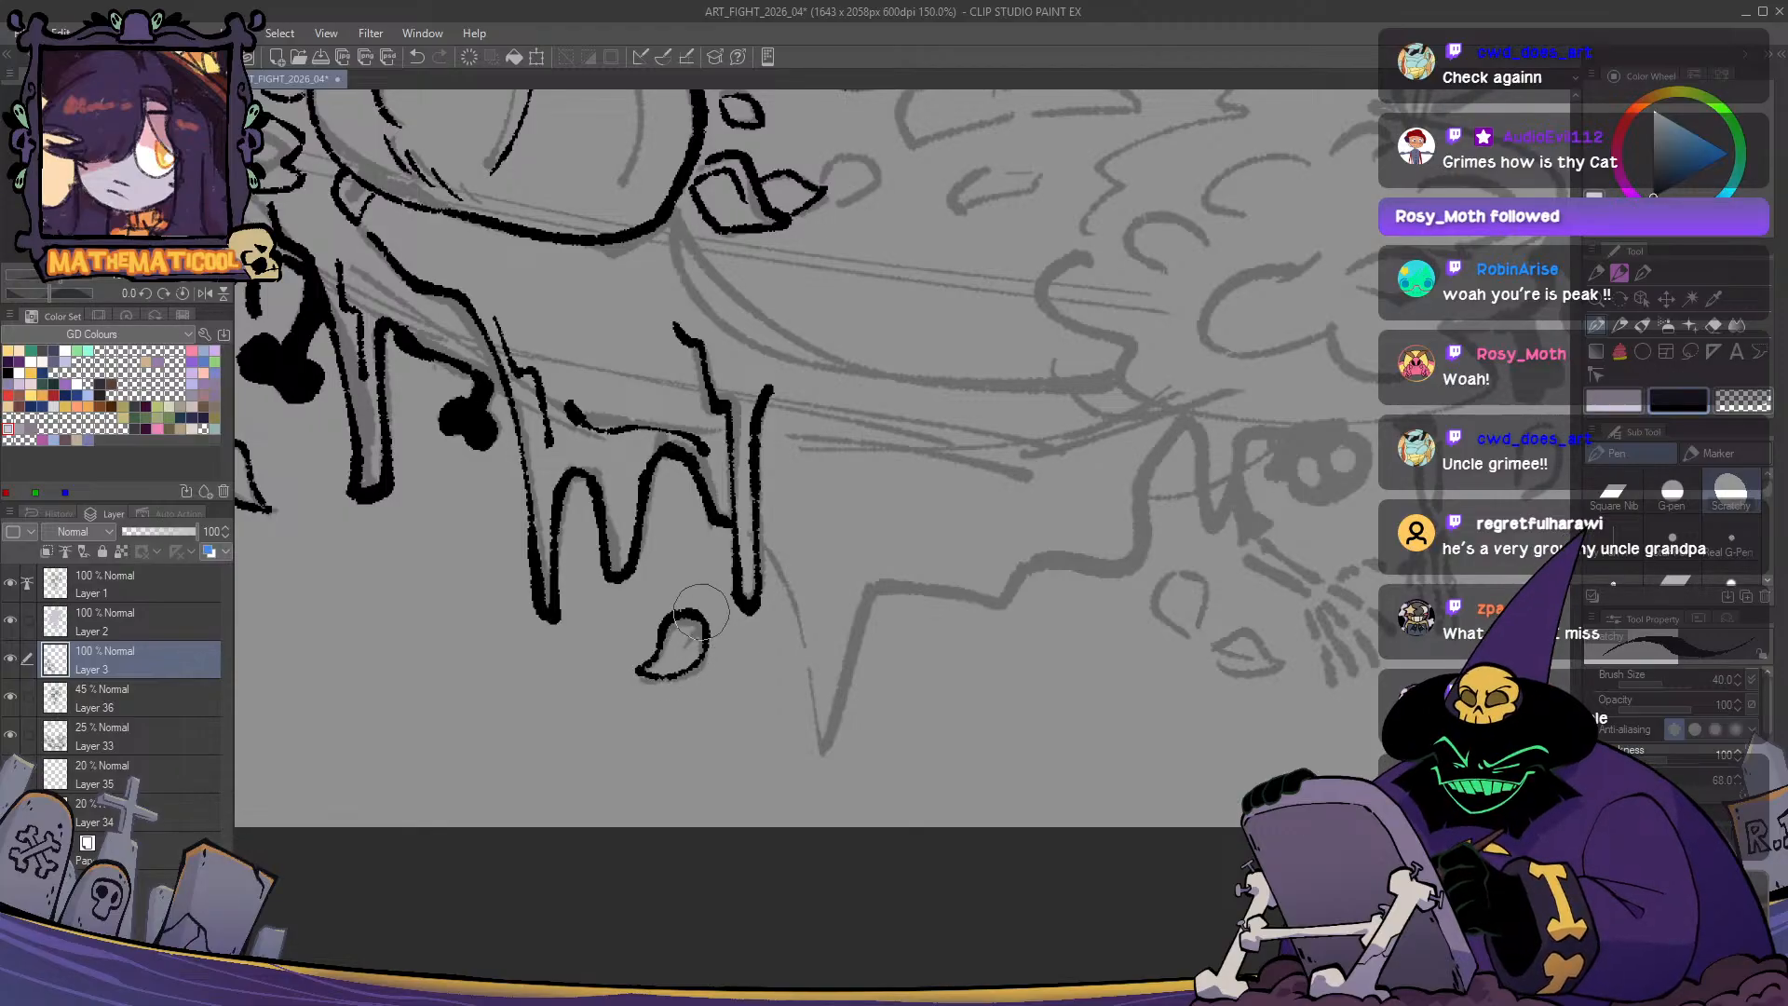
left_click_drag(695, 630, 671, 657)
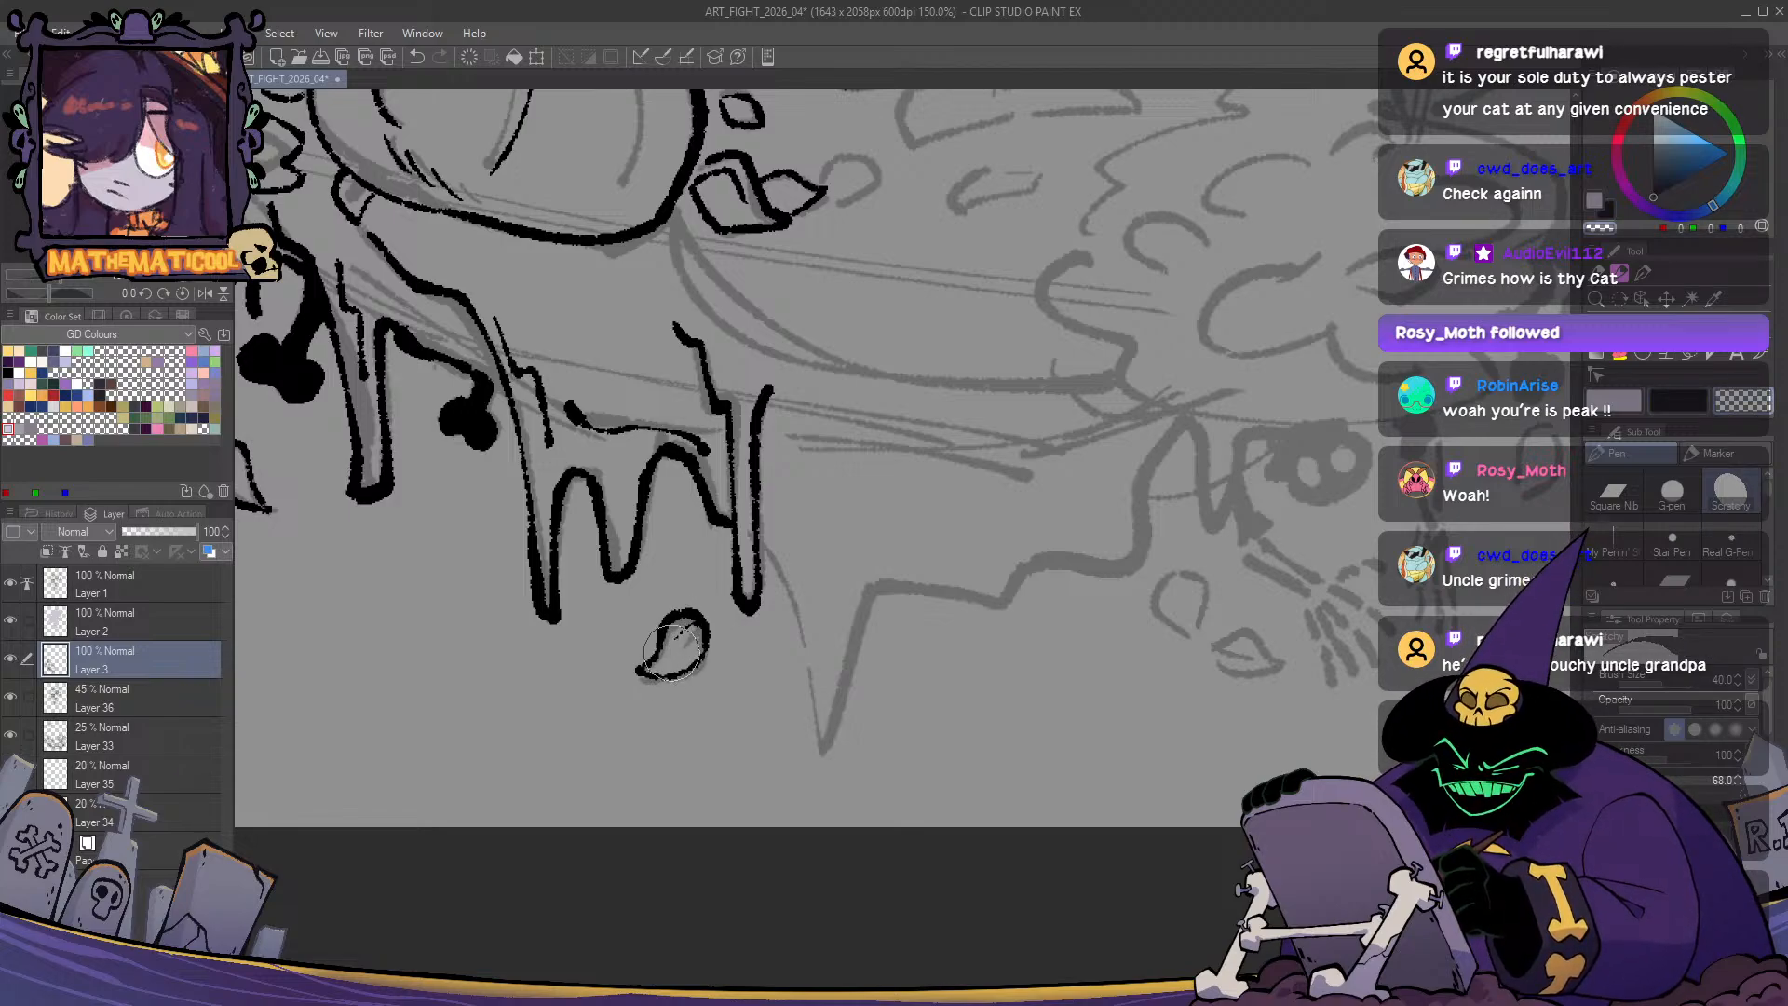
left_click_drag(663, 661, 685, 631)
key("h")
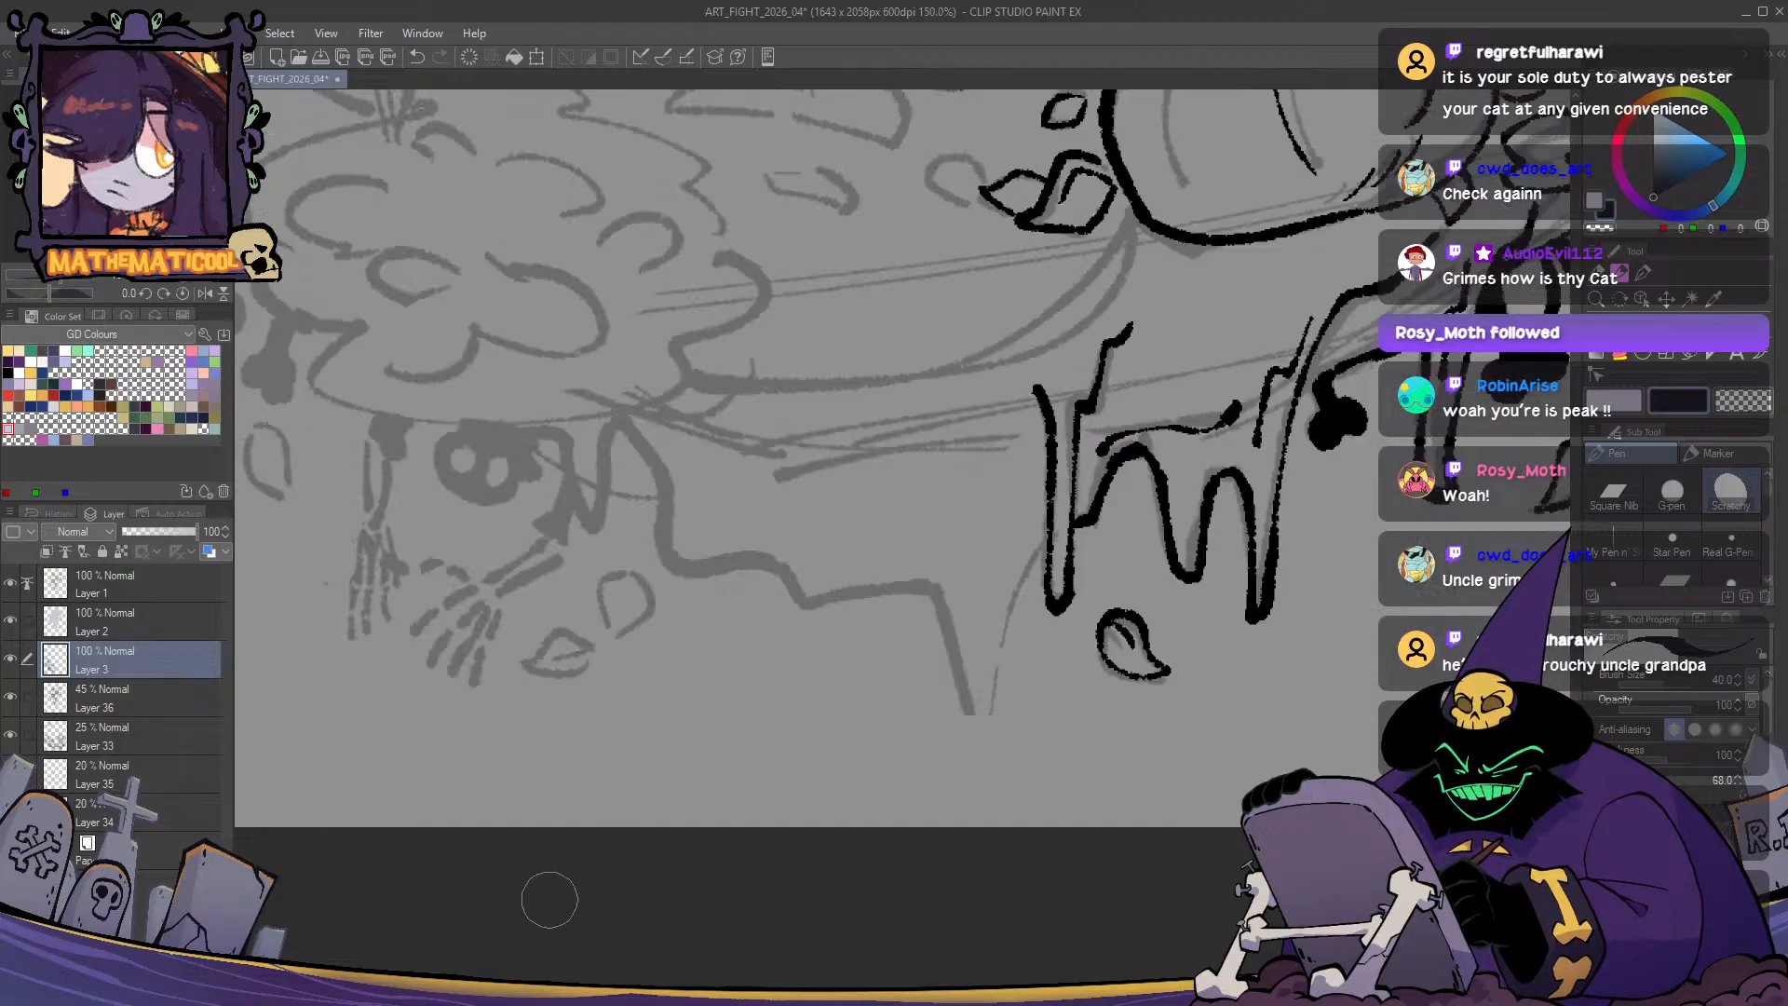
key("h")
- Ink the ground's lower edge rightward from the narrow drip as a large pointed spike and a stepped rise, redoing faulty strokes
mouse_move(669, 626)
left_mouse_down()
mouse_move(776, 576)
mouse_move(889, 608)
mouse_move(790, 615)
left_mouse_up()
mouse_move(878, 538)
left_mouse_down()
mouse_move(900, 565)
mouse_move(937, 756)
mouse_move(1004, 566)
left_mouse_up()
key("ctrl+z")
mouse_move(935, 753)
left_mouse_down()
mouse_move(918, 701)
mouse_move(934, 753)
left_mouse_up()
key("ctrl+z")
key("c")
key("c")
mouse_move(925, 643)
left_mouse_down()
mouse_move(938, 745)
mouse_move(973, 600)
mouse_move(1015, 573)
mouse_move(1129, 590)
mouse_move(1227, 556)
mouse_move(1265, 511)
mouse_move(1290, 421)
mouse_move(1104, 552)
left_mouse_up()
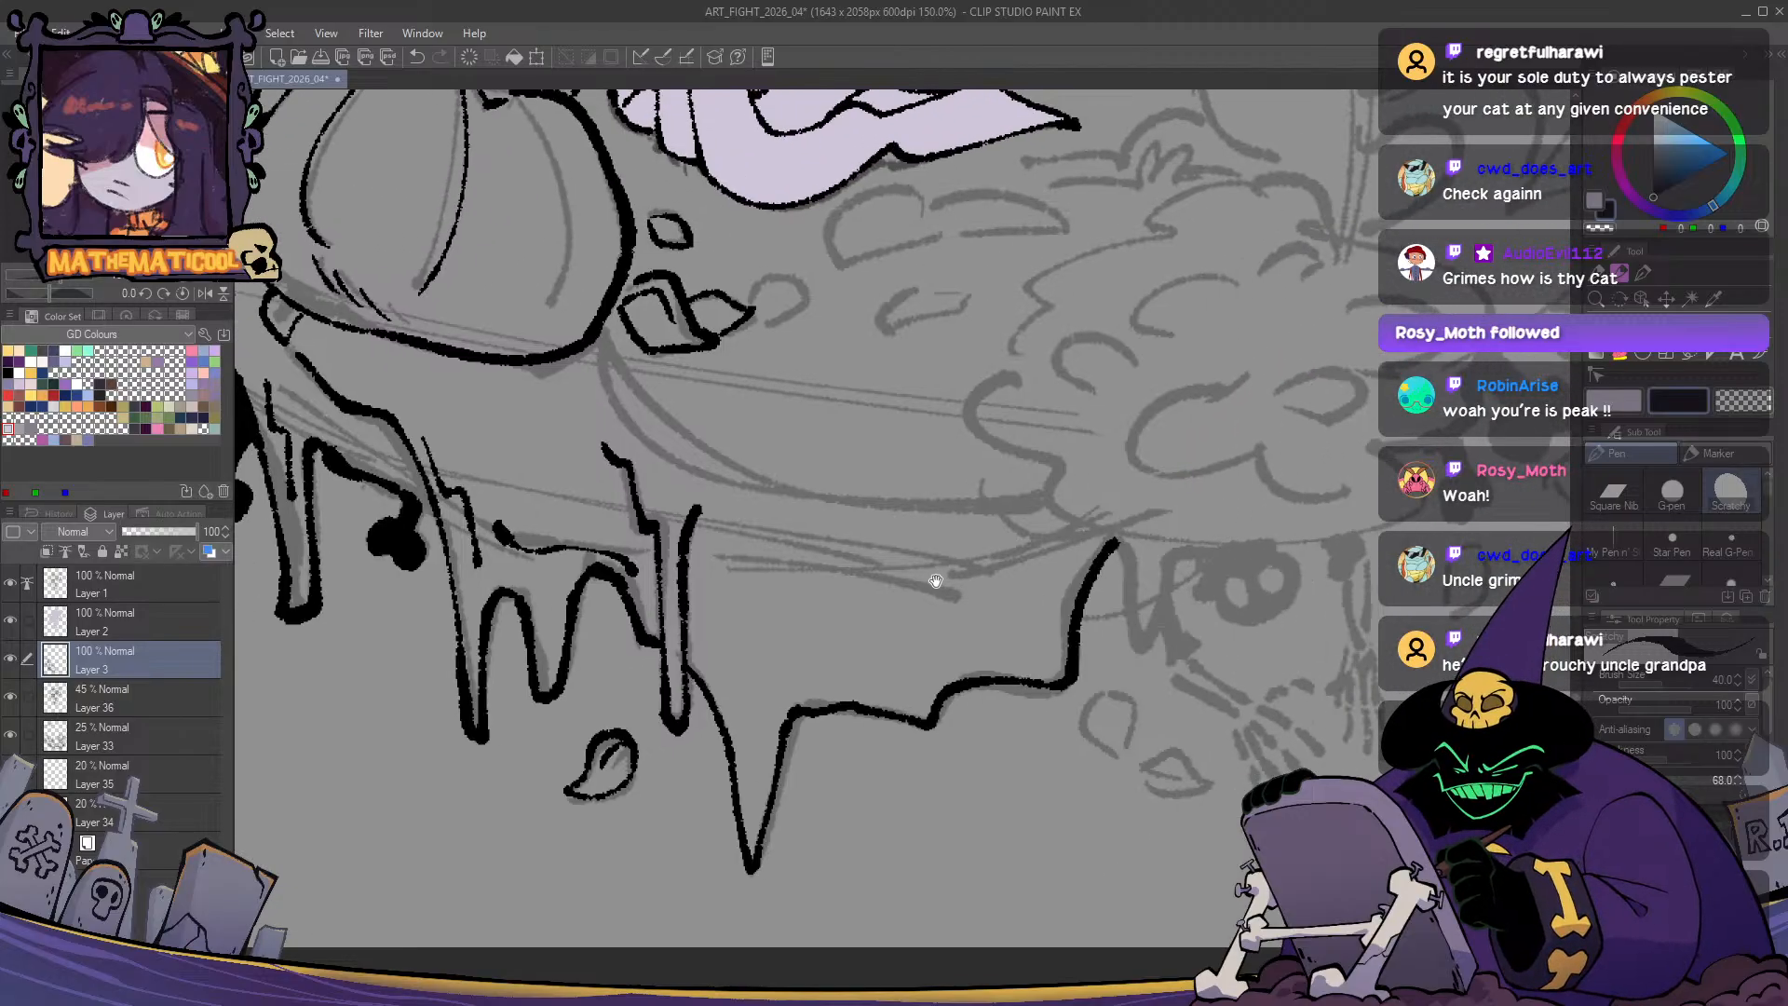
- Ink a jagged inner contour line just inside the stepped rise of the ground's underside, undoing stray strokes
mouse_move(741, 540)
left_mouse_down()
mouse_move(767, 570)
mouse_move(973, 610)
mouse_move(1058, 557)
mouse_move(1020, 611)
mouse_move(968, 623)
mouse_move(922, 689)
left_mouse_up()
key("ctrl+z")
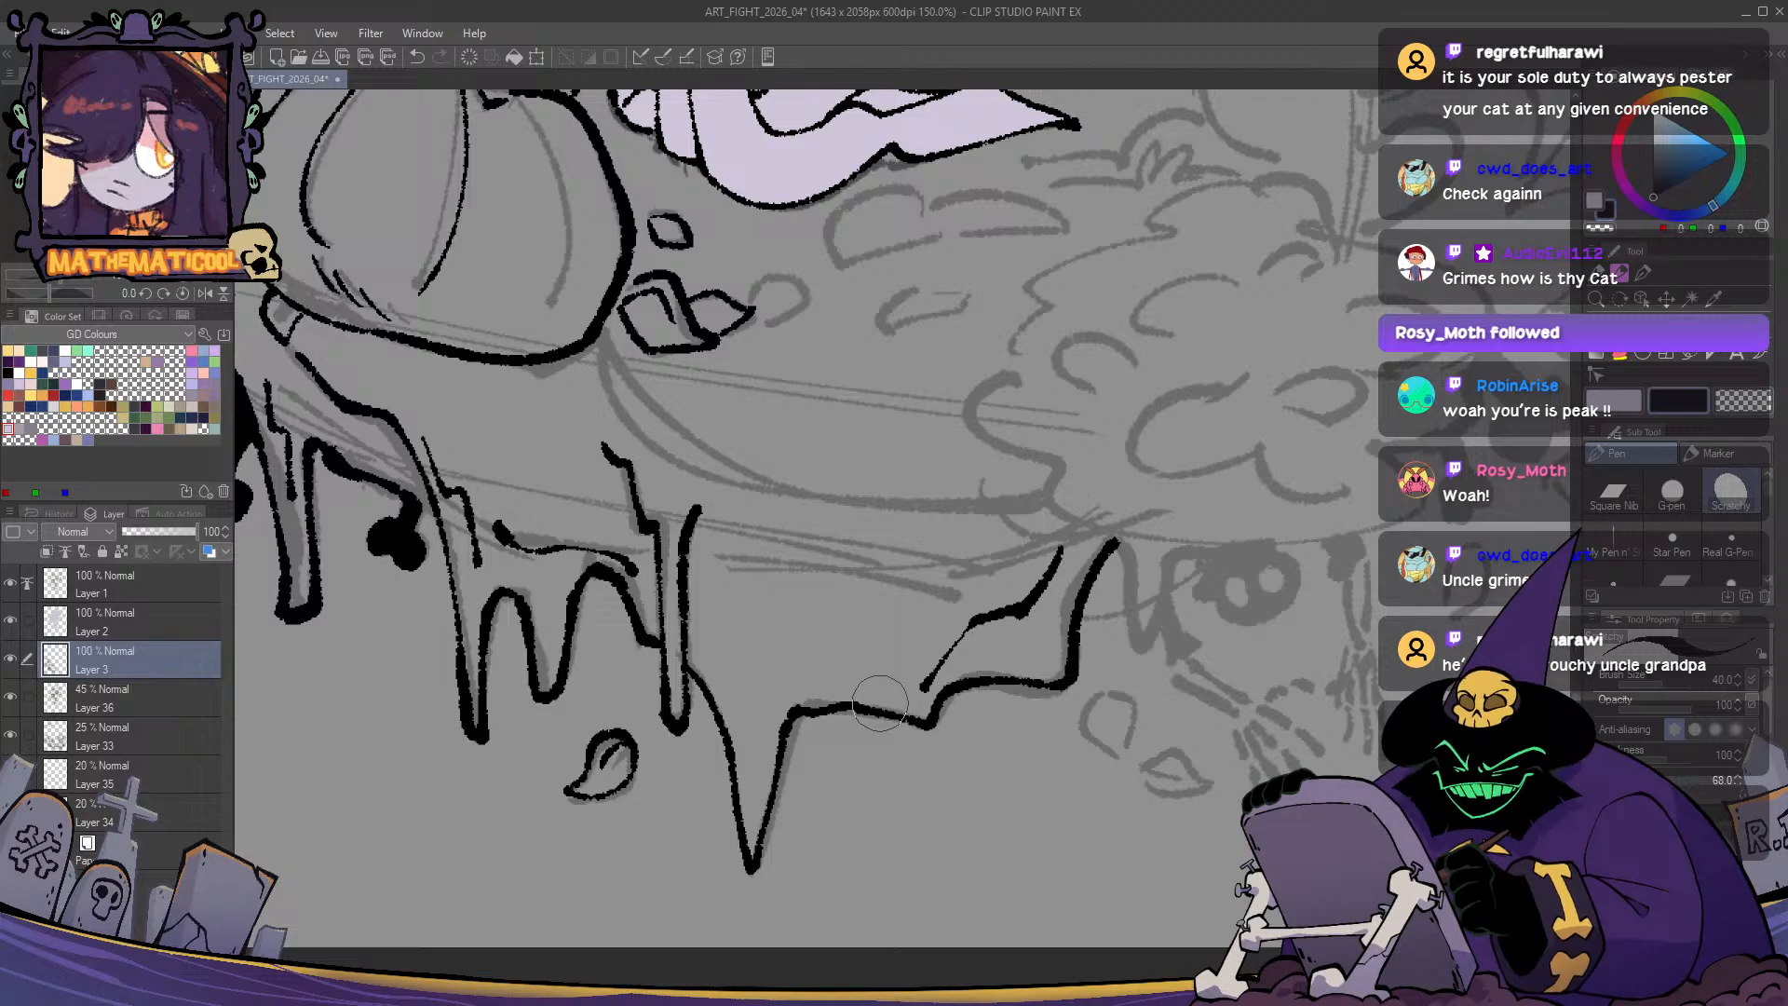
left_click_drag(1003, 673, 978, 686)
left_click_drag(1027, 612, 976, 679)
scroll(708, 820, "up", 2)
key("ctrl+z")
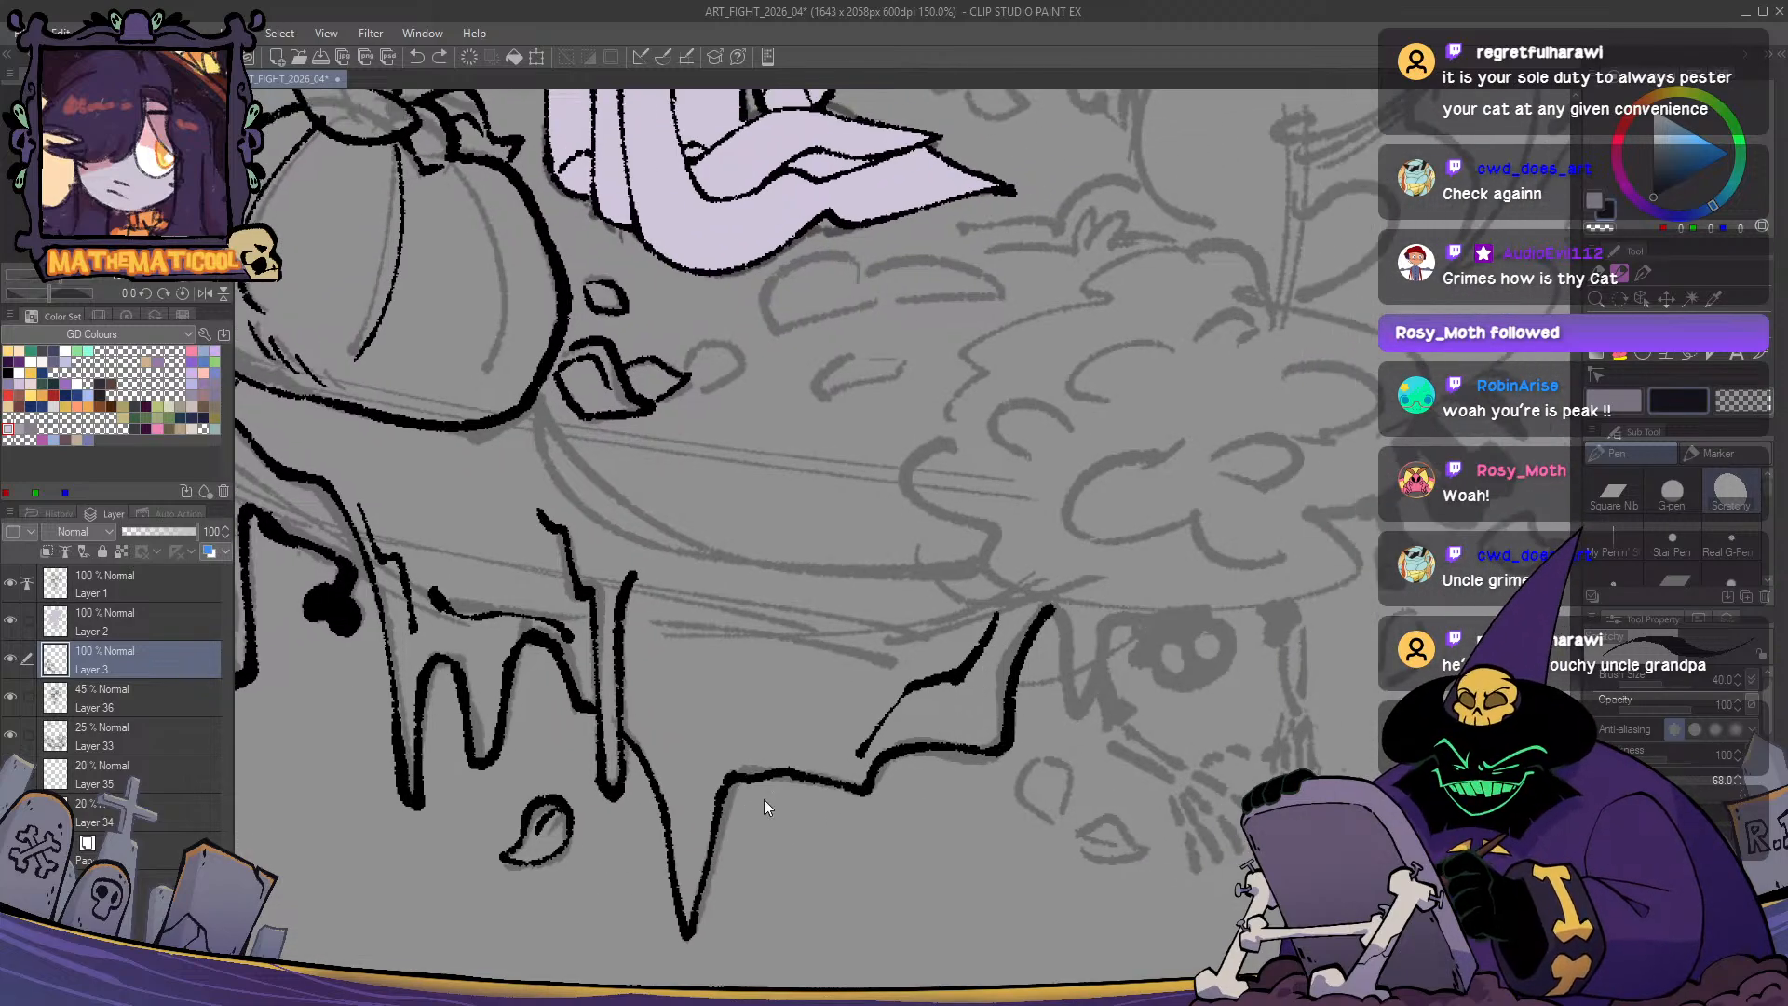
scroll(762, 745, "up", 1)
left_click_drag(690, 618, 746, 758)
scroll(745, 758, "down", 2)
scroll(738, 735, "up", 2)
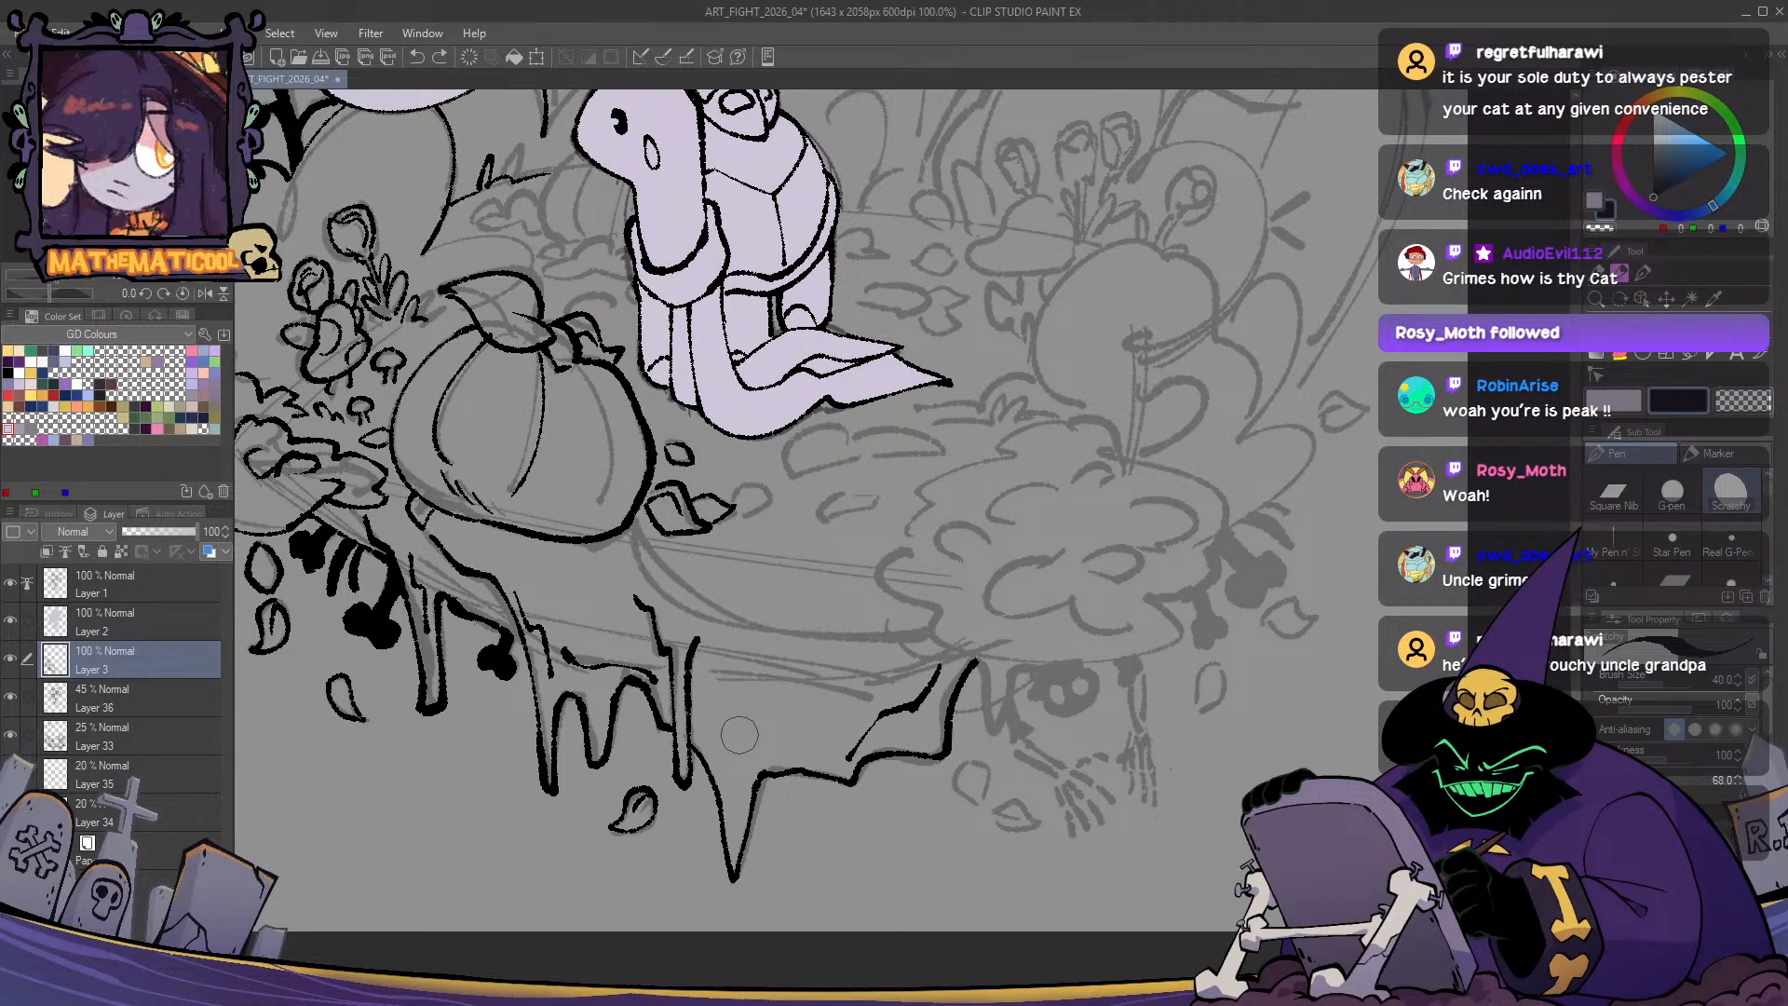
- Ink the ground's curved front rim sweeping down and rightward from the pumpkin's base, retrying the stroke several times
left_click_drag(853, 690, 907, 757)
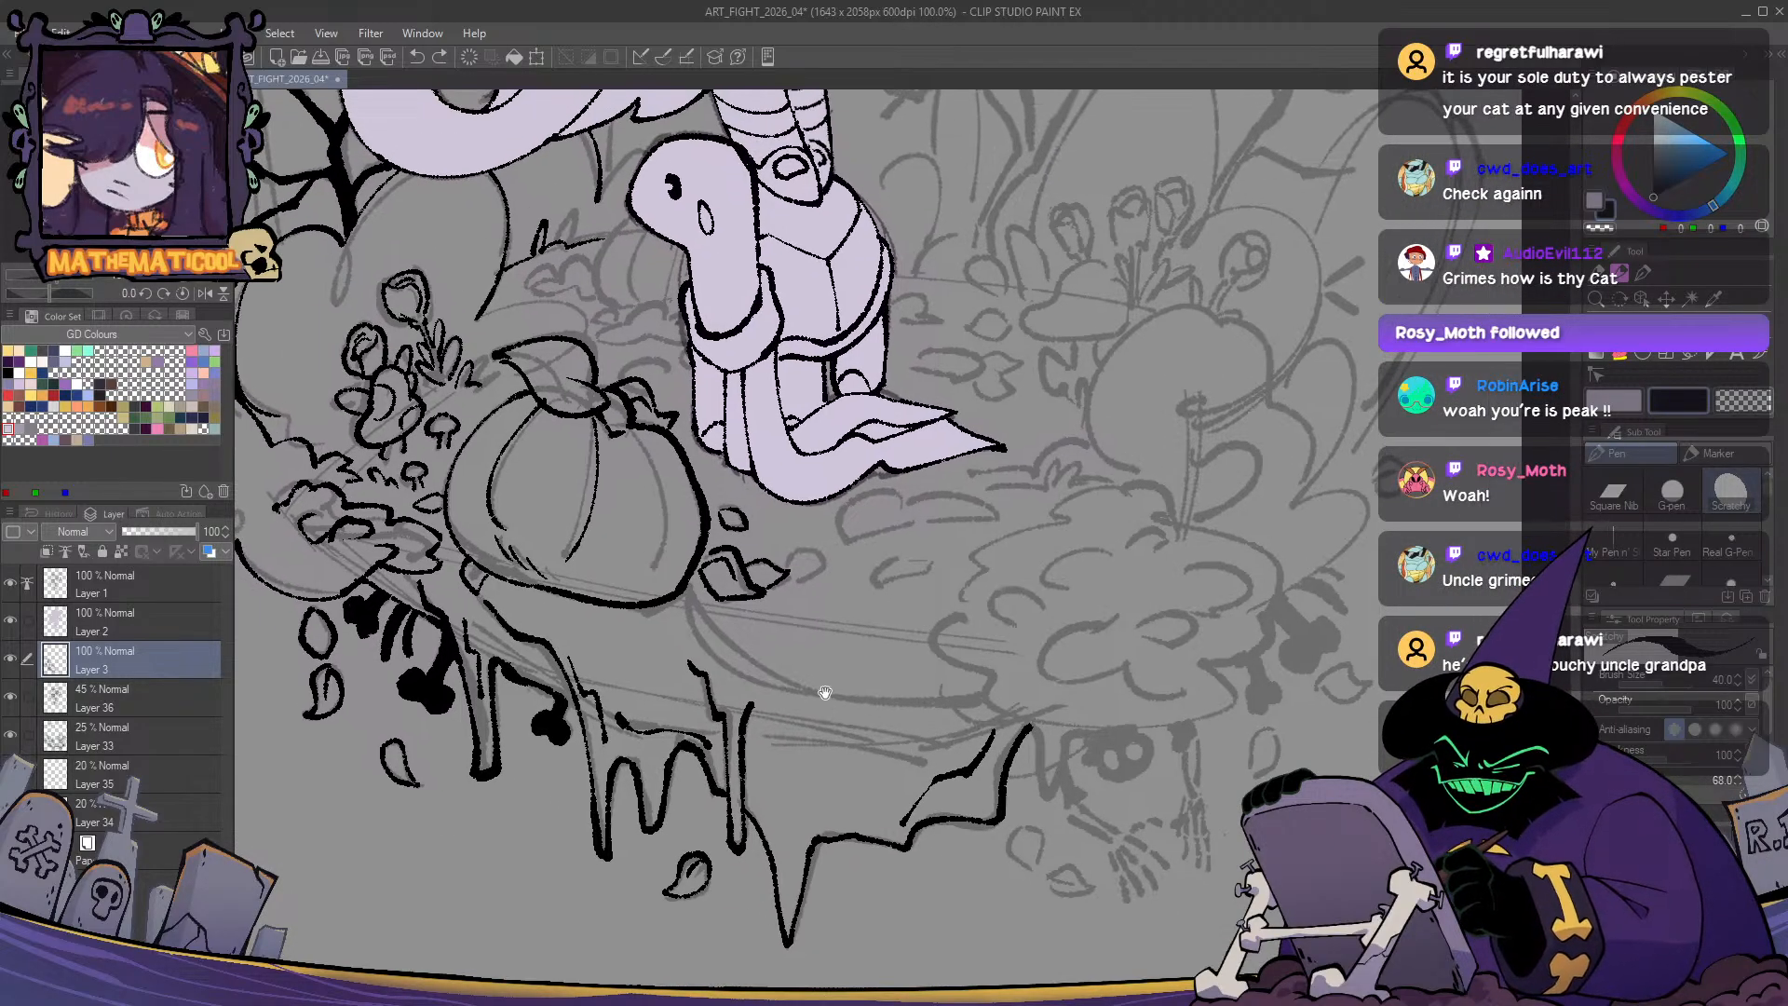
mouse_move(688, 587)
left_mouse_down()
mouse_move(825, 687)
mouse_move(939, 689)
left_mouse_up()
key("ctrl+z")
left_click_drag(688, 587, 745, 649)
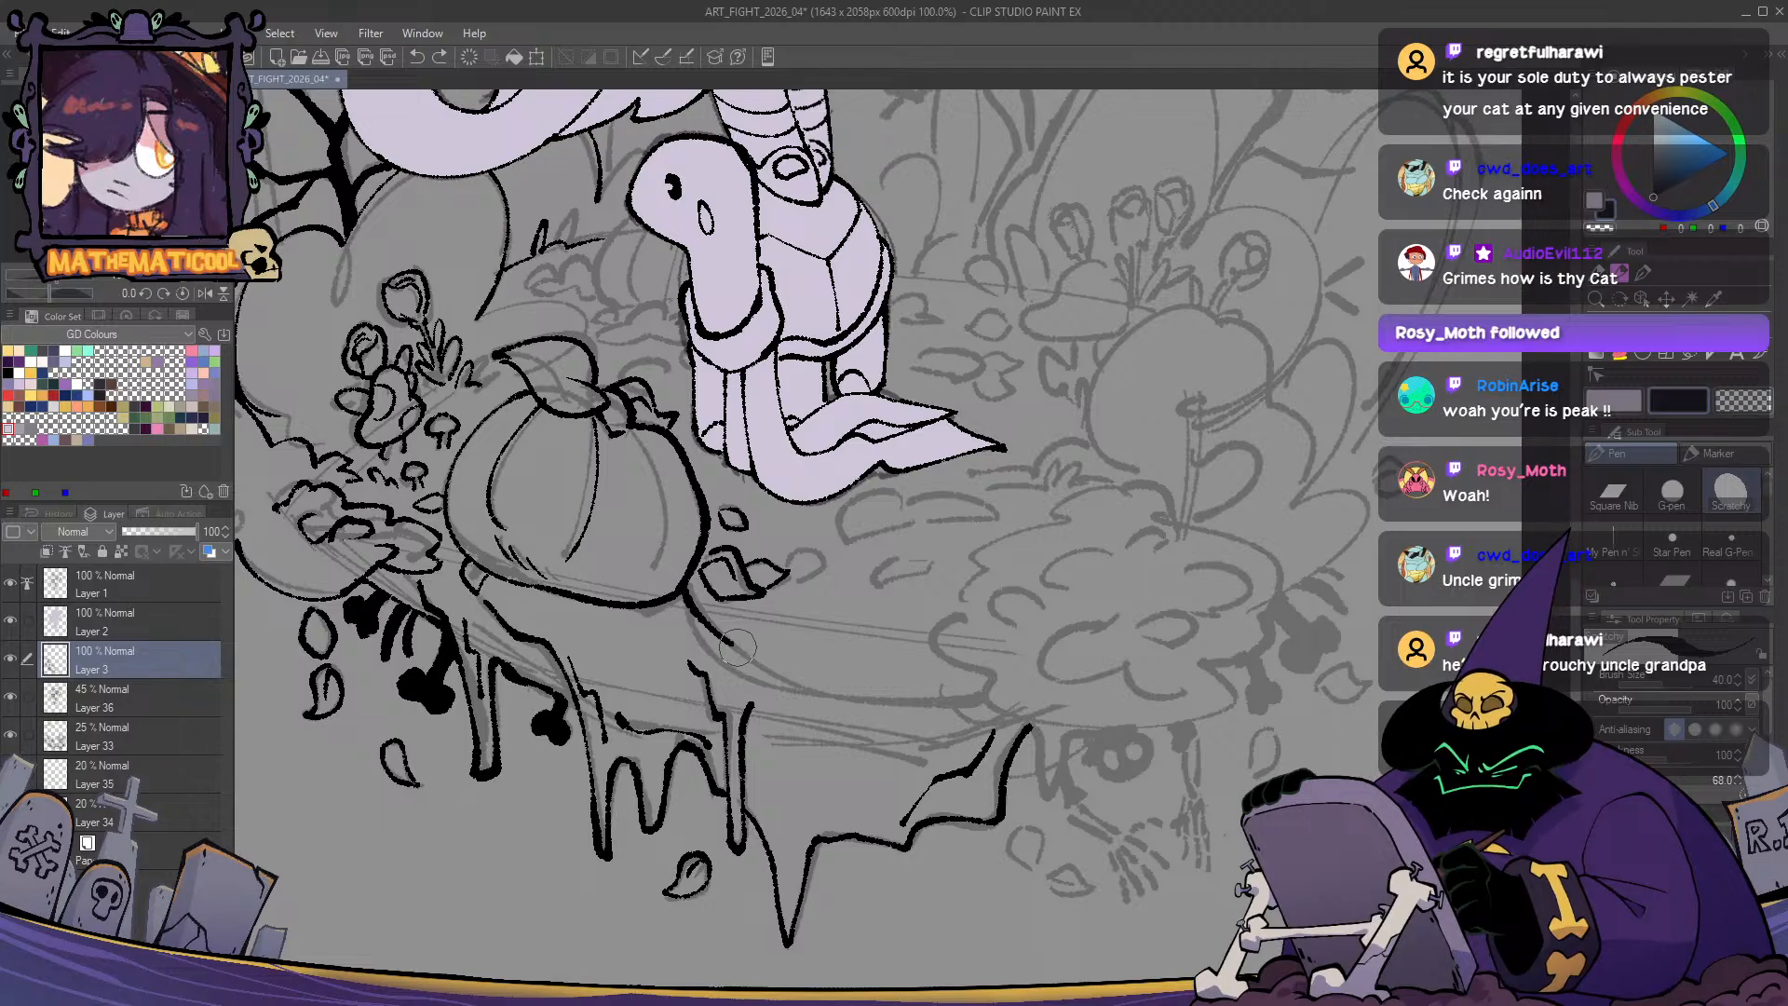
key("ctrl+z")
left_click_drag(687, 587, 780, 658)
key("ctrl+z")
mouse_move(687, 587)
left_mouse_down()
mouse_move(814, 698)
mouse_move(756, 668)
mouse_move(783, 688)
mouse_move(756, 668)
mouse_move(856, 703)
mouse_move(987, 691)
mouse_move(918, 710)
mouse_move(831, 683)
mouse_move(890, 707)
left_mouse_up()
key("ctrl+z")
- Ink grass blades on the ground's front rim and extend the rim rightward to the sketched bush
key("ctrl+z")
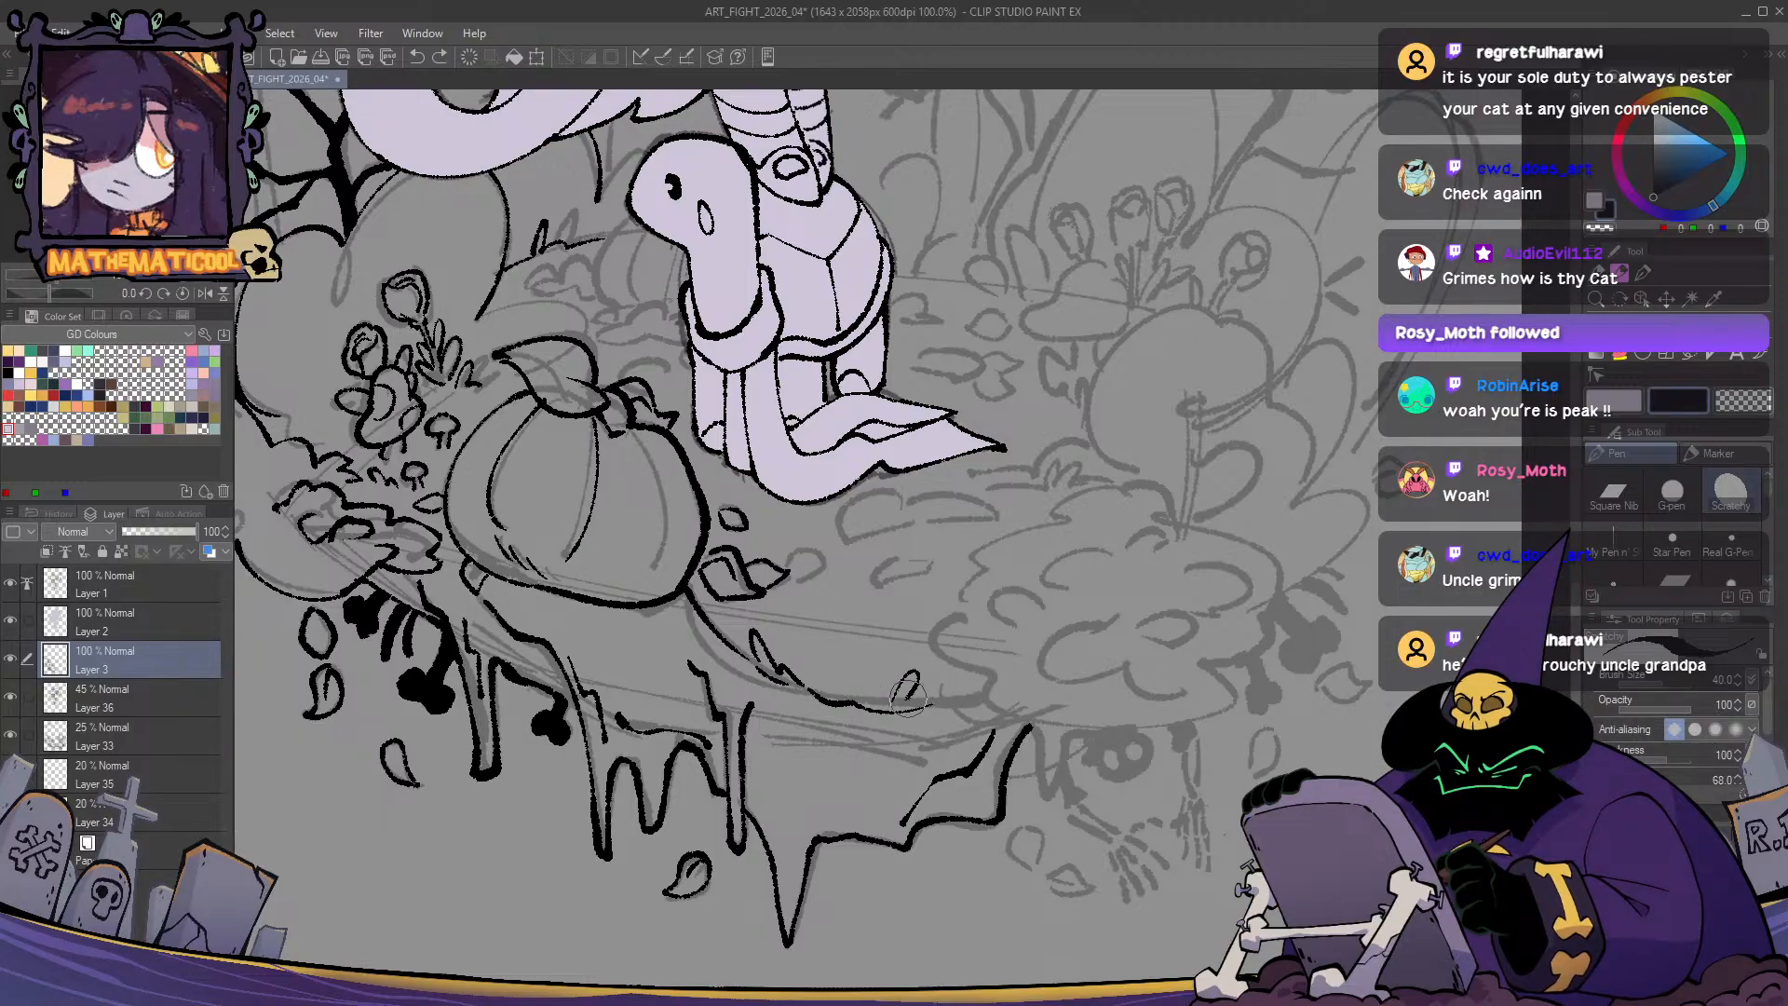
key("ctrl+z")
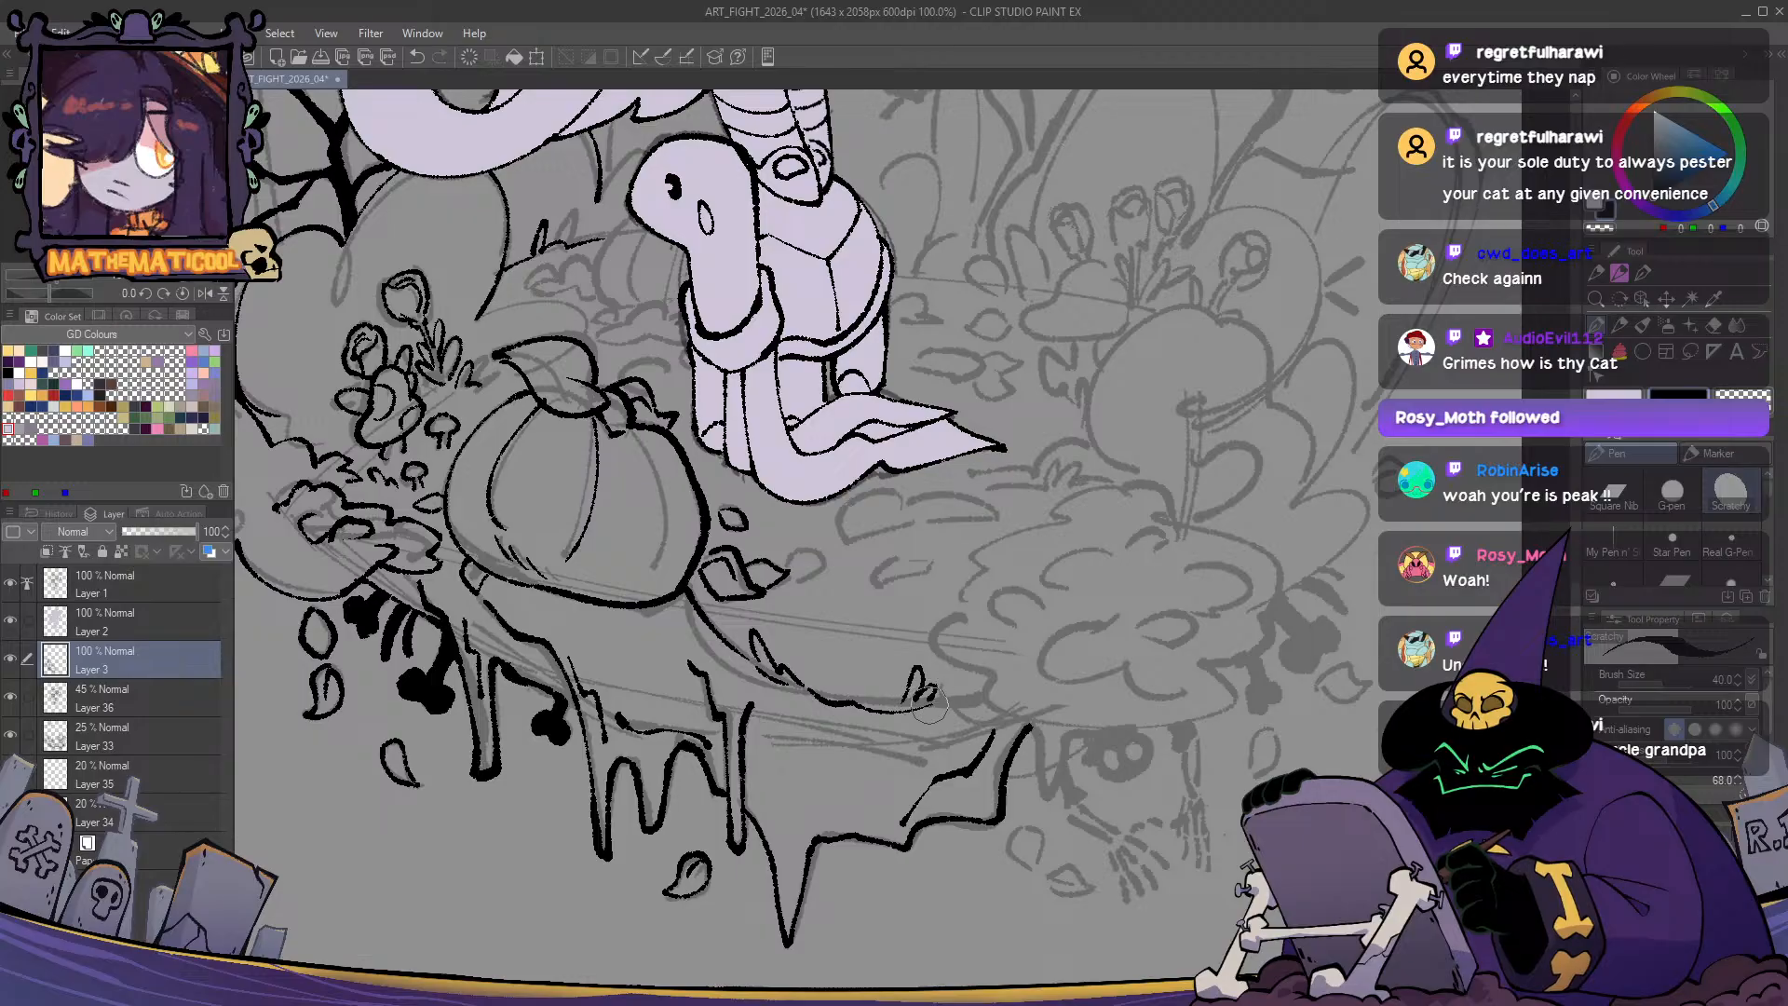
left_click_drag(932, 706, 977, 710)
left_click_drag(929, 708, 978, 700)
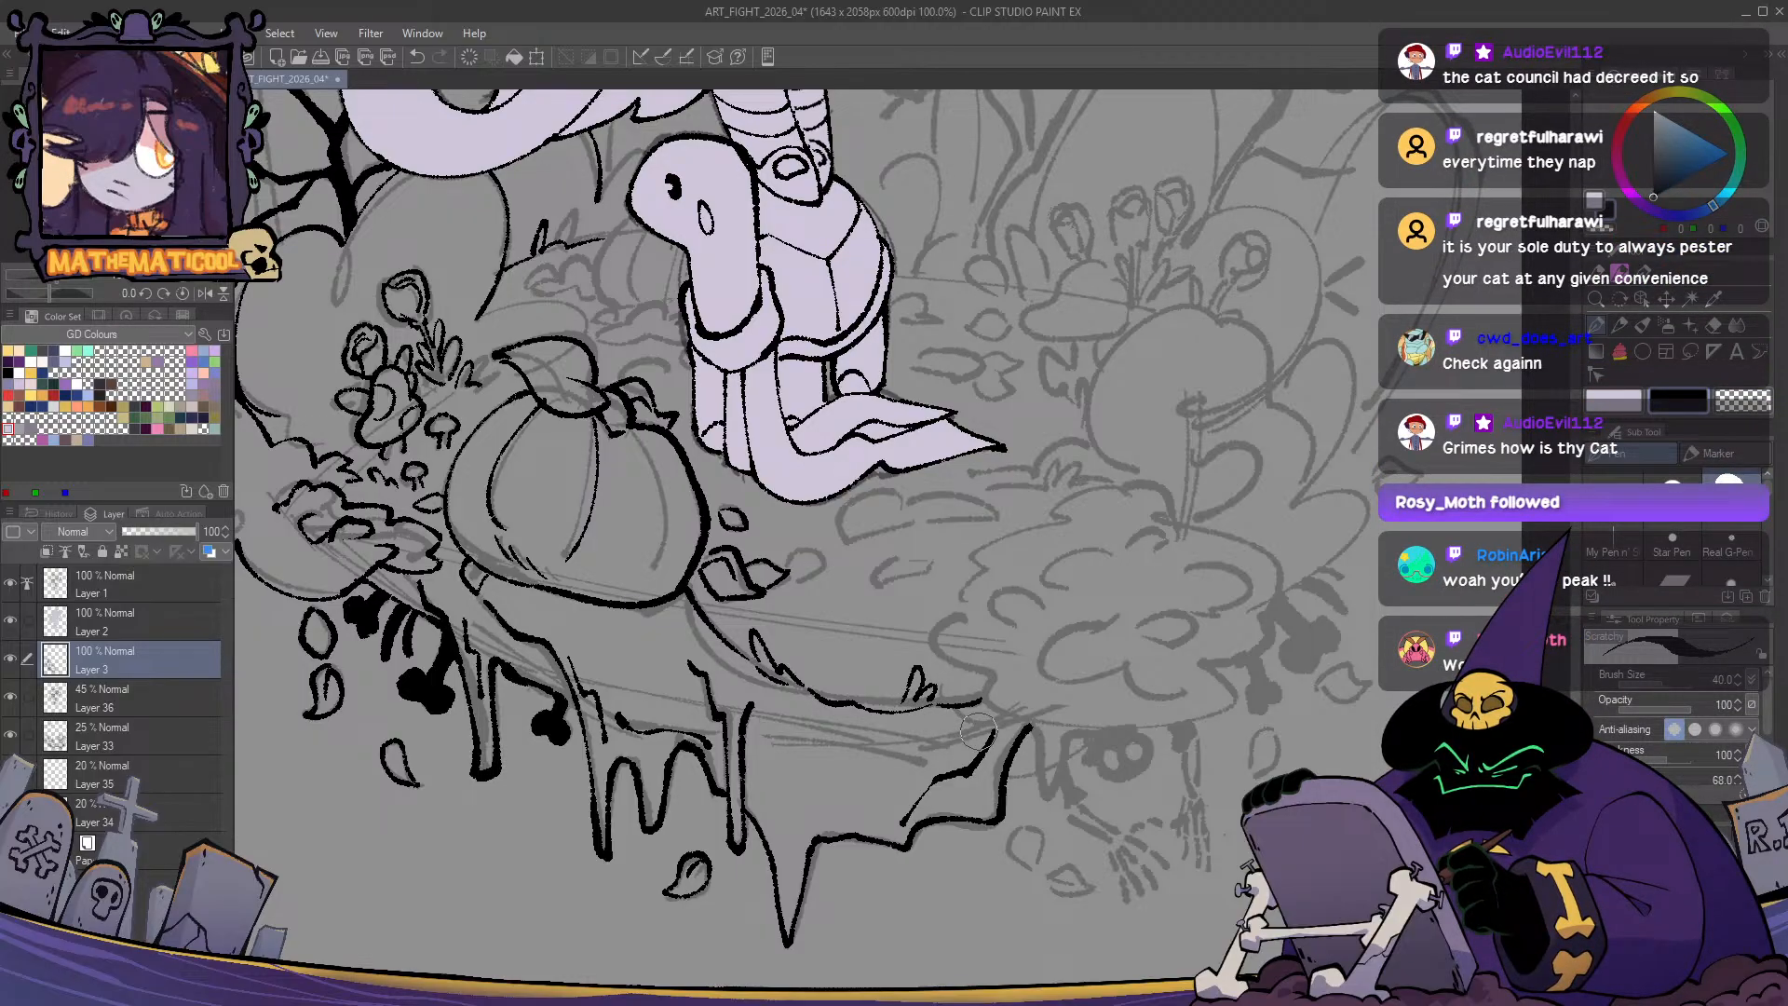
- Ink the scalloped underside and lower side lobes of the large right-hand bush, redoing faulty strokes
mouse_move(1058, 693)
left_mouse_down()
mouse_move(892, 691)
mouse_move(782, 640)
mouse_move(869, 698)
left_mouse_up()
key("ctrl+z")
mouse_move(784, 648)
left_mouse_down()
mouse_move(832, 680)
mouse_move(926, 690)
mouse_move(817, 686)
mouse_move(900, 705)
mouse_move(1011, 682)
left_mouse_up()
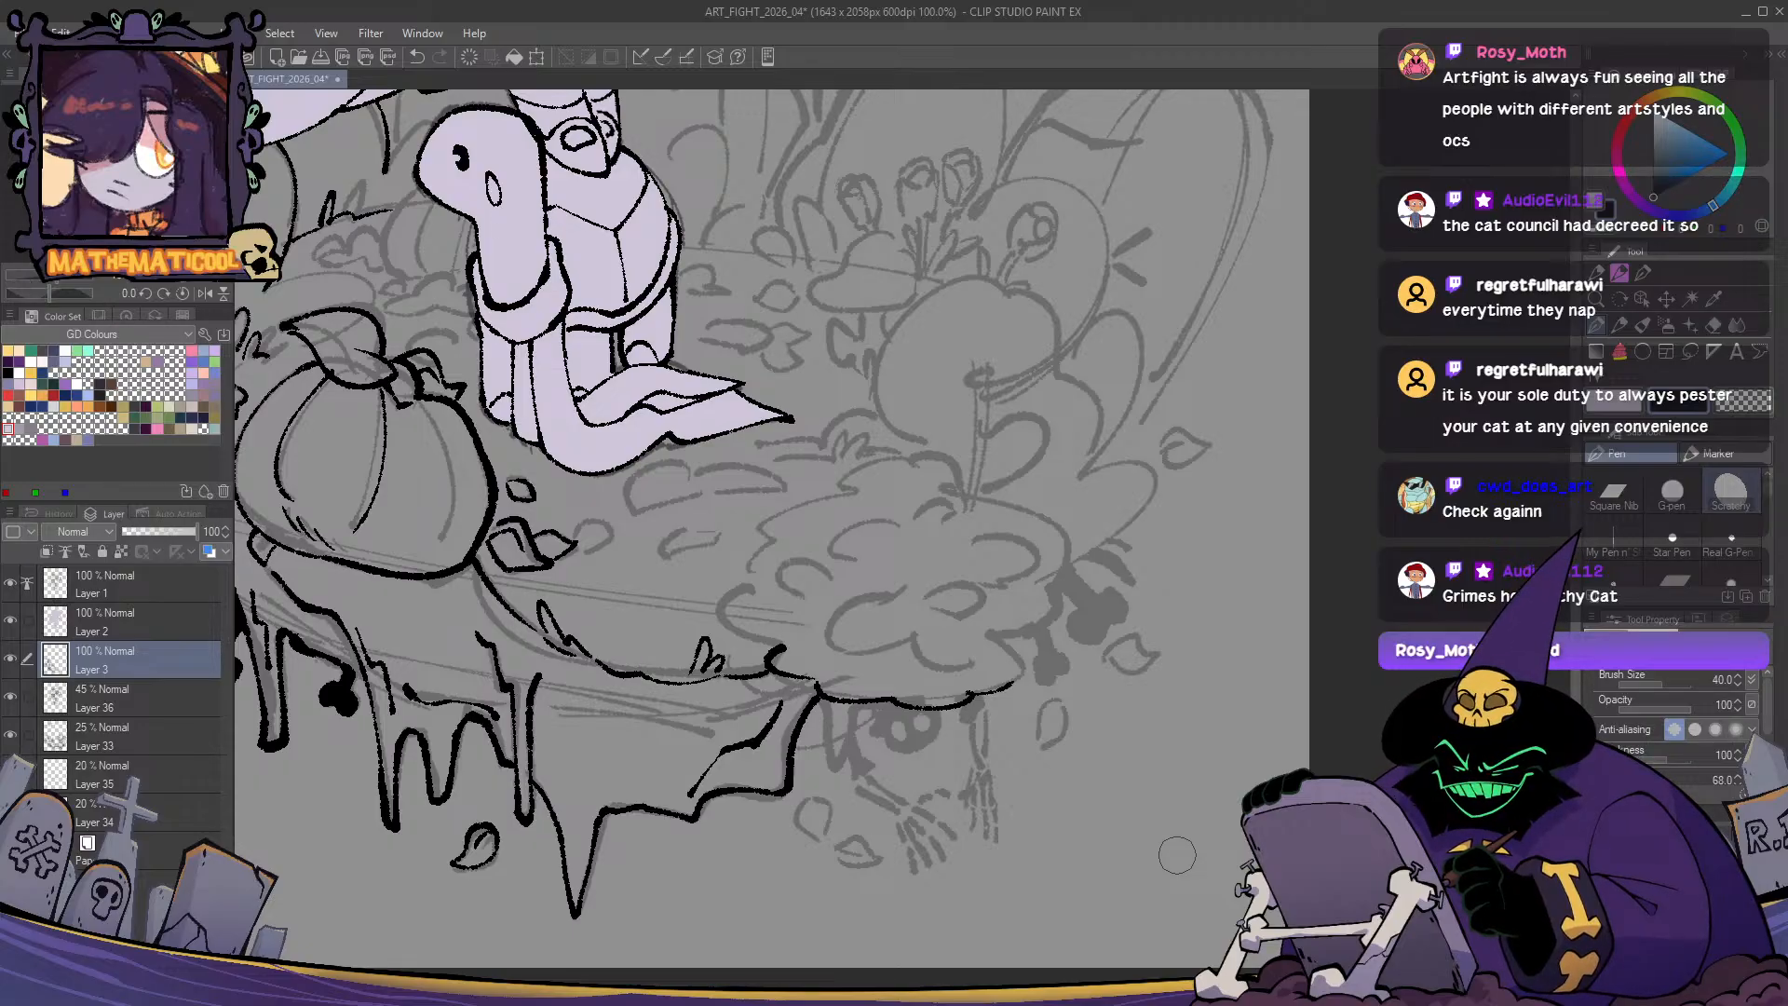
left_click_drag(1178, 856, 1188, 728)
key("ctrl+z")
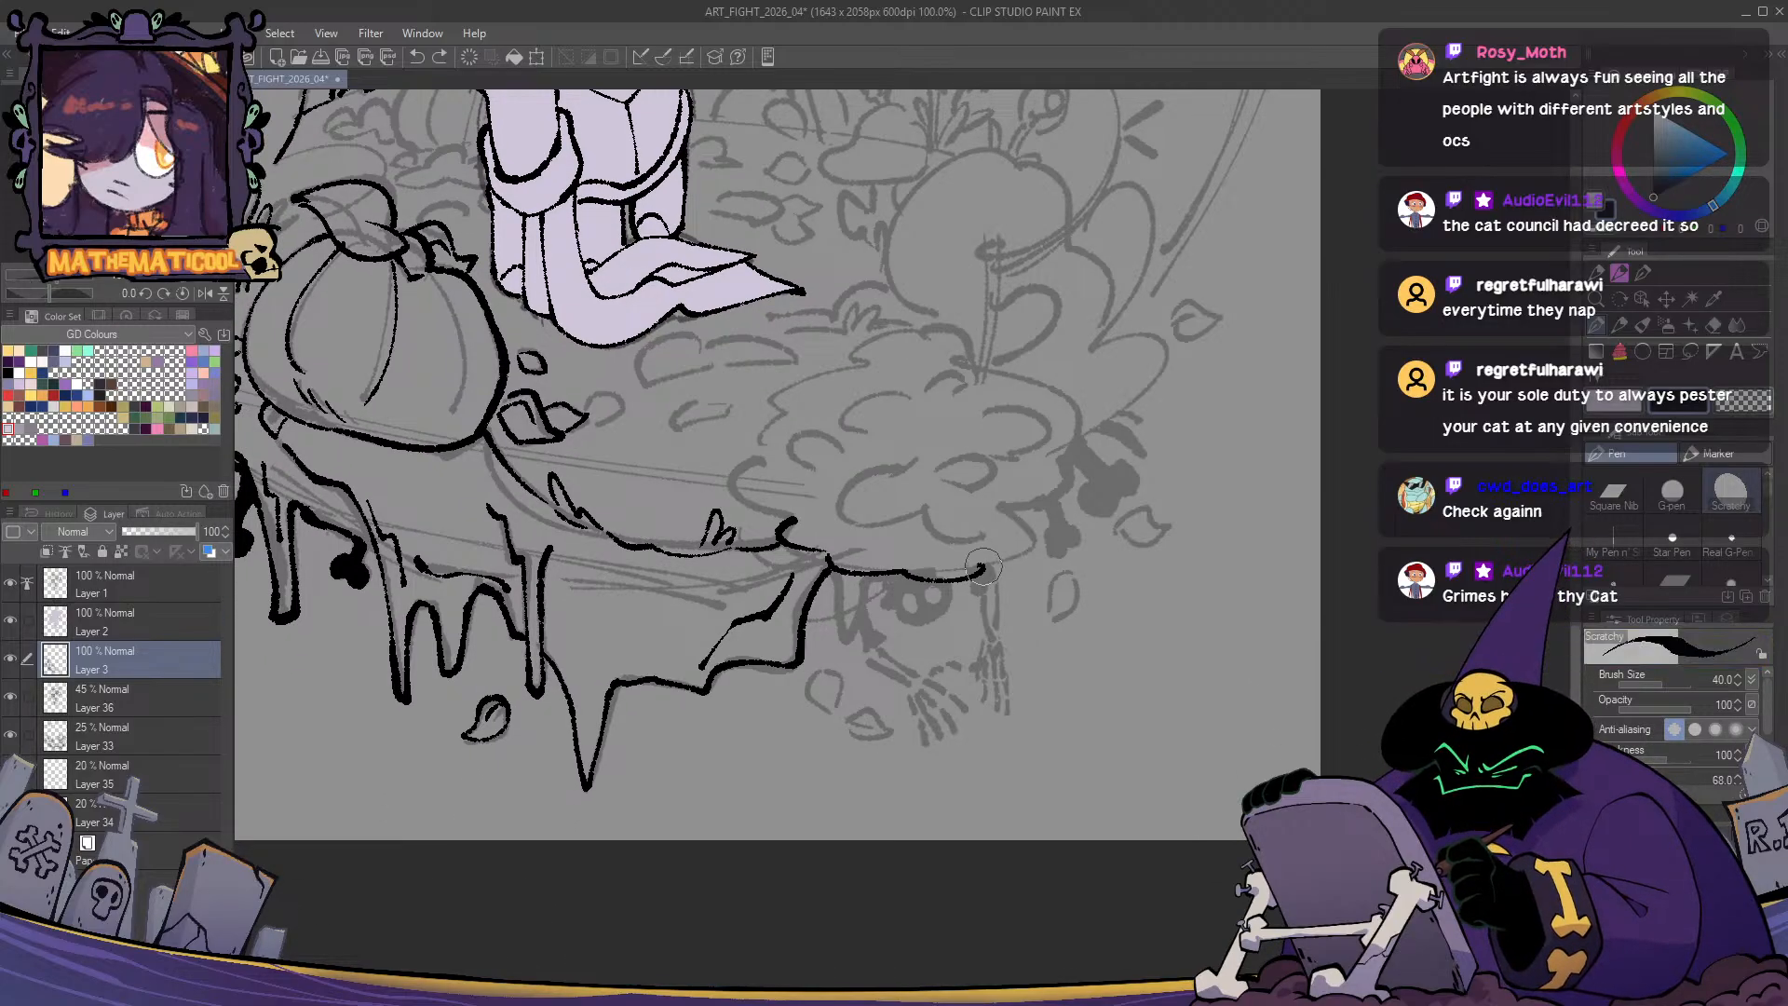
mouse_move(983, 568)
left_mouse_down()
mouse_move(1022, 551)
mouse_move(997, 510)
mouse_move(1034, 507)
mouse_move(1001, 510)
mouse_move(1050, 496)
mouse_move(1079, 459)
mouse_move(1027, 511)
mouse_move(1082, 526)
mouse_move(1025, 500)
left_mouse_up()
key("ctrl+z")
key("ctrl+z")
mouse_move(800, 533)
left_mouse_down()
mouse_move(747, 484)
mouse_move(750, 459)
mouse_move(836, 490)
mouse_move(825, 428)
mouse_move(764, 500)
mouse_move(829, 461)
left_mouse_up()
key("ctrl+z")
scroll(757, 498, "up", 1)
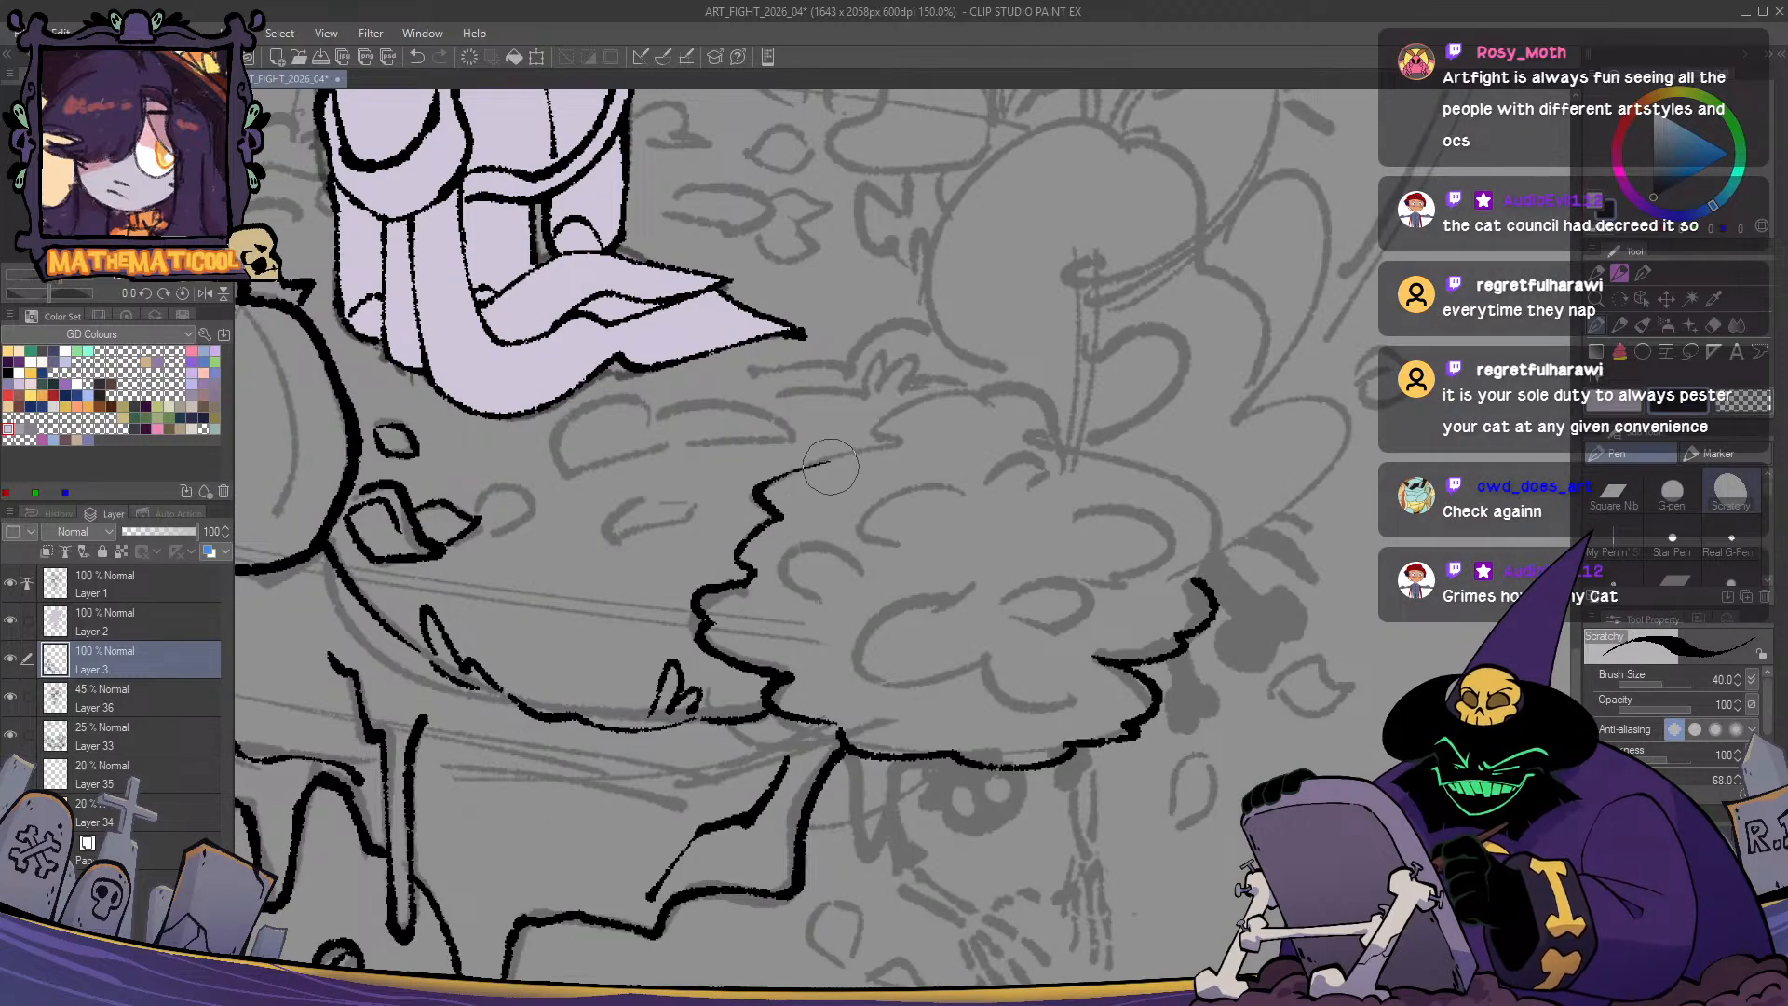
- Ink the bush's scalloped upper-left outline toward its crown, comparing and redoing the strokes
key("ctrl+z")
mouse_move(780, 517)
left_mouse_down()
mouse_move(894, 442)
mouse_move(822, 461)
mouse_move(780, 515)
mouse_move(763, 483)
mouse_move(847, 465)
mouse_move(783, 517)
mouse_move(759, 498)
mouse_move(849, 449)
mouse_move(896, 450)
mouse_move(883, 429)
mouse_move(981, 405)
left_mouse_up()
key("ctrl+z")
key("ctrl+z")
key("ctrl+z")
key("ctrl+y")
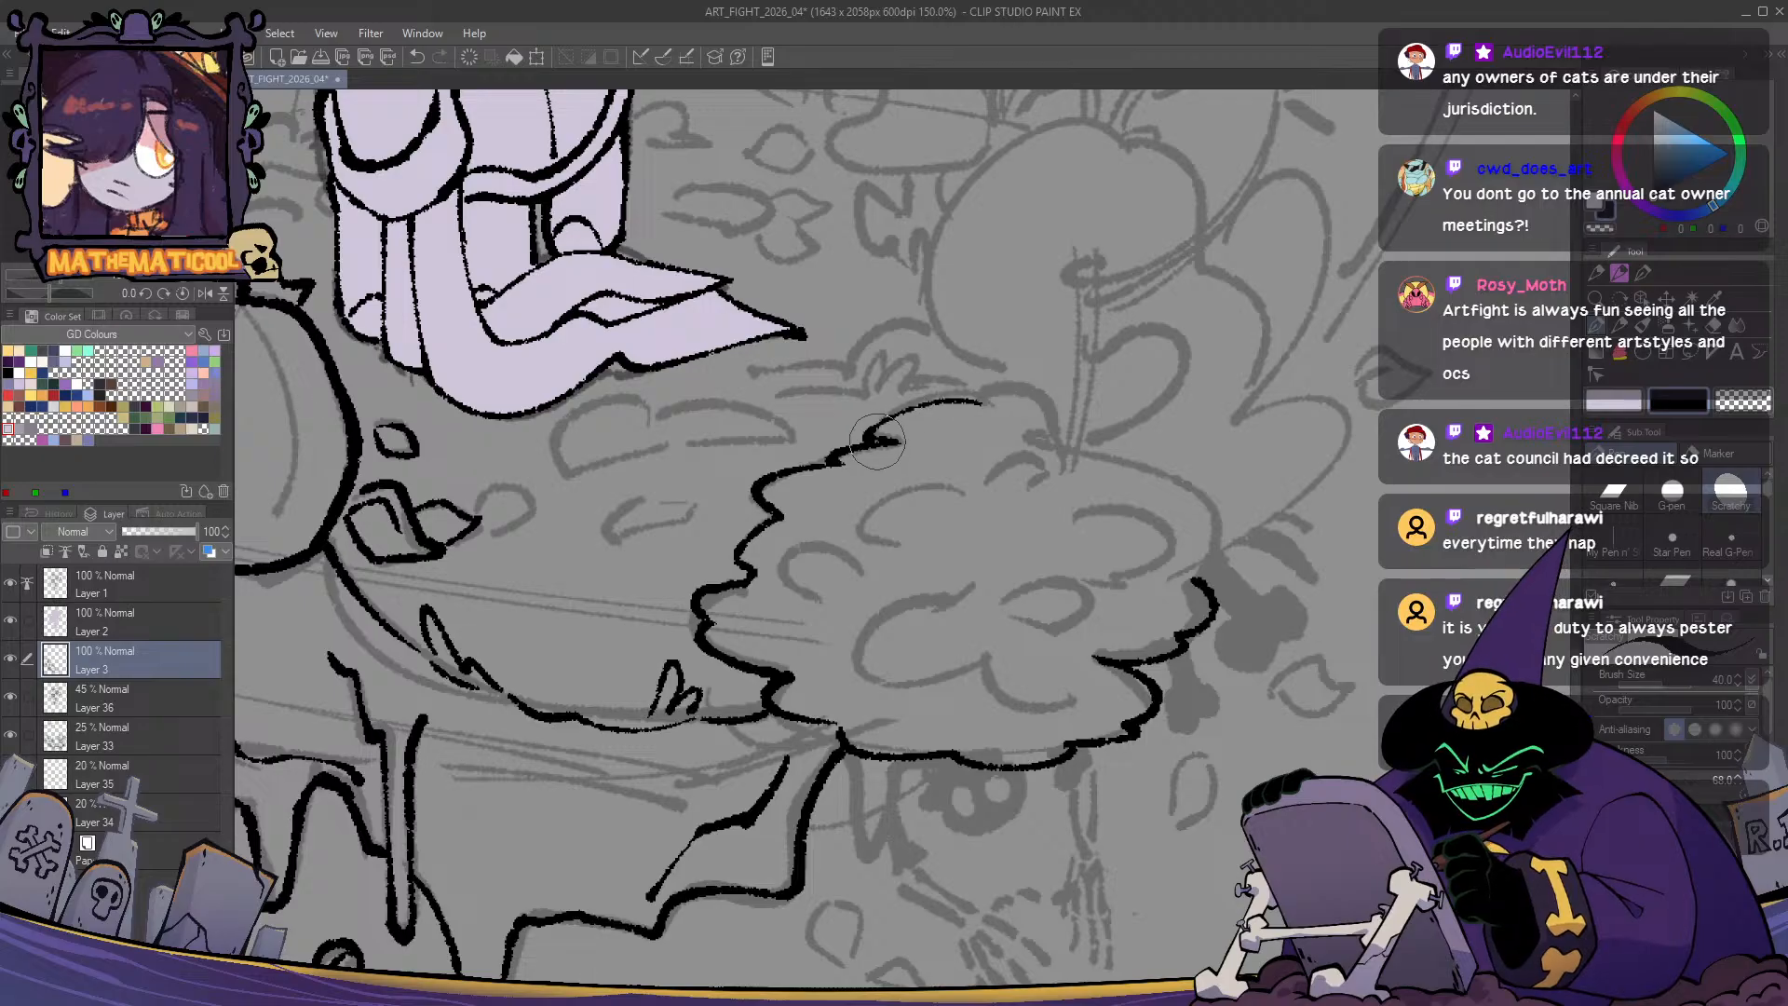
key("ctrl+z")
left_click_drag(874, 437, 989, 402)
key("ctrl+z")
key("ctrl+y")
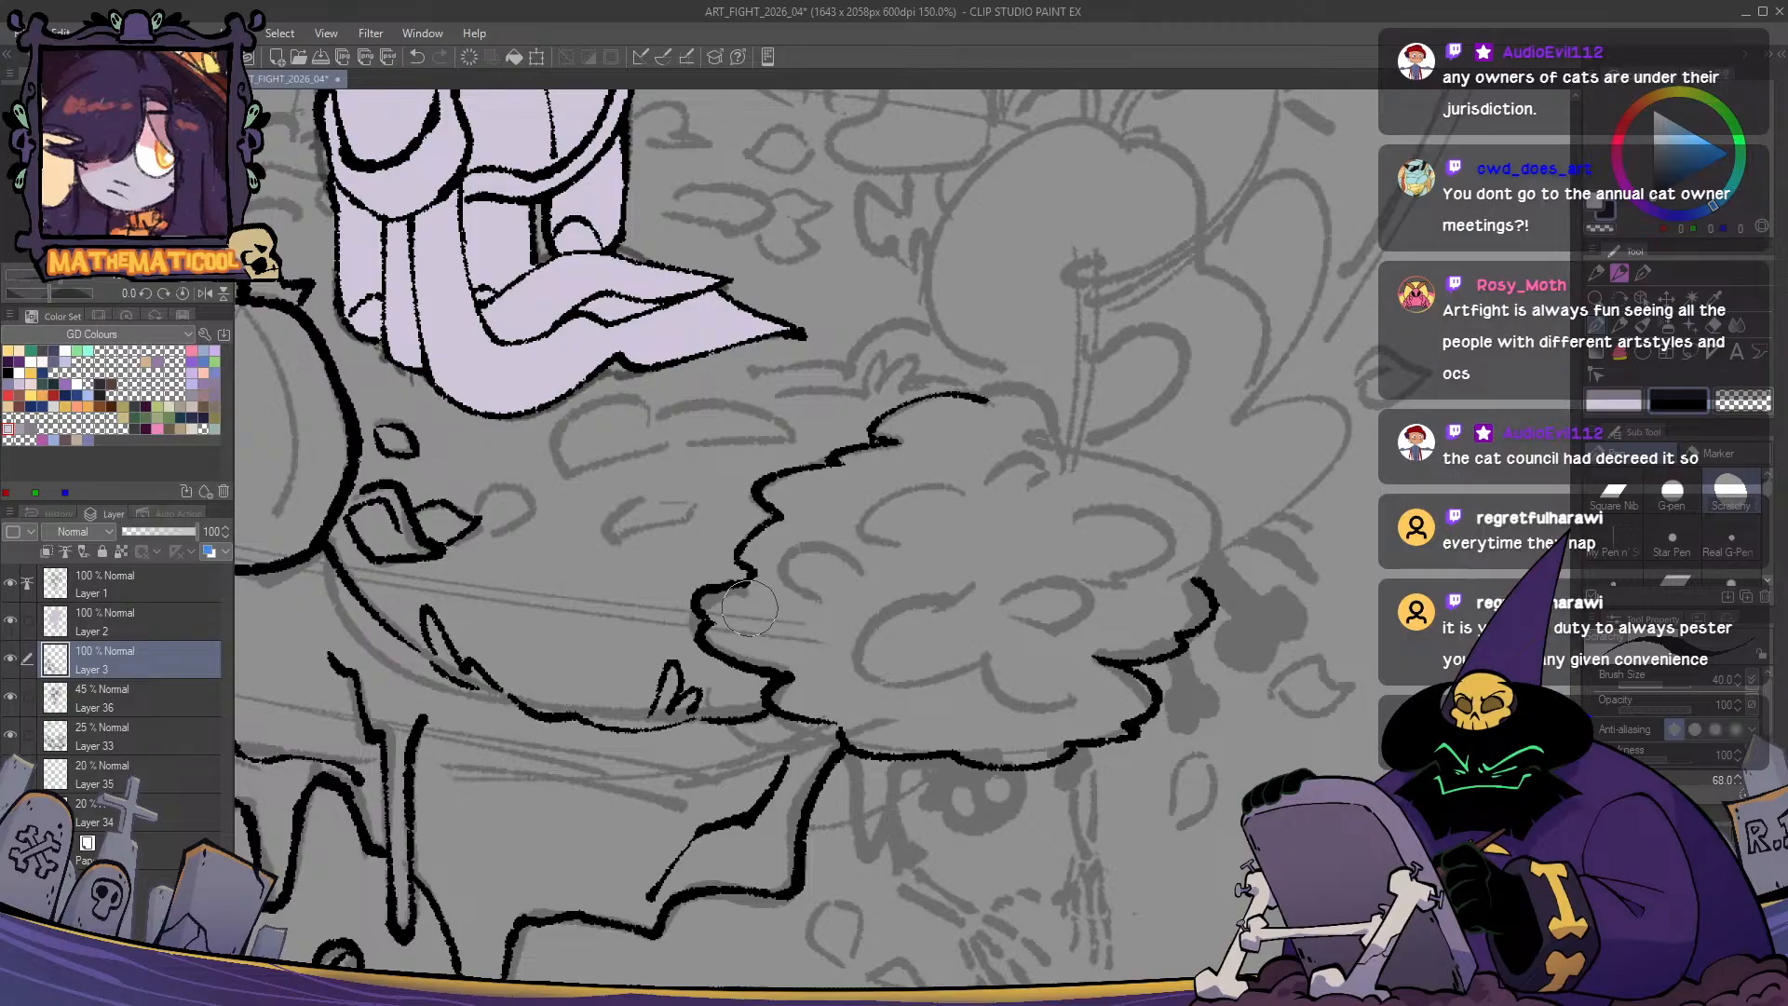
- Complete the bush's scalloped outline over its crown and down its right side
left_click_drag(1127, 573, 873, 601)
mouse_move(730, 427)
left_mouse_down()
mouse_move(901, 500)
mouse_move(967, 575)
mouse_move(941, 659)
left_mouse_up()
key("ctrl+z")
- Ink a skull peeking out under the bush with two round eye sockets, and fill it black around them
left_click_drag(769, 858, 847, 674)
mouse_move(755, 609)
left_mouse_down()
mouse_move(747, 648)
mouse_move(784, 685)
mouse_move(844, 611)
left_mouse_up()
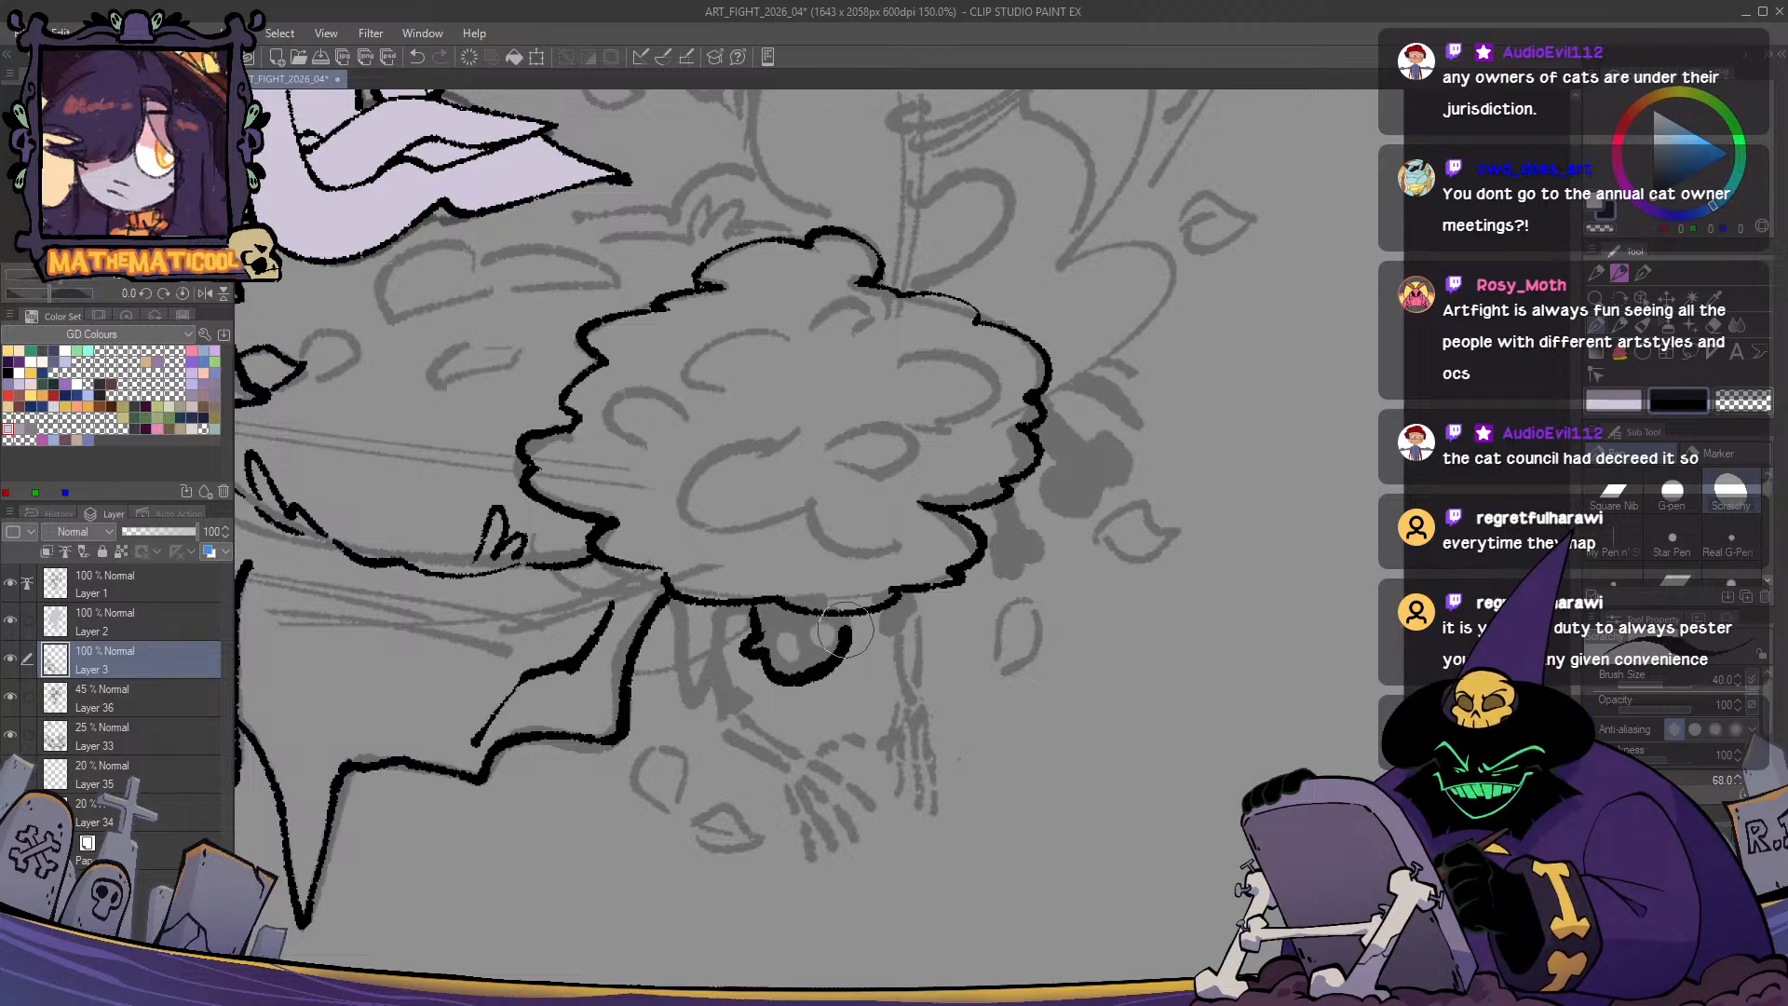
key("g")
key("p")
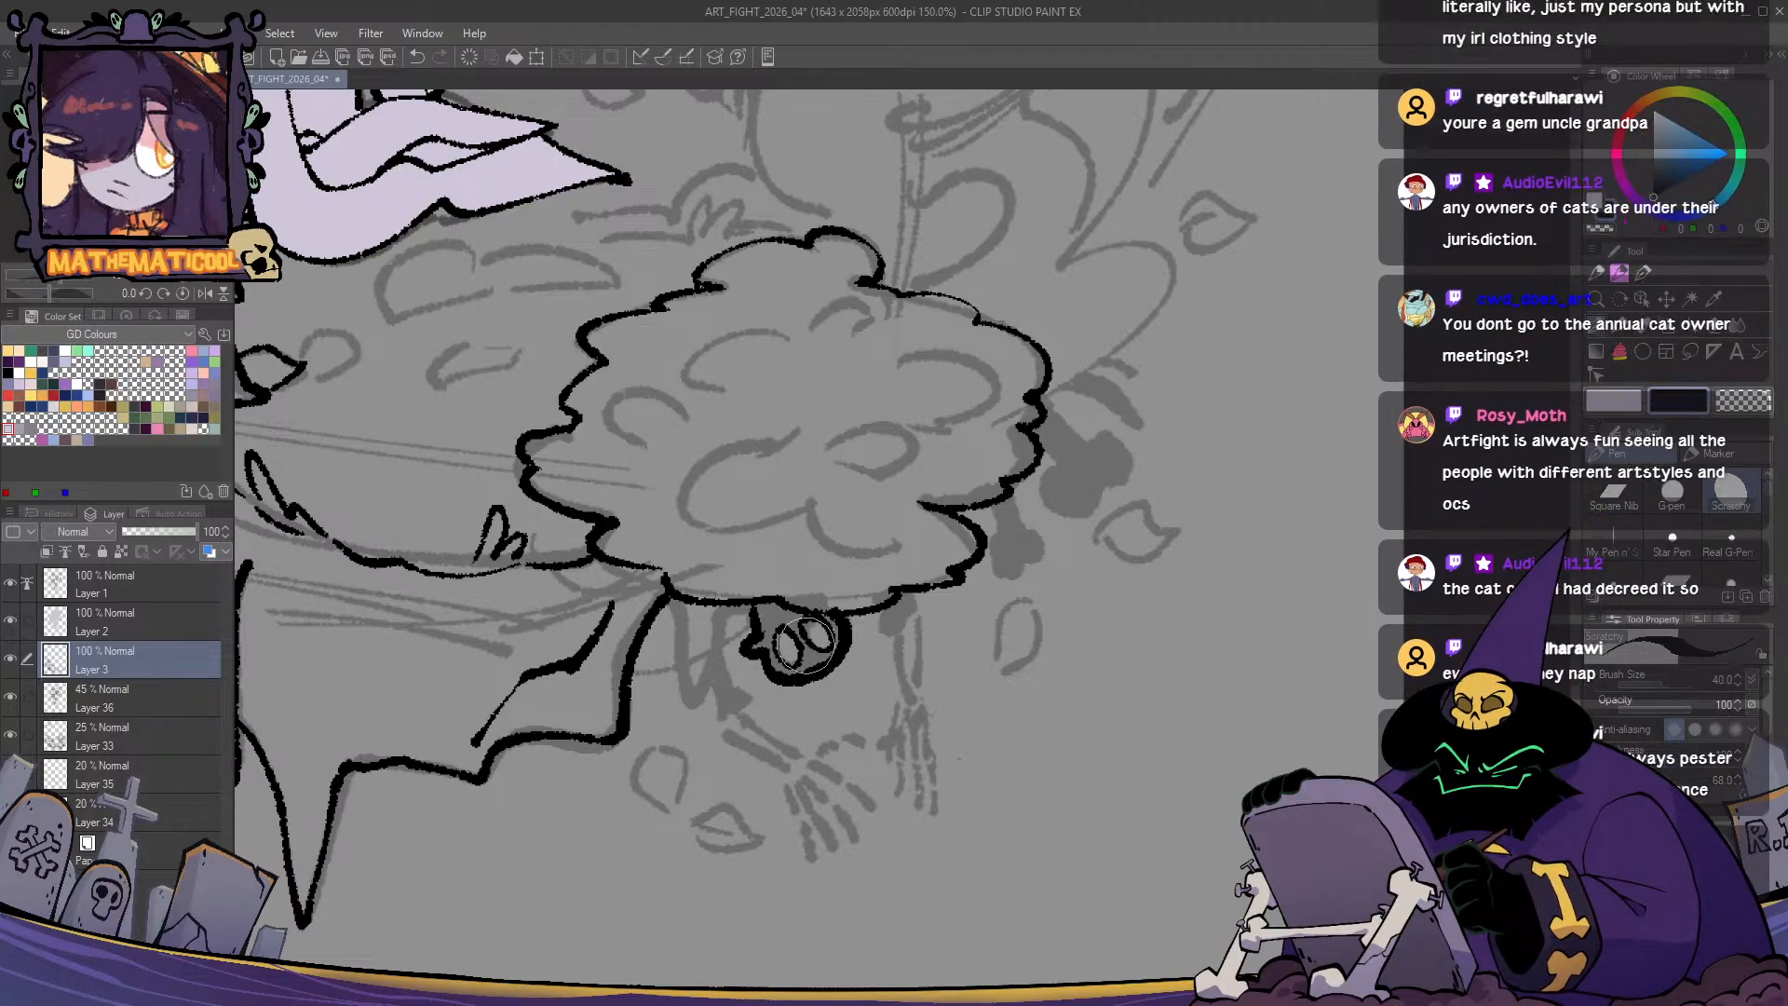
key("g")
key("p")
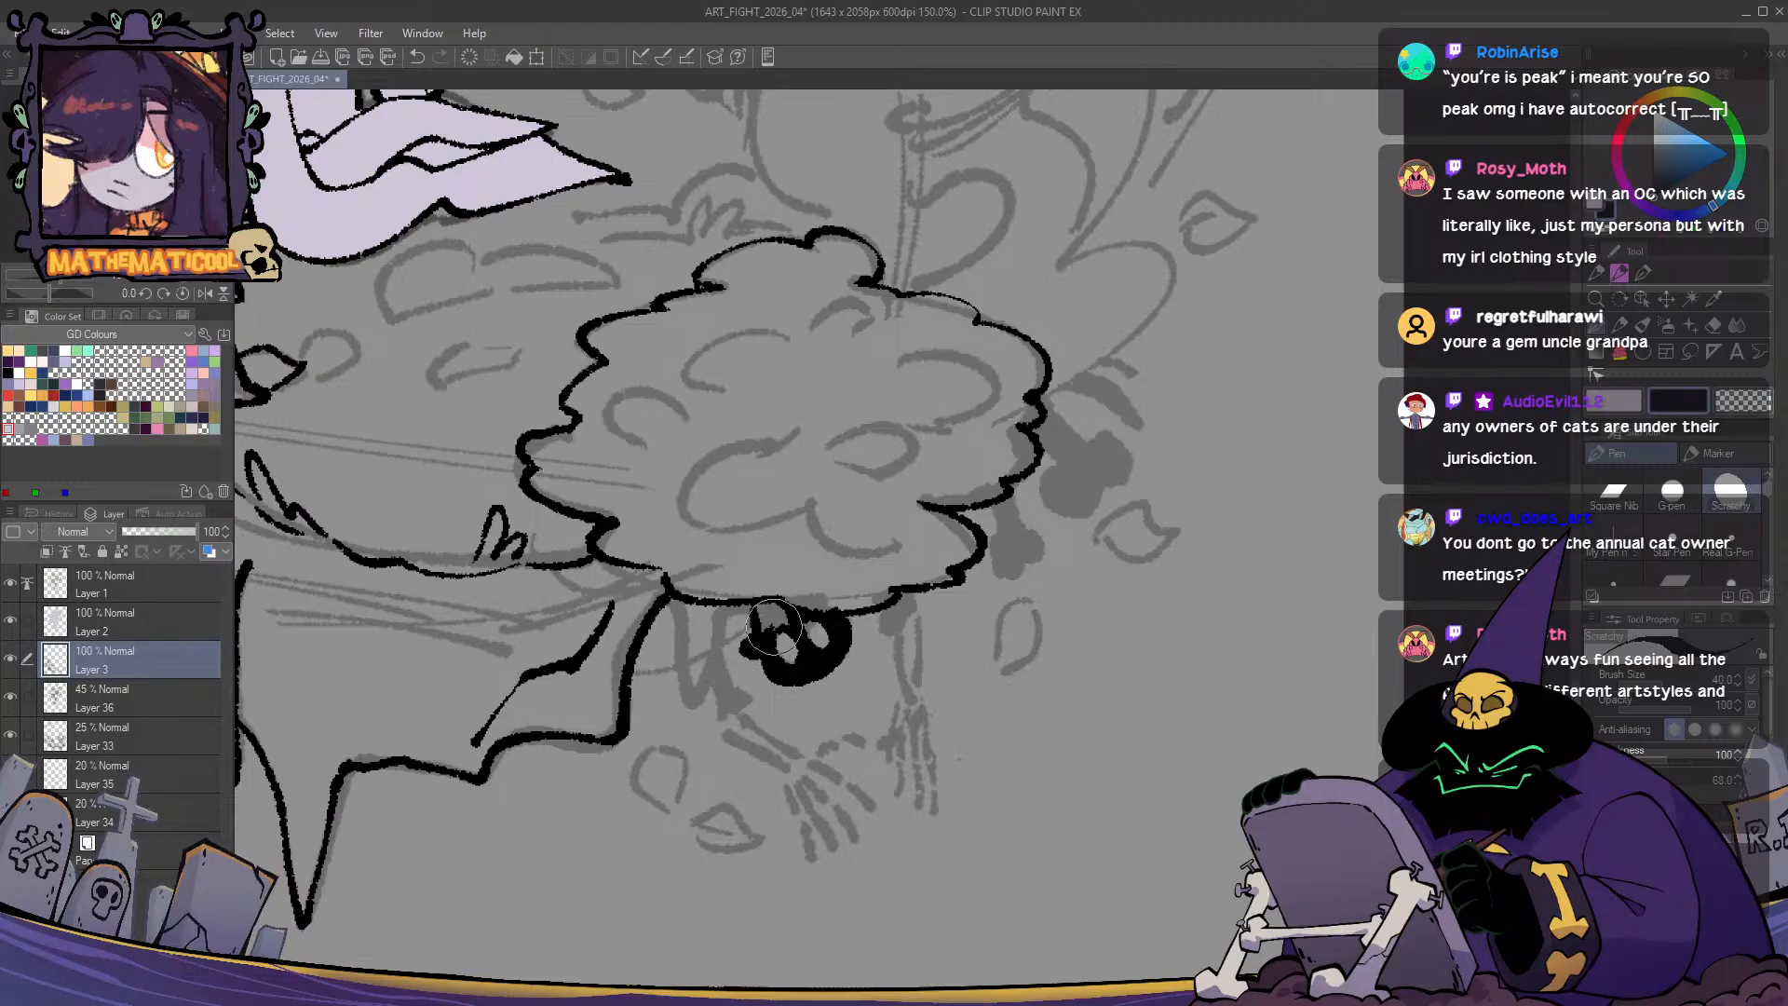
- Join the skull to the bush's underside and ink narrow jagged drips between it and the ground's stepped edge
mouse_move(774, 626)
left_mouse_down()
mouse_move(658, 619)
mouse_move(674, 618)
mouse_move(679, 711)
mouse_move(704, 690)
mouse_move(709, 634)
mouse_move(646, 616)
mouse_move(670, 614)
mouse_move(681, 703)
mouse_move(698, 635)
mouse_move(716, 648)
mouse_move(753, 602)
left_mouse_up()
key("ctrl+z")
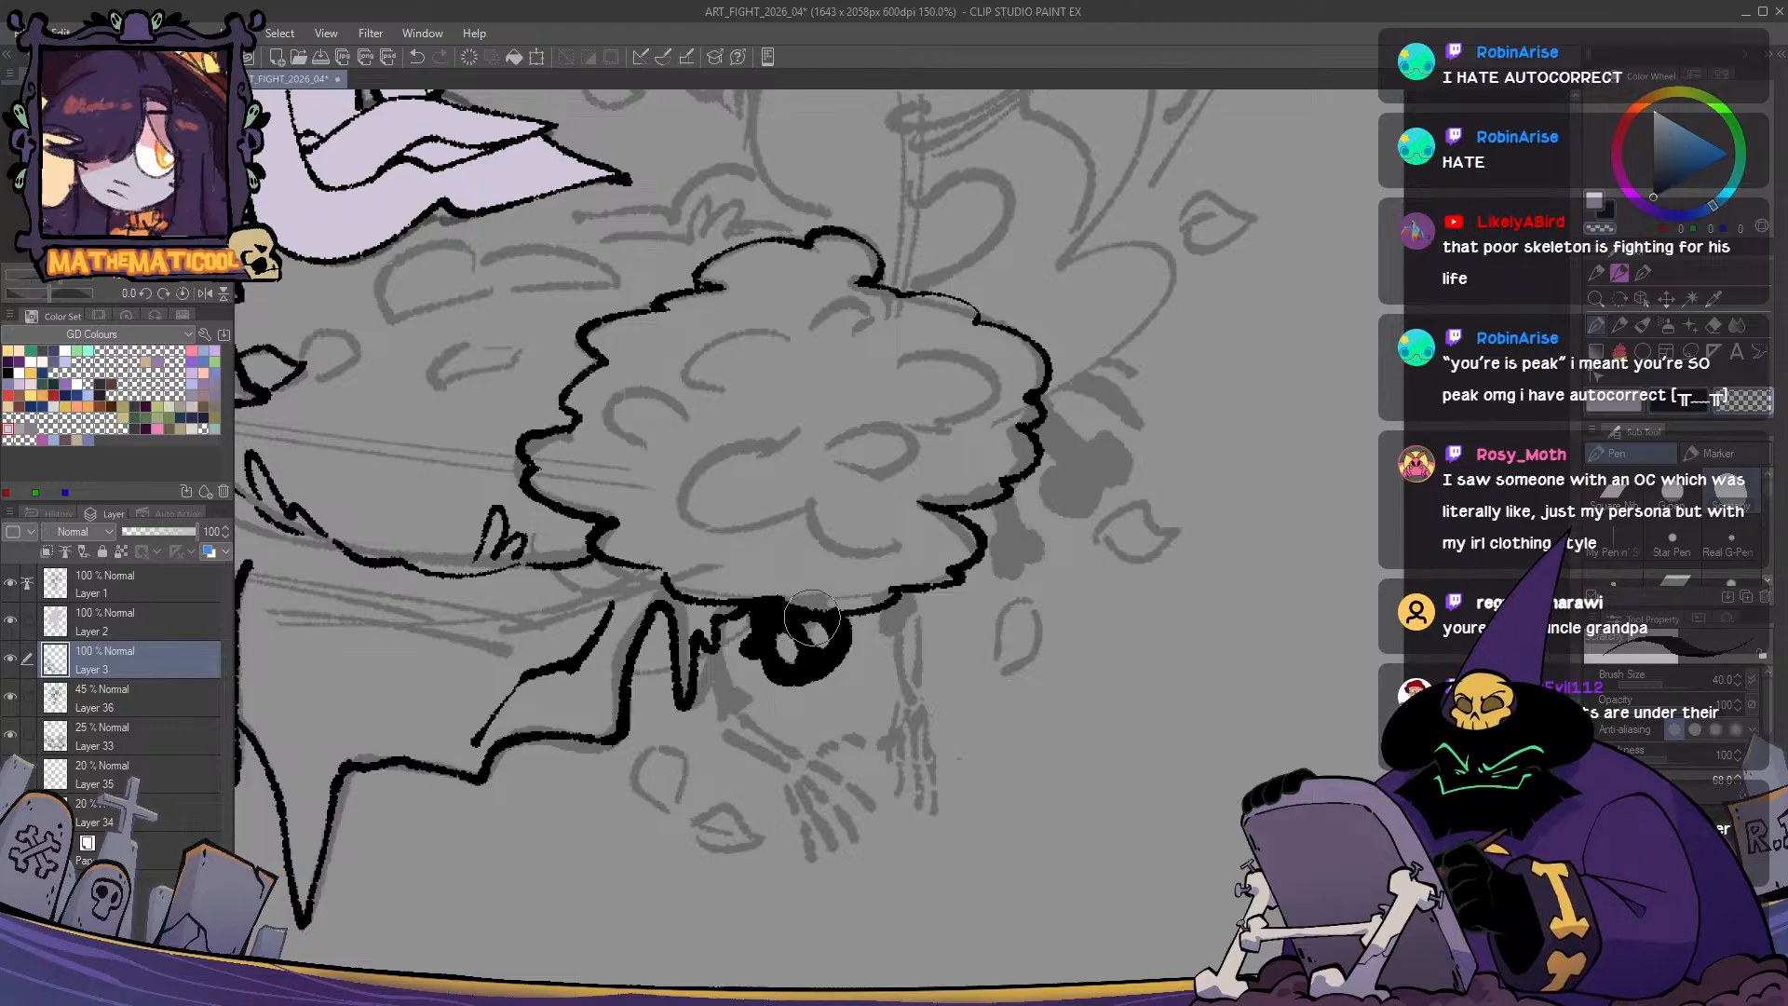
left_click_drag(832, 610, 810, 562)
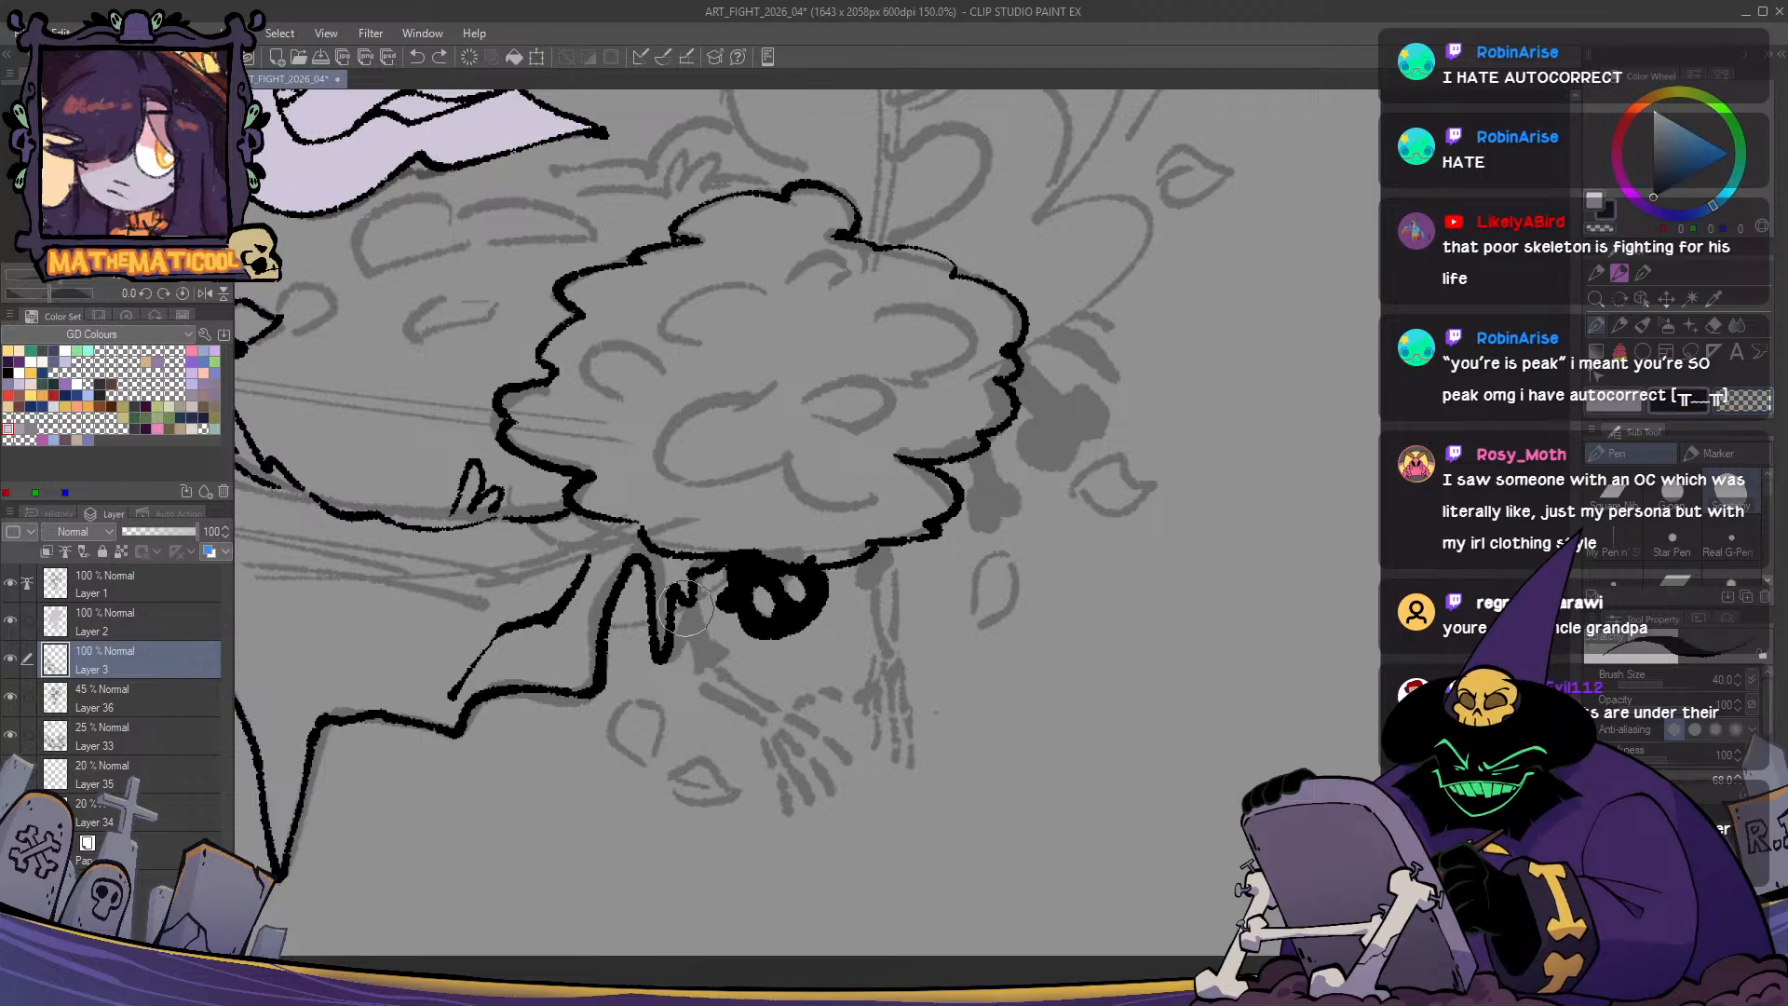
- Ink the skeleton's left arm below the skull, with a jointed elbow, two forearm bones, a solid palm and splayed fingers
mouse_move(697, 651)
left_mouse_down()
mouse_move(693, 604)
mouse_move(716, 667)
mouse_move(686, 607)
mouse_move(696, 661)
mouse_move(703, 641)
mouse_move(698, 663)
mouse_move(718, 656)
mouse_move(743, 706)
mouse_move(709, 676)
mouse_move(742, 710)
mouse_move(764, 714)
mouse_move(729, 678)
mouse_move(769, 710)
mouse_move(720, 676)
mouse_move(783, 710)
left_mouse_up()
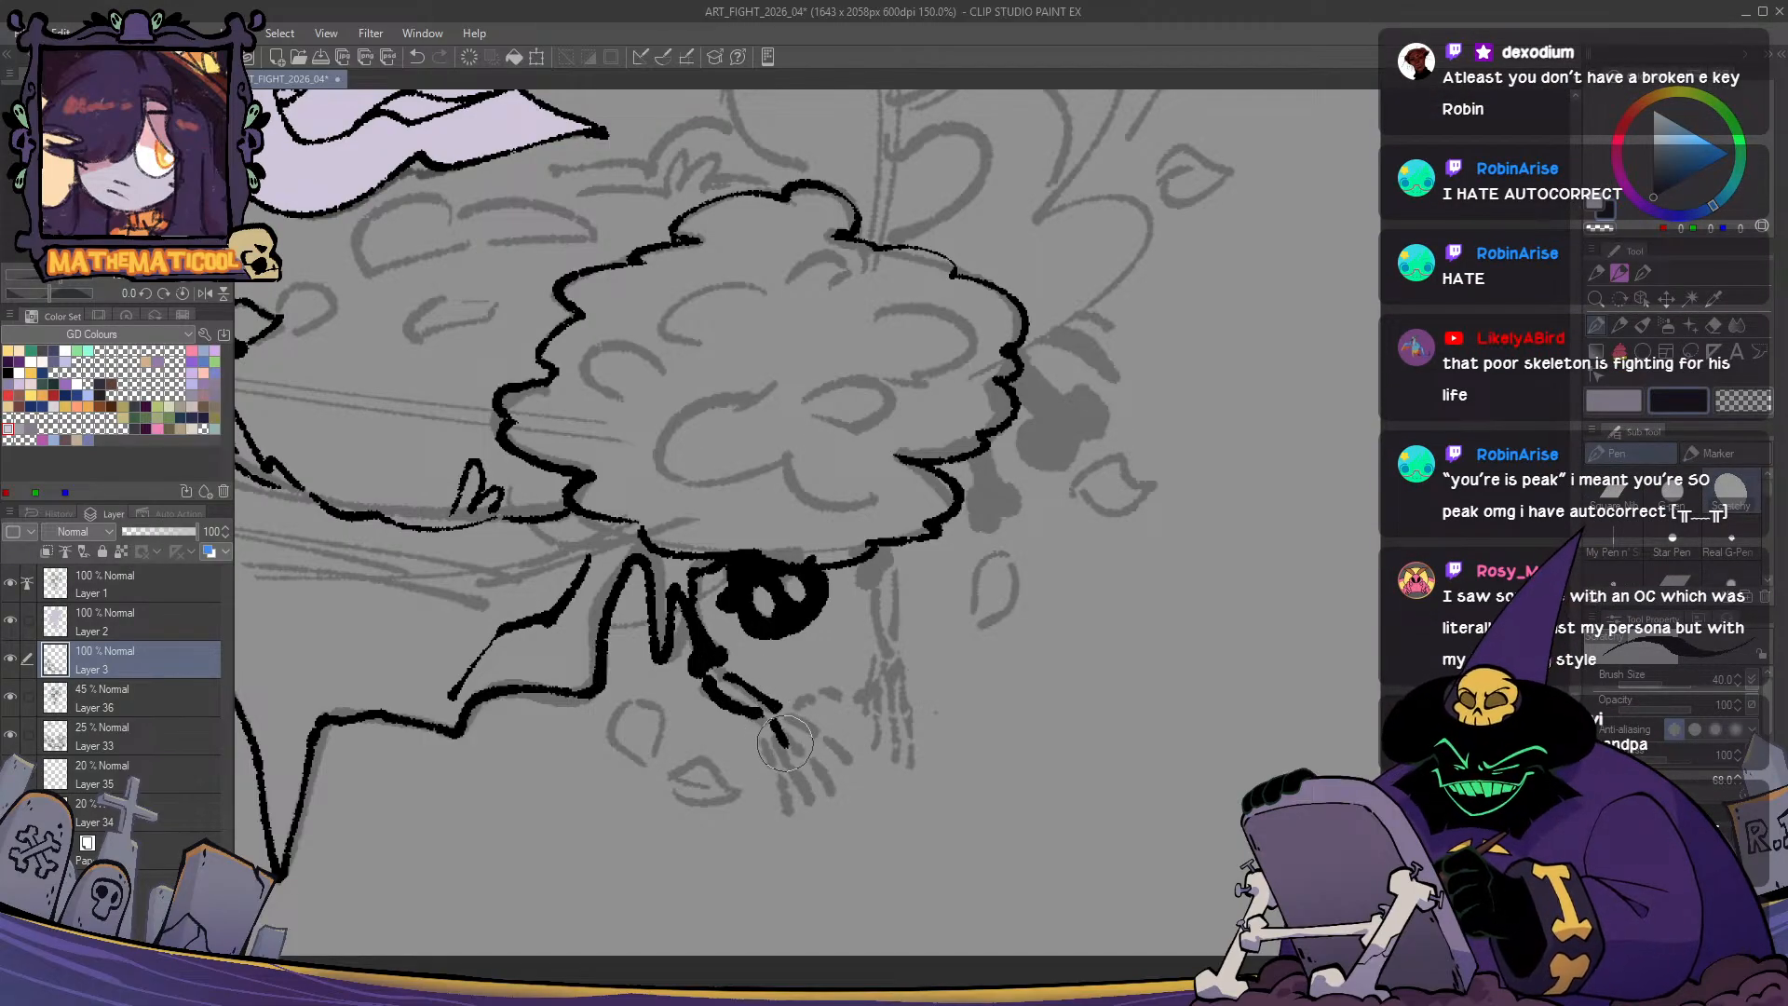
mouse_move(785, 742)
left_mouse_down()
mouse_move(759, 715)
mouse_move(781, 750)
left_mouse_up()
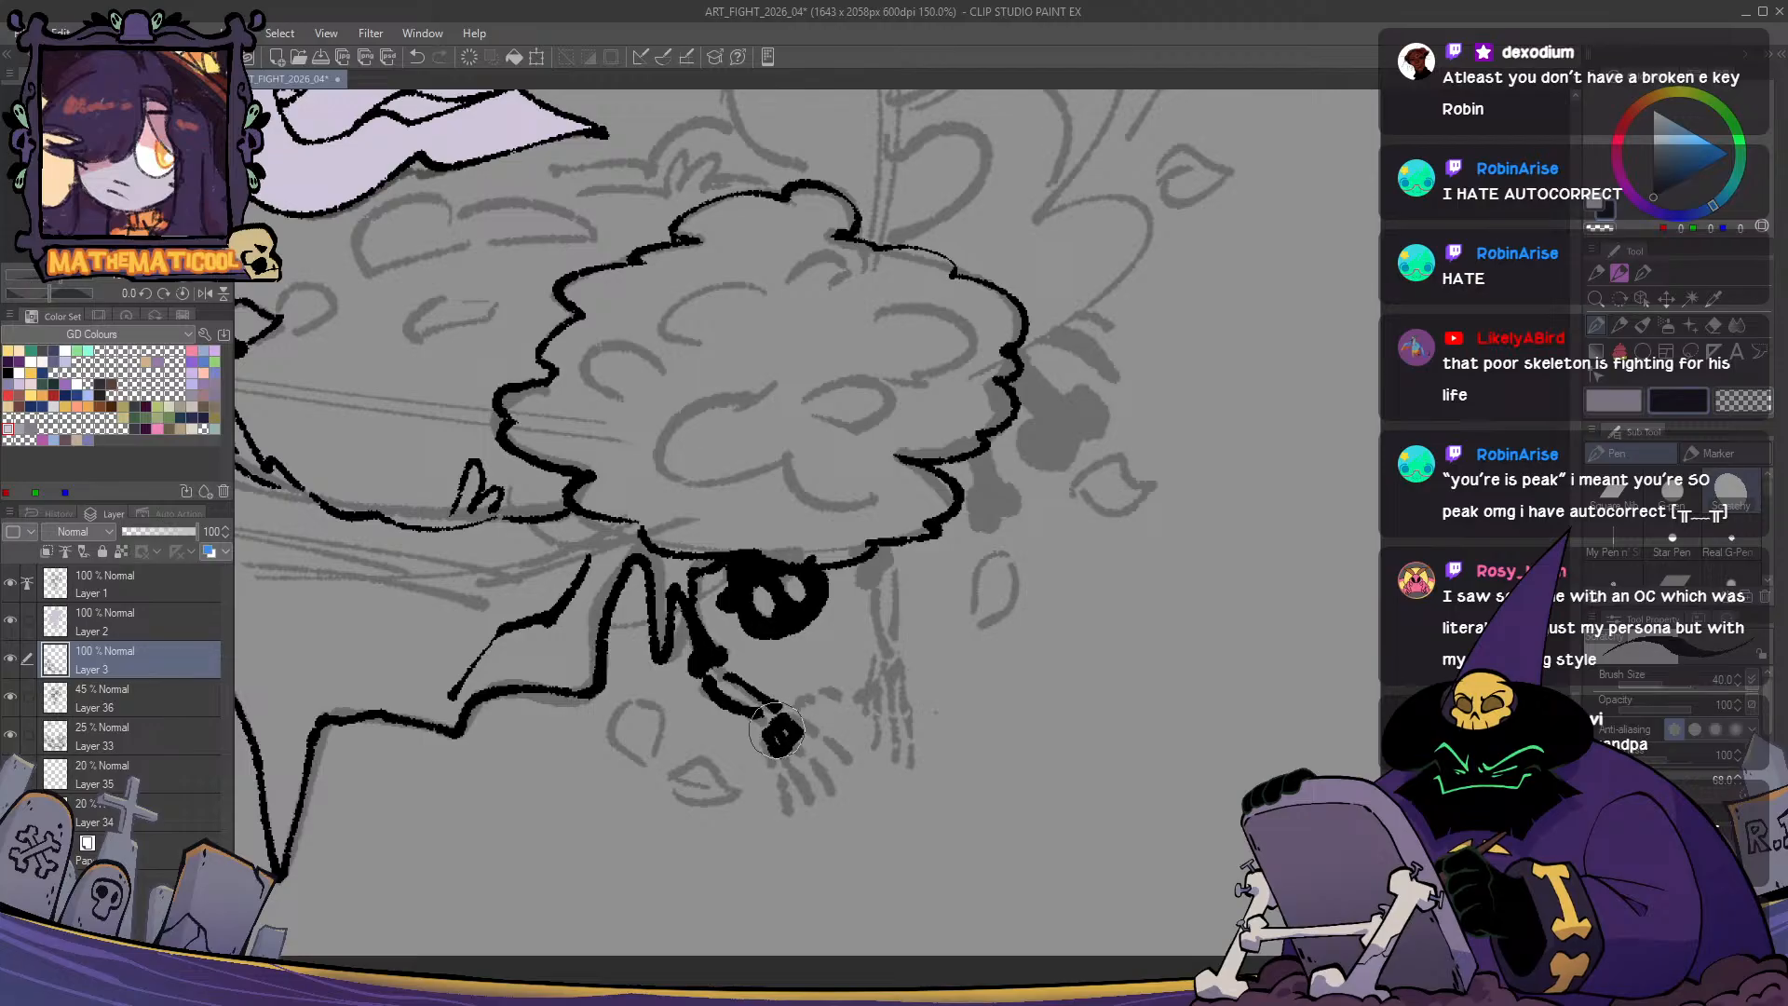
left_click_drag(780, 750, 789, 806)
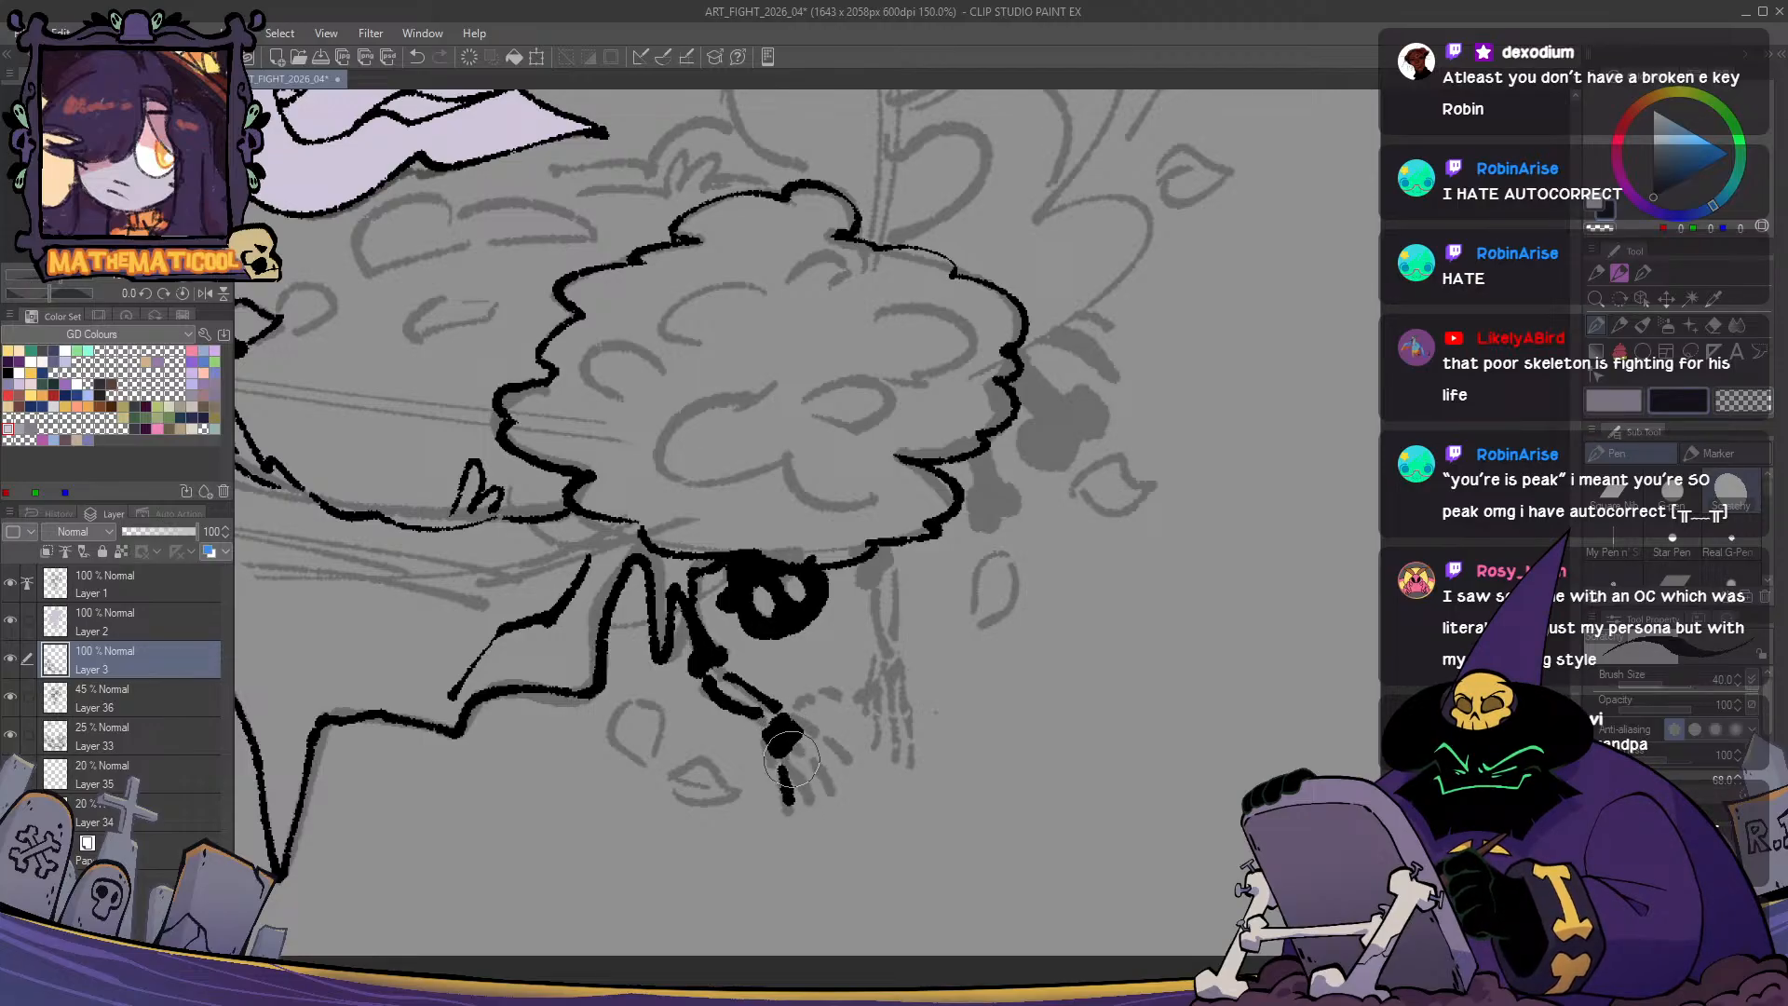
mouse_move(788, 745)
left_mouse_down()
mouse_move(809, 797)
mouse_move(838, 762)
mouse_move(803, 703)
mouse_move(822, 702)
left_mouse_up()
key("ctrl+z")
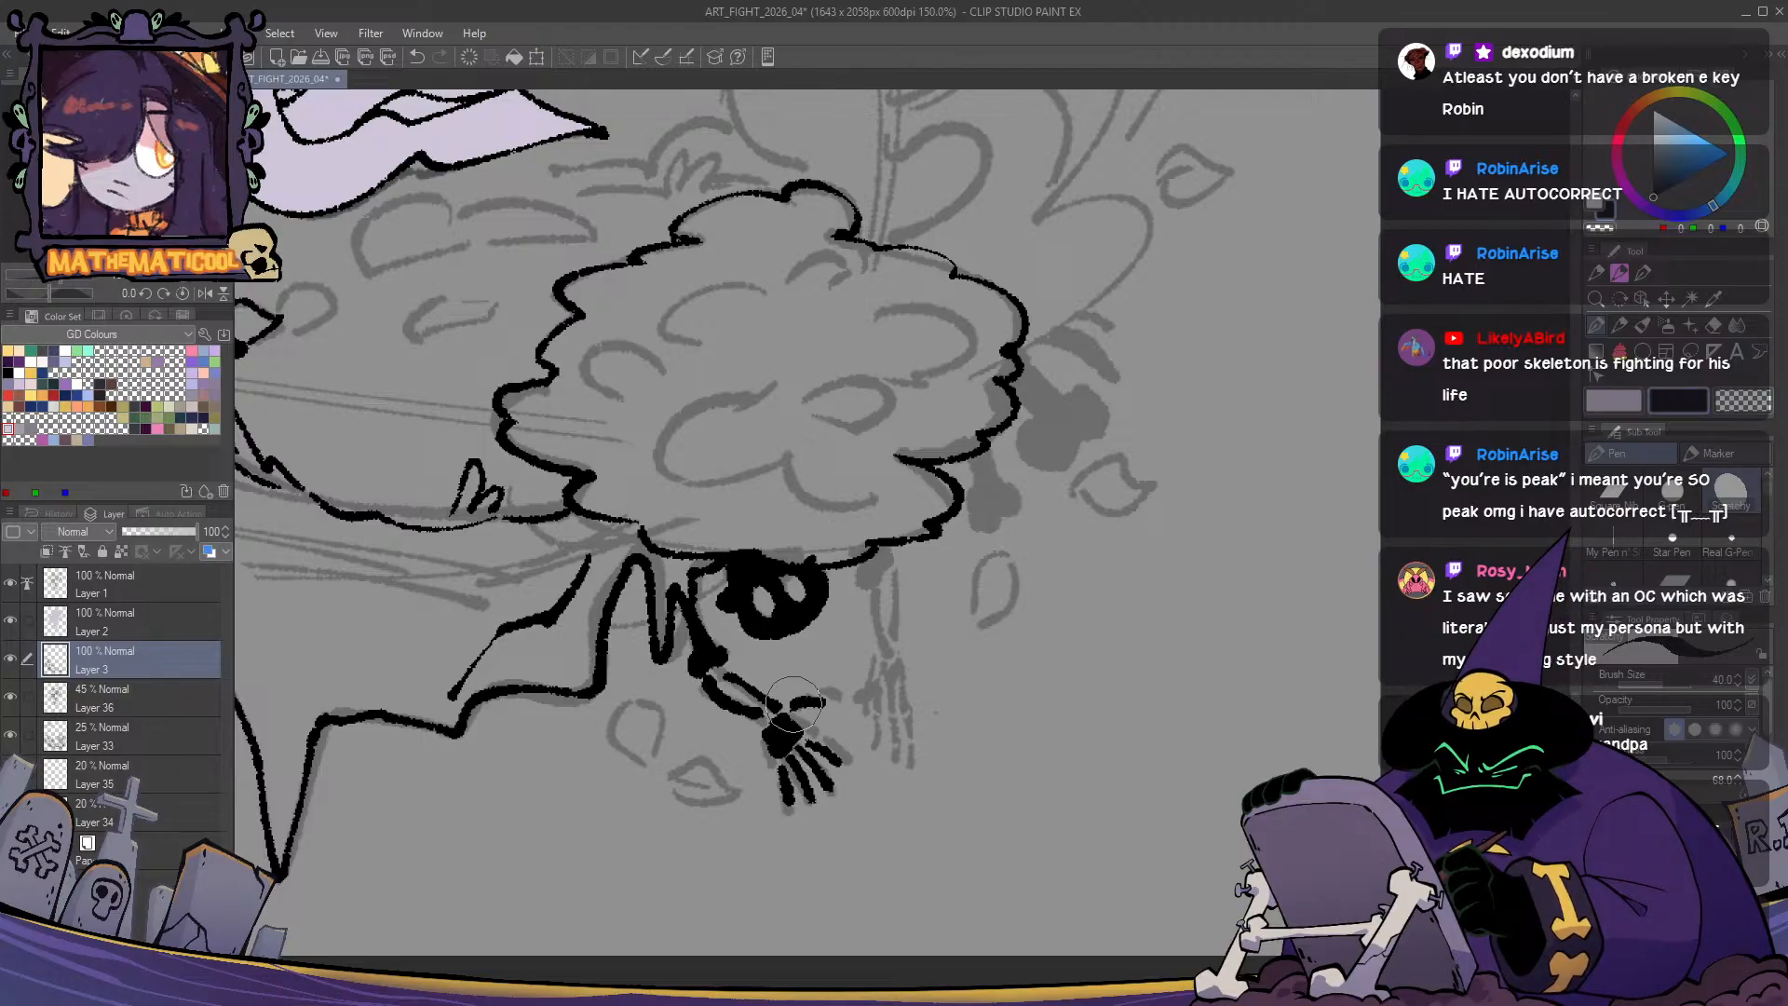
- Cut thin transparent gaps across the splayed hand's thumb and fingers to separate their bones
key("c")
left_click_drag(807, 693, 803, 715)
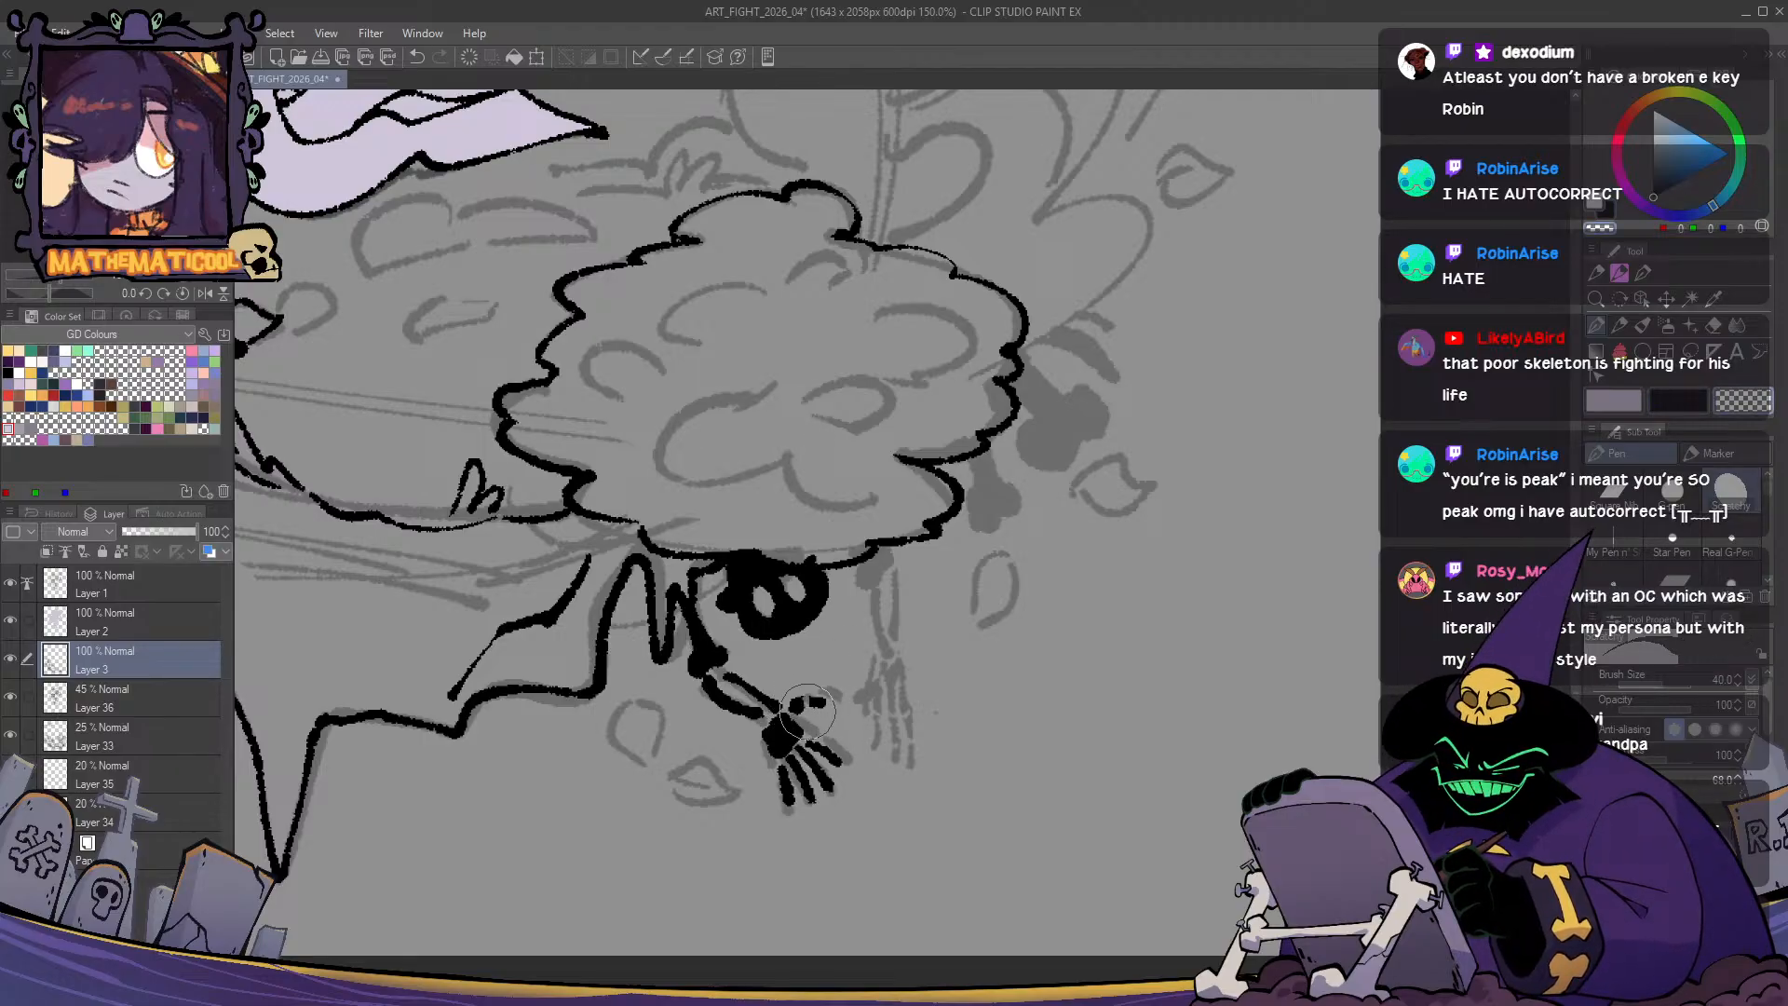
key("ctrl+z")
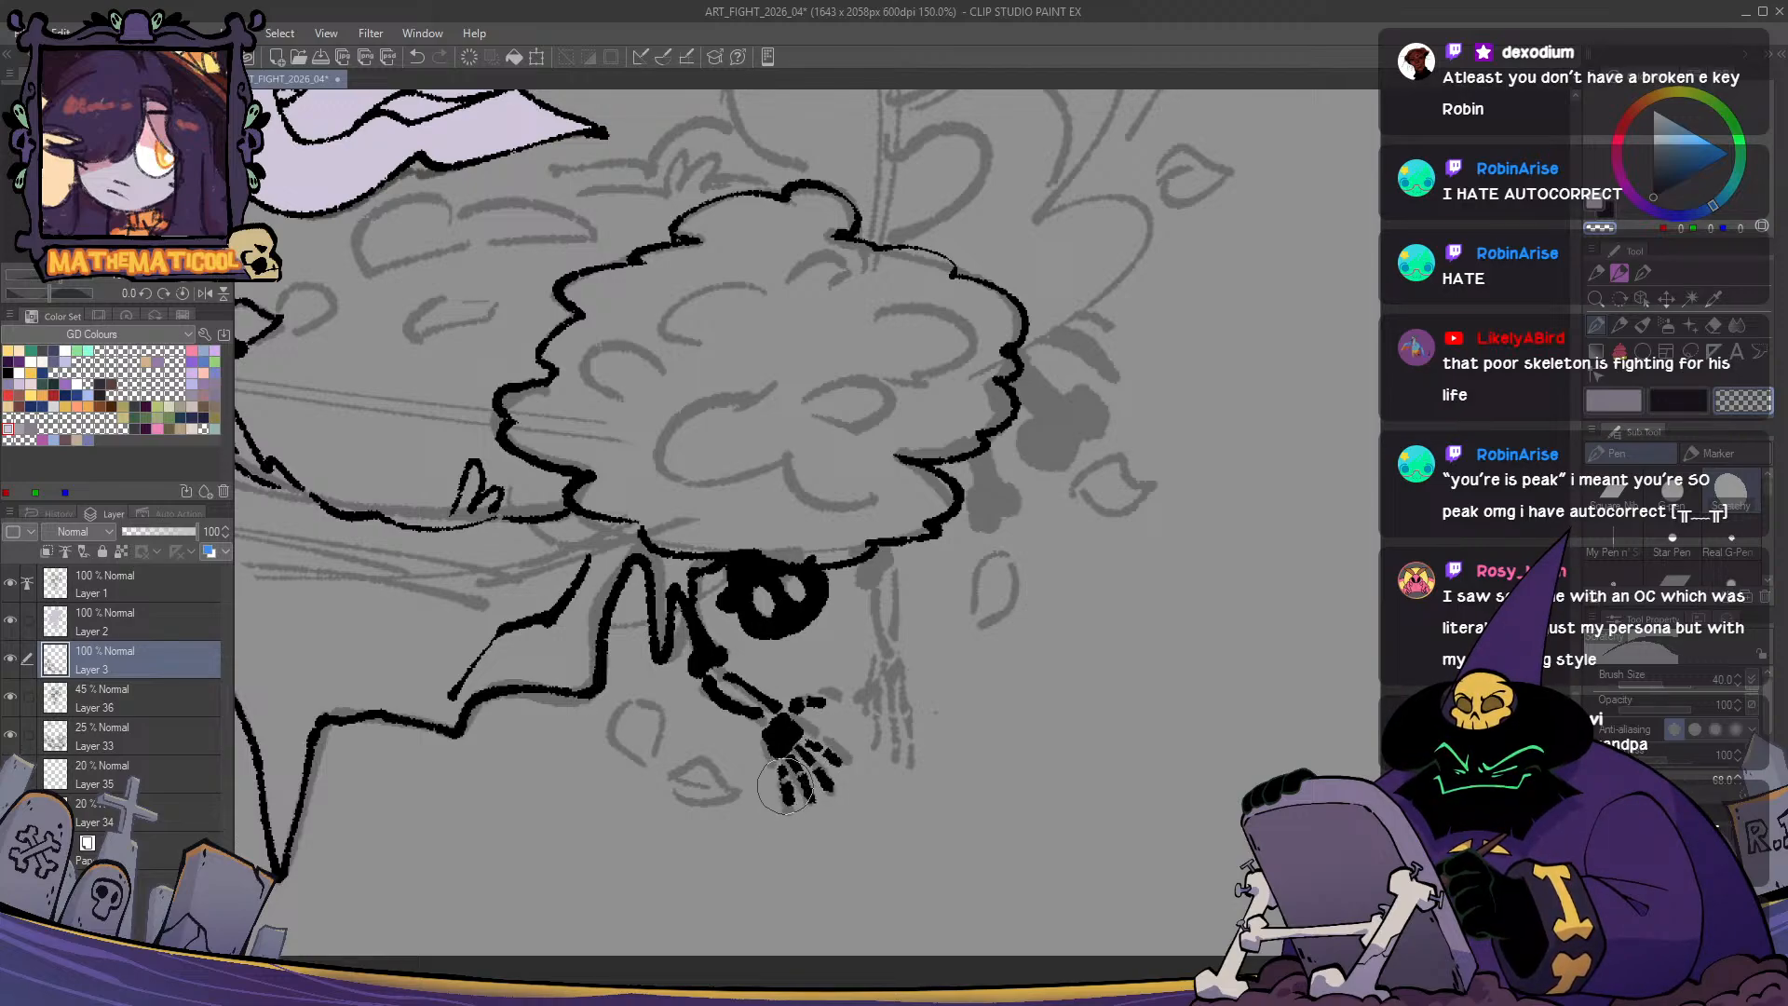
left_click_drag(776, 783, 797, 778)
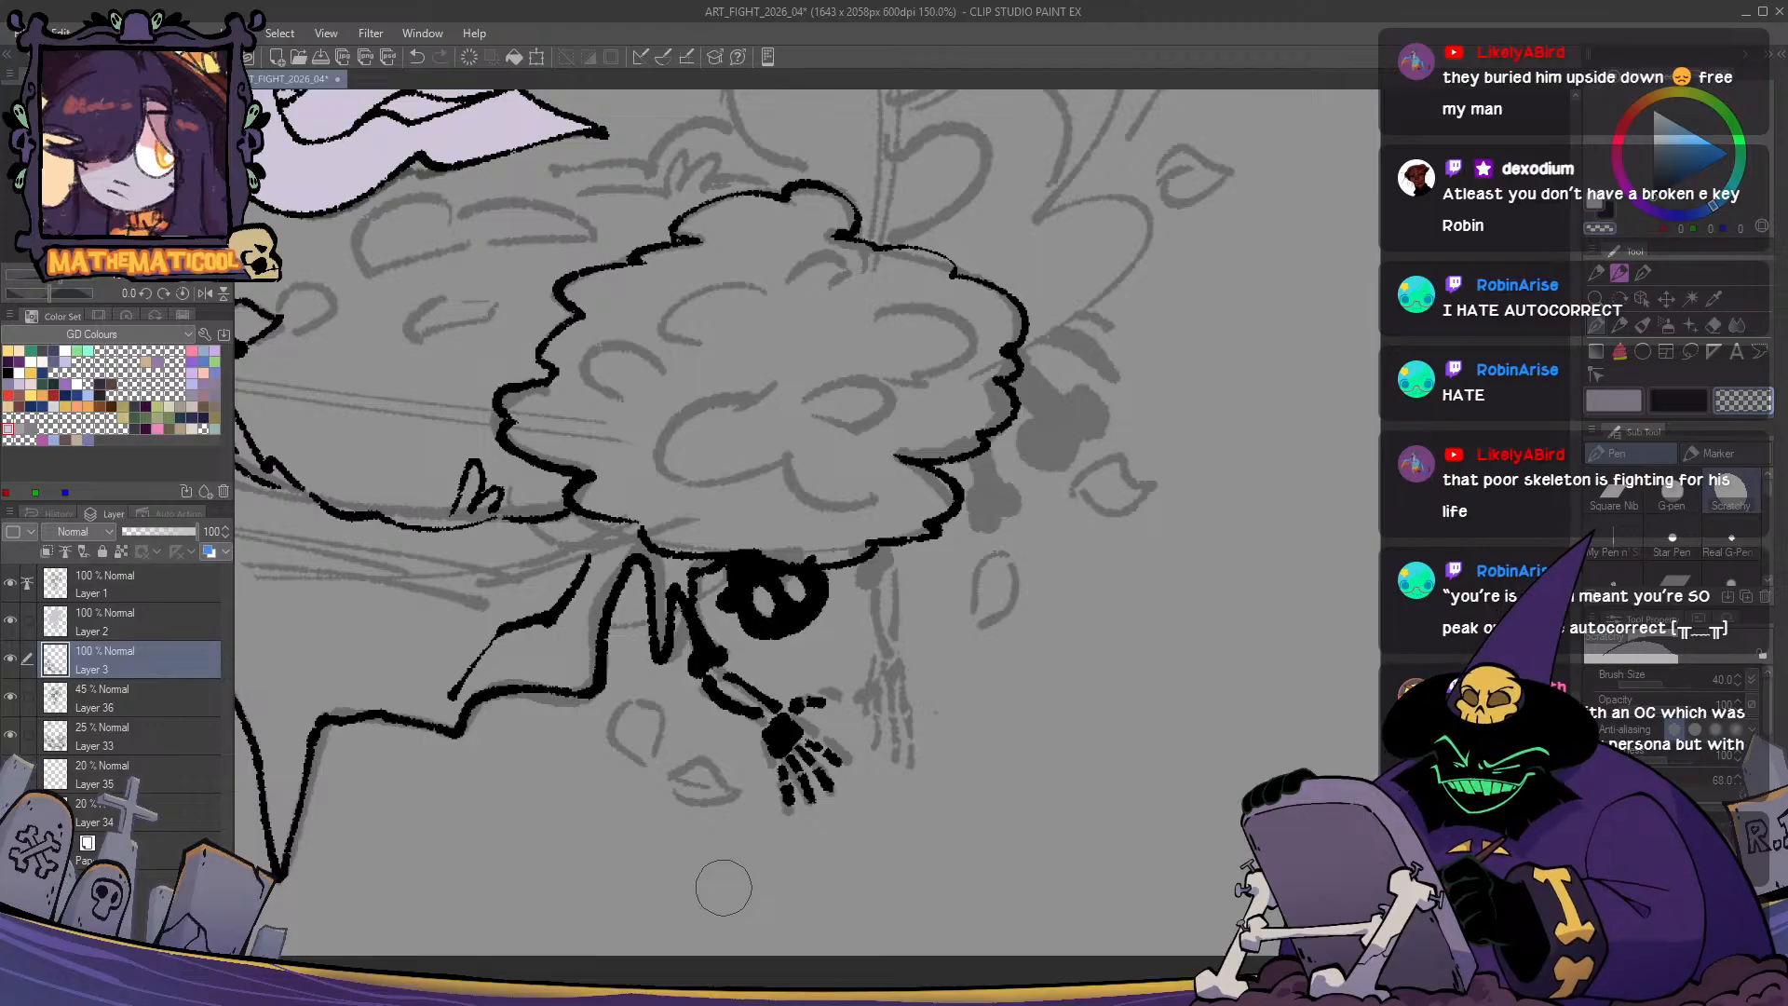
- Ink the skeleton's right arm hanging from the bush's underside, with a solid black elbow joint and two slim forearm bones
mouse_move(1004, 655)
left_mouse_down()
mouse_move(978, 651)
mouse_move(1022, 721)
mouse_move(1001, 658)
left_mouse_up()
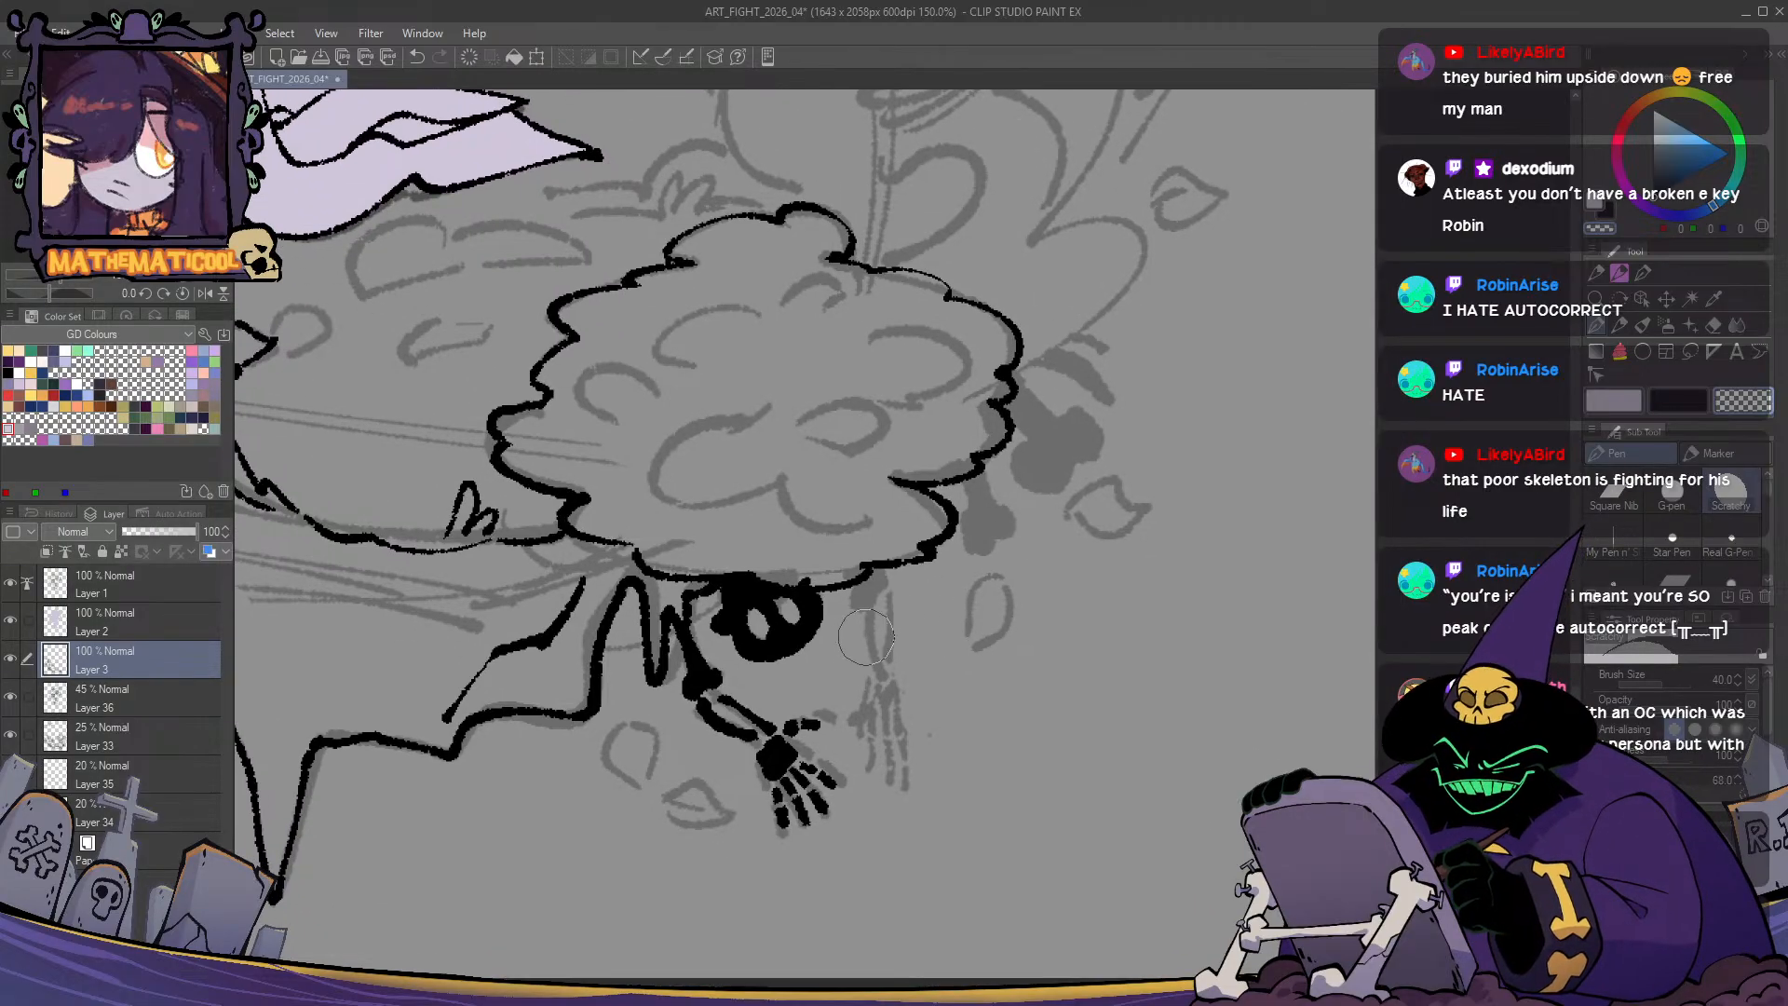
scroll(843, 638, "up", 1)
key("ctrl+z")
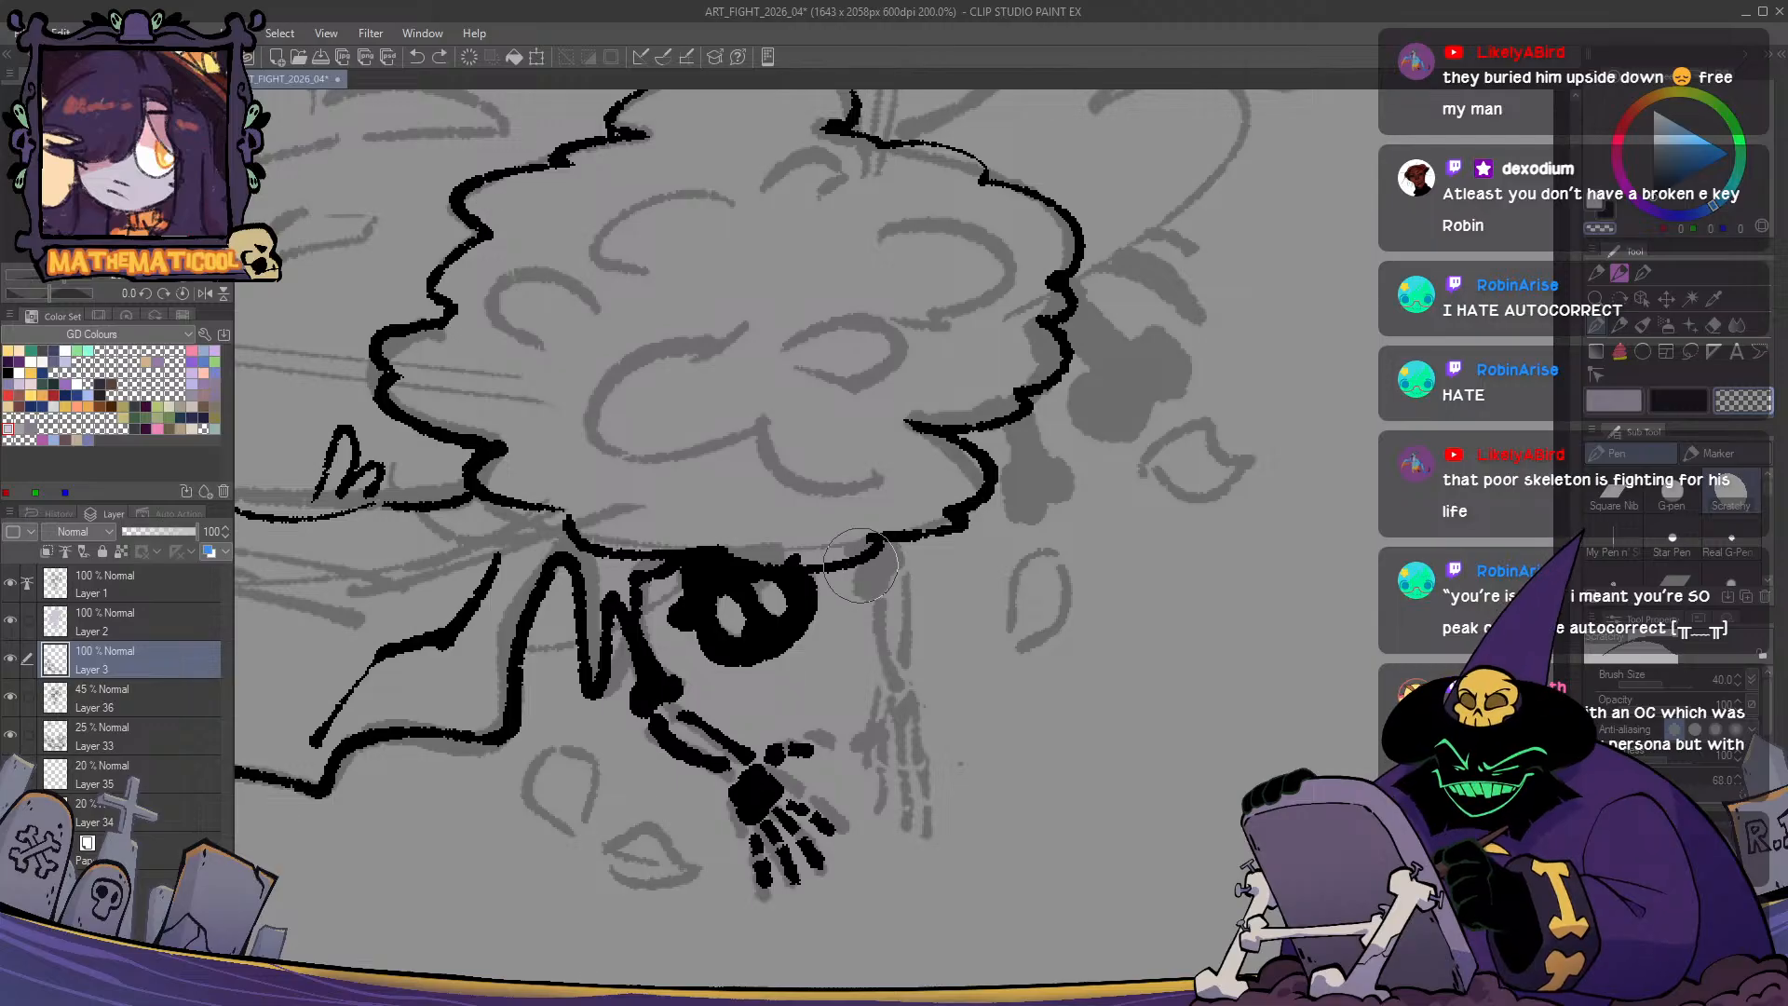
key("c")
left_click_drag(853, 560, 853, 584)
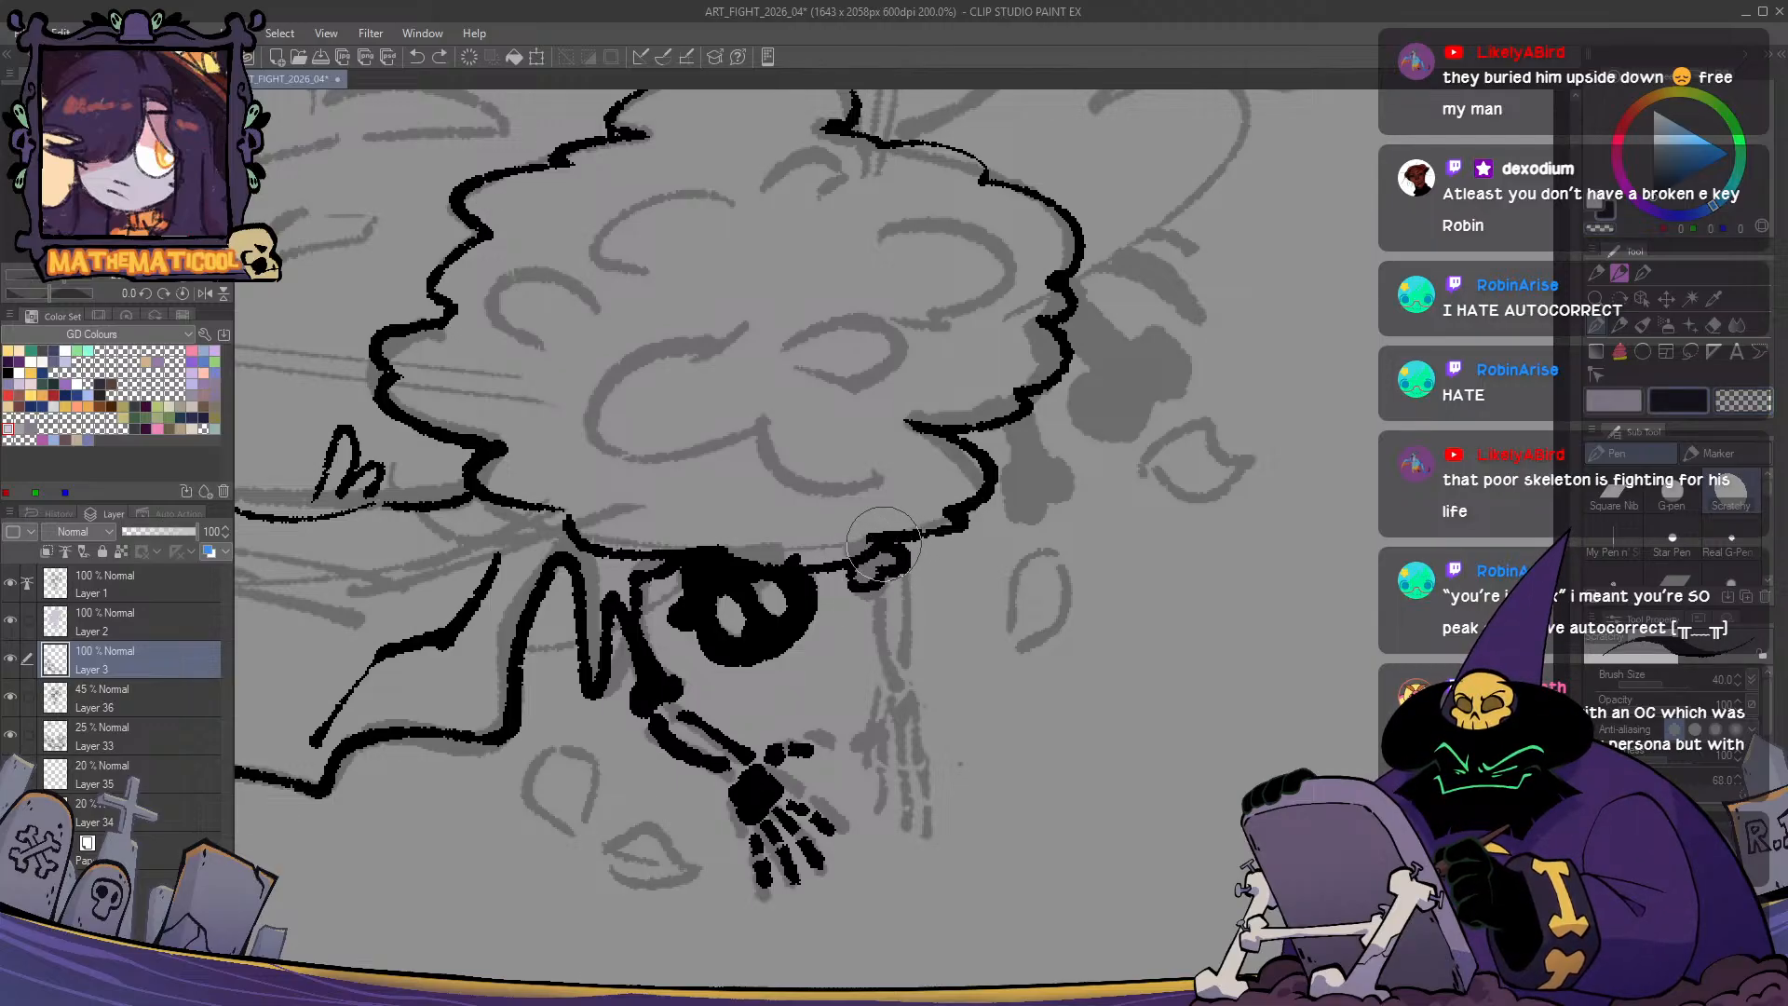
left_click_drag(861, 578, 883, 561)
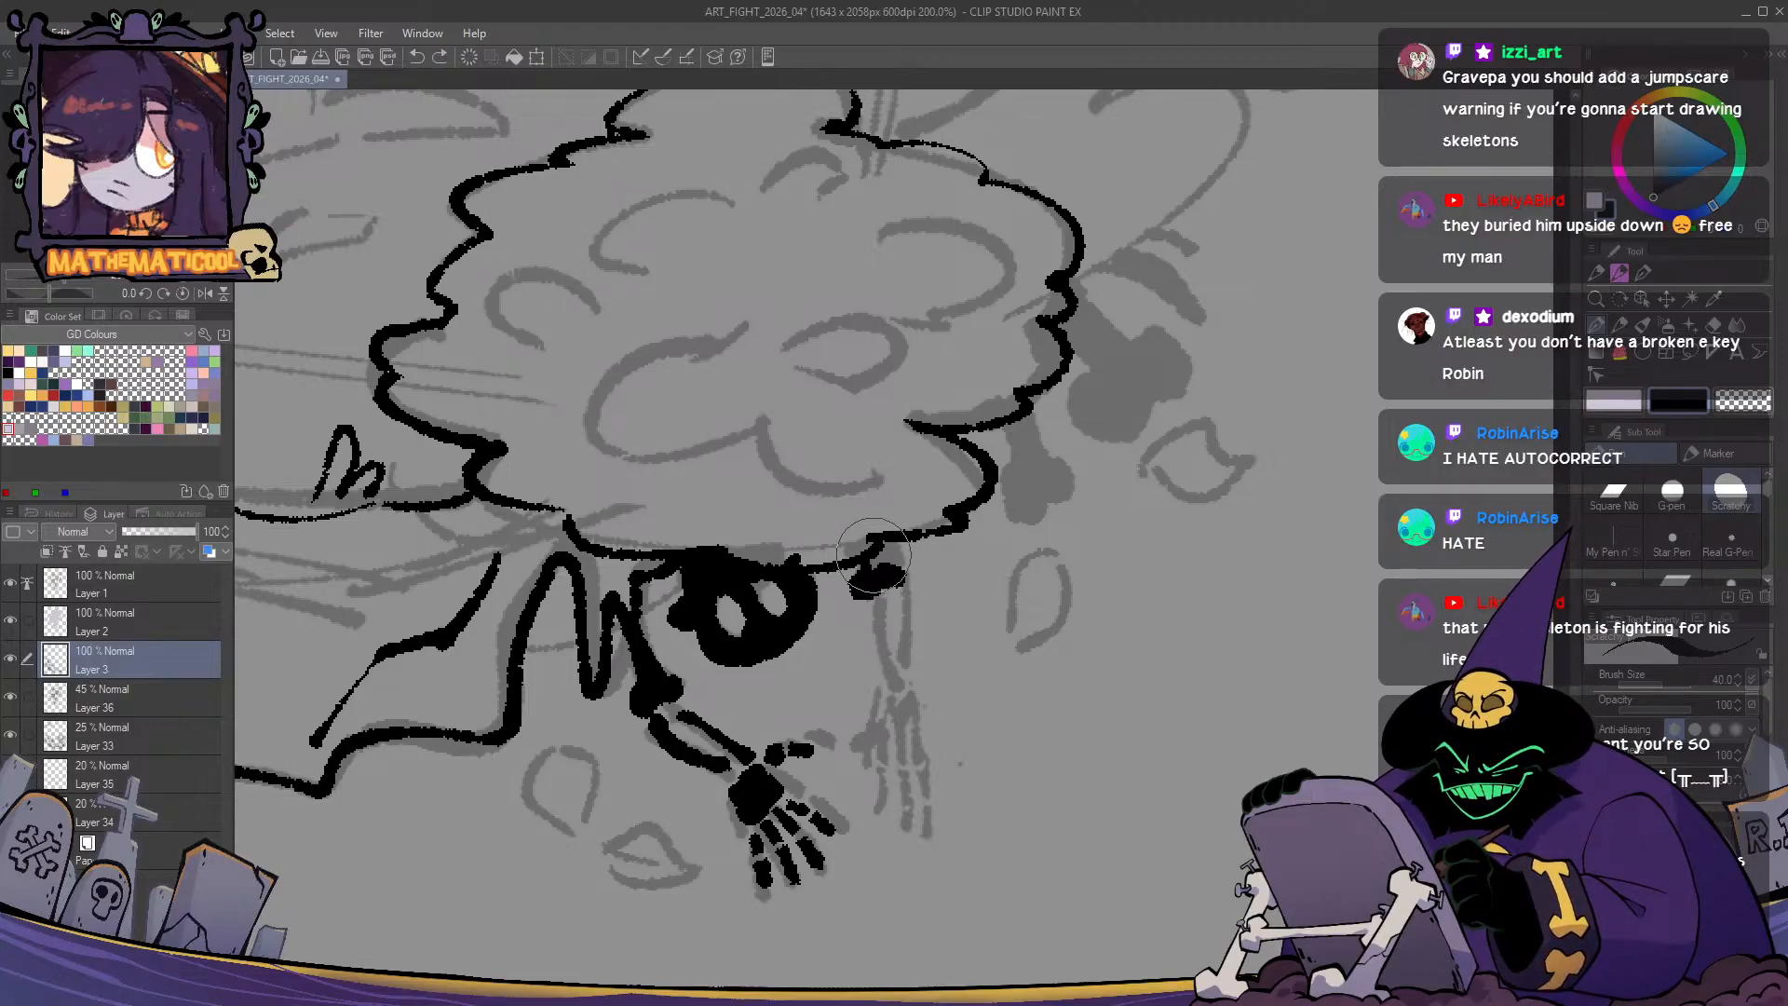
left_click_drag(885, 598, 890, 684)
mouse_move(862, 614)
left_mouse_down()
mouse_move(889, 683)
mouse_move(899, 633)
mouse_move(905, 722)
left_mouse_up()
key("ctrl+z")
left_click_drag(891, 598, 892, 672)
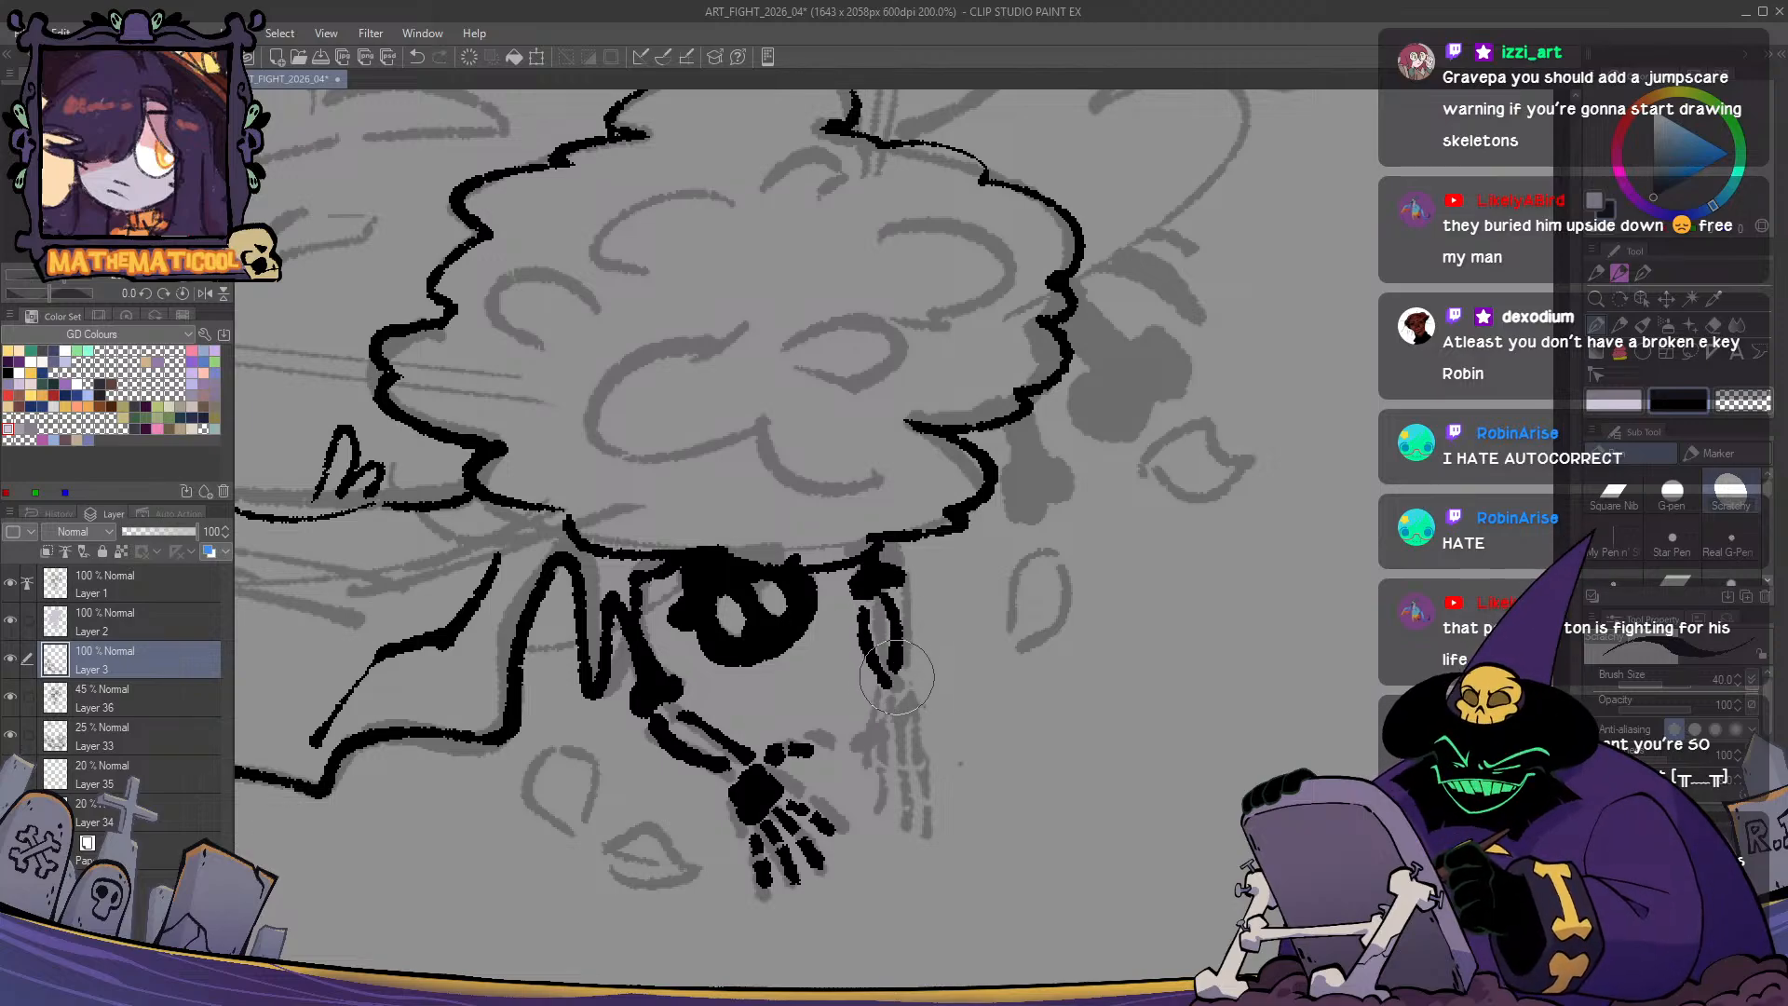
key("ctrl+z")
- Ink the right arm's solid wrist and its downward-hanging fingers, with thin gaps between the finger bones
mouse_move(896, 606)
left_mouse_down()
mouse_move(889, 729)
mouse_move(910, 717)
mouse_move(904, 693)
mouse_move(887, 704)
mouse_move(875, 818)
left_mouse_up()
key("ctrl+z")
left_click_drag(885, 736, 883, 819)
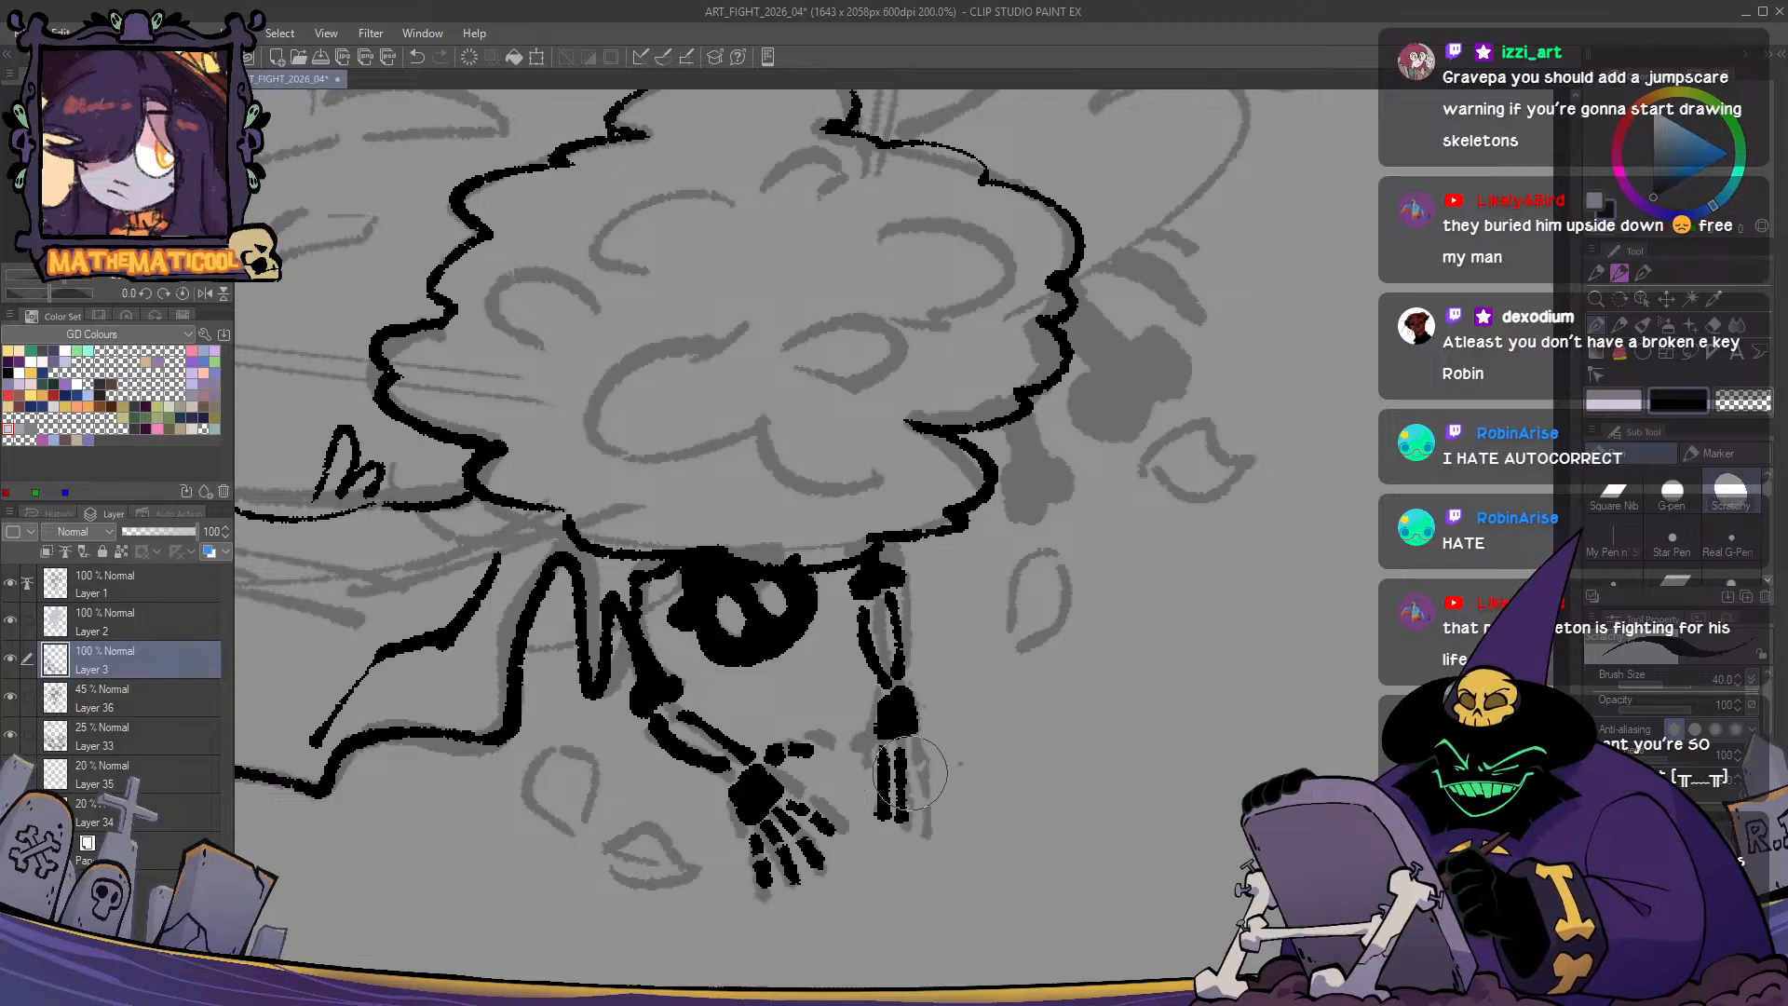
mouse_move(898, 745)
left_mouse_down()
mouse_move(900, 826)
mouse_move(915, 736)
mouse_move(915, 812)
mouse_move(872, 740)
mouse_move(866, 782)
left_mouse_up()
key("c")
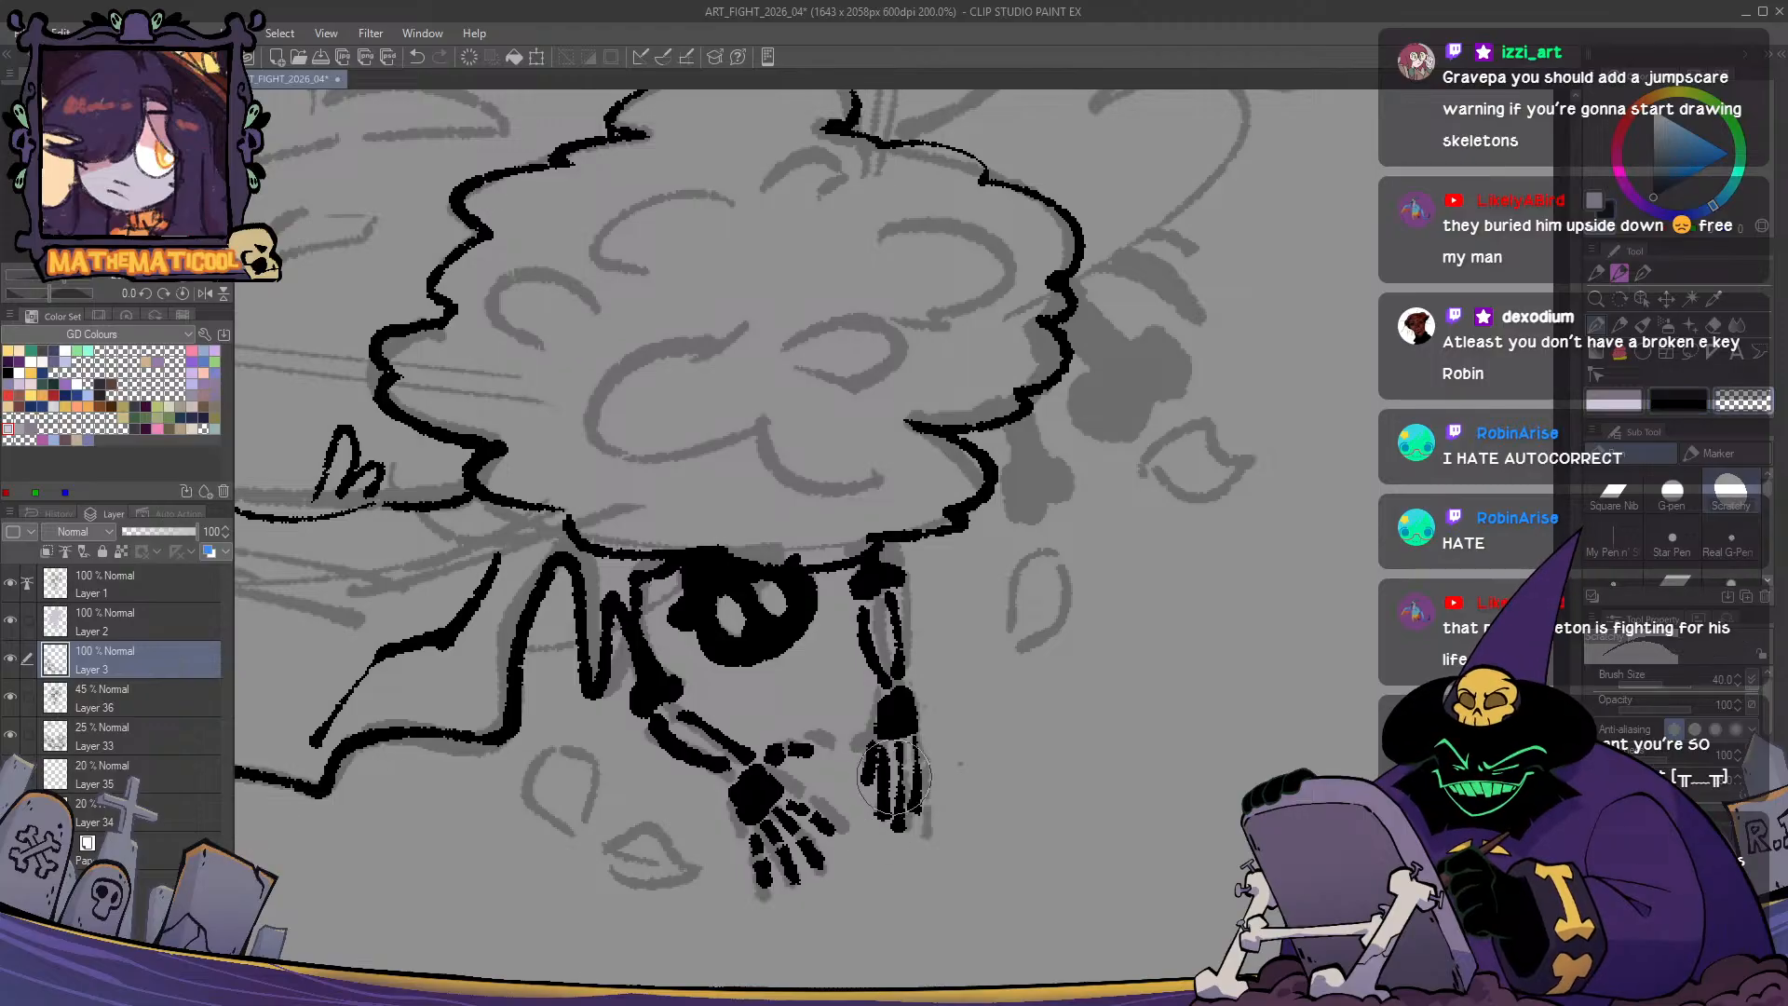
key("c")
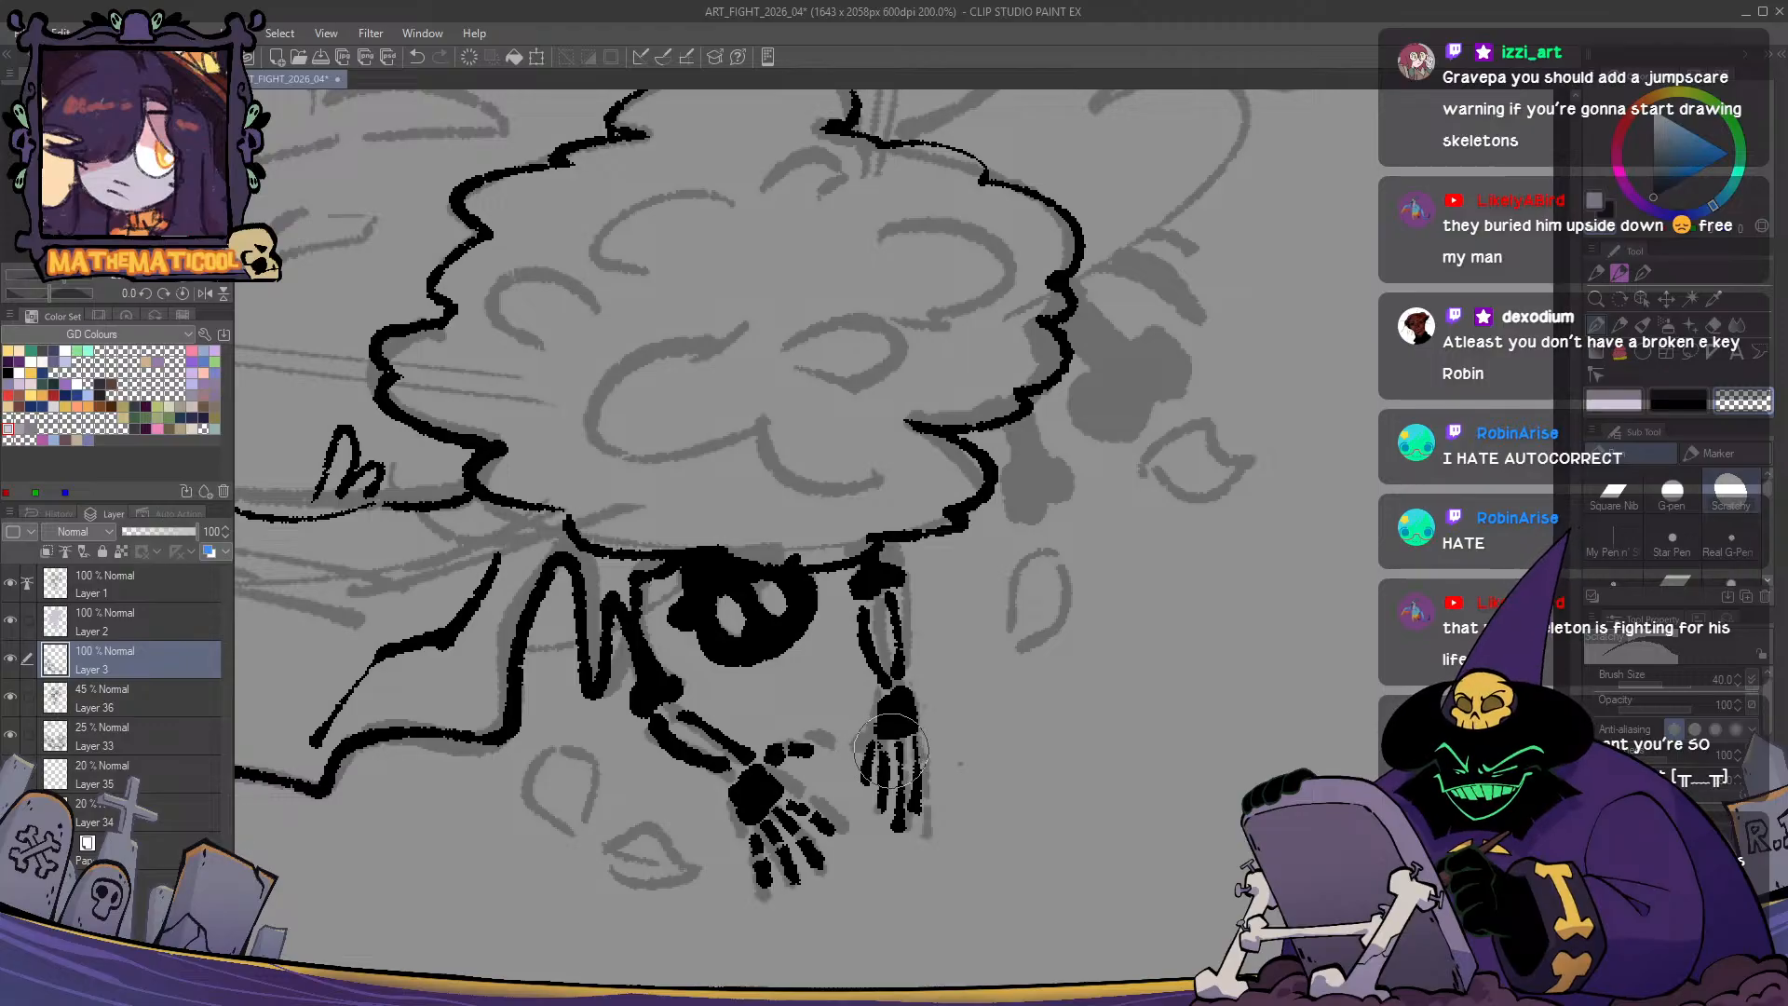
- Trim the hanging hand's fingertips and carve its palm into separate bones, alternating between ink and transparent colour
key("c")
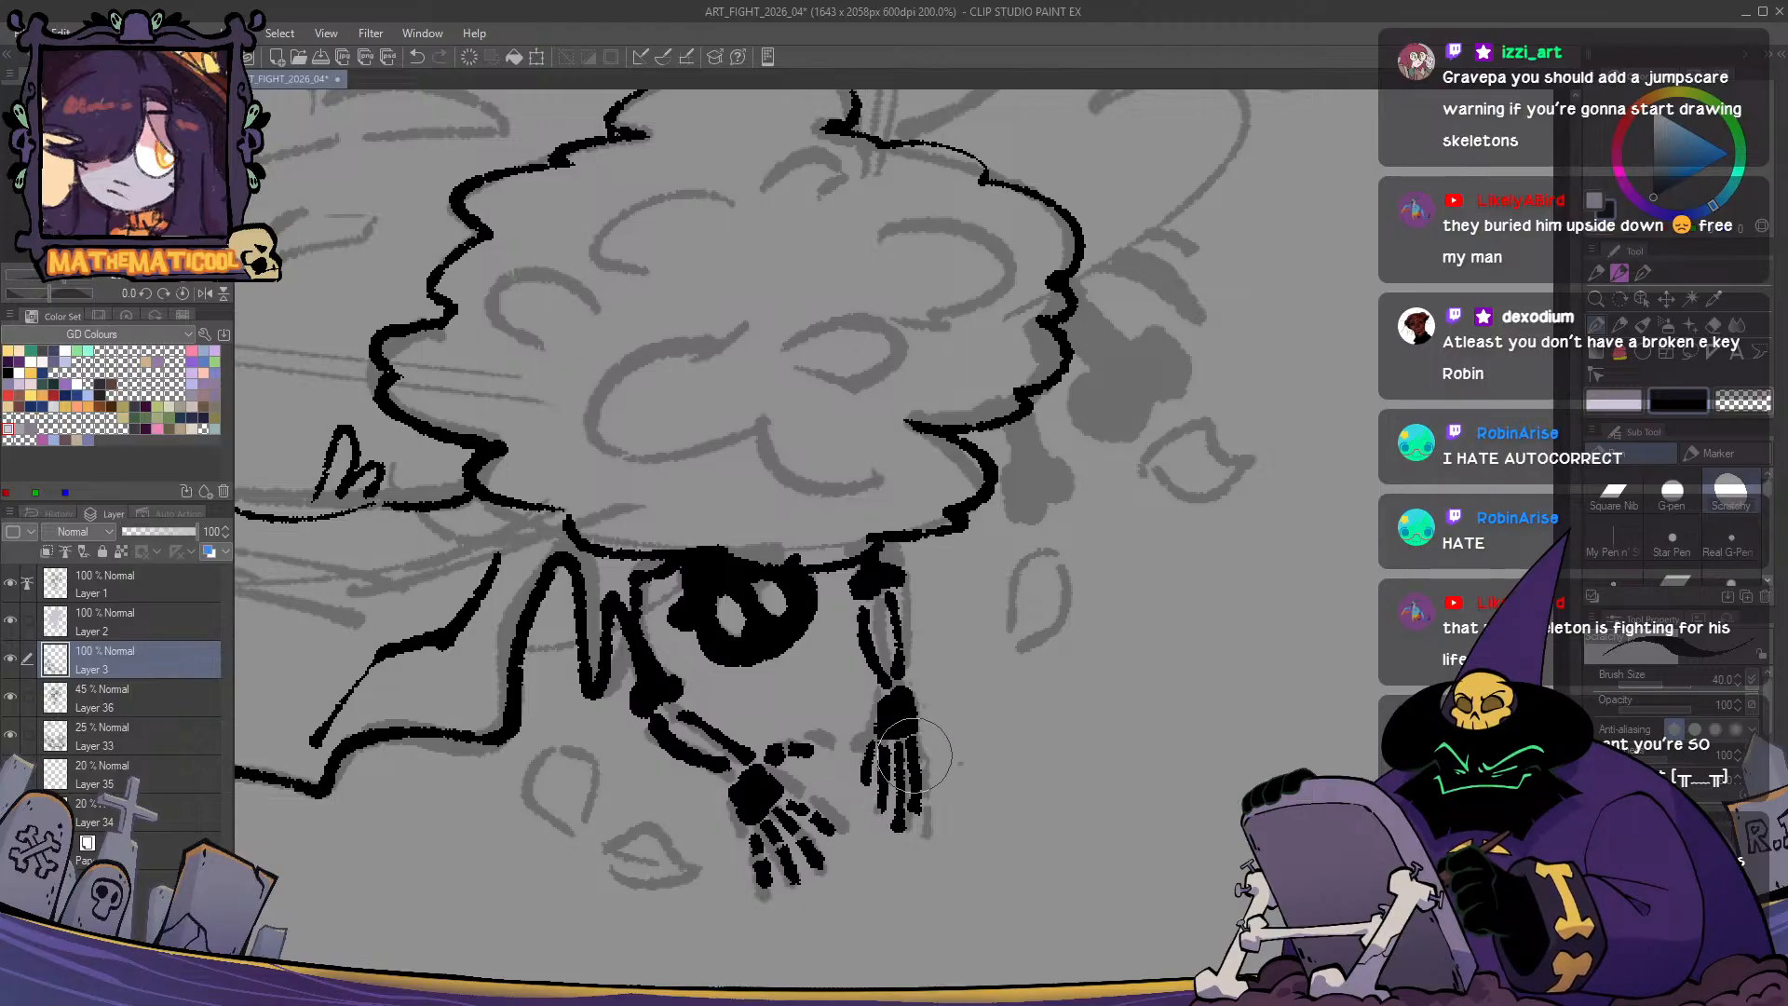
key("c")
left_click_drag(890, 835, 933, 816)
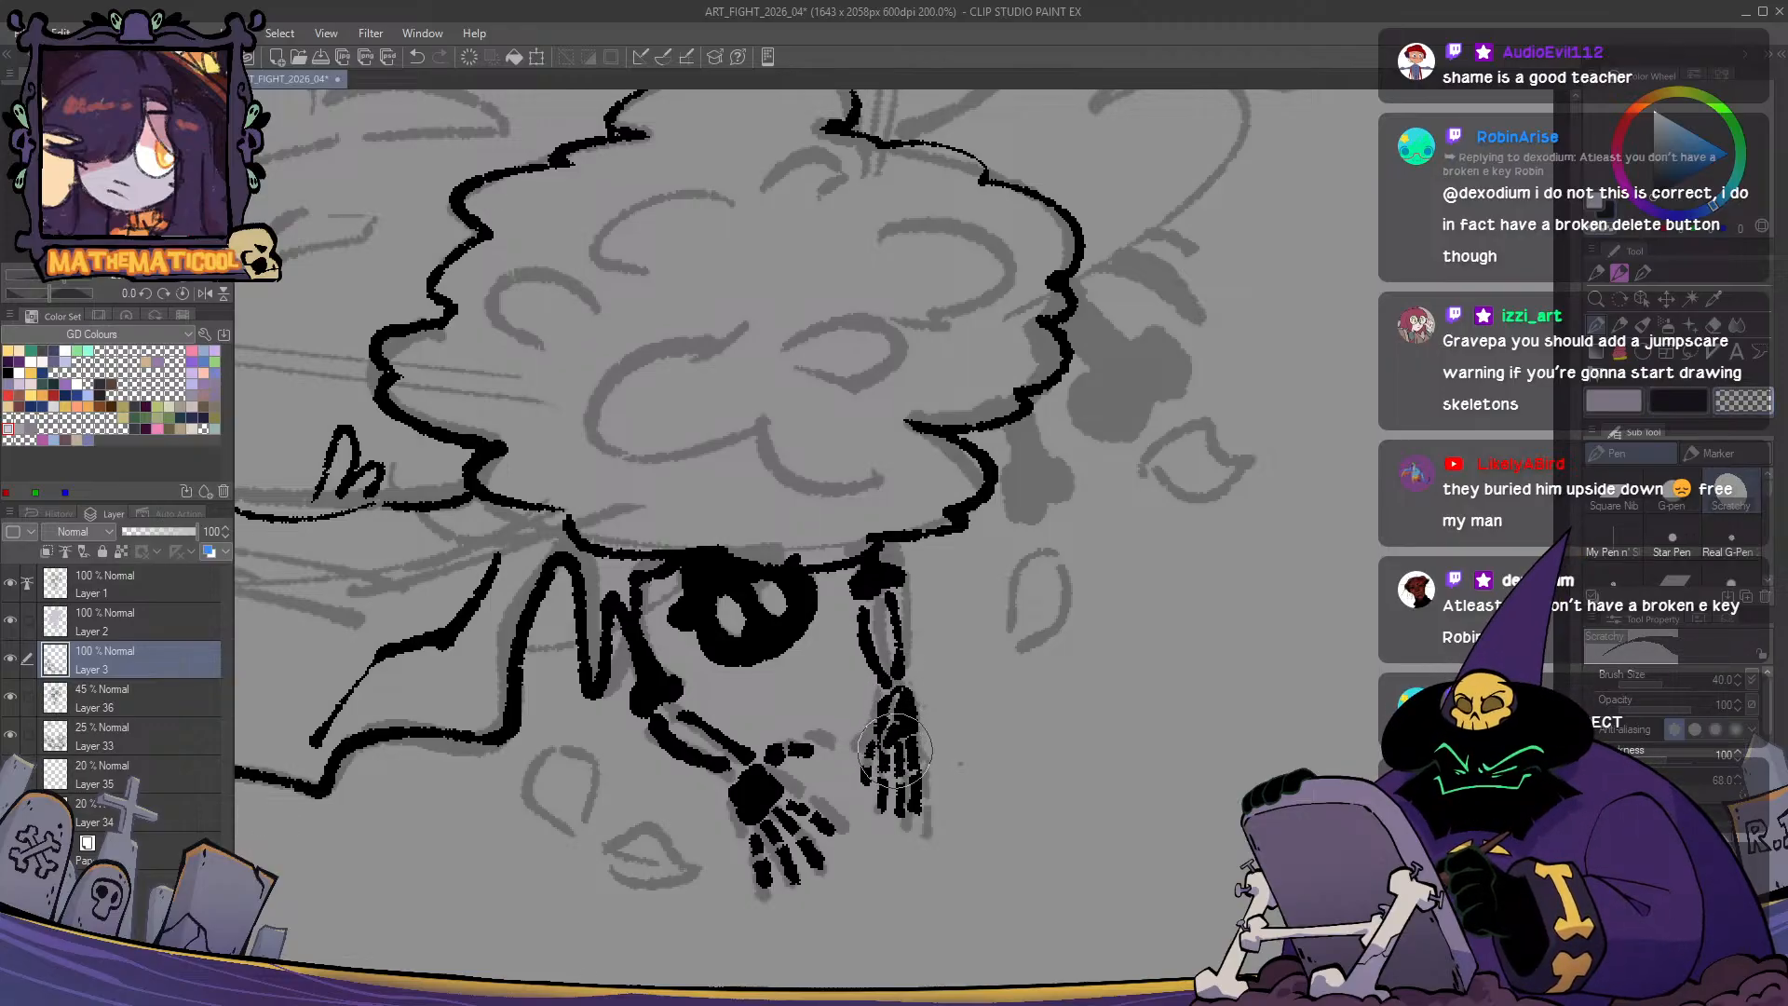
key("c")
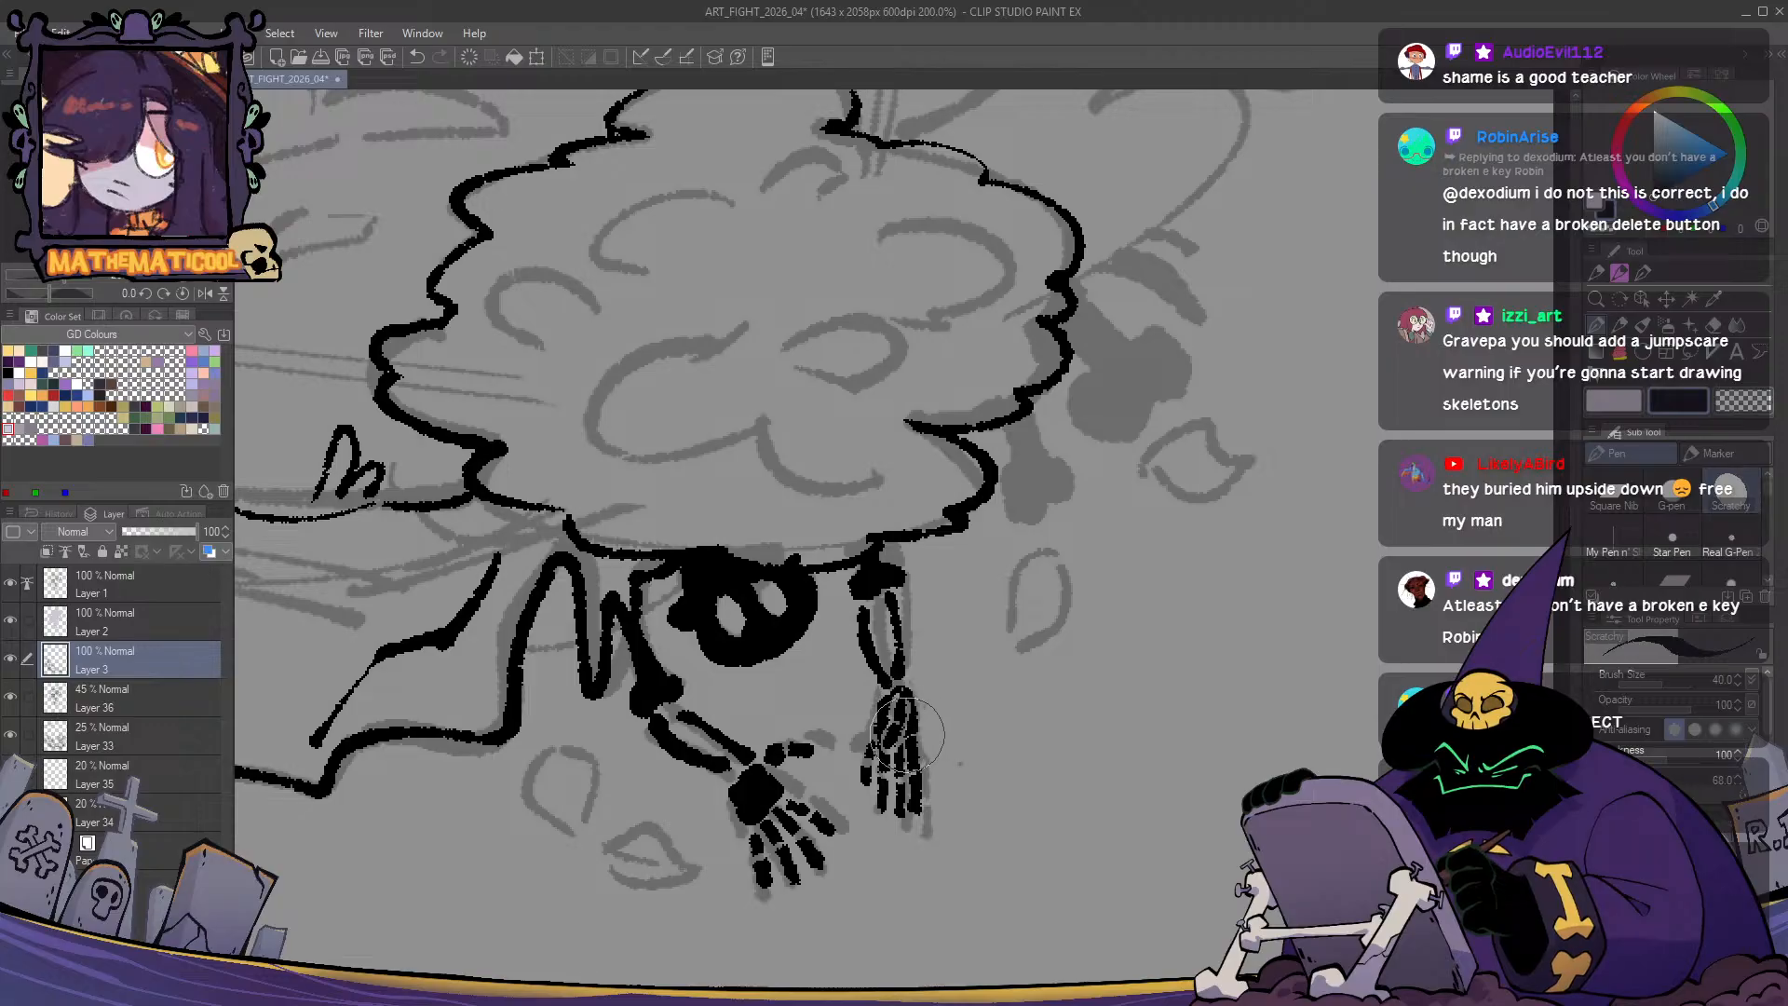
key("c")
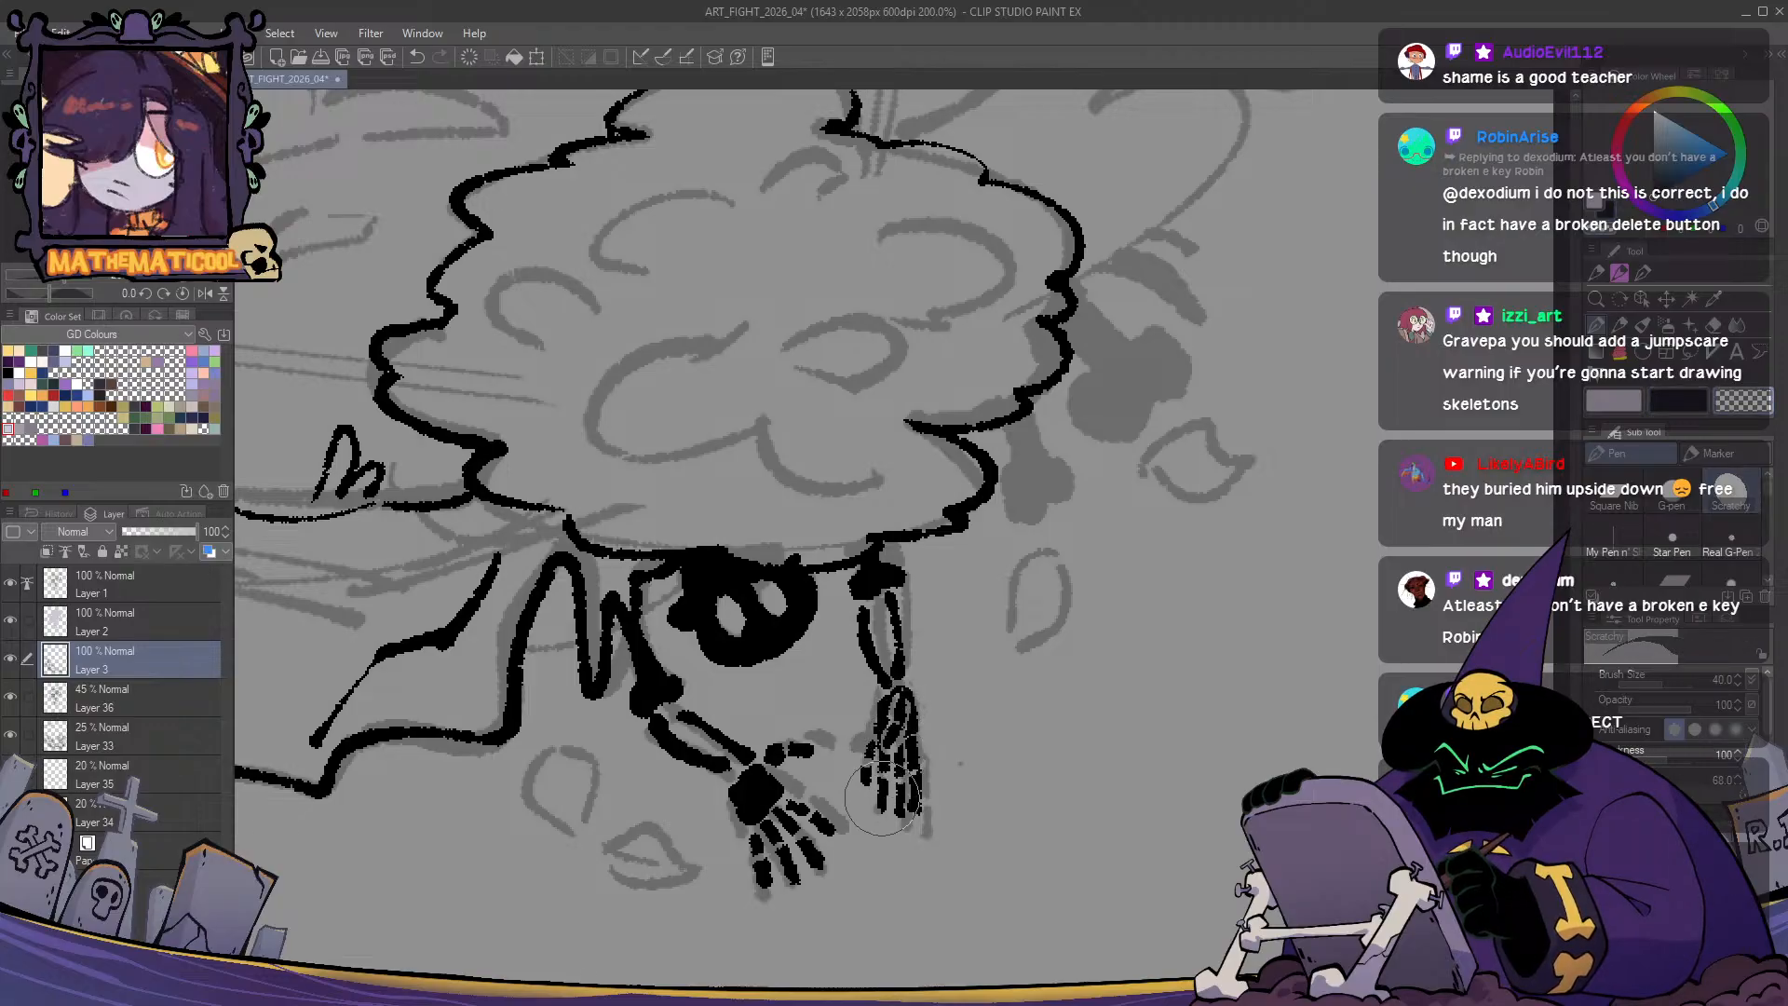
key("c")
key("c")
key("c")
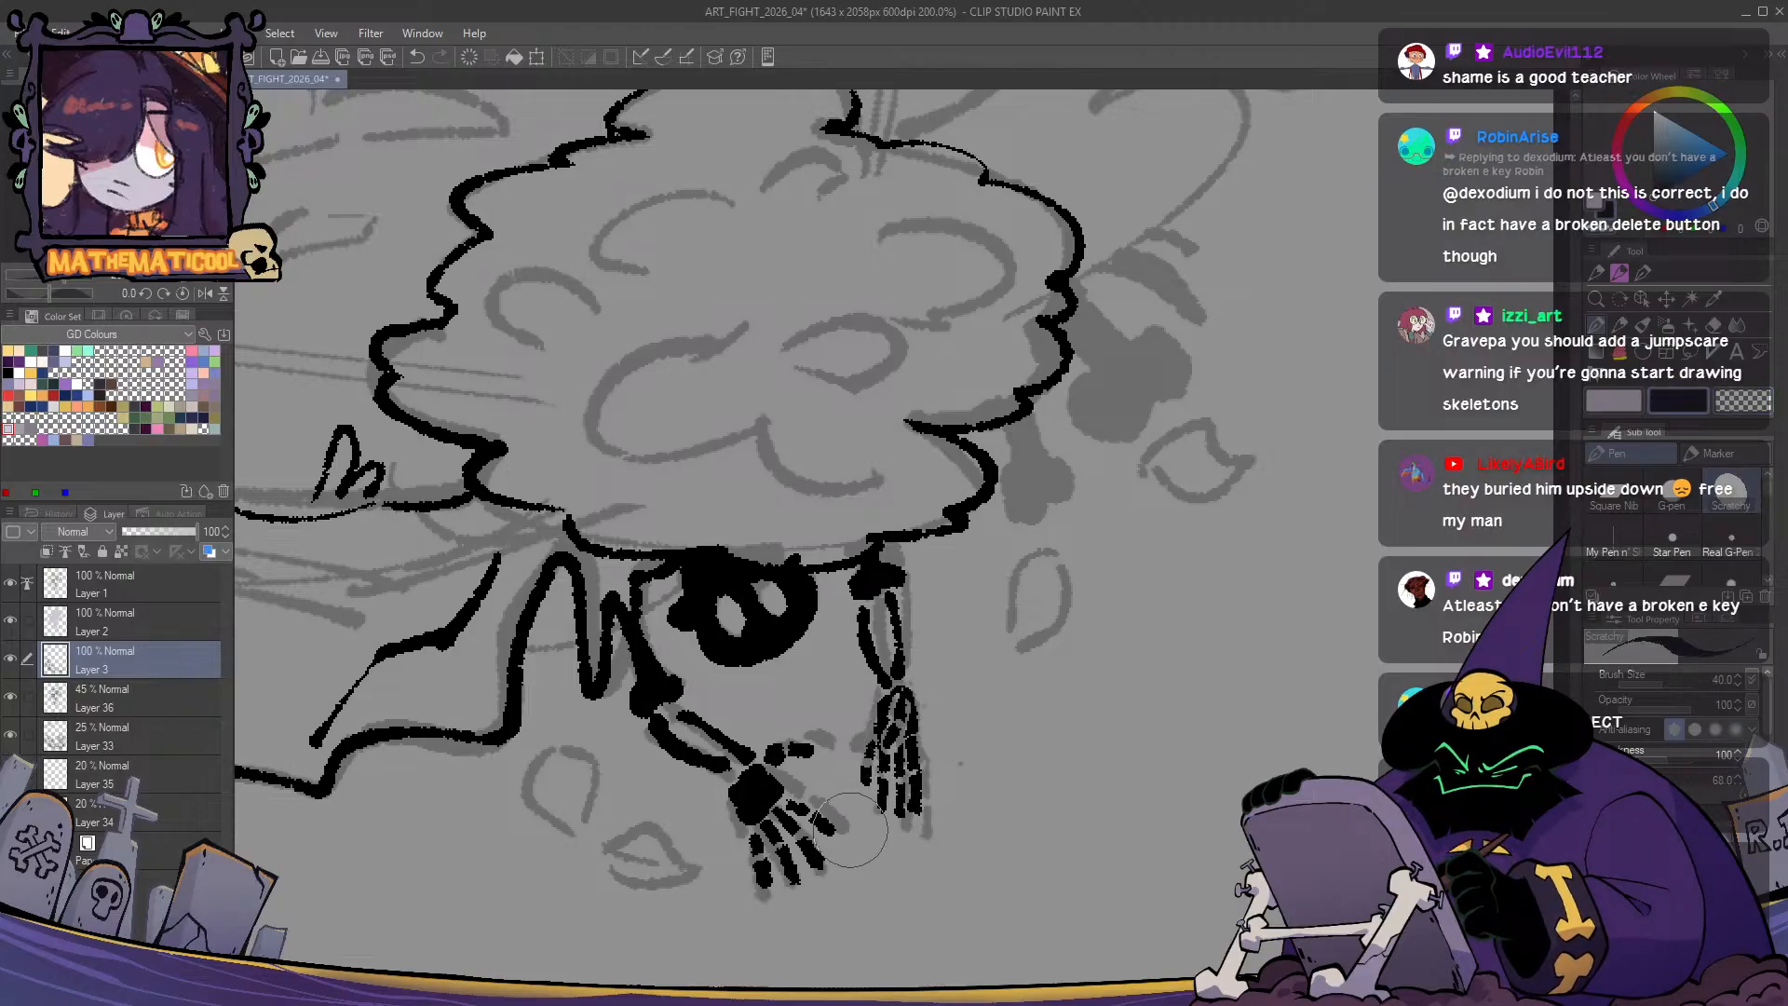
key("h")
key("h")
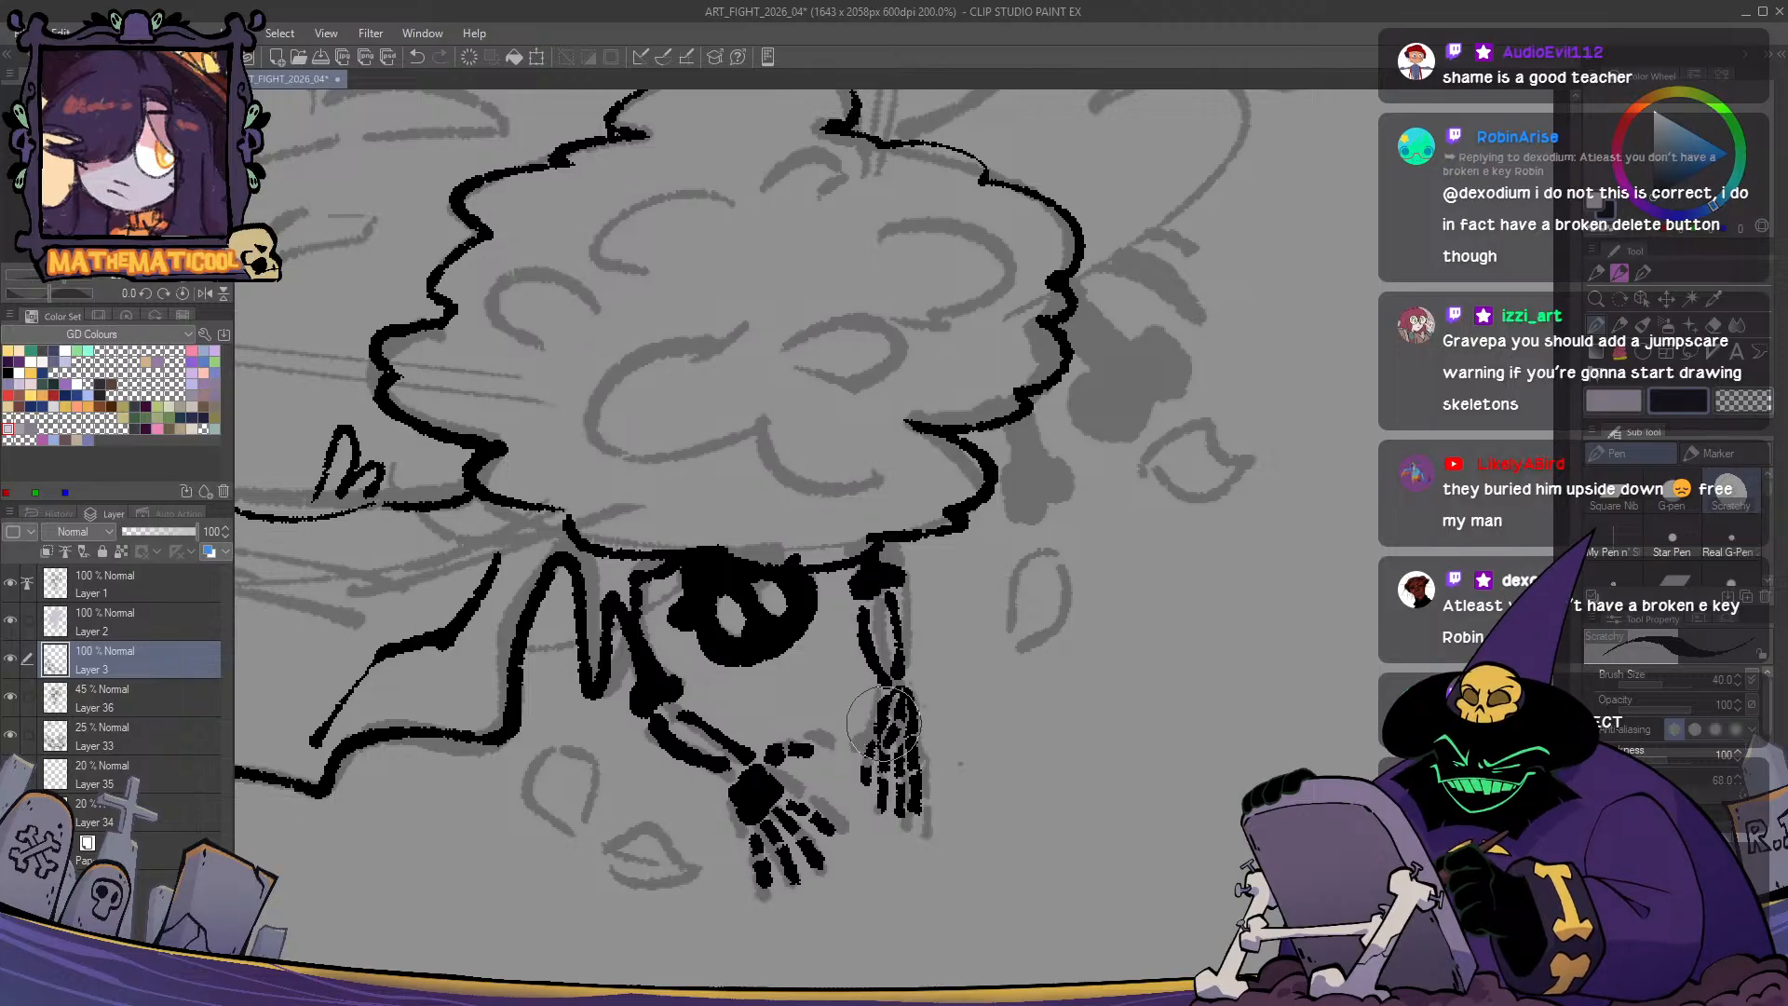
- Refine the gaps between the hanging hand's palm and finger bones, and touch up the arm's joint under the bush
left_click_drag(898, 752, 917, 698)
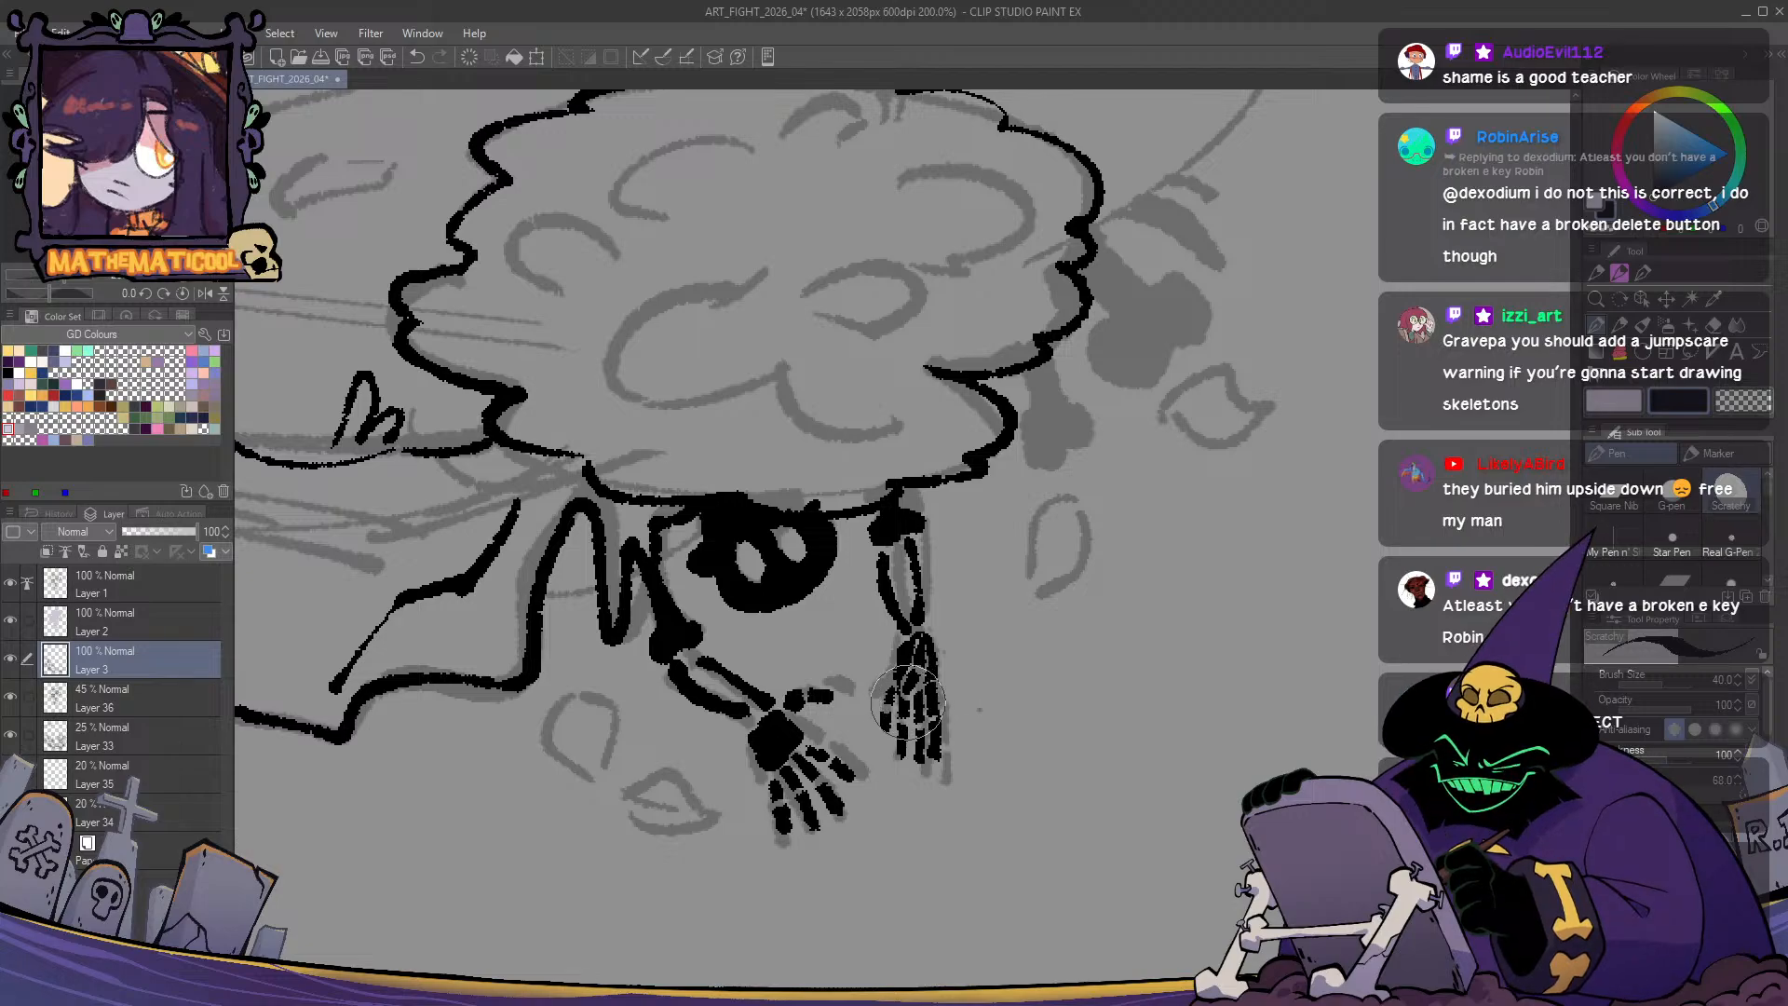
key("c")
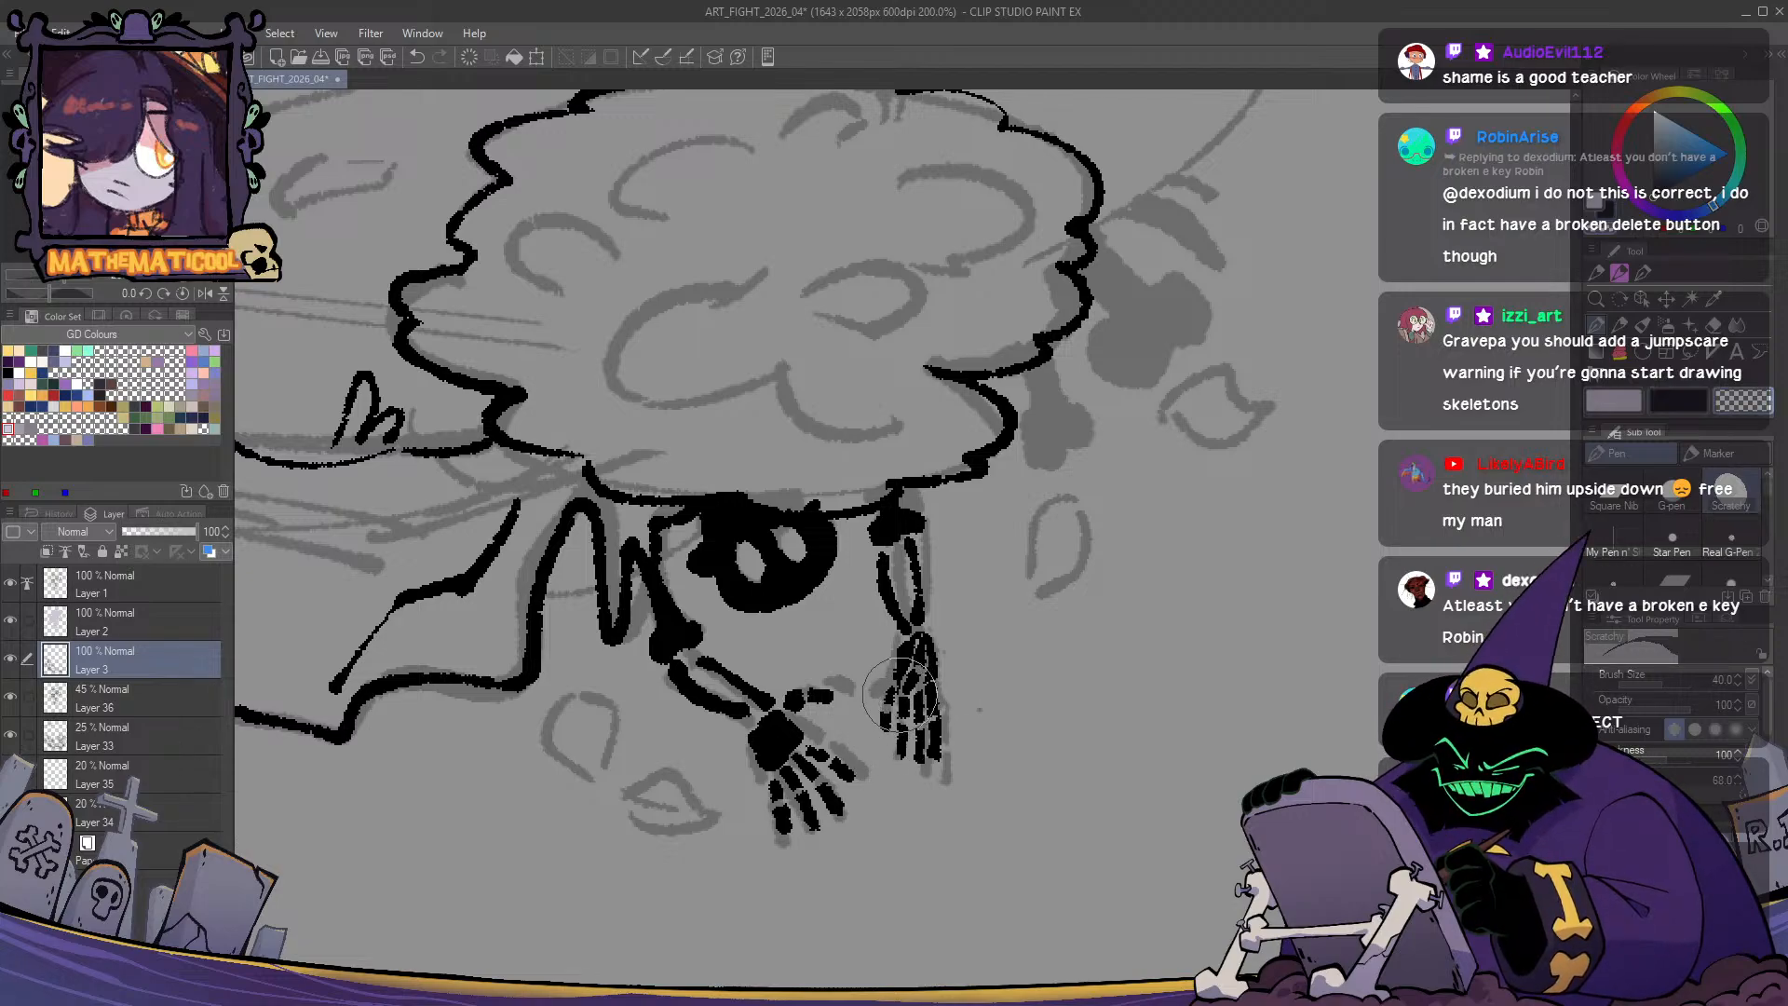
key("c")
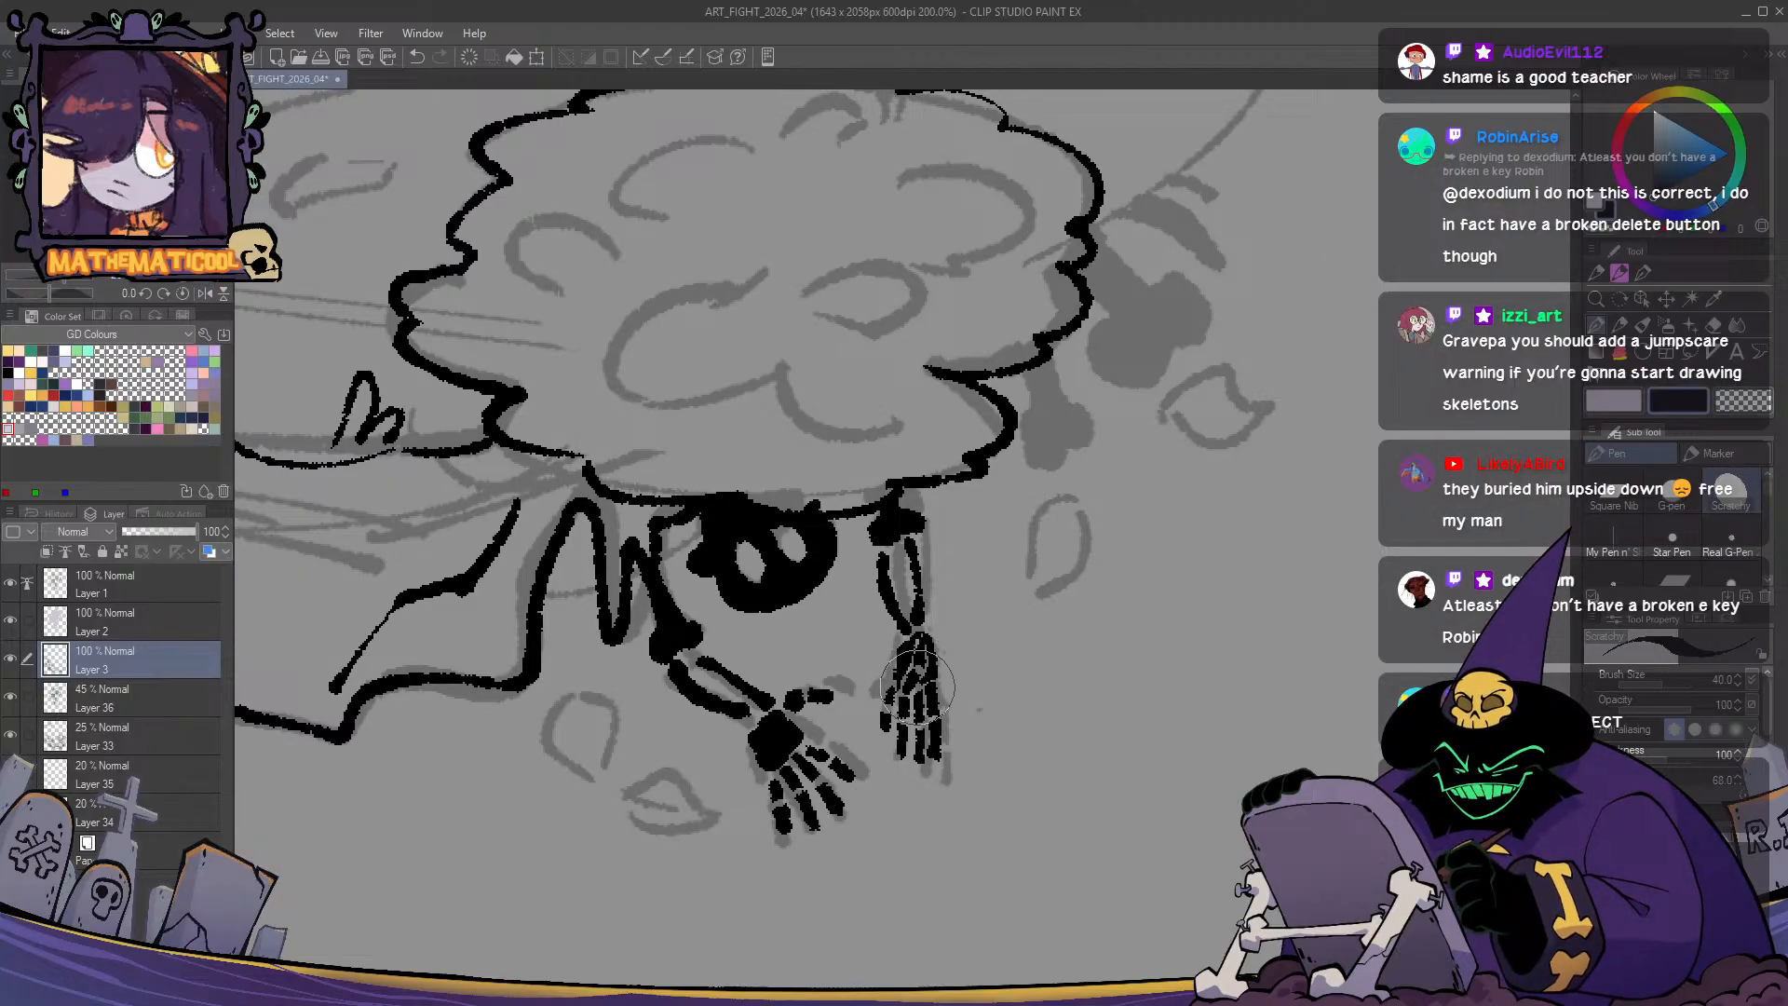
key("c")
key("ctrl+z")
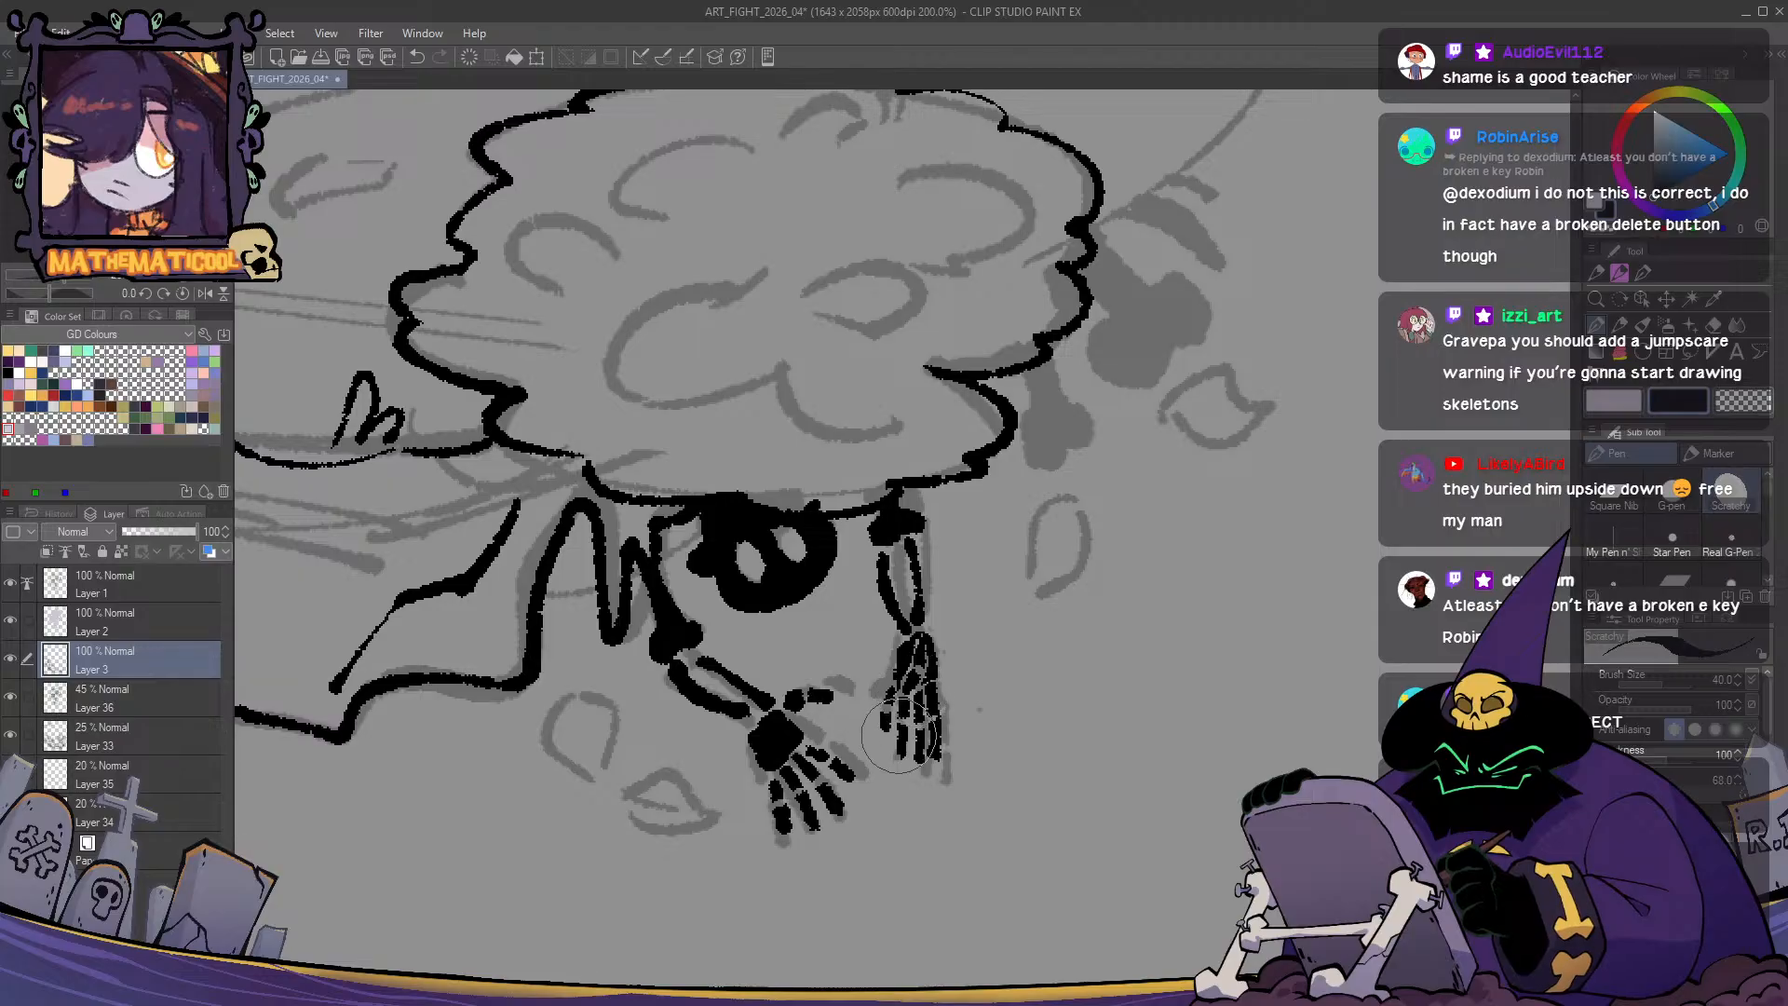
left_click_drag(844, 780, 813, 840)
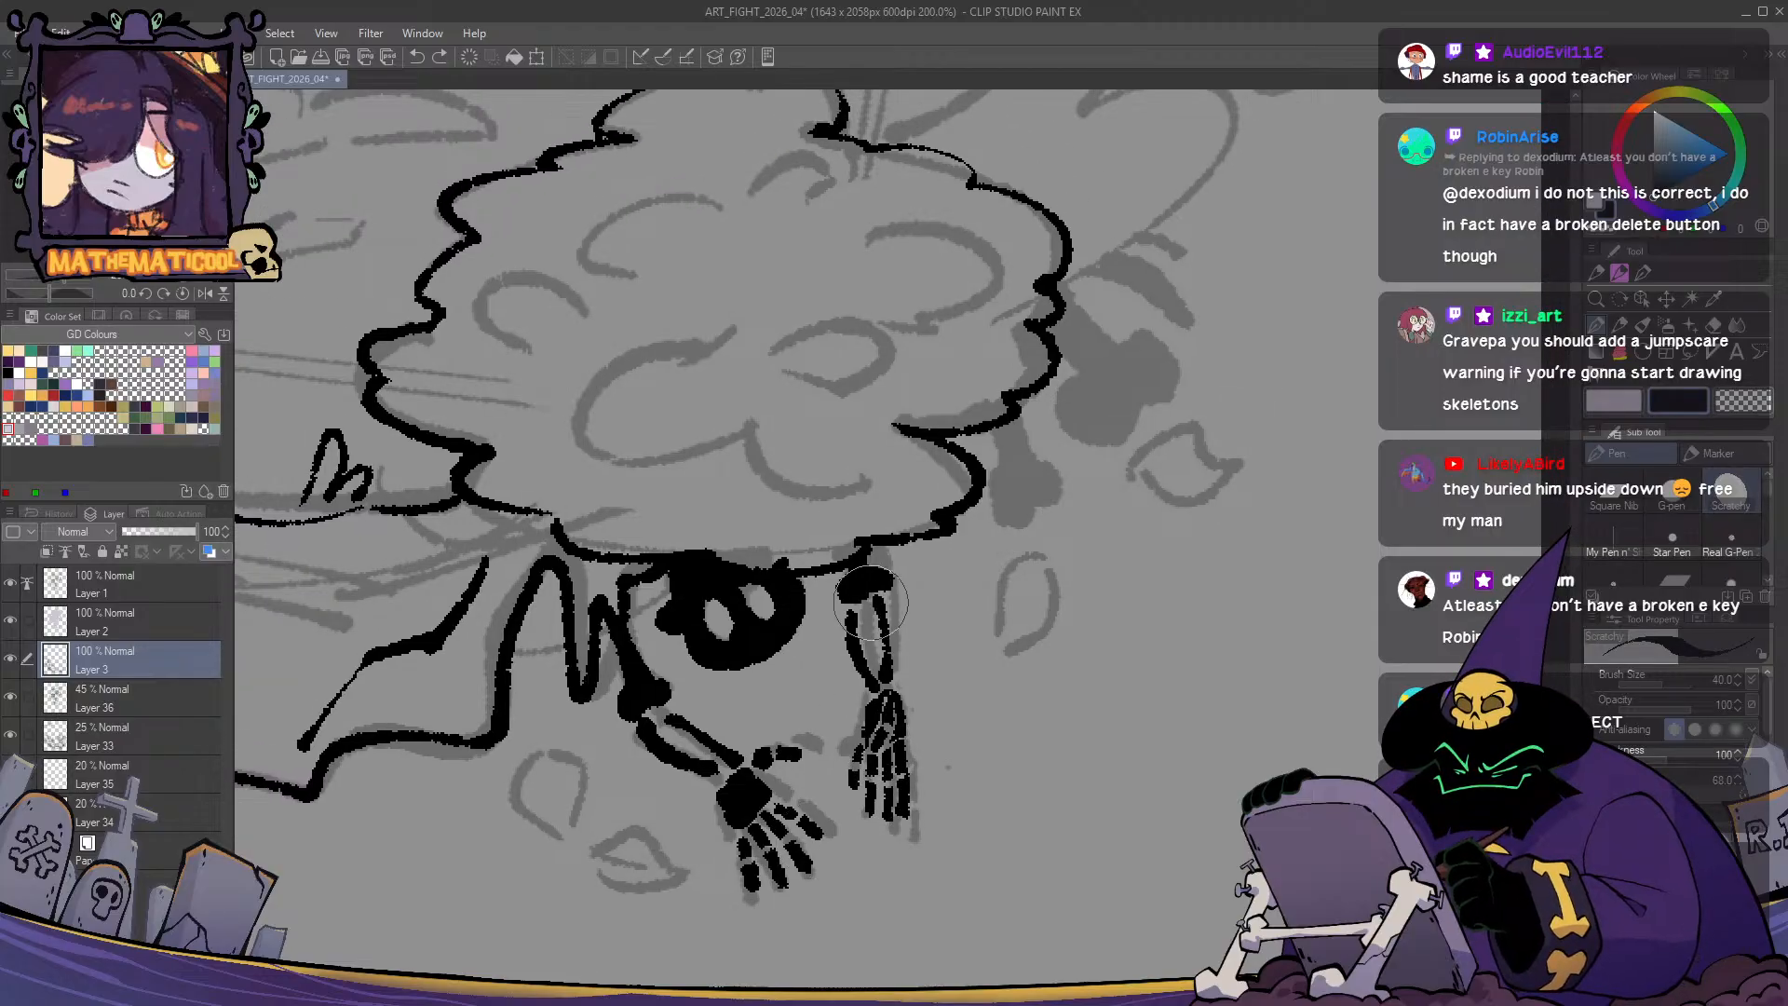
mouse_move(874, 604)
left_mouse_down()
mouse_move(883, 668)
mouse_move(872, 630)
left_mouse_up()
key("c")
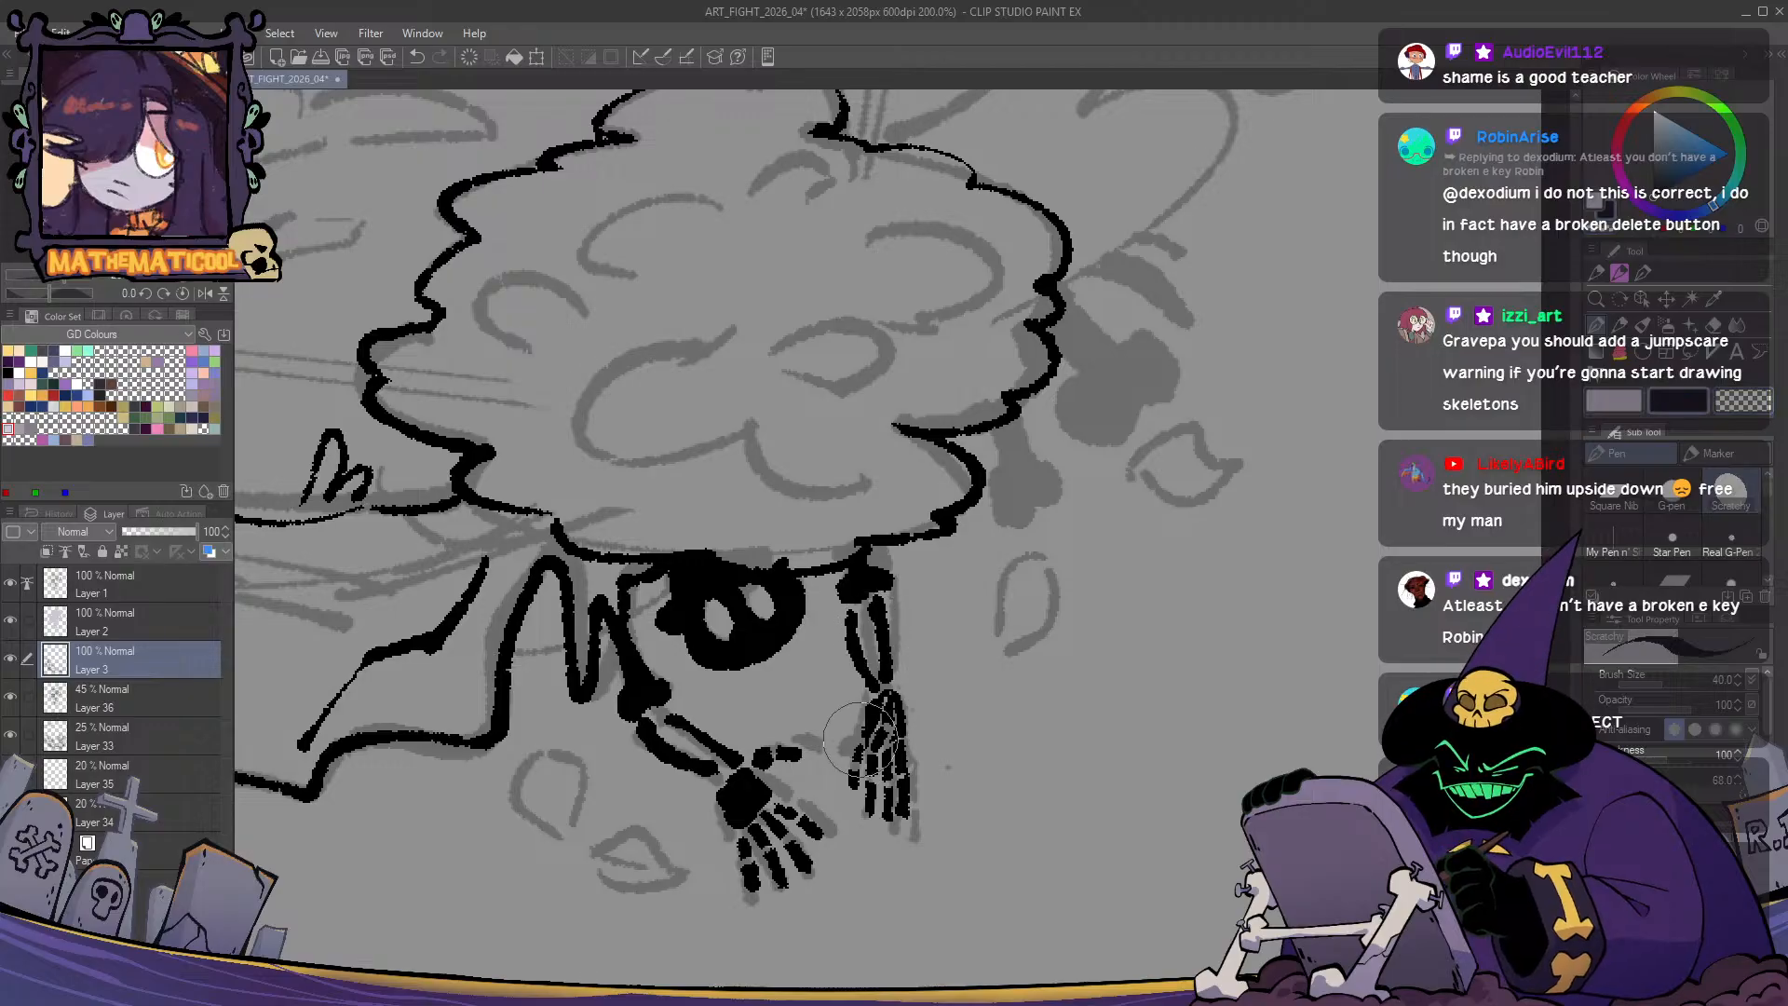
- Ink the rounded, pointed outline of the falling leaf beside the skeleton's left forearm, redoing its right-hand curve
left_click_drag(637, 798, 734, 695)
left_click_drag(744, 611, 668, 728)
key("ctrl+z")
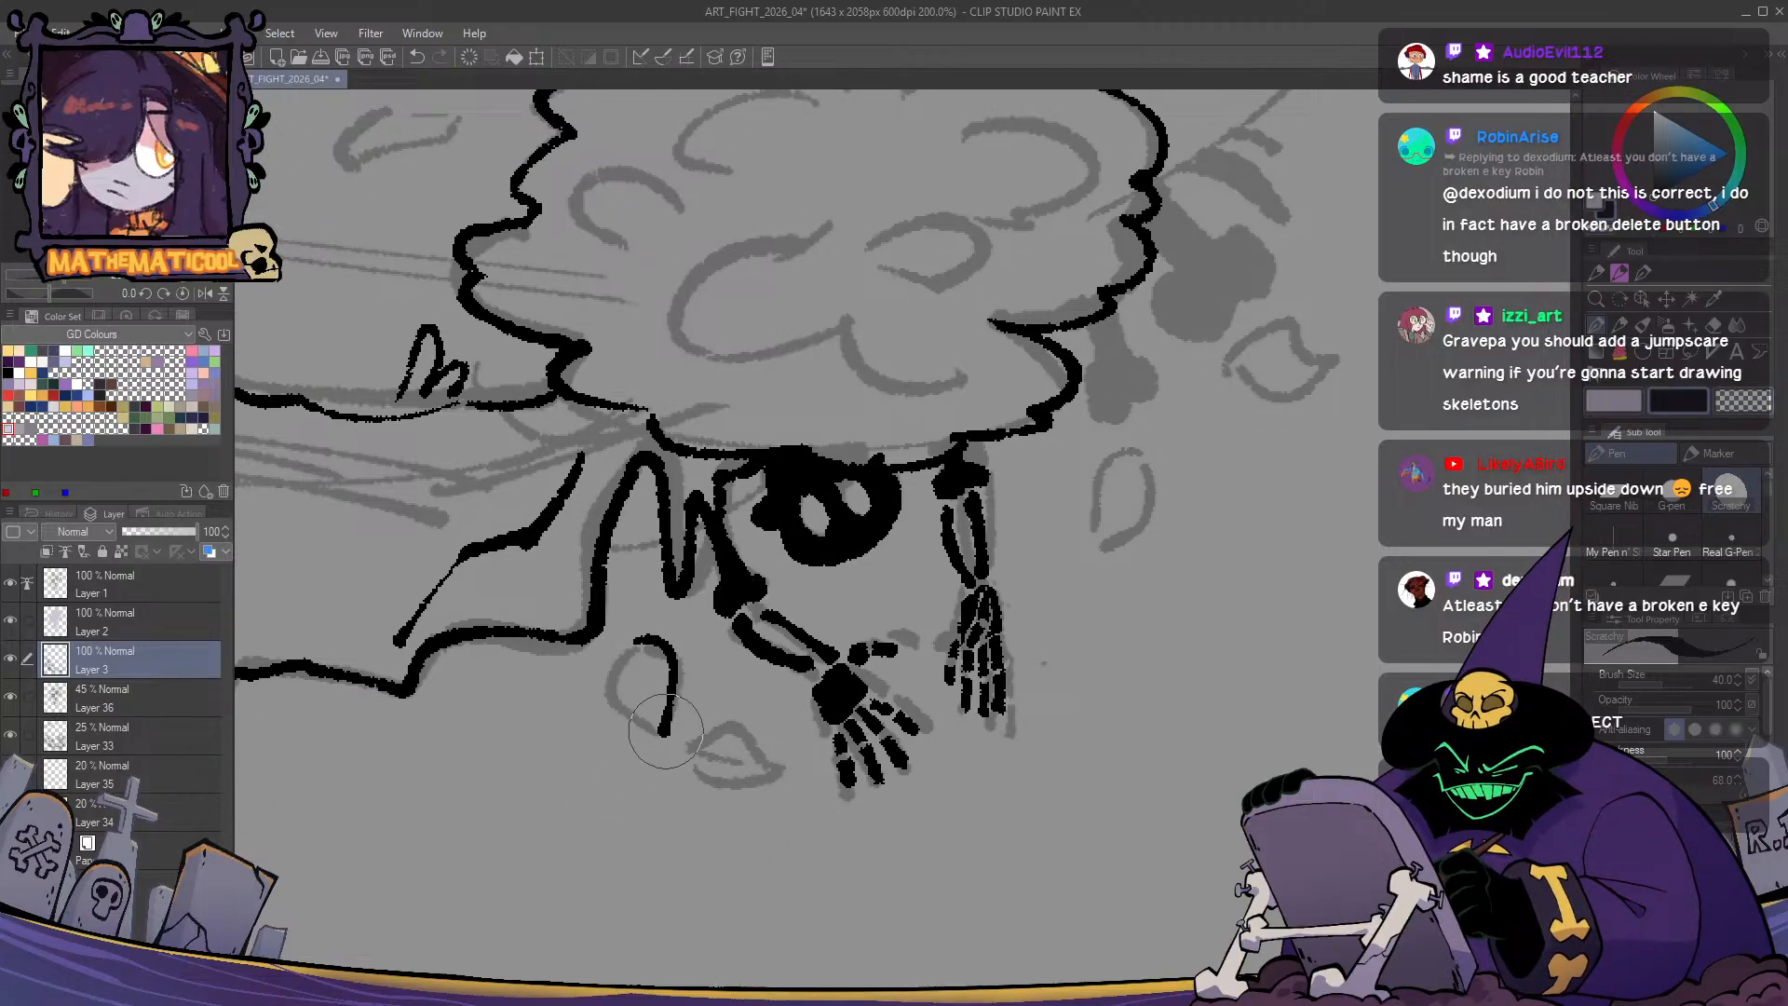
key("ctrl+z")
mouse_move(642, 637)
left_mouse_down()
mouse_move(683, 670)
mouse_move(669, 728)
mouse_move(635, 717)
mouse_move(637, 632)
mouse_move(683, 738)
mouse_move(634, 647)
mouse_move(624, 678)
mouse_move(670, 724)
mouse_move(620, 655)
mouse_move(665, 730)
mouse_move(660, 653)
mouse_move(640, 672)
mouse_move(645, 648)
mouse_move(668, 730)
left_mouse_up()
key("ctrl+z")
key("ctrl+z")
key("ctrl+z")
left_click_drag(641, 639, 670, 727)
key("ctrl+z")
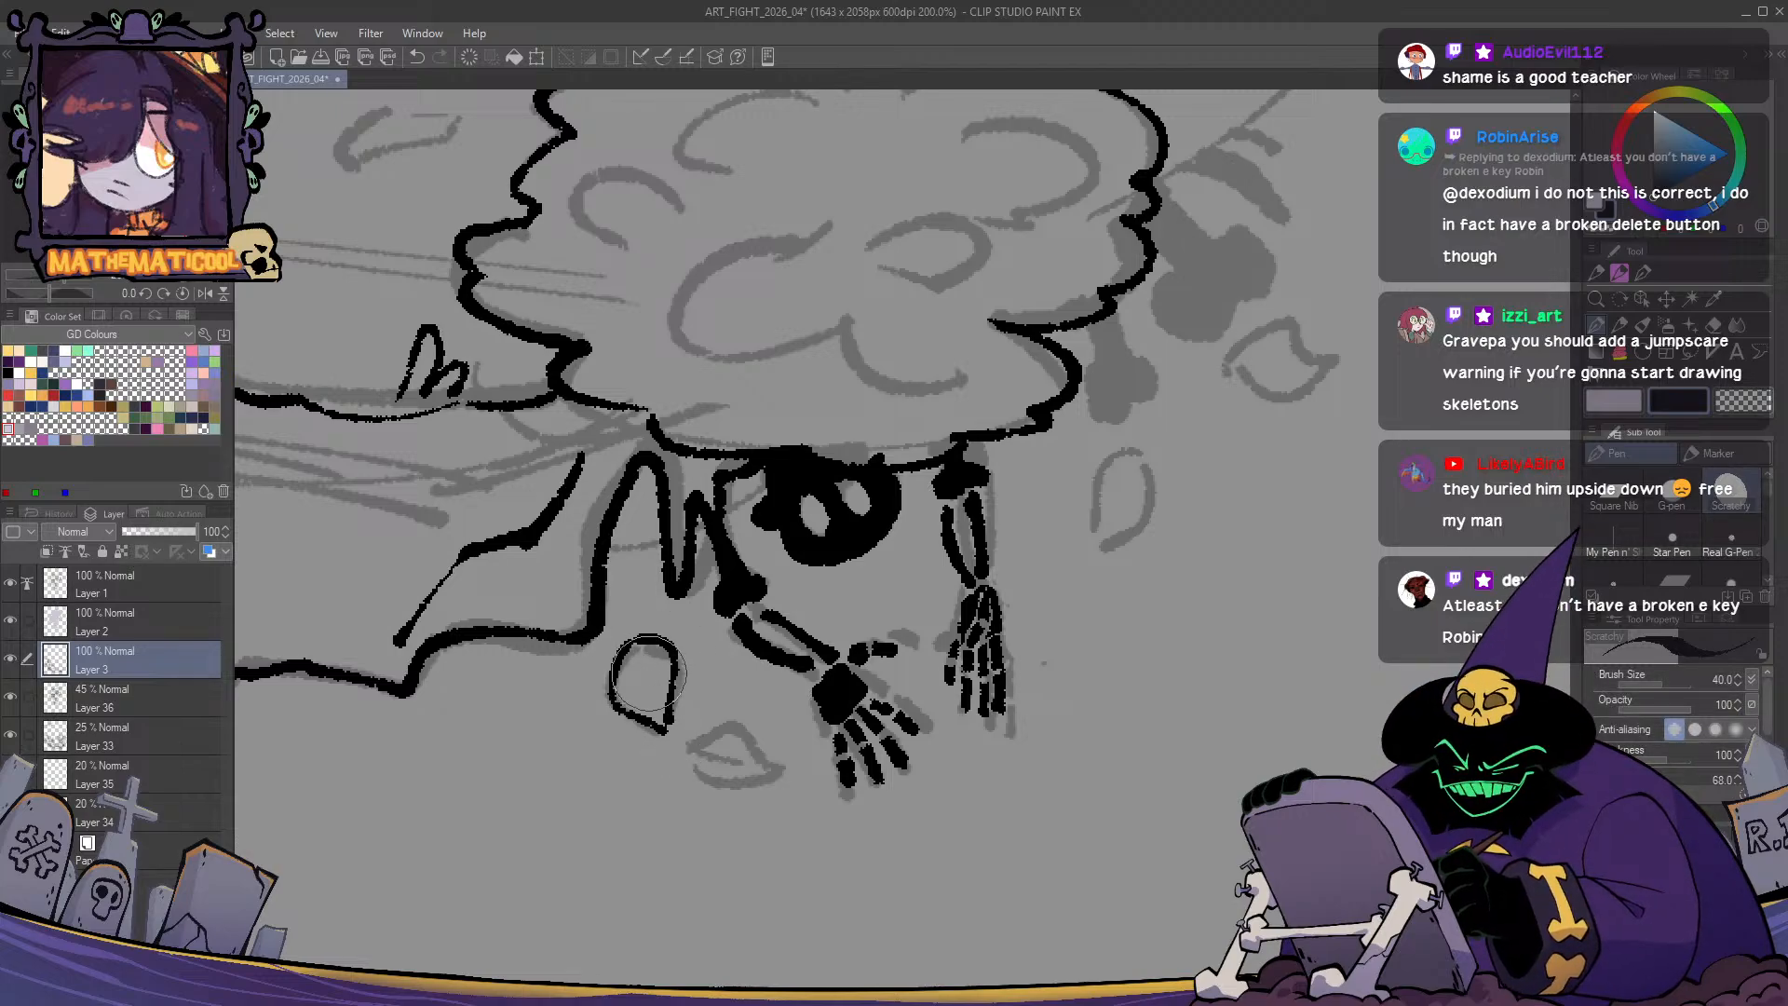
- Ink the curled falling leaf beside the skeleton's left hand, with an inner fold line and a sharp tip
mouse_move(641, 638)
left_mouse_down()
mouse_move(671, 725)
mouse_move(678, 698)
mouse_move(676, 770)
mouse_move(780, 771)
mouse_move(736, 787)
mouse_move(780, 773)
mouse_move(751, 729)
mouse_move(694, 755)
mouse_move(775, 772)
mouse_move(759, 784)
mouse_move(741, 763)
left_mouse_up()
key("c")
key("c")
key("ctrl+z")
key("ctrl+z")
key("ctrl+z")
key("ctrl+z")
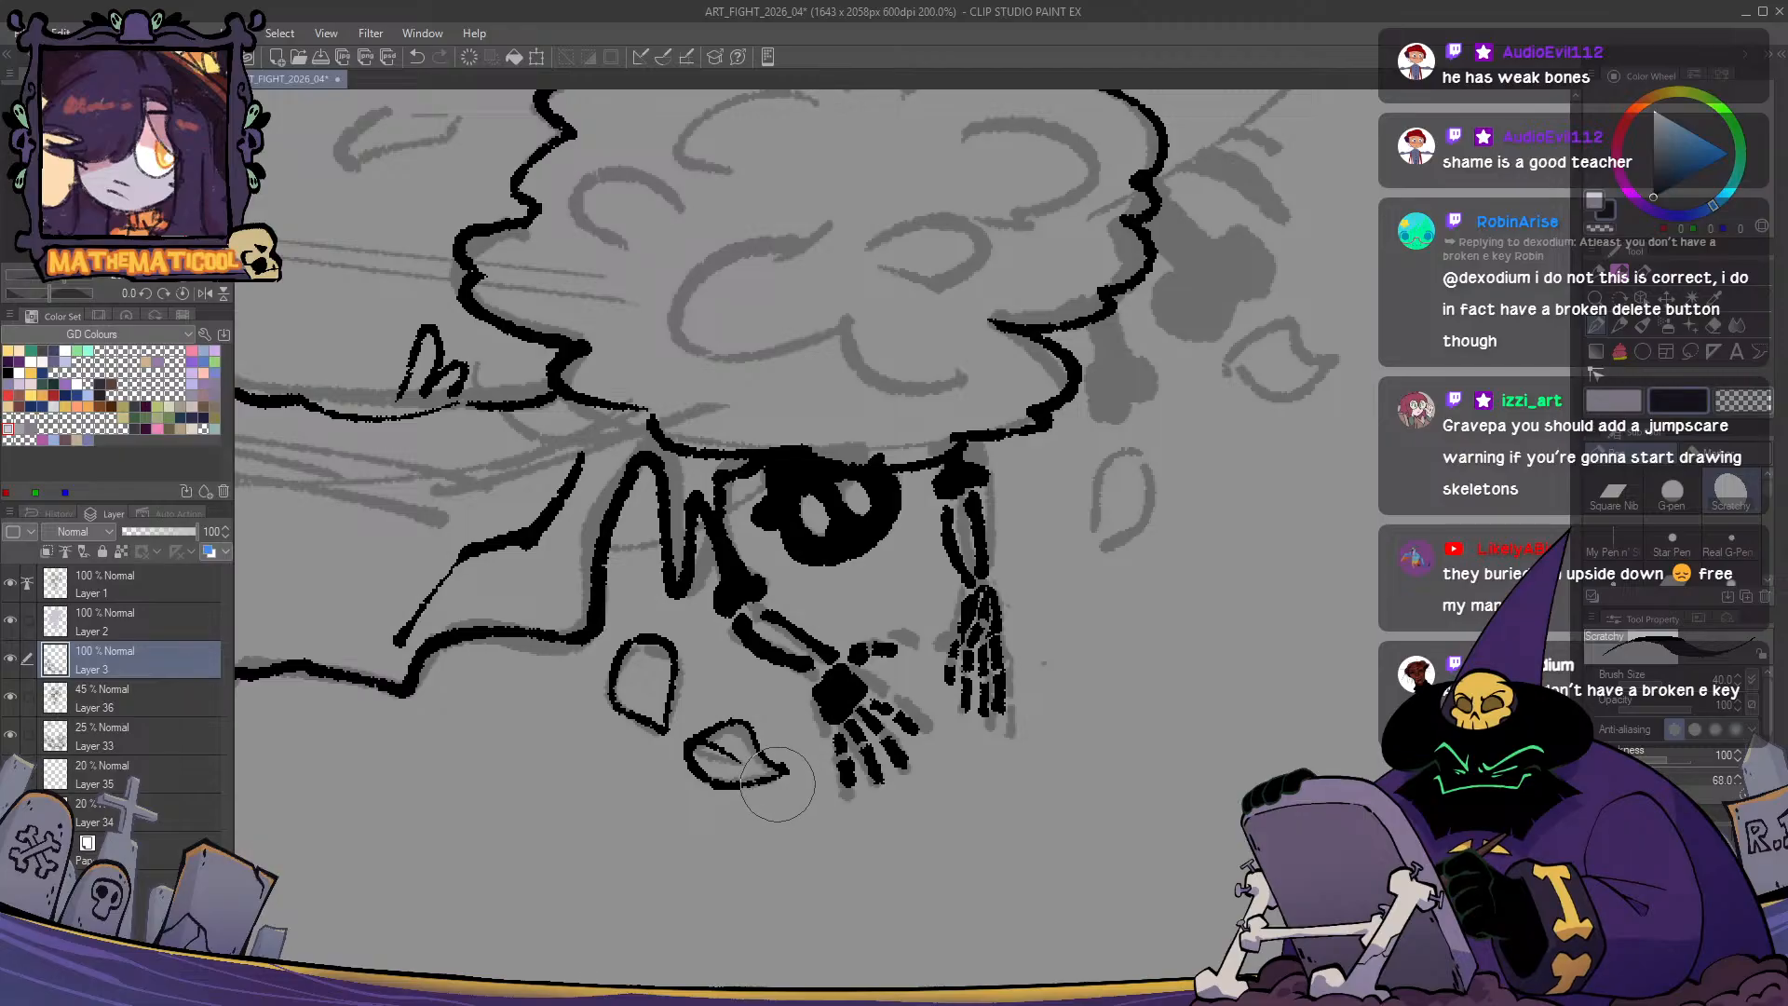
left_click_drag(786, 772, 774, 783)
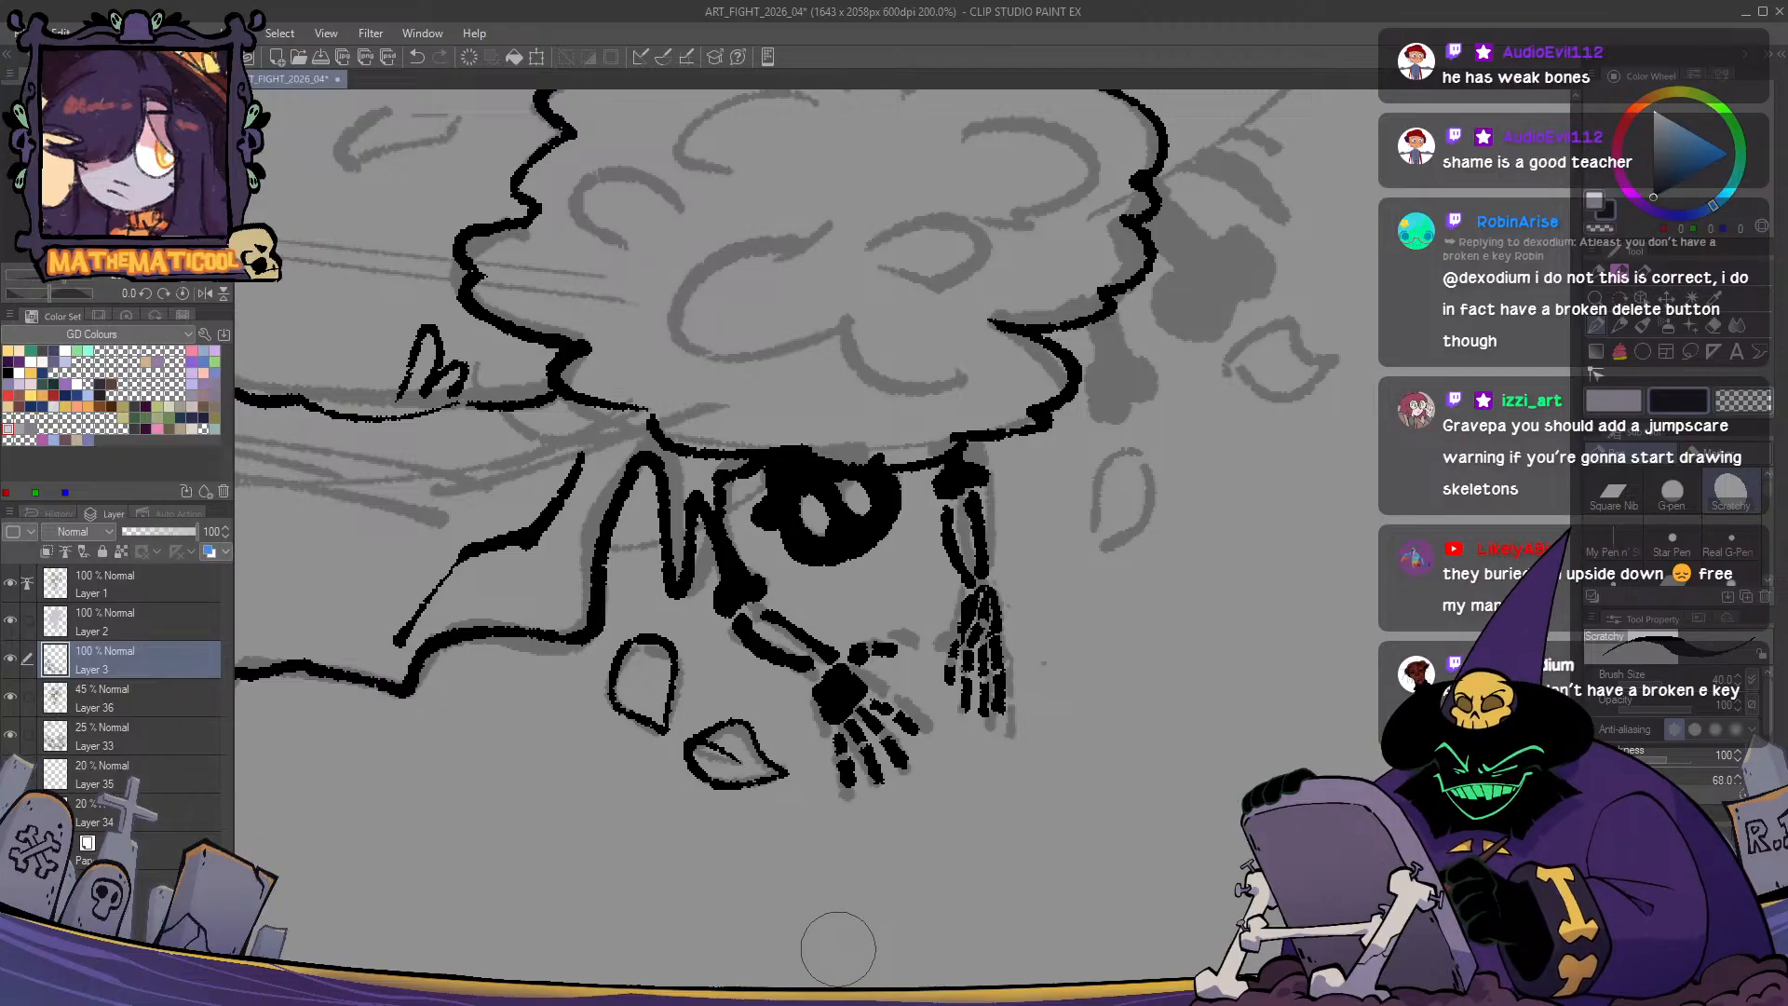
- Ink the outlines of the two falling leaves to the right of the skeleton's hanging arm, below the bush's right side
left_click_drag(1113, 549, 988, 652)
left_click_drag(1011, 550, 980, 634)
key("ctrl+z")
key("ctrl+z")
mouse_move(1011, 550)
left_mouse_down()
mouse_move(964, 579)
mouse_move(974, 641)
mouse_move(1027, 573)
mouse_move(1012, 555)
mouse_move(988, 607)
left_mouse_up()
key("c")
key("c")
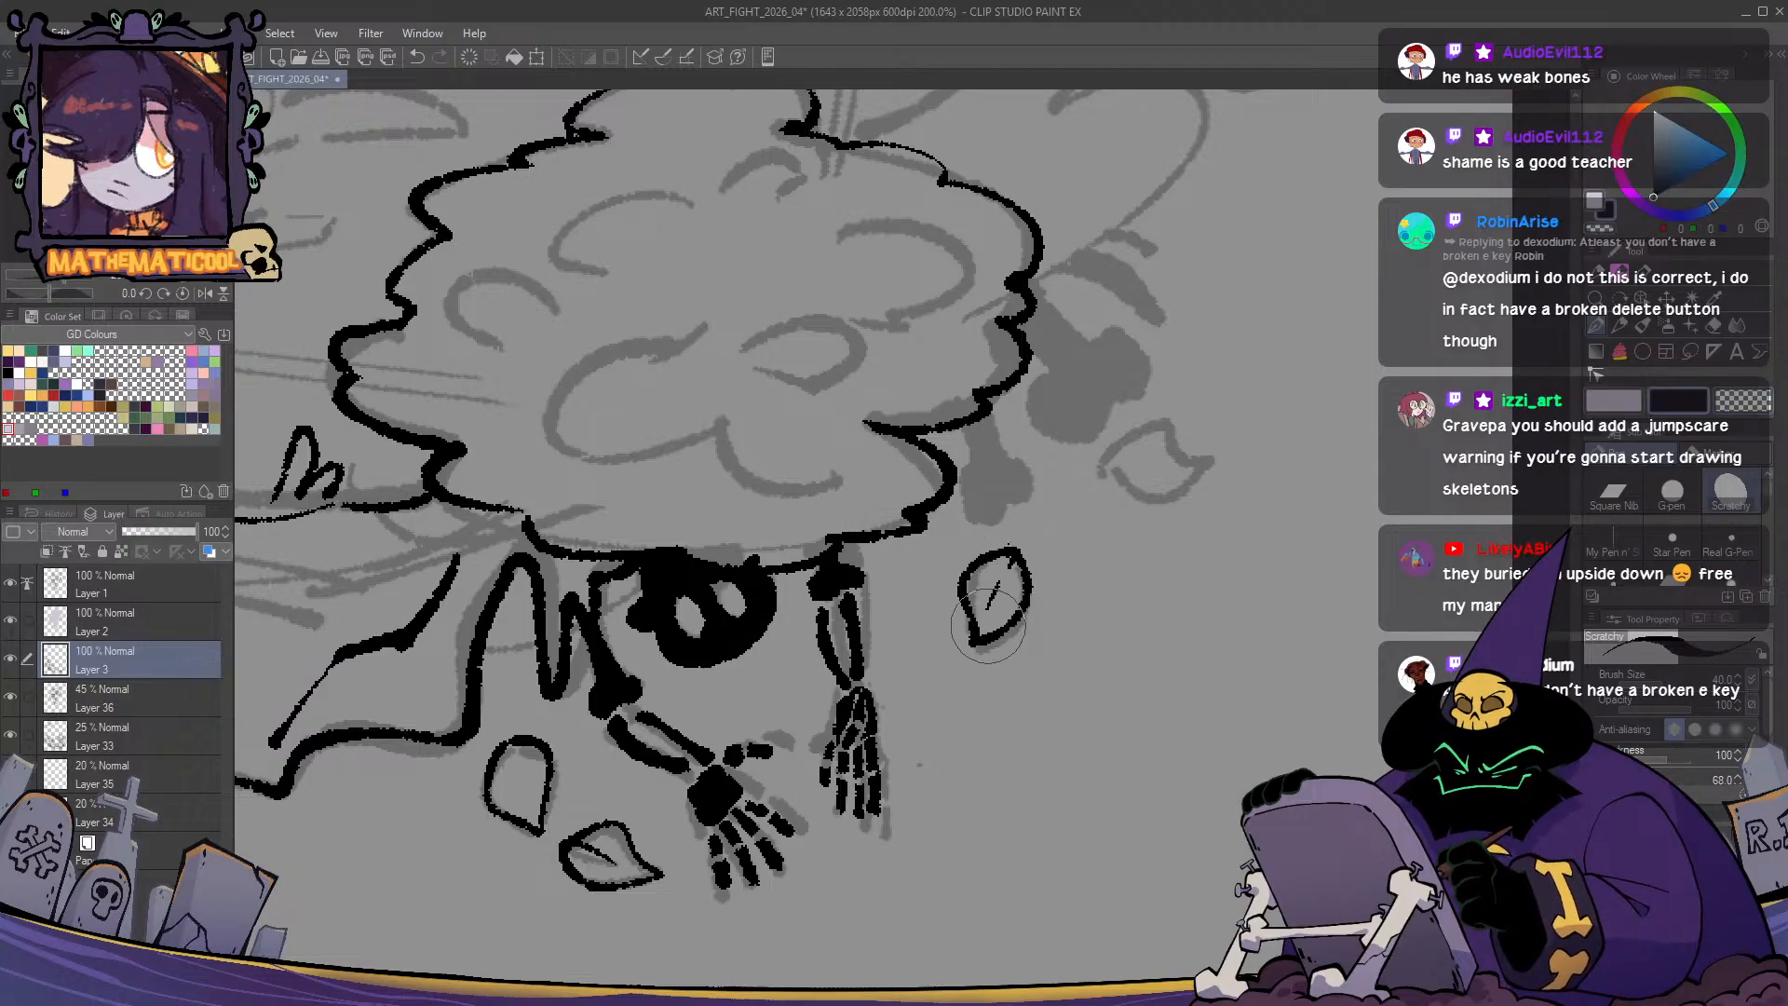
mouse_move(1087, 466)
left_mouse_down()
mouse_move(1024, 521)
mouse_move(1104, 545)
mouse_move(1133, 518)
mouse_move(1087, 553)
left_mouse_up()
key("ctrl+z")
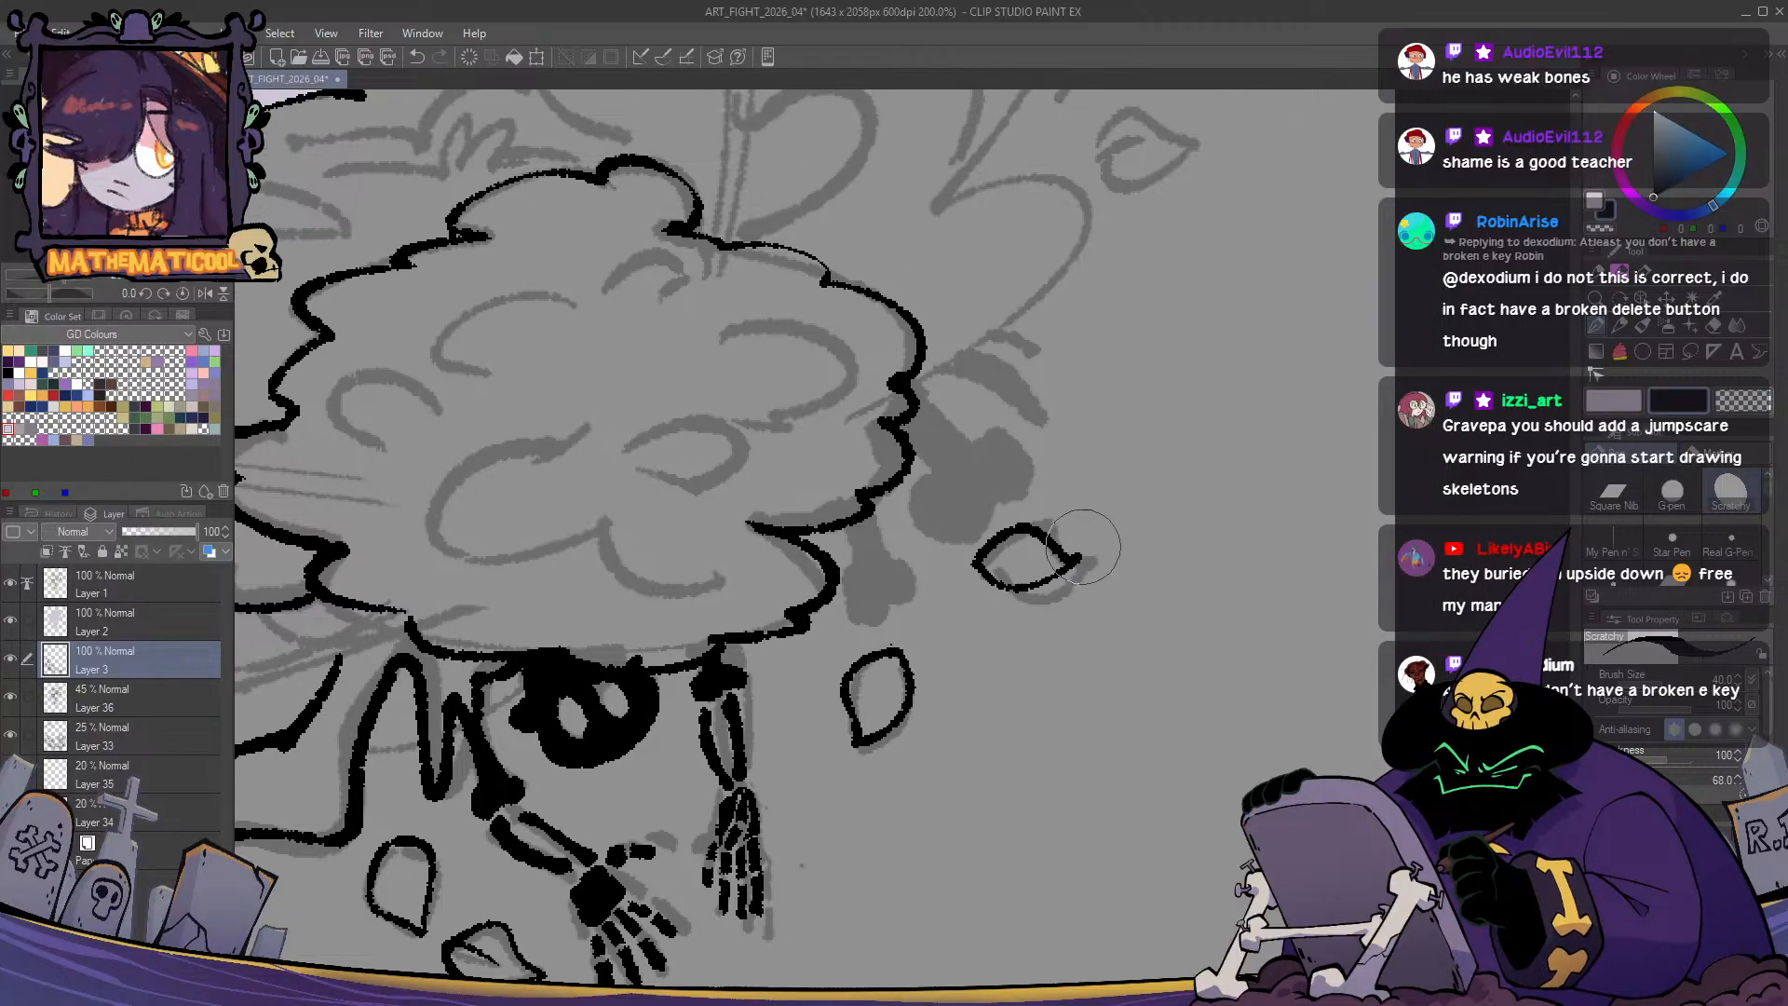
- Ink the small knobbed bone poking out beneath the bush's lower right edge and fill it solid black
mouse_move(856, 496)
left_mouse_down()
mouse_move(906, 477)
mouse_move(881, 548)
mouse_move(911, 557)
mouse_move(920, 601)
mouse_move(871, 619)
mouse_move(839, 577)
mouse_move(883, 561)
mouse_move(917, 596)
left_mouse_up()
key("ctrl+z")
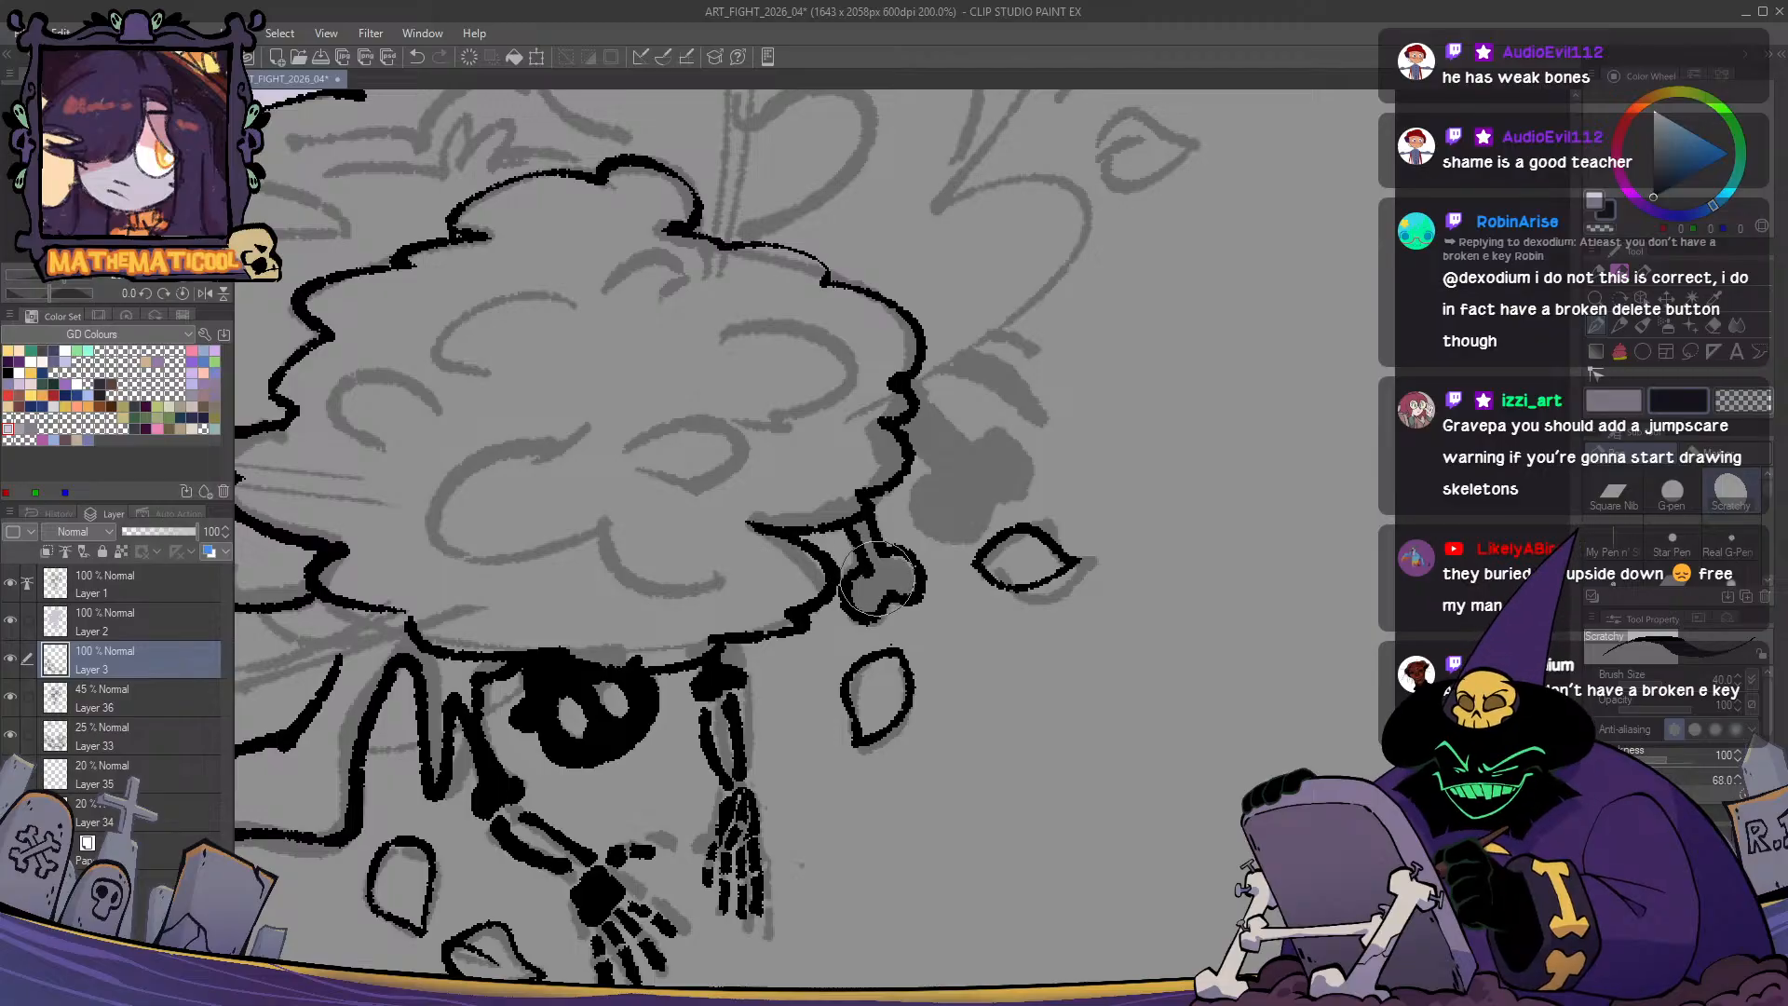
key("g")
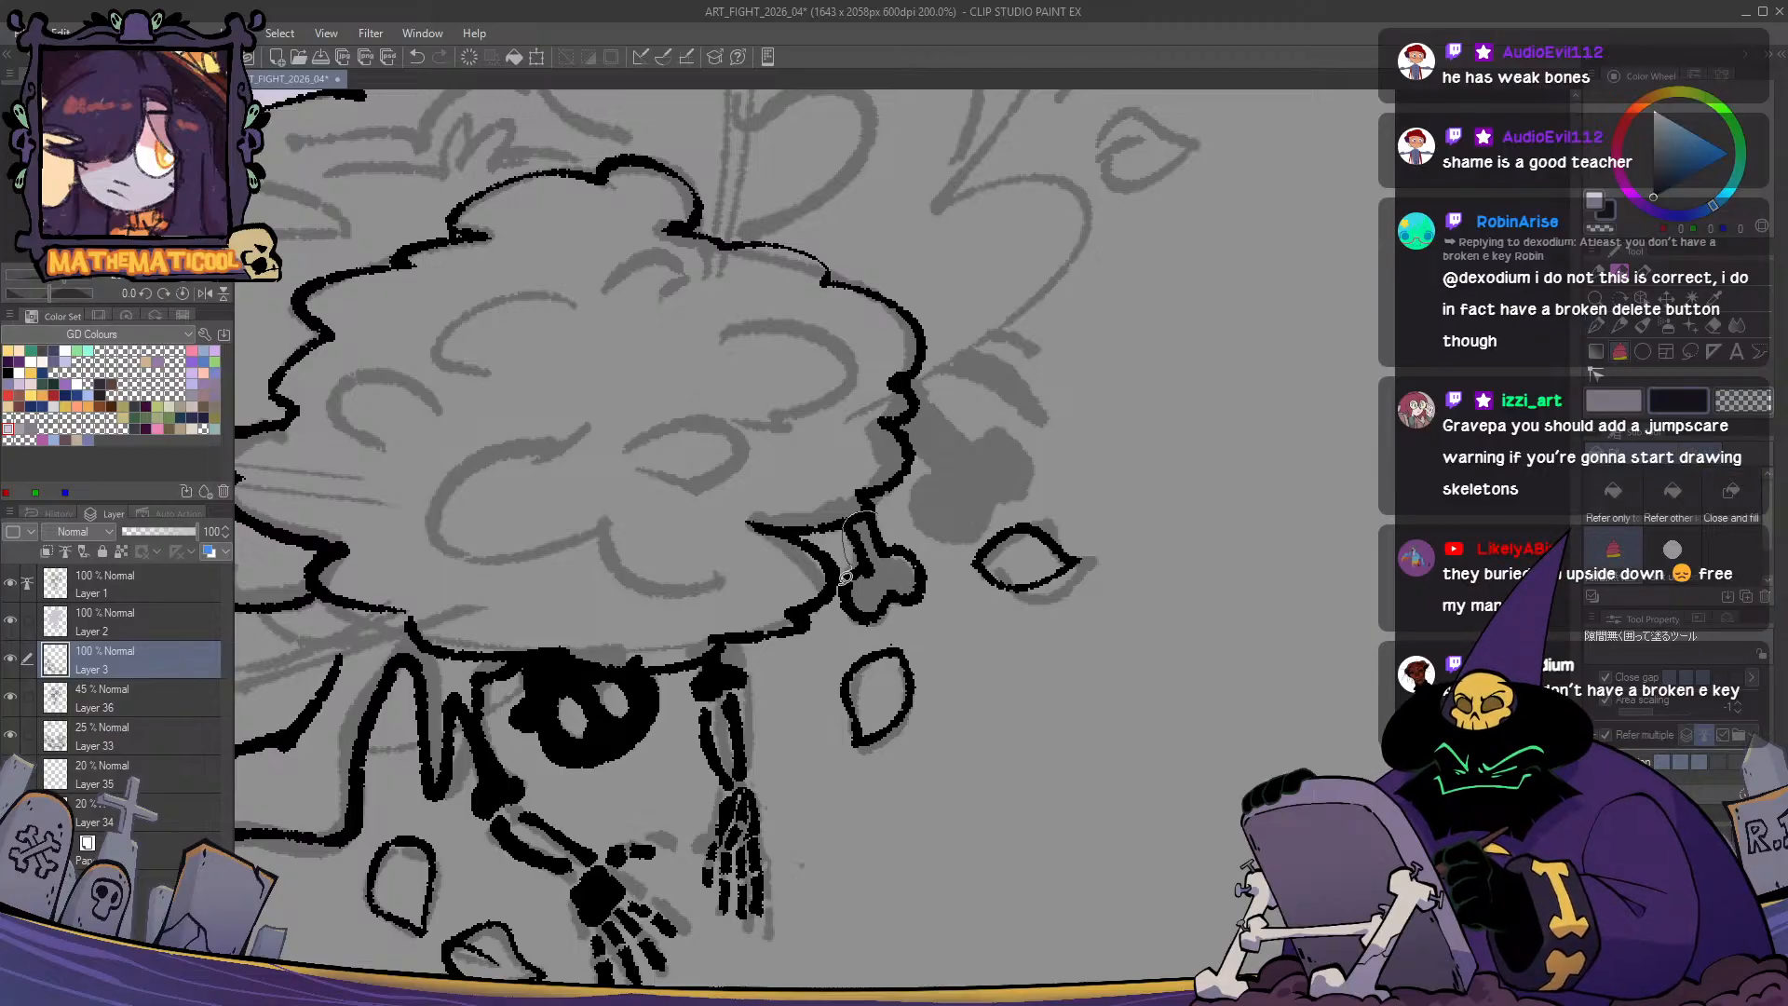
mouse_move(932, 592)
left_mouse_down()
mouse_move(866, 515)
mouse_move(887, 632)
left_mouse_up()
key("p")
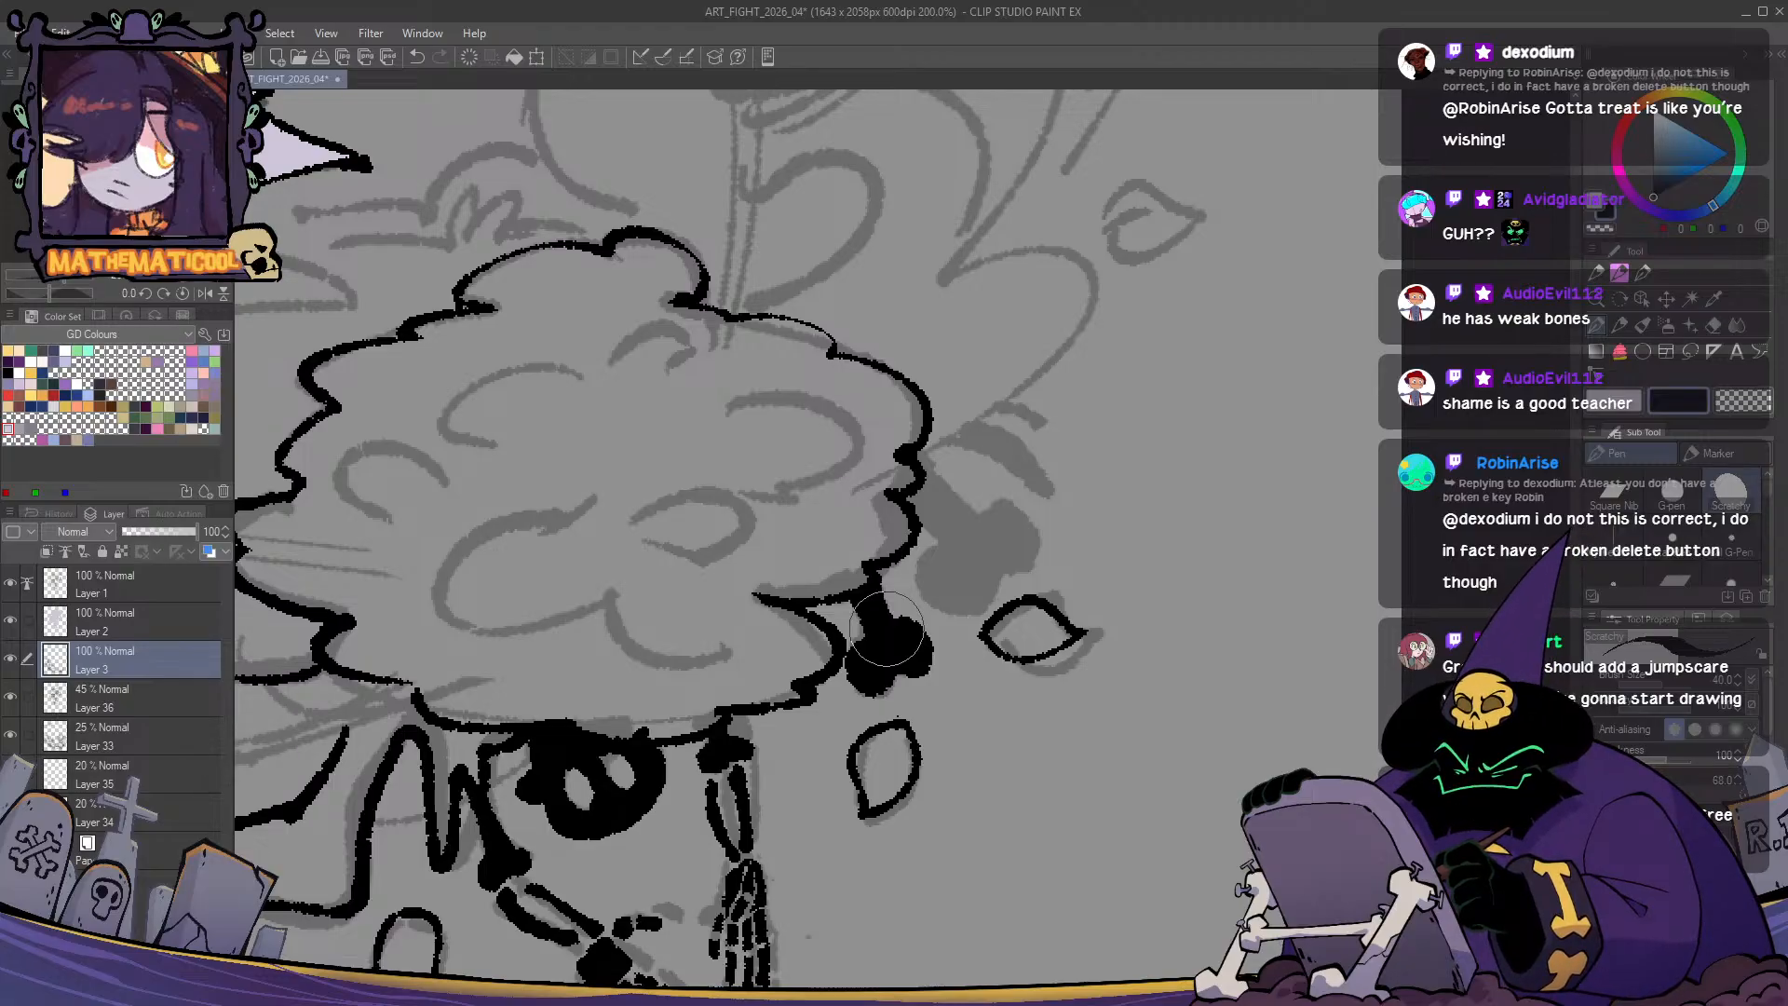
mouse_move(879, 722)
left_mouse_down()
mouse_move(747, 678)
mouse_move(710, 736)
left_mouse_up()
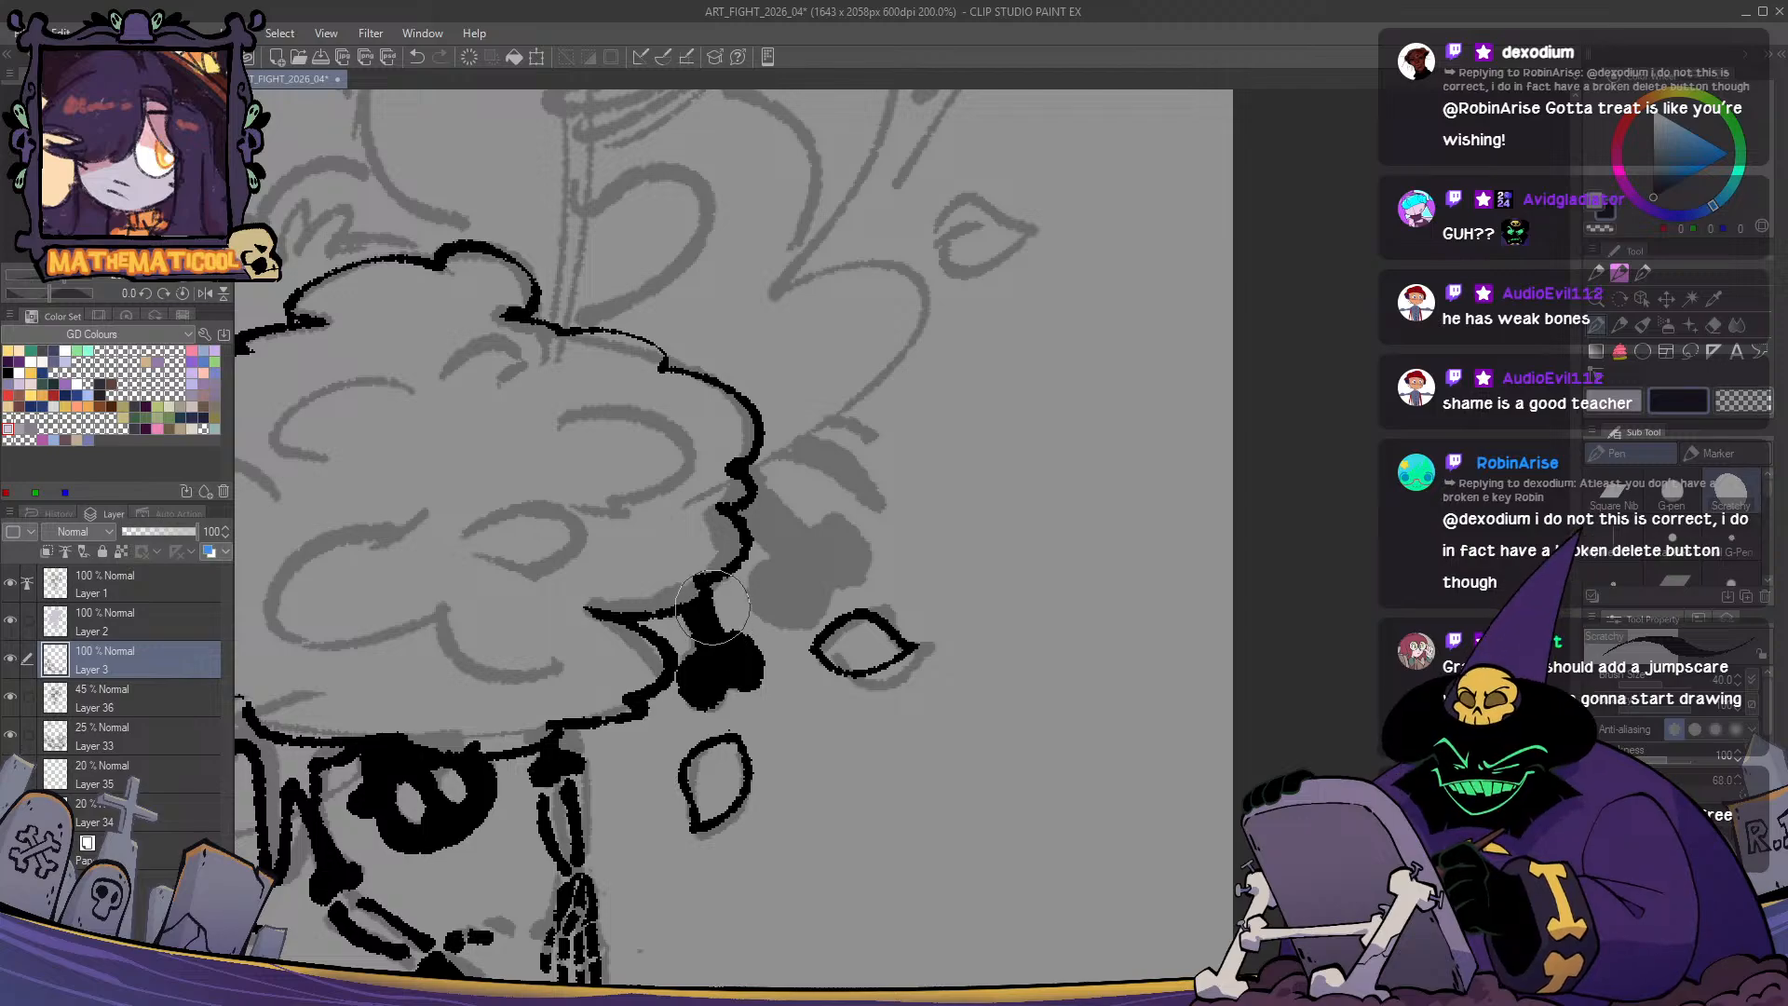
left_click_drag(814, 632, 821, 630)
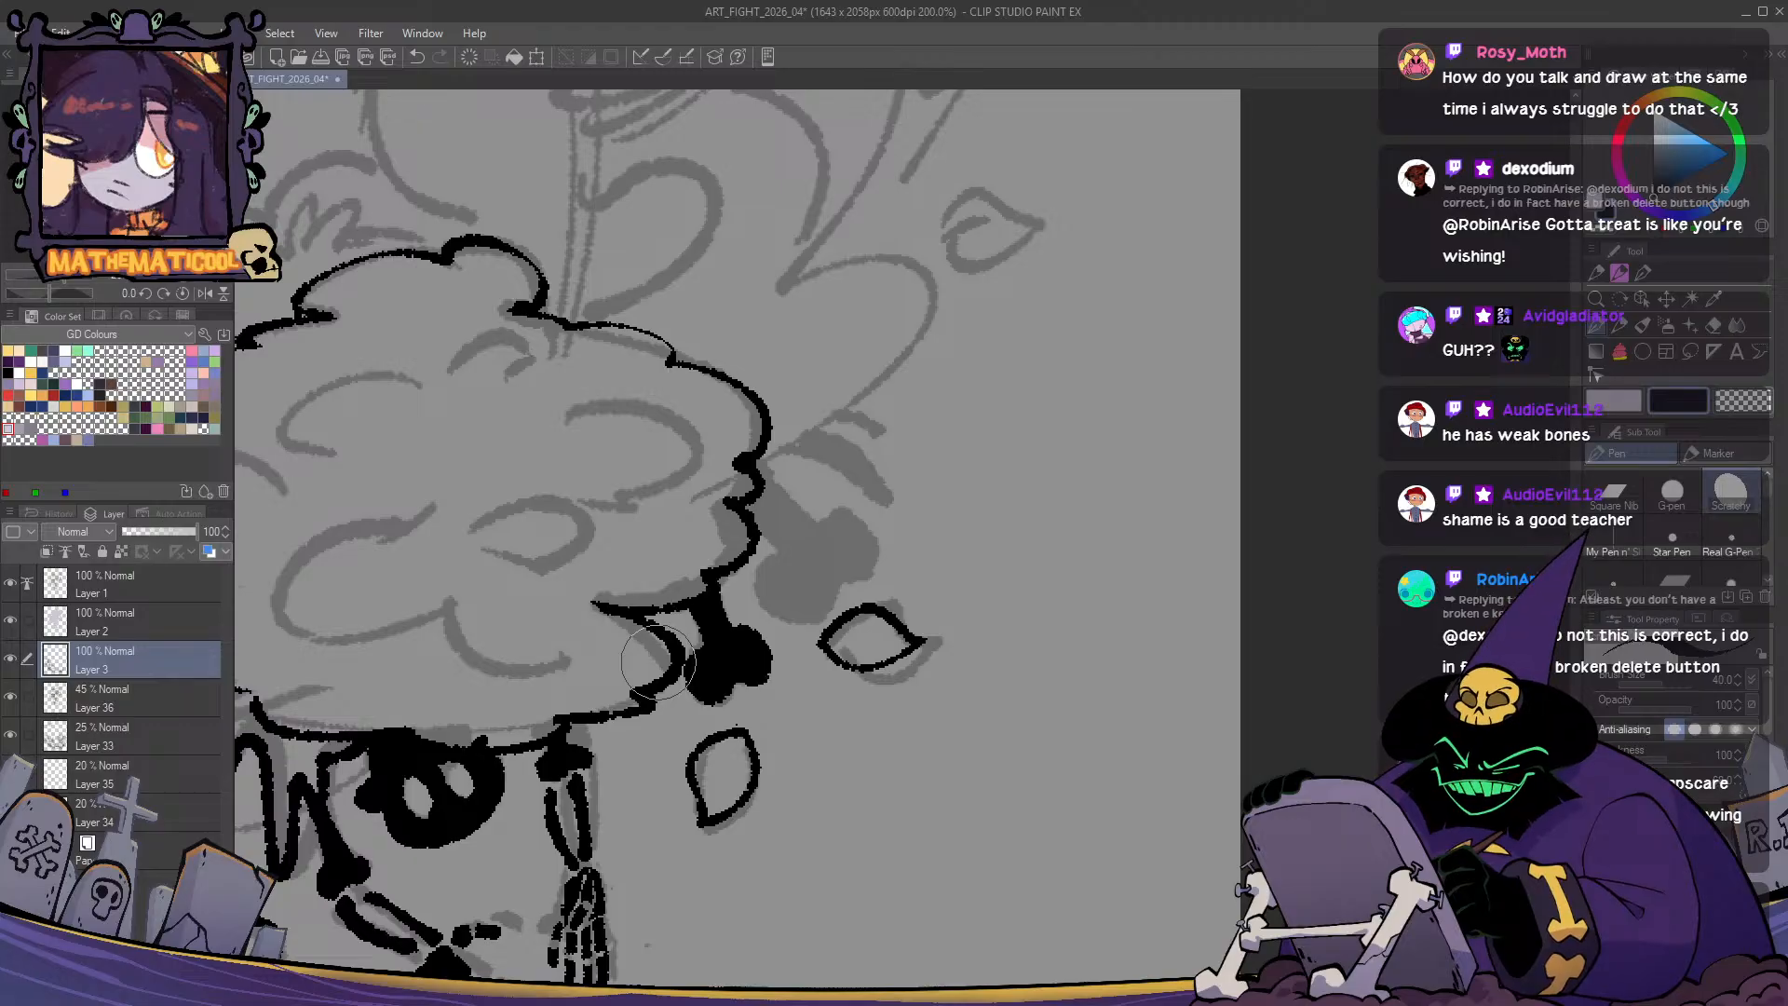
- Ink the larger bone jutting from the bush's right edge, redoing its first stroke, and fill it solid black
left_click_drag(787, 548, 775, 562)
key("ctrl+z")
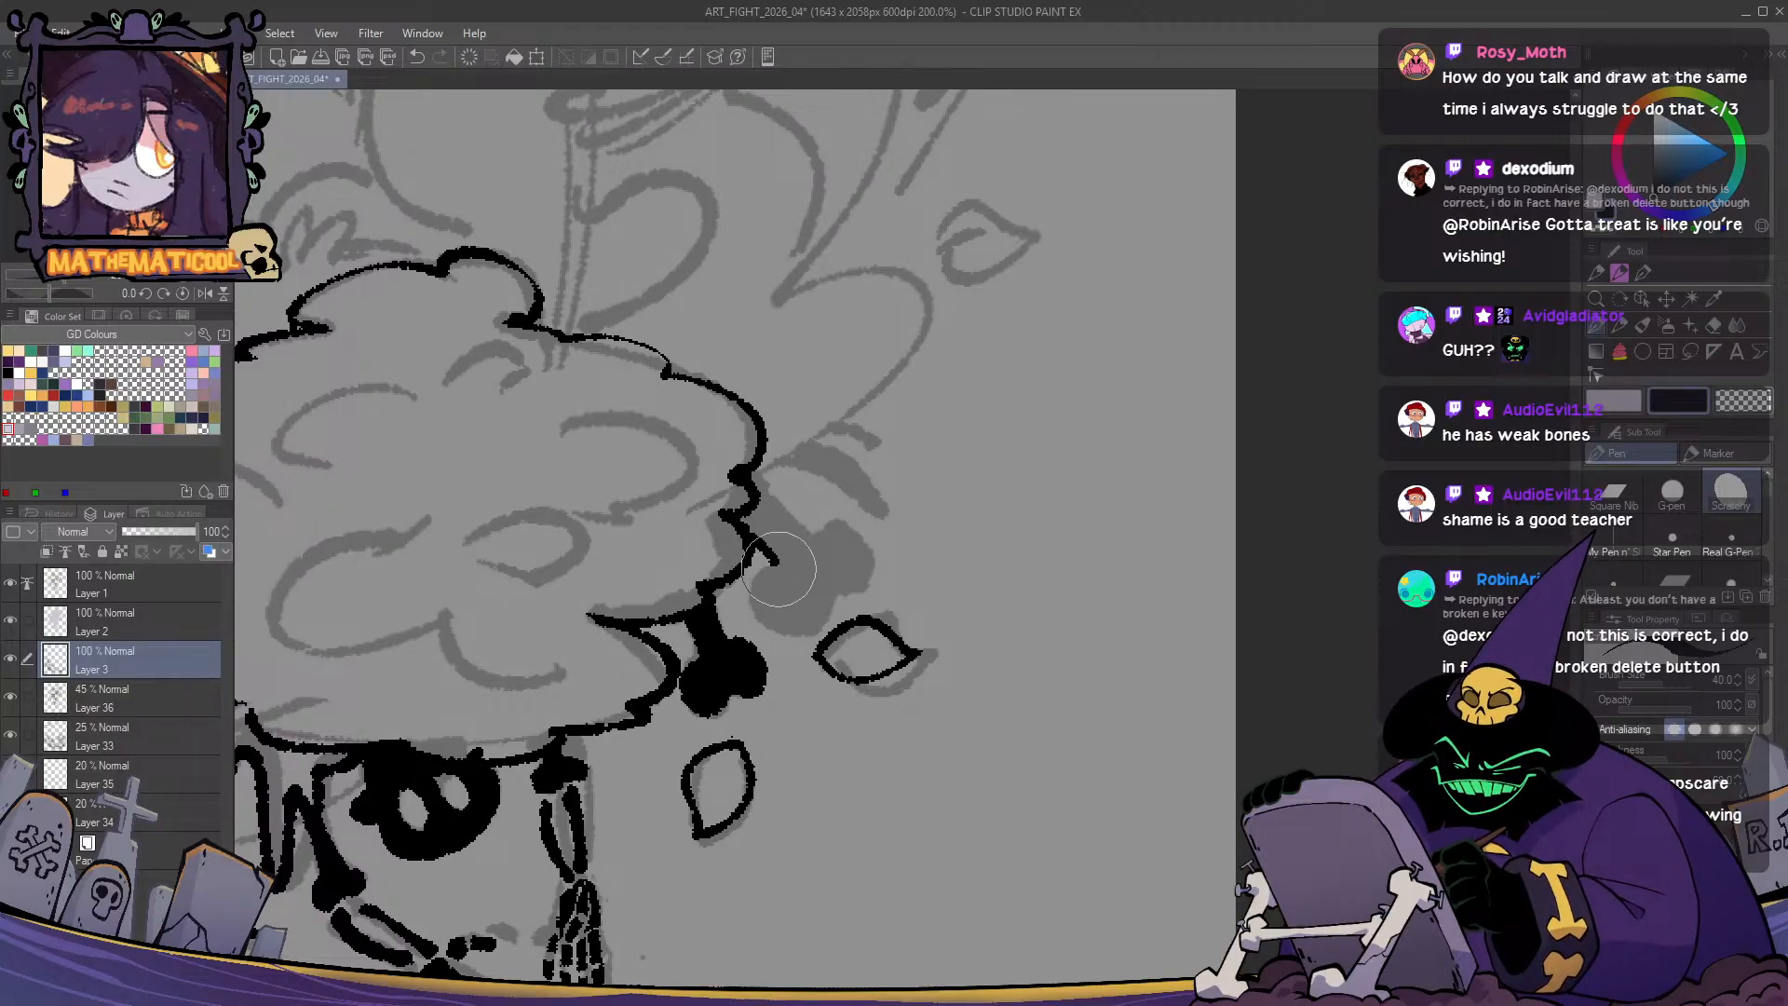
key("ctrl+z")
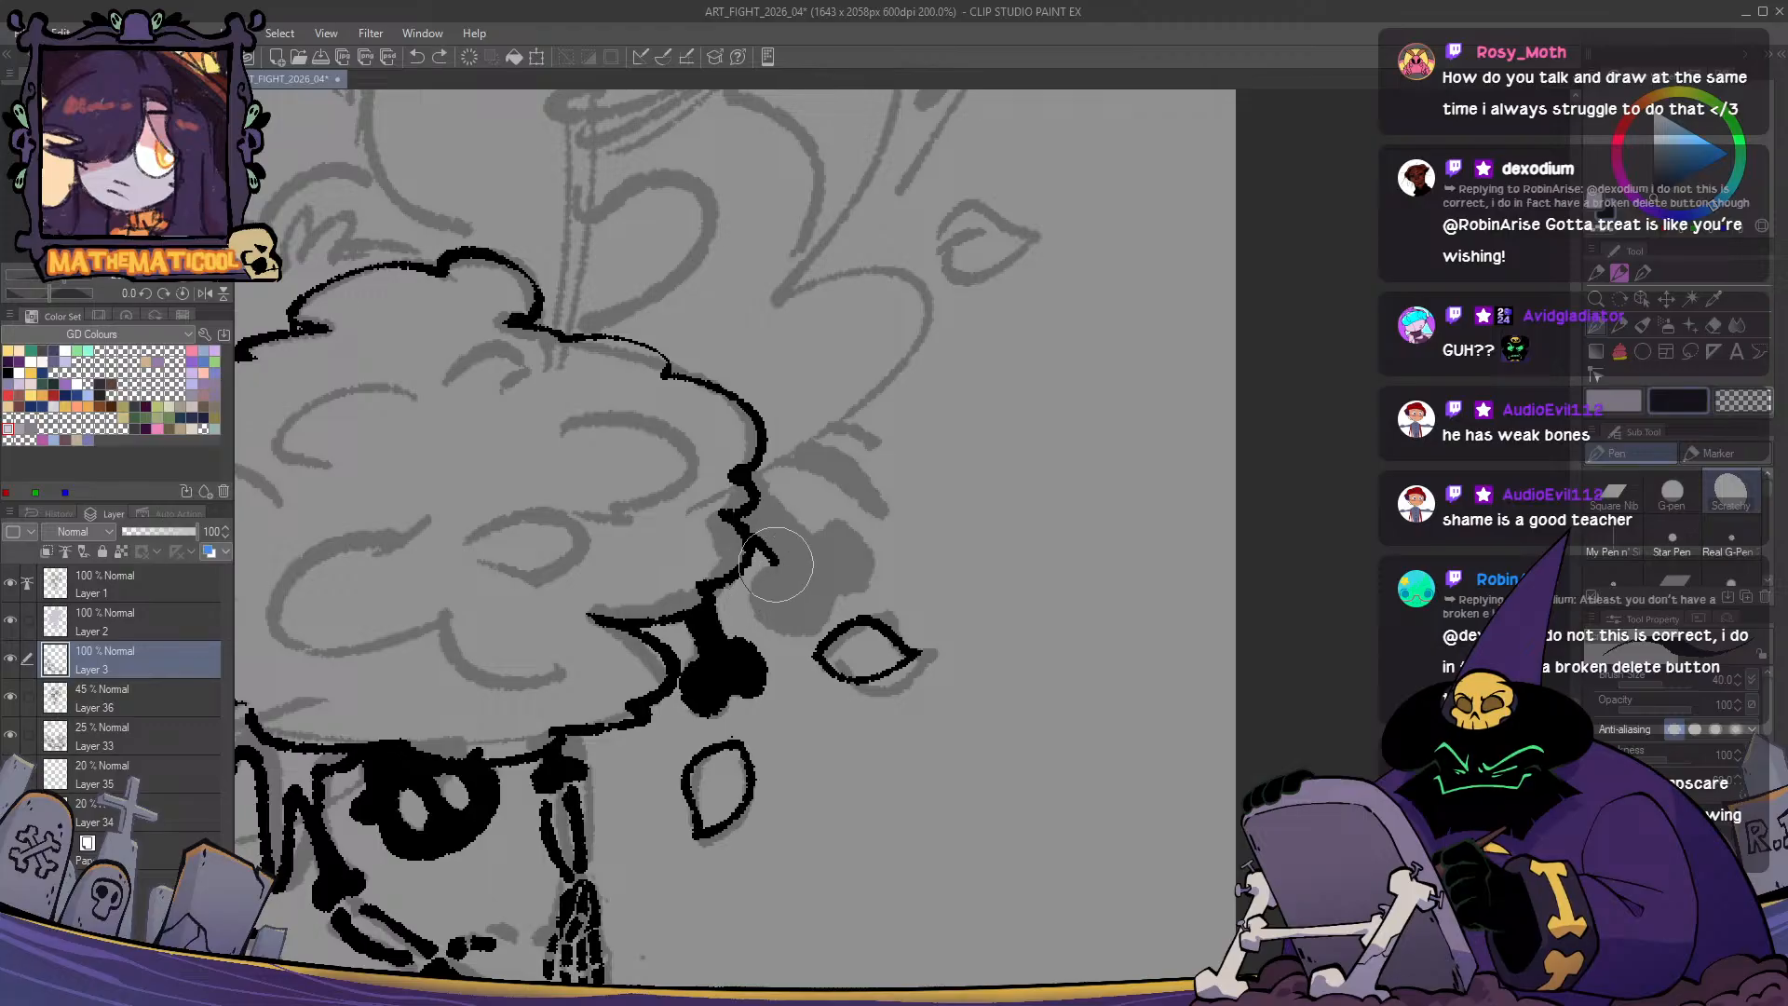
mouse_move(754, 570)
left_mouse_down()
mouse_move(786, 623)
mouse_move(860, 576)
mouse_move(854, 534)
mouse_move(806, 540)
left_mouse_up()
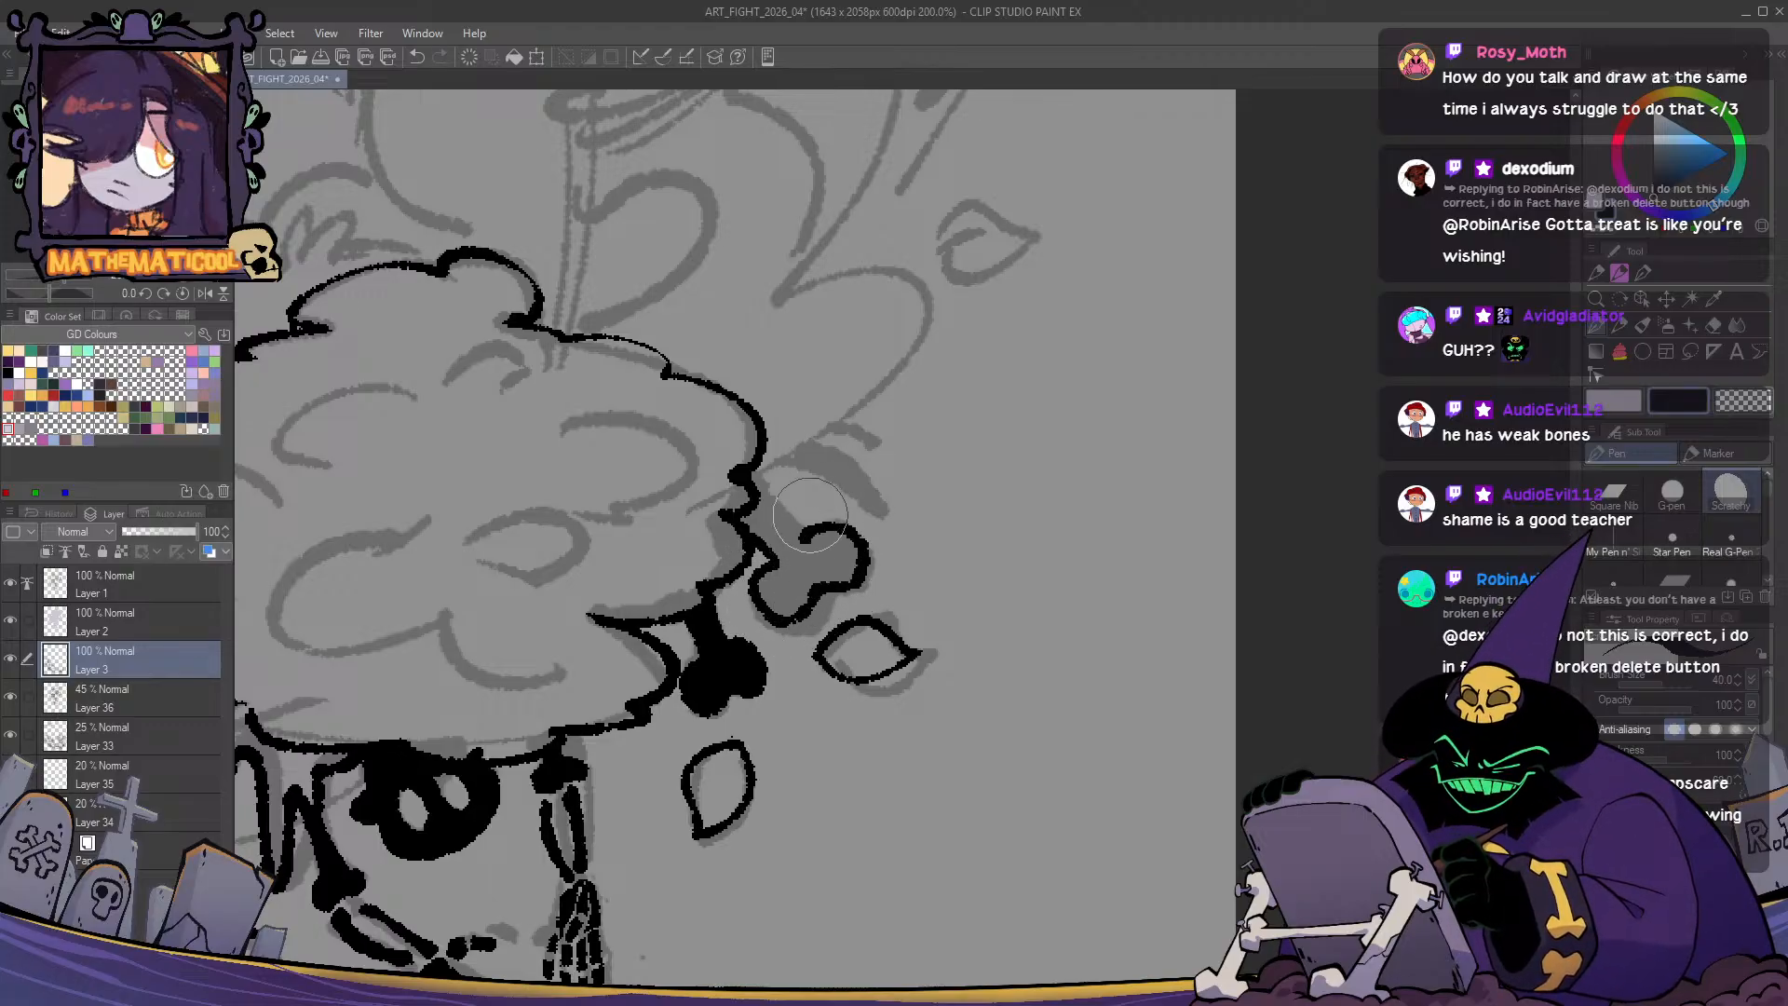
left_click_drag(745, 480, 806, 543)
key("g")
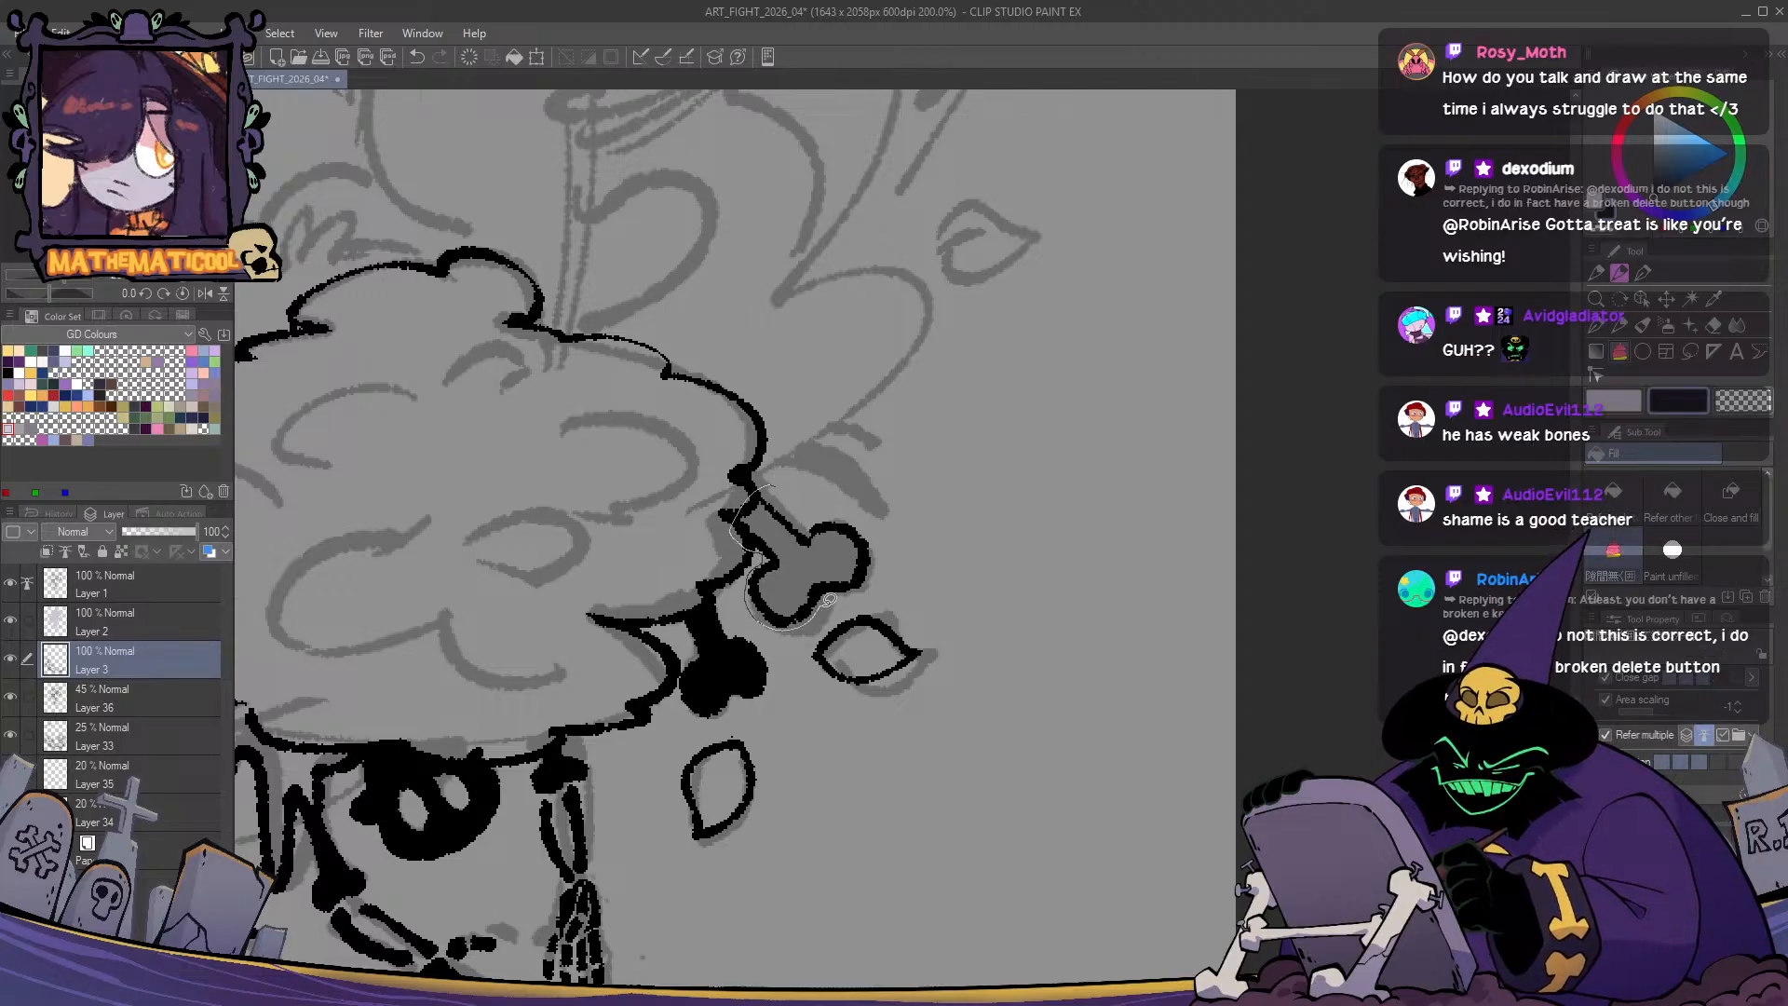
left_click_drag(793, 506, 778, 489)
key("p")
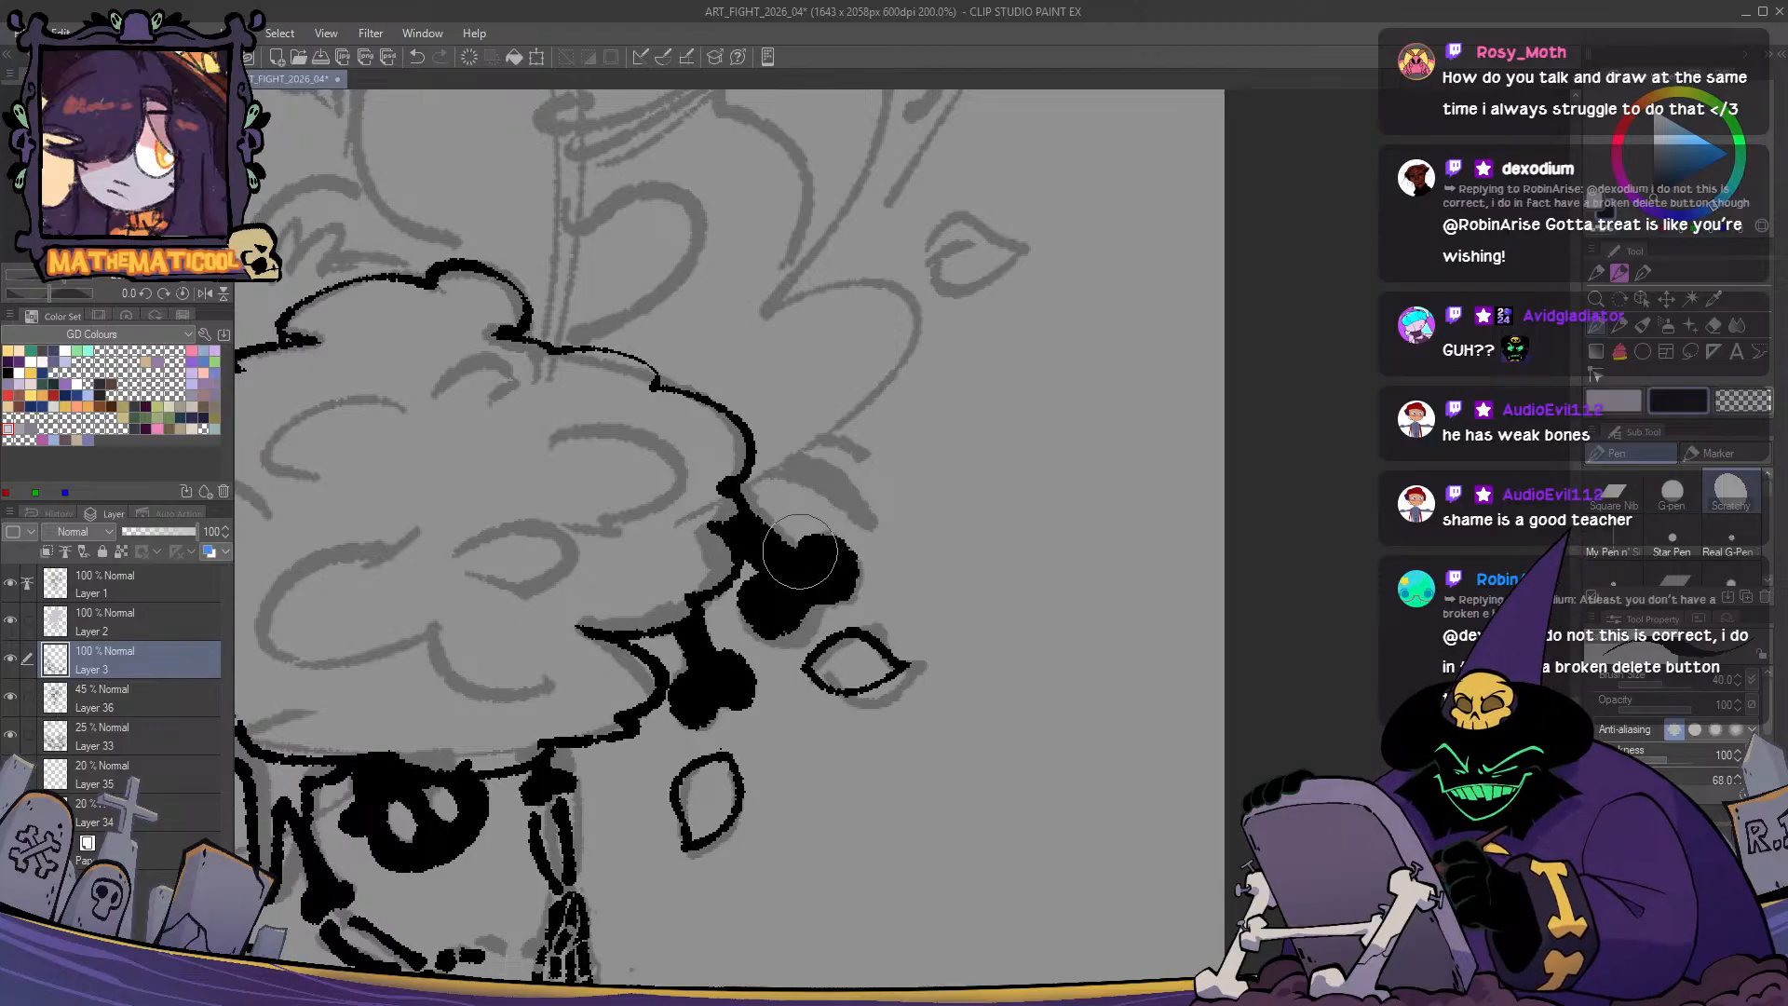
- Lasso the larger bone's knobbed end, transform it slightly closer to the bush, and touch up the joint with the shaft
key("m")
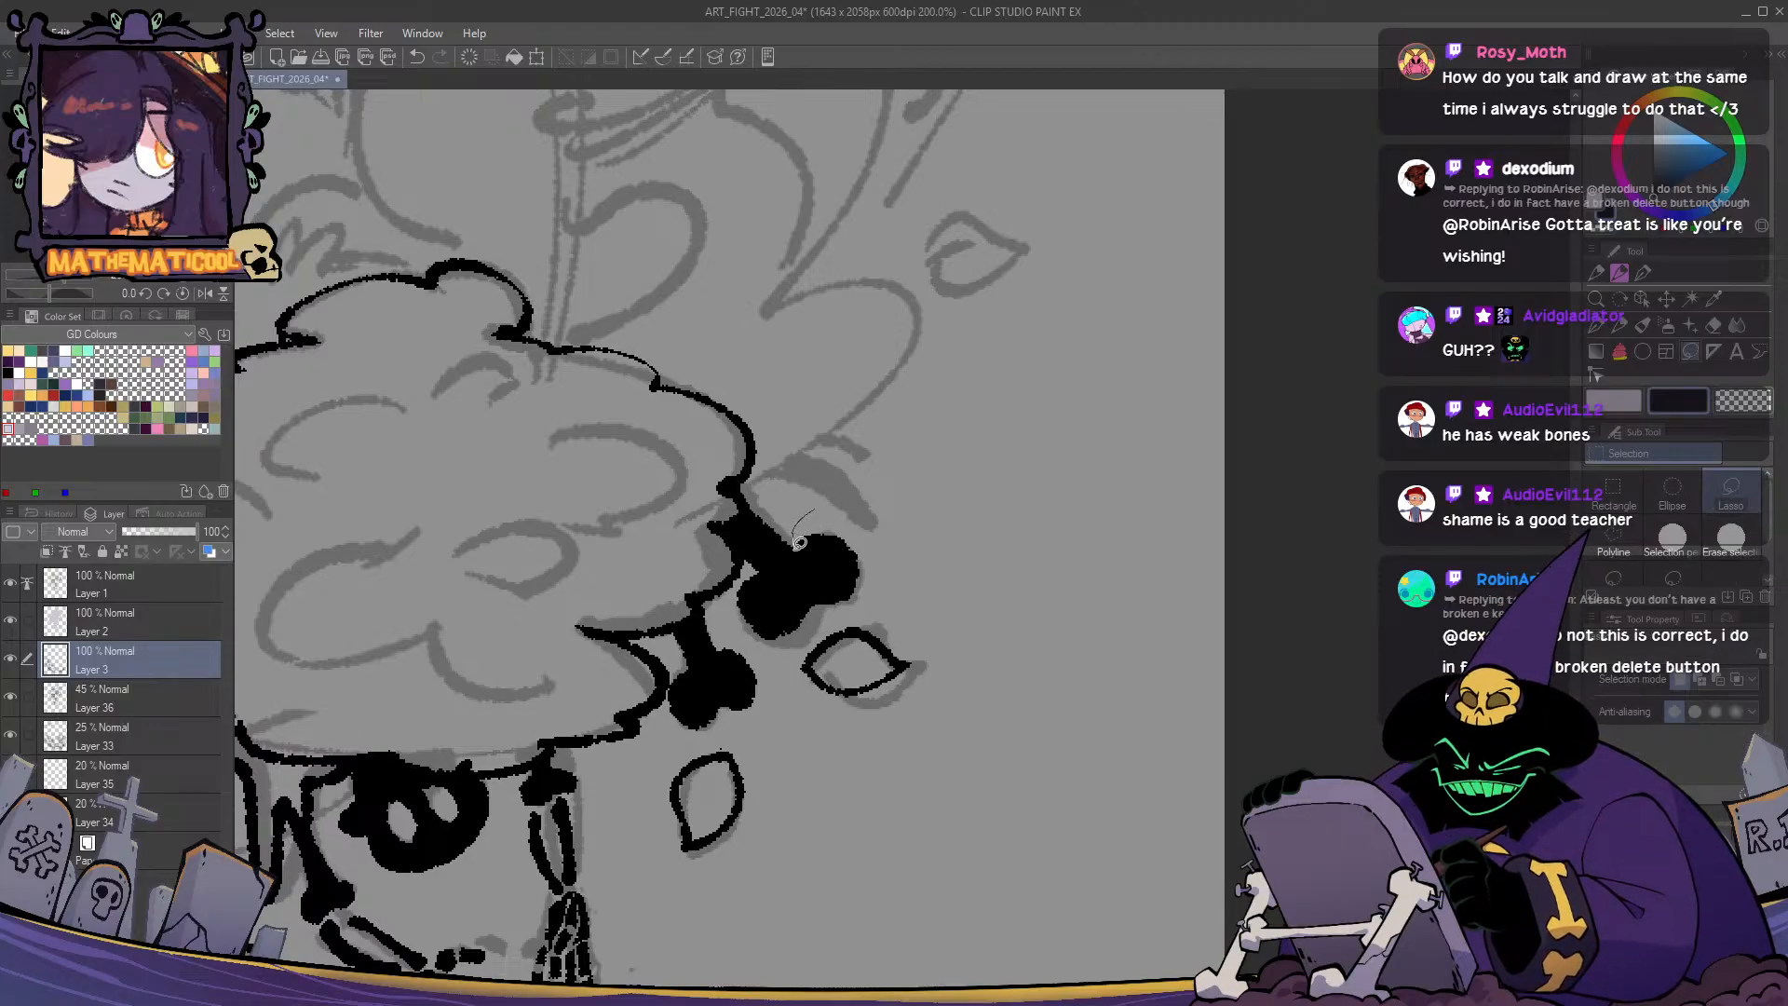
left_click_drag(806, 631, 815, 511)
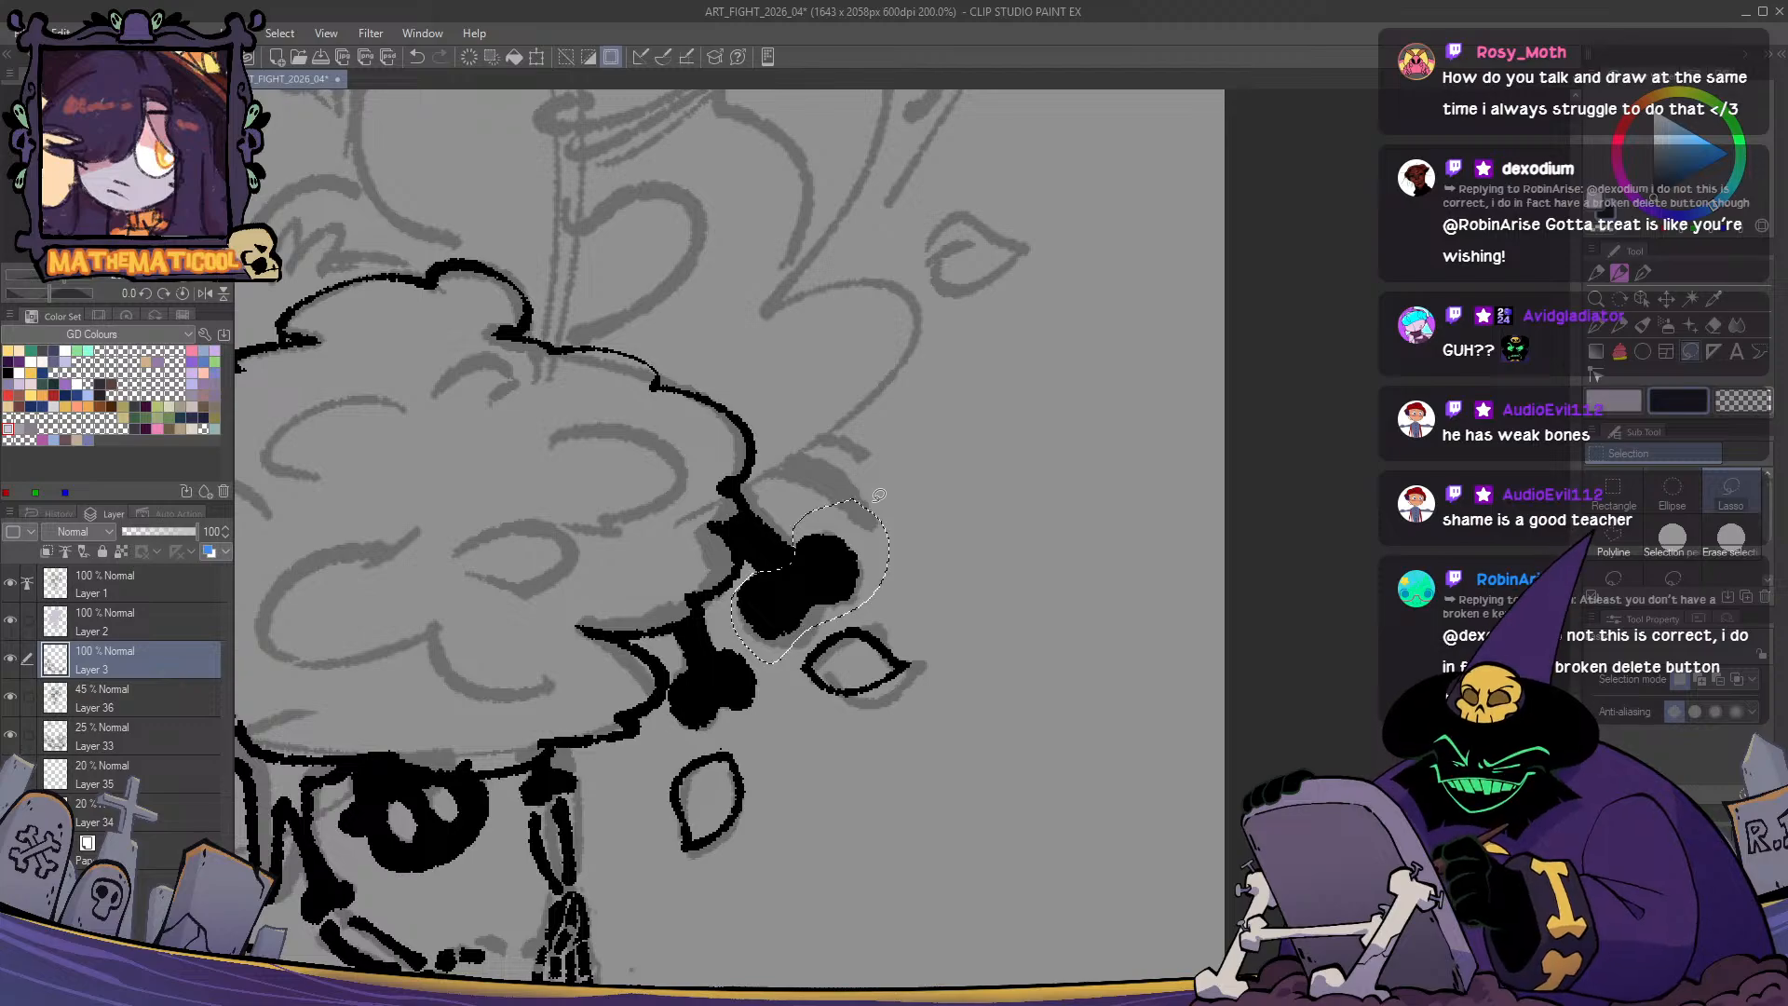
key("ctrl+t")
left_click_drag(857, 591, 854, 588)
key("Return")
key("ctrl+d")
key("p")
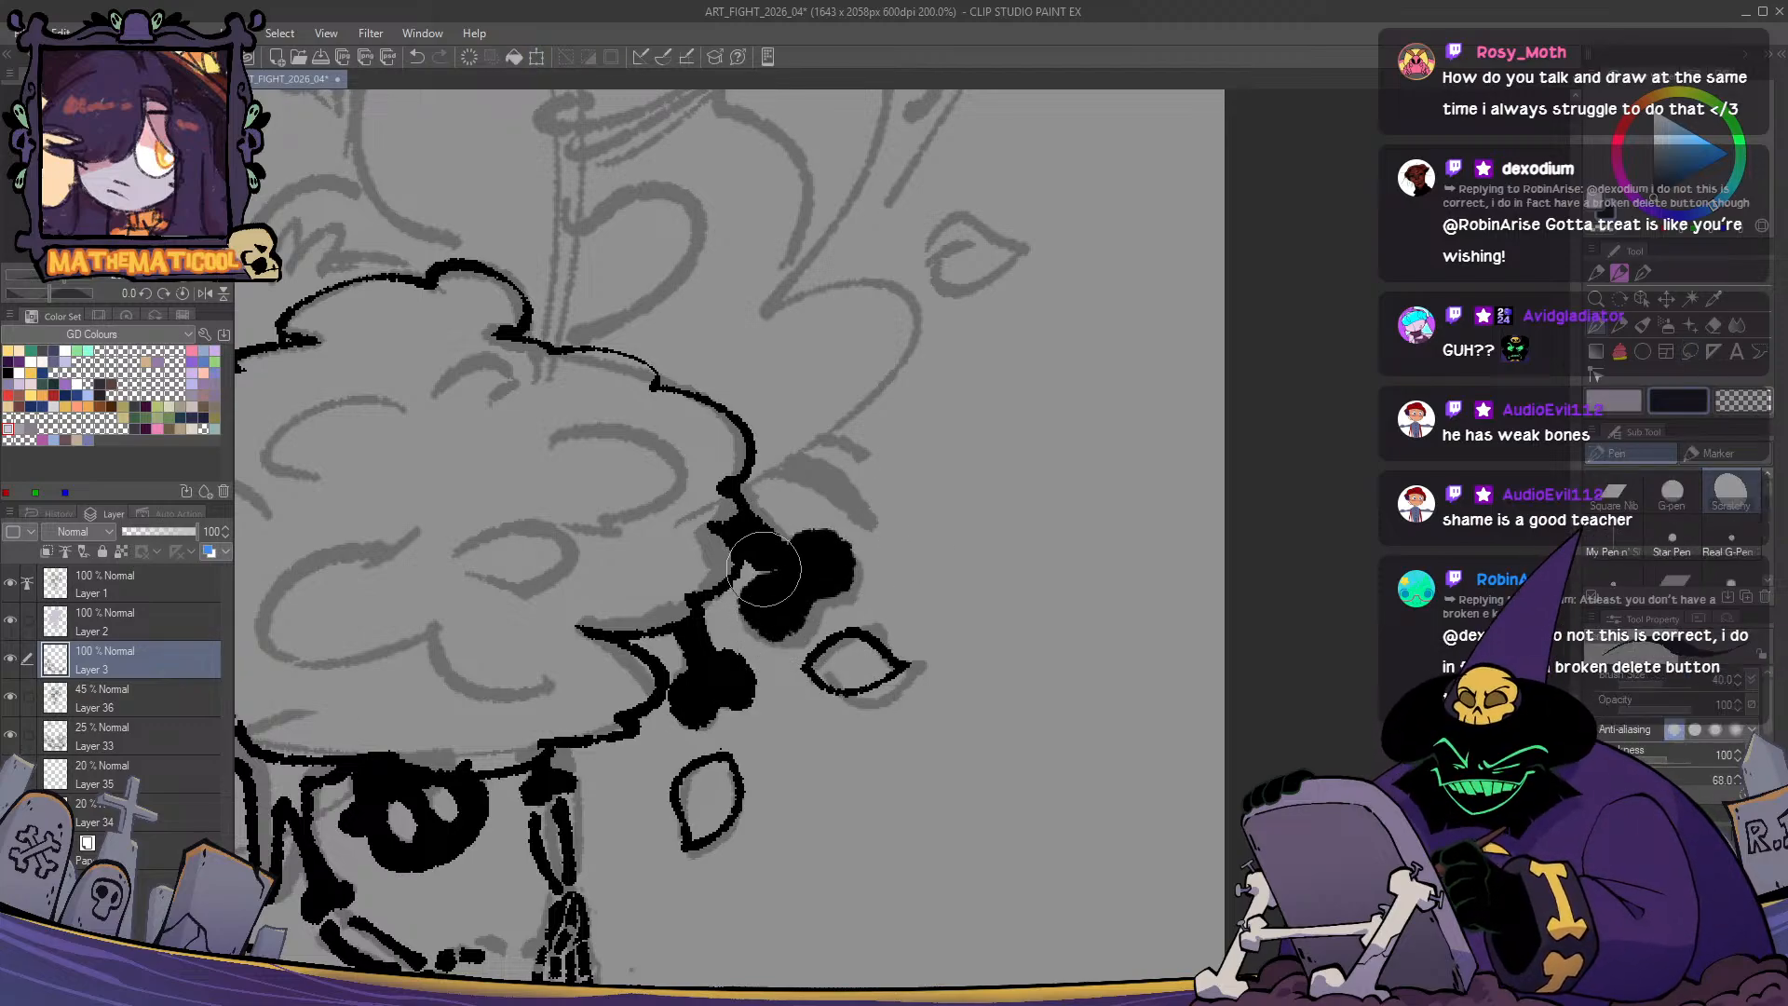
left_click_drag(822, 556, 827, 626)
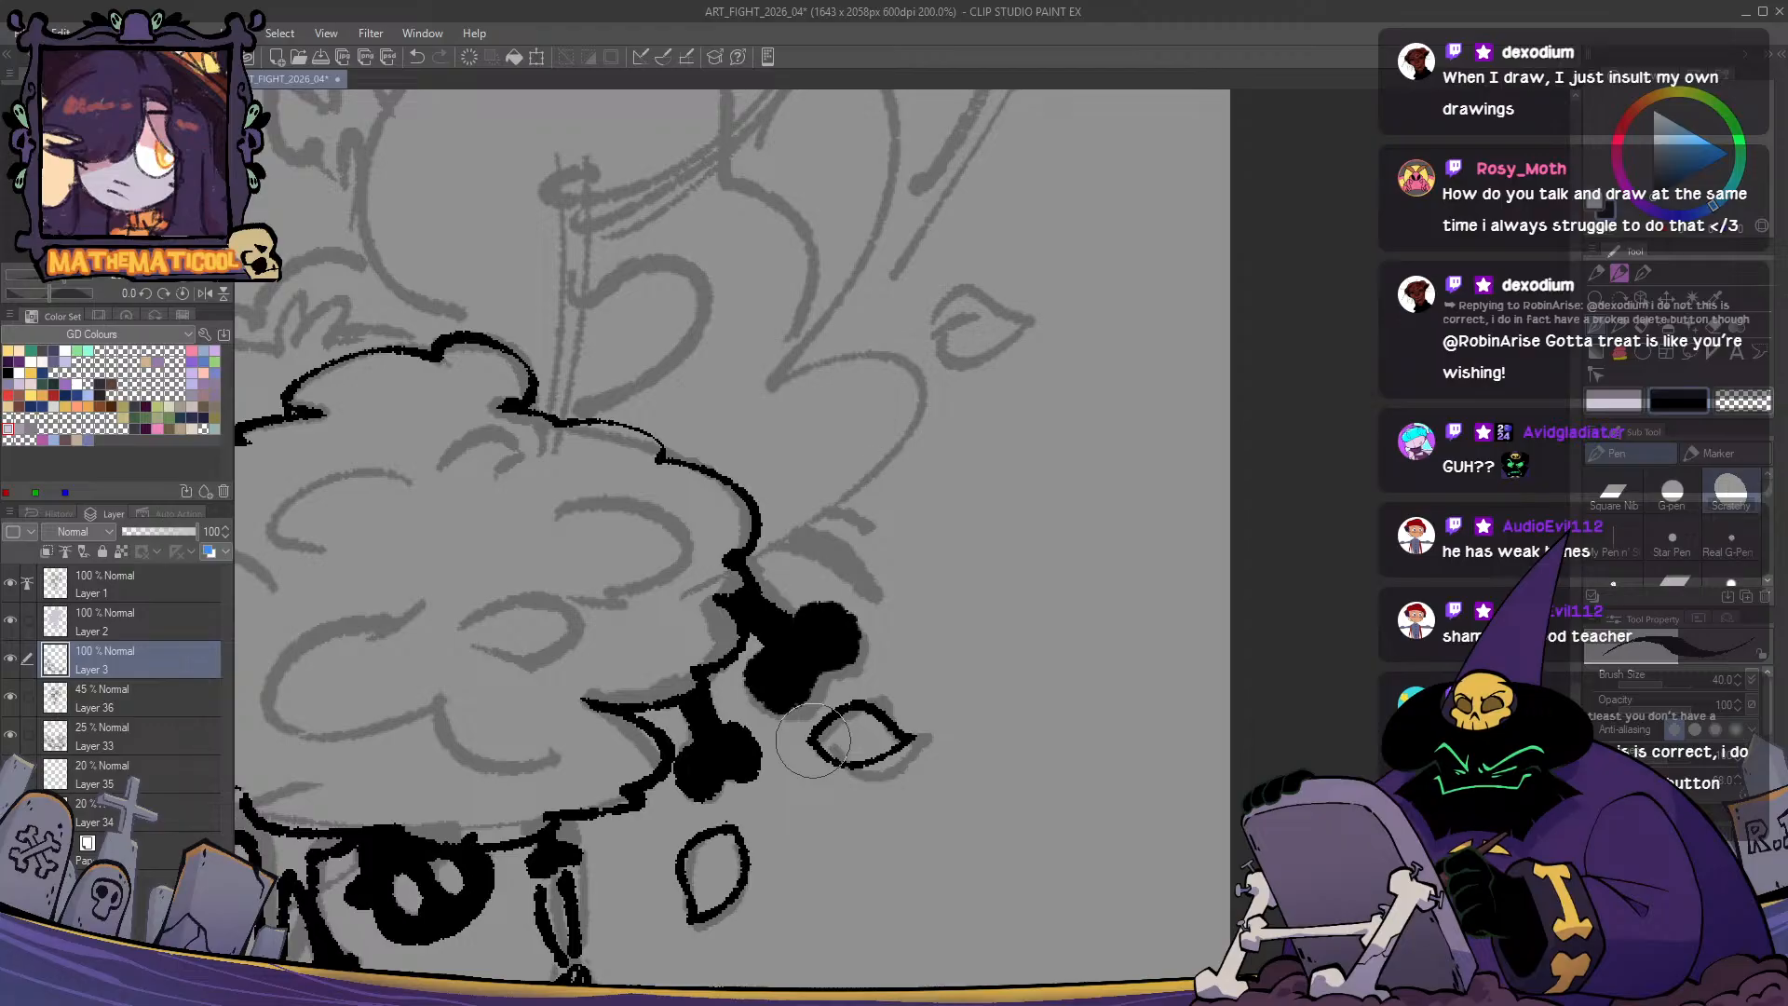
- Ink the rounded, lobed outline of the tall bush behind the front bush, from its right edge over the top to its left base
left_click_drag(811, 561, 941, 622)
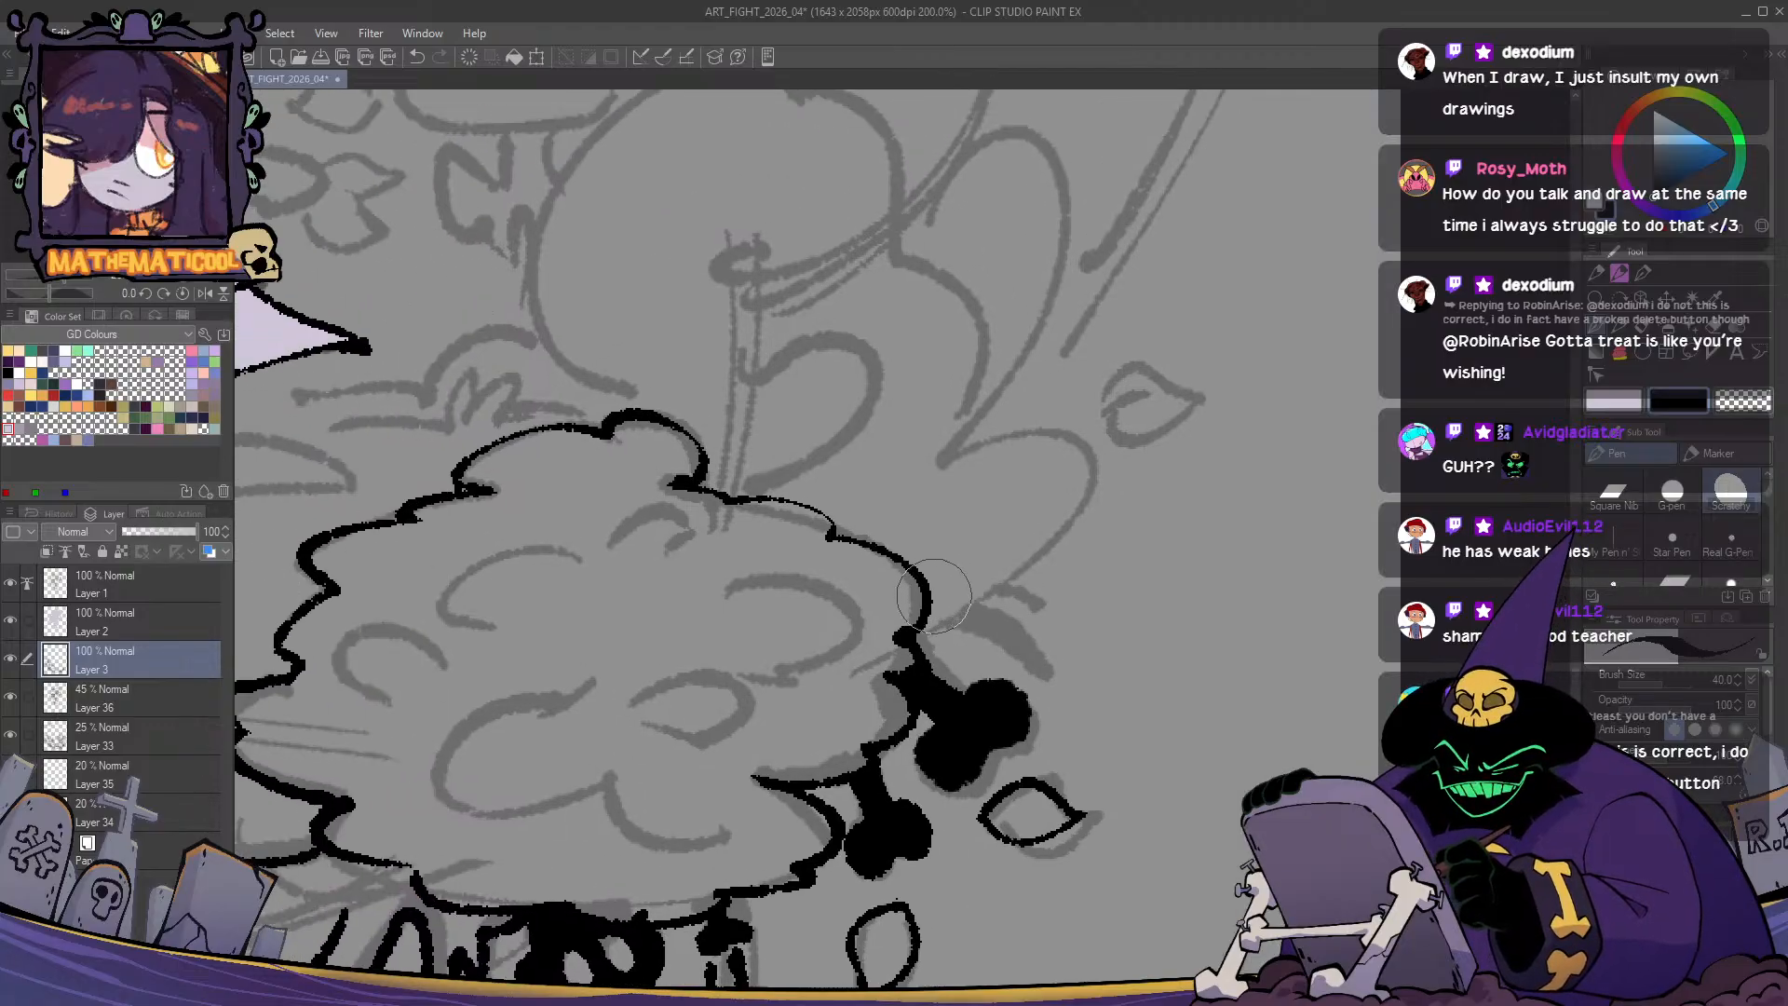
scroll(934, 610, "down", 1)
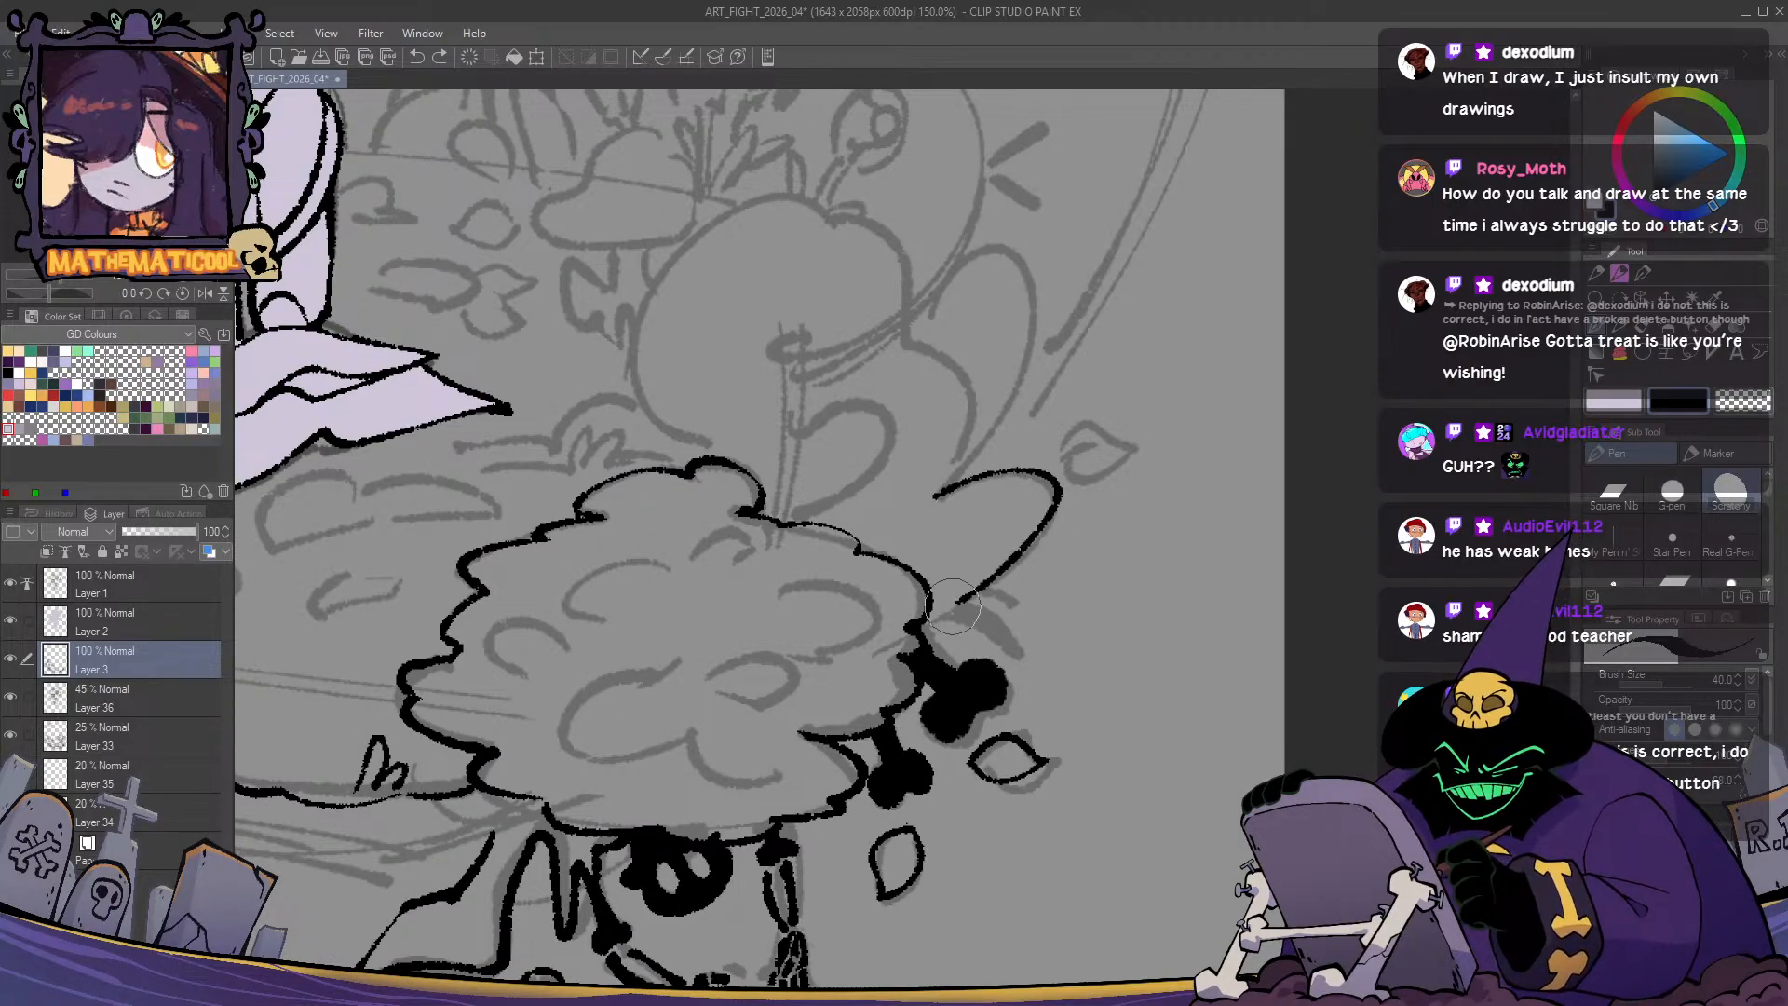
mouse_move(923, 630)
left_mouse_down()
mouse_move(1041, 507)
mouse_move(934, 514)
mouse_move(1046, 473)
mouse_move(927, 632)
left_mouse_up()
key("ctrl+z")
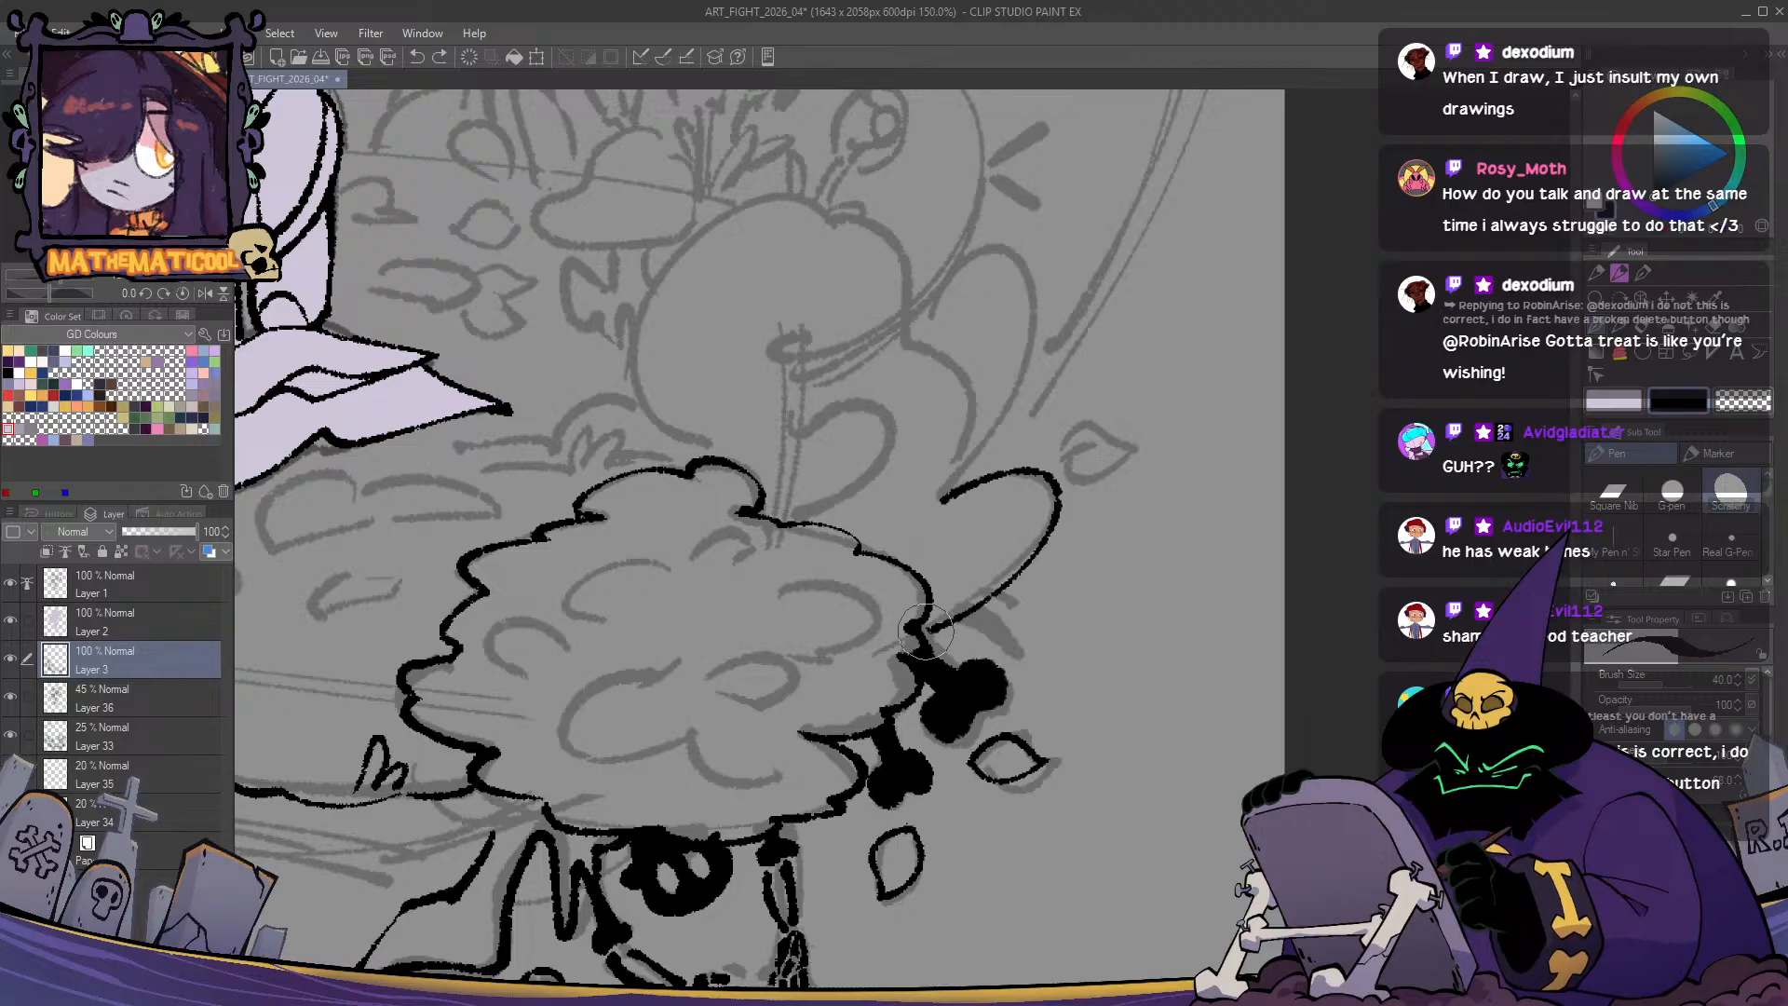
mouse_move(948, 499)
left_mouse_down()
mouse_move(917, 605)
mouse_move(946, 483)
mouse_move(881, 459)
mouse_move(871, 506)
mouse_move(787, 419)
left_mouse_up()
key("ctrl+z")
mouse_move(876, 509)
left_mouse_down()
mouse_move(786, 434)
mouse_move(805, 400)
mouse_move(773, 362)
mouse_move(684, 616)
mouse_move(705, 630)
mouse_move(719, 706)
mouse_move(716, 655)
mouse_move(660, 631)
left_mouse_up()
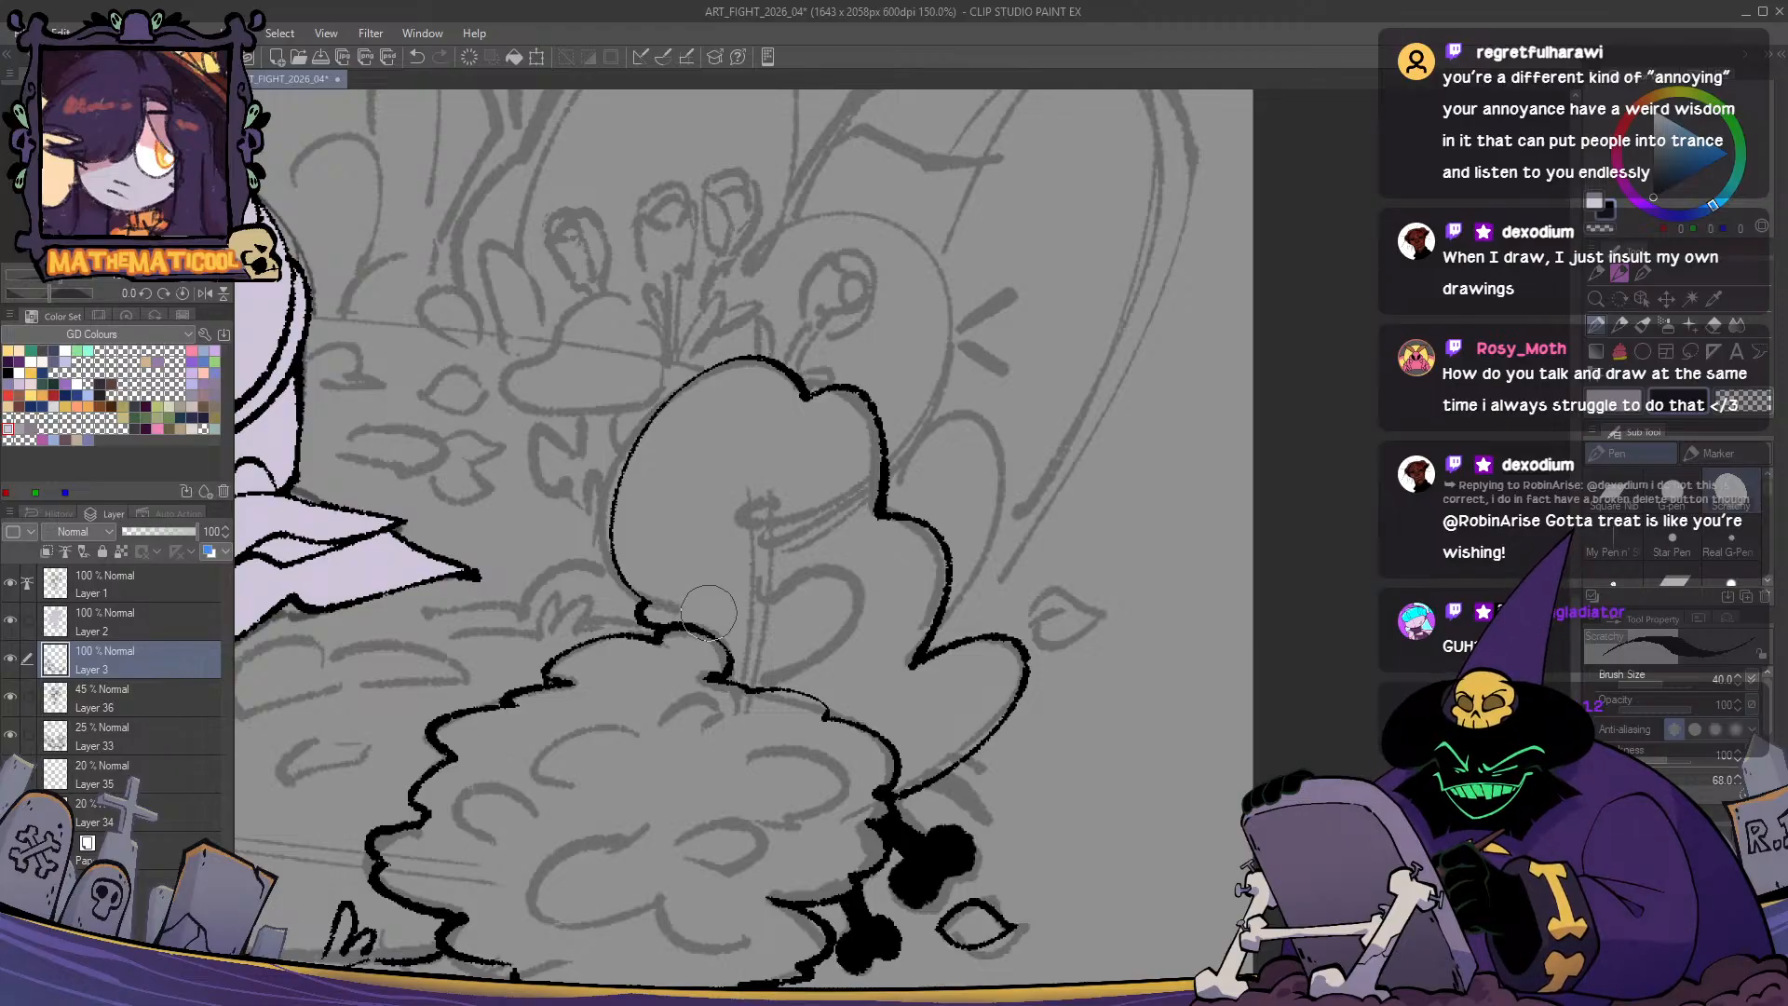
- Rework the left side of the tall bush's large lobe slightly inward, undoing the extra strokes outside it
left_click_drag(679, 616, 811, 596)
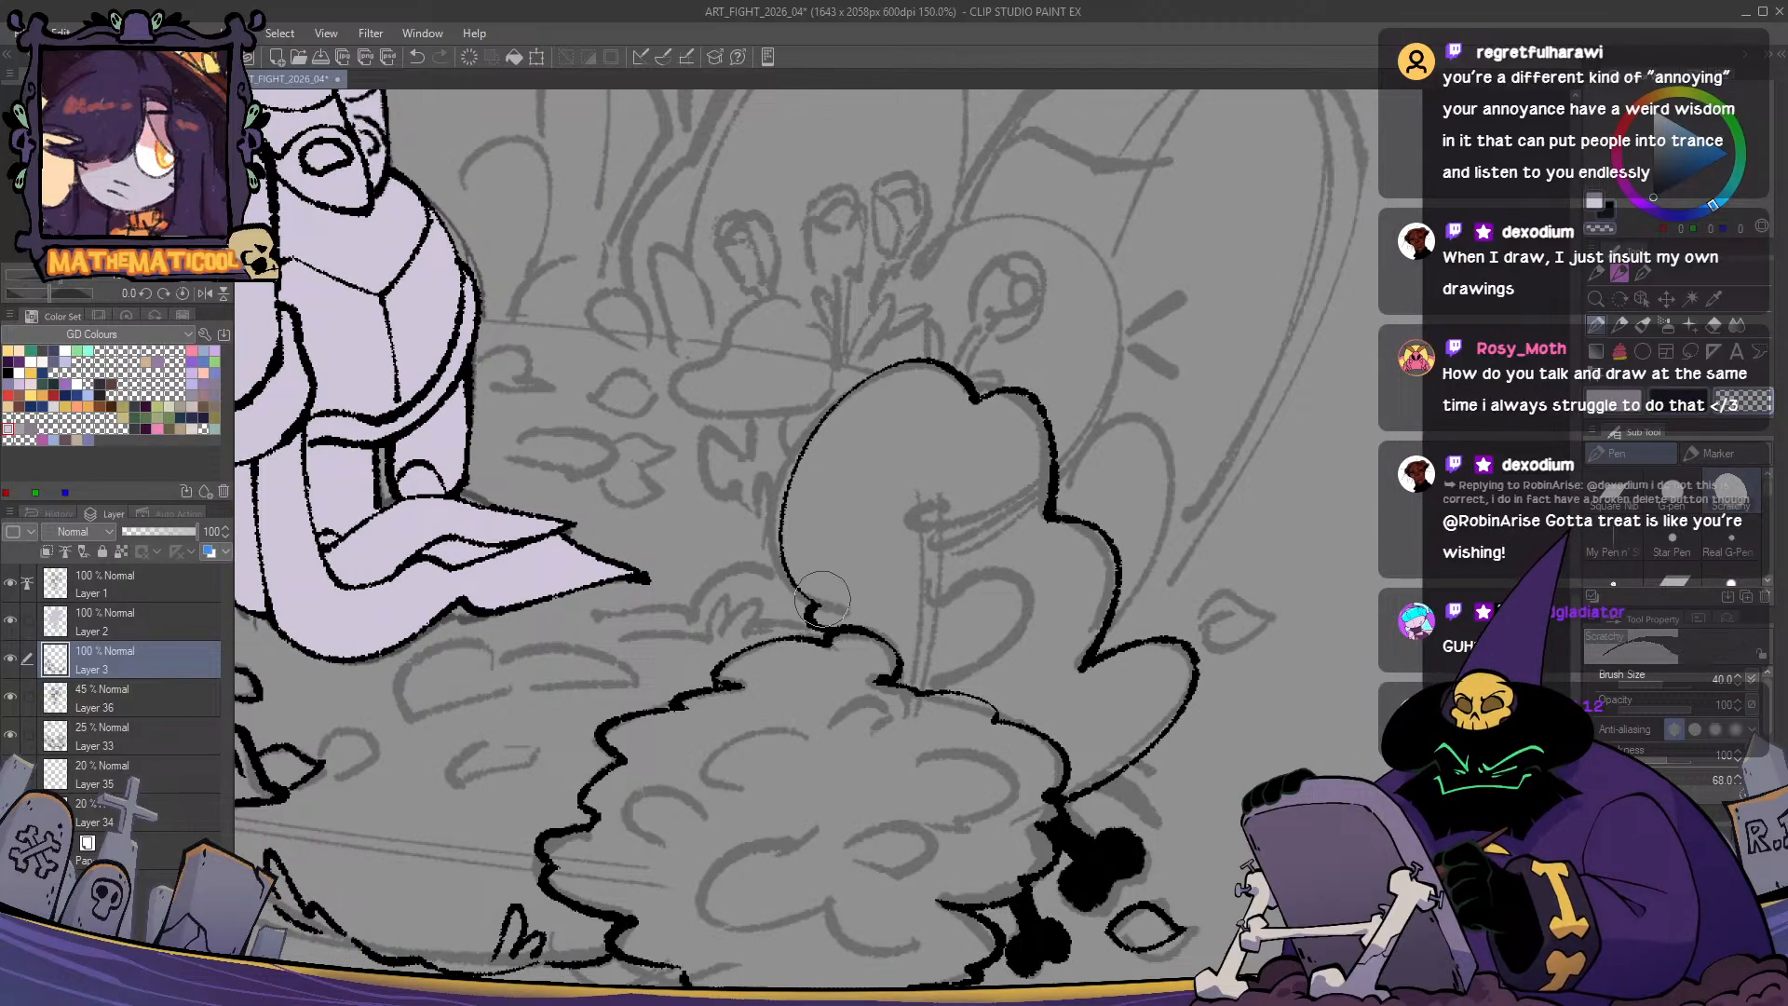
key("c")
mouse_move(820, 424)
left_mouse_down()
mouse_move(849, 620)
mouse_move(906, 376)
mouse_move(824, 619)
mouse_move(871, 376)
left_mouse_up()
key("ctrl+z")
key("ctrl+z")
key("ctrl+z")
left_click_drag(826, 438, 864, 363)
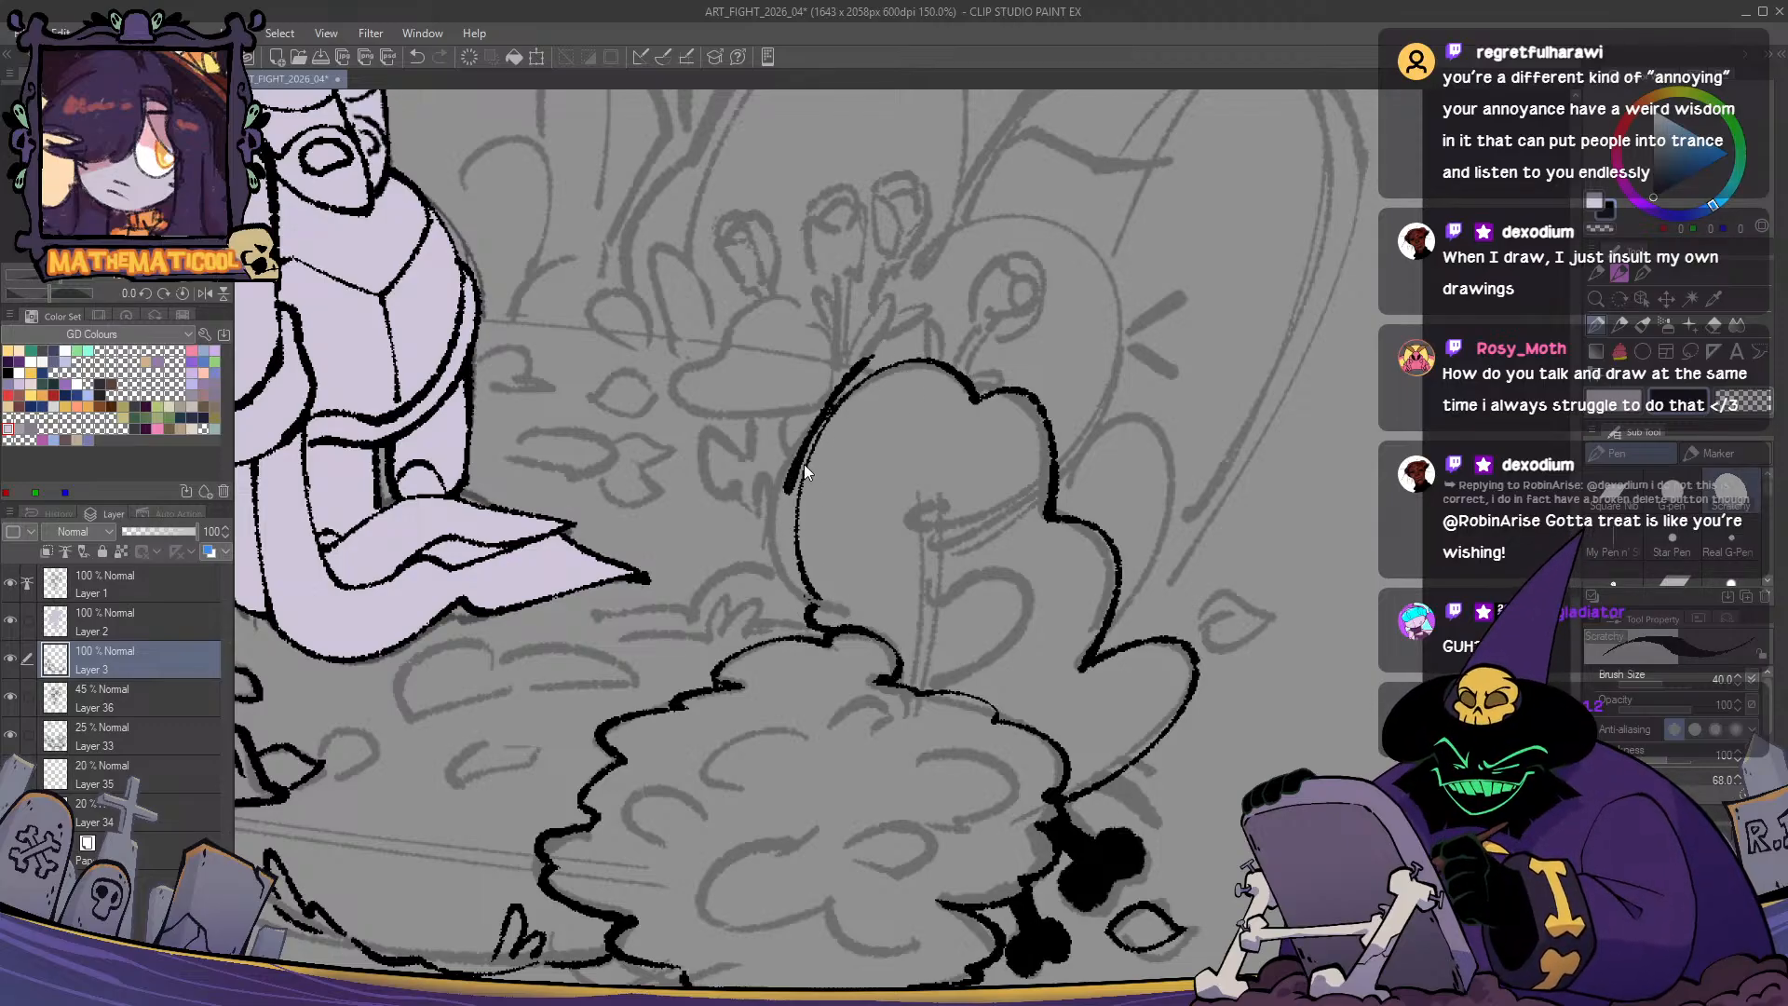
key("ctrl+z")
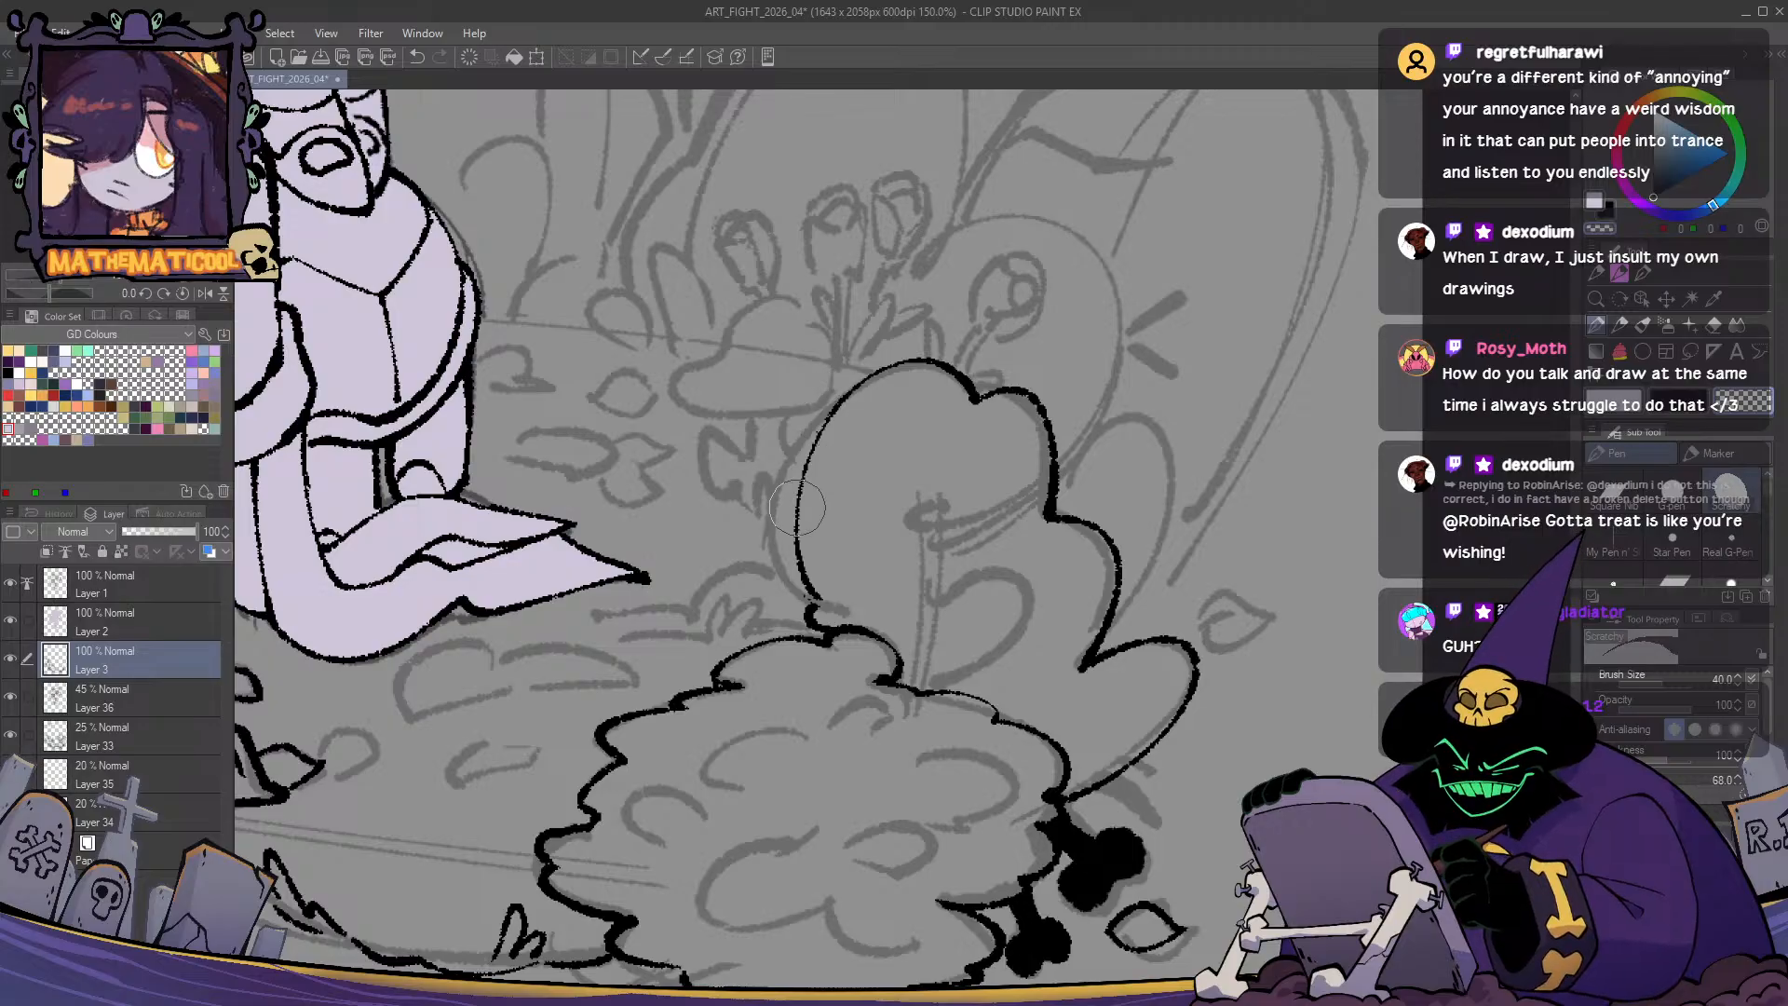
- Refine the line weight along the upper left curve of the tall bush, erasing the rough edges
scroll(867, 387, "up", 1)
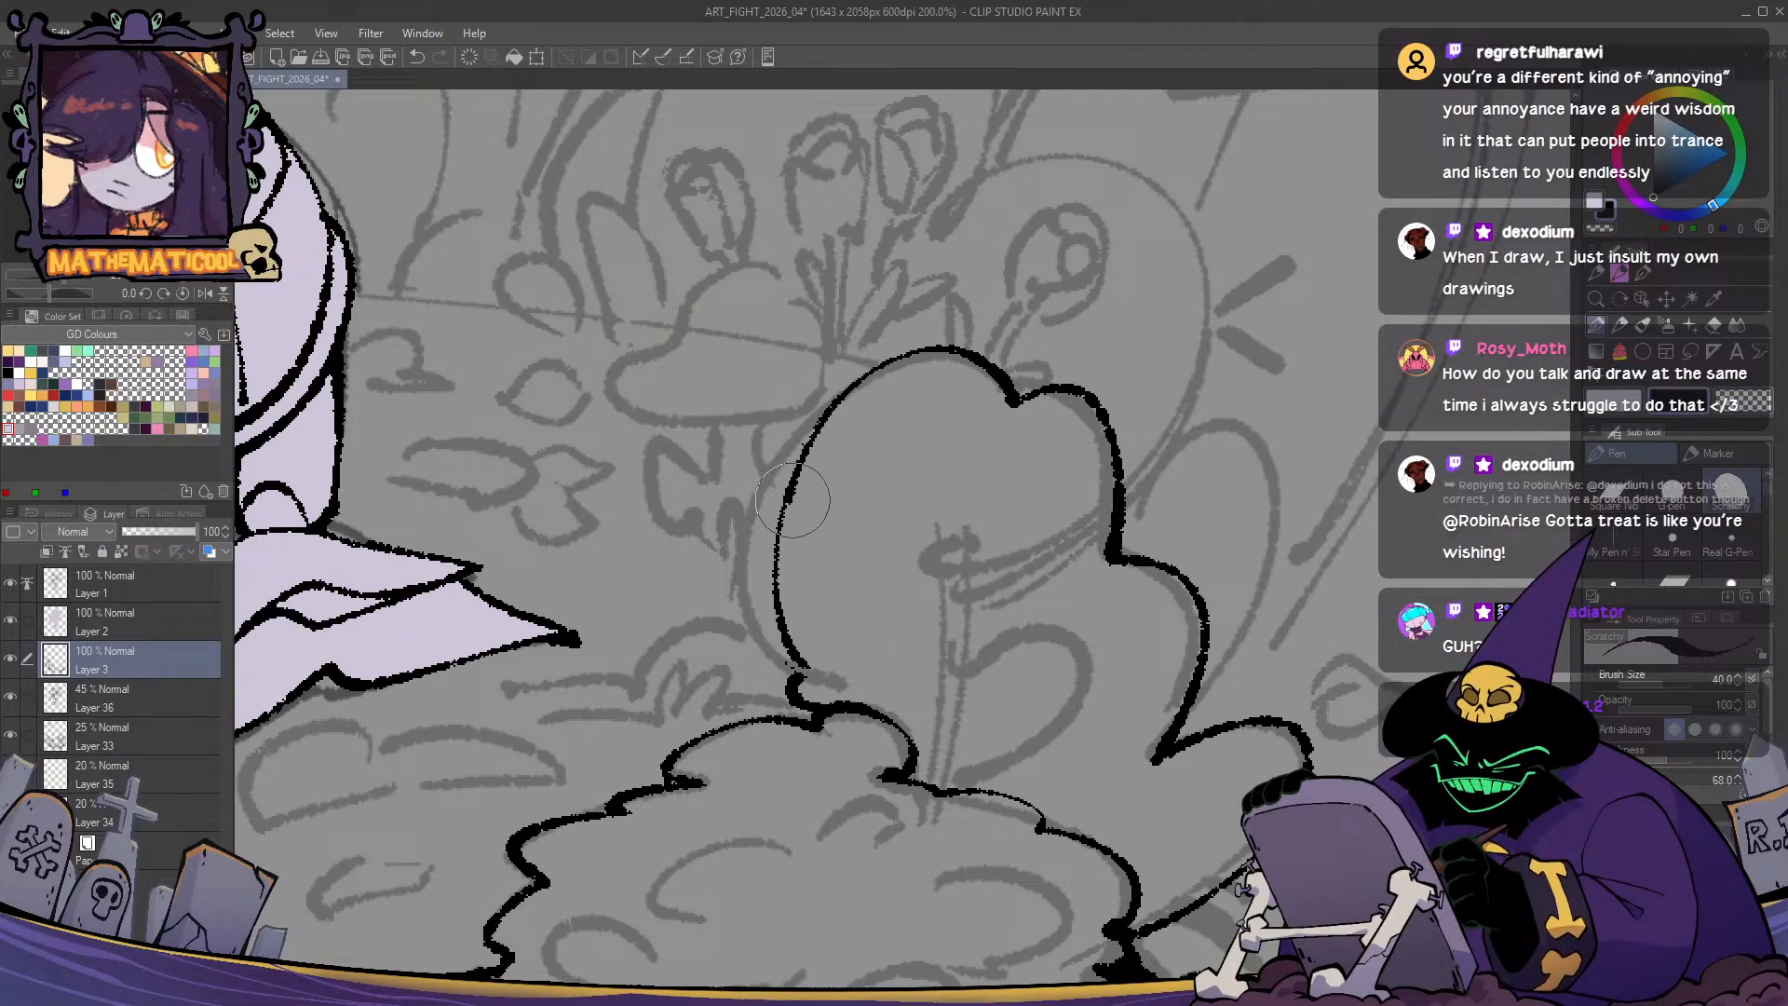
left_click_drag(792, 475, 778, 527)
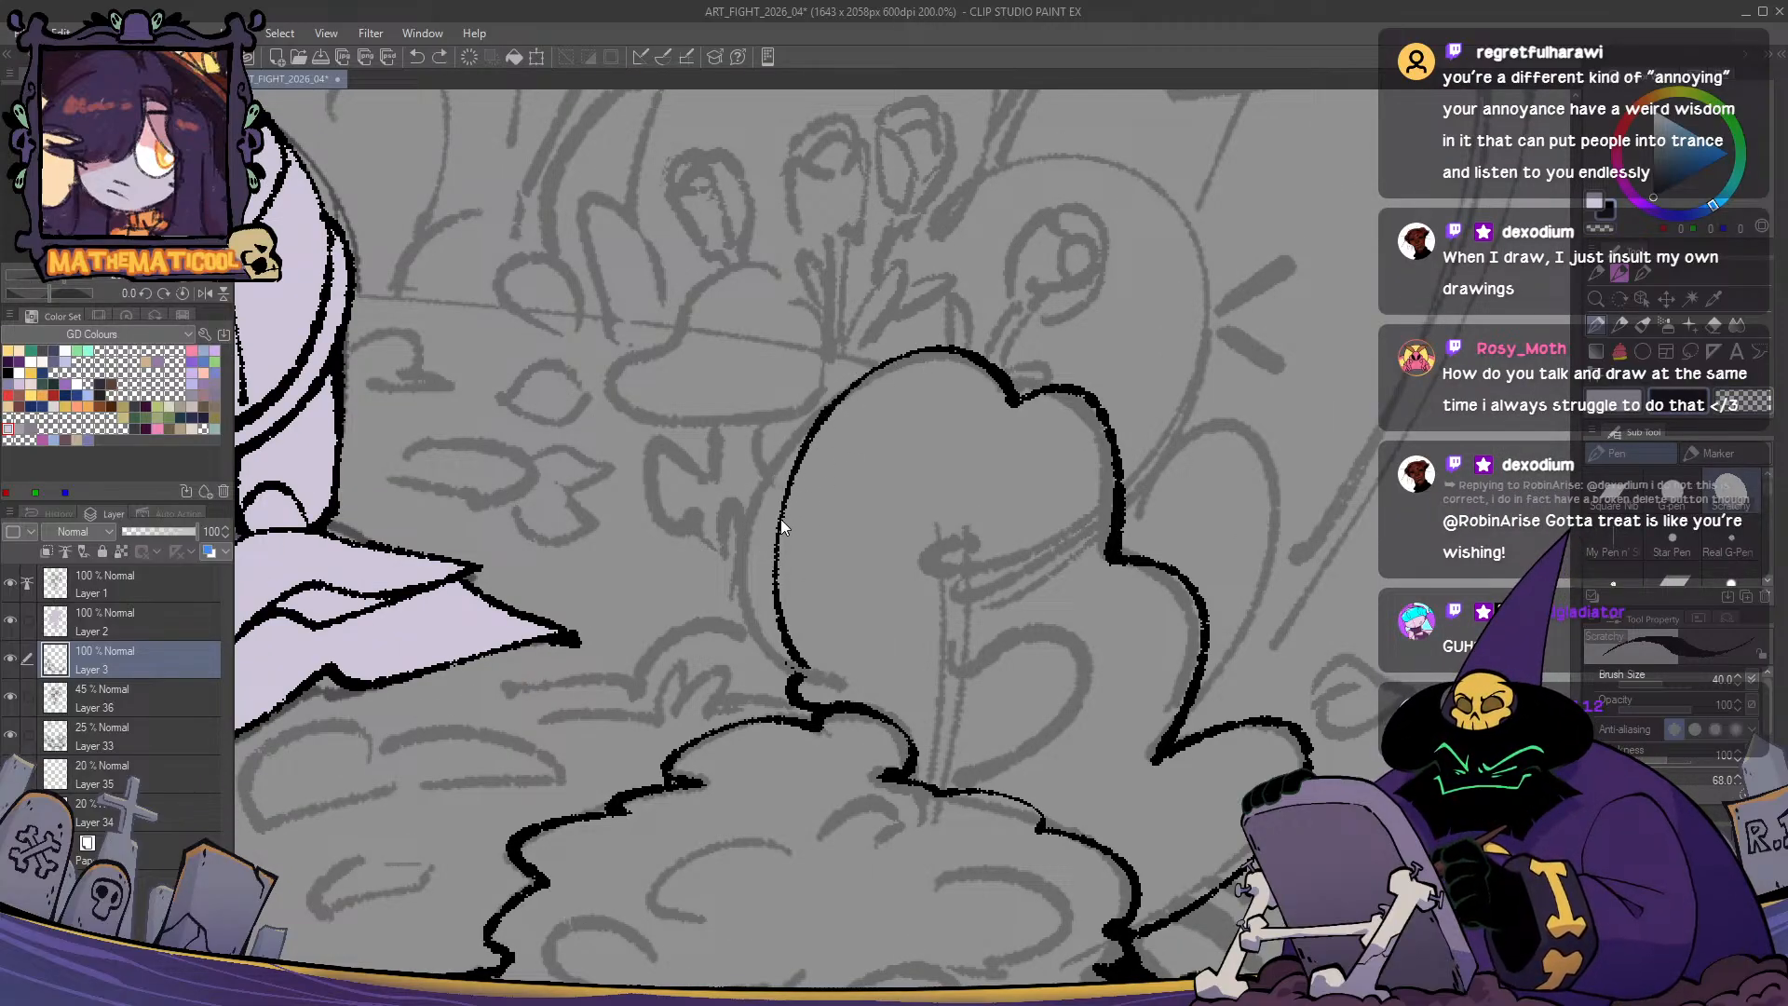
key("c")
left_click_drag(849, 403, 780, 496)
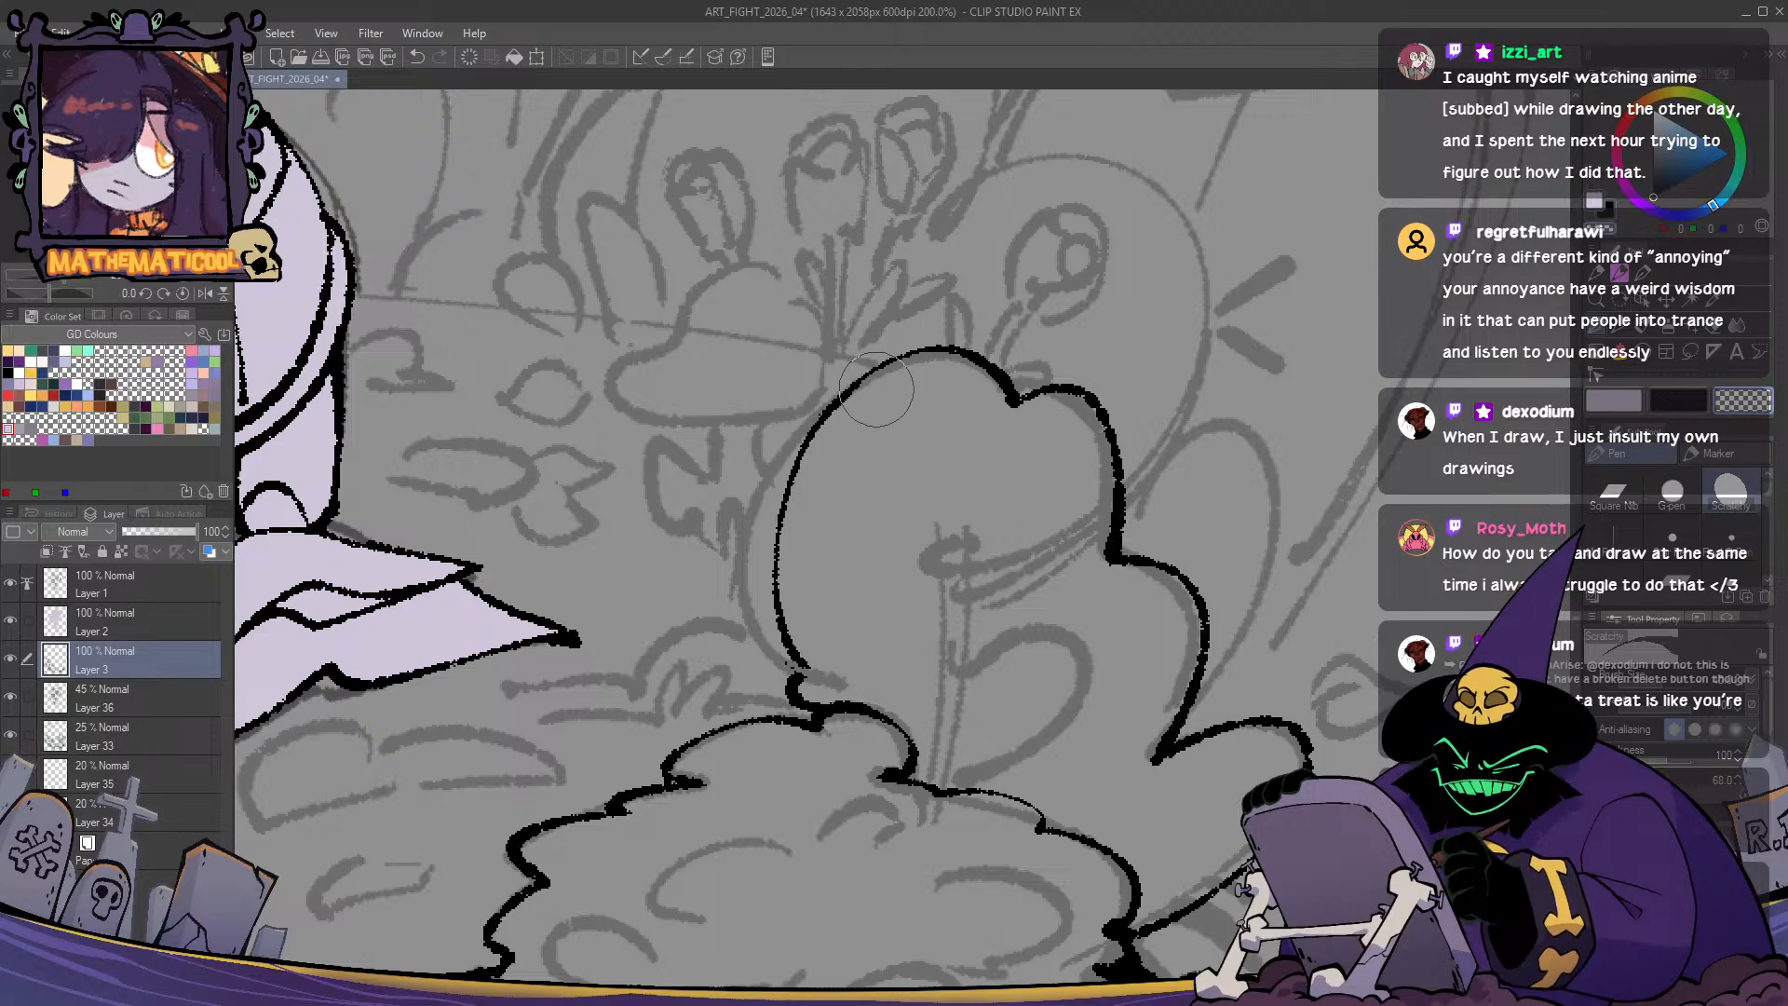
left_click_drag(843, 396, 799, 460)
key("c")
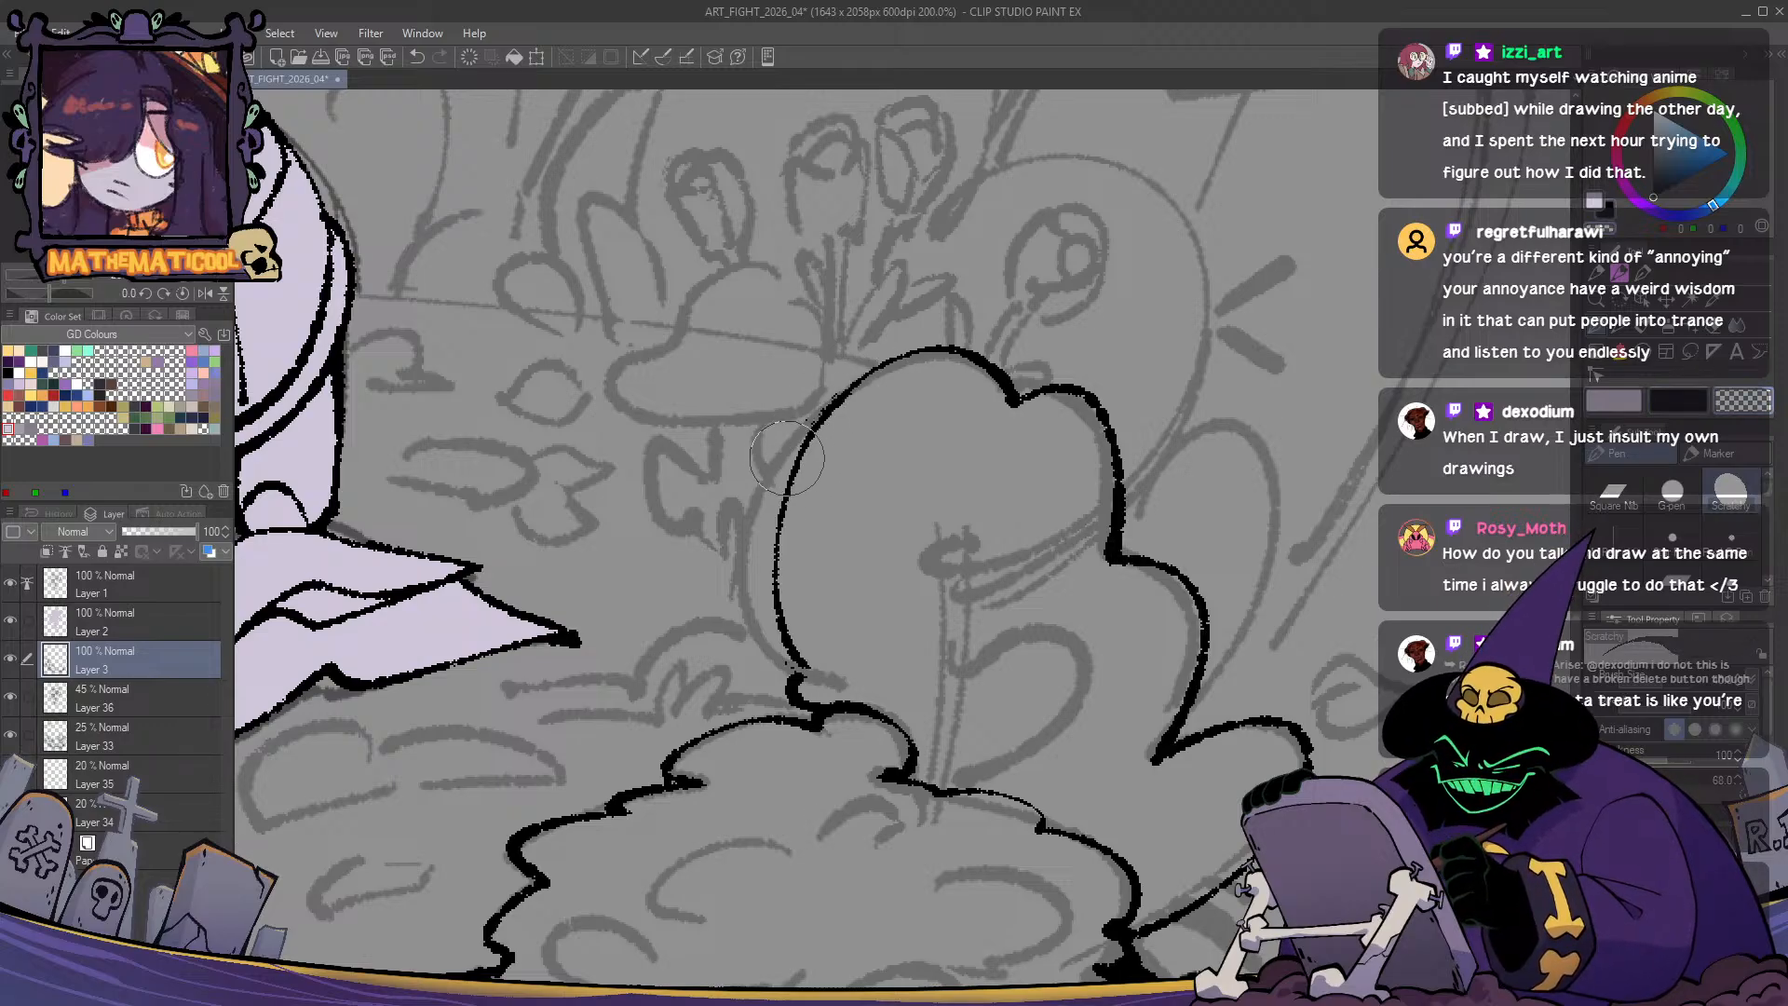
- Redraw the small rounded notch where the tall bush's left base meets the front bush, and clean up its inner edge
key("c")
mouse_move(807, 664)
left_mouse_down()
mouse_move(803, 682)
mouse_move(801, 666)
mouse_move(772, 669)
left_mouse_up()
key("c")
key("ctrl+z")
key("c")
left_click_drag(775, 672, 832, 712)
key("ctrl+z")
key("c")
key("c")
key("ctrl+z")
key("c")
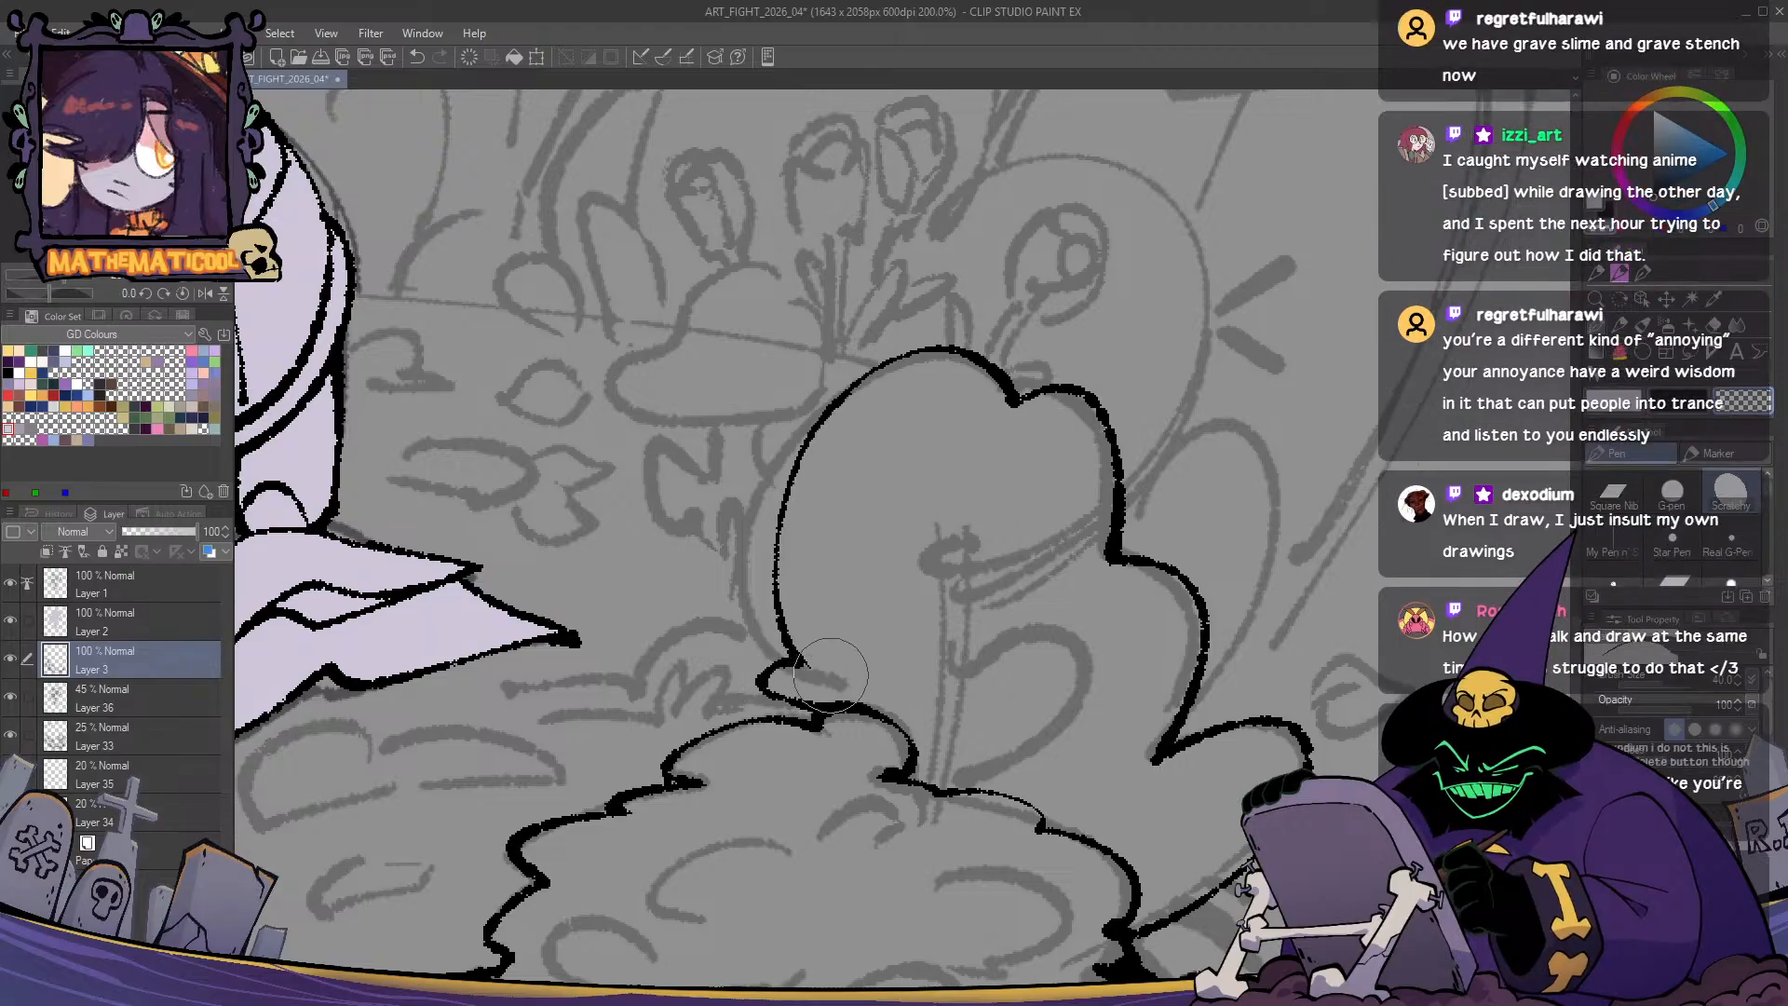
key("c")
mouse_move(818, 670)
left_mouse_down()
mouse_move(803, 663)
mouse_move(819, 694)
left_mouse_up()
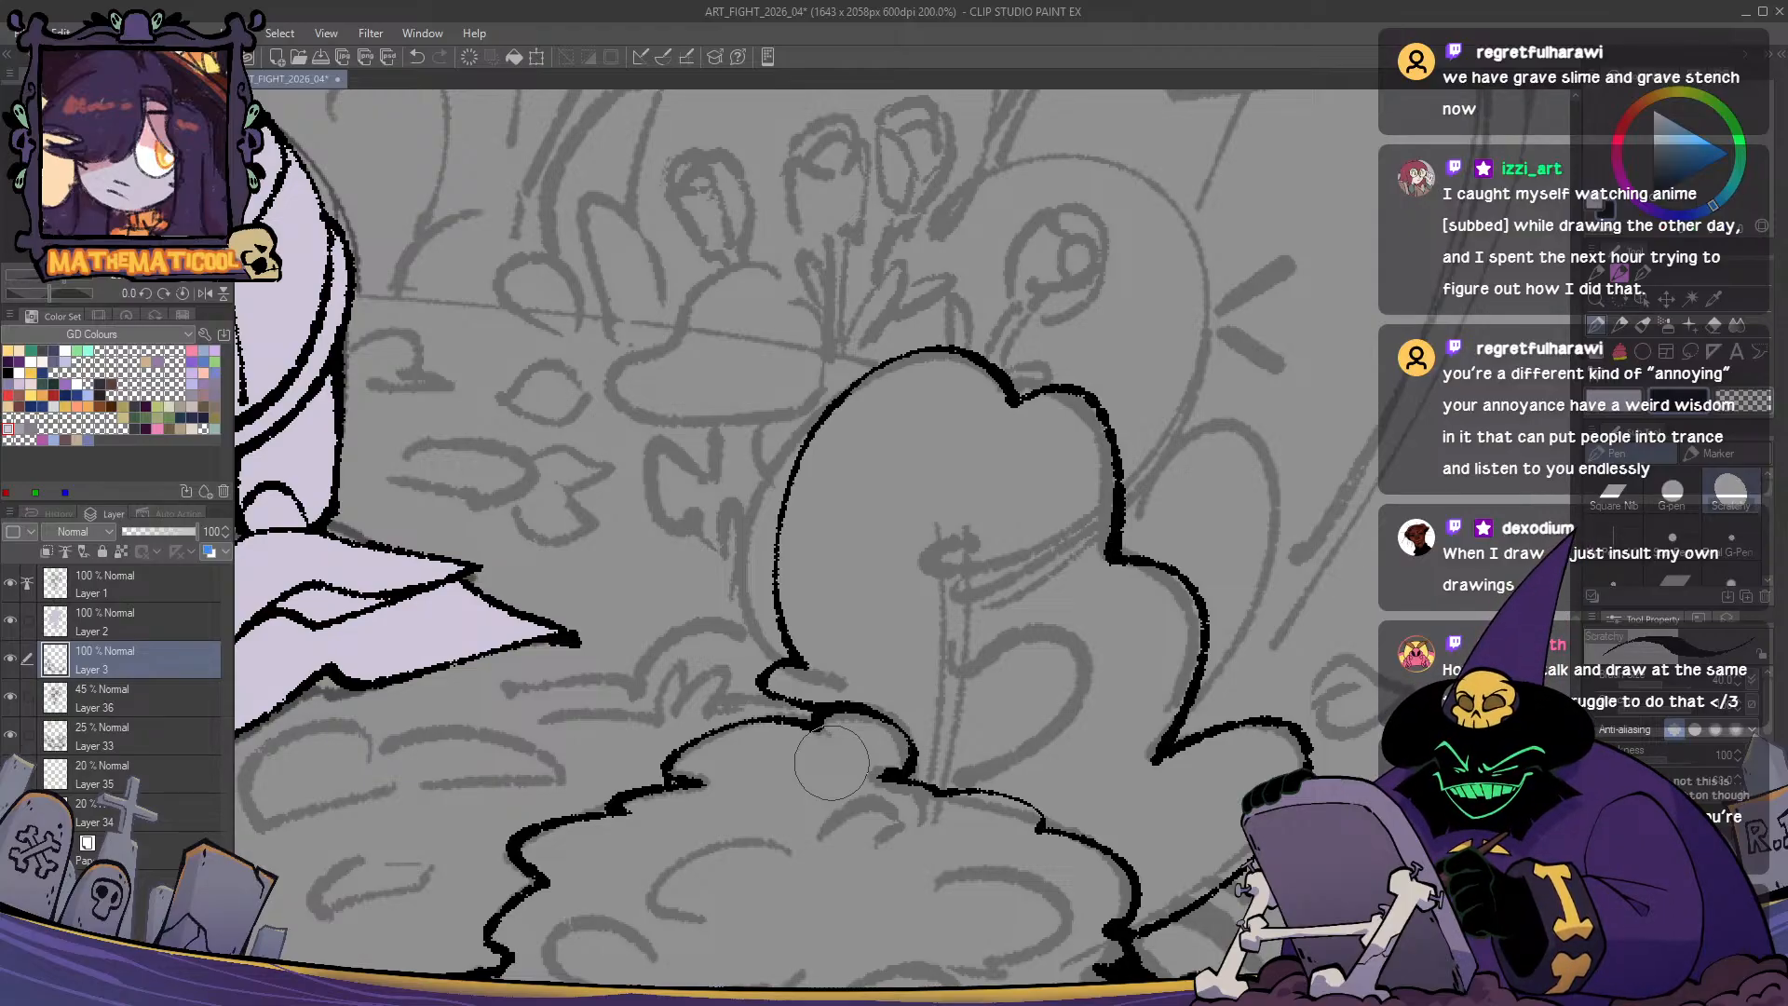
- Ink small curved foliage lobes inside the tall bush's lower right lobe, replacing the larger trial arcs
mouse_move(1097, 722)
left_mouse_down()
mouse_move(1017, 605)
mouse_move(892, 587)
mouse_move(852, 622)
mouse_move(929, 599)
mouse_move(1024, 634)
left_mouse_up()
key("ctrl+z")
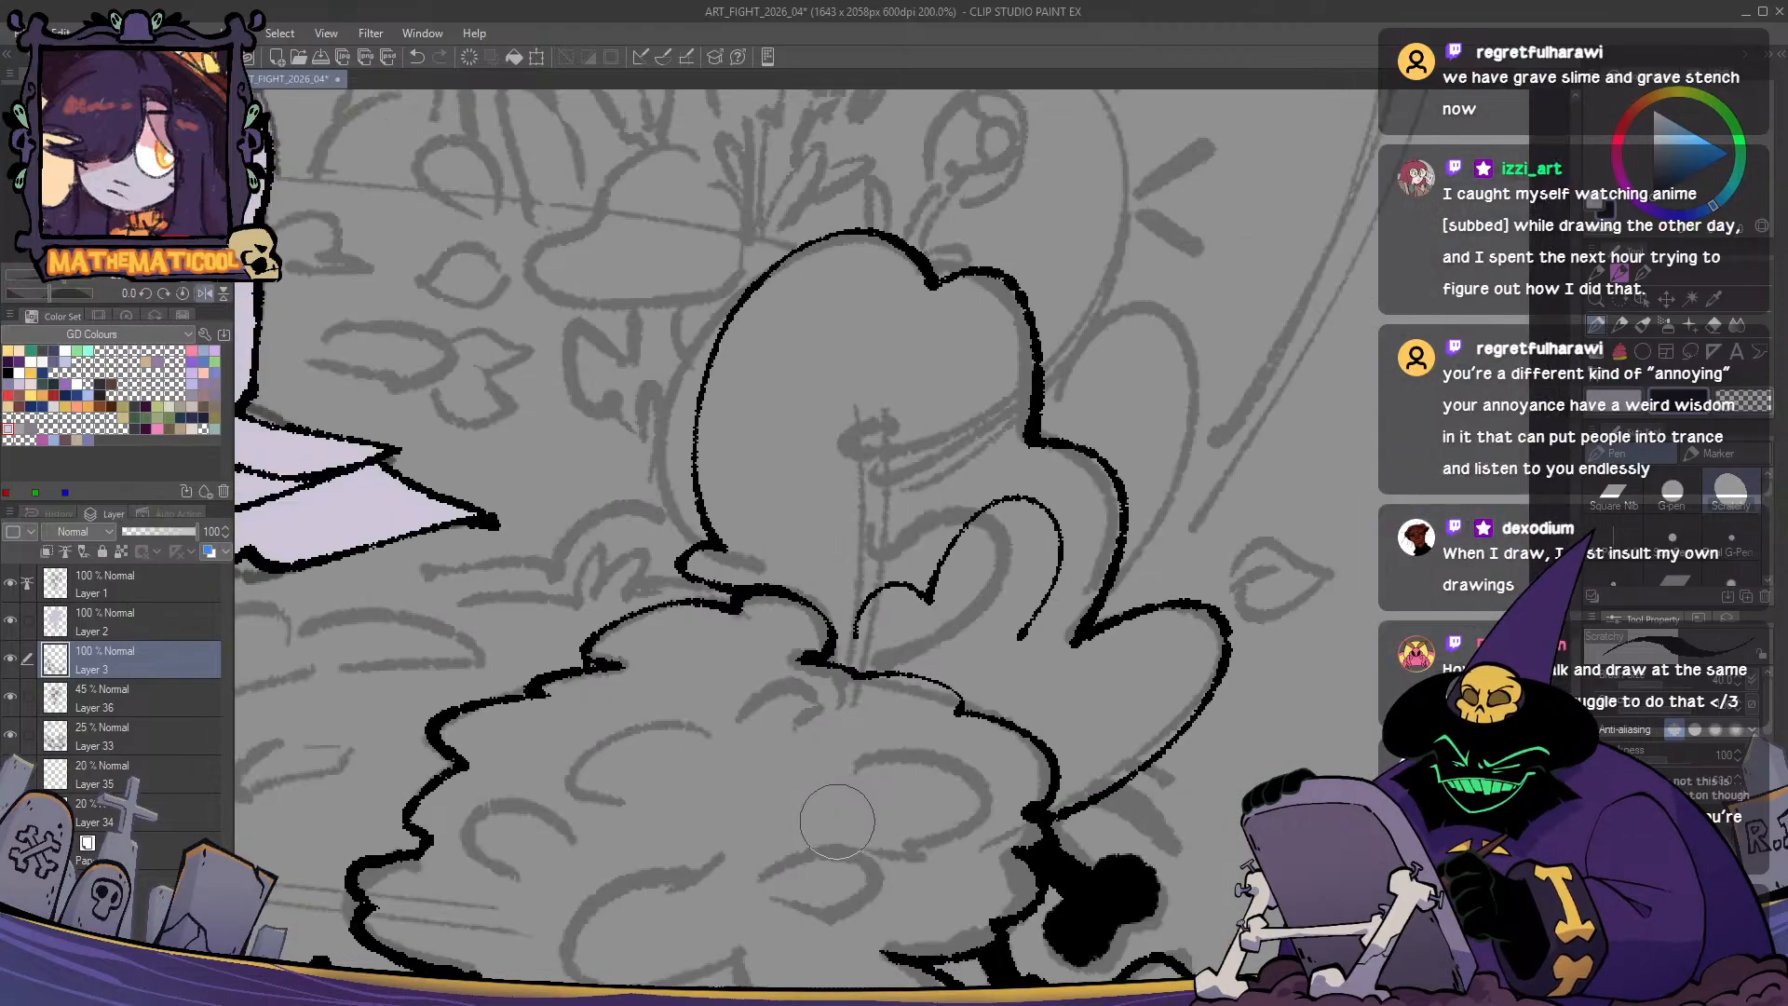
key("ctrl+z")
mouse_move(1009, 704)
left_mouse_down()
mouse_move(1102, 710)
mouse_move(1171, 670)
mouse_move(1057, 709)
mouse_move(975, 694)
left_mouse_up()
key("ctrl+z")
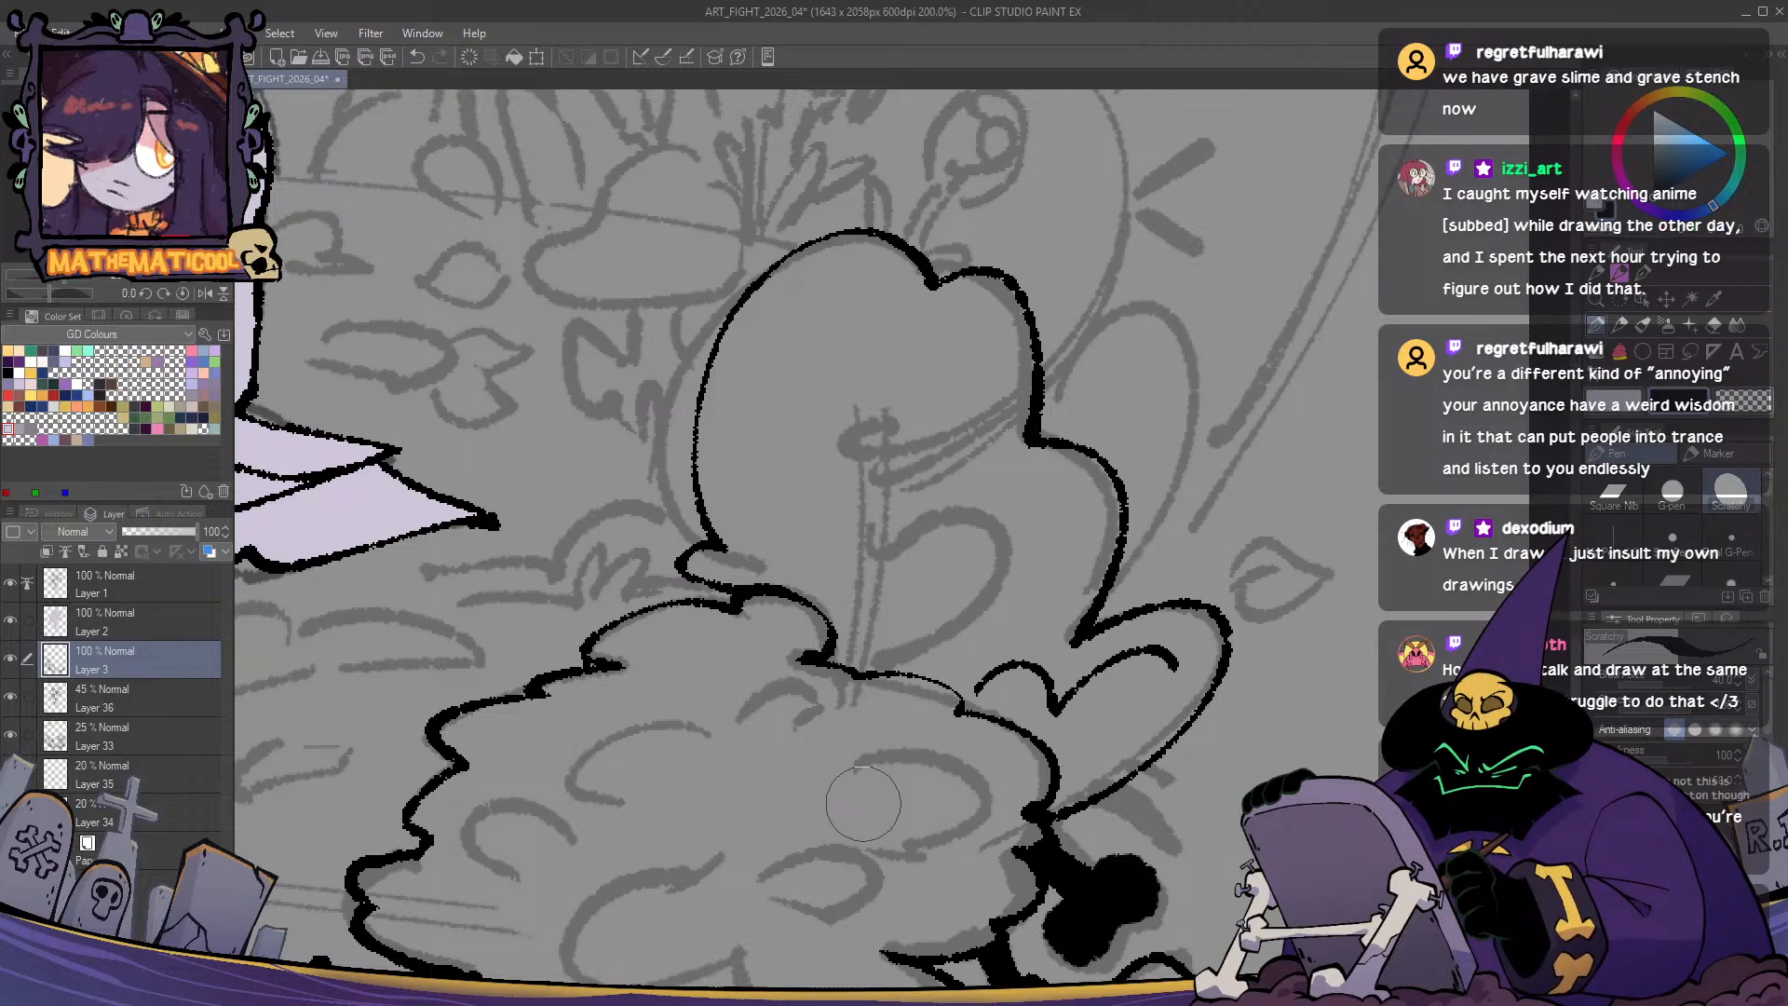
mouse_move(862, 803)
left_mouse_down()
mouse_move(751, 936)
mouse_move(708, 940)
left_mouse_up()
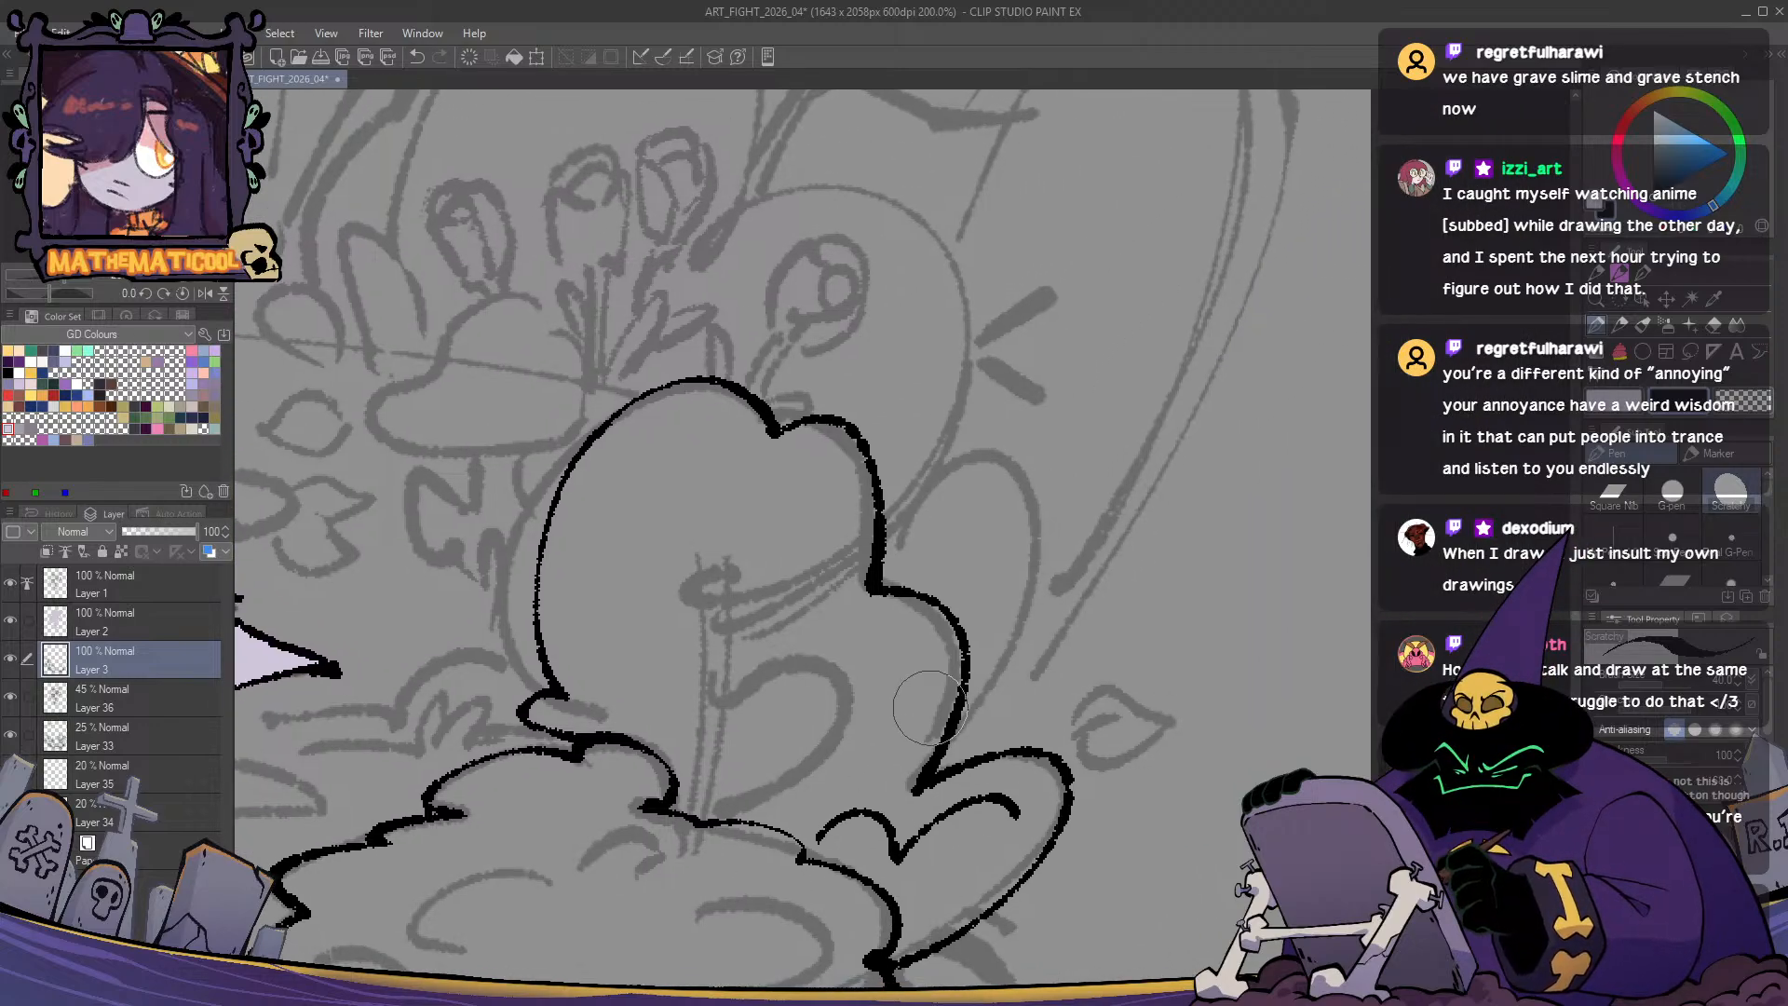
- Ink the two rounded lobes behind the tall bush, a narrow one at its right and a large arch reaching toward the tulips
scroll(914, 702, "down", 1)
scroll(932, 713, "up", 1)
mouse_move(952, 725)
left_mouse_down()
mouse_move(1001, 654)
mouse_move(1052, 766)
left_mouse_up()
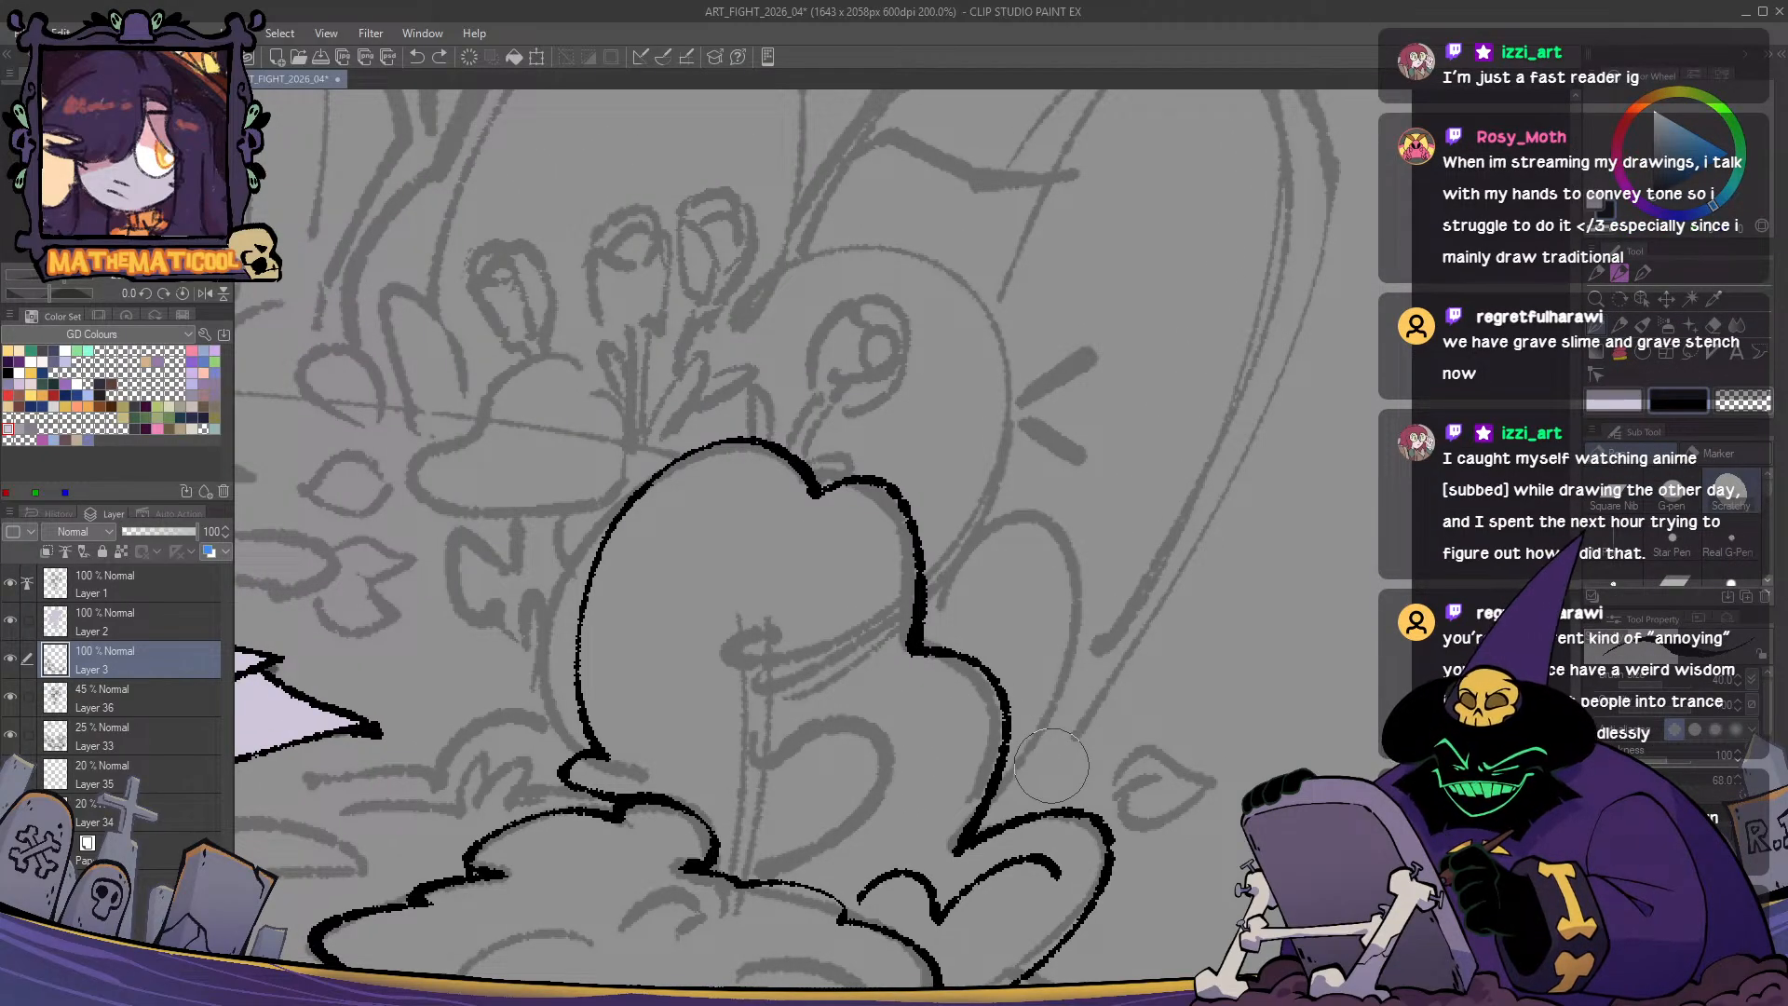
mouse_move(1006, 741)
left_mouse_down()
mouse_move(964, 839)
mouse_move(1034, 494)
mouse_move(958, 577)
mouse_move(958, 694)
mouse_move(722, 484)
left_mouse_up()
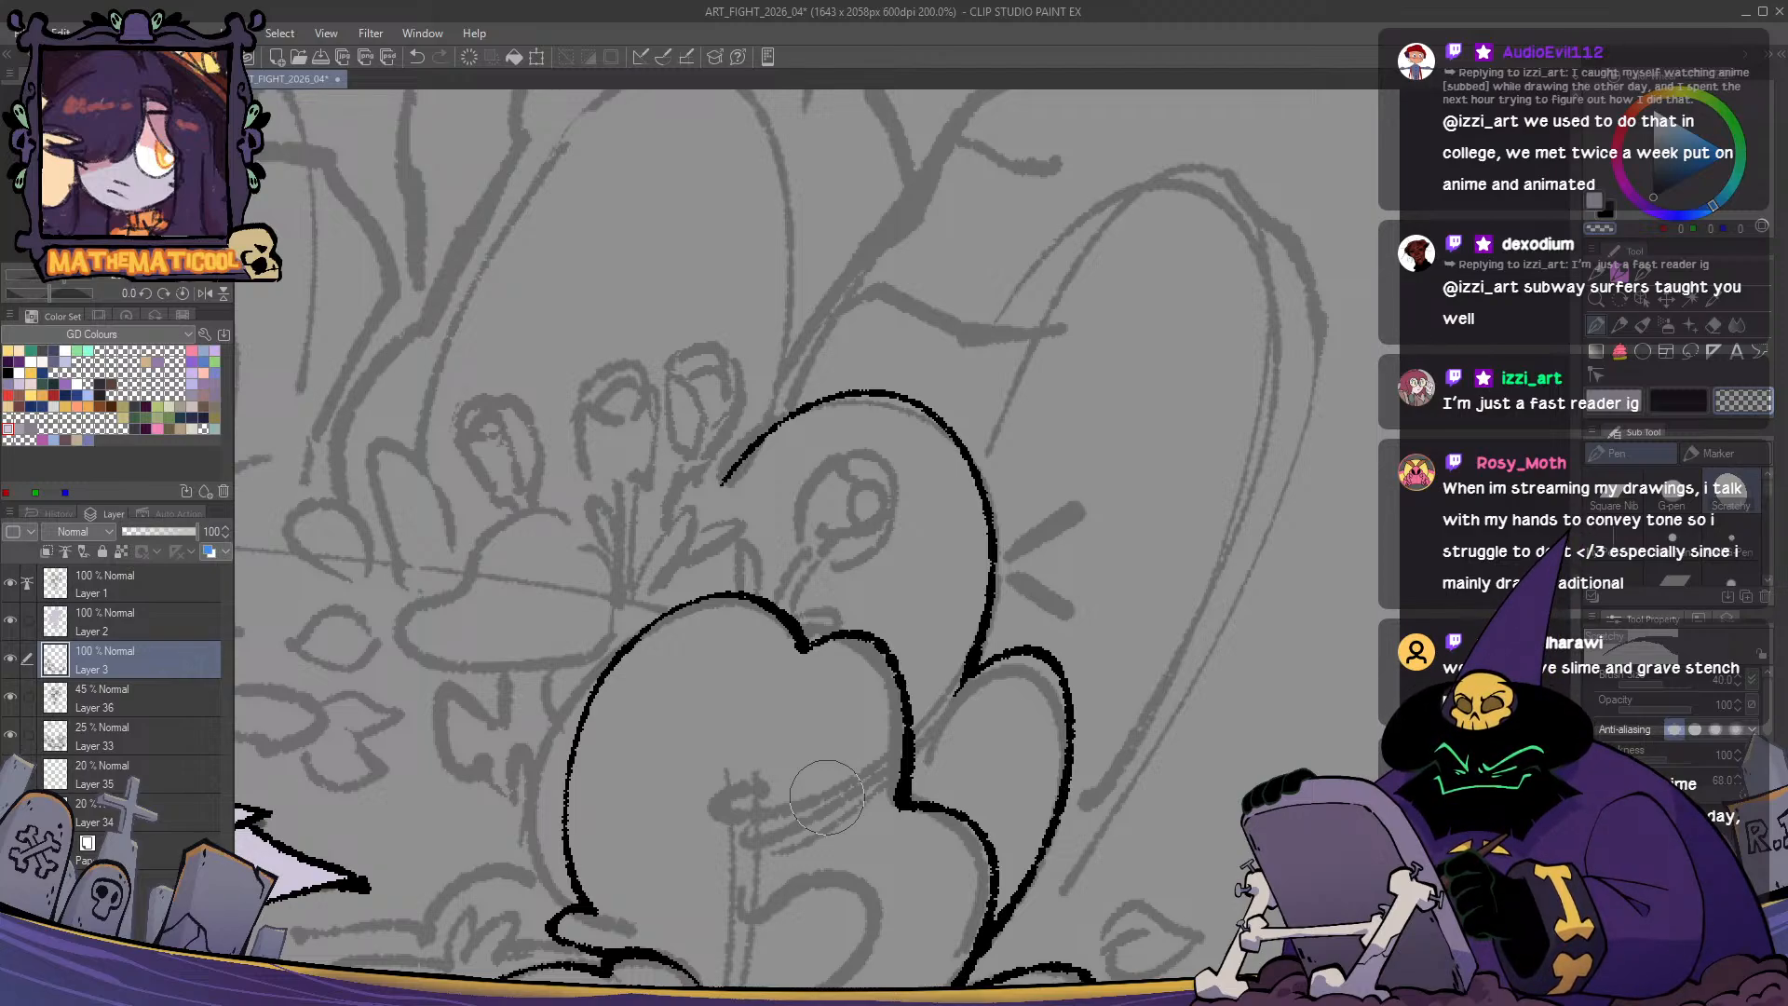
left_click_drag(827, 499, 929, 534)
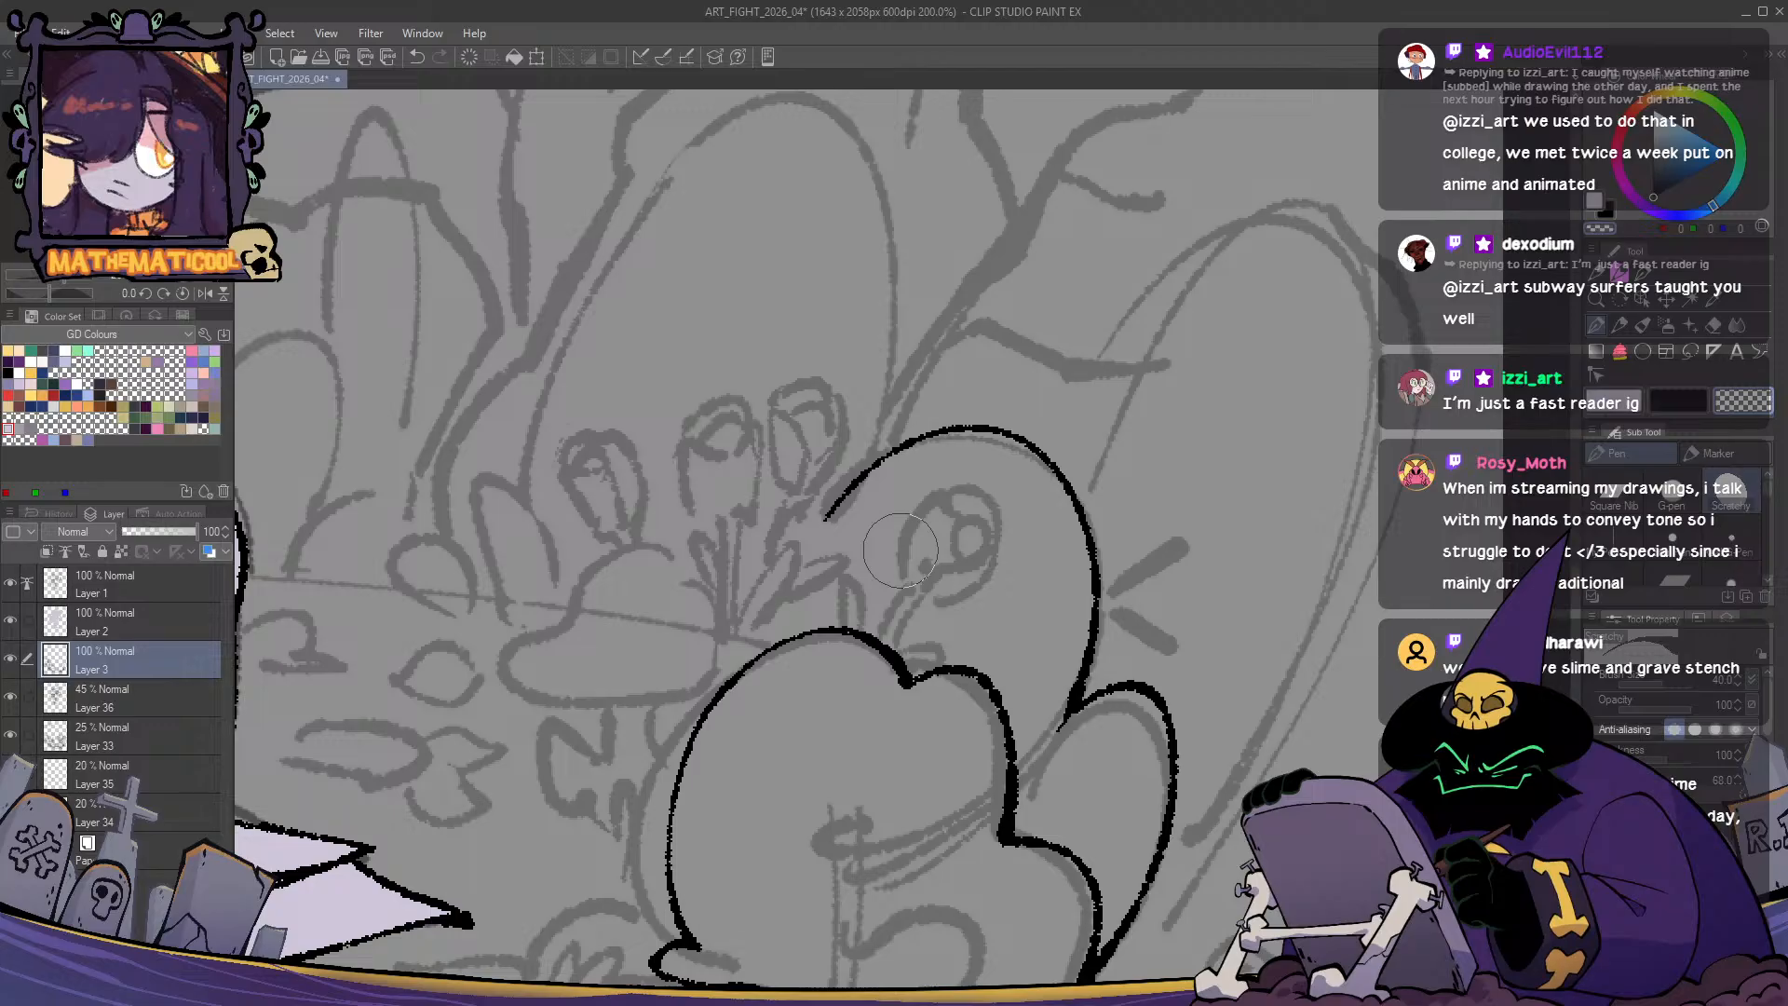
scroll(901, 550, "down", 5)
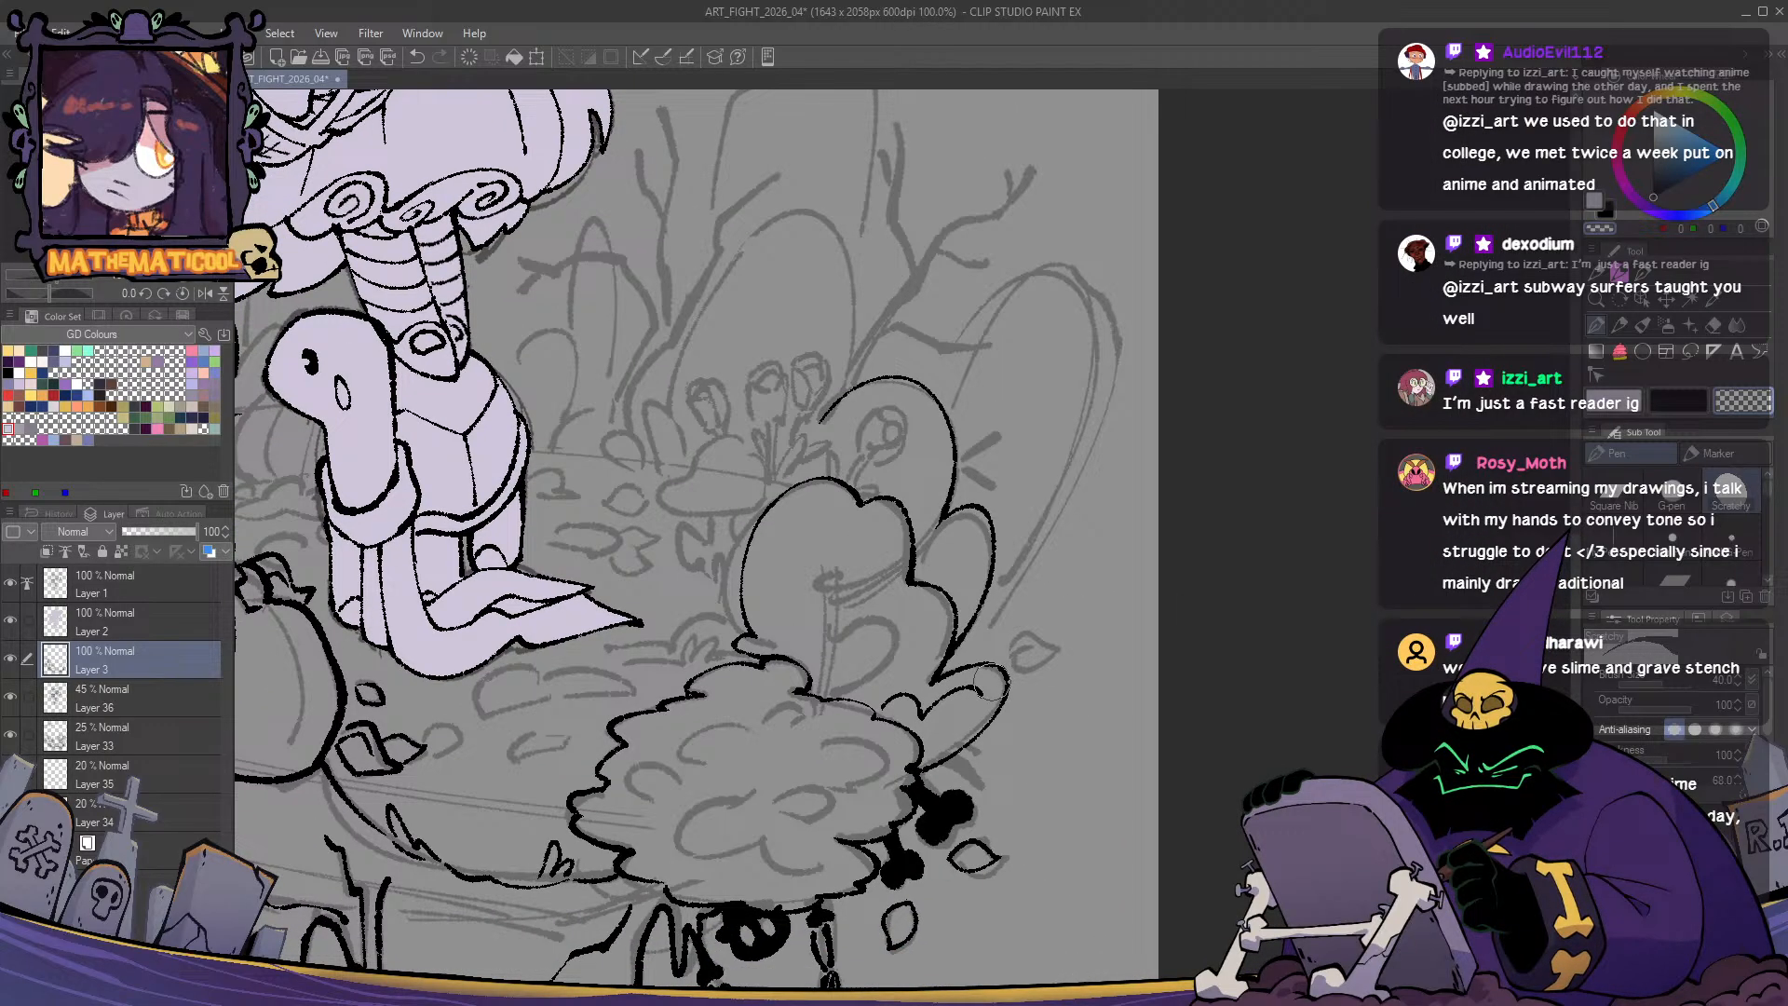
scroll(990, 683, "up", 5)
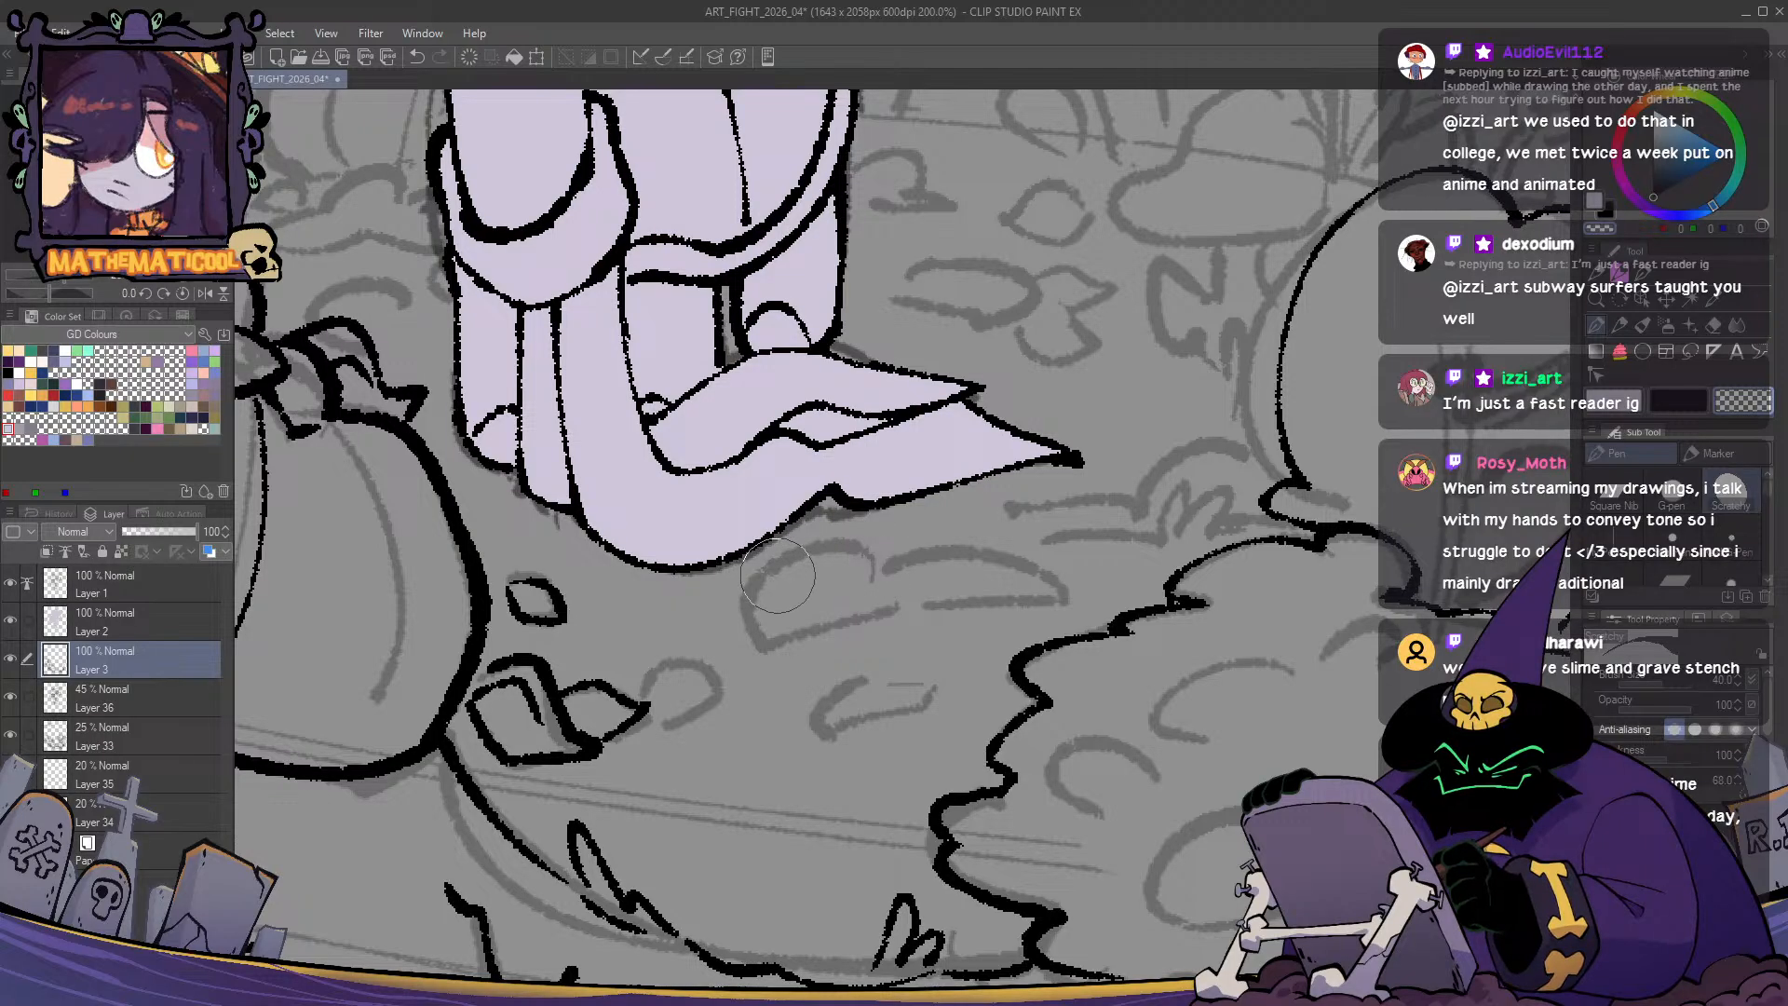
- Ink the long curved ground patch below the pale figure's pointed ends and the two small stones beneath it
mouse_move(871, 580)
left_mouse_down()
mouse_move(764, 579)
mouse_move(708, 622)
mouse_move(777, 643)
mouse_move(760, 645)
mouse_move(774, 560)
mouse_move(870, 542)
mouse_move(860, 569)
mouse_move(1055, 585)
mouse_move(821, 629)
left_mouse_up()
key("ctrl+z")
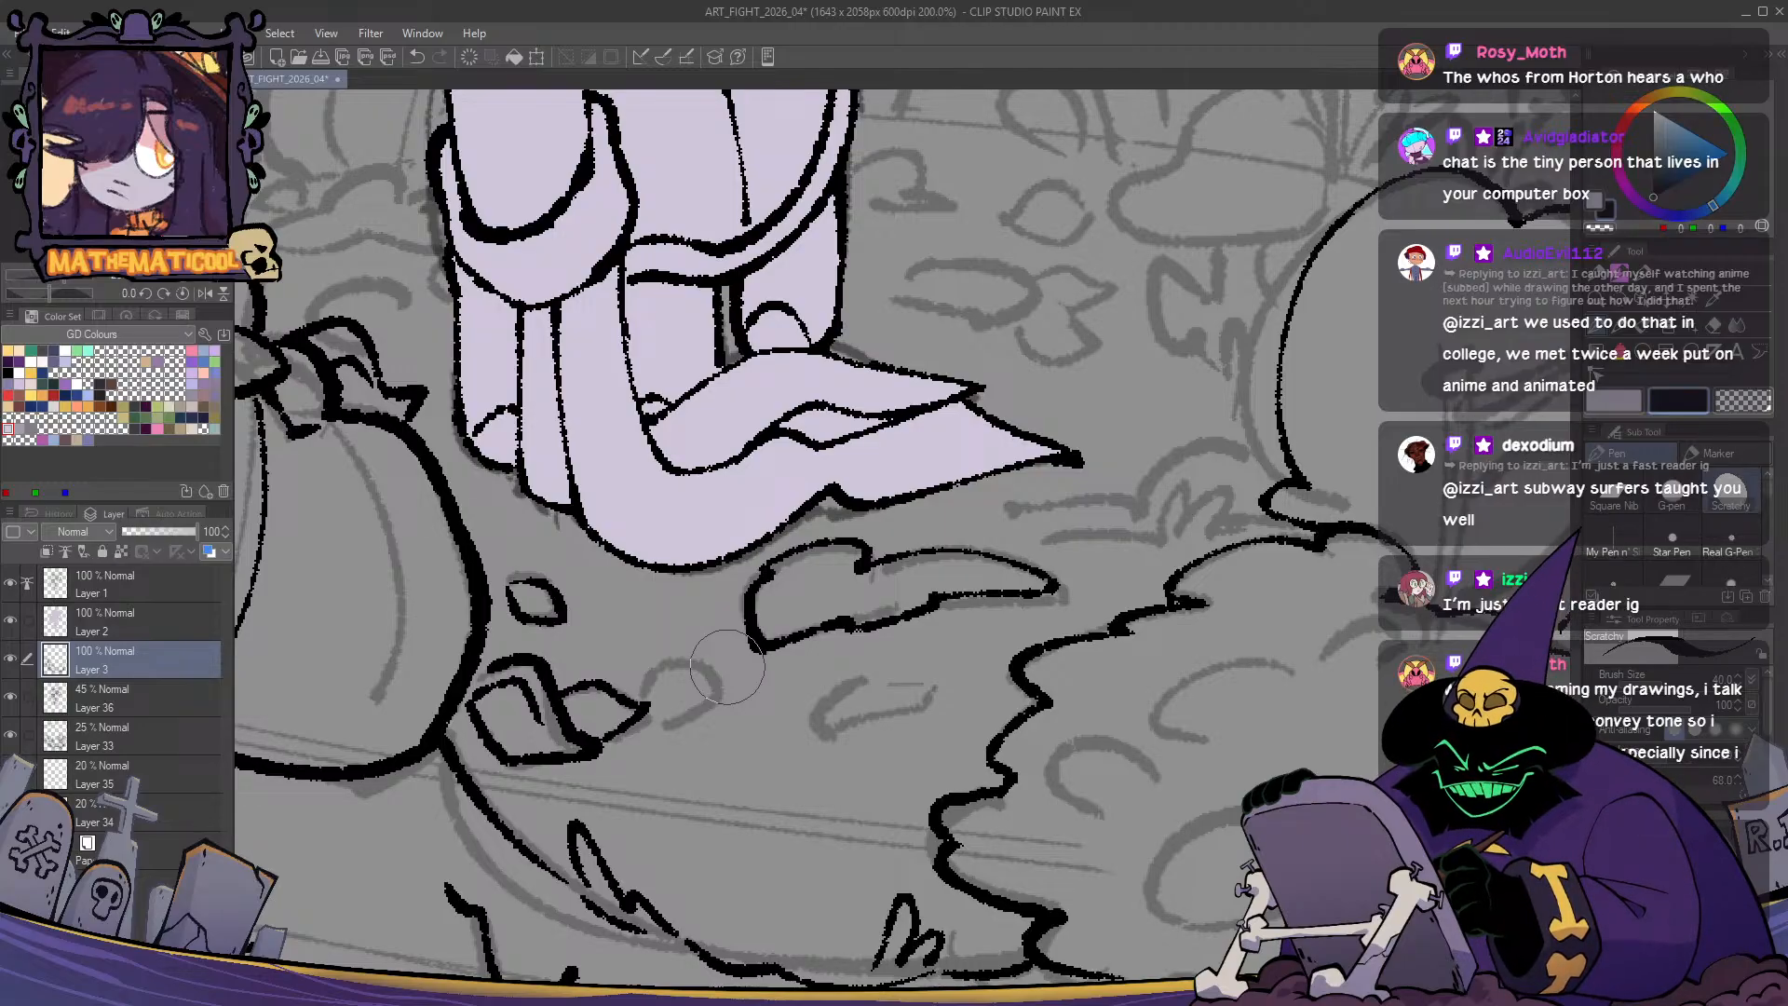
left_click_drag(728, 666, 744, 583)
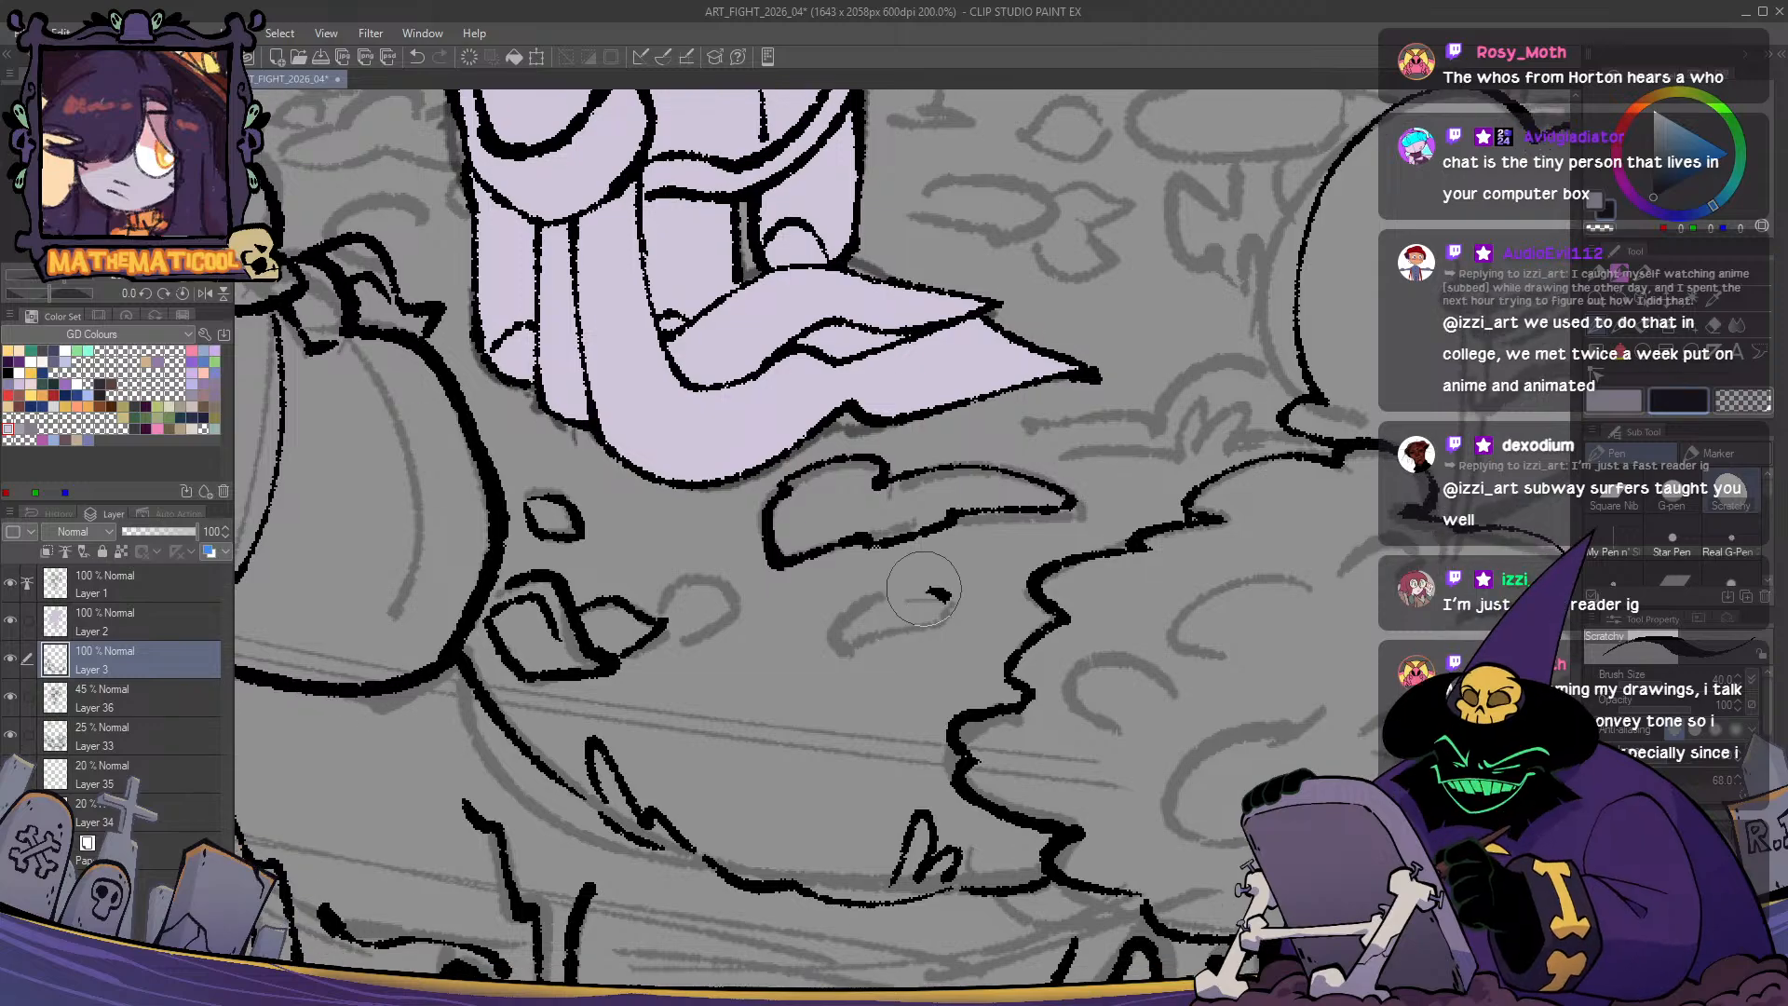
mouse_move(831, 647)
left_mouse_down()
mouse_move(950, 615)
mouse_move(949, 599)
left_mouse_up()
mouse_move(655, 618)
left_mouse_down()
mouse_move(752, 599)
mouse_move(694, 630)
left_mouse_up()
key("c")
scroll(818, 618, "right", 1)
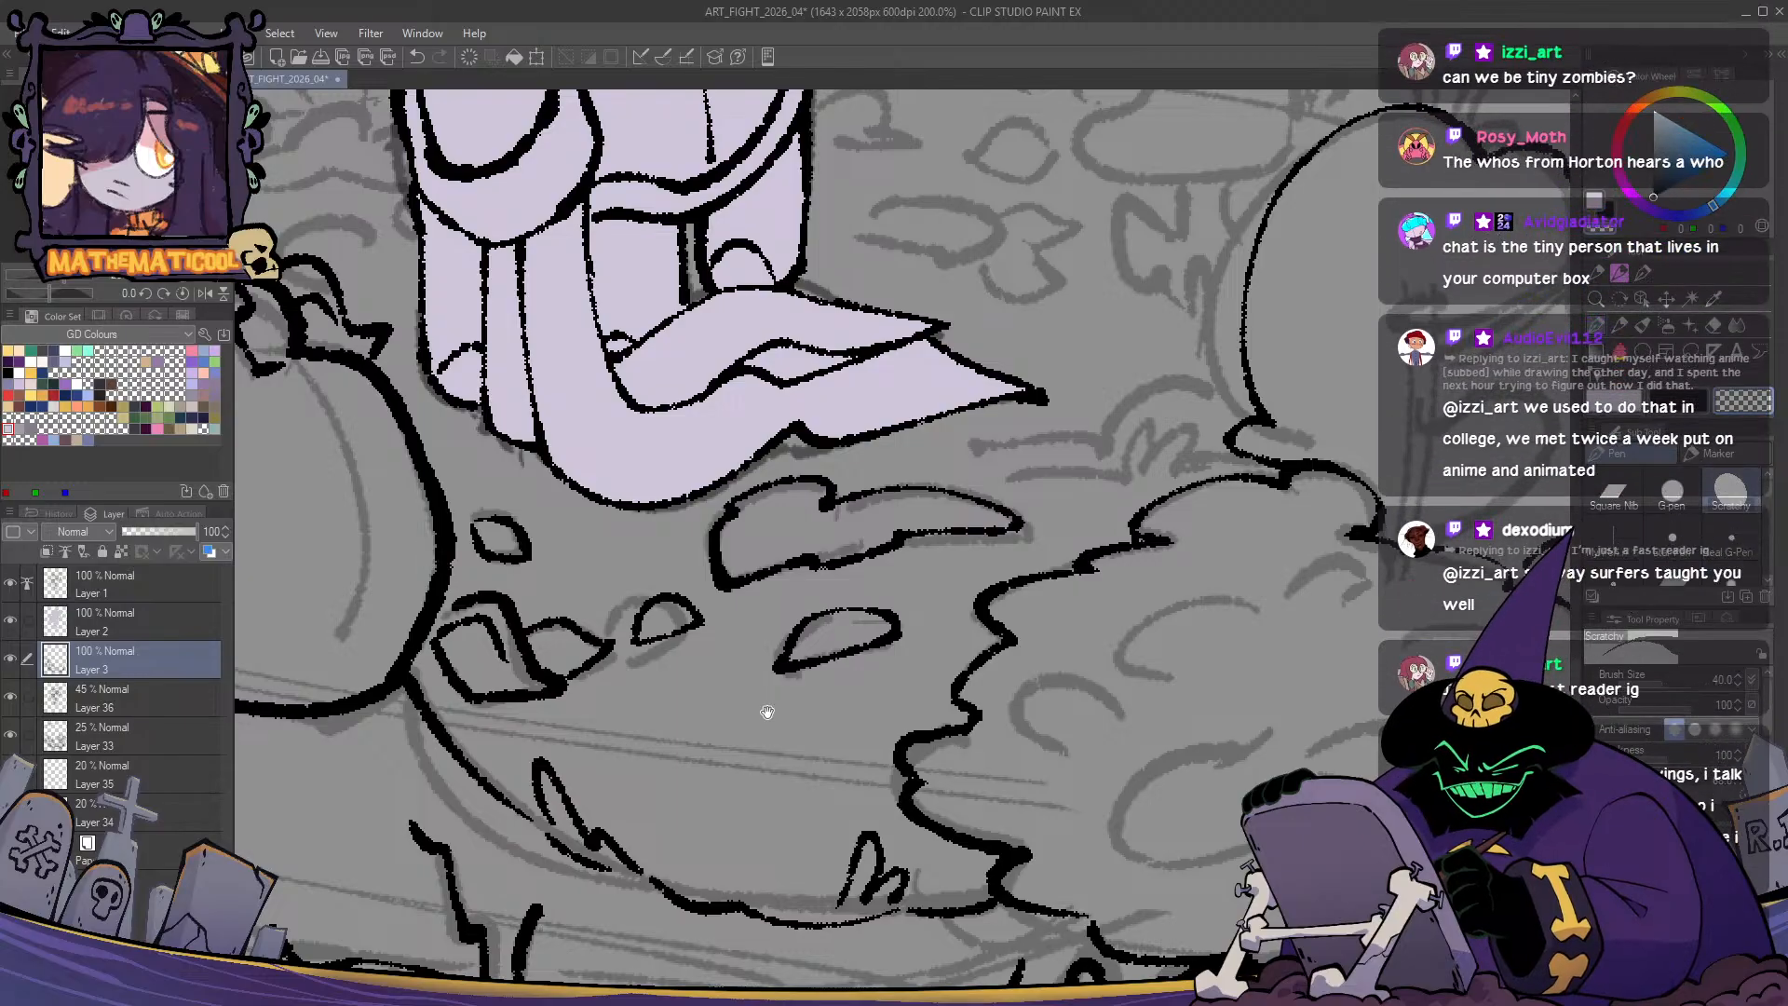
- Ink the ground lines, small rounded mound and grass tuft between the pale figure's pointed ends and the tall bush
scroll(767, 711, "right", 3)
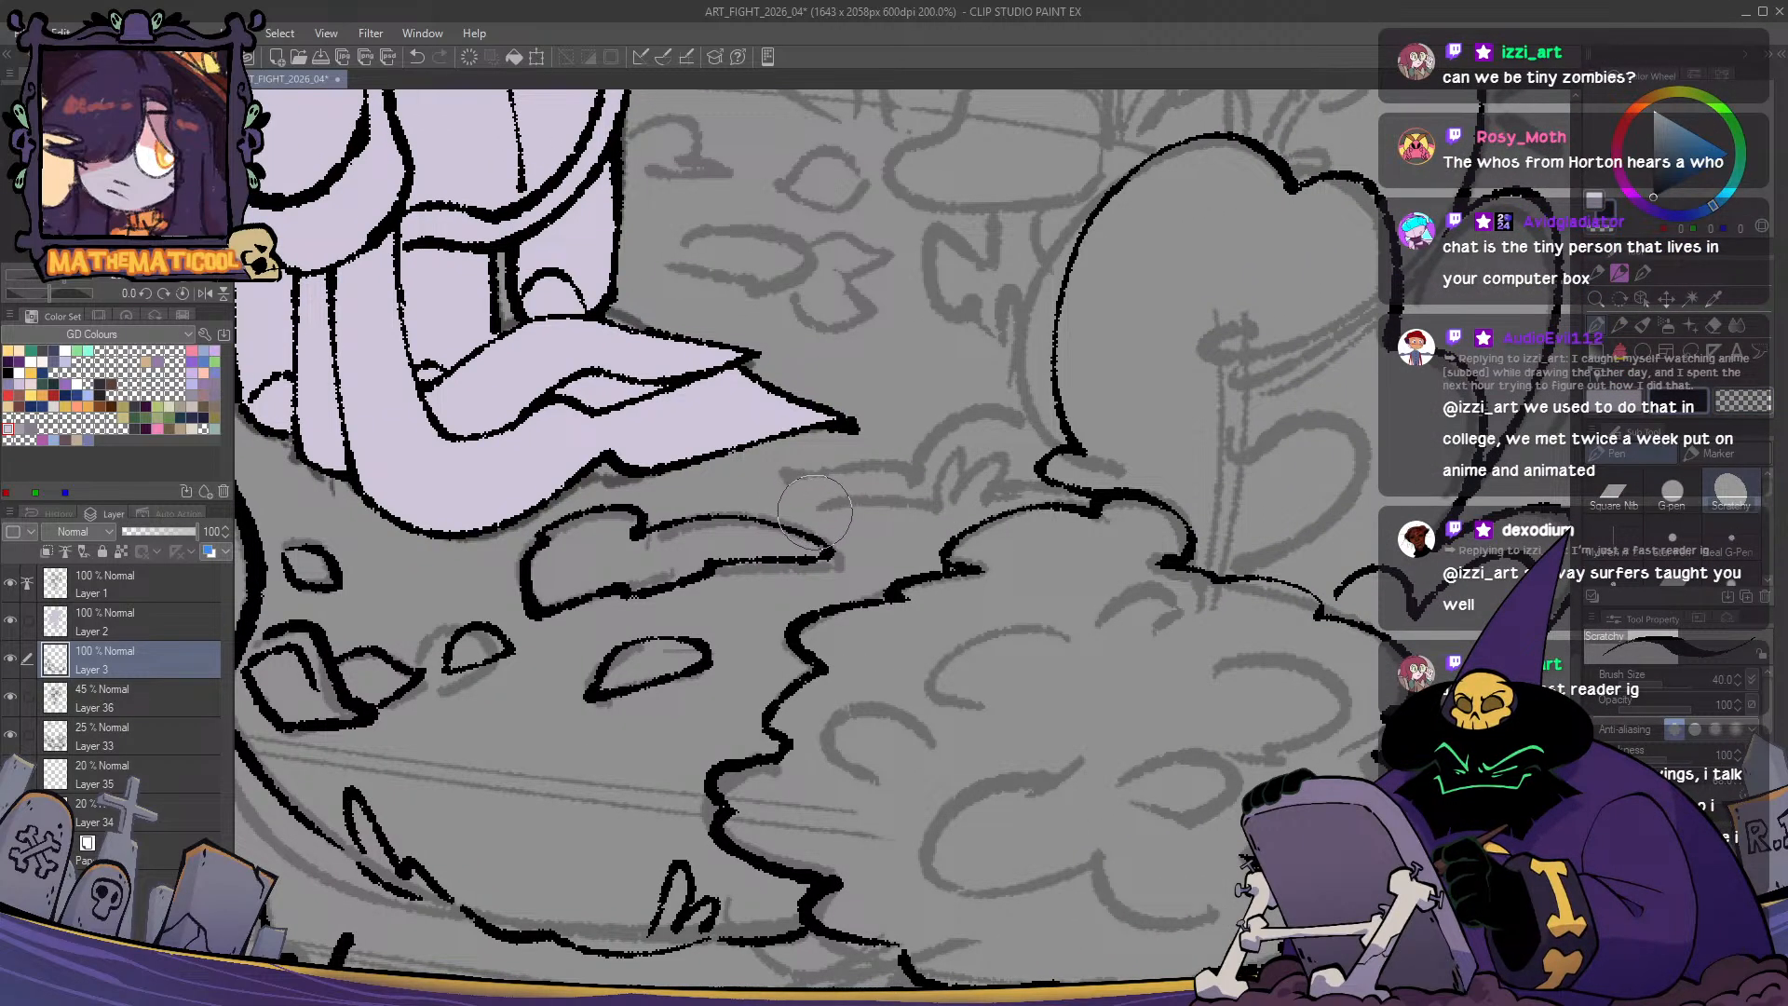
mouse_move(811, 506)
left_mouse_down()
mouse_move(936, 500)
mouse_move(815, 514)
left_mouse_up()
key("ctrl+z")
key("ctrl+z")
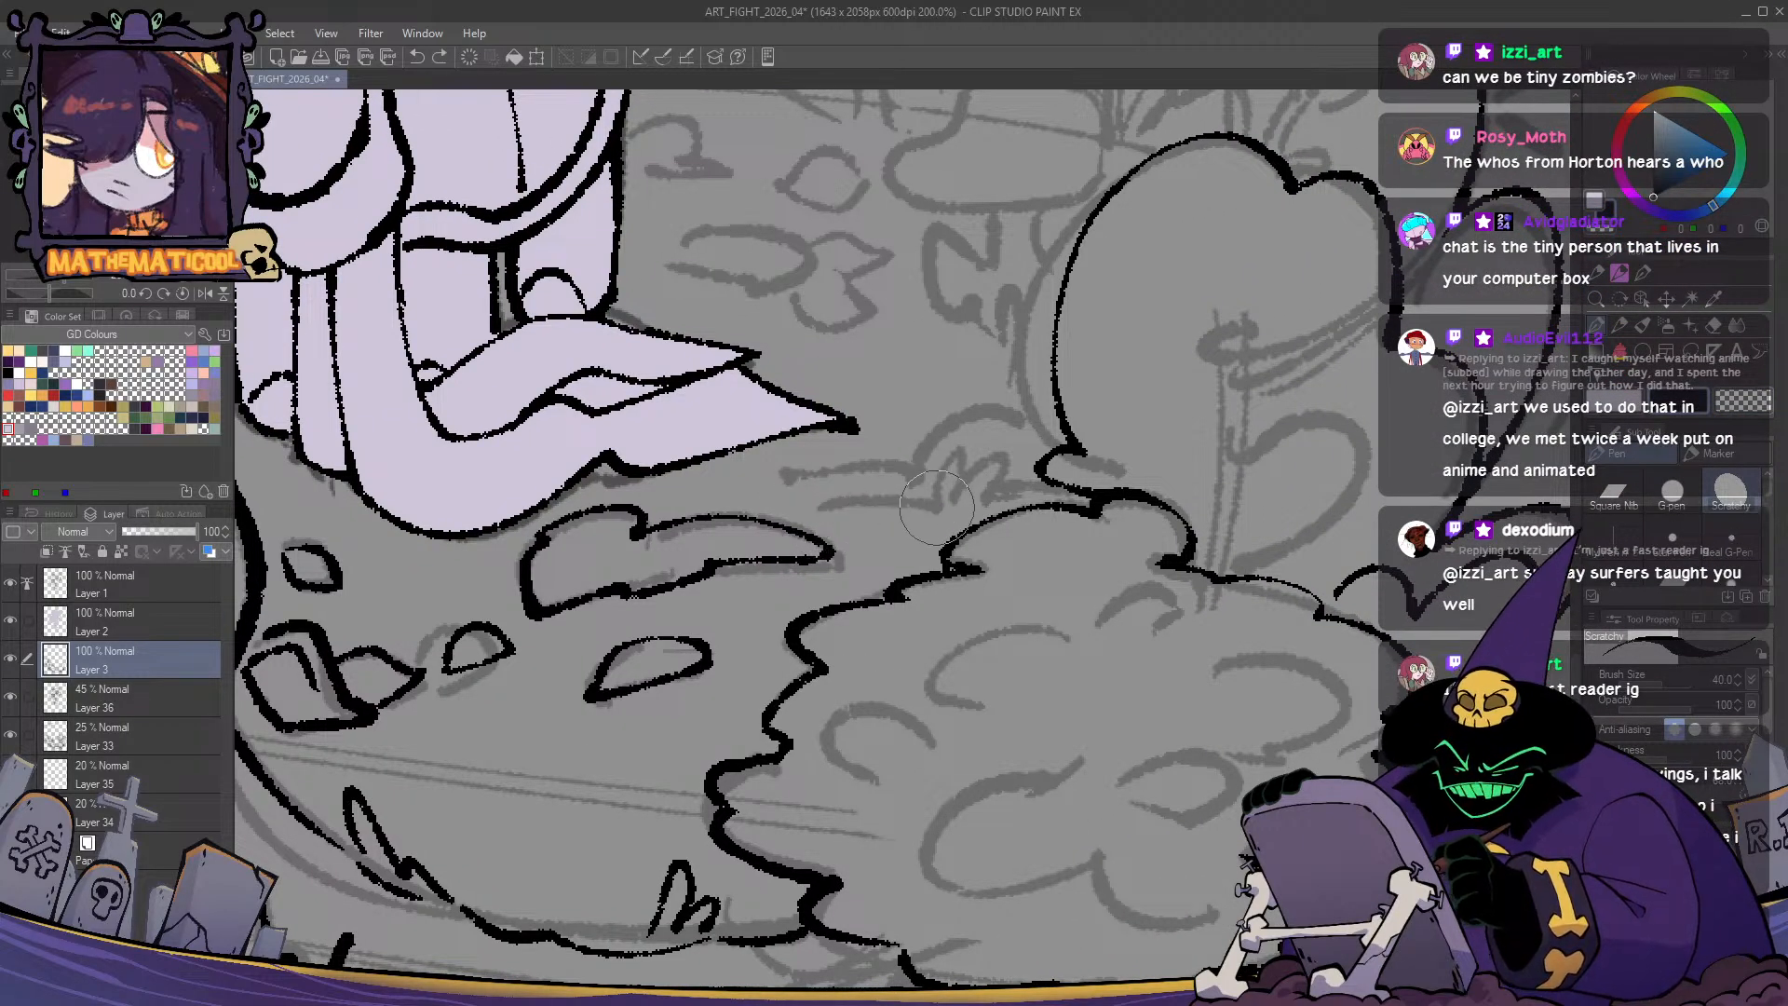
mouse_move(935, 505)
left_mouse_down()
mouse_move(834, 503)
mouse_move(926, 511)
mouse_move(947, 469)
mouse_move(968, 492)
mouse_move(940, 507)
mouse_move(961, 437)
mouse_move(955, 493)
mouse_move(1007, 494)
mouse_move(955, 637)
mouse_move(912, 598)
mouse_move(877, 629)
left_mouse_up()
key("ctrl+z")
key("ctrl+z")
key("ctrl+z")
mouse_move(953, 552)
left_mouse_down()
mouse_move(829, 603)
mouse_move(720, 610)
left_mouse_up()
left_click_drag(948, 590, 906, 628)
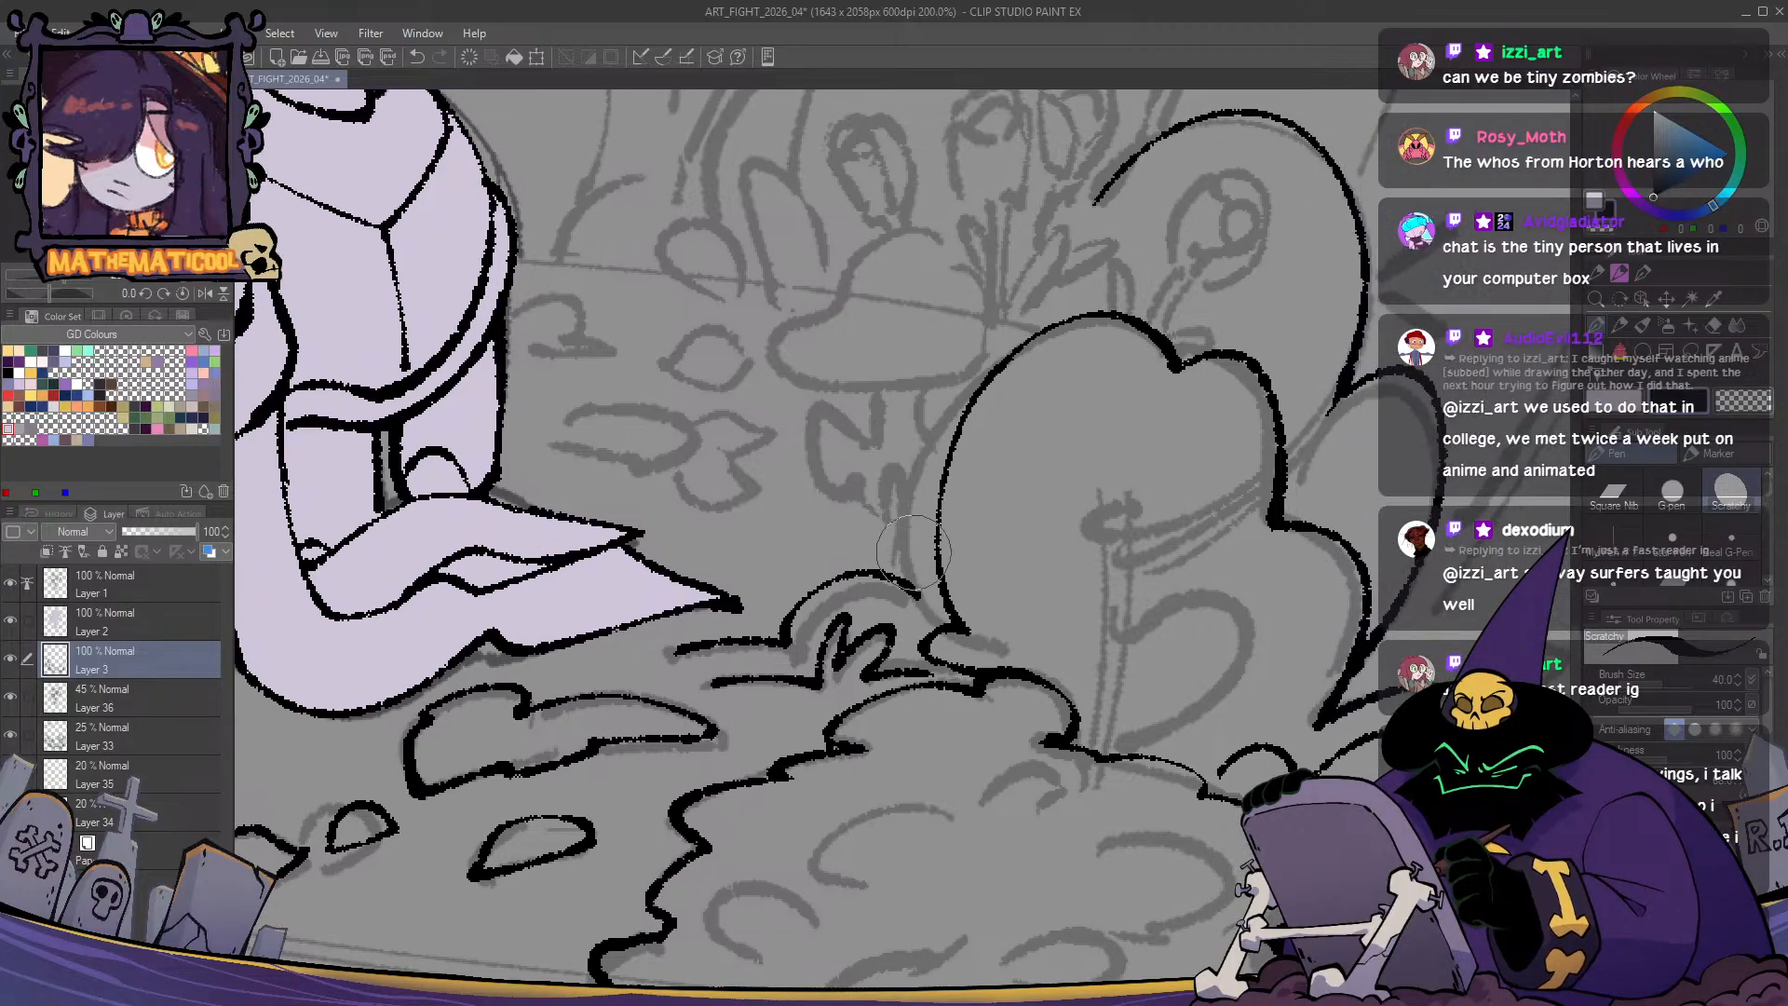
- Redraw the tall bush's left edge further outward, erasing the old contour and tidying where it meets the ground
key("h")
key("h")
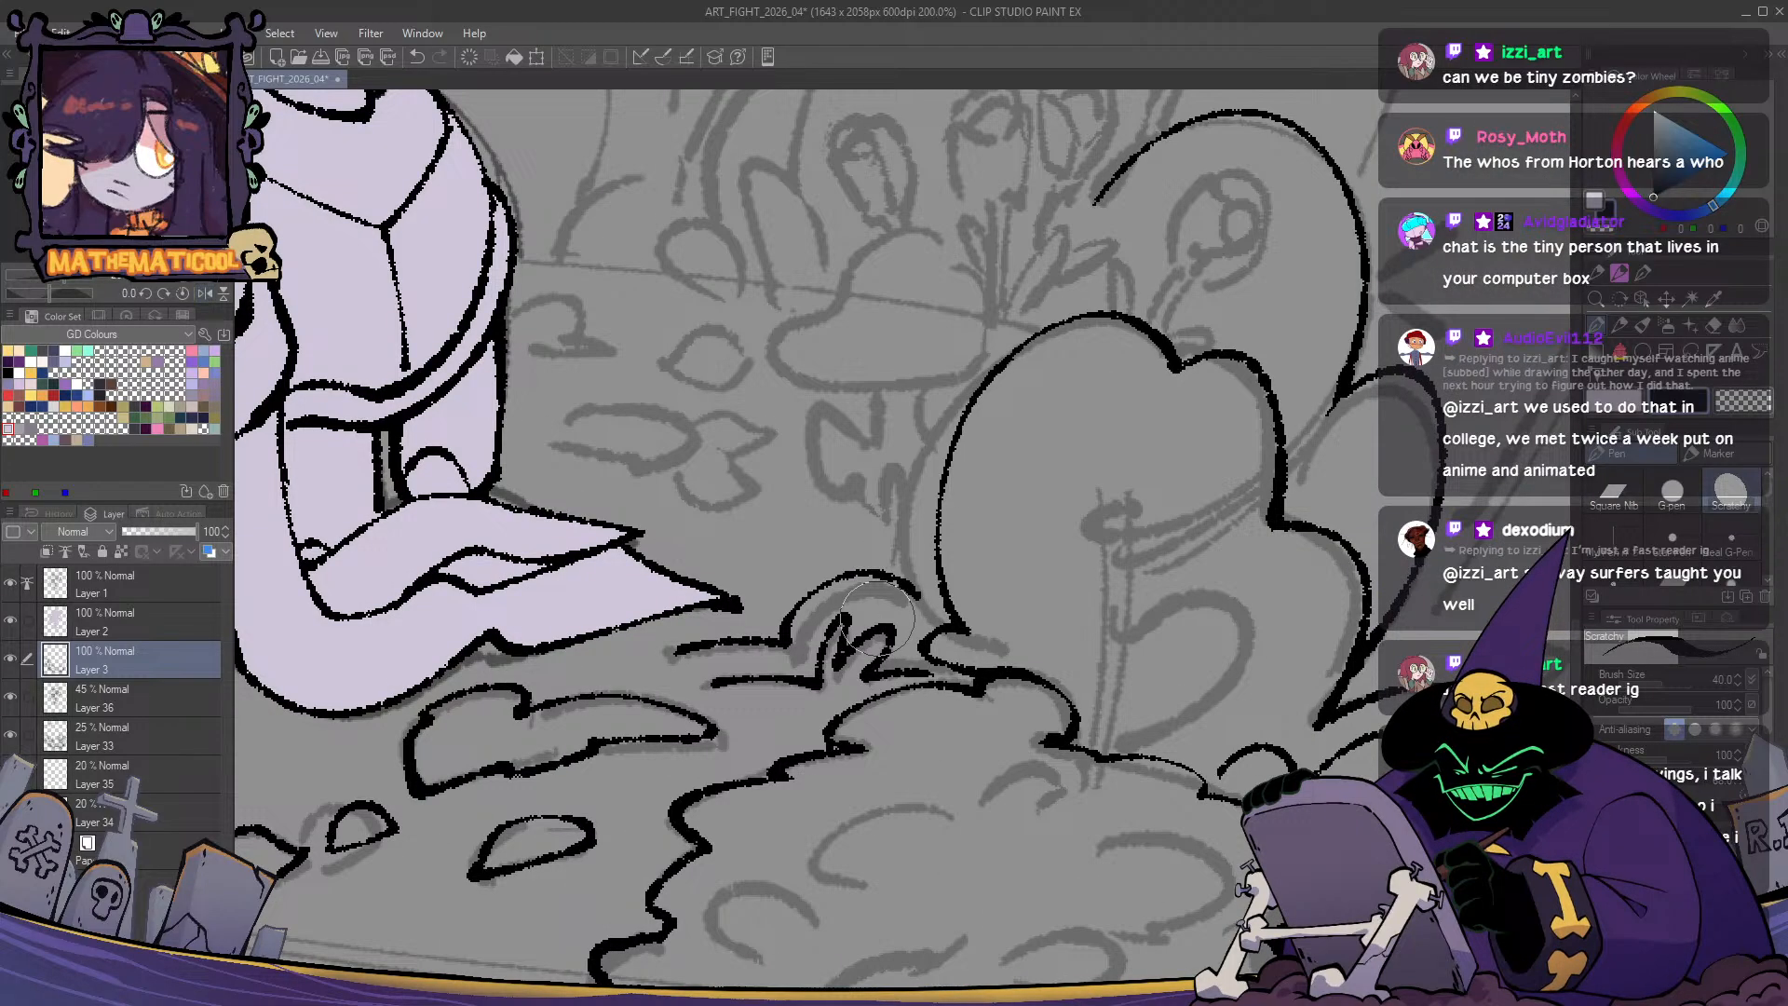
key("c")
mouse_move(973, 669)
left_mouse_down()
mouse_move(928, 640)
mouse_move(946, 658)
mouse_move(929, 644)
mouse_move(967, 633)
mouse_move(961, 562)
mouse_move(906, 573)
mouse_move(1061, 370)
left_mouse_up()
key("c")
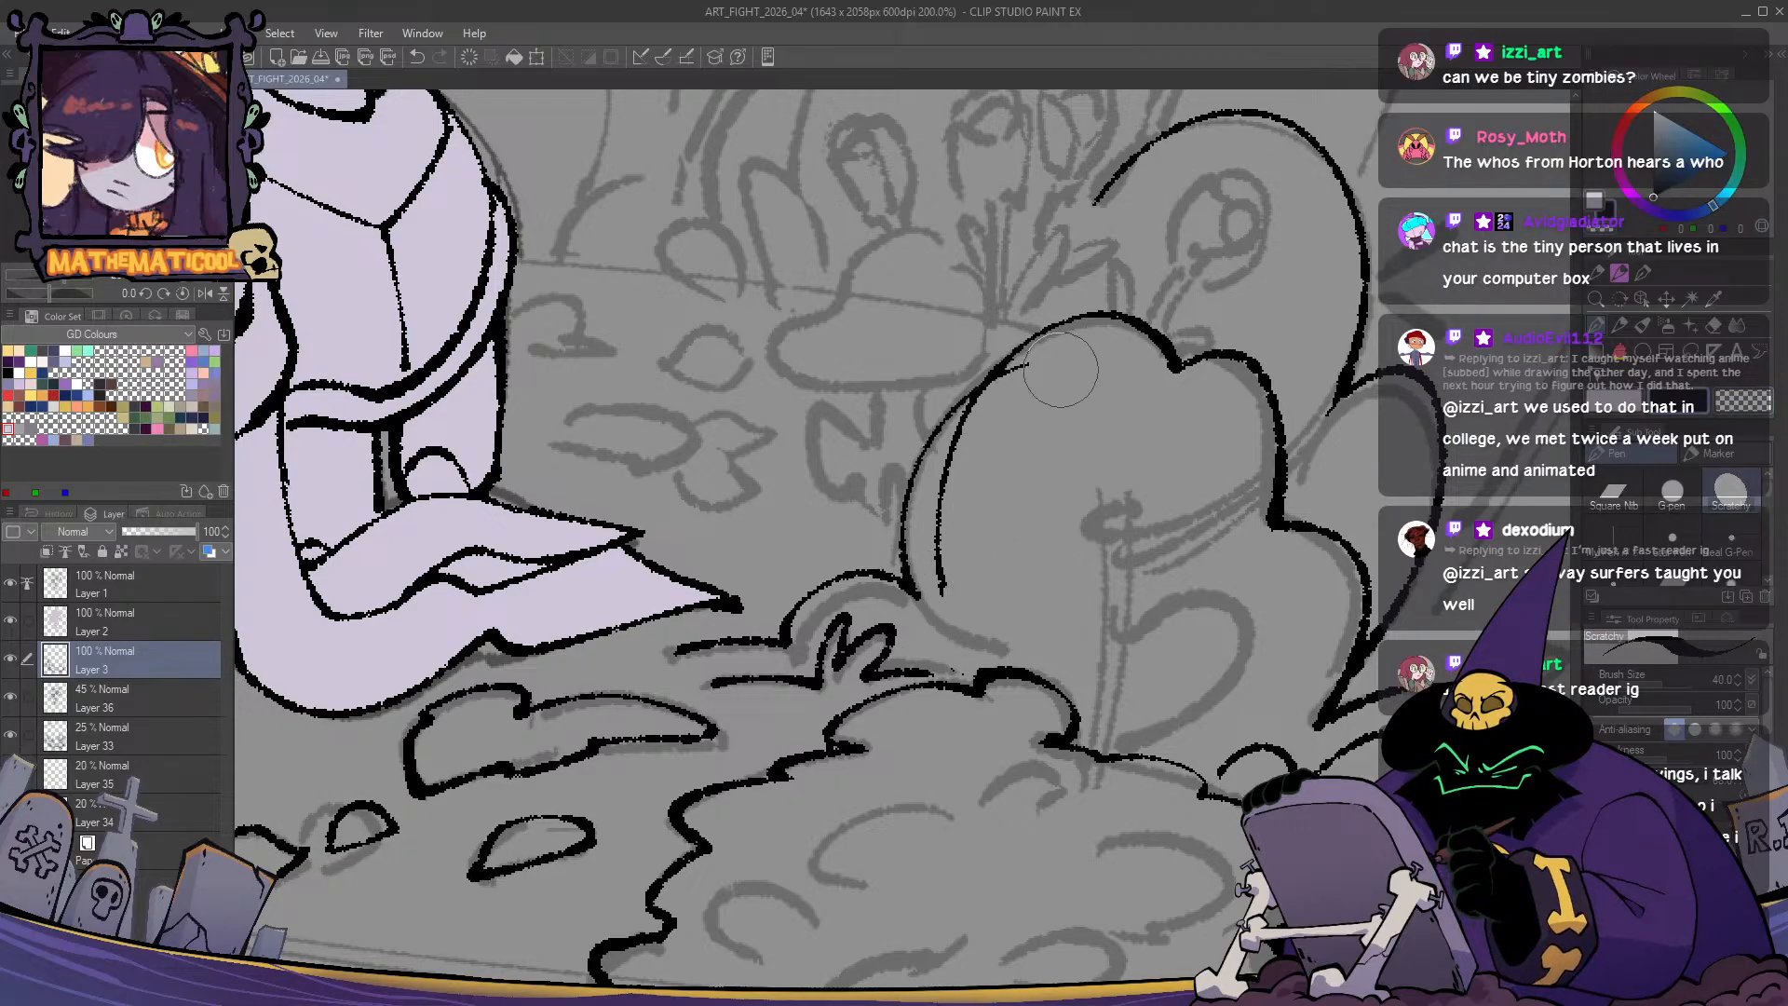
key("ctrl+z")
mouse_move(919, 596)
left_mouse_down()
mouse_move(920, 483)
mouse_move(923, 587)
mouse_move(993, 402)
mouse_move(944, 512)
mouse_move(952, 591)
left_mouse_up()
key("ctrl+z")
key("ctrl+z")
key("c")
key("c")
mouse_move(946, 520)
left_mouse_down()
mouse_move(971, 652)
mouse_move(962, 689)
left_mouse_up()
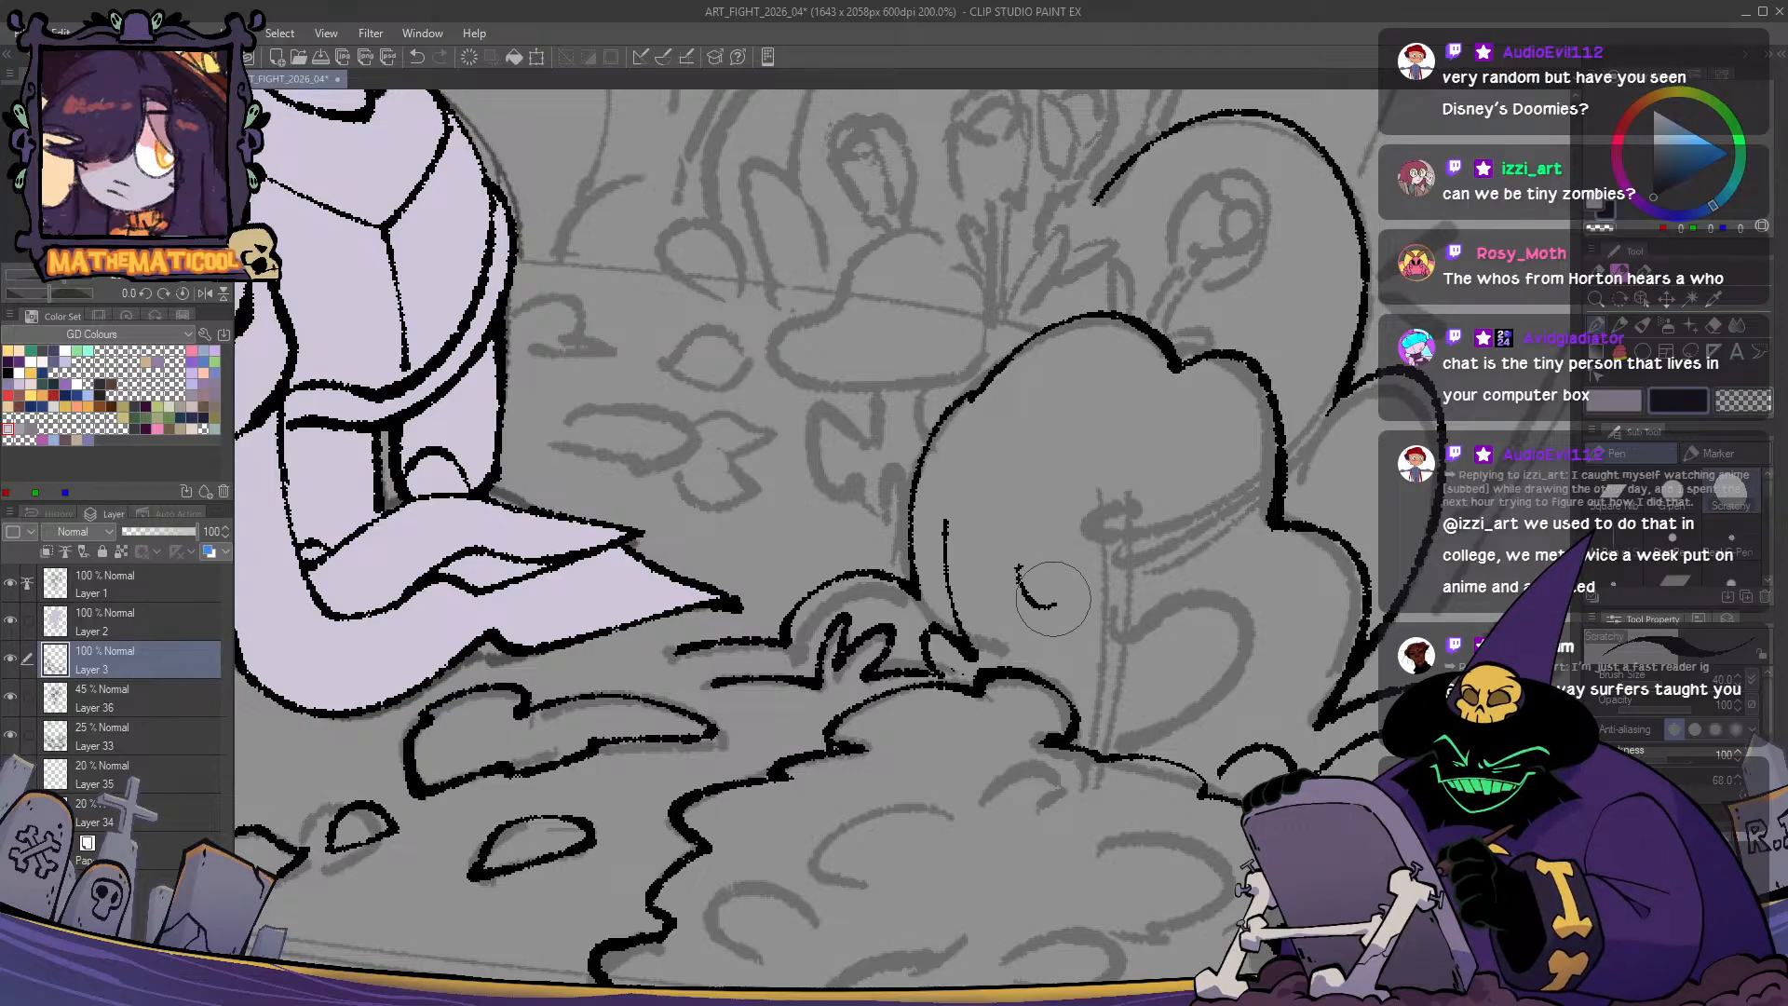
- Ink a small rose with a short stem and leaves at the tall bush's base, just above the front bush
mouse_move(1014, 593)
left_mouse_down()
mouse_move(1042, 618)
mouse_move(1044, 573)
left_mouse_up()
key("ctrl+z")
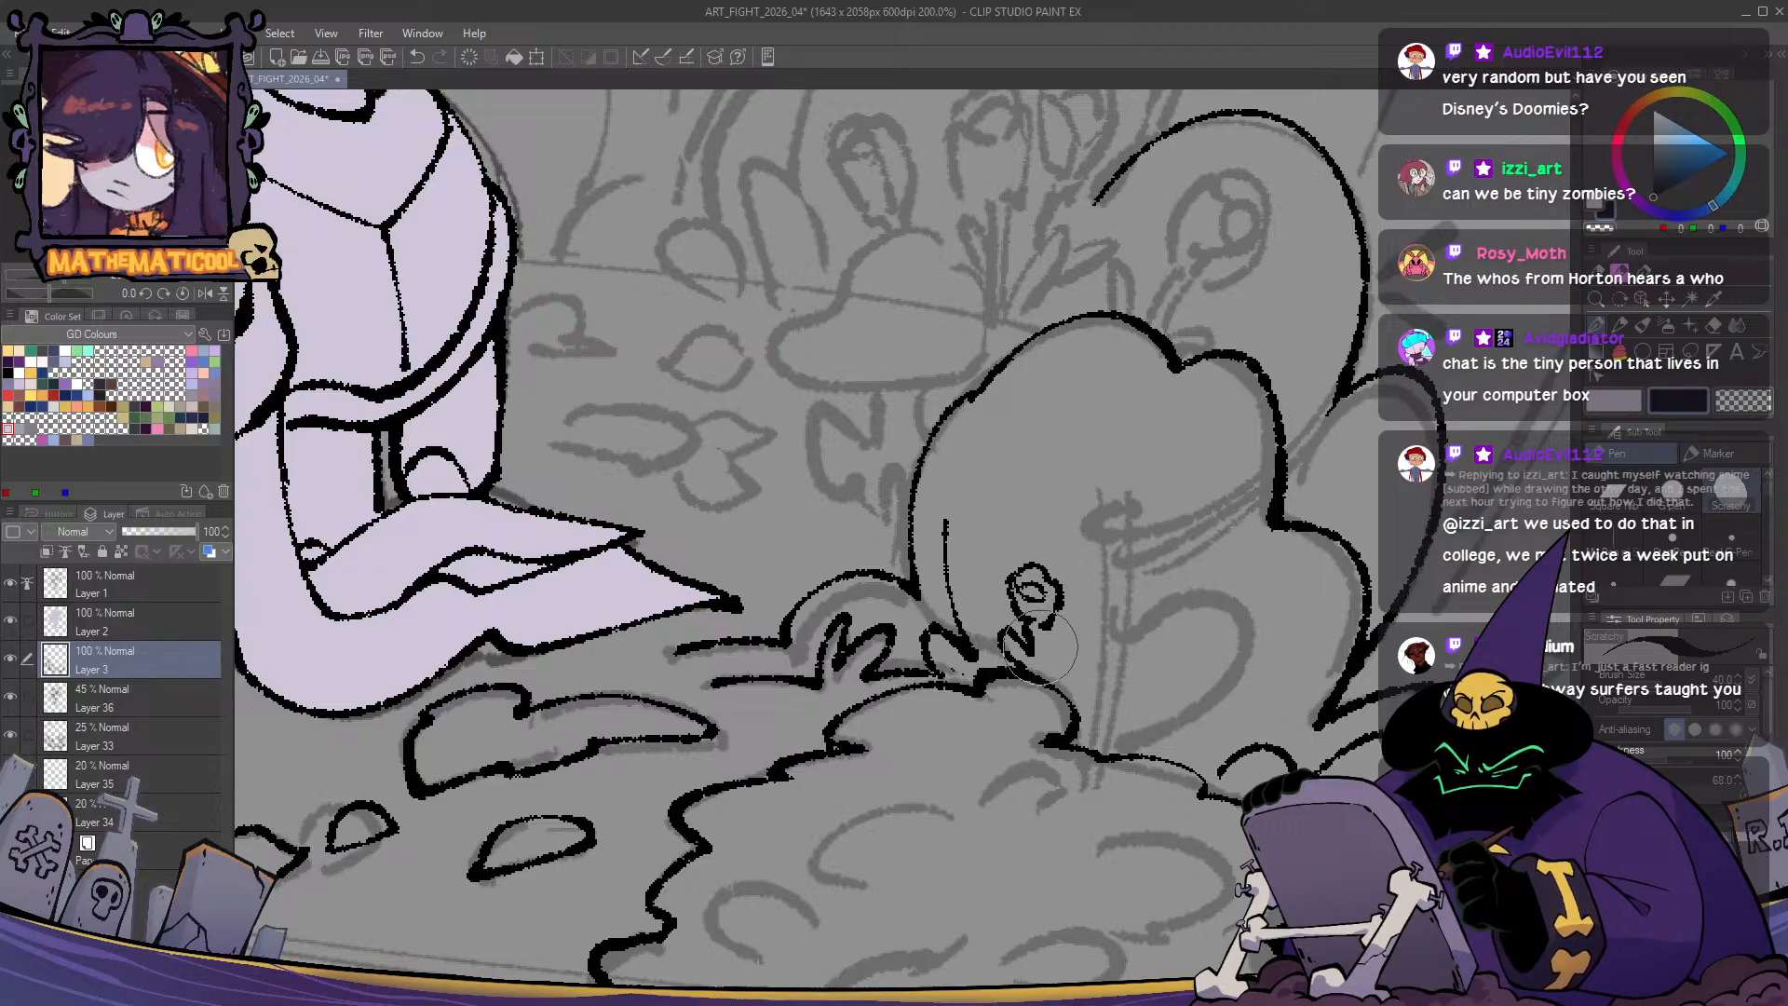
left_click_drag(1041, 652, 1062, 678)
key("ctrl+z")
key("ctrl+z")
key("ctrl+z")
key("ctrl+z")
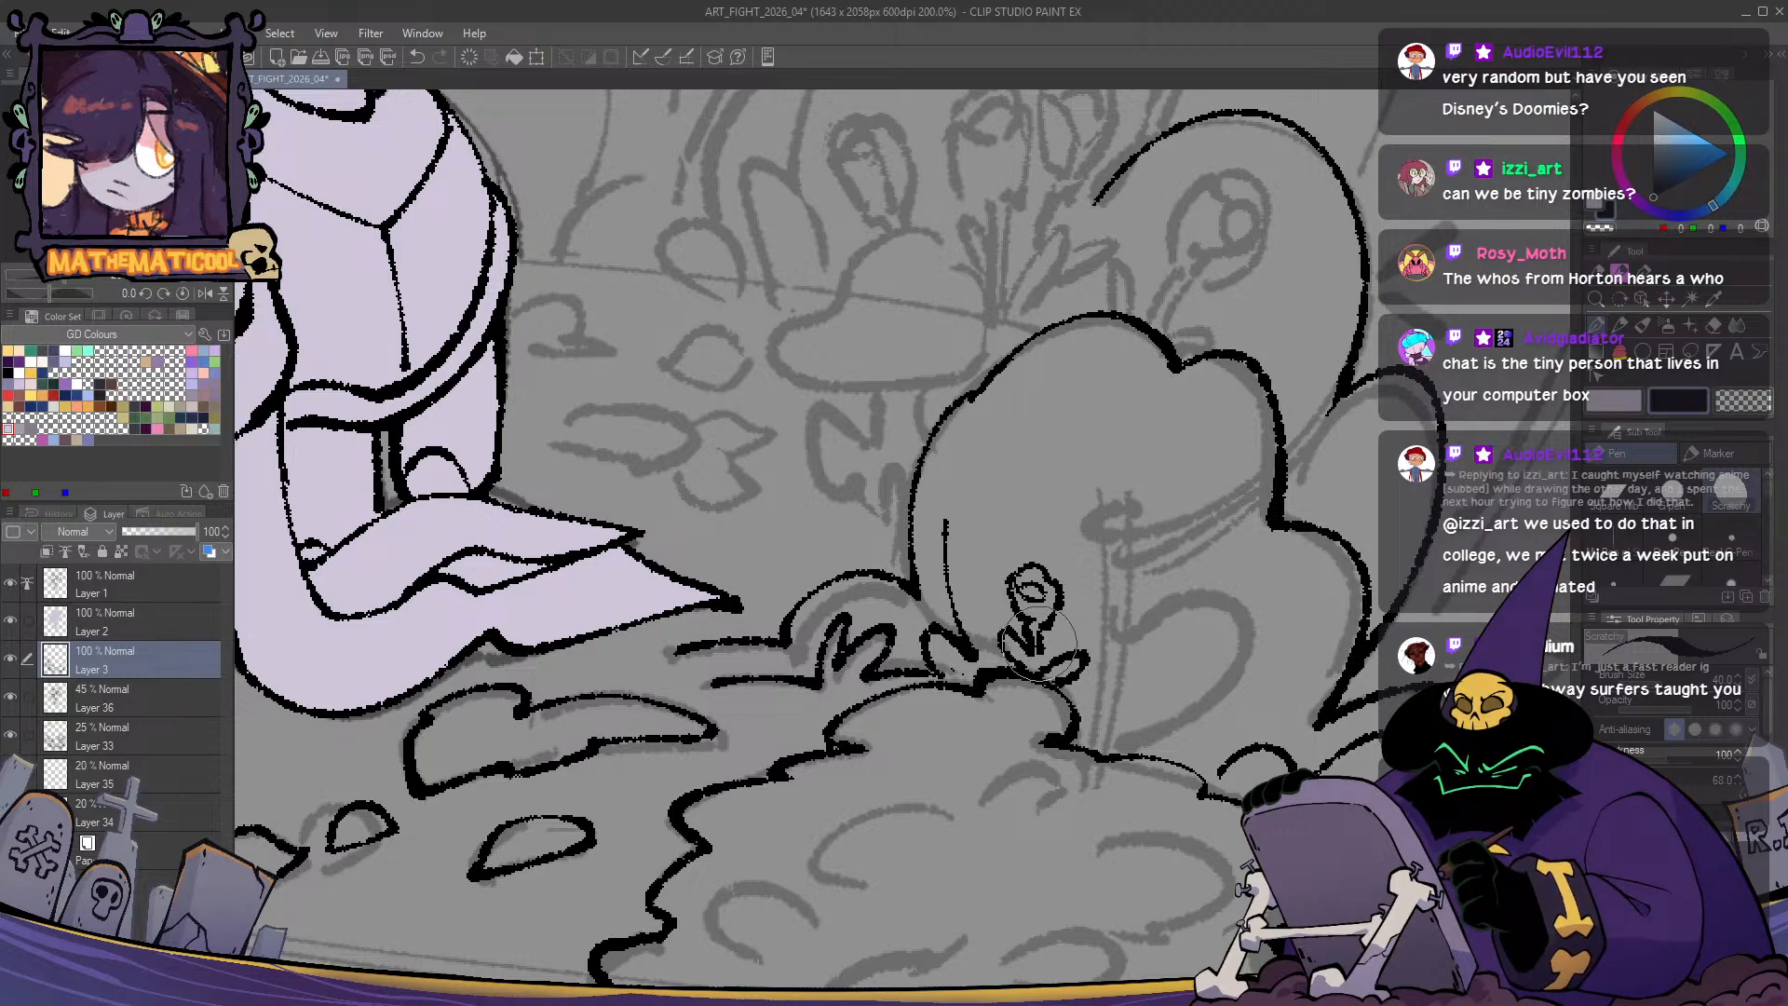
key("h")
key("h")
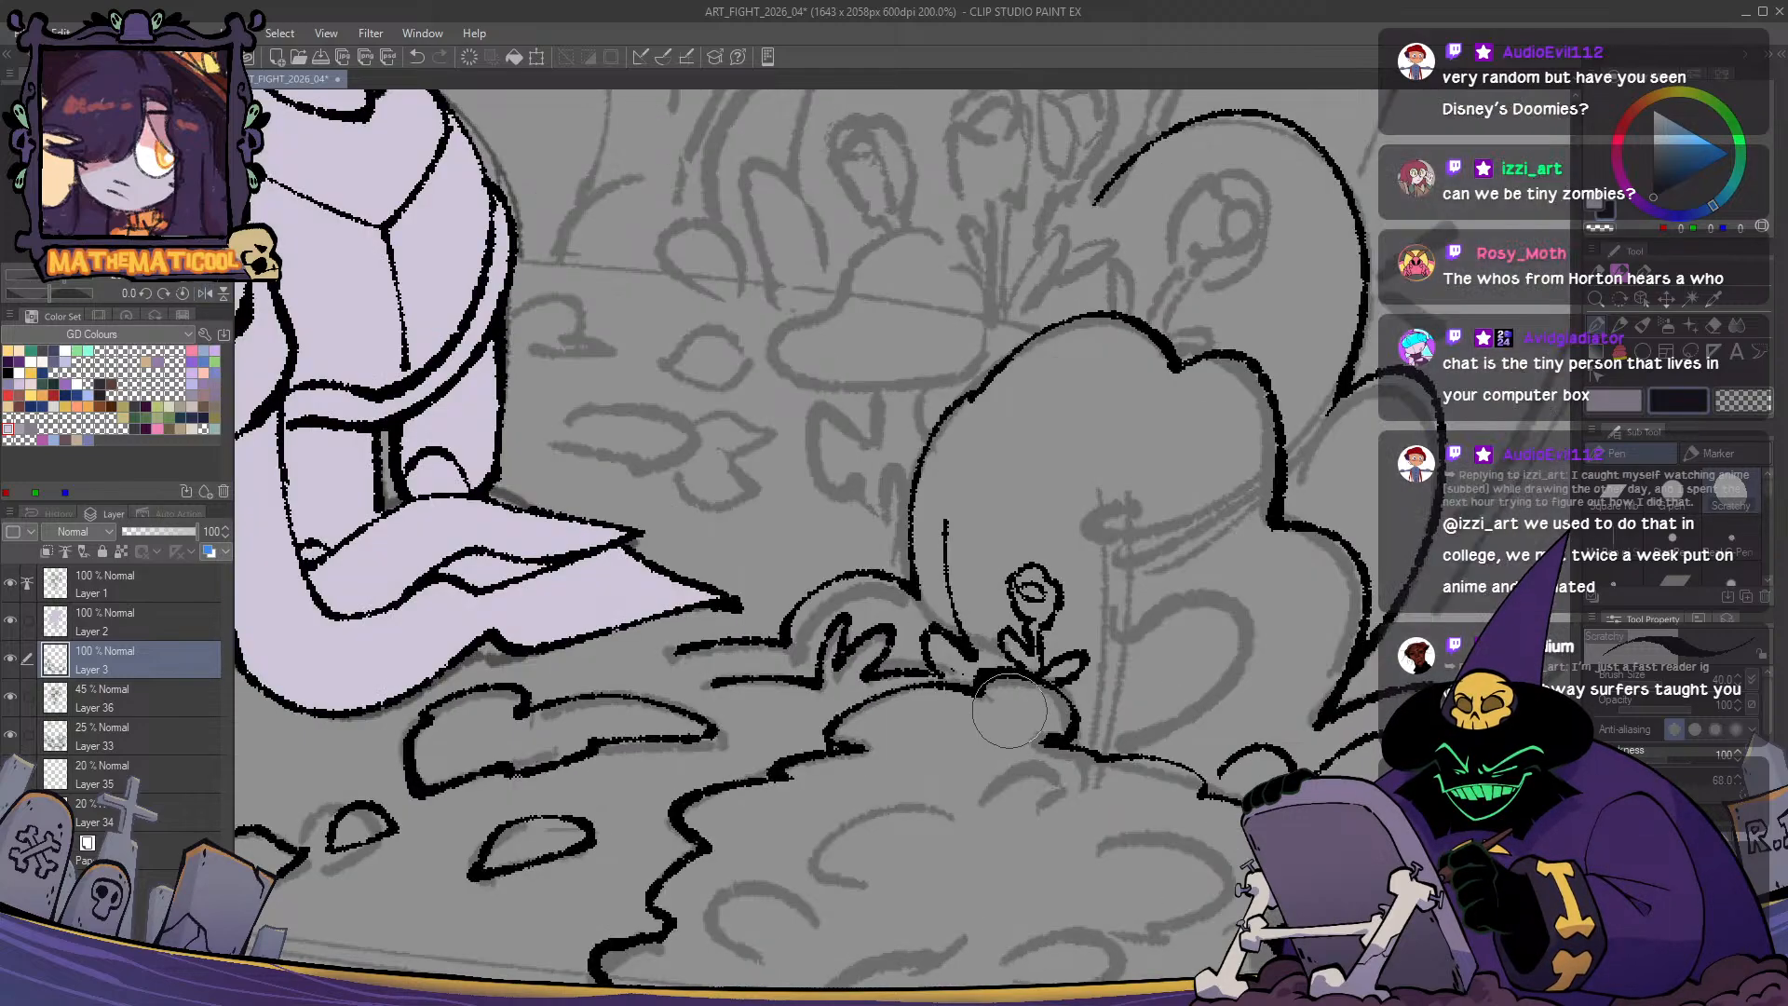
- Lasso the small rose's bloom and shift it slightly on its stem with a transform
left_click_drag(1010, 711, 961, 715)
key("m")
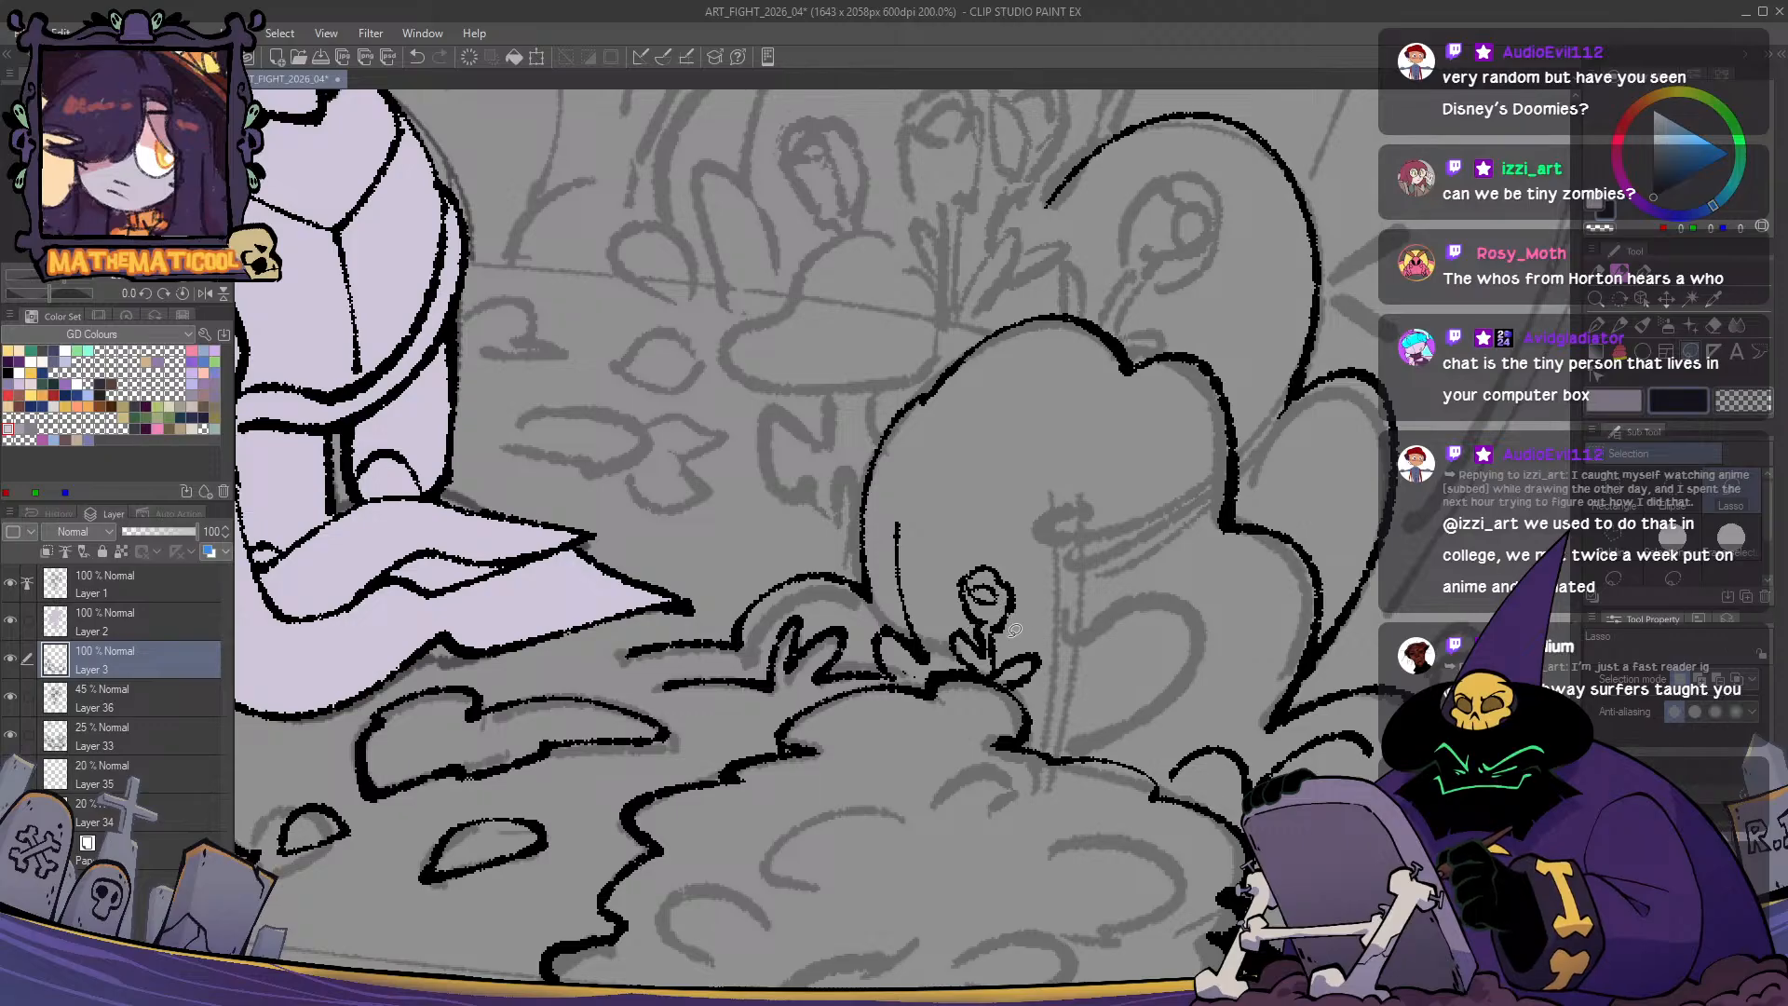
left_click_drag(995, 622, 999, 633)
key("ctrl+t")
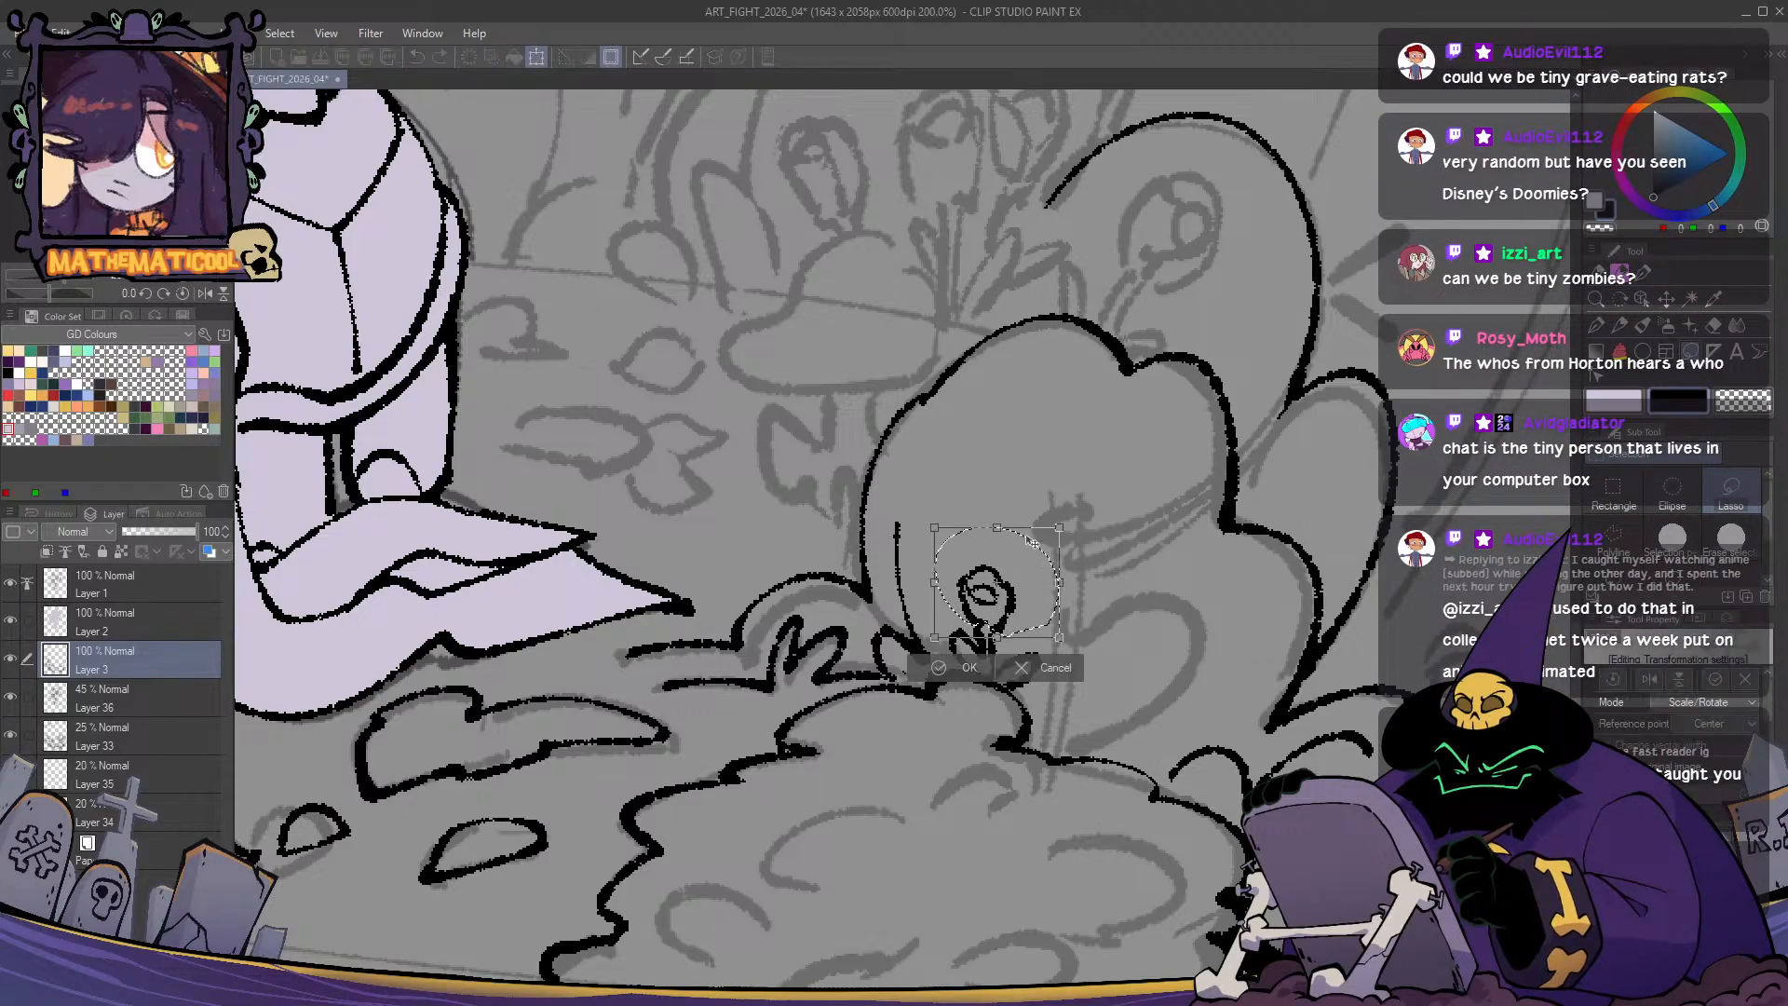
left_click_drag(1004, 529, 1016, 554)
key("Return")
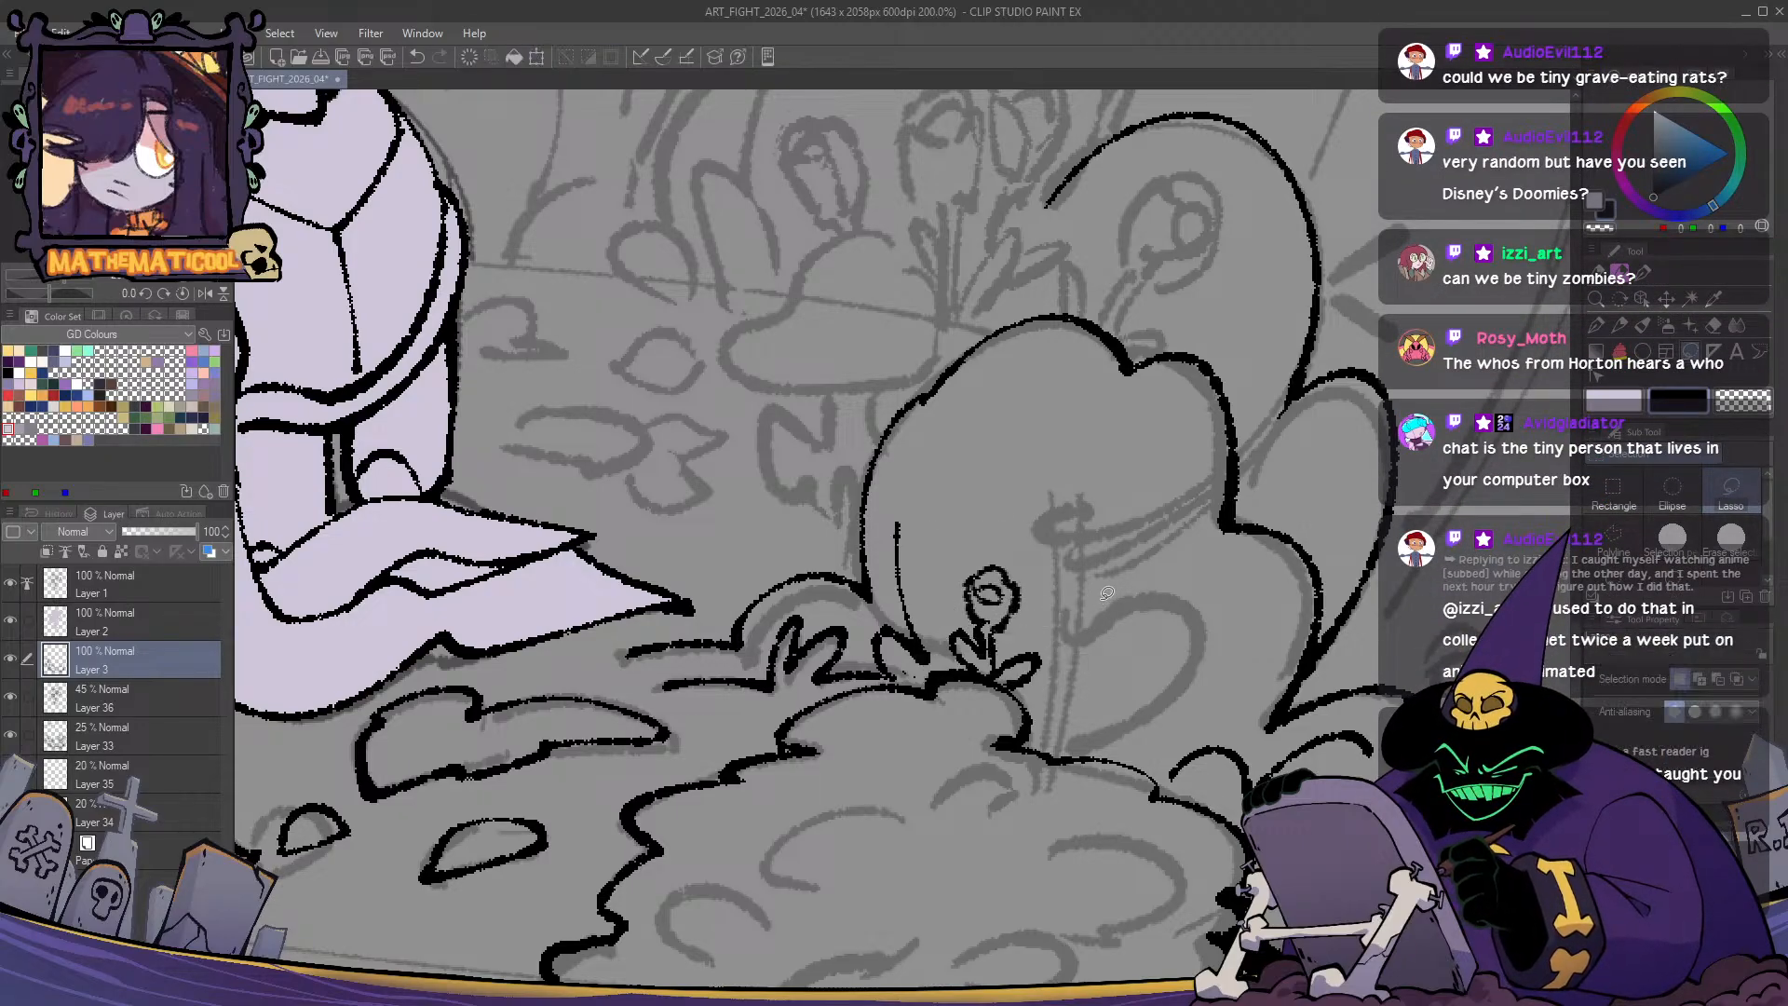
key("p")
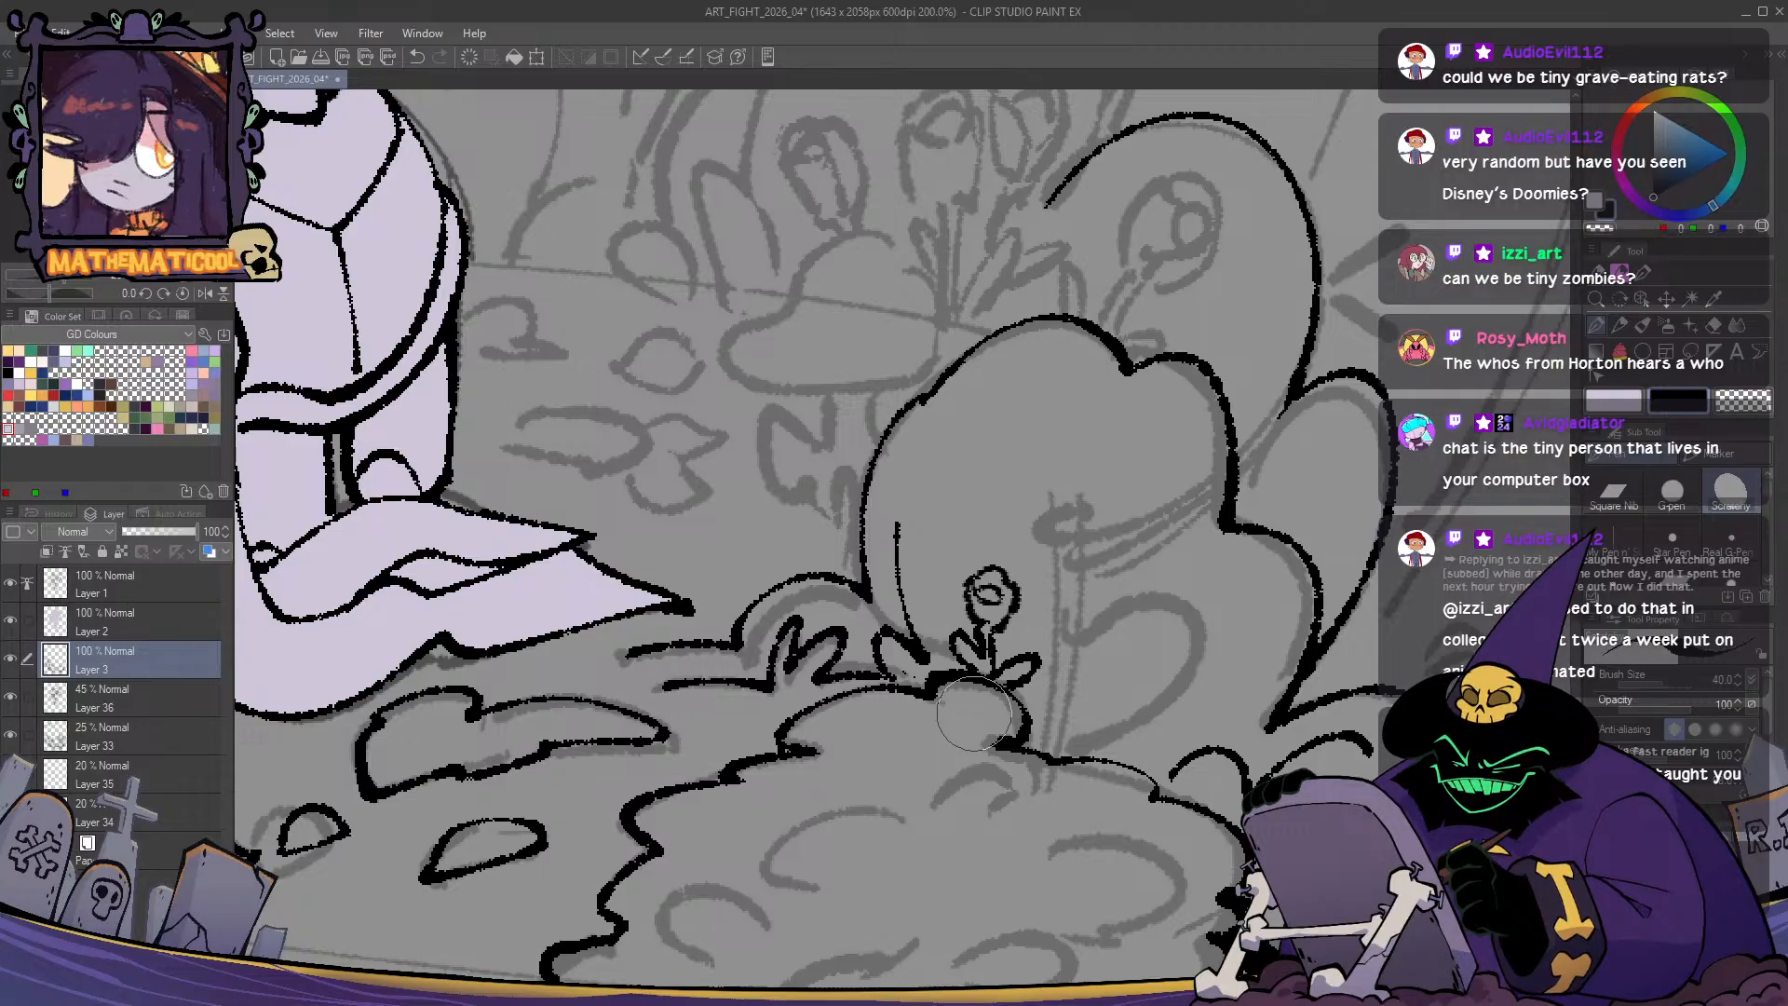
- Ink a second small rose with leaves beside the first, along the front bush's upper right edge, and clean up overlaps
left_click_drag(1036, 737, 958, 723)
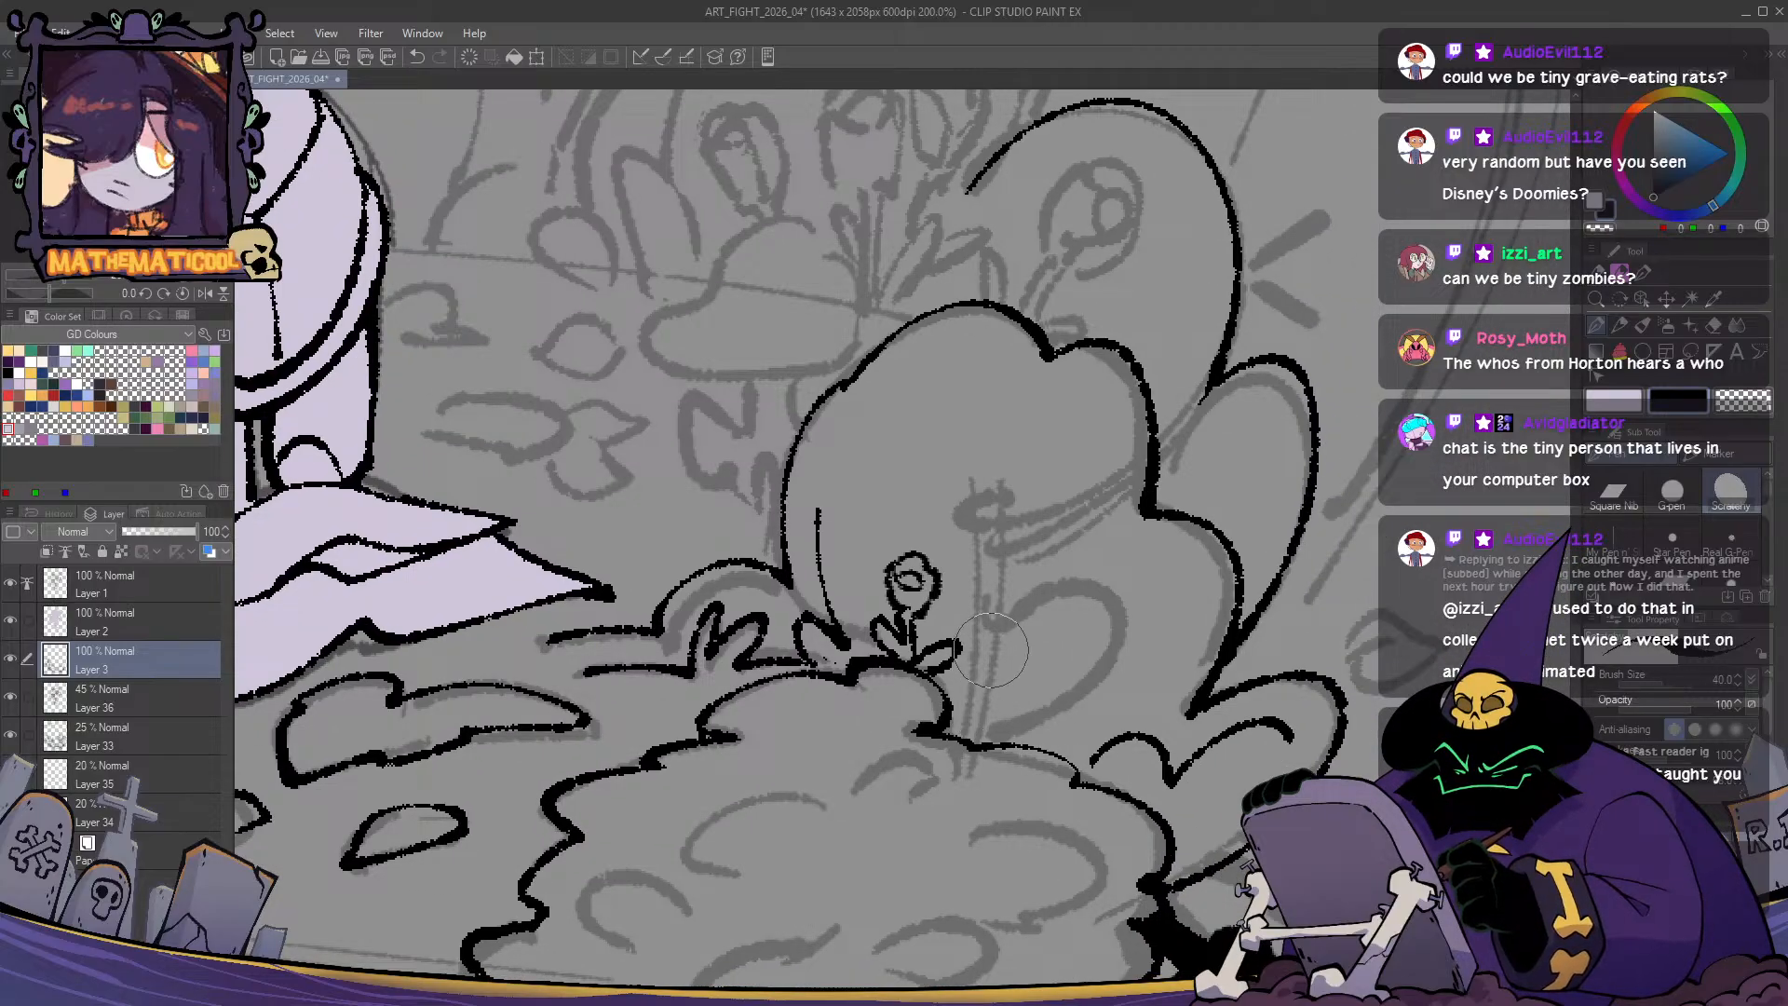
mouse_move(996, 642)
left_mouse_down()
mouse_move(998, 669)
mouse_move(1034, 663)
mouse_move(1020, 653)
mouse_move(1003, 672)
left_mouse_up()
left_click_drag(1017, 660, 981, 671)
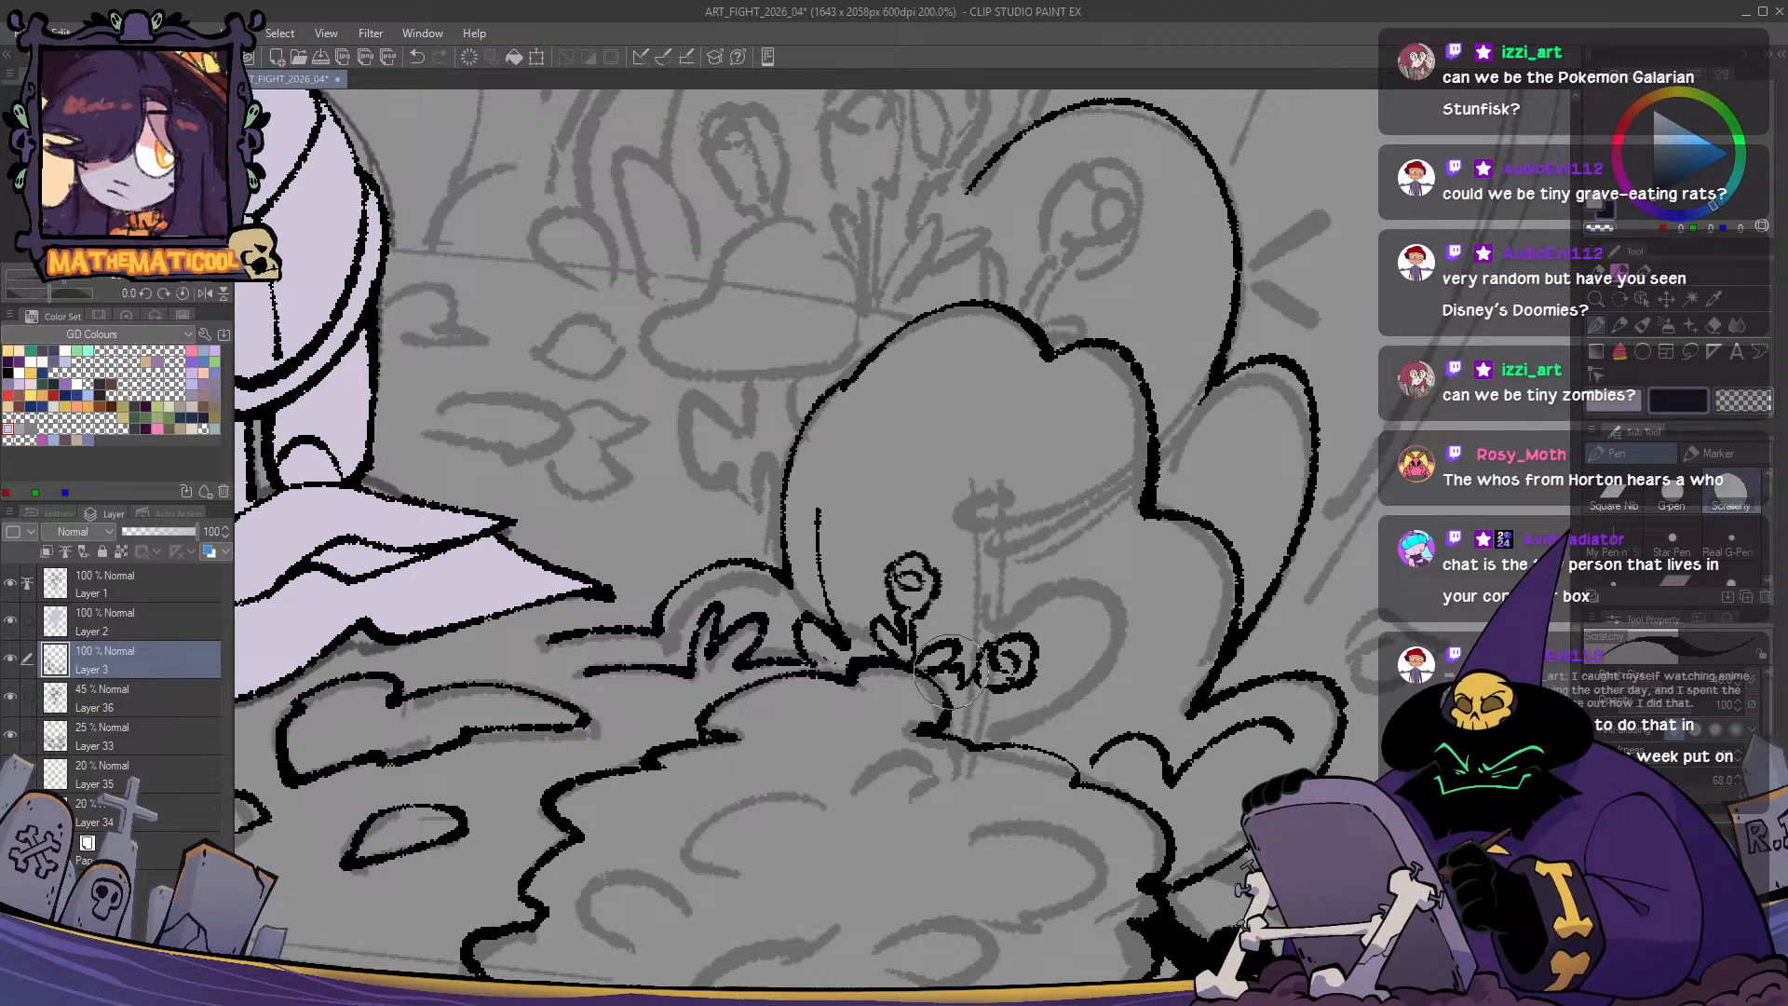
mouse_move(953, 672)
left_mouse_down()
mouse_move(936, 662)
mouse_move(957, 699)
mouse_move(930, 688)
left_mouse_up()
key("c")
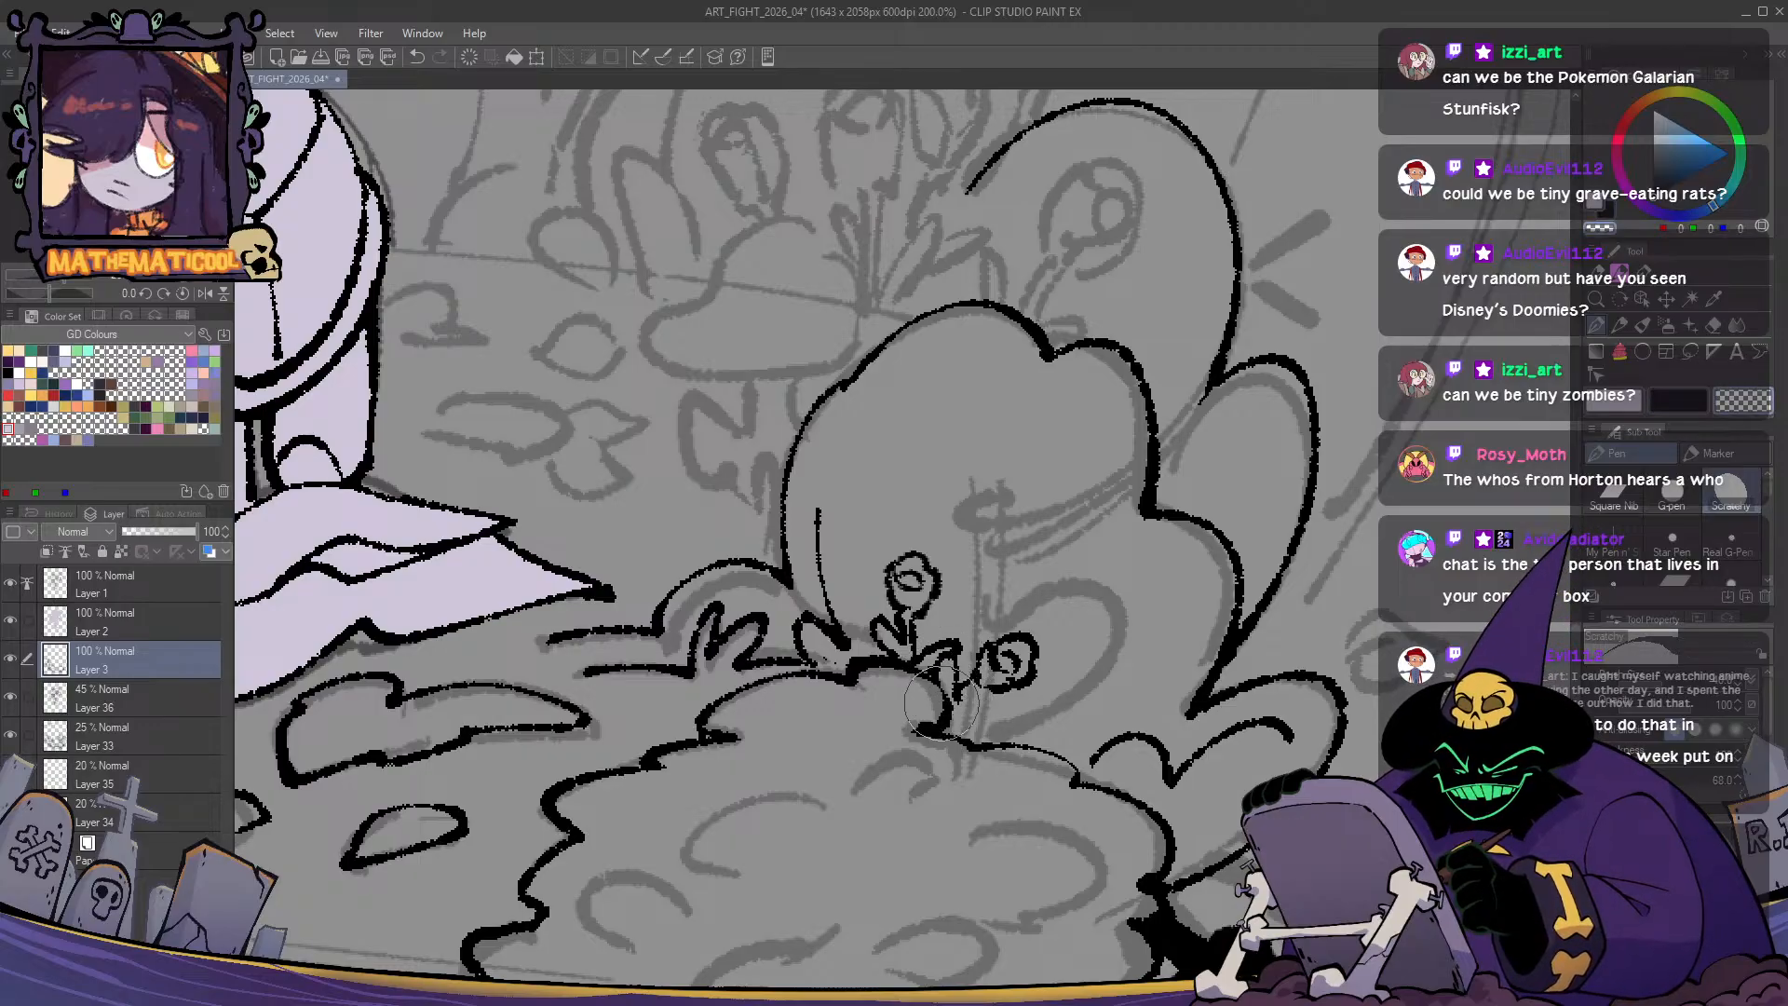
key("c")
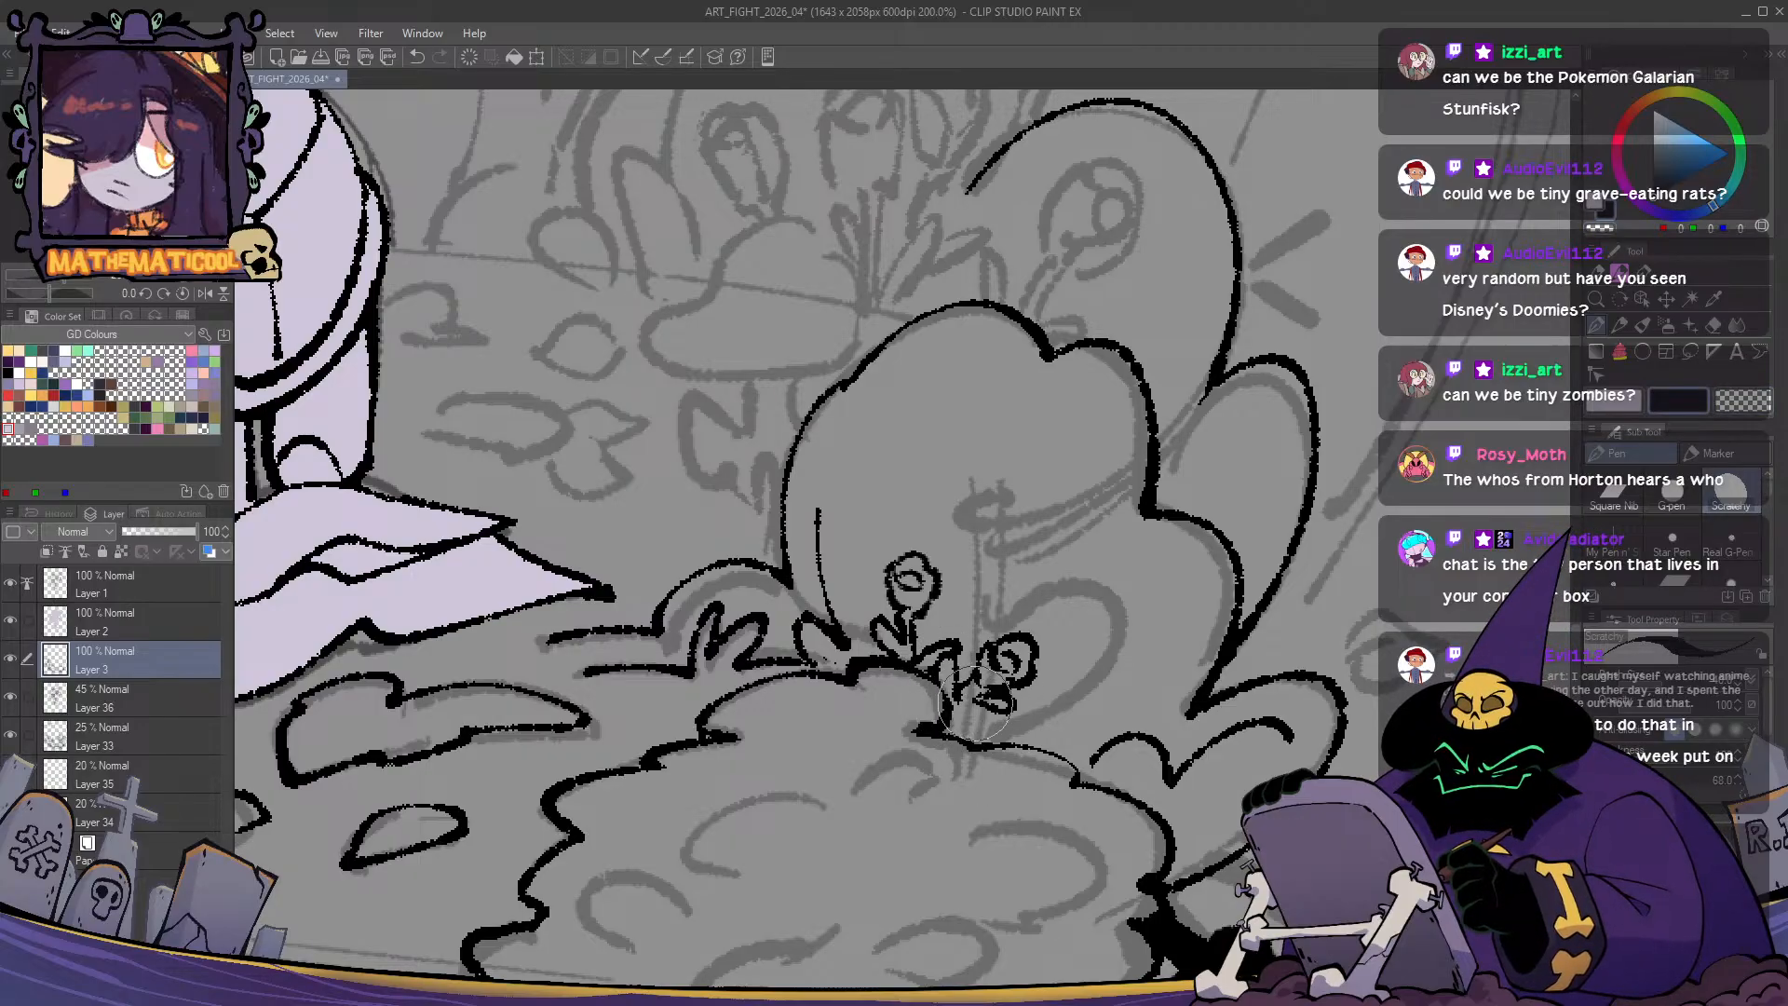
left_click_drag(1004, 704, 977, 710)
key("ctrl+z")
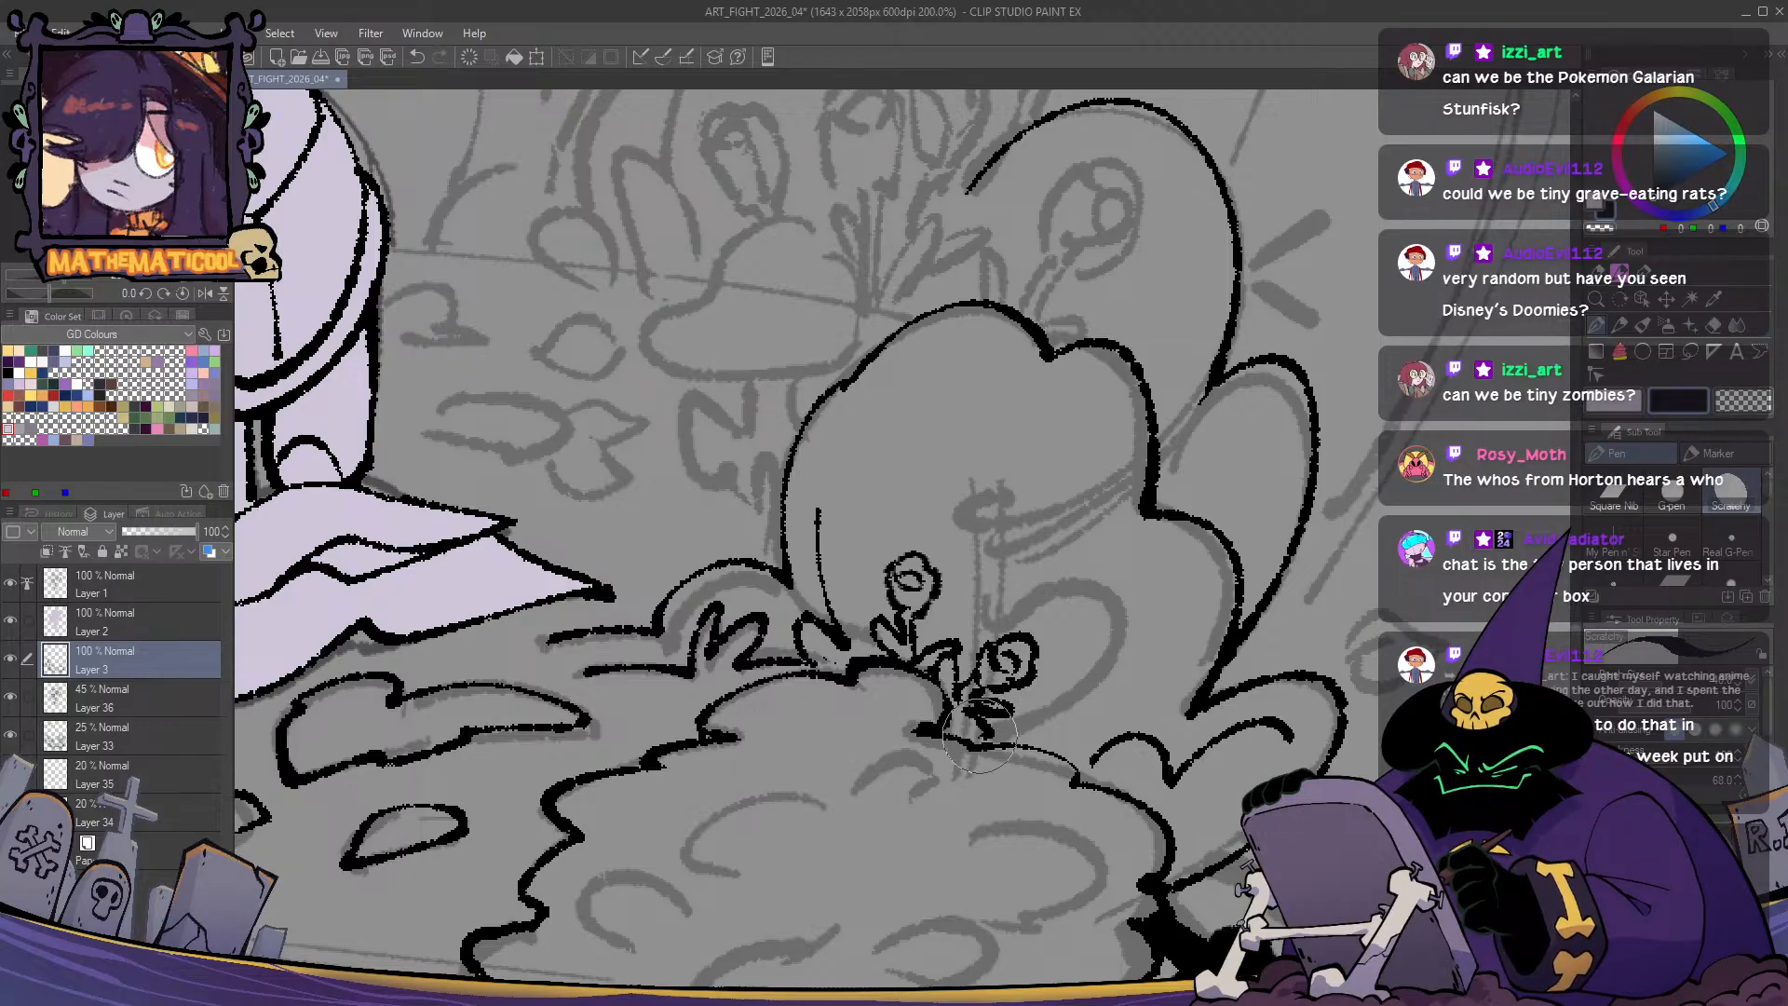
- Ink the domed top, left brim and underside of the large mushroom cap behind the tall bush's left shoulder
scroll(838, 820, "down", 3)
scroll(838, 819, "up", 4)
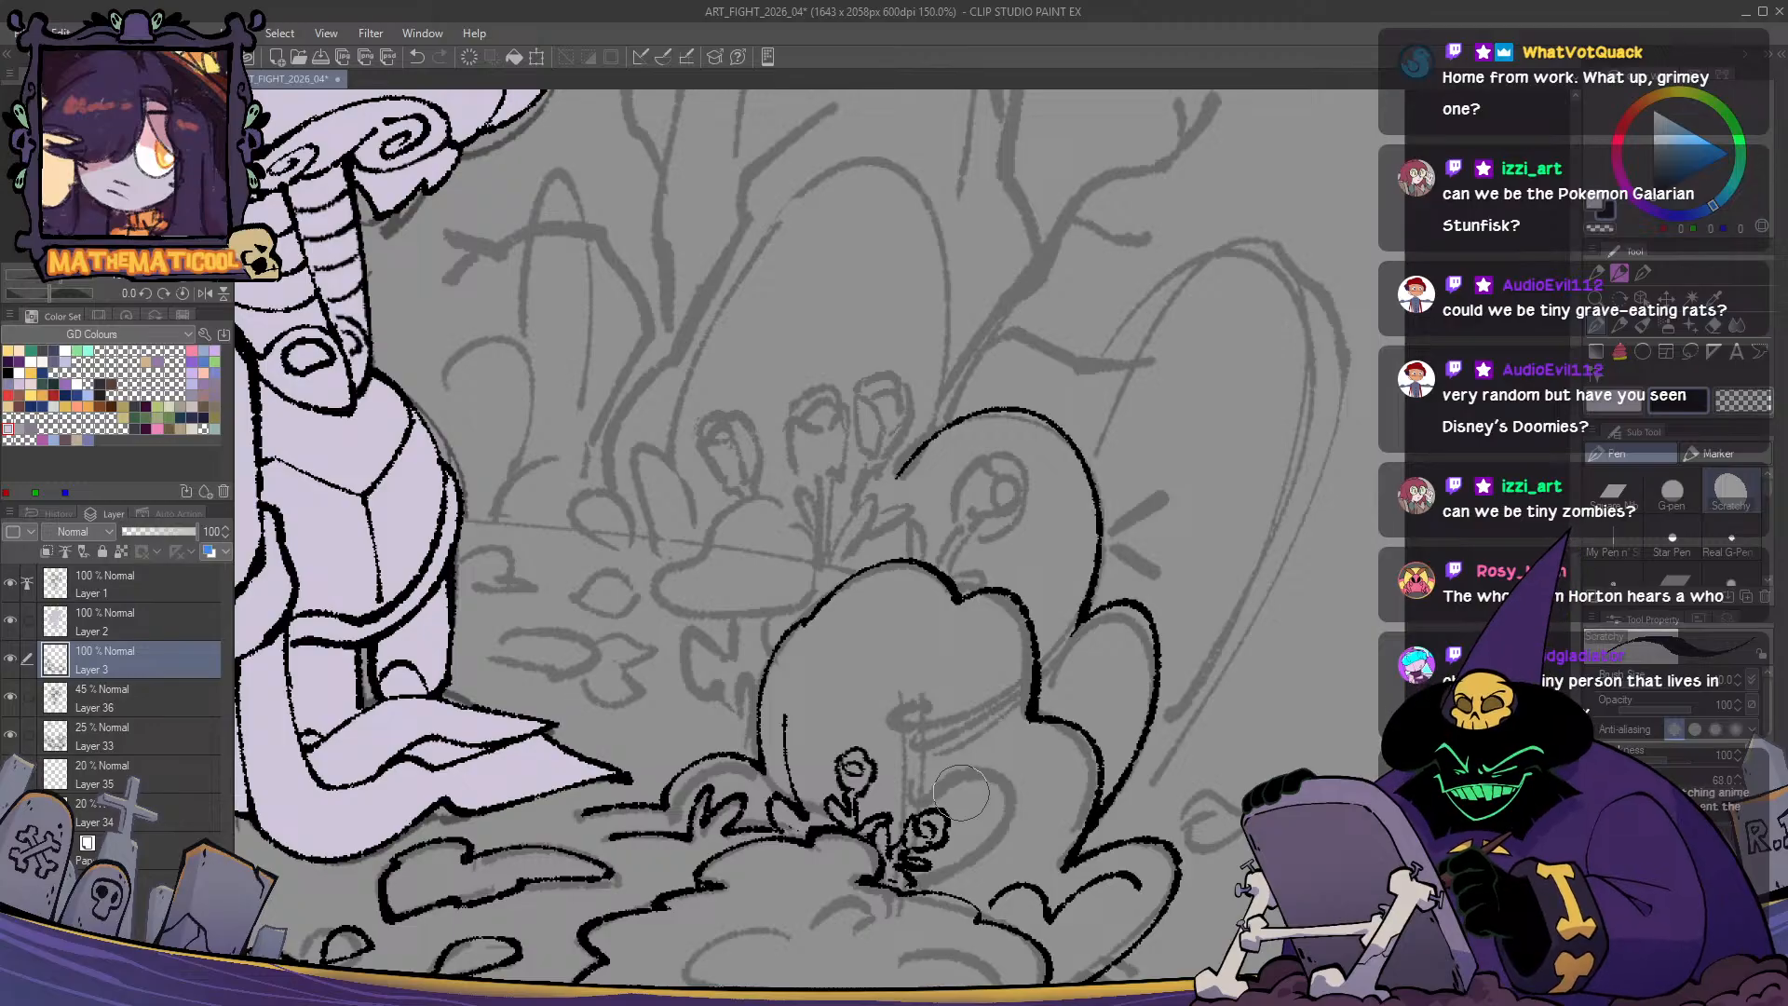
left_click_drag(801, 705, 899, 677)
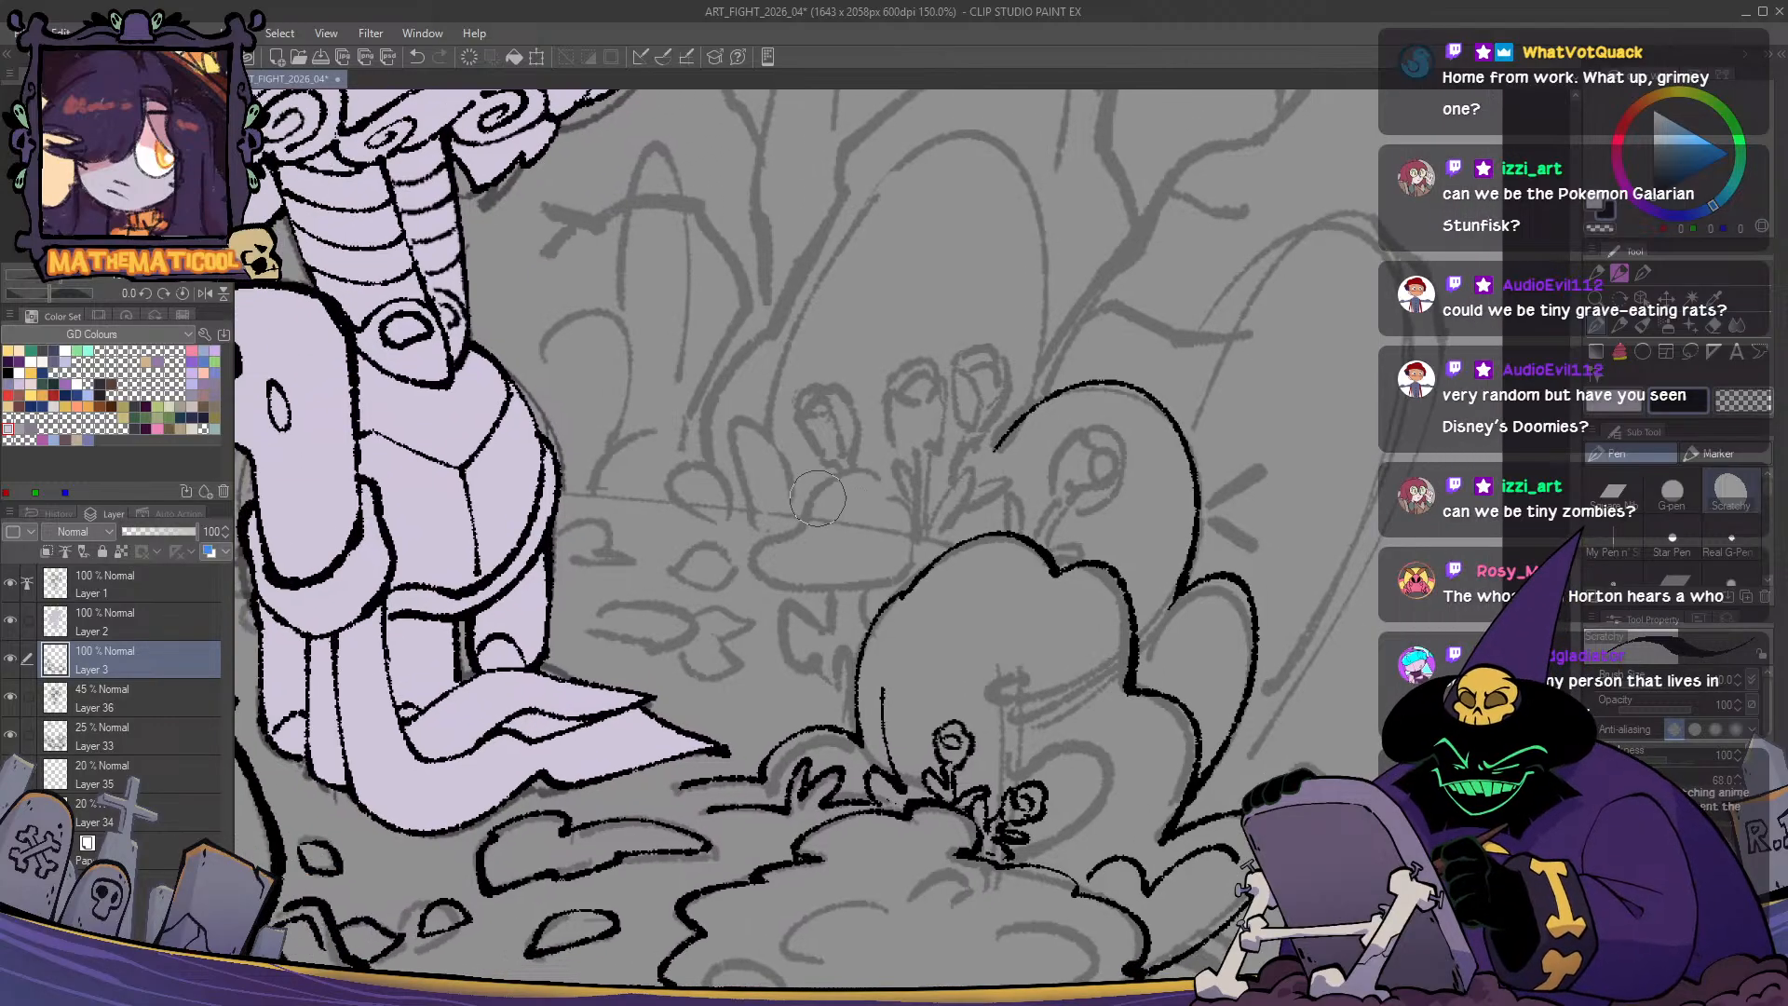
mouse_move(882, 480)
left_mouse_down()
mouse_move(842, 478)
mouse_move(794, 537)
mouse_move(877, 477)
mouse_move(797, 539)
mouse_move(830, 477)
mouse_move(900, 510)
mouse_move(870, 457)
mouse_move(705, 591)
left_mouse_up()
key("ctrl+z")
key("ctrl+z")
scroll(886, 494, "up", 1)
key("ctrl+z")
key("ctrl+z")
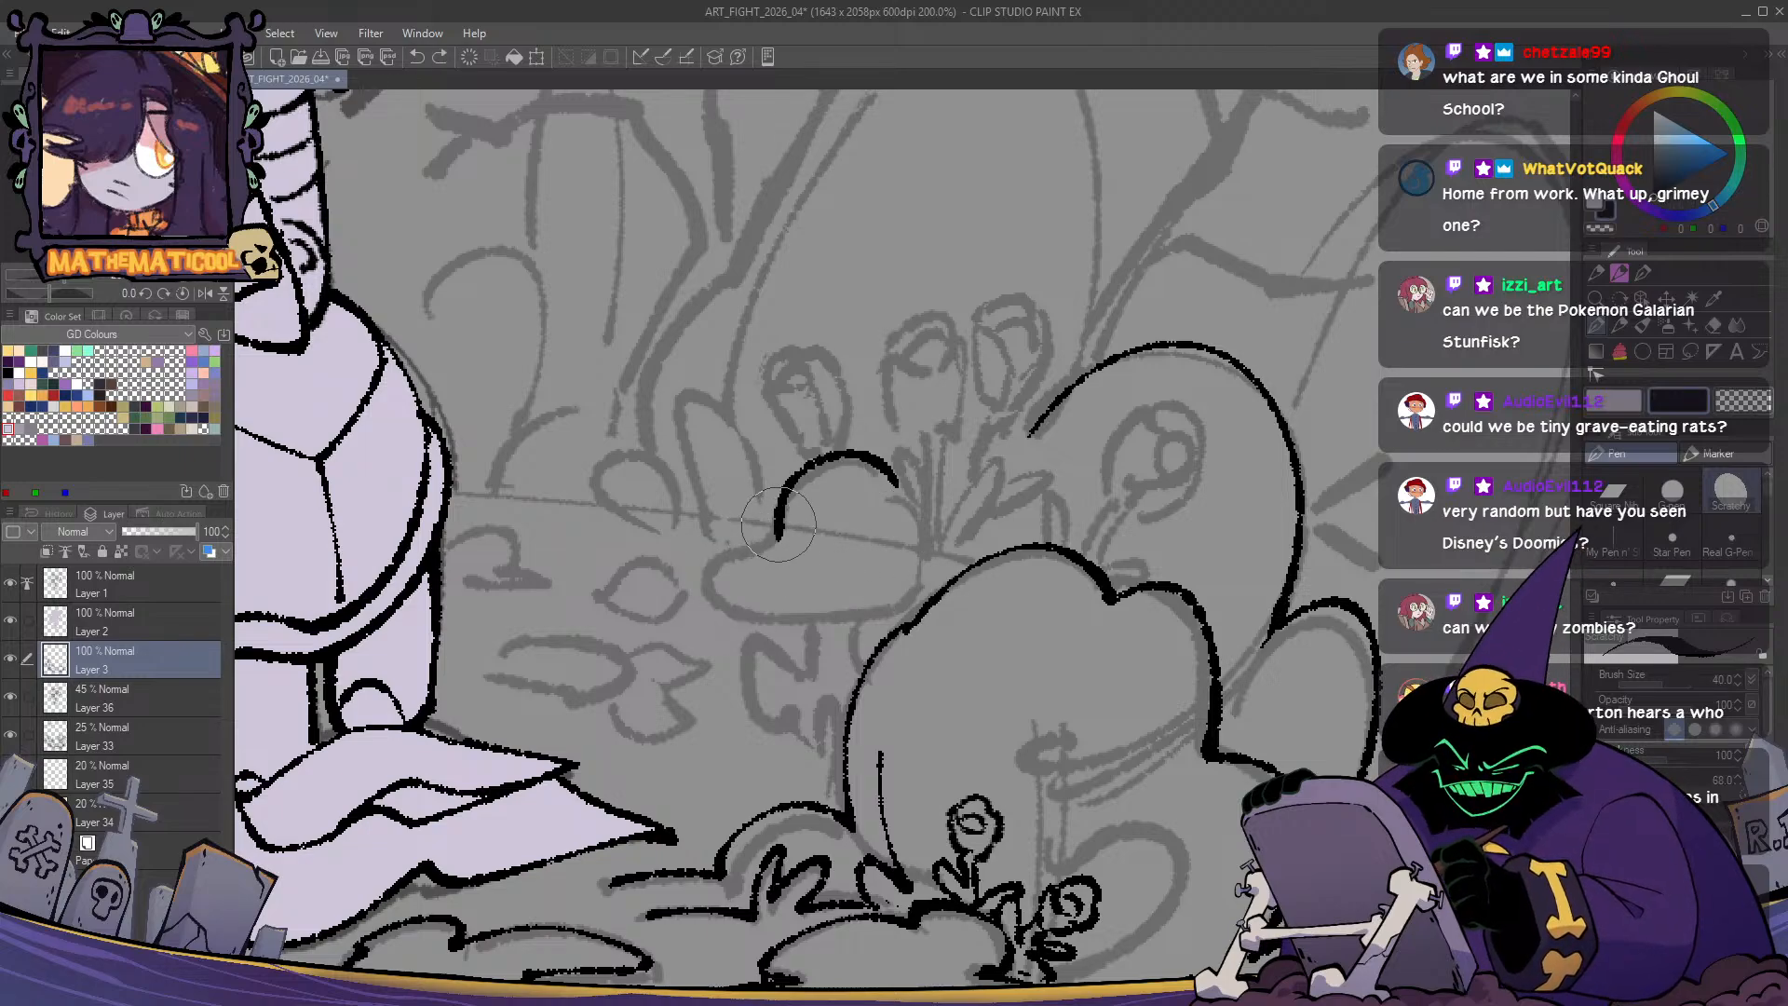
mouse_move(781, 531)
left_mouse_down()
mouse_move(715, 567)
mouse_move(733, 609)
mouse_move(920, 602)
left_mouse_up()
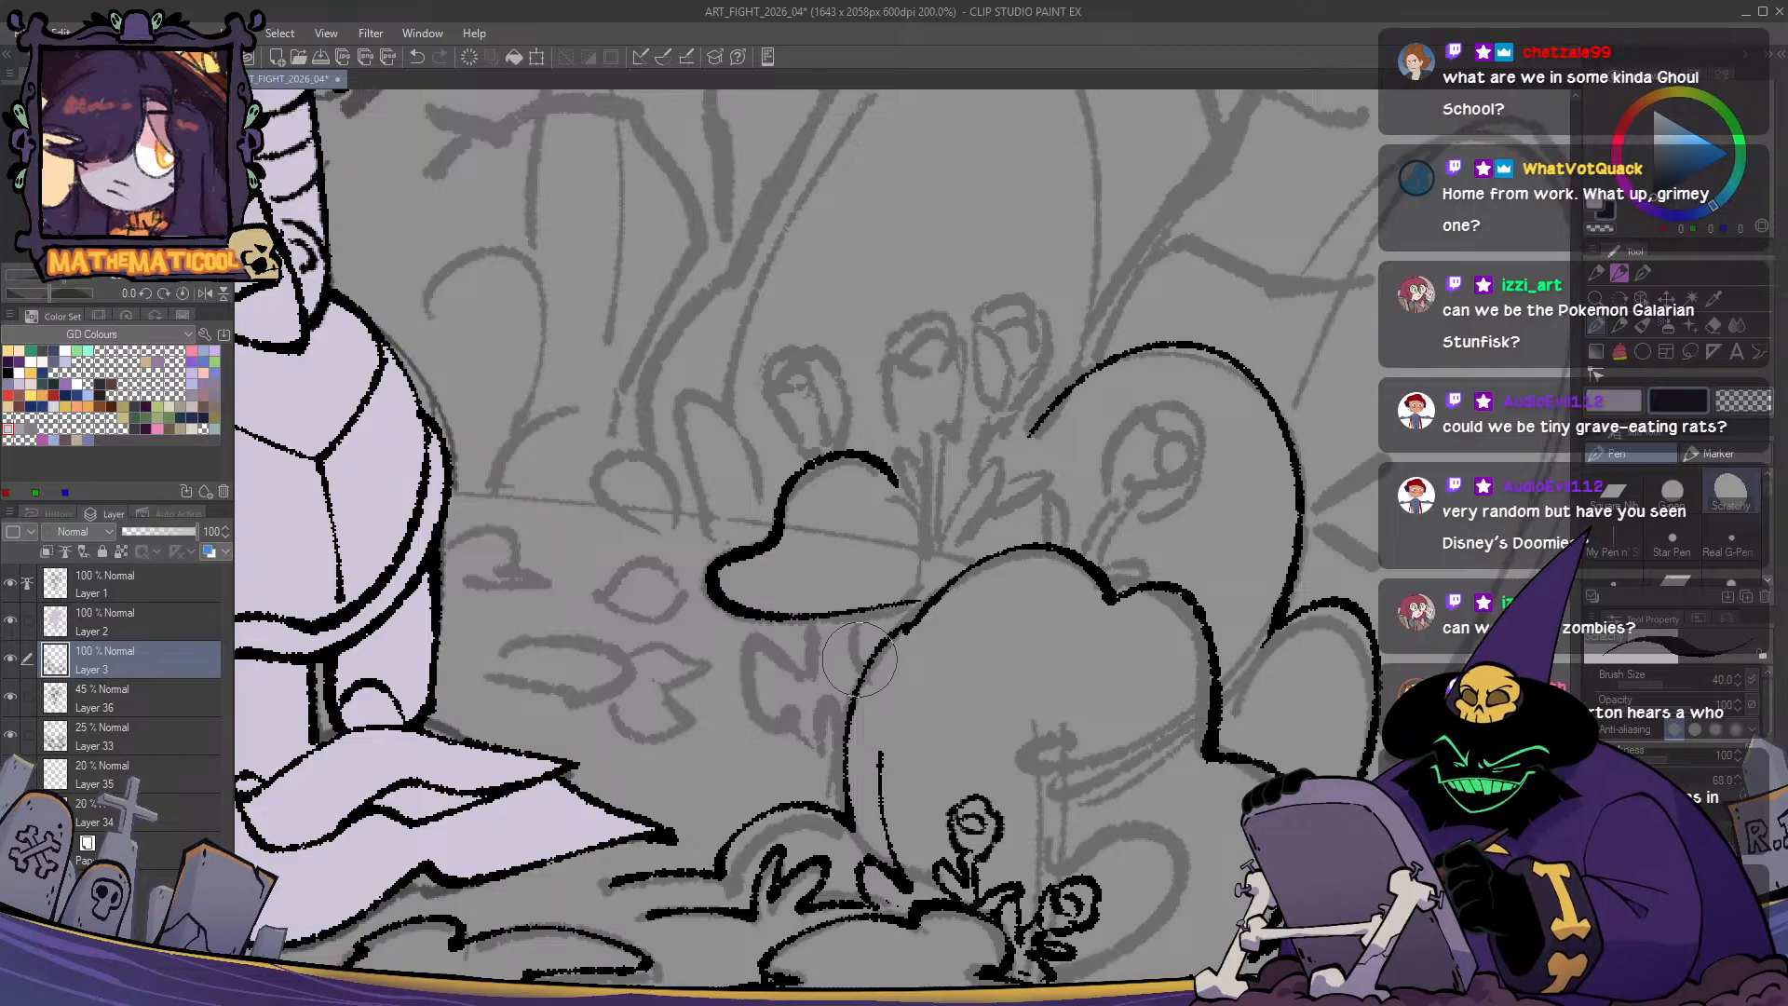
- Ink the large mushroom's stem and the small mushrooms growing beneath its cap
mouse_move(1006, 584)
left_mouse_down()
mouse_move(1089, 608)
mouse_move(900, 615)
mouse_move(920, 620)
mouse_move(913, 668)
mouse_move(900, 629)
mouse_move(909, 683)
left_mouse_up()
key("ctrl+z")
key("ctrl+z")
mouse_move(957, 623)
left_mouse_down()
mouse_move(956, 680)
mouse_move(908, 687)
mouse_move(885, 724)
mouse_move(851, 710)
mouse_move(842, 668)
mouse_move(871, 650)
mouse_move(876, 728)
left_mouse_up()
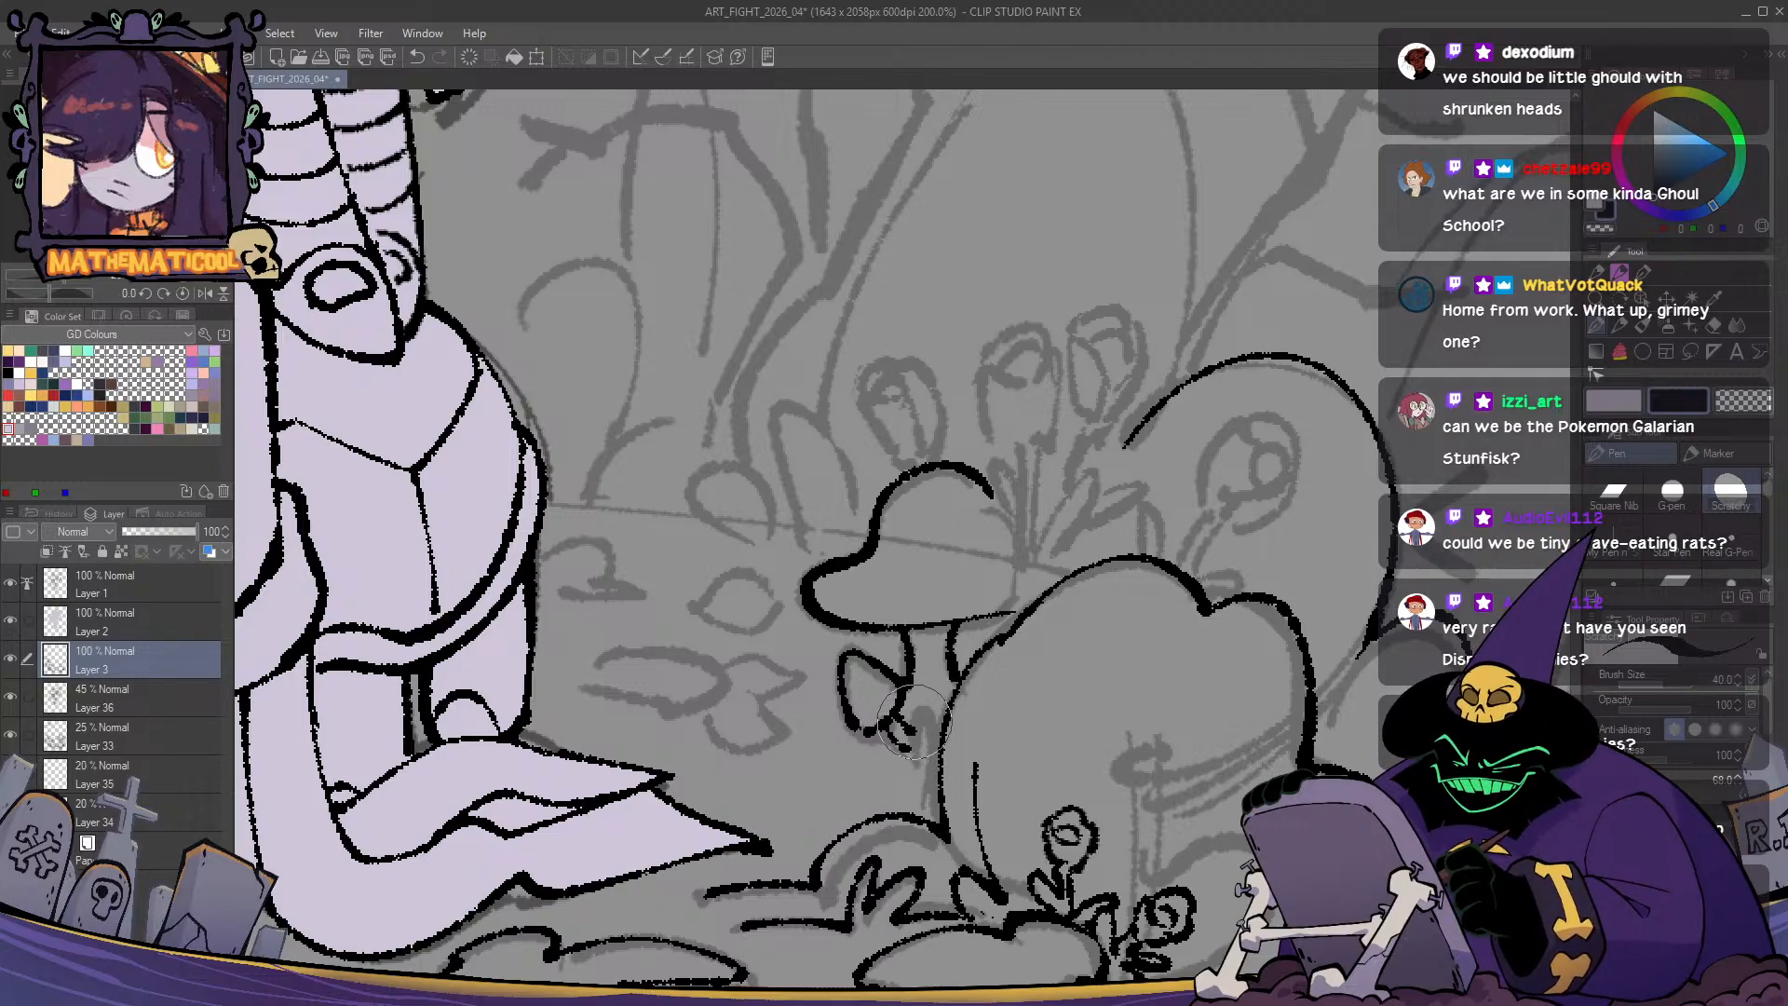
mouse_move(930, 700)
left_mouse_down()
mouse_move(922, 773)
mouse_move(932, 736)
mouse_move(940, 788)
left_mouse_up()
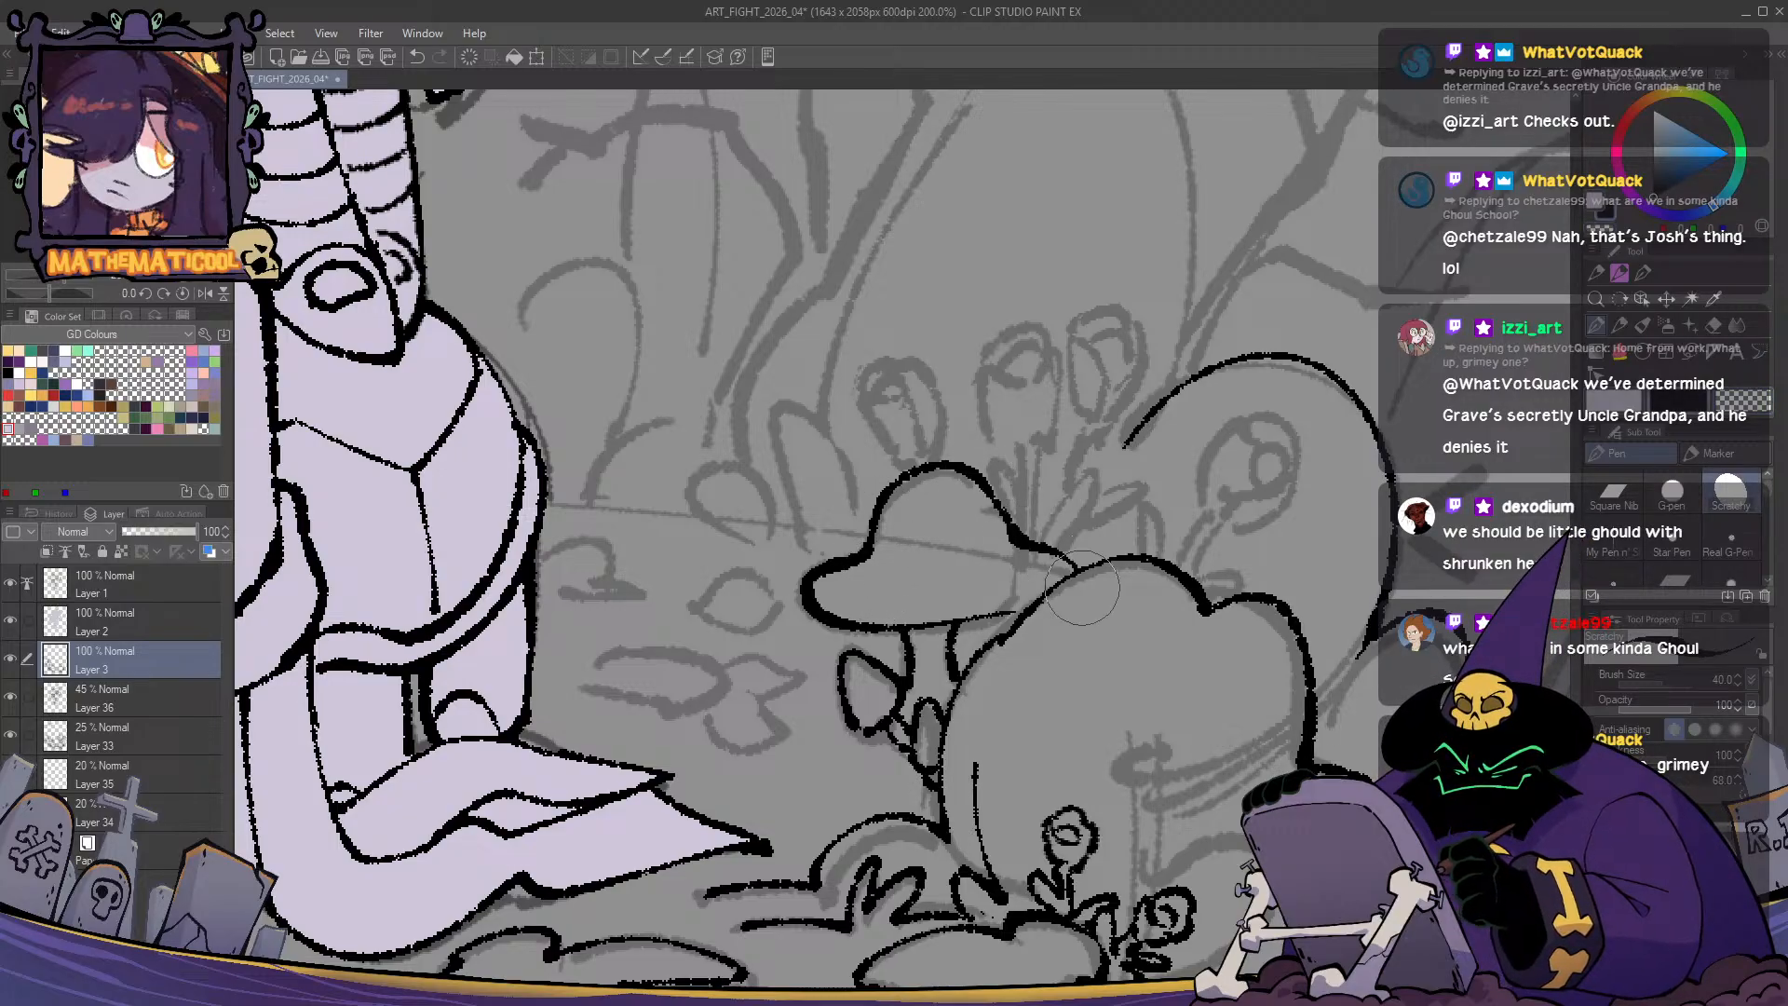
- Redraw the right side of the large mushroom's cap, curving it down to a brim that meets the tall bush
mouse_move(989, 489)
left_mouse_down()
mouse_move(1063, 571)
mouse_move(977, 487)
mouse_move(1019, 553)
left_mouse_up()
key("ctrl+z")
key("ctrl+z")
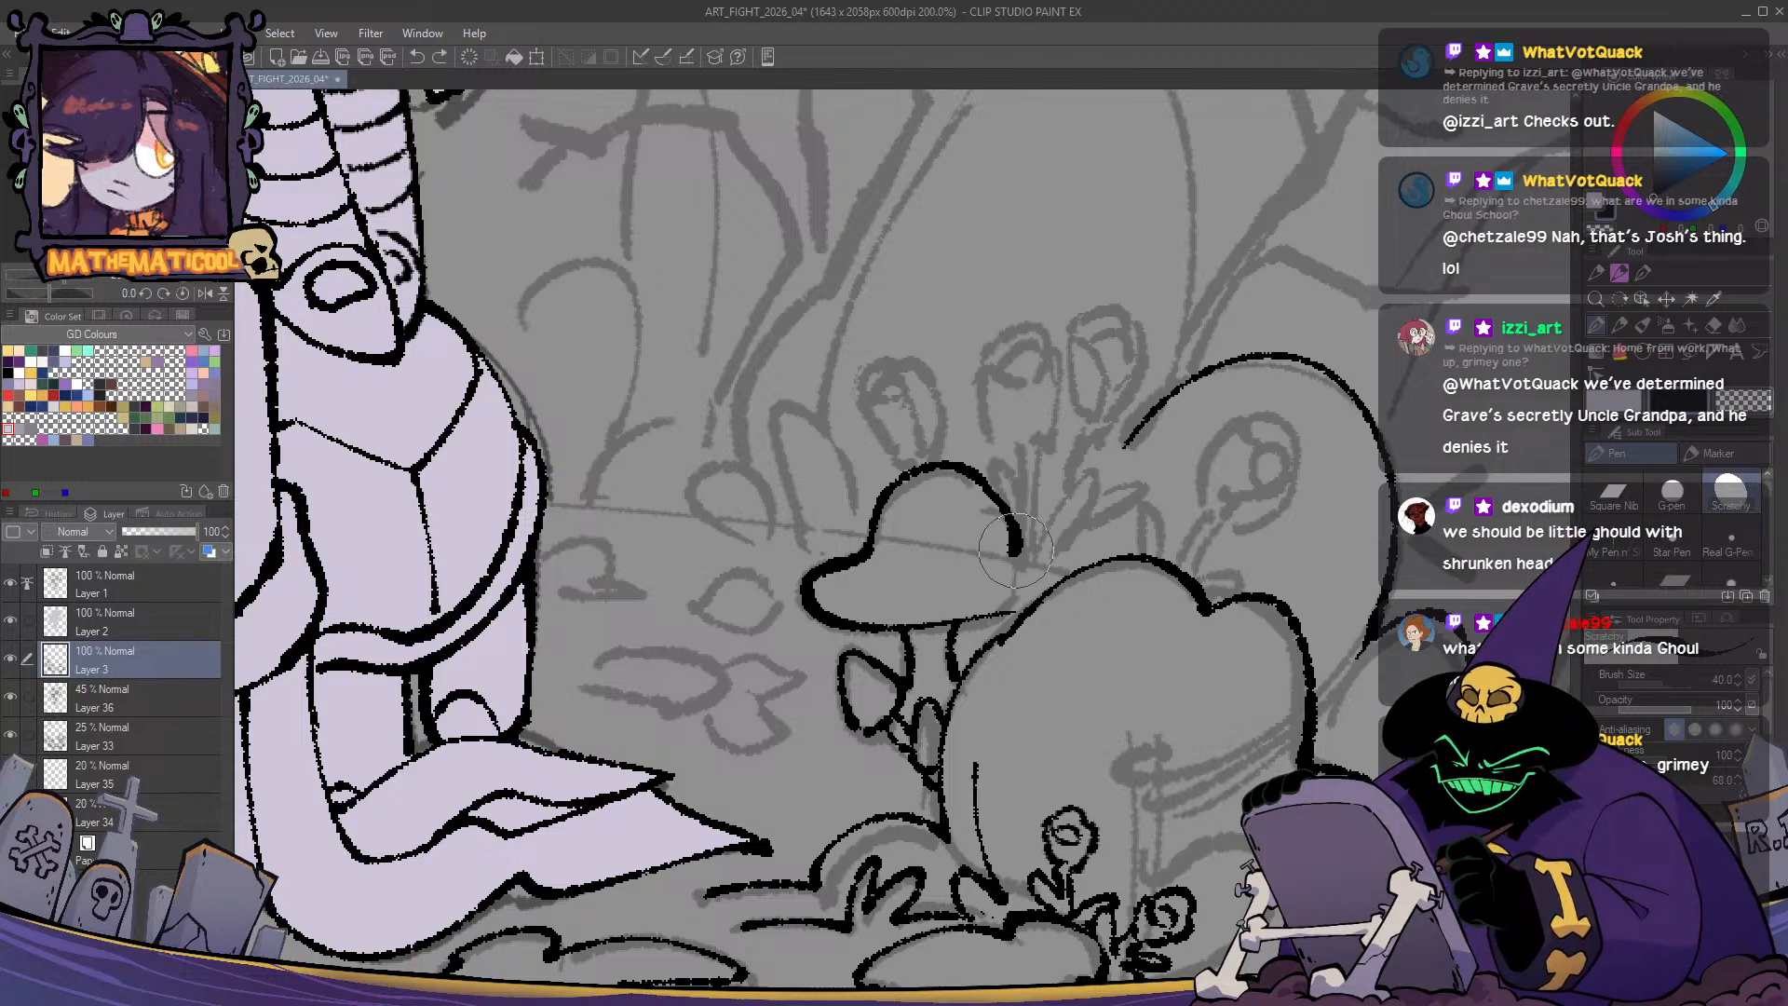
key("ctrl+z")
mouse_move(988, 484)
left_mouse_down()
mouse_move(1020, 552)
mouse_move(1064, 574)
mouse_move(1054, 544)
left_mouse_up()
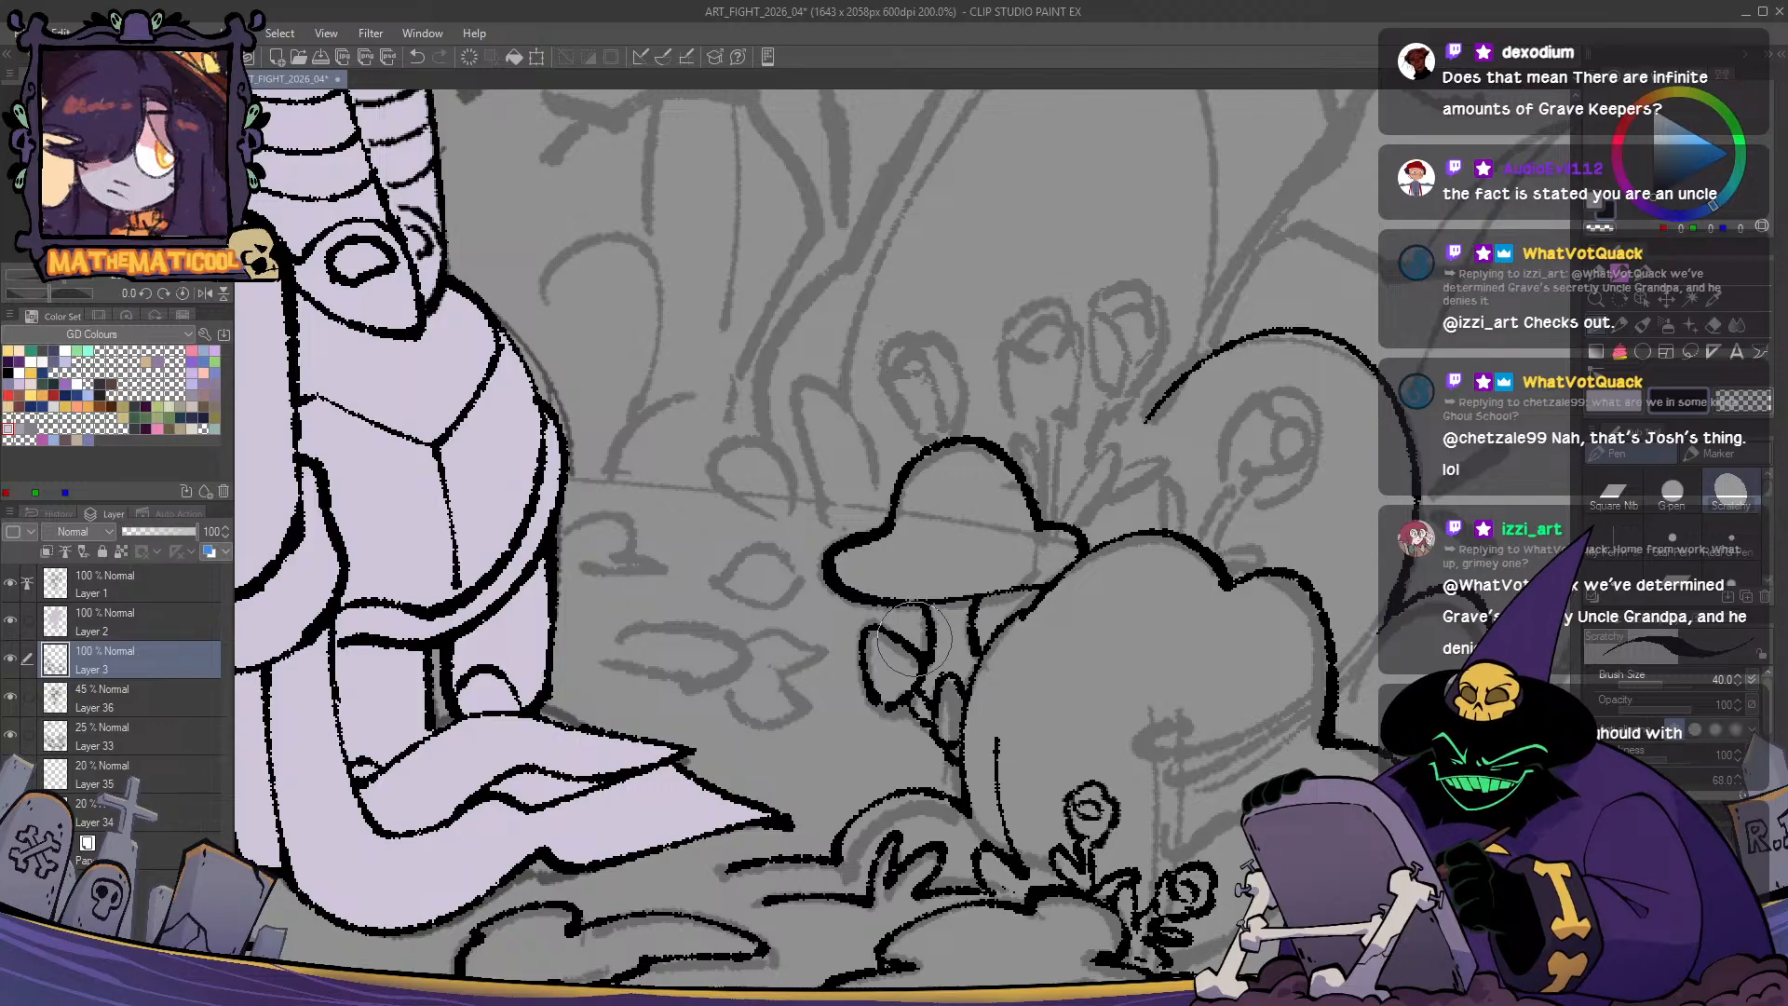
- Ink the middle tulip's bloom above the mushroom cap, with its rounded top, inner petal folds and tapered base
mouse_move(915, 641)
left_mouse_down()
mouse_move(971, 759)
mouse_move(915, 489)
mouse_move(922, 559)
mouse_move(950, 585)
left_mouse_up()
key("ctrl+z")
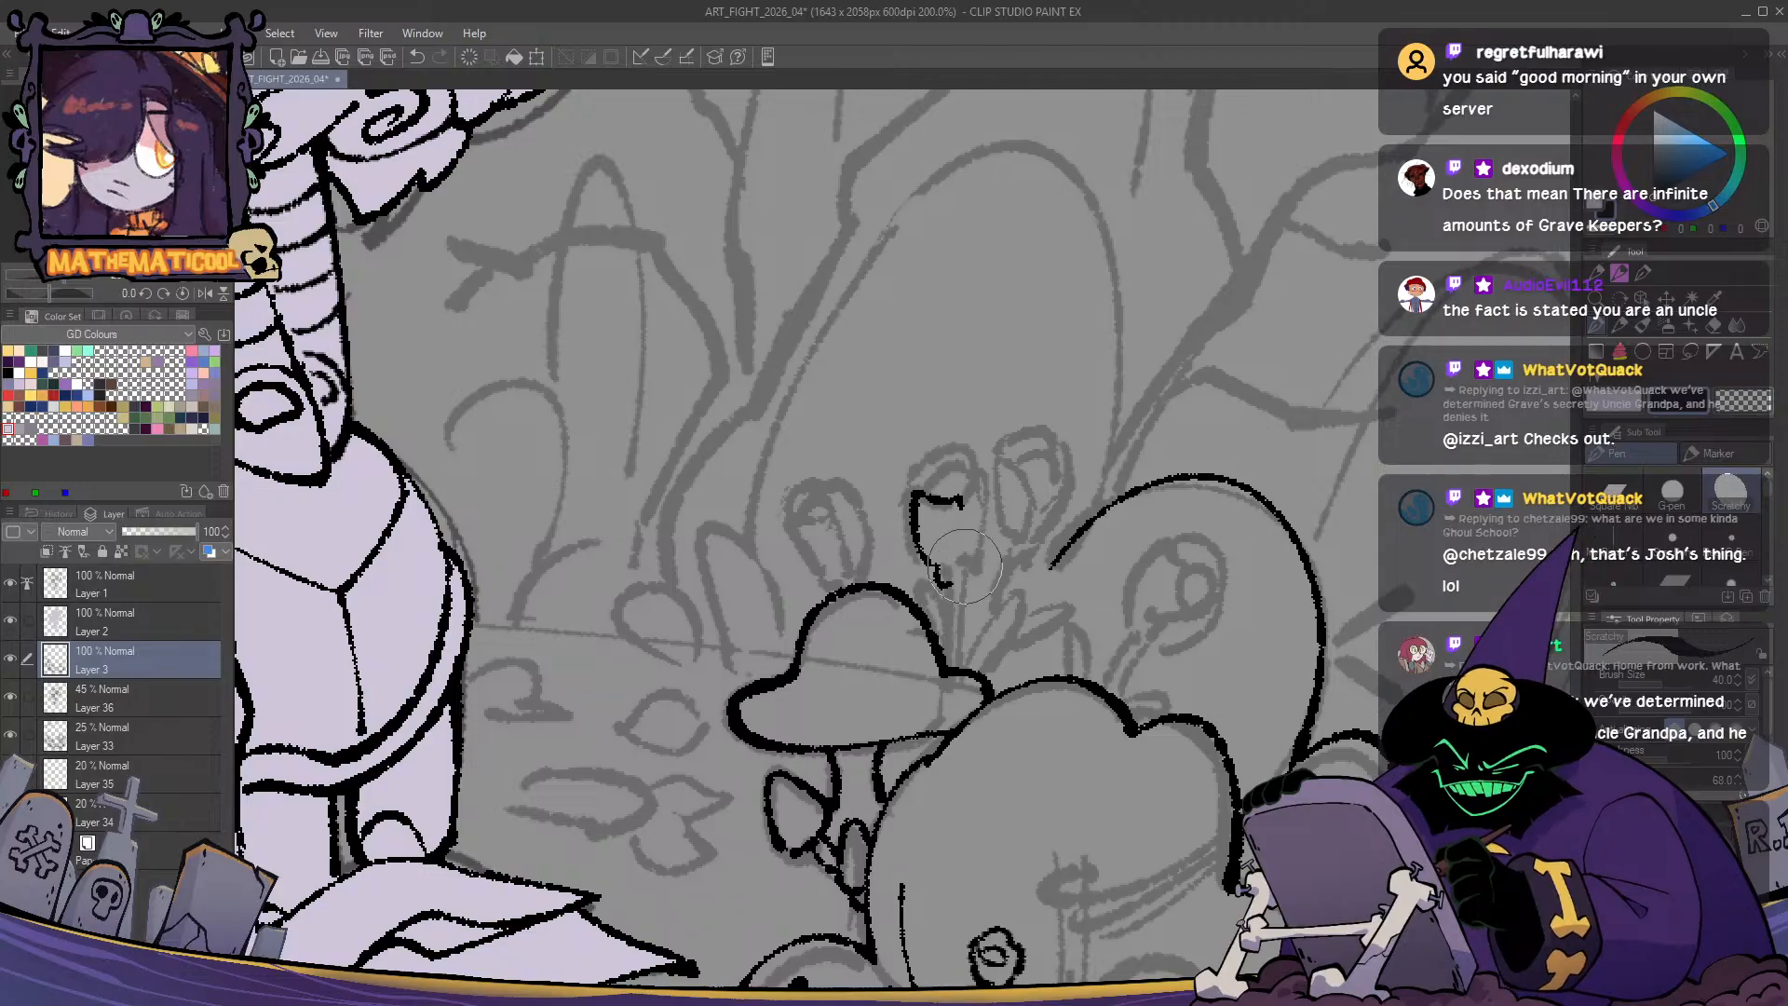
mouse_move(917, 508)
left_mouse_down()
mouse_move(935, 458)
mouse_move(995, 479)
mouse_move(978, 513)
mouse_move(992, 484)
mouse_move(960, 503)
mouse_move(973, 559)
mouse_move(950, 531)
mouse_move(997, 475)
mouse_move(972, 510)
mouse_move(978, 559)
left_mouse_up()
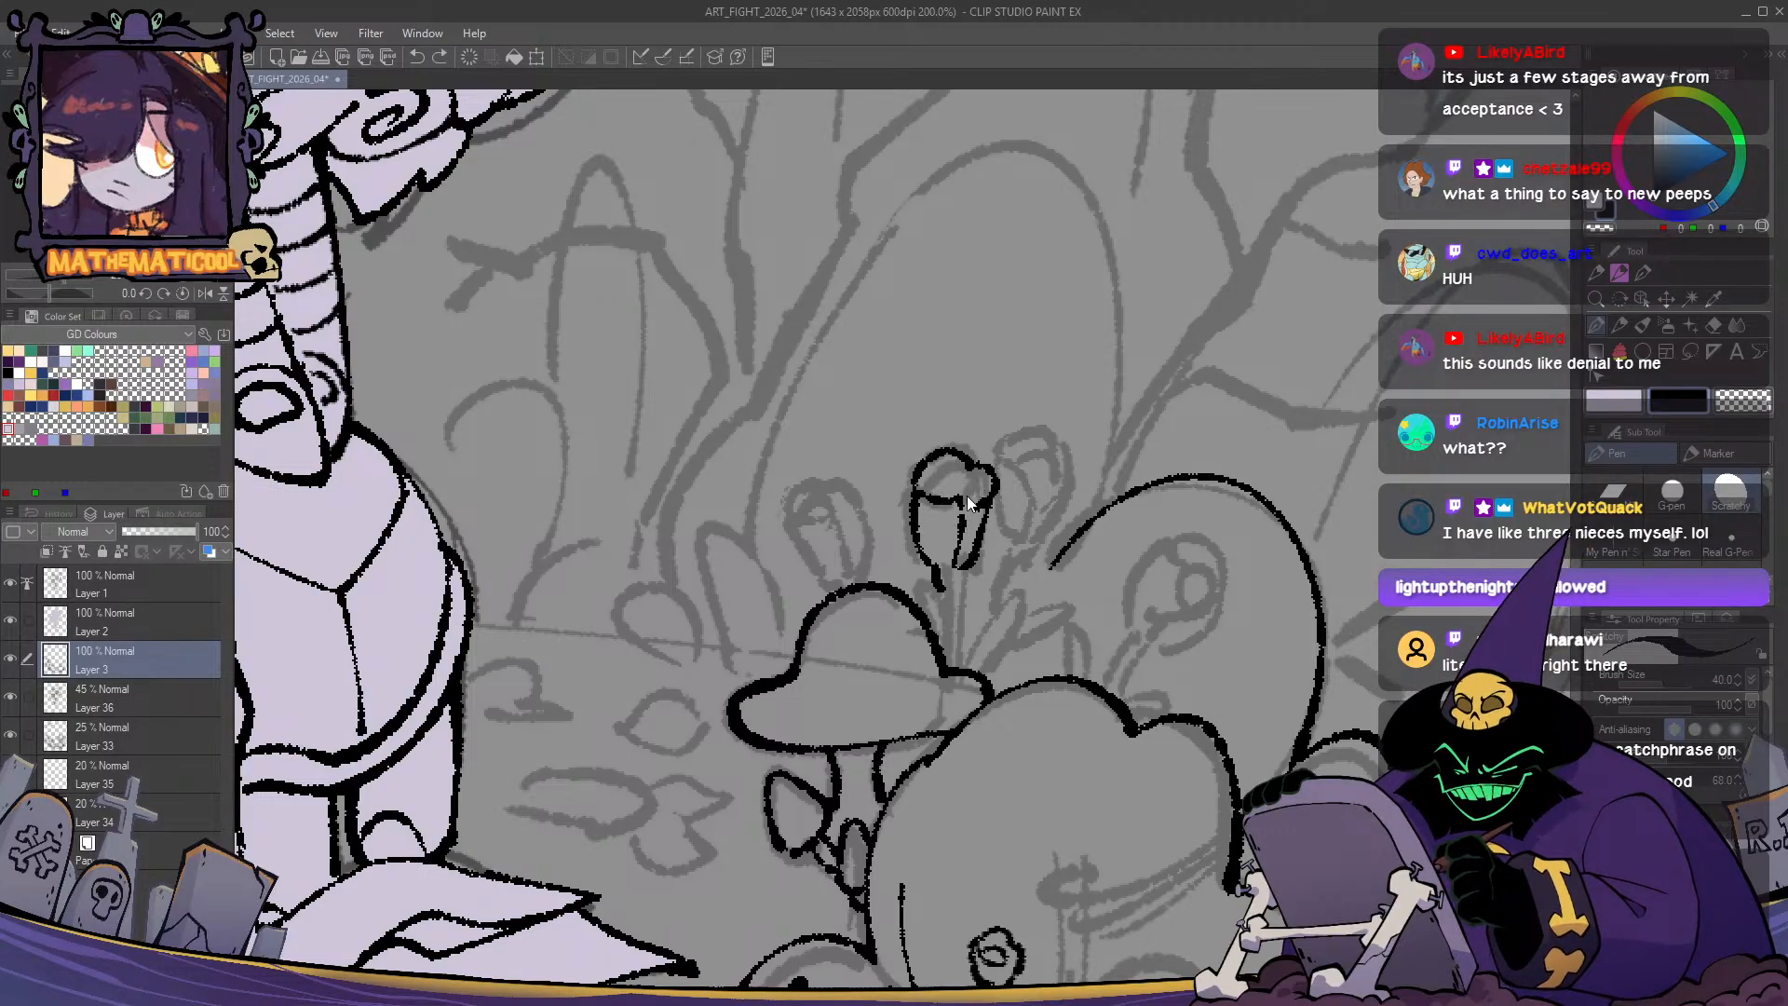
left_click_drag(968, 490, 935, 496)
left_click_drag(974, 563, 960, 587)
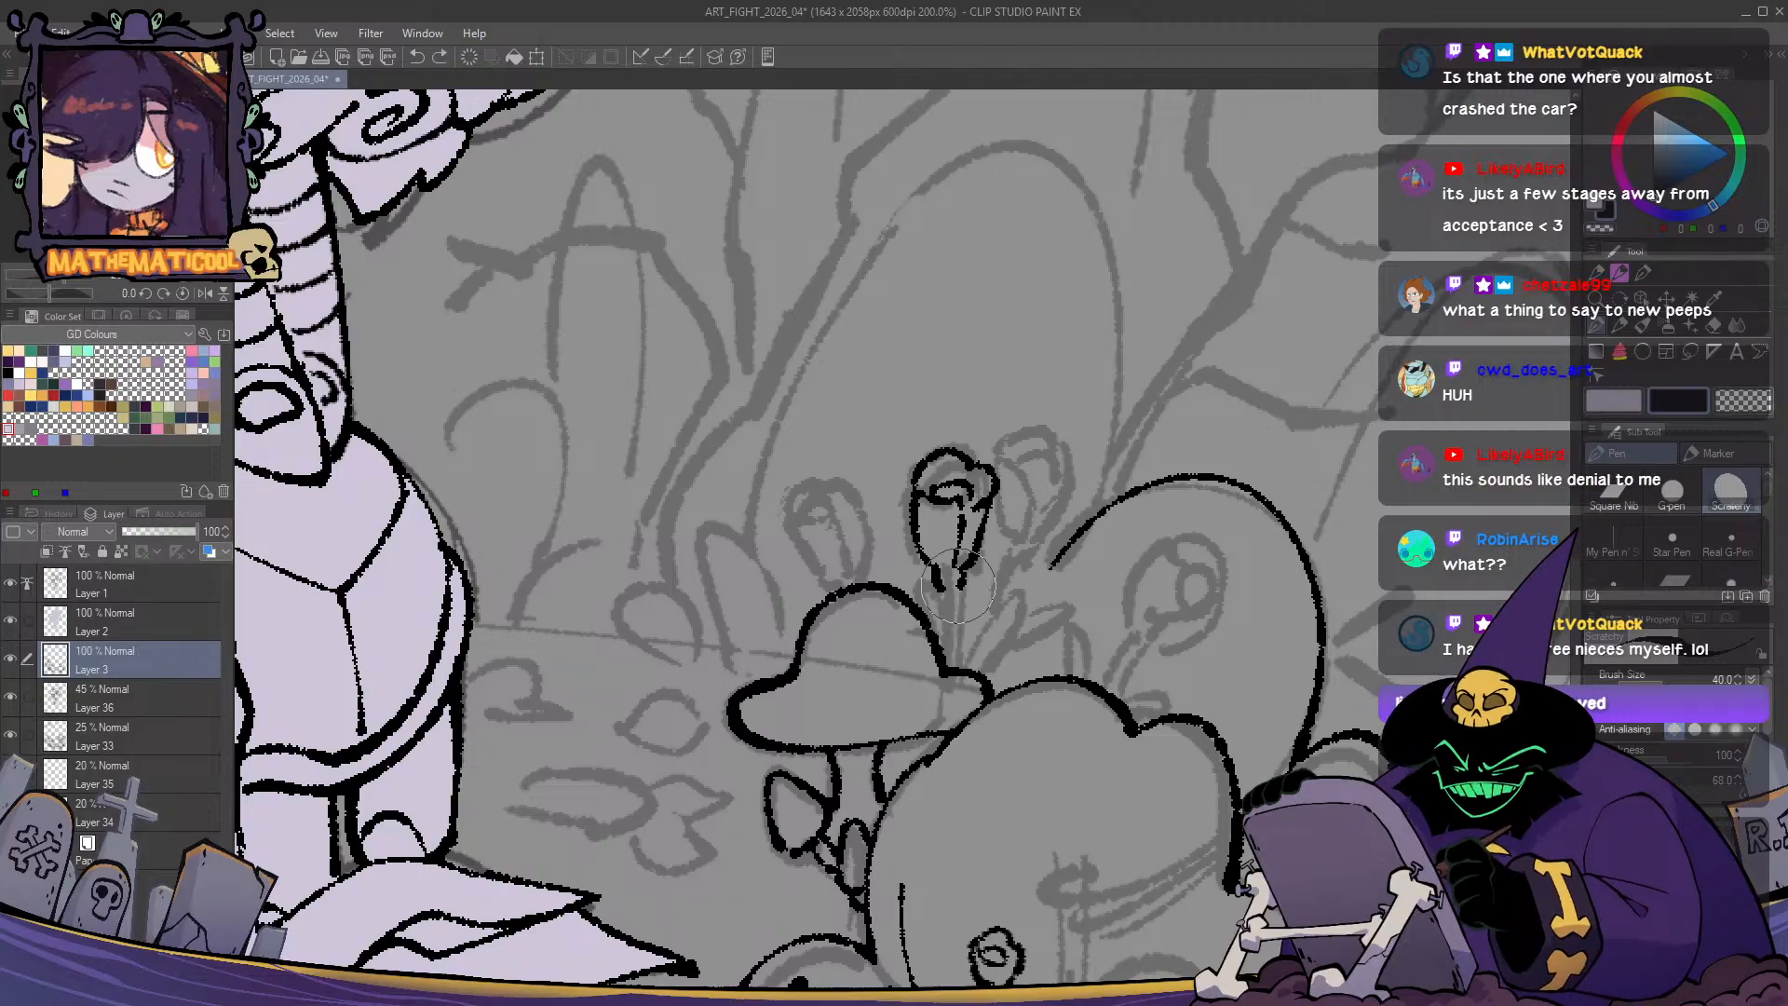
- Ink the middle tulip's stem down to the mushroom cap and add a narrow leaf on each side
mouse_move(960, 577)
left_mouse_down()
mouse_move(959, 651)
mouse_move(1017, 605)
mouse_move(983, 646)
mouse_move(959, 642)
mouse_move(976, 623)
mouse_move(975, 675)
mouse_move(960, 643)
mouse_move(1001, 596)
mouse_move(980, 666)
left_mouse_up()
key("ctrl+z")
key("ctrl+z")
left_click_drag(943, 599, 945, 637)
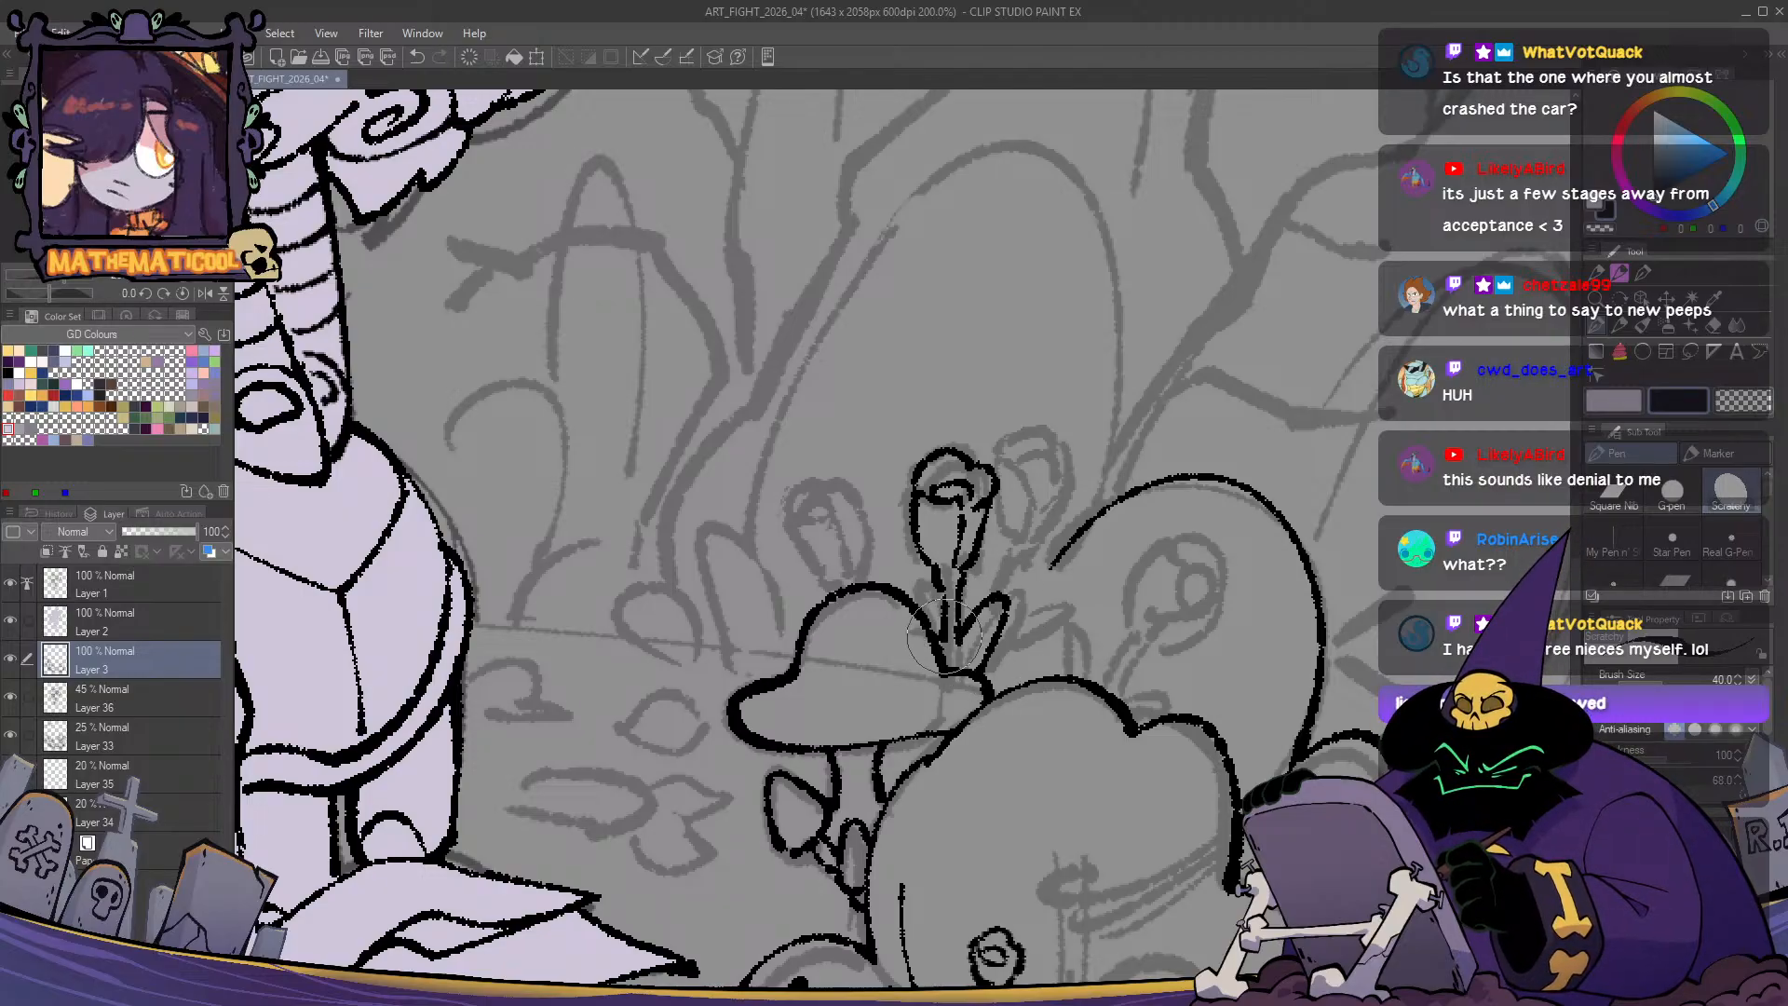
key("ctrl+z")
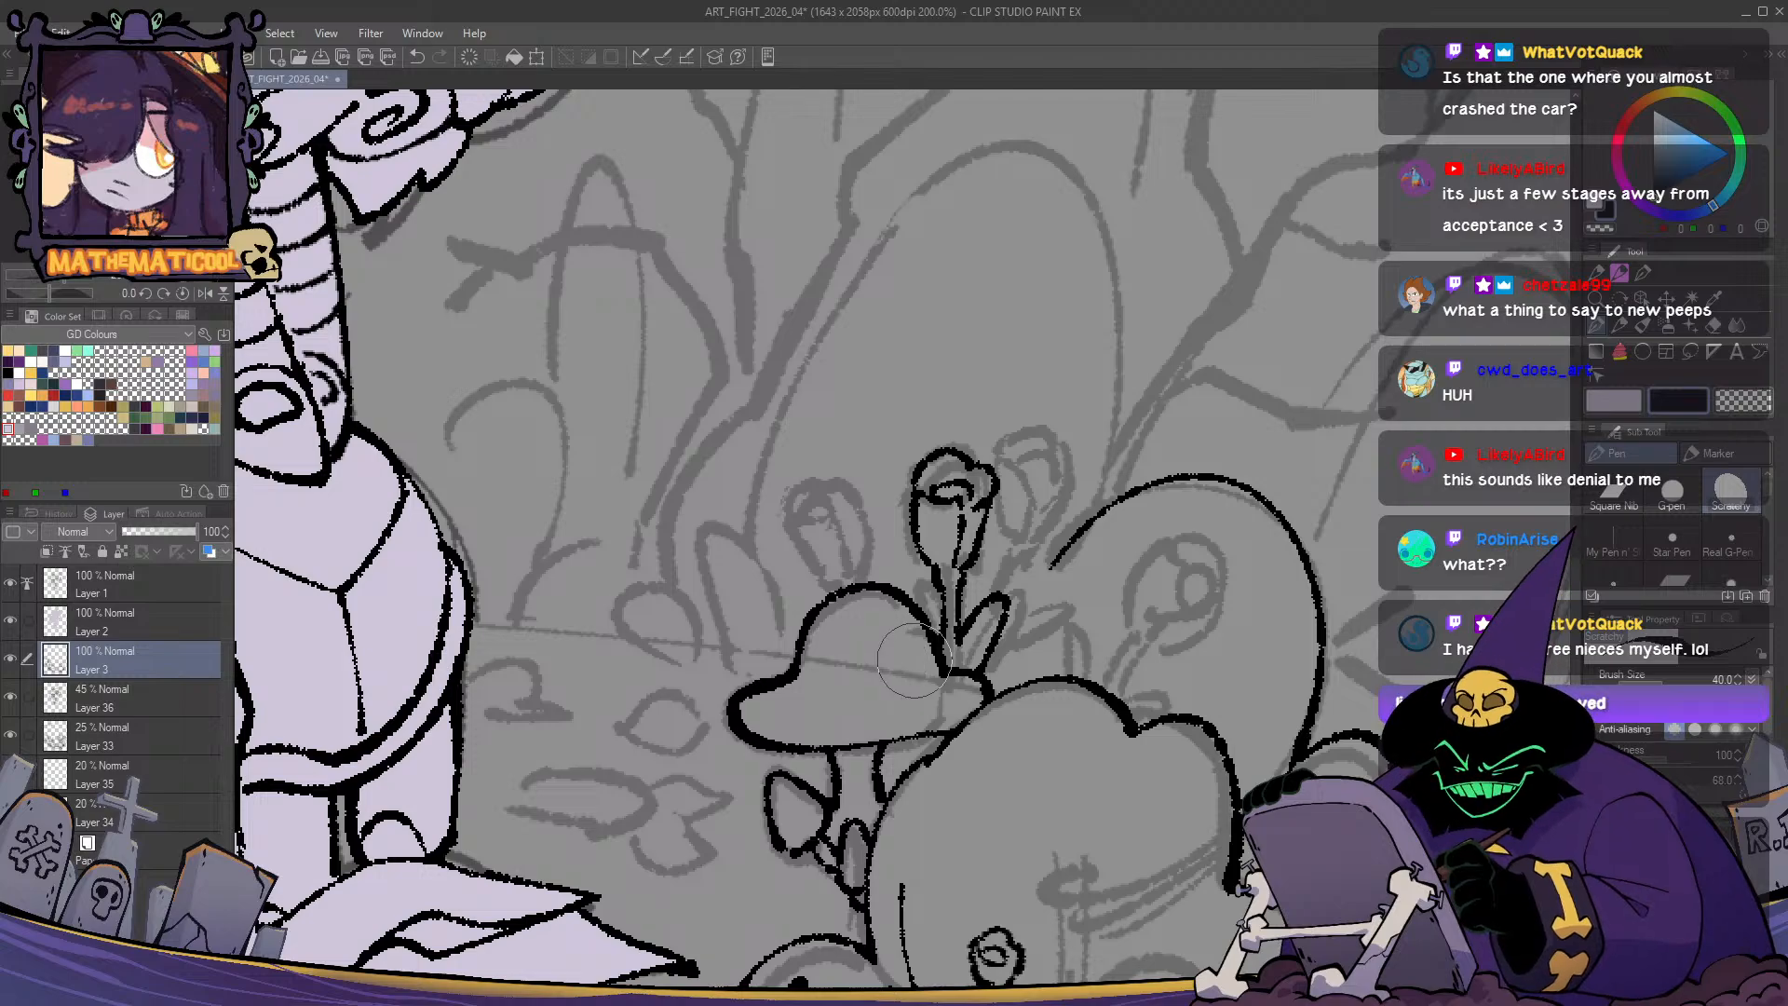
mouse_move(934, 636)
left_mouse_down()
mouse_move(916, 587)
mouse_move(943, 618)
mouse_move(916, 604)
mouse_move(924, 585)
mouse_move(939, 623)
left_mouse_up()
key("ctrl+z")
key("ctrl+z")
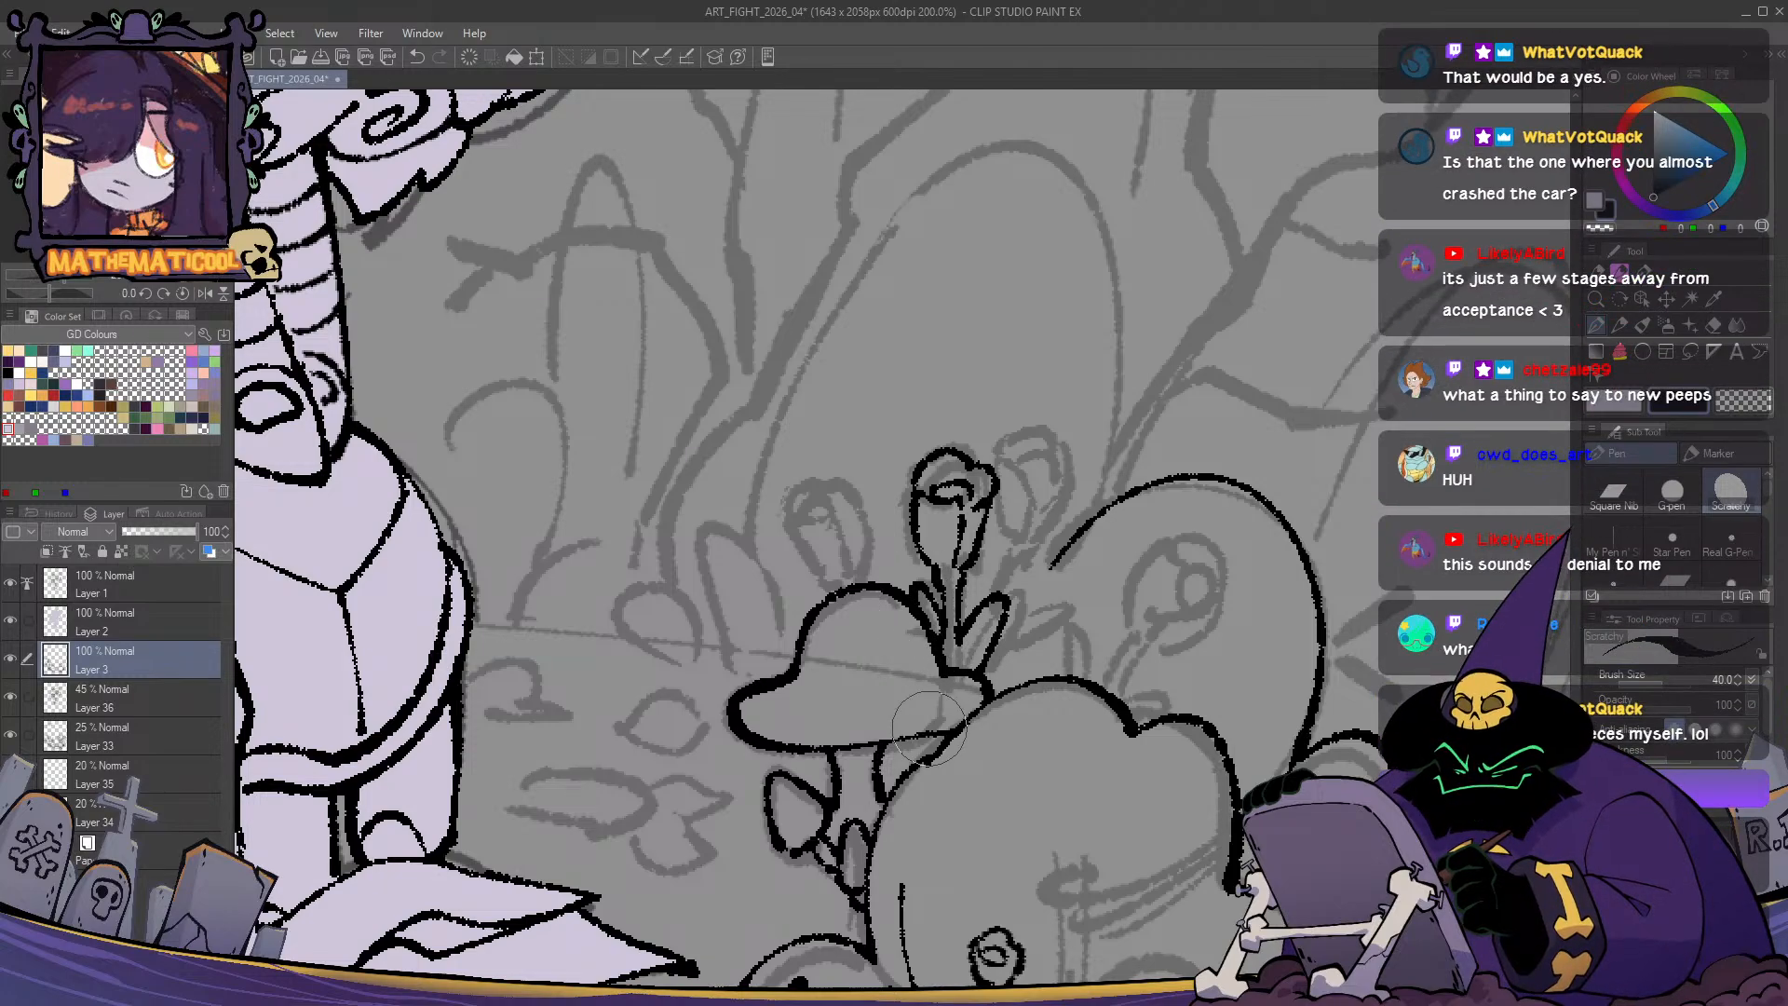
key("c")
left_click_drag(961, 629, 978, 644)
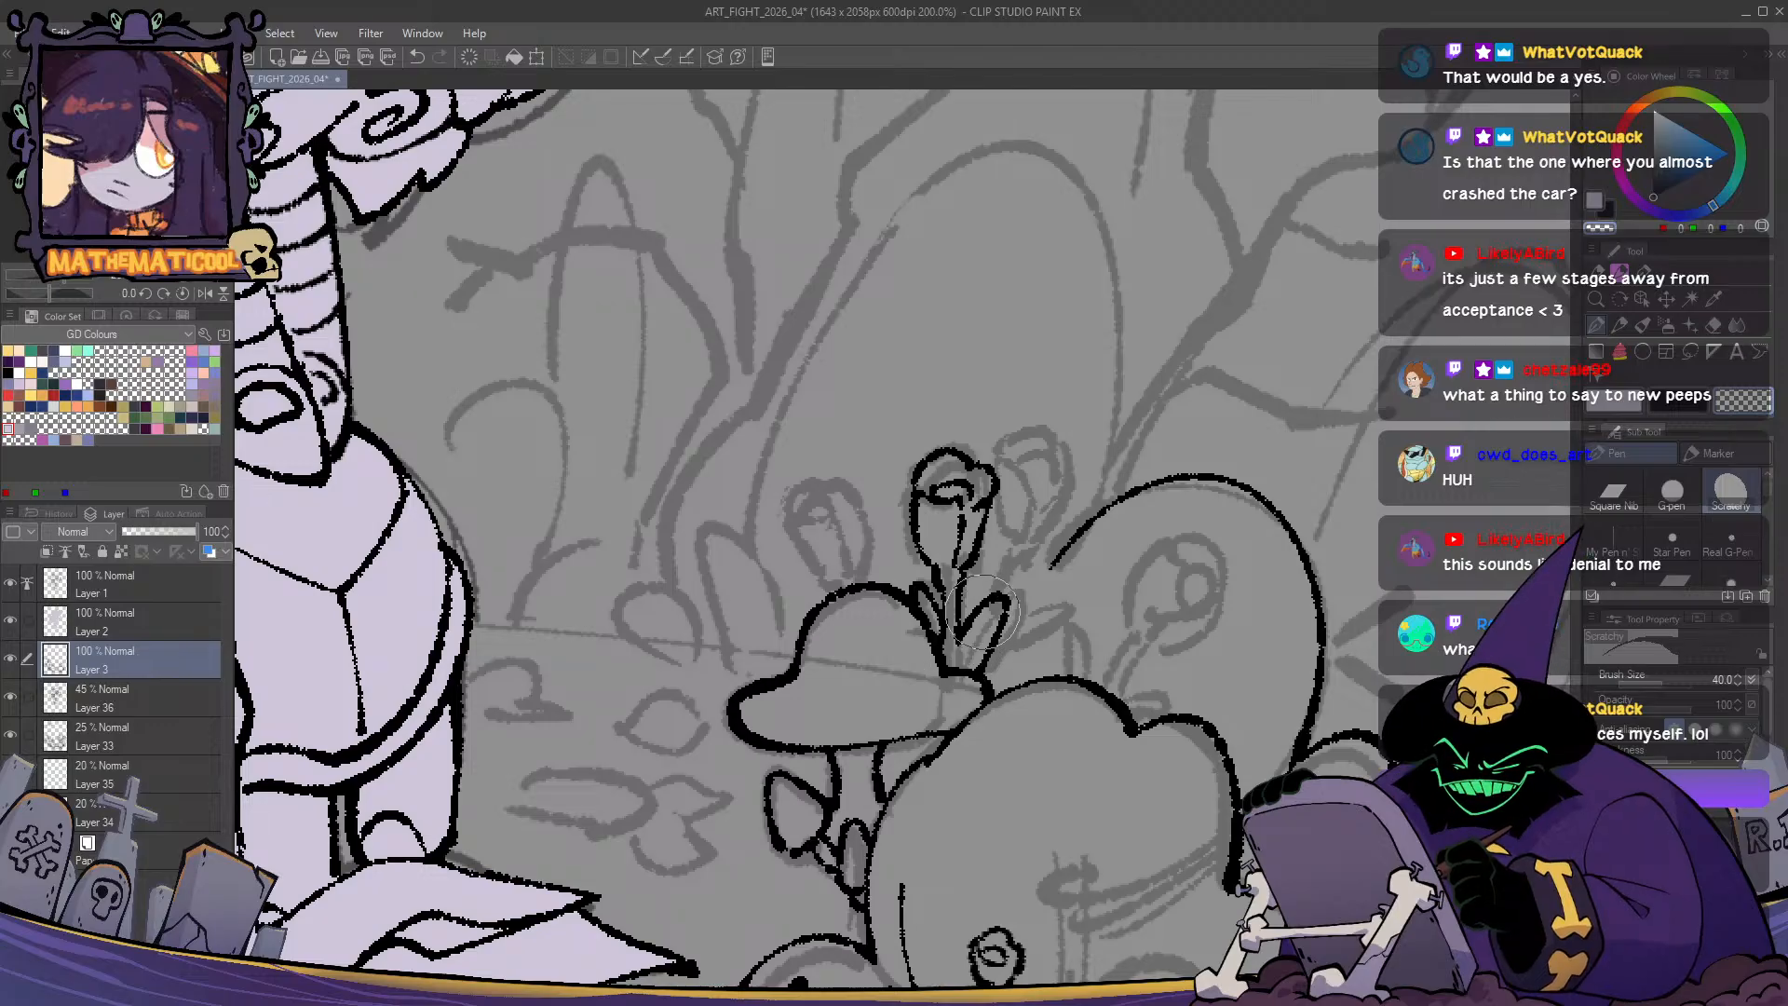
key("c")
key("ctrl+z")
key("c")
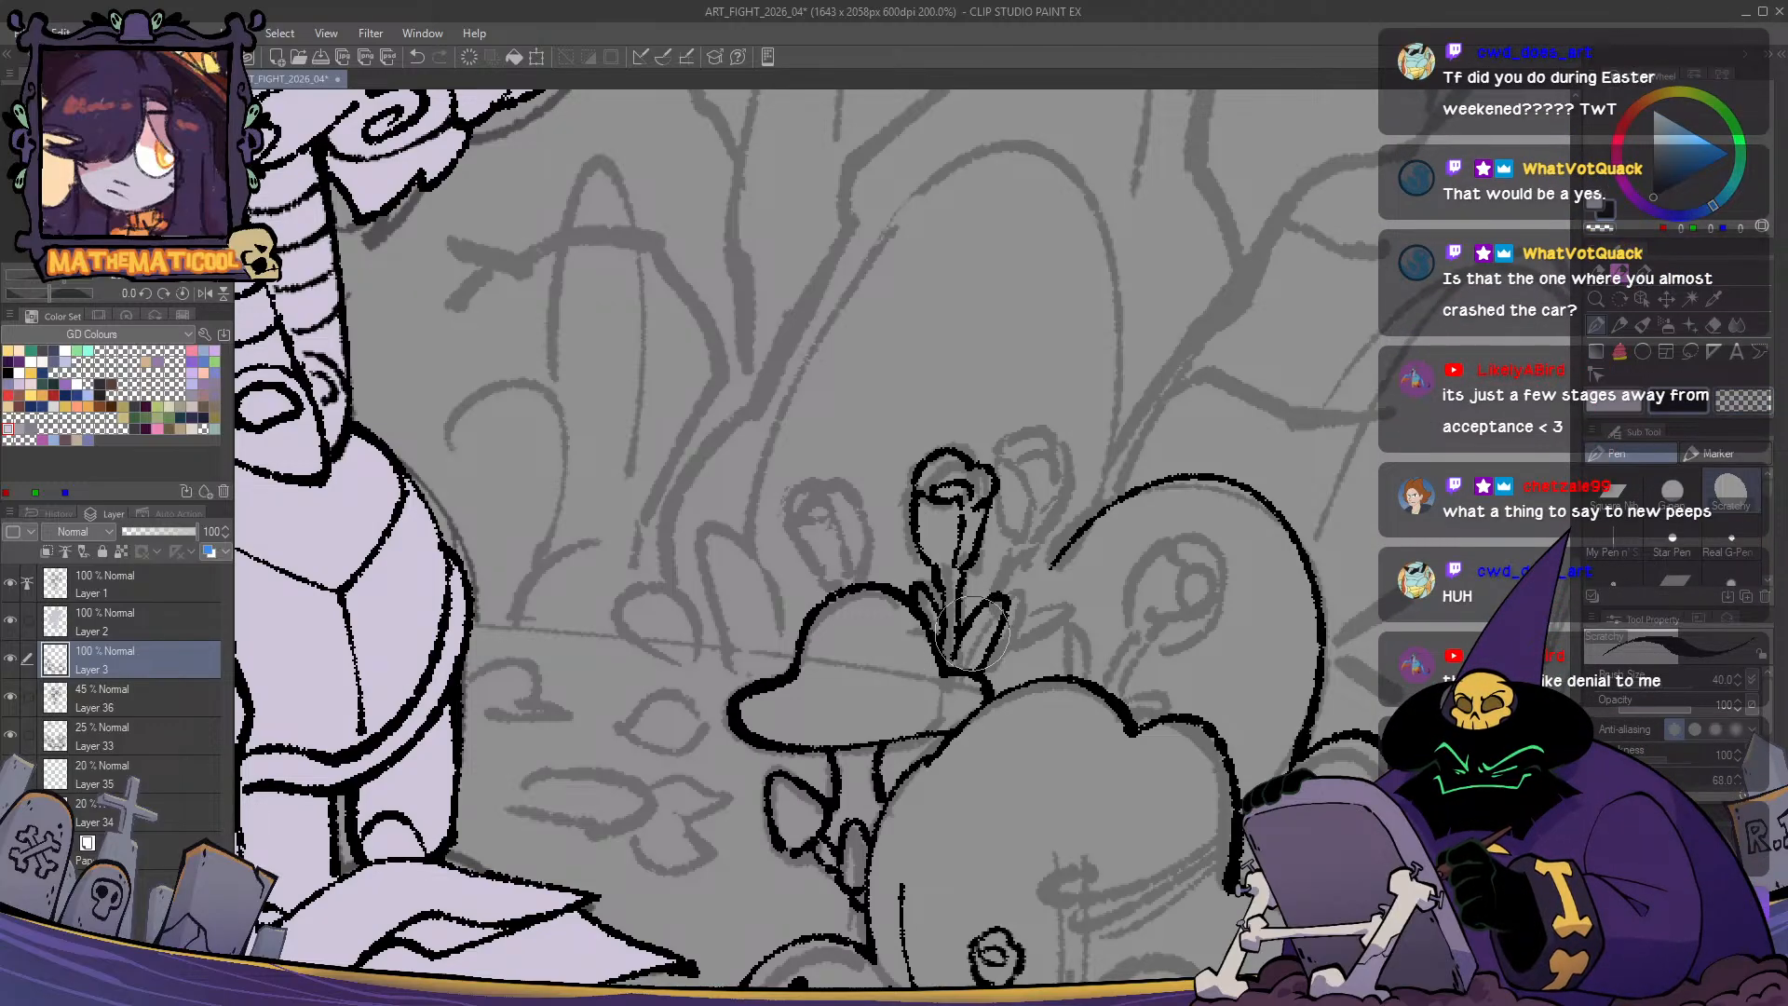
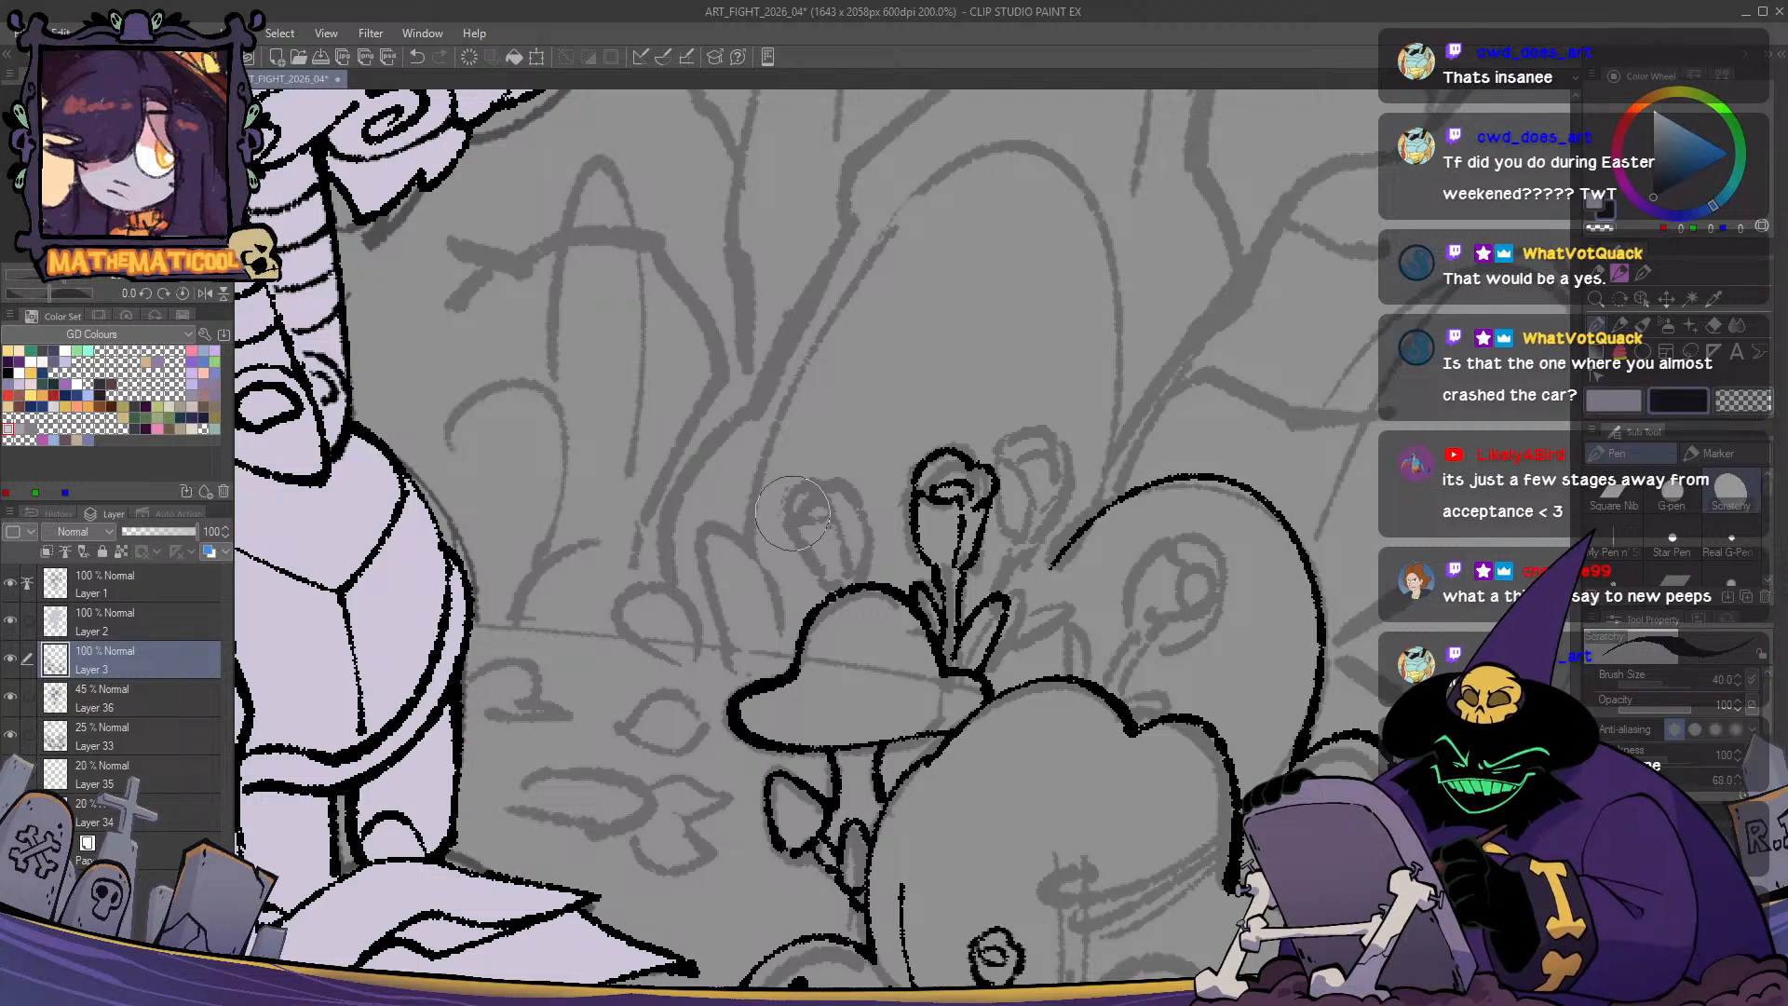
- Ink the left tulip behind the mushroom cap, with its cupped bloom, inner petal folds and a small leaf at its base
mouse_move(790, 514)
left_mouse_down()
mouse_move(829, 524)
mouse_move(796, 547)
mouse_move(824, 585)
mouse_move(853, 538)
left_mouse_up()
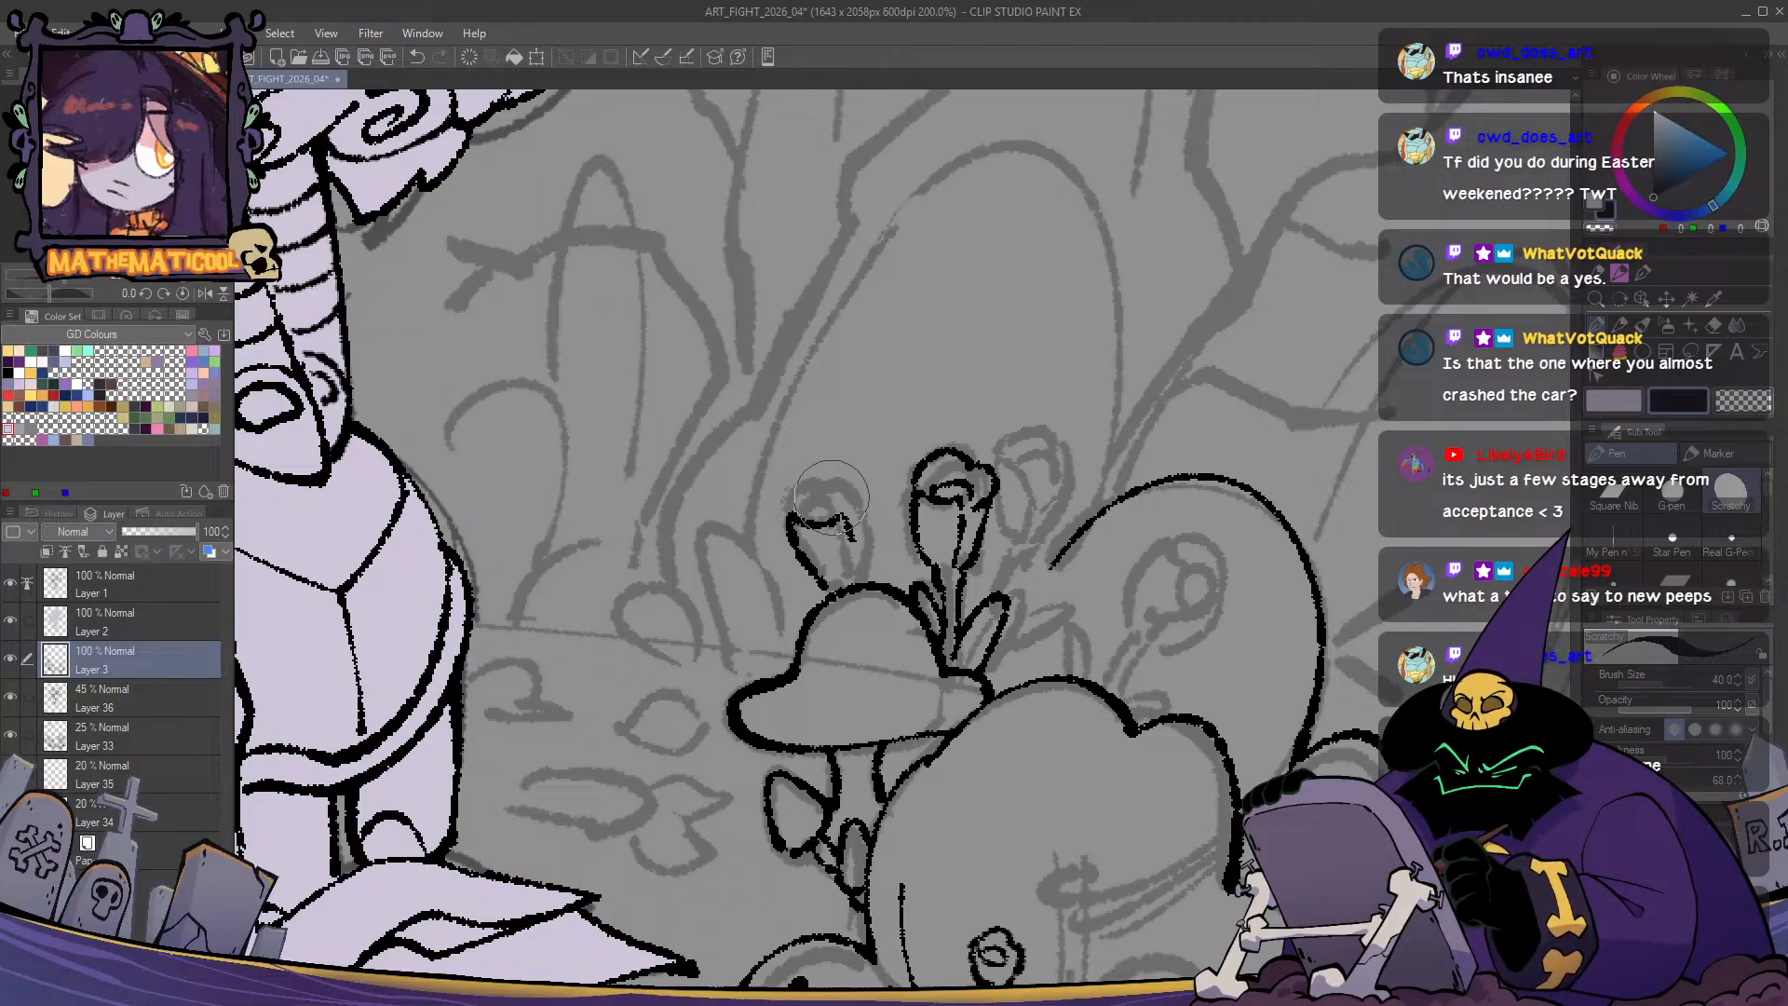
key("ctrl+z")
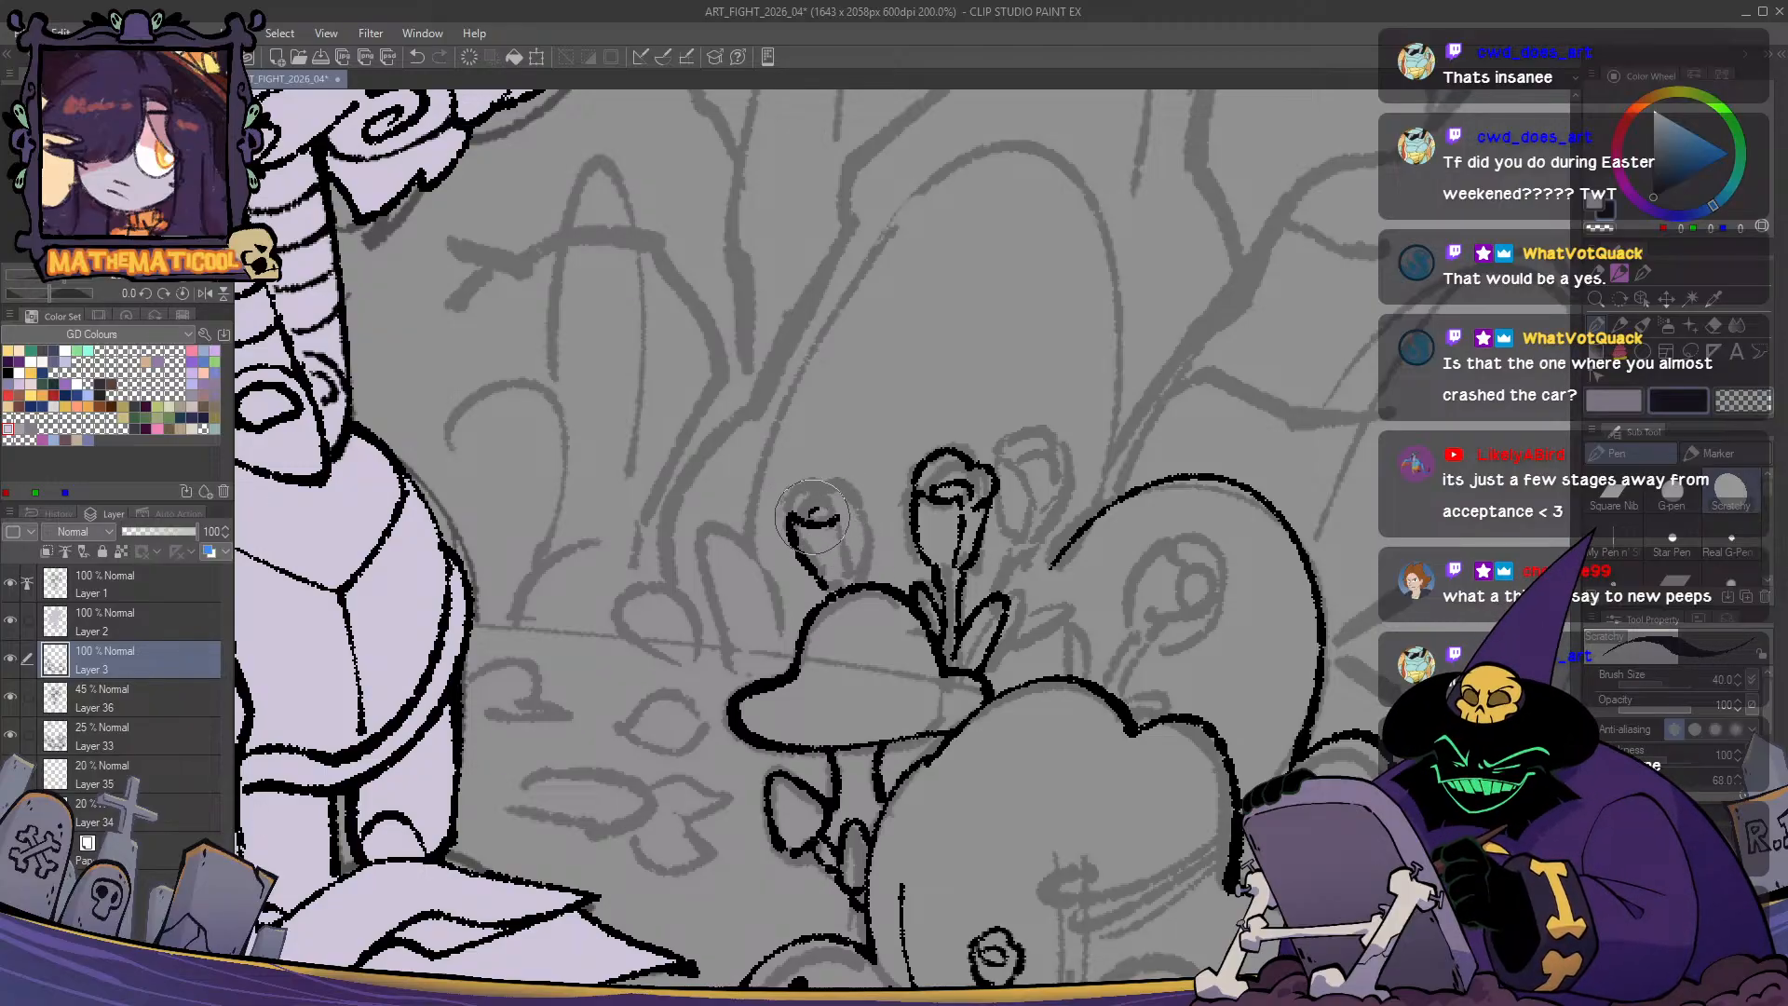
mouse_move(792, 508)
left_mouse_down()
mouse_move(828, 490)
mouse_move(826, 508)
mouse_move(869, 512)
mouse_move(866, 580)
left_mouse_up()
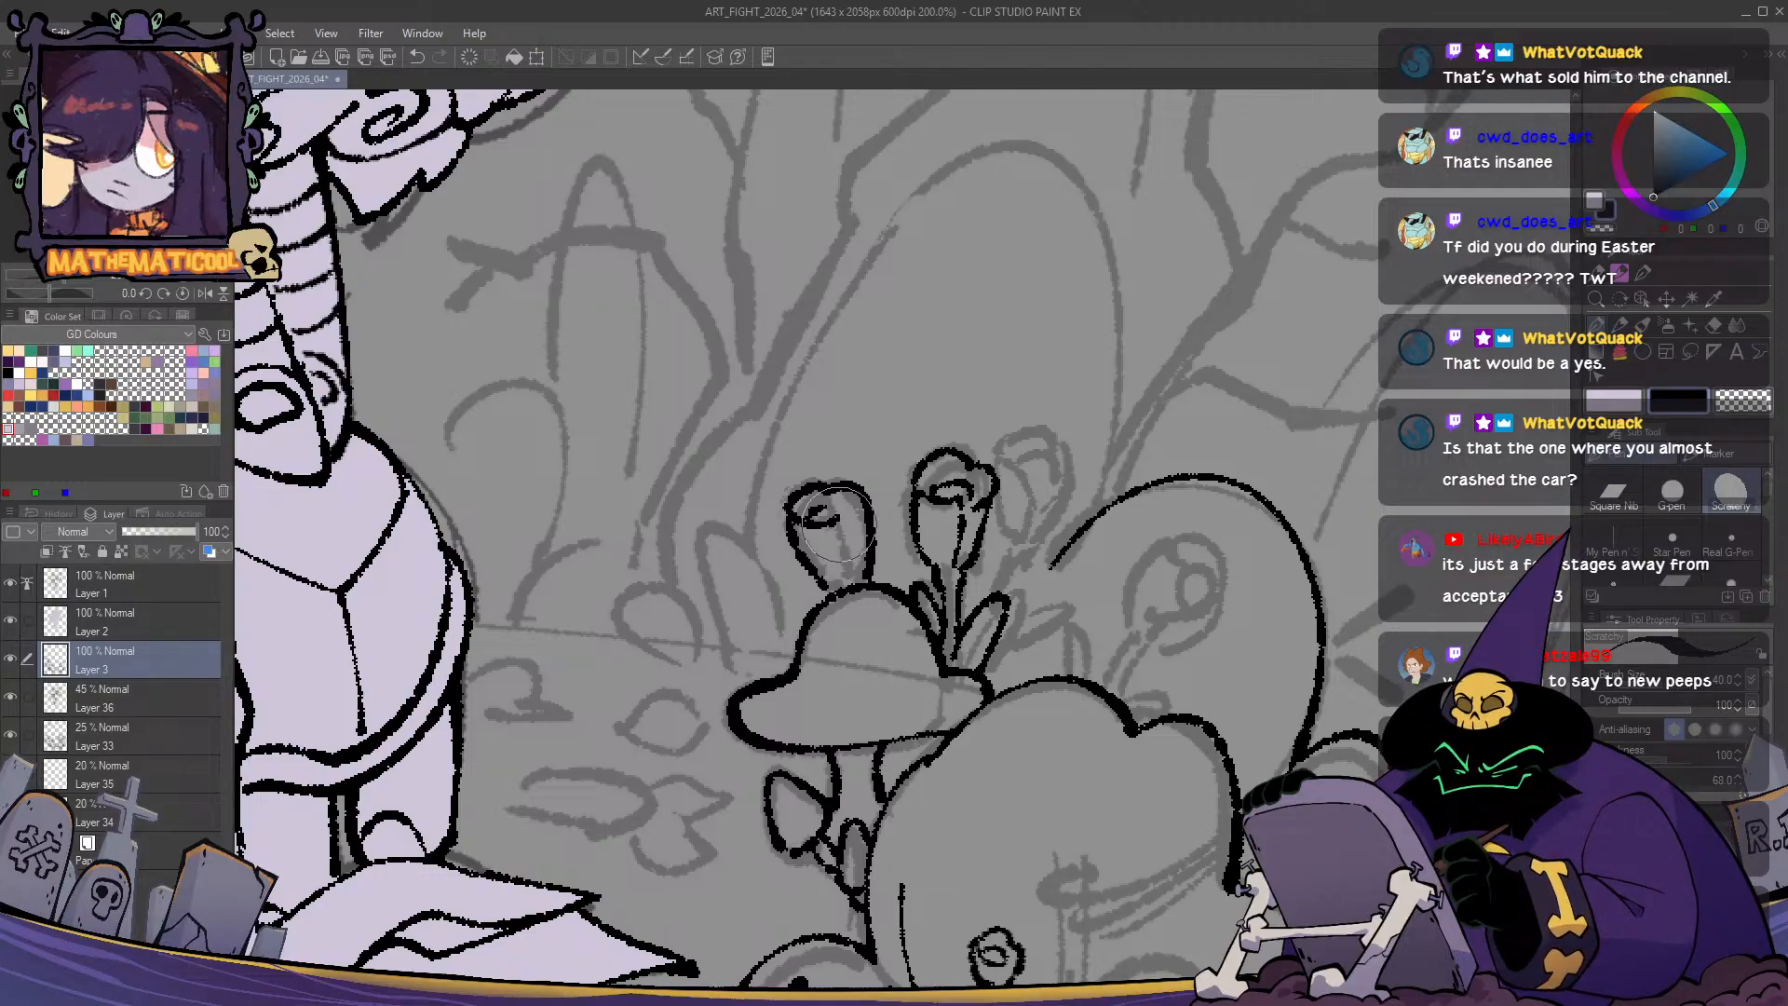
mouse_move(829, 524)
left_mouse_down()
mouse_move(856, 556)
mouse_move(842, 581)
mouse_move(835, 518)
mouse_move(854, 520)
mouse_move(852, 554)
mouse_move(820, 640)
mouse_move(870, 579)
mouse_move(837, 526)
mouse_move(808, 628)
mouse_move(795, 587)
mouse_move(823, 608)
mouse_move(905, 596)
left_mouse_up()
key("ctrl+z")
key("ctrl+z")
key("ctrl+z")
key("ctrl+z")
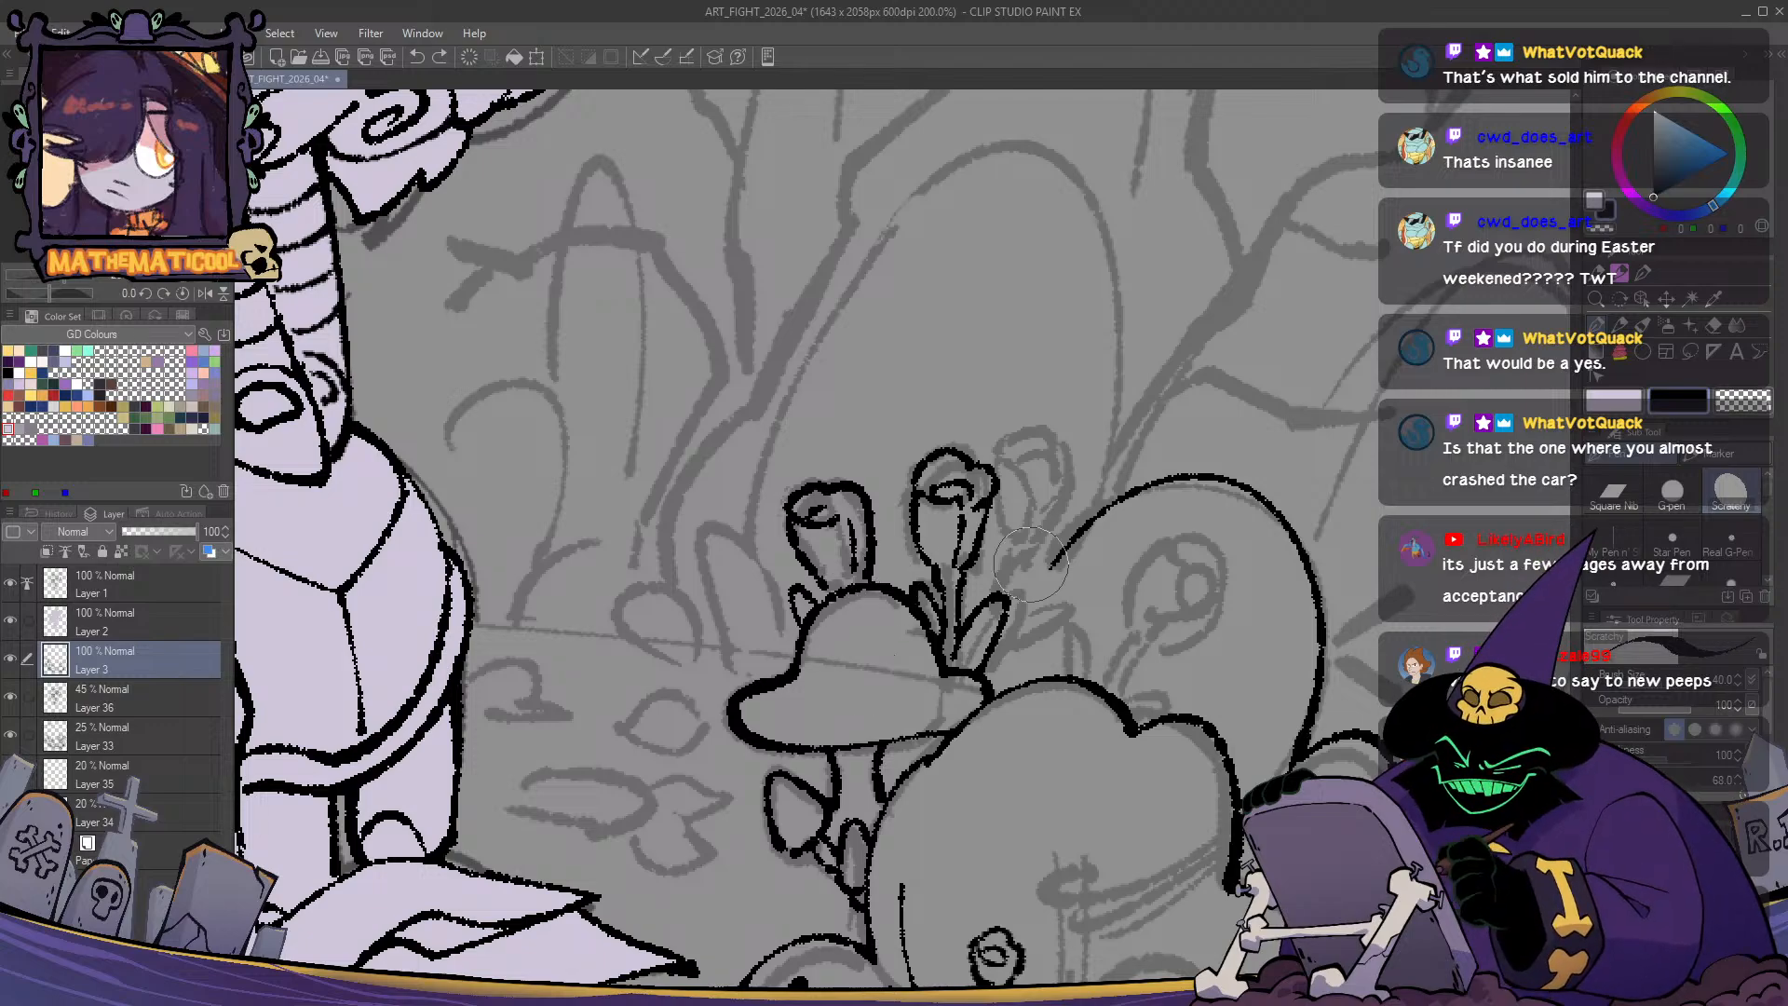
- Ink the right tulip's tilted bloom beside the middle one, with its rounded top, tapered base and inner petal fold
mouse_move(1002, 529)
left_mouse_down()
mouse_move(1008, 594)
mouse_move(1042, 542)
mouse_move(1024, 536)
mouse_move(1018, 435)
mouse_move(1008, 458)
mouse_move(1001, 442)
mouse_move(1003, 489)
mouse_move(1009, 439)
mouse_move(1073, 467)
mouse_move(1008, 446)
mouse_move(1046, 475)
mouse_move(1007, 444)
mouse_move(1005, 454)
left_mouse_up()
key("ctrl+z")
key("ctrl+z")
key("ctrl+z")
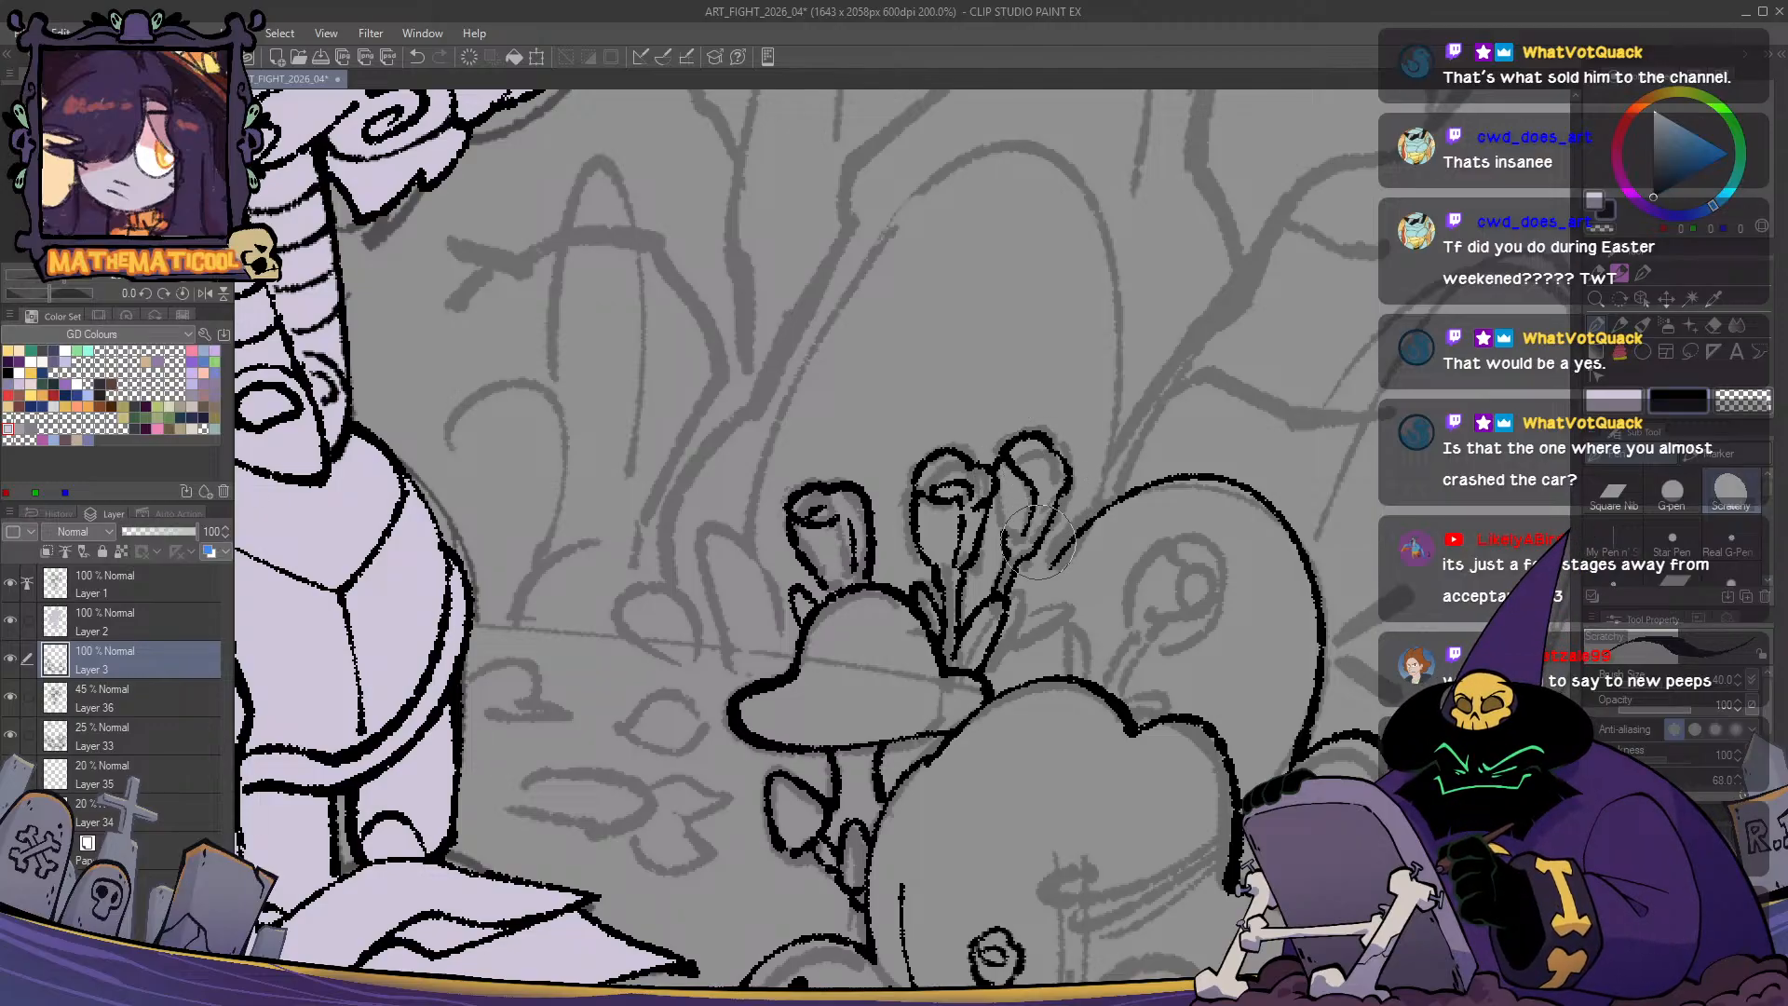
mouse_move(1060, 462)
left_mouse_down()
mouse_move(1072, 493)
mouse_move(1033, 537)
left_mouse_up()
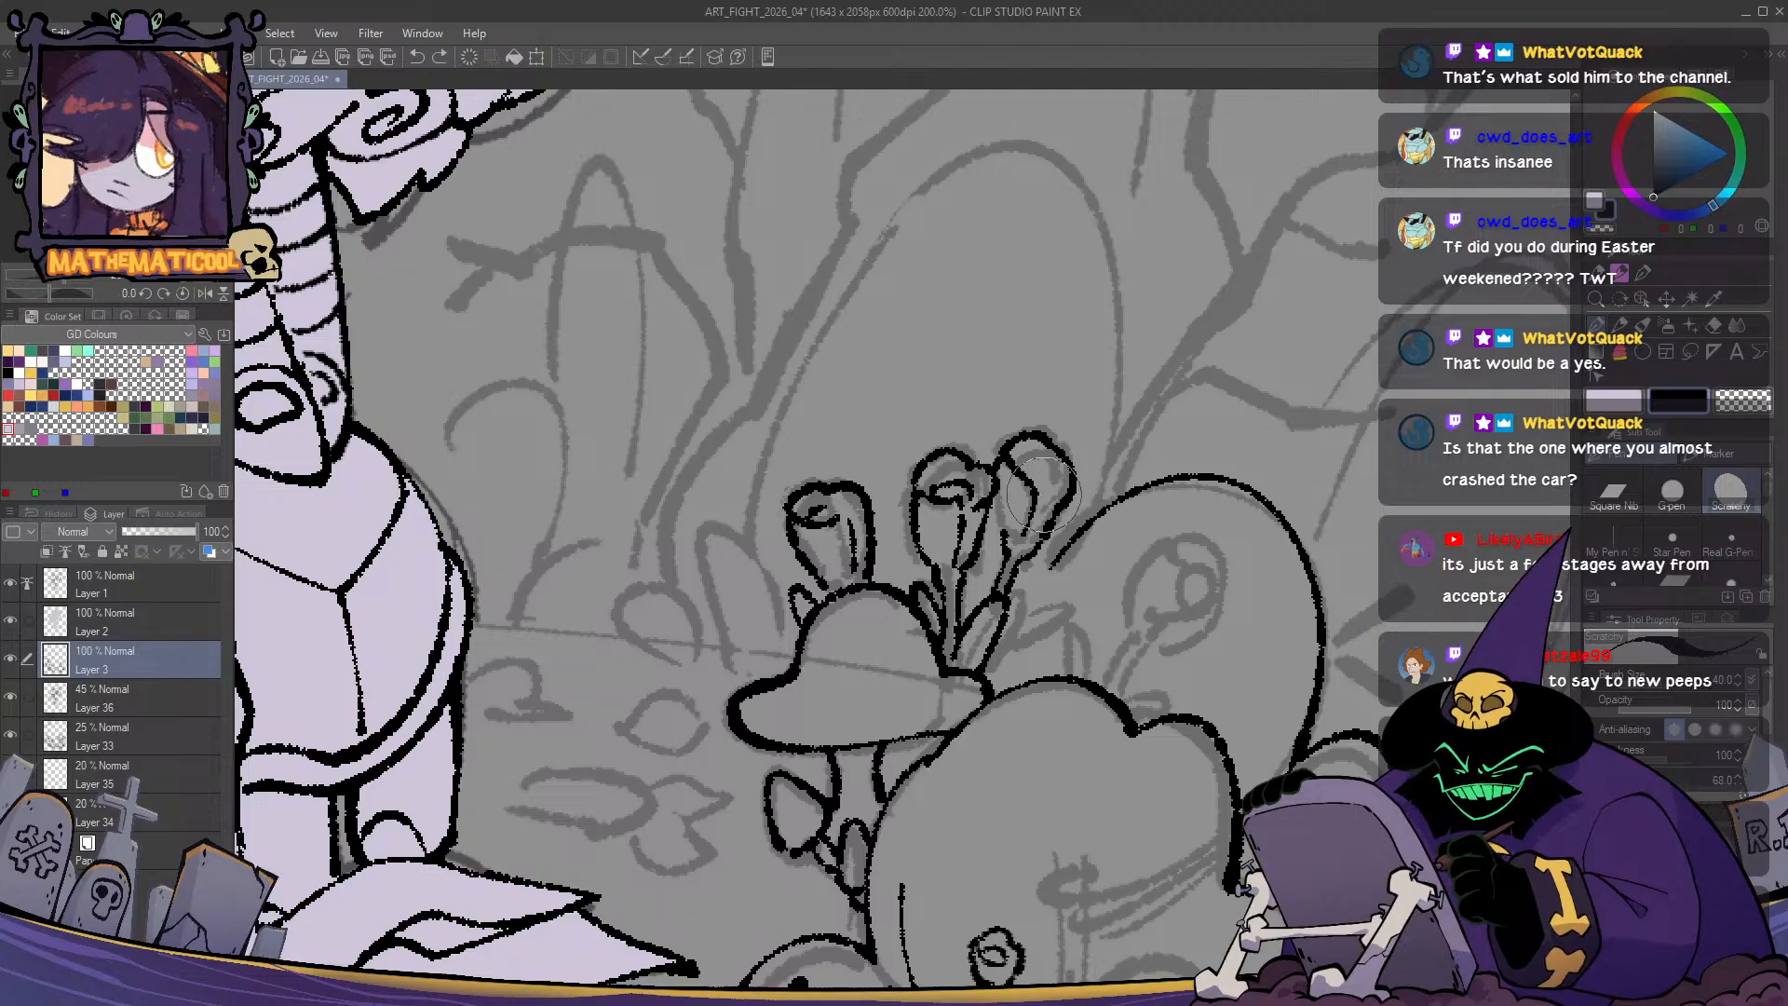
left_click_drag(1068, 476, 1061, 487)
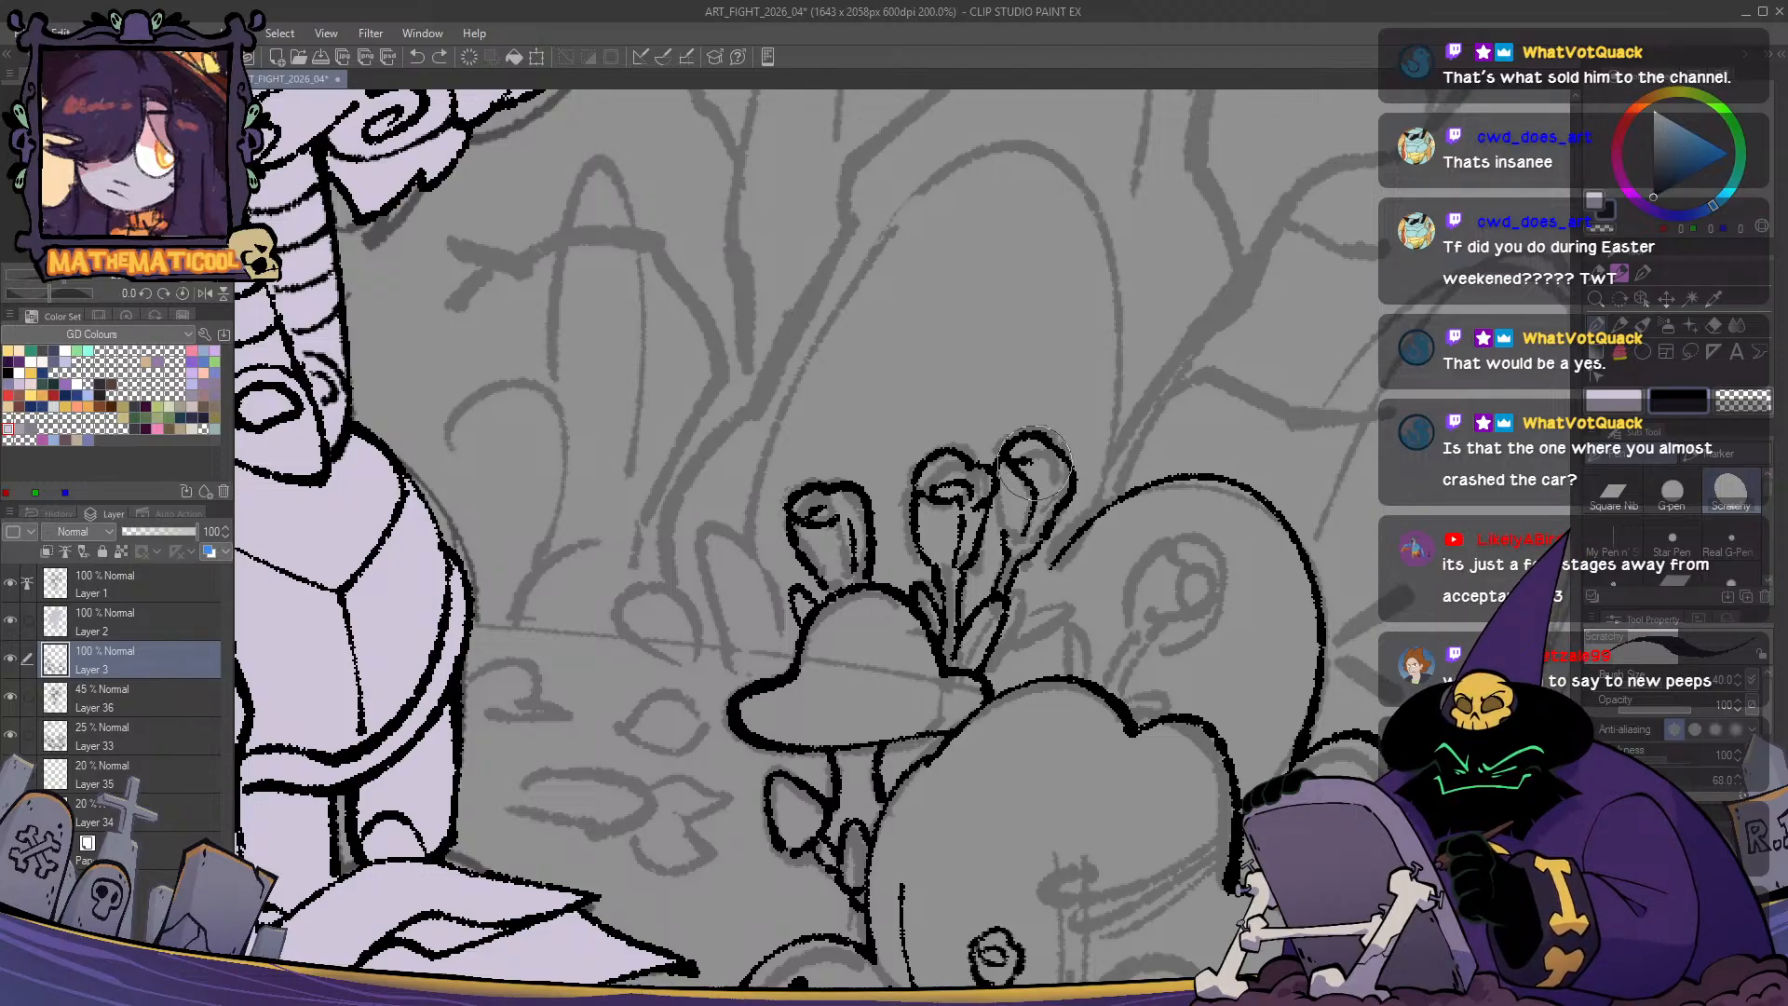
left_click_drag(1030, 468, 1062, 477)
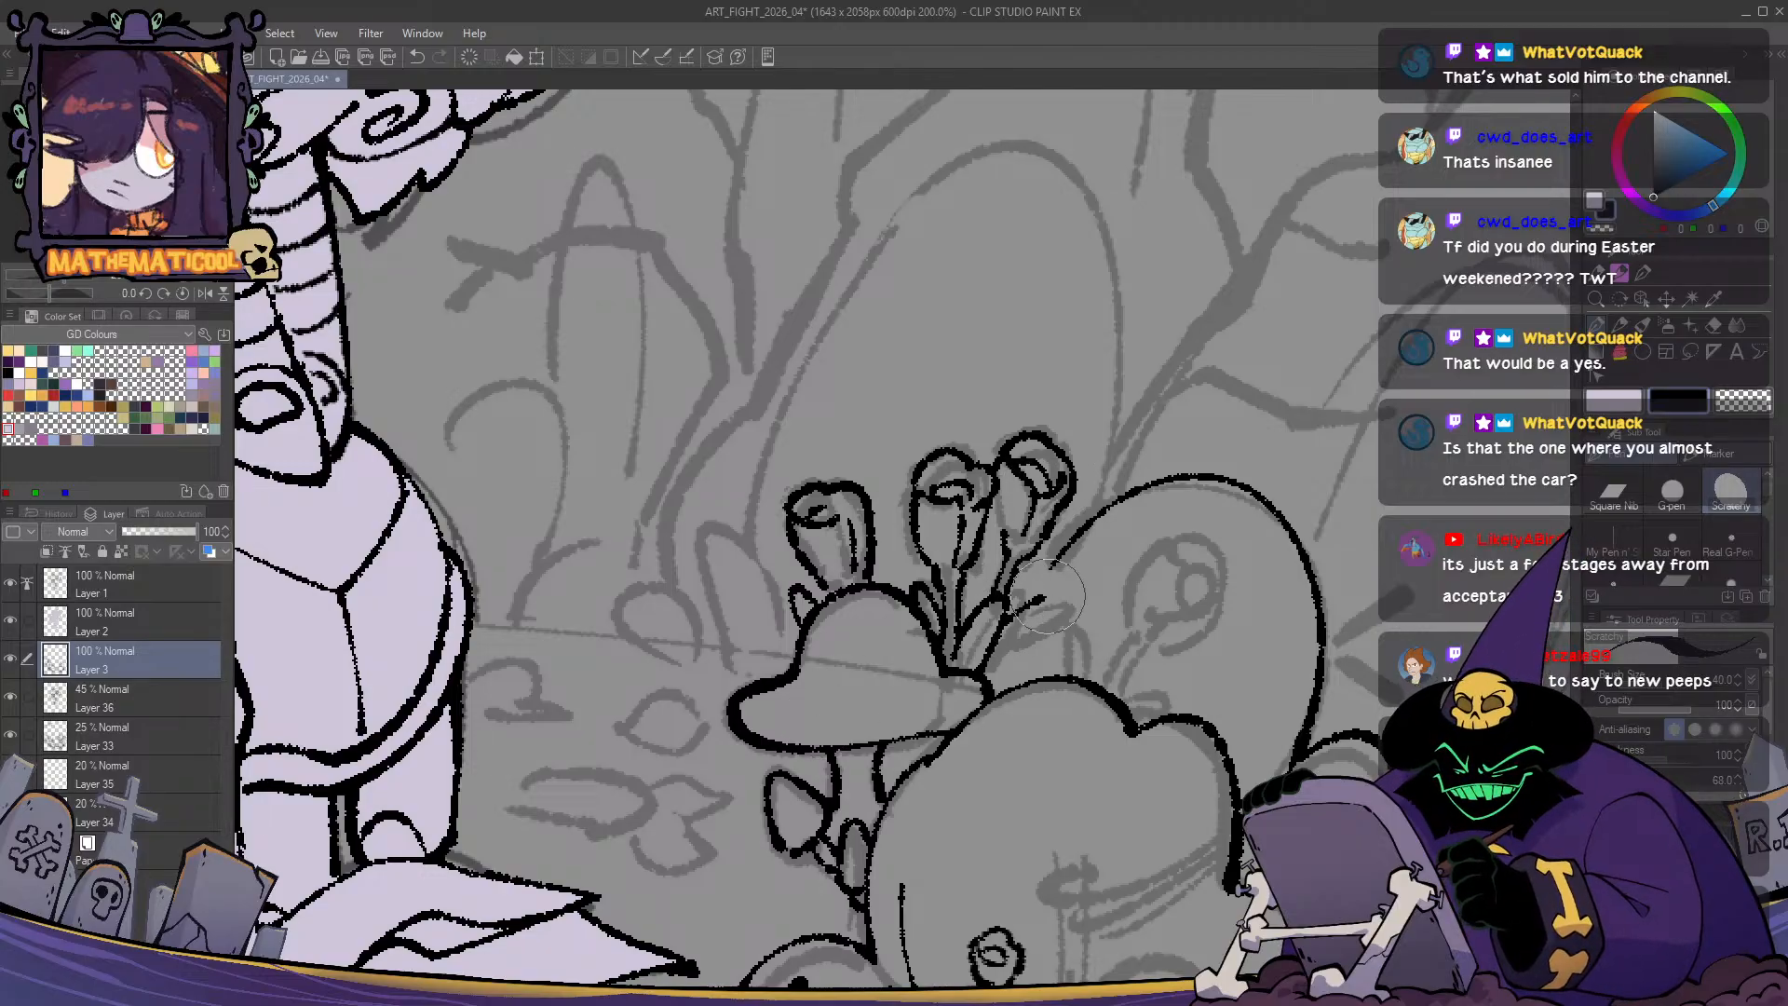
- Ink the right tulip's stem and the pointed leaves fanning out between the mushroom cap and the bush
mouse_move(1048, 596)
left_mouse_down()
mouse_move(1012, 645)
mouse_move(1015, 585)
mouse_move(1043, 575)
mouse_move(993, 683)
left_mouse_up()
key("ctrl+z")
key("ctrl+z")
key("ctrl+z")
mouse_move(1011, 592)
left_mouse_down()
mouse_move(1014, 632)
mouse_move(1051, 650)
mouse_move(996, 680)
left_mouse_up()
left_click_drag(992, 587, 982, 601)
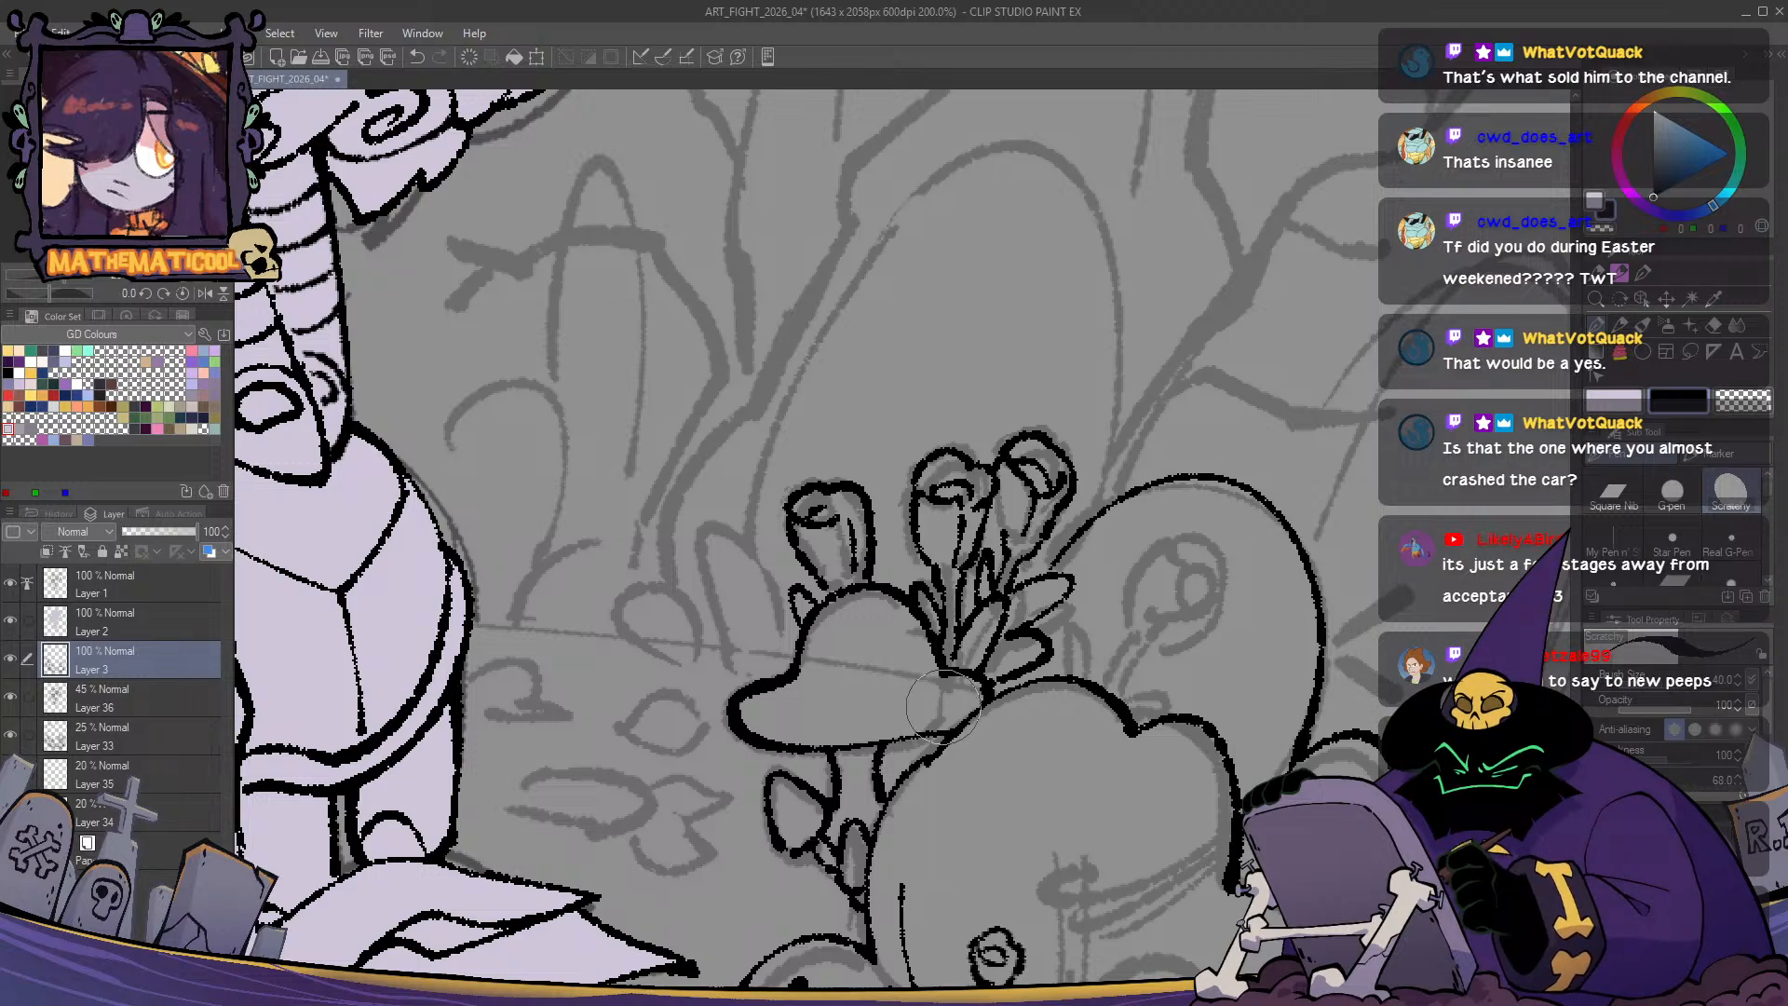
- Ink the tall rounded gravestone outline rising behind the three tulips
scroll(943, 705, "down", 1)
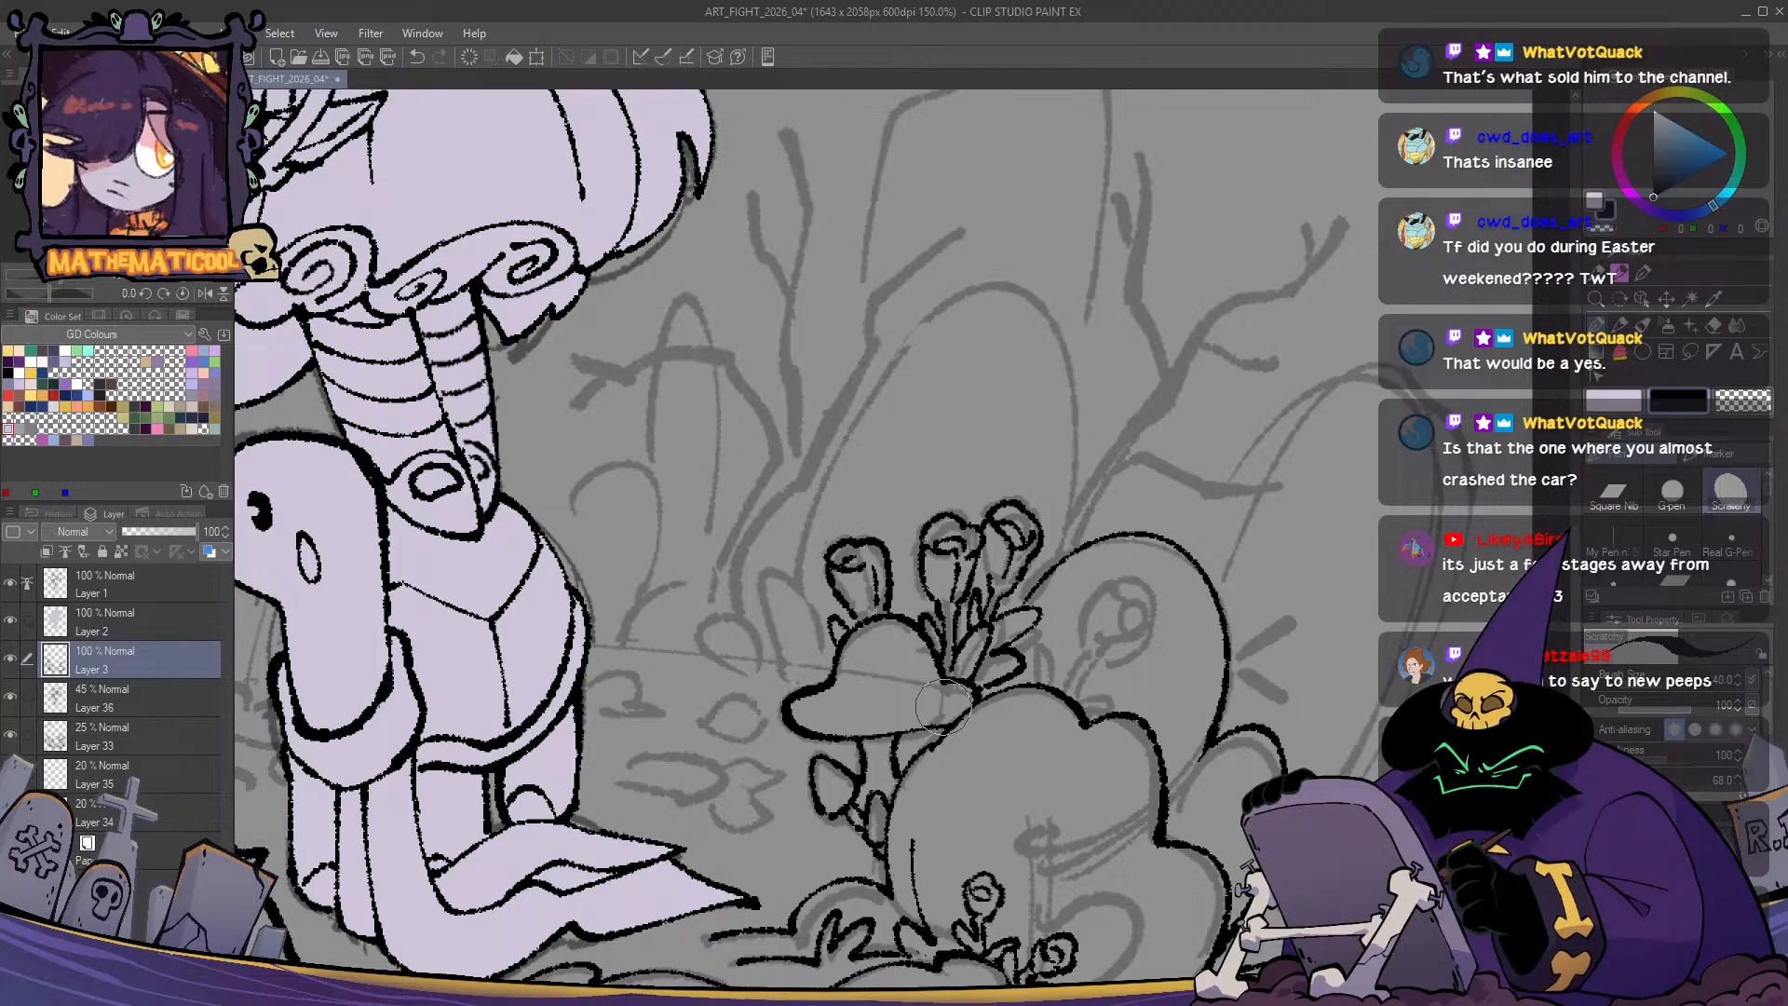
left_click_drag(1103, 663, 1103, 652)
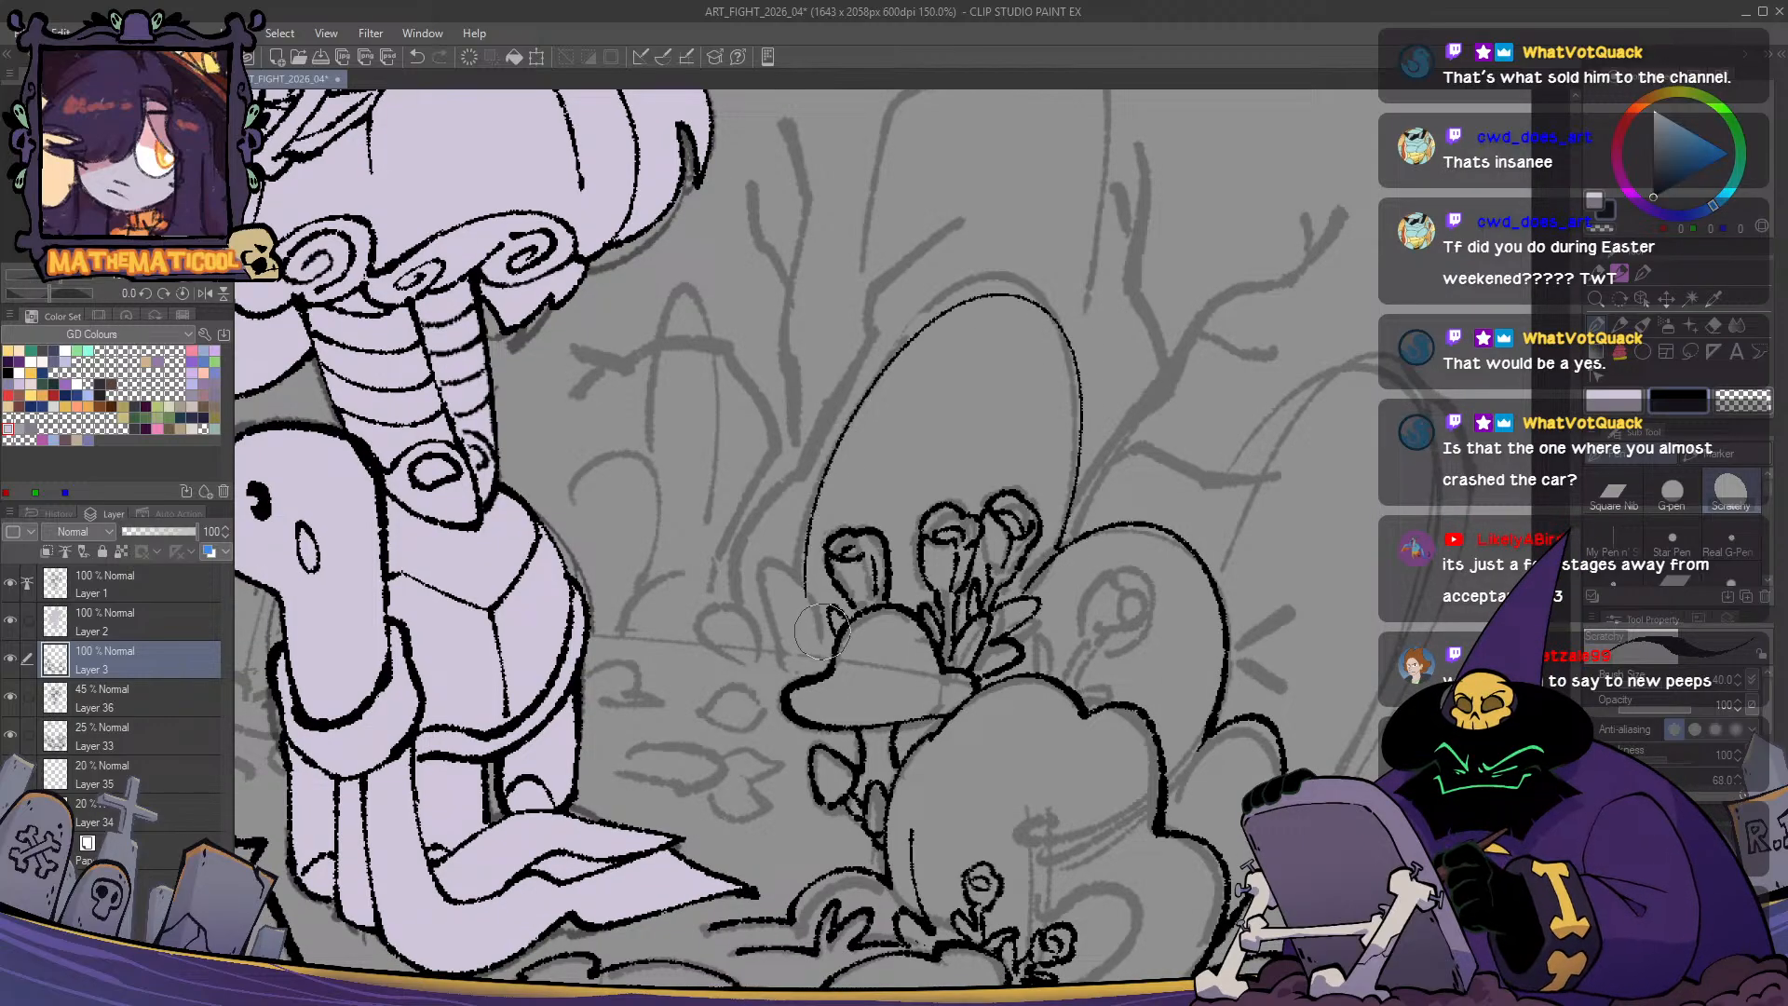
mouse_move(1060, 549)
left_mouse_down()
mouse_move(829, 447)
mouse_move(806, 580)
left_mouse_up()
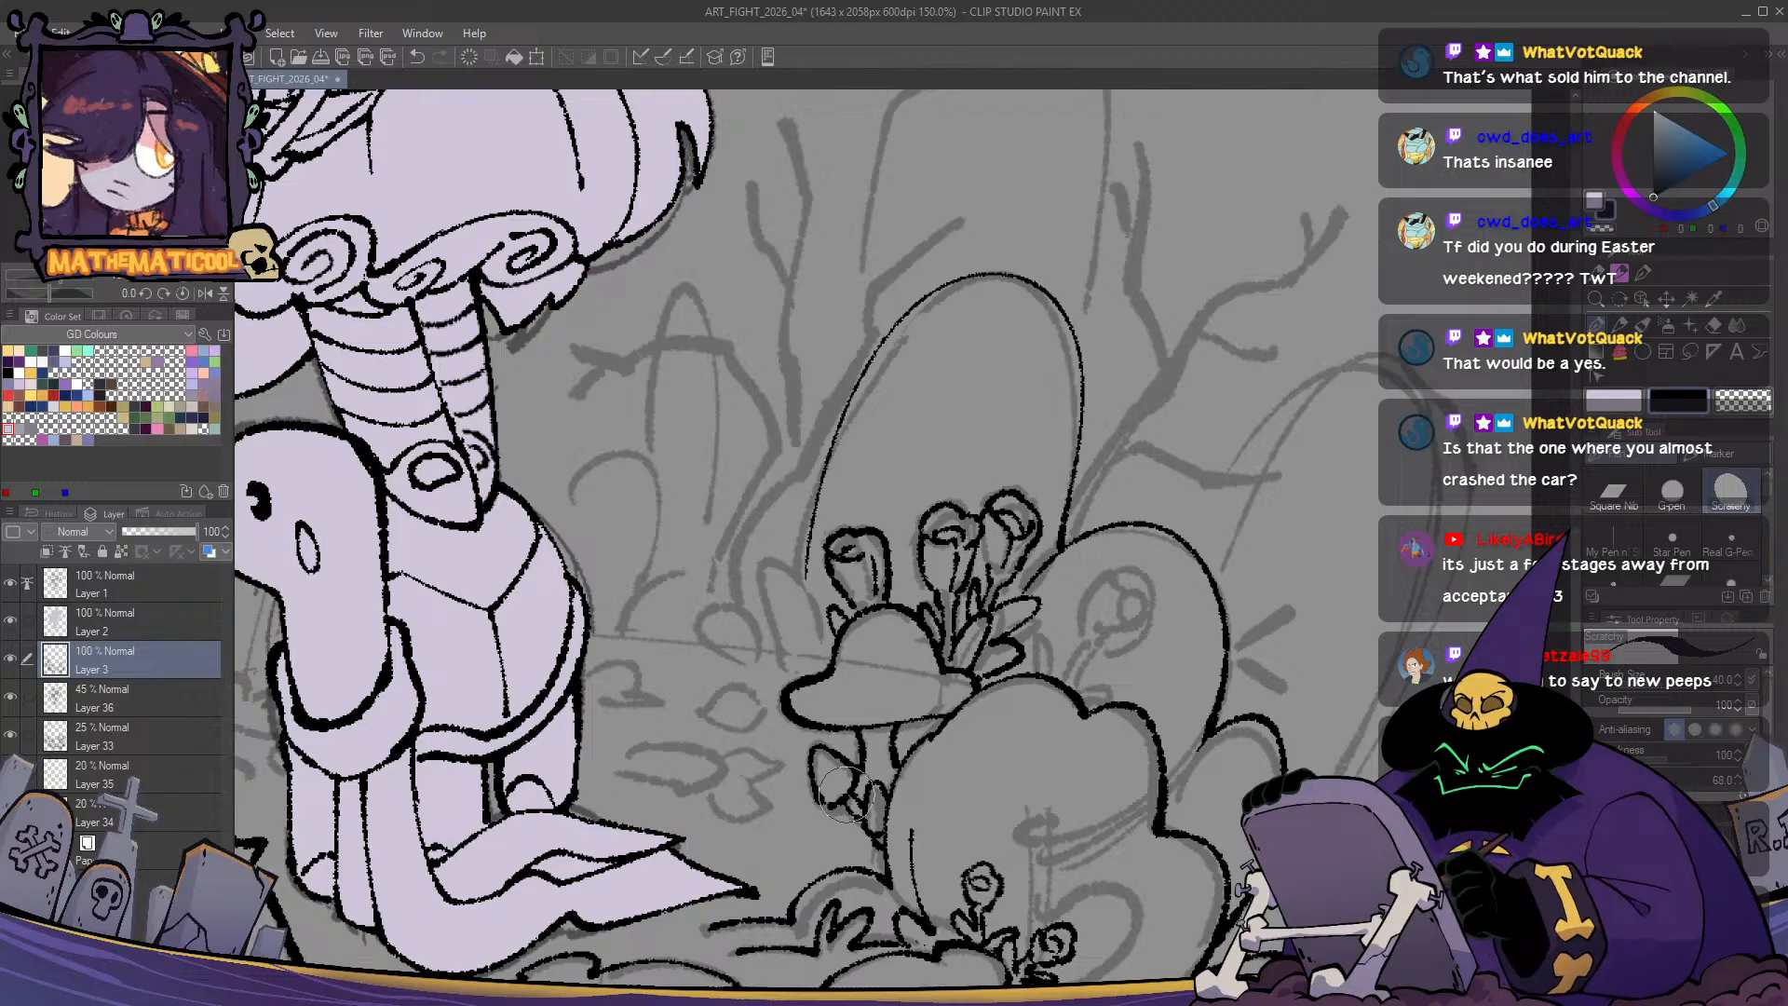
left_click_drag(845, 794, 748, 782)
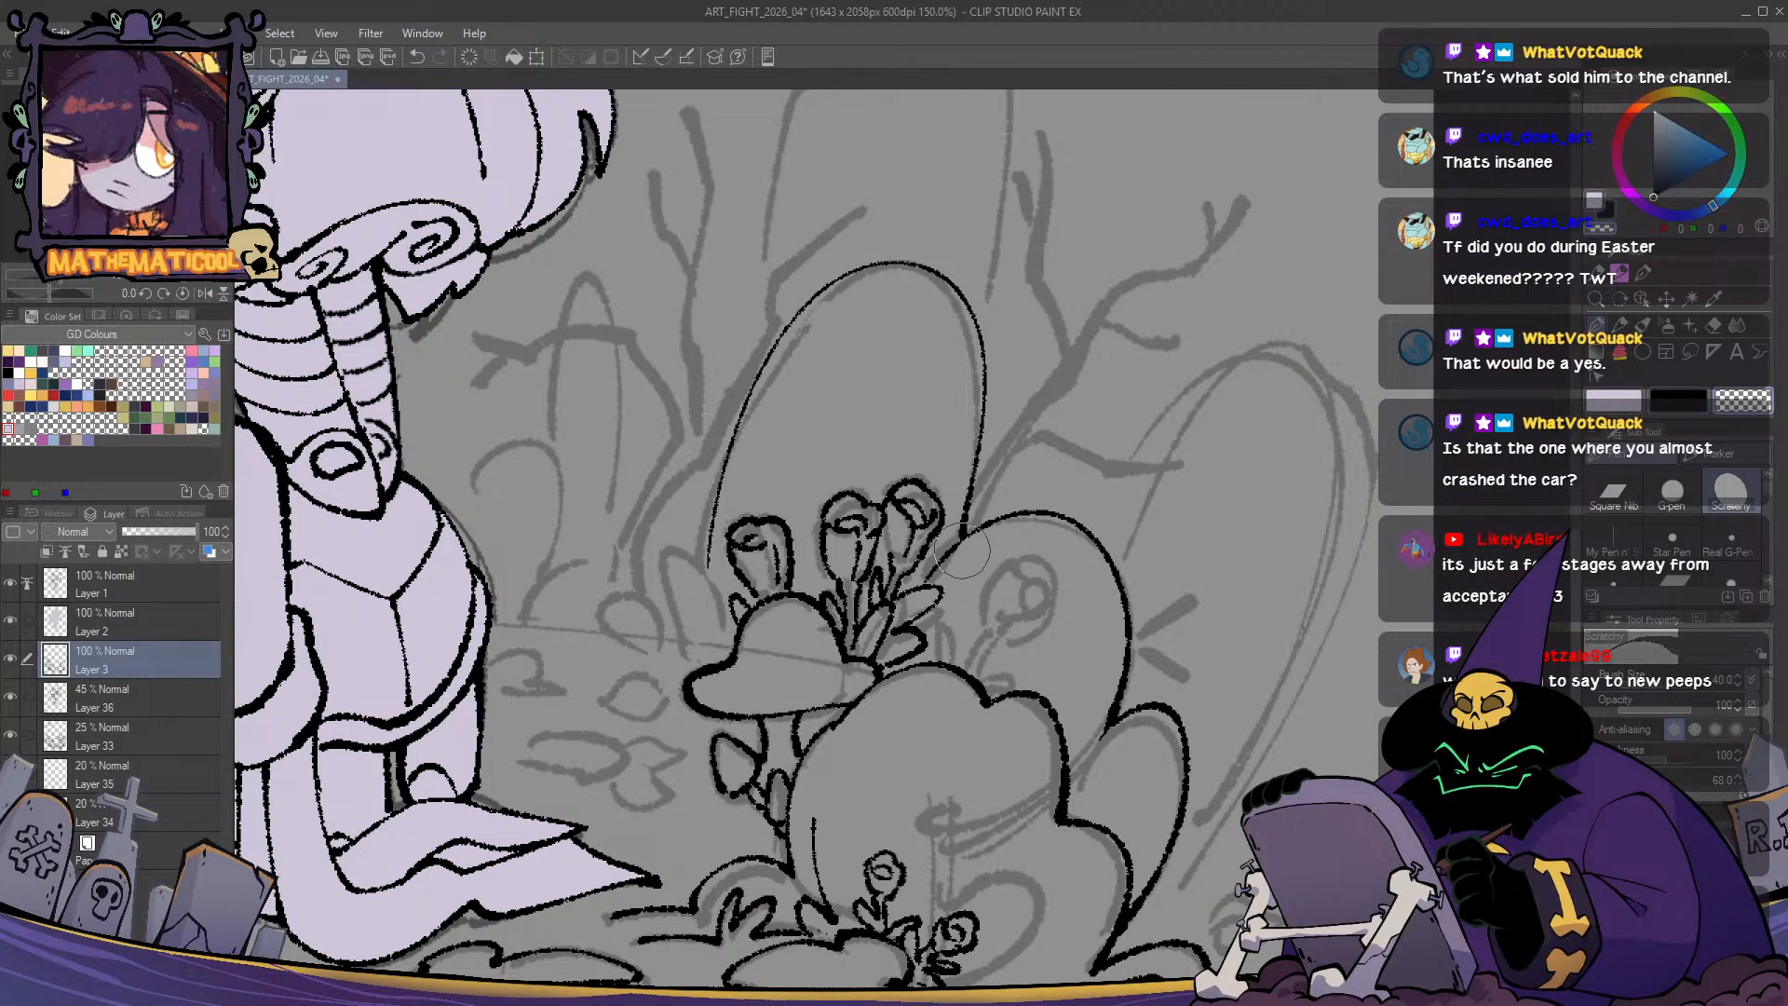
left_click_drag(886, 636, 852, 623)
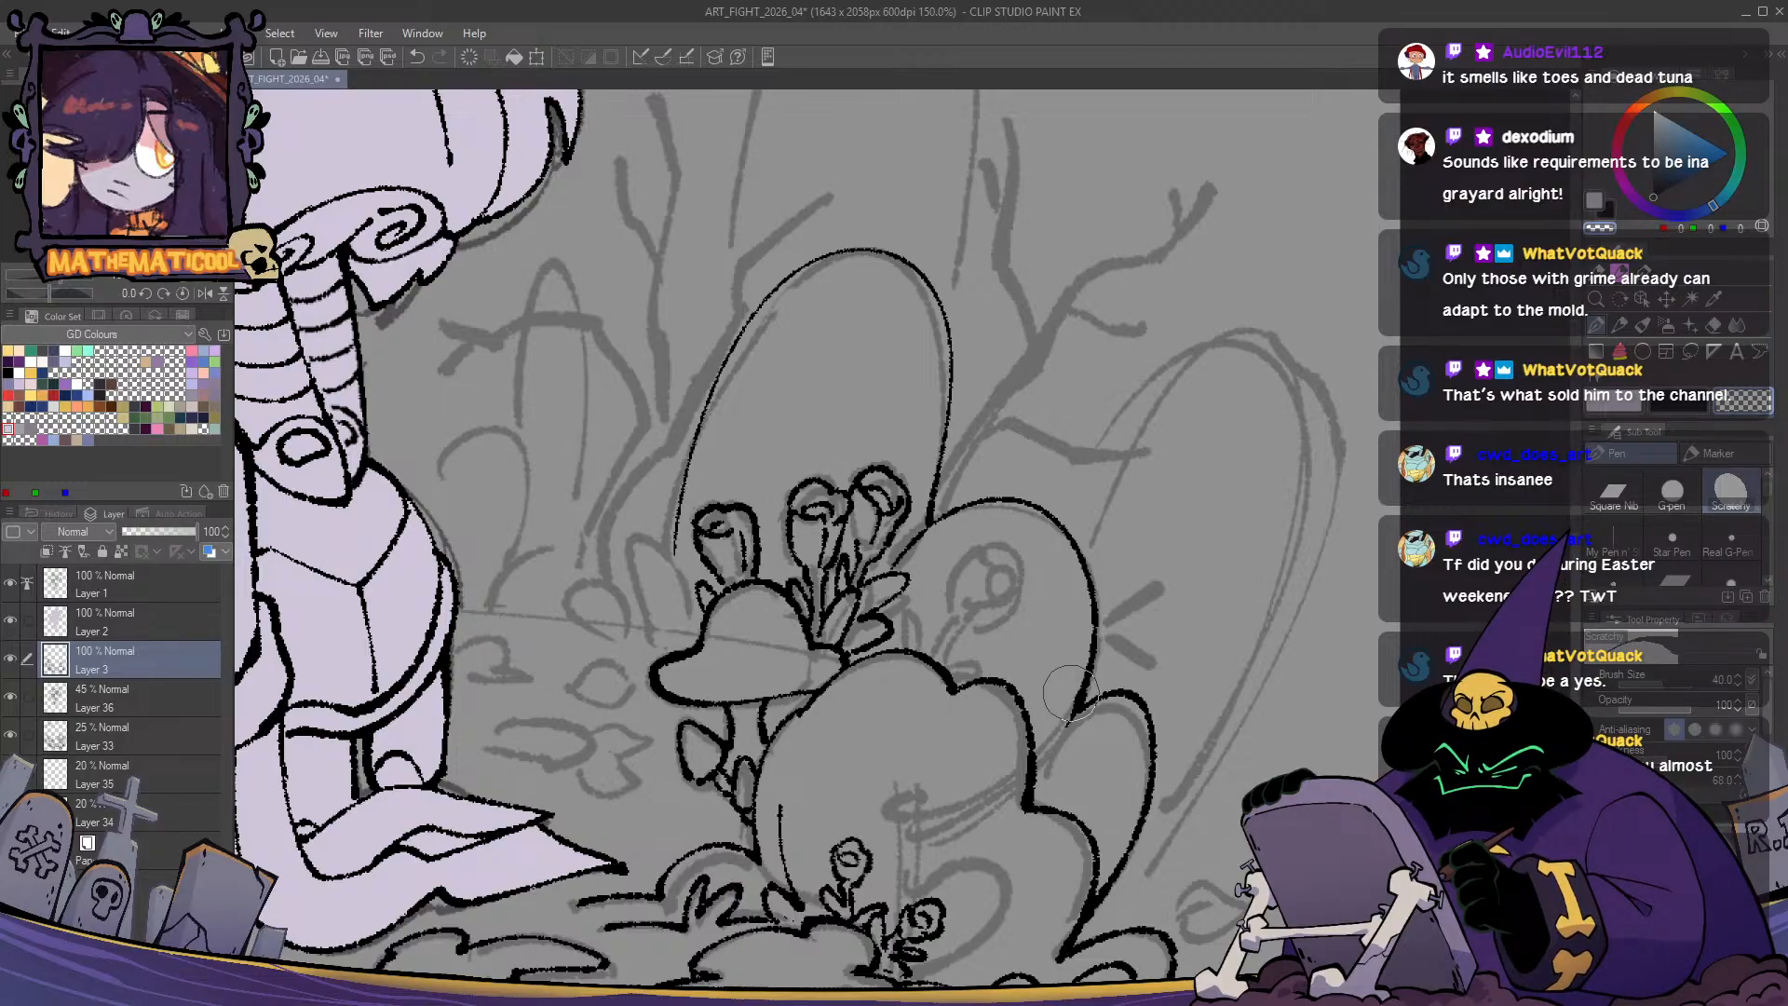
- Ink the leaning rounded gravestone behind the bushes near the canvas's right edge, running its long side down to the ground
left_click_drag(1071, 694, 848, 712)
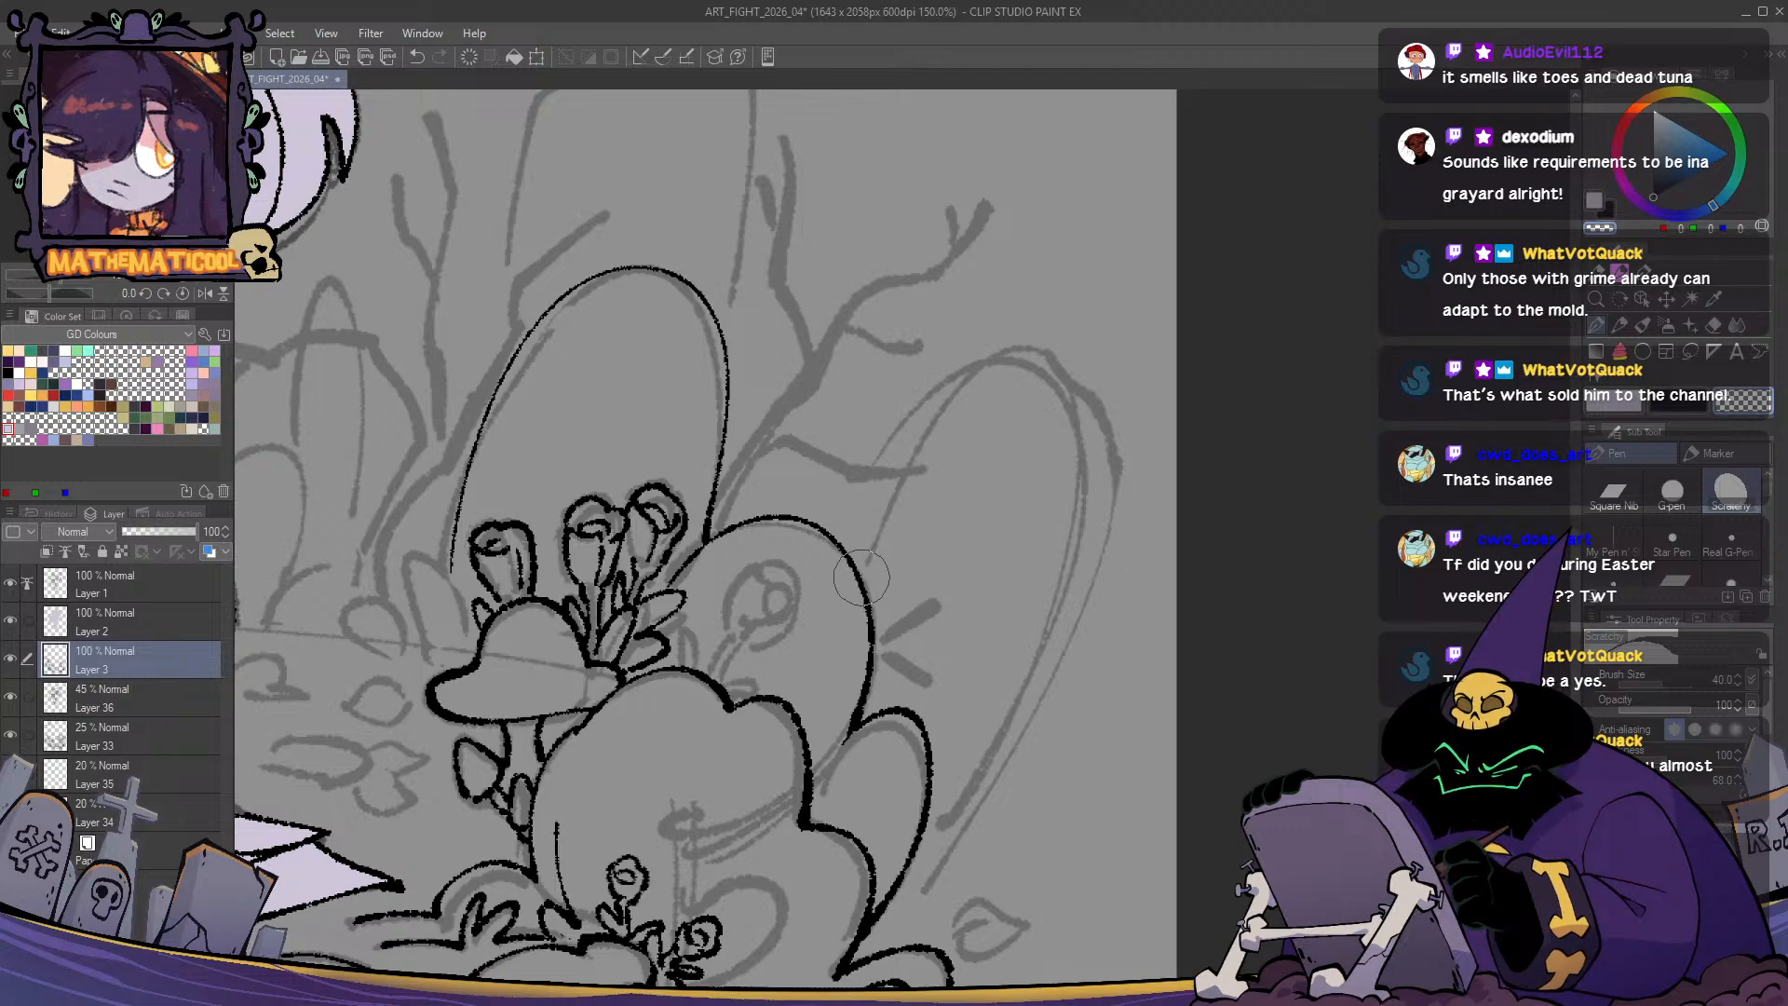
key("c")
left_click_drag(864, 579, 887, 507)
key("ctrl+z")
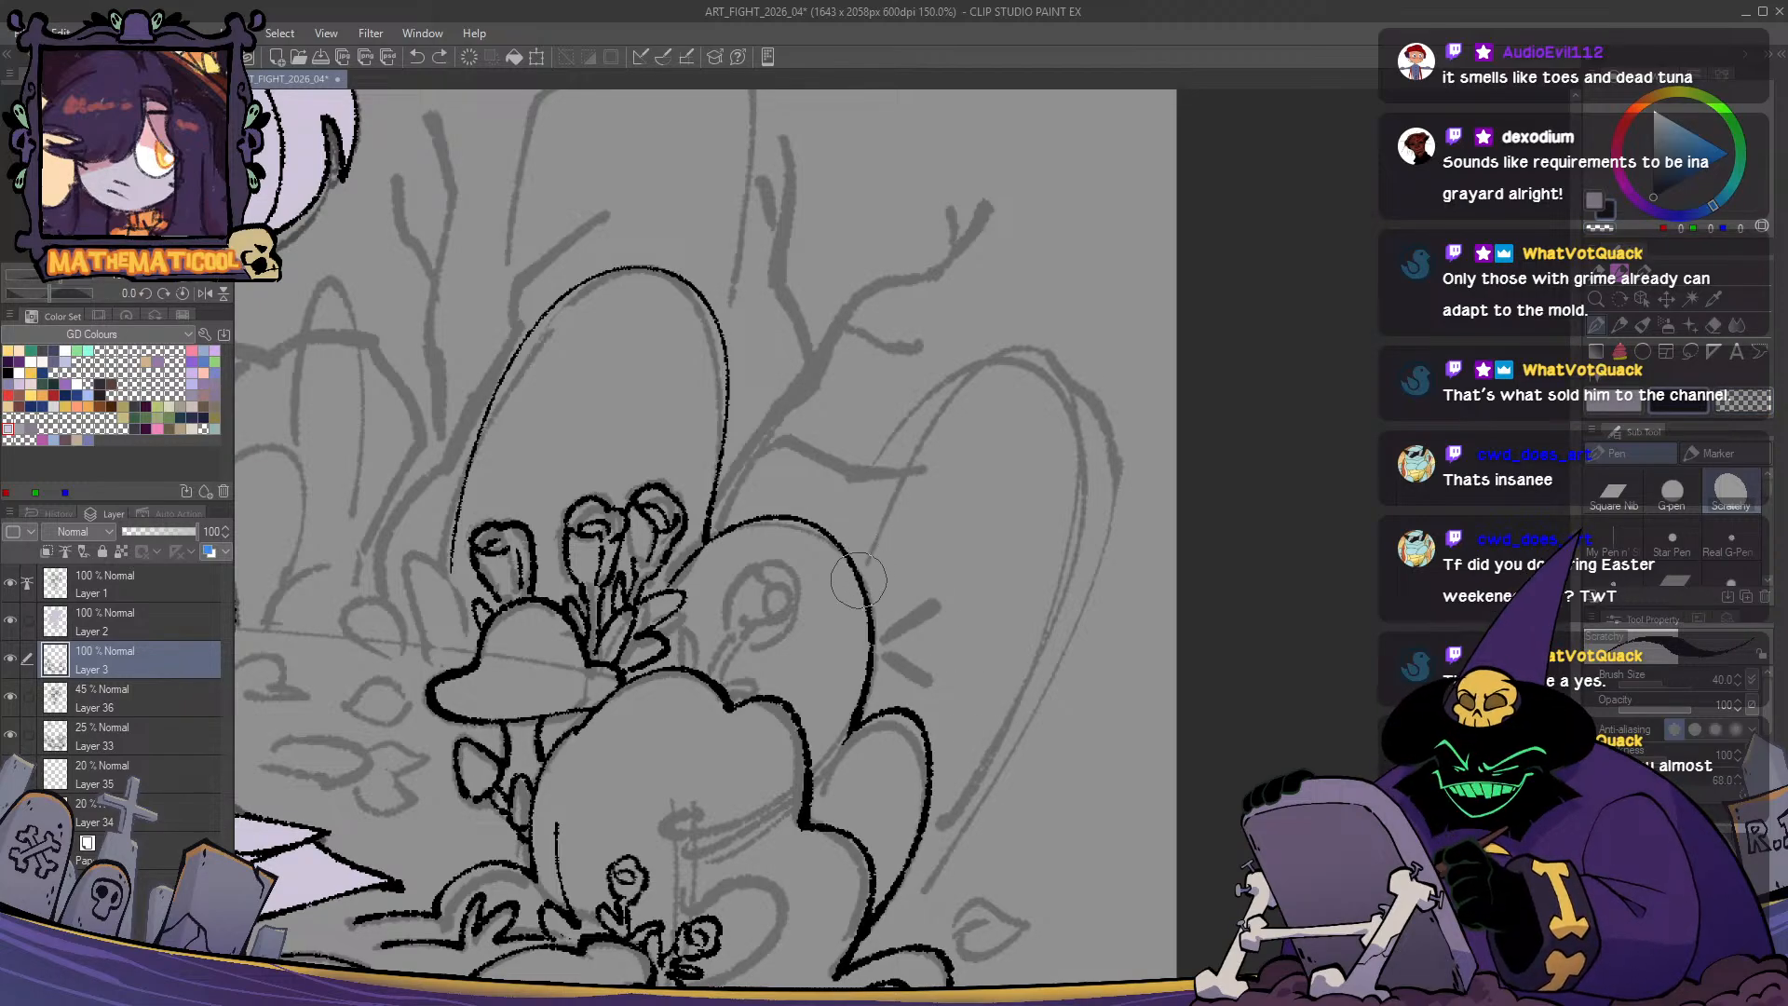
mouse_move(859, 580)
left_mouse_down()
mouse_move(1109, 391)
mouse_move(969, 838)
mouse_move(918, 904)
mouse_move(1010, 619)
mouse_move(1017, 657)
mouse_move(926, 708)
left_mouse_up()
key("ctrl+z")
key("ctrl+z")
mouse_move(1032, 585)
left_mouse_down()
mouse_move(1041, 615)
mouse_move(938, 698)
mouse_move(908, 759)
mouse_move(939, 831)
mouse_move(851, 738)
left_mouse_up()
mouse_move(931, 611)
left_mouse_down()
mouse_move(988, 596)
mouse_move(973, 634)
mouse_move(922, 620)
mouse_move(950, 607)
left_mouse_up()
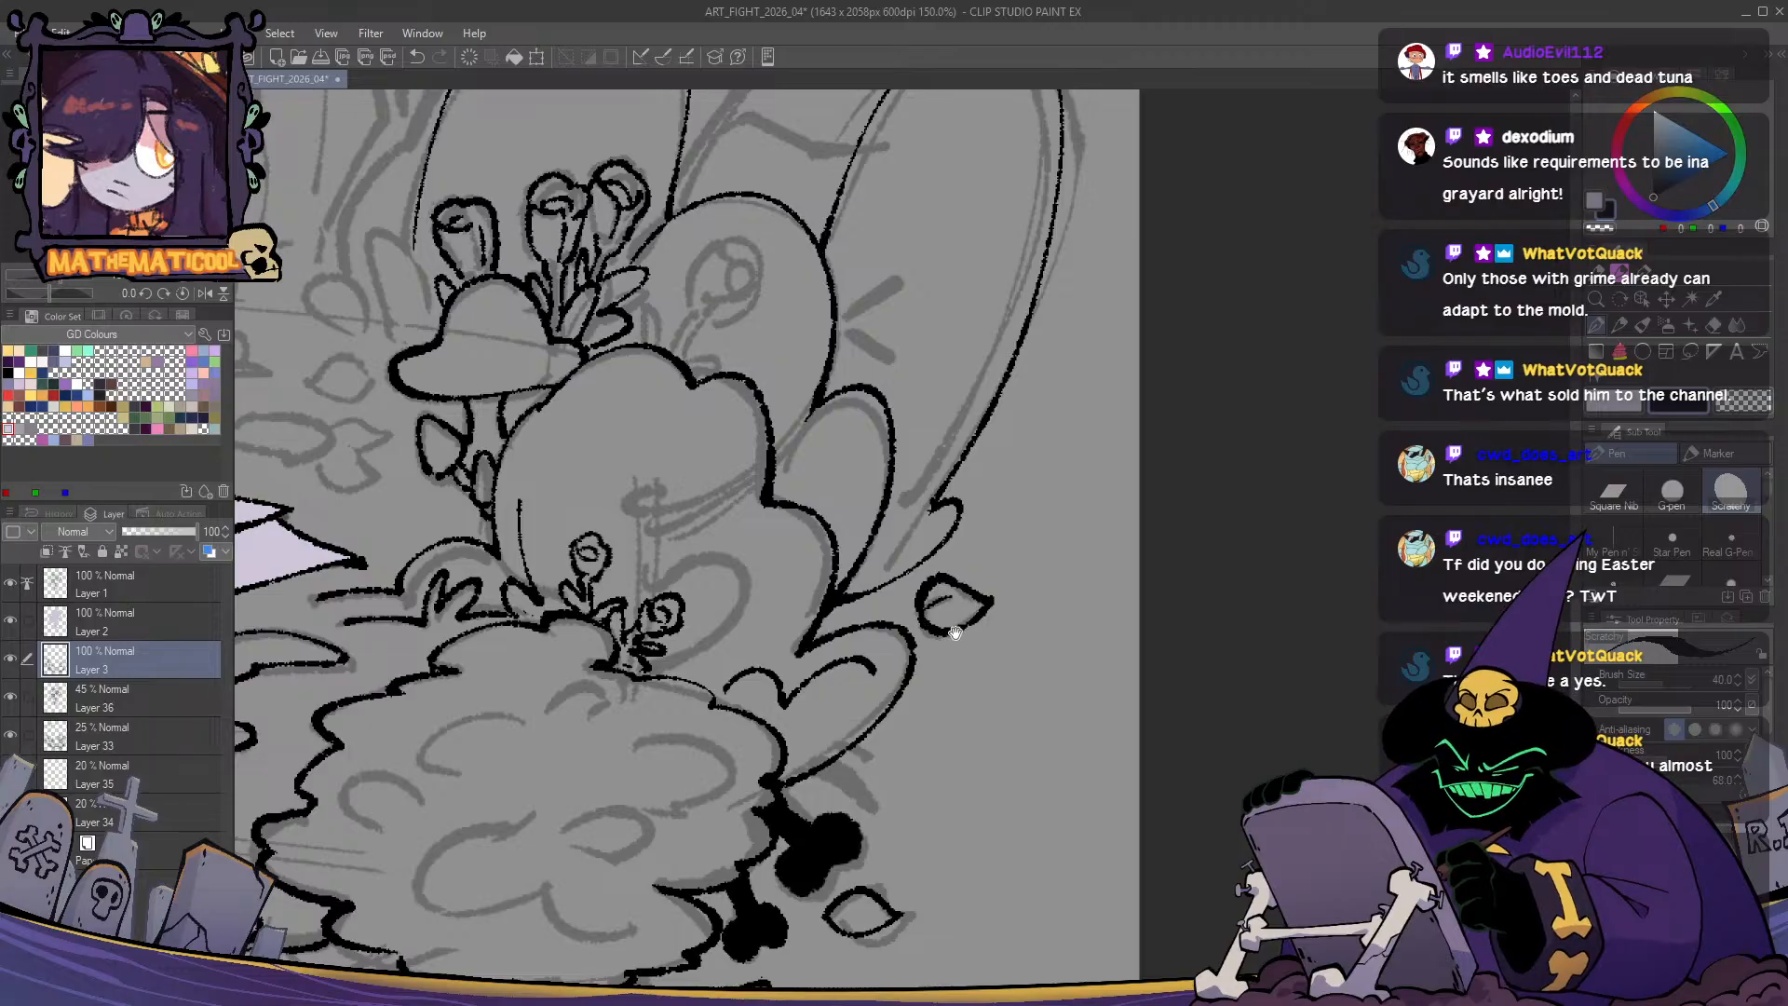
- Ink a small forked twig poking out from the tall bush across the leaning gravestone
scroll(931, 605, "up", 5)
mouse_move(843, 559)
left_mouse_down()
mouse_move(930, 498)
mouse_move(863, 550)
mouse_move(943, 549)
left_mouse_up()
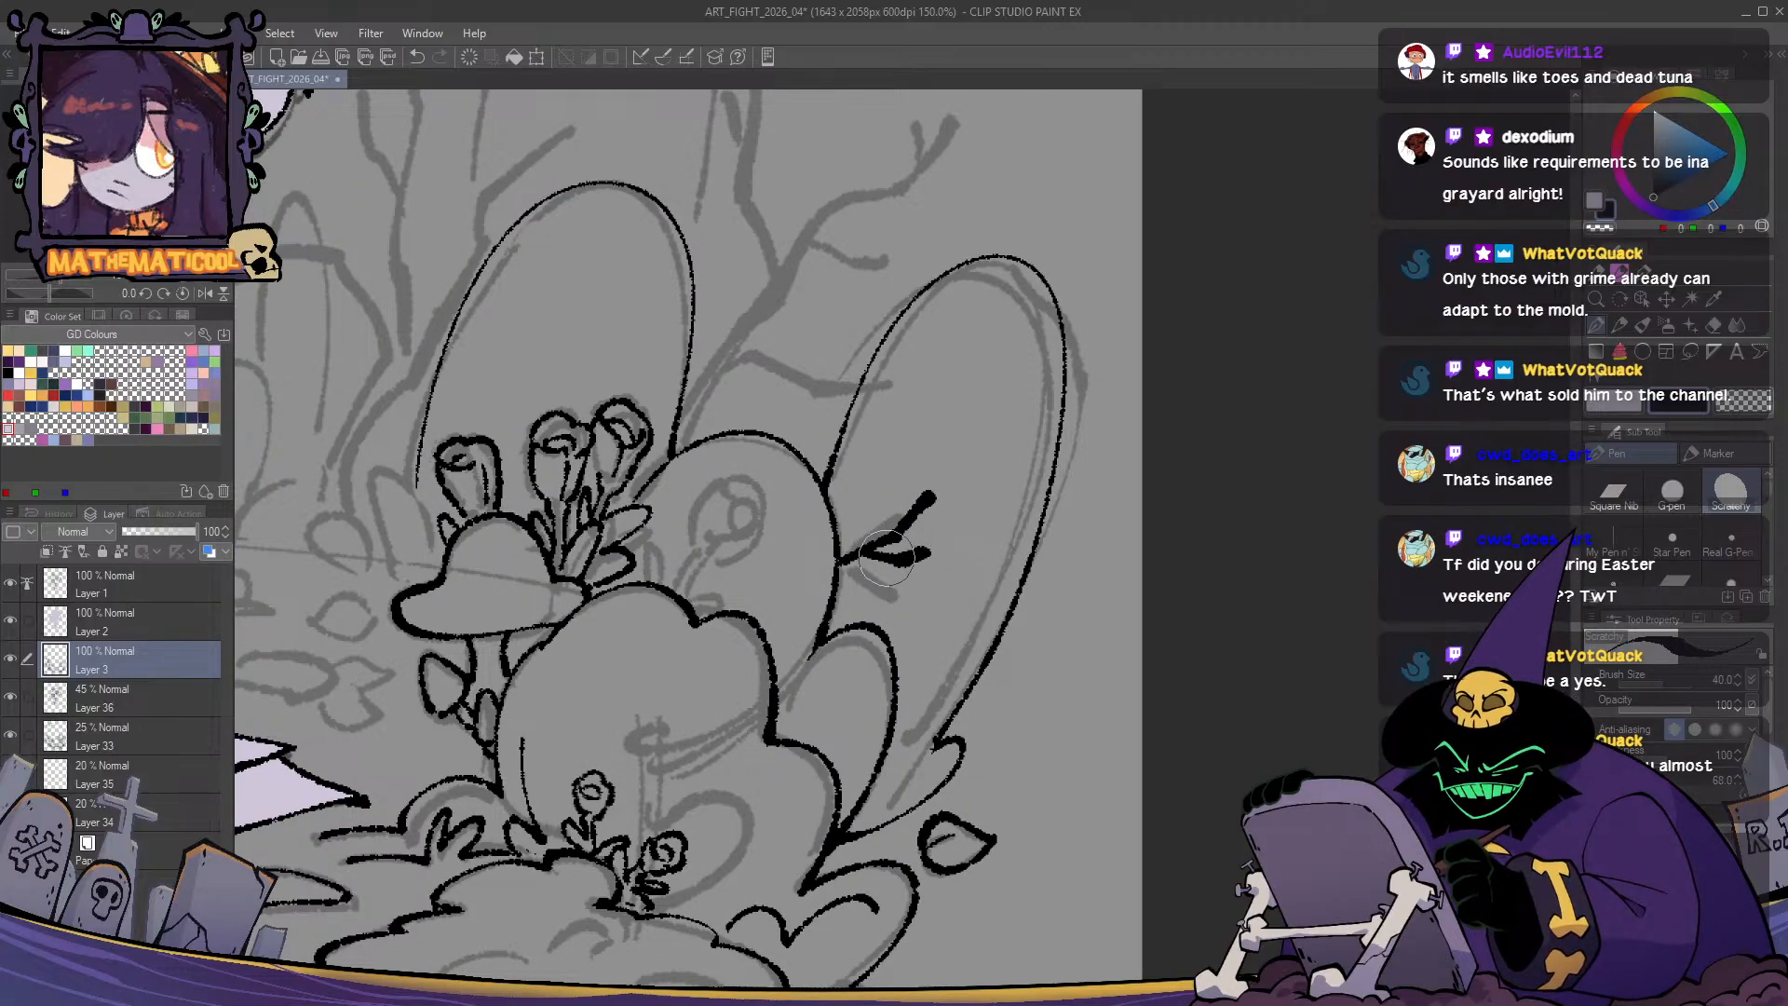
left_click_drag(807, 337, 891, 580)
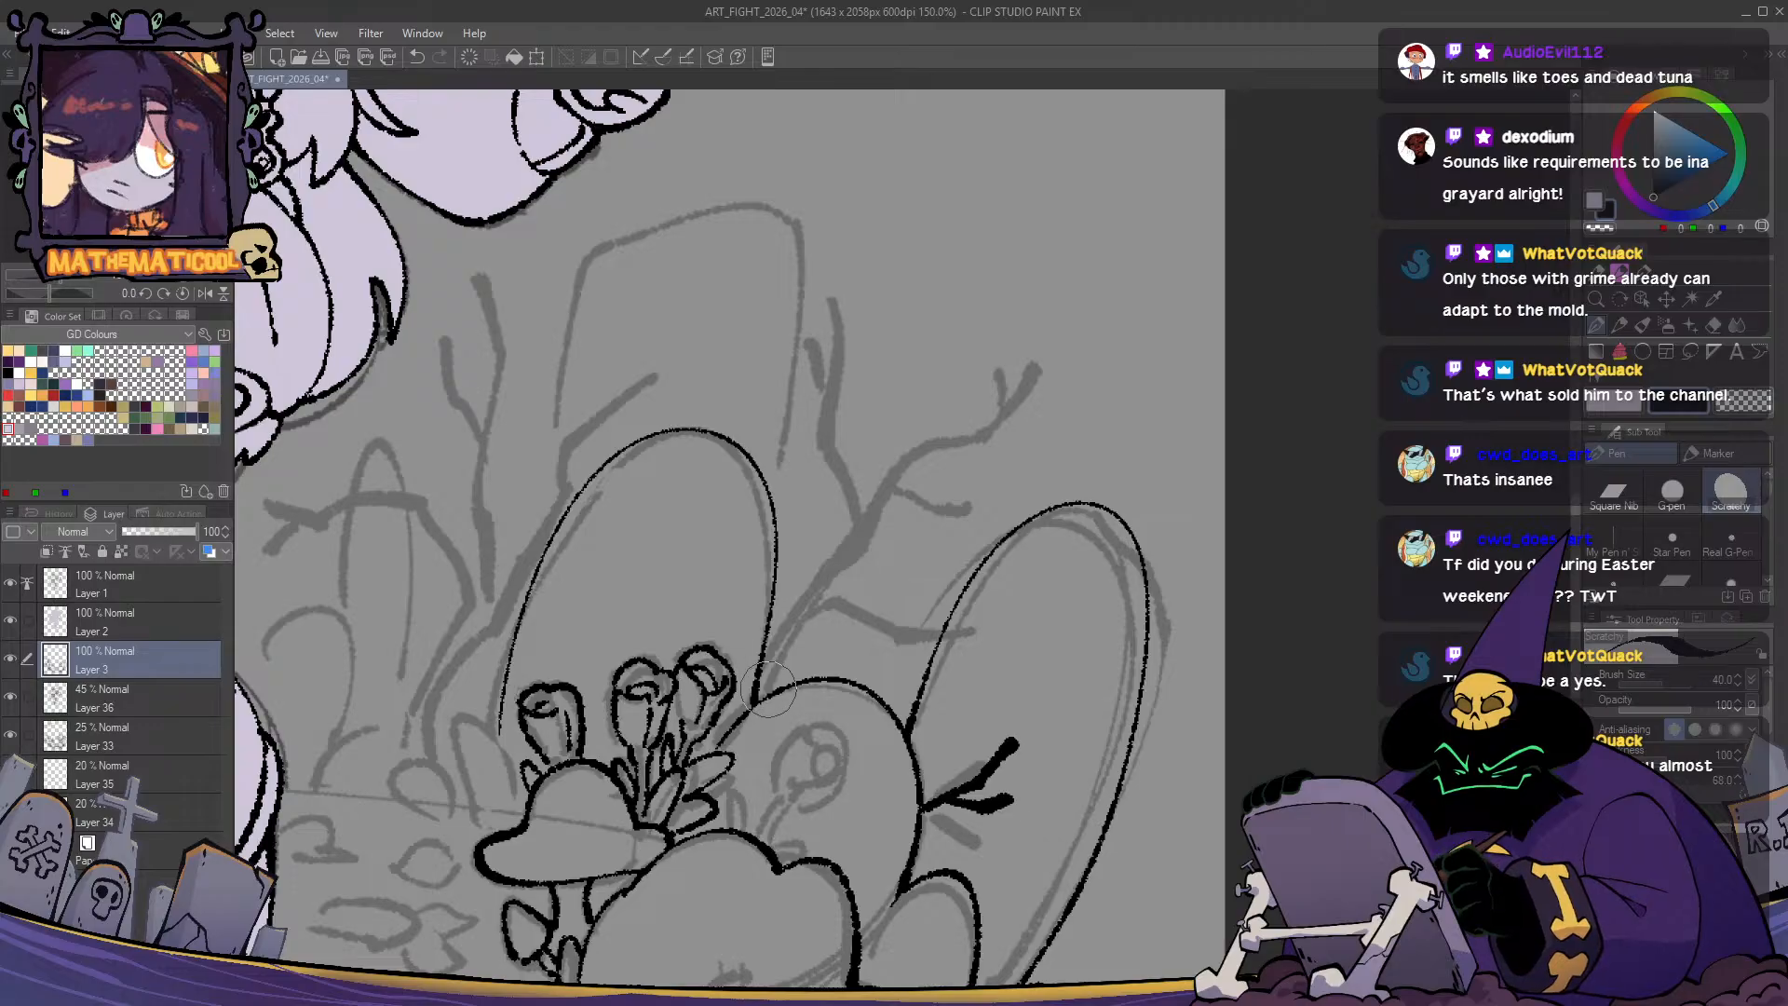
- Ink the dead tree's main branch between the two rounded gravestones, with its forked tip and two side branches with twigs
mouse_move(769, 691)
left_mouse_down()
mouse_move(950, 434)
mouse_move(997, 428)
mouse_move(1044, 371)
mouse_move(992, 377)
mouse_move(989, 446)
left_mouse_up()
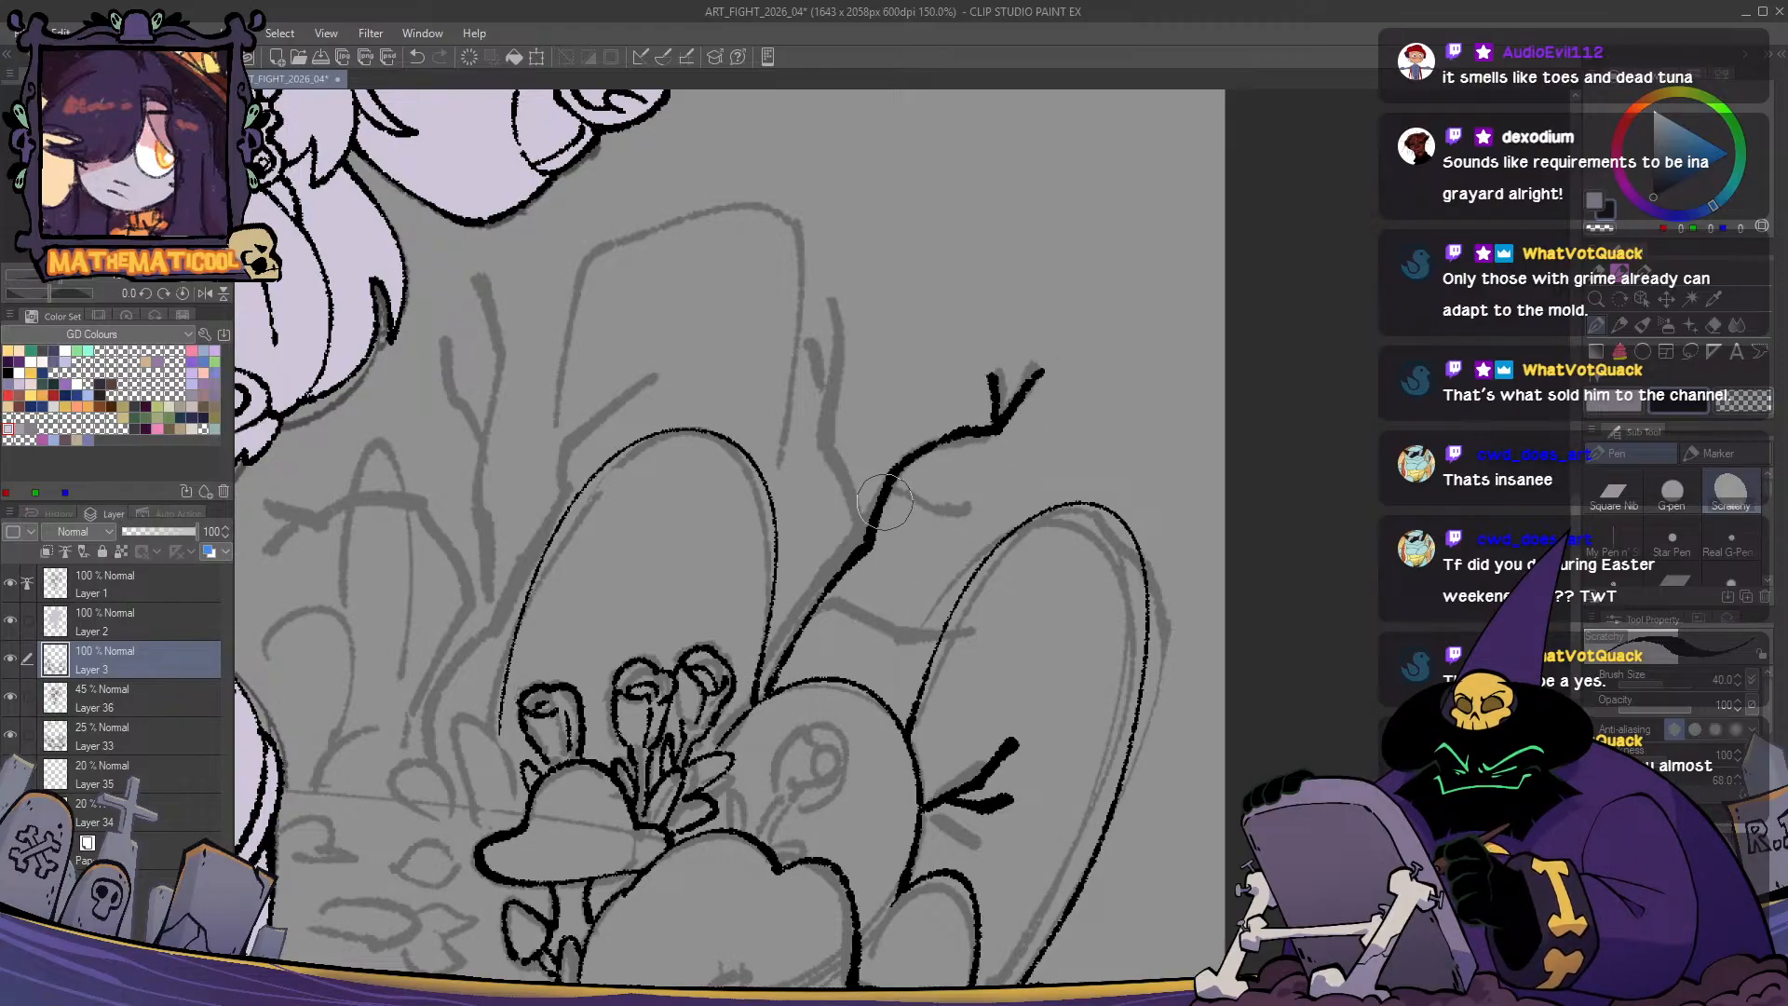
left_click_drag(885, 498, 1004, 488)
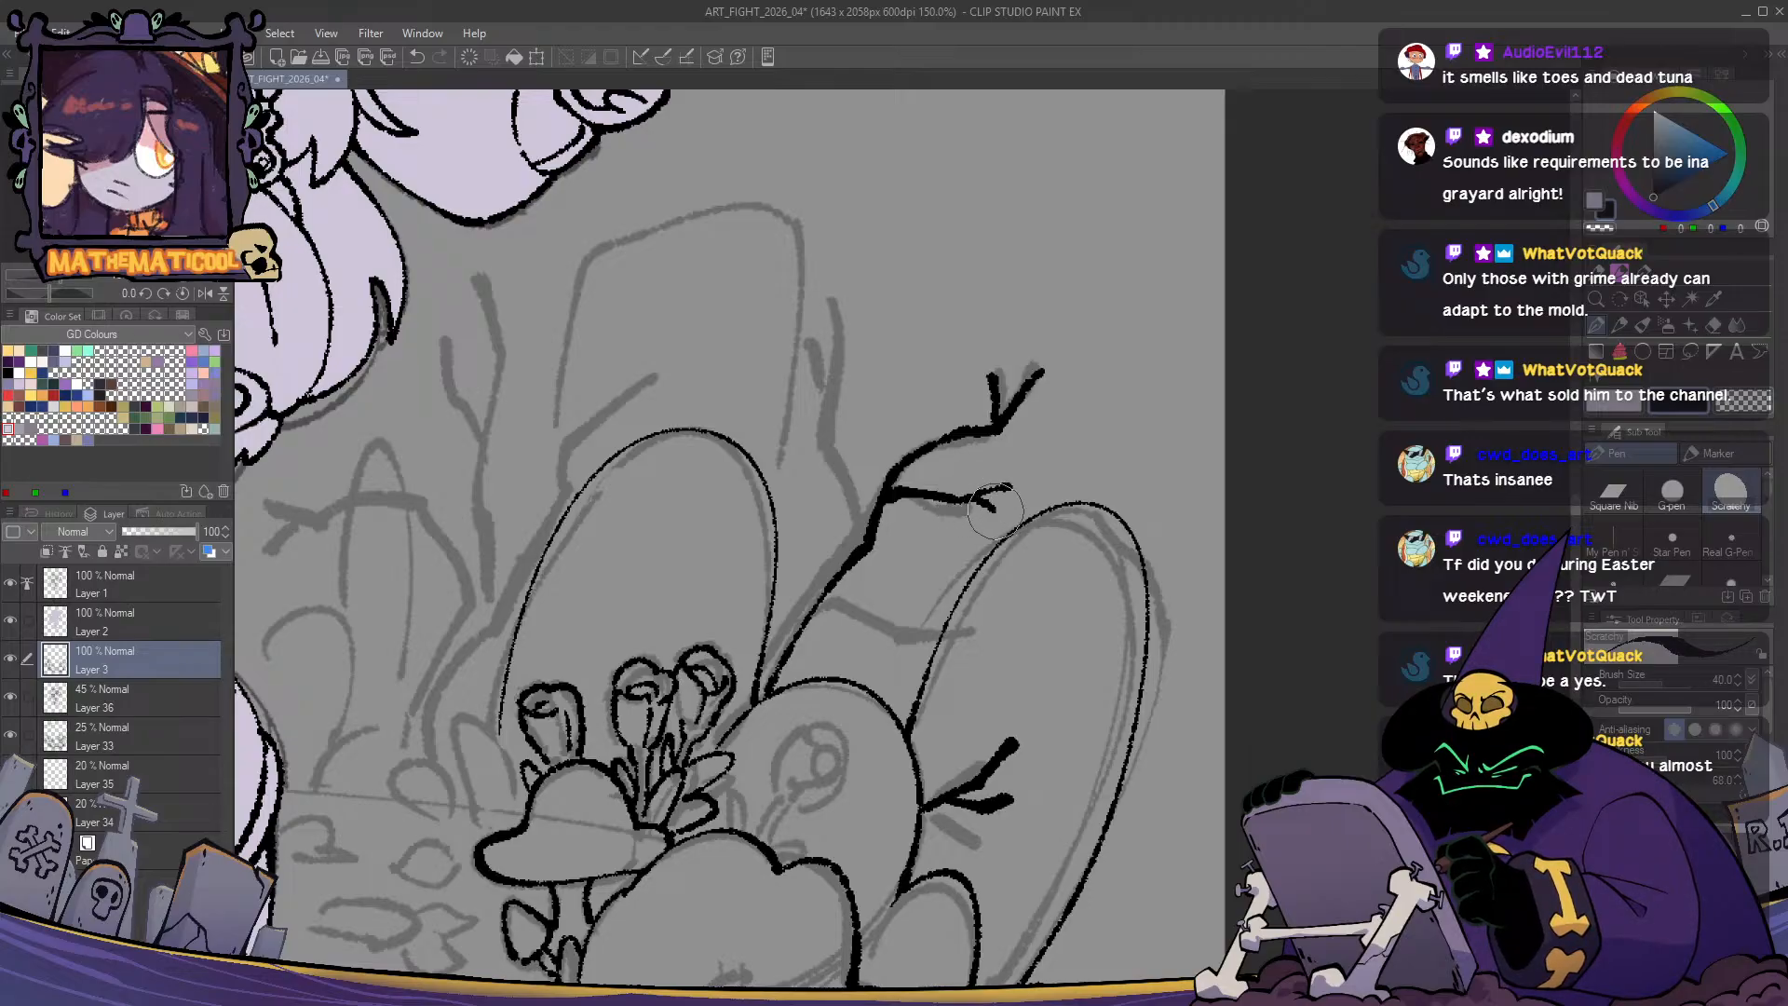
mouse_move(810, 615)
left_mouse_down()
mouse_move(911, 637)
mouse_move(978, 628)
left_mouse_up()
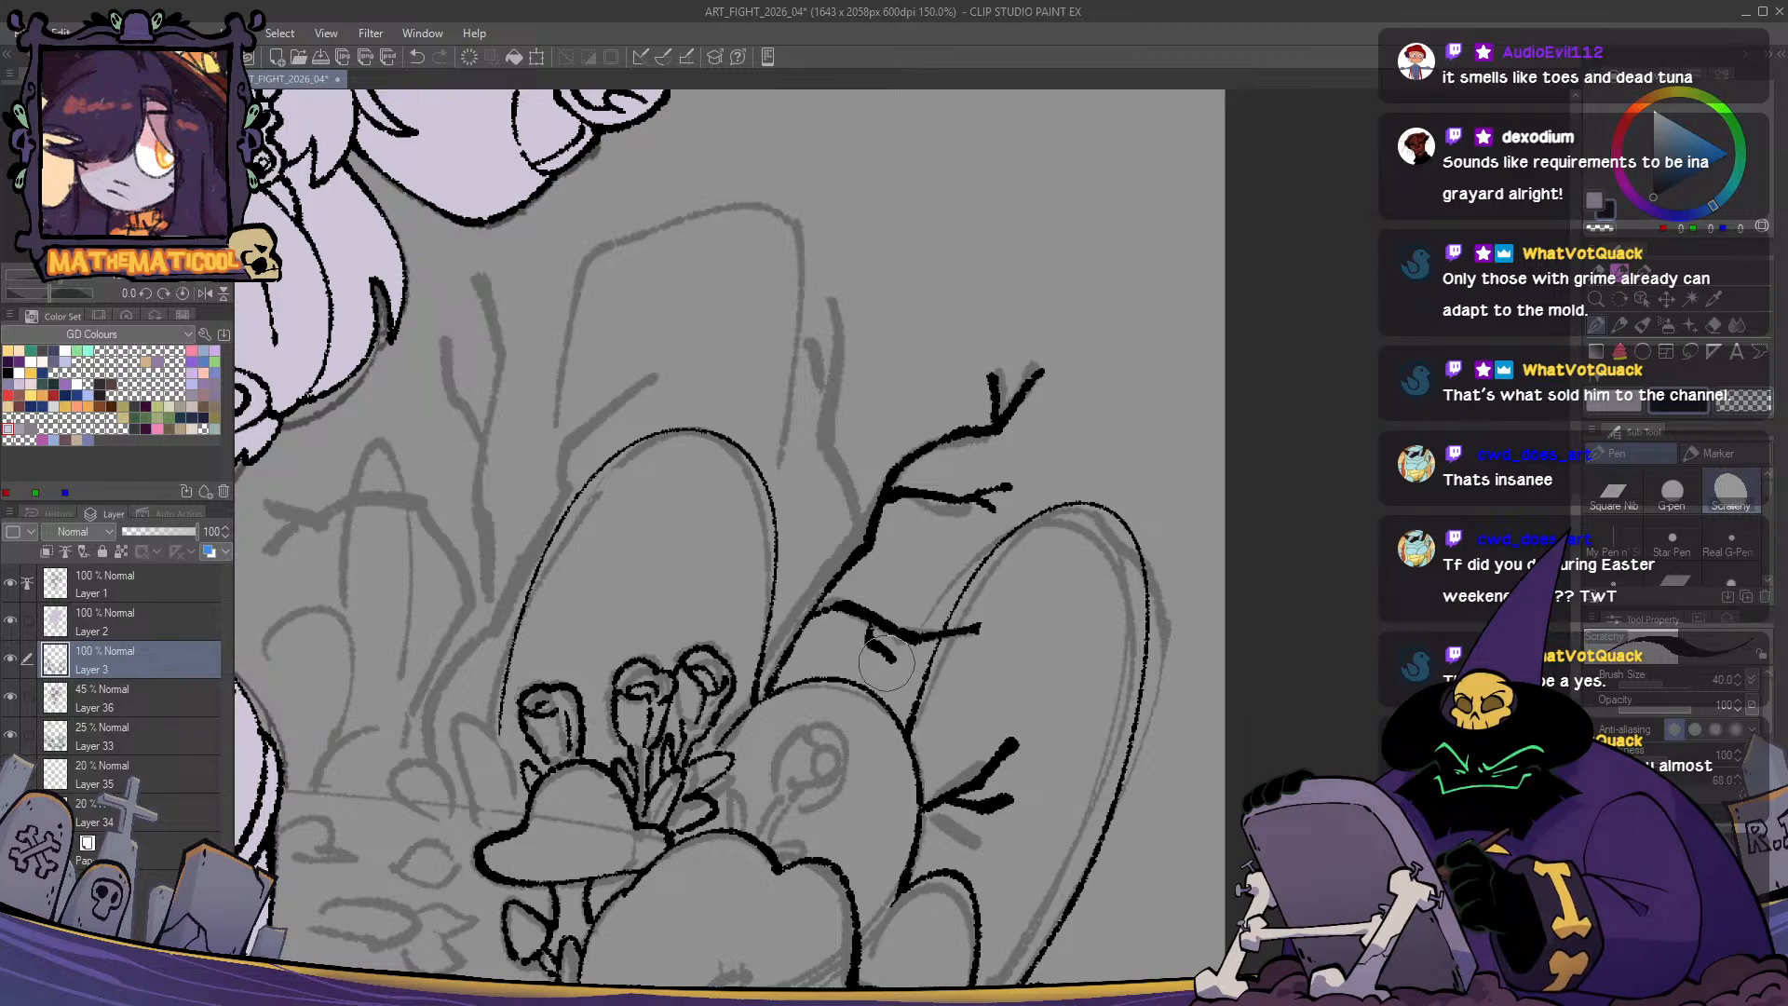
left_click_drag(880, 627, 911, 668)
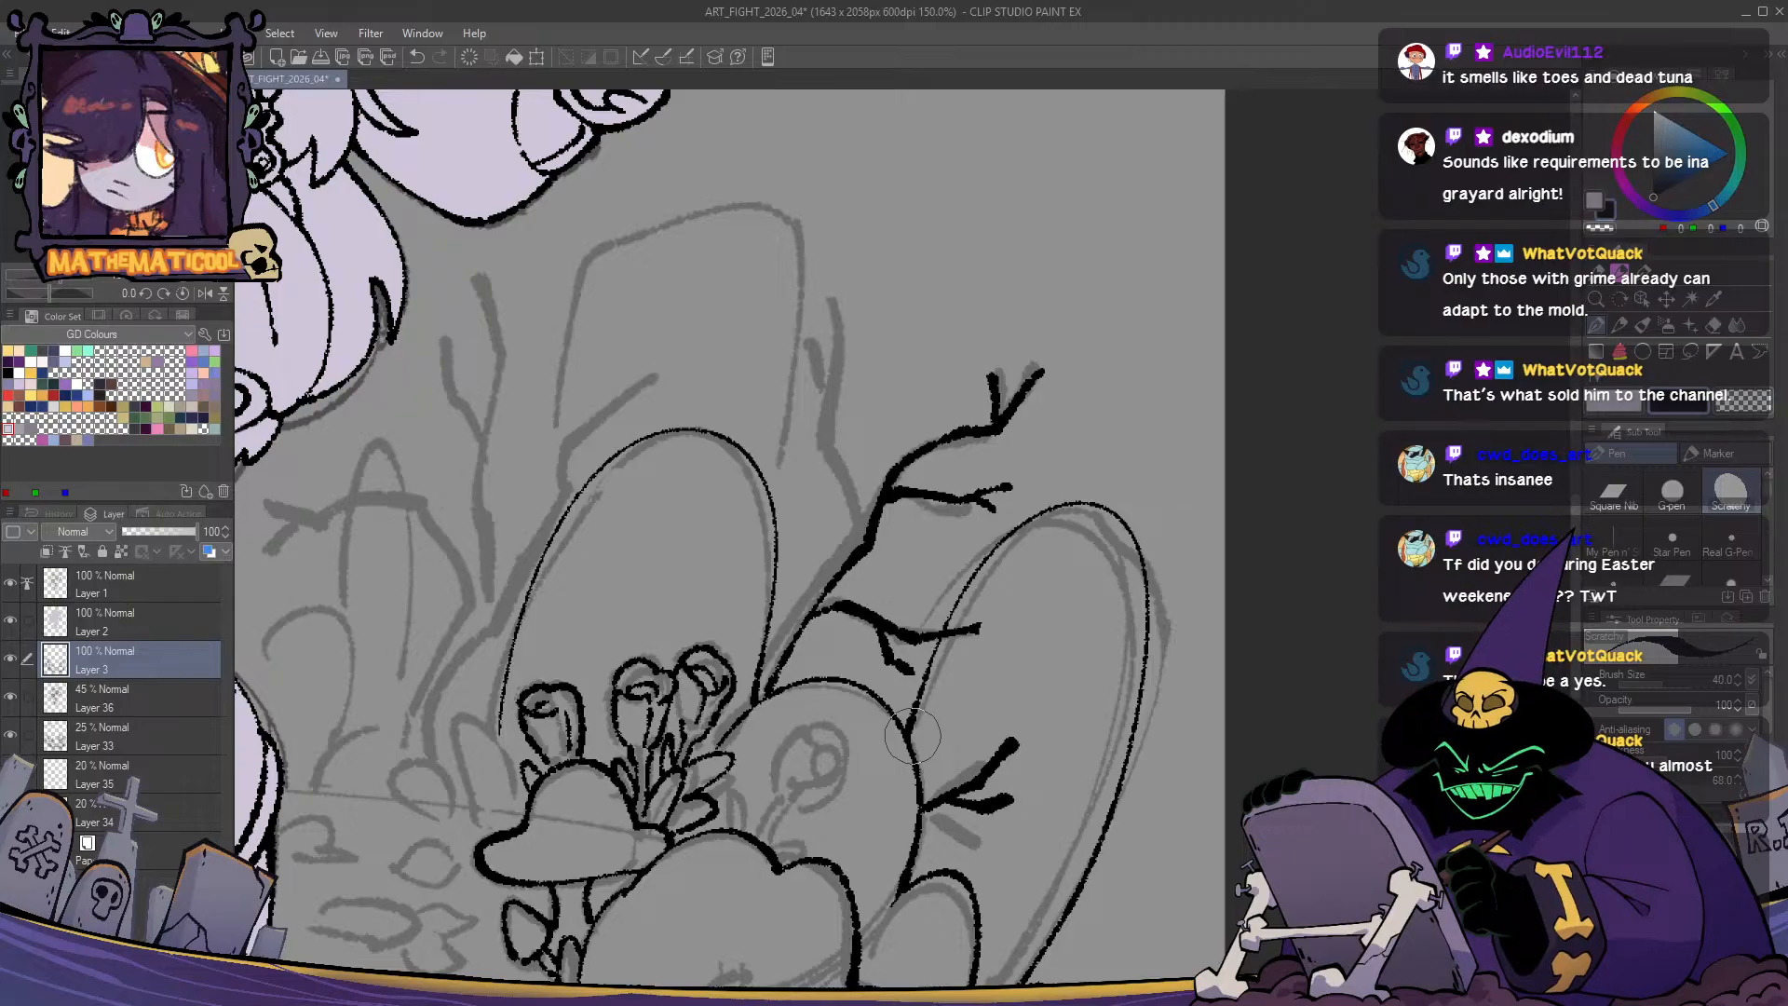
- Ink the dead tree's upright branch with its forked tip and a short side twig
left_click_drag(913, 736, 1028, 742)
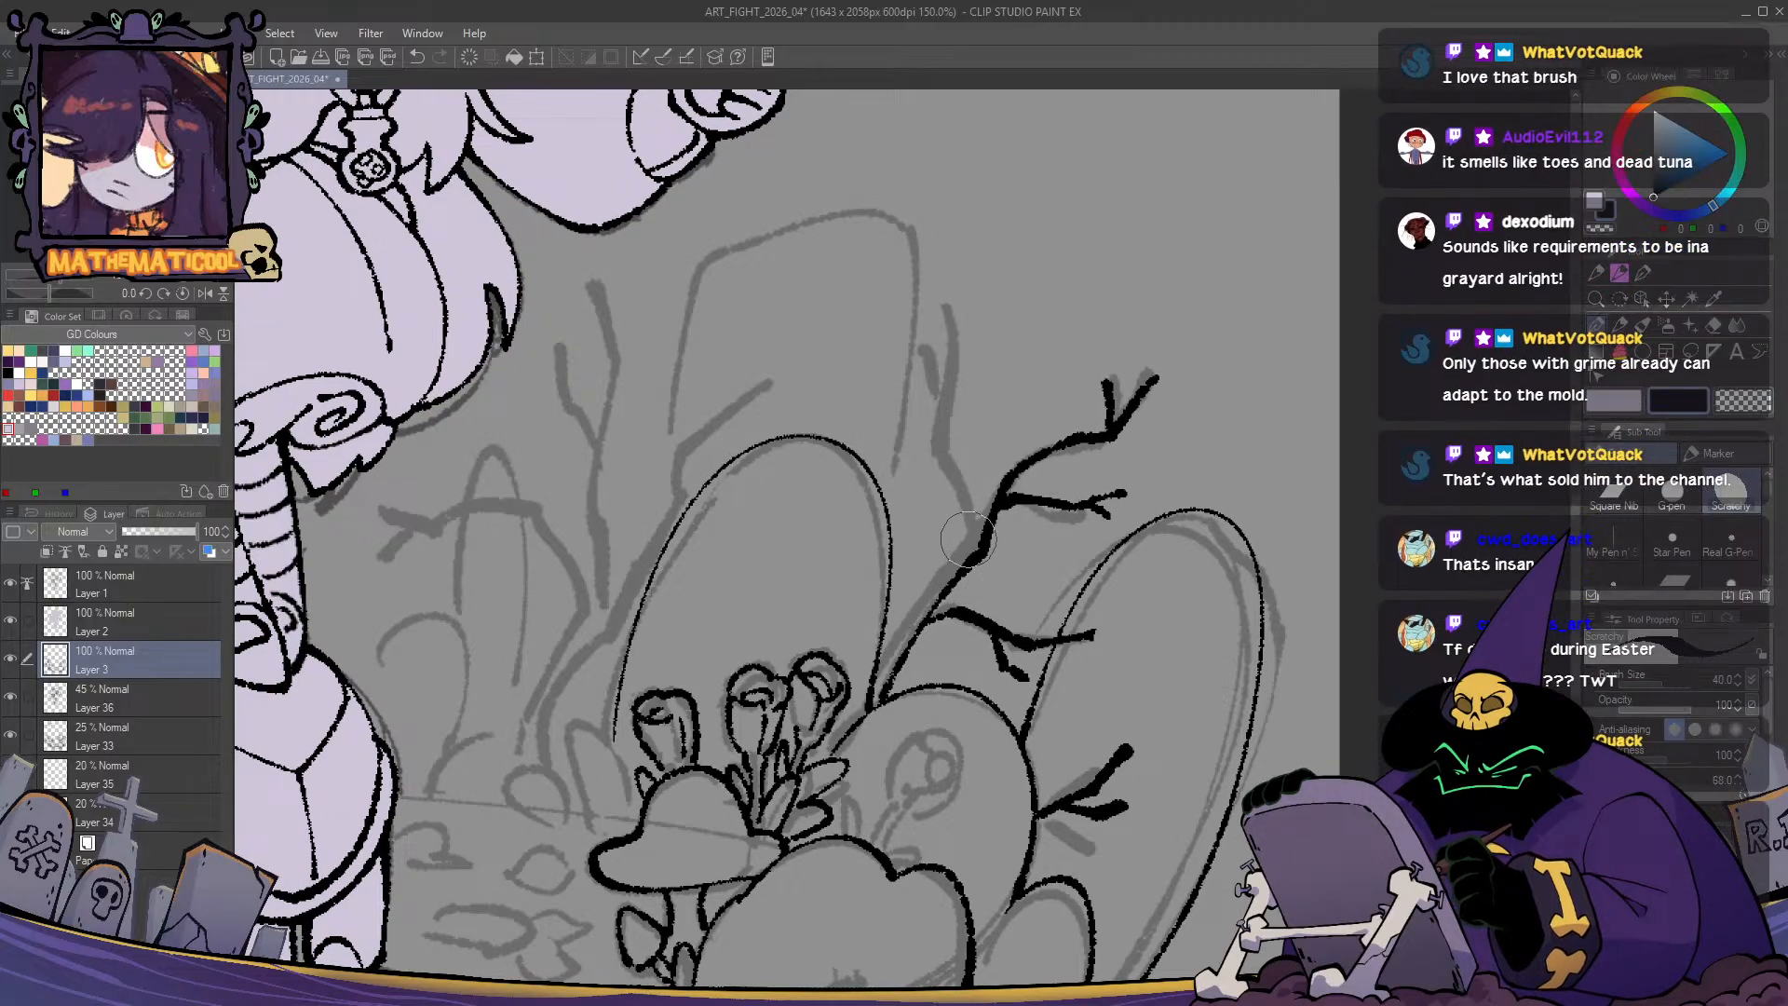
mouse_move(978, 518)
left_mouse_down()
mouse_move(879, 675)
mouse_move(969, 548)
mouse_move(939, 447)
mouse_move(946, 300)
left_mouse_up()
key("ctrl+z")
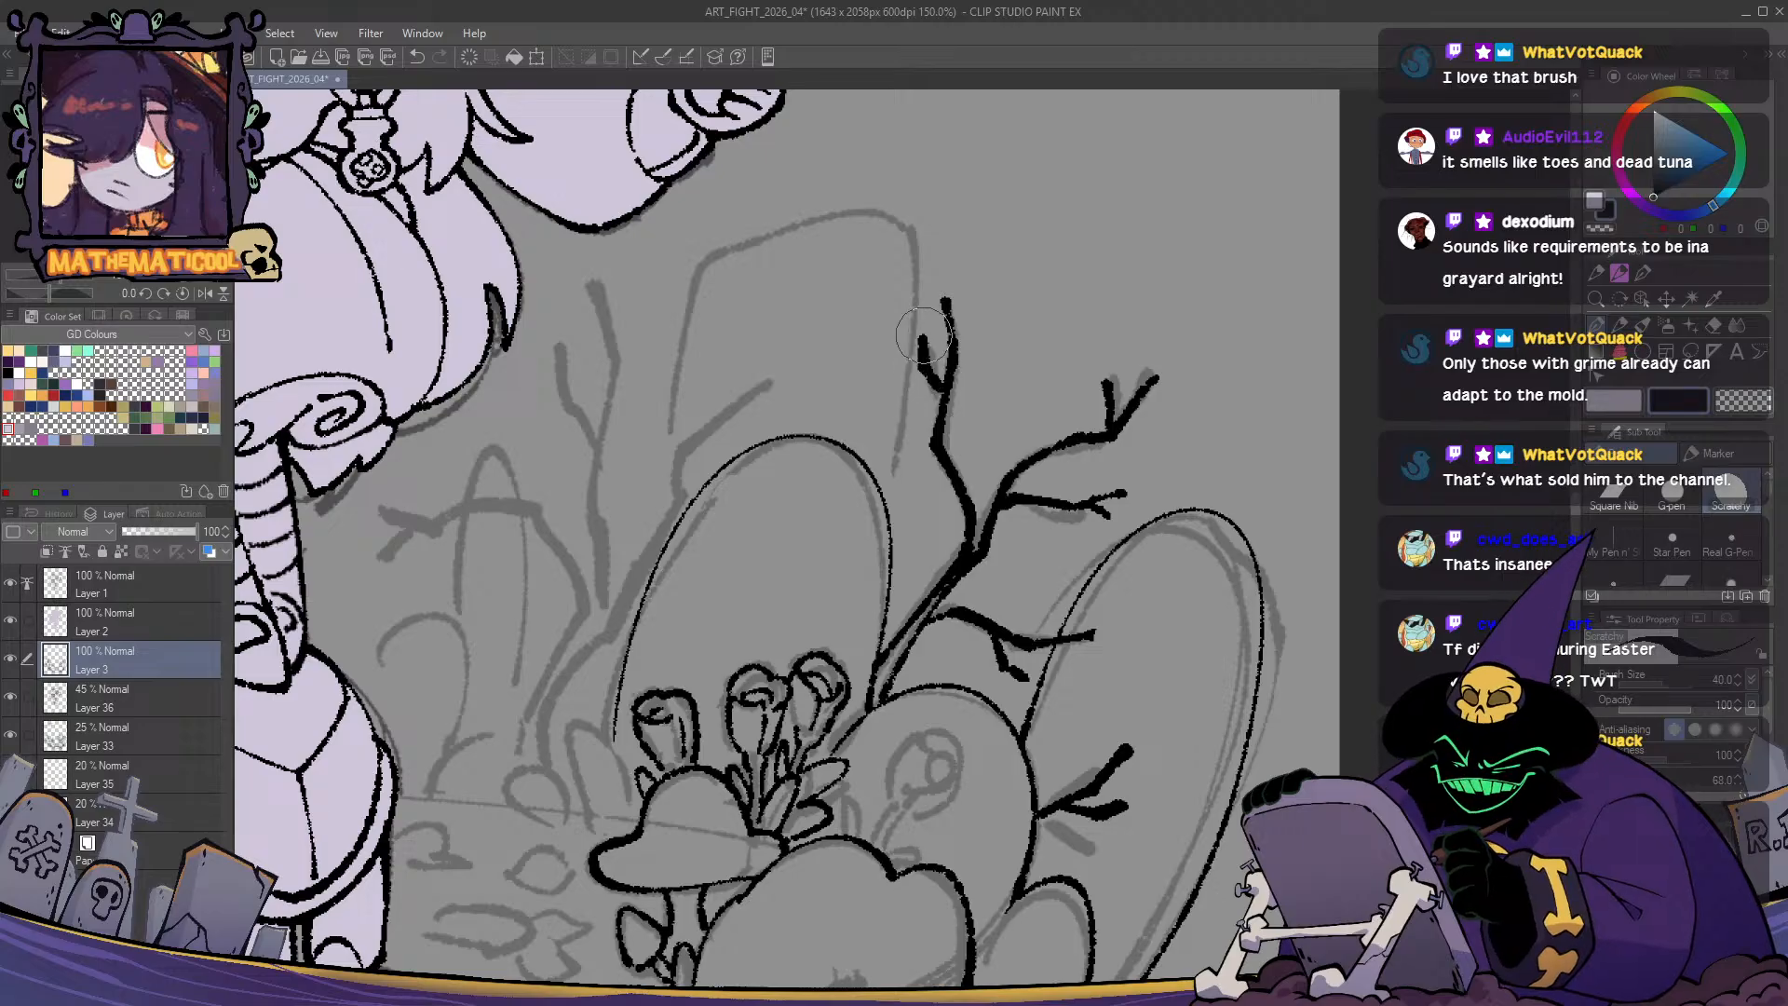
left_click_drag(943, 402, 900, 315)
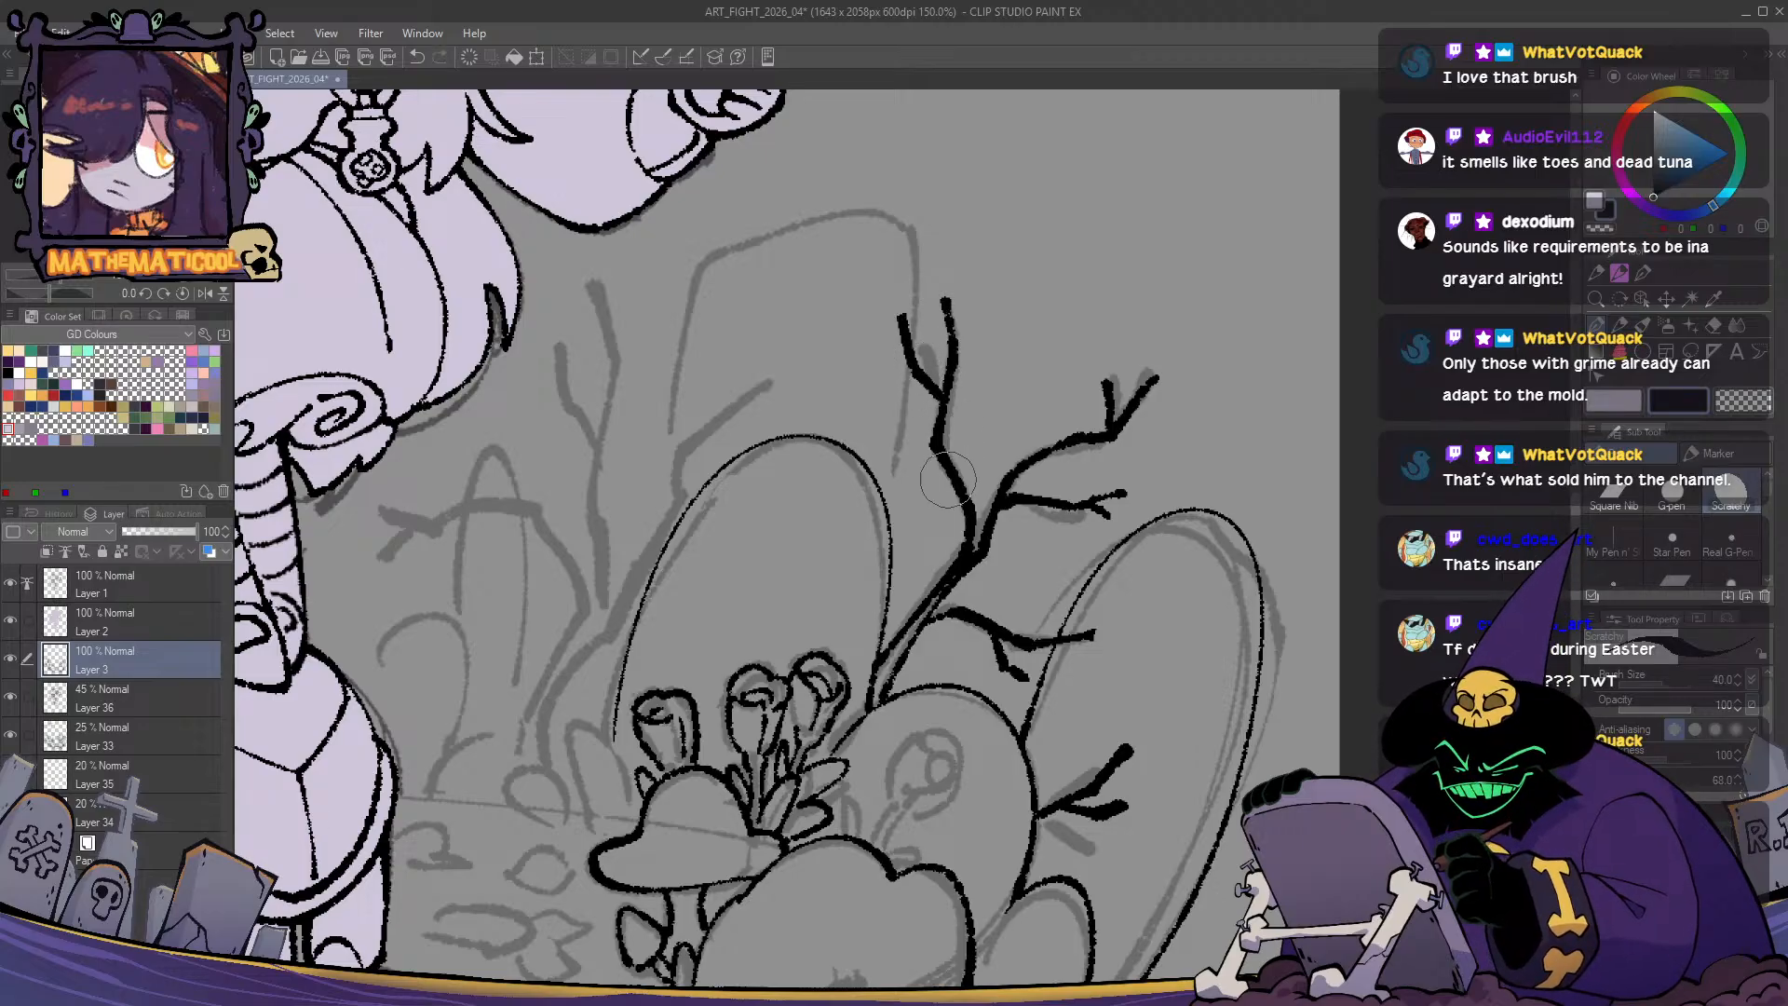
left_click_drag(959, 466, 948, 417)
left_click_drag(1014, 495, 1031, 487)
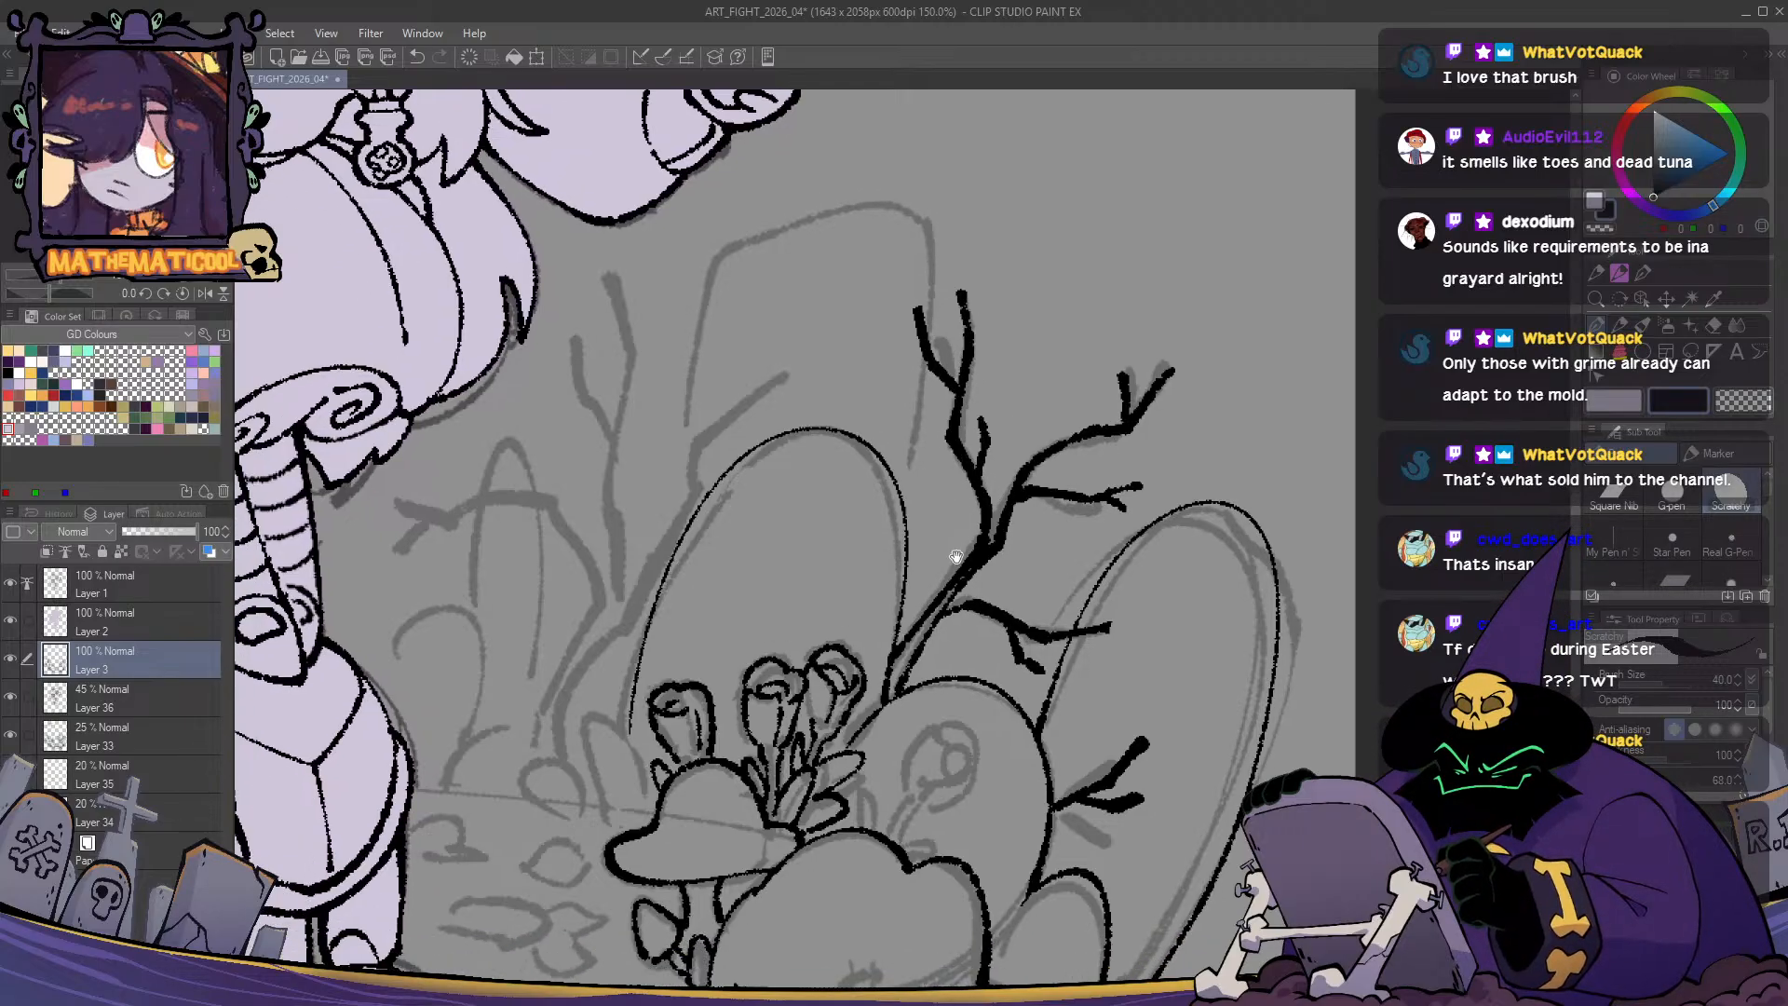
- Ink the right side of the tall back gravestone, from its rounded corner down behind the tree and front gravestone
left_click_drag(957, 557, 941, 702)
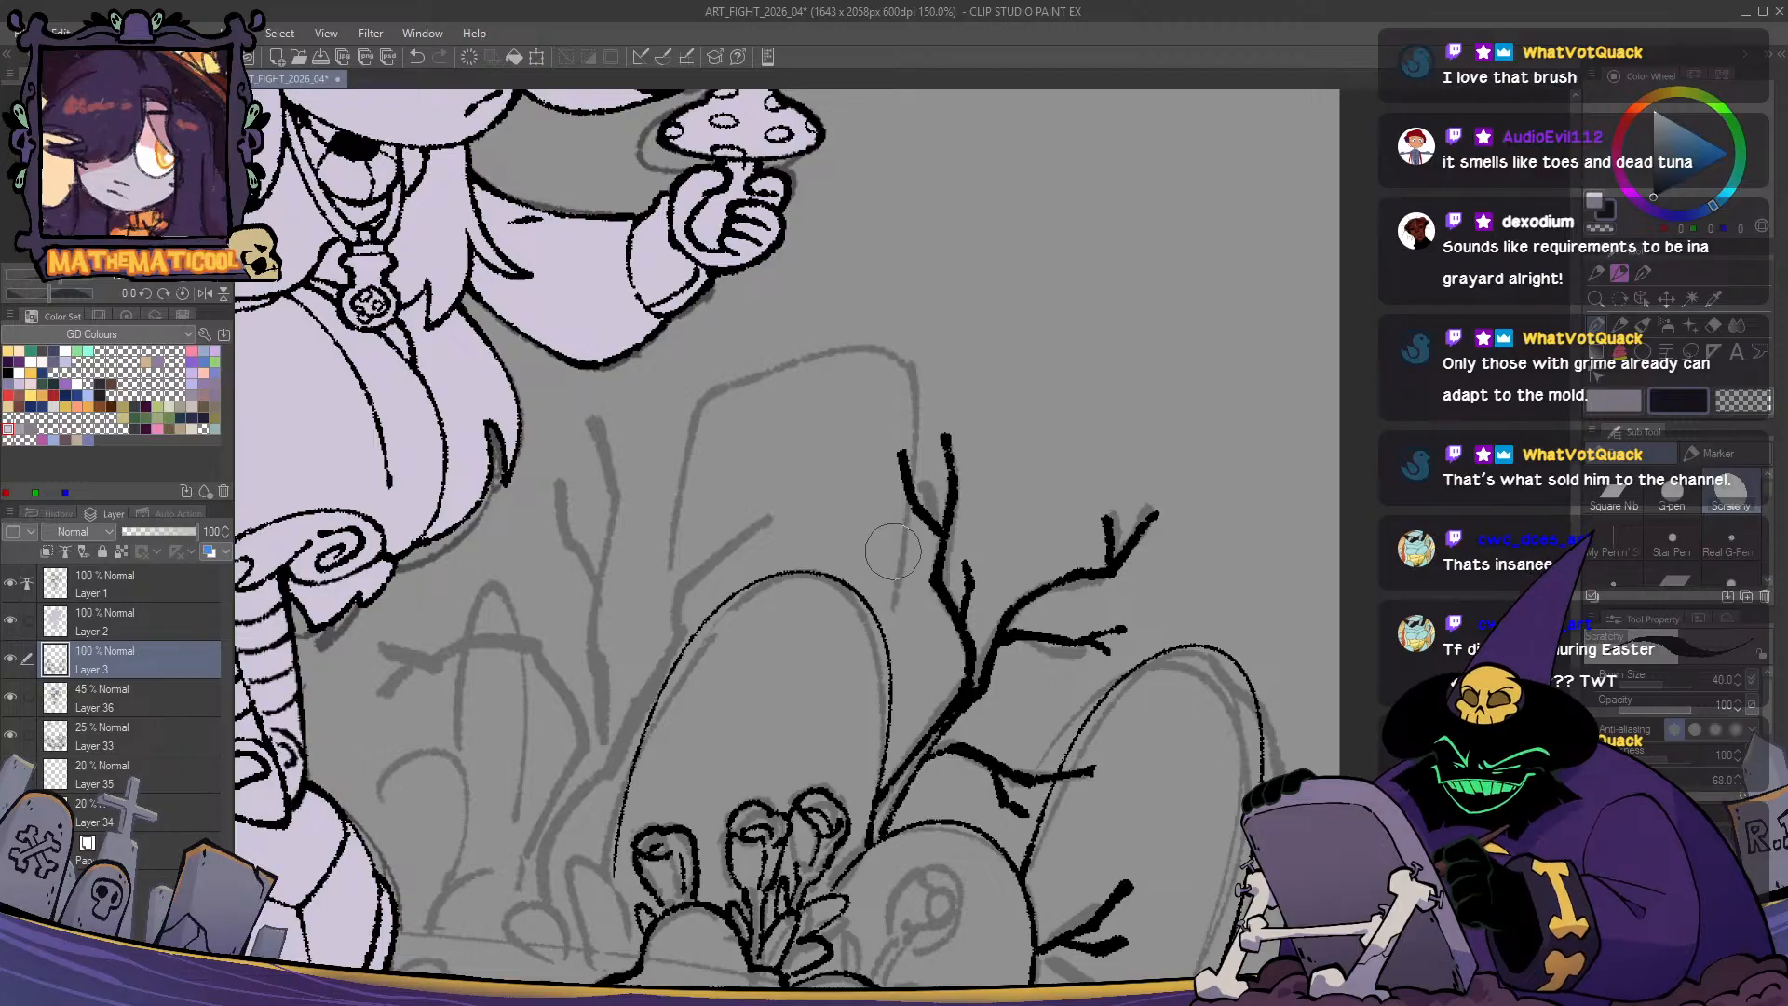
mouse_move(884, 352)
left_mouse_down()
mouse_move(926, 370)
mouse_move(920, 624)
left_mouse_up()
key("ctrl+z")
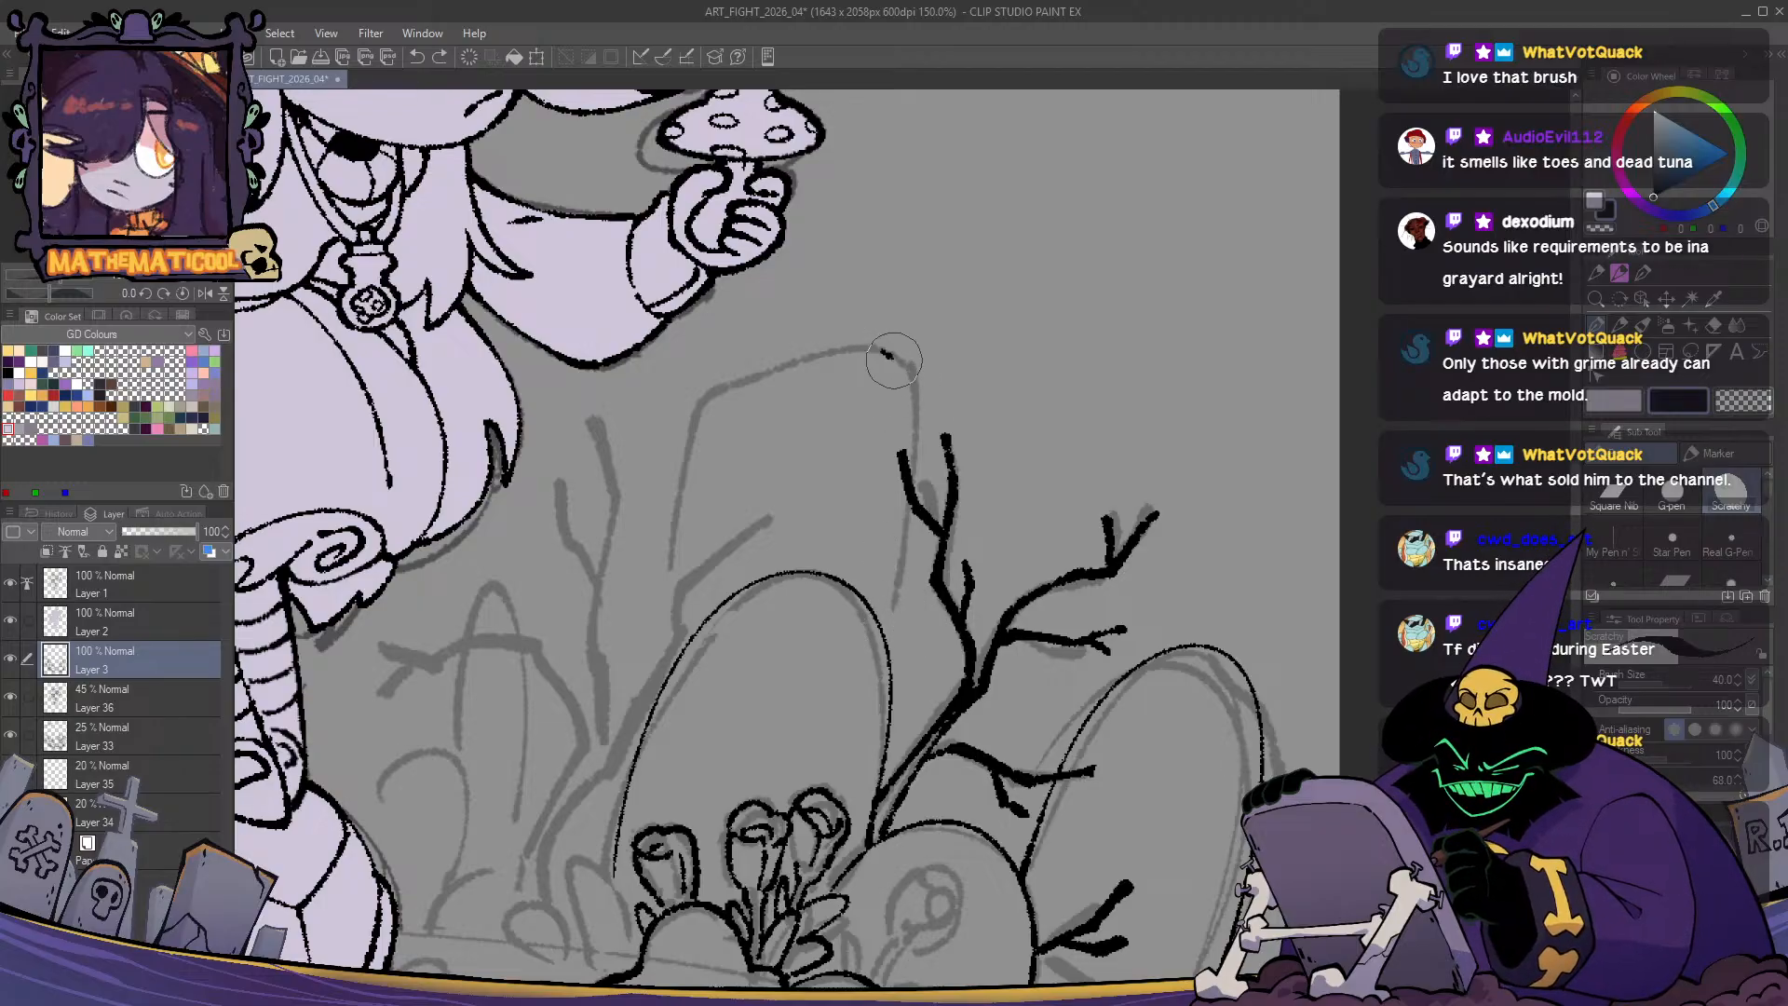
key("ctrl+z")
mouse_move(890, 360)
left_mouse_down()
mouse_move(918, 402)
mouse_move(907, 362)
mouse_move(908, 713)
left_mouse_up()
key("ctrl+z")
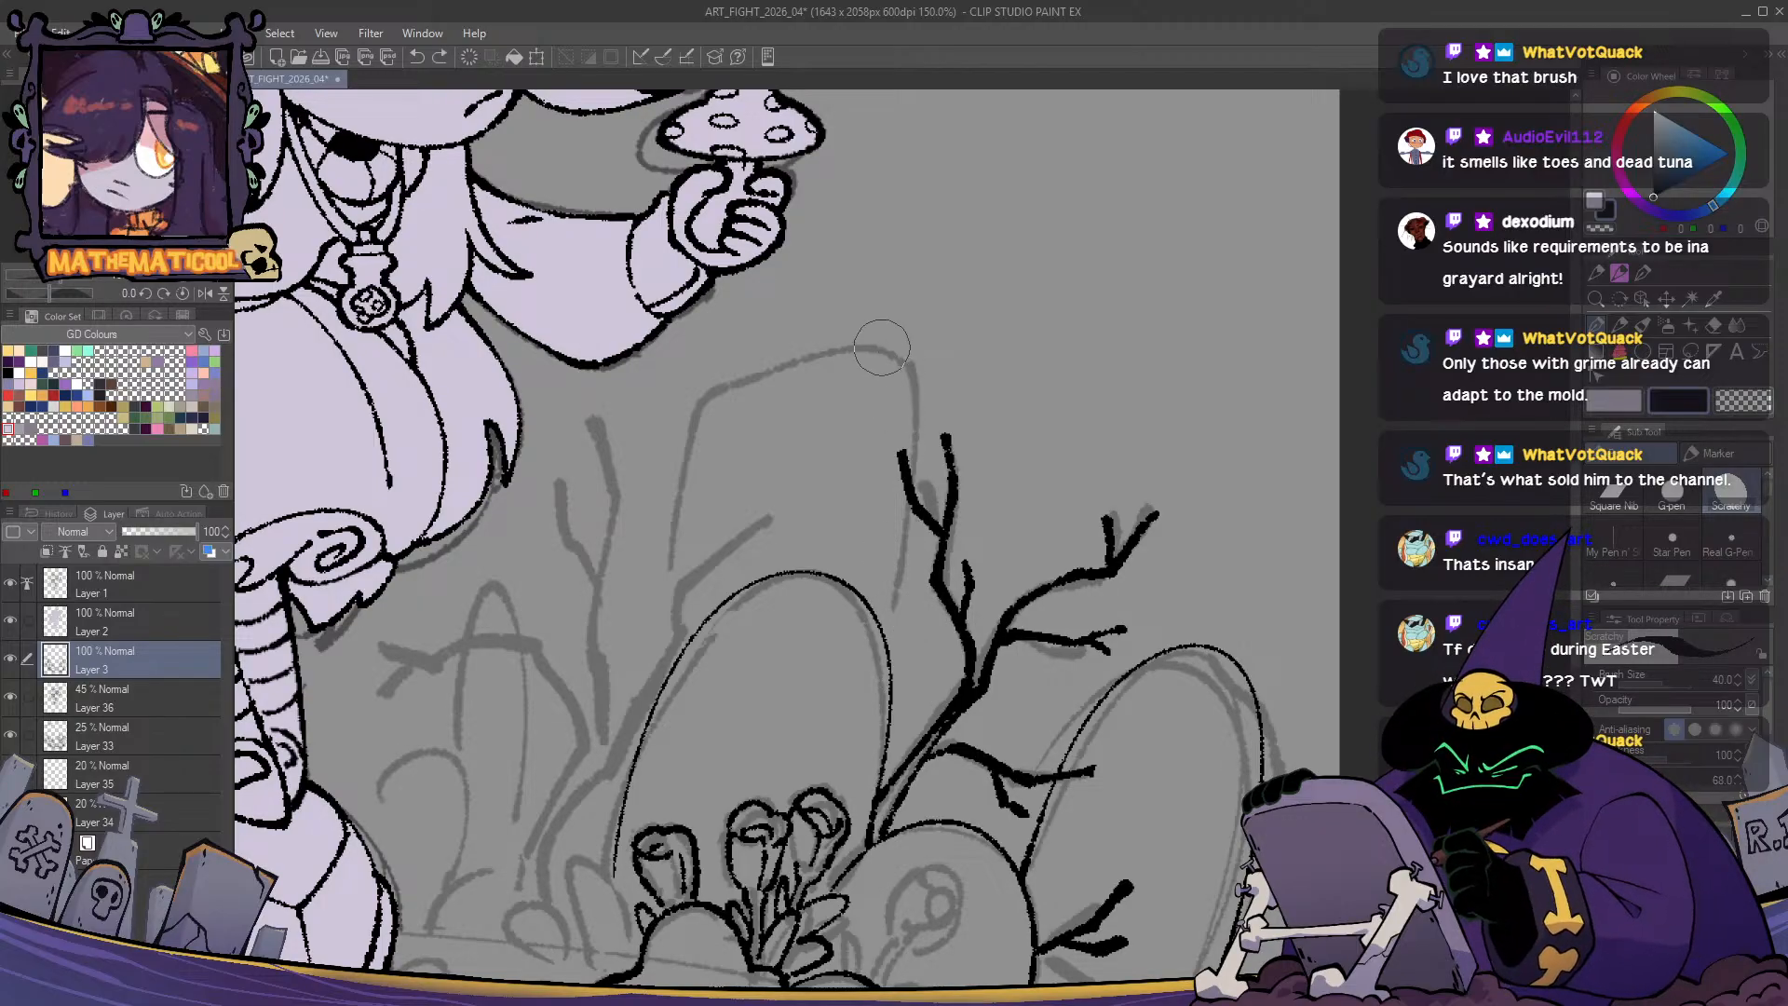
mouse_move(875, 344)
left_mouse_down()
mouse_move(914, 391)
mouse_move(916, 375)
mouse_move(897, 660)
left_mouse_up()
key("ctrl+z")
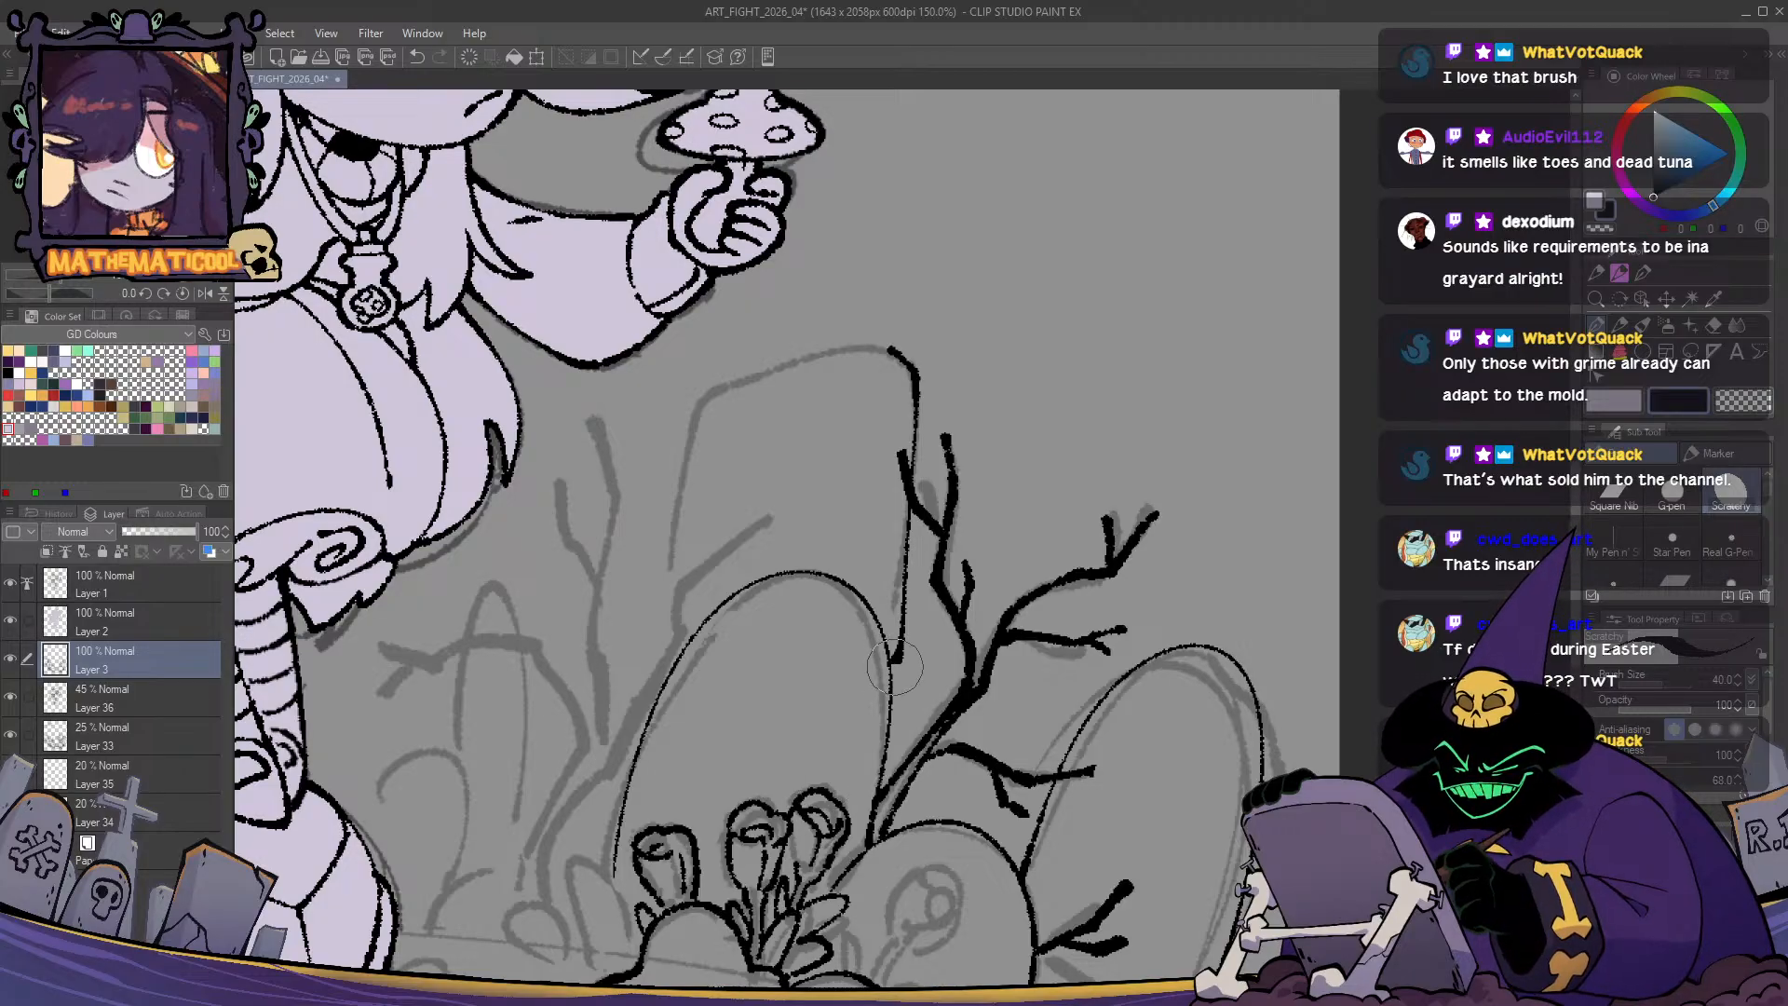
mouse_move(900, 660)
left_mouse_down()
mouse_move(876, 789)
mouse_move(908, 836)
left_mouse_up()
- Ink the tall back gravestone's slanted top edge and its left side down to the rounded gravestone in front
mouse_move(925, 416)
left_mouse_down()
mouse_move(746, 474)
mouse_move(712, 726)
left_mouse_up()
key("ctrl+z")
left_click_drag(745, 475, 712, 691)
key("ctrl+z")
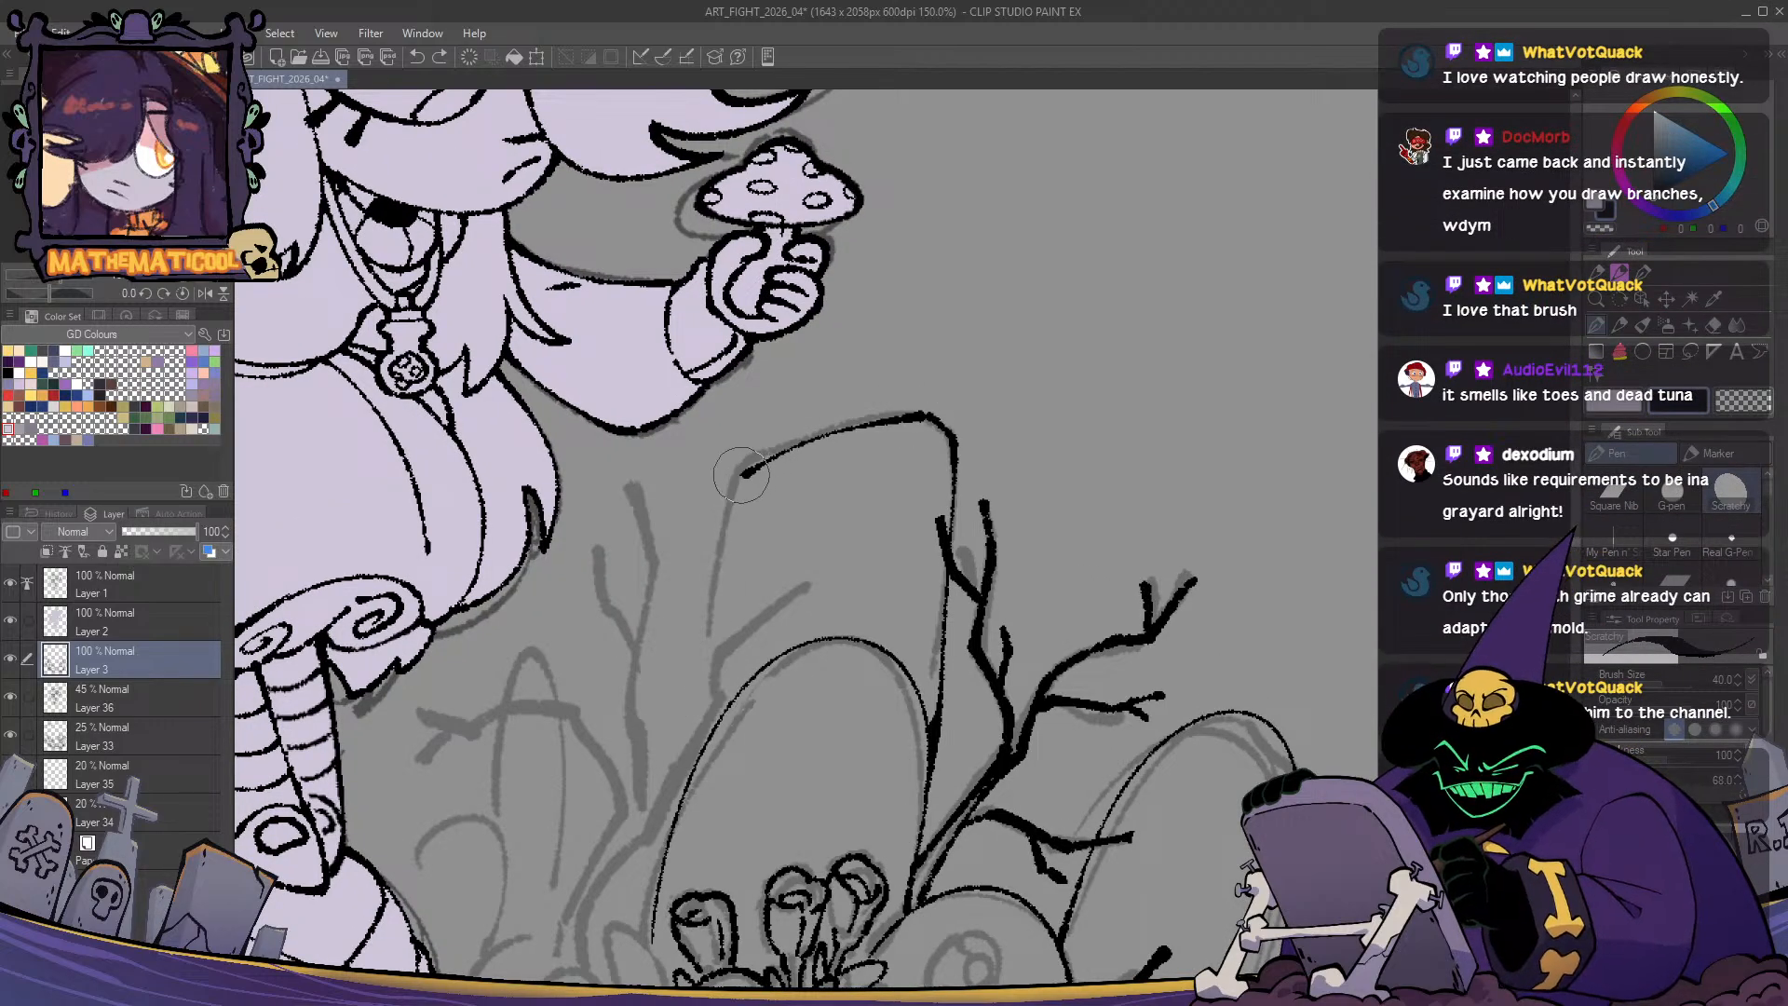
left_click_drag(744, 476, 710, 751)
key("ctrl+z")
left_click_drag(735, 478, 694, 753)
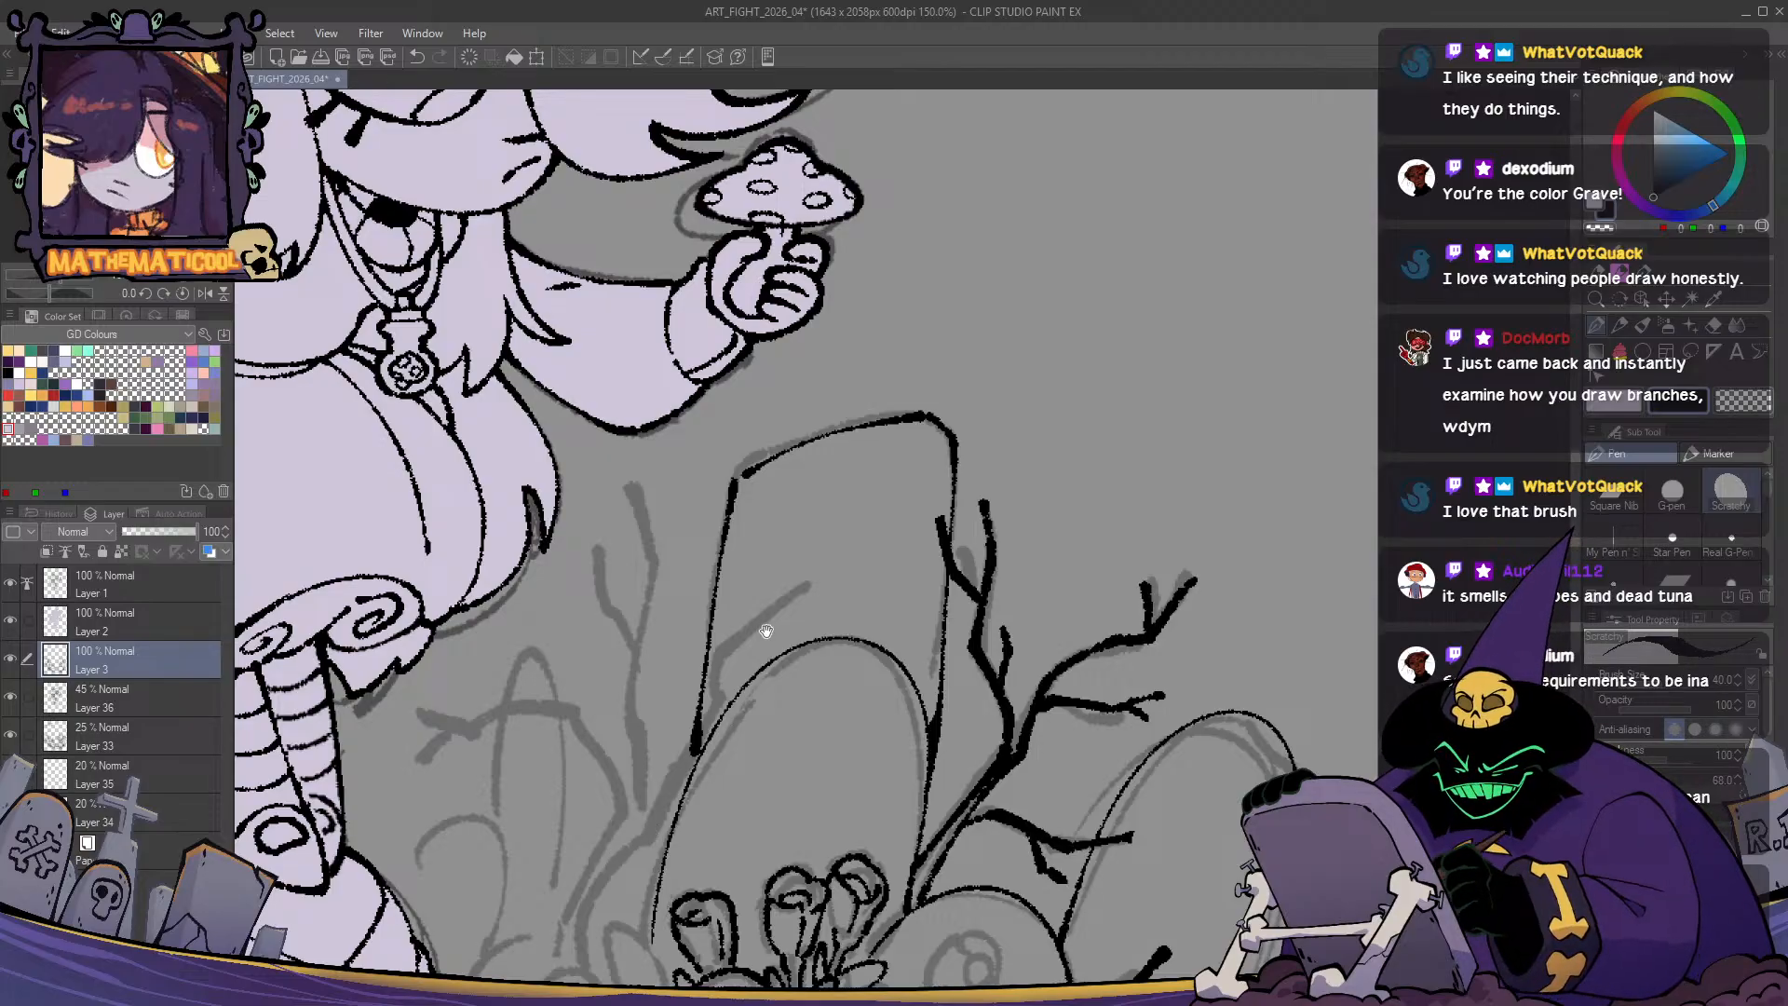
- Ink an inset border line inside the tall back gravestone, parallel to its top and both sides
left_click_drag(767, 632, 722, 528)
key("g")
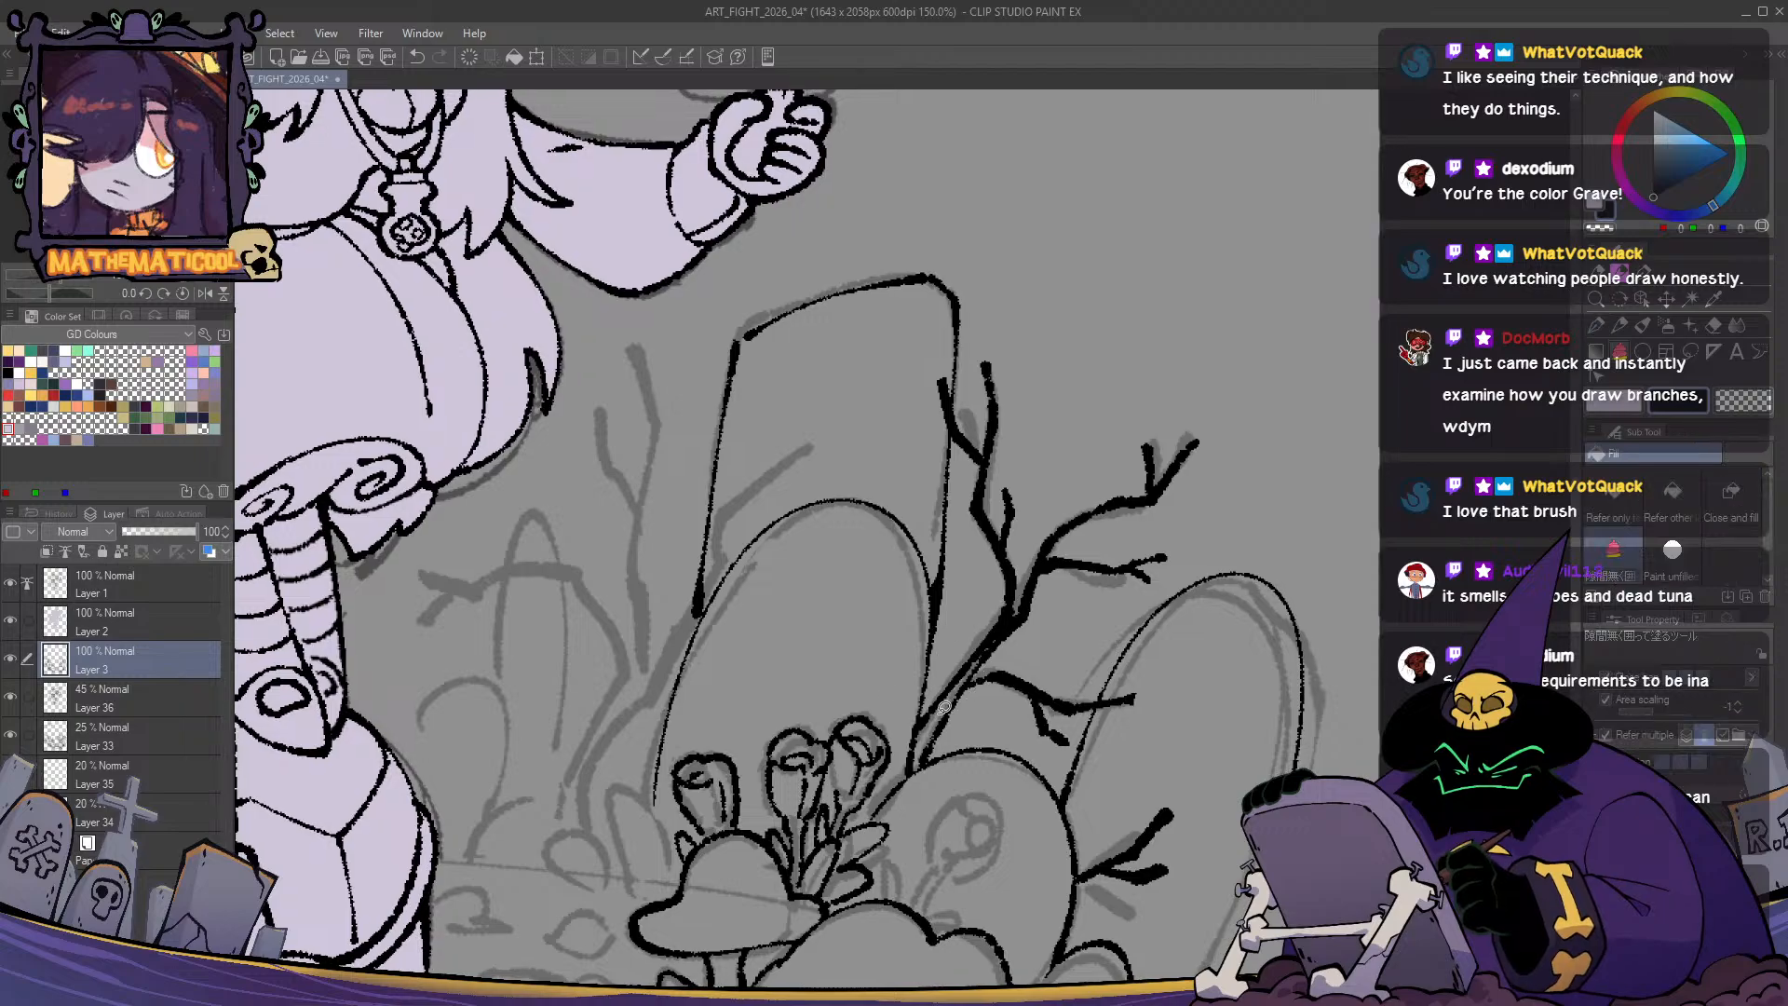
key("p")
mouse_move(914, 701)
left_mouse_down()
mouse_move(958, 696)
mouse_move(990, 725)
mouse_move(911, 605)
left_mouse_up()
left_click_drag(927, 282, 912, 321)
left_click_drag(951, 243, 922, 443)
key("ctrl+z")
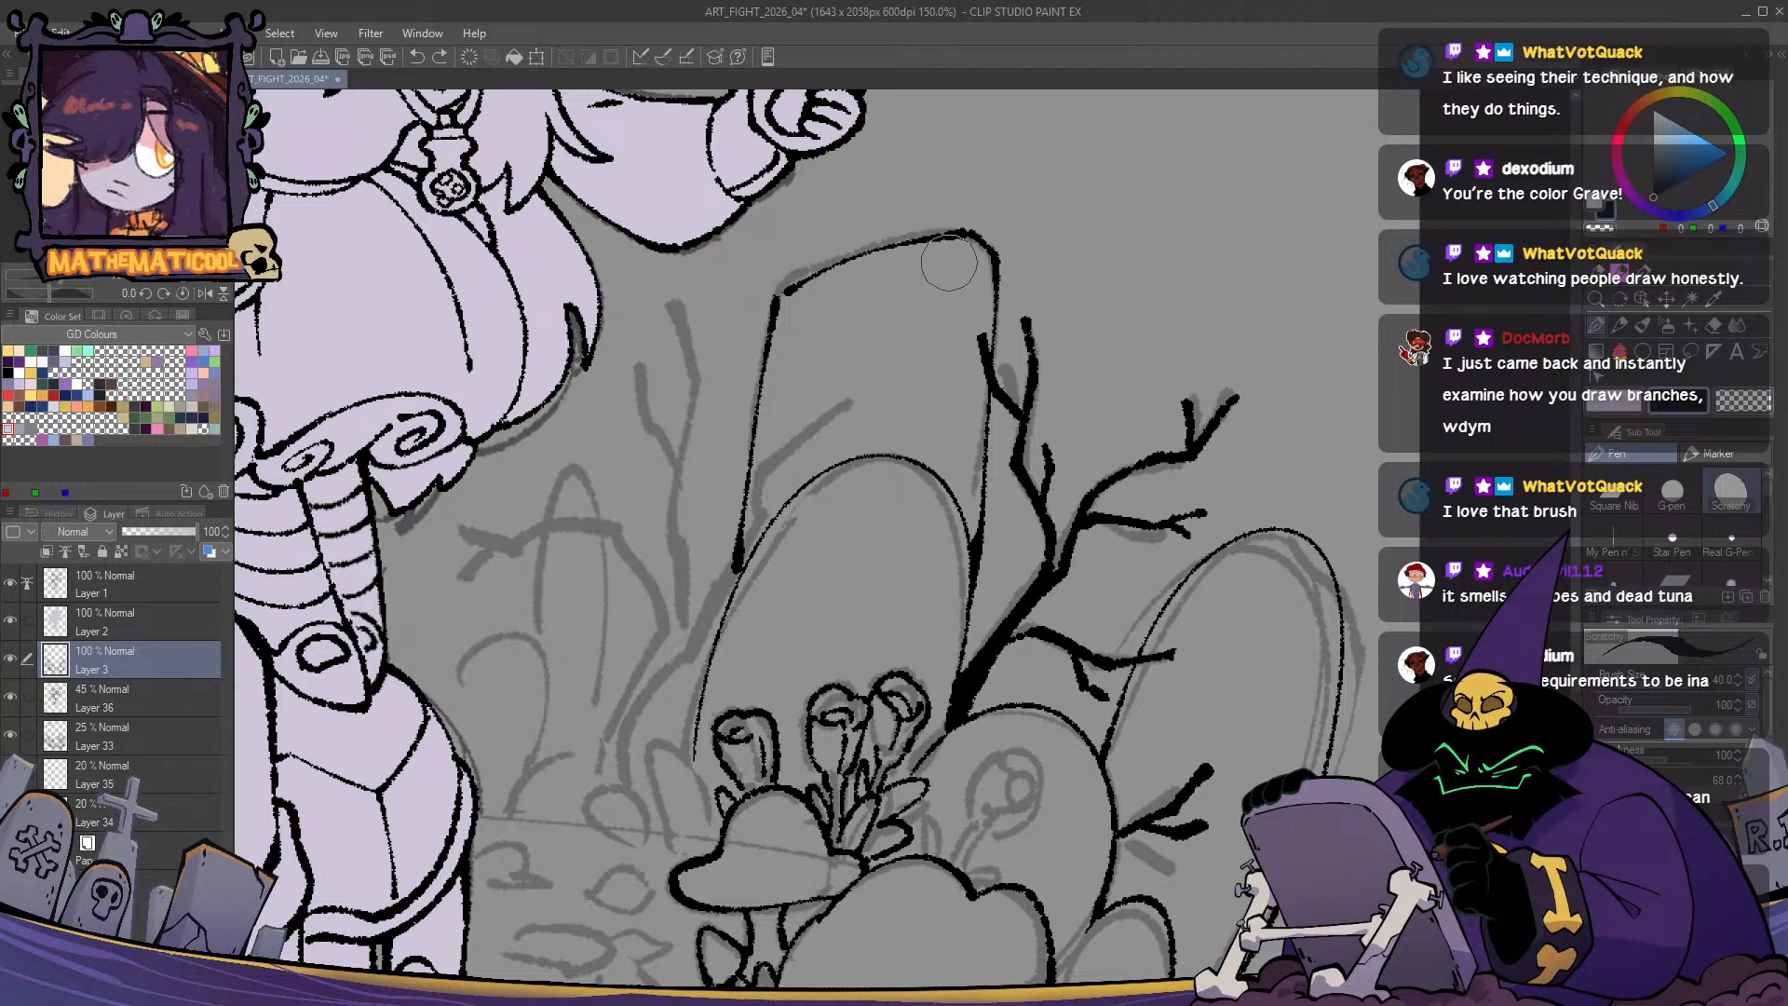
left_click_drag(950, 265, 925, 445)
key("ctrl+z")
mouse_move(950, 251)
left_mouse_down()
mouse_move(933, 459)
mouse_move(909, 274)
mouse_move(841, 302)
left_mouse_up()
key("ctrl+z")
mouse_move(947, 265)
left_mouse_down()
mouse_move(805, 305)
mouse_move(759, 517)
left_mouse_up()
left_click_drag(813, 332, 919, 291)
key("ctrl+z")
left_click_drag(831, 343, 890, 318)
key("ctrl+z")
key("ctrl+z")
- Ink the second dead tree's right-leaning branch across the gravestones, with its forked tip and a lower side twig
scroll(846, 401, "down", 5)
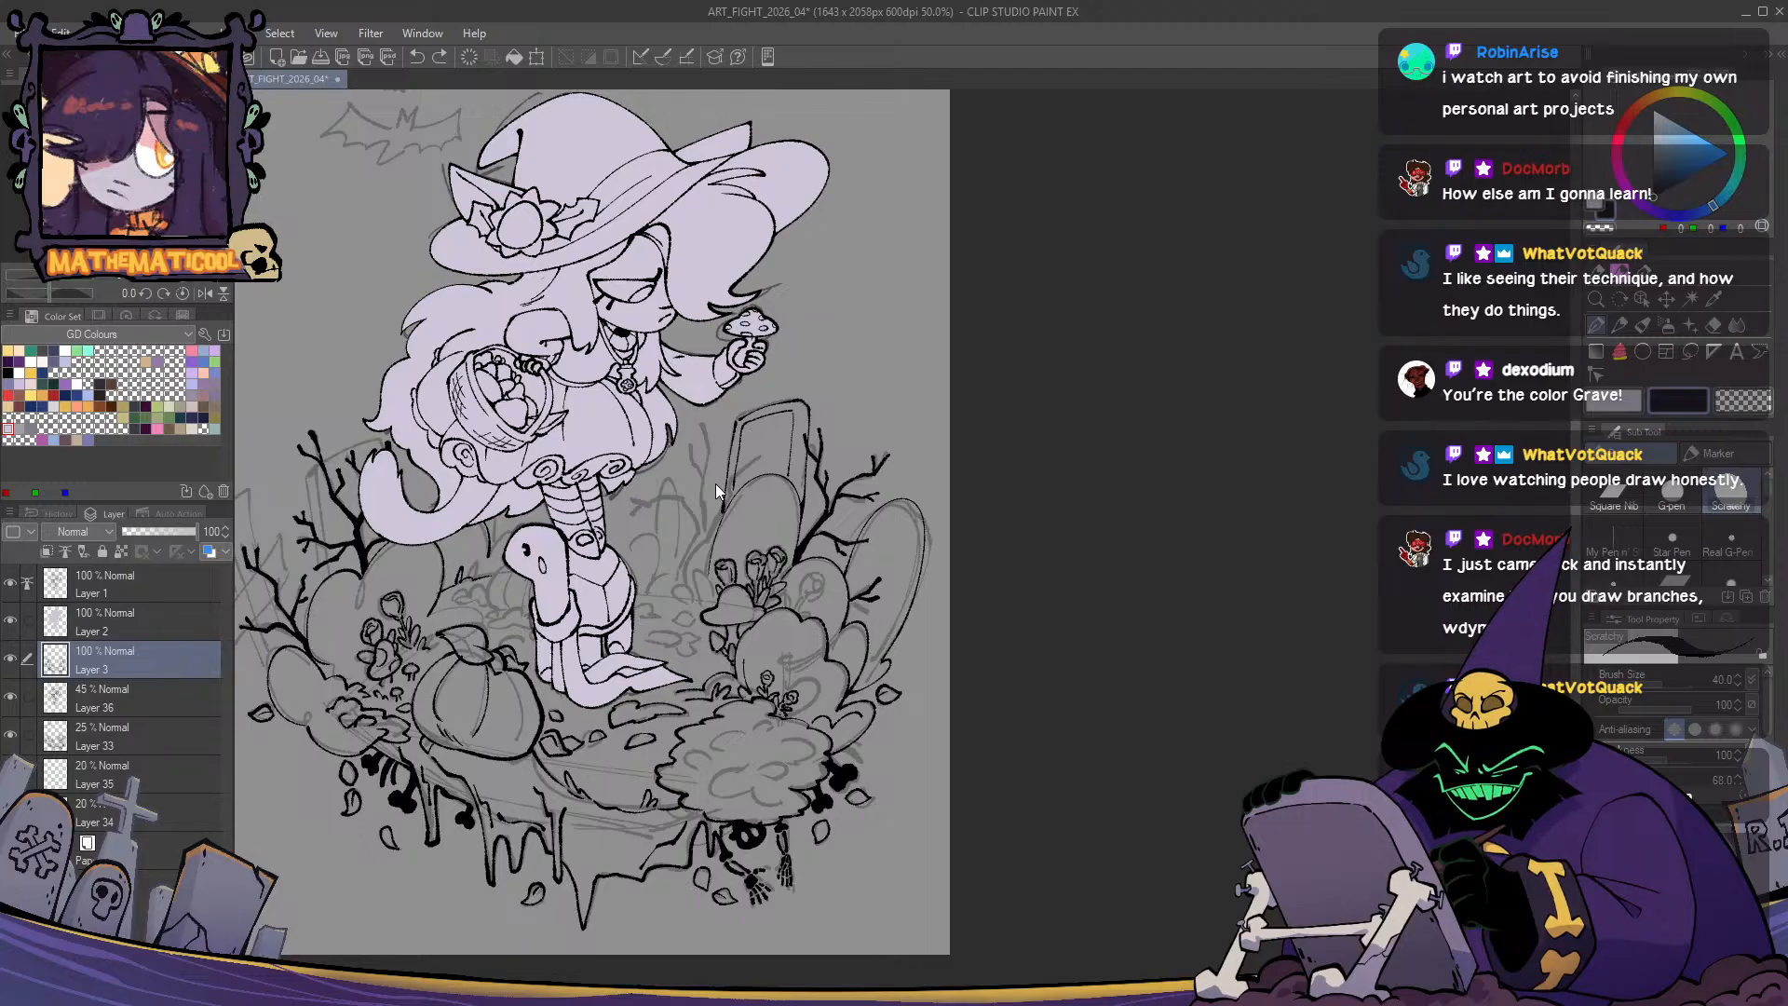
scroll(716, 483, "up", 5)
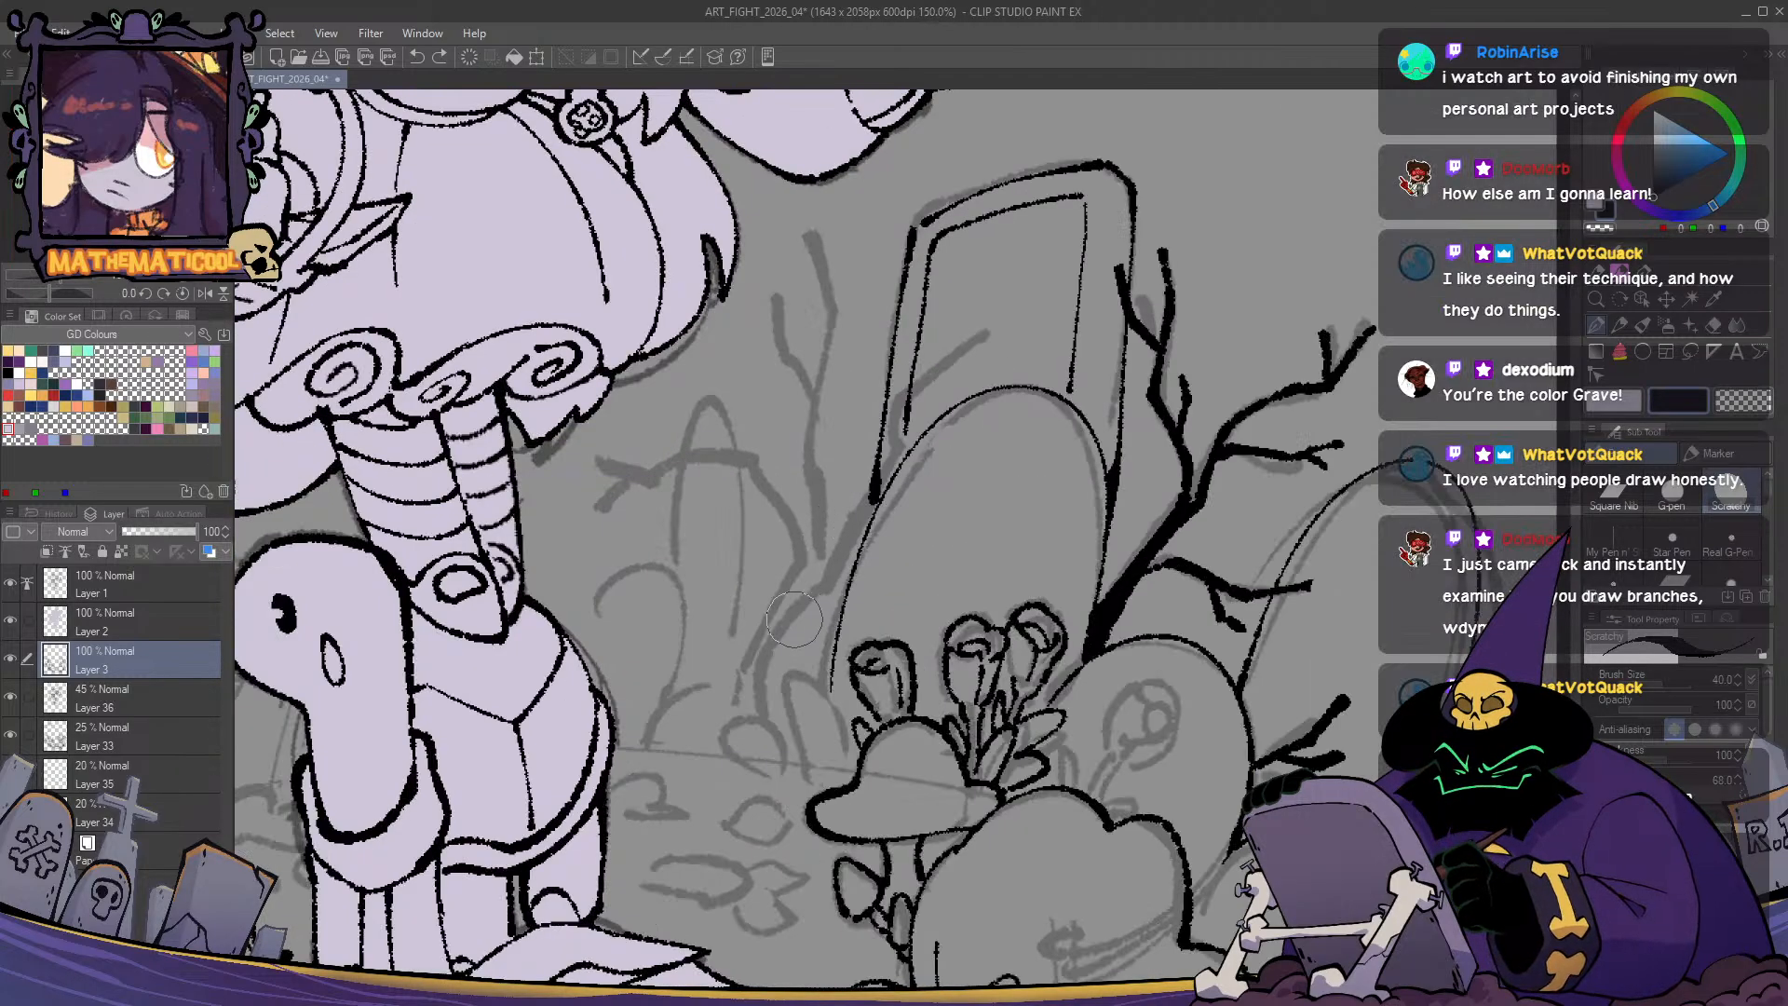
mouse_move(824, 585)
left_mouse_down()
mouse_move(893, 445)
mouse_move(900, 378)
mouse_move(973, 323)
mouse_move(984, 355)
left_mouse_up()
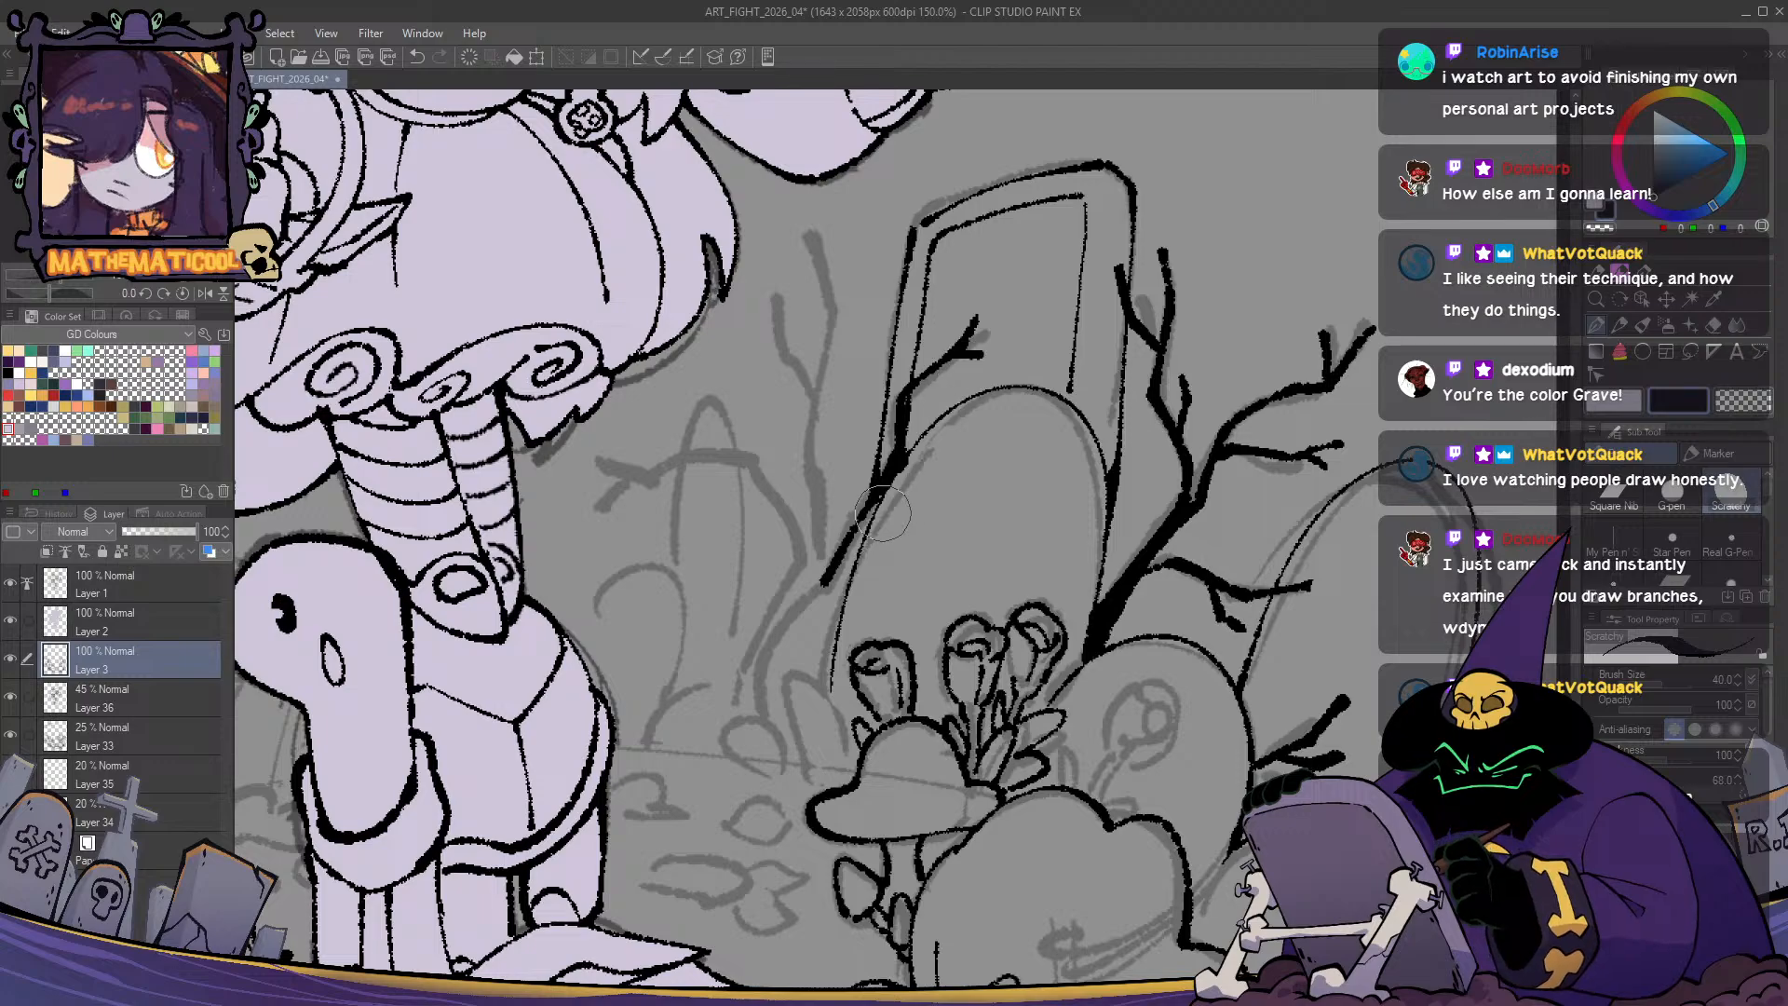
left_click_drag(874, 505, 967, 458)
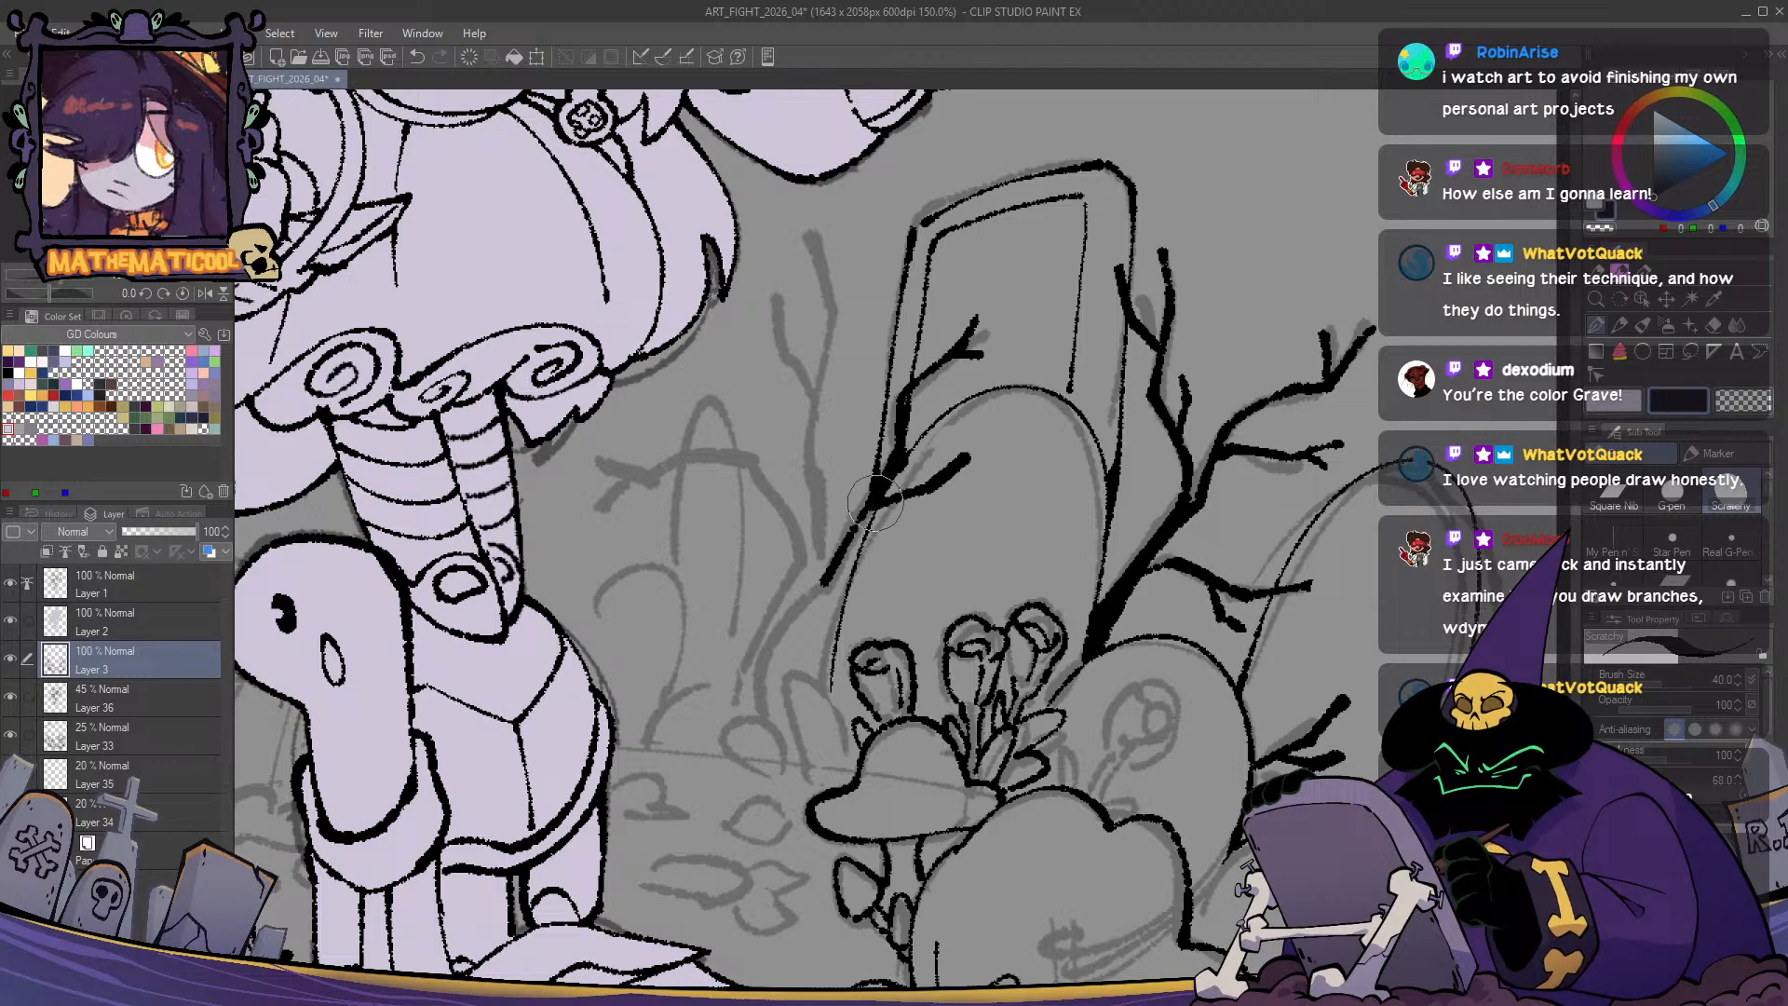
- Ink the same tree's bent left branch with its forked end and the upright branch with its forked tip
mouse_move(875, 503)
left_mouse_down()
mouse_move(732, 704)
mouse_move(796, 603)
mouse_move(781, 500)
mouse_move(708, 451)
mouse_move(647, 475)
left_mouse_up()
left_click_drag(645, 473, 605, 504)
key("ctrl+z")
mouse_move(799, 568)
left_mouse_down()
mouse_move(823, 511)
mouse_move(804, 420)
mouse_move(829, 304)
mouse_move(803, 228)
left_mouse_up()
left_click_drag(809, 374, 776, 290)
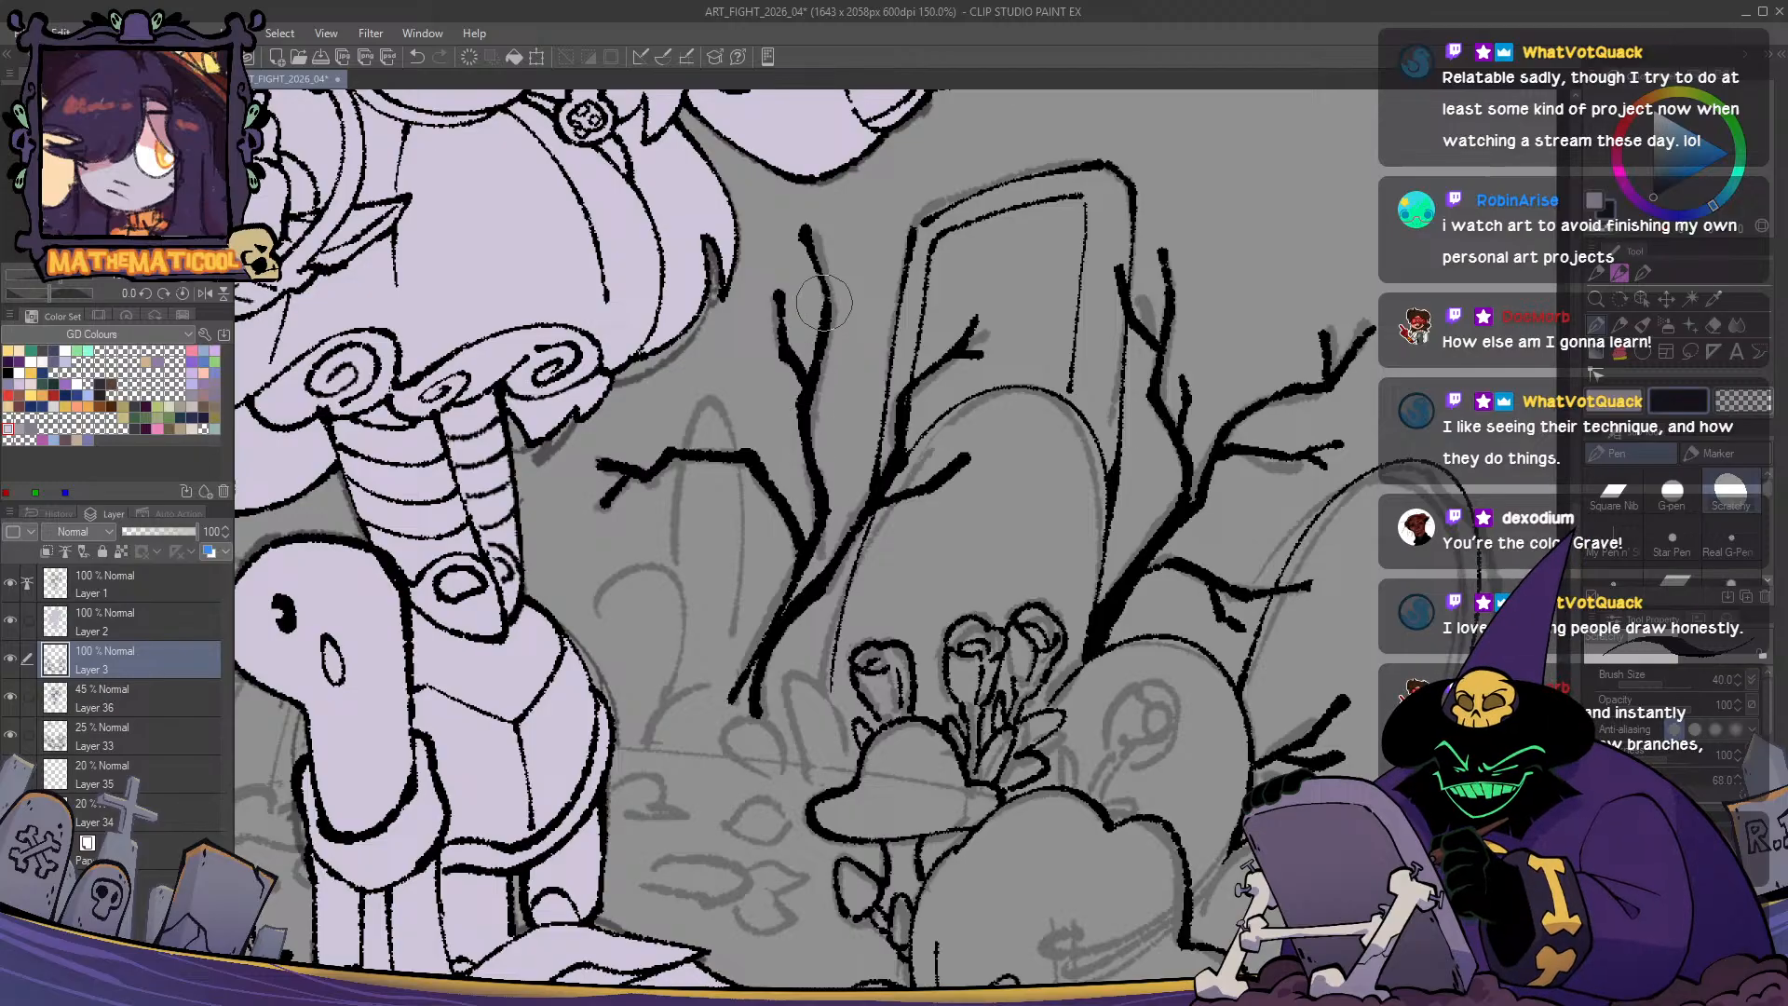
left_click_drag(812, 254, 831, 308)
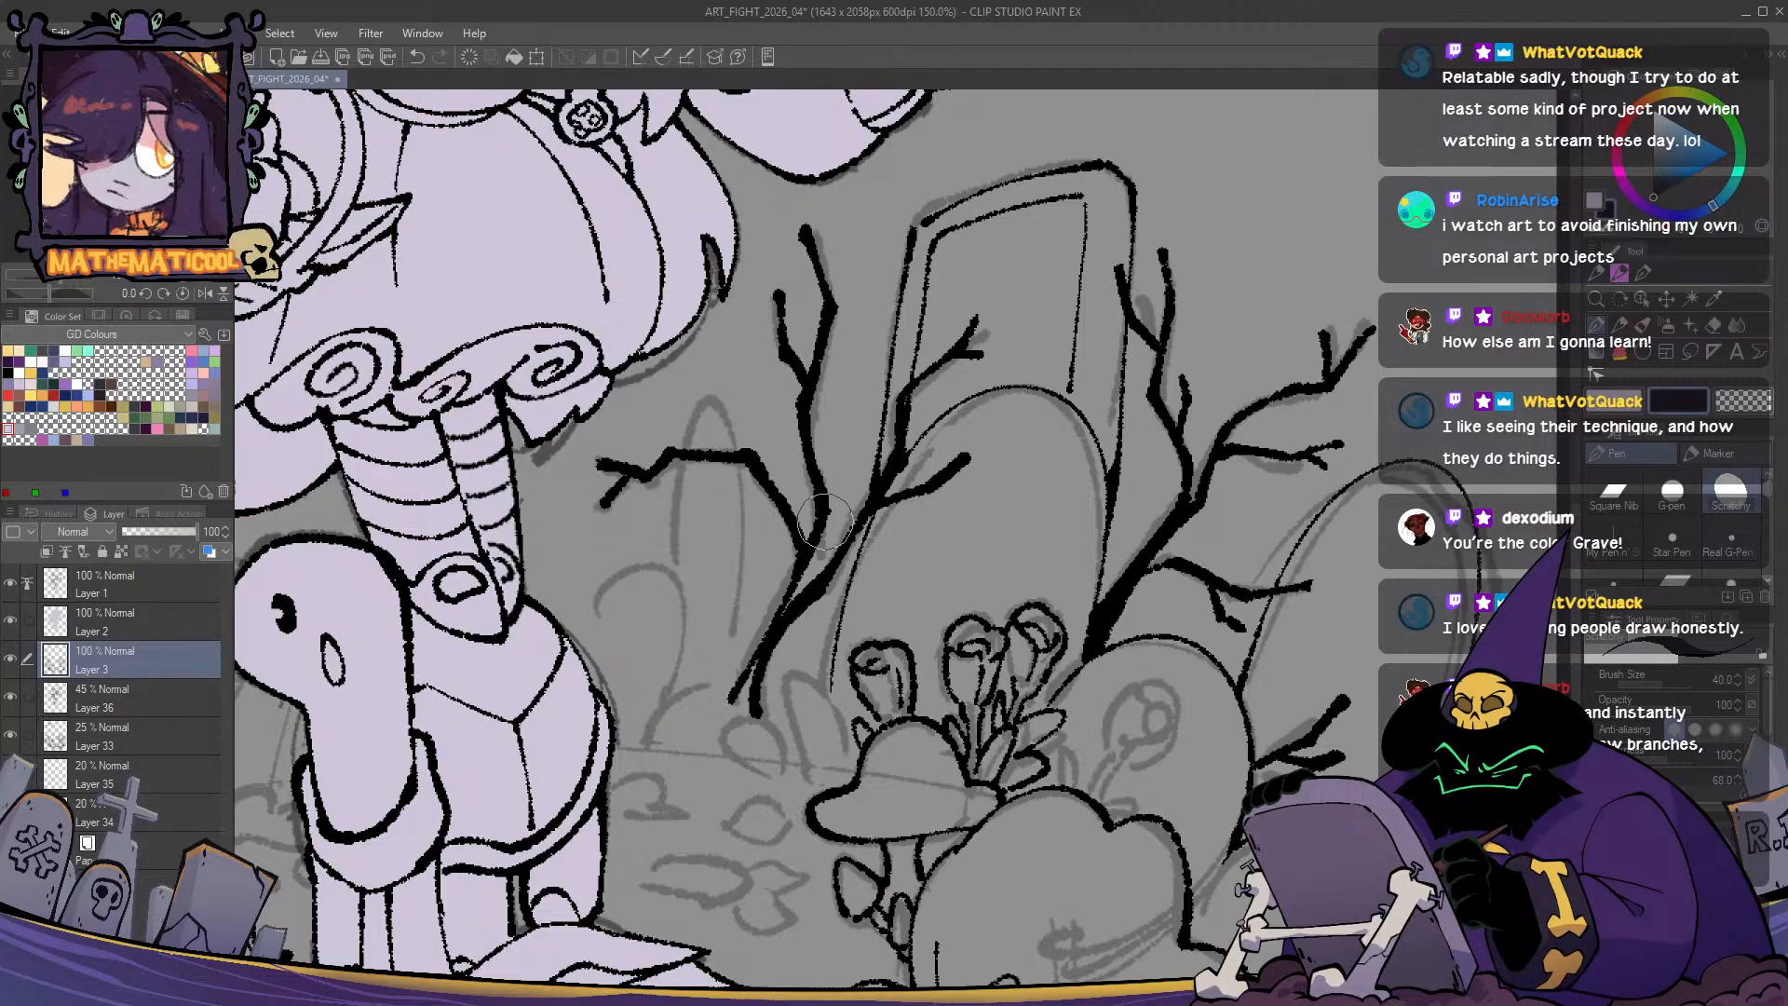
- Thicken the dead tree's trunk and ink the small leaves and rounded shape between its base and the mushroom
mouse_move(826, 517)
left_mouse_down()
mouse_move(735, 705)
mouse_move(761, 625)
mouse_move(756, 639)
mouse_move(842, 671)
mouse_move(830, 634)
mouse_move(754, 636)
mouse_move(841, 638)
mouse_move(812, 656)
mouse_move(772, 635)
mouse_move(812, 654)
mouse_move(864, 636)
mouse_move(846, 592)
mouse_move(893, 613)
mouse_move(847, 618)
mouse_move(876, 651)
left_mouse_up()
key("ctrl+z")
key("ctrl+z")
key("ctrl+z")
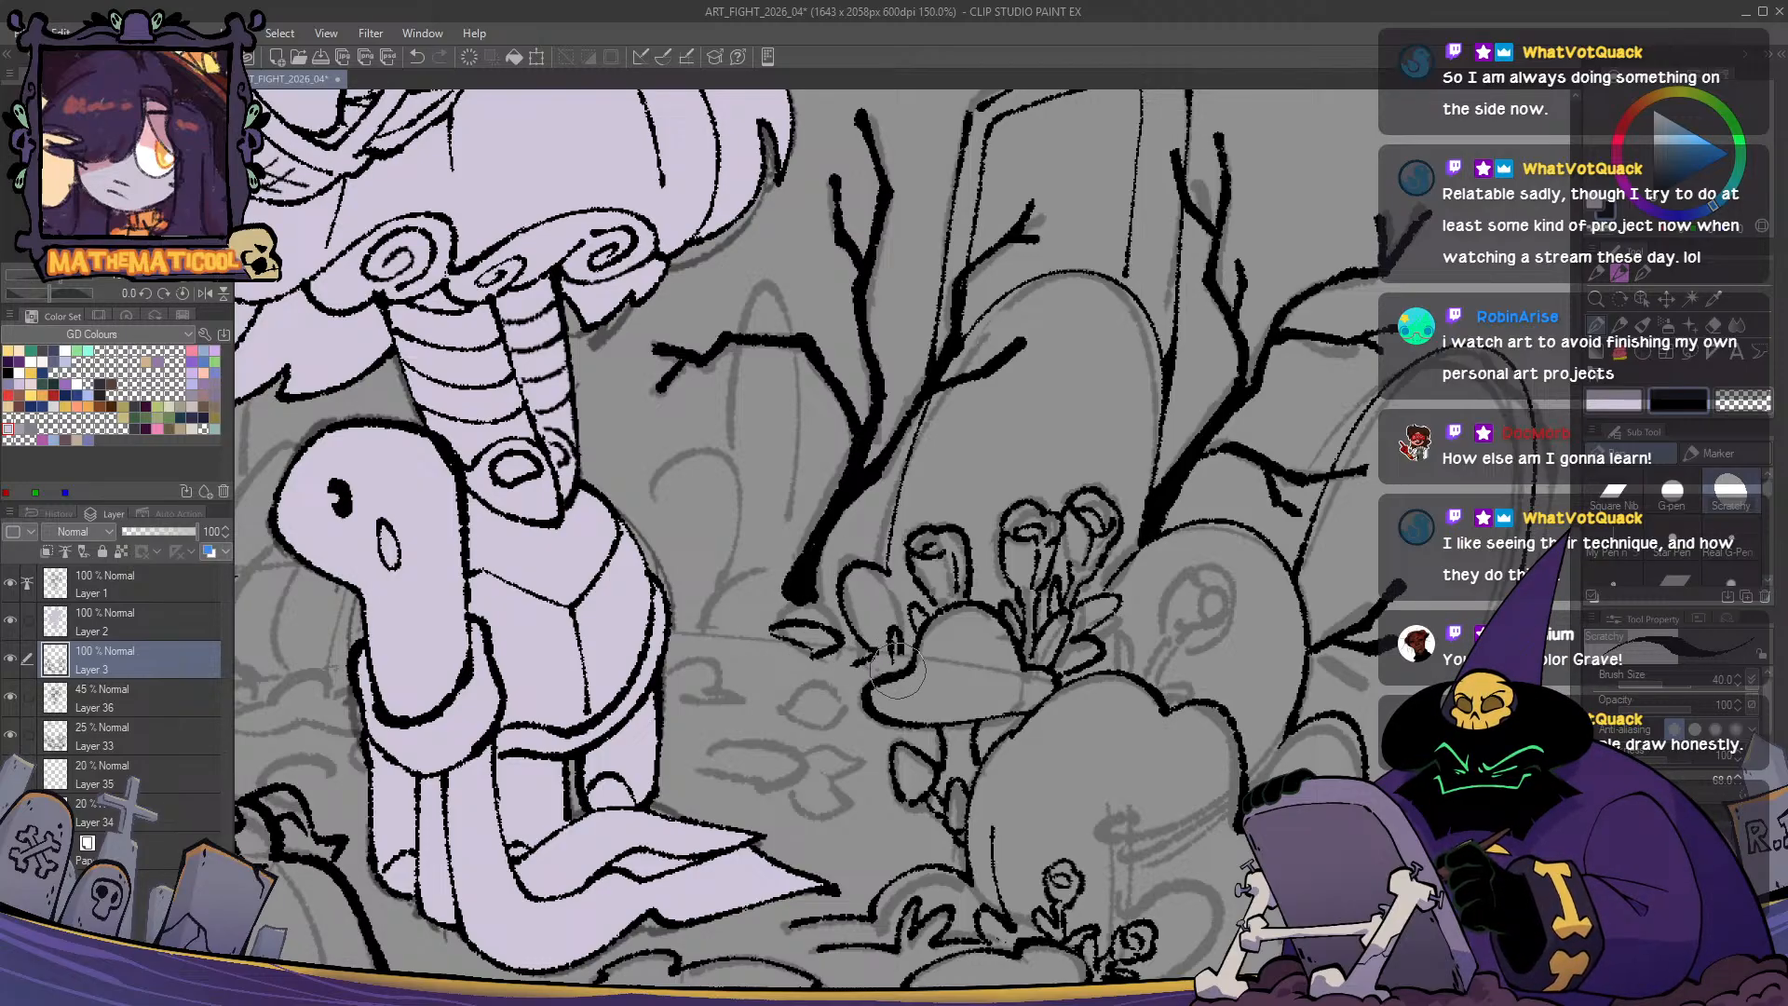
mouse_move(807, 728)
left_mouse_down()
mouse_move(1018, 711)
mouse_move(1033, 676)
left_mouse_up()
mouse_move(1094, 601)
left_mouse_down()
mouse_move(1109, 581)
mouse_move(1127, 605)
left_mouse_up()
key("ctrl+z")
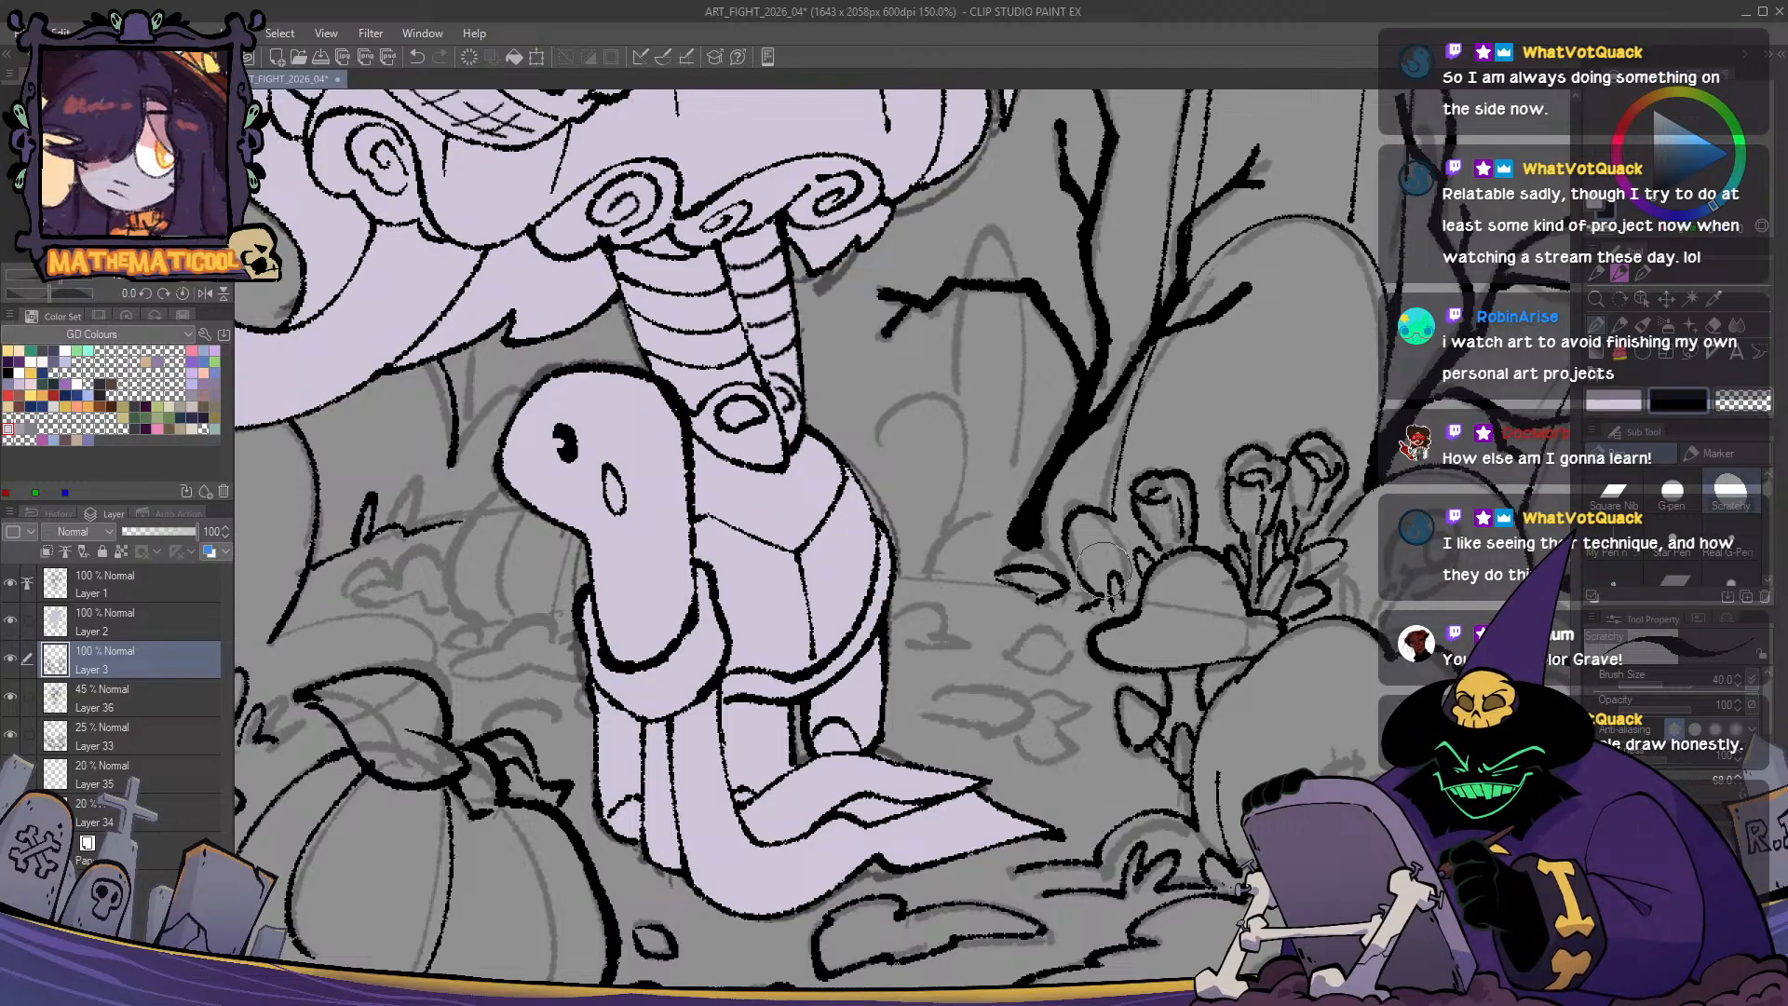
- Touch up the ink lines where the small plants and stone meet the mushroom cap
left_click_drag(1113, 579, 1126, 604)
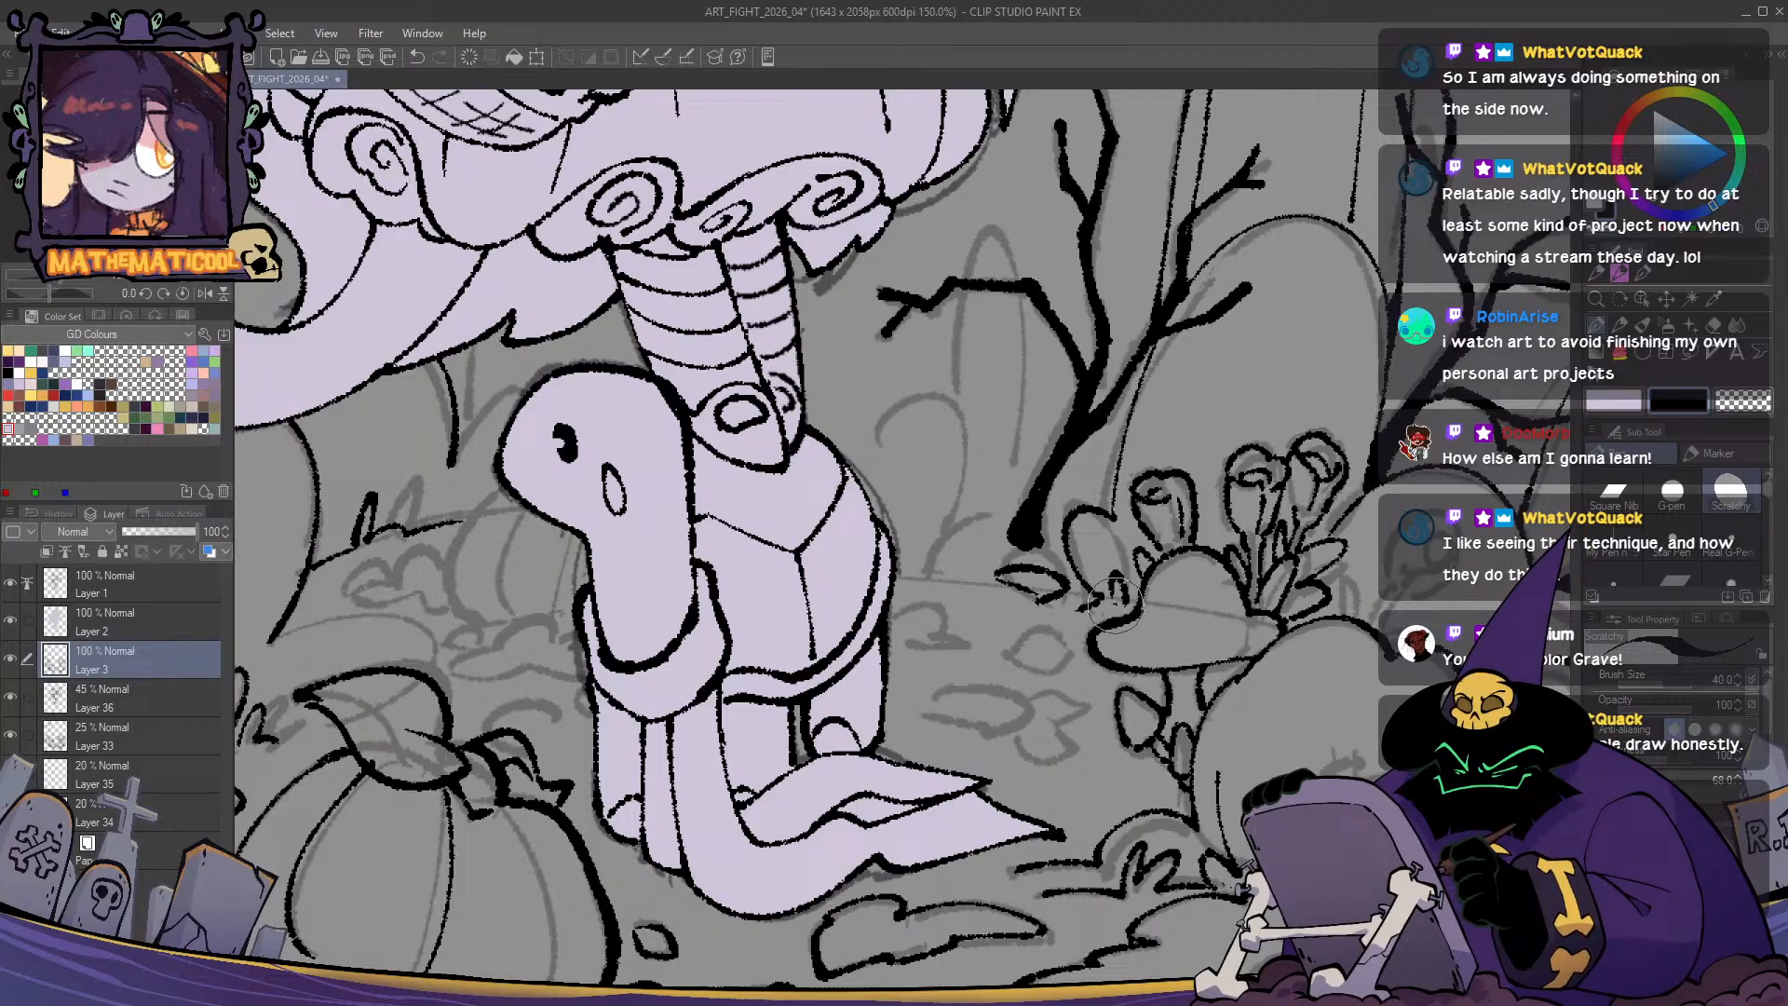
left_click_drag(1107, 597, 1100, 612)
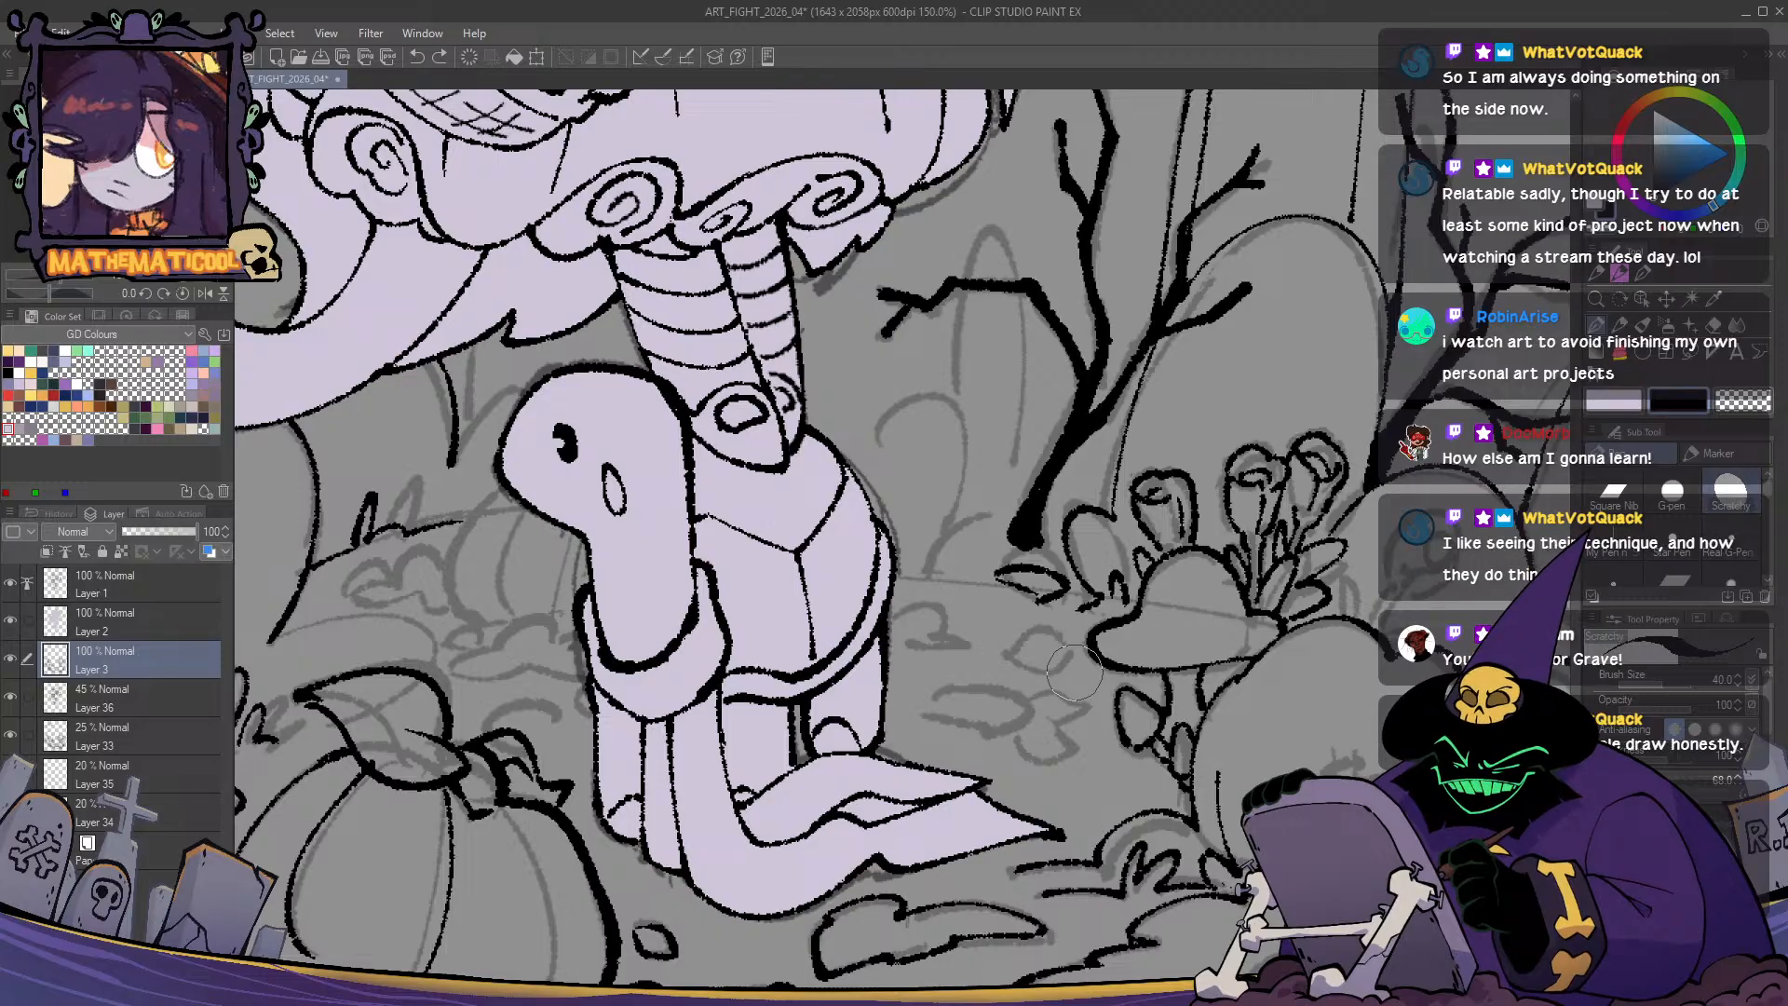
left_click_drag(1006, 560, 885, 642)
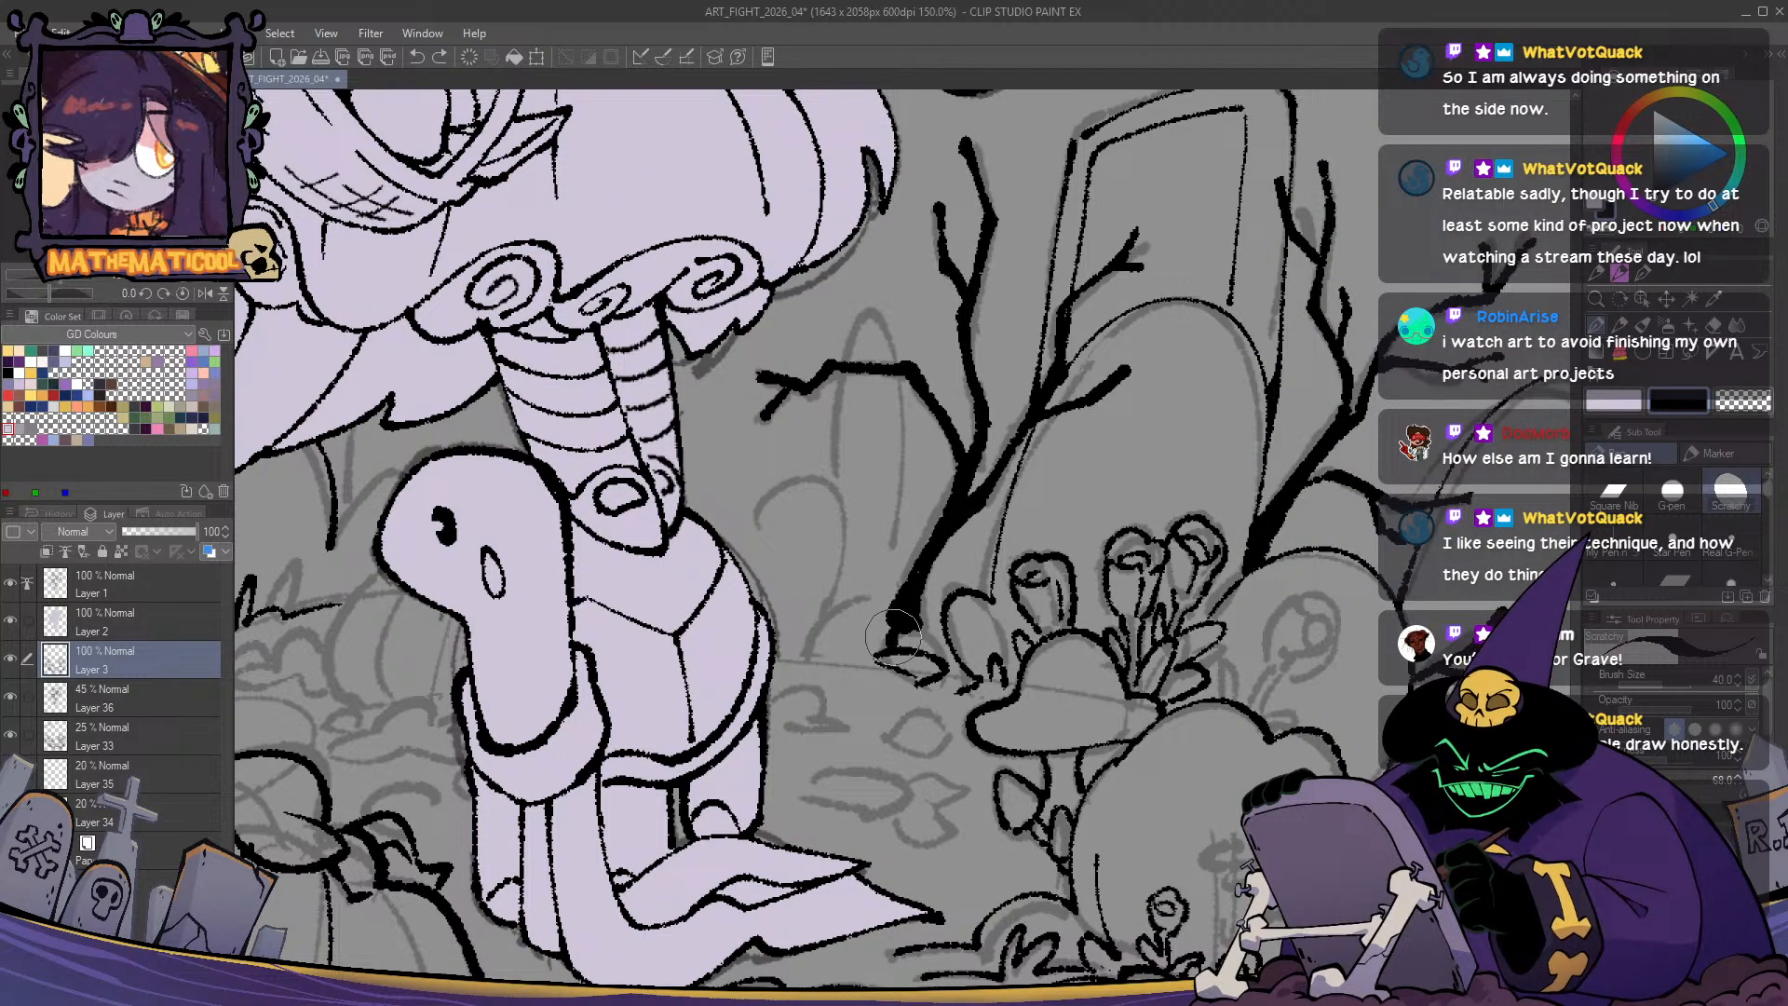
- Reshape the base of the bare tree beside the mushroom with ink and transparent strokes
key("c")
mouse_move(897, 612)
left_mouse_down()
mouse_move(899, 585)
mouse_move(920, 647)
mouse_move(903, 641)
mouse_move(927, 638)
left_mouse_up()
key("c")
key("c")
key("c")
scroll(933, 649, "up", 3)
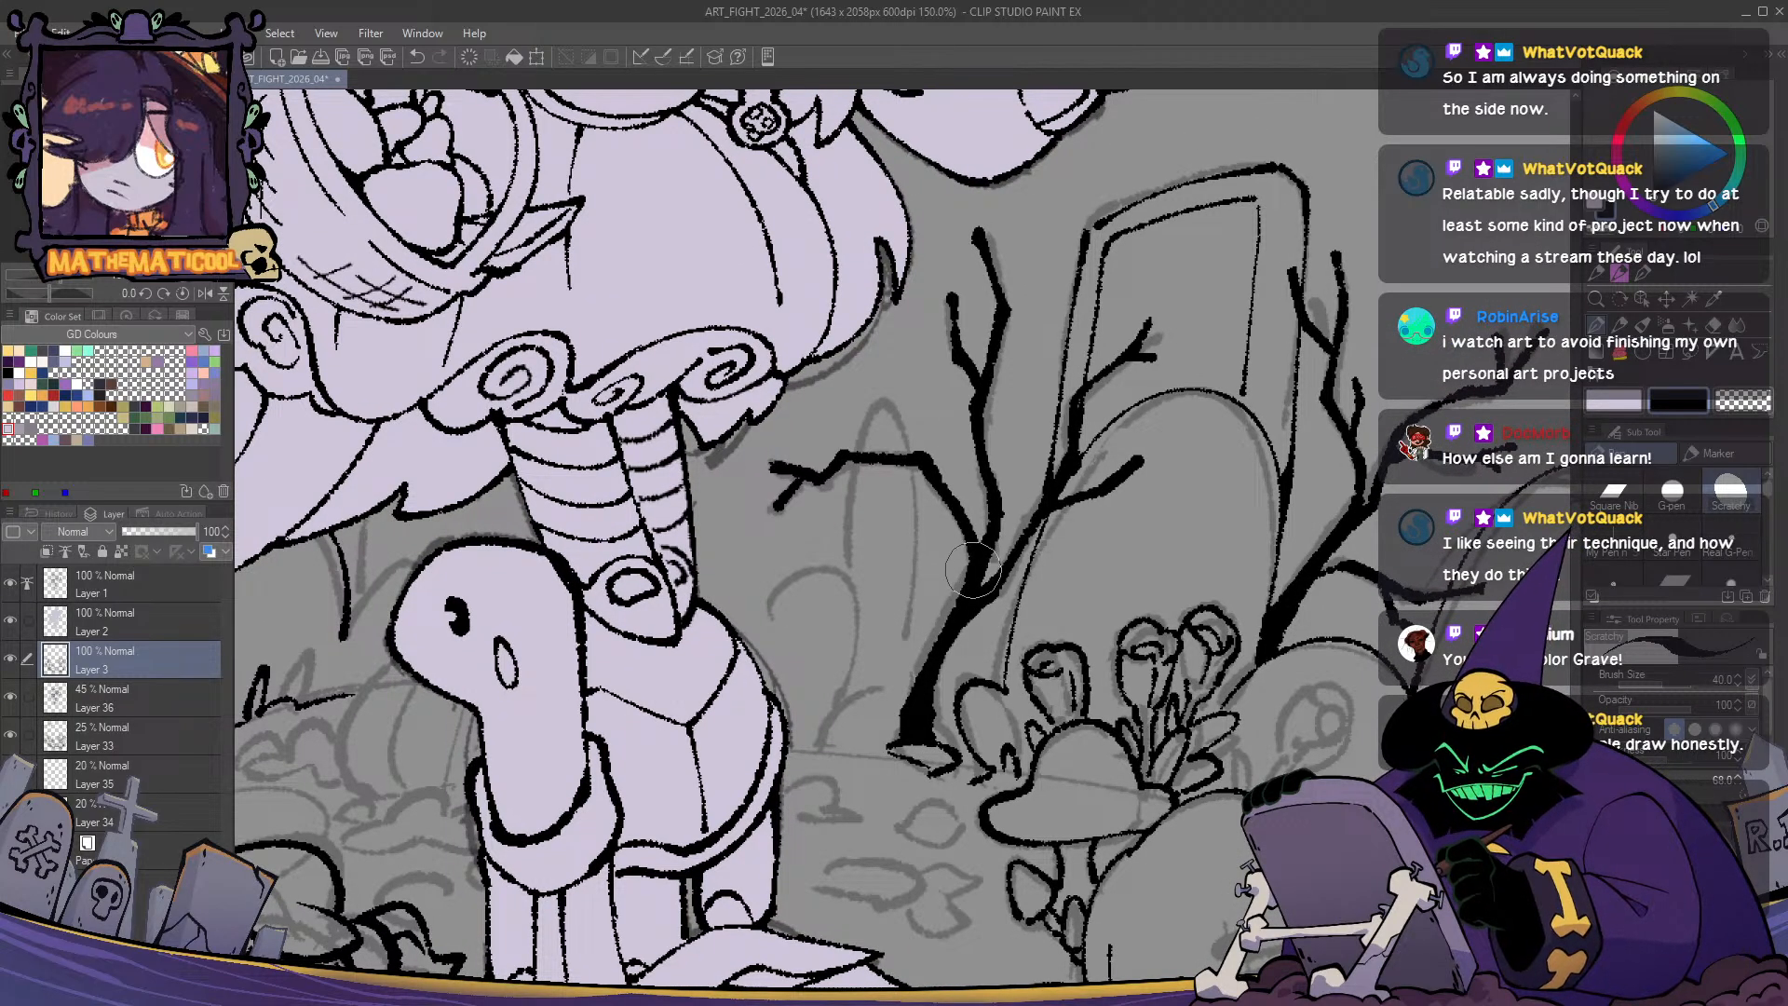
- Ink the rounded gravestone behind the ghost-faced creature and the small stone beside the tree trunk
mouse_move(913, 670)
left_mouse_down()
mouse_move(902, 406)
mouse_move(818, 728)
mouse_move(876, 671)
mouse_move(898, 713)
mouse_move(836, 724)
mouse_move(842, 701)
mouse_move(753, 657)
left_mouse_up()
key("ctrl+z")
key("ctrl+z")
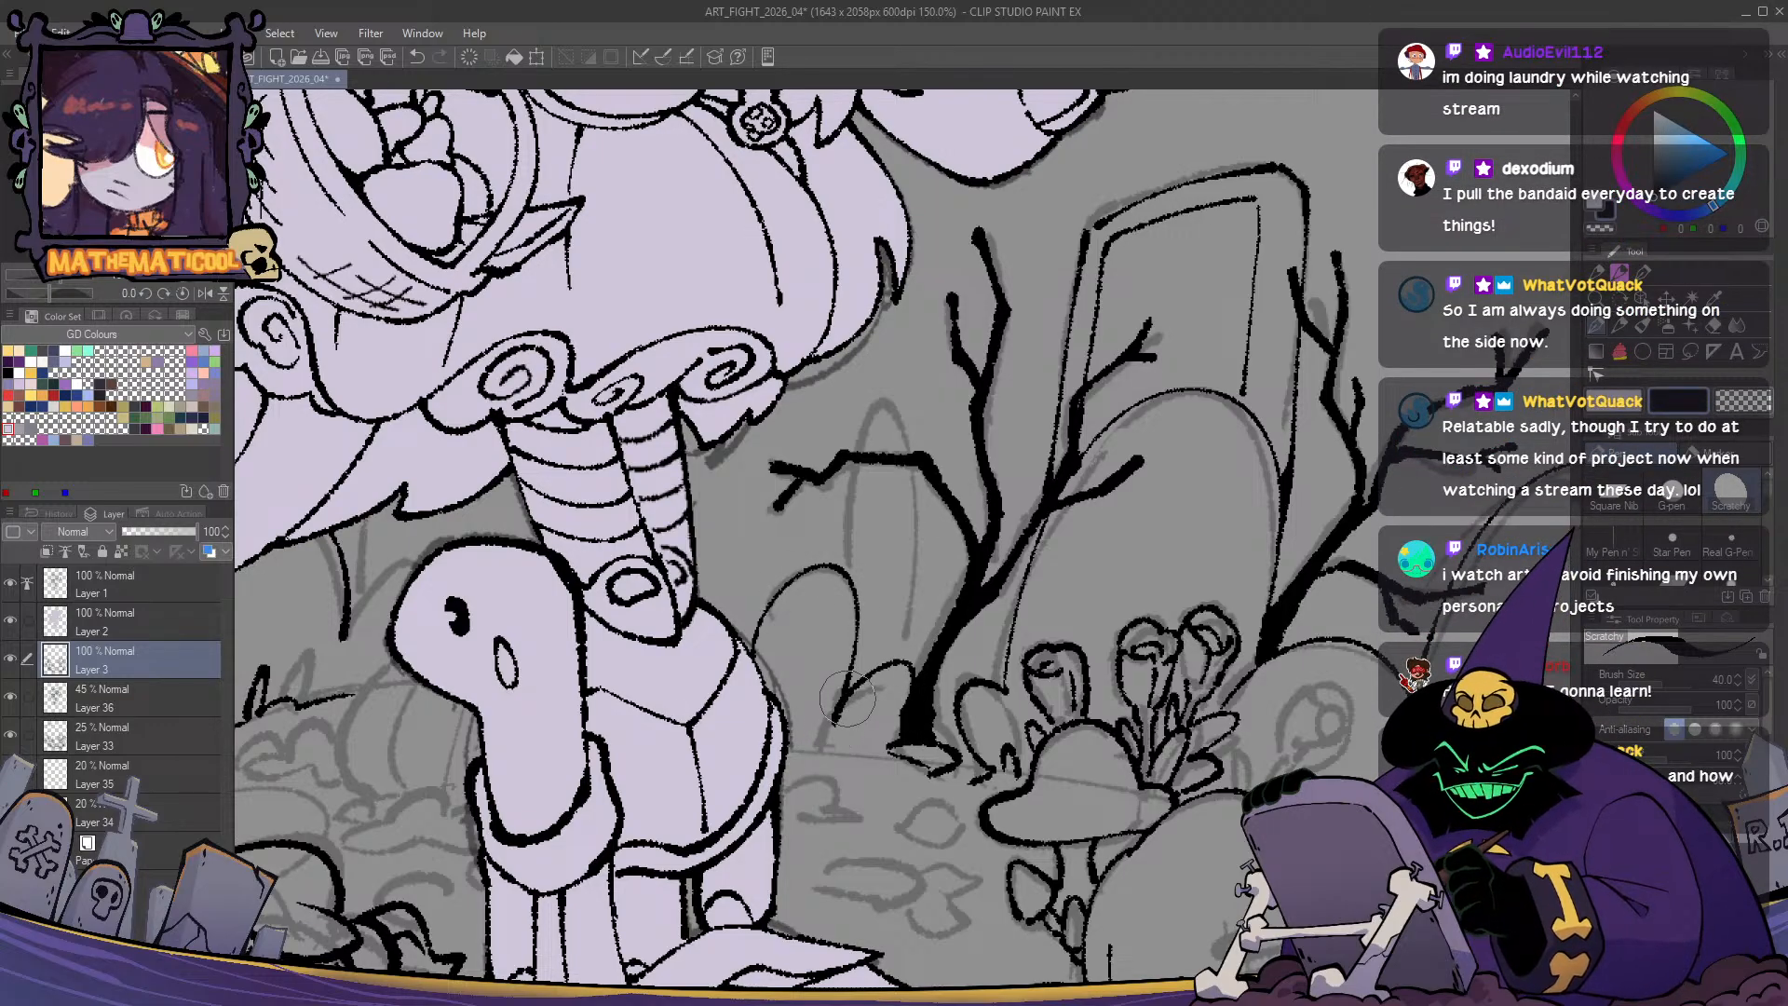
- Ink small grass tufts at the foot of the small stone beside the tree trunk
mouse_move(849, 698)
left_mouse_down()
mouse_move(988, 525)
mouse_move(1024, 496)
mouse_move(998, 549)
mouse_move(1028, 550)
mouse_move(1040, 524)
left_mouse_up()
key("ctrl+z")
left_click_drag(1040, 524, 1047, 551)
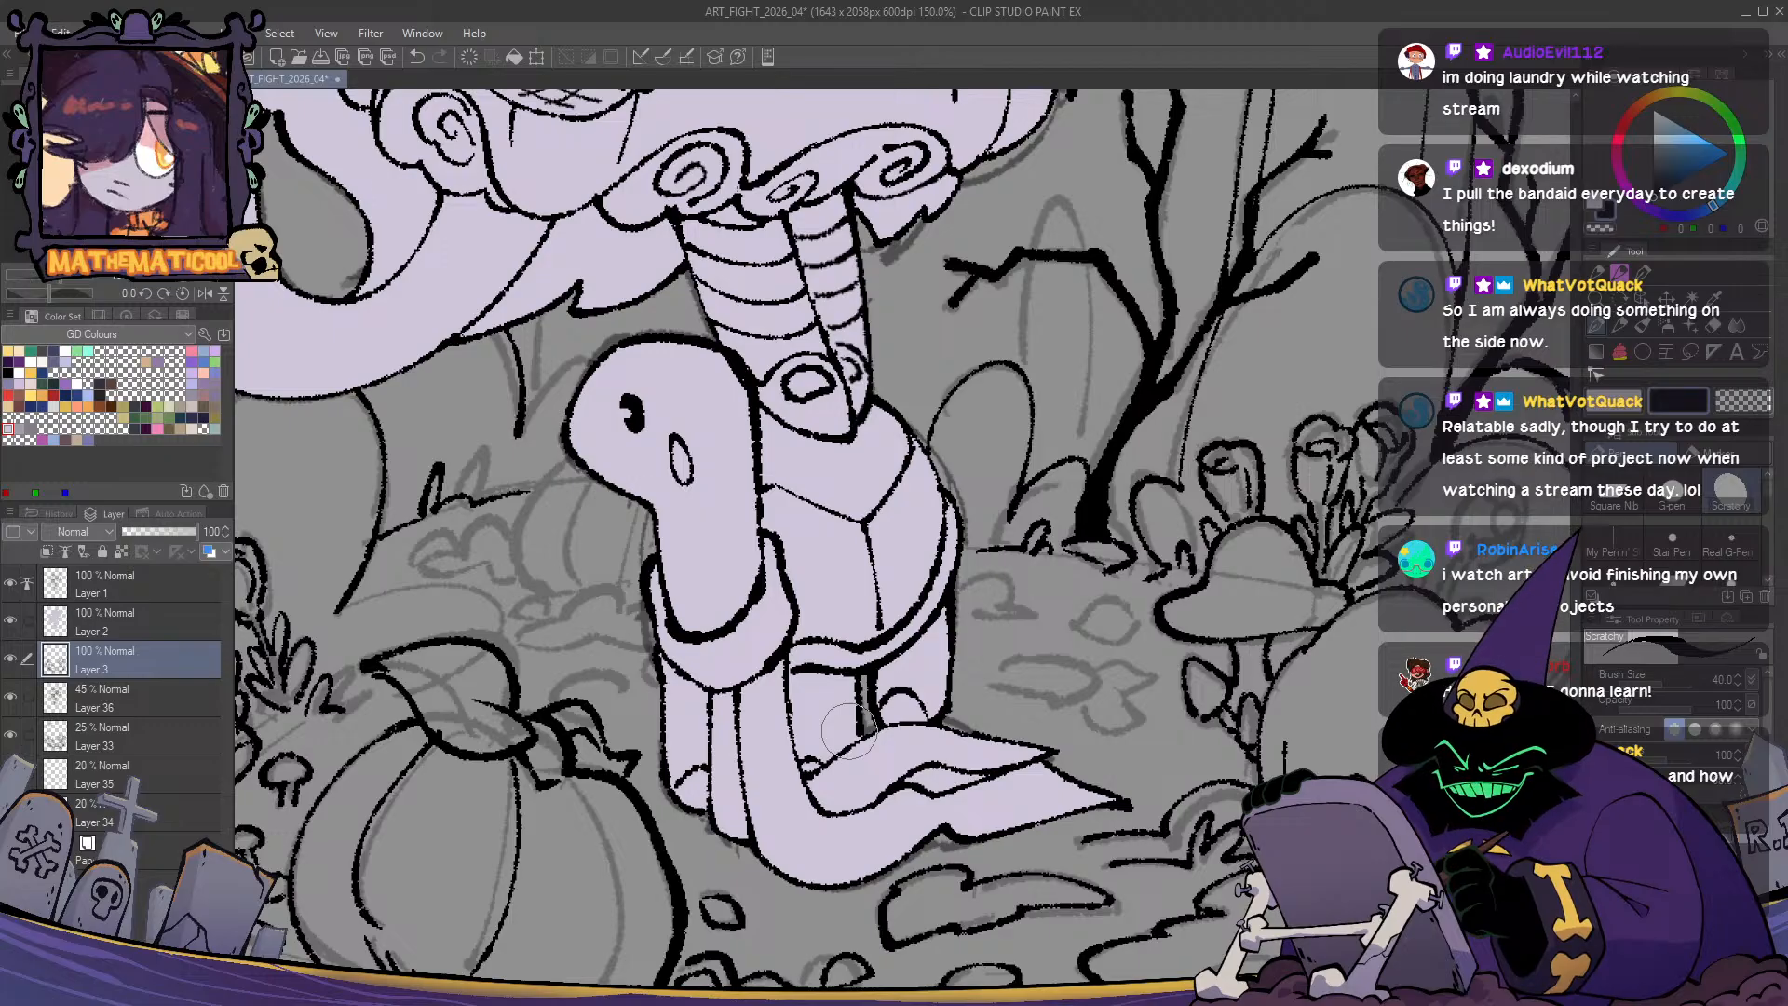
left_click_drag(850, 731, 958, 683)
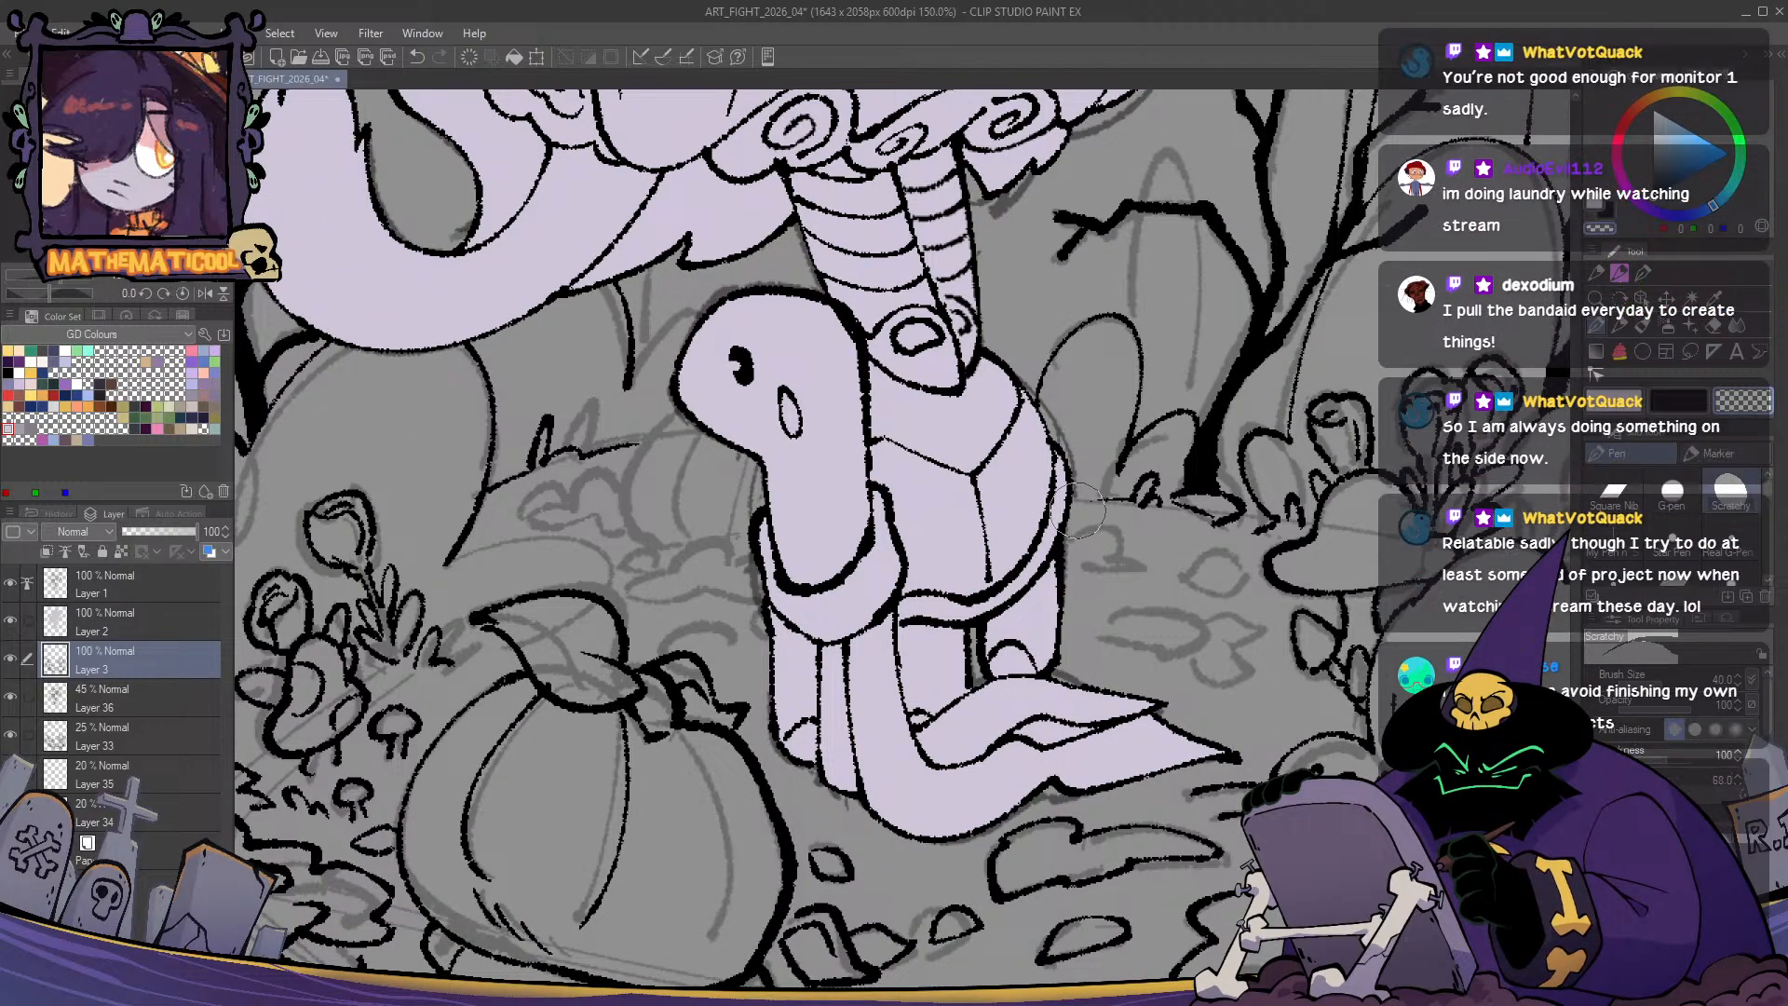
left_click_drag(1114, 531, 831, 761)
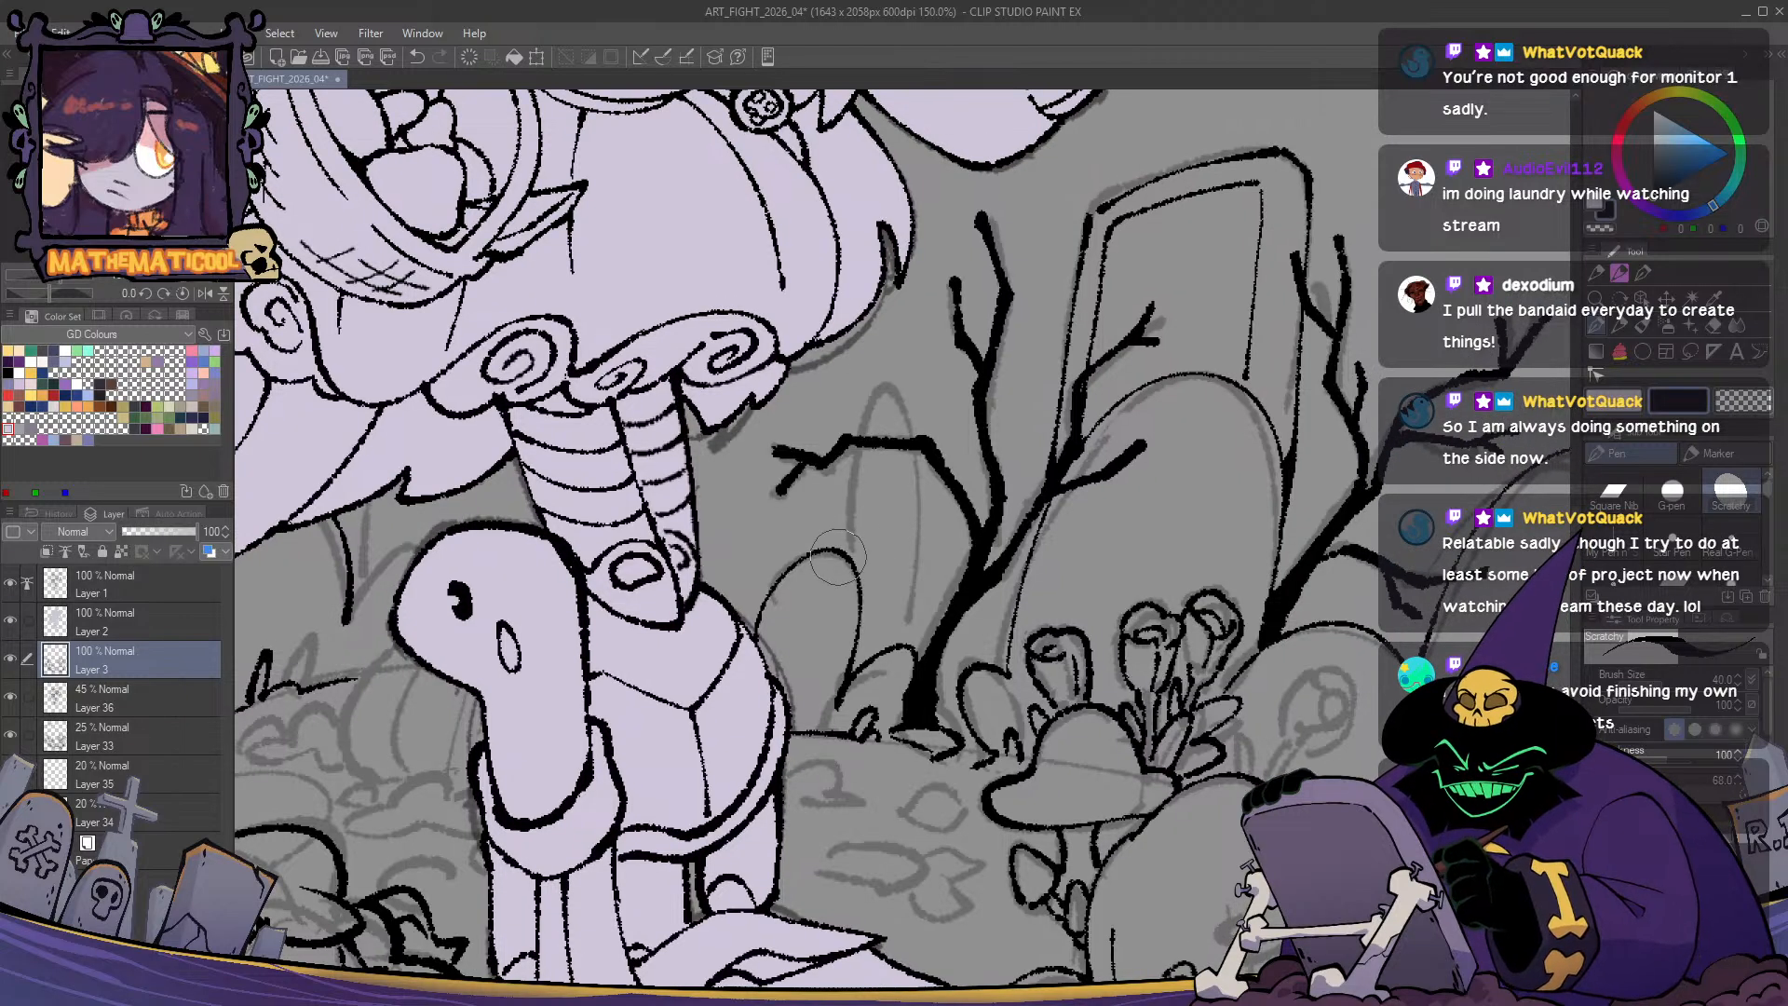
- Ink the tall arched gravestone behind the bare tree and the ground line below it, redoing stray strokes
mouse_move(853, 555)
left_mouse_down()
mouse_move(926, 422)
mouse_move(939, 610)
left_mouse_up()
key("ctrl+z")
key("ctrl+z")
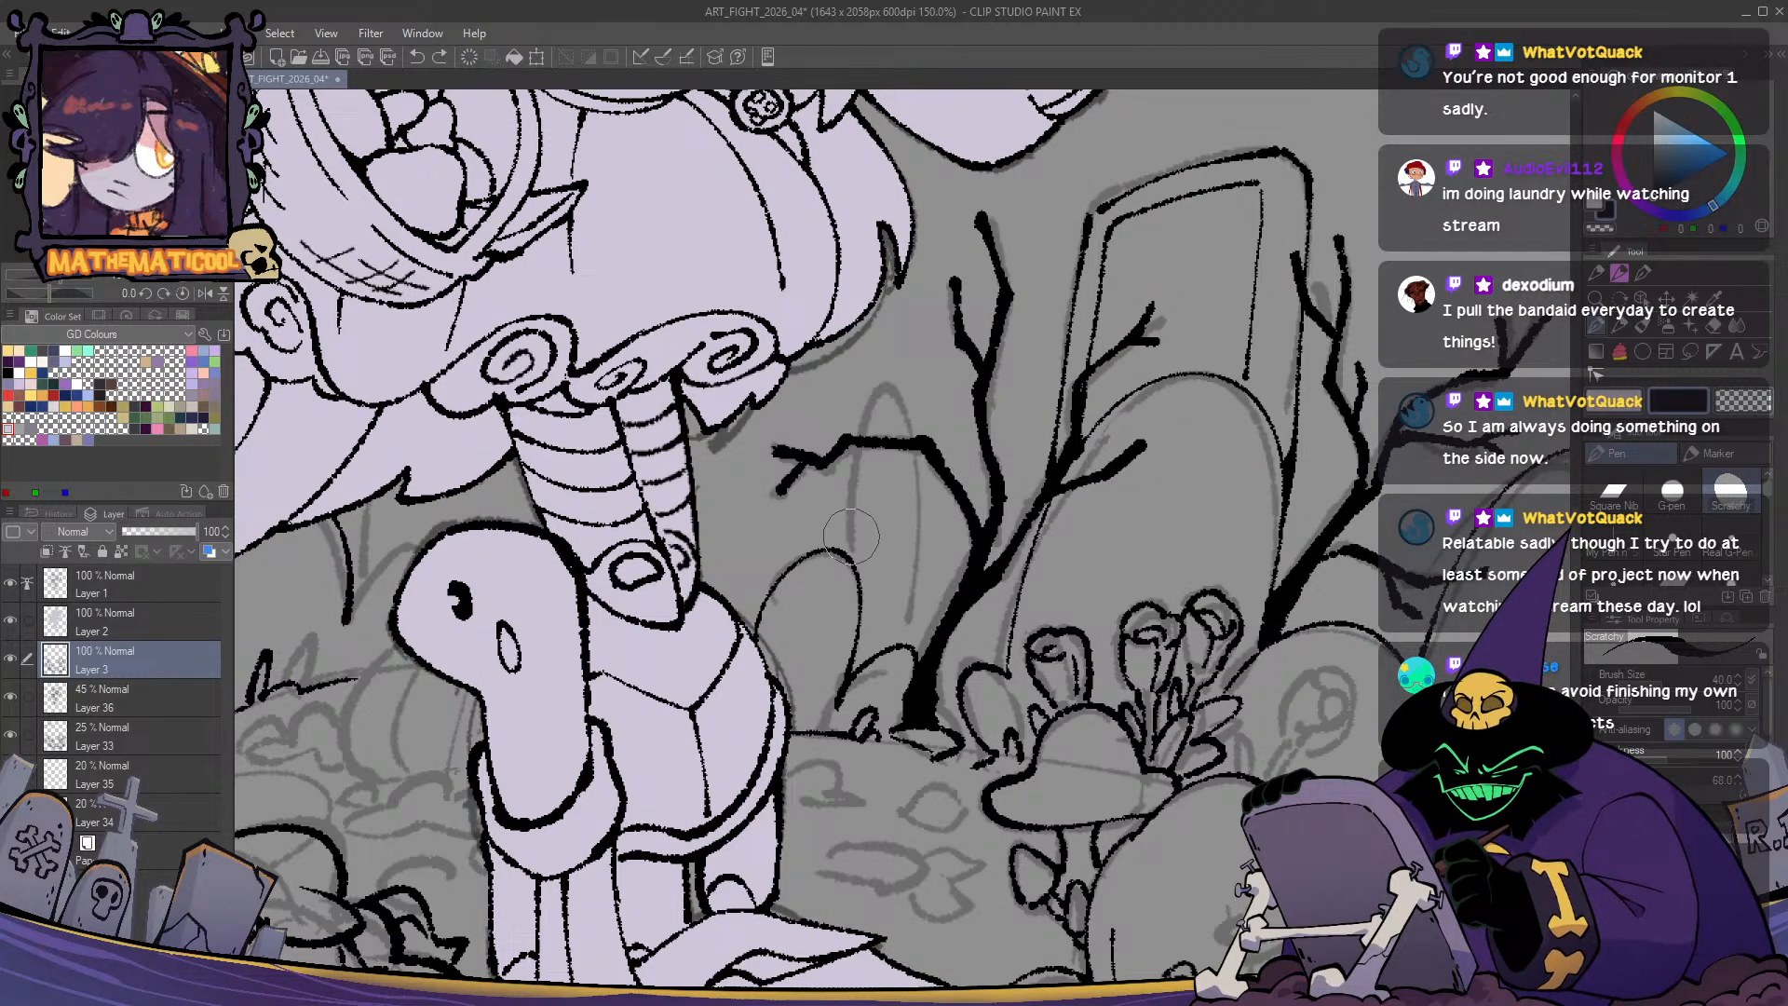
mouse_move(848, 551)
left_mouse_down()
mouse_move(926, 482)
mouse_move(909, 633)
mouse_move(862, 442)
mouse_move(902, 660)
mouse_move(986, 617)
mouse_move(1020, 573)
left_mouse_up()
key("ctrl+z")
key("c")
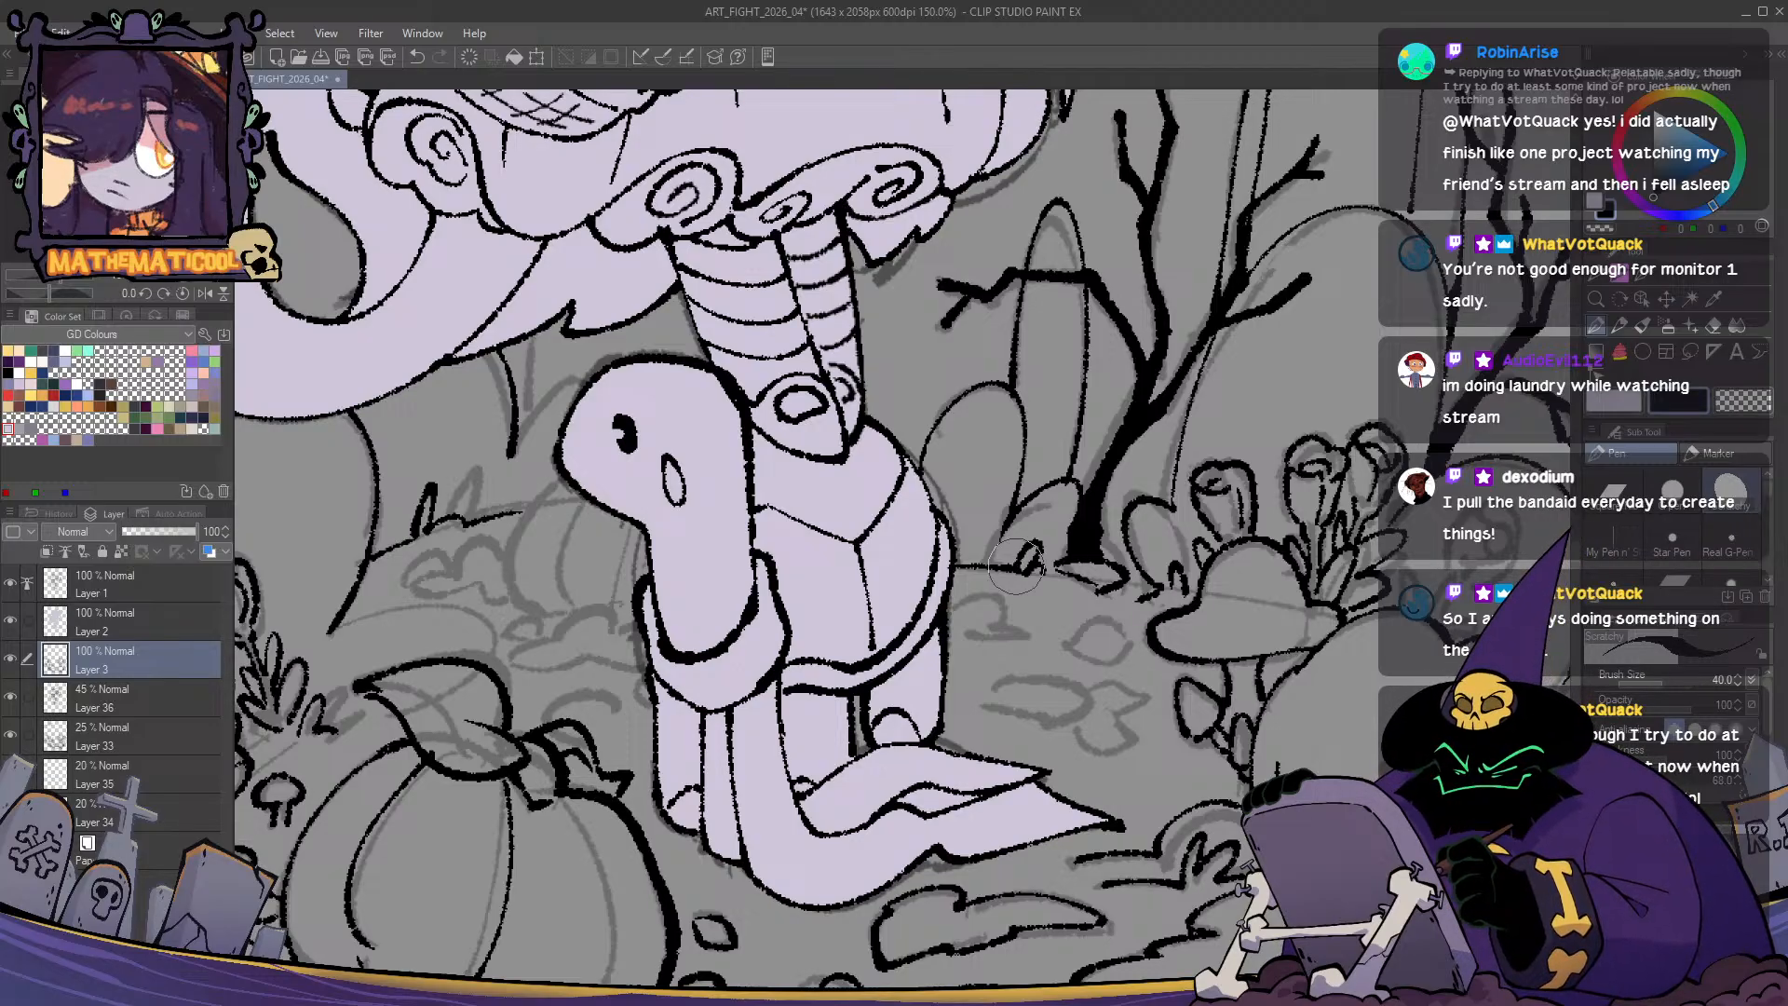
left_click_drag(1016, 566, 907, 678)
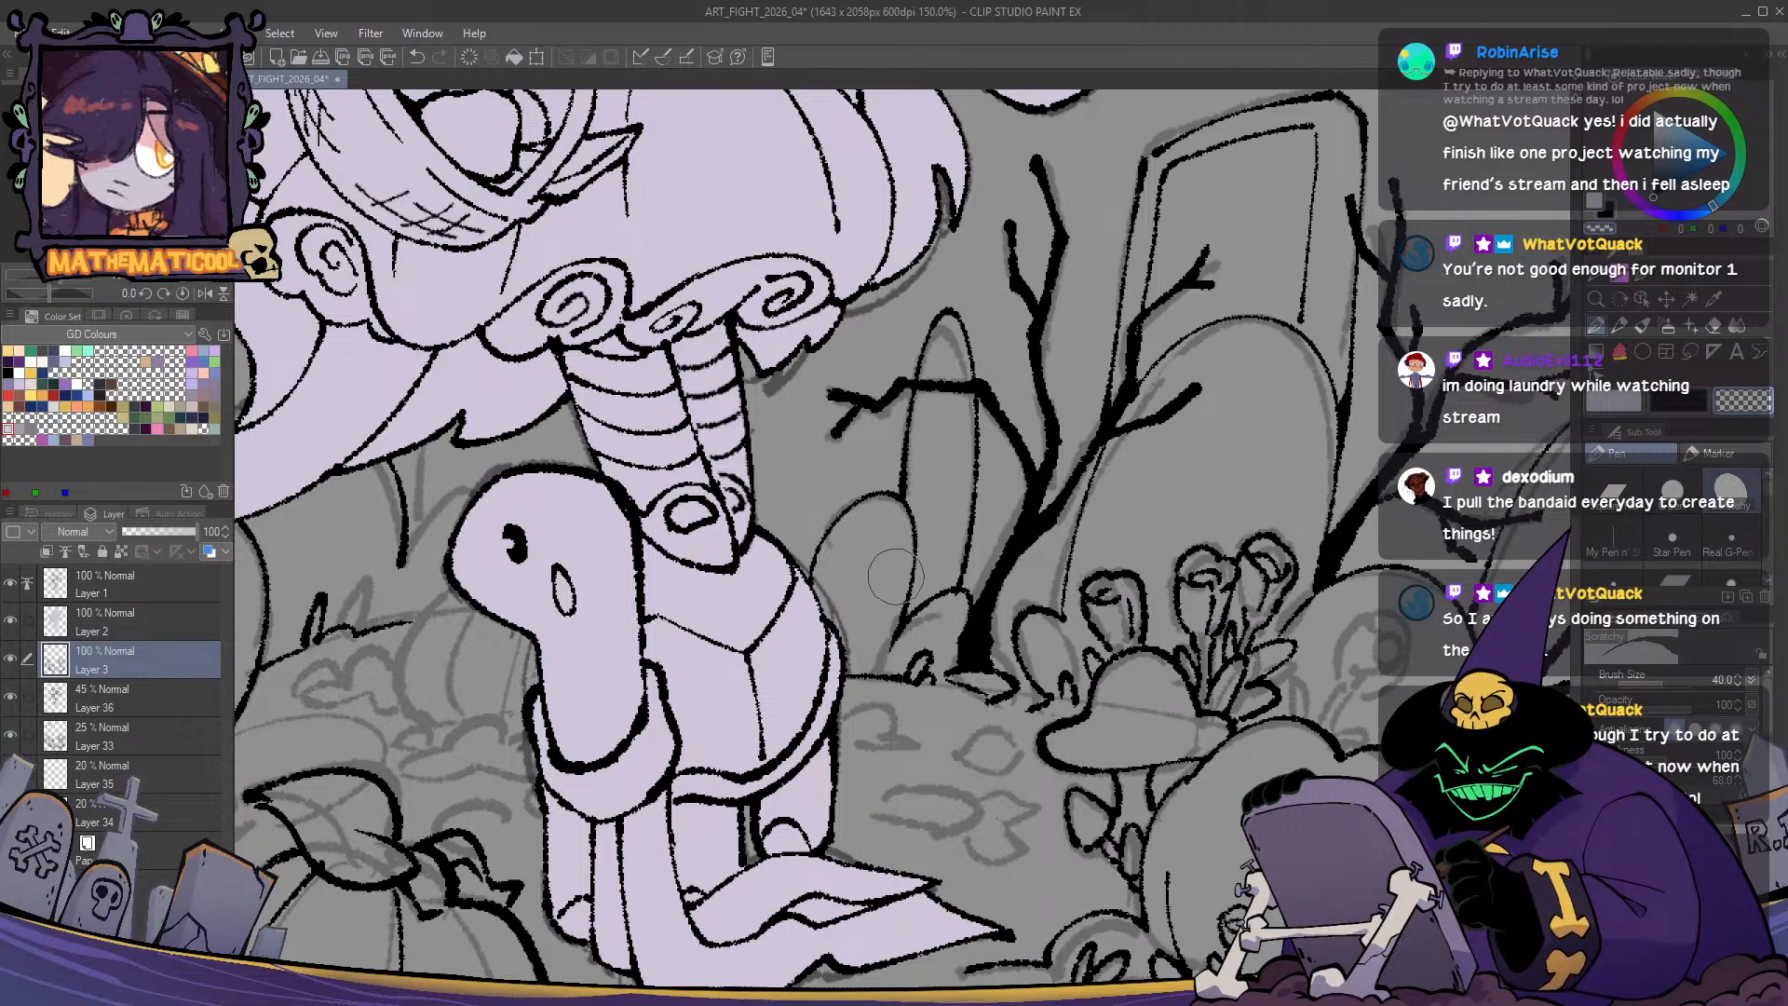
key("ctrl+minus")
left_click_drag(897, 575, 856, 613)
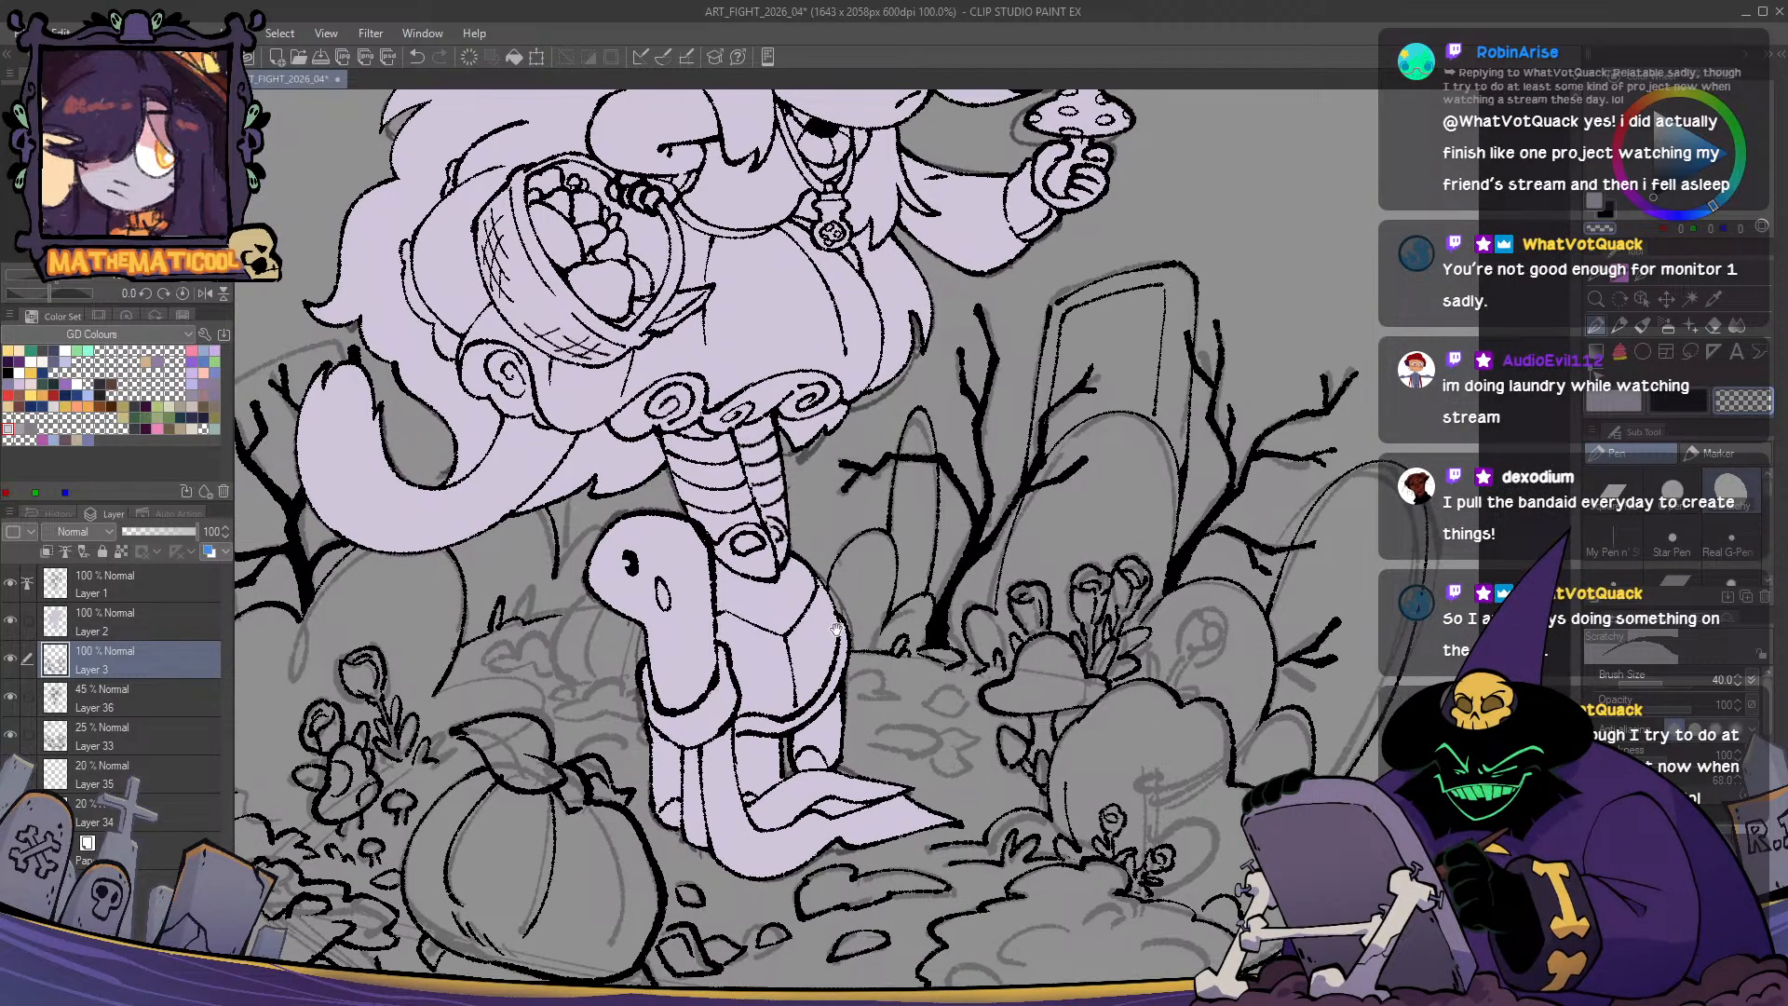
mouse_move(772, 697)
left_mouse_down()
mouse_move(825, 647)
mouse_move(741, 683)
left_mouse_up()
key("ctrl+plus")
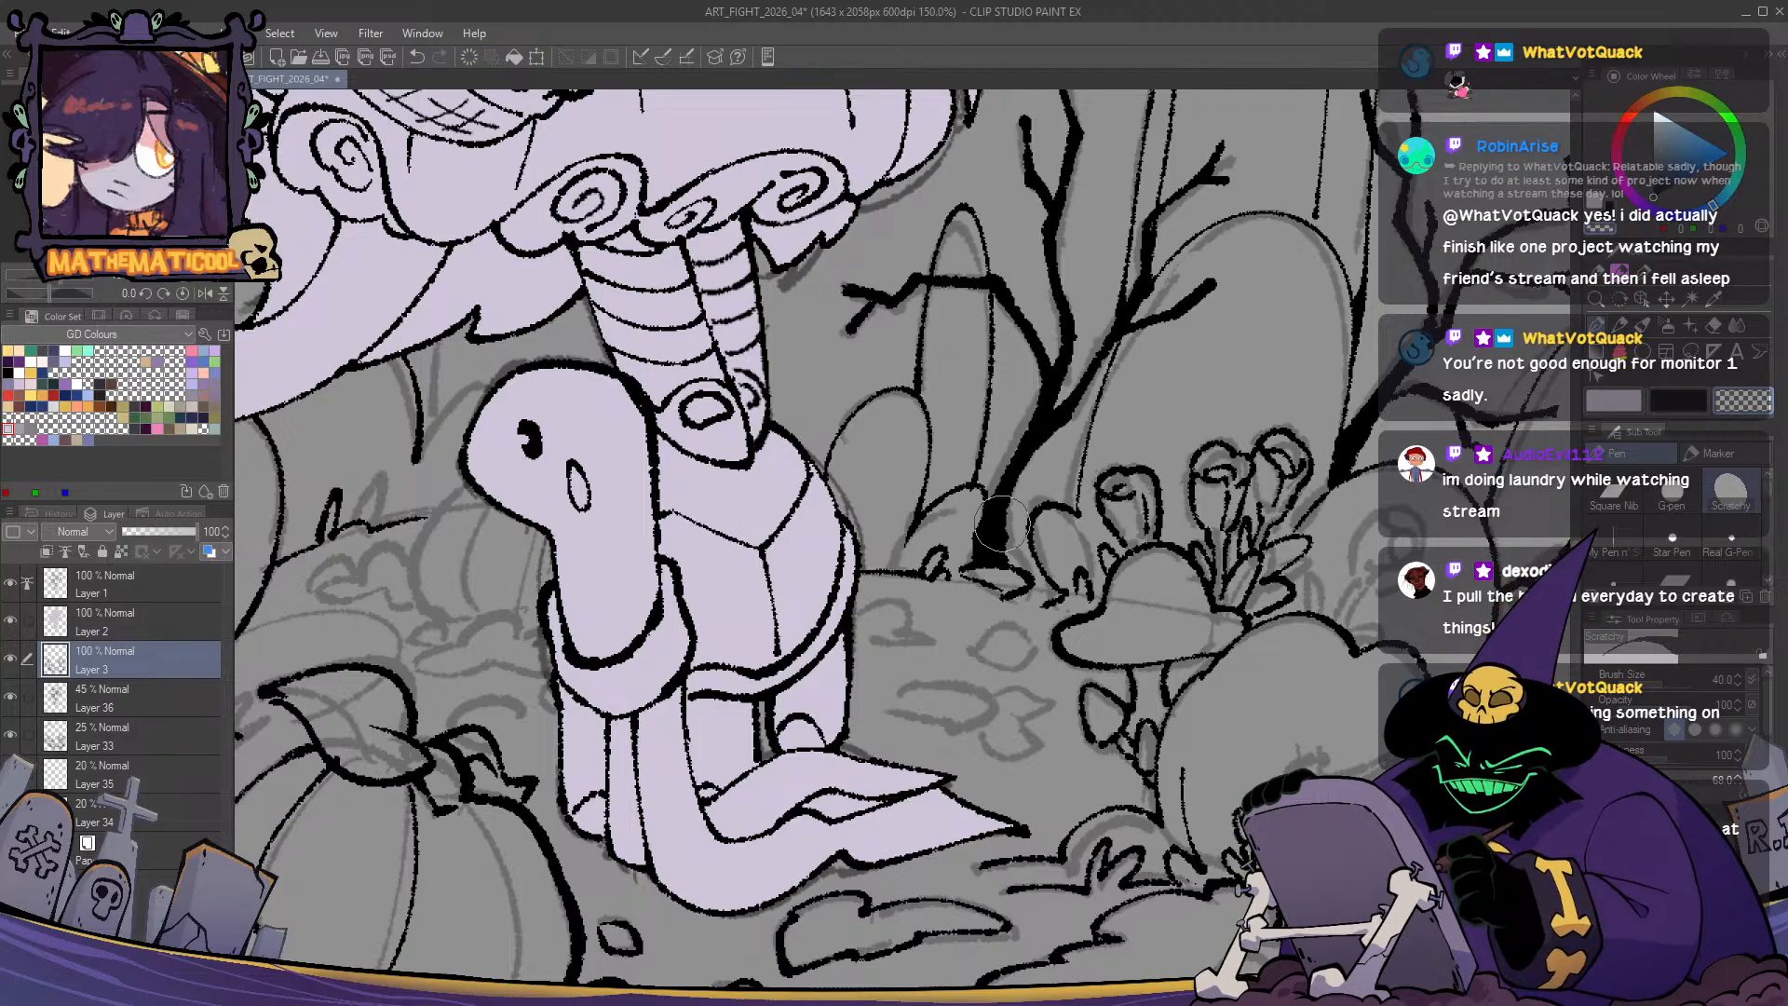
- Ink the outer outline of the small pumpkin behind the ghost-faced creature
mouse_move(945, 652)
left_mouse_down()
mouse_move(1083, 631)
mouse_move(982, 599)
left_mouse_up()
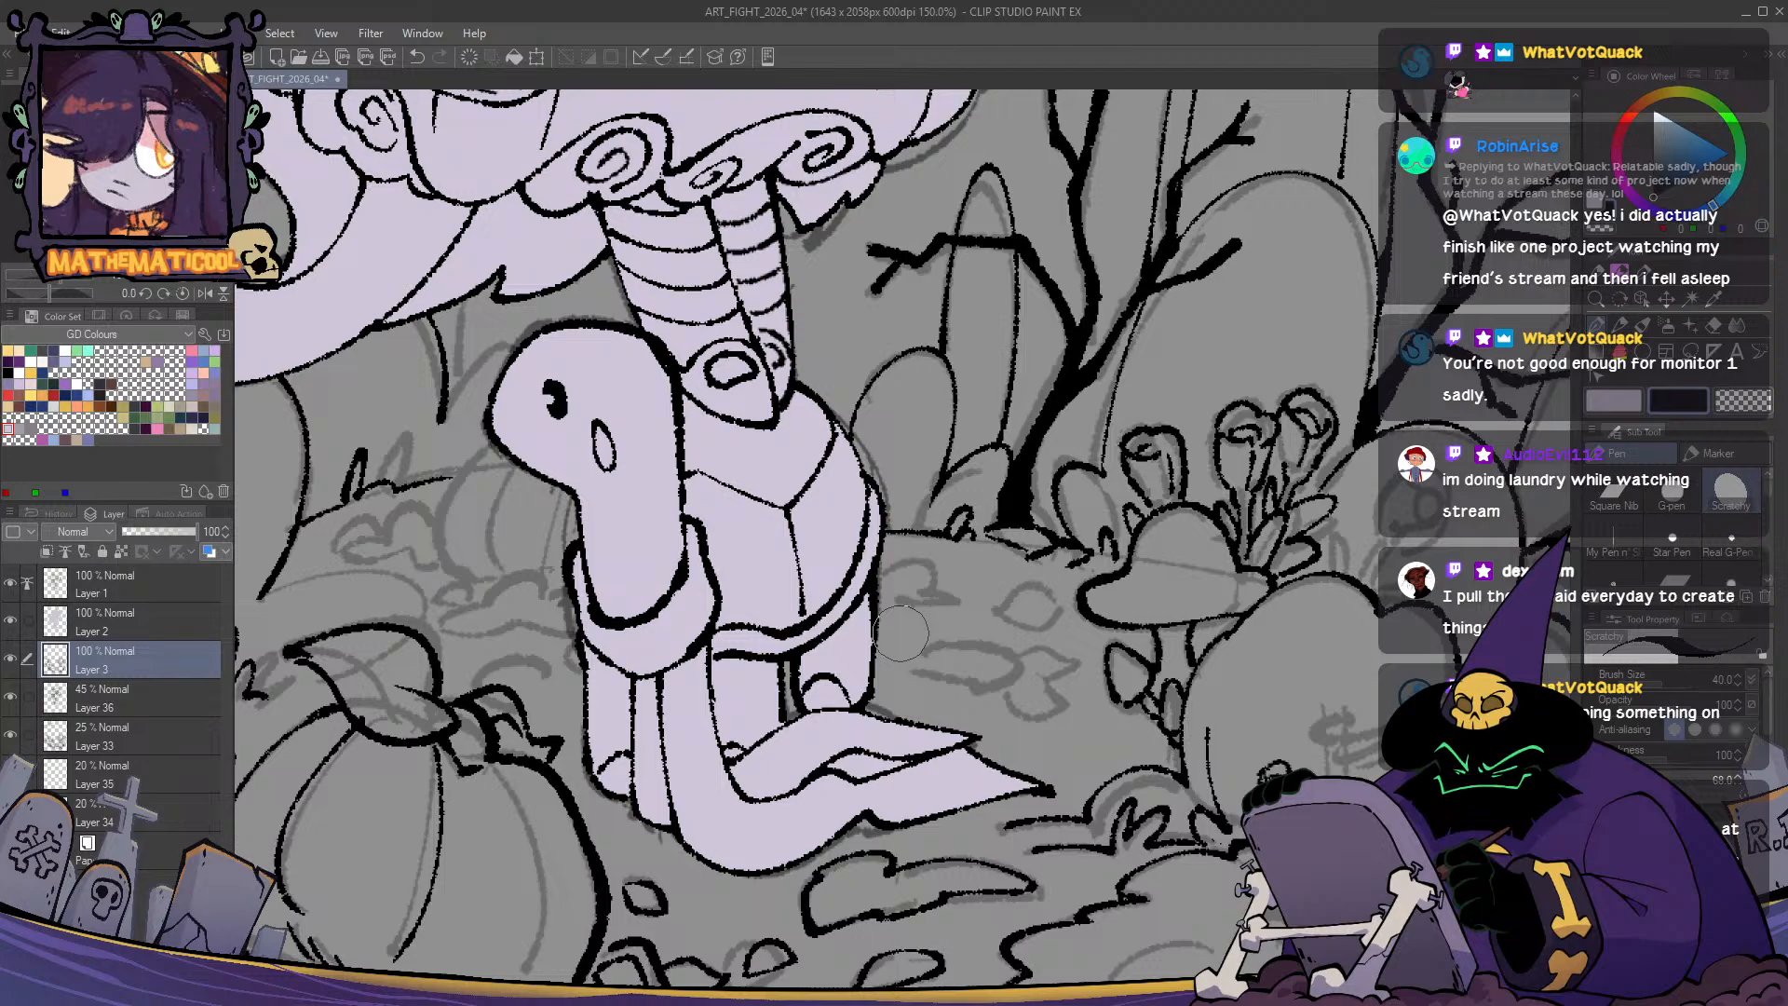
left_click_drag(550, 578, 845, 640)
mouse_move(791, 505)
left_mouse_down()
mouse_move(751, 536)
mouse_move(756, 641)
left_mouse_up()
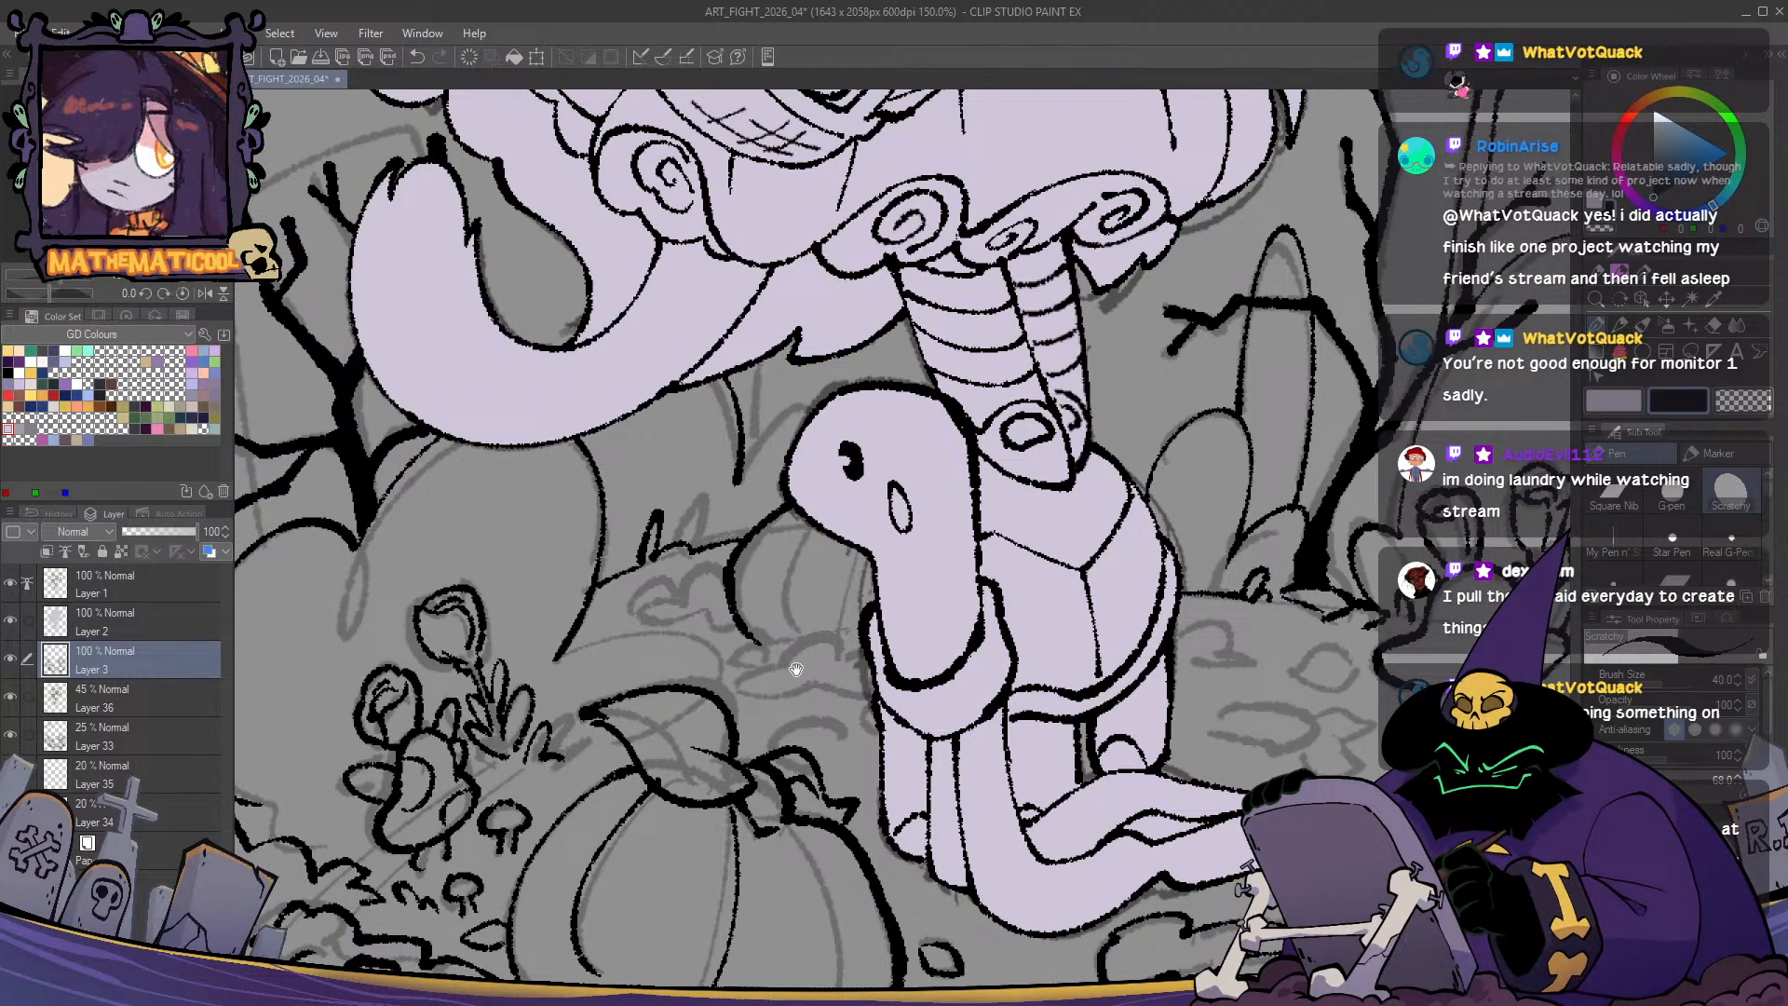
left_click_drag(671, 783, 700, 704)
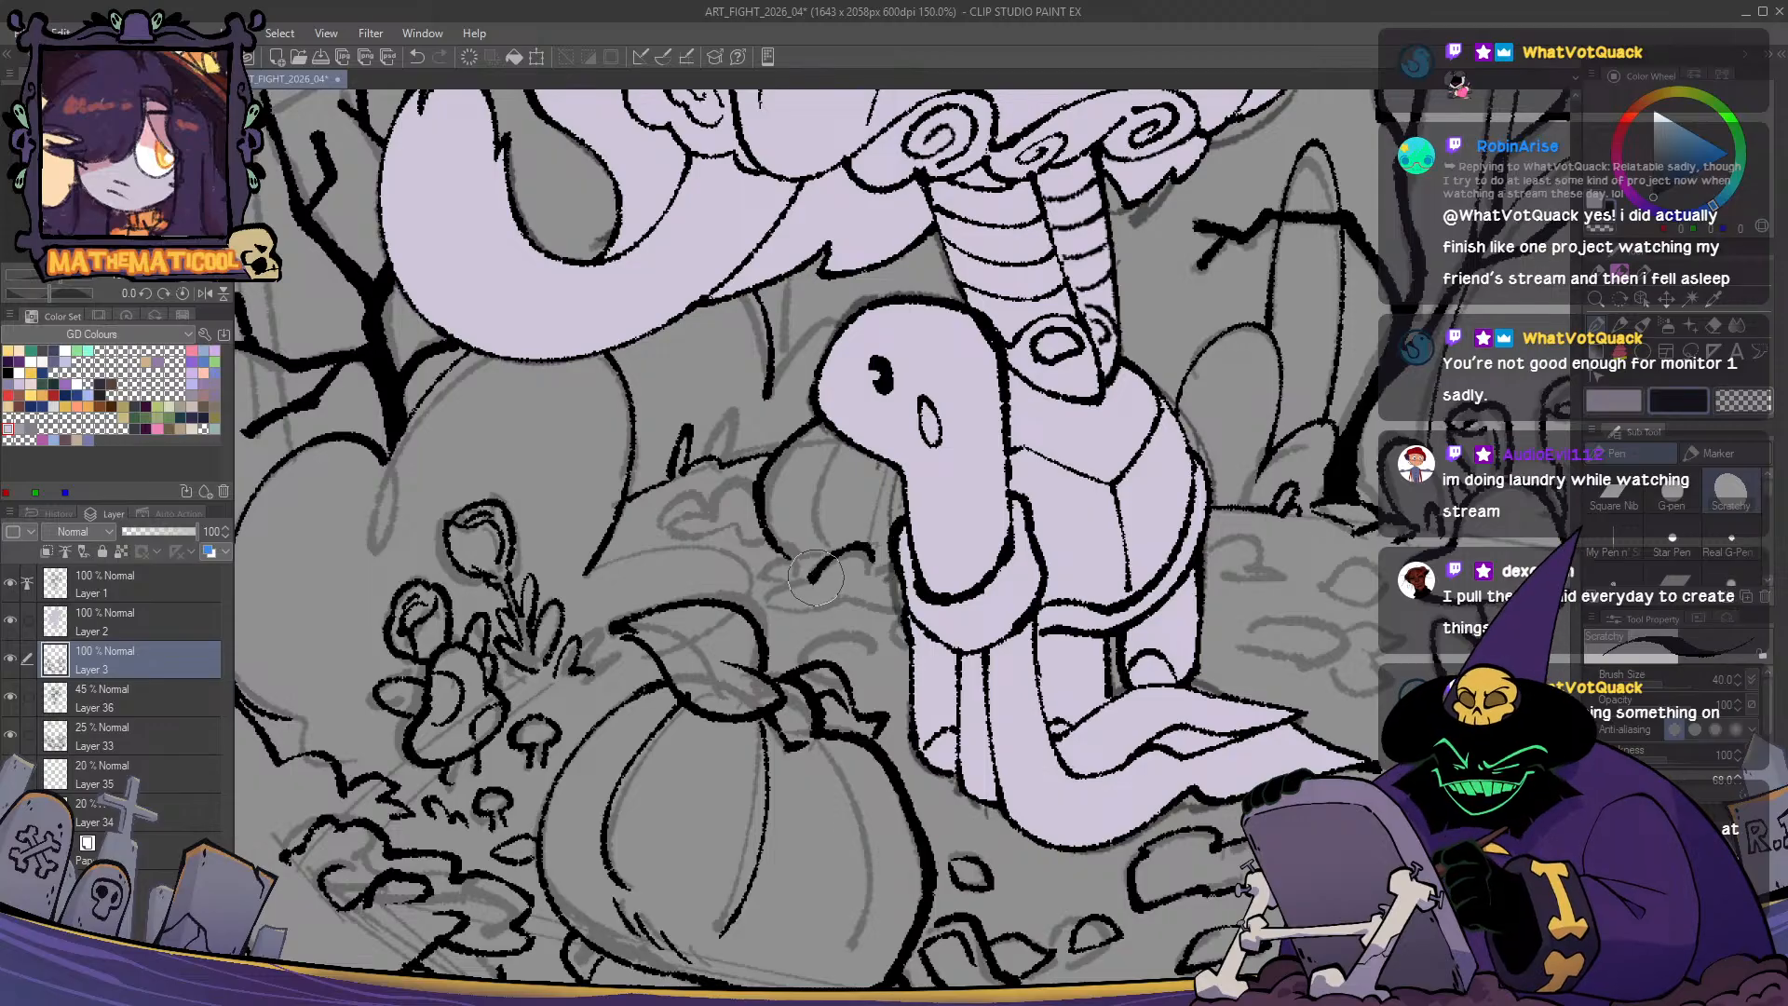
- Ink the clumps of leaves along the base of the small background pumpkin, redoing unsatisfactory strokes
mouse_move(813, 579)
left_mouse_down()
mouse_move(775, 606)
mouse_move(901, 610)
mouse_move(872, 568)
left_mouse_up()
key("ctrl+z")
key("ctrl+z")
key("ctrl+z")
key("ctrl+z")
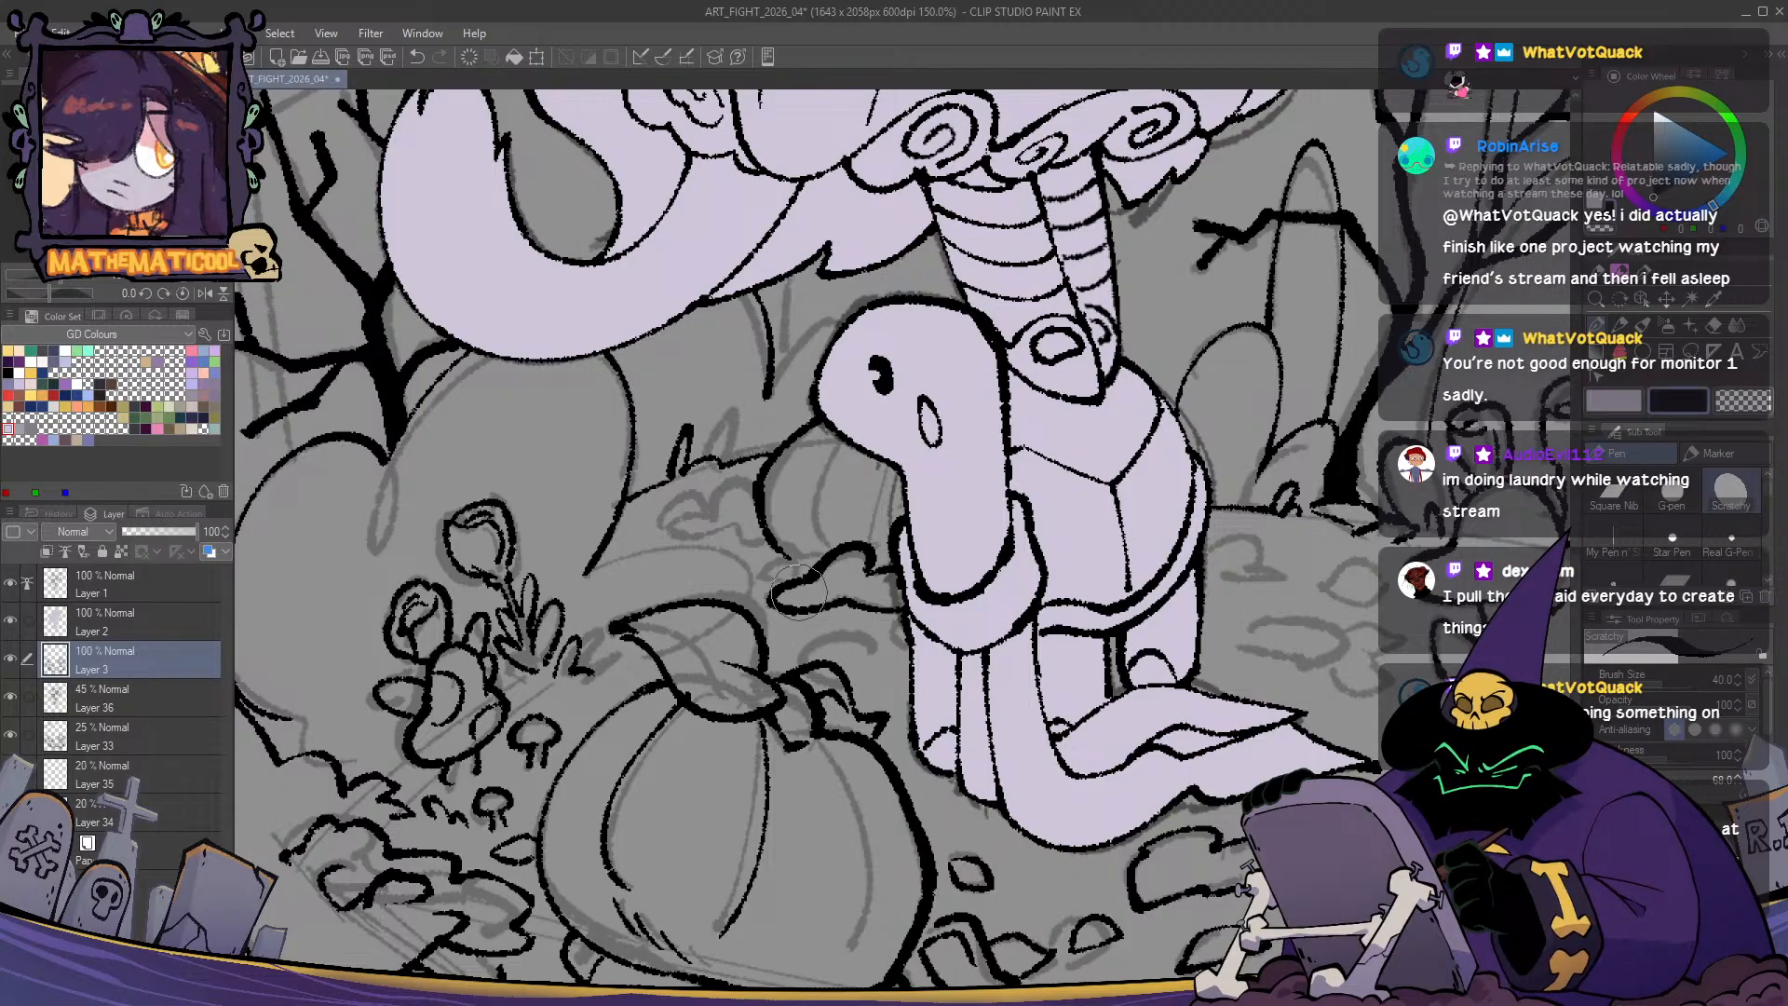
mouse_move(784, 543)
left_mouse_down()
mouse_move(801, 574)
mouse_move(767, 572)
mouse_move(797, 561)
mouse_move(756, 580)
mouse_move(803, 570)
mouse_move(771, 564)
mouse_move(794, 581)
mouse_move(759, 607)
left_mouse_up()
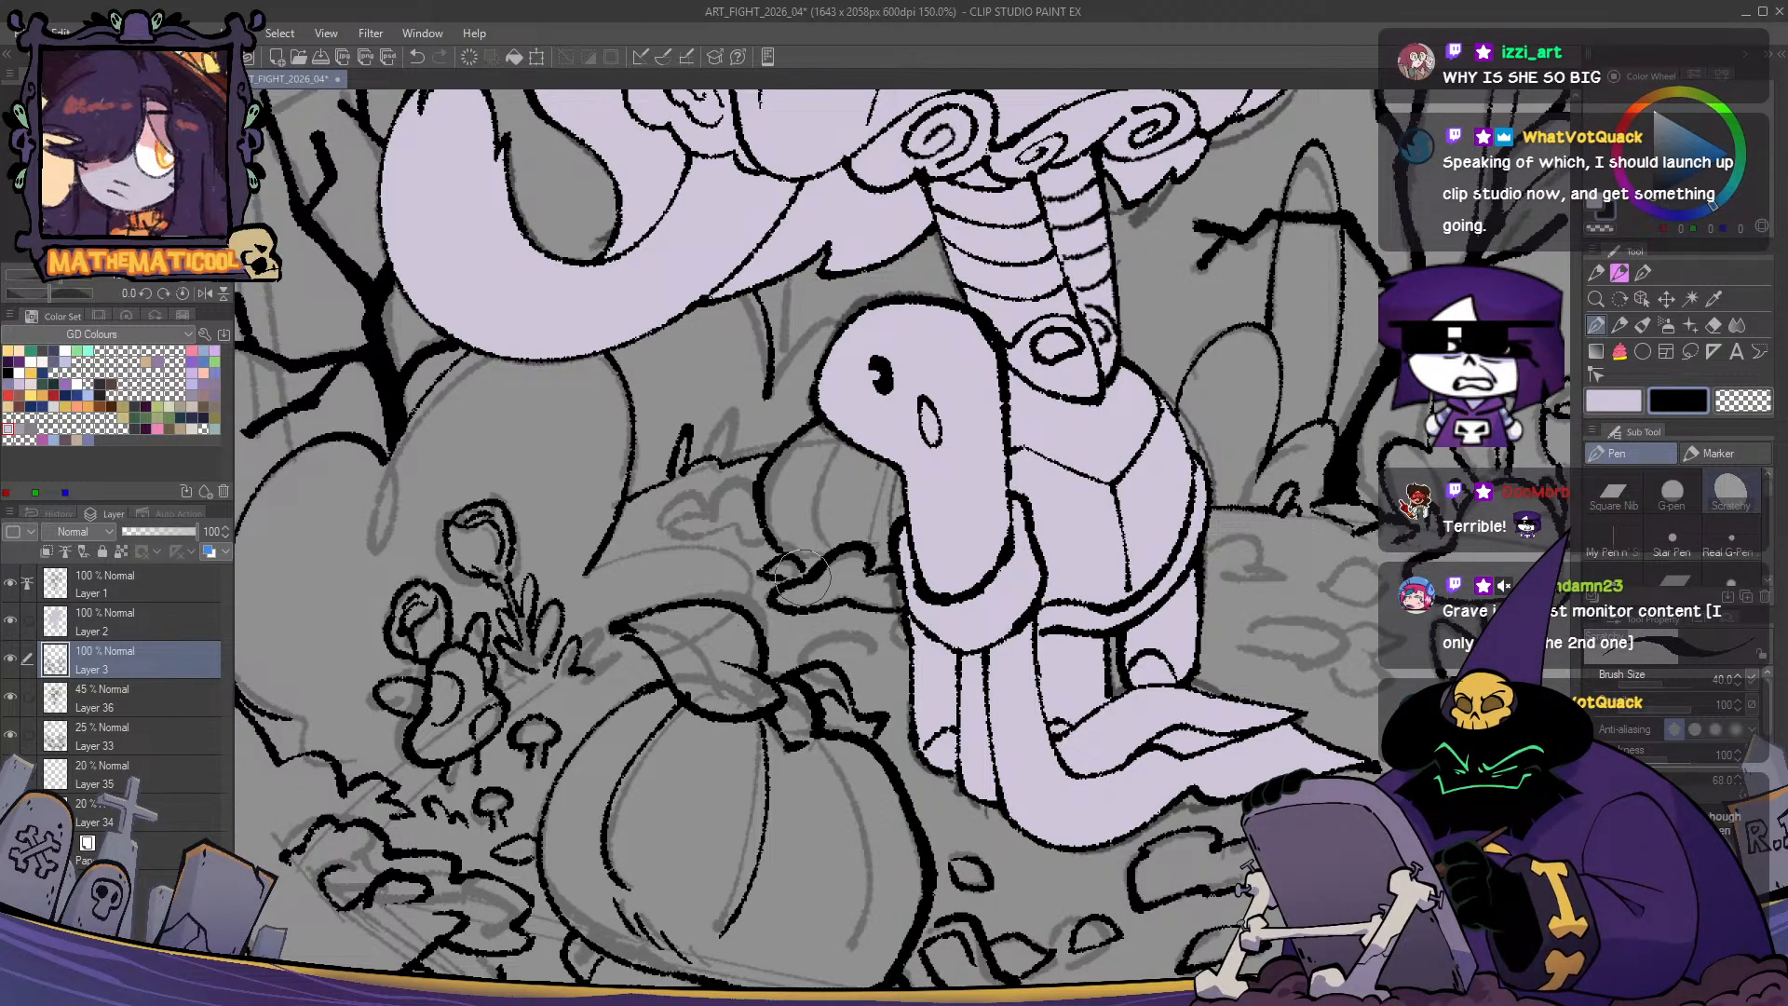
left_click_drag(806, 573, 779, 582)
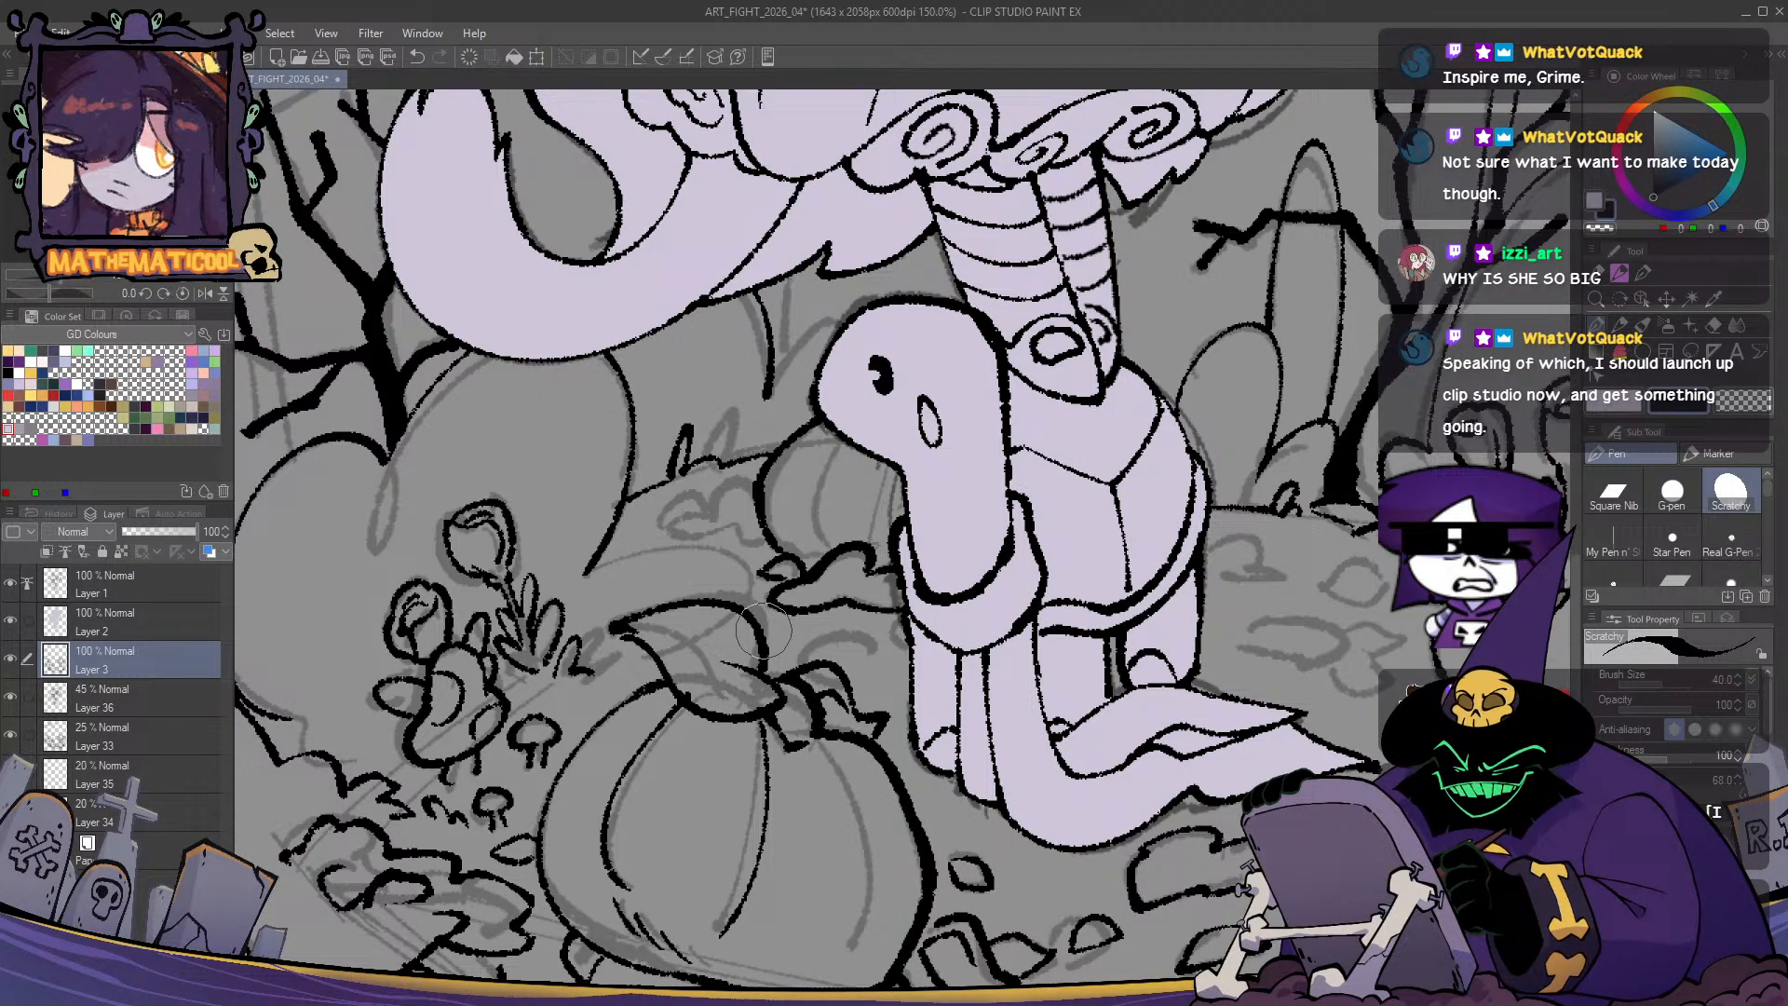
- Ink the curved ribs of the small background pumpkin, redrawing them until they follow the sketch
scroll(820, 470, "up", 1)
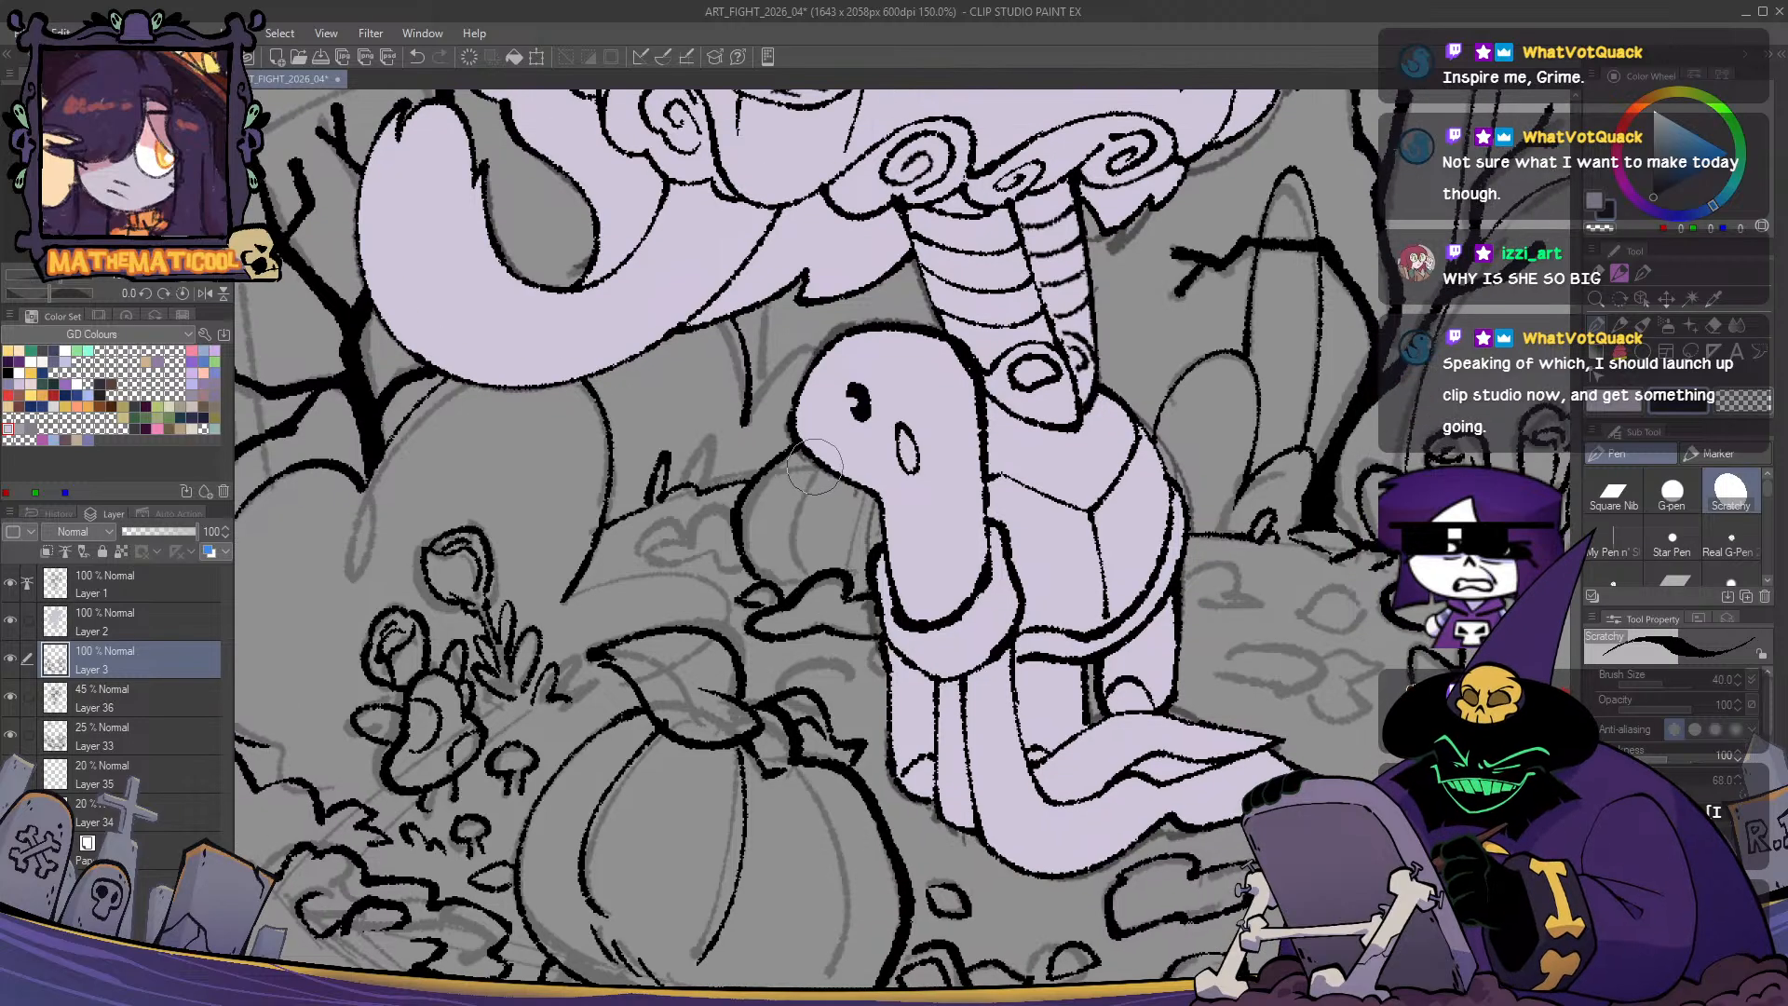
mouse_move(820, 471)
left_mouse_down()
mouse_move(773, 606)
mouse_move(801, 596)
mouse_move(788, 586)
left_mouse_up()
key("ctrl+z")
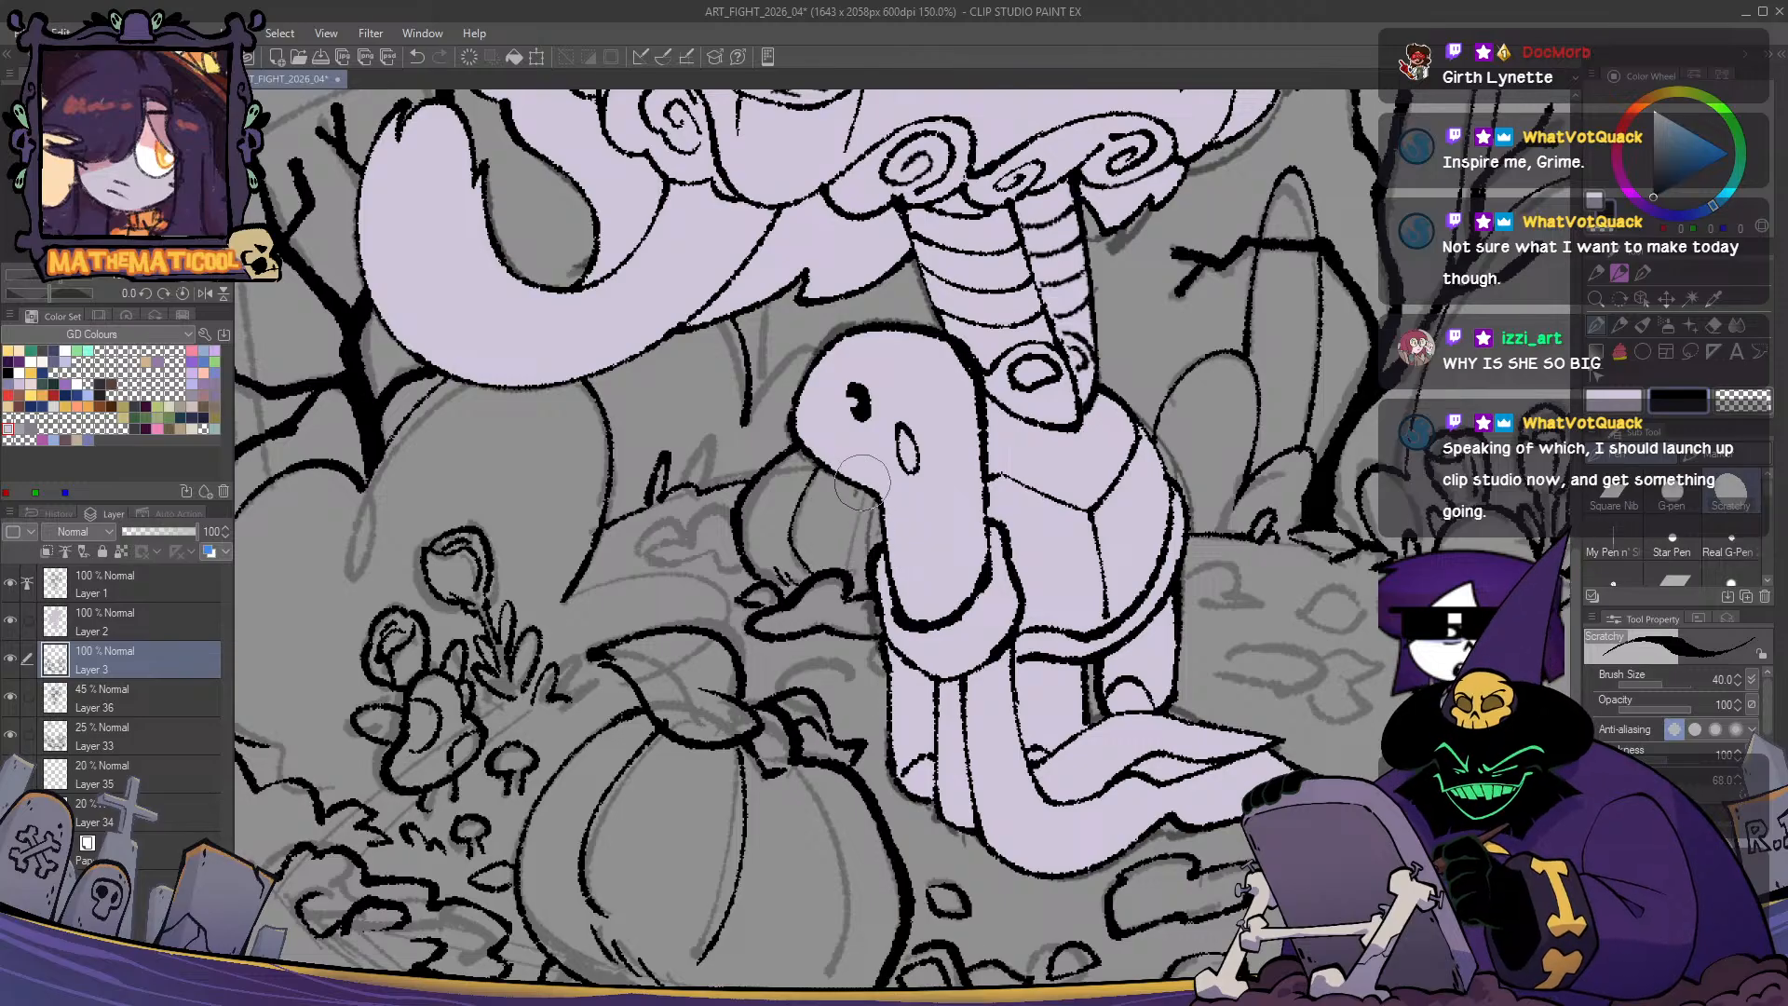
left_click_drag(863, 481, 856, 570)
key("ctrl+z")
key("ctrl+z")
left_click_drag(858, 487, 851, 563)
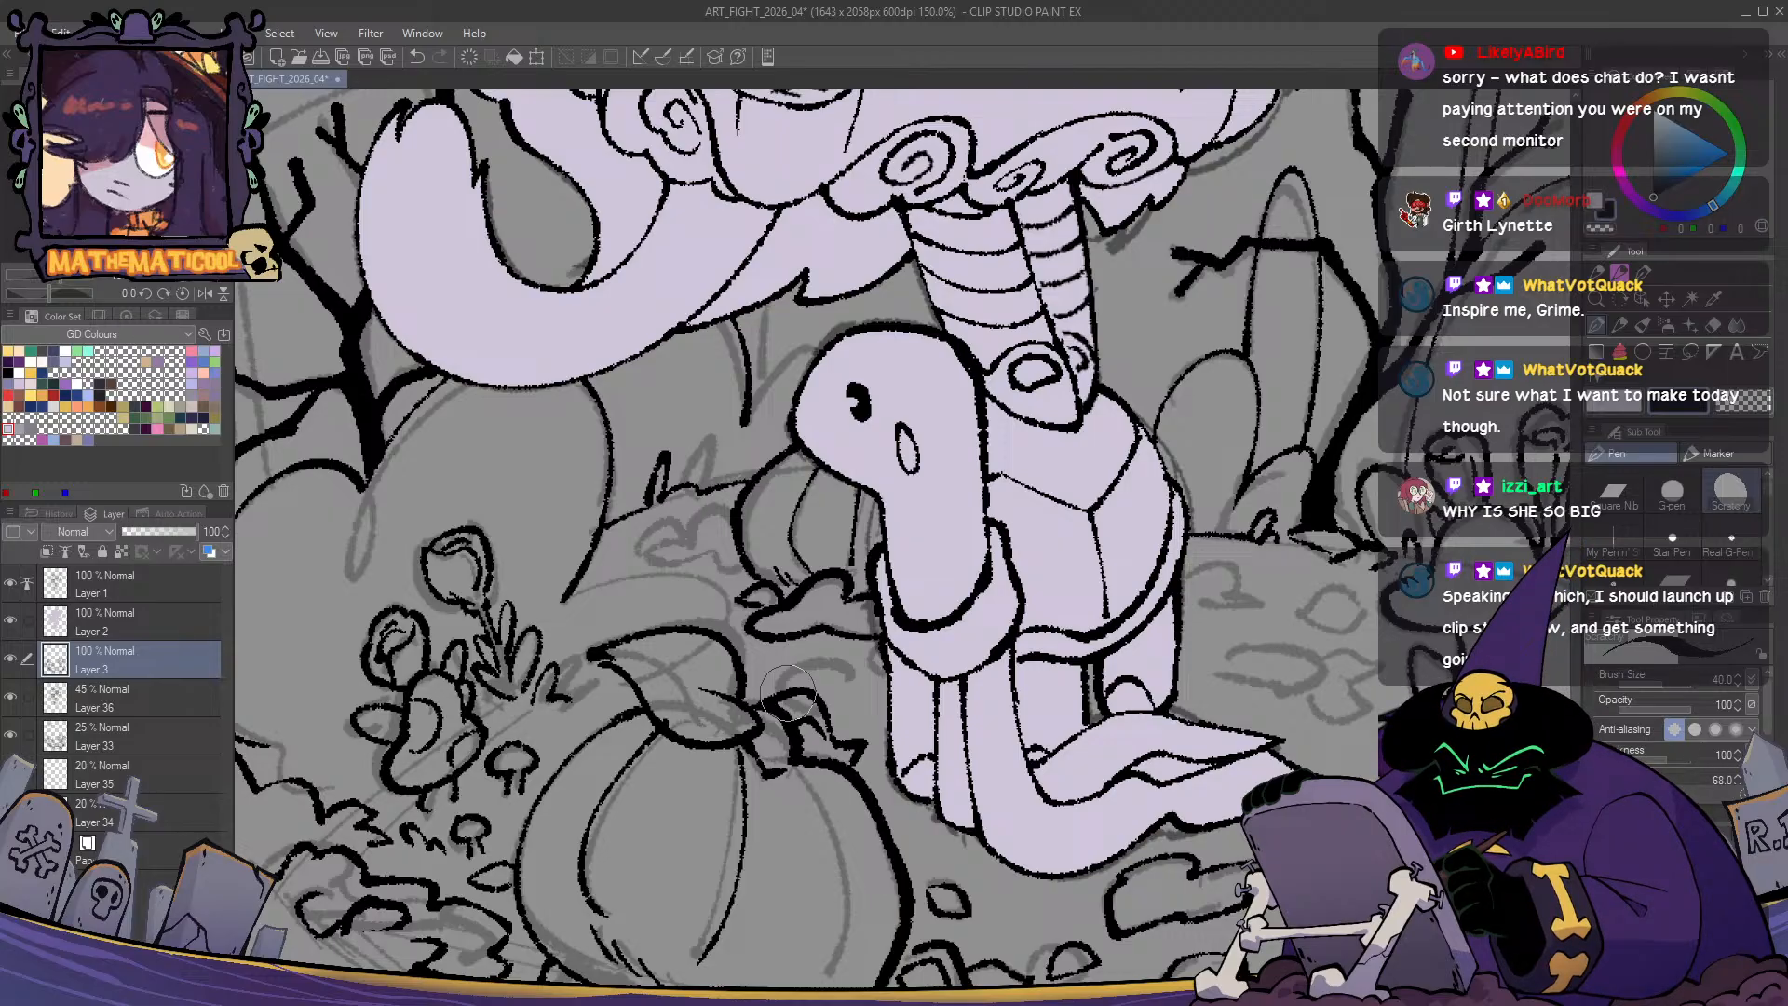
- Ink the curved edge of the mound behind the large pumpkin's leaf and clean up the adjoining line
scroll(1052, 643, "up", 2)
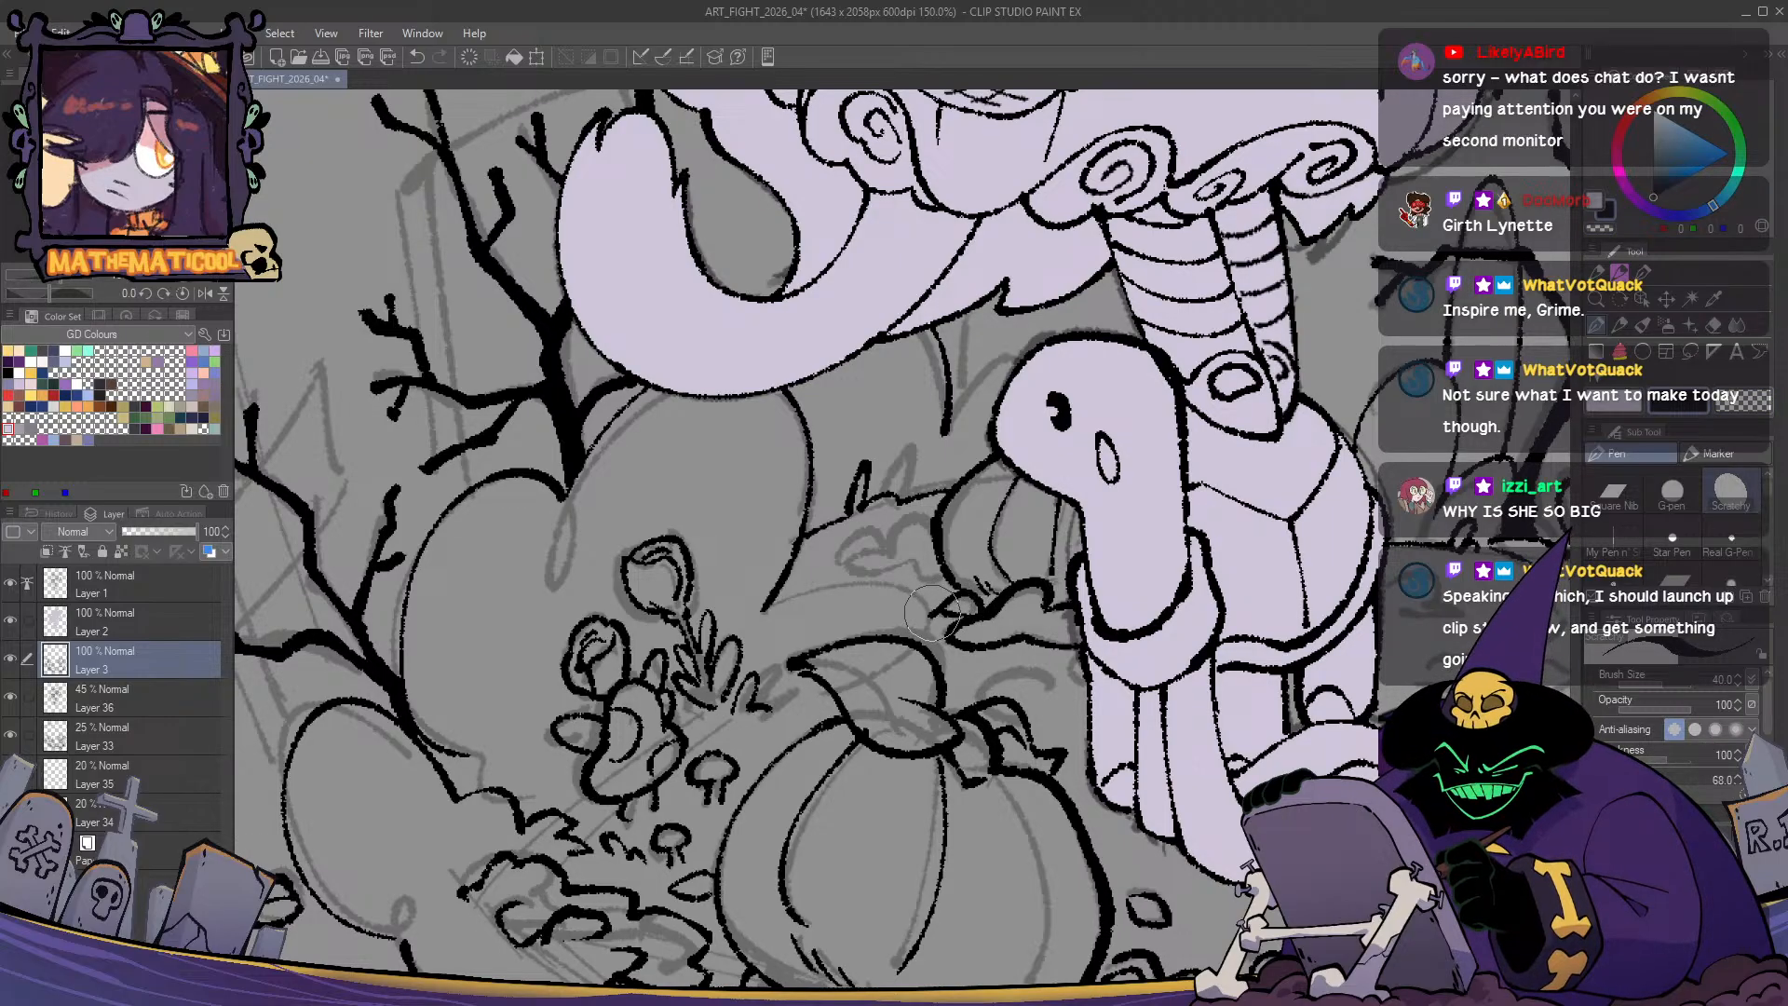
key("c")
left_click_drag(865, 686, 898, 657)
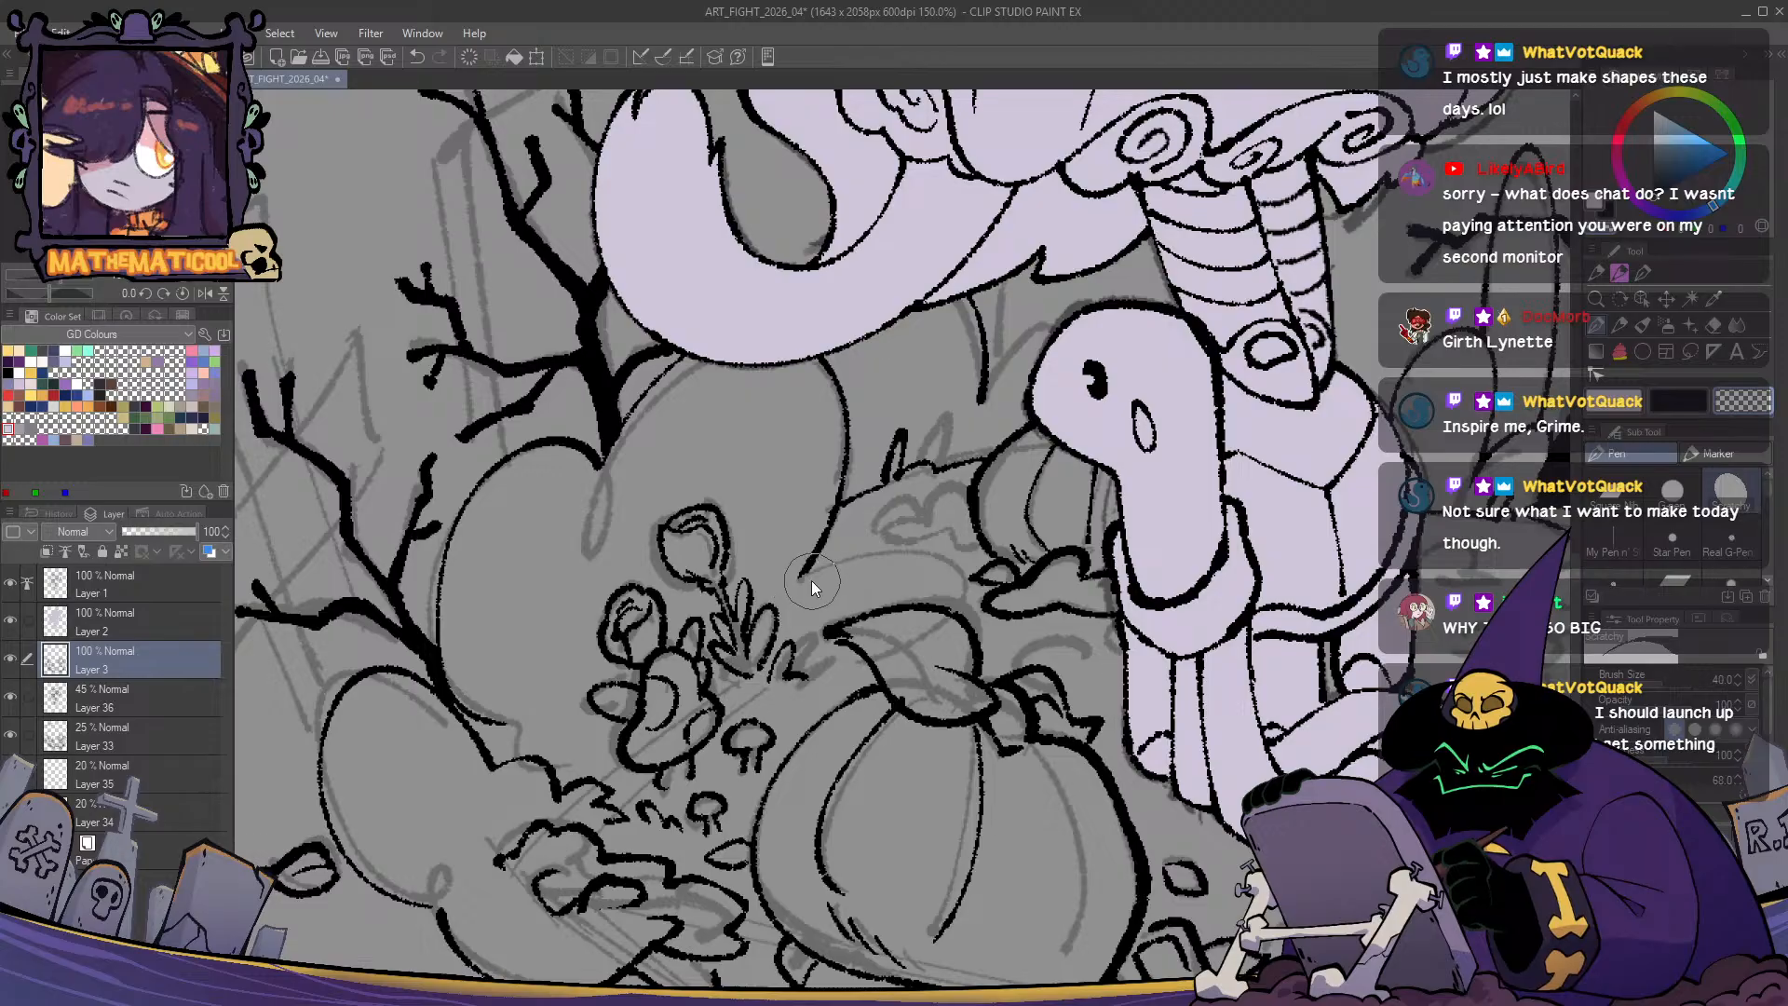
left_click_drag(894, 554, 950, 612)
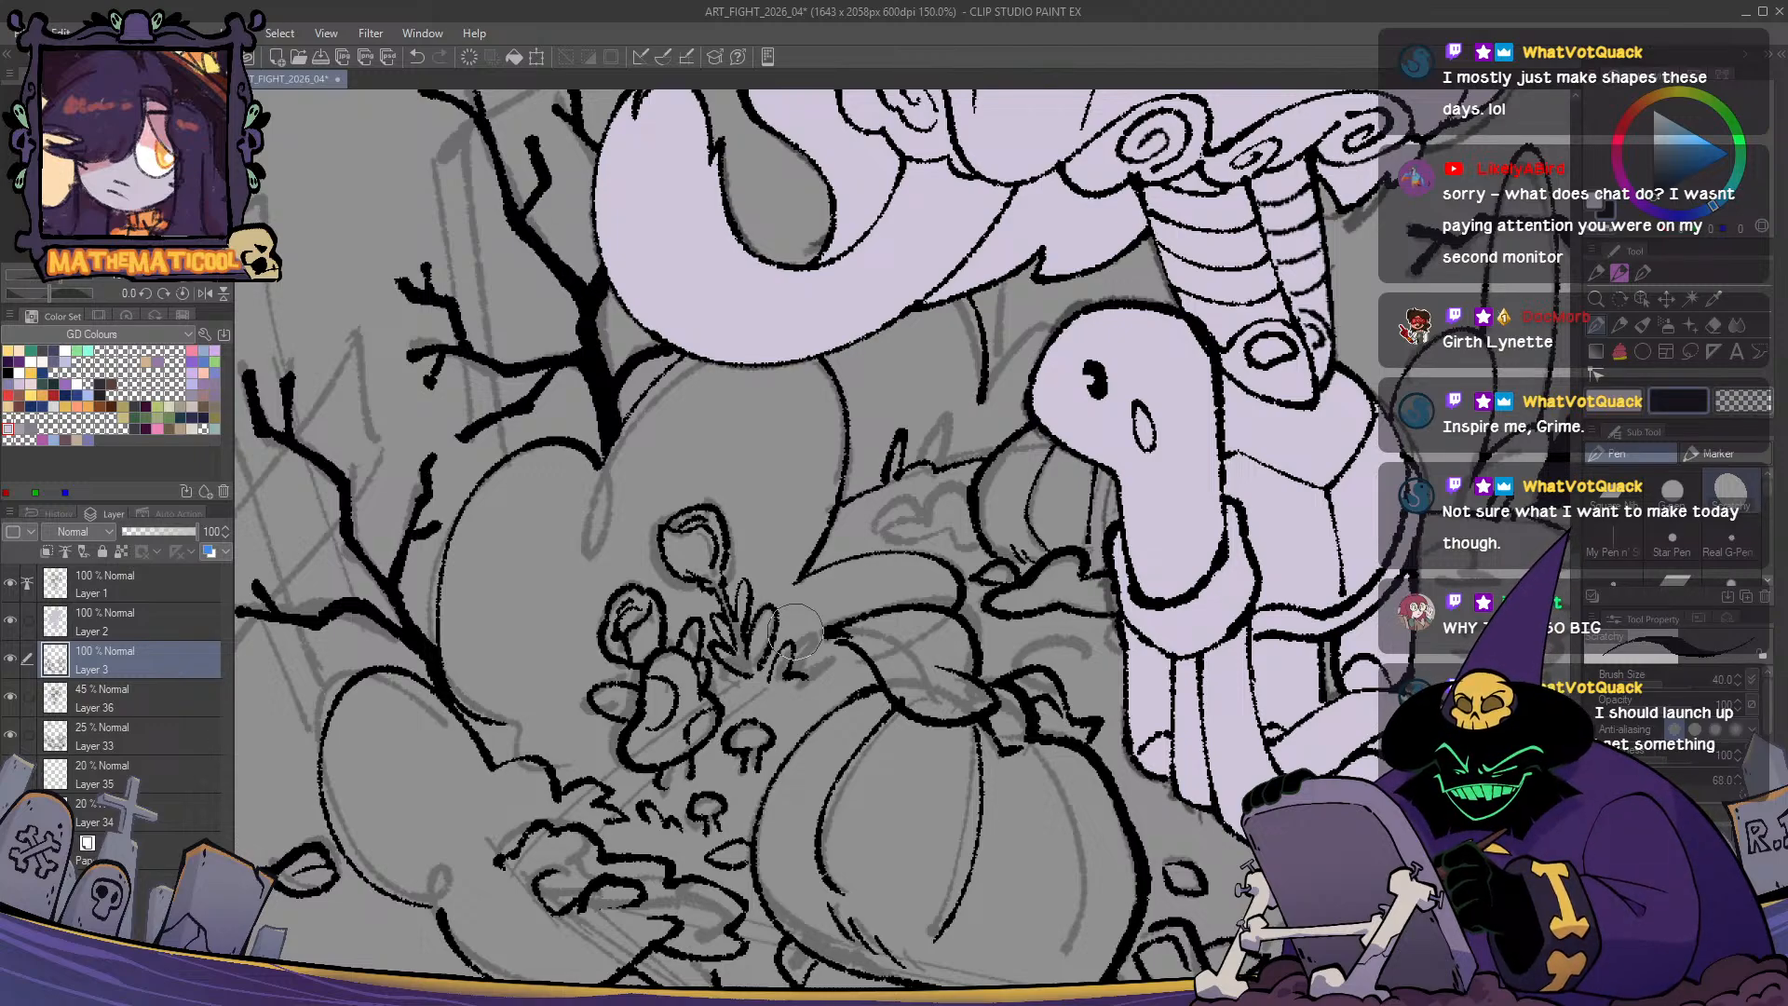
- Ink the leaf clump on the slope beside the small pumpkin, erasing and redoing stray strokes
mouse_move(968, 498)
left_mouse_down()
mouse_move(882, 527)
mouse_move(928, 536)
mouse_move(925, 519)
mouse_move(937, 543)
mouse_move(997, 541)
left_mouse_up()
key("ctrl+z")
key("c")
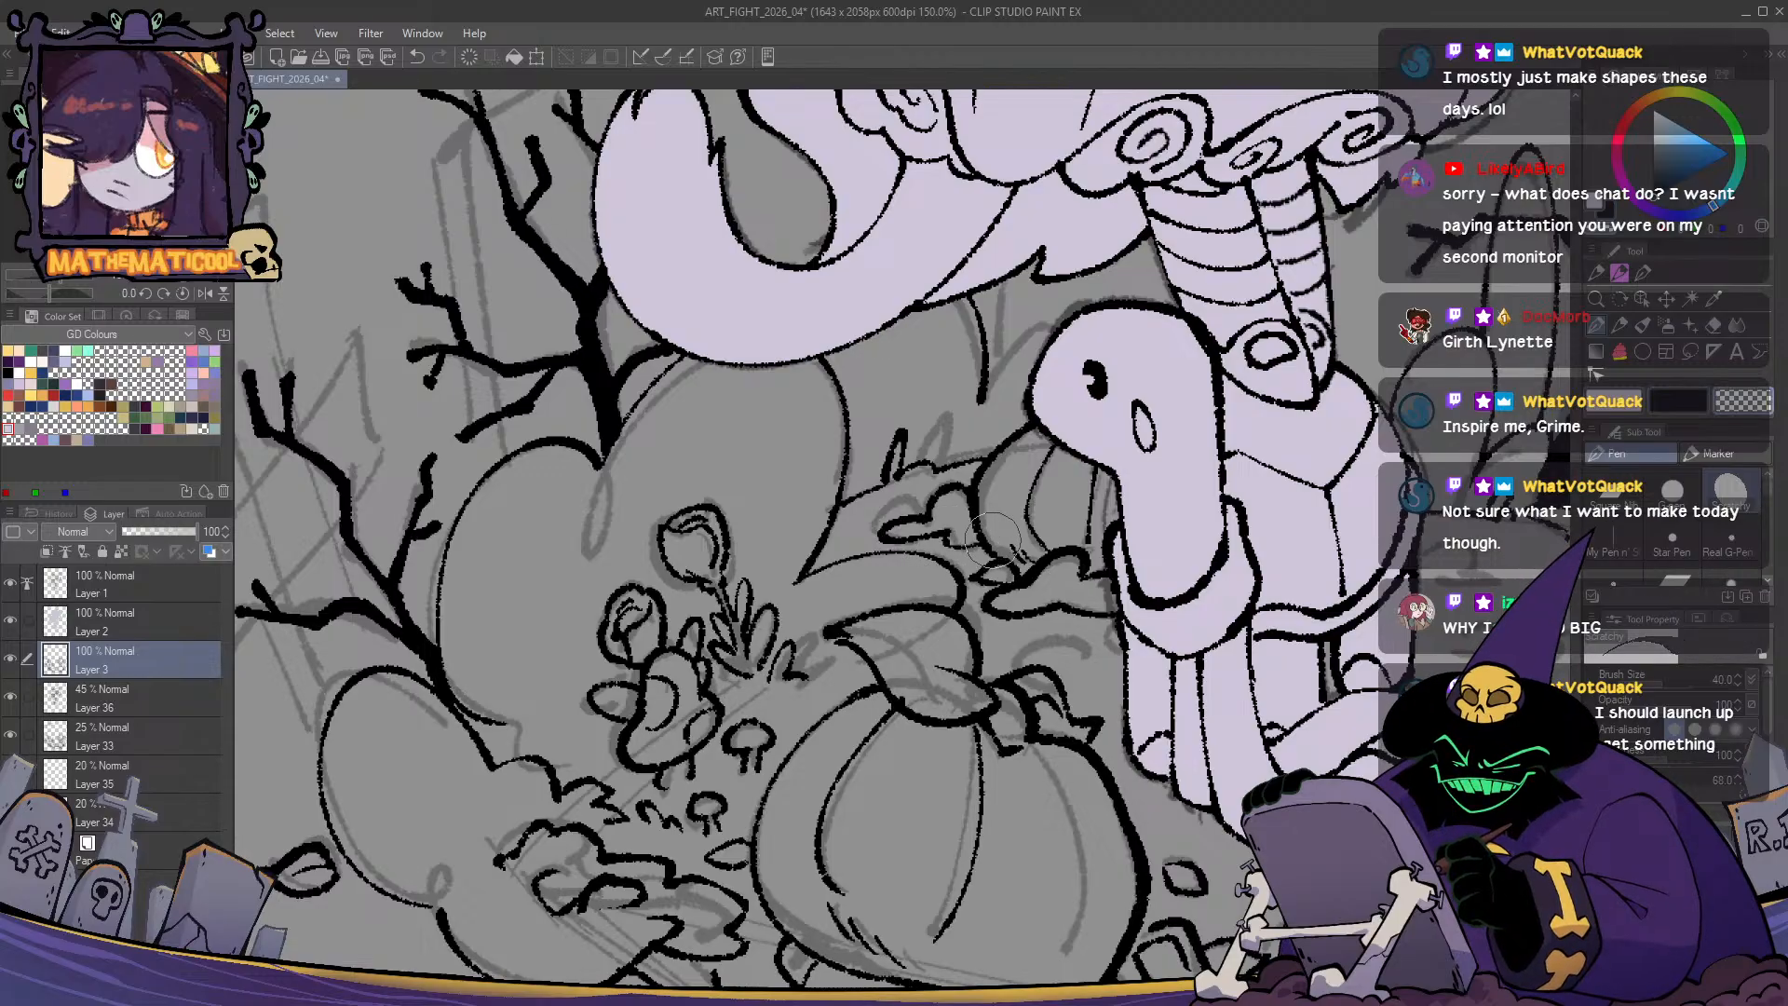
key("c")
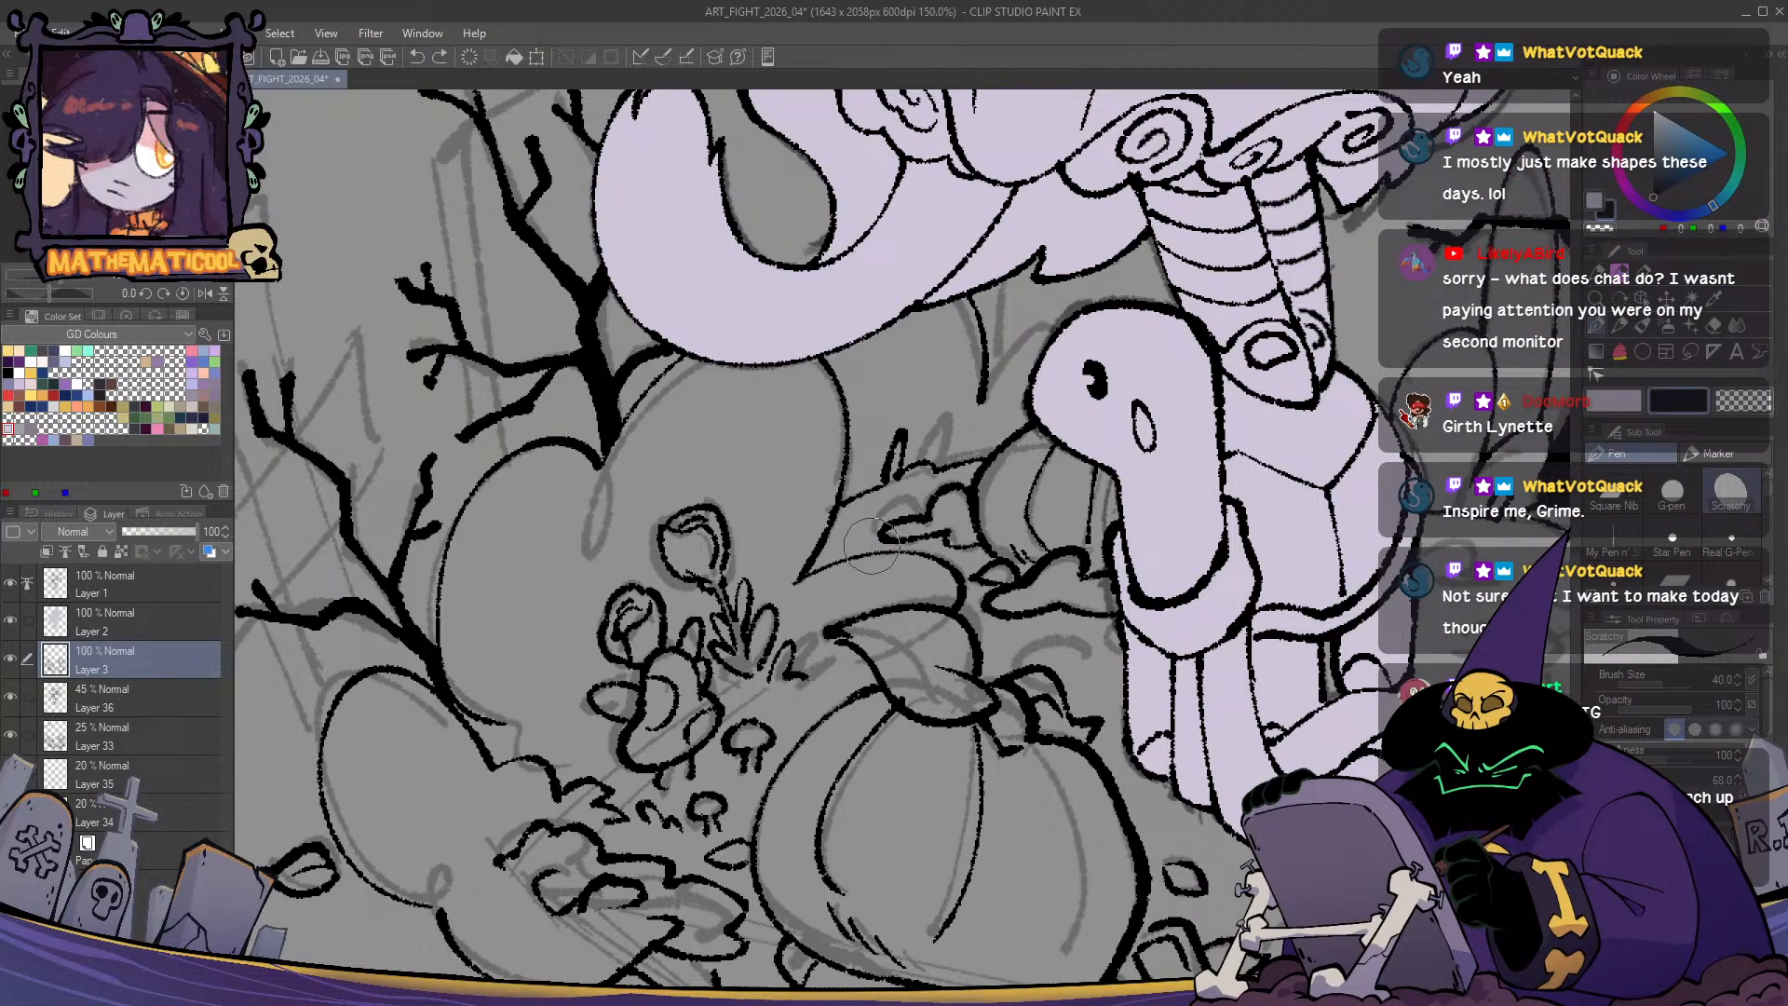
mouse_move(905, 503)
left_mouse_down()
mouse_move(866, 527)
mouse_move(918, 535)
left_mouse_up()
key("ctrl+z")
key("ctrl+z")
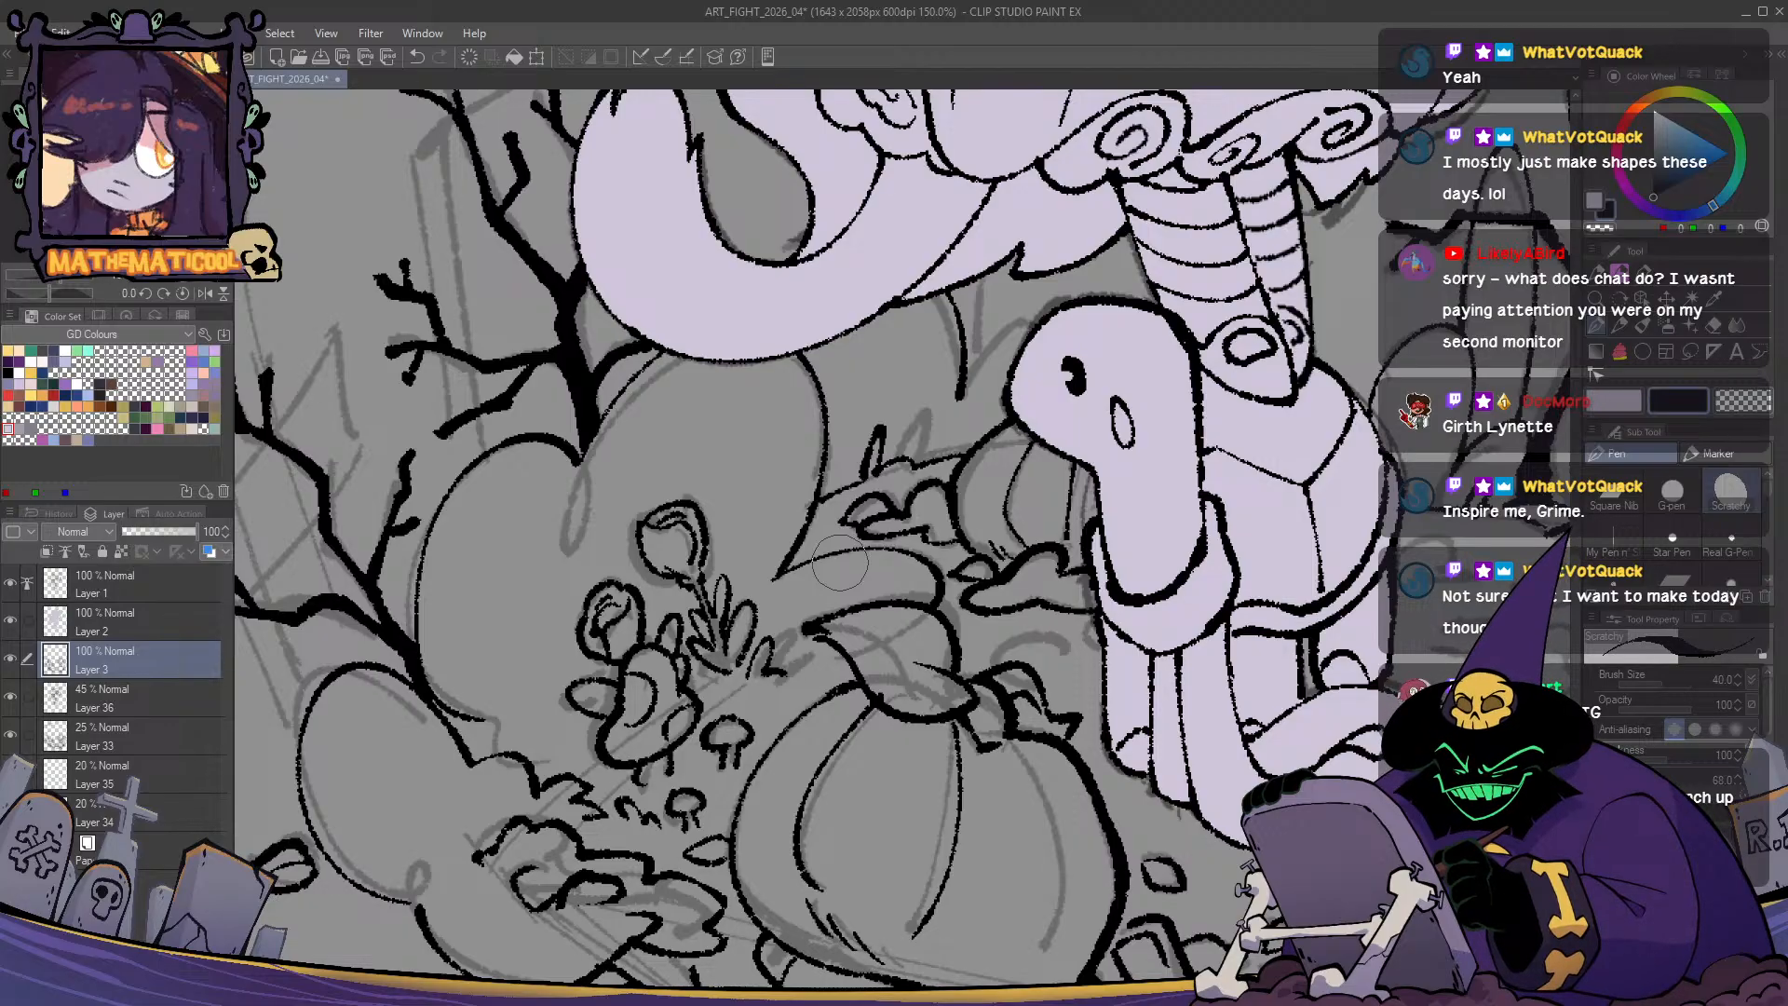
- Ink grass blades along the top of the slope beside the small pumpkin and trim them with transparent strokes
left_click_drag(839, 562, 763, 599)
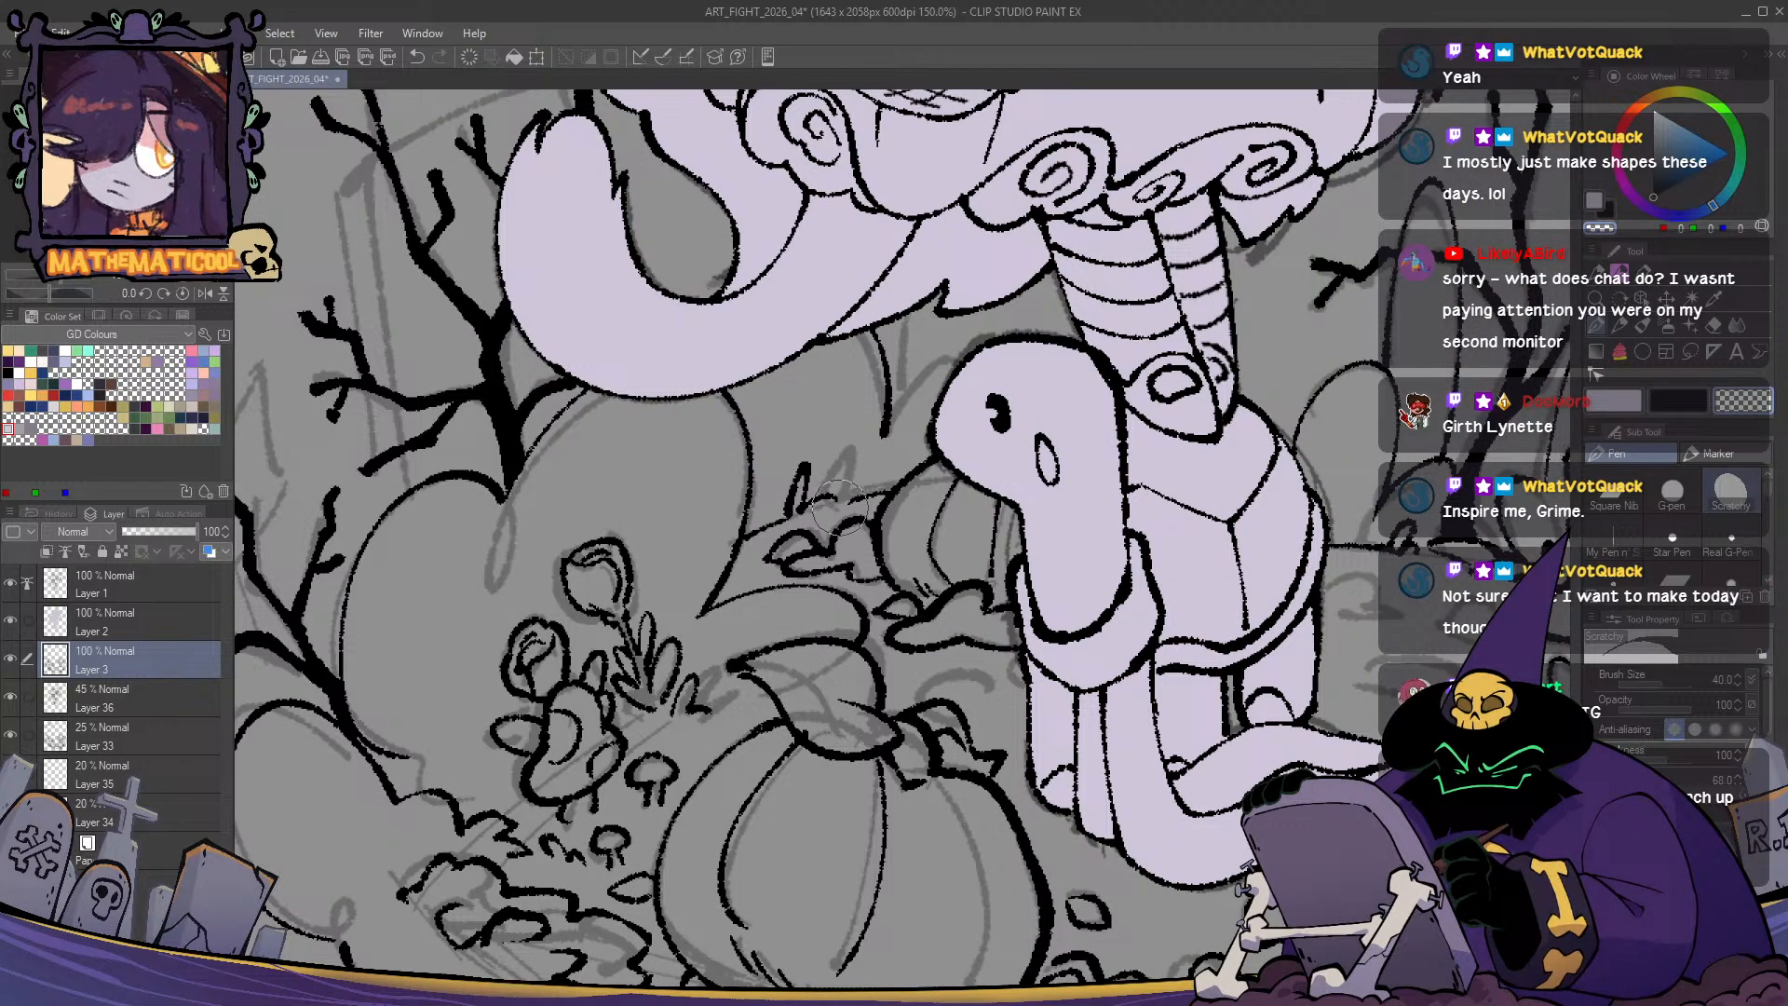
key("c")
mouse_move(839, 503)
left_mouse_down()
mouse_move(861, 470)
mouse_move(857, 493)
left_mouse_up()
key("ctrl+z")
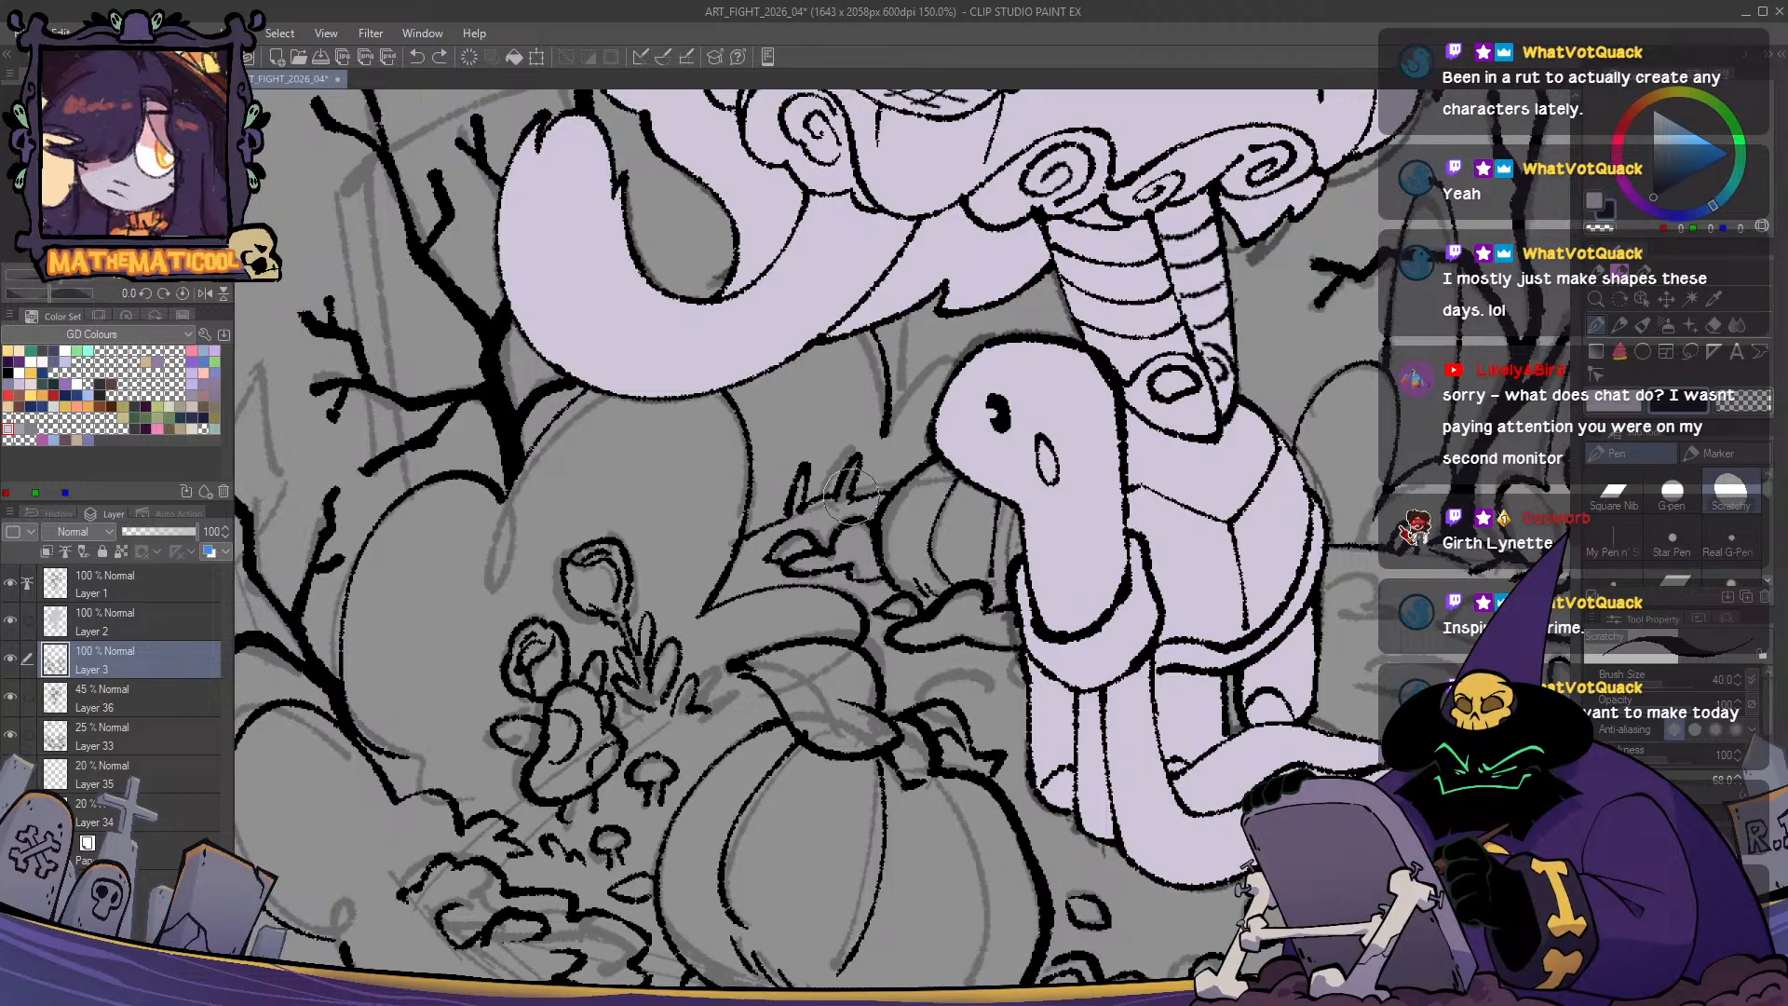
key("c")
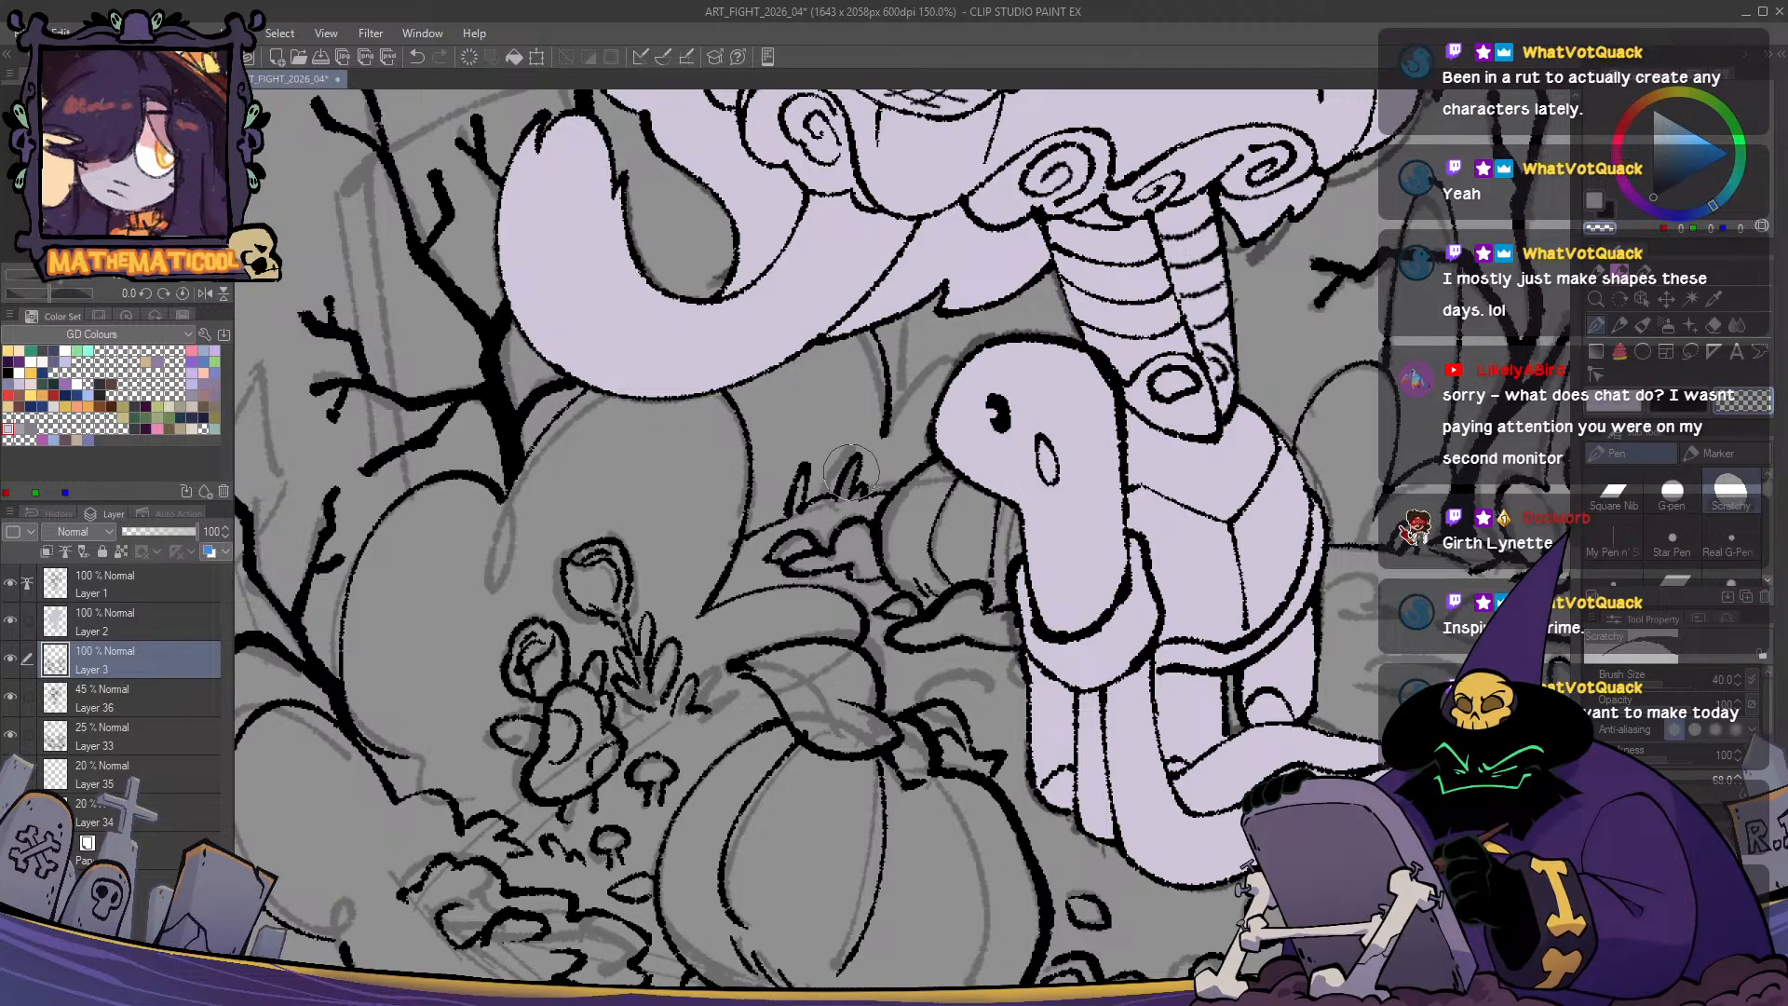
key("c")
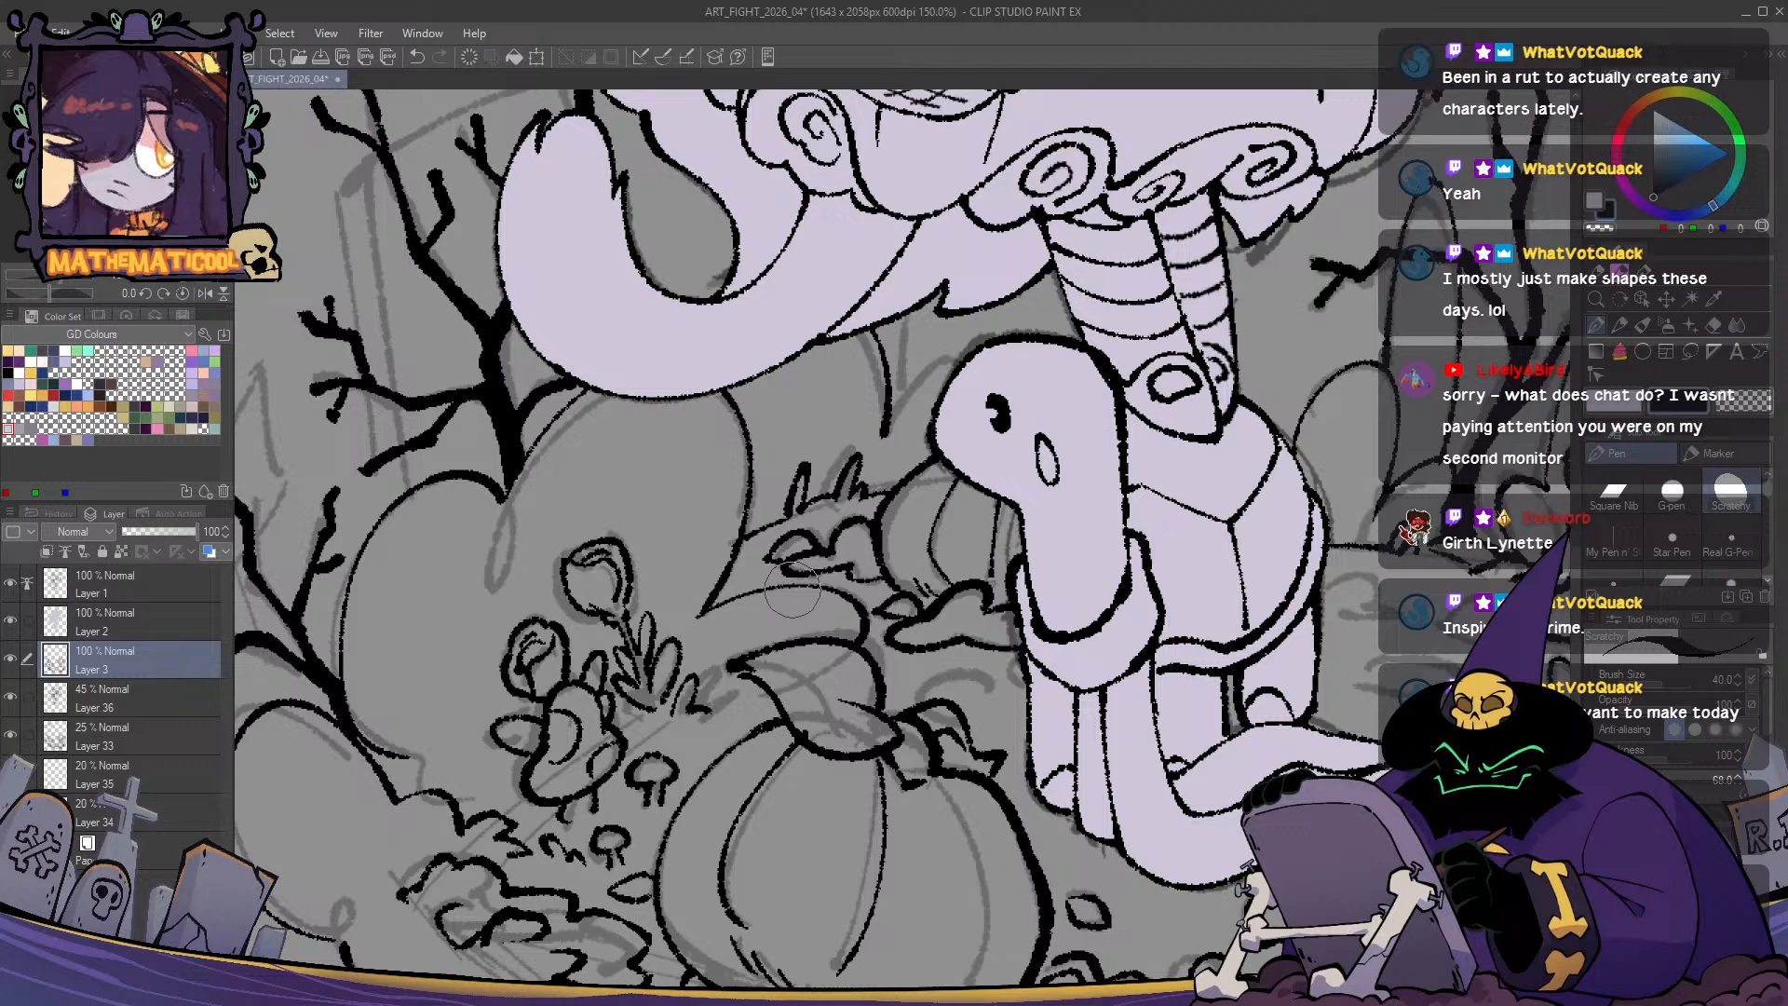
left_click_drag(778, 721, 1044, 631)
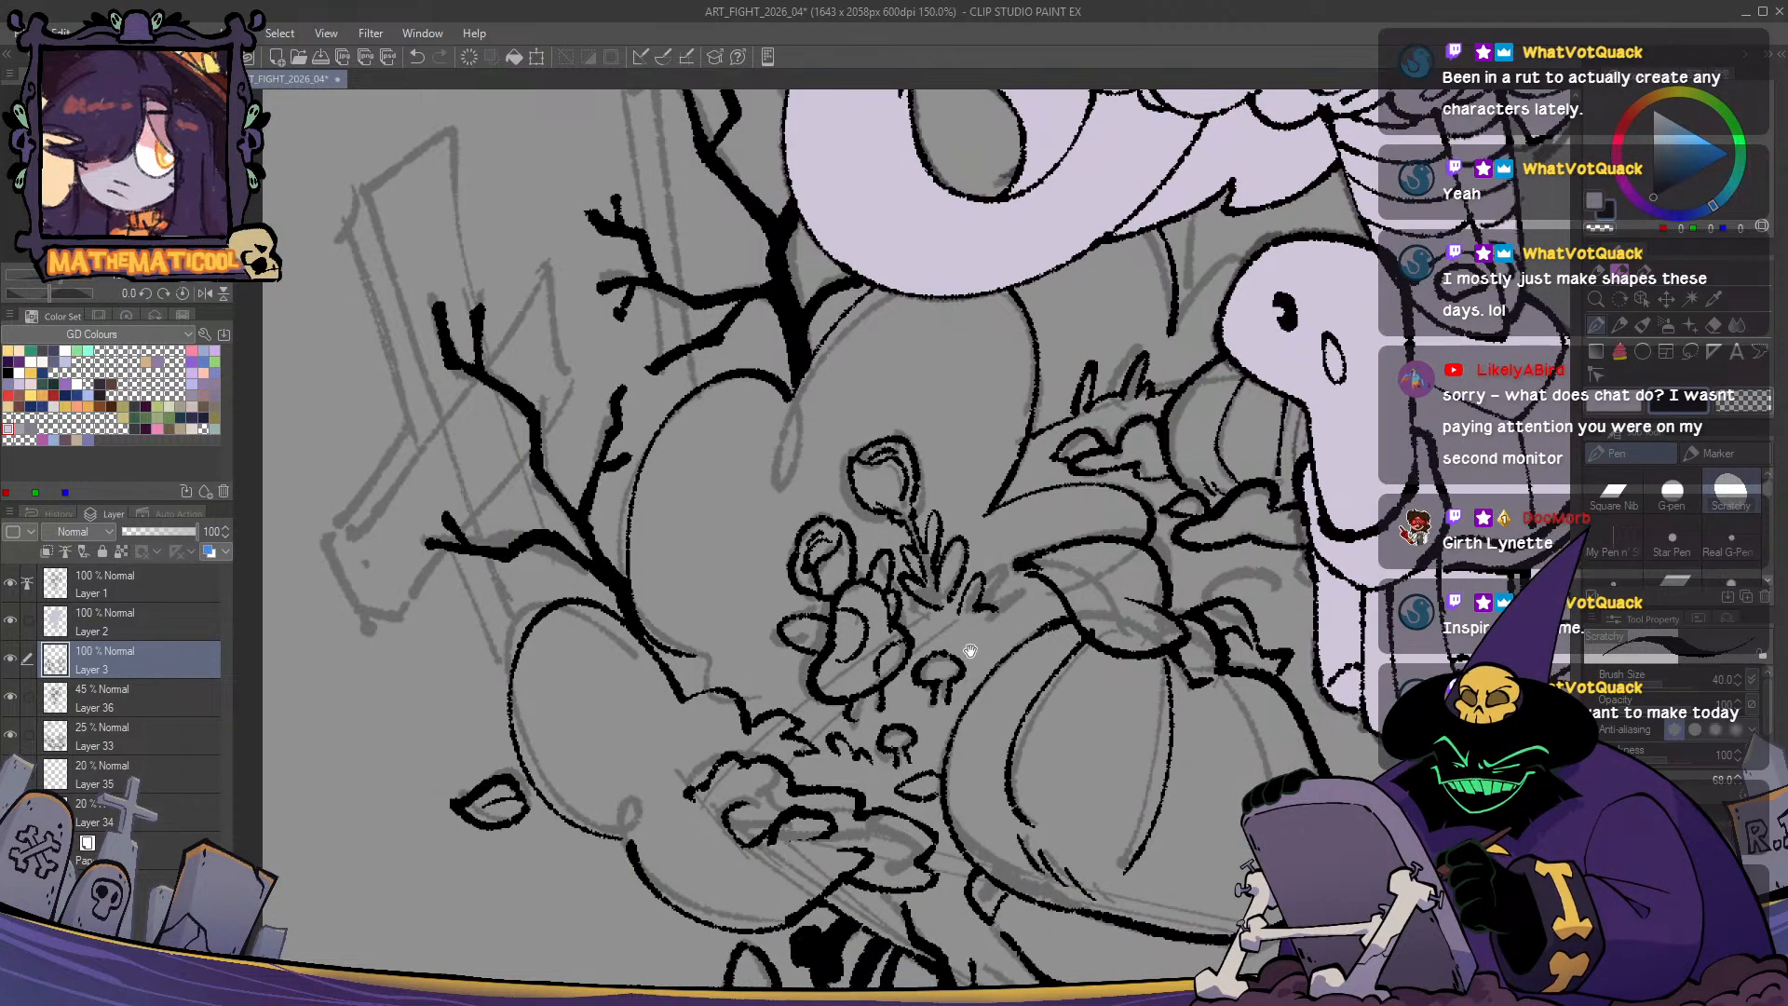
scroll(971, 651, "down", 1)
scroll(867, 538, "up", 1)
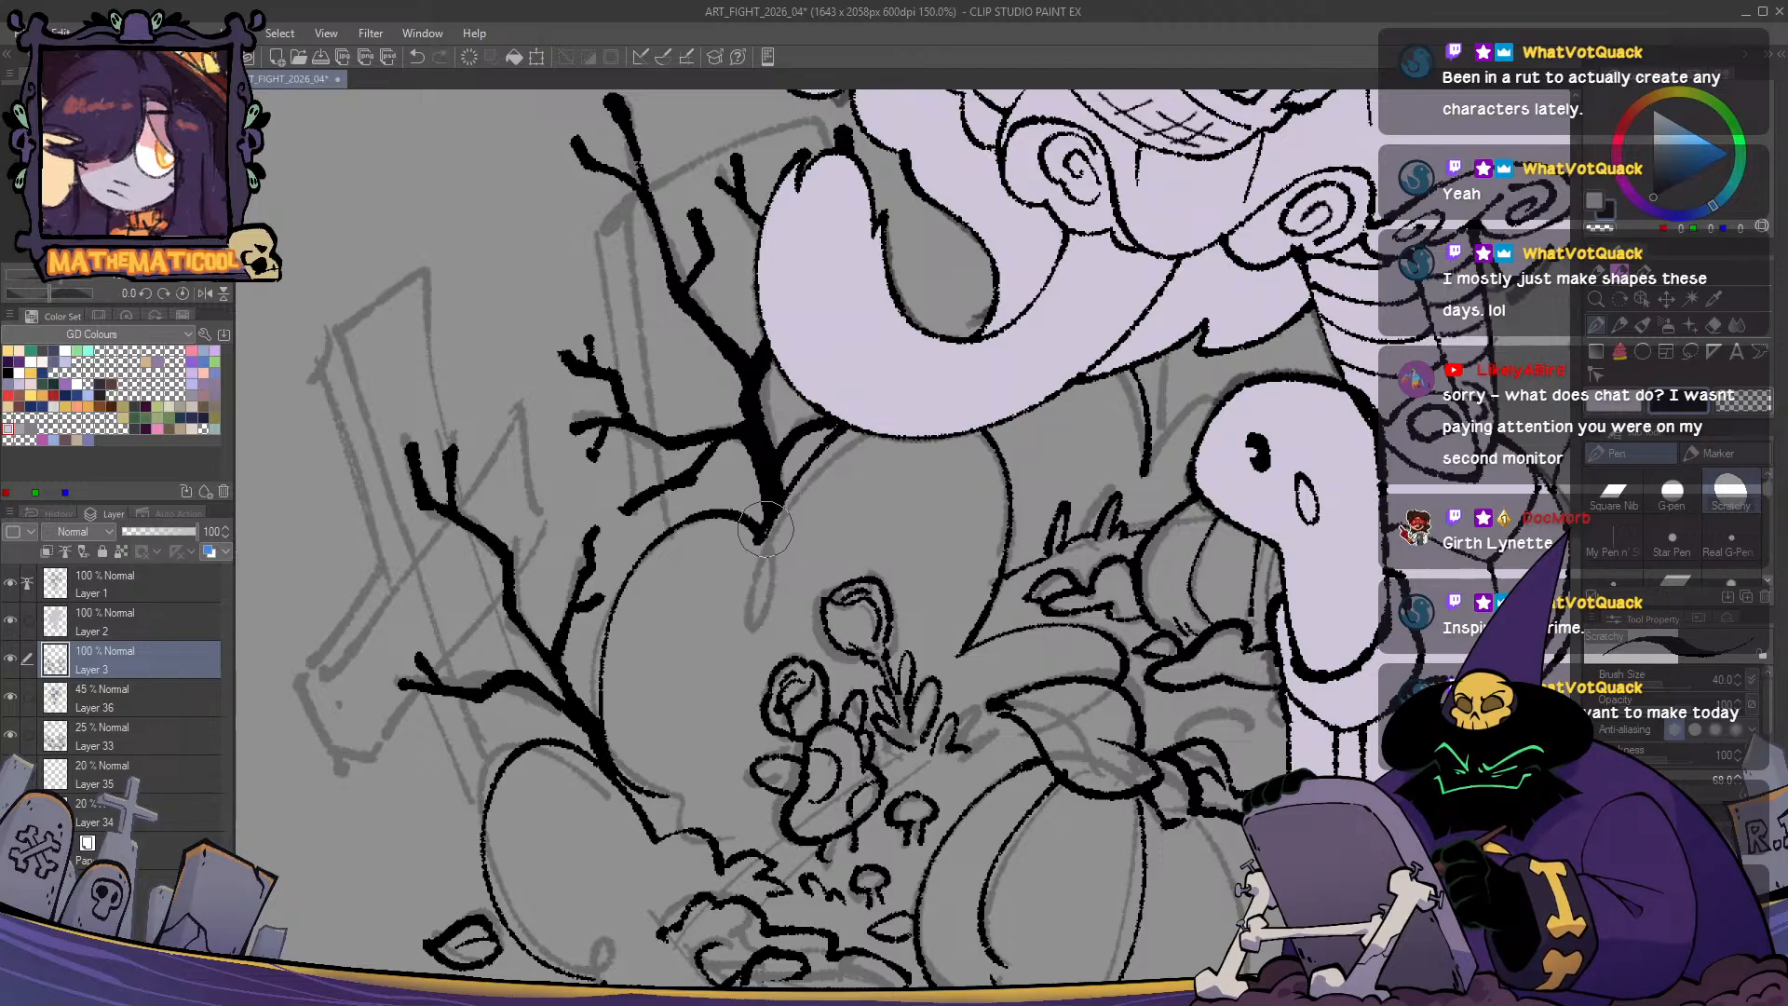
key("c")
left_click_drag(1125, 630, 753, 652)
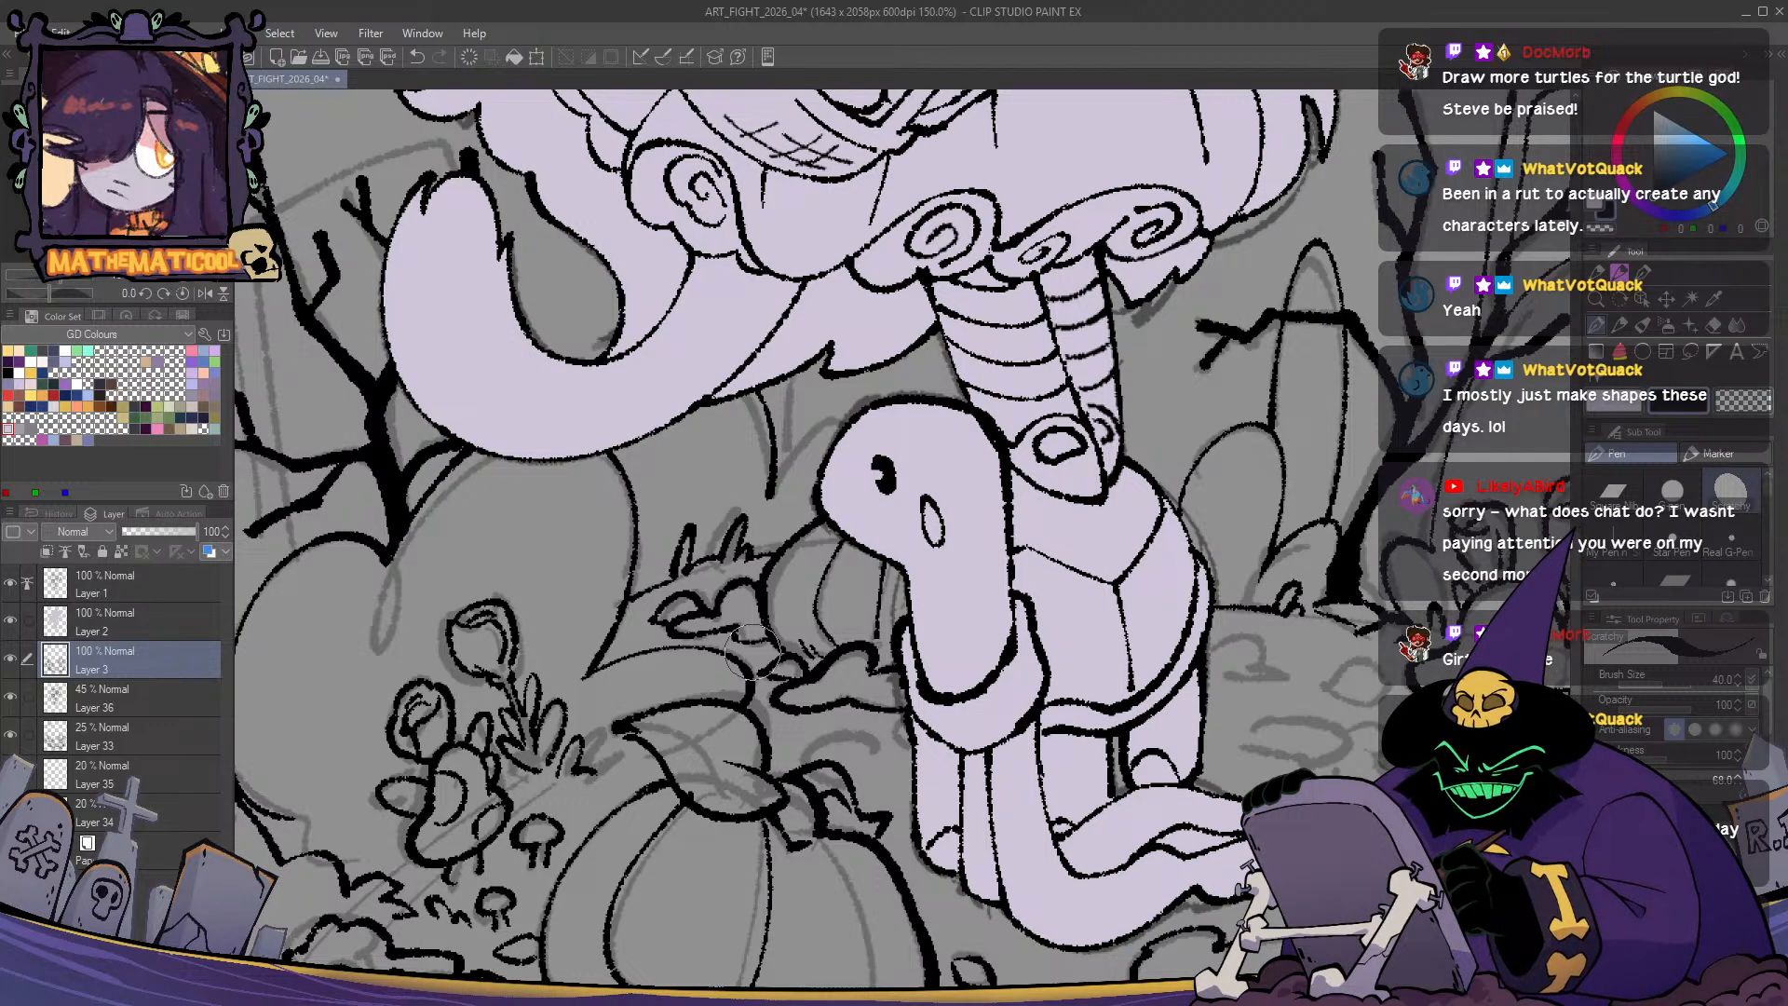
- Try to extend the leaning gravestone's thin outer edge down to the bushes, undoing stray strokes
left_click_drag(787, 494, 708, 536)
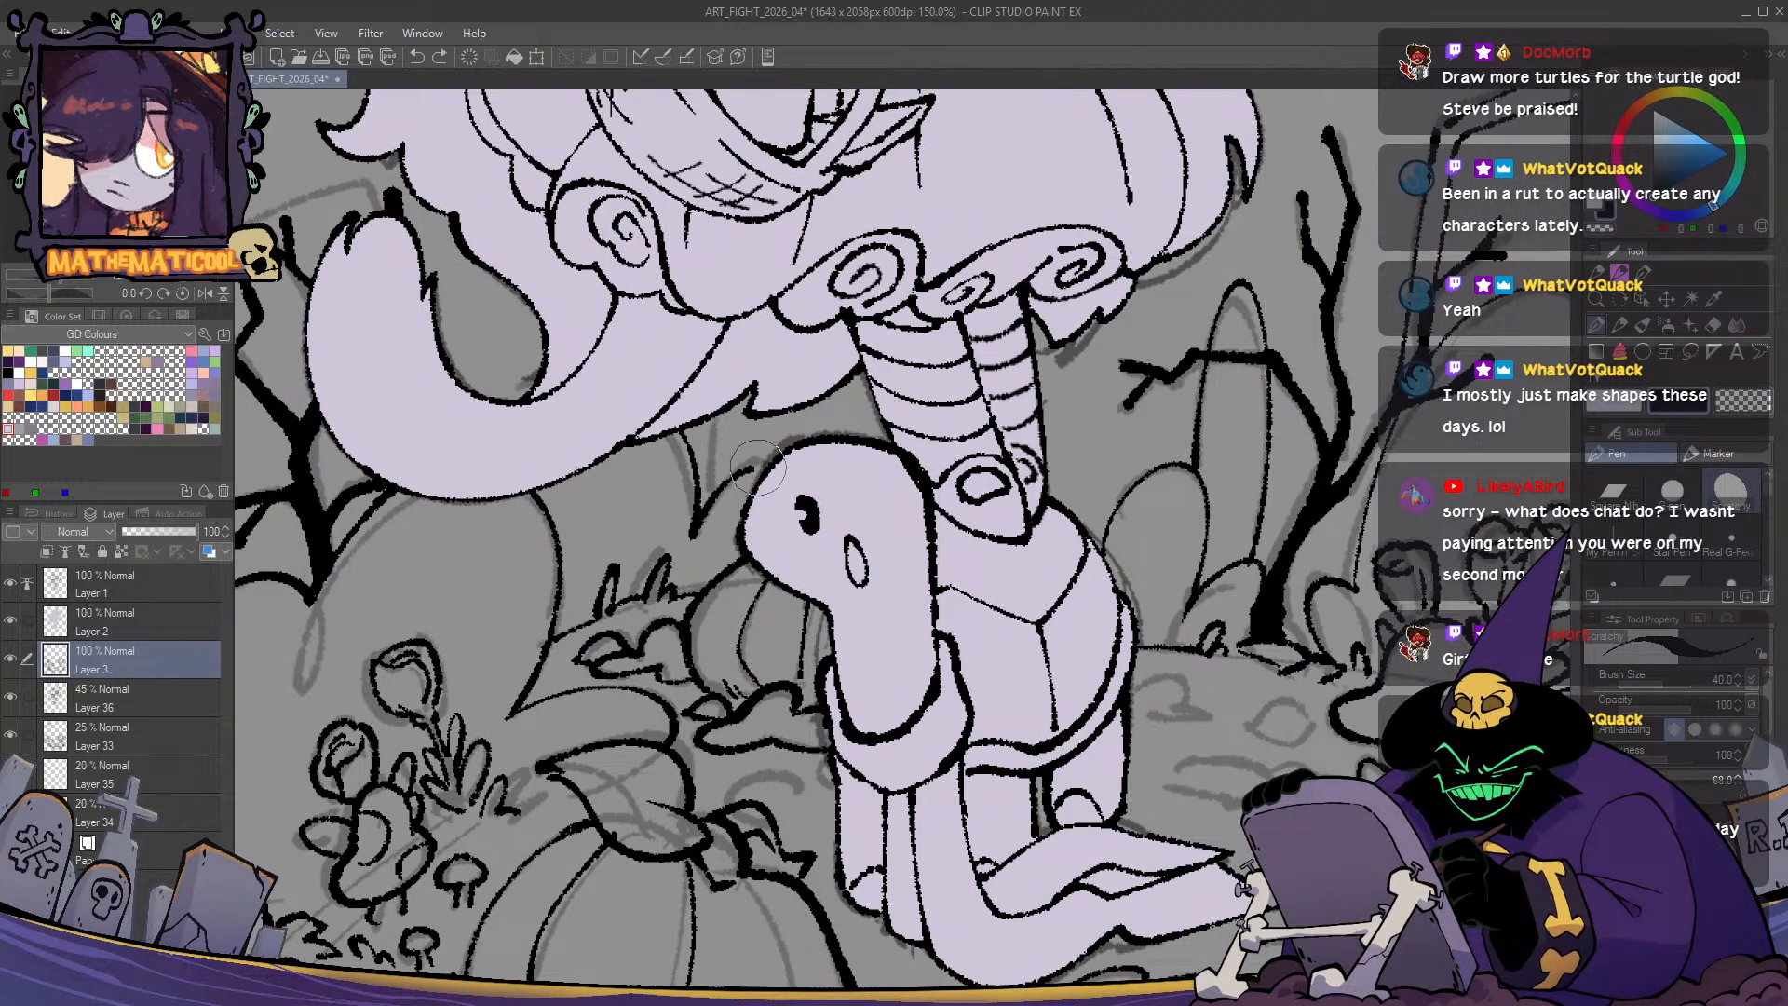
scroll(770, 658, "down", 2)
scroll(771, 658, "down", 1)
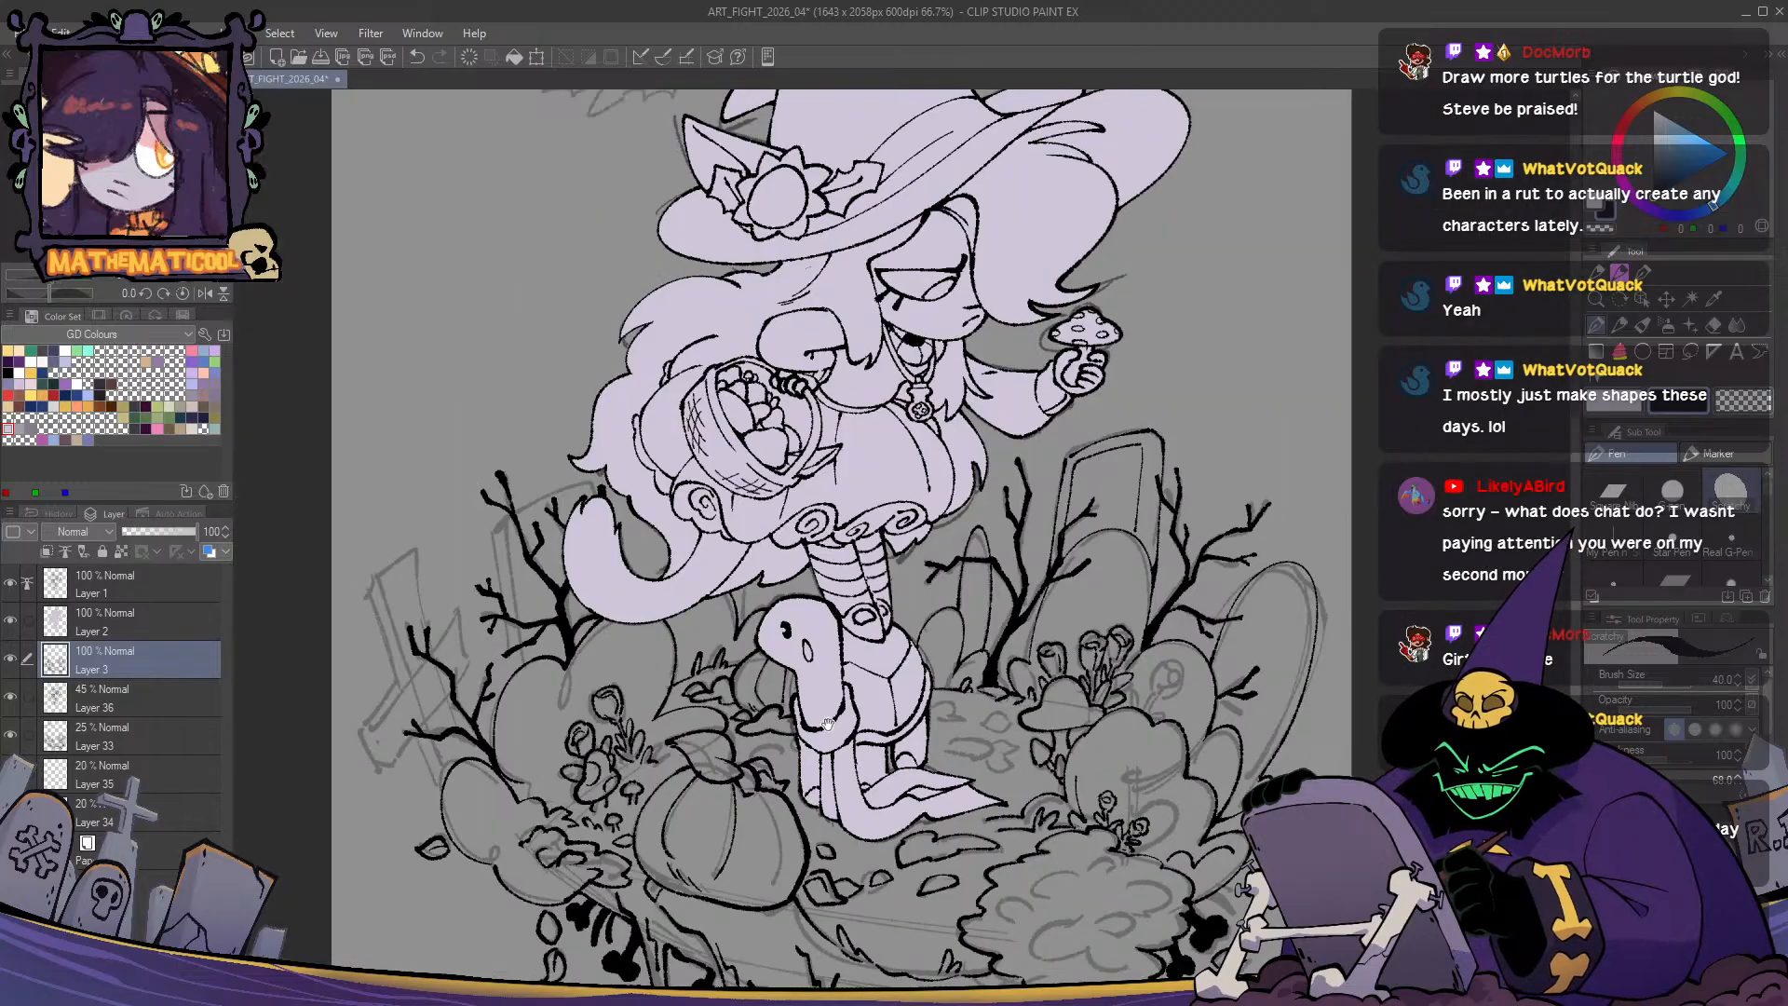
left_click_drag(771, 658, 874, 597)
left_click_drag(1164, 627, 941, 654)
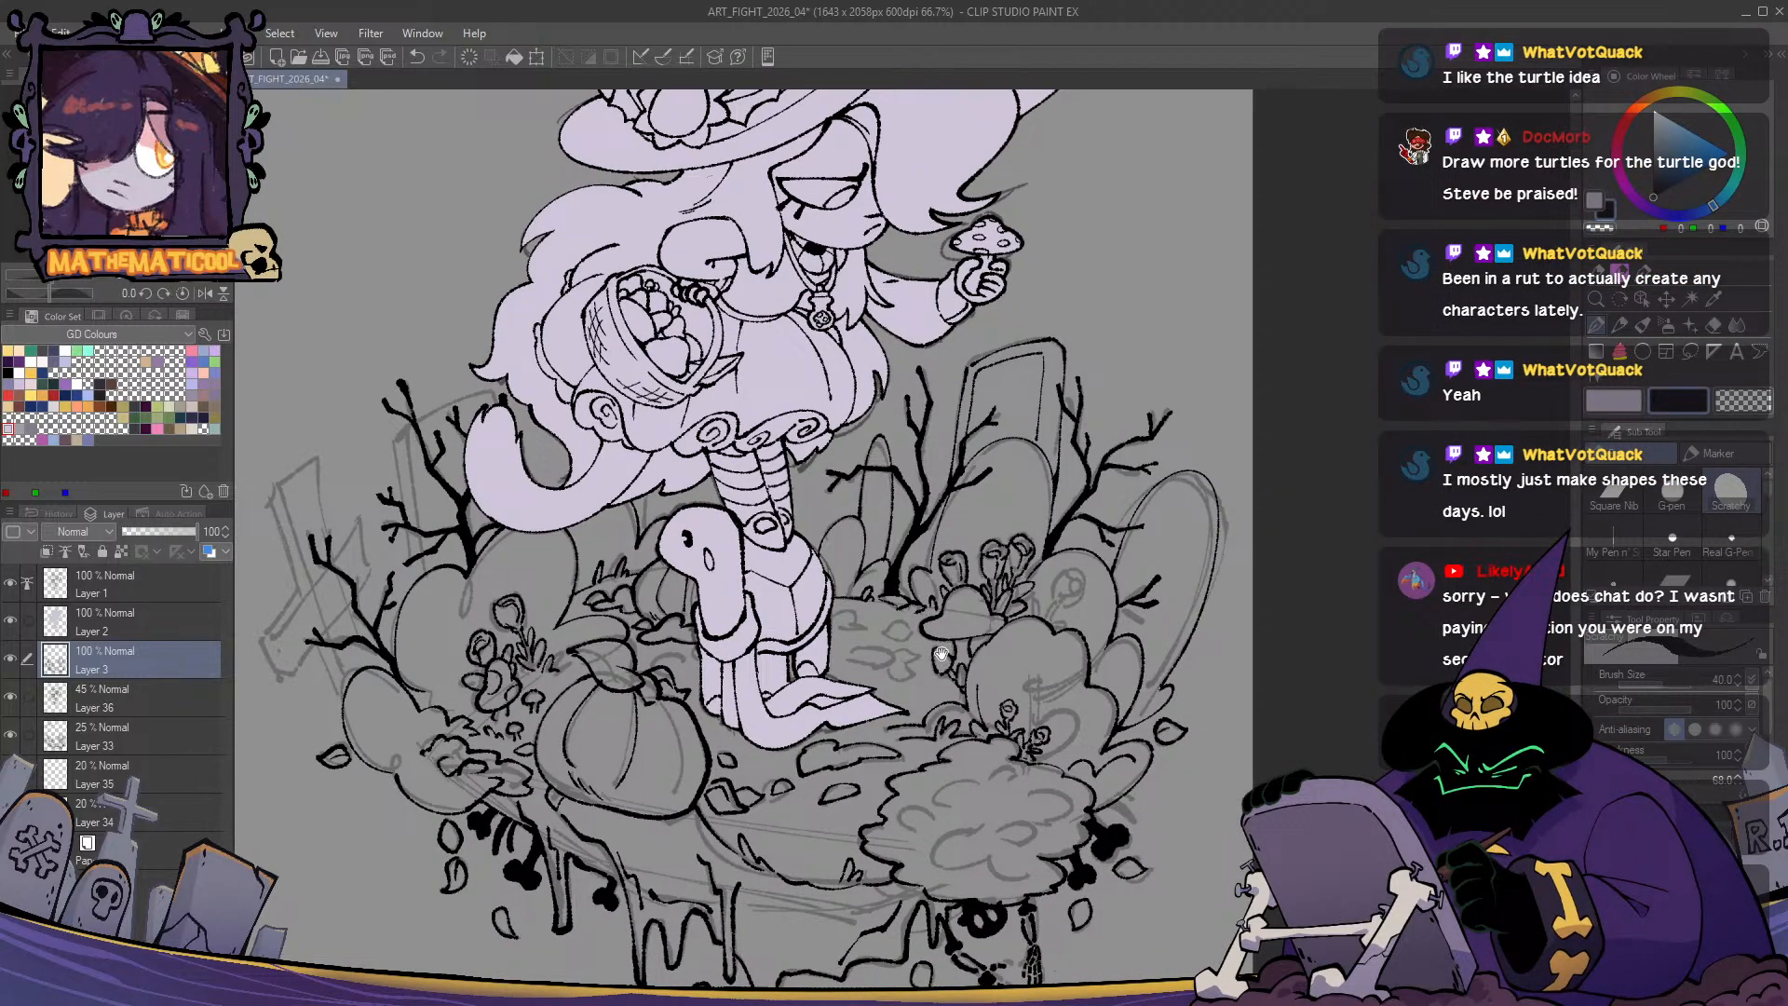
scroll(941, 654, "up", 2)
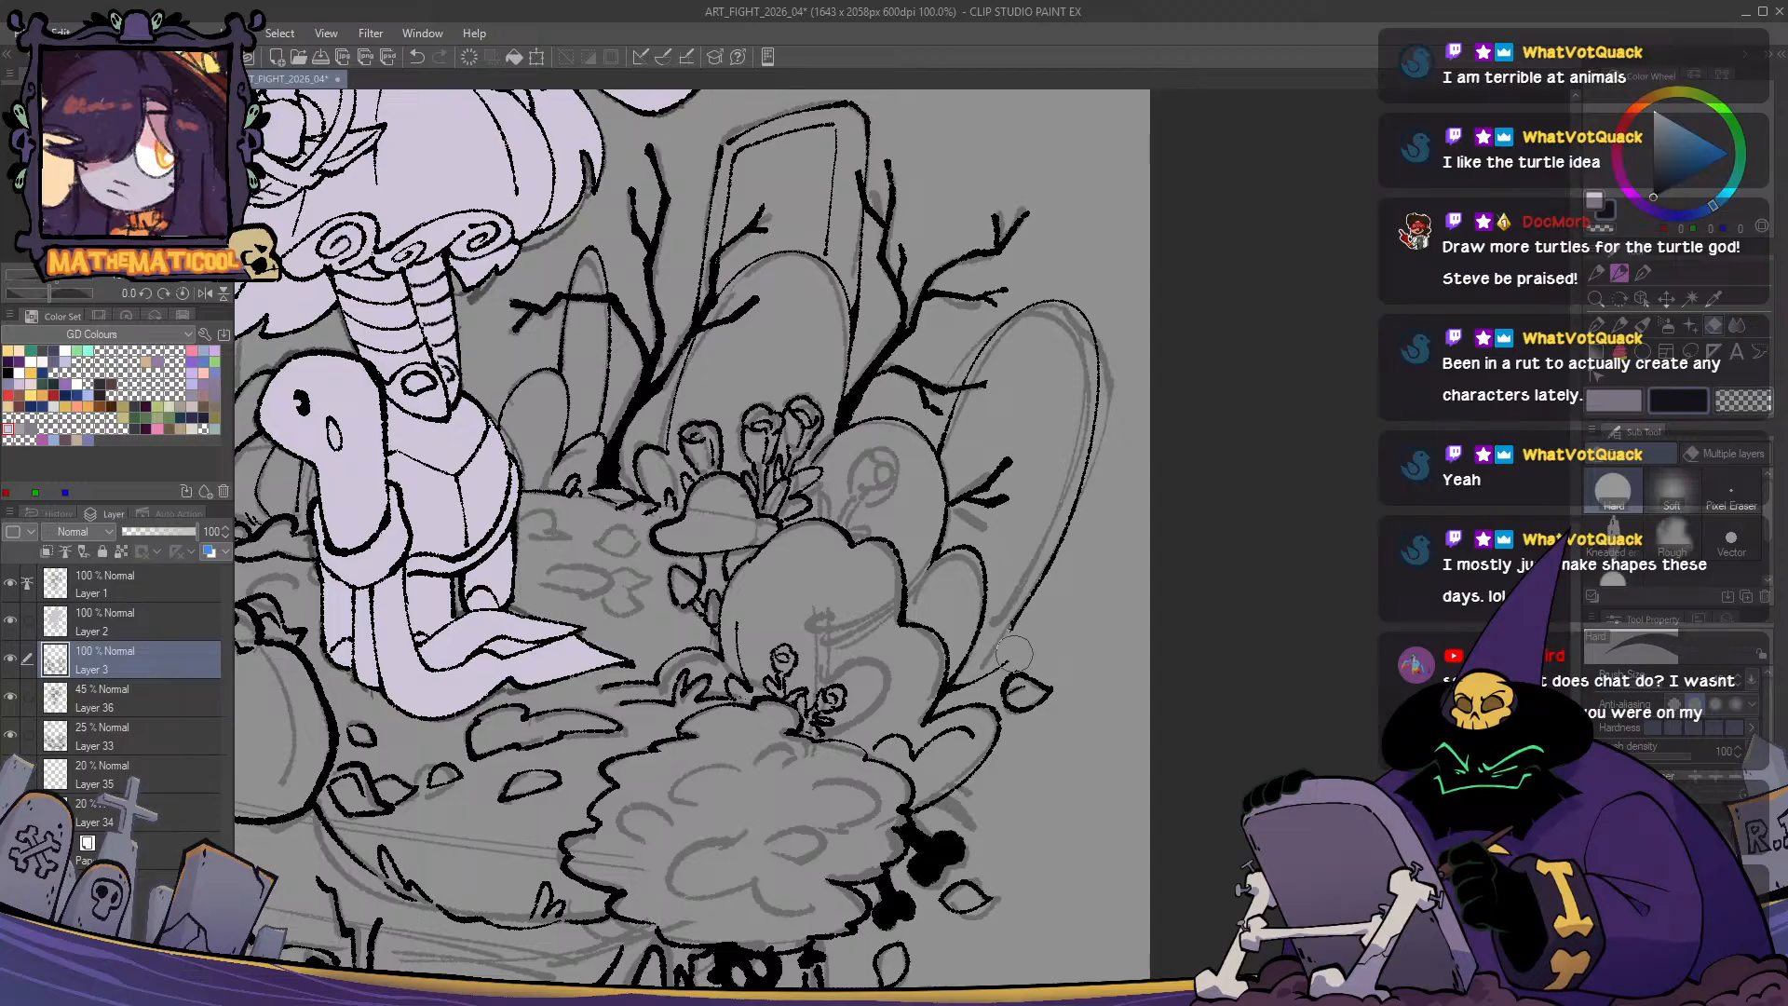
key("p")
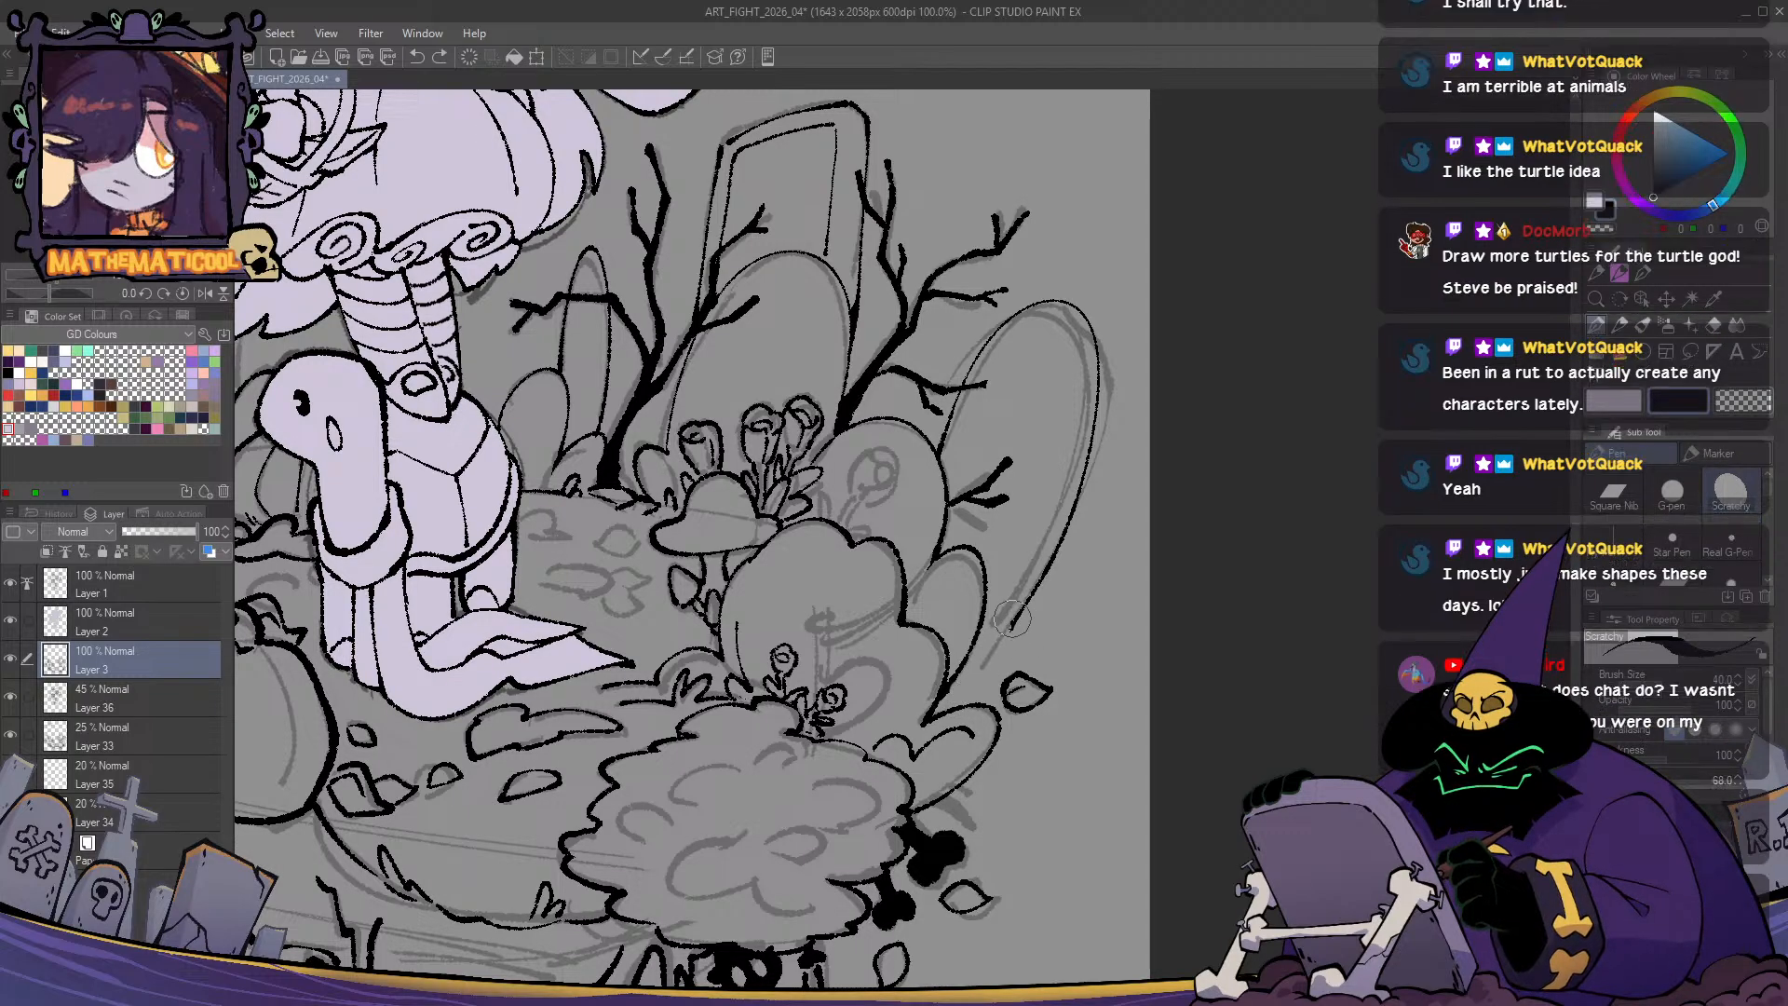
key("ctrl+z")
mouse_move(1016, 620)
left_mouse_down()
mouse_move(955, 720)
mouse_move(1040, 570)
left_mouse_up()
key("ctrl+z")
mouse_move(1052, 319)
left_mouse_down()
mouse_move(1080, 415)
mouse_move(977, 666)
mouse_move(1084, 422)
mouse_move(1073, 338)
mouse_move(1060, 456)
mouse_move(999, 589)
left_mouse_up()
key("ctrl+z")
key("ctrl+z")
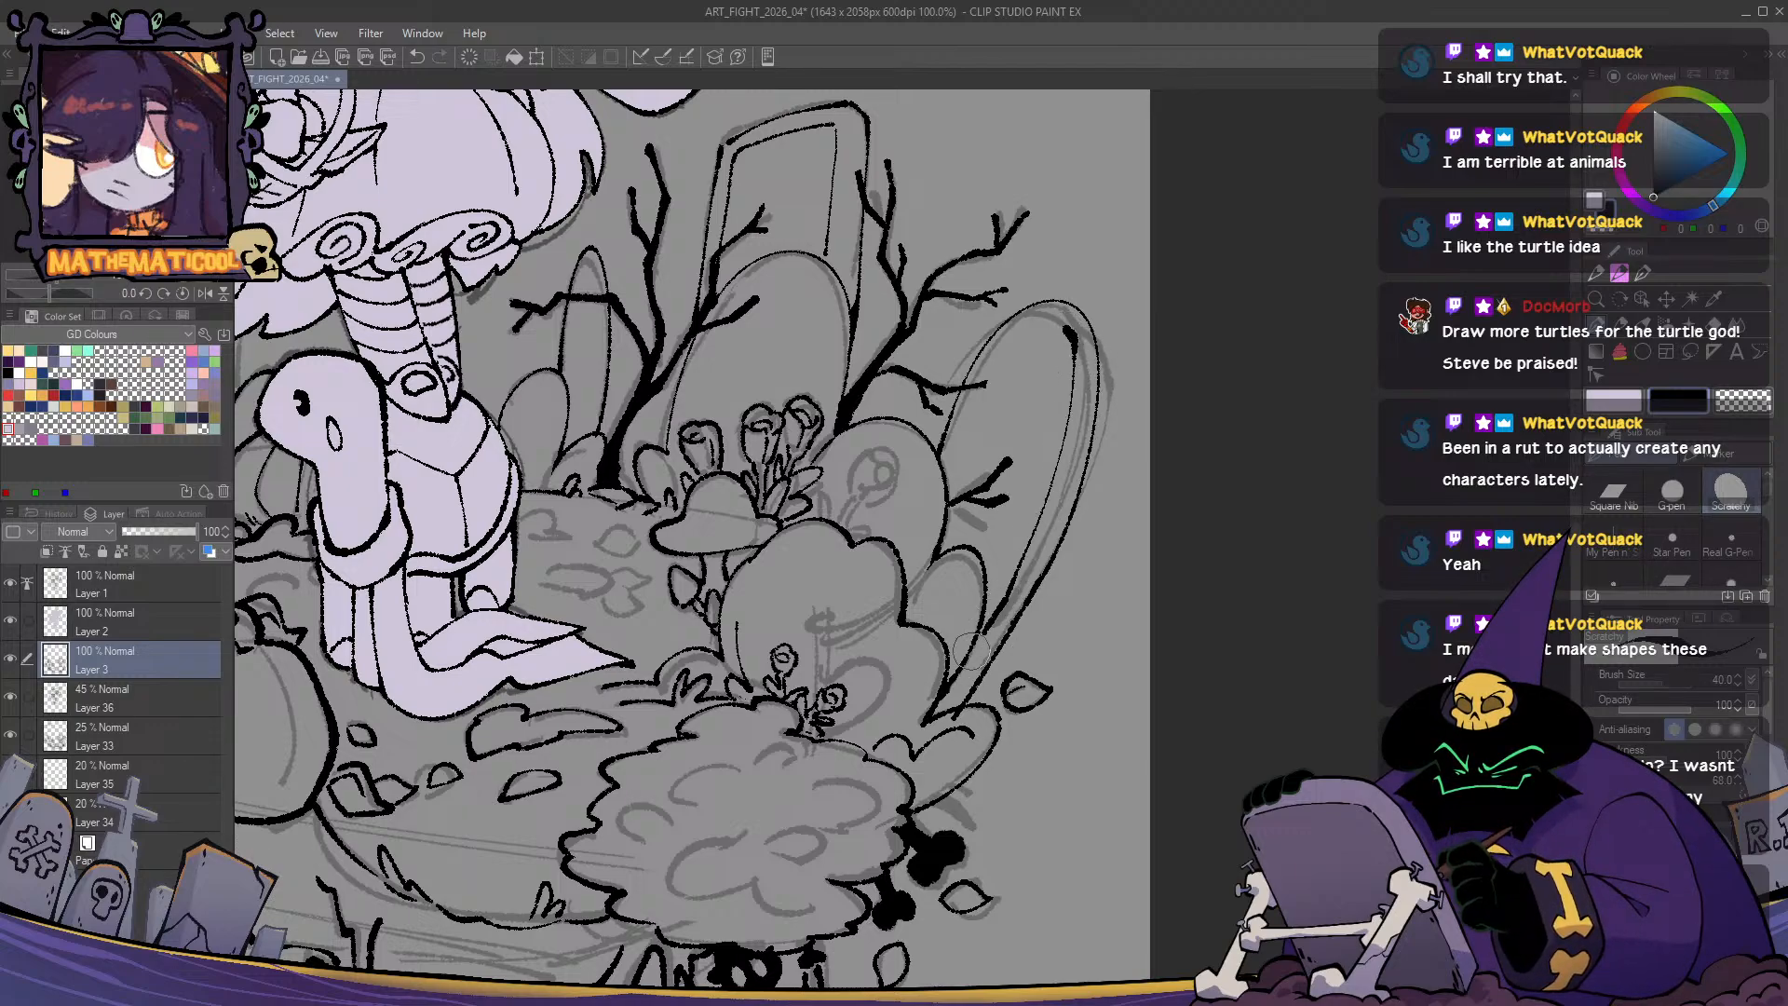
key("ctrl+z")
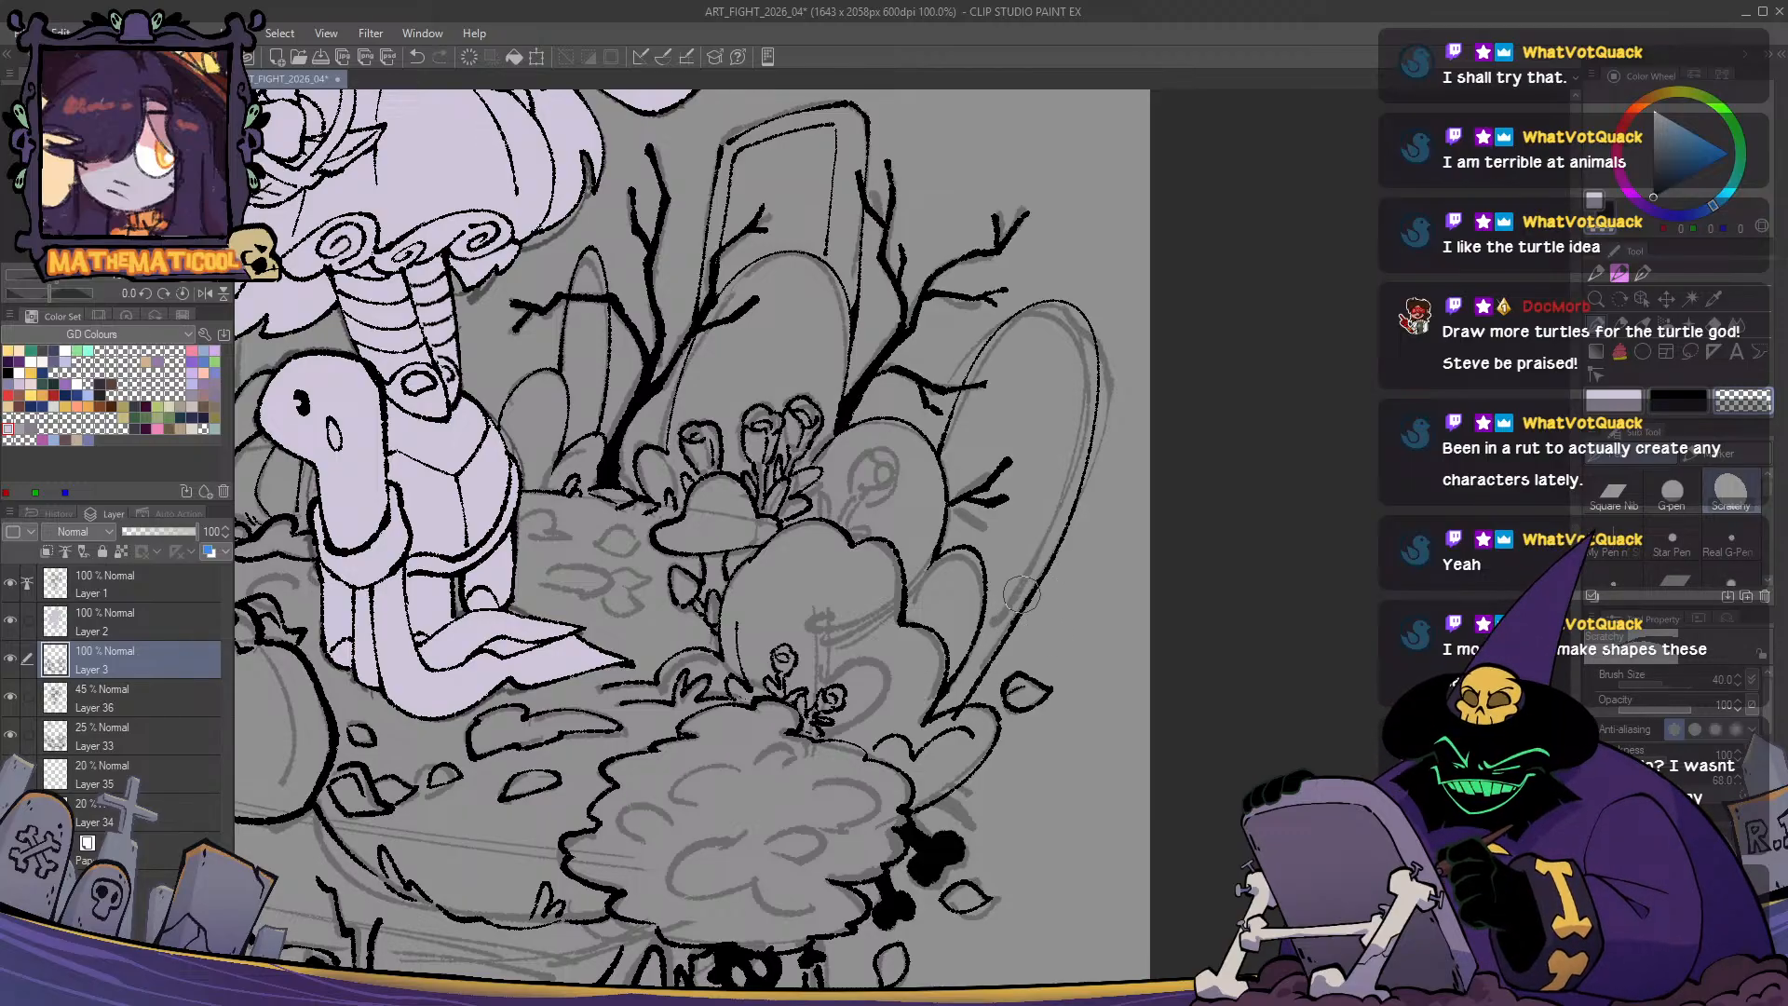
- Try several strokes for the inner rim line along the leaning gravestone's outer side, undoing each one
mouse_move(1069, 334)
left_mouse_down()
mouse_move(1080, 370)
mouse_move(985, 617)
left_mouse_up()
key("ctrl+z")
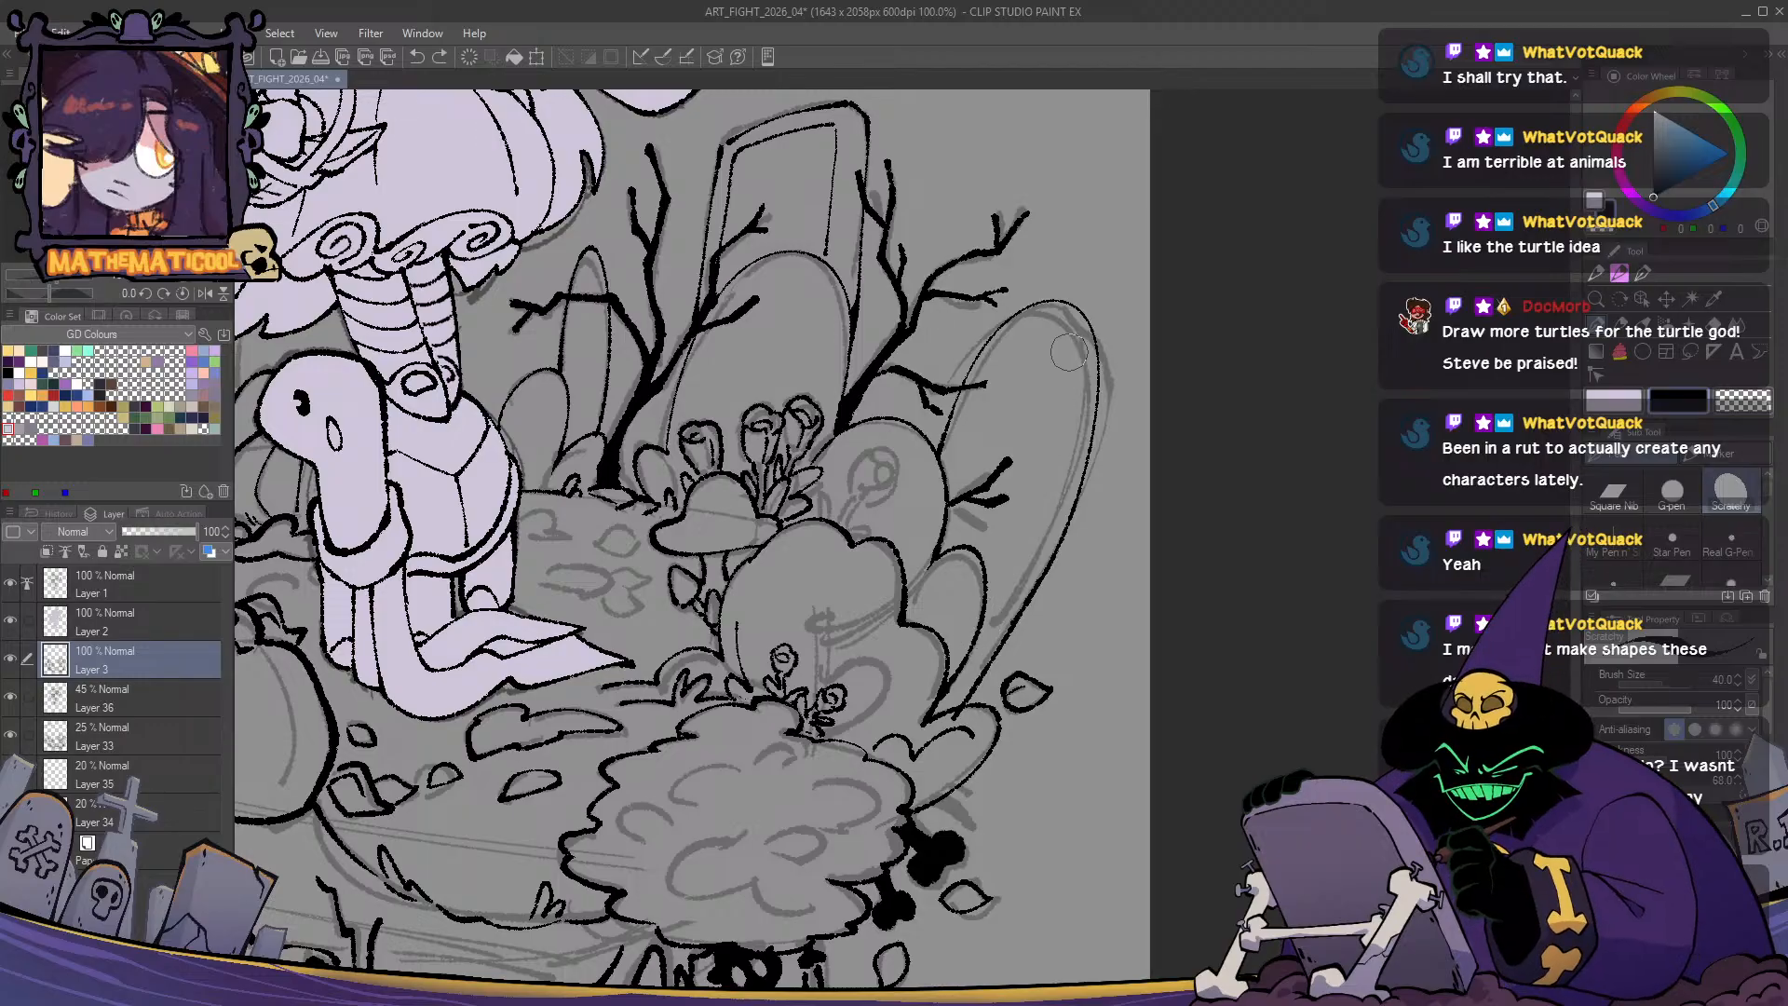
mouse_move(1069, 333)
left_mouse_down()
mouse_move(1070, 415)
mouse_move(984, 621)
left_mouse_up()
key("ctrl+z")
left_click_drag(1067, 331, 981, 642)
key("ctrl+z")
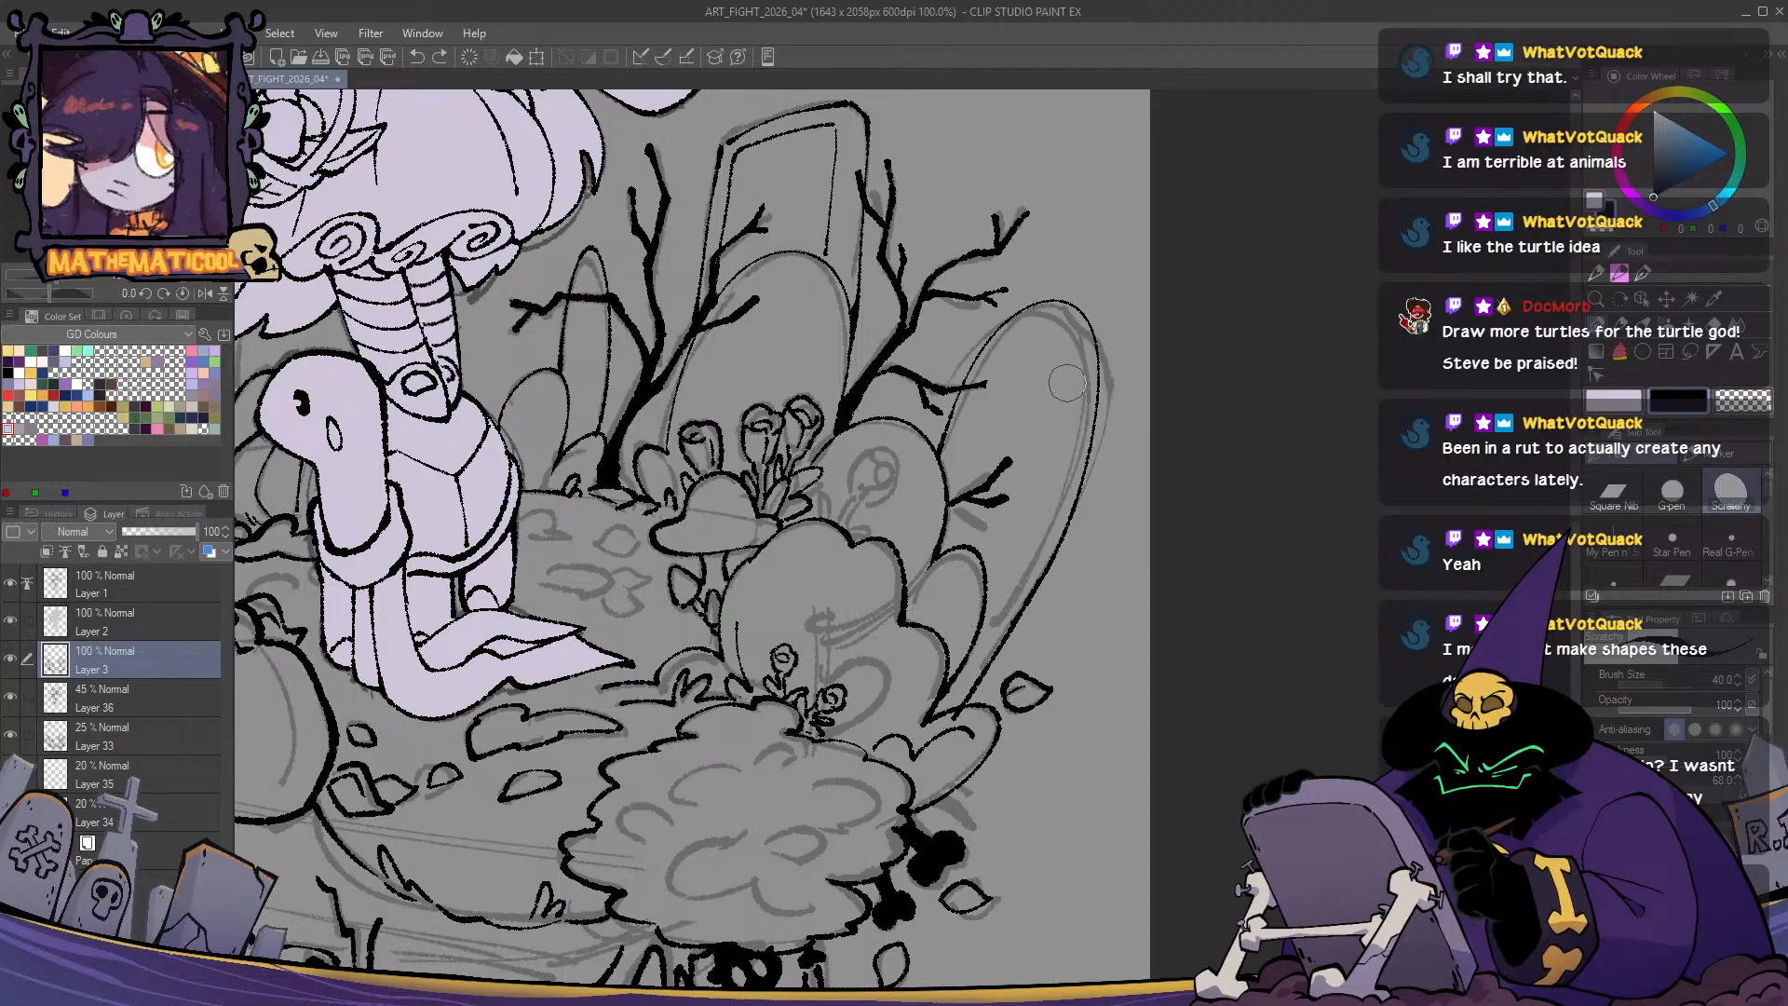
left_click_drag(1070, 345, 983, 642)
key("ctrl+z")
mouse_move(1069, 353)
left_mouse_down()
mouse_move(1050, 488)
mouse_move(995, 610)
left_mouse_up()
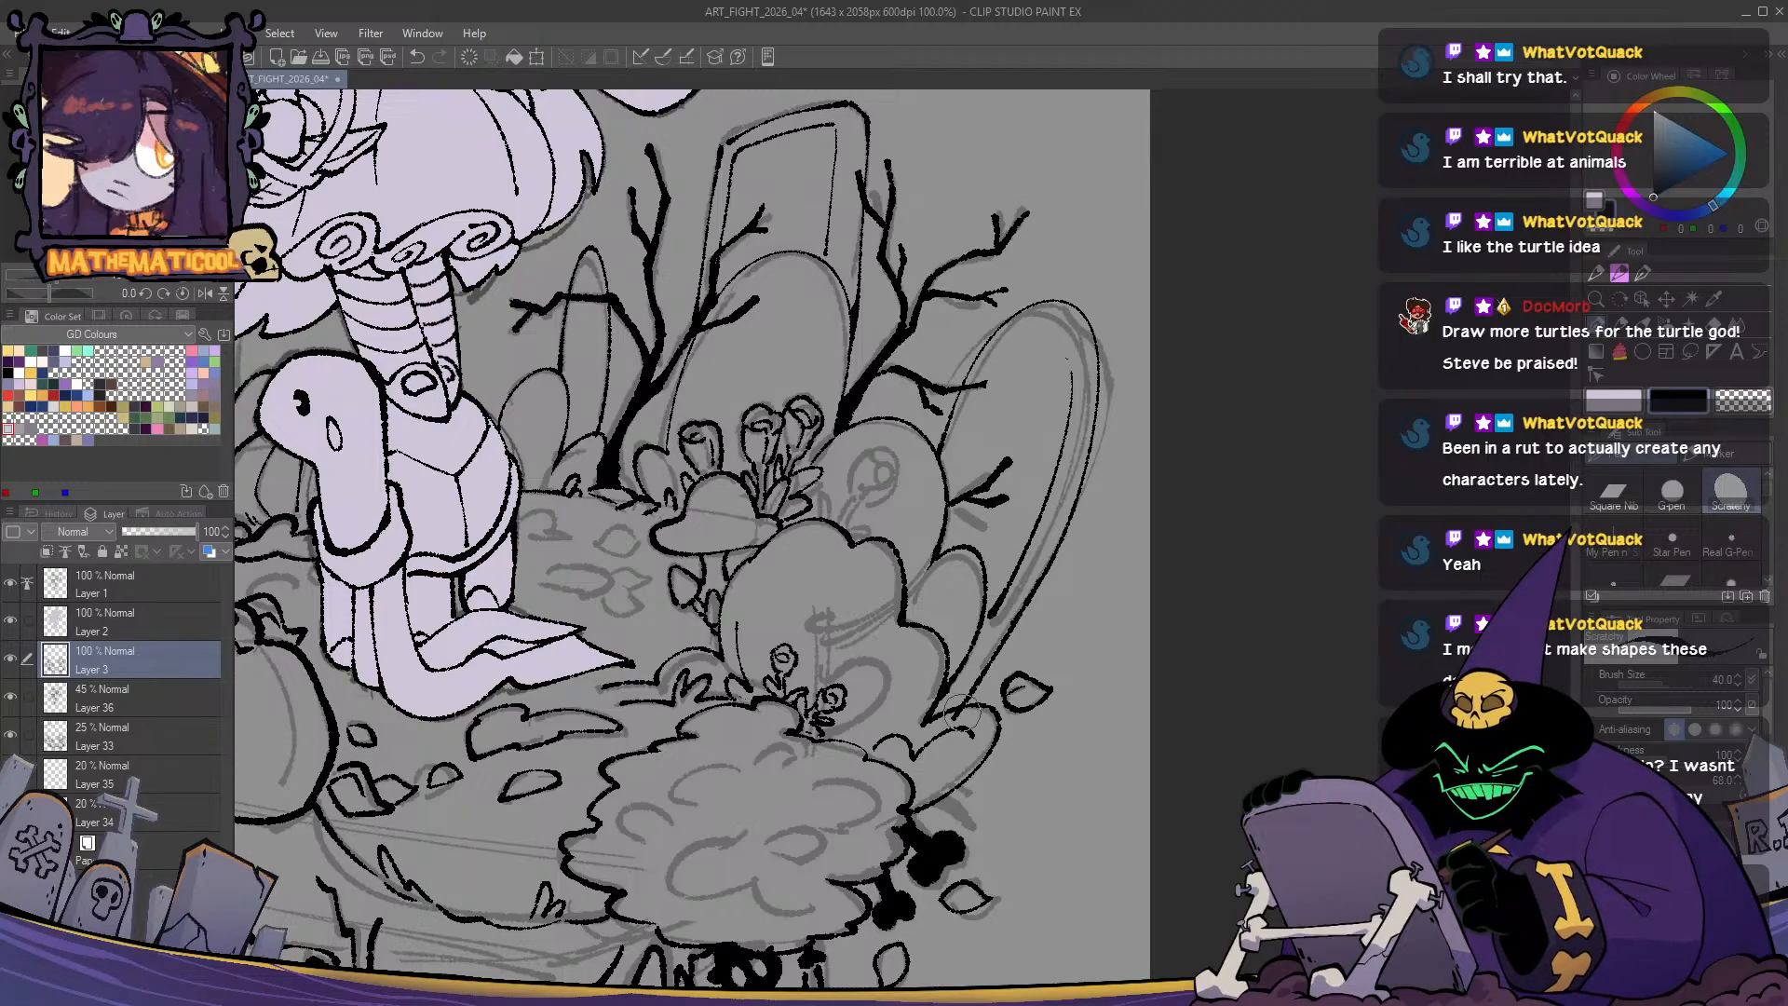
key("ctrl+z")
- Erase the thin inked outline of the leaning gravestone with transparent strokes, leaving its sketch
left_click_drag(980, 697, 946, 724)
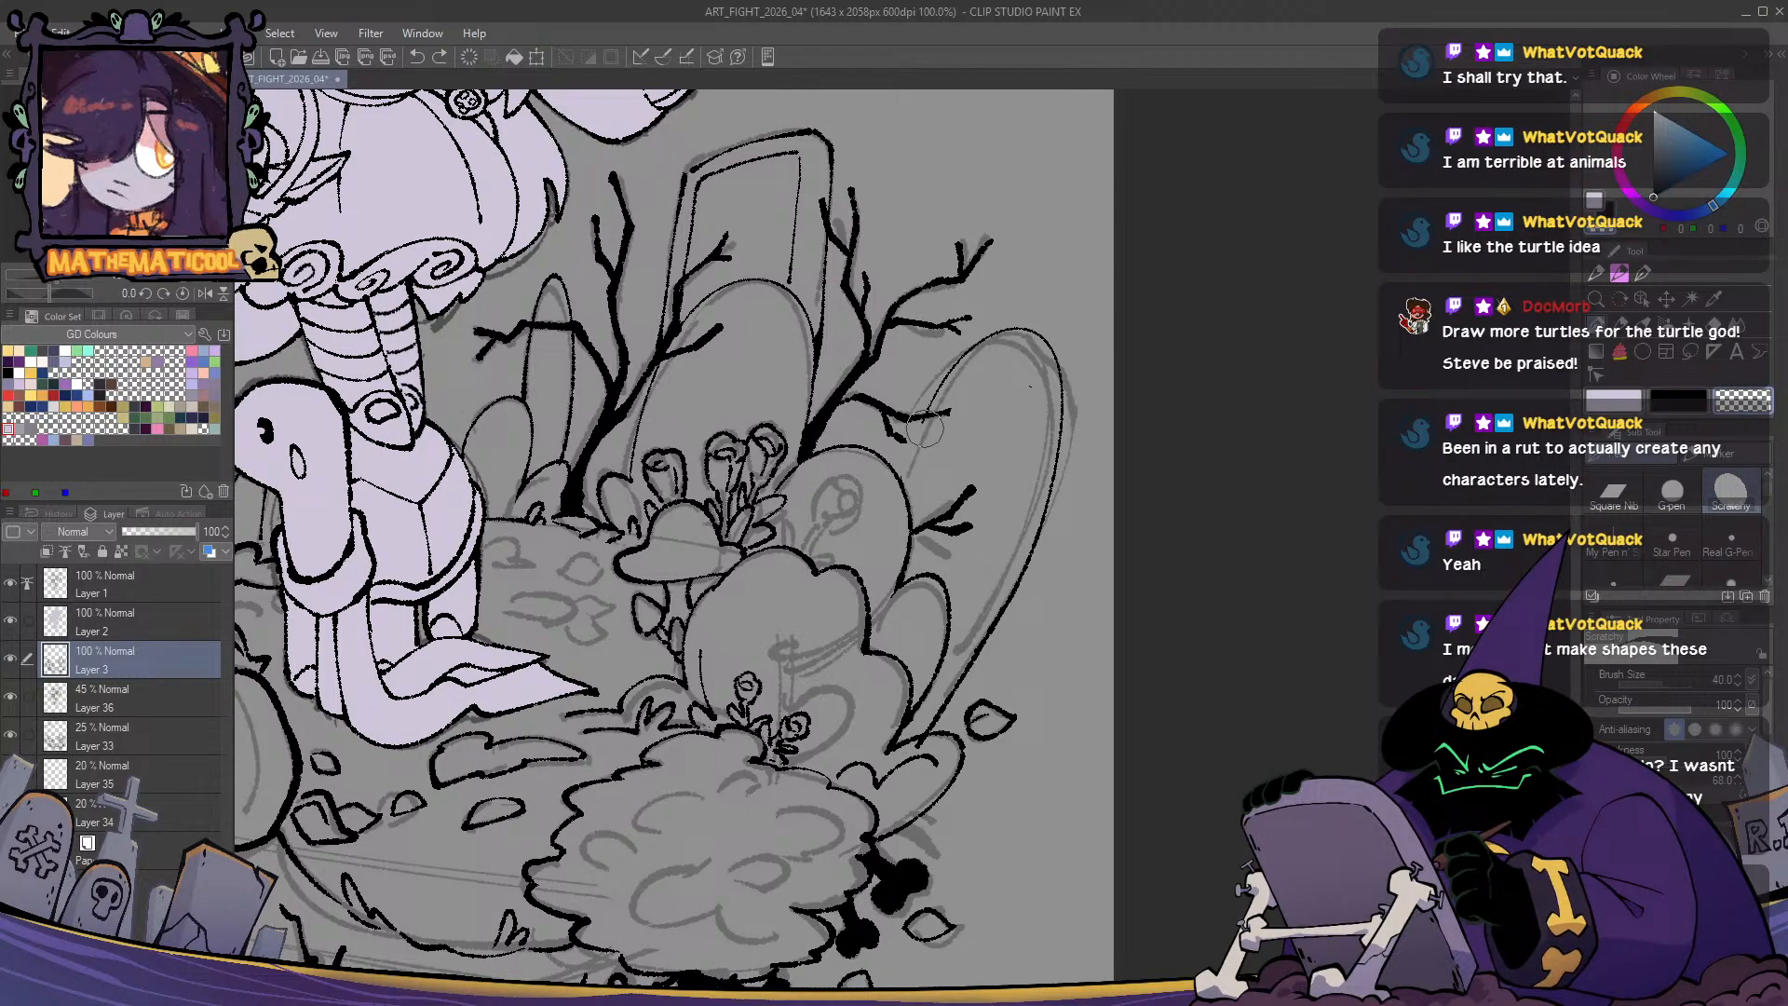
left_click_drag(1072, 368, 999, 616)
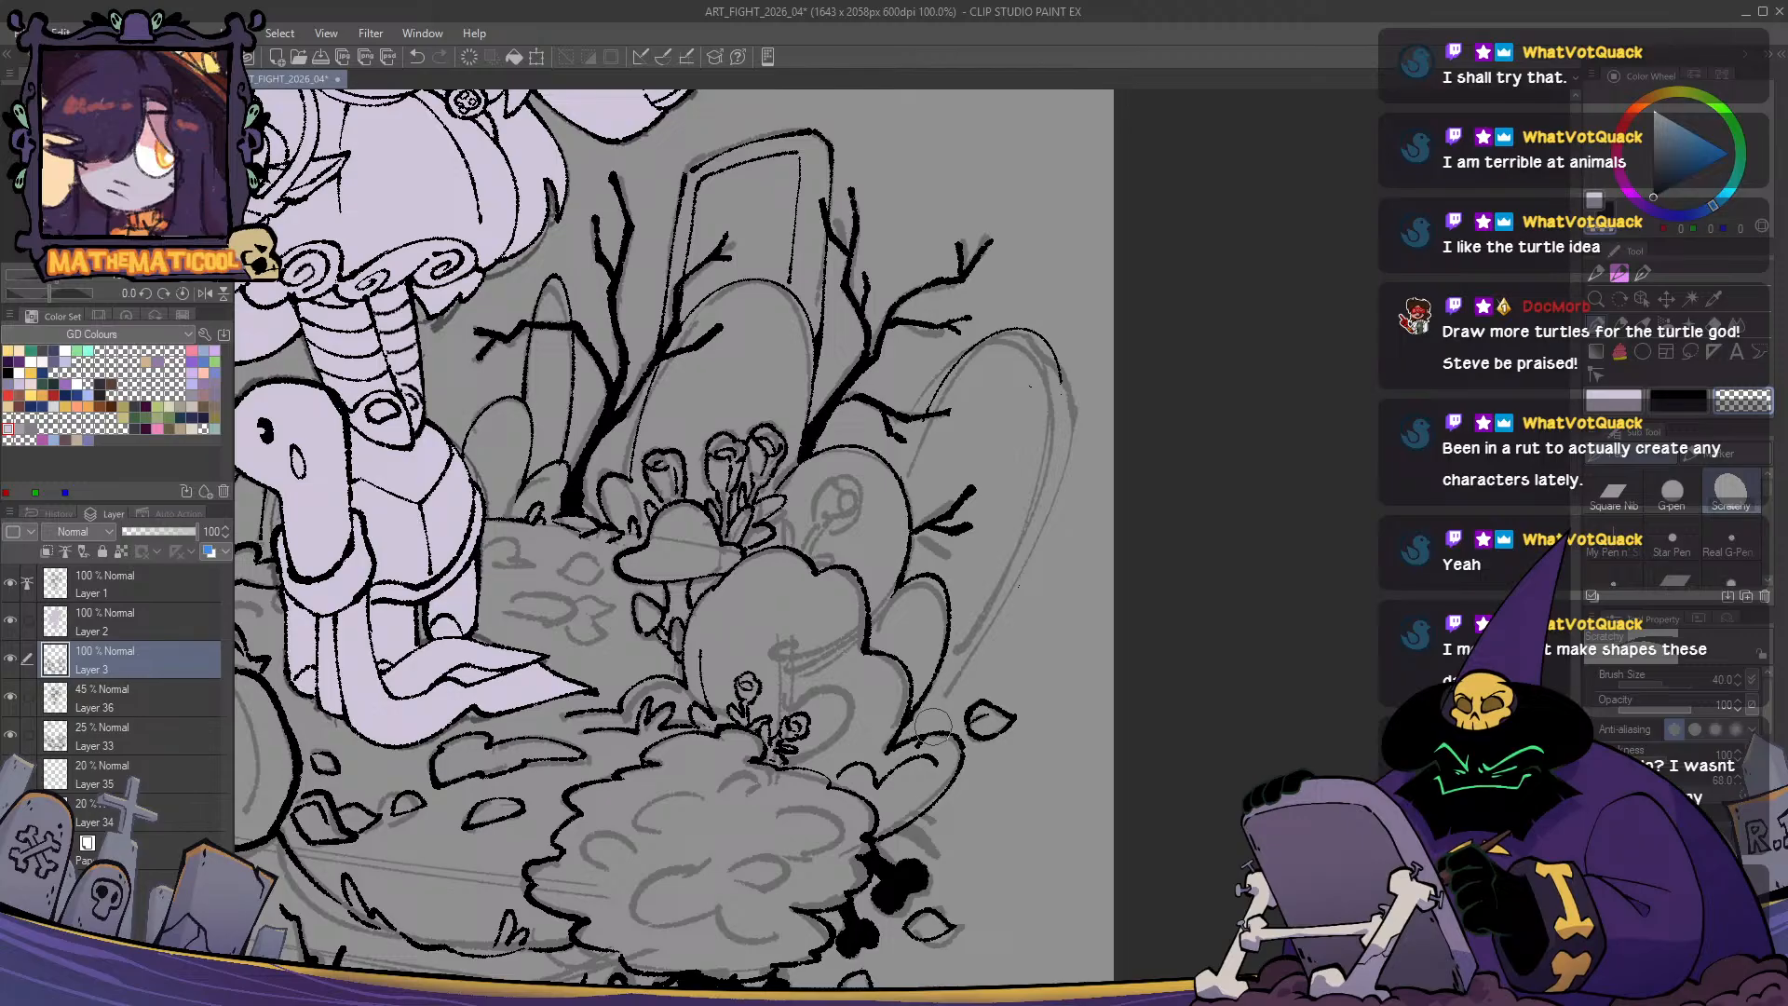
mouse_move(932, 727)
left_mouse_down()
mouse_move(943, 694)
mouse_move(877, 748)
left_mouse_up()
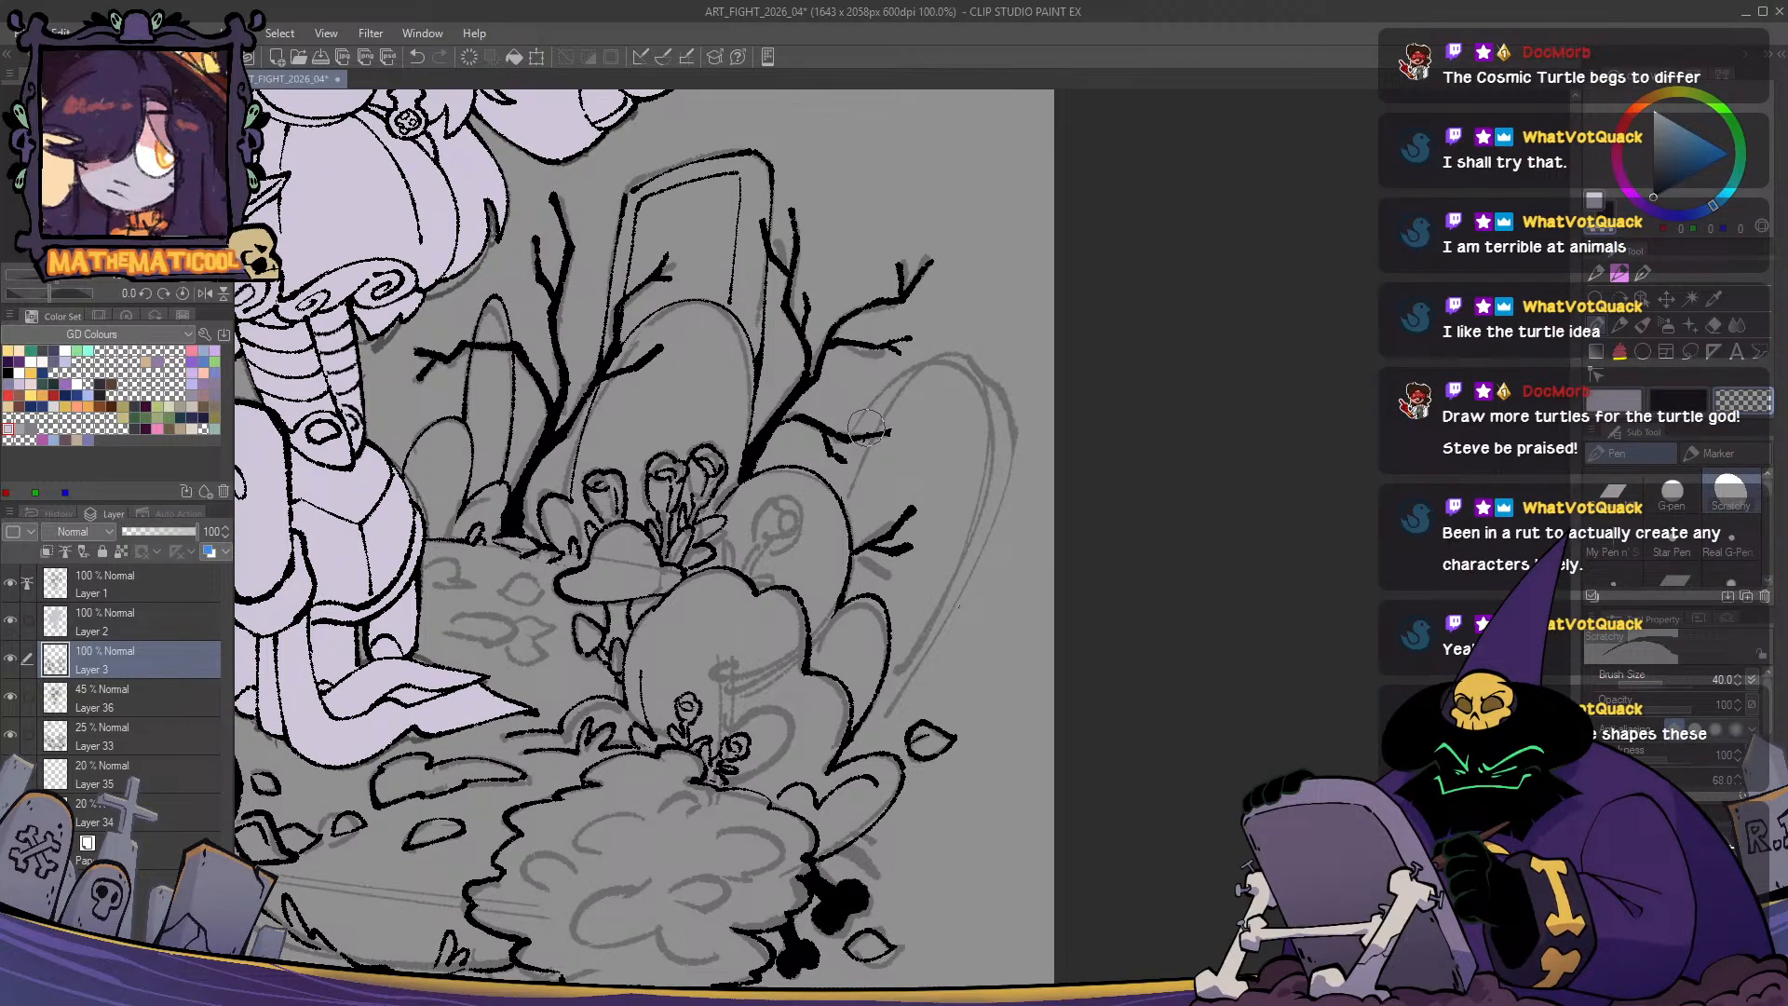
- Ink the leaning gravestone's outline again with a thicker, angular line from its peak down both sides
key("c")
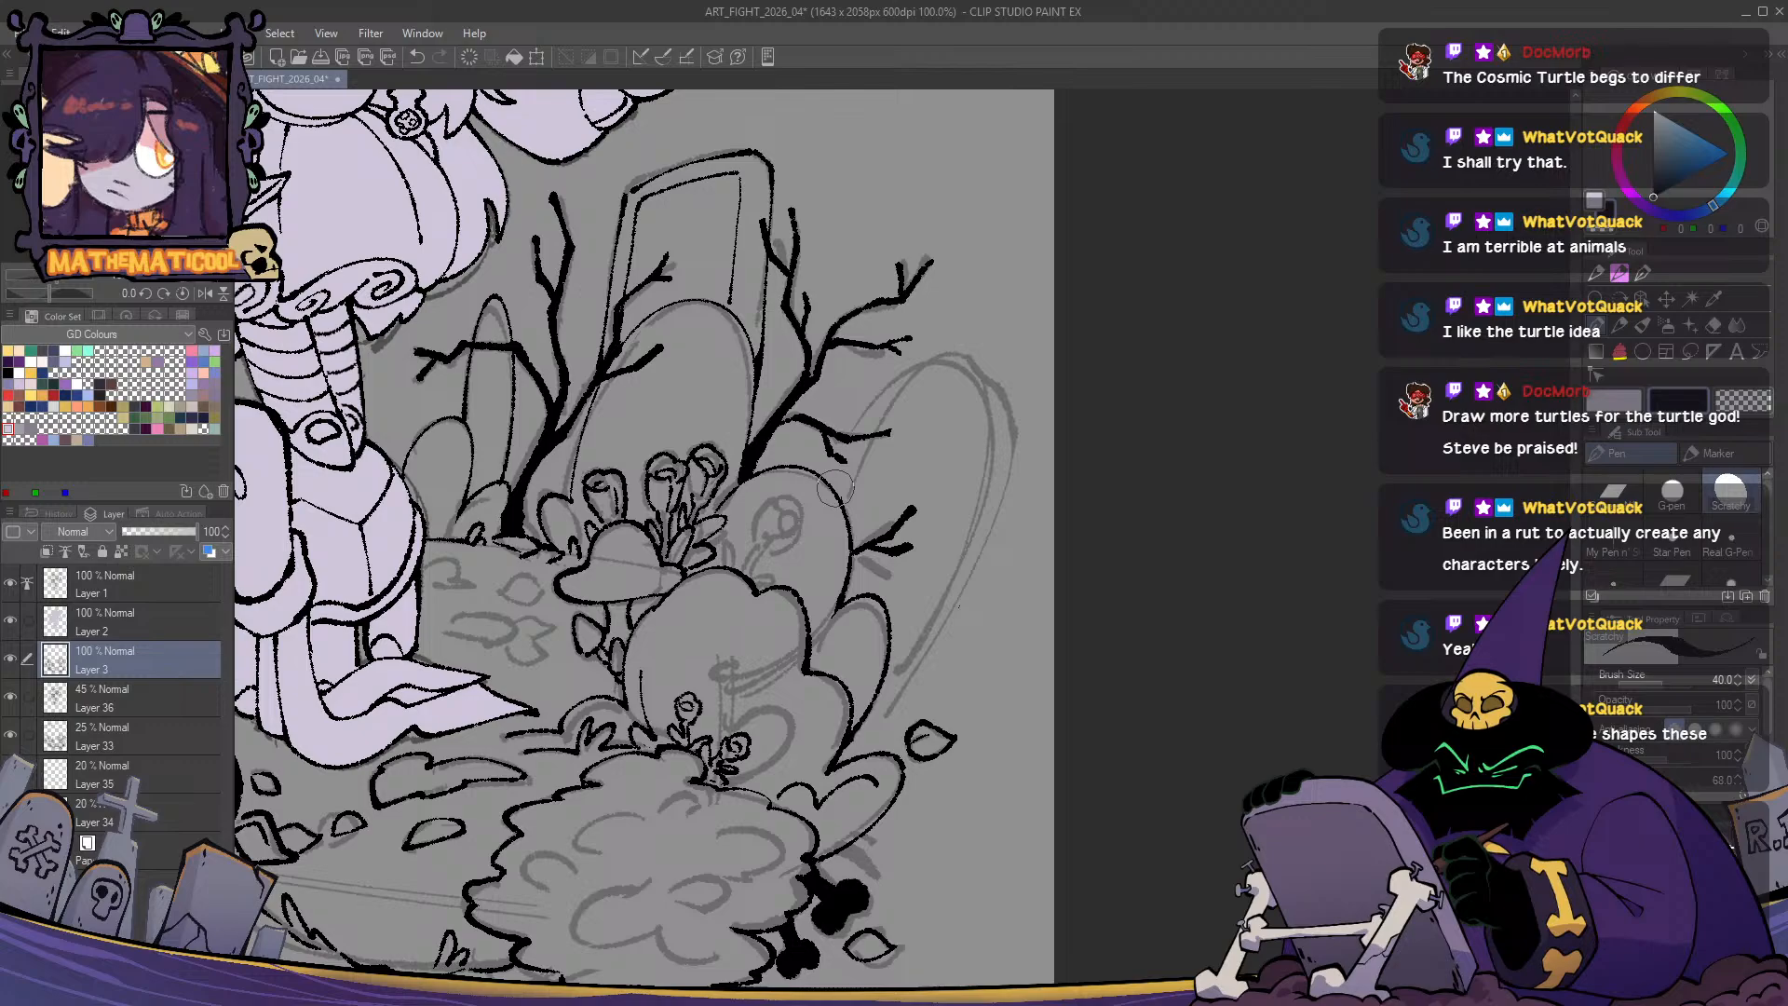
left_click_drag(836, 488, 754, 502)
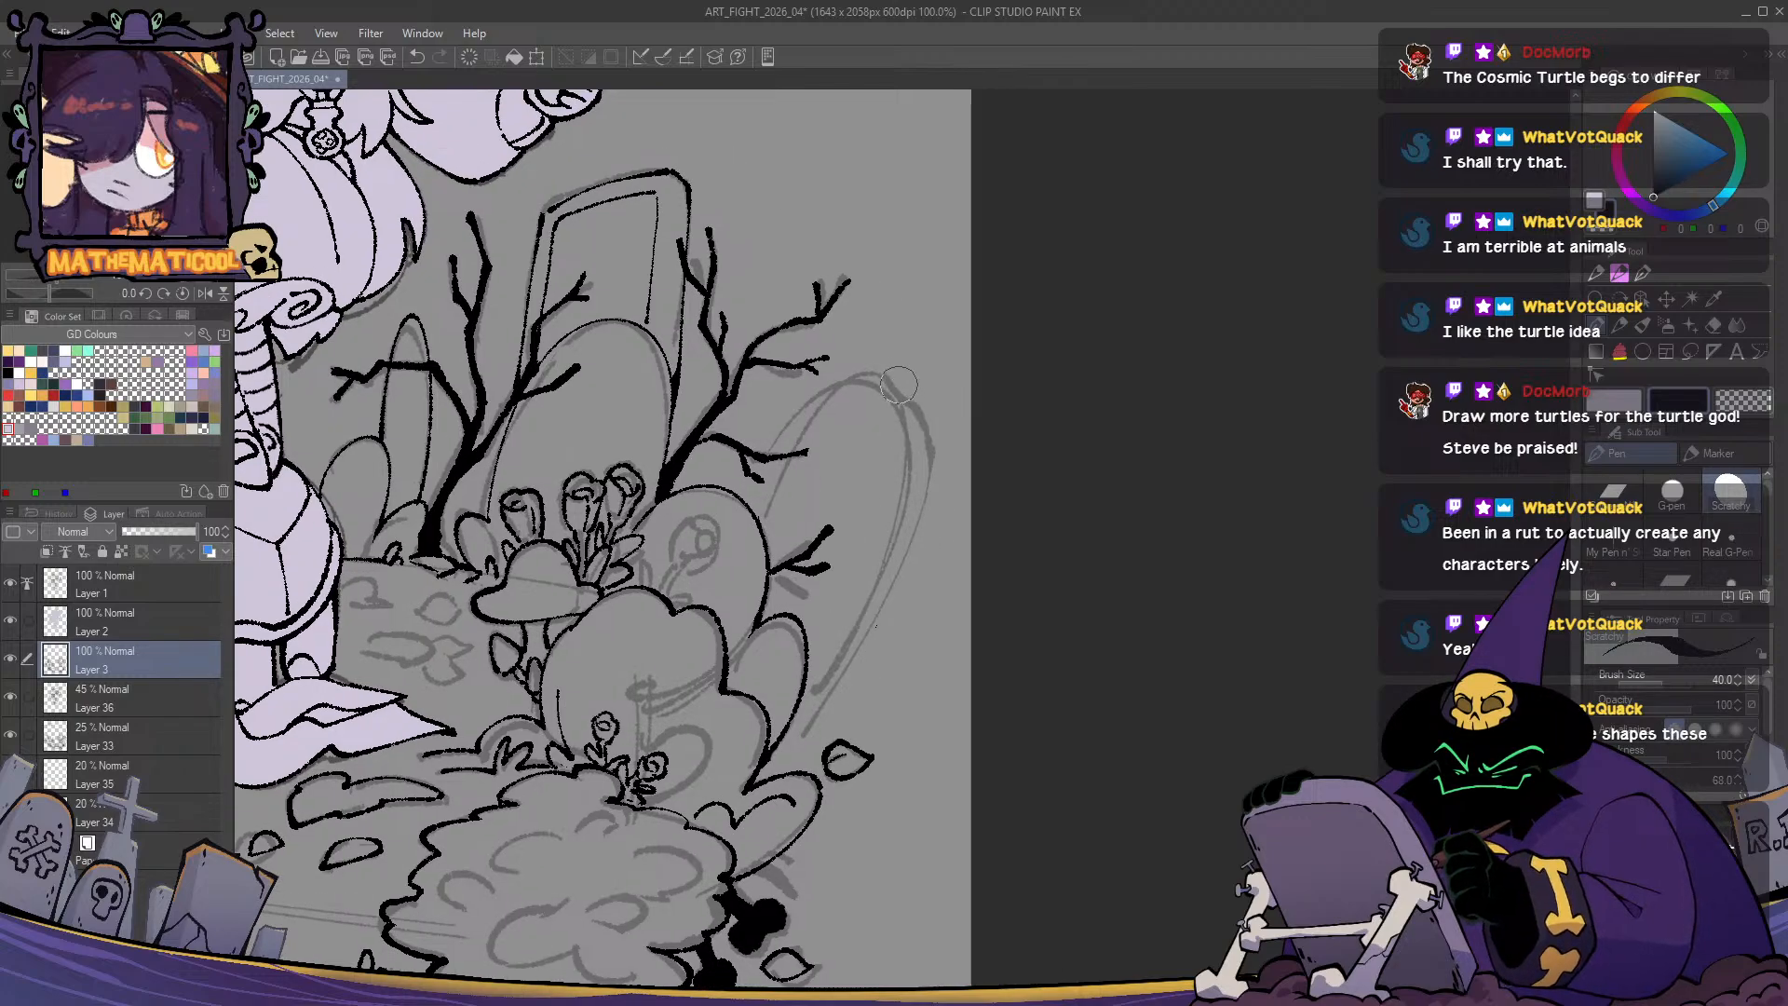
mouse_move(883, 374)
left_mouse_down()
mouse_move(922, 414)
mouse_move(932, 454)
left_mouse_up()
key("ctrl+z")
left_click_drag(883, 373, 922, 404)
mouse_move(933, 473)
left_mouse_down()
mouse_move(897, 582)
mouse_move(774, 777)
left_mouse_up()
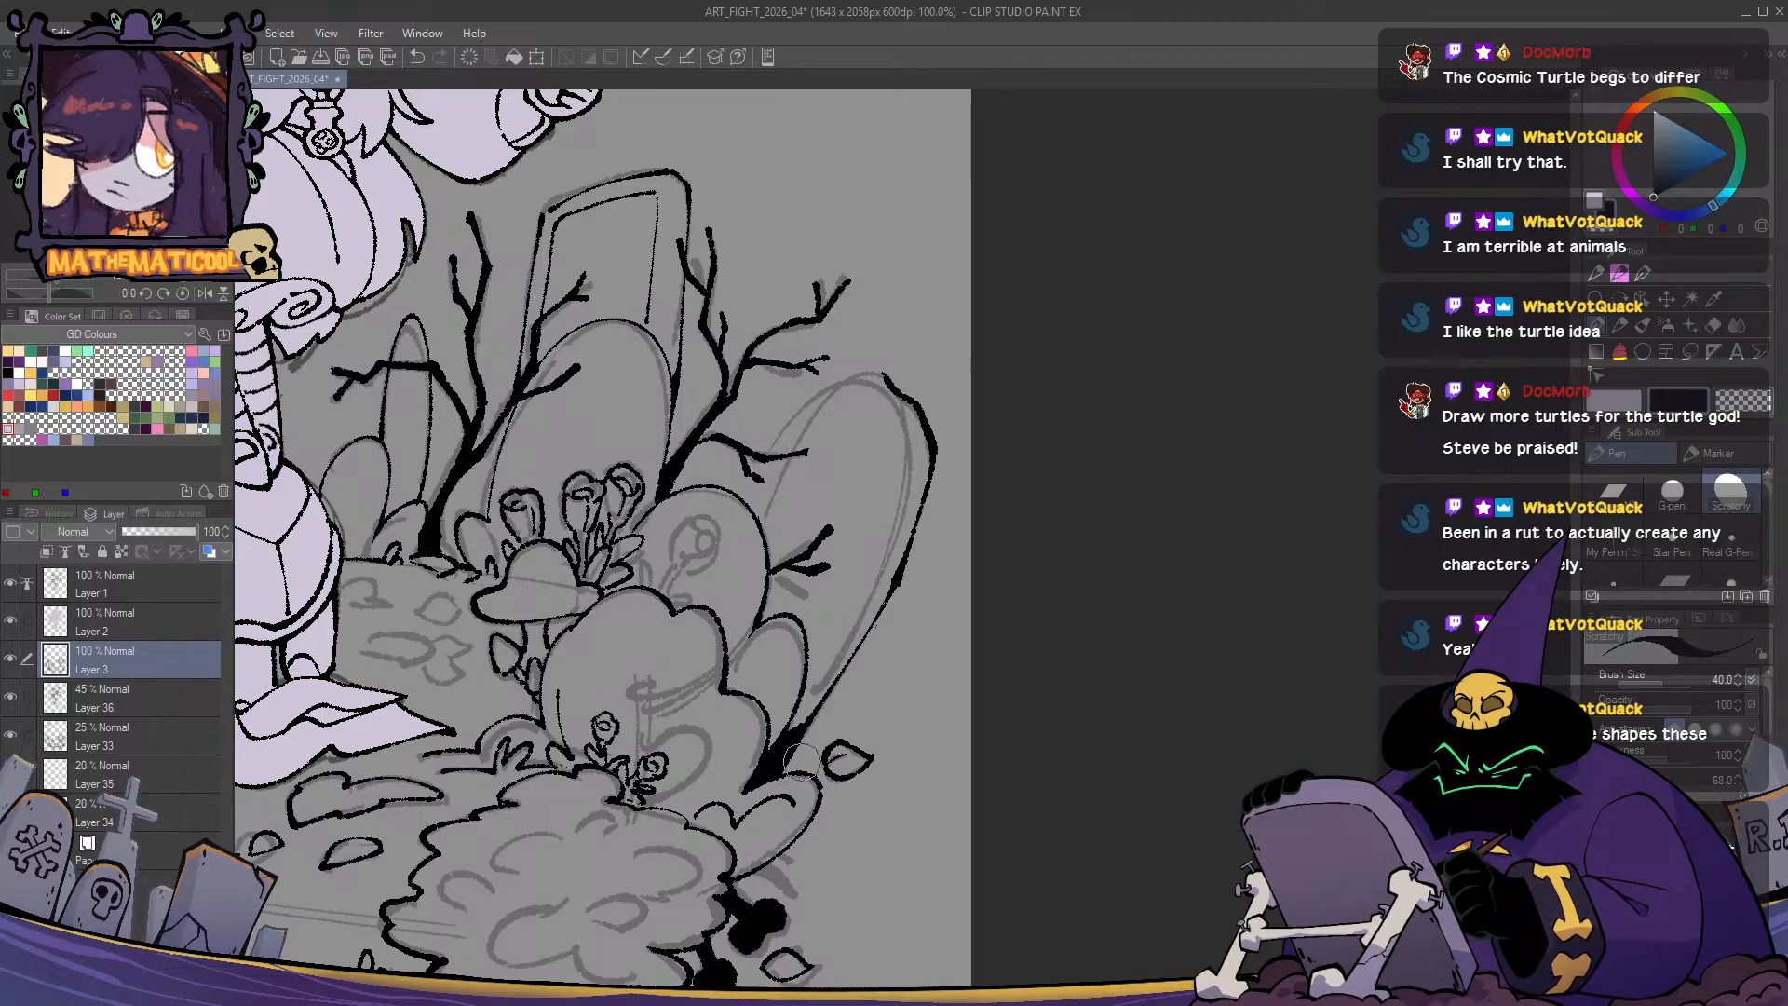
mouse_move(852, 378)
left_mouse_down()
mouse_move(803, 402)
mouse_move(778, 453)
left_mouse_up()
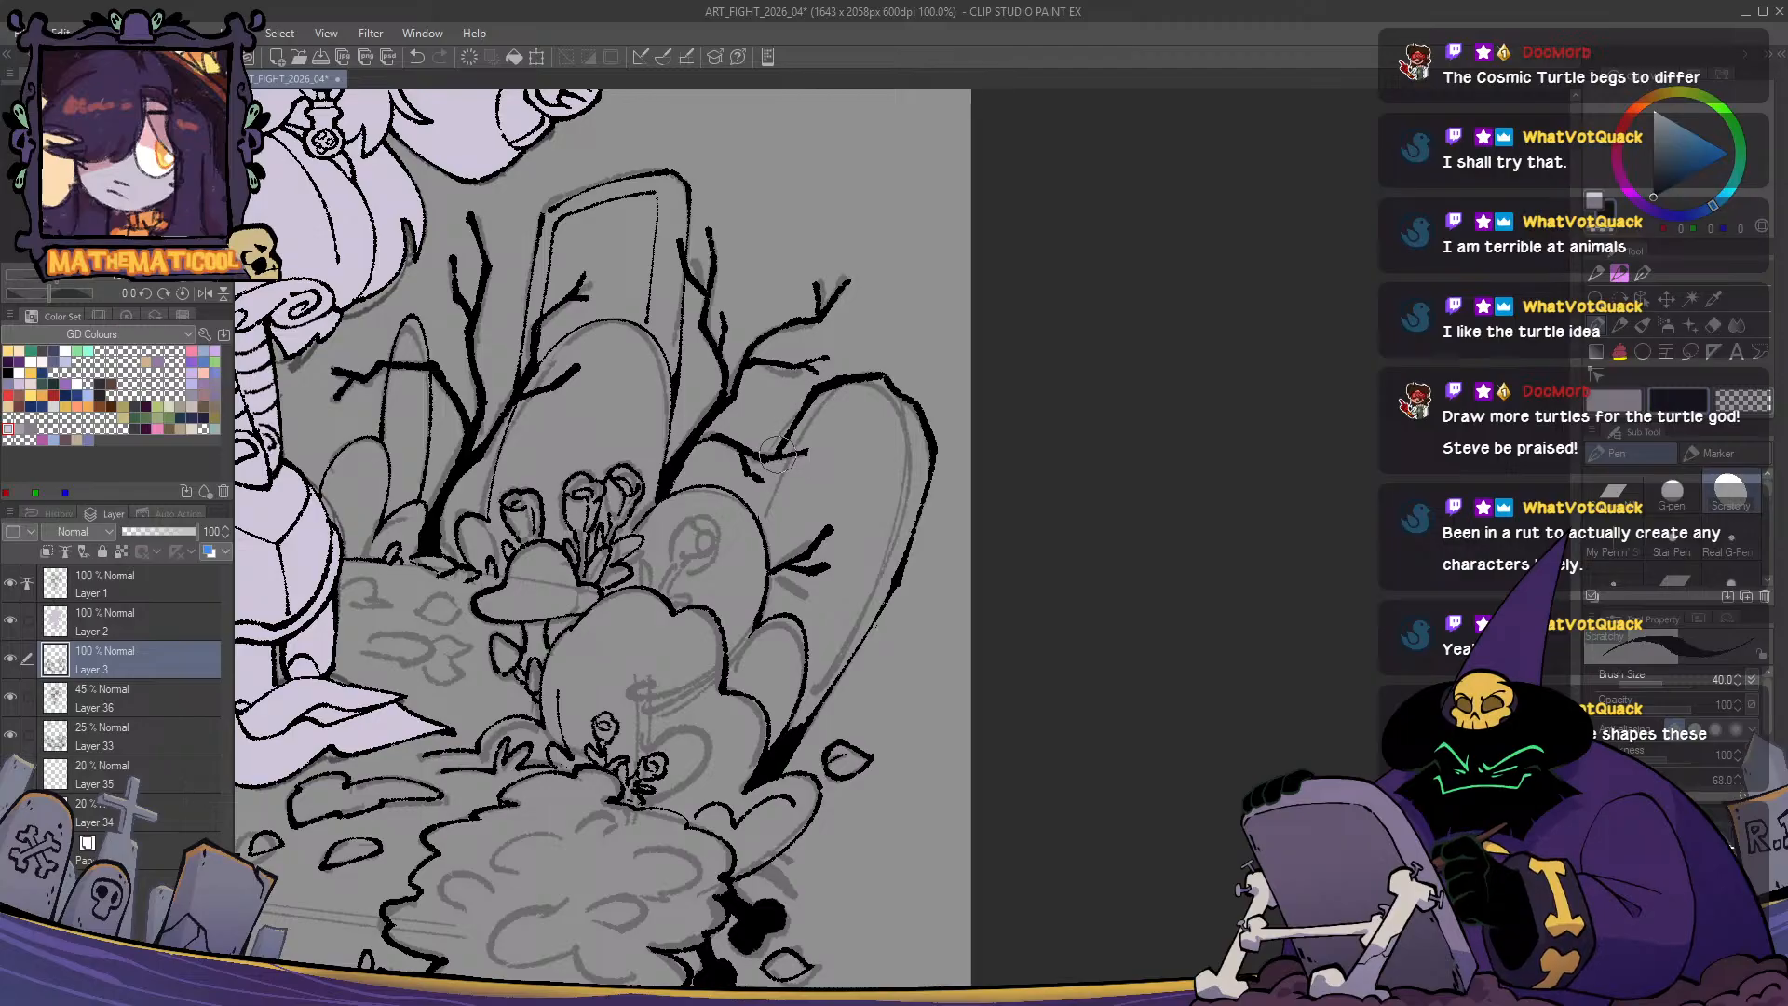
key("ctrl+z")
mouse_move(880, 375)
left_mouse_down()
mouse_move(806, 397)
mouse_move(880, 373)
mouse_move(806, 403)
mouse_move(752, 476)
left_mouse_up()
key("ctrl+z")
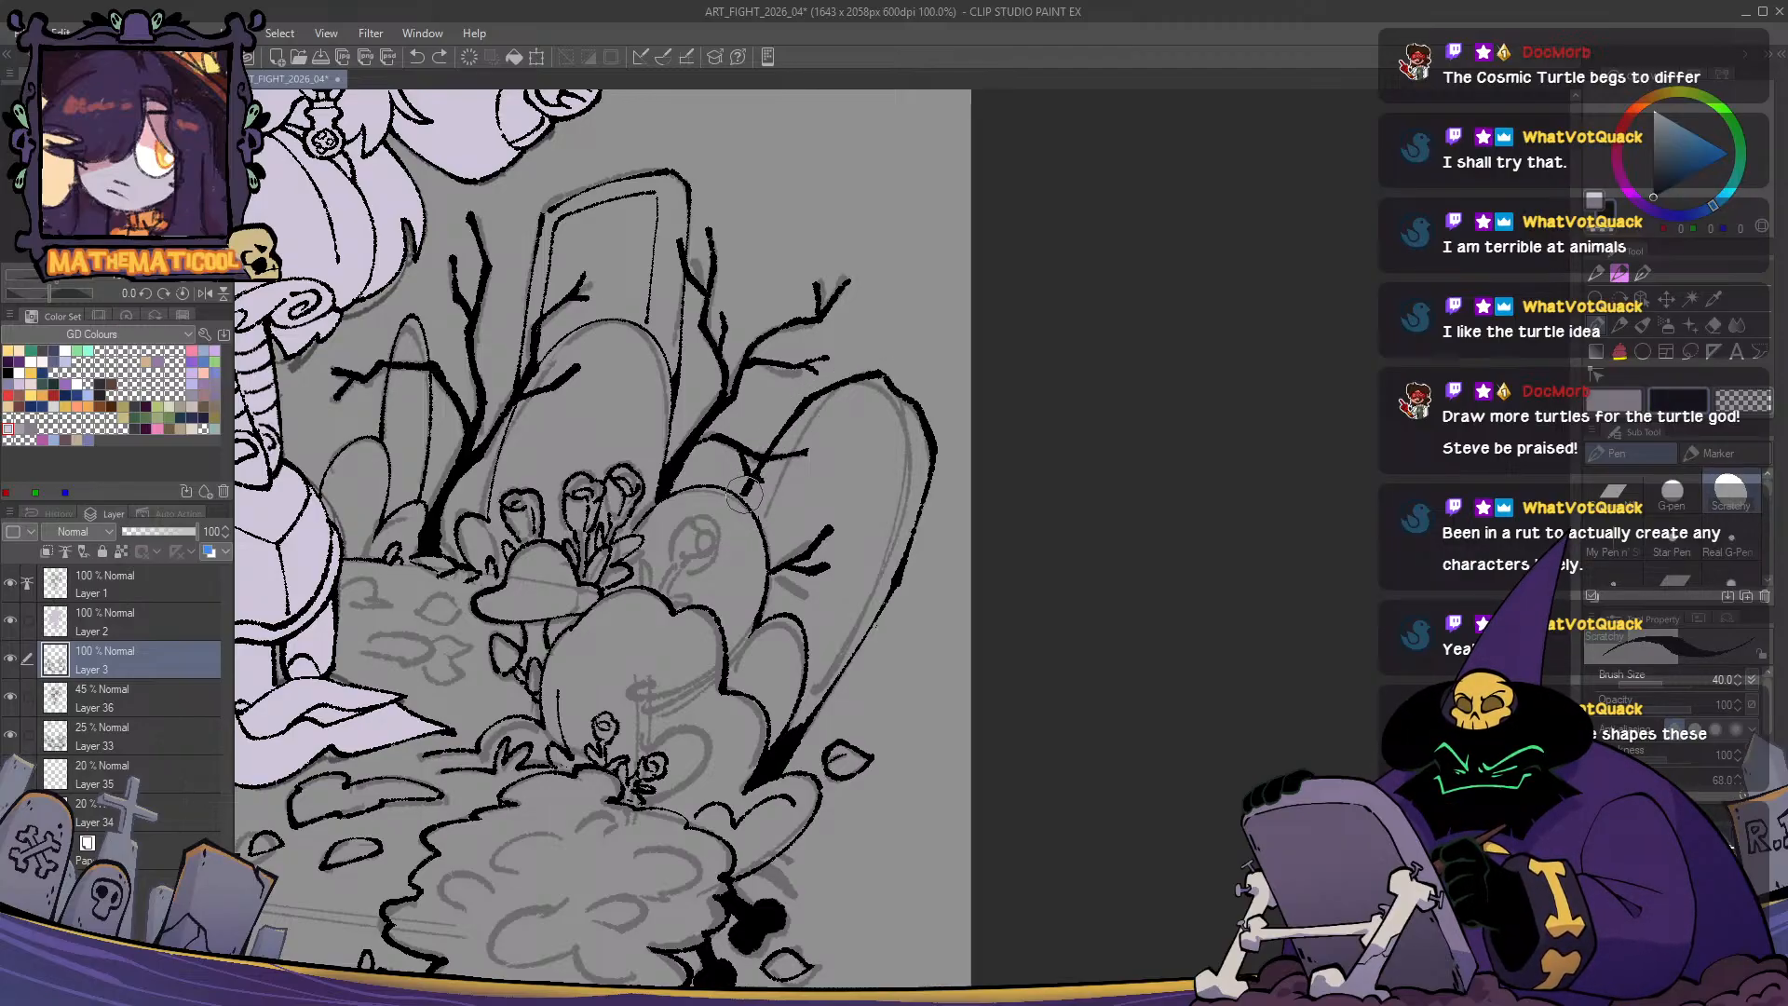
- Ink the inner rim line down the leaning gravestone's outer side to the bushes and check it in a mirrored view
mouse_move(897, 417)
left_mouse_down()
mouse_move(894, 492)
mouse_move(811, 662)
left_mouse_up()
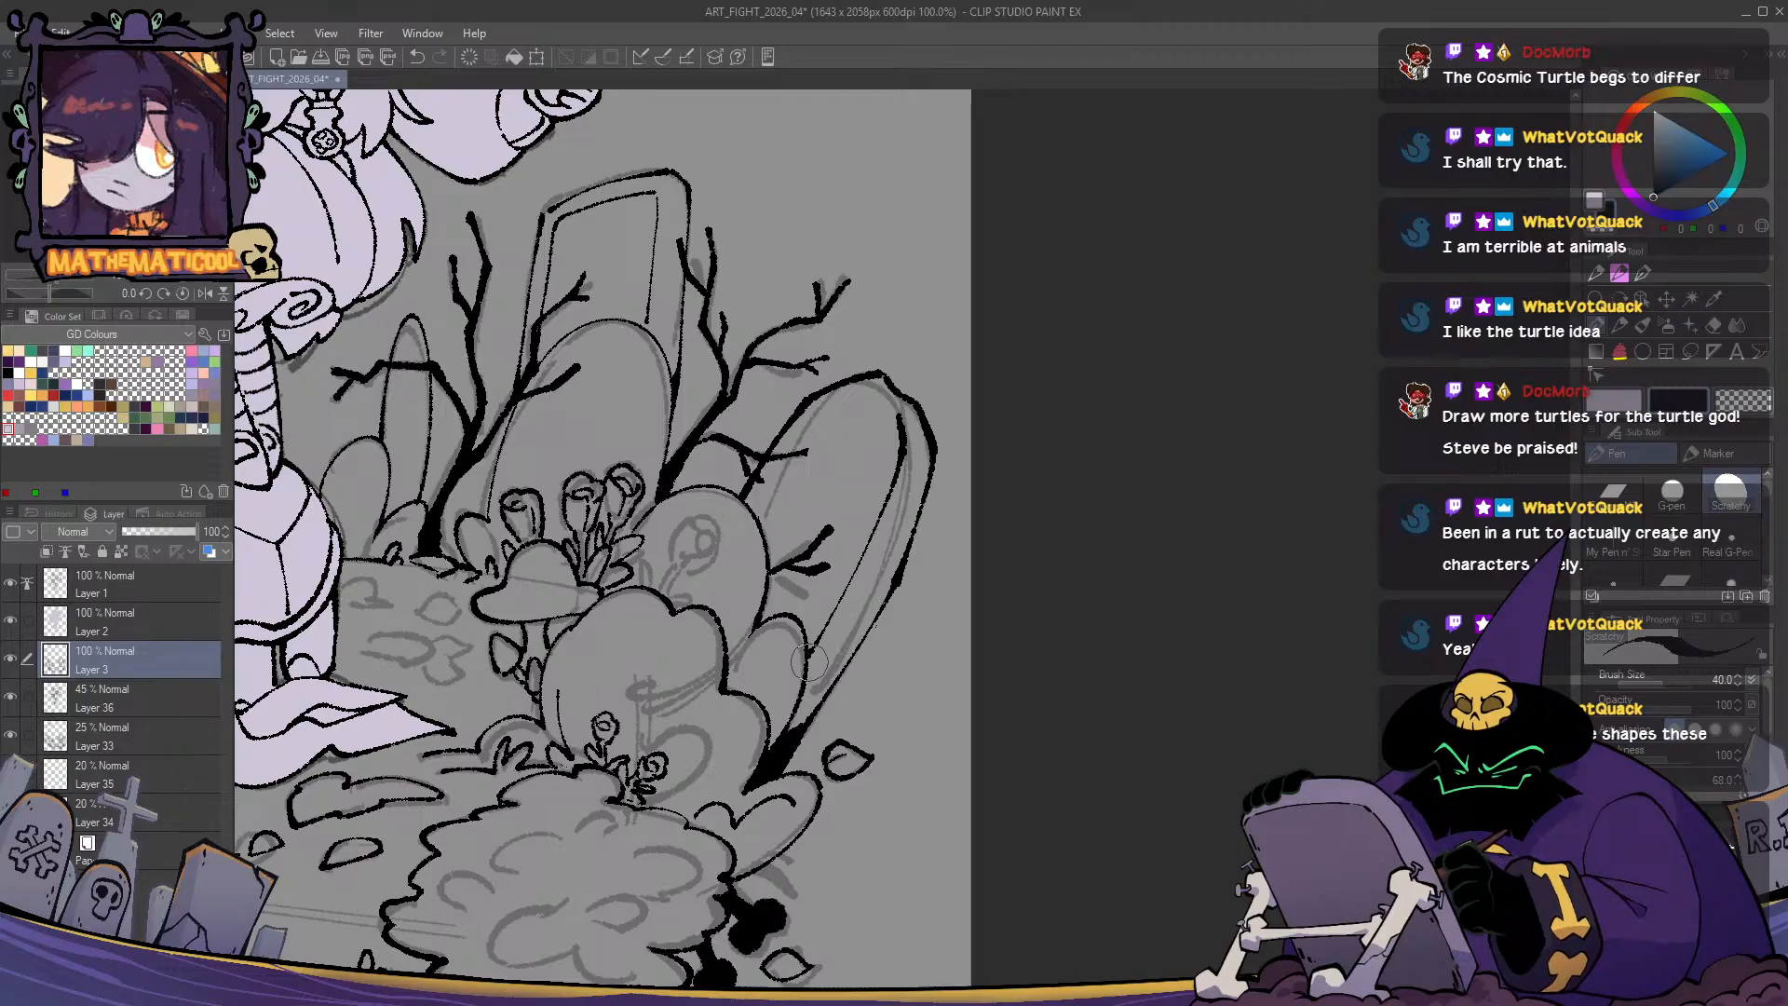
key("ctrl+z")
mouse_move(884, 392)
left_mouse_down()
mouse_move(903, 436)
mouse_move(870, 561)
mouse_move(742, 784)
left_mouse_up()
key("h")
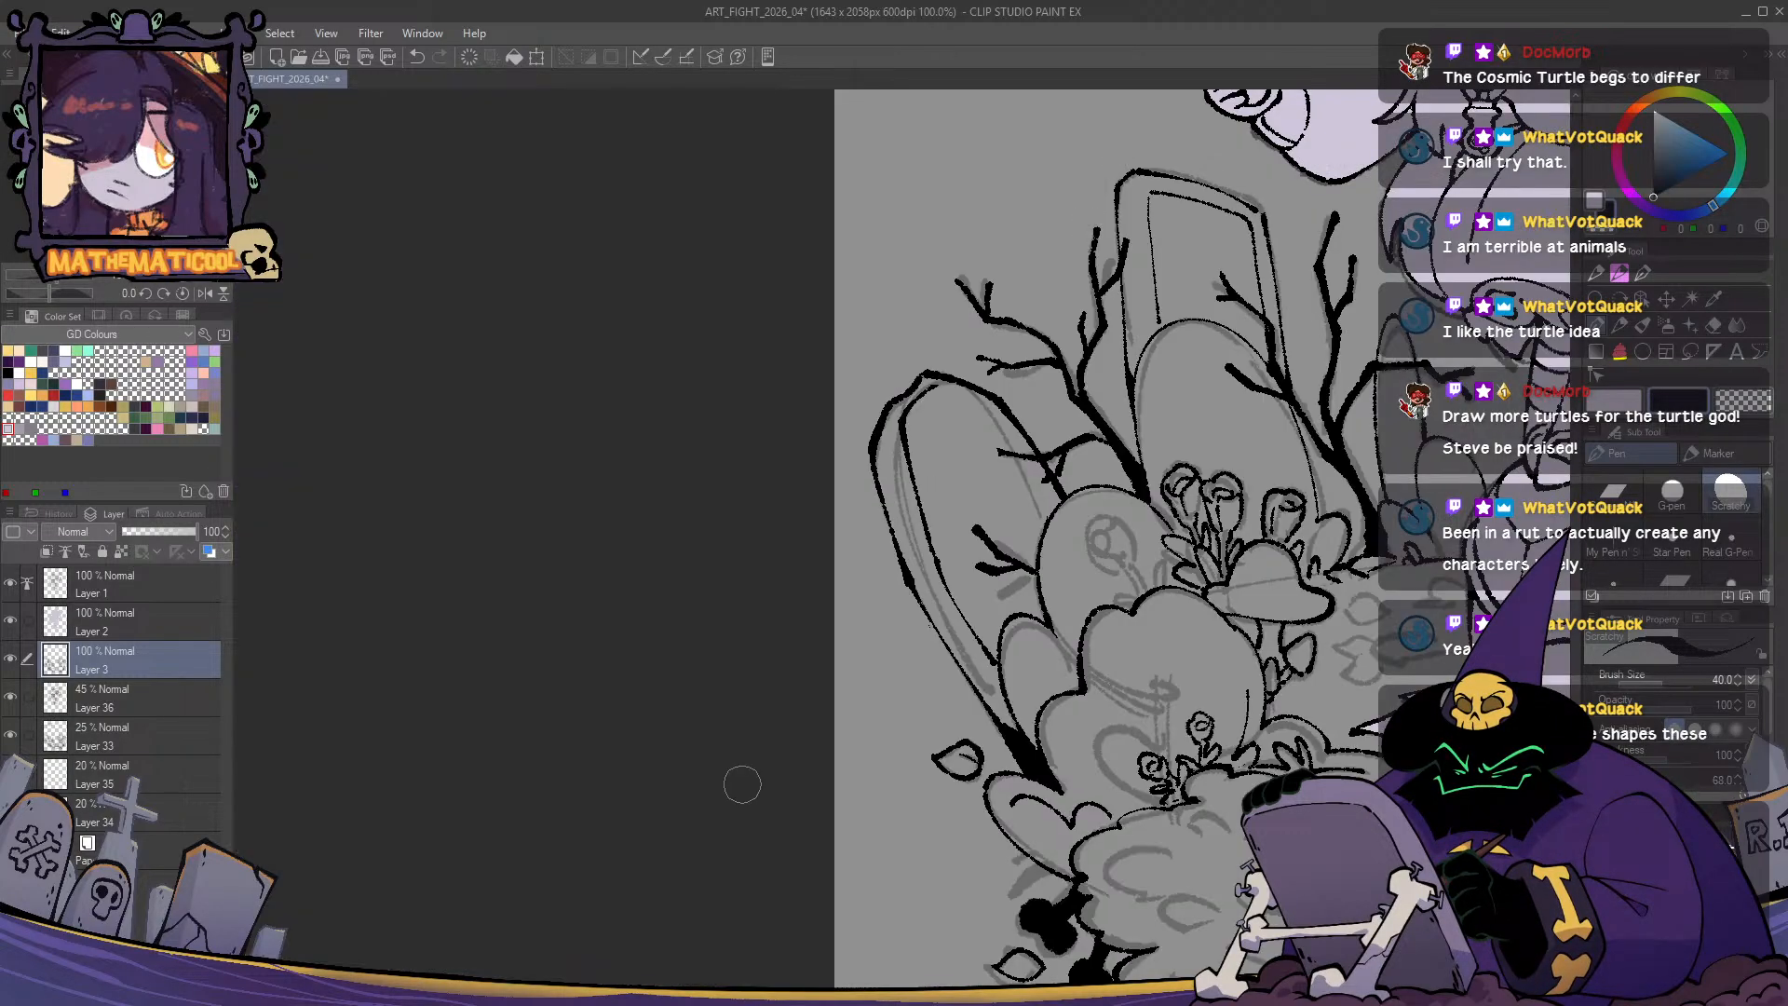
key("h")
- Ink the leaning gravestone's second rim line from the peak down behind the tree branch, redoing strokes and checking the mirrored view
left_click_drag(880, 374, 812, 411)
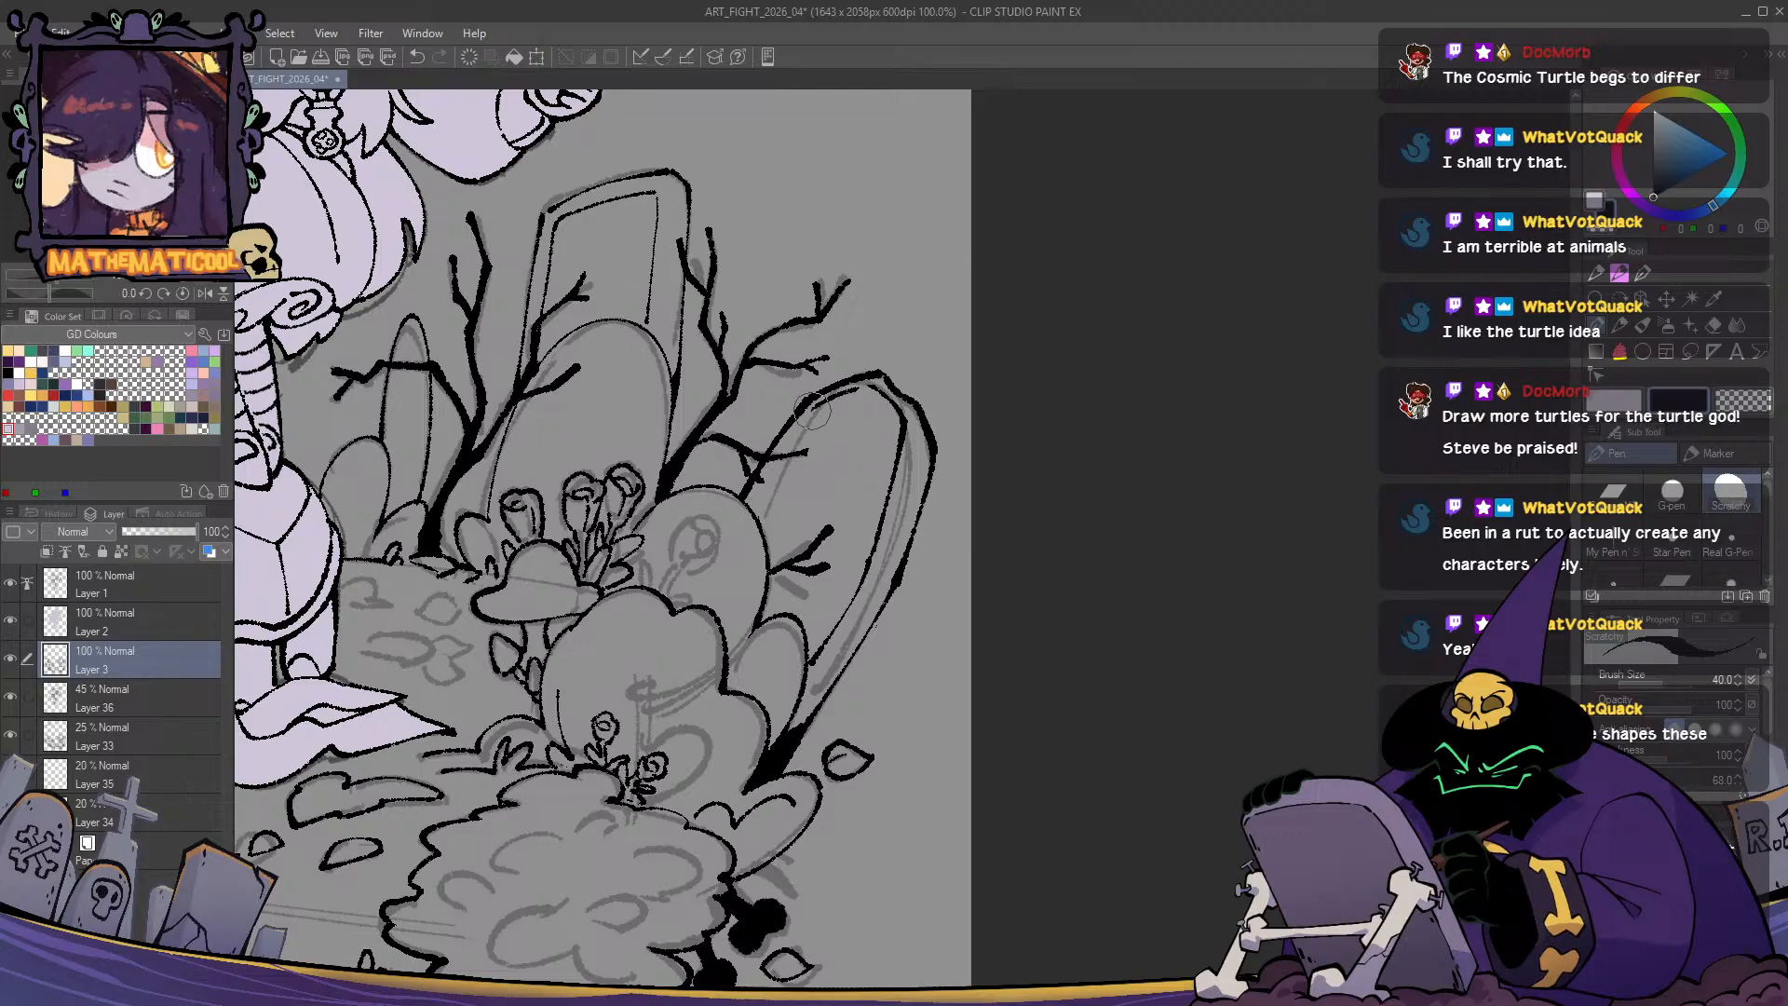
key("h")
key("h")
key("ctrl+z")
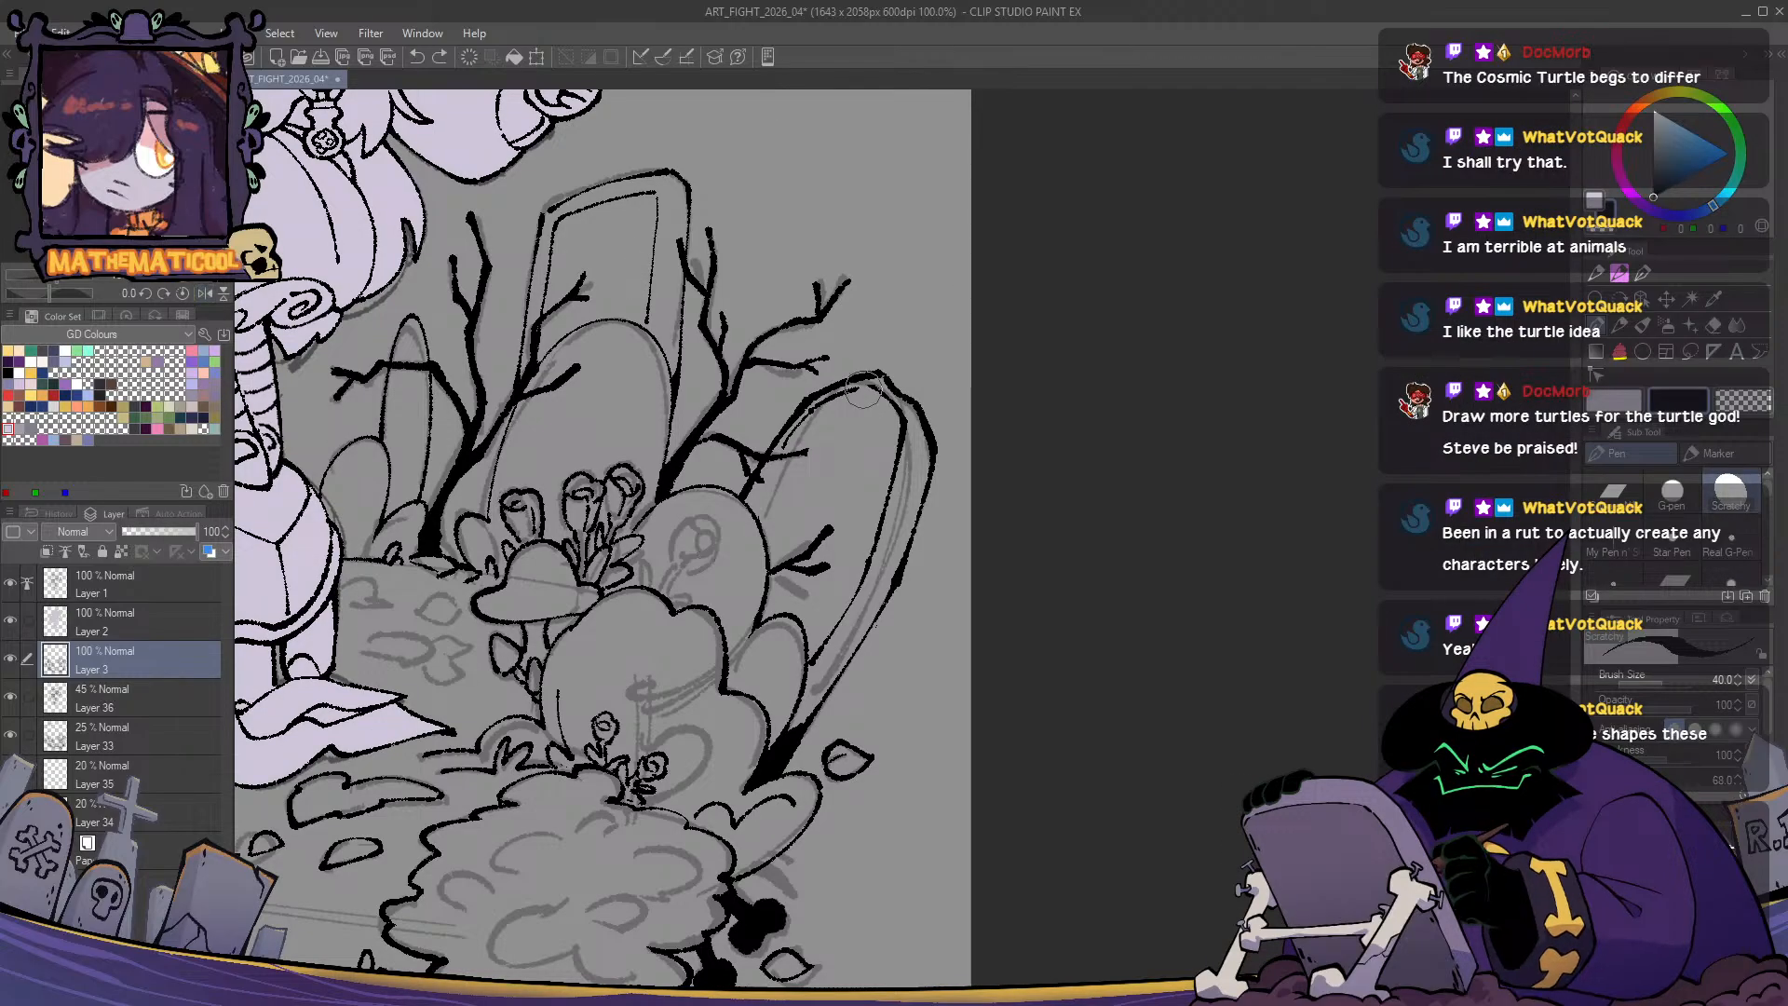
left_click_drag(879, 374, 801, 423)
key("ctrl+z")
left_click_drag(880, 373, 780, 447)
key("ctrl+z")
mouse_move(879, 373)
left_mouse_down()
mouse_move(779, 451)
mouse_move(872, 388)
mouse_move(818, 410)
left_mouse_up()
key("ctrl+z")
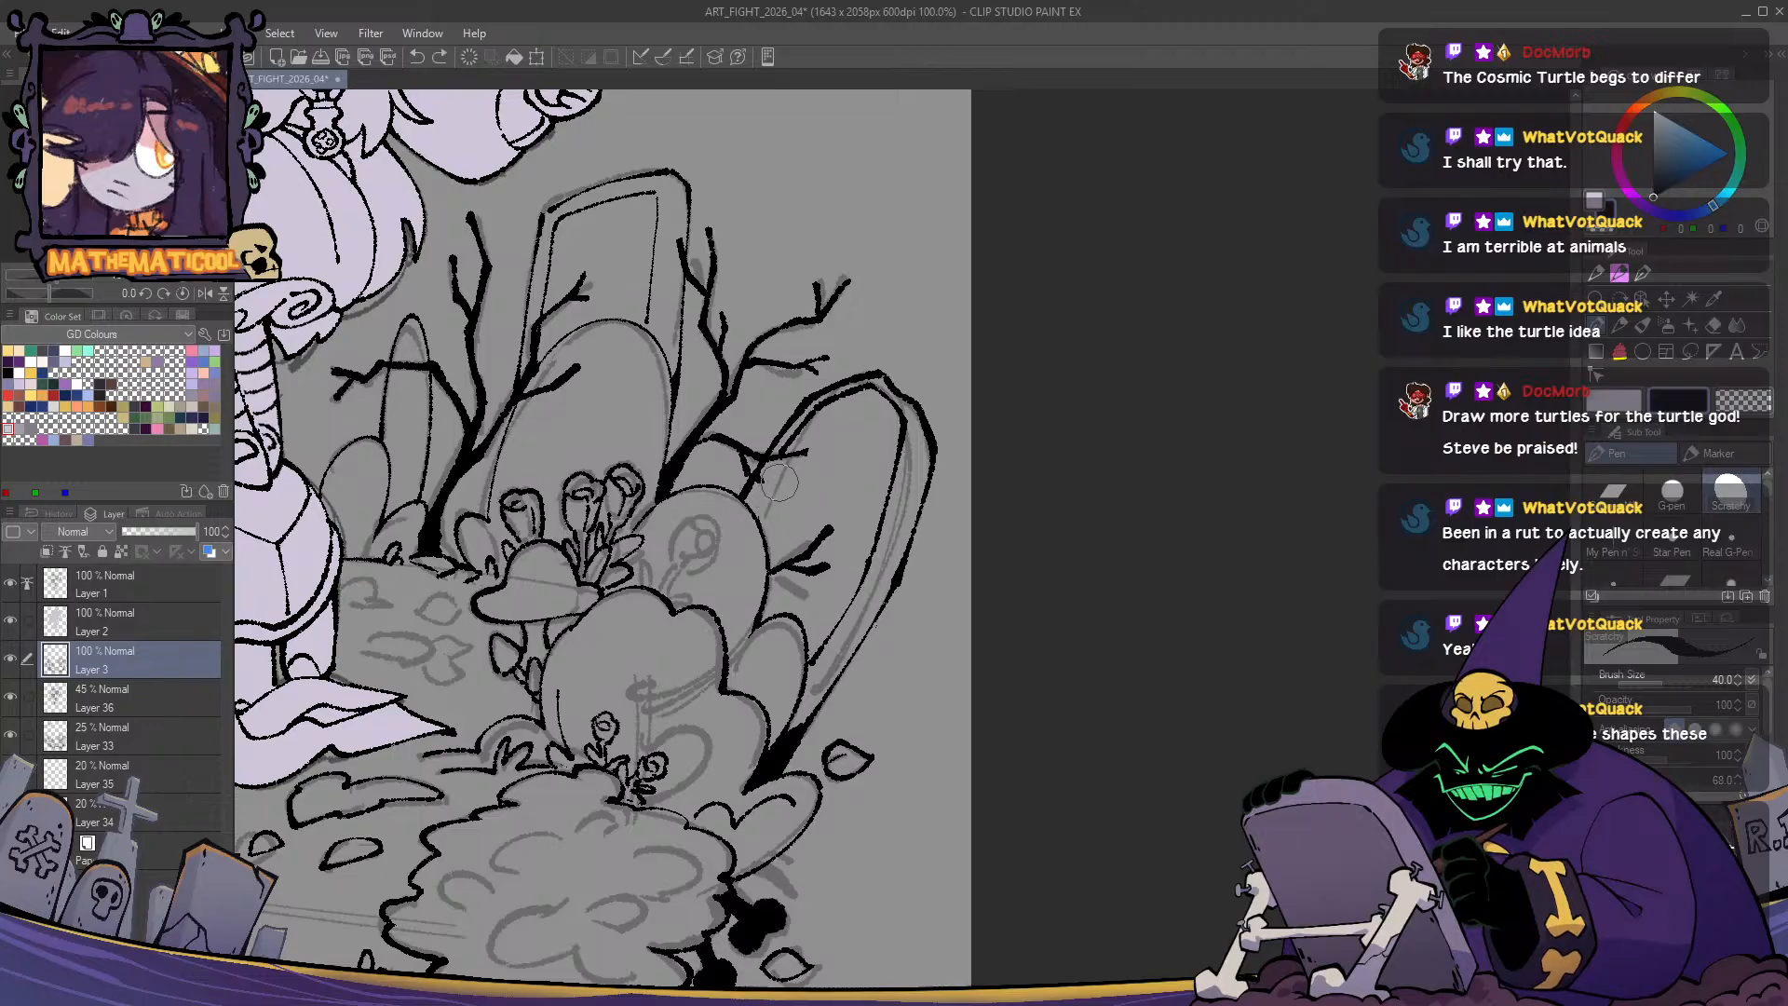
left_click_drag(787, 456, 756, 527)
key("h")
key("h")
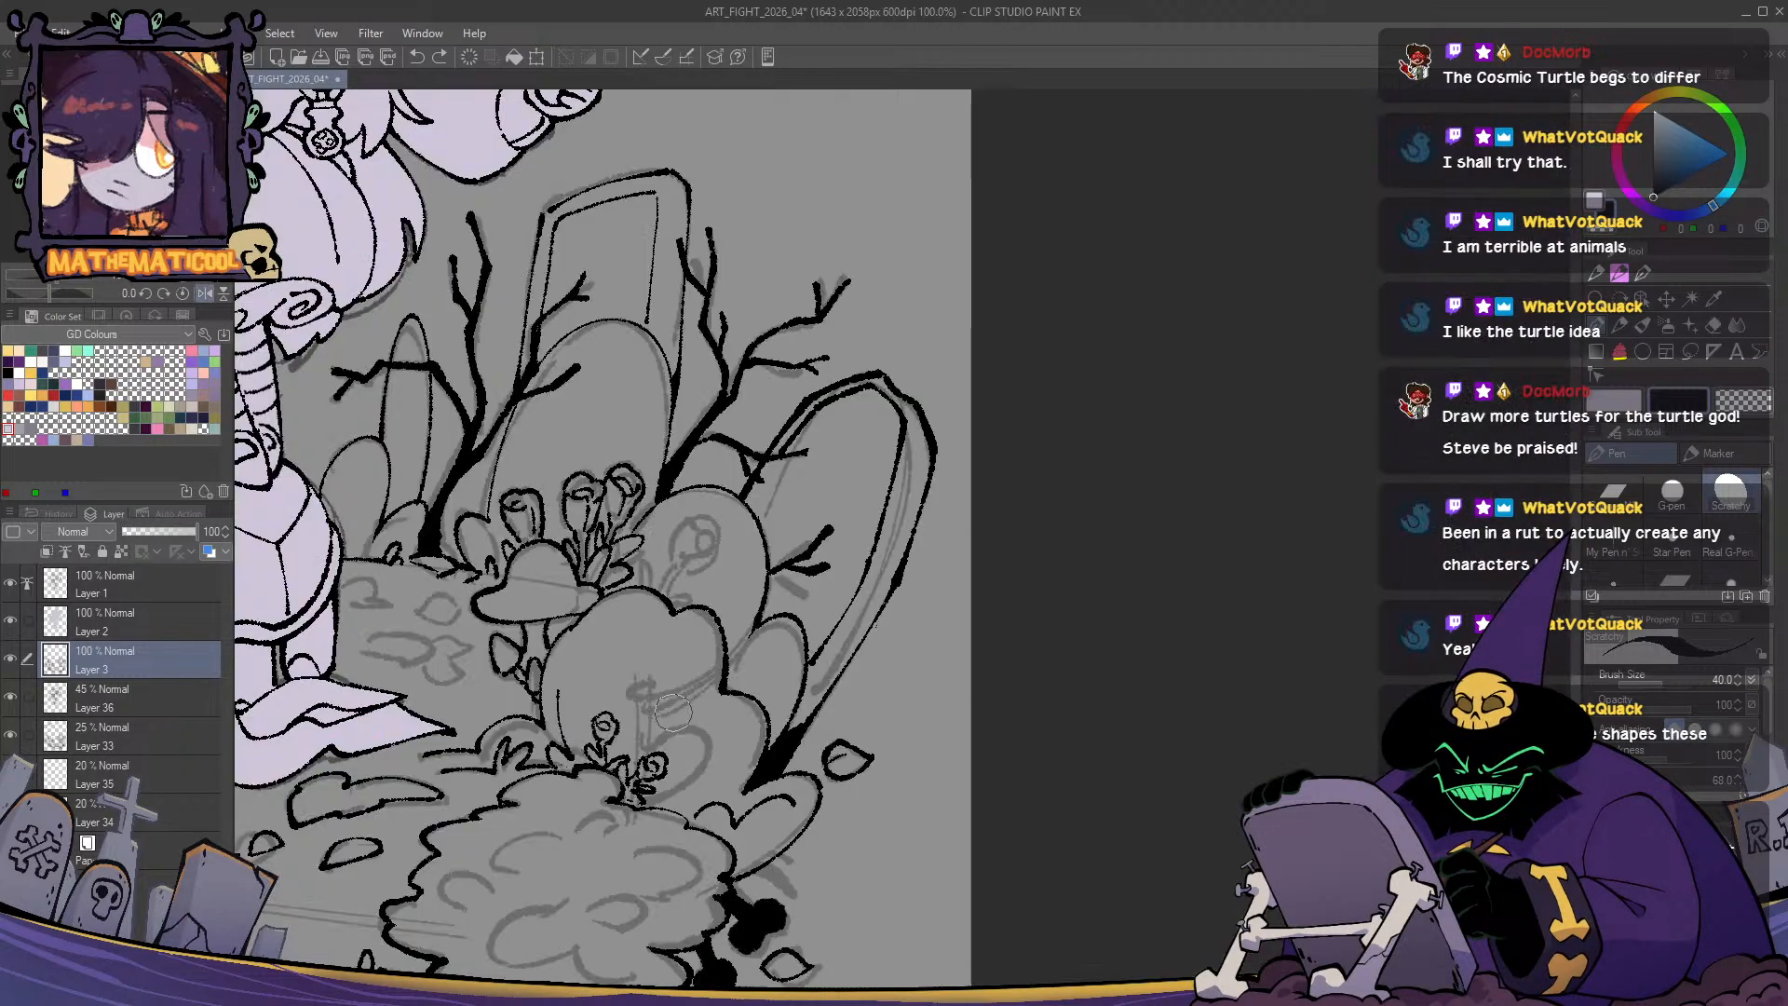
- Touch up the leaning gravestone's rim near its base and at the peak corner
mouse_move(876, 564)
left_mouse_down()
mouse_move(860, 638)
mouse_move(807, 713)
left_mouse_up()
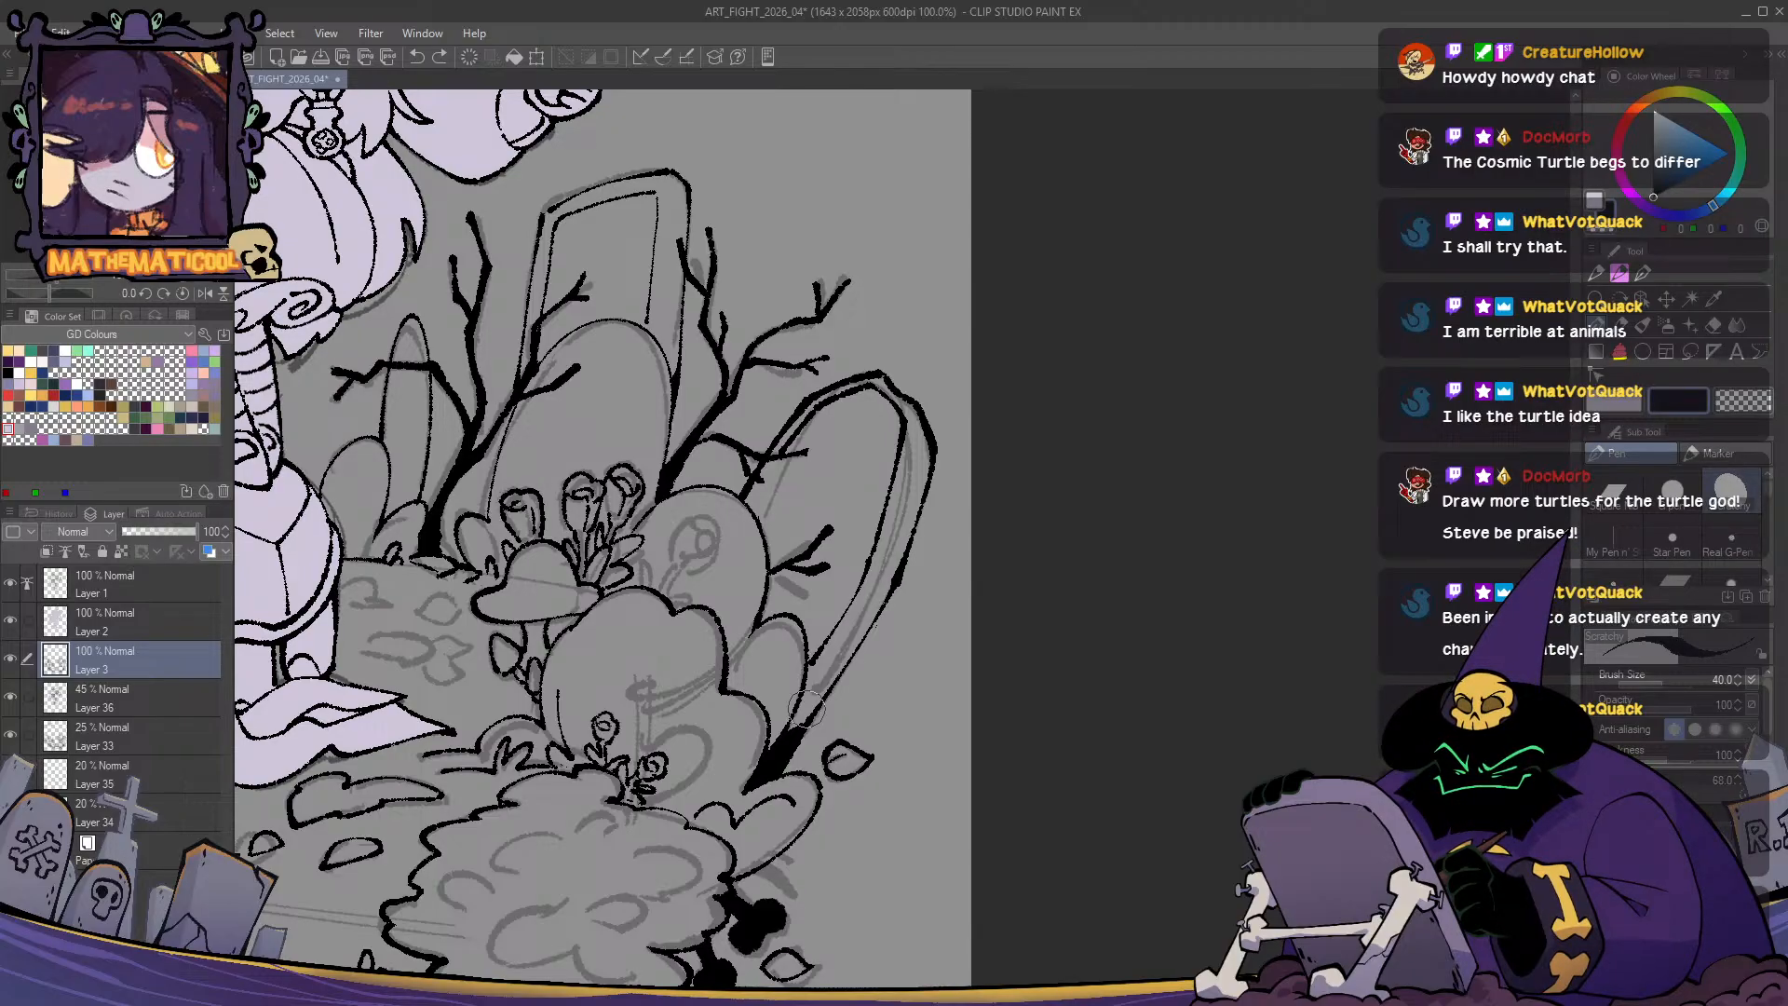
left_click_drag(807, 709, 750, 726)
key("c")
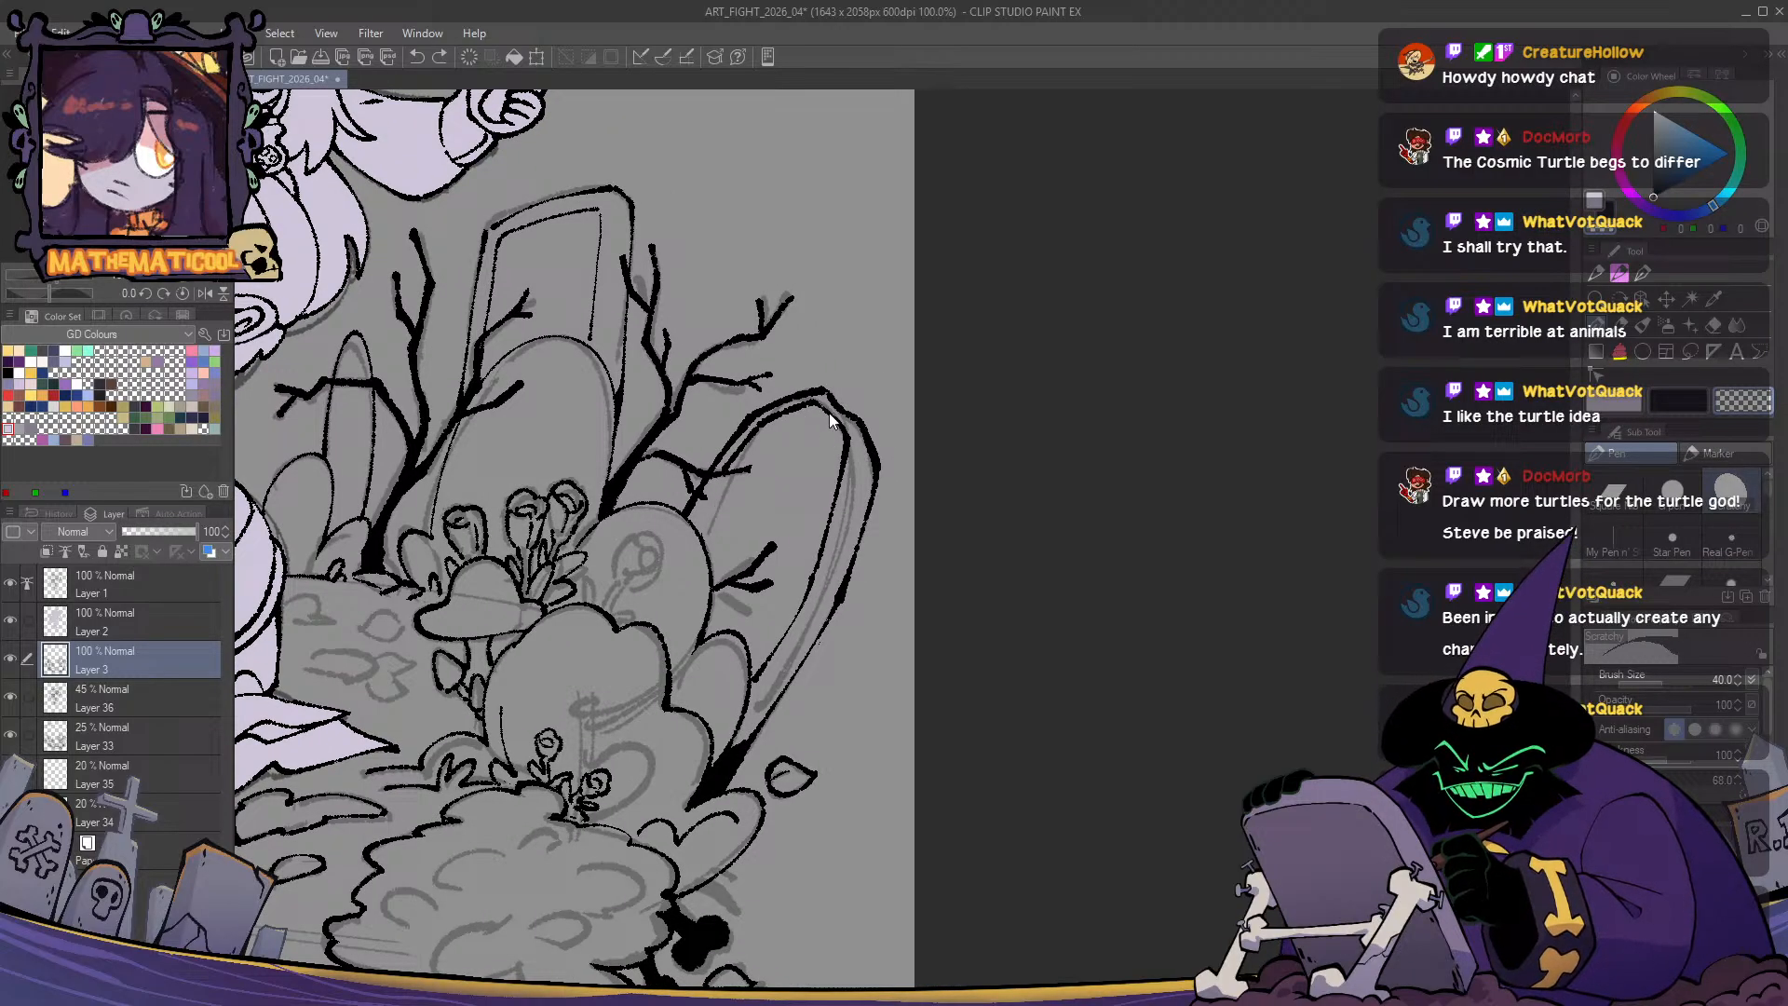
left_click_drag(824, 404, 864, 461)
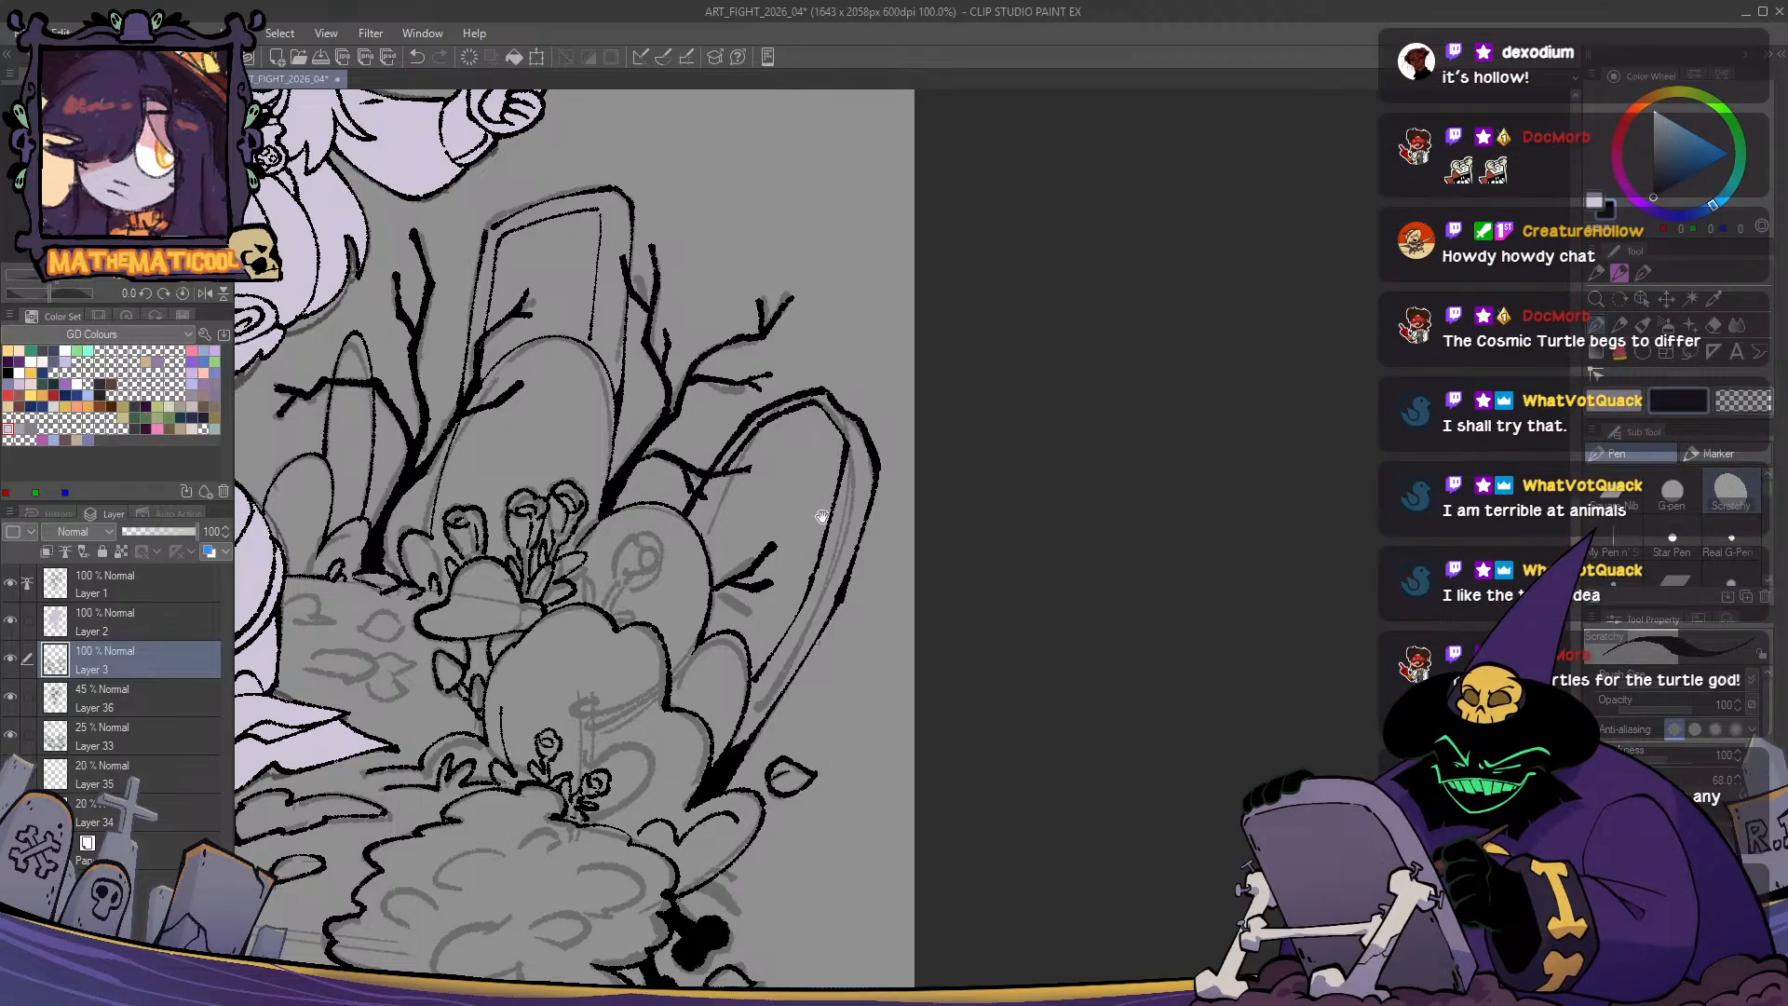
- Review the inked graveyard as a whole, from the leaning gravestone across to the uninked cross and gravestone sketches
scroll(823, 517, "down", 5)
mouse_move(784, 767)
left_mouse_down()
mouse_move(1128, 753)
mouse_move(601, 820)
left_mouse_up()
left_click_drag(837, 473, 834, 543)
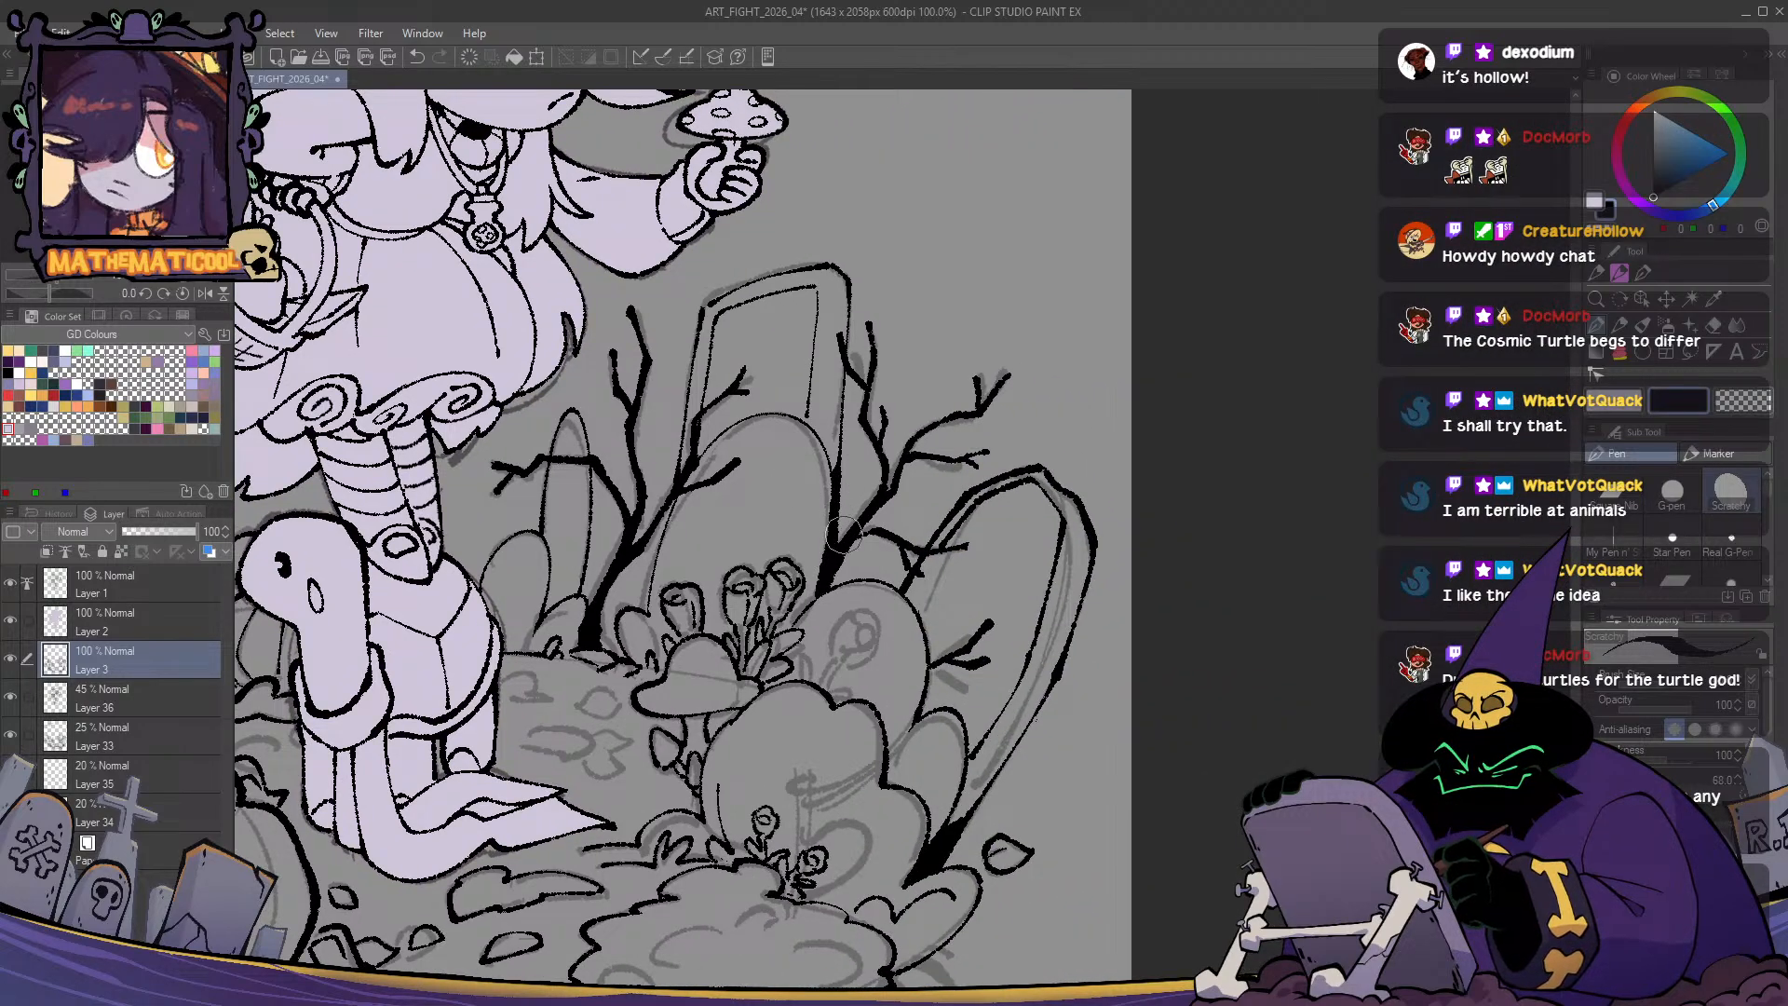
key("c")
scroll(829, 788, "down", 1)
mouse_move(829, 788)
left_mouse_down()
mouse_move(813, 788)
mouse_move(968, 720)
left_mouse_up()
scroll(968, 721, "down", 1)
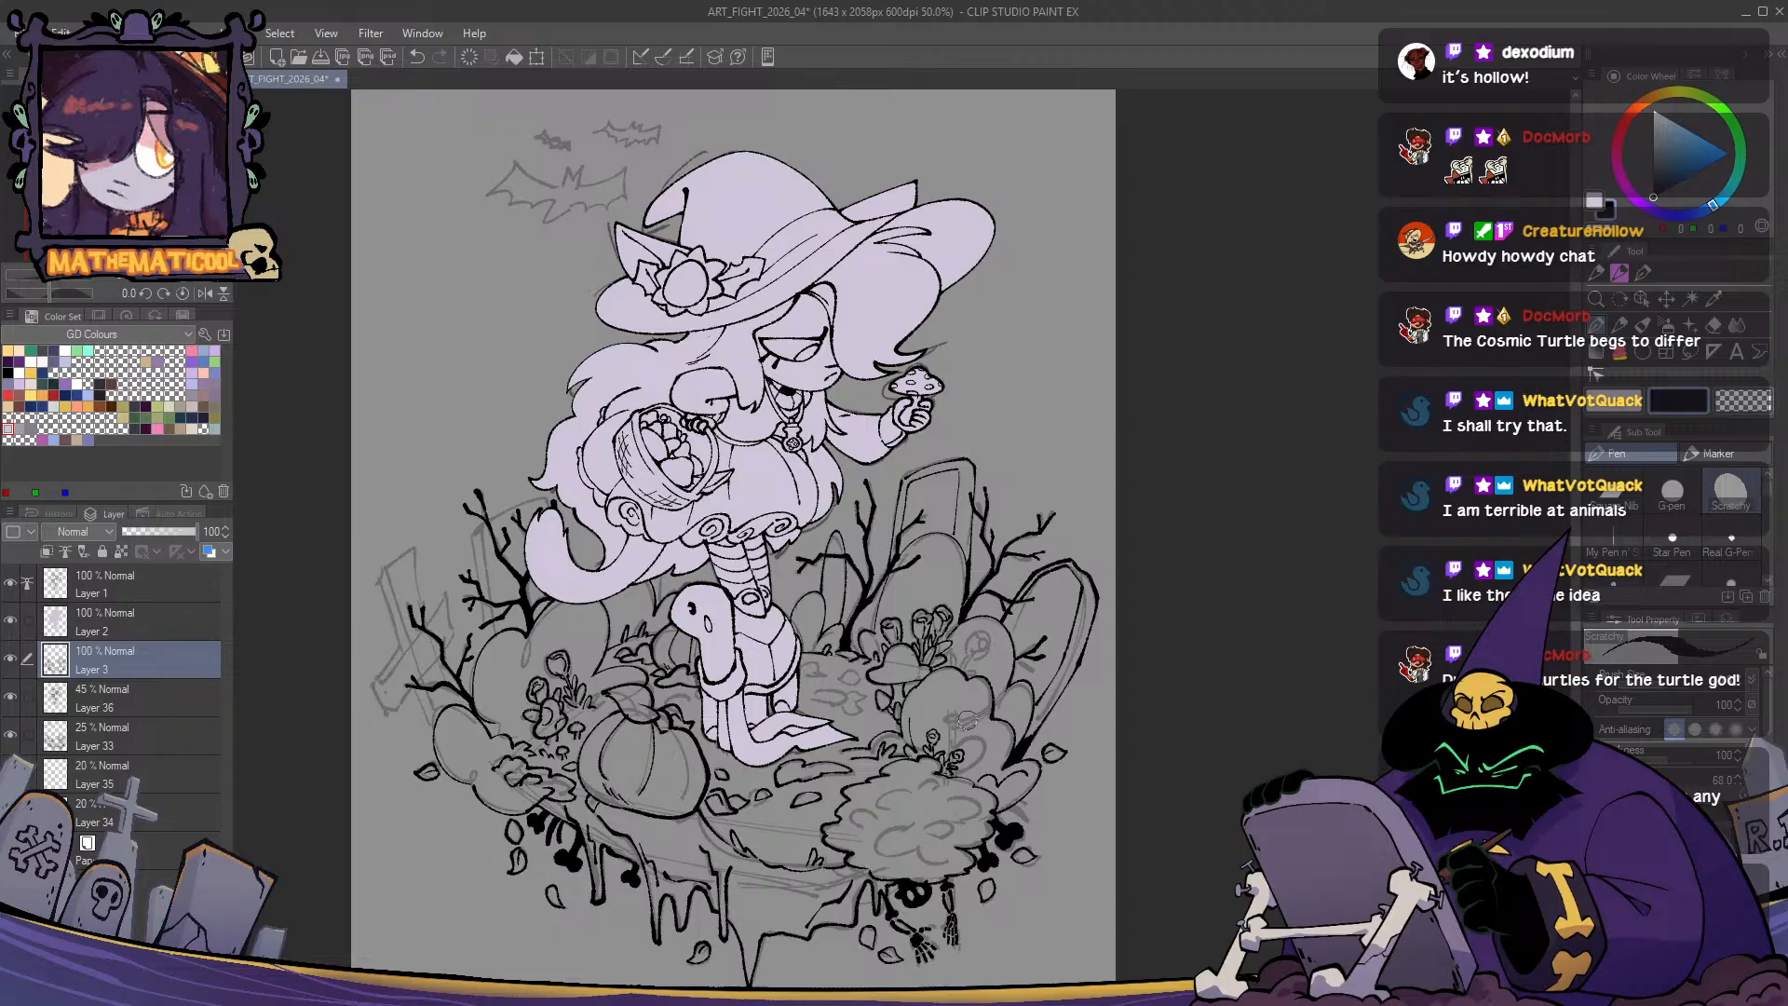
left_click_drag(968, 719, 1055, 705)
scroll(818, 373, "up", 3)
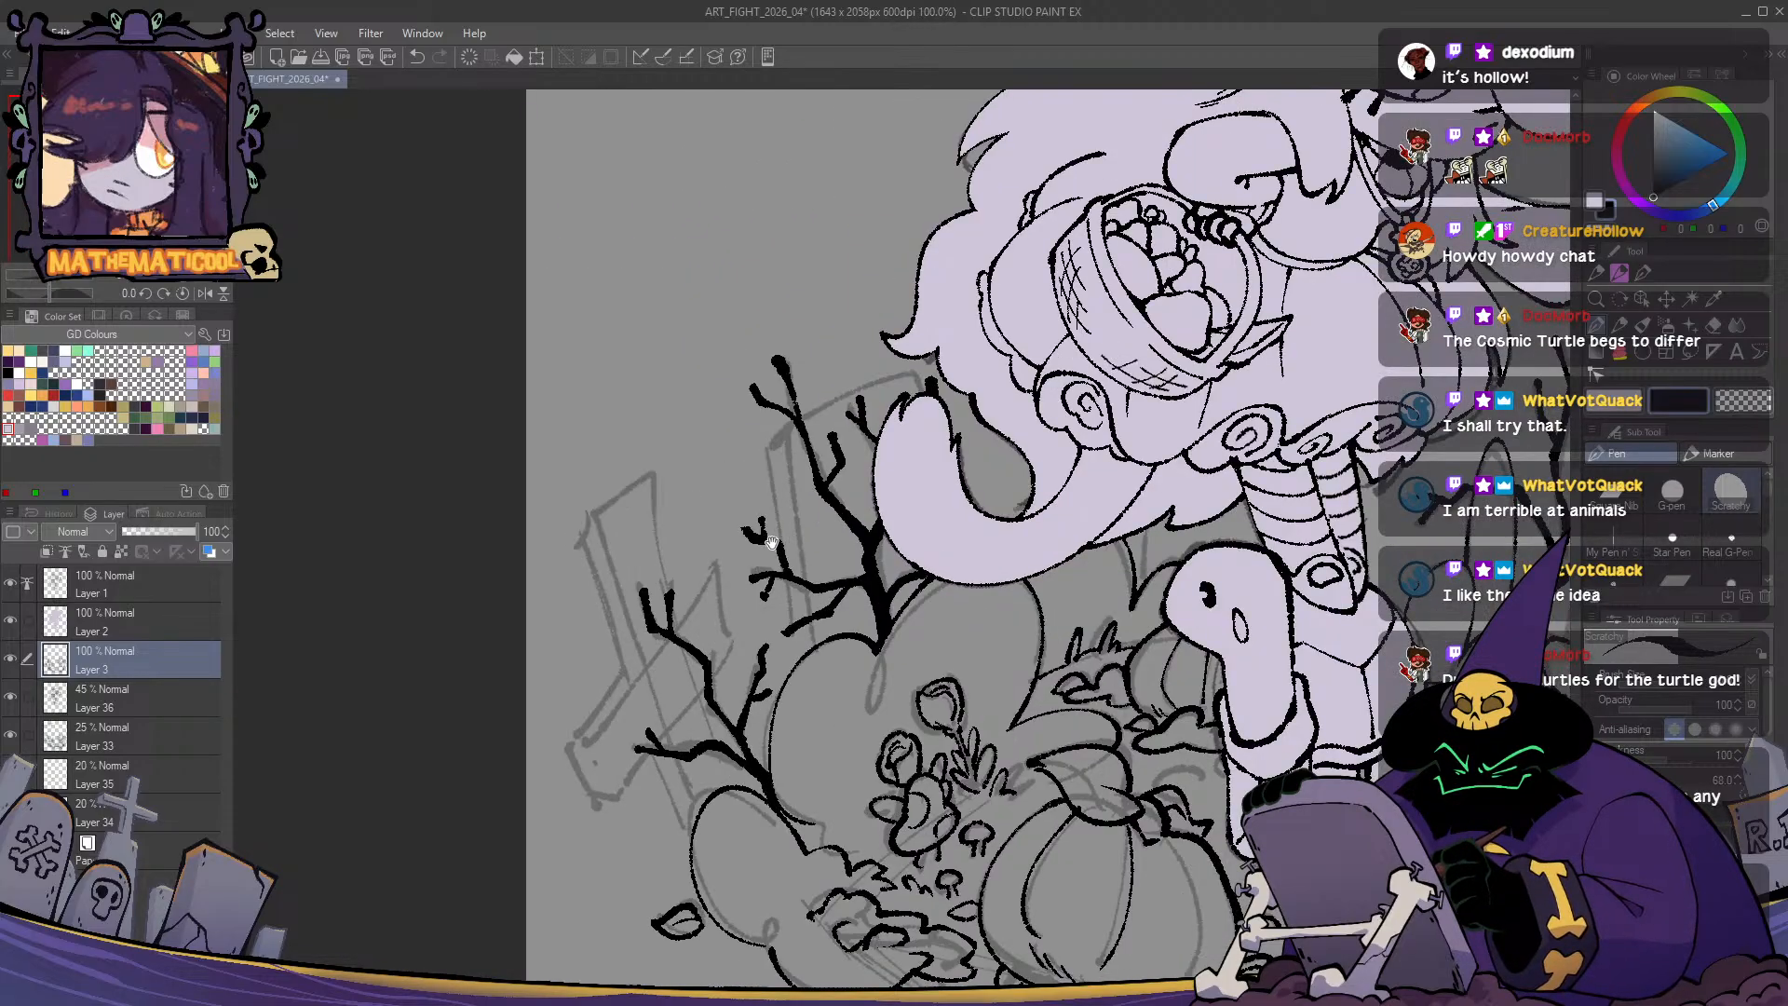
- Ink the top corner and long outer side of the gravestone behind the bare tree beside the hair, redoing the side stroke
left_click_drag(802, 374, 759, 396)
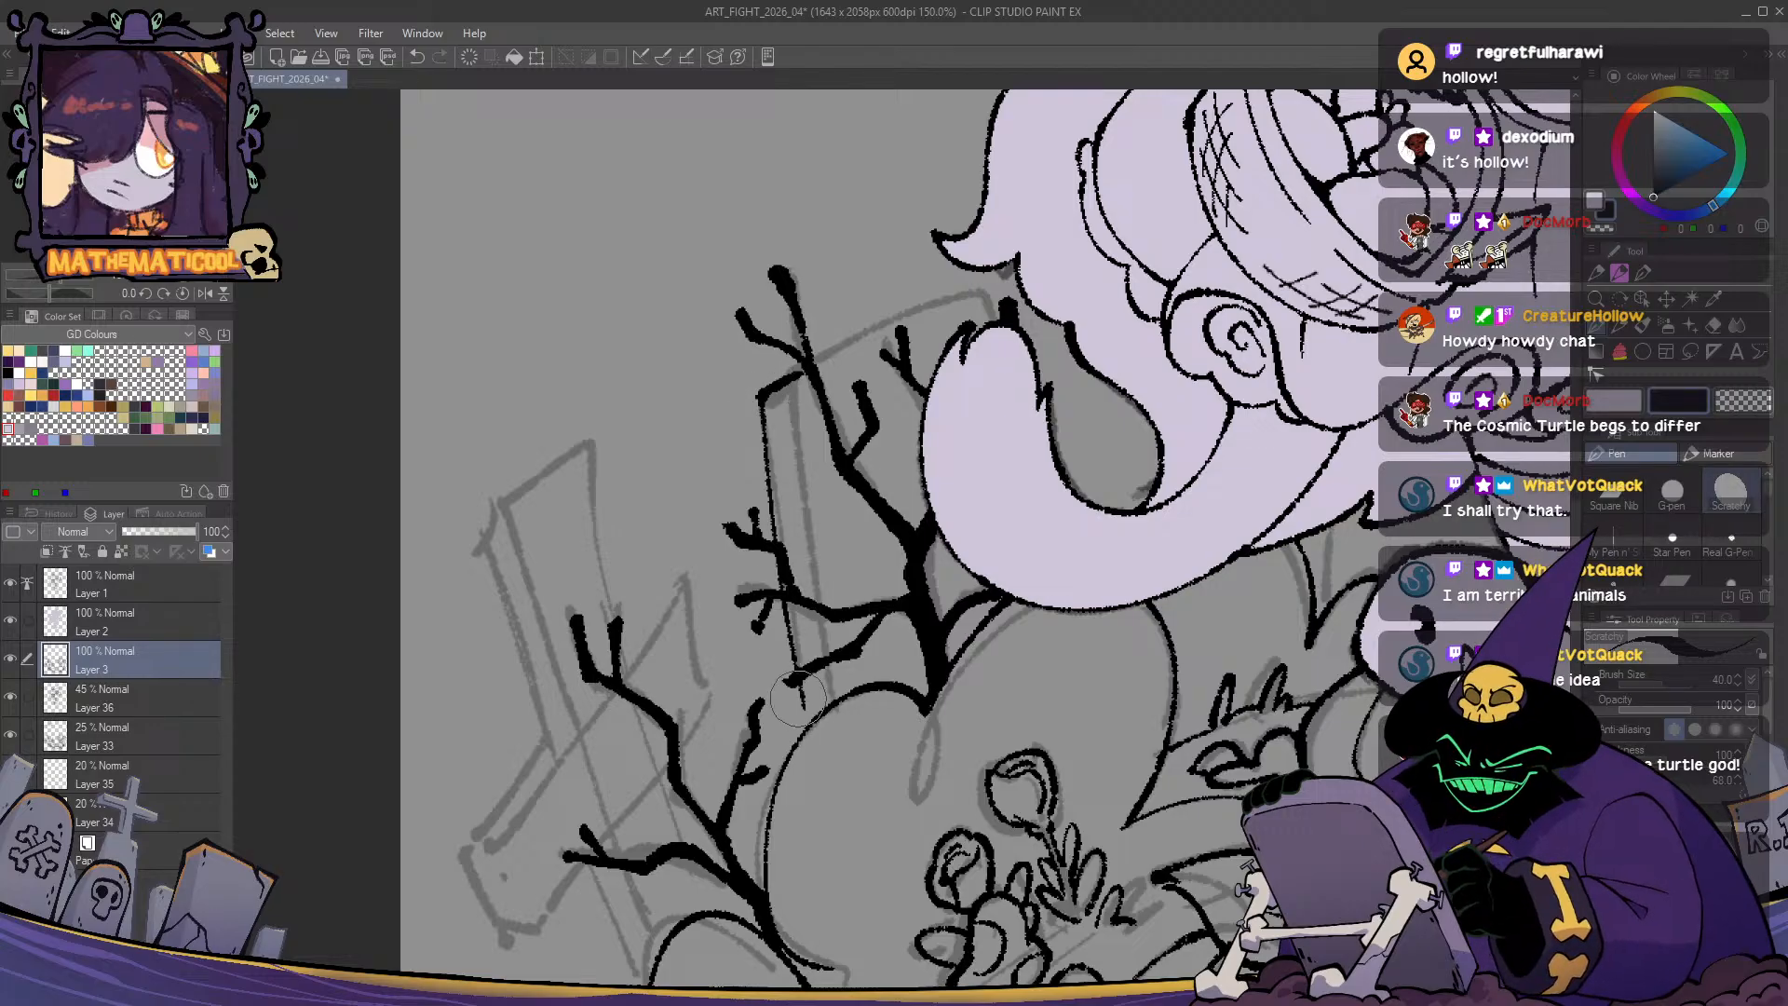
left_click_drag(764, 398, 804, 736)
key("ctrl+z")
left_click_drag(764, 397, 805, 738)
key("ctrl+z")
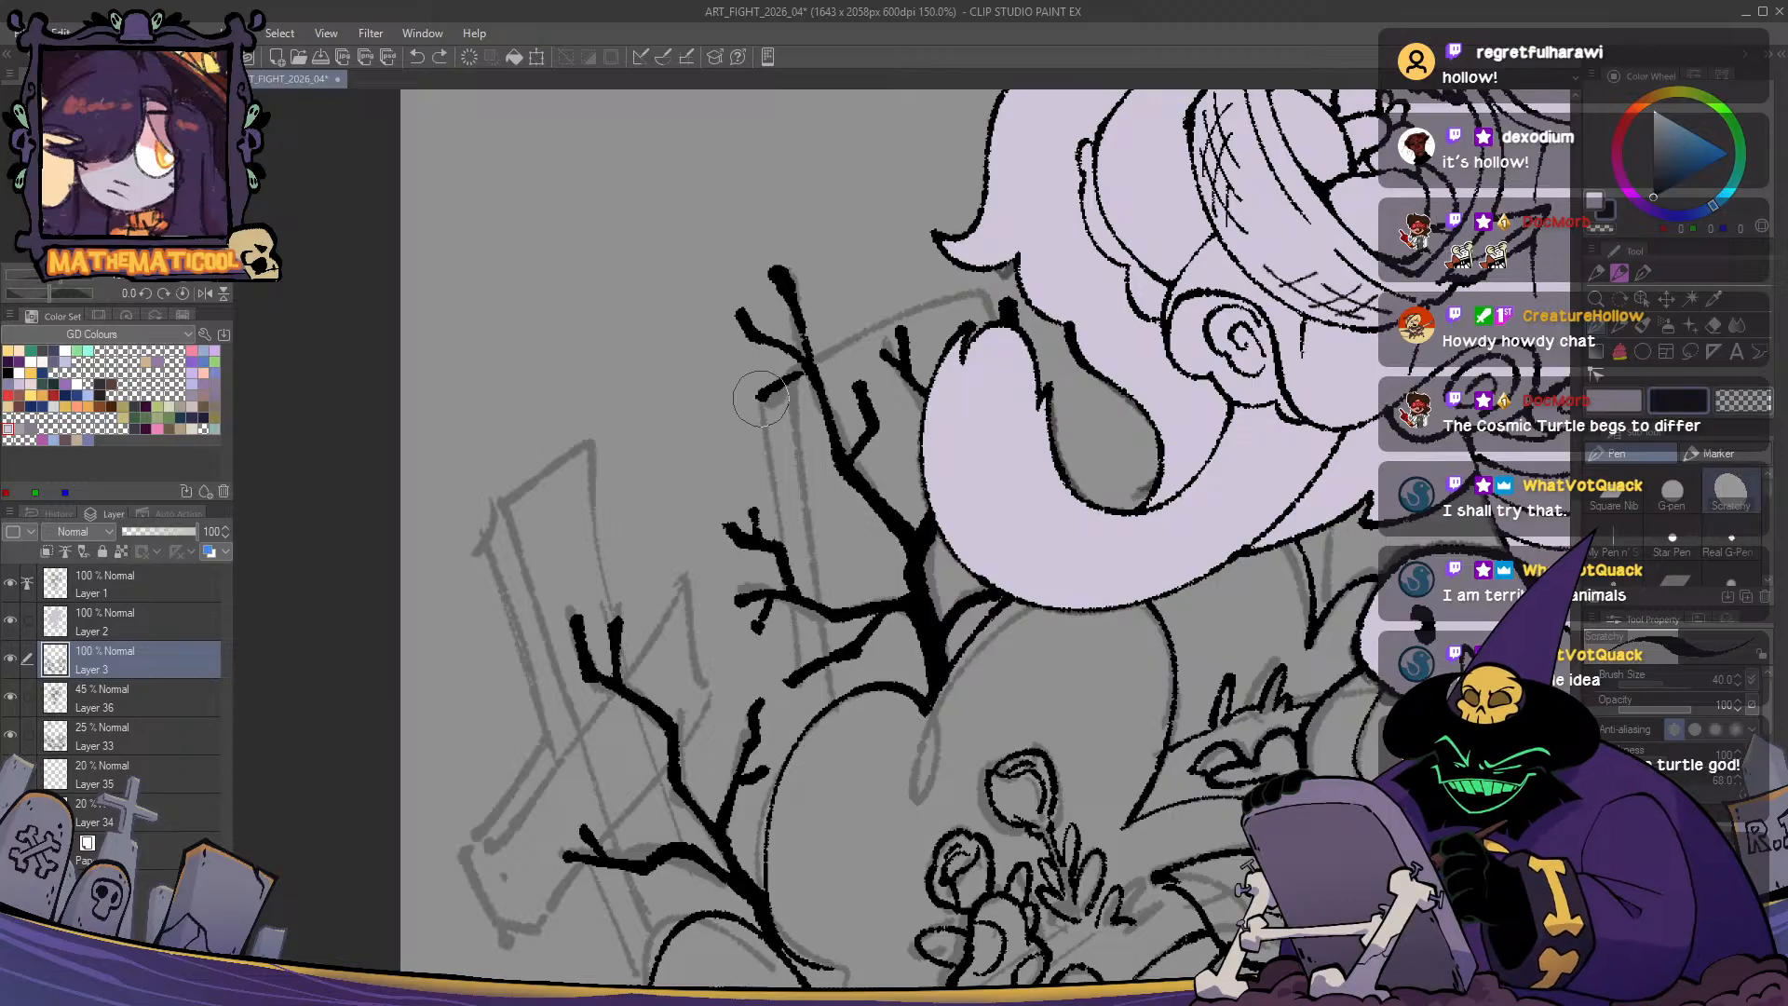
left_click_drag(764, 398, 827, 778)
key("ctrl+z")
left_click_drag(764, 397, 830, 812)
key("ctrl+z")
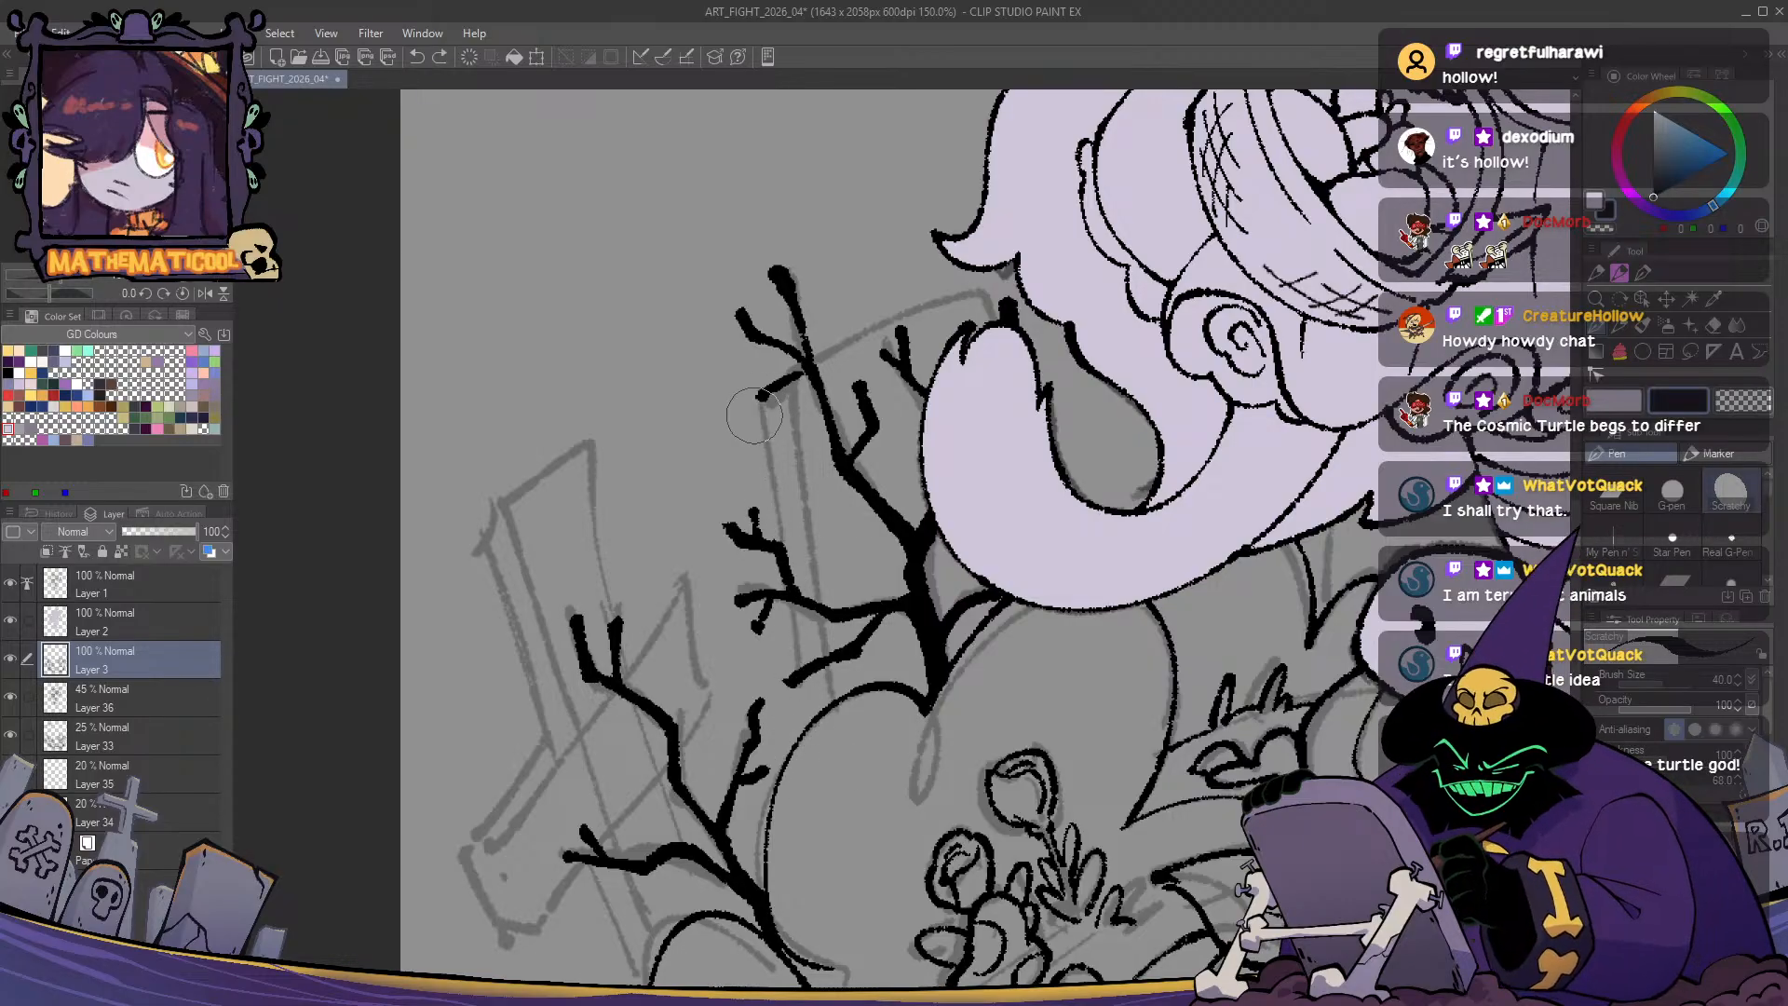
left_click_drag(763, 398, 814, 809)
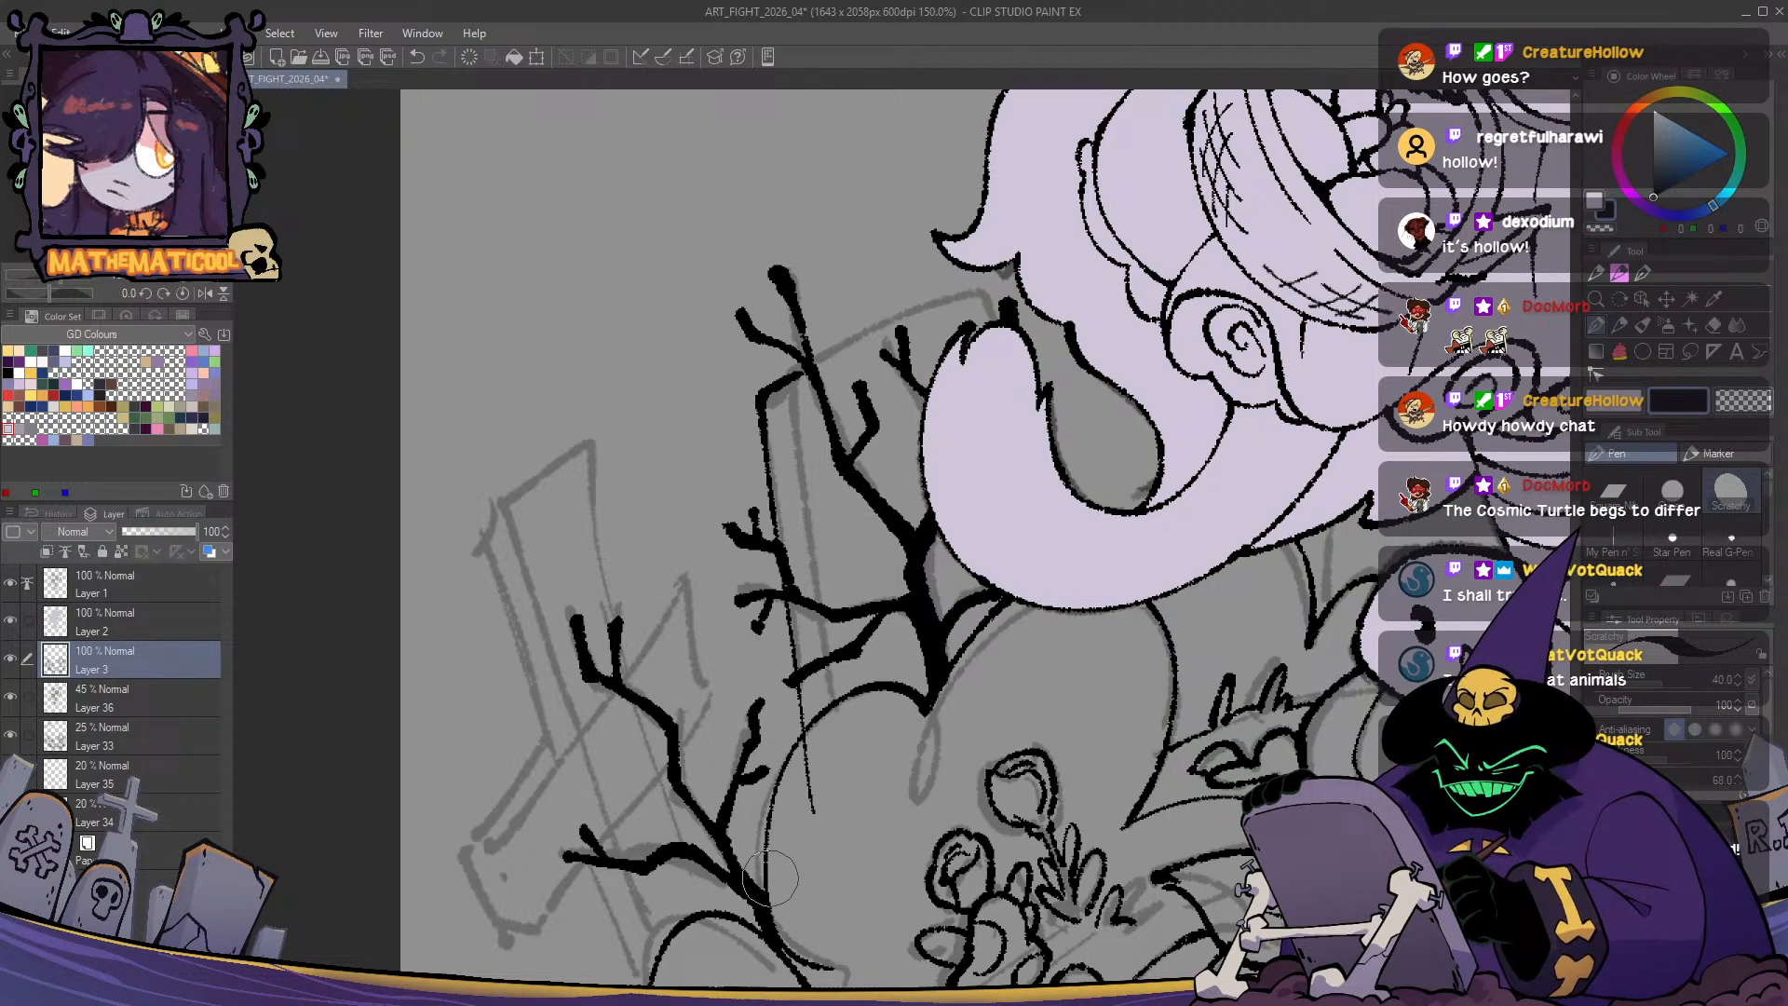
scroll(770, 878, "up", 2)
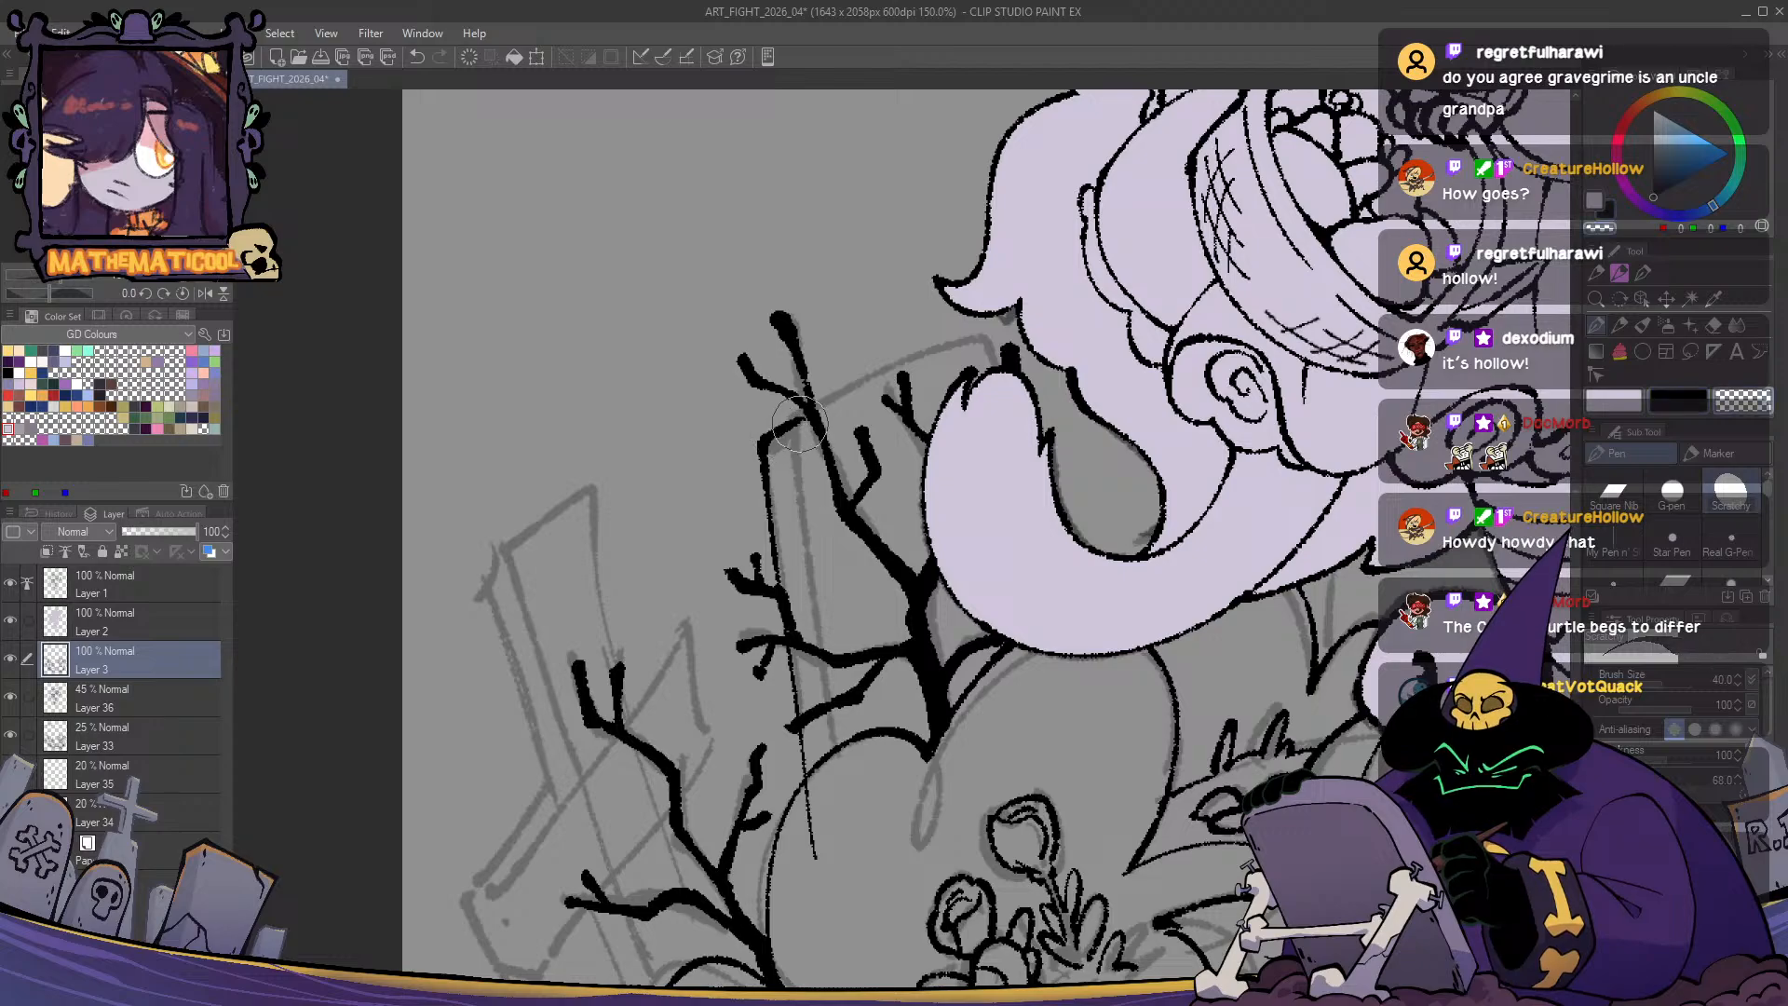
- Ink the top edge of the gravestone behind the bare tree up to the hair and erase its side line's overshoot across the mound
mouse_move(778, 440)
left_mouse_down()
mouse_move(974, 347)
mouse_move(965, 401)
left_mouse_up()
left_click_drag(1006, 345, 1014, 368)
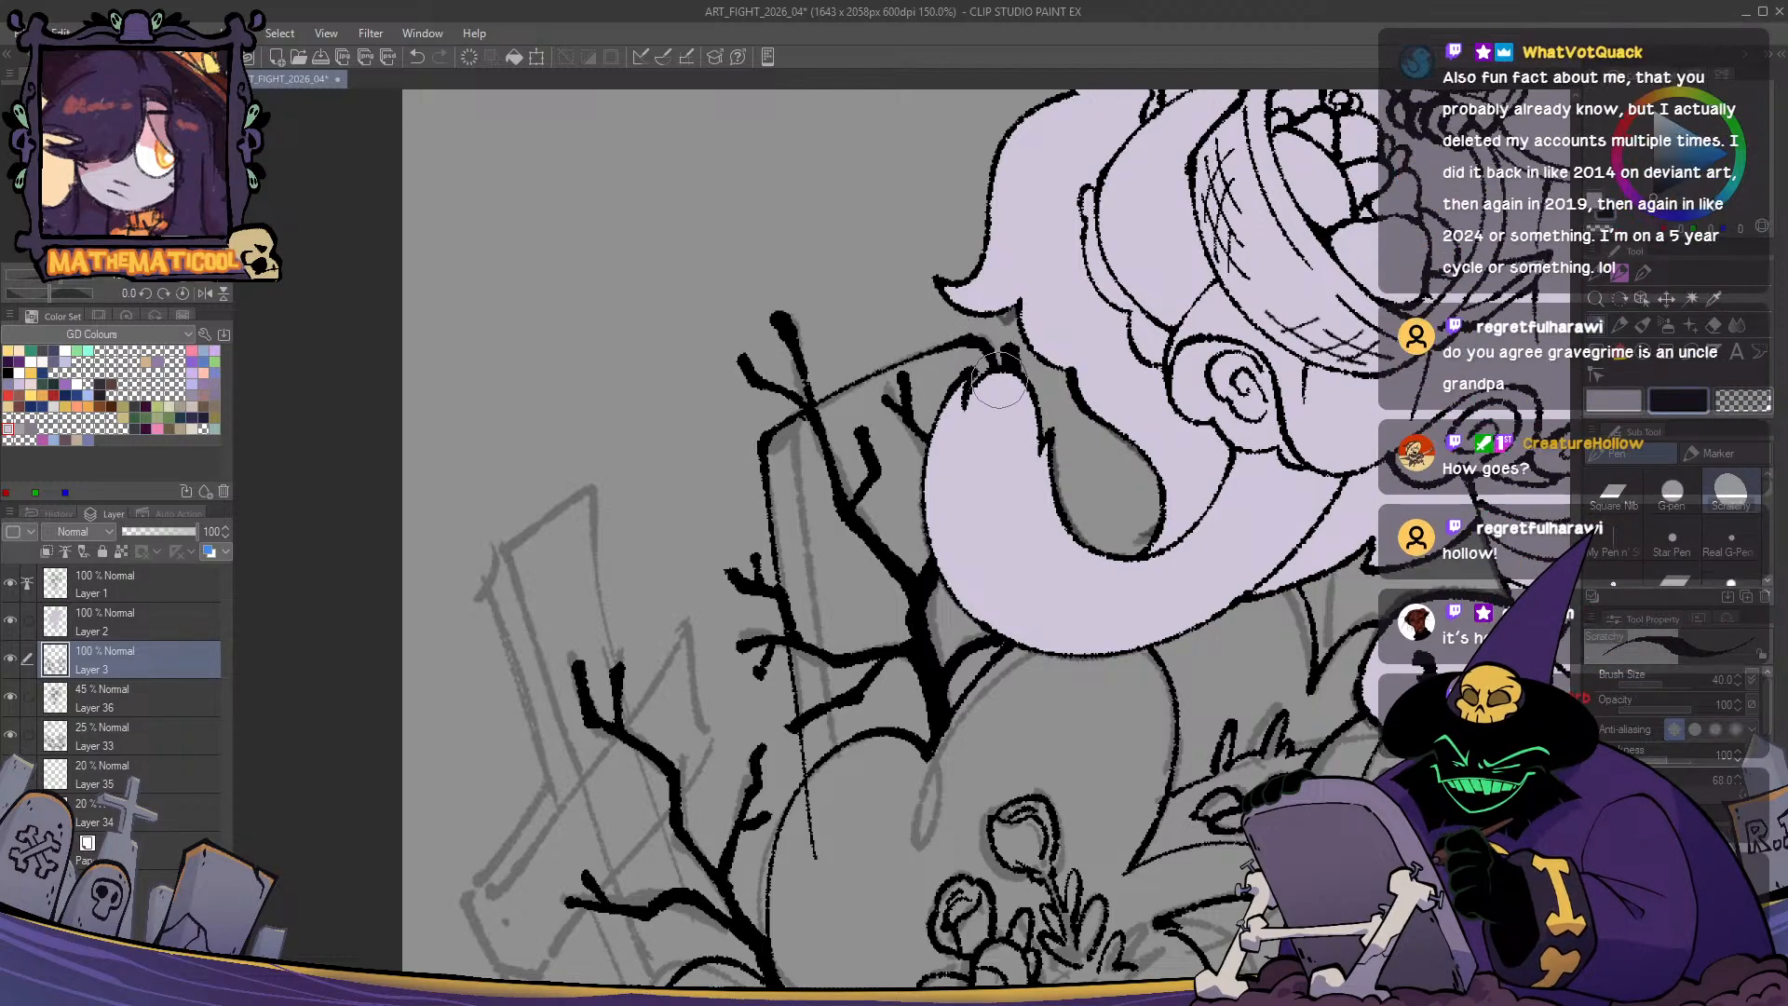
key("ctrl+z")
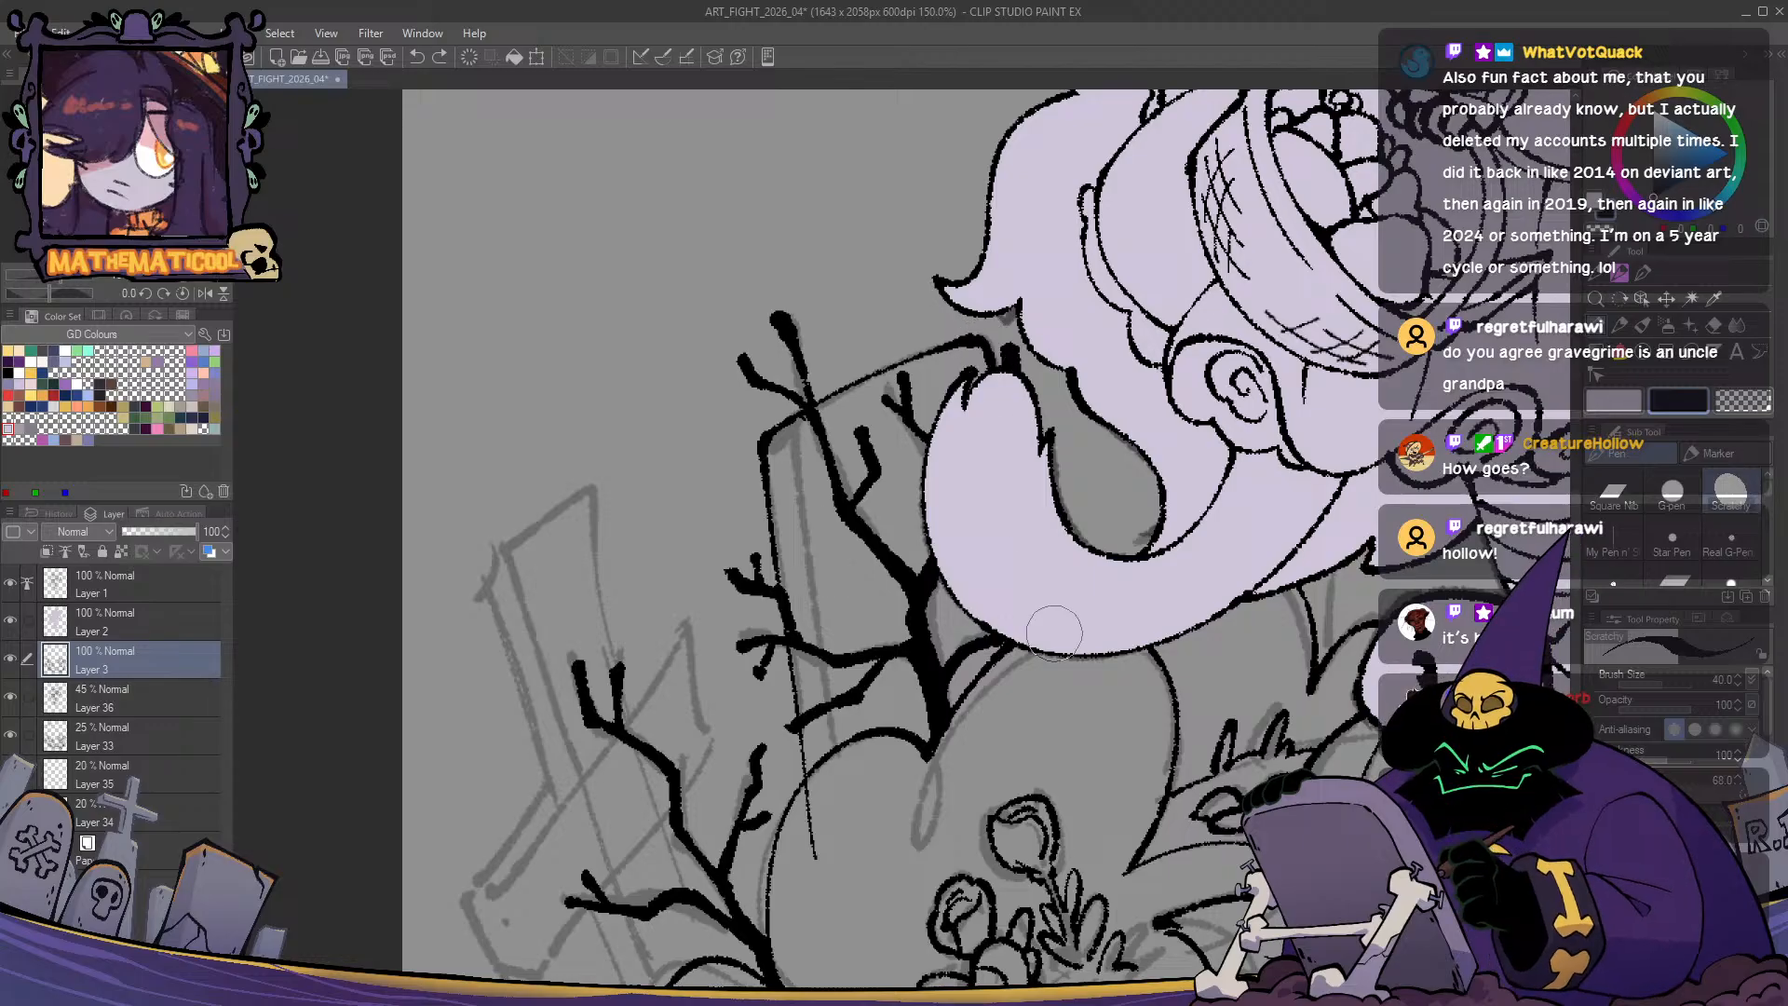
left_click_drag(1055, 633, 1053, 657)
key("c")
mouse_move(873, 797)
left_mouse_down()
mouse_move(943, 693)
mouse_move(883, 777)
left_mouse_up()
key("c")
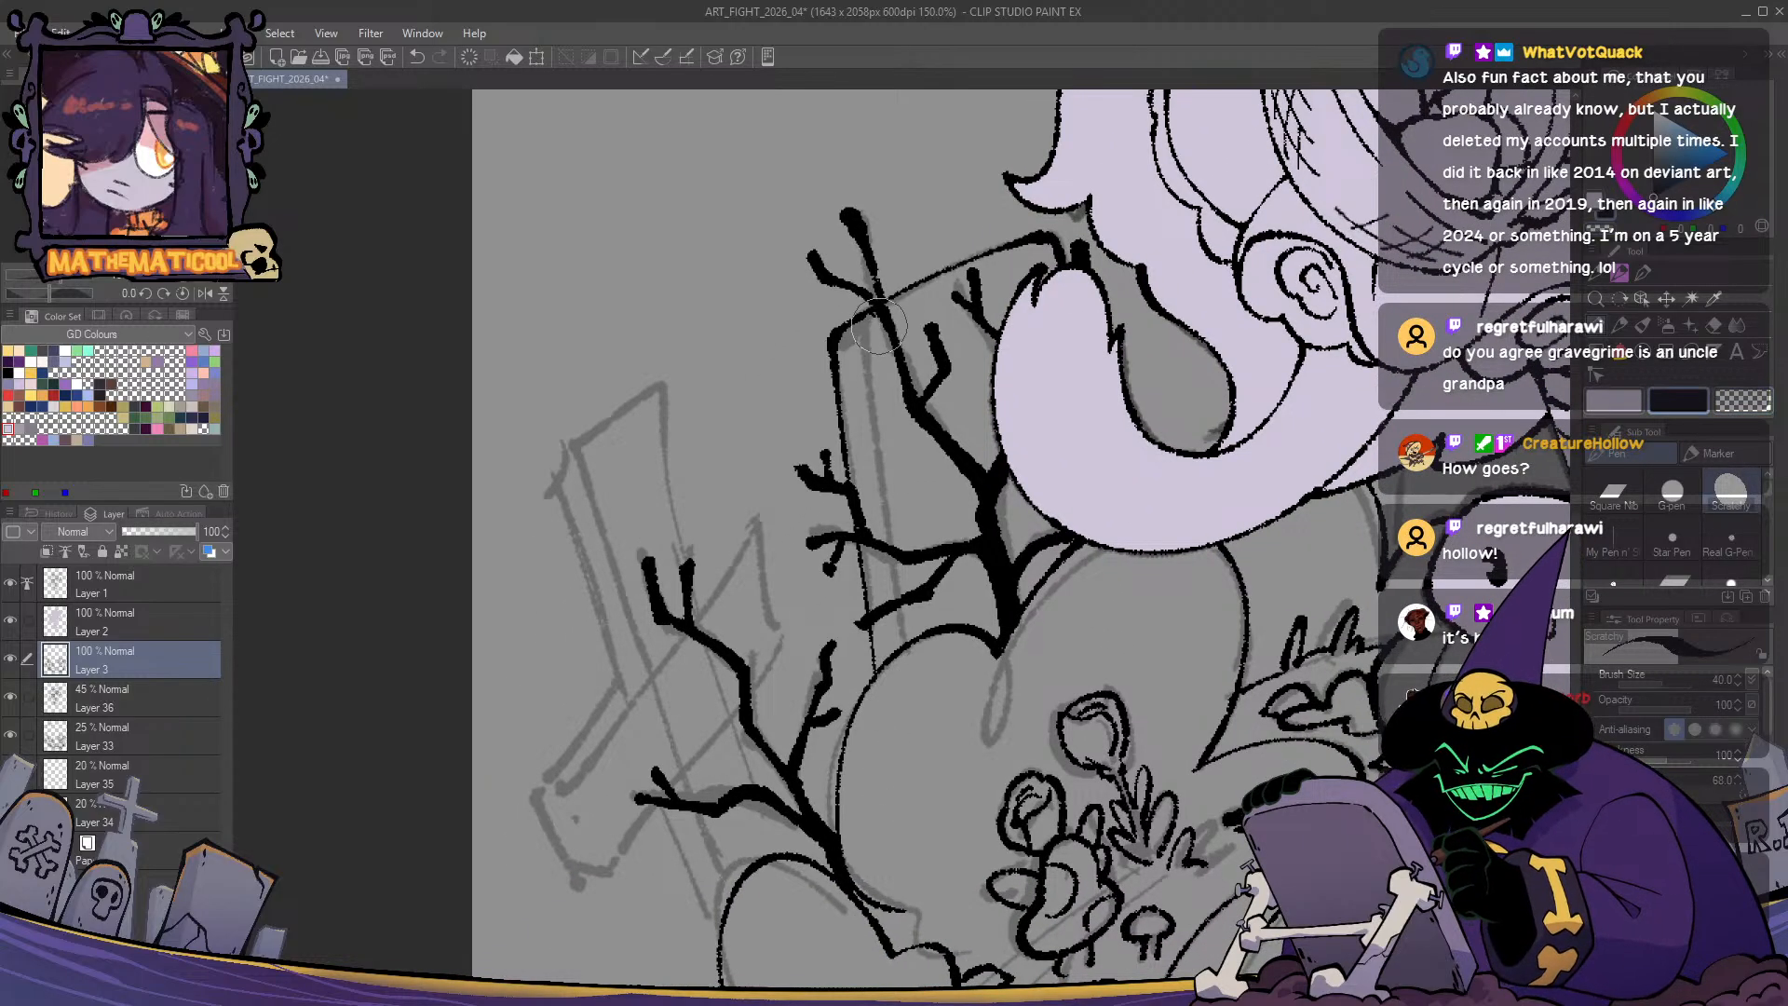
- Ink the same gravestone's inner thickness line from below its top corner down to the mound, redoing the stroke
left_click_drag(868, 312, 917, 652)
key("ctrl+z")
left_click_drag(868, 331, 908, 665)
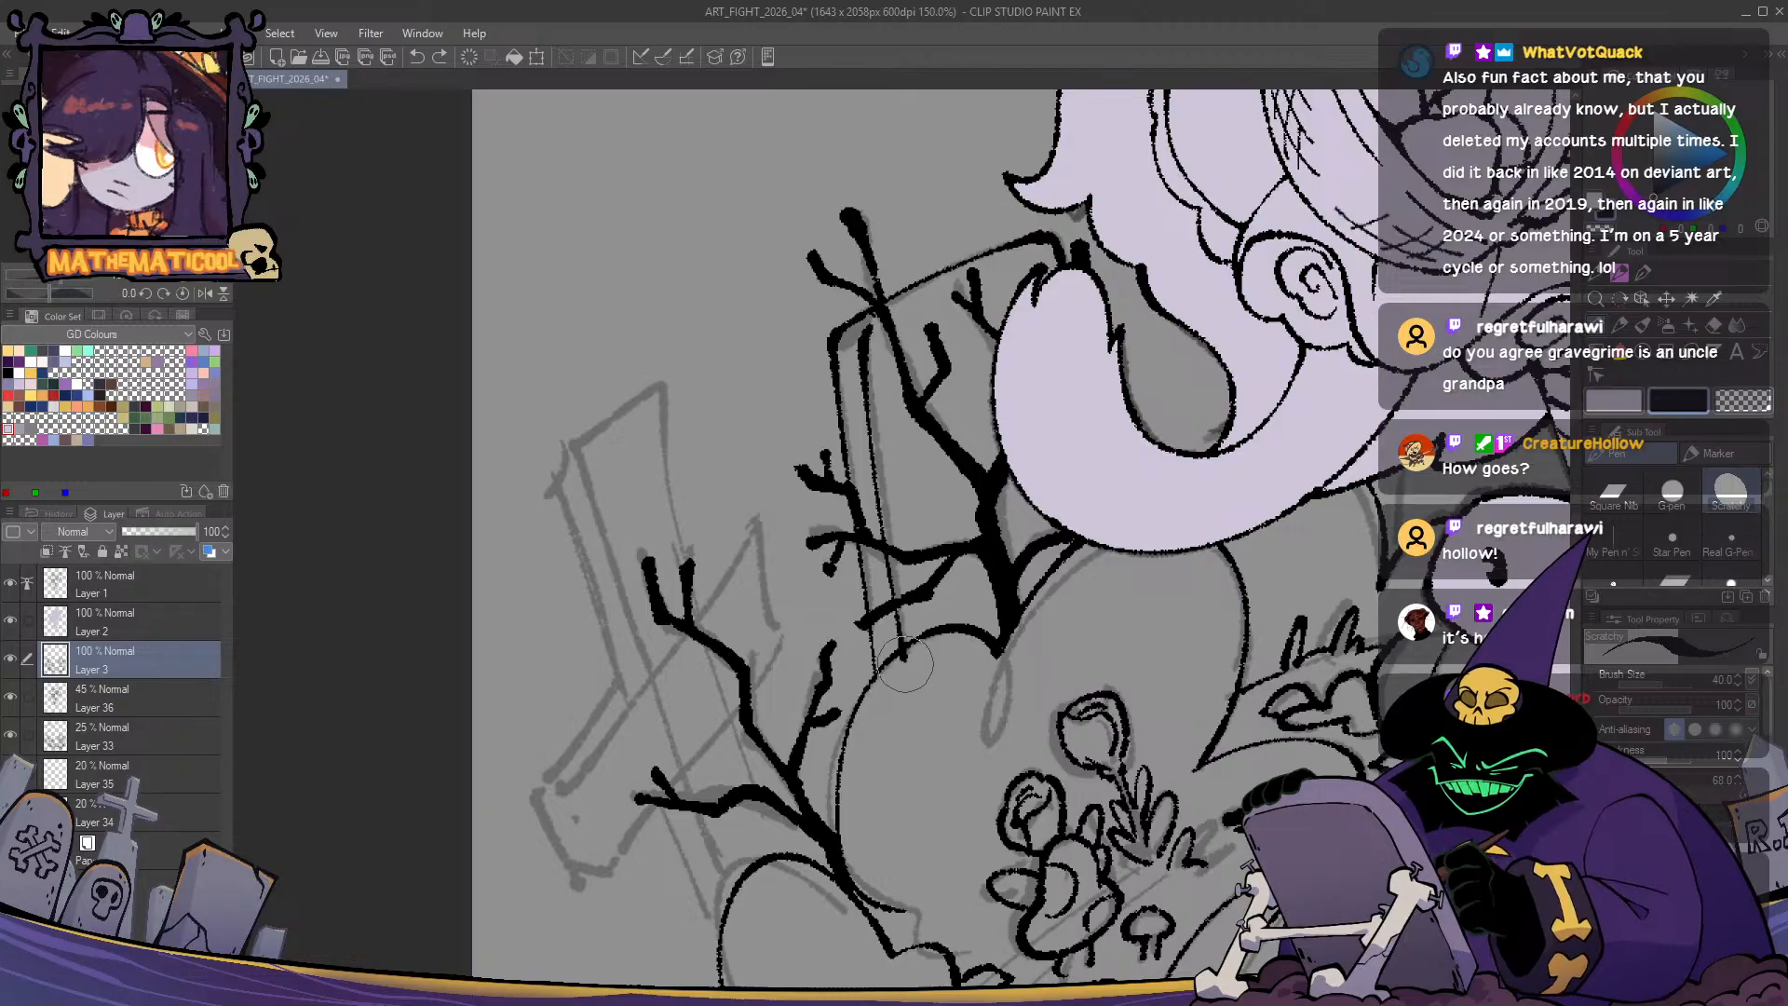
key("ctrl+z")
left_click_drag(869, 335, 908, 655)
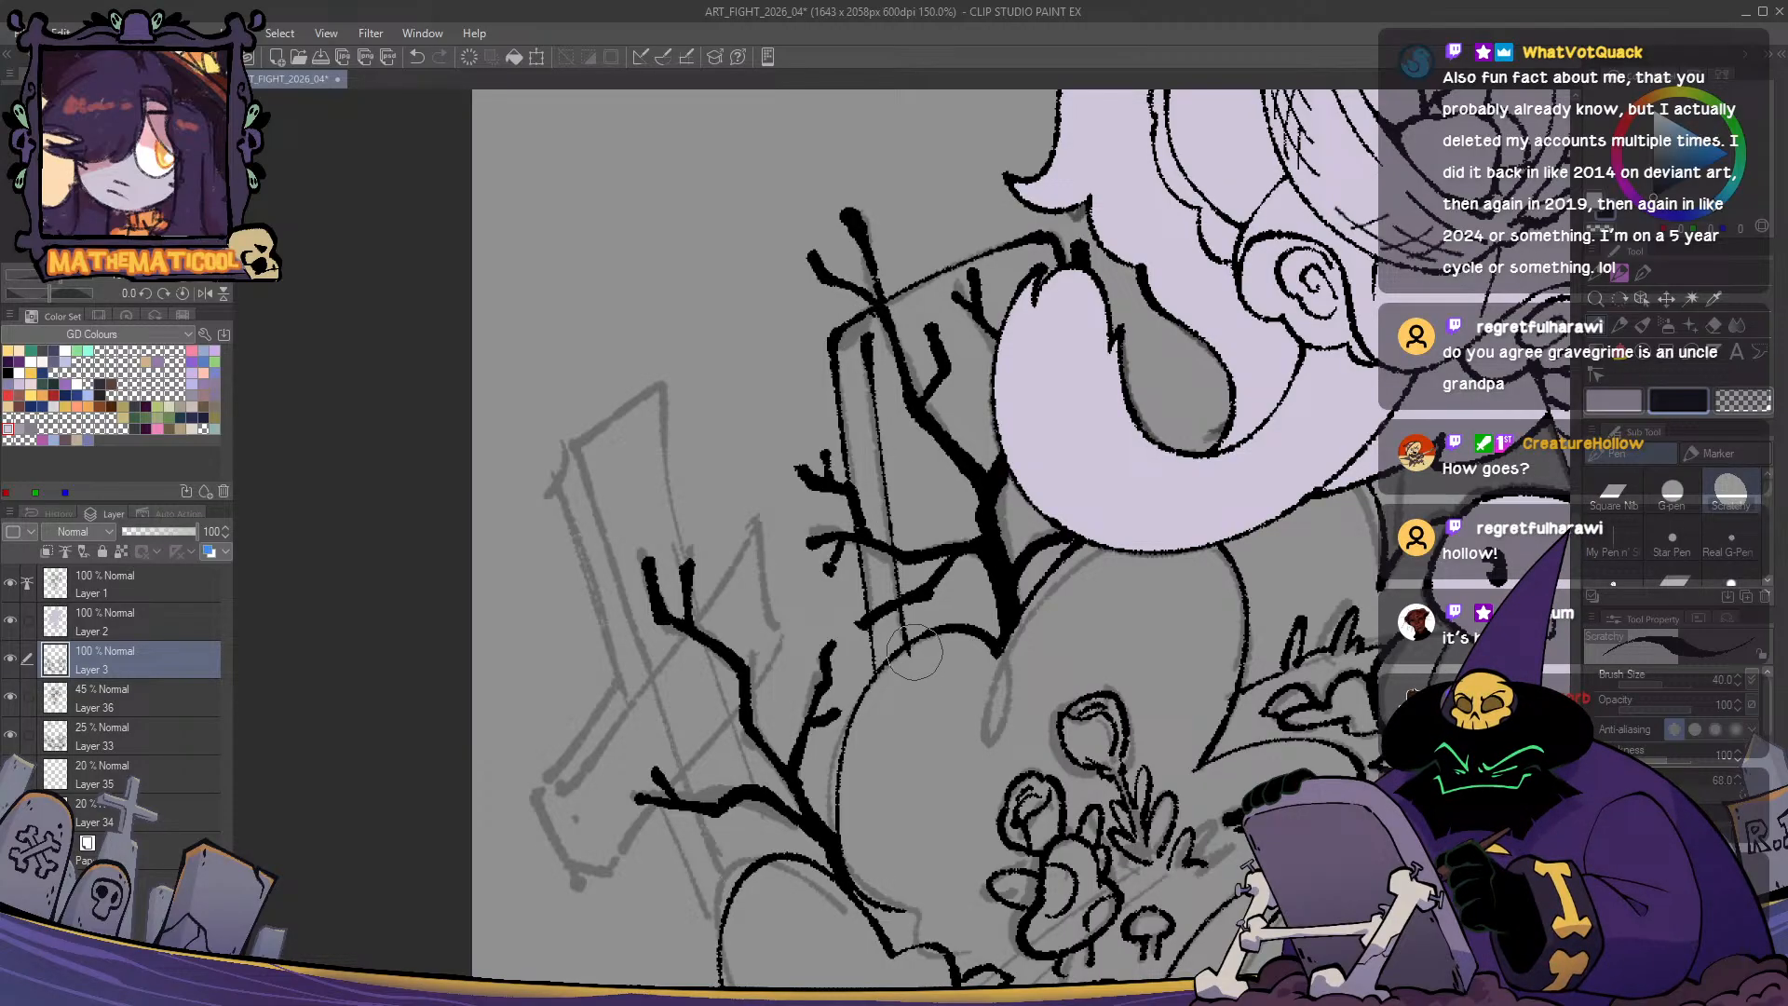
- Extend the gravestone's outer side line to the mound and erase the ink that crosses the mound's outline
key("c")
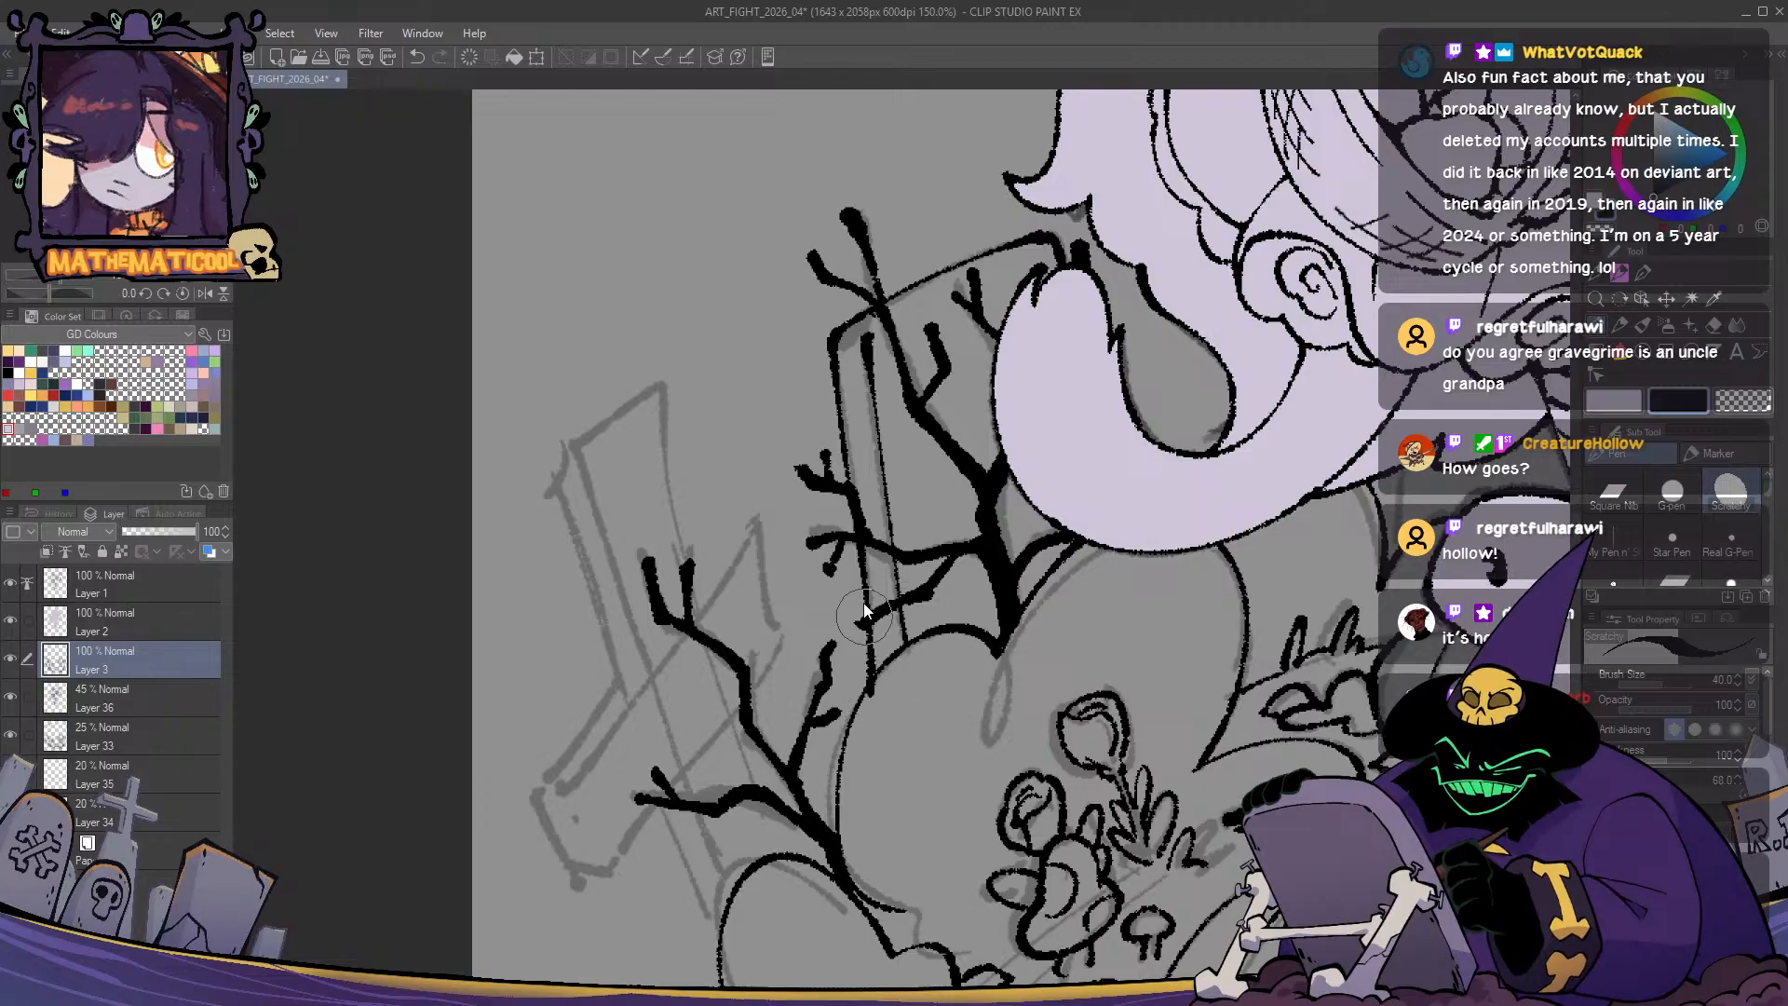
key("ctrl+z")
left_click_drag(856, 523, 877, 686)
key("c")
left_click(878, 683)
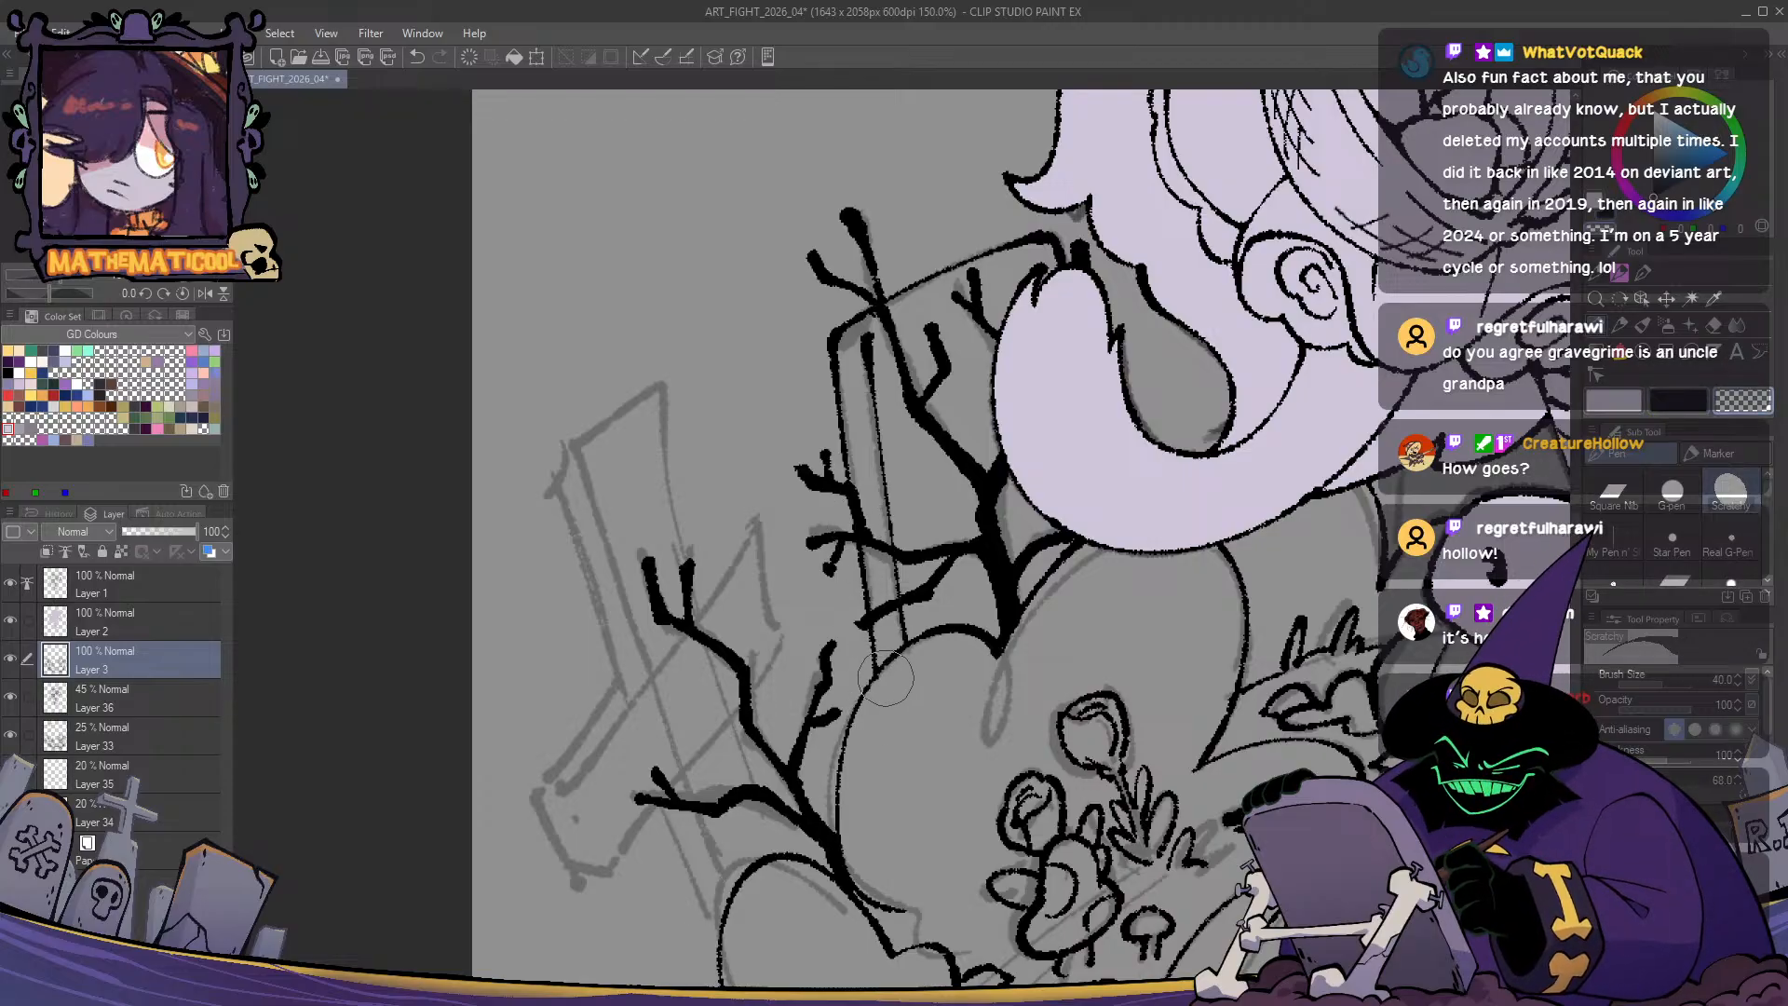
key("c")
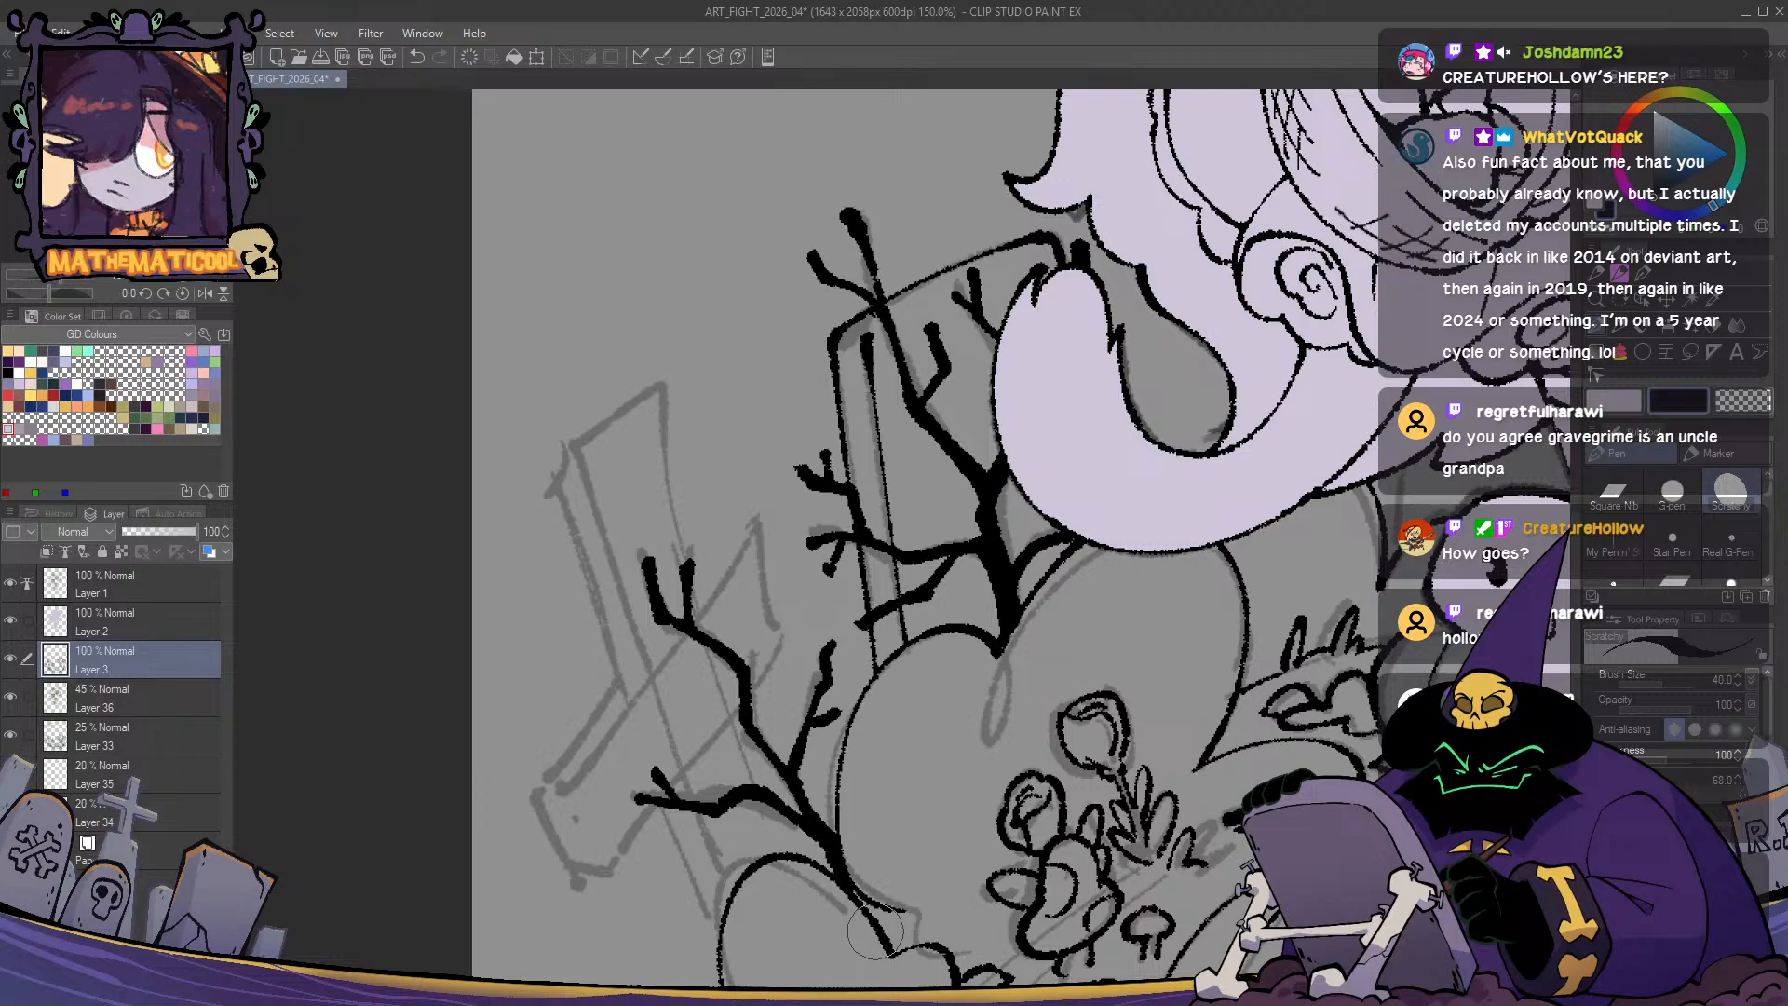
- Ink the raised arm of the cross gravestone and the long lower edge of its crossbar behind the tree branches
left_click_drag(910, 456, 929, 531)
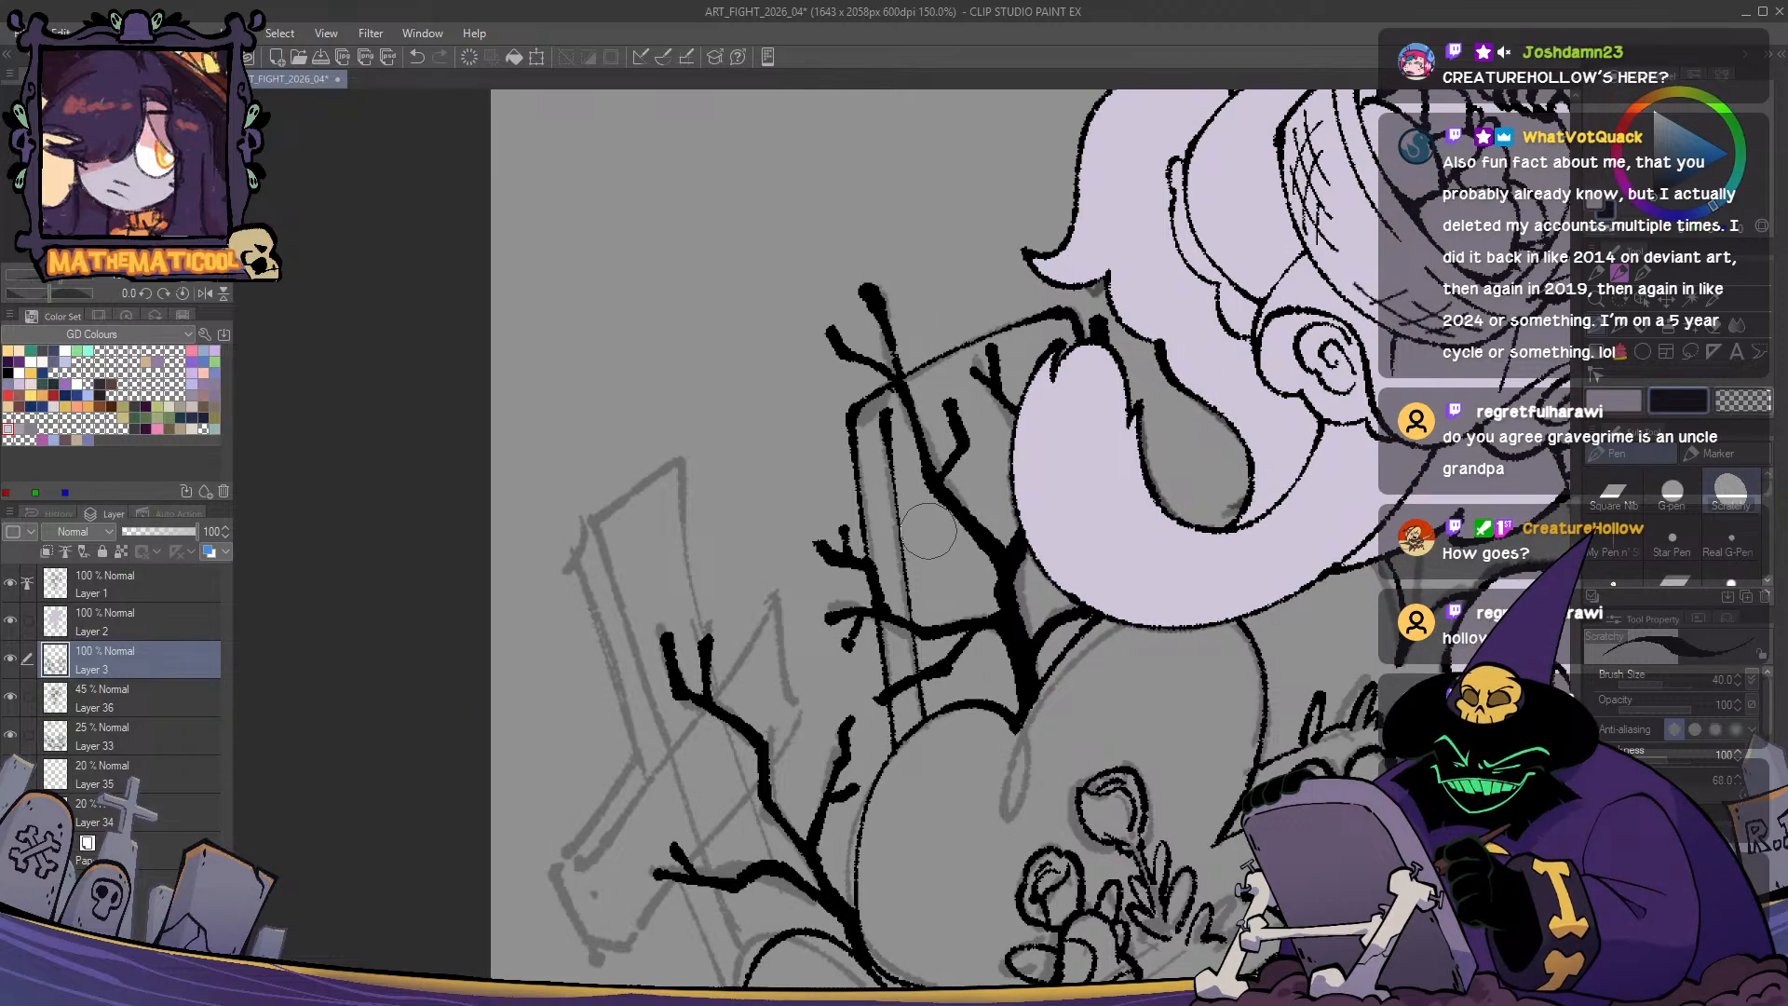
mouse_move(737, 698)
left_mouse_down()
mouse_move(695, 610)
mouse_move(854, 582)
mouse_move(874, 469)
mouse_move(904, 470)
mouse_move(917, 597)
left_mouse_up()
key("ctrl+z")
mouse_move(905, 472)
left_mouse_down()
mouse_move(911, 574)
mouse_move(778, 778)
left_mouse_up()
key("ctrl+z")
left_click_drag(911, 575, 755, 822)
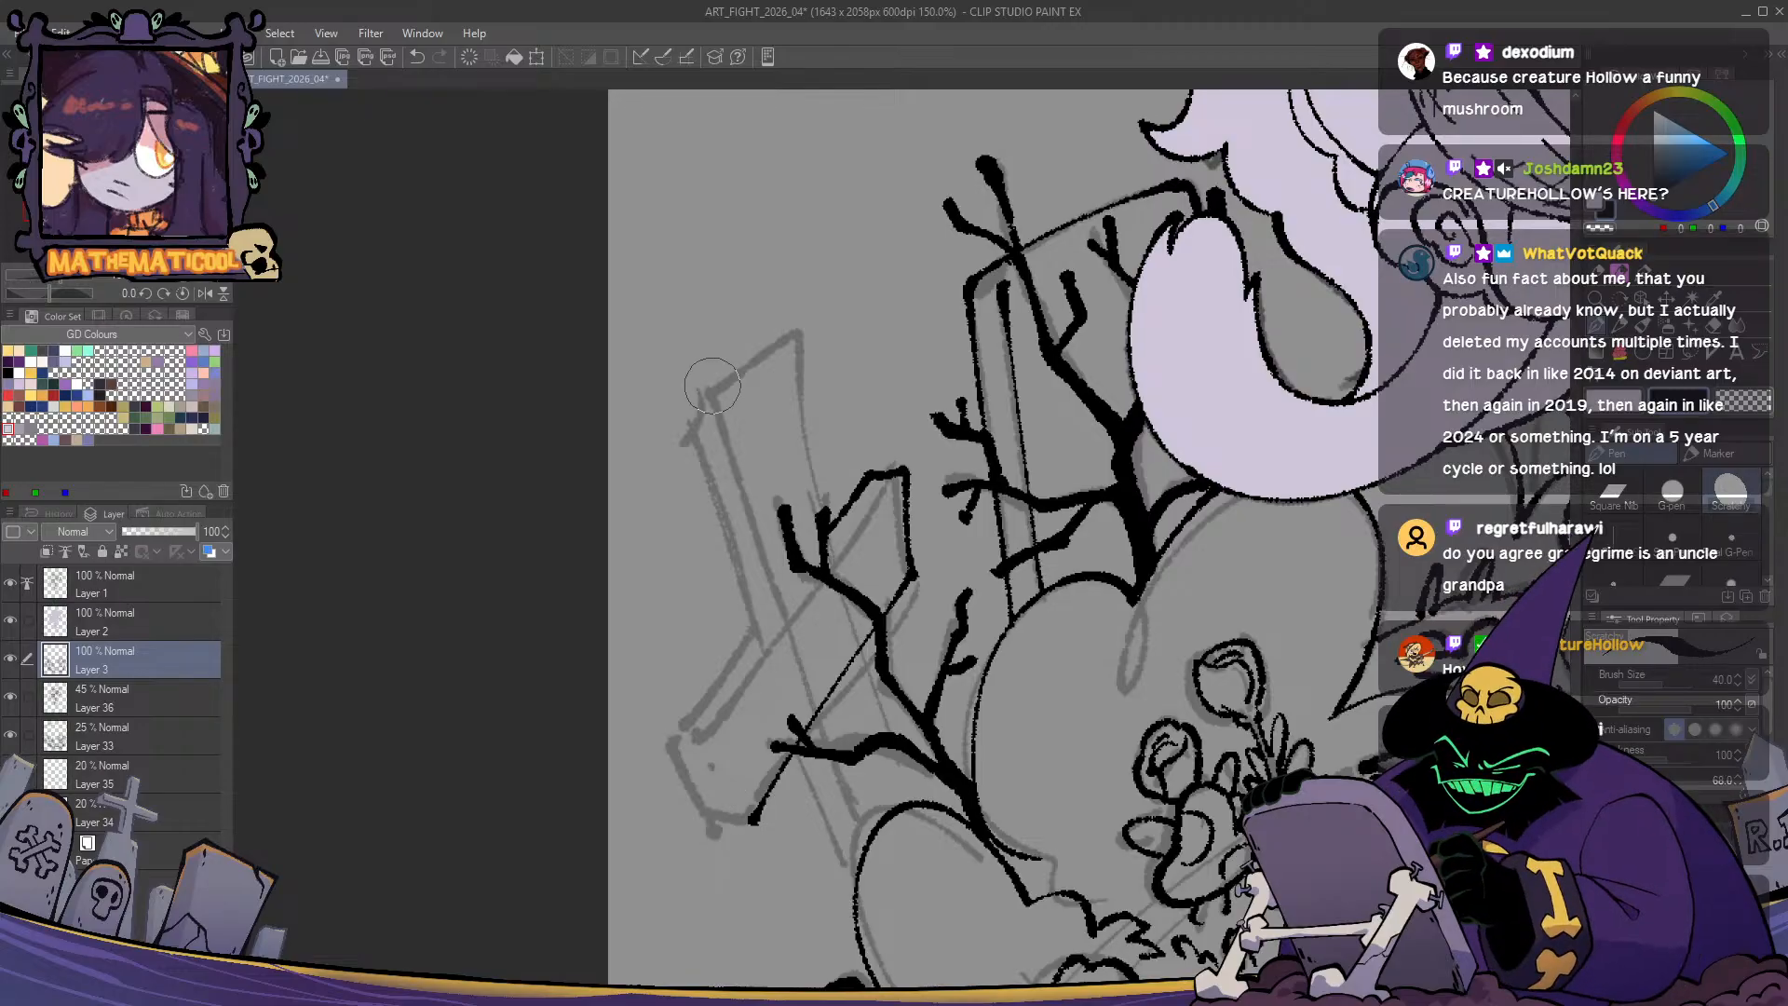
- Ink the slanted top edge of the cross's upright, redoing the strokes that follow it
mouse_move(711, 388)
left_mouse_down()
mouse_move(673, 430)
mouse_move(732, 592)
left_mouse_up()
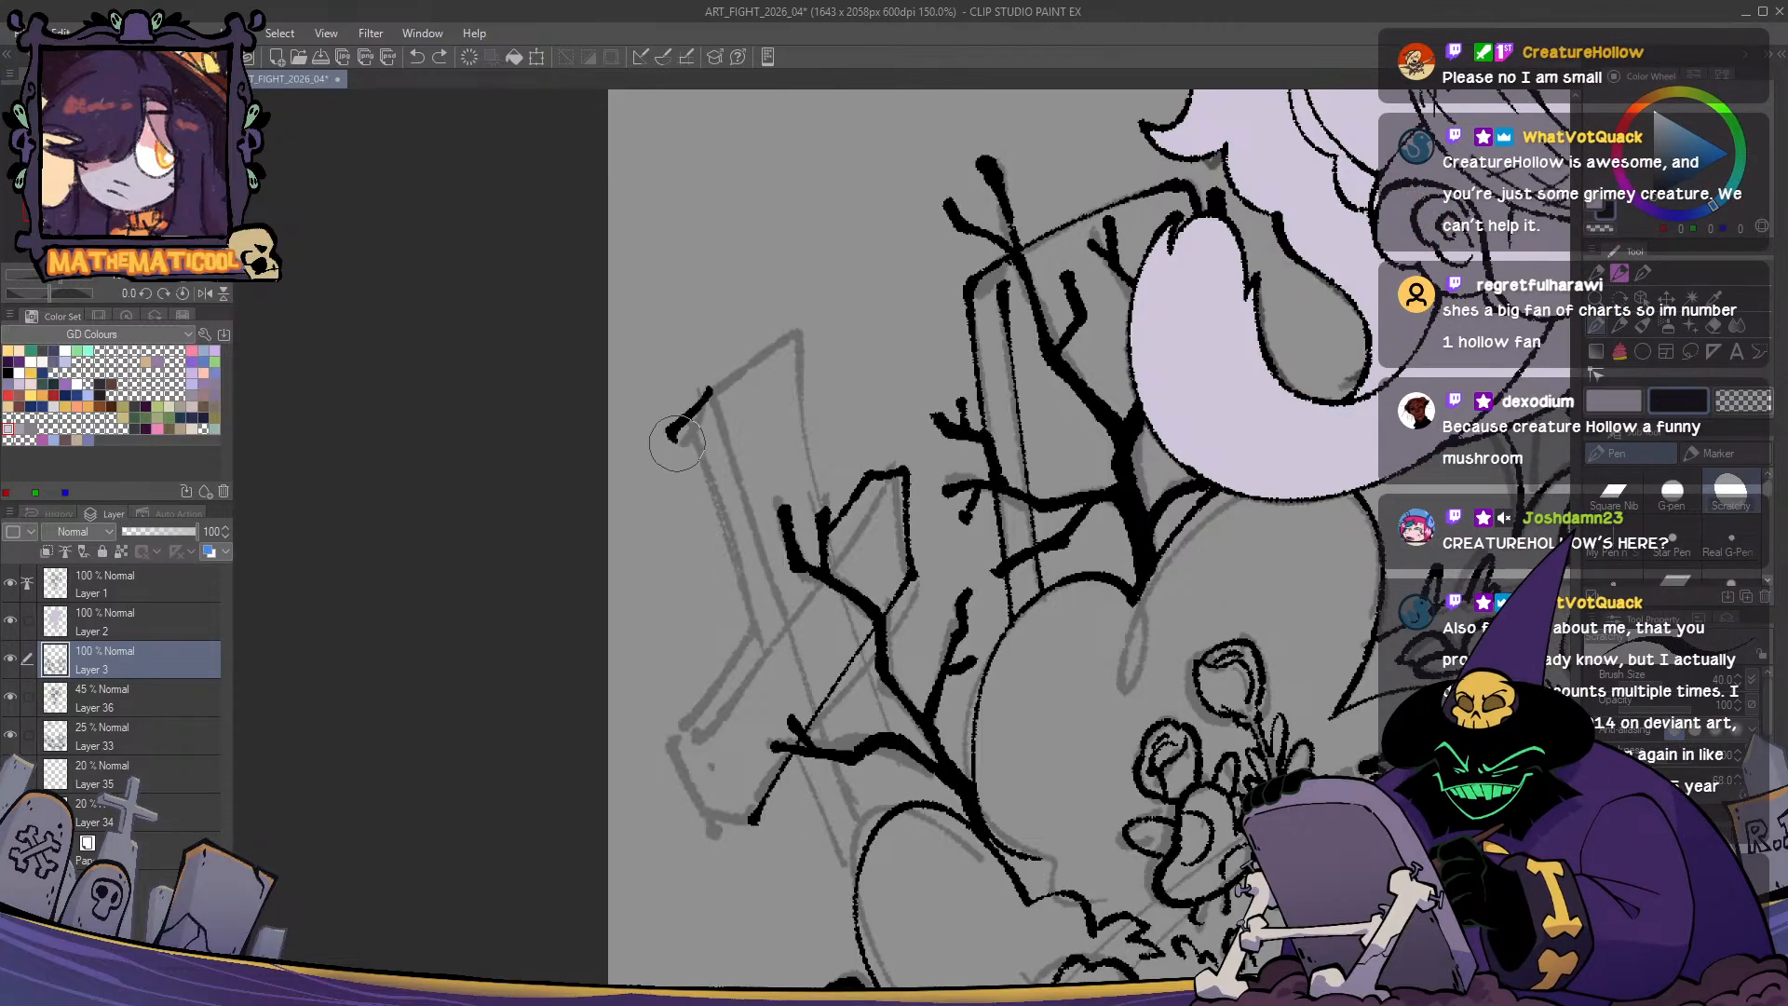
left_click_drag(675, 435, 762, 635)
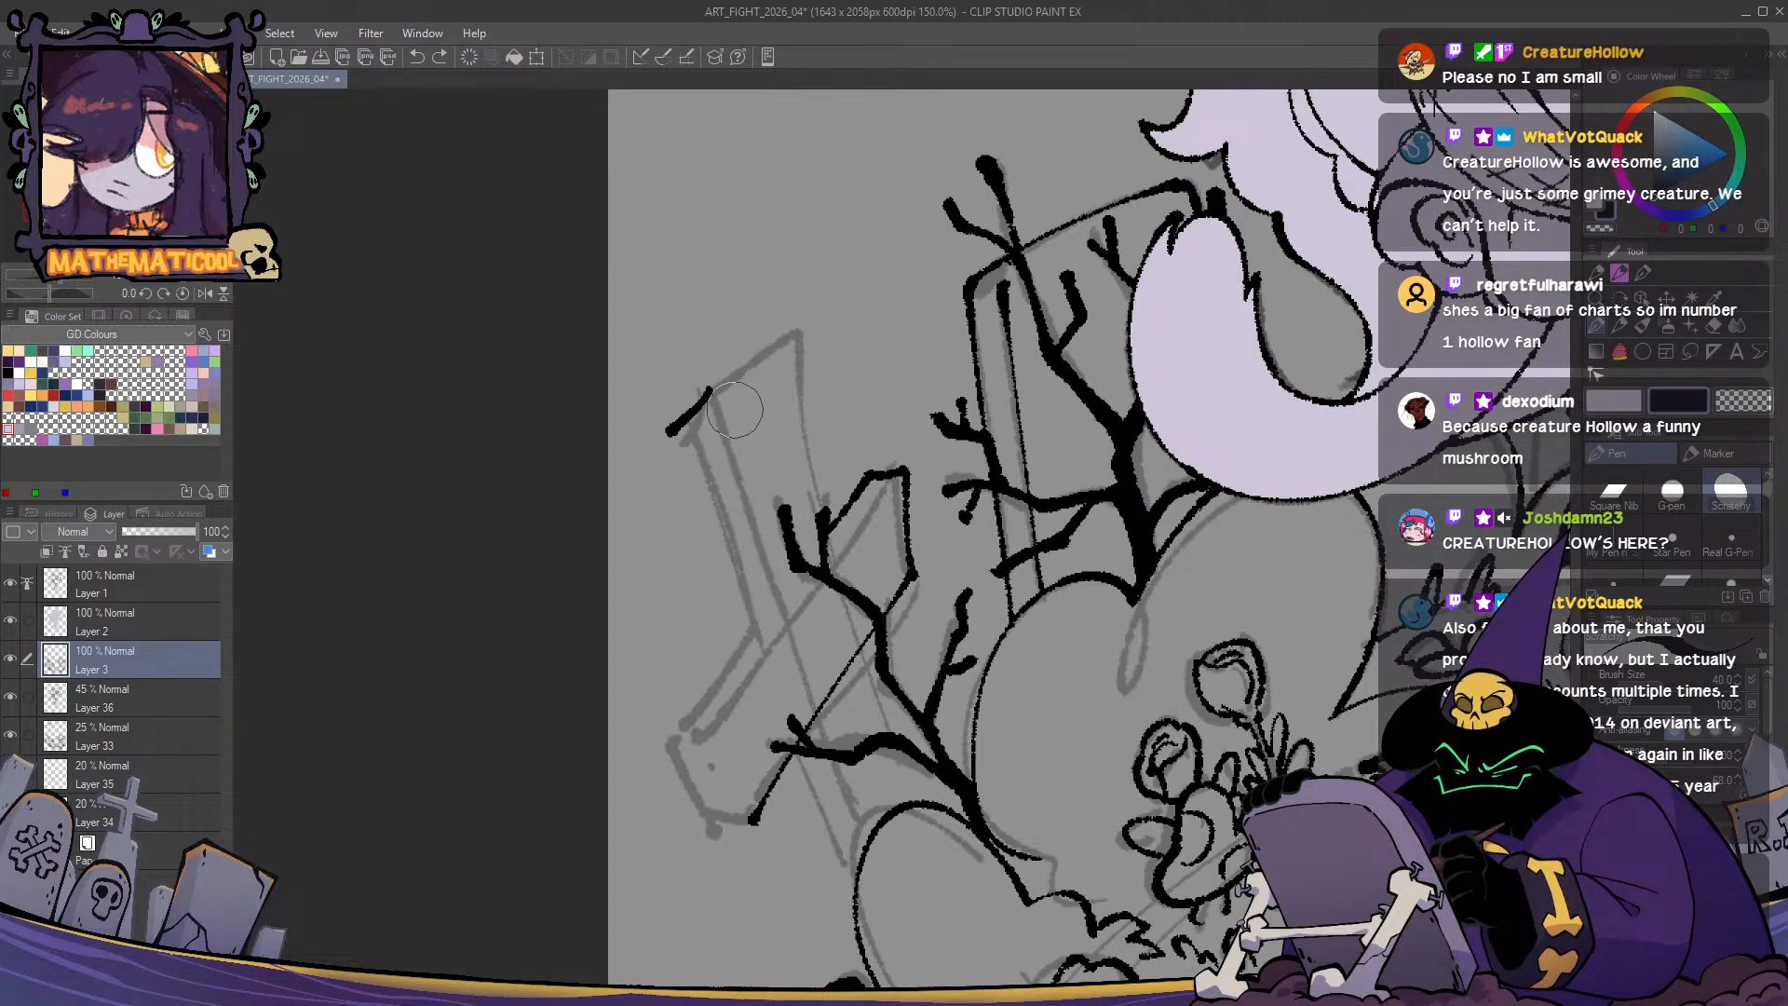
left_click_drag(711, 387, 796, 350)
key("ctrl+z")
mouse_move(667, 432)
left_mouse_down()
mouse_move(785, 343)
mouse_move(824, 568)
left_mouse_up()
key("ctrl+z")
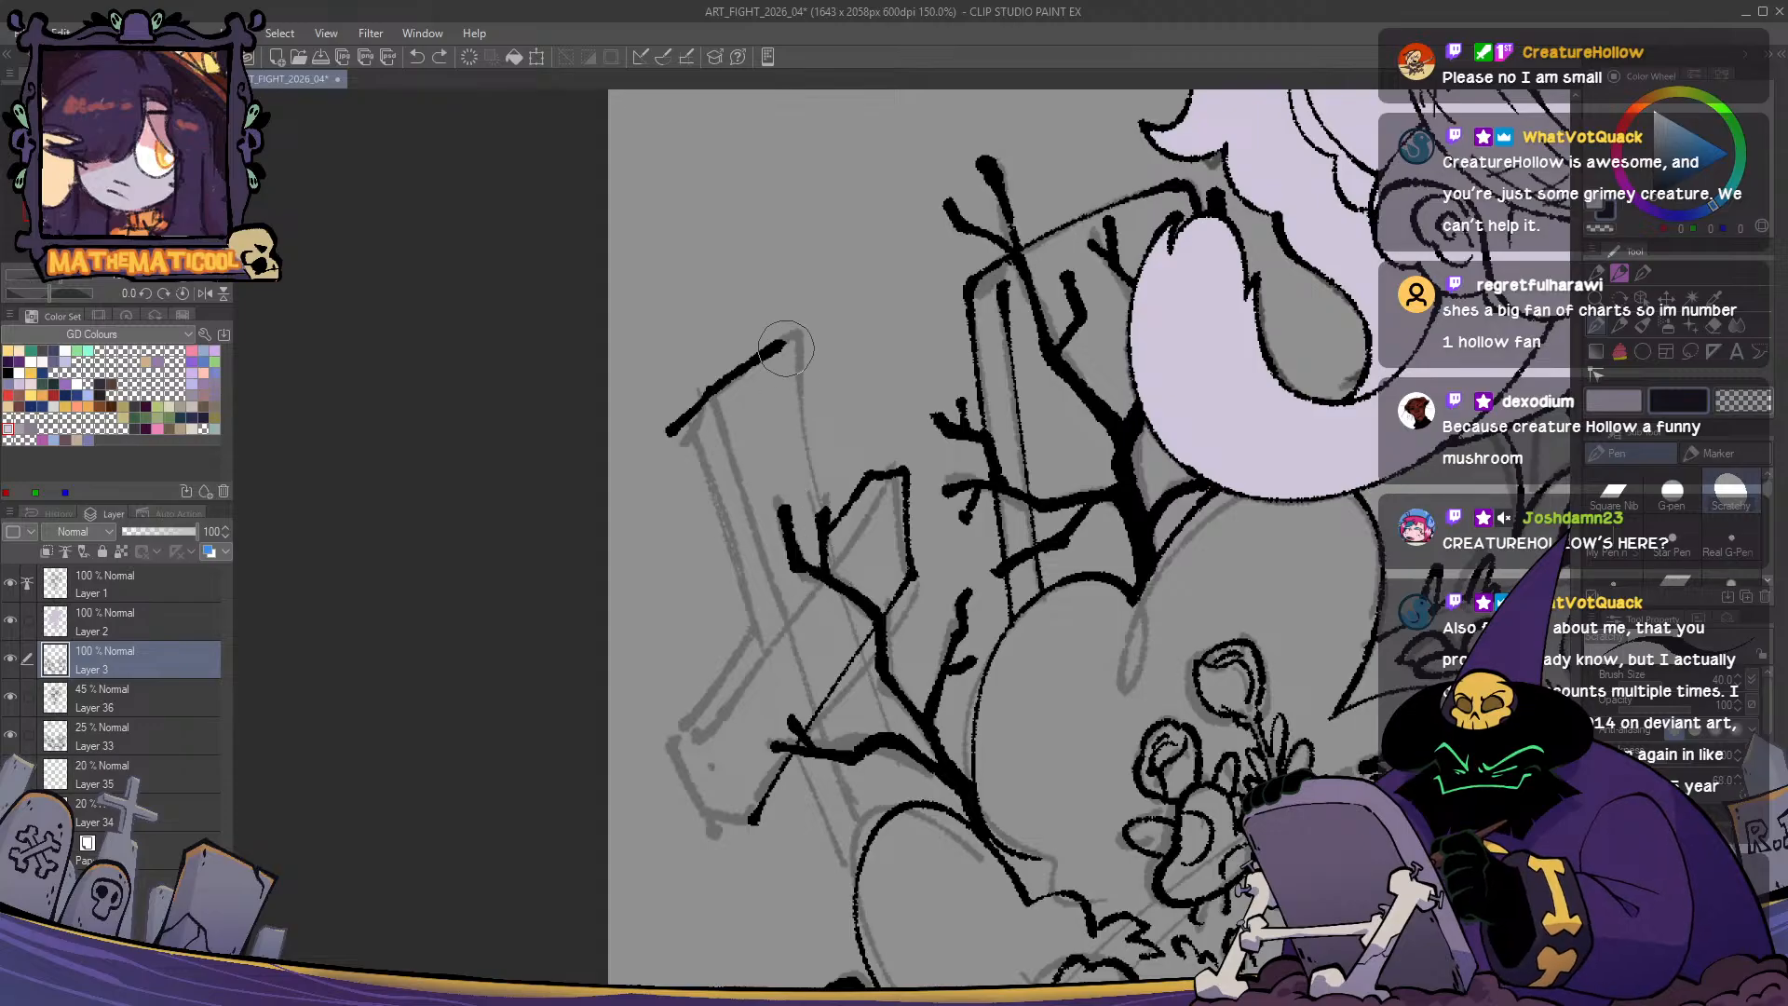
- Ink the upright's side line from its top corner down to the tree branch and the thickness line inside the raised arm, redoing strokes
left_click_drag(785, 347, 813, 533)
key("ctrl+z")
left_click_drag(783, 347, 824, 554)
key("ctrl+z")
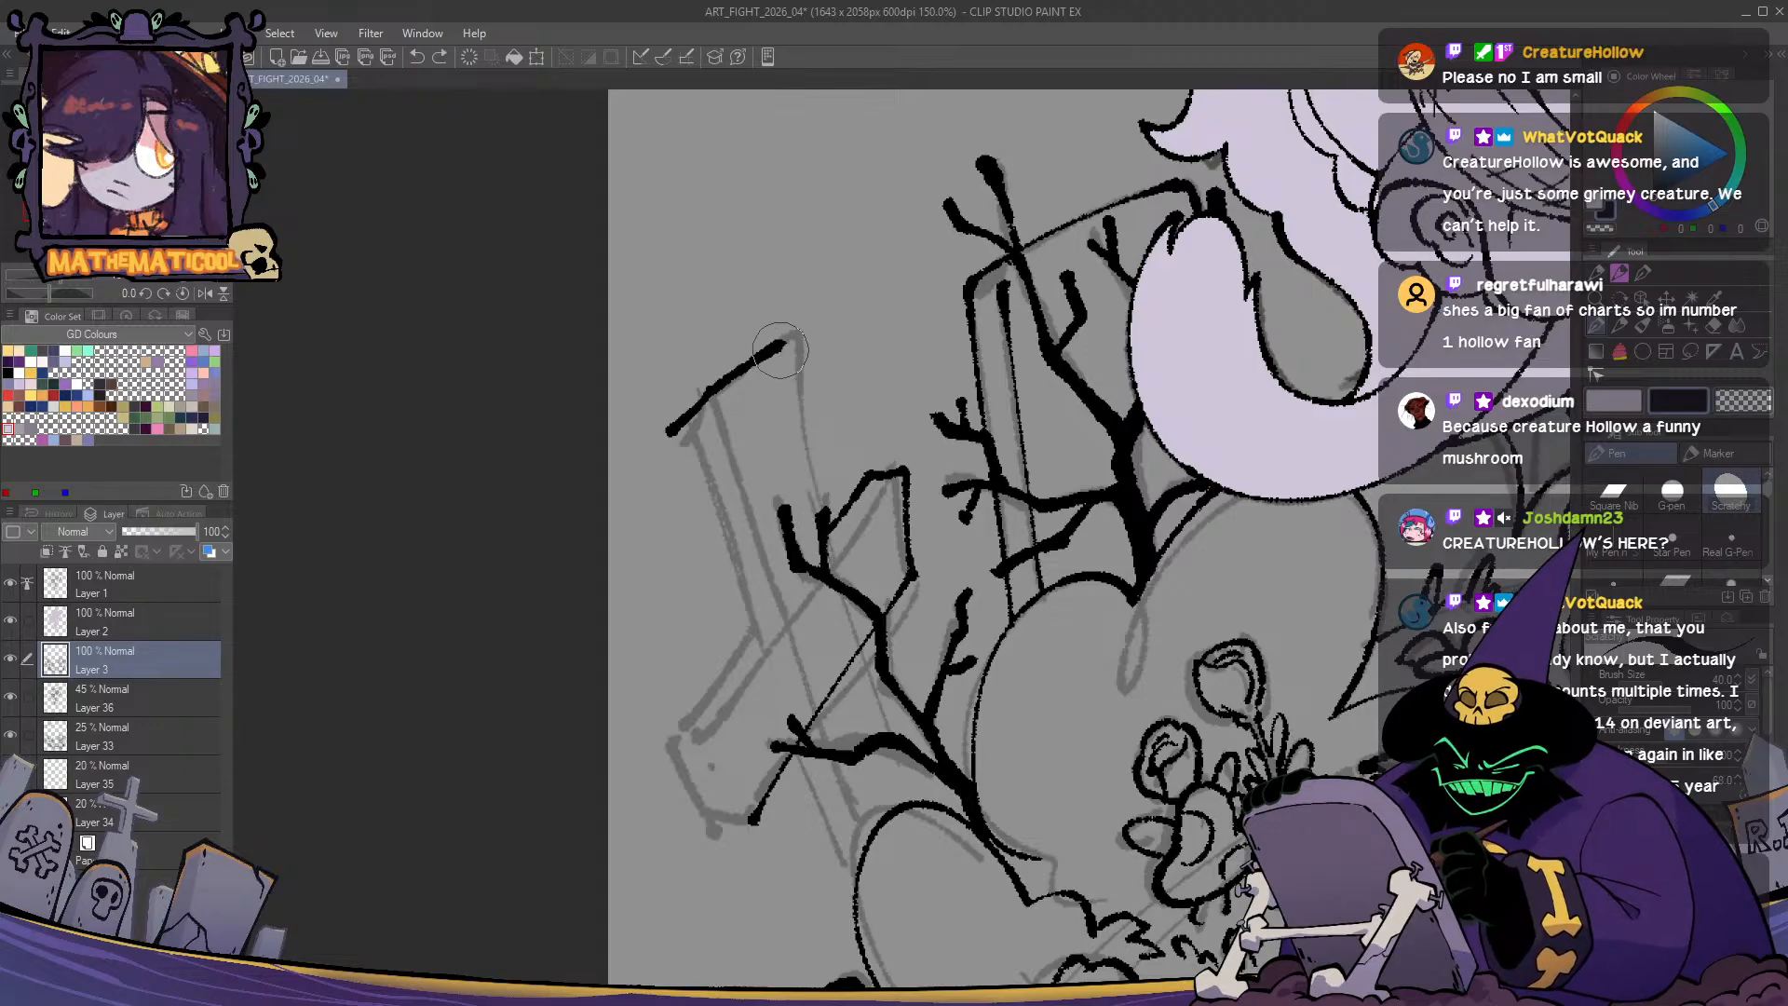
mouse_move(786, 346)
left_mouse_down()
mouse_move(835, 563)
mouse_move(894, 484)
left_mouse_up()
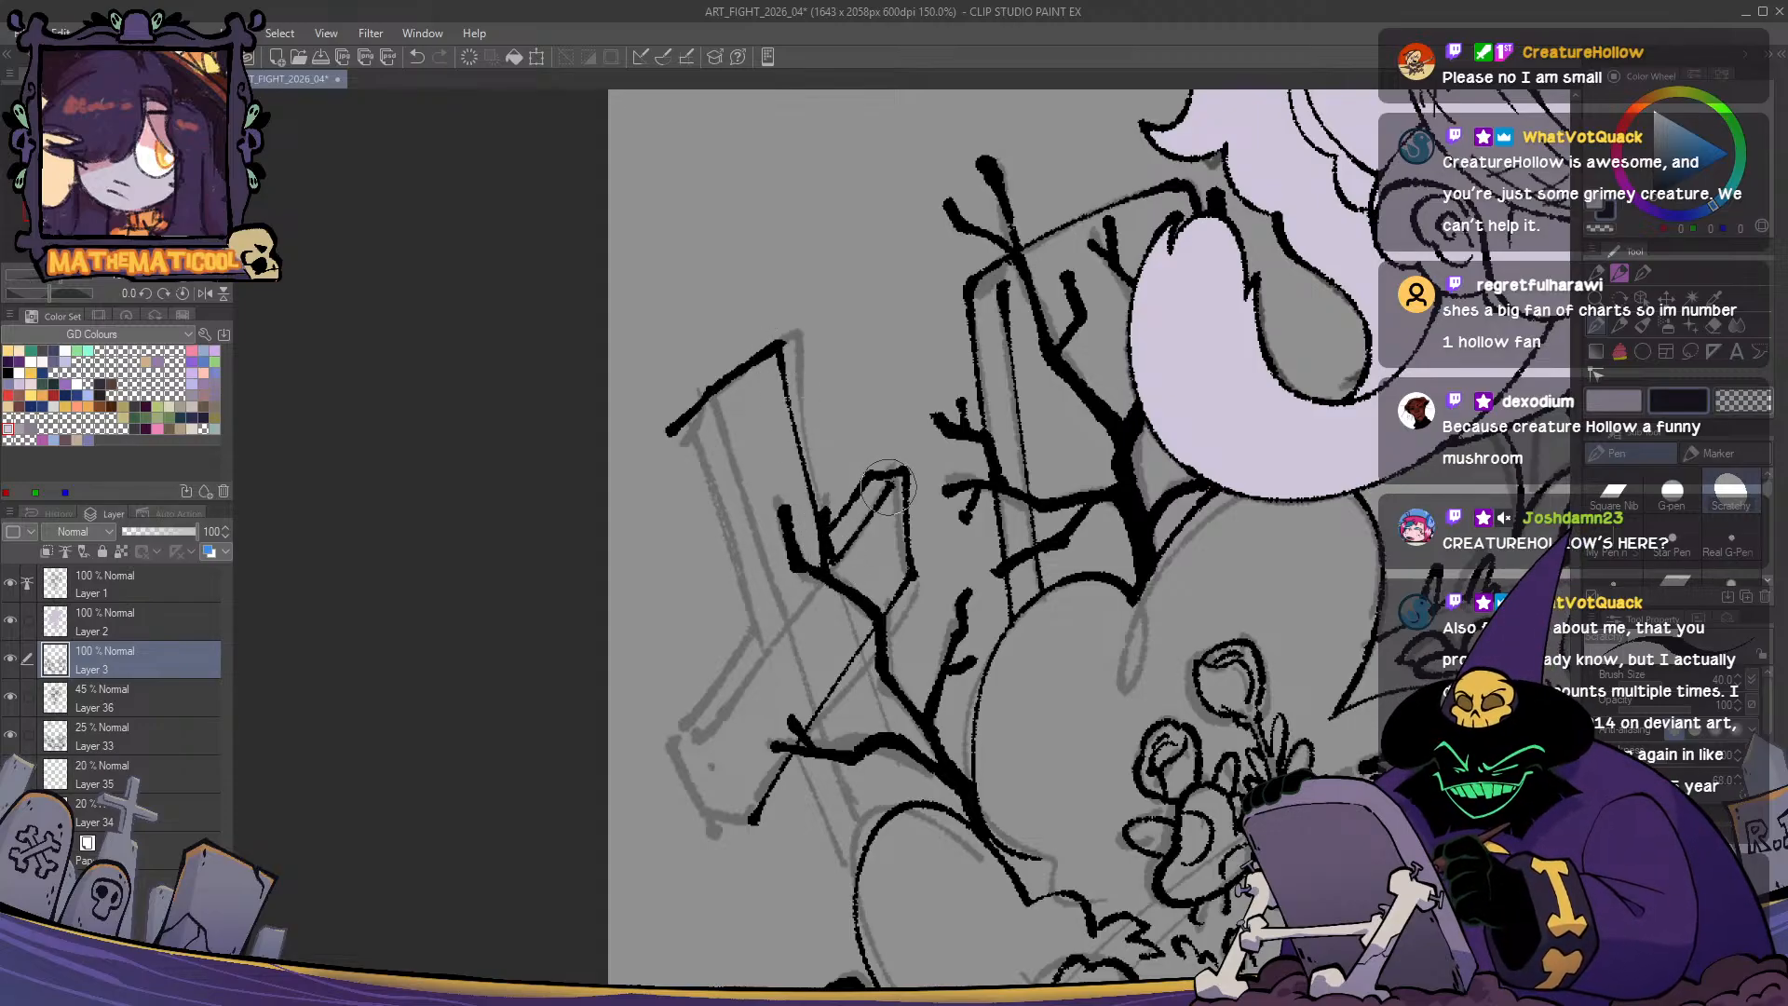
key("ctrl+z")
mouse_move(845, 555)
left_mouse_down()
mouse_move(896, 482)
mouse_move(839, 563)
mouse_move(894, 486)
left_mouse_up()
key("ctrl+z")
key("ctrl+z")
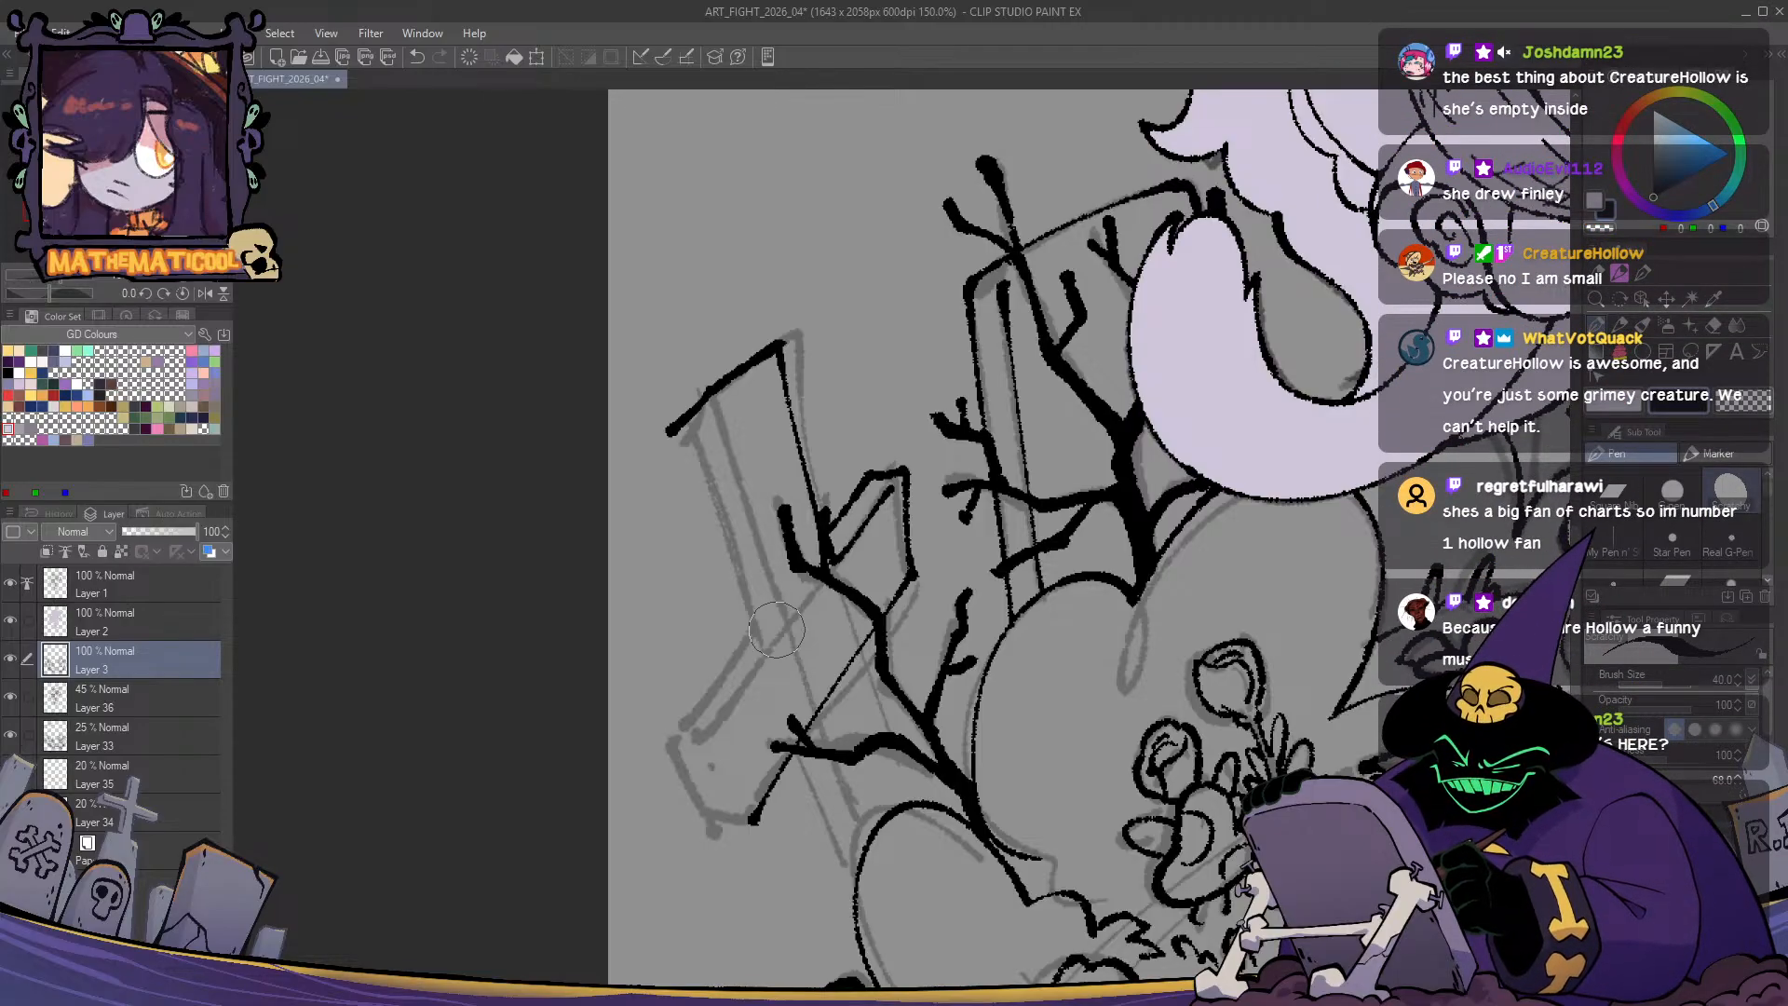
- Ink the cross's outer contour down the upright and around the lower arm, then clean up where it closes at the arm's end
left_click_drag(673, 428, 745, 629)
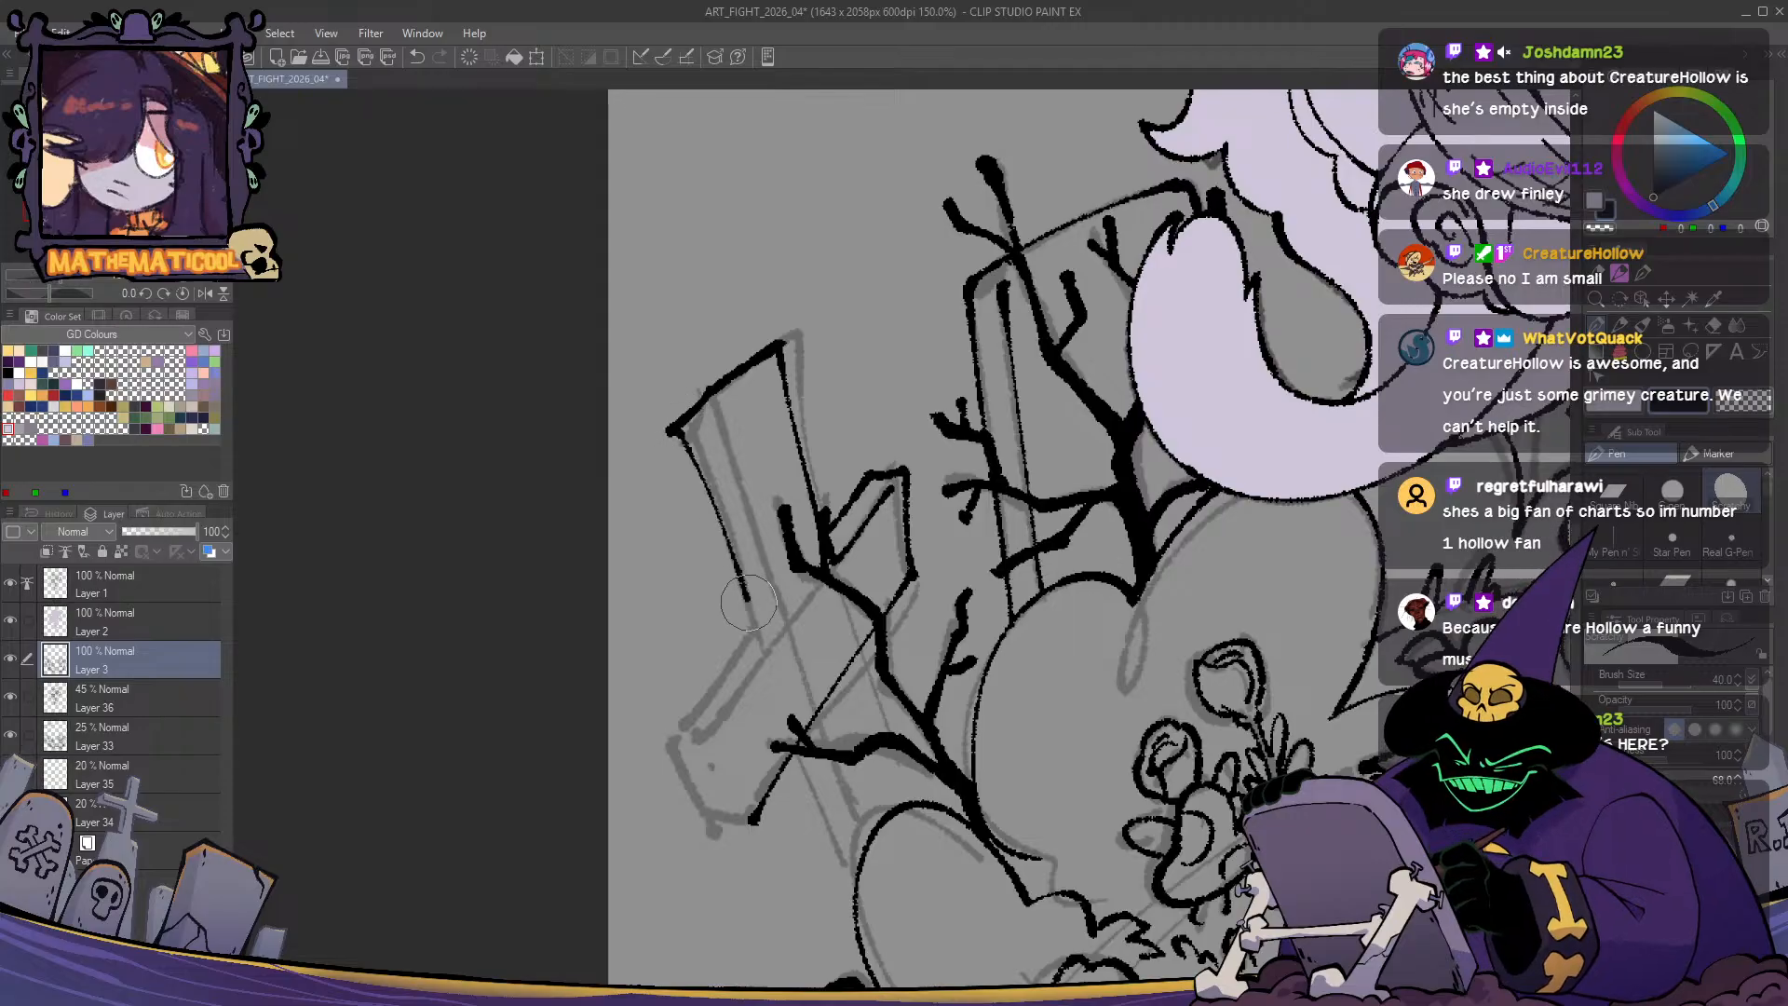
key("ctrl+z")
mouse_move(673, 428)
left_mouse_down()
mouse_move(746, 627)
mouse_move(662, 748)
mouse_move(746, 634)
mouse_move(670, 745)
mouse_move(702, 821)
mouse_move(680, 760)
mouse_move(698, 810)
mouse_move(762, 824)
mouse_move(685, 820)
mouse_move(765, 829)
left_mouse_up()
key("c")
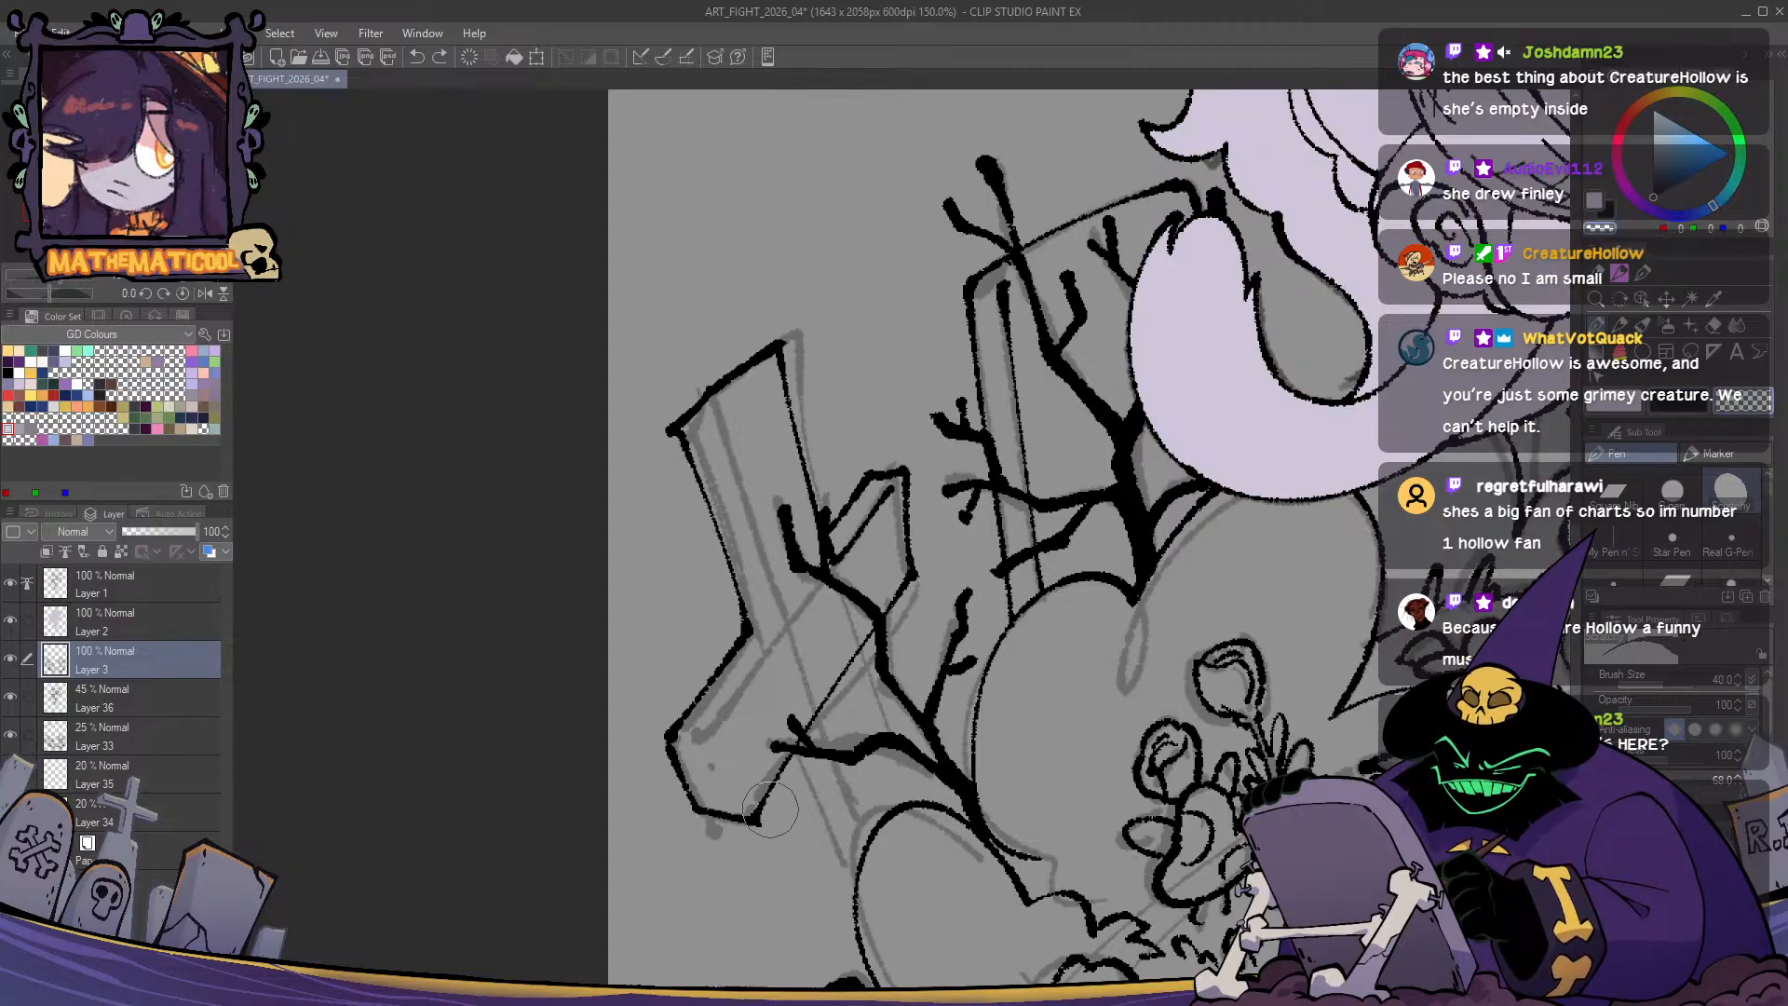
key("c")
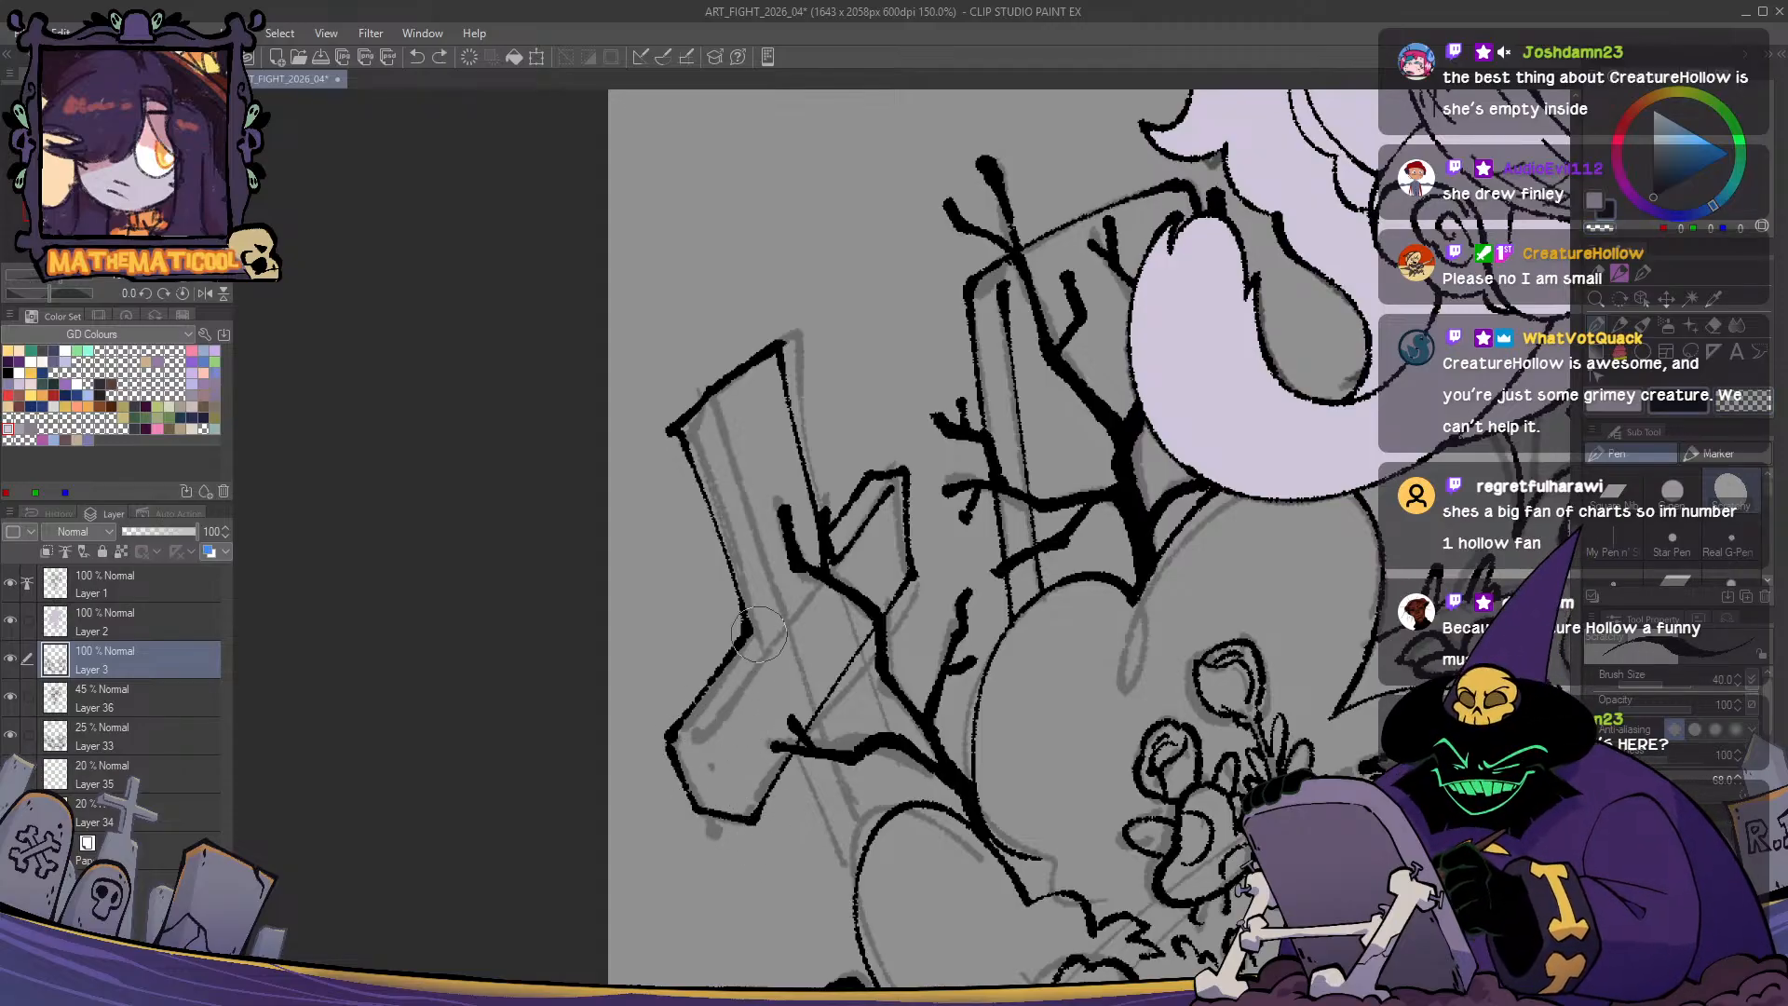
- Ink the cross's inner thickness line down the upright, along the lower arm and across the arm's end, redoing strokes
left_click_drag(713, 407, 774, 617)
key("ctrl+z")
left_click_drag(717, 407, 777, 617)
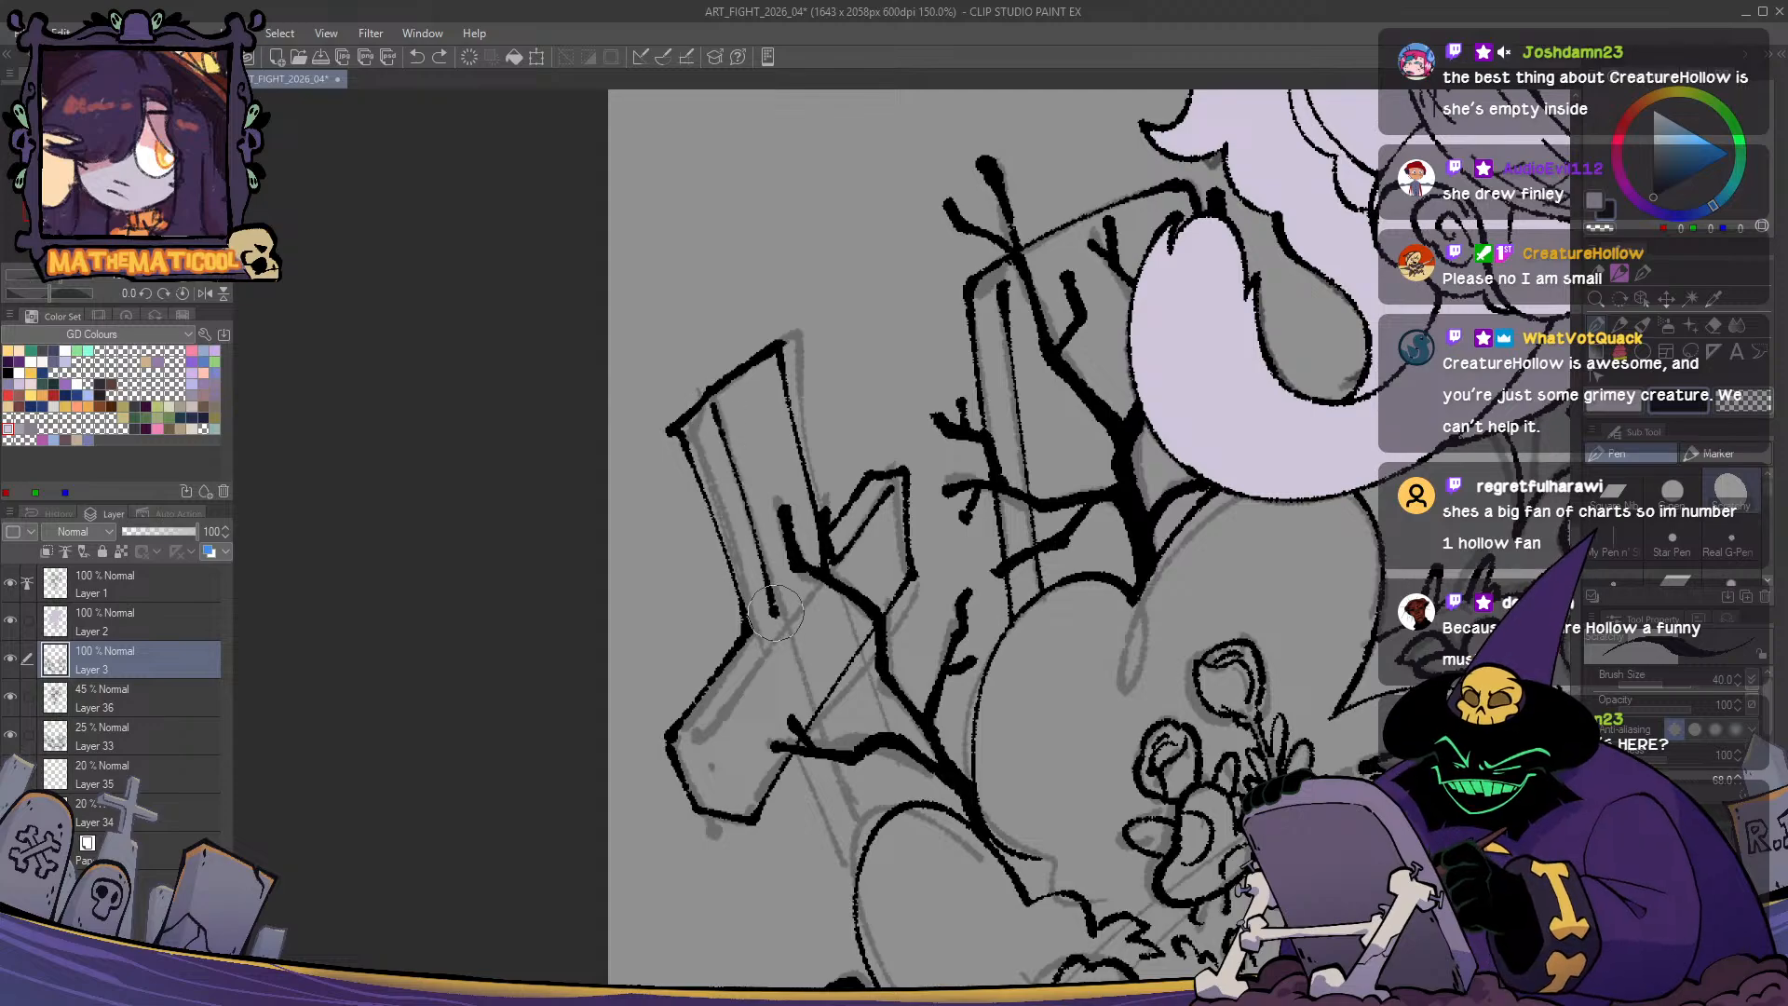
key("ctrl+z")
mouse_move(716, 409)
left_mouse_down()
mouse_move(787, 617)
mouse_move(705, 738)
left_mouse_up()
key("ctrl+z")
left_click_drag(781, 630, 706, 742)
key("ctrl+z")
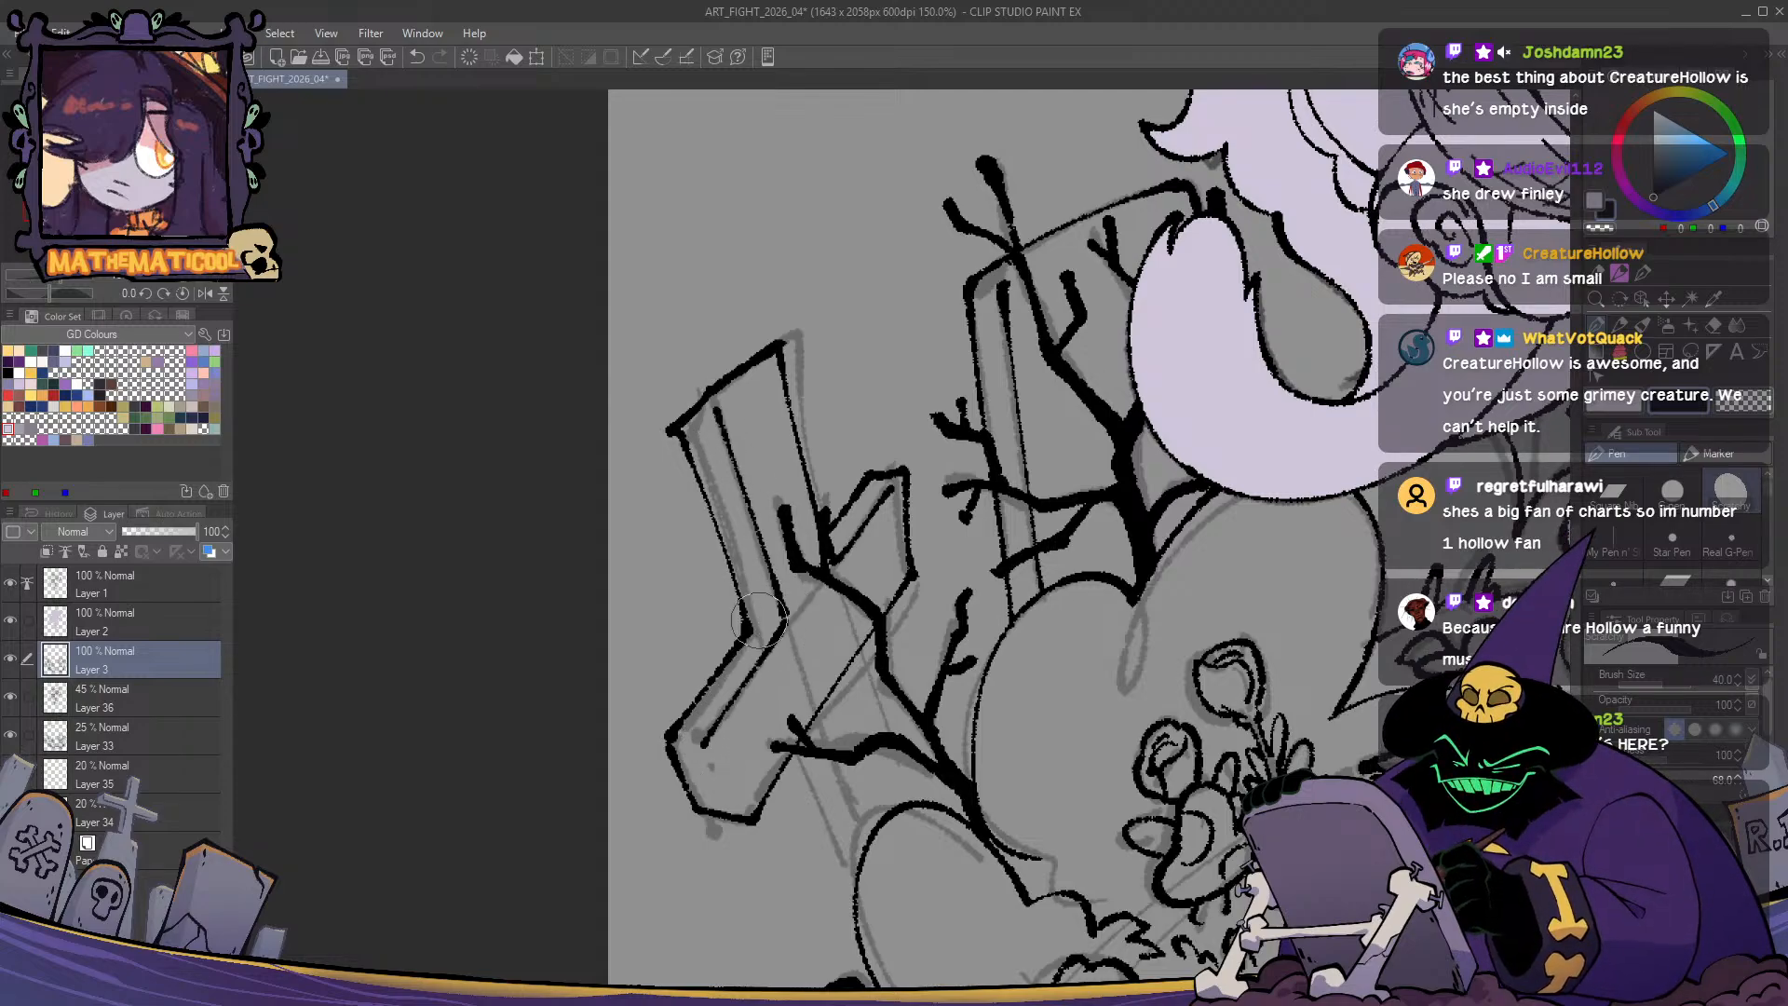
left_click_drag(785, 604, 708, 740)
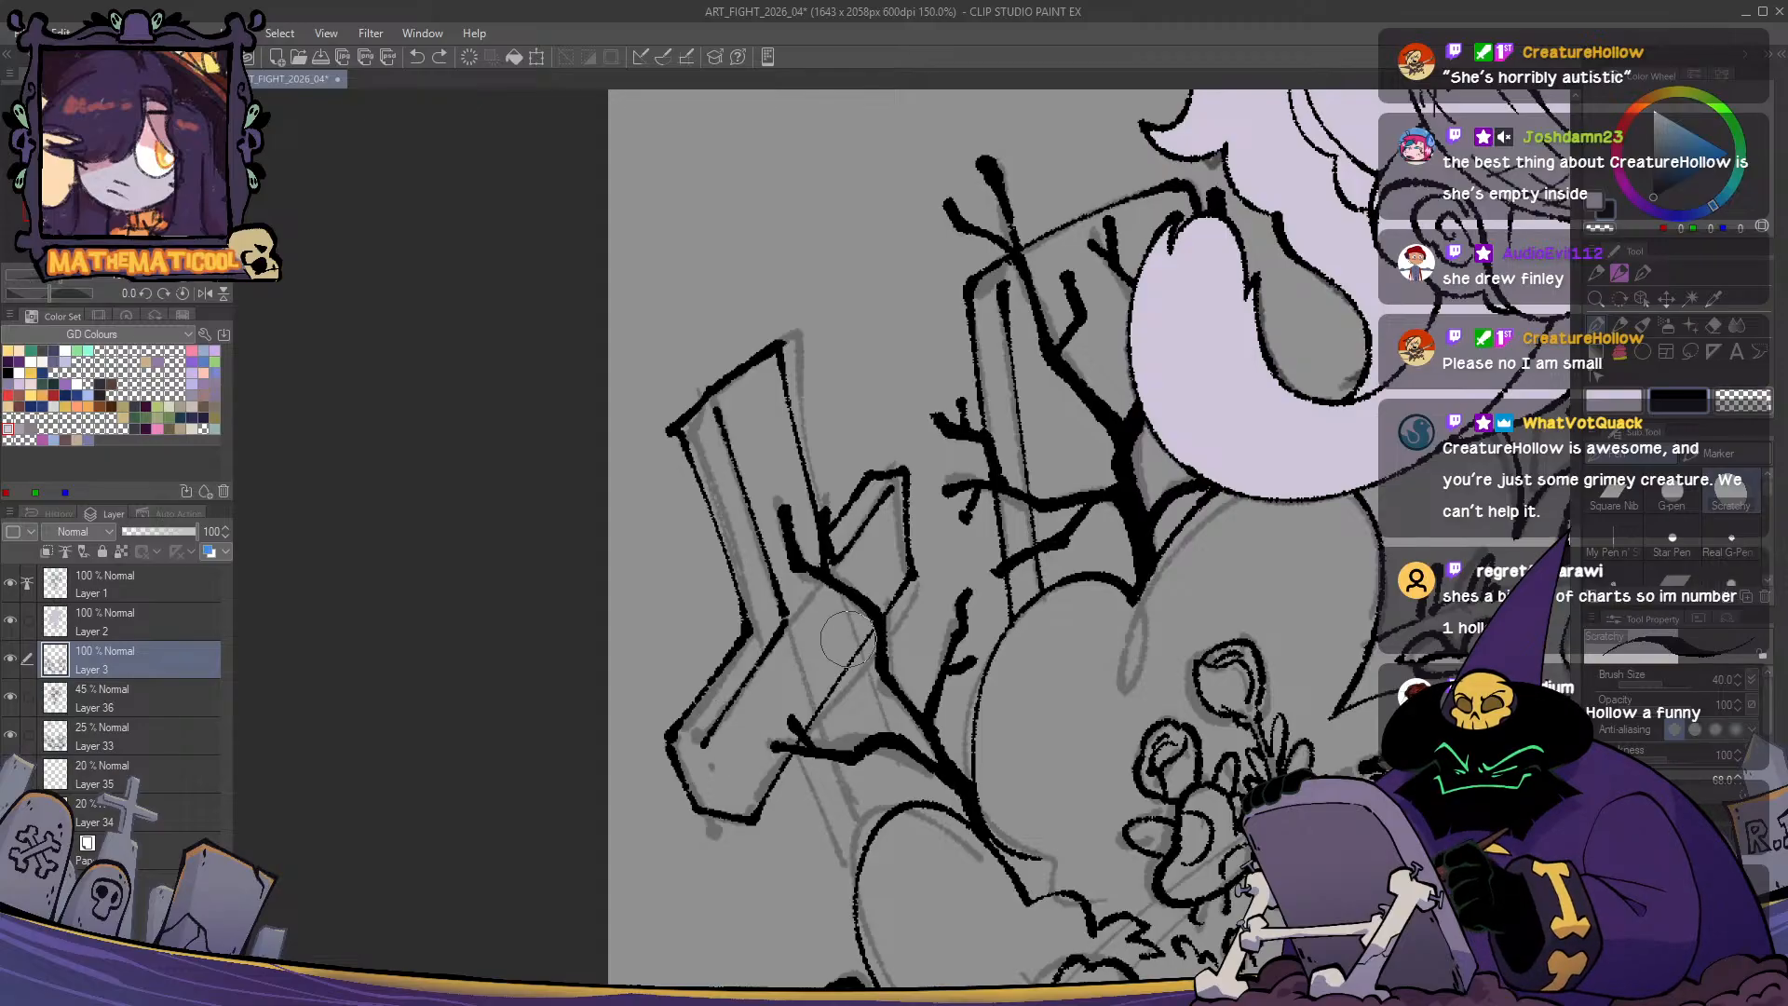
mouse_move(785, 618)
left_mouse_down()
mouse_move(709, 746)
mouse_move(742, 807)
left_mouse_up()
key("c")
key("c")
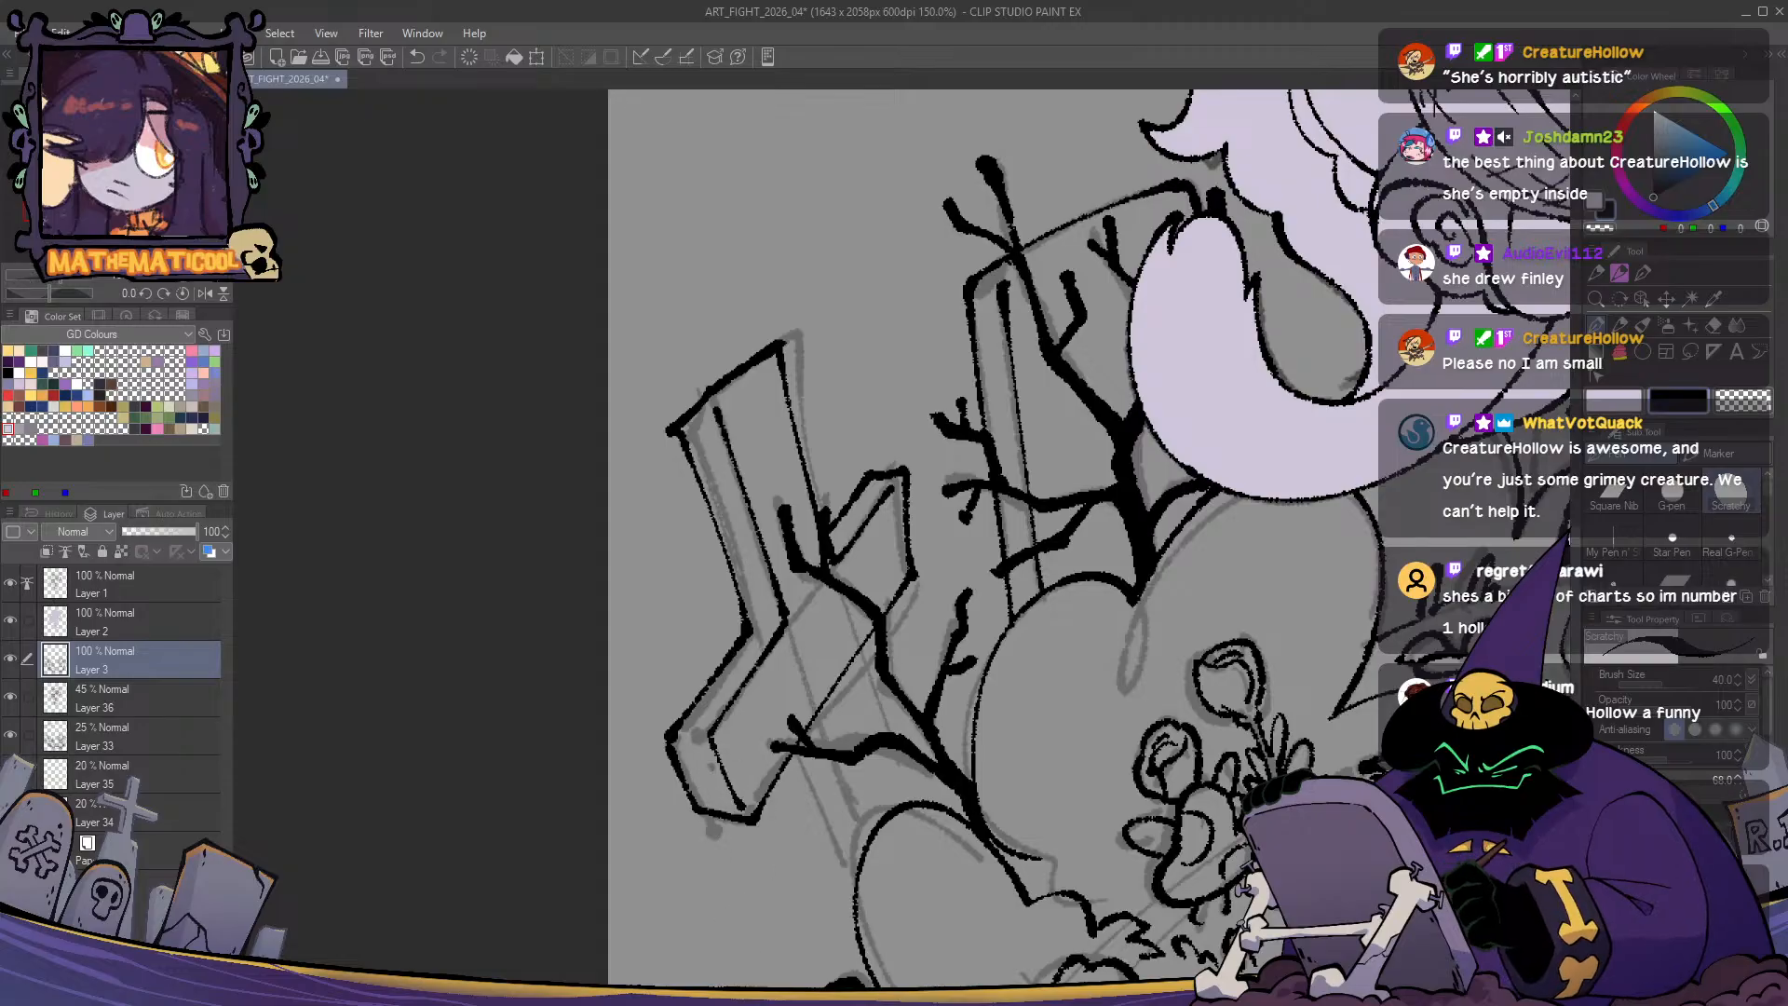
- Ink the thickness line and outer side of the cross's lower post from the crossbar down to the mound, redoing the first line repeatedly
mouse_move(816, 732)
left_mouse_down()
mouse_move(760, 591)
mouse_move(807, 701)
left_mouse_up()
key("ctrl+z")
left_click_drag(758, 583, 806, 701)
key("ctrl+z")
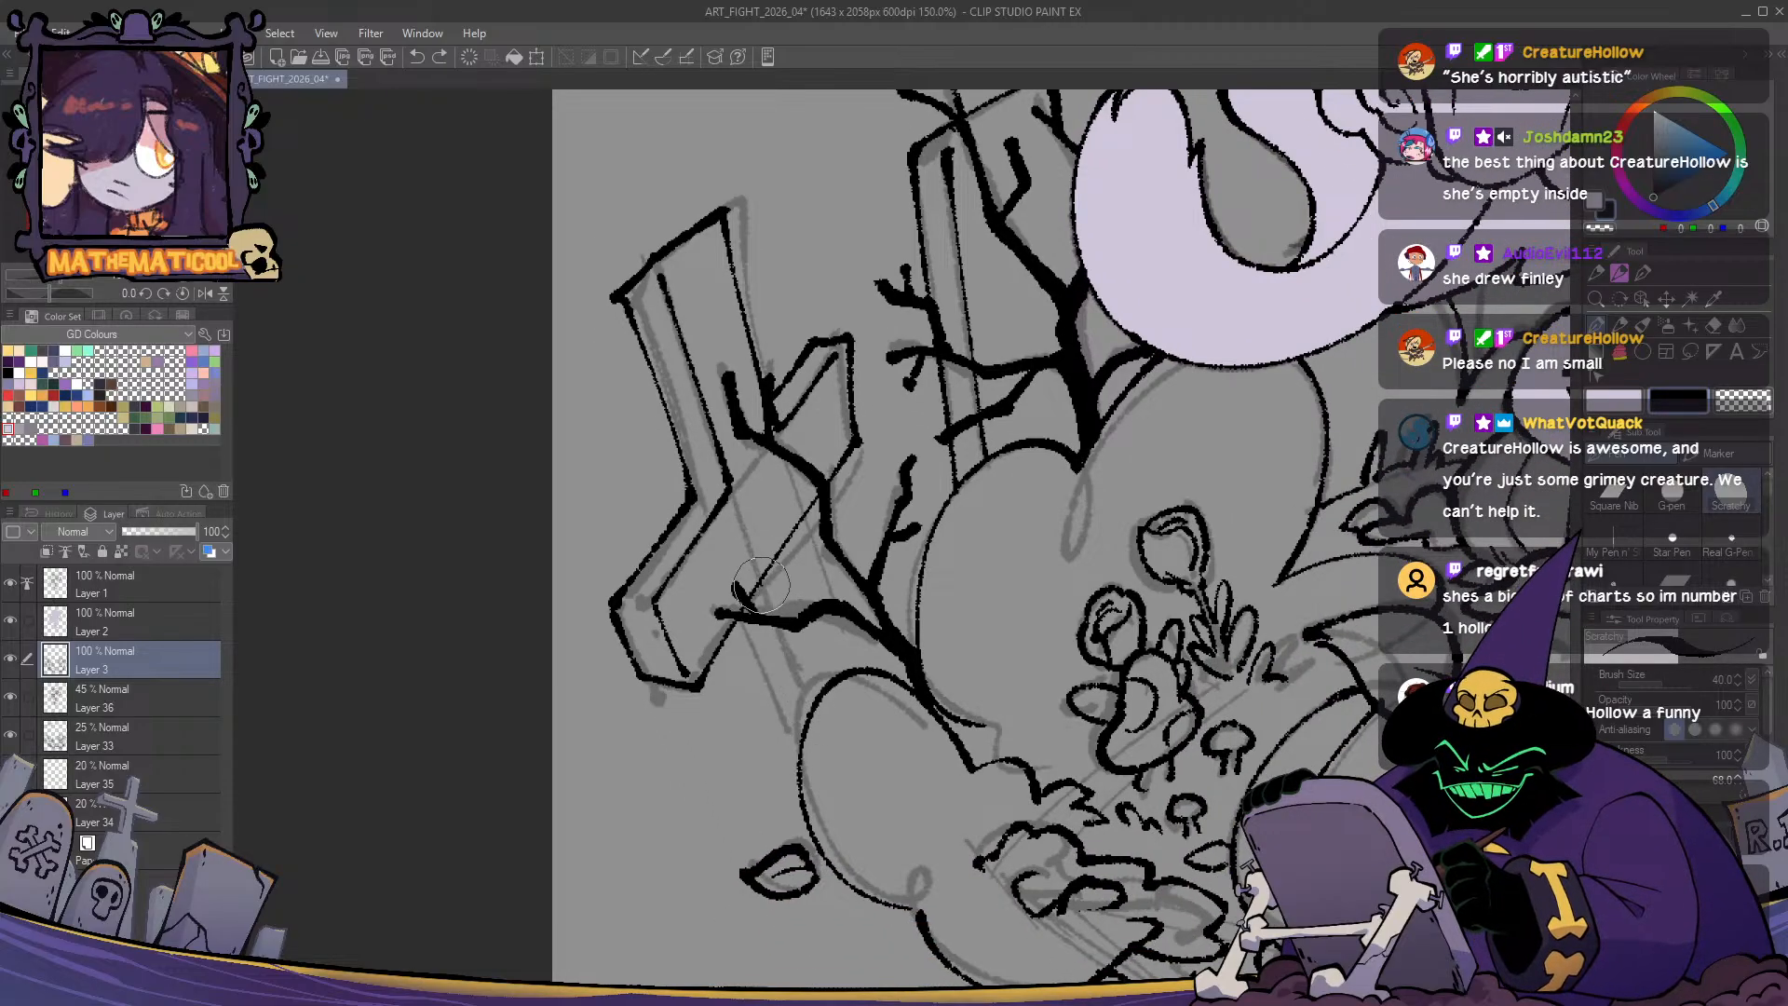
left_click_drag(760, 586, 805, 710)
key("ctrl+z")
left_click_drag(760, 585, 808, 715)
key("ctrl+z")
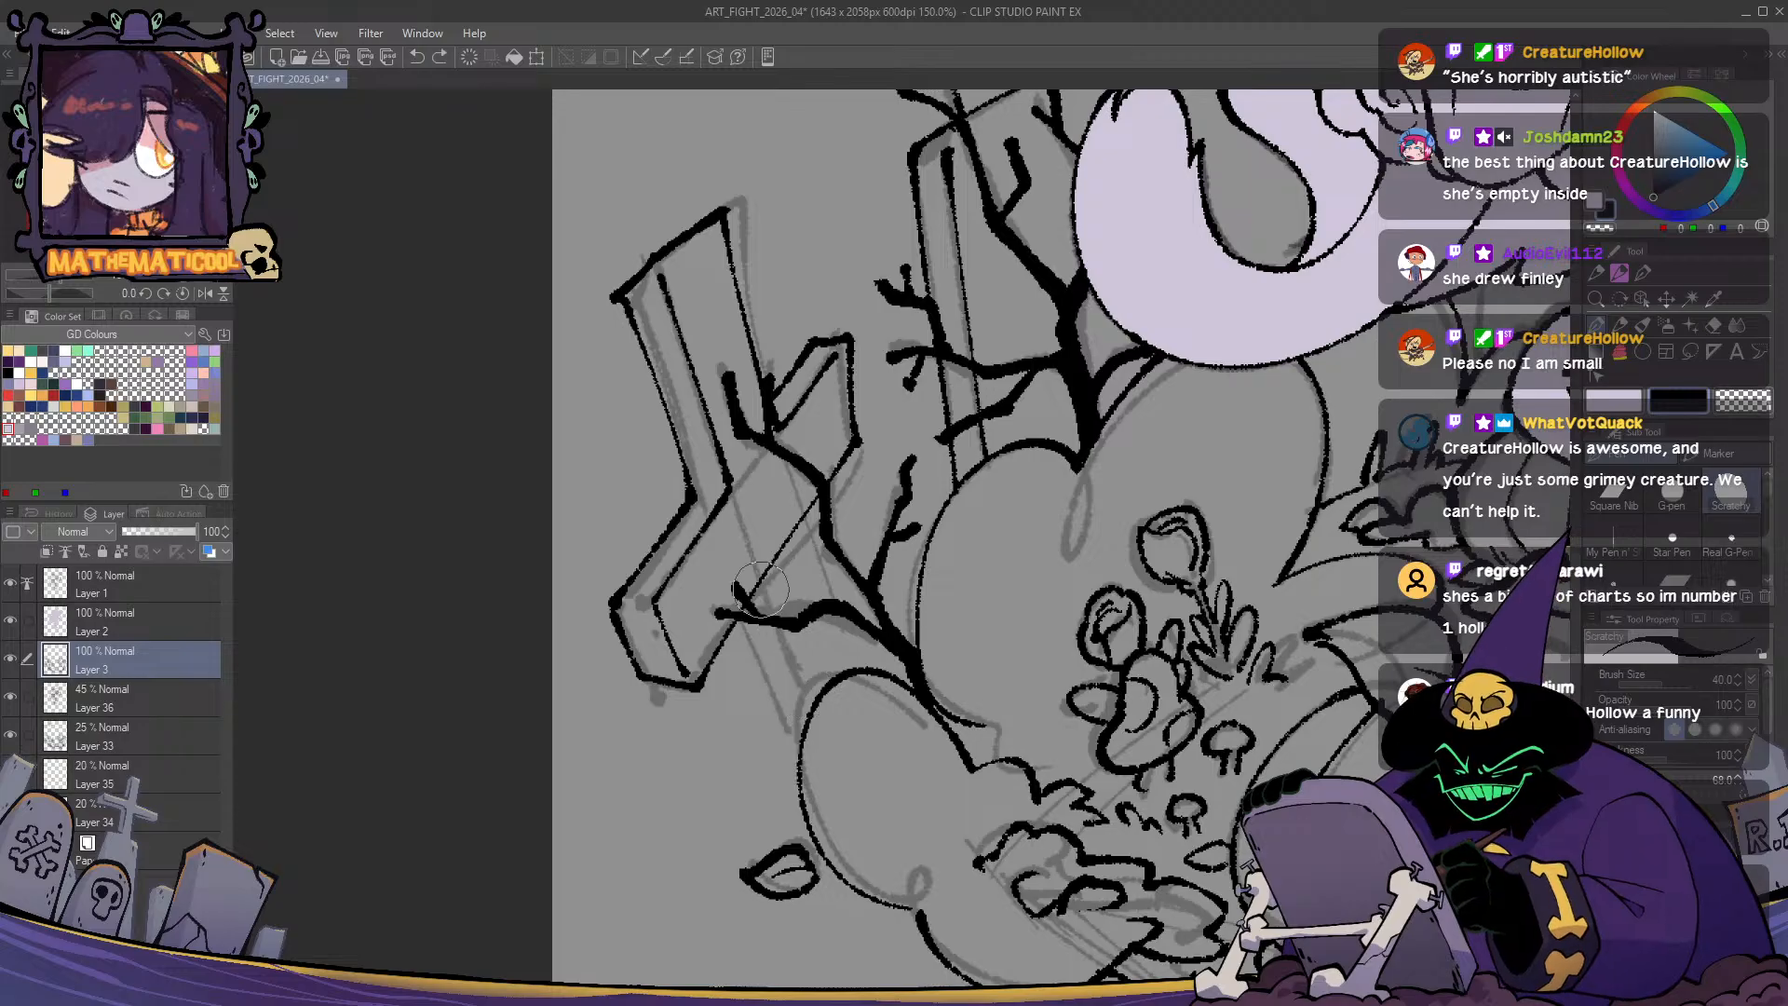
left_click_drag(760, 585, 807, 713)
key("ctrl+z")
left_click_drag(760, 584, 808, 716)
key("ctrl+z")
key("ctrl+z")
left_click_drag(760, 585, 805, 699)
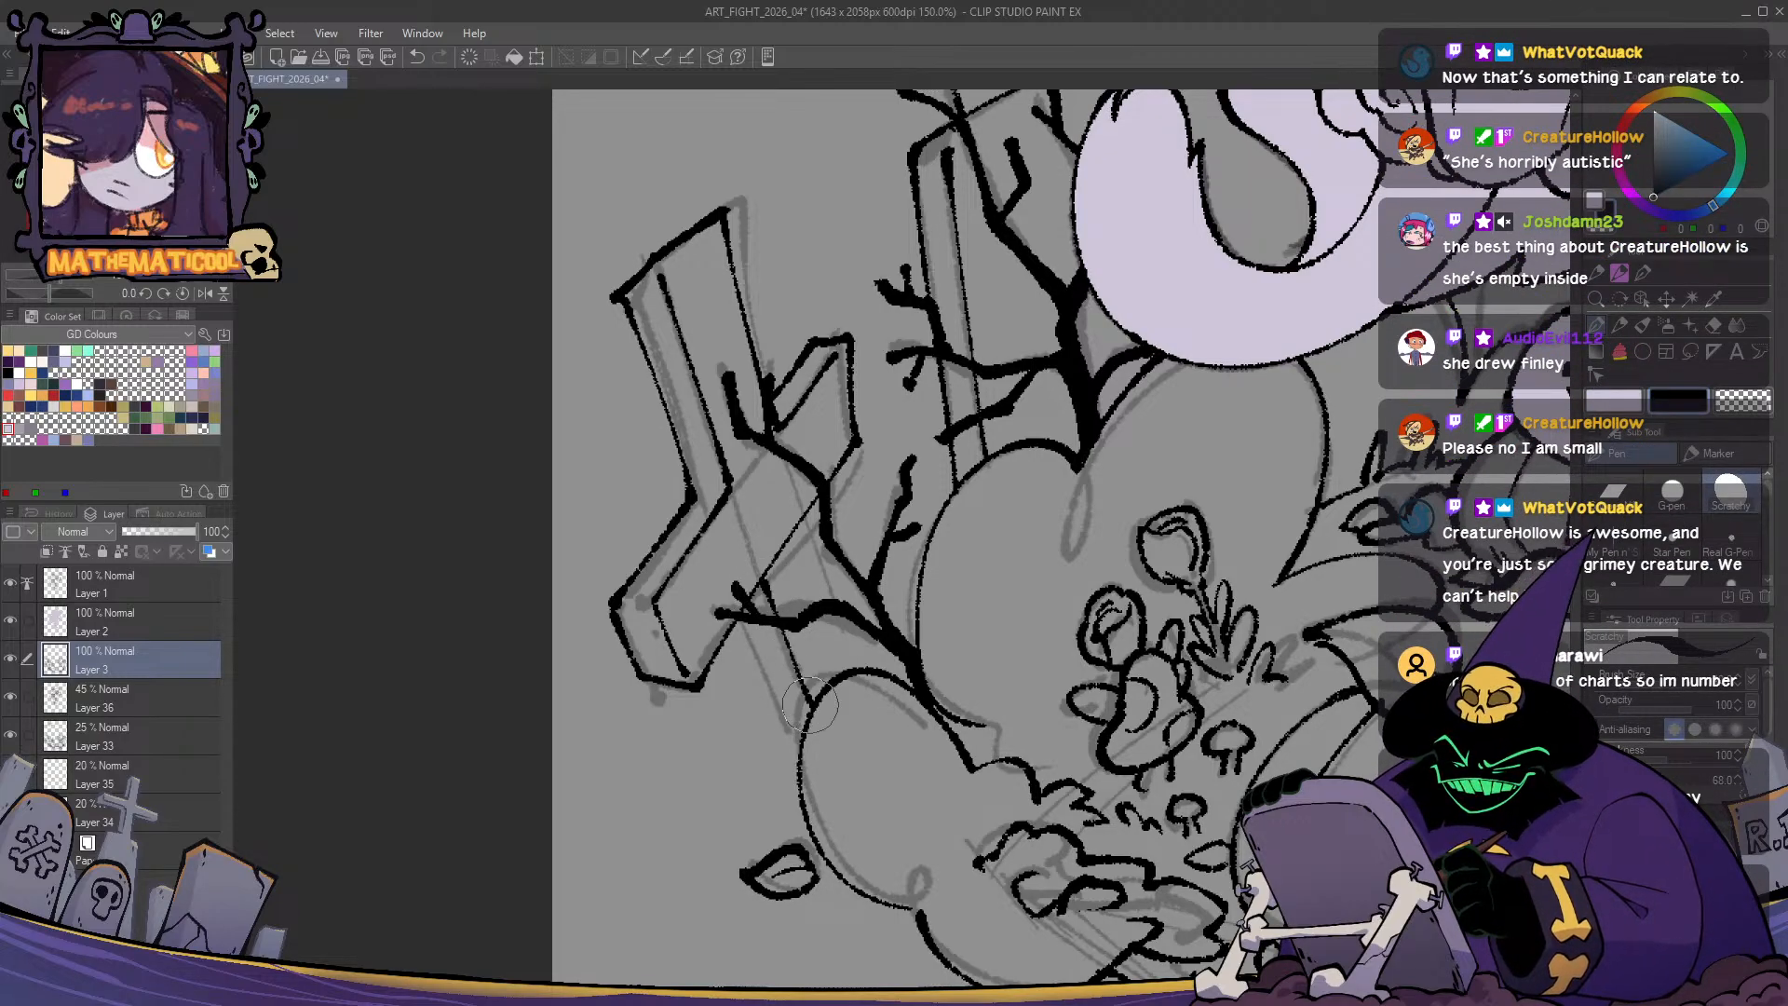
left_click_drag(742, 608, 801, 754)
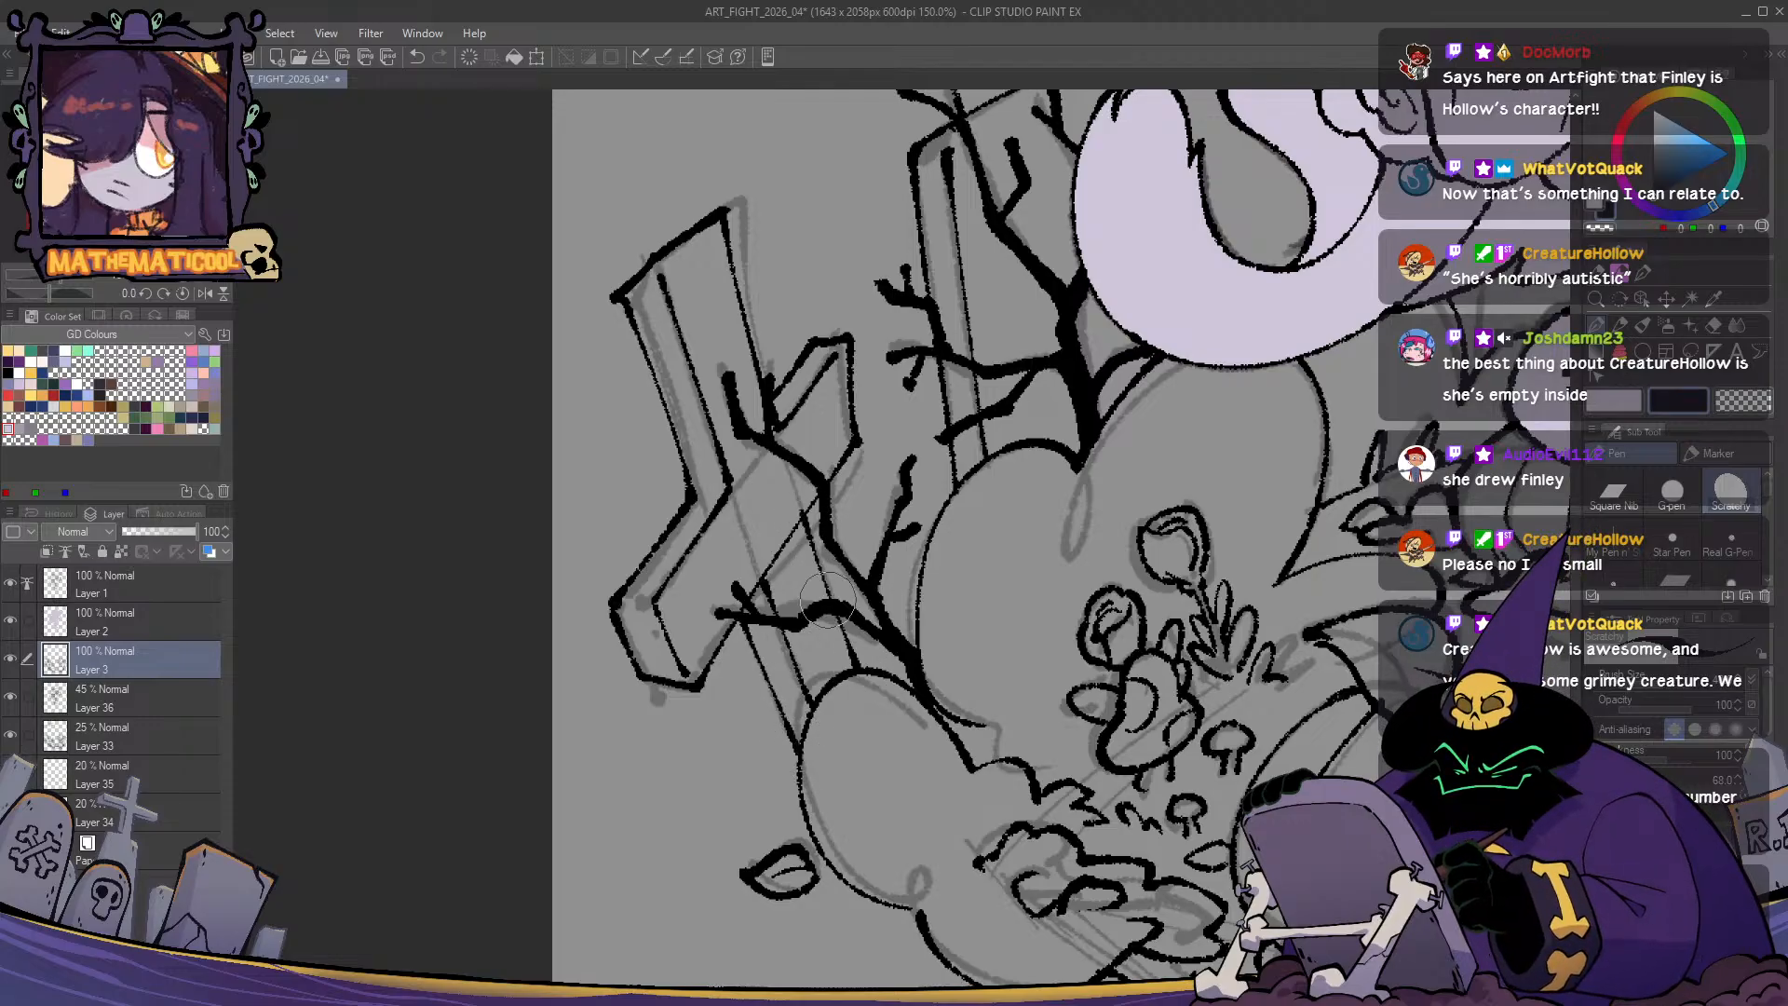
- Ink the opposite side of the cross's lower post behind the branches down to the mound, redoing the stroke until it fits
left_click_drag(795, 513, 849, 652)
key("ctrl+z")
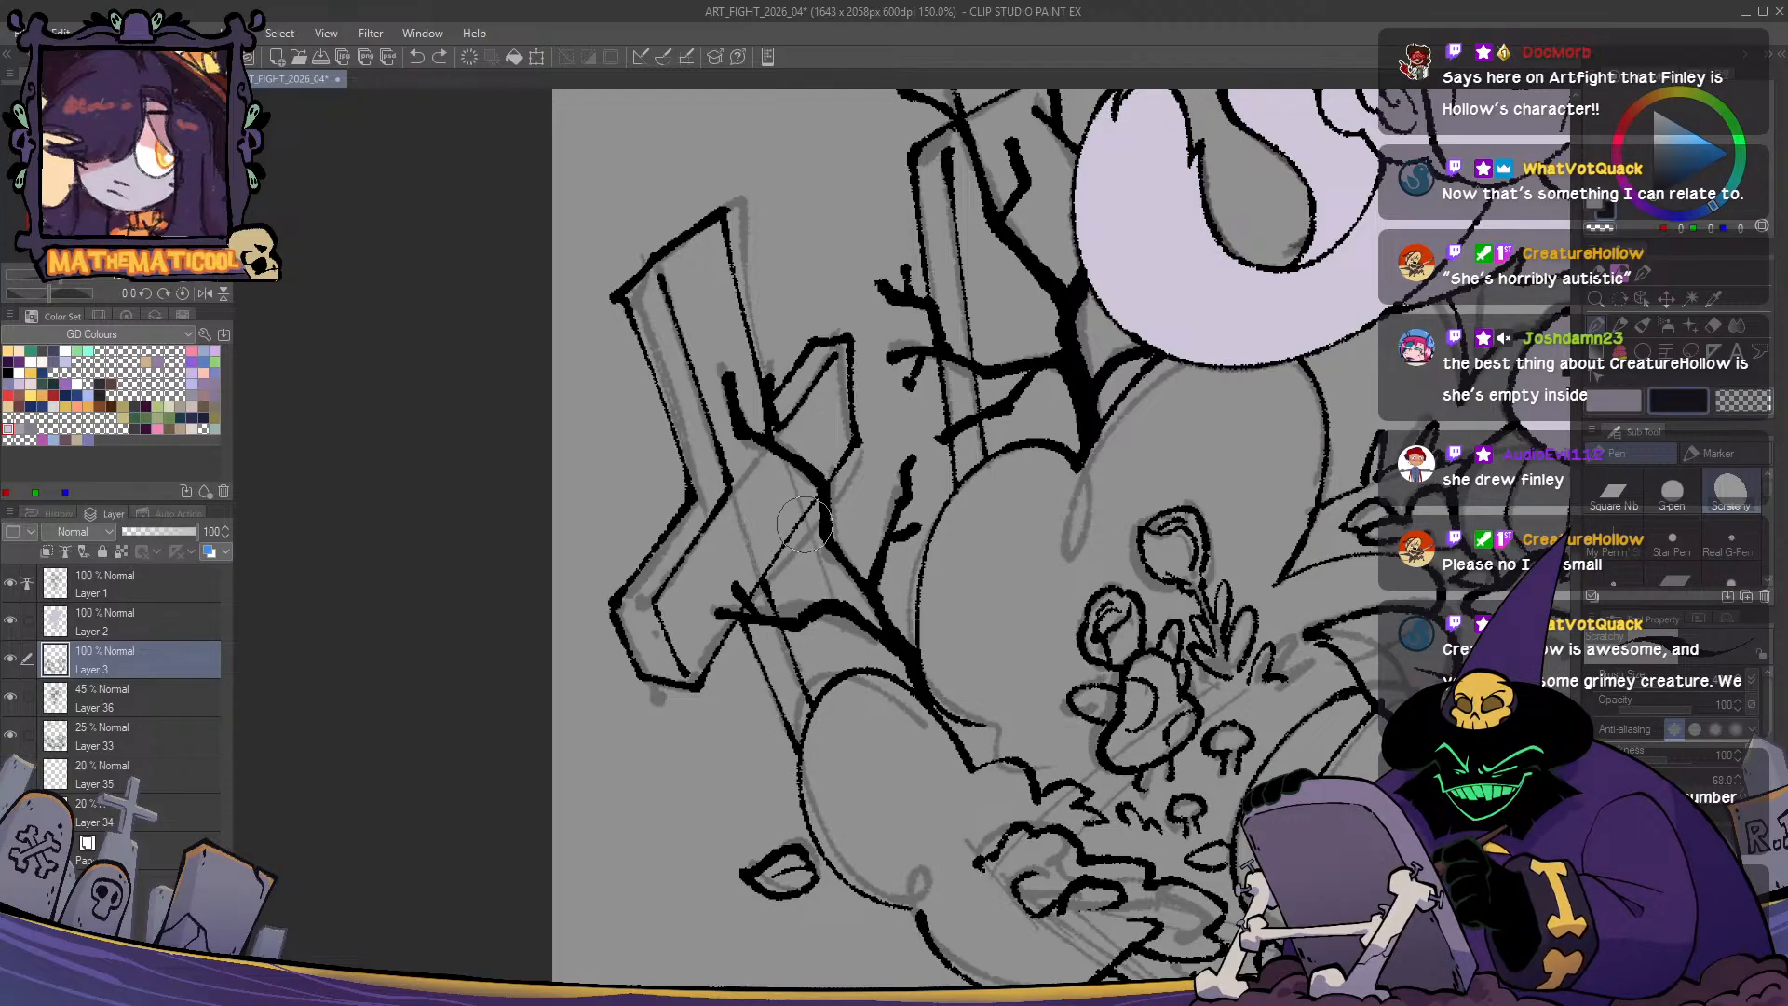
left_click_drag(795, 518, 853, 662)
key("ctrl+z")
left_click_drag(803, 521, 847, 663)
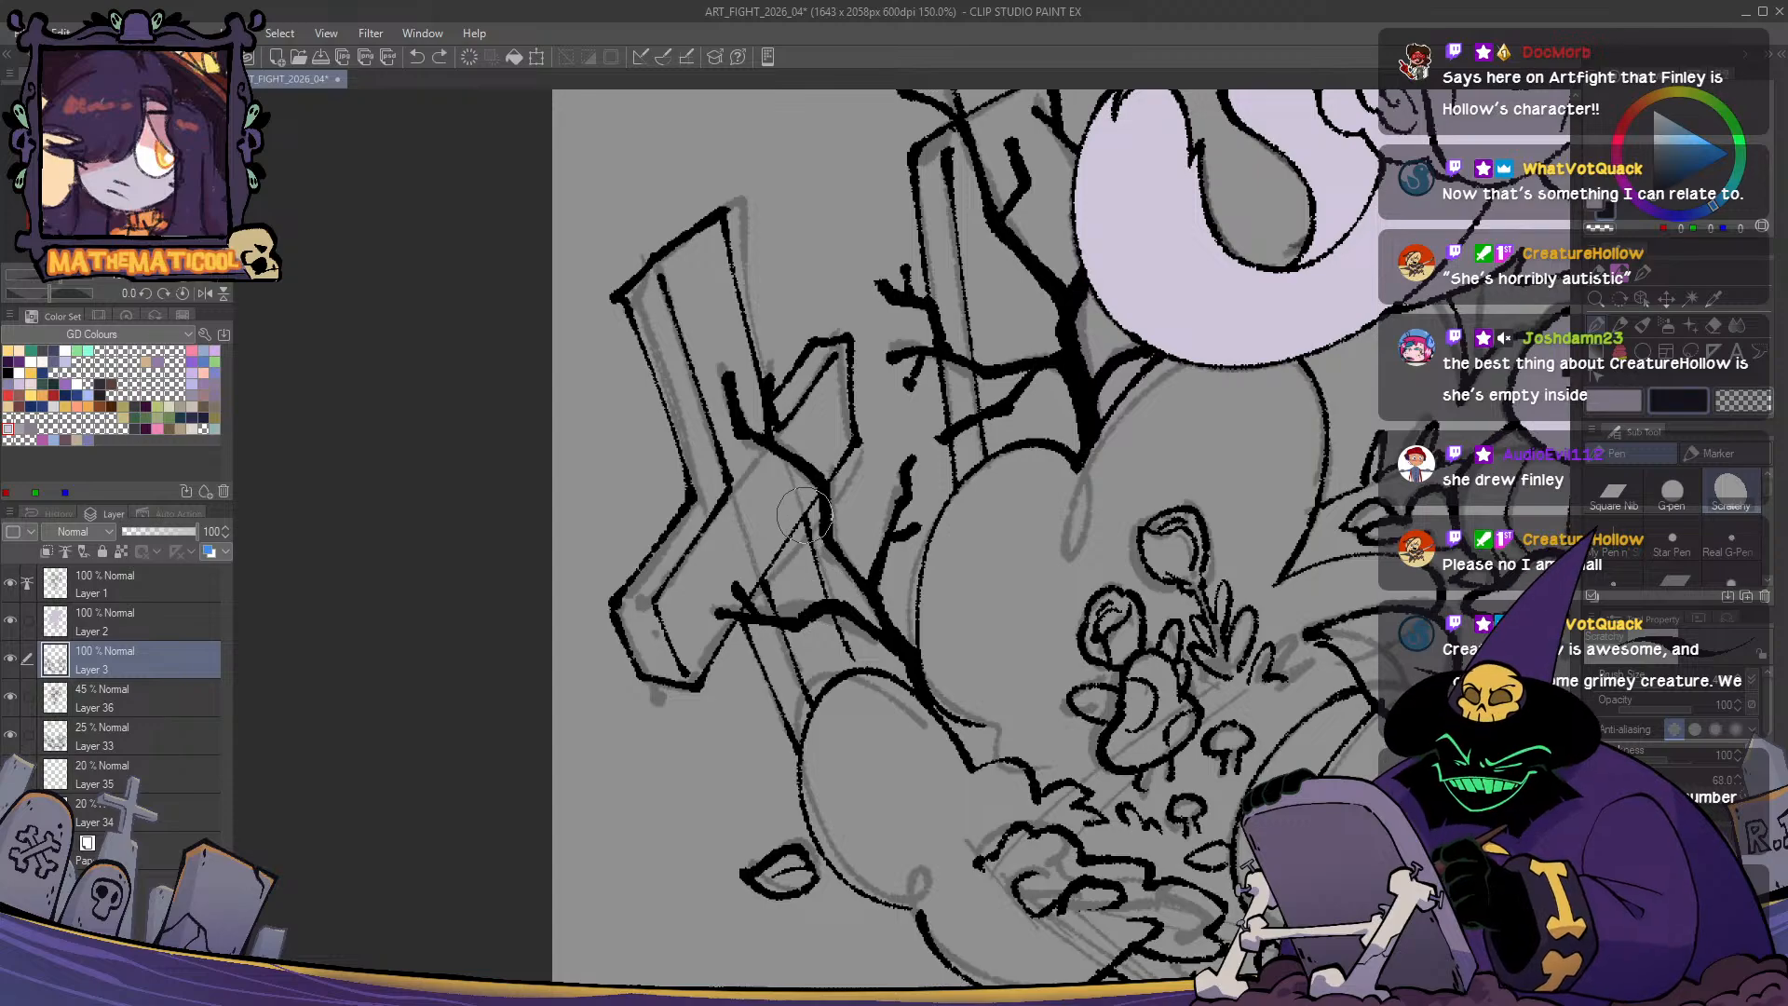
left_click_drag(807, 518, 849, 662)
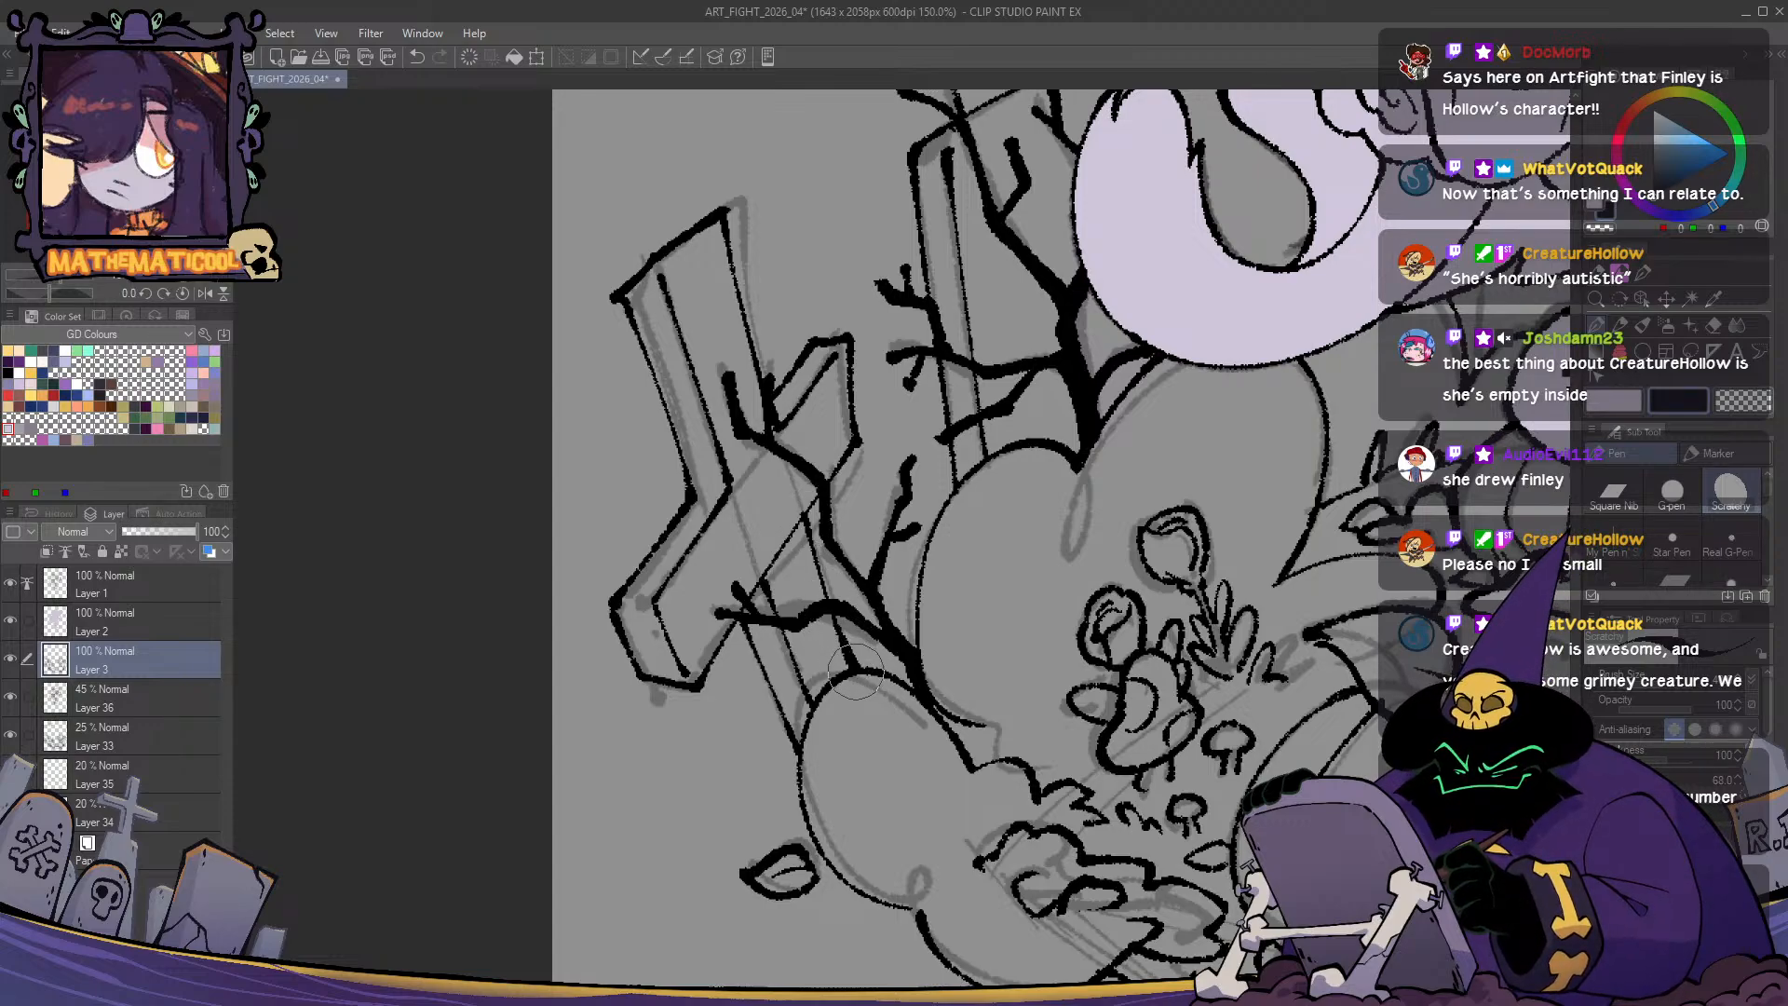
key("ctrl+z")
left_click_drag(788, 494, 852, 662)
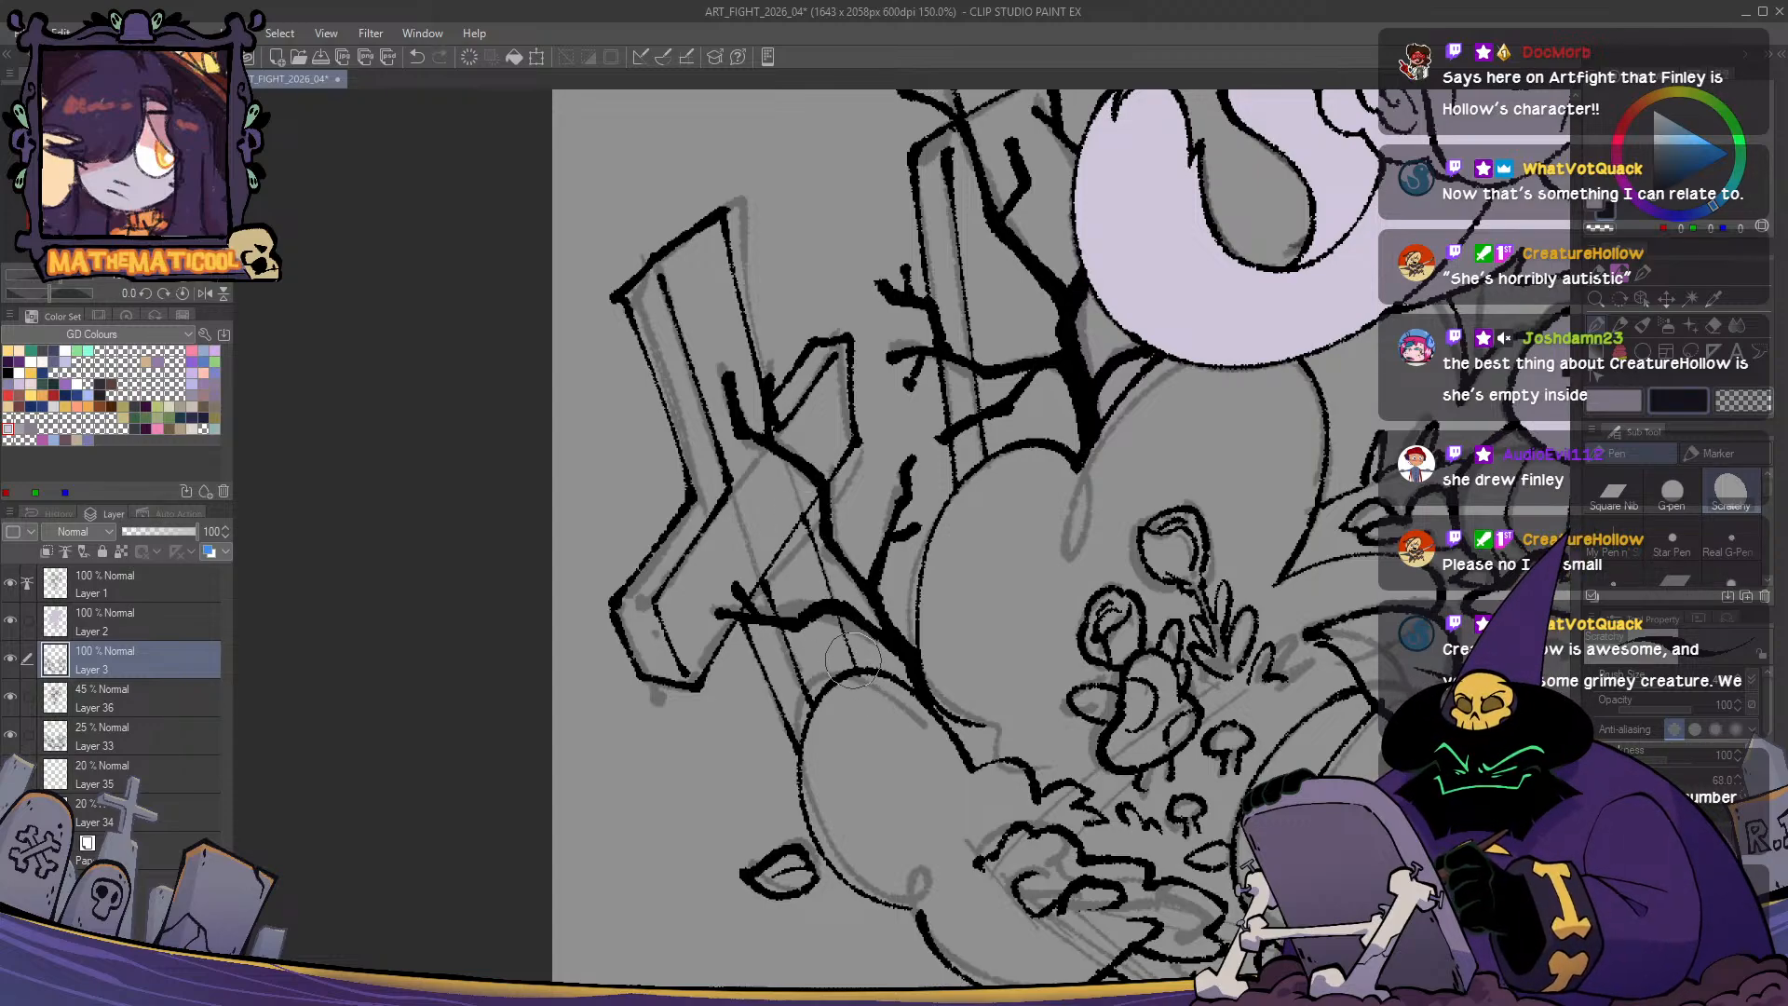
key("ctrl+z")
left_click_drag(803, 512, 853, 663)
key("ctrl+z")
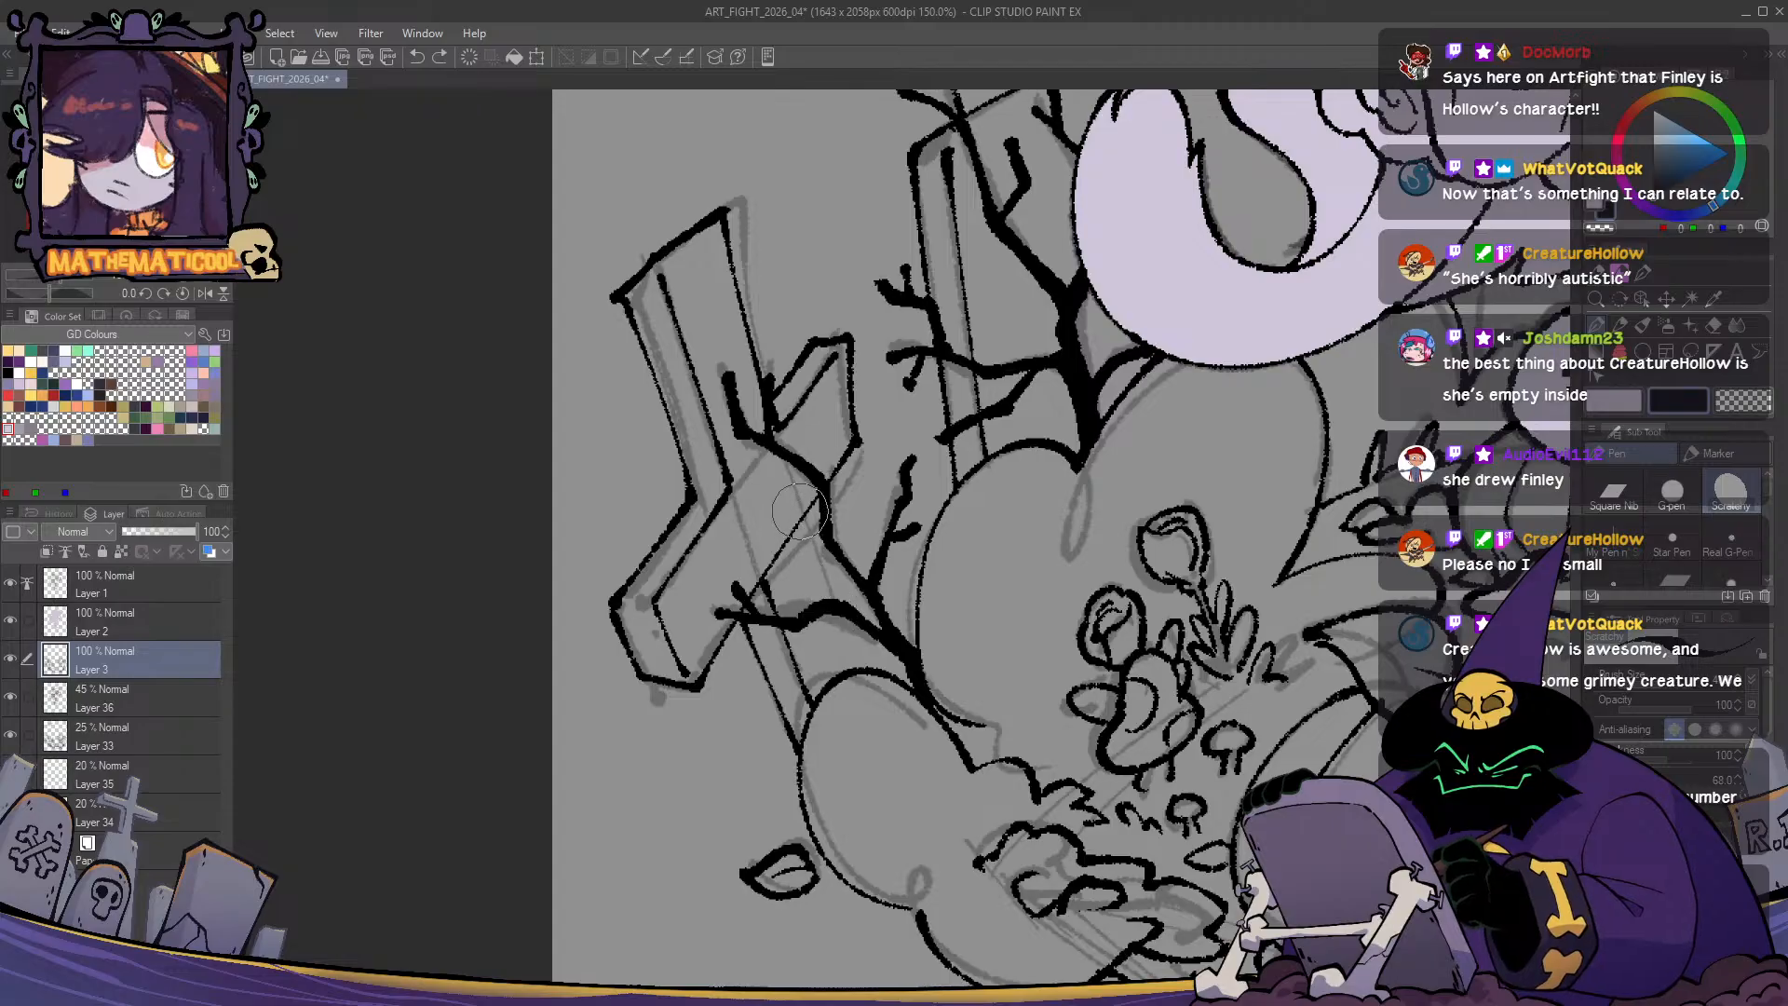
left_click_drag(799, 510, 855, 675)
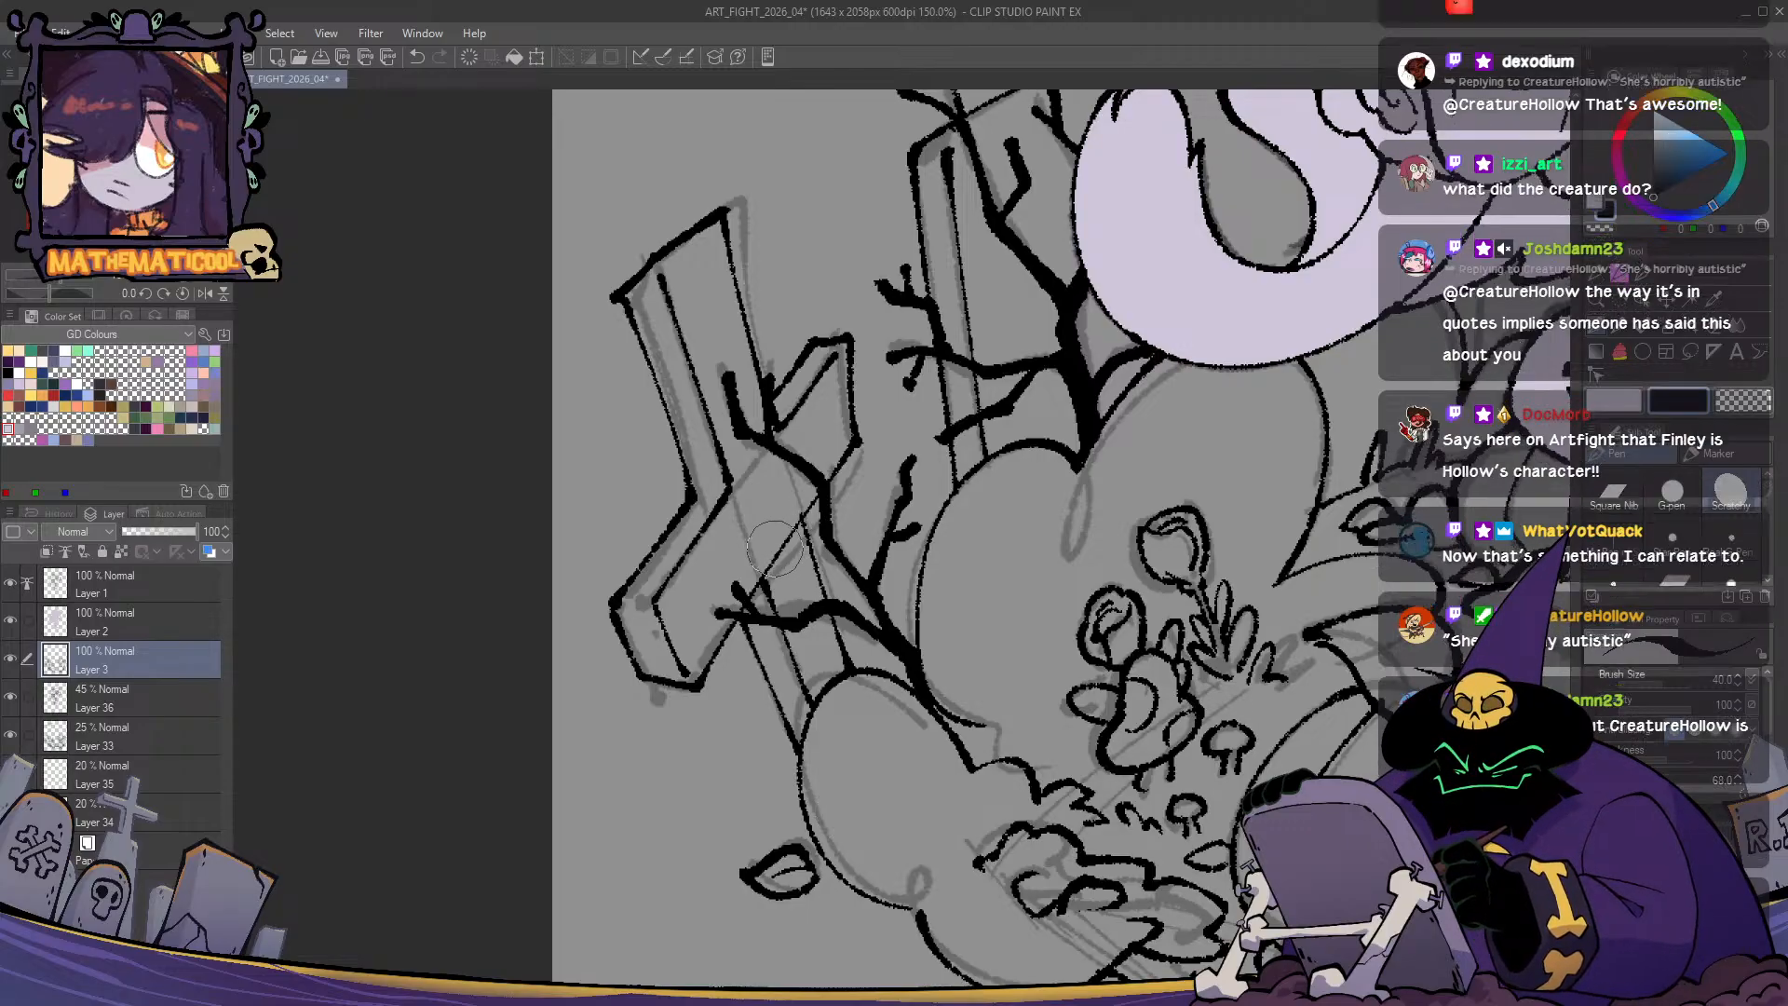
- Erase the crossbar edge where it runs through the cross's post and touch up the post's joint and the upright's top corner
mouse_move(743, 596)
left_mouse_down()
mouse_move(799, 531)
mouse_move(742, 598)
mouse_move(806, 493)
mouse_move(801, 457)
mouse_move(778, 542)
mouse_move(814, 503)
left_mouse_up()
left_click_drag(836, 577, 823, 538)
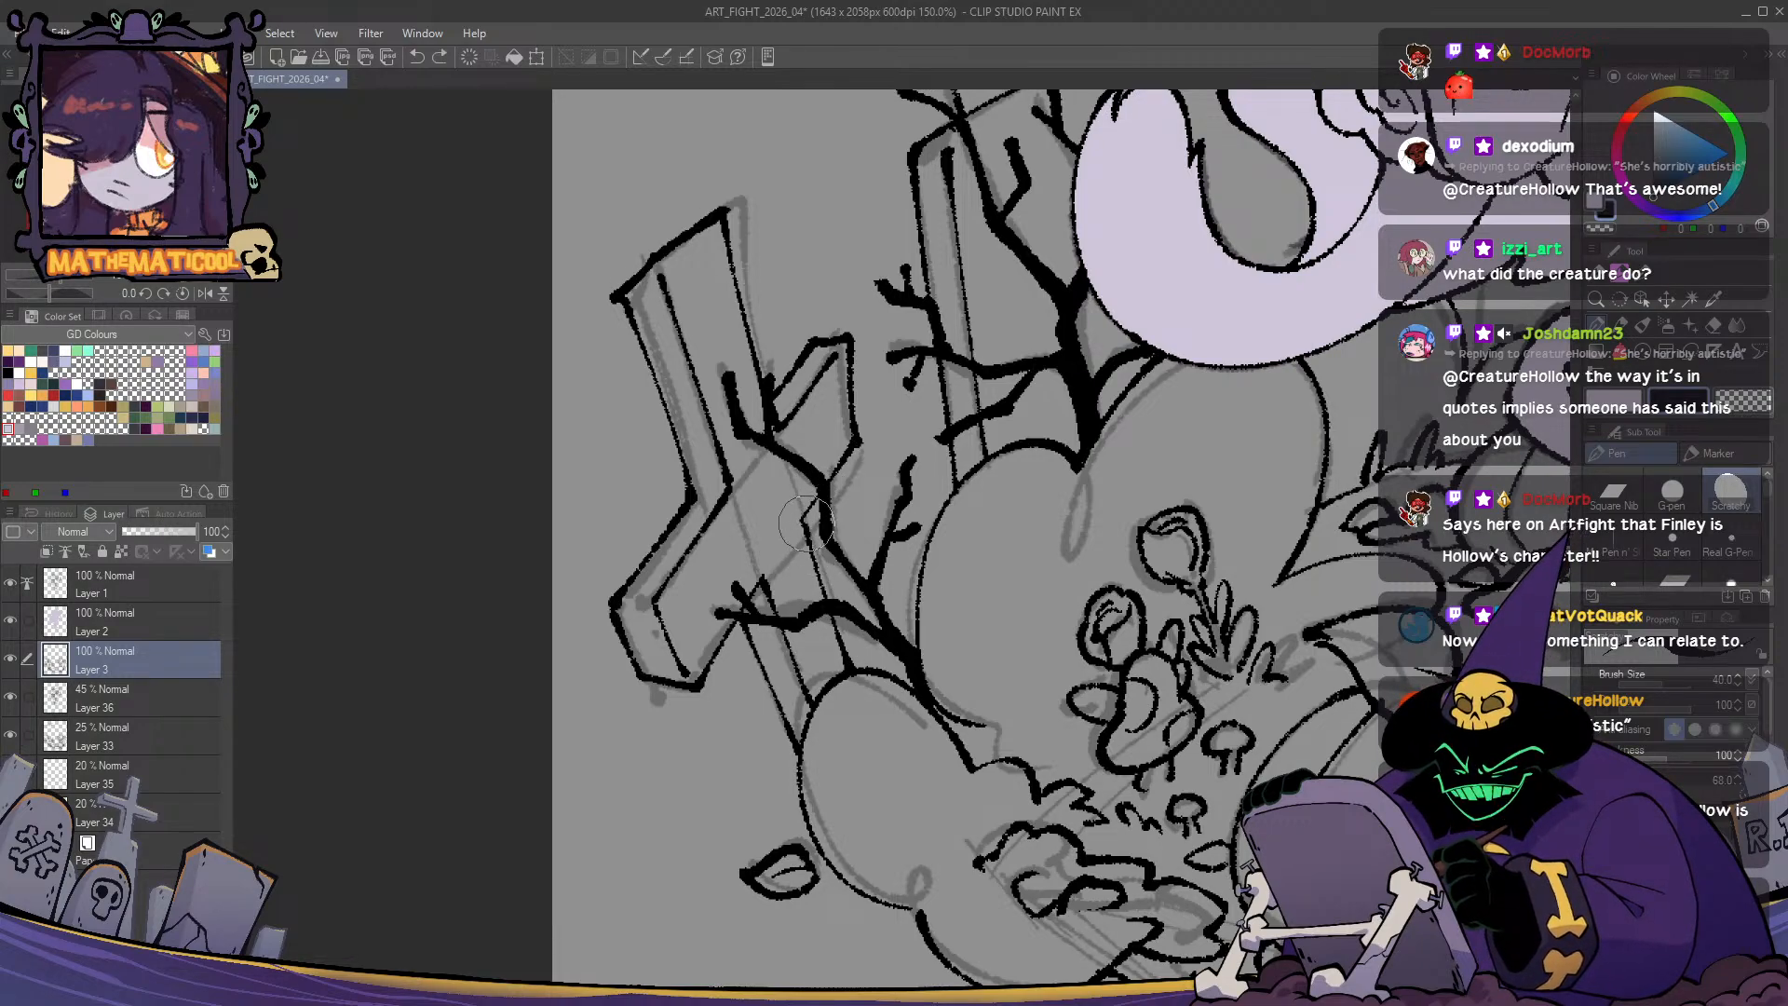
left_click_drag(622, 305, 651, 365)
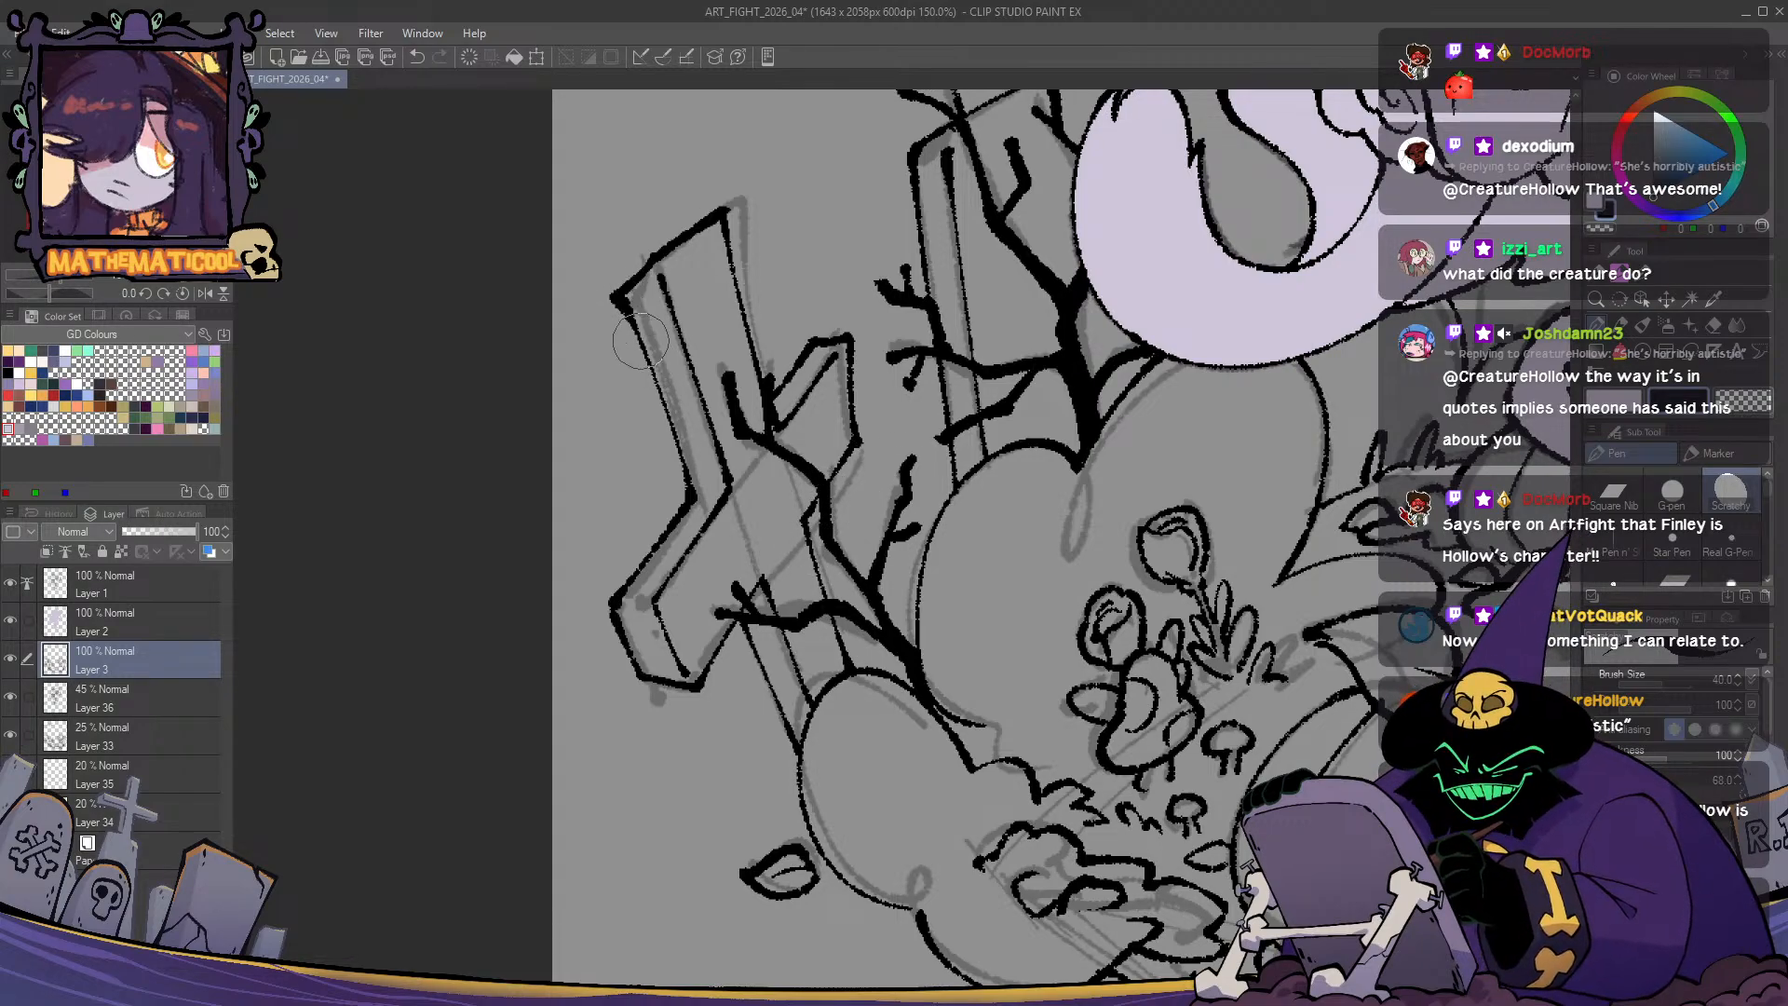
- Close the cross's thickness lines at the upright's top and lower arm's end, and fill that long side face solid black
key("c")
left_click_drag(634, 304, 657, 366)
key("c")
left_click_drag(655, 265, 676, 336)
key("g")
key("p")
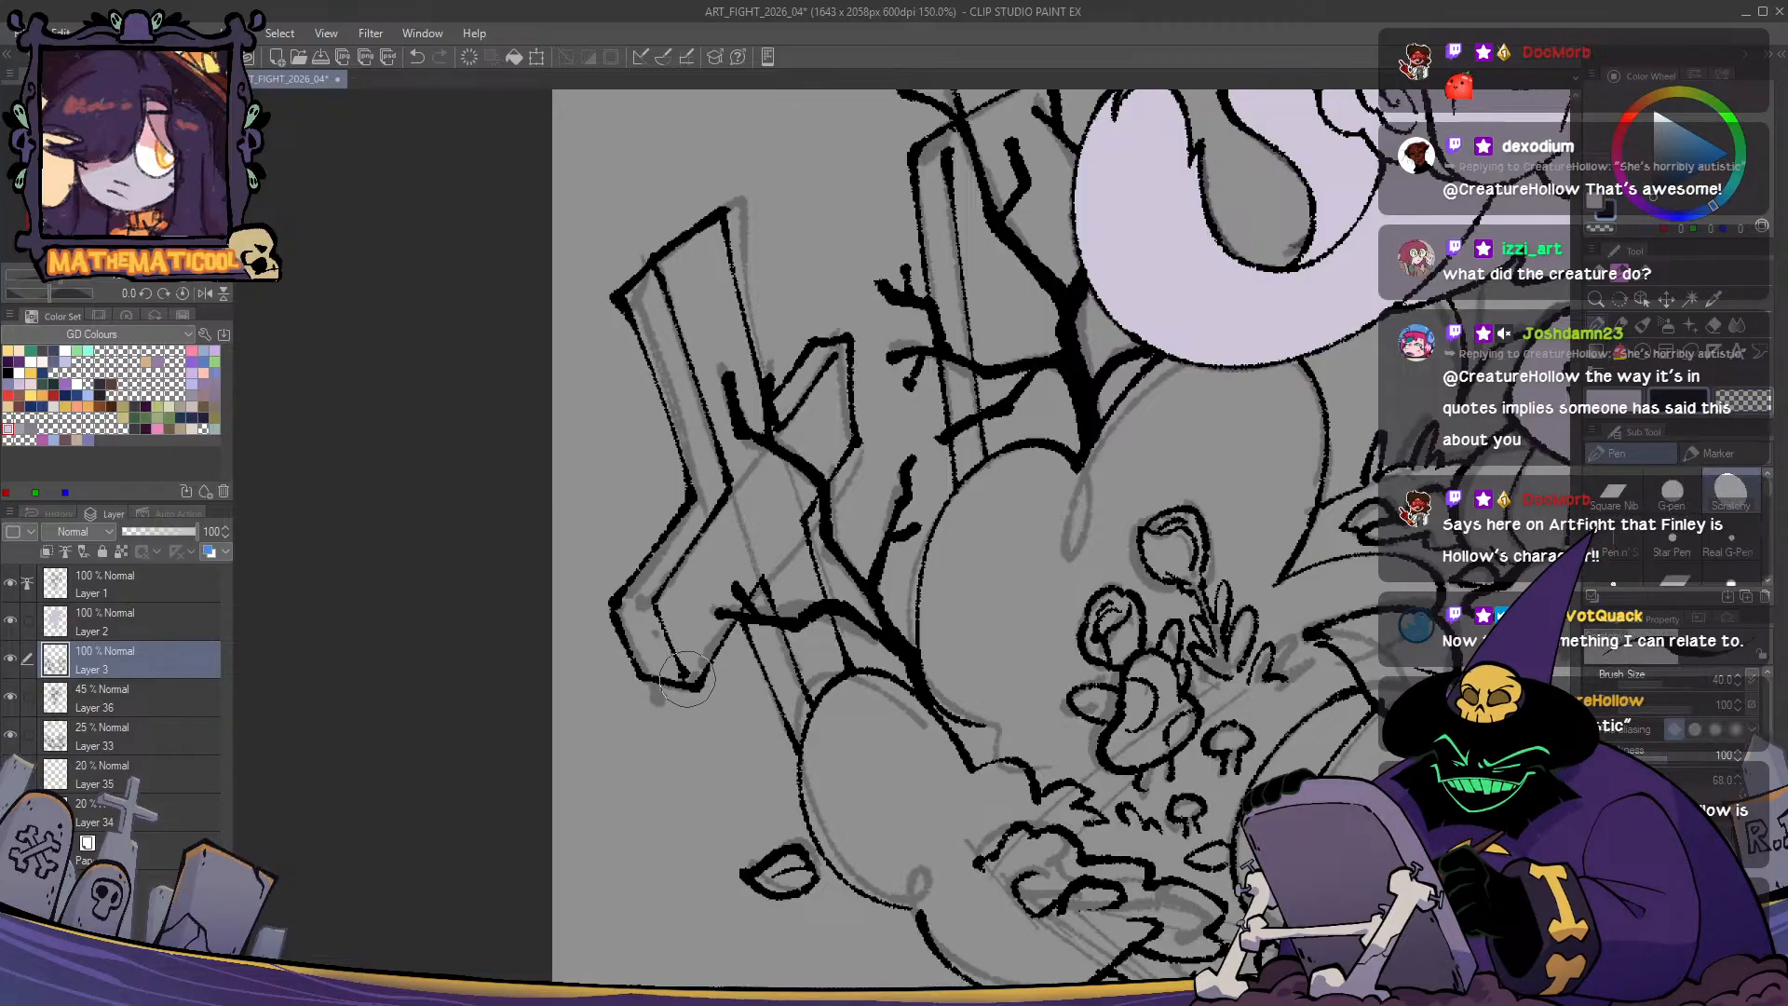
key("g")
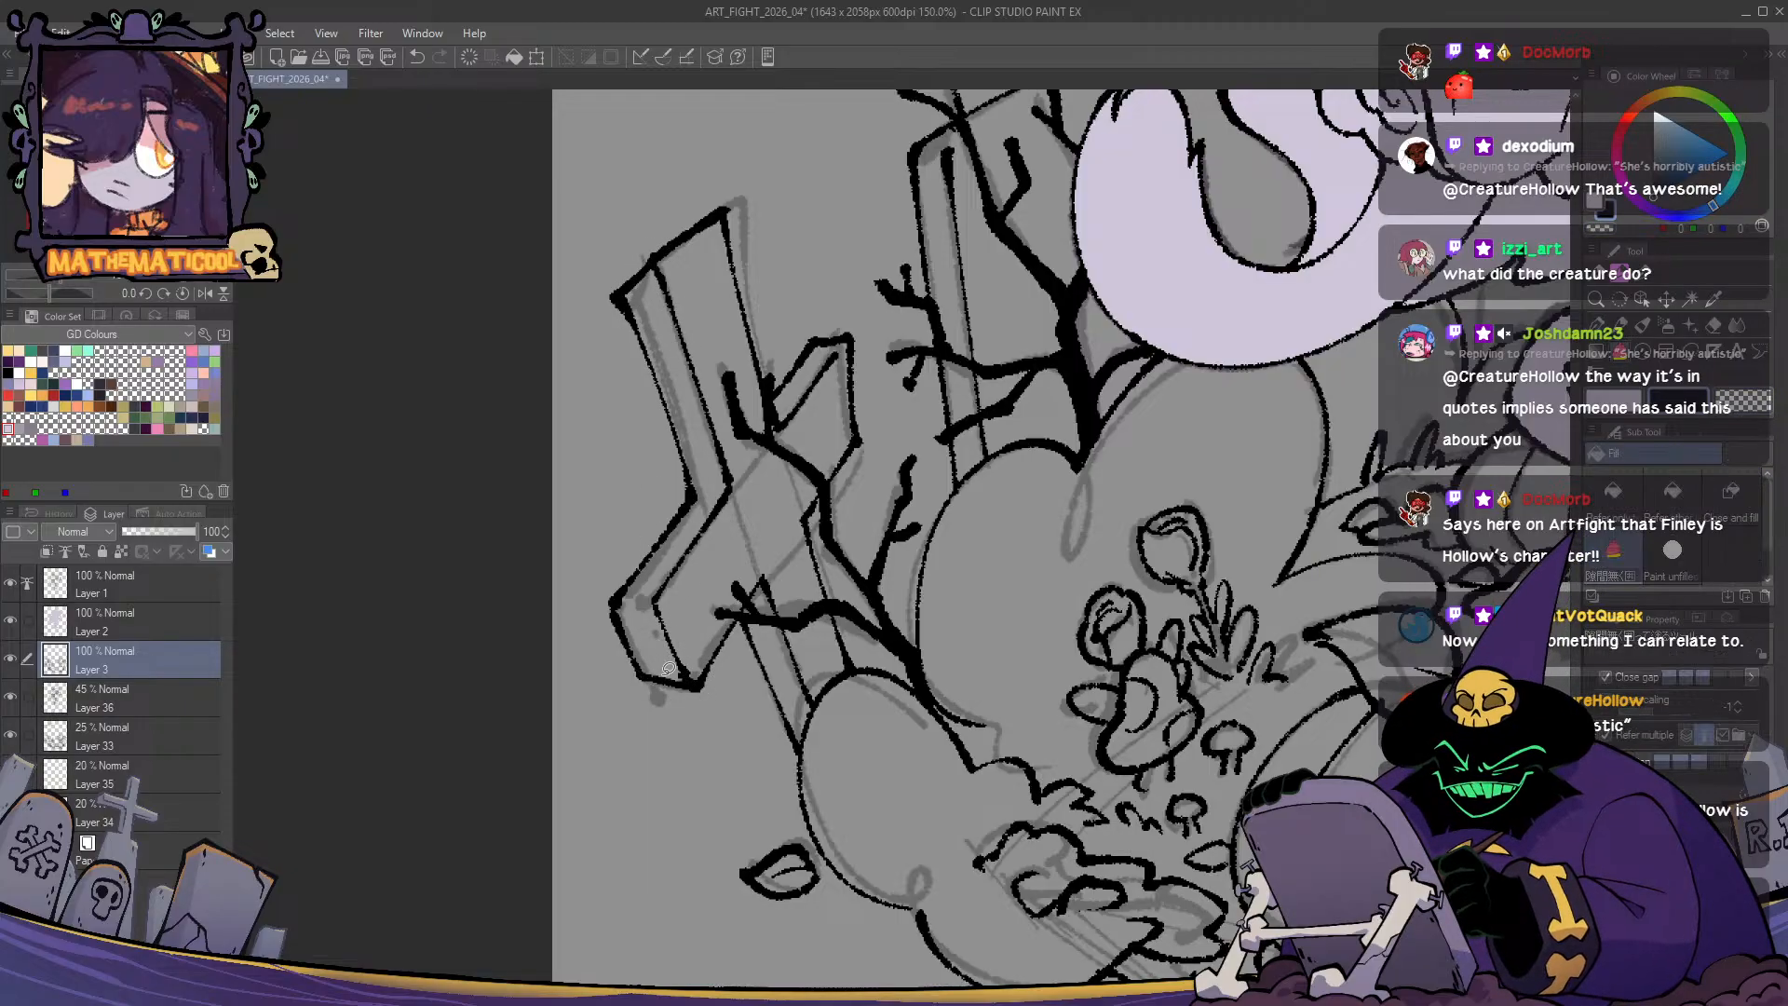
mouse_move(613, 534)
left_mouse_down()
mouse_move(580, 601)
mouse_move(709, 705)
mouse_move(738, 473)
mouse_move(691, 324)
mouse_move(596, 461)
mouse_move(603, 527)
left_mouse_up()
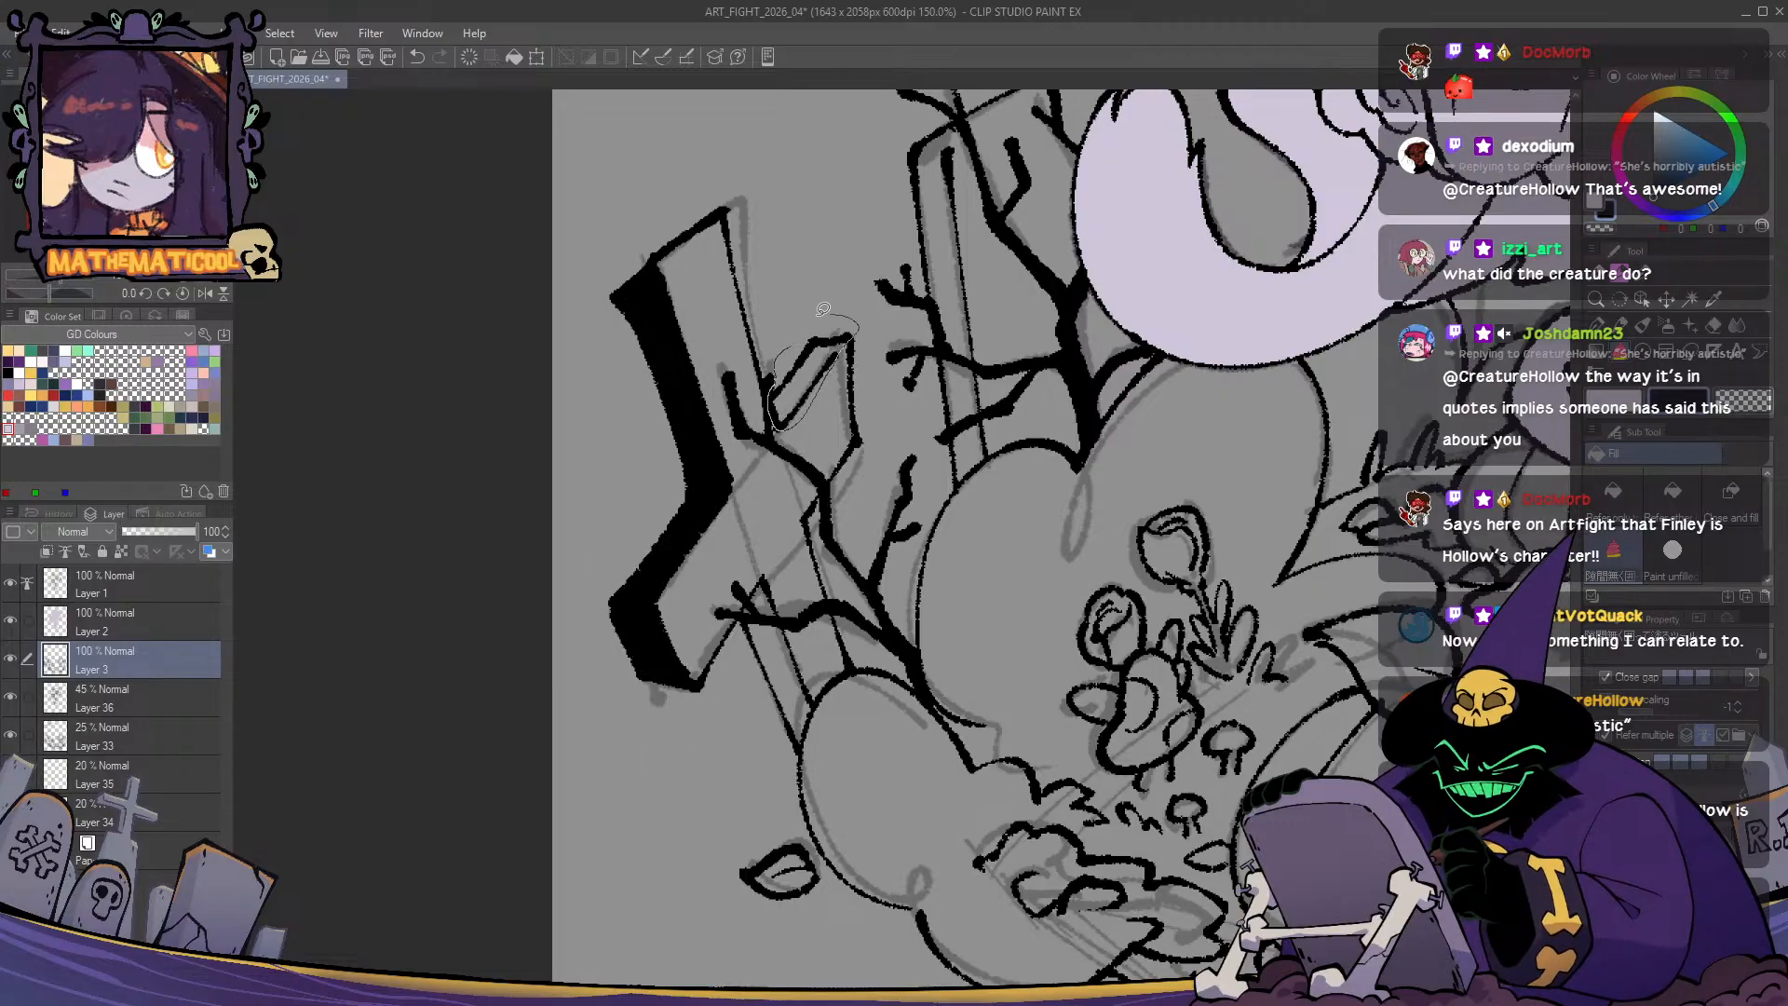
- Fill the side face of the cross's short upper arm solid black and add a short twig to the branch below it
key("p")
mouse_move(823, 308)
left_mouse_down()
mouse_move(780, 436)
mouse_move(775, 381)
mouse_move(764, 437)
mouse_move(773, 389)
mouse_move(773, 427)
left_mouse_up()
key("c")
key("c")
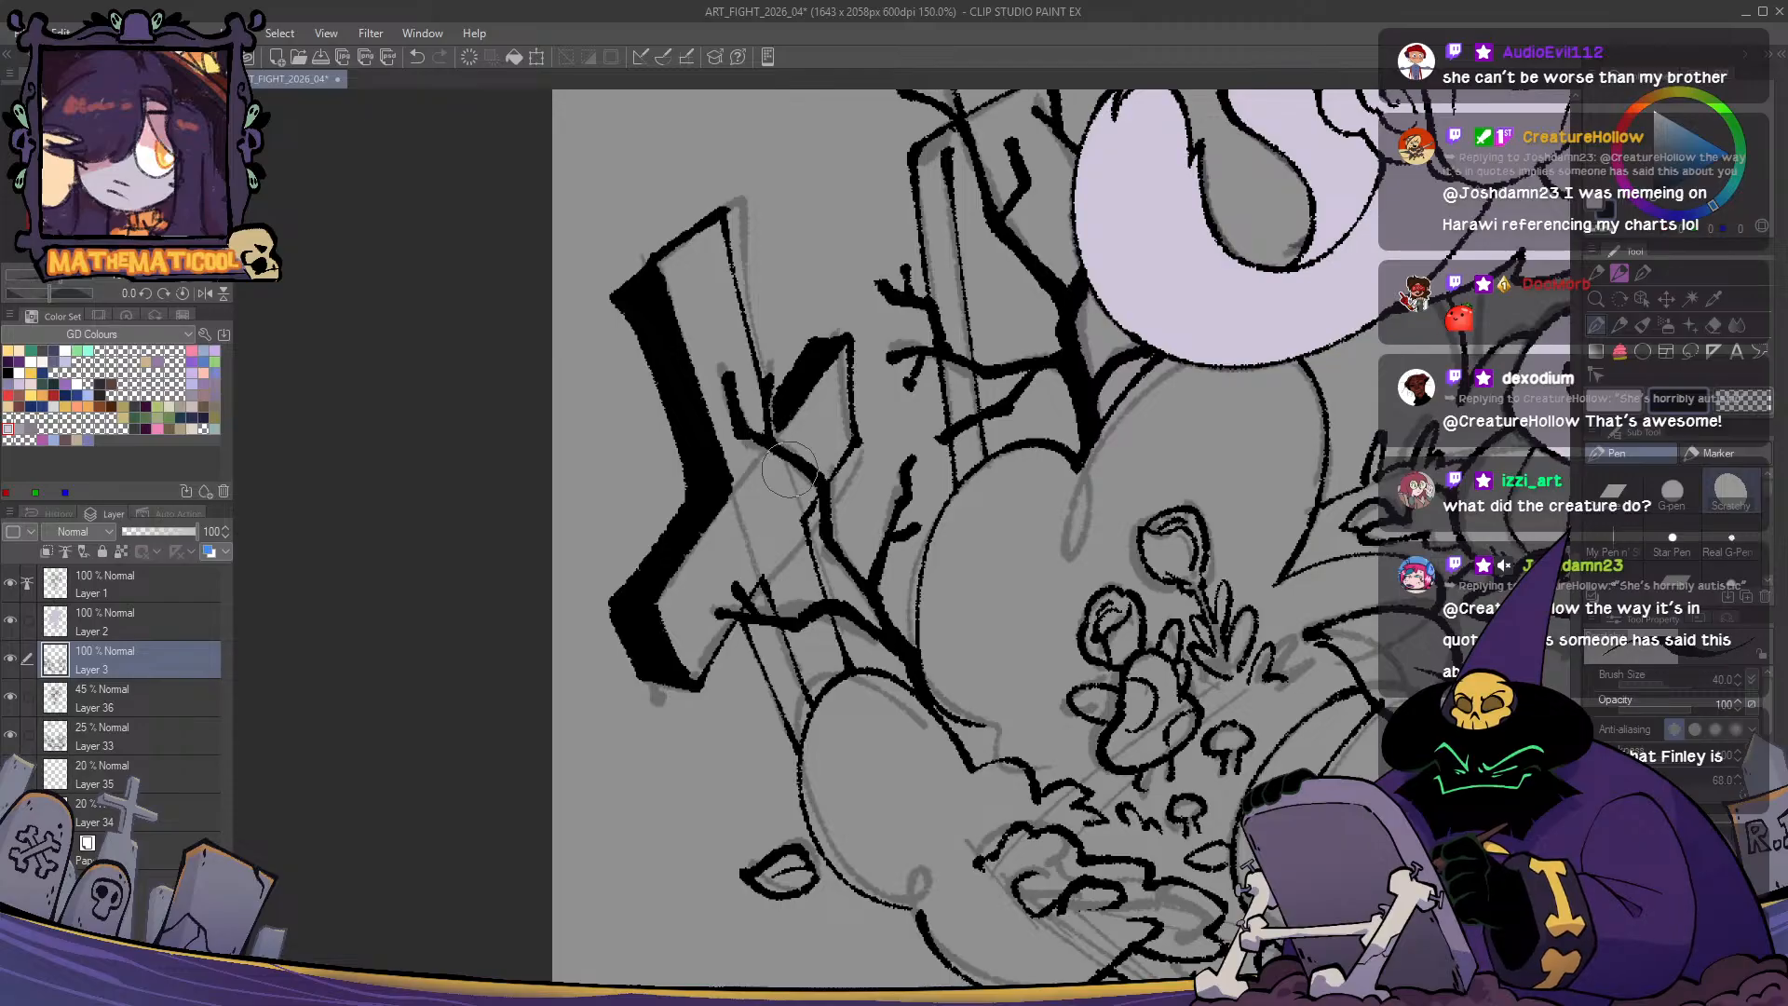
left_click_drag(806, 470, 764, 482)
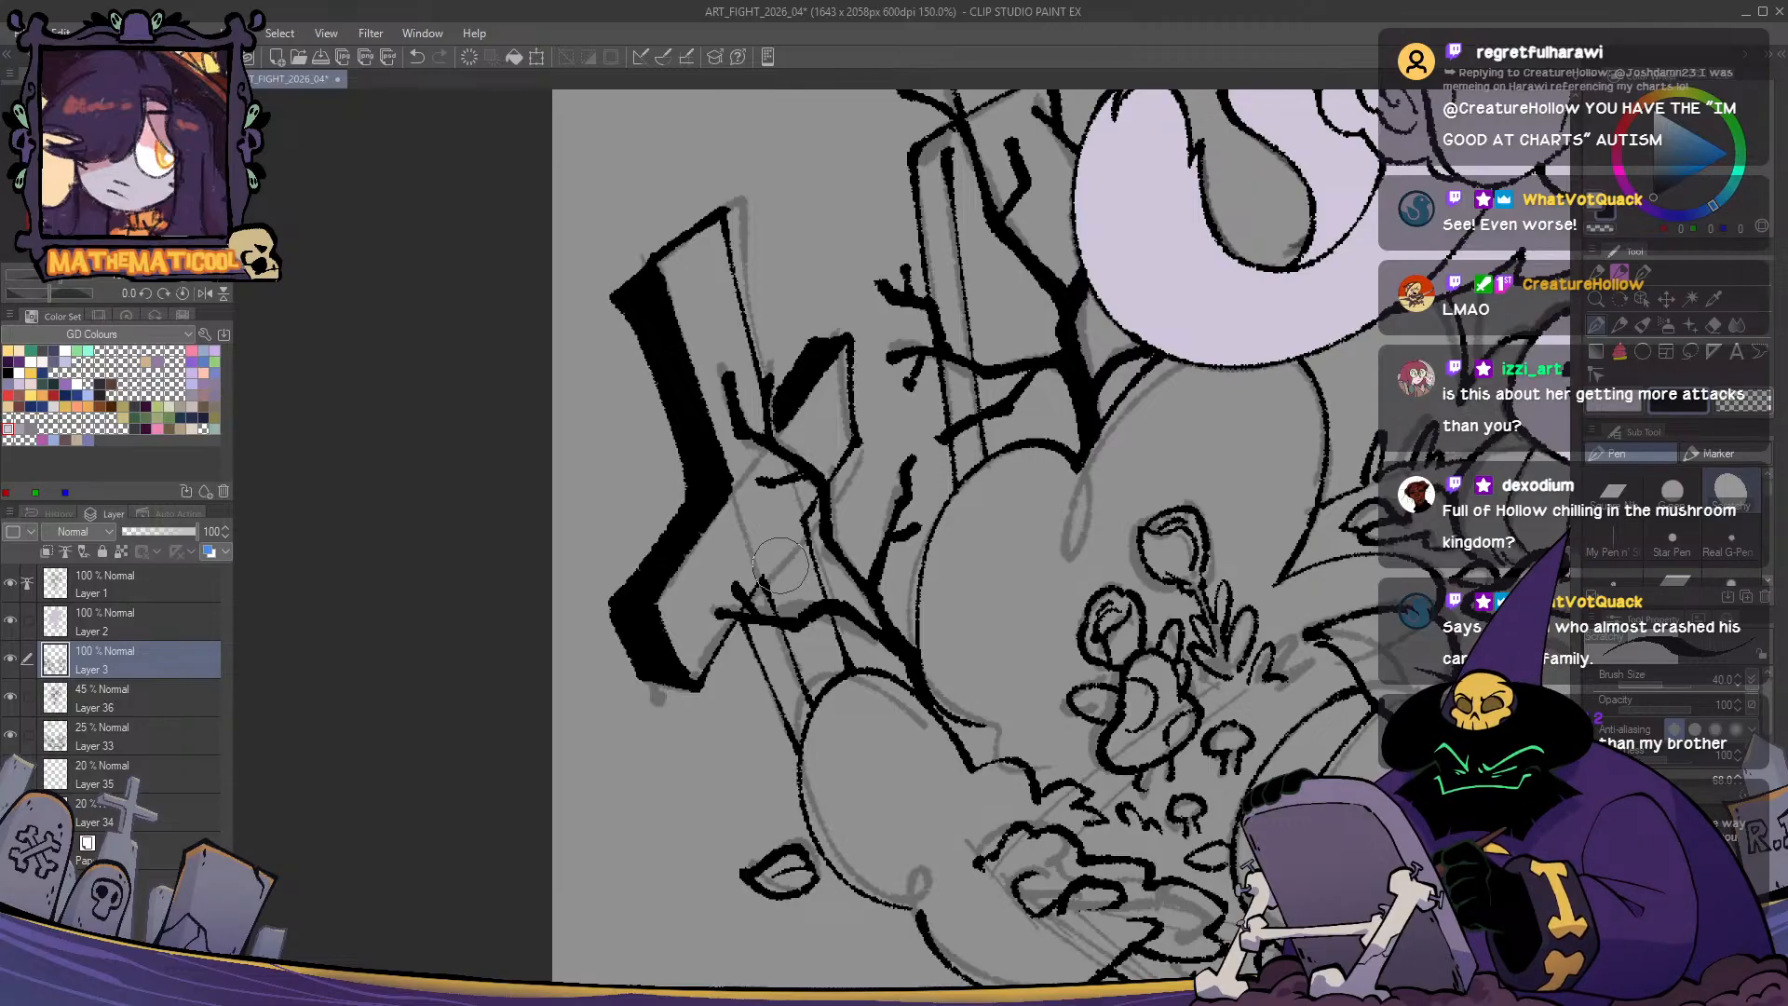
mouse_move(976, 526)
left_mouse_down()
mouse_move(933, 526)
mouse_move(946, 512)
mouse_move(958, 561)
left_mouse_up()
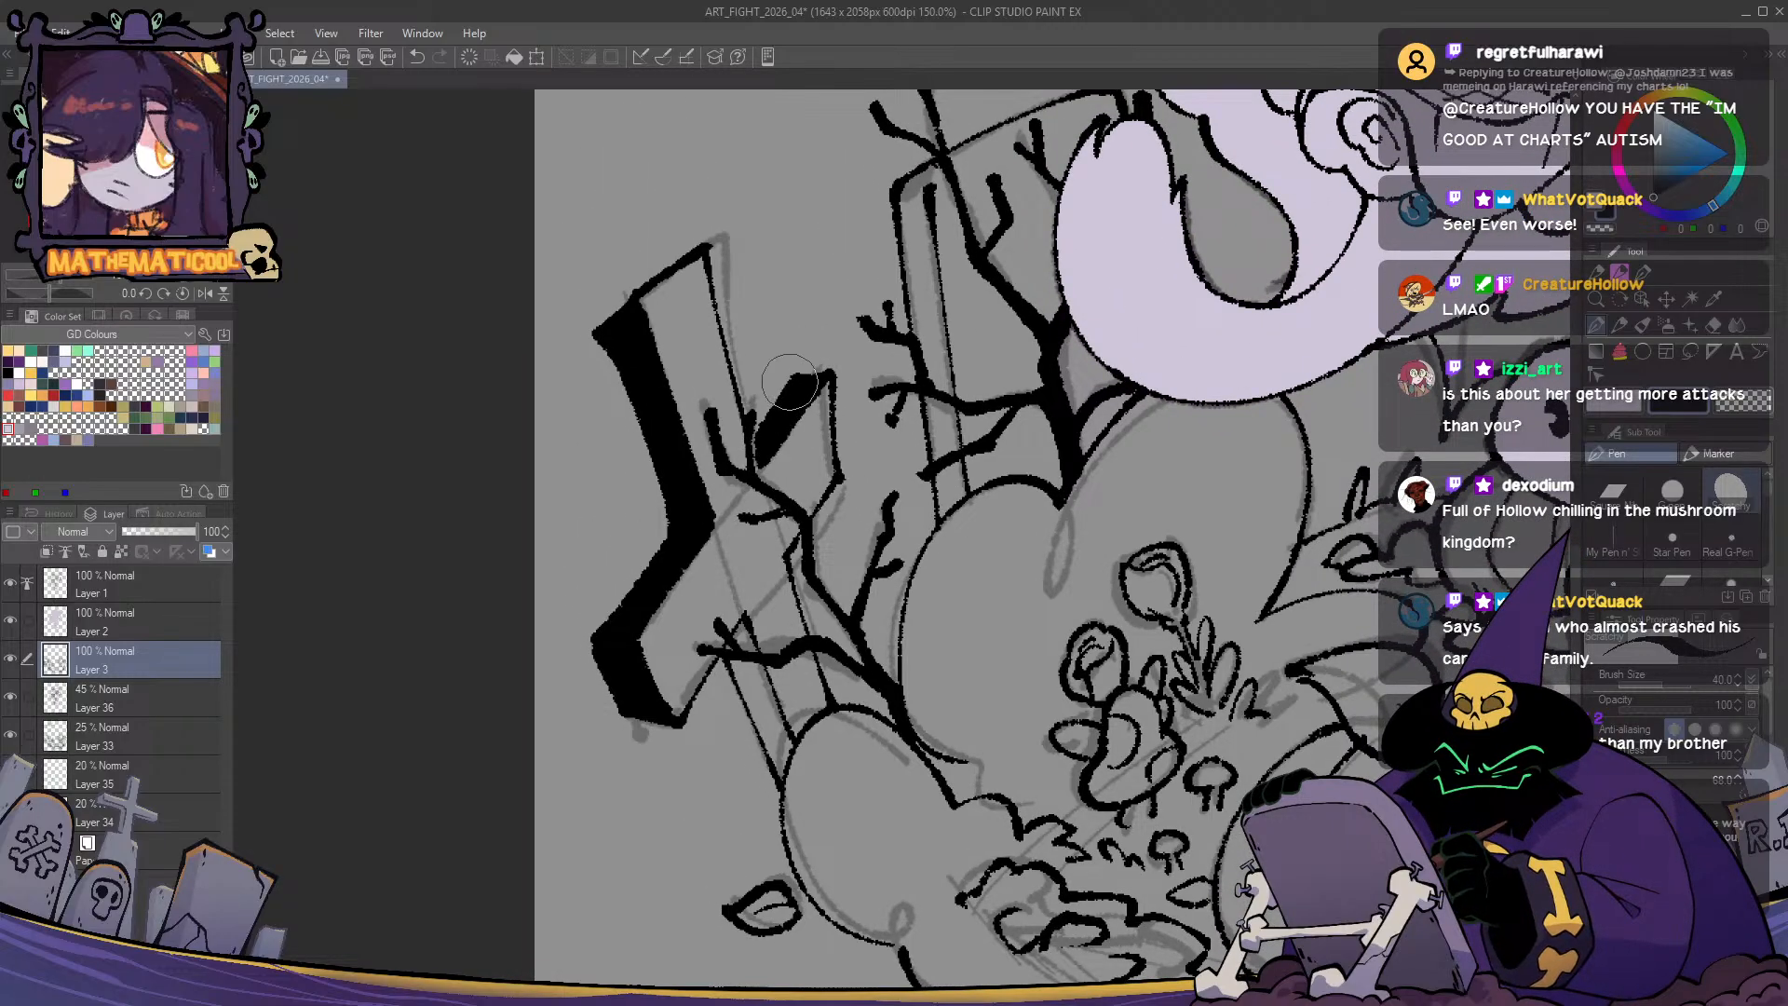
key("c")
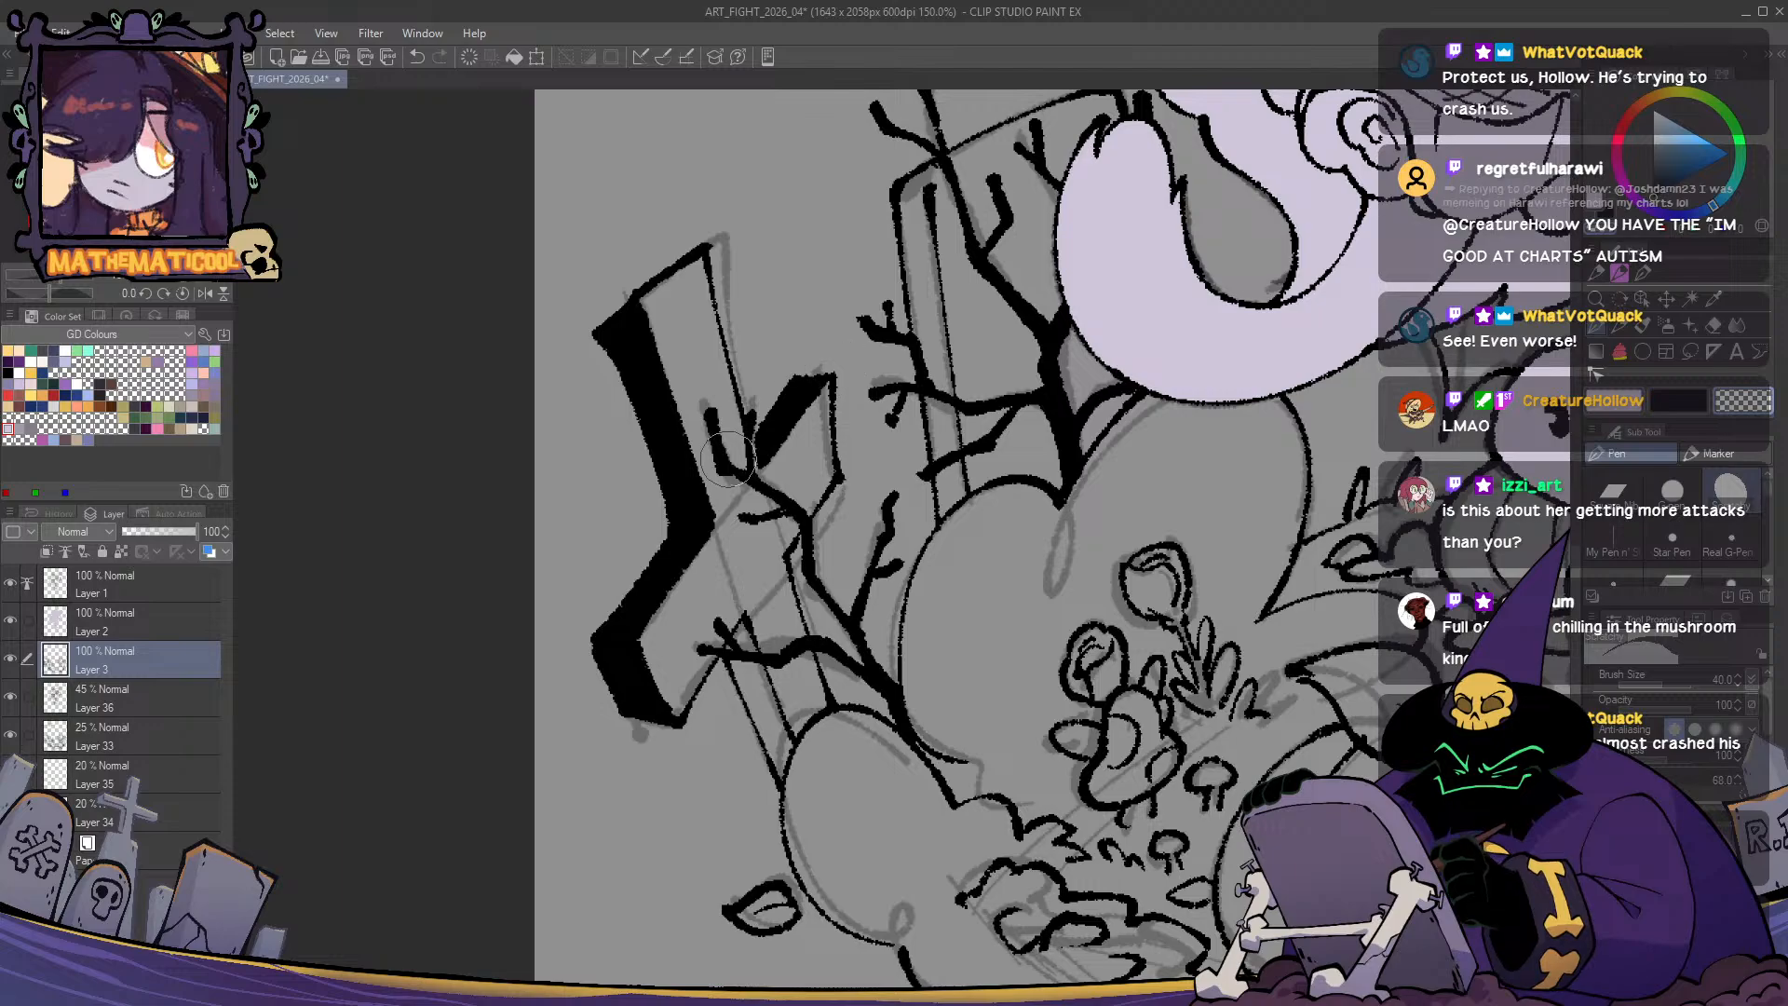
- Touch up the cross upright's edge and the tip of the branch overlapping it, undoing a stray stroke
scroll(729, 457, "down", 1)
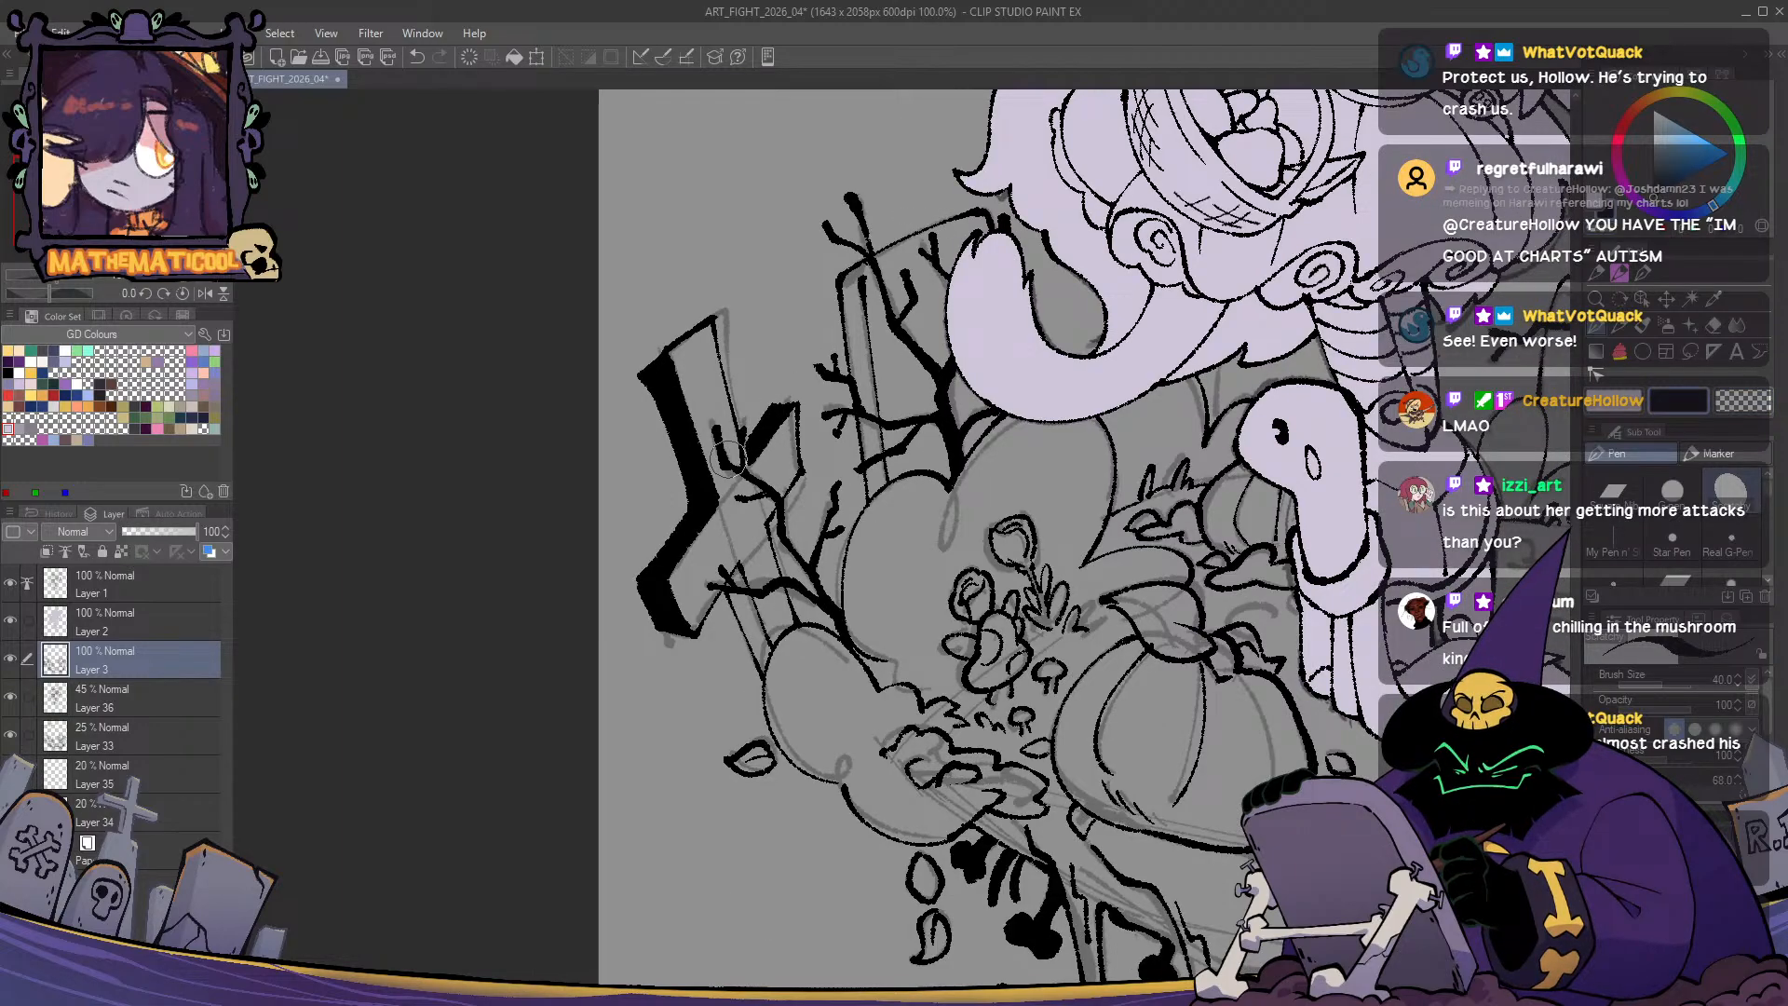
left_click_drag(942, 764, 772, 711)
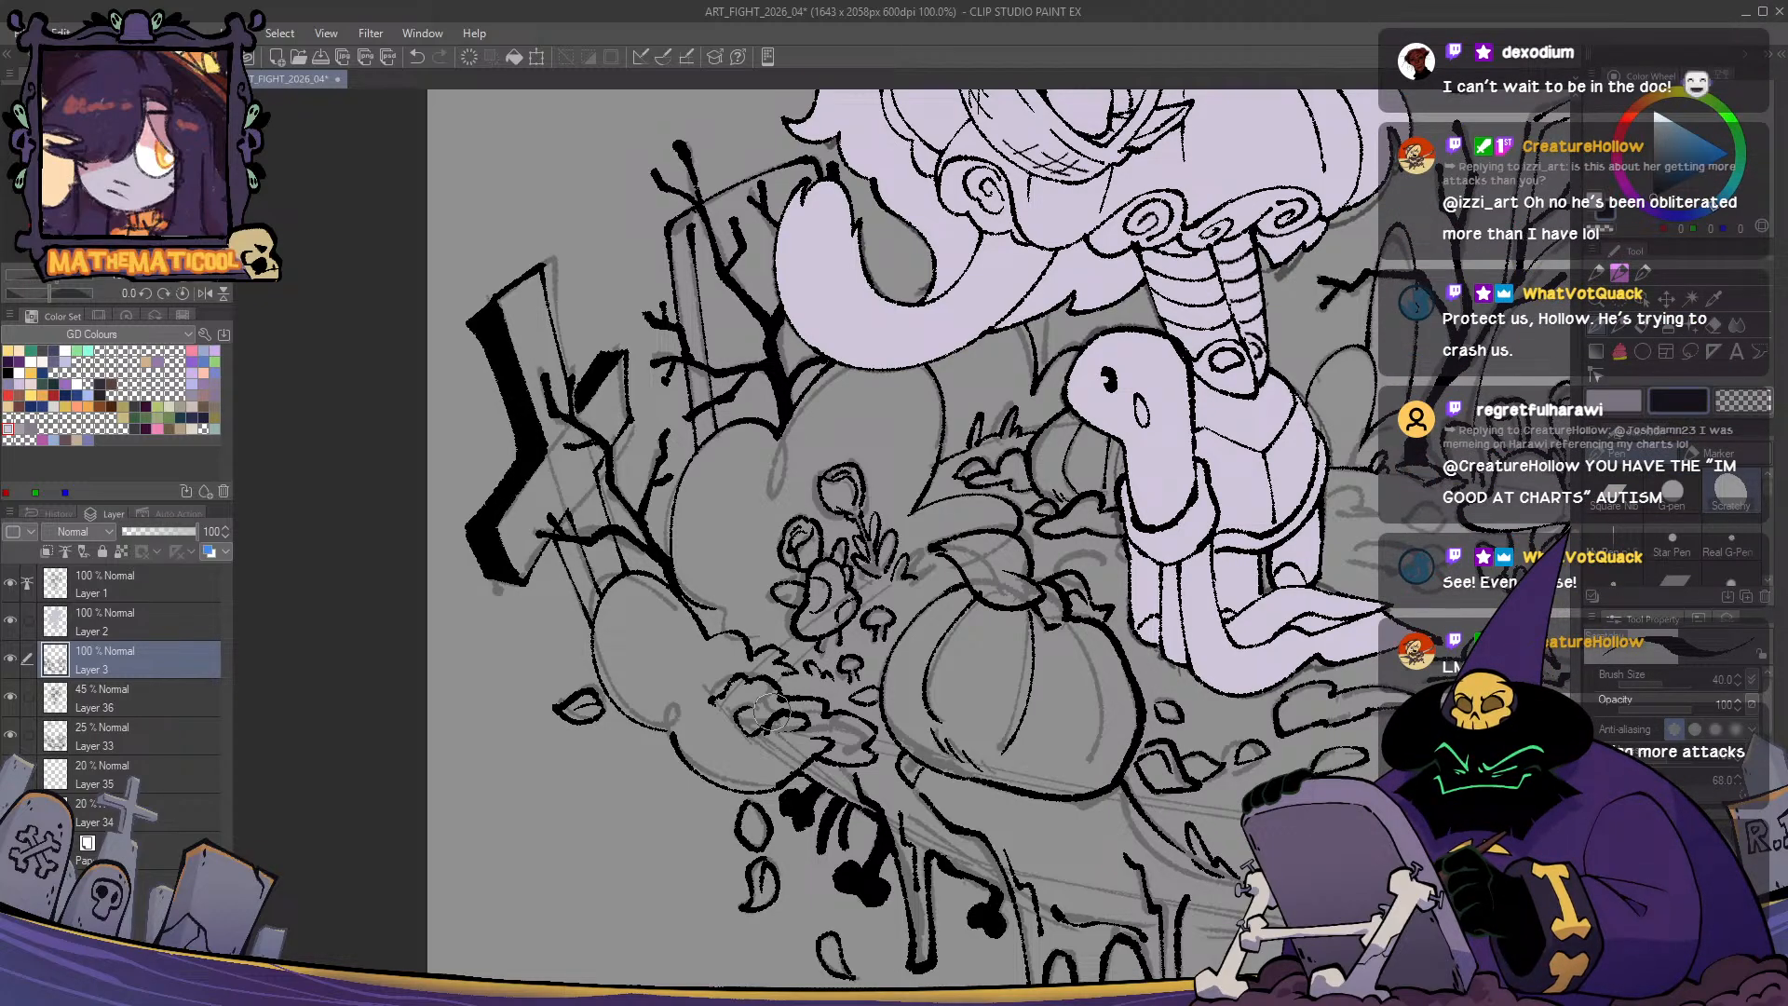
mouse_move(766, 712)
left_mouse_down()
mouse_move(688, 582)
mouse_move(788, 662)
mouse_move(1139, 705)
left_mouse_up()
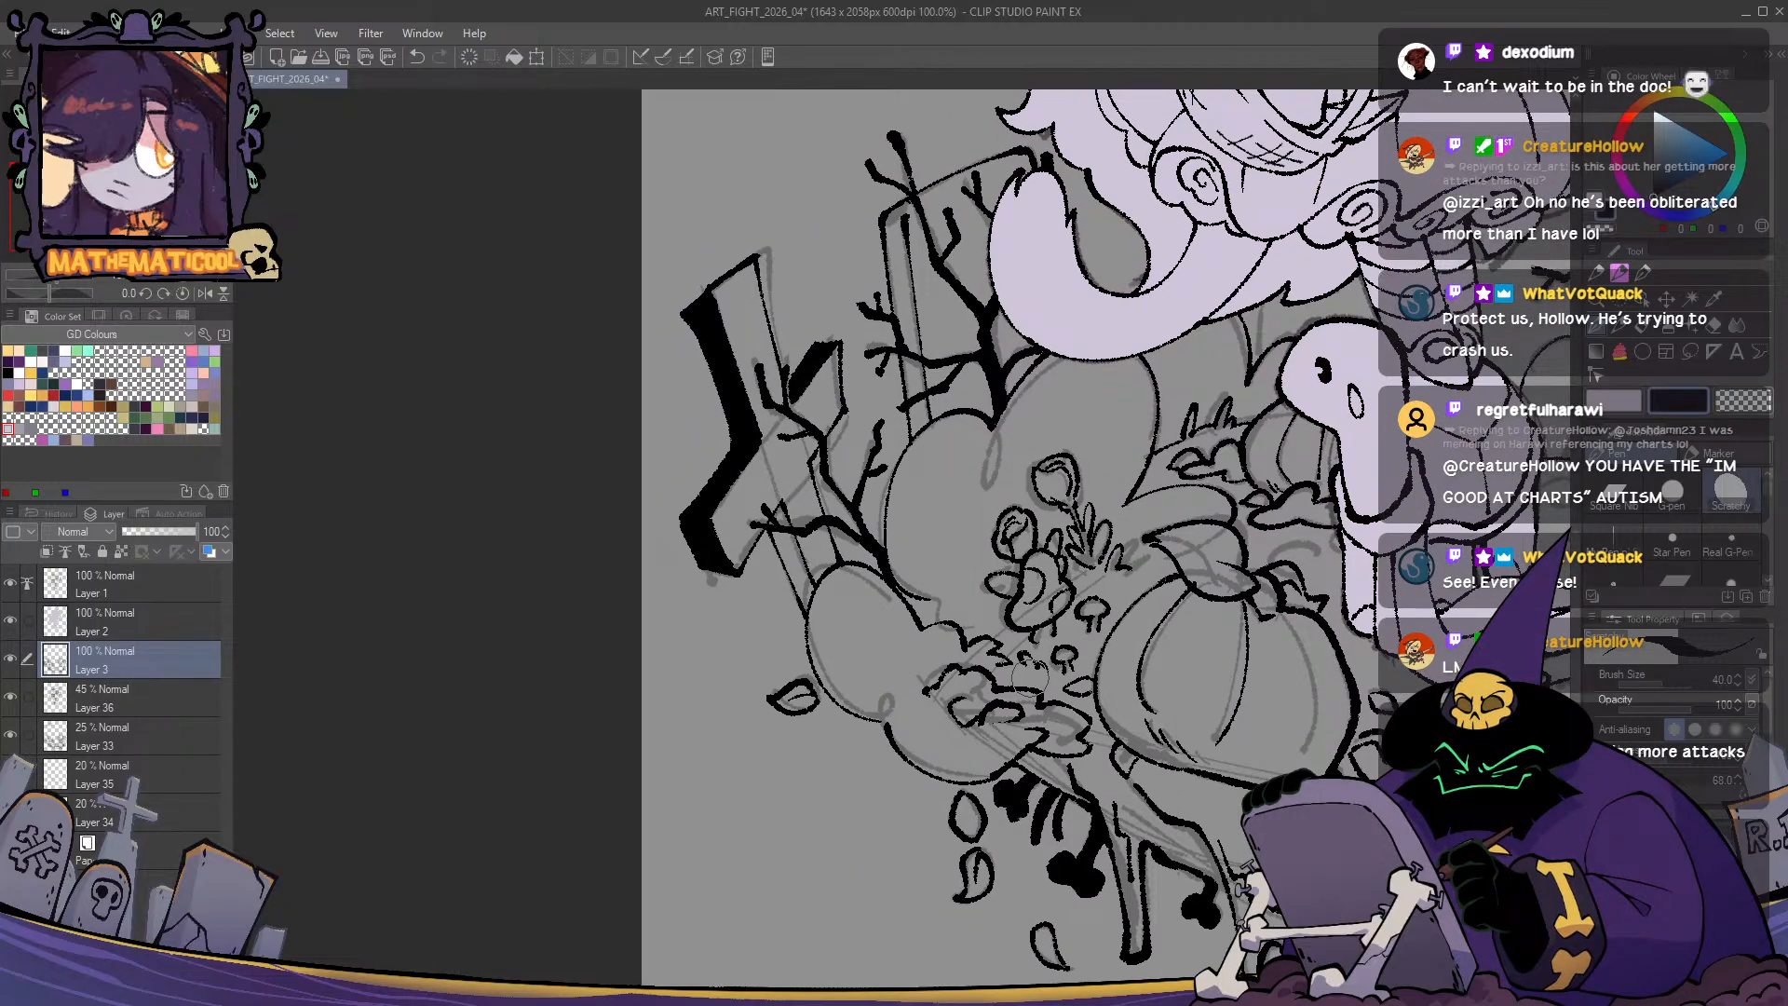
left_click_drag(728, 395, 724, 559)
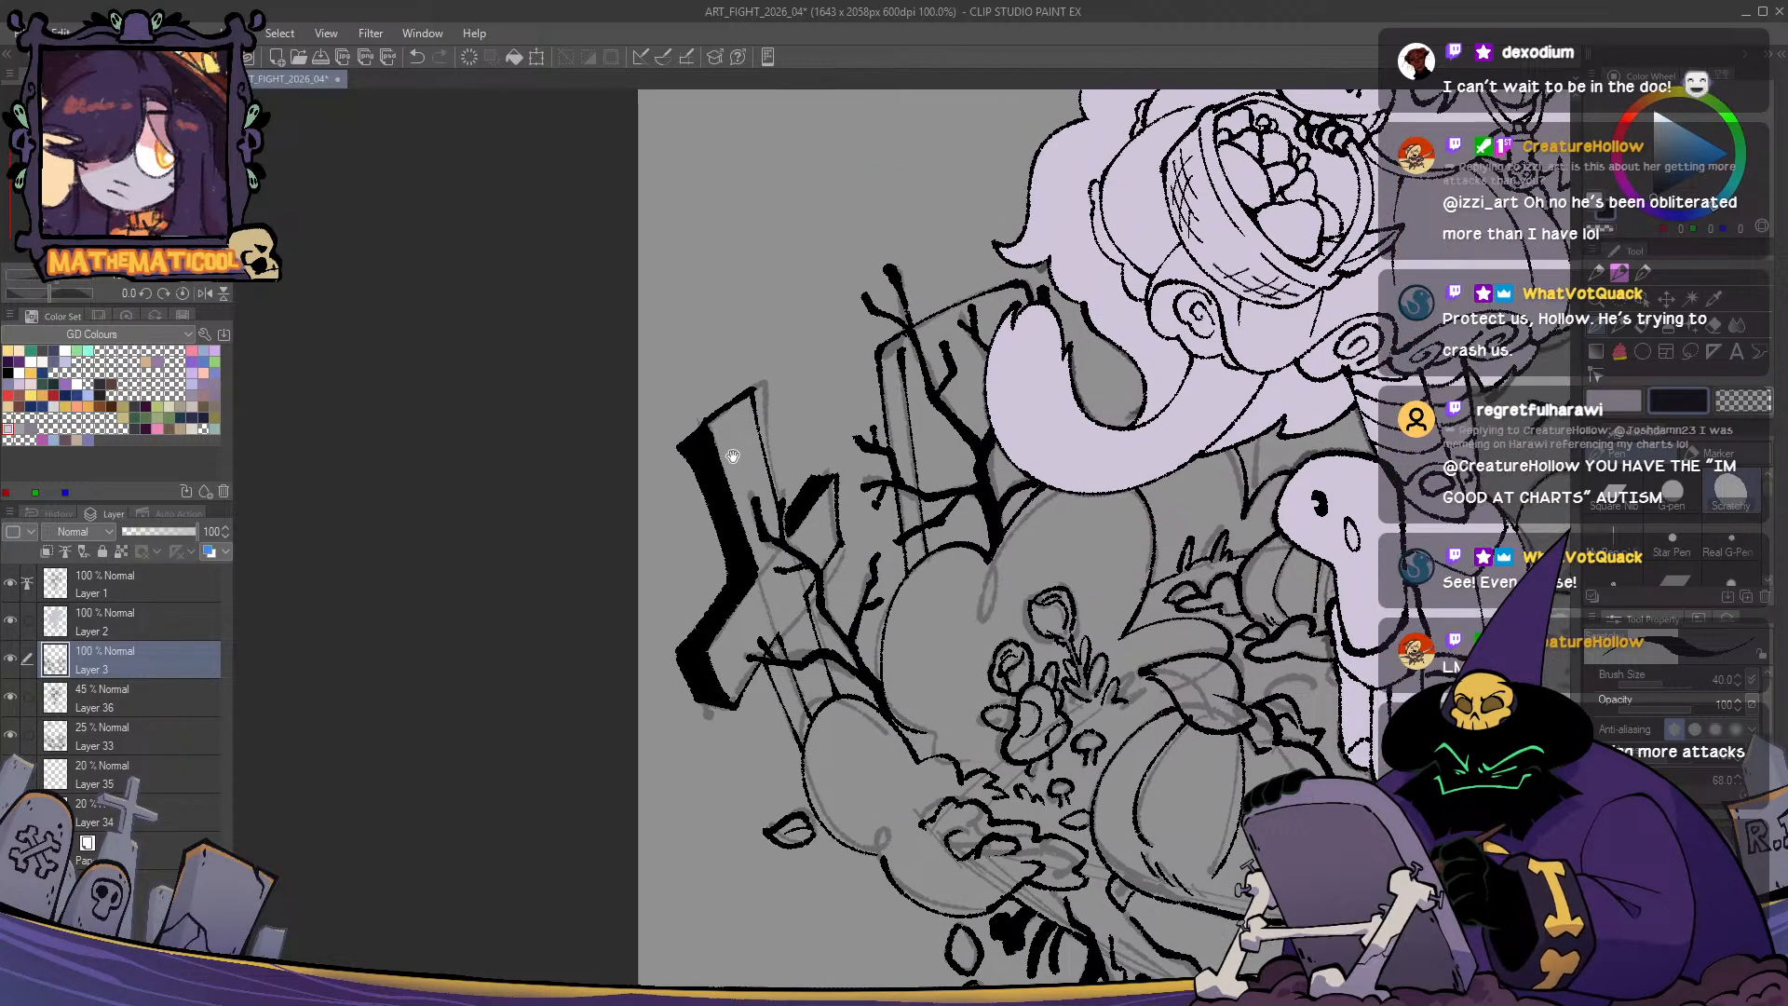
scroll(723, 558, "up", 1)
key("c")
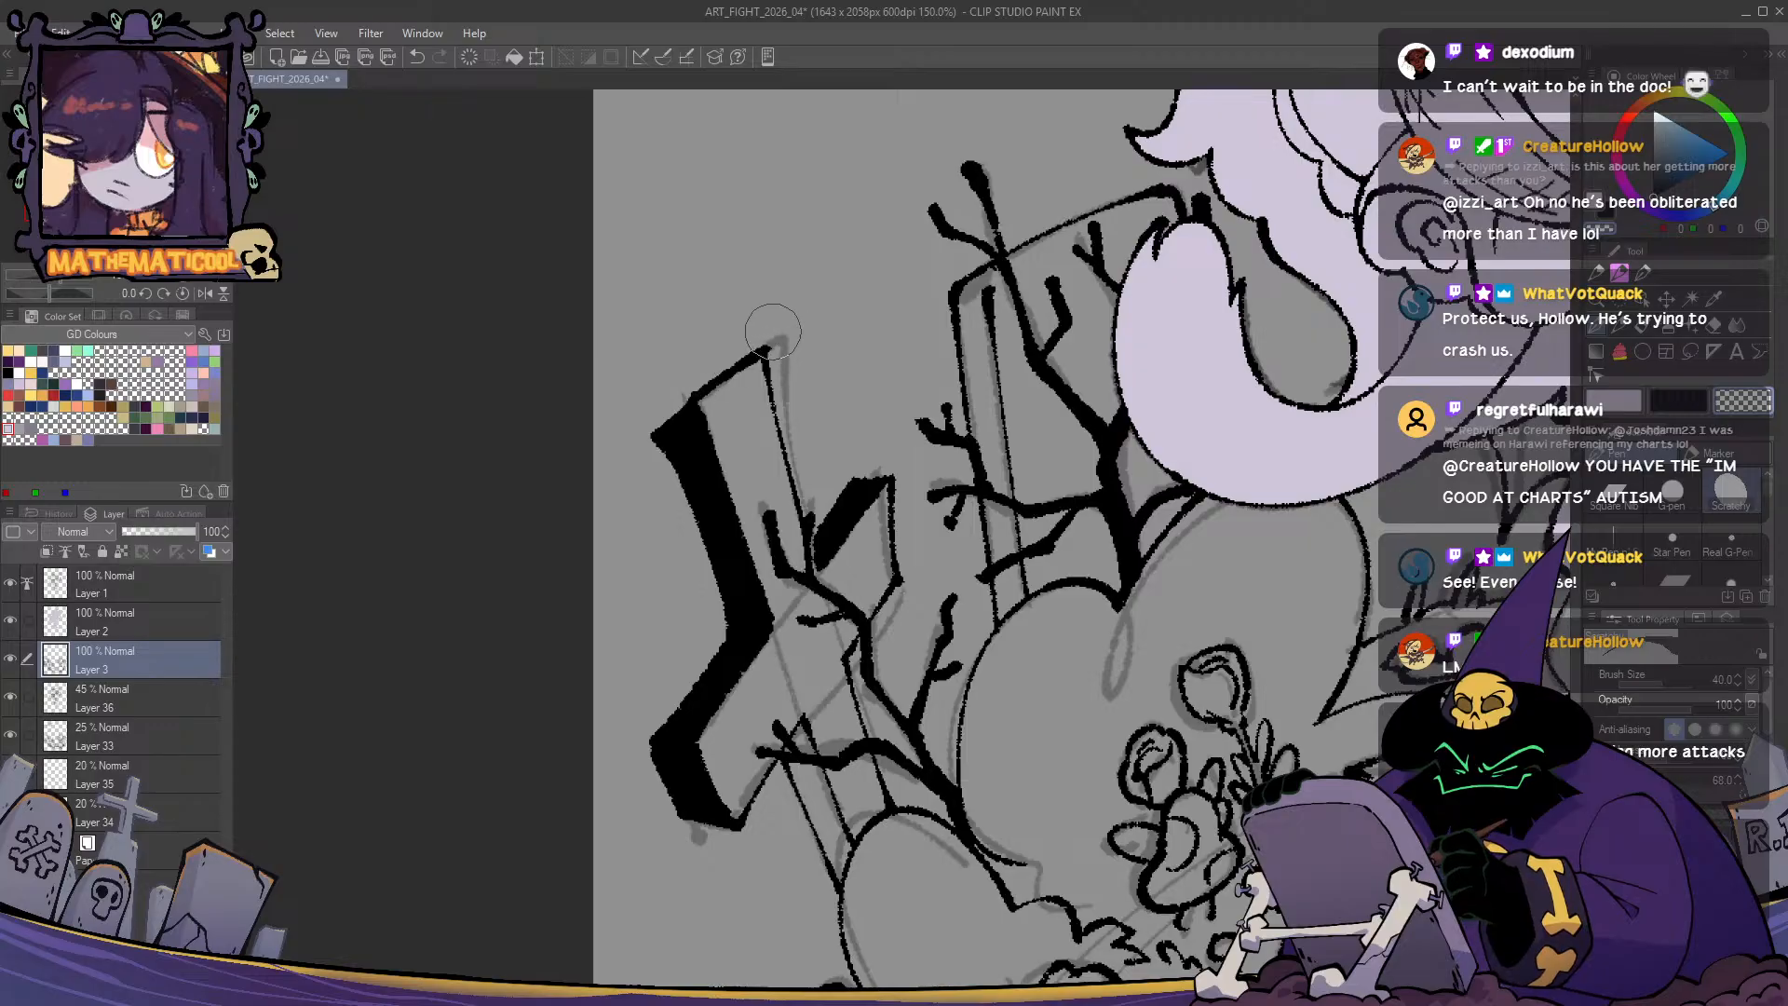
key("c")
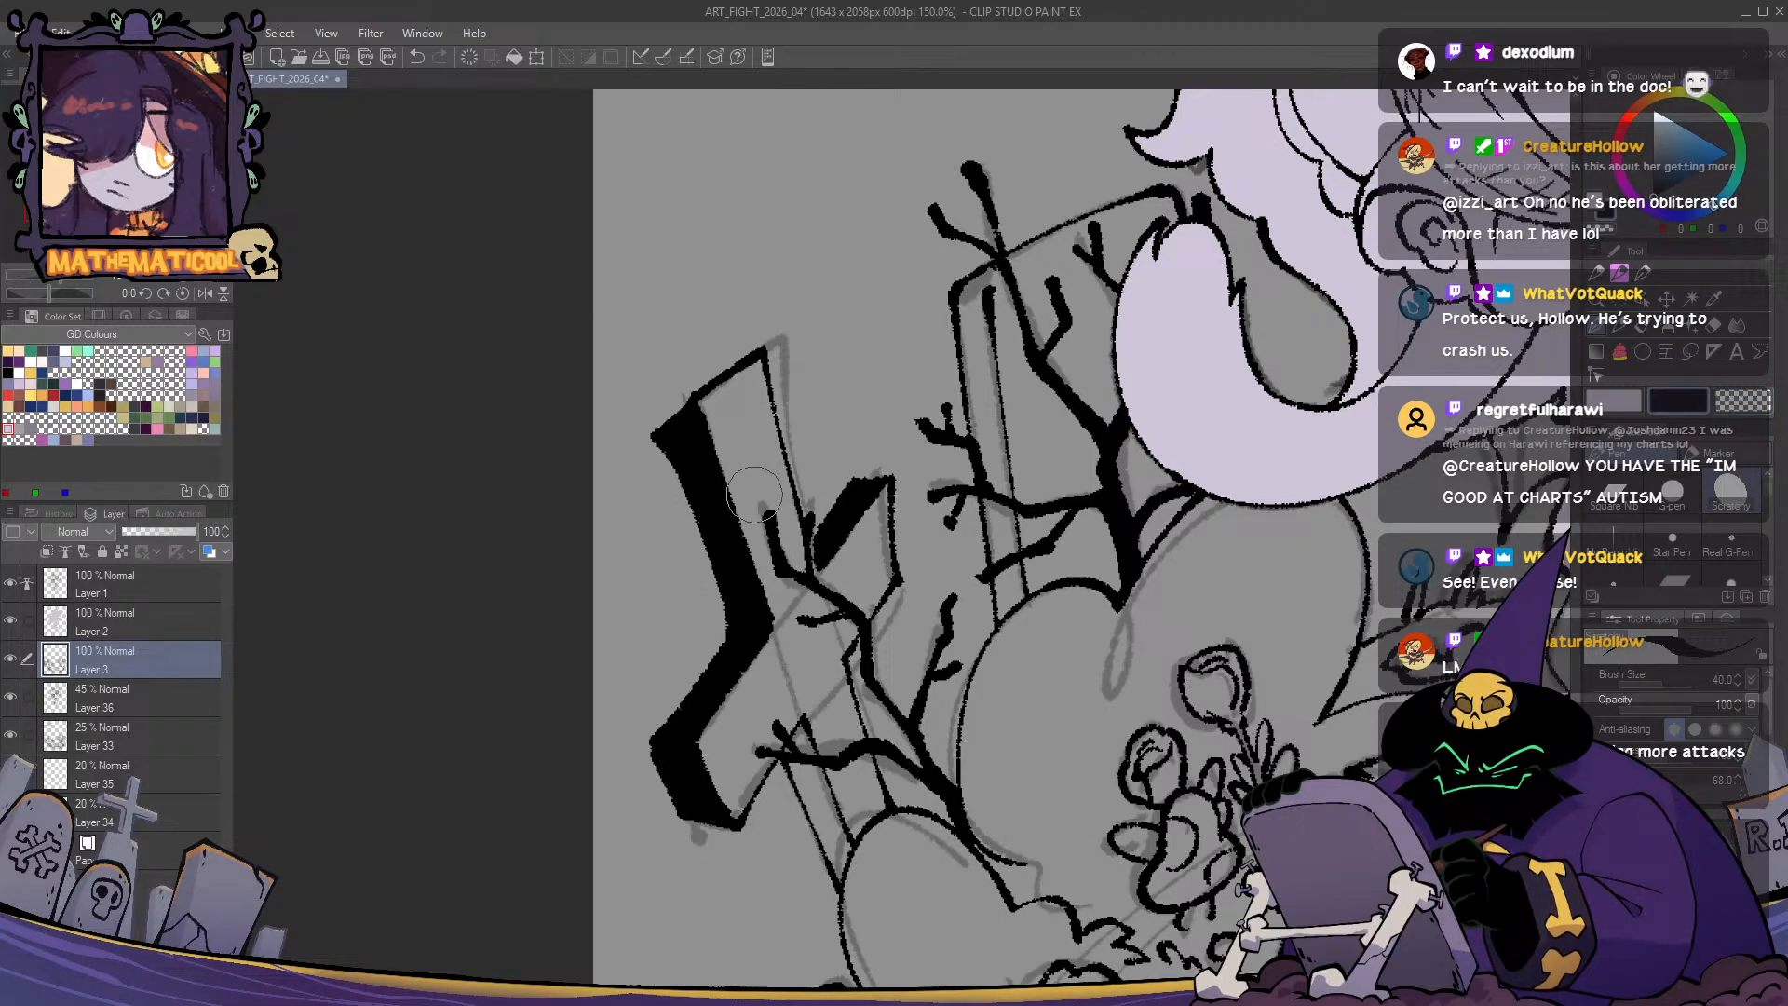
mouse_move(811, 522)
left_mouse_down()
mouse_move(863, 450)
mouse_move(830, 481)
left_mouse_up()
key("ctrl+z")
key("c")
key("c")
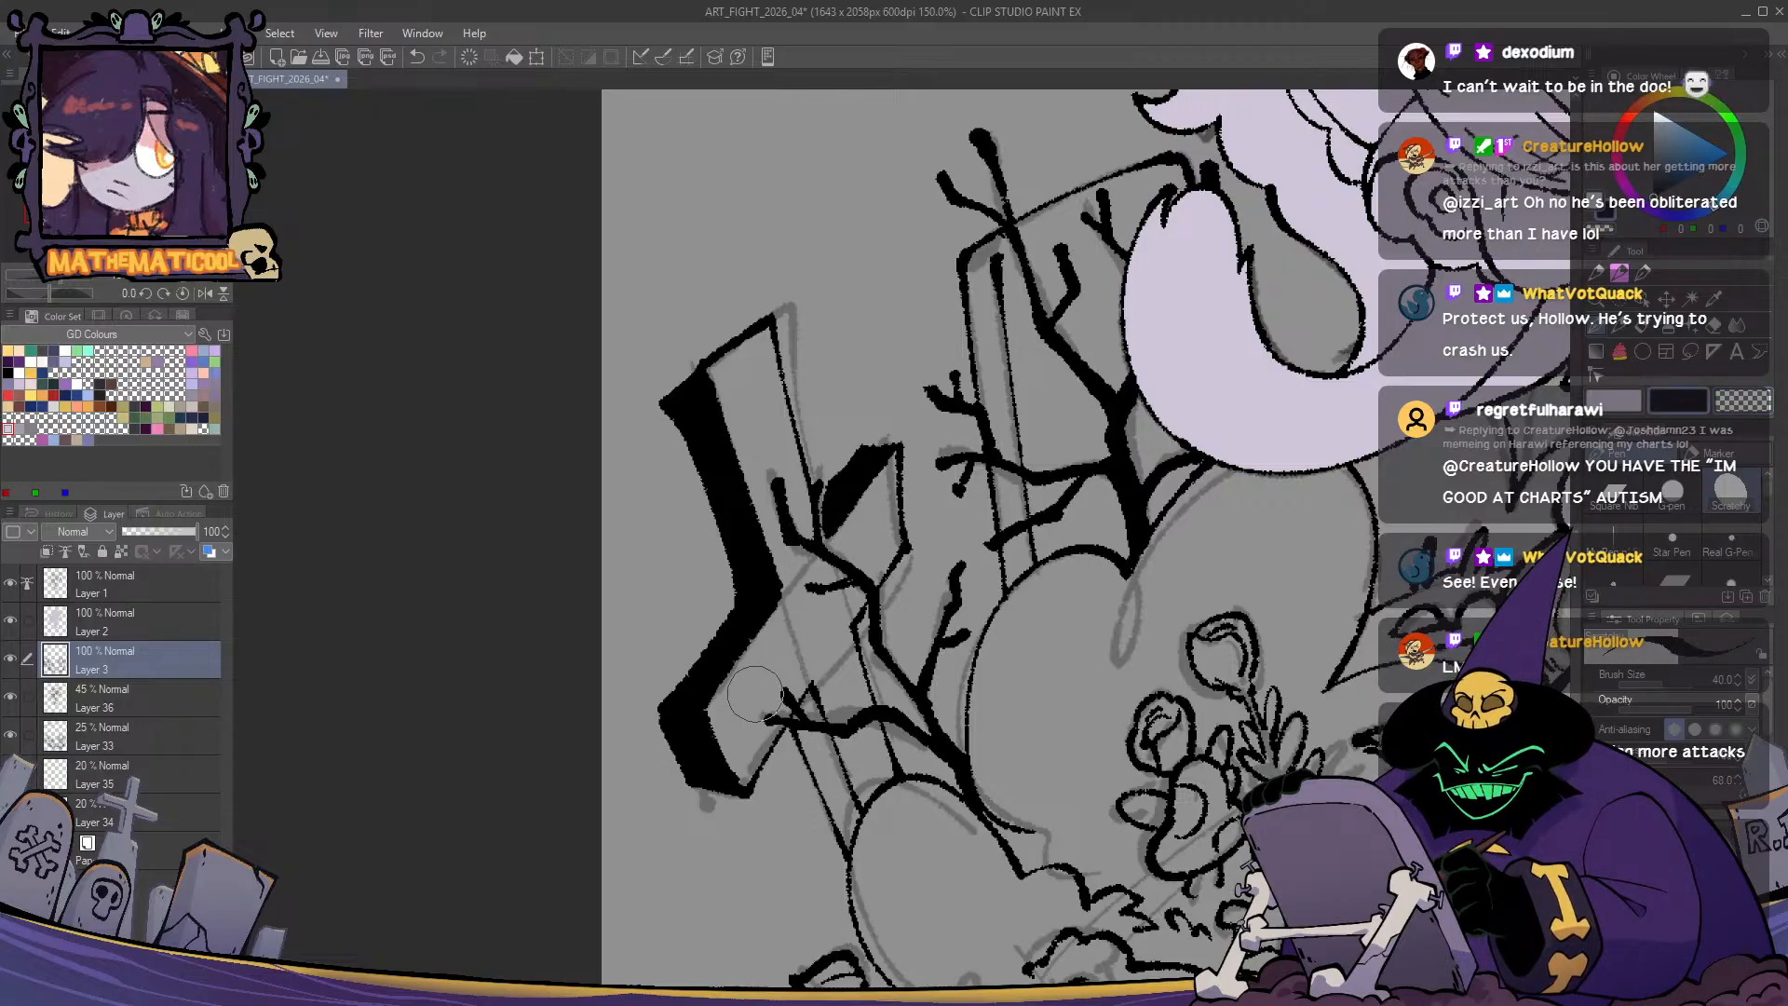
mouse_move(775, 480)
left_mouse_down()
mouse_move(818, 557)
mouse_move(794, 540)
left_mouse_up()
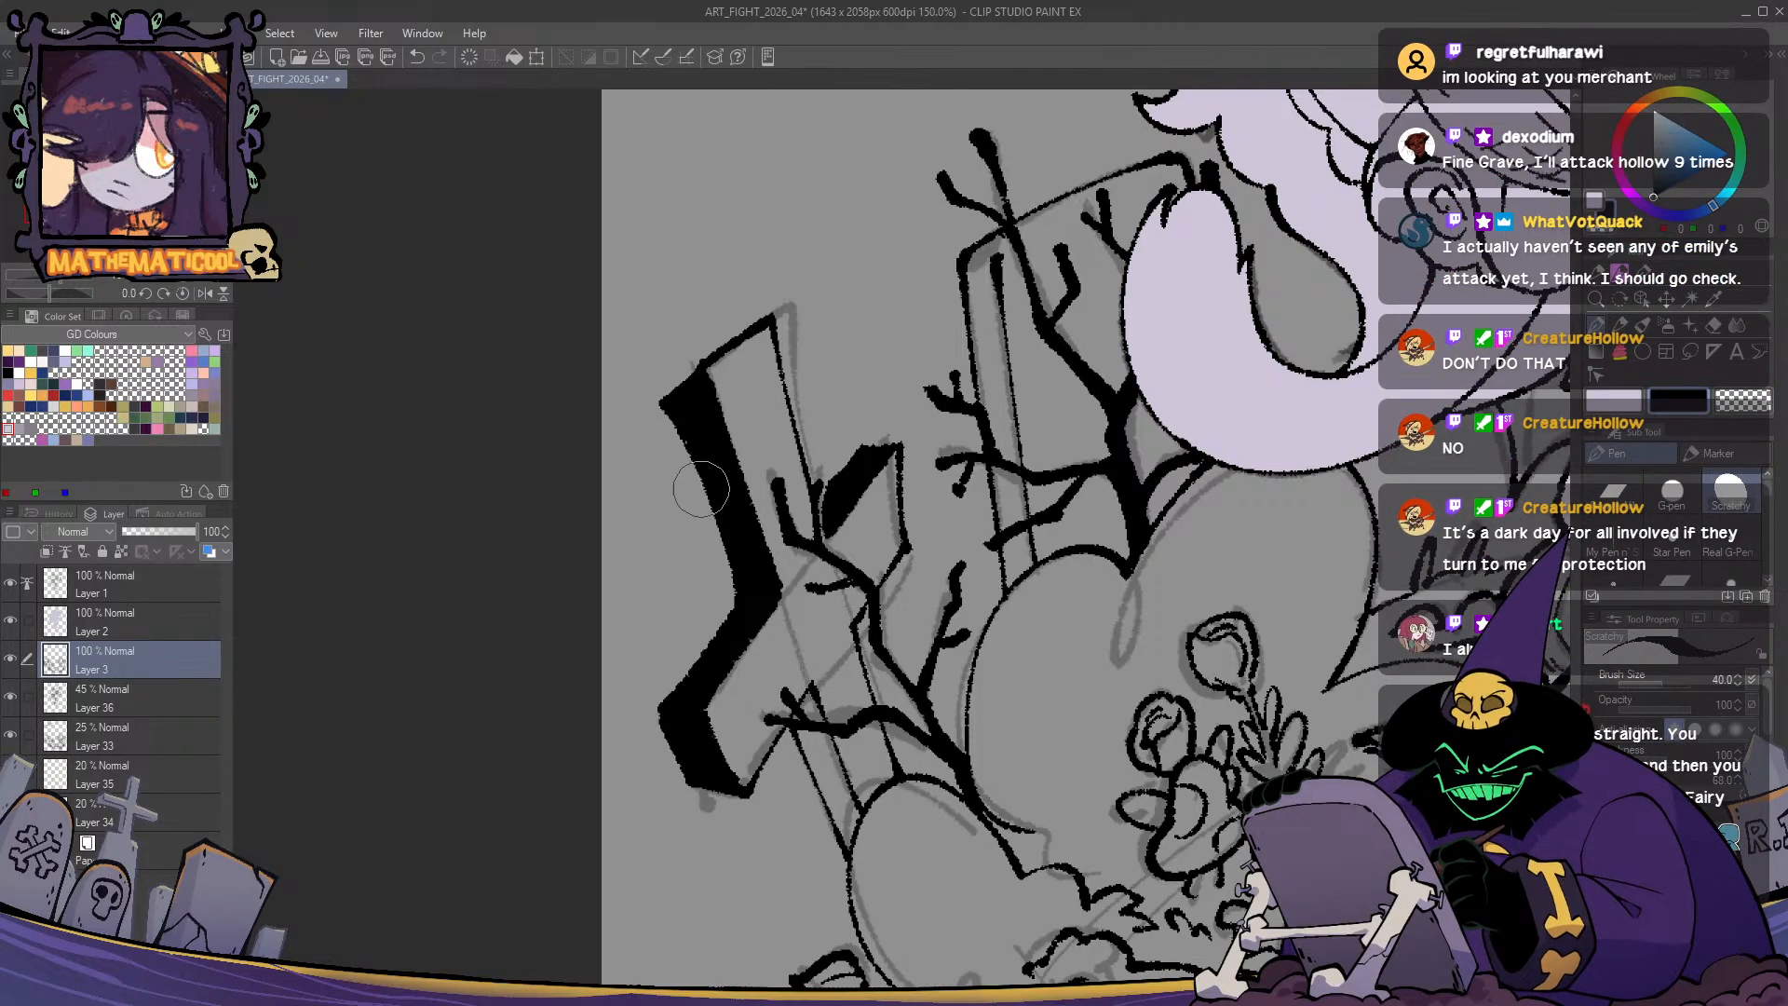
- Fill the side face of the cross's lower post solid black between the branch and the mound
scroll(680, 582, "down", 1)
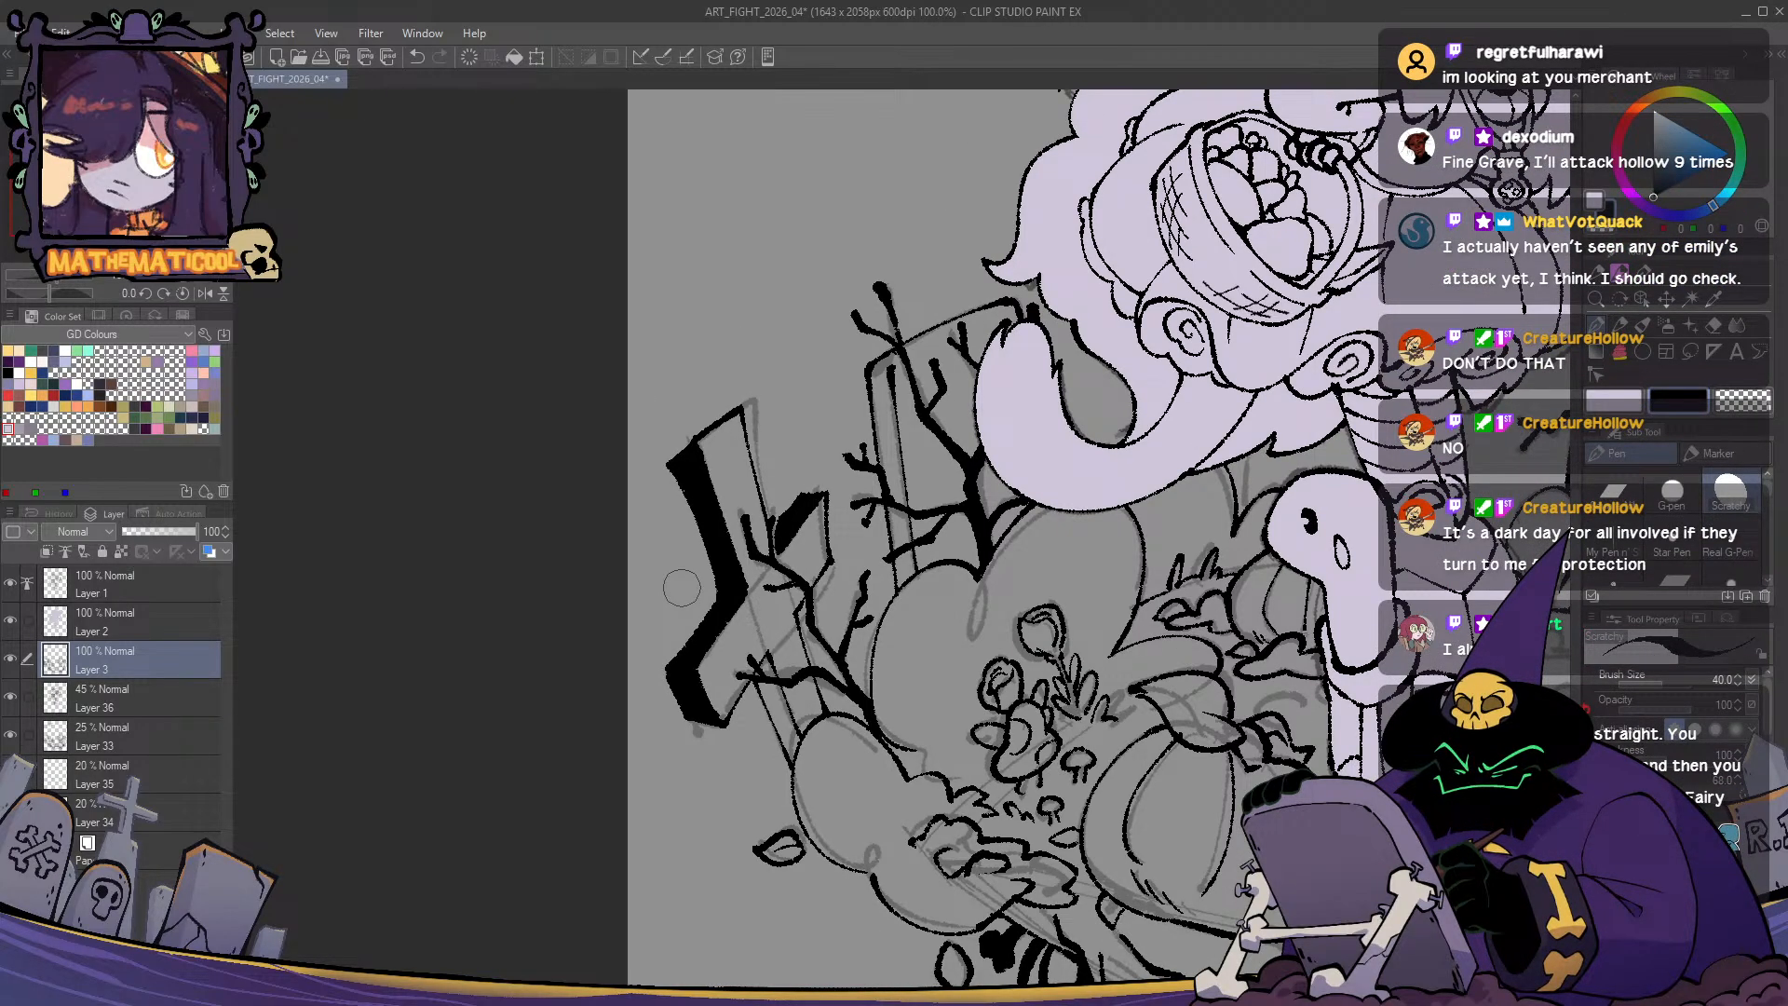
mouse_move(682, 587)
left_mouse_down()
mouse_move(535, 486)
mouse_move(493, 385)
mouse_move(579, 582)
mouse_move(561, 424)
left_mouse_up()
scroll(617, 494, "up", 1)
key("g")
key("p")
scroll(545, 440, "up", 1)
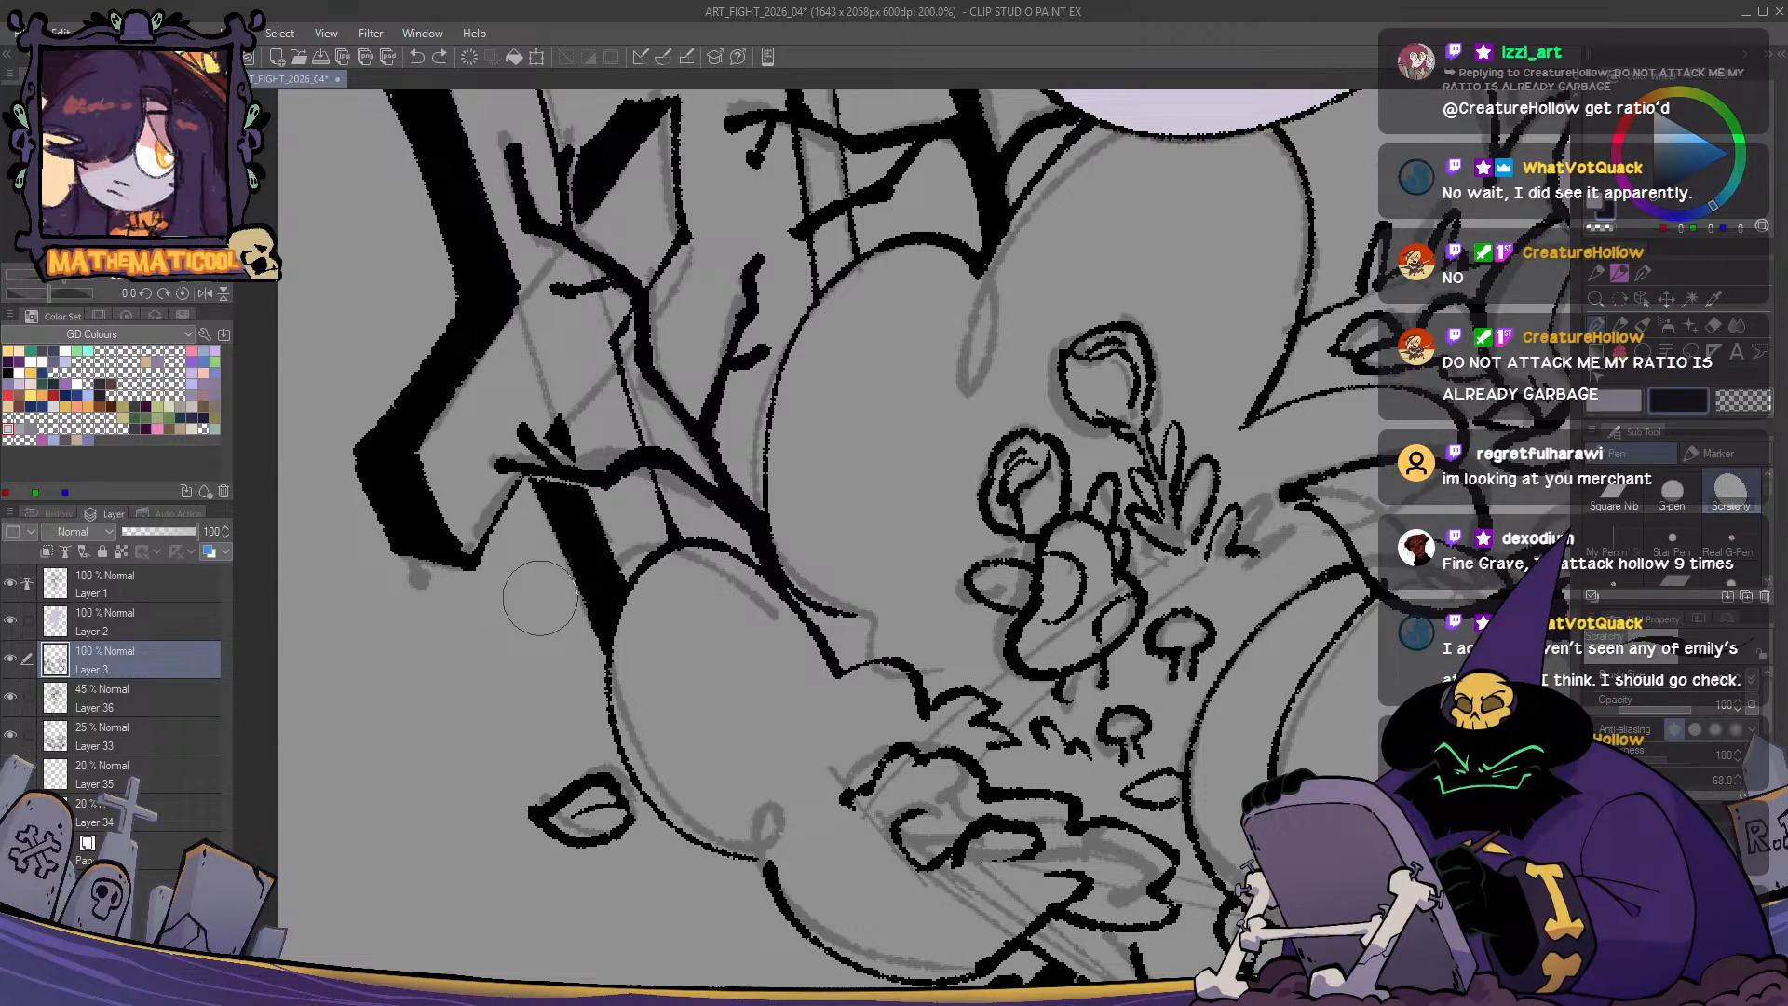
scroll(764, 668, "down", 5)
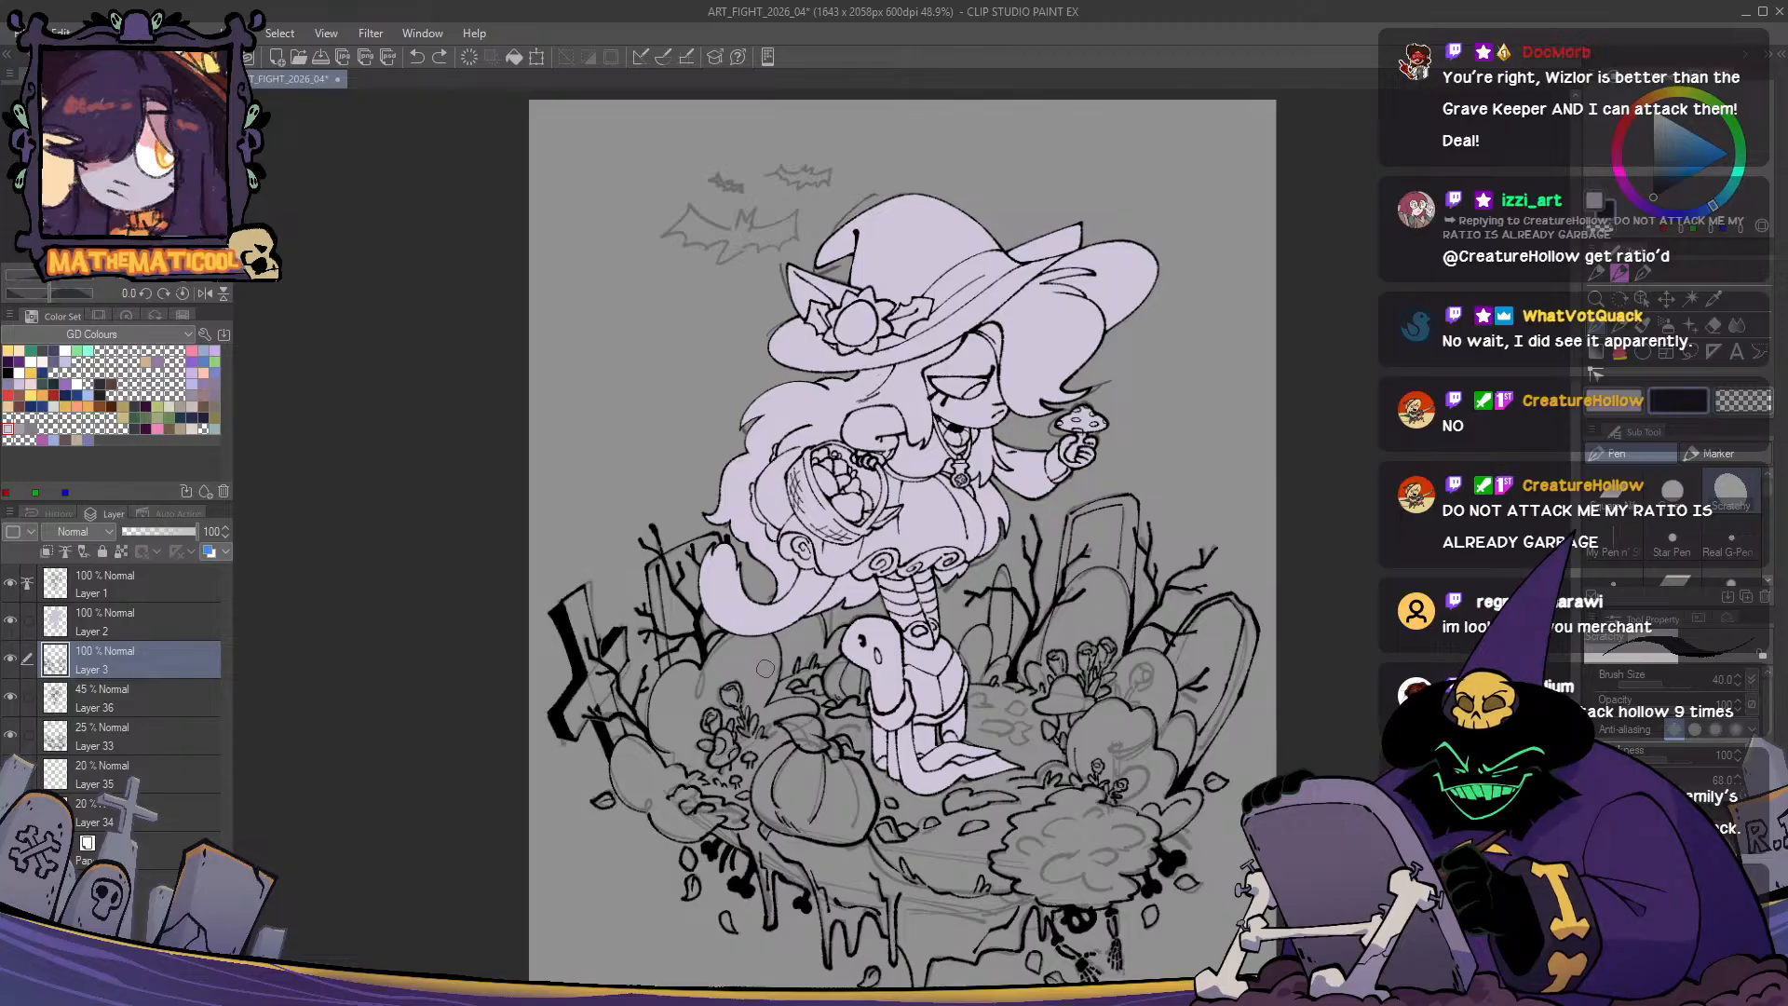
- Ink short vertical drip lines on the front face of the floating ground, above its lower edge
scroll(765, 668, "down", 3)
scroll(855, 594, "up", 4)
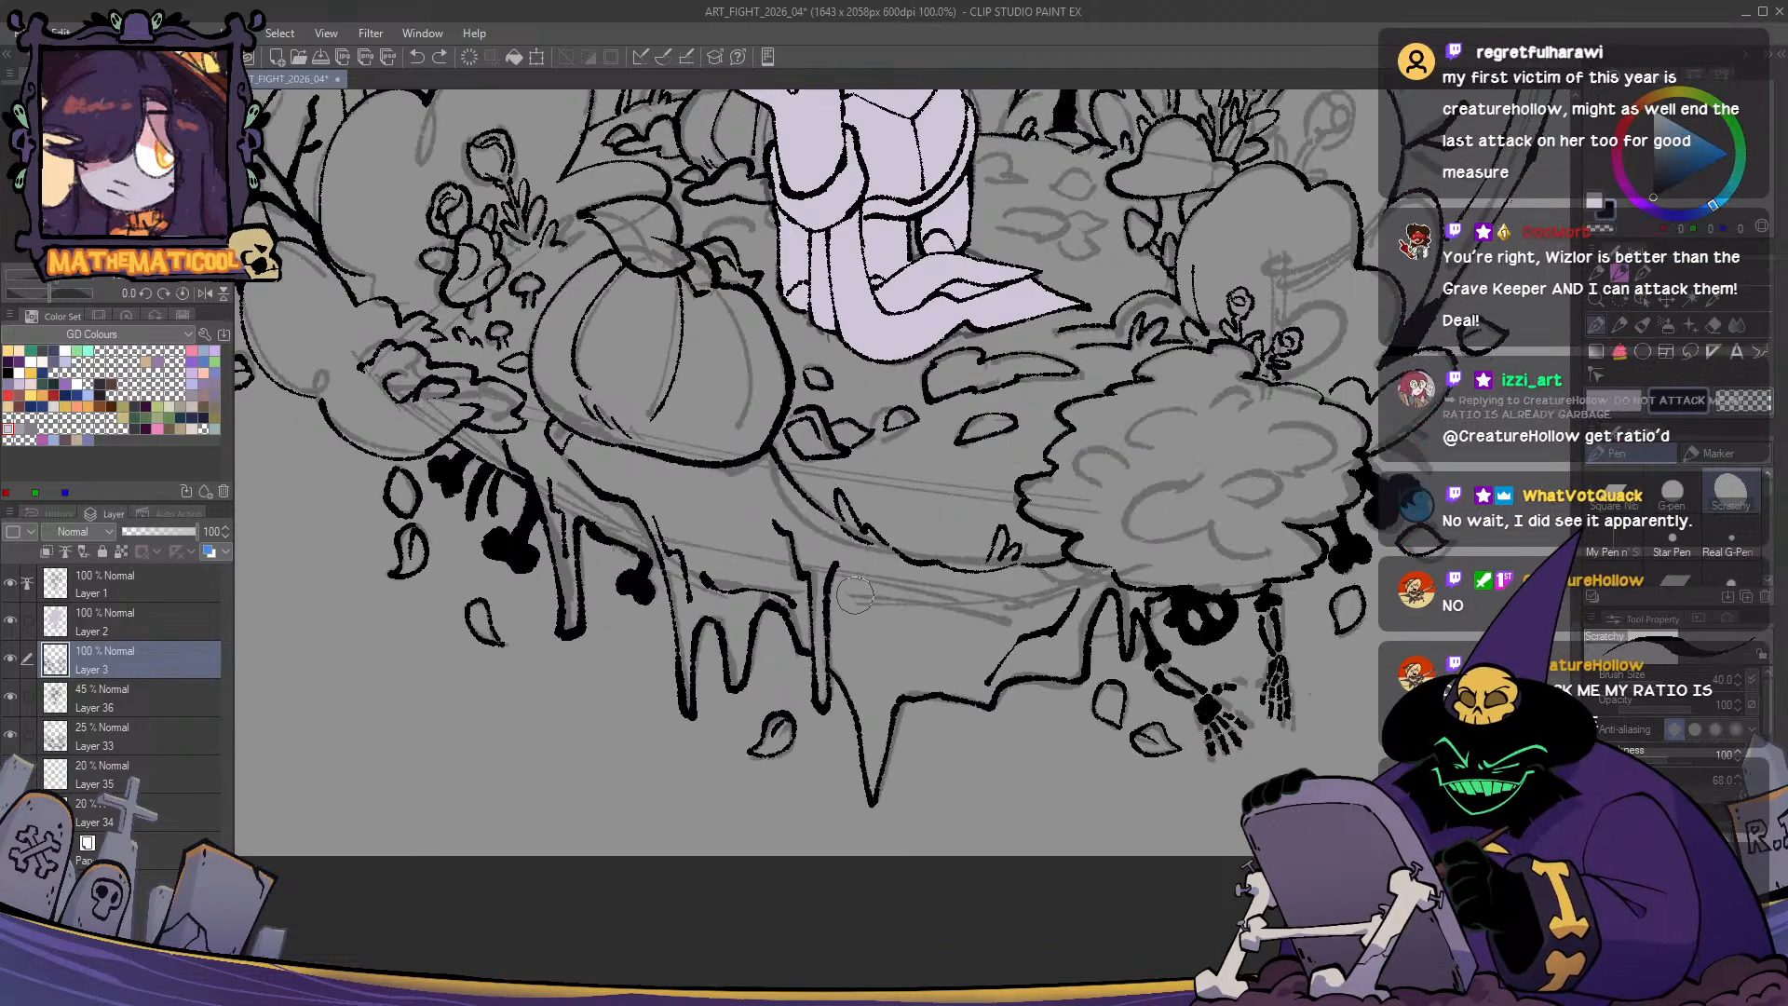
mouse_move(855, 595)
left_mouse_down()
mouse_move(866, 675)
mouse_move(872, 630)
mouse_move(895, 637)
mouse_move(895, 615)
mouse_move(879, 632)
mouse_move(894, 655)
mouse_move(894, 615)
mouse_move(979, 663)
left_mouse_up()
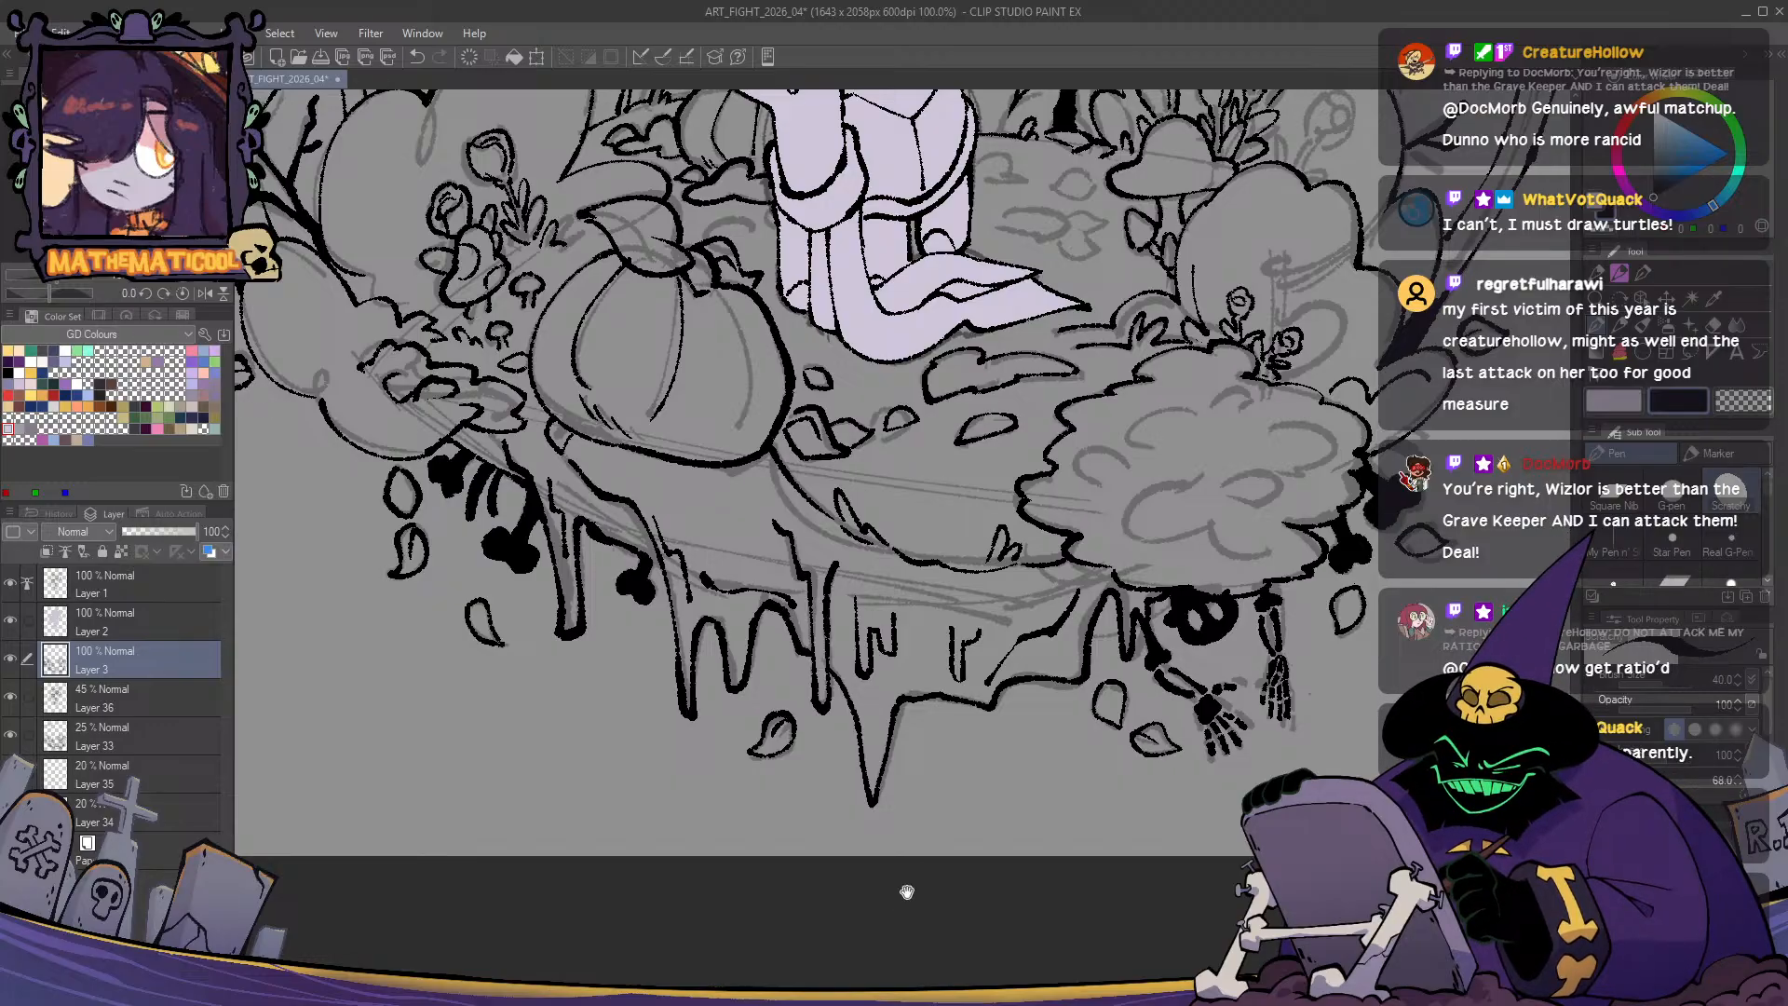
- Add a thick black drip beside the long pointed drip on the ground's lower edge and carve it thinner with transparent strokes
mouse_move(908, 890)
left_mouse_down()
mouse_move(937, 729)
mouse_move(977, 778)
mouse_move(837, 816)
mouse_move(789, 778)
mouse_move(789, 737)
mouse_move(791, 789)
mouse_move(798, 732)
mouse_move(802, 808)
mouse_move(797, 733)
mouse_move(821, 714)
mouse_move(814, 752)
left_mouse_up()
key("c")
key("c")
key("c")
key("ctrl+z")
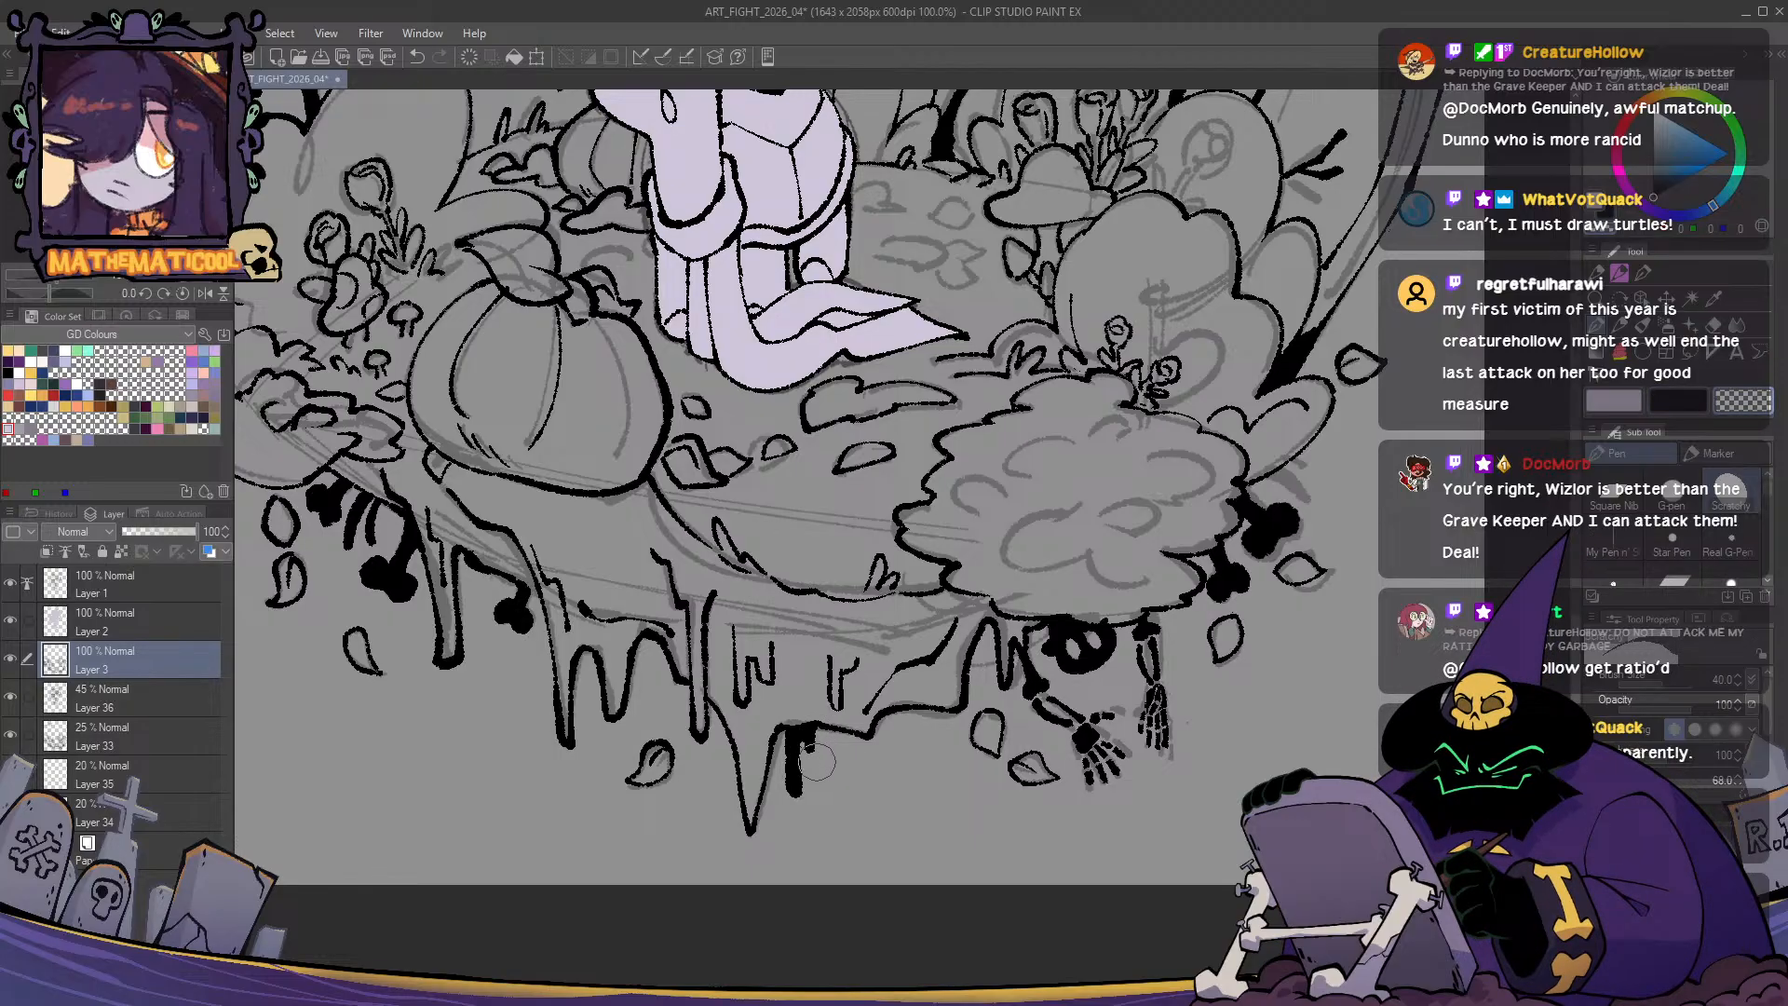
left_click_drag(786, 757, 791, 803)
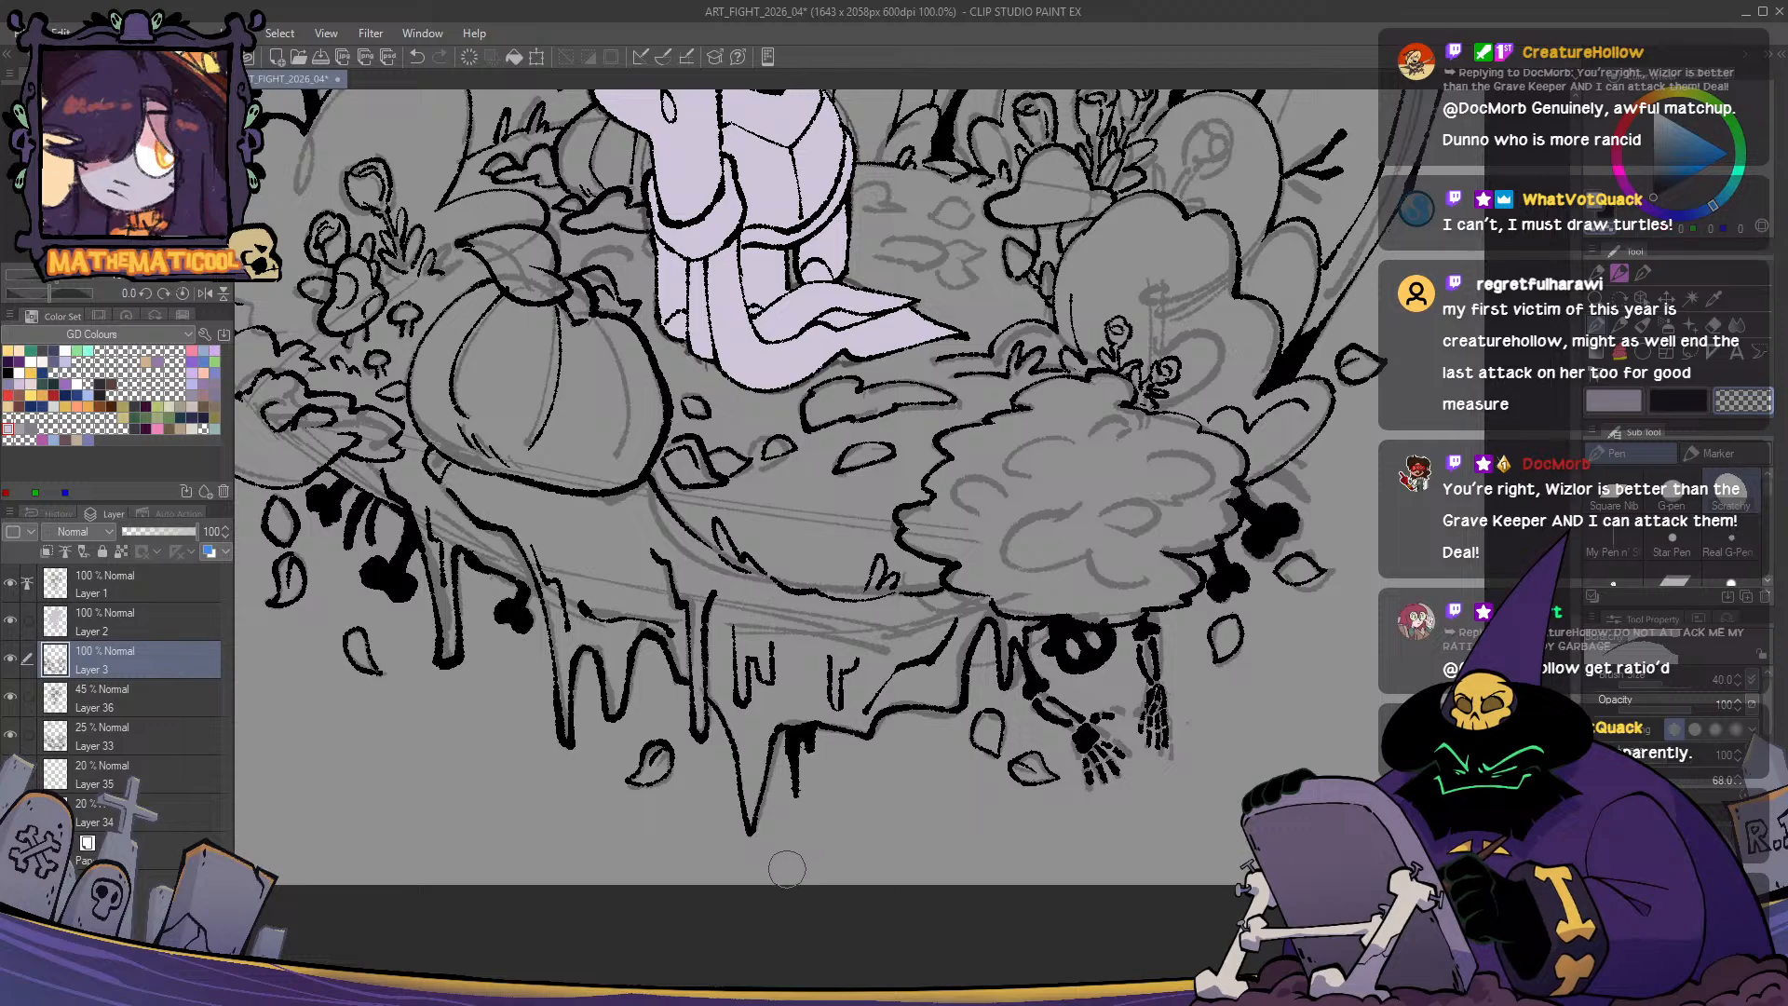
- Lasso the long pointed drip at the ground's lower edge, adjust its shape slightly with a transform, and deselect
key("m")
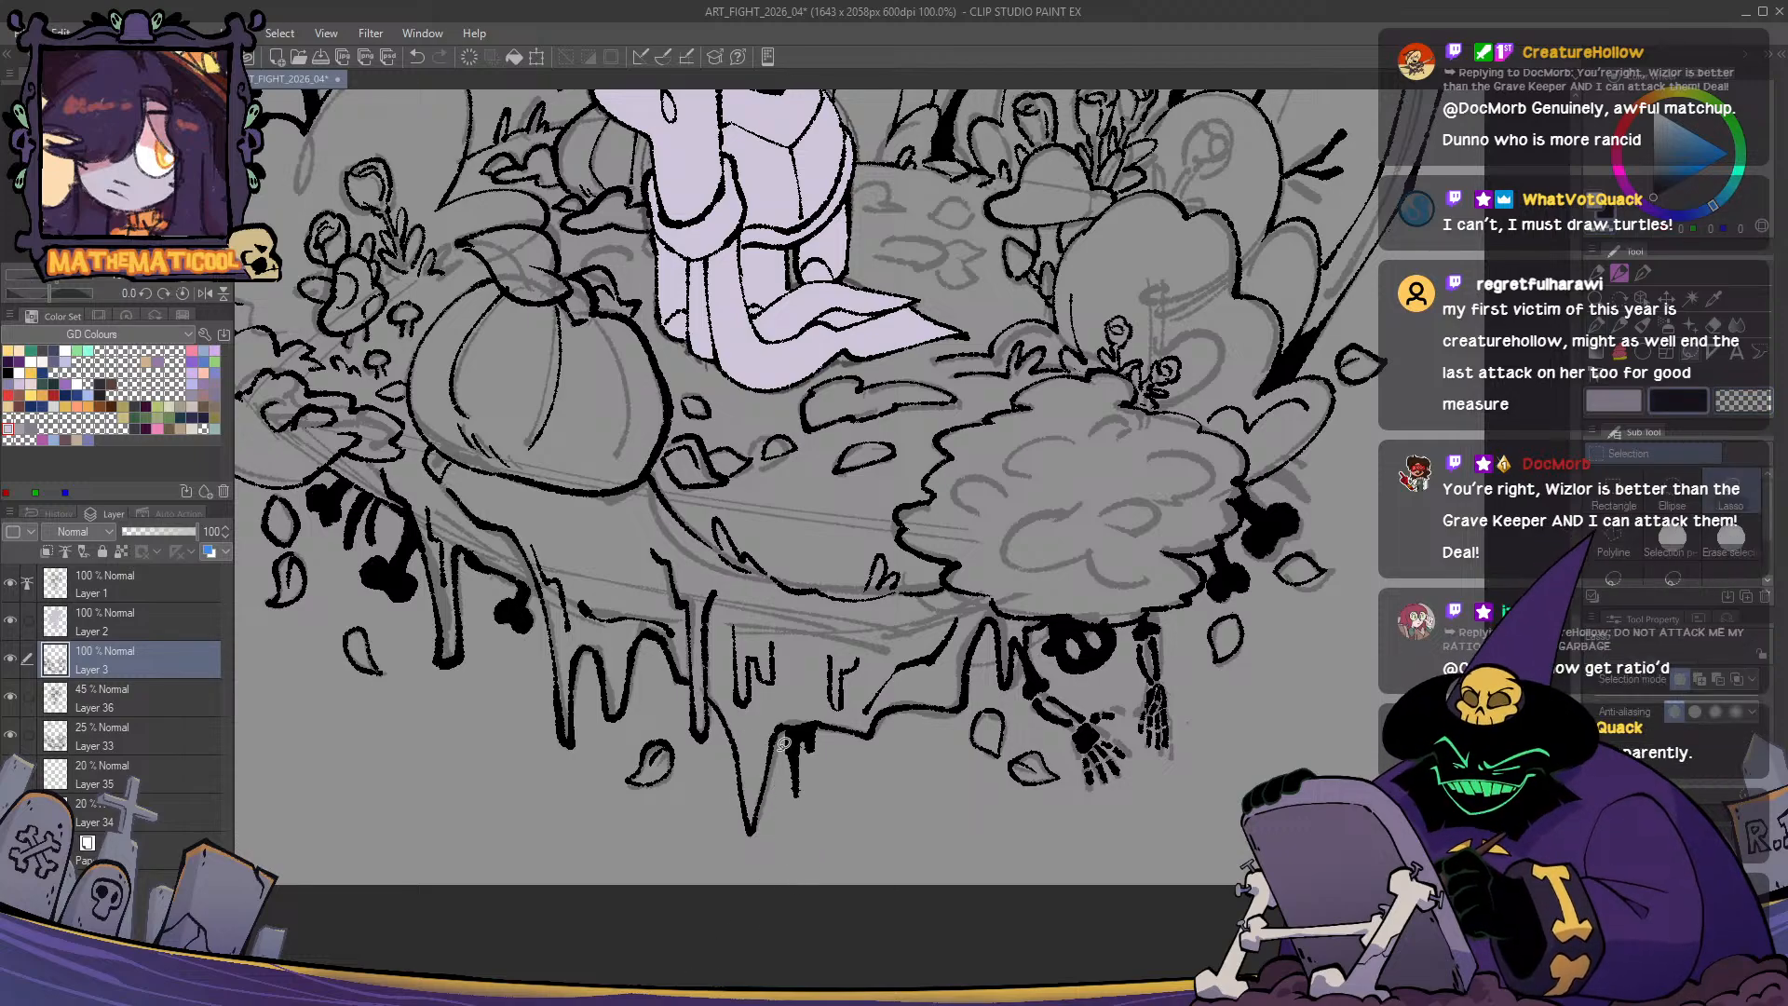
mouse_move(782, 743)
left_mouse_down()
mouse_move(759, 700)
mouse_move(729, 722)
mouse_move(790, 745)
left_mouse_up()
key("ctrl+t")
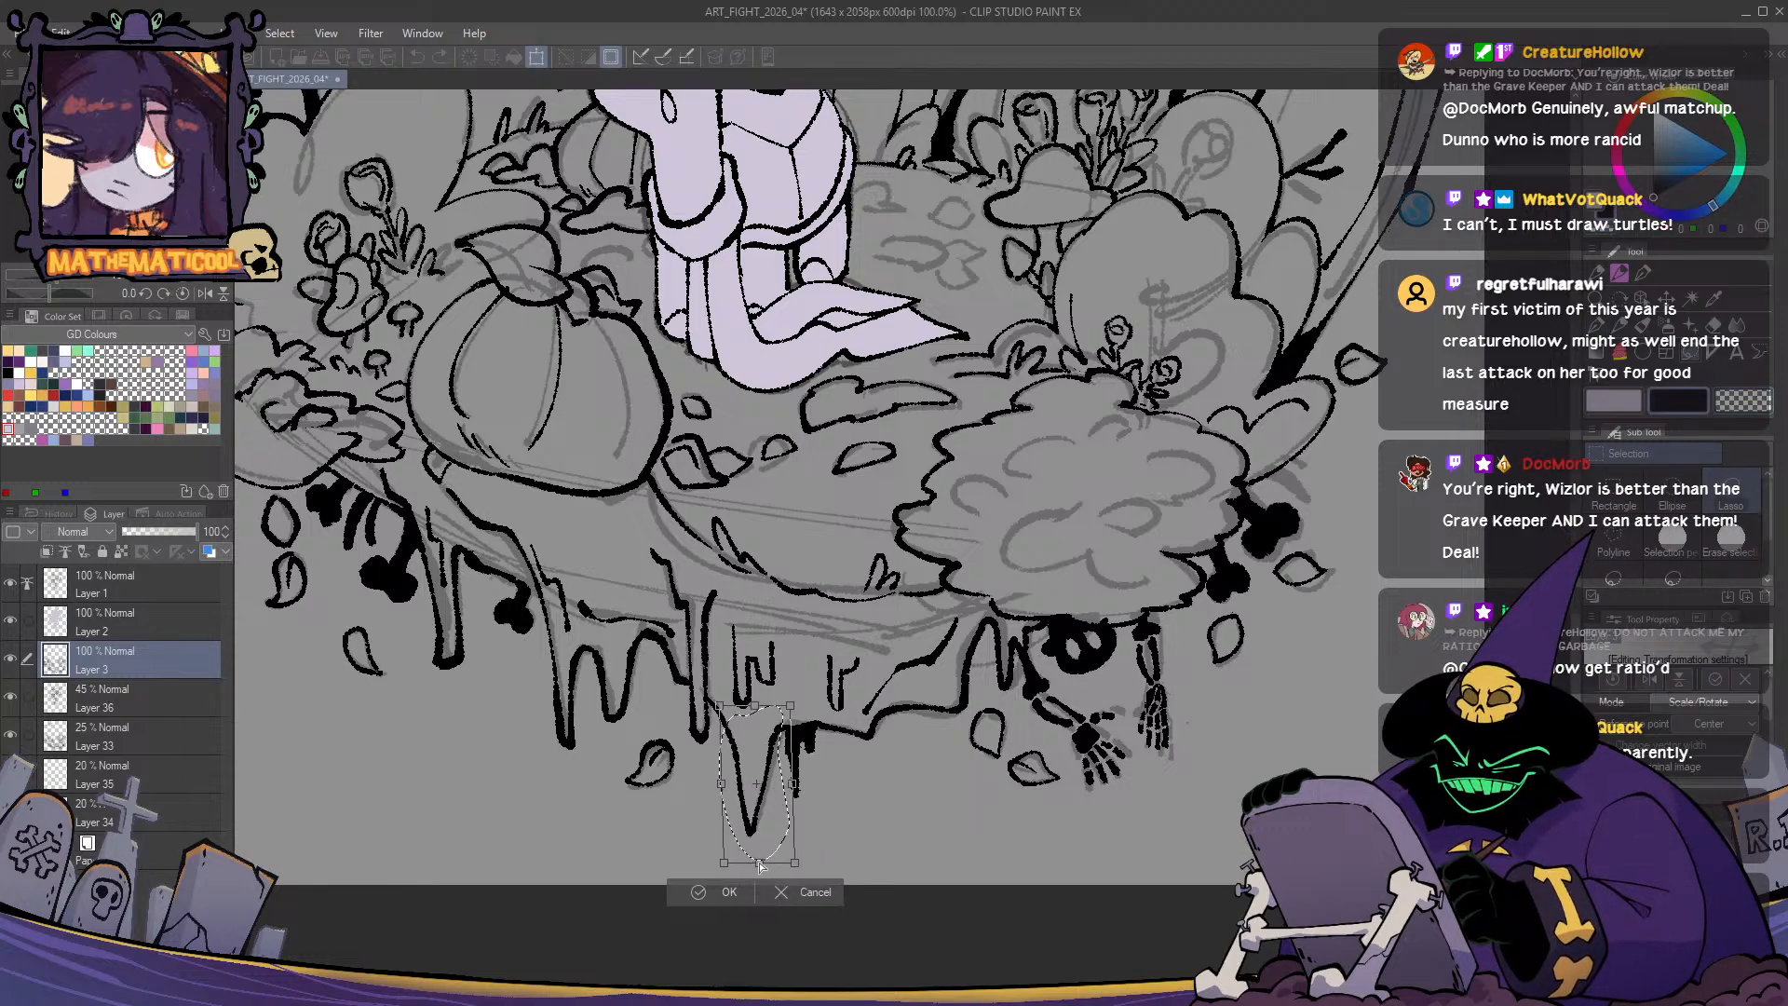
left_click_drag(760, 868, 773, 866)
key("Return")
key("ctrl+d")
scroll(788, 805, "down", 1)
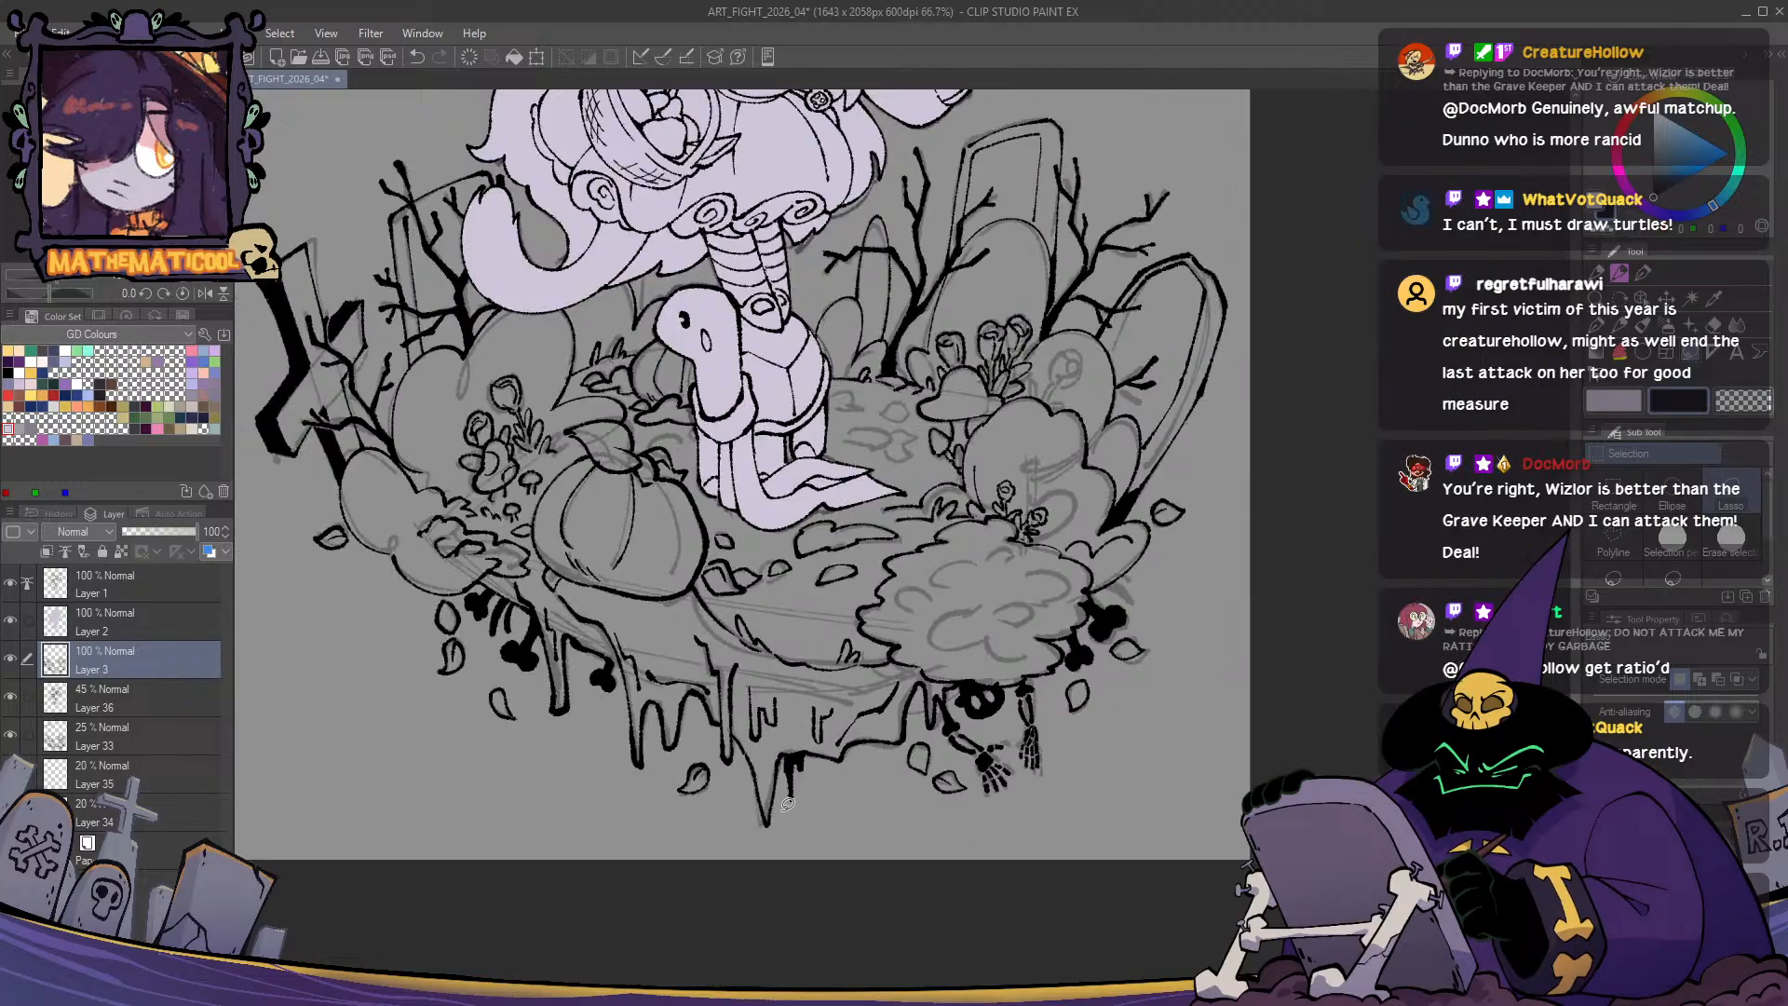
- Ink curved leaf shapes inside the middle and right side of the bush above the hanging skeleton, redoing strokes until they fit
scroll(788, 805, "down", 1)
key("p")
left_click_drag(921, 664, 888, 728)
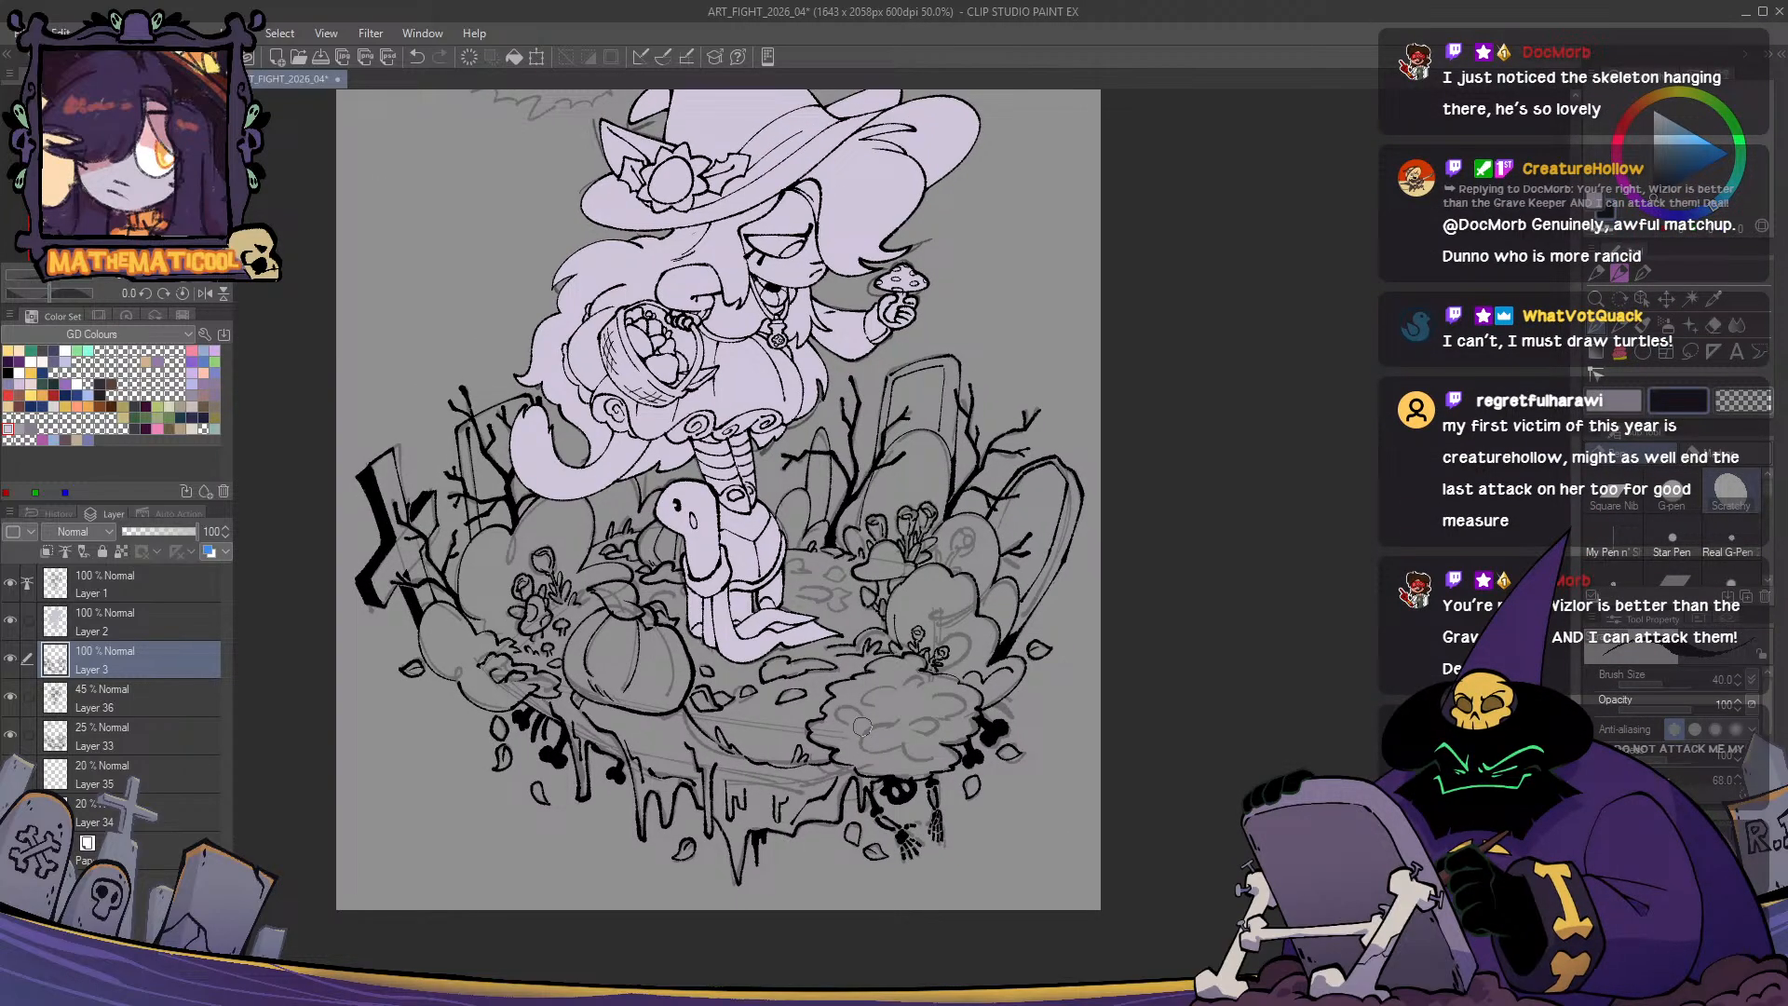
scroll(863, 728, "up", 3)
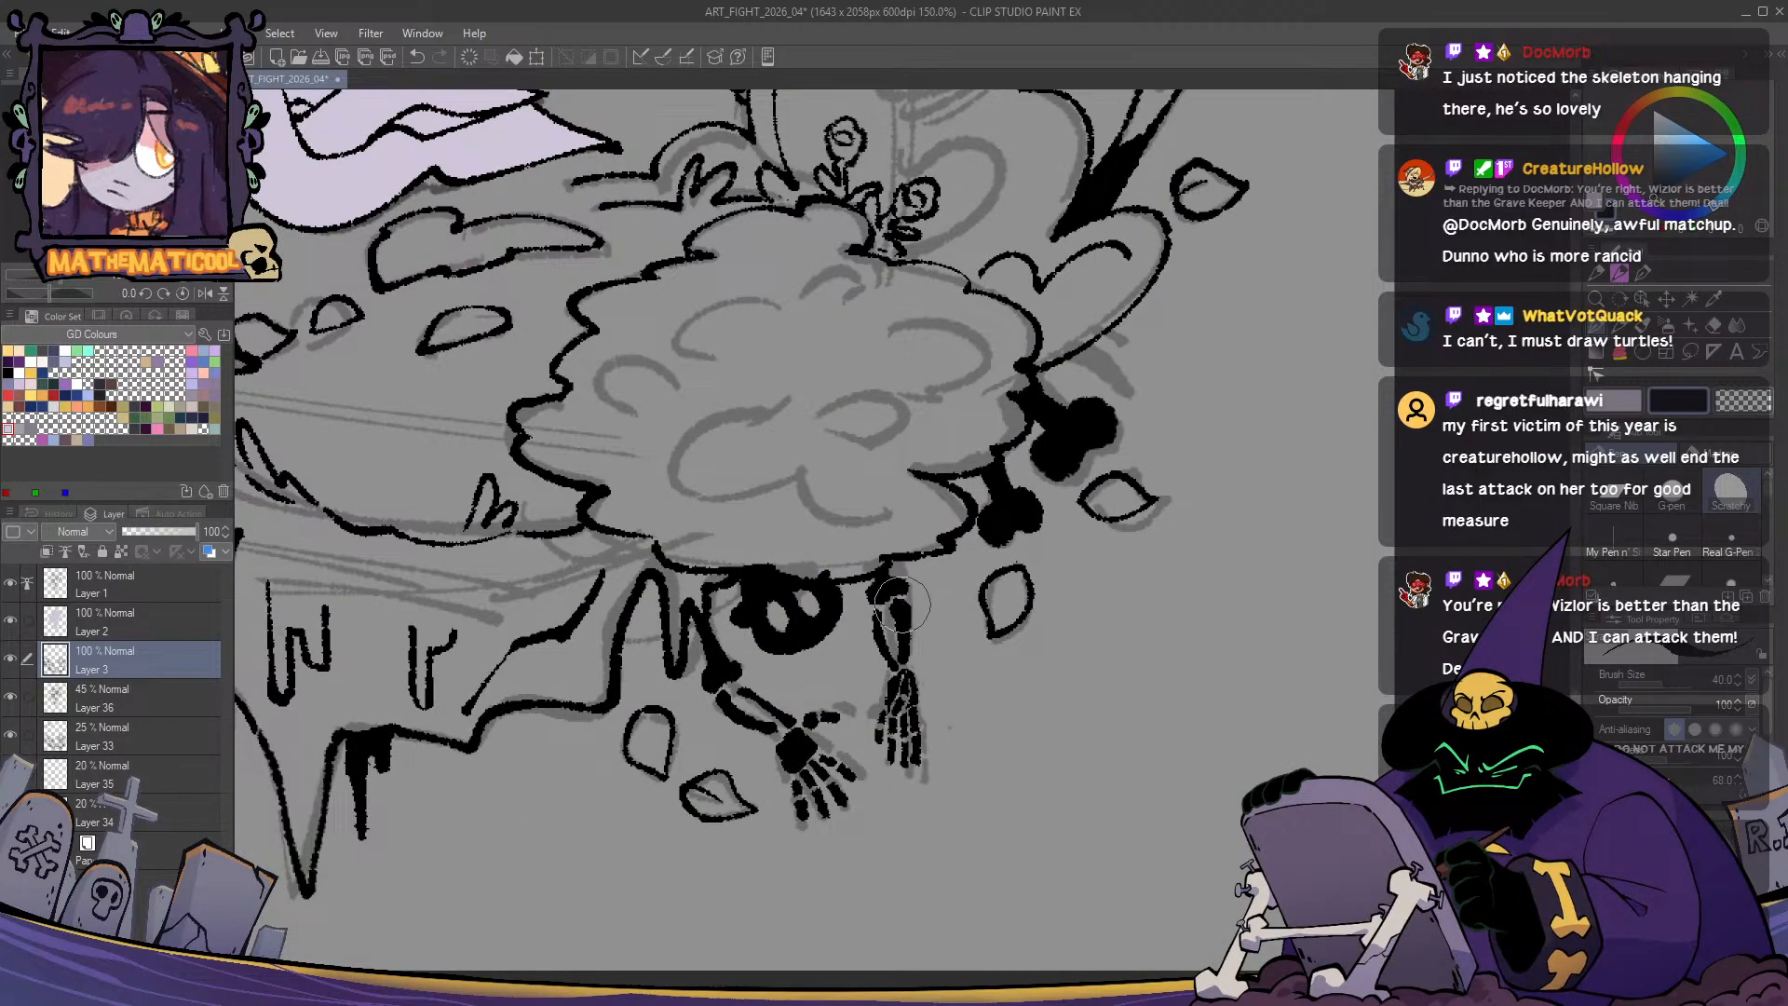
scroll(889, 686, "down", 2)
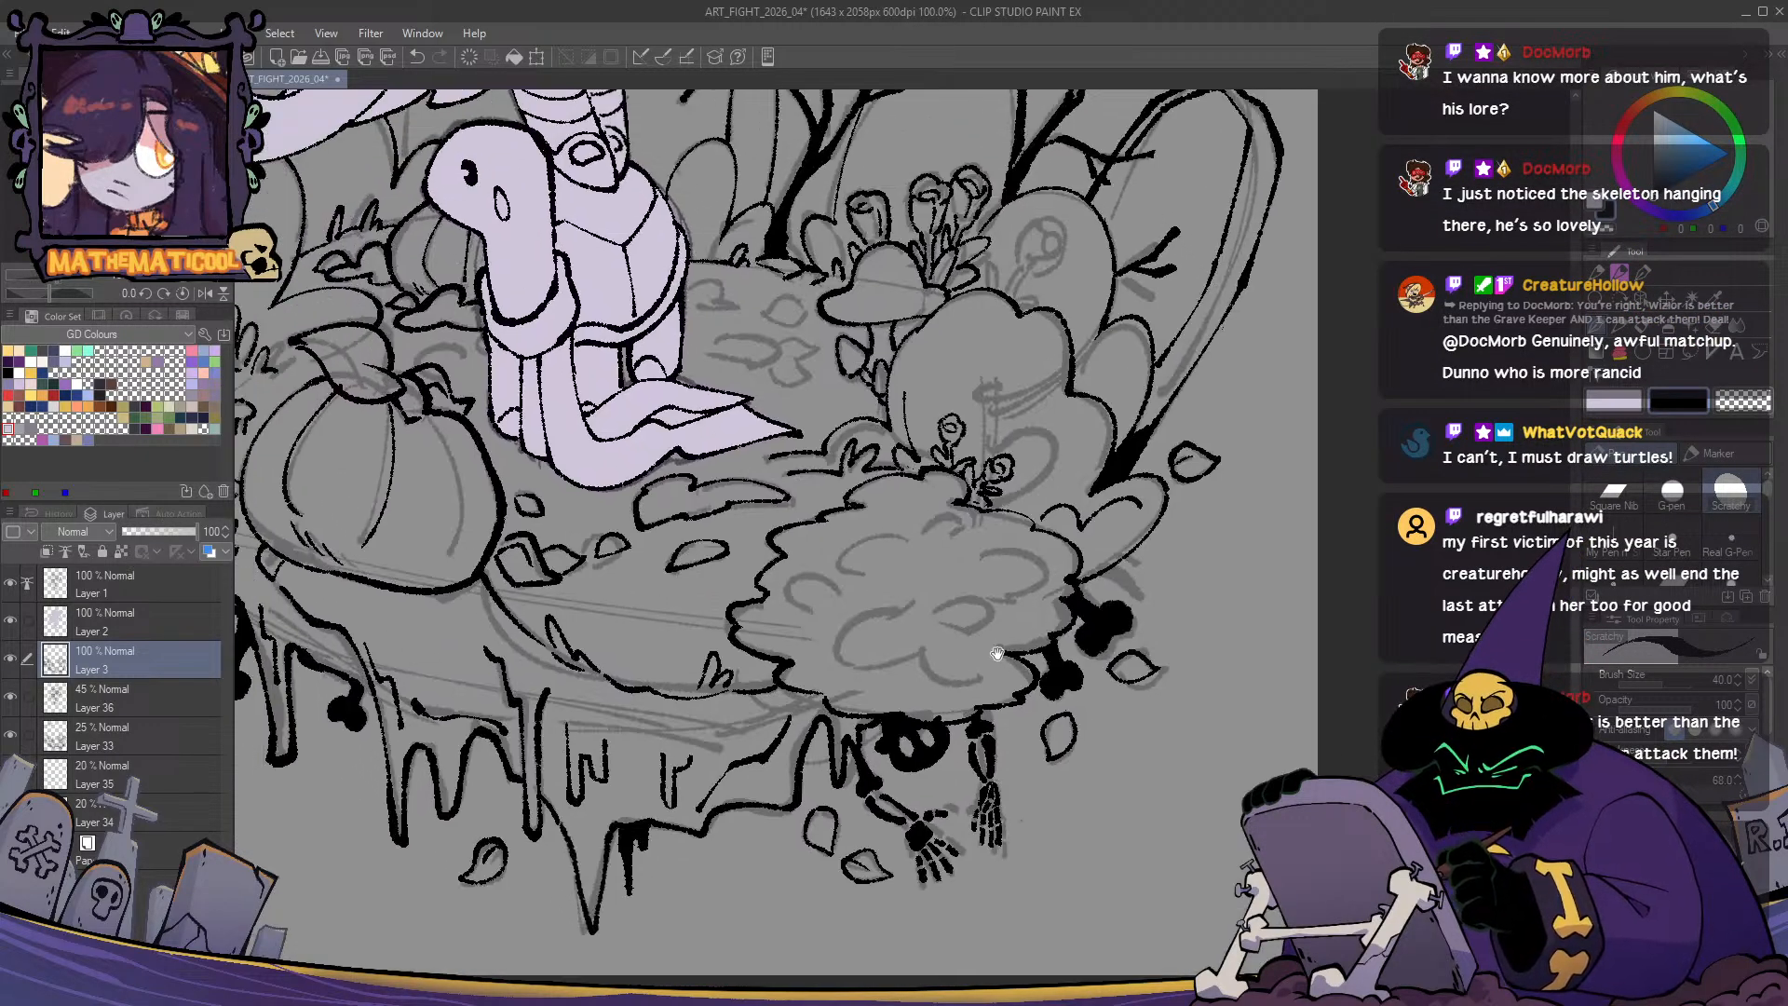
left_click_drag(1055, 713, 849, 642)
scroll(762, 653, "up", 1)
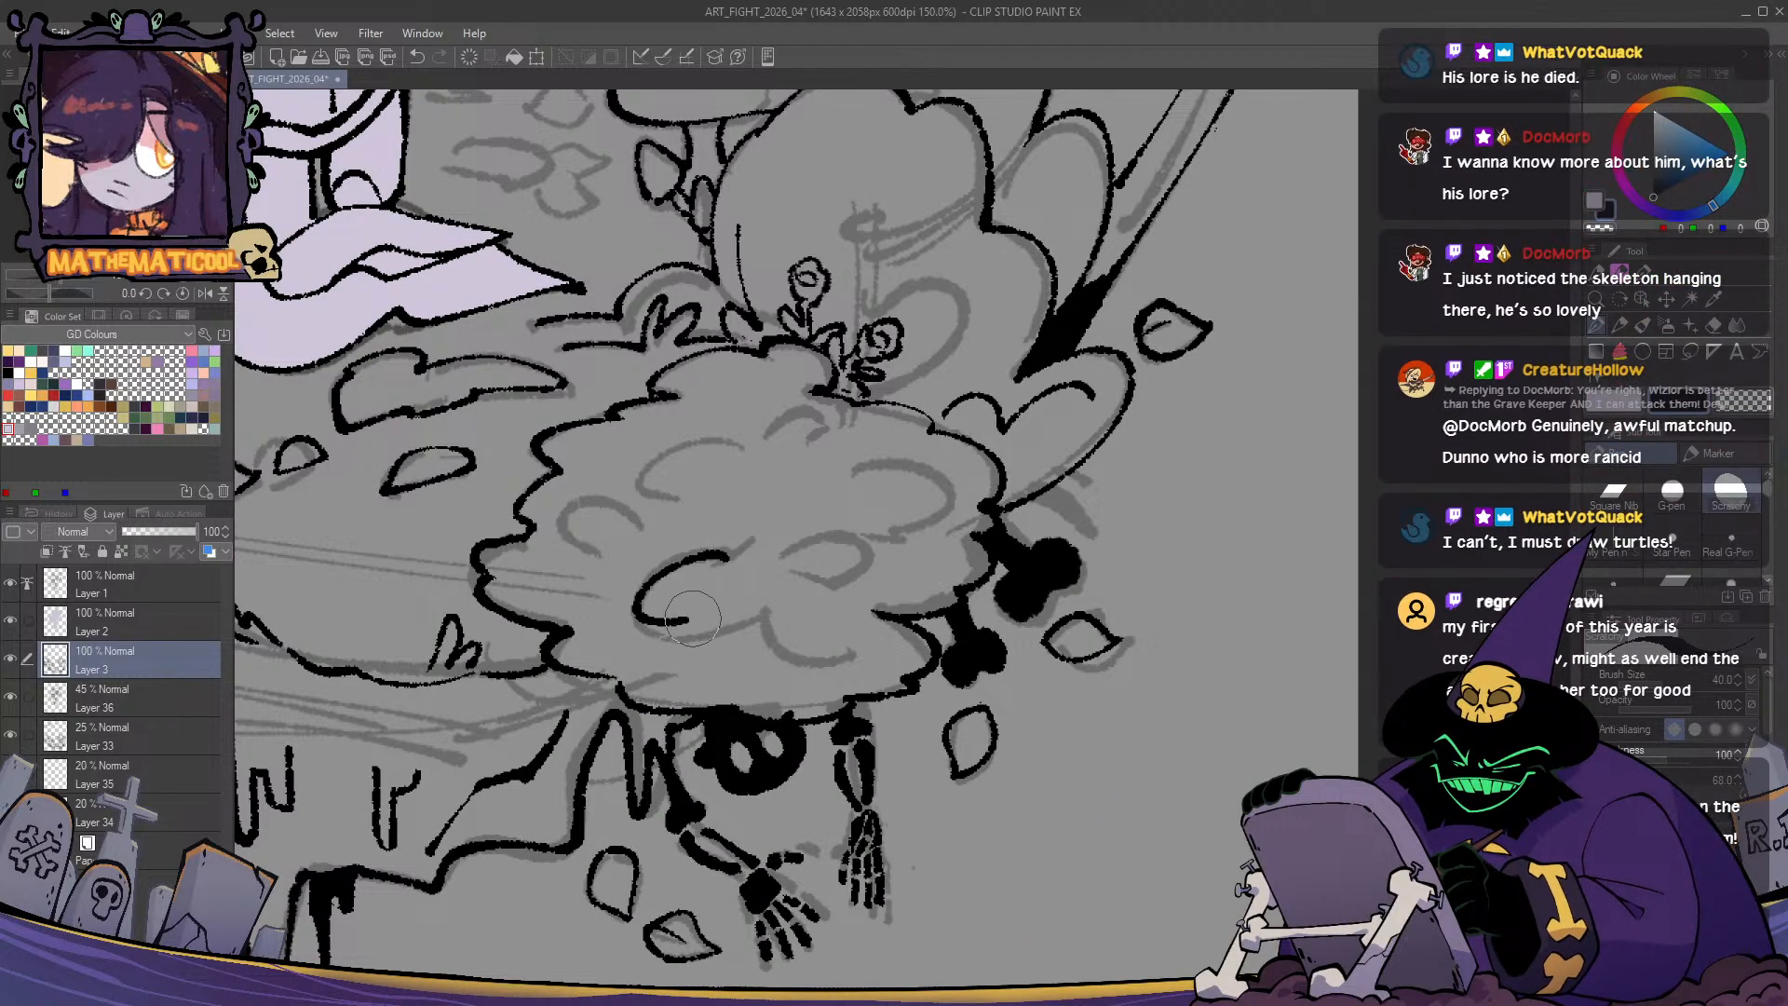
mouse_move(721, 556)
left_mouse_down()
mouse_move(640, 619)
mouse_move(750, 622)
mouse_move(759, 605)
mouse_move(823, 661)
mouse_move(878, 652)
mouse_move(834, 622)
mouse_move(829, 640)
mouse_move(861, 584)
mouse_move(824, 580)
mouse_move(875, 556)
mouse_move(785, 547)
mouse_move(887, 550)
mouse_move(779, 552)
mouse_move(877, 557)
mouse_move(794, 552)
mouse_move(877, 557)
mouse_move(863, 535)
mouse_move(916, 535)
mouse_move(957, 503)
mouse_move(946, 485)
mouse_move(856, 476)
mouse_move(870, 502)
mouse_move(837, 488)
mouse_move(872, 496)
left_mouse_up()
key("ctrl+z")
key("c")
key("c")
key("ctrl+z")
key("ctrl+z")
key("ctrl+z")
key("ctrl+z")
key("ctrl+z")
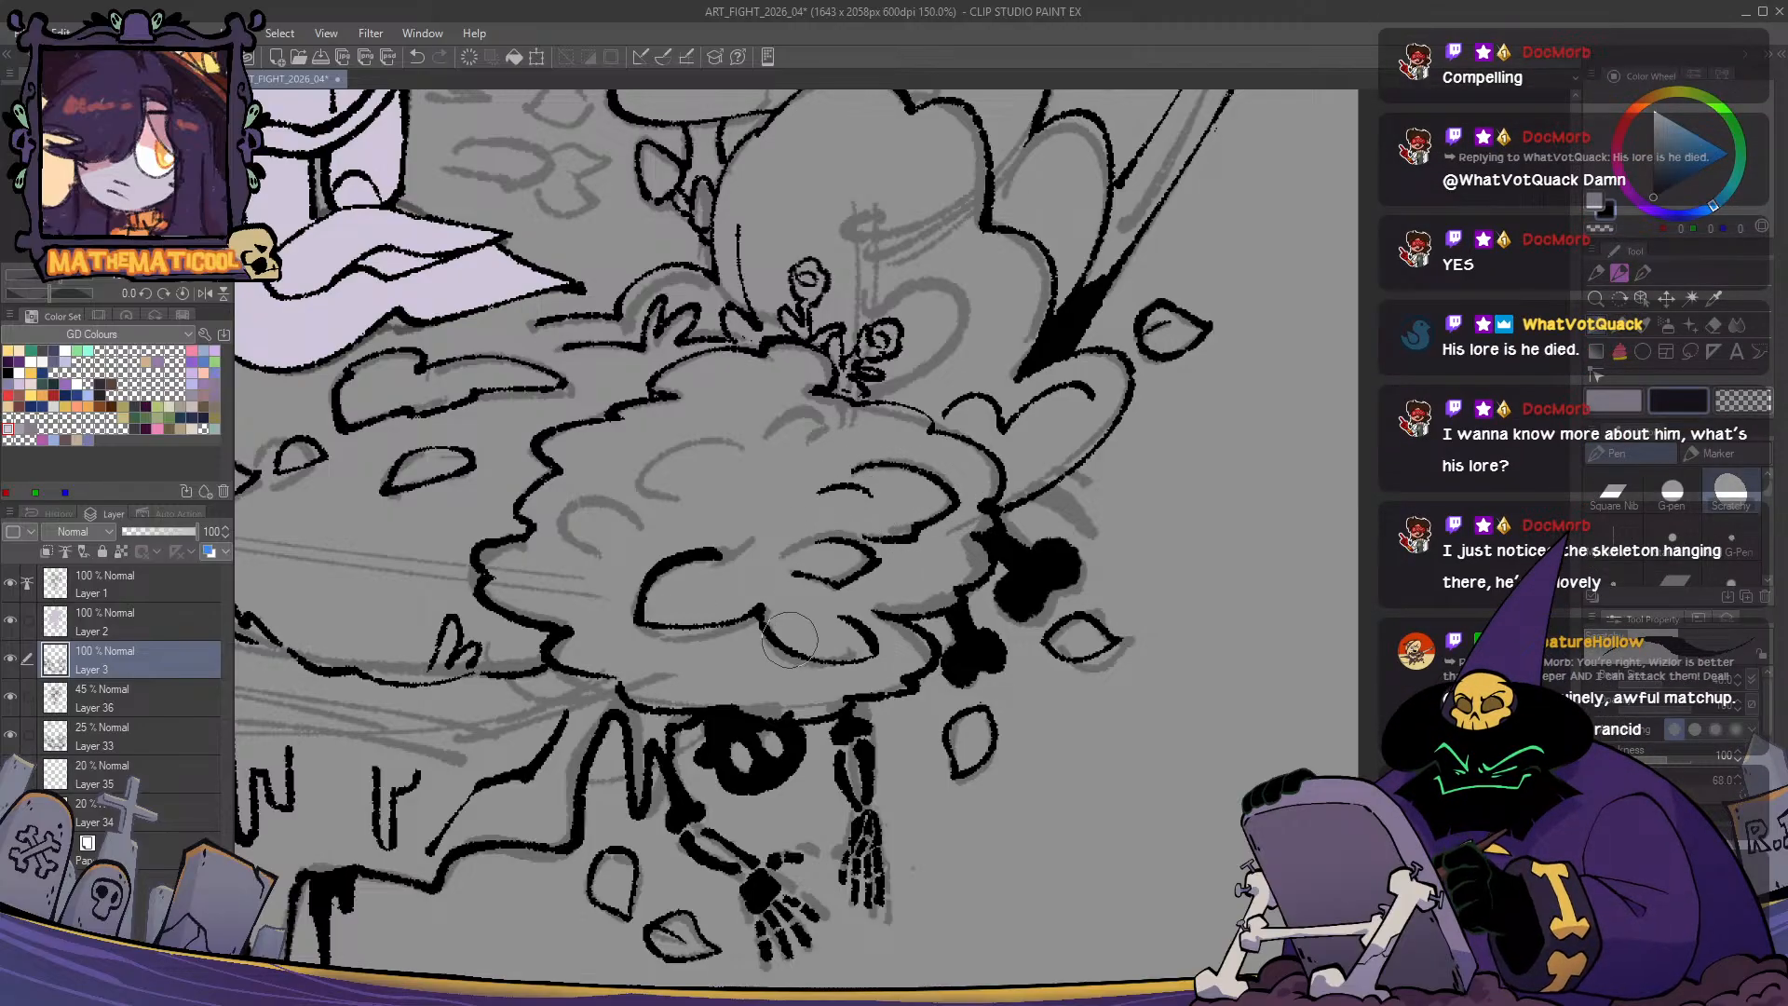
- Ink the remaining leaf curves across the bush's upper and left parts, redoing strokes that do not fit
mouse_move(807, 444)
left_mouse_down()
mouse_move(754, 438)
mouse_move(760, 460)
mouse_move(751, 442)
mouse_move(636, 460)
mouse_move(666, 485)
mouse_move(636, 461)
mouse_move(658, 492)
mouse_move(621, 490)
mouse_move(646, 528)
mouse_move(576, 503)
mouse_move(557, 517)
mouse_move(597, 549)
left_mouse_up()
key("ctrl+z")
key("ctrl+z")
mouse_move(708, 495)
left_mouse_down()
mouse_move(769, 507)
mouse_move(744, 528)
left_mouse_up()
scroll(641, 572, "down", 4)
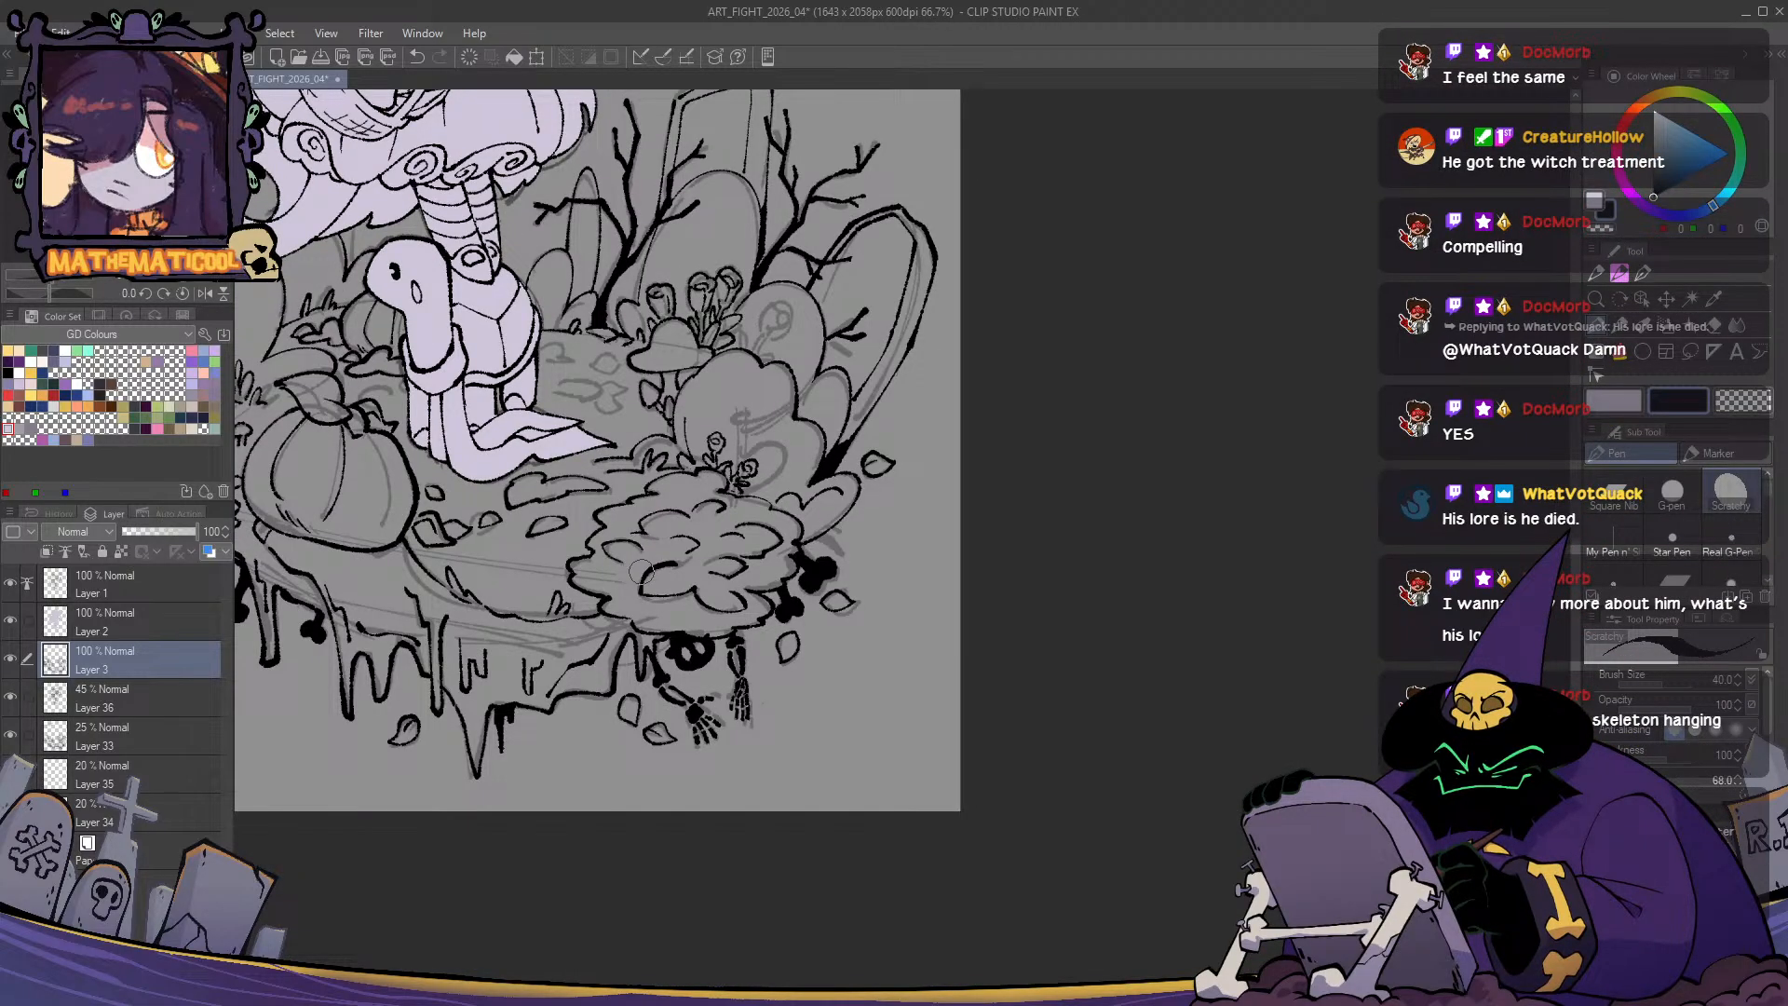
- Ink the fallen leaves on the ground between the character's legs and the mushroom, redoing strokes until they fit the sketch
left_click_drag(641, 572, 968, 683)
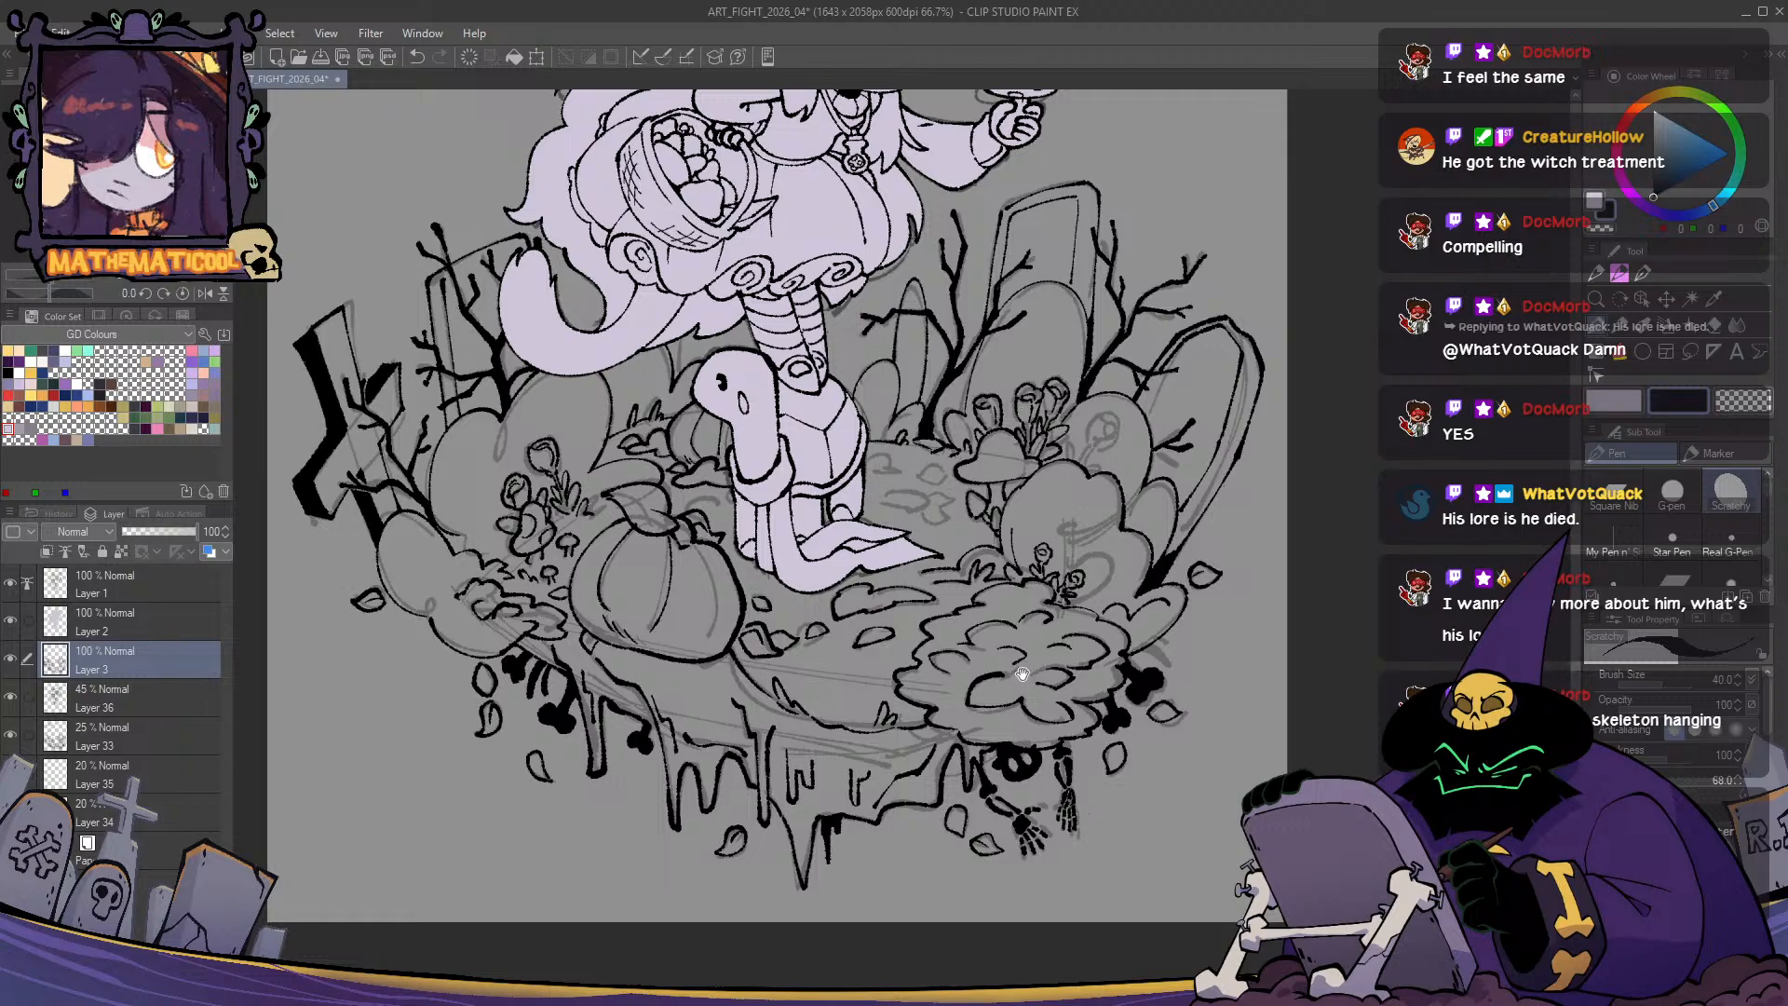
left_click_drag(943, 536, 811, 598)
scroll(810, 598, "down", 1)
scroll(810, 598, "up", 2)
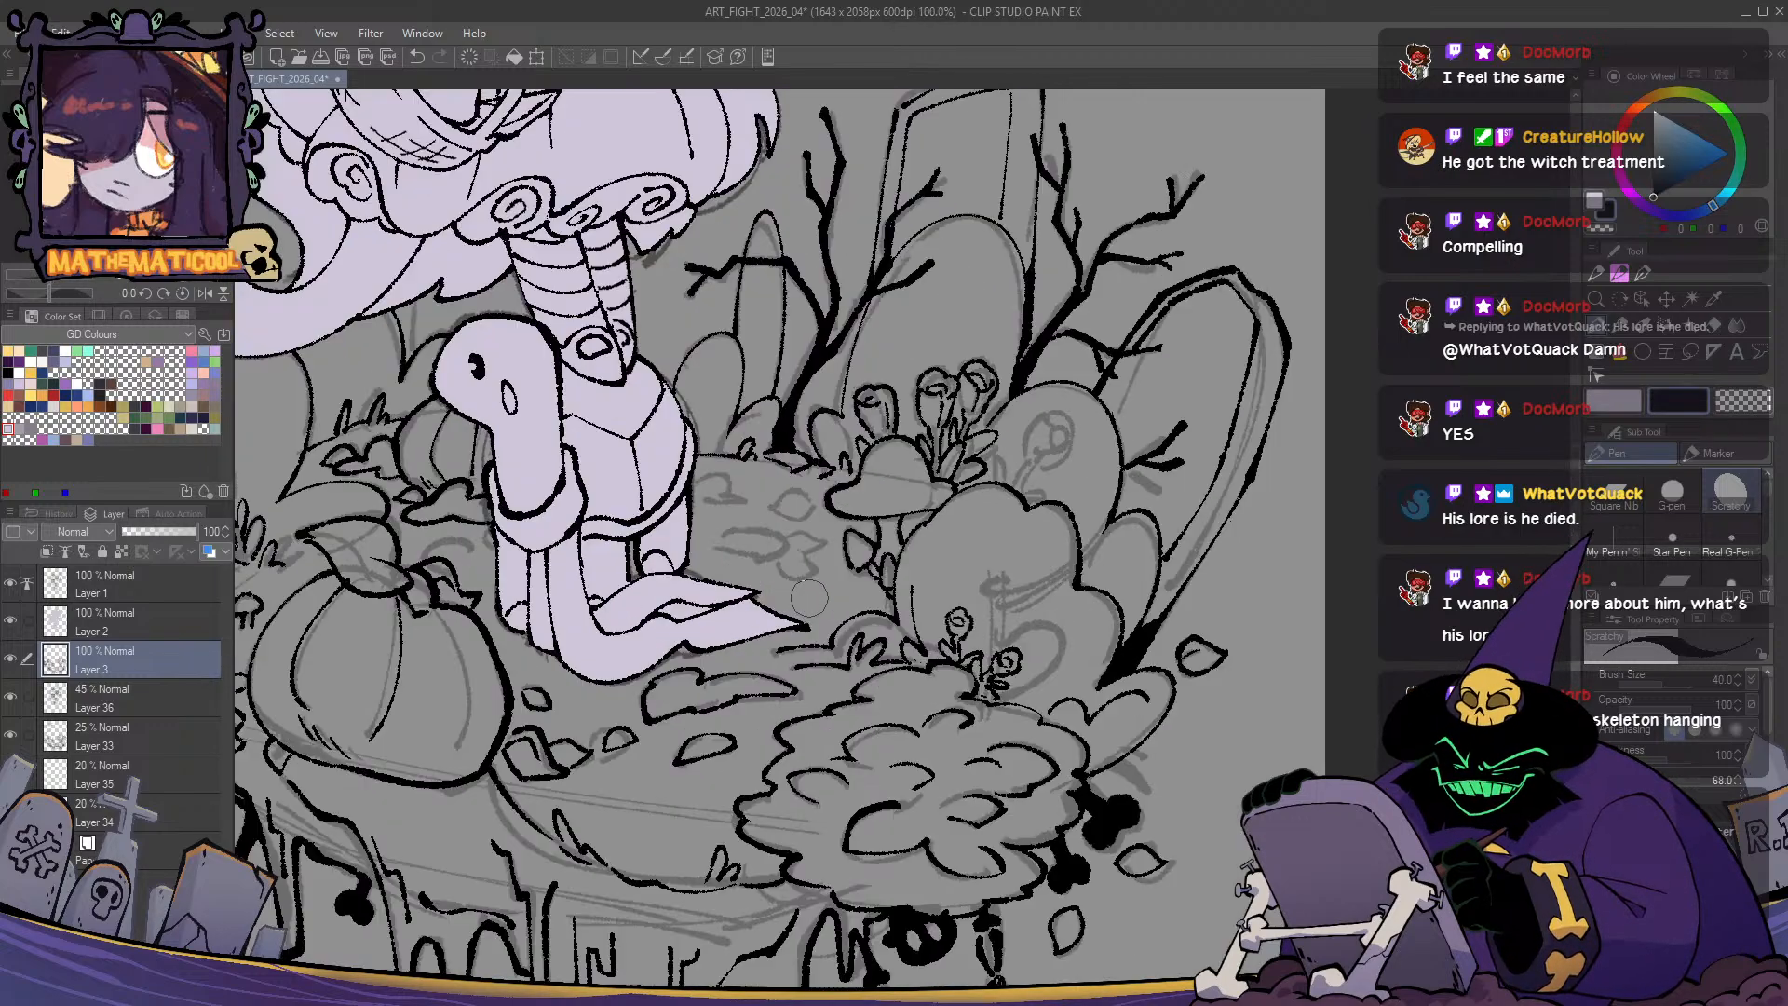
scroll(688, 657, "up", 2)
mouse_move(741, 471)
left_mouse_down()
mouse_move(801, 465)
mouse_move(824, 487)
mouse_move(760, 467)
mouse_move(843, 496)
mouse_move(797, 462)
mouse_move(836, 498)
mouse_move(788, 502)
mouse_move(896, 481)
mouse_move(865, 501)
mouse_move(897, 534)
mouse_move(826, 513)
left_mouse_up()
key("ctrl+z")
key("ctrl+z")
key("ctrl+z")
key("ctrl+z")
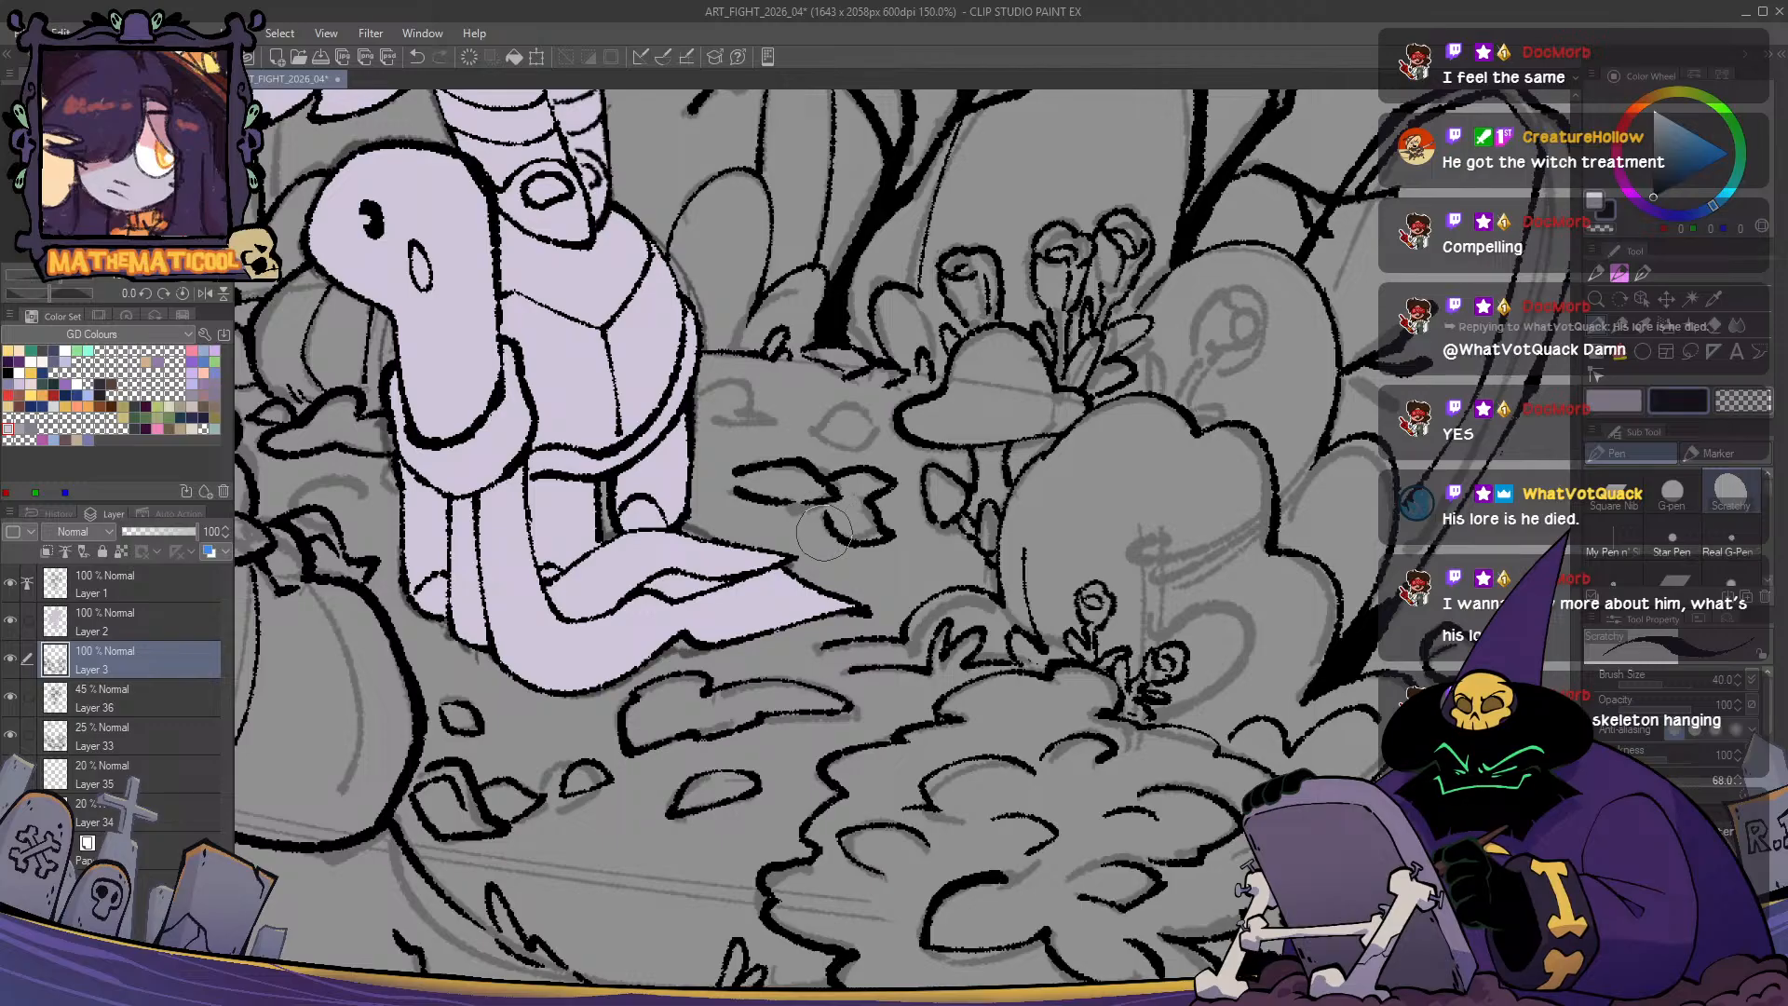
mouse_move(799, 434)
left_mouse_down()
mouse_move(884, 435)
mouse_move(808, 437)
mouse_move(729, 413)
mouse_move(742, 405)
mouse_move(780, 418)
mouse_move(707, 420)
mouse_move(751, 399)
mouse_move(694, 398)
left_mouse_up()
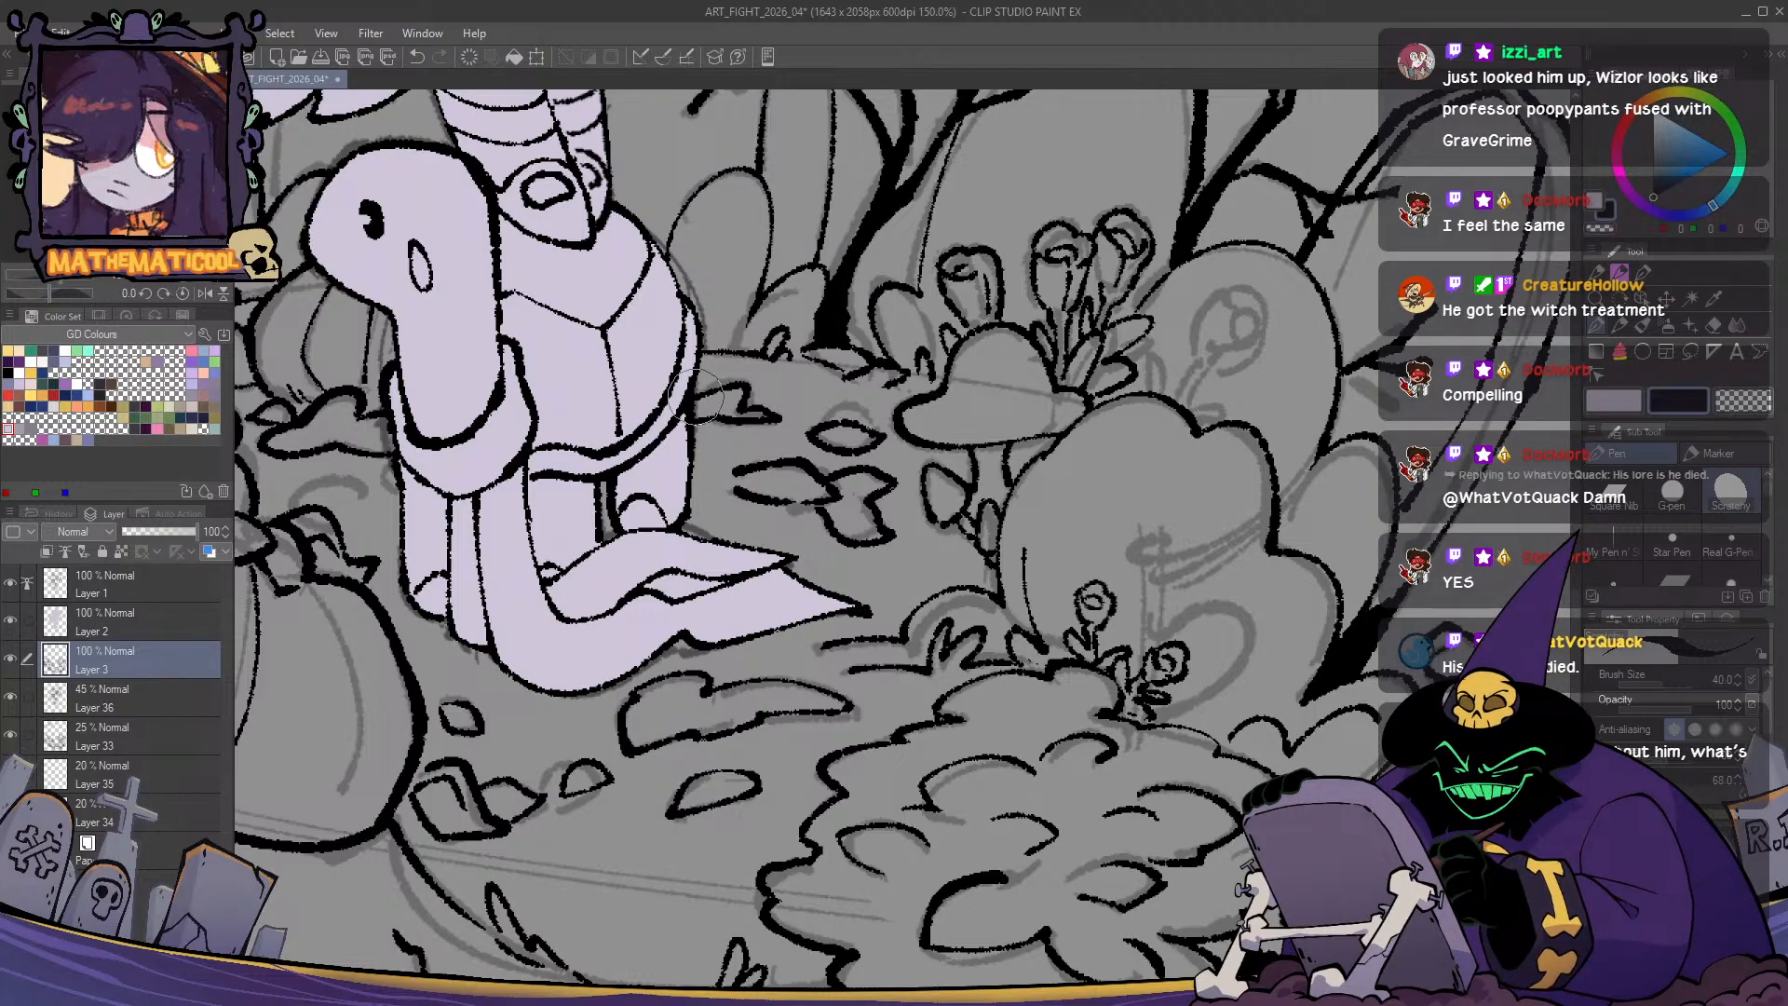
- Ink a short stroke for the ground leaves just behind the large pumpkin's stem
scroll(649, 515, "down", 1)
left_click_drag(630, 542, 828, 488)
scroll(648, 452, "up", 1)
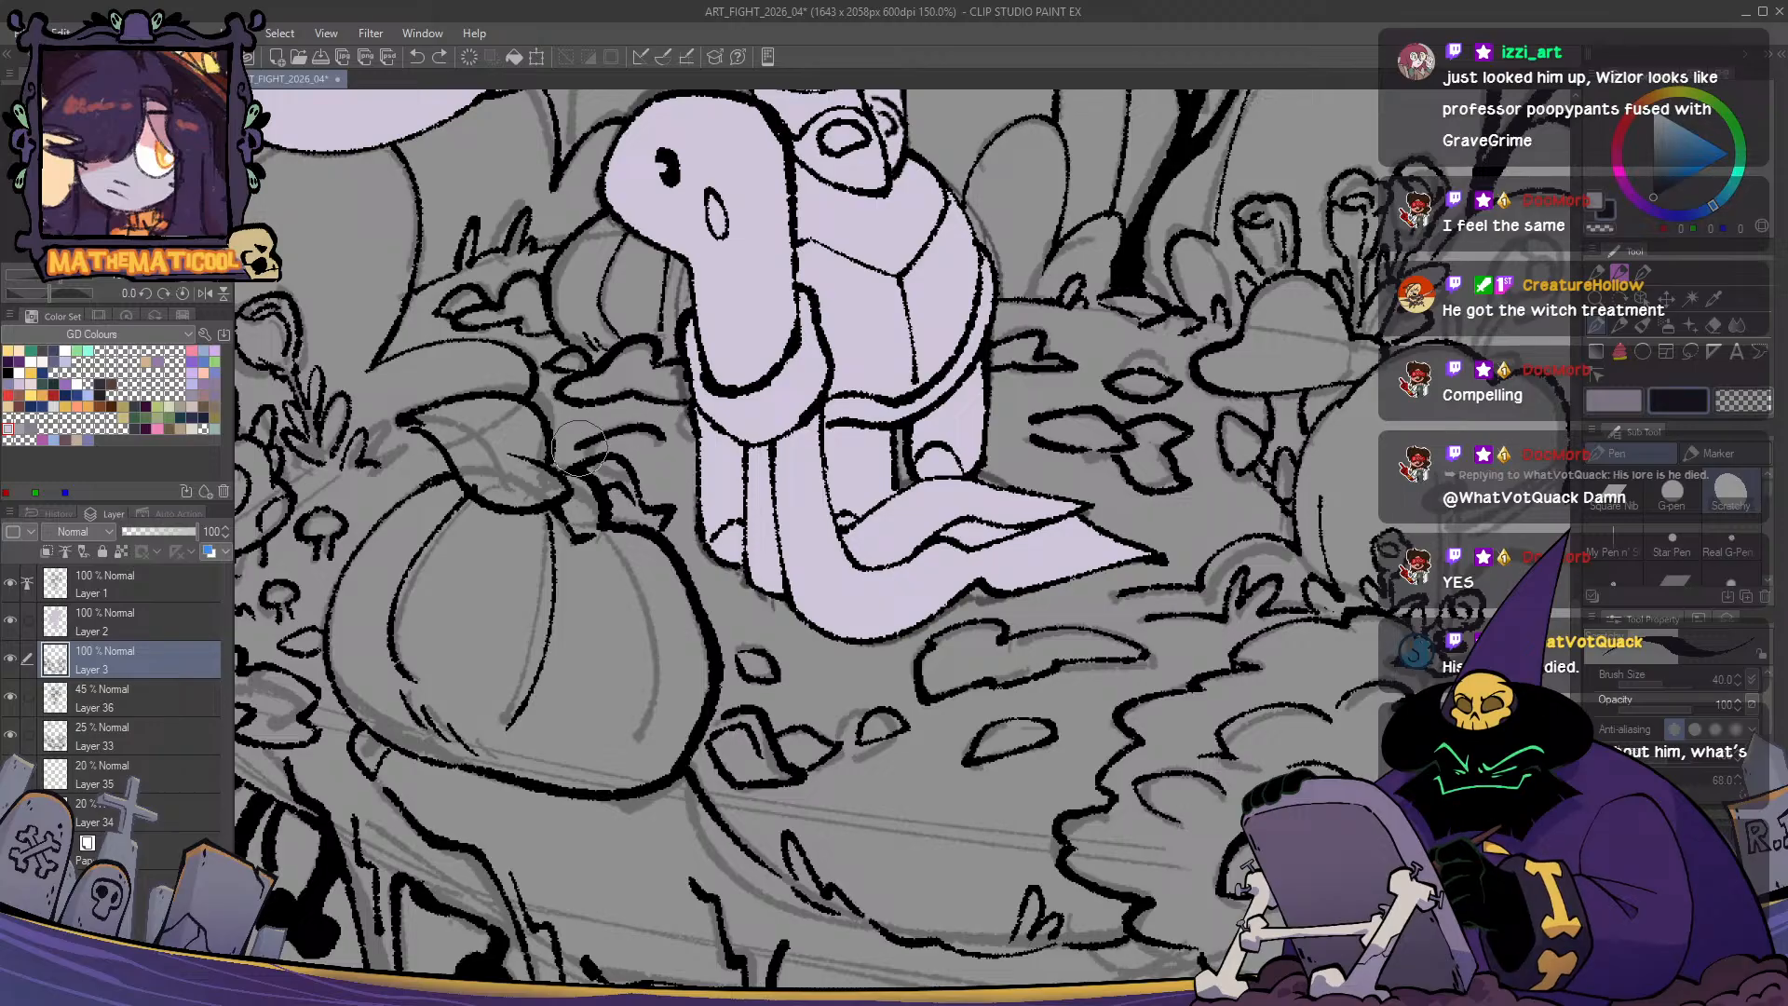
mouse_move(658, 431)
left_mouse_down()
mouse_move(669, 455)
mouse_move(650, 463)
mouse_move(694, 458)
left_mouse_up()
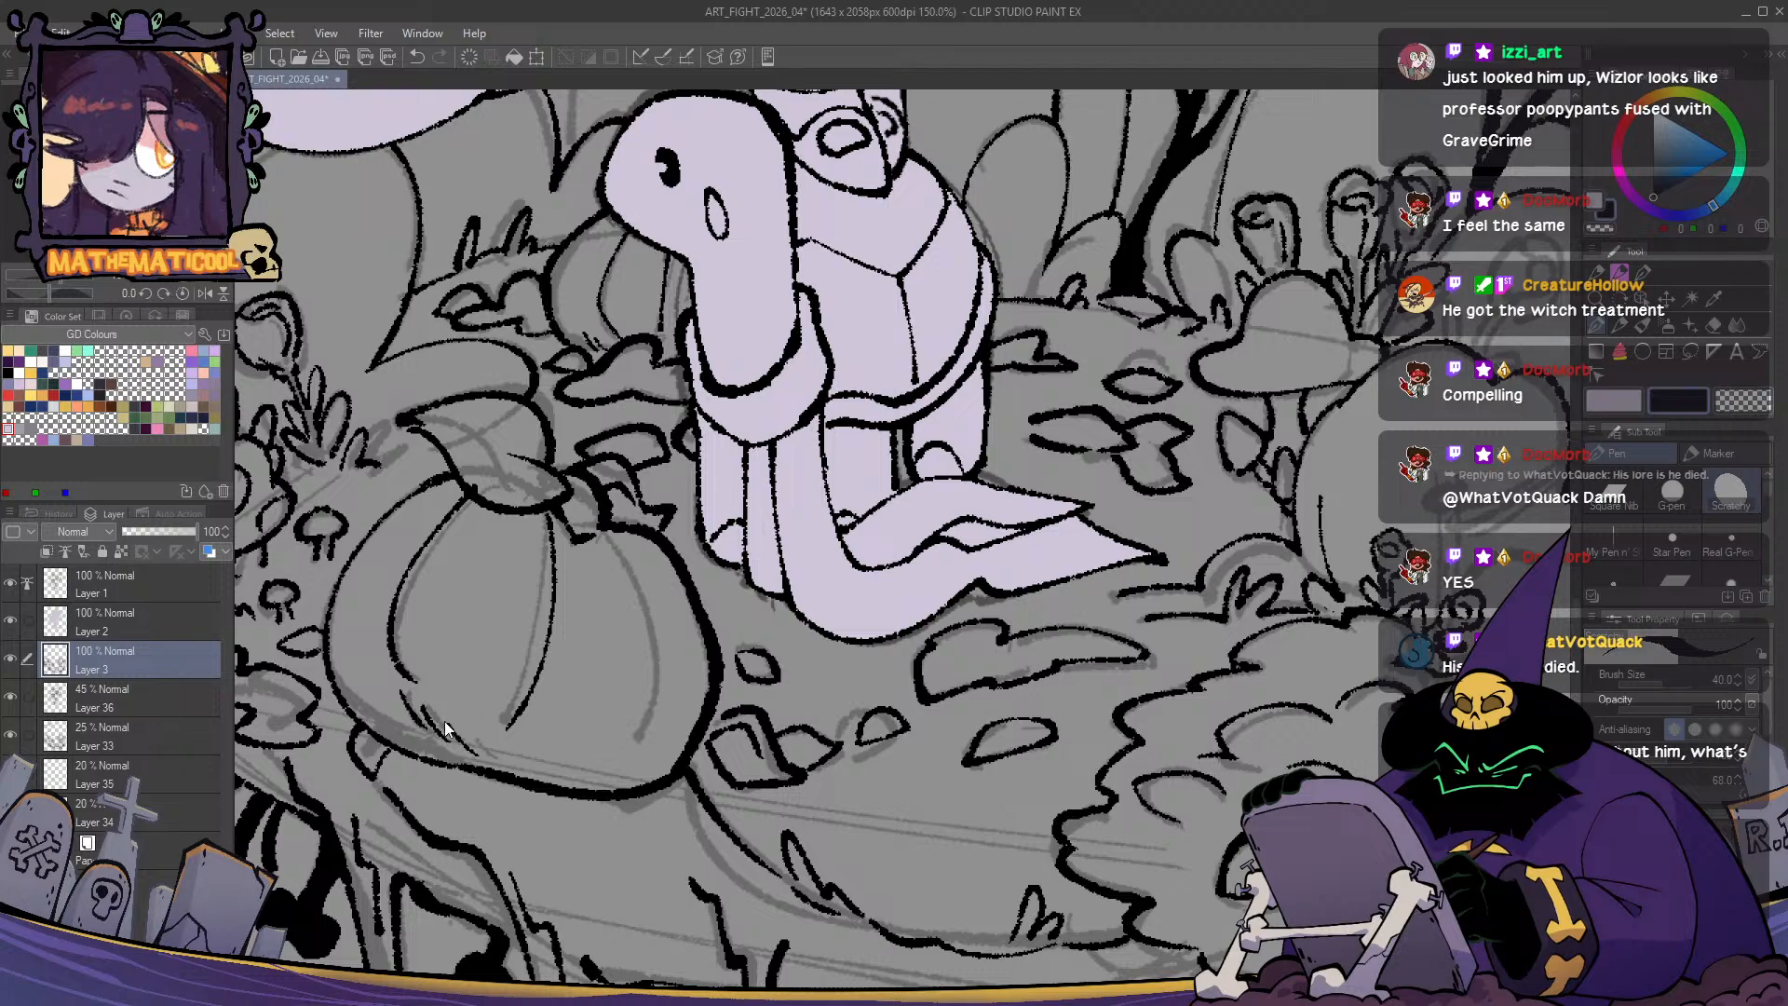
- Hide Layer 1 and Layer 2, and ink the ground's straight back edge from the small pumpkin to the rounded bush
scroll(593, 638, "down", 4)
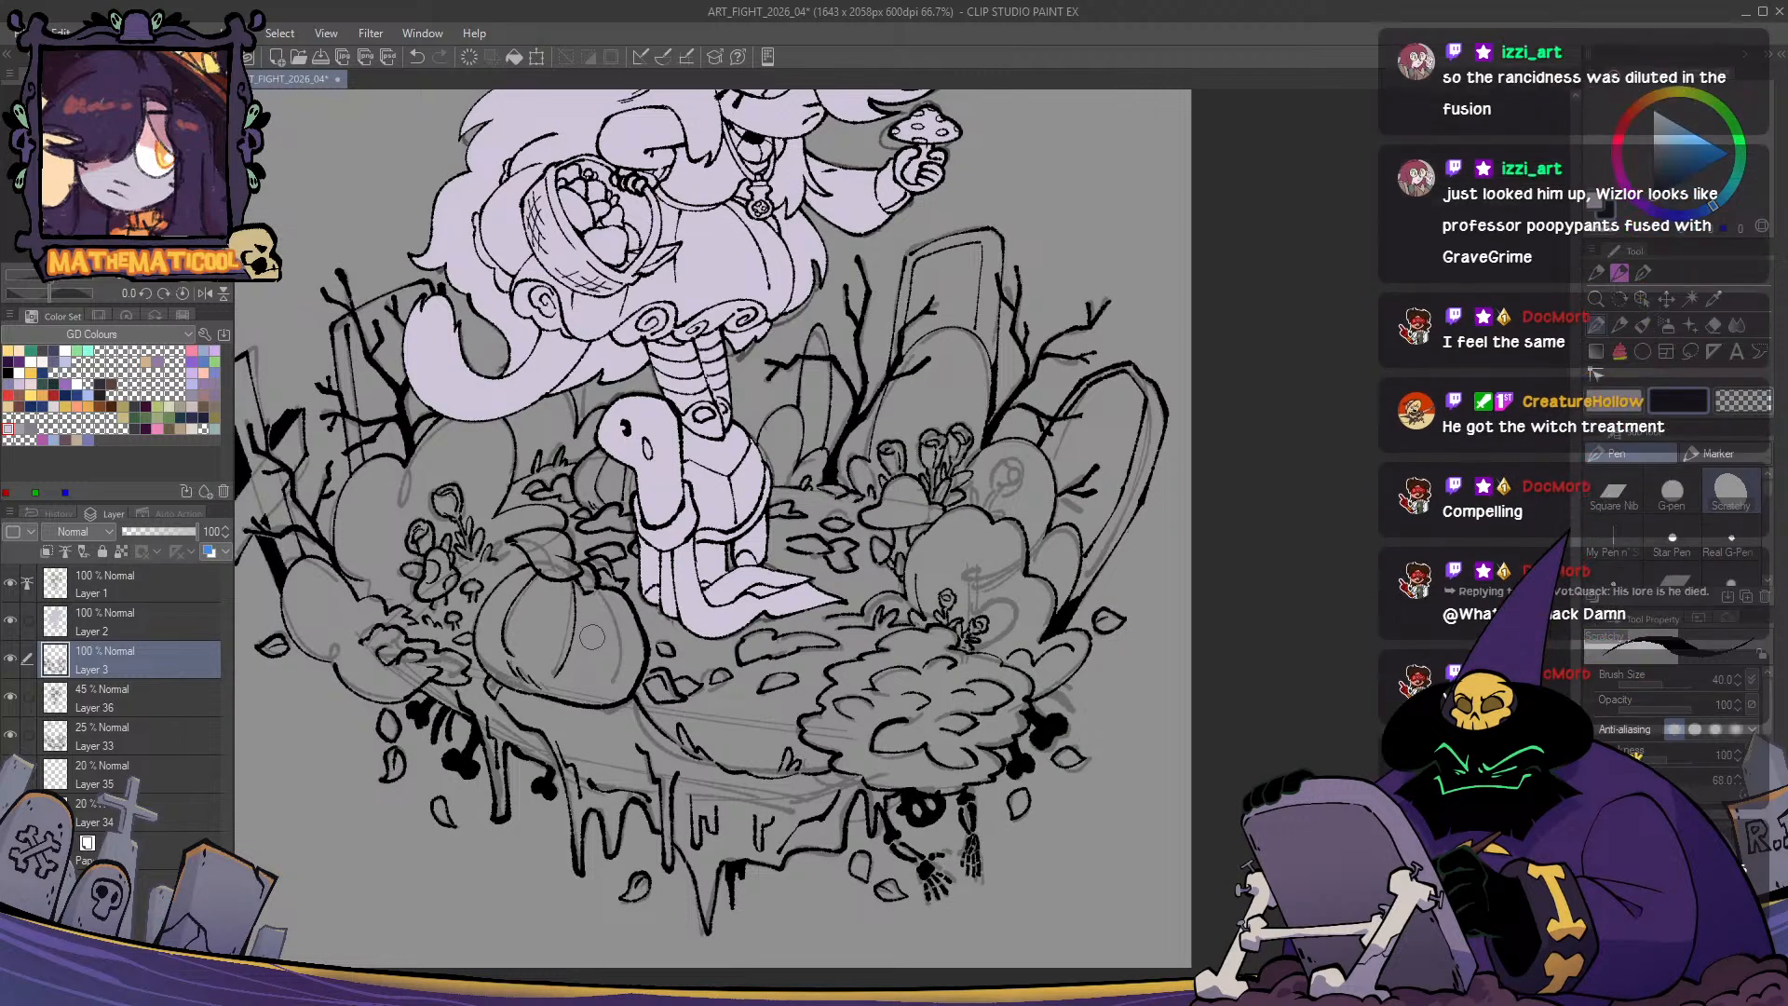
scroll(593, 637, "up", 2)
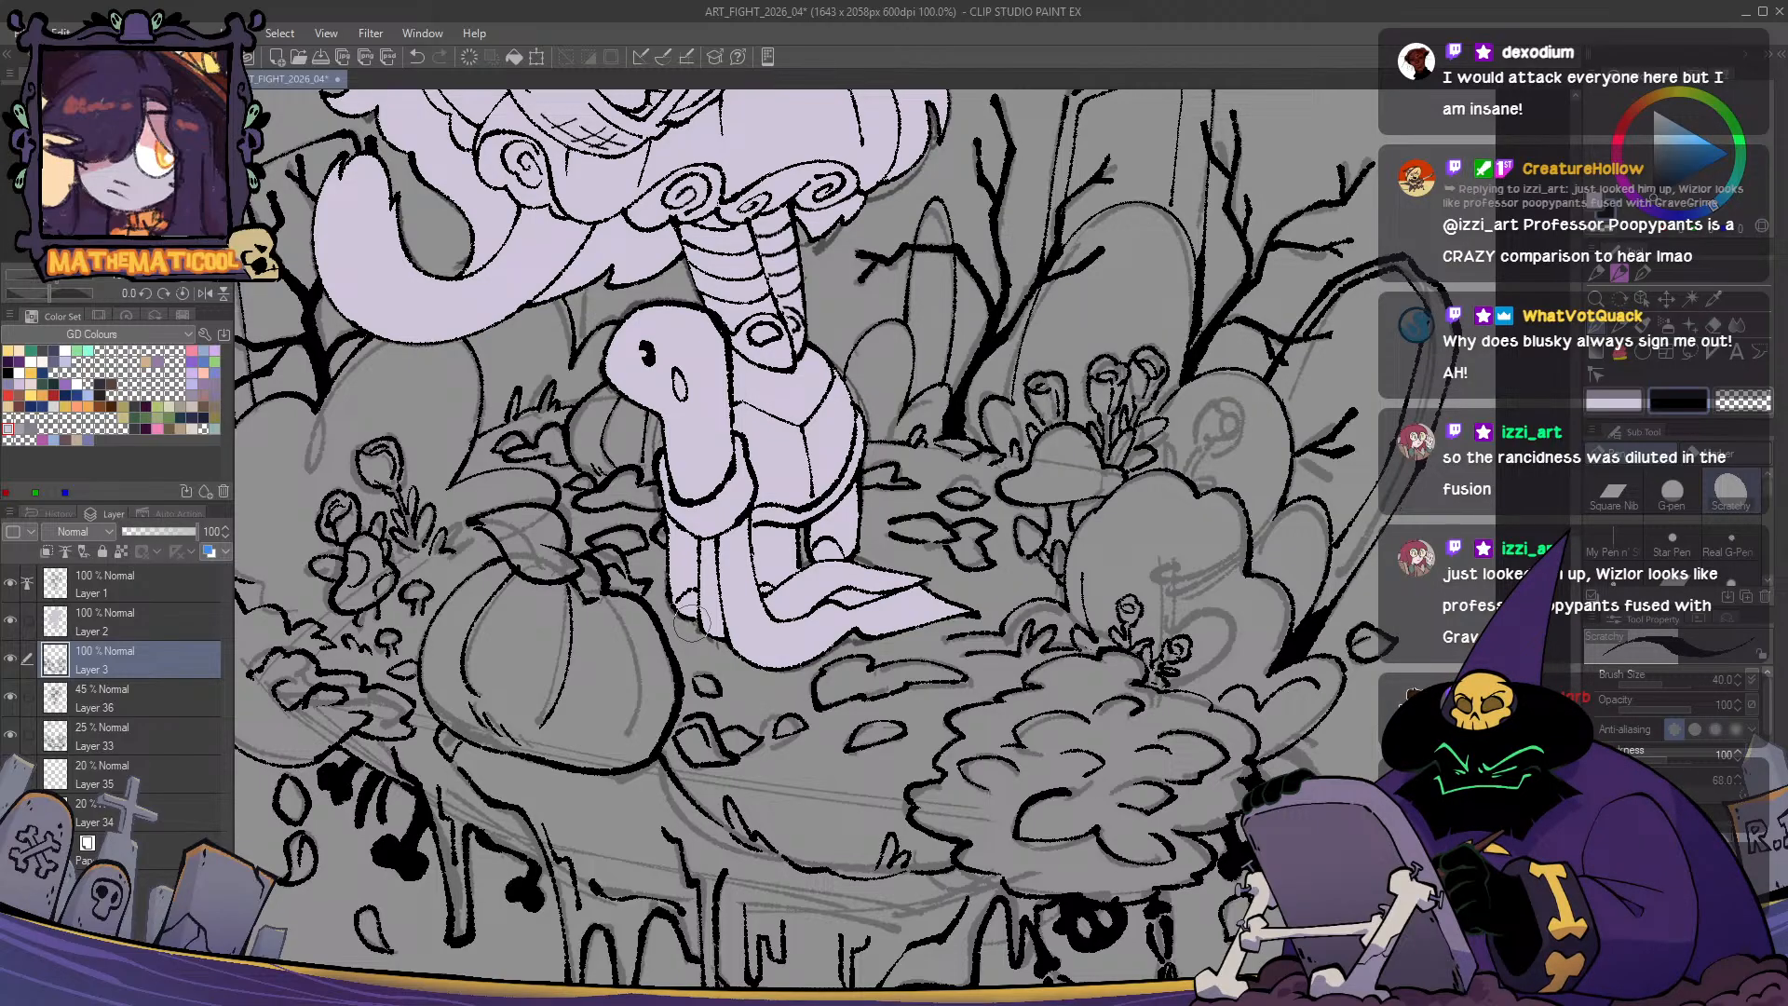
scroll(1057, 466, "down", 3)
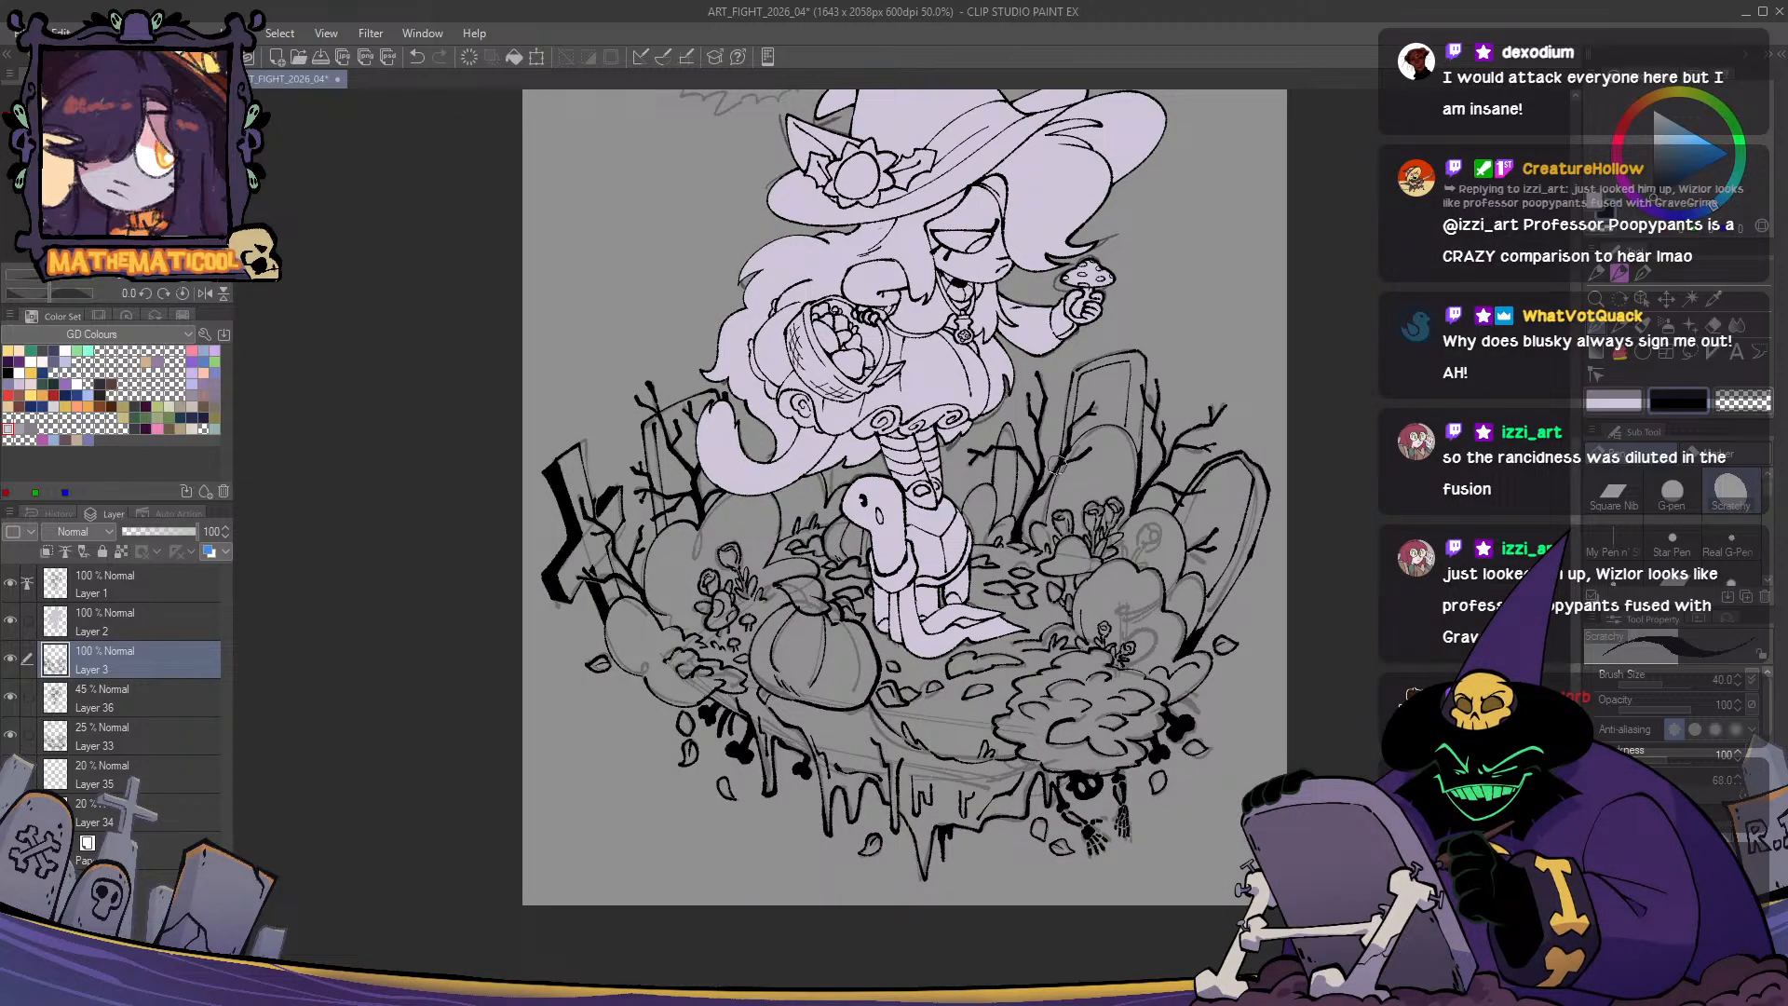
left_click(11, 621)
left_click(13, 587)
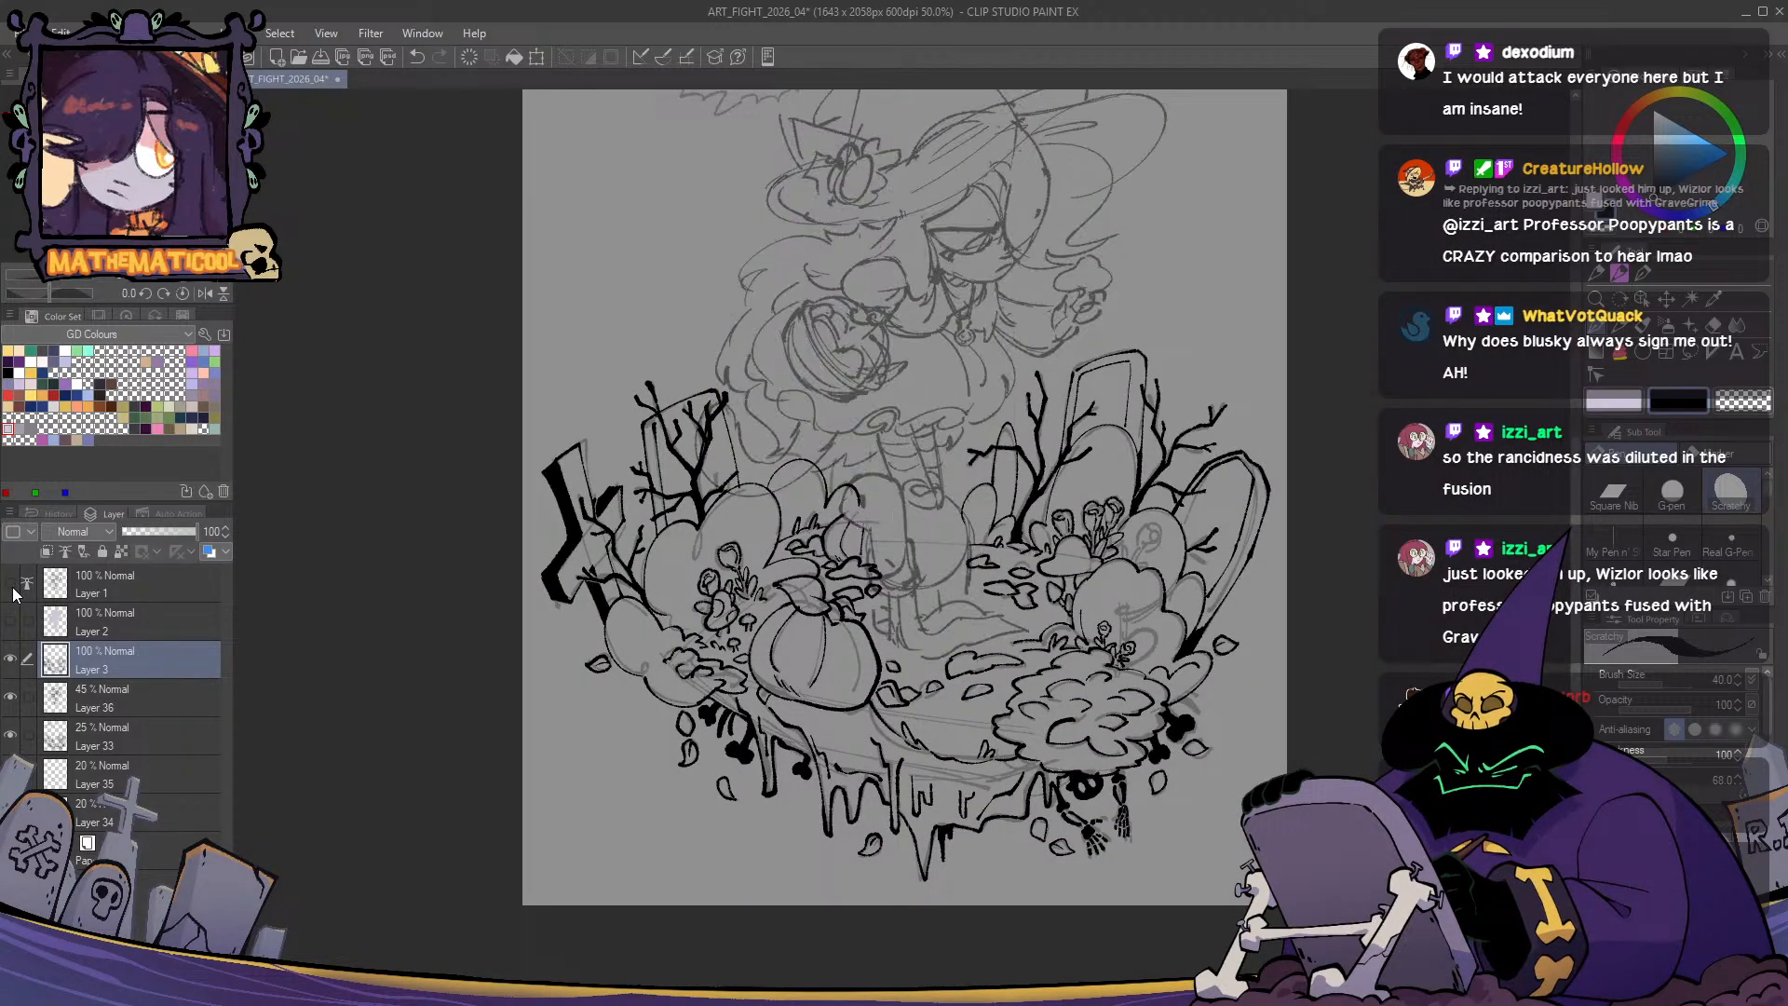
scroll(853, 536, "up", 4)
mouse_move(783, 531)
left_mouse_down()
mouse_move(876, 466)
mouse_move(990, 548)
mouse_move(1001, 589)
mouse_move(977, 645)
mouse_move(940, 658)
mouse_move(1014, 567)
mouse_move(1197, 568)
left_mouse_up()
key("ctrl+z")
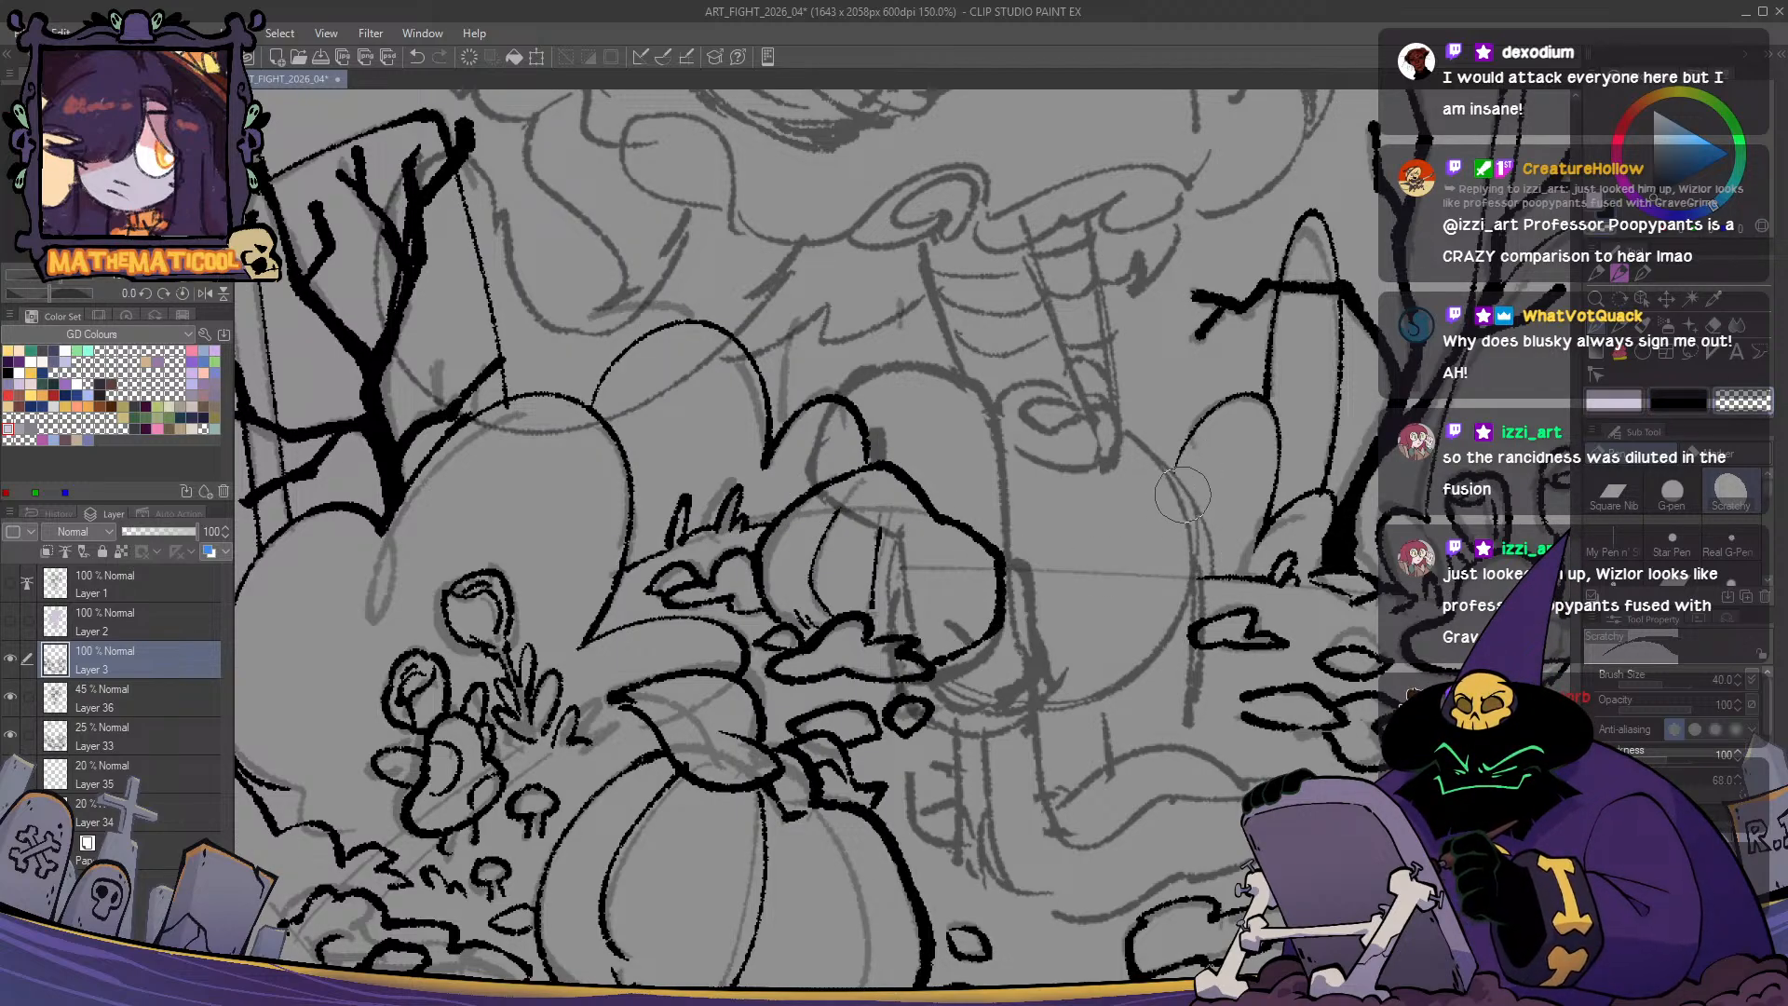
mouse_move(1202, 410)
left_mouse_down()
mouse_move(1155, 563)
mouse_move(987, 568)
left_mouse_up()
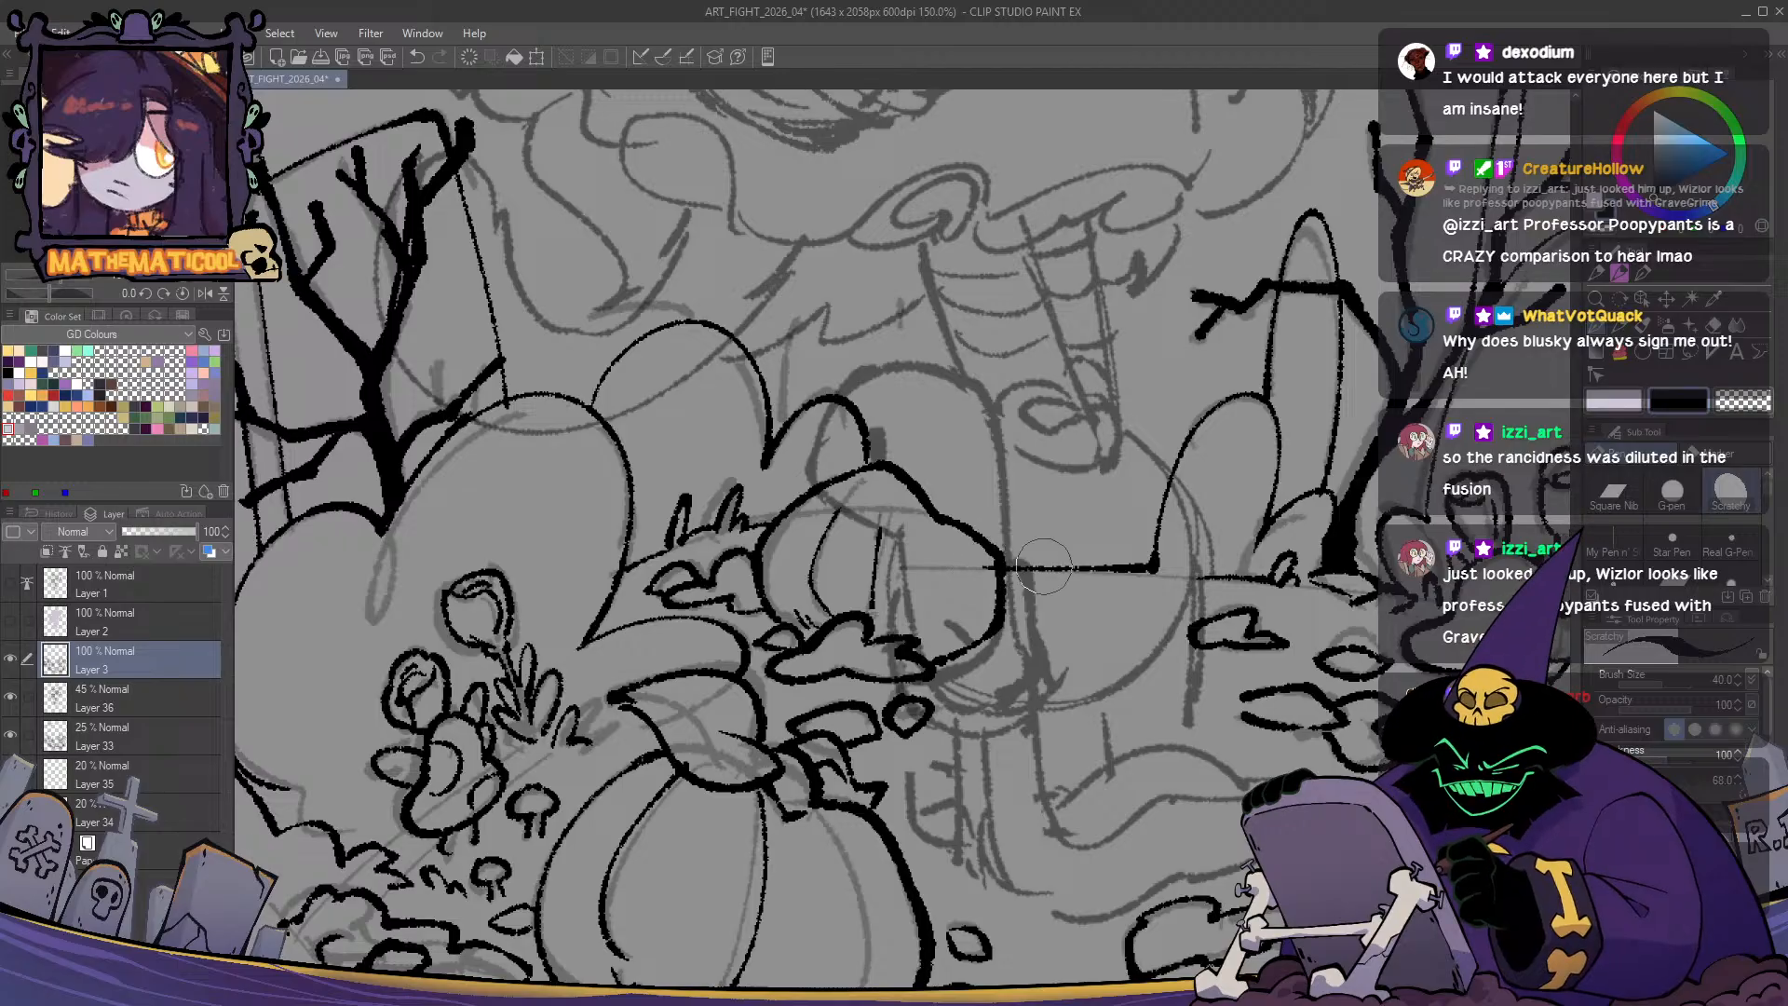
- Turn off the reference setting on Layer 1, set Layer 3 as the reference layer, and add a new layer directly beneath it
scroll(1173, 615, "down", 2)
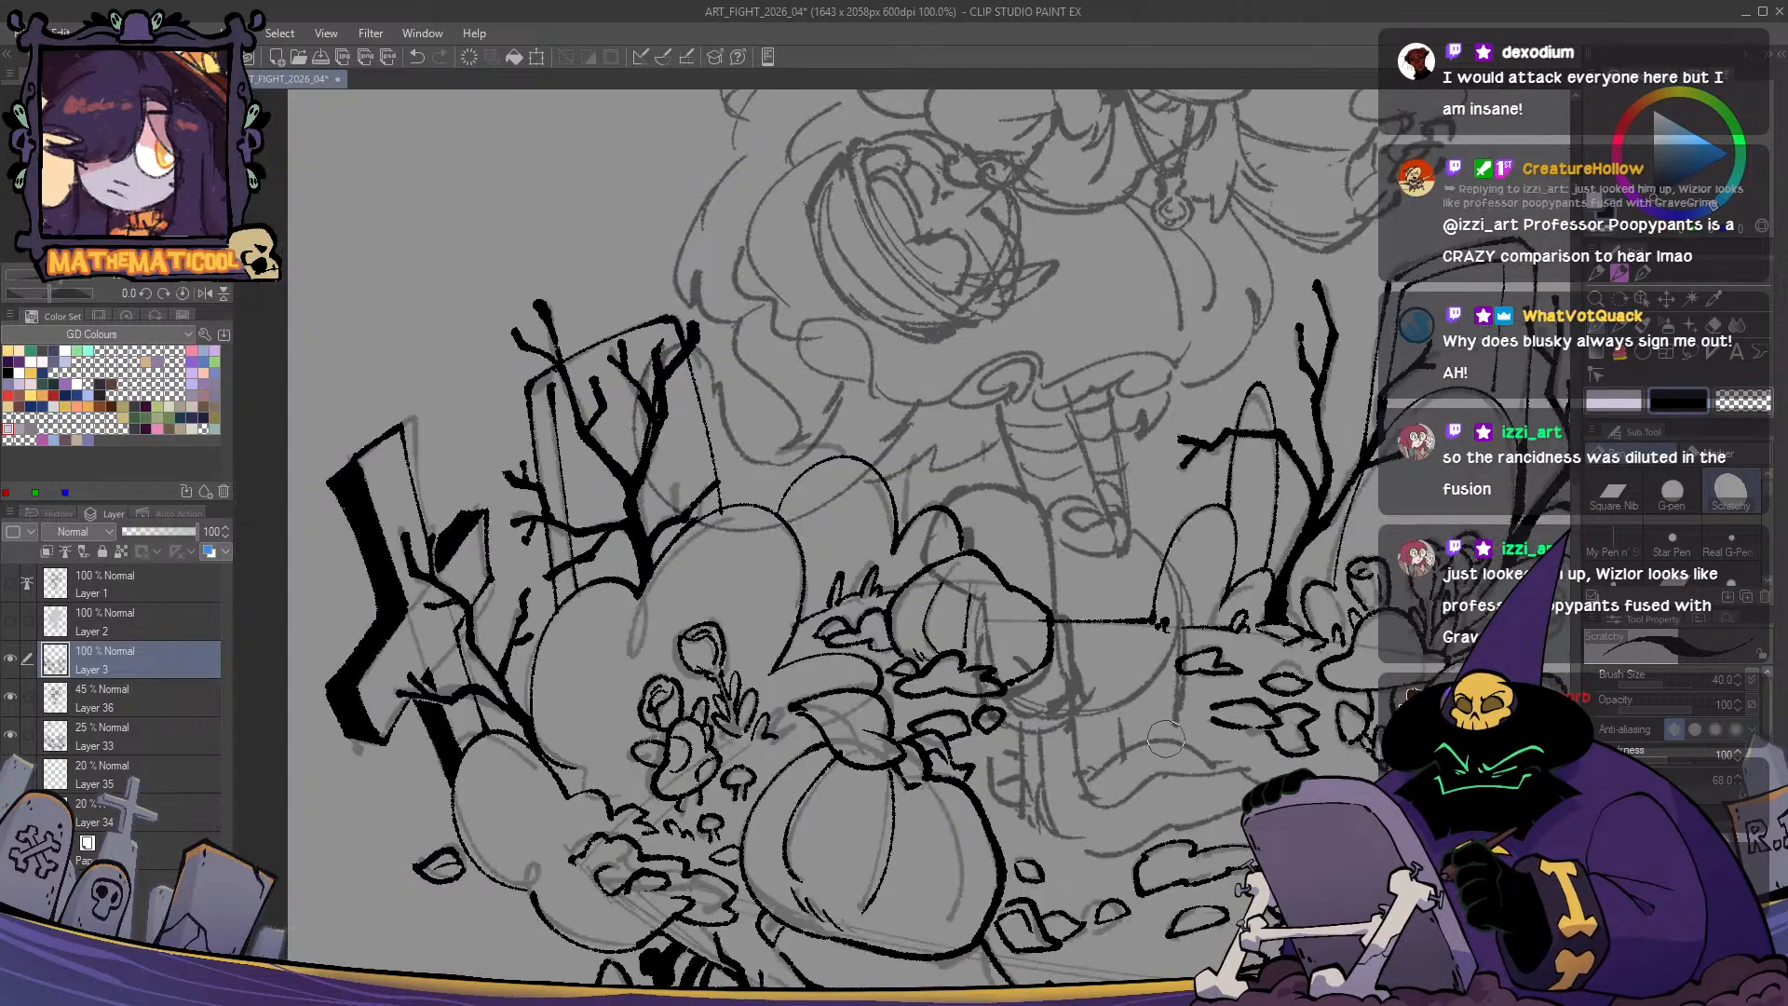
left_click_drag(966, 716, 873, 622)
scroll(754, 662, "down", 1)
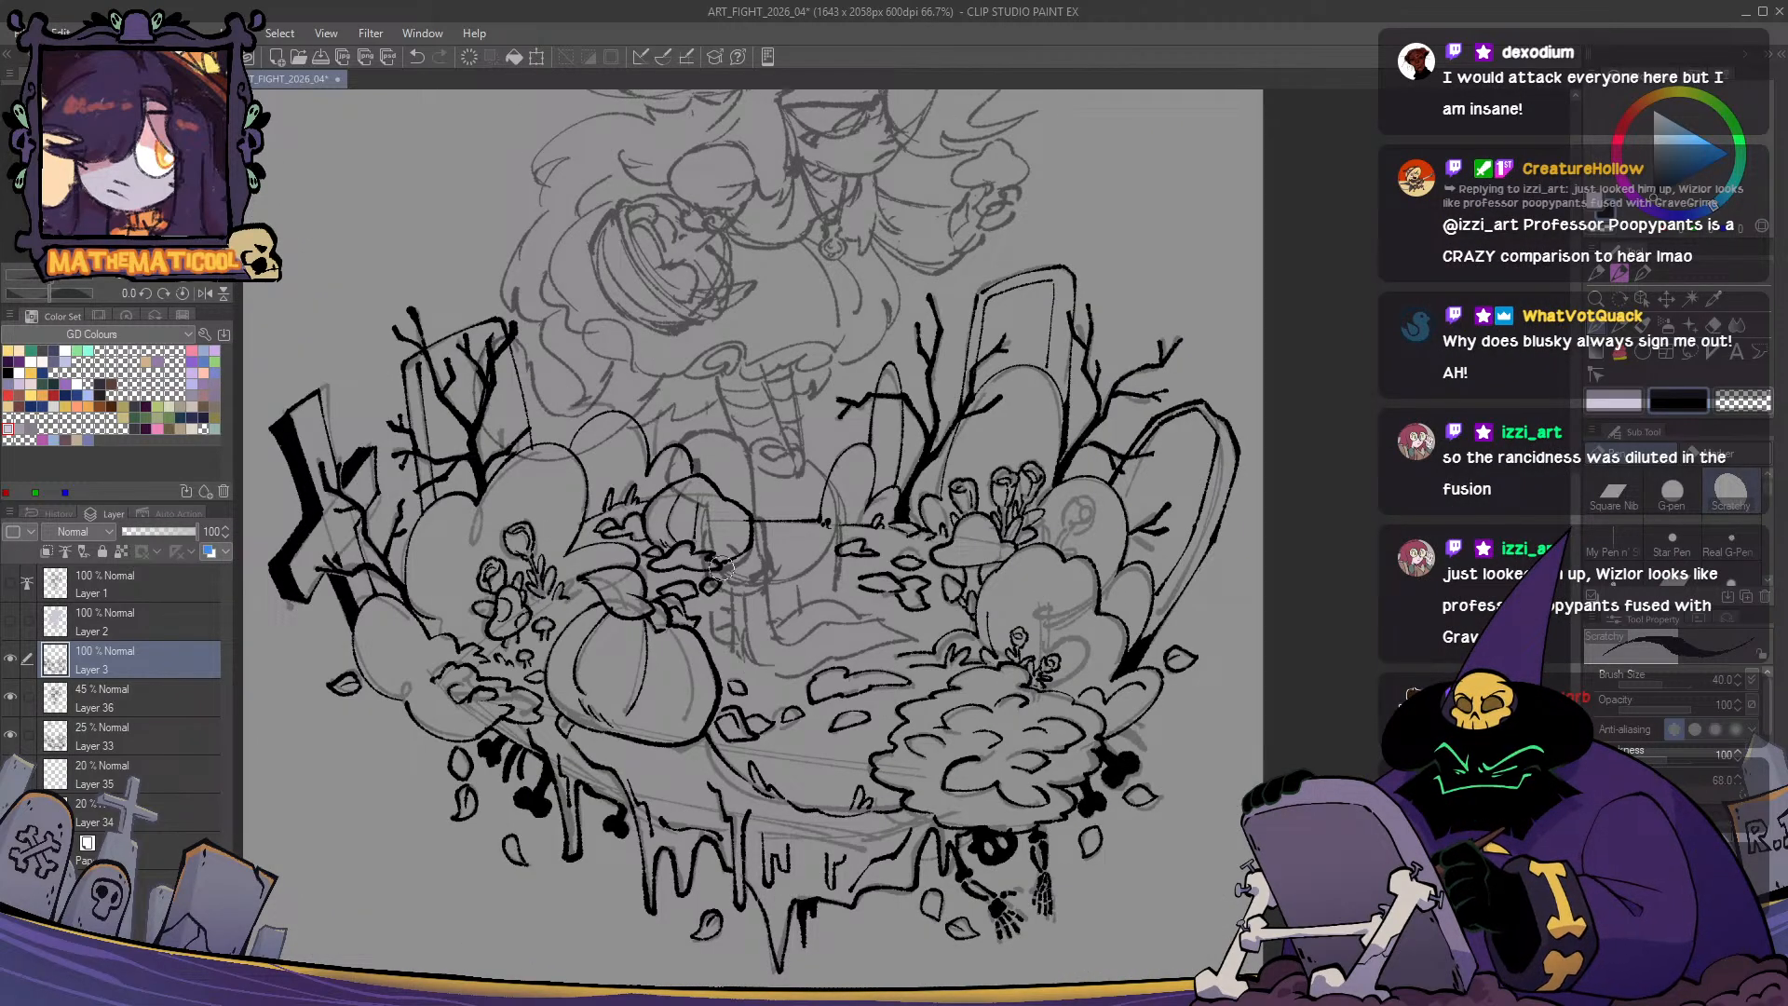
scroll(722, 565, "down", 1)
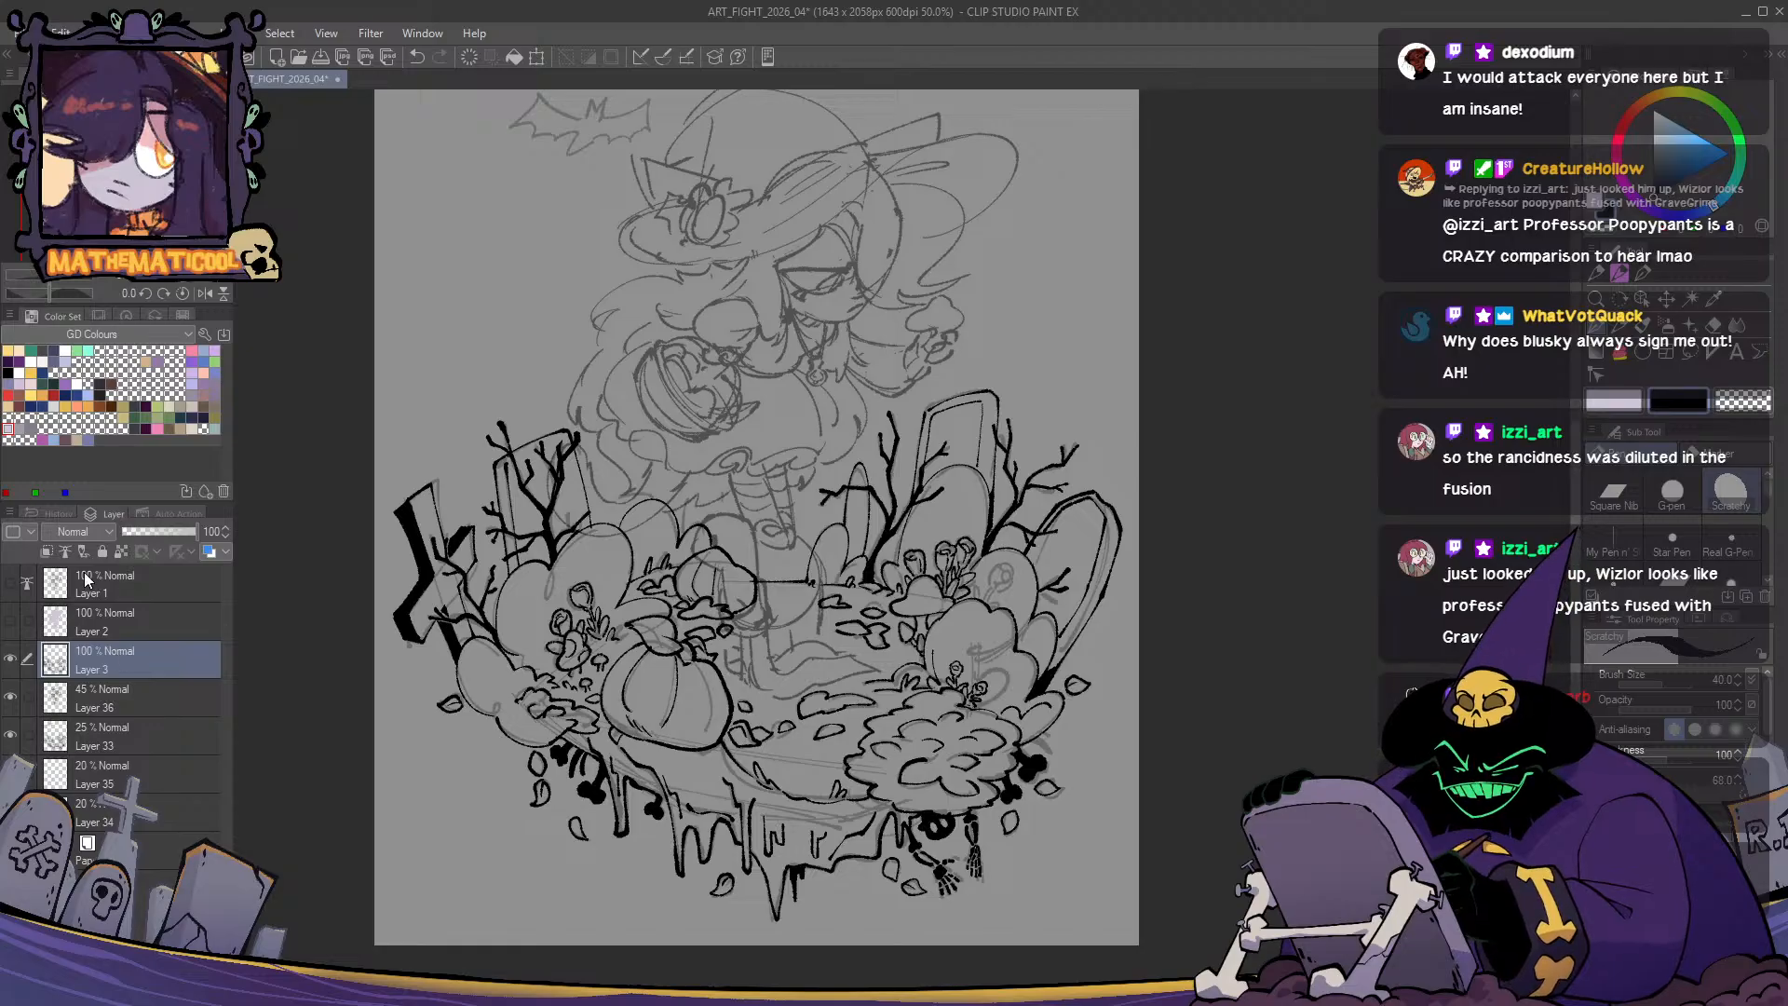
left_click(67, 552)
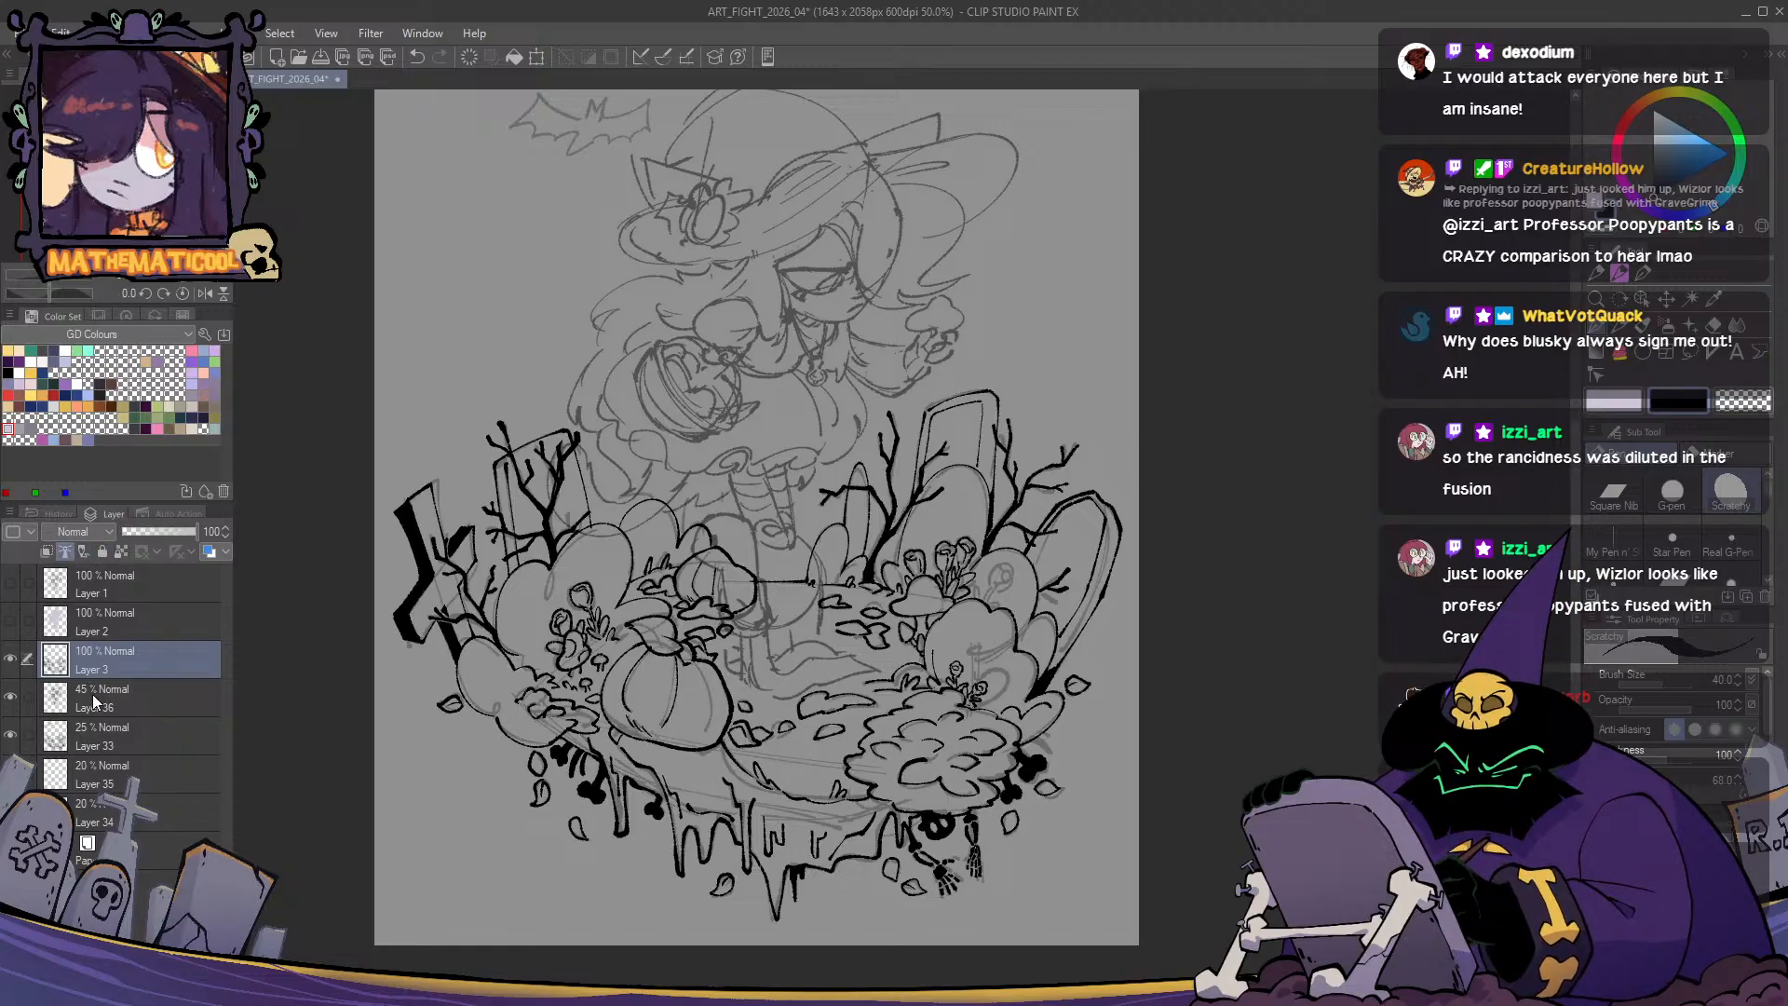
left_click(92, 695)
key("ctrl+shift+n")
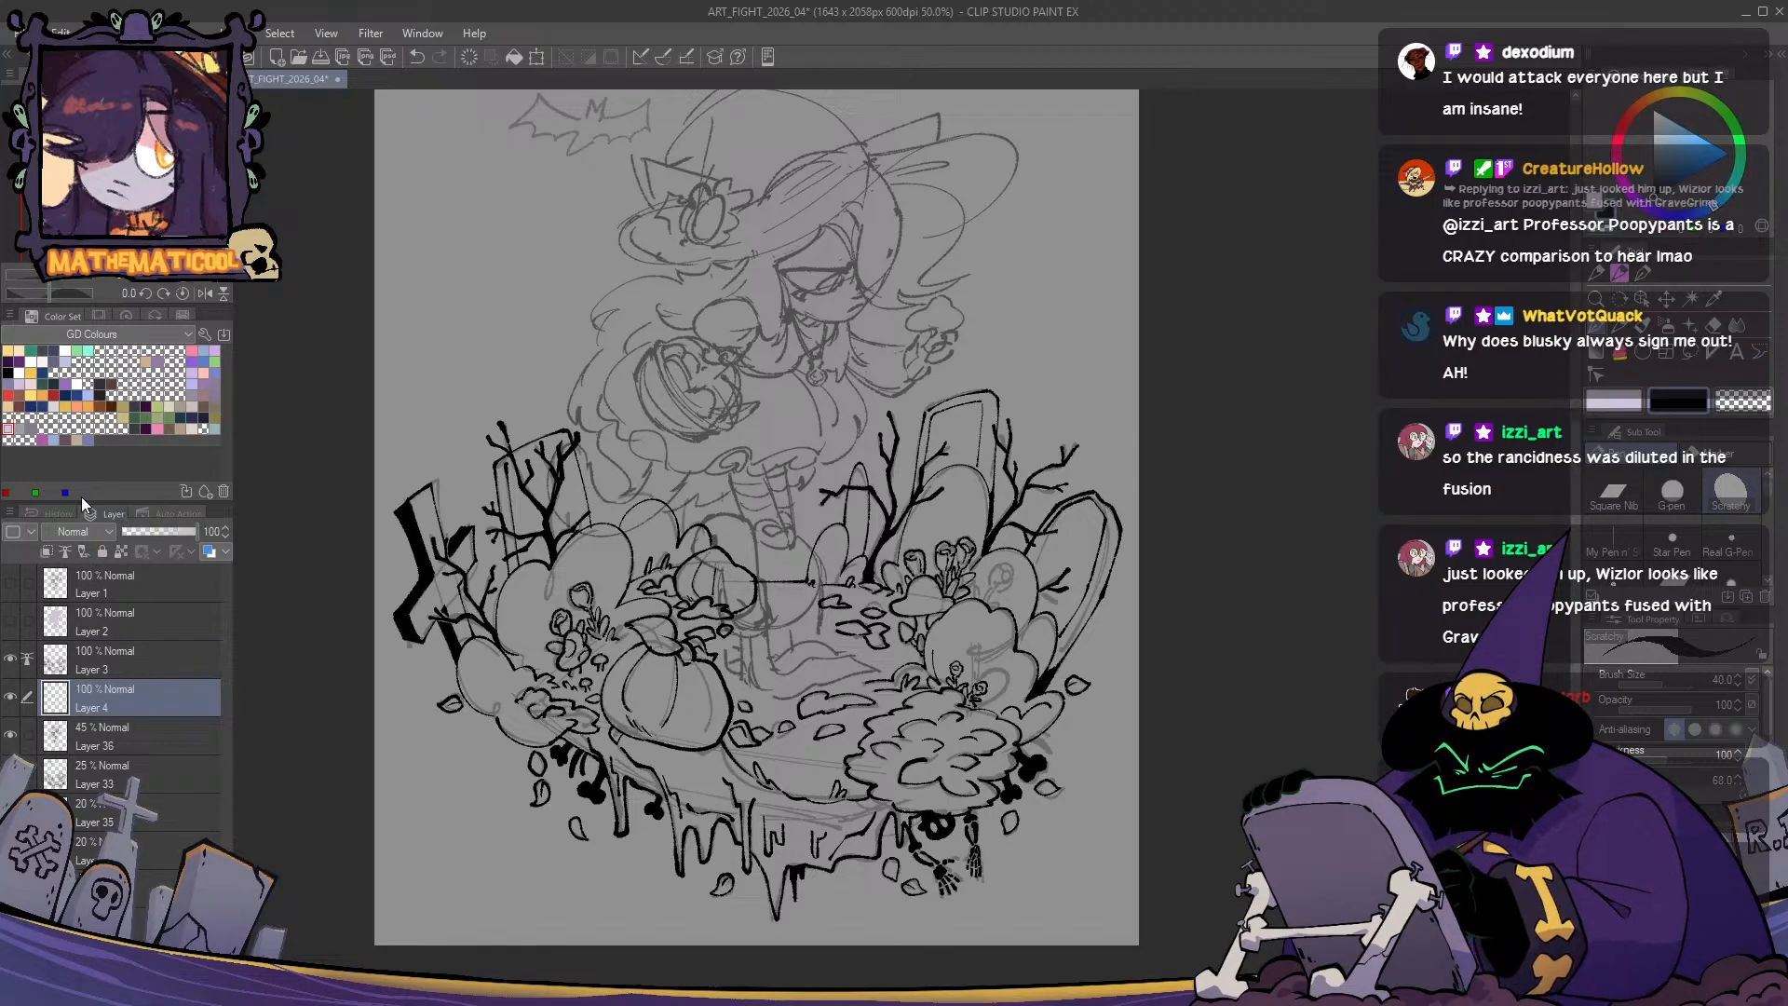
- Choose the muted purple swatch and fill the cross and the gravestone behind the left tree on Layer 4
left_click(30, 430)
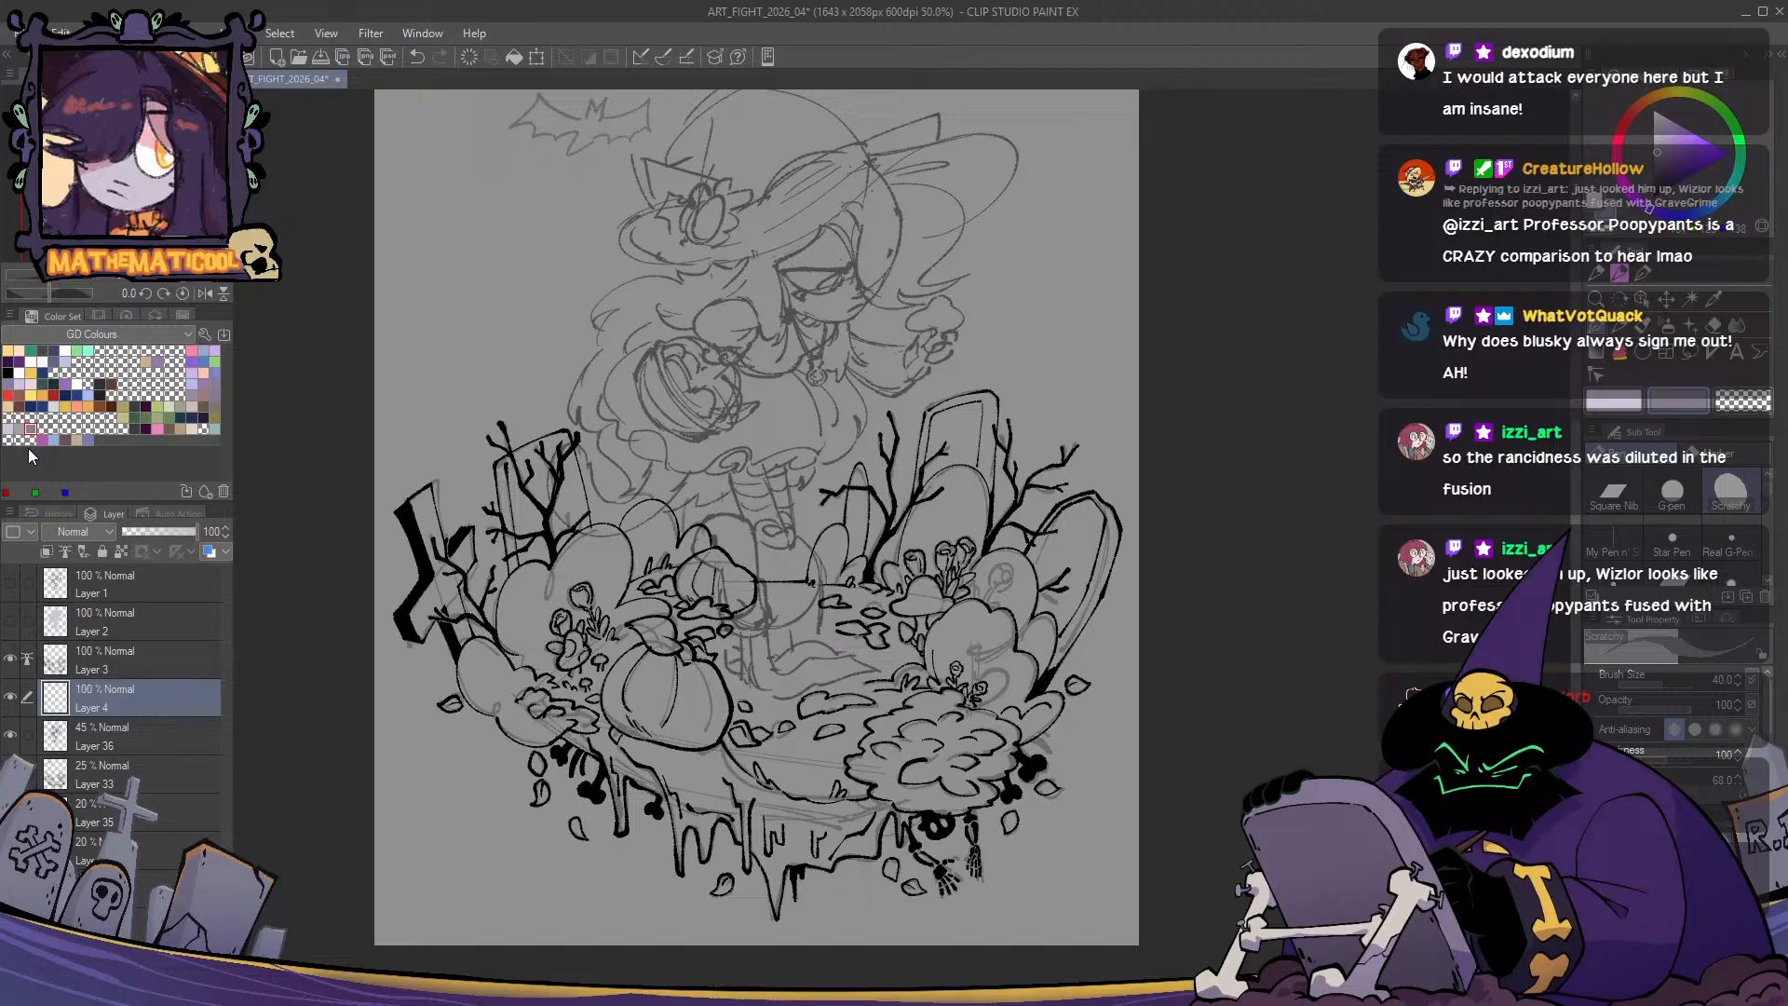
key("g")
mouse_move(476, 570)
left_mouse_down()
mouse_move(445, 660)
mouse_move(458, 485)
mouse_move(470, 559)
left_mouse_up()
mouse_move(476, 415)
left_mouse_down()
mouse_move(502, 569)
mouse_move(595, 540)
mouse_move(576, 413)
mouse_move(479, 415)
left_mouse_up()
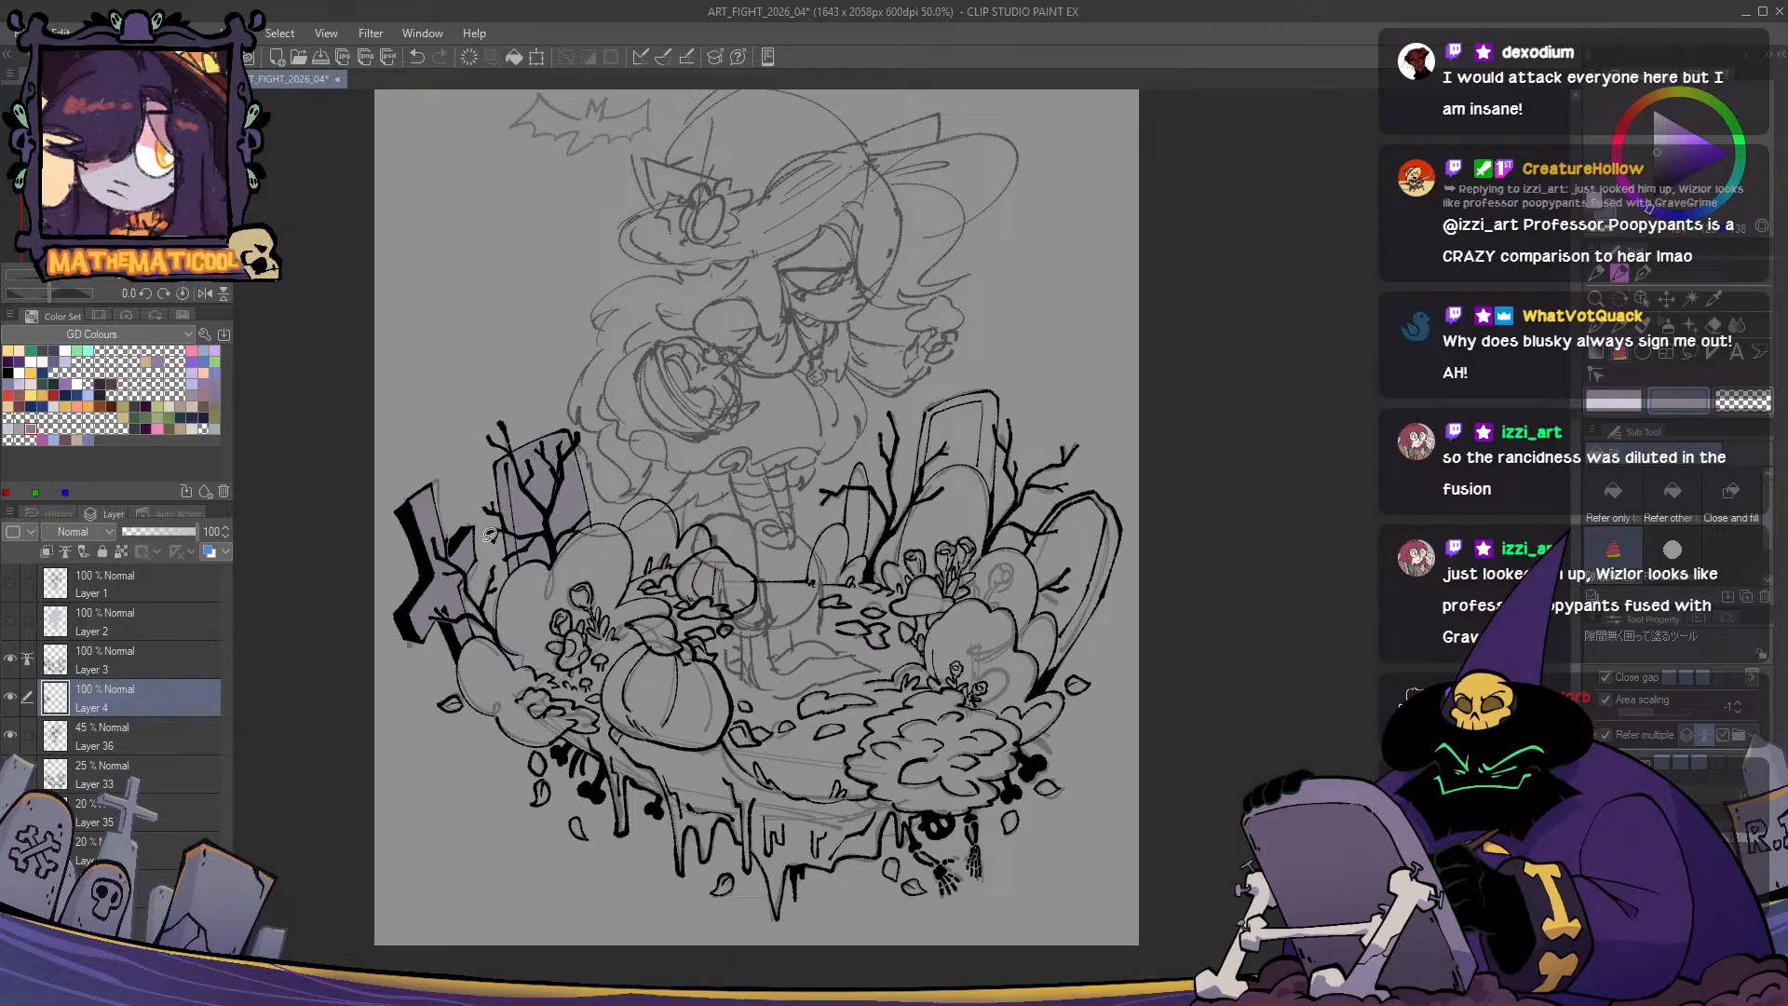
- Enclose the ground, drips, pumpkins, right-hand bushes and gravestones in a loop to fill them with the muted purple
key("p")
left_click_drag(633, 603, 708, 562)
key("g")
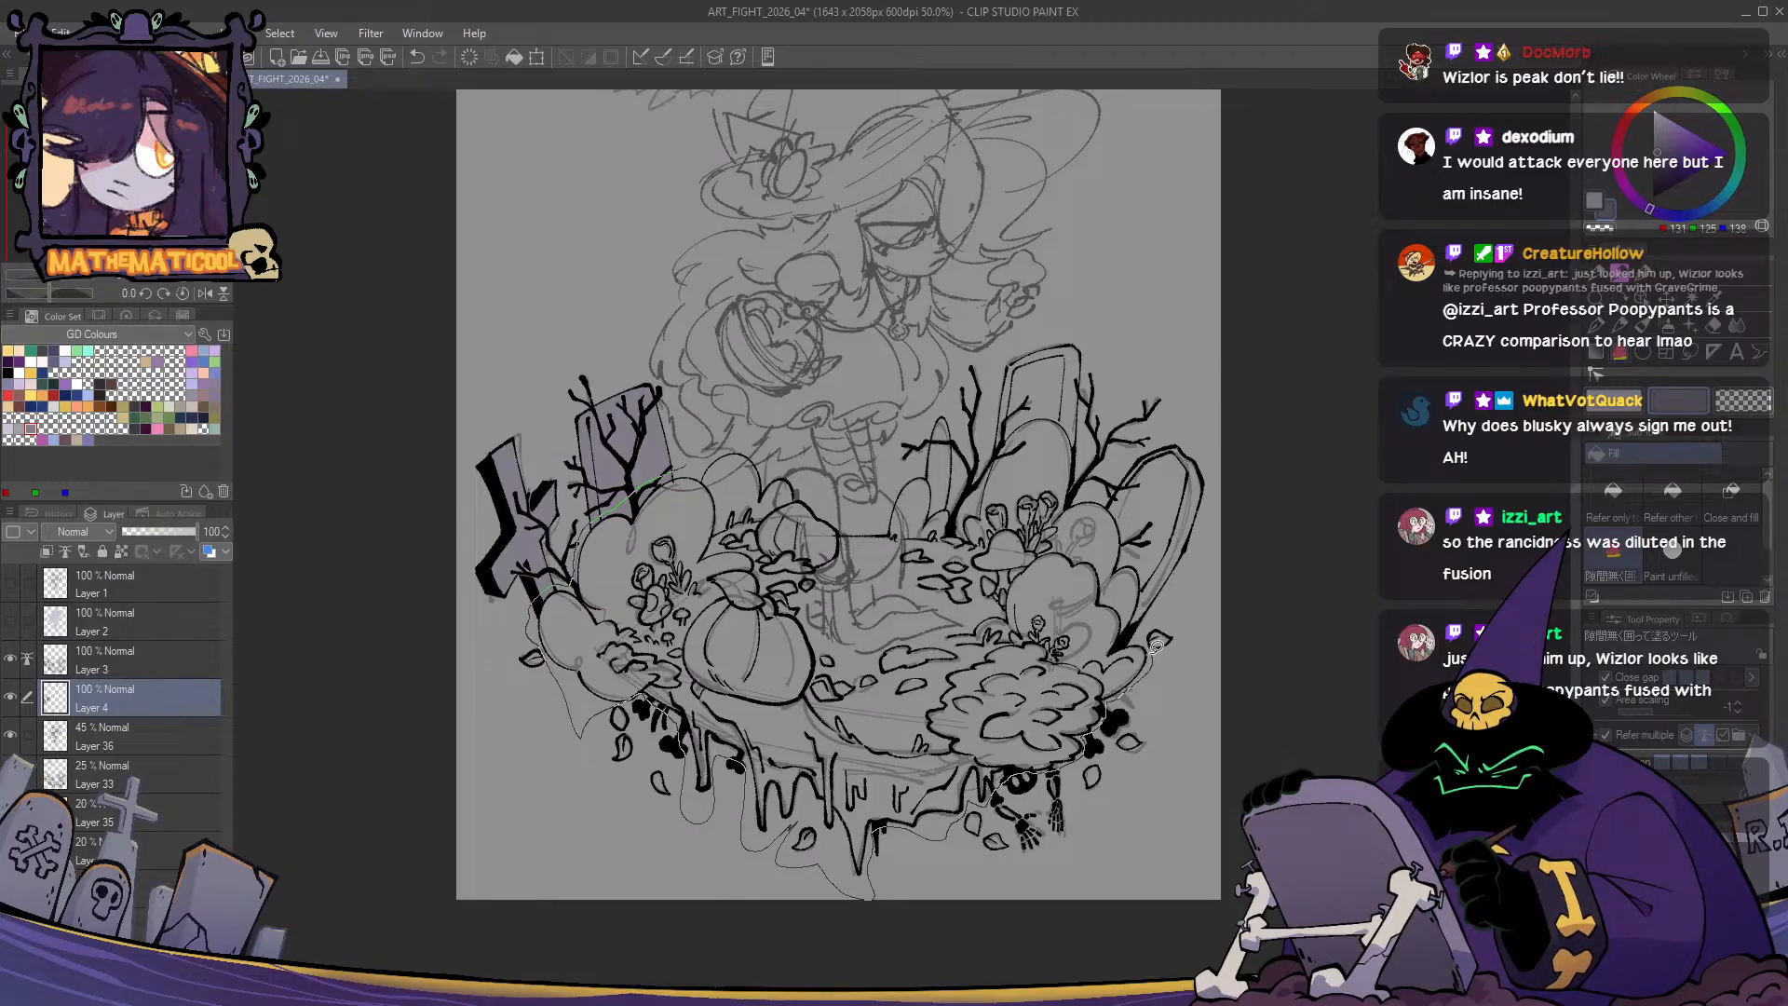
mouse_move(1172, 589)
left_mouse_down()
mouse_move(1217, 500)
mouse_move(1207, 418)
left_mouse_up()
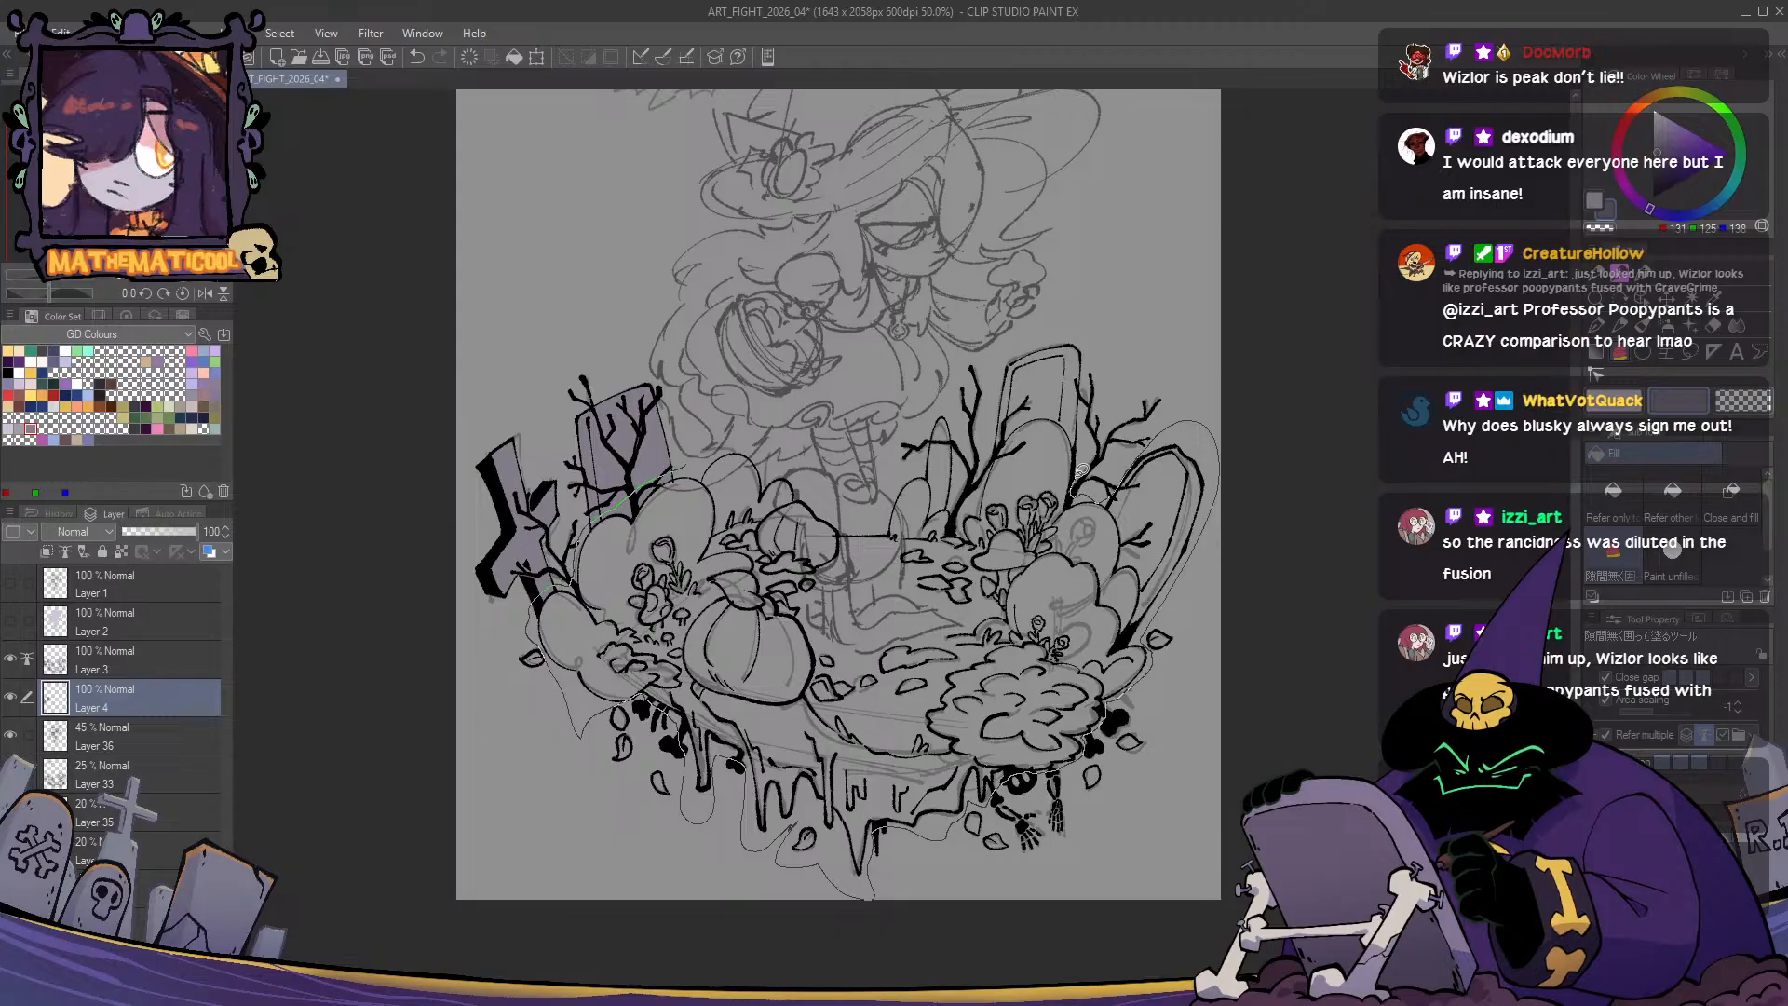
mouse_move(1086, 325)
left_mouse_down()
mouse_move(1032, 331)
mouse_move(1005, 360)
left_mouse_up()
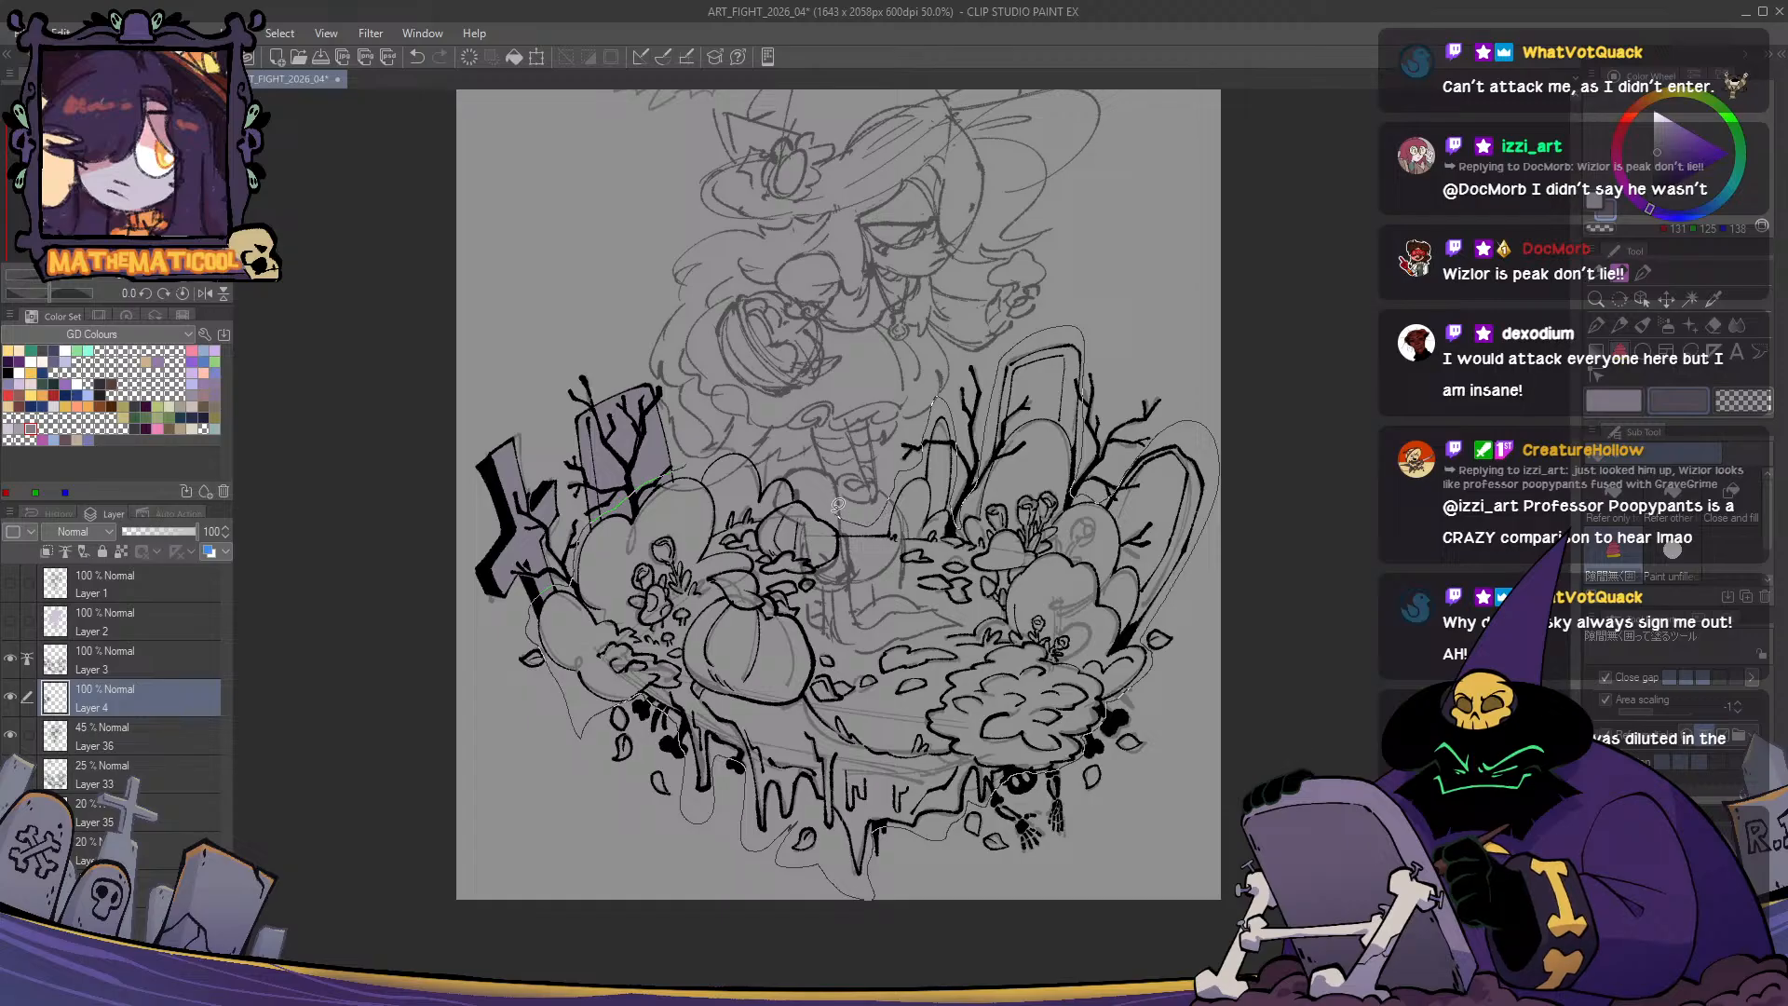
mouse_move(837, 504)
left_mouse_down()
mouse_move(701, 439)
mouse_move(635, 602)
left_mouse_up()
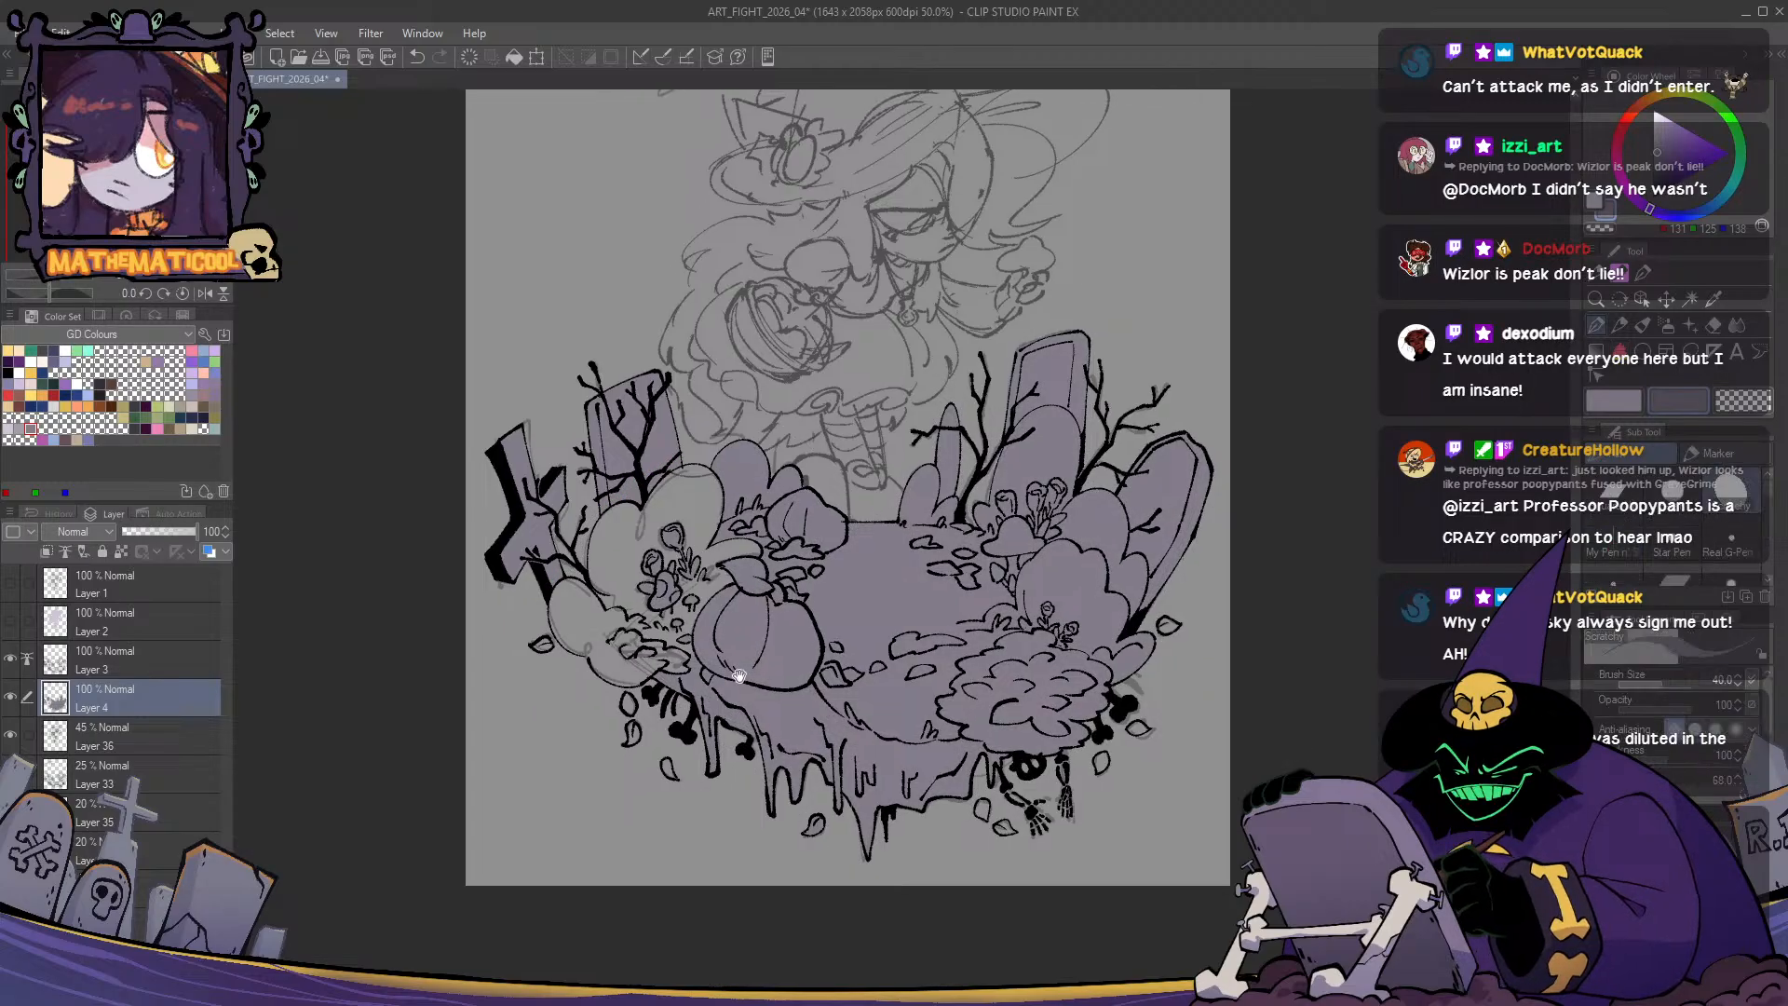
- Enclose the unfilled bushes between the cross and the large pumpkin to fill them with the muted purple
scroll(634, 602, "up", 1)
left_click_drag(892, 572, 892, 589)
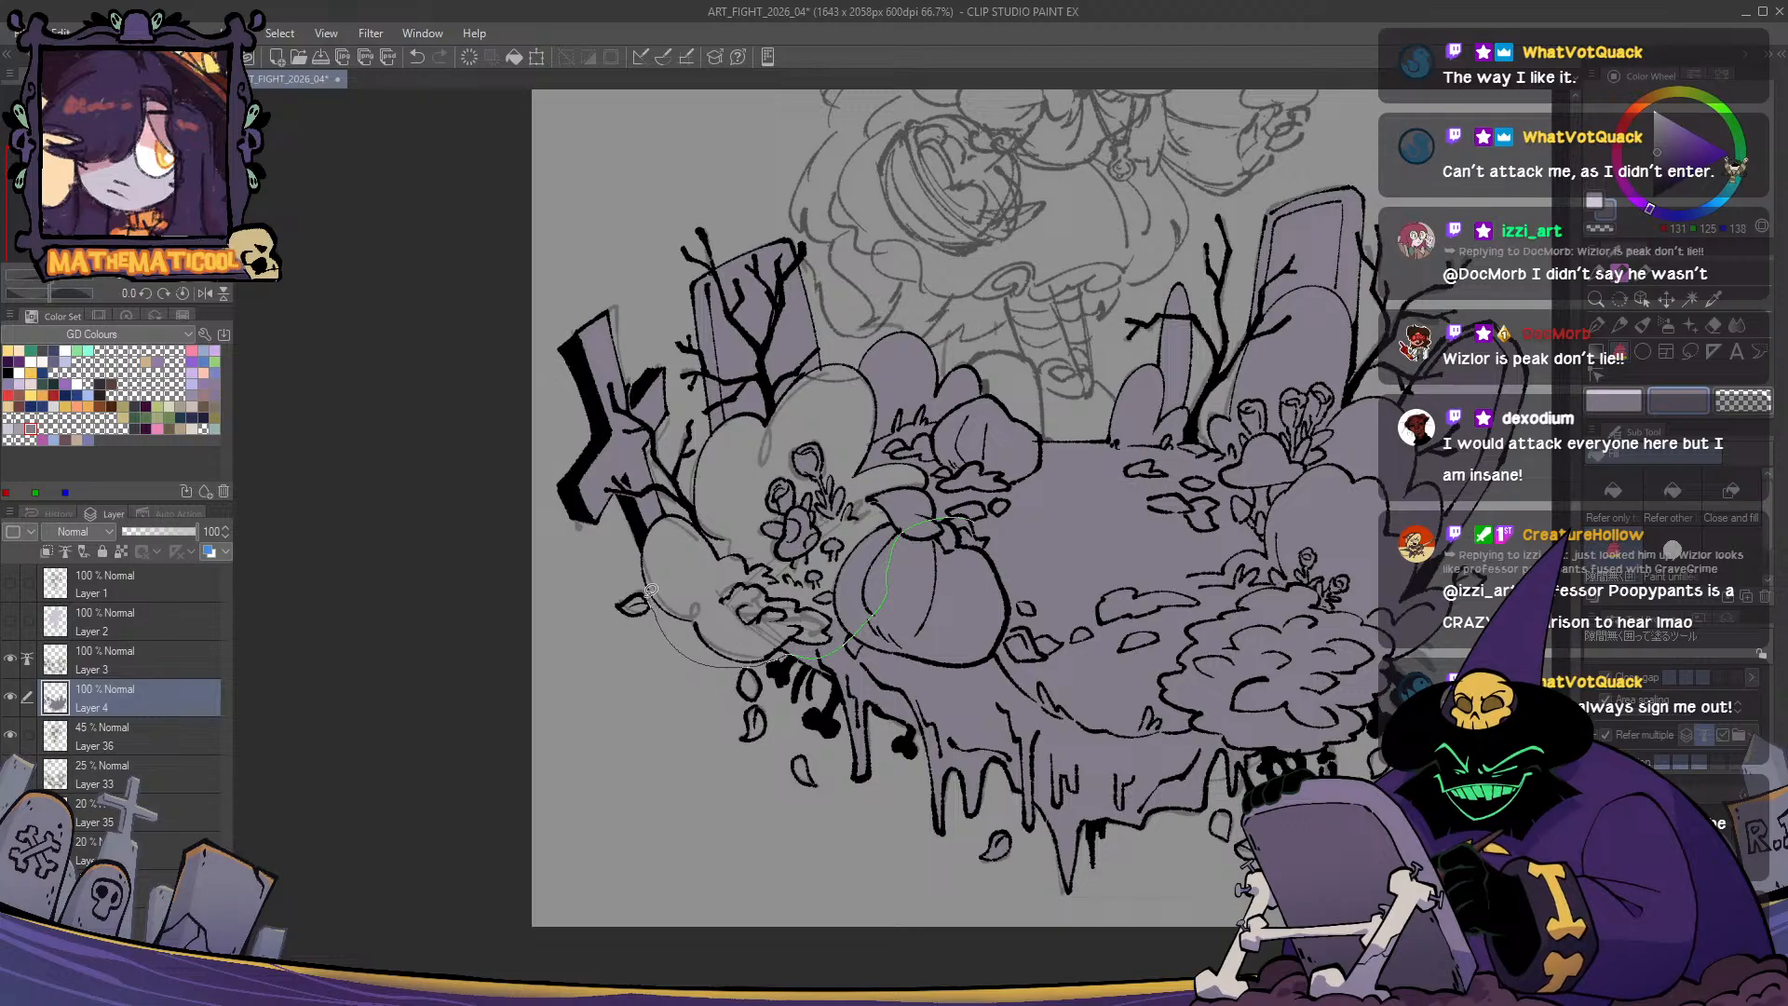
left_click_drag(653, 511, 686, 491)
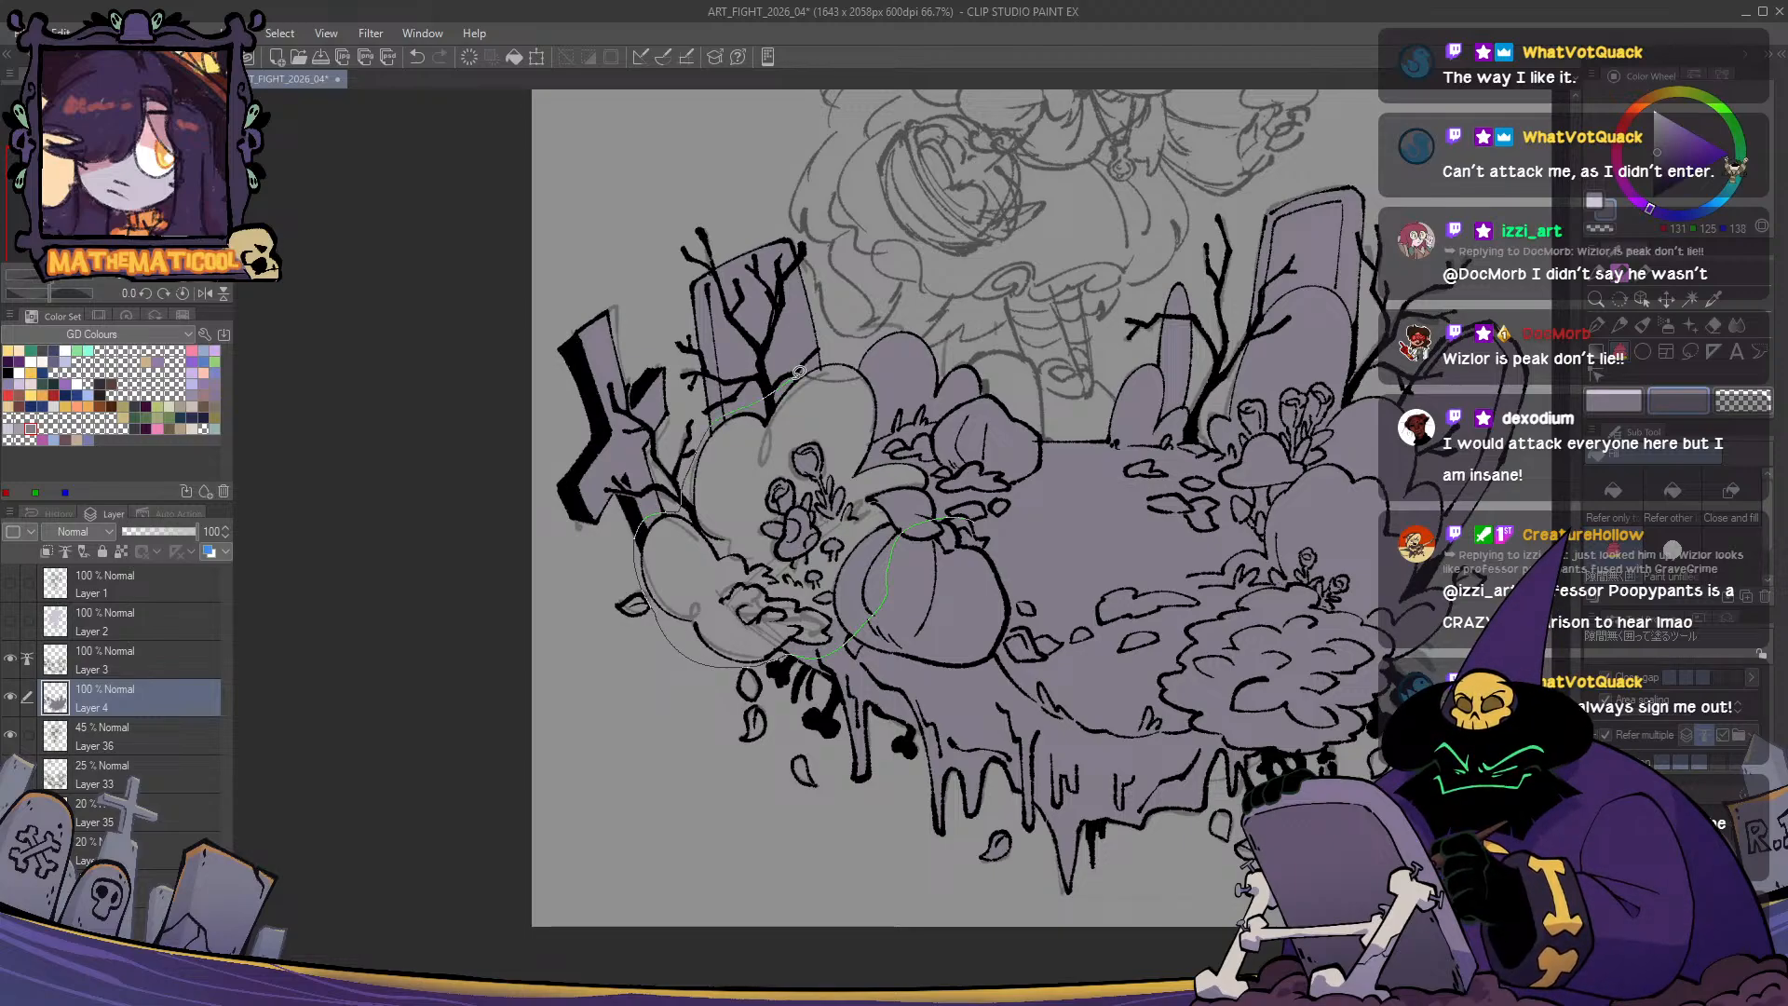
left_click_drag(969, 533, 965, 540)
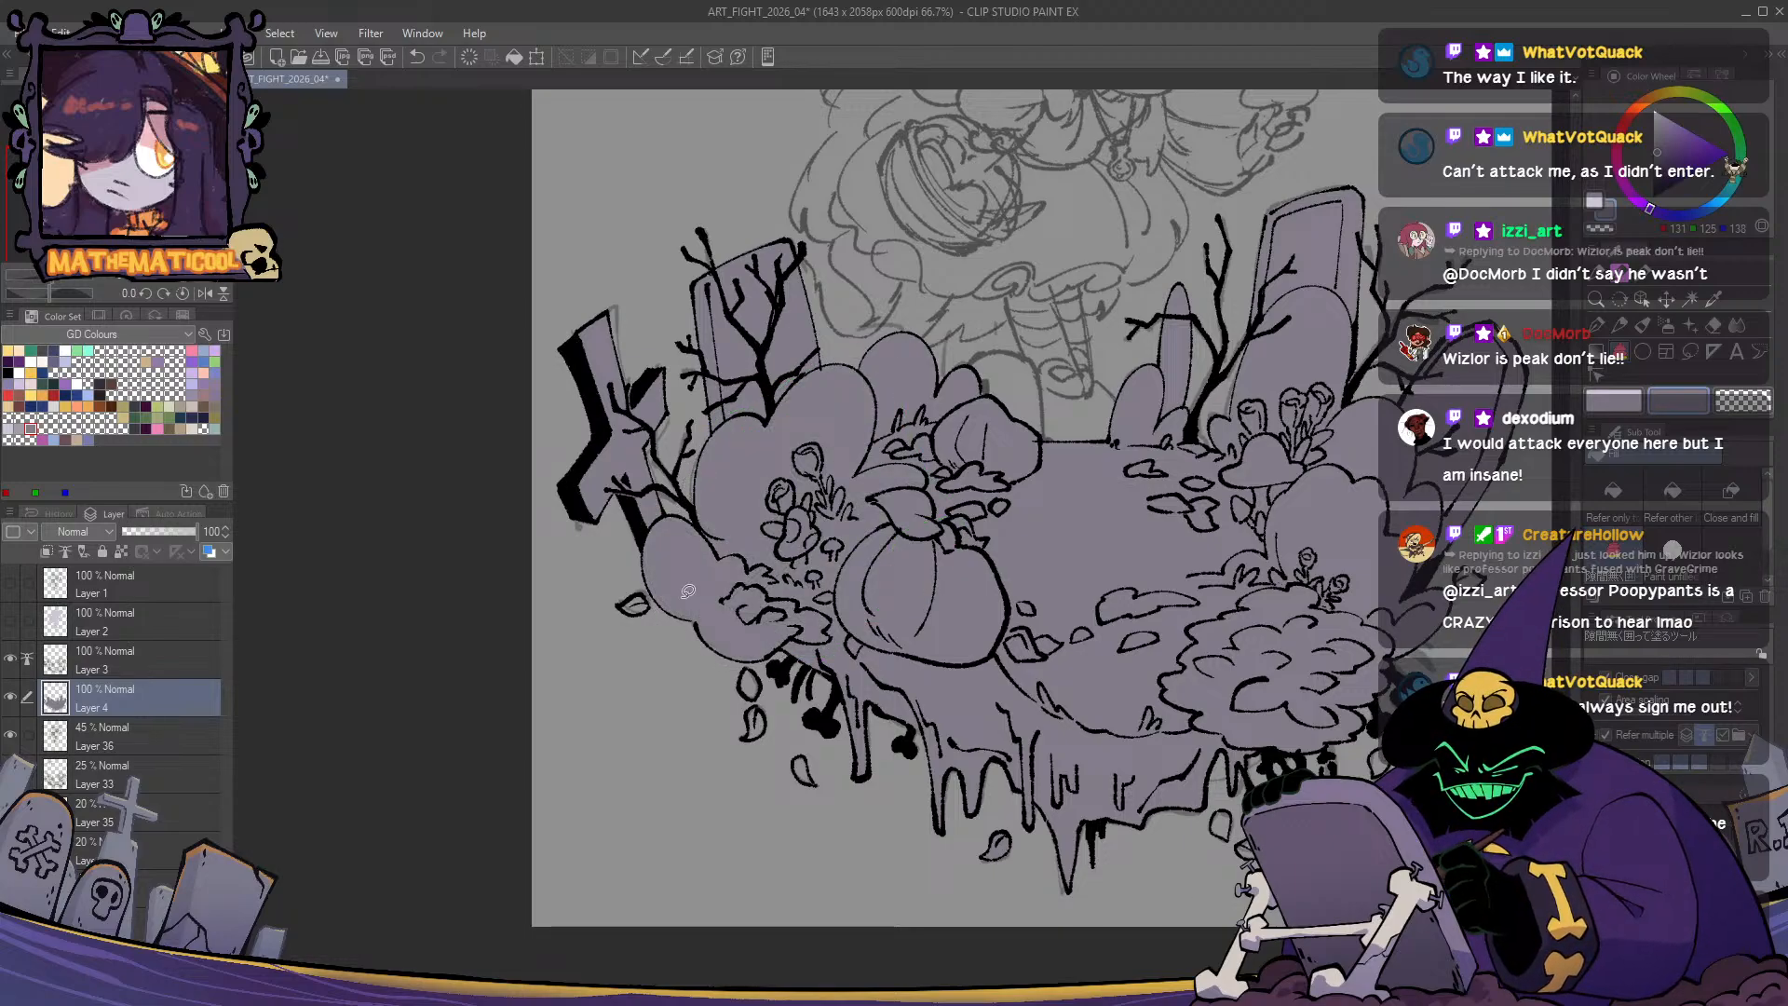
- Check the purple fill for gaps along the left bushes, the dripping ground edge and the area around the hanging skeleton
scroll(686, 683, "up", 1)
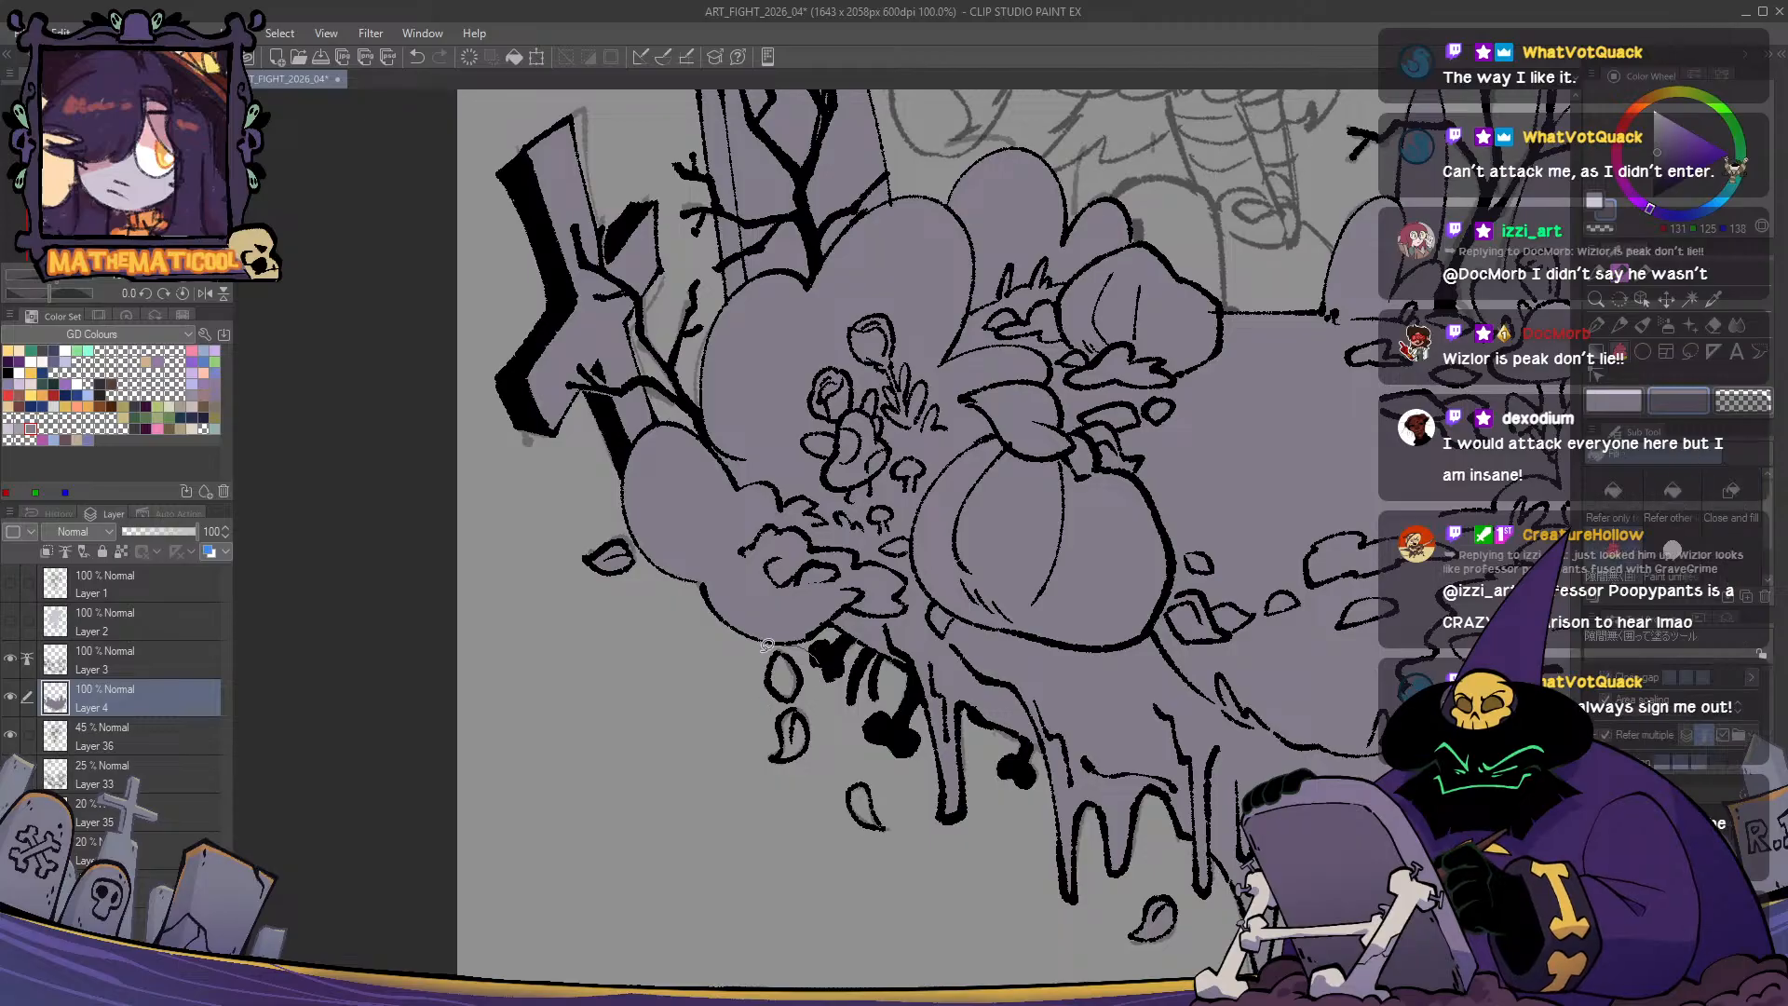
mouse_move(872, 782)
left_mouse_down()
mouse_move(846, 835)
mouse_move(876, 819)
left_mouse_up()
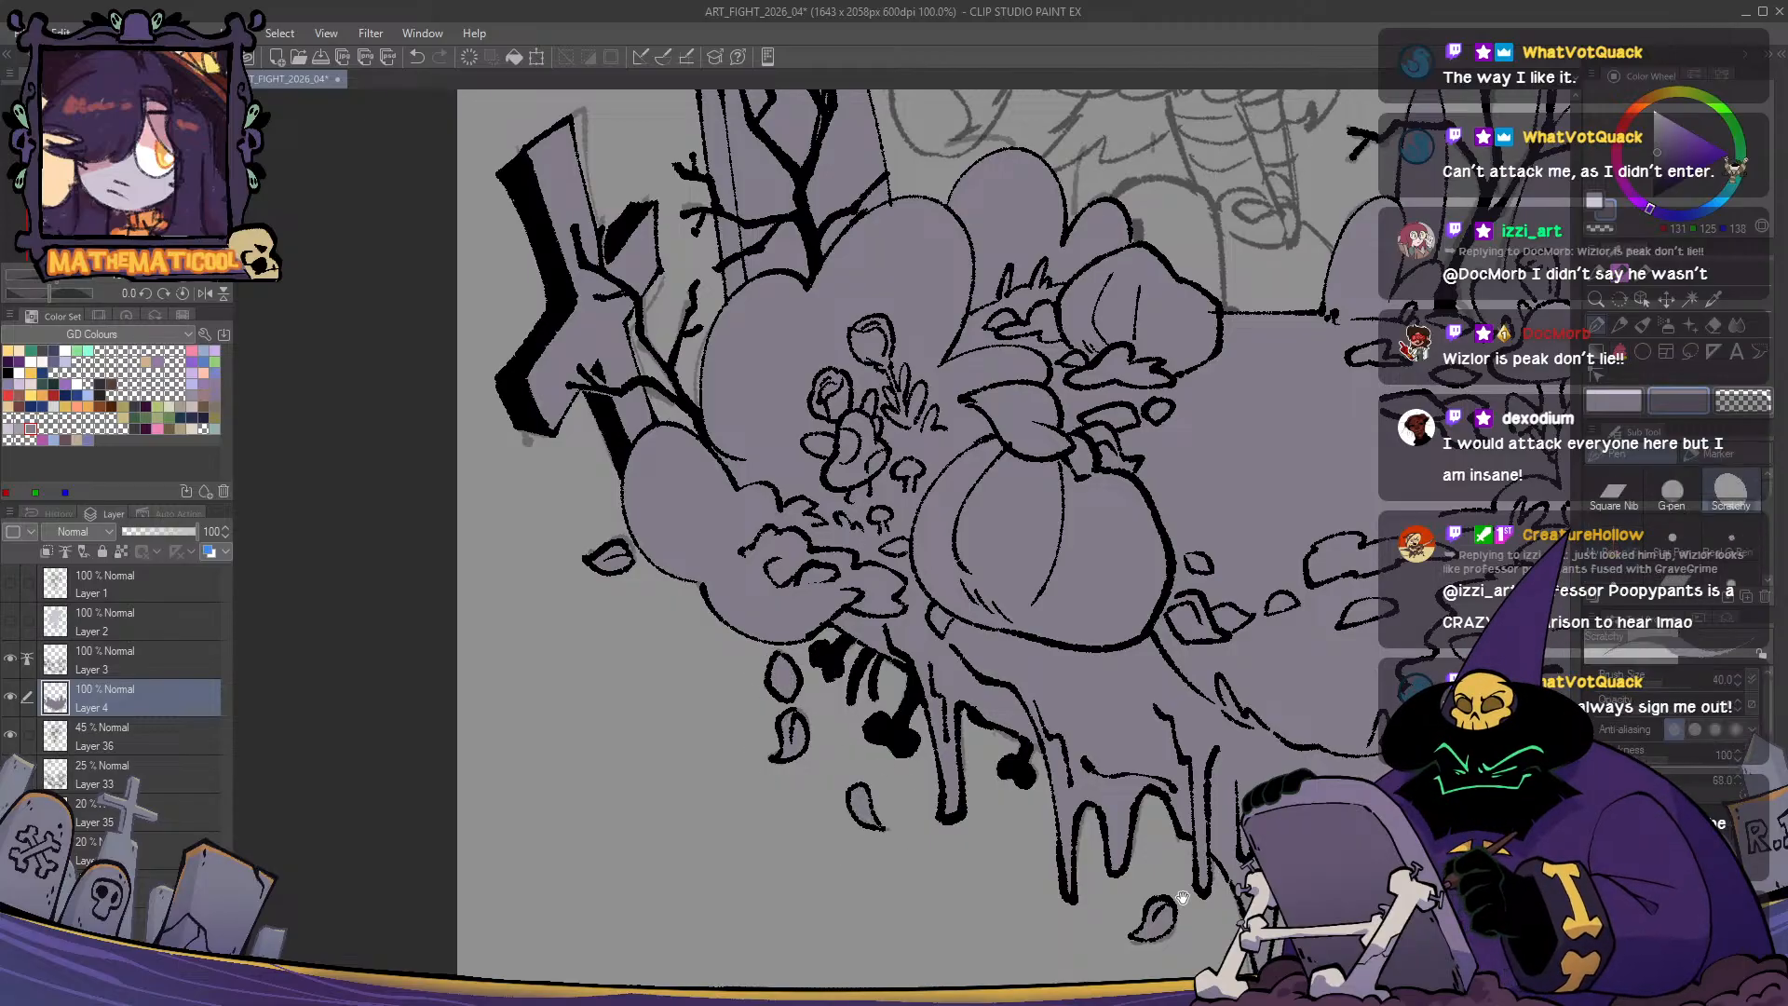
left_click_drag(1143, 872, 817, 695)
left_click_drag(1173, 669, 1244, 745)
mouse_move(1383, 699)
left_mouse_down()
mouse_move(1018, 686)
mouse_move(1046, 564)
left_mouse_up()
key("p")
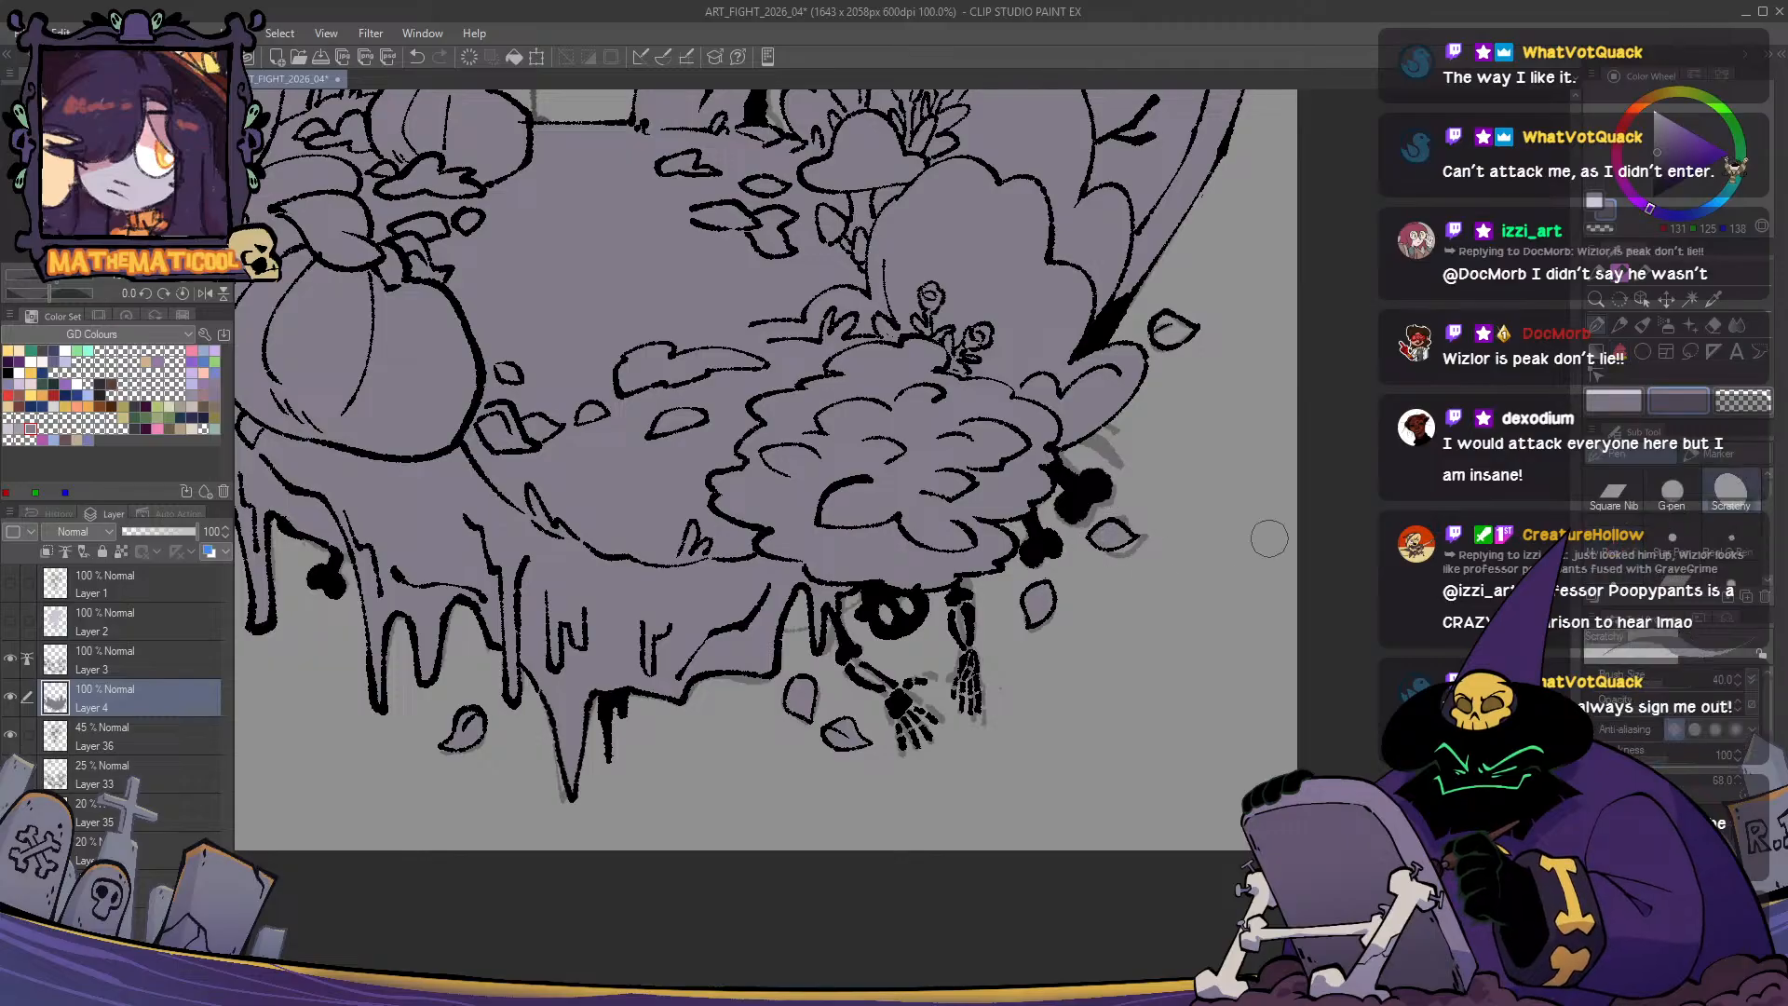
left_click_drag(1249, 324, 1453, 805)
key("g")
key("p")
key("ctrl+minus")
key("ctrl+minus")
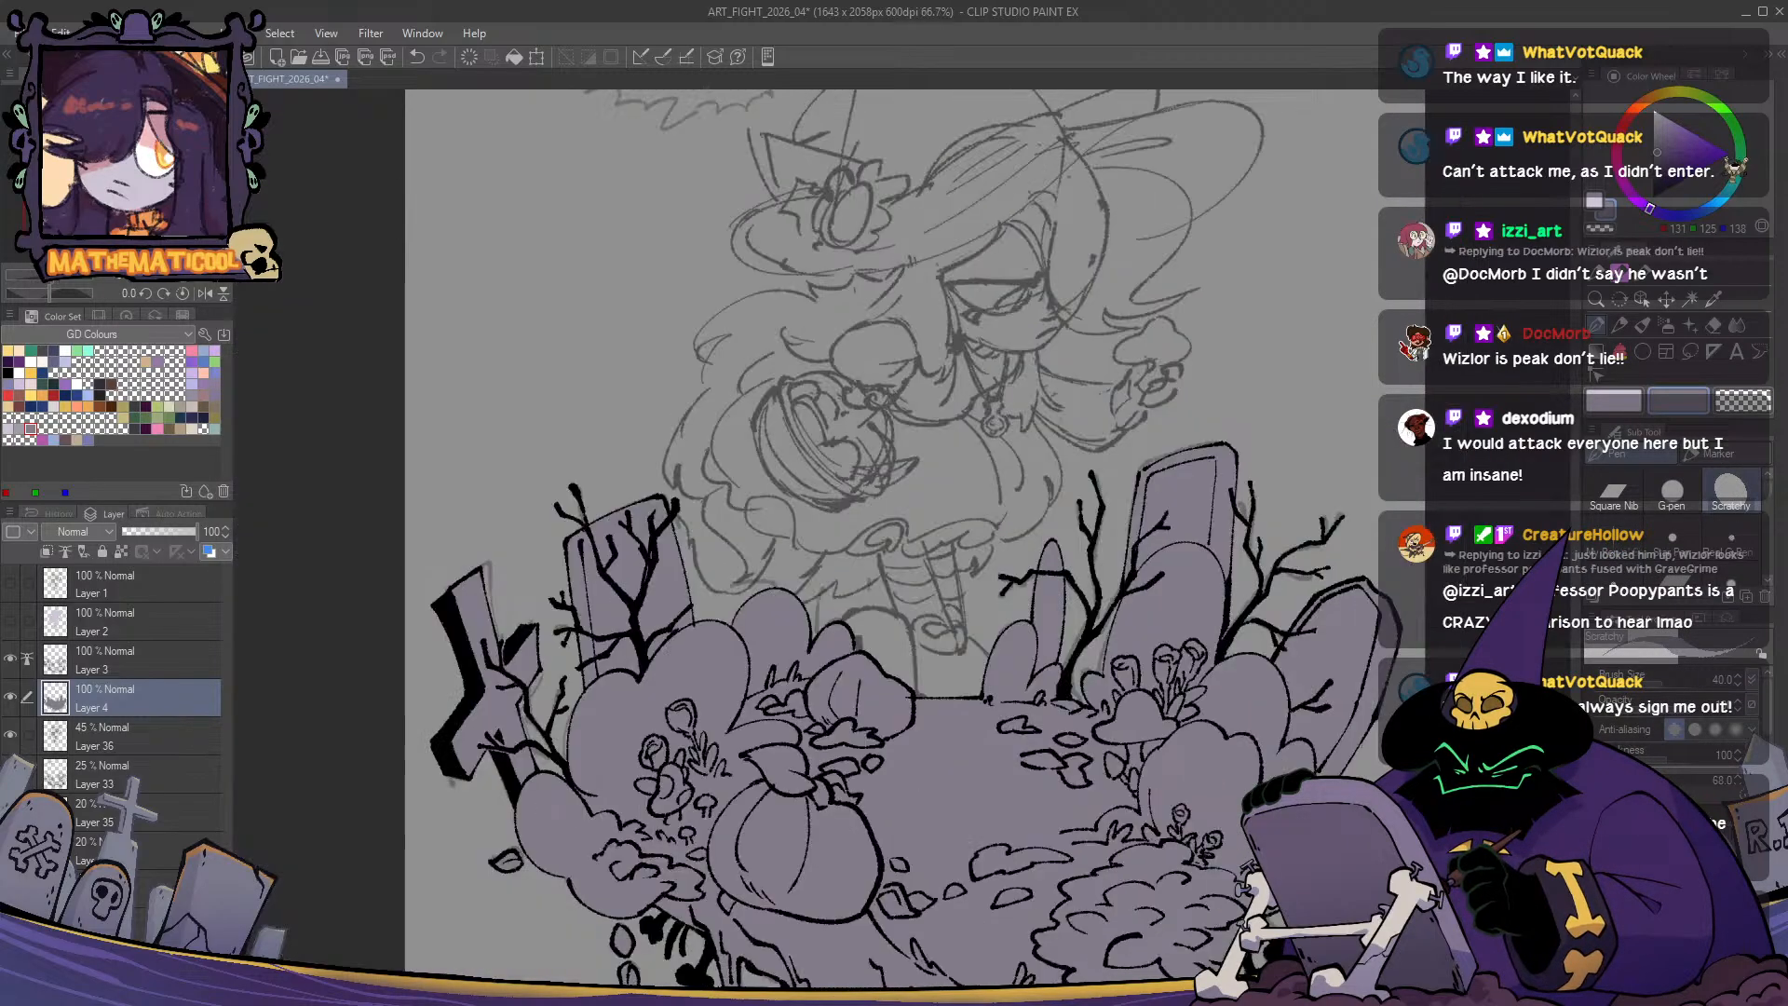
- Show the character layers, set Layer 3 as the reference and active layer, and change the drawing colour to black
left_click(70, 585)
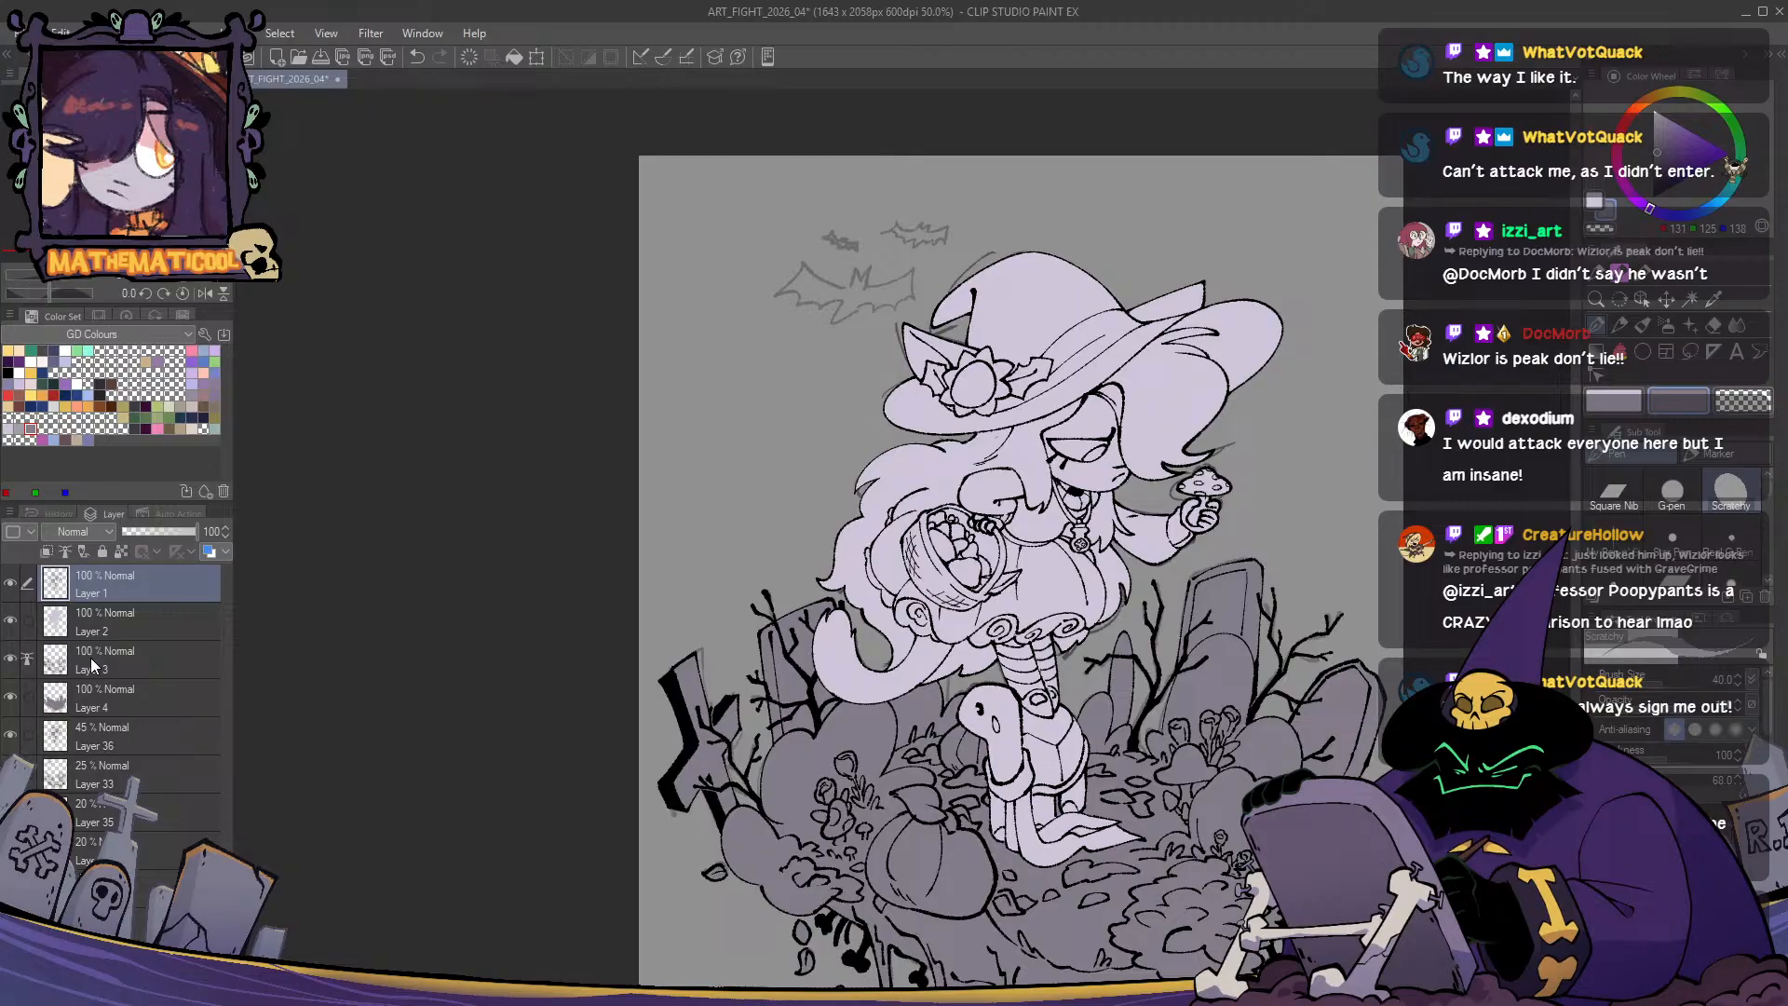
left_click(91, 658)
scroll(752, 408, "up", 3)
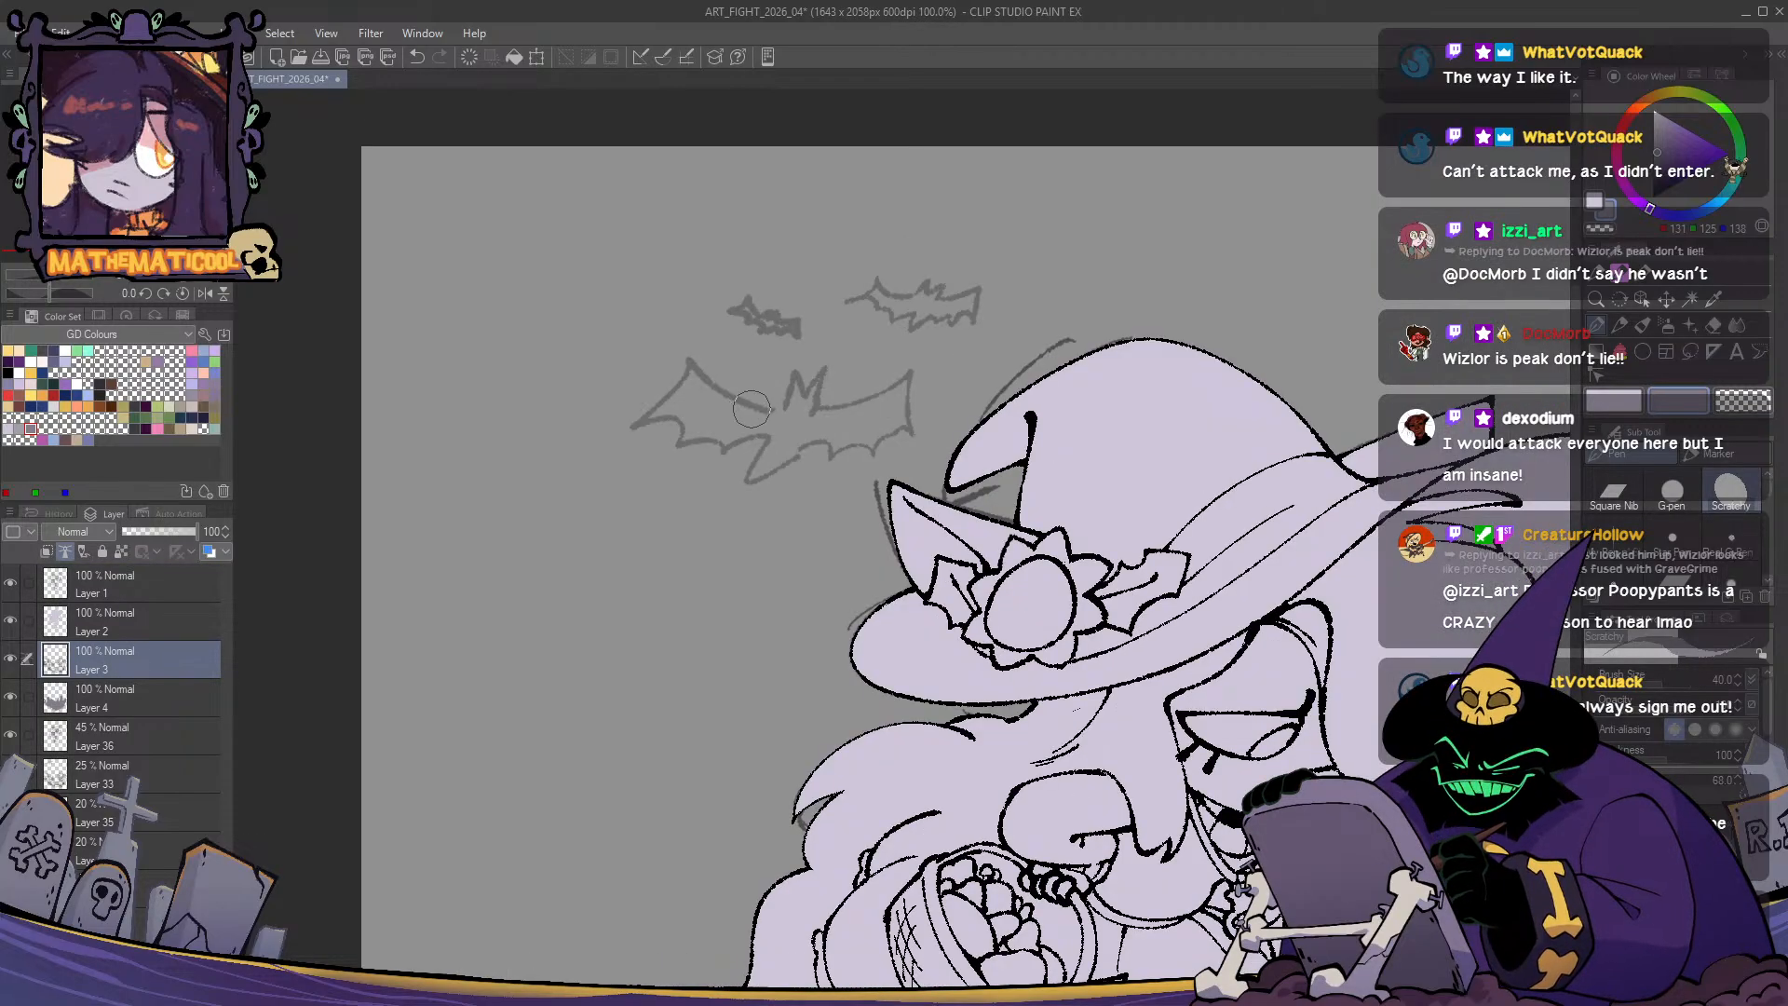
key("ctrl+z")
key("x")
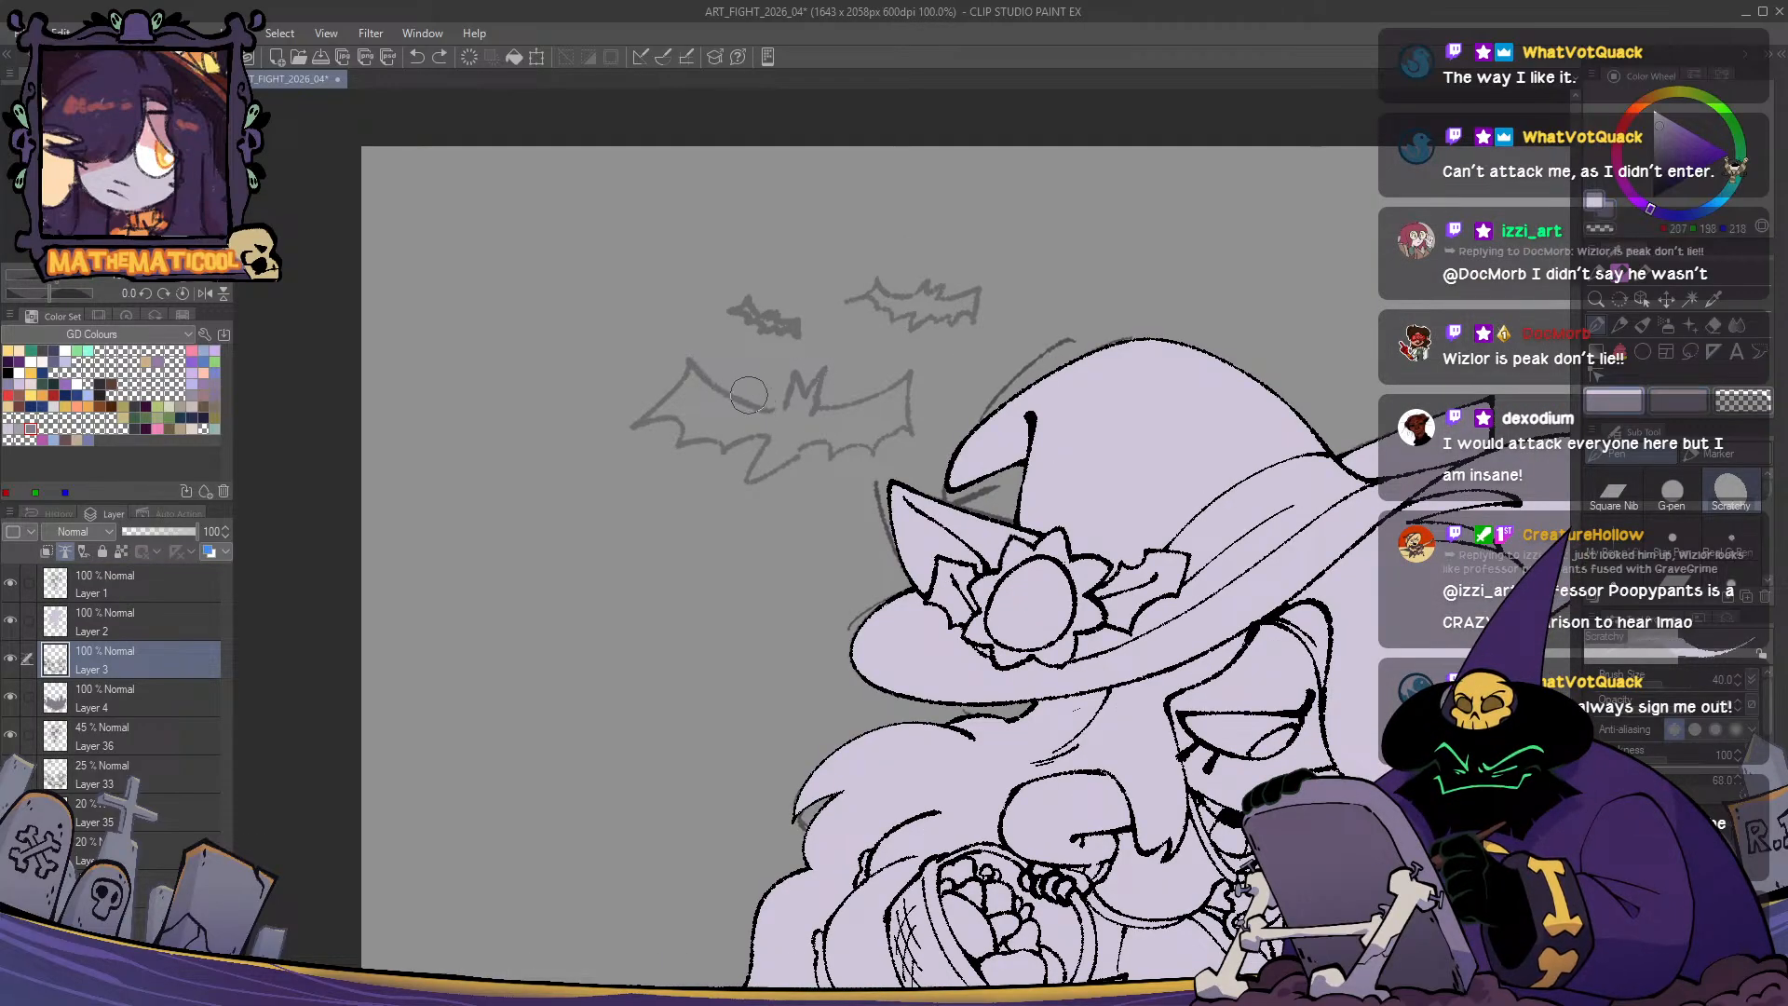
left_click(1653, 198)
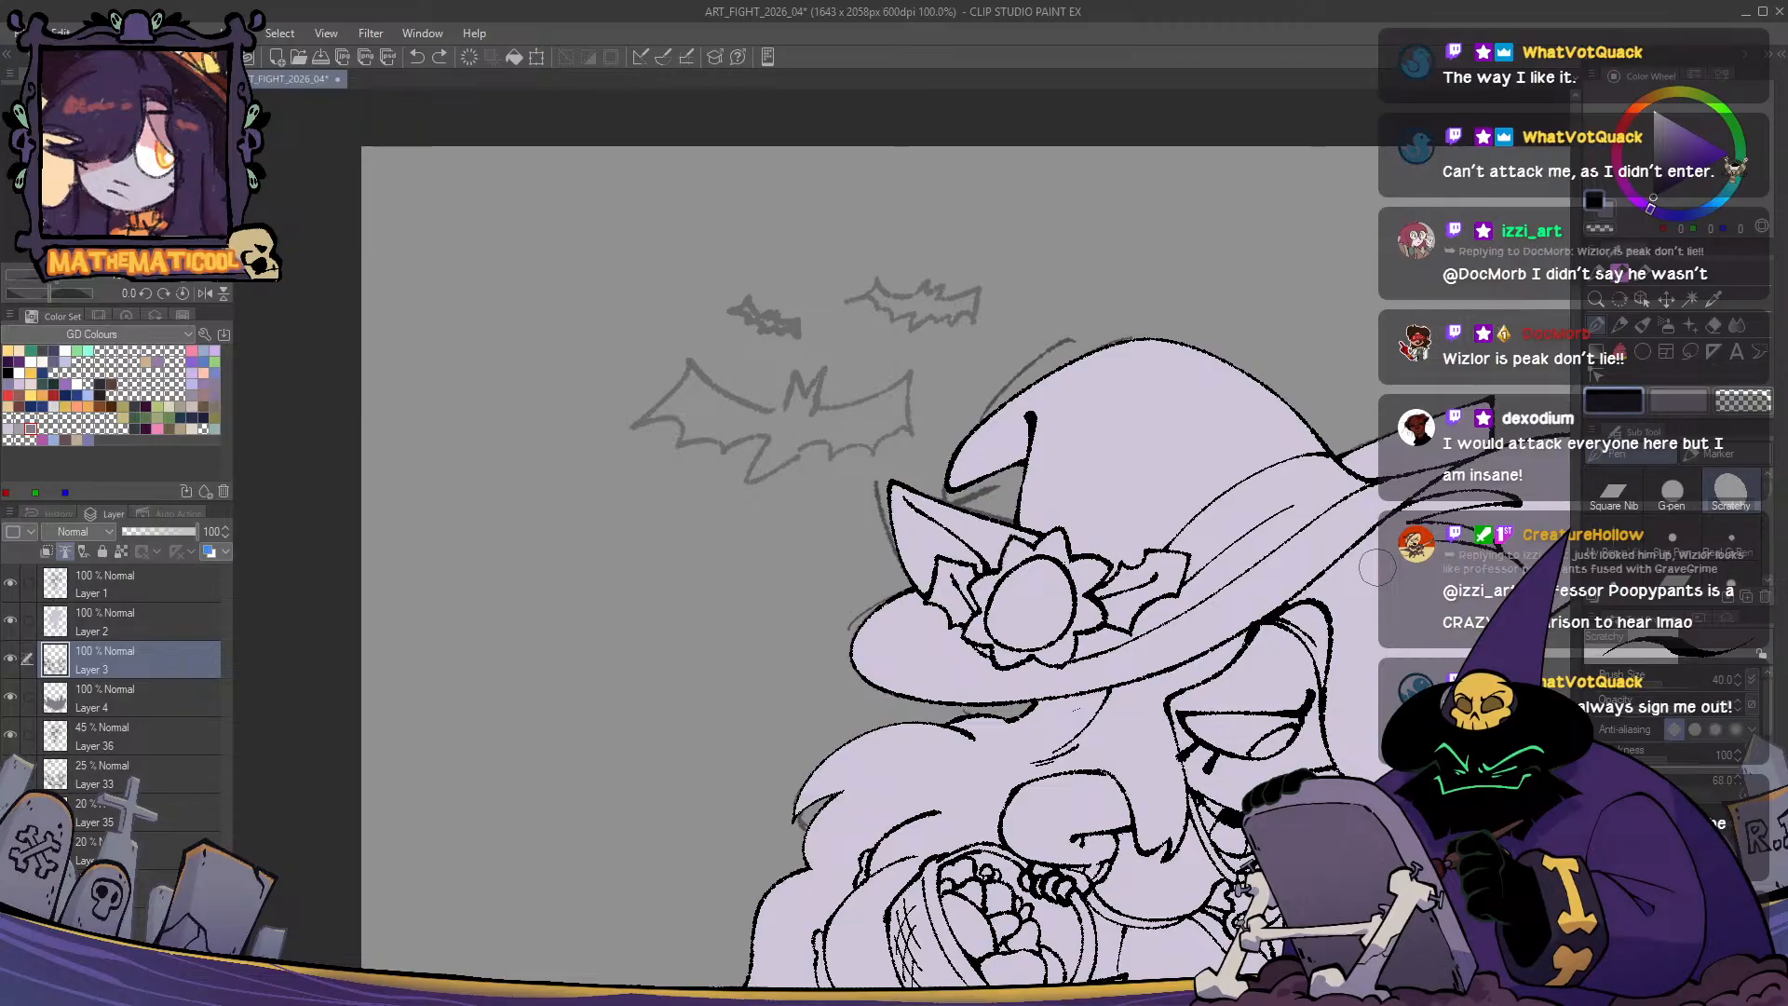
- Ink the large bat's left wing and the pointed lower body over the sketch, redoing strokes that do not fit
left_click_drag(809, 489, 947, 531)
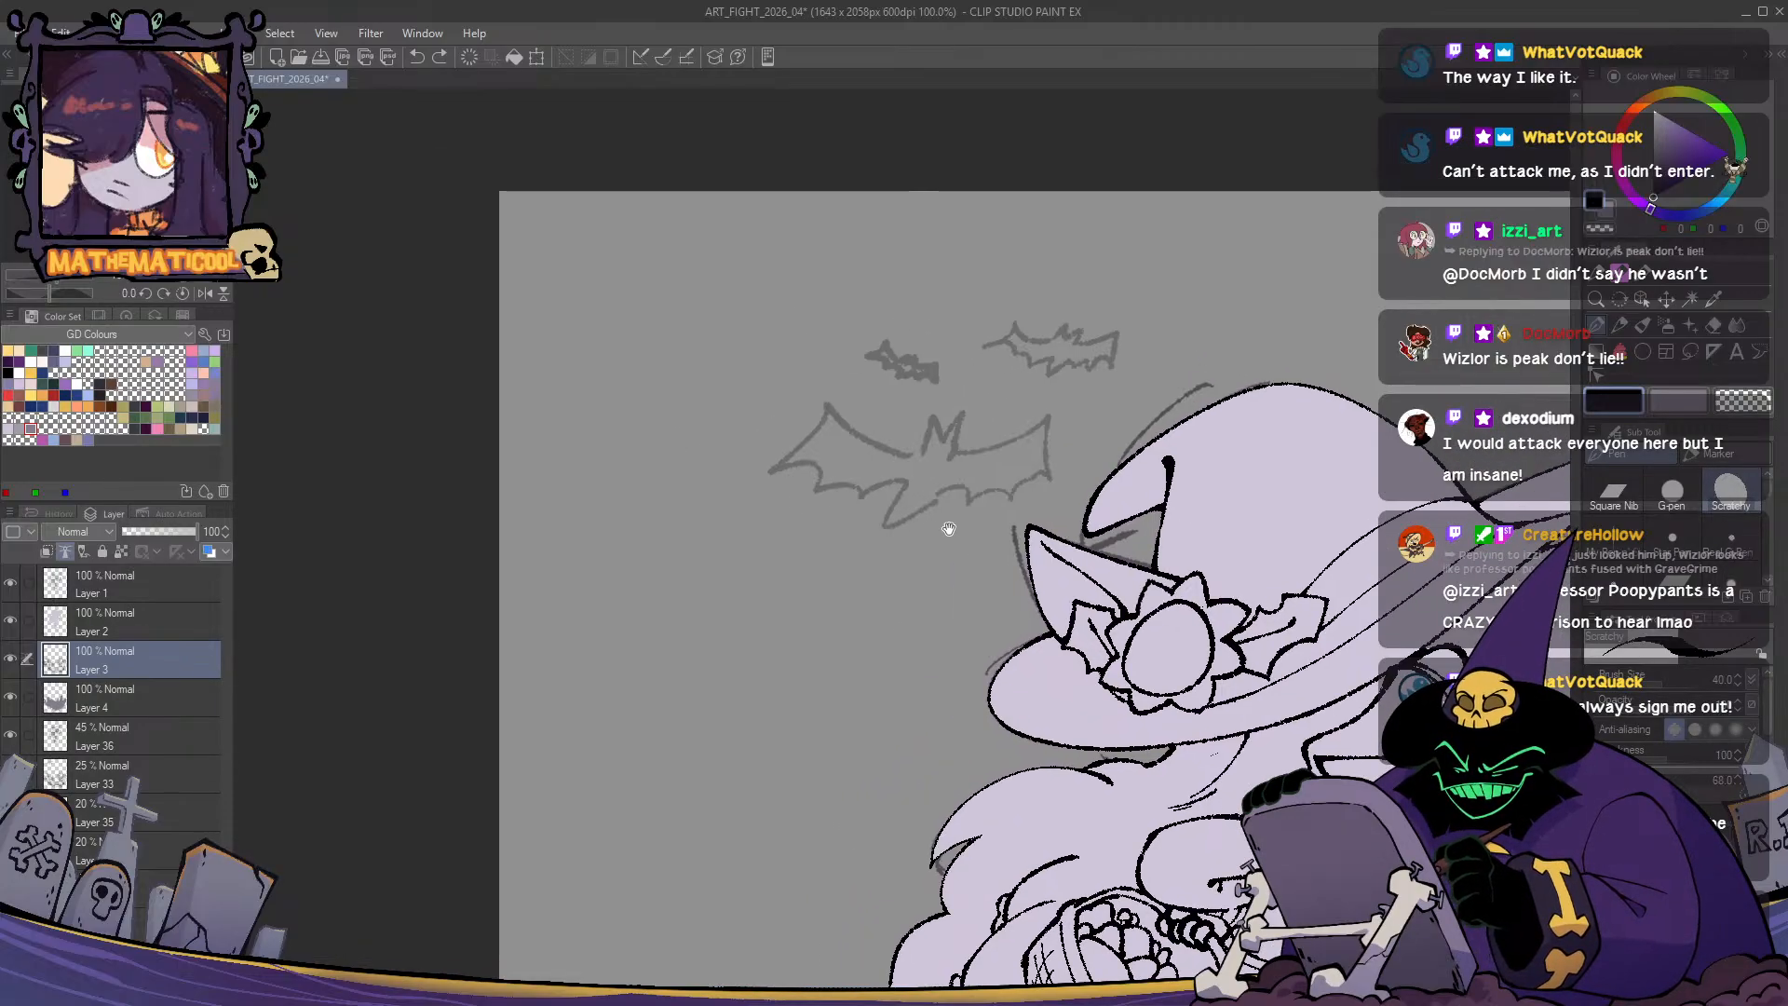
scroll(909, 457, "up", 1)
mouse_move(922, 456)
left_mouse_down()
mouse_move(792, 395)
mouse_move(675, 466)
left_mouse_up()
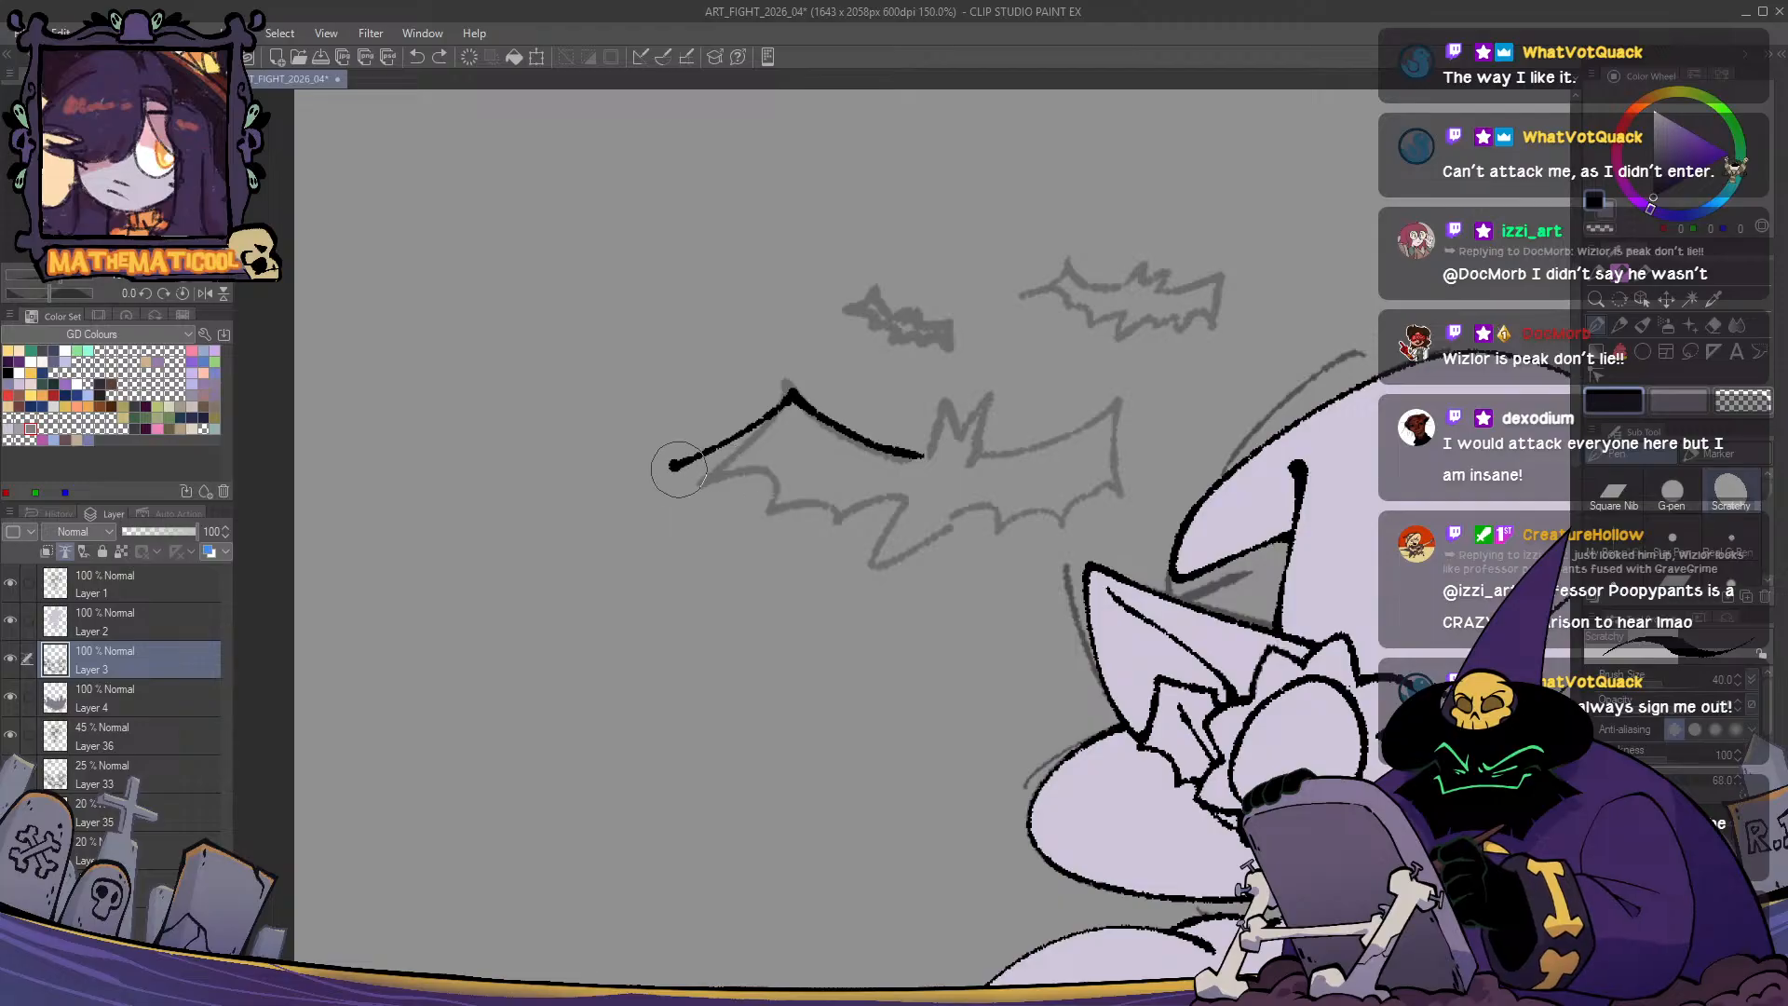
mouse_move(674, 466)
left_mouse_down()
mouse_move(715, 465)
mouse_move(759, 517)
mouse_move(842, 525)
mouse_move(818, 521)
mouse_move(826, 501)
mouse_move(820, 522)
mouse_move(898, 501)
mouse_move(880, 551)
mouse_move(967, 507)
left_mouse_up()
key("ctrl+z")
key("ctrl+z")
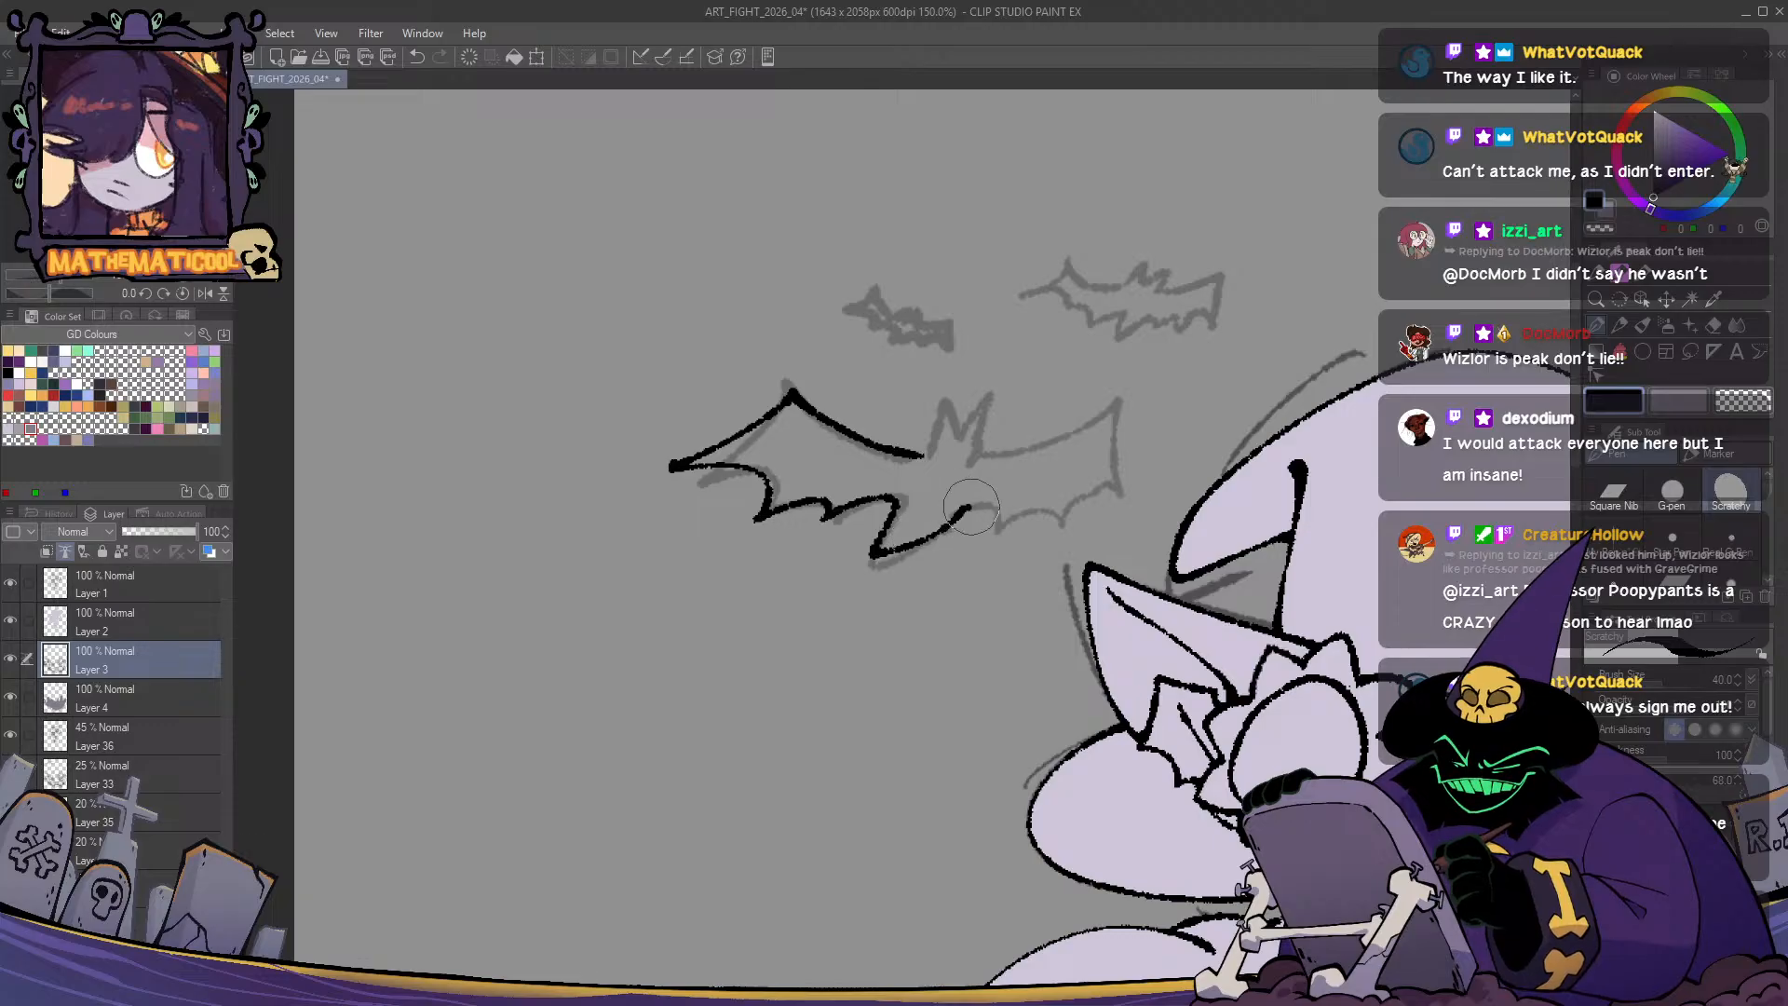
- Ink the scalloped lower edge of the large bat's right wing over the sketch, undoing strokes that do not fit
left_click_drag(969, 509, 1152, 501)
key("ctrl+z")
mouse_move(991, 525)
left_mouse_down()
mouse_move(1049, 507)
mouse_move(1052, 523)
mouse_move(1112, 493)
mouse_move(1155, 506)
mouse_move(1132, 415)
left_mouse_up()
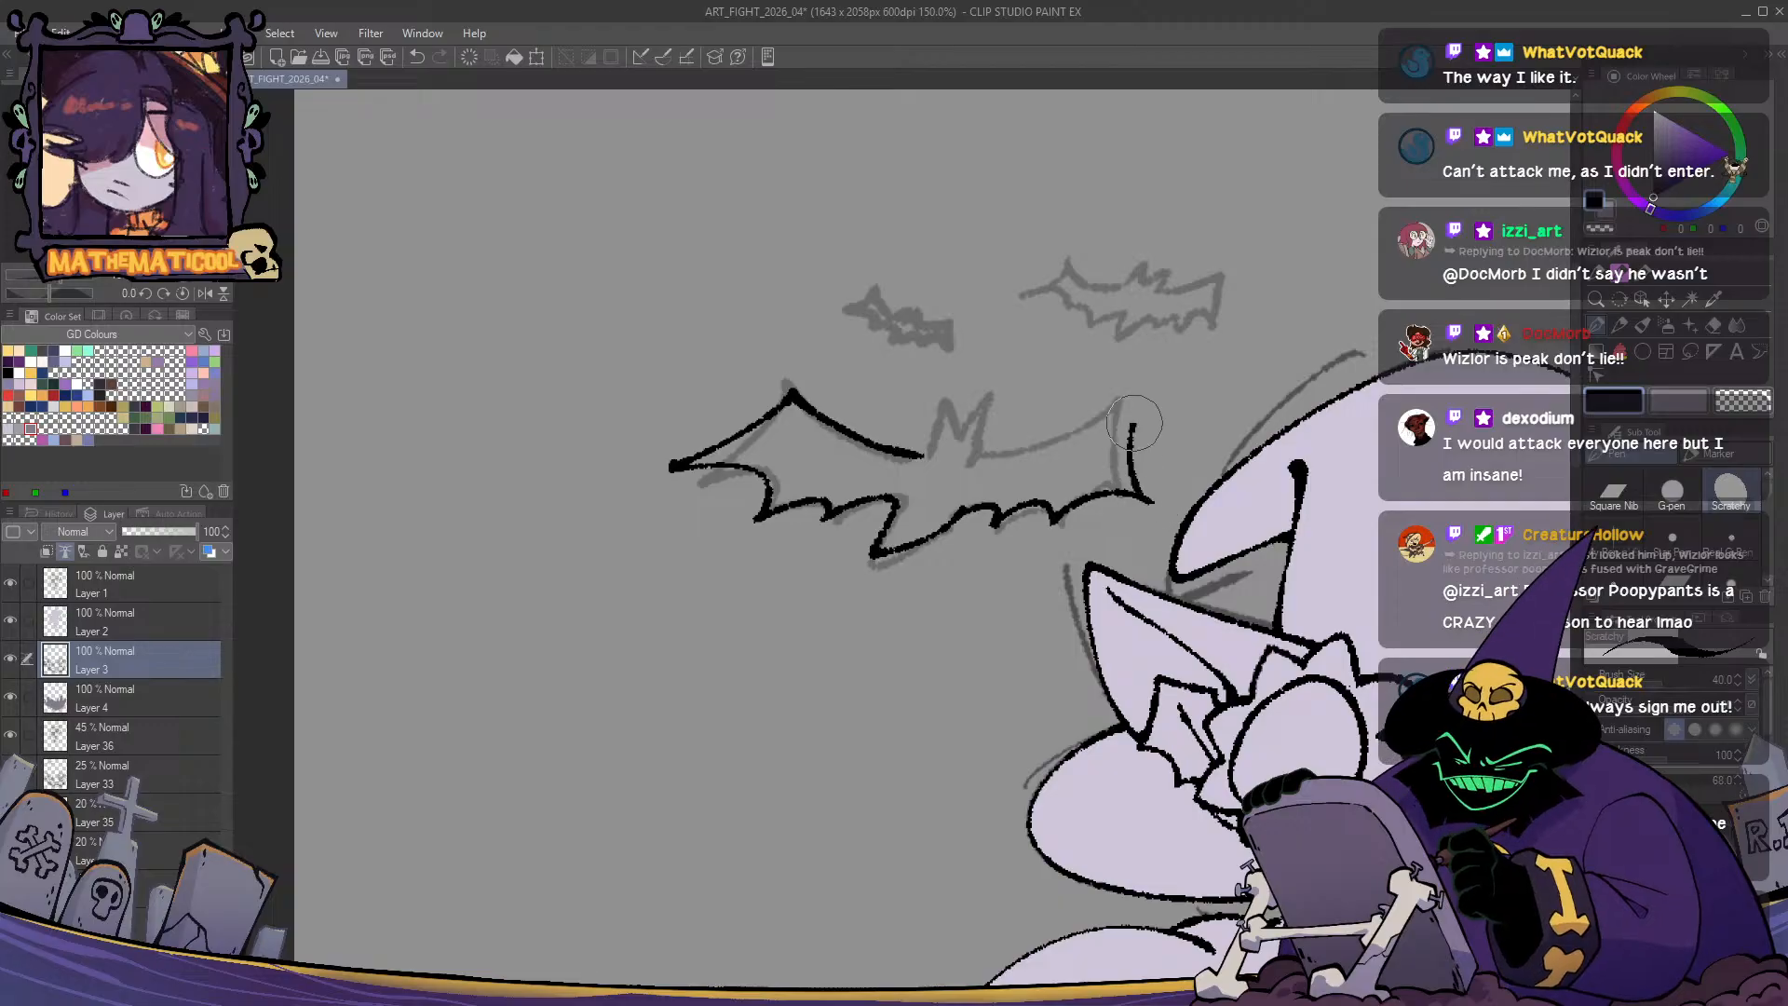
key("ctrl+z")
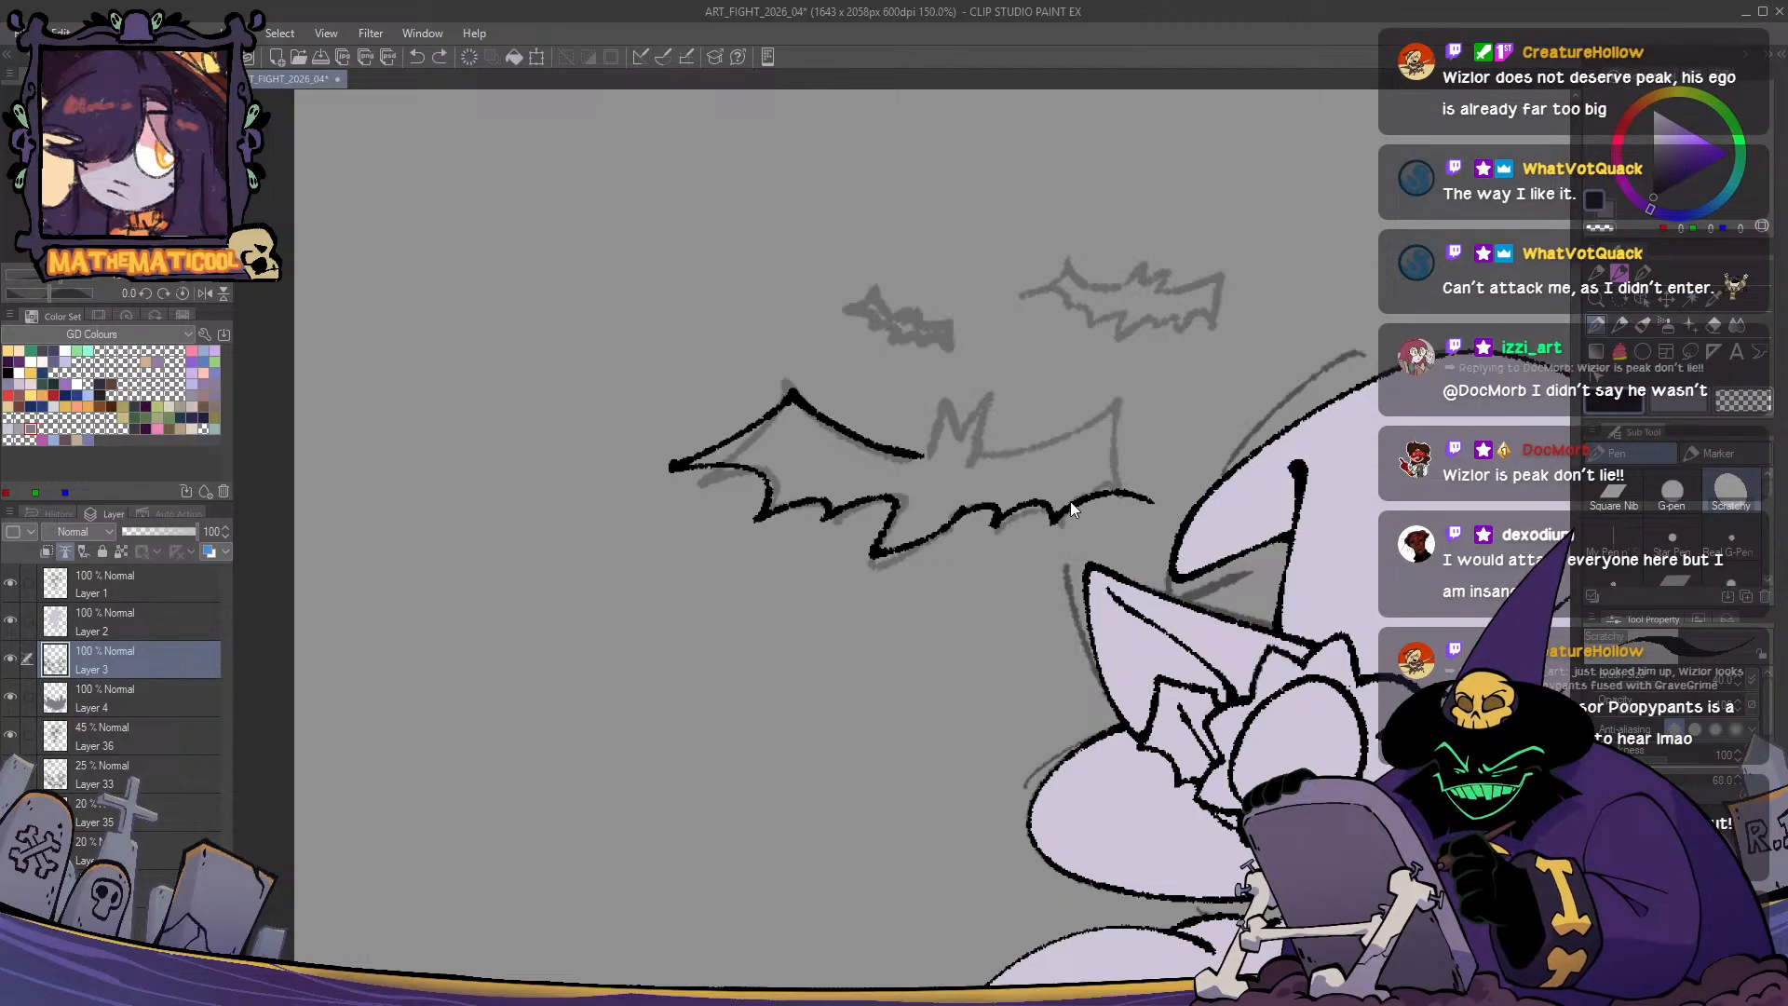
- Ink the upper and outer edges of the large bat's right wing, then close the outline with its pointed ears
mouse_move(980, 456)
left_mouse_down()
mouse_move(1108, 409)
mouse_move(1151, 494)
left_mouse_up()
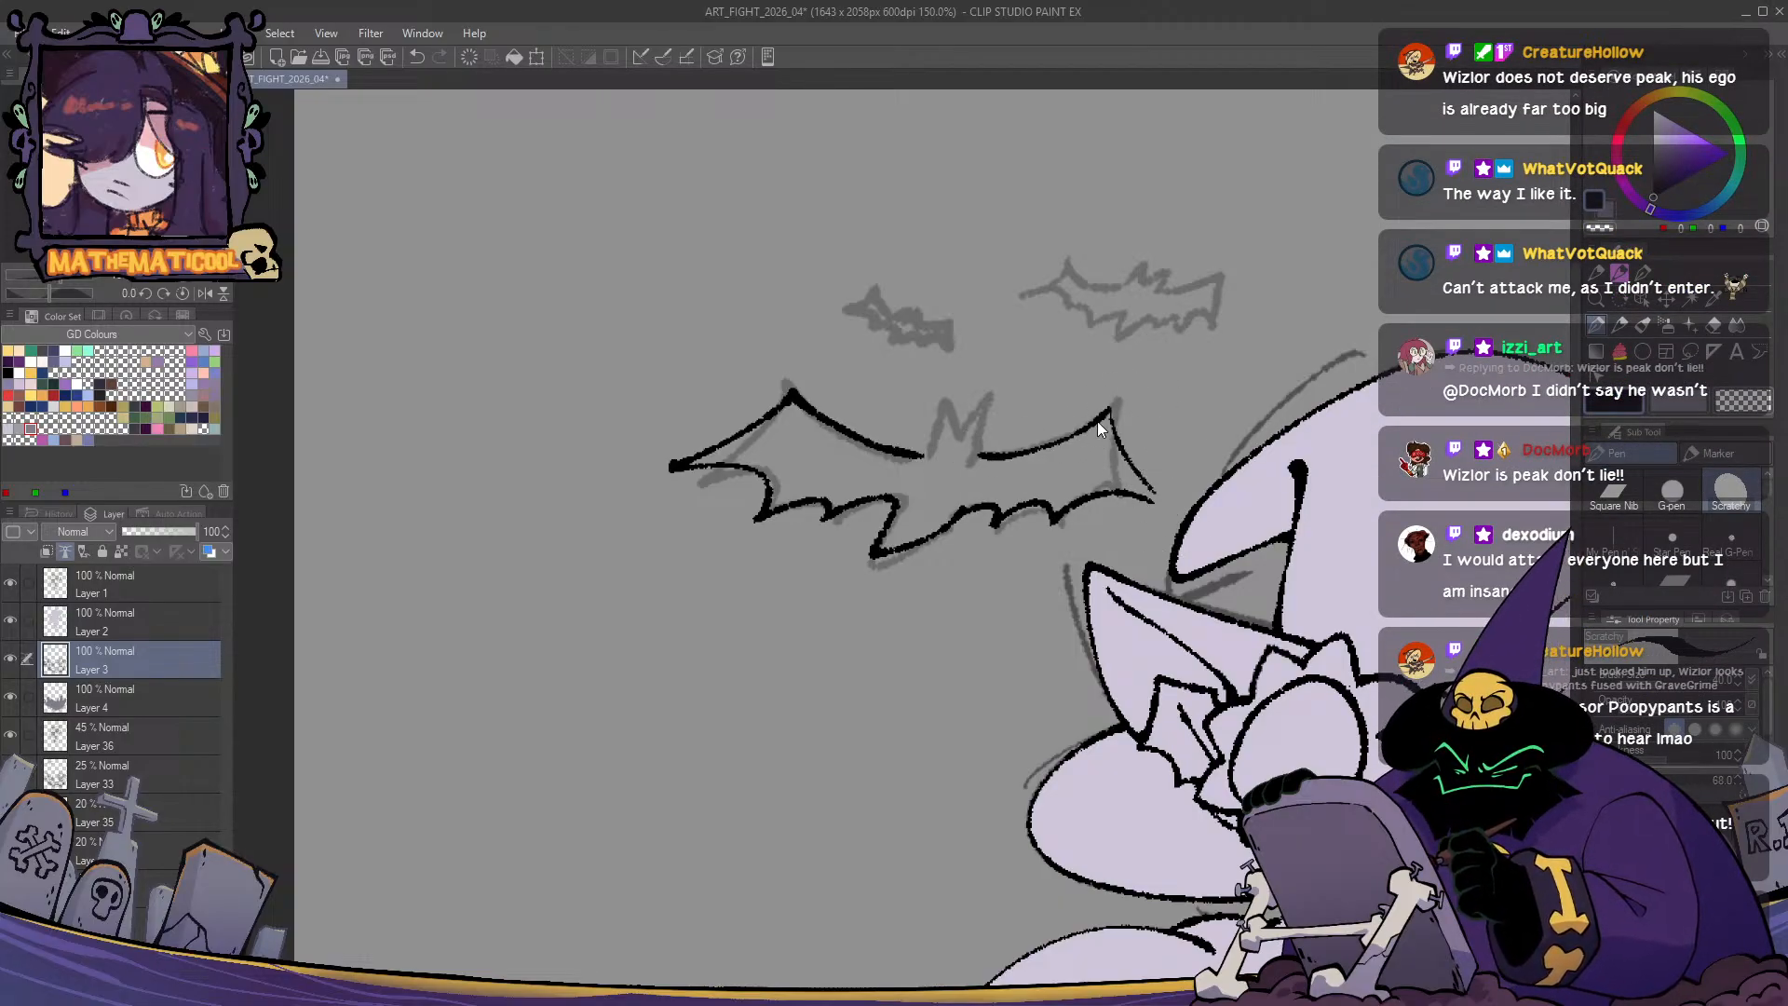
key("ctrl+z")
left_click_drag(1107, 411, 1153, 506)
key("ctrl+z")
left_click_drag(1107, 411, 1153, 503)
key("ctrl+z")
left_click_drag(1108, 411, 1160, 503)
key("ctrl+z")
mouse_move(976, 456)
left_mouse_down()
mouse_move(945, 405)
mouse_move(920, 460)
left_mouse_up()
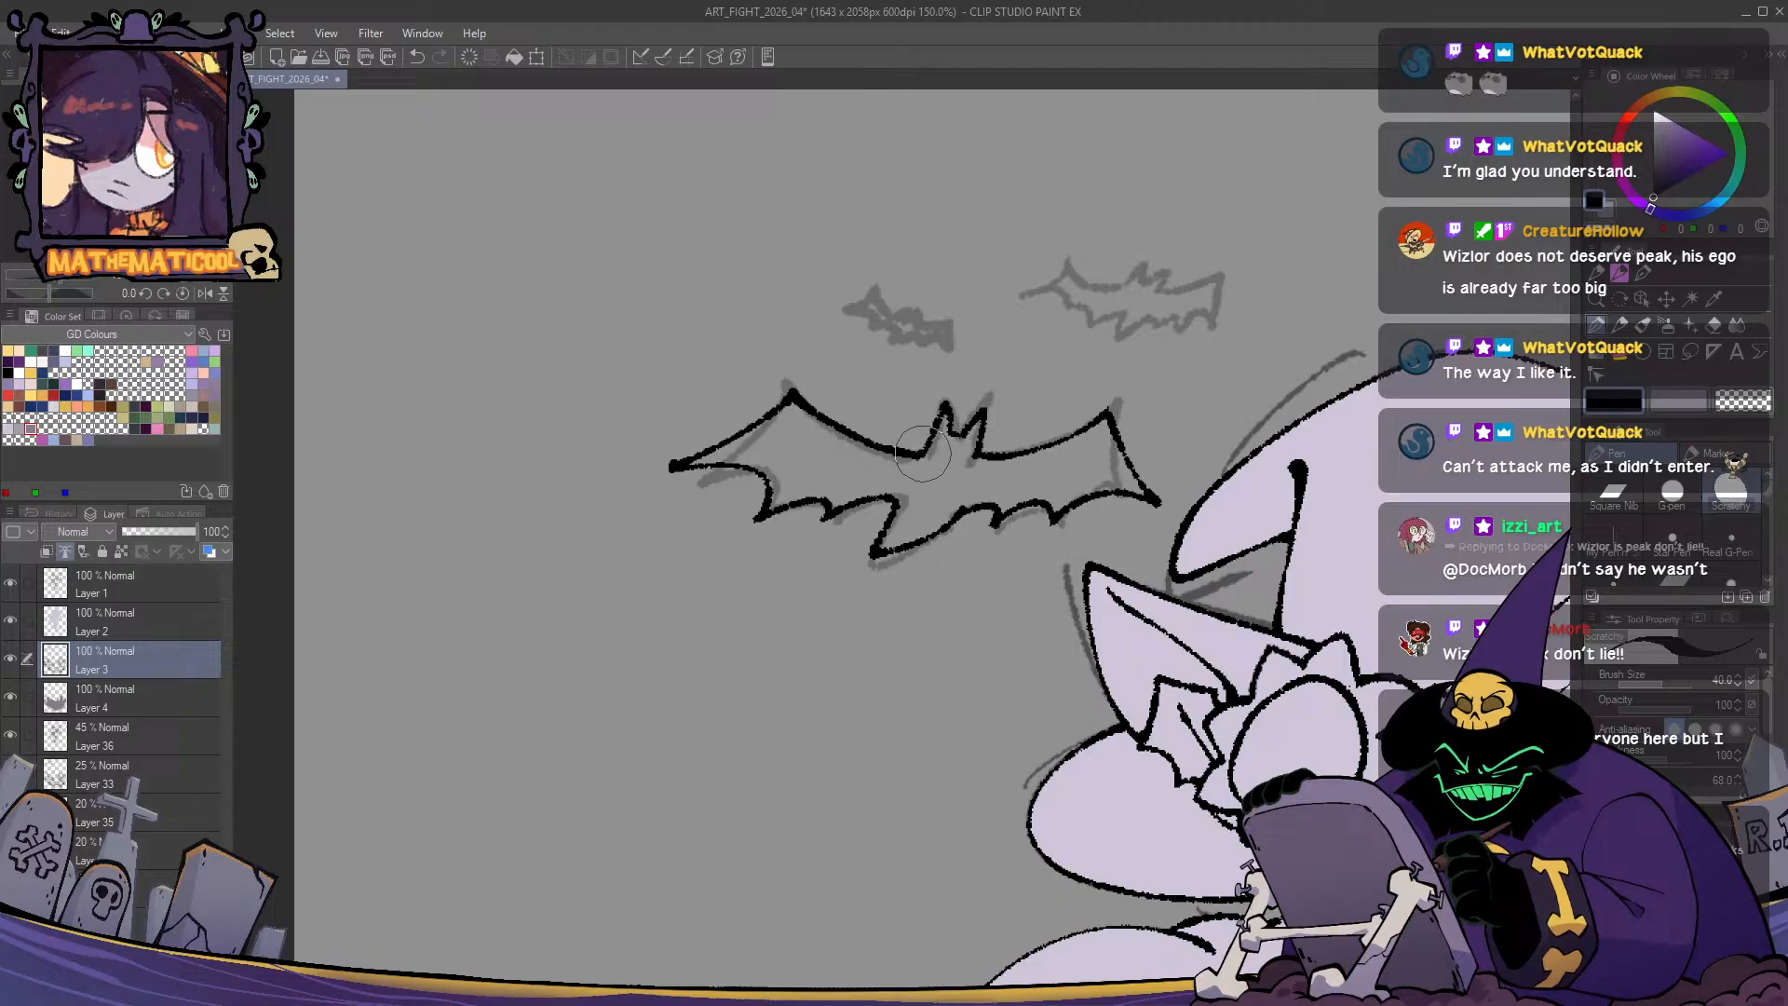
- Ink the smallest bat's outline above the large bat, erasing and redoing strokes along its body and wing tips
left_click_drag(981, 490, 946, 519)
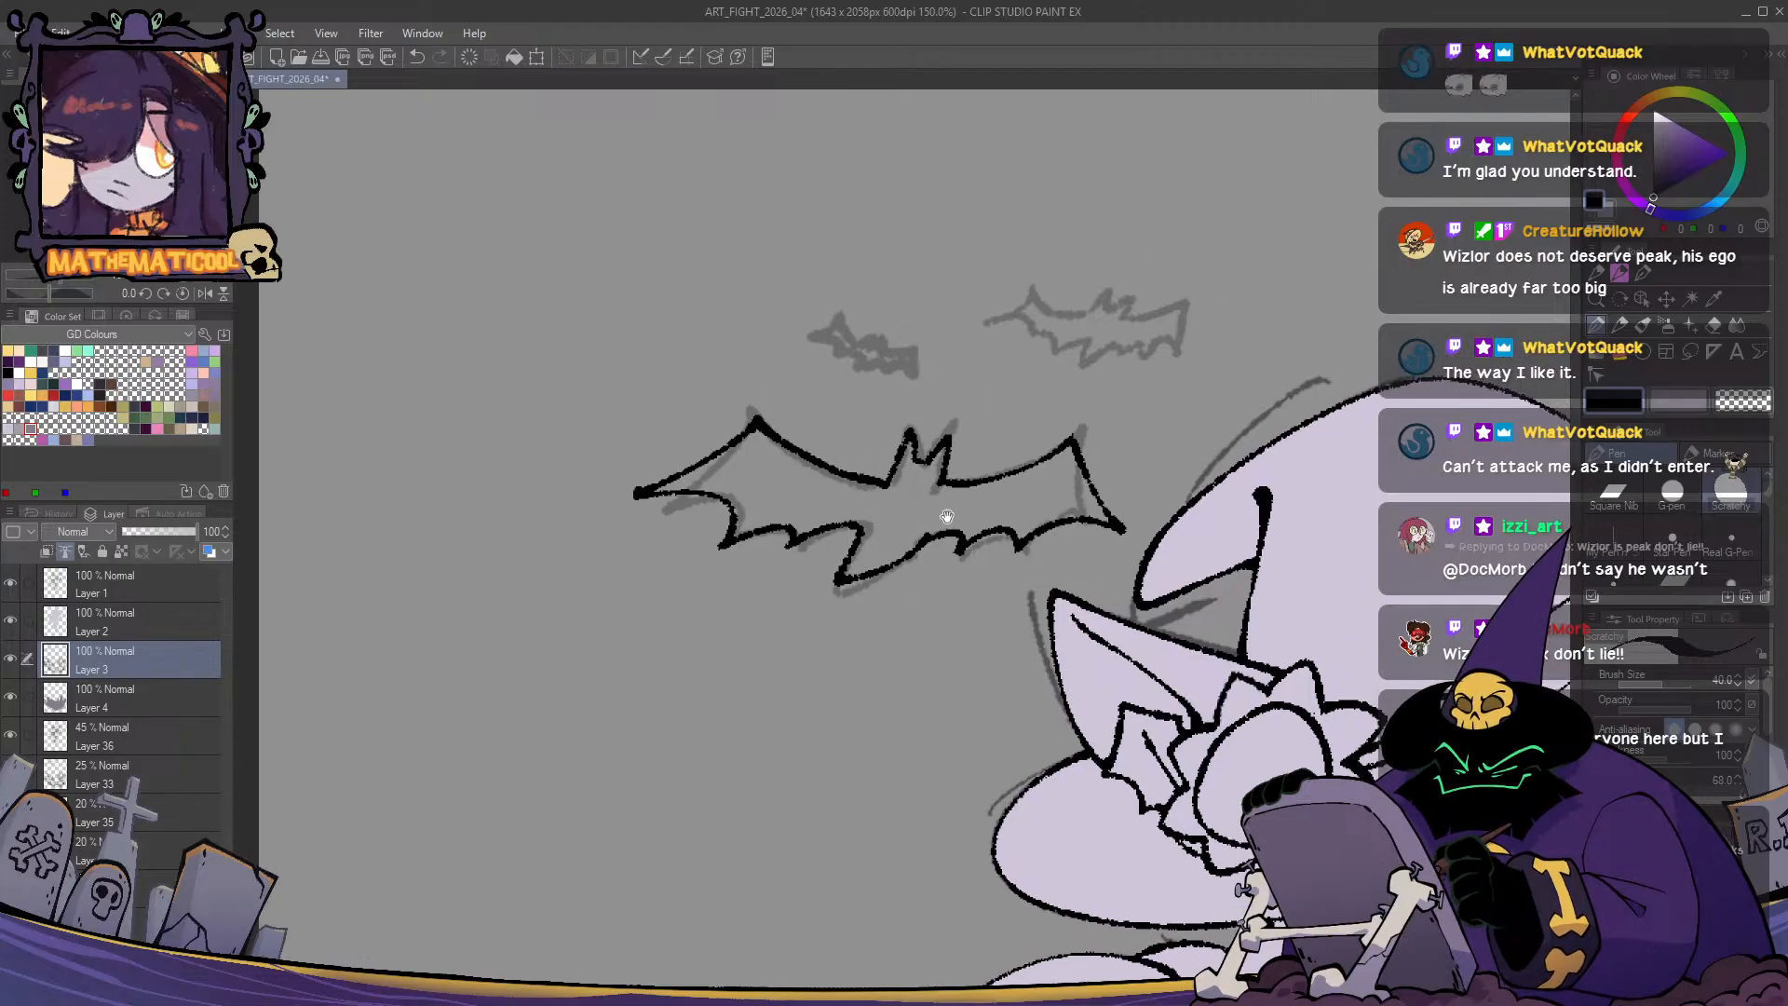
key("ctrl+z")
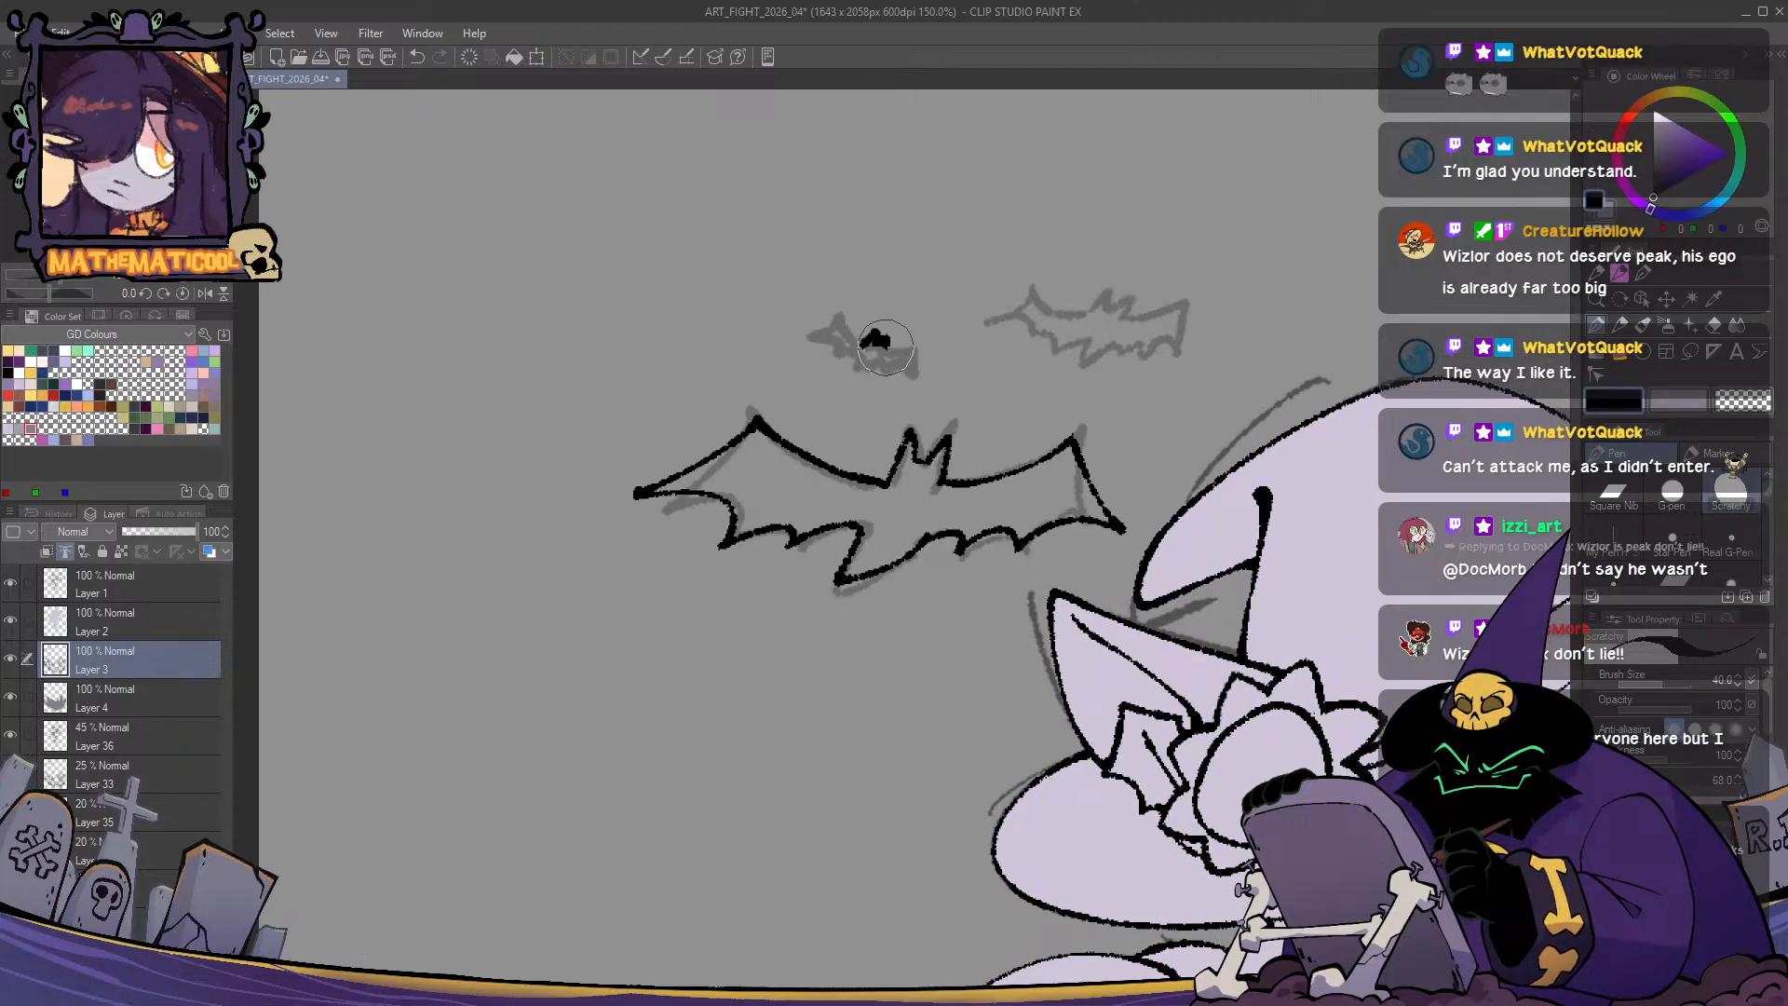
mouse_move(867, 343)
left_mouse_down()
mouse_move(809, 338)
mouse_move(854, 371)
mouse_move(902, 368)
mouse_move(884, 351)
mouse_move(916, 343)
mouse_move(931, 373)
mouse_move(912, 331)
mouse_move(940, 370)
mouse_move(901, 384)
mouse_move(939, 351)
mouse_move(875, 388)
mouse_move(950, 382)
mouse_move(881, 326)
left_mouse_up()
key("c")
key("c")
scroll(903, 374, "up", 1)
key("c")
left_click_drag(964, 394, 929, 370)
key("c")
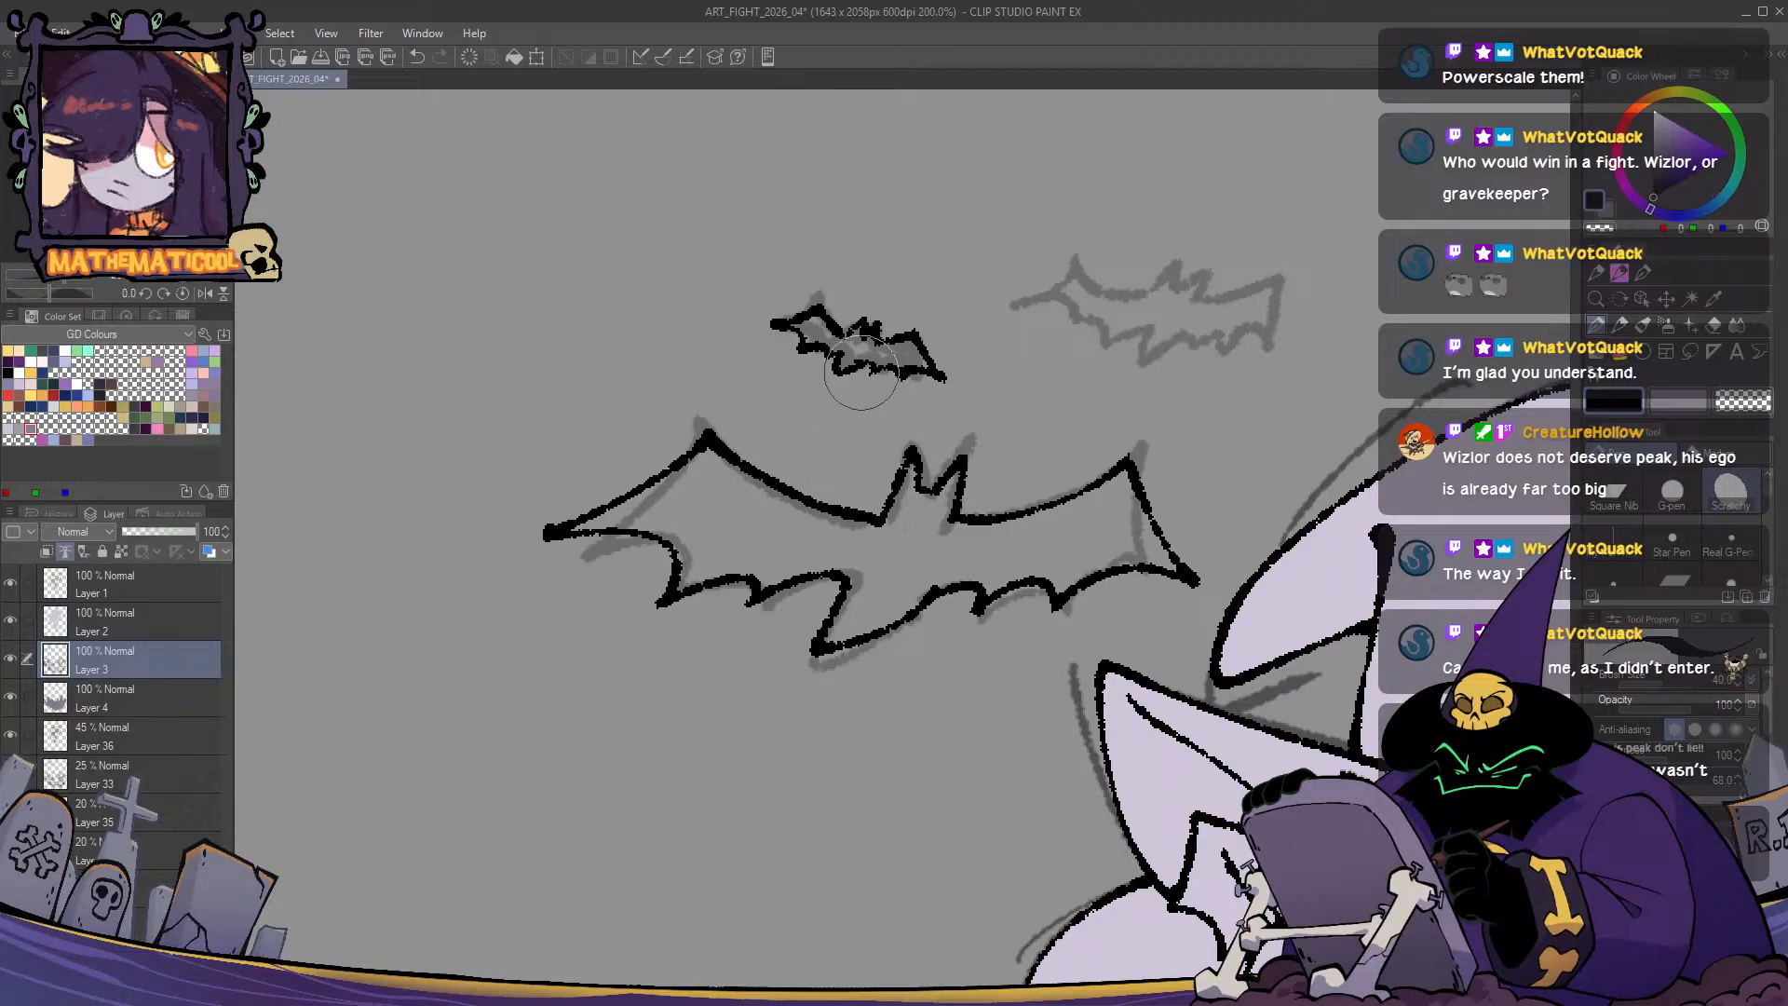
mouse_move(860, 373)
left_mouse_down()
mouse_move(819, 366)
mouse_move(770, 329)
mouse_move(798, 308)
mouse_move(762, 322)
mouse_move(808, 313)
mouse_move(778, 324)
mouse_move(789, 362)
mouse_move(764, 343)
mouse_move(784, 337)
mouse_move(749, 339)
mouse_move(809, 285)
left_mouse_up()
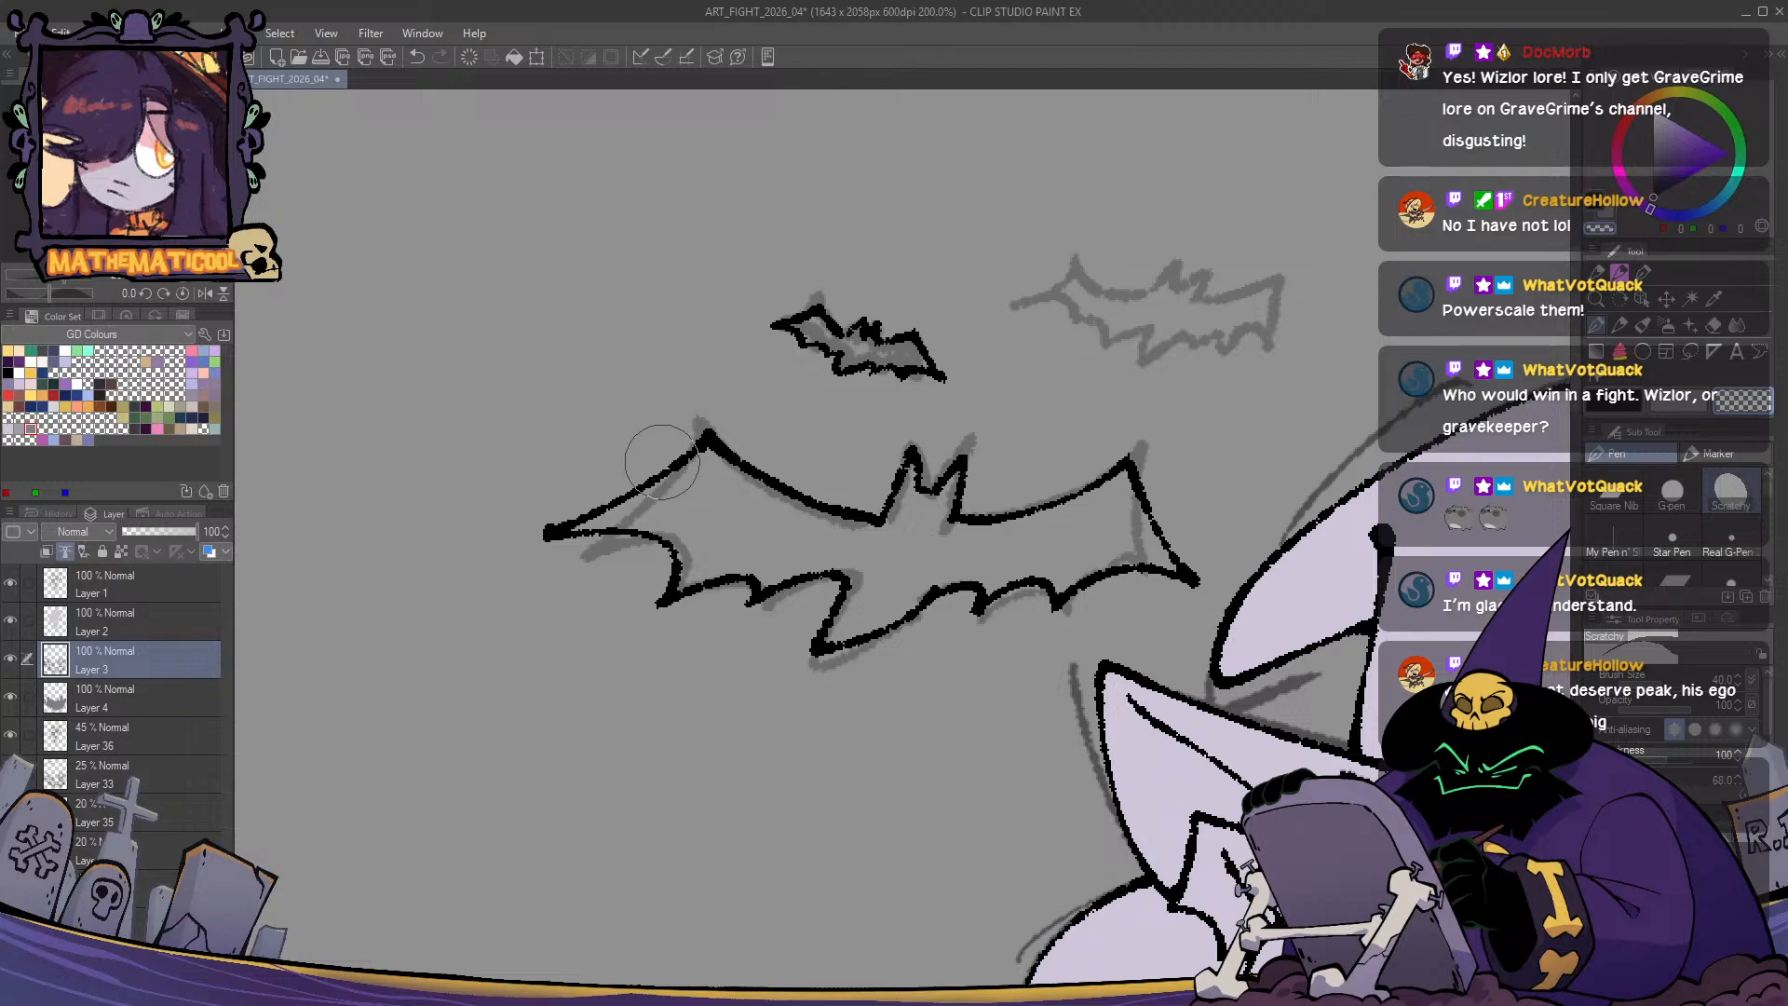
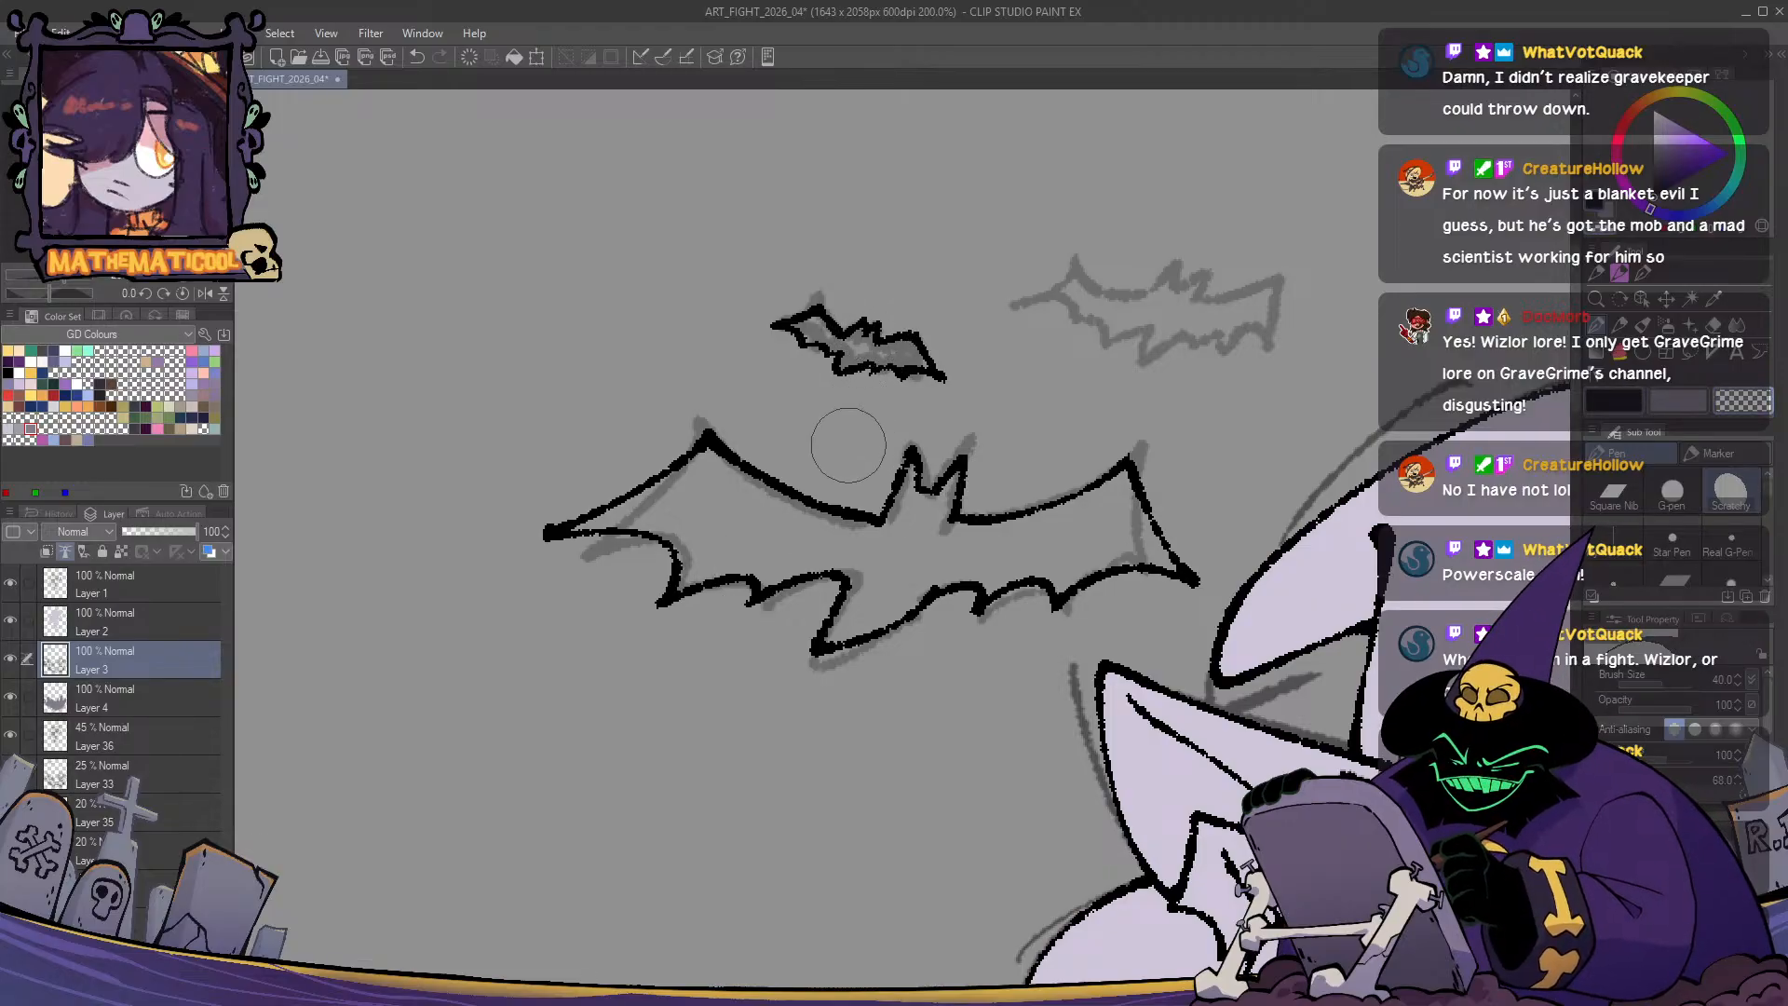
key("ctrl+z")
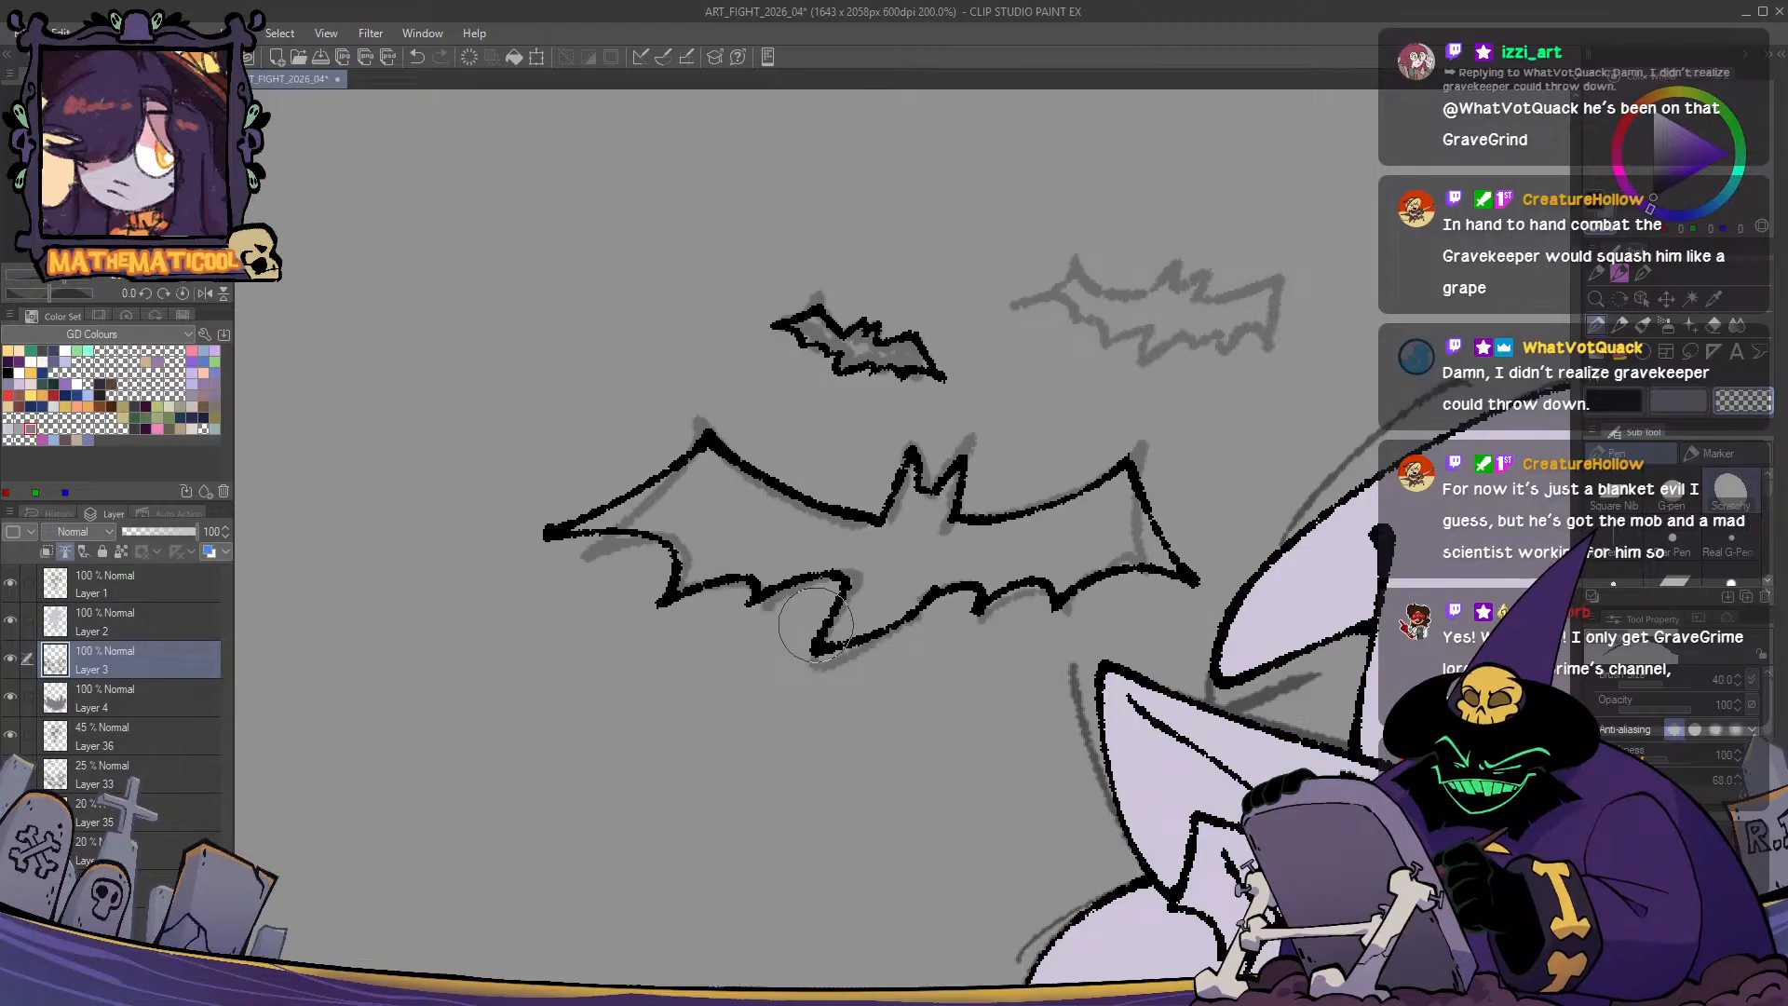
left_click_drag(922, 326, 966, 392)
key("ctrl+z")
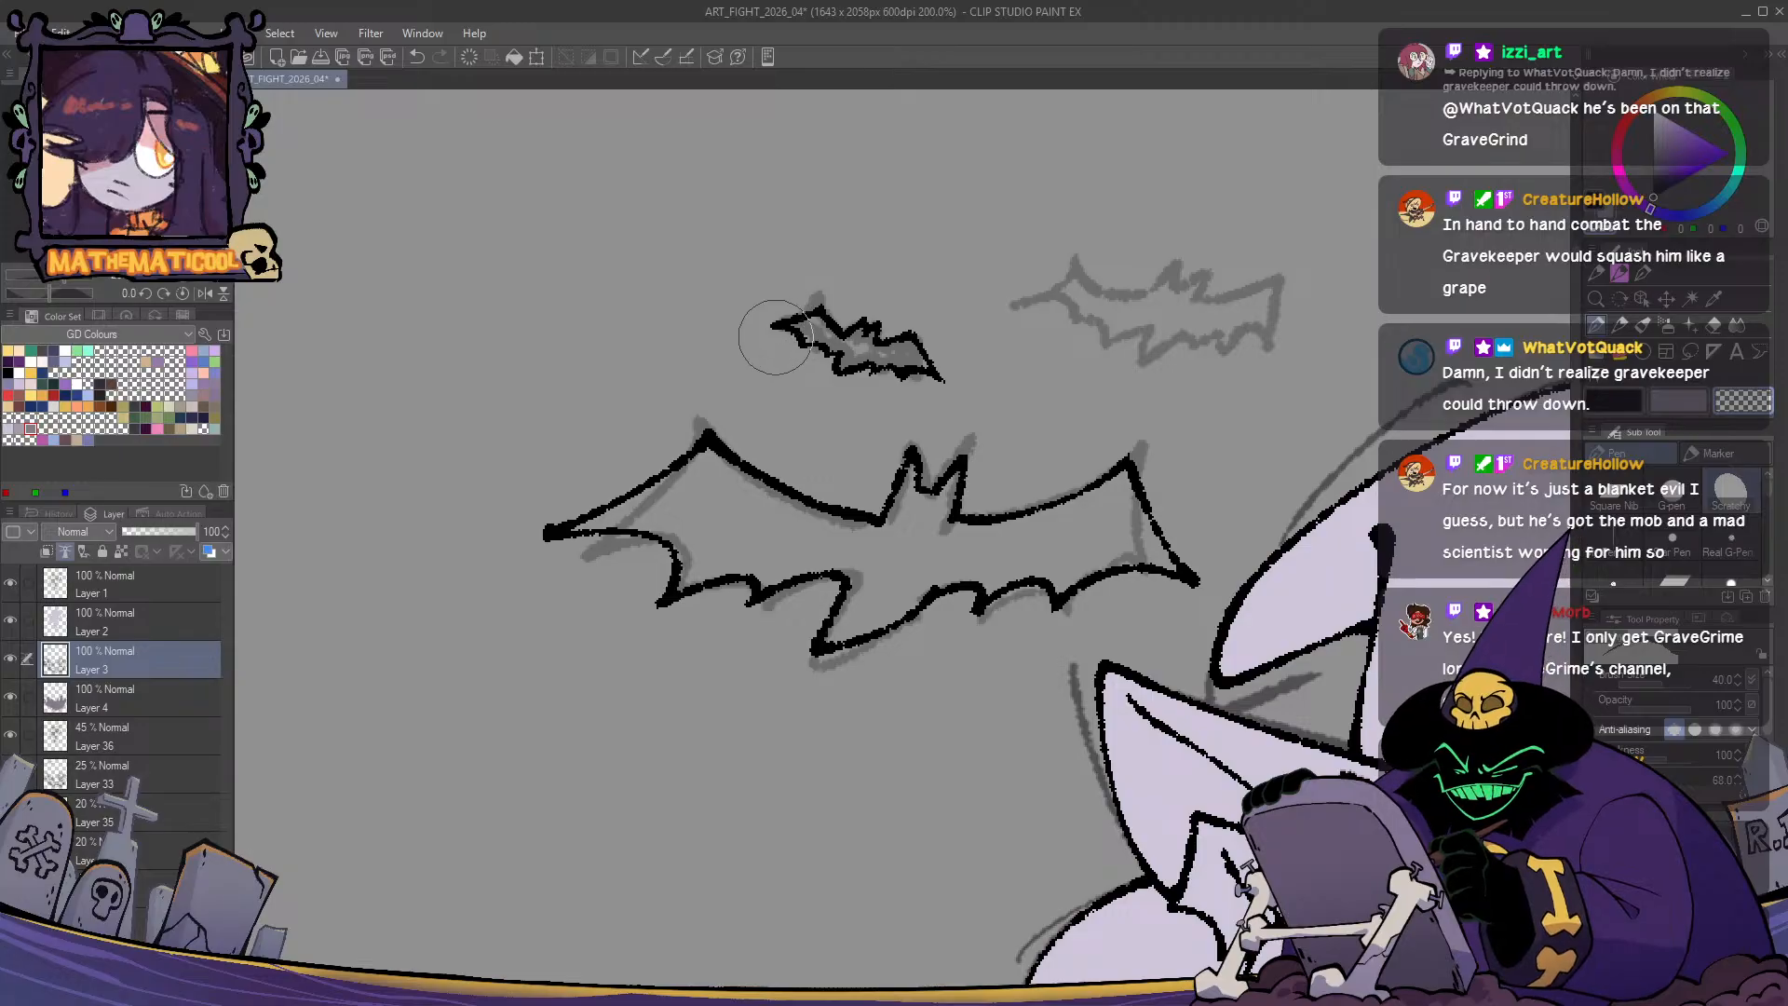
- Ink the full outline of the medium bat between the smallest bat and the witch's hat
left_click_drag(989, 471, 833, 567)
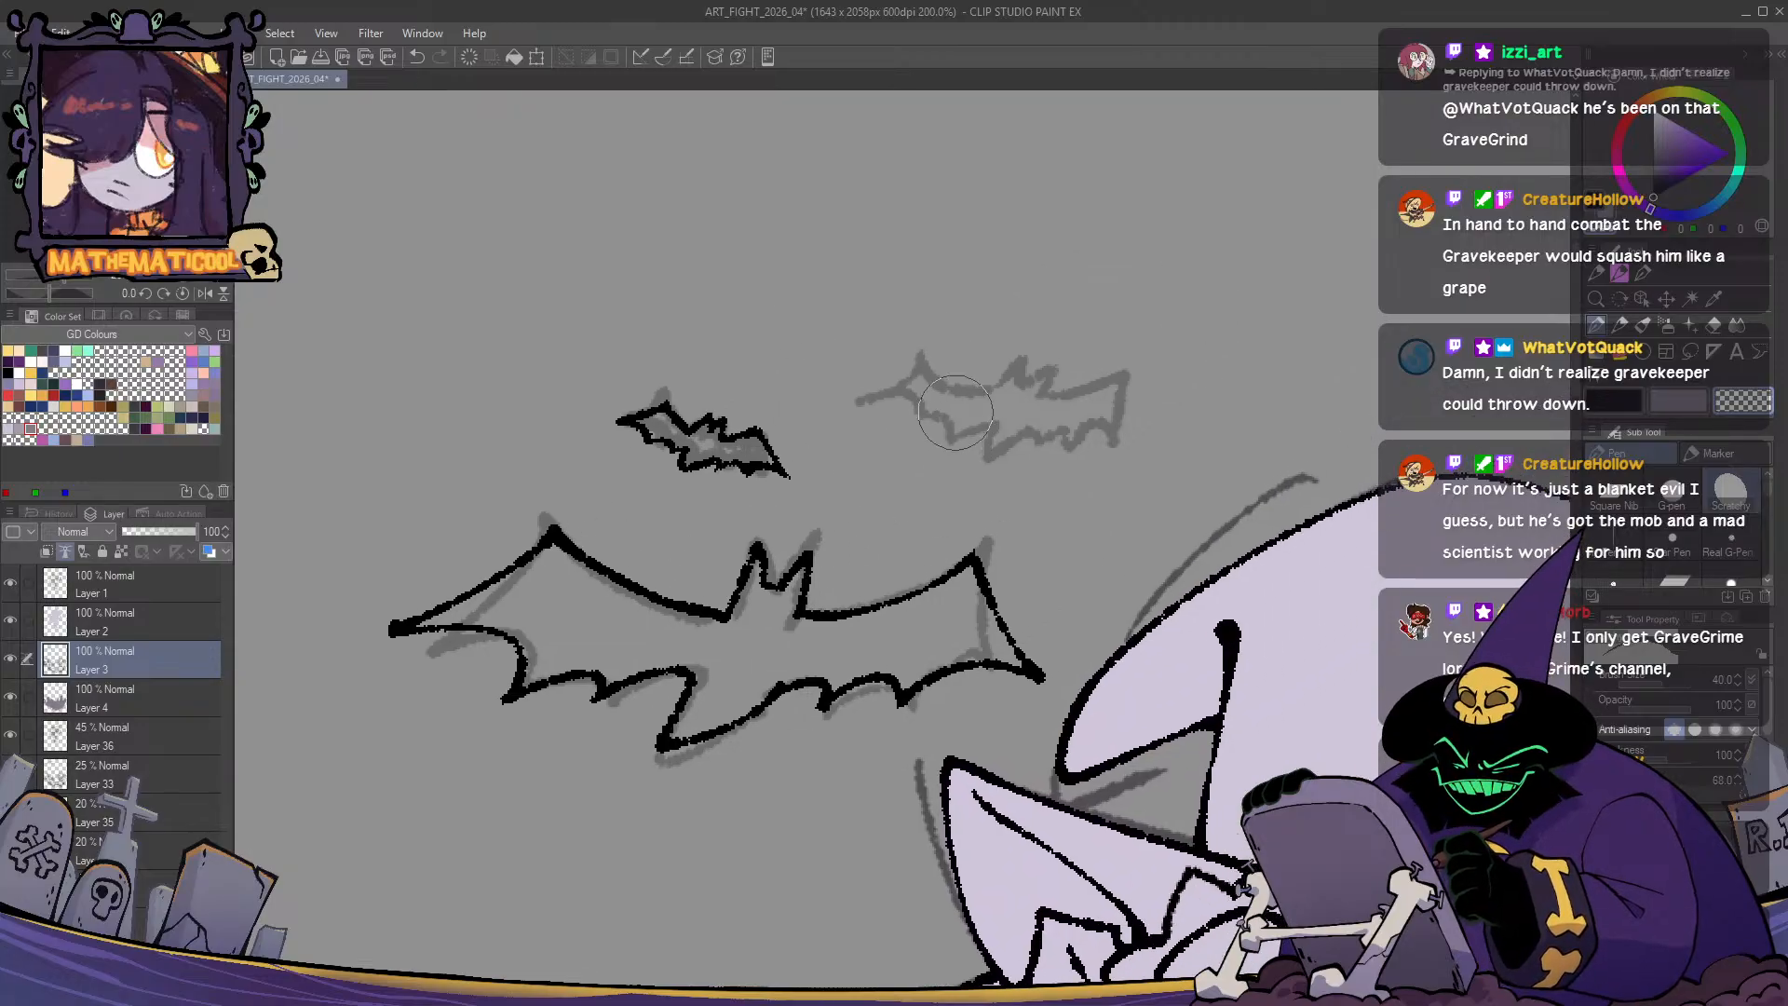
mouse_move(1001, 386)
left_mouse_down()
mouse_move(920, 349)
mouse_move(856, 395)
left_mouse_up()
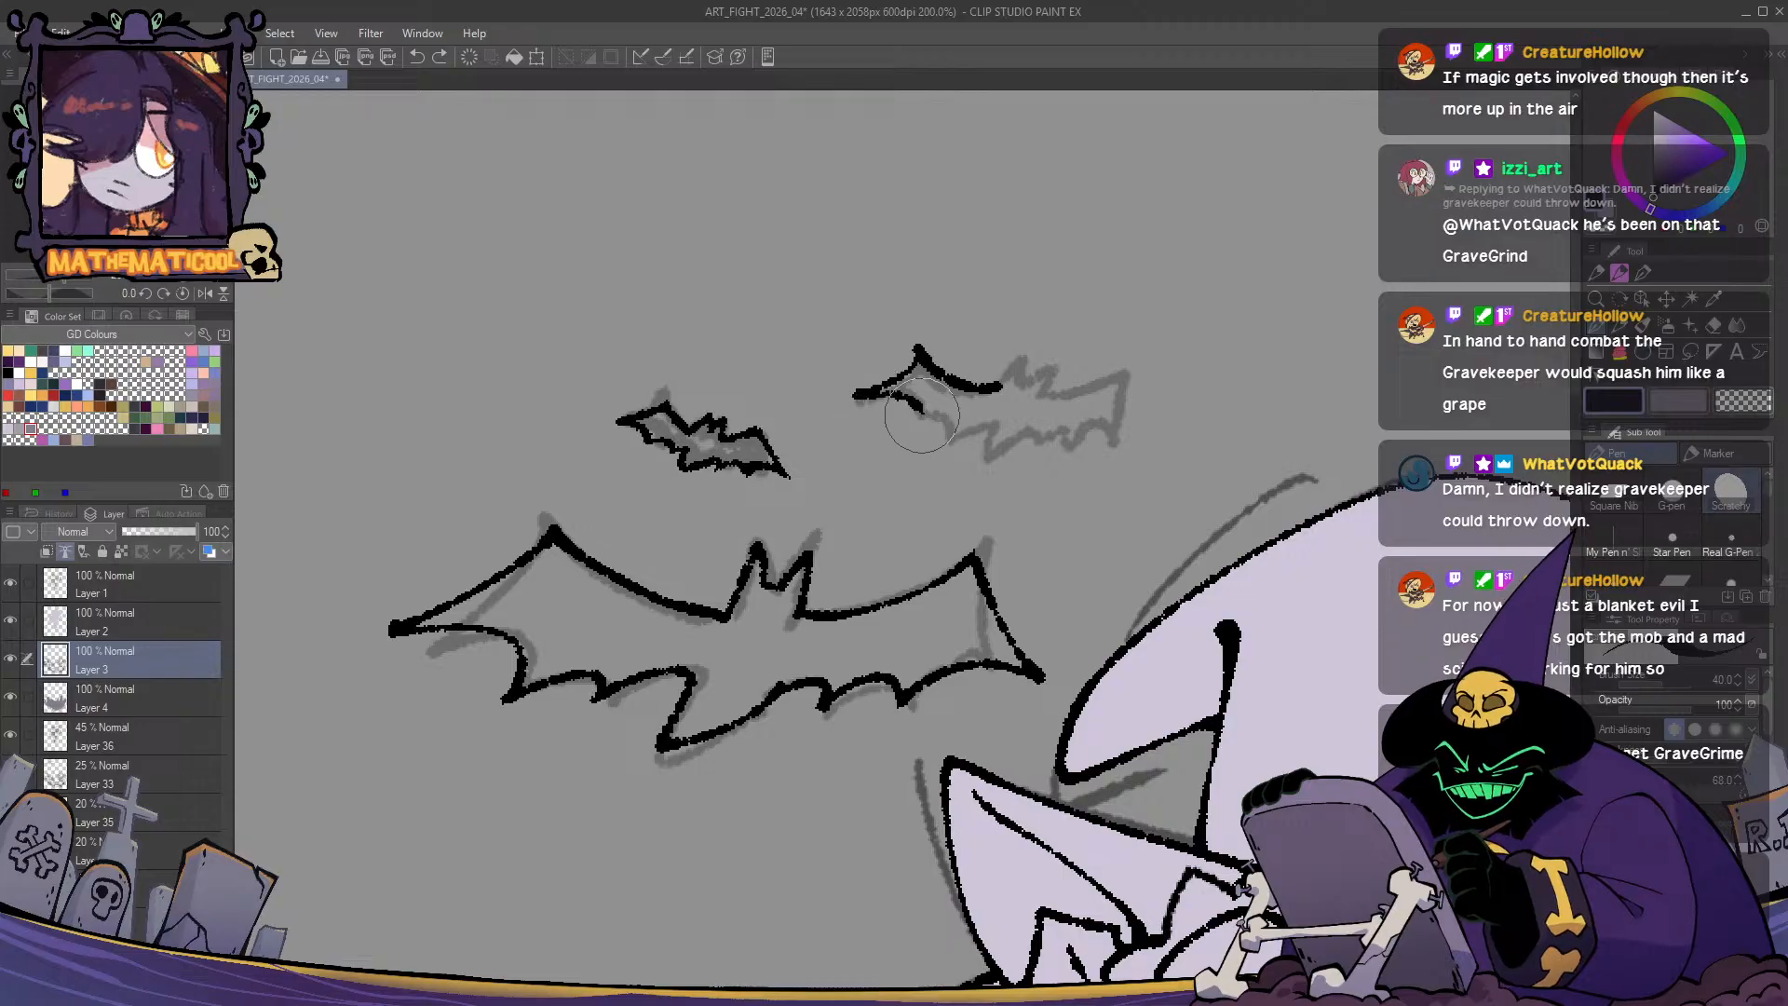
mouse_move(857, 395)
left_mouse_down()
mouse_move(937, 438)
mouse_move(1006, 431)
mouse_move(986, 465)
mouse_move(1034, 428)
mouse_move(1027, 360)
mouse_move(1123, 373)
mouse_move(1133, 448)
mouse_move(1027, 433)
left_mouse_up()
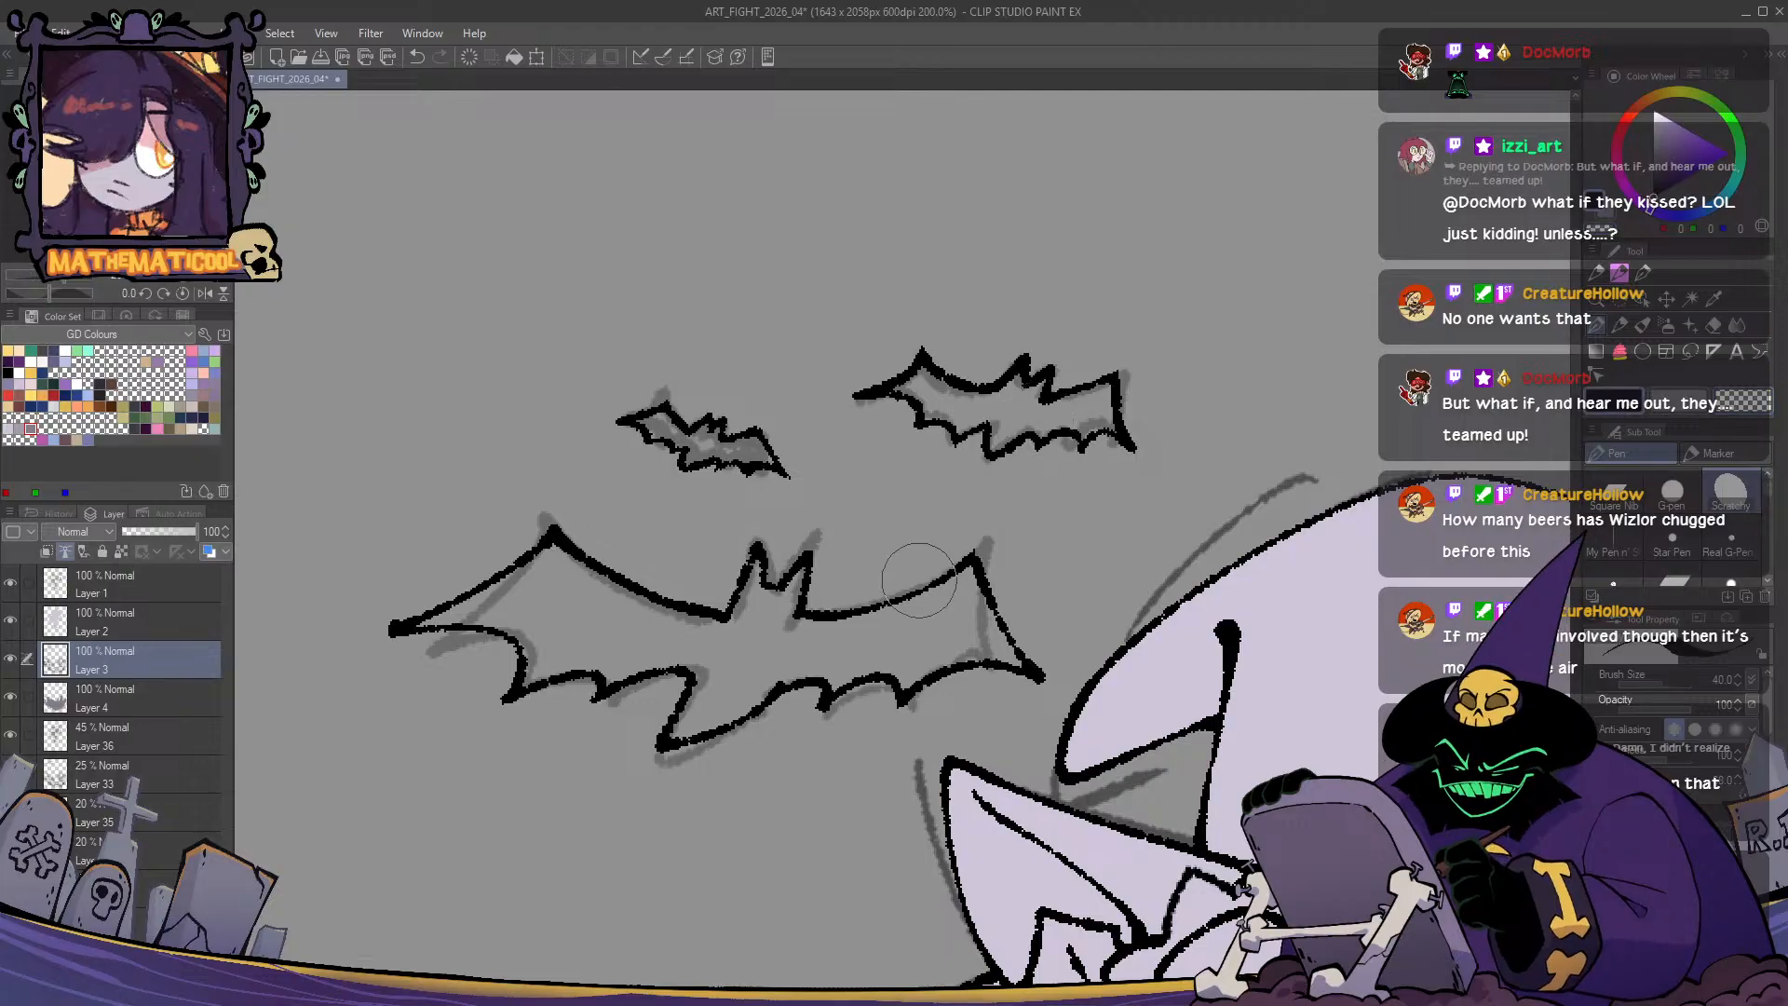
- Draw a new bat outline with spread wings in the empty sky beside the witch's hair, above the mushroom
scroll(918, 580, "down", 3)
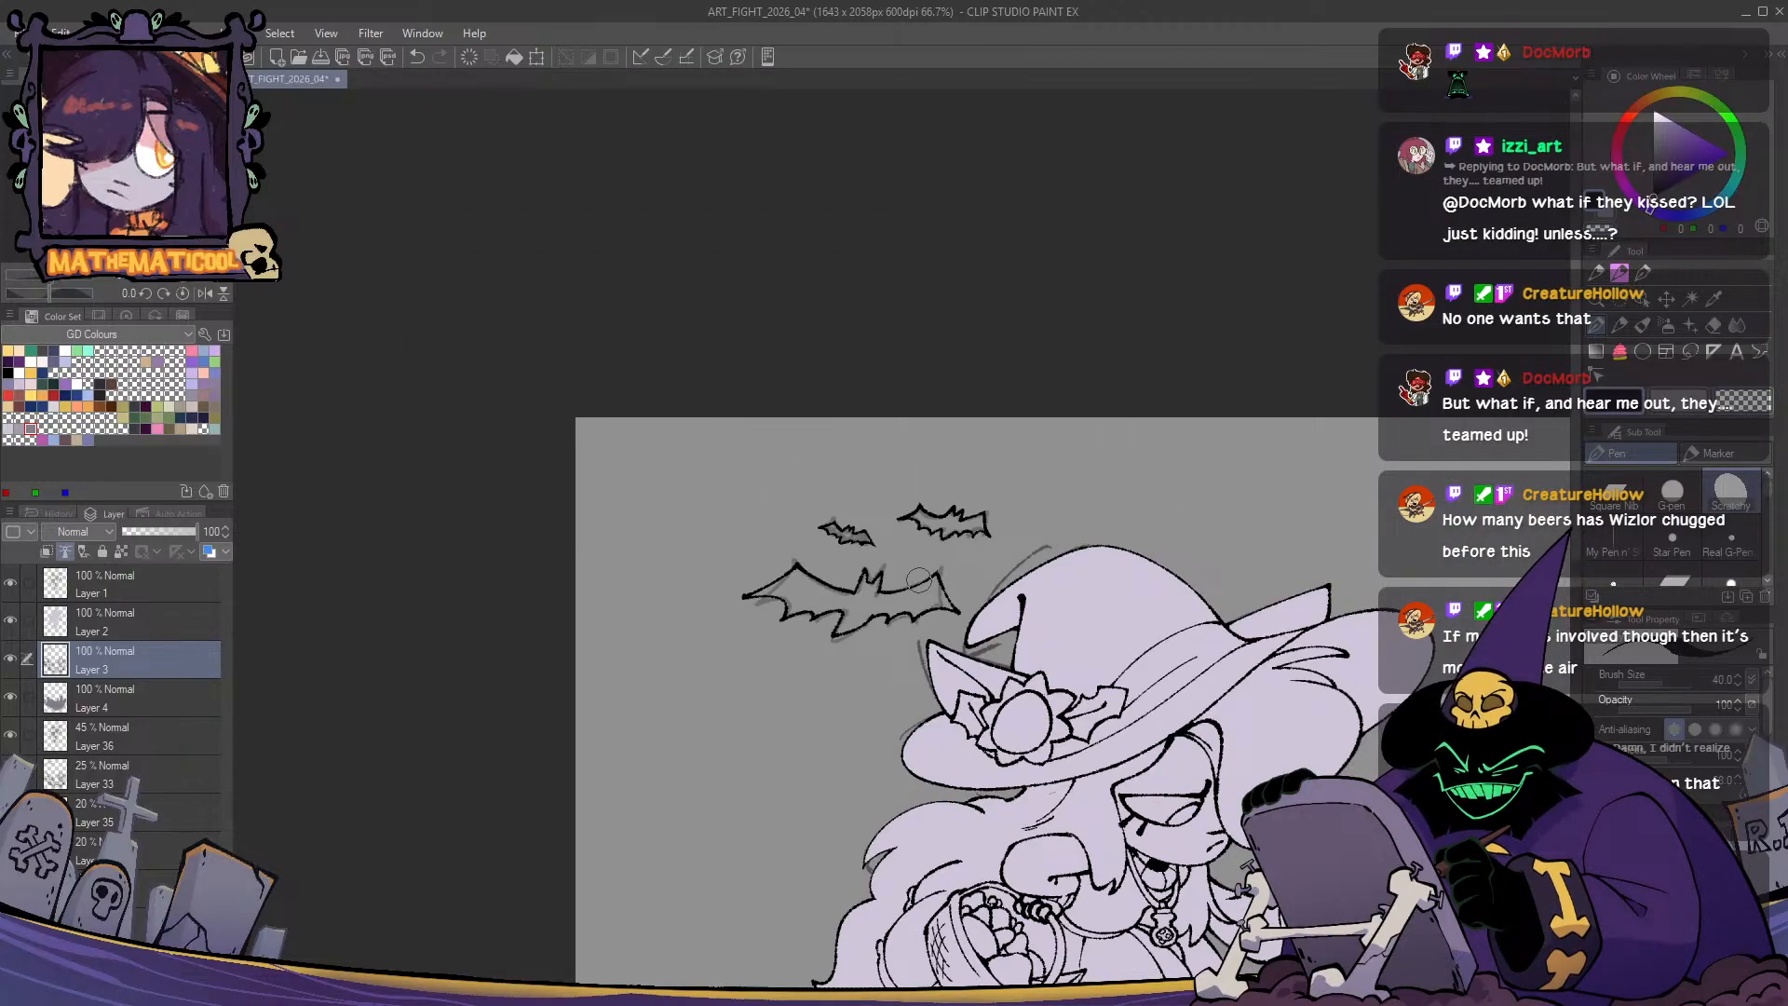
scroll(919, 580, "up", 1)
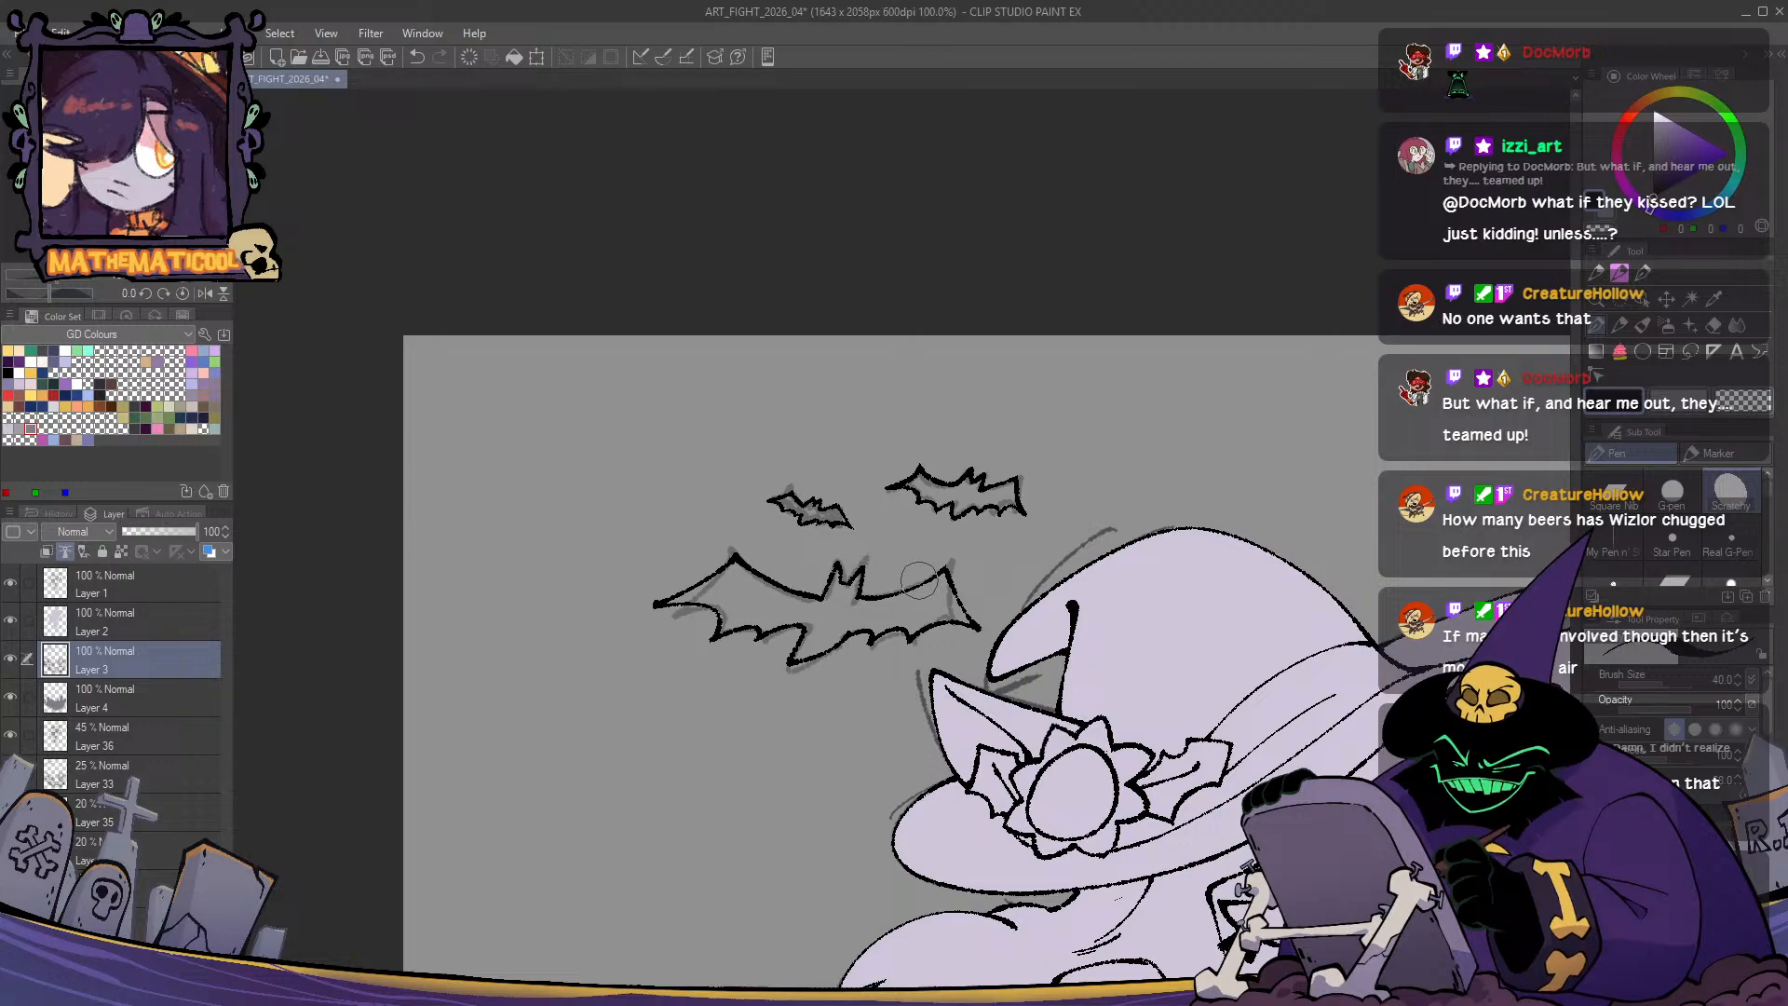
left_click_drag(919, 581, 910, 477)
scroll(771, 396, "up", 2)
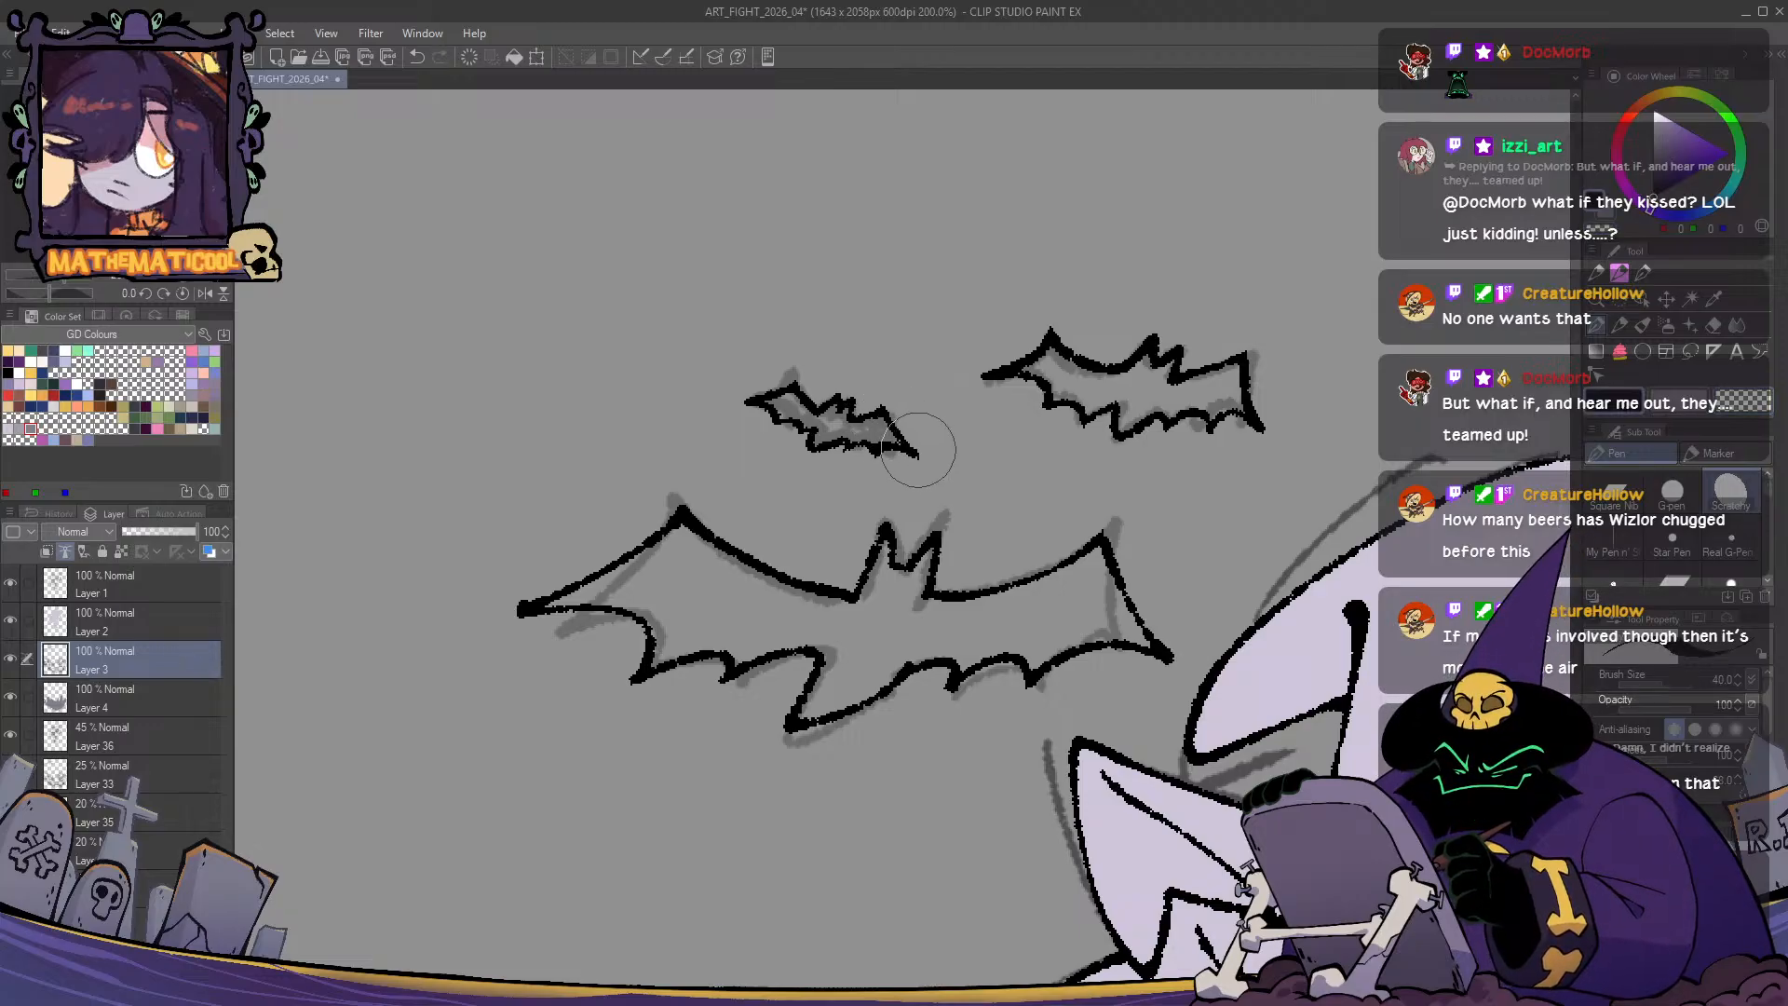
scroll(1188, 650, "down", 5)
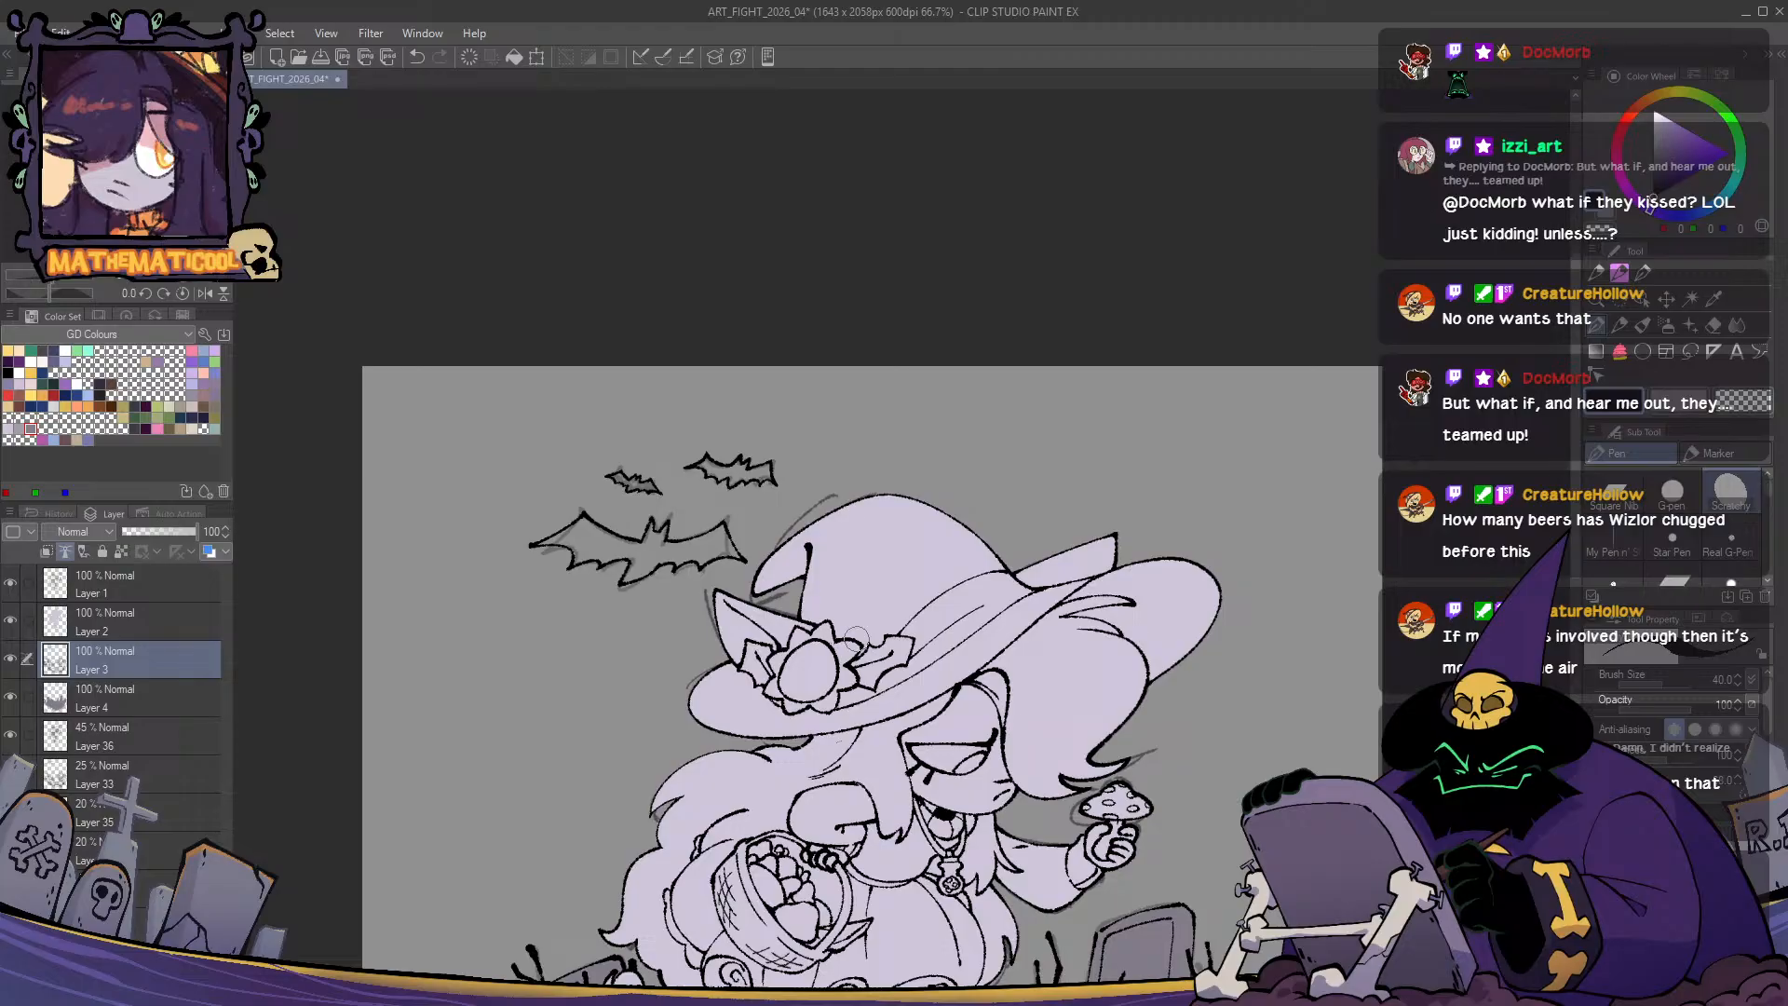
scroll(856, 636, "up", 2)
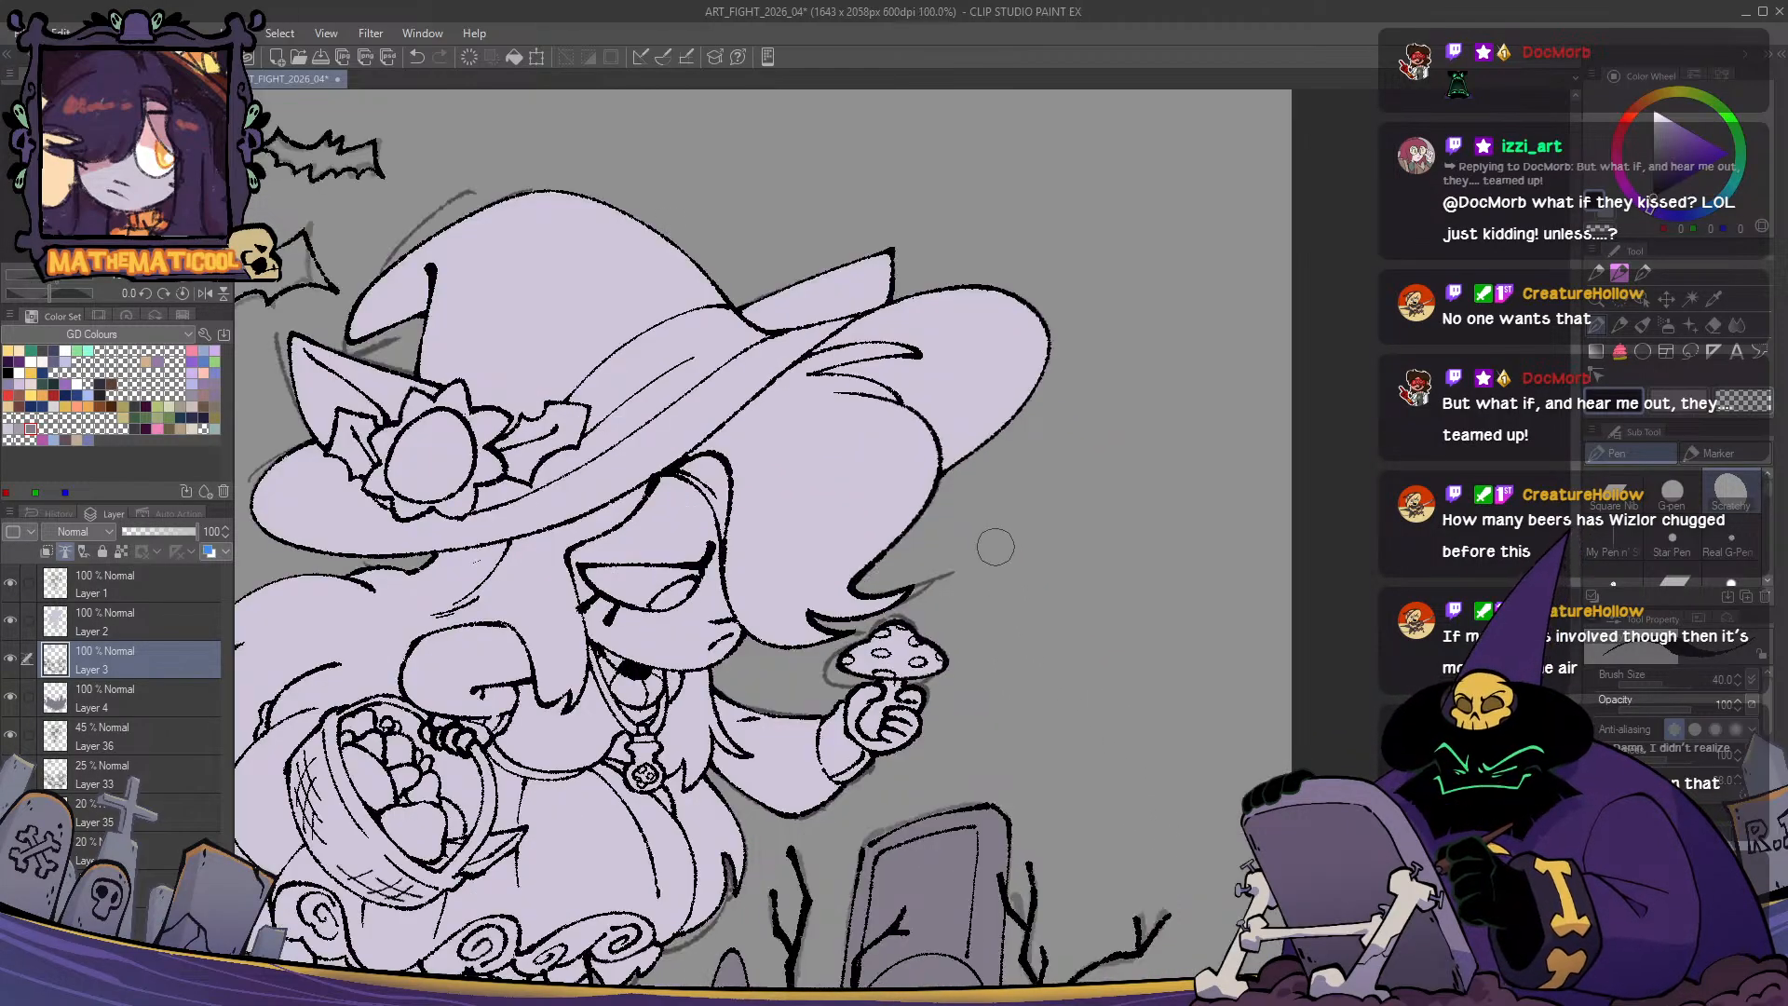
key("ctrl+z")
left_click_drag(969, 505, 1011, 537)
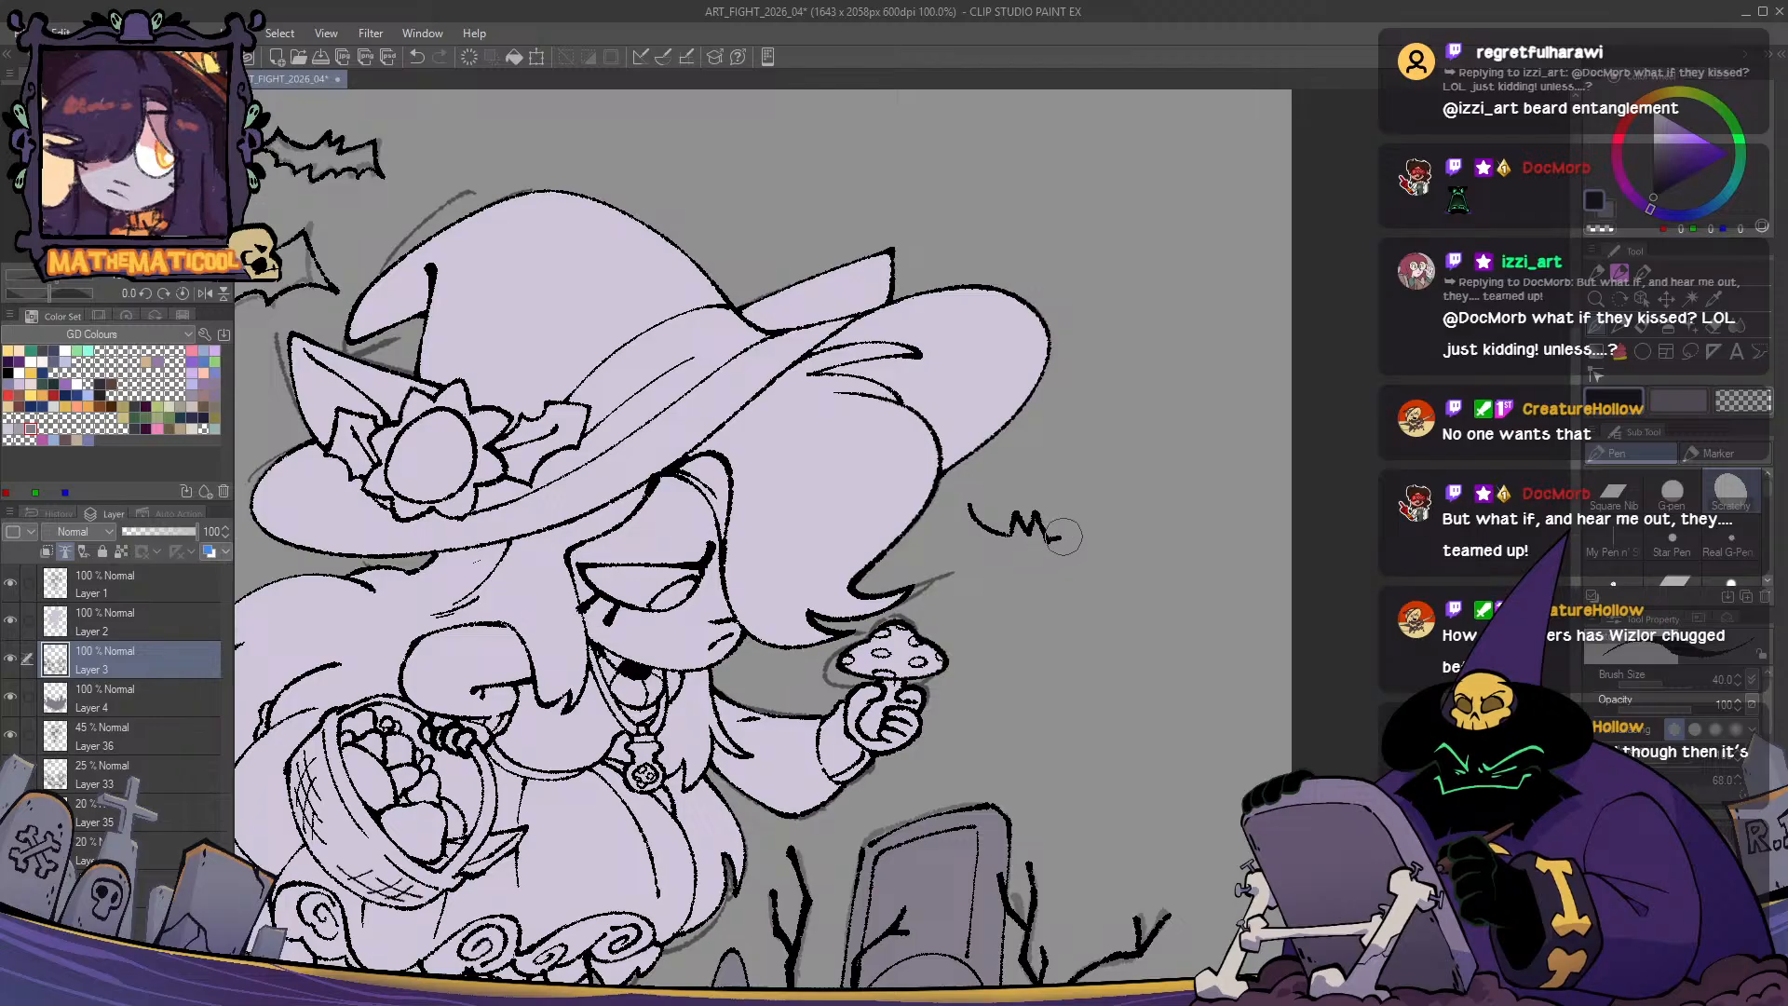
mouse_move(1065, 537)
left_mouse_down()
mouse_move(1100, 516)
mouse_move(1138, 568)
left_mouse_up()
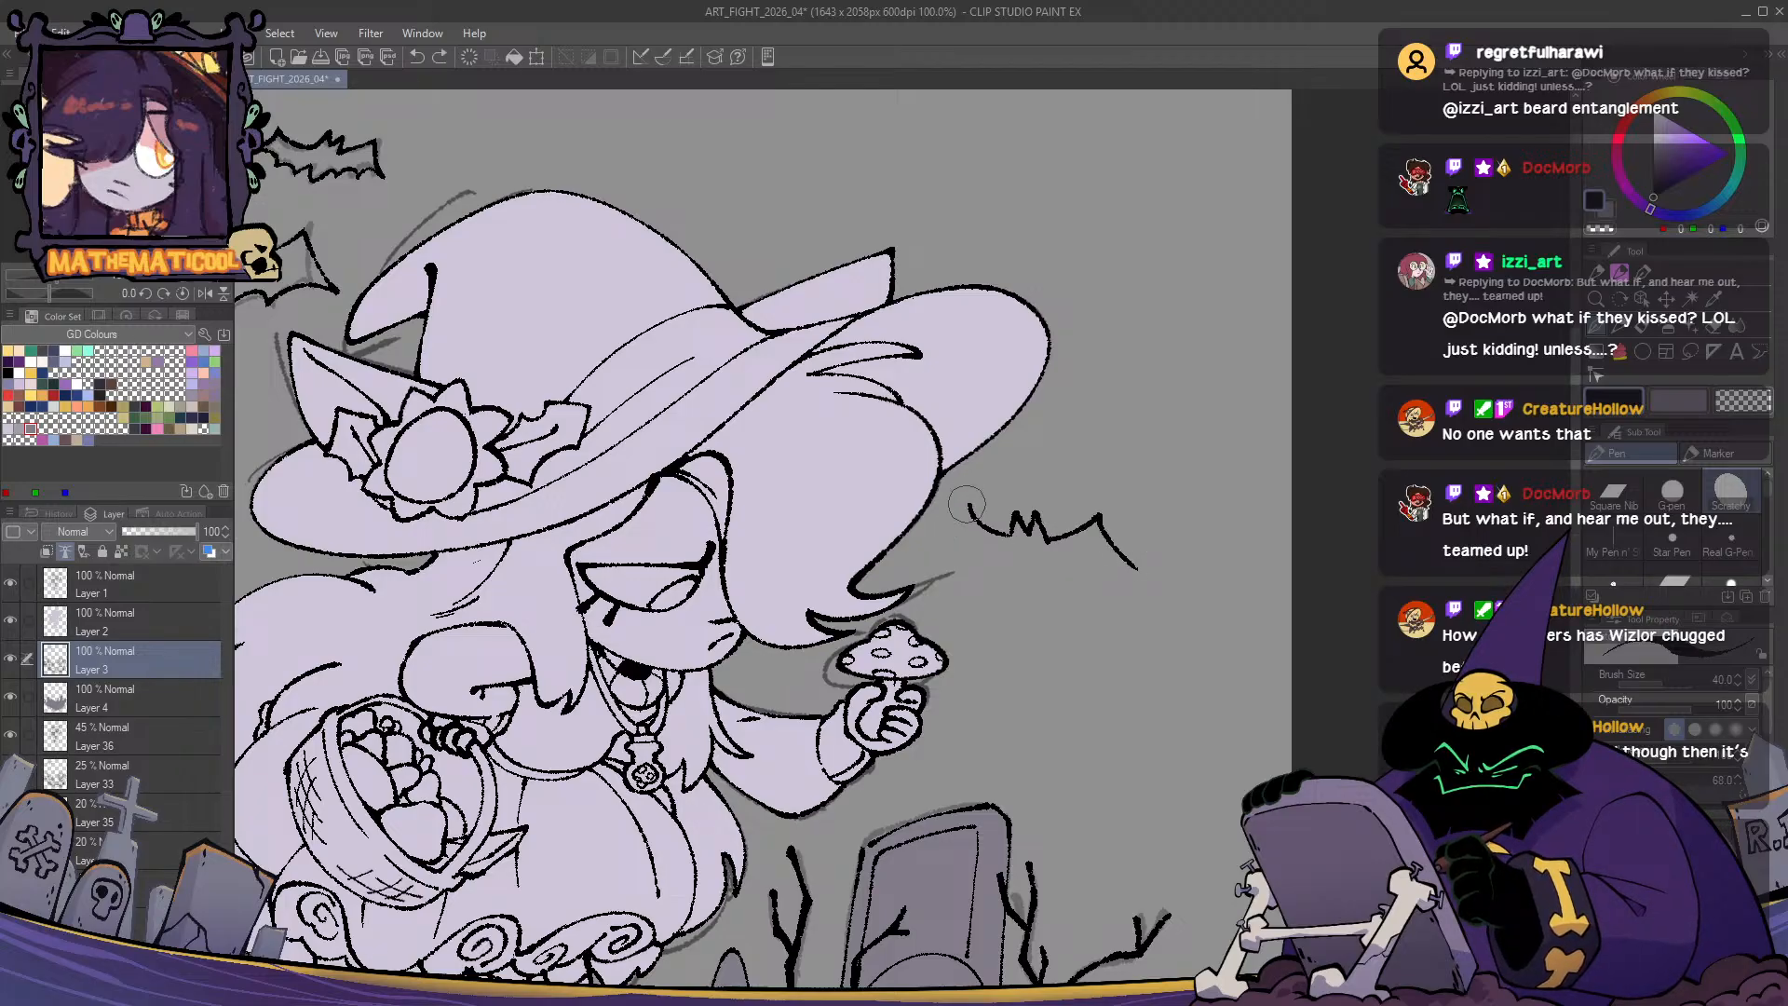
mouse_move(967, 504)
left_mouse_down()
mouse_move(941, 561)
mouse_move(1048, 569)
left_mouse_up()
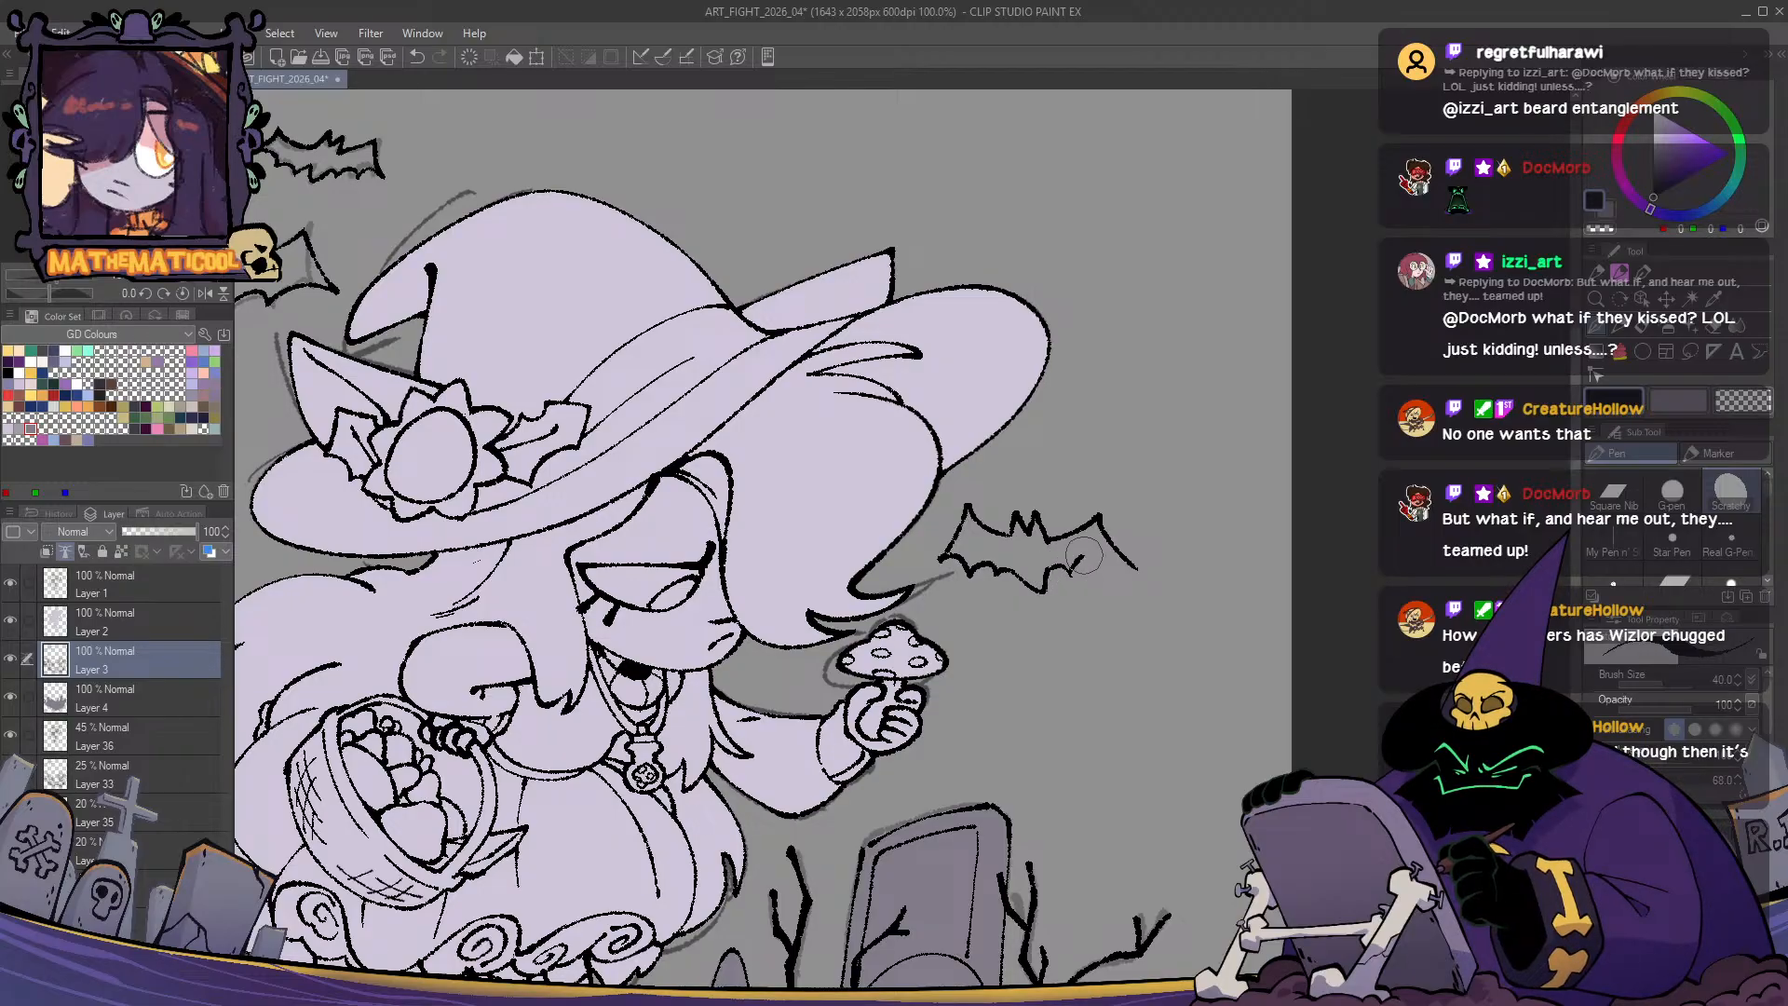
left_click_drag(1092, 564, 1147, 579)
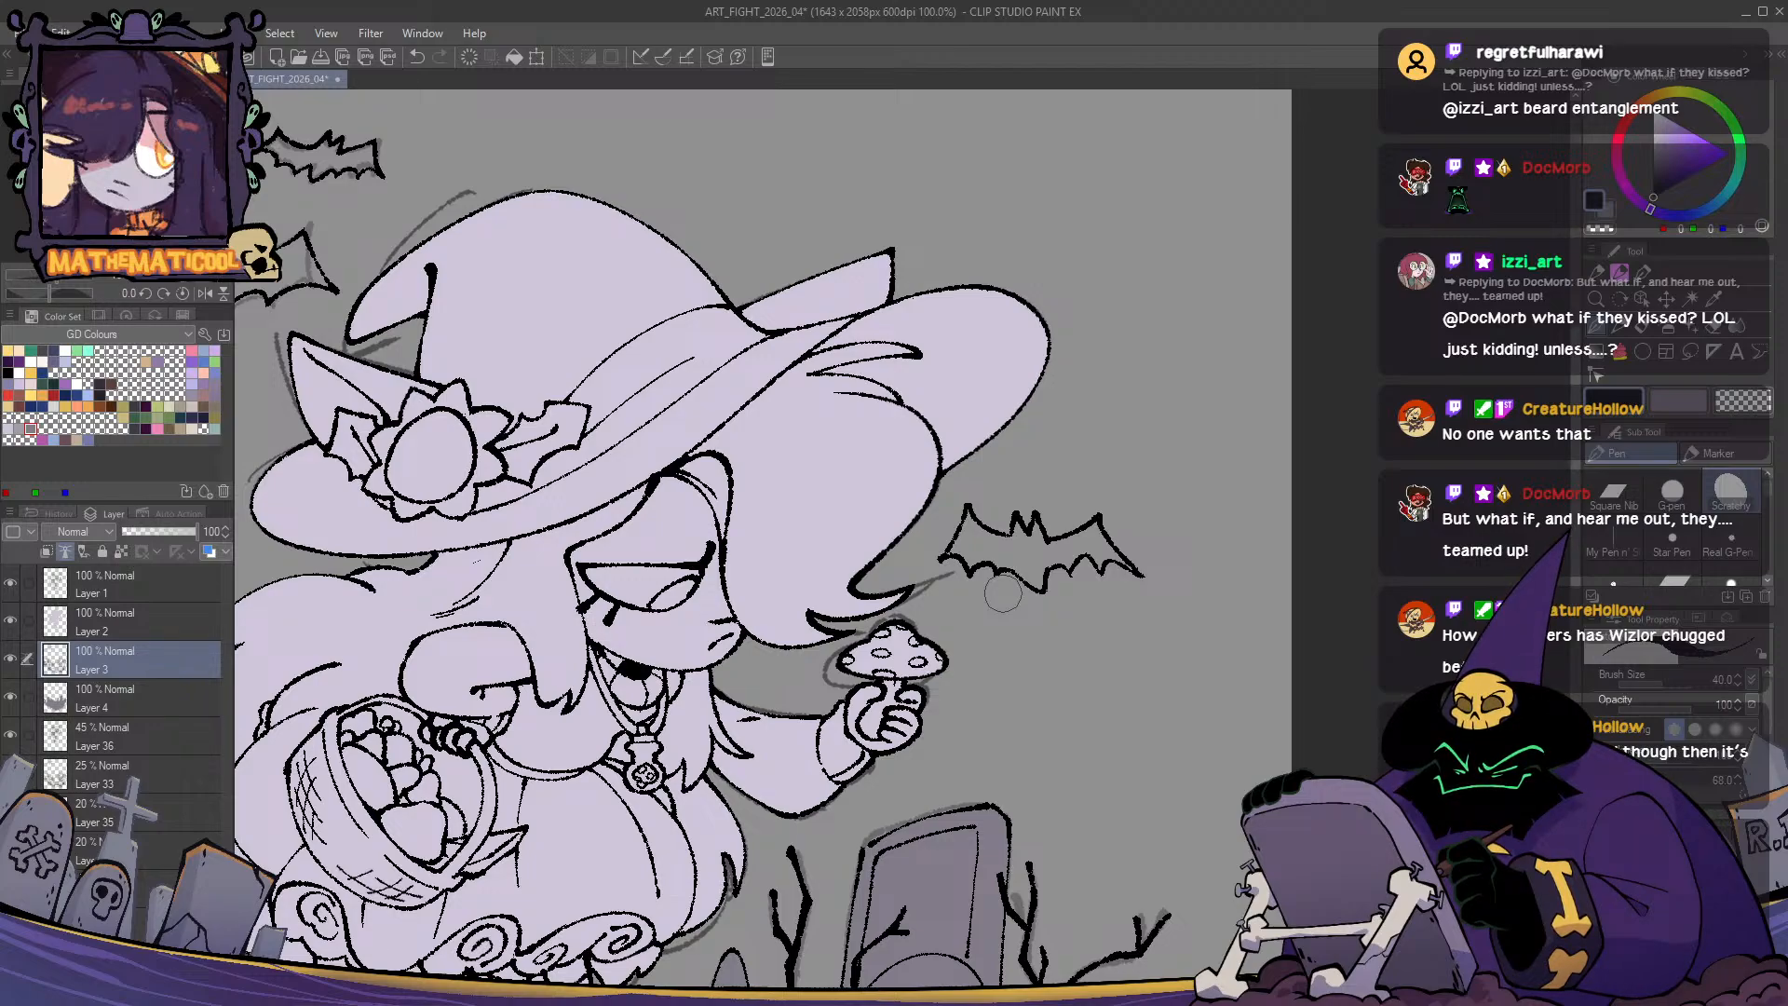
- Erase the new bat's left wing tip and redraw the wing longer, extending towards the witch's hair with a scalloped lower edge
left_click_drag(1009, 707, 933, 694)
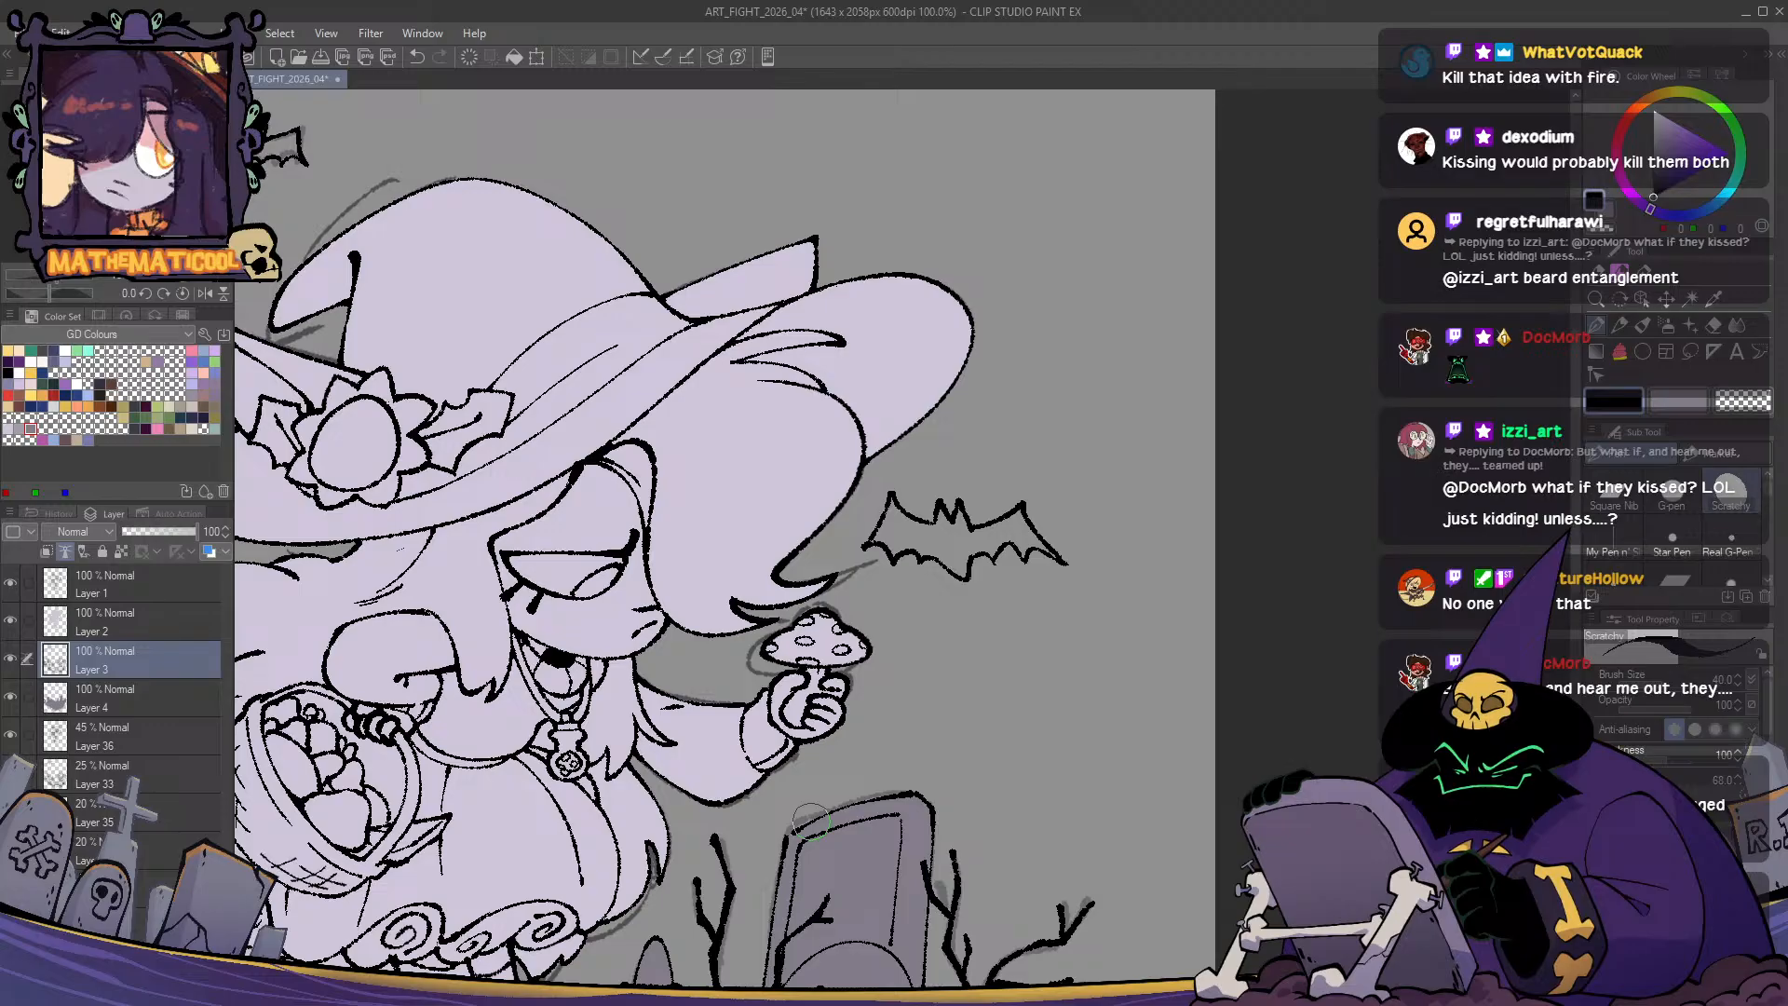
scroll(894, 559, "up", 2)
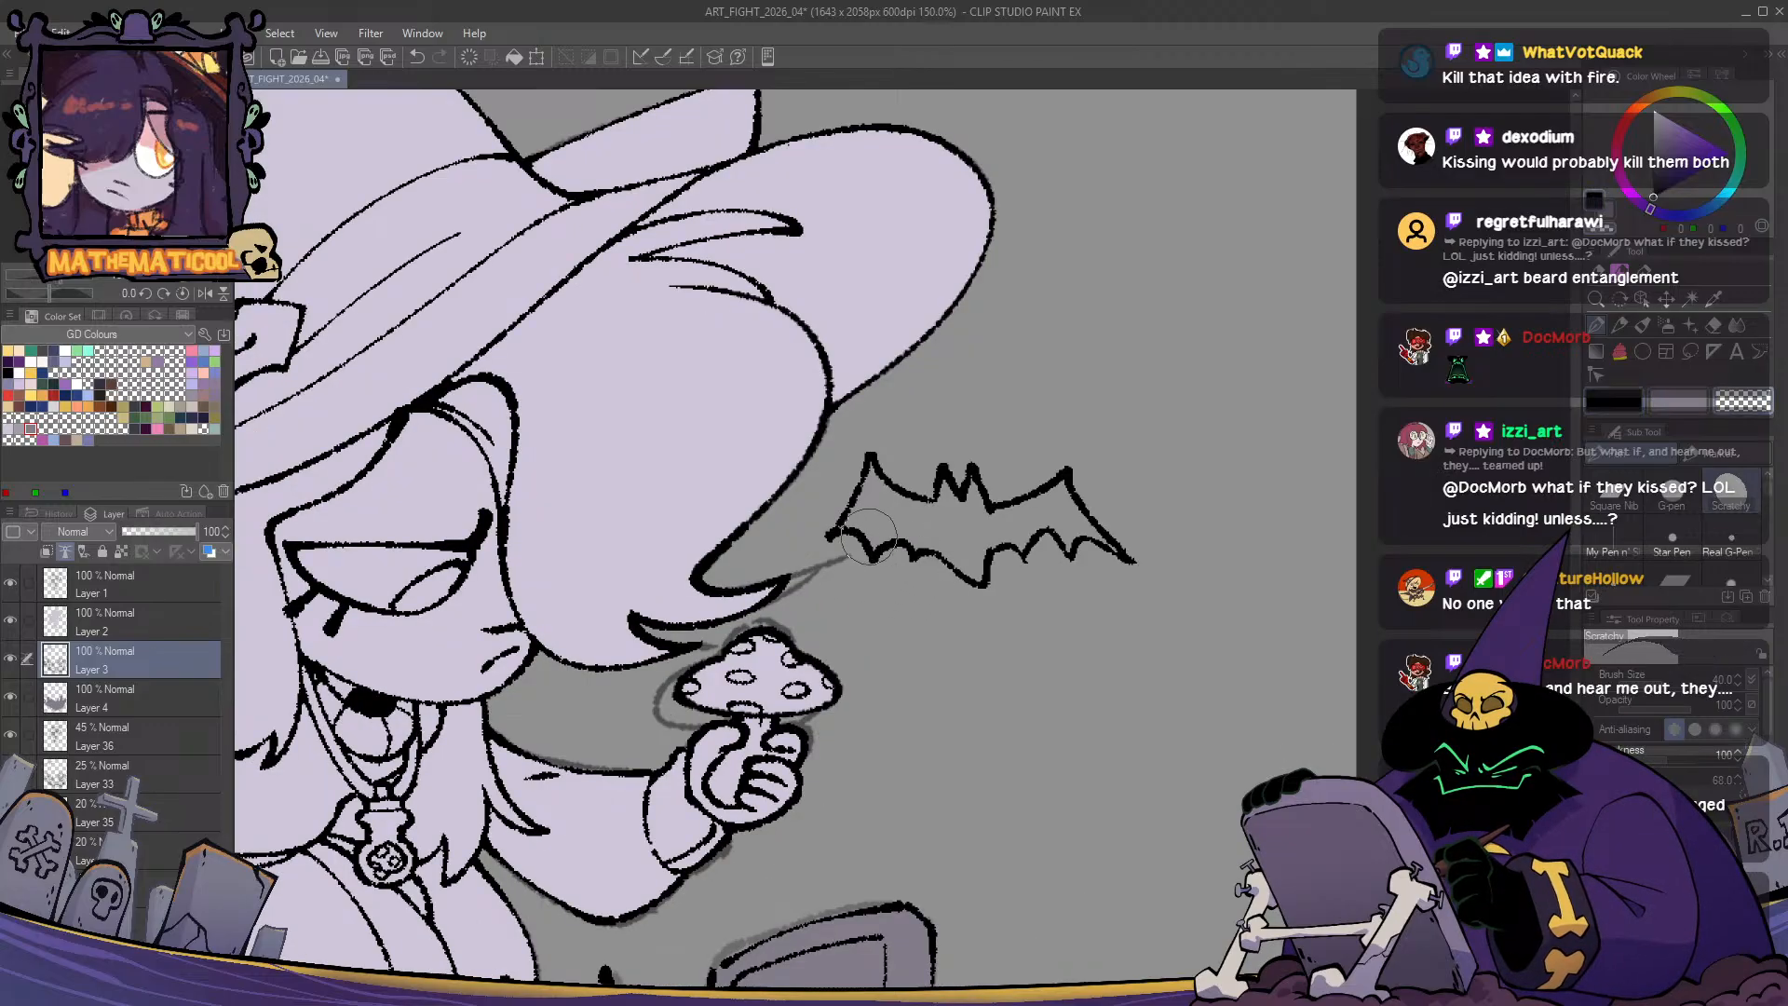
mouse_move(857, 538)
left_mouse_down()
mouse_move(866, 466)
mouse_move(842, 516)
left_mouse_up()
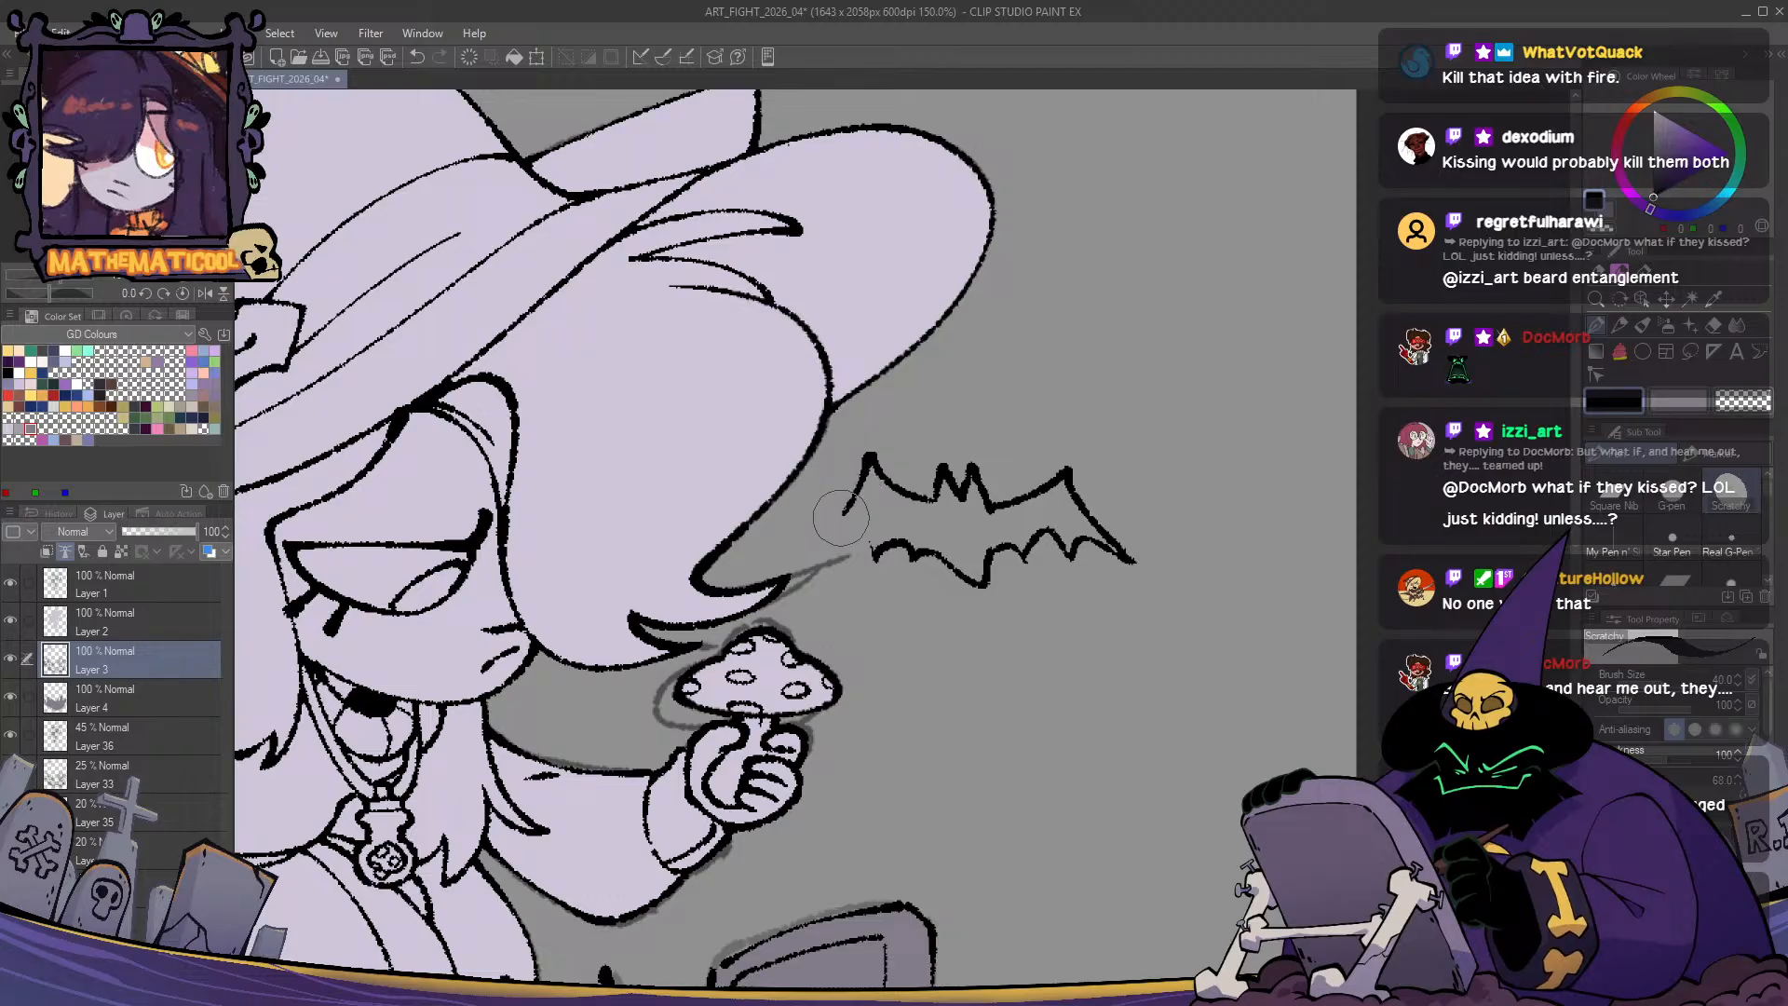
key("ctrl+z")
left_click_drag(870, 454, 805, 537)
key("c")
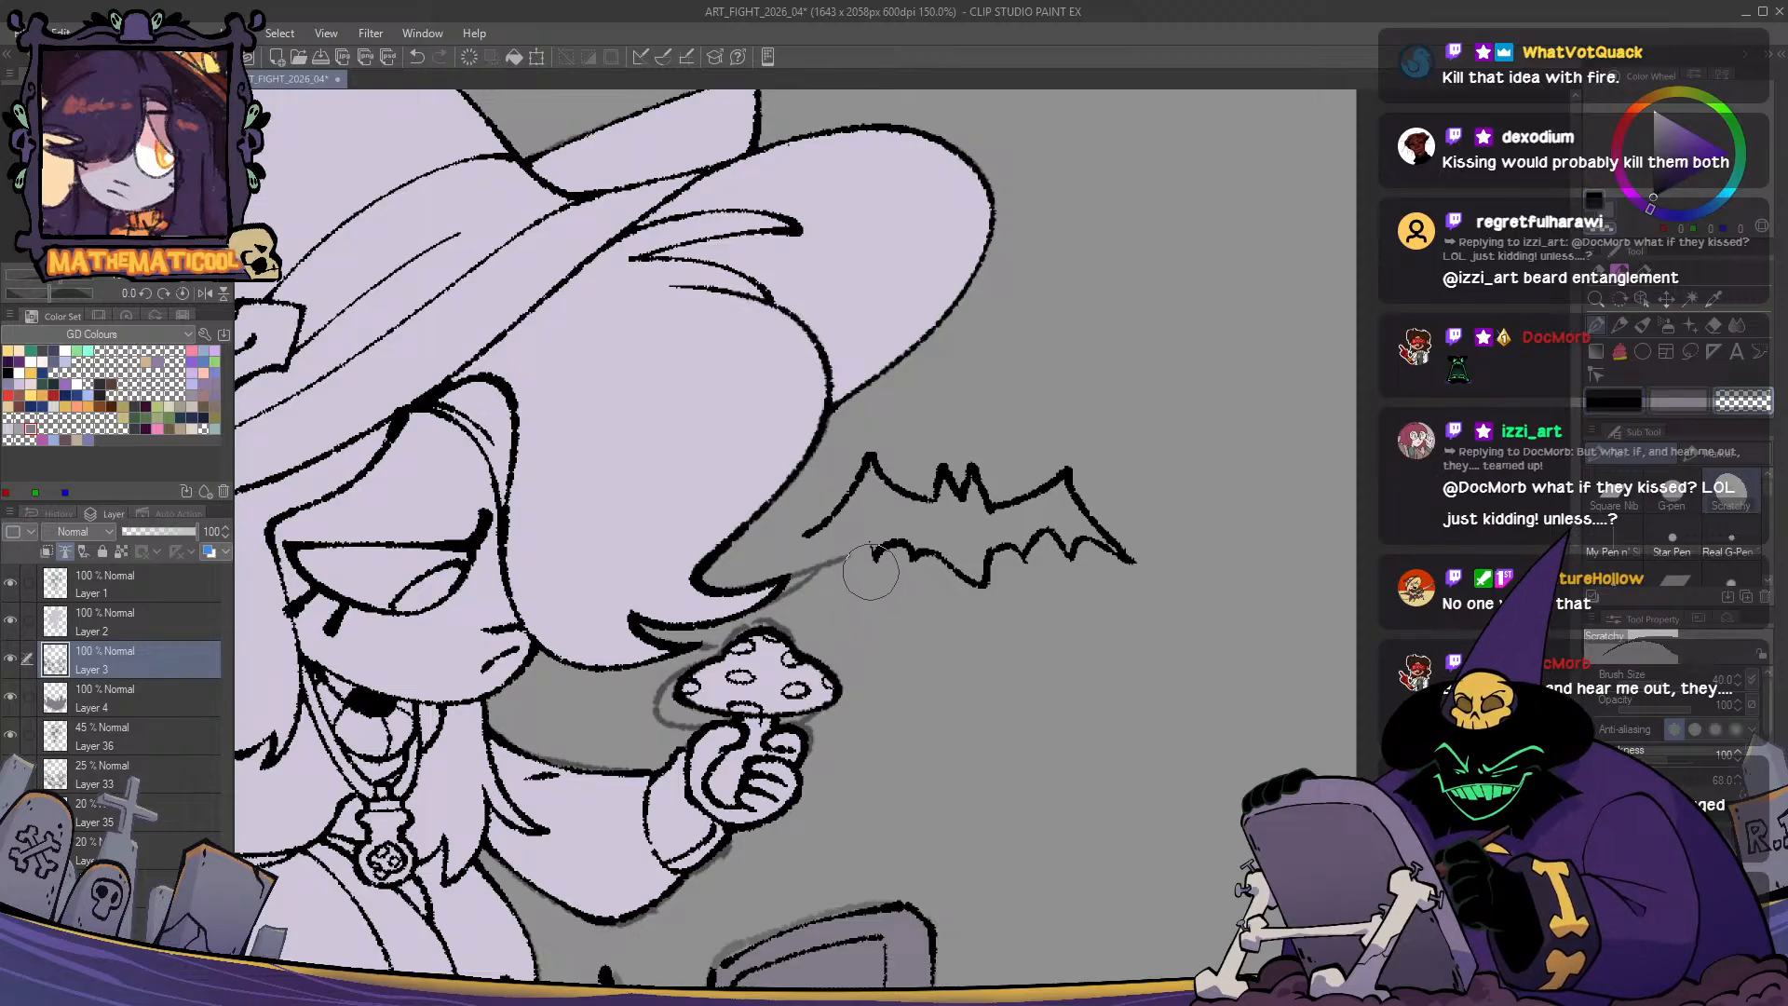
key("c")
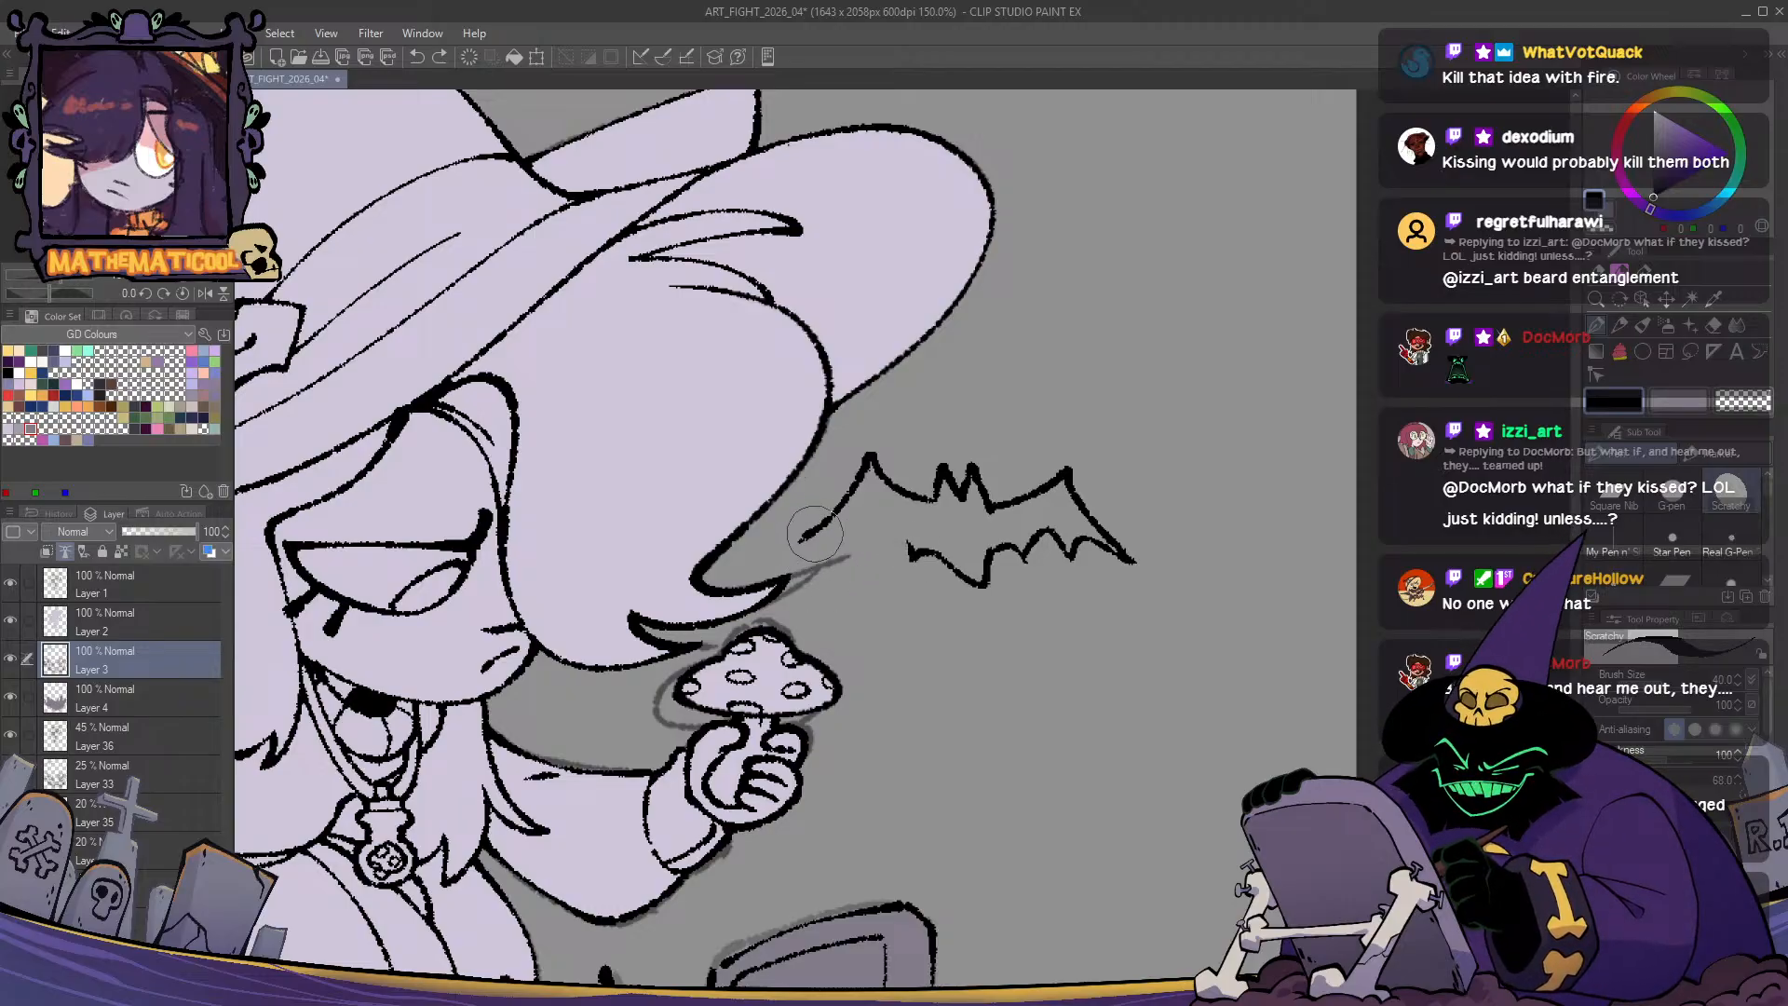
left_click_drag(807, 534, 871, 541)
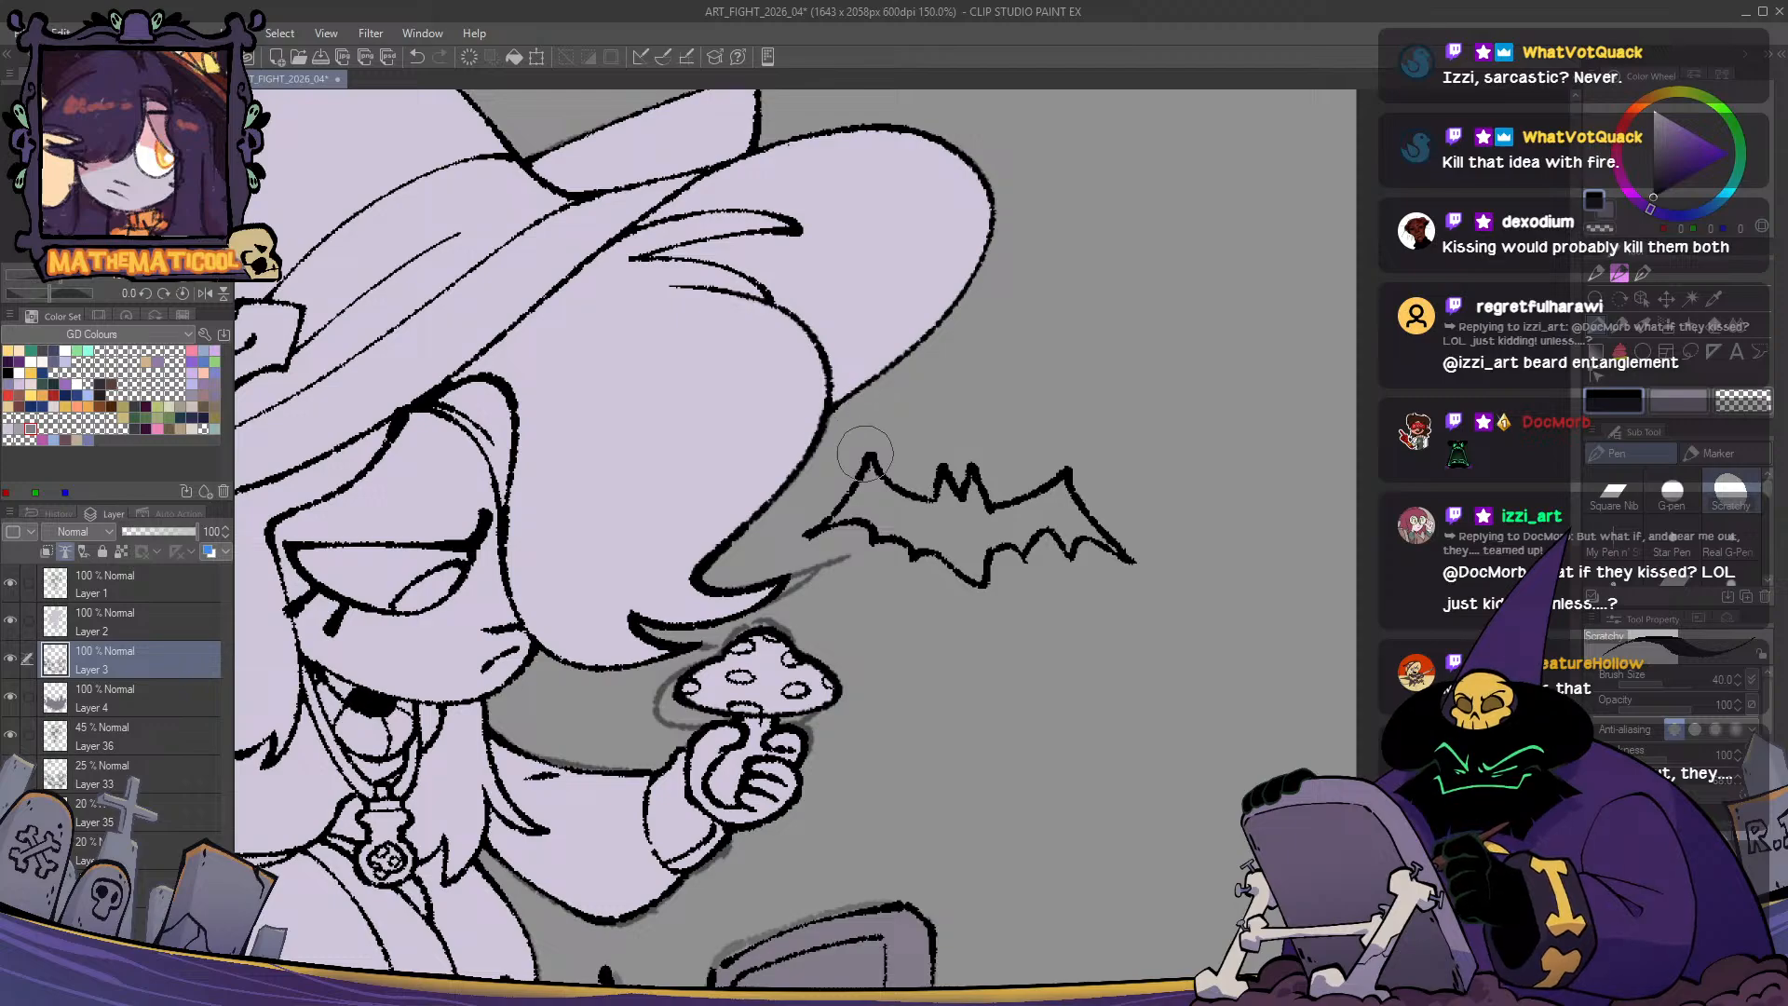
- Clean up the new bat's wing peaks and tips, and touch up the hair strand above the mushroom
key("ctrl+z")
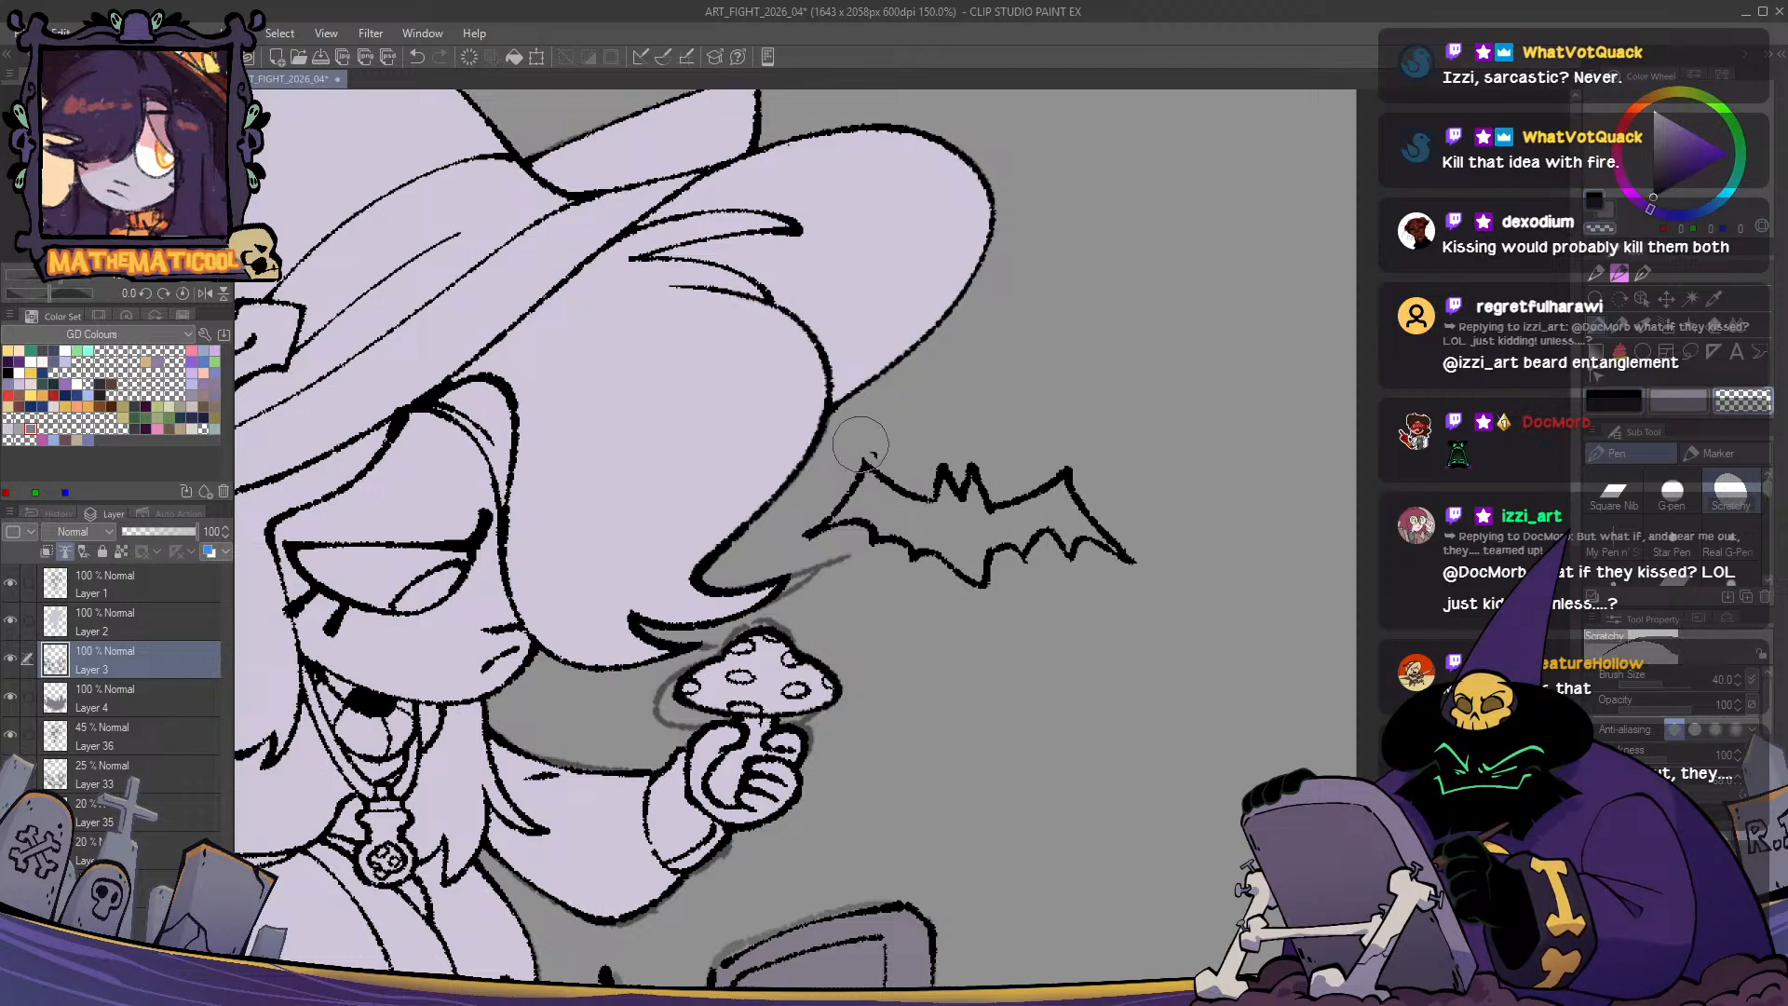
key("c")
key("h")
key("h")
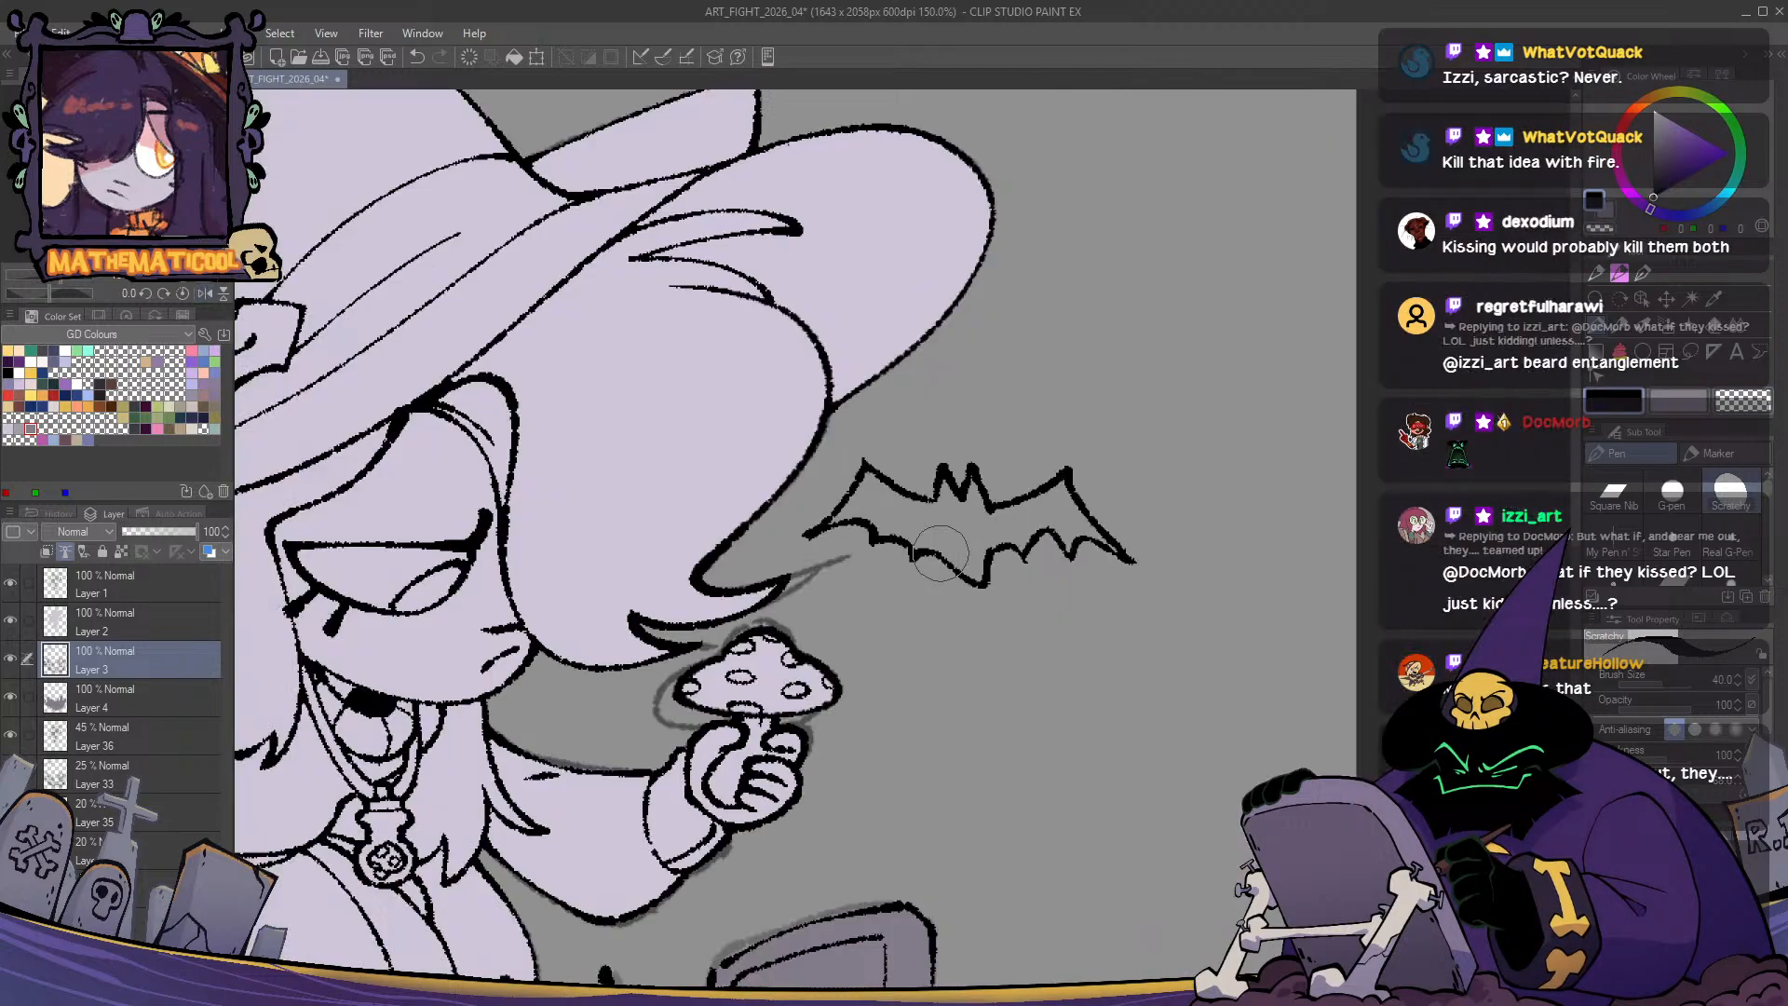
scroll(943, 553, "down", 2)
scroll(940, 553, "up", 3)
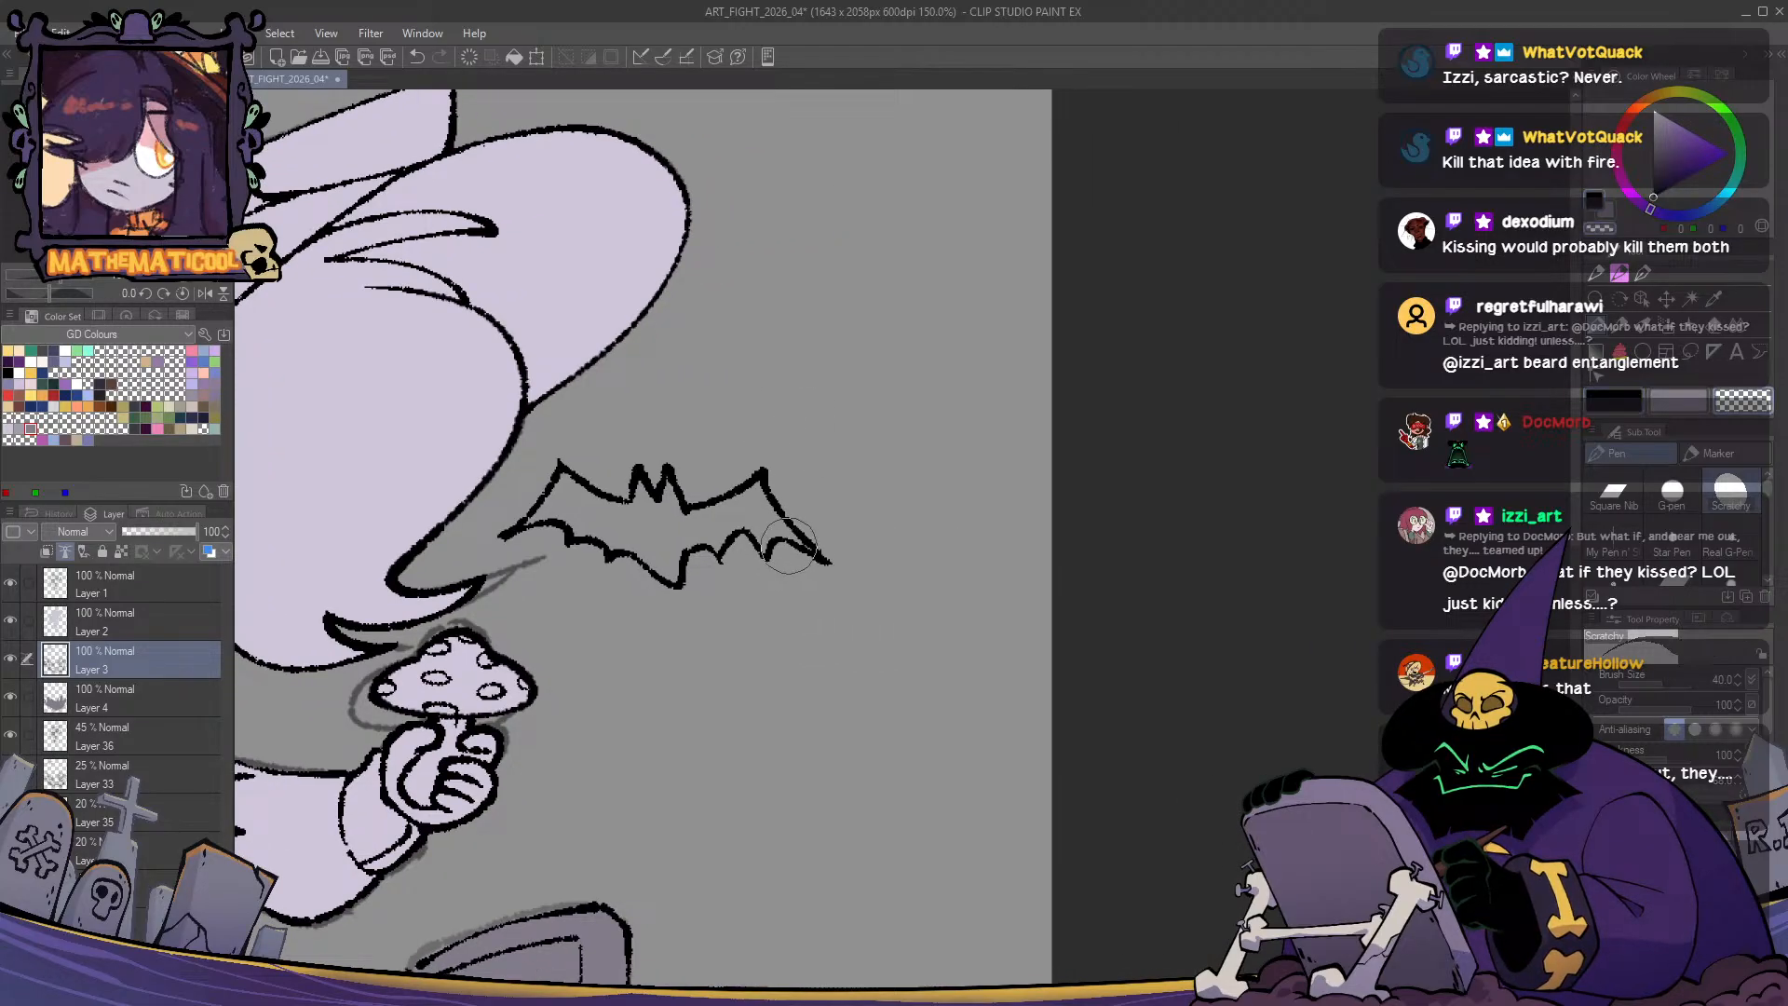
mouse_move(763, 471)
left_mouse_down()
mouse_move(822, 559)
mouse_move(839, 547)
mouse_move(1054, 660)
left_mouse_up()
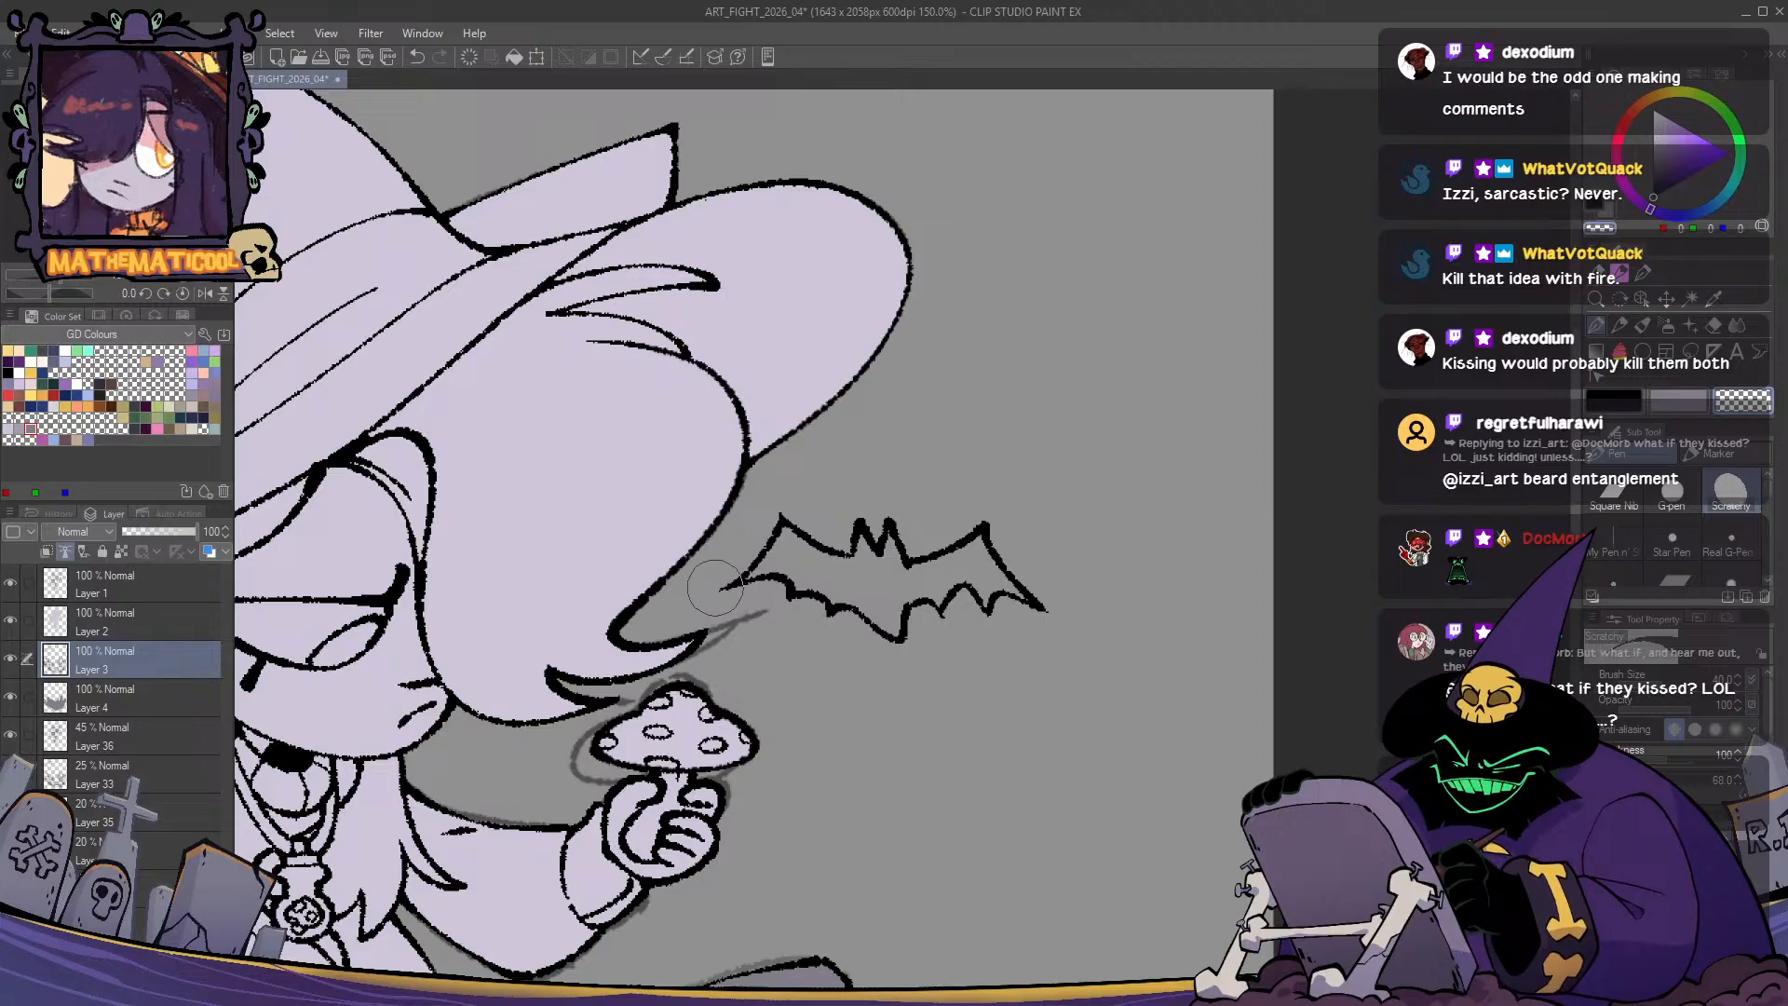
left_click_drag(549, 672, 612, 697)
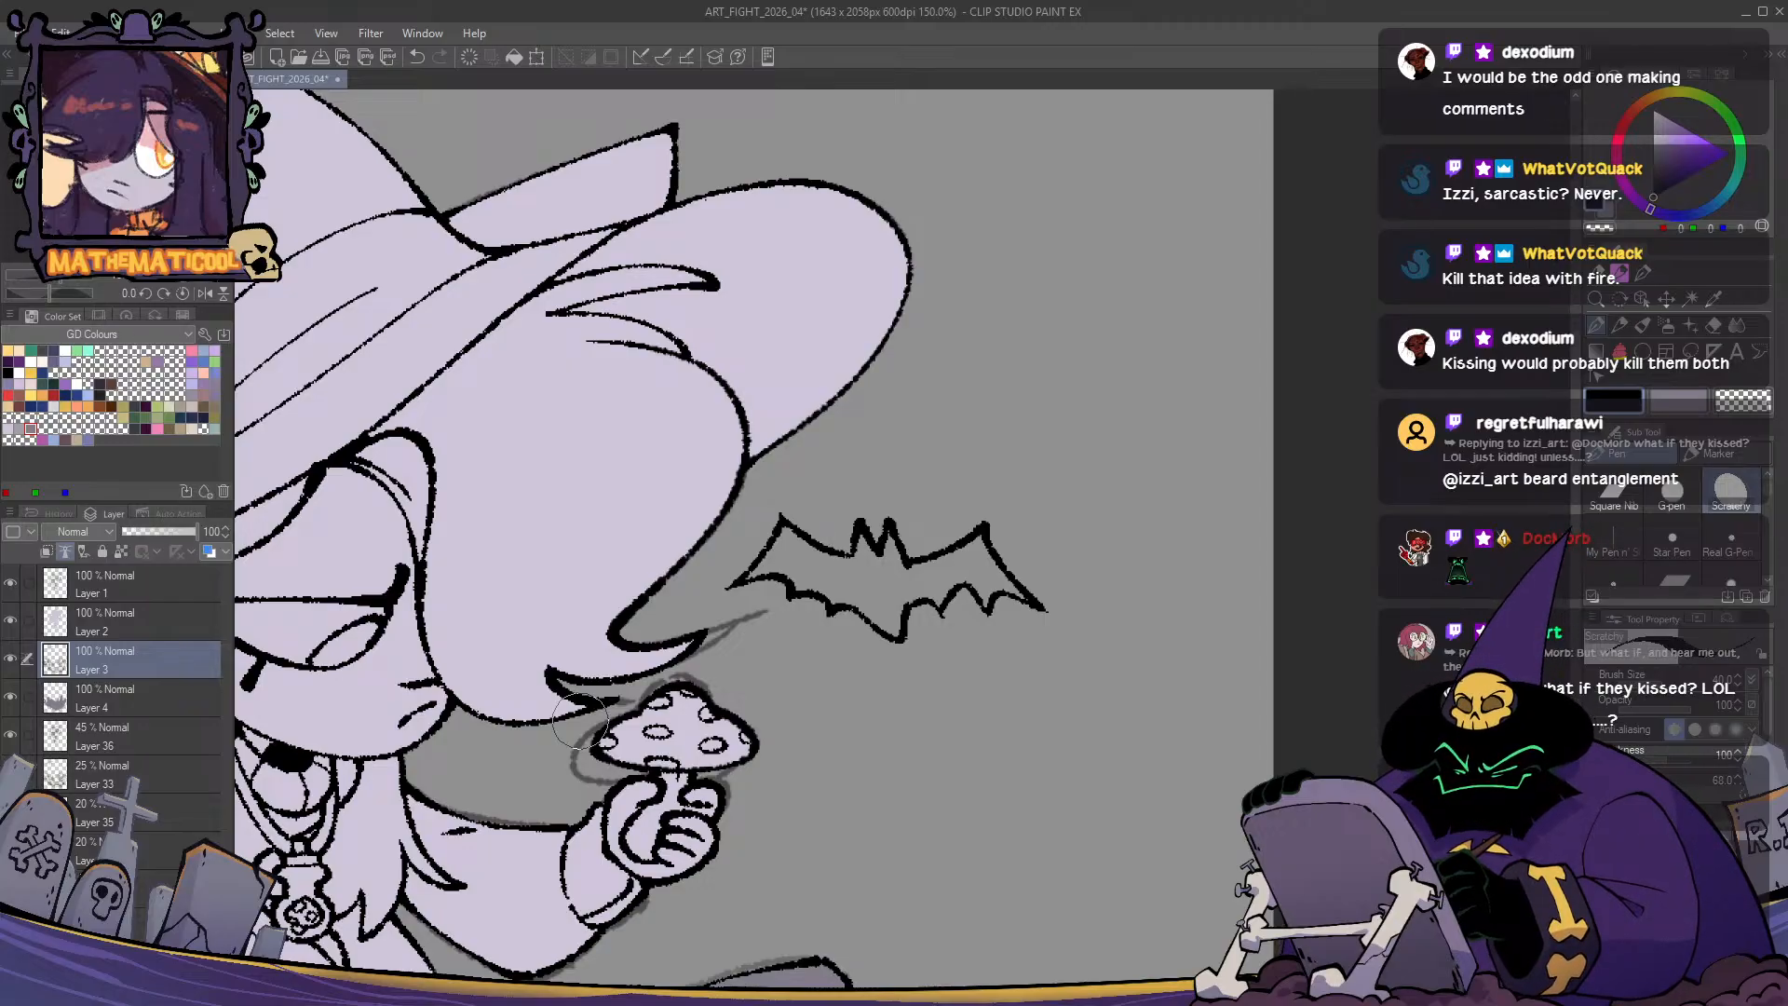
scroll(579, 722, "down", 1)
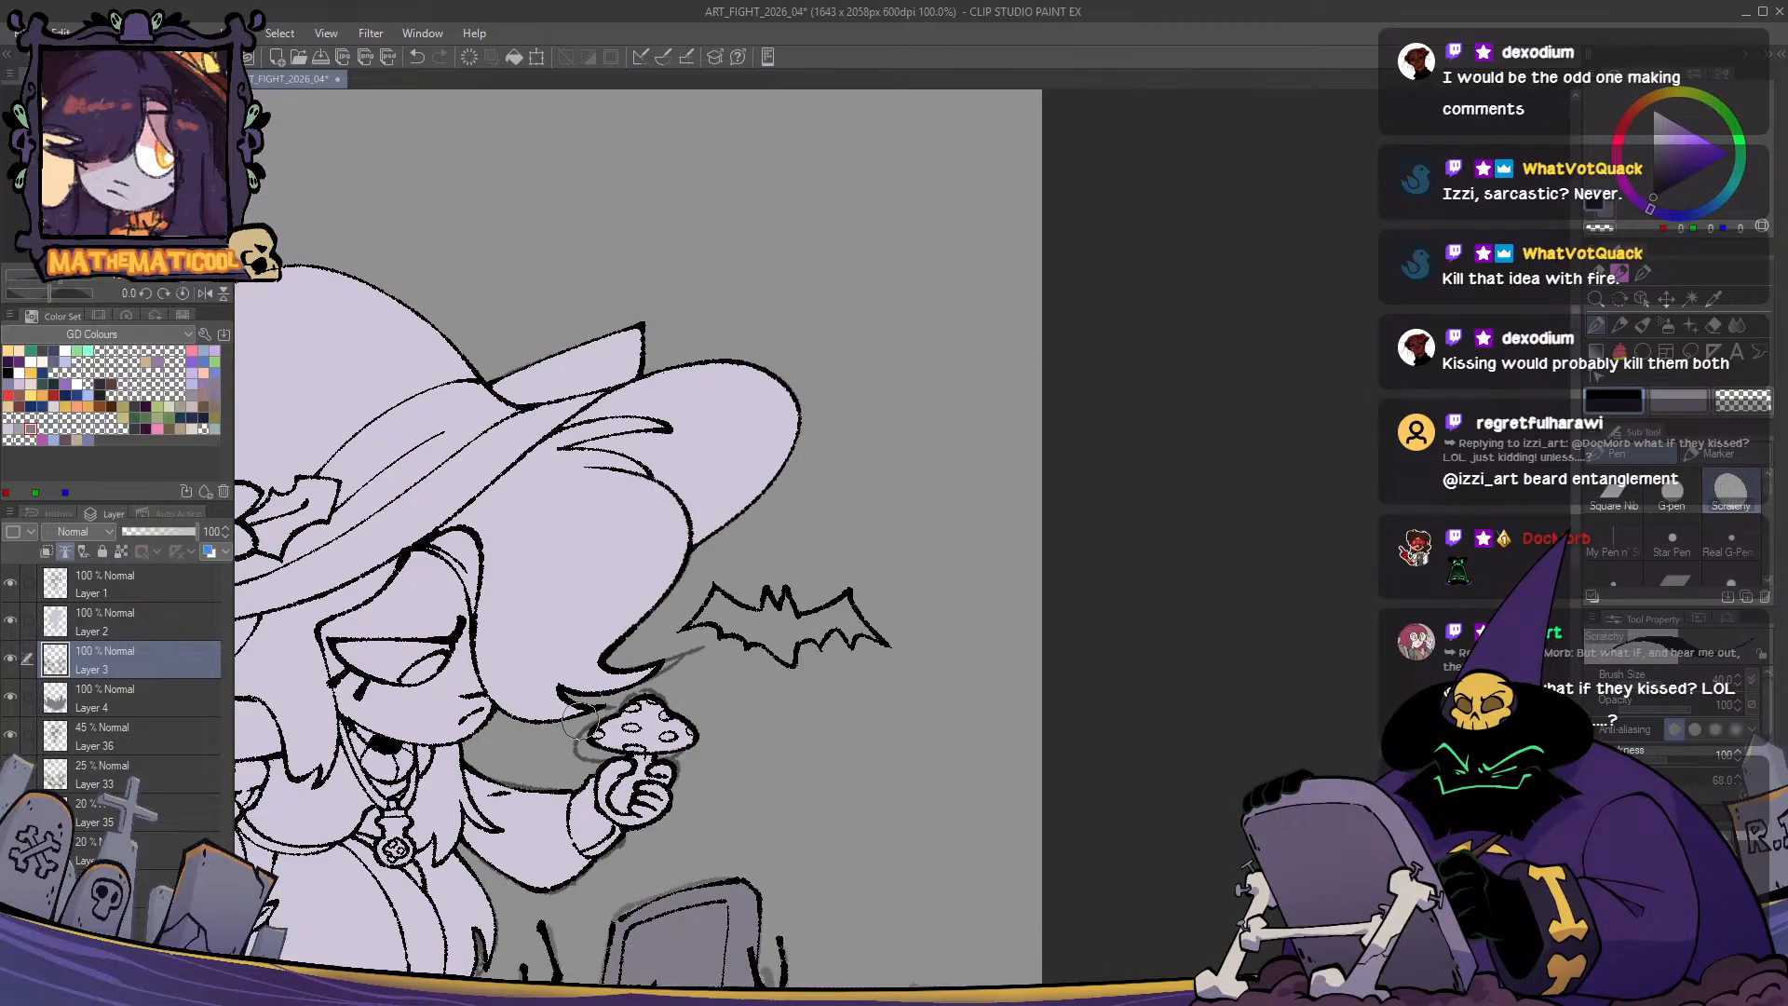
- Erase and redraw the scalloped lower edge of the right wing on the bat beside the witch's hair
mouse_move(953, 745)
left_mouse_down()
mouse_move(1198, 601)
mouse_move(1098, 630)
mouse_move(875, 611)
left_mouse_up()
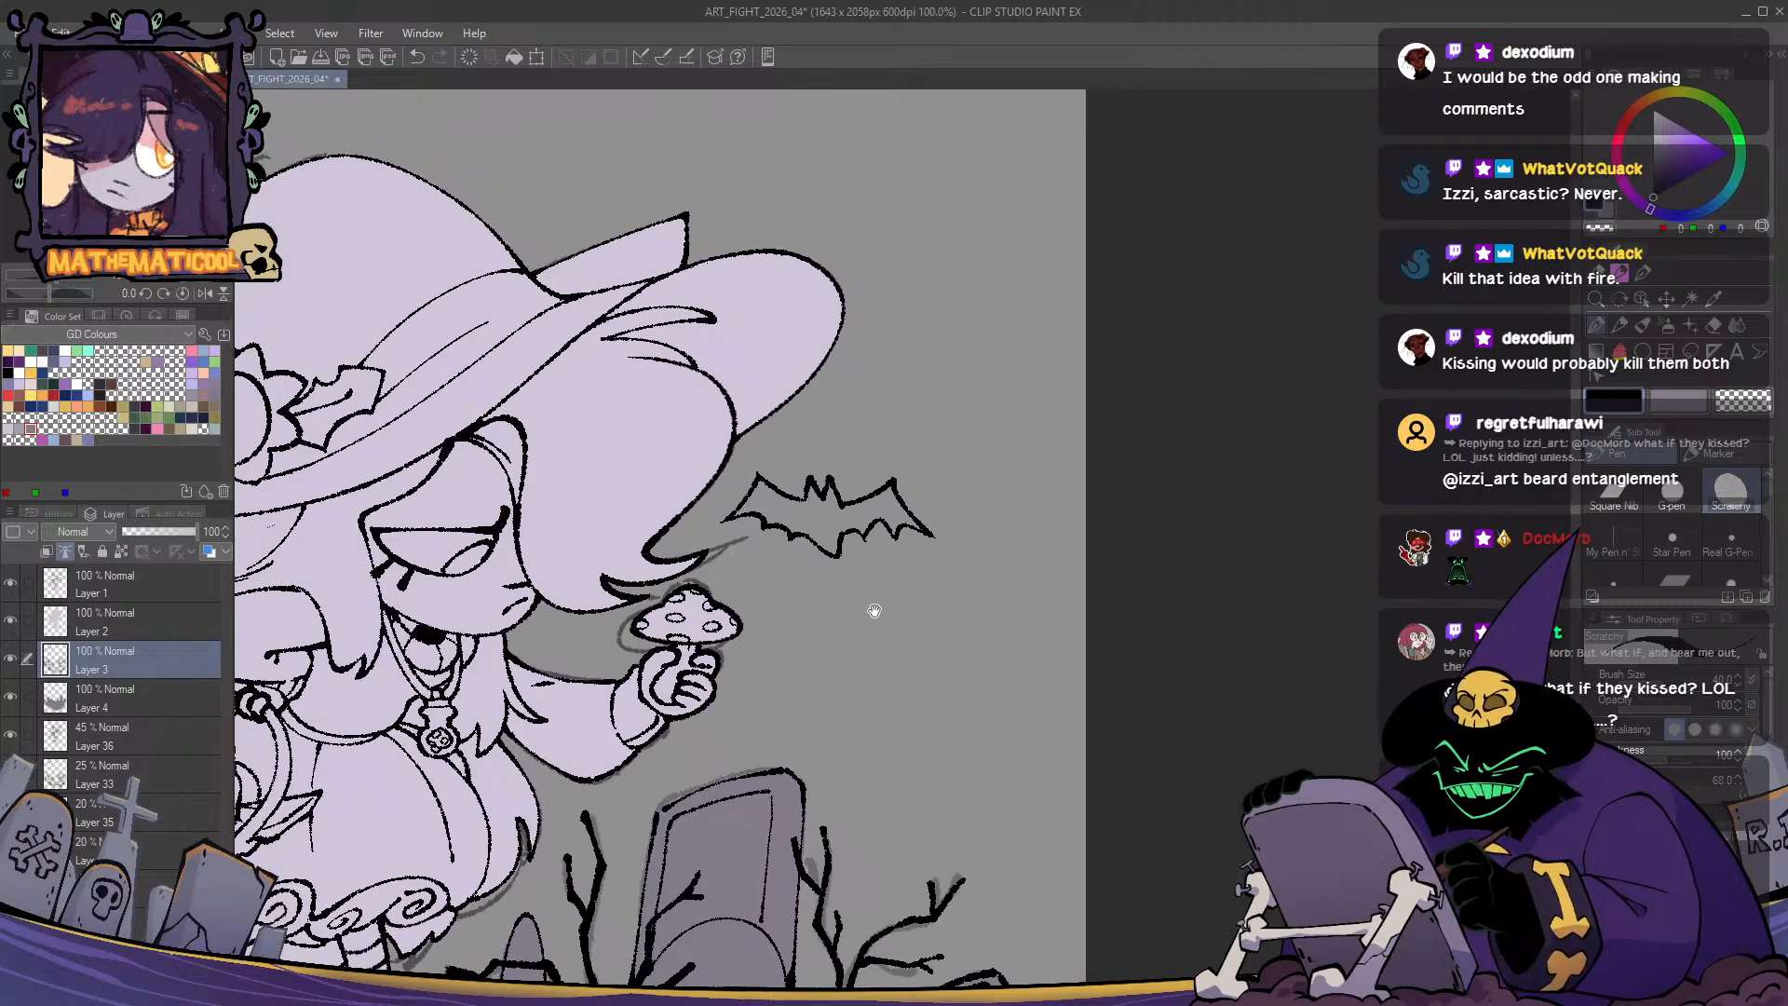
scroll(850, 596, "up", 1)
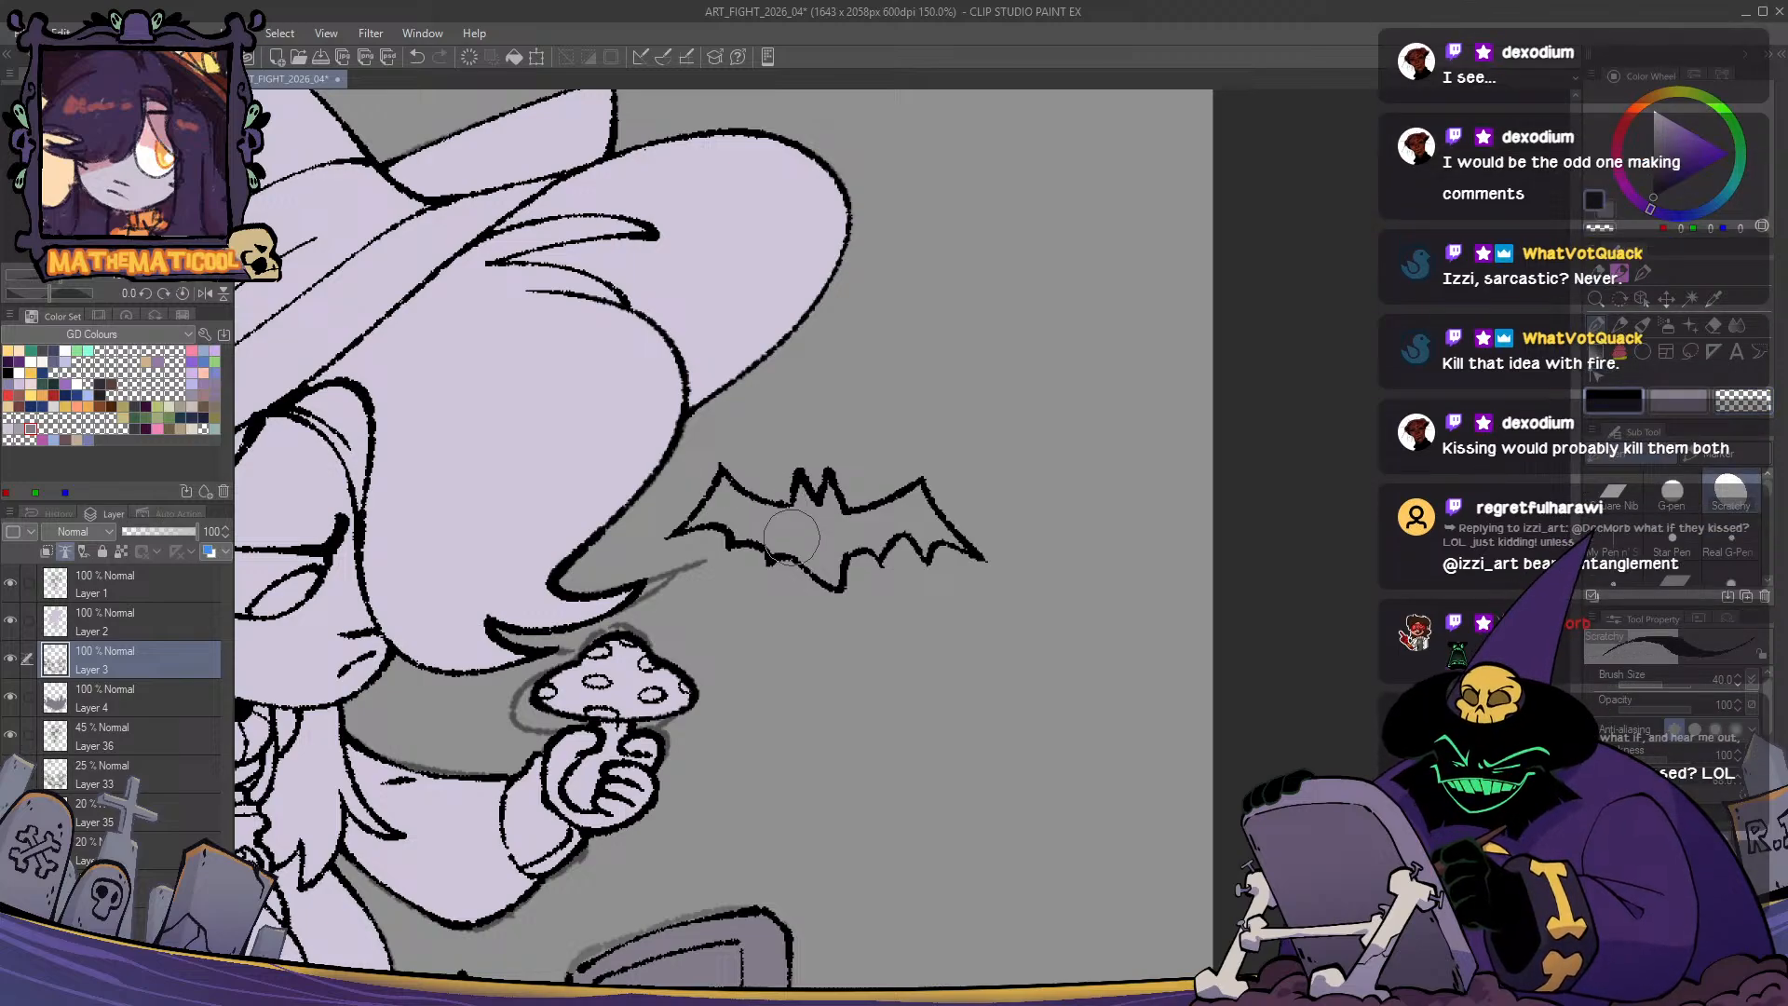
key("c")
left_click_drag(892, 548, 928, 557)
key("ctrl+z")
key("ctrl+z")
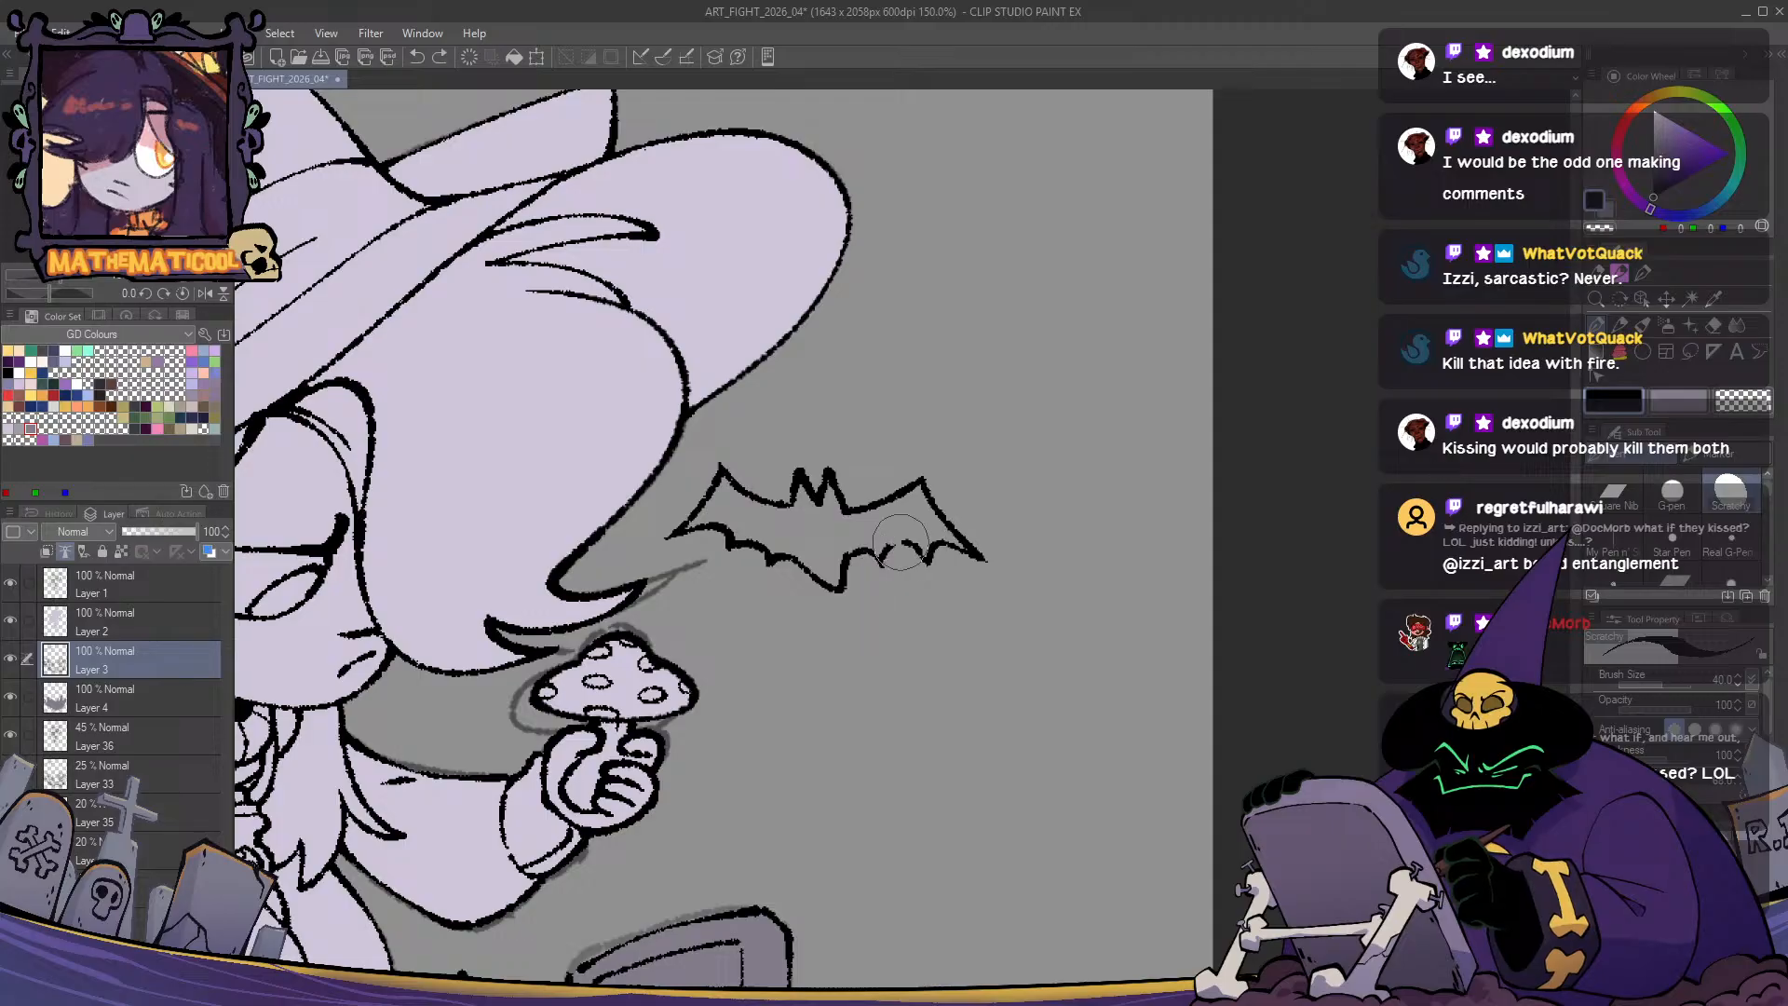
mouse_move(920, 561)
left_mouse_down()
mouse_move(934, 553)
mouse_move(882, 559)
left_mouse_up()
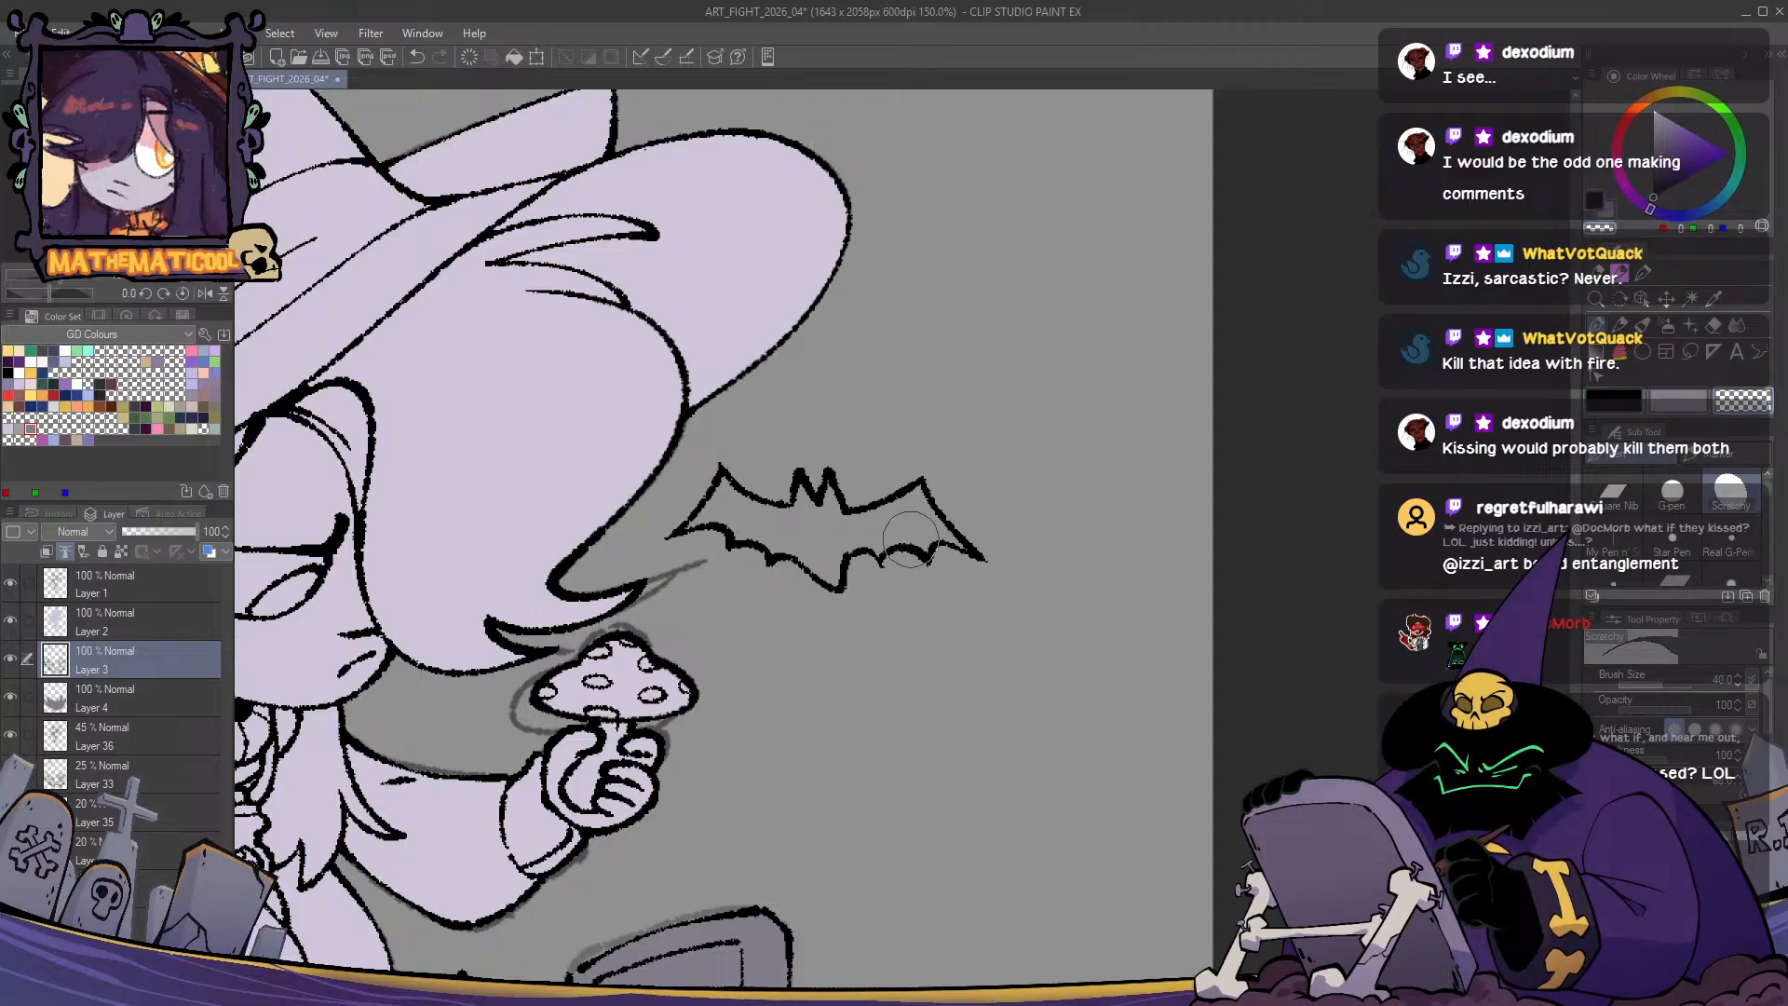
- Lasso the bat beside the witch's hair and rotate it slightly counterclockwise so its outer wing rises
scroll(832, 668, "down", 3)
scroll(834, 672, "up", 1)
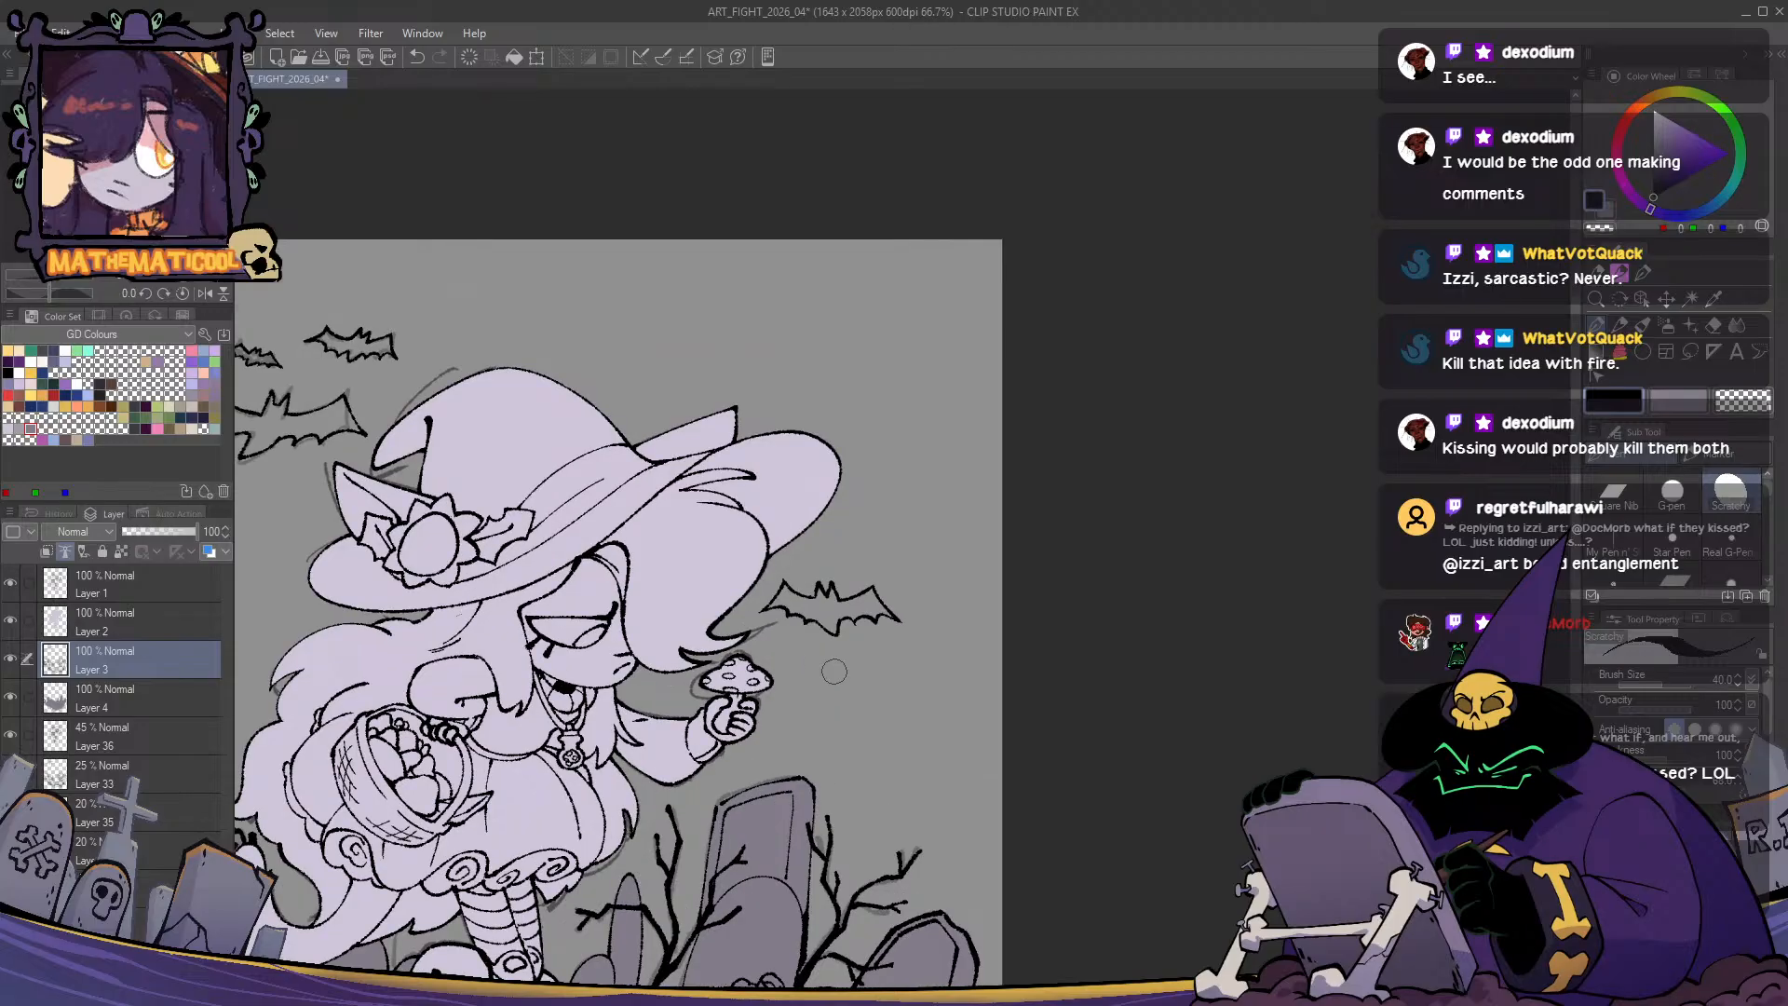
key("m")
left_click_drag(885, 689, 880, 687)
key("ctrl+t")
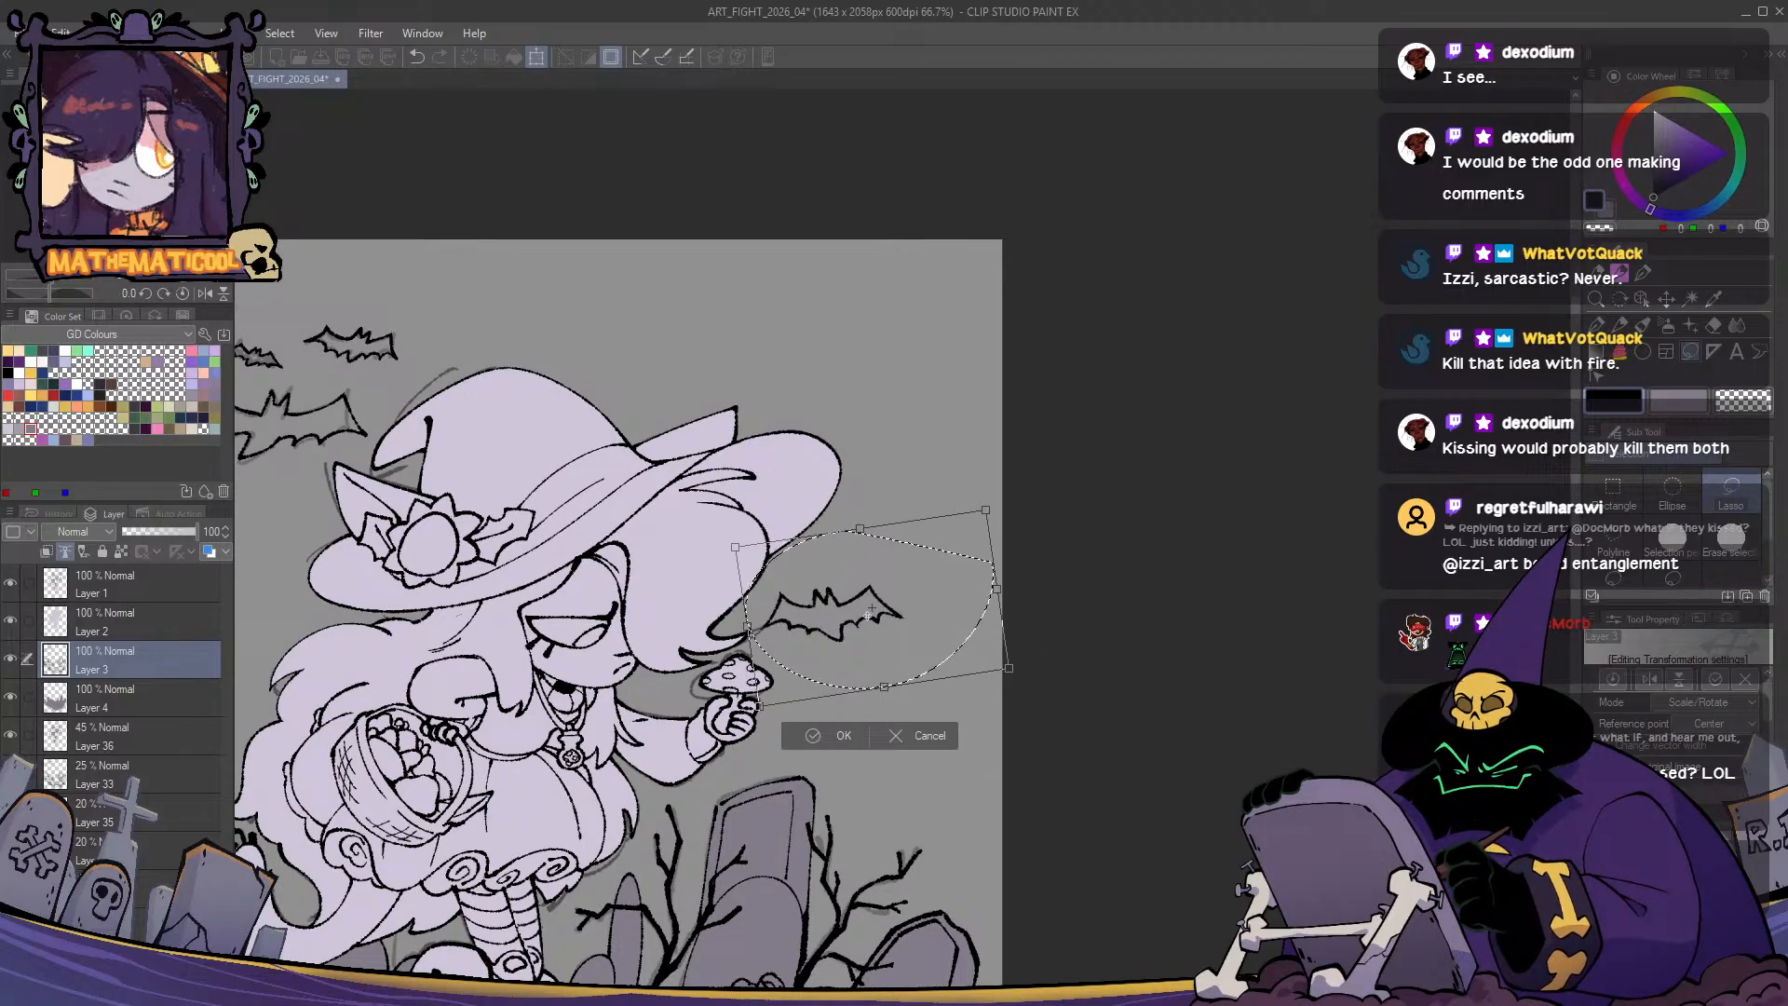
mouse_move(876, 615)
left_mouse_down()
mouse_move(937, 562)
mouse_move(991, 631)
left_mouse_up()
key("Return")
scroll(903, 558, "up", 3)
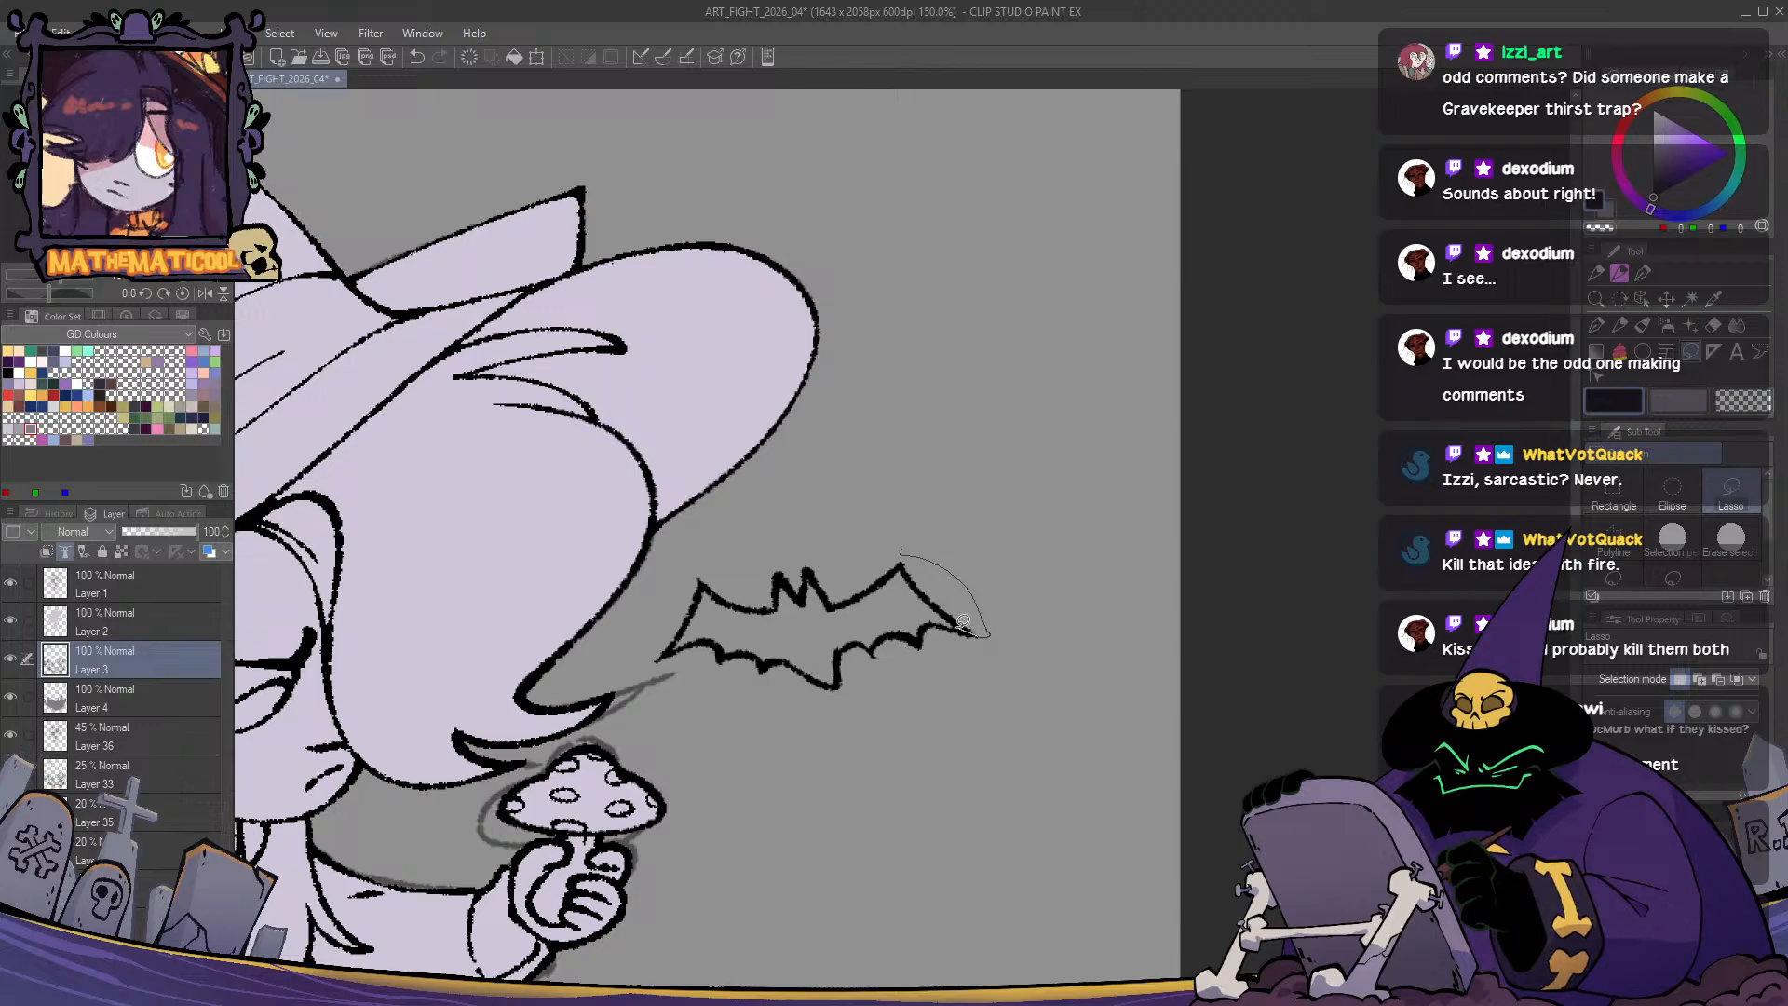
- Lasso the bat's upper contour, stretch it slightly towards the hair, and clean up the left wing's lines
left_click_drag(708, 579, 699, 570)
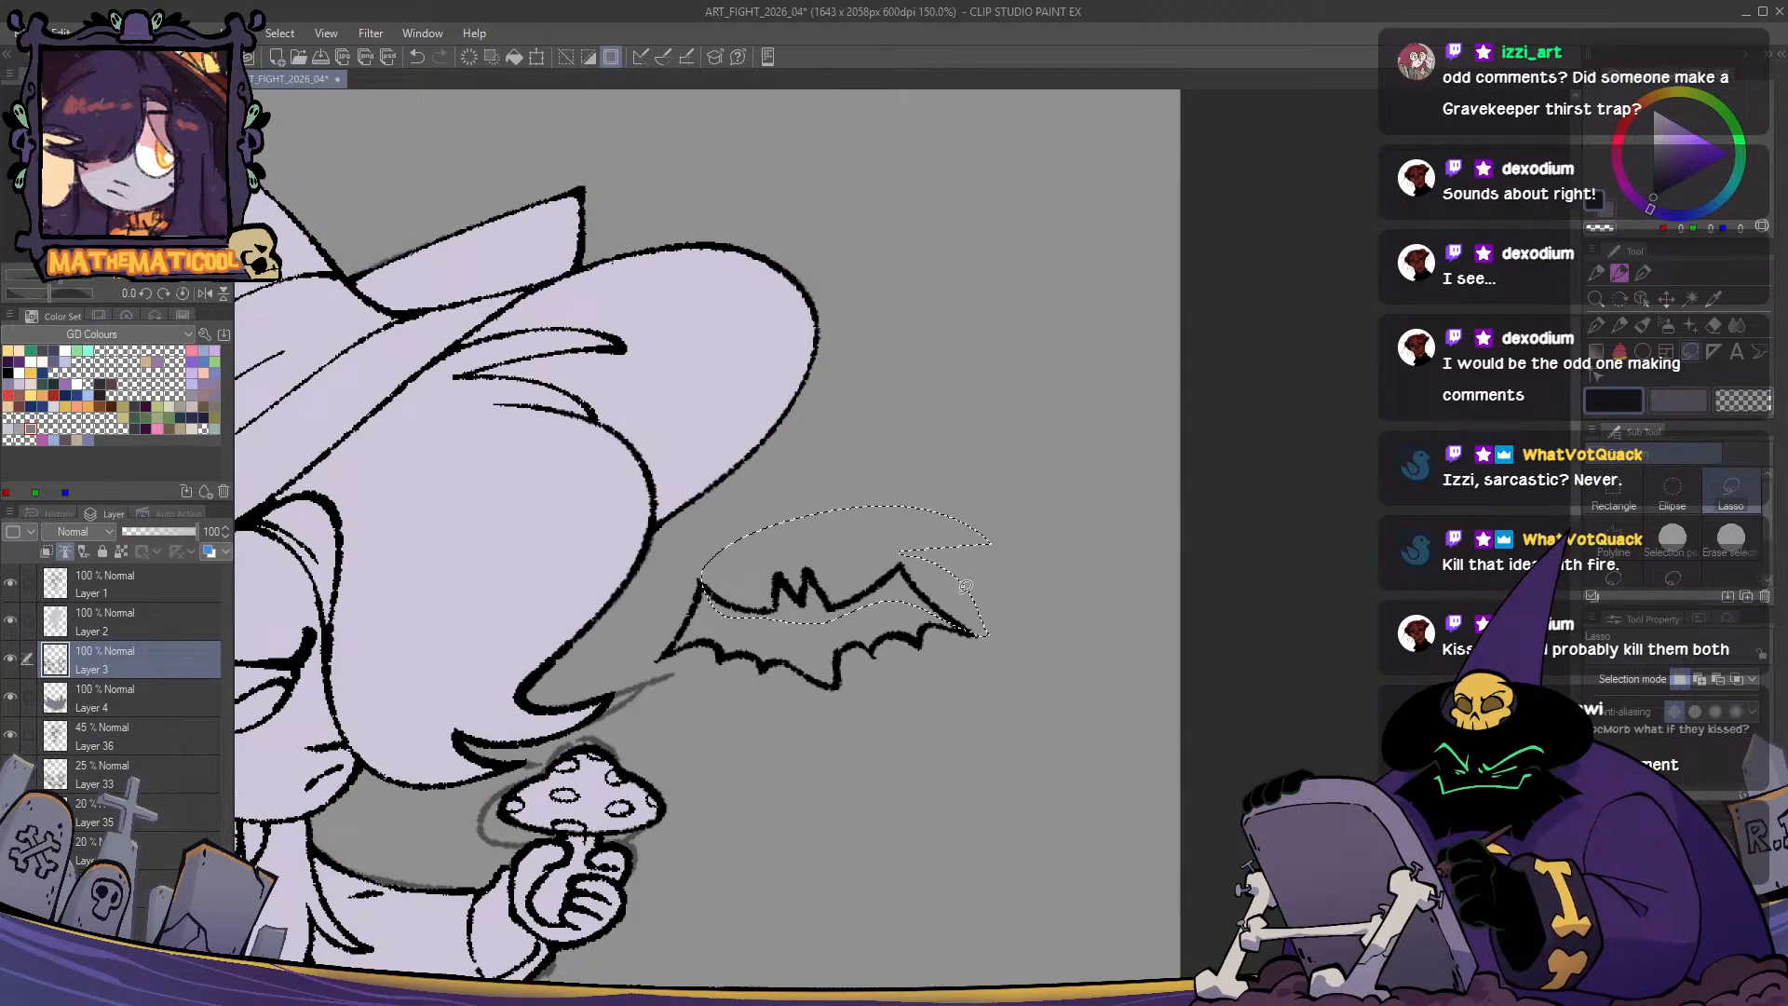
key("ctrl+t")
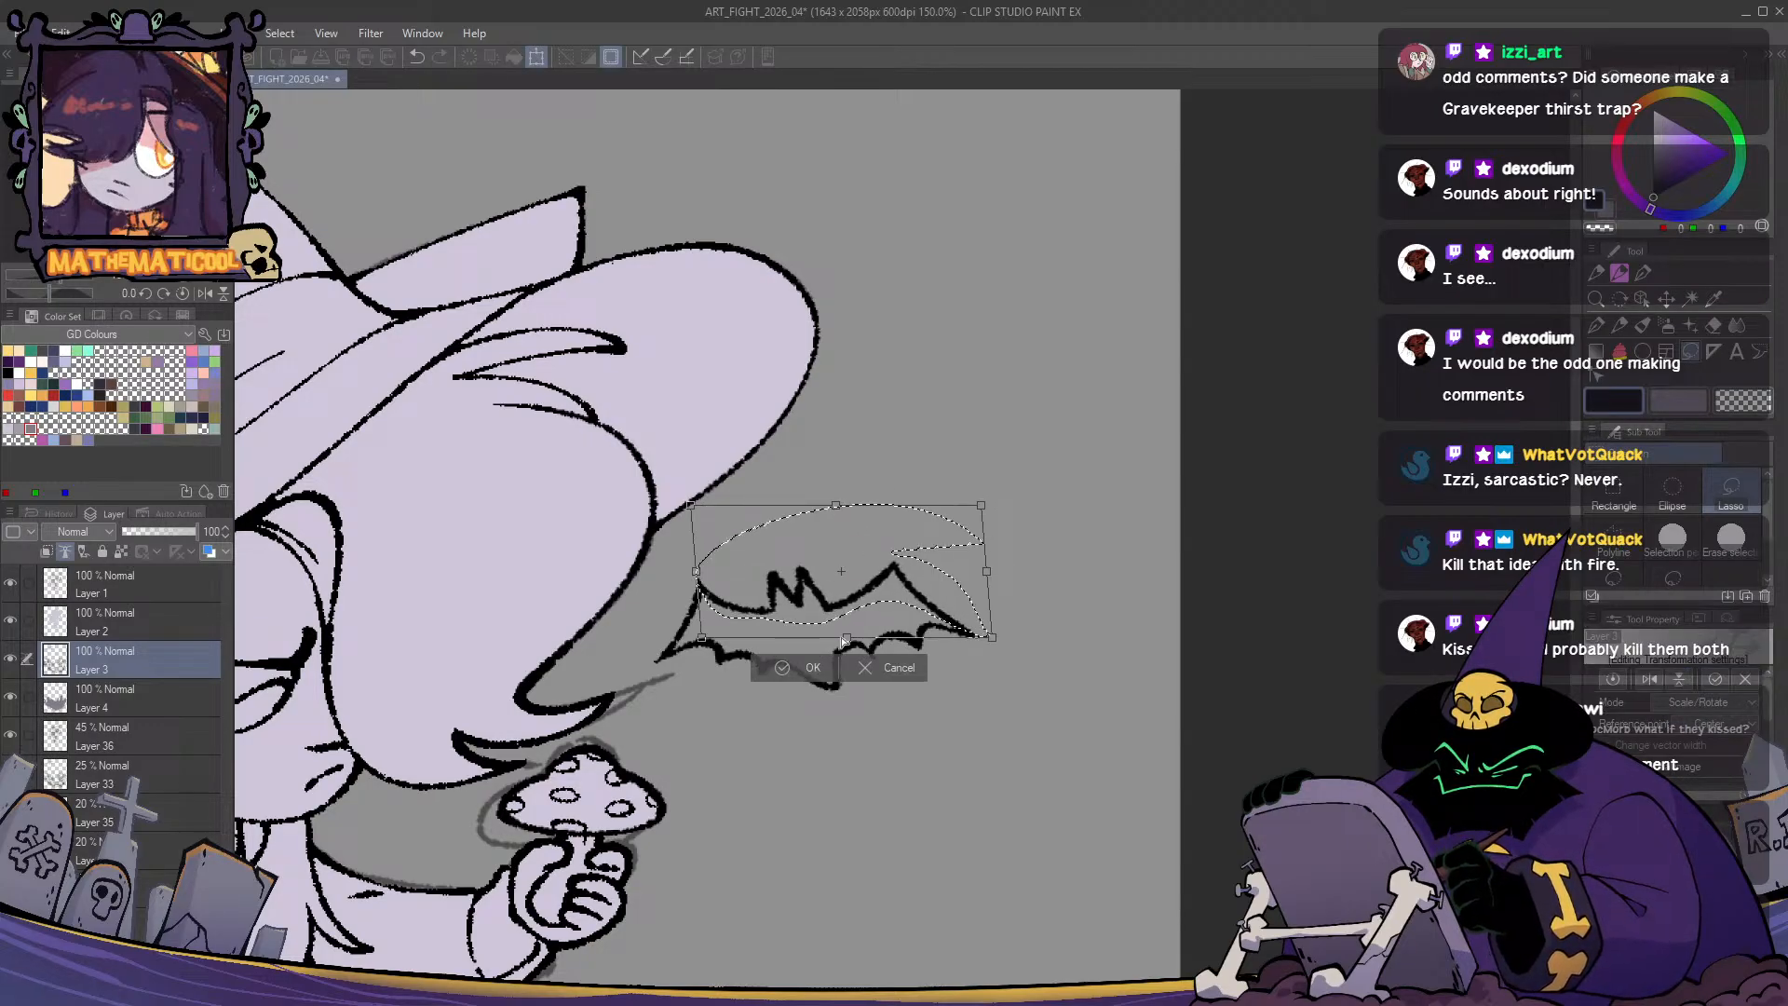
left_click_drag(697, 571, 689, 574)
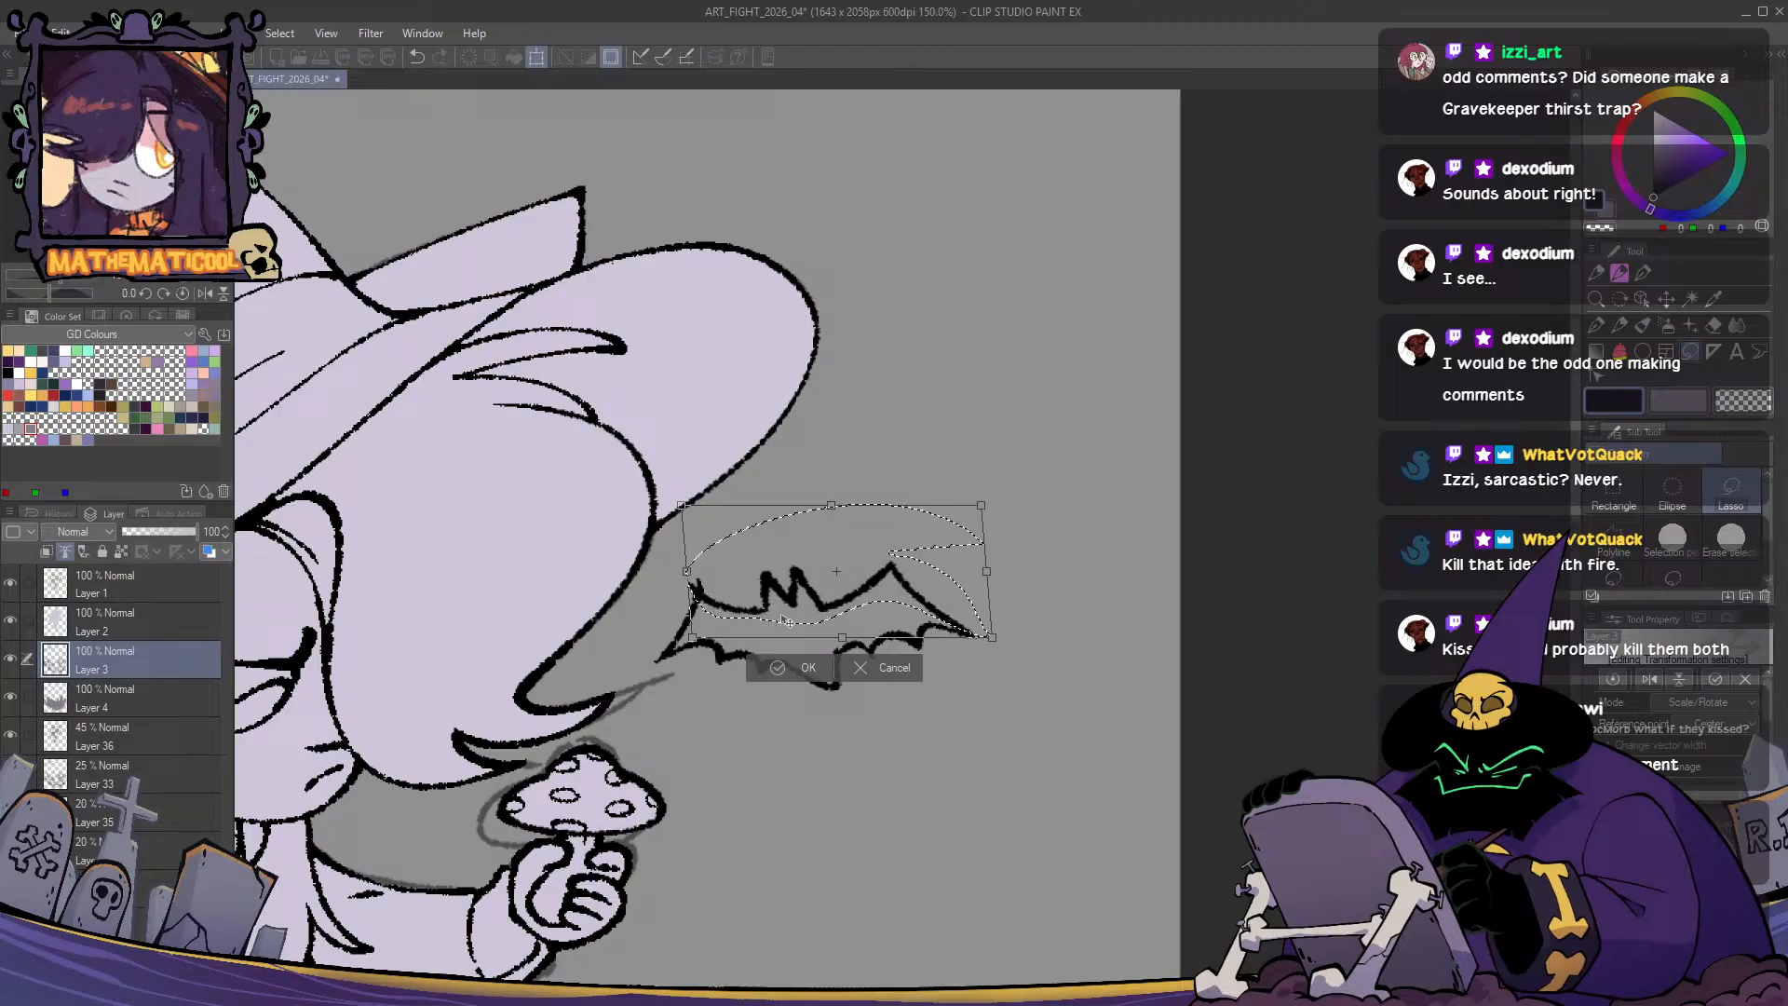
key("Return")
key("ctrl+d")
key("b")
key("p")
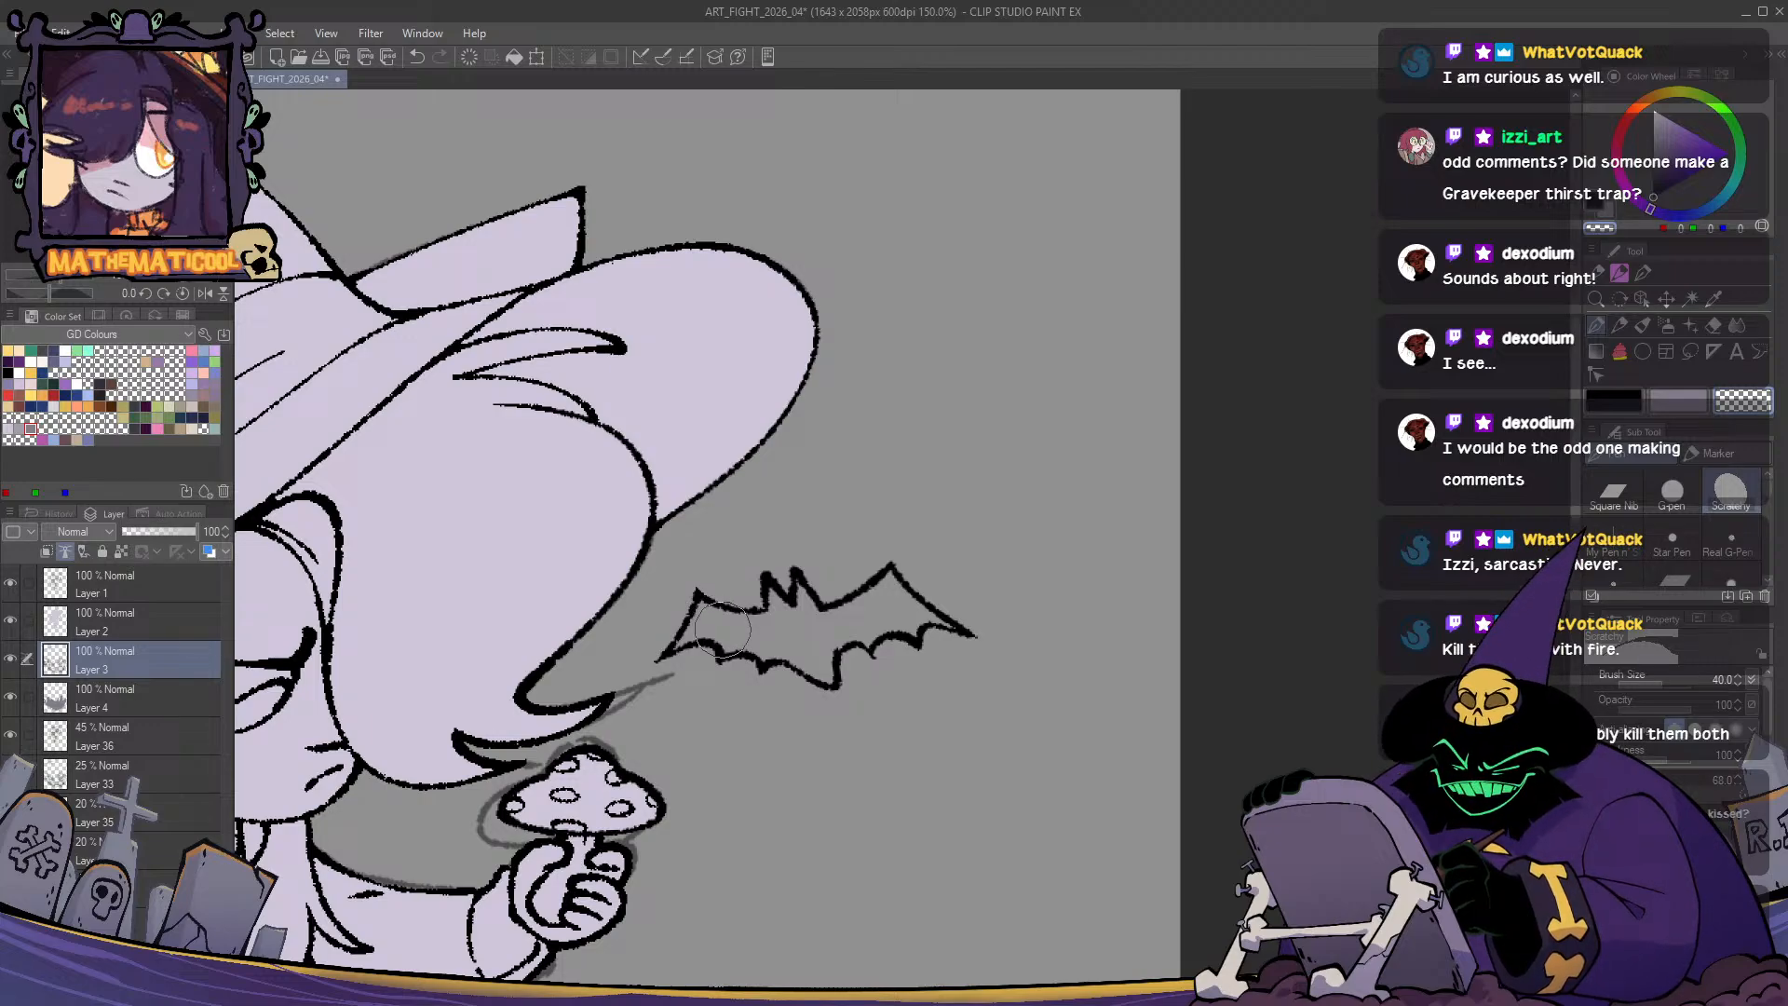
scroll(919, 687, "down", 2)
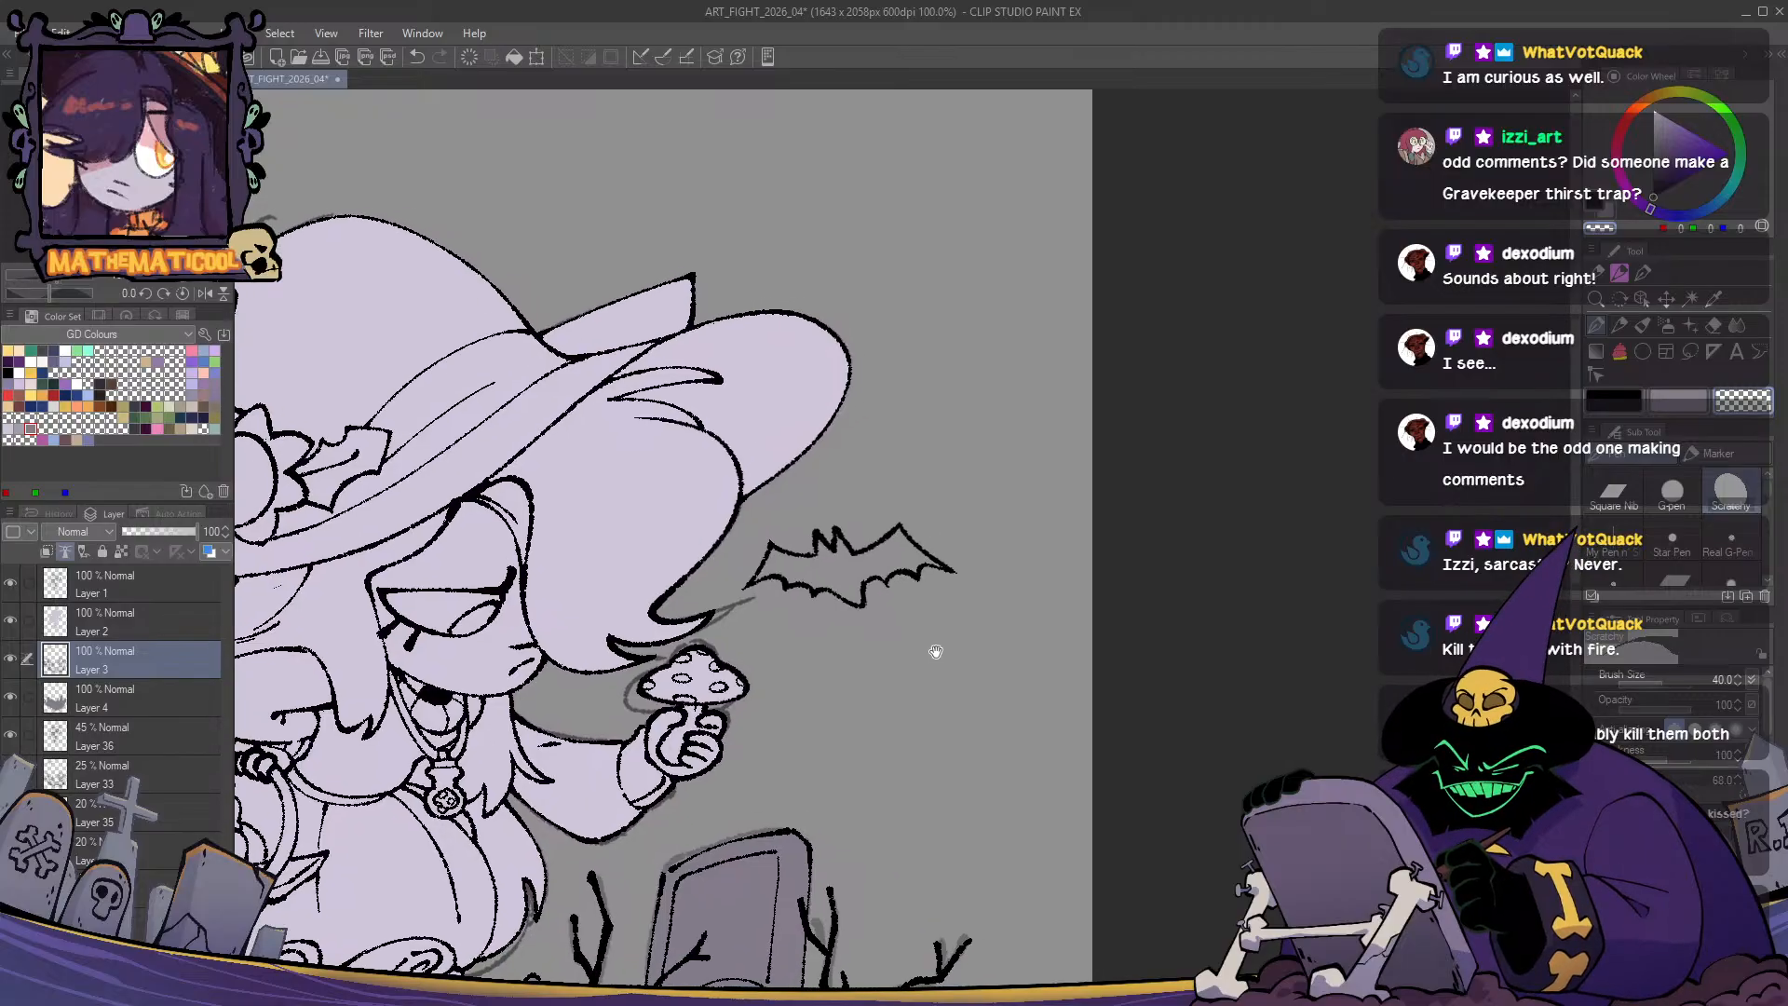
scroll(884, 451, "up", 2)
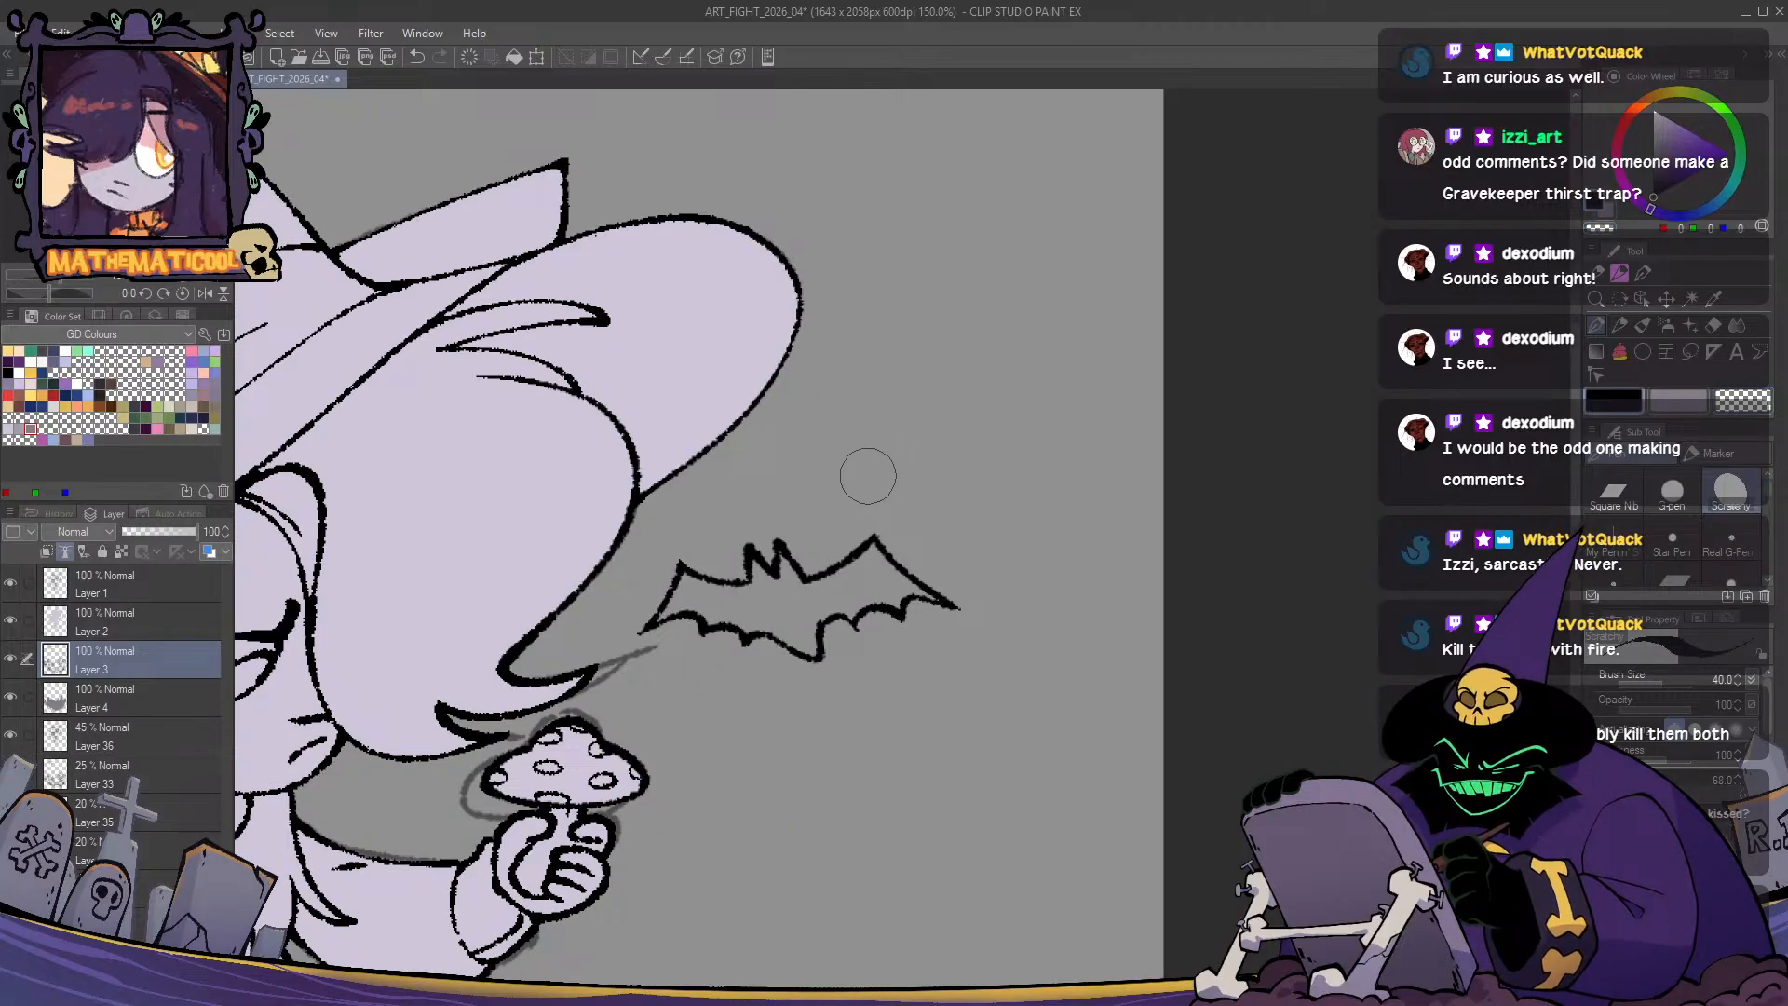
- Ink a smaller, tilted bat with spread scalloped wings above the bat beside the witch's hair
key("ctrl+z")
mouse_move(851, 455)
left_mouse_down()
mouse_move(870, 428)
mouse_move(908, 499)
mouse_move(912, 467)
mouse_move(951, 461)
mouse_move(913, 416)
mouse_move(972, 438)
left_mouse_up()
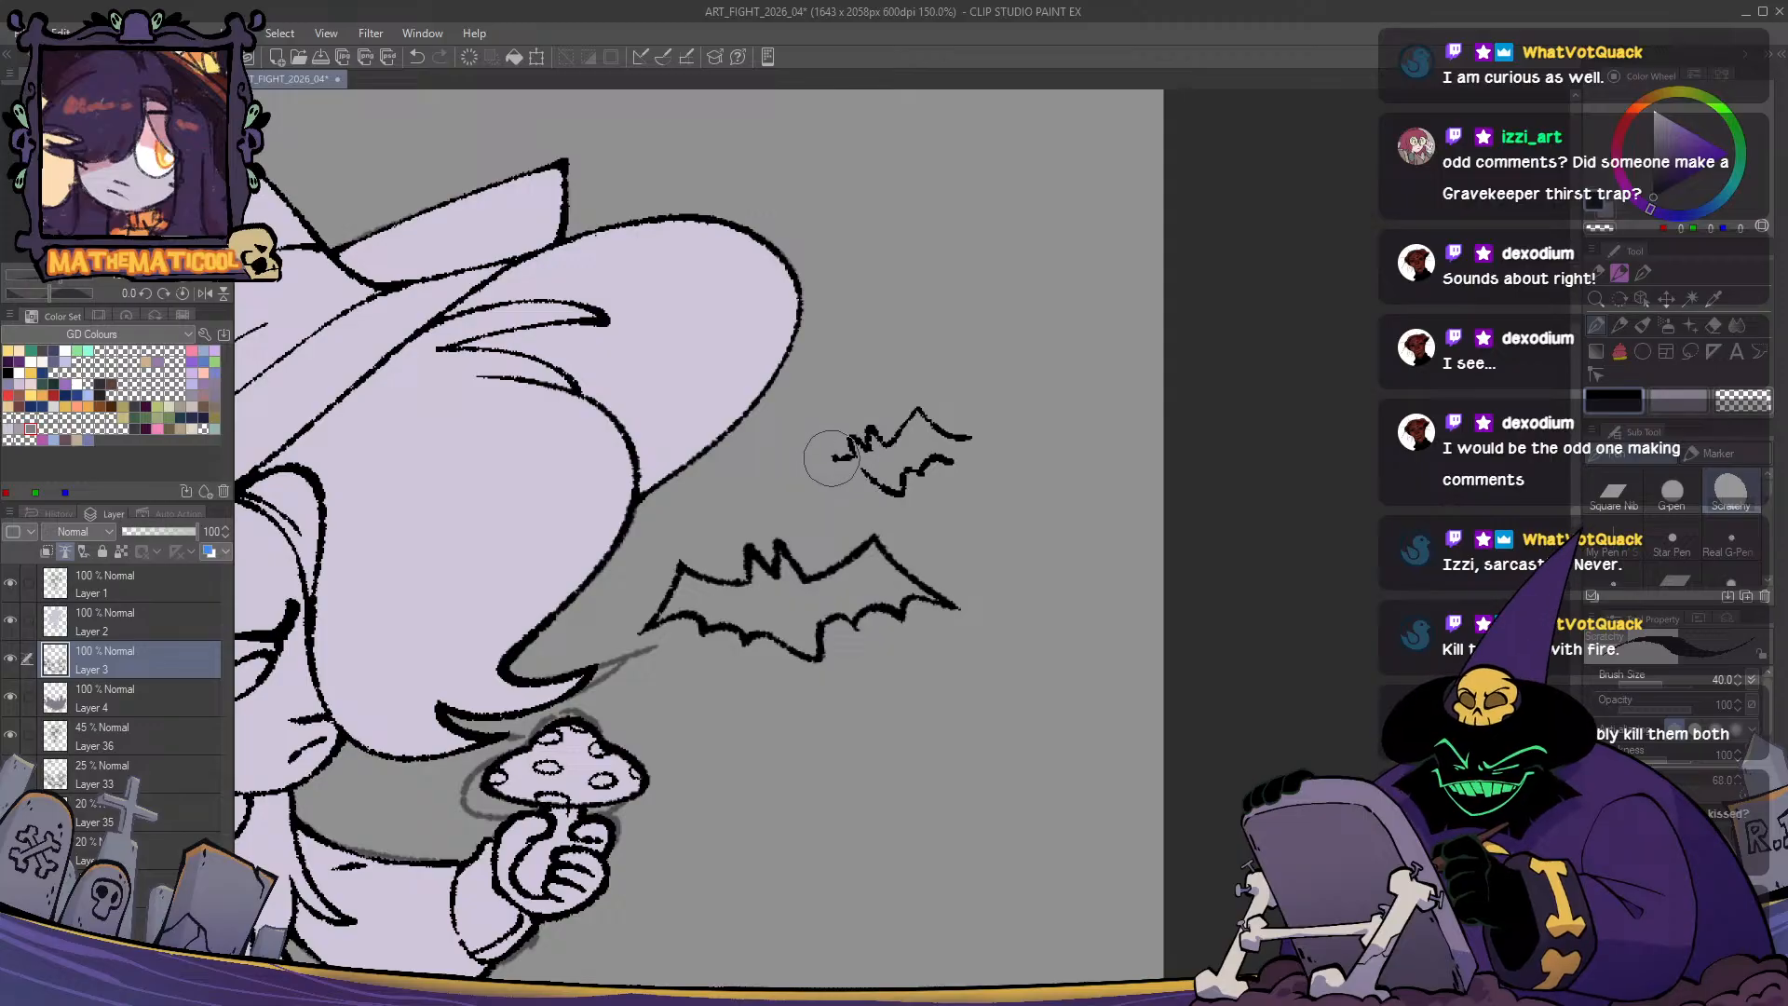
mouse_move(849, 456)
left_mouse_down()
mouse_move(809, 461)
mouse_move(792, 506)
mouse_move(805, 461)
mouse_move(791, 514)
mouse_move(821, 504)
mouse_move(789, 516)
mouse_move(880, 486)
left_mouse_up()
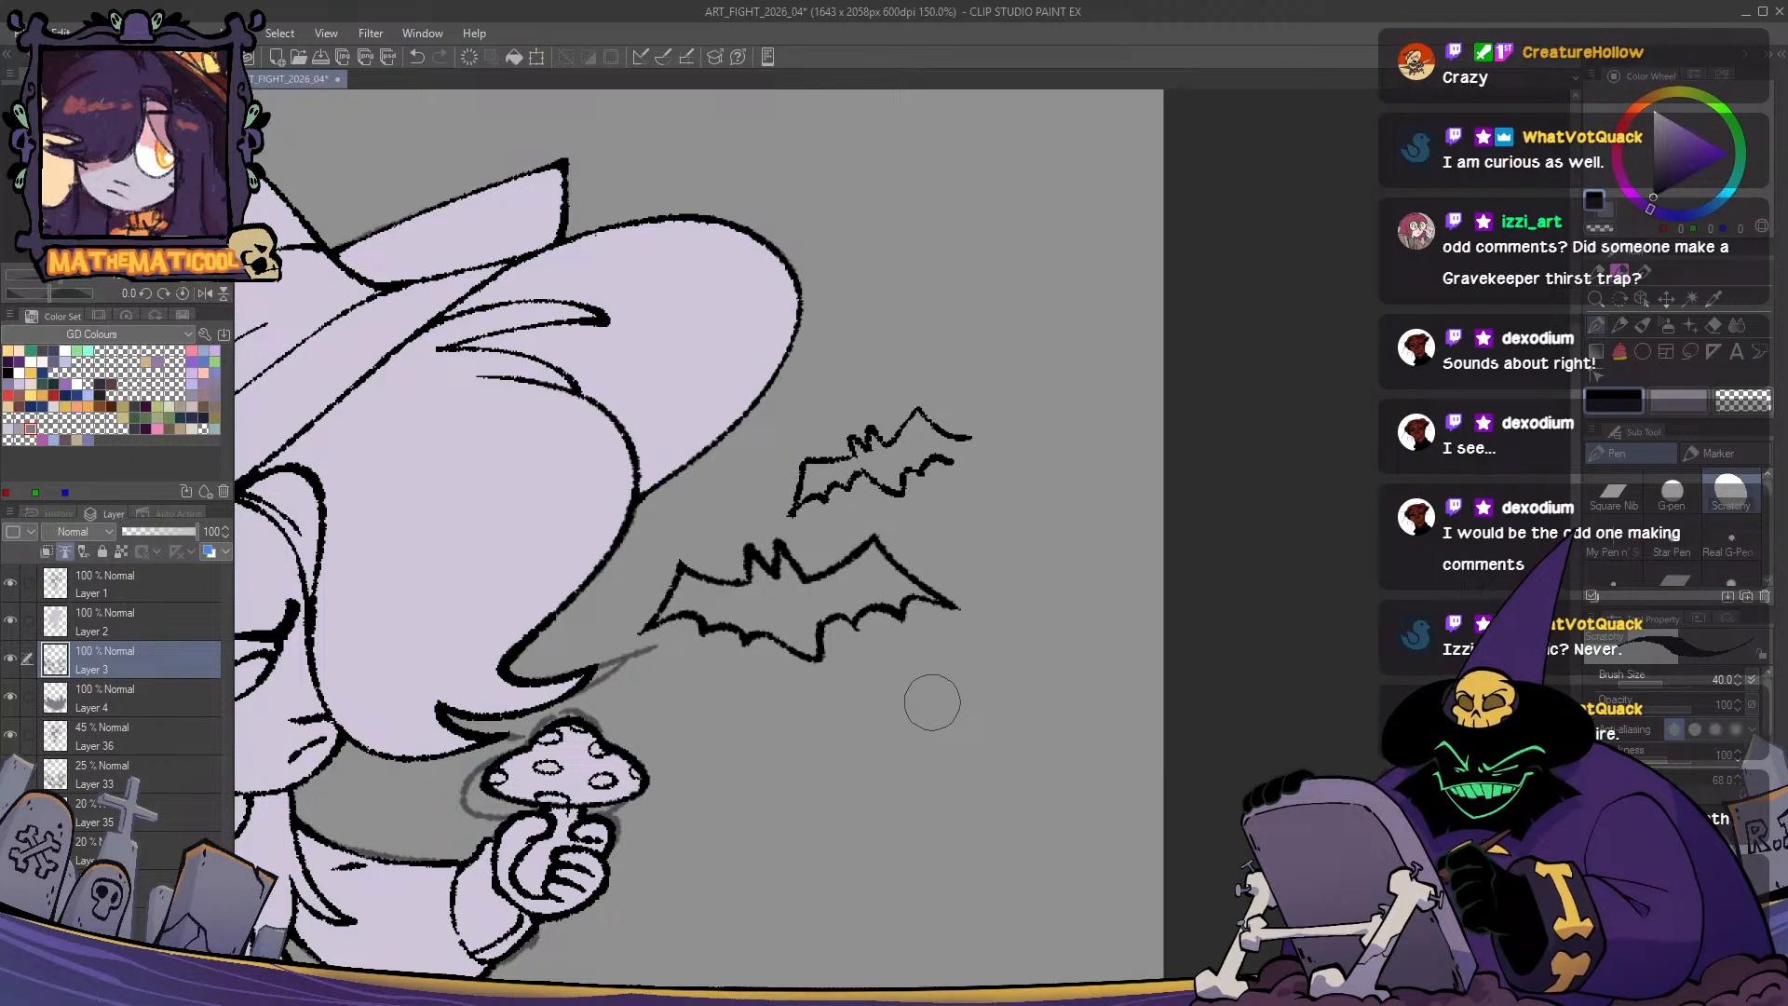
- Redraw the upper bat's right wing with a longer pointed tip and a scalloped lower edge
key("ctrl+z")
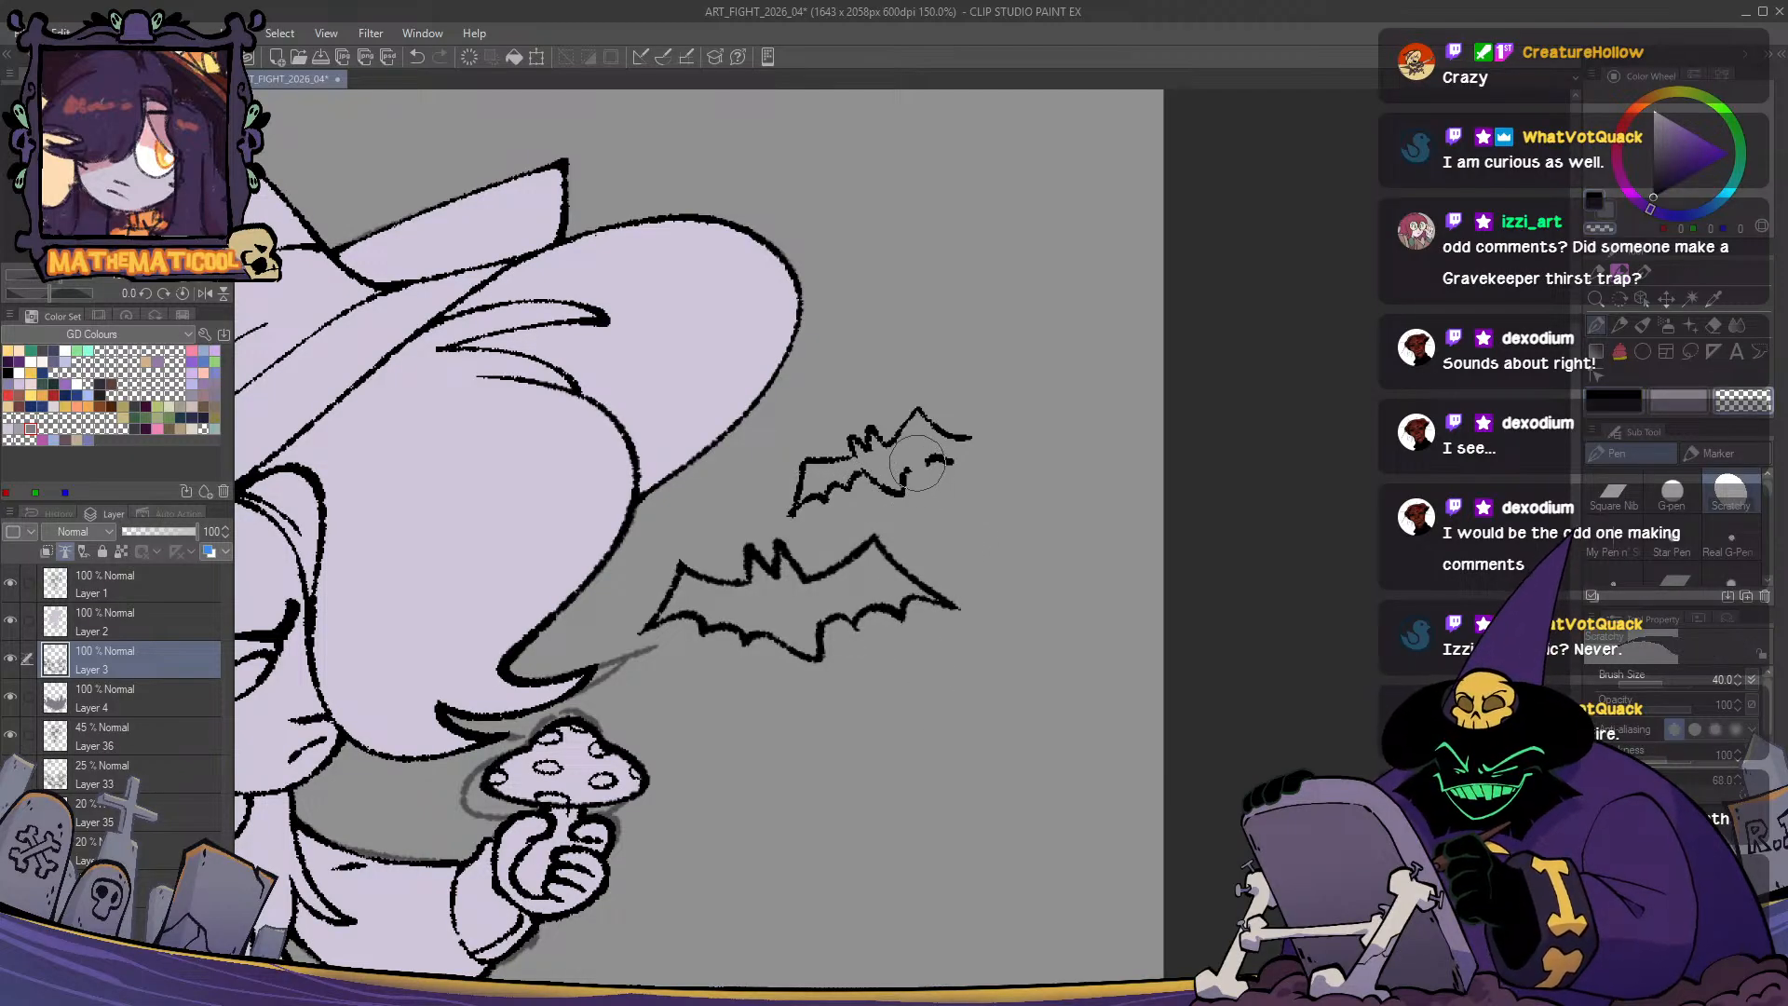
key("ctrl+z")
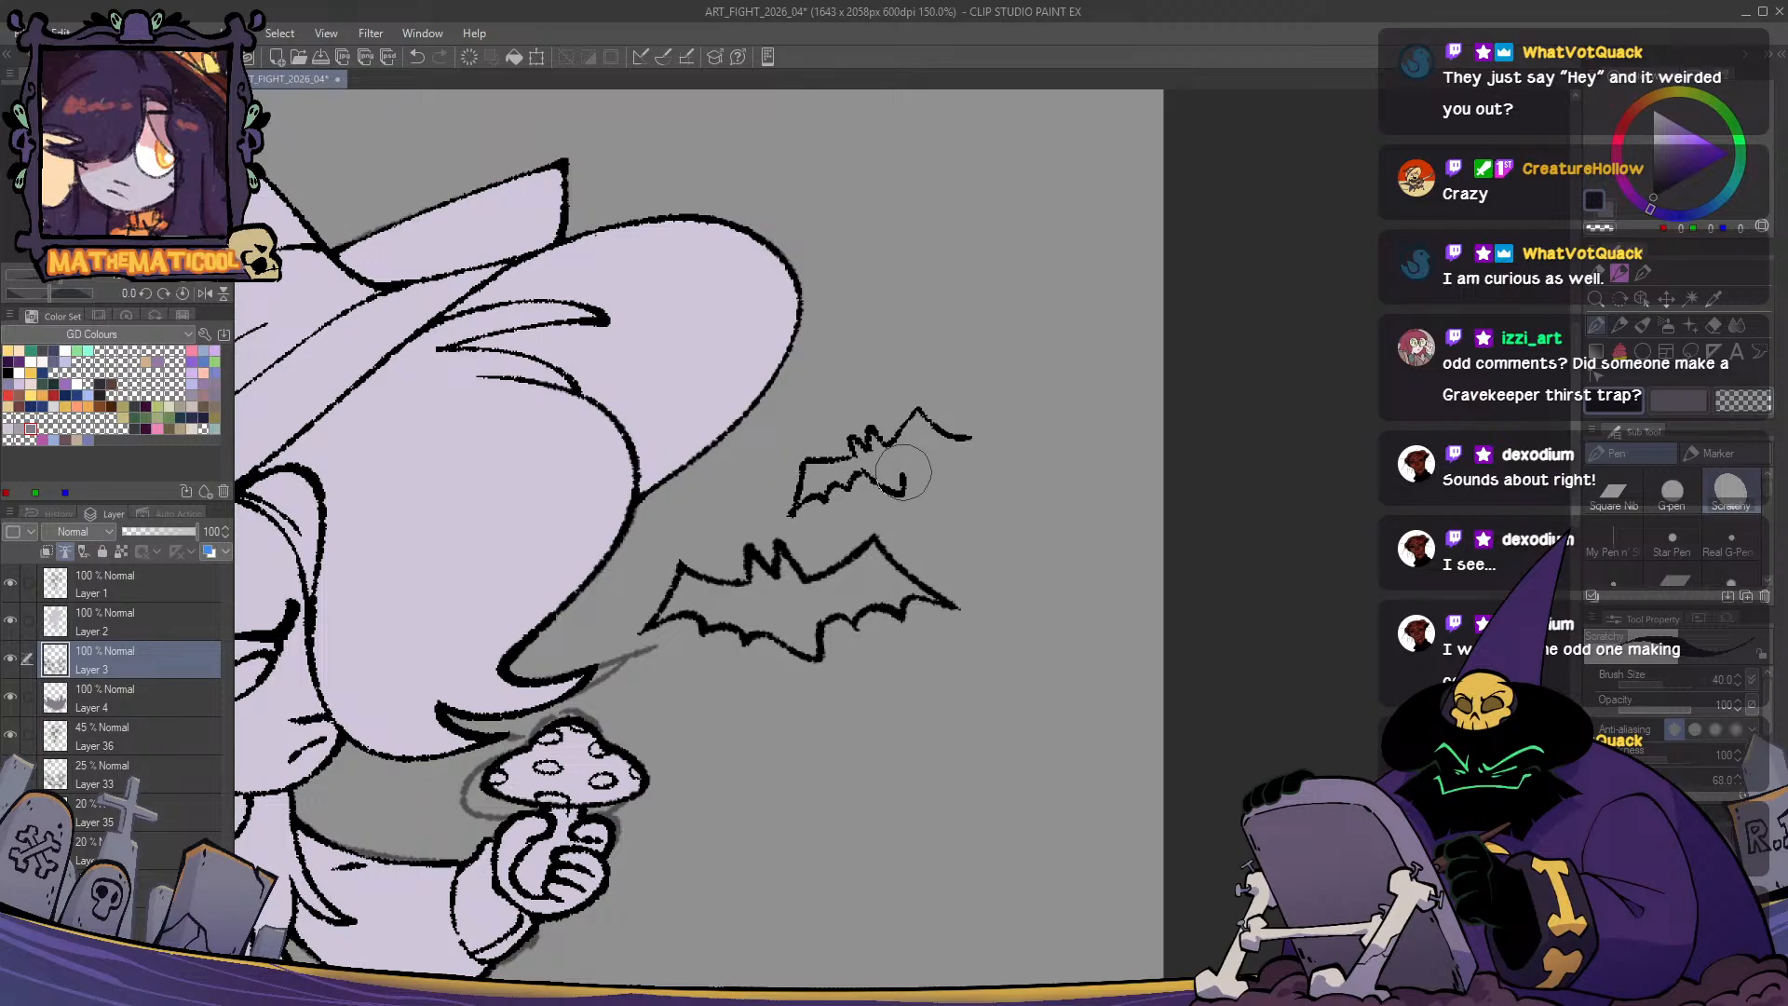
mouse_move(904, 473)
left_mouse_down()
mouse_move(935, 472)
mouse_move(926, 450)
mouse_move(985, 450)
mouse_move(954, 423)
mouse_move(998, 447)
left_mouse_up()
key("ctrl+z")
key("c")
mouse_move(928, 398)
left_mouse_down()
mouse_move(971, 456)
mouse_move(956, 463)
mouse_move(978, 449)
mouse_move(930, 419)
mouse_move(928, 473)
left_mouse_up()
key("c")
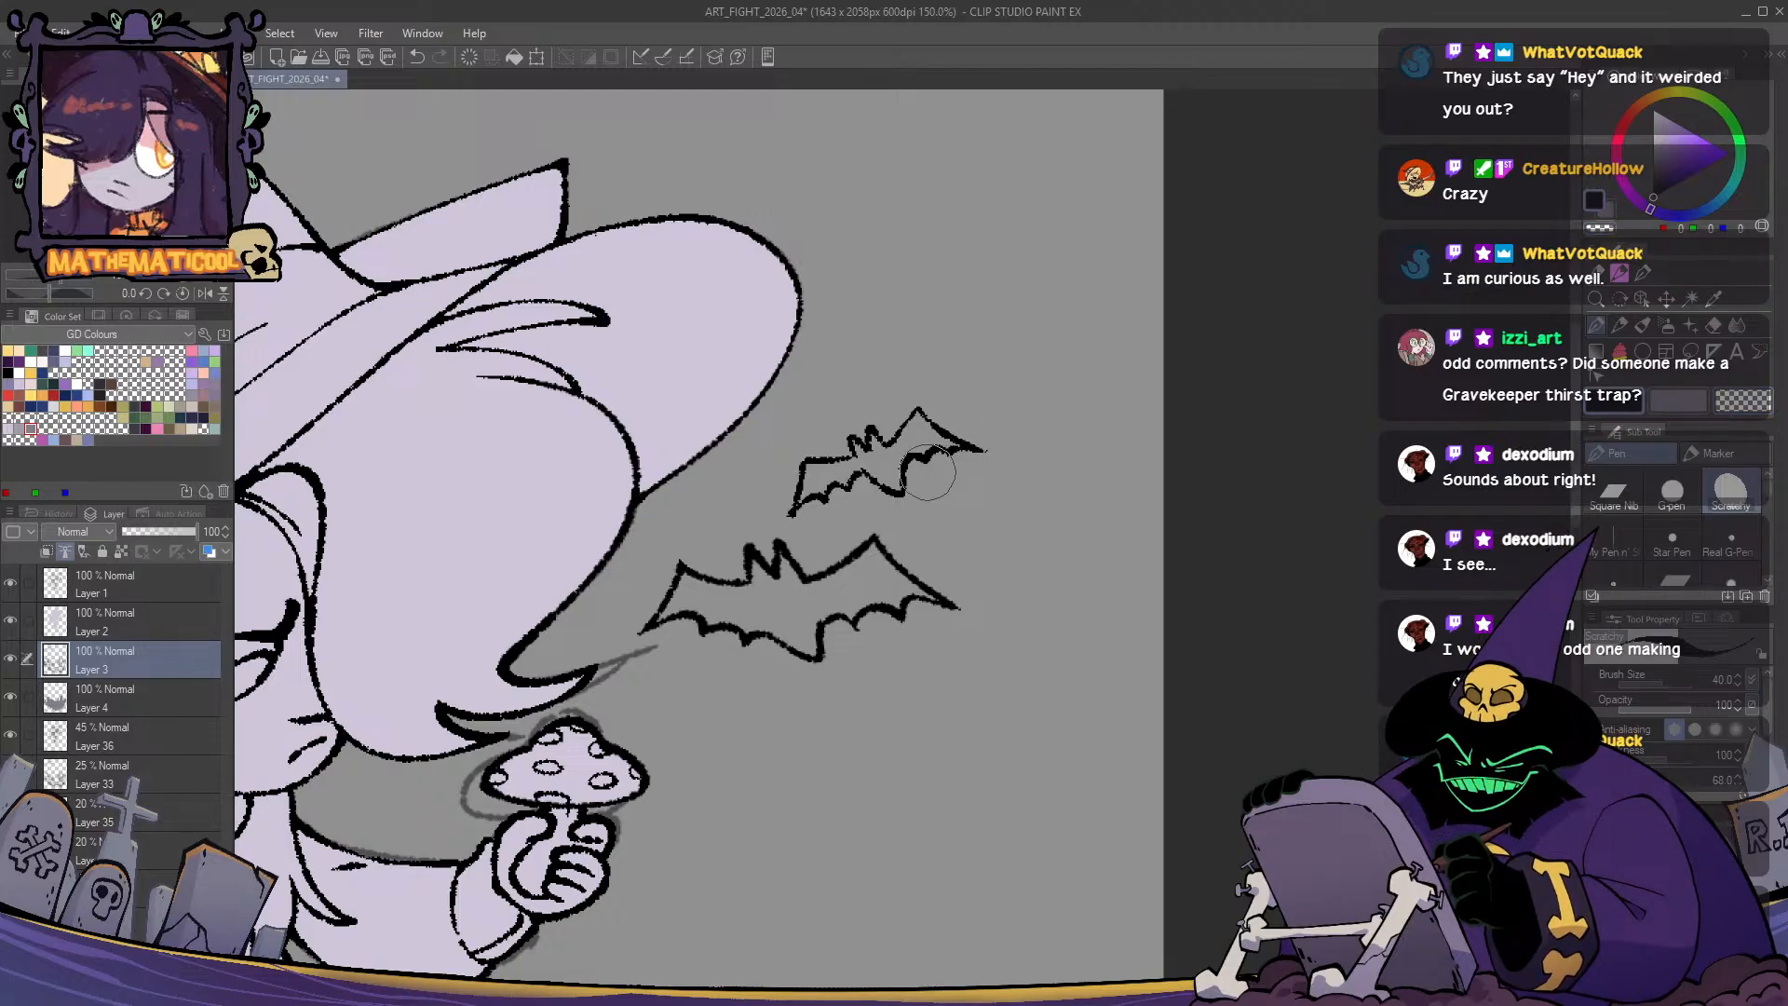
- Trim the upper bat's left wing tip and sharpen the line of its right wing tip
key("c")
left_click_drag(788, 520, 794, 512)
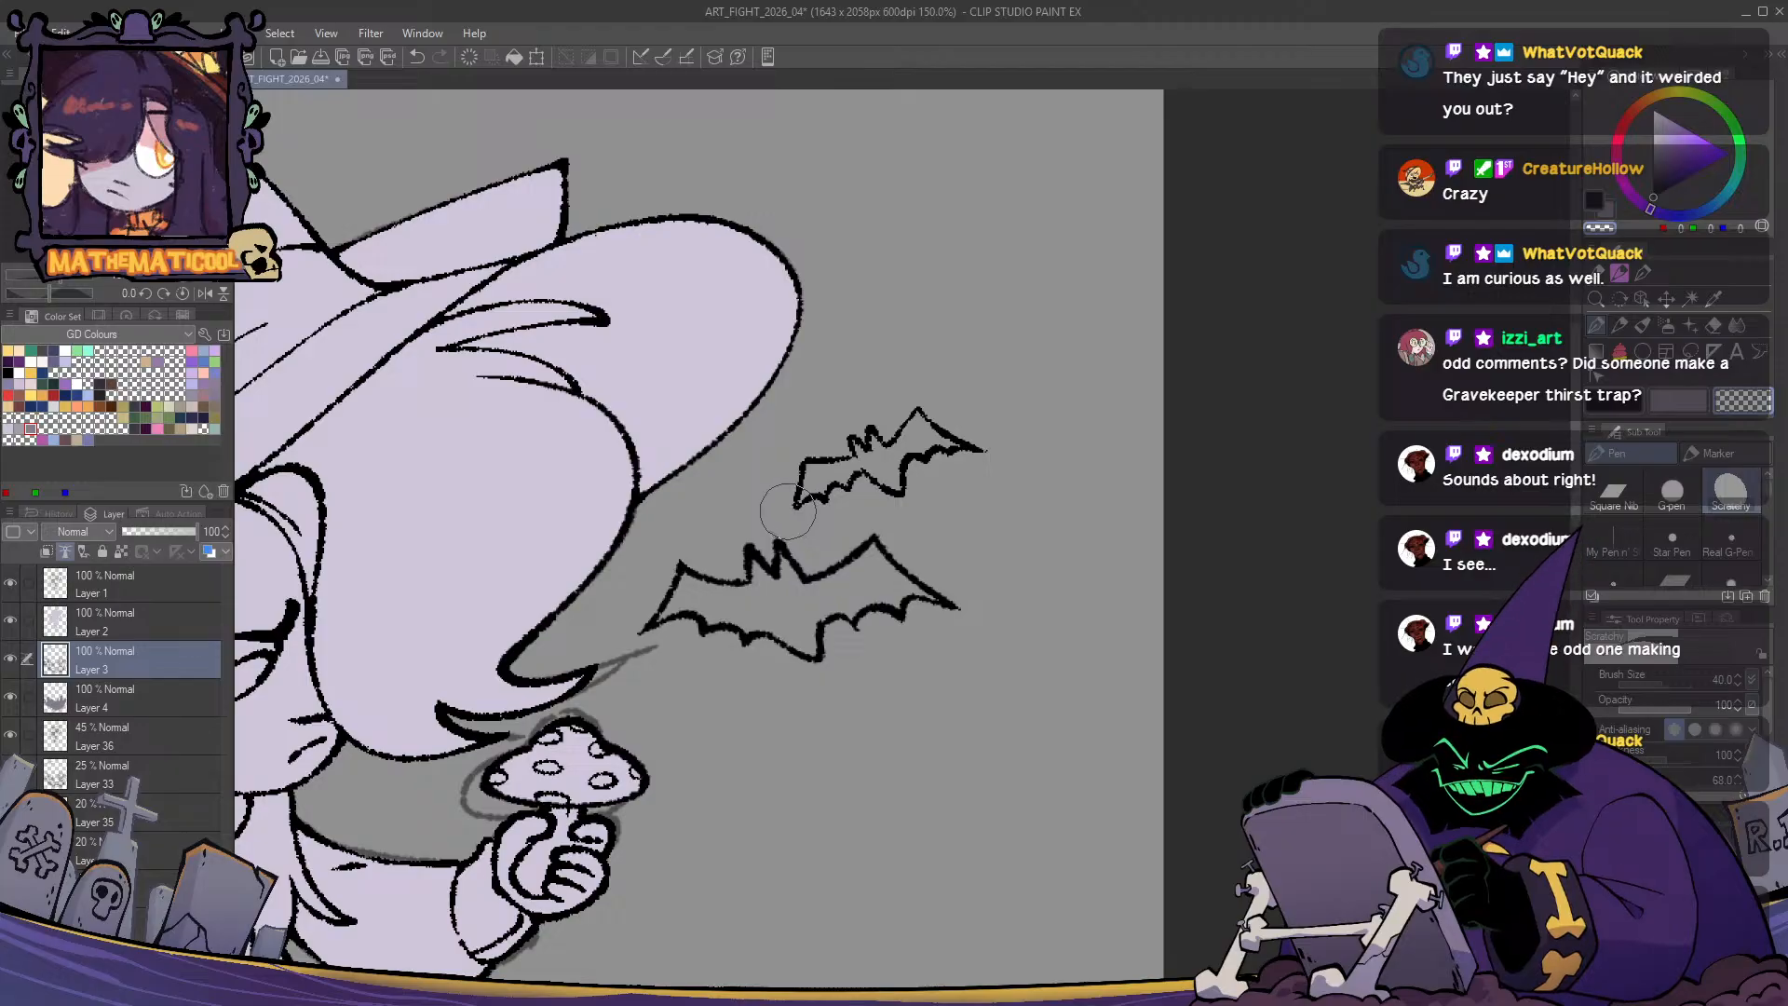
left_click_drag(692, 708, 531, 728)
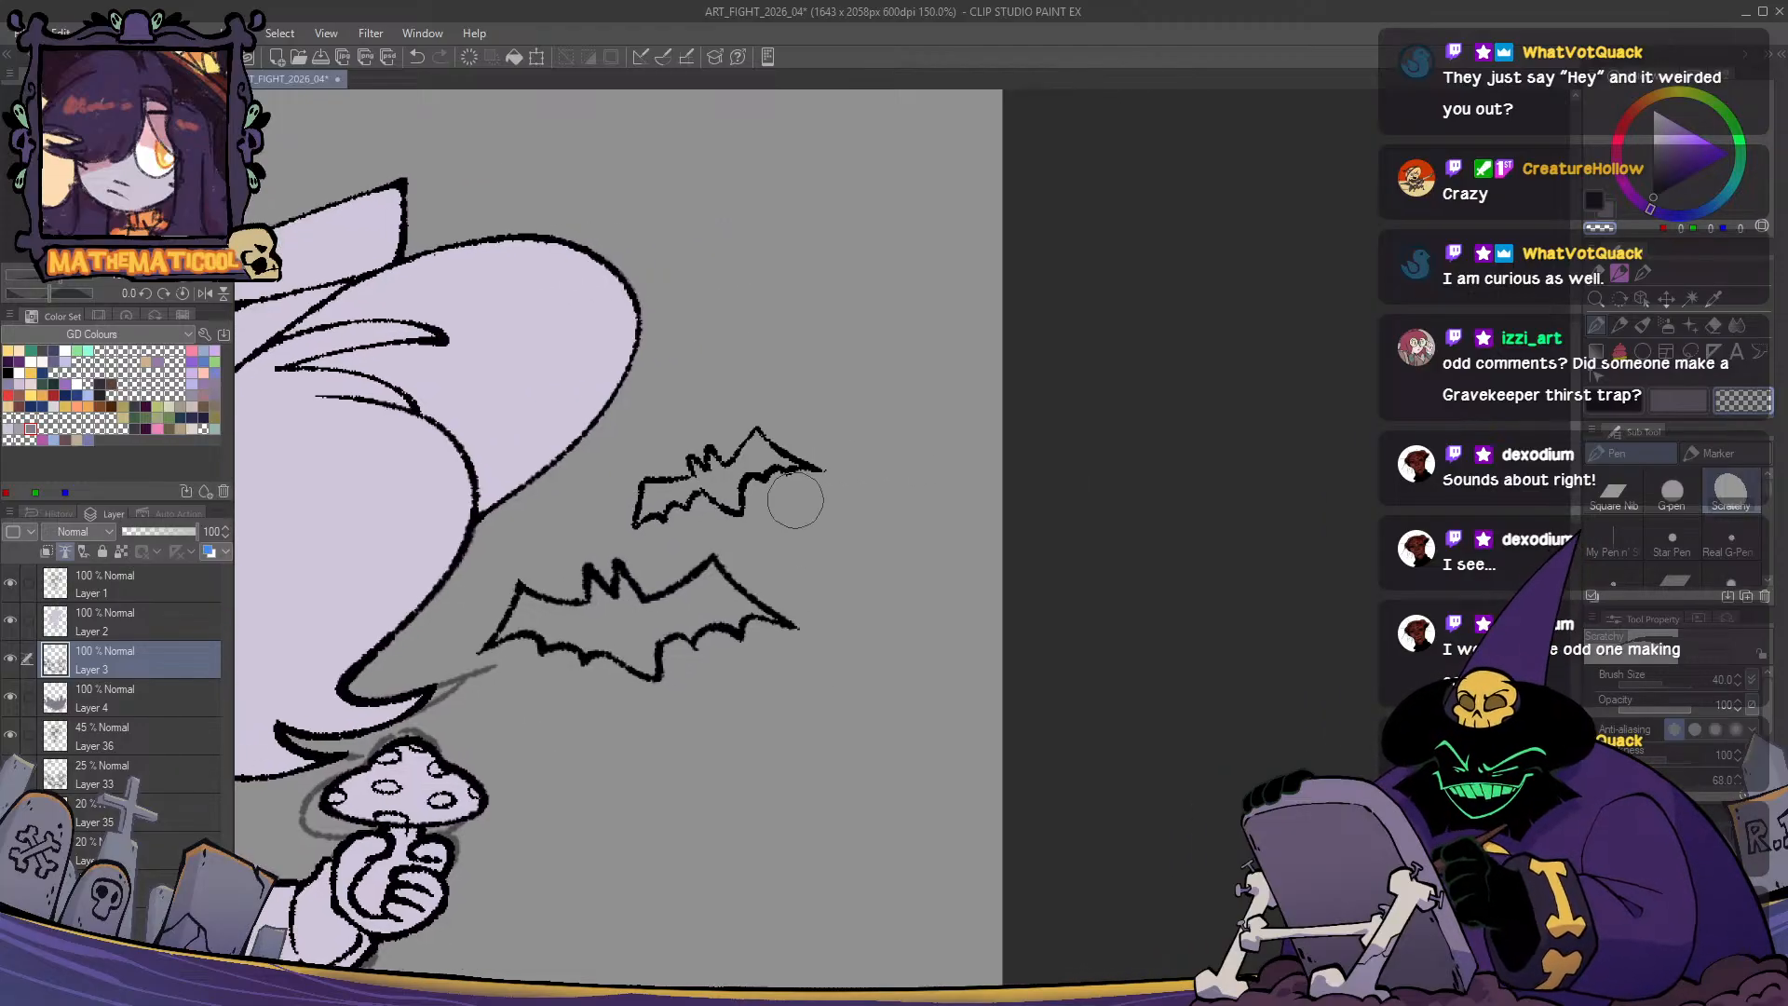
mouse_move(782, 453)
left_mouse_down()
mouse_move(768, 437)
mouse_move(828, 468)
left_mouse_up()
key("c")
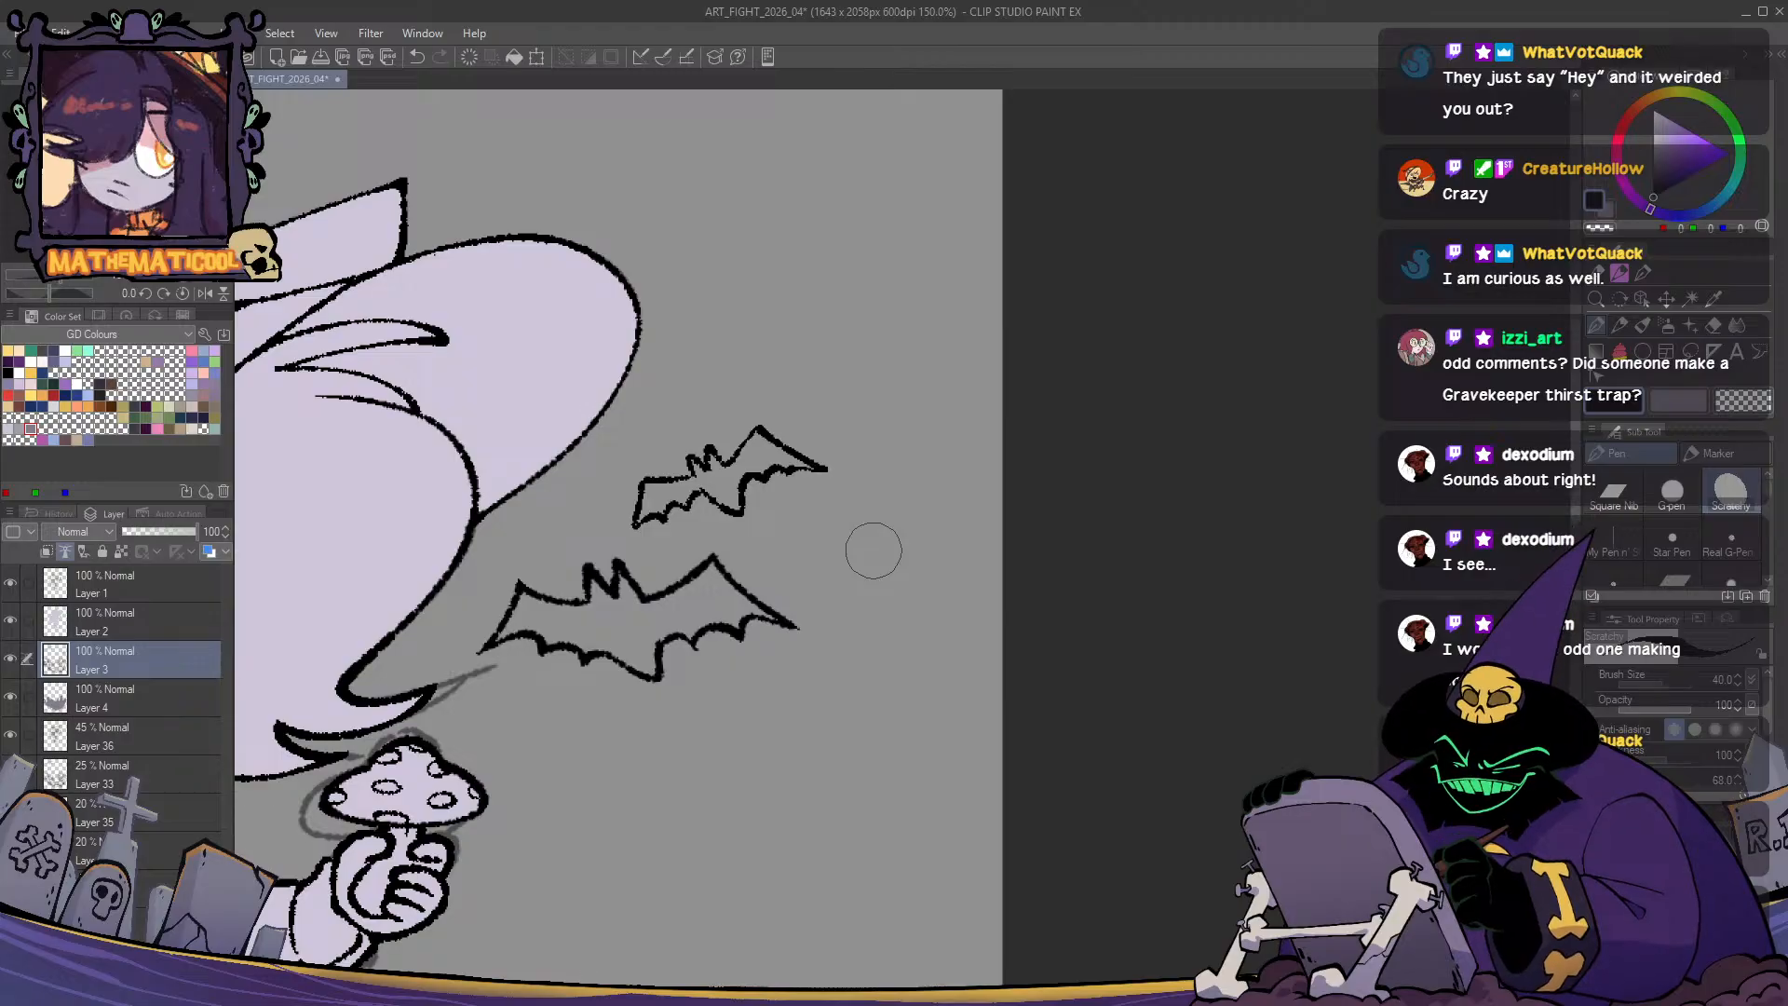
- Ink a third, smallest bat with spread scalloped wings below the large bat's outer wing, near the canvas edge
mouse_move(872, 699)
left_mouse_down()
mouse_move(1098, 559)
mouse_move(903, 559)
mouse_move(905, 462)
left_mouse_up()
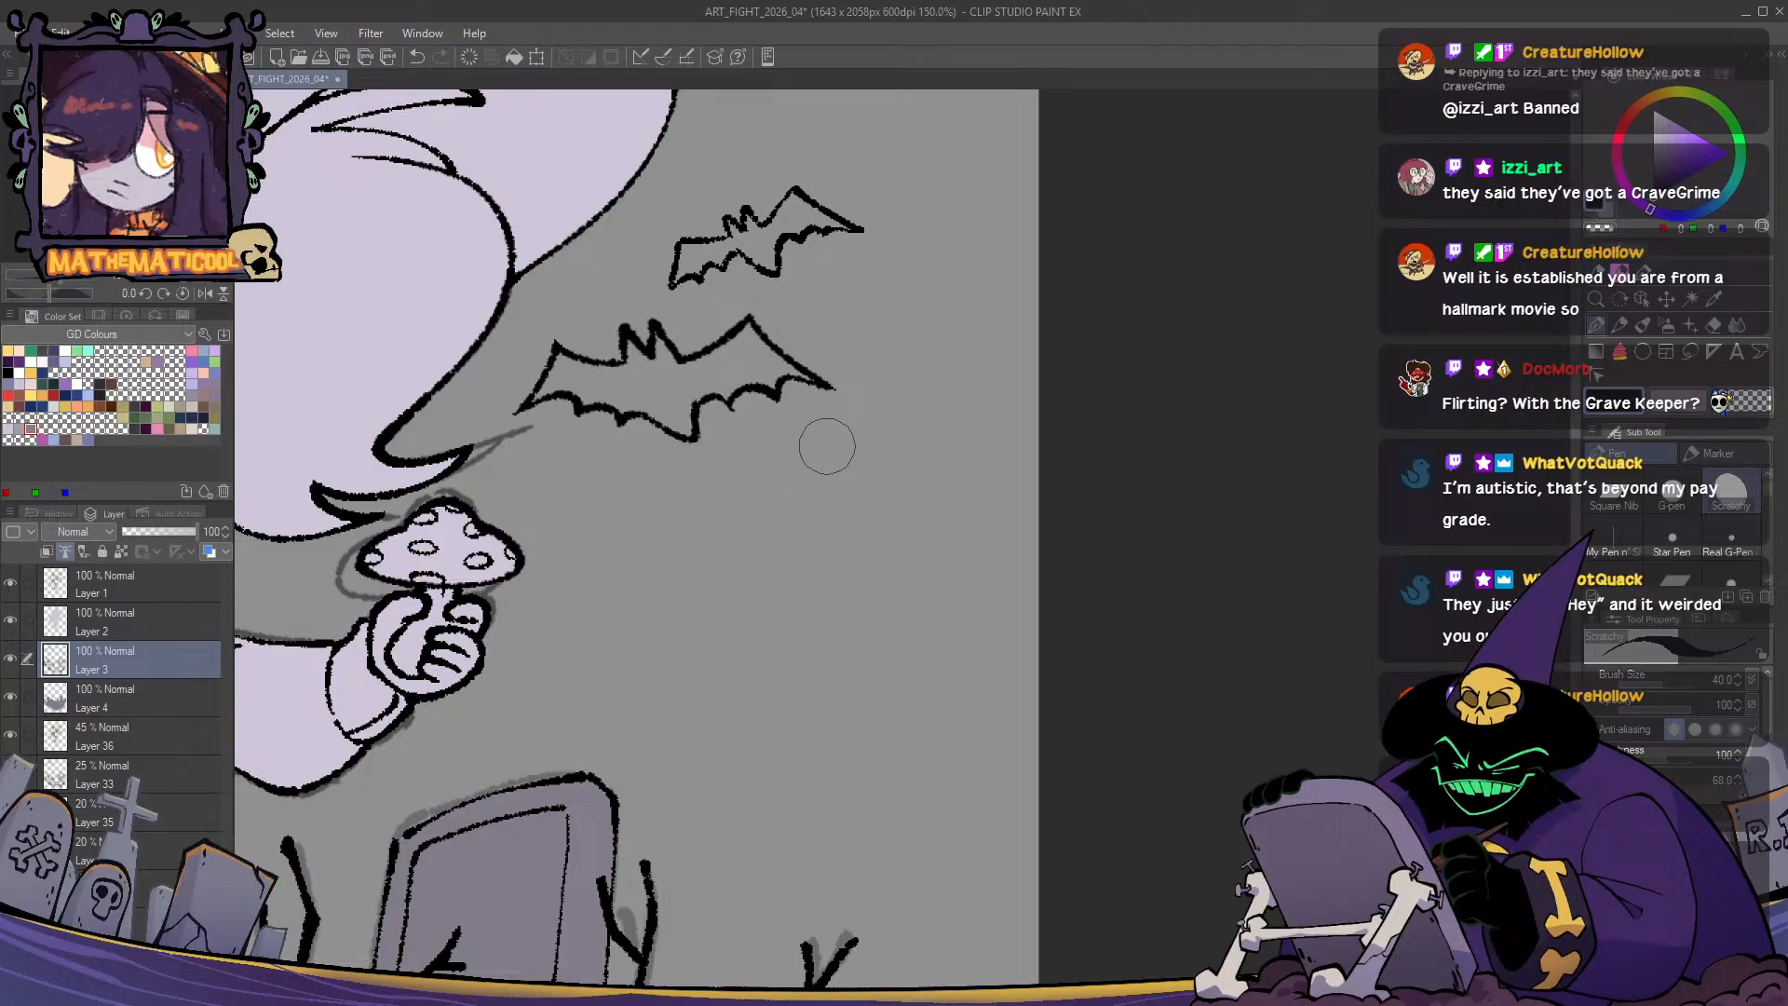
scroll(863, 424, "up", 1)
left_click_drag(887, 451, 813, 446)
key("ctrl+z")
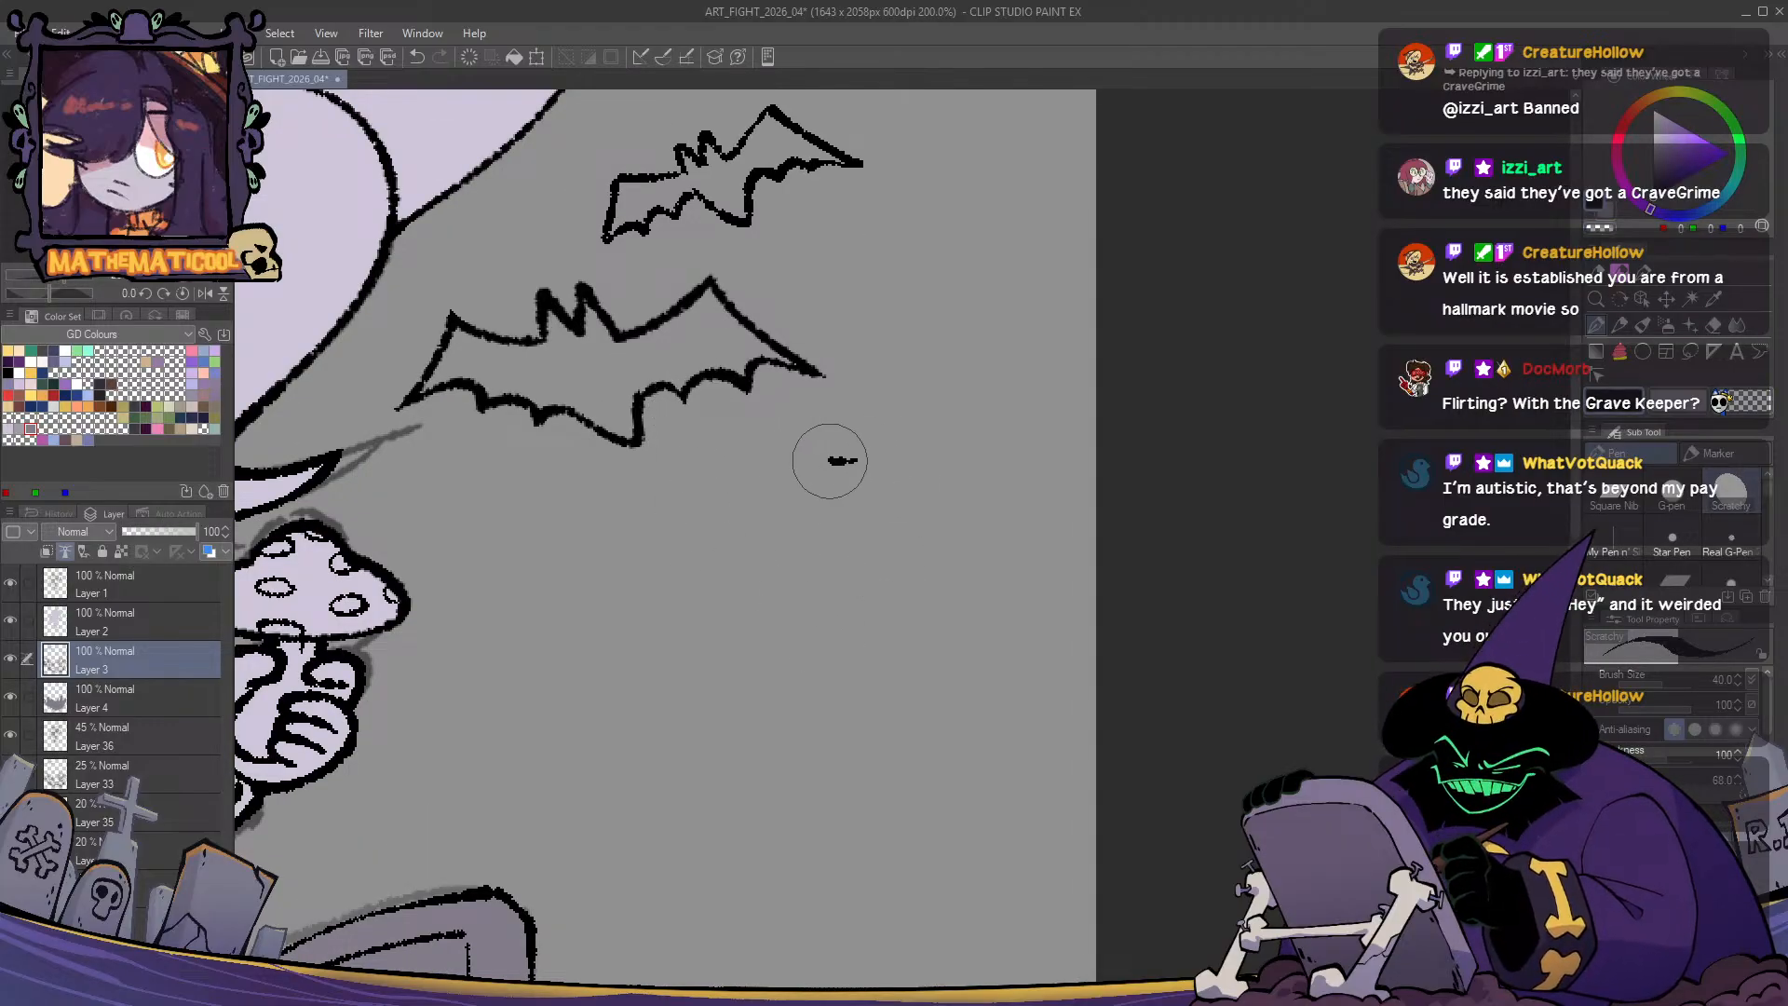
mouse_move(800, 451)
left_mouse_down()
mouse_move(874, 455)
mouse_move(876, 438)
mouse_move(893, 495)
left_mouse_up()
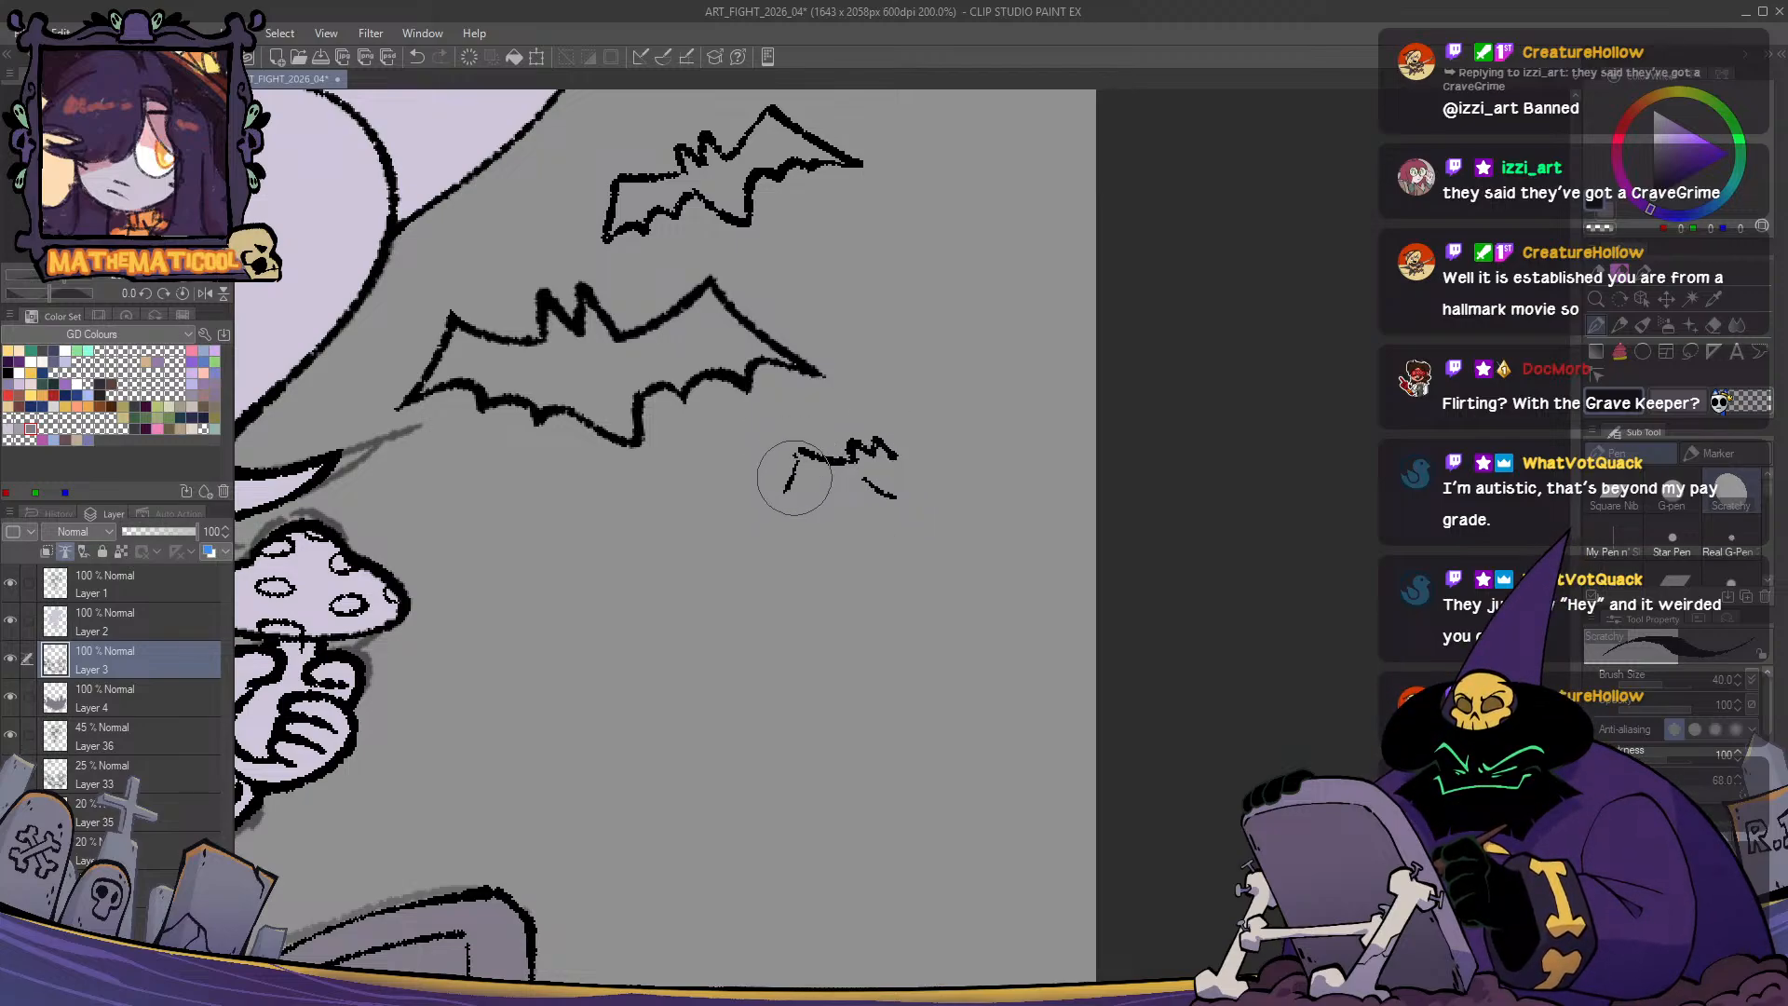
mouse_move(801, 451)
left_mouse_down()
mouse_move(781, 484)
mouse_move(835, 487)
mouse_move(767, 490)
mouse_move(934, 471)
mouse_move(938, 388)
left_mouse_up()
key("ctrl+z")
key("ctrl+z")
key("ctrl+z")
key("ctrl+z")
mouse_move(869, 447)
left_mouse_down()
mouse_move(945, 433)
mouse_move(1003, 451)
mouse_move(933, 484)
mouse_move(1001, 451)
mouse_move(972, 454)
mouse_move(960, 470)
mouse_move(988, 455)
mouse_move(945, 481)
left_mouse_up()
key("ctrl+z")
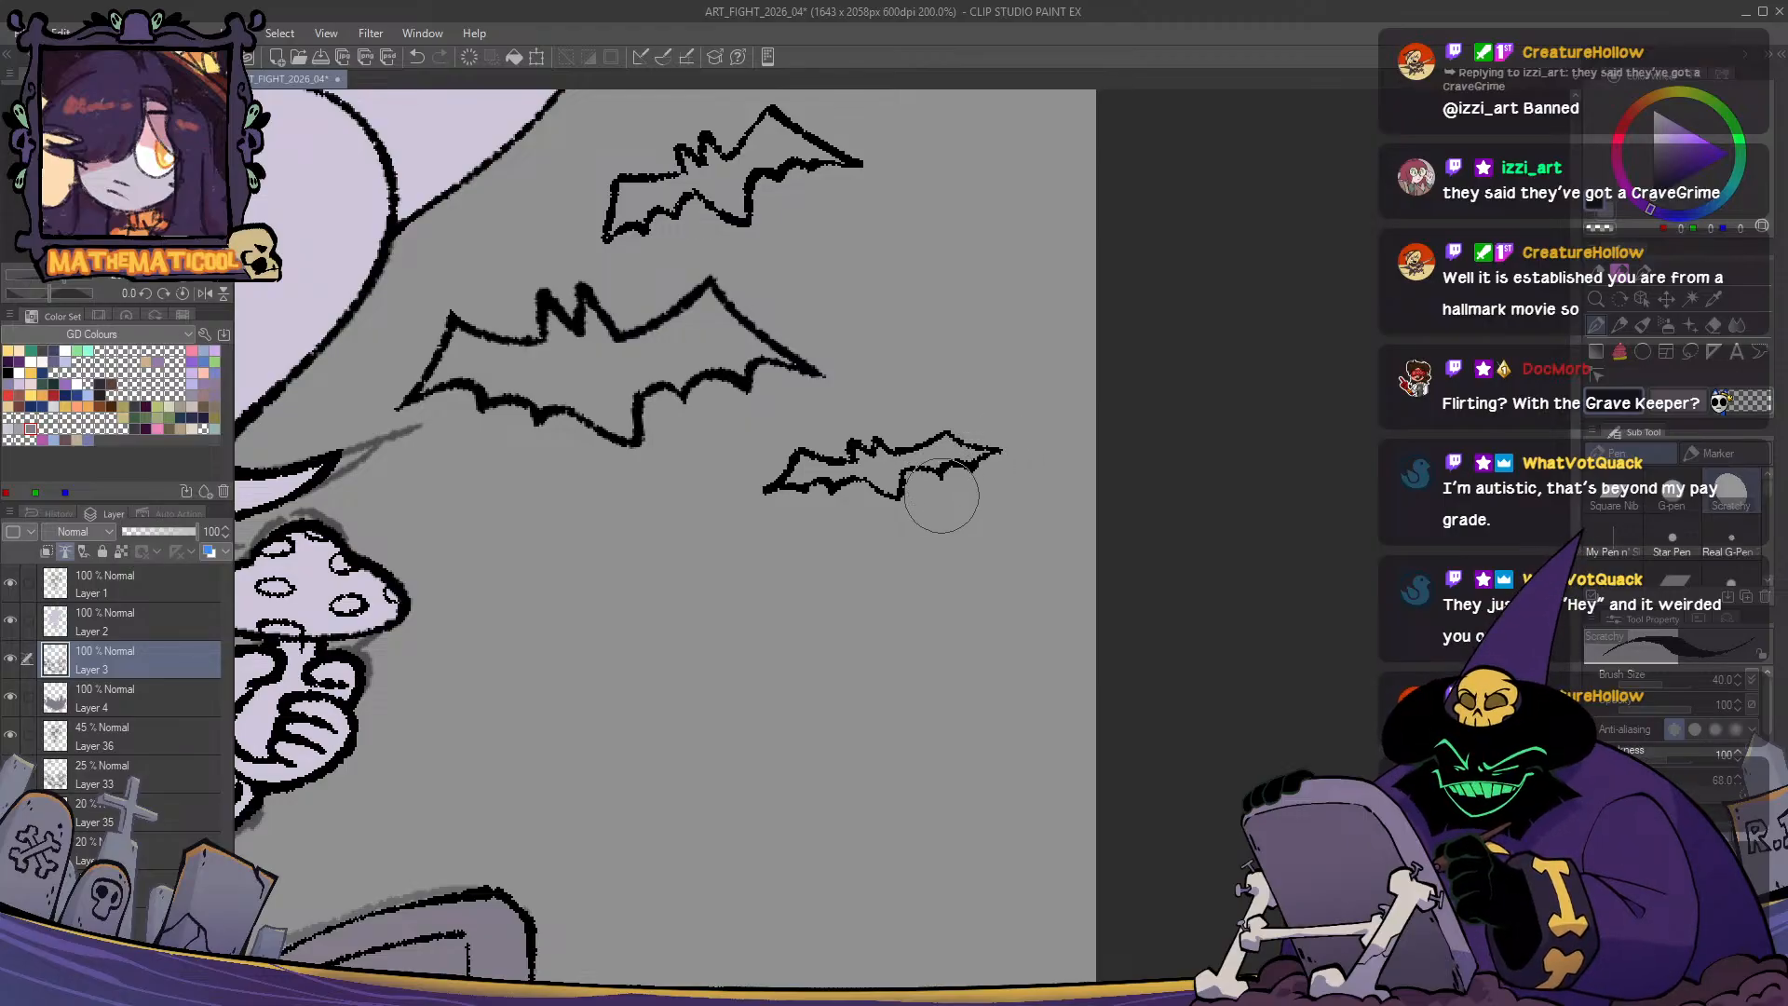
- Lasso the smallest bat and shift it slightly closer to the large bat beside the hair
scroll(788, 612, "down", 2)
scroll(789, 612, "down", 1)
scroll(788, 612, "up", 1)
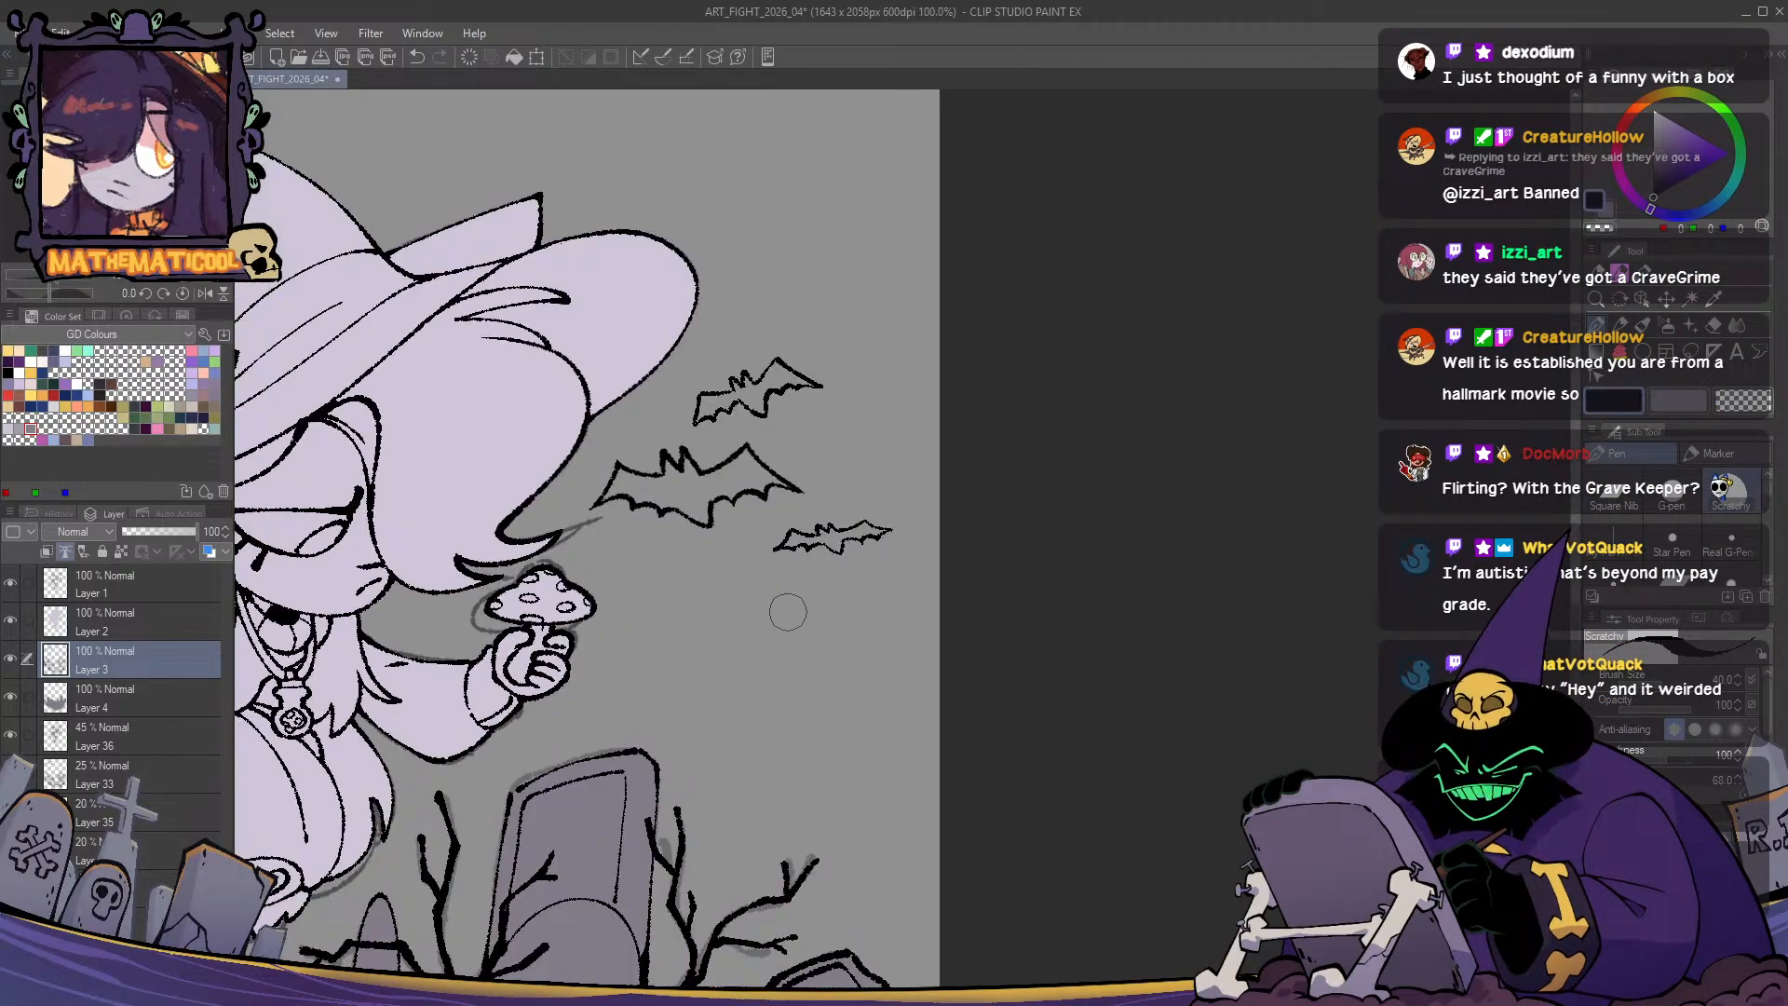
key("m")
mouse_move(749, 542)
left_mouse_down()
mouse_move(896, 497)
mouse_move(872, 554)
mouse_move(823, 562)
left_mouse_up()
key("ctrl+d")
scroll(936, 558, "down", 1)
scroll(823, 563, "down", 1)
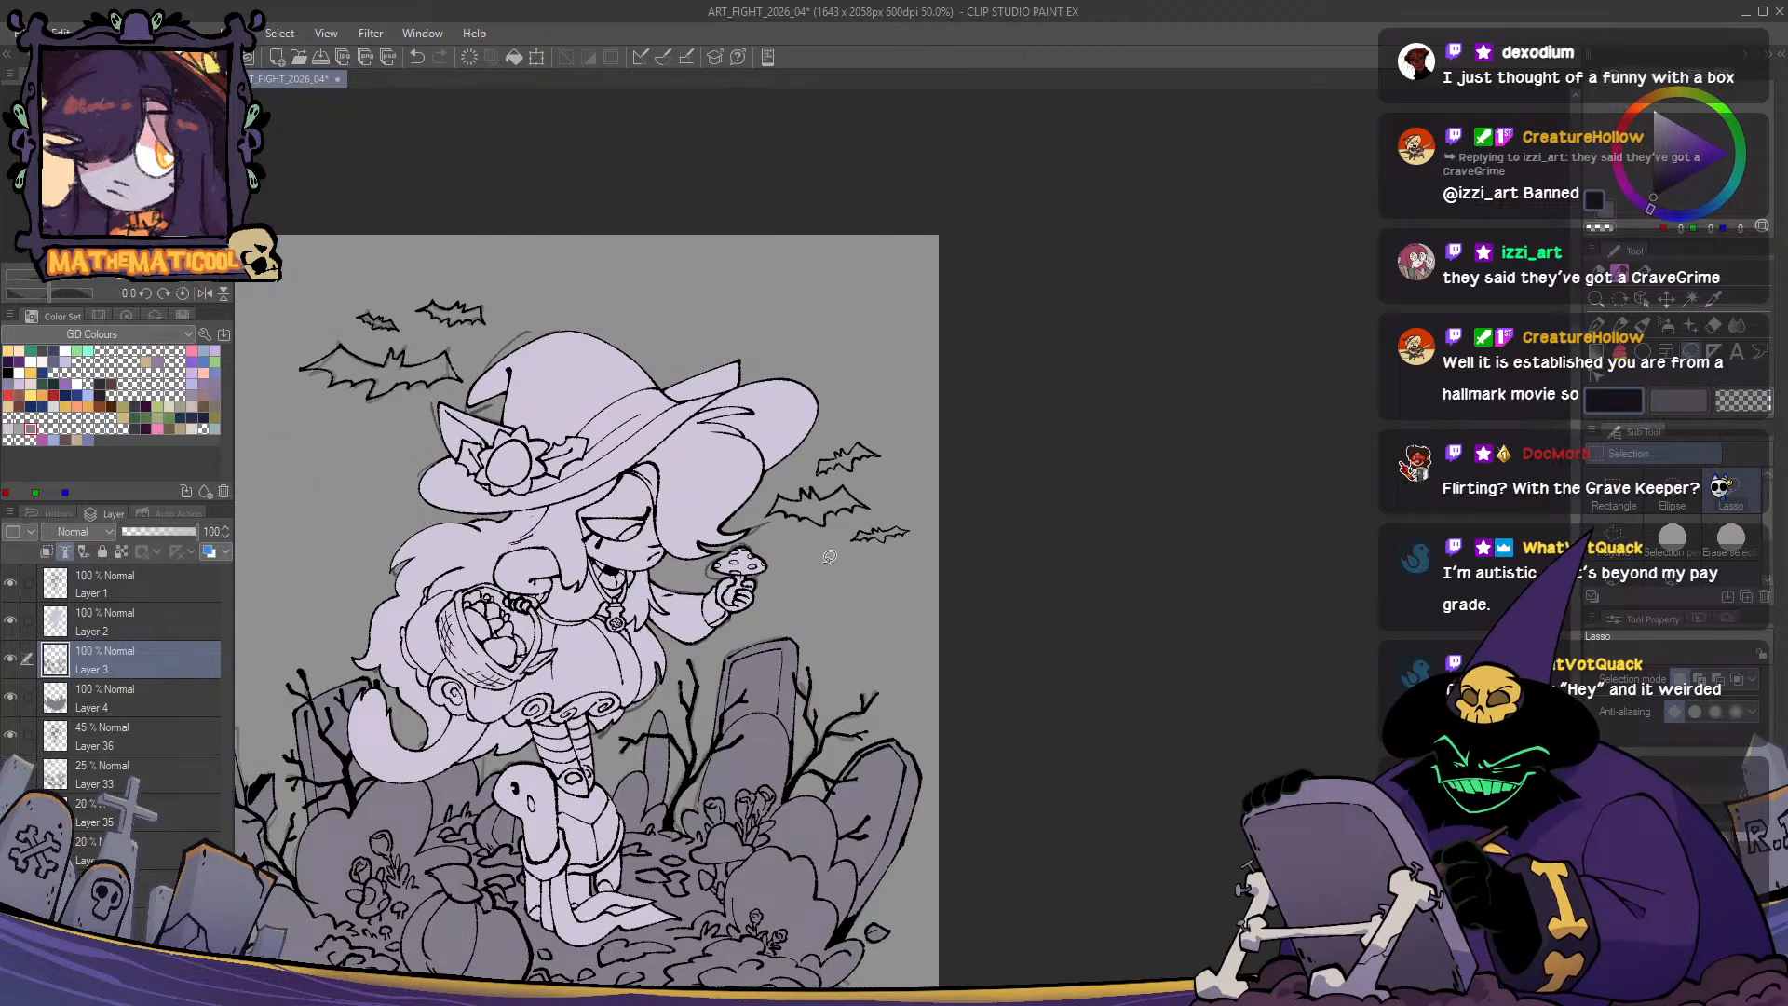
- Nudge the pointed lower body of the large bat beside the hair and redraw the line joining it to the wings
scroll(779, 579, "up", 2)
mouse_move(814, 498)
left_mouse_down()
mouse_move(848, 547)
mouse_move(854, 502)
left_mouse_up()
scroll(854, 501, "up", 1)
key("ctrl+d")
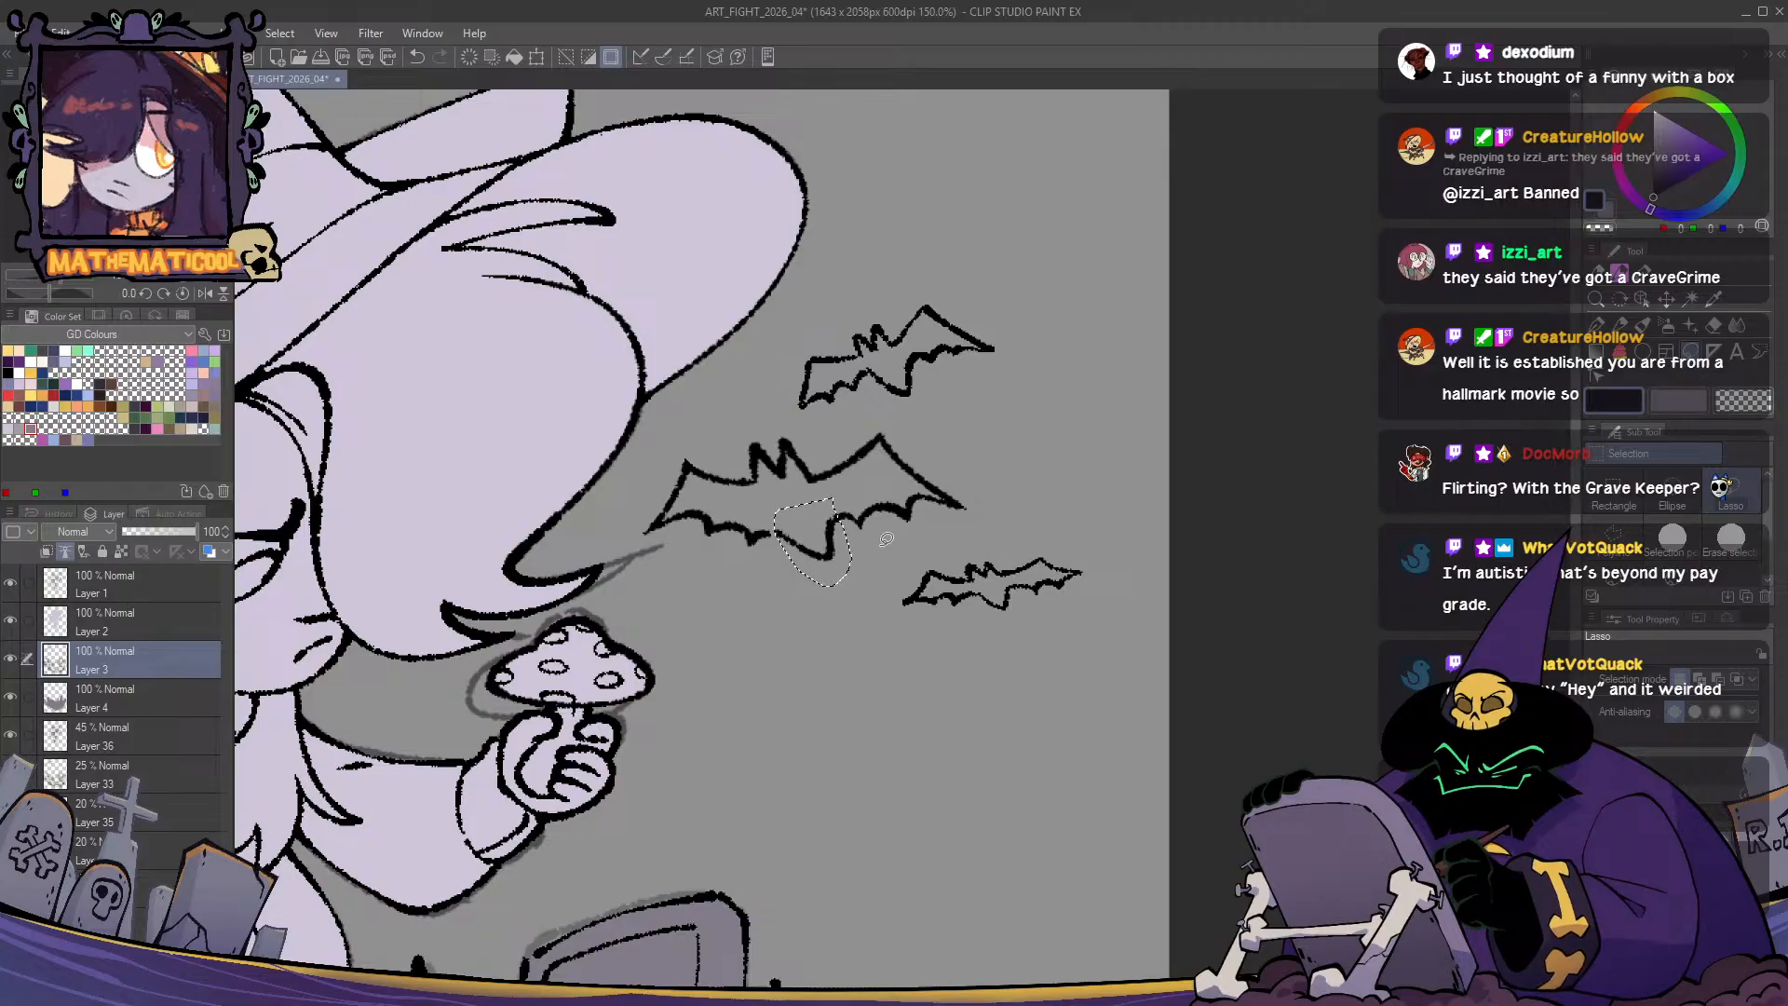
key("m")
key("p")
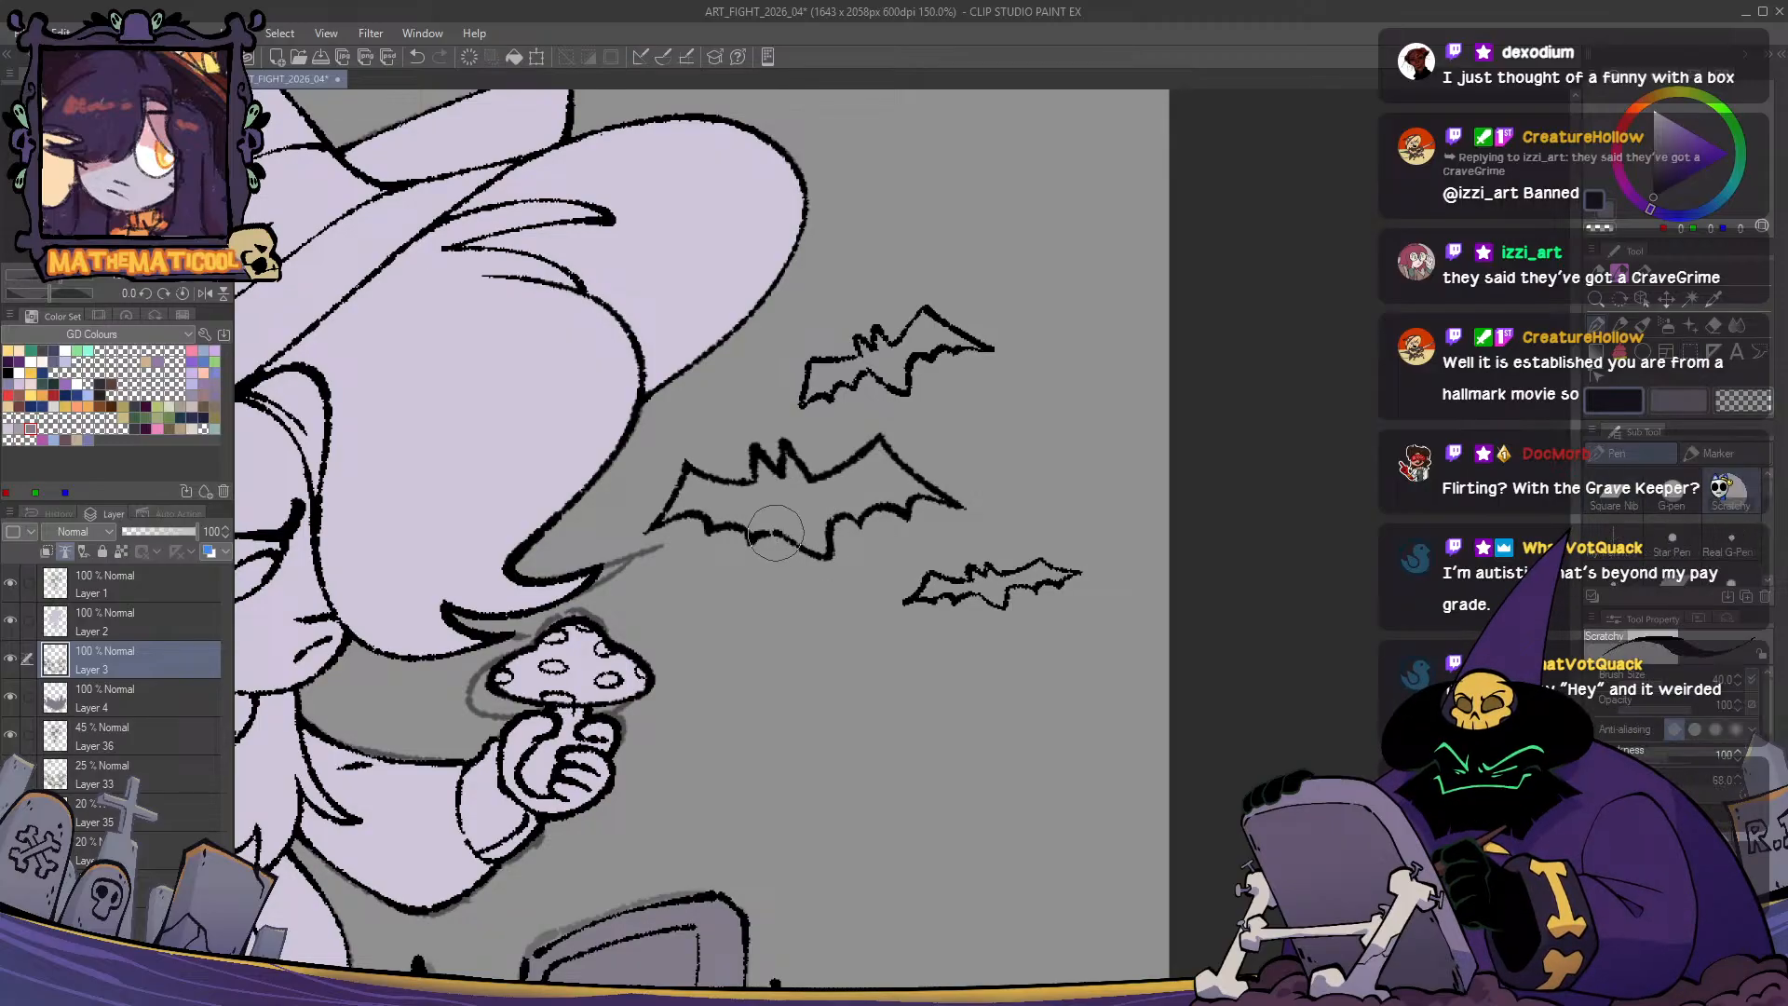
left_click_drag(831, 518, 827, 556)
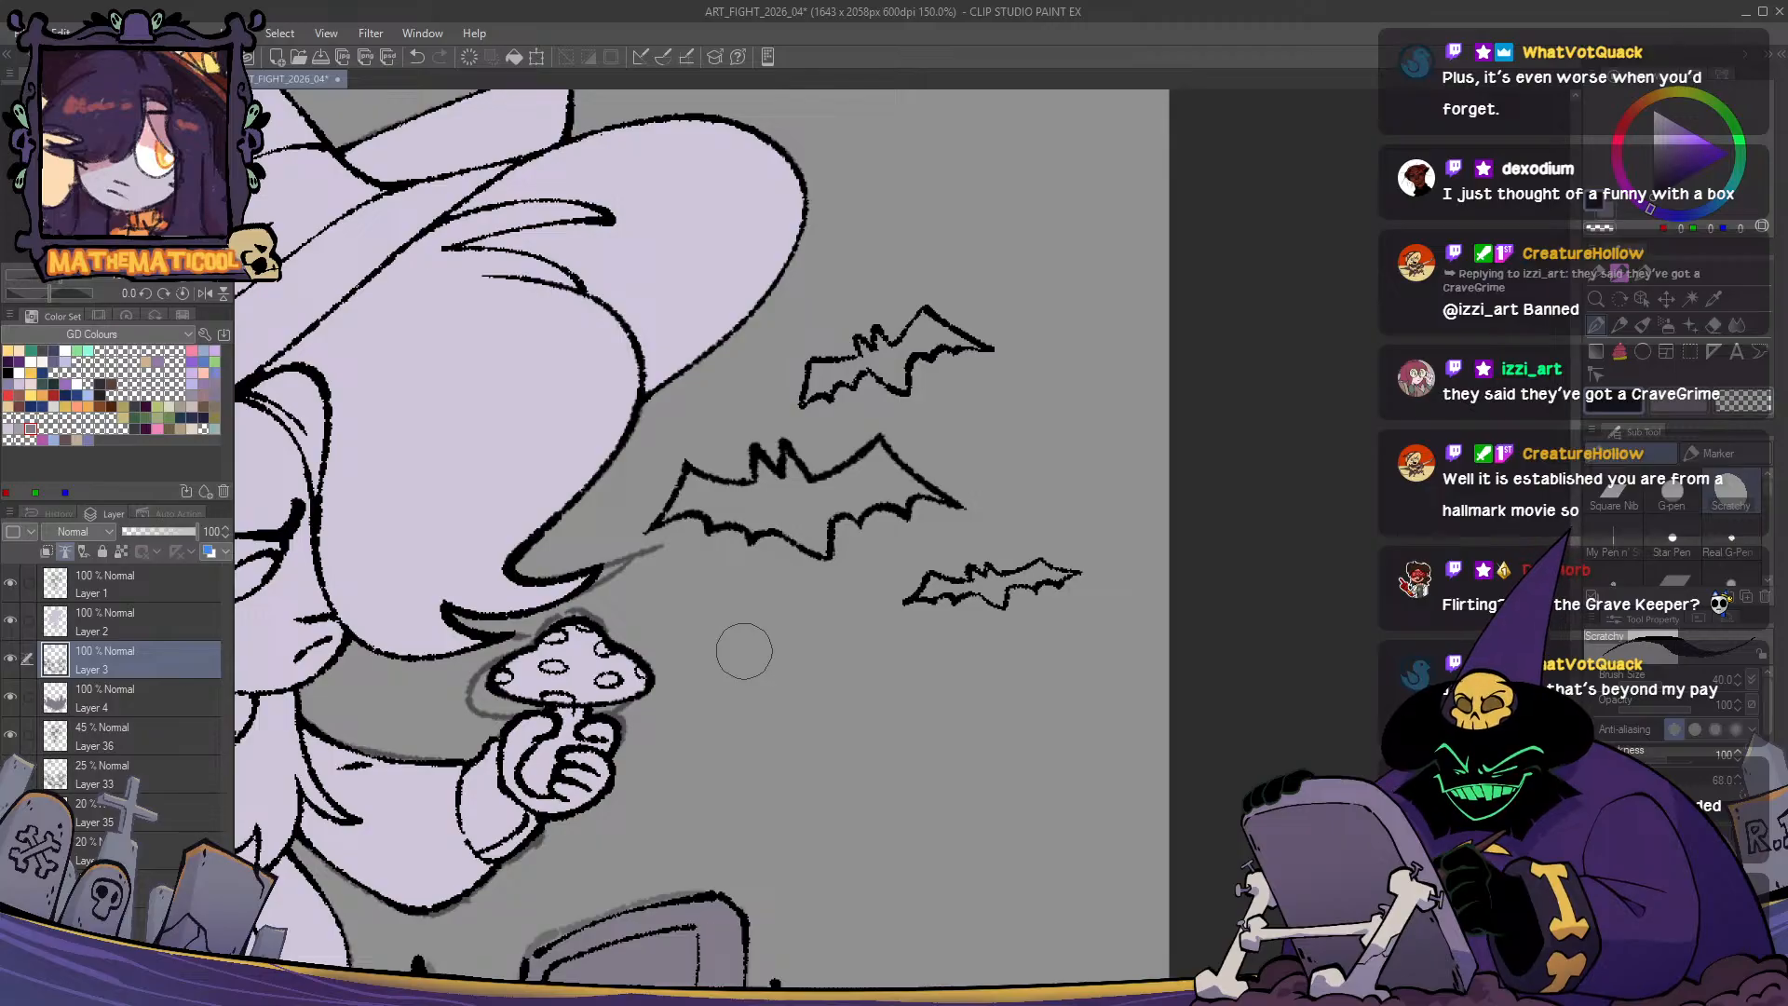
mouse_move(744, 652)
left_mouse_down()
mouse_move(842, 675)
mouse_move(962, 583)
mouse_move(780, 498)
left_mouse_up()
- Lasso the three bats above the mushroom and move the group slightly closer to the witch
scroll(780, 499, "down", 4)
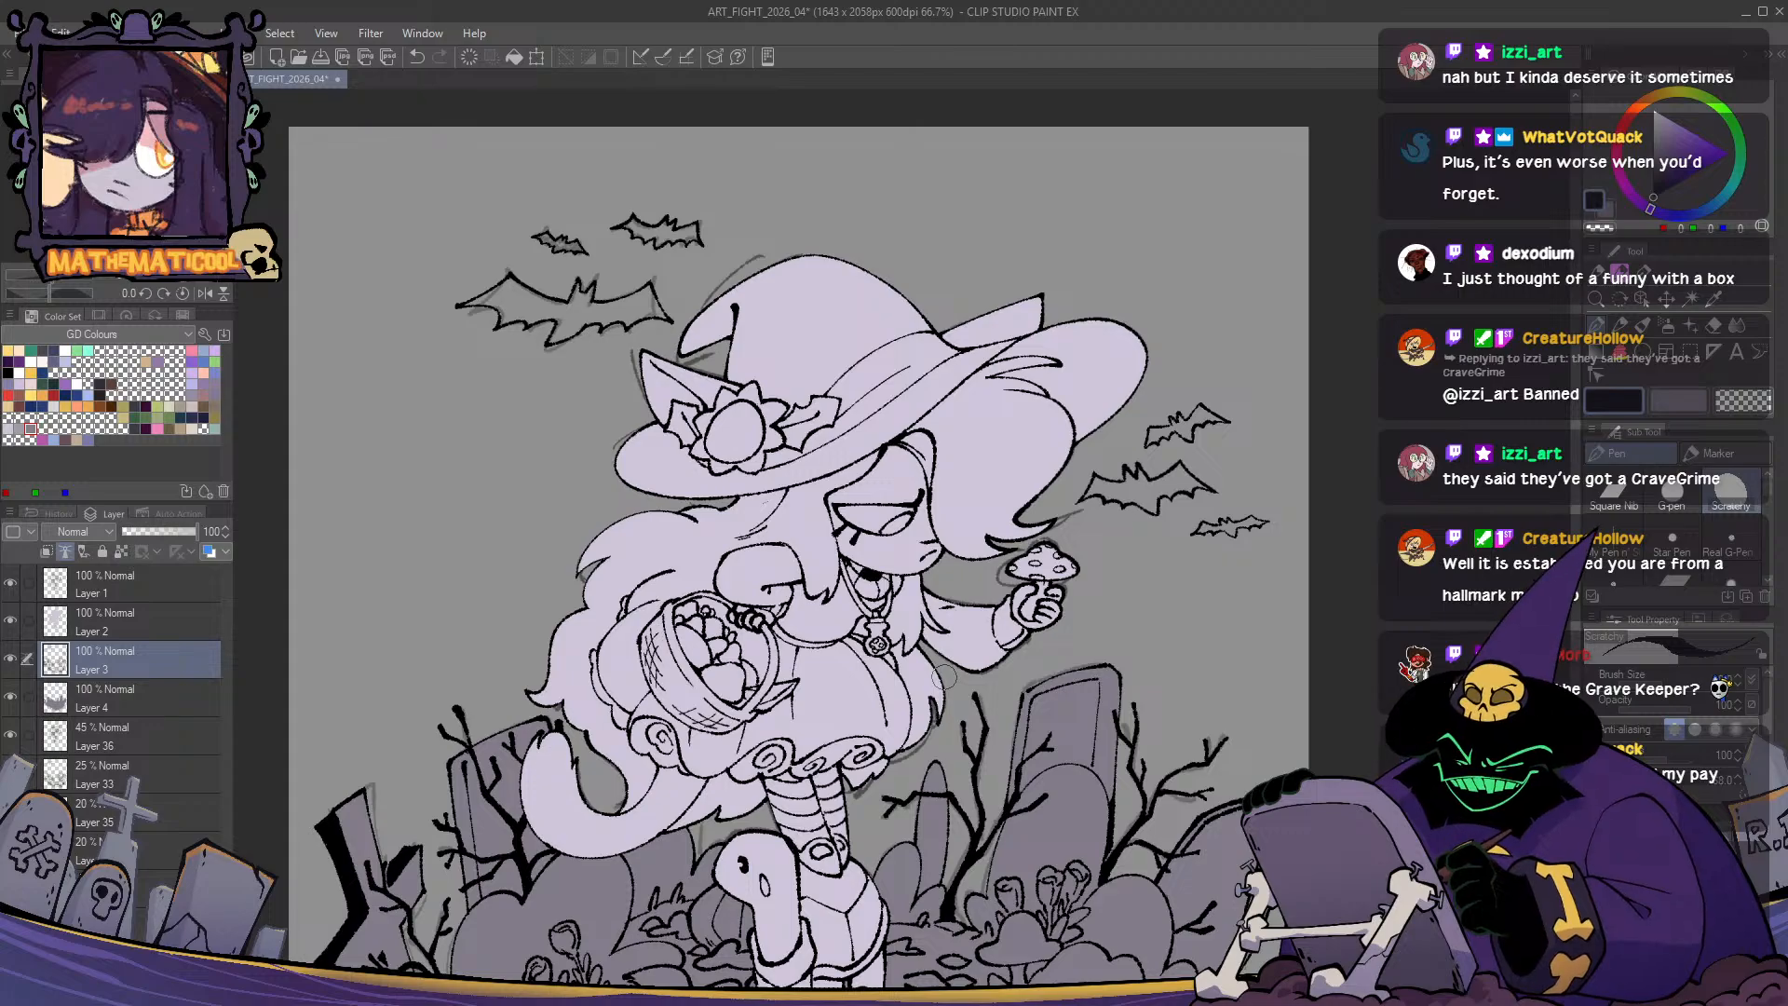
scroll(944, 677, "down", 1)
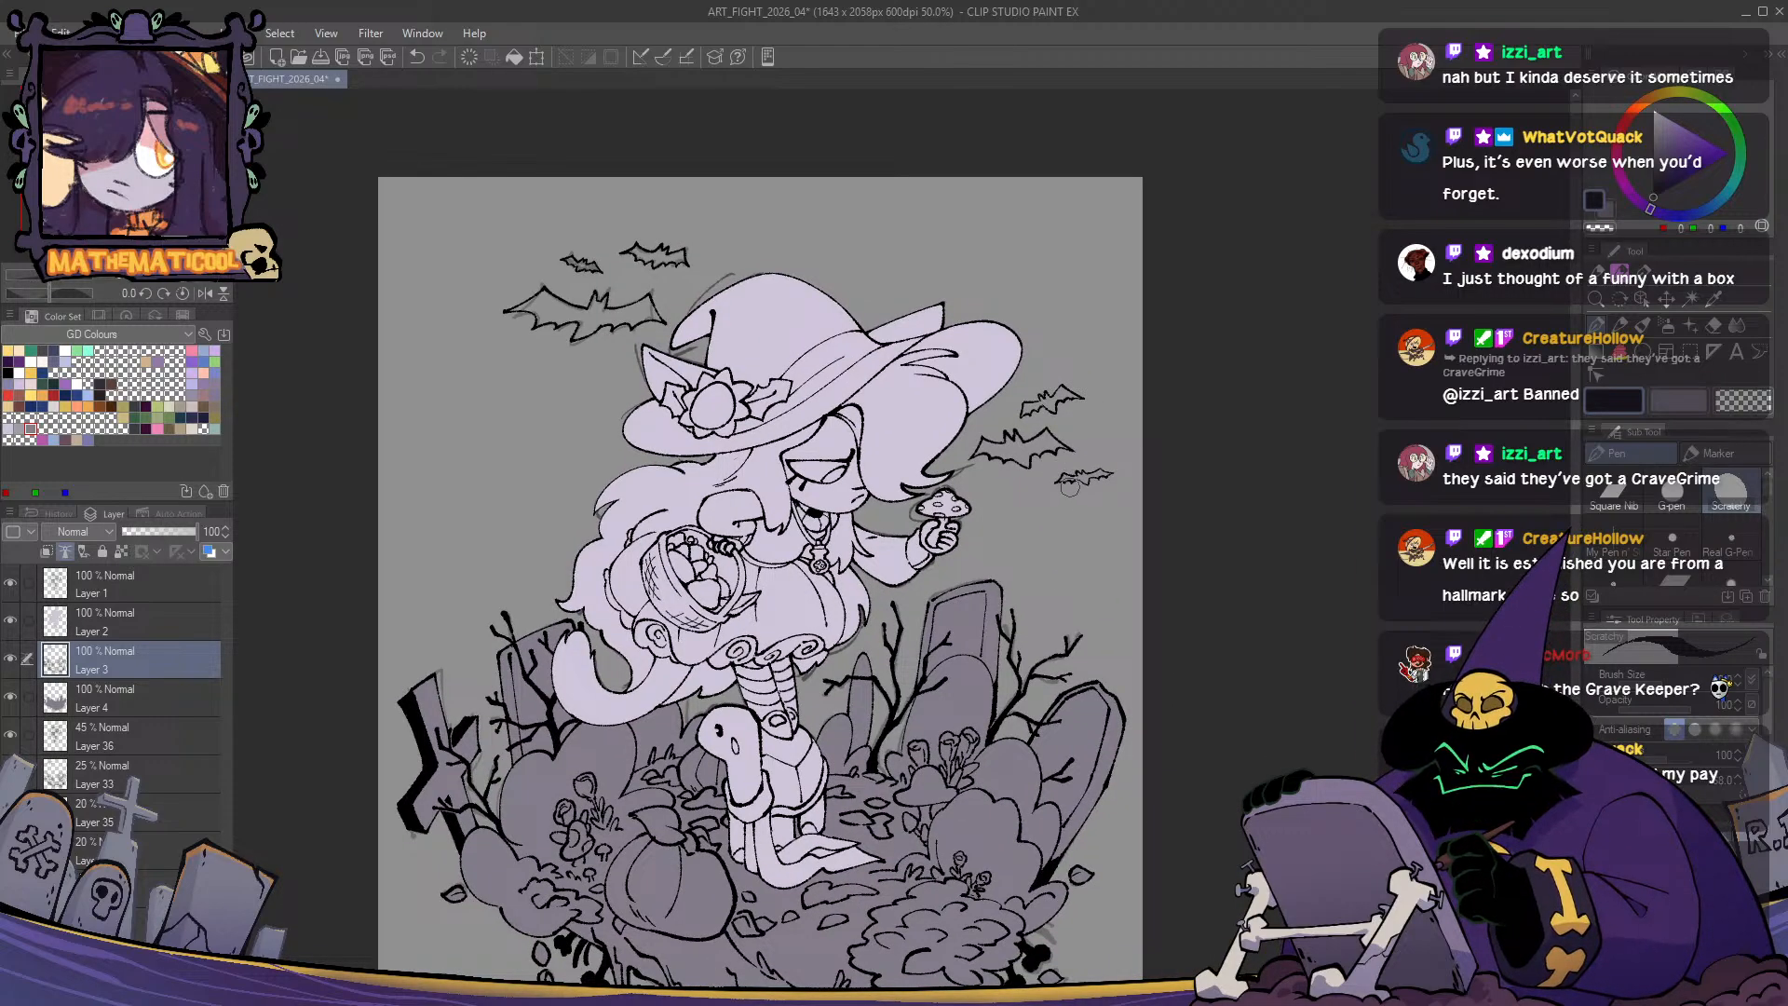
key("m")
mouse_move(1151, 370)
left_mouse_down()
mouse_move(1097, 522)
mouse_move(1176, 528)
mouse_move(1139, 528)
mouse_move(1144, 501)
mouse_move(1067, 490)
left_mouse_up()
key("ctrl+t")
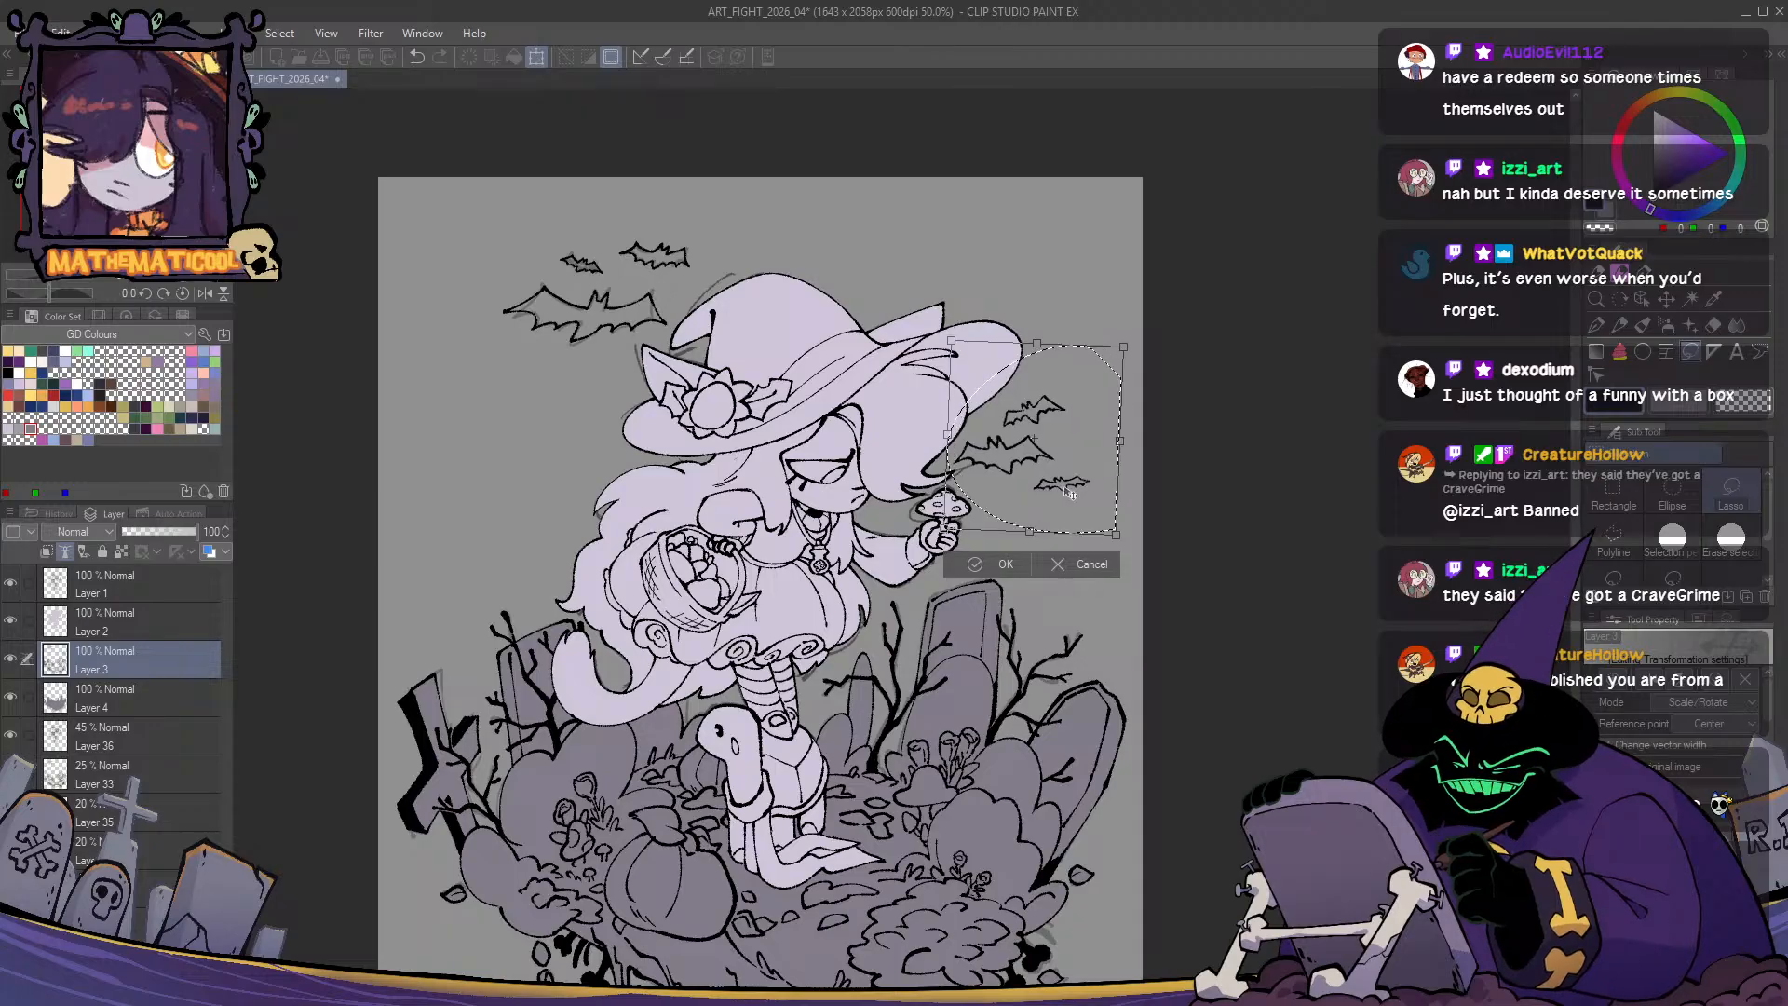
key("Return")
- Shift the large bat and the smallest bat slightly outwards, away from the witch's hair
scroll(1066, 461, "up", 2)
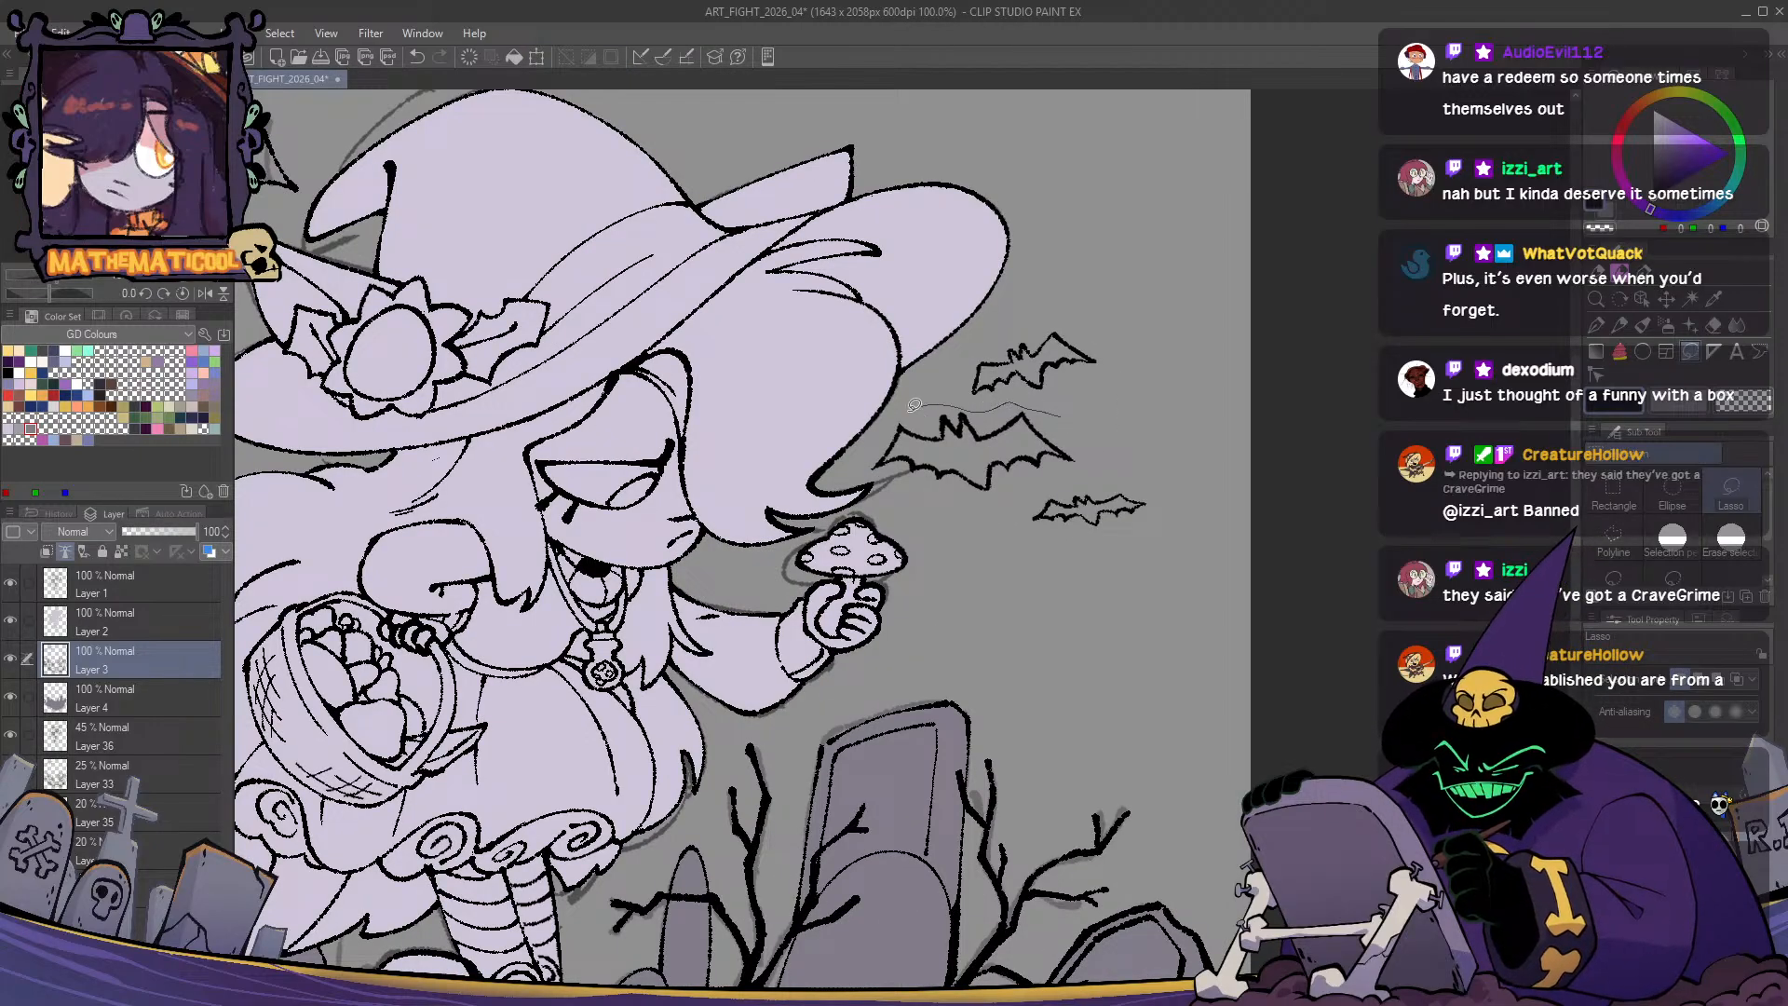
mouse_move(1012, 487)
left_mouse_down()
mouse_move(1064, 417)
mouse_move(1008, 481)
mouse_move(1047, 522)
mouse_move(1179, 520)
mouse_move(1114, 513)
left_mouse_up()
key("ctrl+d")
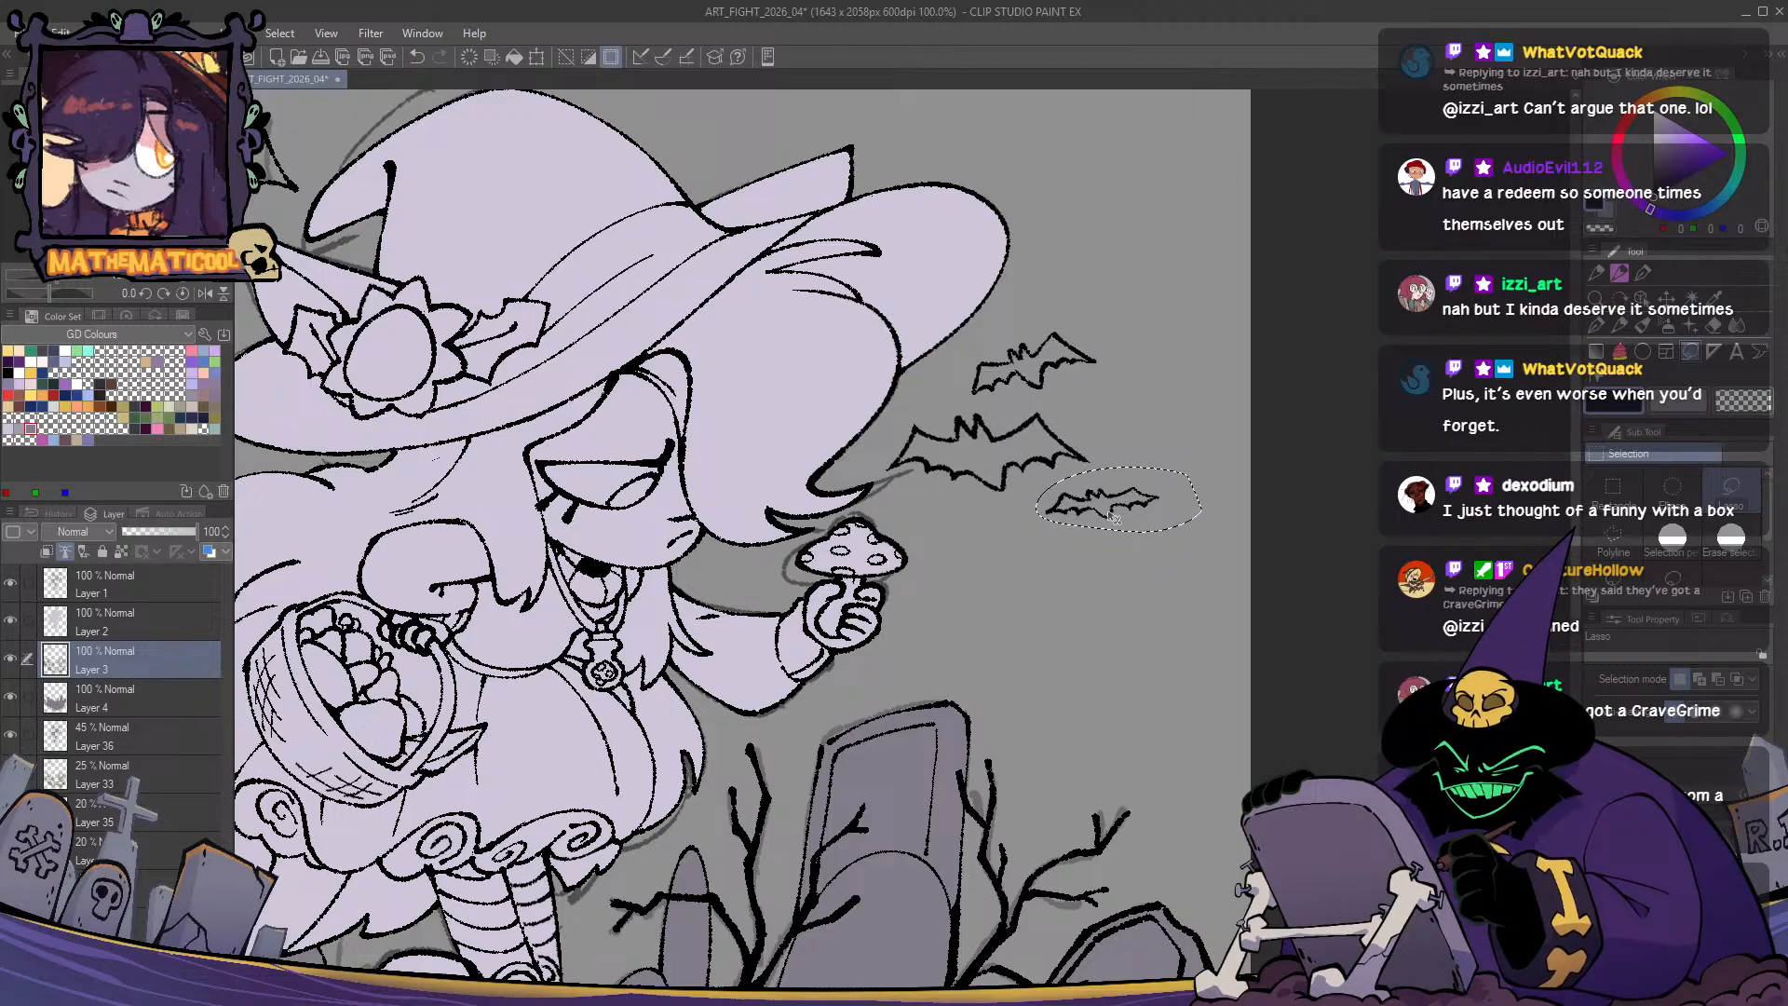
- Lasso the upper bat in the group above the mushroom and shift it slightly outwards
key("ctrl+d")
mouse_move(954, 394)
left_mouse_down()
mouse_move(1160, 347)
mouse_move(1056, 307)
mouse_move(1067, 391)
mouse_move(1138, 326)
mouse_move(1172, 350)
mouse_move(1105, 378)
left_mouse_up()
key("ctrl+t")
left_click(1036, 446)
scroll(1034, 466, "down", 3)
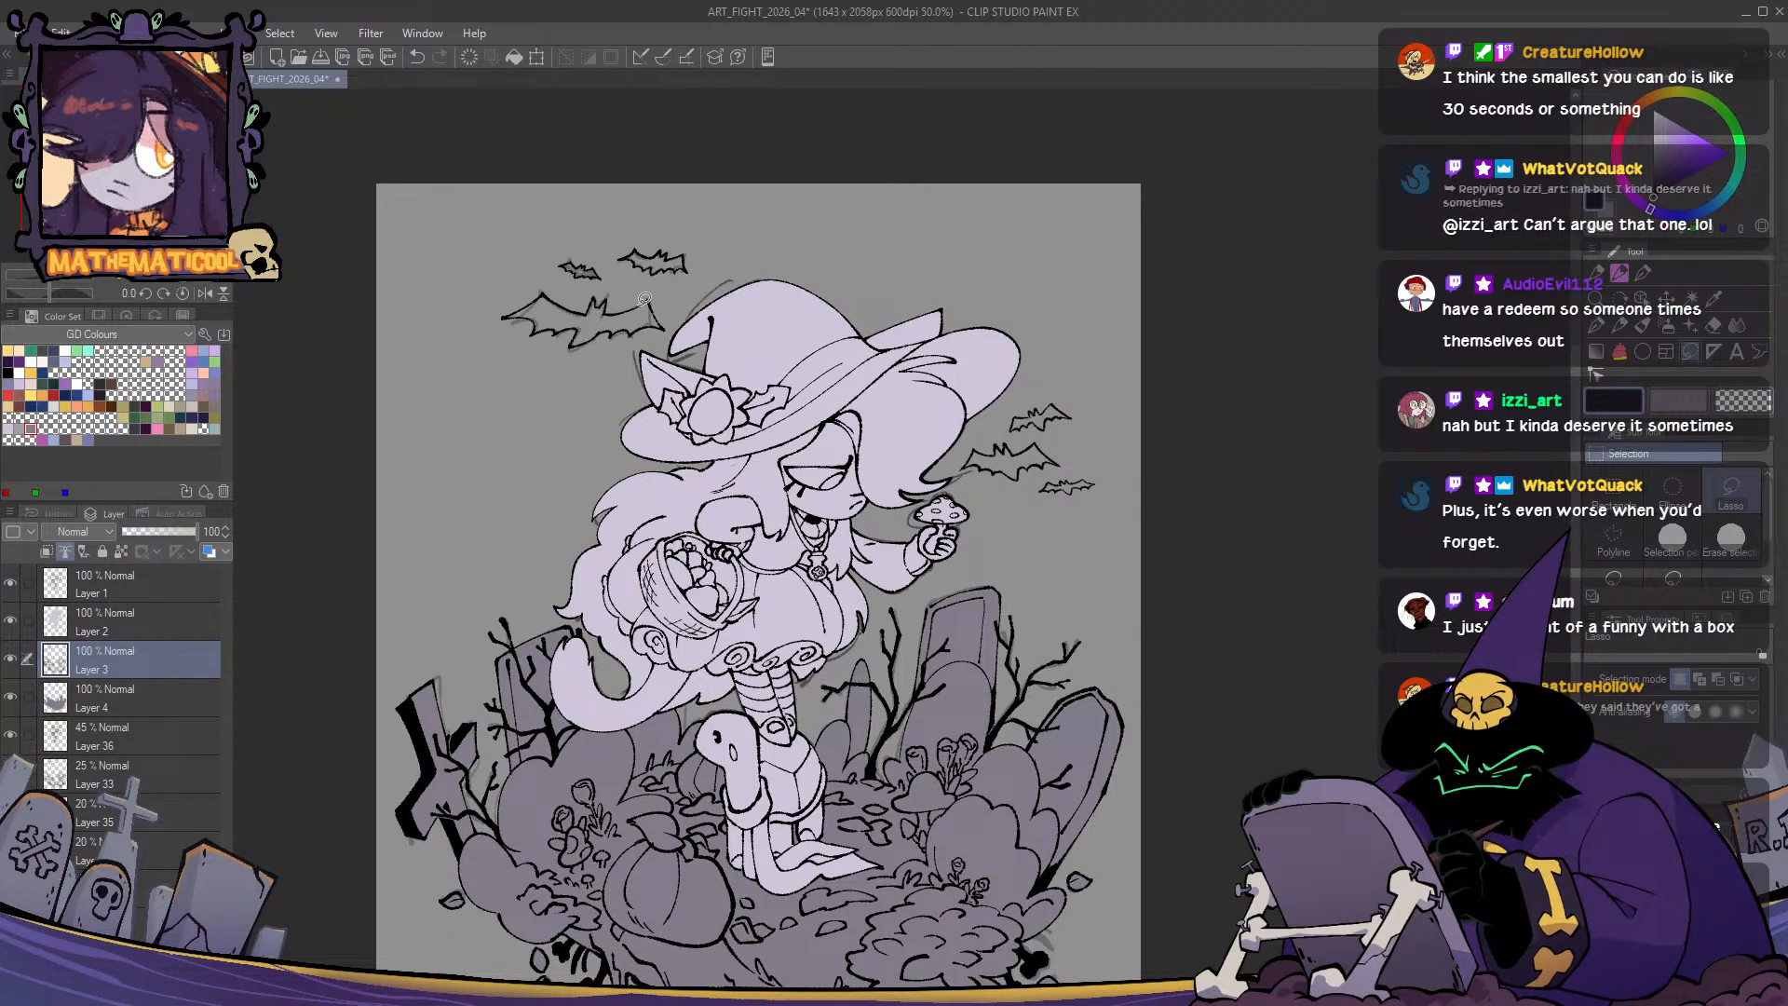
- Lasso the medium bat above the large bat on the hat-tip side, nudge its placement slightly and clear the selection
left_click_drag(659, 340, 760, 445)
scroll(760, 440, "up", 1)
mouse_move(753, 317)
left_mouse_down()
mouse_move(721, 316)
mouse_move(821, 335)
left_mouse_up()
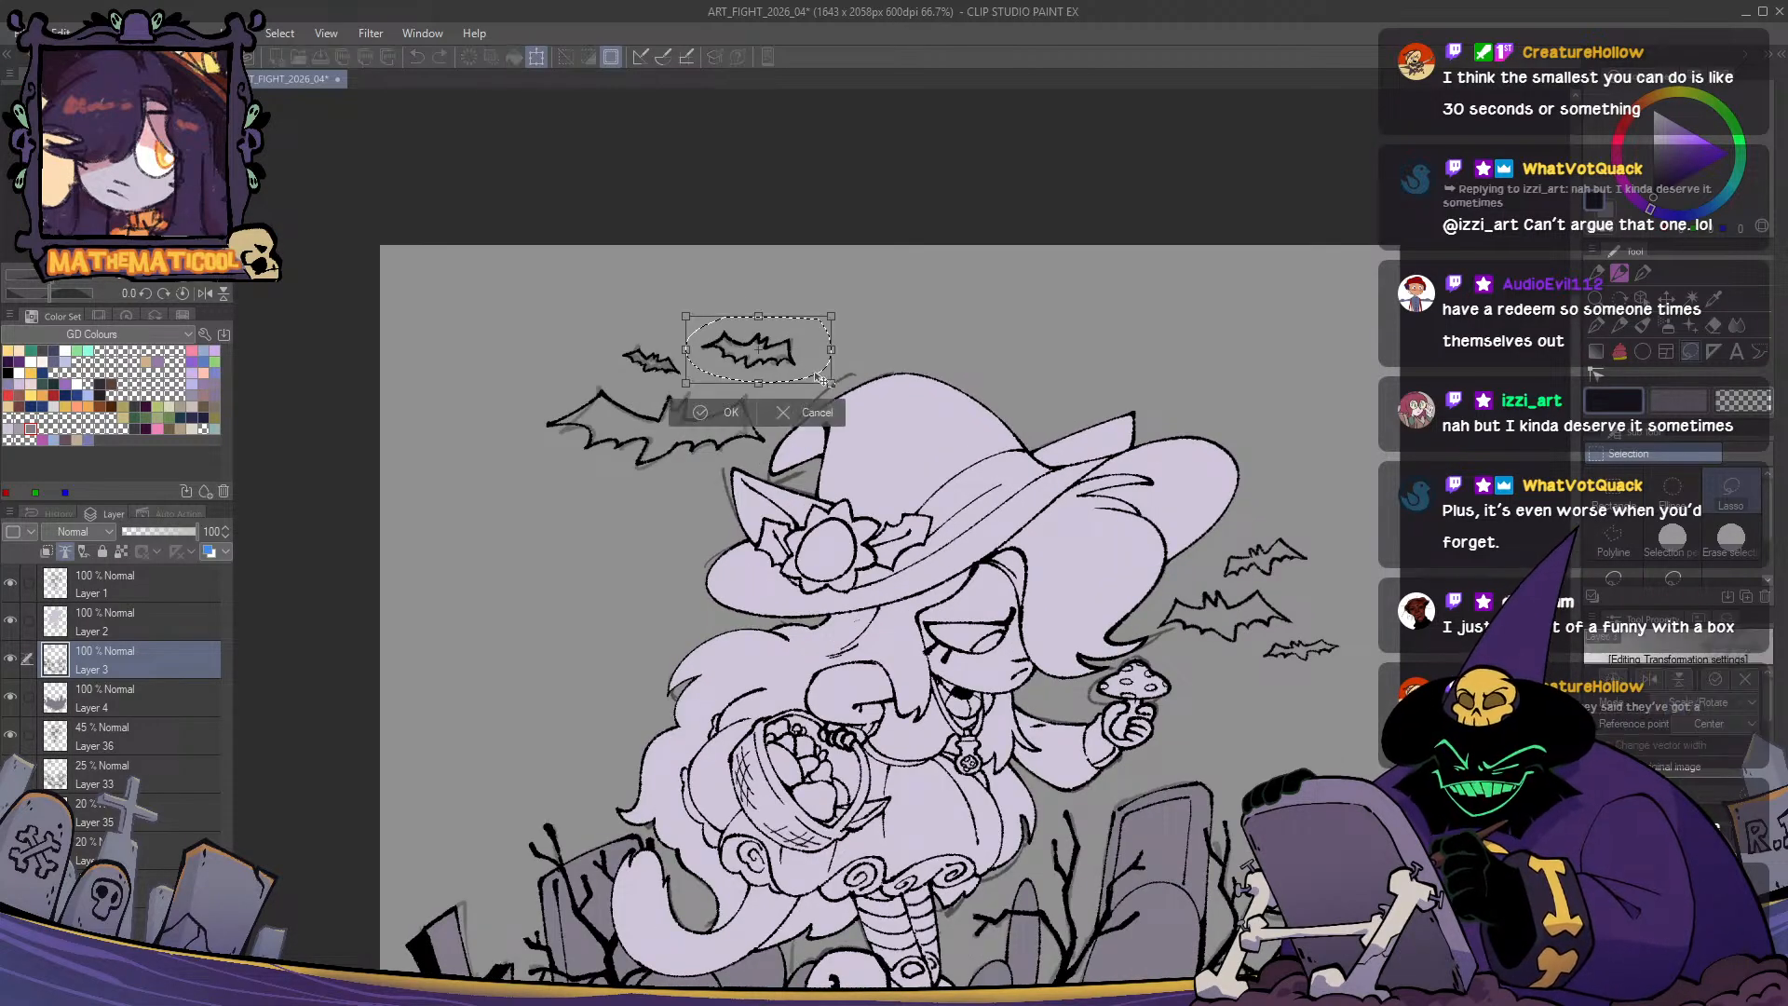
key("ctrl+t")
key("Return")
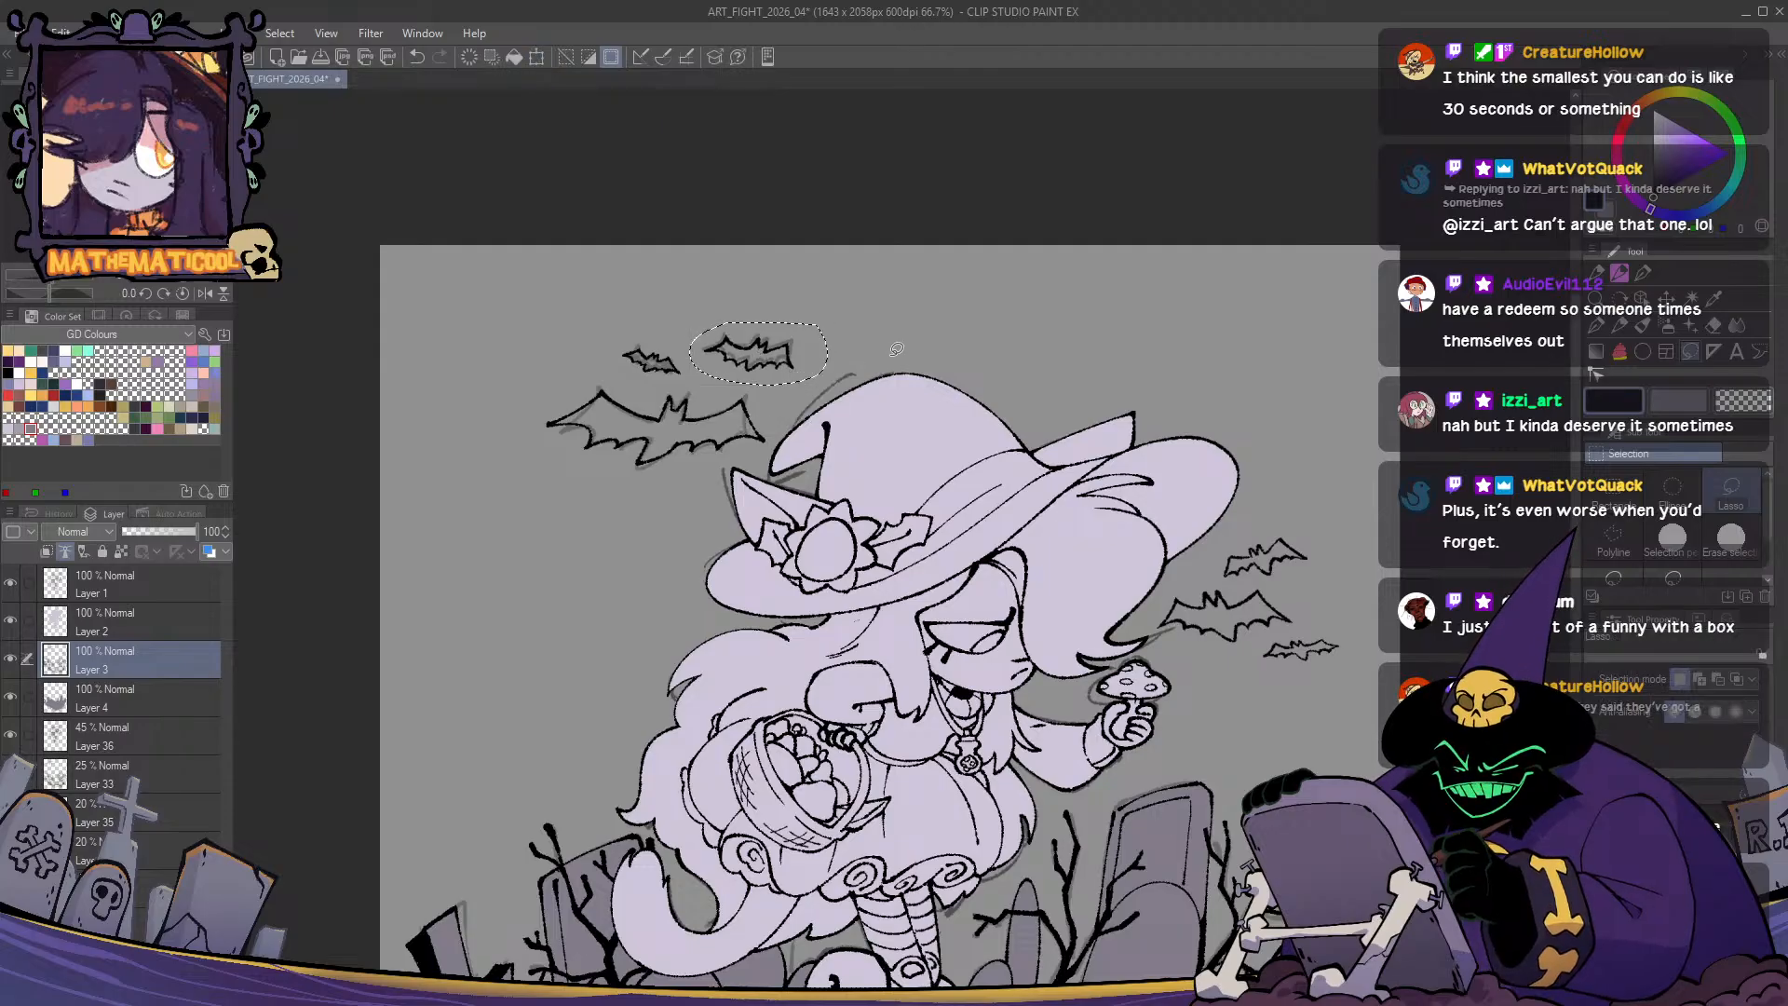
key("ctrl+d")
key("p")
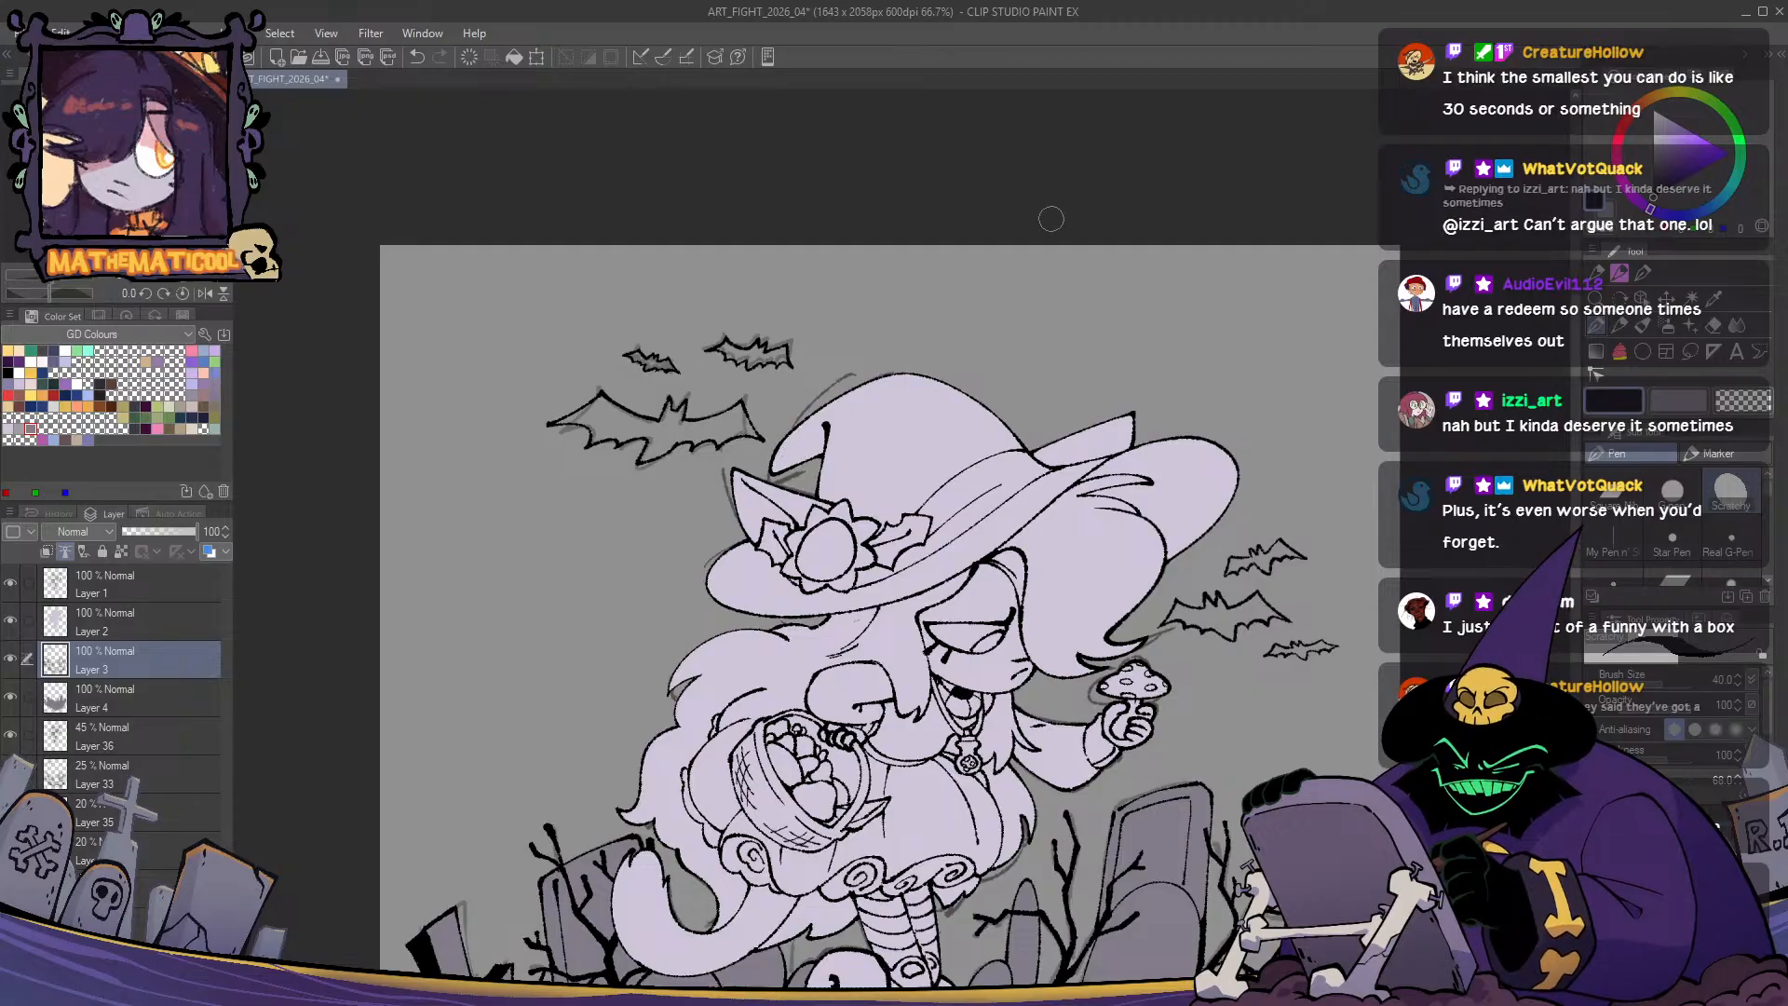
- Fill both groups of bats with the flat grey-purple base colour on Layer 4
mouse_move(1001, 535)
left_mouse_down()
mouse_move(828, 329)
mouse_move(791, 330)
left_mouse_up()
left_click_drag(913, 618, 1011, 516)
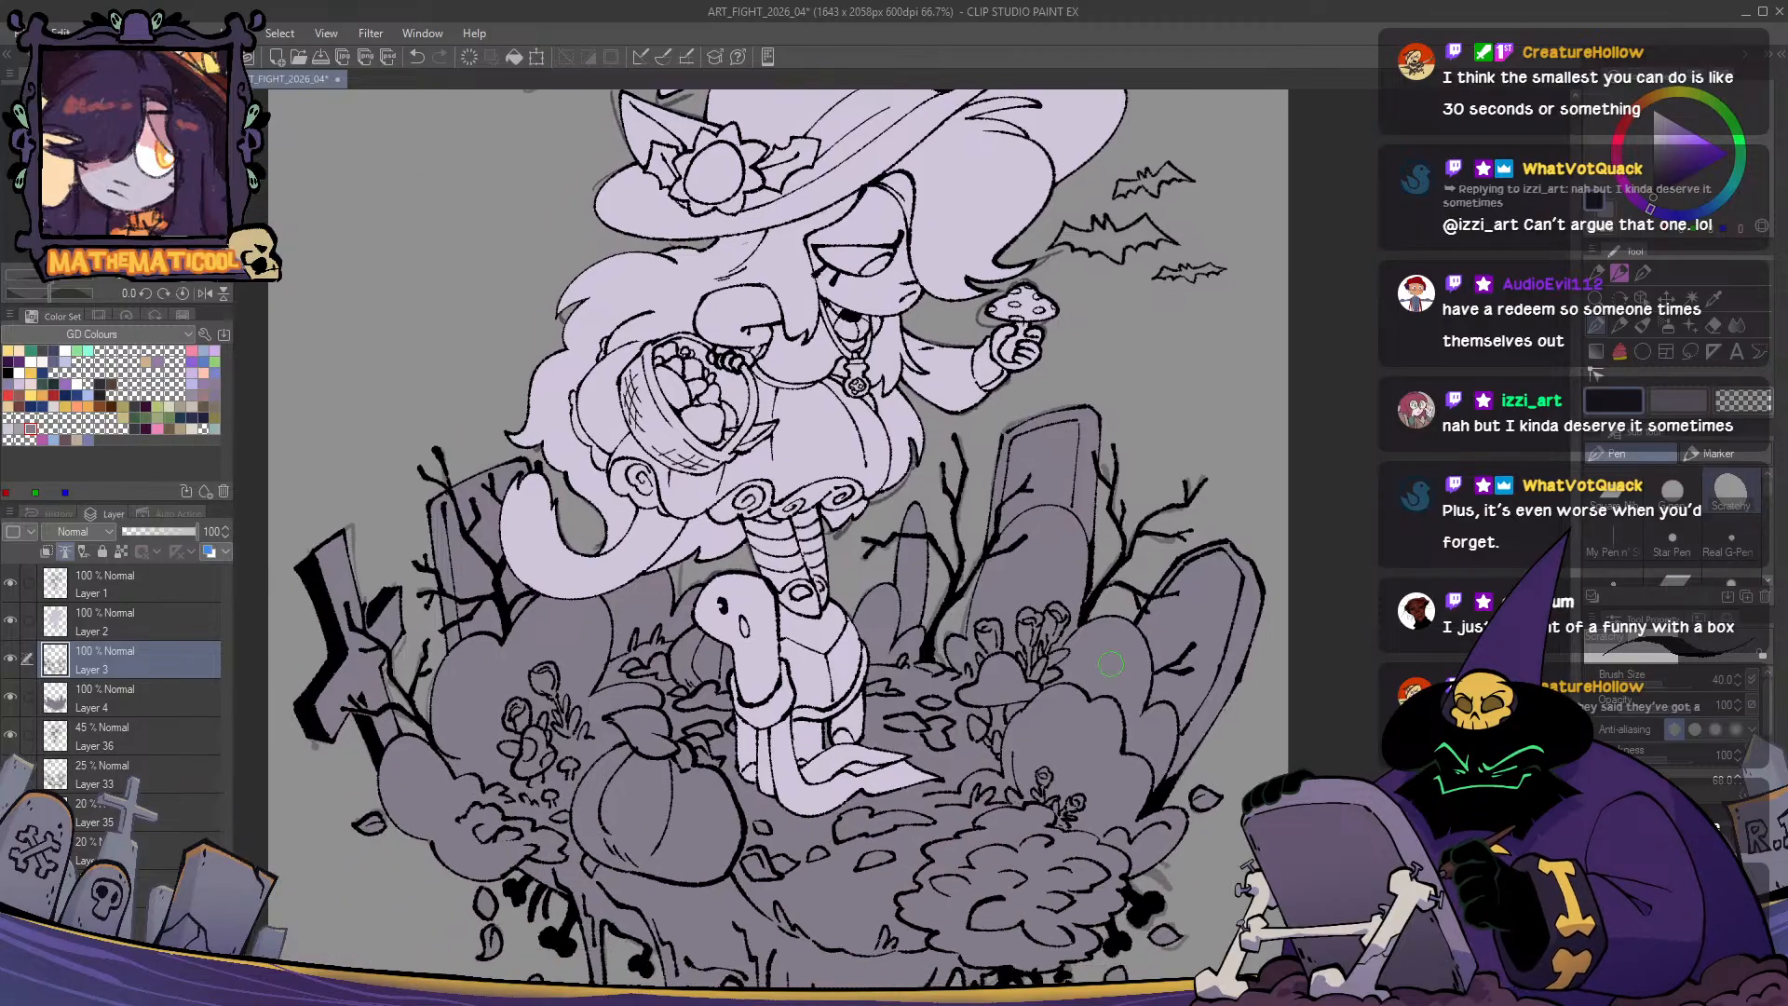
scroll(1111, 664, "down", 1)
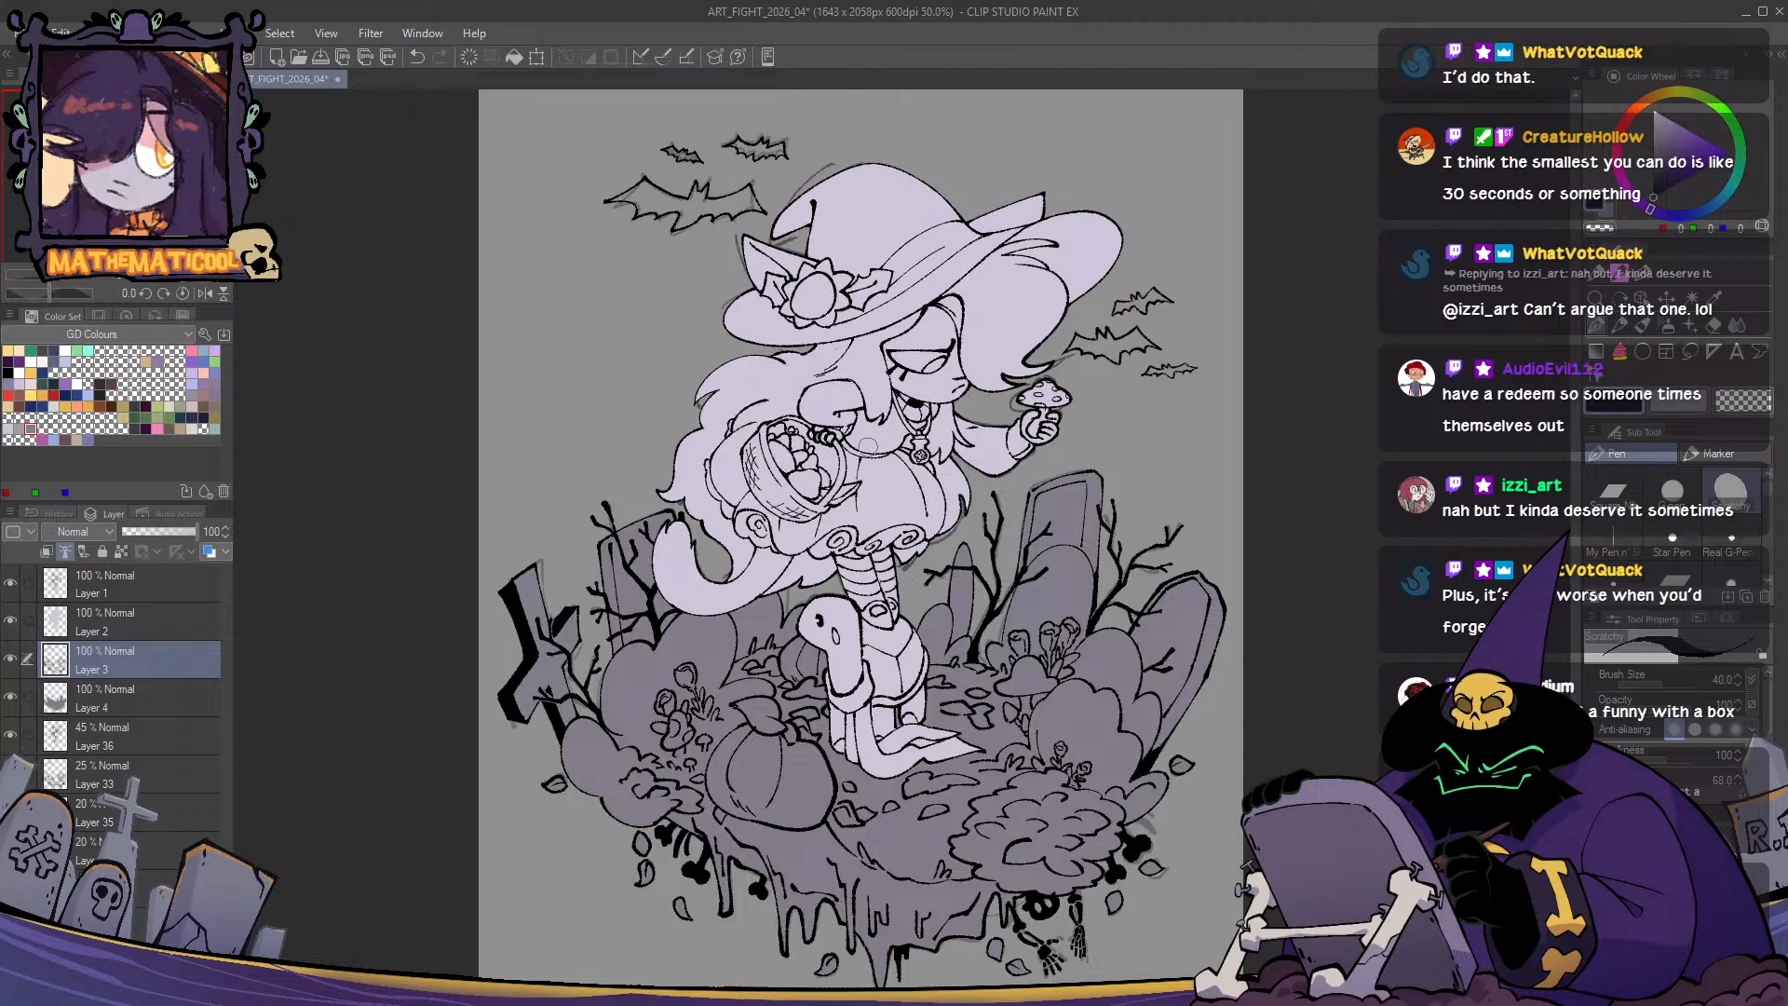
left_click_drag(976, 456, 922, 483)
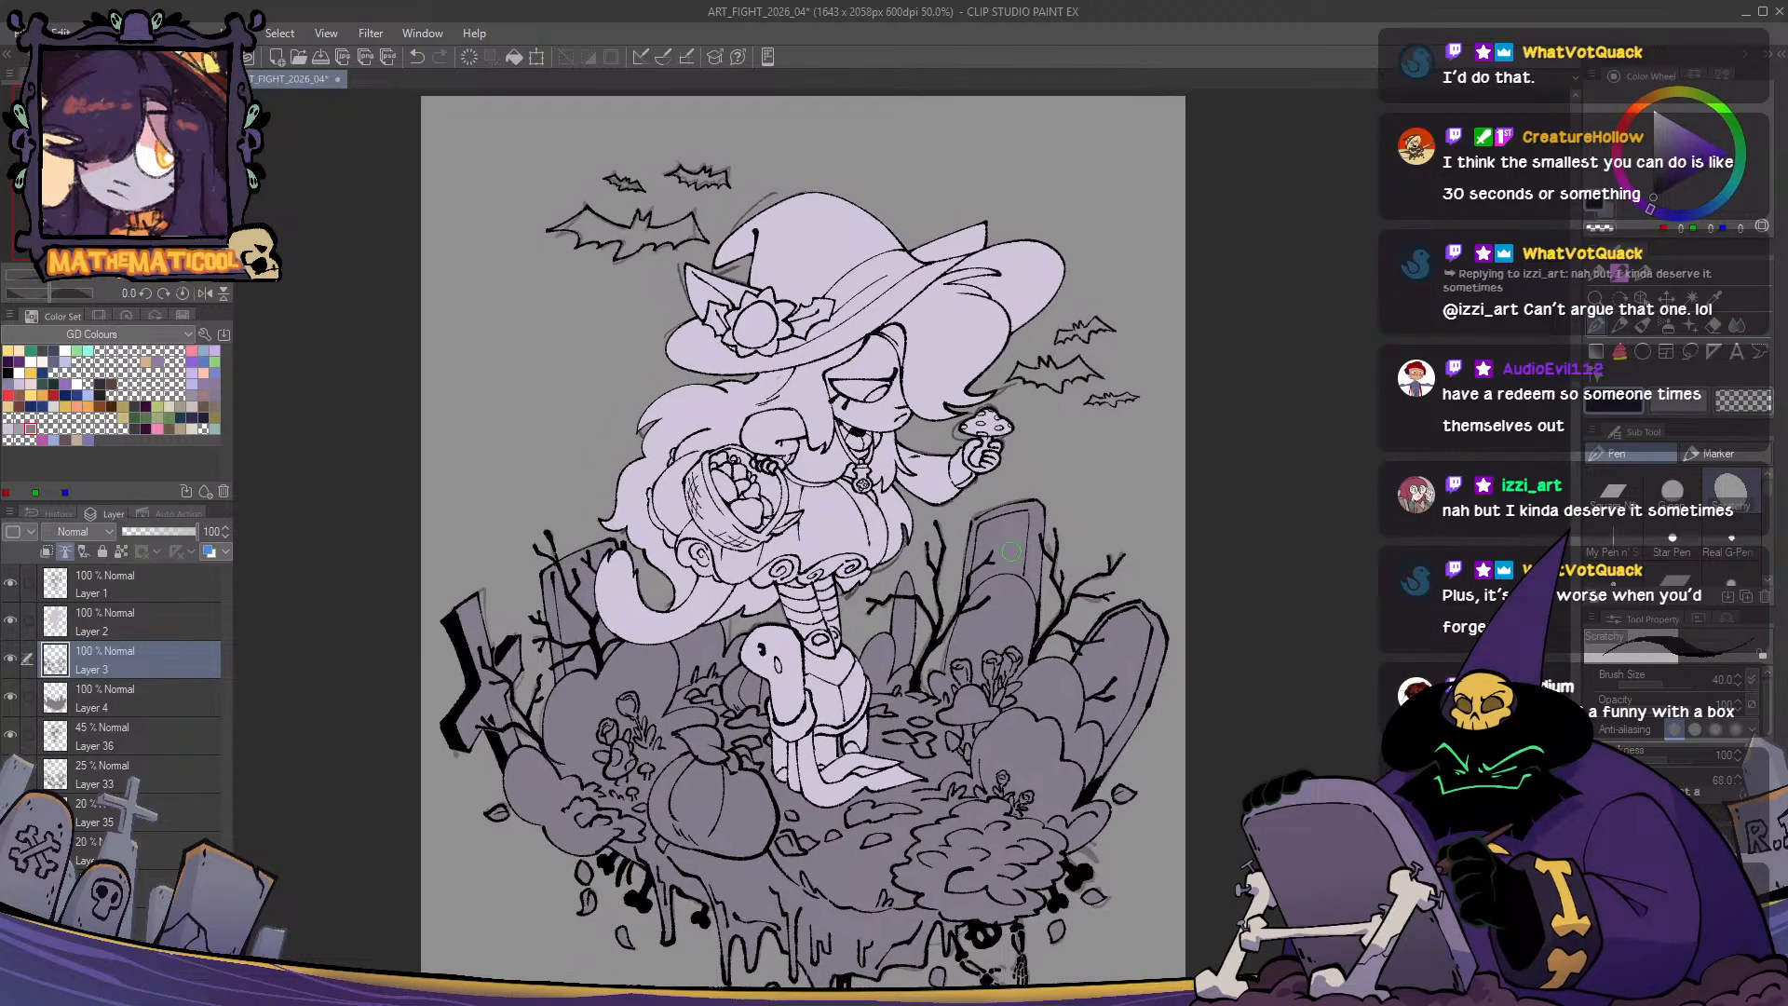
left_click(1012, 551, "ctrl+shift")
left_click_drag(1012, 551, 908, 587)
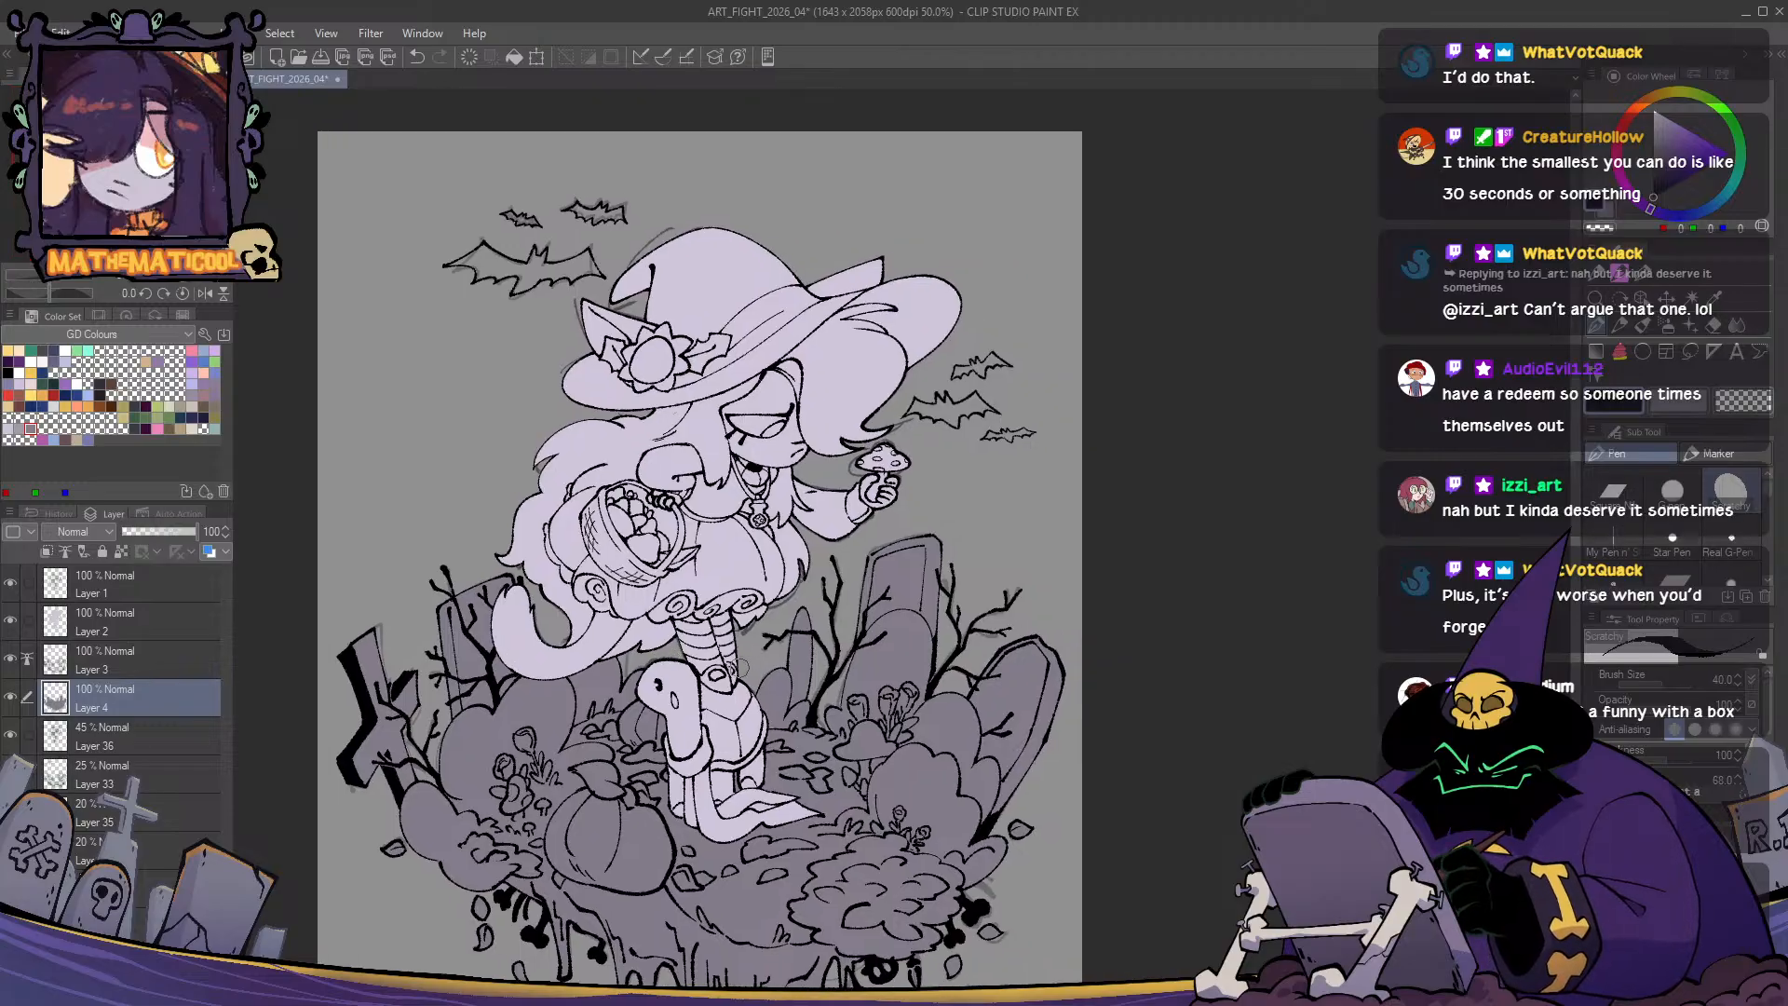
key("g")
key("x")
left_click_drag(1015, 401, 1071, 441)
mouse_move(1059, 345)
left_mouse_down()
mouse_move(985, 333)
mouse_move(1071, 415)
left_mouse_up()
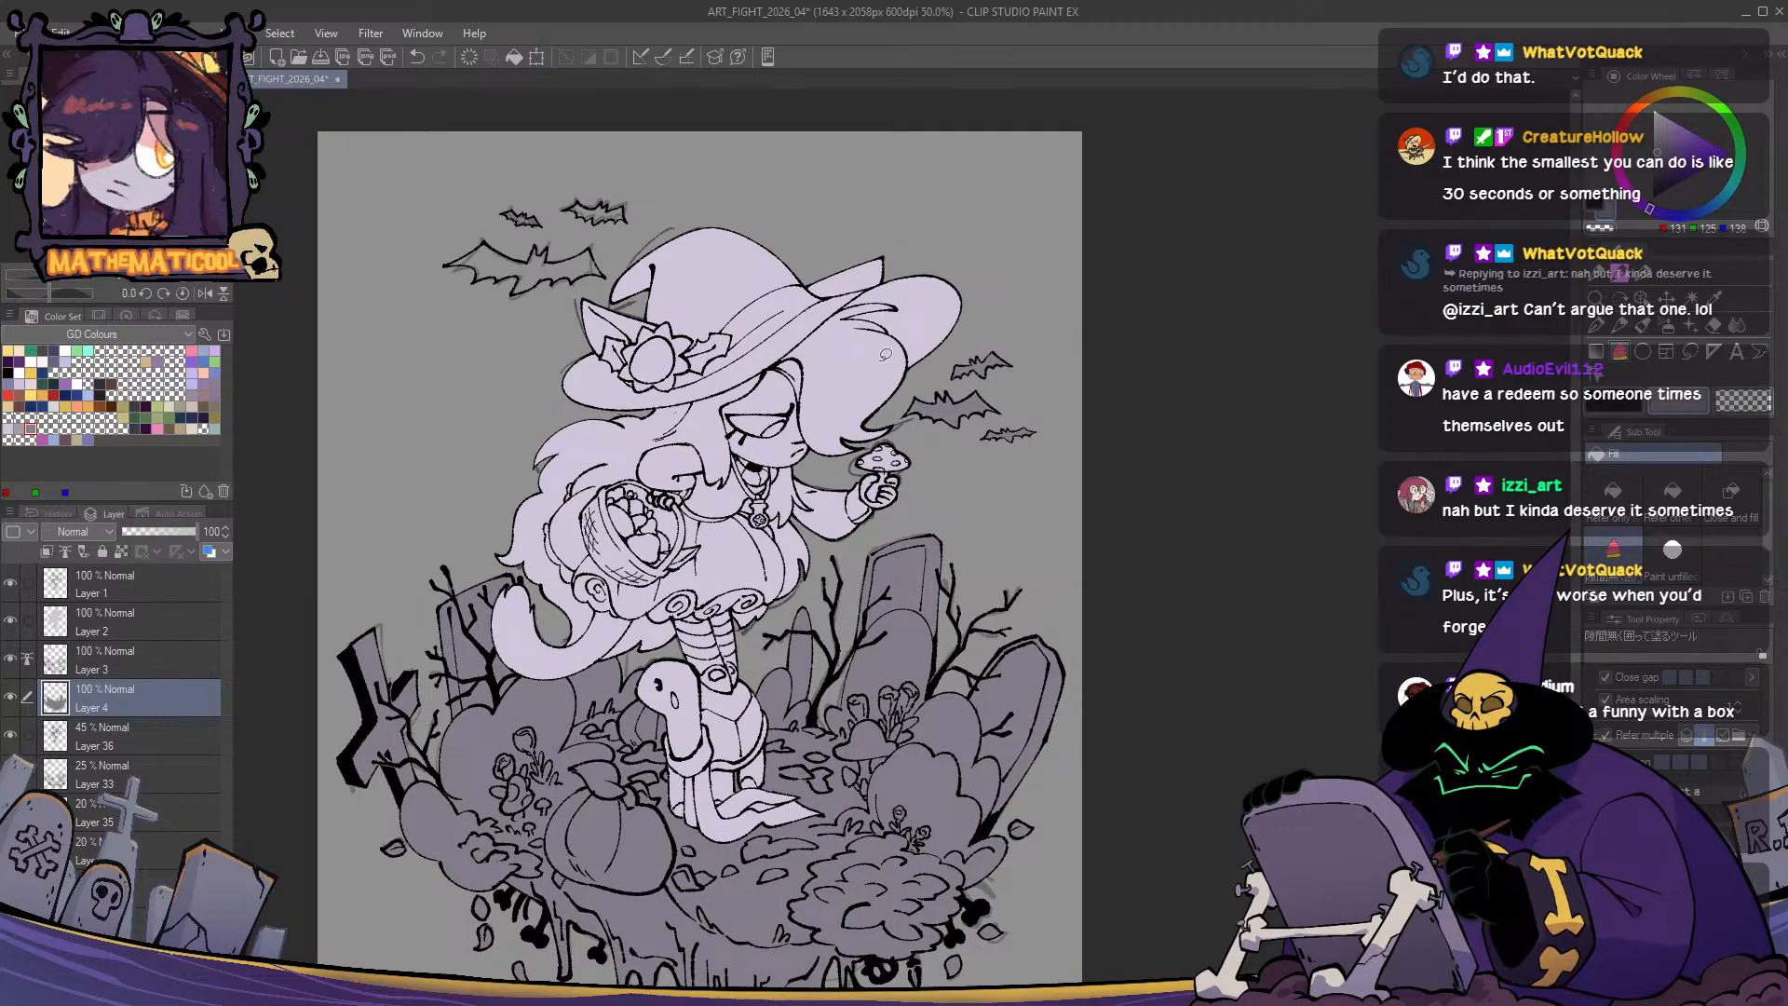
left_click_drag(769, 220, 652, 307)
key("p")
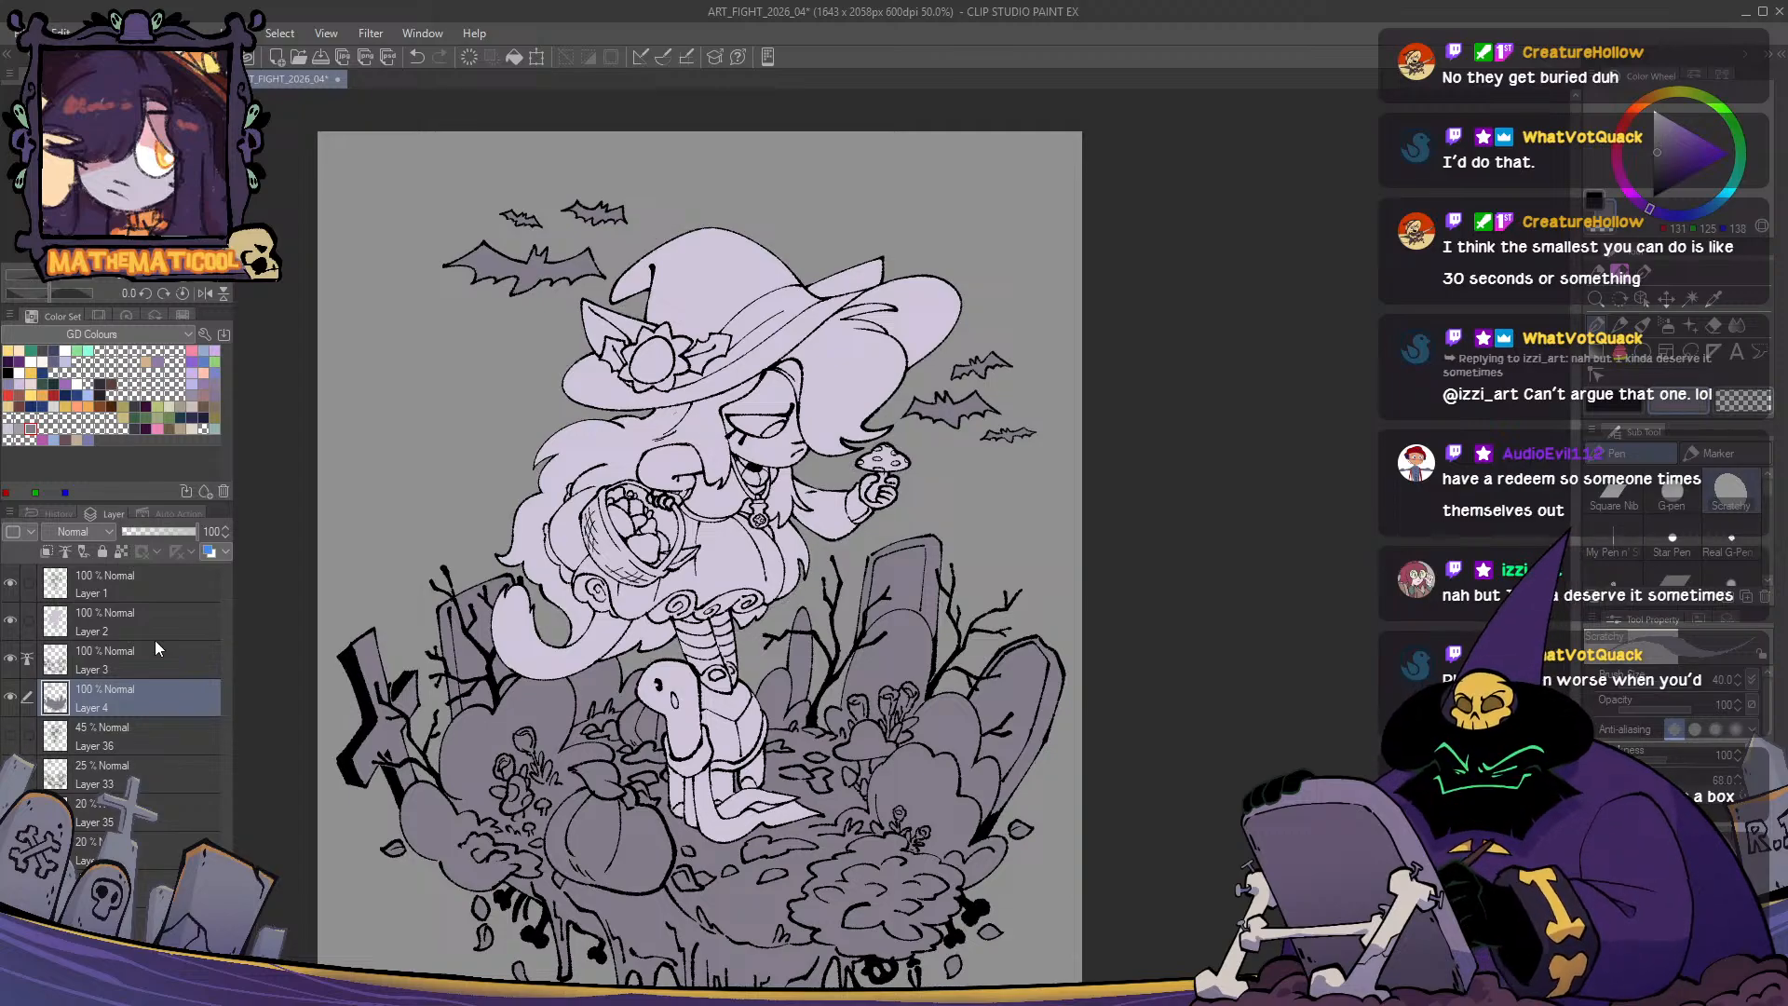
- Add a new layer clipped to Layer 2 and display the character reference image at full opacity
left_click(149, 626)
left_click(47, 551)
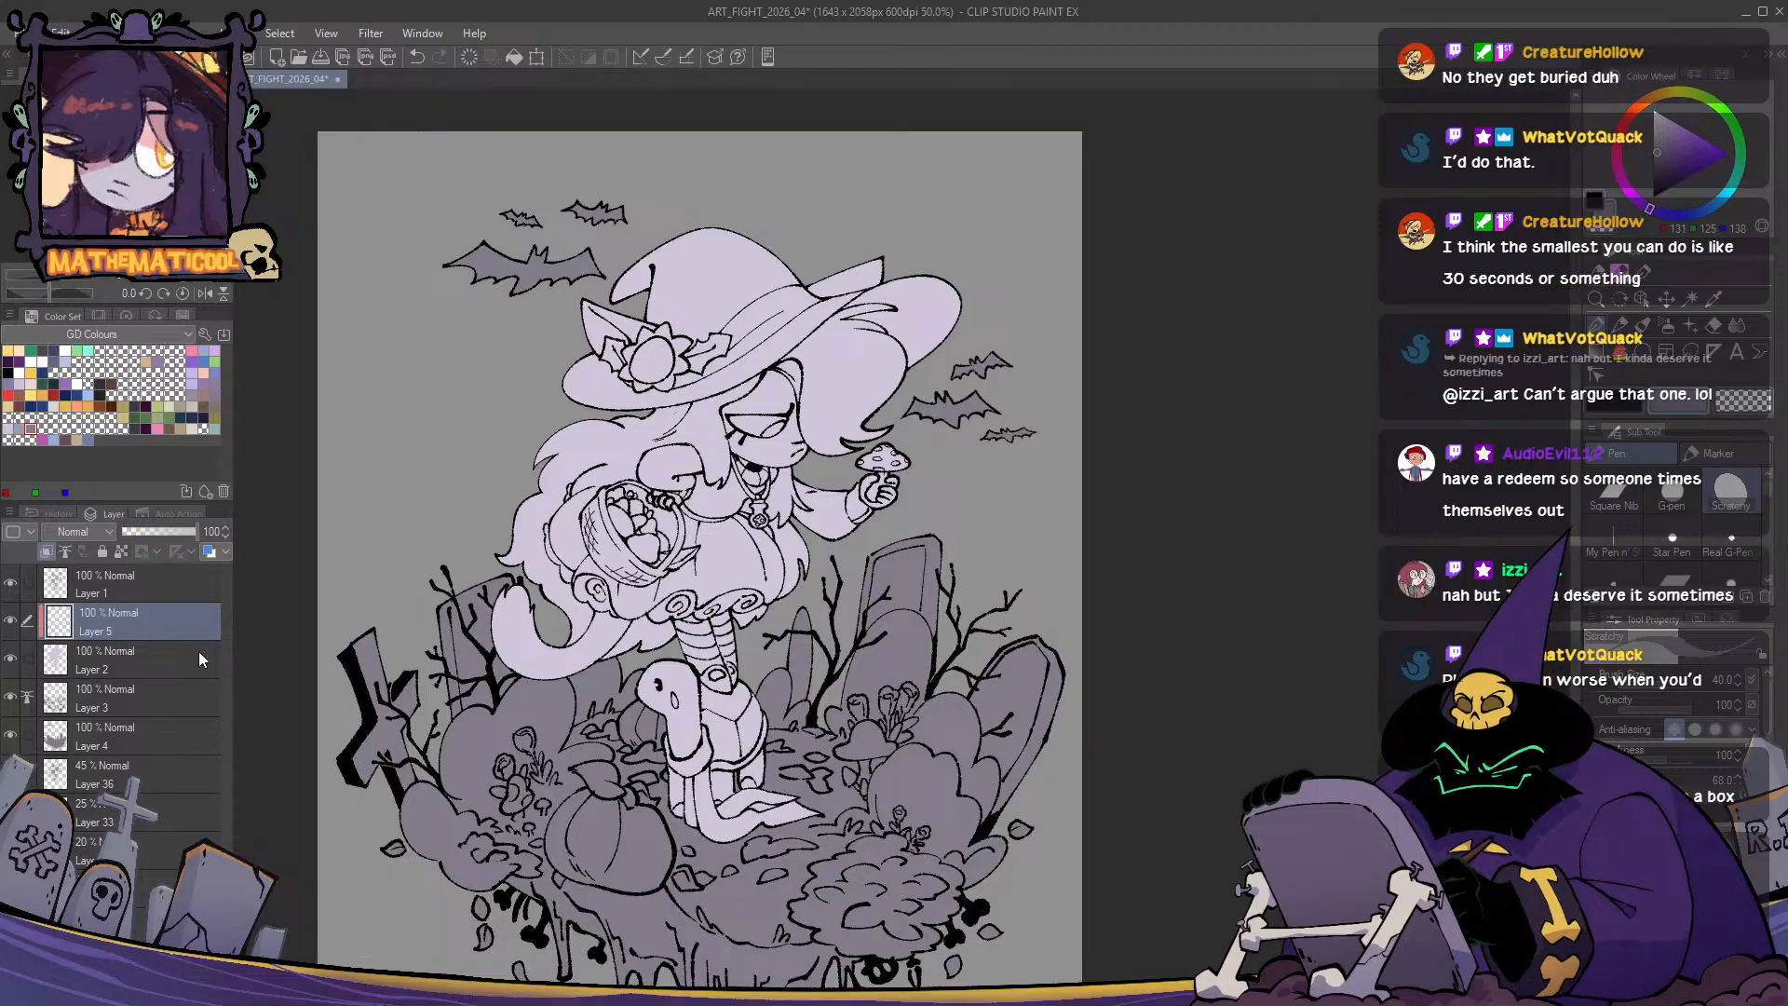
key("ctrl+v")
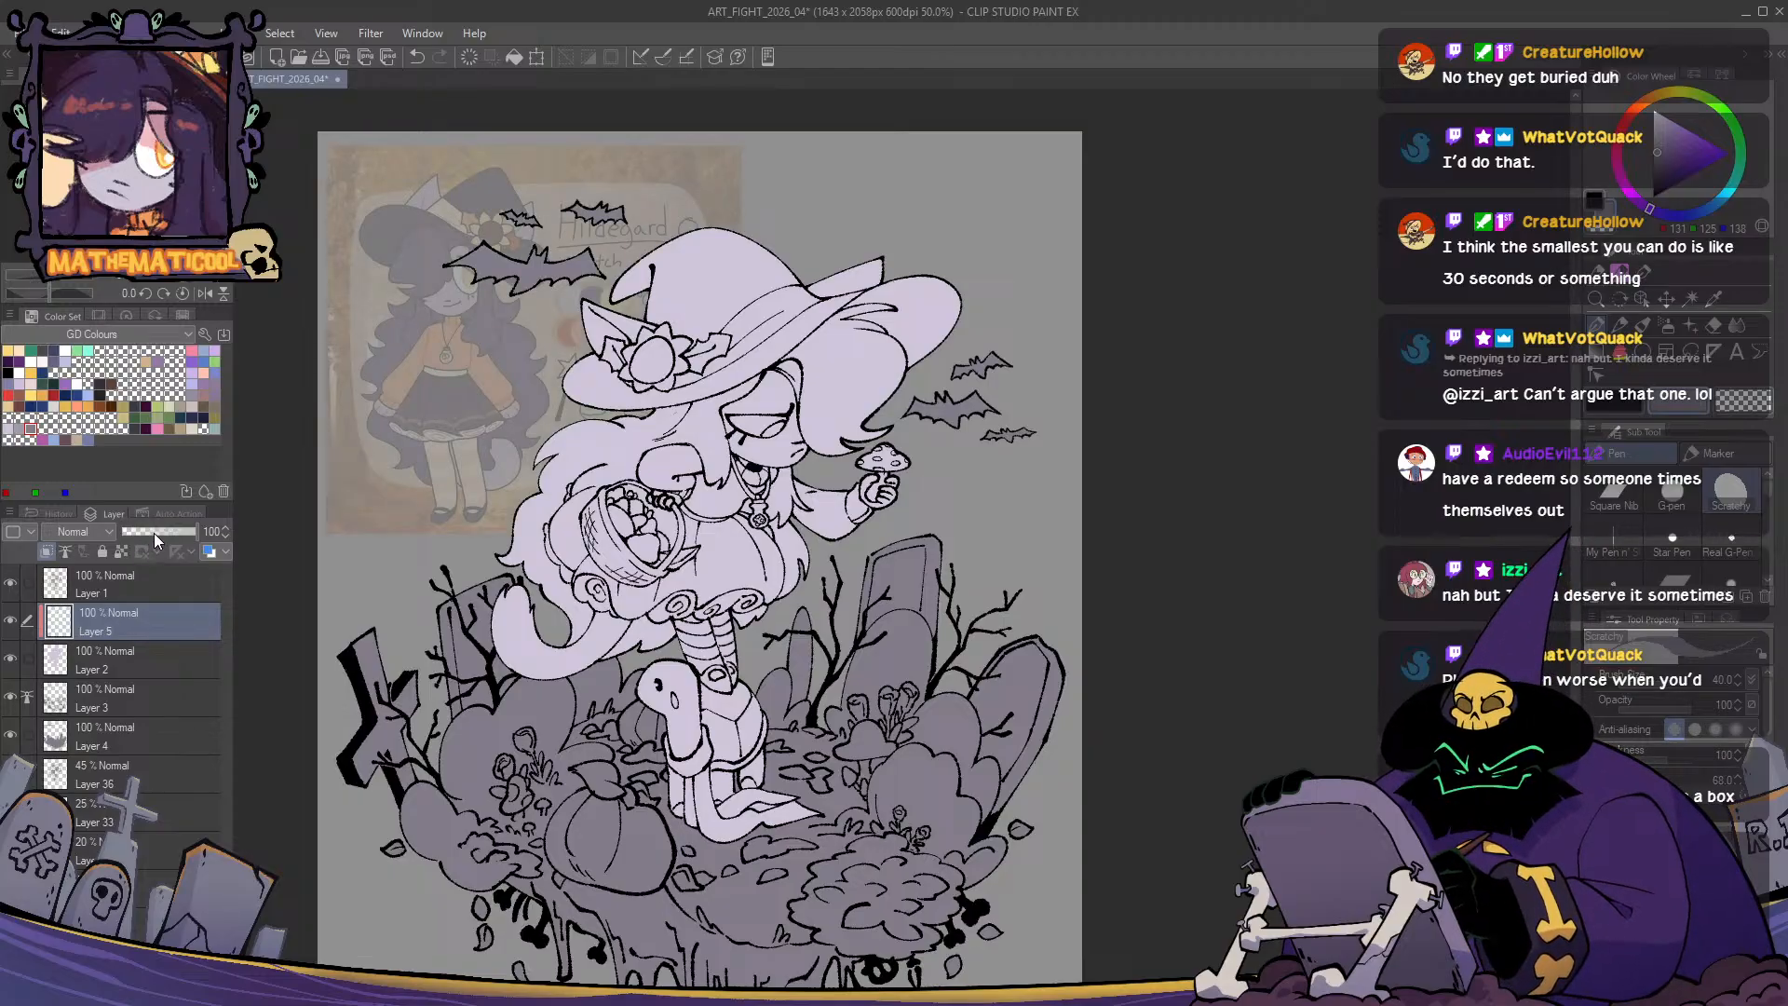
left_click(154, 888)
left_click_drag(157, 532, 499, 526)
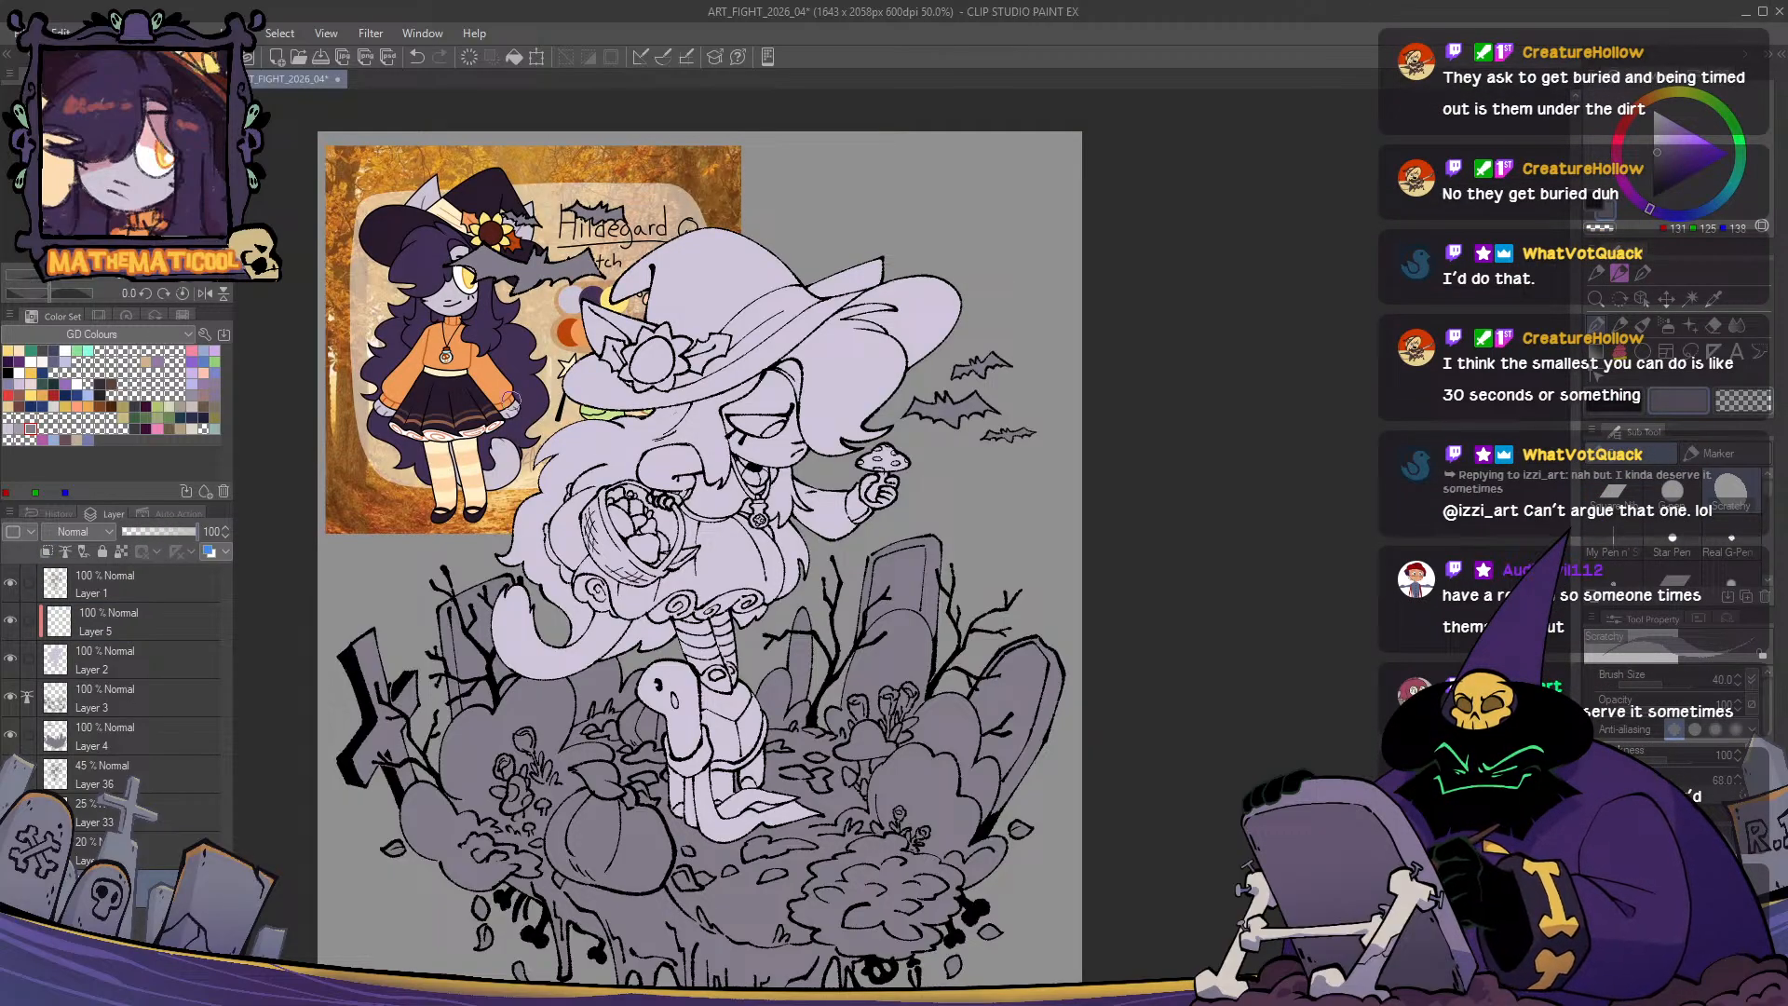
- Sample the sweater's orange from the character reference and set Layer 1's line art as the reference layer for filling Layer 5
left_click(504, 378, "alt")
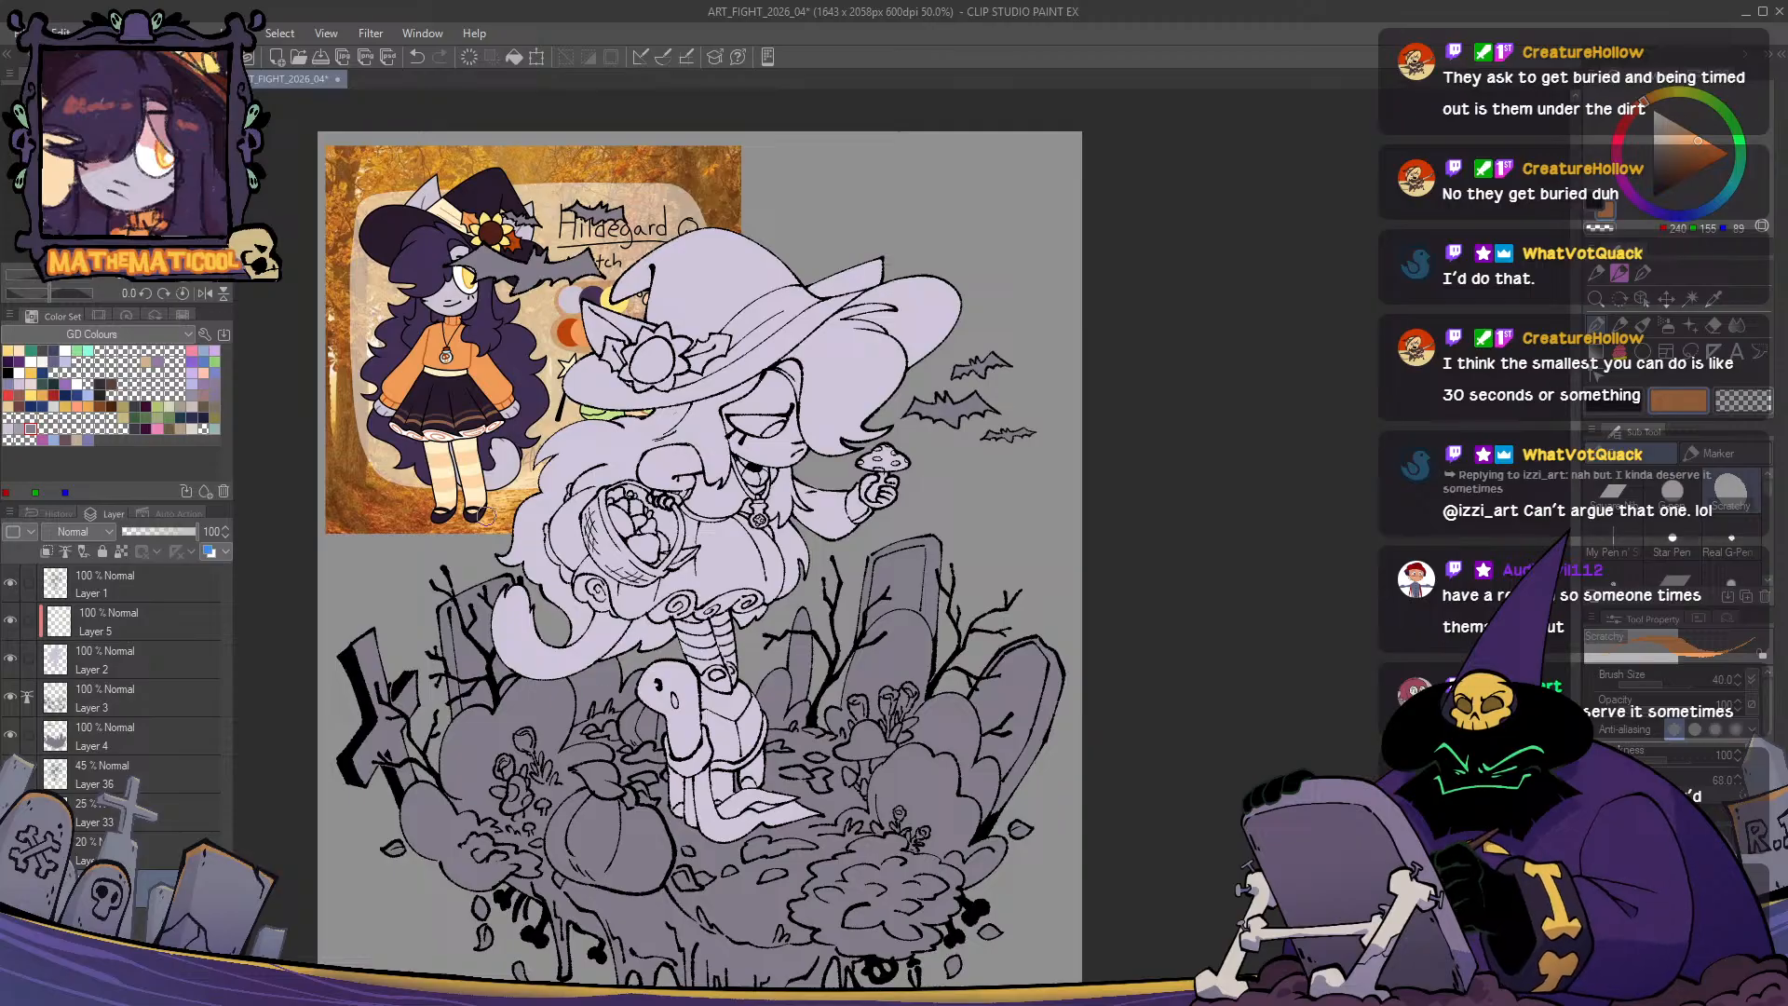
key("k")
left_click_drag(479, 503, 434, 470)
scroll(447, 566, "up", 1)
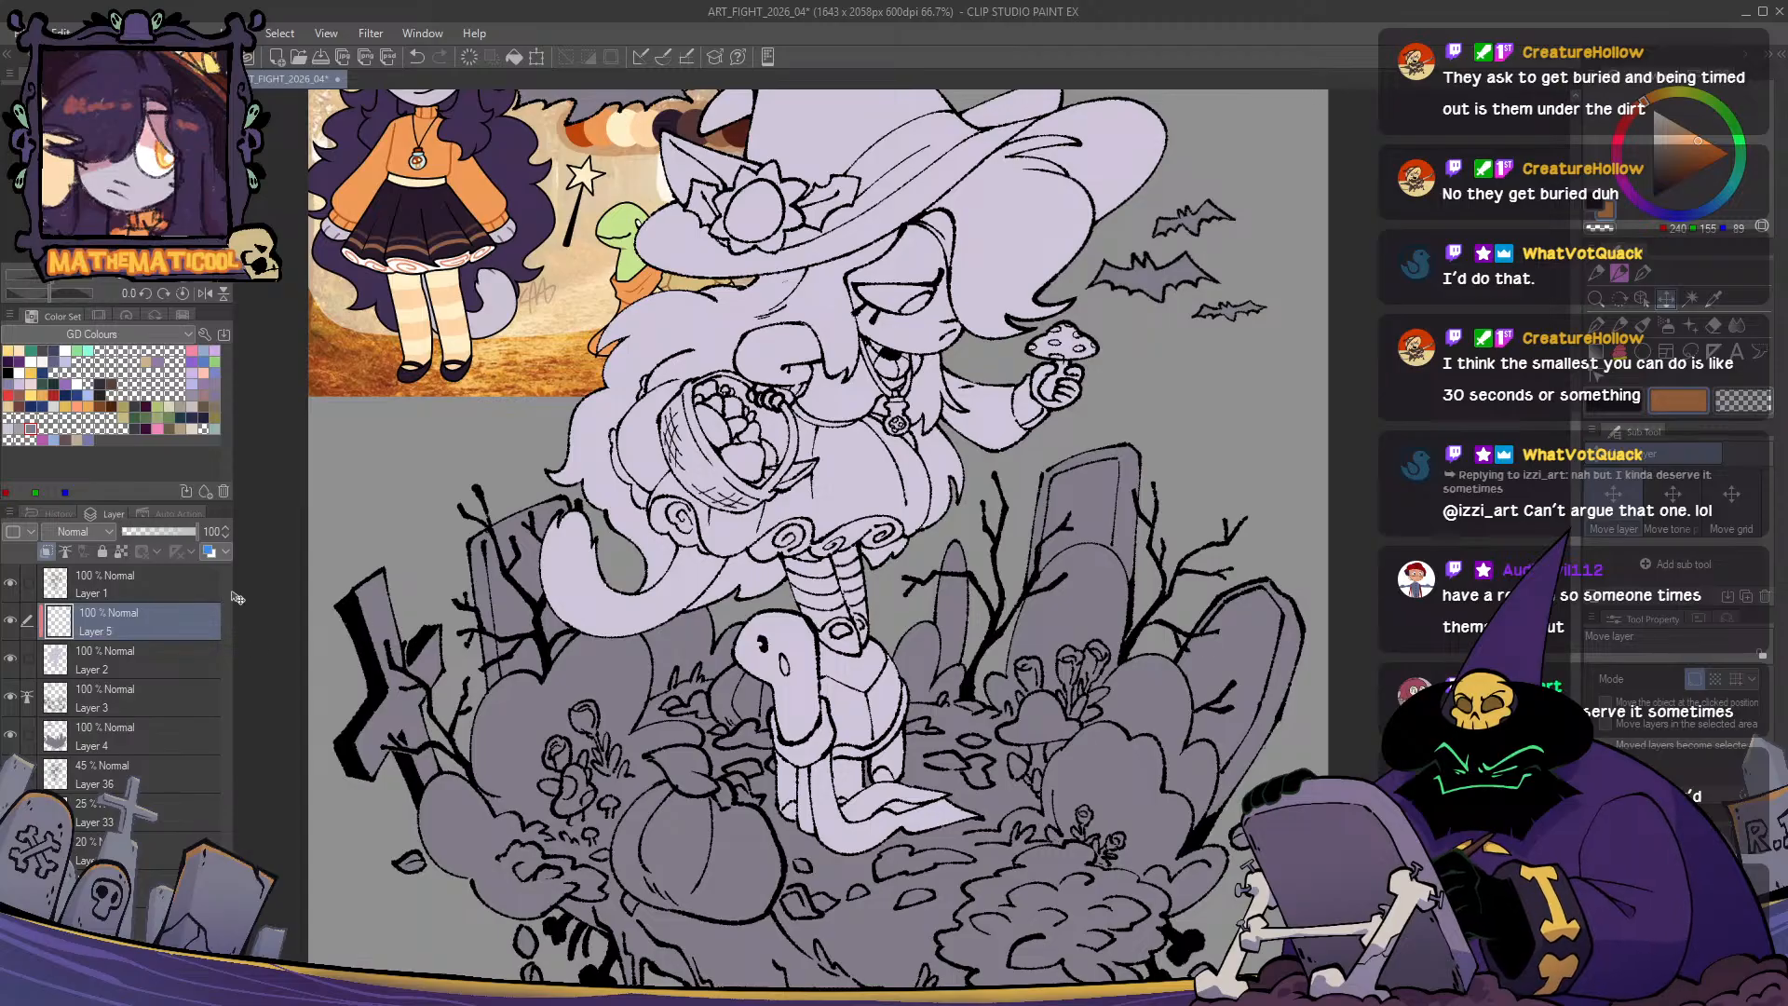
left_click(79, 579)
left_click(122, 620)
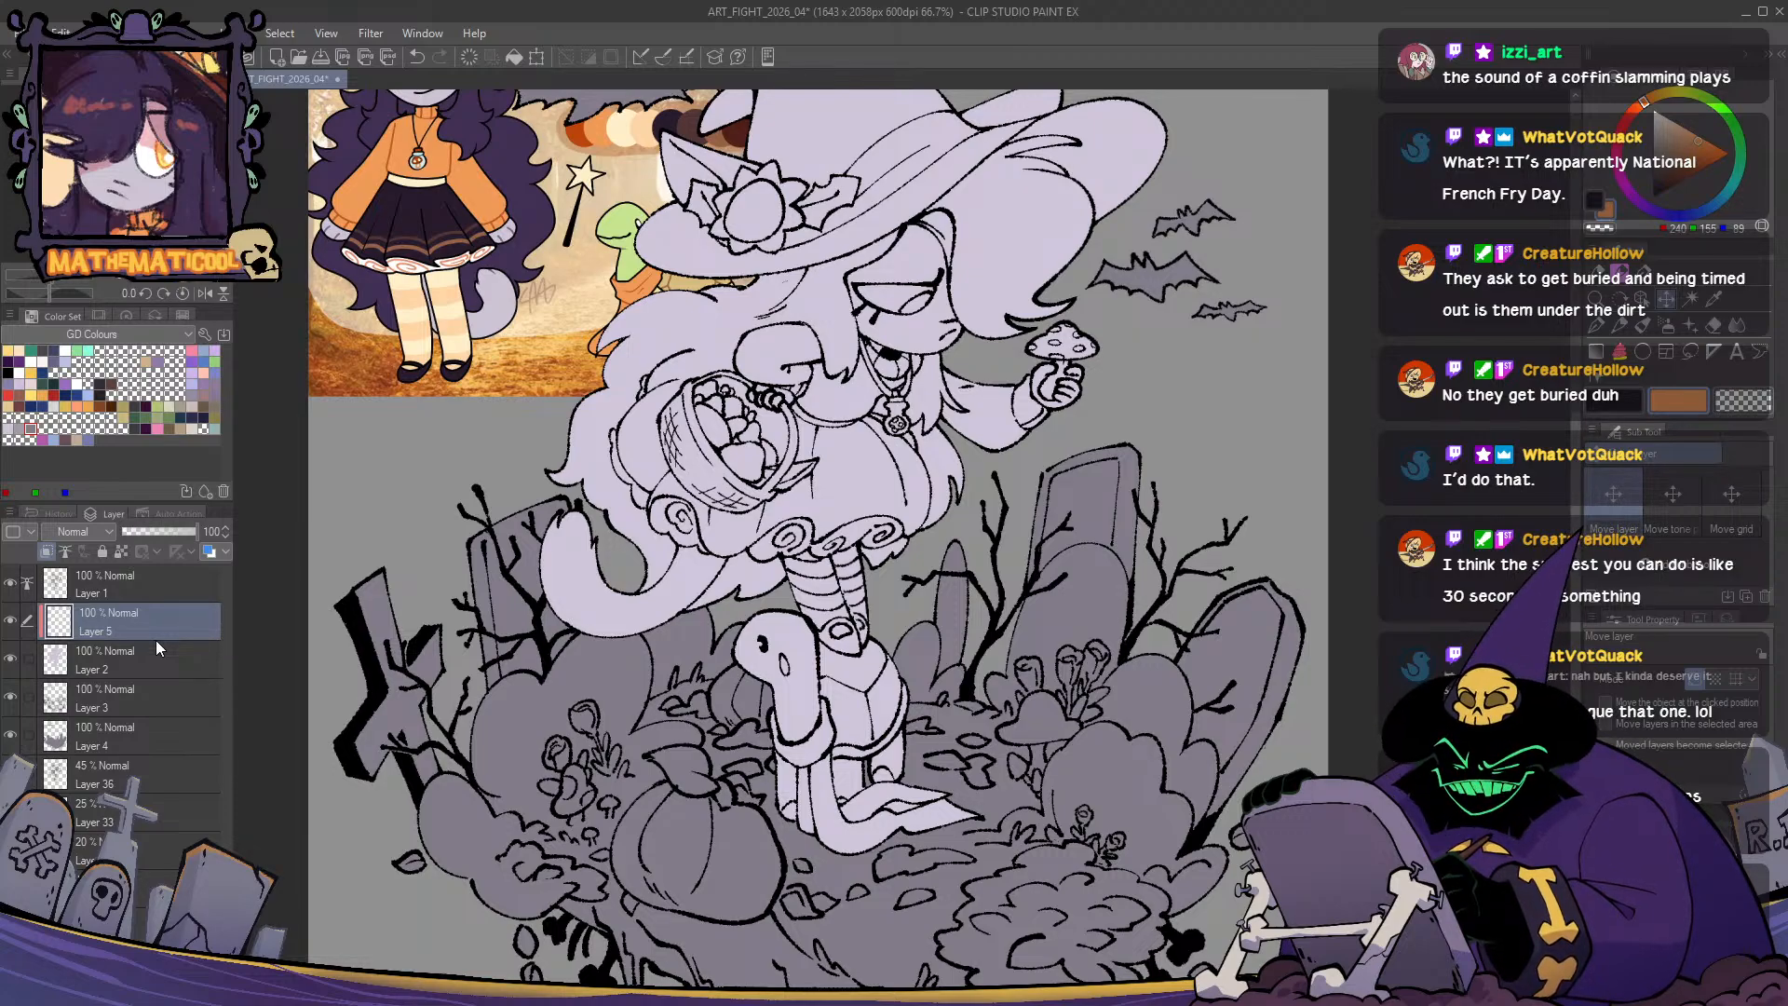
- Fill the turtle's scarf and its trailing tails with the orange on Layer 5
left_click_drag(870, 767, 912, 687)
scroll(912, 687, "up", 2)
key("g")
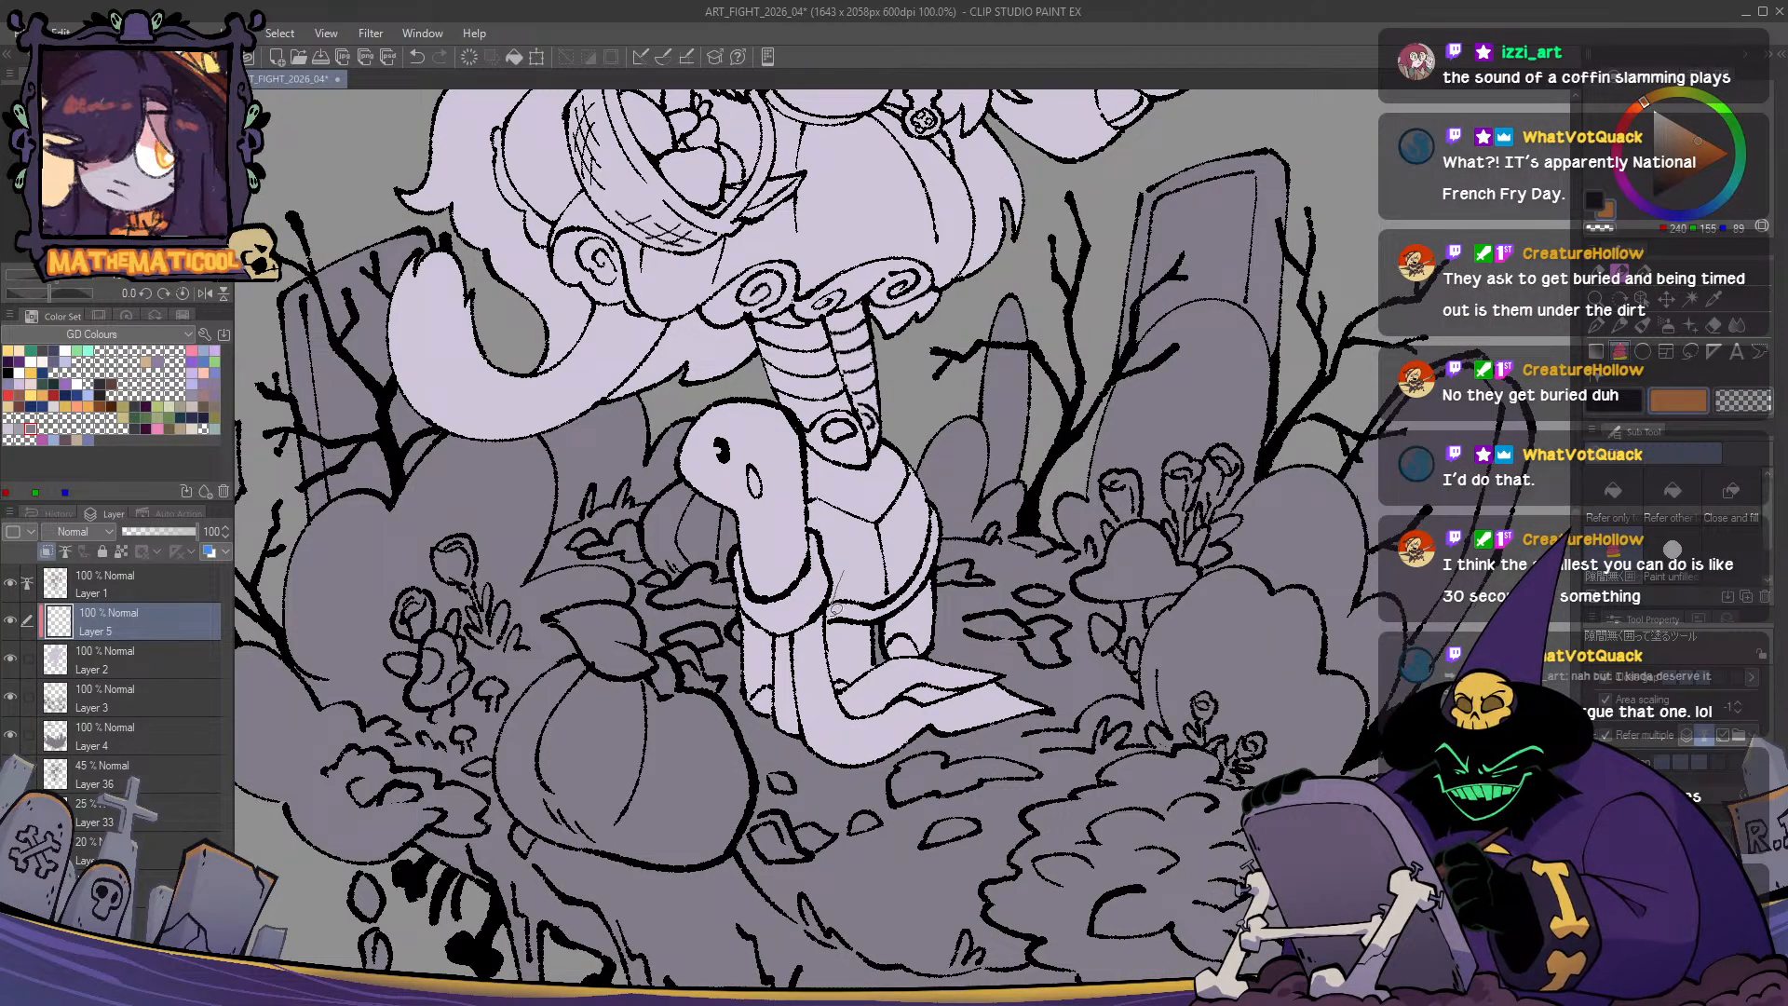
mouse_move(835, 610)
left_mouse_down()
mouse_move(845, 681)
mouse_move(885, 651)
mouse_move(961, 649)
mouse_move(1066, 697)
left_mouse_up()
mouse_move(1006, 758)
left_mouse_down()
mouse_move(777, 778)
mouse_move(766, 707)
left_mouse_up()
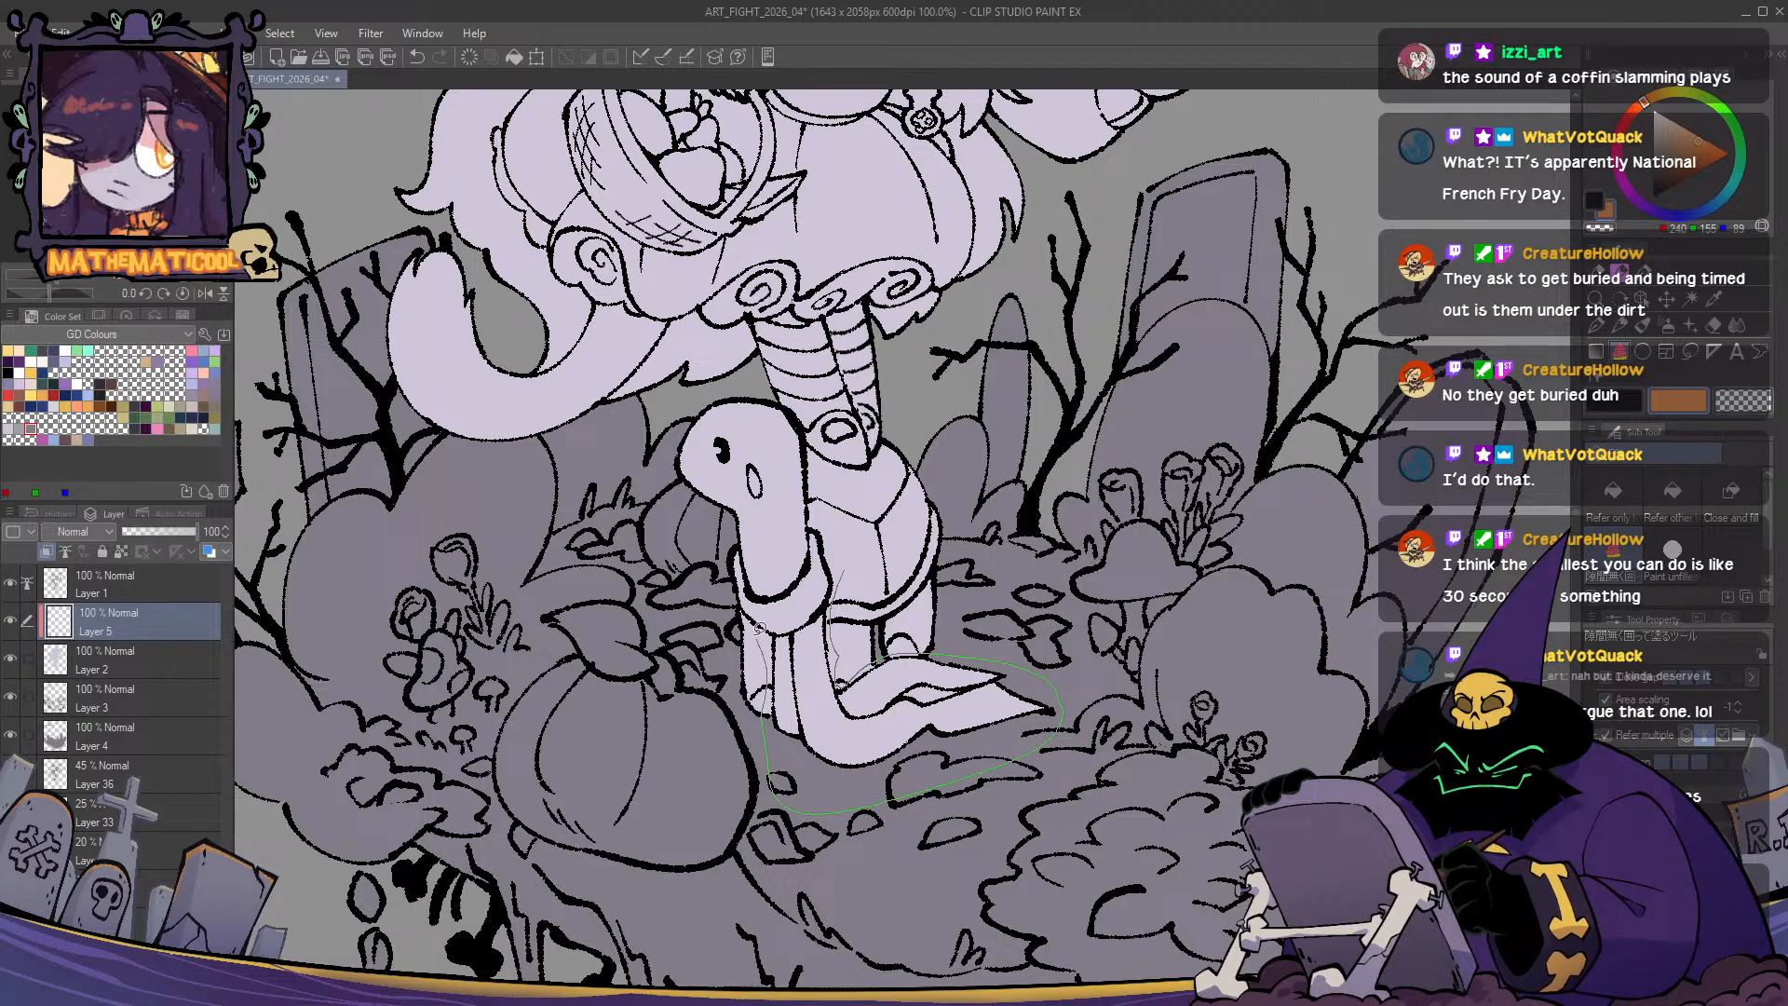
mouse_move(760, 629)
left_mouse_down()
mouse_move(726, 592)
mouse_move(723, 541)
mouse_move(771, 572)
mouse_move(848, 533)
left_mouse_up()
key("k")
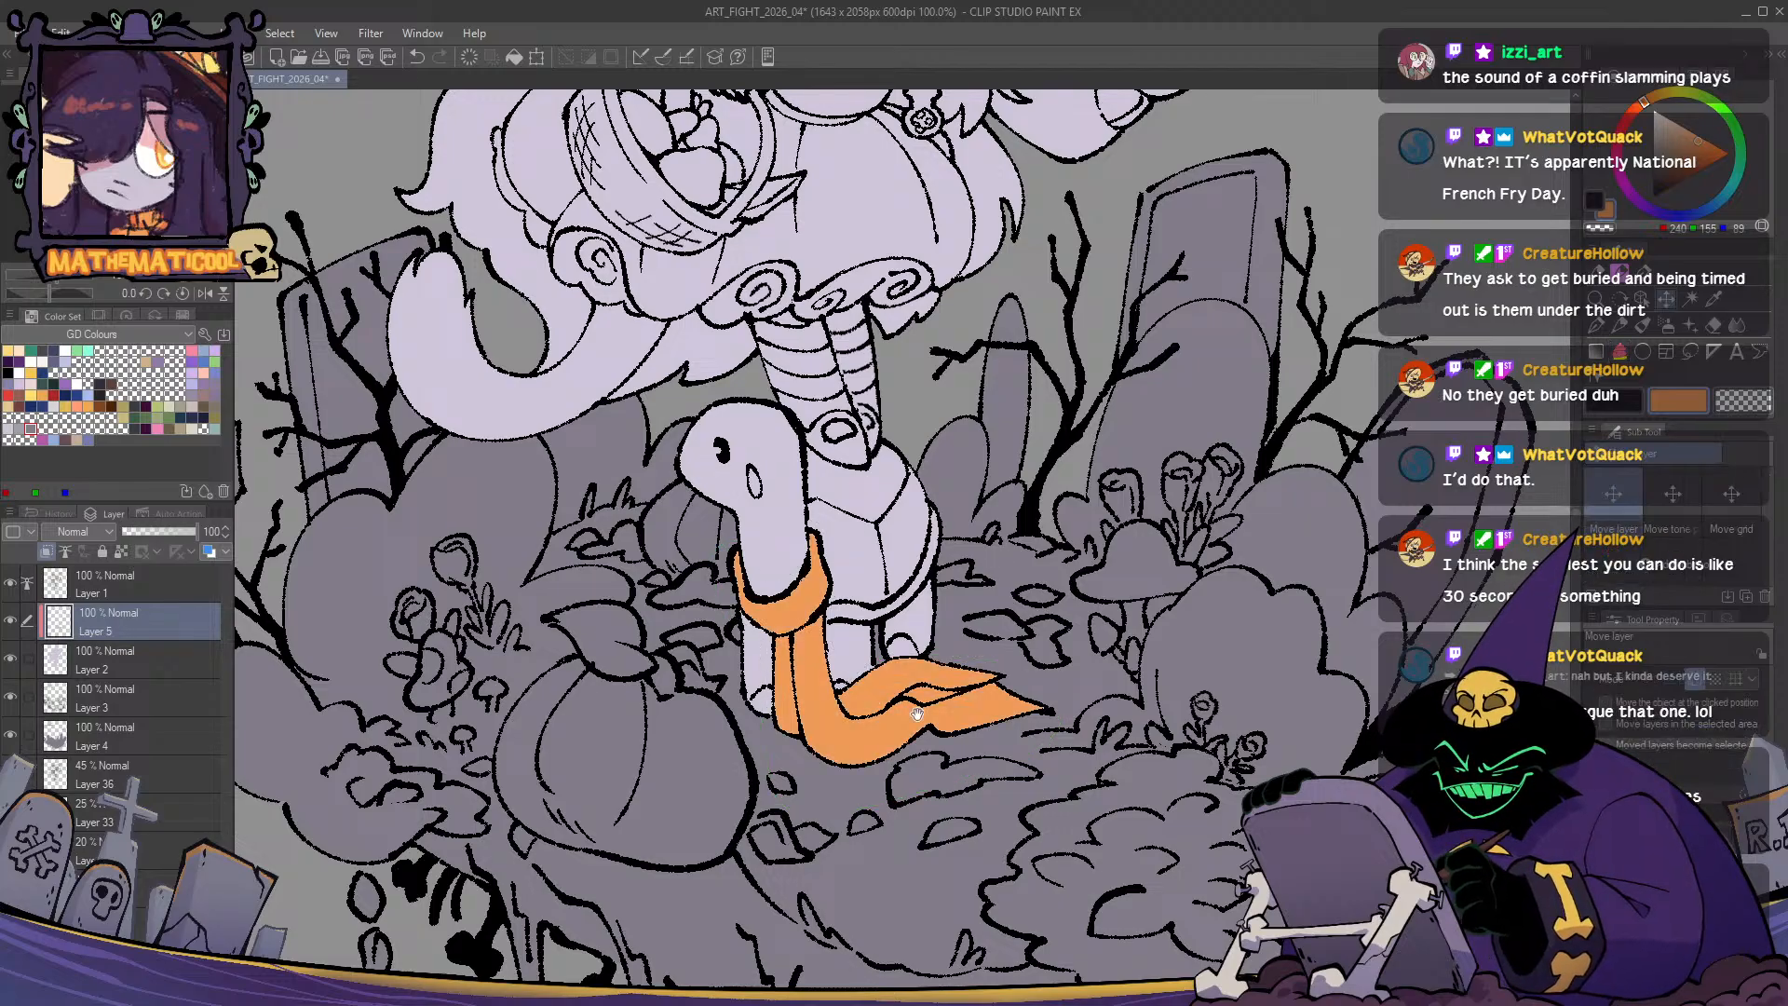
- Erase the base colour on Layer 2 from the small gap between the turtle's scarf tails
scroll(656, 612, "up", 1)
mouse_move(917, 714)
left_mouse_down()
mouse_move(974, 608)
mouse_move(1040, 615)
mouse_move(947, 624)
mouse_move(976, 611)
mouse_move(966, 627)
mouse_move(998, 637)
mouse_move(978, 639)
mouse_move(1057, 617)
mouse_move(989, 623)
left_mouse_up()
left_click(127, 652)
key("c")
scroll(957, 626, "up", 1)
key("p")
key("ctrl+z")
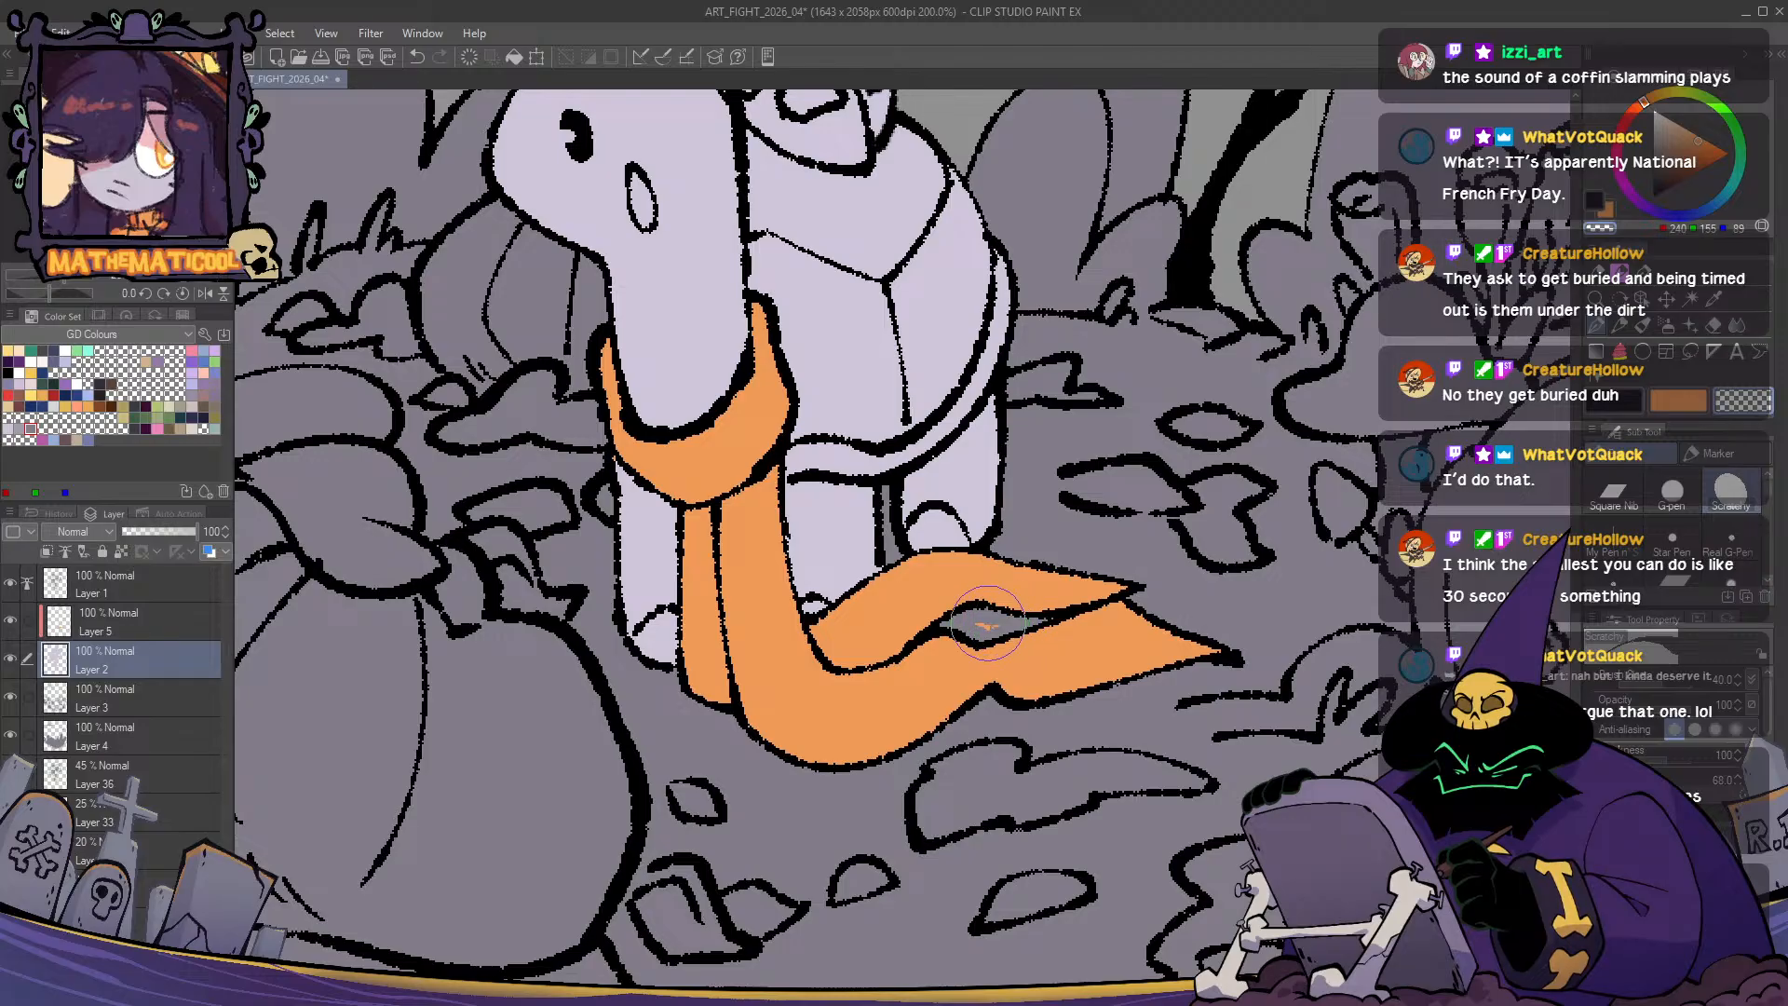
- Examine the turtle and the colour palette in the character reference
scroll(988, 623, "down", 5)
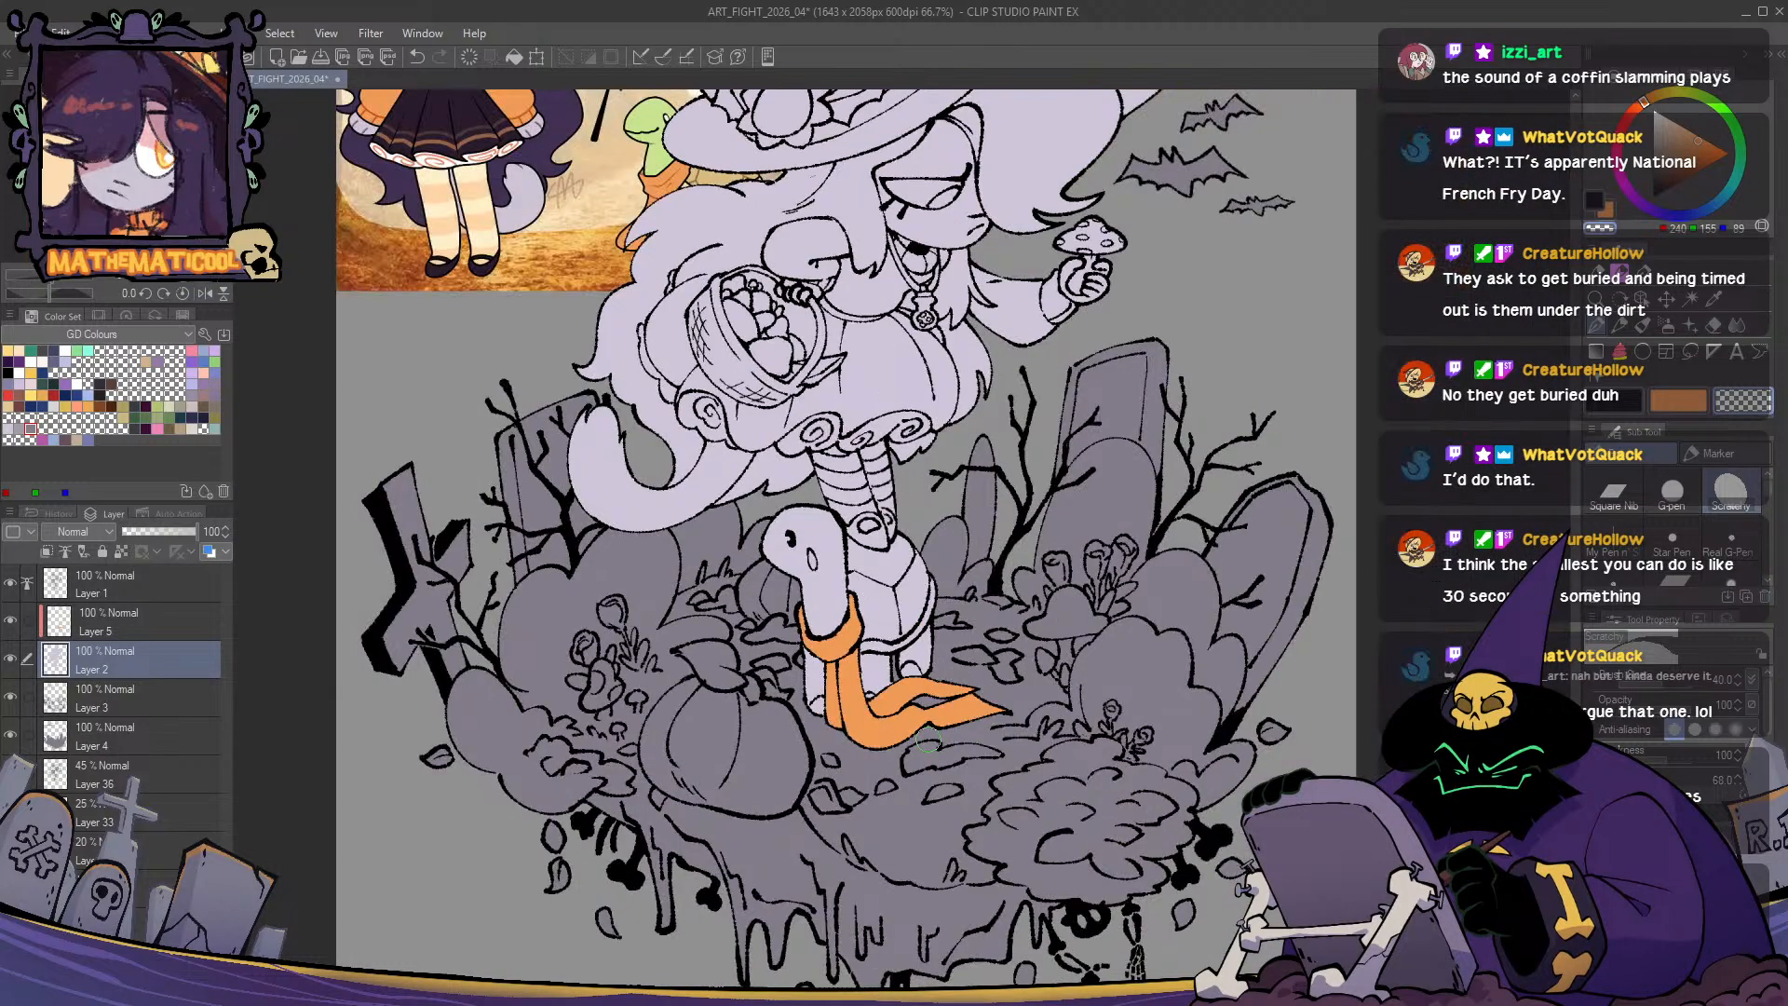
left_click_drag(928, 740, 932, 1002)
scroll(705, 461, "up", 4)
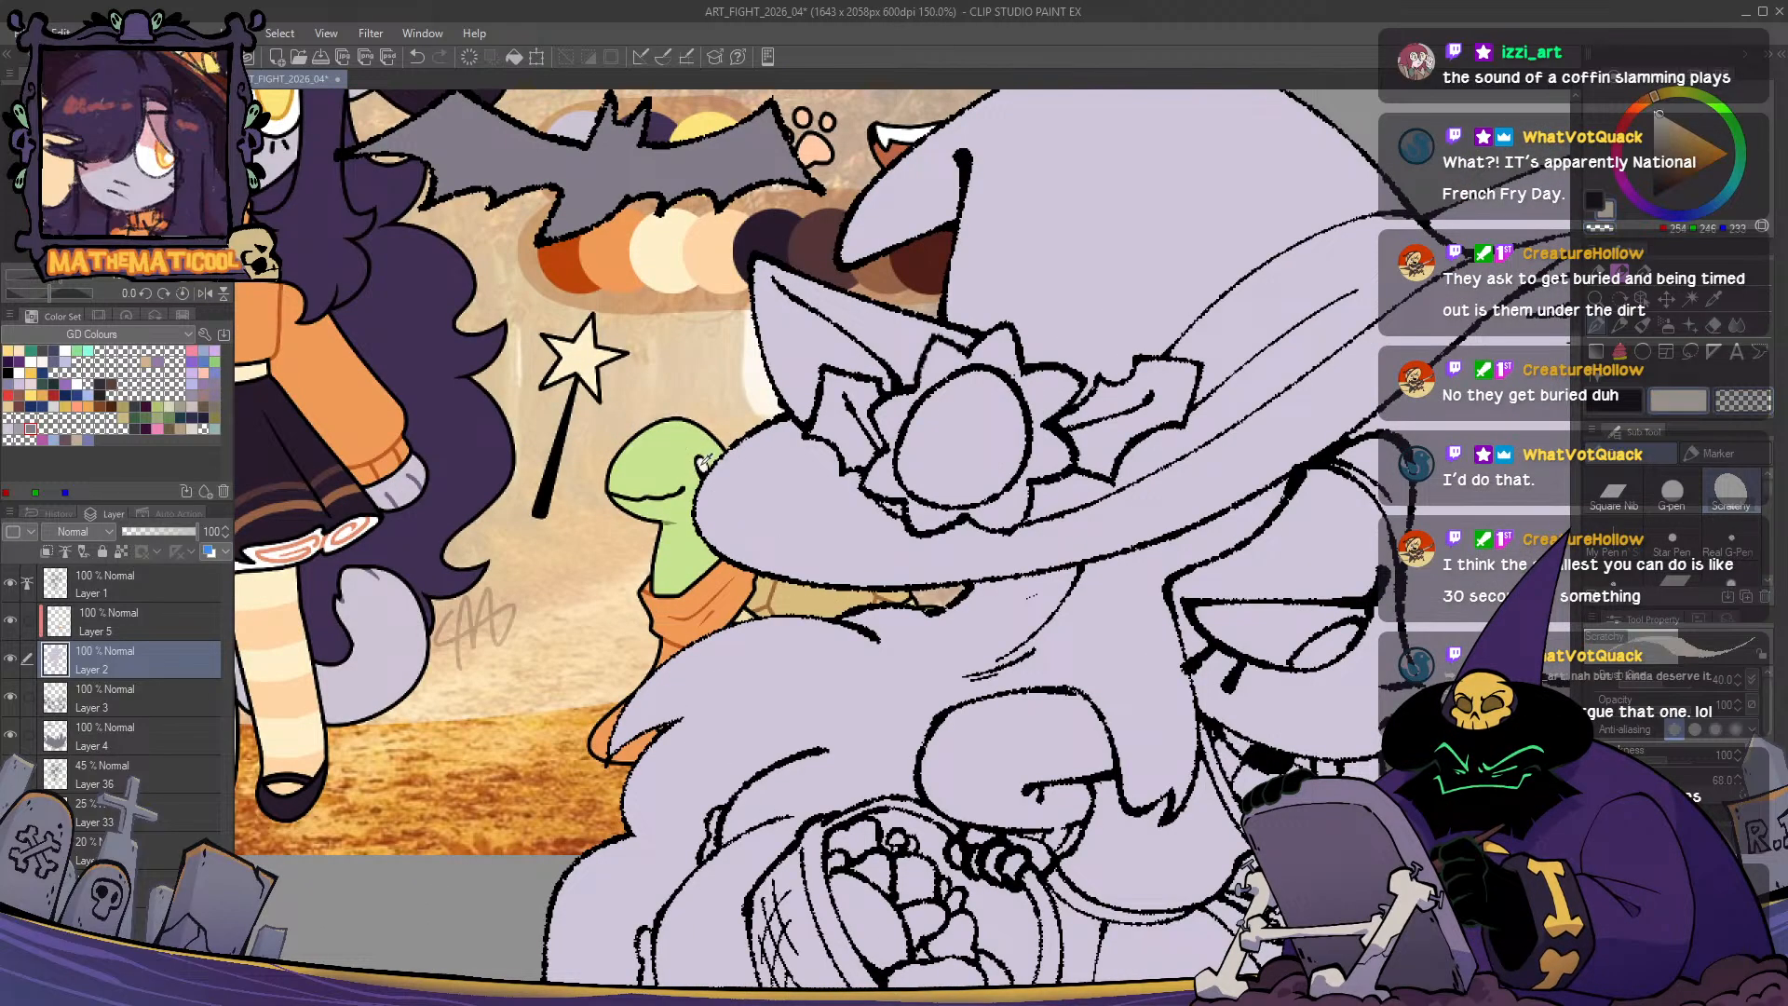
key("k")
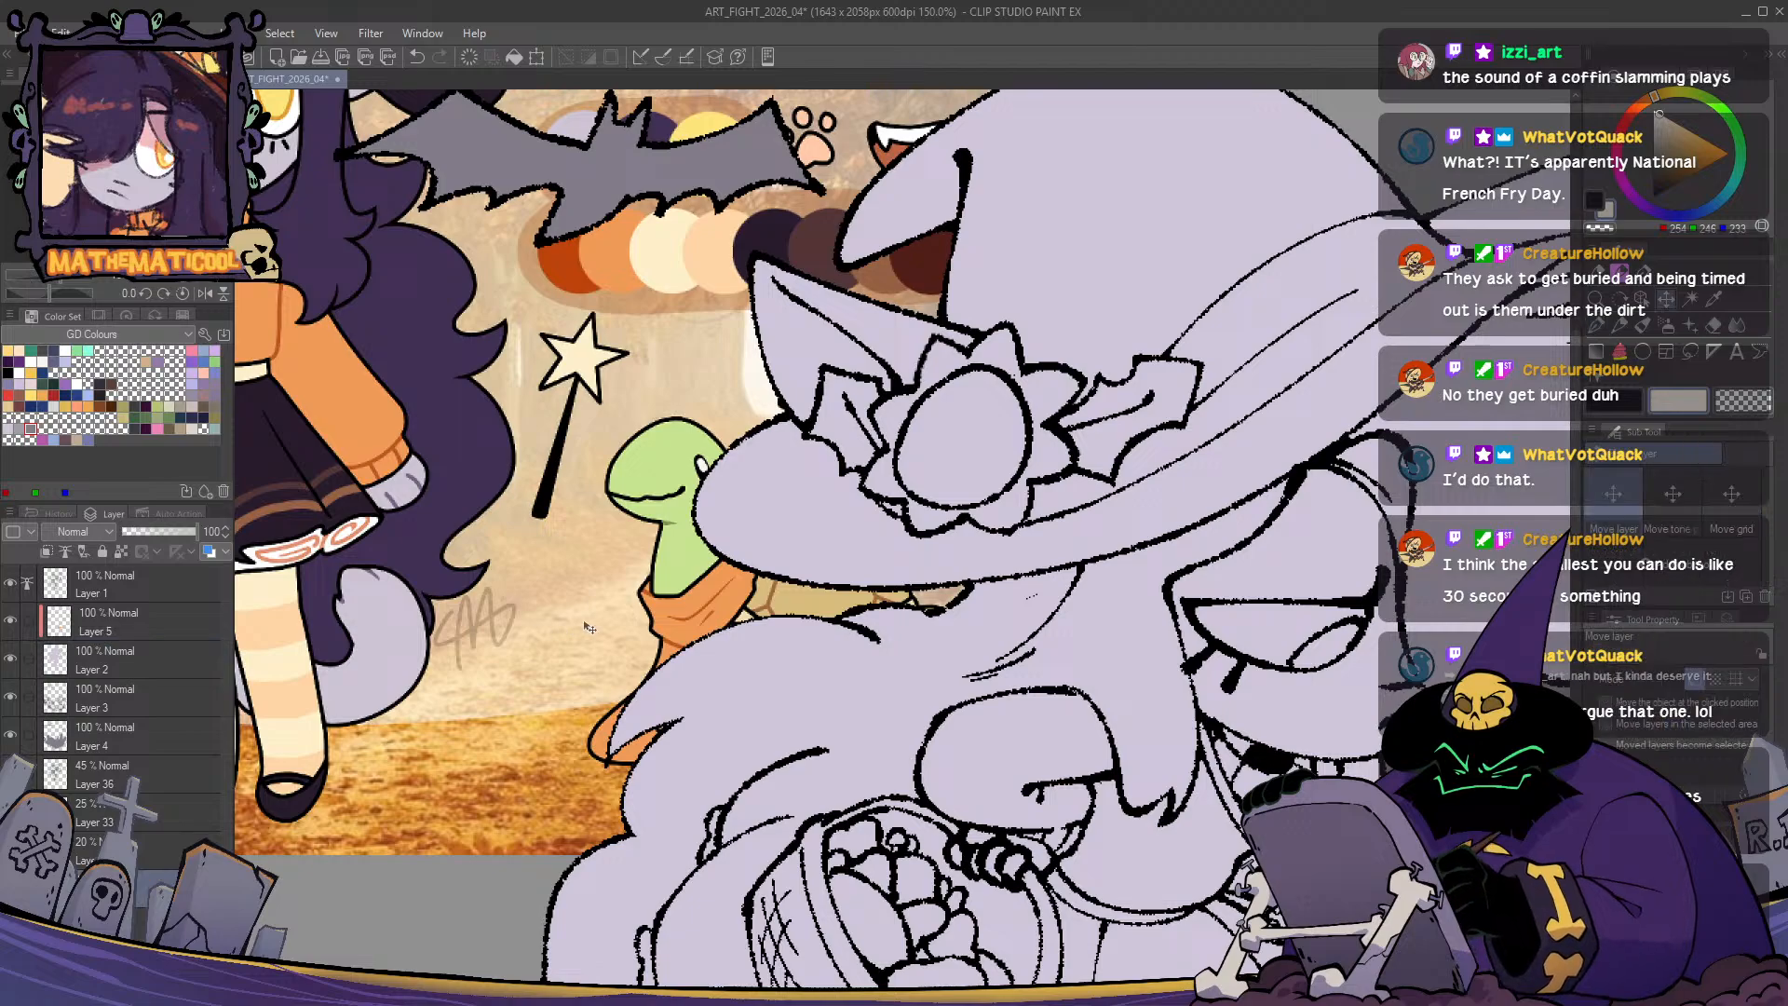
left_click_drag(708, 519, 582, 498)
left_click_drag(577, 713, 506, 628)
key("ctrl+z")
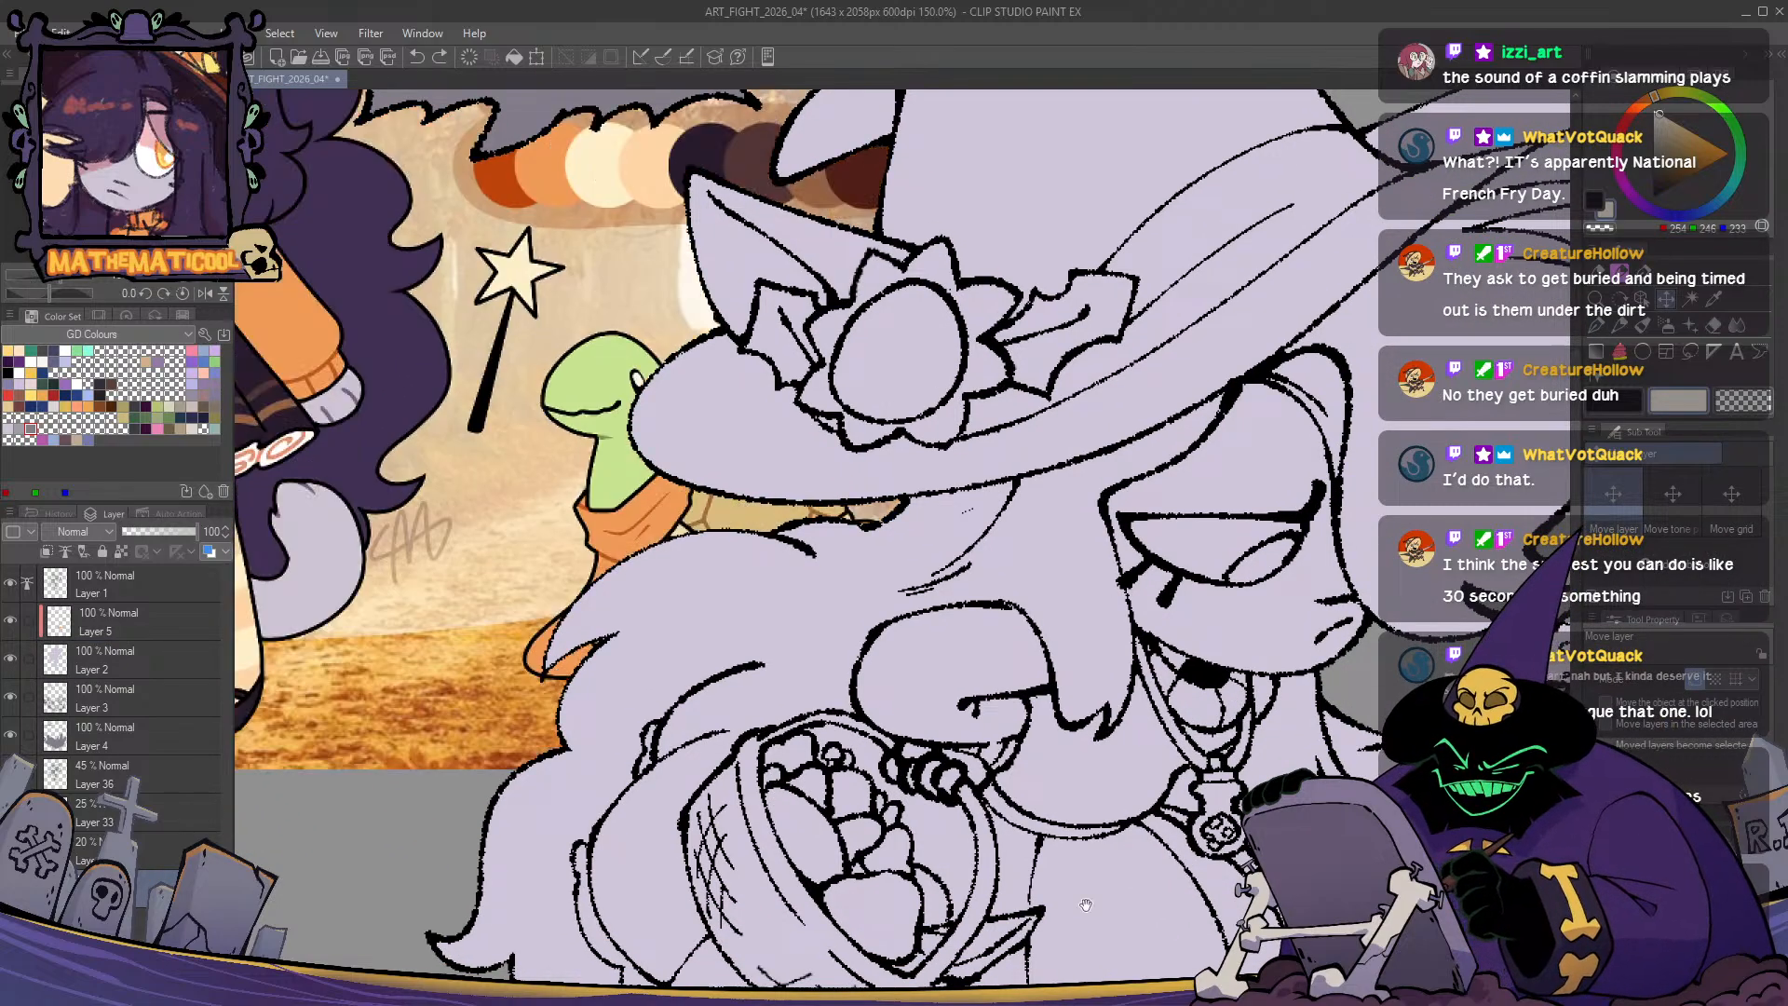
left_click_drag(1134, 916, 867, 229)
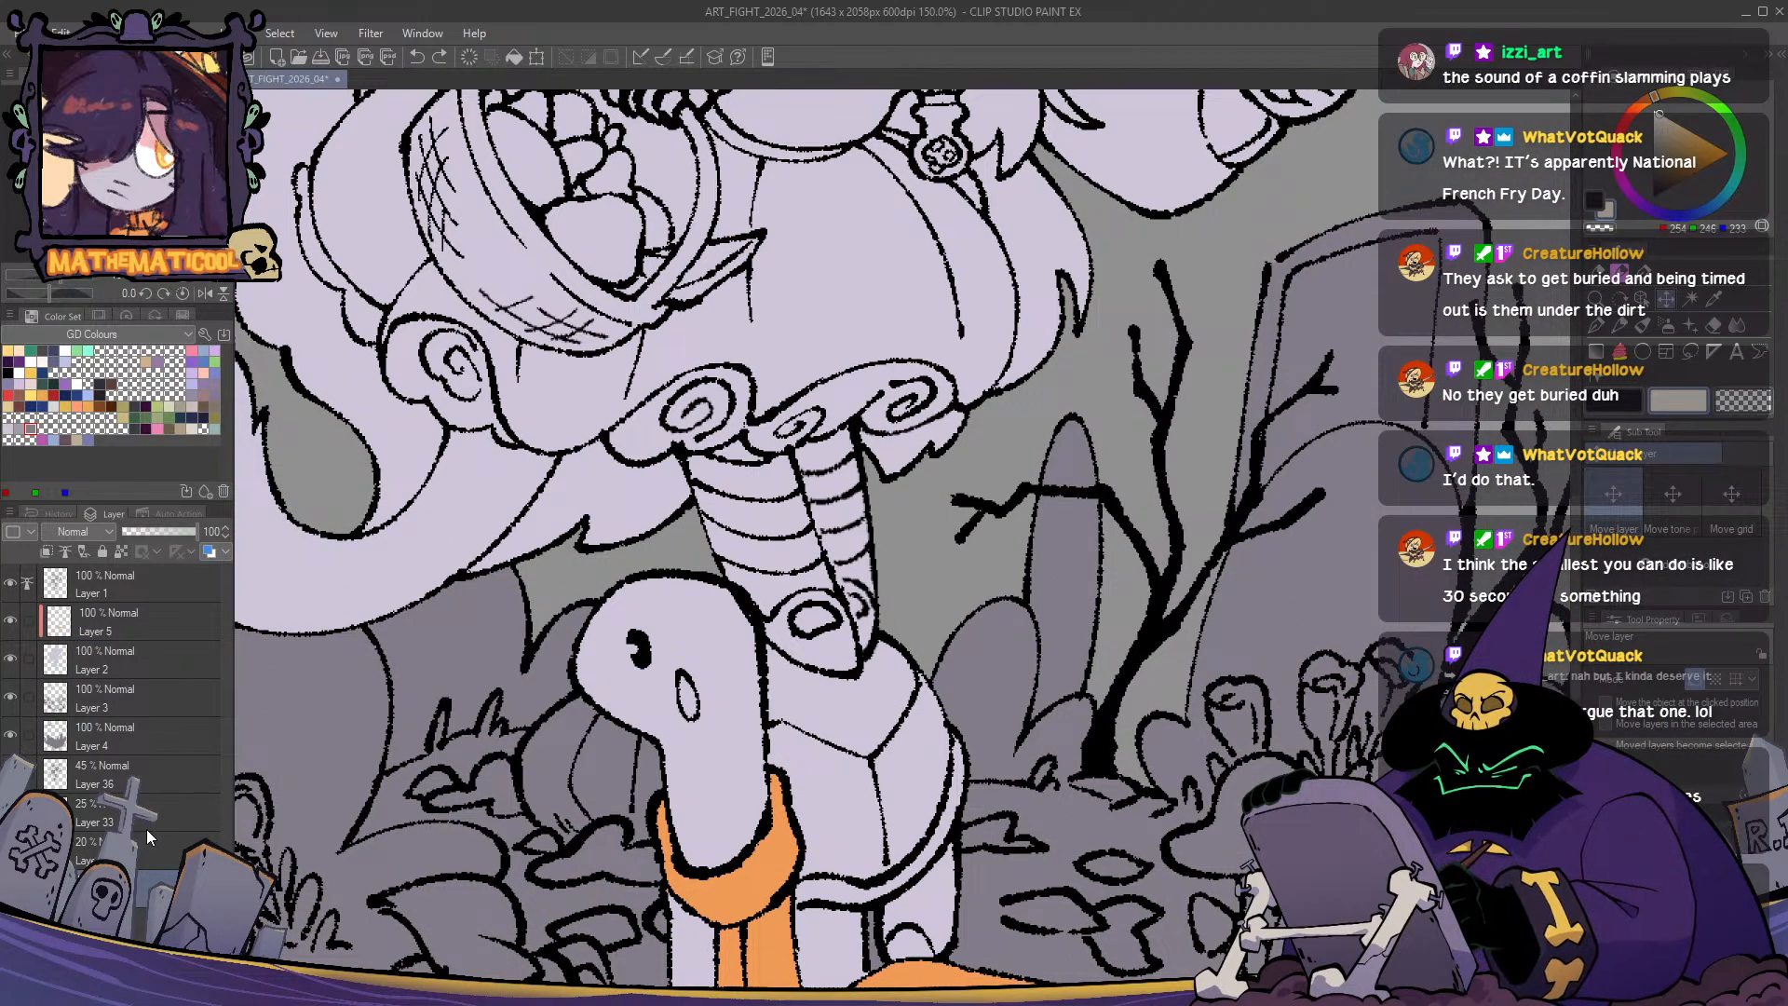
- Erase the sweat drop from the turtle's head in the Layer 1 line art
left_click(136, 587)
key("p")
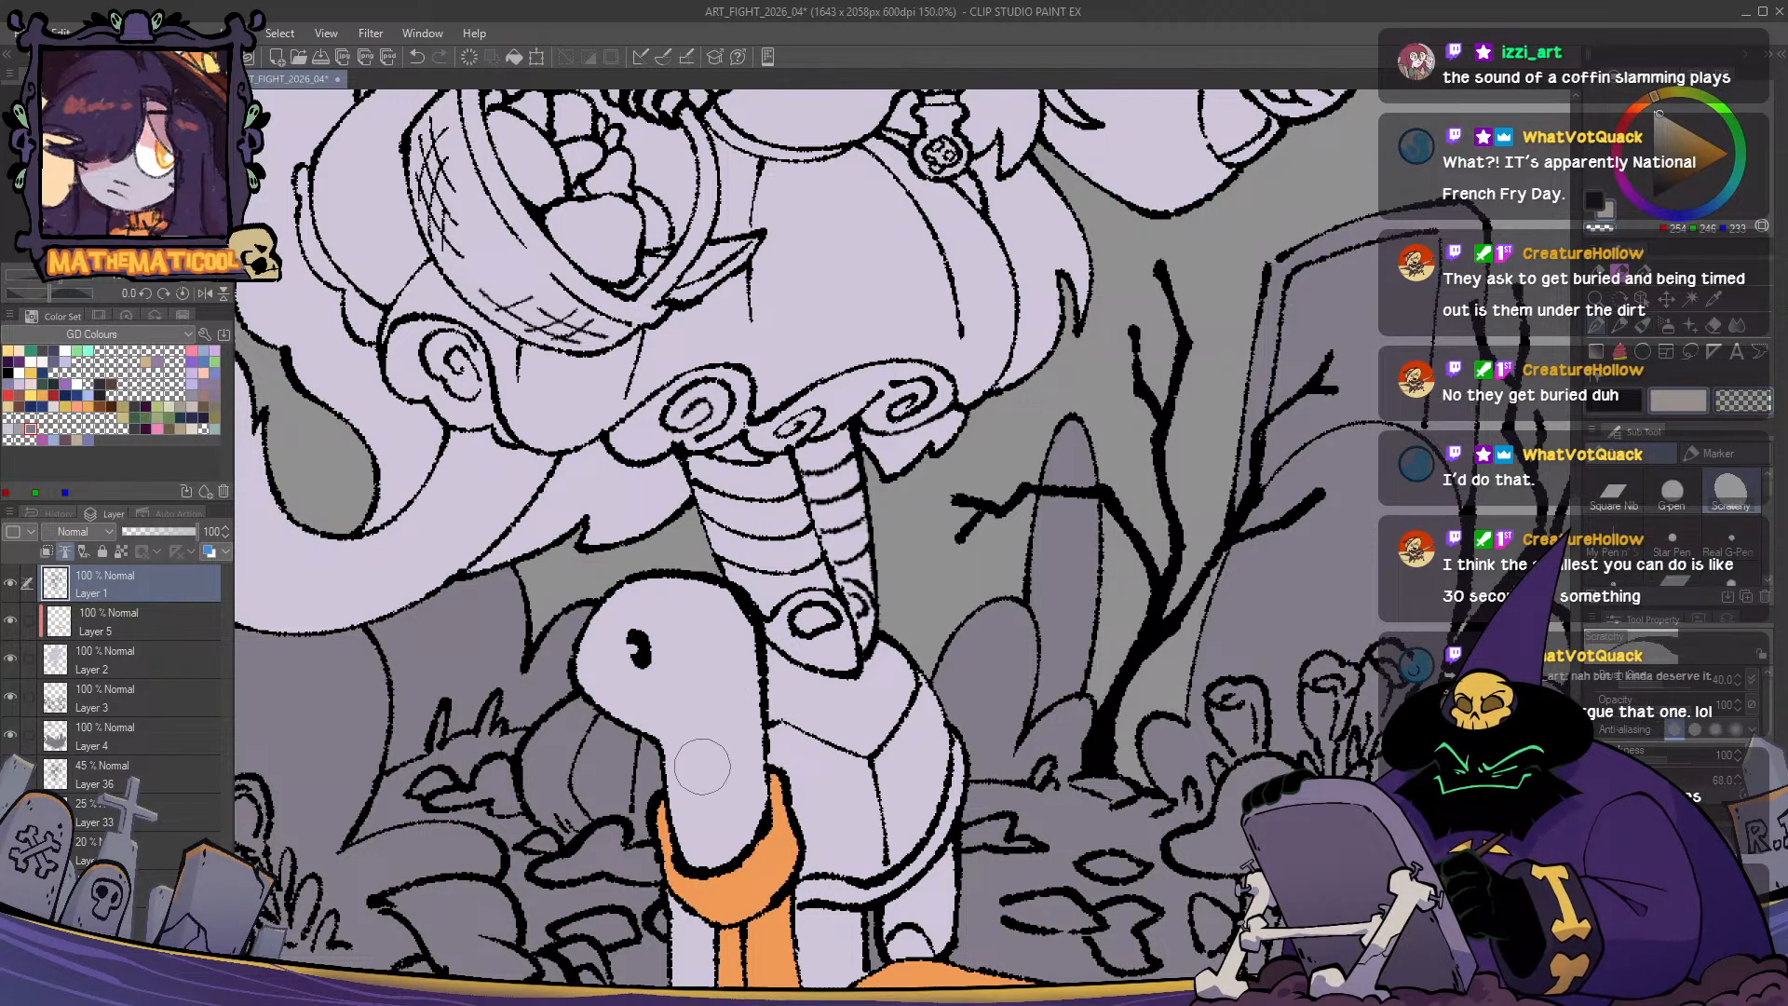
scroll(677, 843, "down", 2)
left_click_drag(934, 910, 931, 837)
scroll(781, 686, "up", 2)
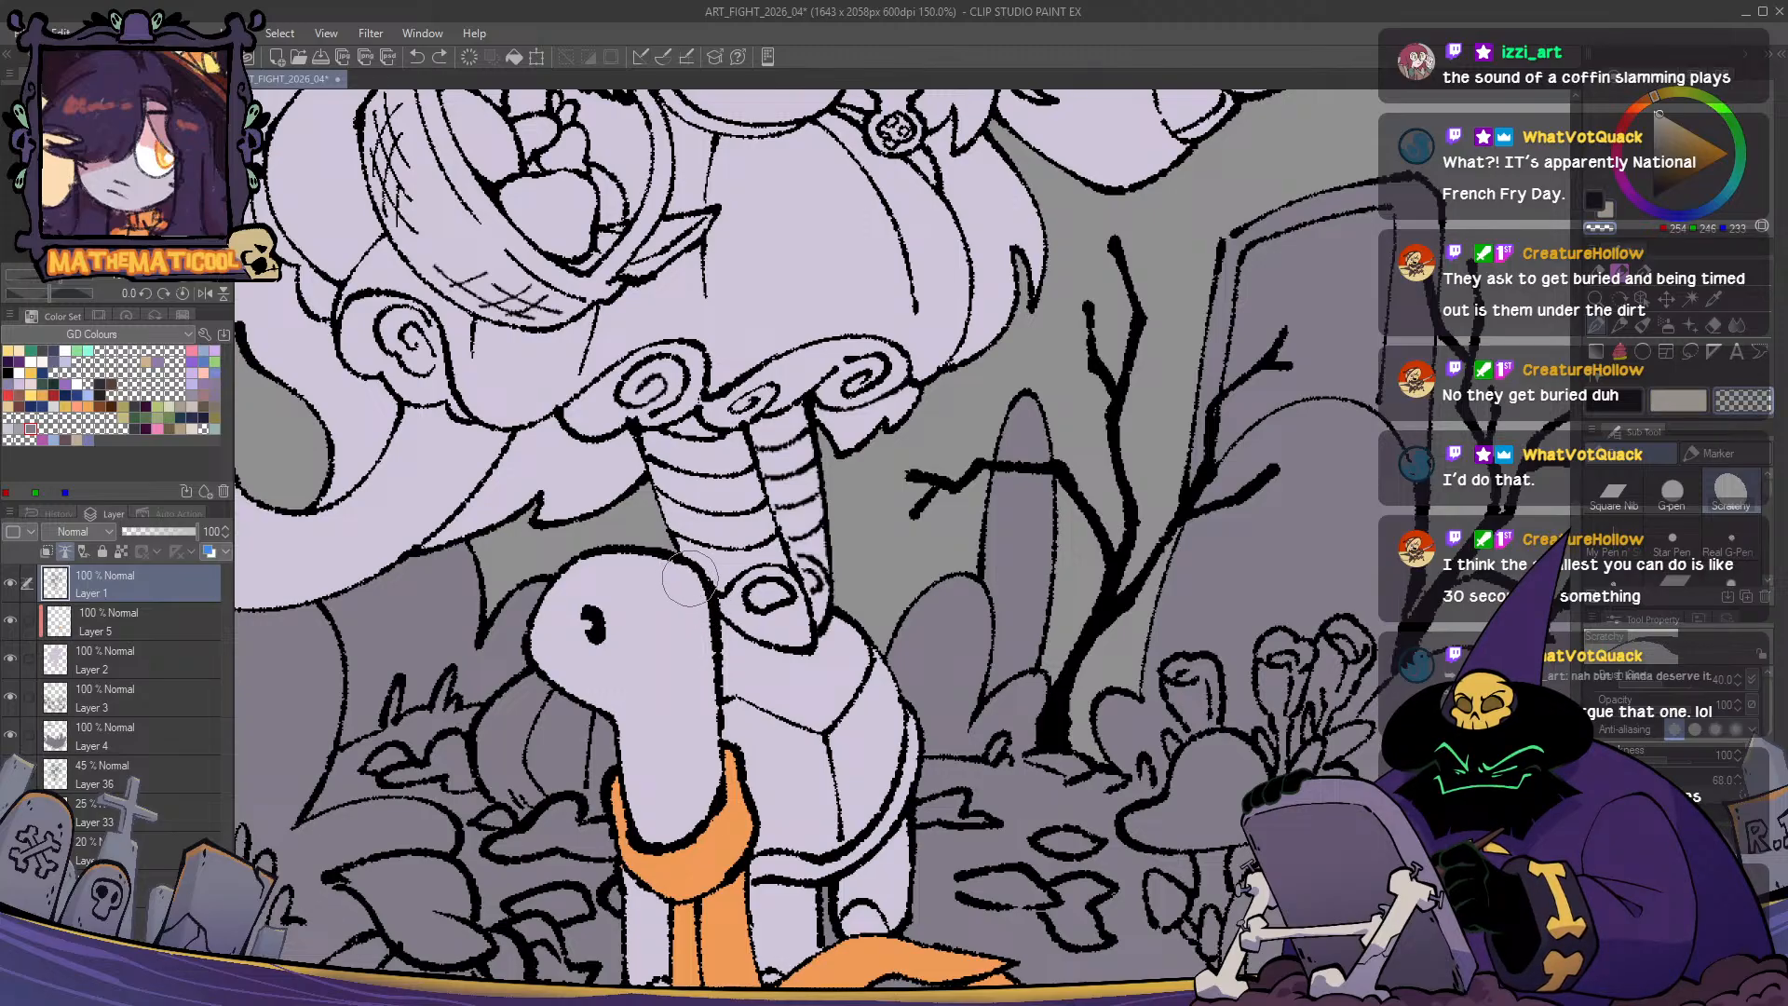
left_click_drag(703, 778, 815, 600)
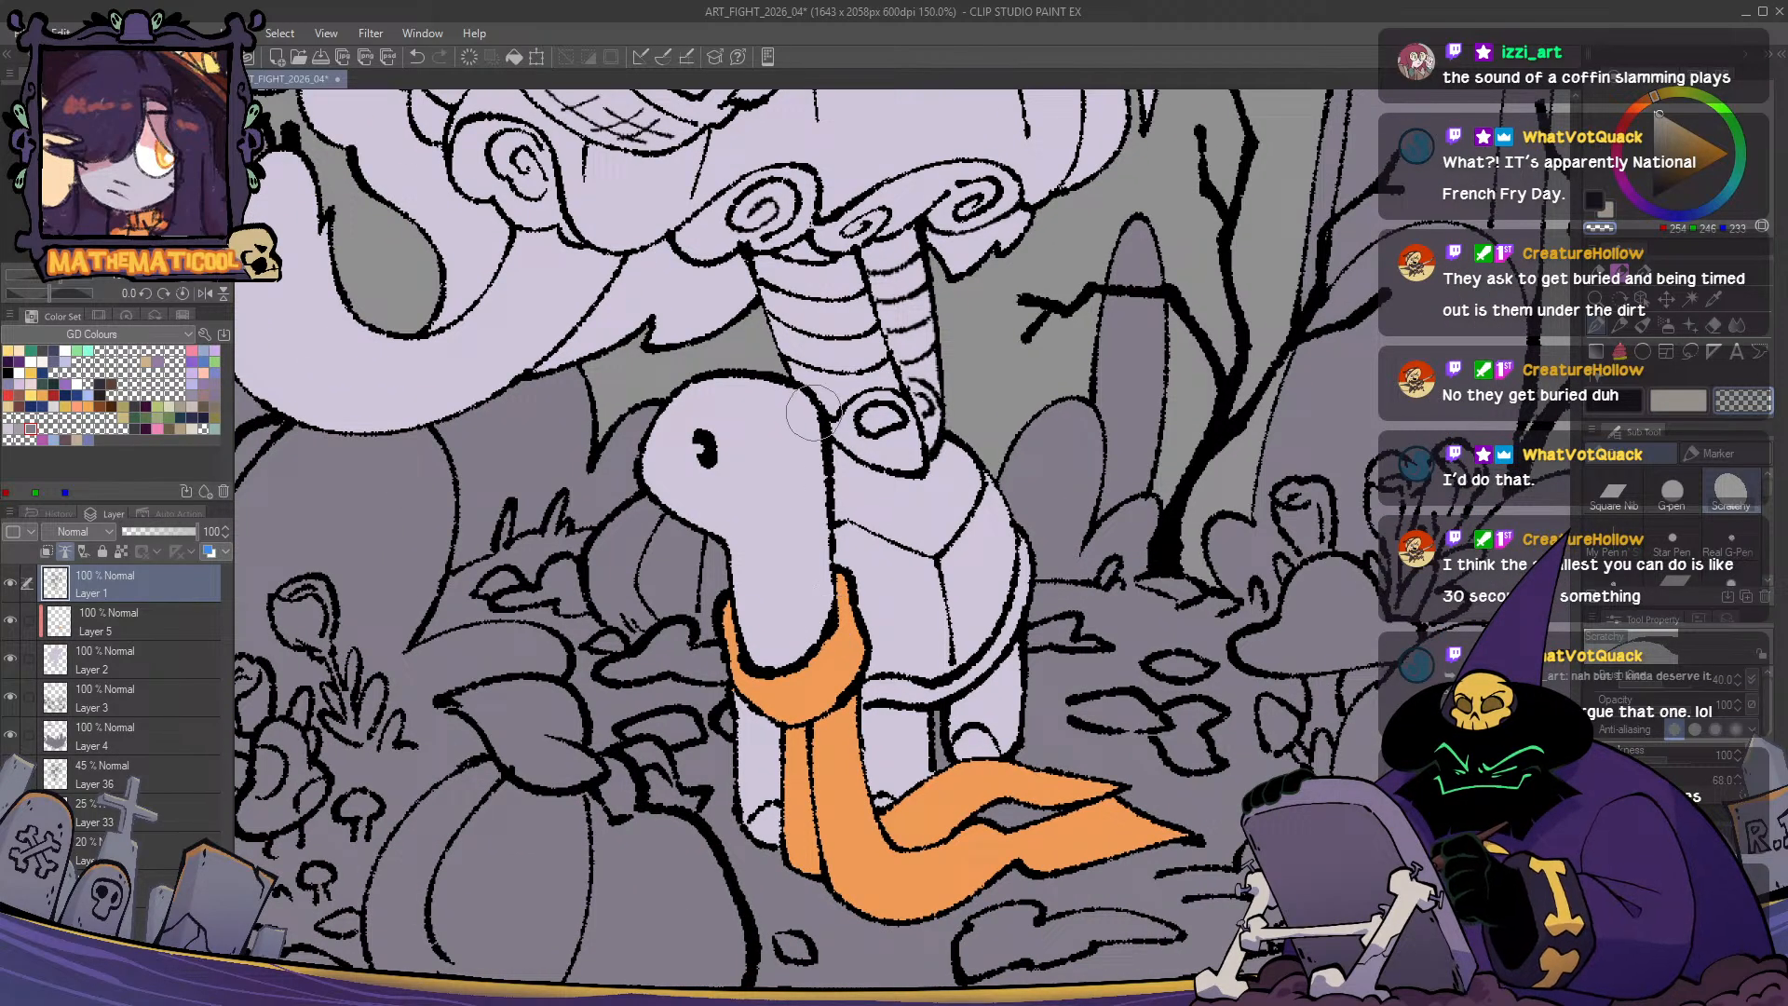
scroll(766, 667, "down", 3)
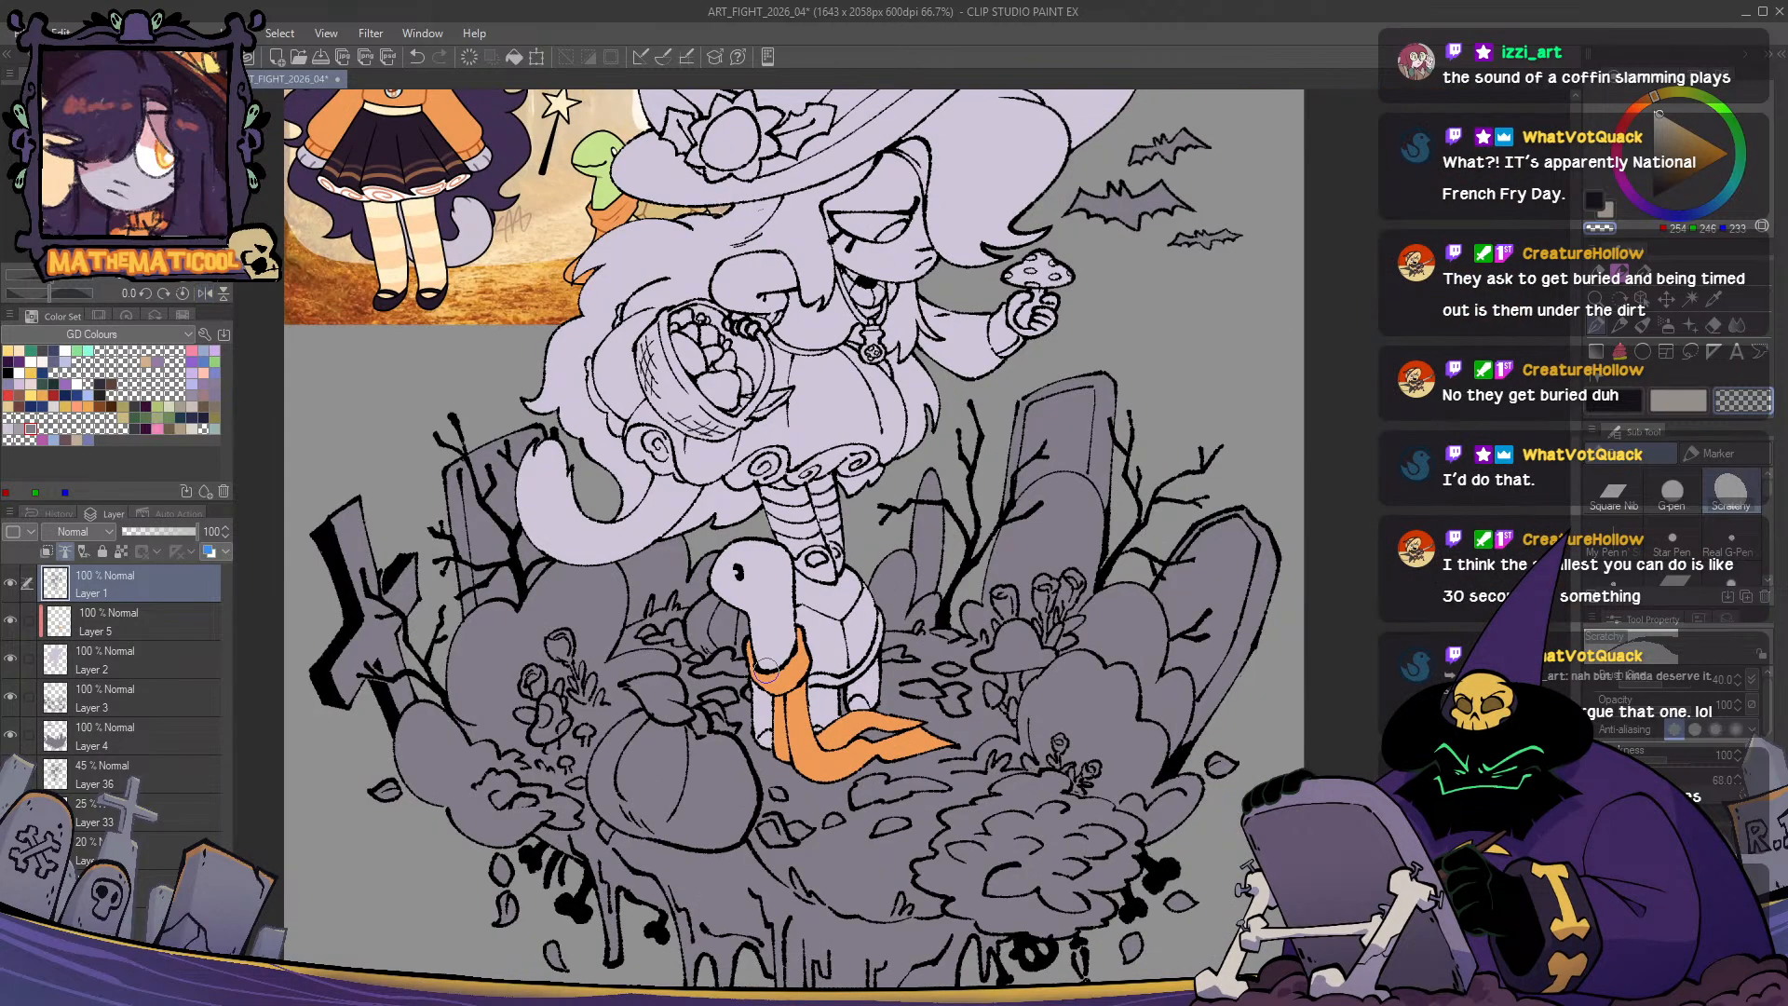
left_click_drag(767, 669, 814, 762)
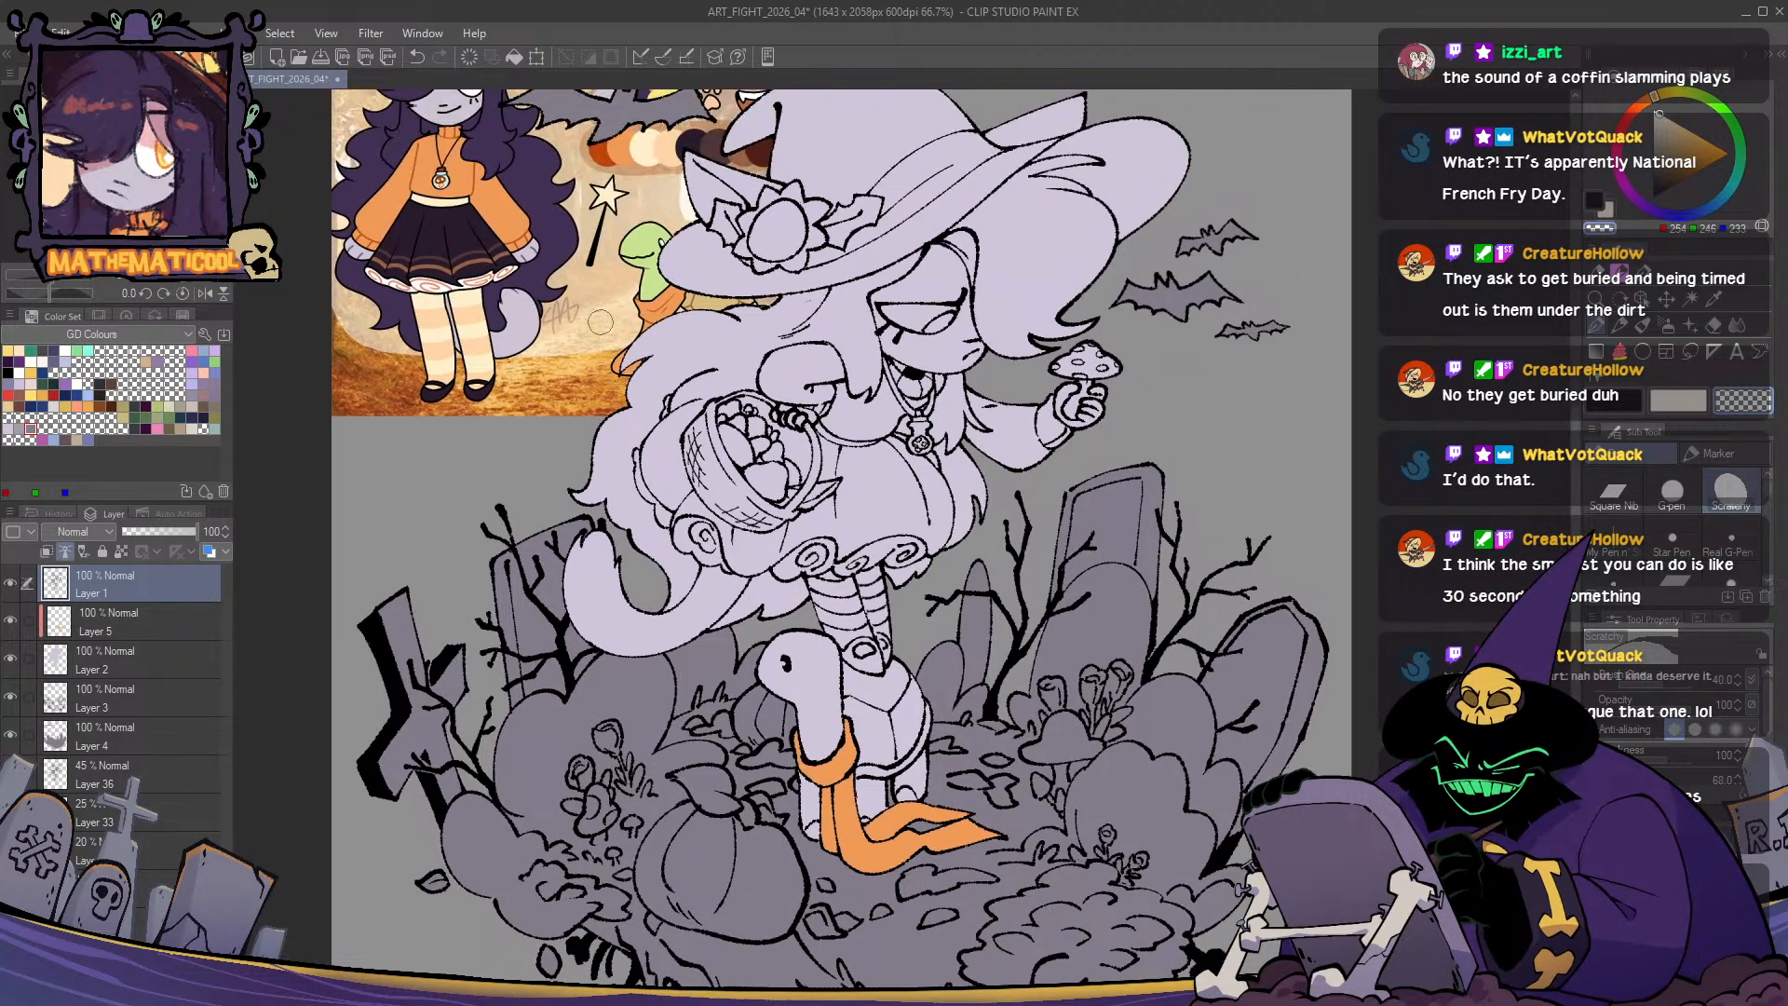
- Resample the scarf's orange and fill the basket-side sleeve and chest of the witch's sweater on Layer 5
left_click(814, 761, "alt")
left_click_drag(435, 691, 466, 758)
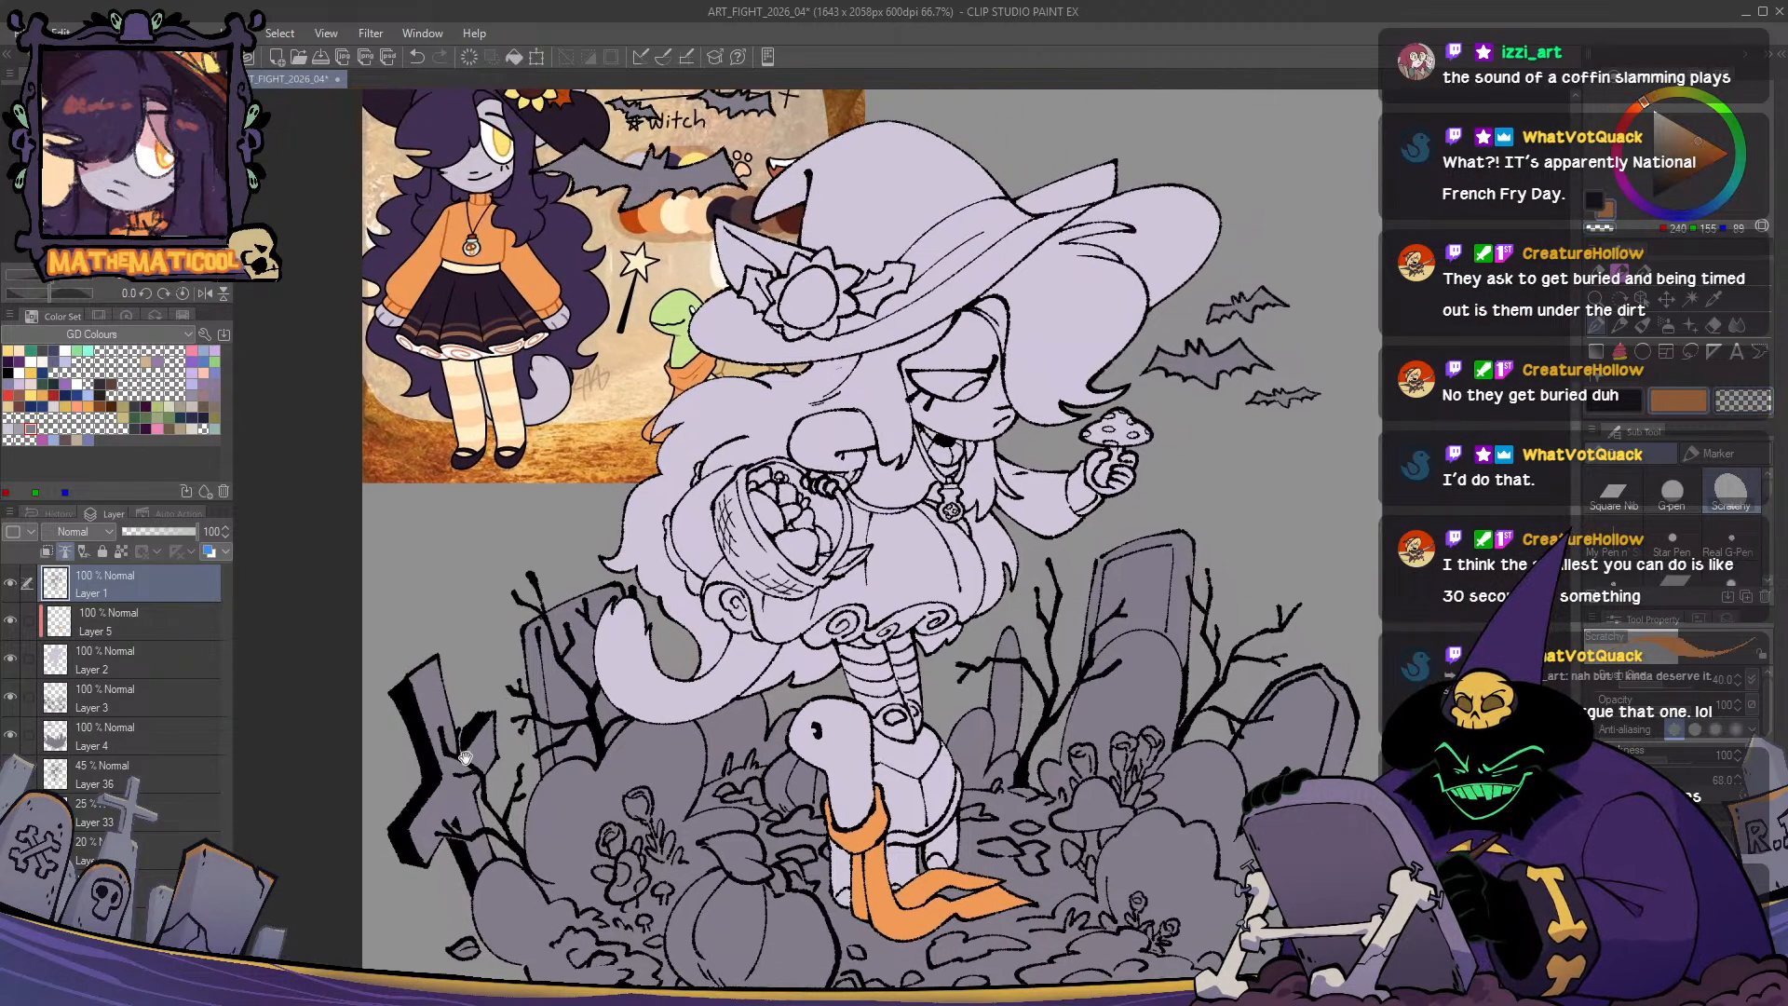
left_click(104, 629)
key("g")
scroll(905, 500, "up", 2)
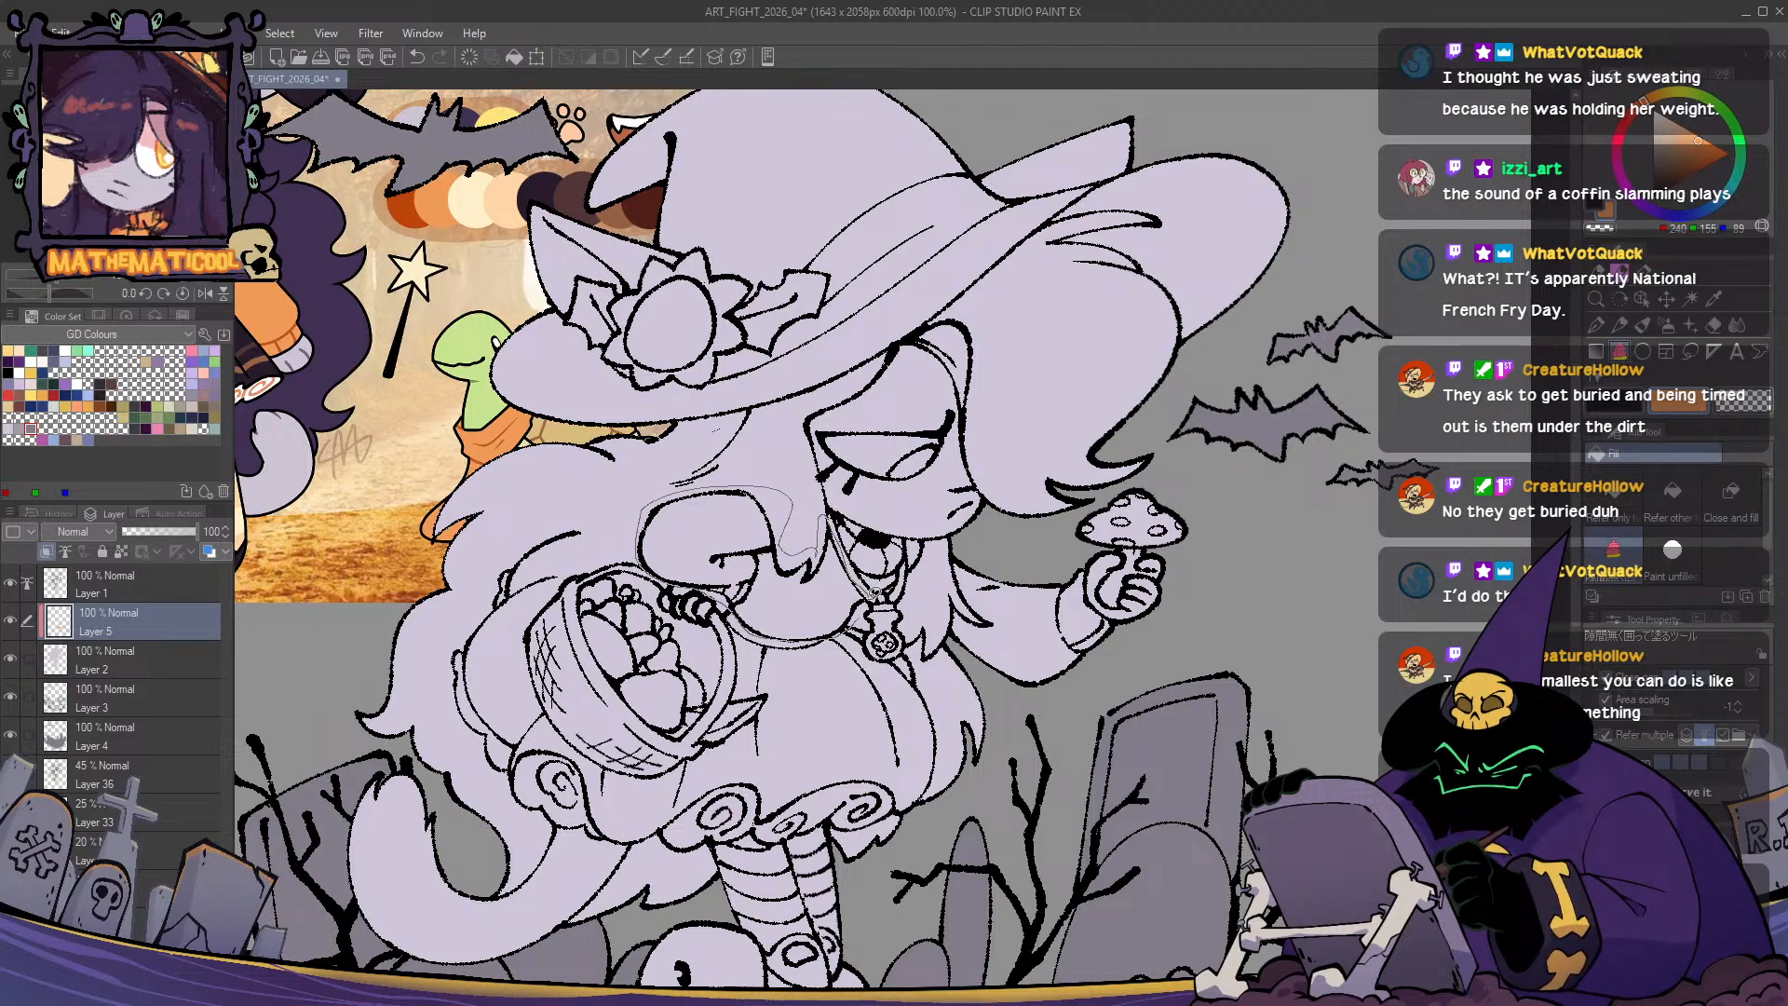
left_click_drag(872, 594, 853, 633)
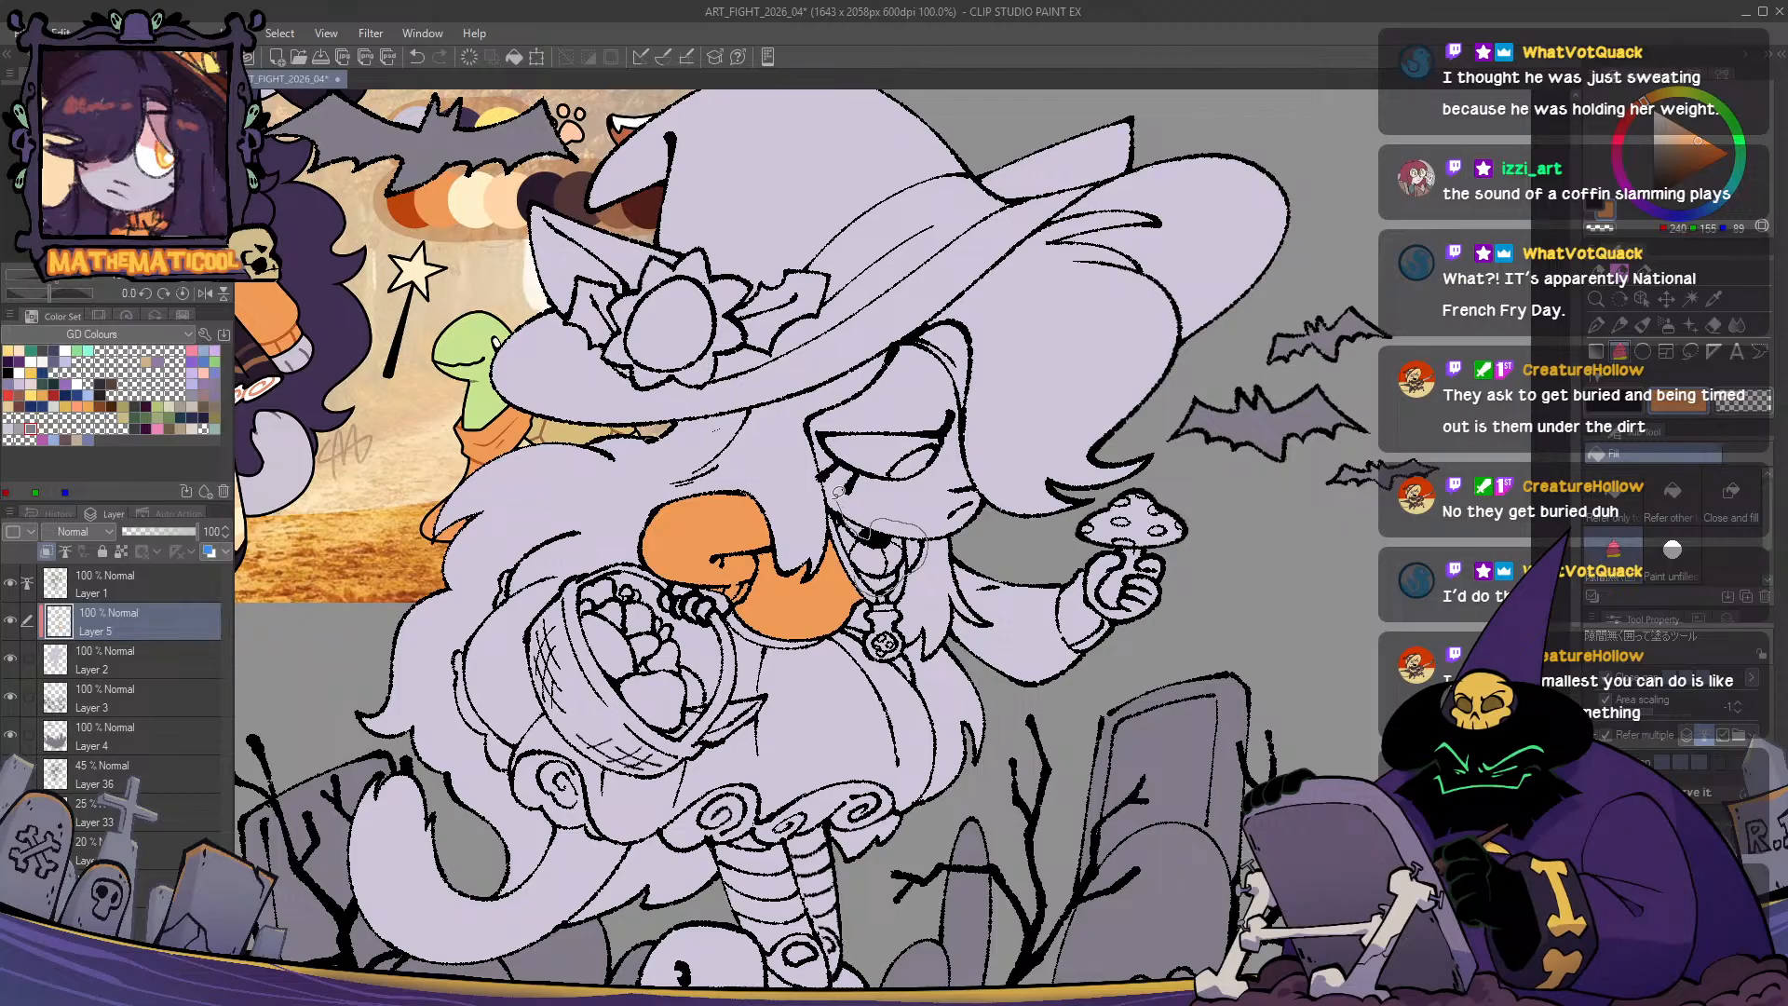
- Fill the sweater's collar area and the arm holding the mushroom, including its cuff, with the same orange
left_click_drag(857, 571, 859, 570)
scroll(804, 513, "up", 2)
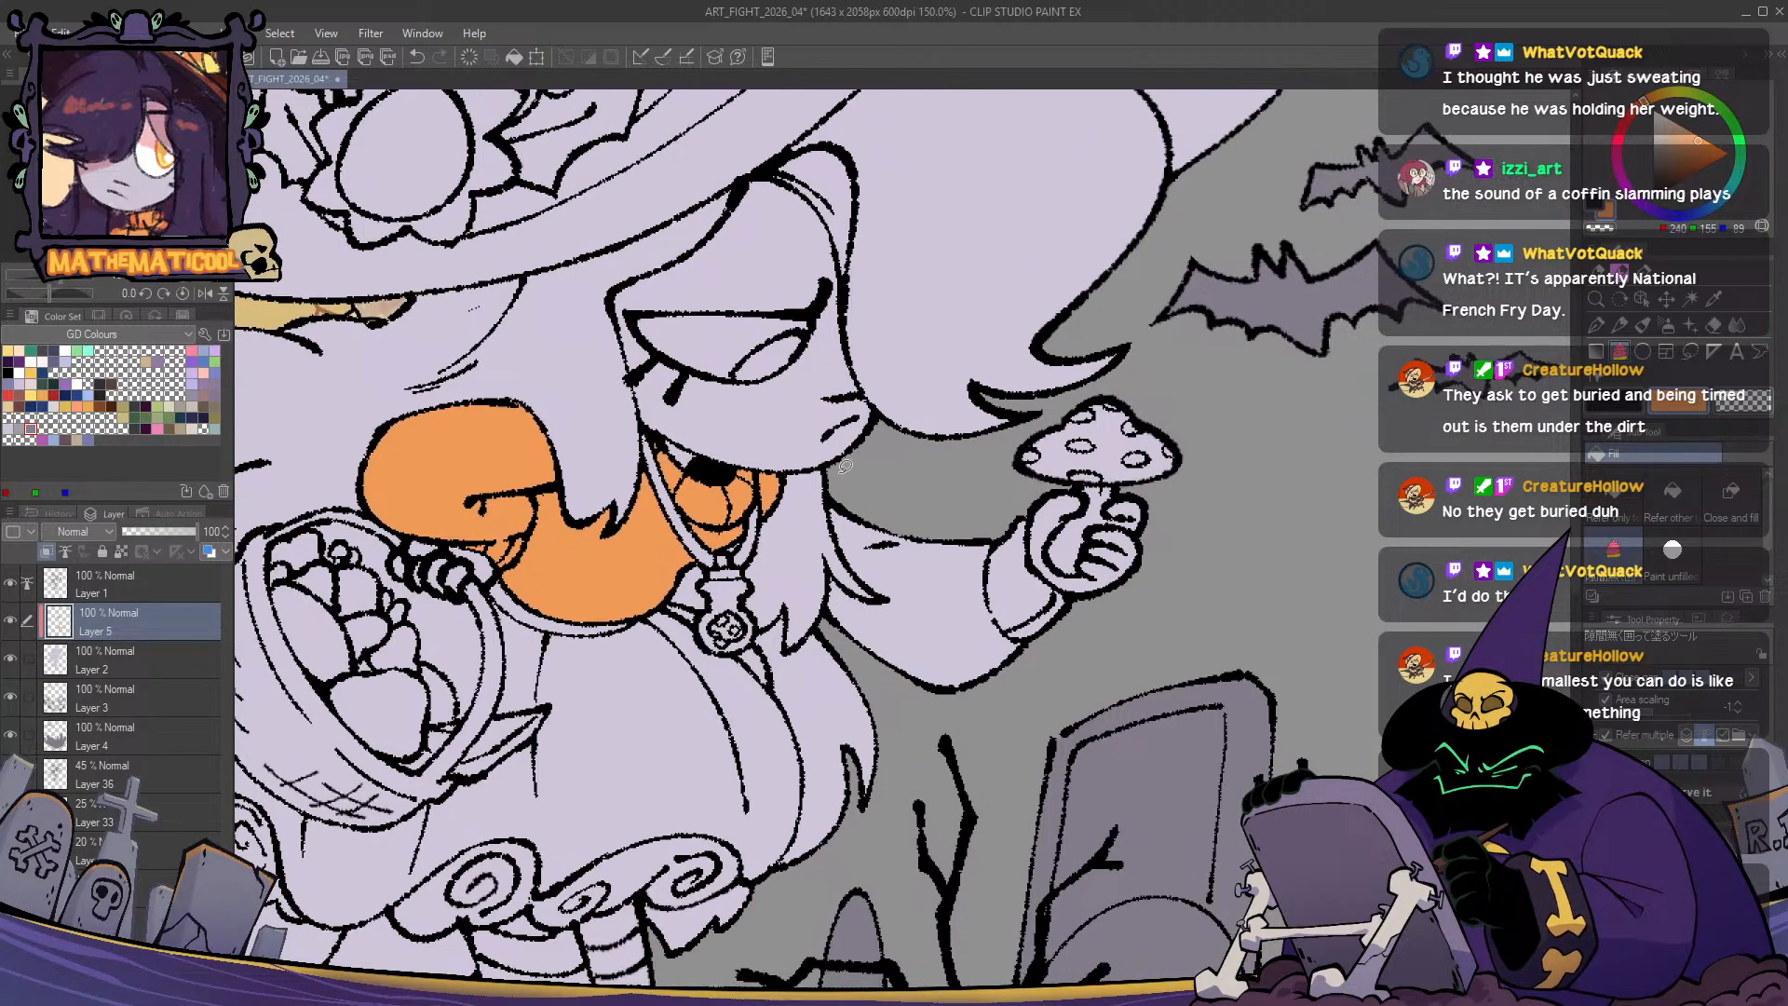
mouse_move(828, 471)
left_mouse_down()
mouse_move(857, 575)
mouse_move(818, 548)
mouse_move(844, 639)
mouse_move(951, 719)
mouse_move(1055, 667)
mouse_move(1085, 620)
mouse_move(1042, 522)
mouse_move(978, 487)
left_mouse_up()
scroll(873, 551, "down", 2)
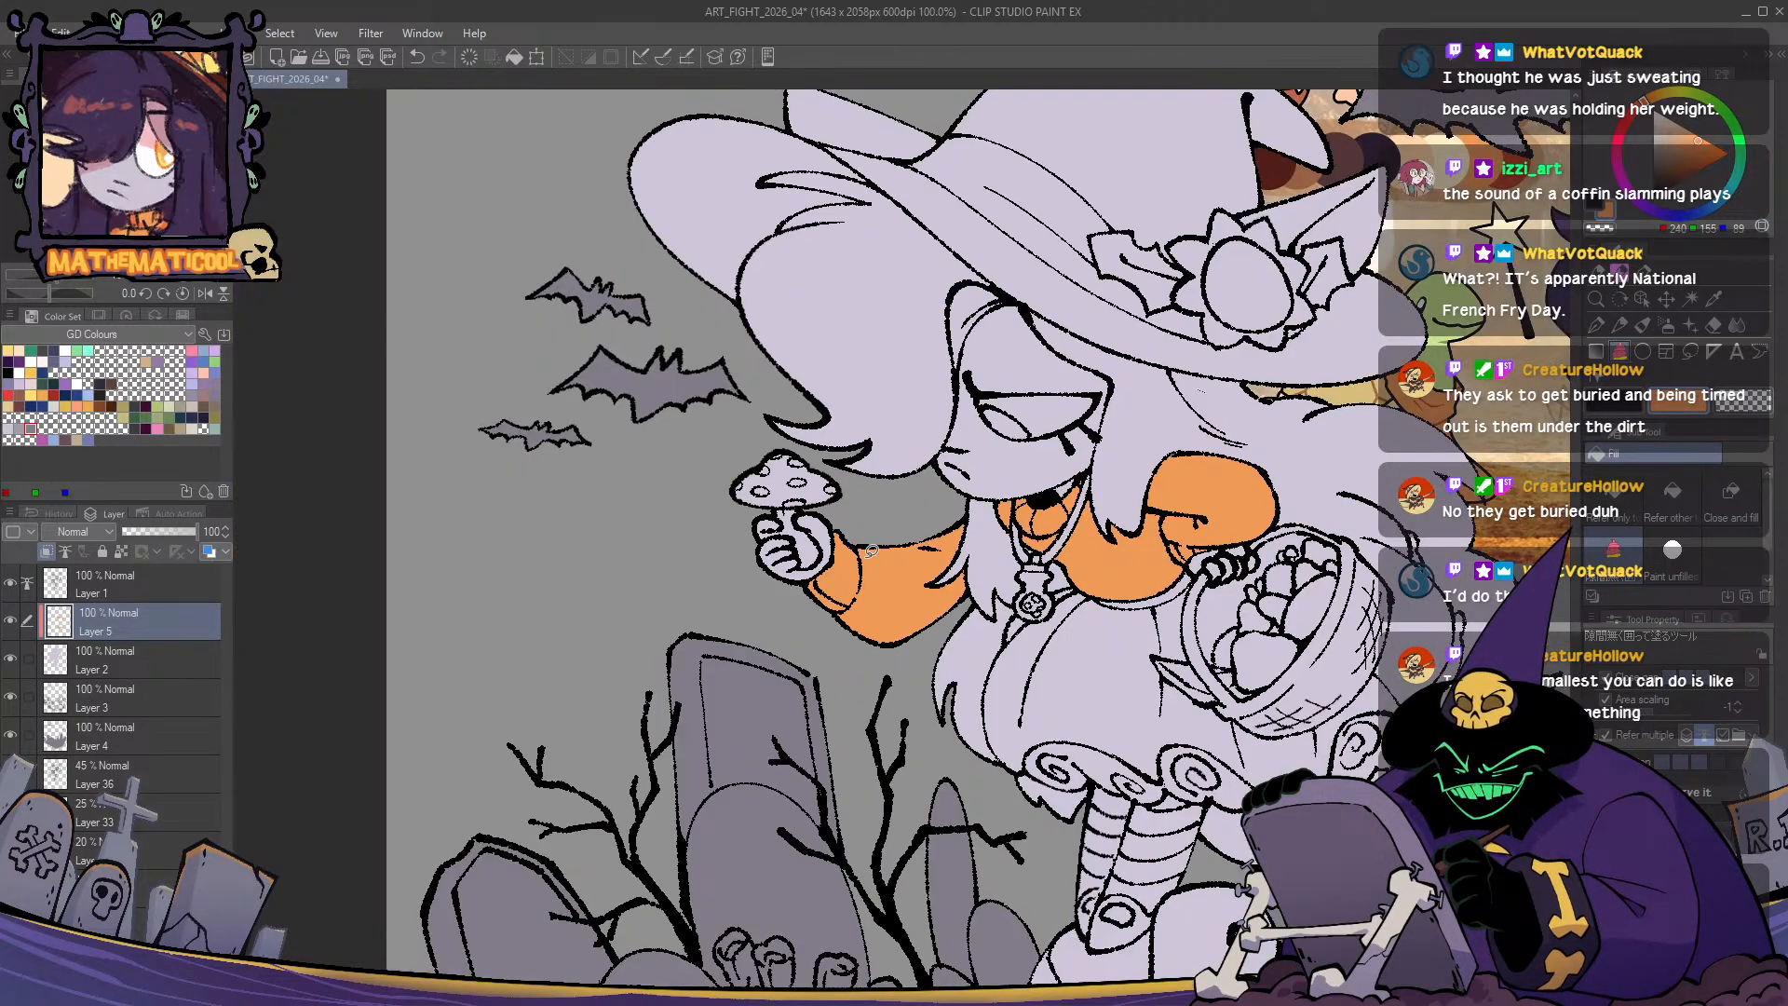
- Create a new layer above the Layer 1 line art and clip it to the line art for recolouring
left_click_drag(865, 558, 1125, 445)
scroll(838, 666, "down", 1)
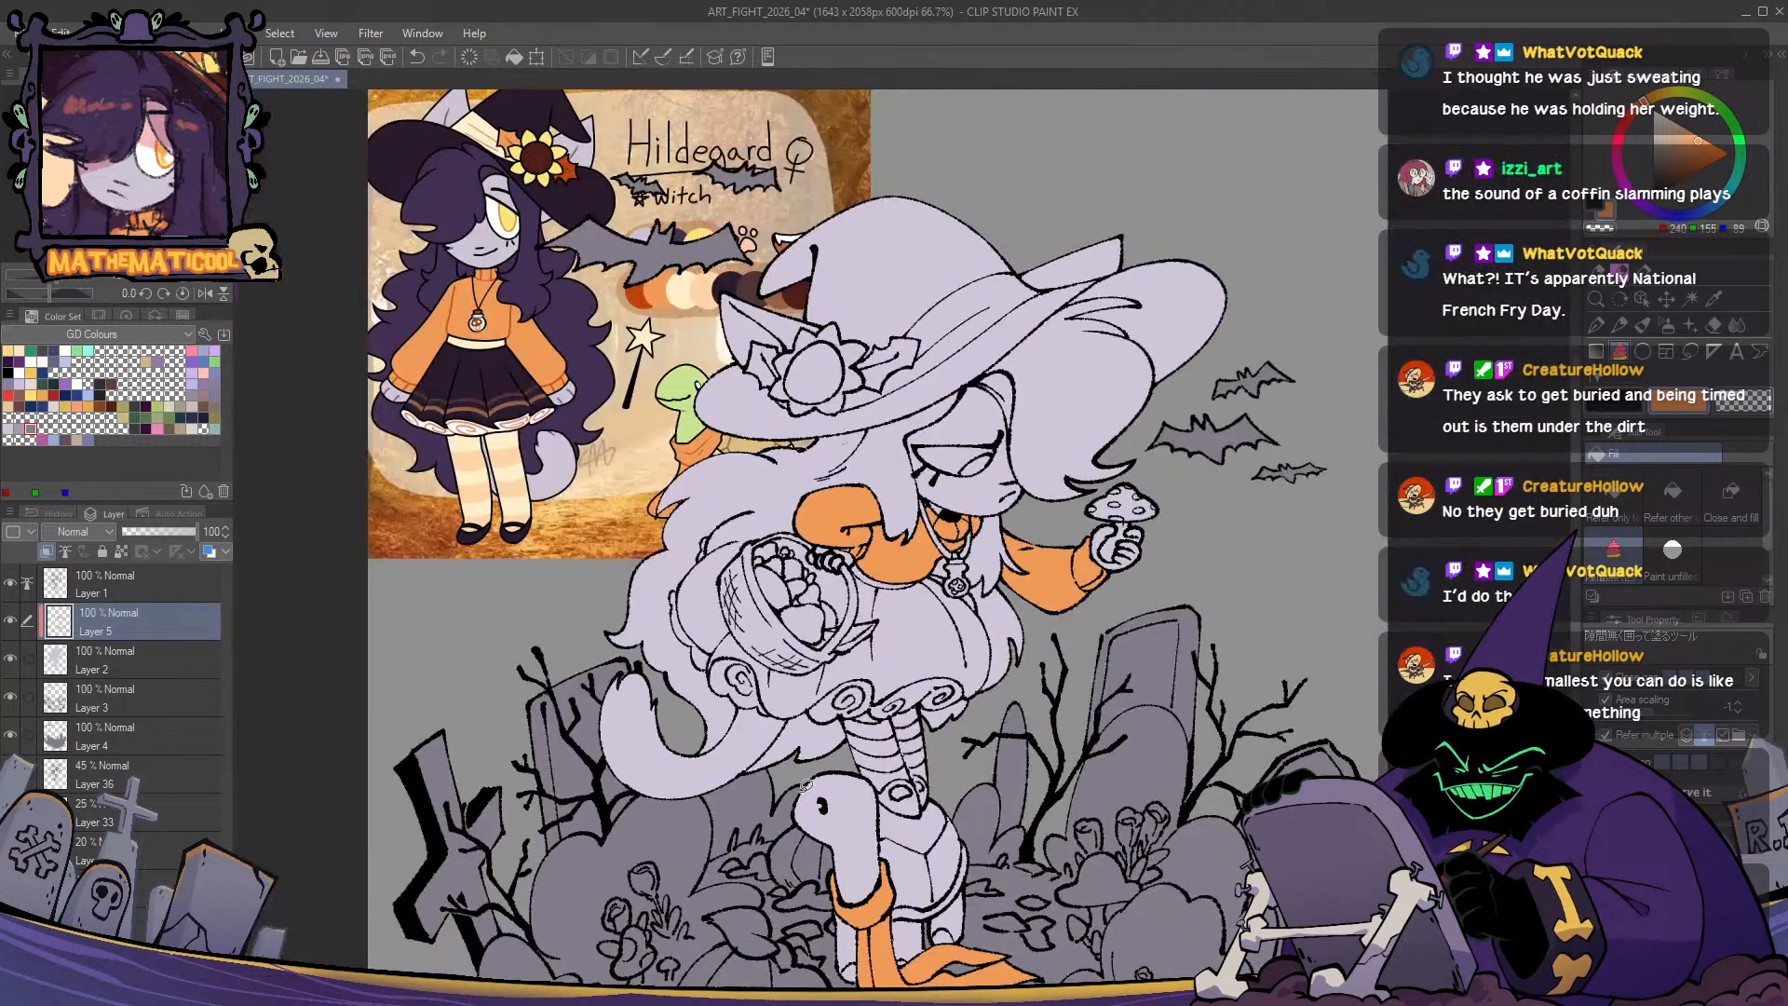
mouse_move(849, 652)
left_mouse_down()
mouse_move(886, 670)
mouse_move(918, 632)
mouse_move(866, 708)
mouse_move(858, 663)
left_mouse_up()
scroll(916, 632, "up", 1)
left_click(145, 578)
key("ctrl+shift+n")
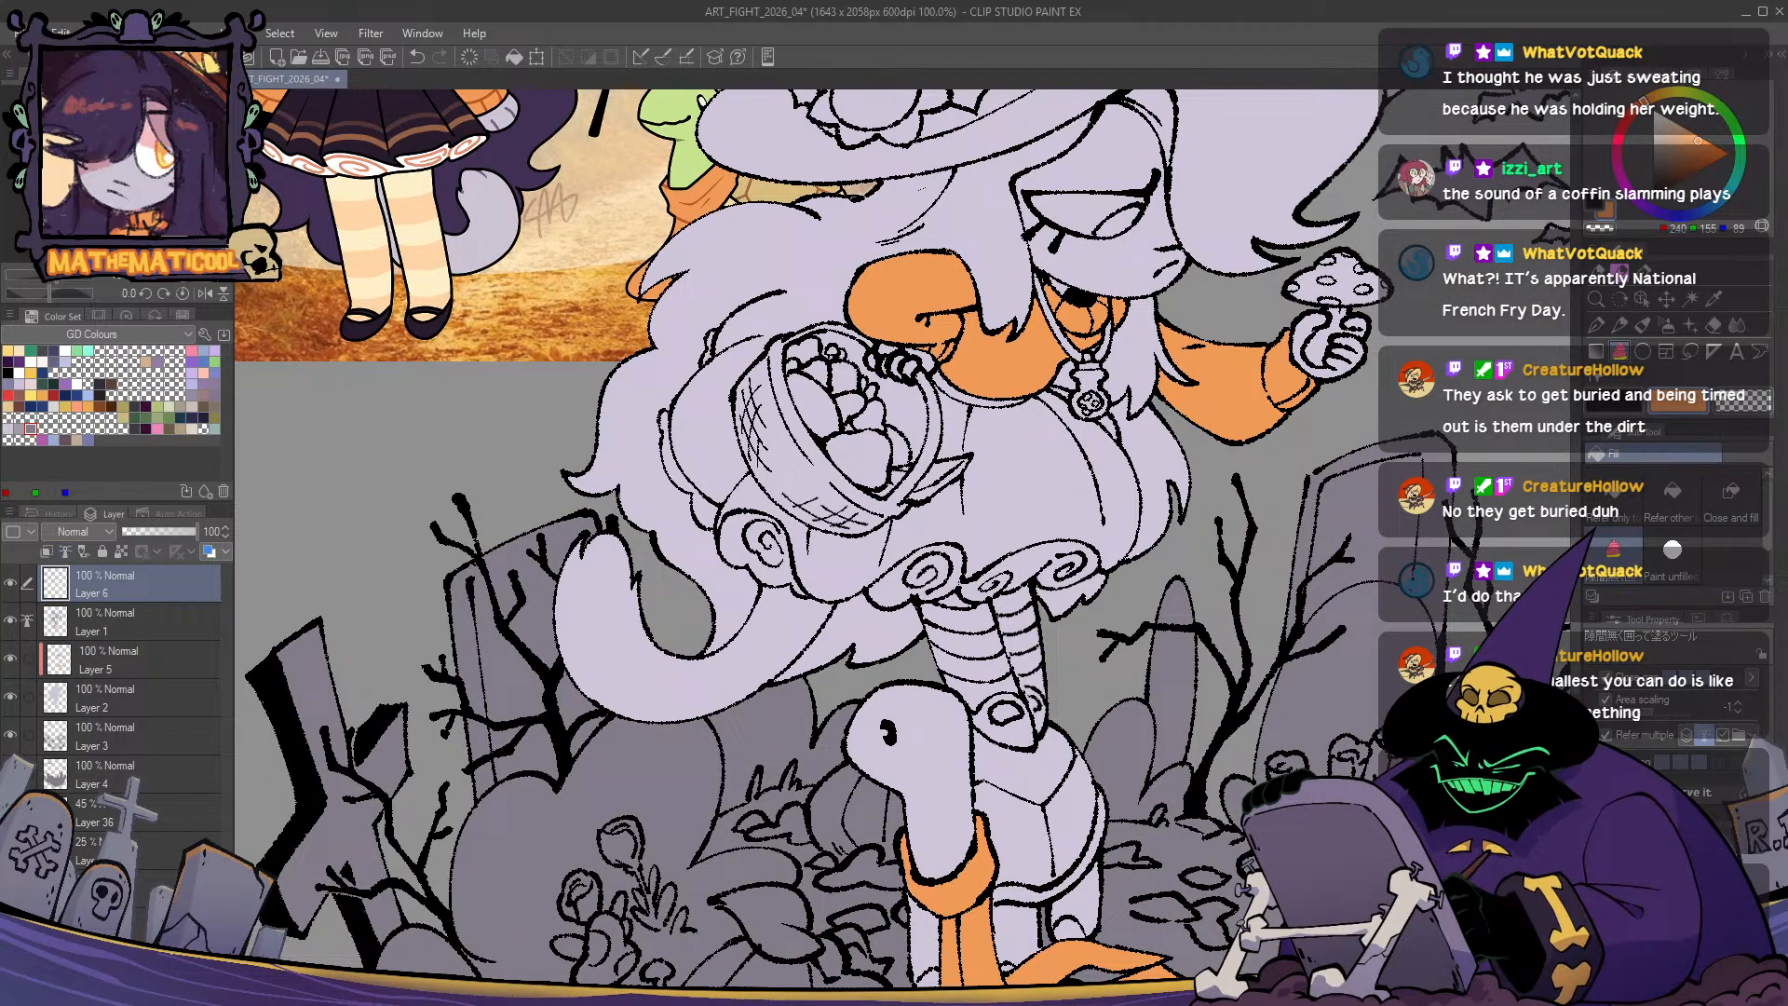
scroll(929, 573, "up", 1)
key("p")
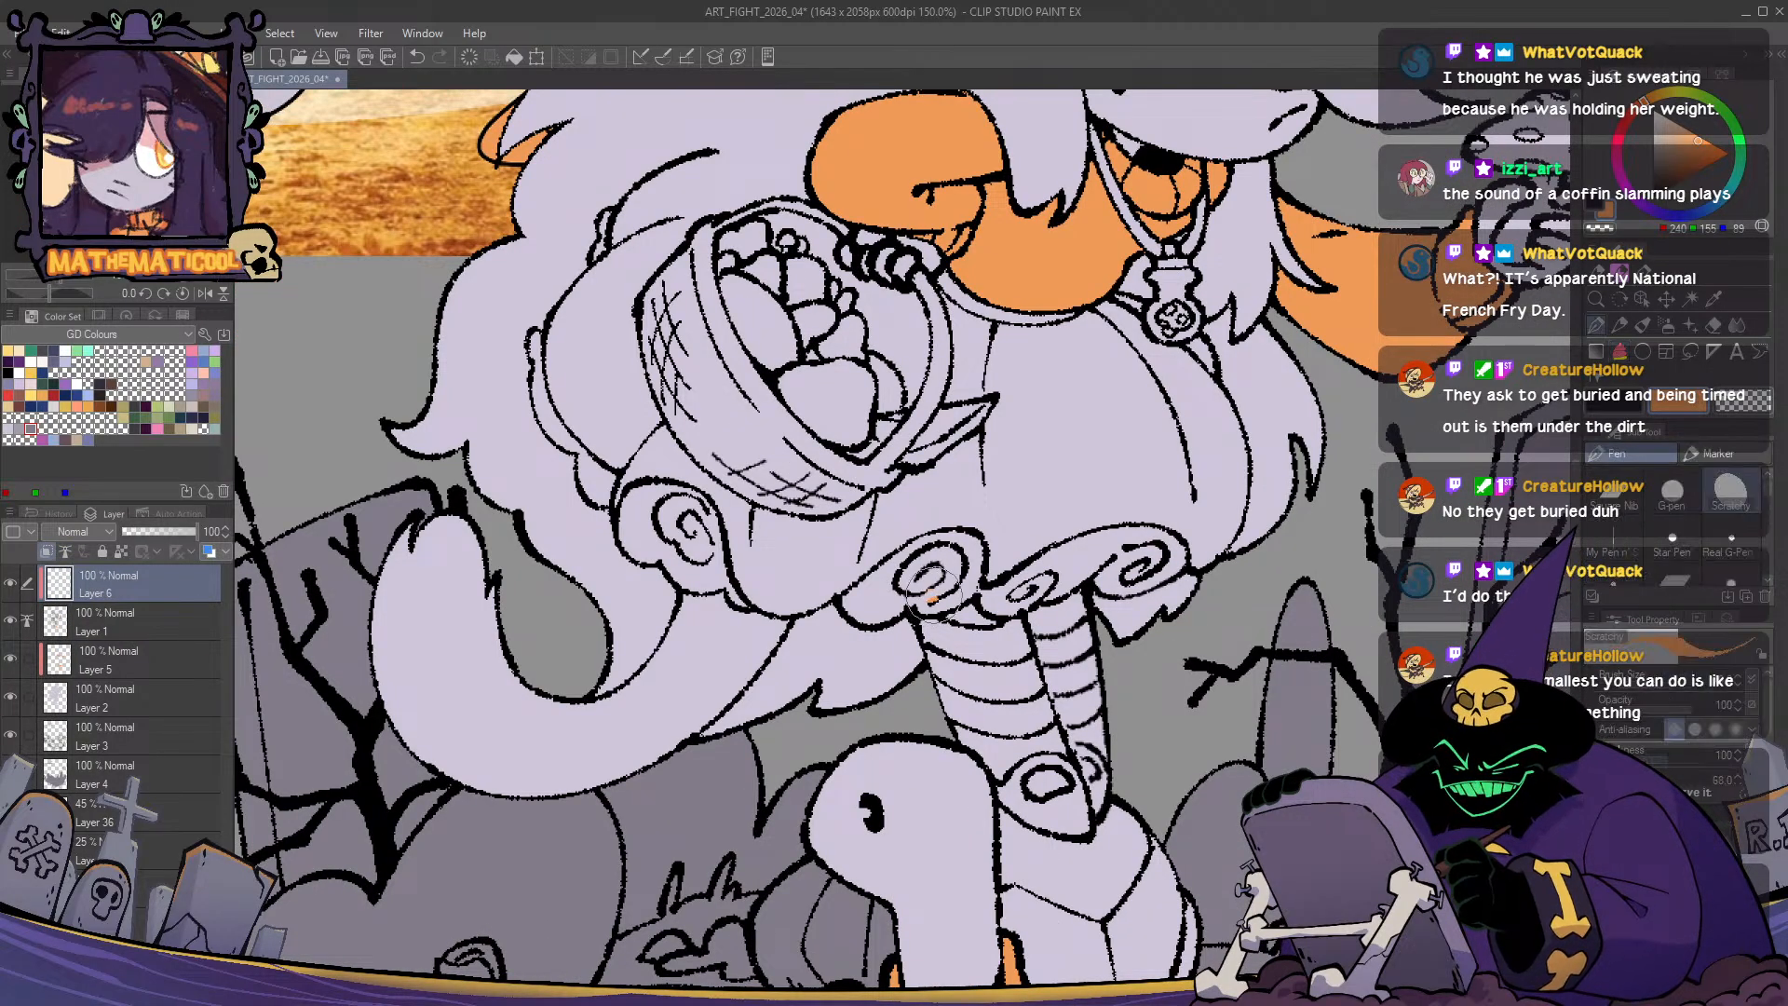
- Recolour the four spirals on the skirt's ruffled hem from black to the sweater's orange on Layer 6
mouse_move(927, 585)
left_mouse_down()
mouse_move(964, 554)
mouse_move(908, 578)
mouse_move(925, 571)
left_mouse_up()
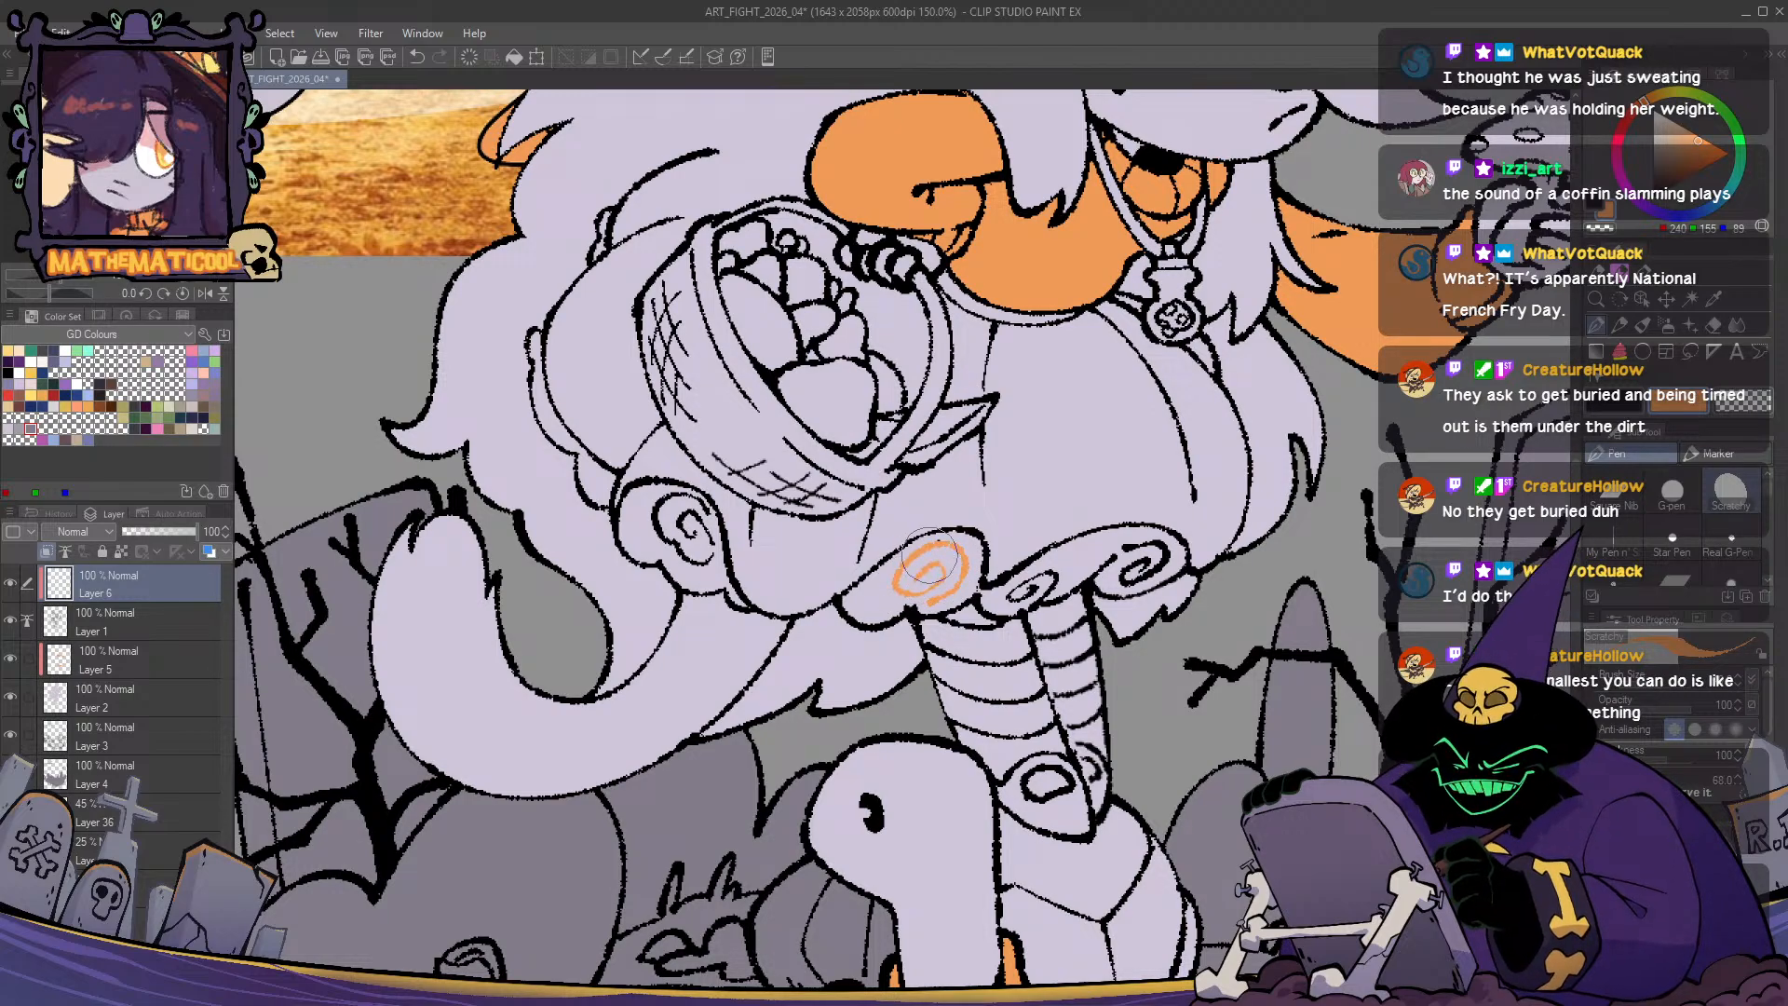
mouse_move(703, 559)
left_mouse_down()
mouse_move(672, 526)
mouse_move(682, 544)
mouse_move(659, 514)
mouse_move(697, 512)
left_mouse_up()
mouse_move(1076, 570)
left_mouse_down()
mouse_move(1015, 596)
mouse_move(1141, 536)
mouse_move(1157, 561)
mouse_move(1132, 587)
mouse_move(1155, 550)
left_mouse_up()
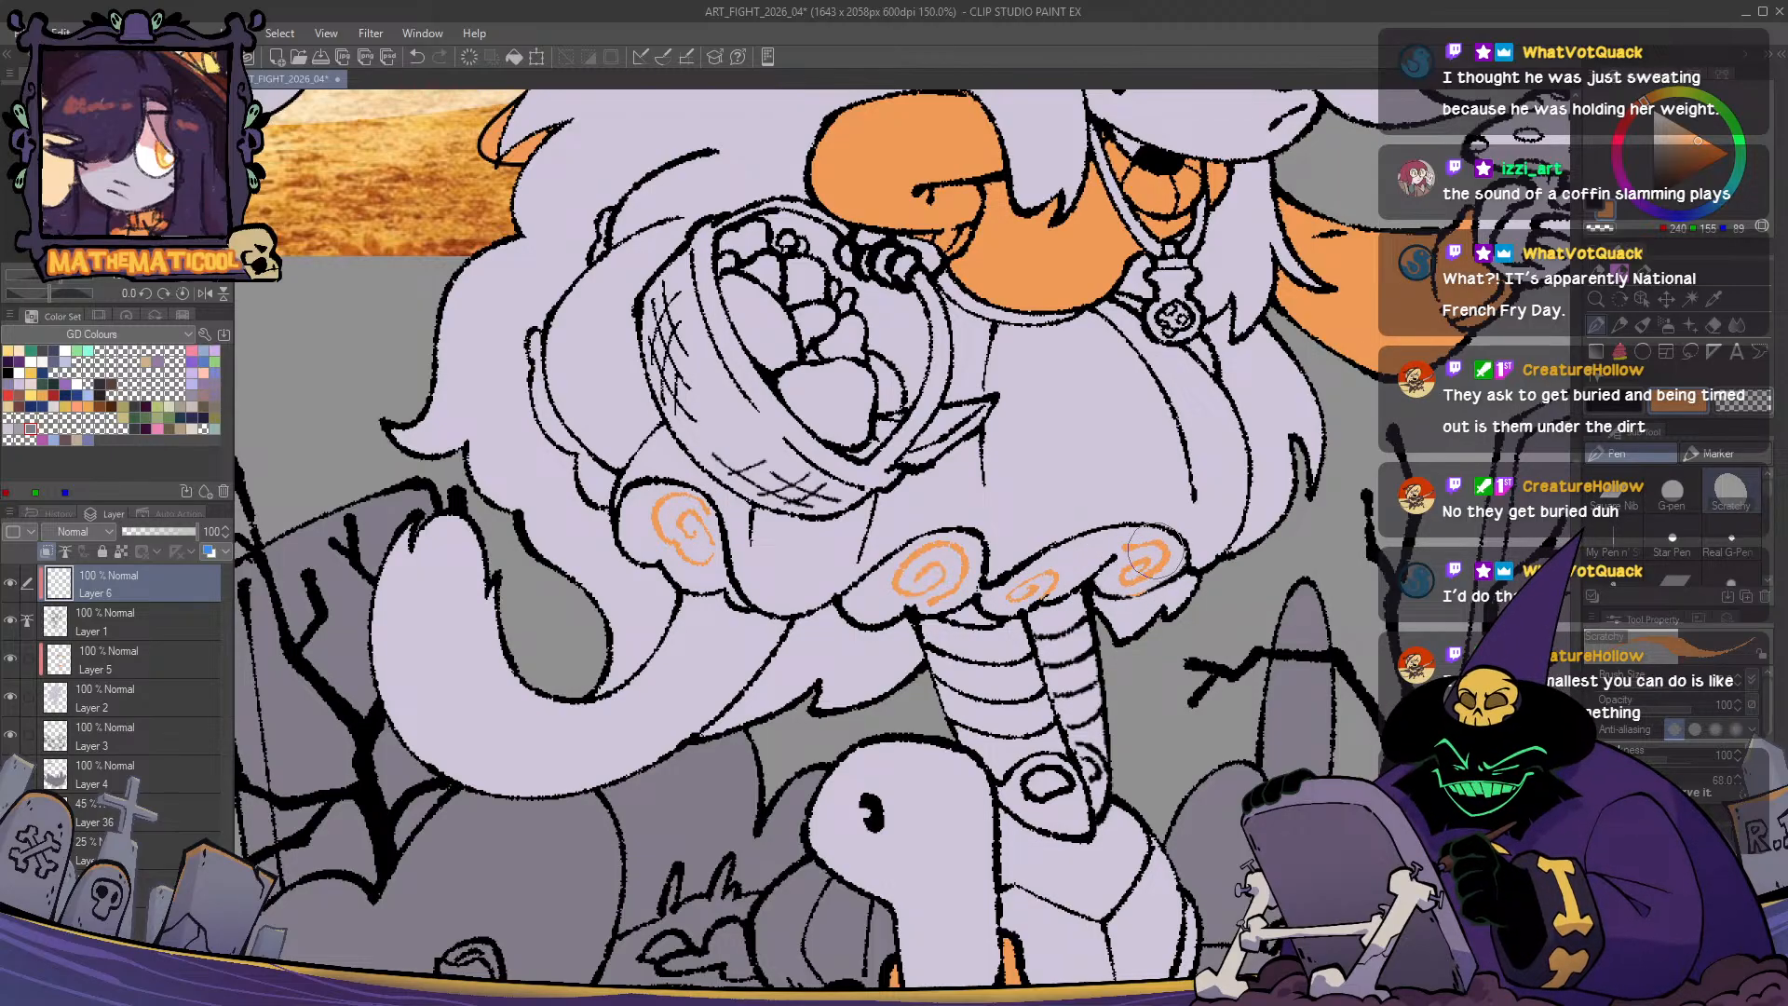
- Sample the cream stocking colour from the reference and fill alternating stripes on both of the witch's legs on Layer 5
scroll(934, 745, "down", 2)
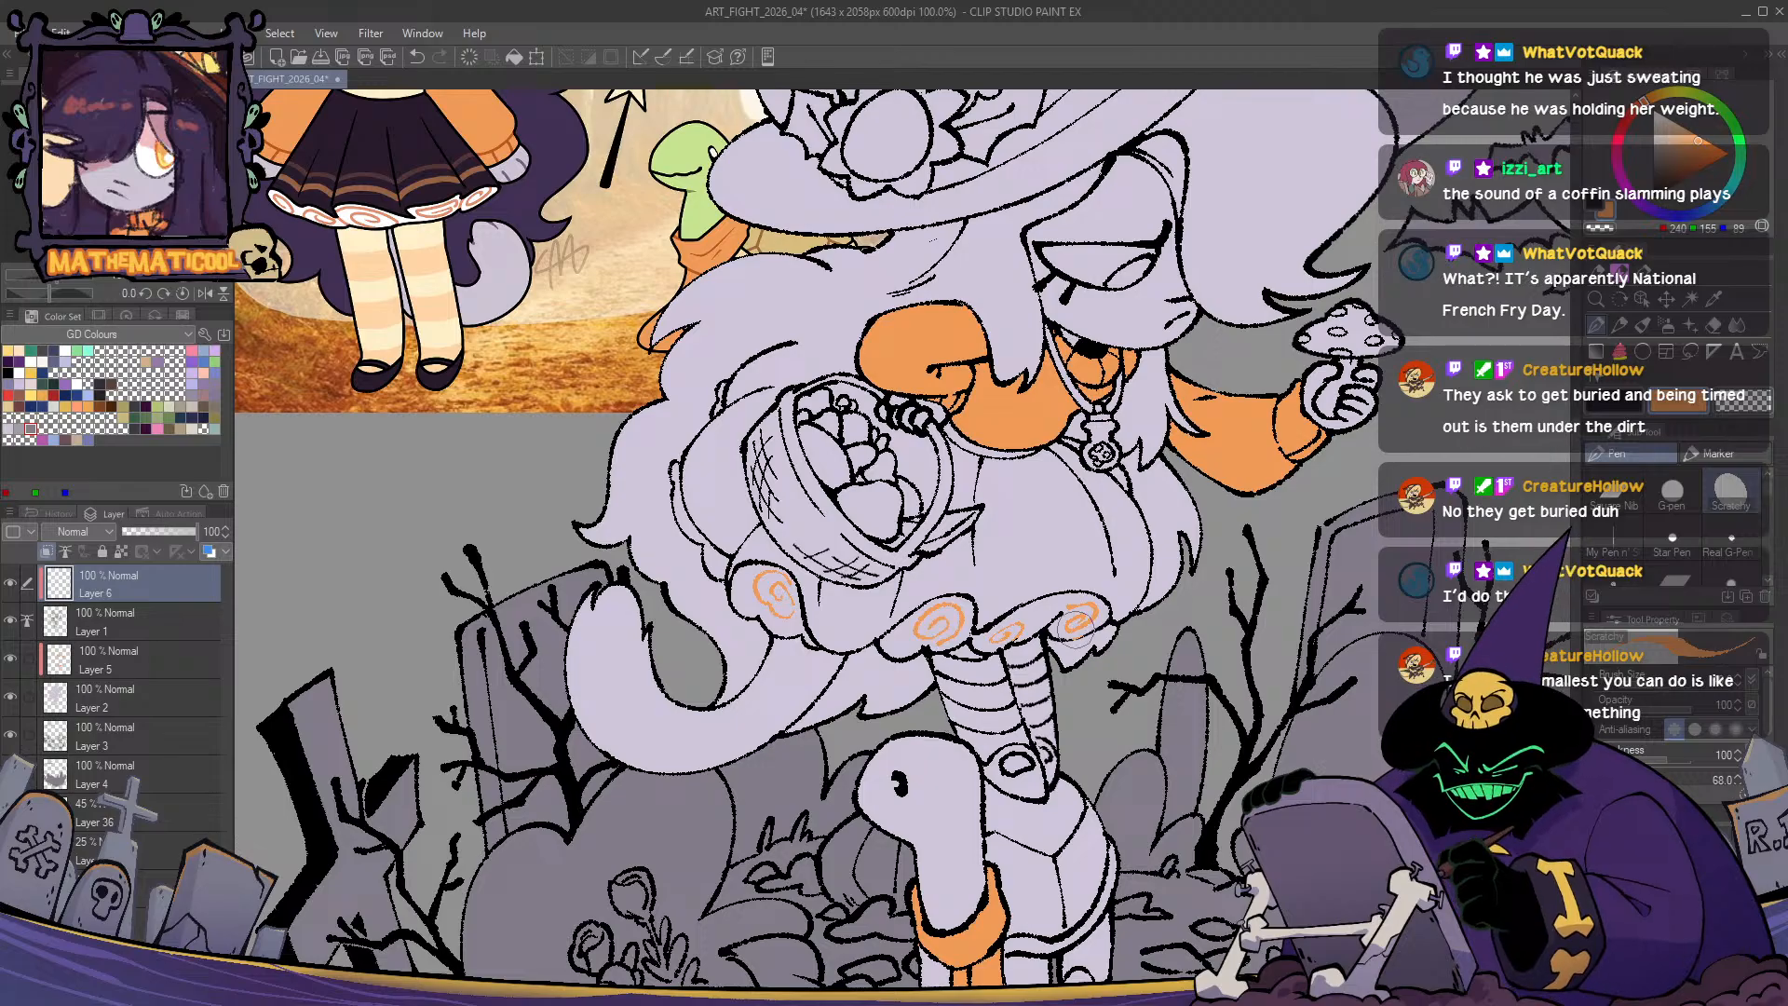
scroll(906, 607, "up", 1)
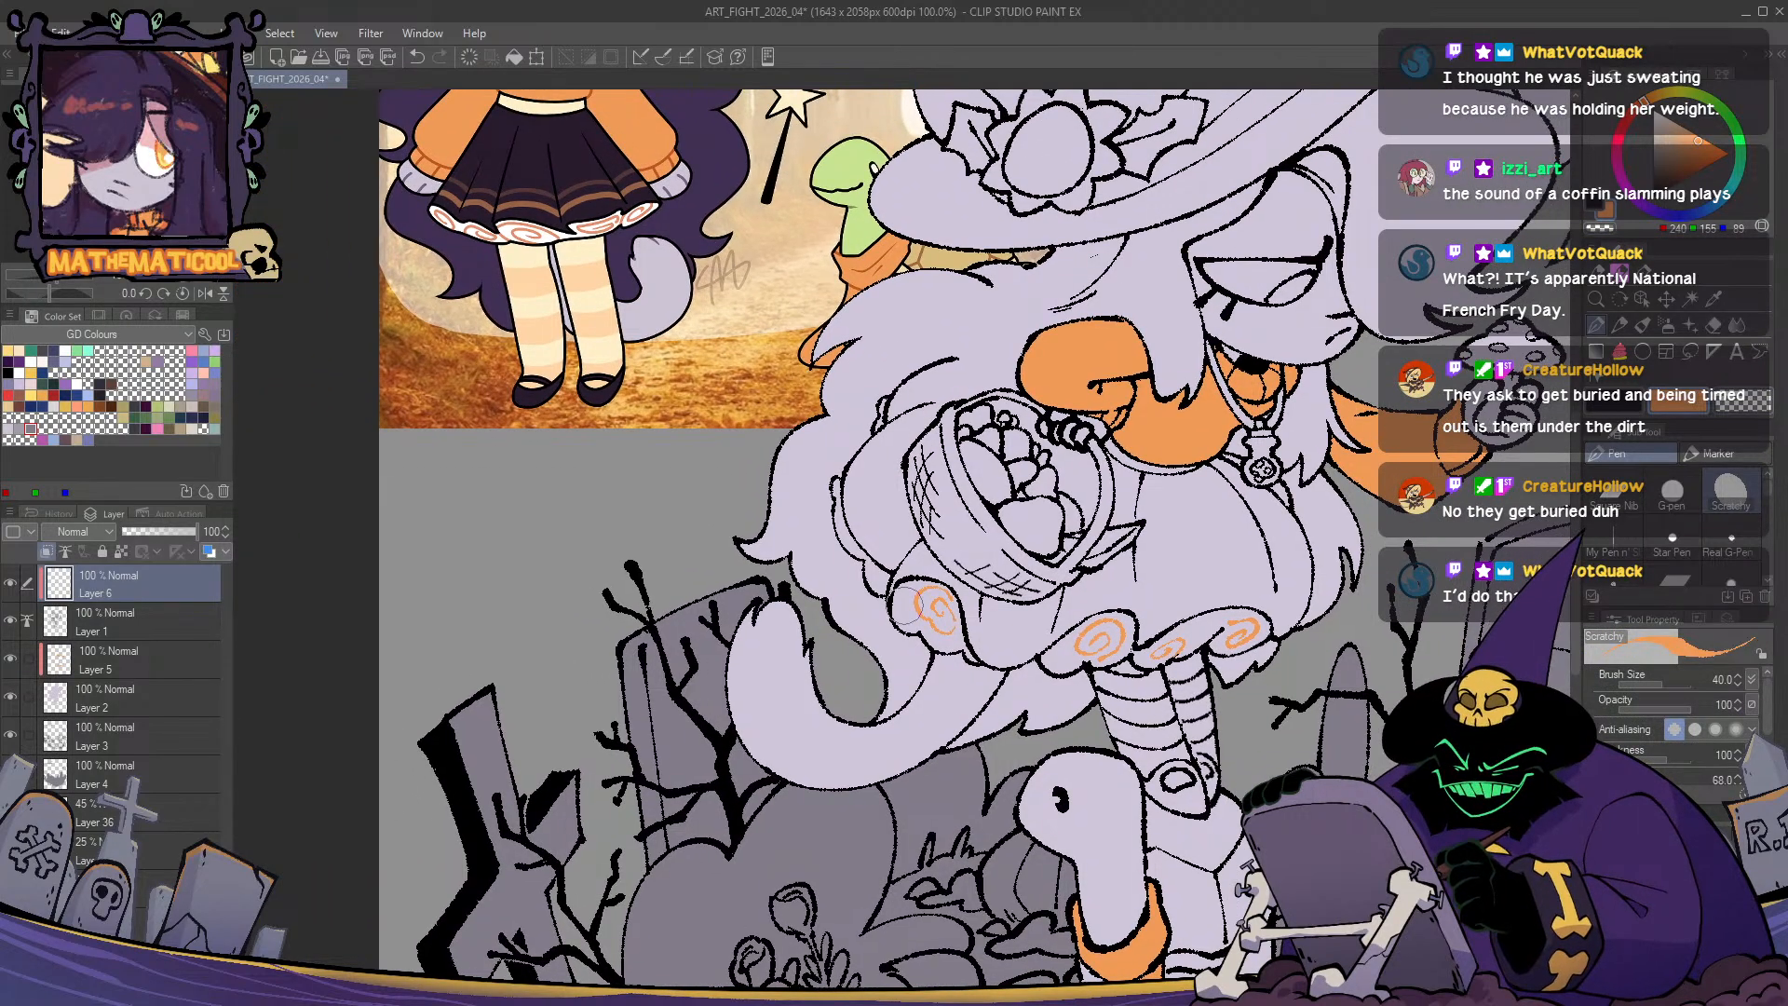
scroll(908, 606, "up", 1)
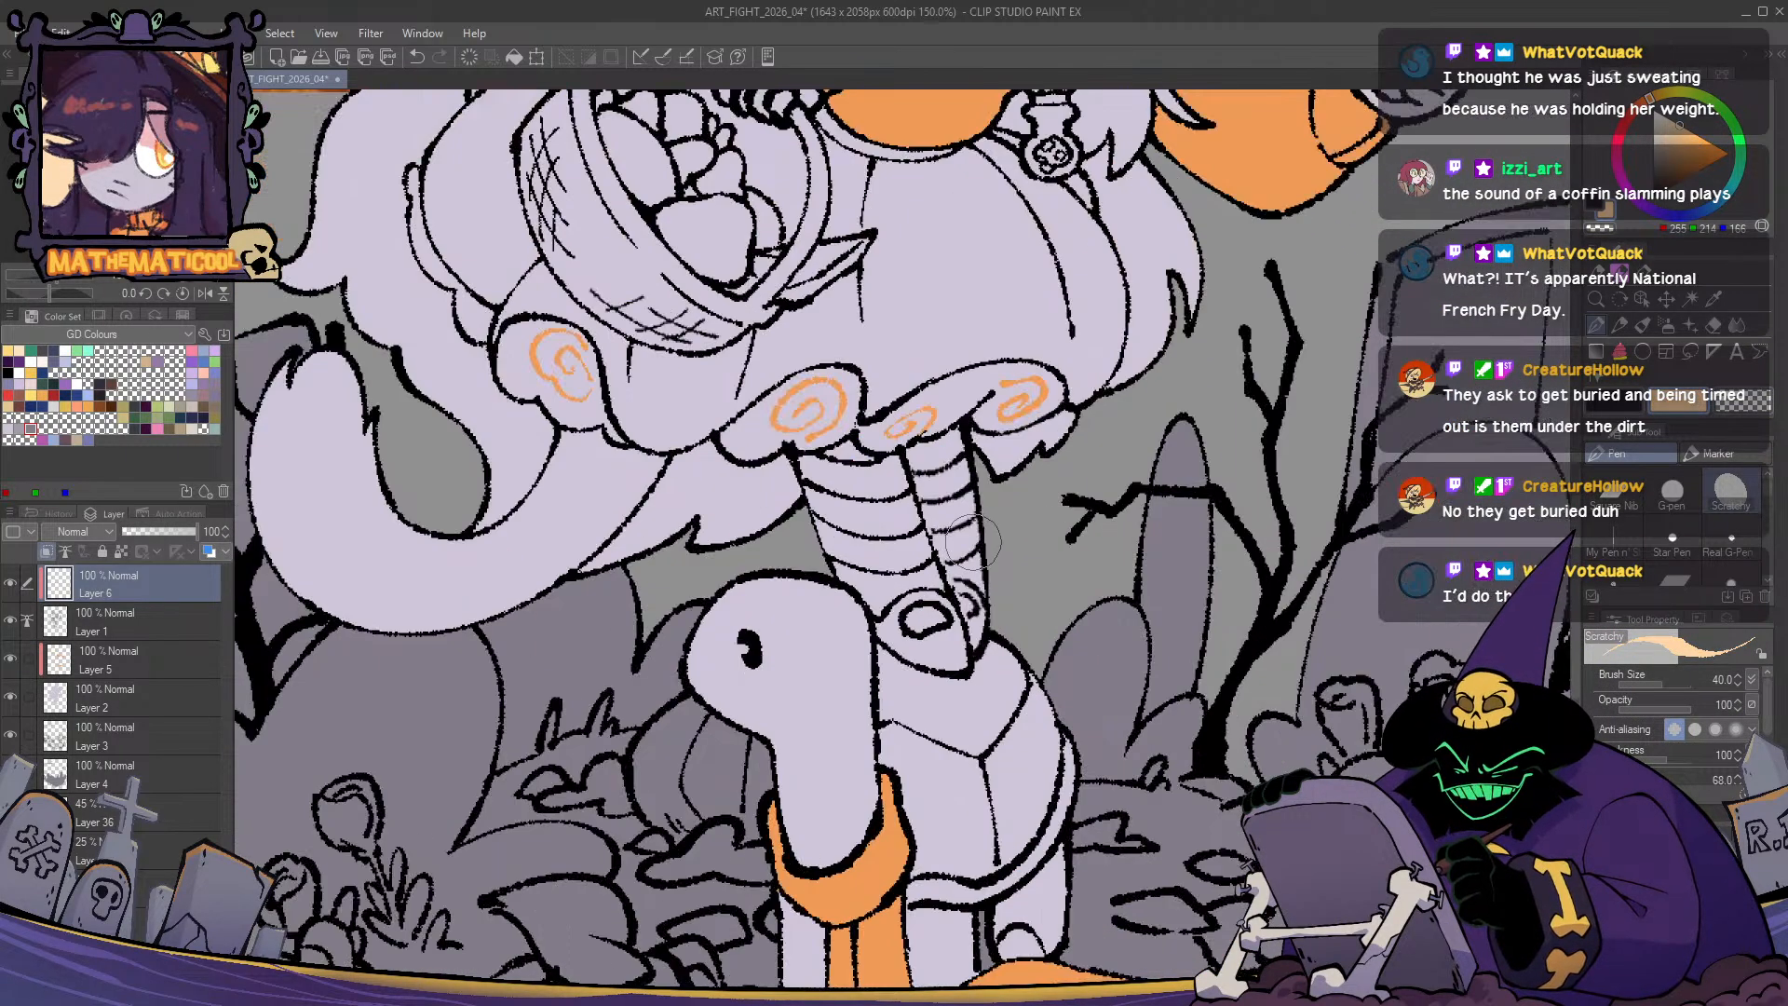
key("g")
key("p")
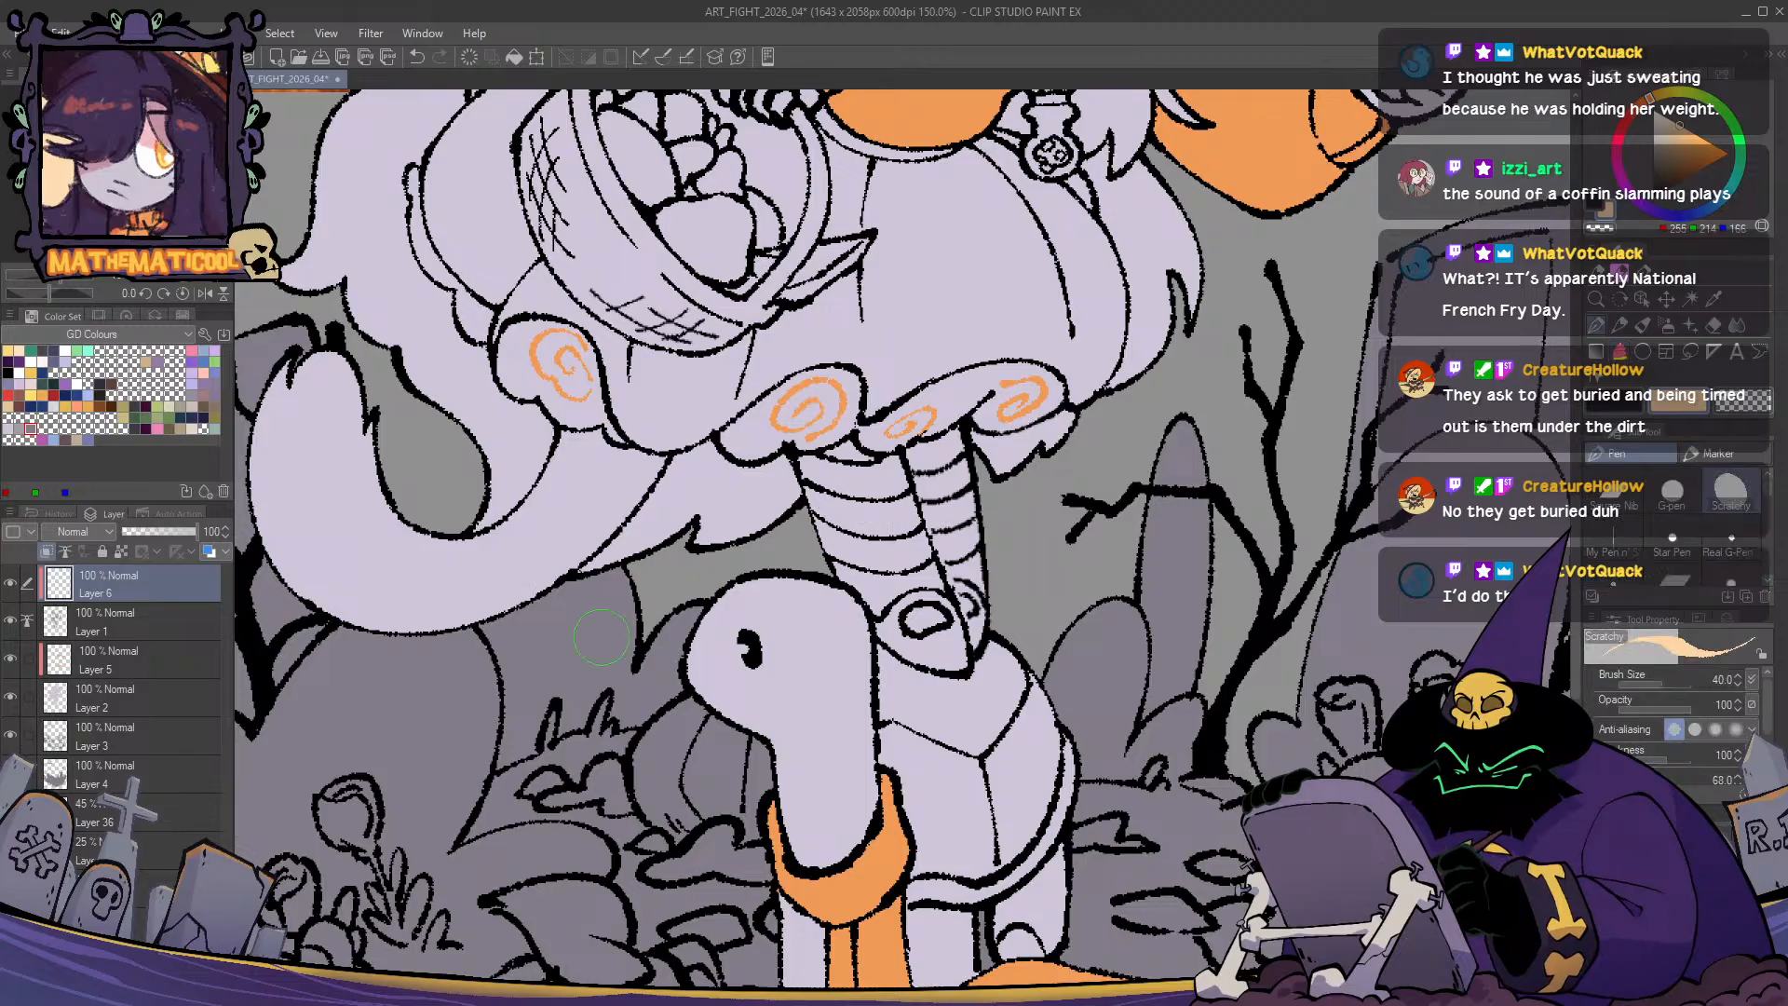
left_click(121, 657)
key("g")
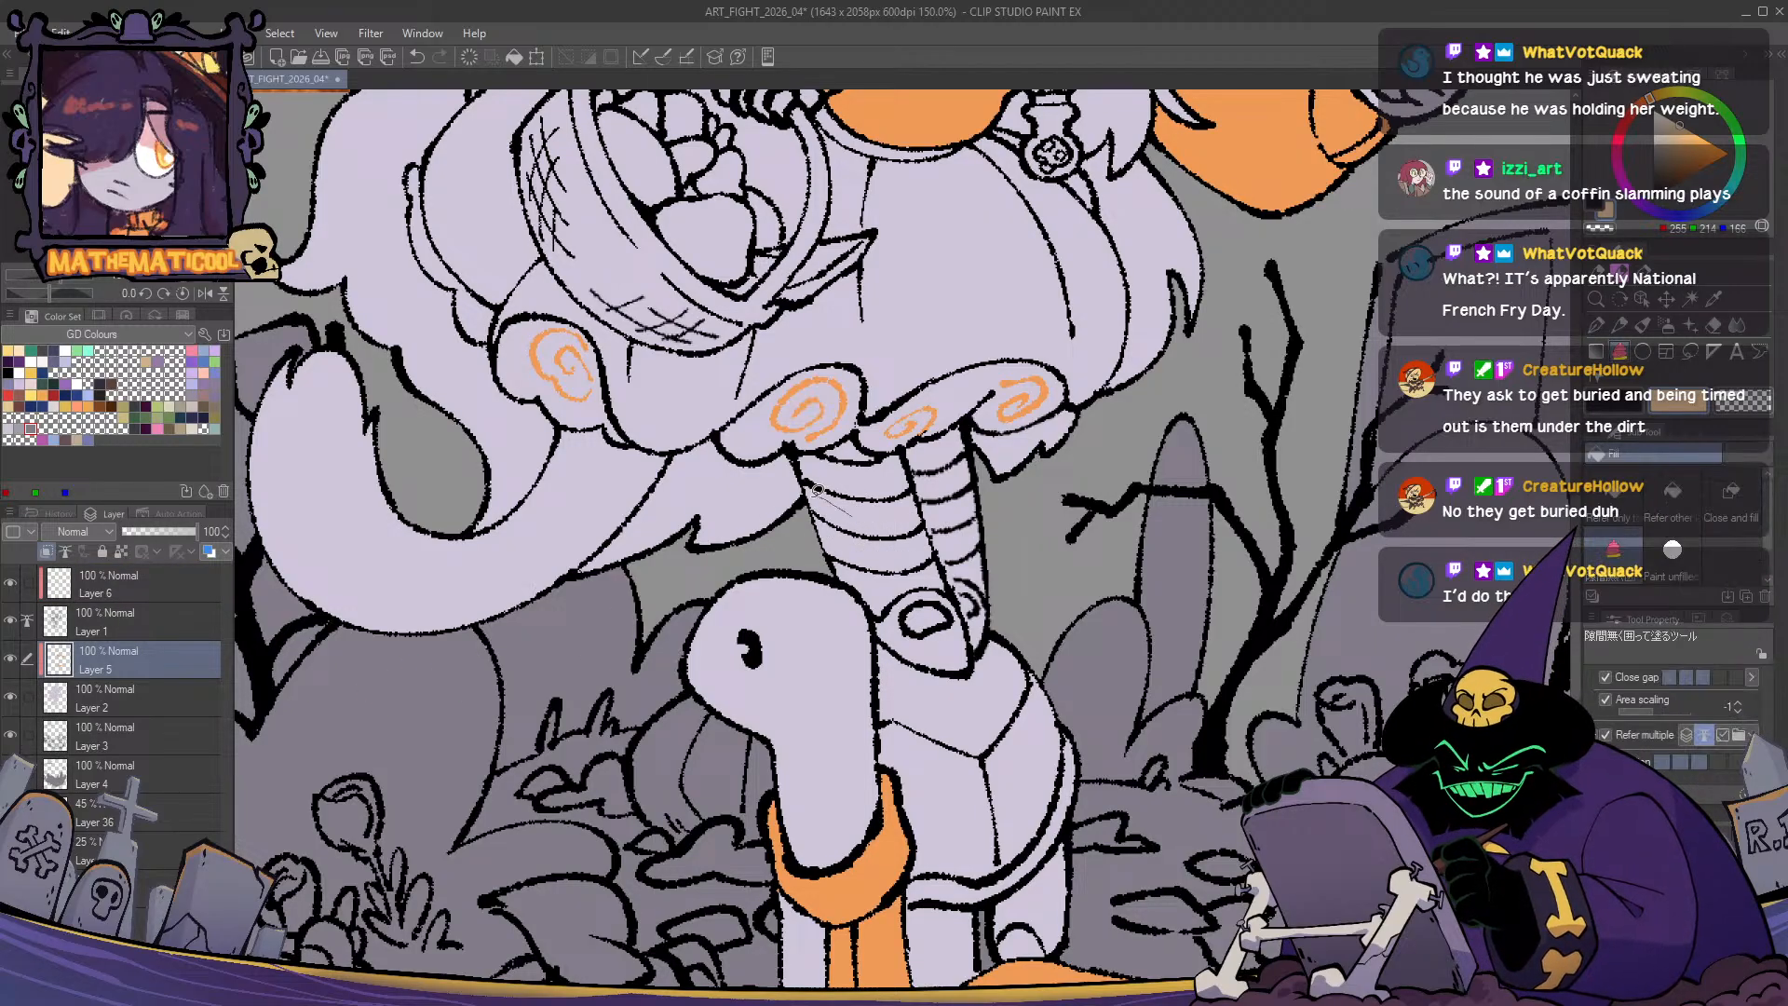
left_click_drag(986, 500, 873, 510)
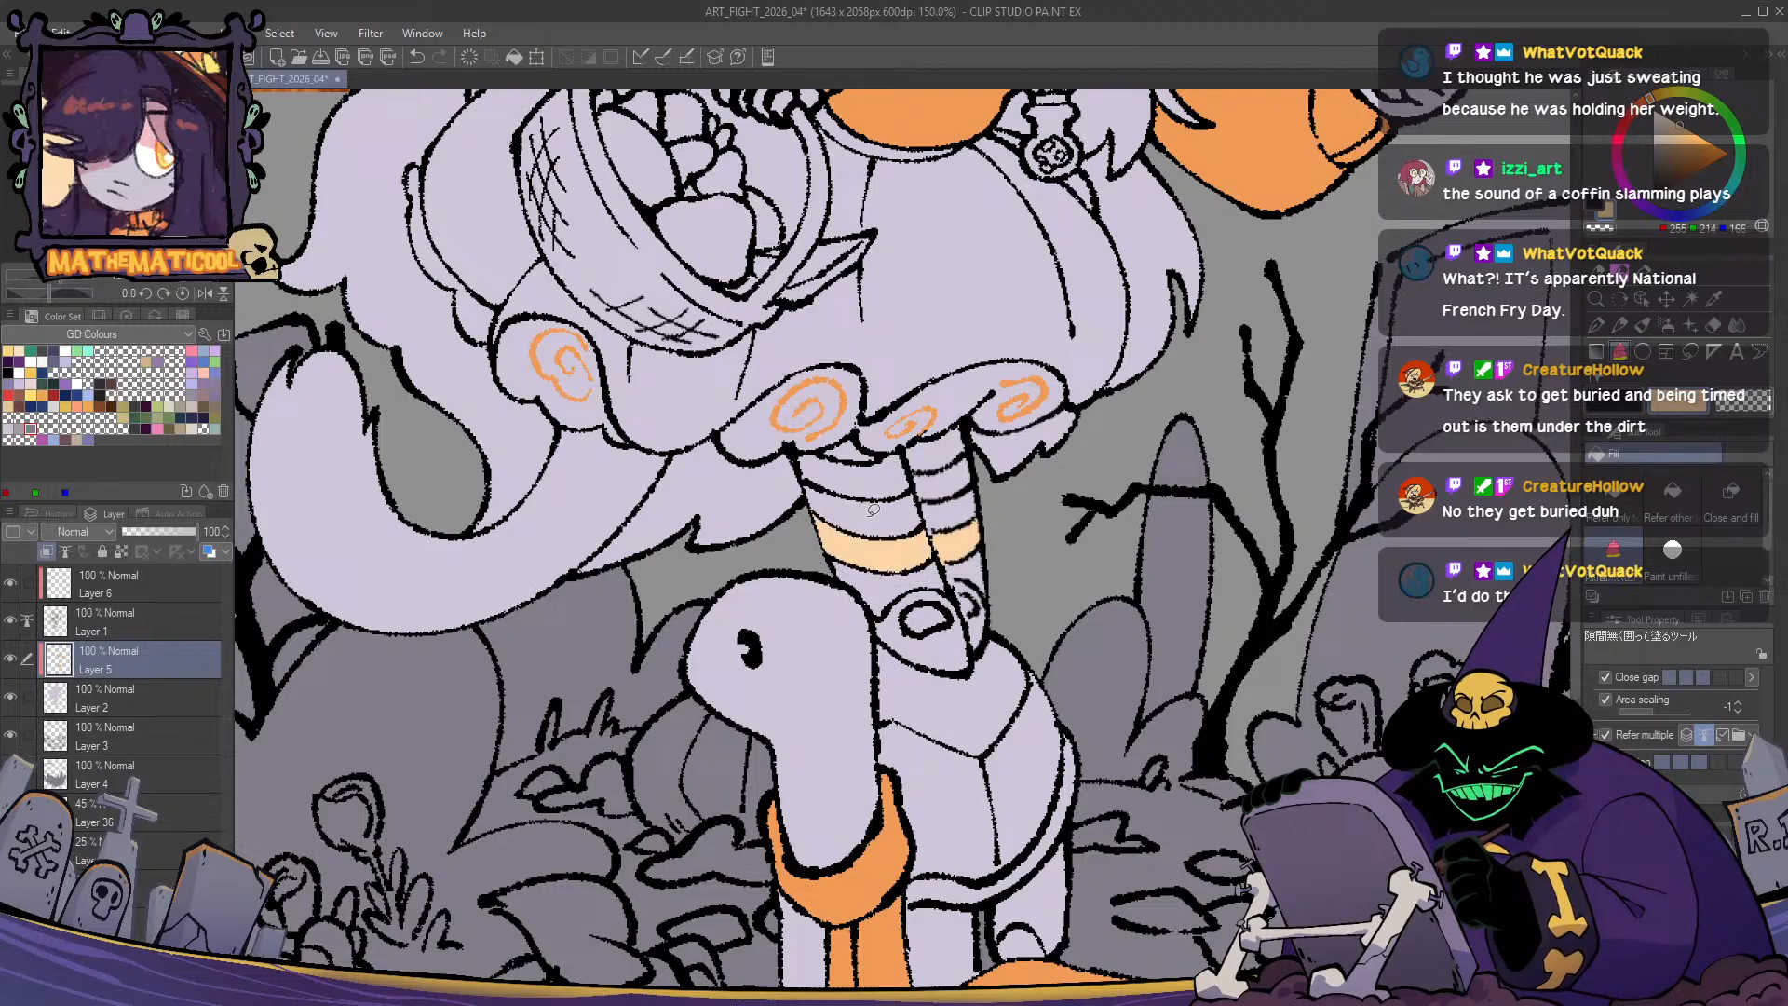
mouse_move(997, 477)
left_mouse_down()
mouse_move(891, 505)
mouse_move(792, 482)
left_mouse_up()
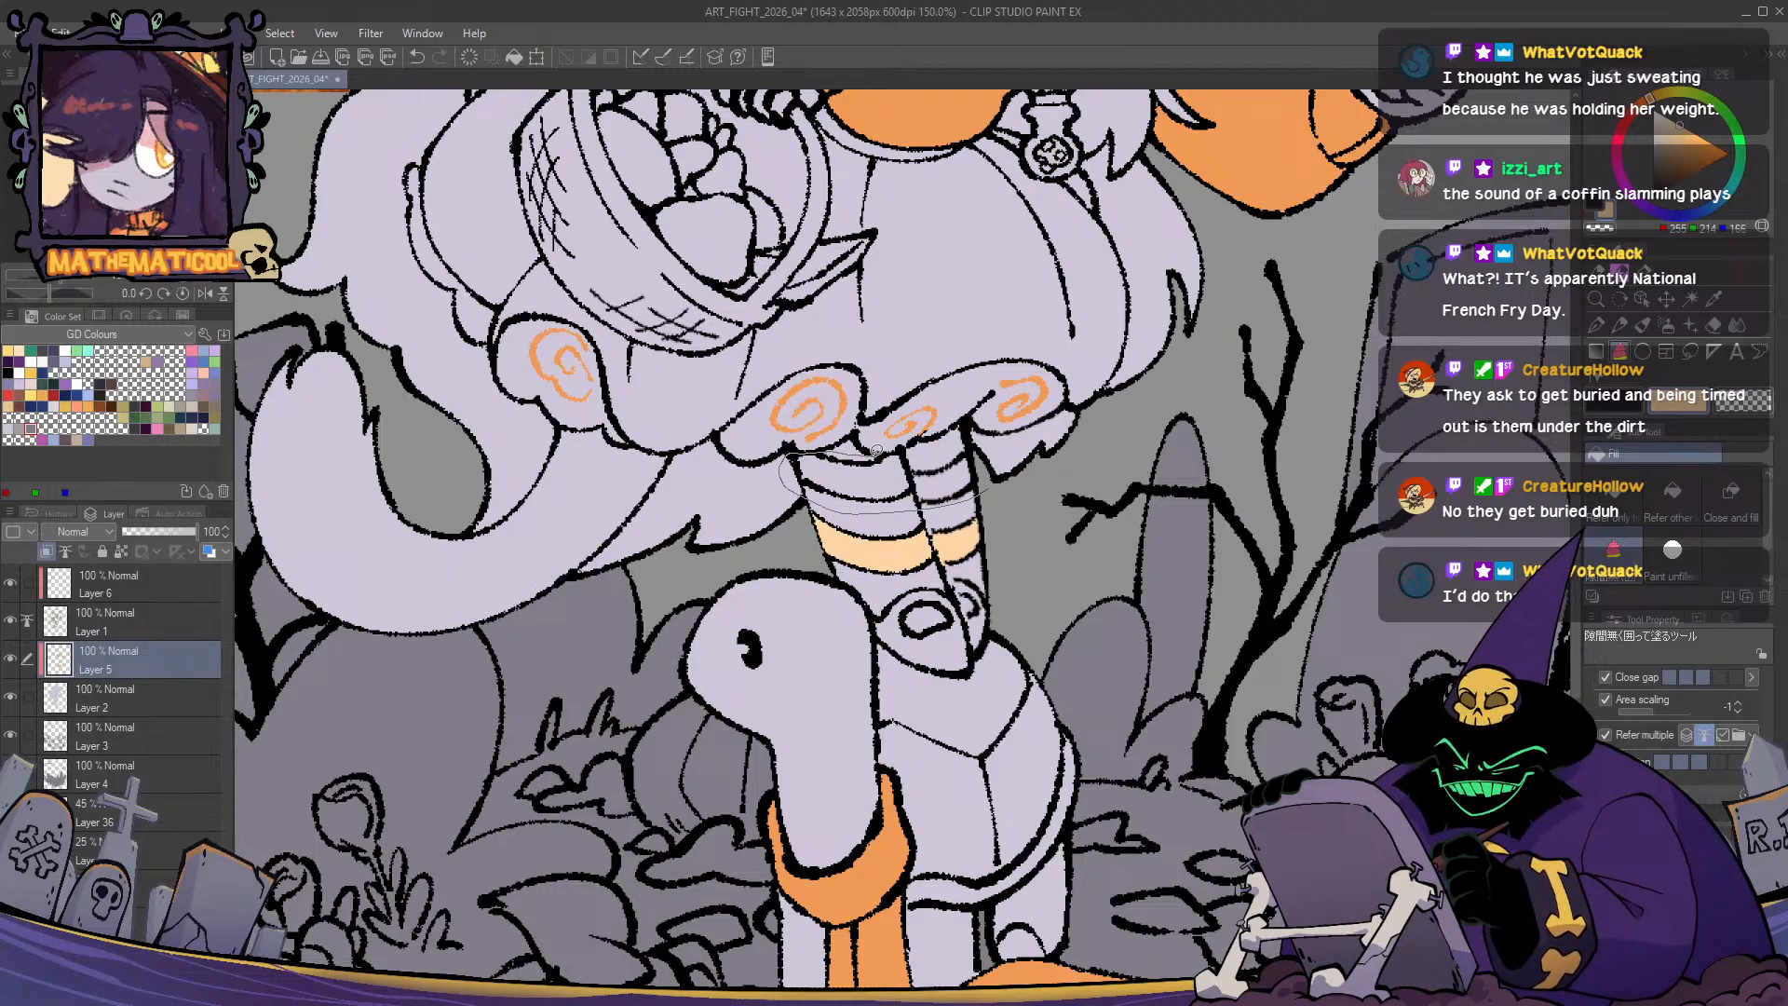
left_click_drag(991, 435, 991, 489)
- Sample the brown skirt stripe from the reference and paint a matching stripe above the ruffle along the front of the skirt
key("p")
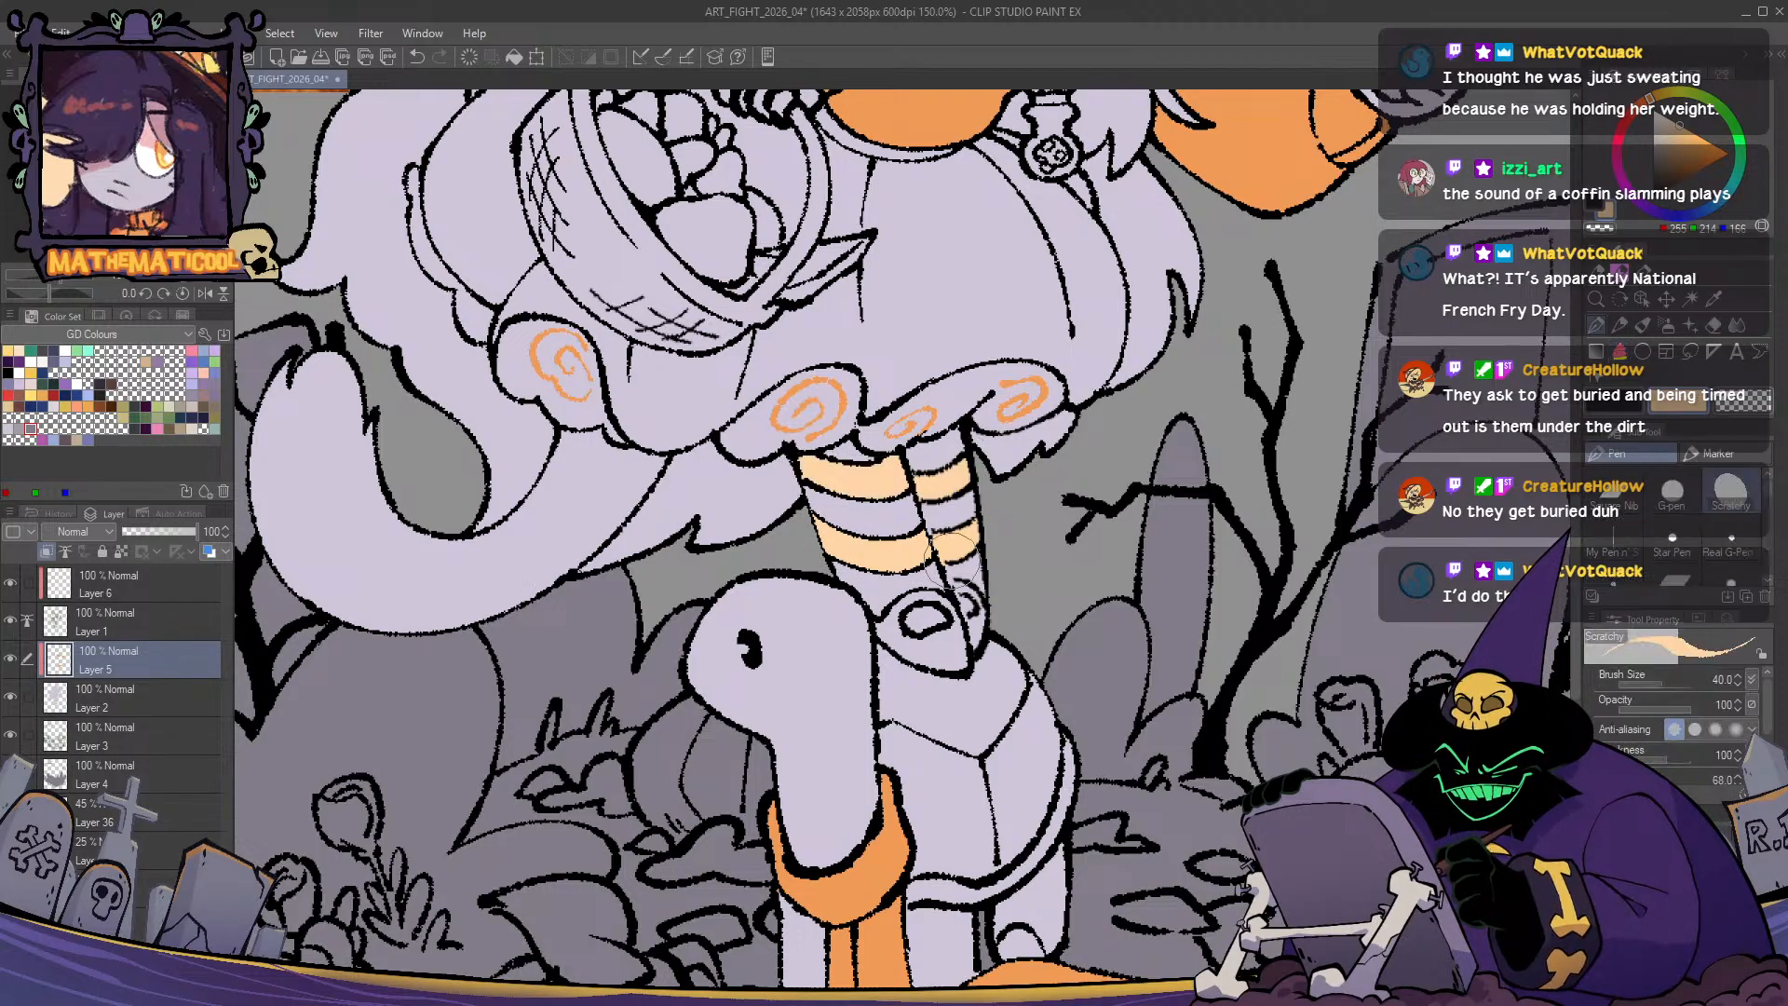
left_click_drag(952, 556, 939, 745)
scroll(939, 745, "down", 1)
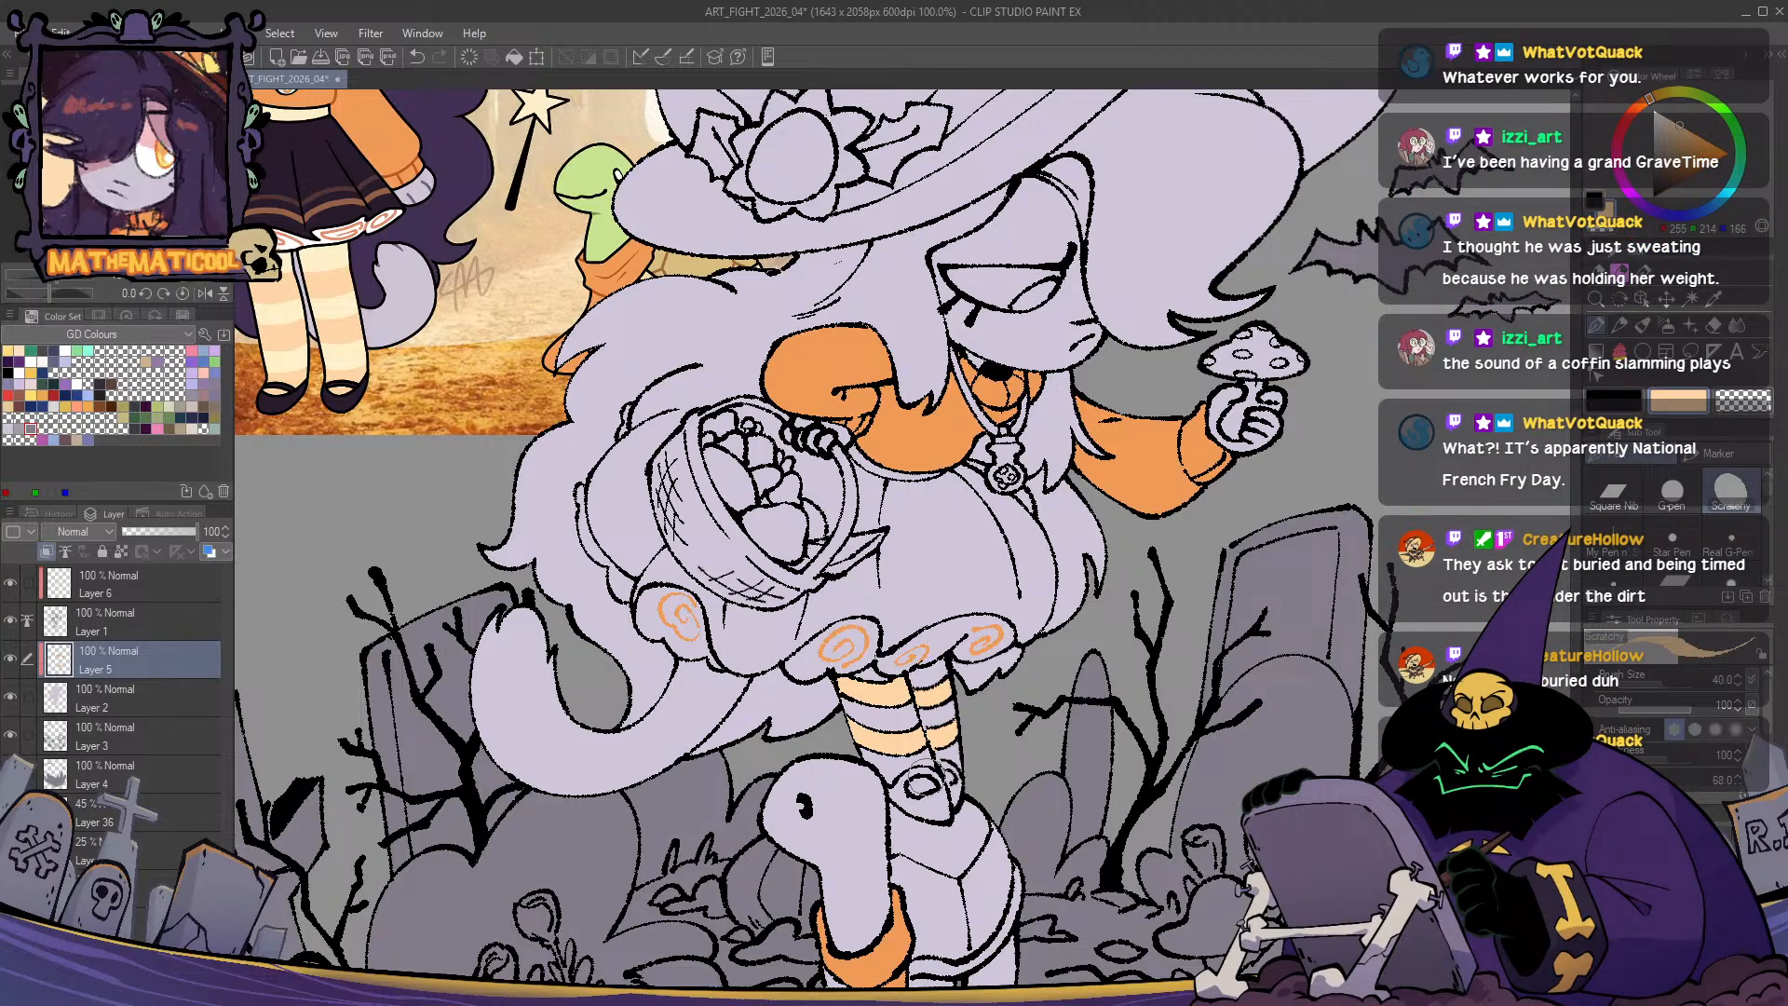
left_click_drag(925, 778, 1011, 658)
scroll(390, 475, "up", 3)
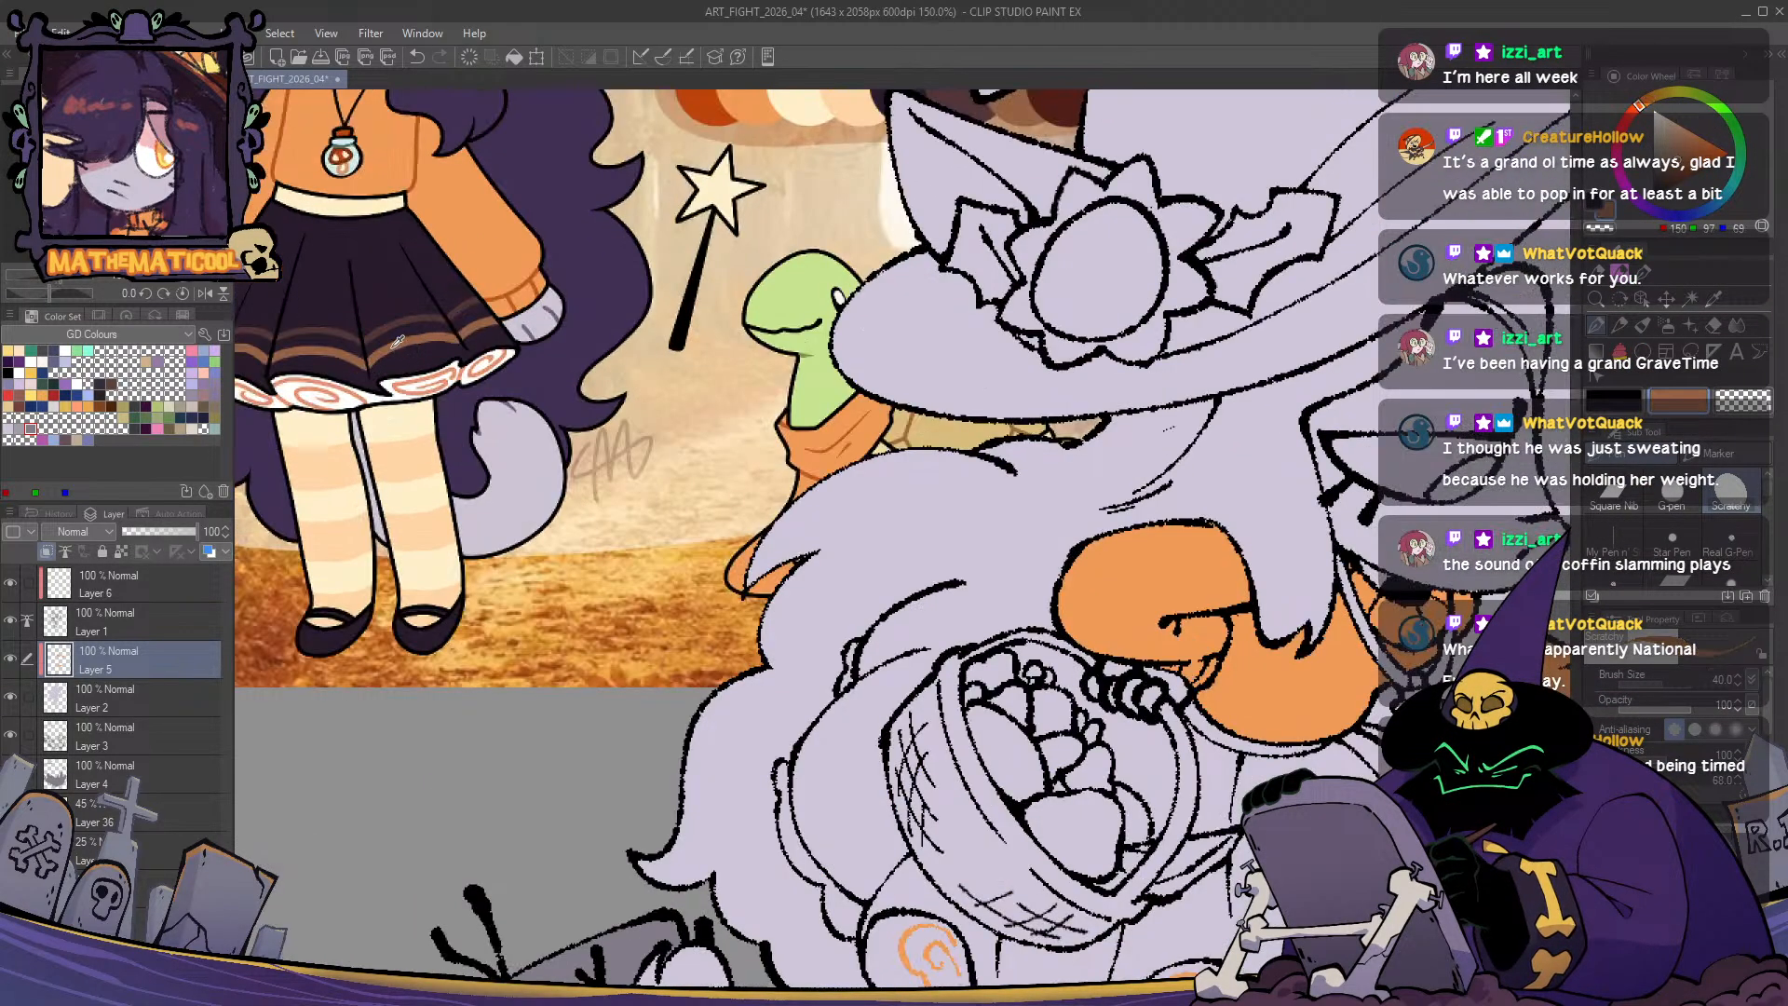
left_click_drag(1068, 775, 881, 598)
mouse_move(1187, 765)
left_mouse_down()
mouse_move(1152, 720)
mouse_move(924, 634)
left_mouse_up()
mouse_move(785, 647)
left_mouse_down()
mouse_move(933, 599)
mouse_move(980, 642)
mouse_move(990, 622)
mouse_move(823, 607)
mouse_move(784, 634)
left_mouse_up()
key("ctrl+z")
key("ctrl+z")
mouse_move(992, 622)
left_mouse_down()
mouse_move(871, 596)
mouse_move(774, 646)
mouse_move(776, 629)
mouse_move(792, 653)
mouse_move(778, 628)
mouse_move(669, 640)
left_mouse_up()
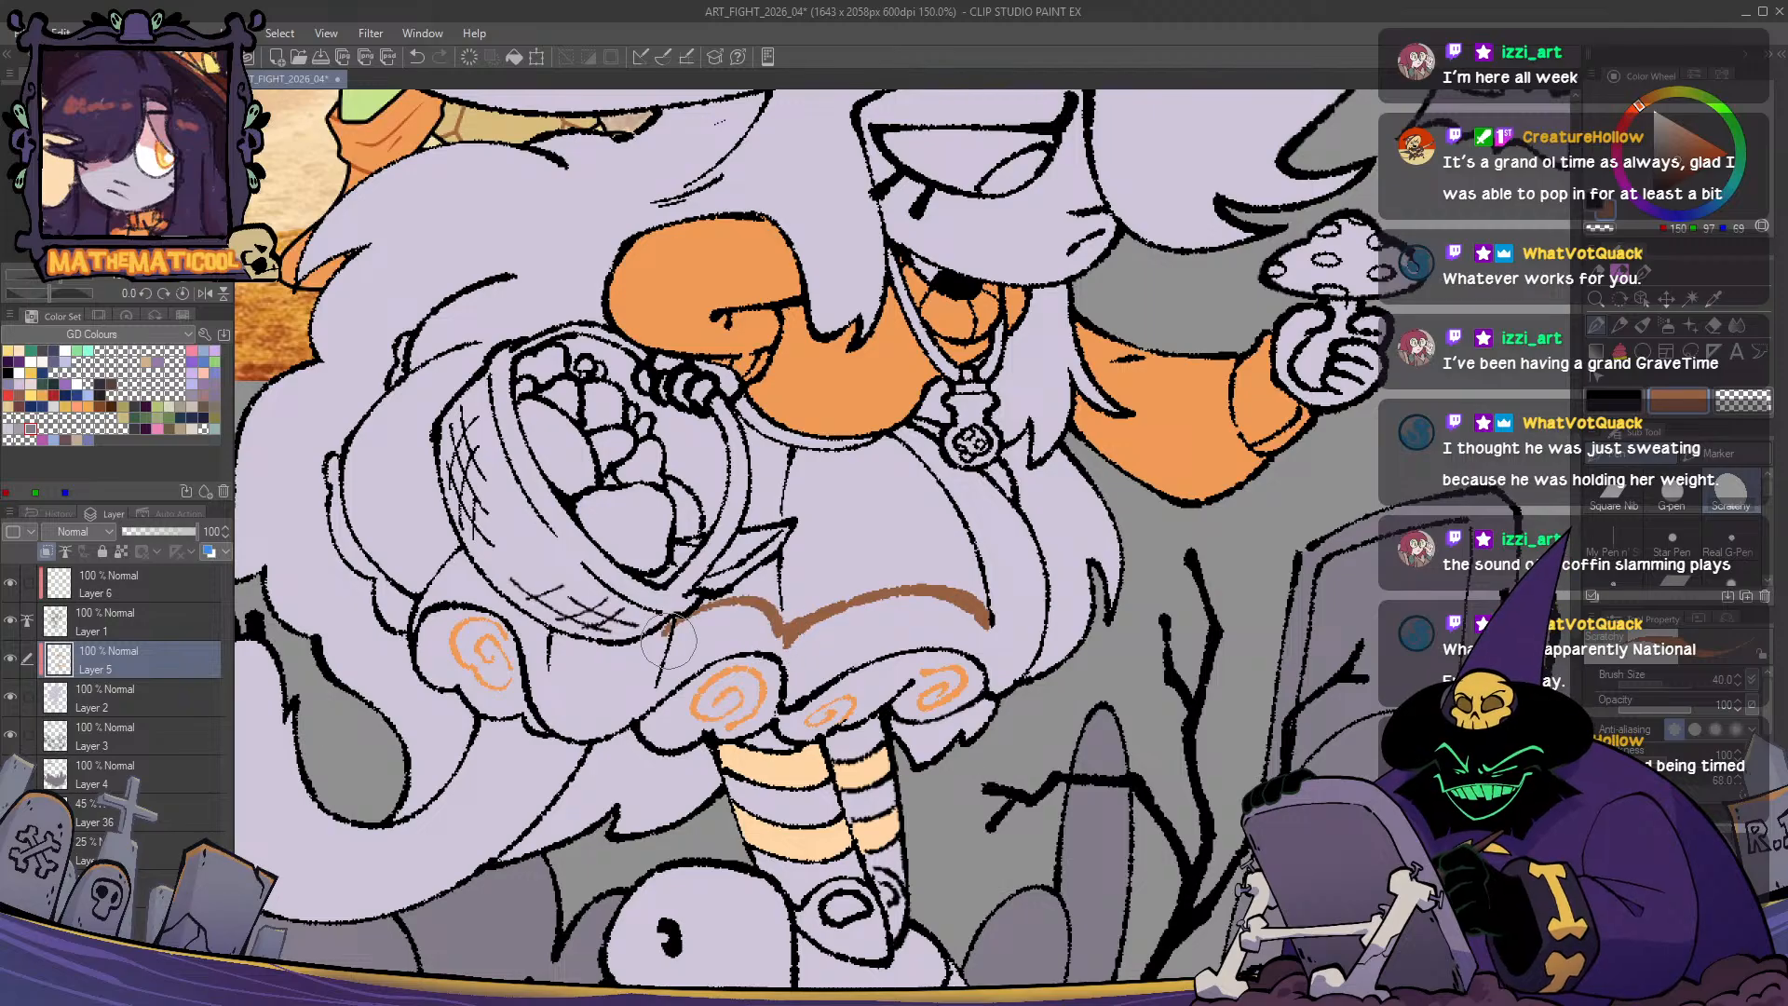
- Continue the brown stripe along the skirt section directly beneath the basket, following the hem's curve
key("ctrl+z")
mouse_move(790, 641)
left_mouse_down()
mouse_move(726, 606)
mouse_move(664, 653)
mouse_move(561, 671)
mouse_move(561, 653)
mouse_move(622, 678)
mouse_move(662, 657)
left_mouse_up()
key("c")
key("c")
key("ctrl+z")
key("ctrl+z")
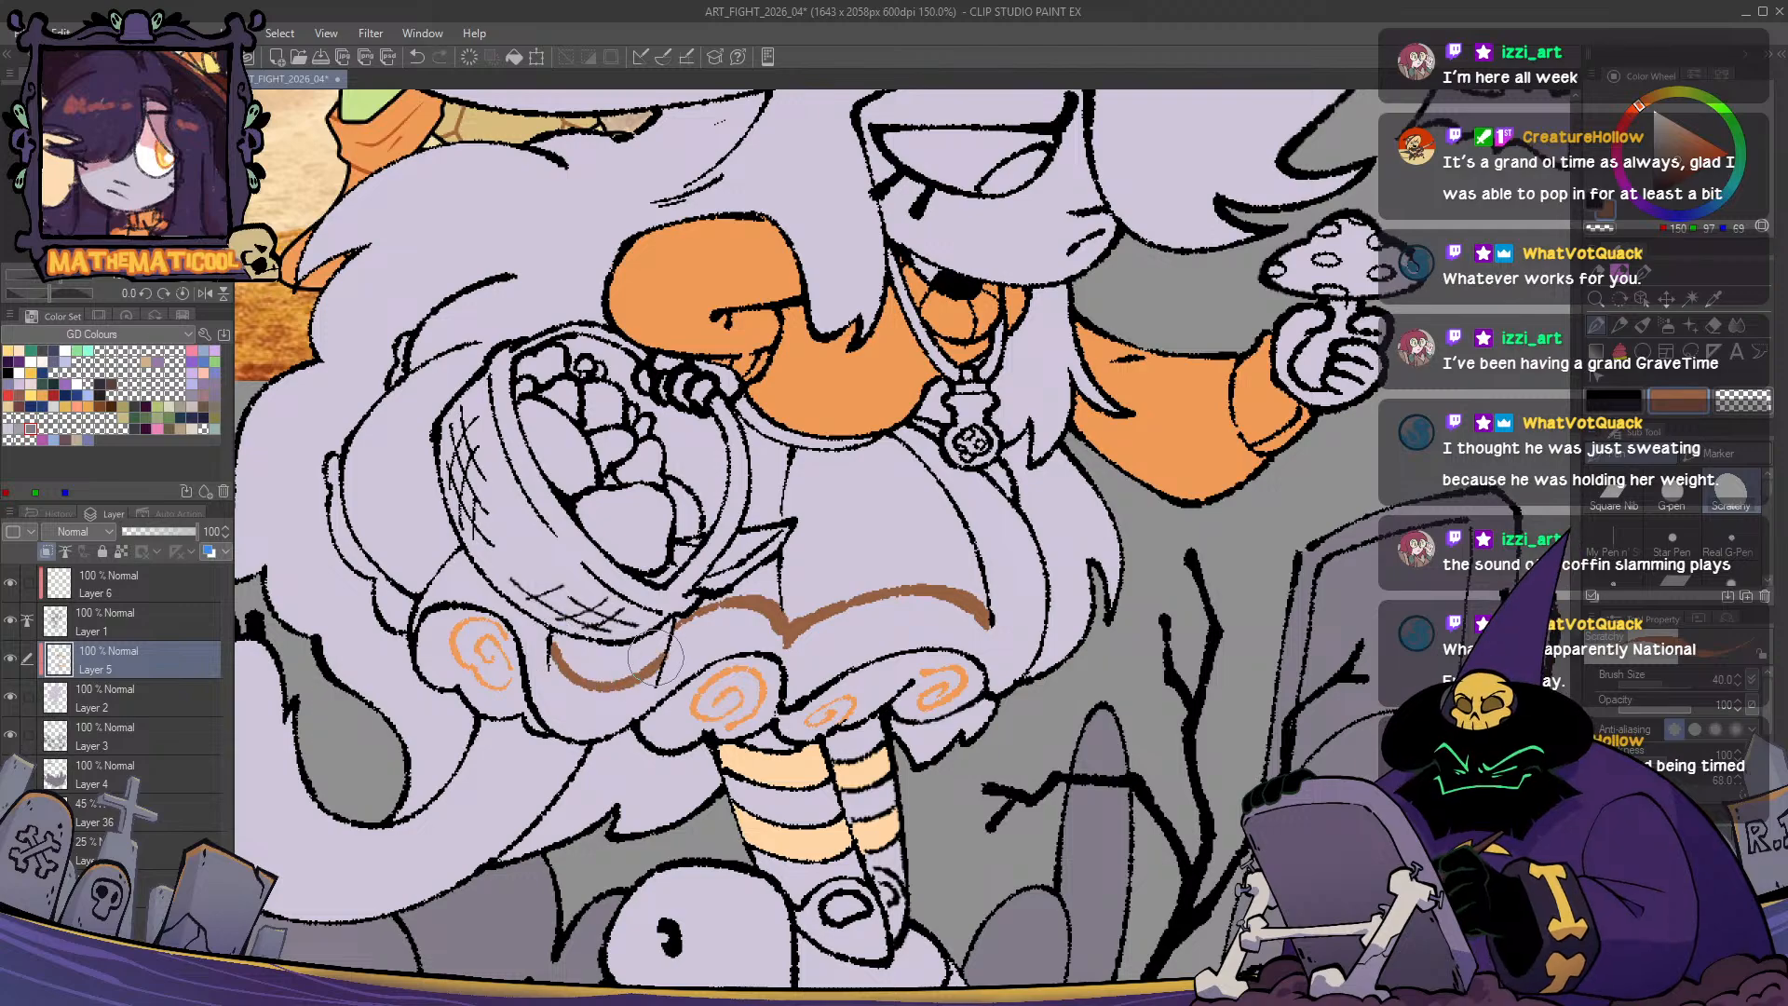
key("c")
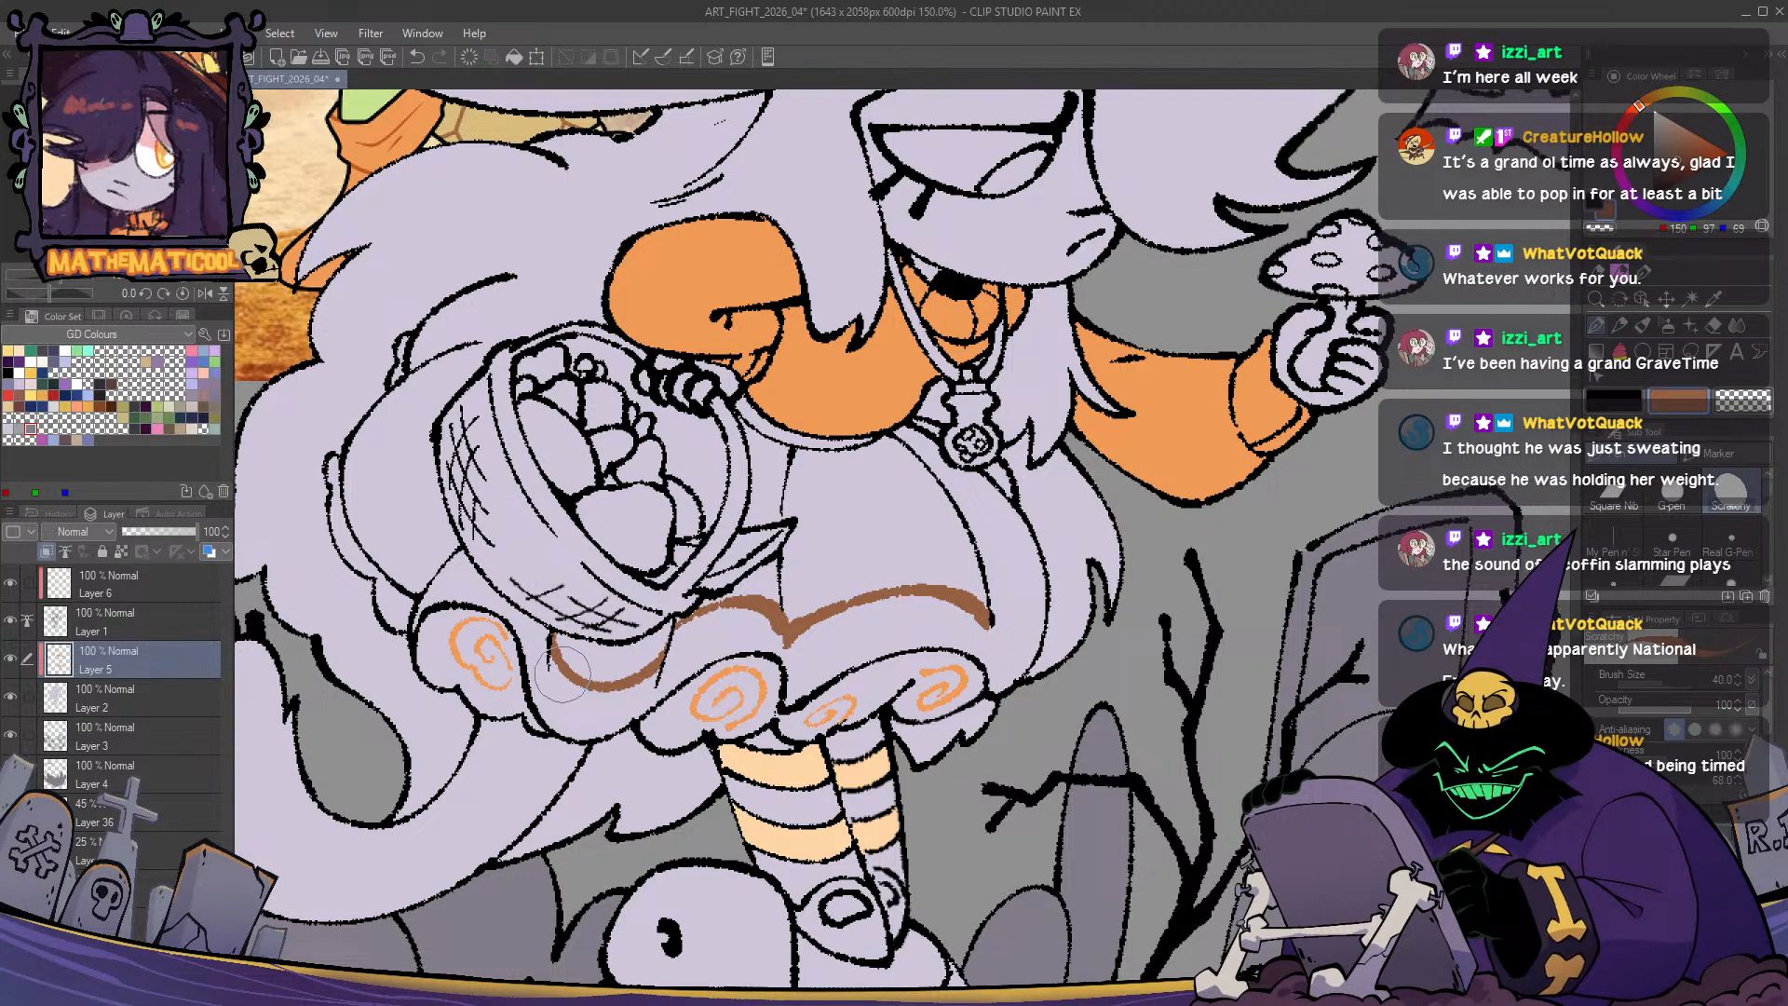
- Paint the brown stripe along the skirt's rear section behind the basket, redoing the stroke until it follows the hem
mouse_move(485, 526)
left_mouse_down()
mouse_move(550, 571)
mouse_move(500, 641)
left_mouse_up()
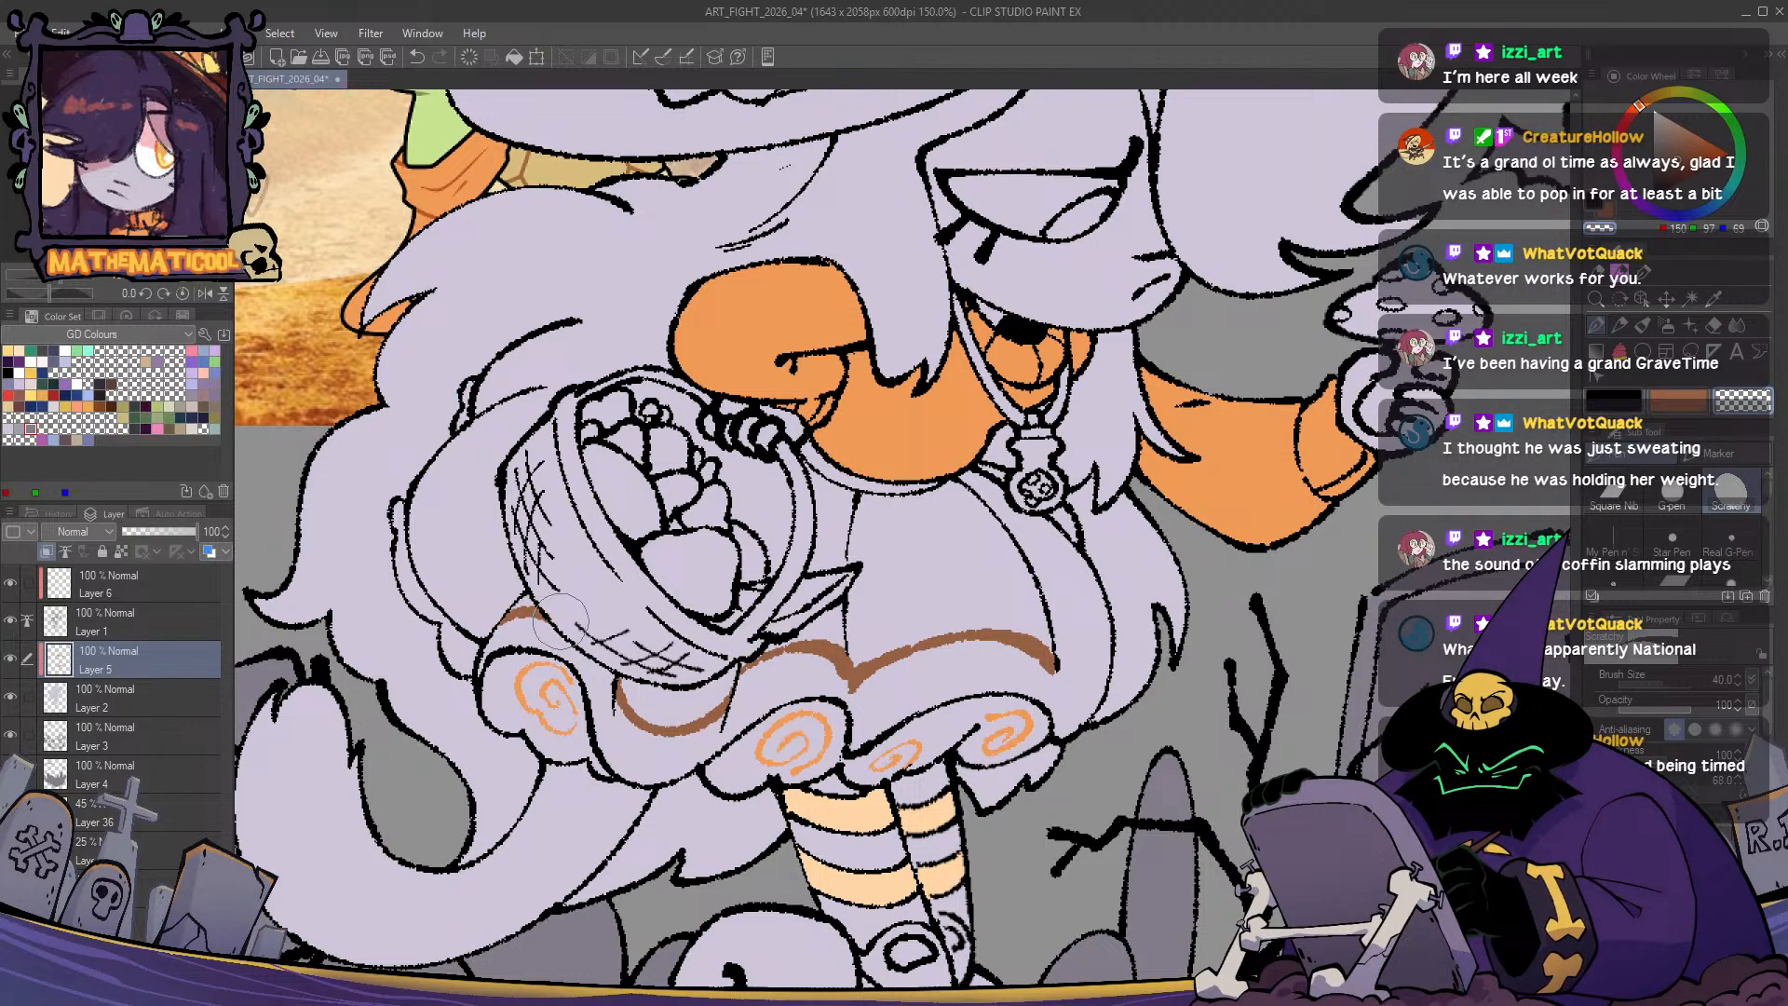
key("c")
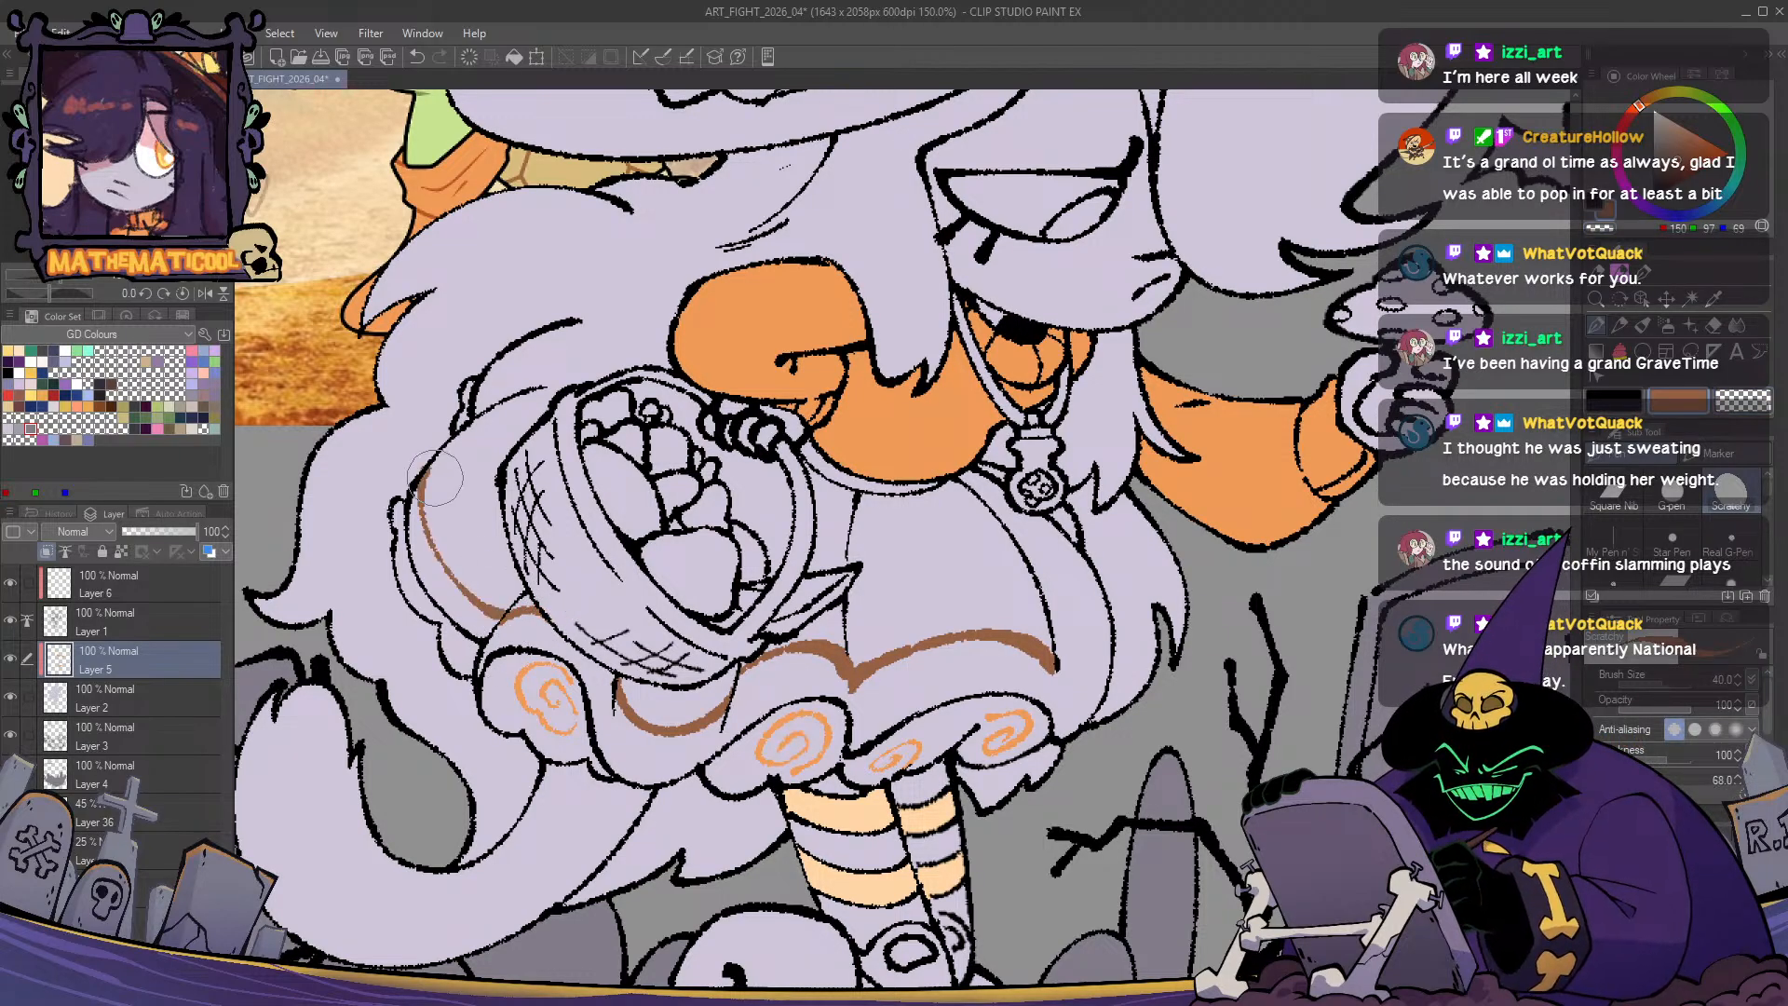
mouse_move(435, 454)
left_mouse_down()
mouse_move(464, 580)
mouse_move(503, 615)
left_mouse_up()
key("ctrl+z")
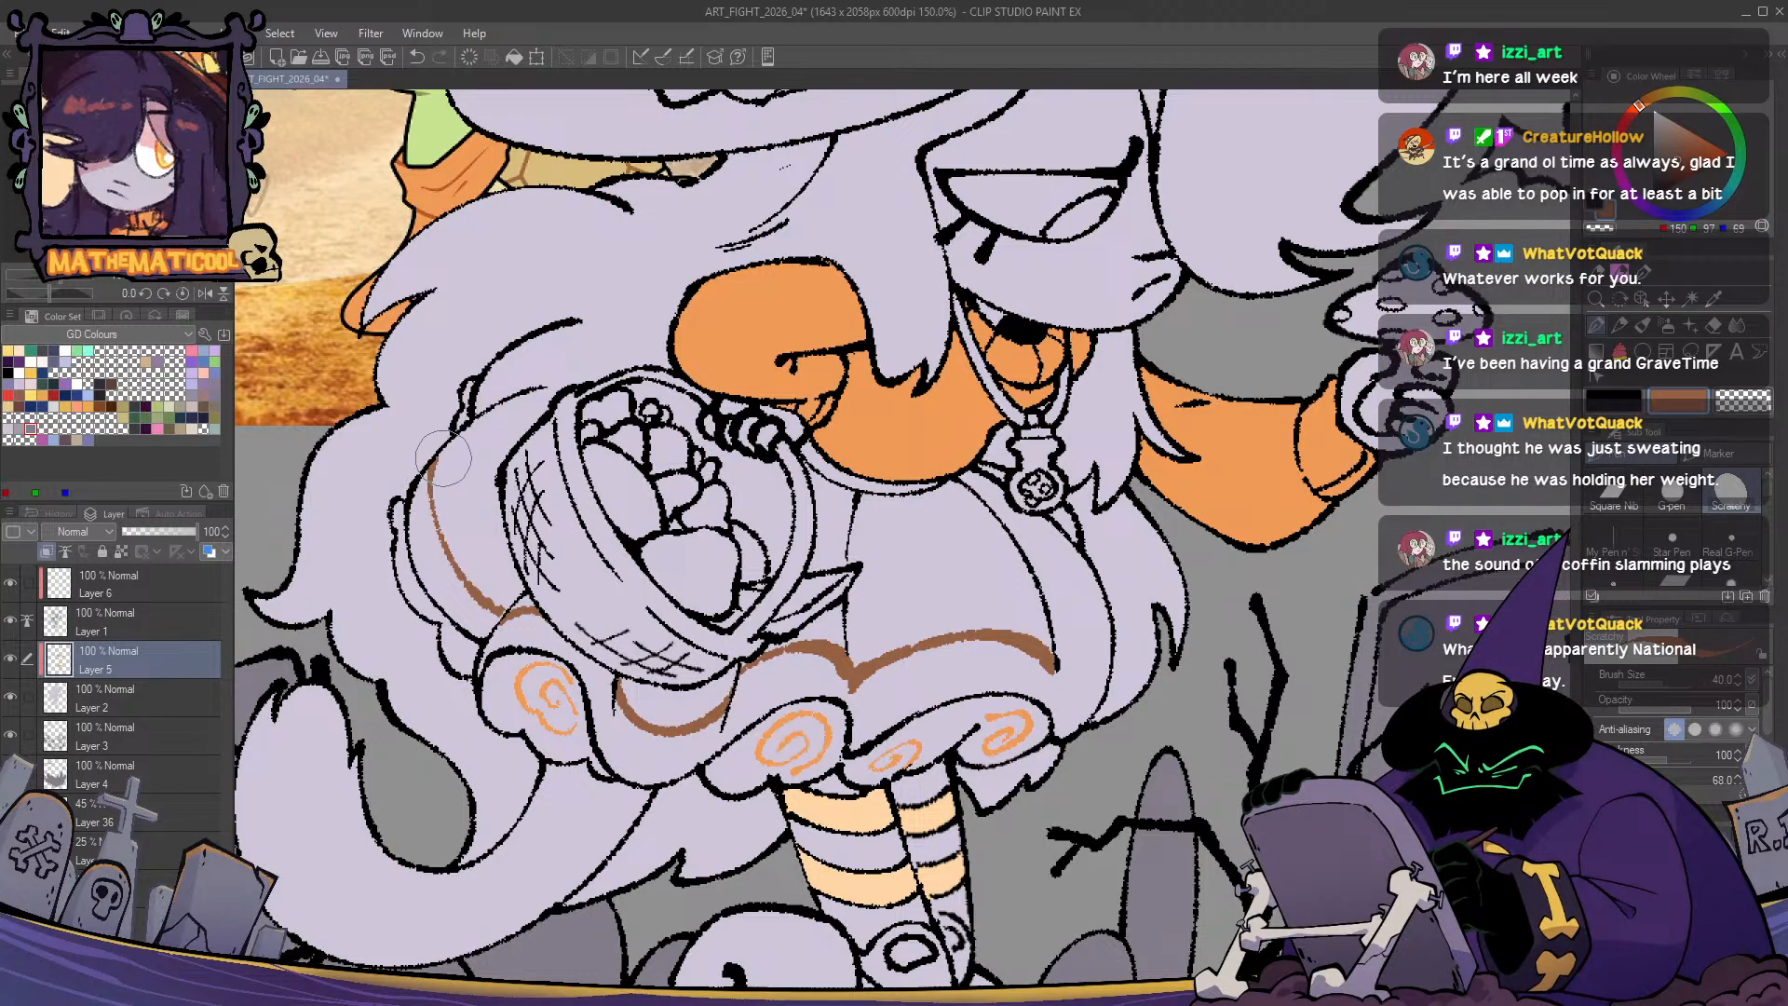
mouse_move(436, 461)
left_mouse_down()
mouse_move(512, 613)
mouse_move(437, 451)
left_mouse_up()
key("ctrl+z")
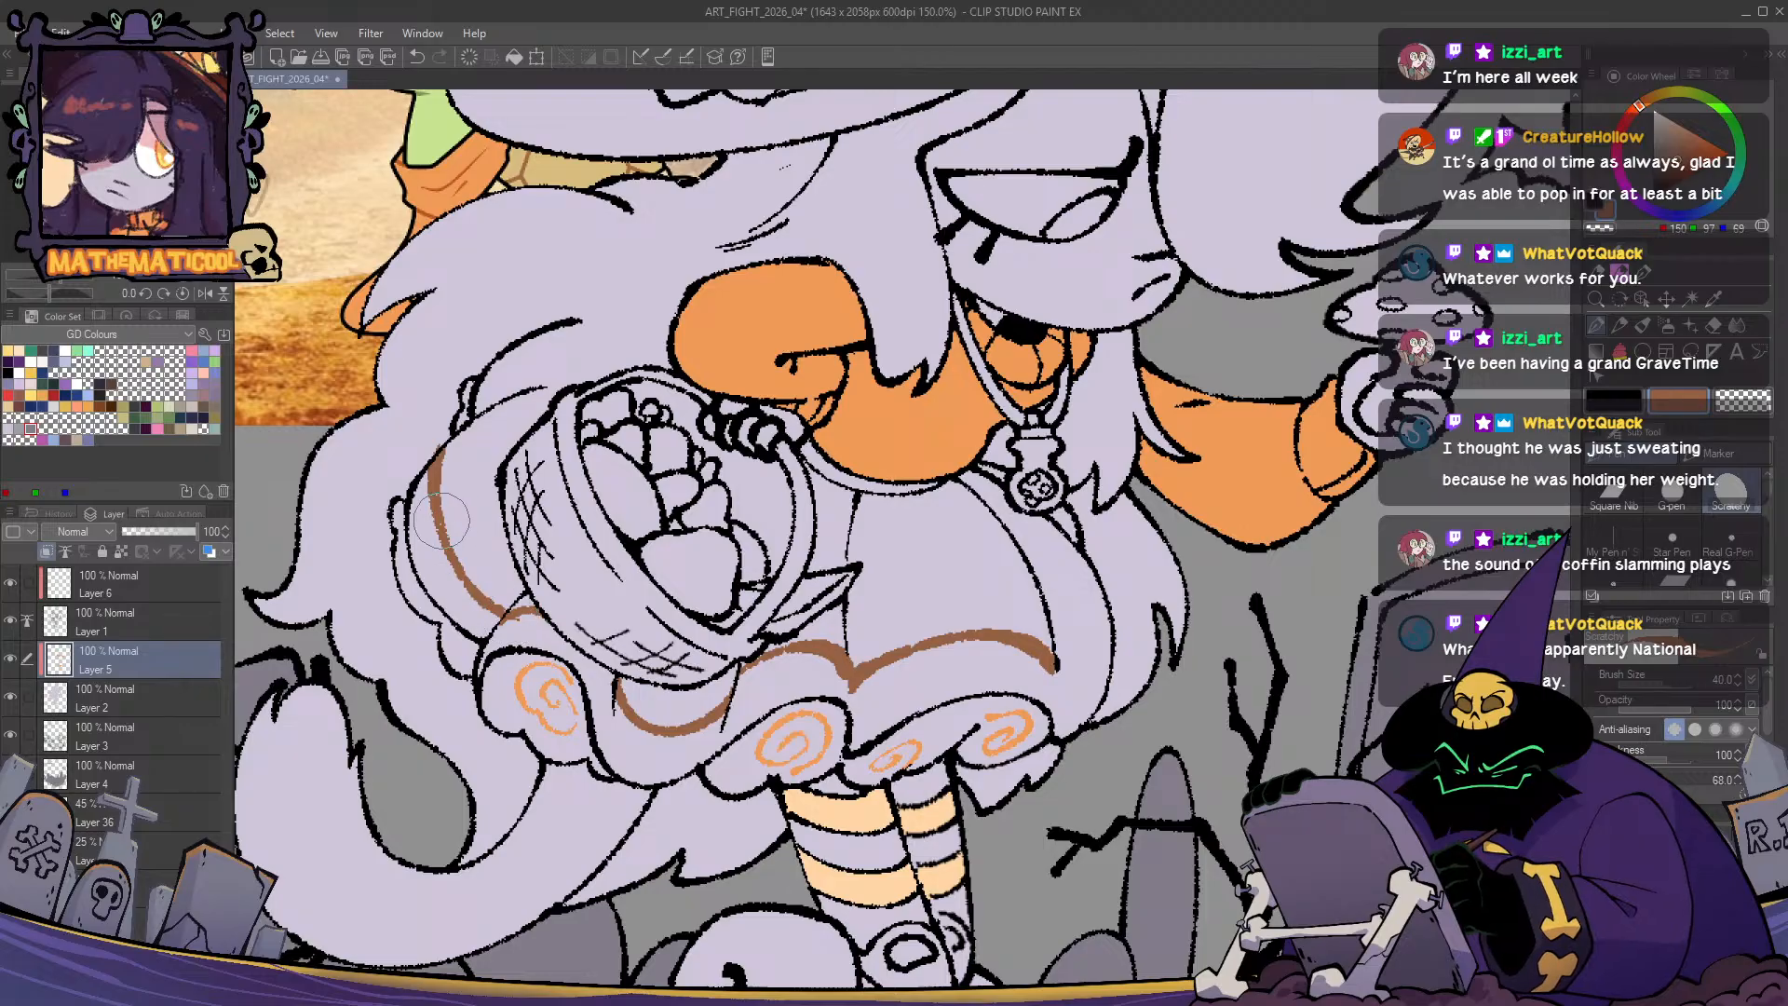
key("ctrl+z")
mouse_move(445, 447)
left_mouse_down()
mouse_move(441, 505)
mouse_move(508, 616)
left_mouse_up()
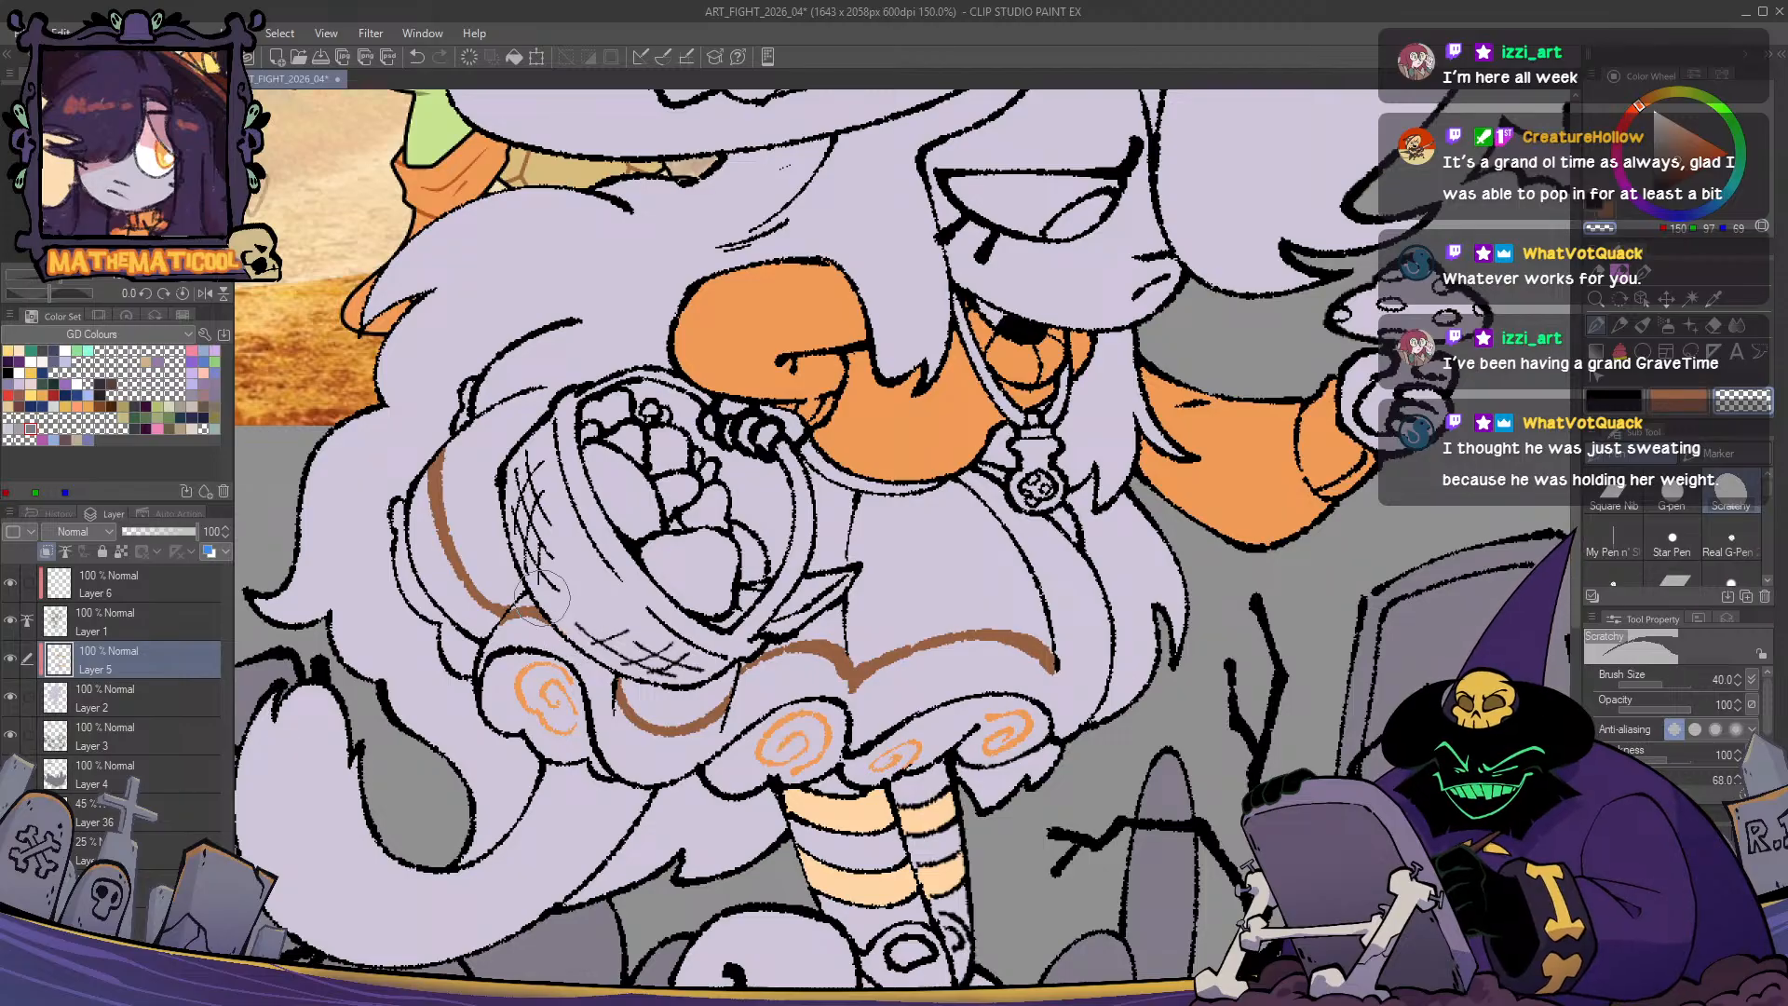
- Refine the thickness and edges of the brown stripe behind the basket with alternating brown and transparent pen strokes
left_click_drag(518, 555, 628, 669)
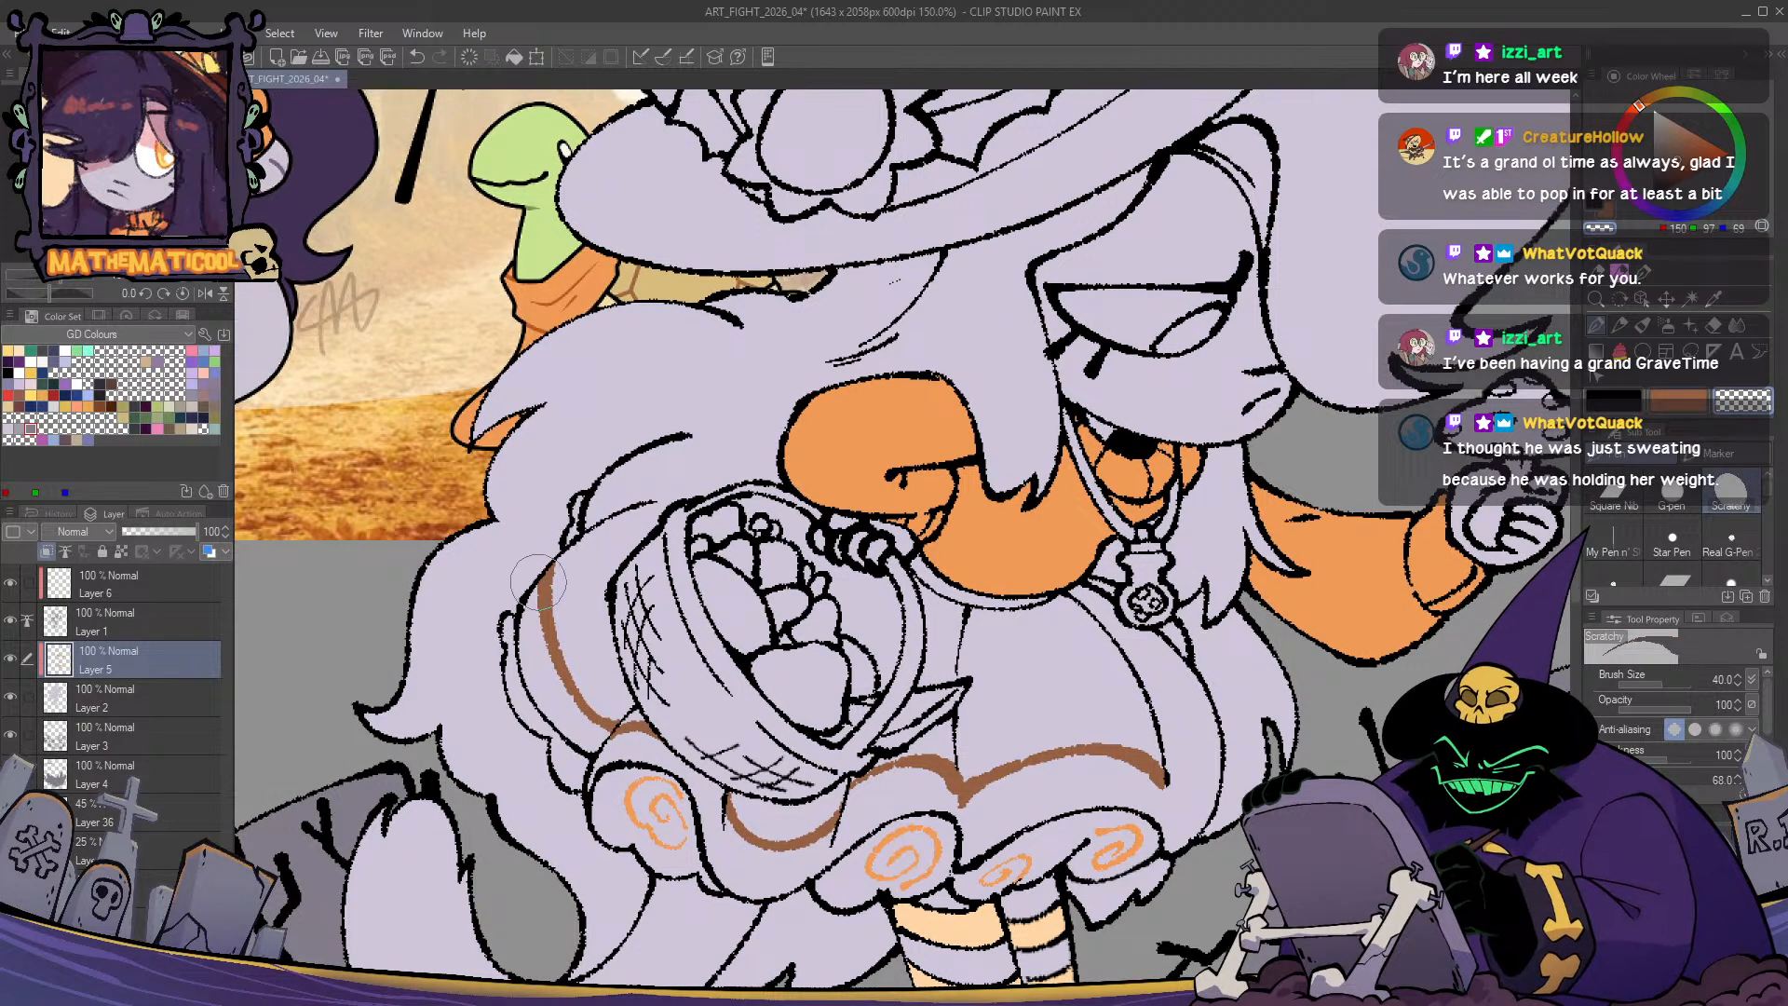
key("c")
mouse_move(550, 588)
left_mouse_down()
mouse_move(565, 556)
mouse_move(581, 717)
left_mouse_up()
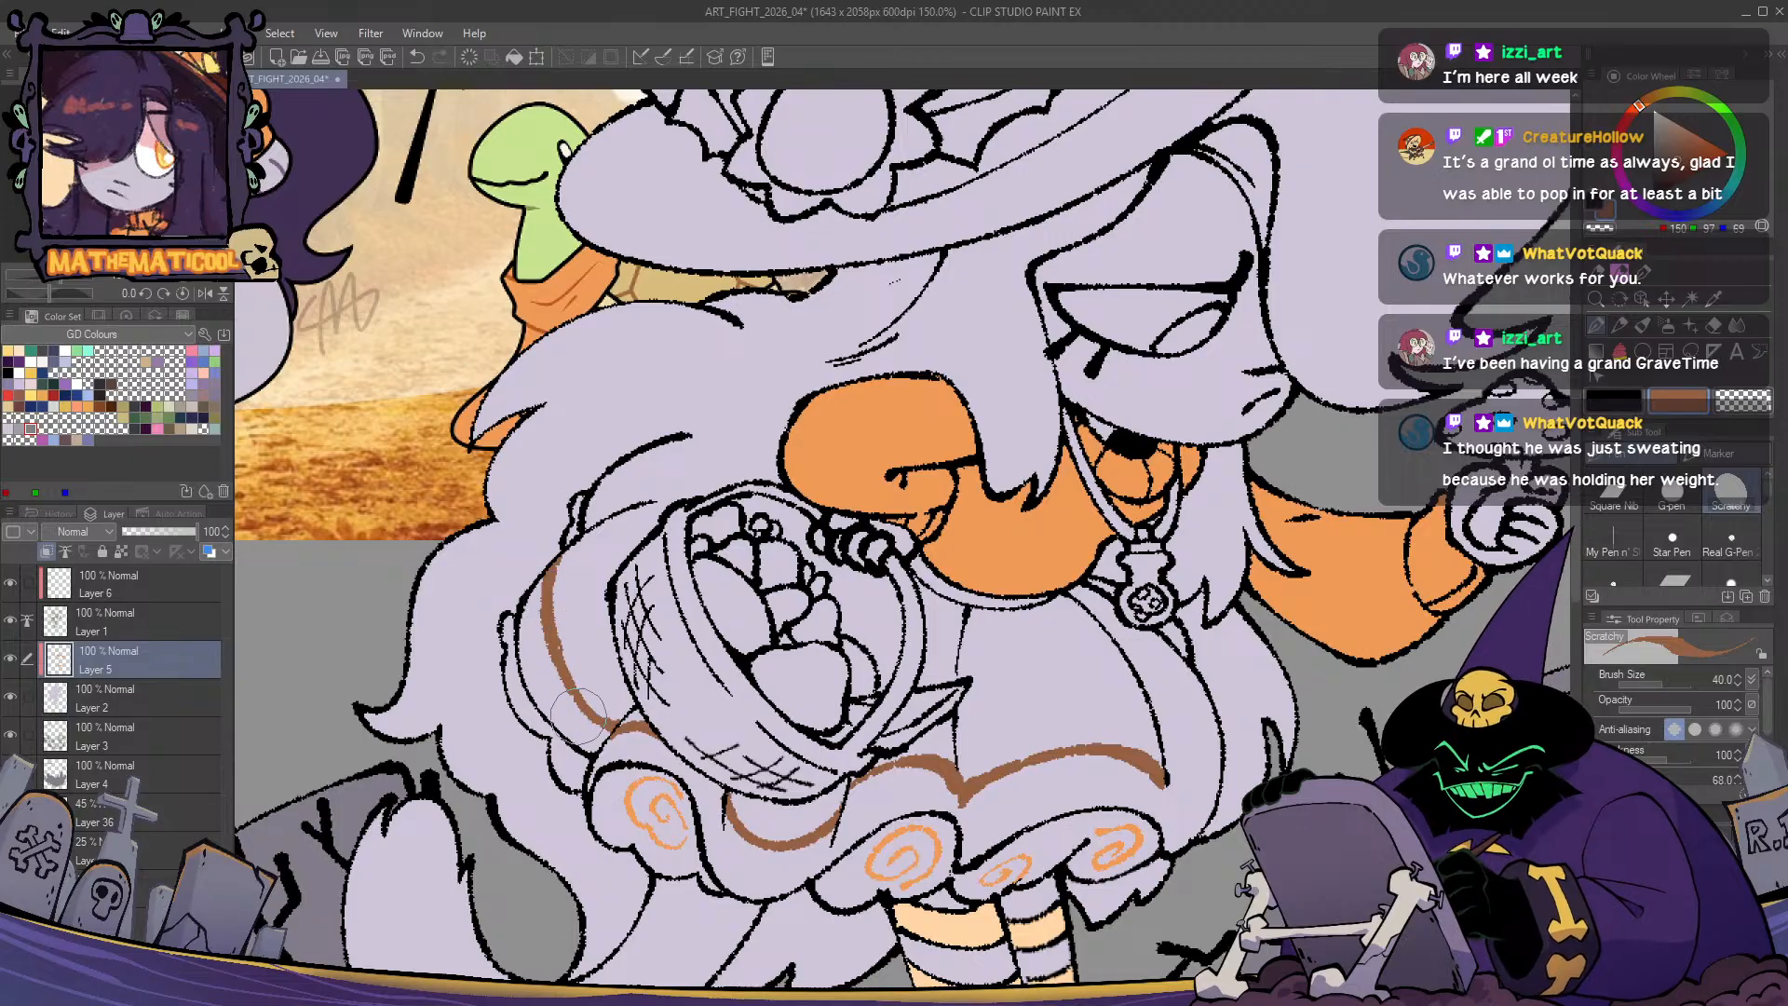
key("c")
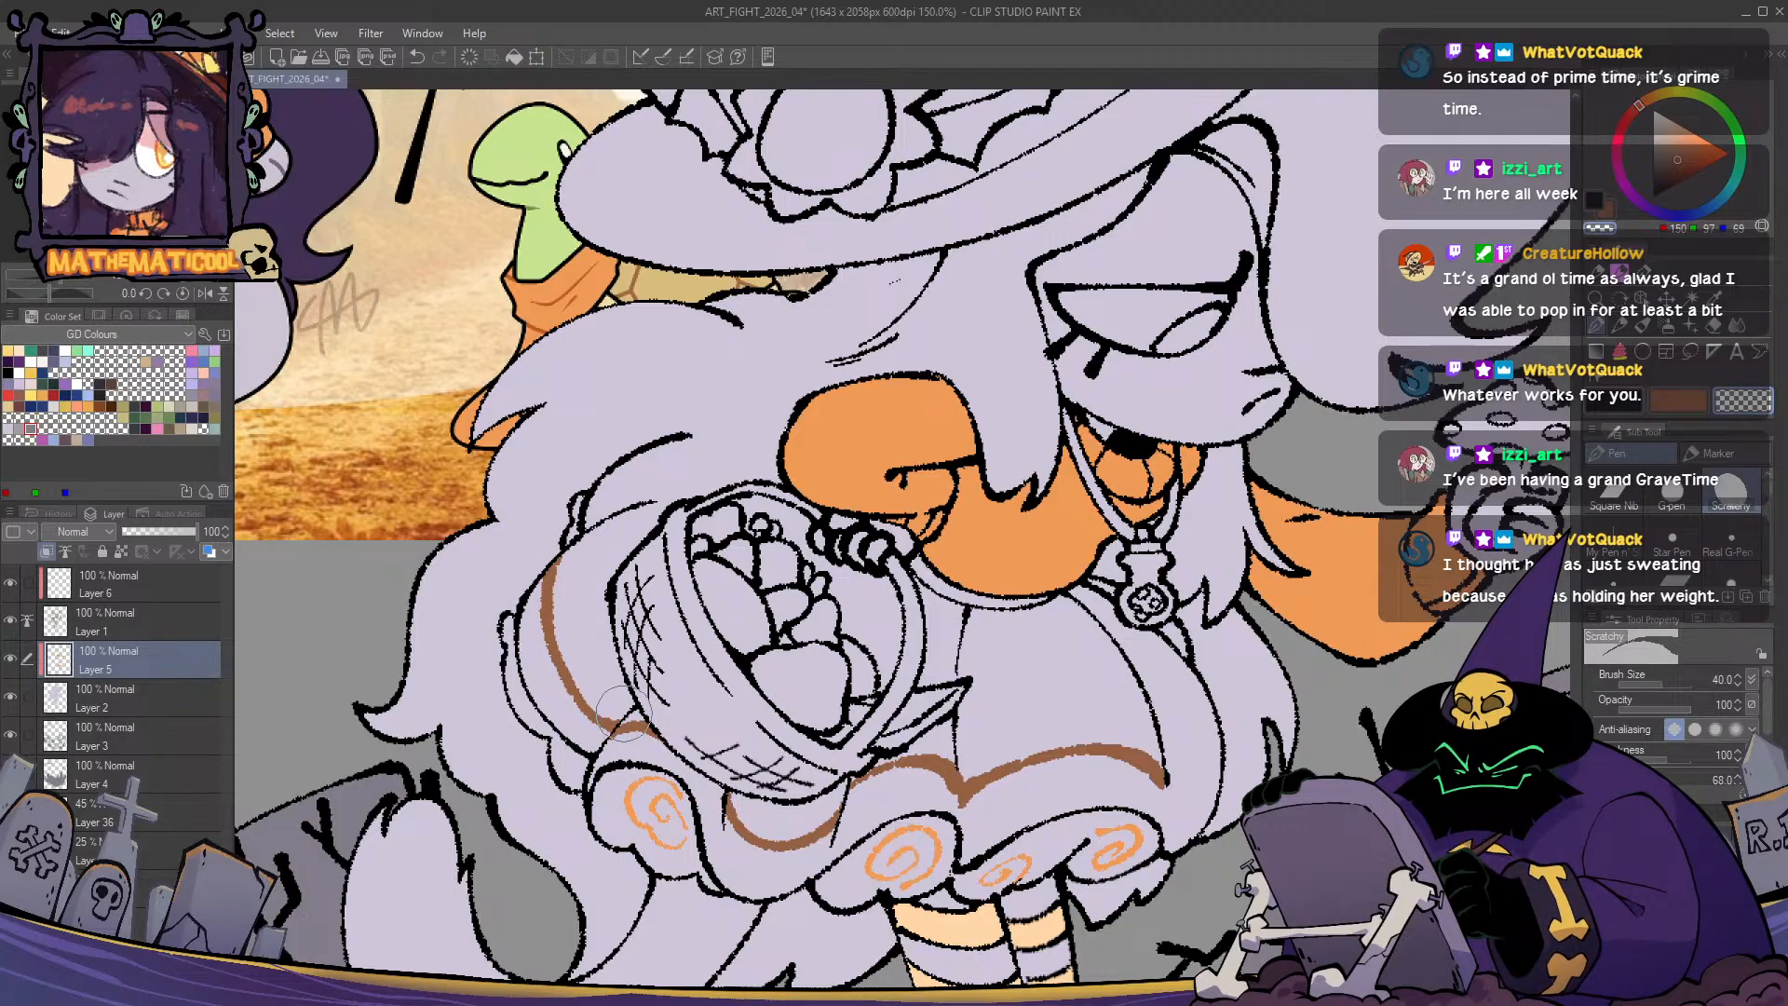
key("ctrl+z")
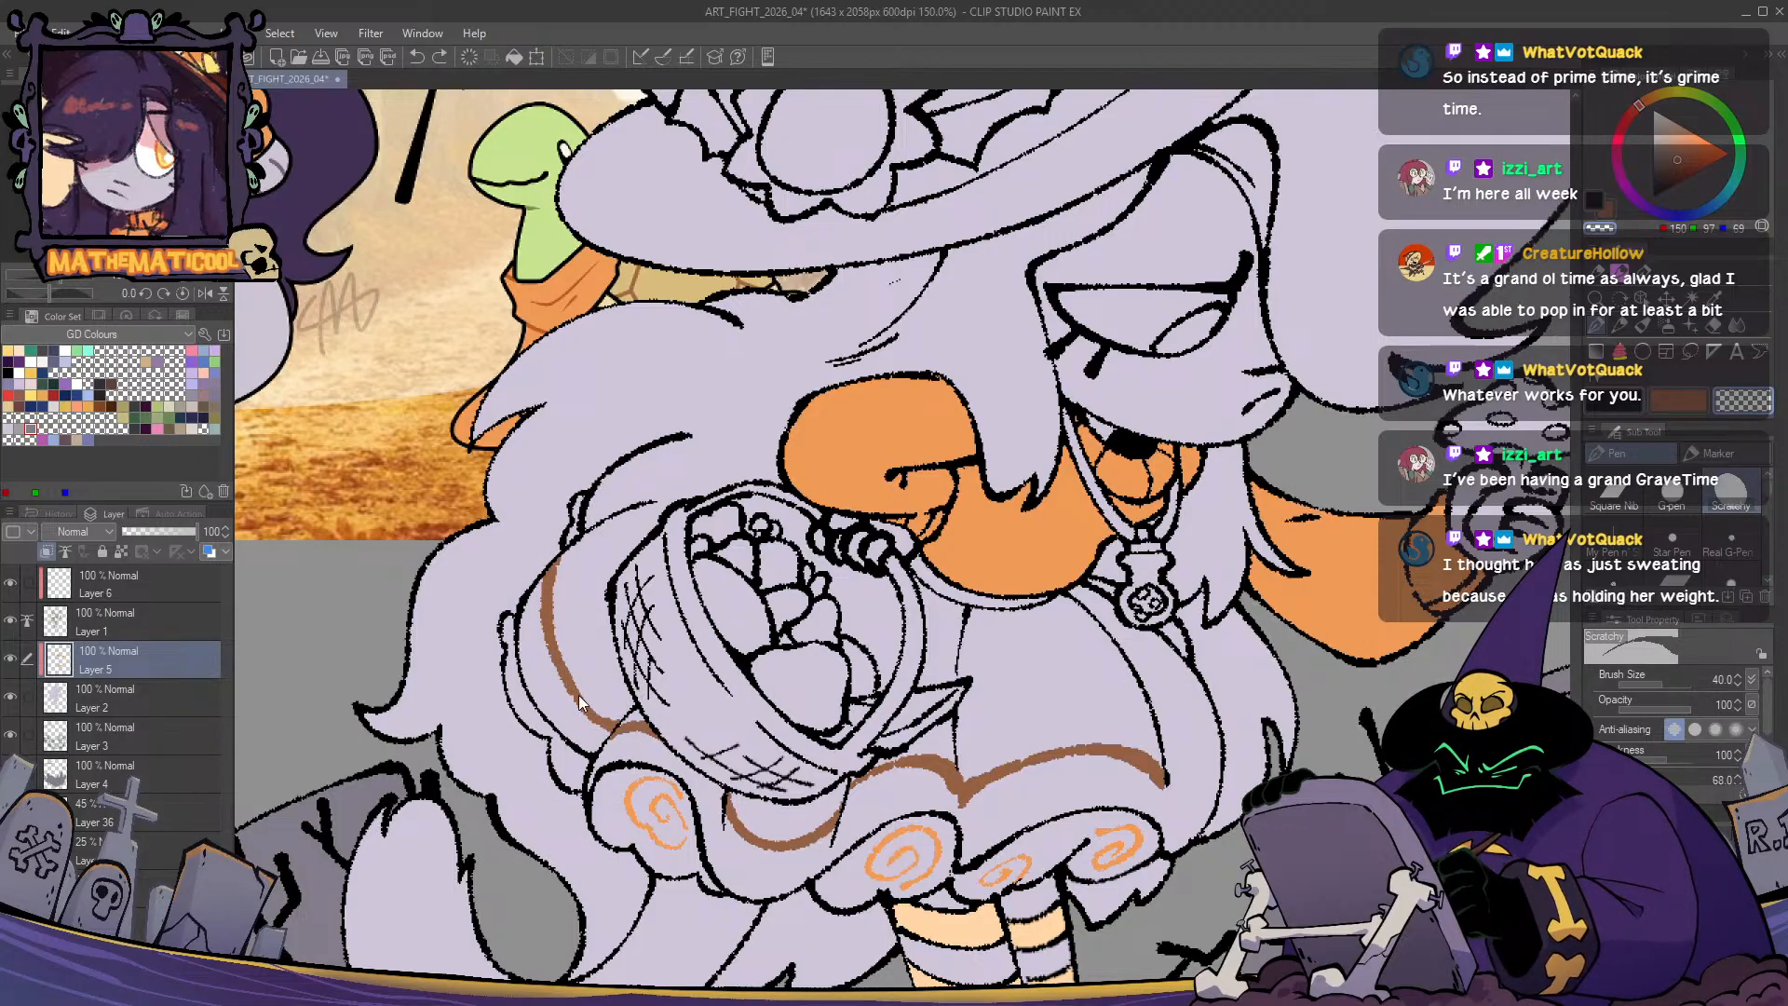
left_click_drag(579, 534, 610, 495)
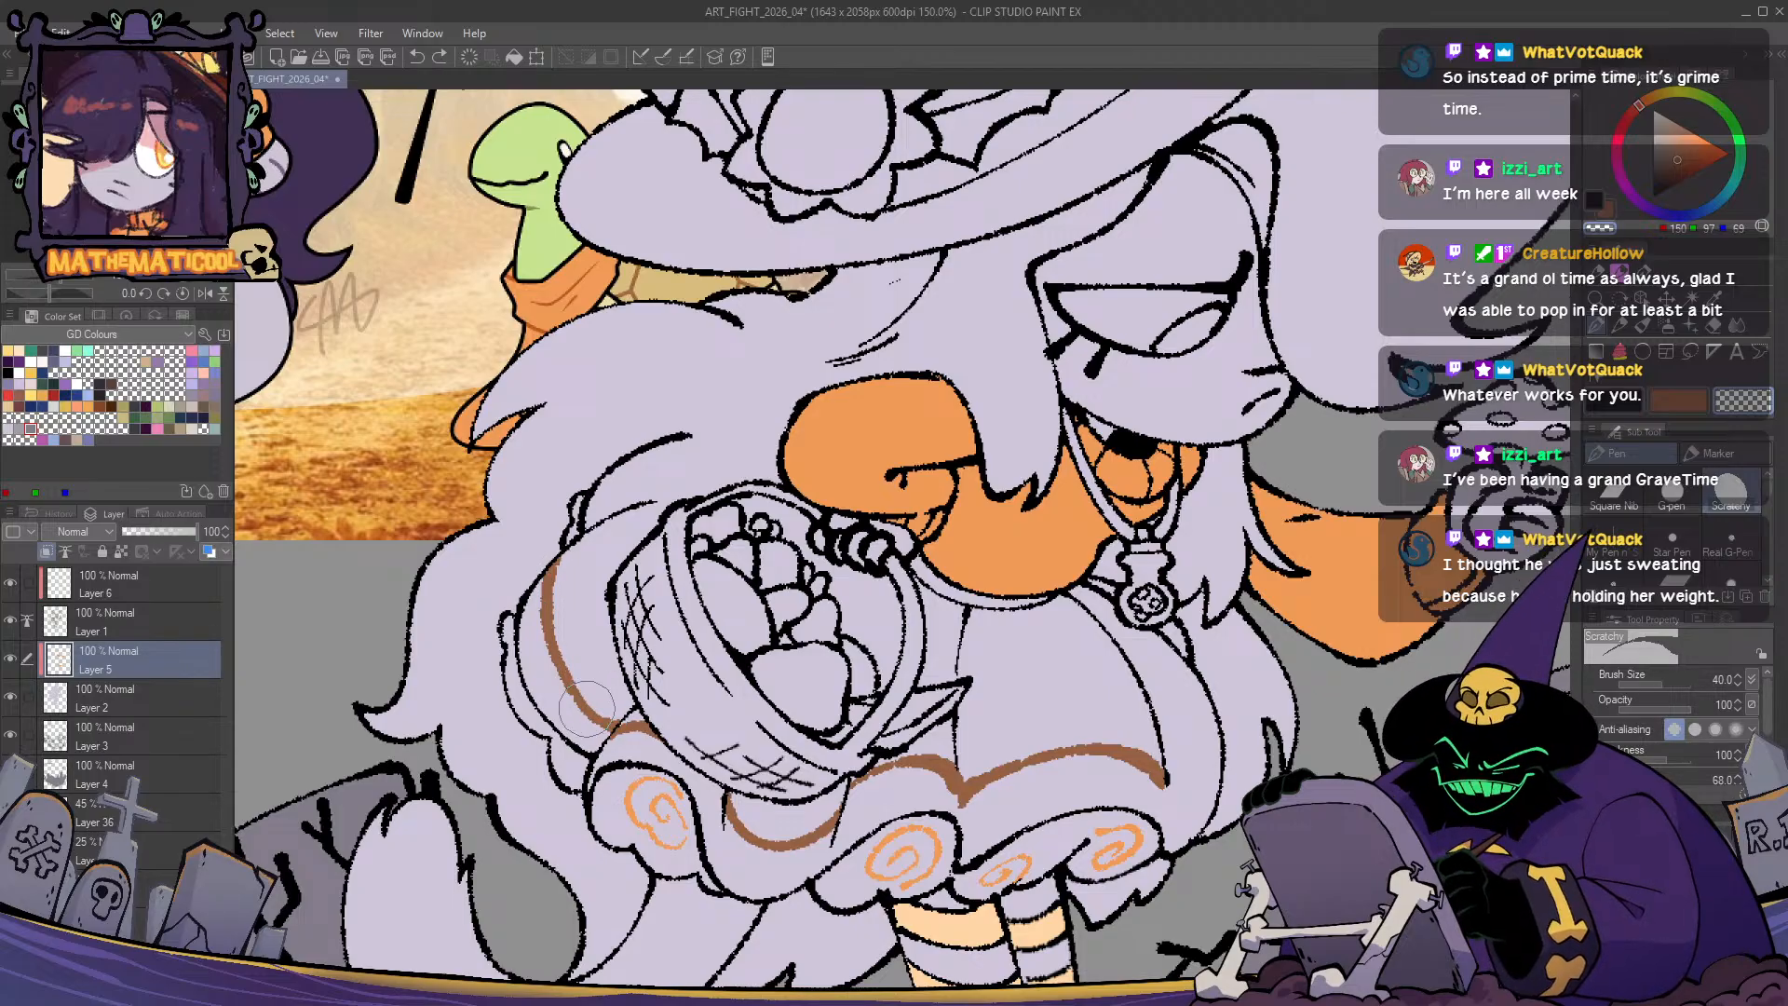
key("c")
key("c")
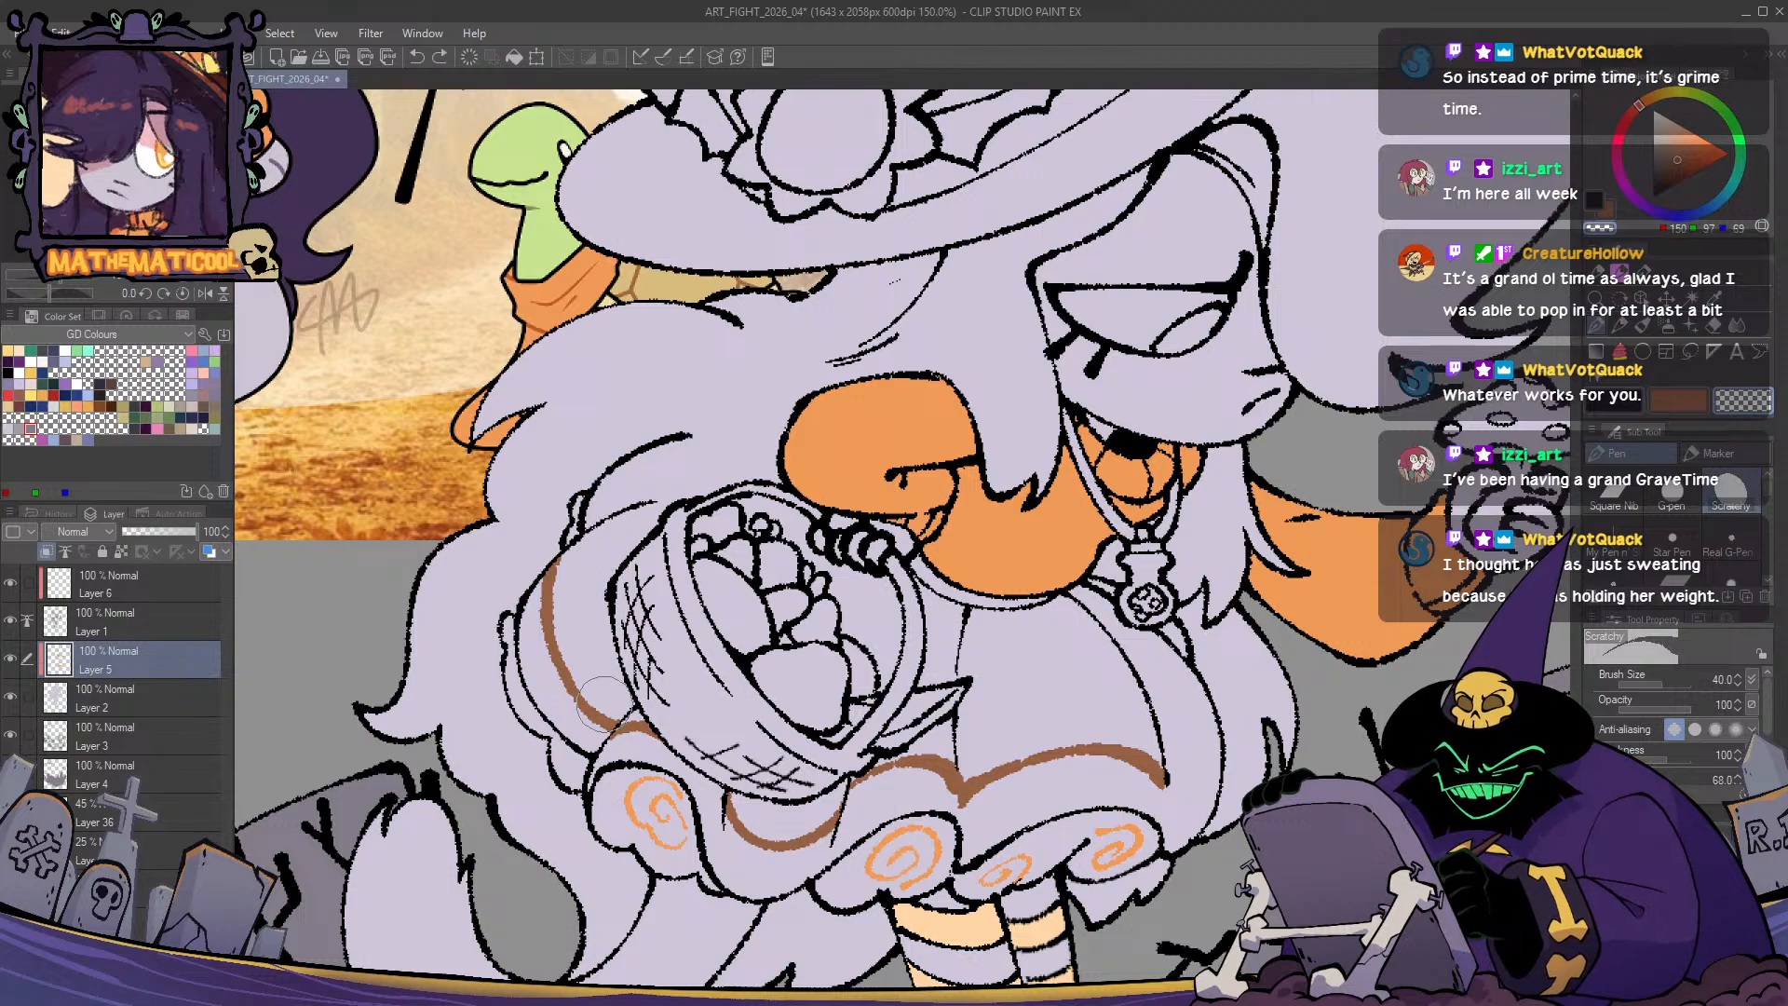
key("c")
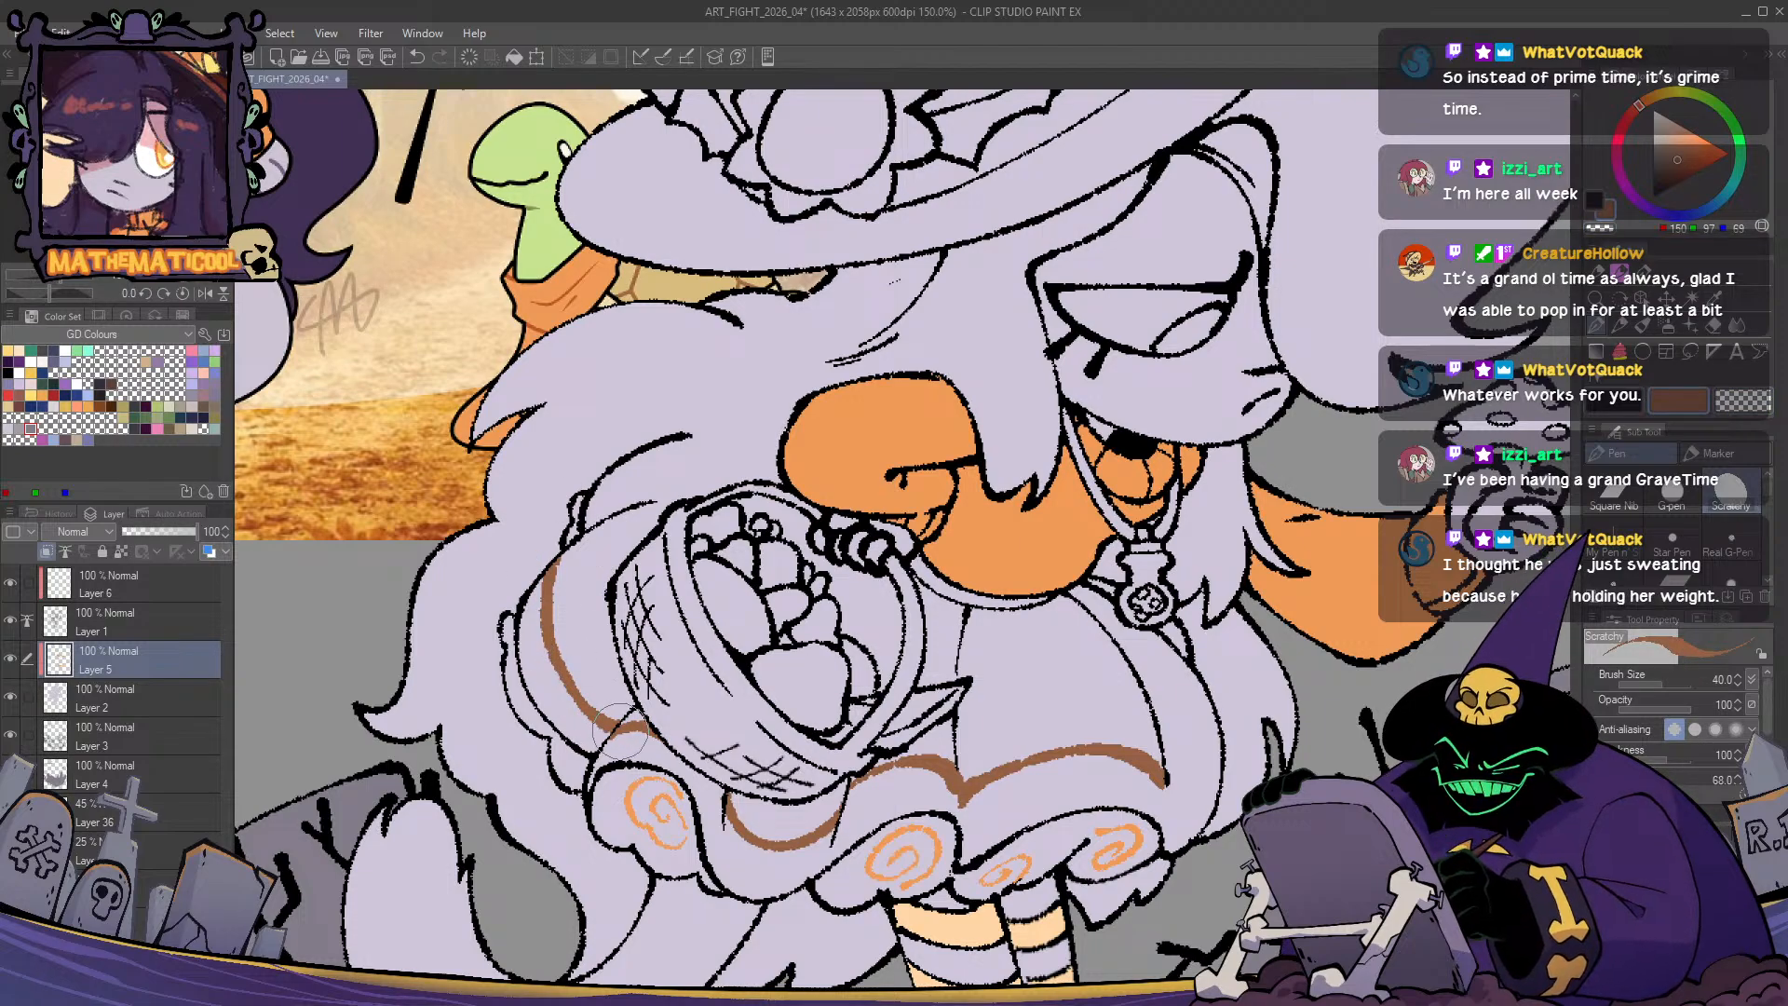
key("c")
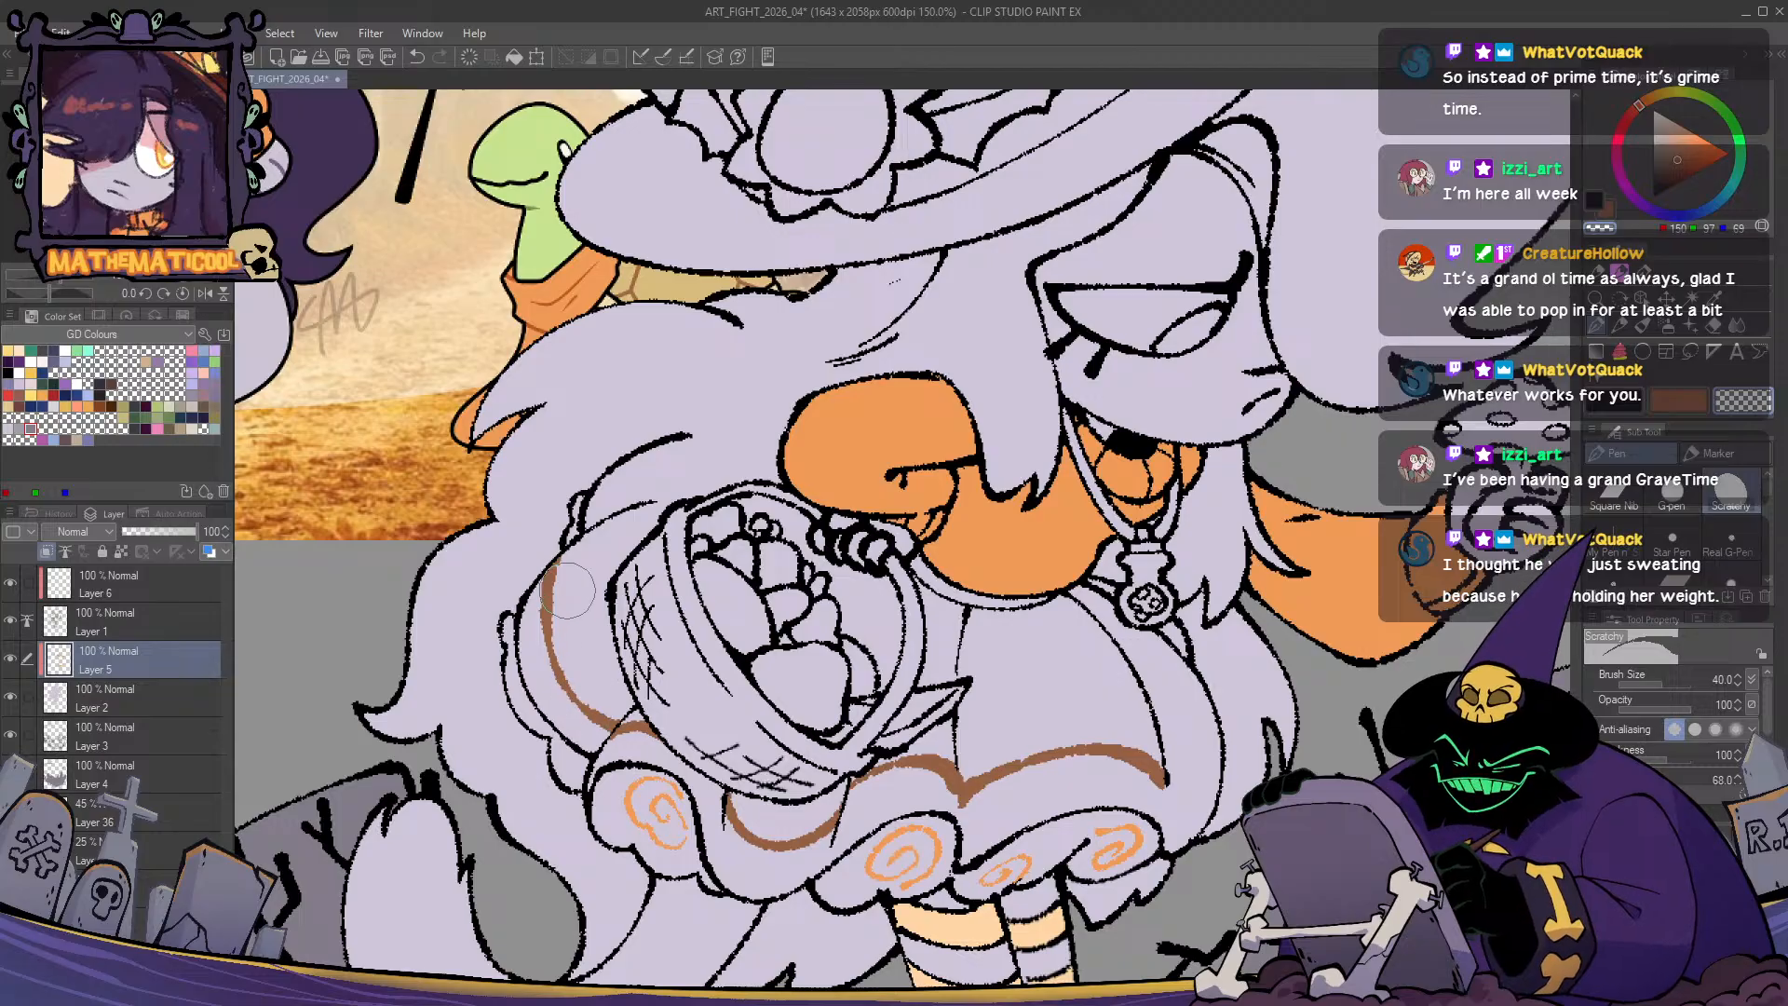
left_click_drag(568, 590, 574, 703)
mouse_move(564, 589)
left_mouse_down()
mouse_move(558, 630)
mouse_move(618, 701)
left_mouse_up()
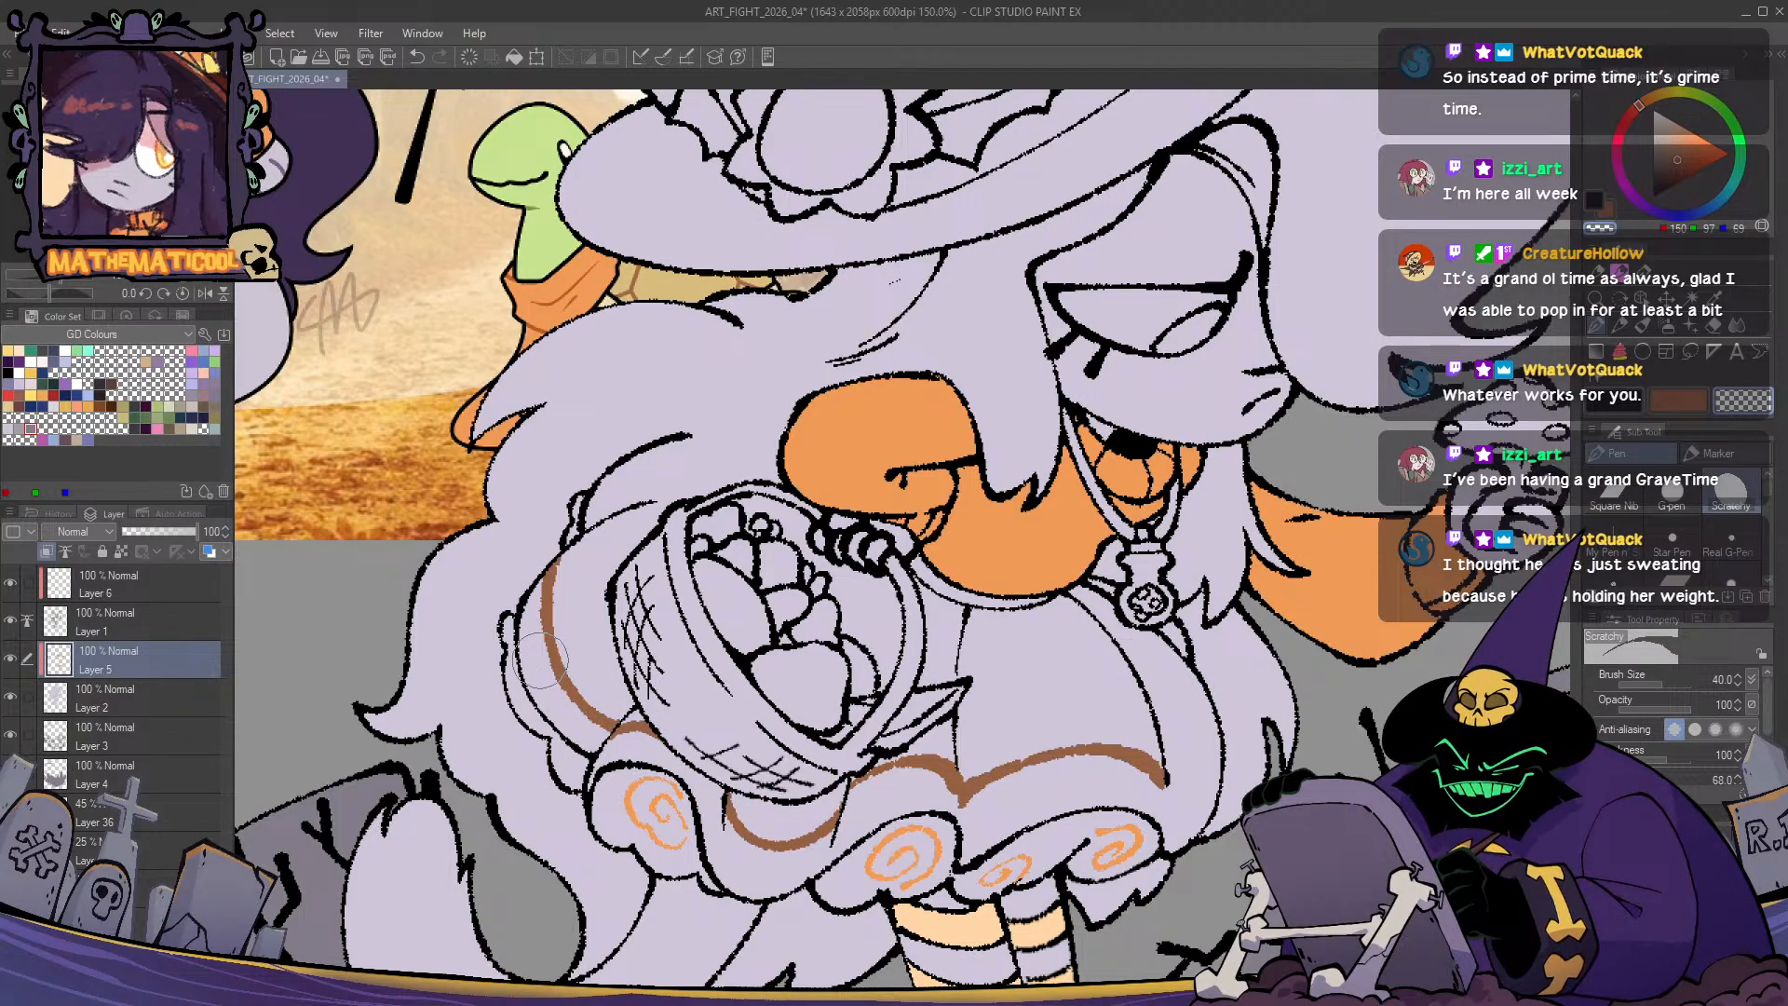
key("c")
left_click_drag(620, 640, 592, 693)
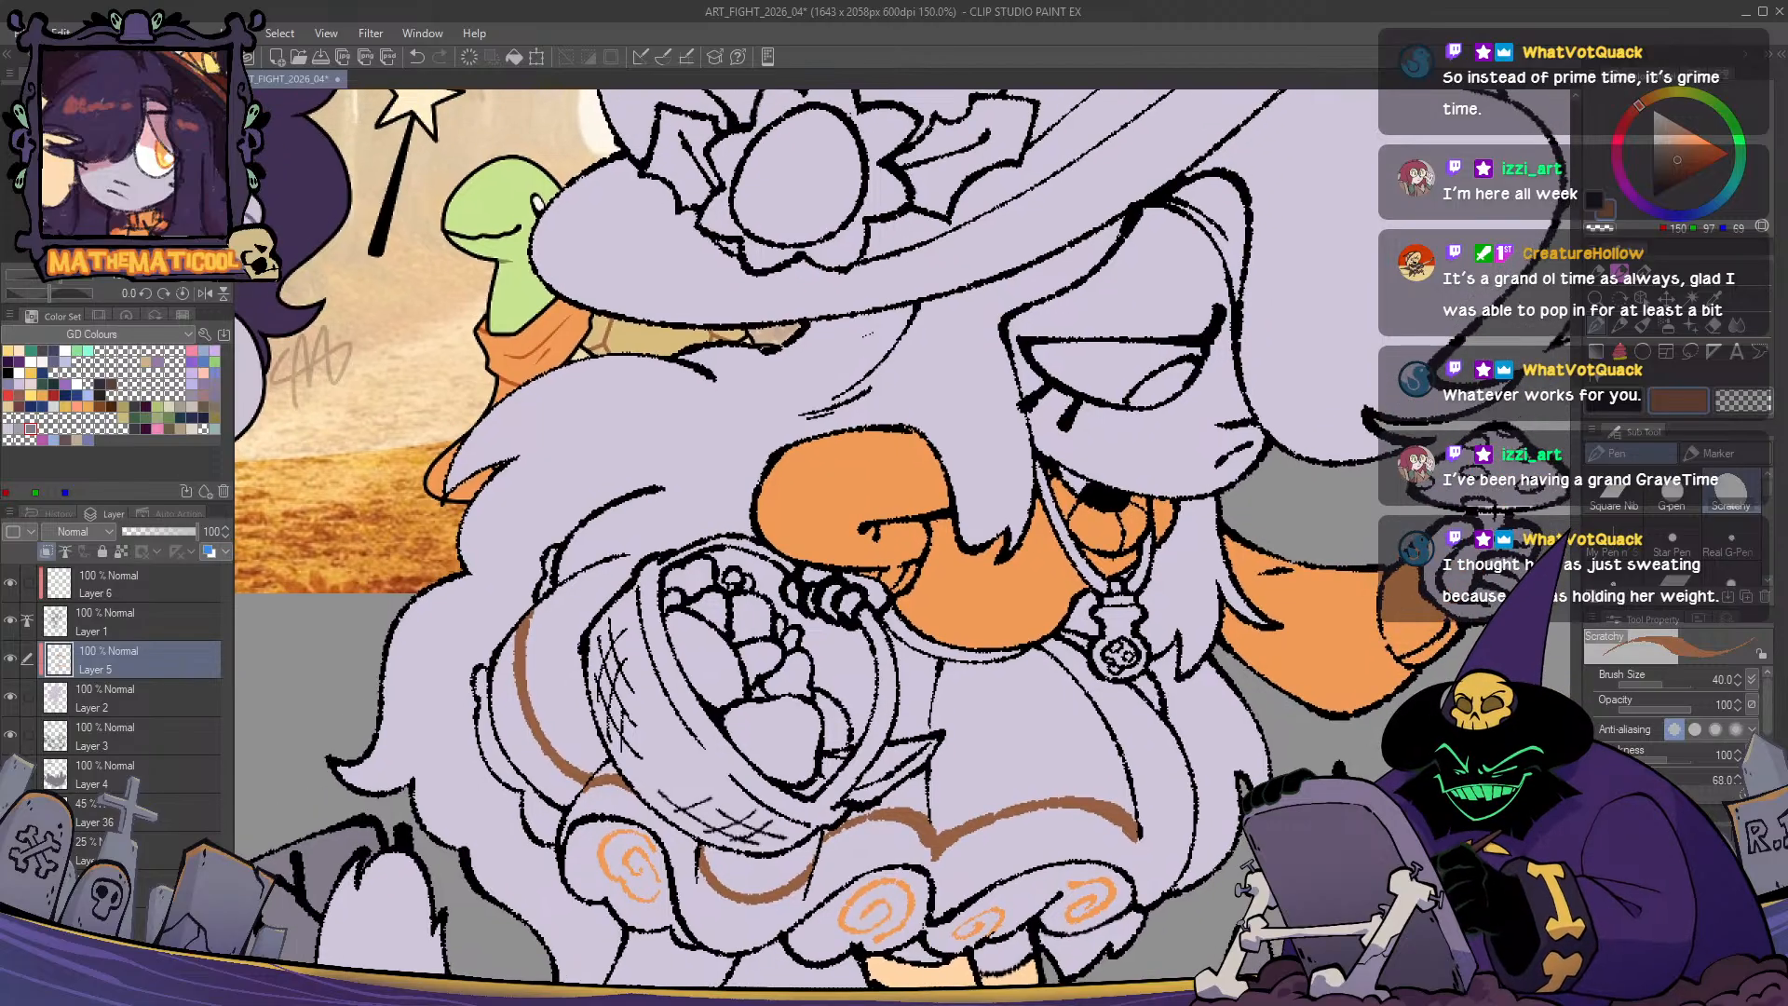
- Add the short brown stripe on the skirt section above the basket and check the drawing in mirrored view
left_click_drag(614, 507, 594, 569)
key("h")
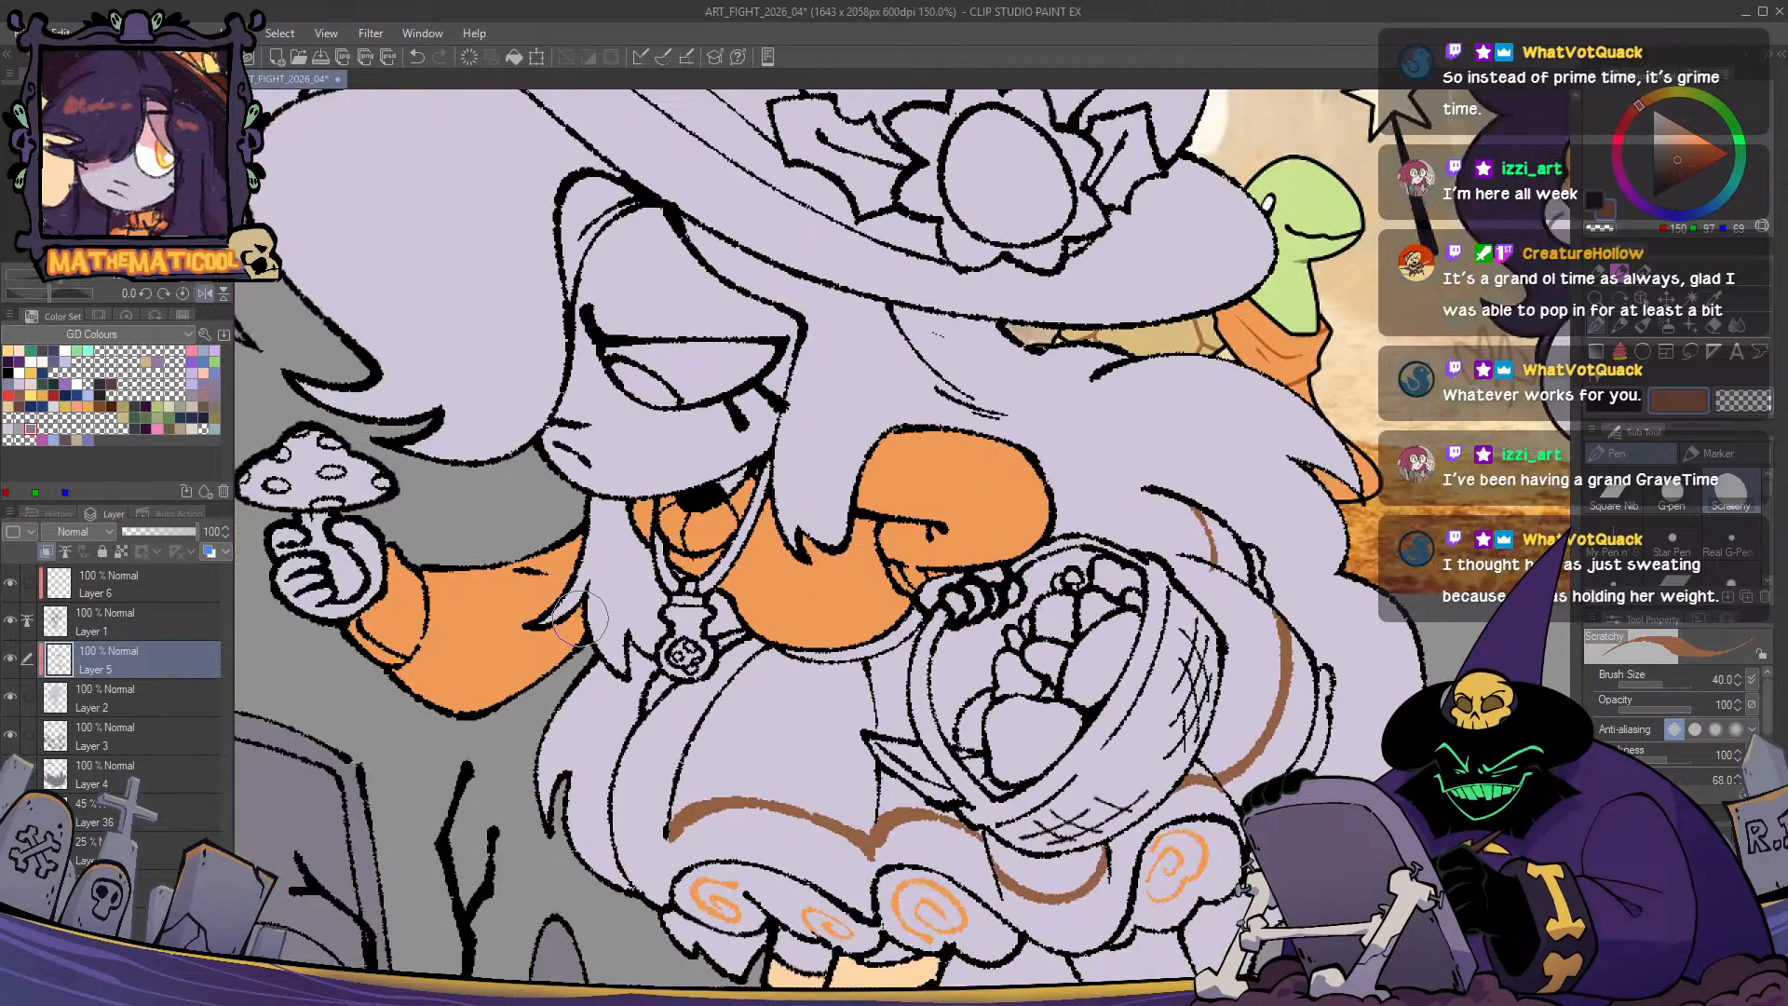
key("h")
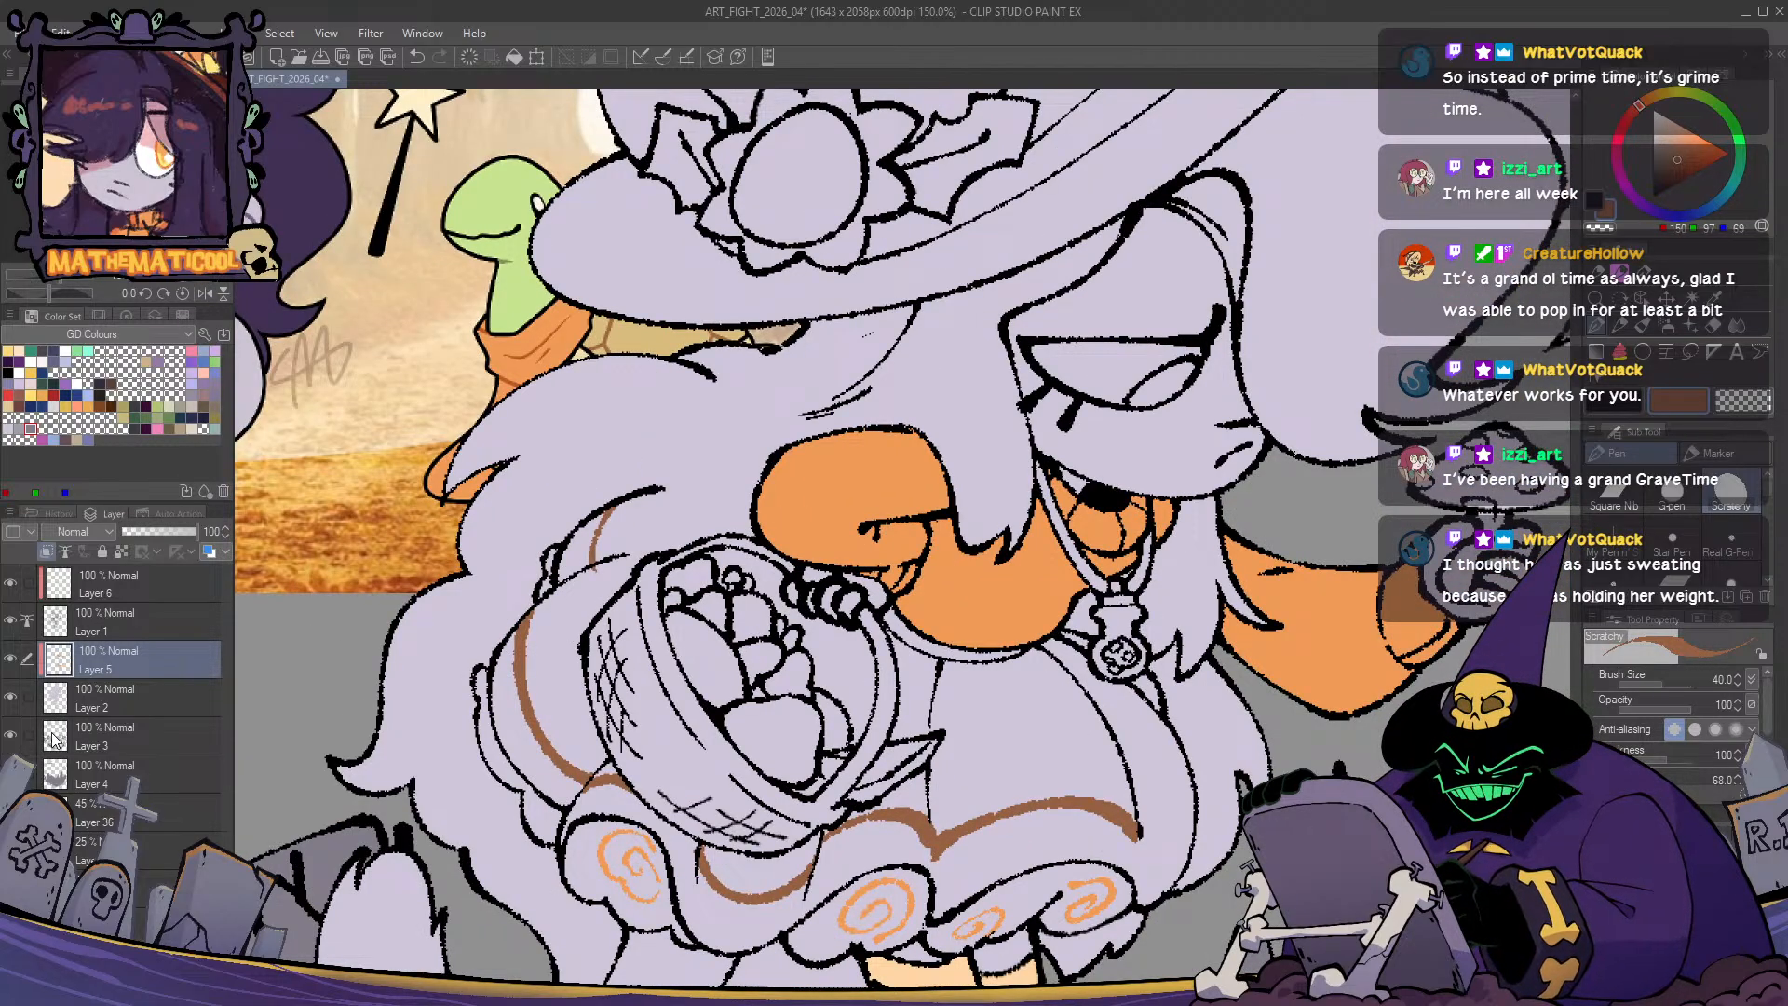
- Hide the flat base, reveal the rough sketch and ink the missing small hair curve on Layer 1 in black, then show the base again
left_click(10, 697)
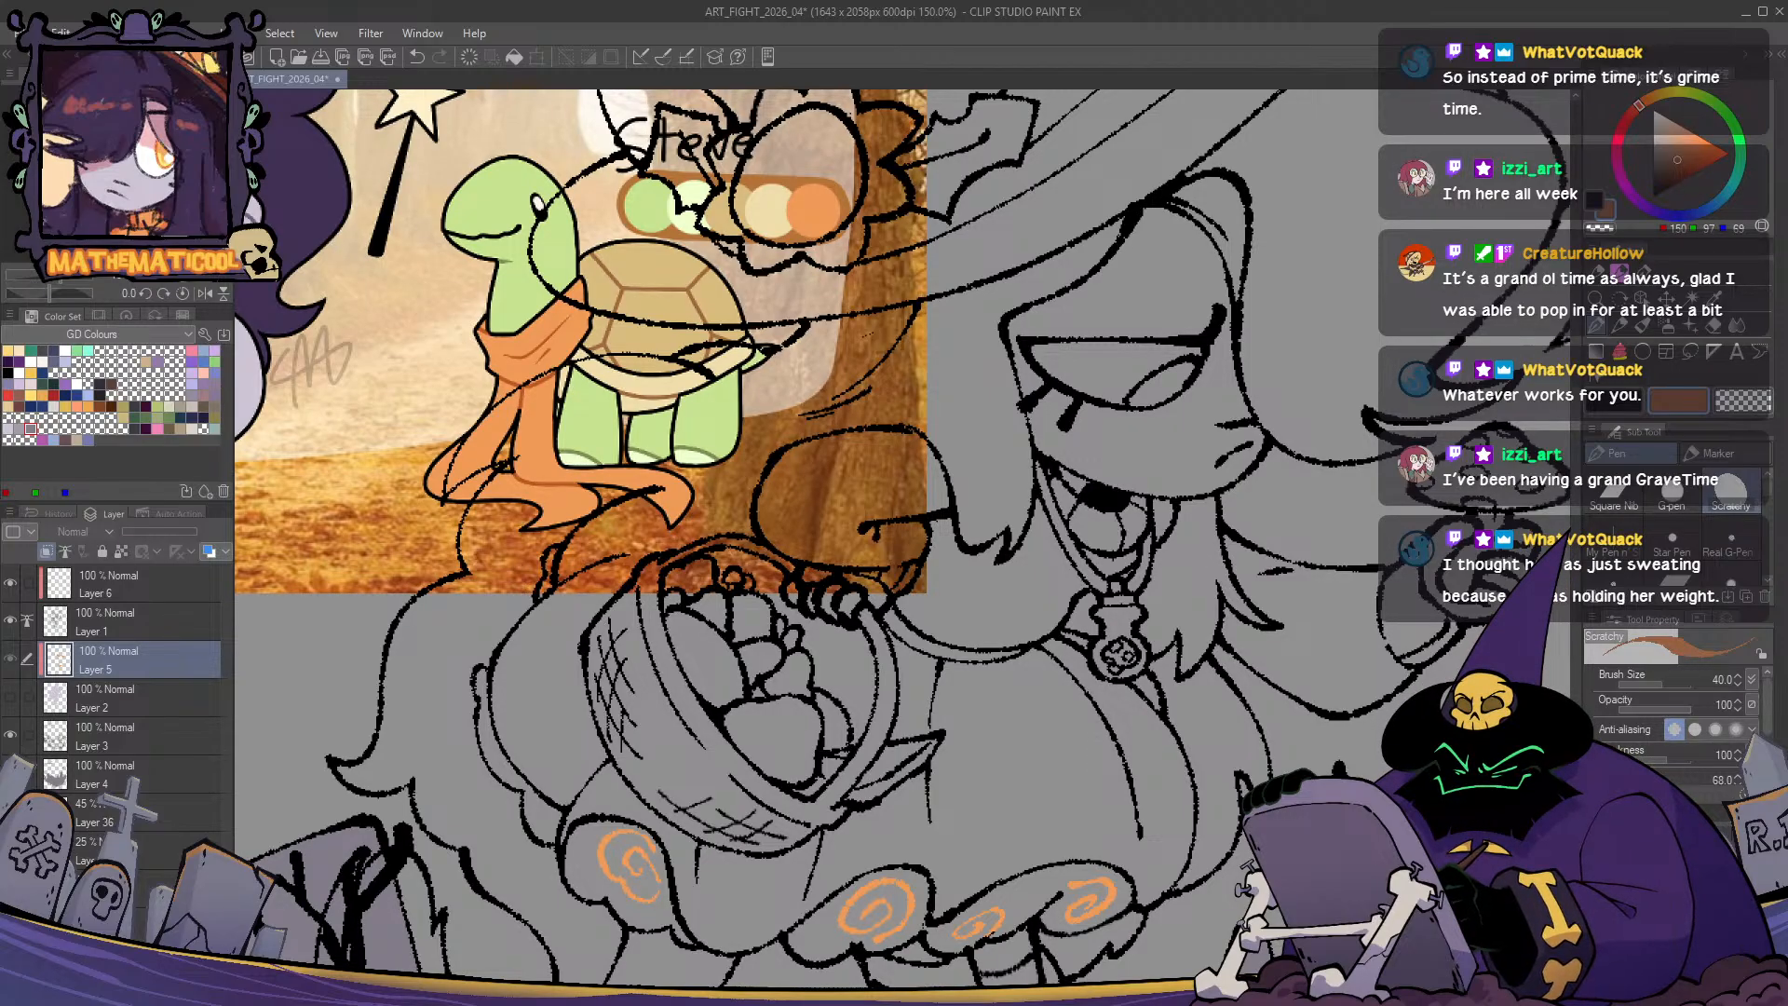
left_click(11, 812)
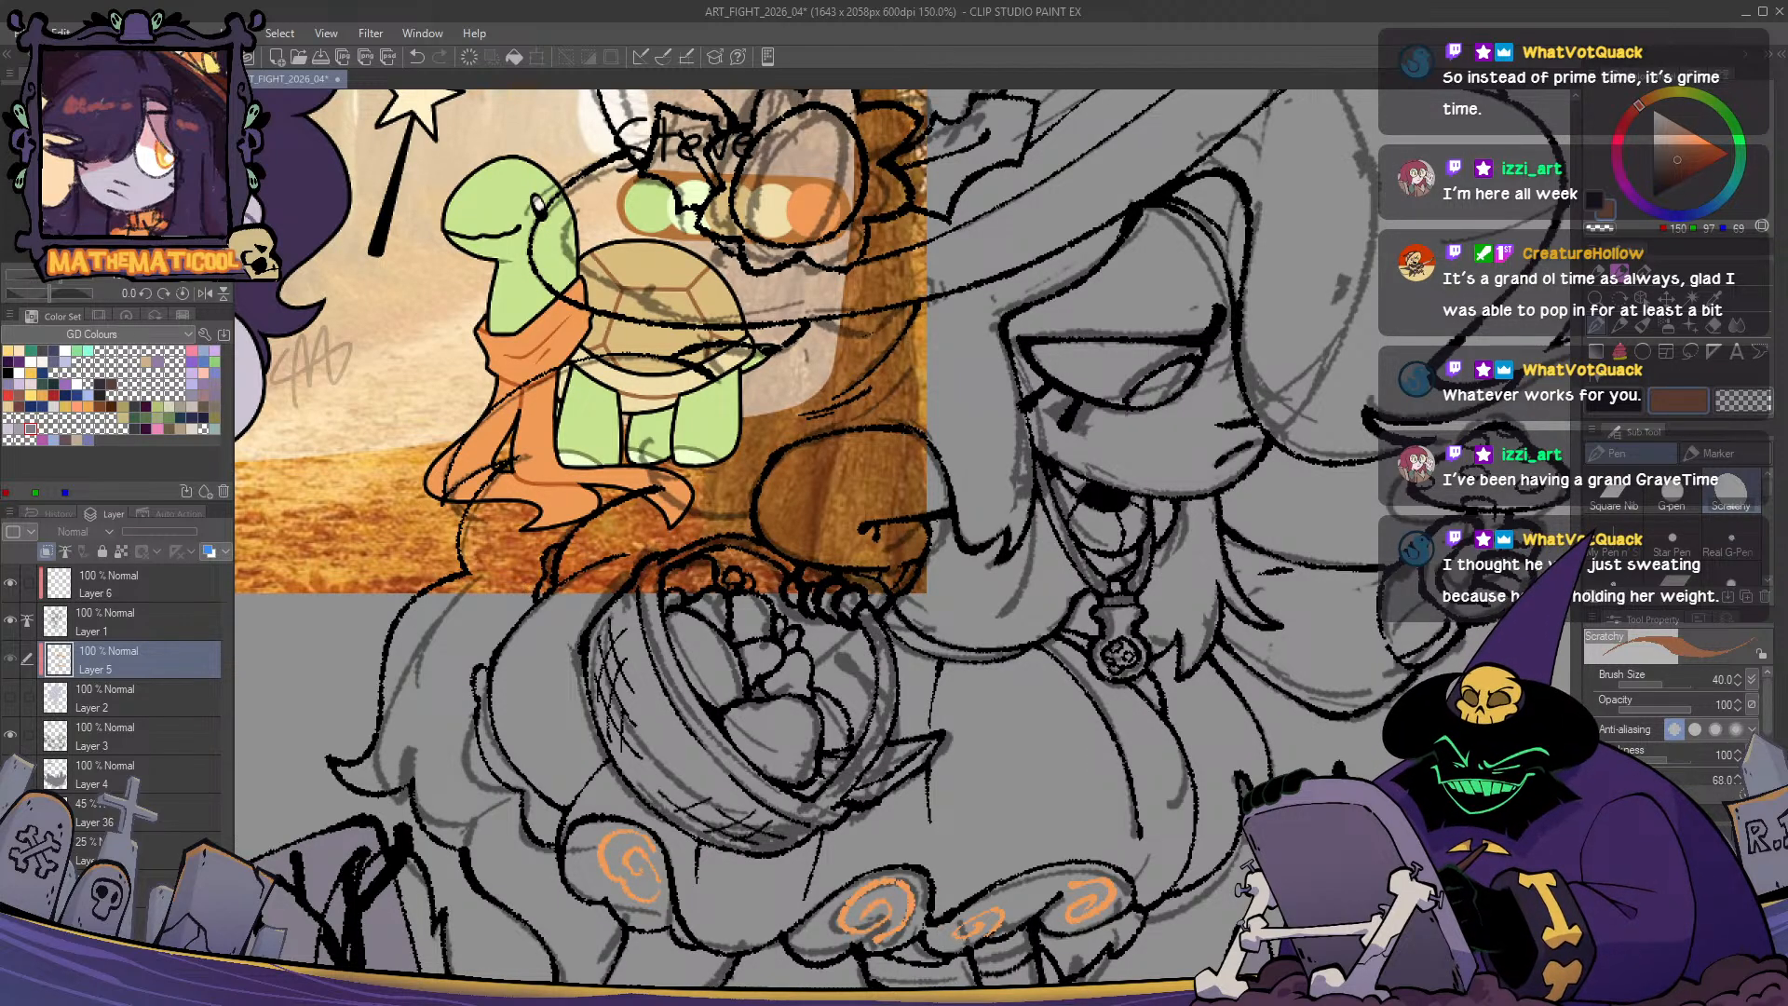
key("x")
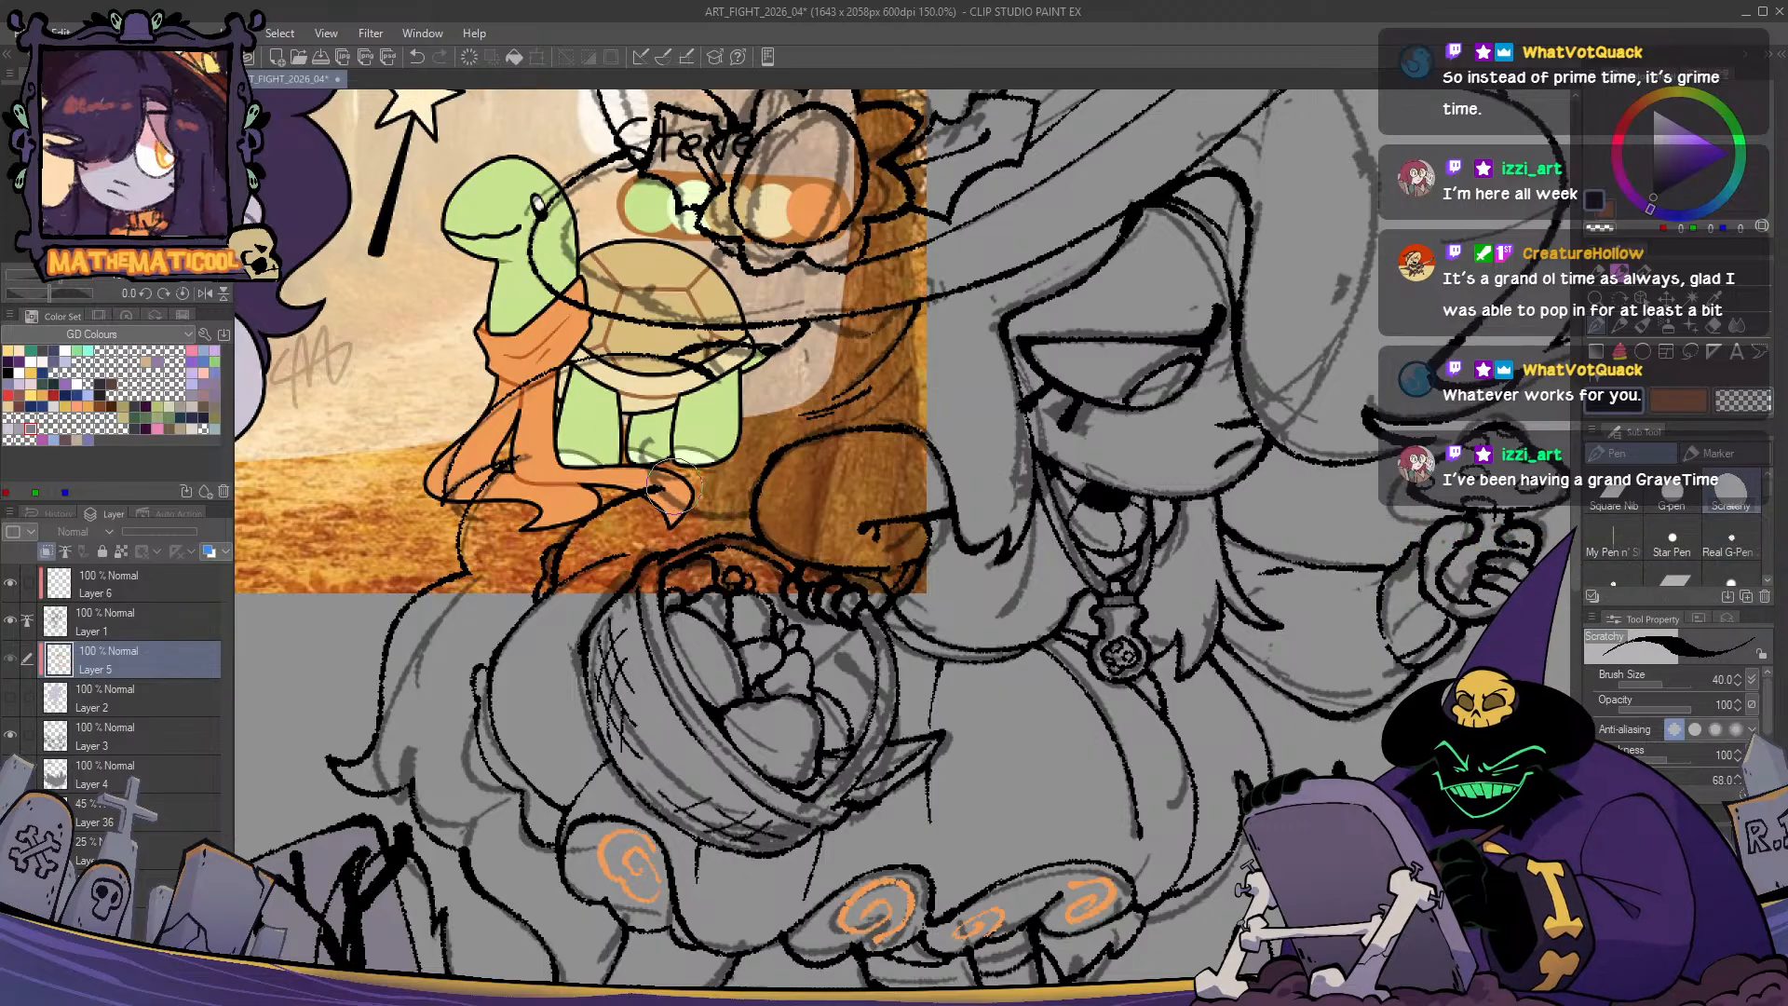
key("alt+]")
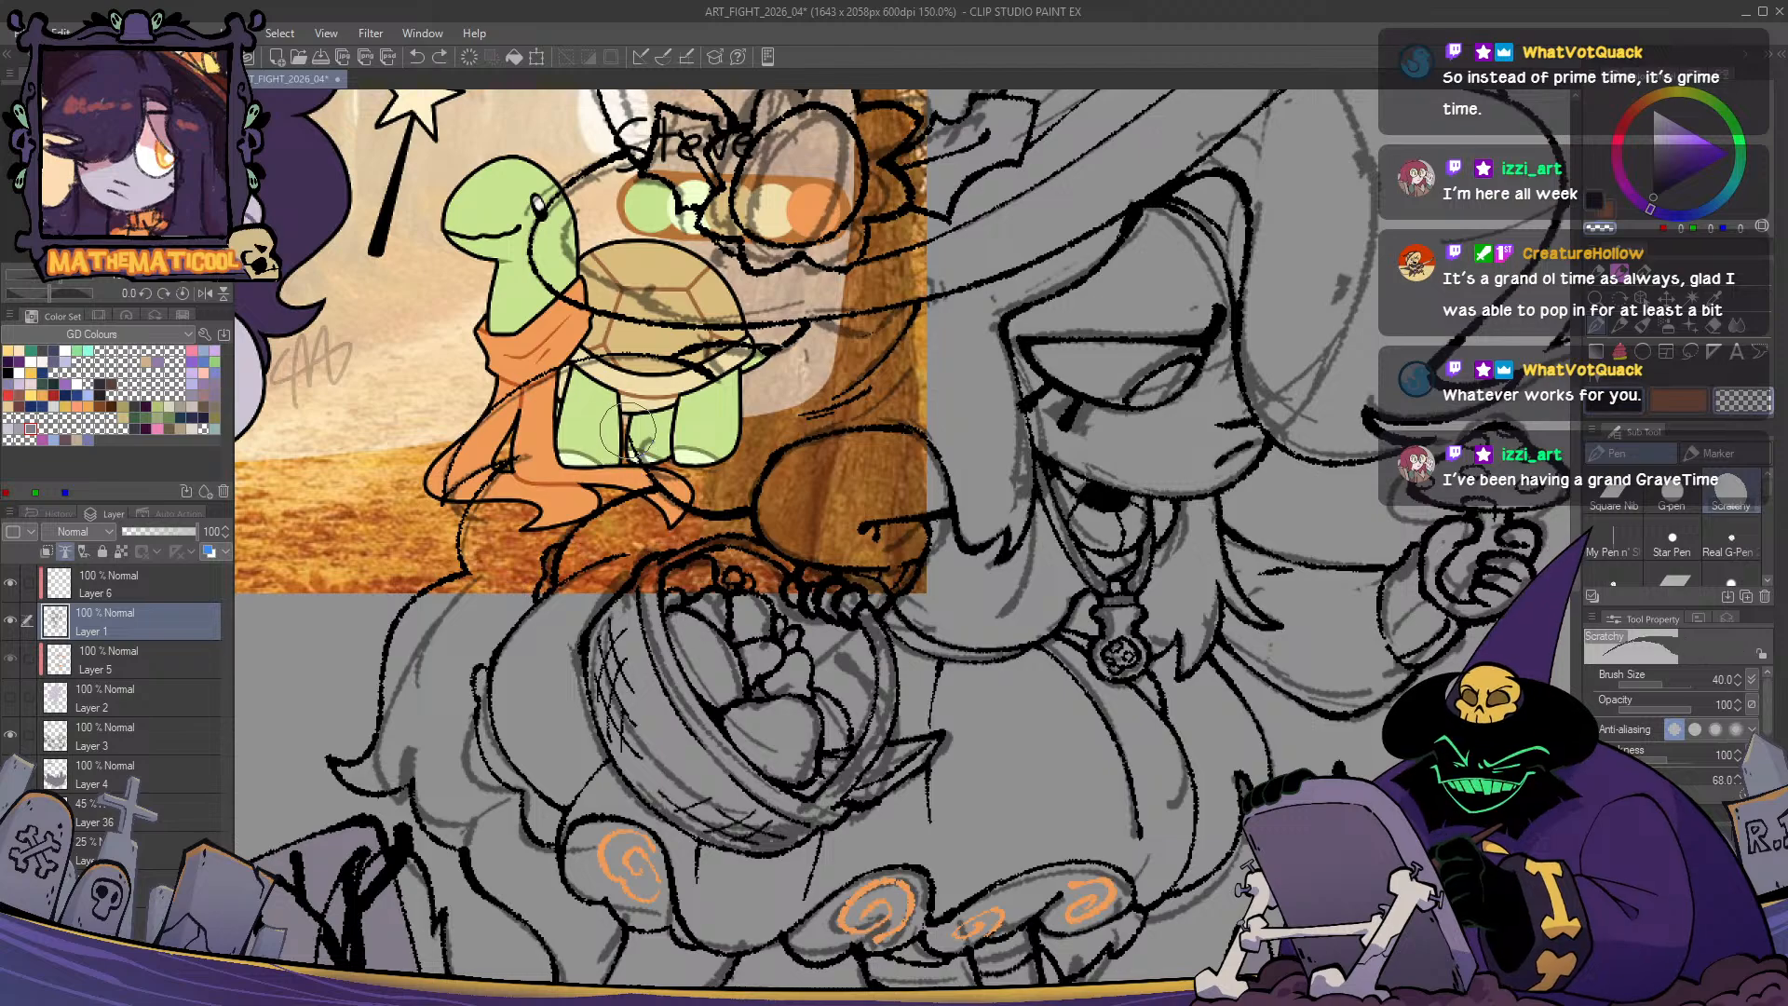
left_click_drag(638, 443, 644, 460)
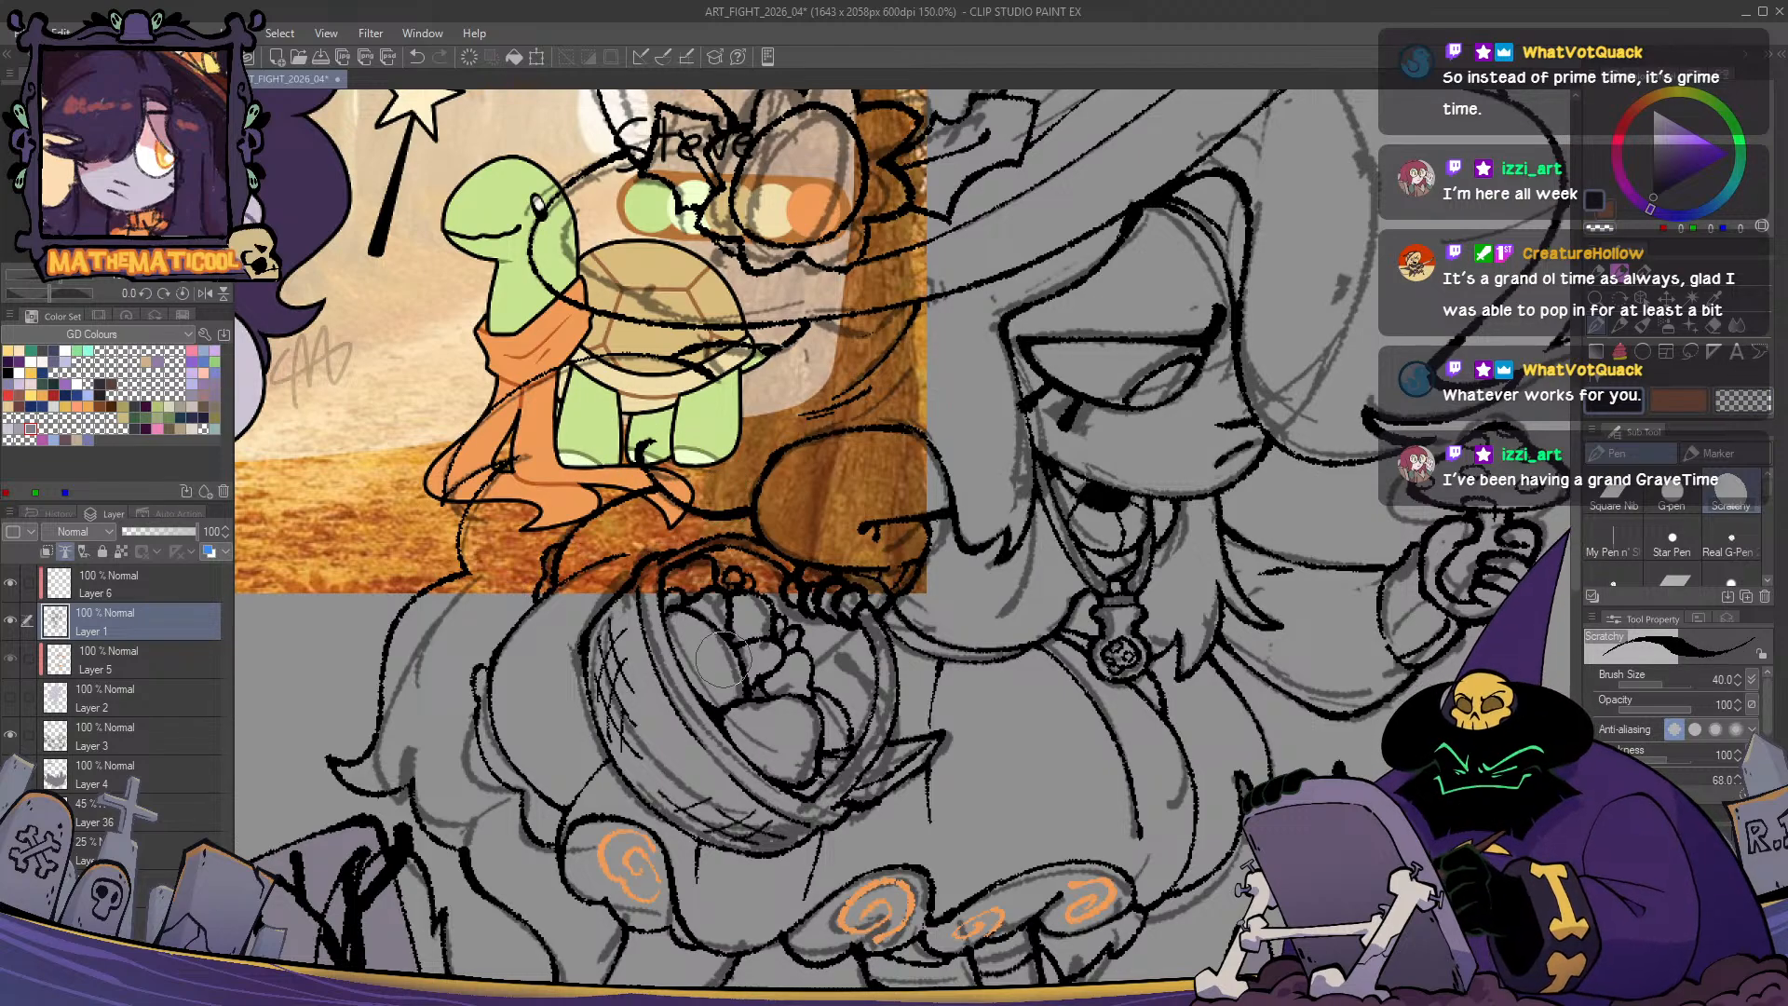
left_click_drag(722, 656, 671, 638)
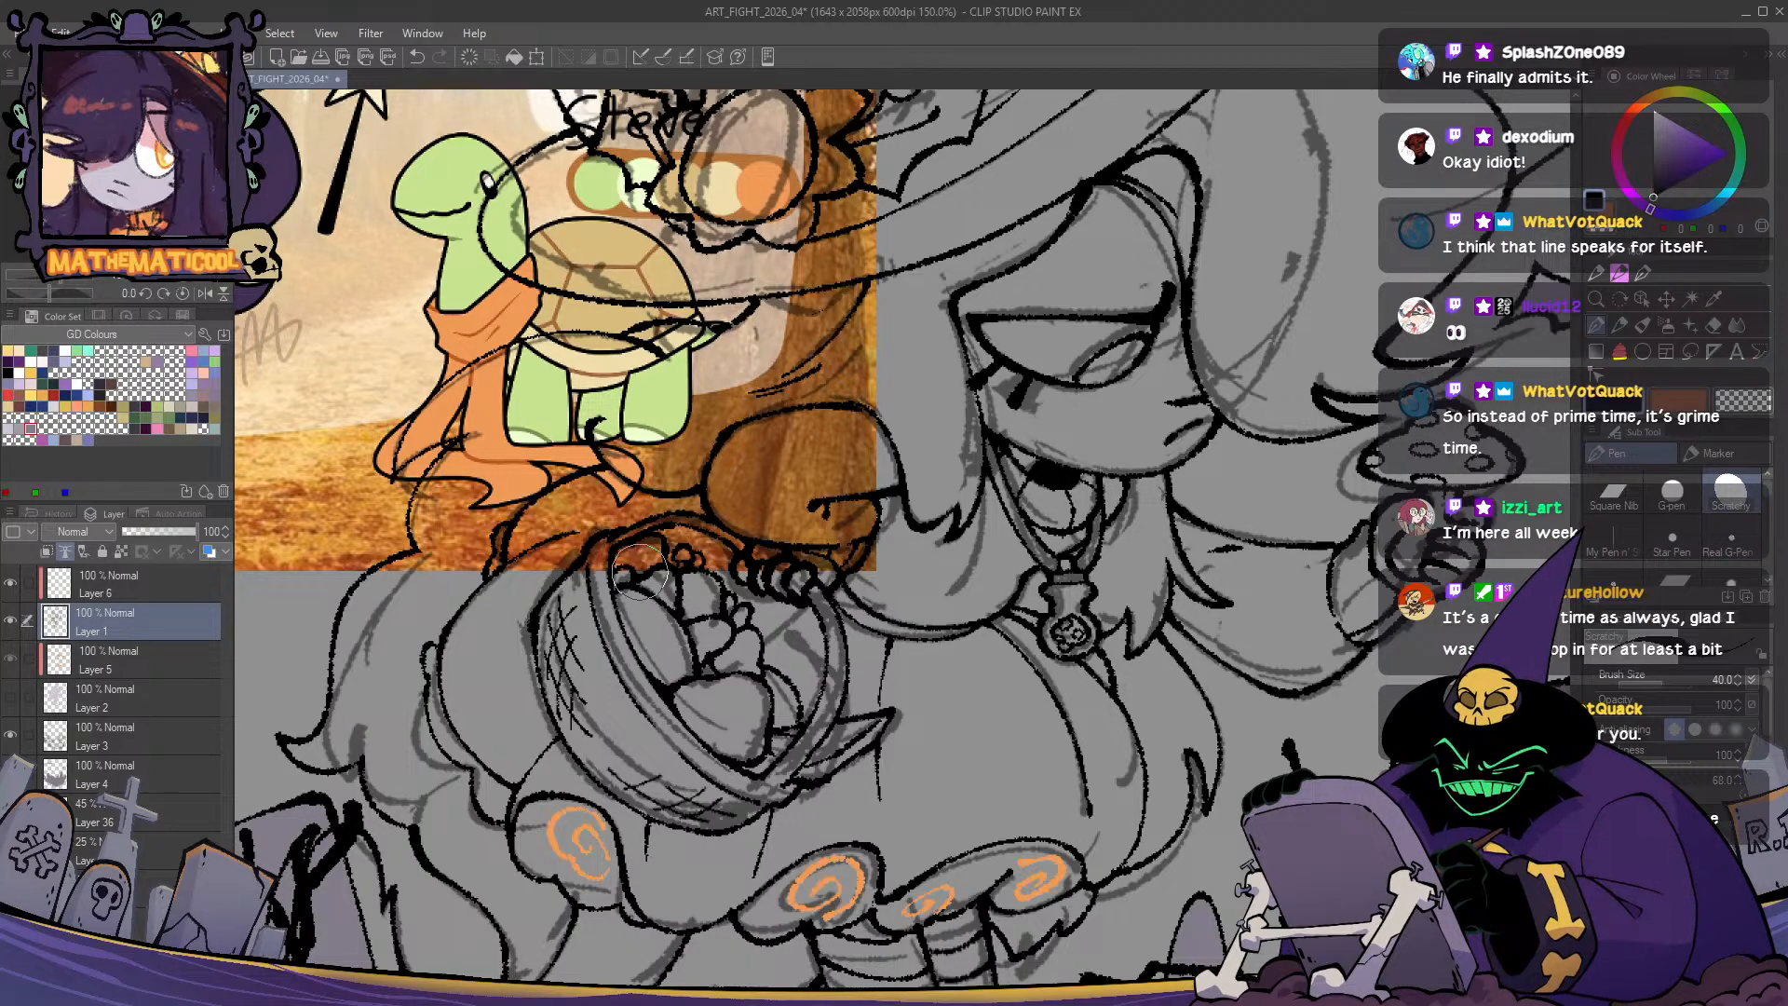
left_click(12, 700)
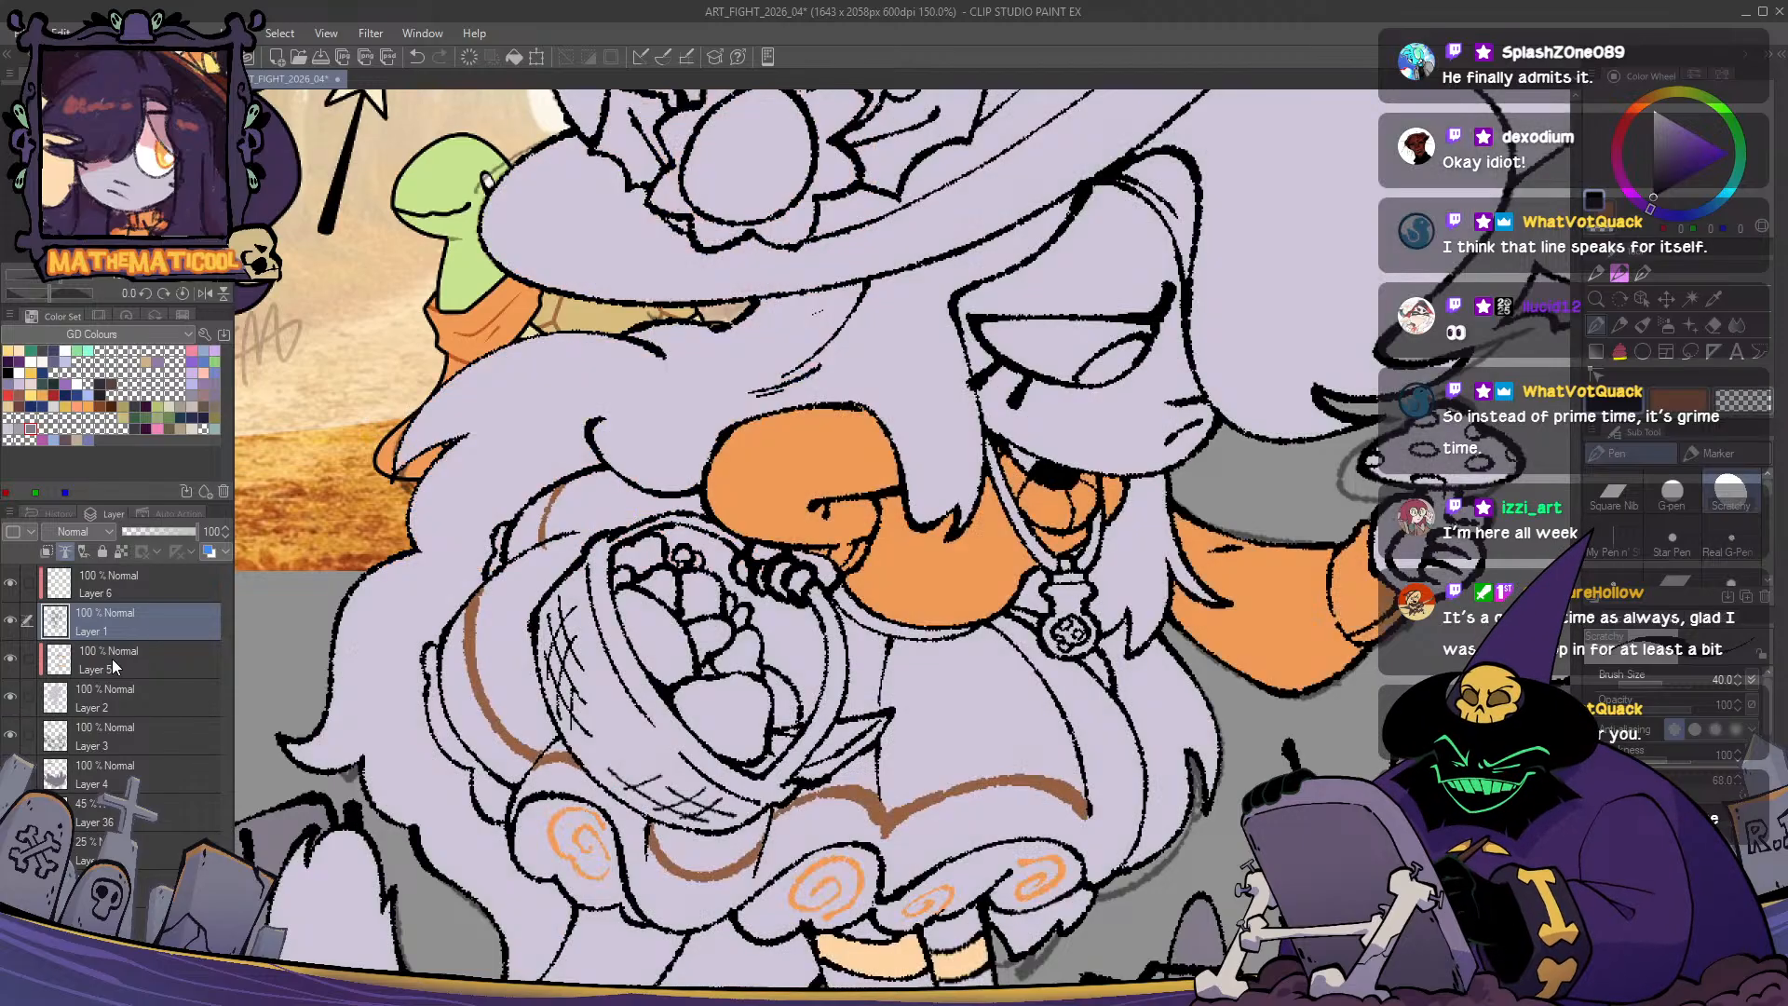
- Touch up the short brown stripe above the basket on Layer 5, using the brown sampled from that stripe
left_click(140, 660)
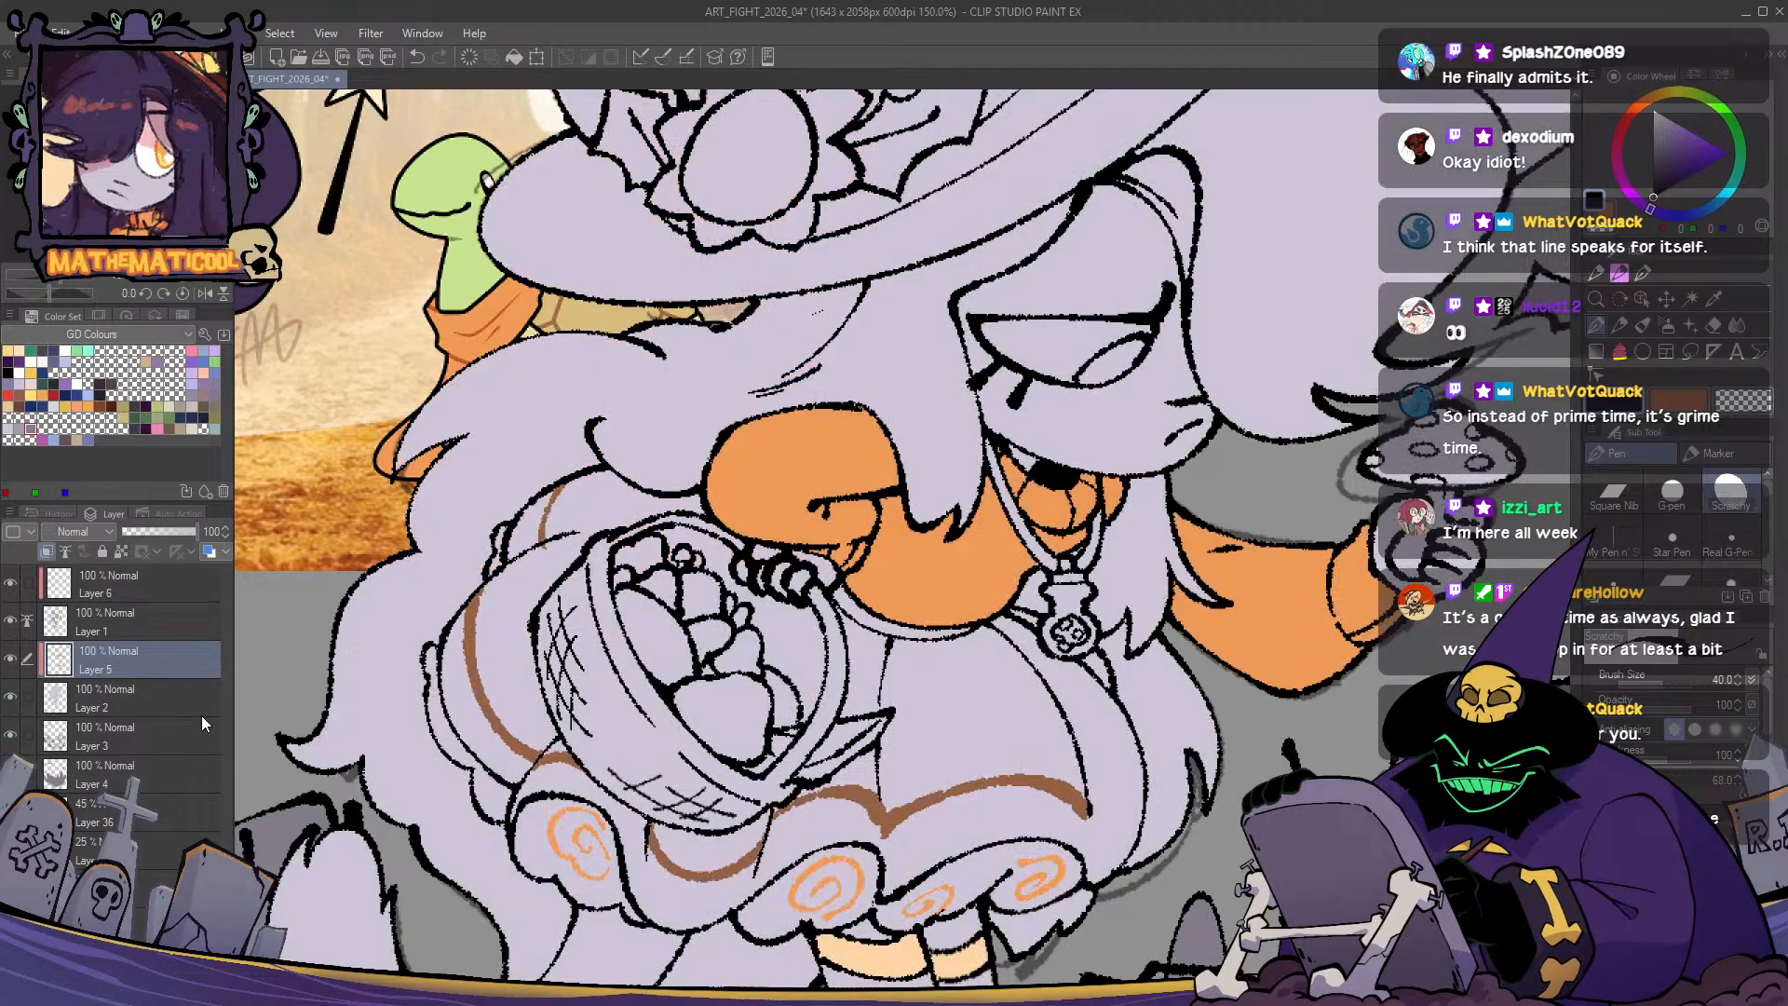
left_click(557, 493, "alt")
left_click_drag(560, 486, 544, 547)
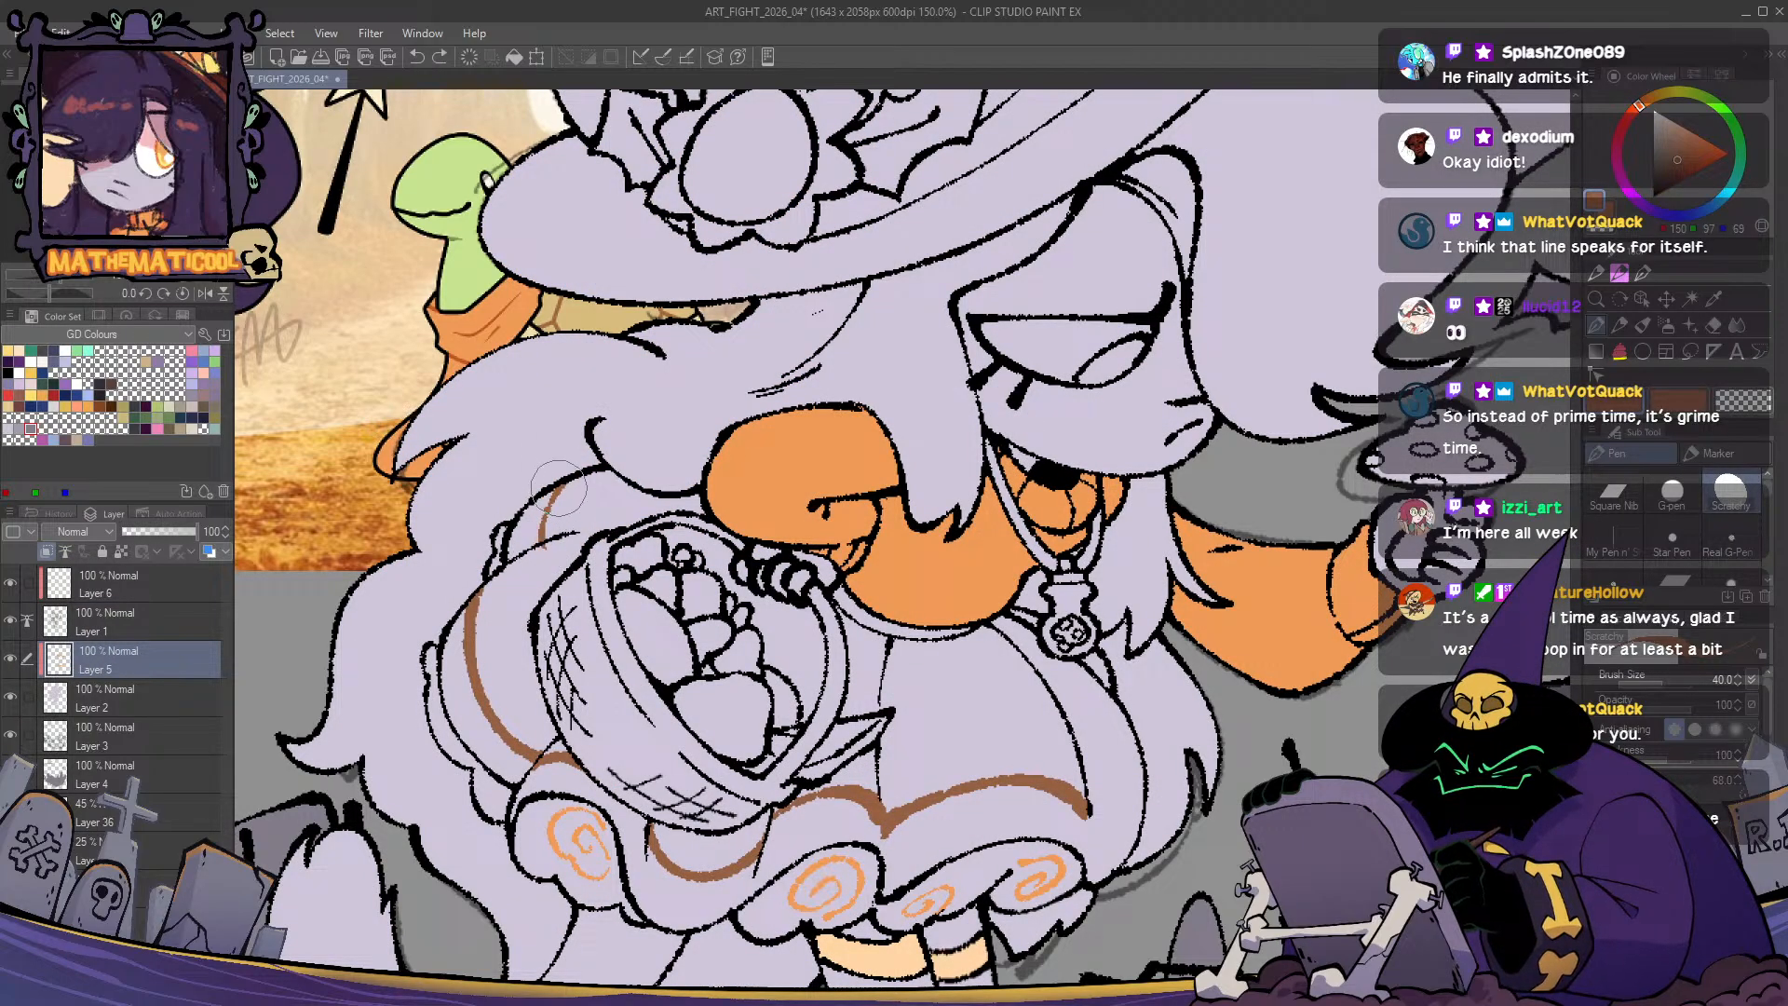
- Paint the brown stripe on the narrow skirt section furthest from the basket, trim its edges with transparent strokes and check the drawing mirrored
left_click_drag(768, 889, 549, 694)
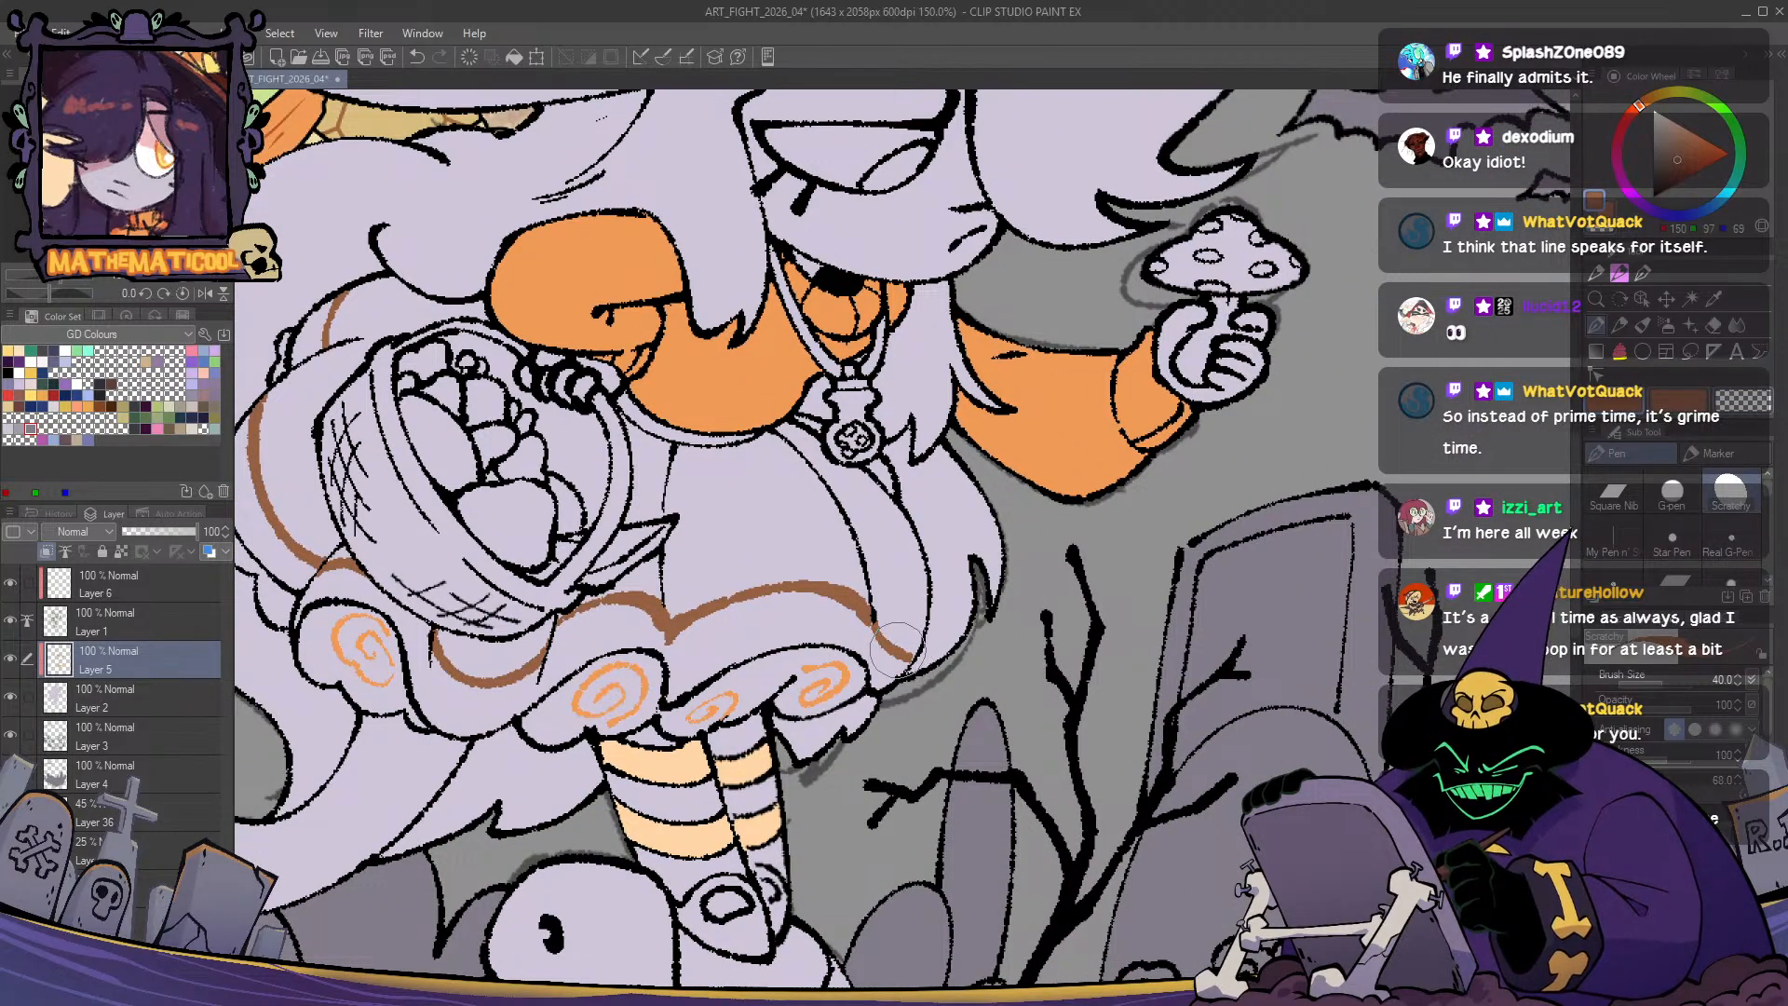
left_click_drag(929, 604, 873, 633)
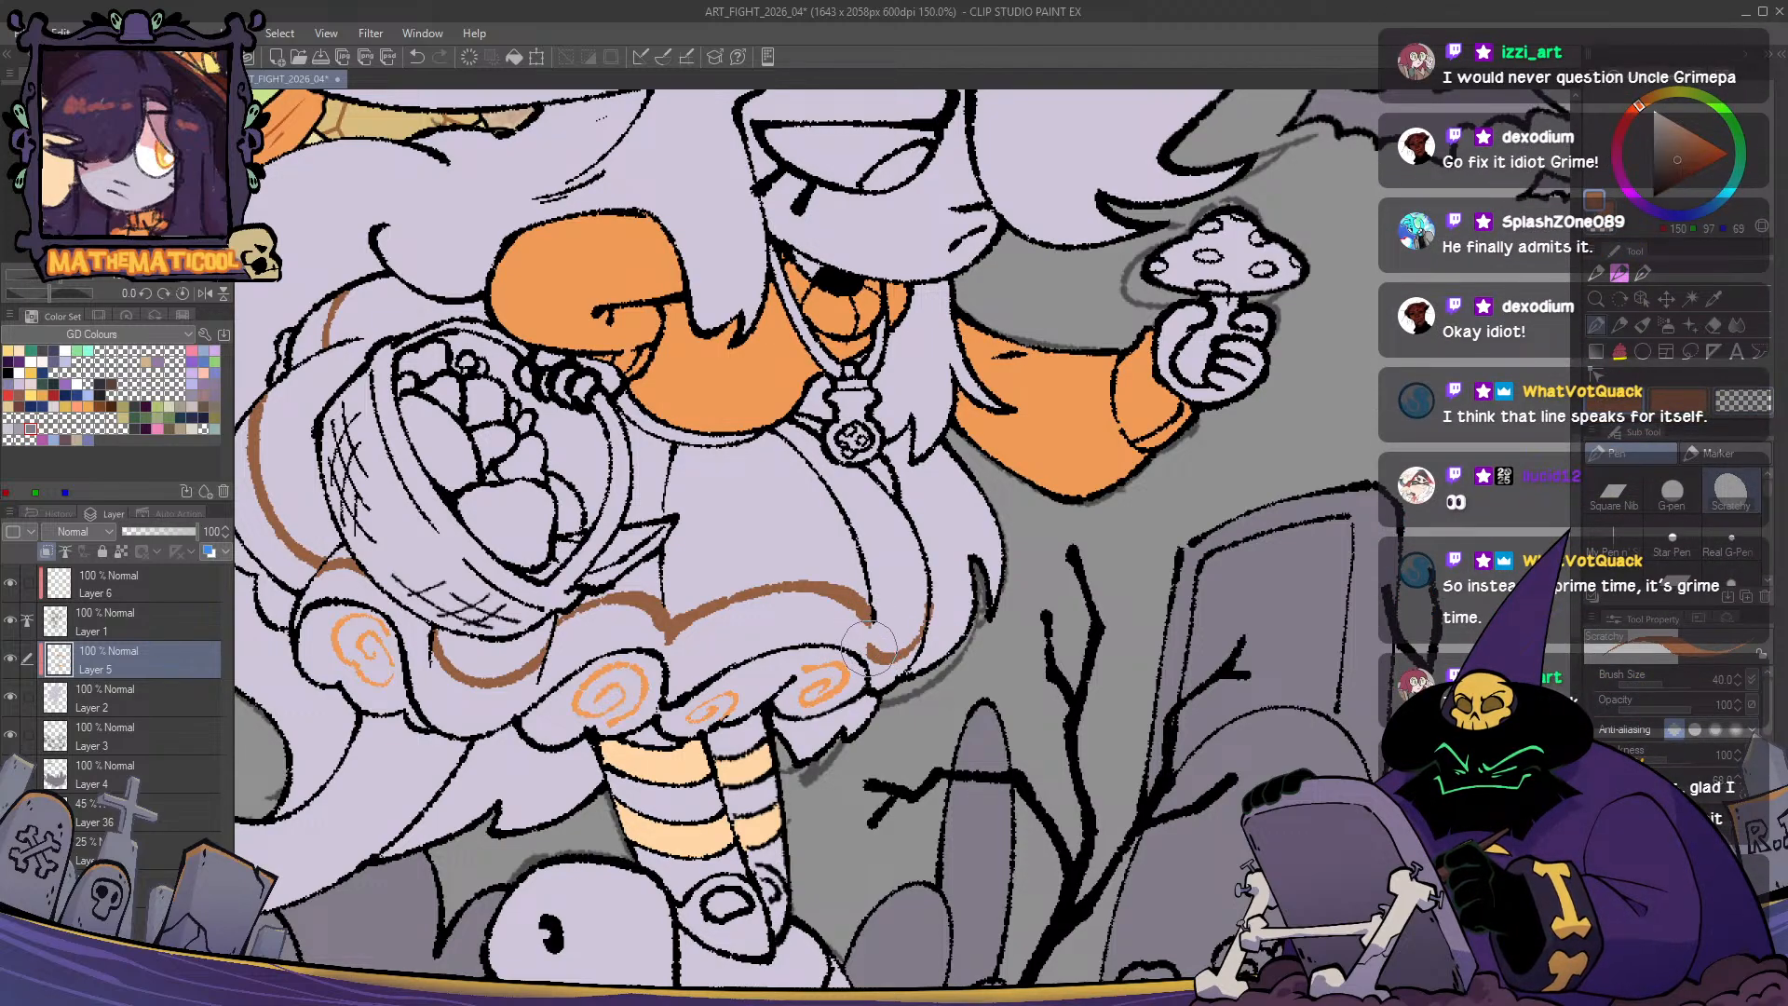
key("c")
left_click_drag(873, 649, 934, 608)
key("c")
key("c")
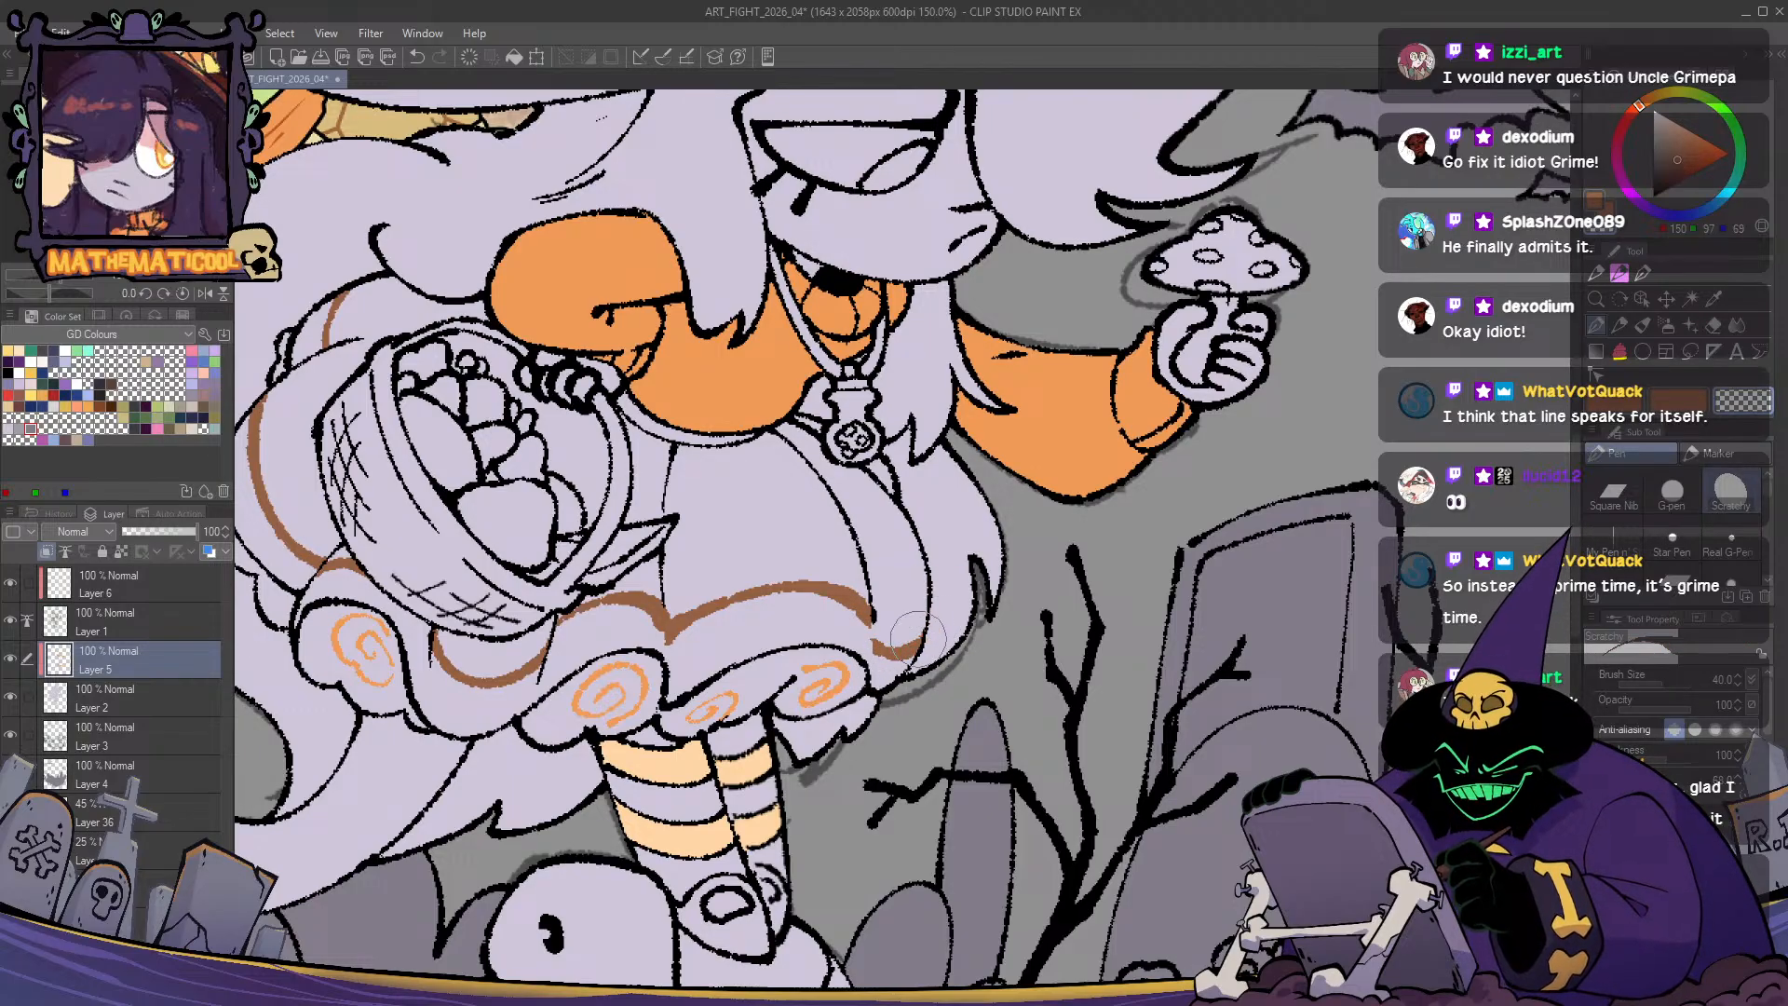
key("c")
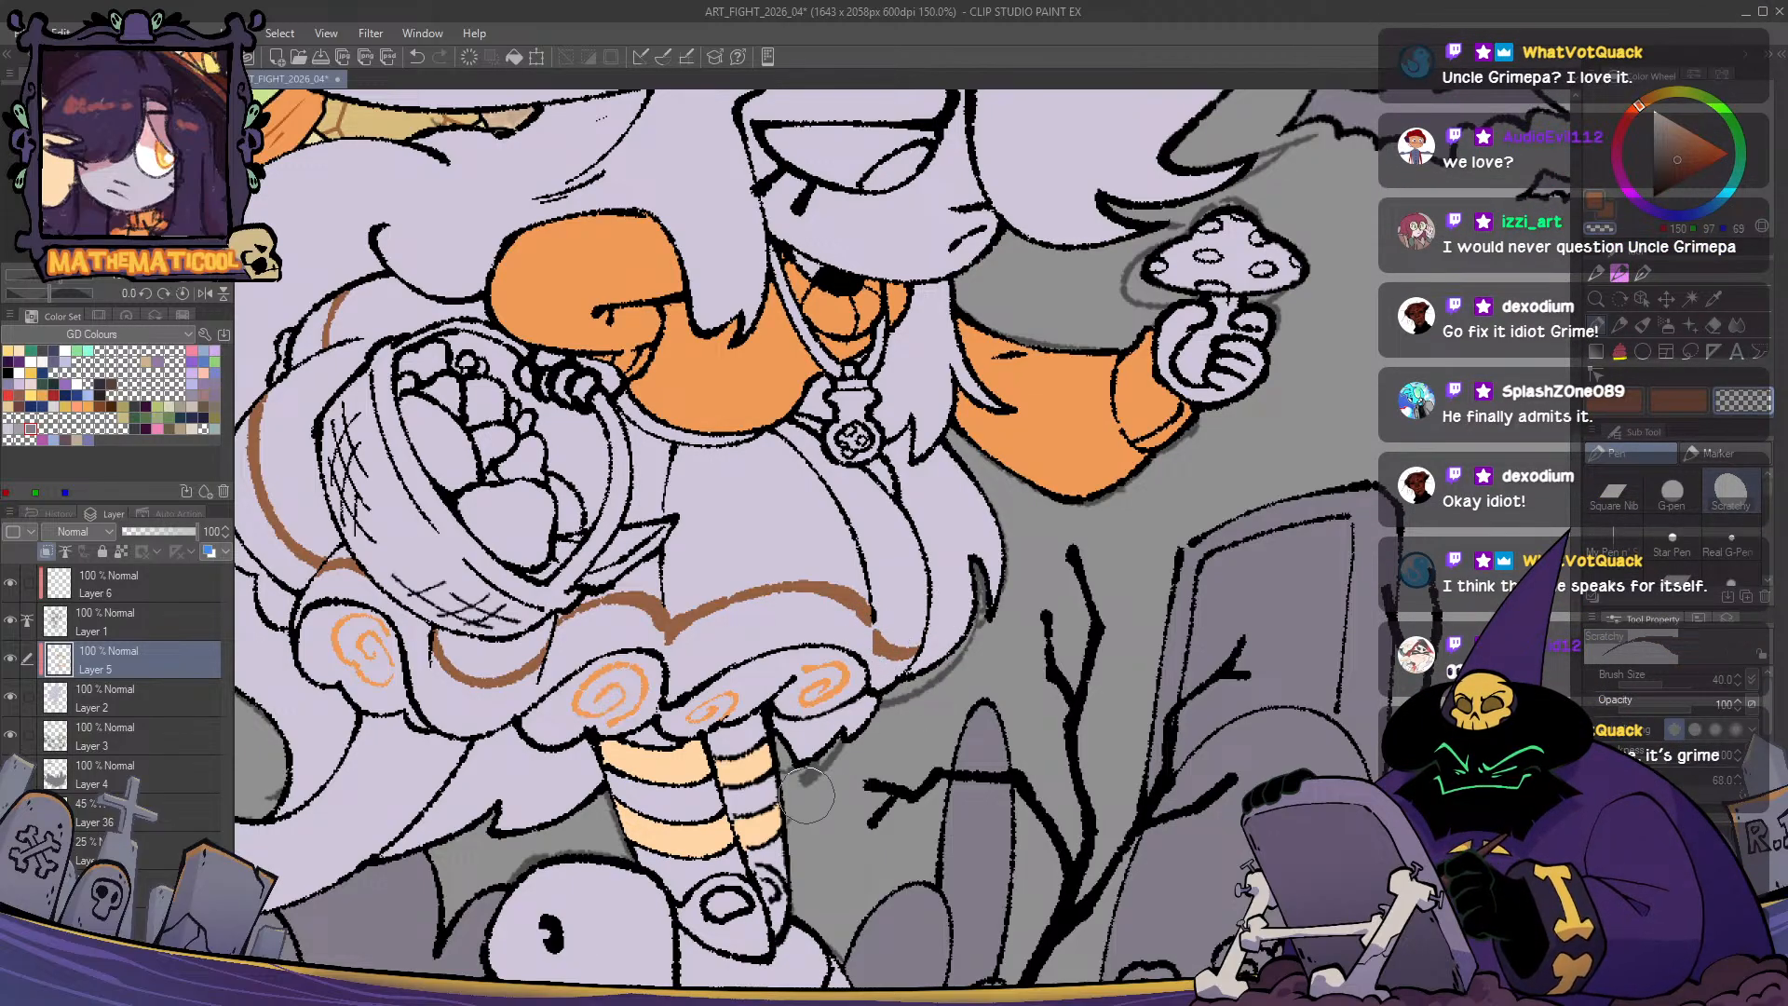
key("h")
key("h")
key("ctrl+minus")
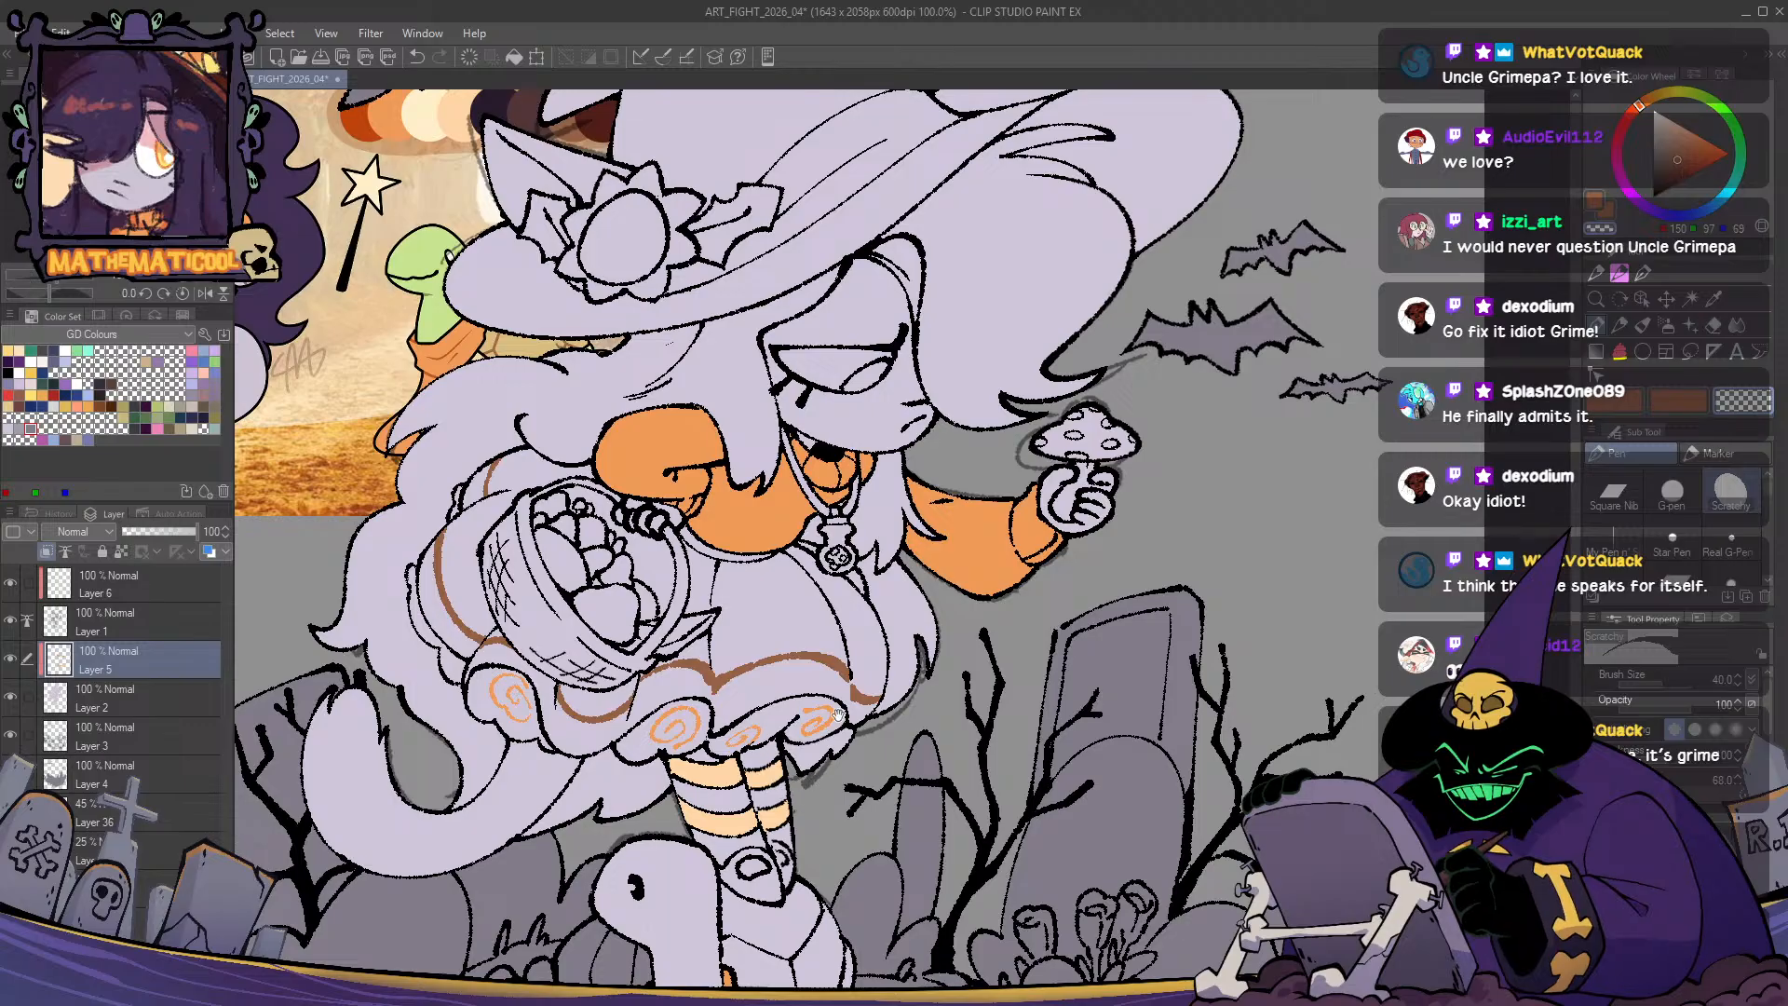
- Sample the dark brown from the reference skirt and paint a second stripe above the brown one on the front section, redoing it until it fits
left_click_drag(838, 715, 1149, 878)
scroll(433, 424, "up", 1)
left_click(457, 446, "alt")
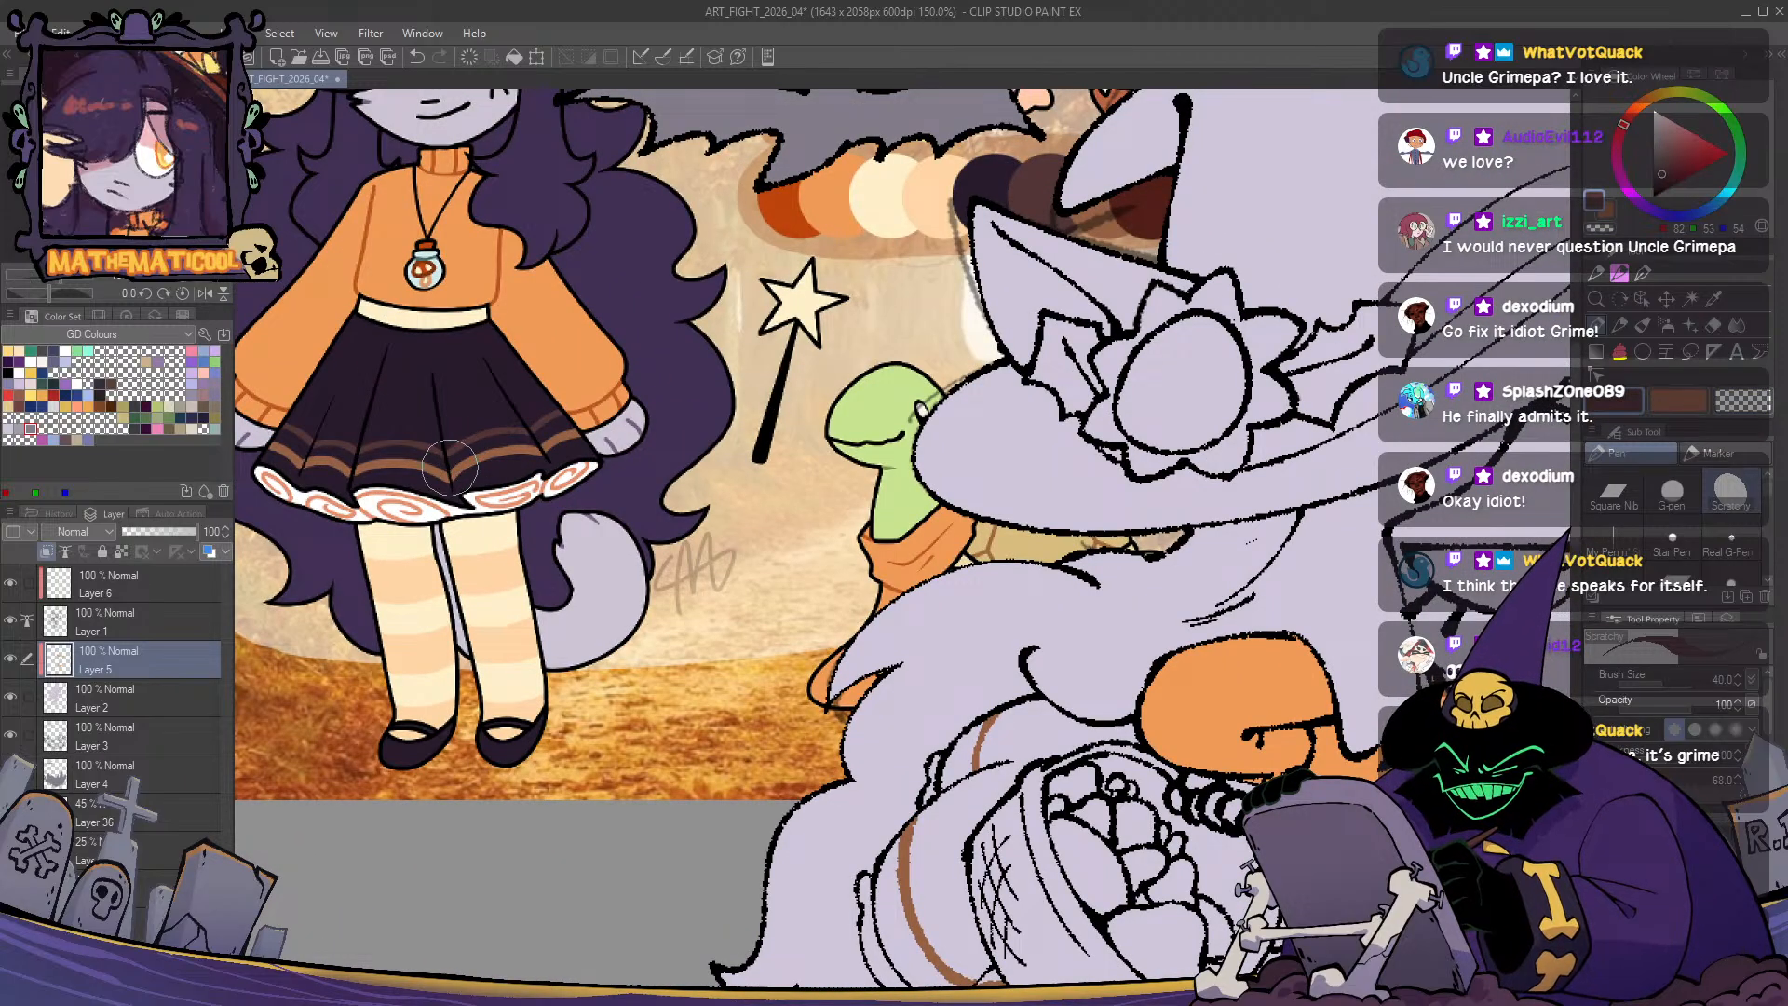
key("ctrl+minus")
mouse_move(1335, 998)
left_mouse_down()
mouse_move(1035, 738)
mouse_move(976, 551)
mouse_move(807, 565)
left_mouse_up()
scroll(976, 551, "up", 1)
key("ctrl+z")
mouse_move(1036, 579)
left_mouse_down()
mouse_move(880, 541)
mouse_move(808, 564)
left_mouse_up()
key("ctrl+z")
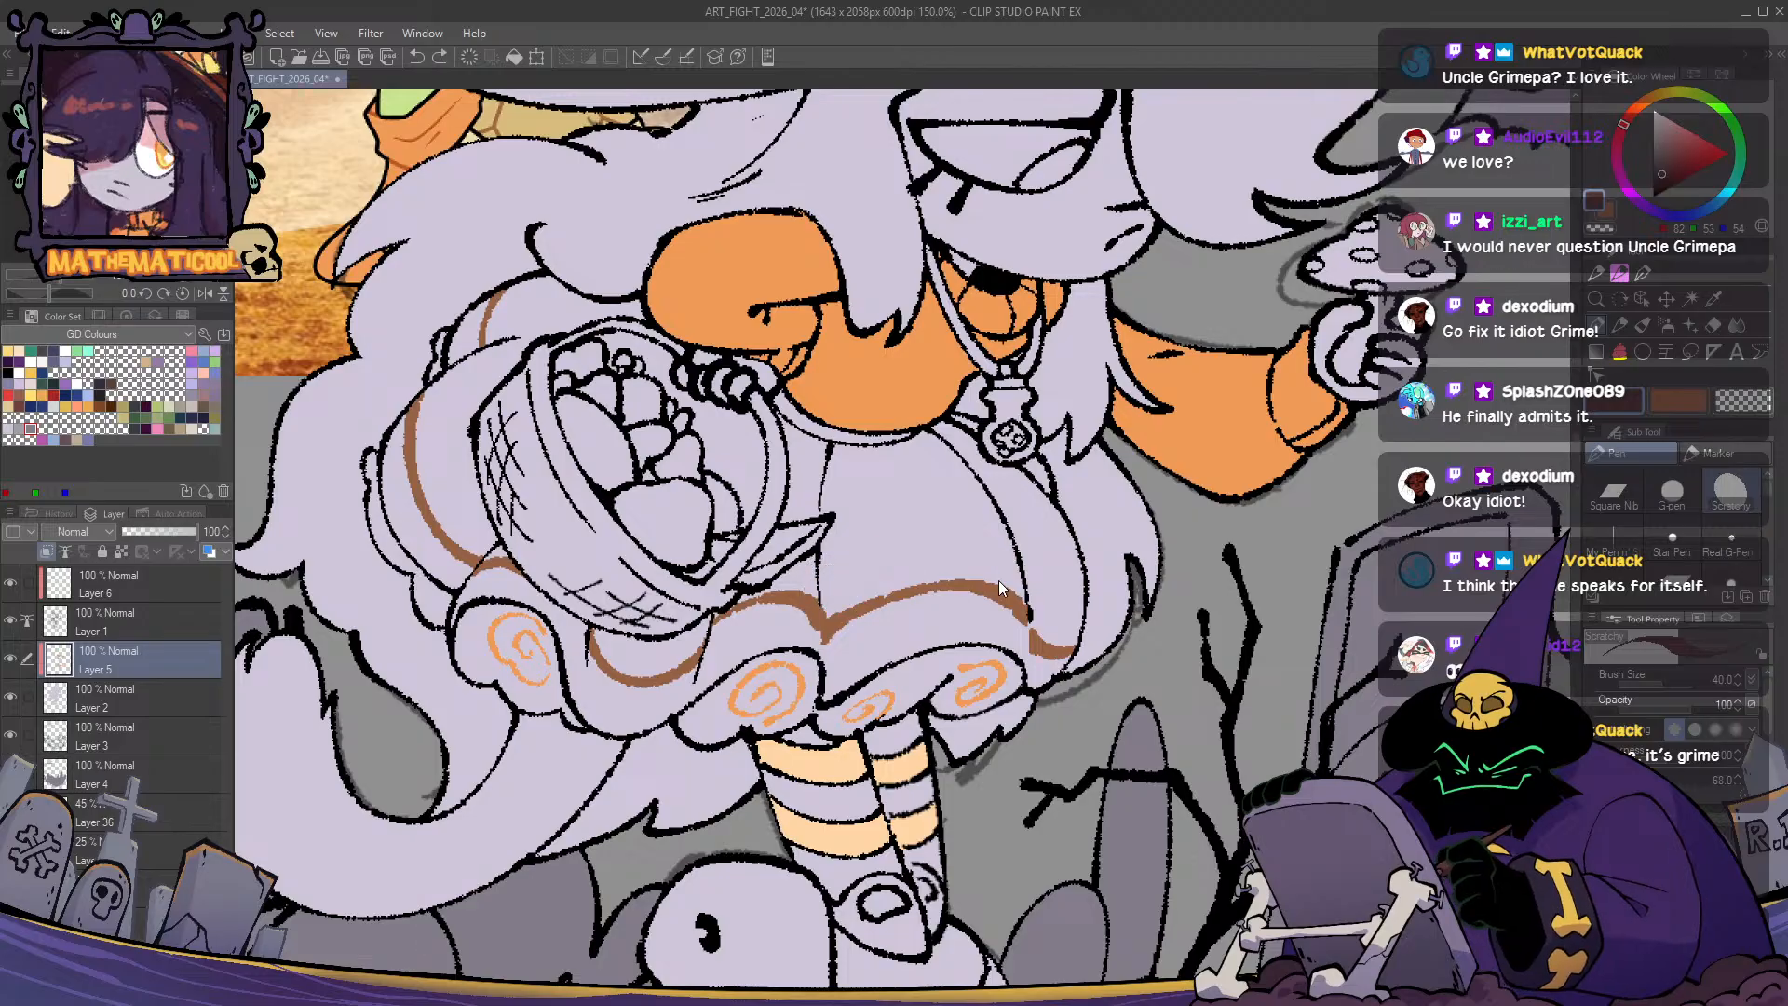
left_click_drag(1036, 579, 807, 566)
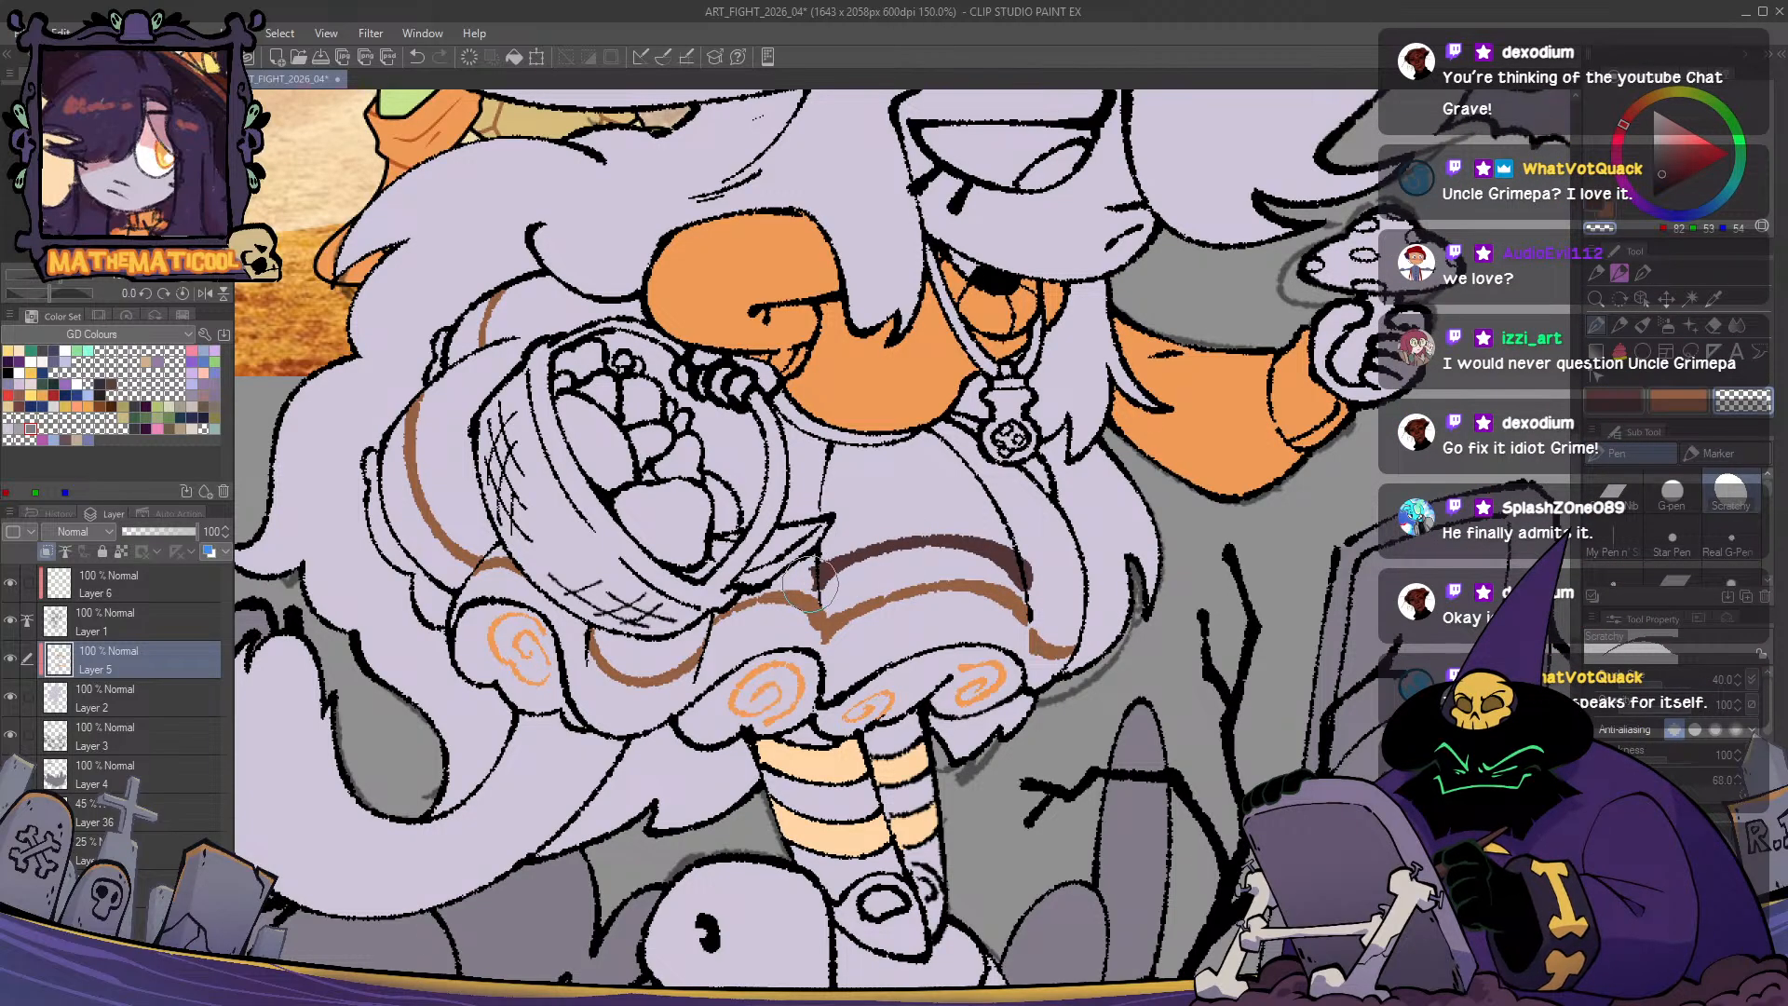
- Clean up the ends of the front dark-brown stripe and continue it across the adjoining narrow section furthest from the basket
key("c")
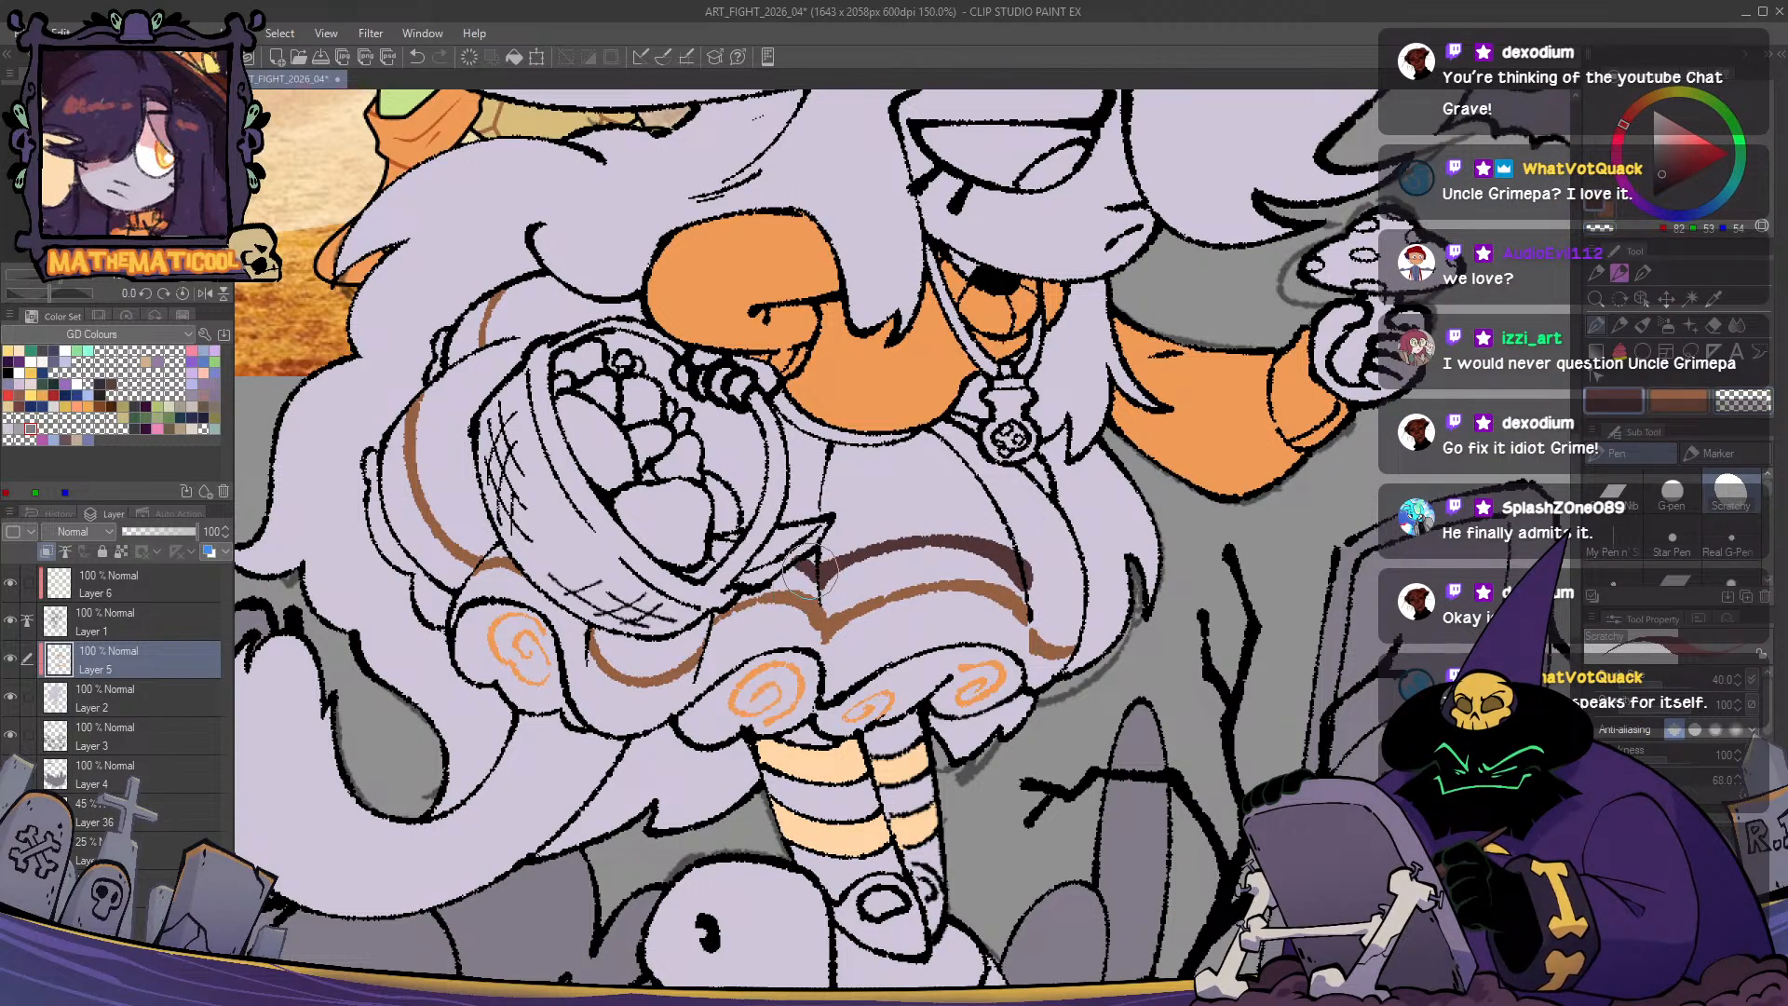
key("c")
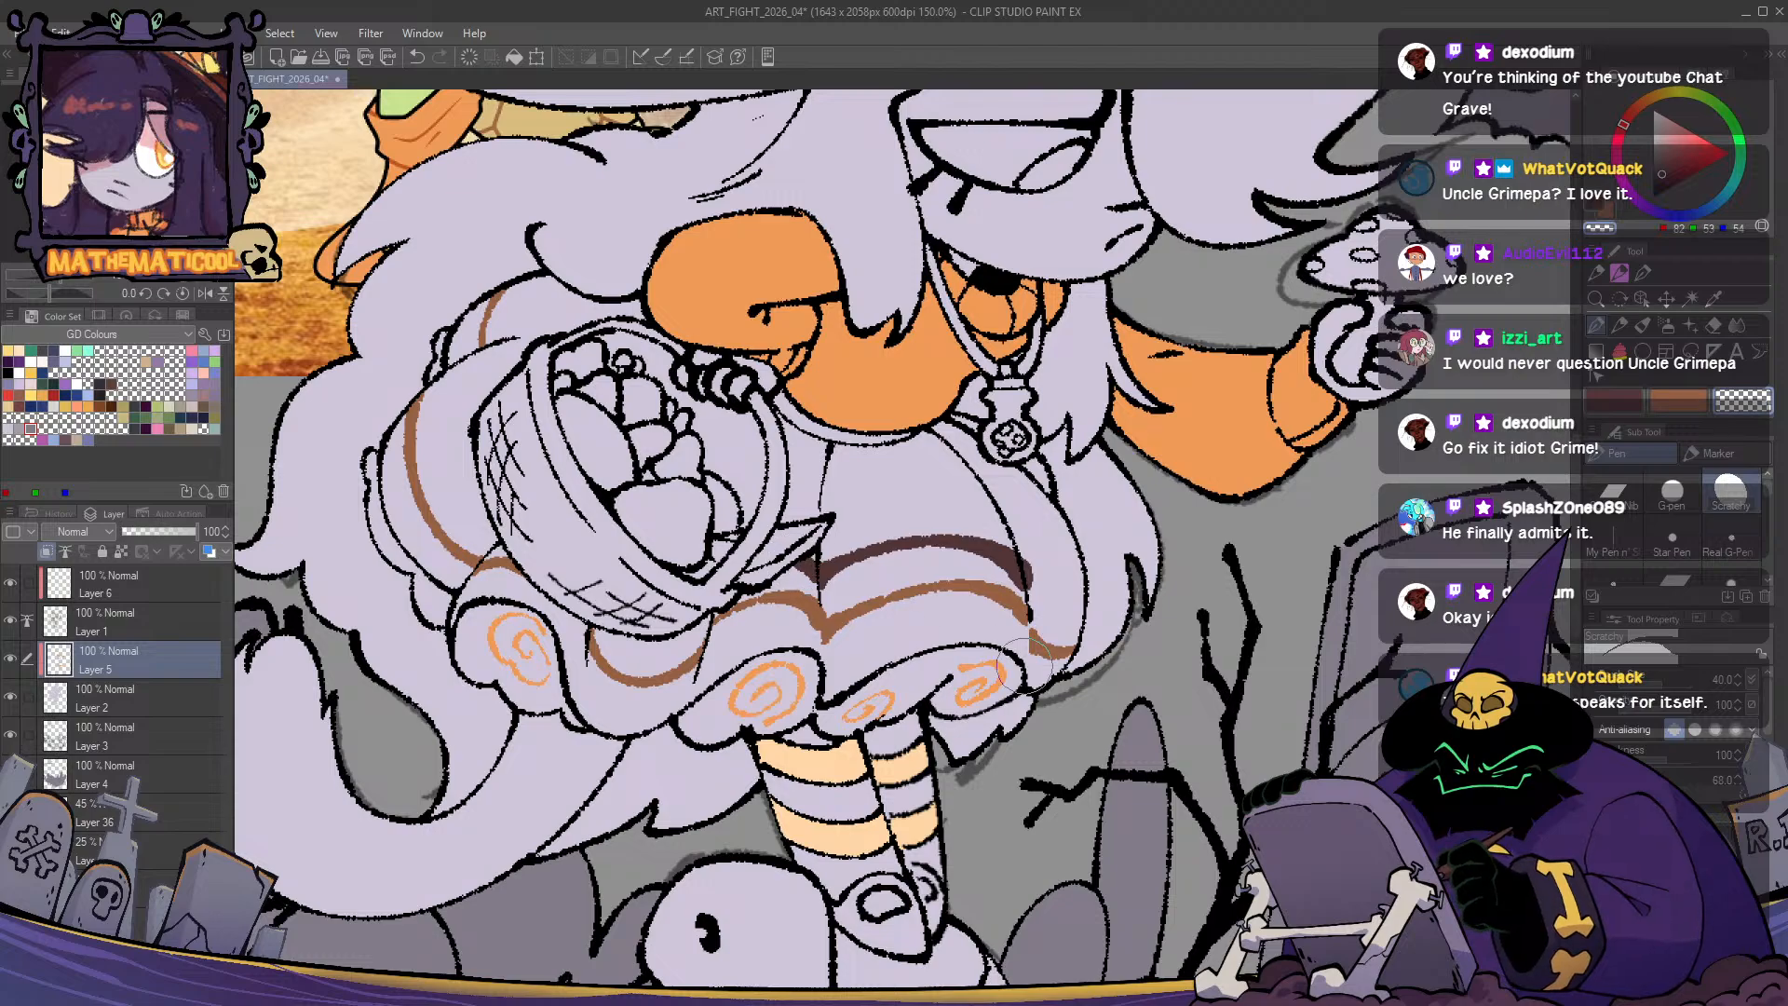
key("c")
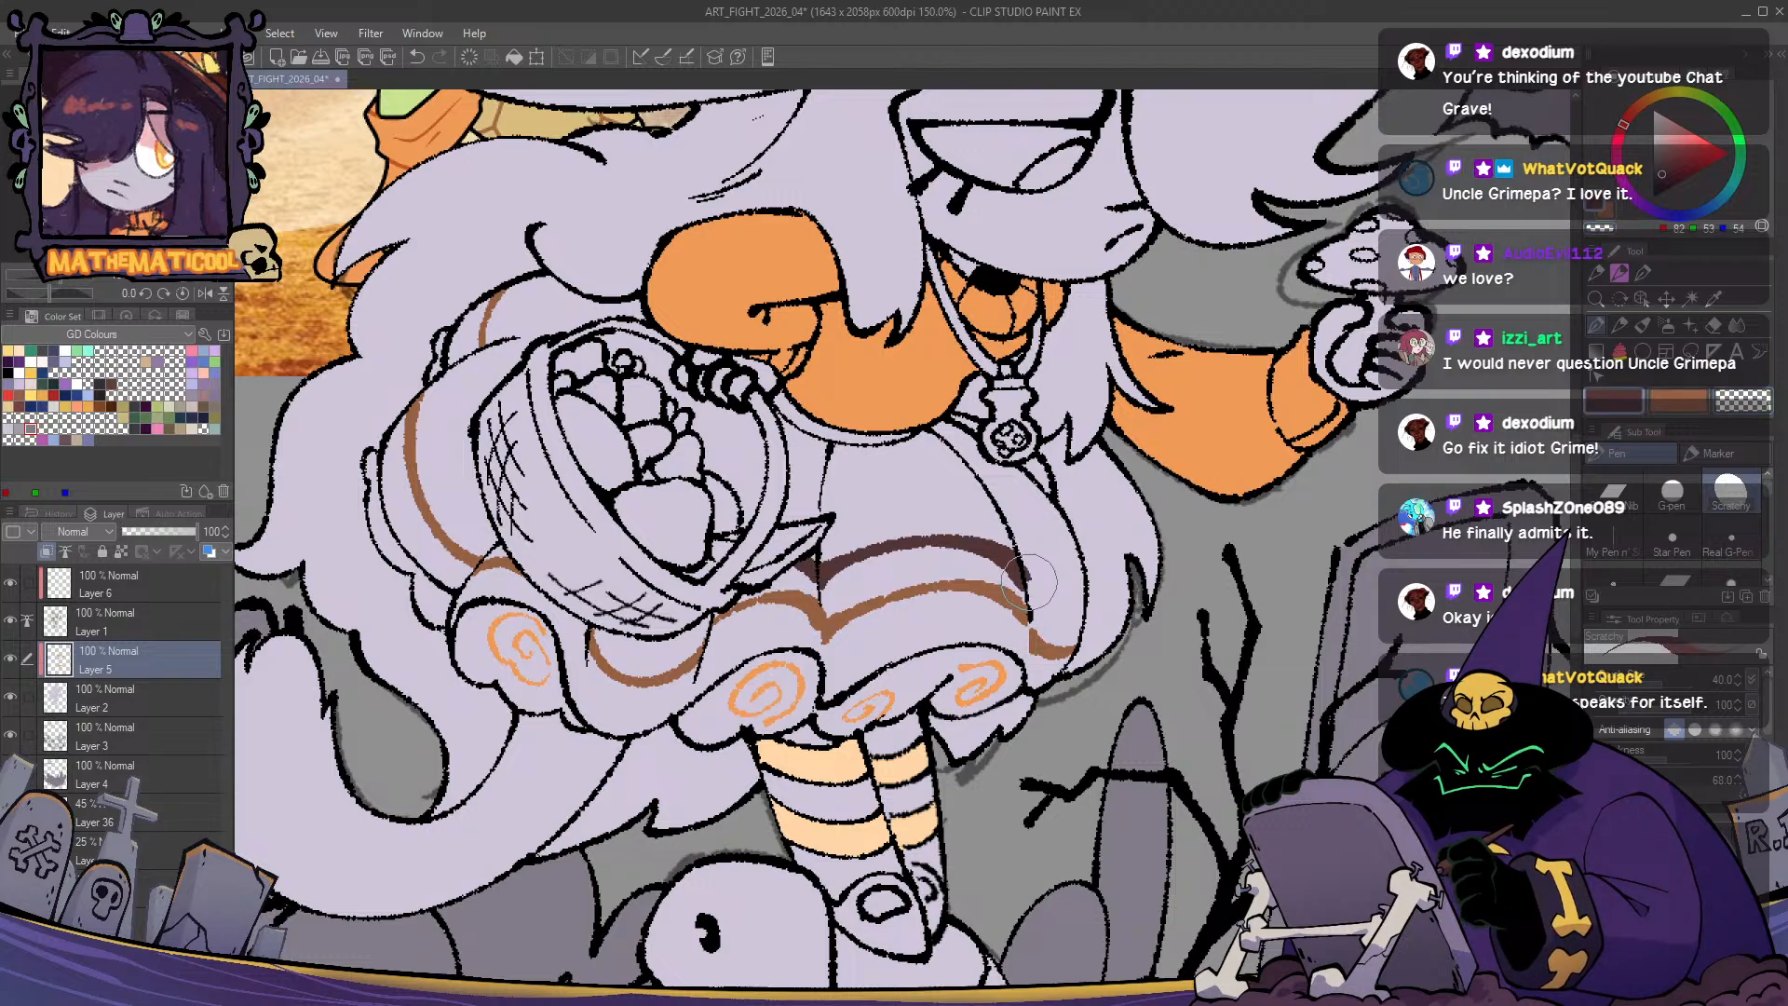
key("ctrl+z")
left_click_drag(1029, 581, 1089, 614)
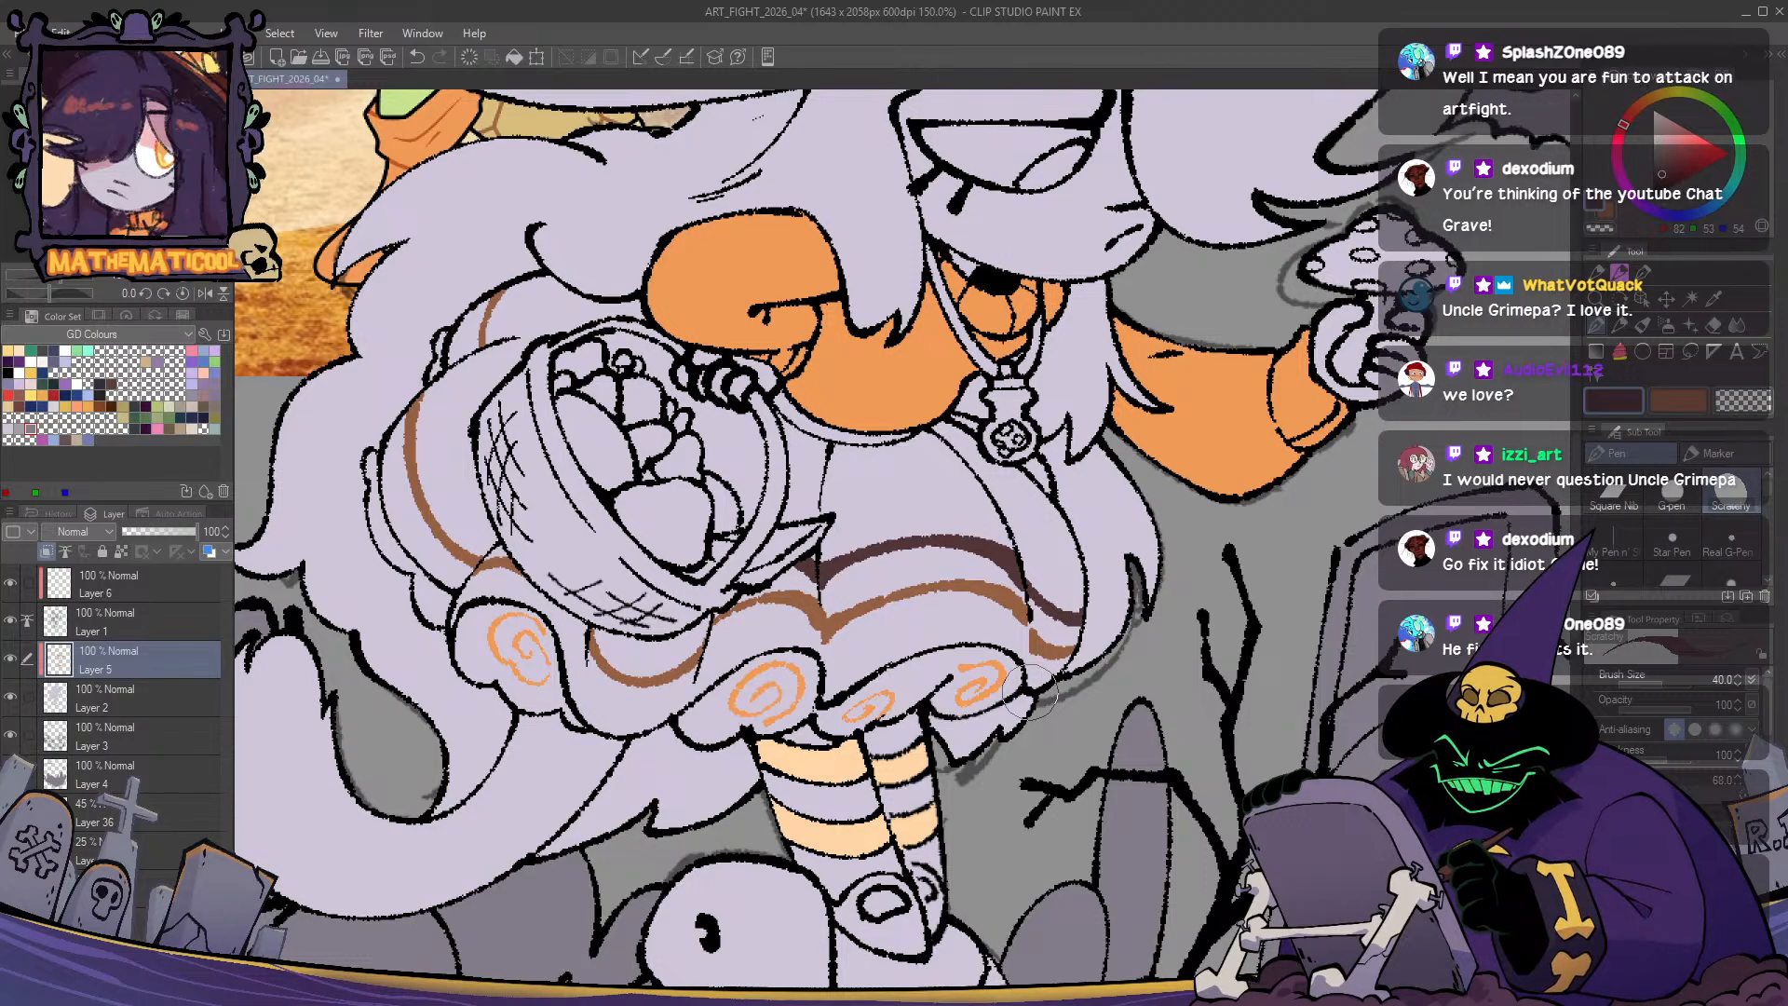
- Paint the dark-brown stripe inside the brown one on the rear skirt section behind the basket, refining its thickness with transparent strokes
left_click_drag(451, 373, 734, 368)
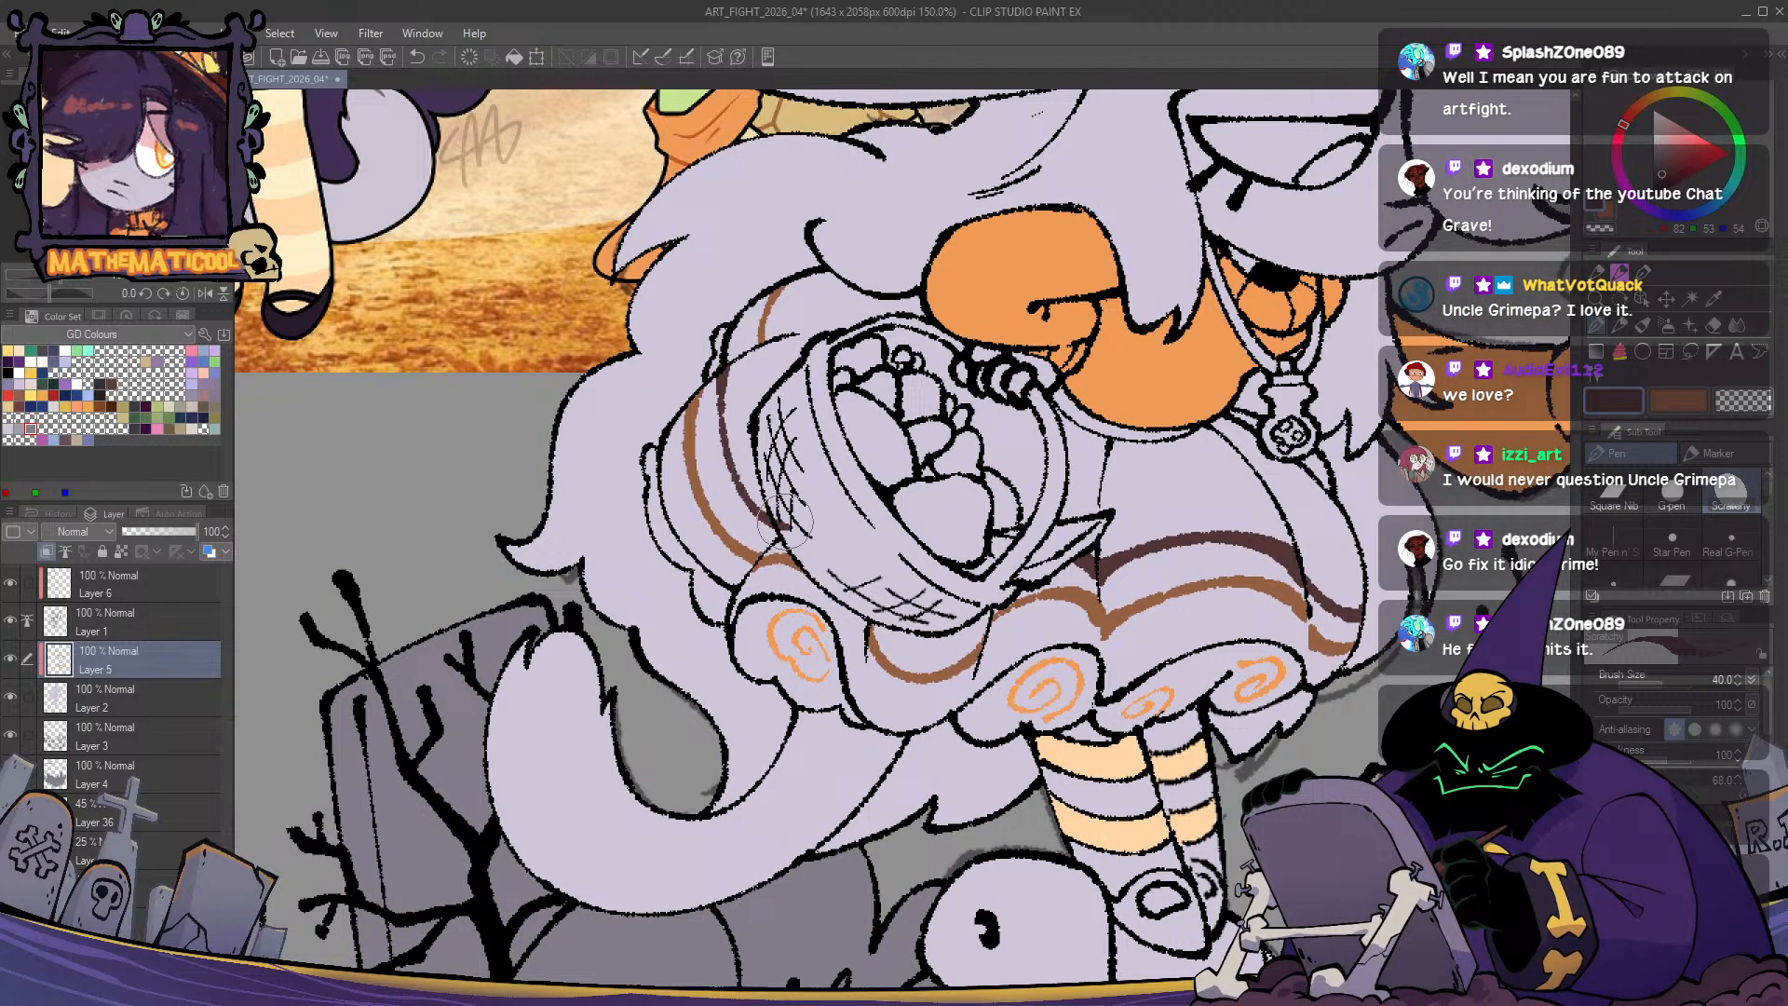
mouse_move(729, 371)
left_mouse_down()
mouse_move(727, 421)
mouse_move(777, 508)
mouse_move(736, 442)
mouse_move(728, 374)
mouse_move(787, 515)
left_mouse_up()
key("ctrl+z")
key("ctrl+z")
key("ctrl+y")
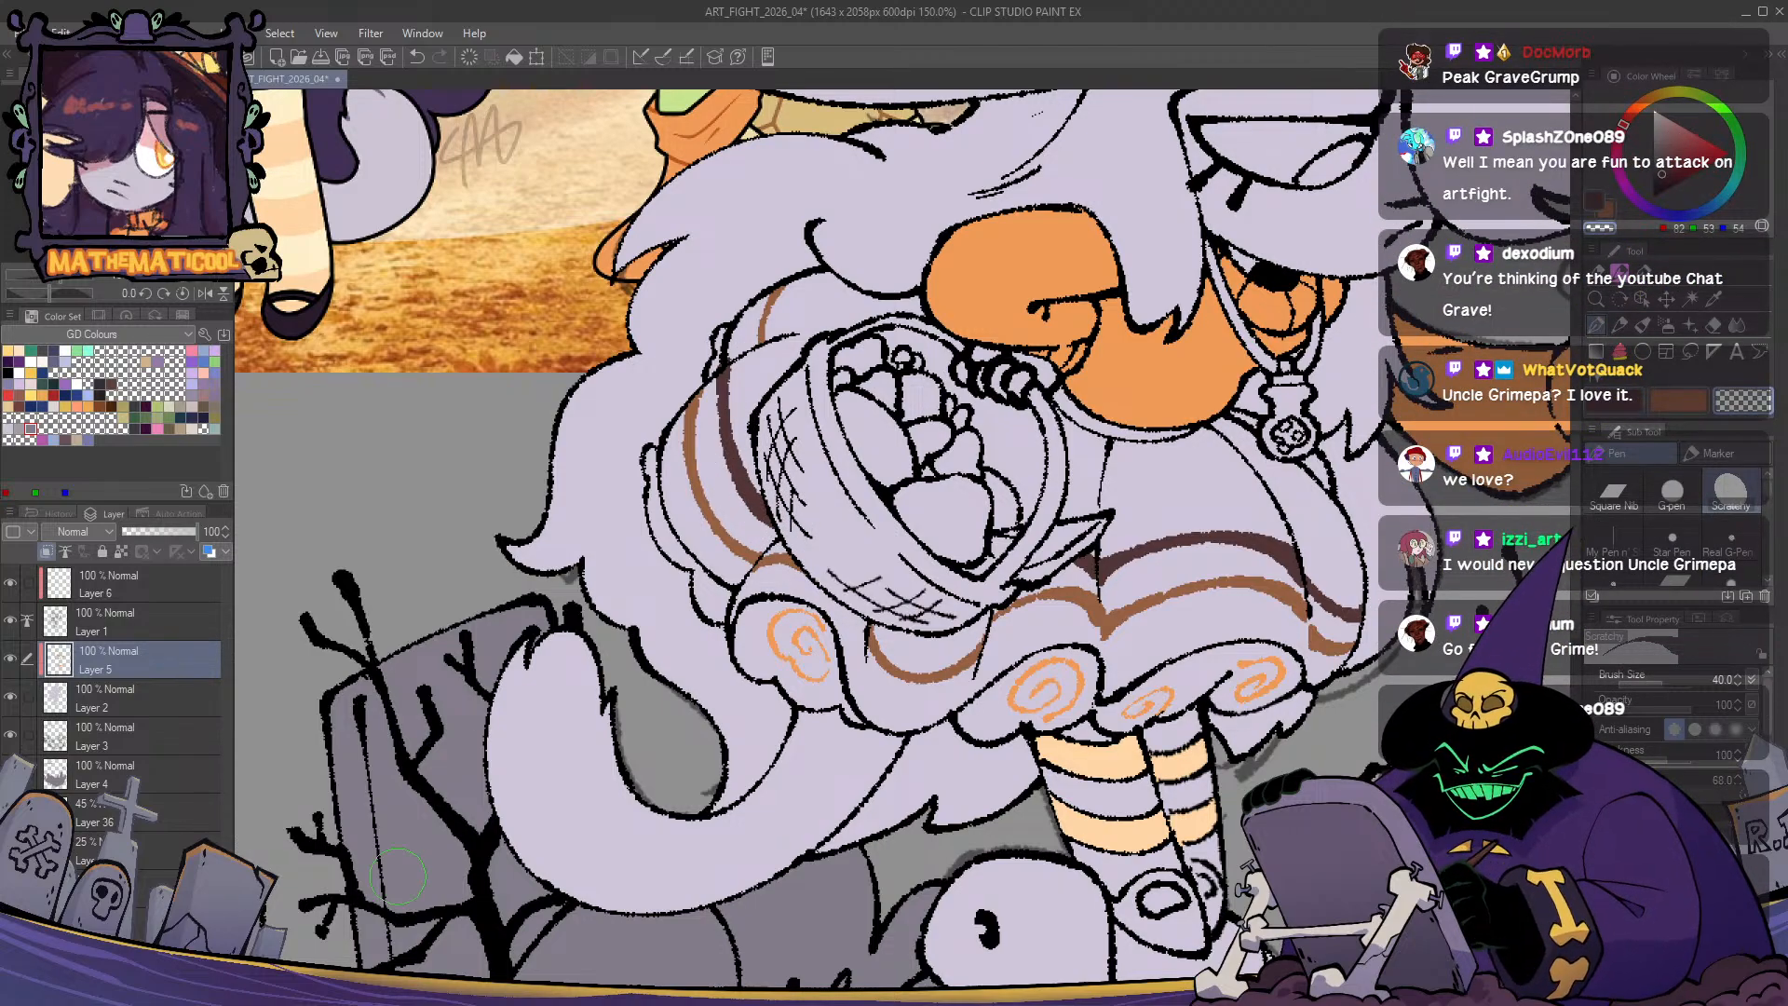
key("x")
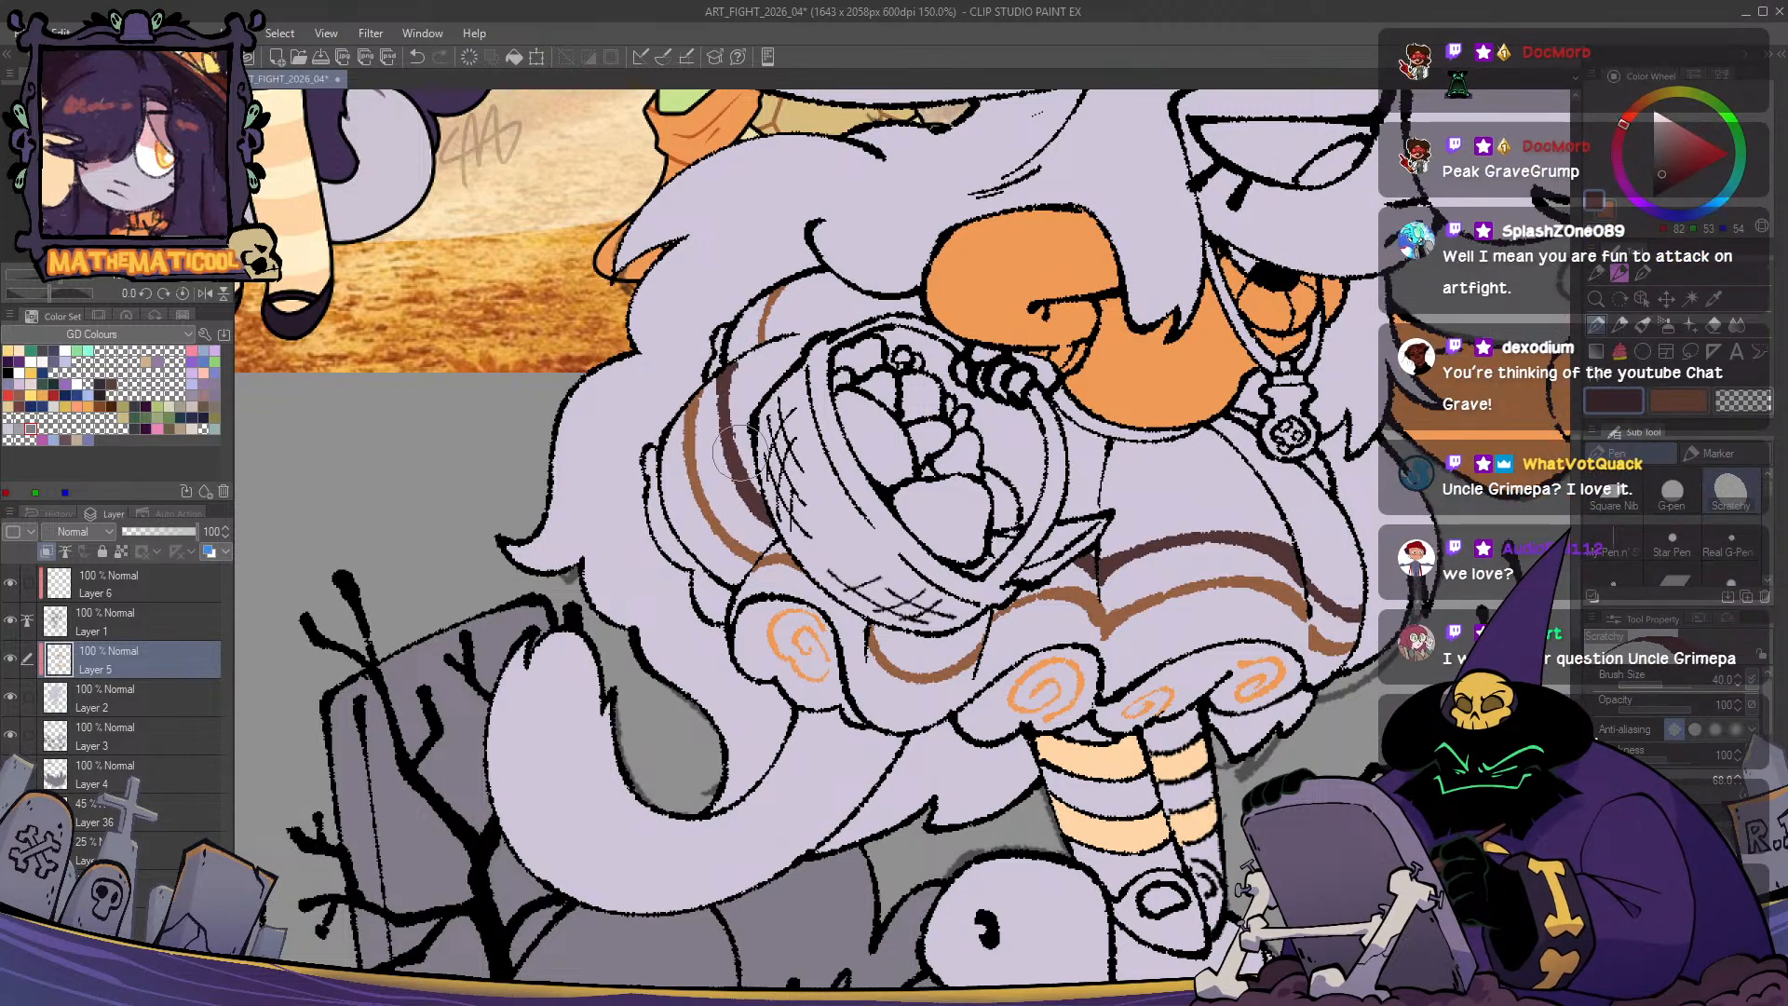
key("c")
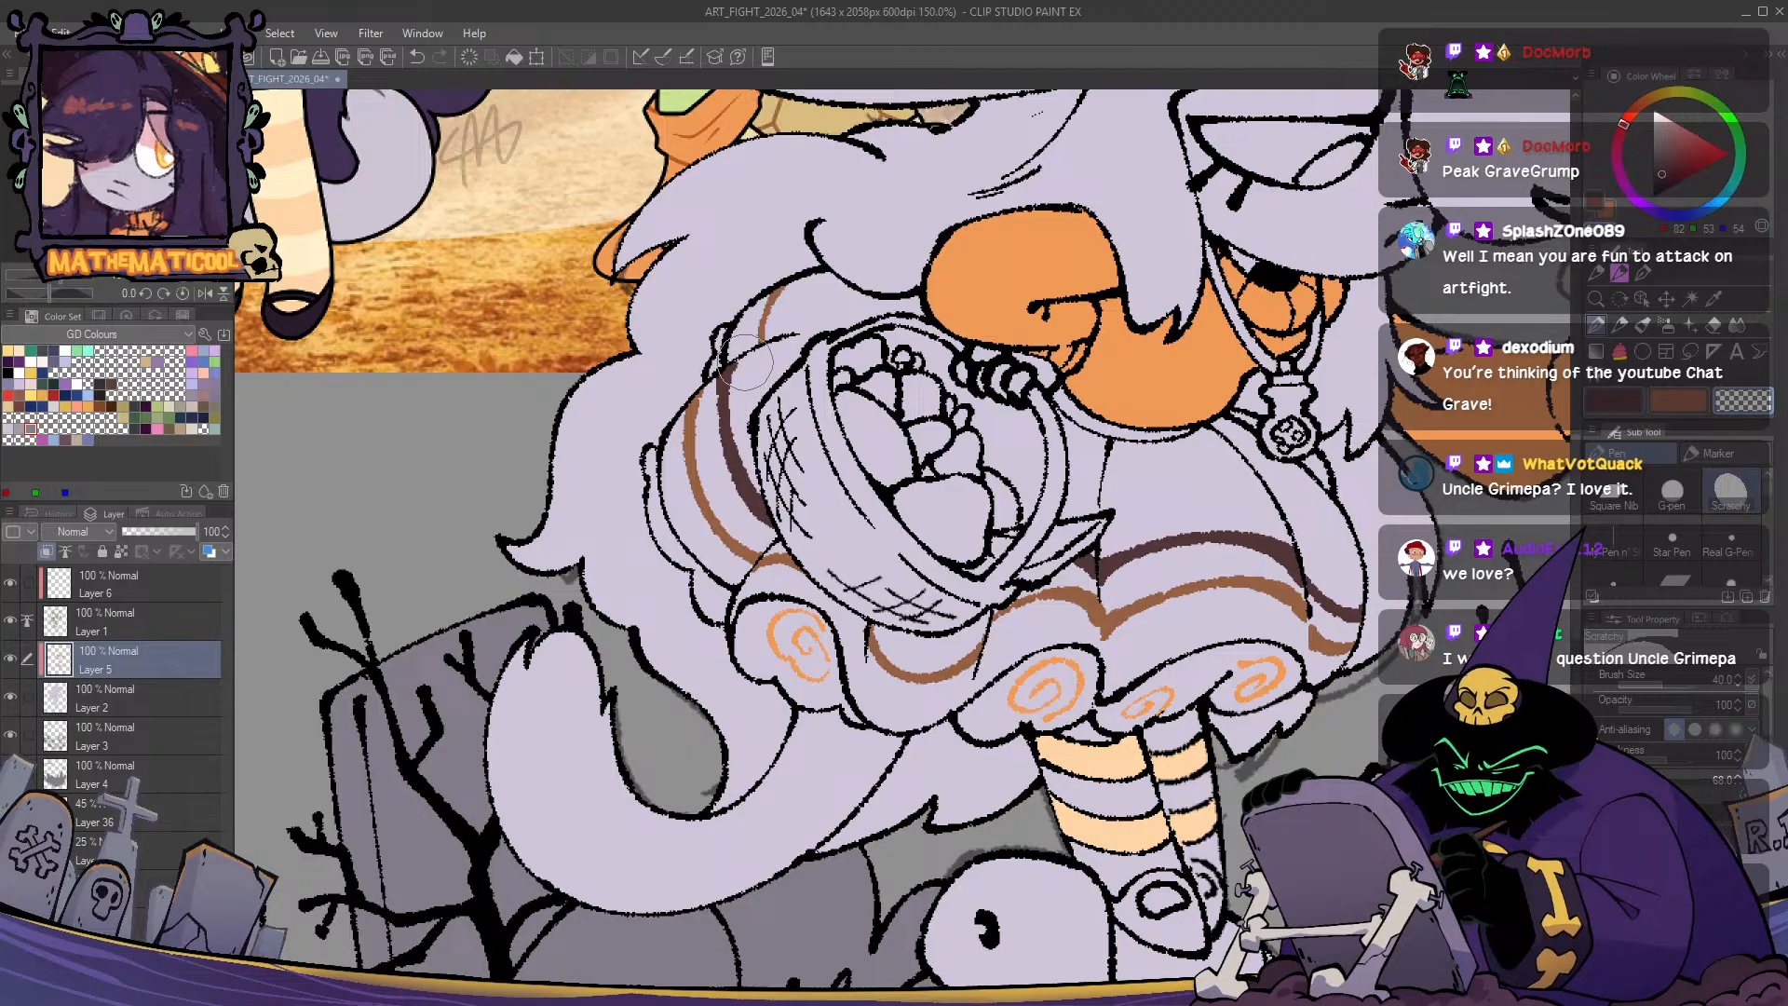
key("c")
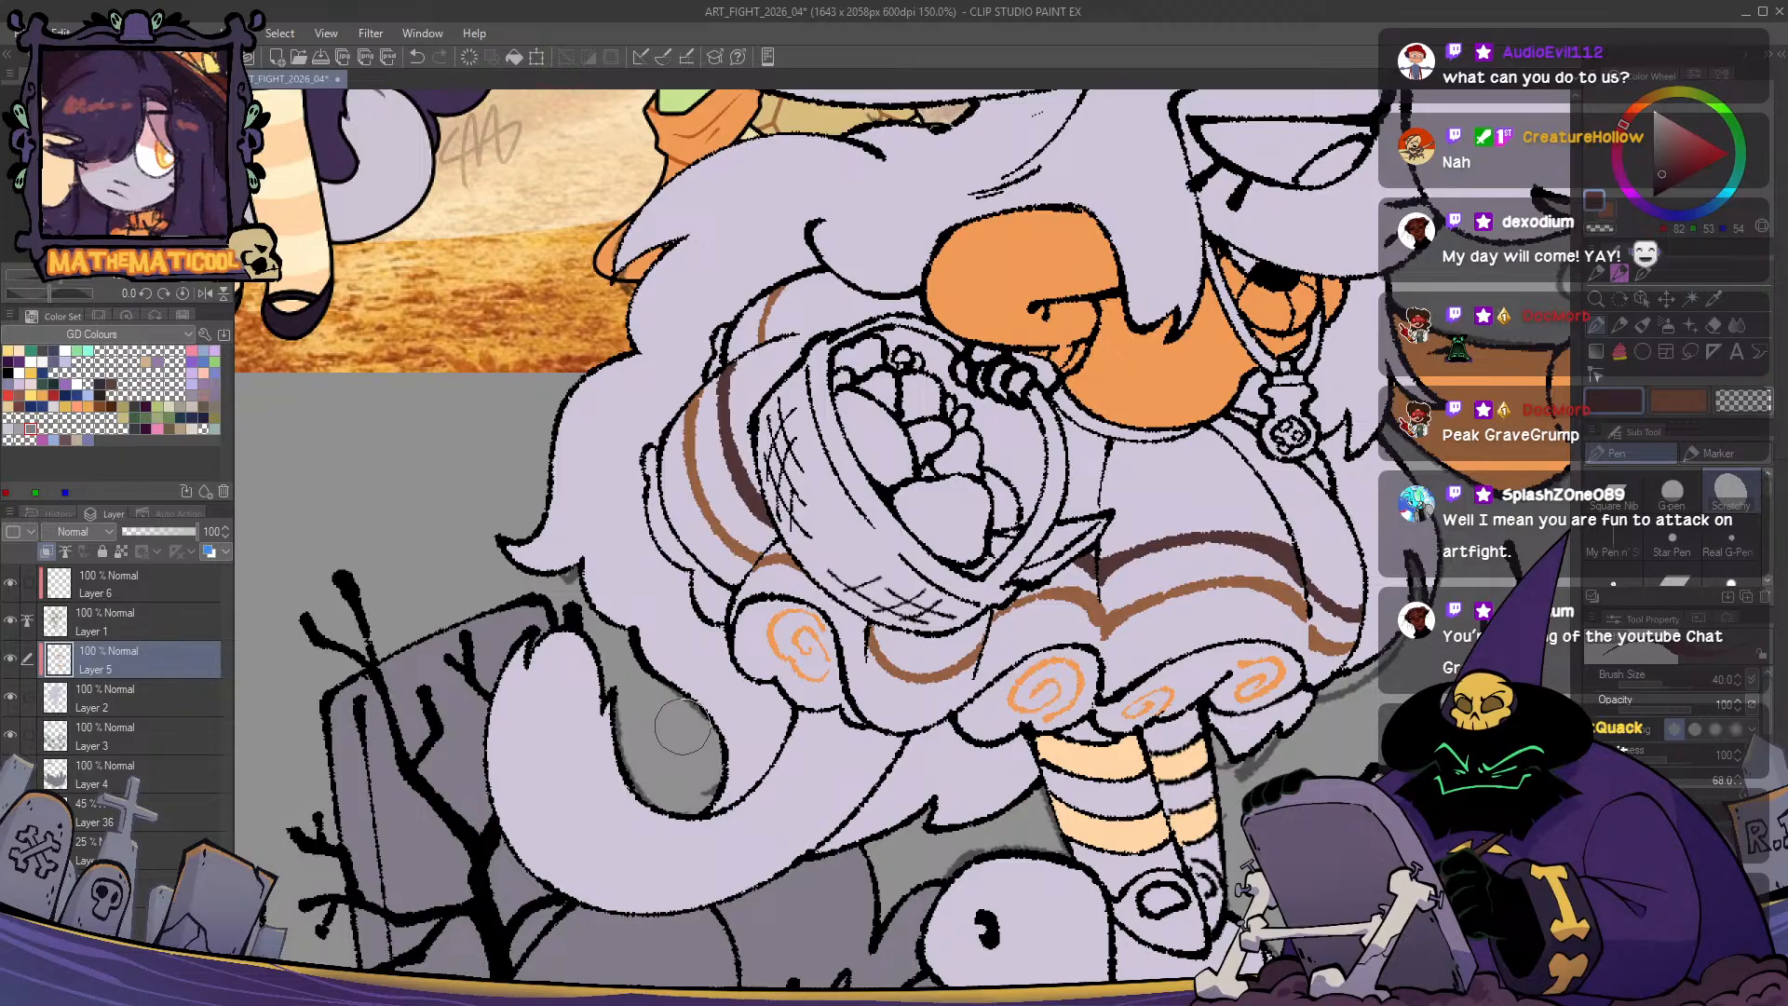
- Lasso the short brown stripe above the basket and adjust its placement with a transform
left_click_drag(683, 724, 1027, 931)
left_click_drag(1123, 492, 694, 494)
key("m")
mouse_move(726, 563)
left_mouse_down()
mouse_move(722, 470)
mouse_move(652, 494)
mouse_move(694, 578)
left_mouse_up()
key("ctrl+t")
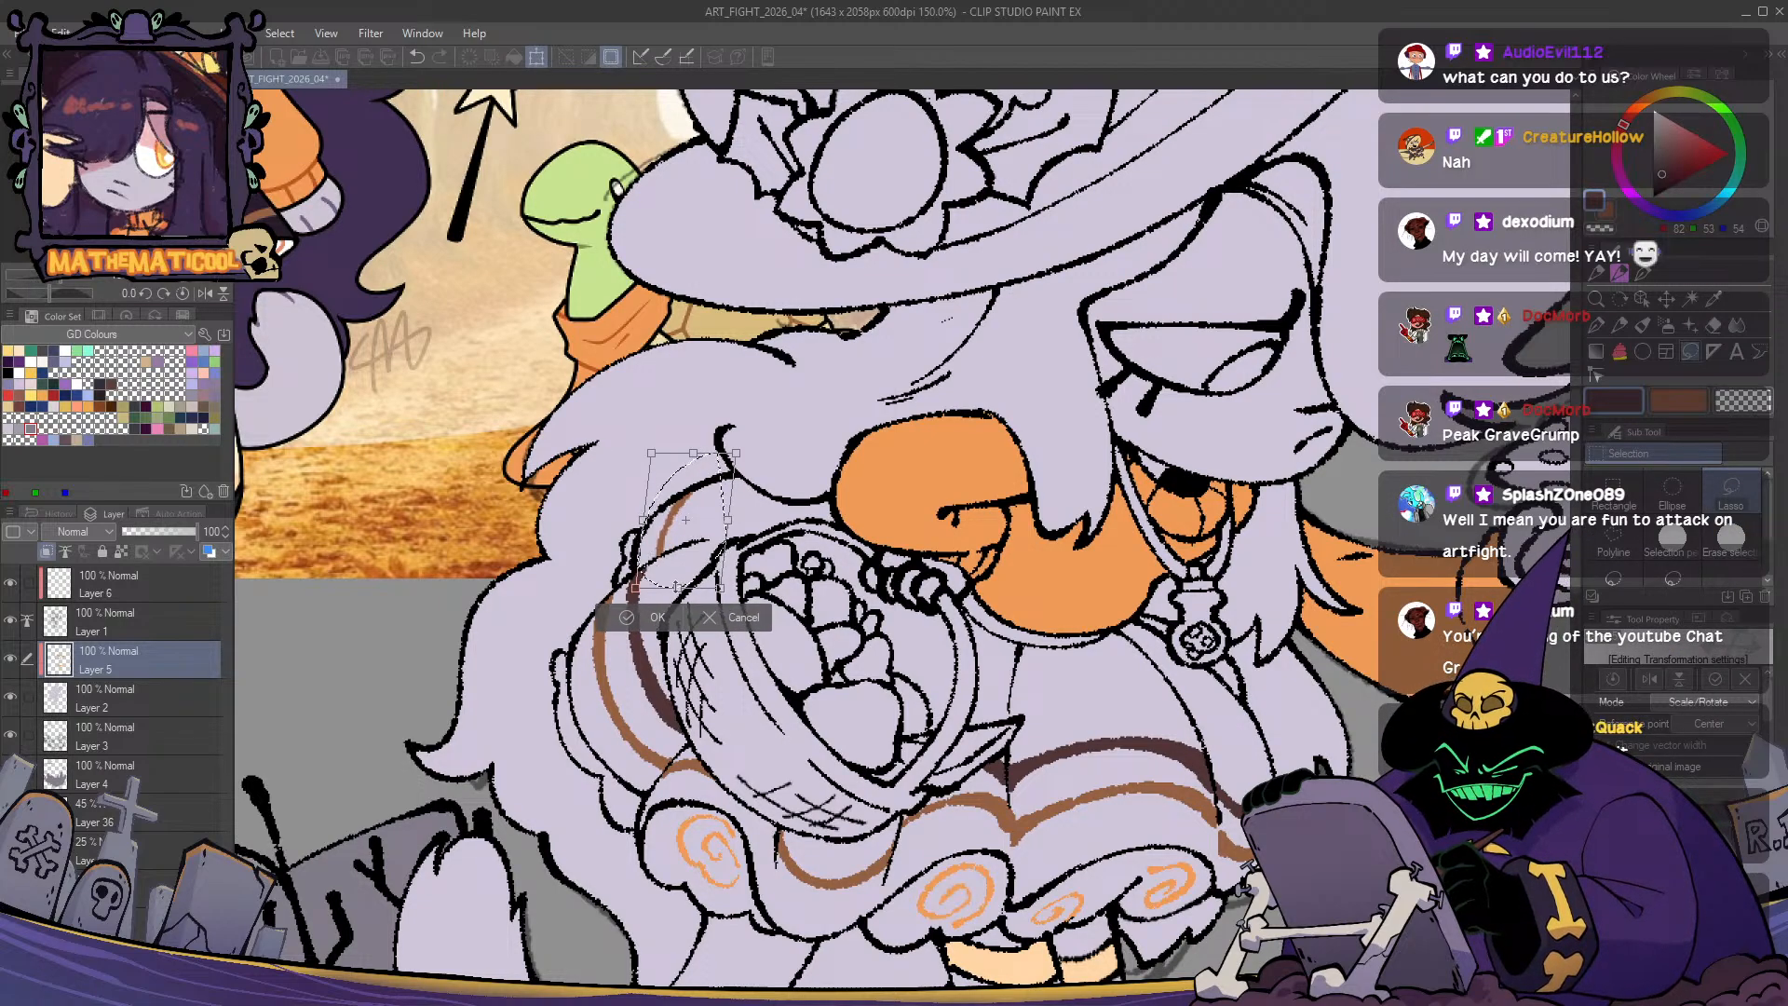
key("Return")
- Add the short dark-brown stripe above the basket, tidy both stripes there with brown and transparent strokes, and check the drawing mirrored
key("p")
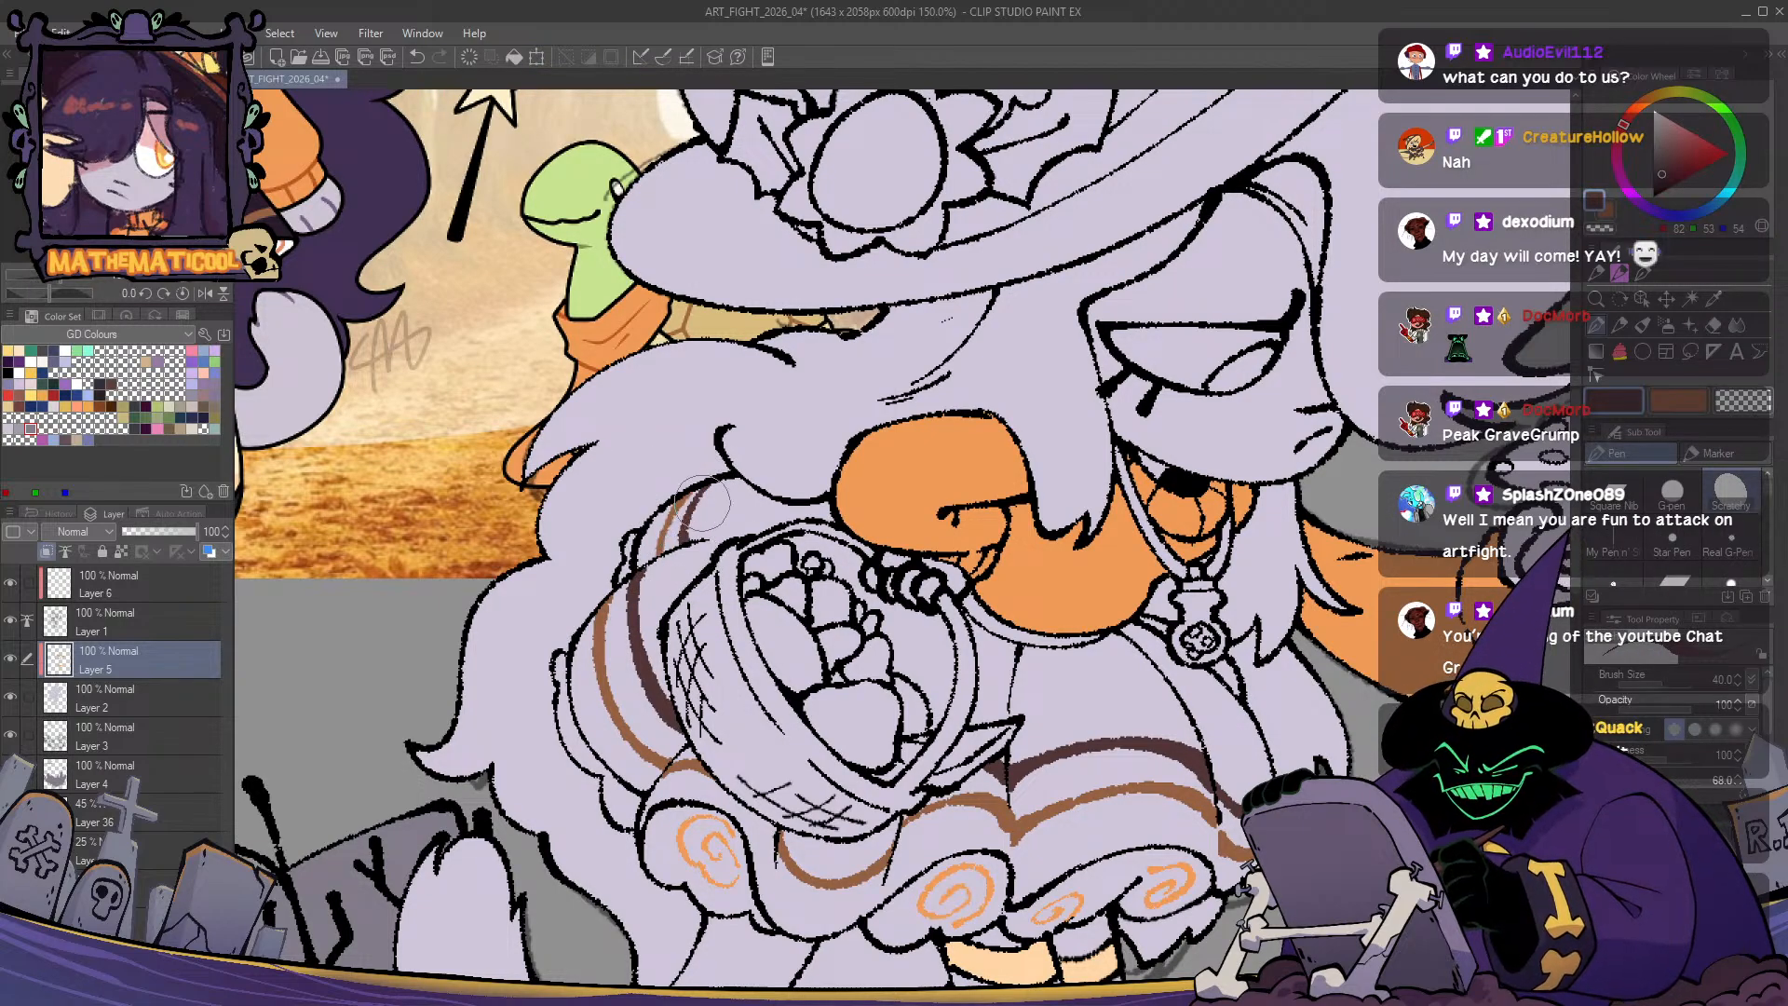
key("c")
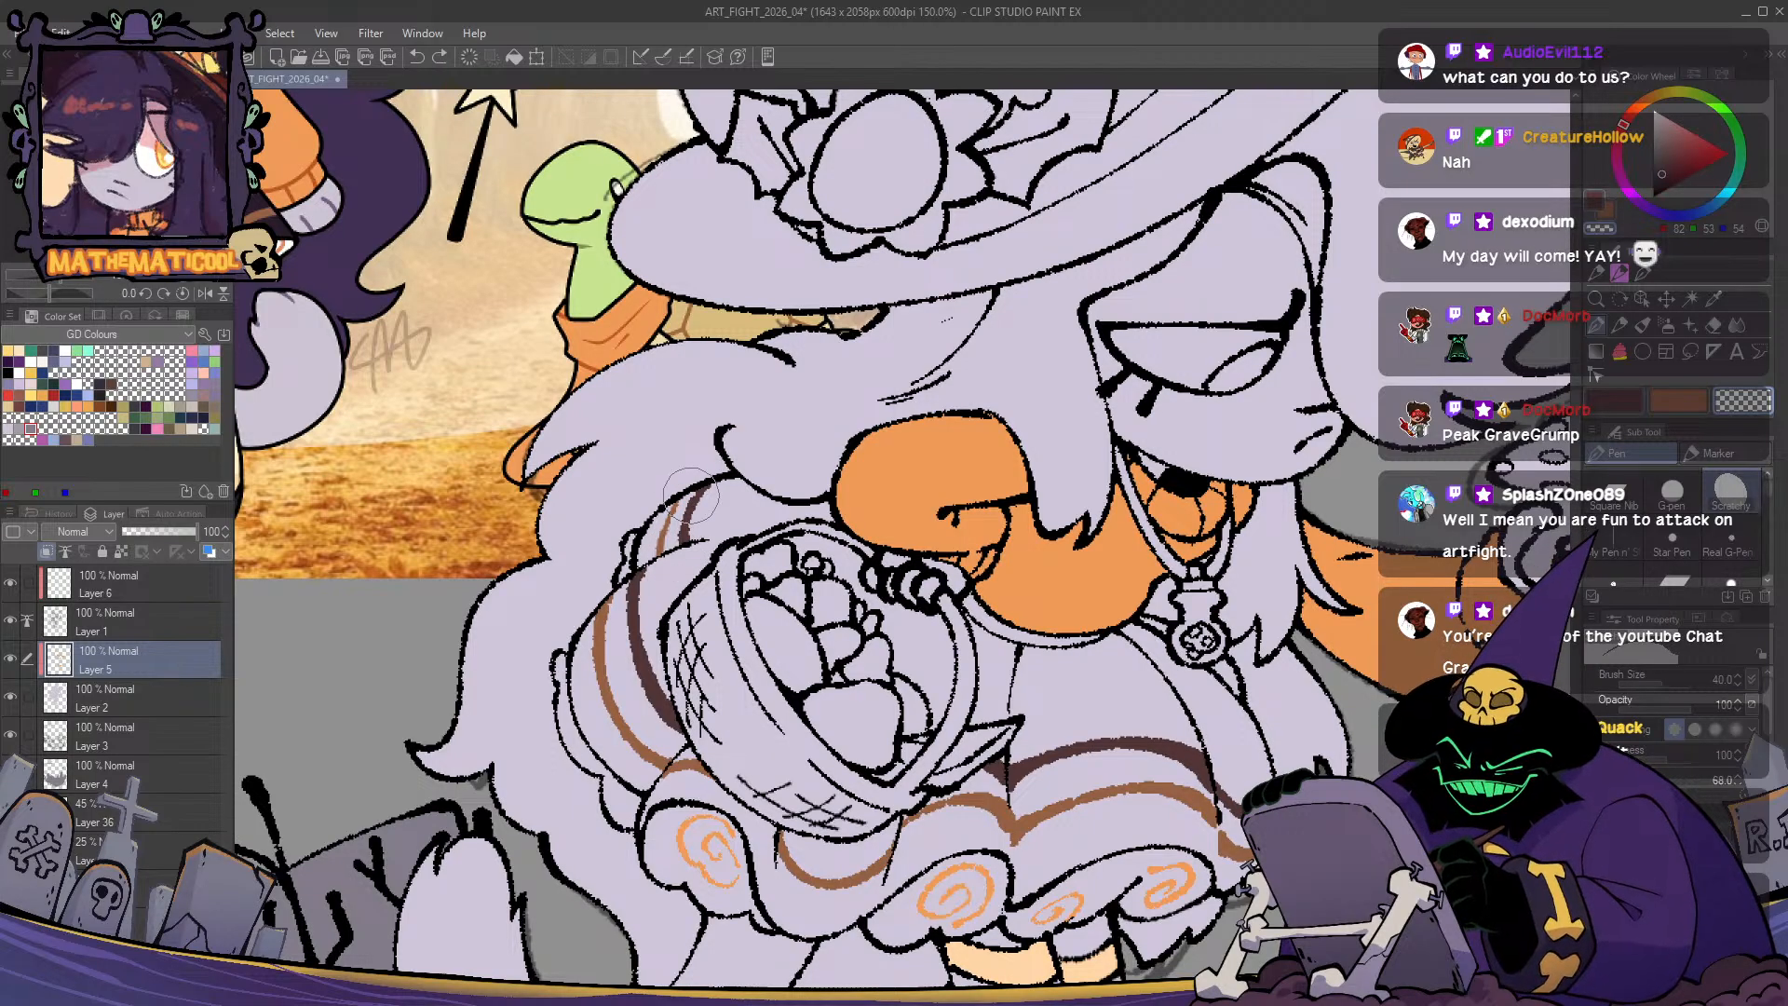
key("c")
left_click(601, 620, "alt")
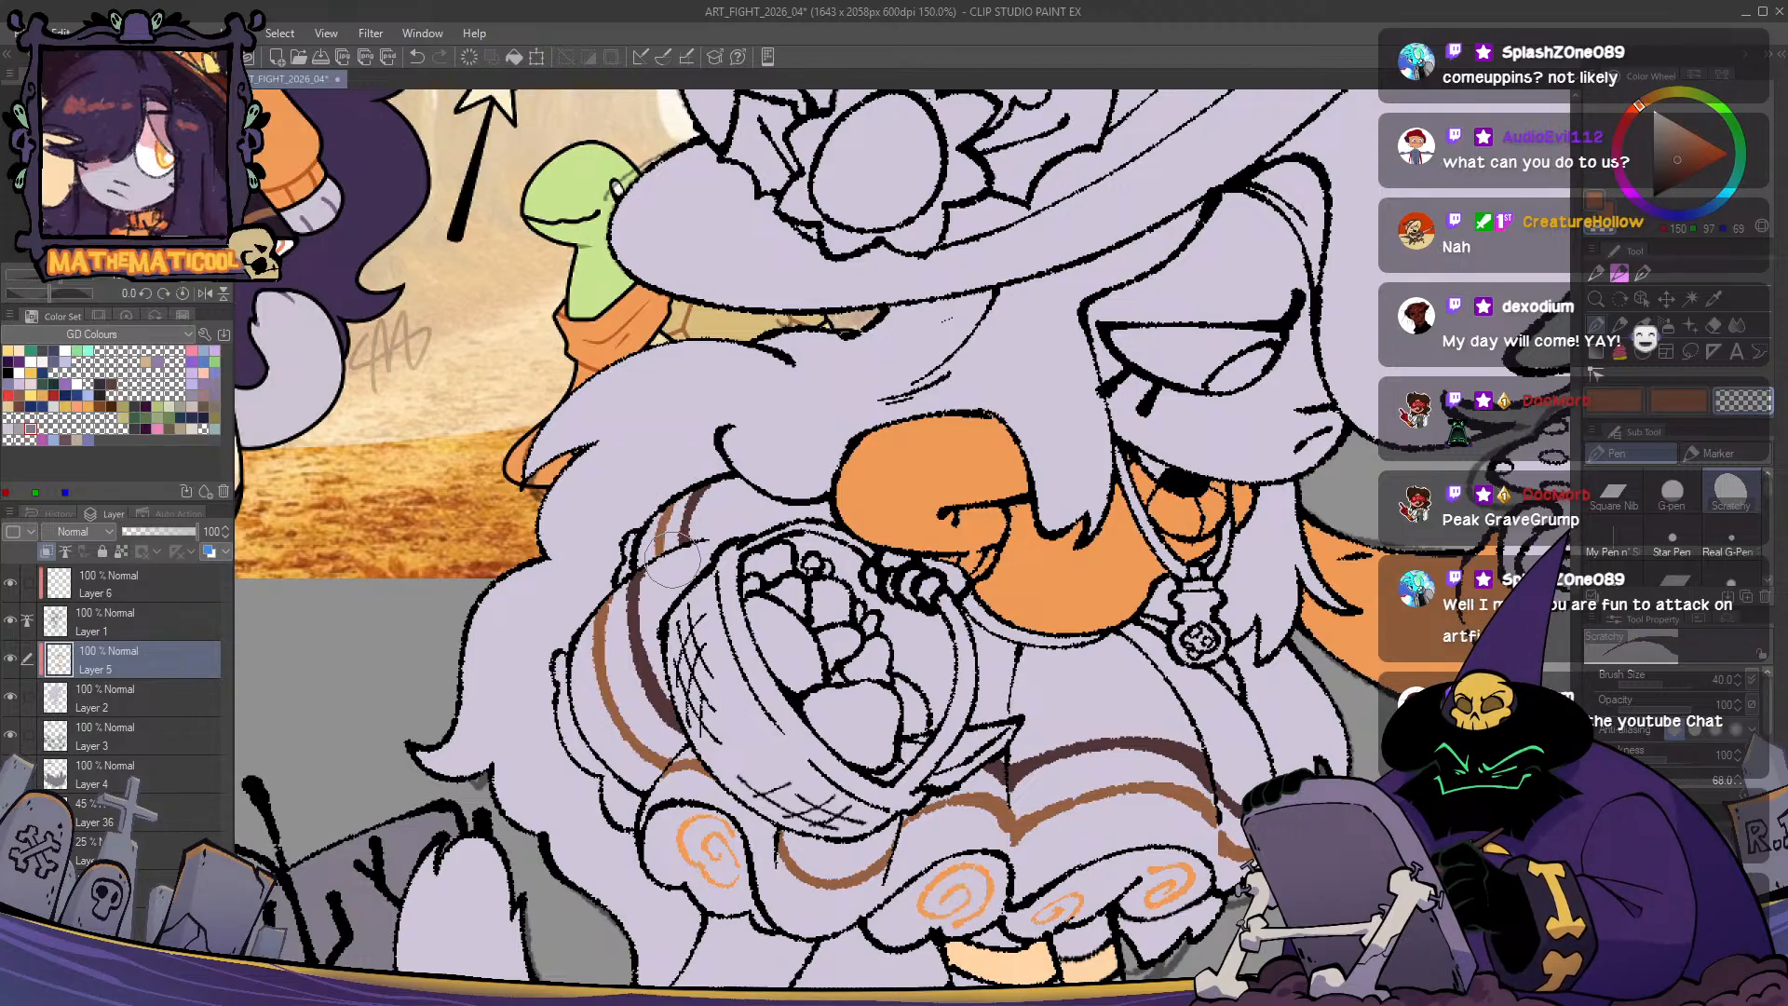
key("c")
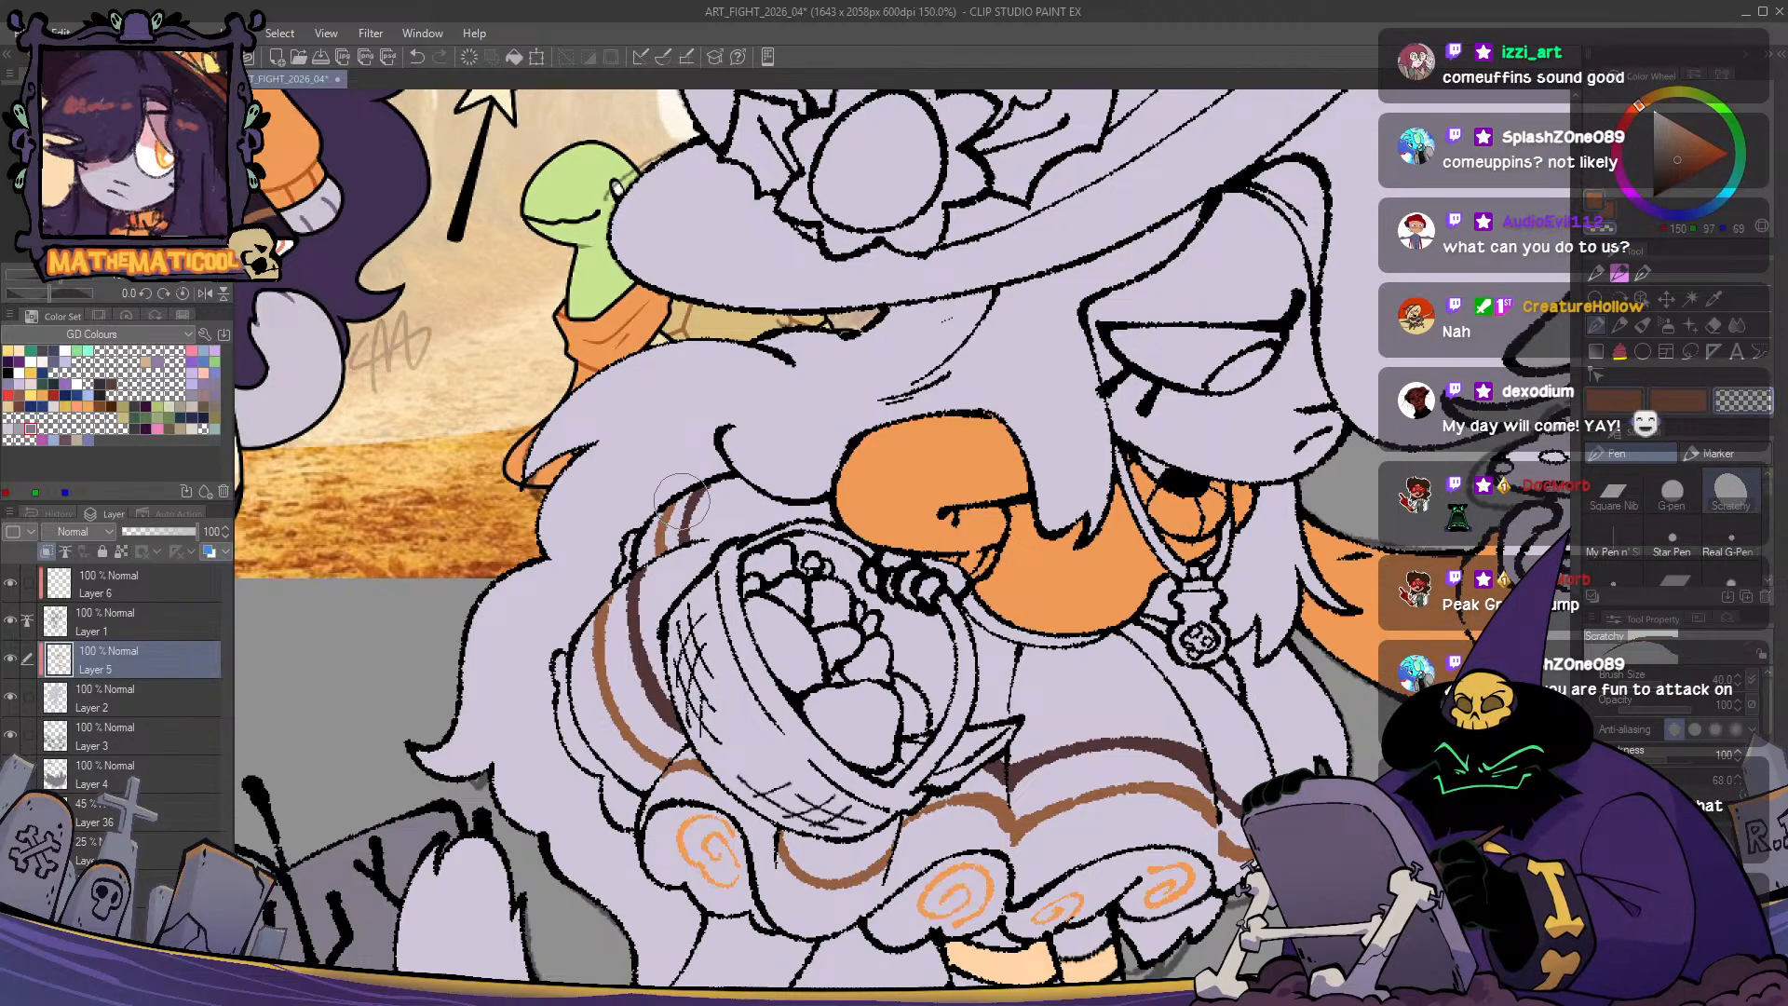
scroll(899, 753, "down", 4)
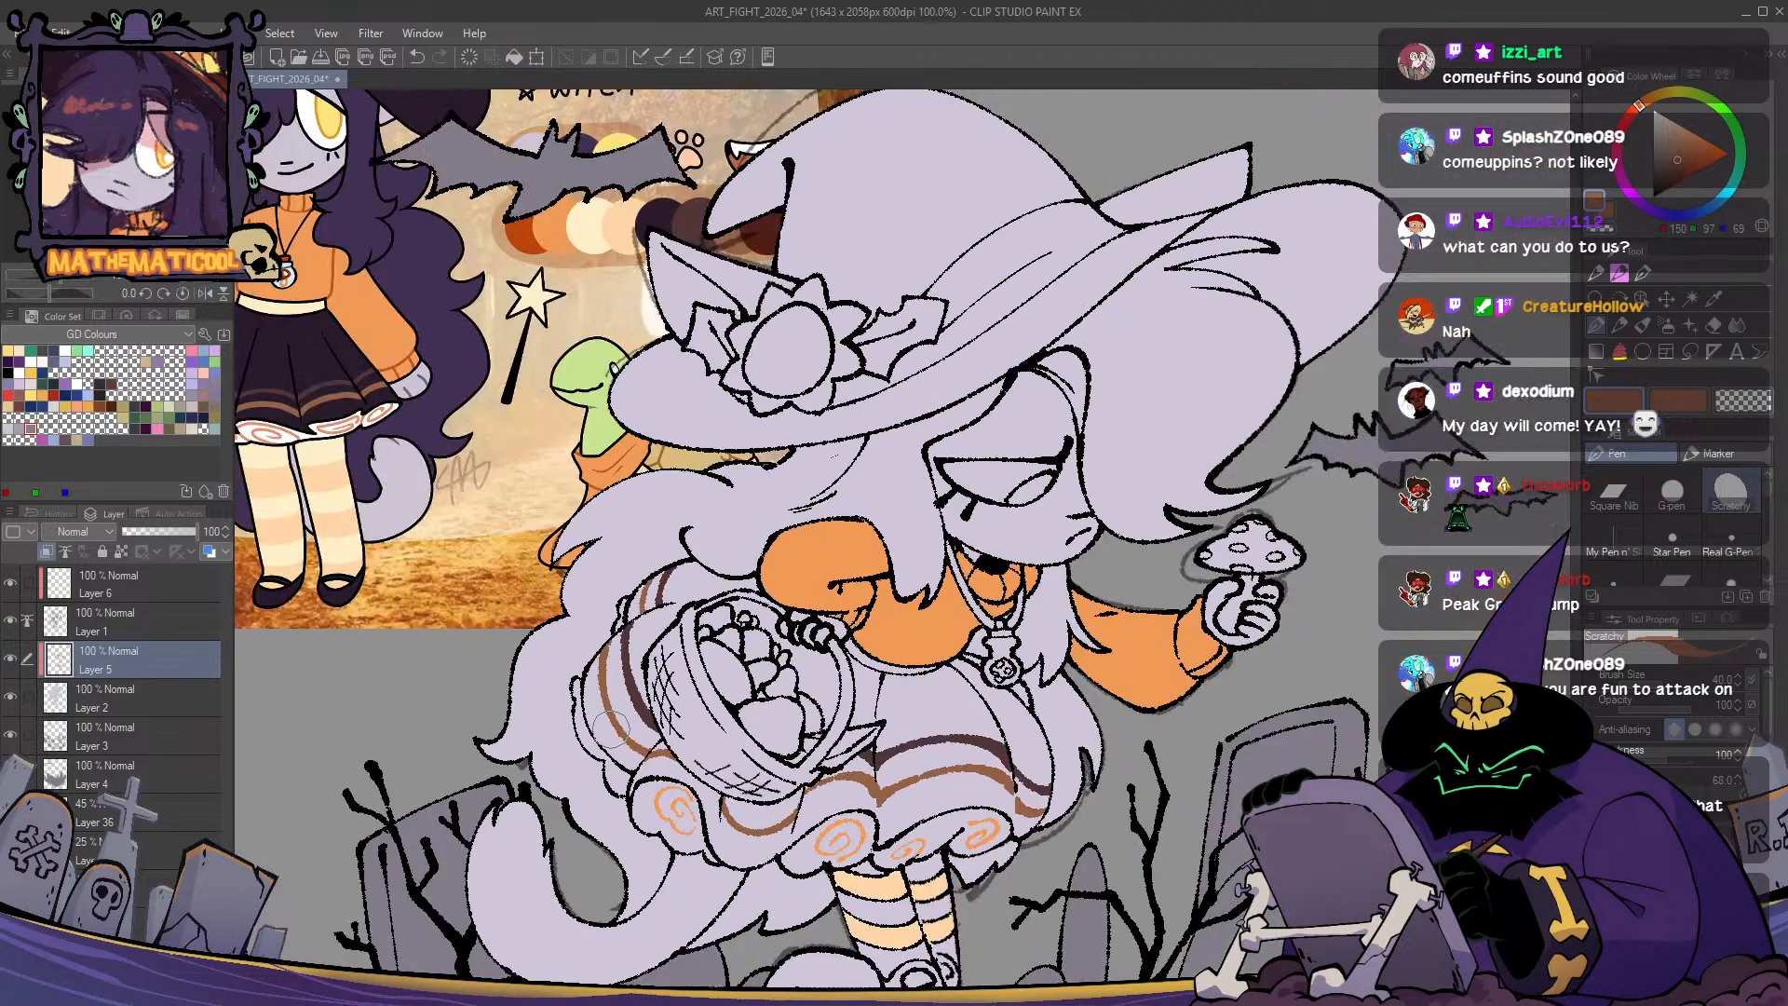
key("h")
key("h")
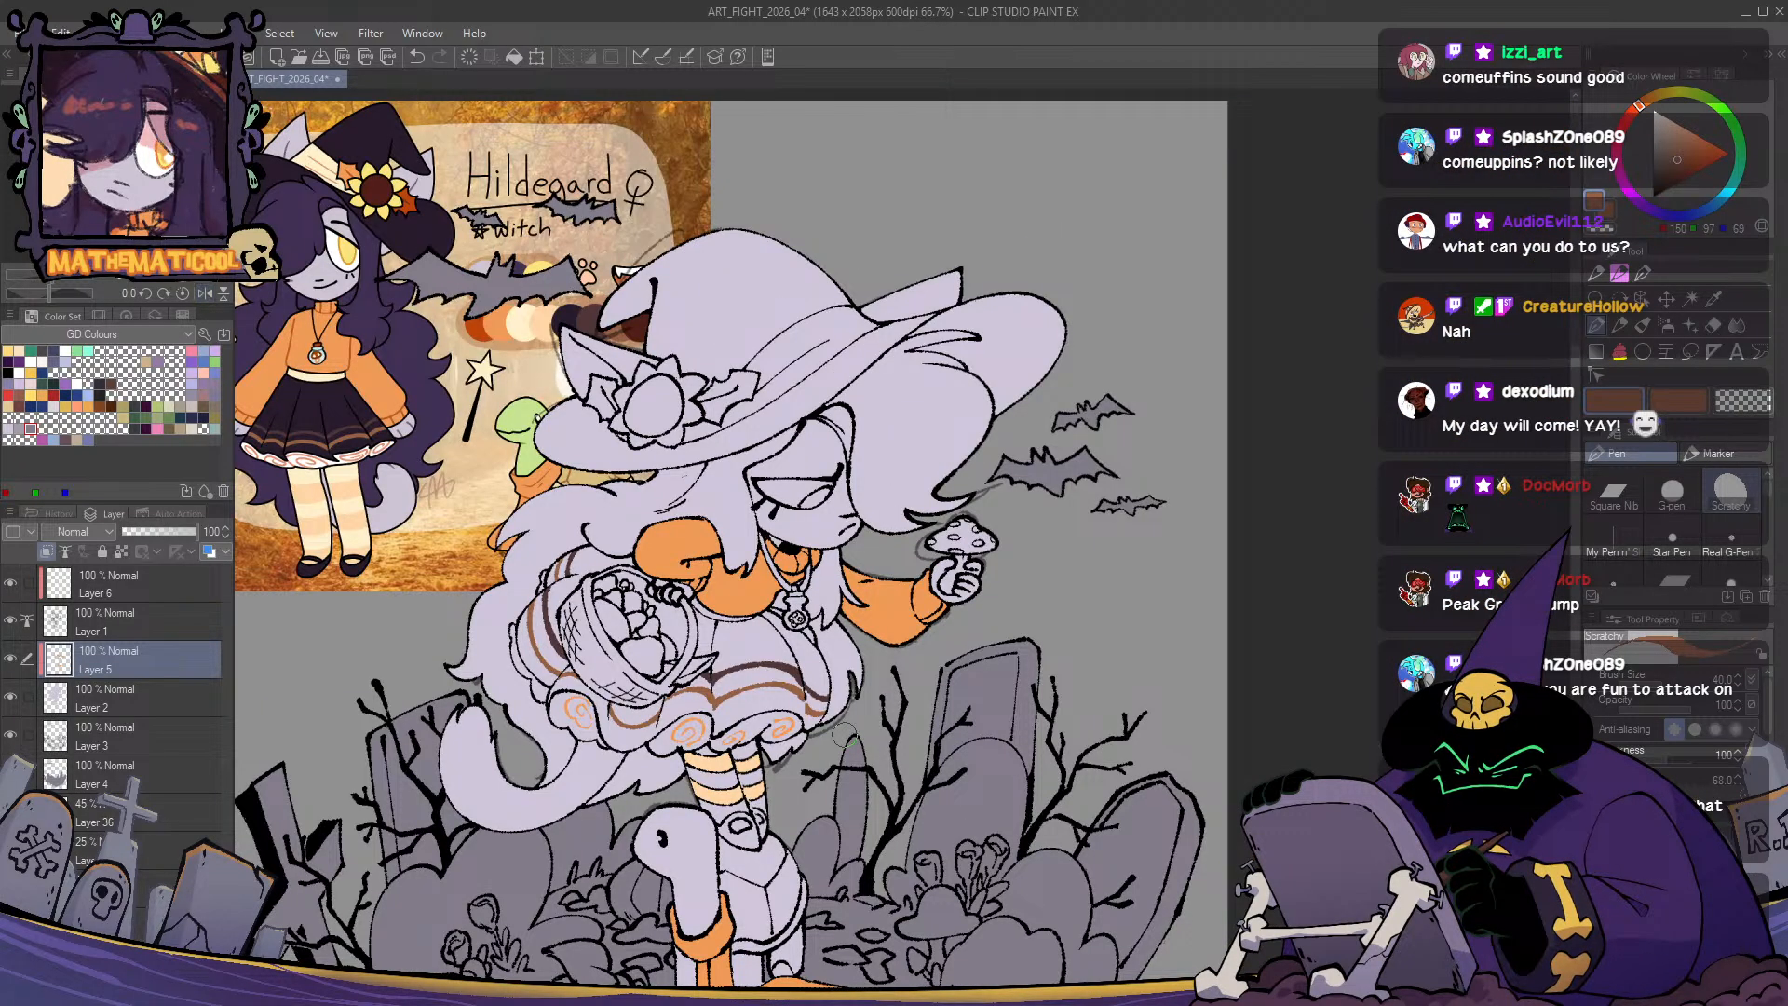
- Fill the centre of the hat flower with the dark reddish-brown of the reference sunflower's centre
scroll(843, 736, "up", 2)
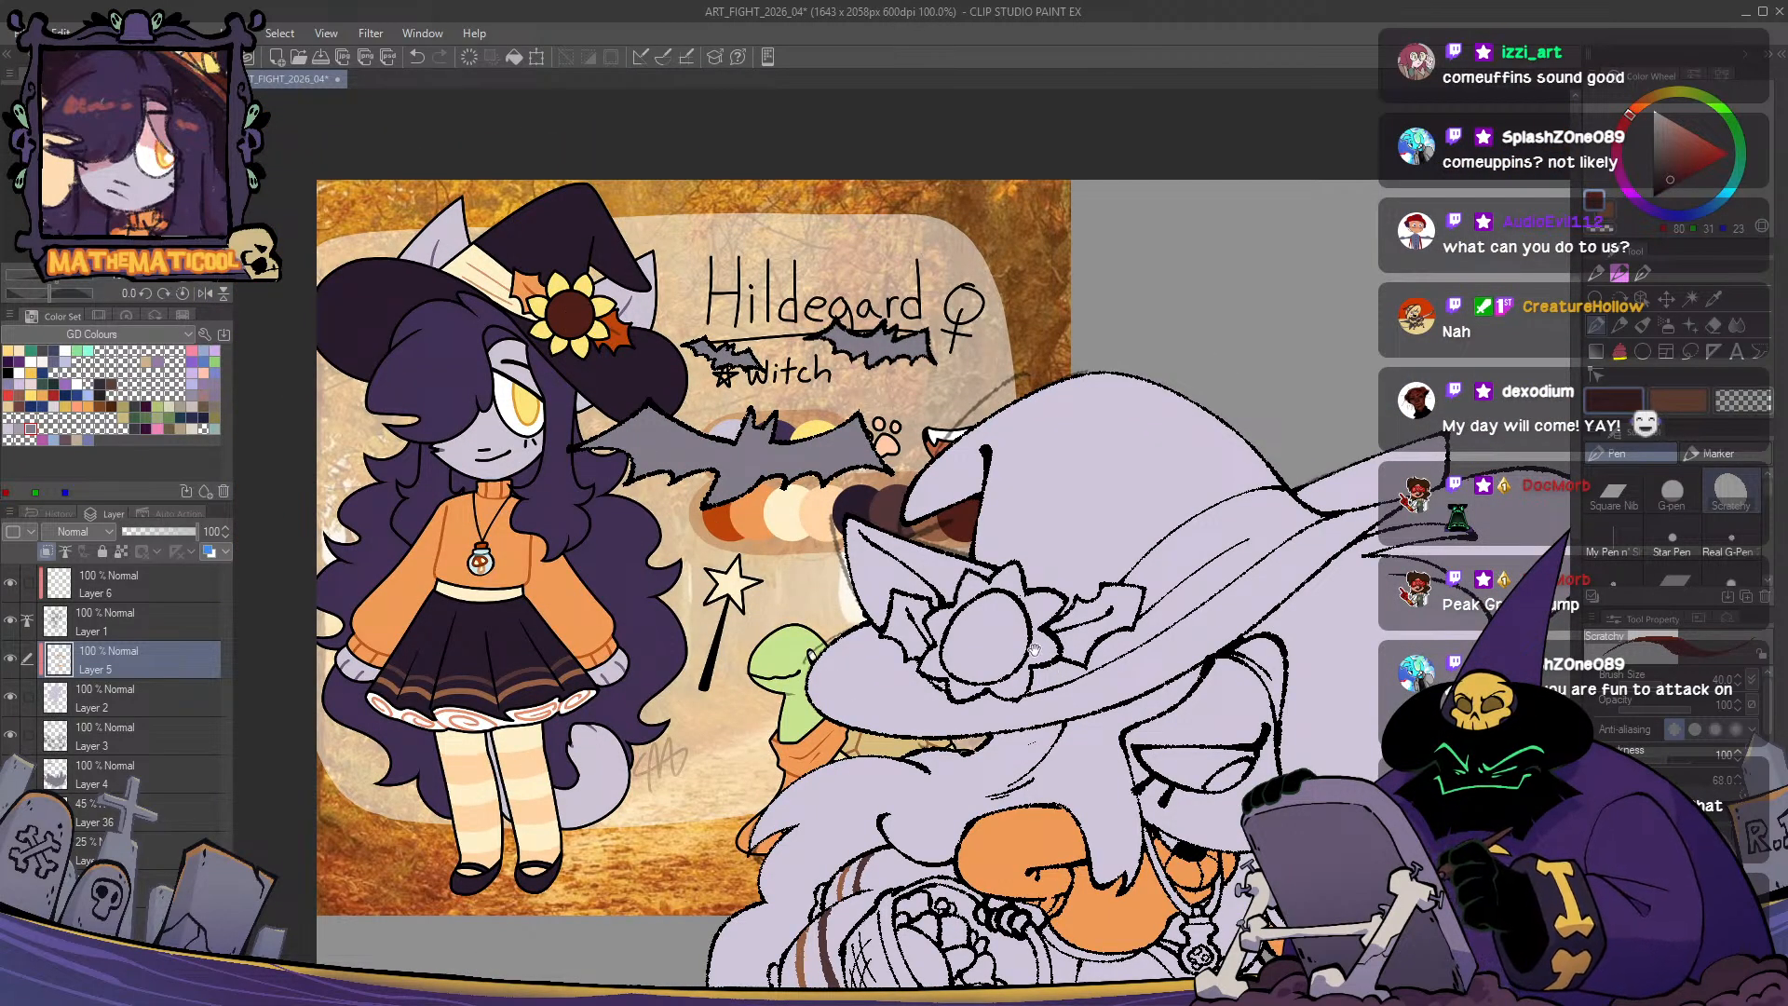
left_click_drag(1034, 649, 820, 570)
key("g")
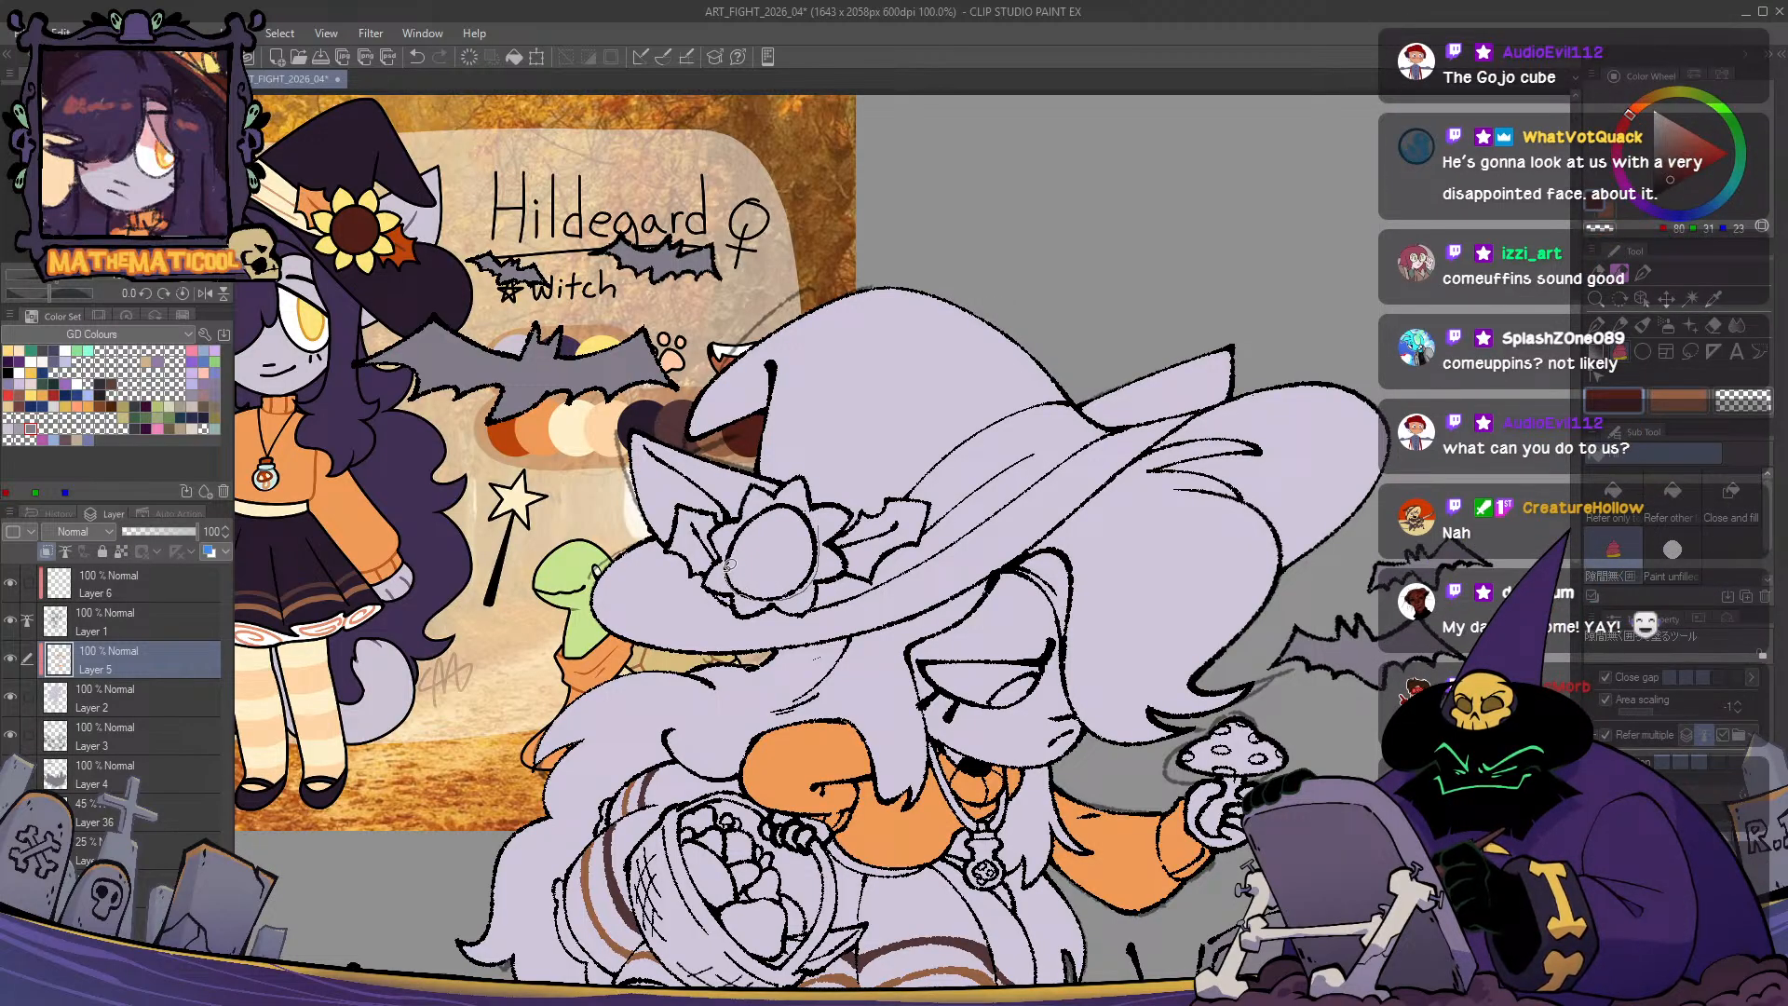
left_click_drag(761, 504, 799, 512)
- Sample the red-orange of the reference's lower hat leaf and fill the leaf to the right of the hat flower with it
key("p")
left_click_drag(424, 311, 694, 317)
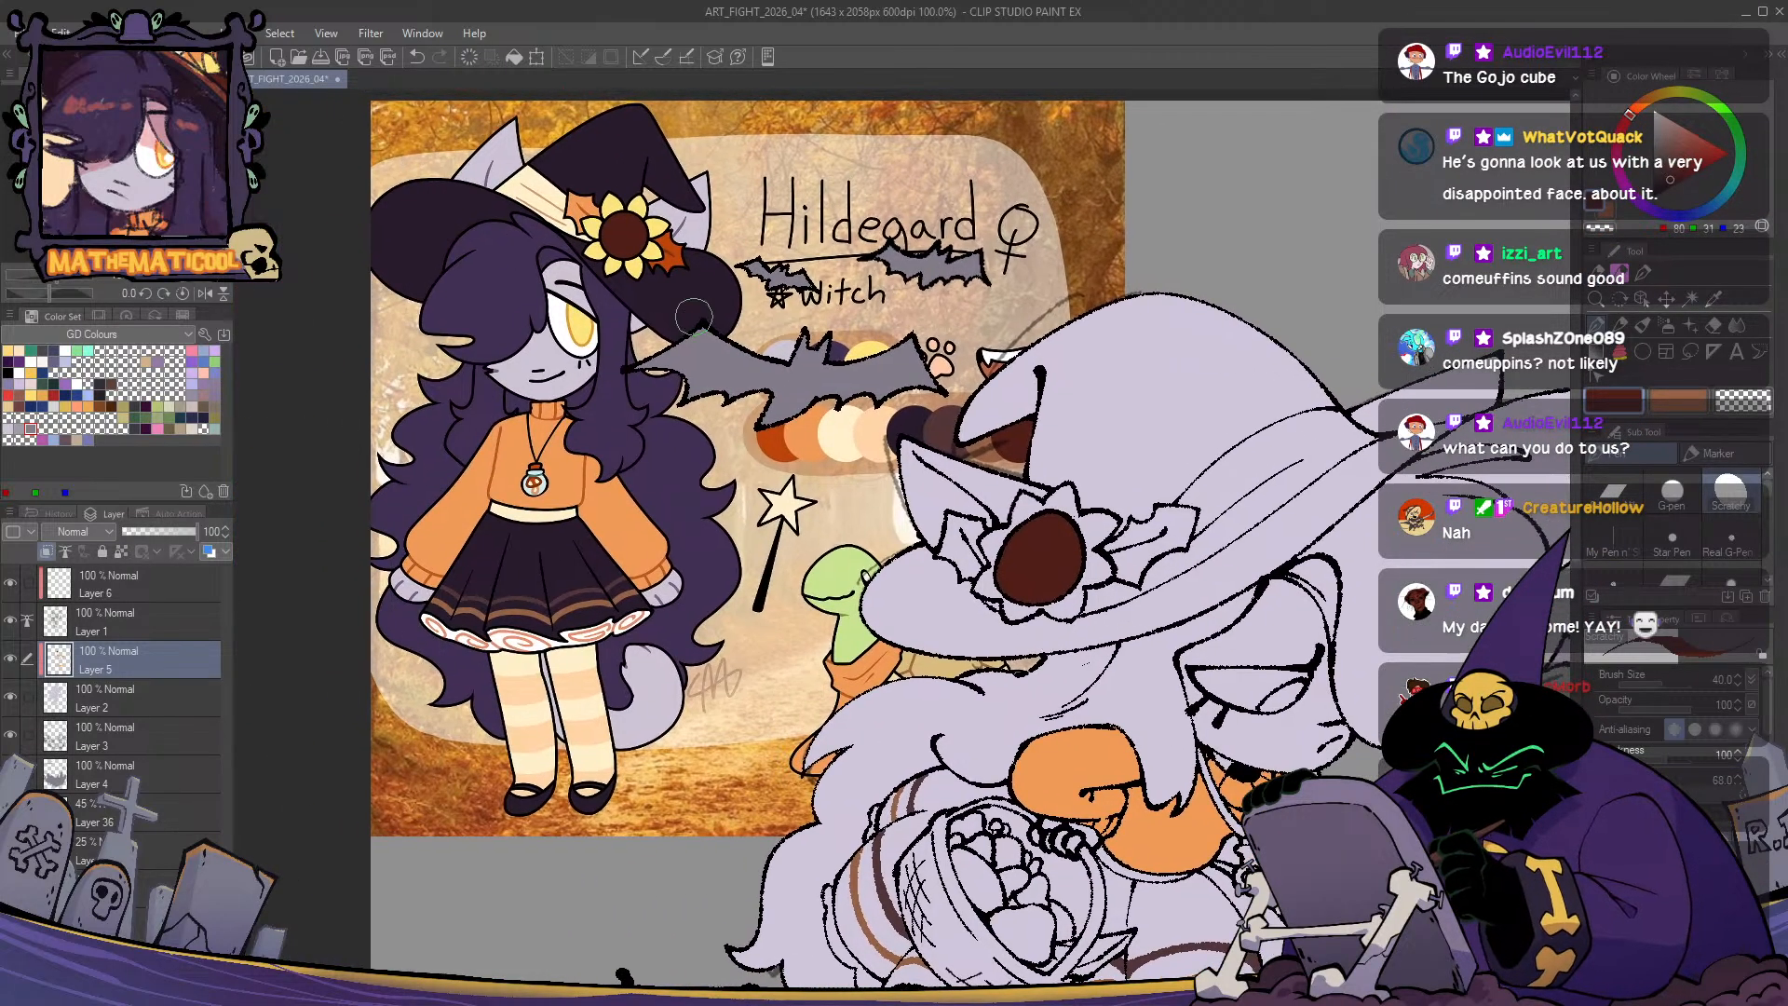
left_click(676, 243, "alt")
key("g")
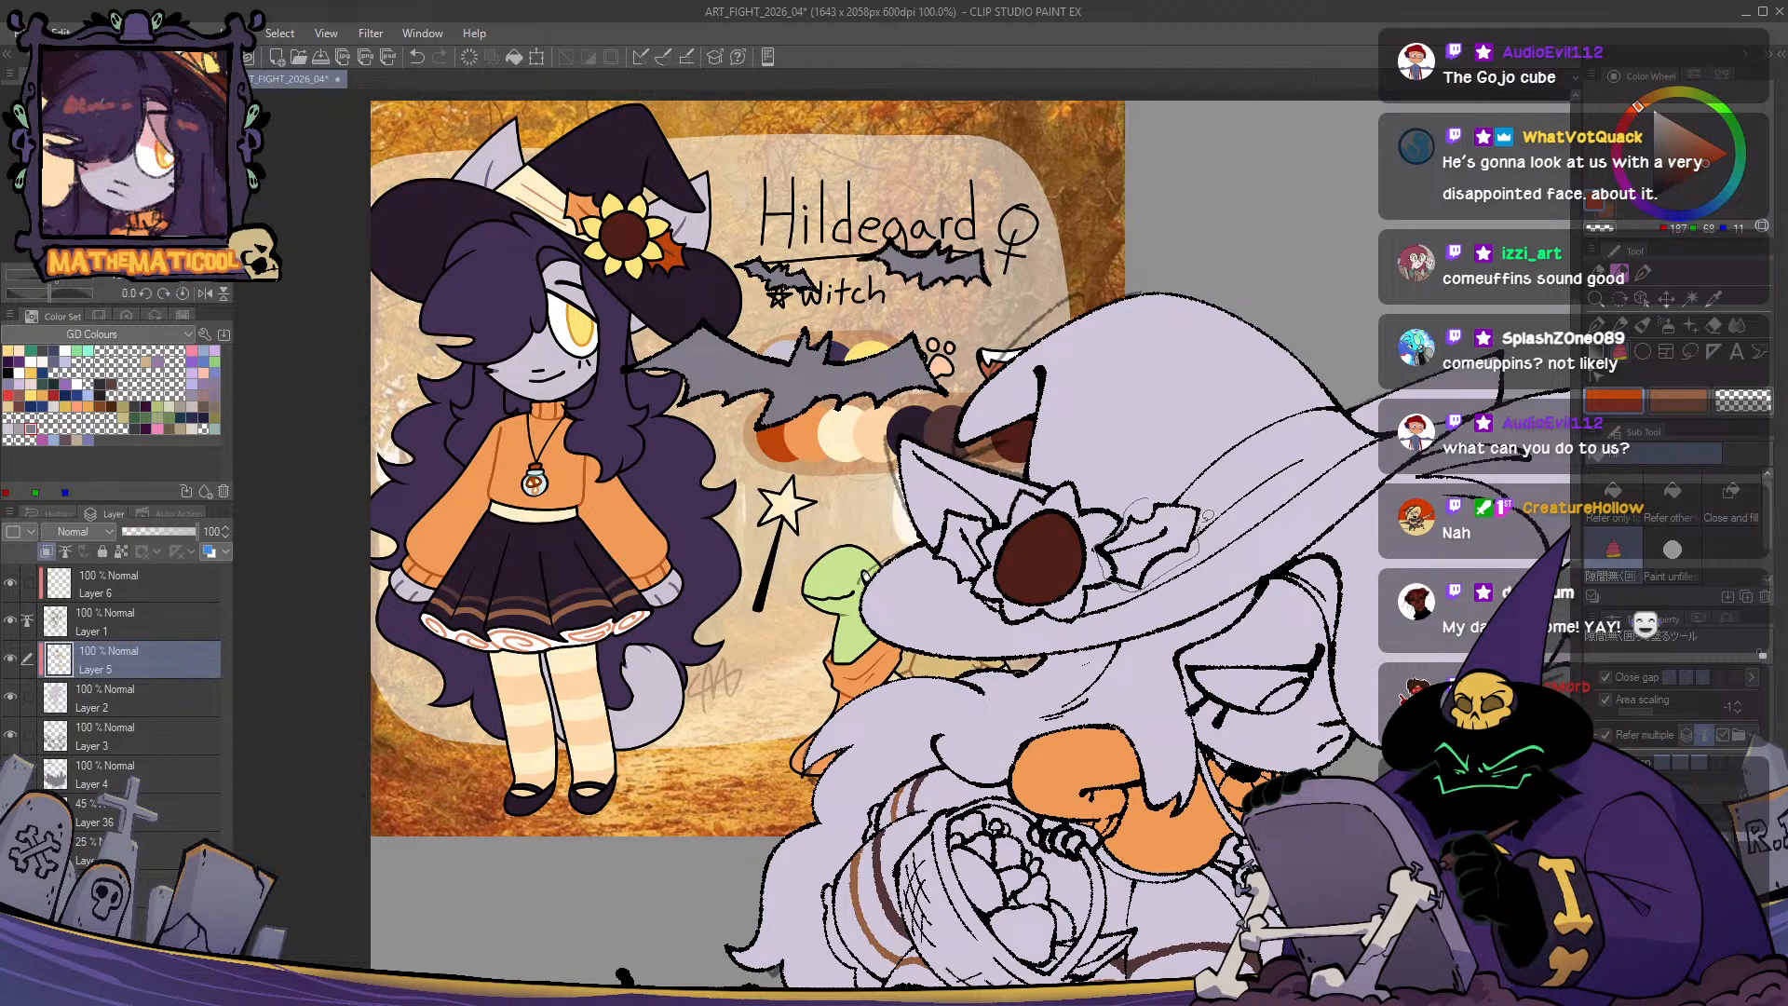
left_click_drag(1208, 516, 1180, 496)
- Sample the light orange of the reference's upper hat leaf and fill the leaf beside the flower near the cat ear
key("p")
left_click(582, 211, "alt")
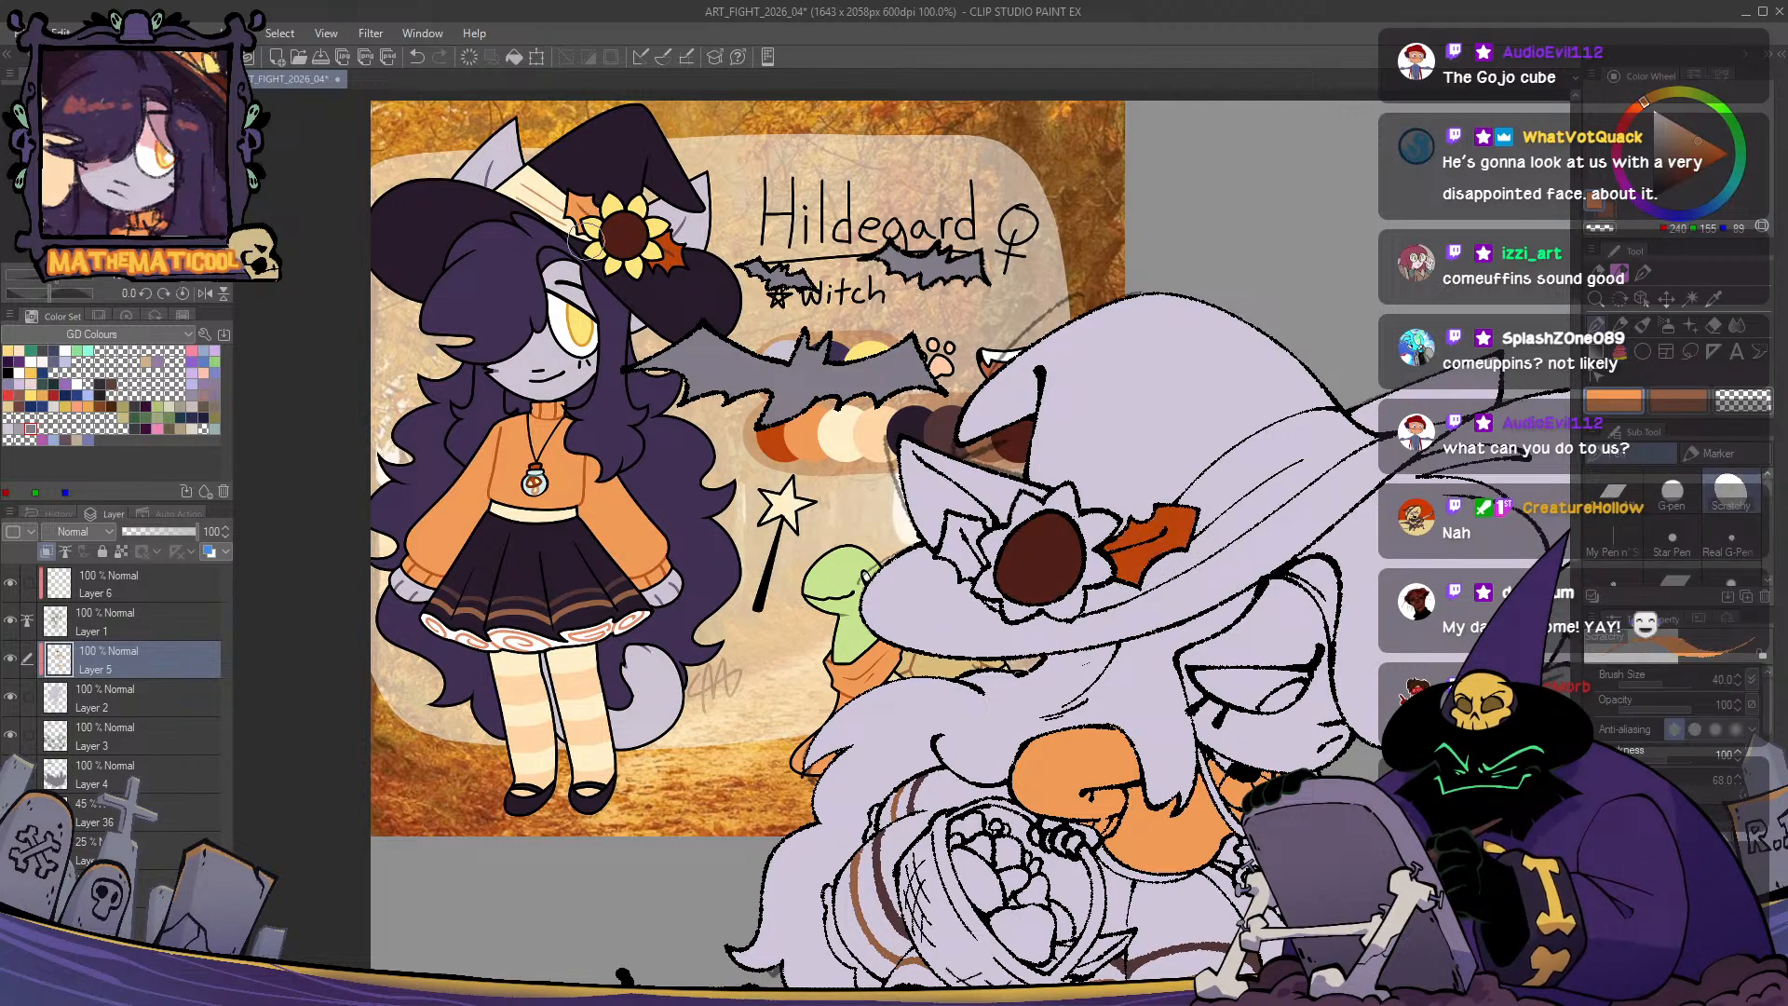
key("g")
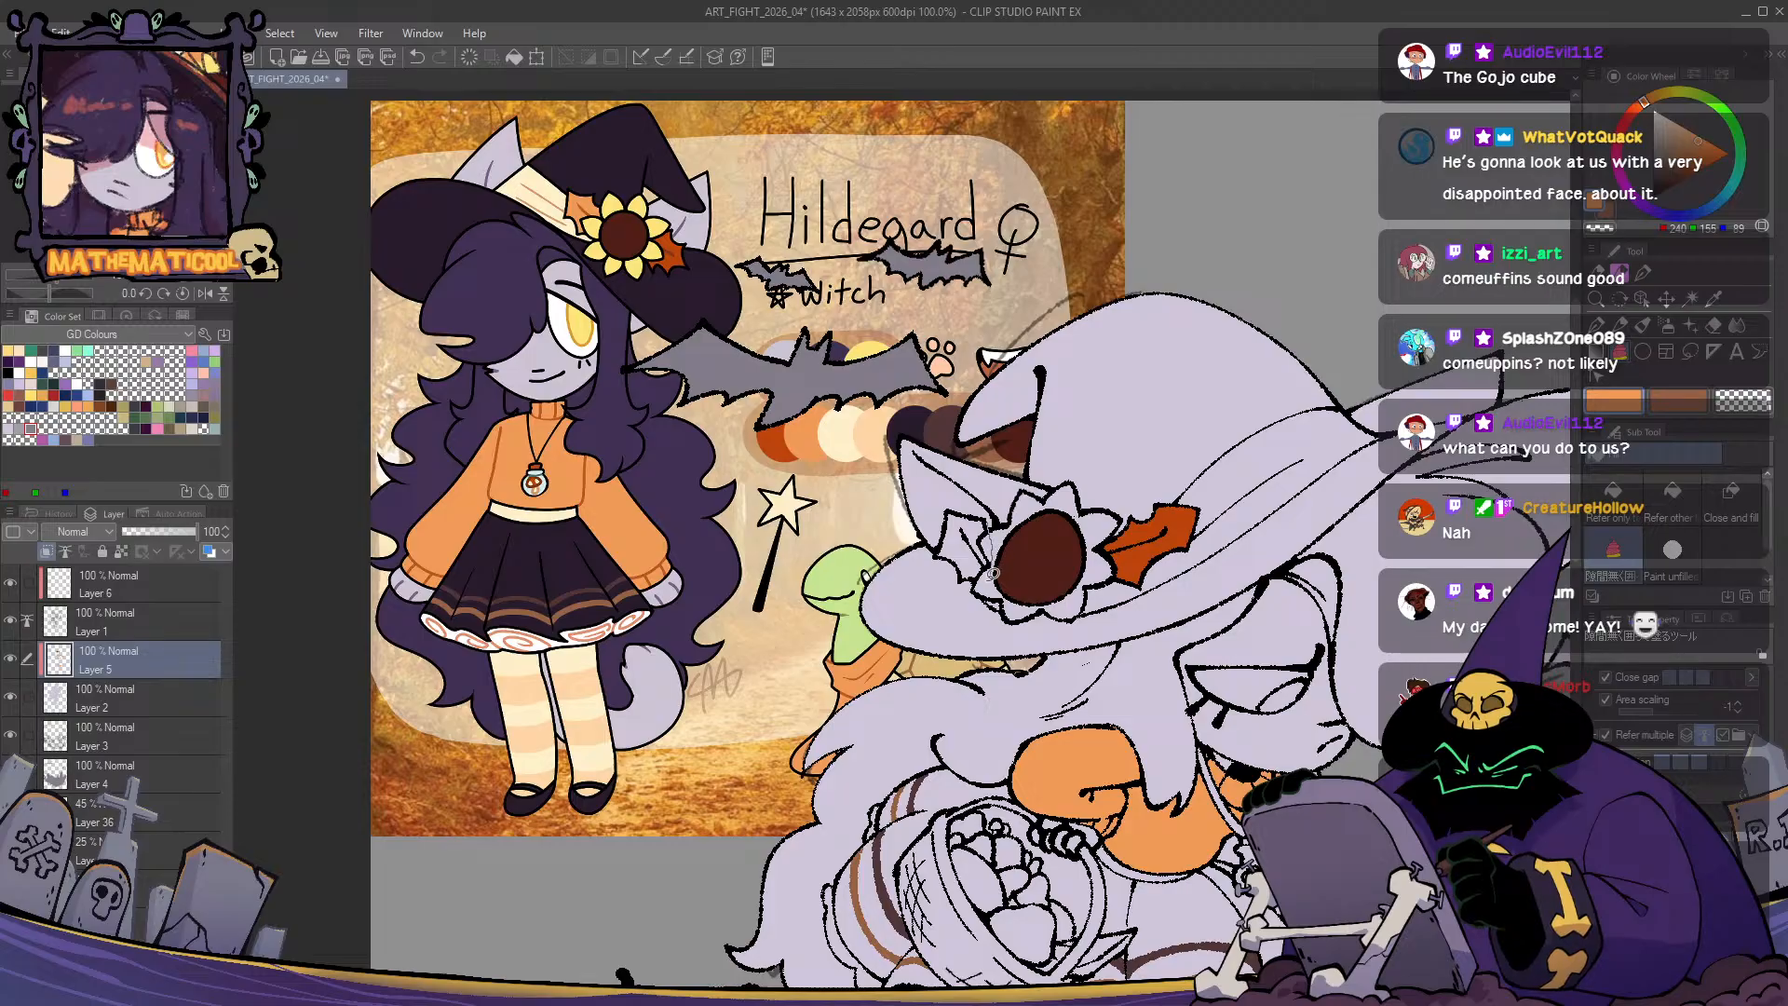
left_click_drag(977, 501, 992, 540)
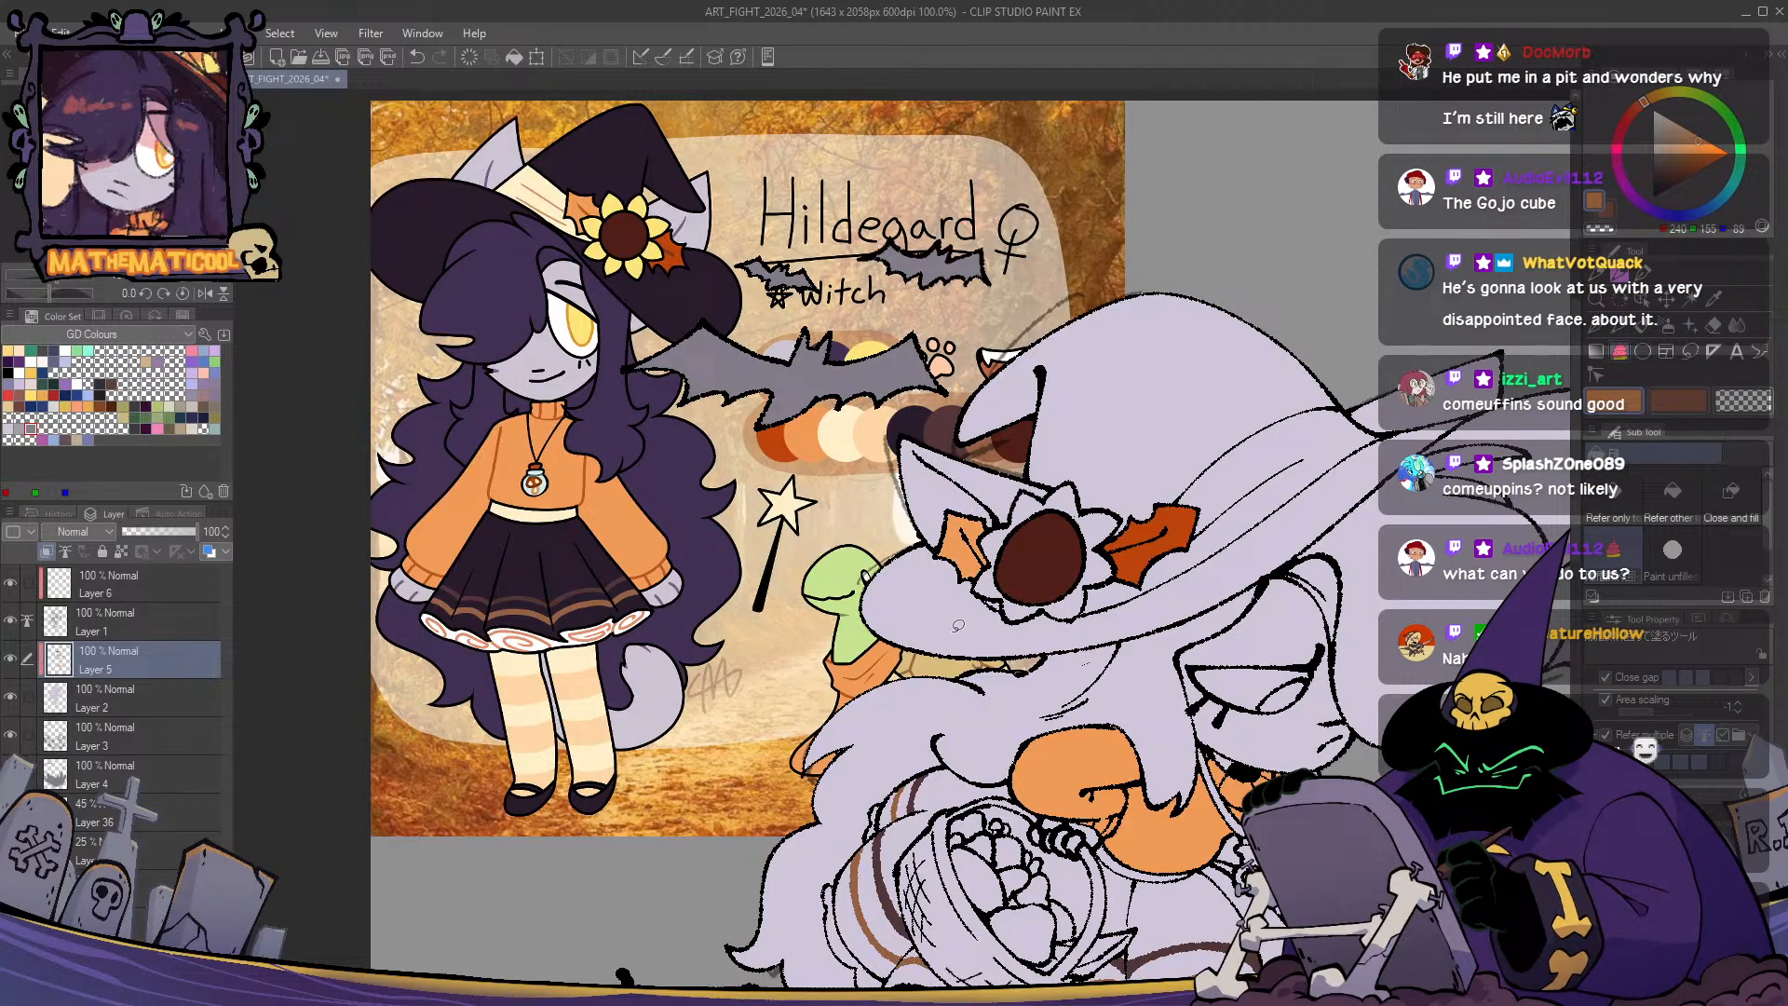
key("p")
left_click_drag(986, 701, 943, 661)
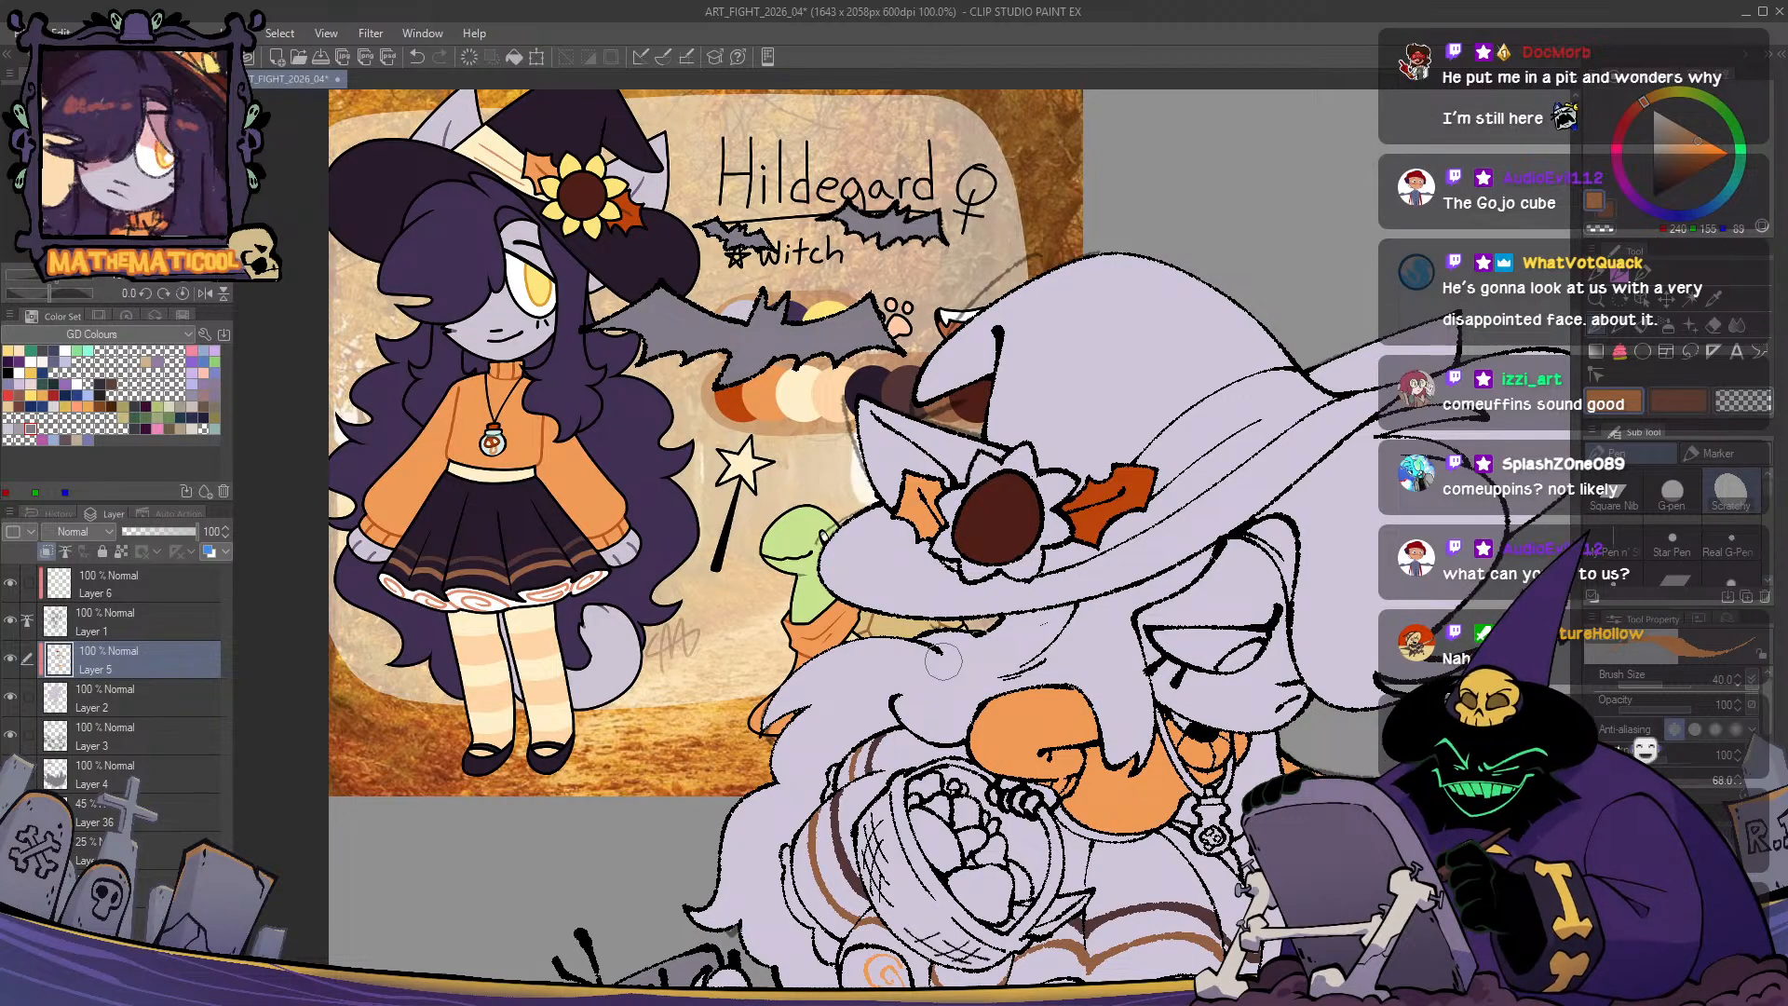
mouse_move(1036, 759)
left_mouse_down()
mouse_move(1002, 764)
mouse_move(853, 598)
mouse_move(853, 634)
left_mouse_up()
mouse_move(843, 842)
left_mouse_down()
mouse_move(803, 842)
mouse_move(918, 597)
left_mouse_up()
left_click_drag(1130, 769, 1079, 727)
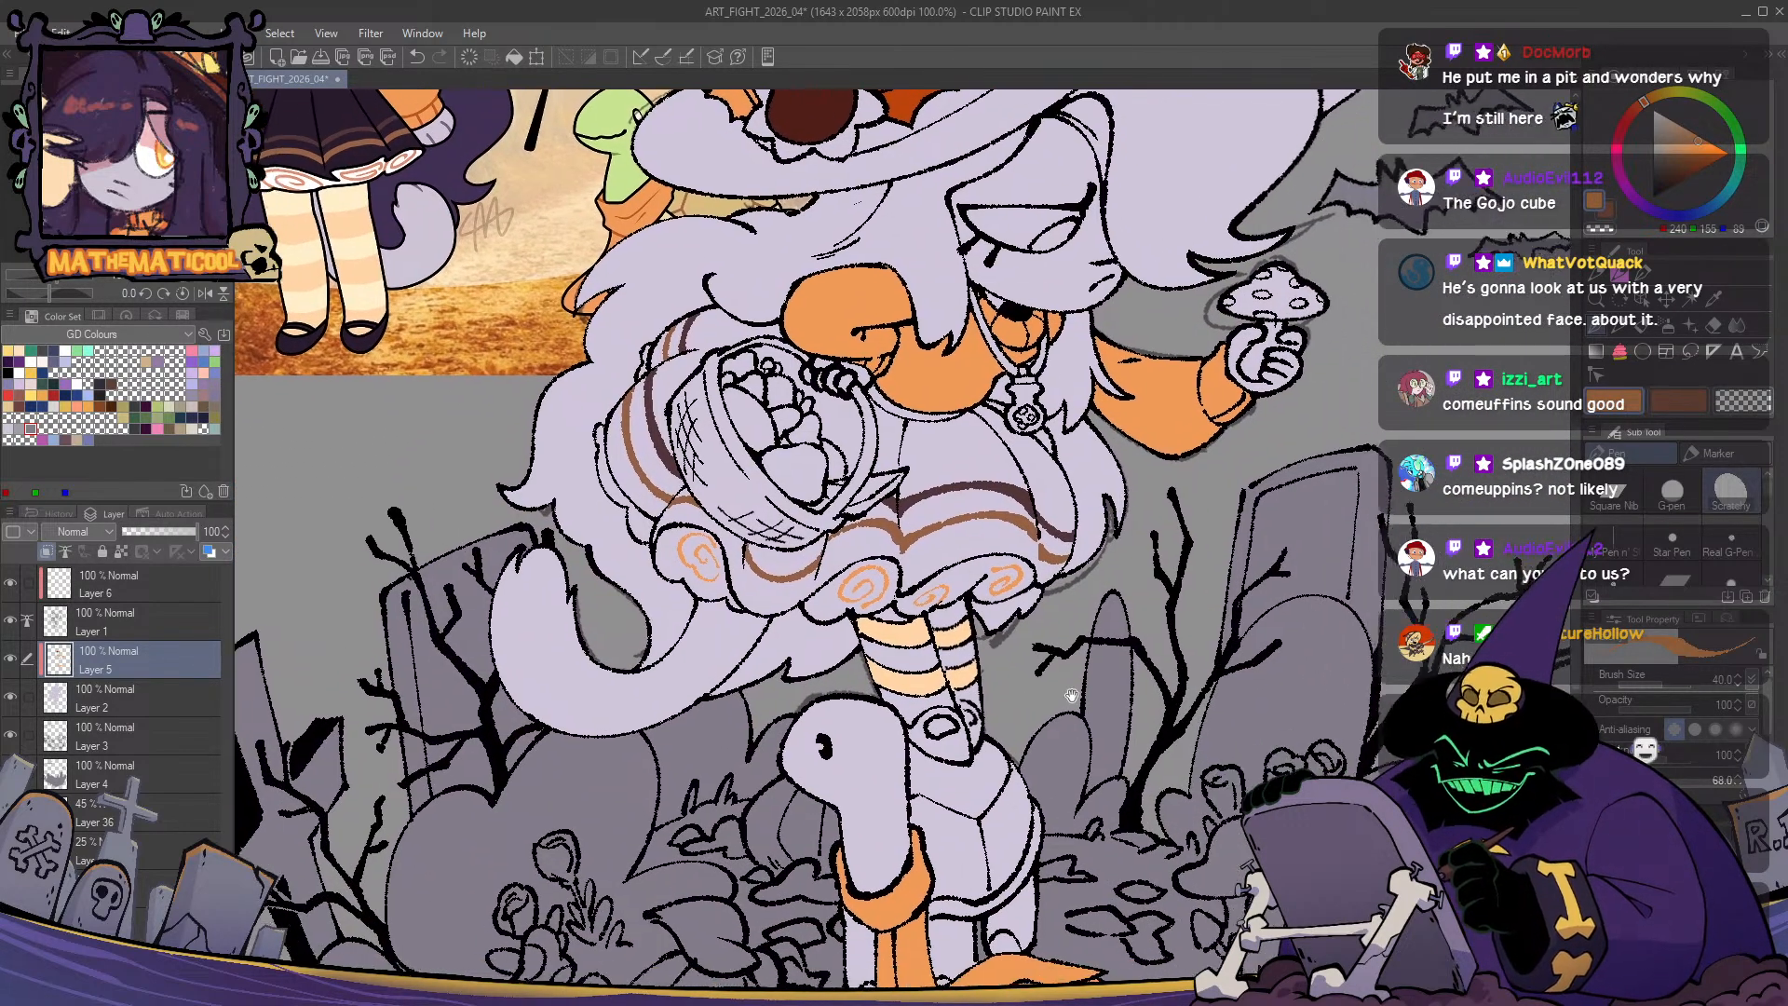
- Color the held mushroom's cap with the dark orange-red sampled from the reference art and clear out its pale spots
mouse_move(1014, 626)
left_mouse_down()
mouse_move(939, 862)
mouse_move(1162, 733)
mouse_move(1128, 765)
mouse_move(1119, 877)
mouse_move(1047, 859)
mouse_move(1159, 794)
mouse_move(1087, 849)
mouse_move(1255, 843)
mouse_move(1234, 849)
left_mouse_up()
left_click(657, 250, "alt")
mouse_move(1323, 559)
left_mouse_down()
mouse_move(1006, 498)
mouse_move(885, 517)
mouse_move(889, 537)
left_mouse_up()
key("ctrl+plus")
key("g")
key("p")
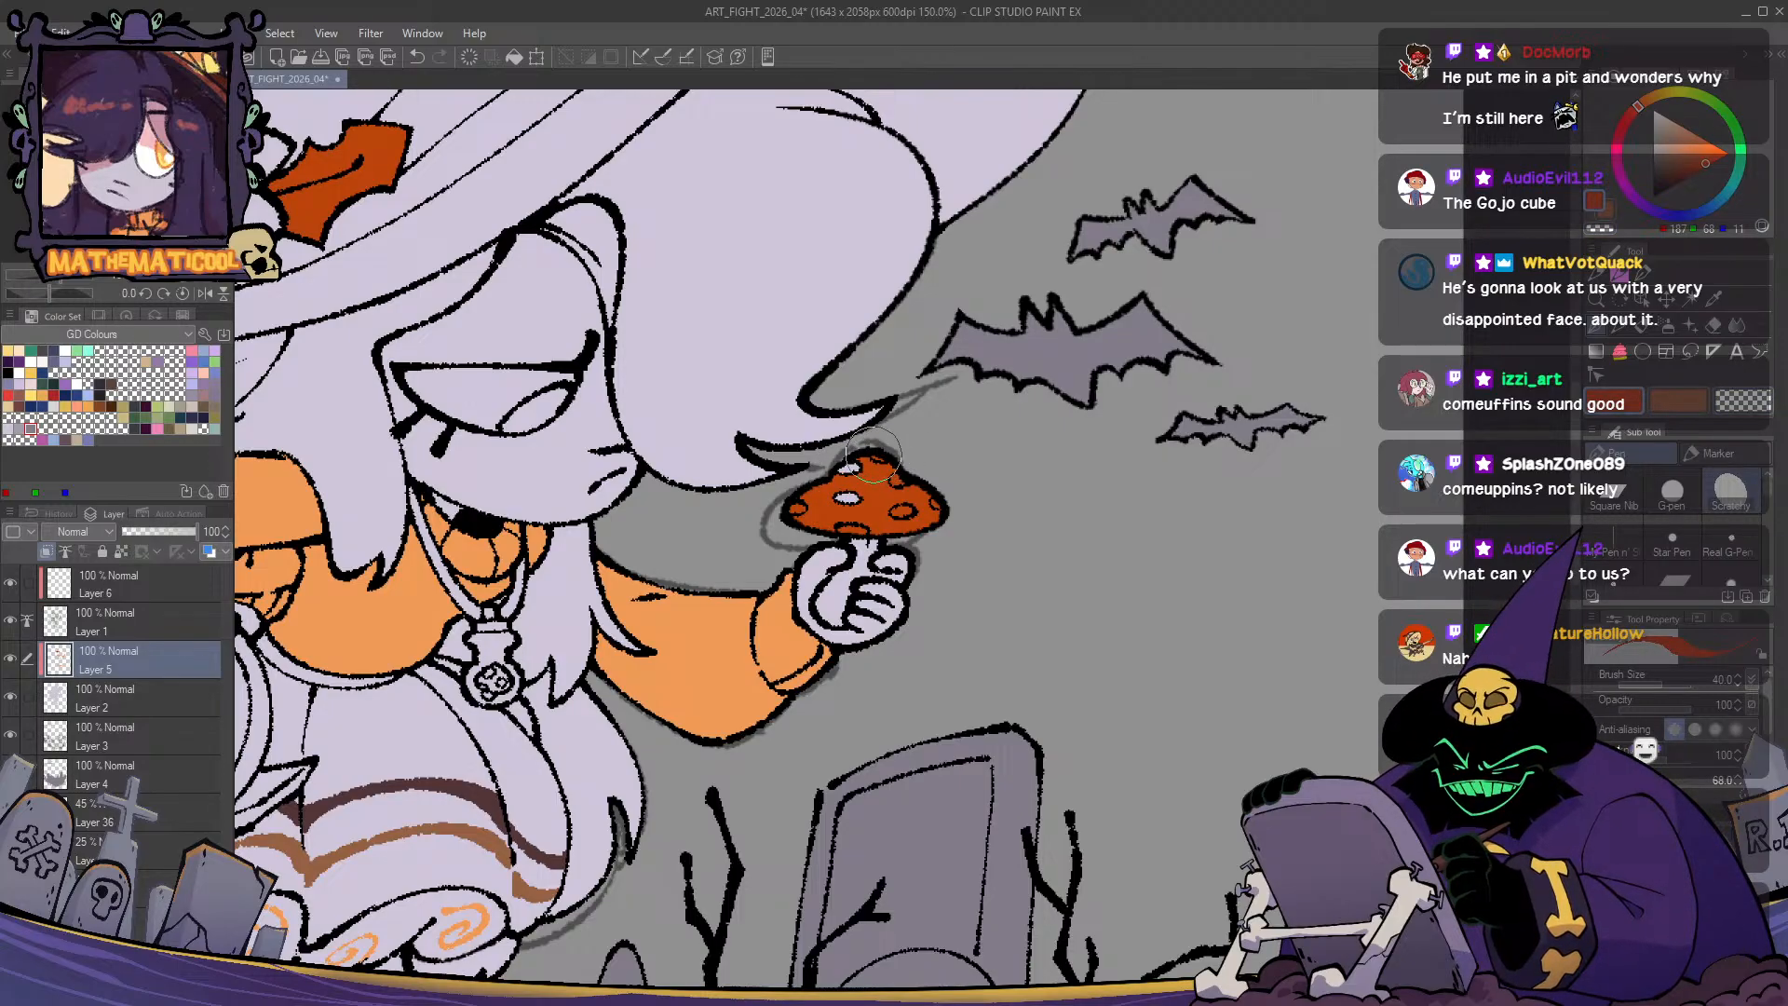
scroll(876, 459, "up", 1)
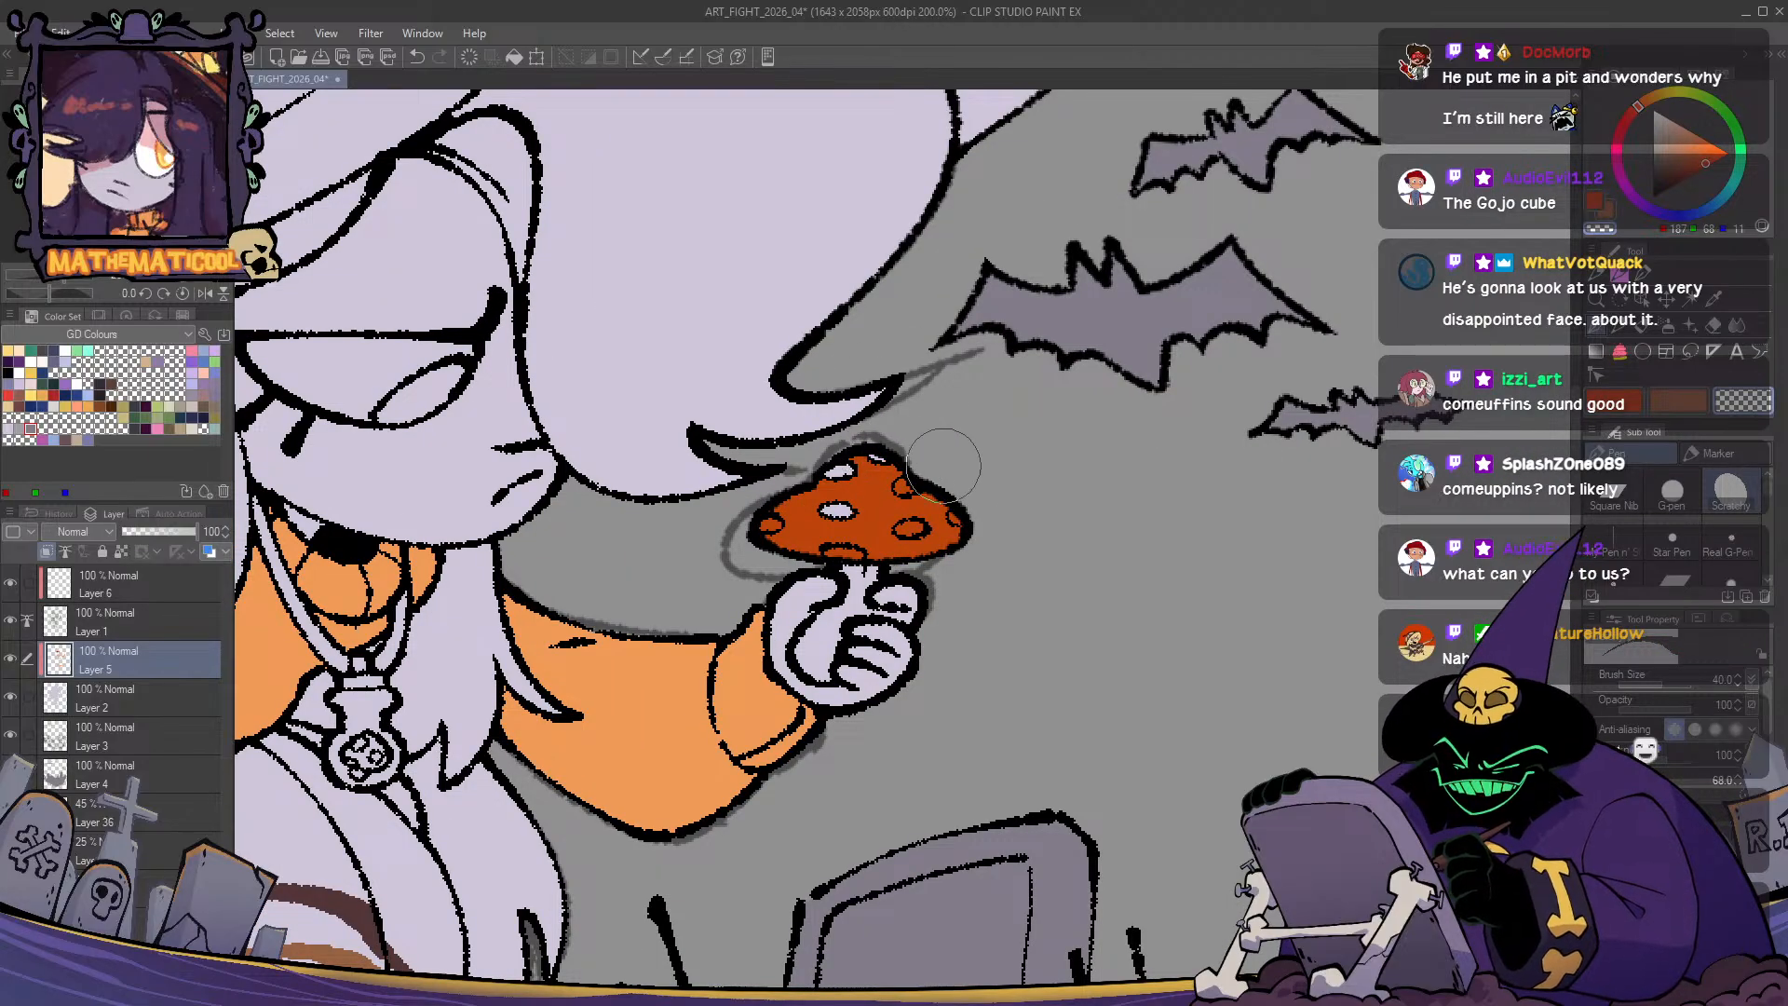
left_click(1657, 513)
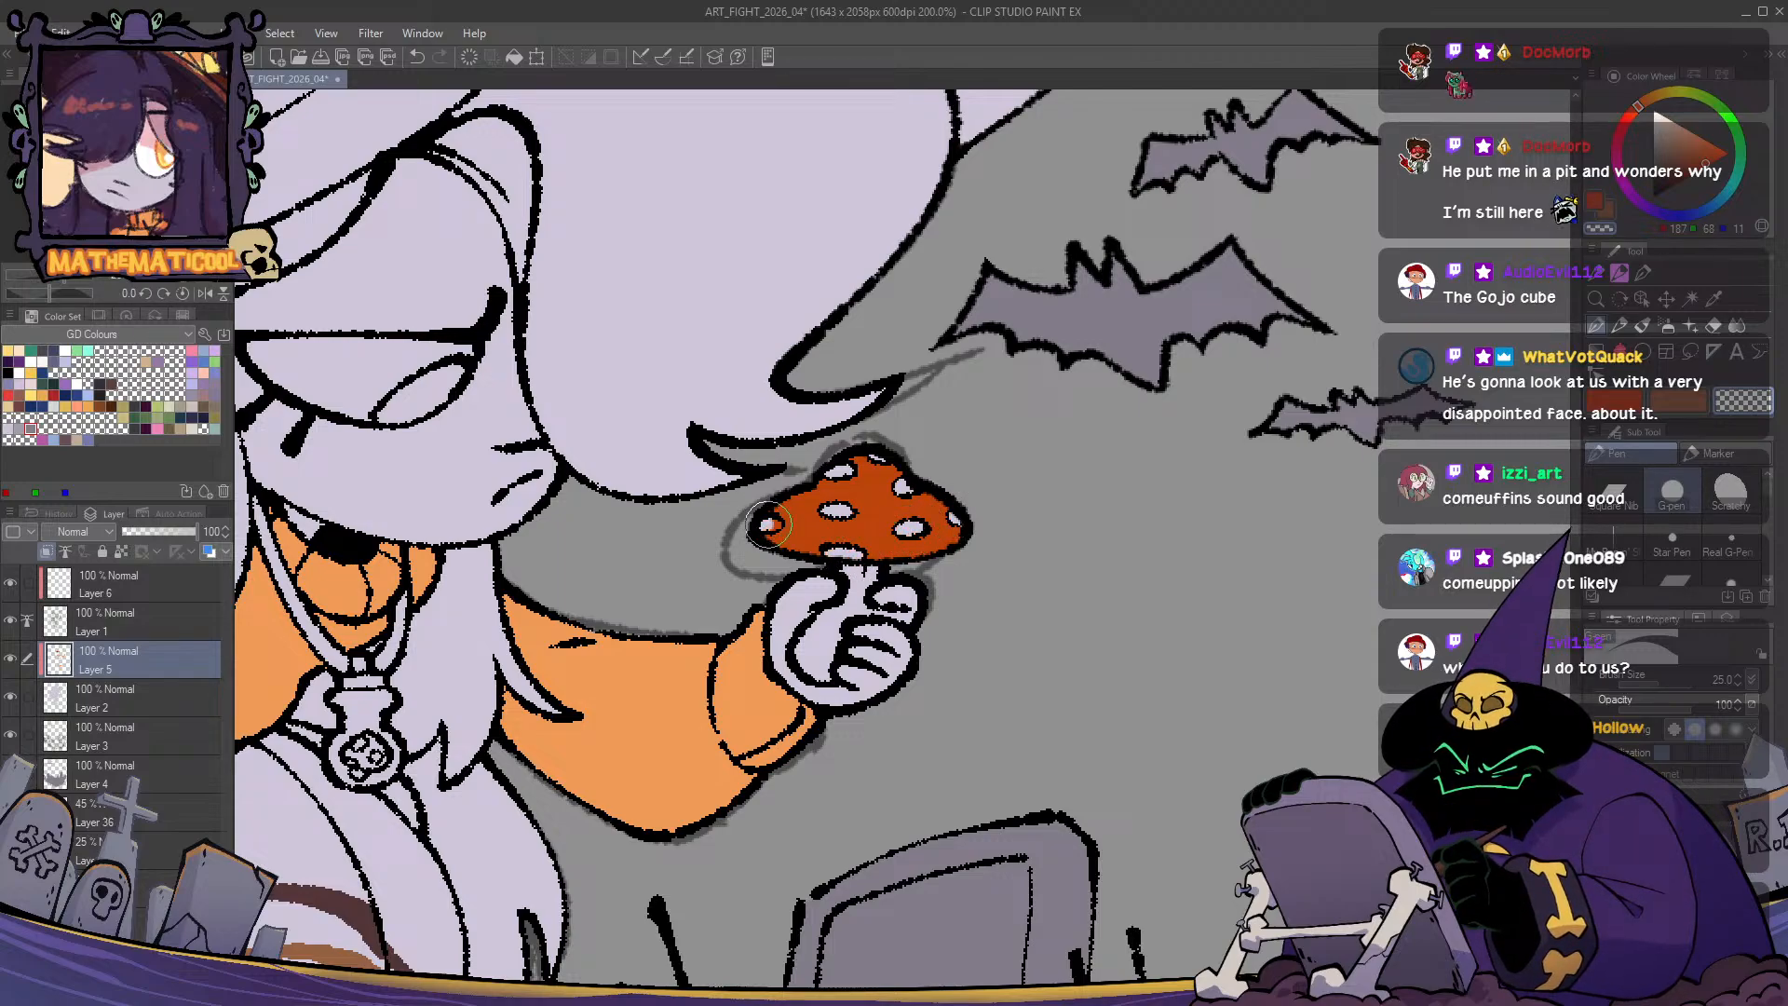
- Paint the mushroom inside the witch's bottle pendant orange-red, erasing small spots in its cap
scroll(773, 526, "down", 1)
left_click_drag(693, 606, 1471, 617)
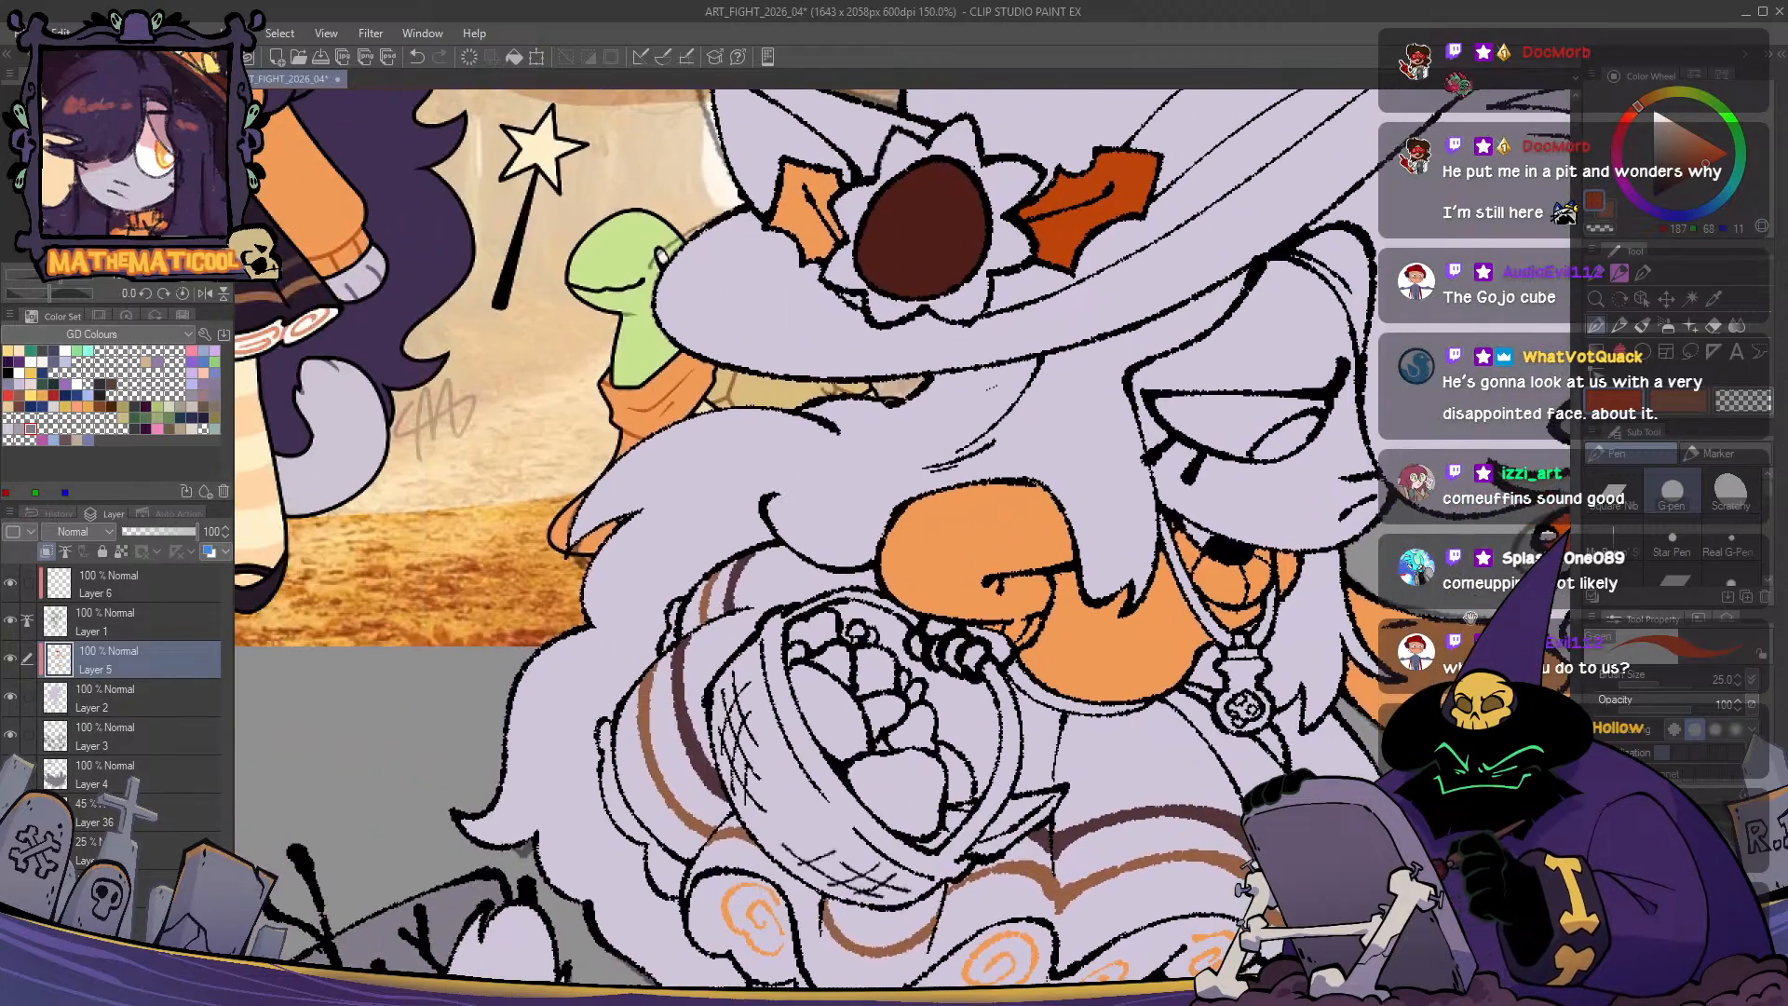
scroll(1312, 596, "down", 1)
left_click_drag(1324, 606, 937, 503)
scroll(937, 522, "up", 1)
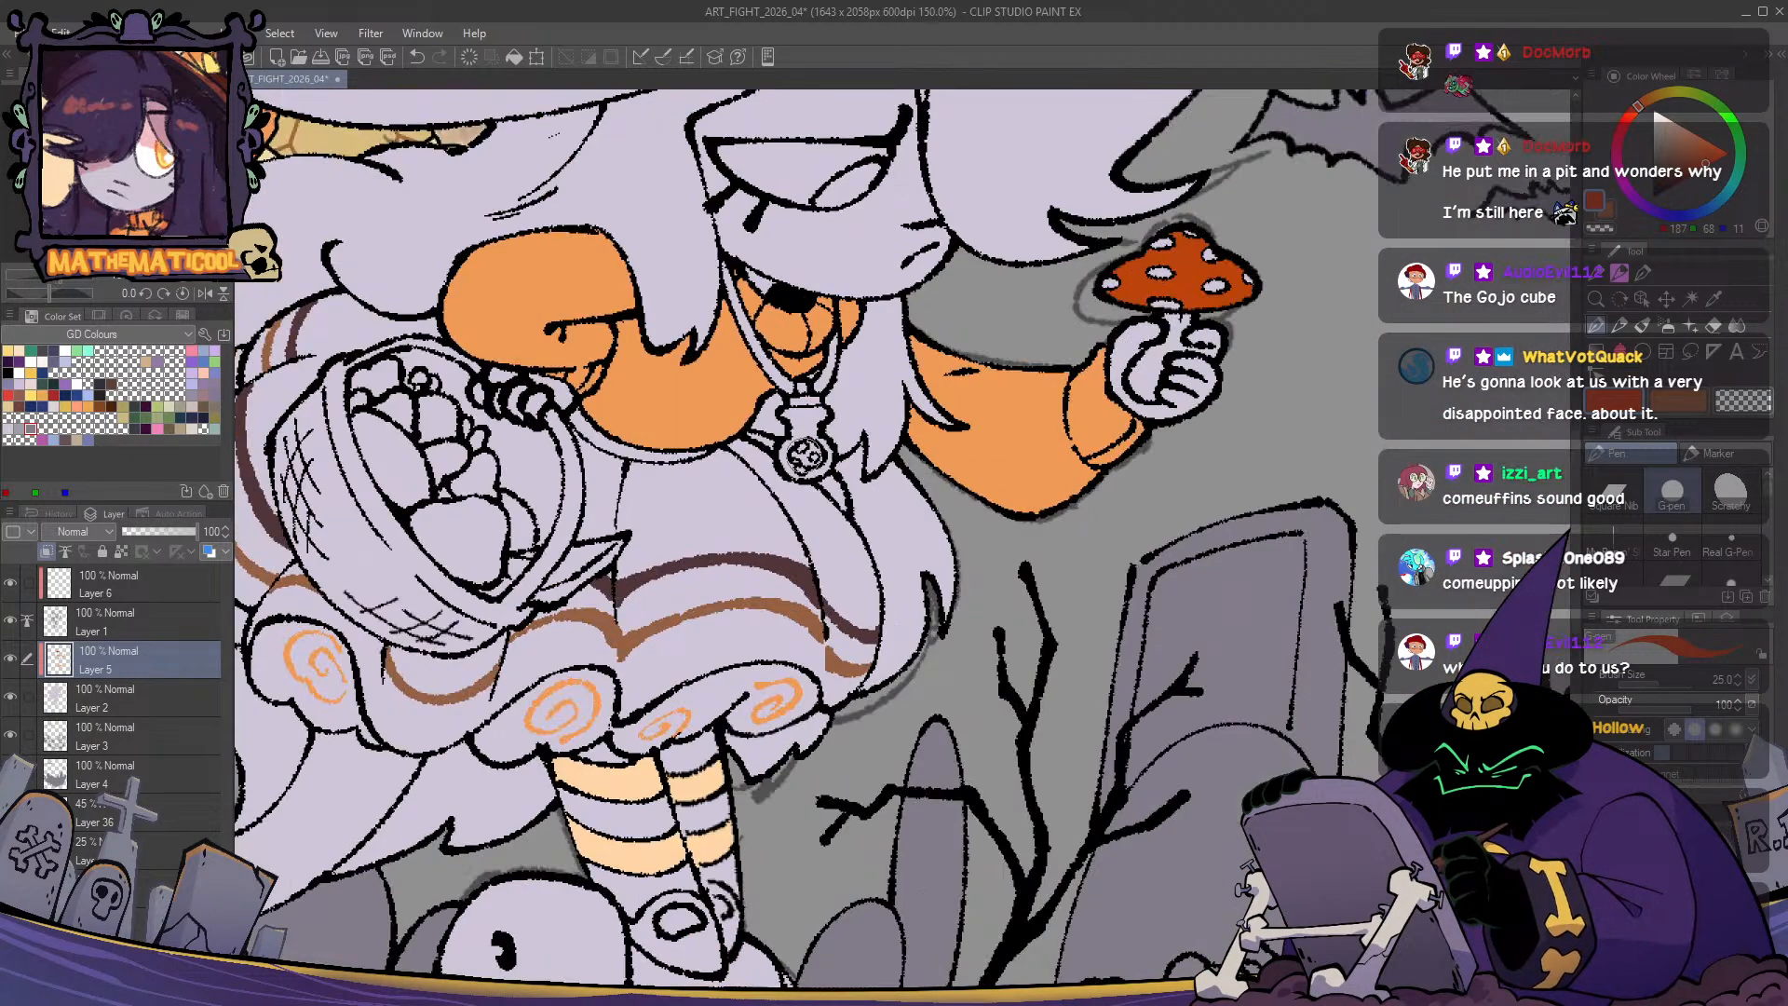
scroll(792, 454, "up", 1)
key("c")
mouse_move(803, 455)
left_mouse_down()
mouse_move(811, 440)
mouse_move(823, 466)
mouse_move(801, 447)
mouse_move(824, 438)
mouse_move(812, 449)
left_mouse_up()
key("c")
key("c")
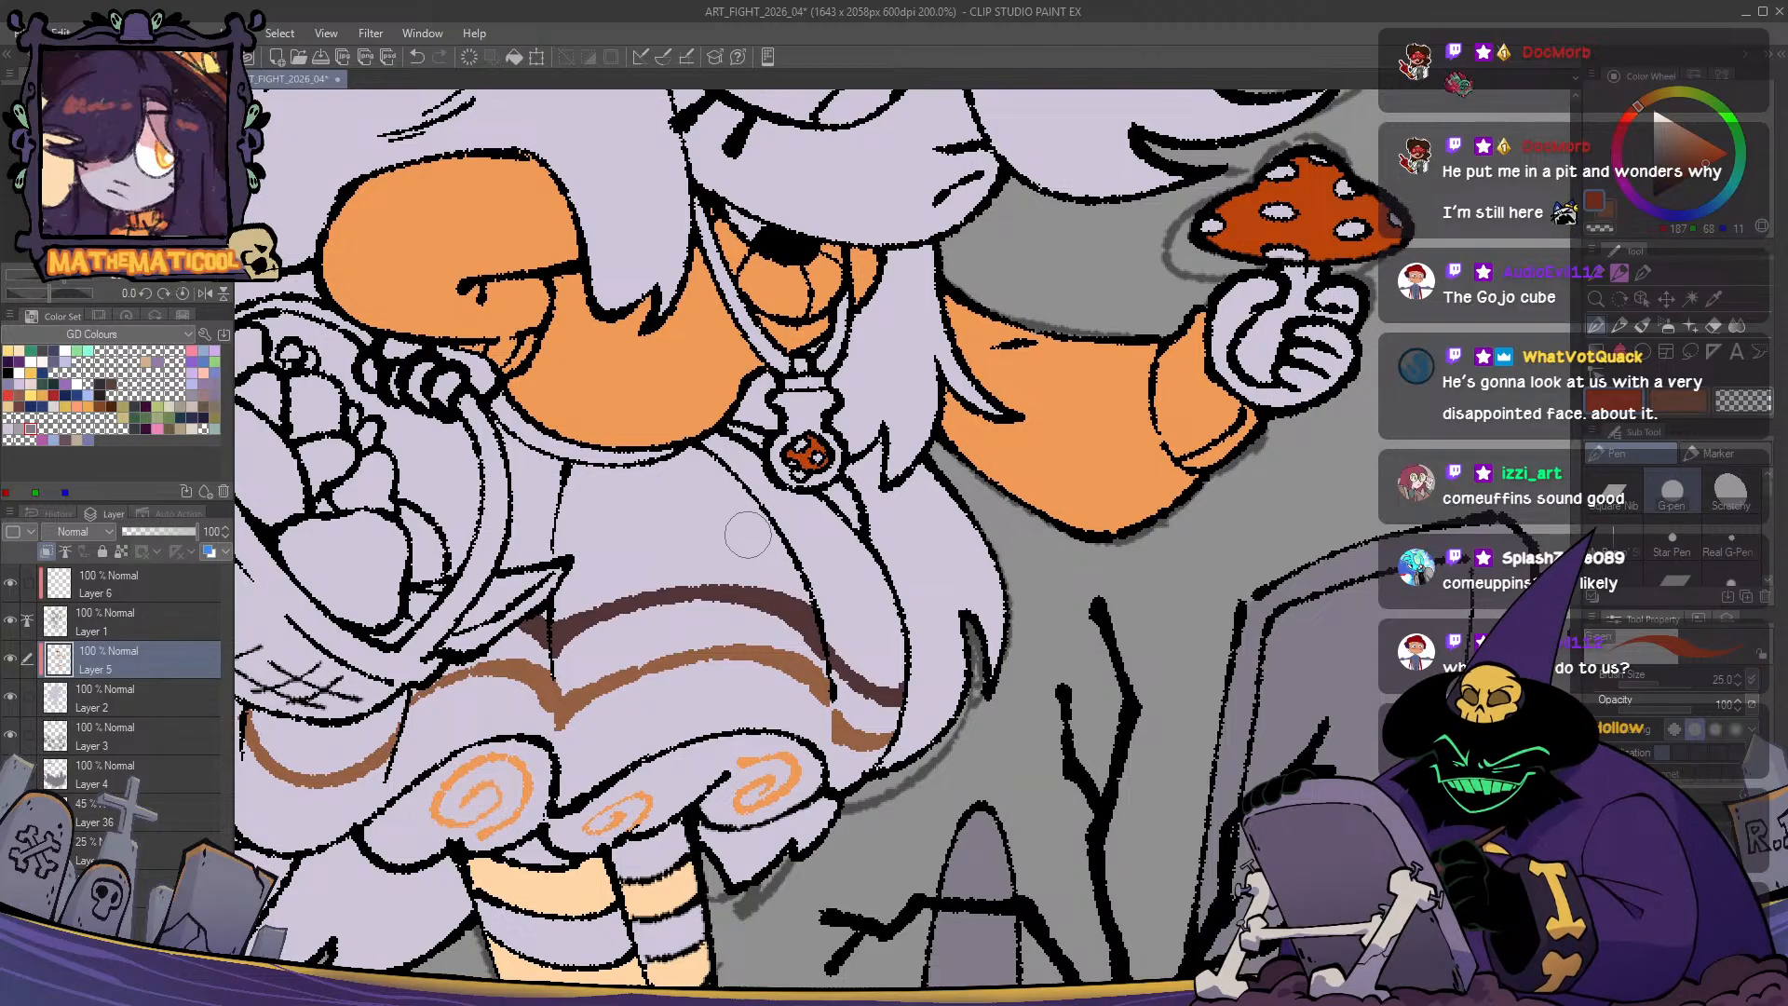
- Sample the yellow from the reference character's eye and color the witch's iris with it
left_click_drag(748, 535, 821, 479)
key("ctrl+minus")
left_click_drag(871, 626, 937, 667)
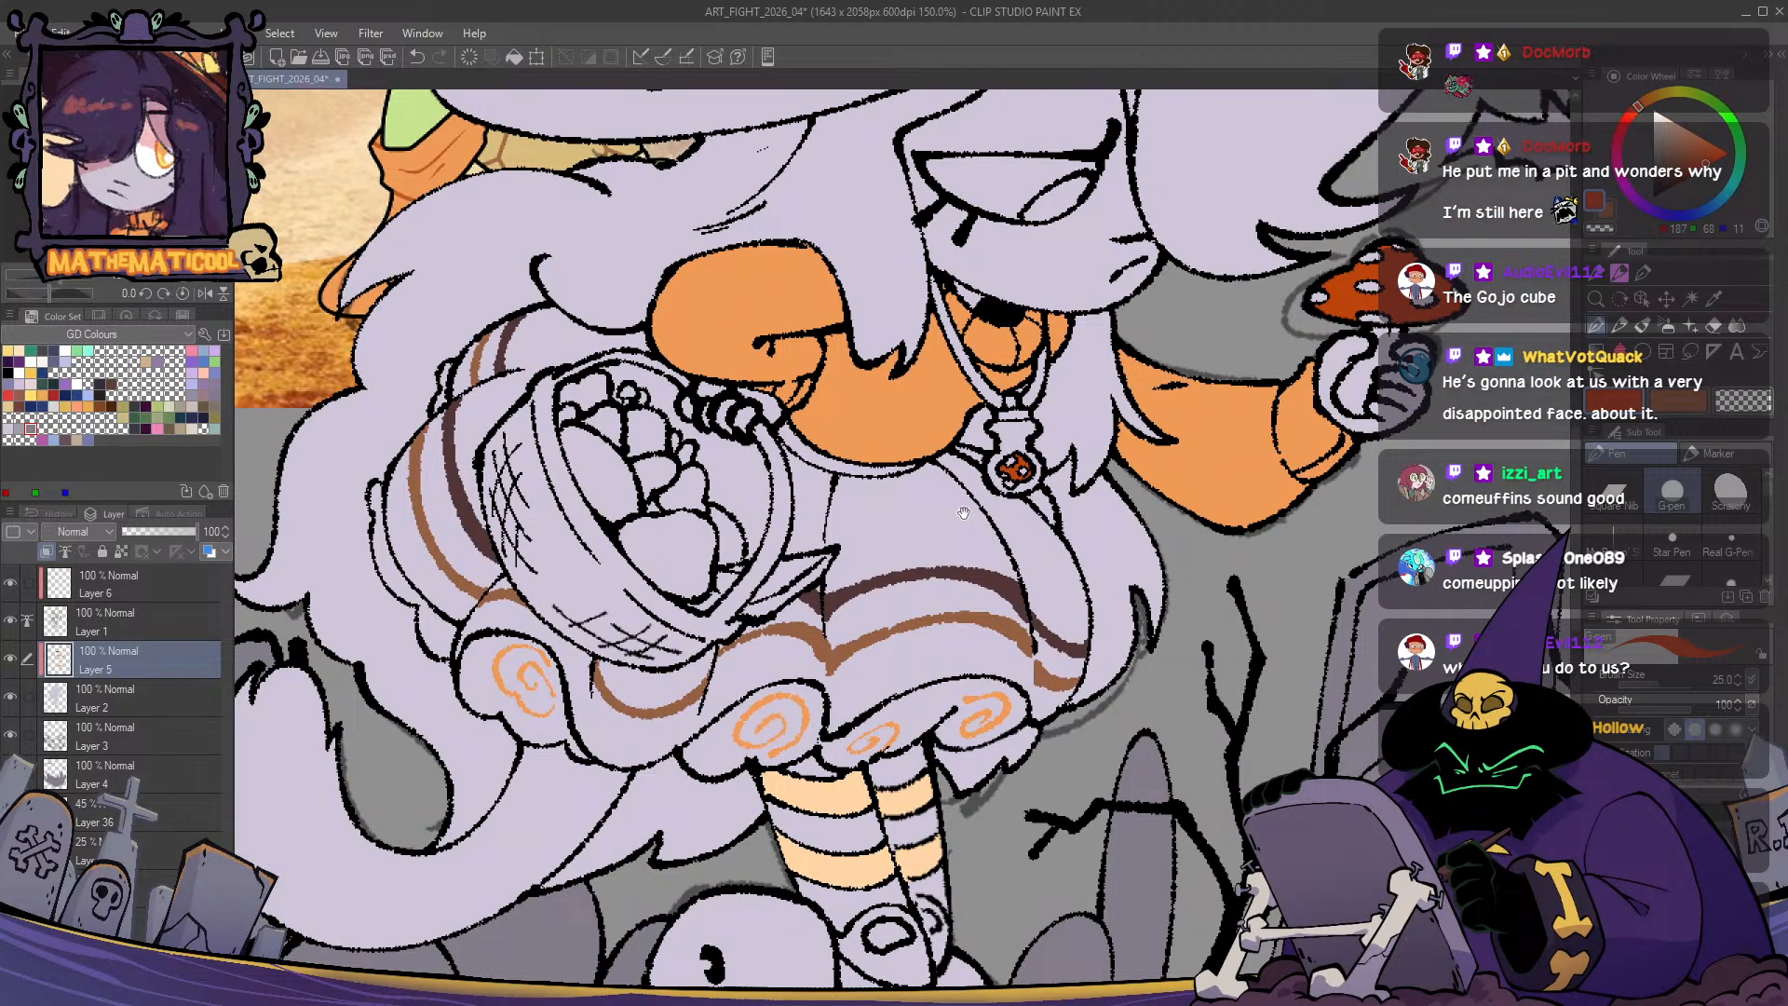
left_click_drag(964, 514, 787, 869)
key("ctrl+minus")
left_click_drag(652, 559, 1034, 606)
key("ctrl+plus")
left_click(557, 191, "alt")
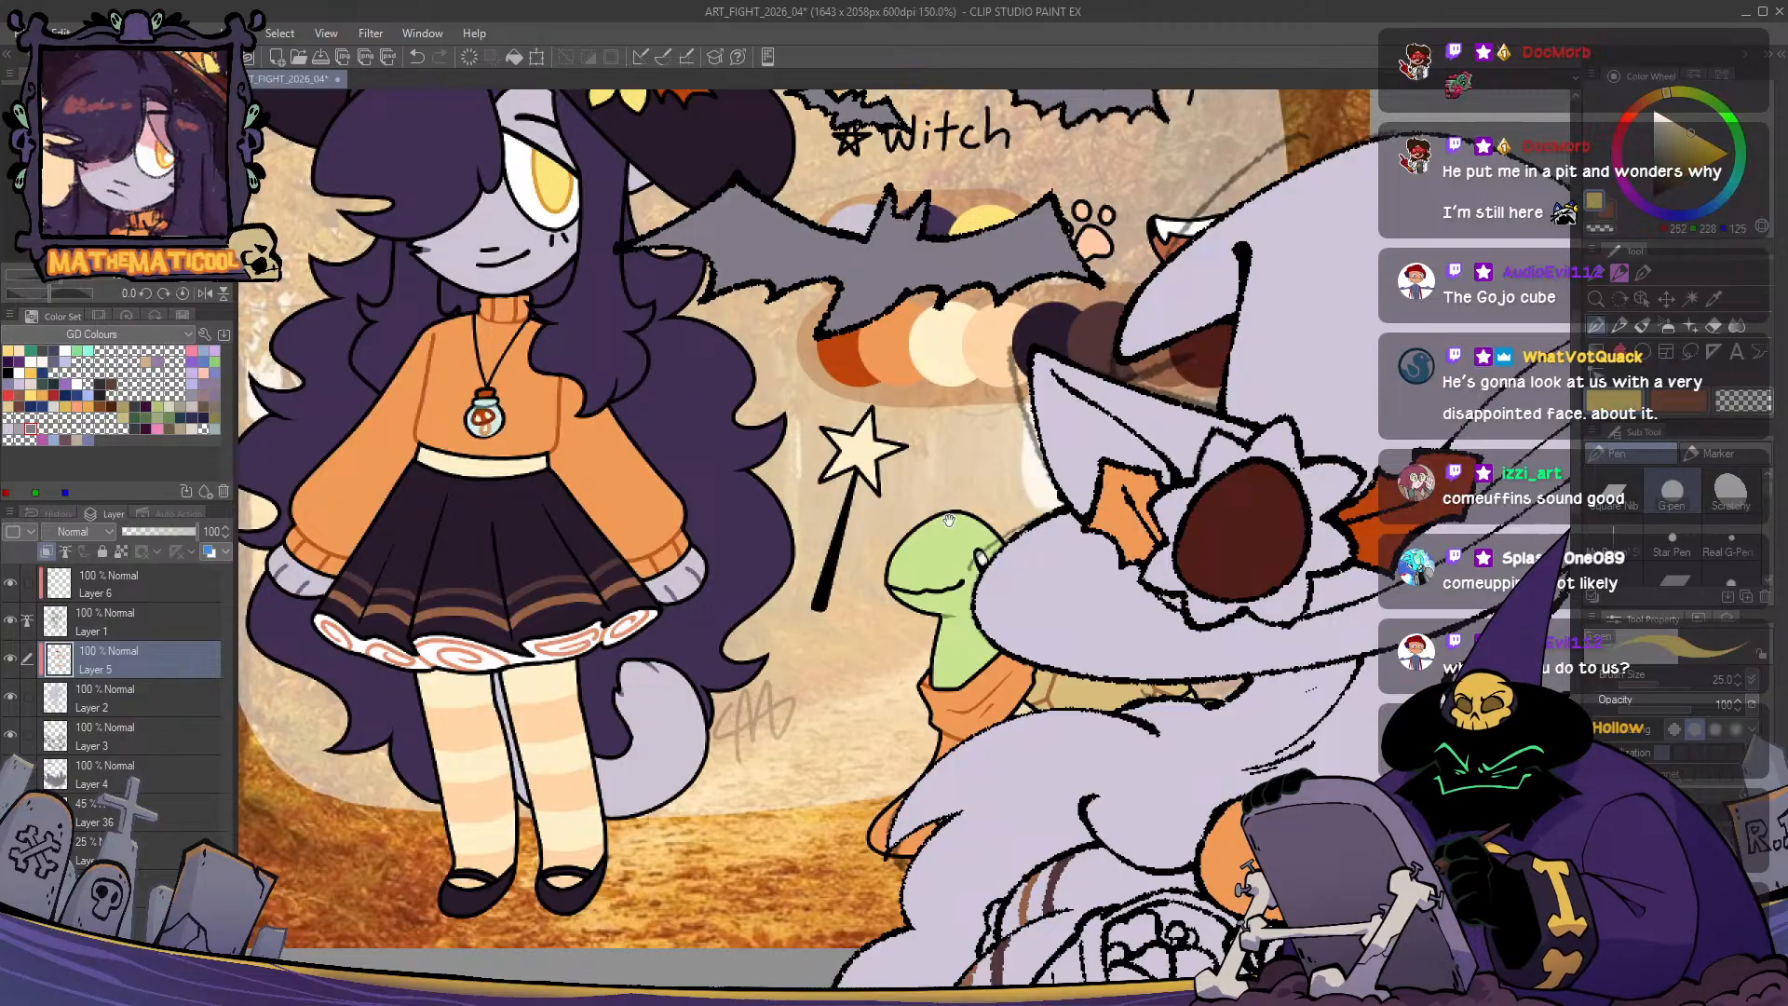
left_click_drag(949, 519, 354, 455)
mouse_move(1031, 655)
left_mouse_down()
mouse_move(981, 680)
mouse_move(1025, 663)
left_mouse_up()
scroll(971, 726, "down", 2)
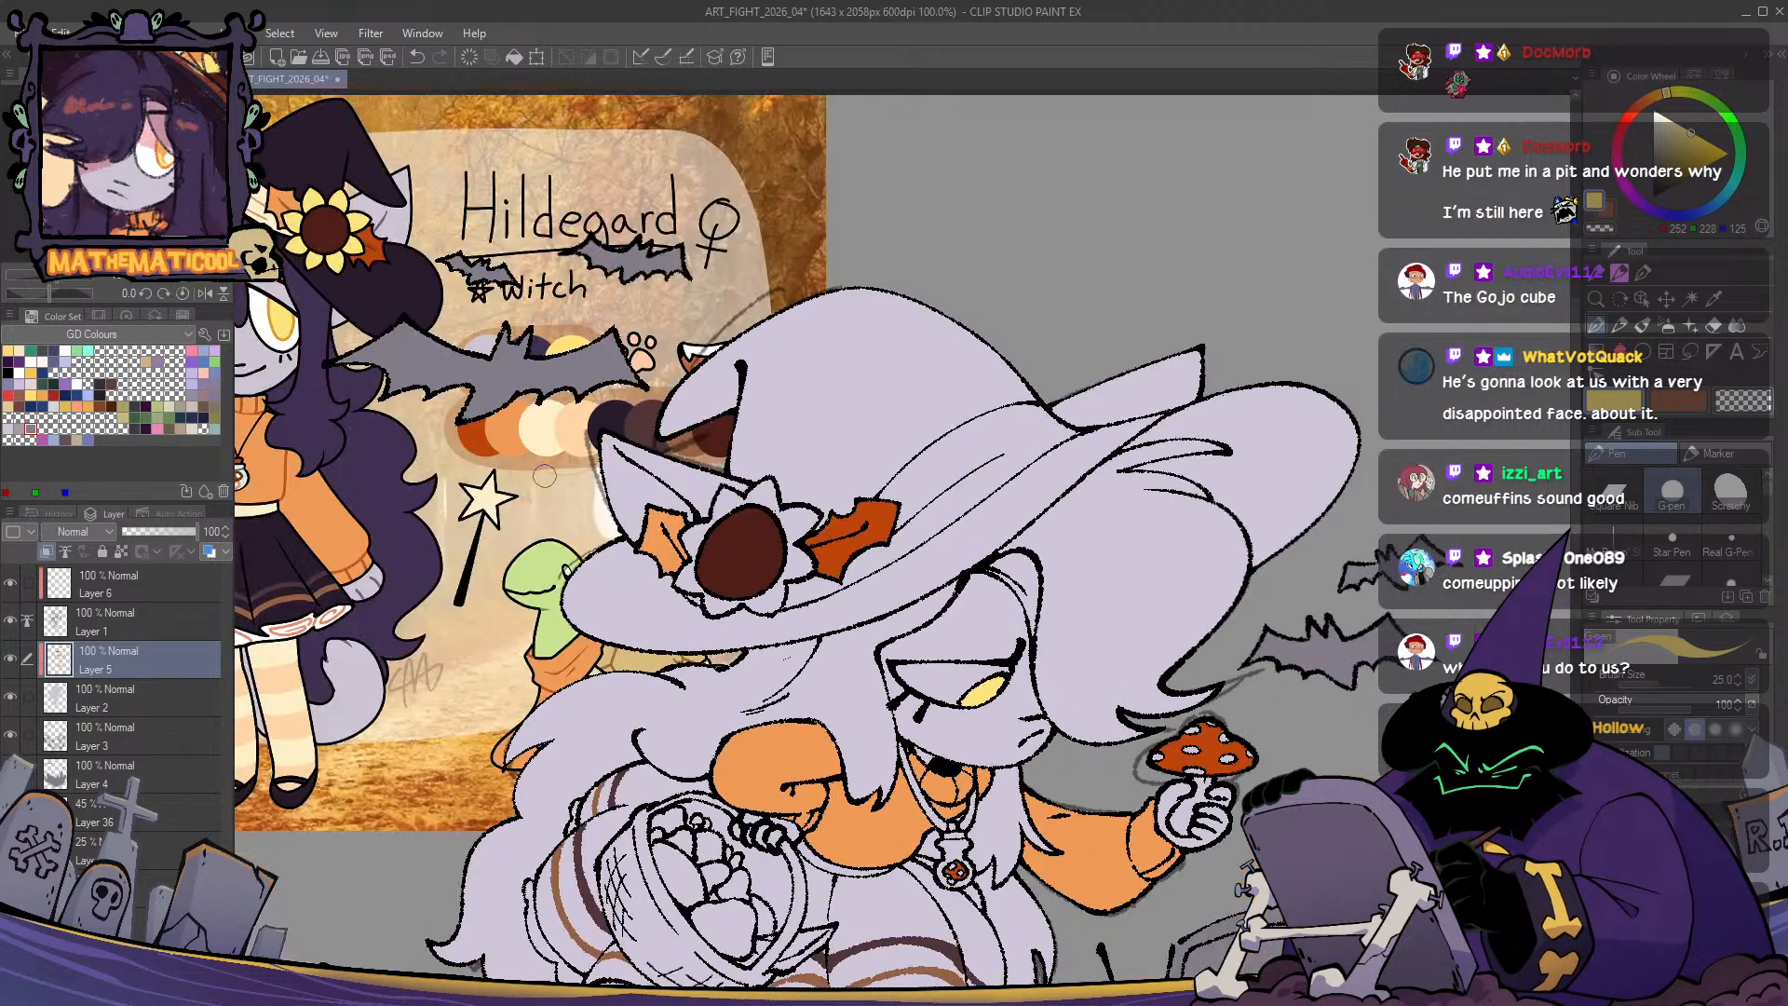
- Shade the edge of the witch's iris with orange on Layer 6
left_click(186, 584)
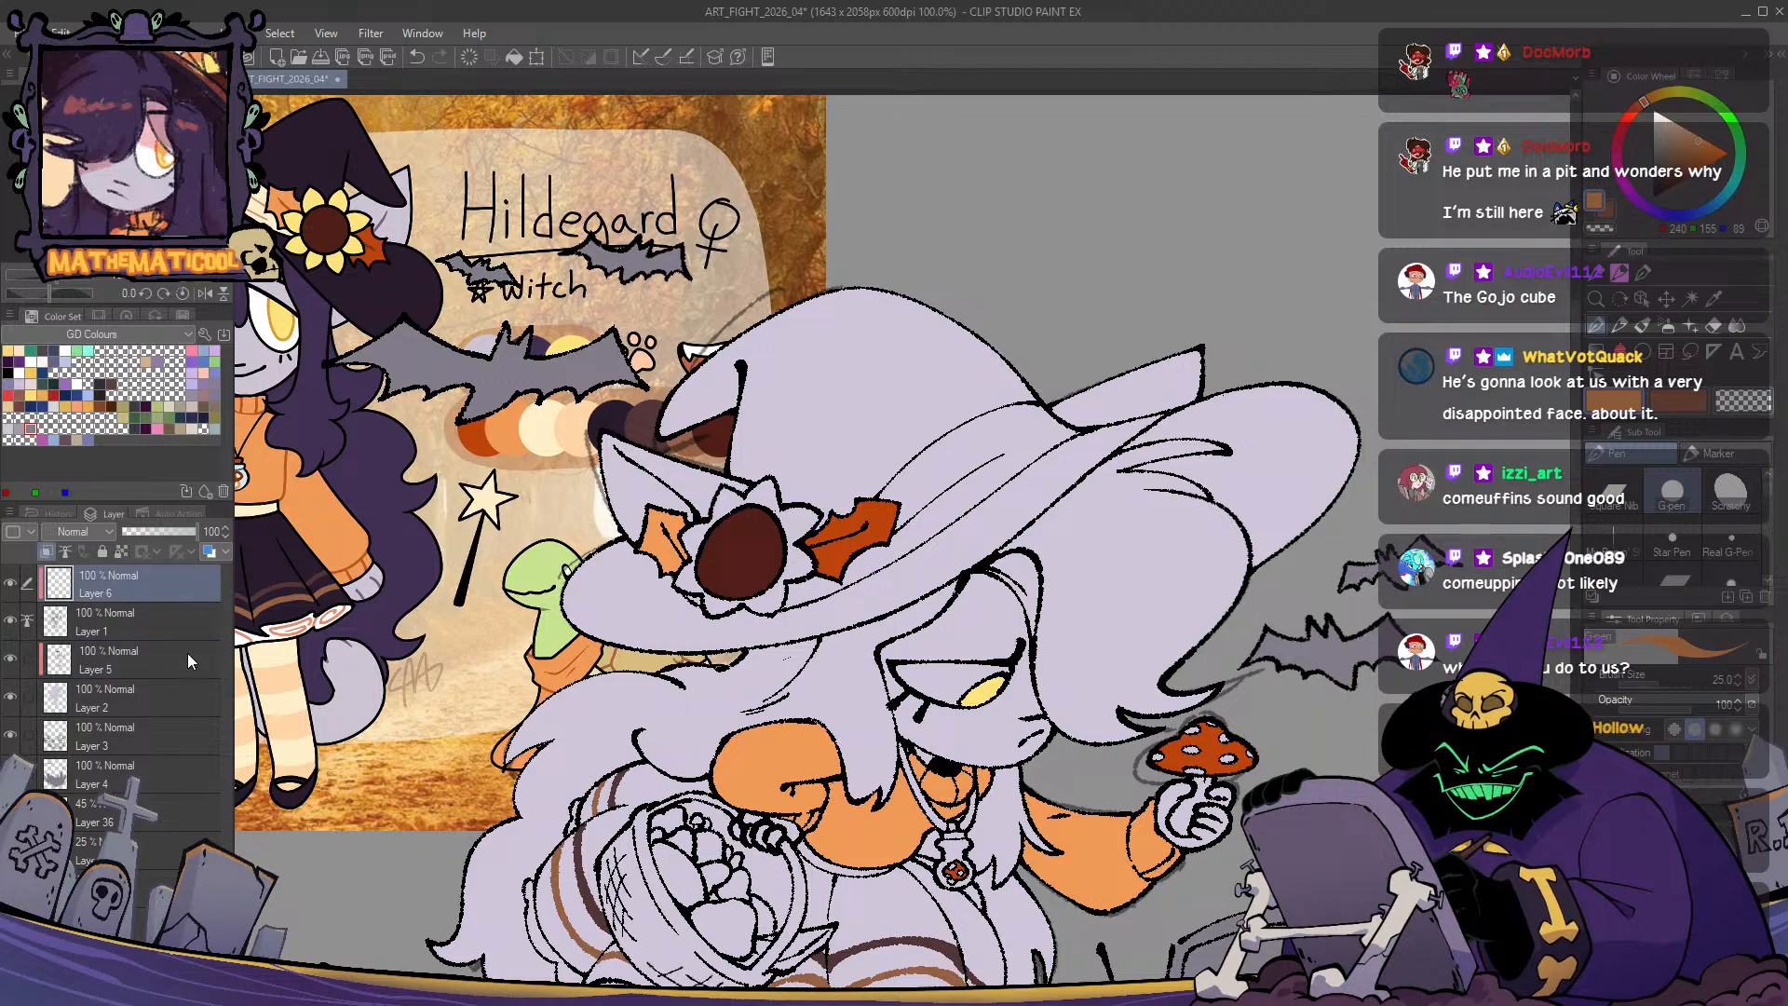
scroll(978, 690, "up", 2)
mouse_move(1032, 664)
left_mouse_down()
mouse_move(940, 717)
mouse_move(1060, 697)
mouse_move(901, 487)
left_mouse_up()
key("h")
key("h")
scroll(871, 499, "down", 1)
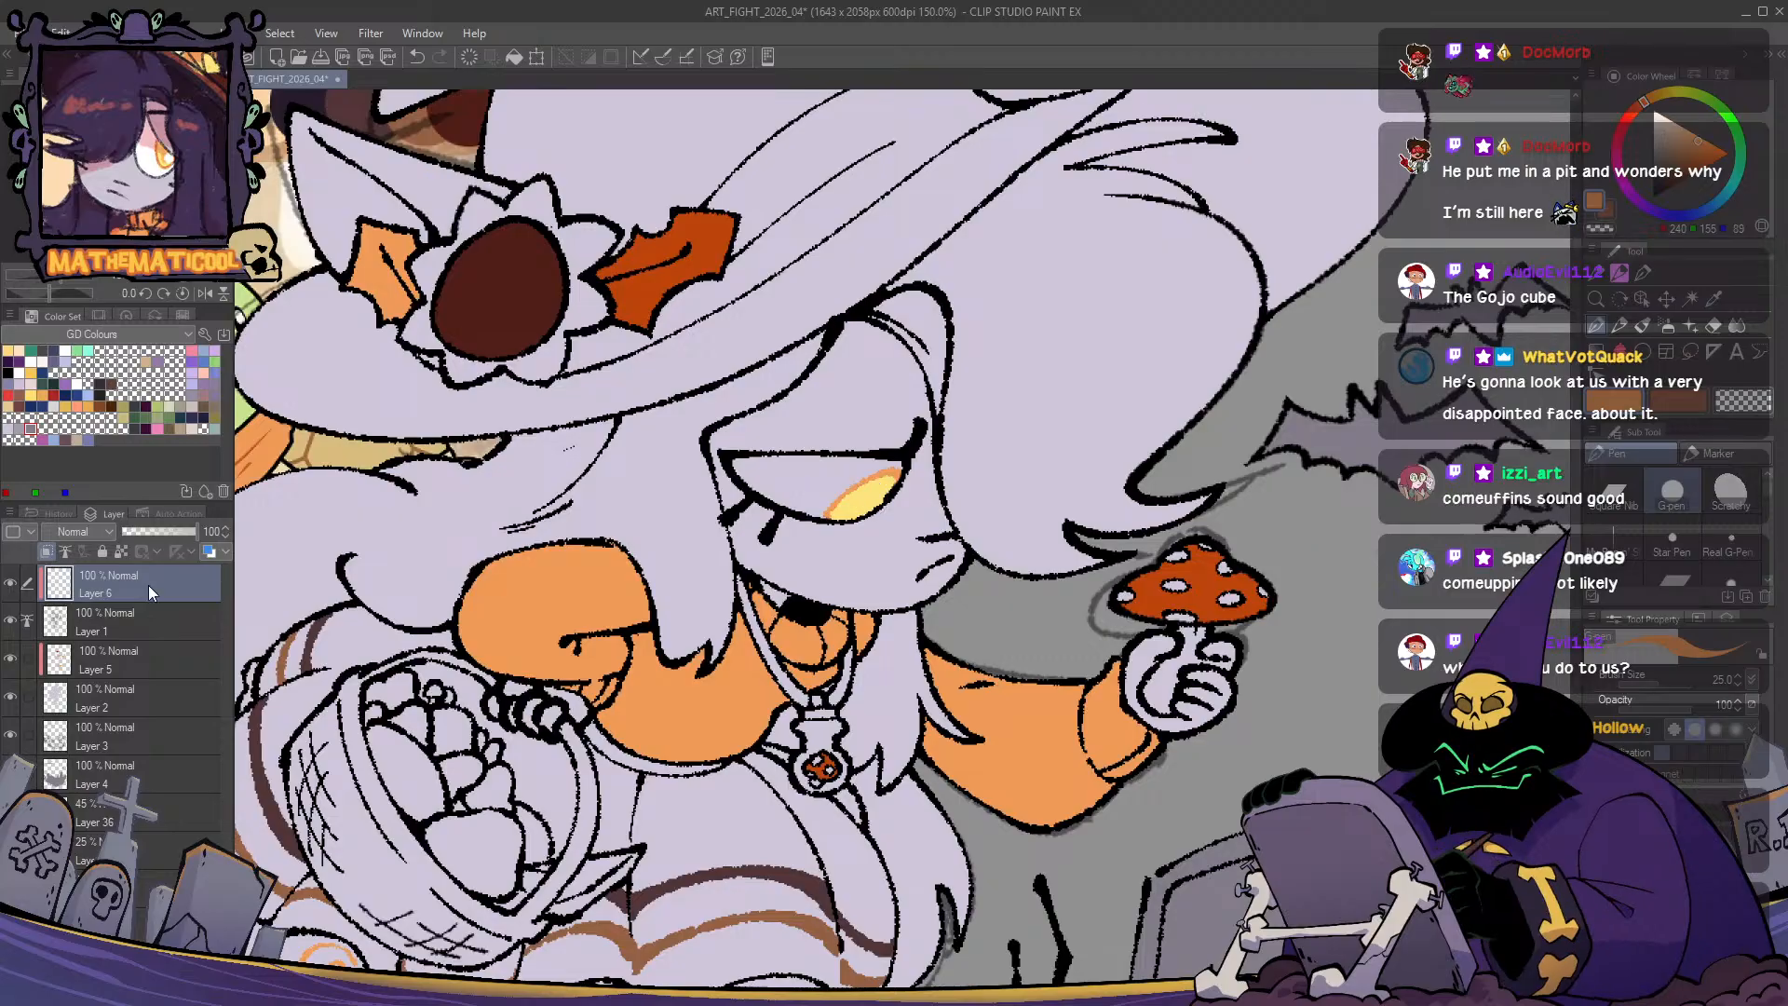
- Add a new layer above Layer 6 and paint a white highlight on the witch's eye
key("ctrl+shift+n")
left_click(65, 351)
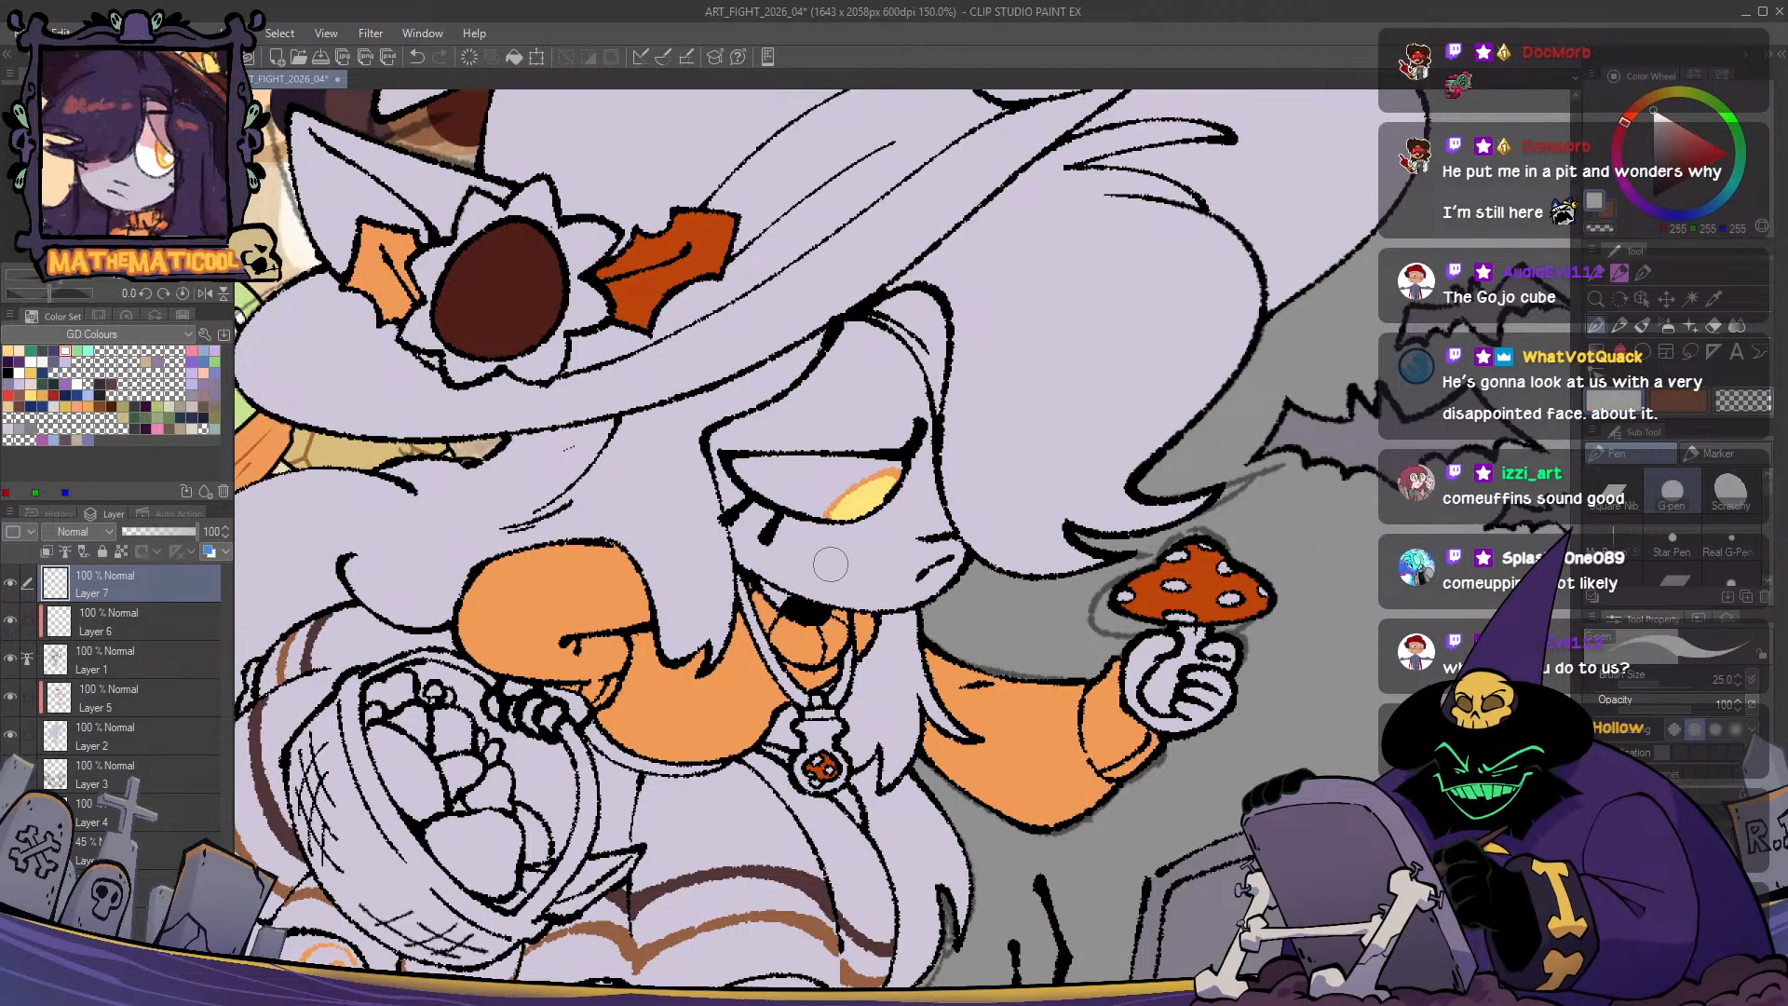
key("p")
mouse_move(855, 490)
left_mouse_down()
mouse_move(822, 497)
mouse_move(850, 501)
mouse_move(836, 491)
left_mouse_up()
key("ctrl+z")
key("ctrl+z")
left_click_drag(707, 817, 687, 718)
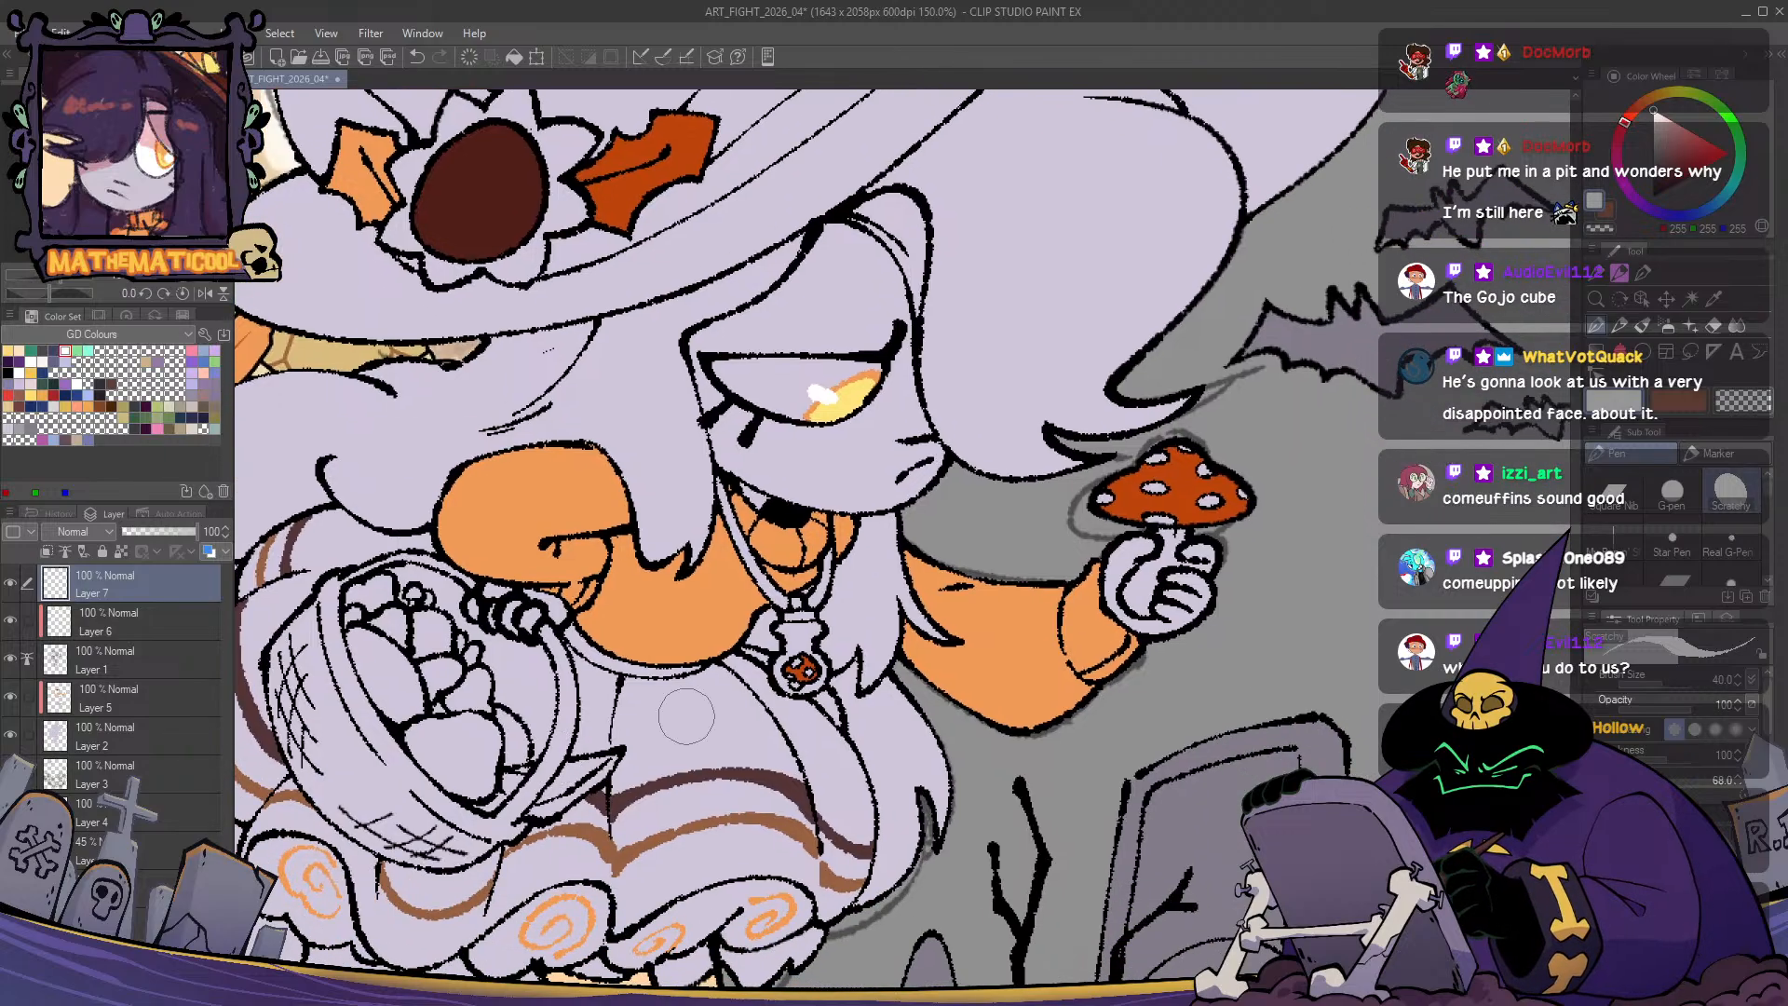
- Paint white highlights on the neck and round base of the witch's bottle pendant
key("h")
key("h")
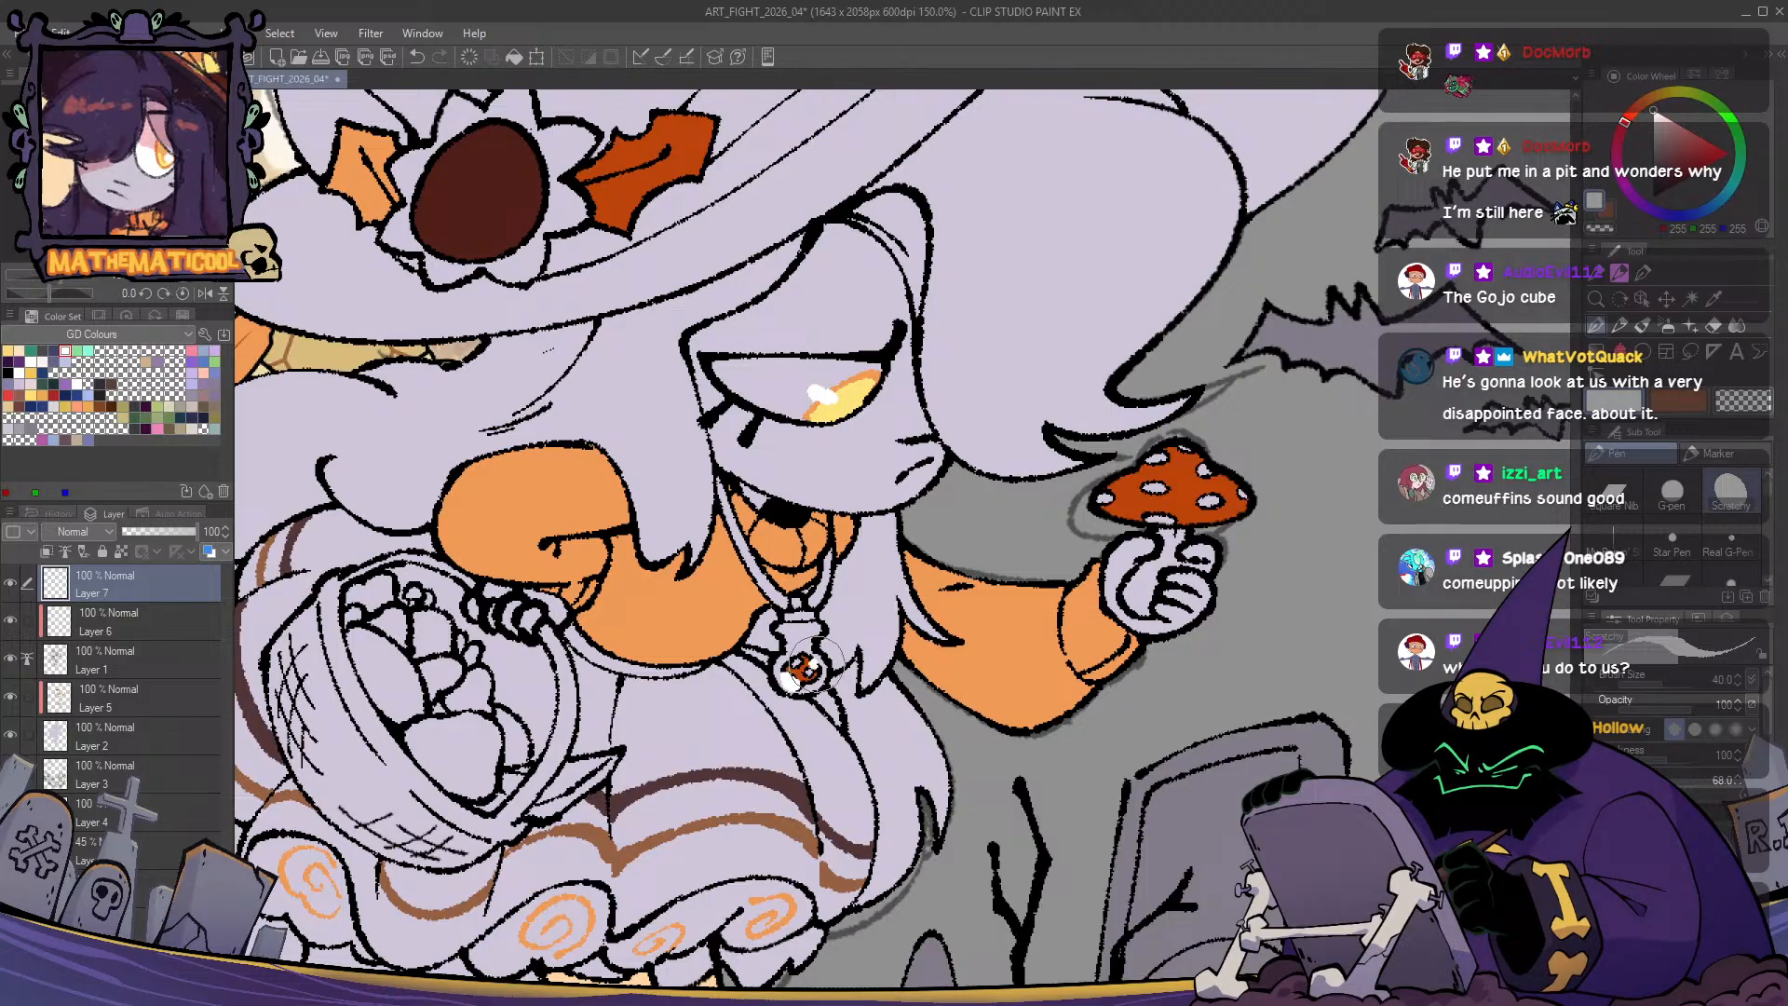
key("h")
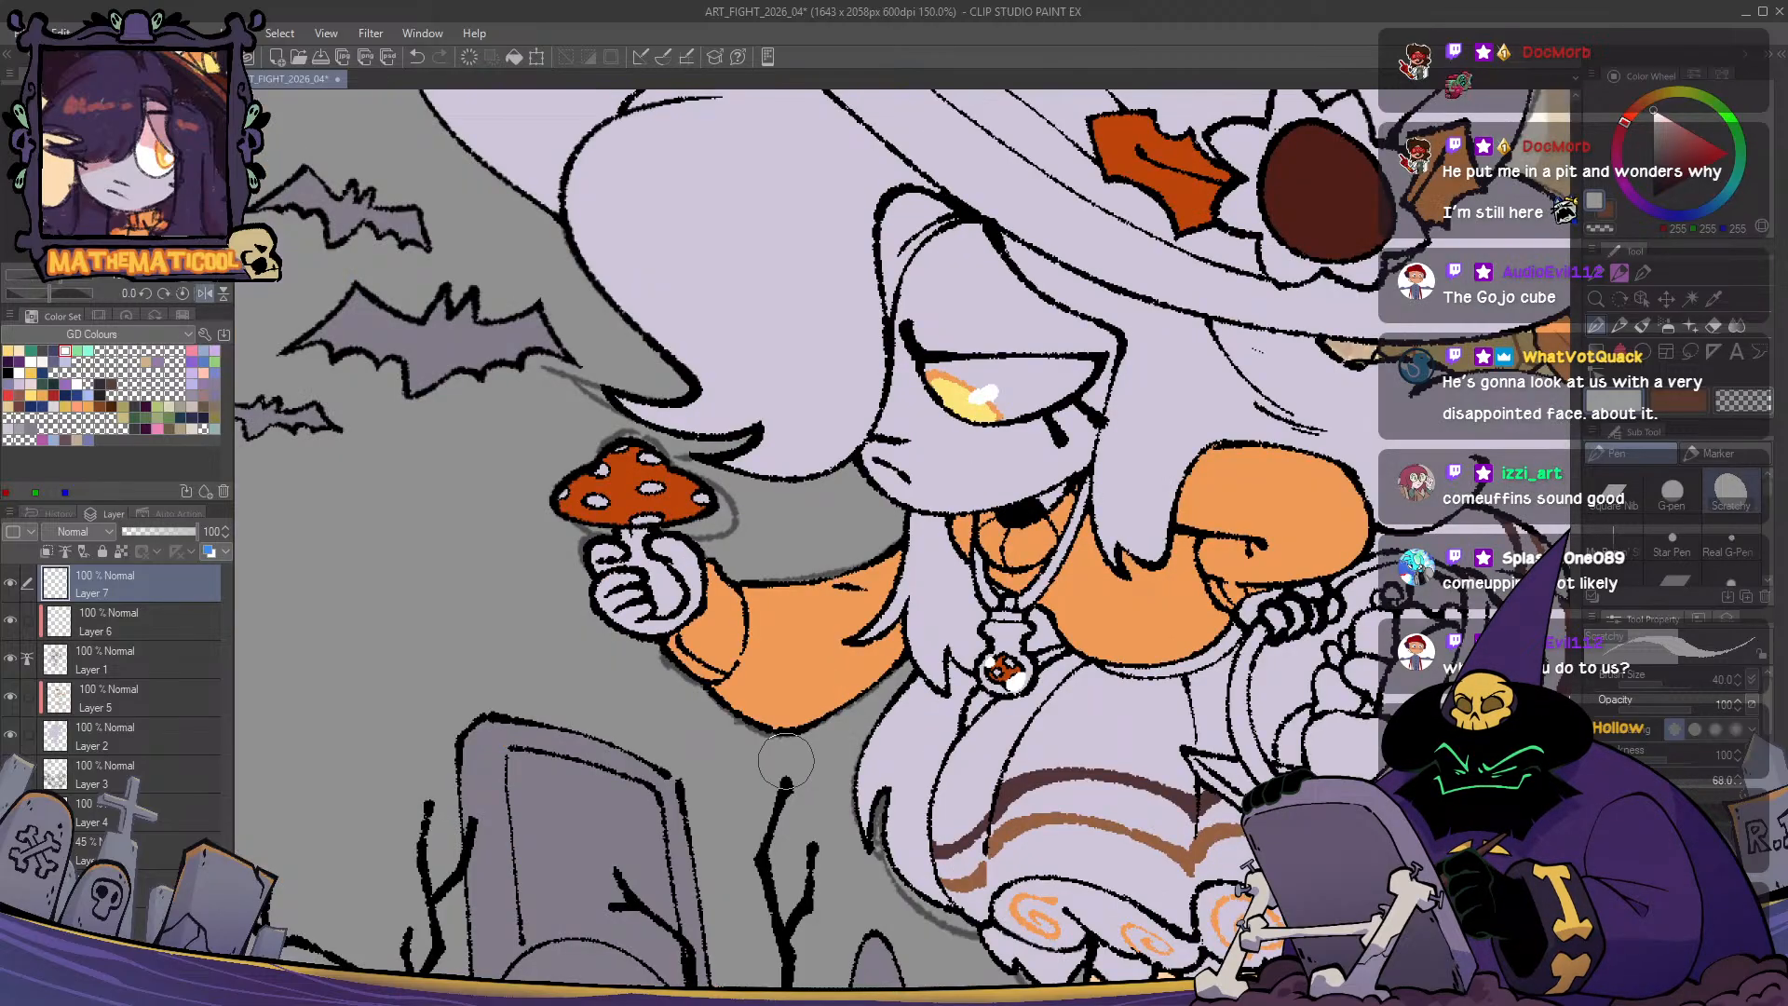
key("h")
scroll(784, 759, "down", 2)
key("h")
key("h")
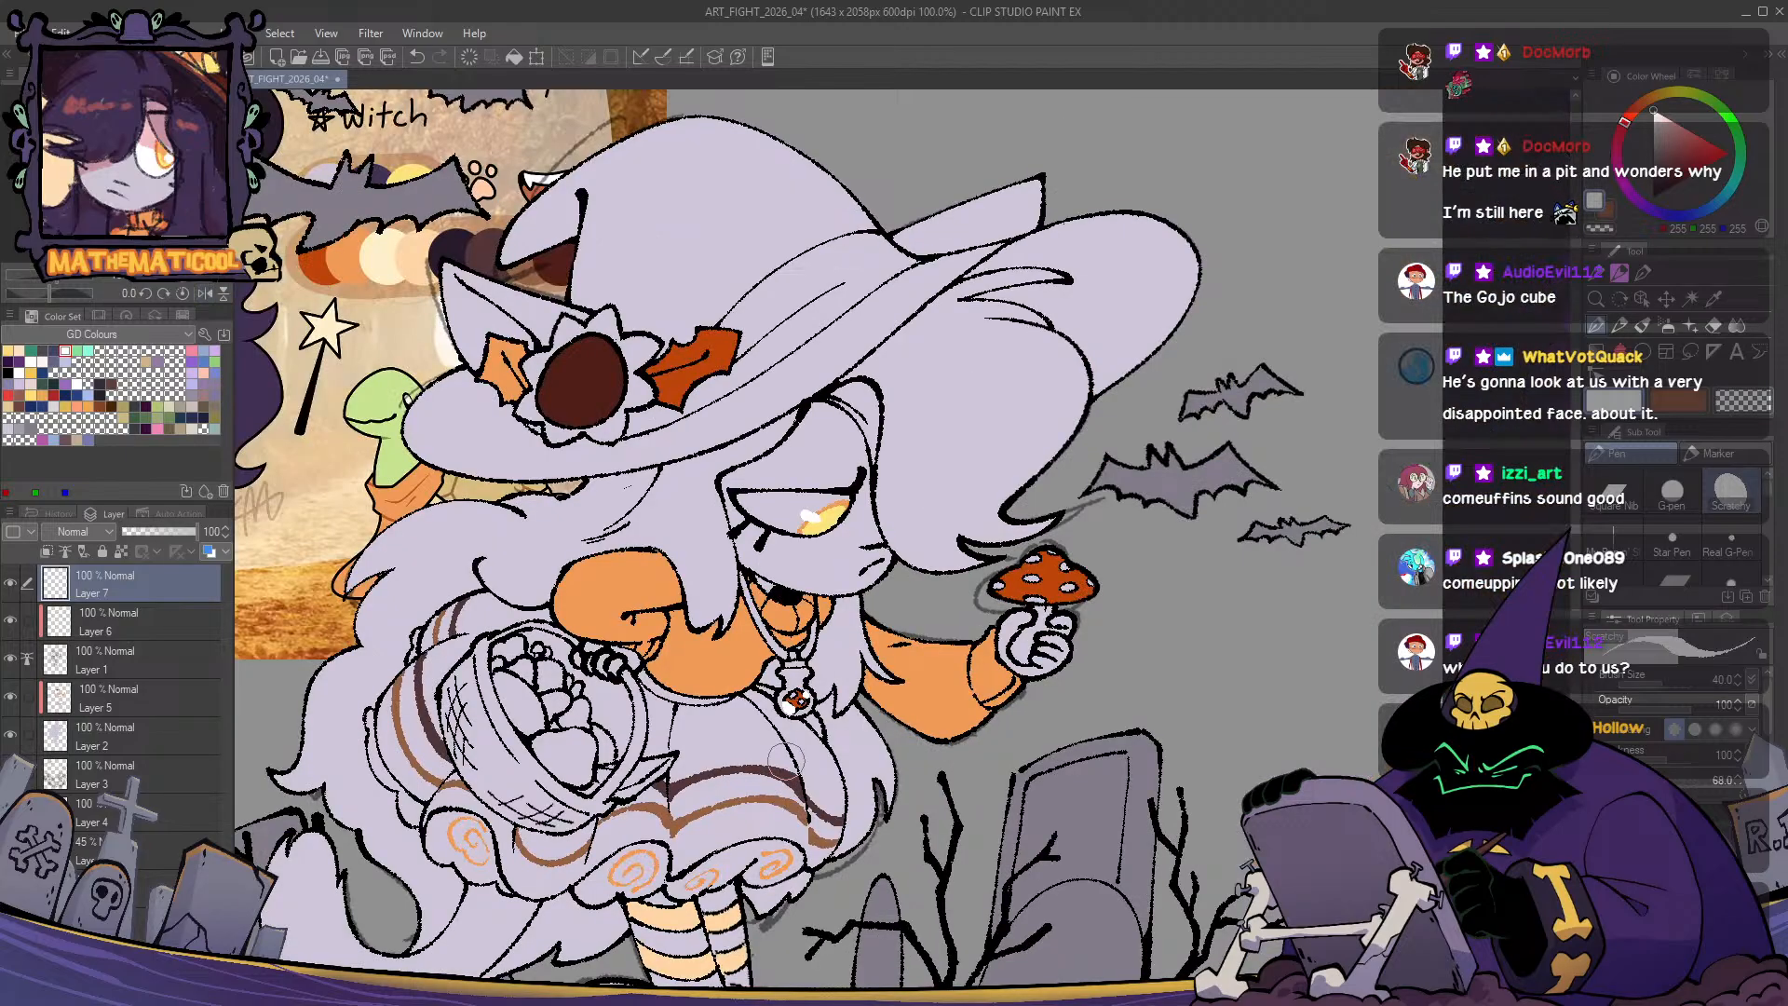
scroll(806, 669, "up", 2)
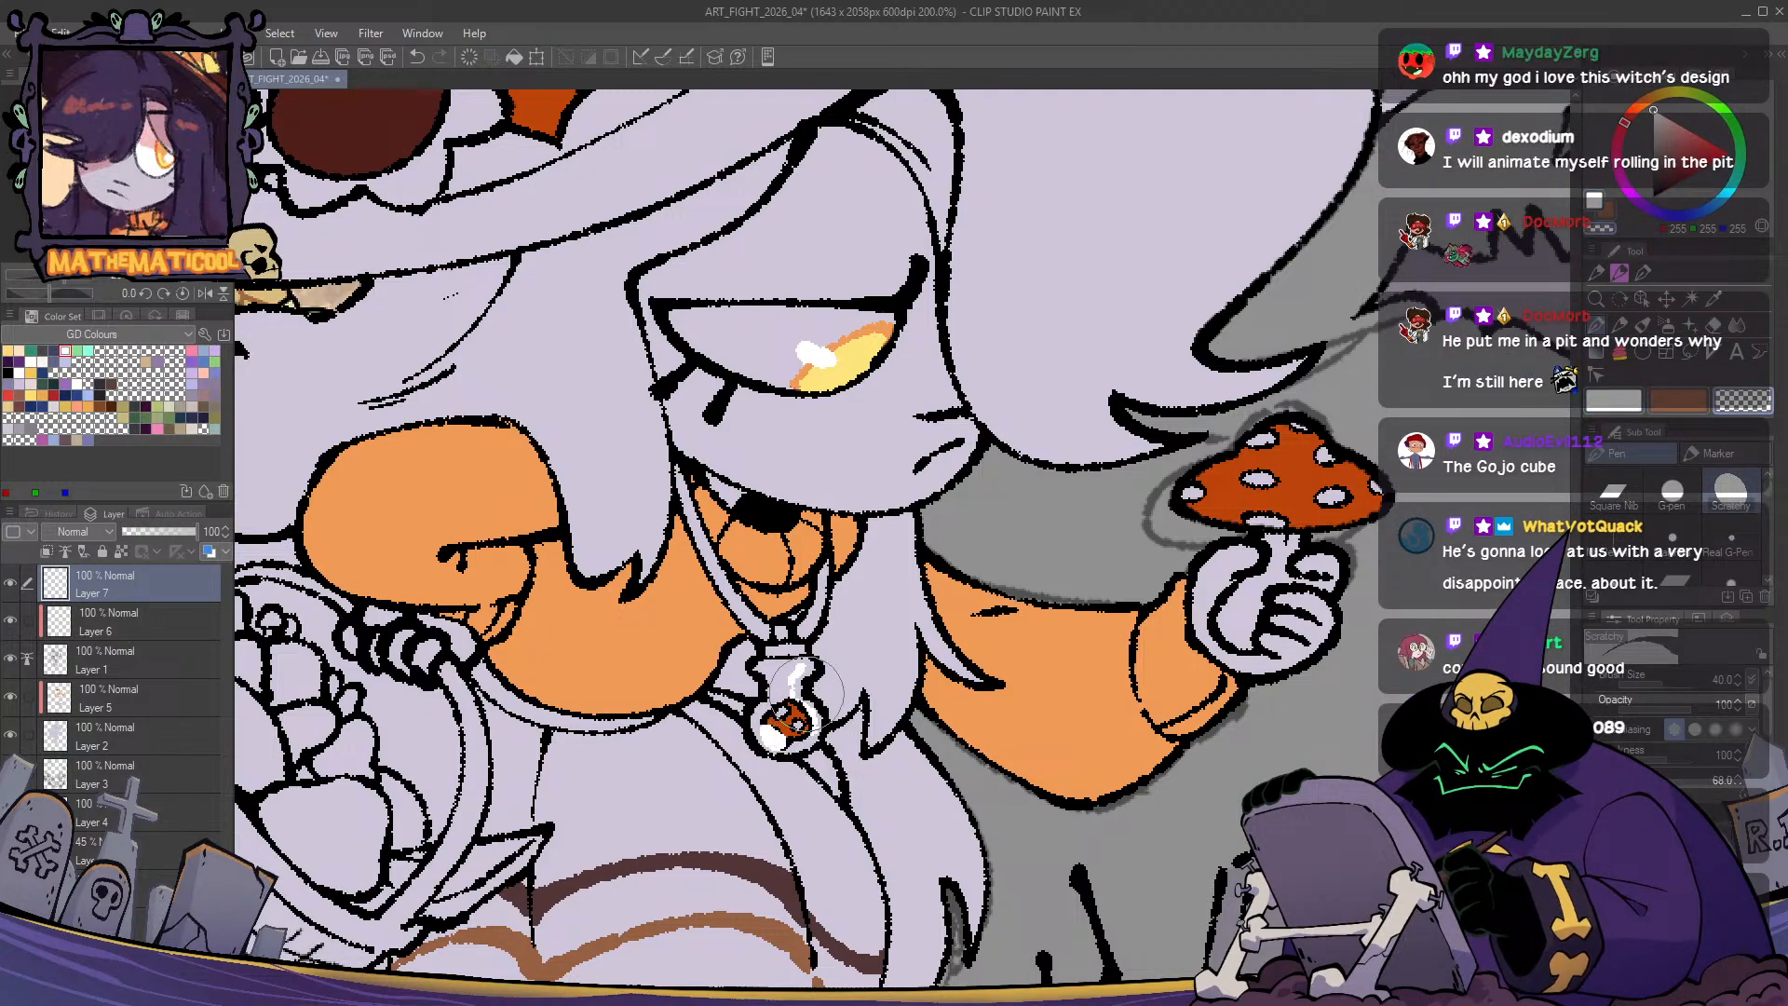
key("h")
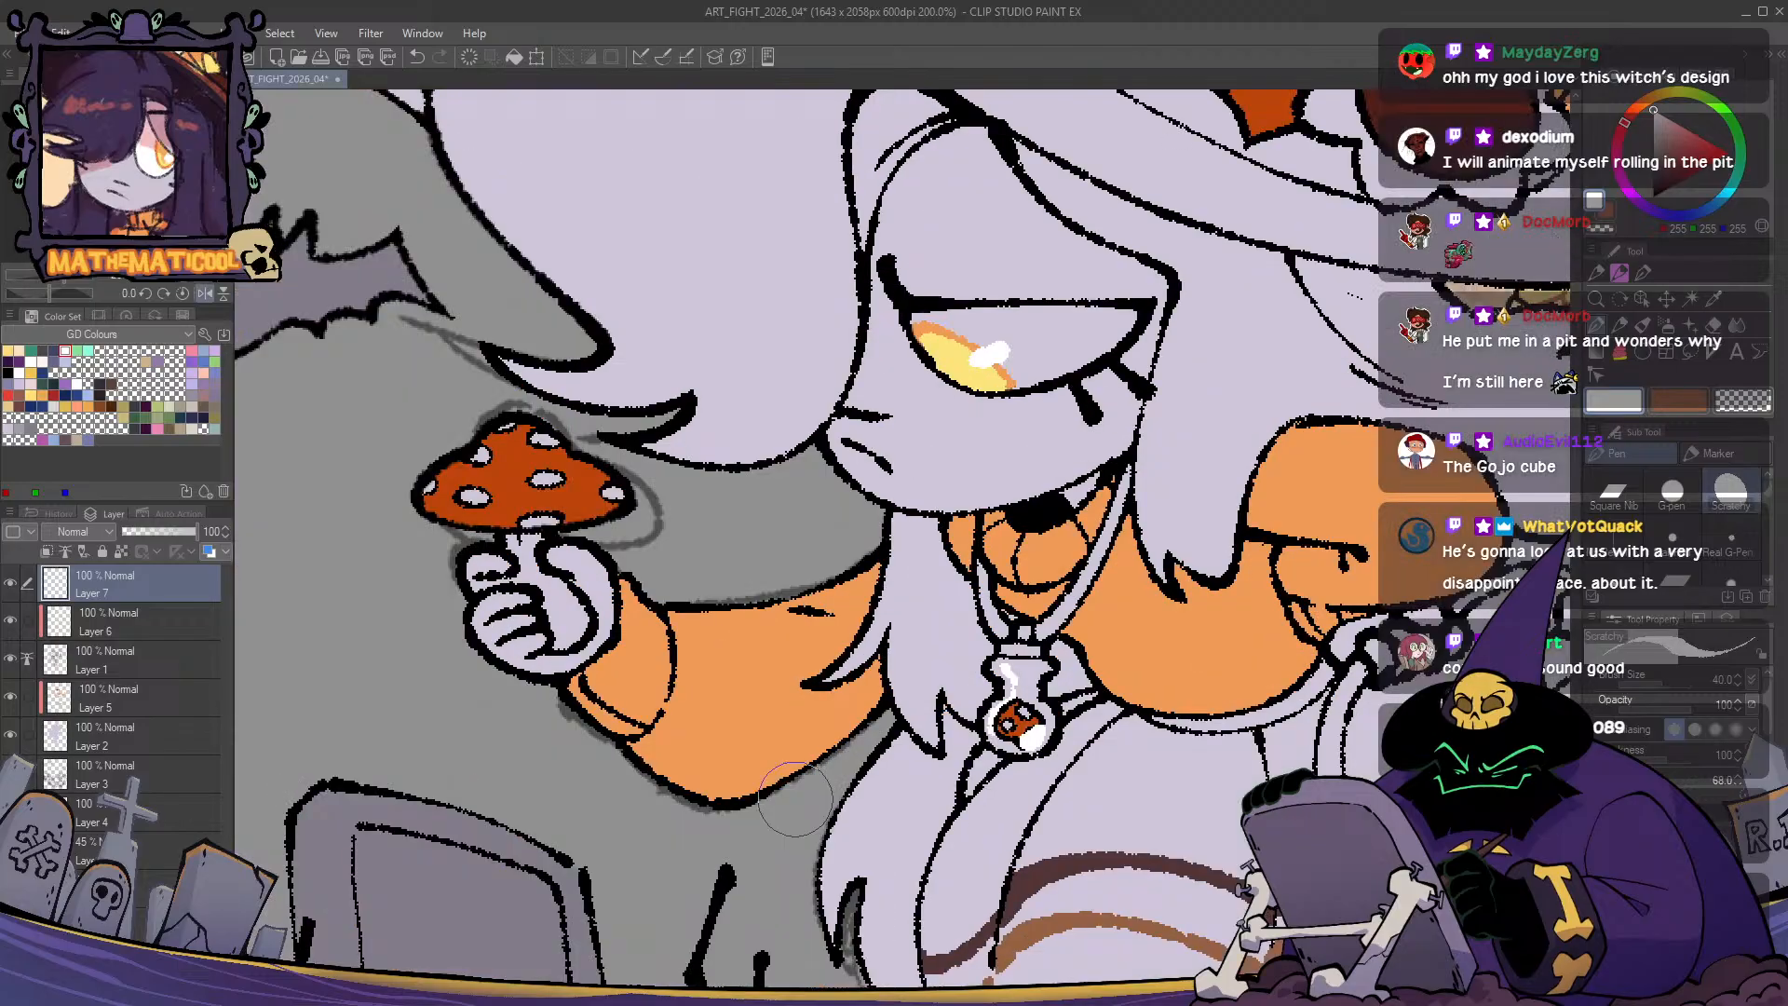
key("h")
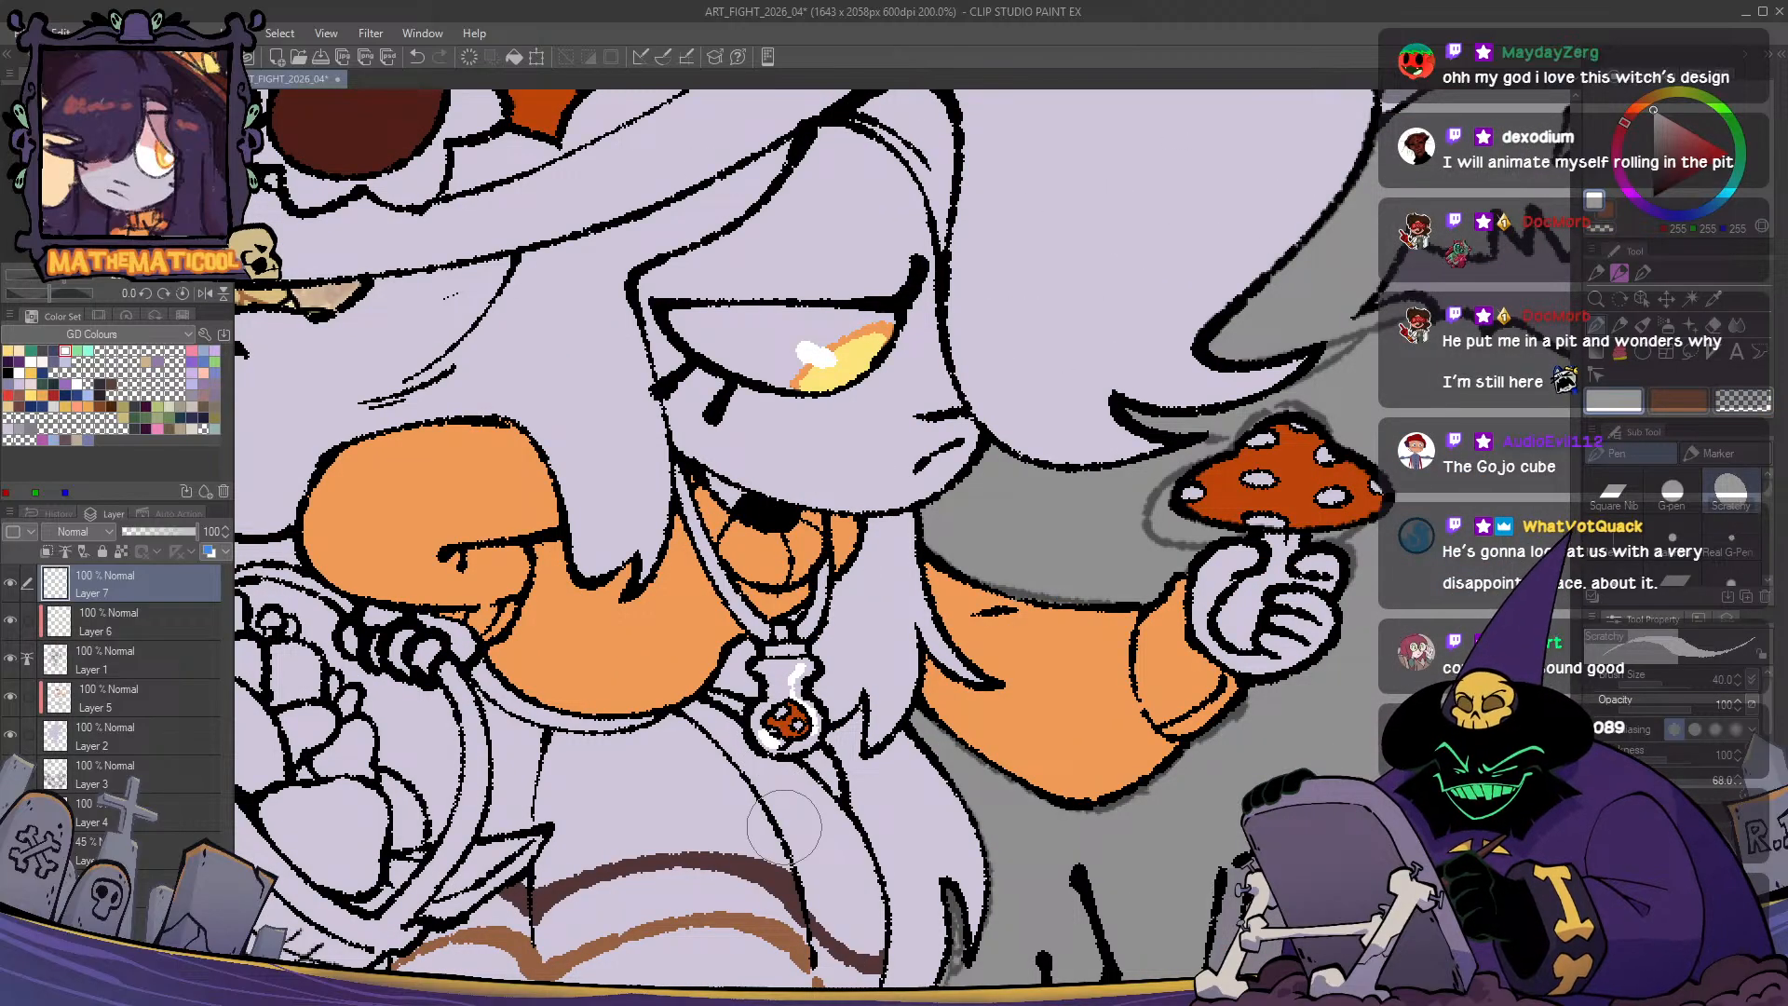
- Fill two mushrooms in the basket on Layer 5 with the orange-red sampled from the held mushroom
scroll(785, 826, "down", 4)
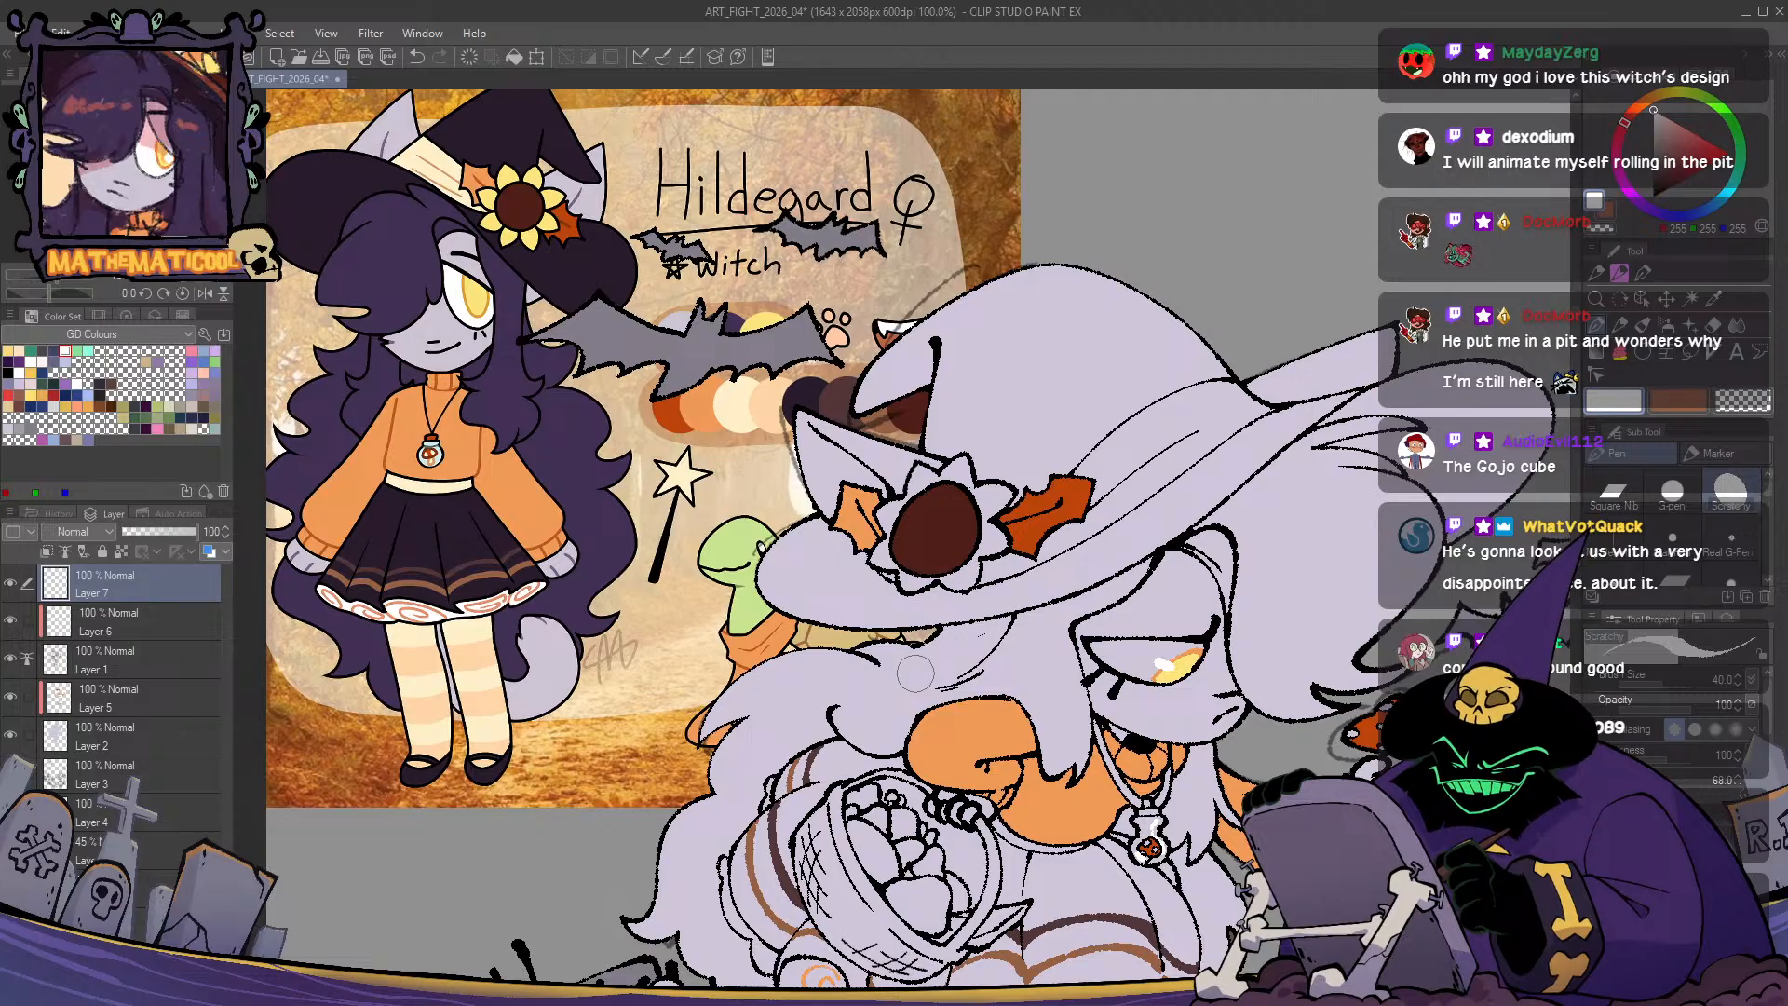
left_click_drag(915, 673, 799, 428)
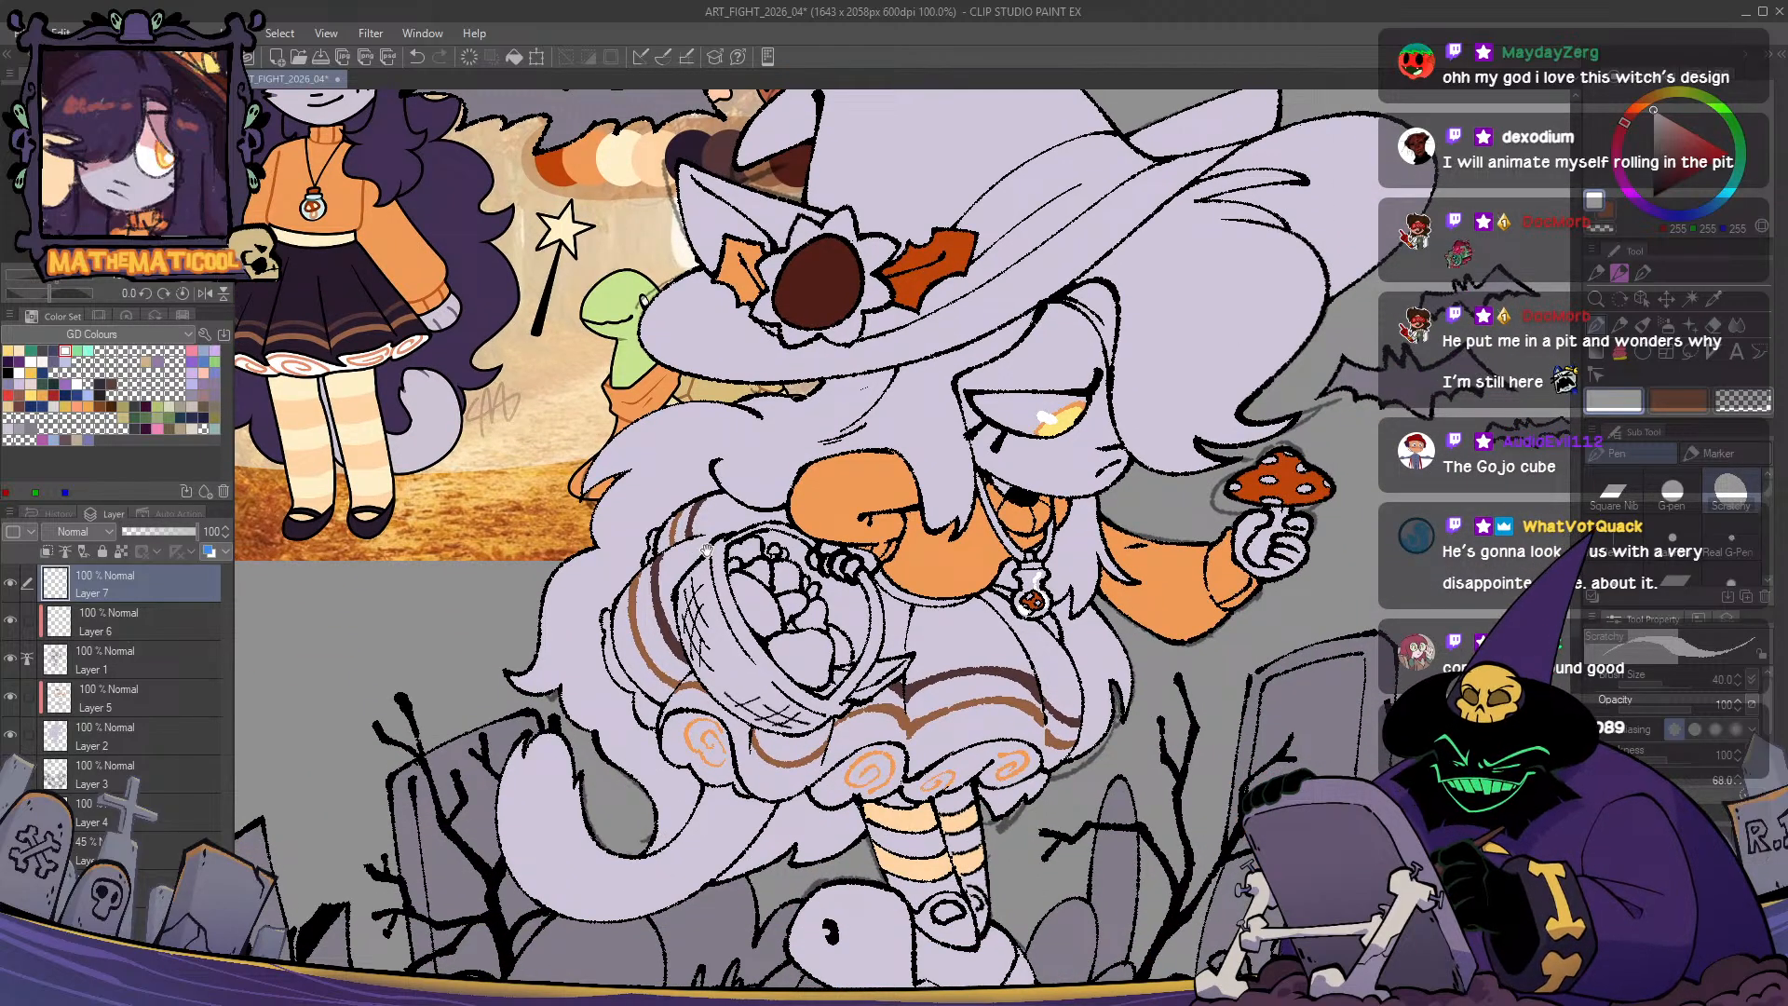
left_click_drag(708, 549, 652, 610)
left_click_drag(768, 789, 732, 685)
left_click(1224, 485, "alt")
left_click(144, 690)
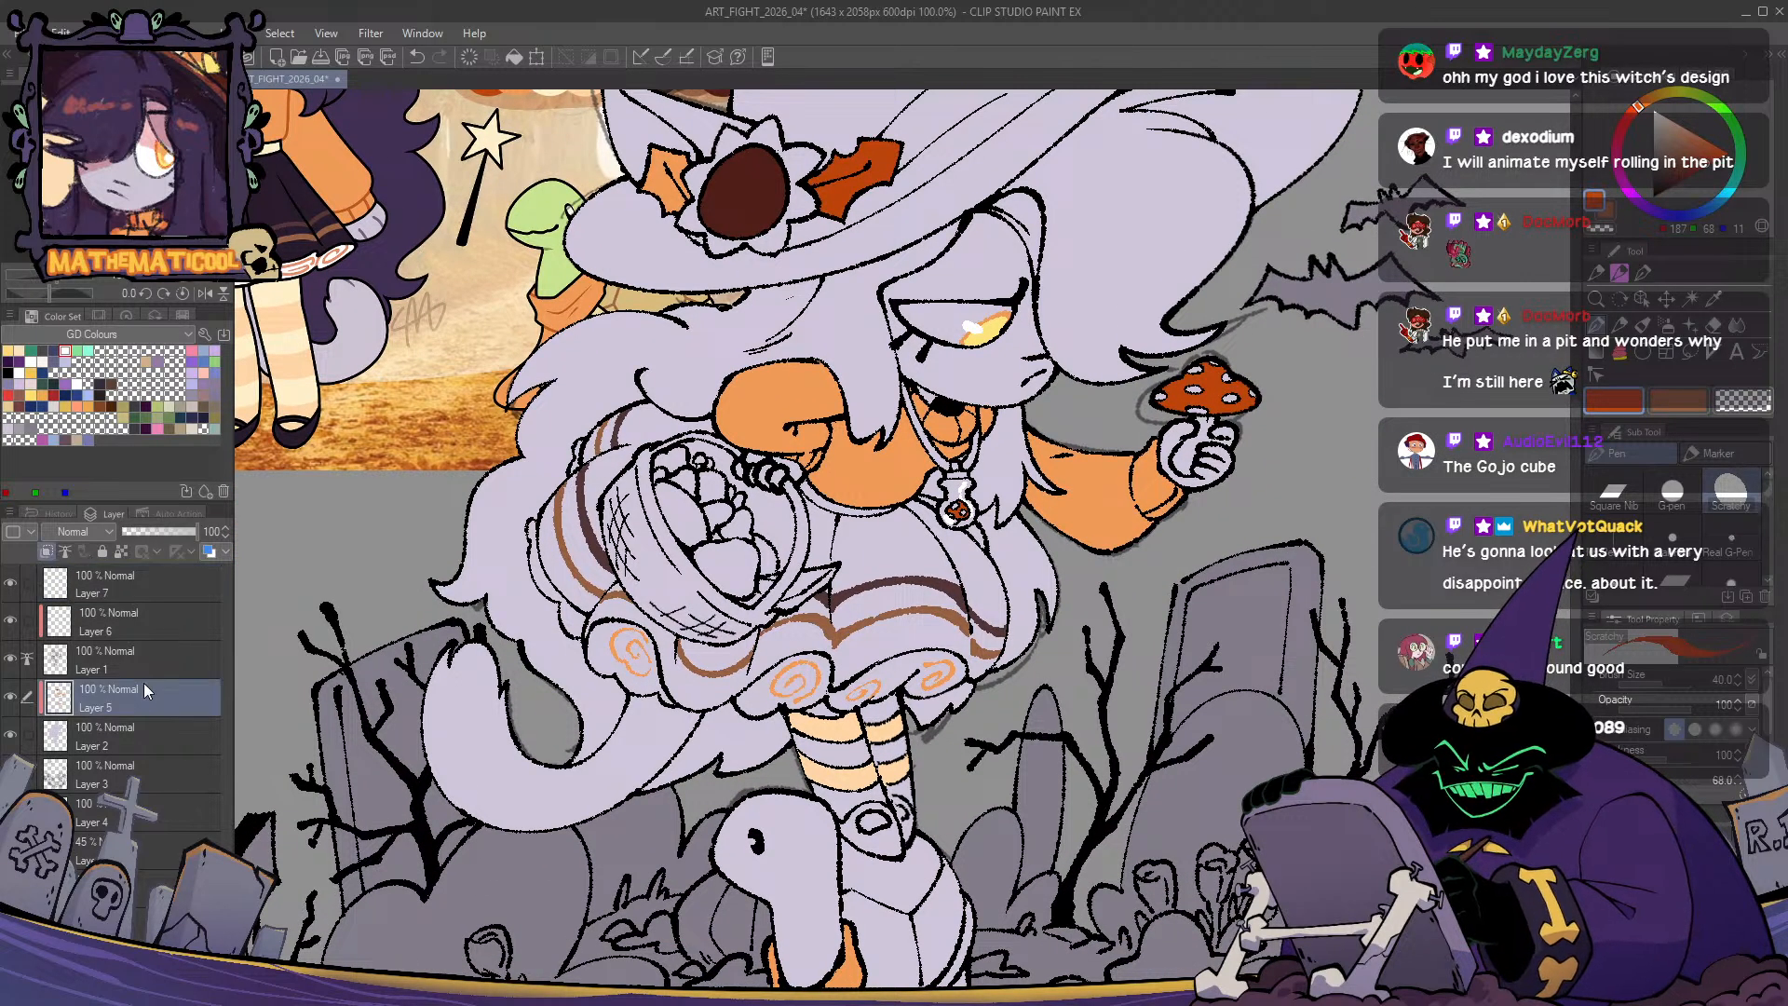
scroll(608, 724, "up", 1)
key("g")
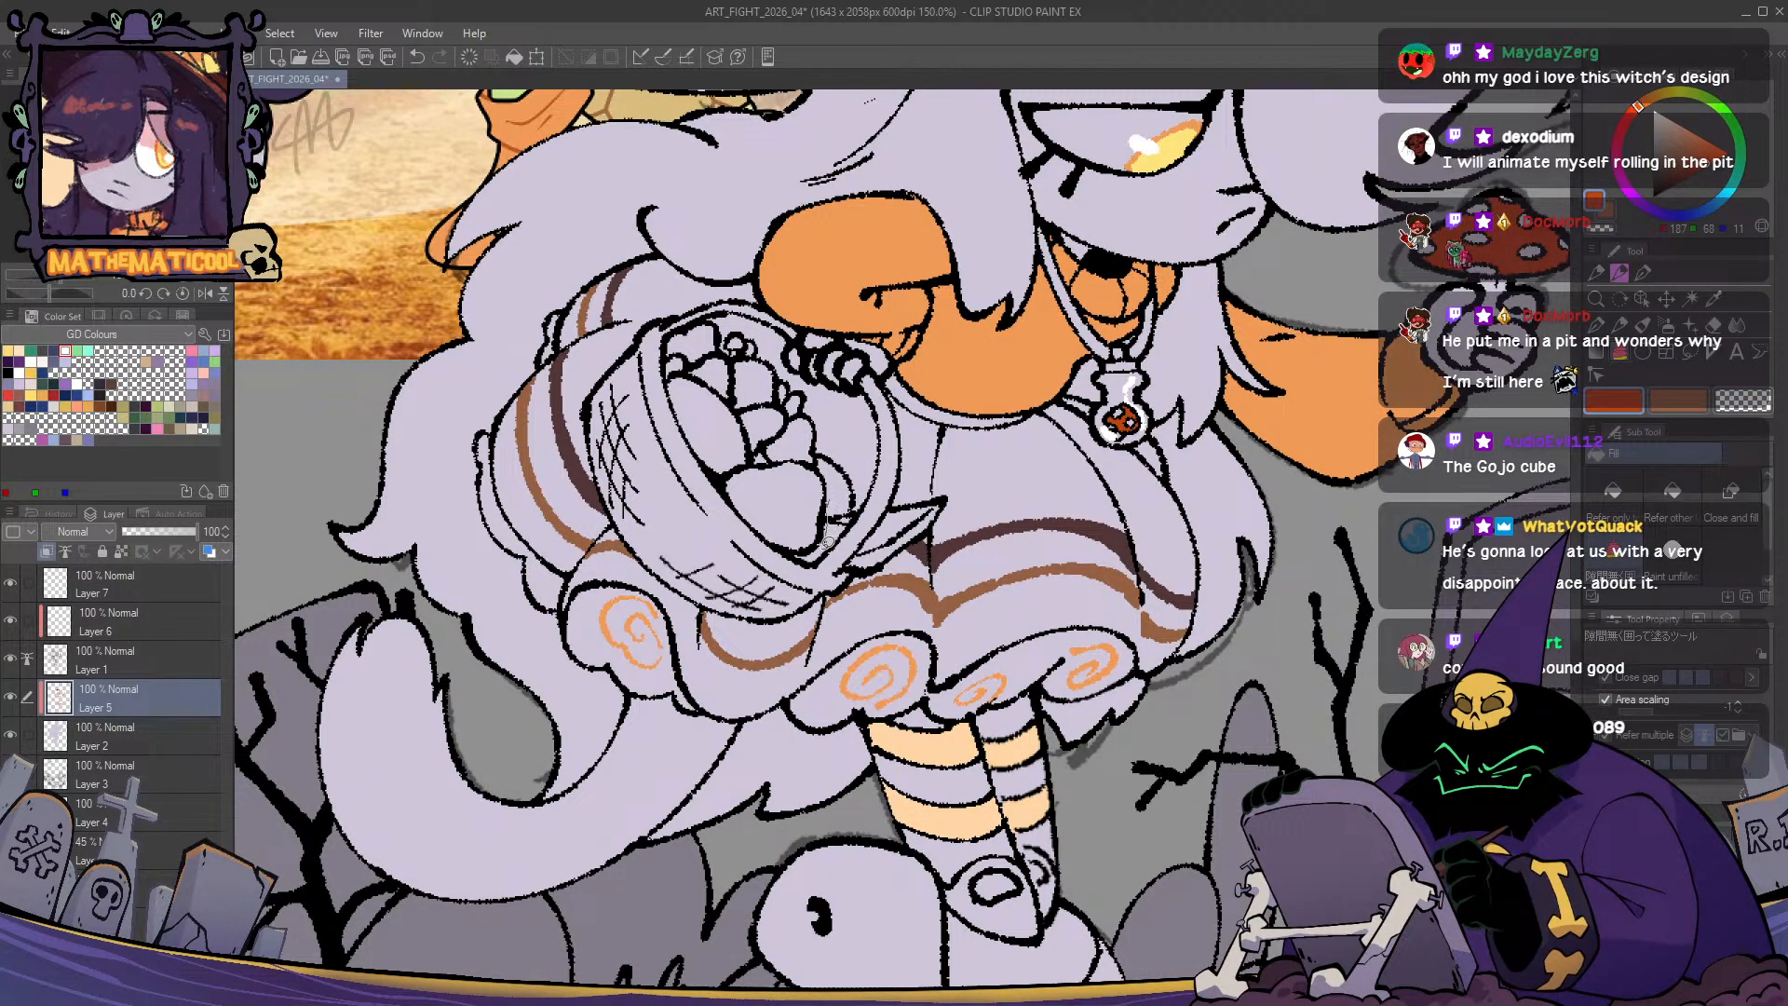
mouse_move(770, 455)
left_mouse_down()
mouse_move(838, 475)
mouse_move(829, 536)
left_mouse_up()
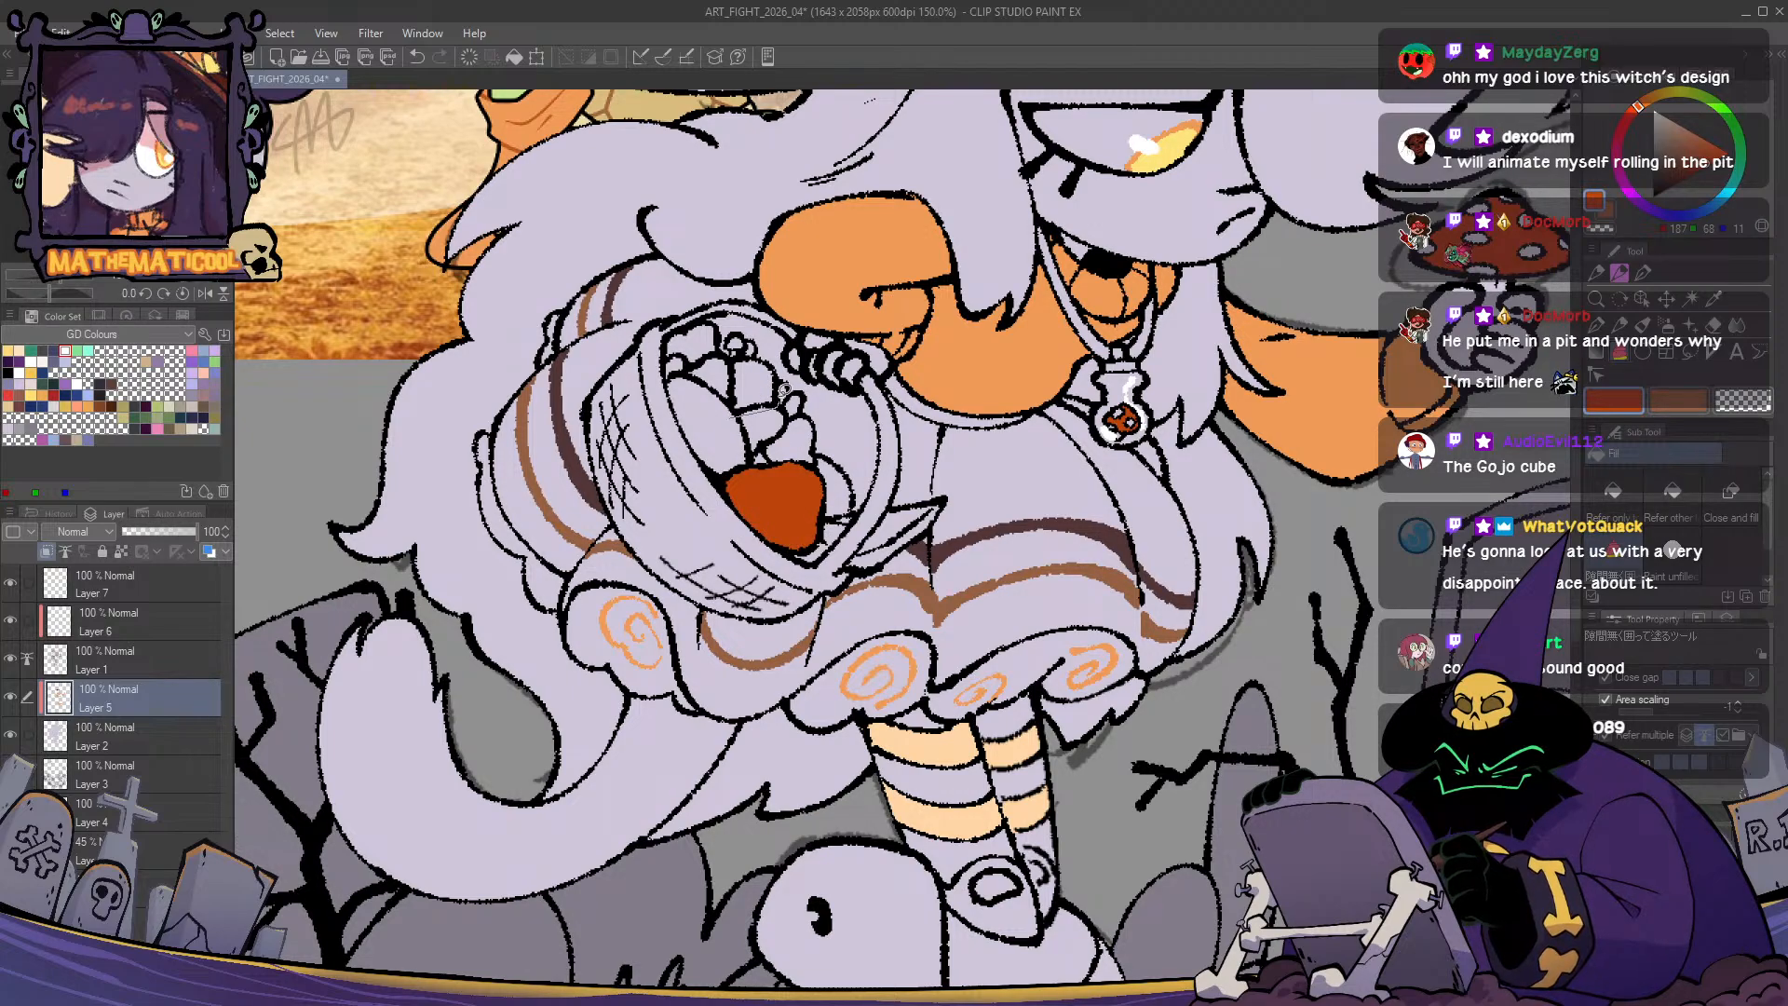
scroll(769, 747, "down", 4)
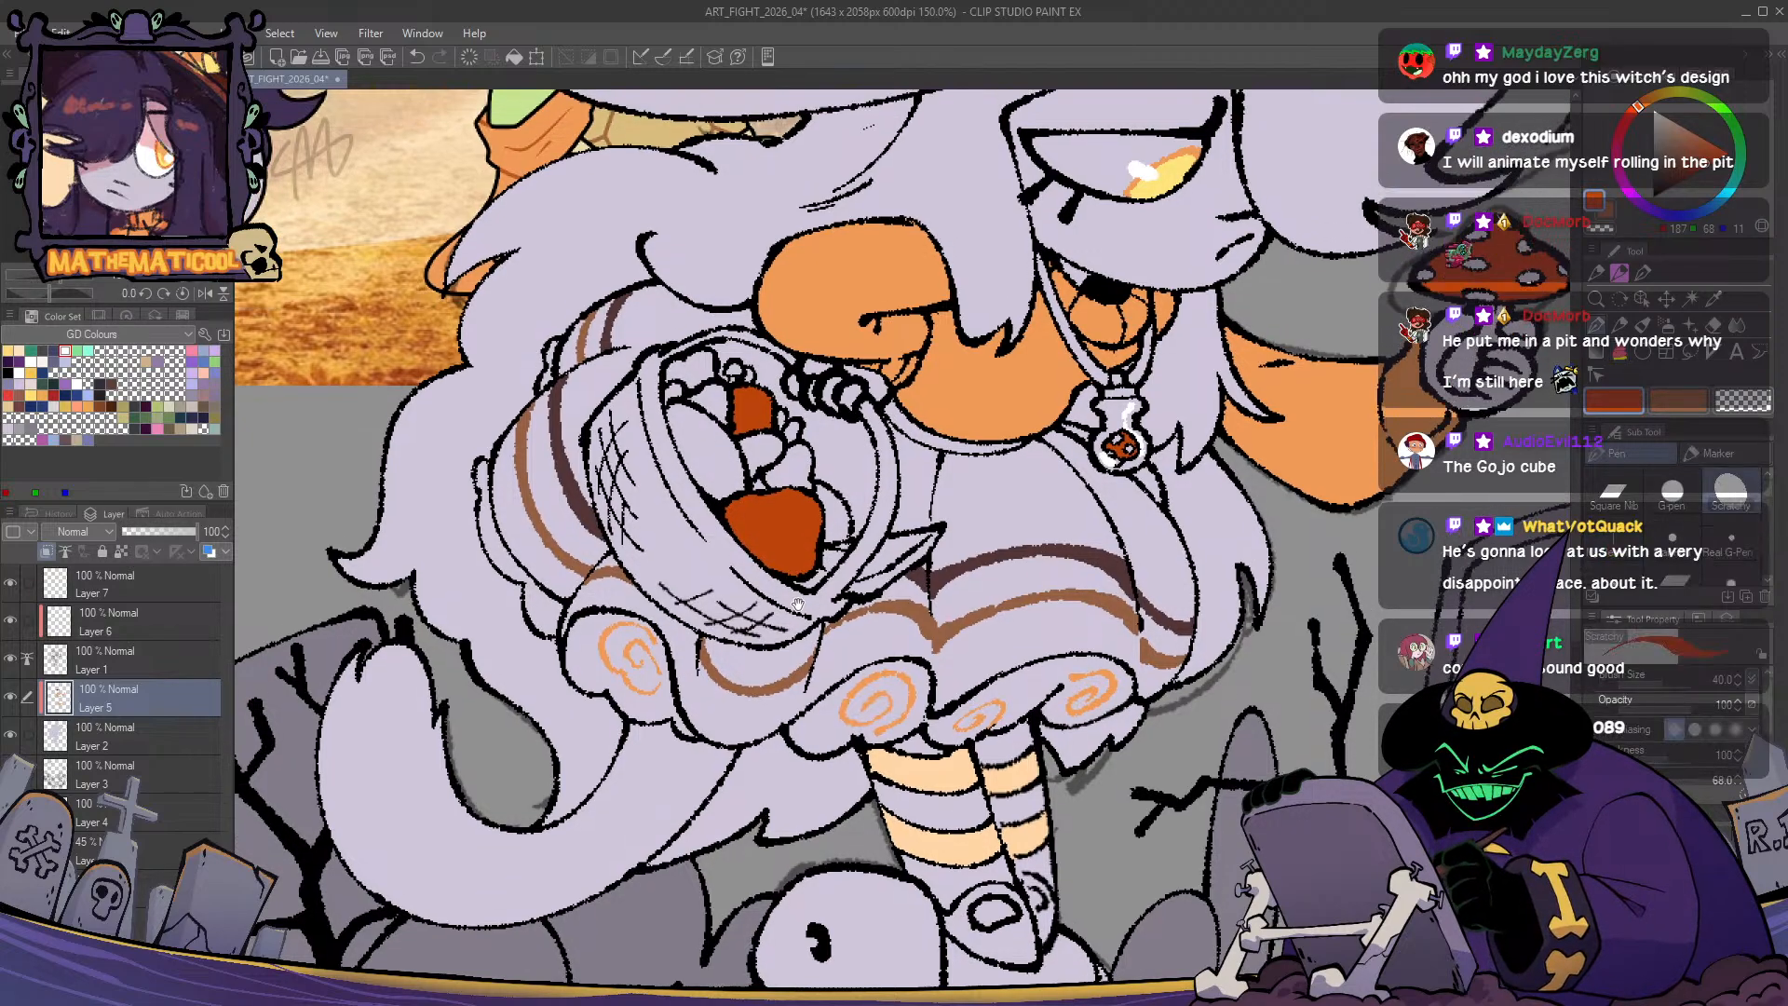
scroll(769, 747, "up", 2)
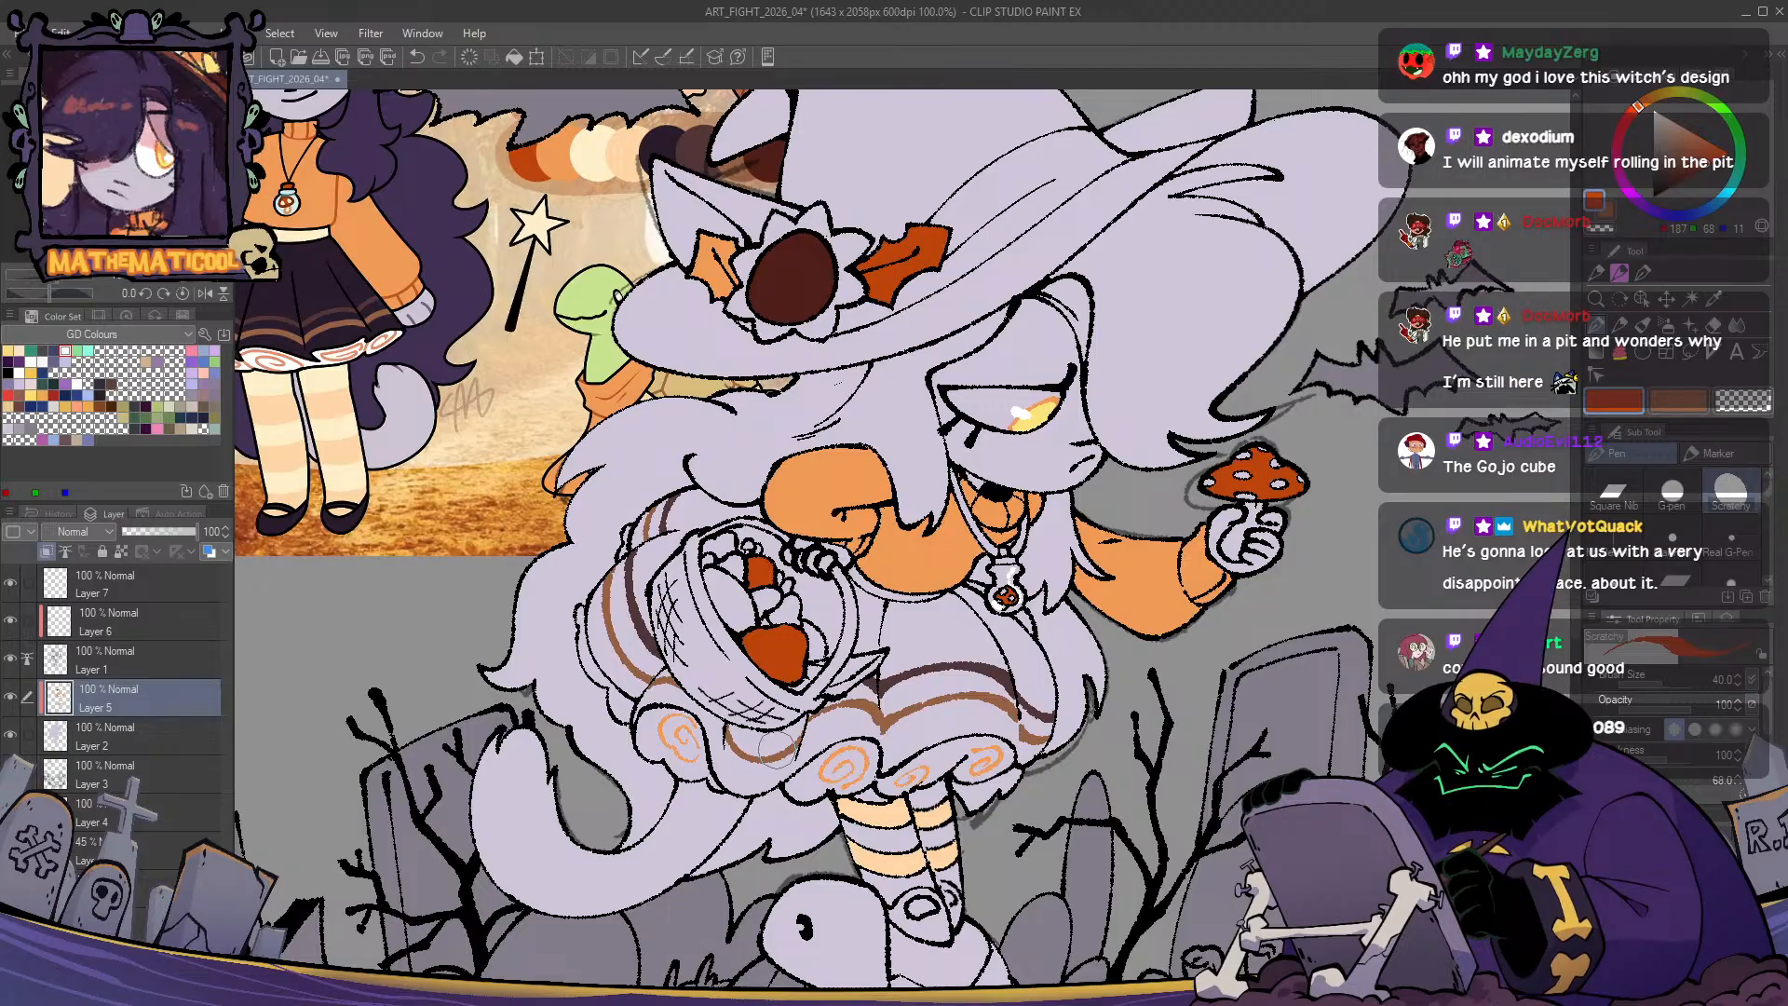
- Sample white from the reference skirt's trim and fill the ruffles along the dress's back side behind the basket
left_click_drag(773, 748, 893, 784)
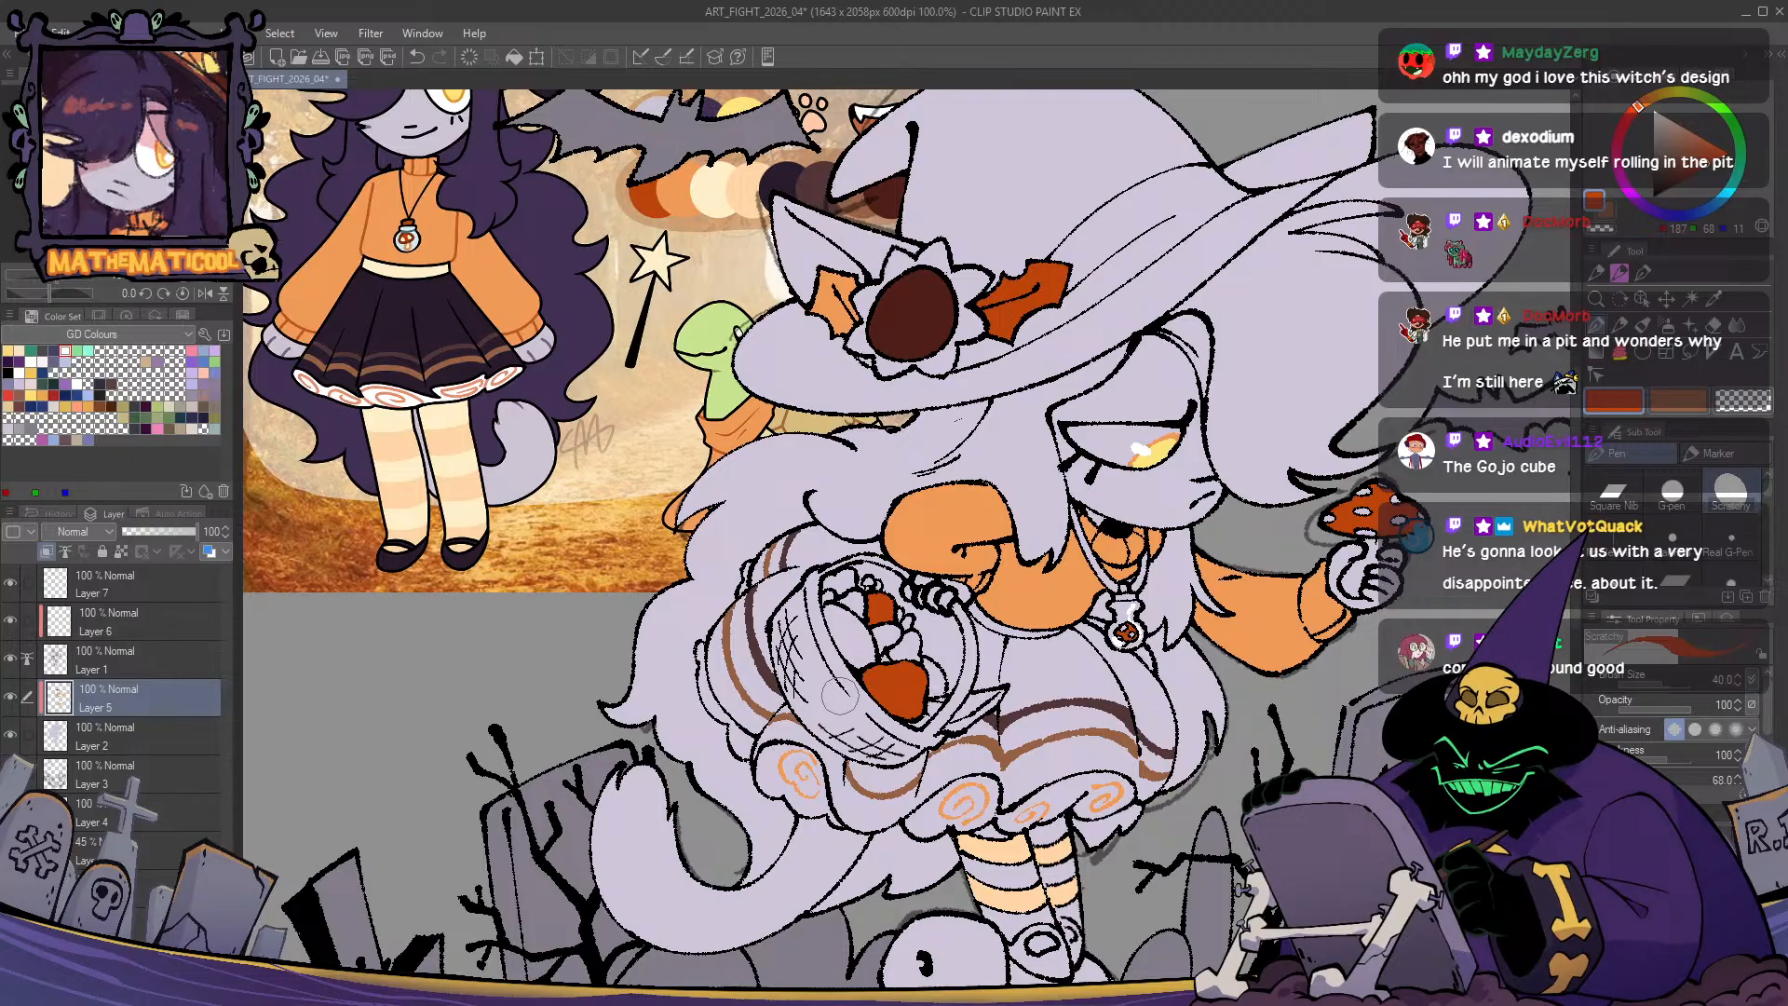
mouse_move(837, 697)
left_mouse_down()
mouse_move(802, 894)
mouse_move(762, 673)
mouse_move(770, 607)
left_mouse_up()
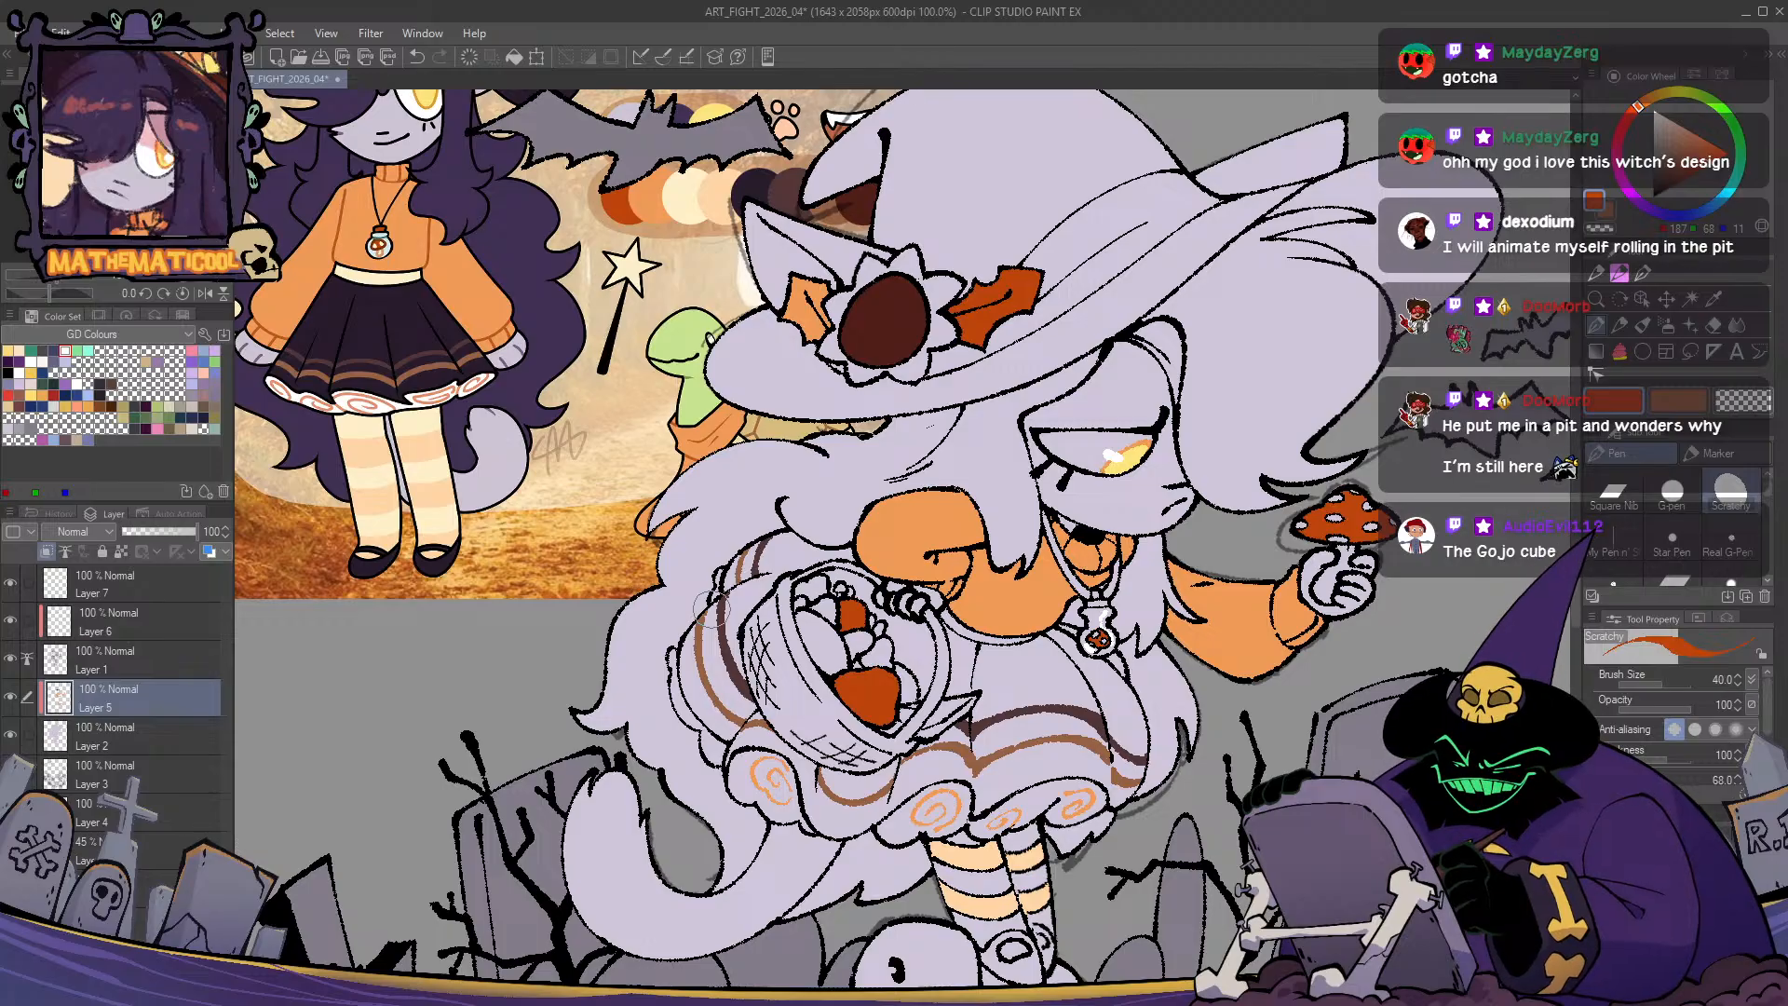
left_click_drag(711, 608, 734, 472)
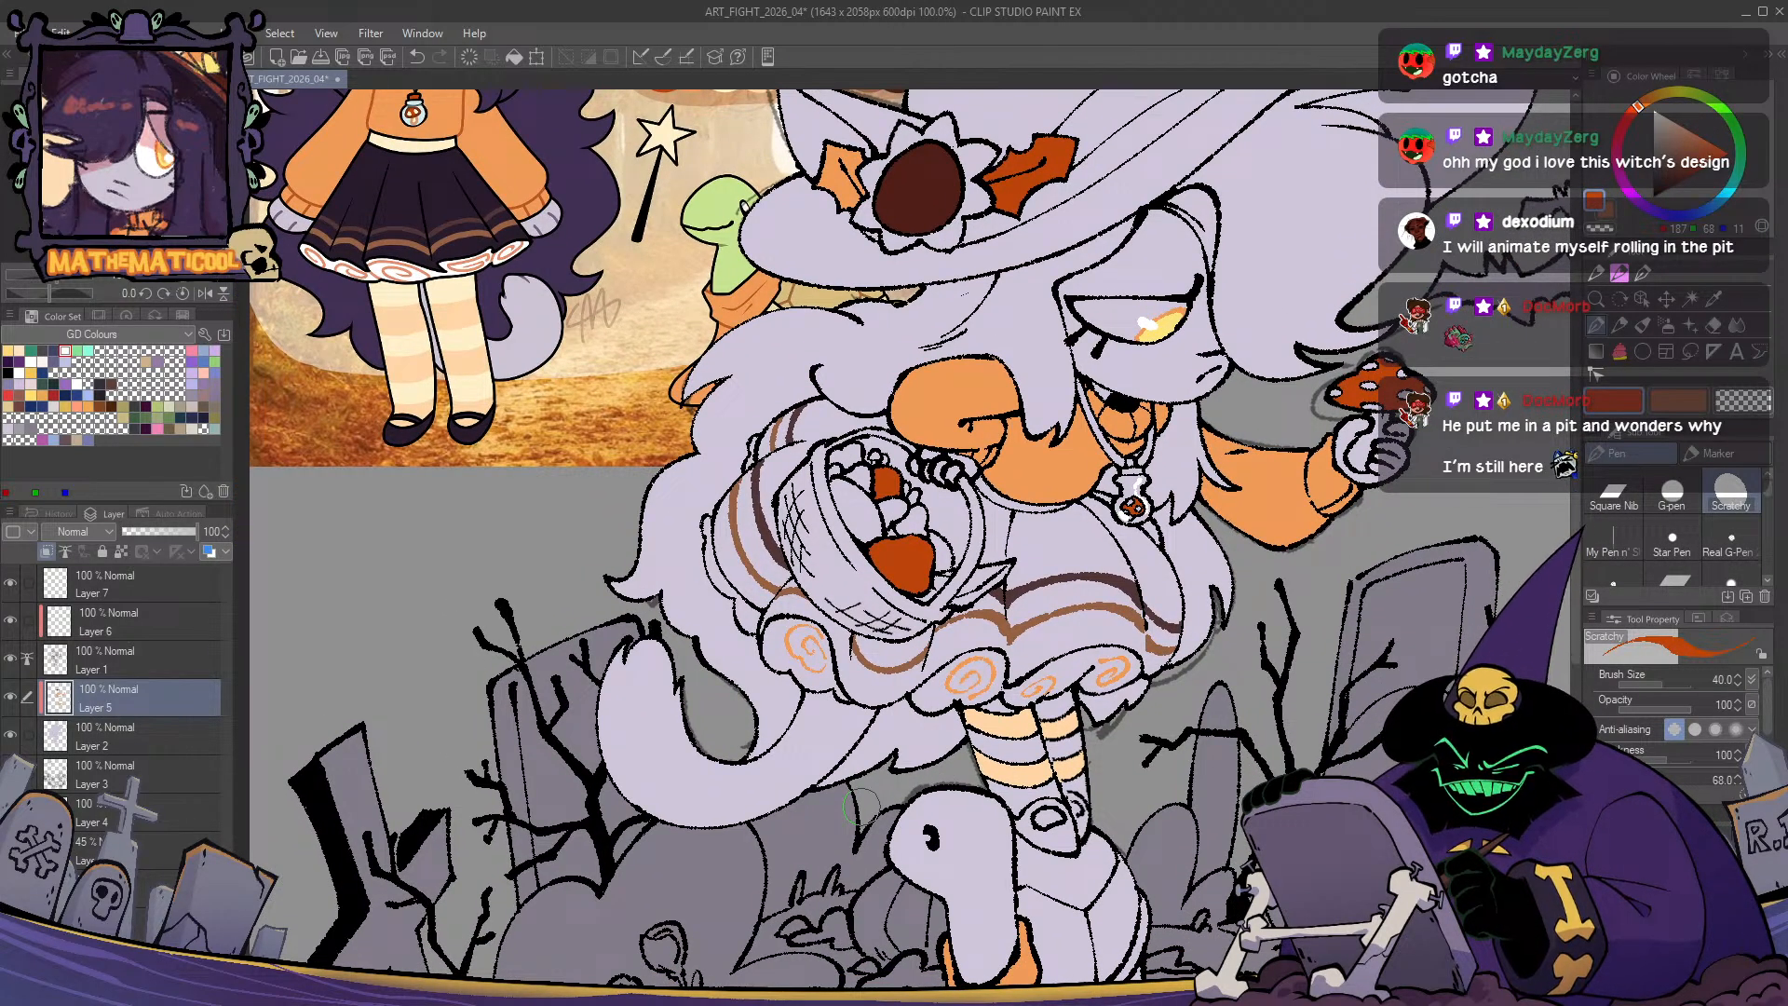
left_click(440, 264, "alt")
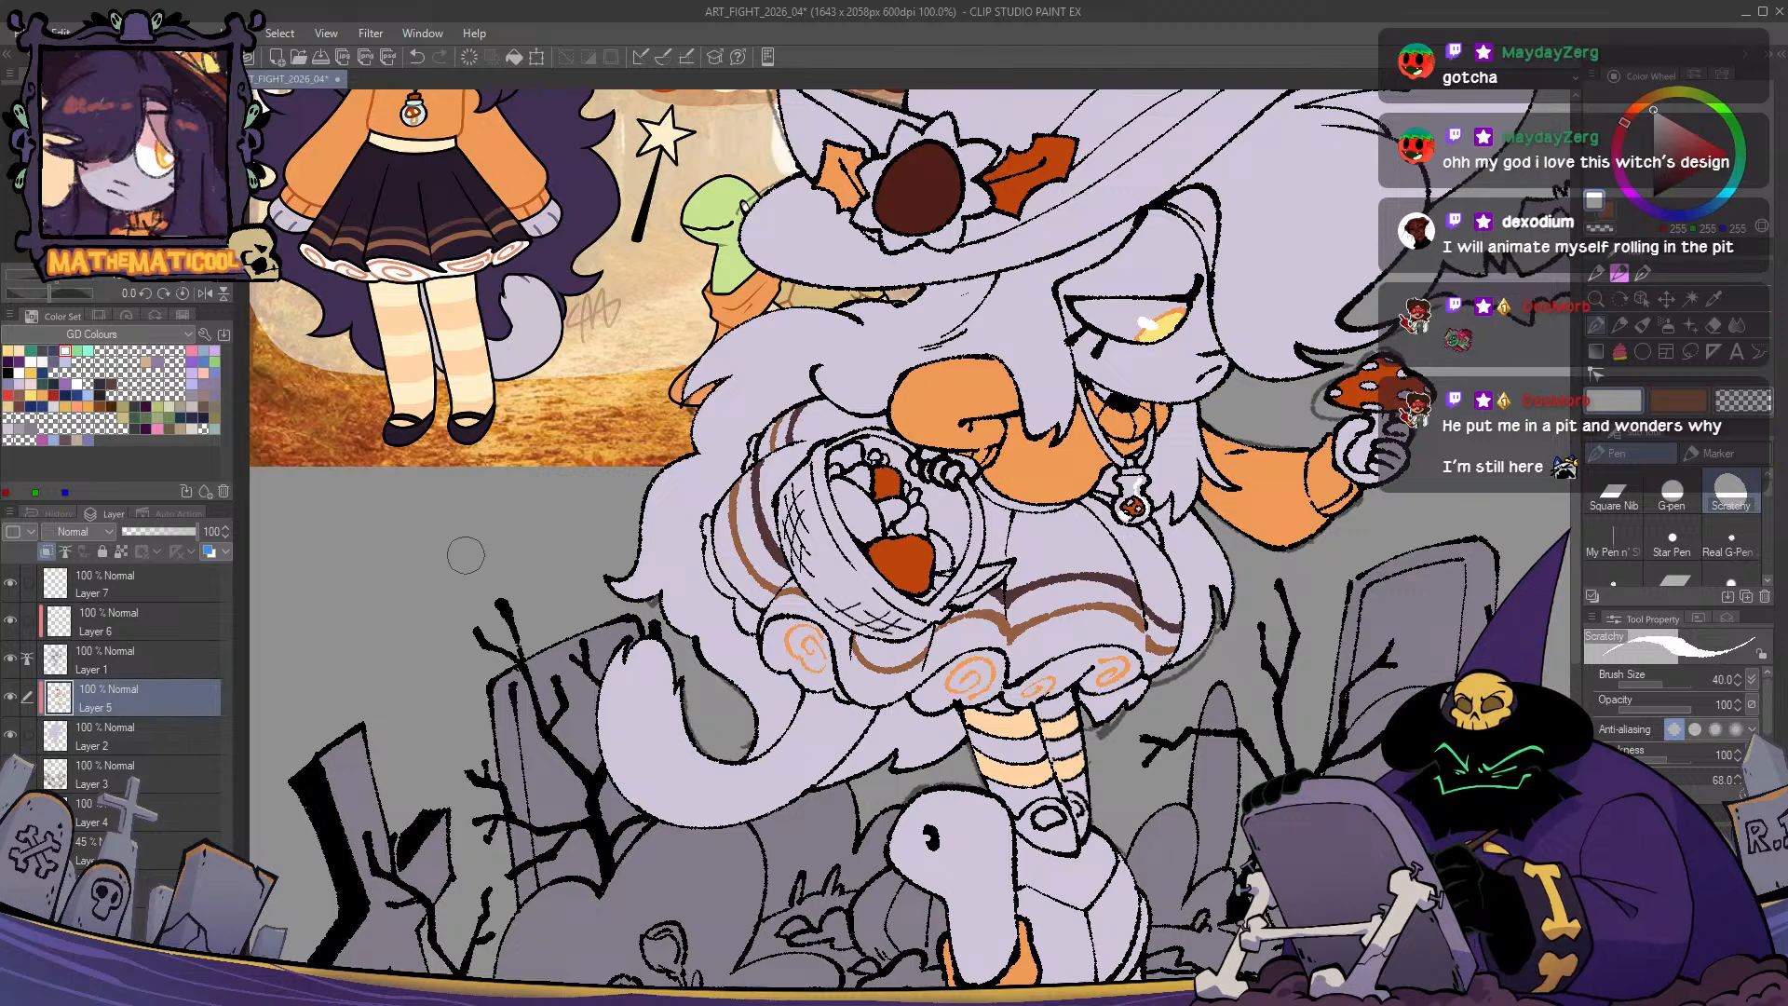
scroll(829, 690, "up", 1)
key("g")
mouse_move(864, 710)
left_mouse_down()
mouse_move(745, 685)
mouse_move(617, 545)
mouse_move(648, 423)
mouse_move(708, 536)
mouse_move(843, 615)
mouse_move(867, 712)
left_mouse_up()
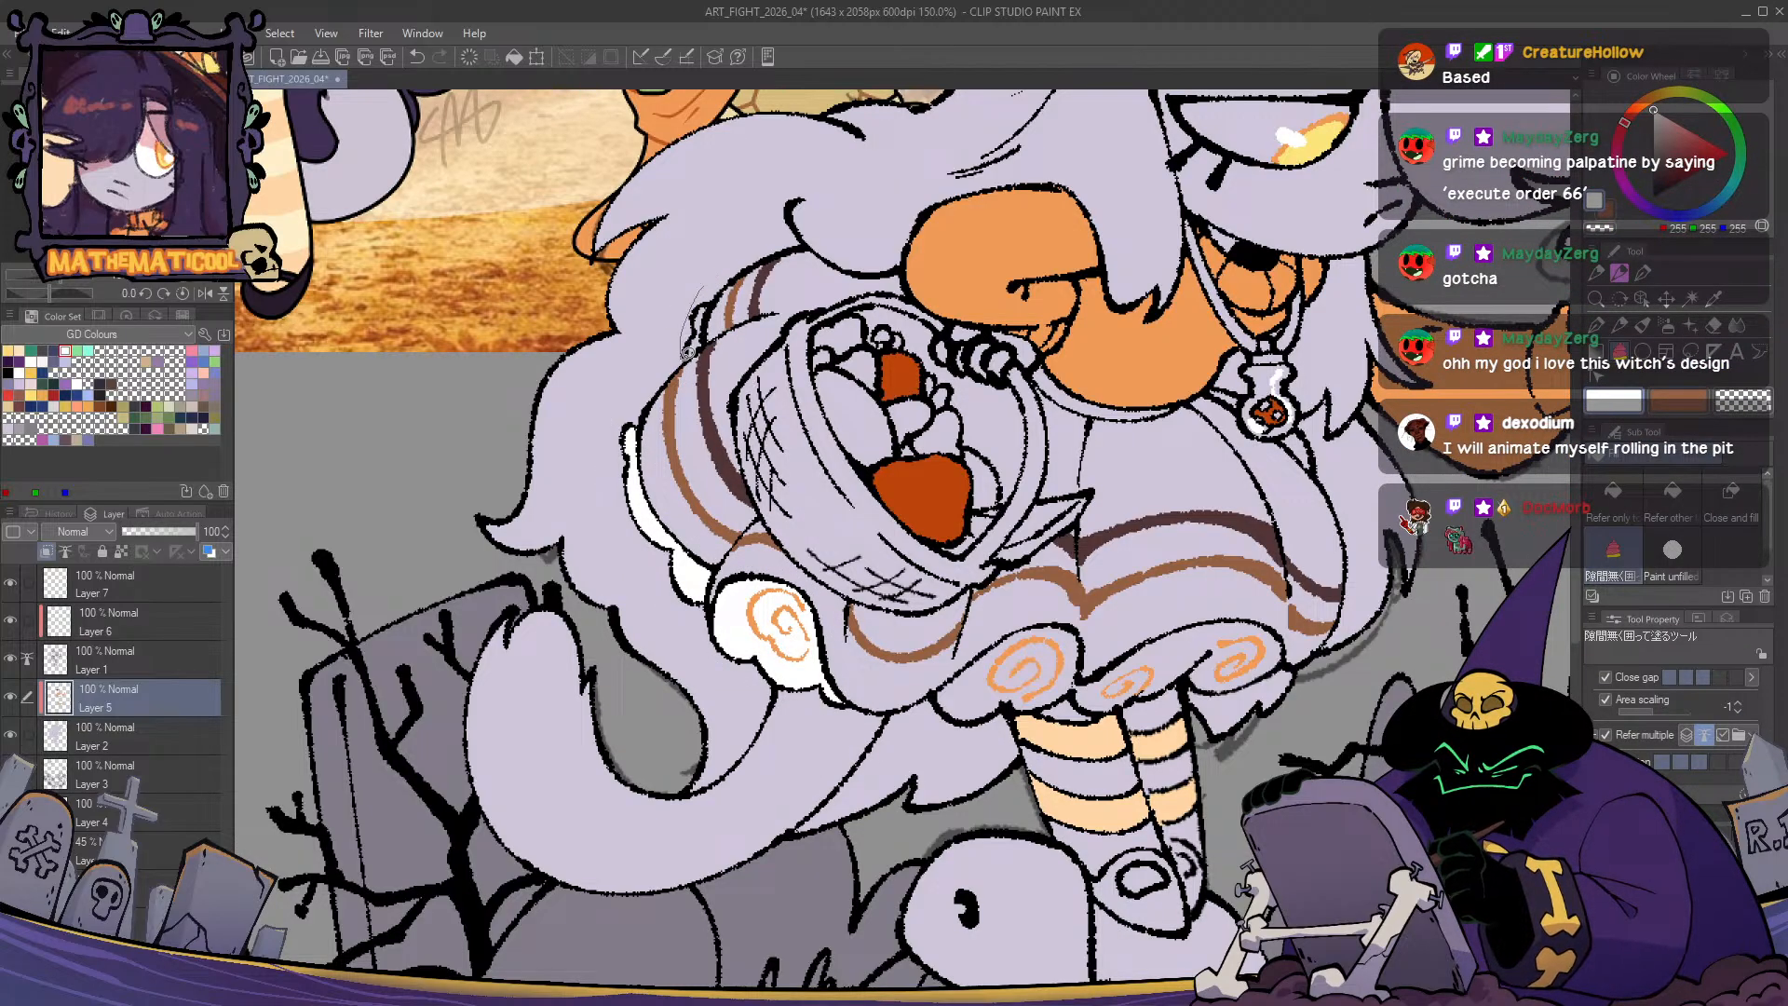
mouse_move(695, 352)
left_mouse_down()
mouse_move(711, 334)
mouse_move(700, 291)
left_mouse_up()
key("p")
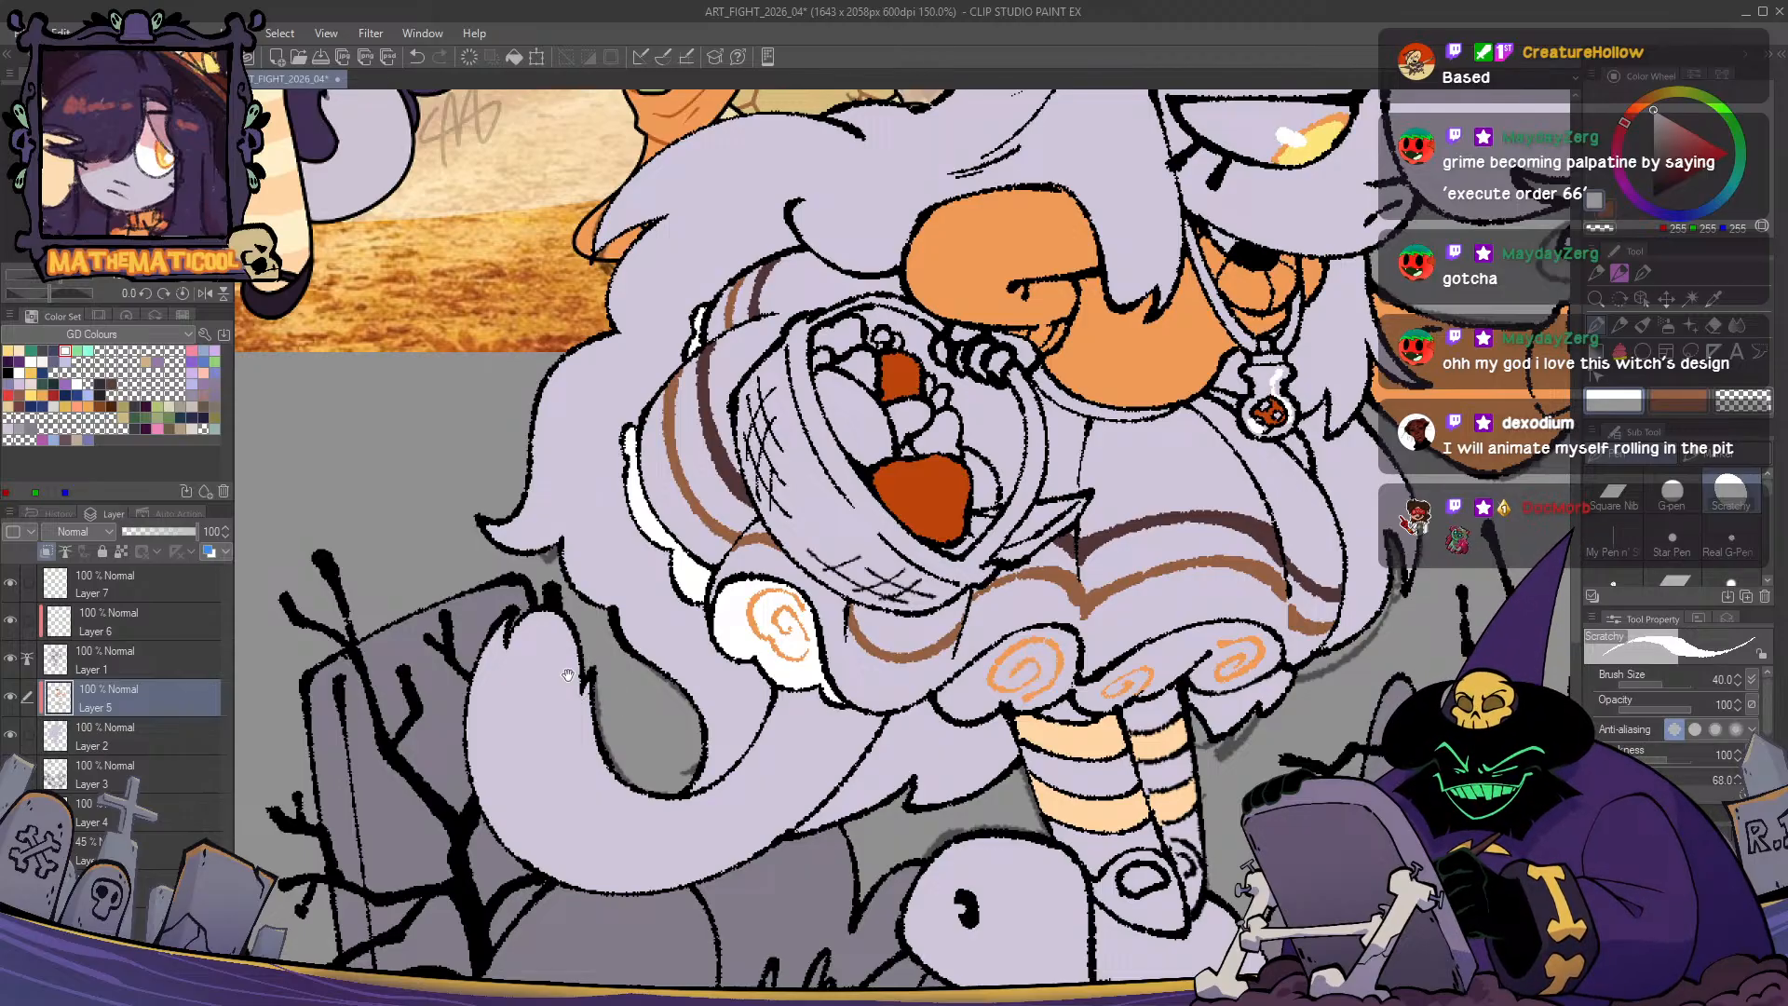
- Fill the swirl-patterned ruffles along the dress's front hem with white
left_click_drag(569, 675, 409, 561)
key("g")
mouse_move(860, 501)
left_mouse_down()
mouse_move(760, 599)
mouse_move(852, 593)
left_mouse_up()
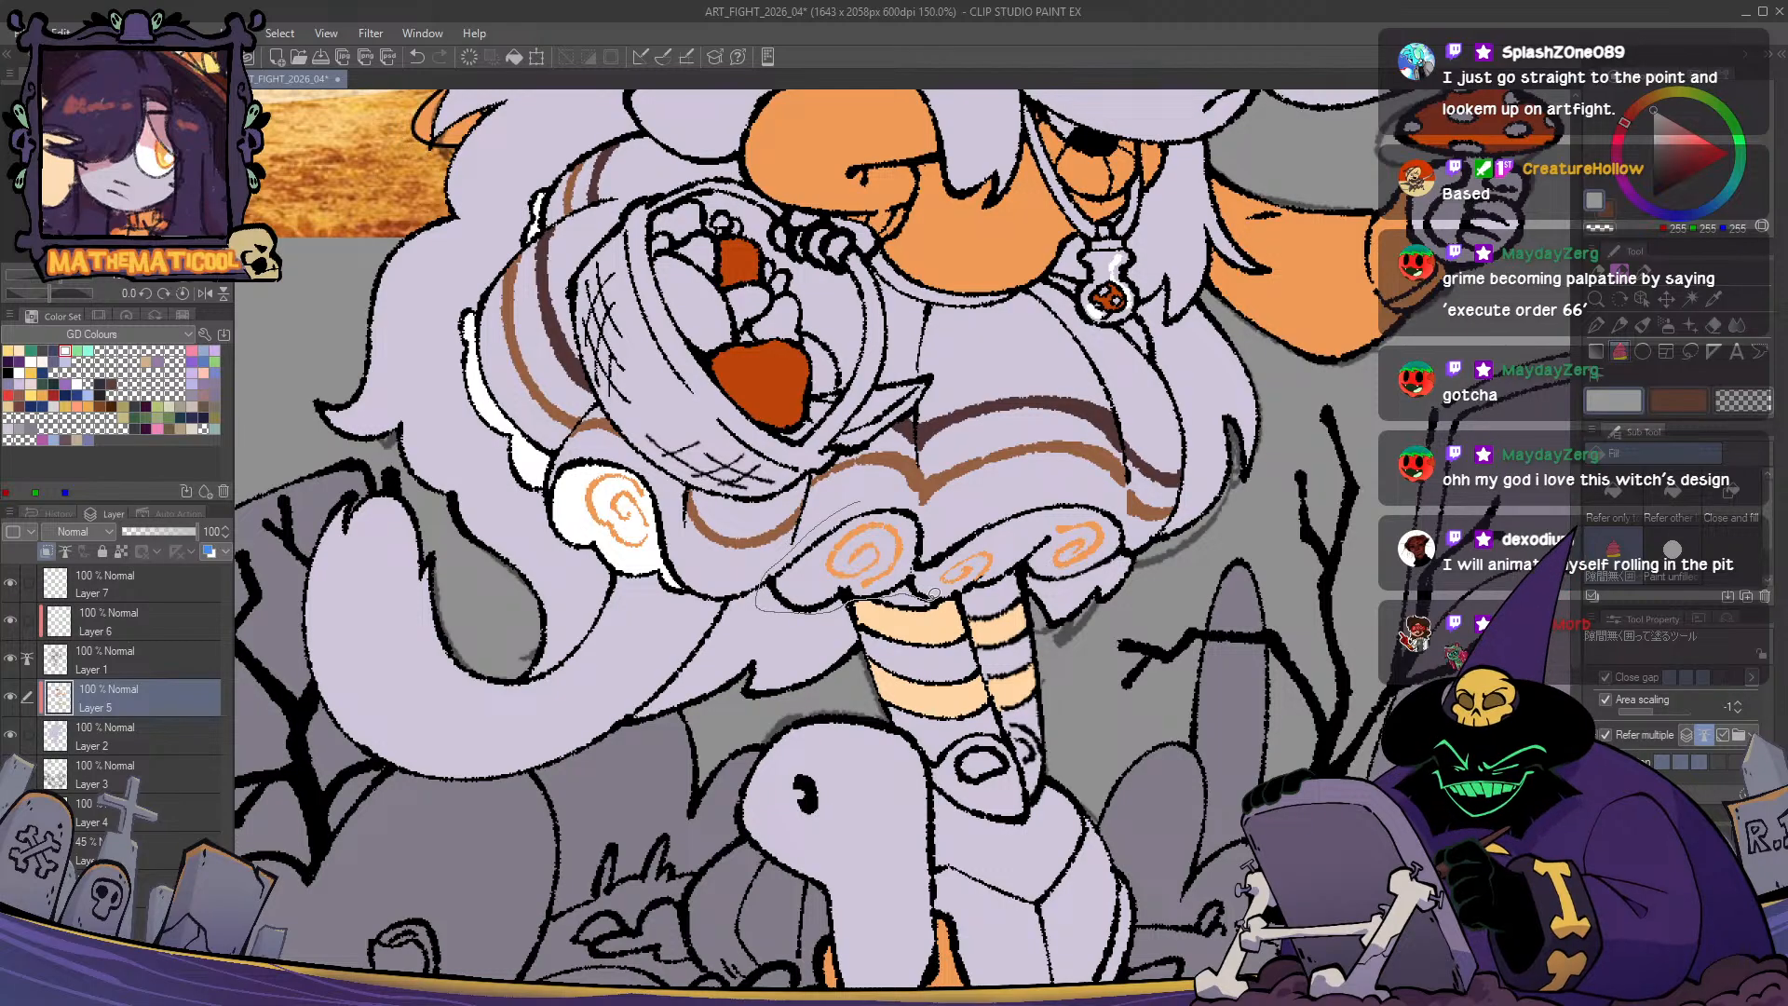
mouse_move(1023, 565)
left_mouse_down()
mouse_move(1100, 567)
mouse_move(1014, 501)
mouse_move(860, 503)
left_mouse_up()
key("p")
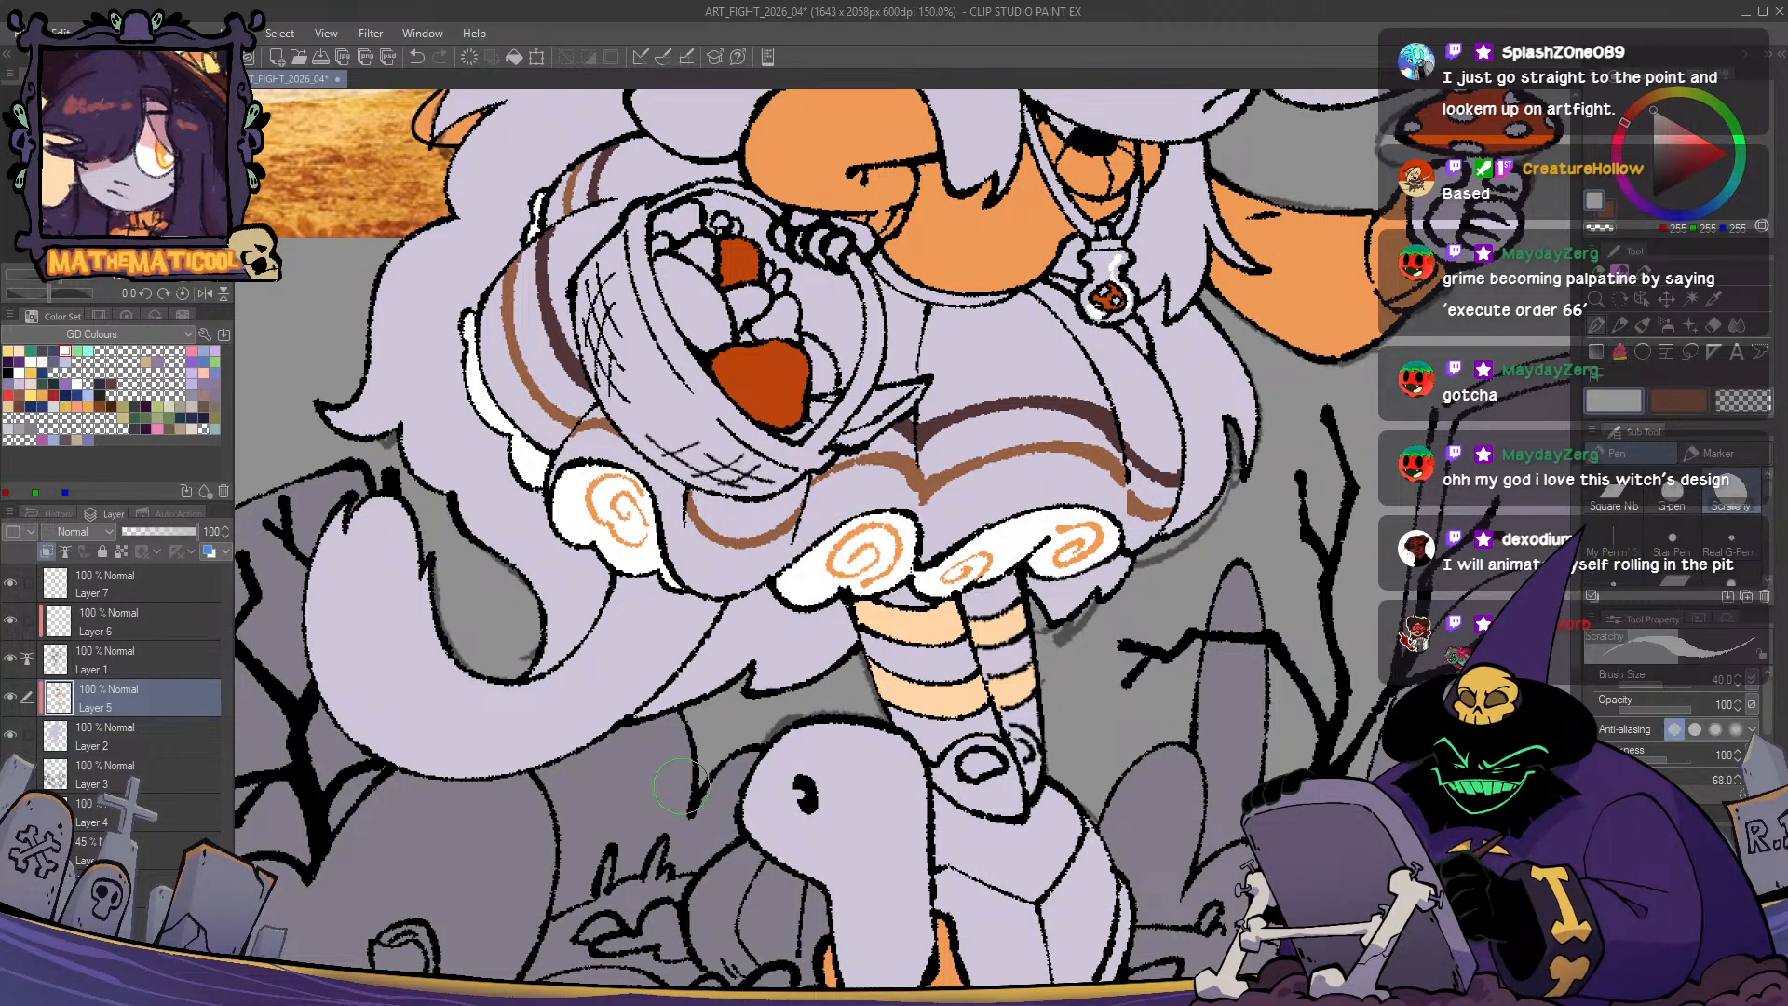
- On Layer 1, sample the dark outline color and ink another small ruffle at the hem's outer edge, redoing the first attempt
mouse_move(1175, 698)
left_mouse_down()
mouse_move(989, 701)
mouse_move(886, 744)
left_mouse_up()
key("g")
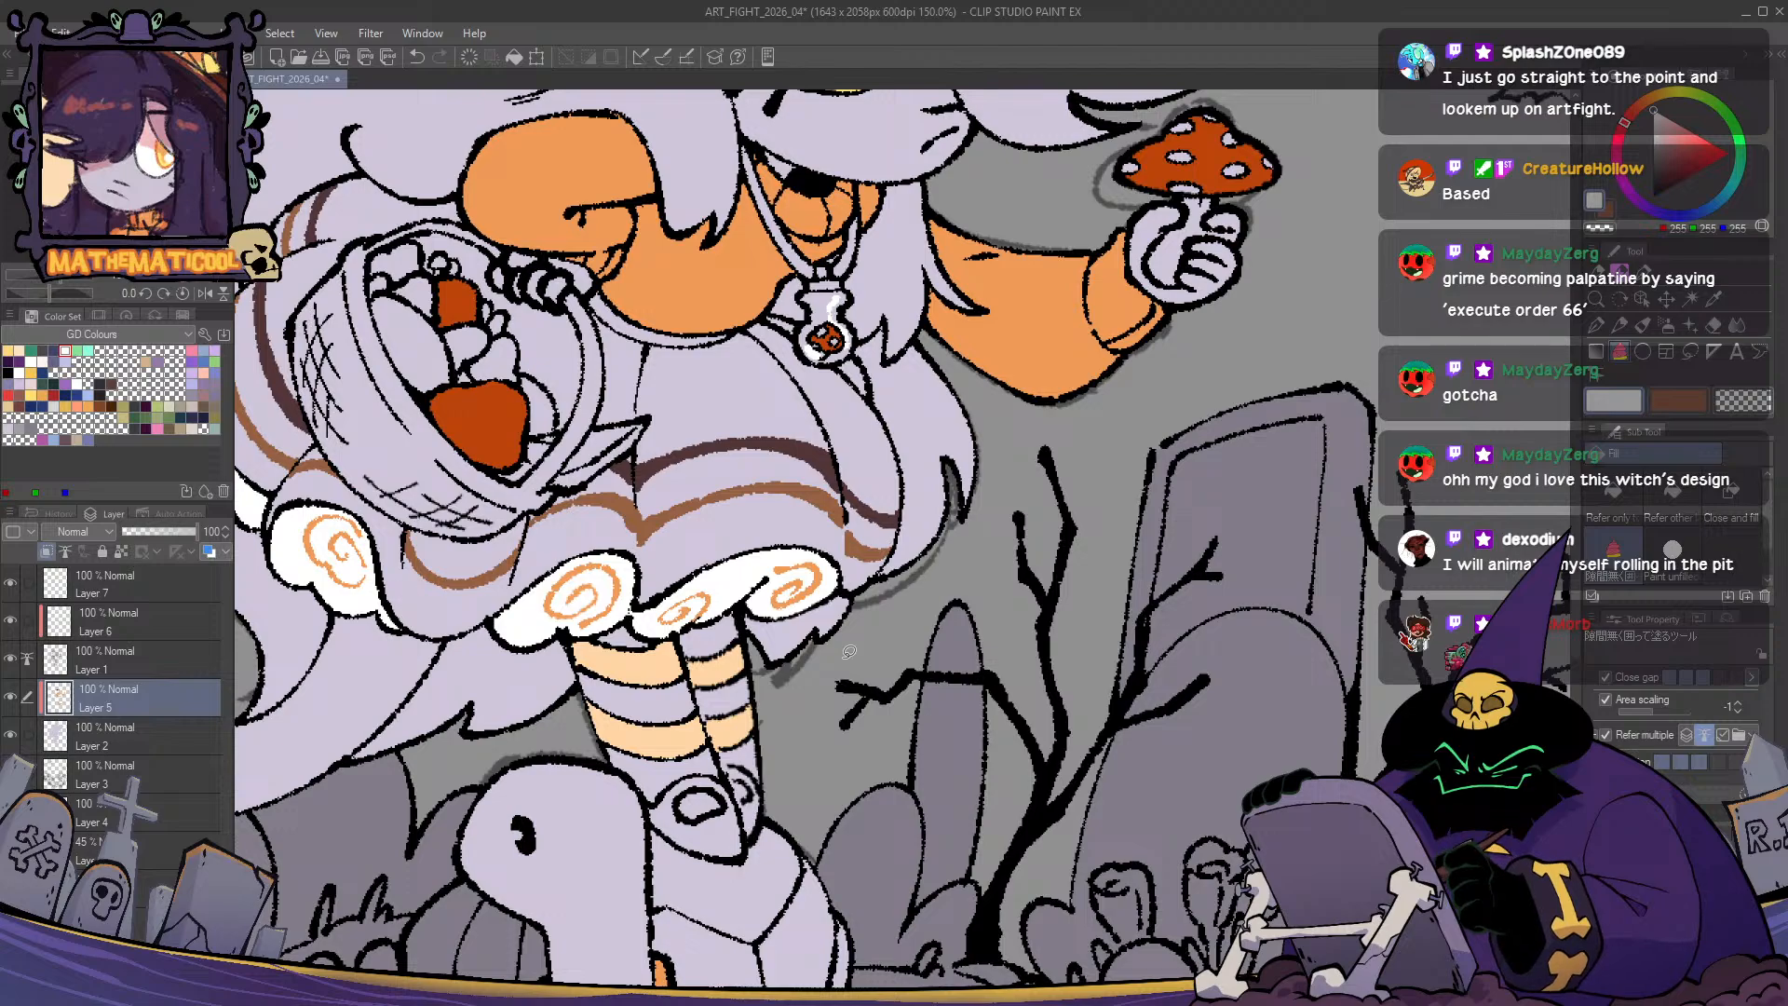
key("p")
left_click_drag(668, 701, 908, 699)
scroll(900, 723, "down", 2)
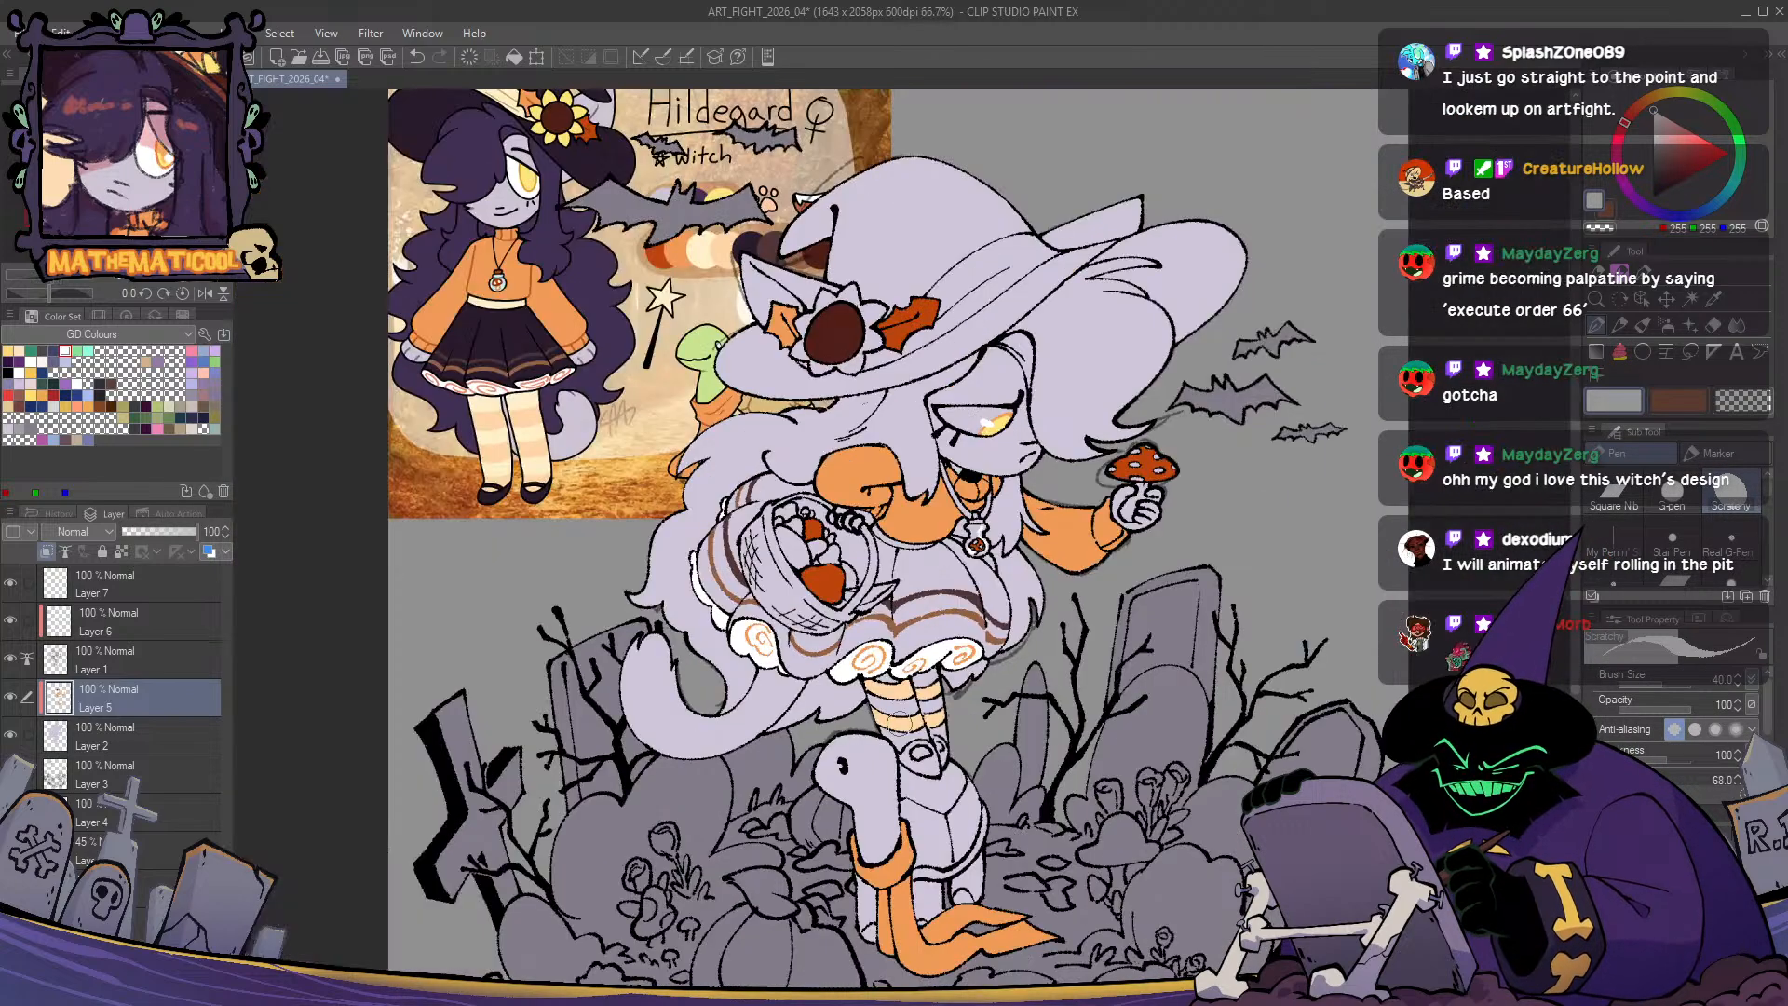
scroll(908, 717, "up", 4)
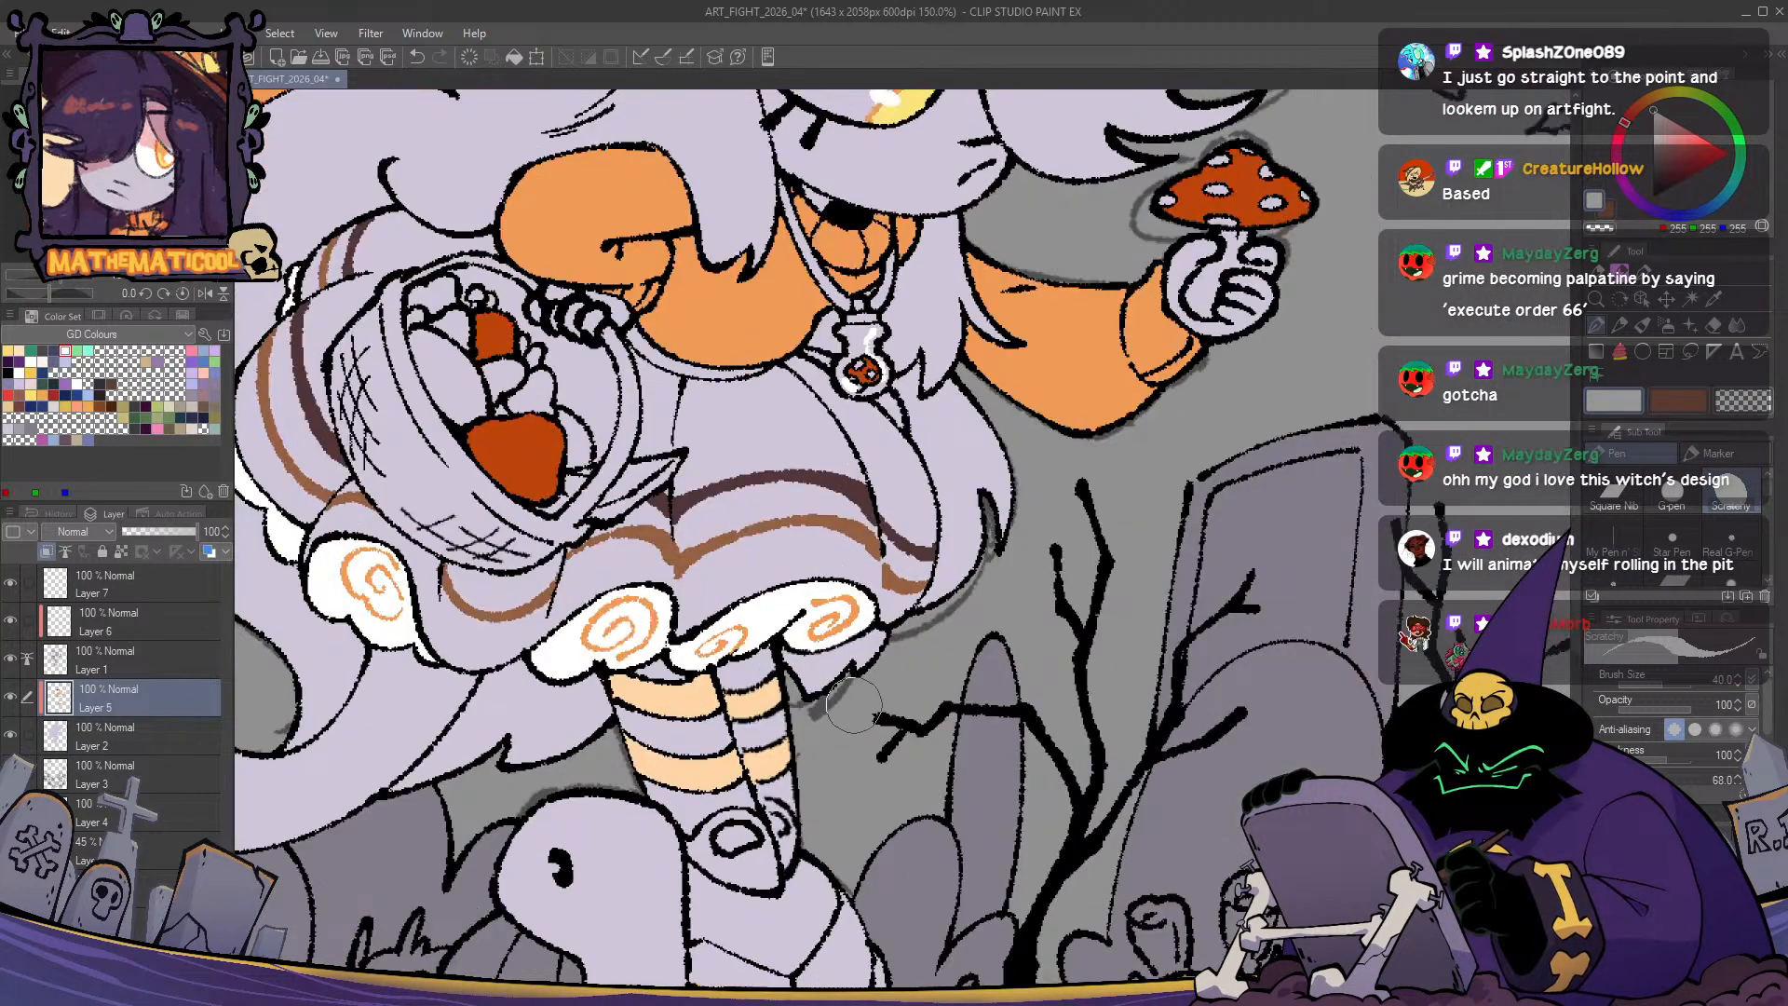
left_click(100, 660)
key("x")
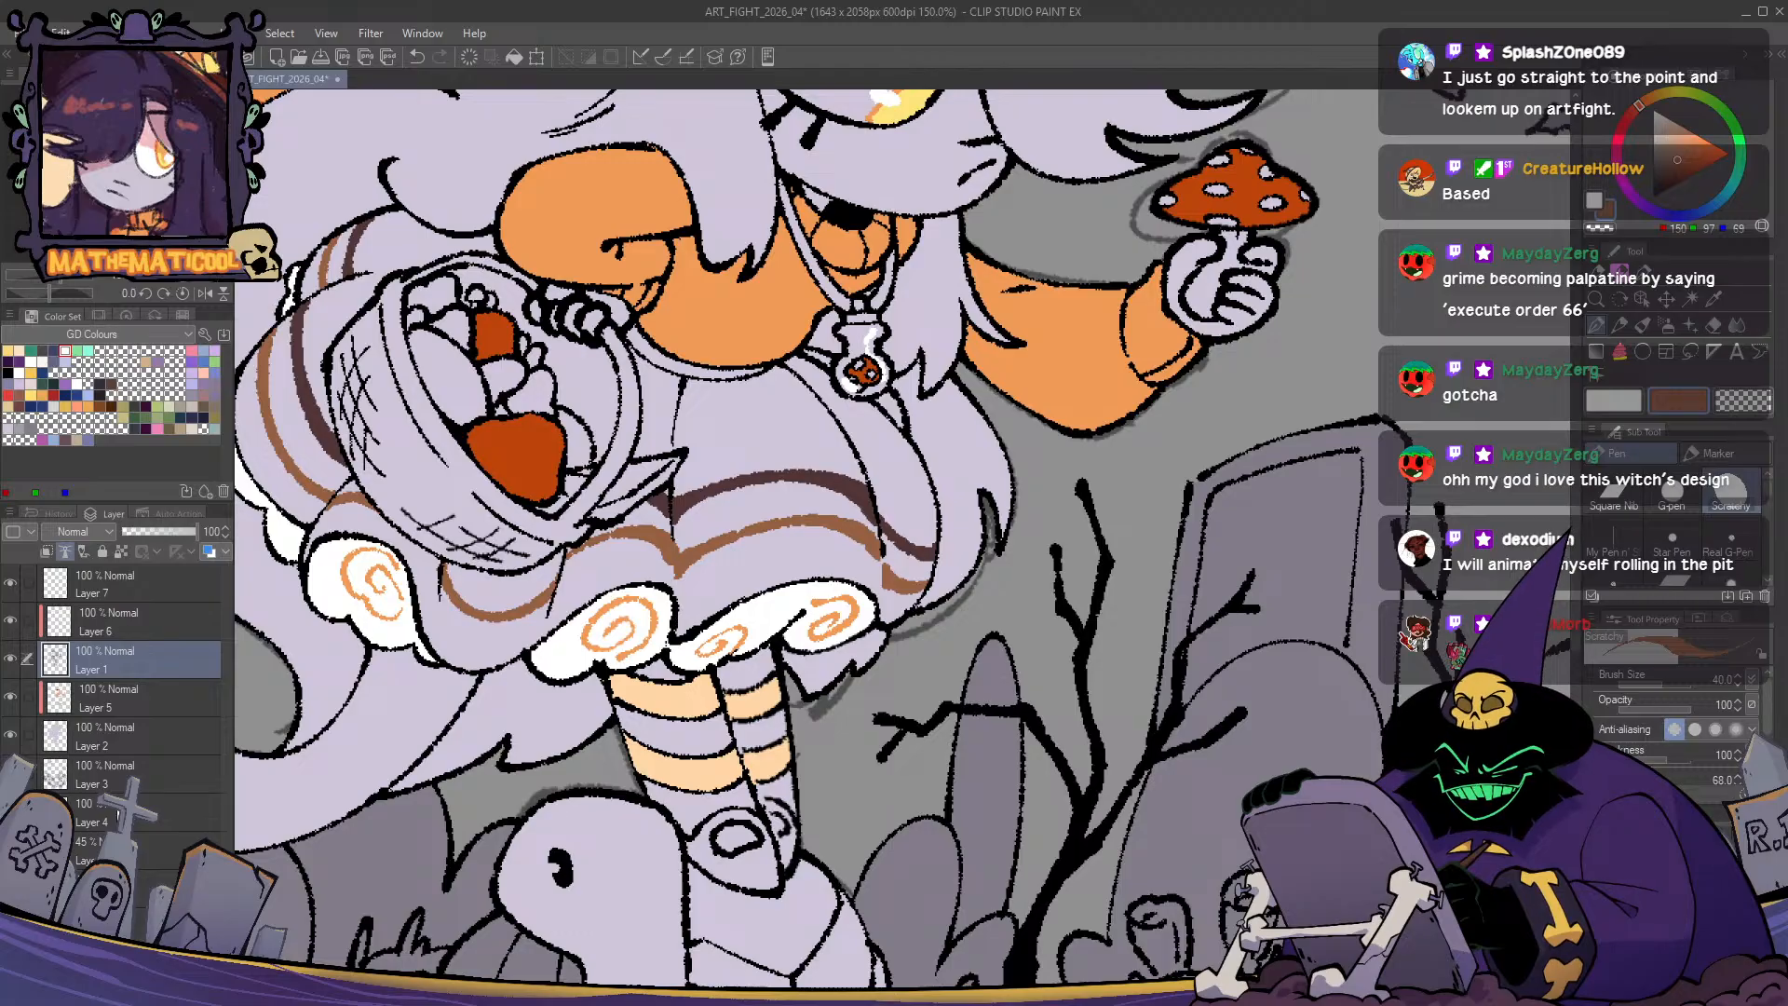
scroll(857, 659, "up", 1)
left_click(868, 629, "alt")
left_click_drag(934, 599, 912, 621)
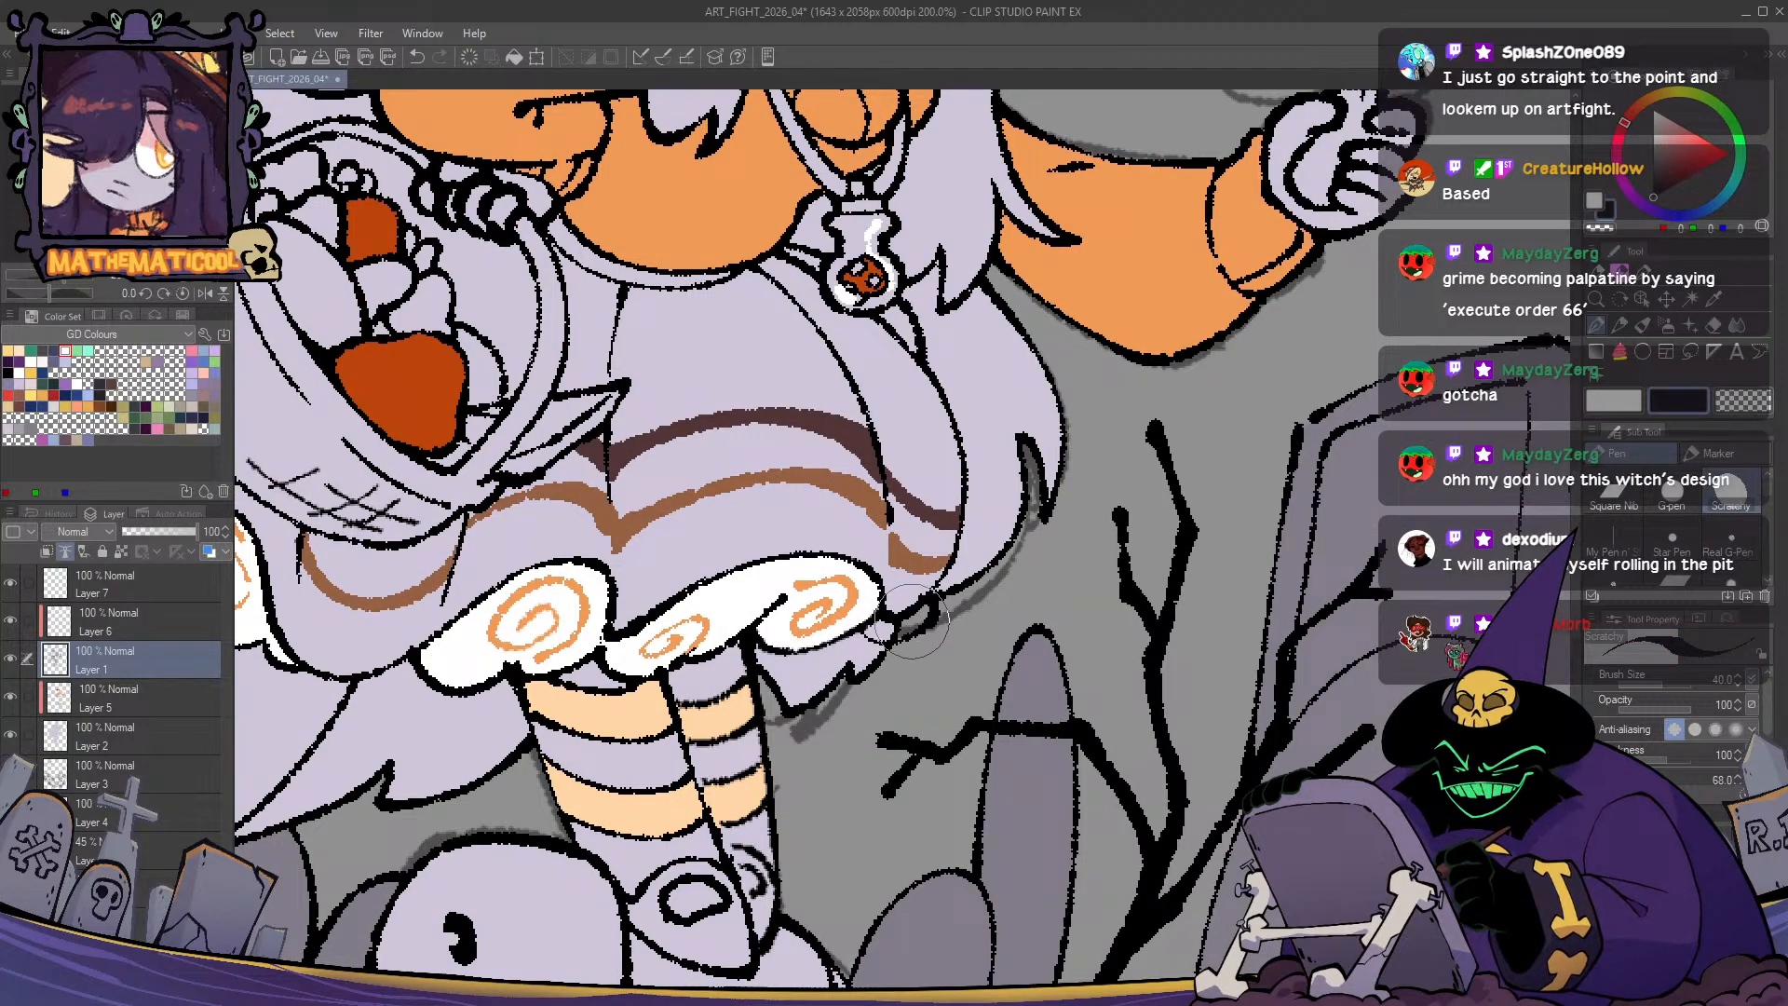
key("ctrl+z")
mouse_move(956, 557)
left_mouse_down()
mouse_move(927, 618)
mouse_move(868, 626)
left_mouse_up()
- Clean up the new ruffle's outline using the transparent color and the dark line color
key("c")
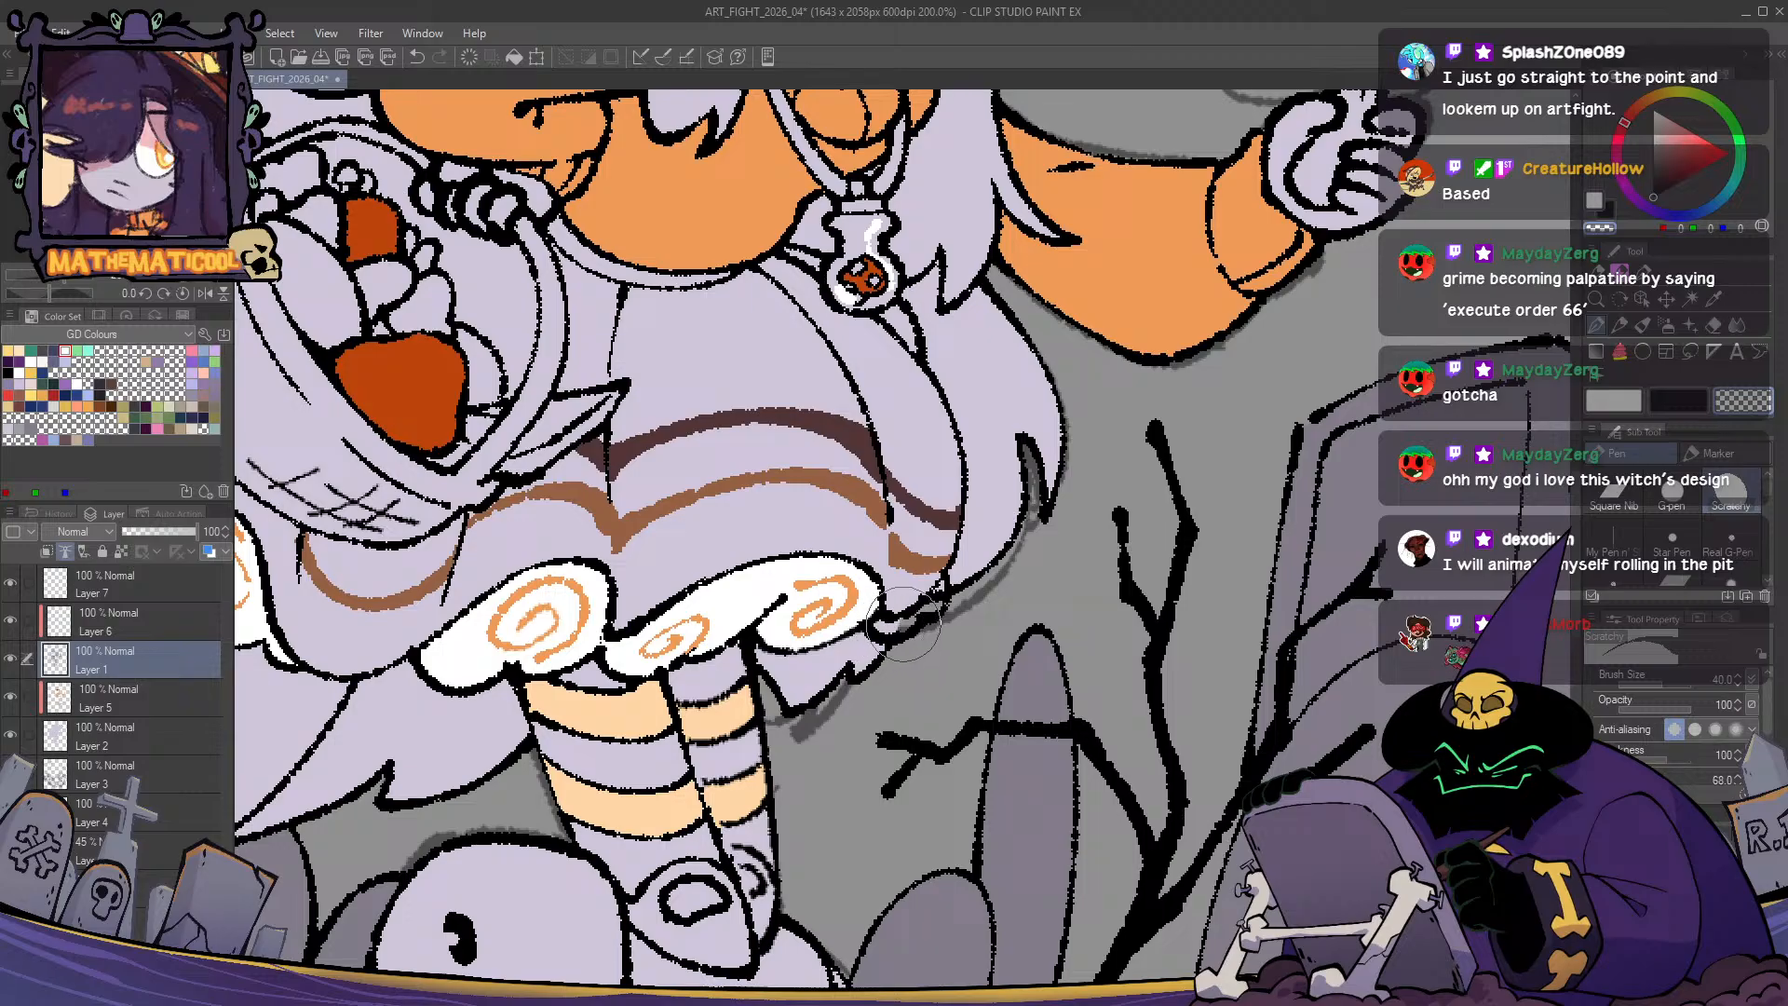
key("c")
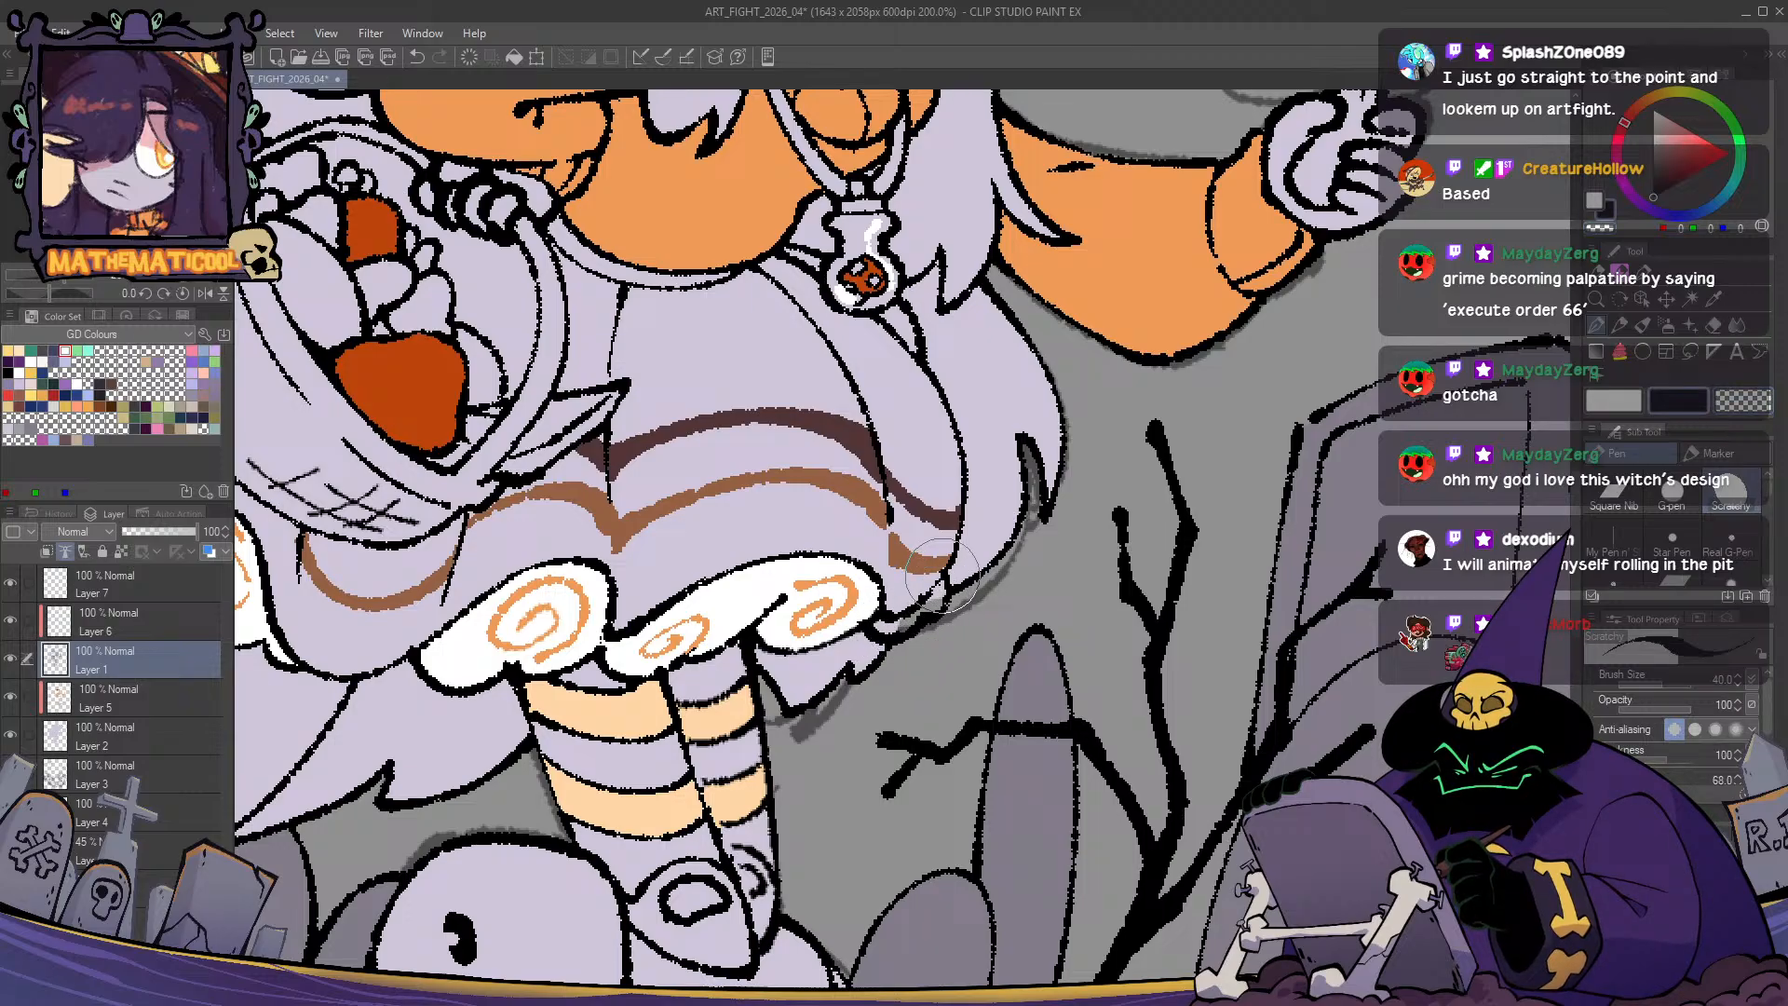
key("c")
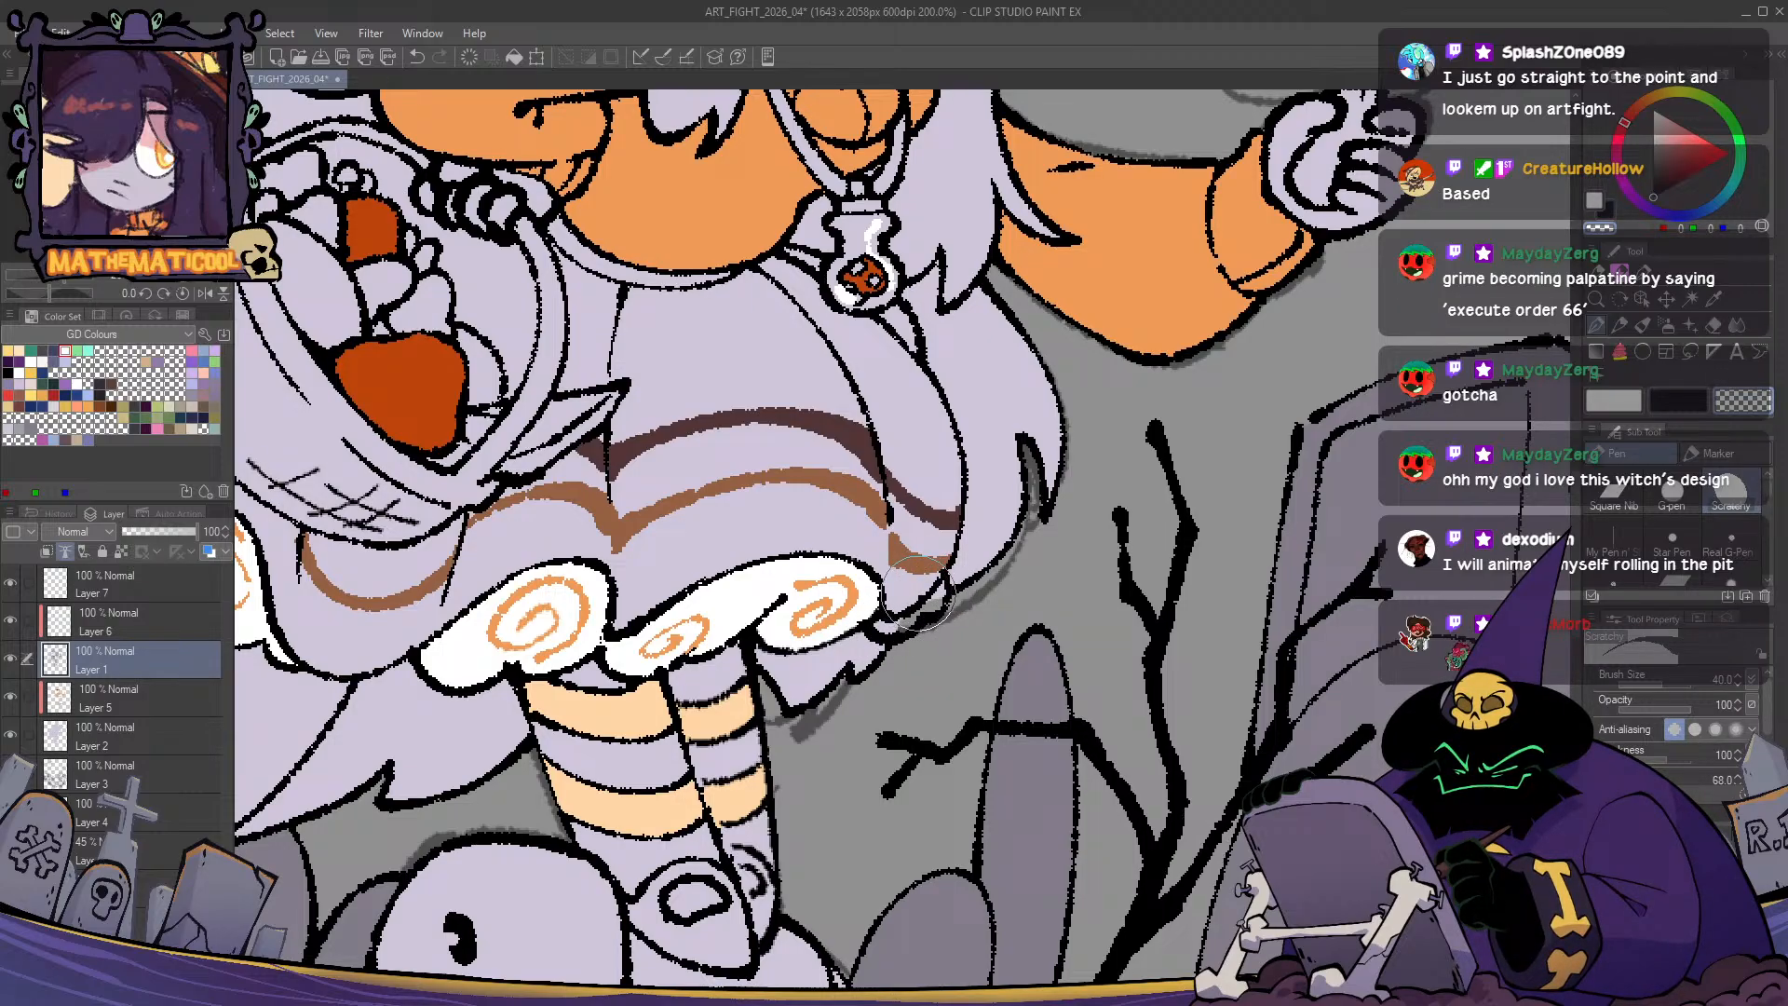
- On Layer 2, sample the base lilac and paint it inside the new ruffle
left_click(149, 736)
left_click(896, 616, "alt")
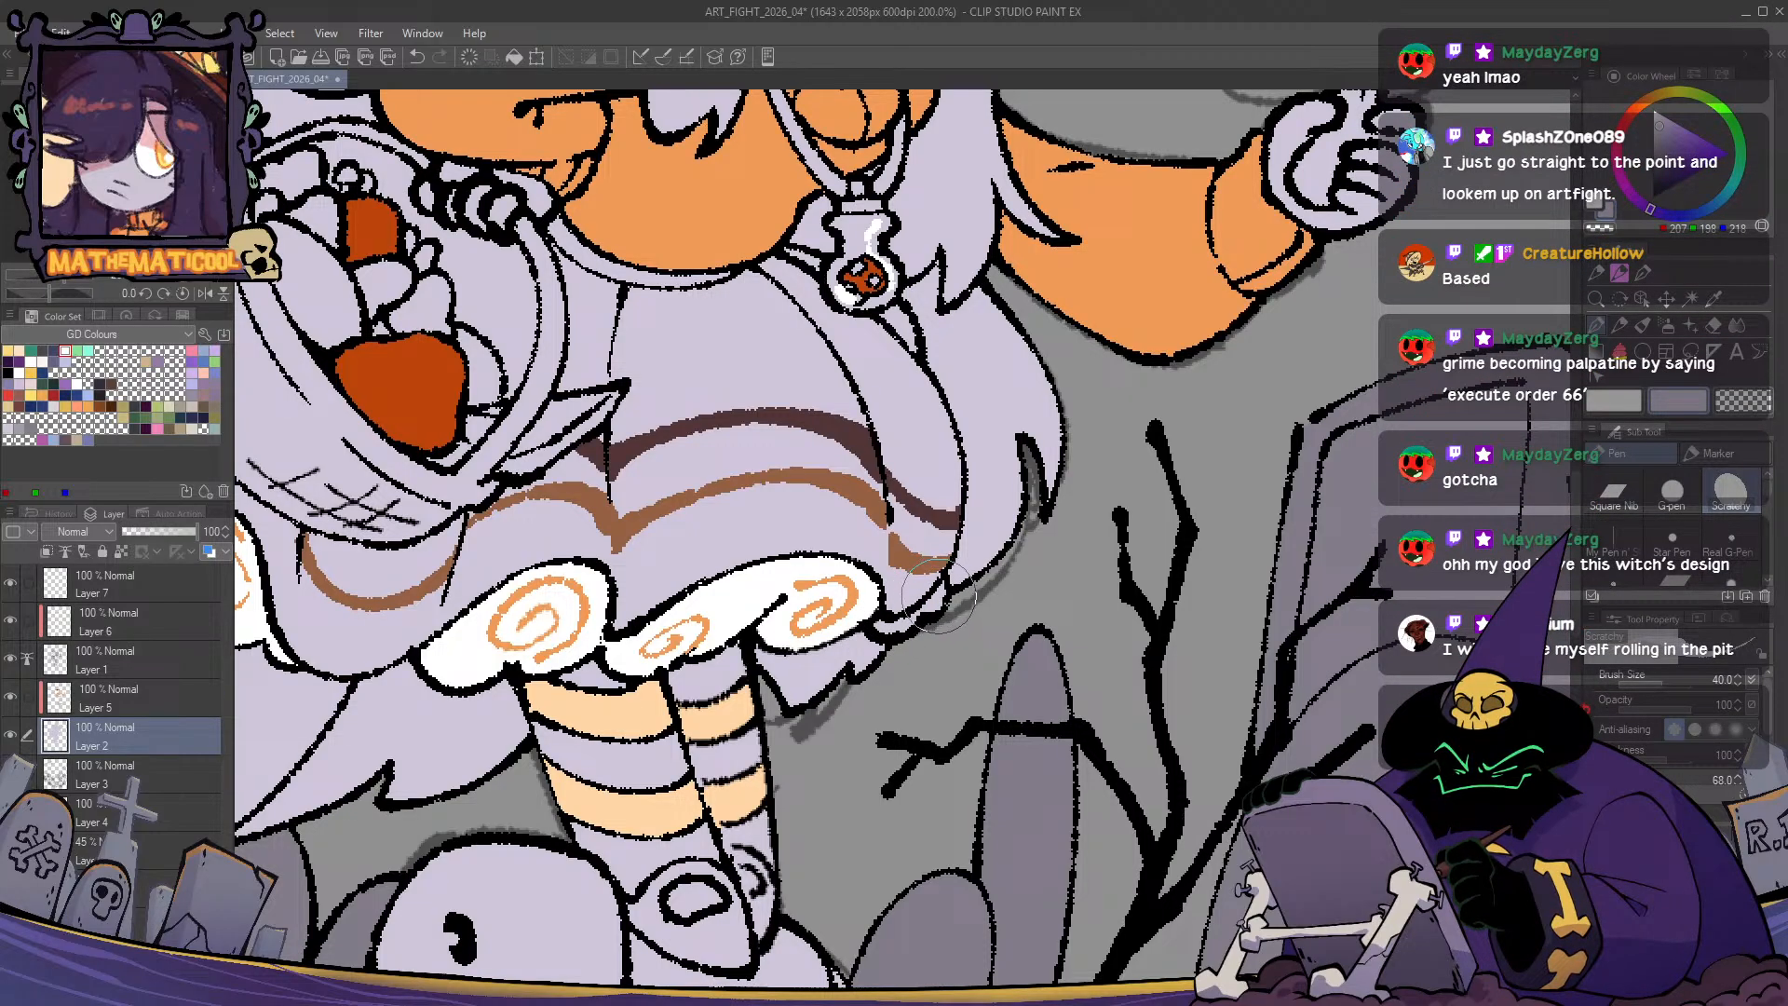
key("x")
- On Layer 5, extend the brown skirt stripe to the dress's edge with its sampled color and paint the new ruffle white
left_click(149, 698)
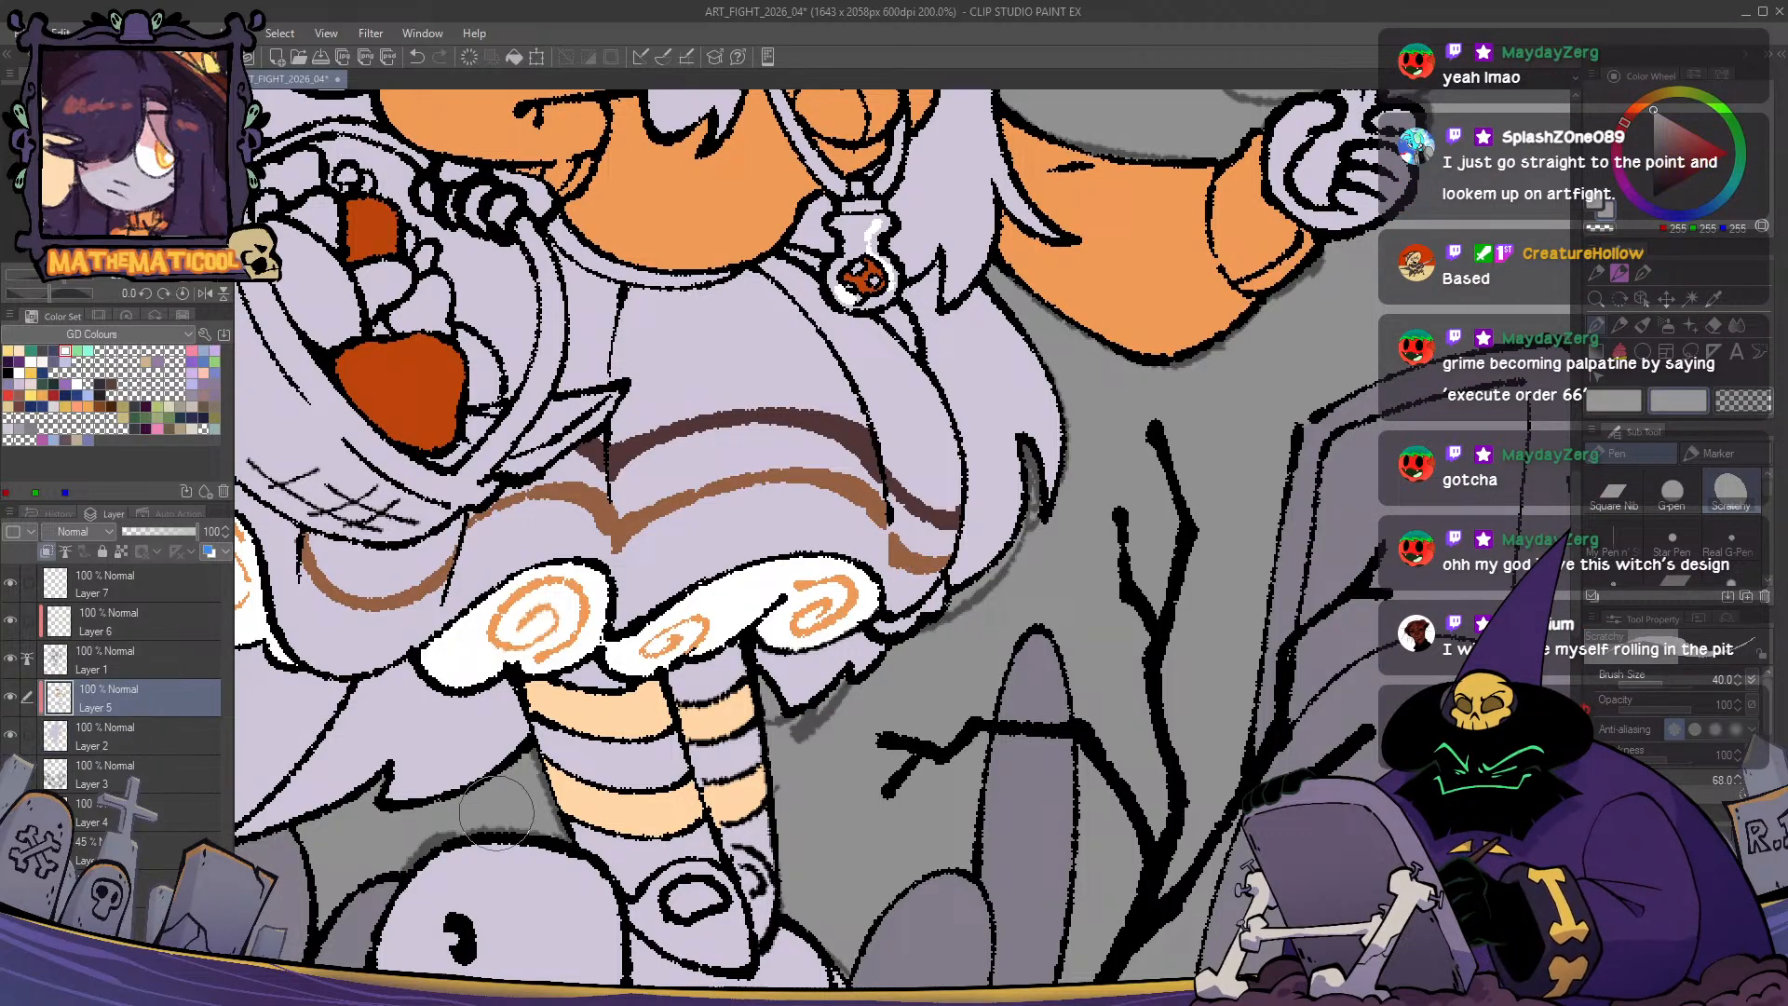
left_click(927, 562, "alt")
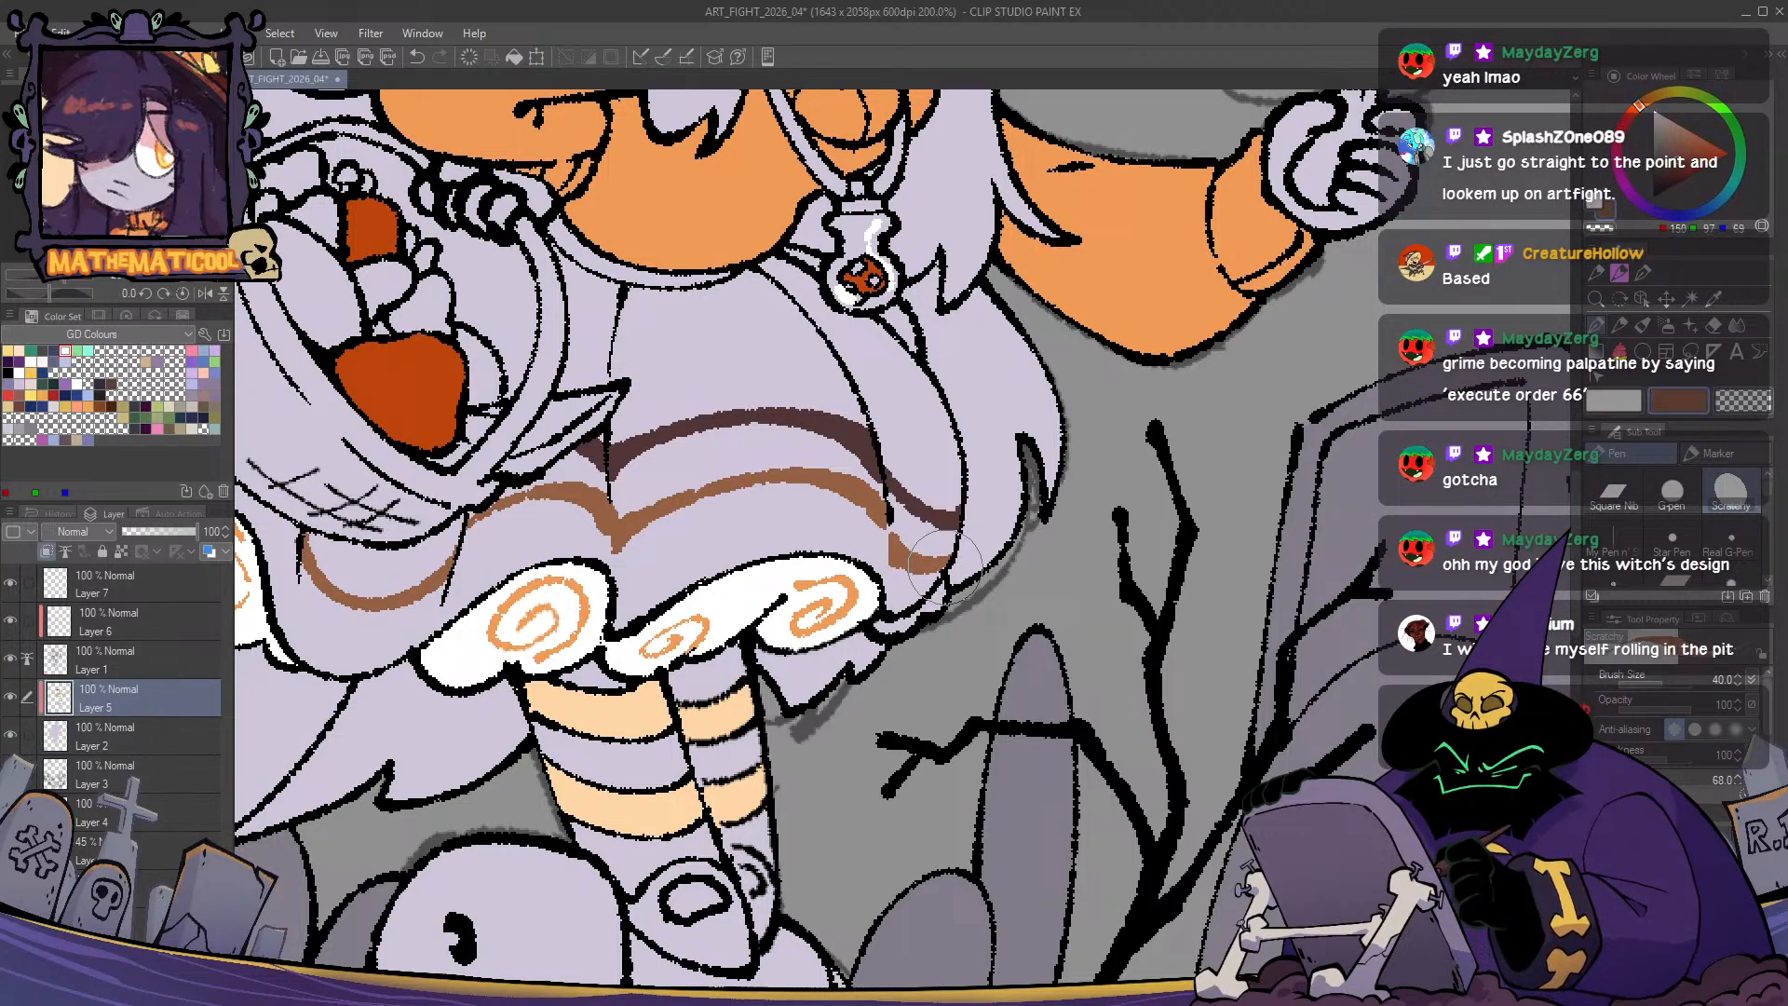
left_click(804, 589, "alt")
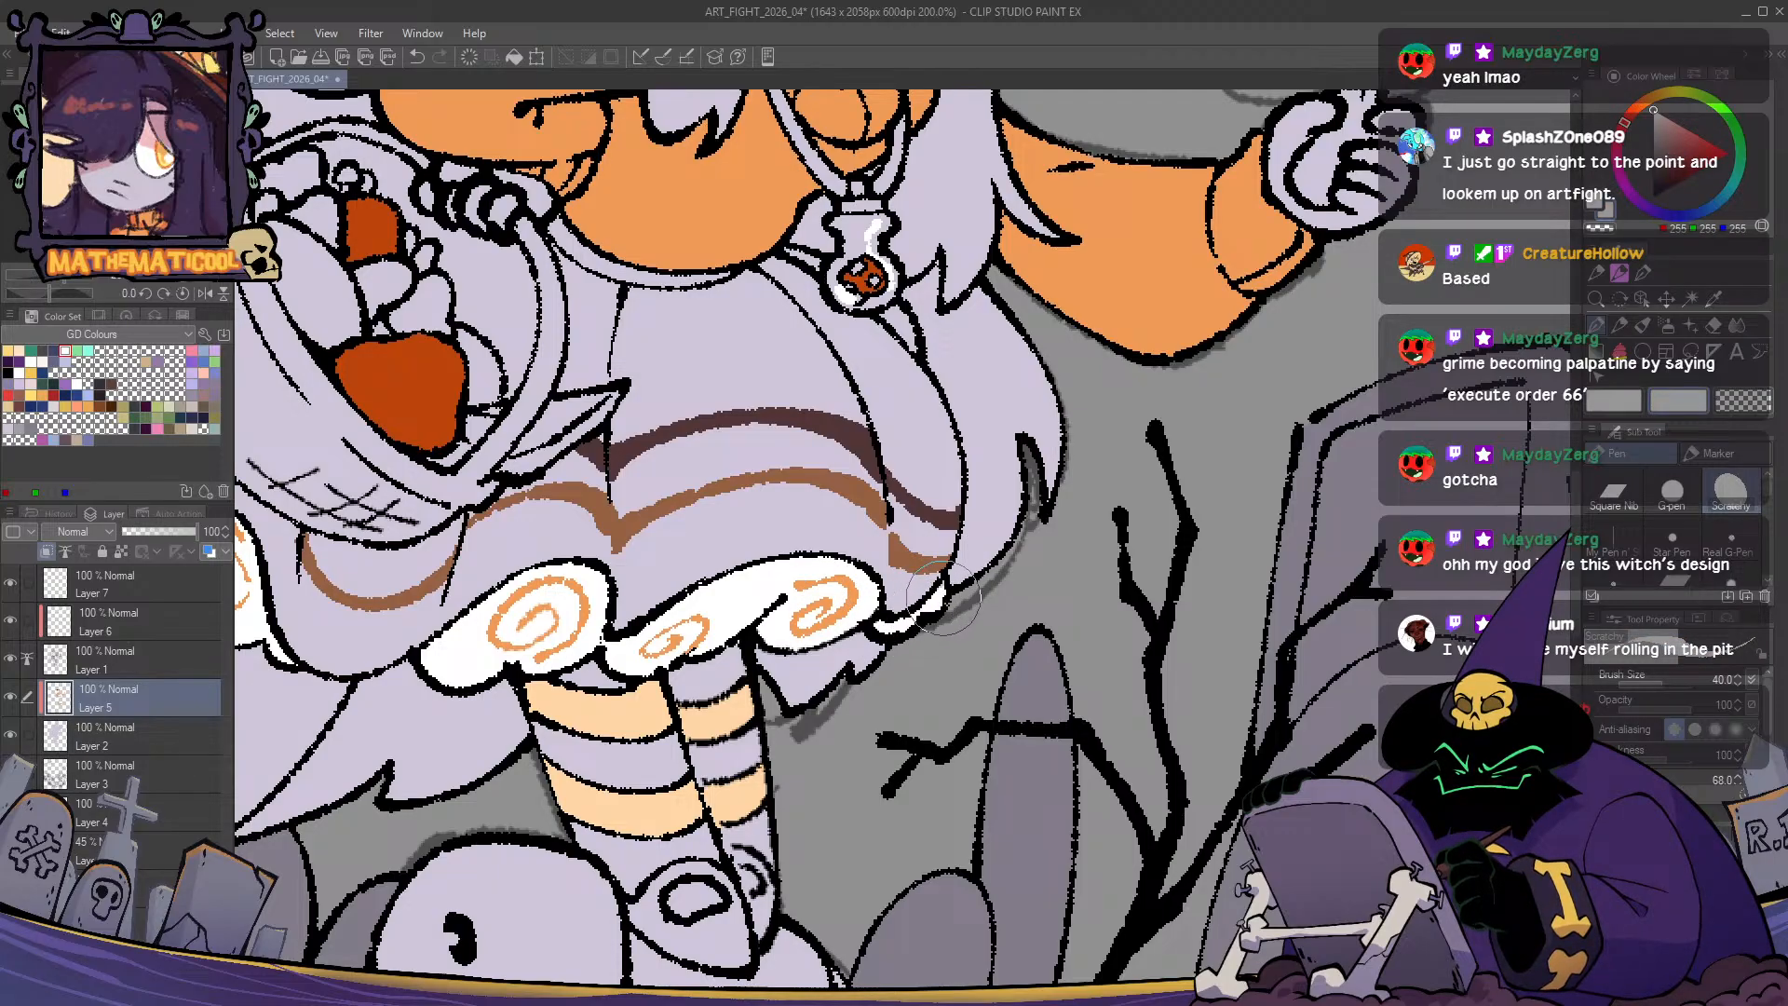
- Add a new layer between Layer 5 and Layer 2 and sample the dark purple of the reference character's skirt
scroll(808, 734, "down", 3)
key("h")
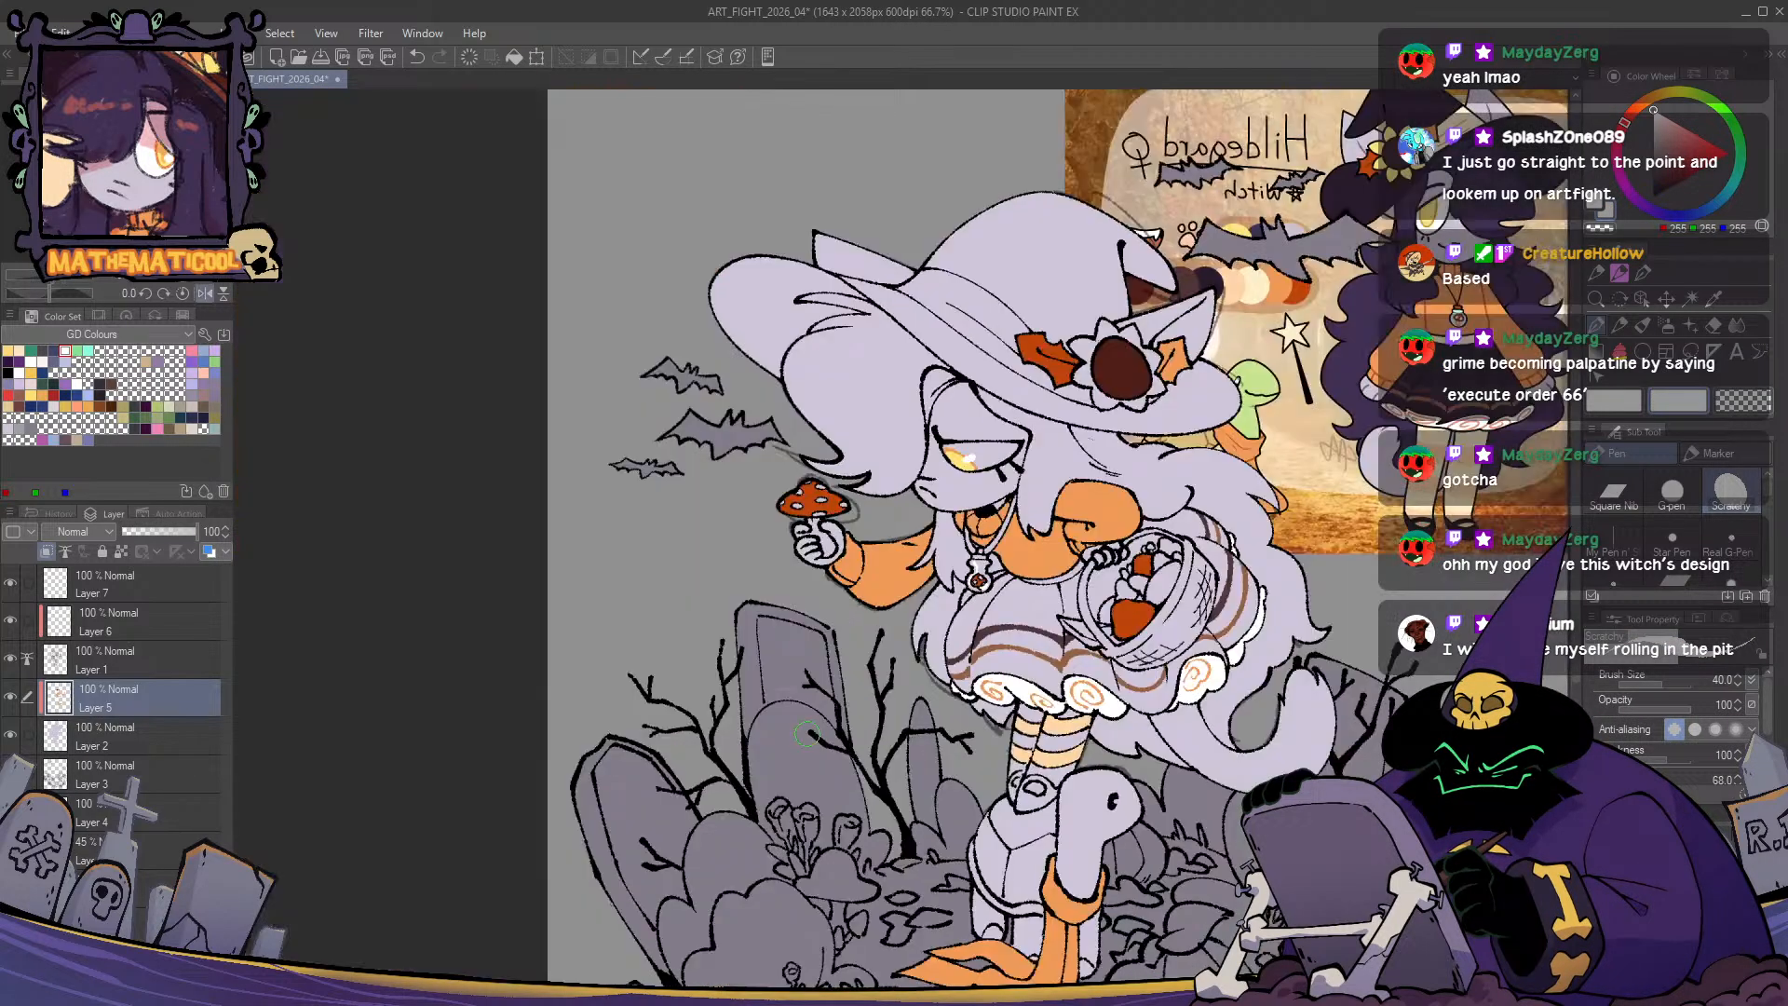
key("h")
left_click_drag(808, 734, 818, 763)
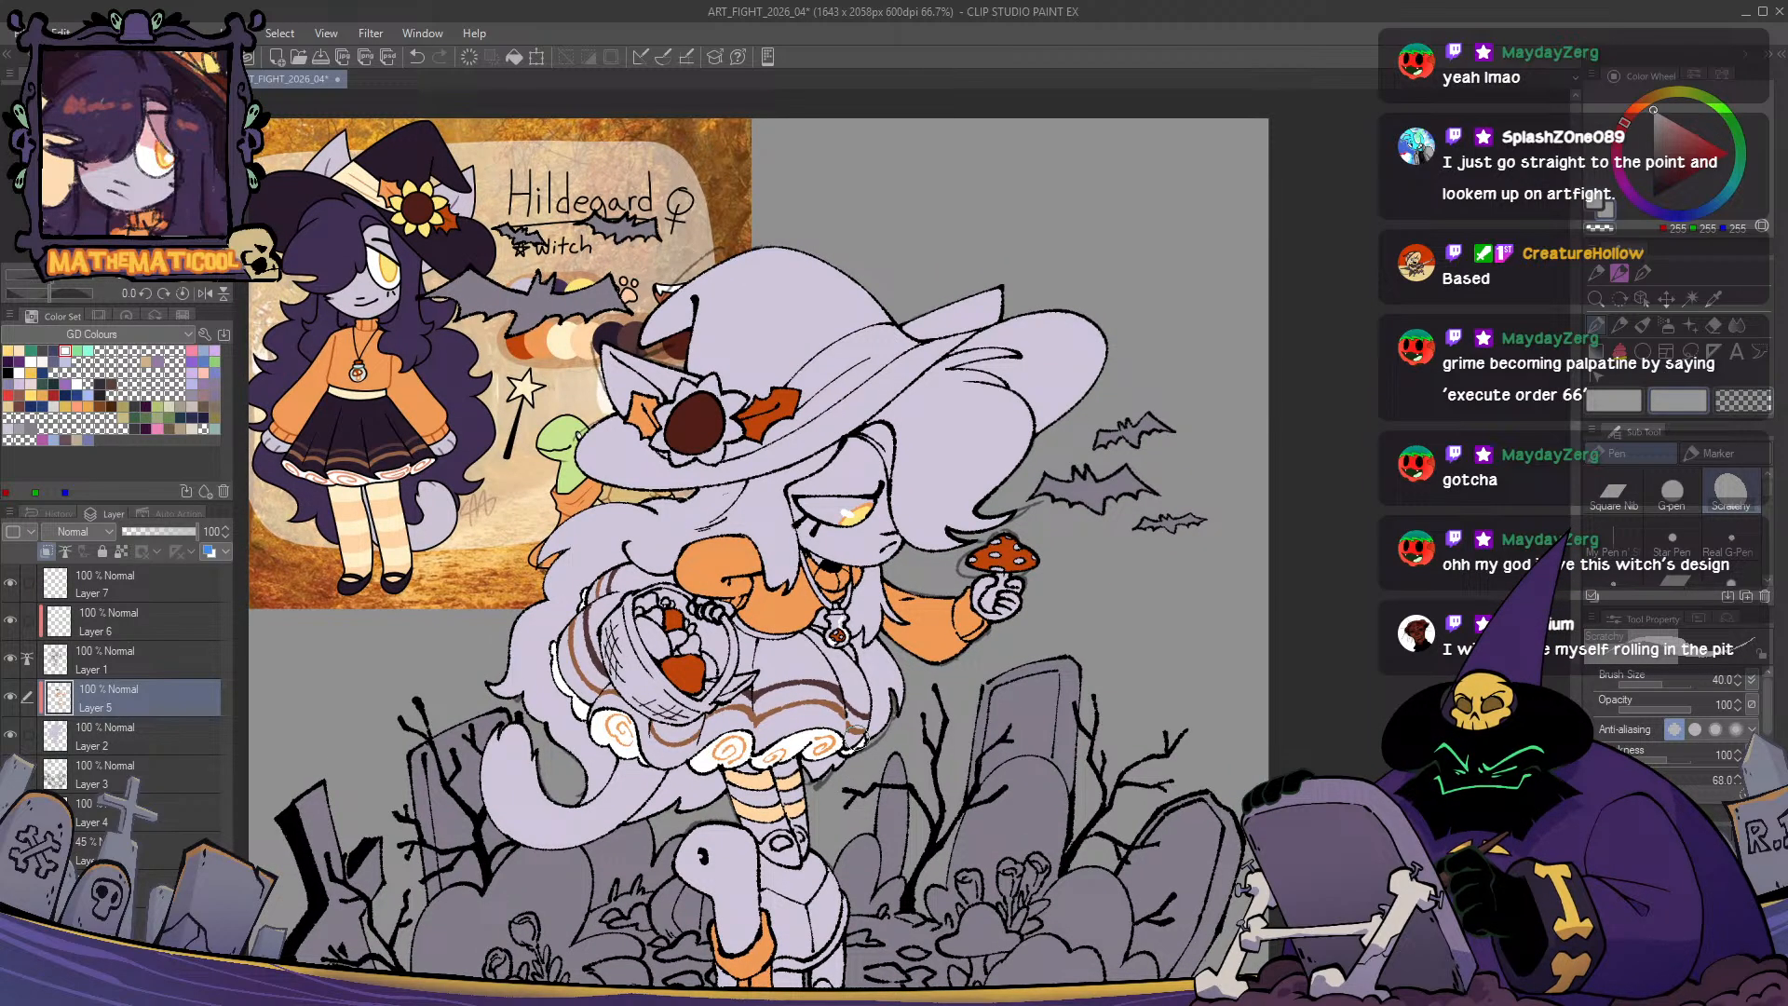
left_click_drag(857, 739, 965, 807)
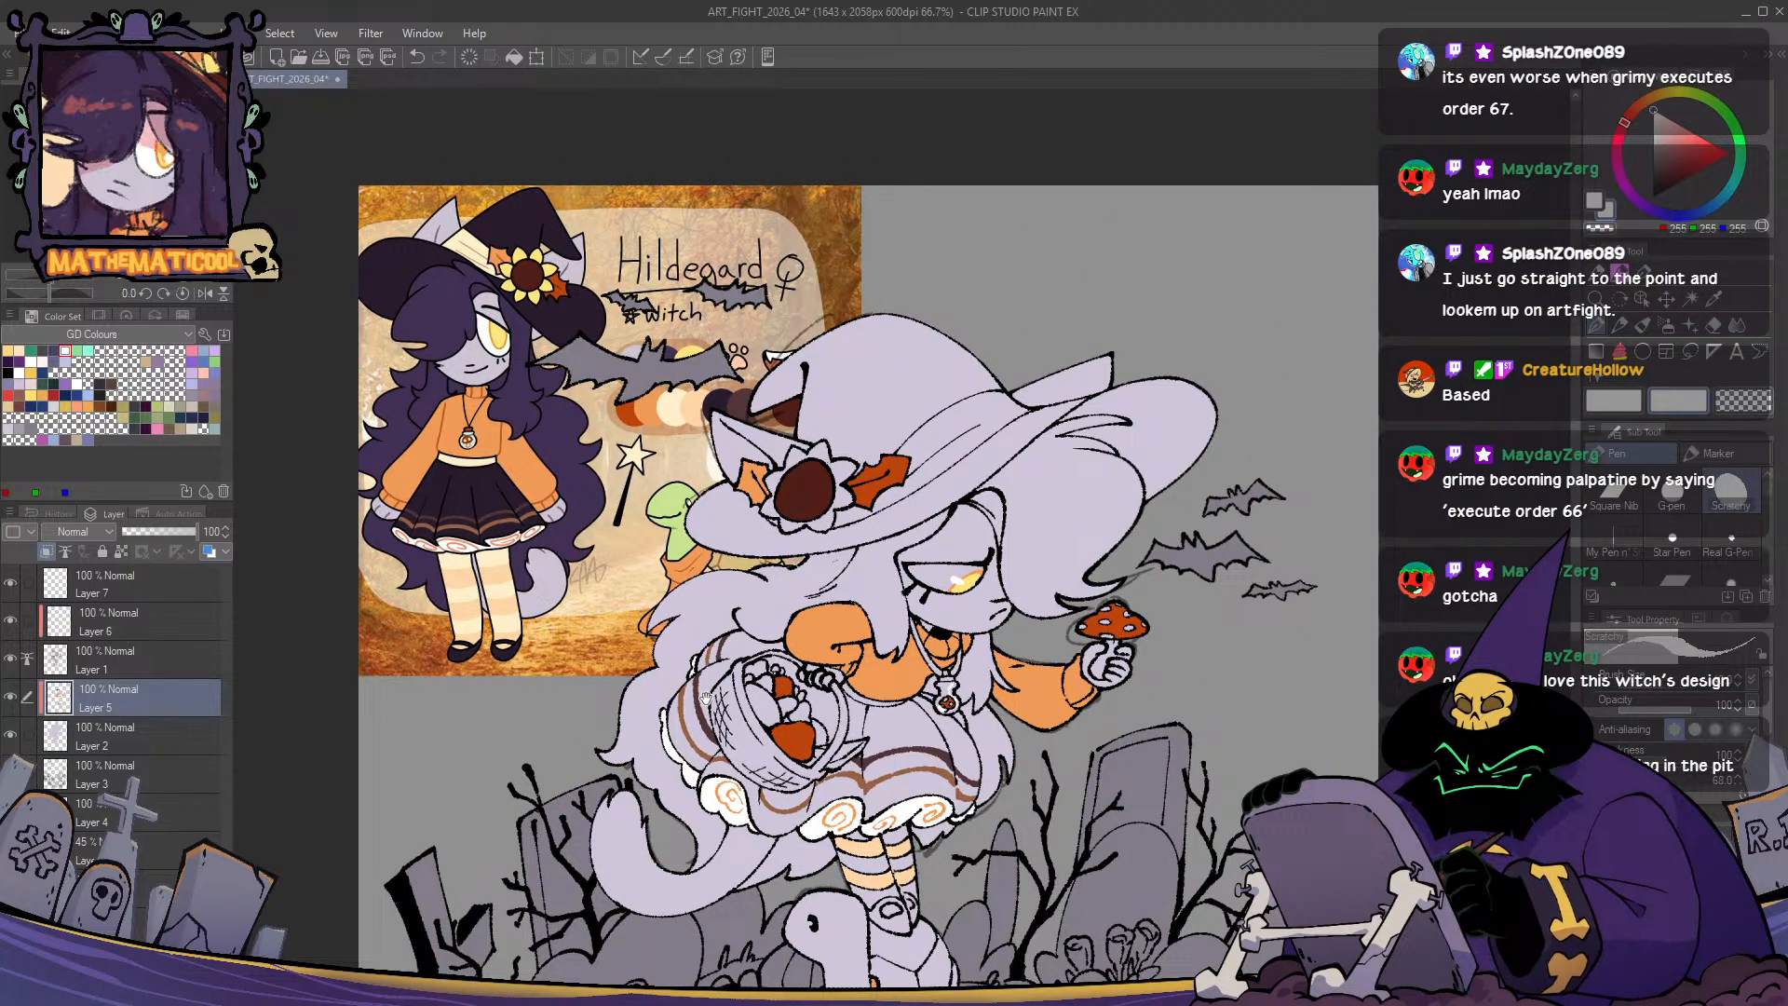
mouse_move(693, 693)
left_mouse_down()
mouse_move(660, 594)
mouse_move(687, 641)
left_mouse_up()
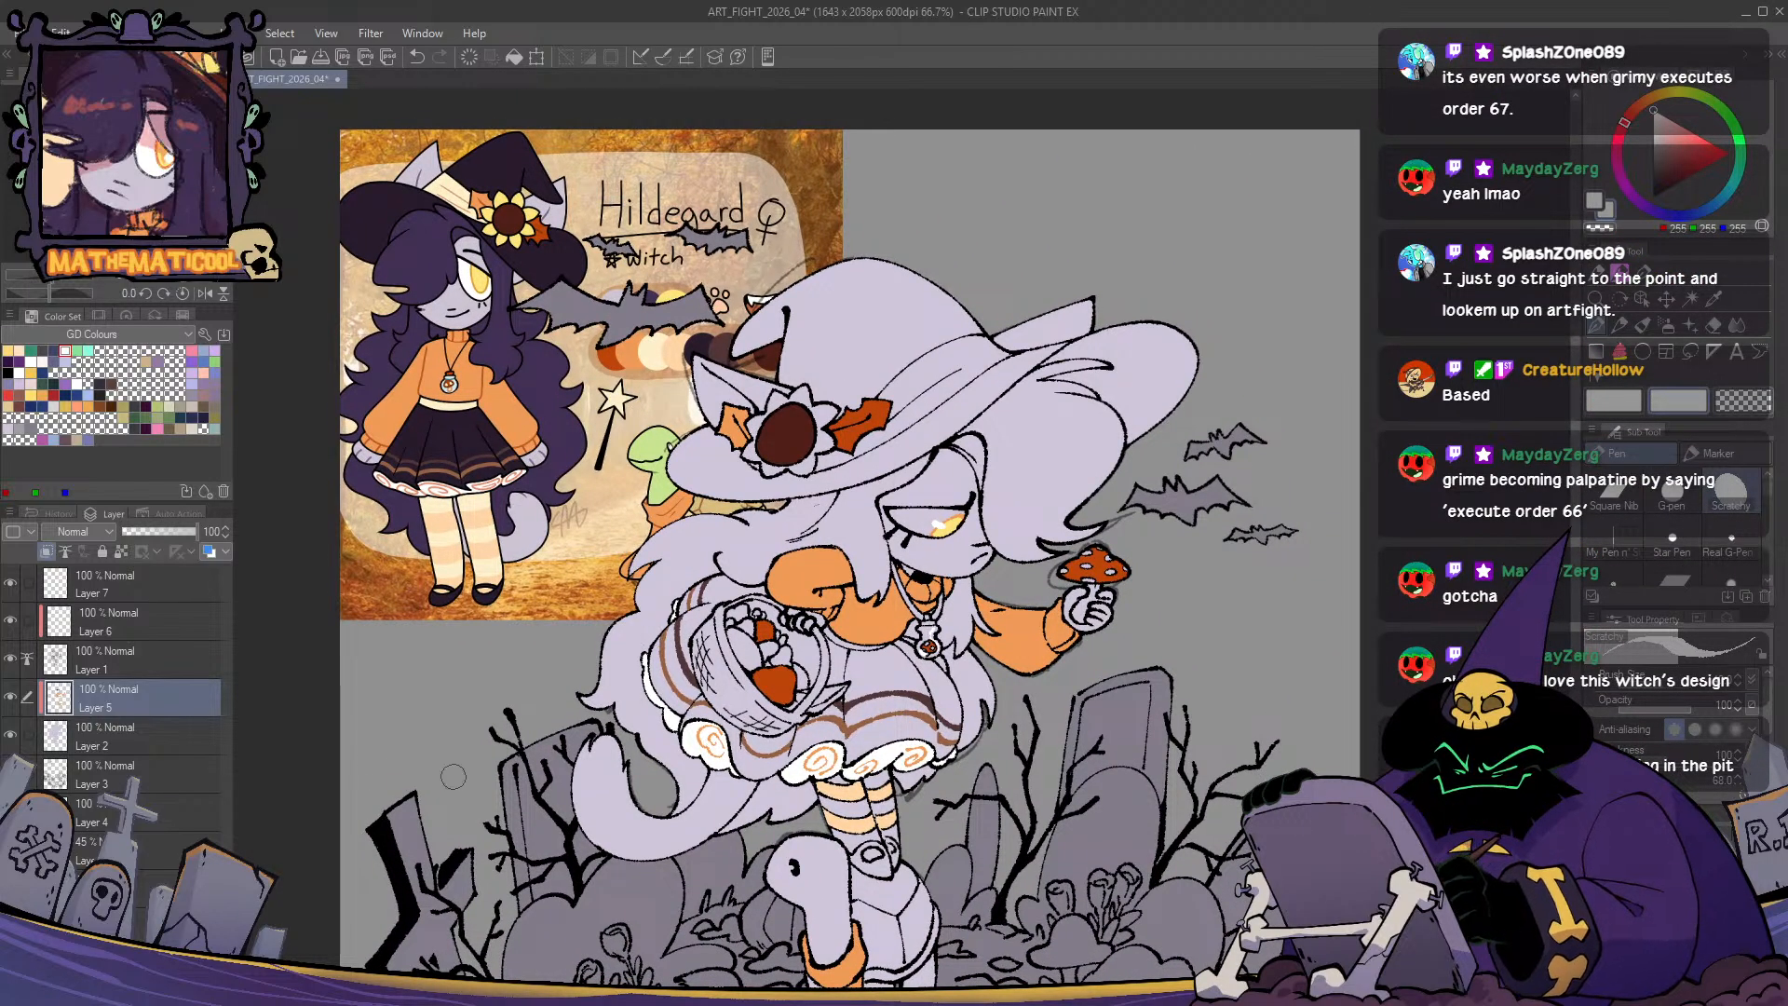
key("ctrl+shift+n")
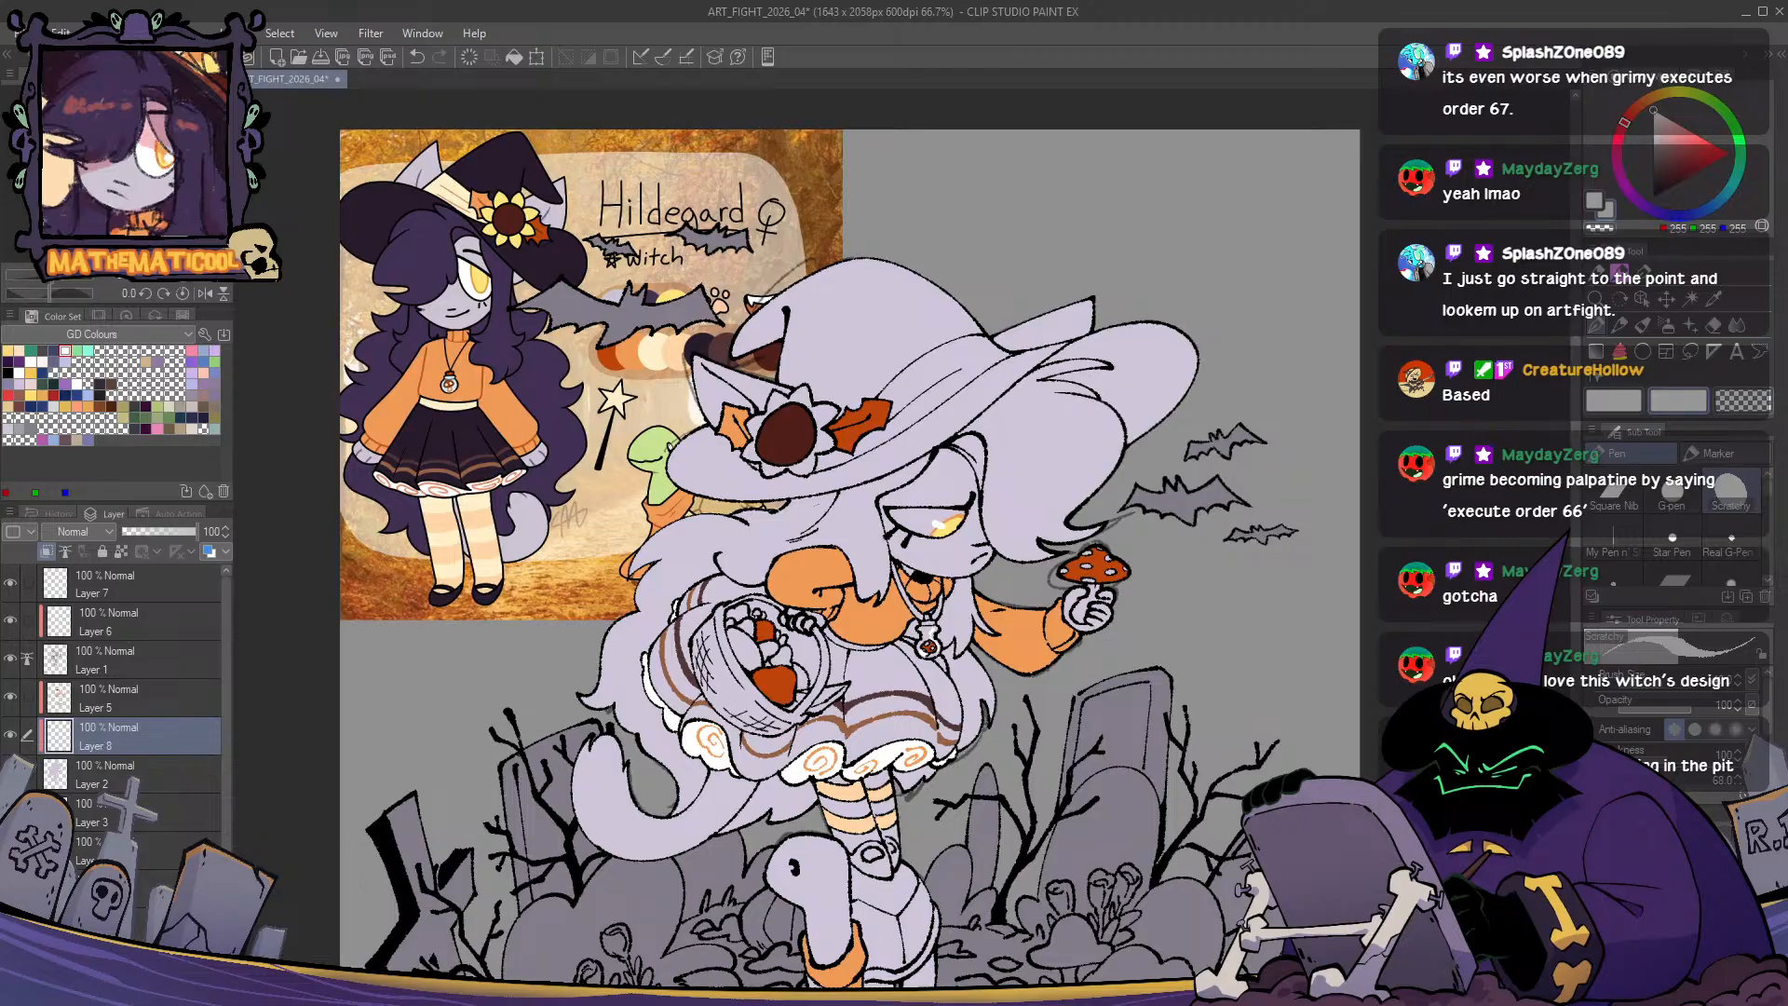
left_click(467, 442, "alt")
left_click_drag(593, 724, 543, 625)
- Fill the witch's dress with the sampled dark purple, beneath the stripes and white ruffles
key("g")
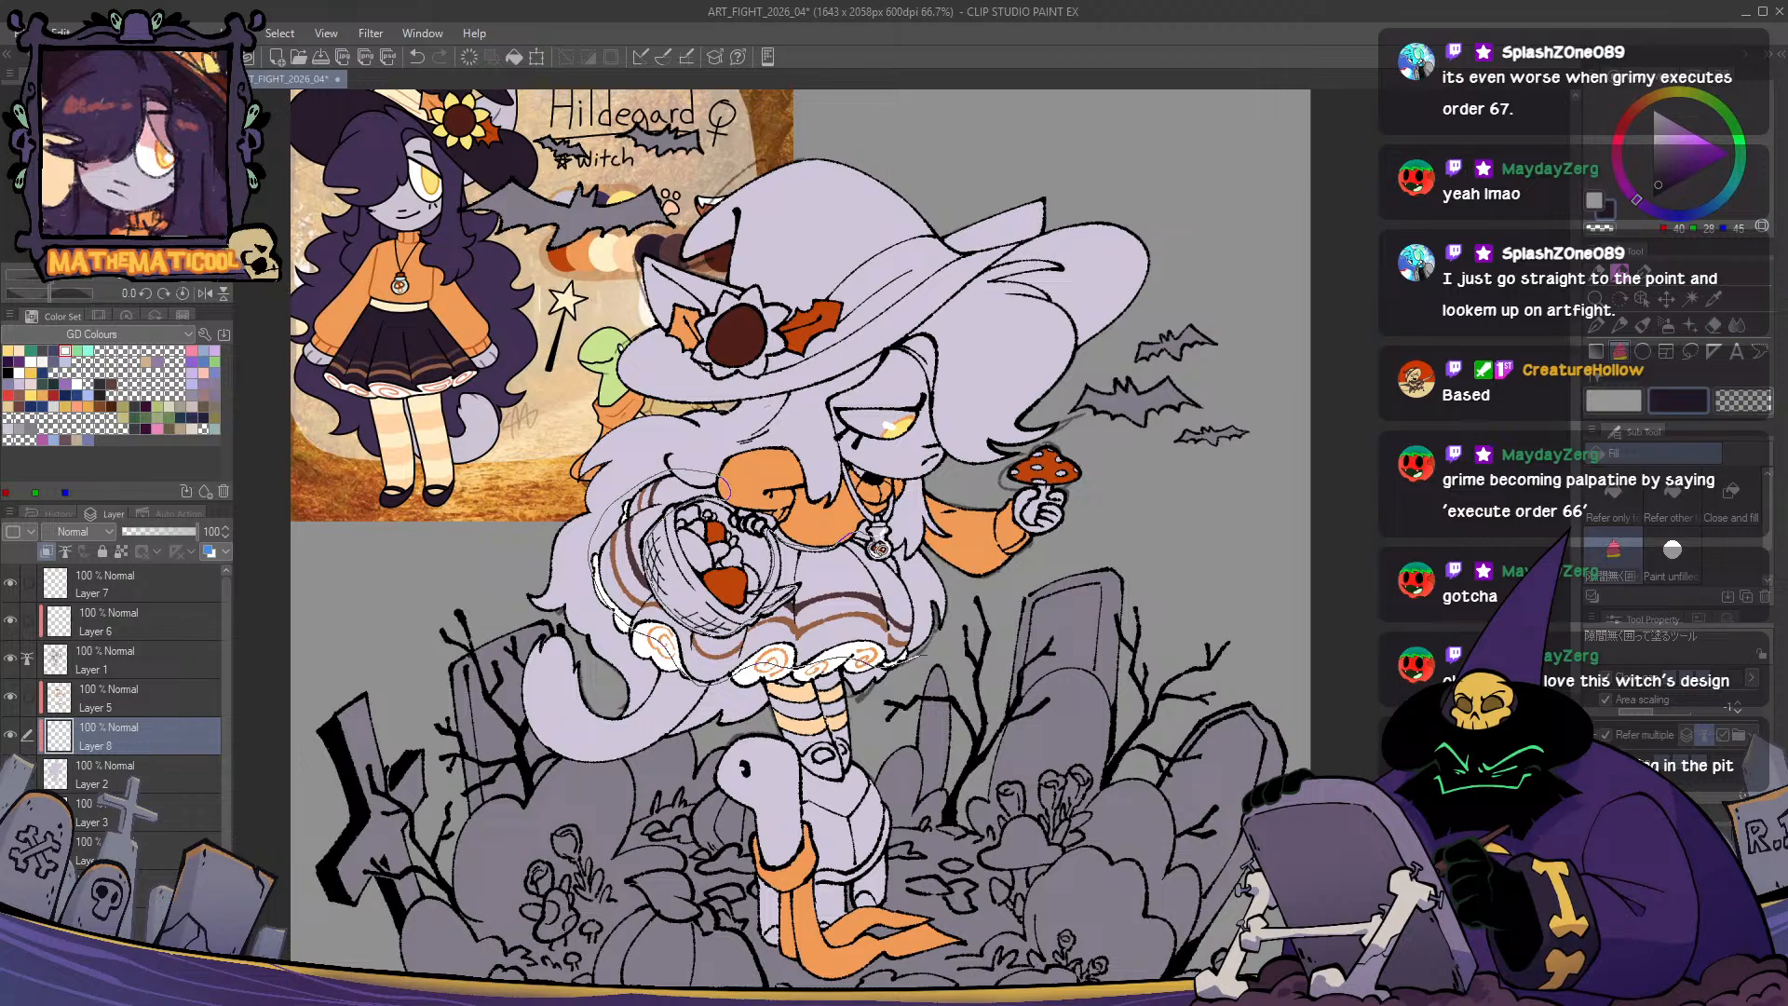
left_click(879, 550)
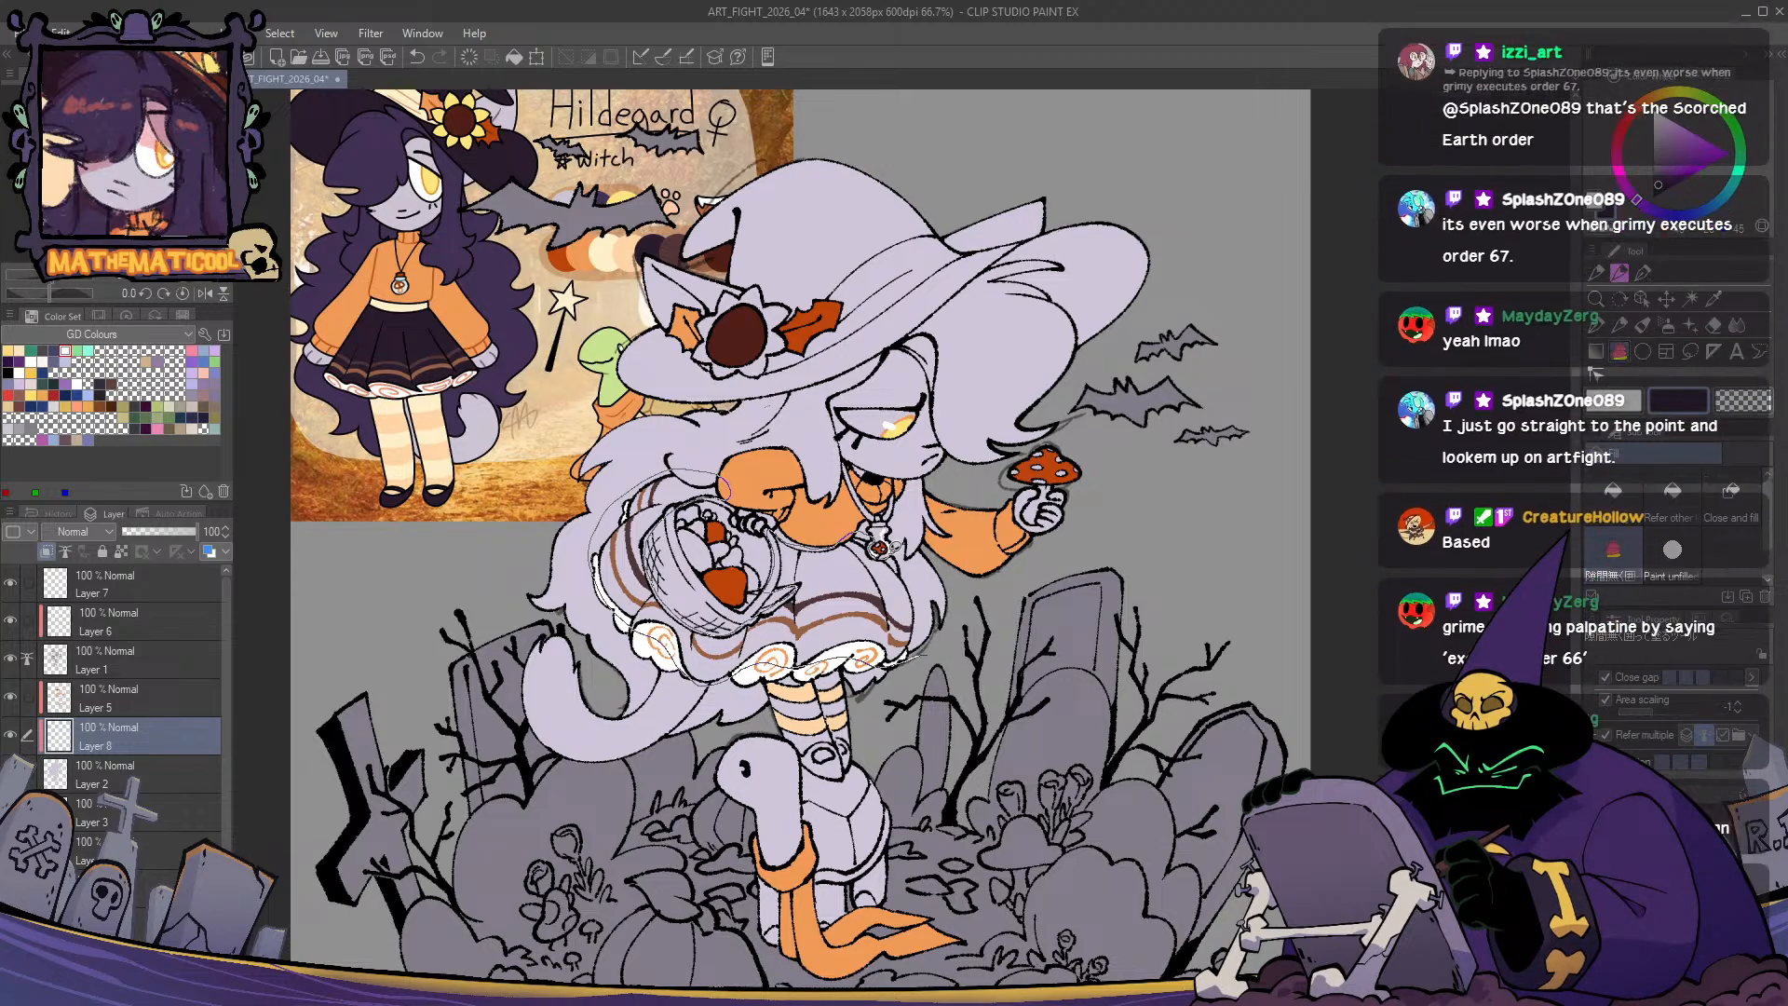
left_click_drag(933, 604, 923, 656)
key("p")
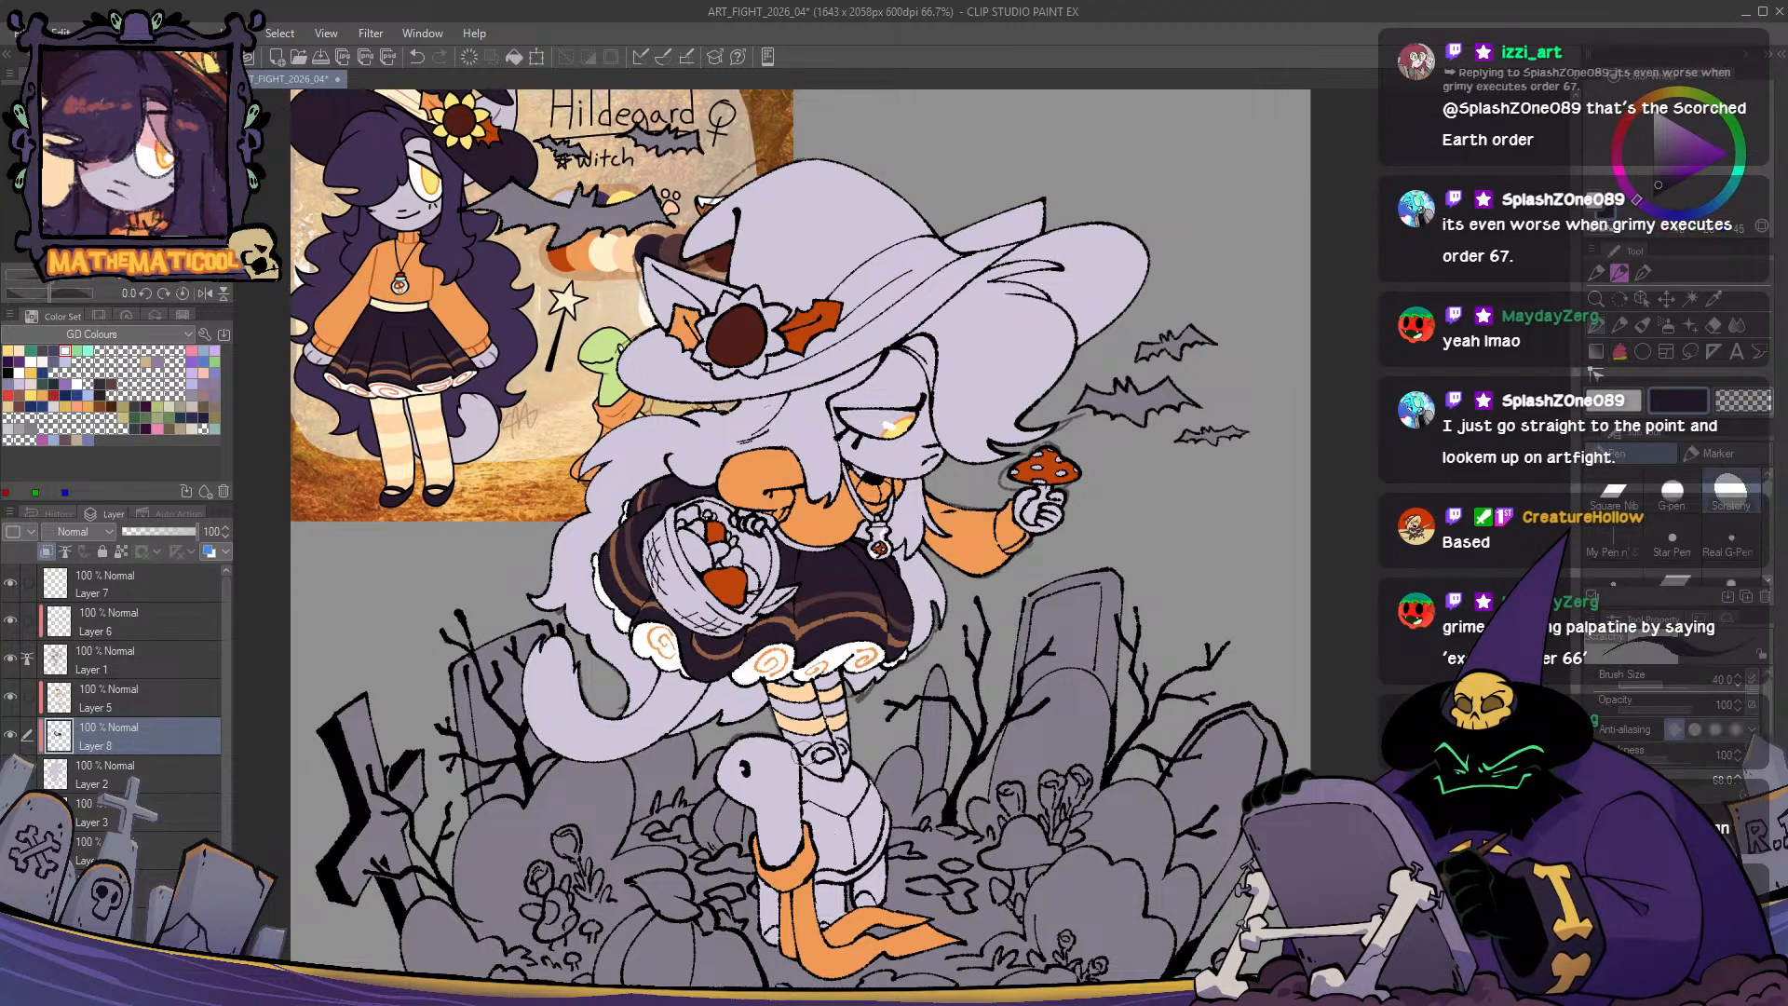
- Fill the small gaps among the basket's mushrooms and along the inside of its handle with the same dark purple
scroll(796, 727, "up", 2)
left_click_drag(827, 570, 891, 717)
key("g")
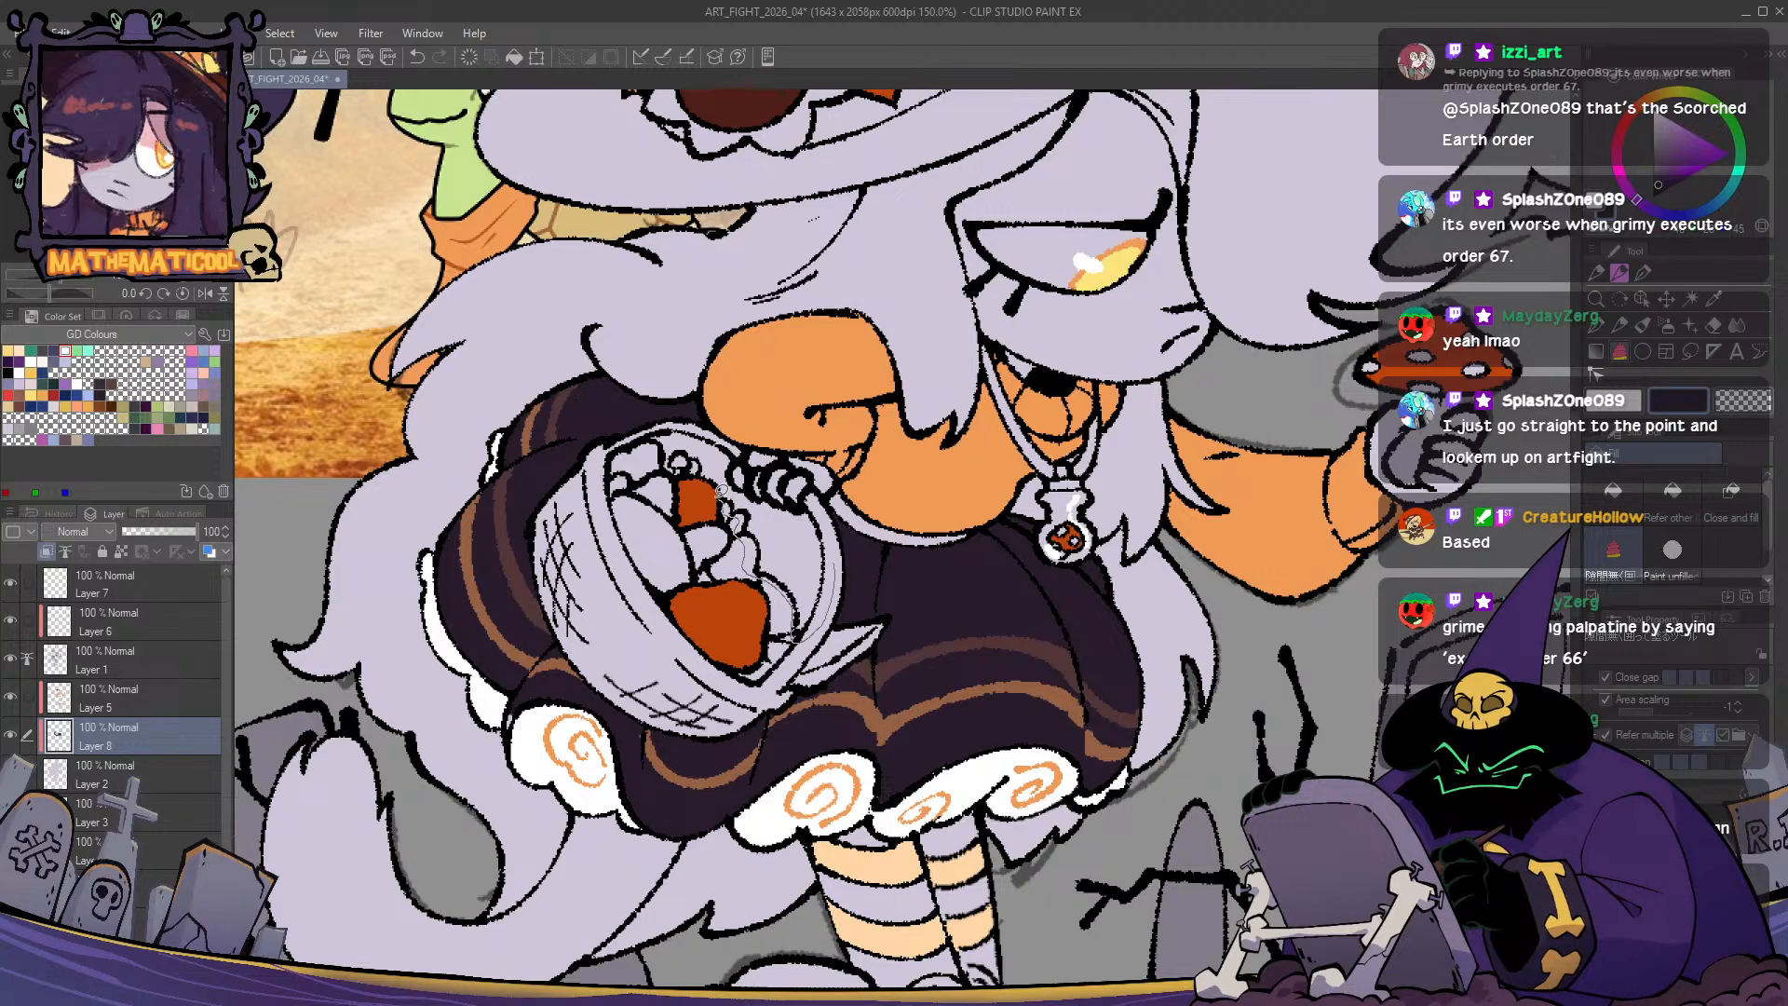
mouse_move(720, 490)
left_mouse_down()
mouse_move(700, 457)
mouse_move(667, 468)
mouse_move(649, 426)
mouse_move(738, 445)
left_mouse_up()
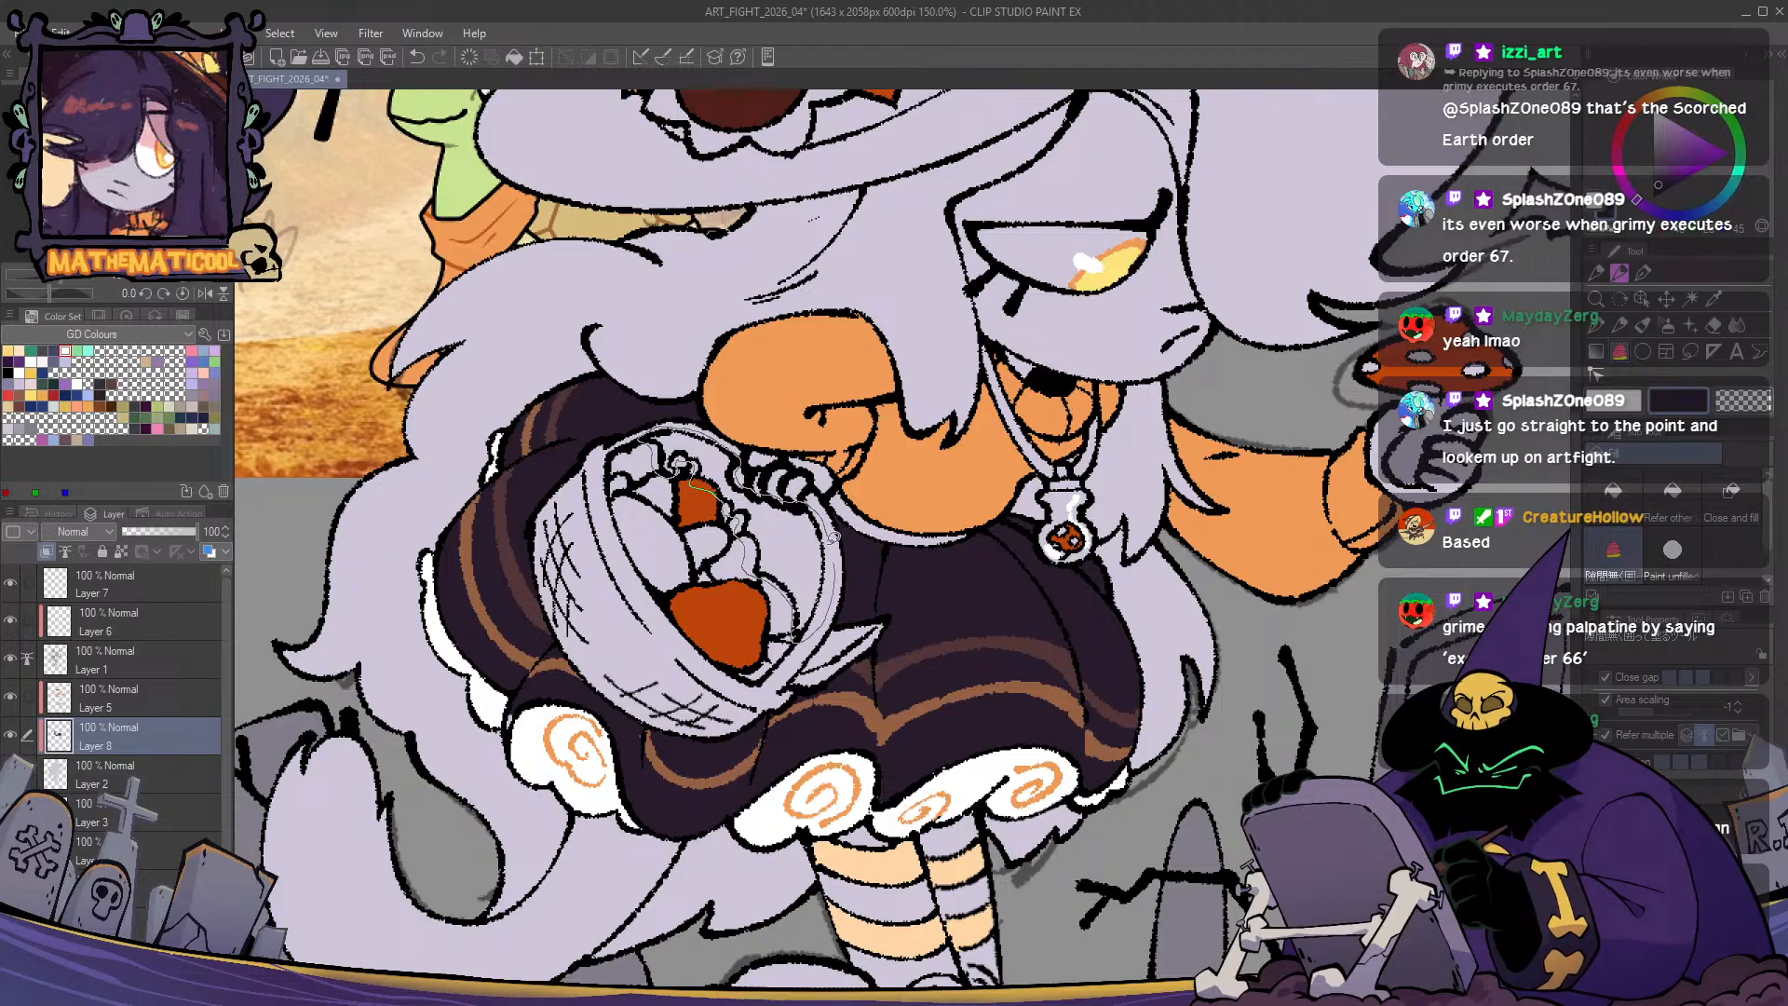
left_click_drag(834, 538, 796, 641)
key("p")
scroll(735, 669, "down", 1)
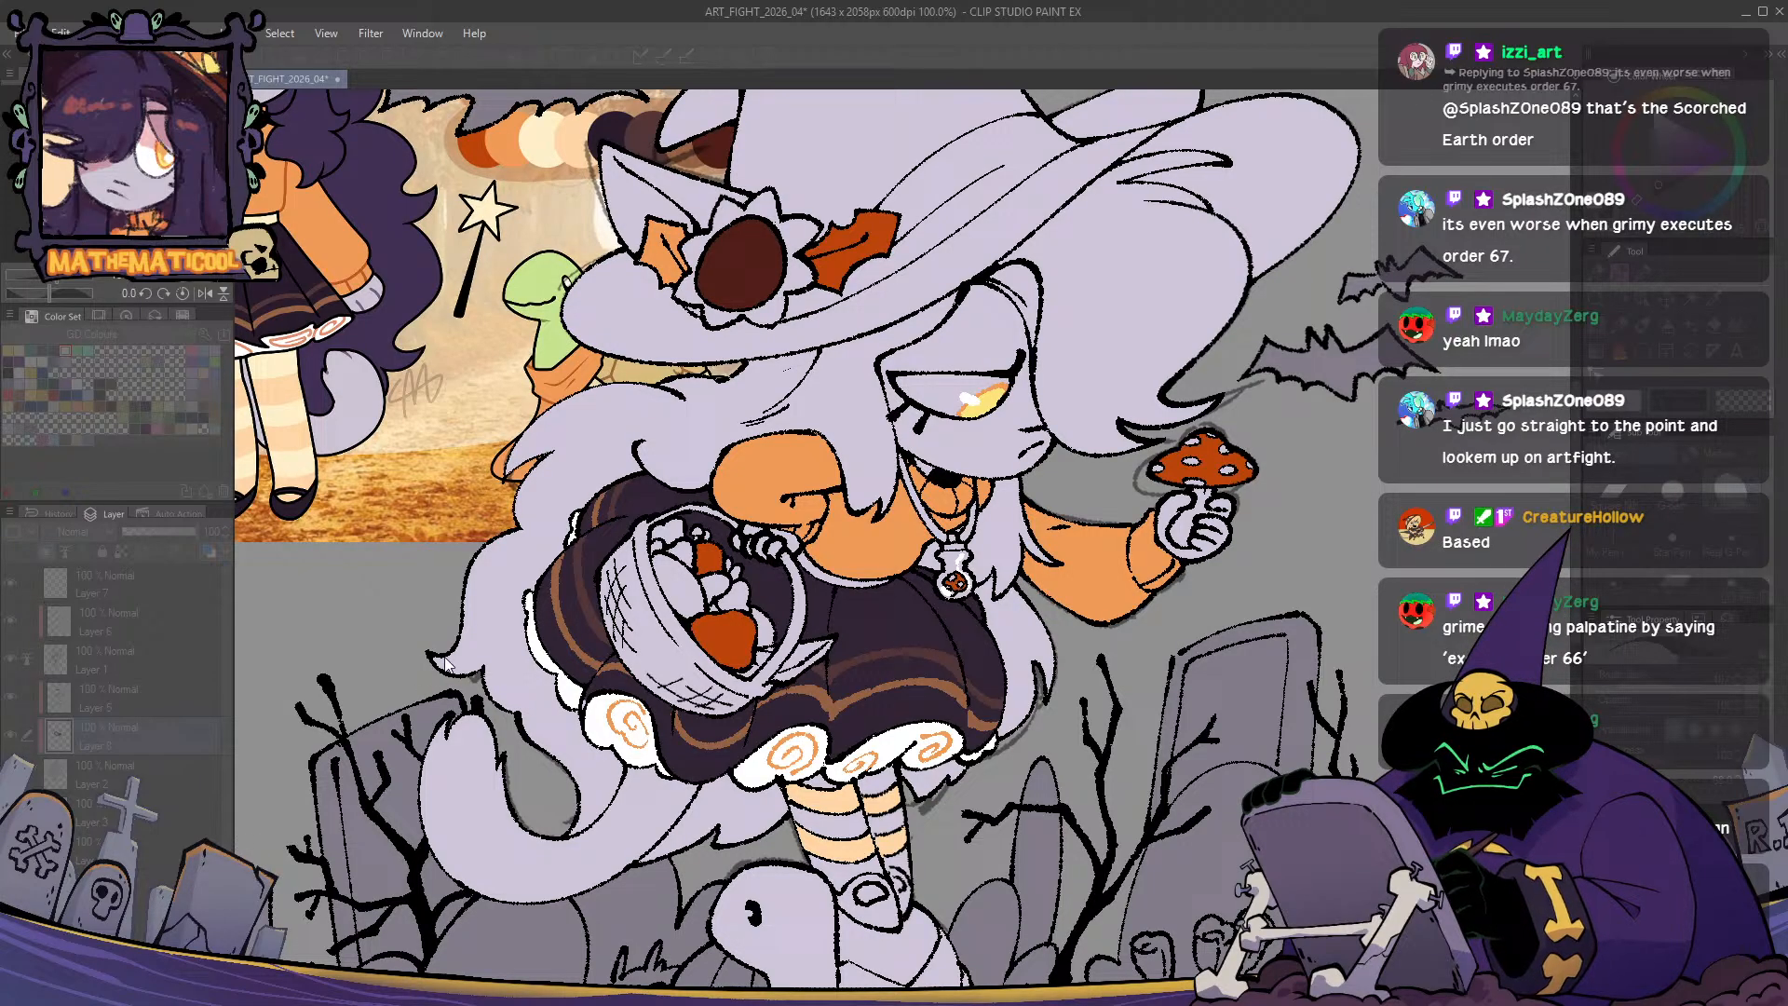
- Sample the pale lilac fur color from the reference character and fill the witch's tail with it
key("h")
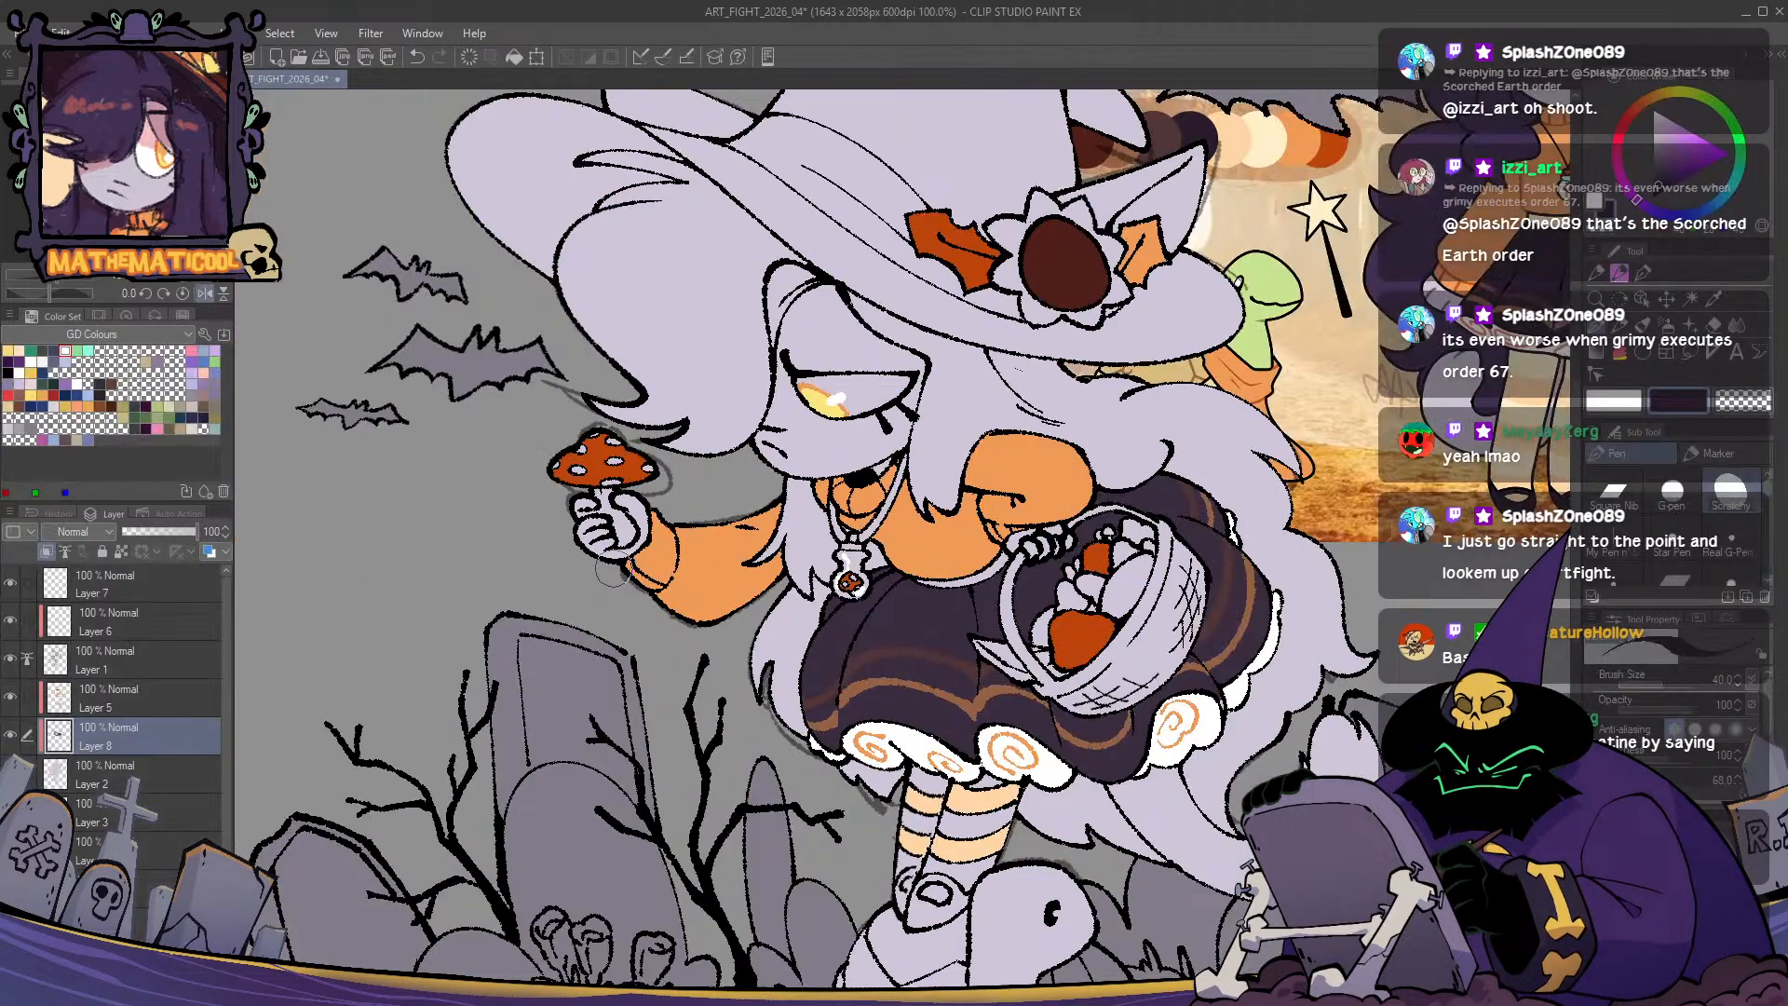
key("h")
left_click_drag(615, 568, 810, 703)
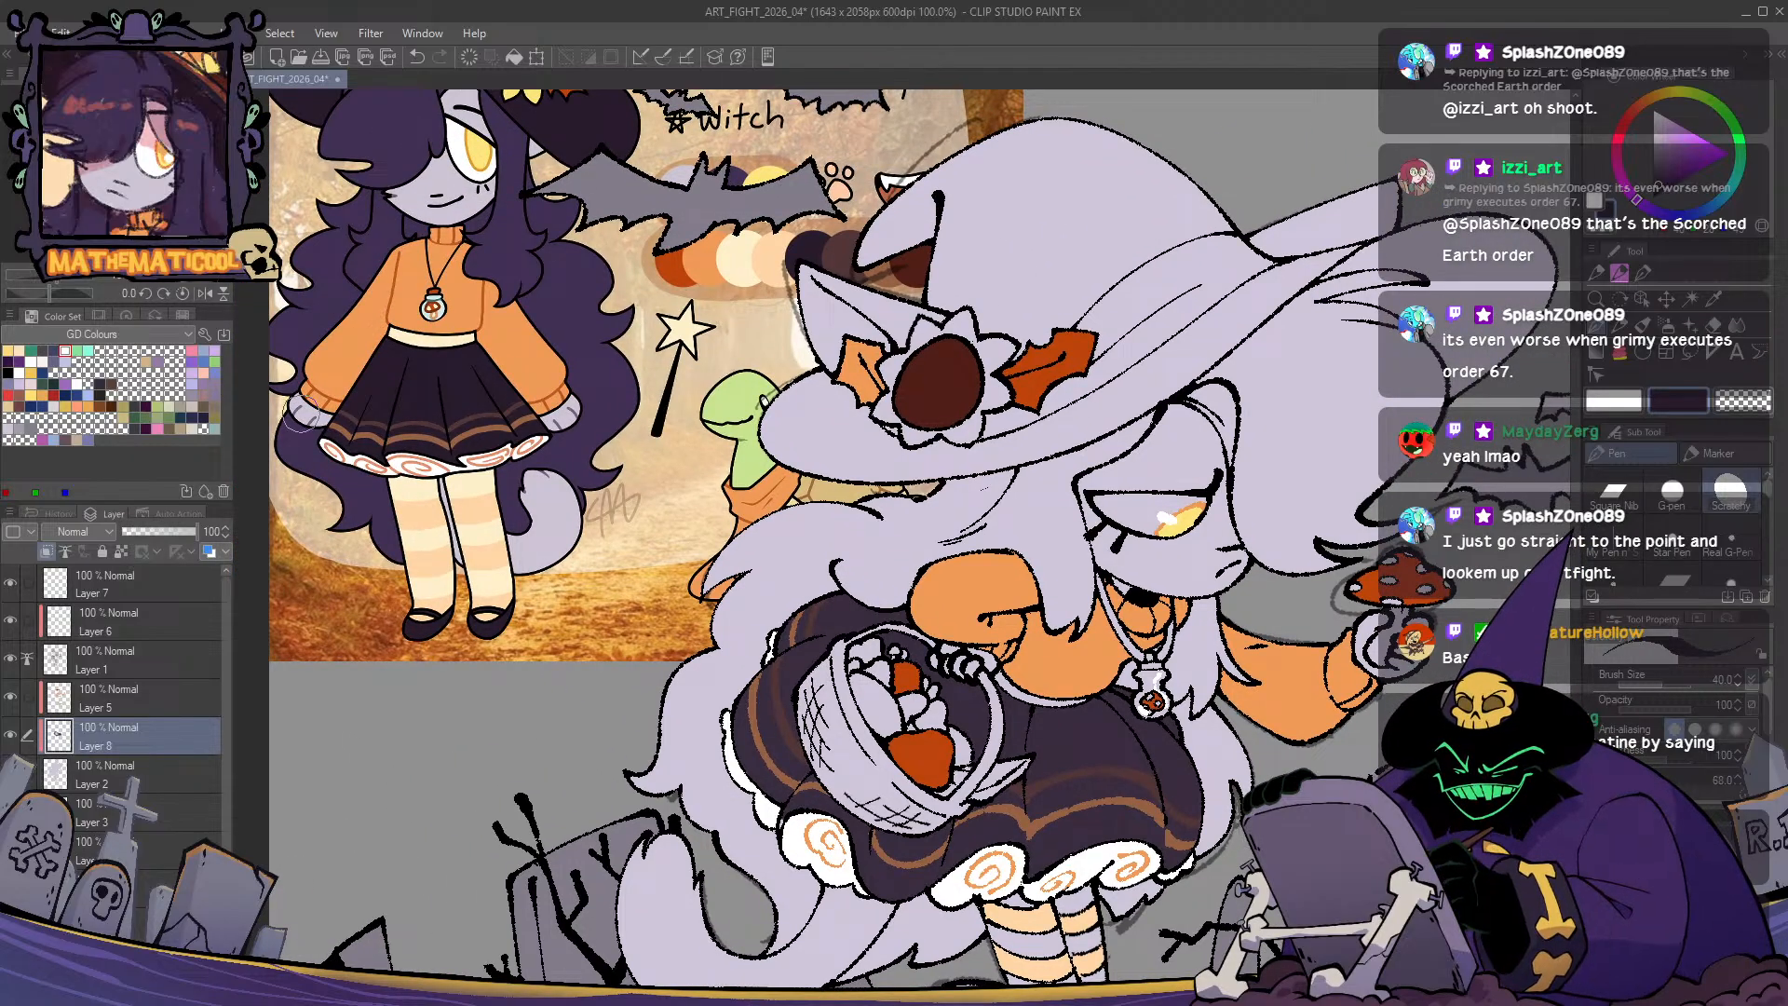
mouse_move(1203, 733)
left_mouse_down()
mouse_move(1156, 612)
mouse_move(1204, 440)
left_mouse_up()
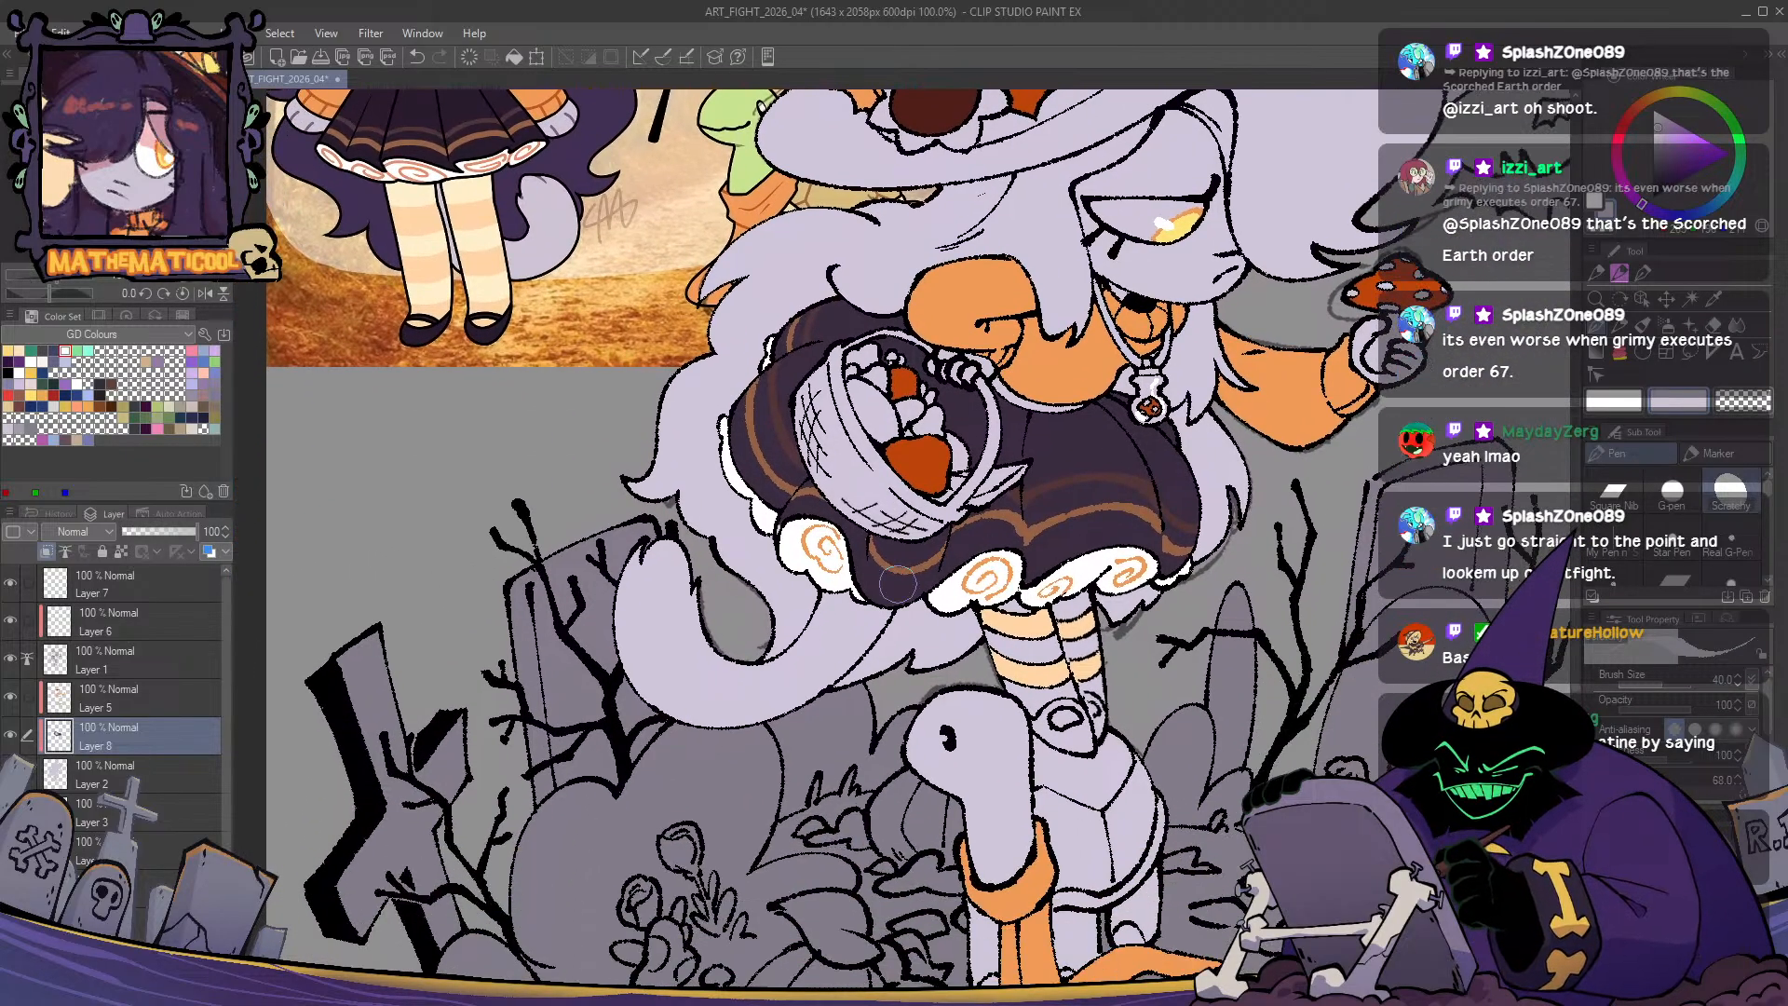
key("g")
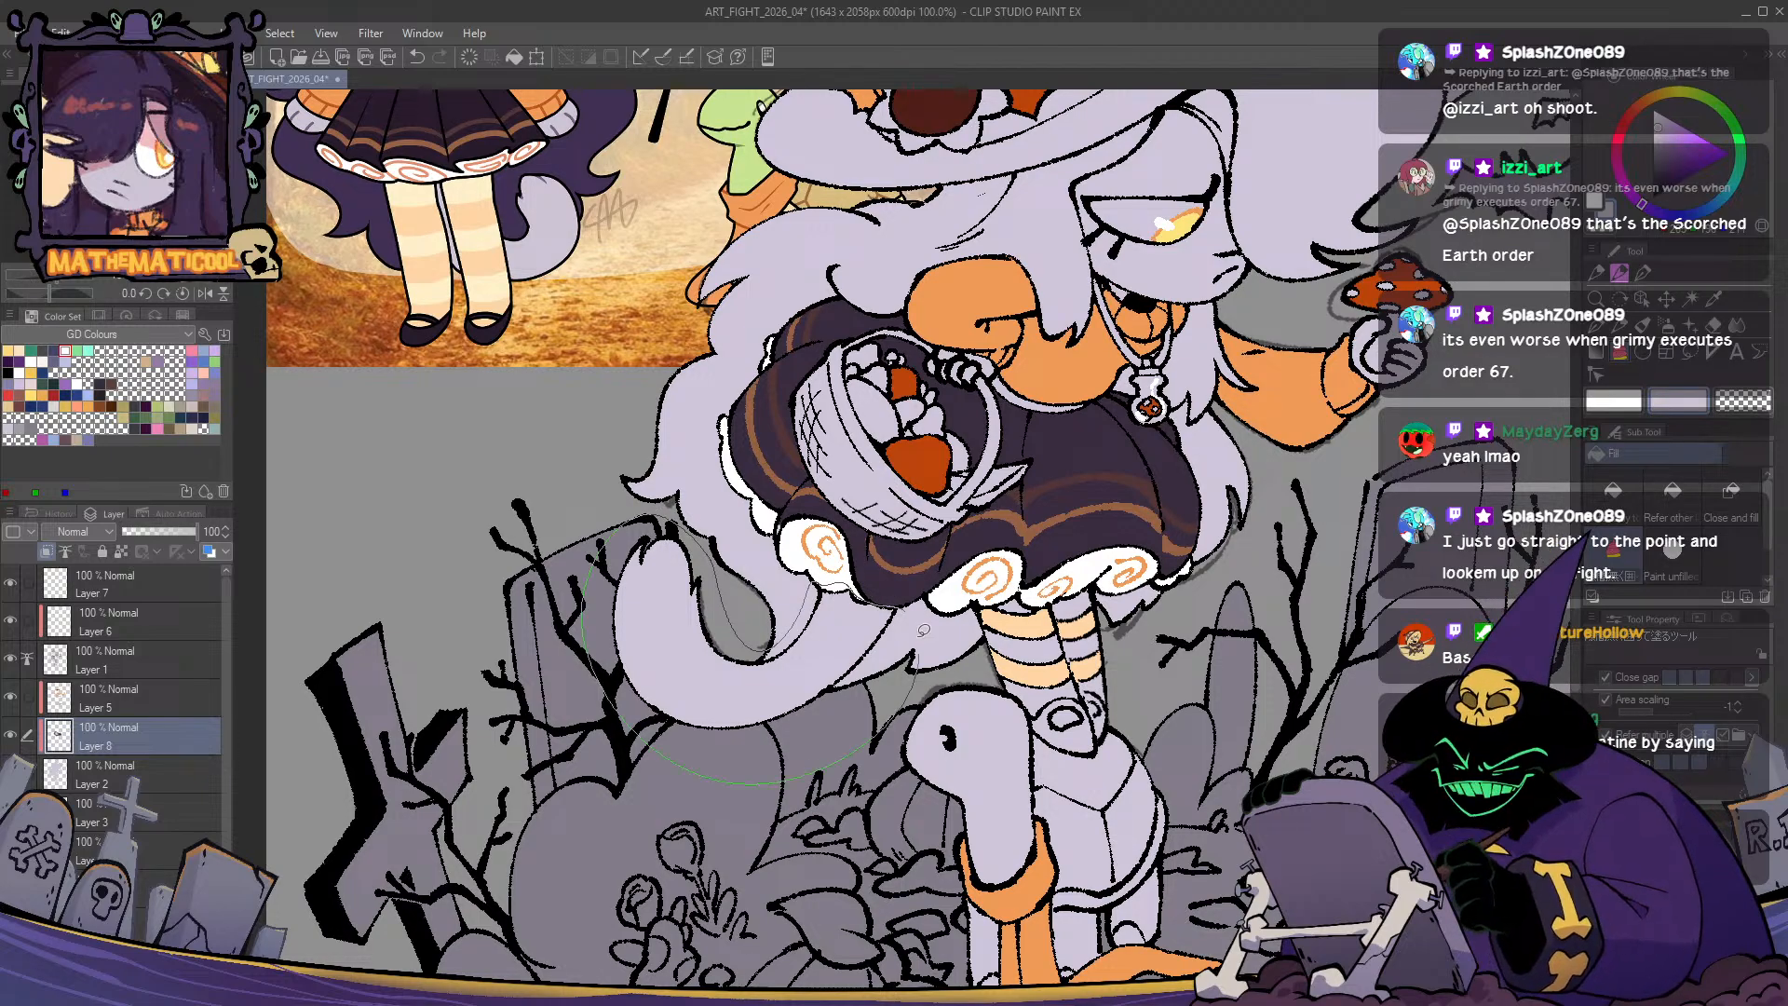
key("p")
left_click_drag(971, 649, 646, 798)
key("g")
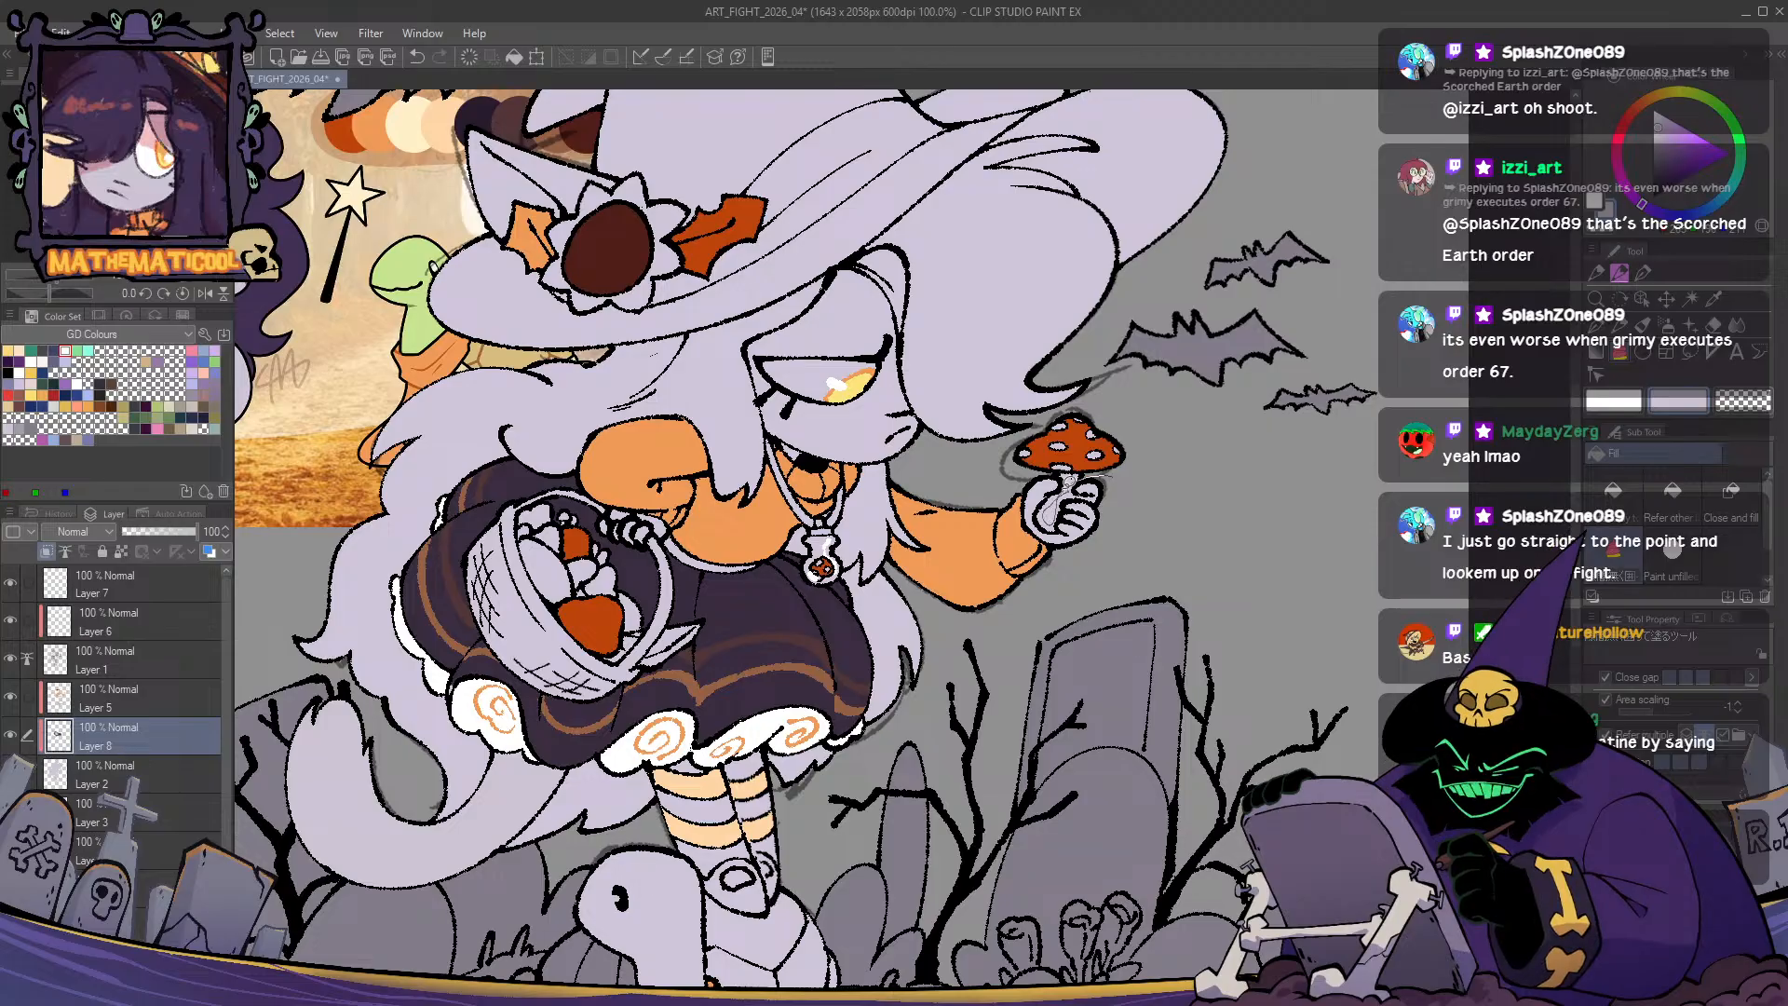
- Fill the witch's face with the same pale lilac
key("p")
scroll(1054, 526, "up", 3)
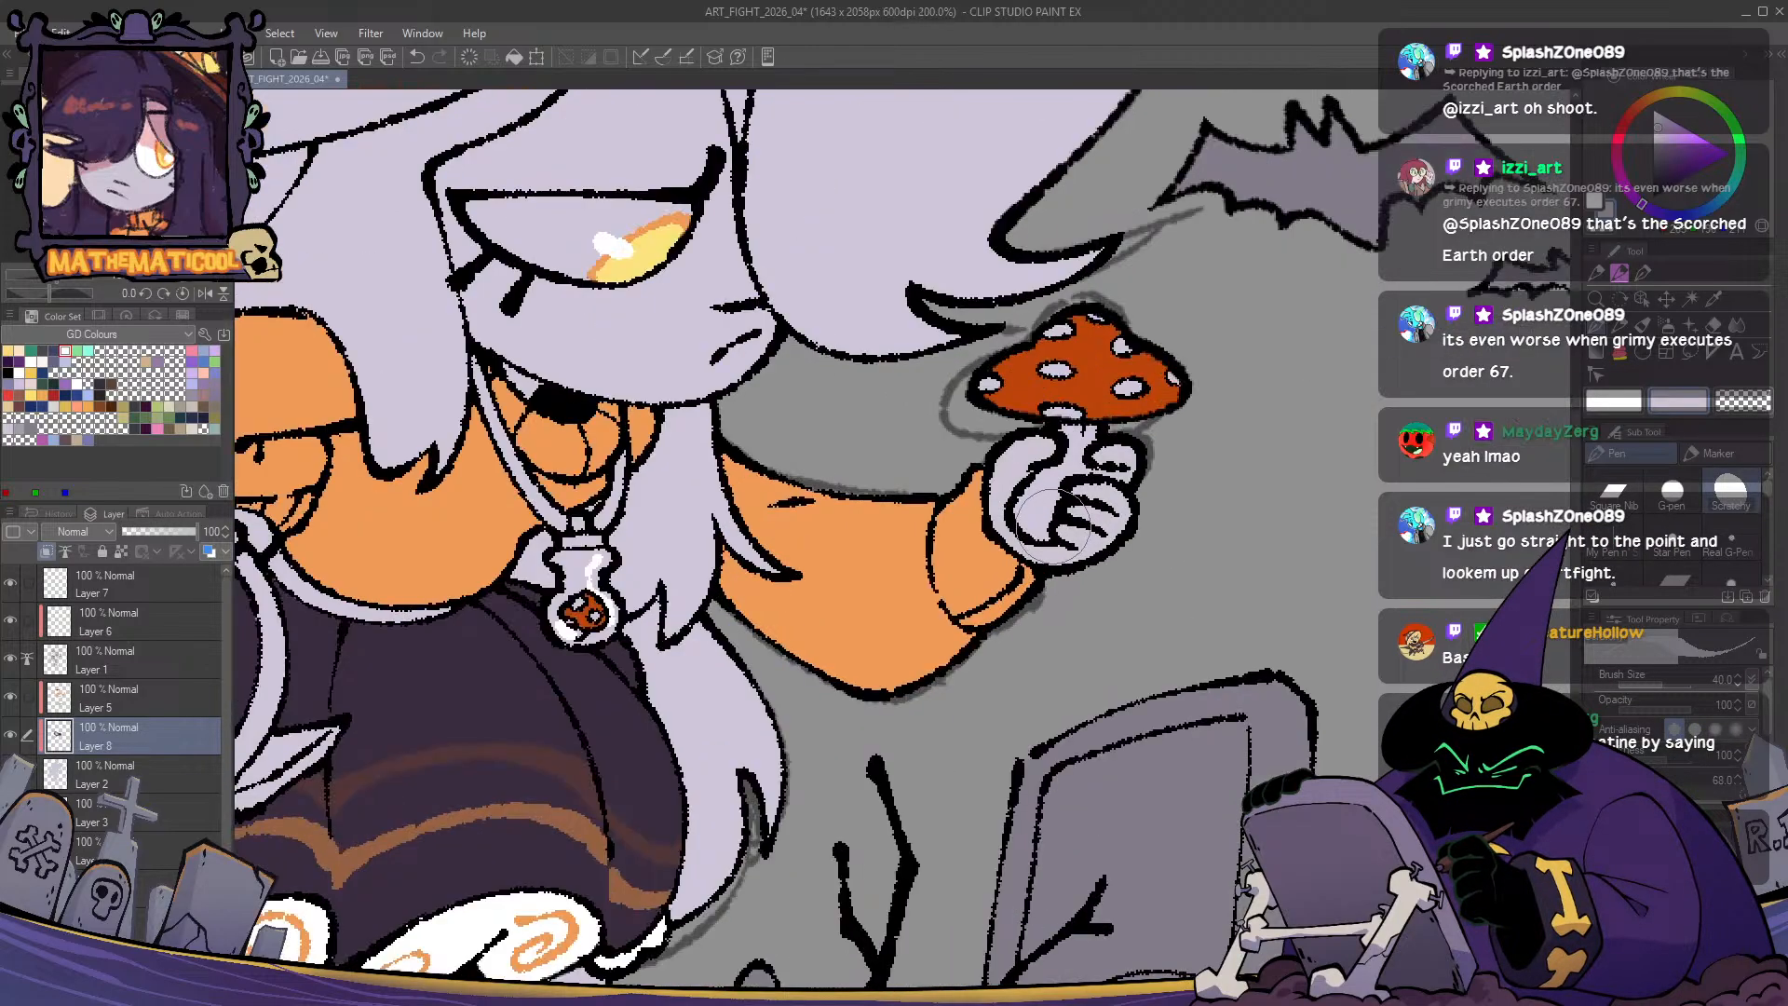
scroll(894, 708, "down", 1)
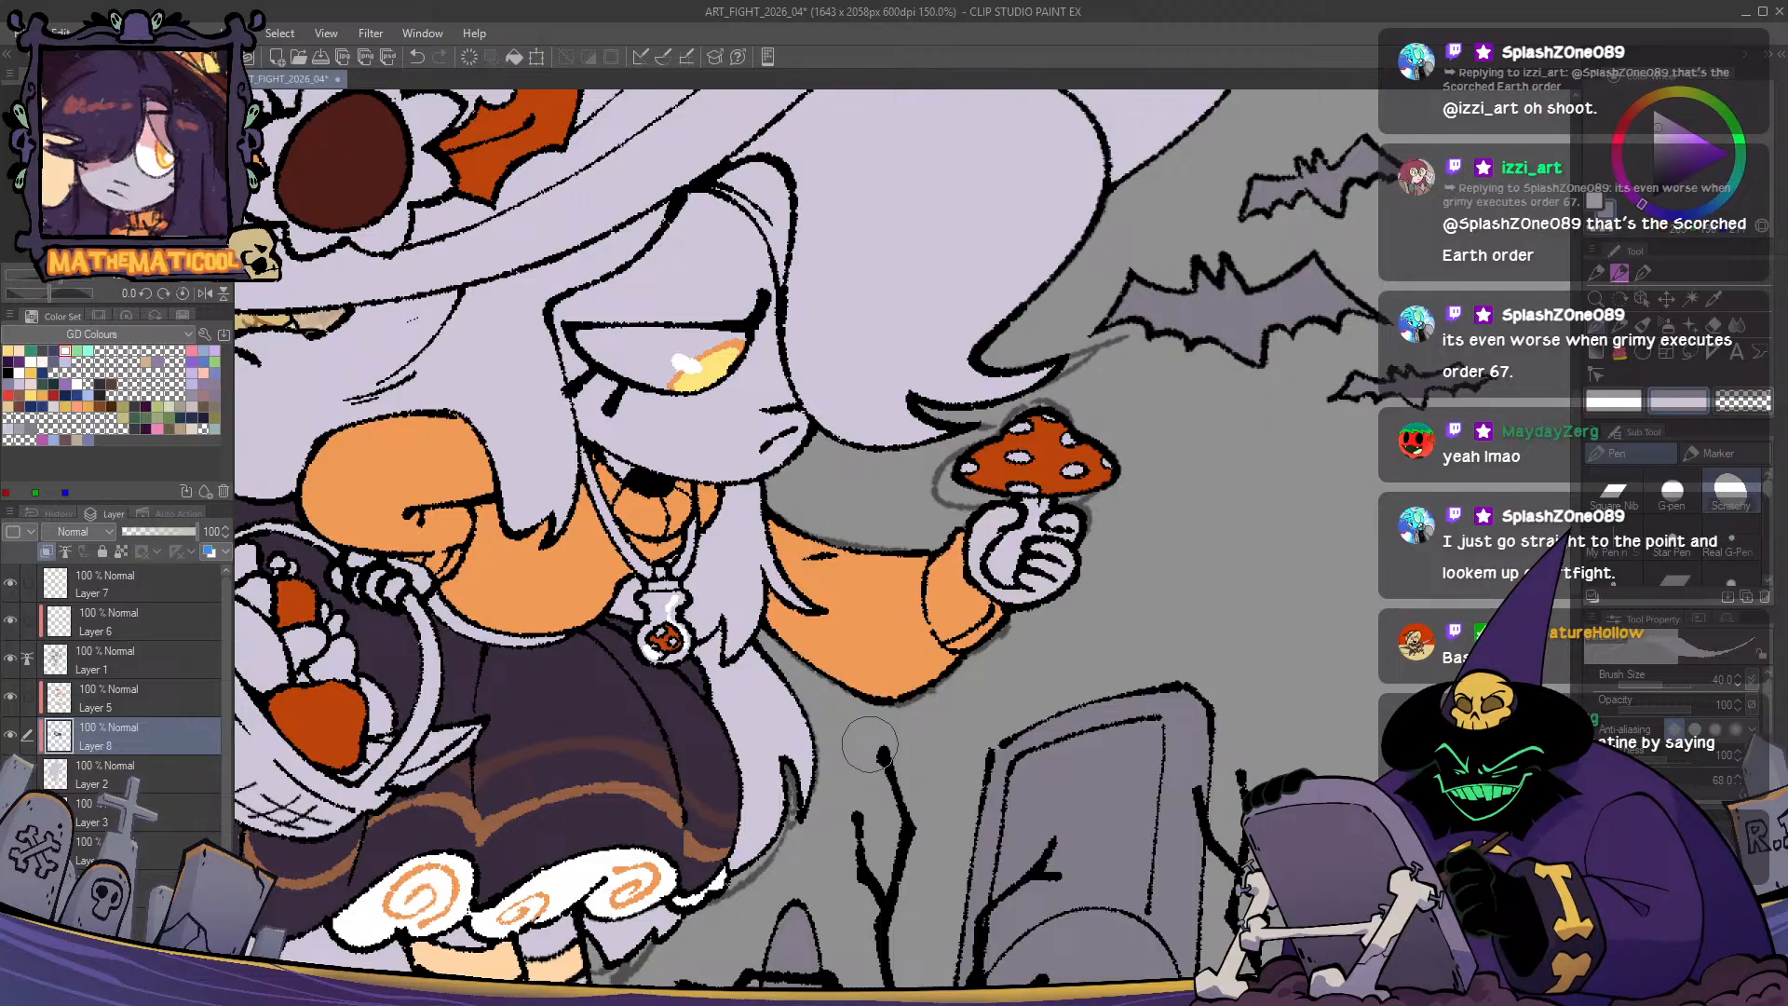
left_click_drag(833, 786, 1054, 734)
left_click_drag(765, 695, 686, 927)
key("g")
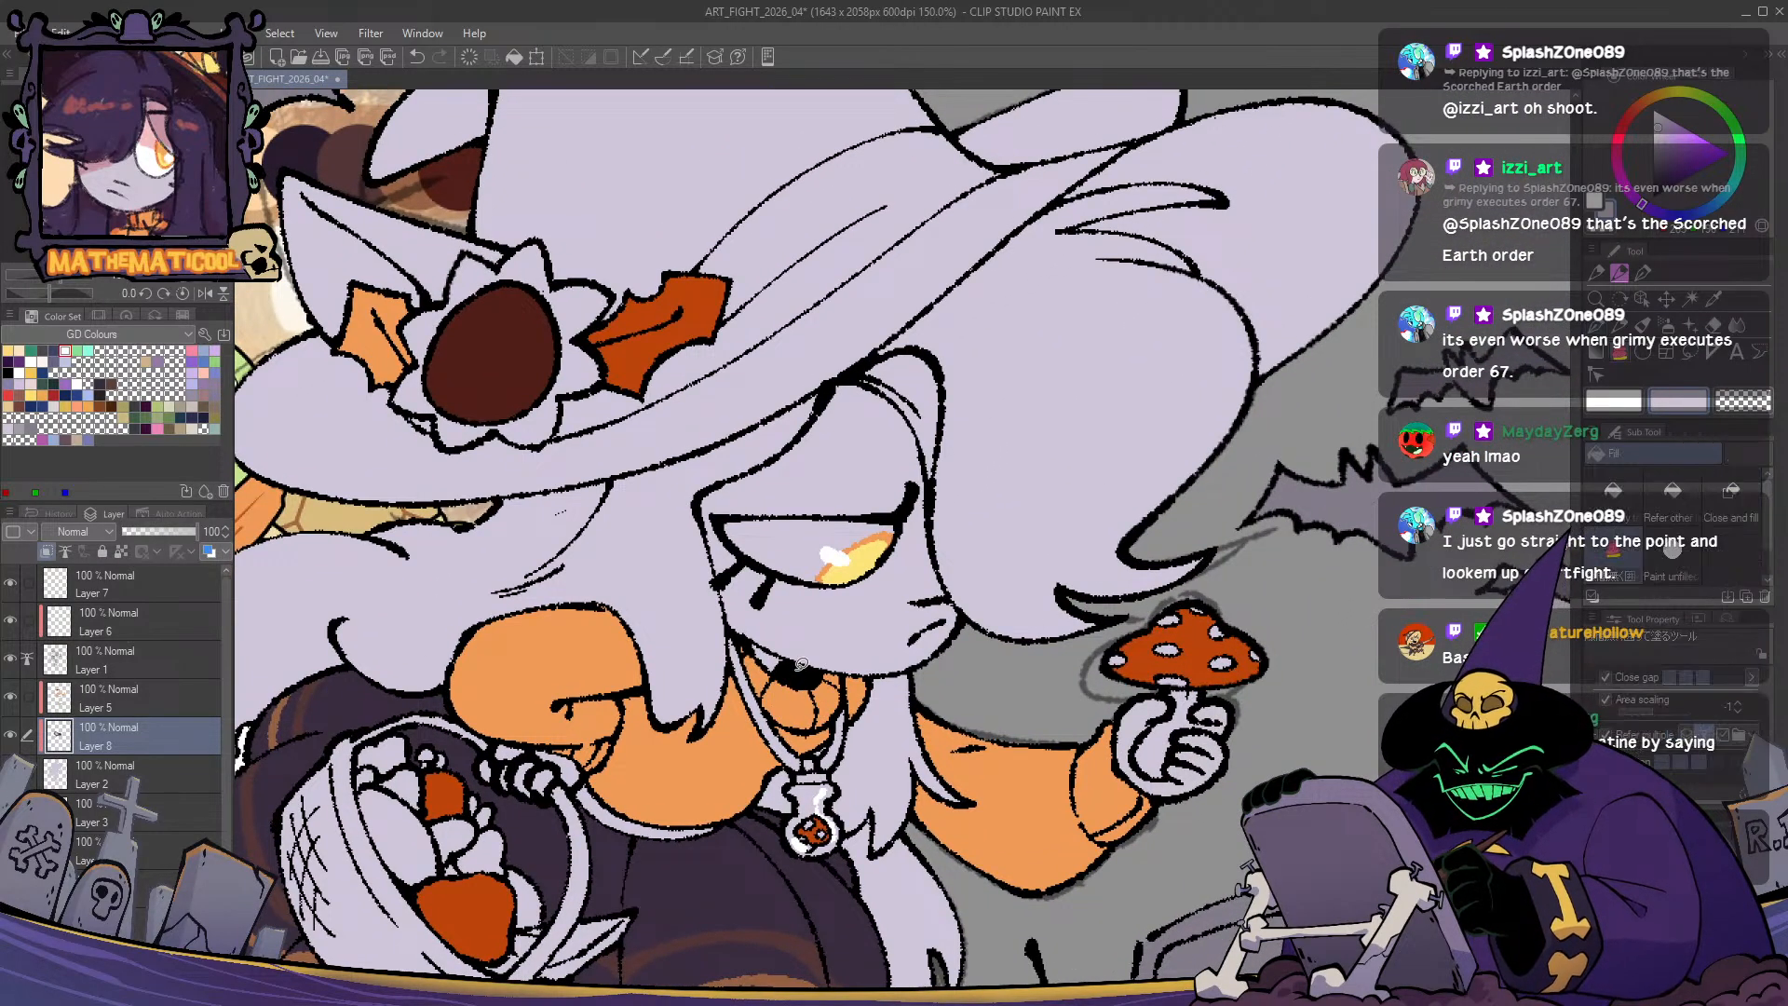
mouse_move(773, 668)
left_mouse_down()
mouse_move(679, 540)
mouse_move(707, 473)
mouse_move(790, 414)
left_mouse_up()
mouse_move(892, 383)
left_mouse_down()
mouse_move(987, 566)
mouse_move(979, 646)
mouse_move(924, 688)
mouse_move(866, 679)
left_mouse_up()
- Sample white from the eye's highlight and paint the white of the witch's eye around the yellow iris
key("p")
scroll(893, 565, "up", 1)
left_click_drag(844, 586, 861, 572)
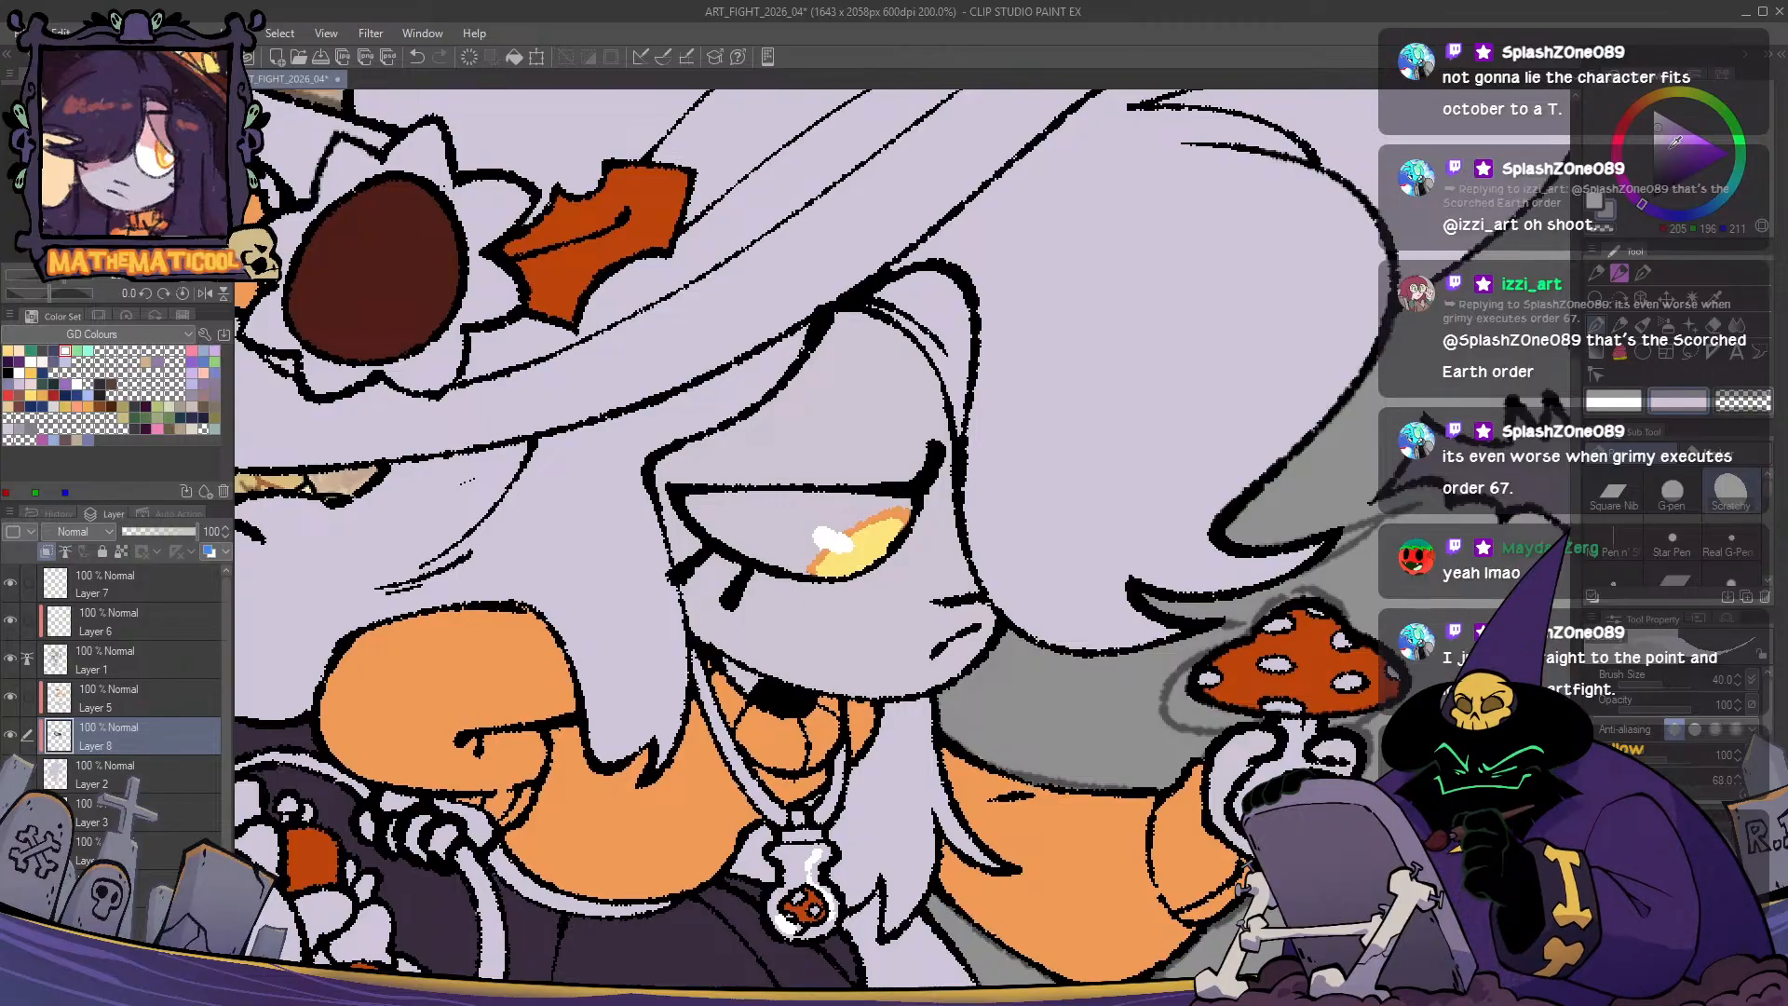
left_click(829, 538, "alt")
mouse_move(894, 511)
left_mouse_down()
mouse_move(837, 502)
mouse_move(788, 528)
mouse_move(792, 495)
mouse_move(697, 496)
mouse_move(820, 566)
mouse_move(697, 503)
mouse_move(762, 525)
mouse_move(815, 526)
mouse_move(715, 508)
mouse_move(873, 516)
mouse_move(719, 502)
mouse_move(807, 496)
left_mouse_up()
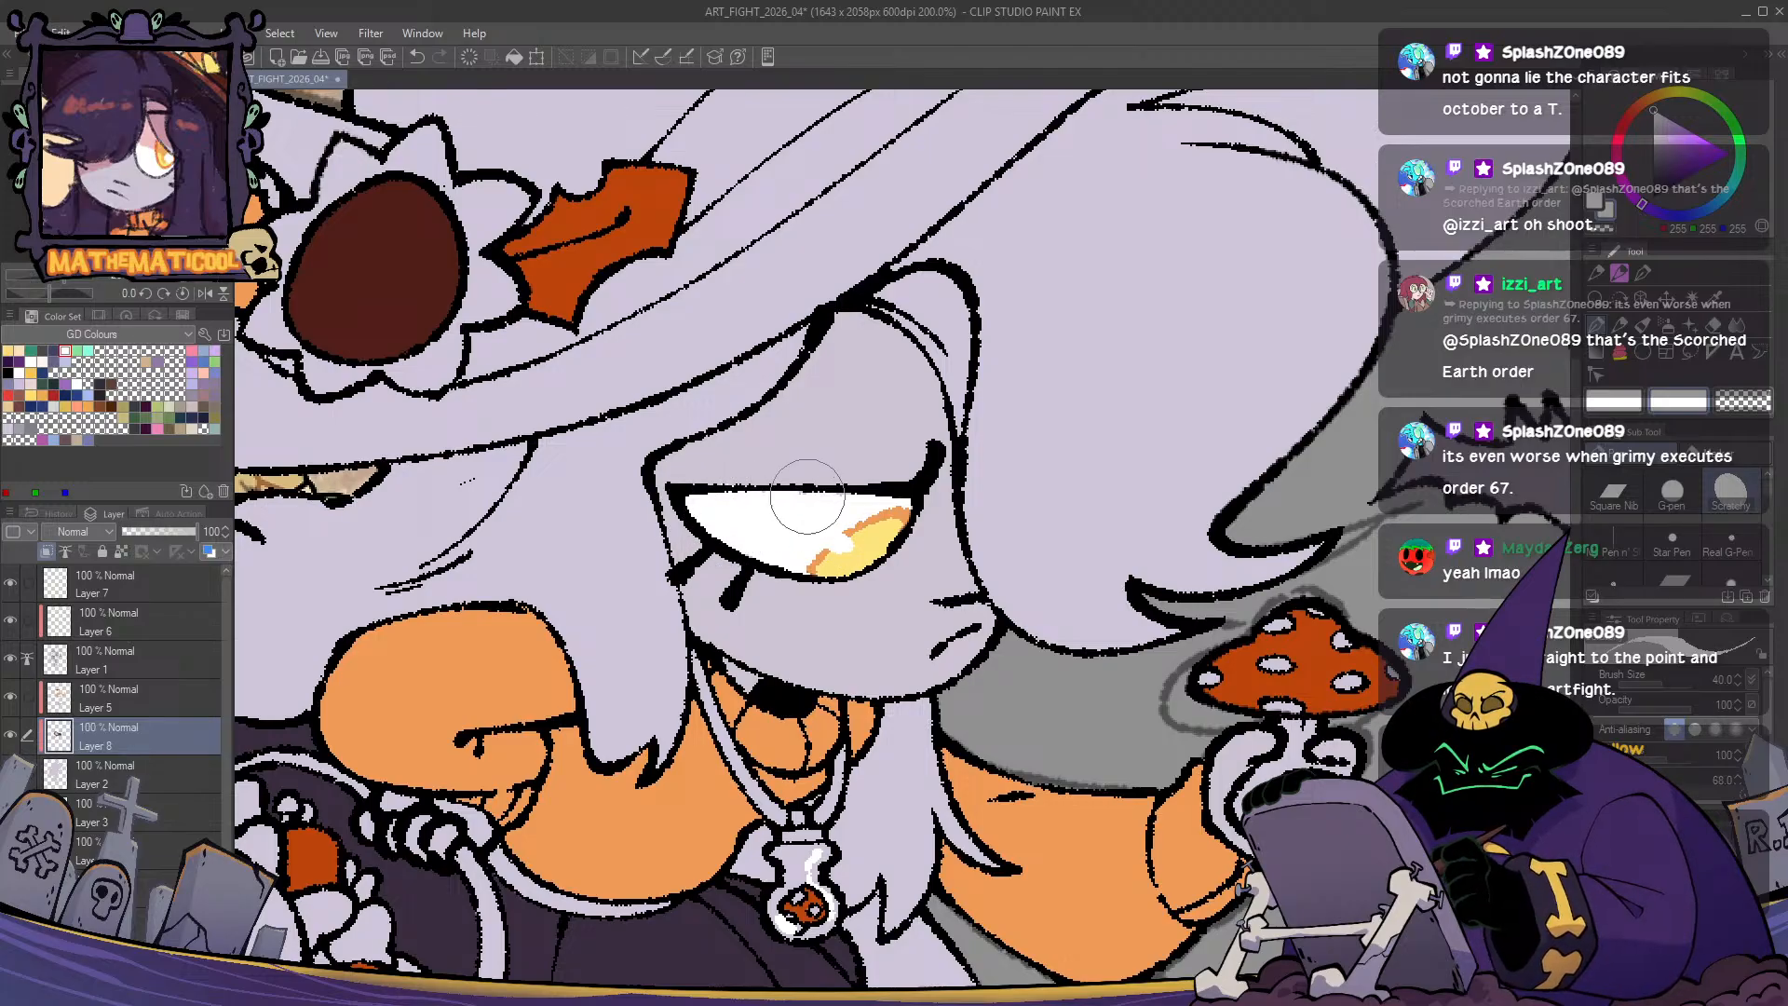
- Sample the pale lilac from the witch's face and fill her ears on either side of the hat with it
left_click(745, 503, "alt")
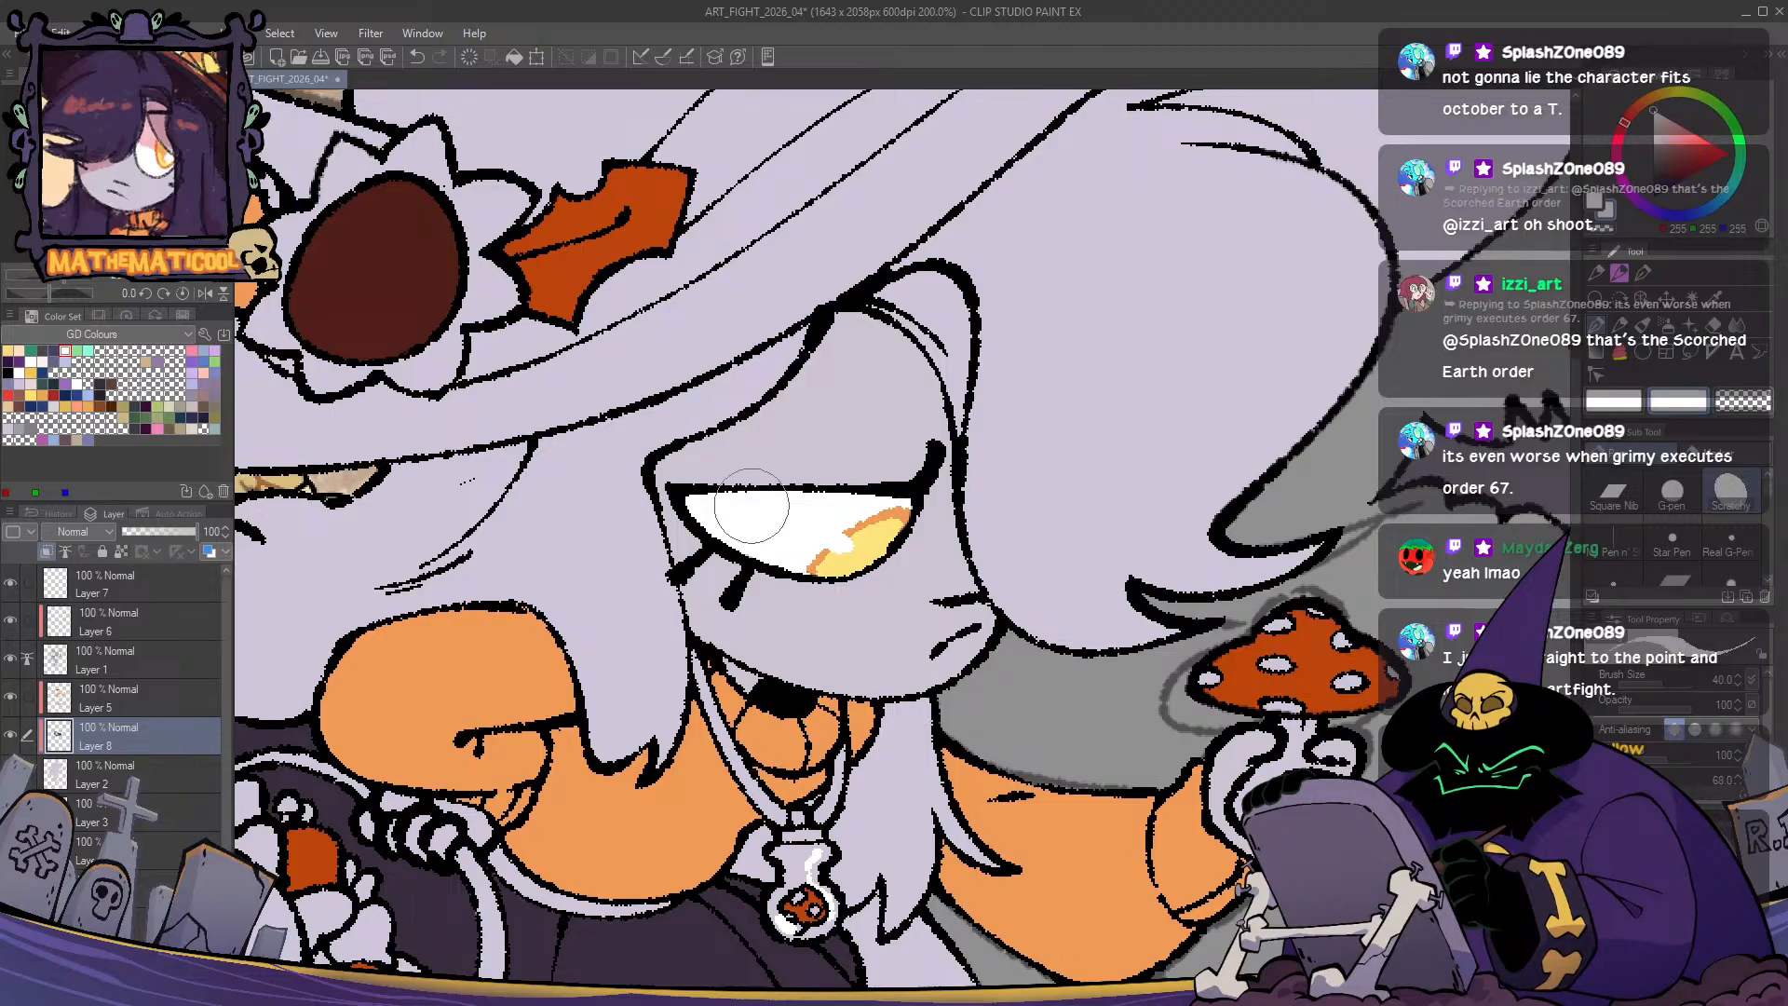
scroll(793, 550, "down", 1)
left_click_drag(795, 560, 1051, 770)
scroll(1062, 779, "down", 1)
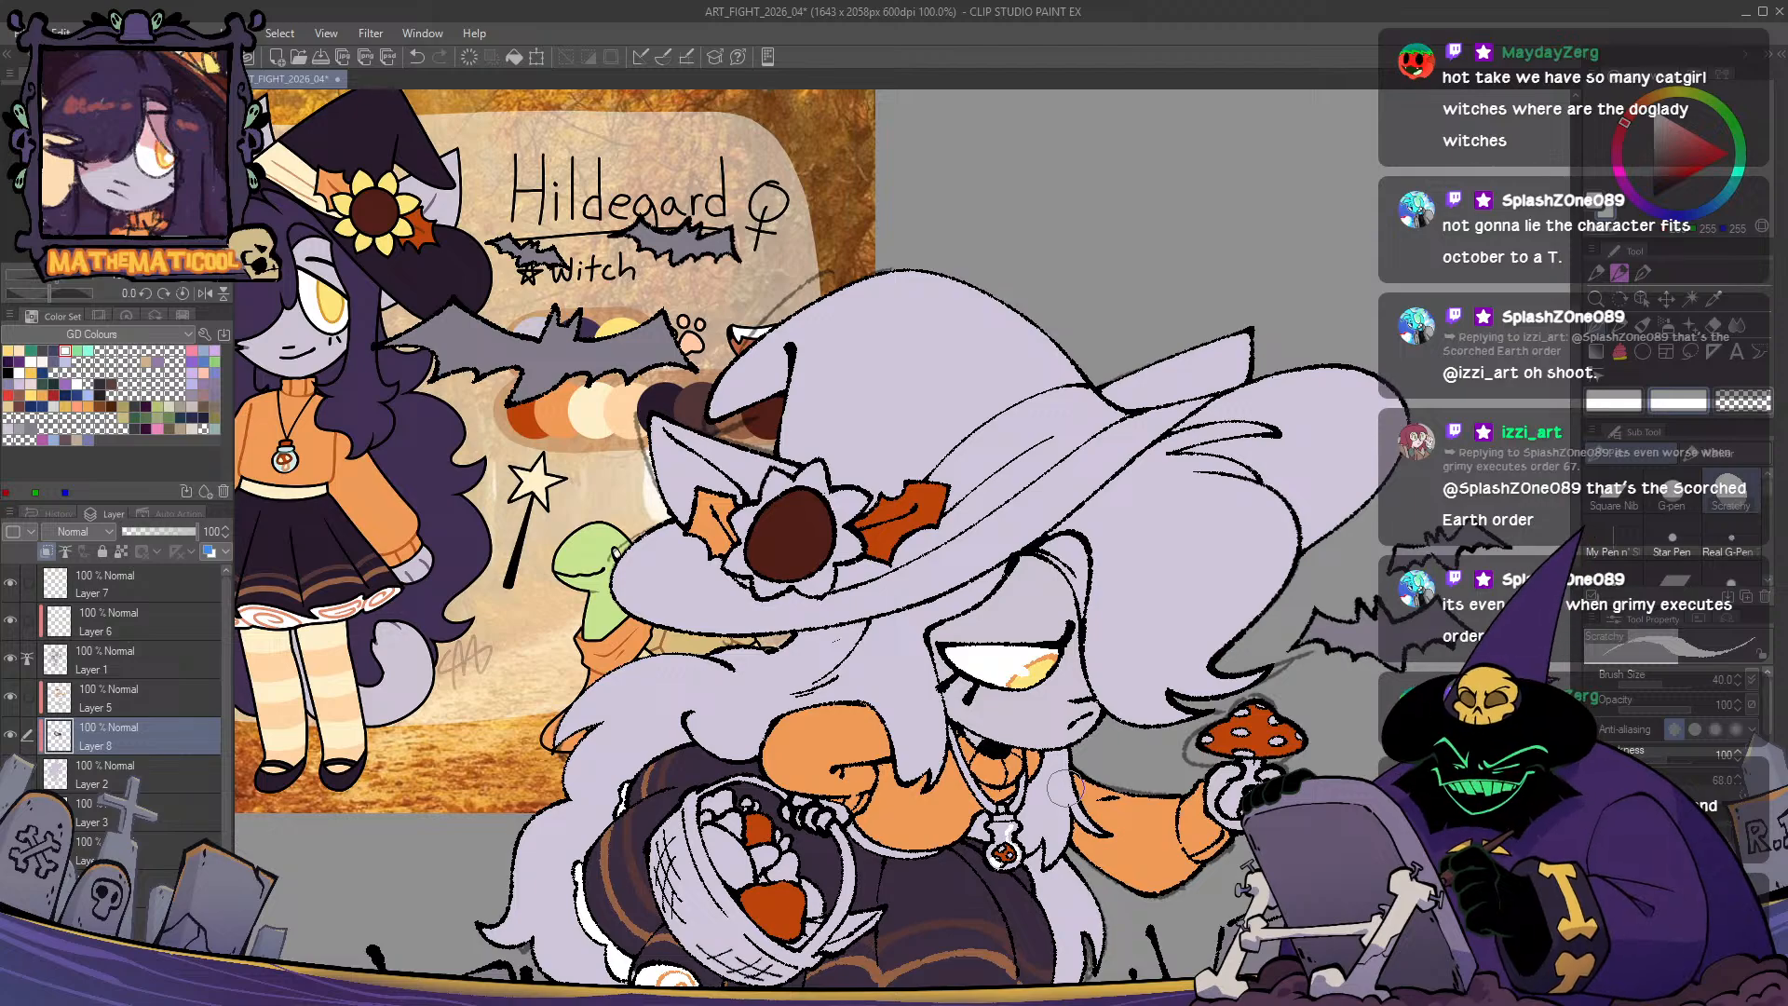
left_click_drag(1065, 788, 1034, 722)
left_click(993, 549, "alt")
left_click_drag(859, 531, 909, 634)
scroll(909, 633, "up", 1)
key("g")
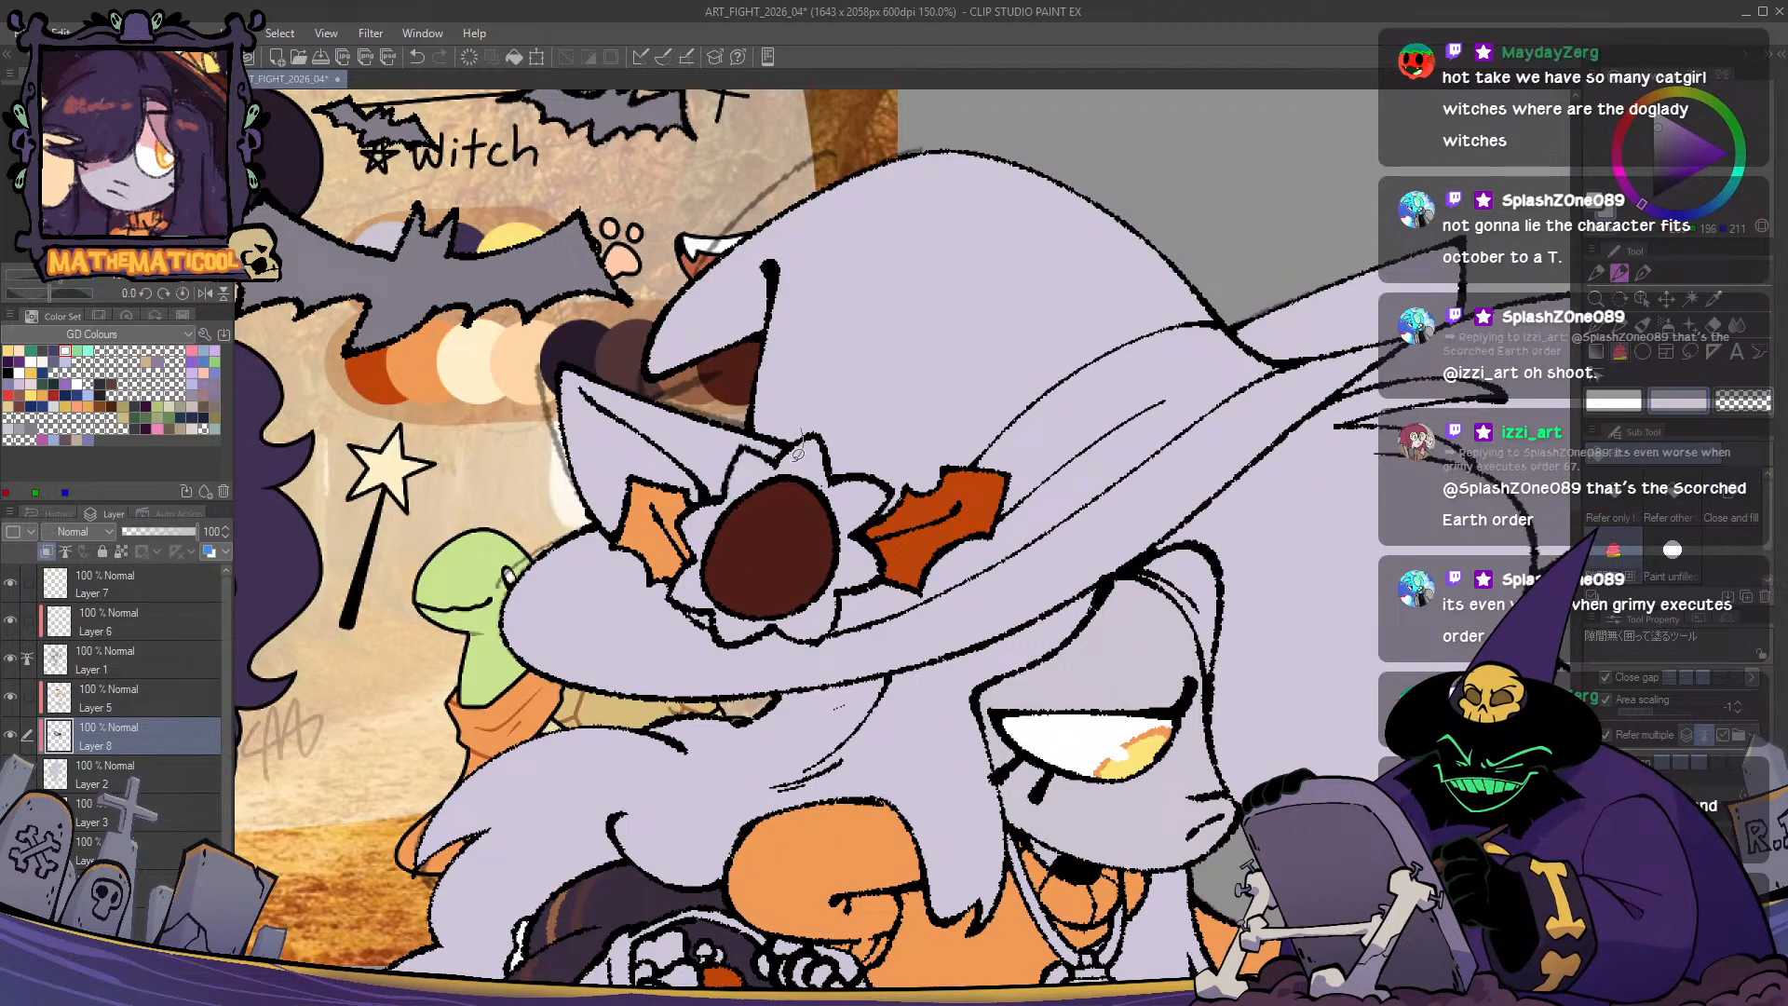
mouse_move(640, 529)
left_mouse_down()
mouse_move(517, 423)
mouse_move(575, 351)
mouse_move(684, 403)
left_mouse_up()
key("p")
left_click_drag(1043, 445, 733, 521)
key("g")
mouse_move(1104, 288)
left_mouse_down()
mouse_move(958, 341)
mouse_move(973, 447)
mouse_move(1100, 416)
mouse_move(1195, 277)
left_mouse_up()
key("p")
- Sample the cream from the reference character's stockings and fill the light stripes of the witch's stockings and her shoe openings with it
scroll(875, 651, "down", 1)
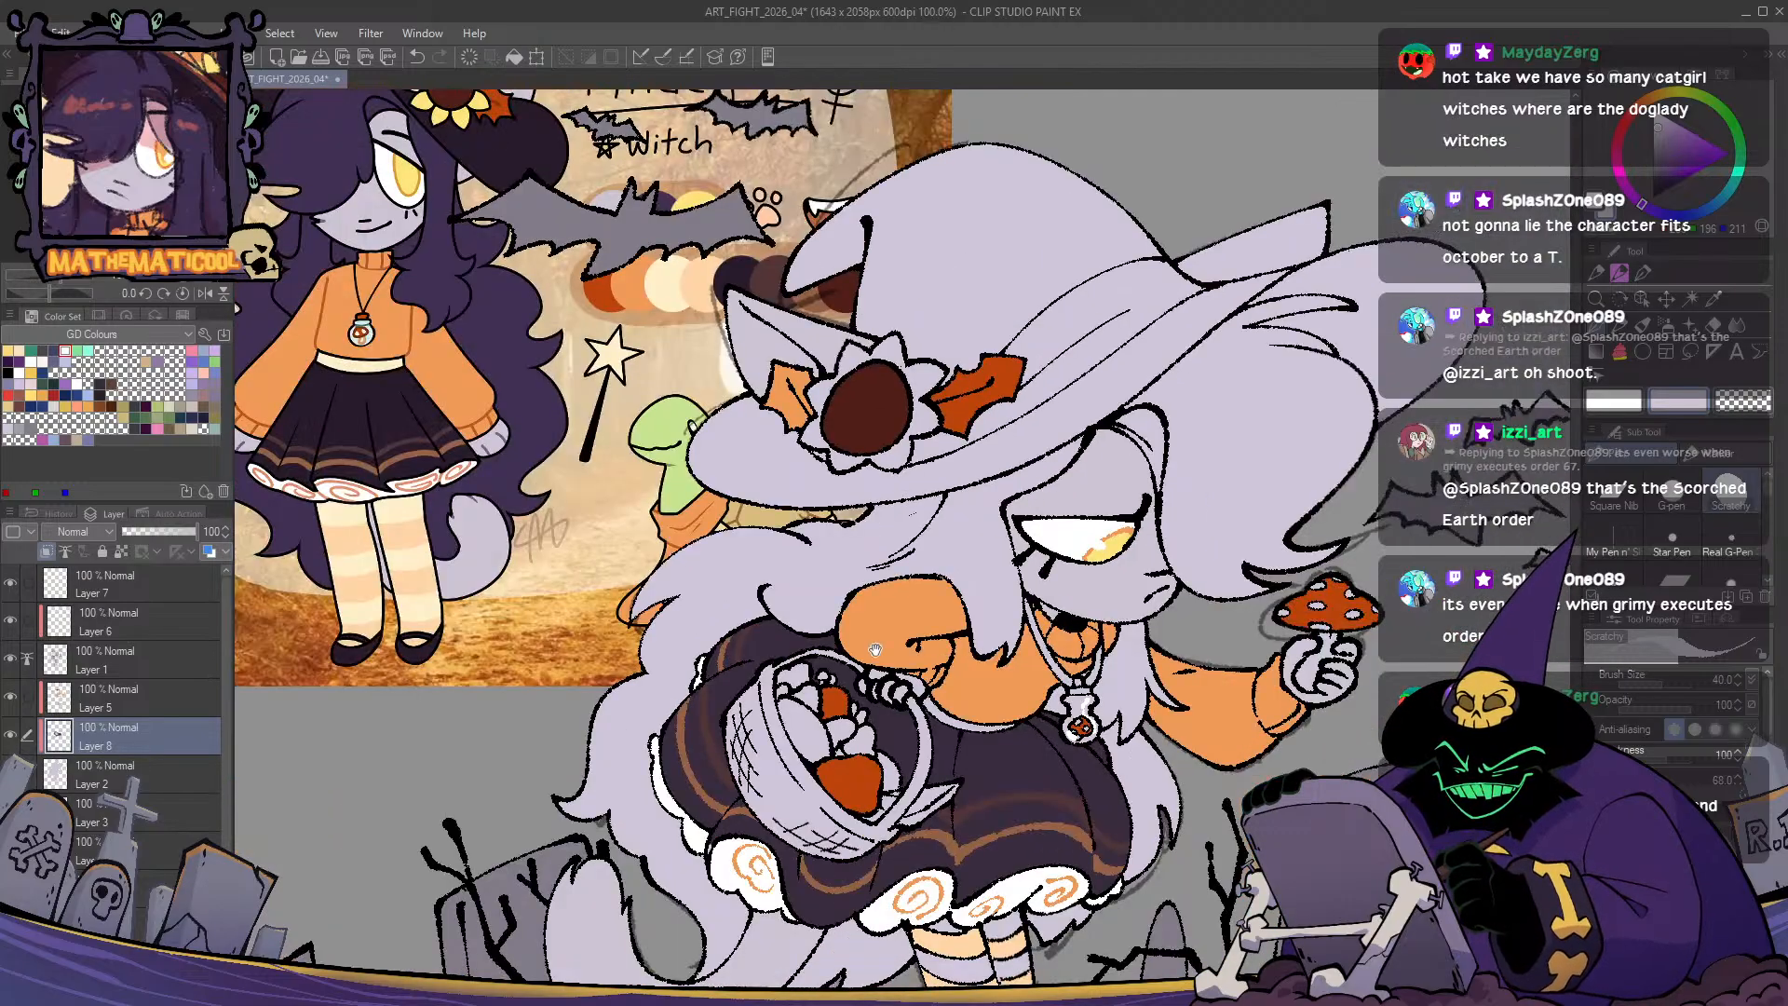
mouse_move(752, 936)
left_mouse_down()
mouse_move(846, 741)
mouse_move(782, 699)
left_mouse_up()
mouse_move(1052, 815)
left_mouse_down()
mouse_move(1084, 852)
mouse_move(1089, 795)
left_mouse_up()
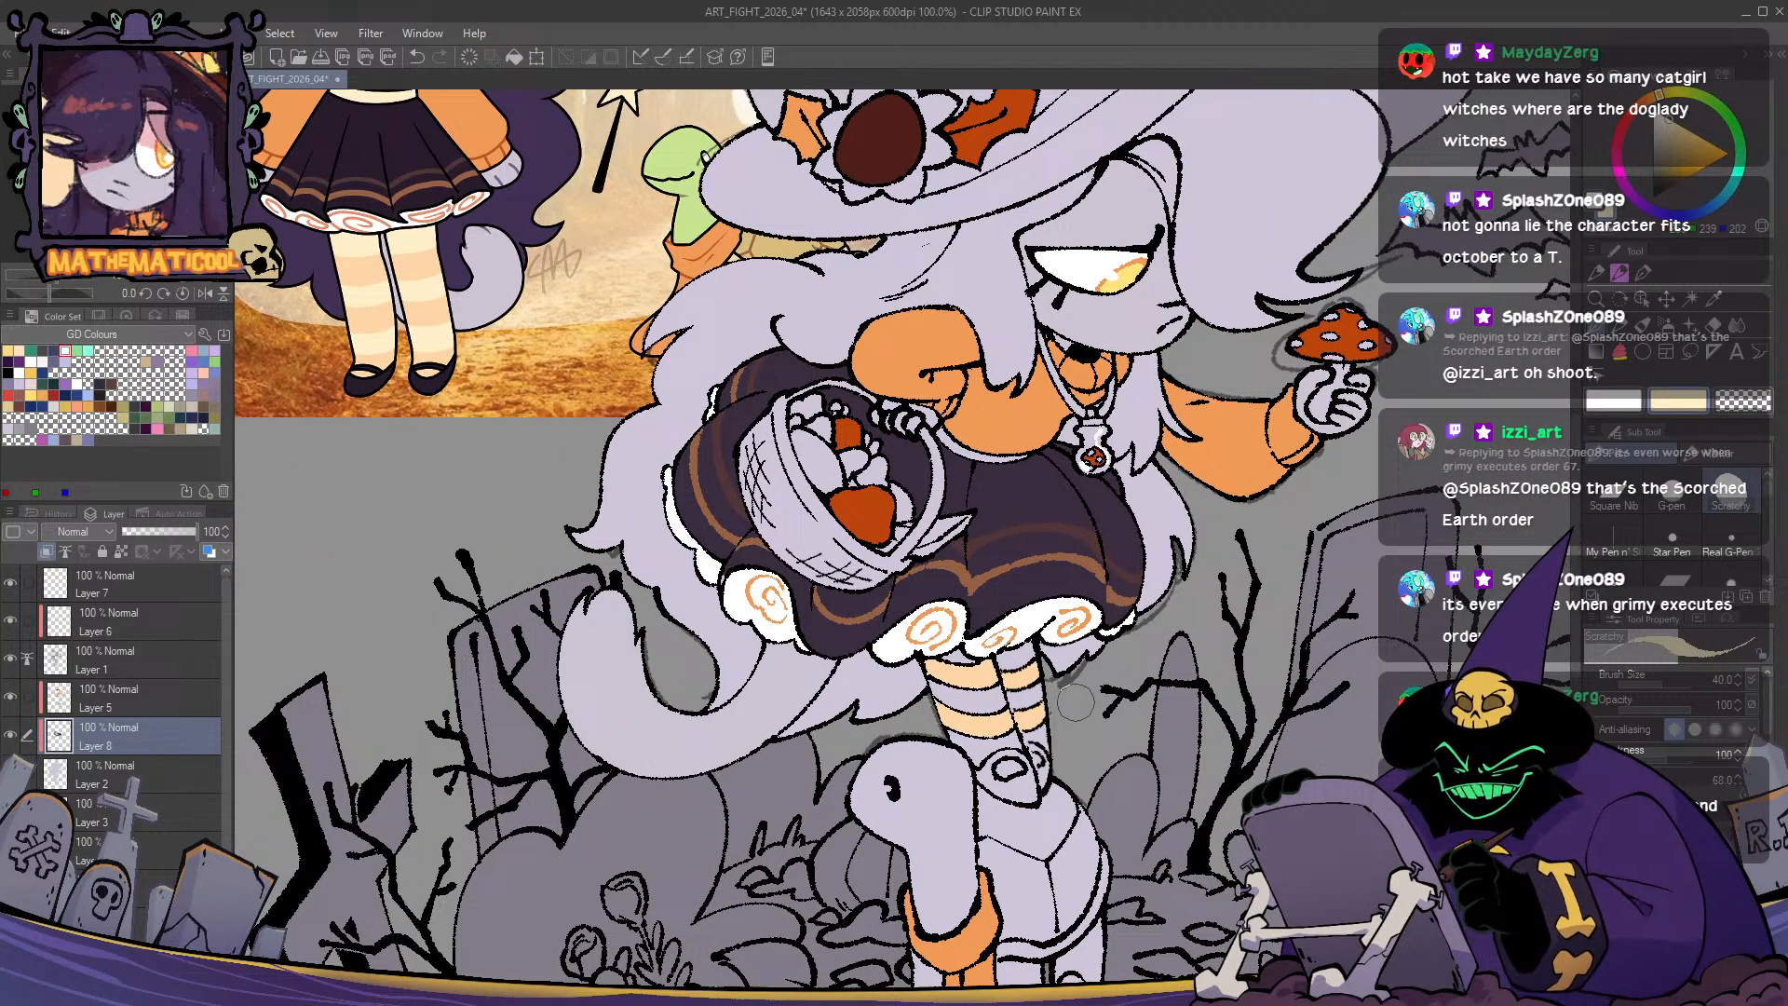
key("g")
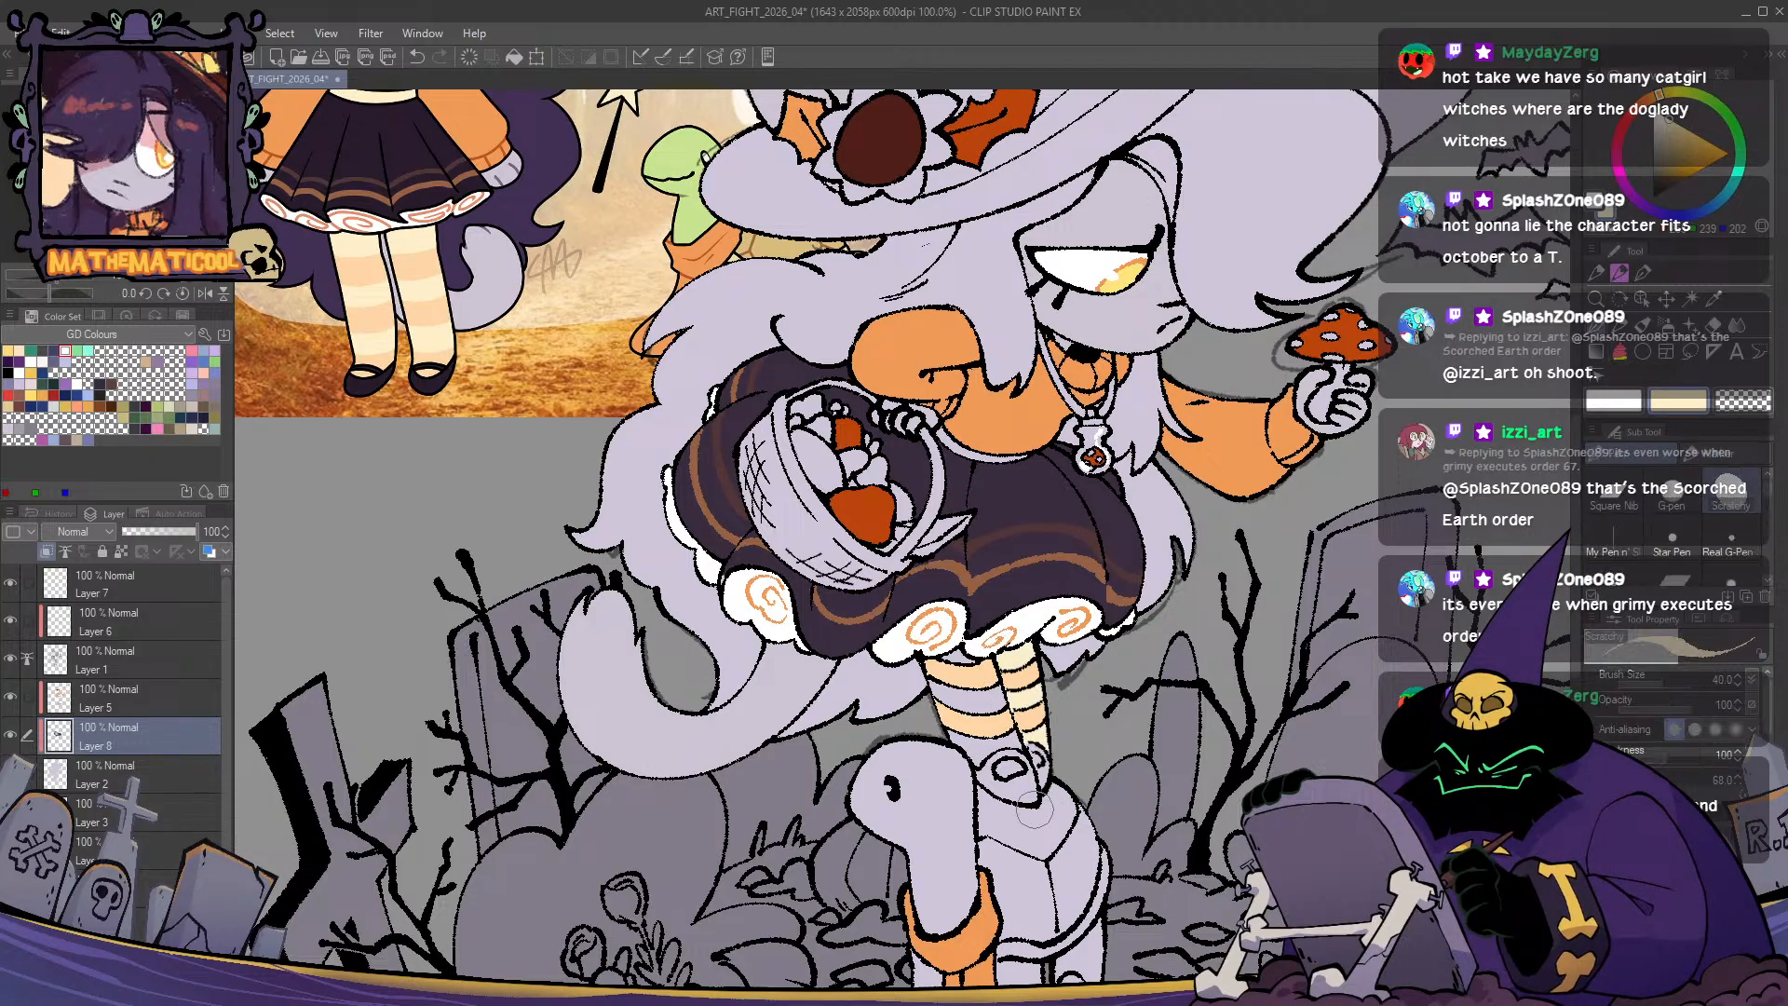
scroll(1063, 719, "up", 3)
mouse_move(1023, 659)
left_mouse_down()
mouse_move(996, 550)
mouse_move(922, 519)
mouse_move(827, 546)
mouse_move(869, 666)
left_mouse_up()
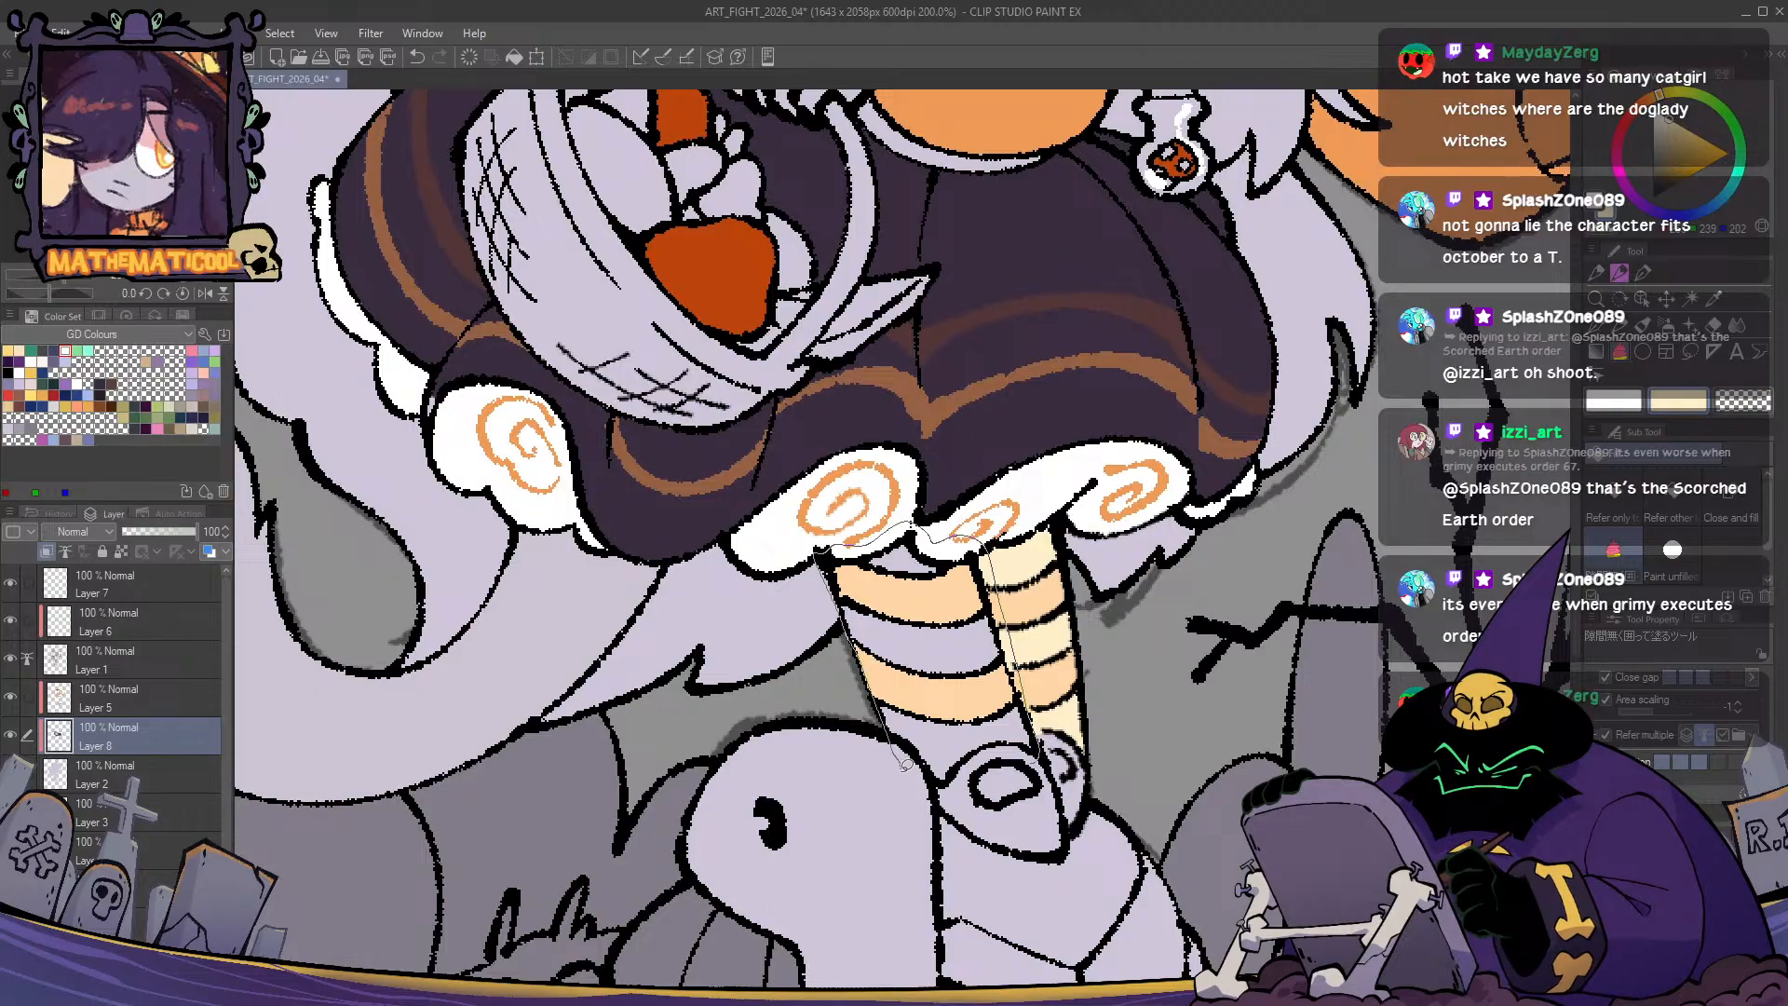
mouse_move(976, 763)
left_mouse_down()
mouse_move(1022, 751)
mouse_move(990, 814)
mouse_move(1021, 760)
left_mouse_up()
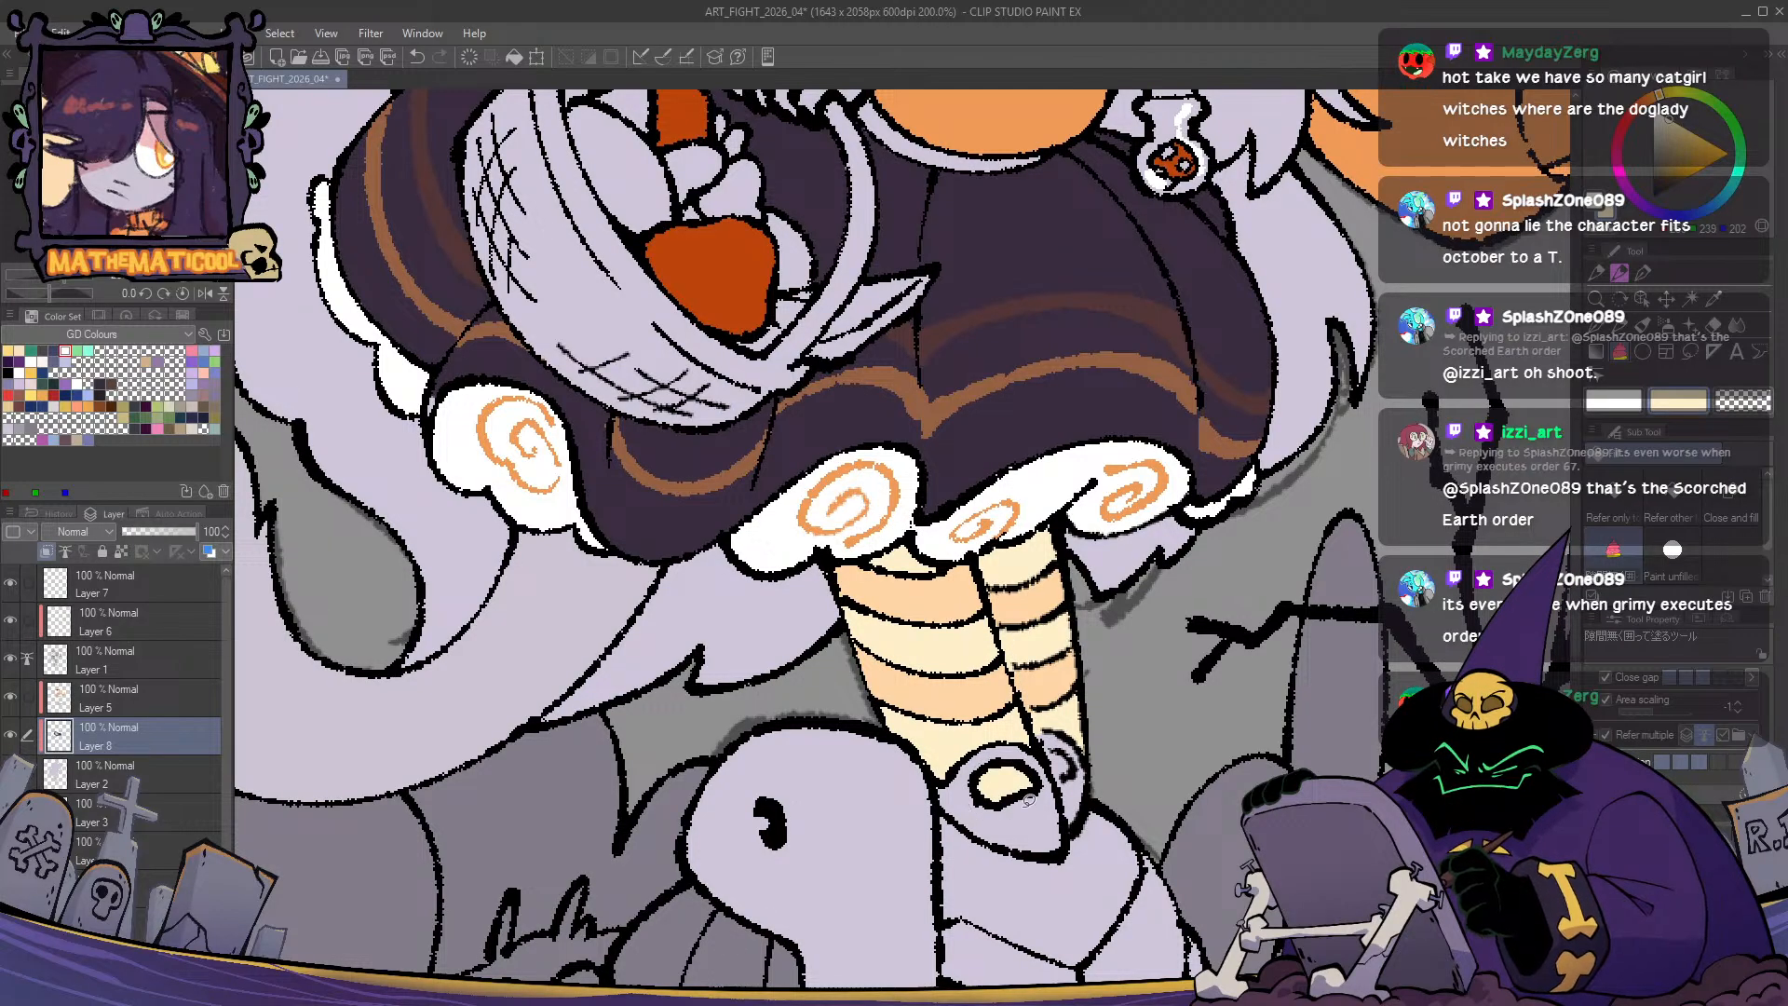
key("p")
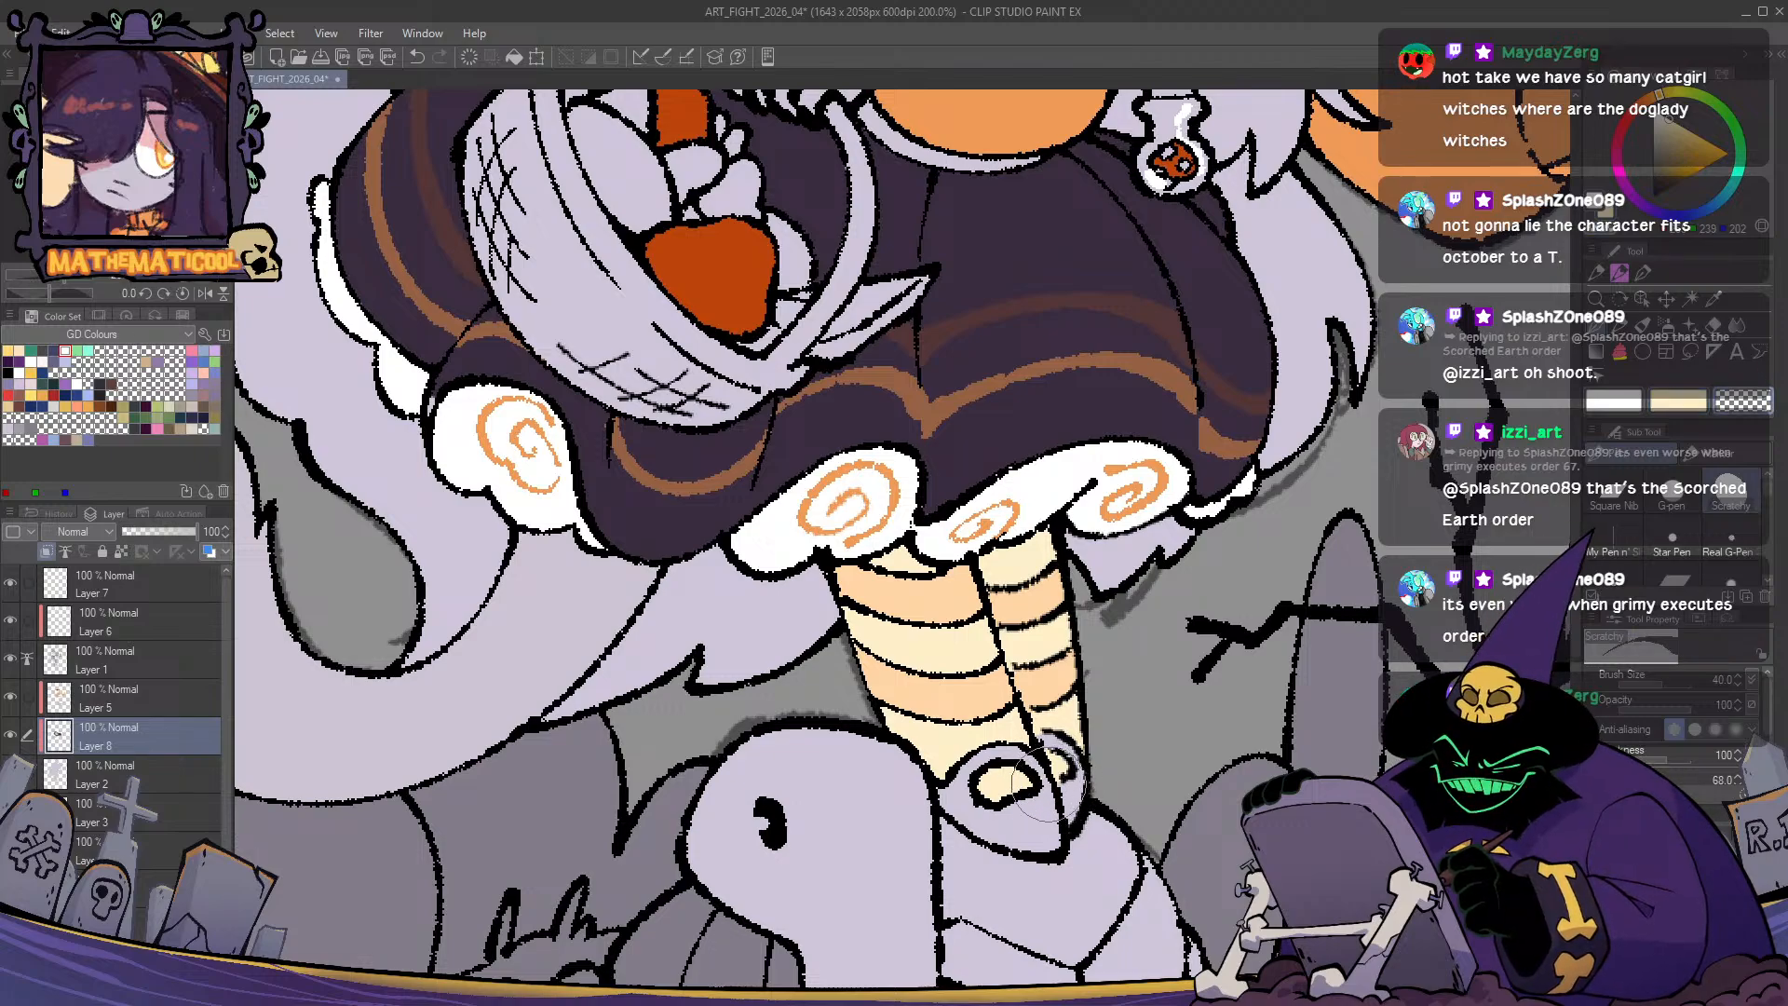
scroll(993, 871, "down", 4)
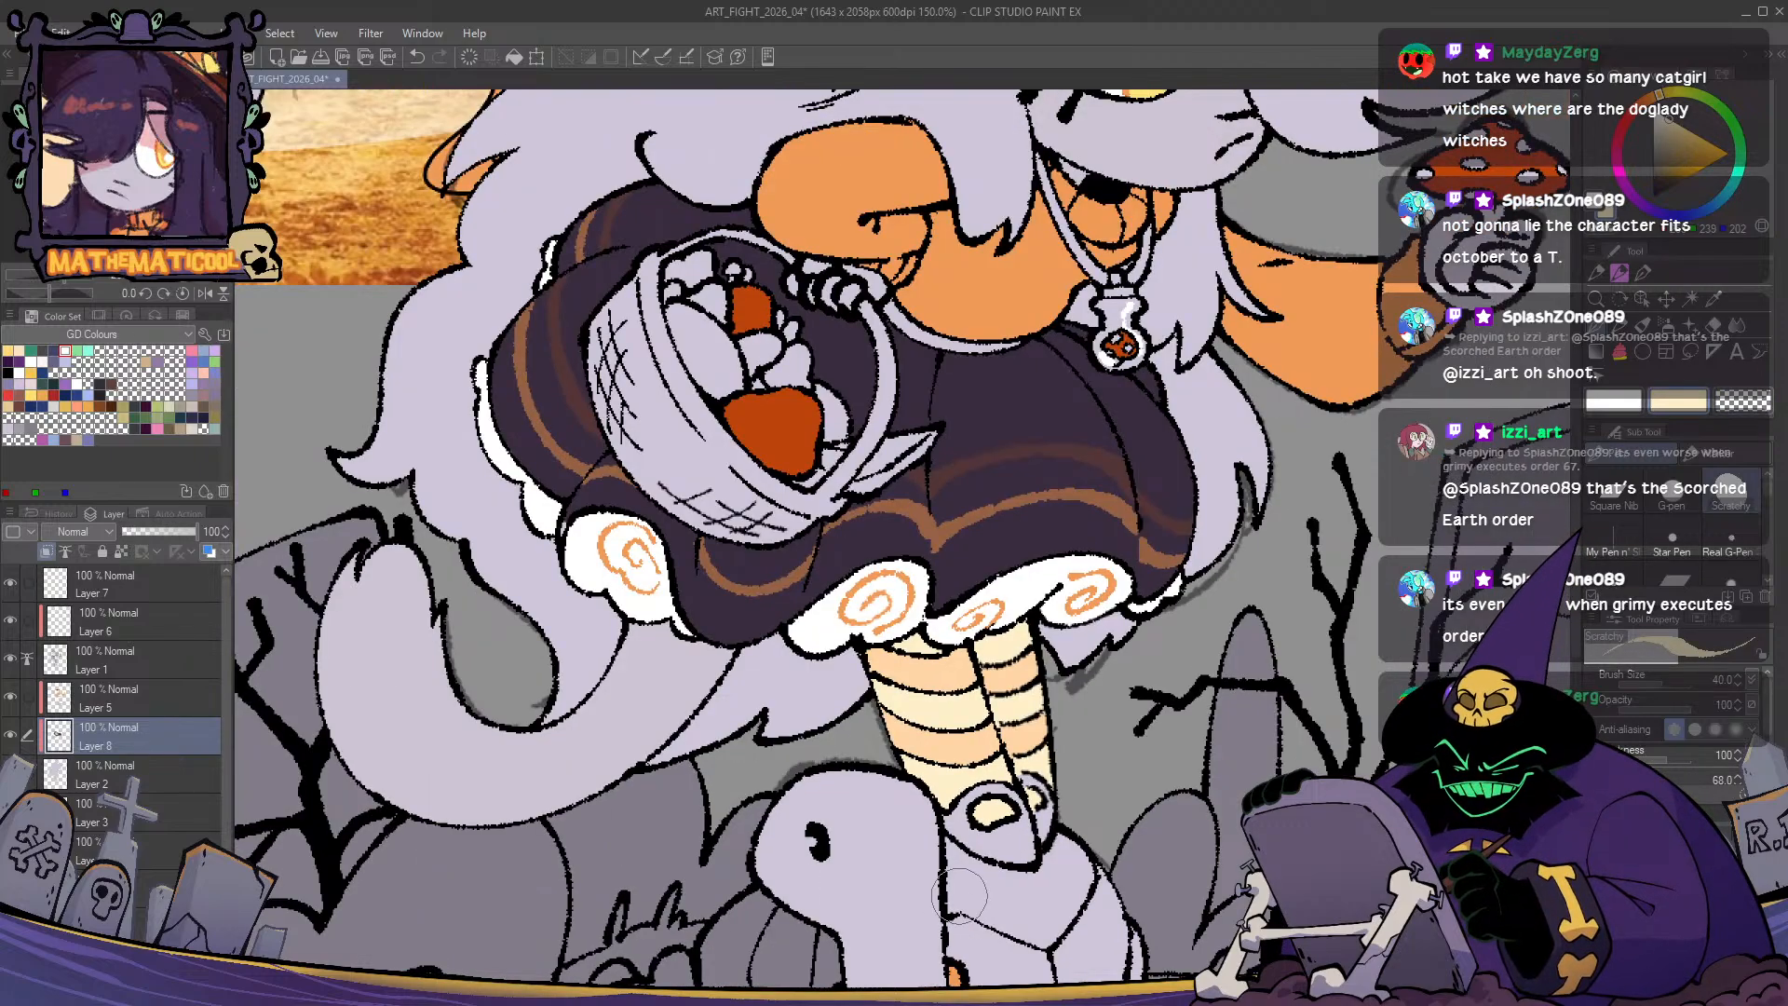
- Fill the band of the witch's hat with the same cream and touch up the pale lilac next to it
scroll(959, 894, "up", 3)
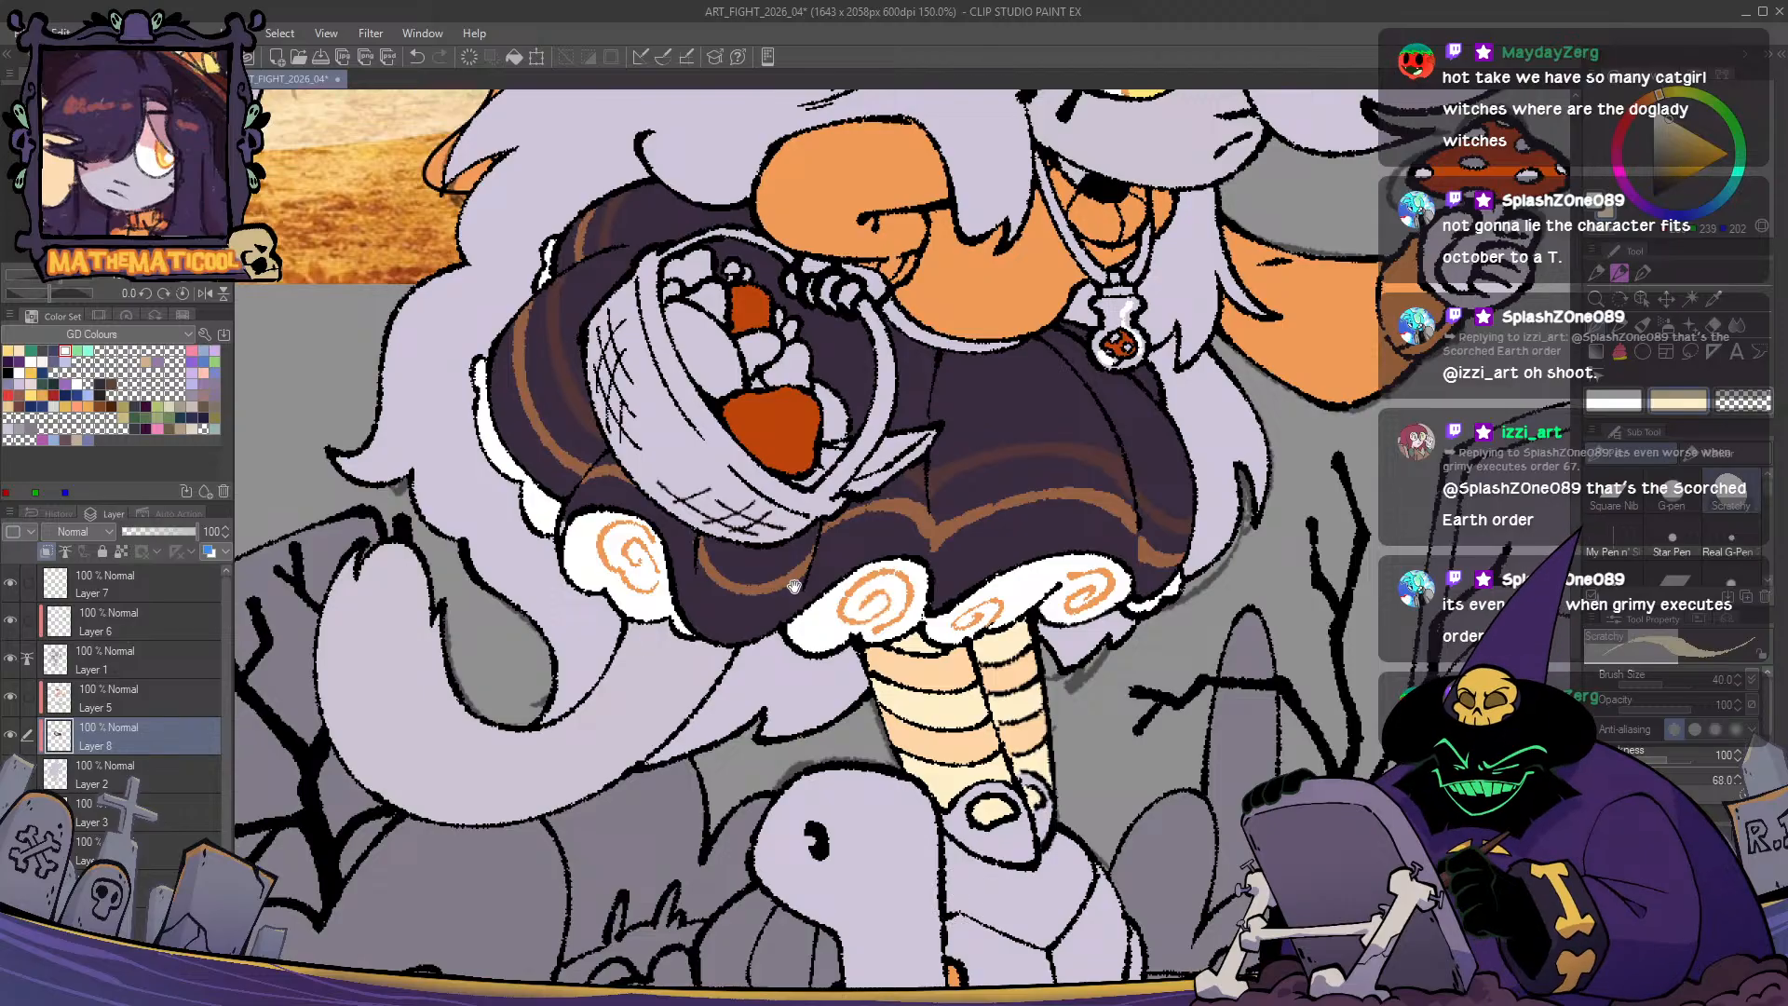
left_click_drag(818, 447, 831, 729)
scroll(831, 729, "down", 1)
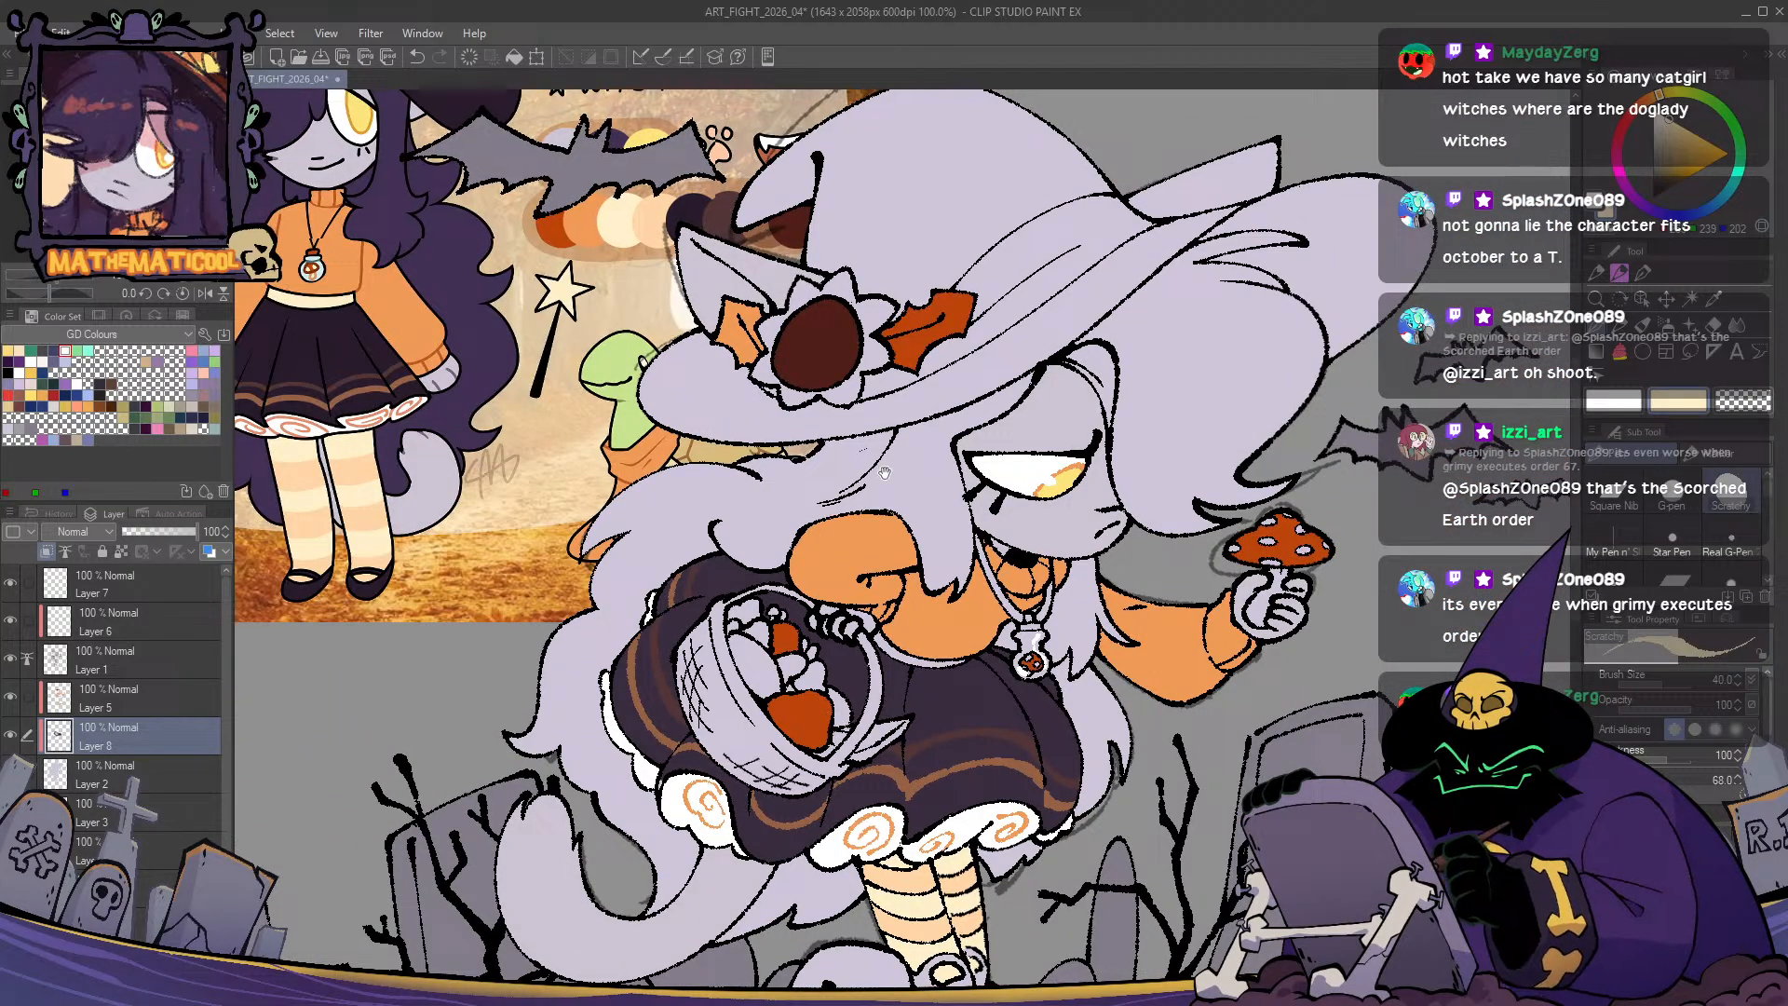
left_click_drag(752, 438, 811, 525)
left_click_drag(528, 422, 677, 665)
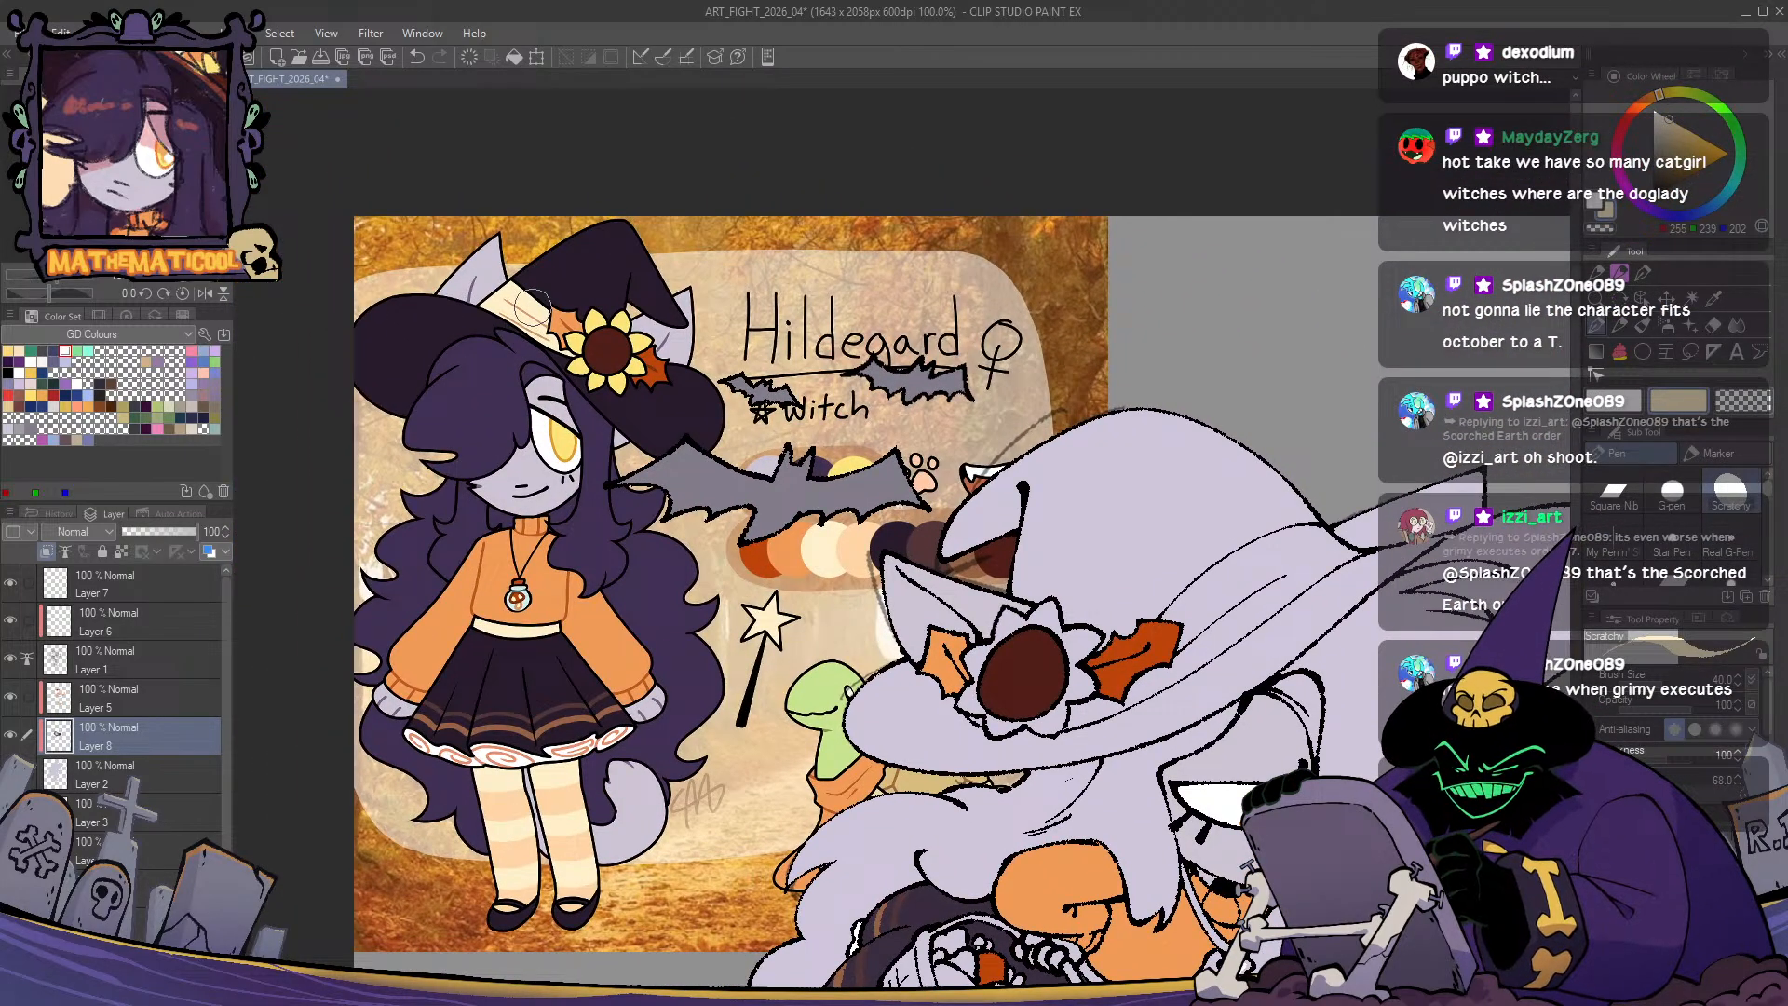
mouse_move(1183, 567)
left_mouse_down()
mouse_move(934, 480)
mouse_move(908, 491)
left_mouse_up()
key("g")
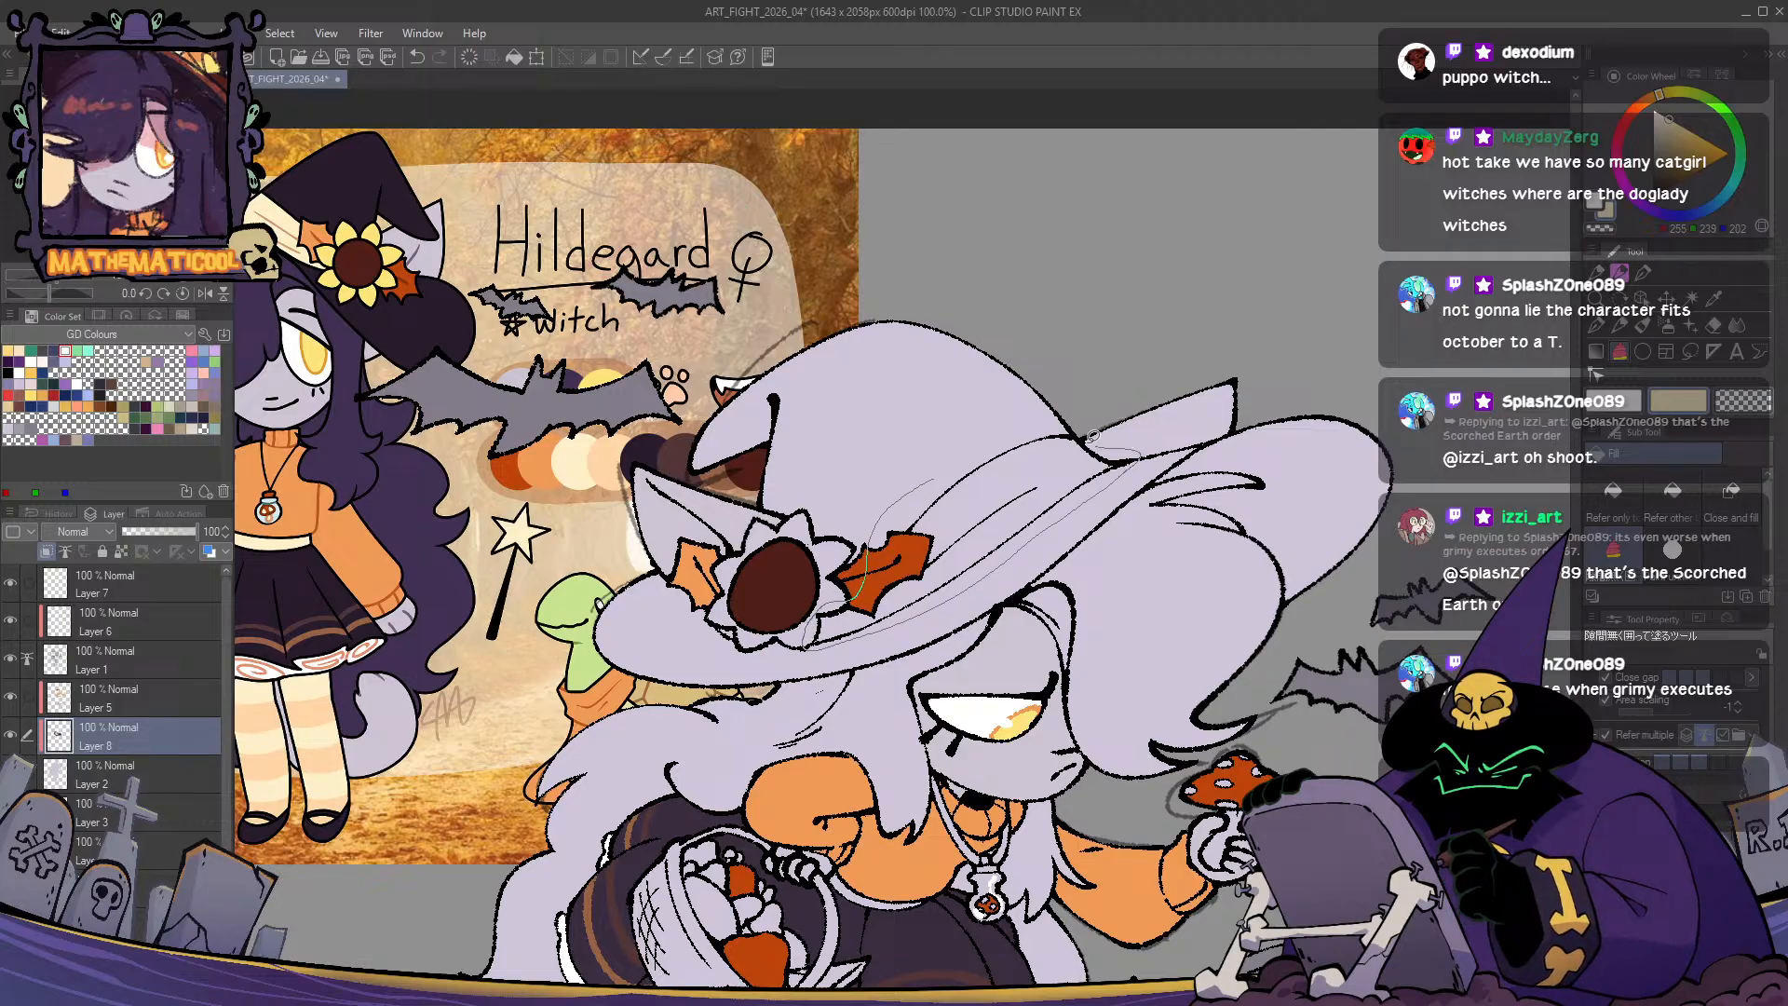
left_click_drag(1092, 435, 968, 428)
left_click_drag(797, 653, 787, 632)
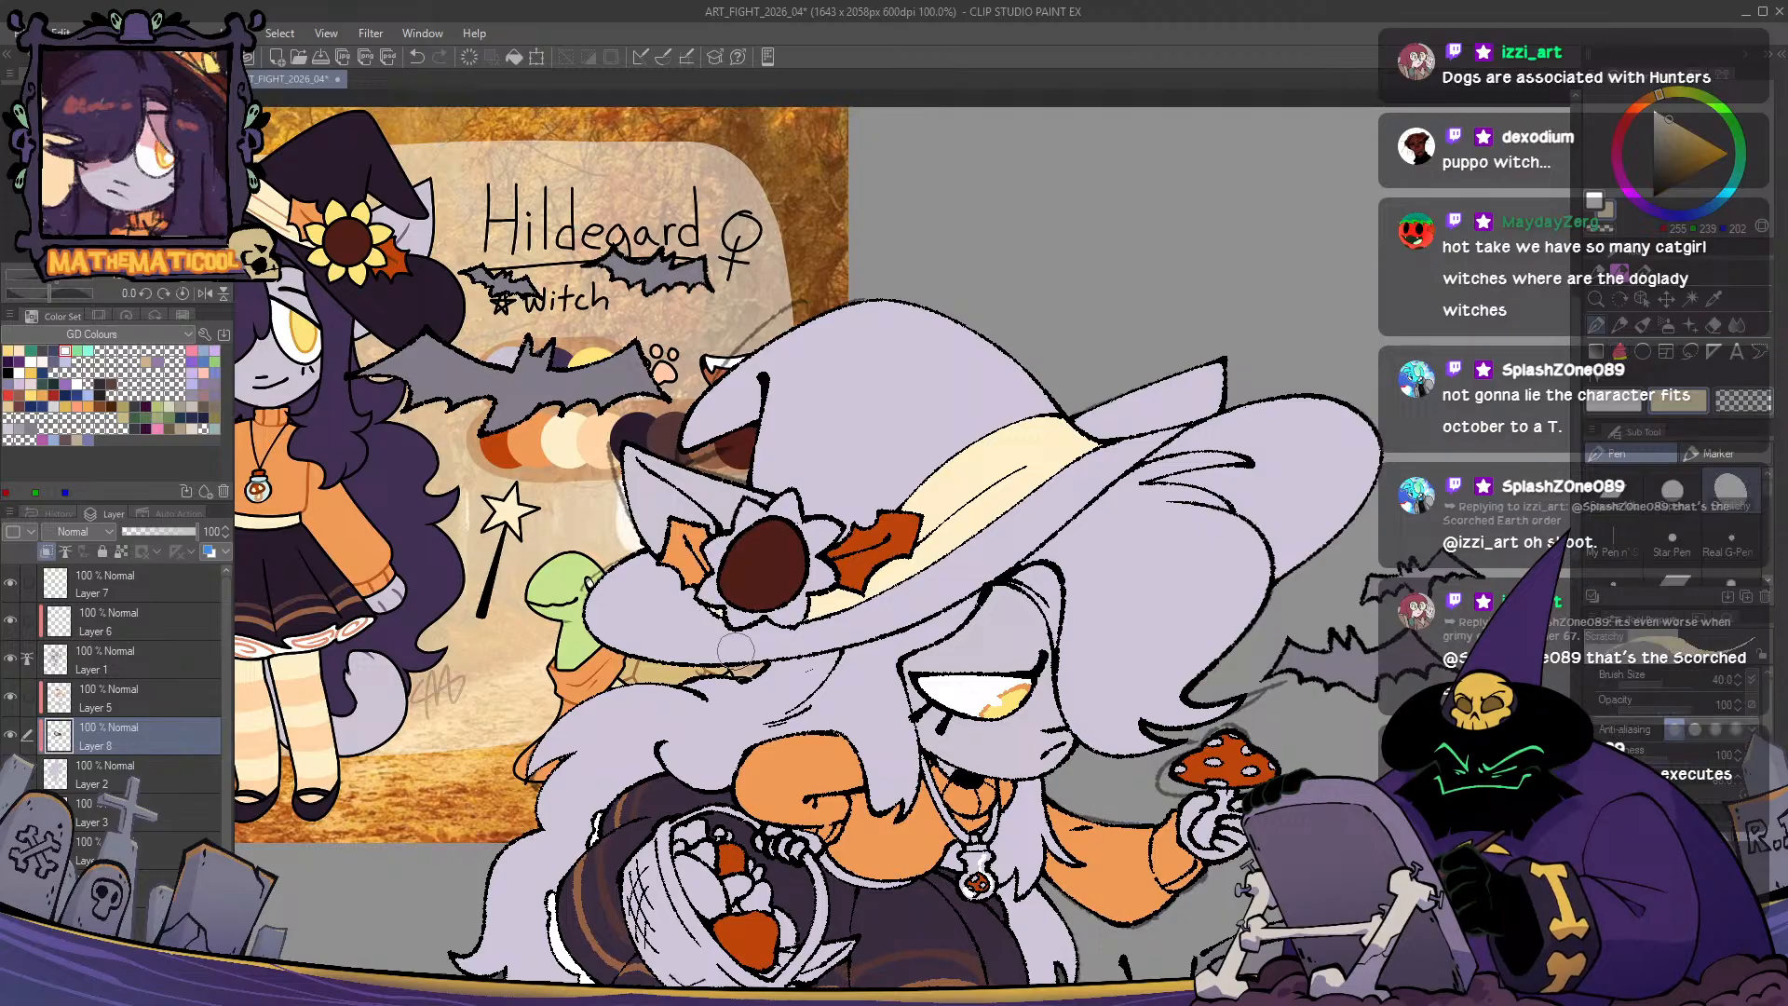
left_click(885, 391, "alt")
mouse_move(1151, 344)
left_mouse_down()
mouse_move(1004, 384)
mouse_move(929, 454)
mouse_move(995, 486)
mouse_move(1065, 457)
mouse_move(987, 402)
left_mouse_up()
key("g")
key("p")
left_click_drag(801, 710, 965, 609)
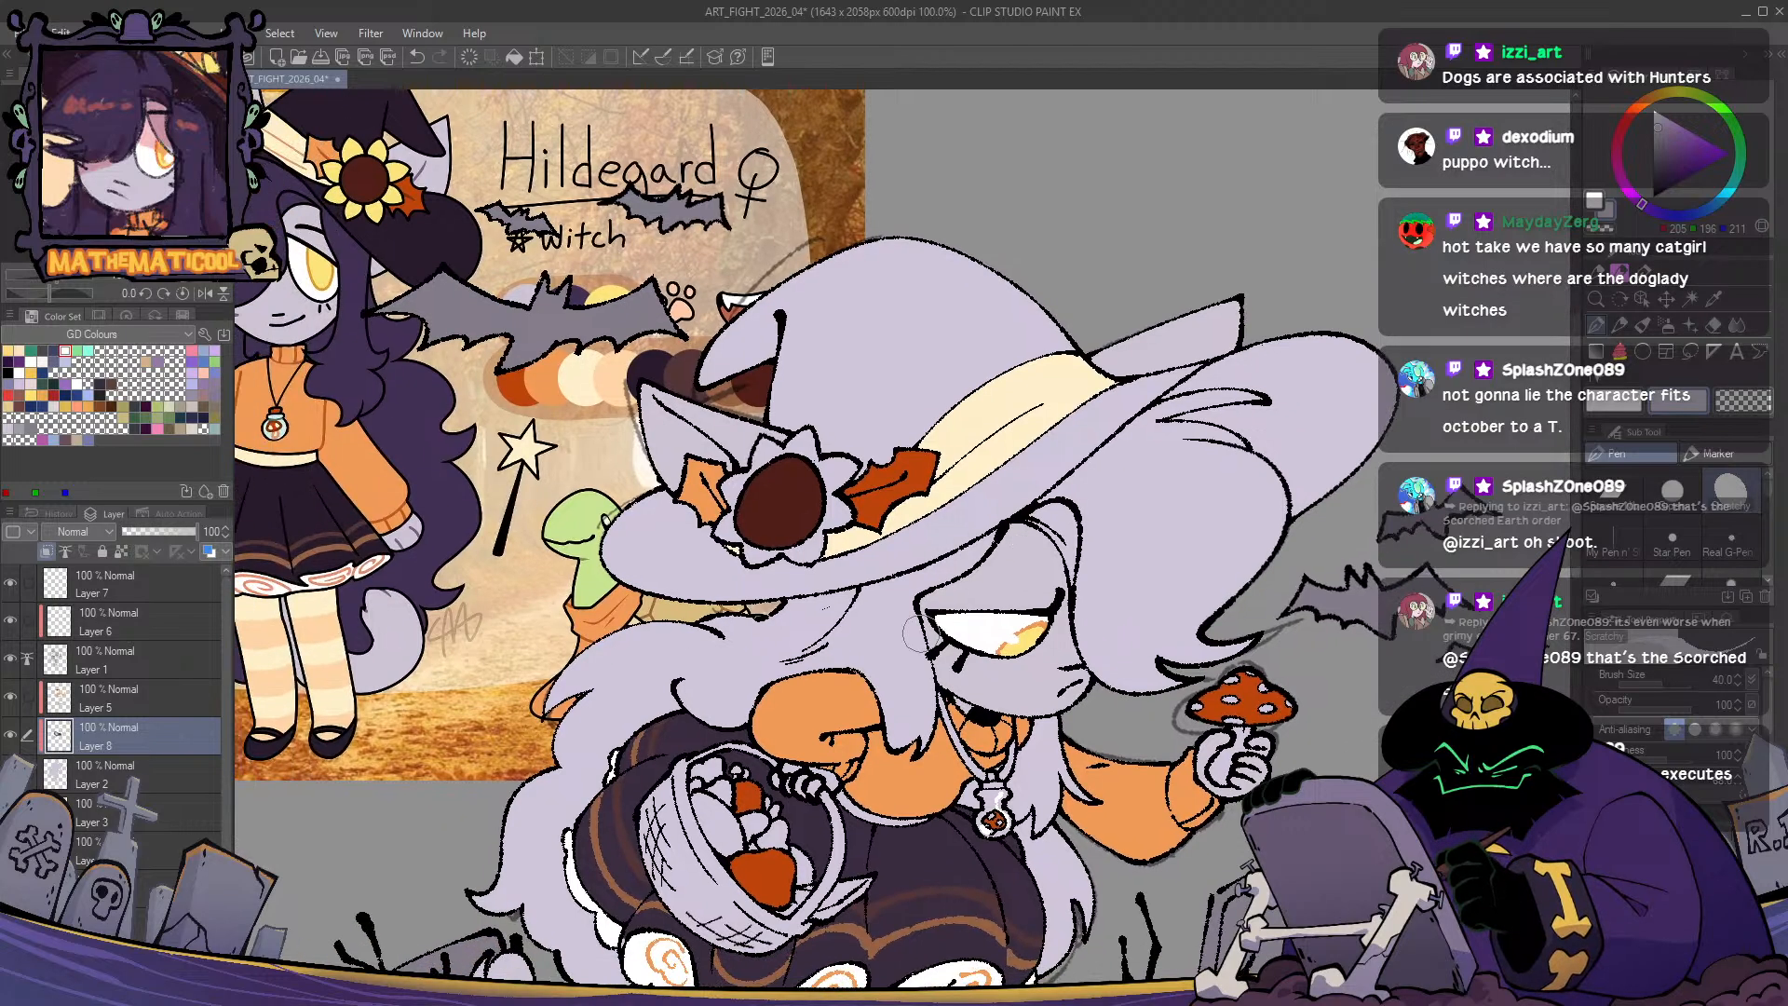
- Sample the yellow from the reference hat's sunflower and paint all the petals of the sunflower on the witch's hat
left_click(397, 164, "alt")
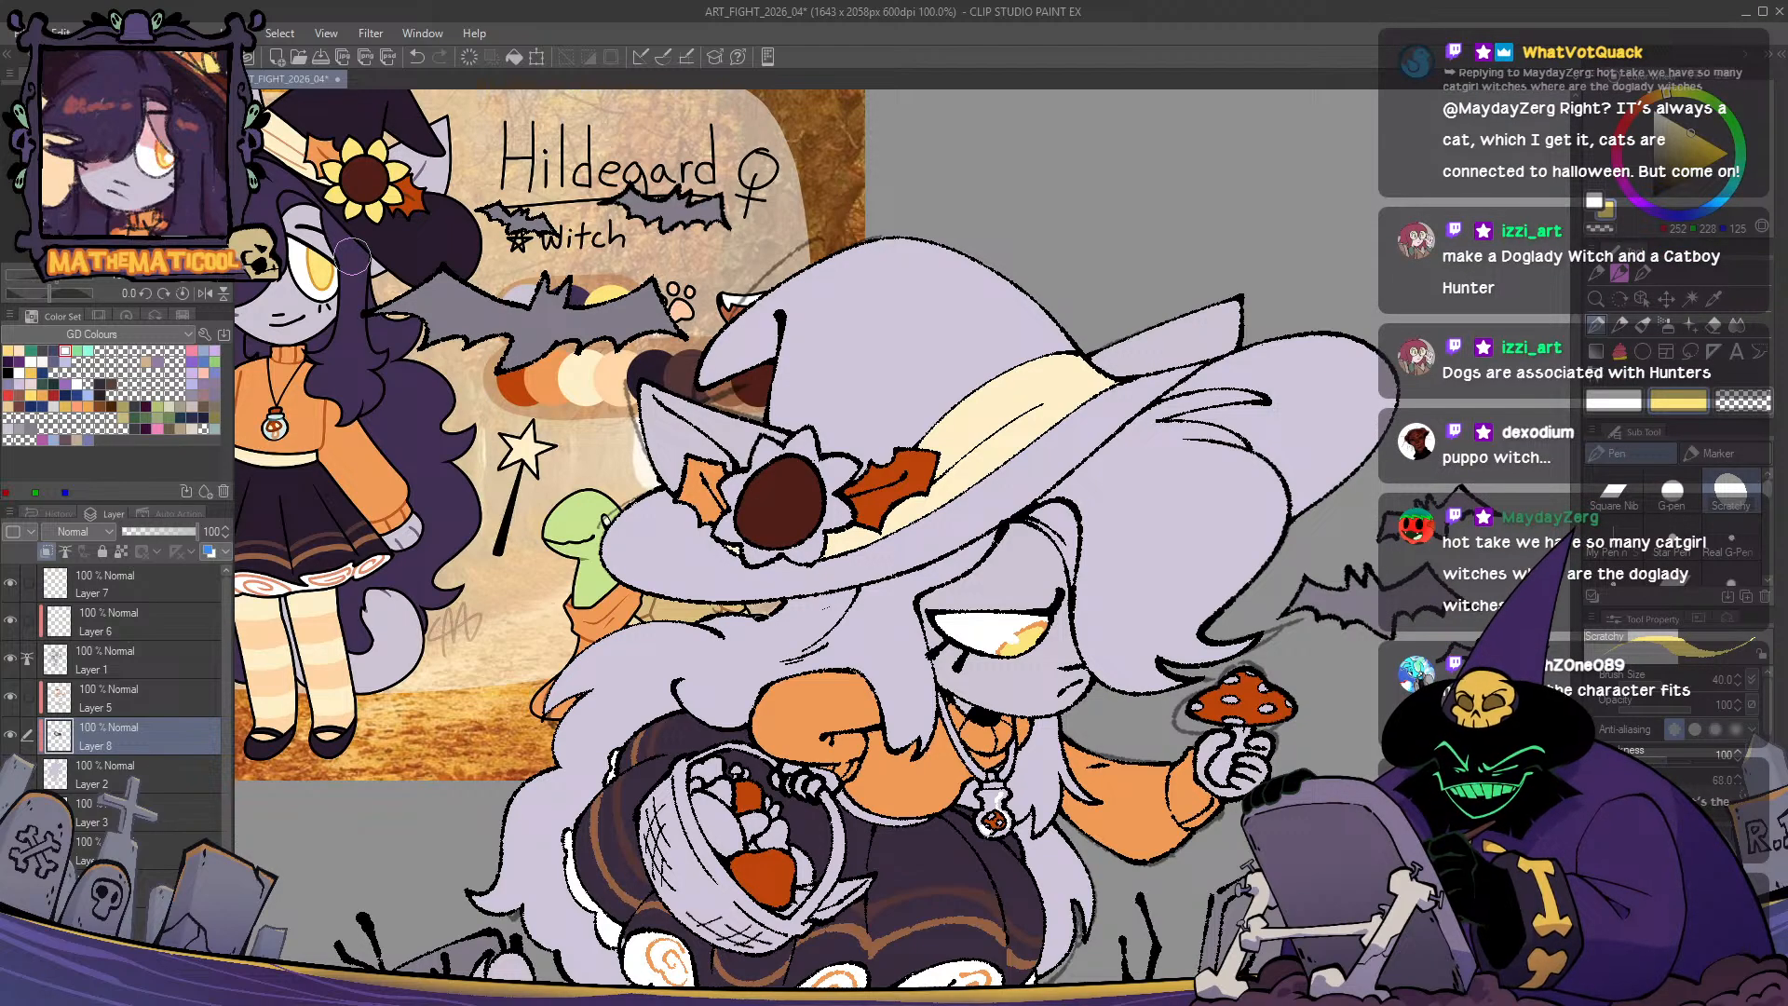
scroll(801, 445, "up", 1)
mouse_move(799, 418)
left_mouse_down()
mouse_move(818, 464)
mouse_move(792, 415)
mouse_move(808, 429)
mouse_move(792, 440)
left_mouse_up()
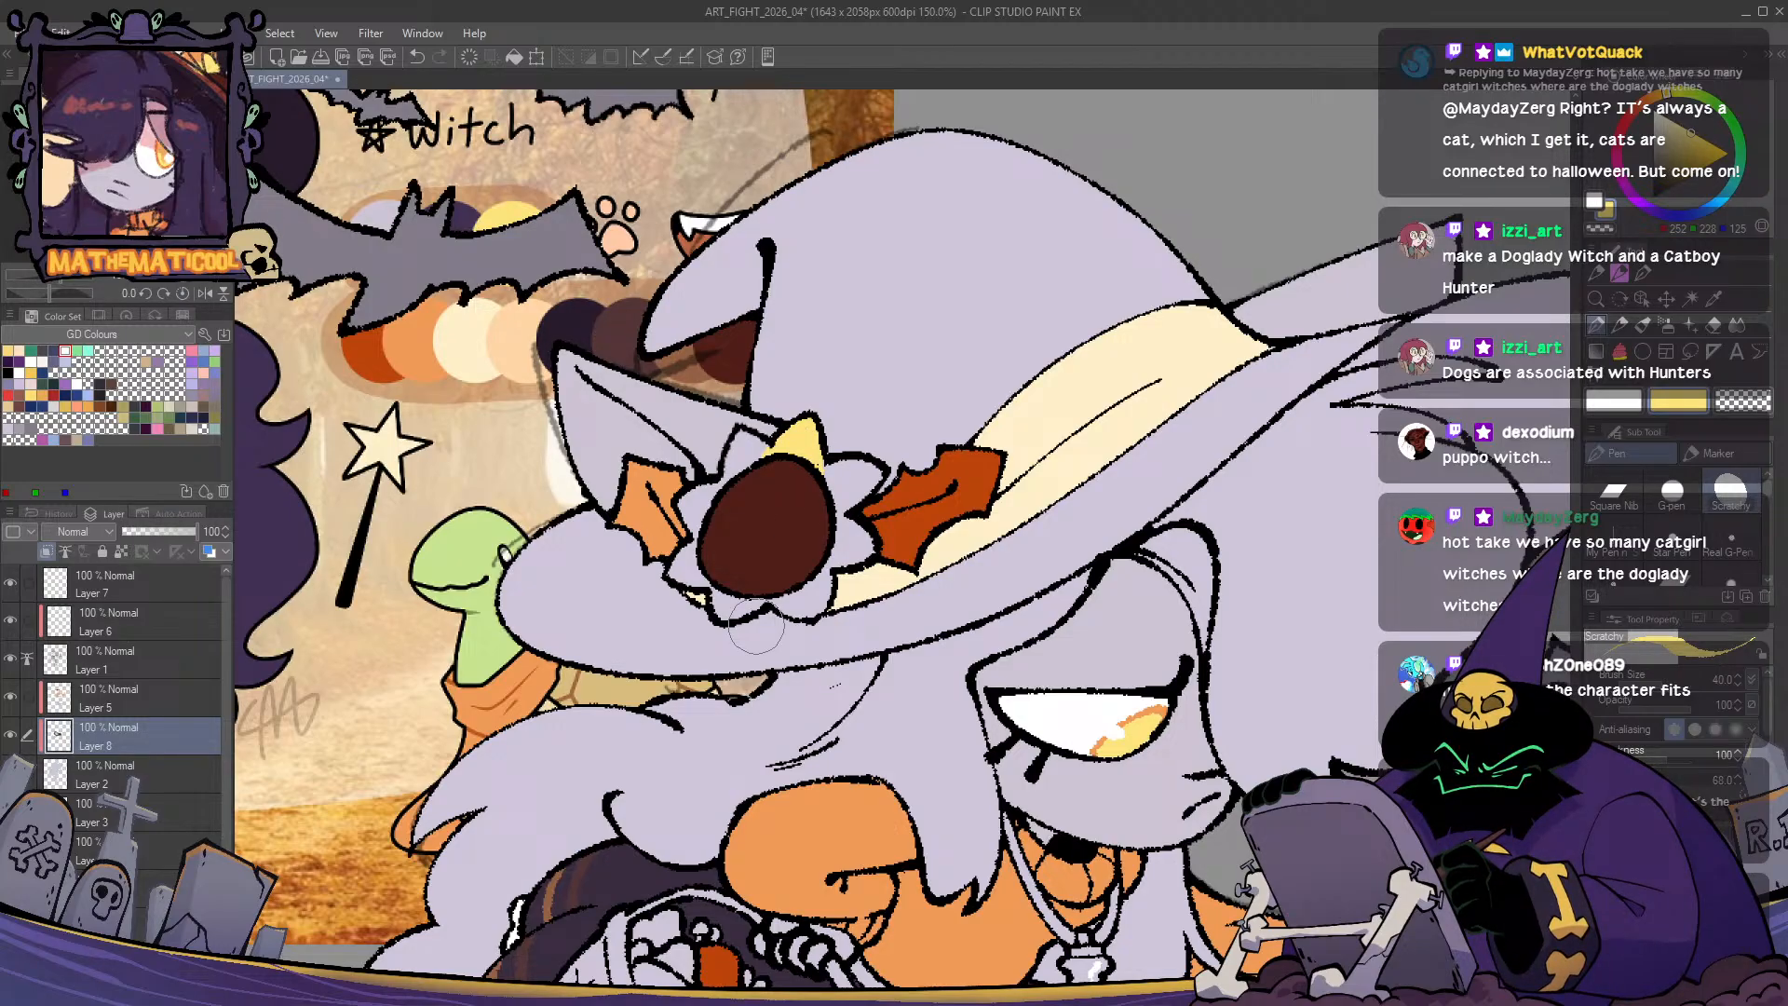
mouse_move(741, 452)
left_mouse_down()
mouse_move(743, 496)
mouse_move(738, 446)
mouse_move(734, 500)
mouse_move(733, 448)
mouse_move(690, 498)
mouse_move(708, 533)
mouse_move(711, 503)
mouse_move(678, 573)
mouse_move(724, 570)
mouse_move(728, 609)
mouse_move(774, 587)
mouse_move(808, 605)
mouse_move(818, 555)
mouse_move(853, 551)
mouse_move(822, 521)
mouse_move(841, 543)
mouse_move(848, 494)
left_mouse_up()
key("h")
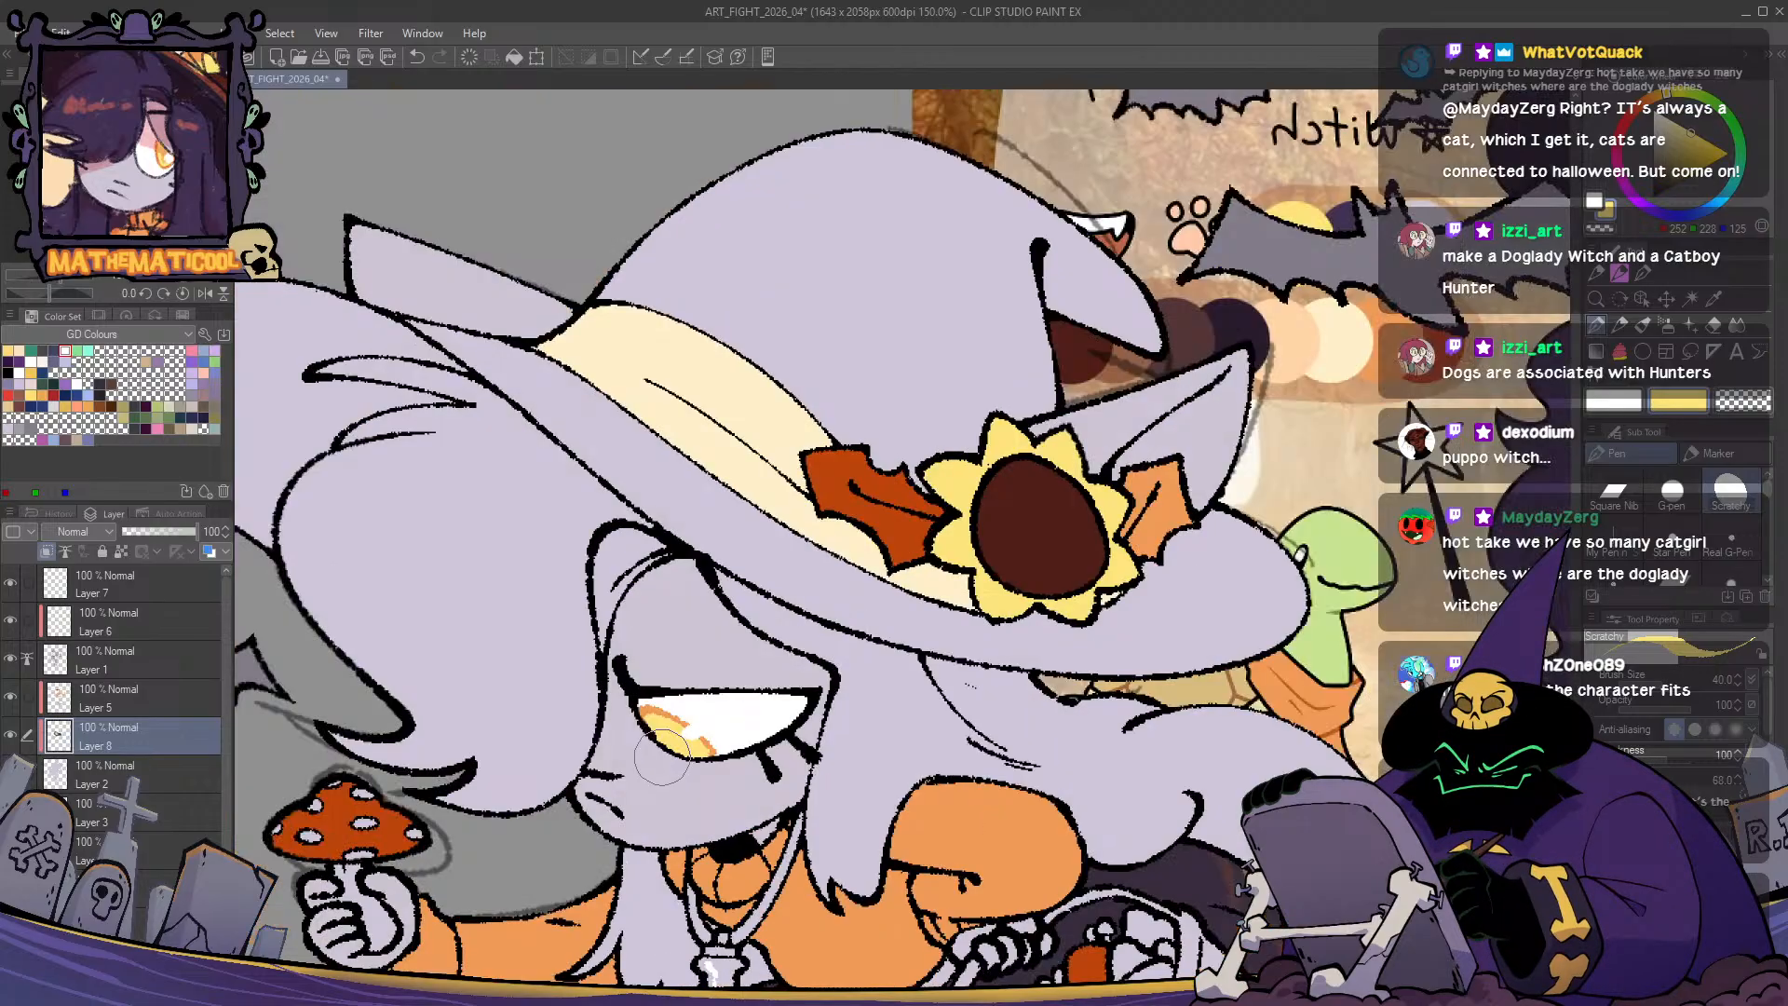
key("h")
scroll(661, 756, "down", 2)
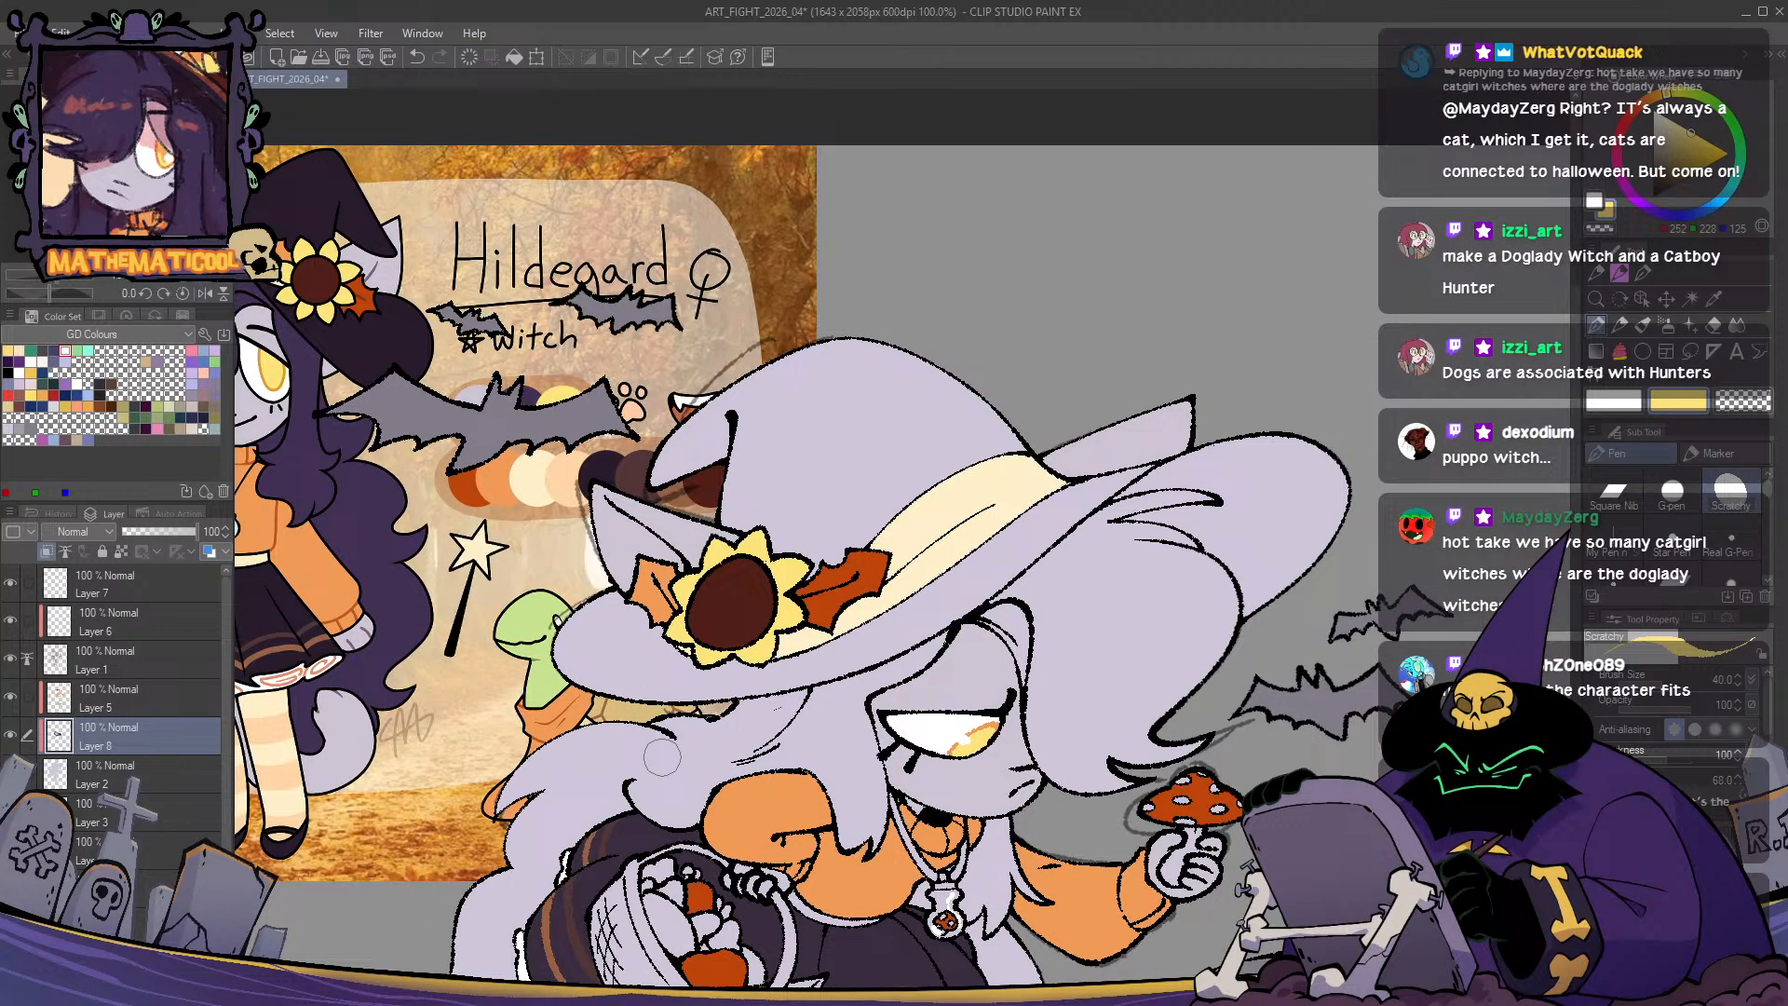
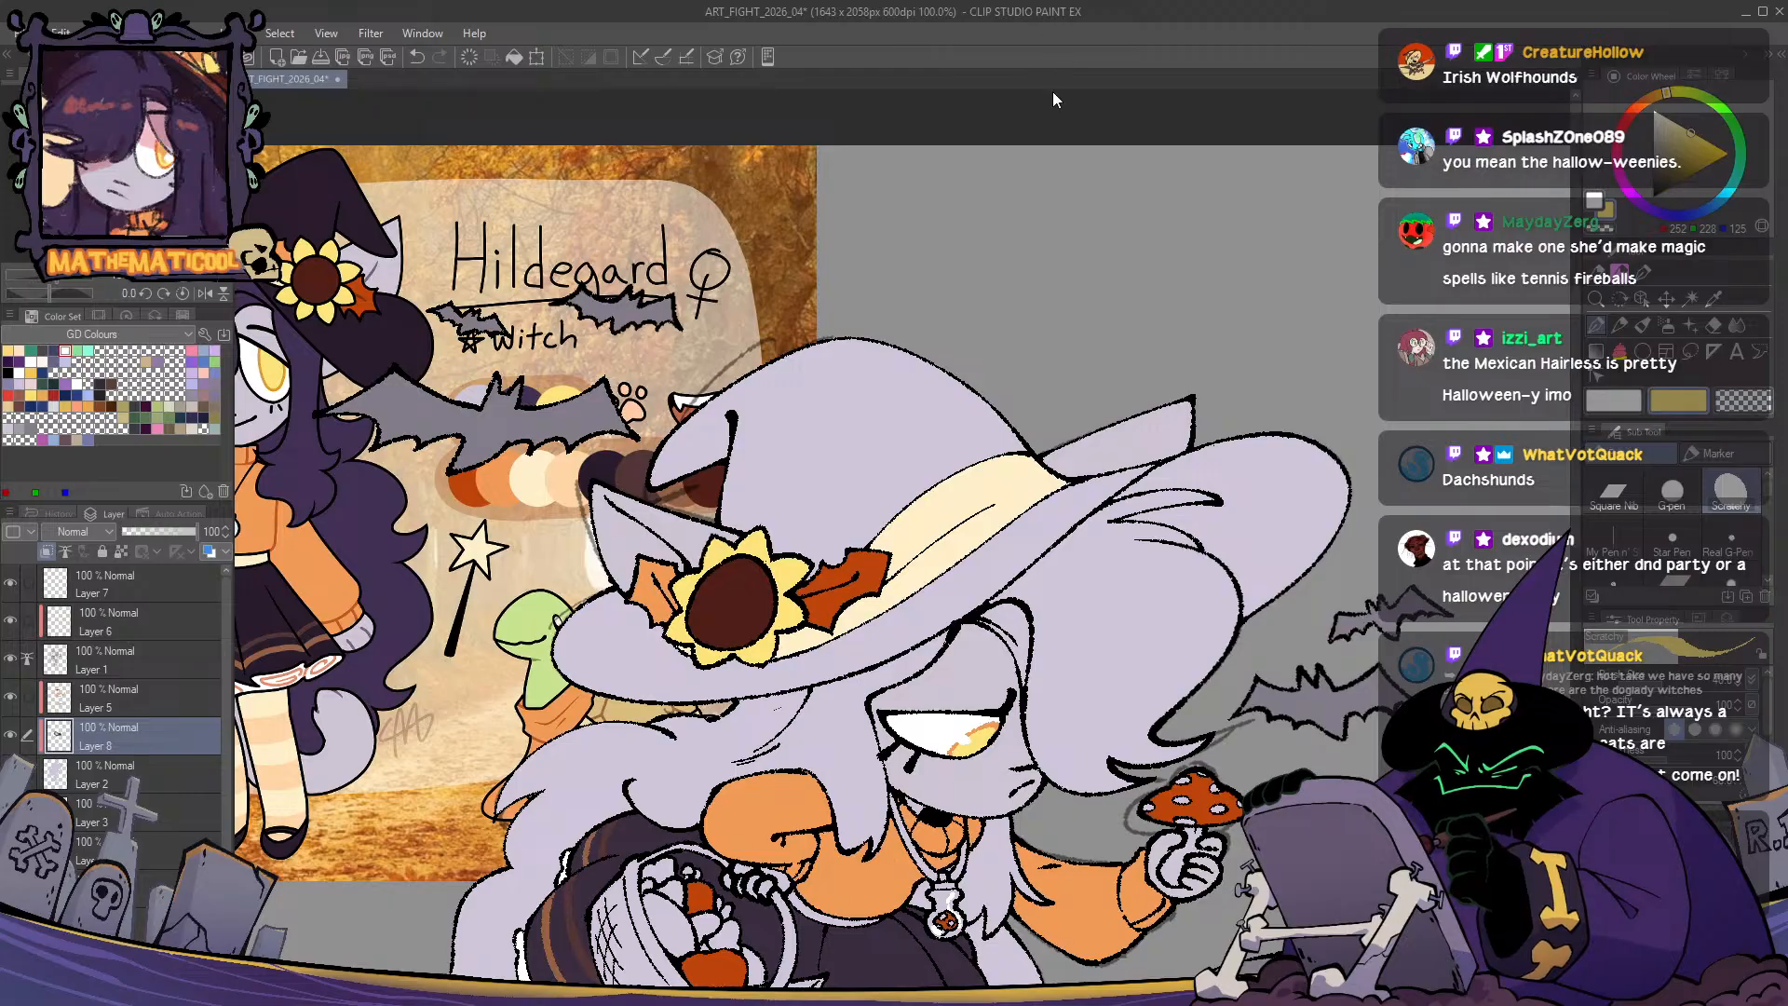
- Sample the hat band's cream and paint the waistband along the top of the witch's skirt with it
left_click_drag(990, 587, 919, 503)
key("h")
key("h")
scroll(857, 607, "down", 5)
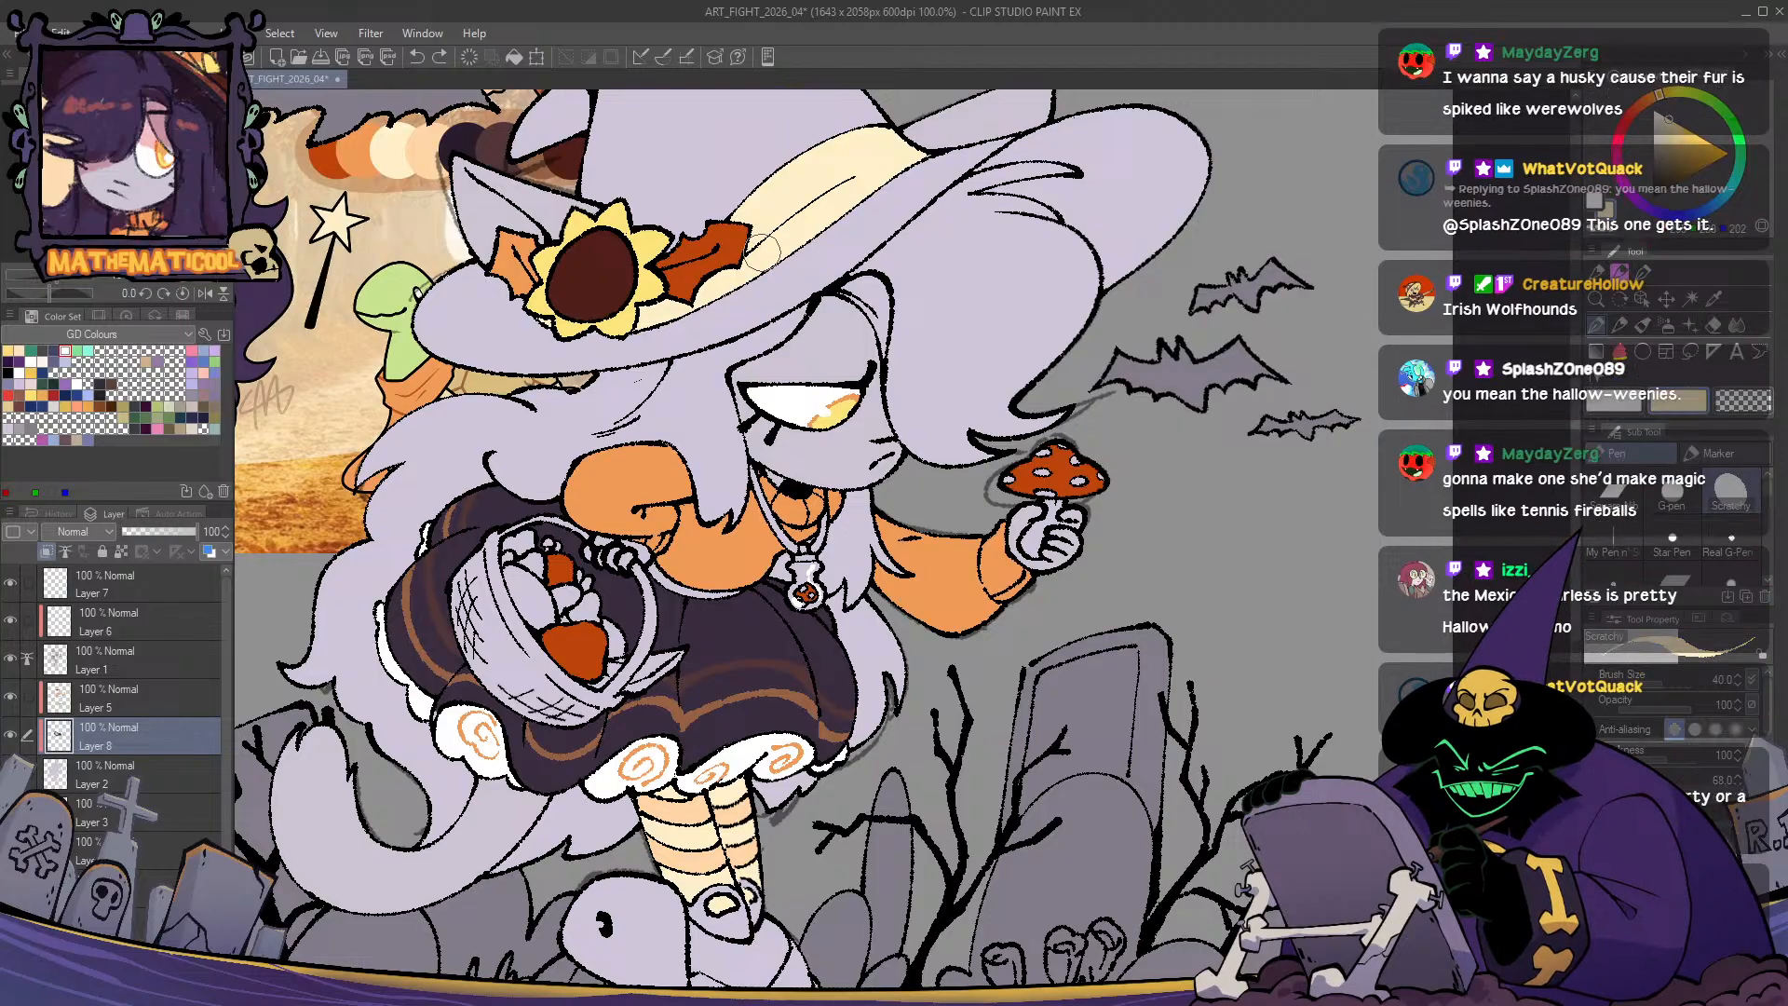
scroll(676, 634, "up", 2)
scroll(595, 450, "up", 1)
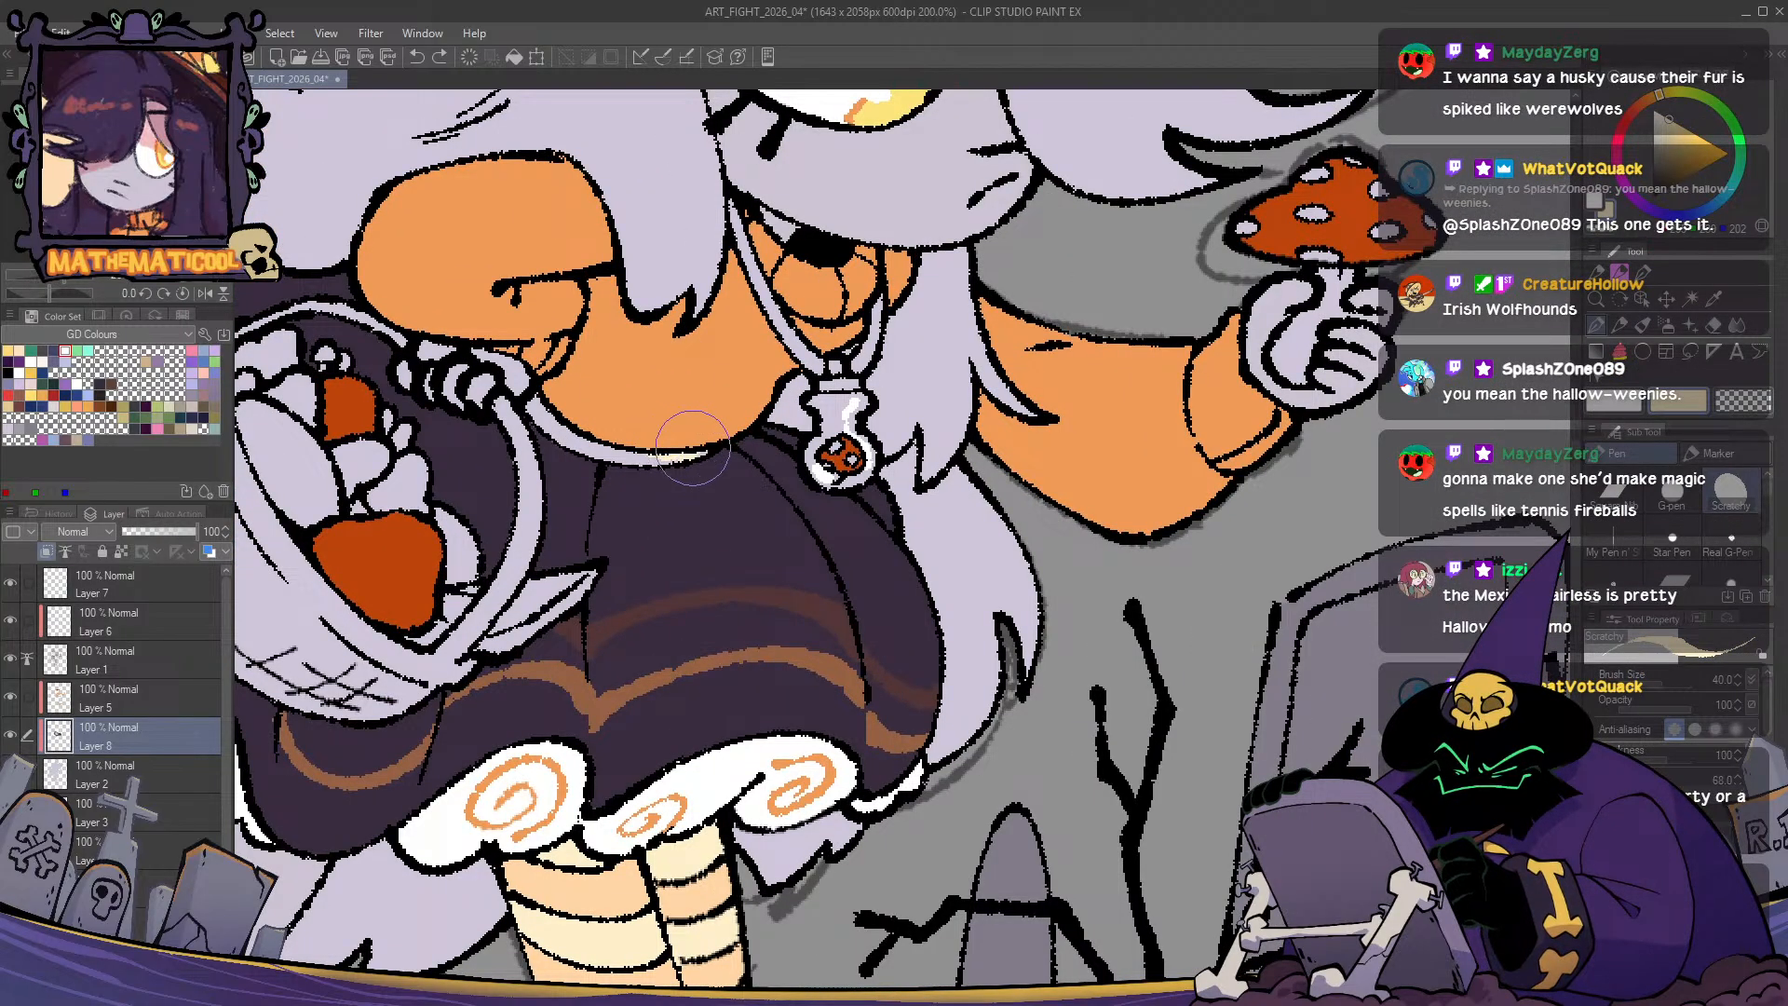
mouse_move(702, 448)
left_mouse_down()
mouse_move(559, 421)
mouse_move(587, 442)
mouse_move(541, 405)
left_mouse_up()
- Paint the stem of the mushroom in the witch's raised hand pale beige
scroll(540, 405, "down", 1)
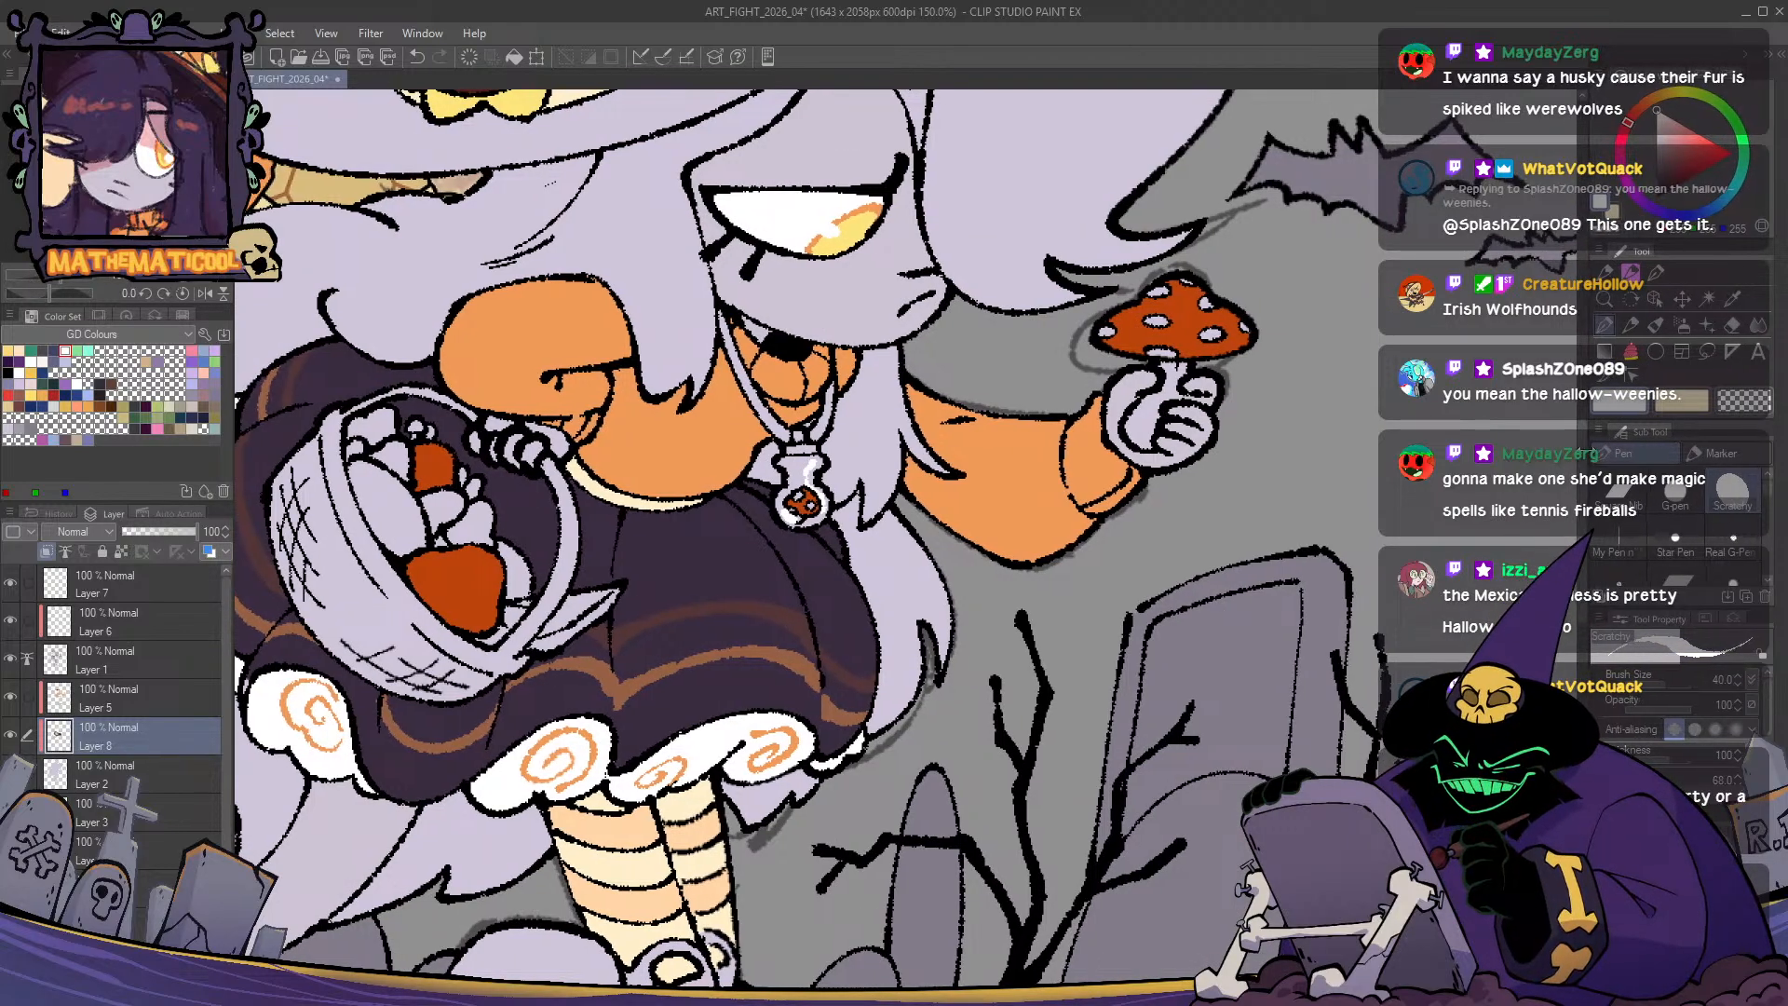
scroll(976, 697, "down", 1)
mouse_move(976, 697)
left_mouse_down()
mouse_move(1211, 686)
mouse_move(1272, 605)
mouse_move(1419, 686)
mouse_move(1105, 836)
mouse_move(931, 764)
mouse_move(1138, 879)
left_mouse_up()
scroll(1347, 632, "up", 1)
left_click_drag(1347, 633, 1131, 561)
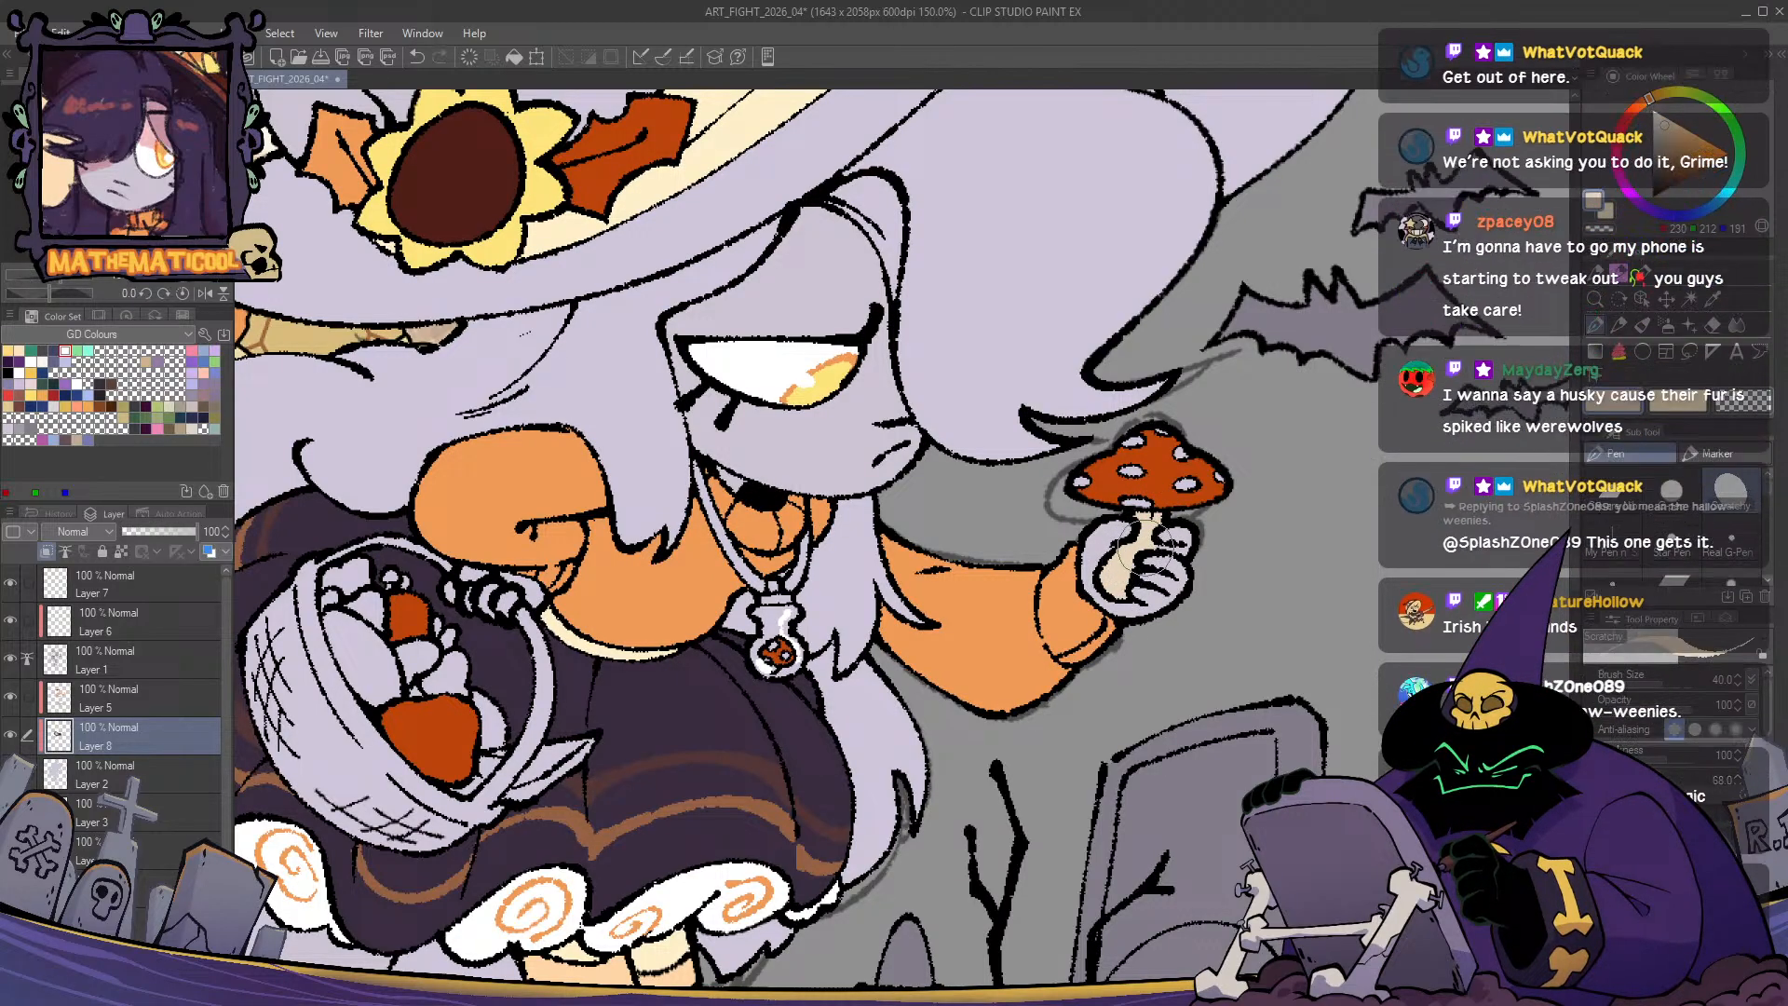
- Mix a muted brown from the basket mushroom's red and paint the middle and rear mushroom caps in the basket
left_click_drag(1010, 680, 1299, 596)
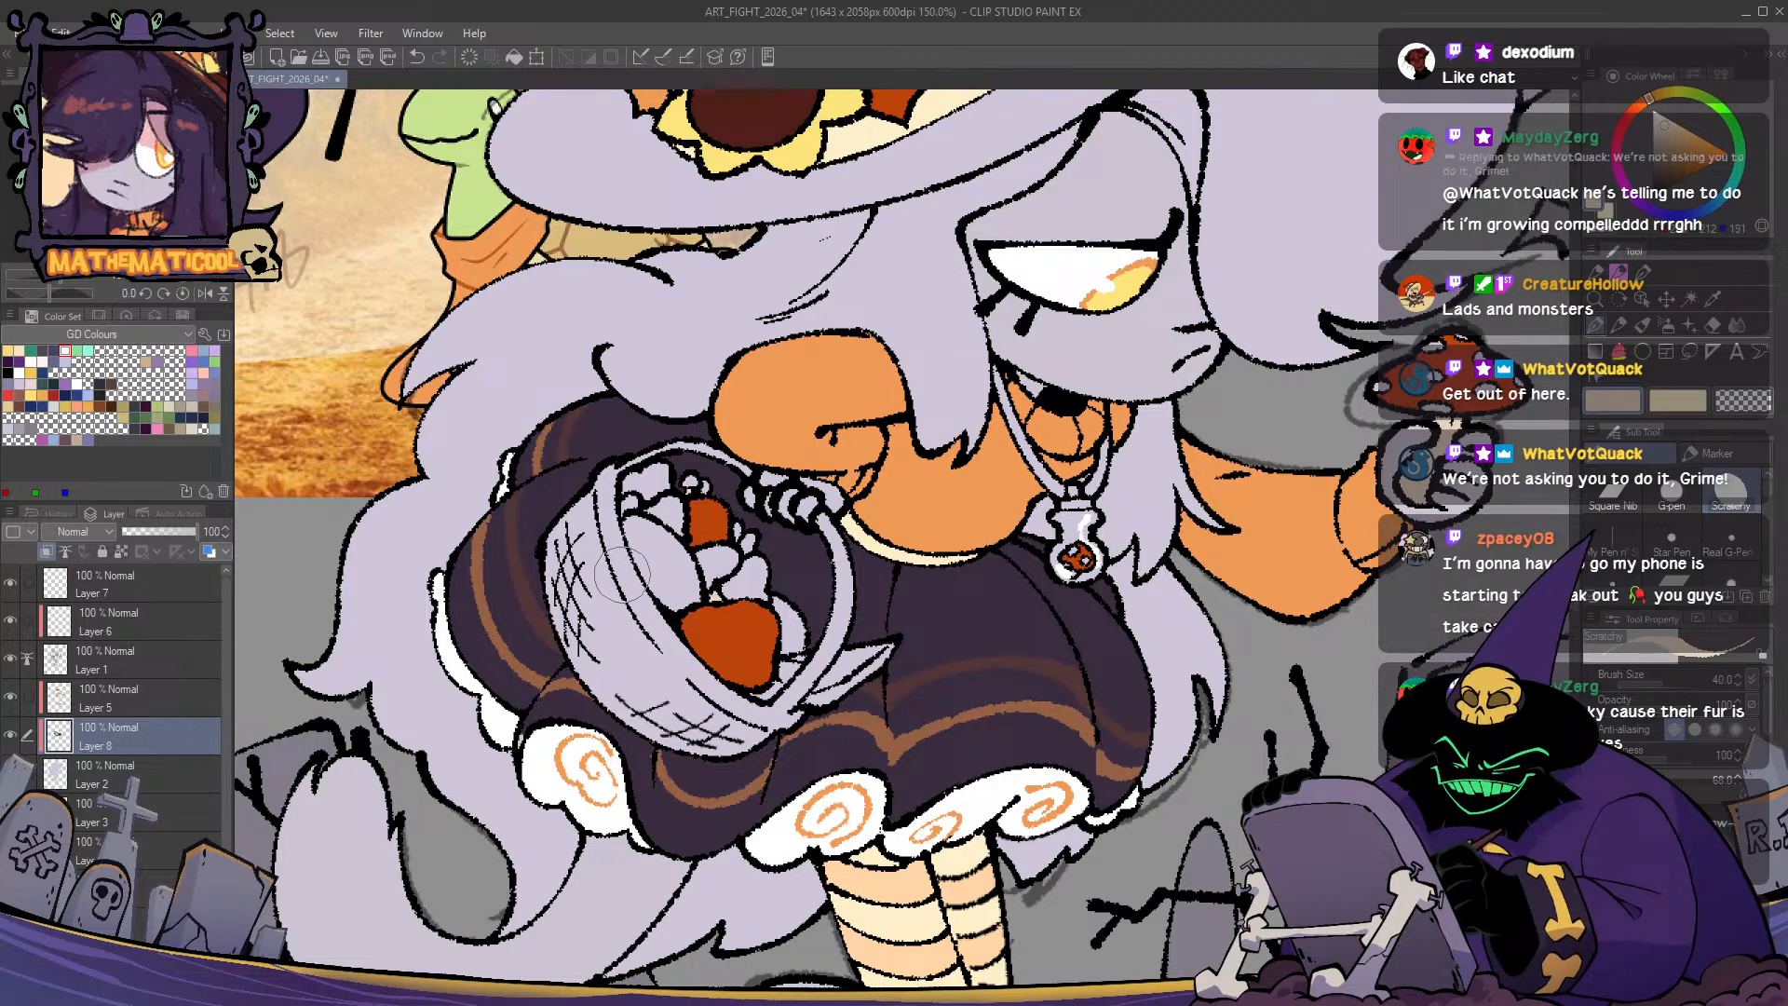
left_click(731, 643, "alt")
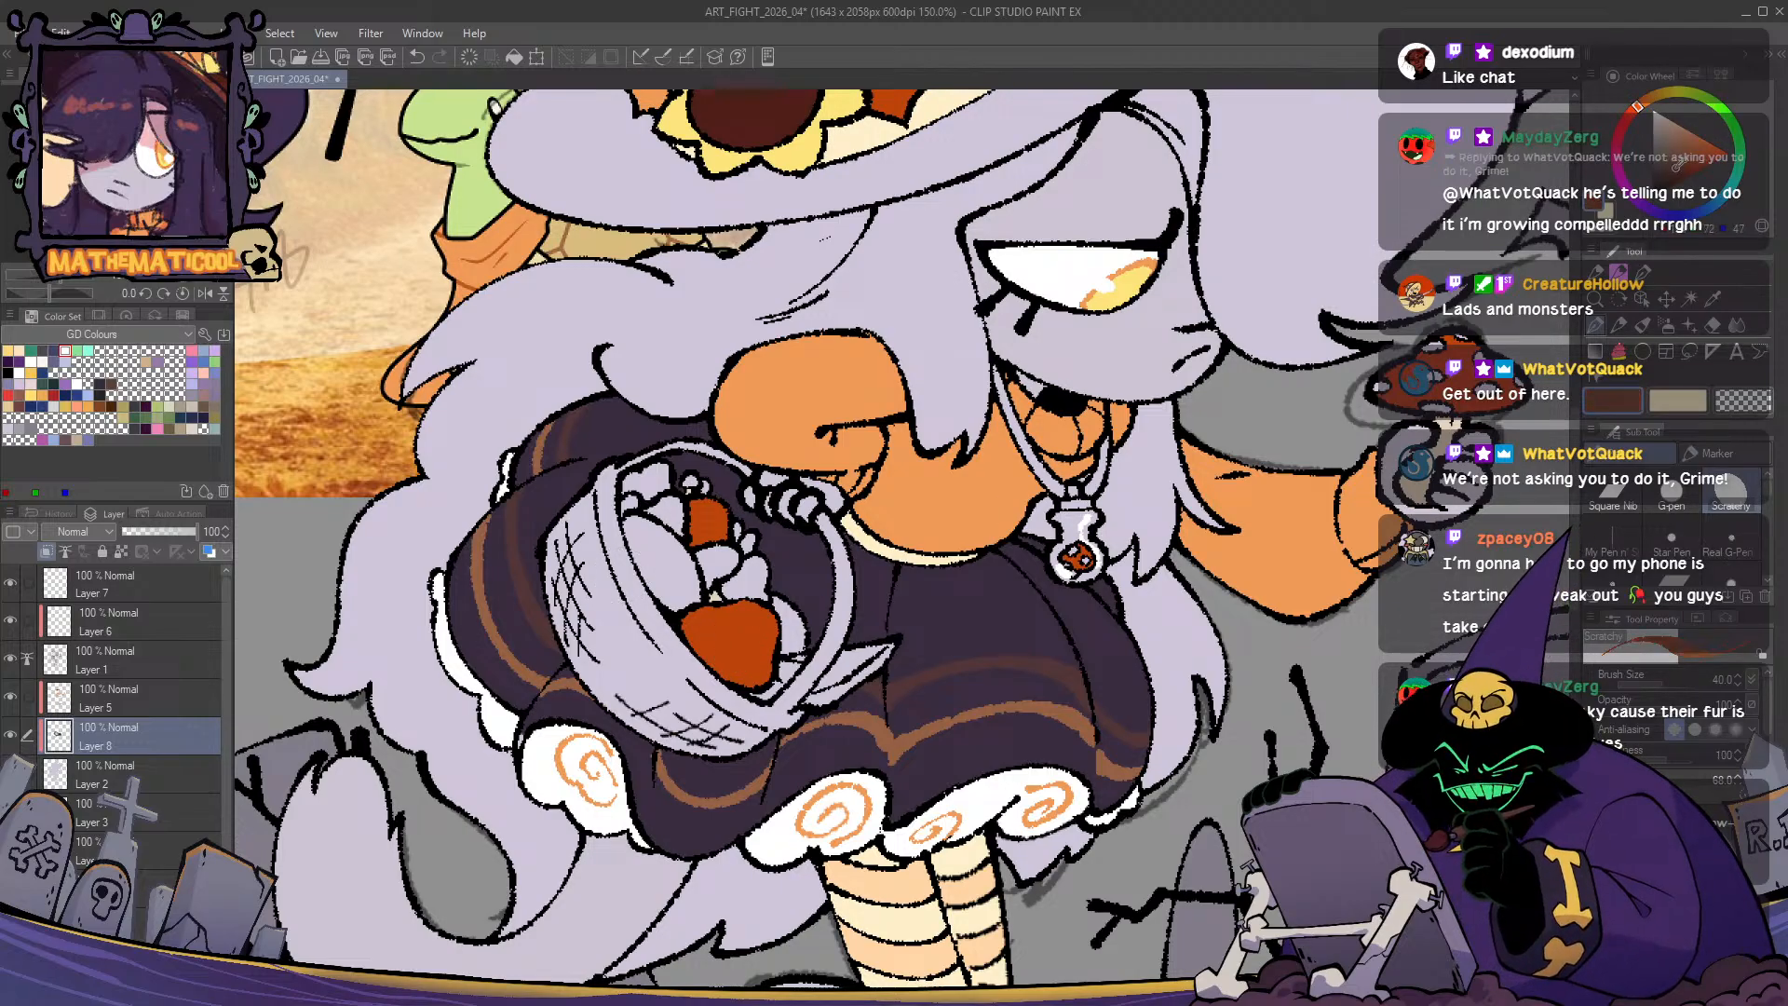
left_click_drag(1677, 165, 1682, 153)
mouse_move(725, 558)
left_mouse_down()
mouse_move(708, 592)
mouse_move(710, 559)
mouse_move(736, 561)
mouse_move(727, 587)
mouse_move(680, 633)
mouse_move(620, 494)
mouse_move(624, 508)
left_mouse_up()
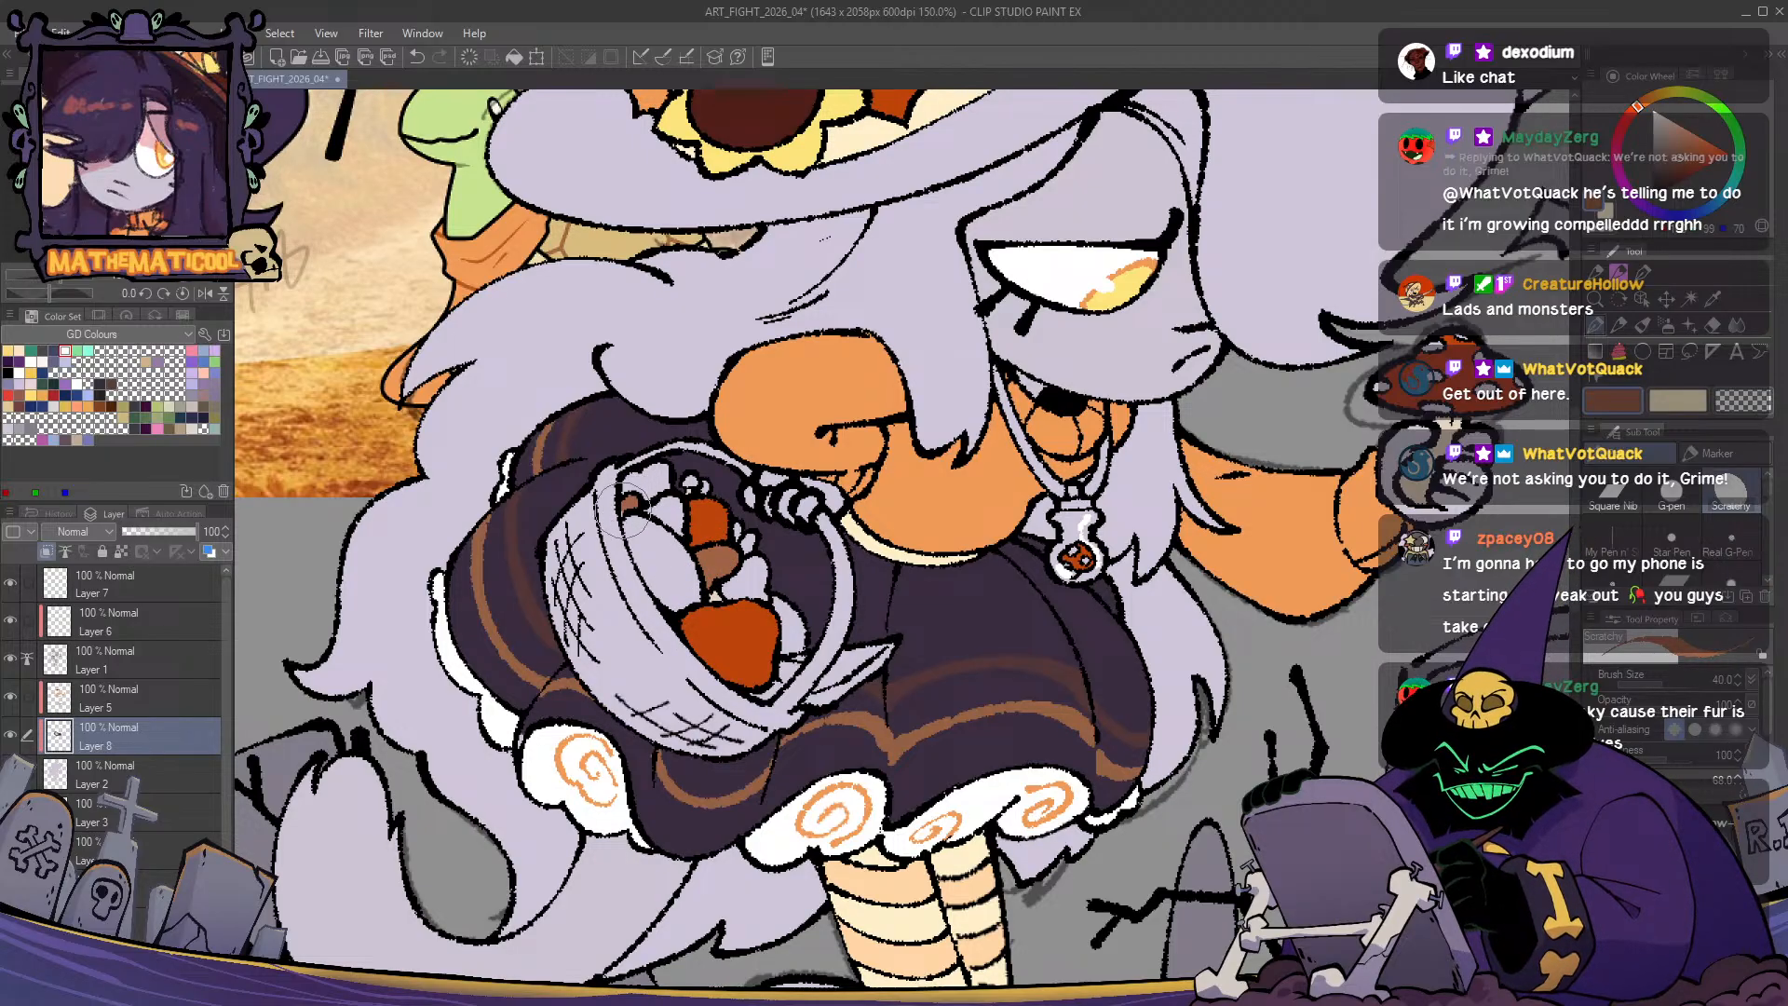
- Color the pointed piece sticking out beside the basket's rim with a lighter brown and the held mushroom stem's beige
left_click(1672, 138)
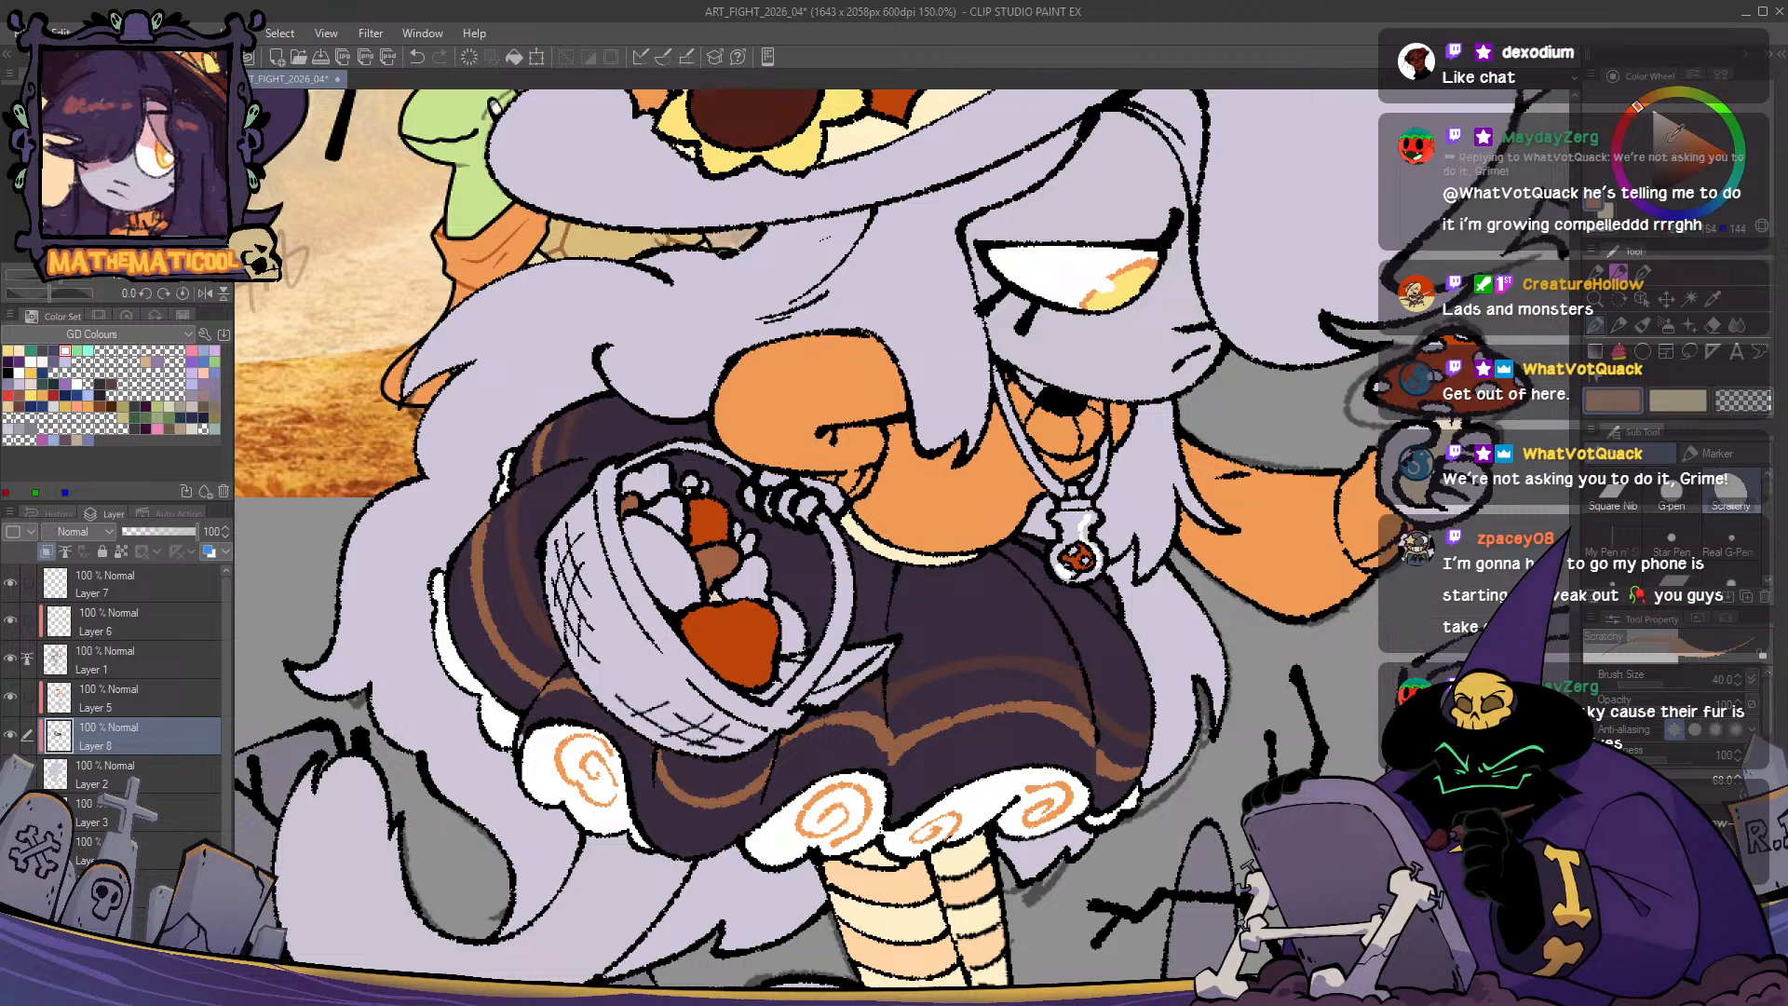
mouse_move(857, 663)
left_mouse_down()
mouse_move(834, 675)
mouse_move(888, 642)
mouse_move(816, 691)
mouse_move(841, 660)
mouse_move(880, 644)
mouse_move(830, 689)
mouse_move(801, 695)
mouse_move(783, 662)
mouse_move(781, 685)
mouse_move(747, 689)
mouse_move(797, 672)
left_mouse_up()
key("c")
key("c")
key("c")
left_click(1445, 441, "alt")
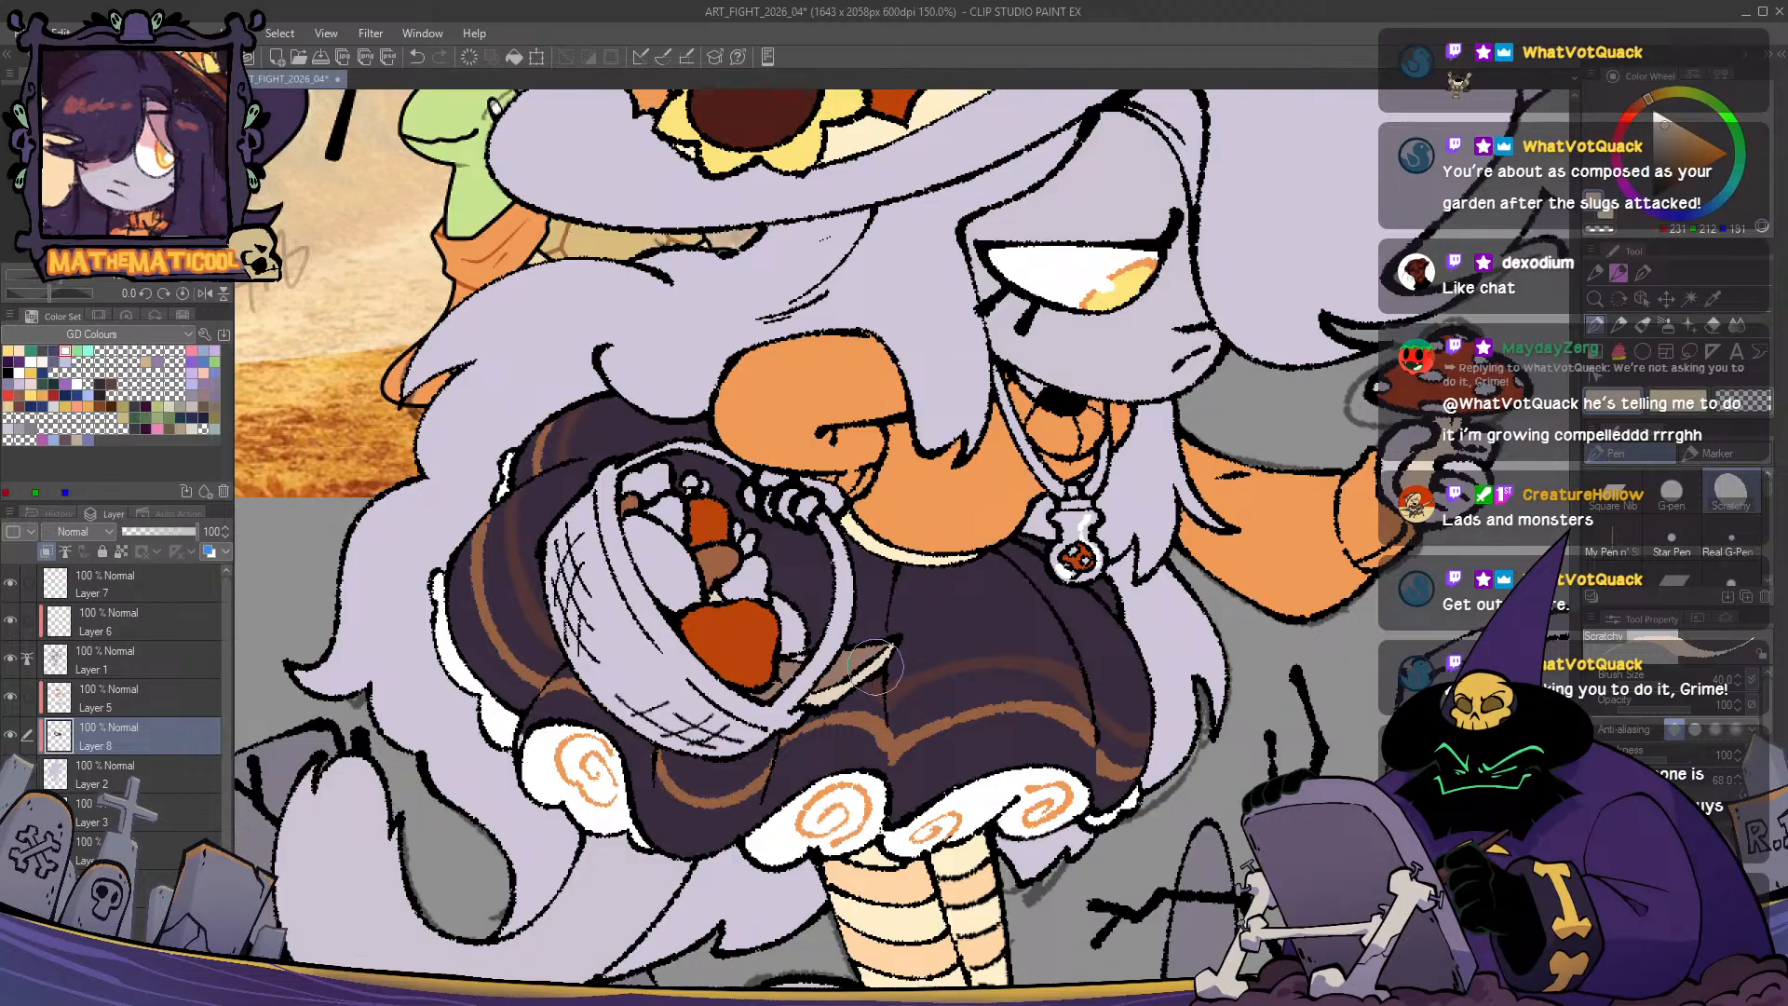
- Sample the lighter brown beside the basket's rim and paint the small mushroom caps in the basket with it
left_click(820, 690, "alt")
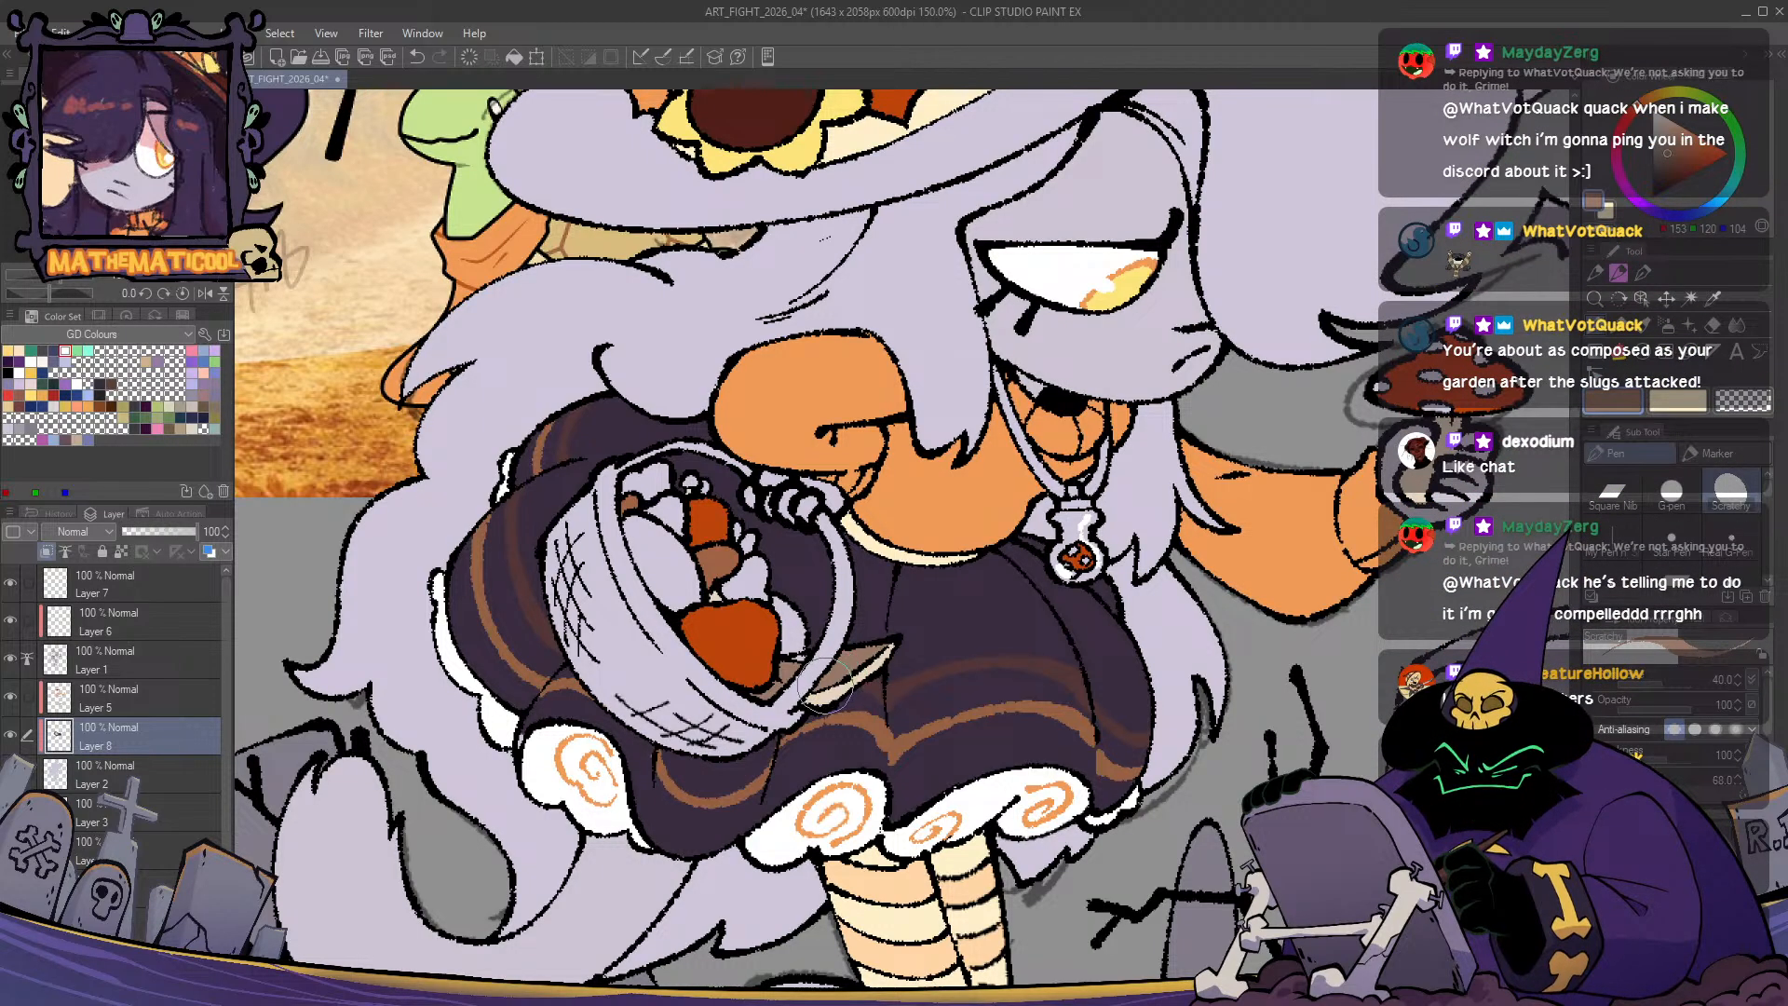
left_click_drag(837, 687, 890, 724)
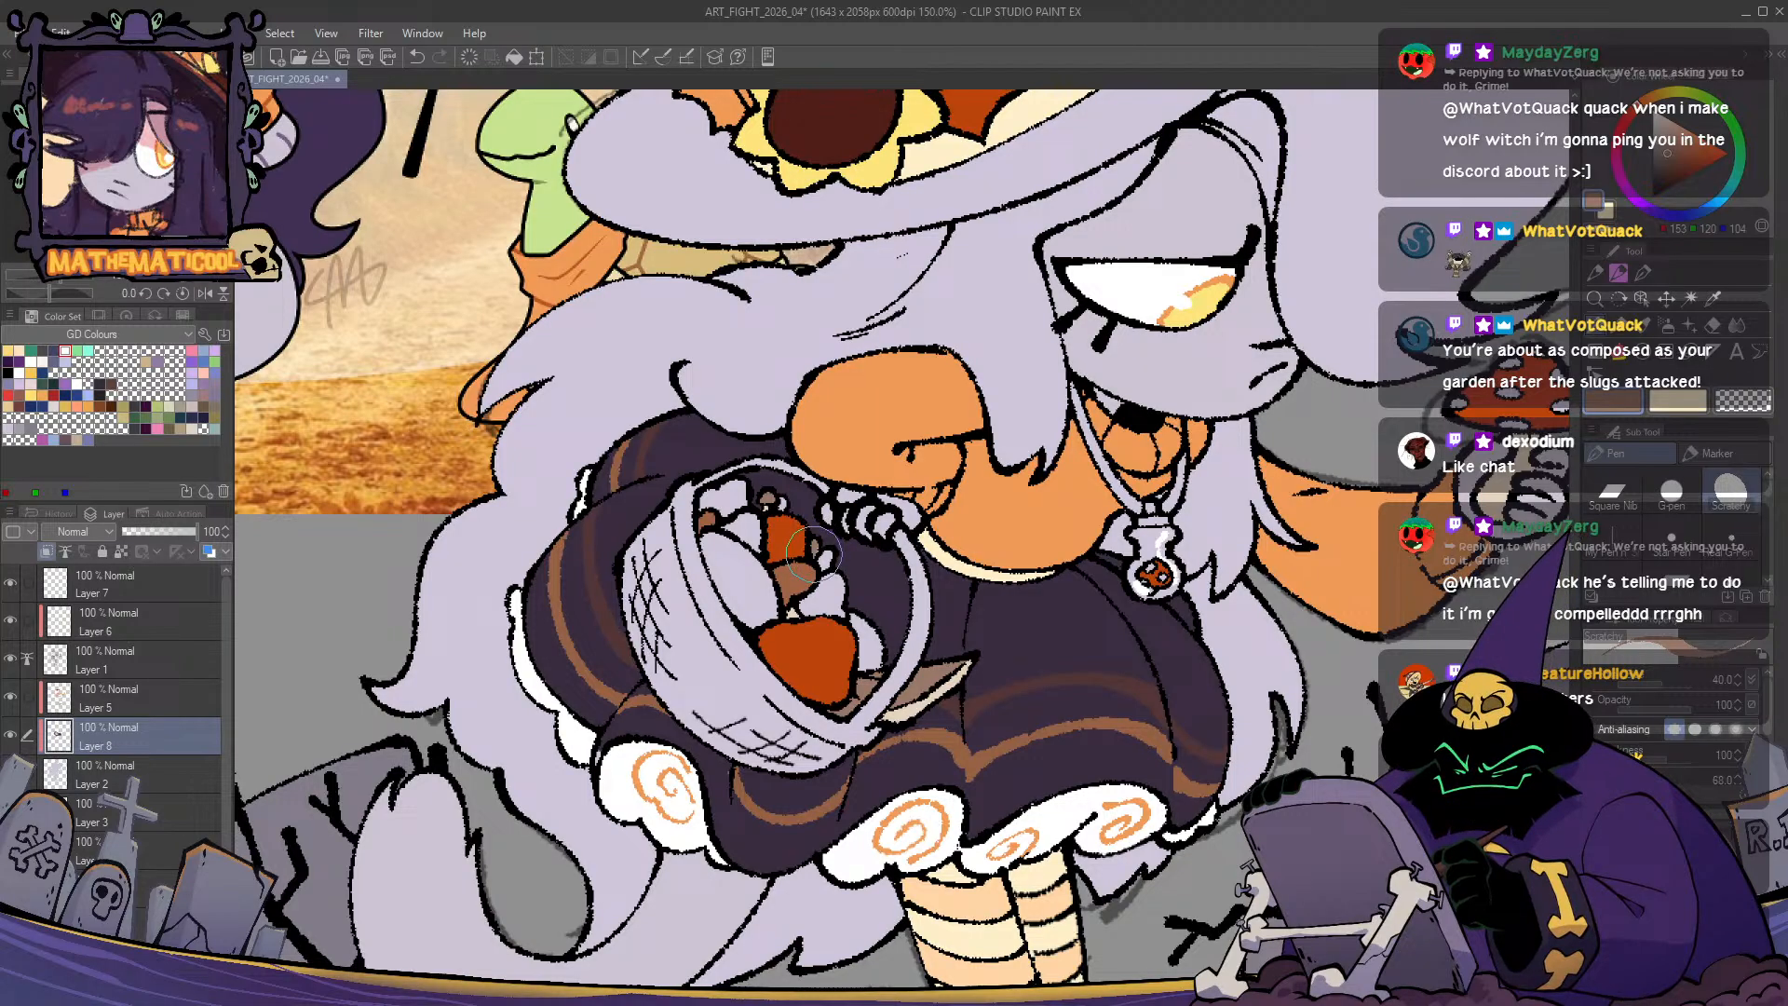
left_click_drag(1213, 738, 1053, 715)
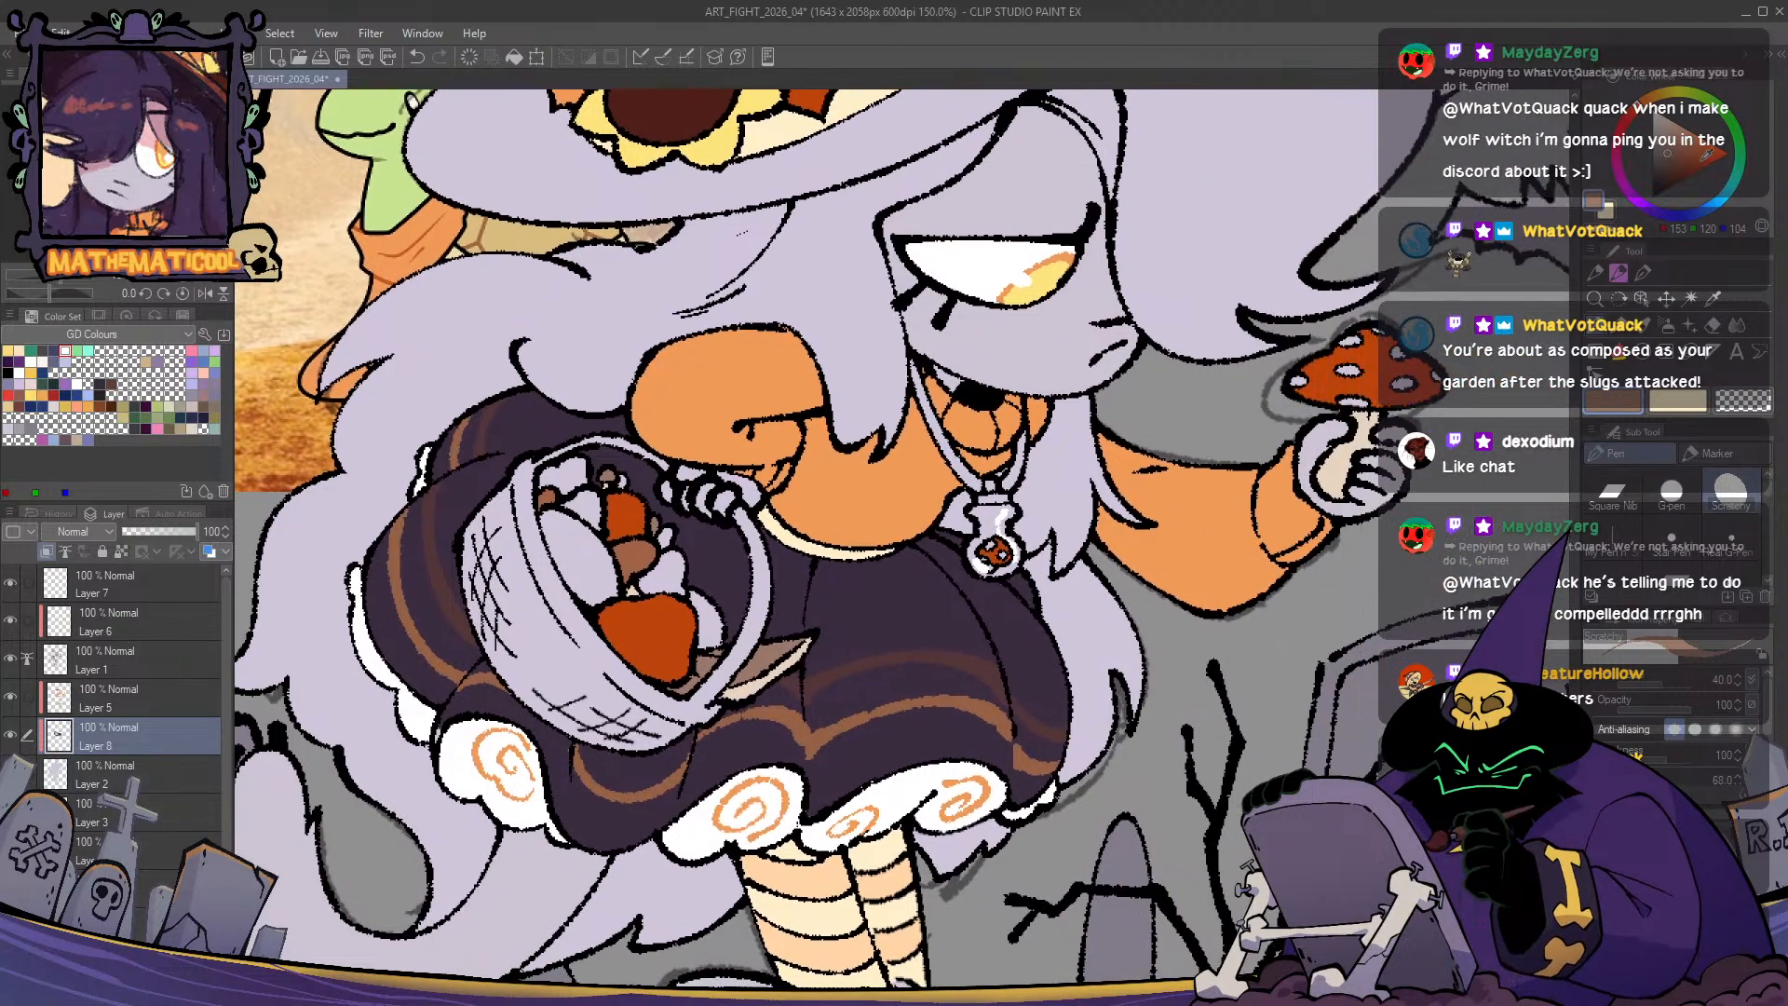
- Mix a pale yellow and paint the mushroom beside the red one at the basket's rear and the one above the large red cap
left_click(1674, 94)
left_click(1677, 141)
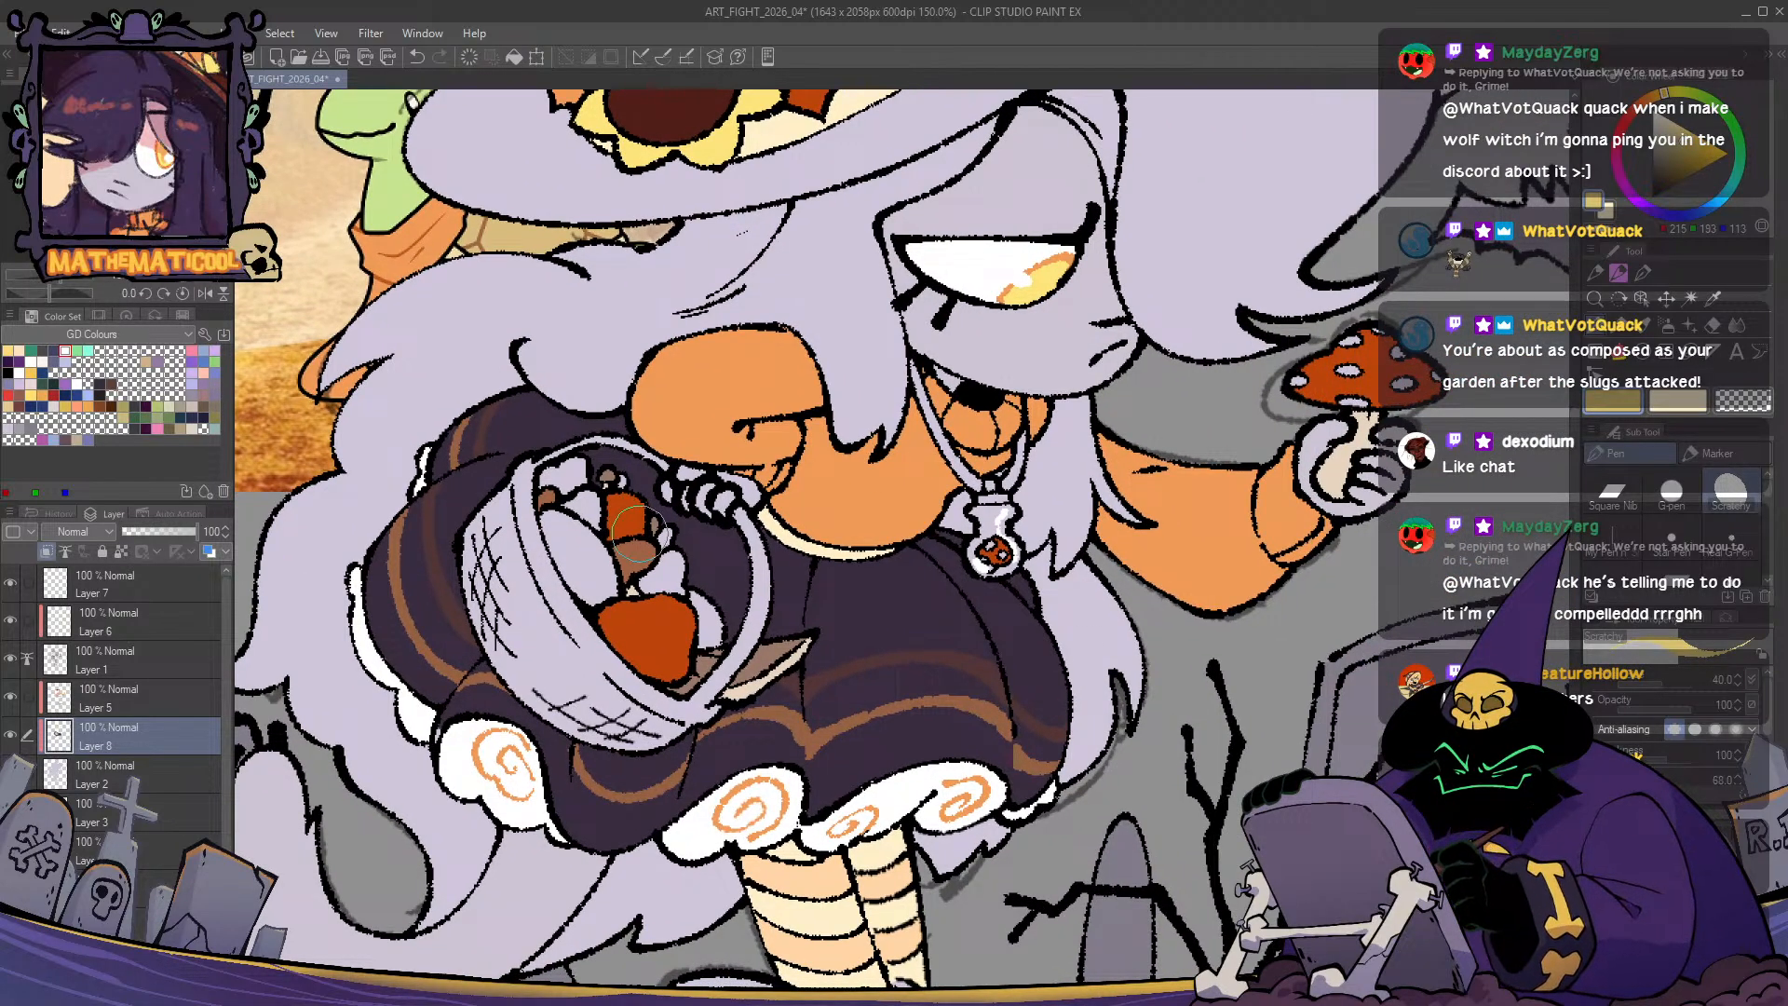
left_click(1682, 134)
left_click(1683, 133)
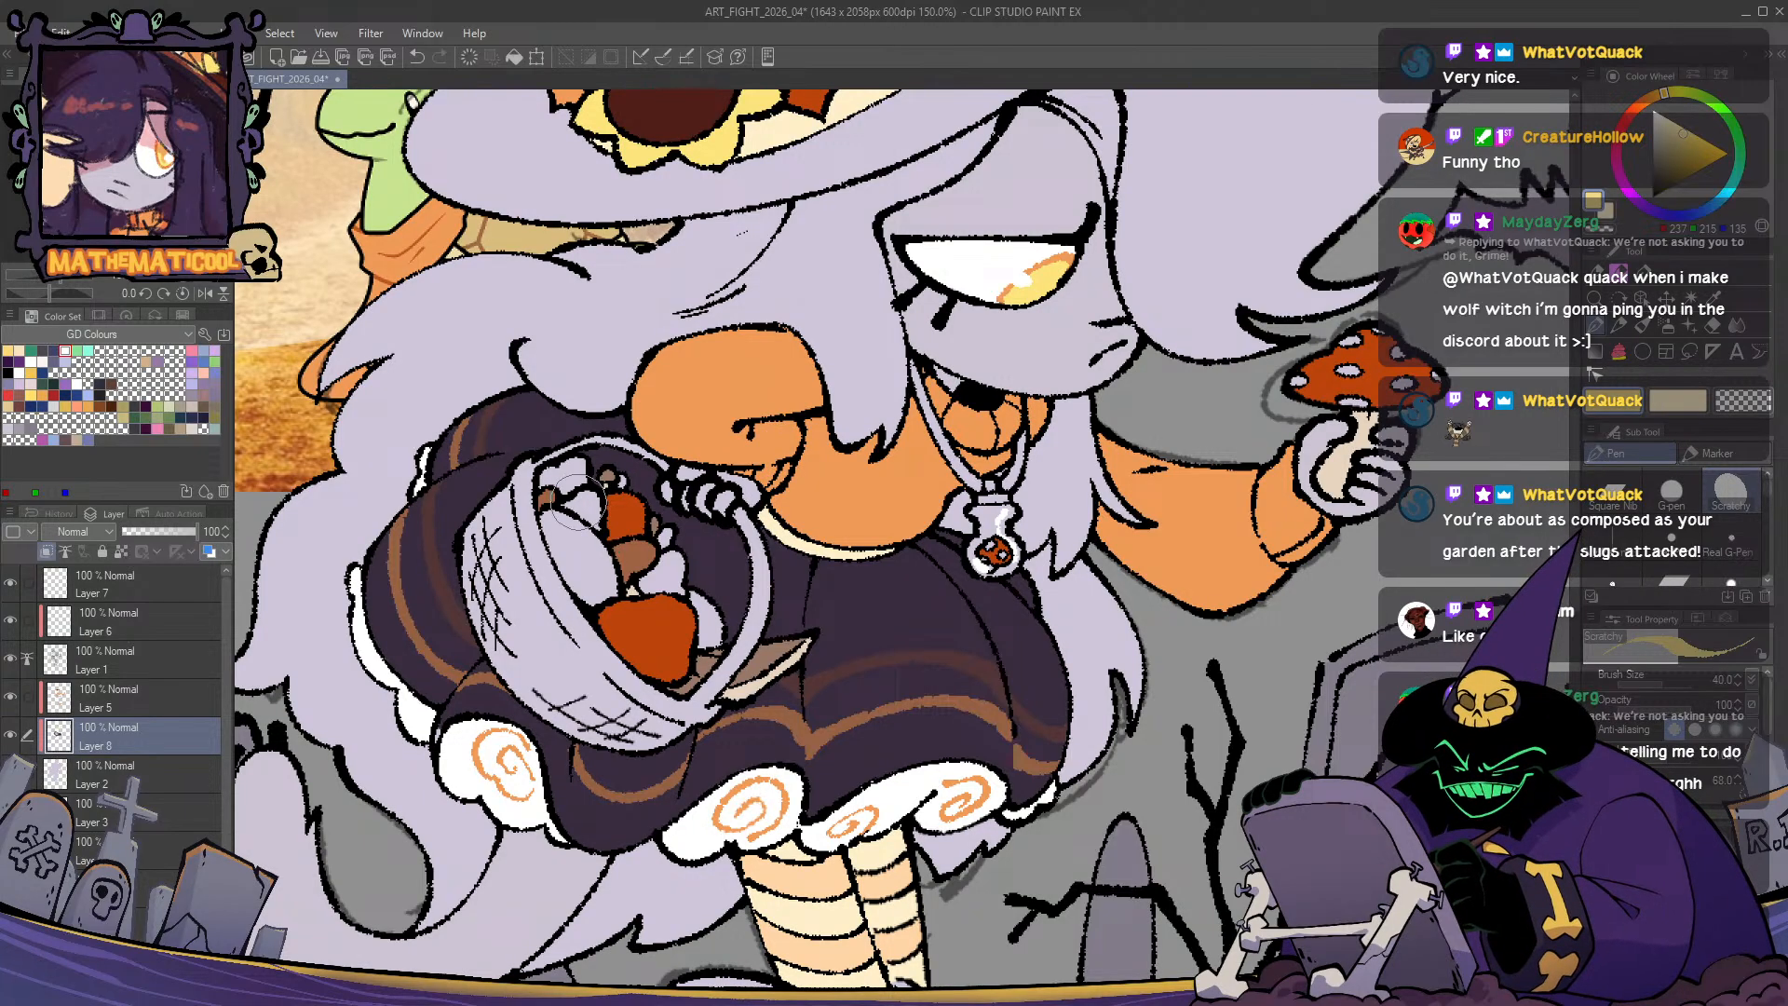
mouse_move(598, 525)
left_mouse_down()
mouse_move(584, 501)
mouse_move(604, 514)
left_mouse_up()
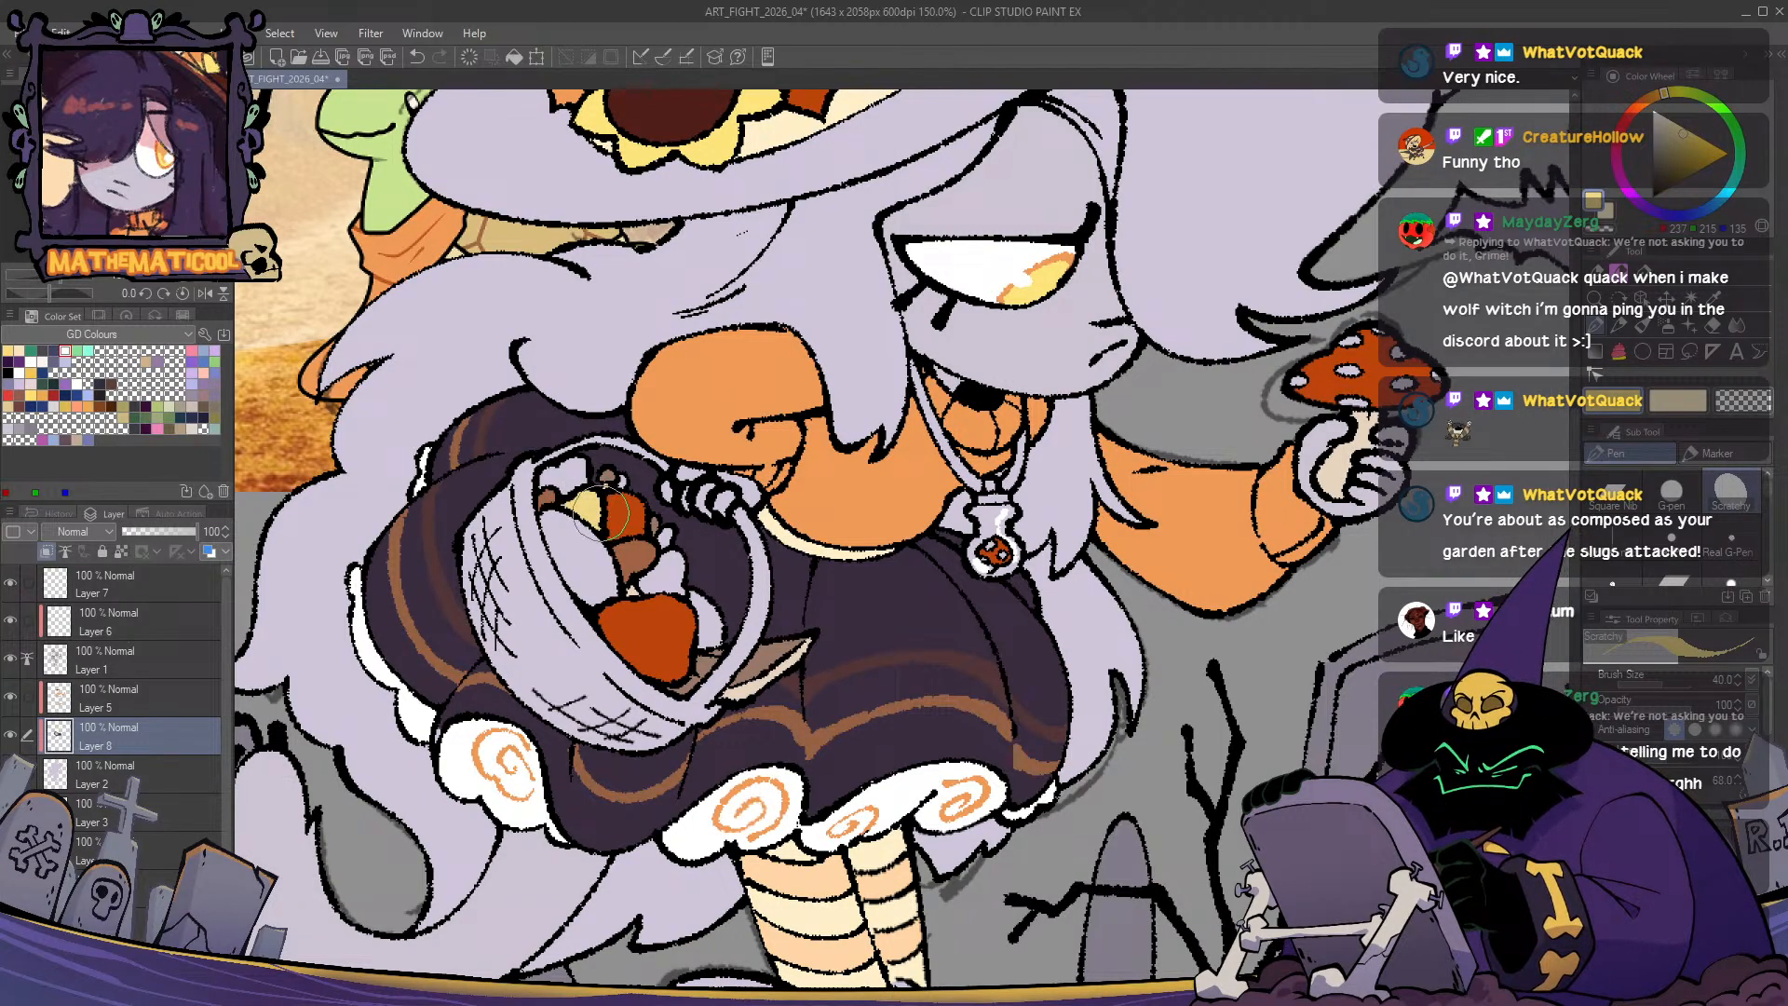
mouse_move(669, 578)
left_mouse_down()
mouse_move(675, 592)
mouse_move(648, 596)
mouse_move(675, 570)
left_mouse_up()
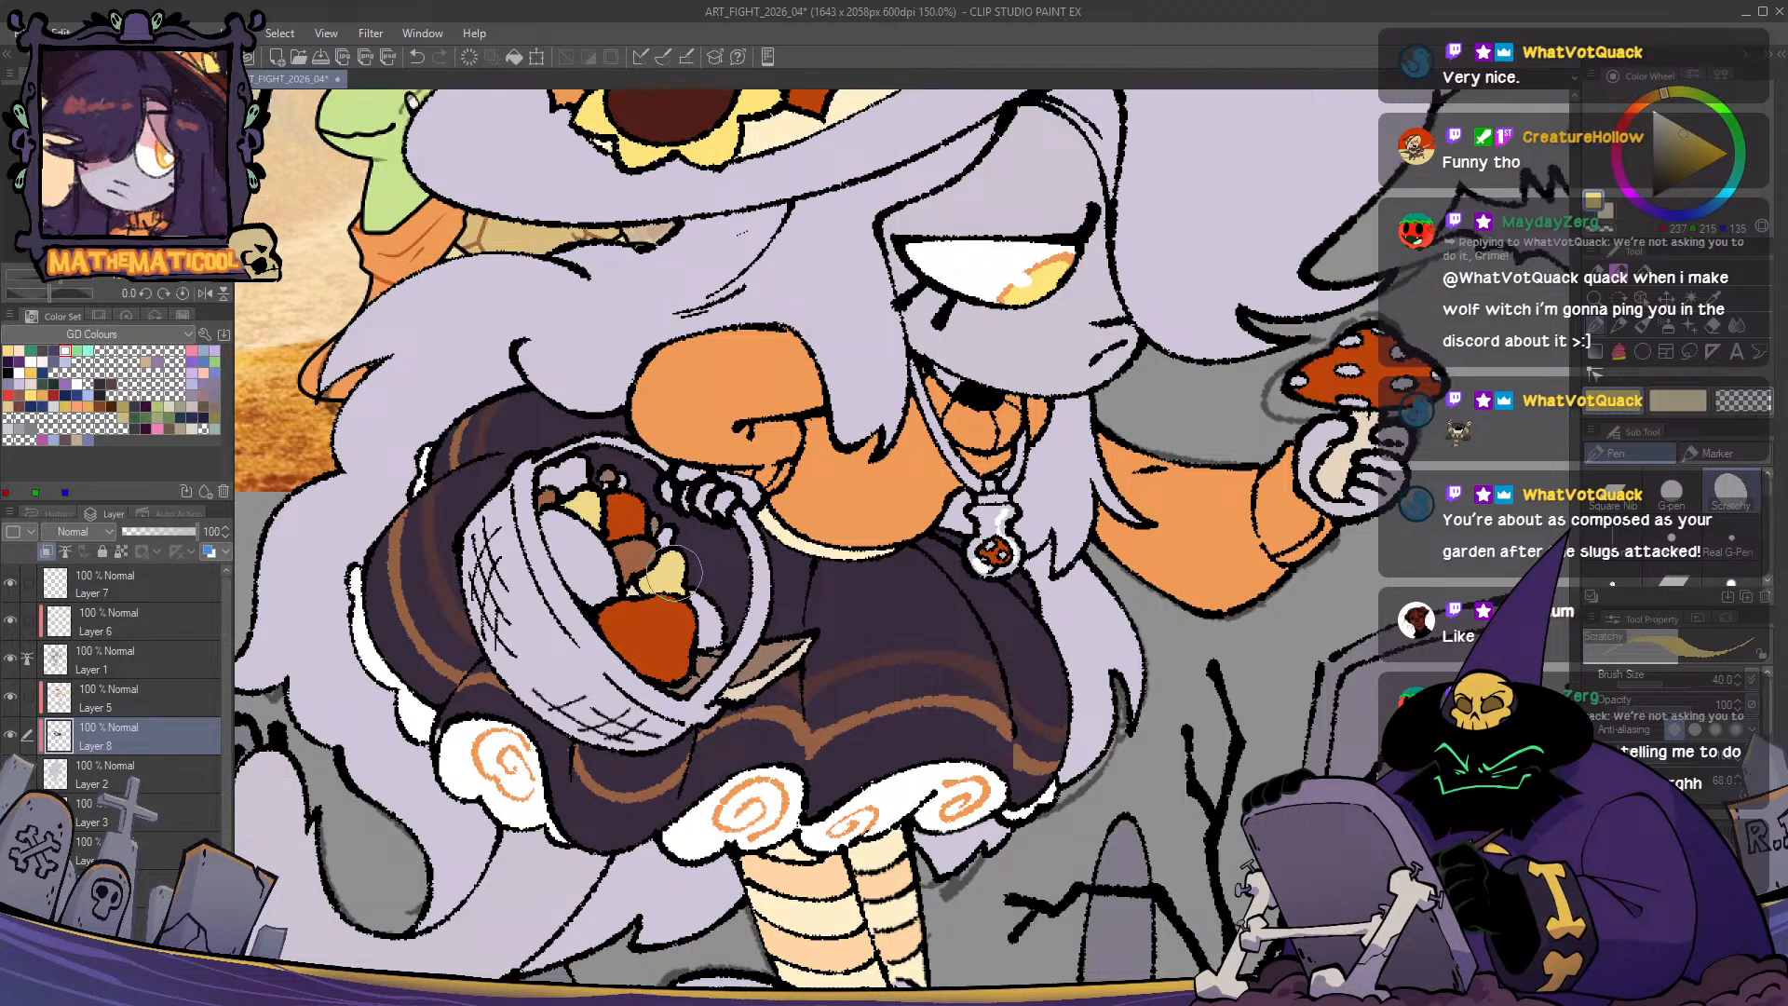
- Color the tiny pieces in the basket magenta, and the large rounded piece and the one behind the red cap light purple
left_click(1681, 156)
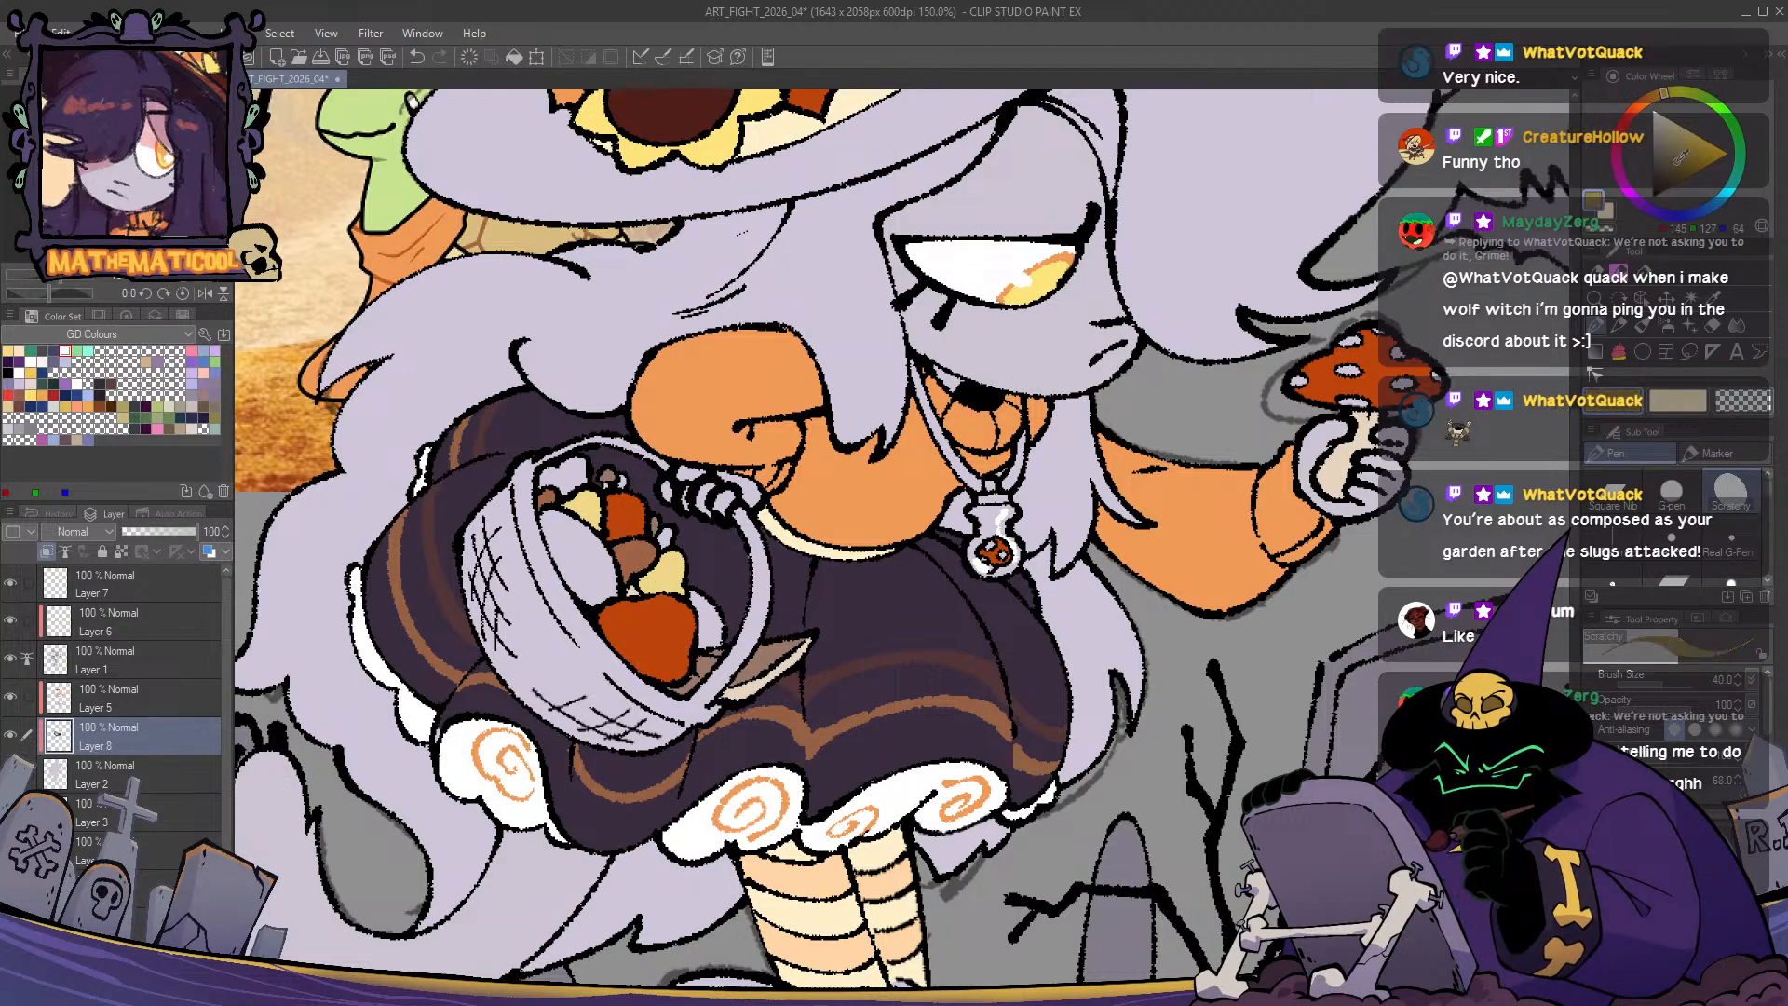
left_click(1622, 175)
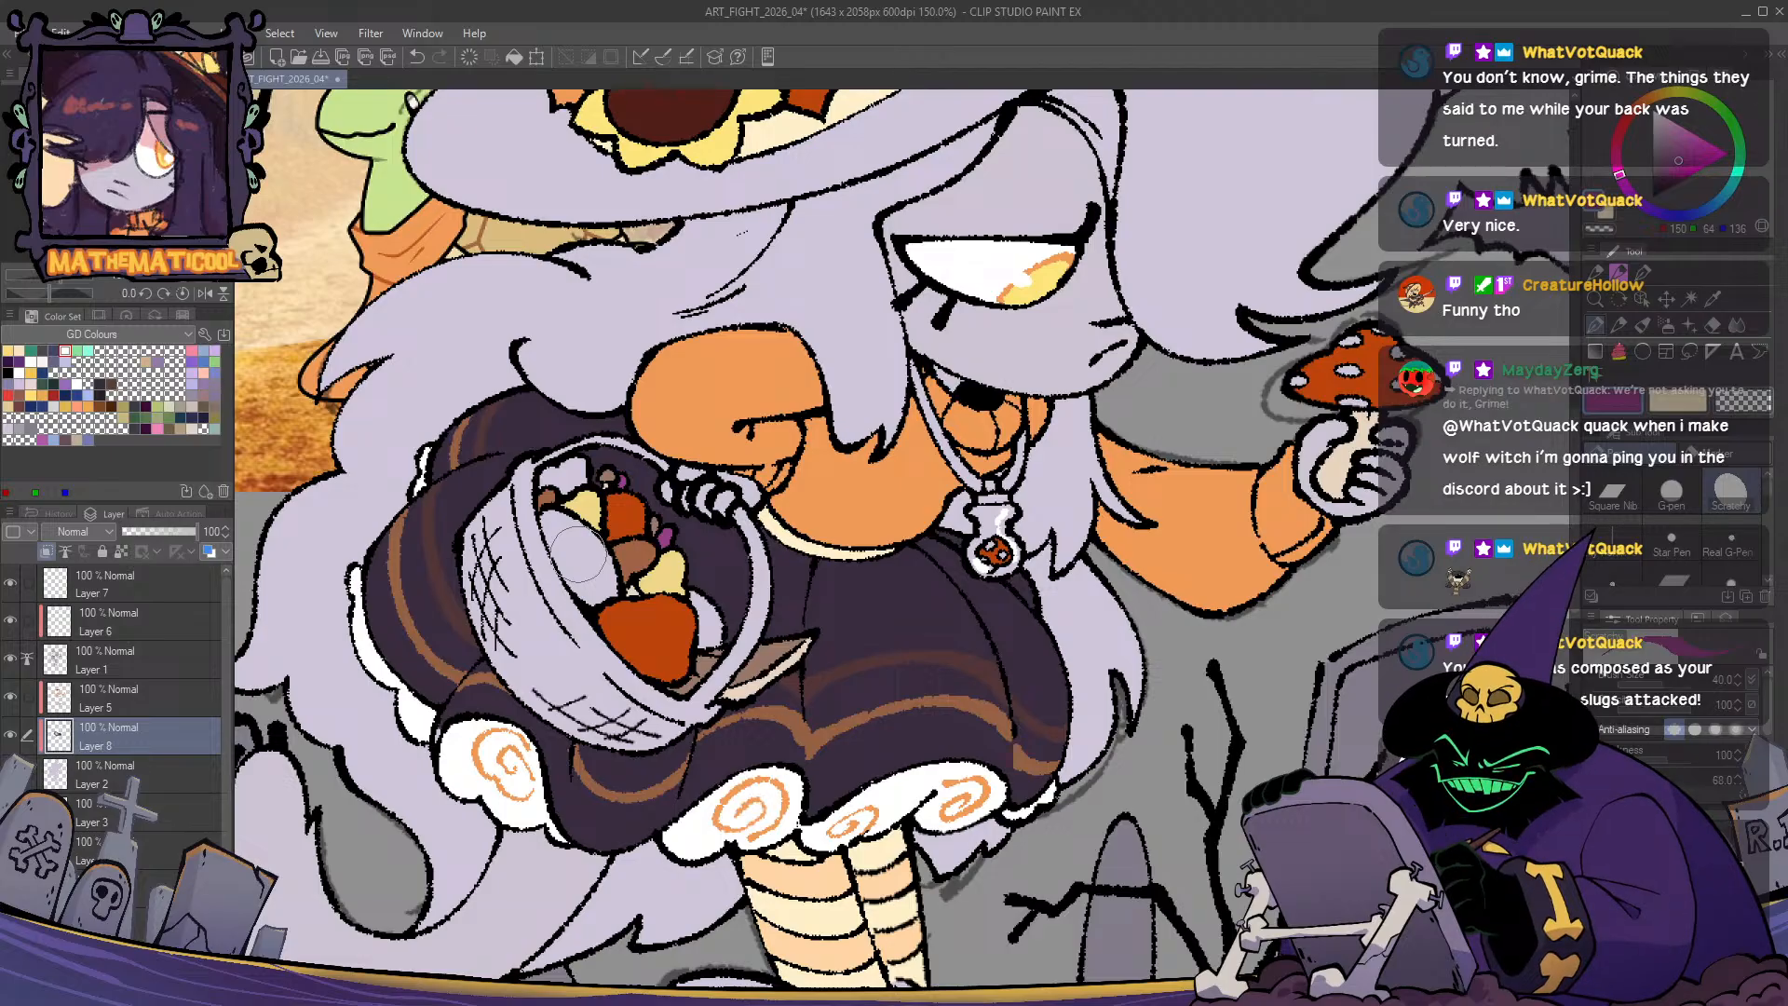
left_click(1630, 196)
left_click(1666, 150)
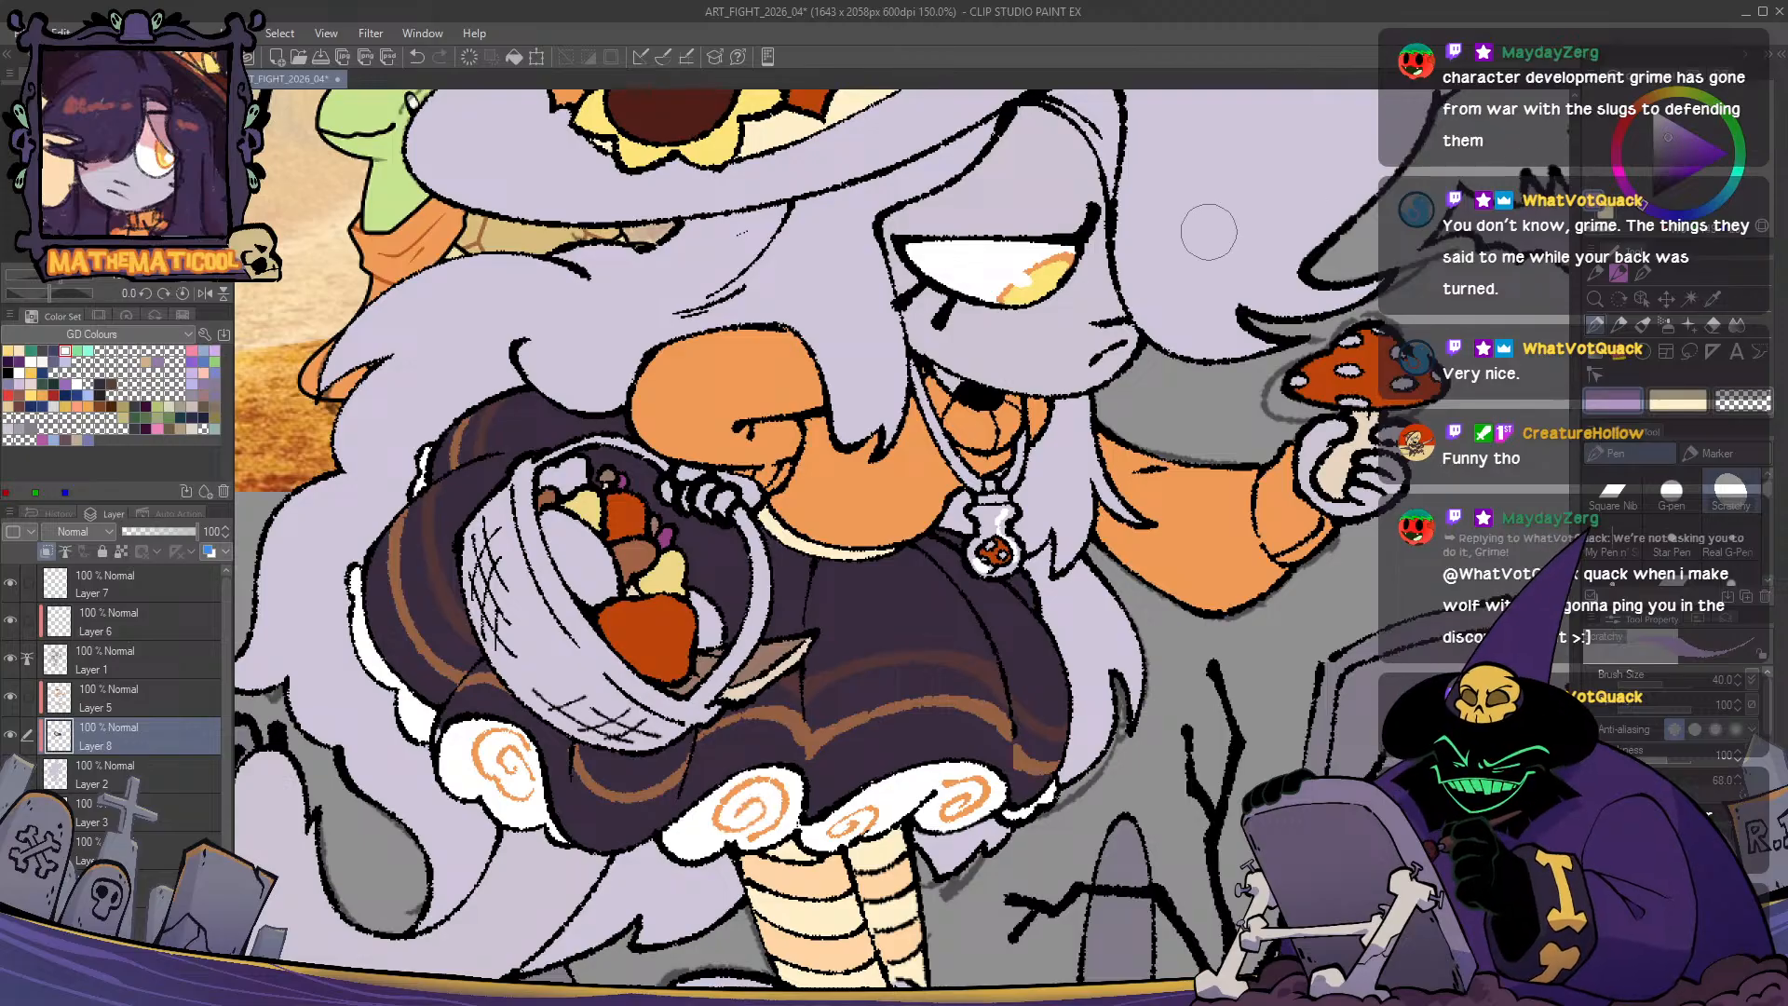
left_click(557, 527)
mouse_move(557, 526)
left_mouse_down()
mouse_move(596, 607)
mouse_move(605, 582)
mouse_move(554, 535)
mouse_move(607, 566)
mouse_move(559, 536)
mouse_move(582, 596)
left_mouse_up()
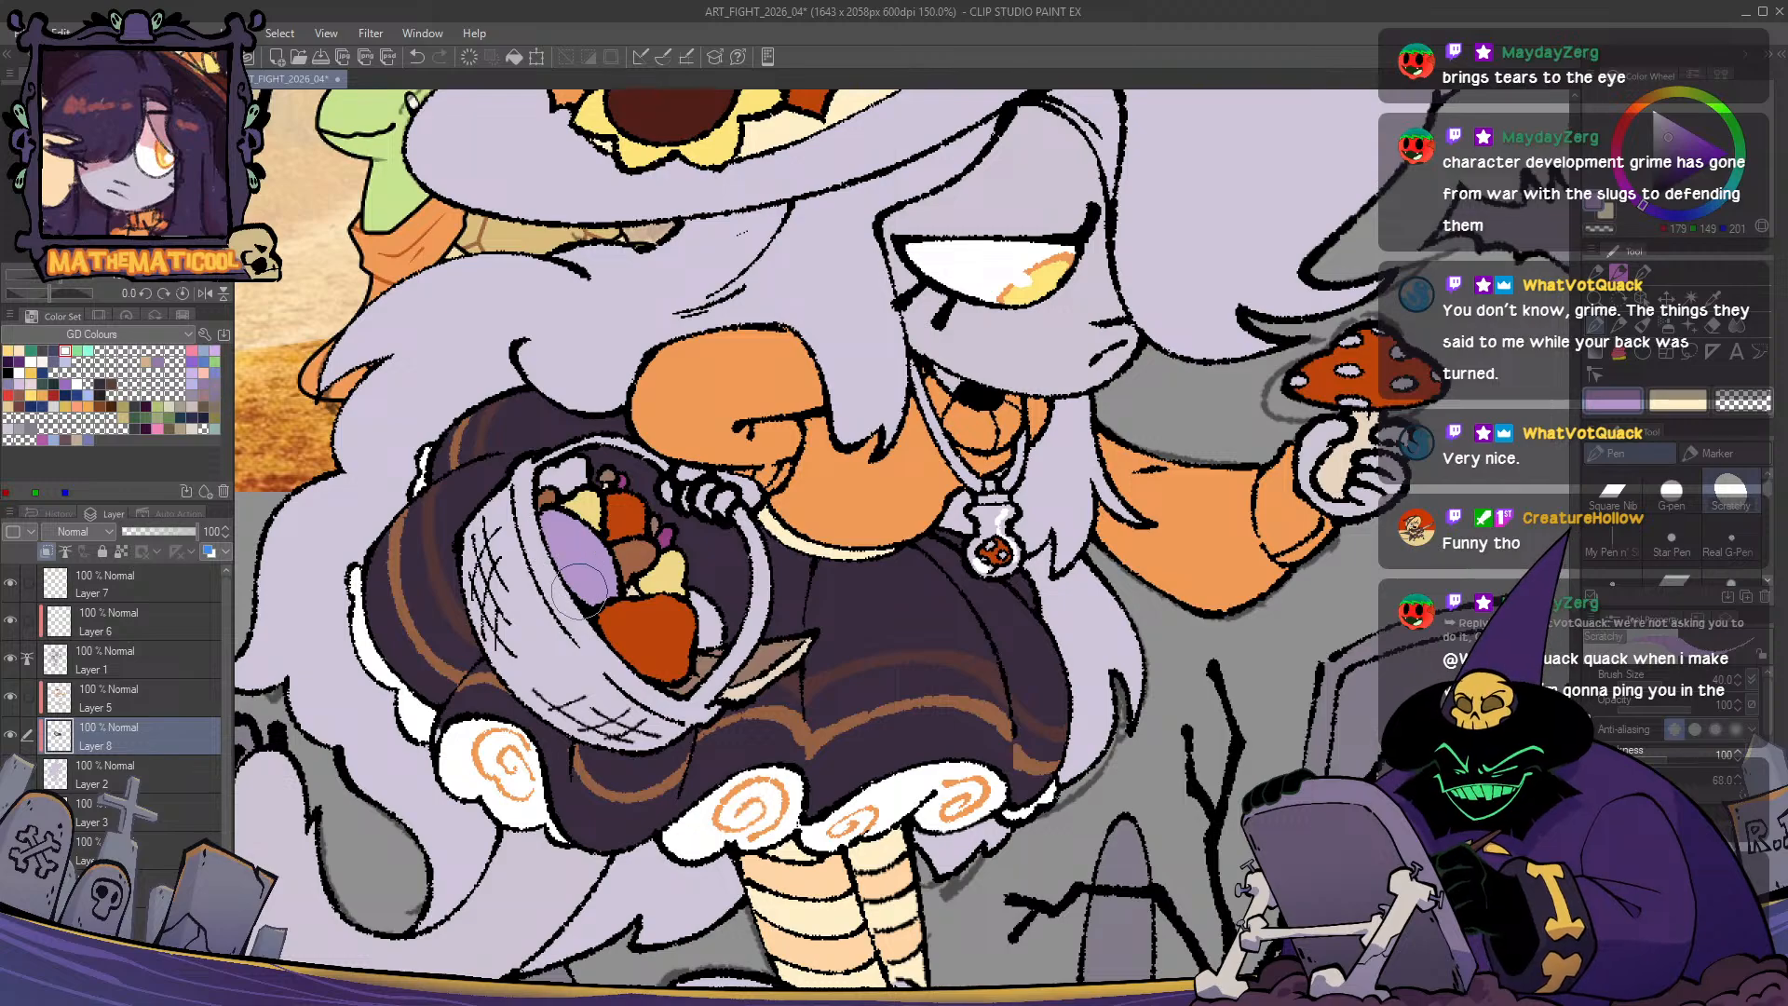
mouse_move(694, 594)
left_mouse_down()
mouse_move(712, 648)
mouse_move(708, 609)
left_mouse_up()
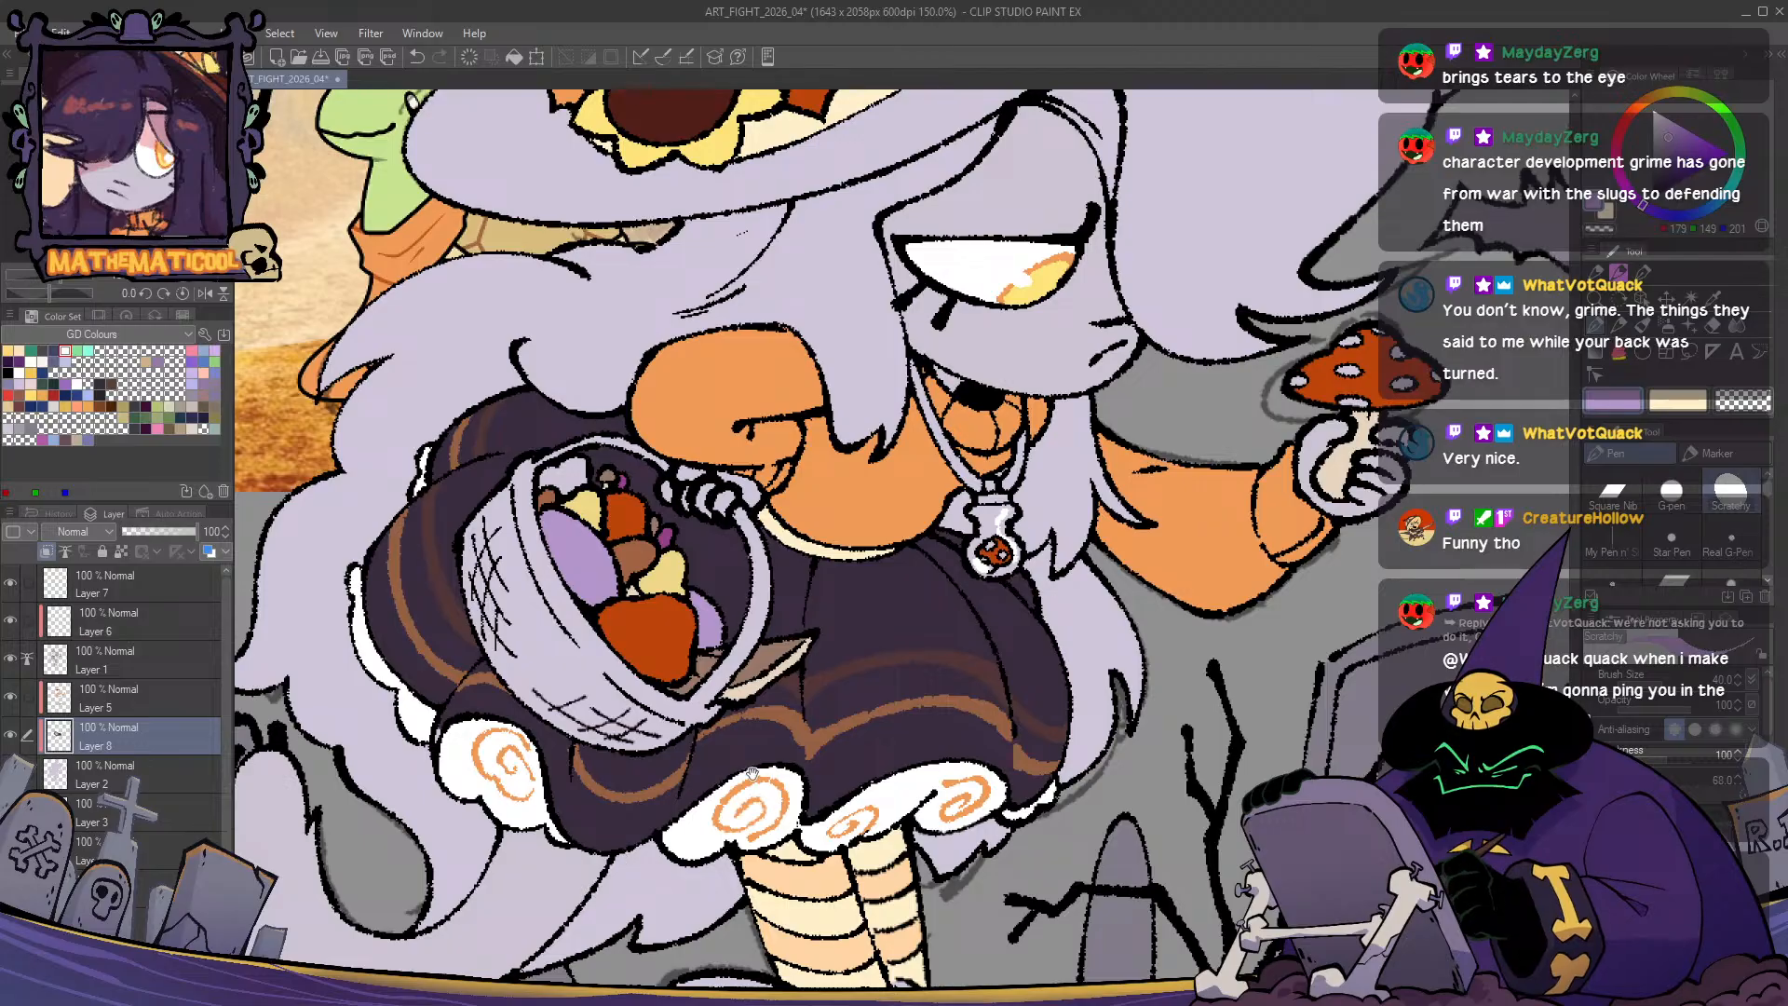
- Paint the rounded pieces at the basket's rear a darker purple and check the drawing in a mirrored view
left_click_drag(752, 773, 827, 770)
left_click(1673, 156)
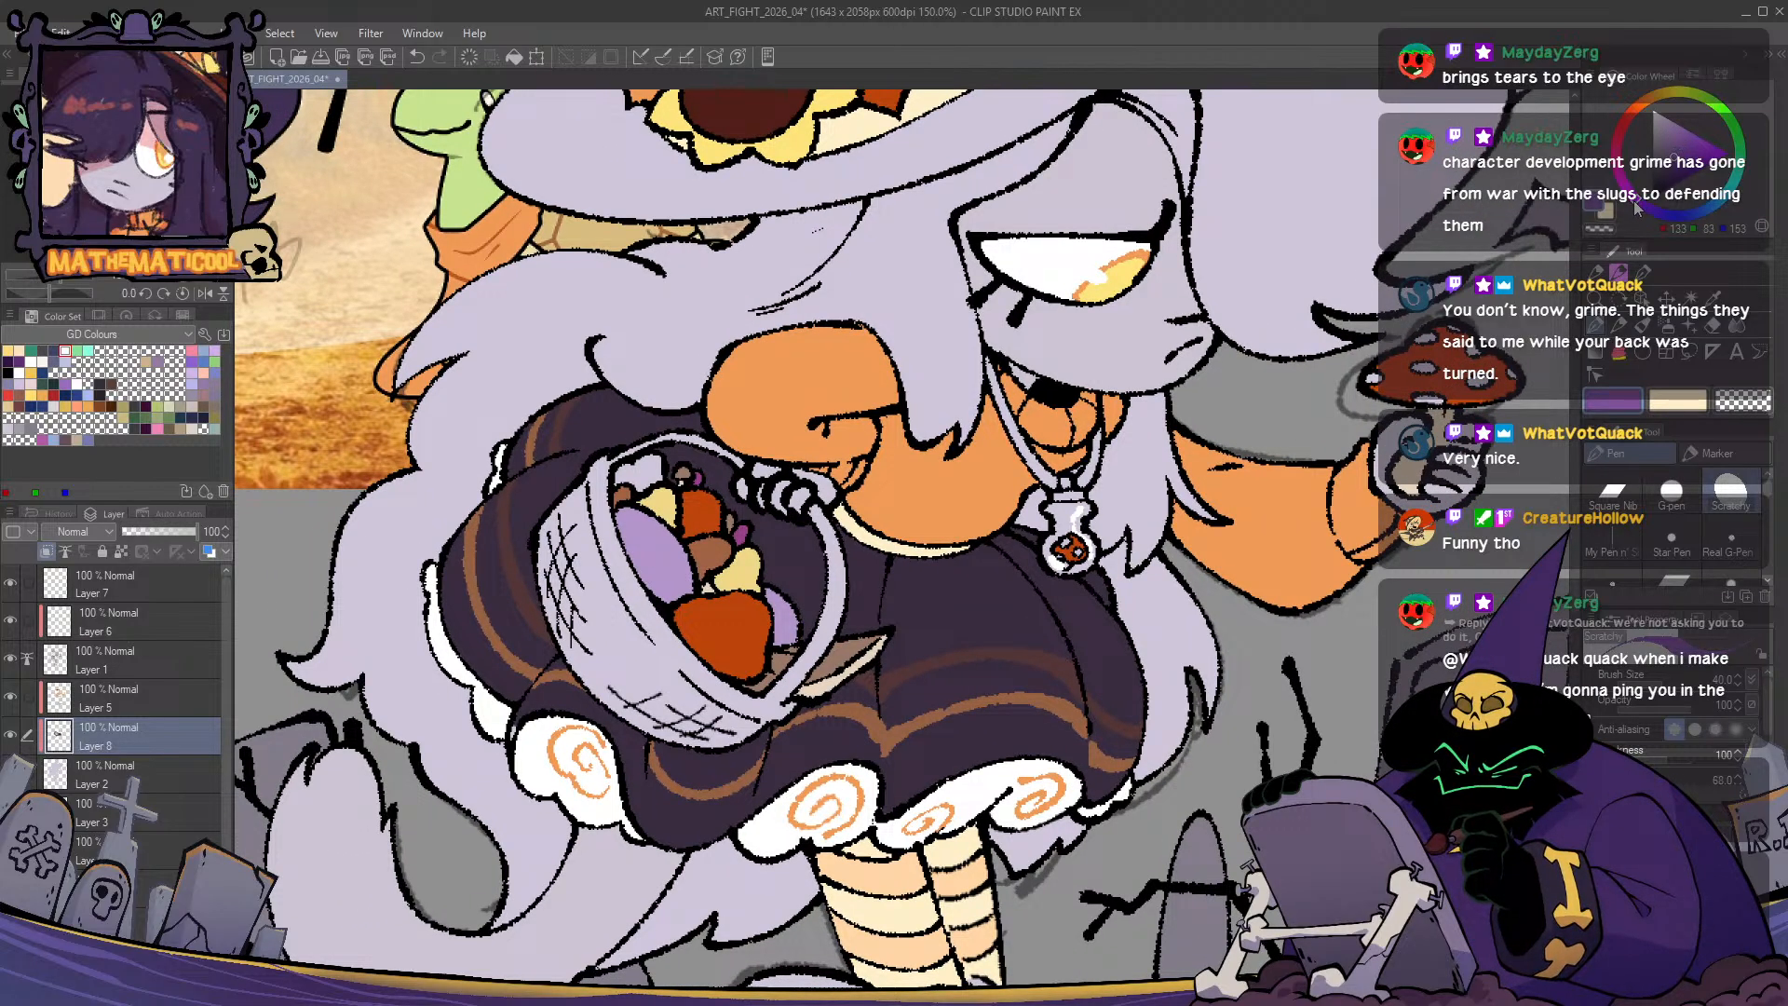
left_click_drag(635, 471, 618, 482)
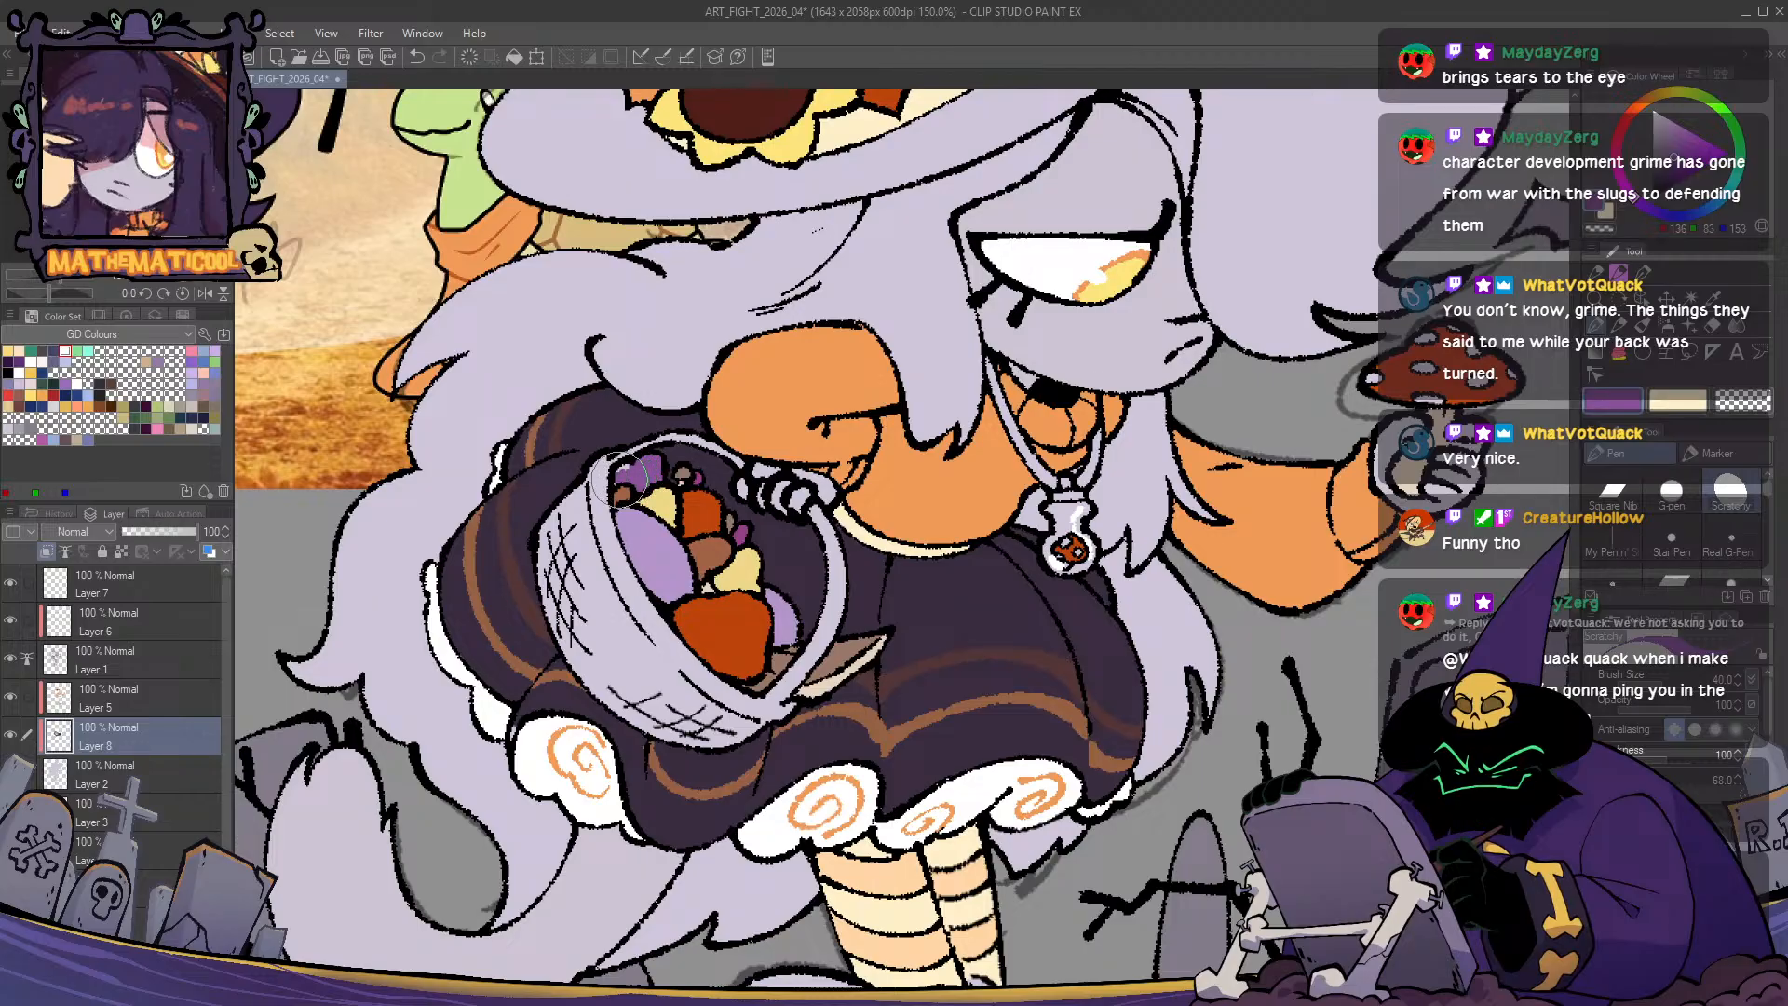
key("h")
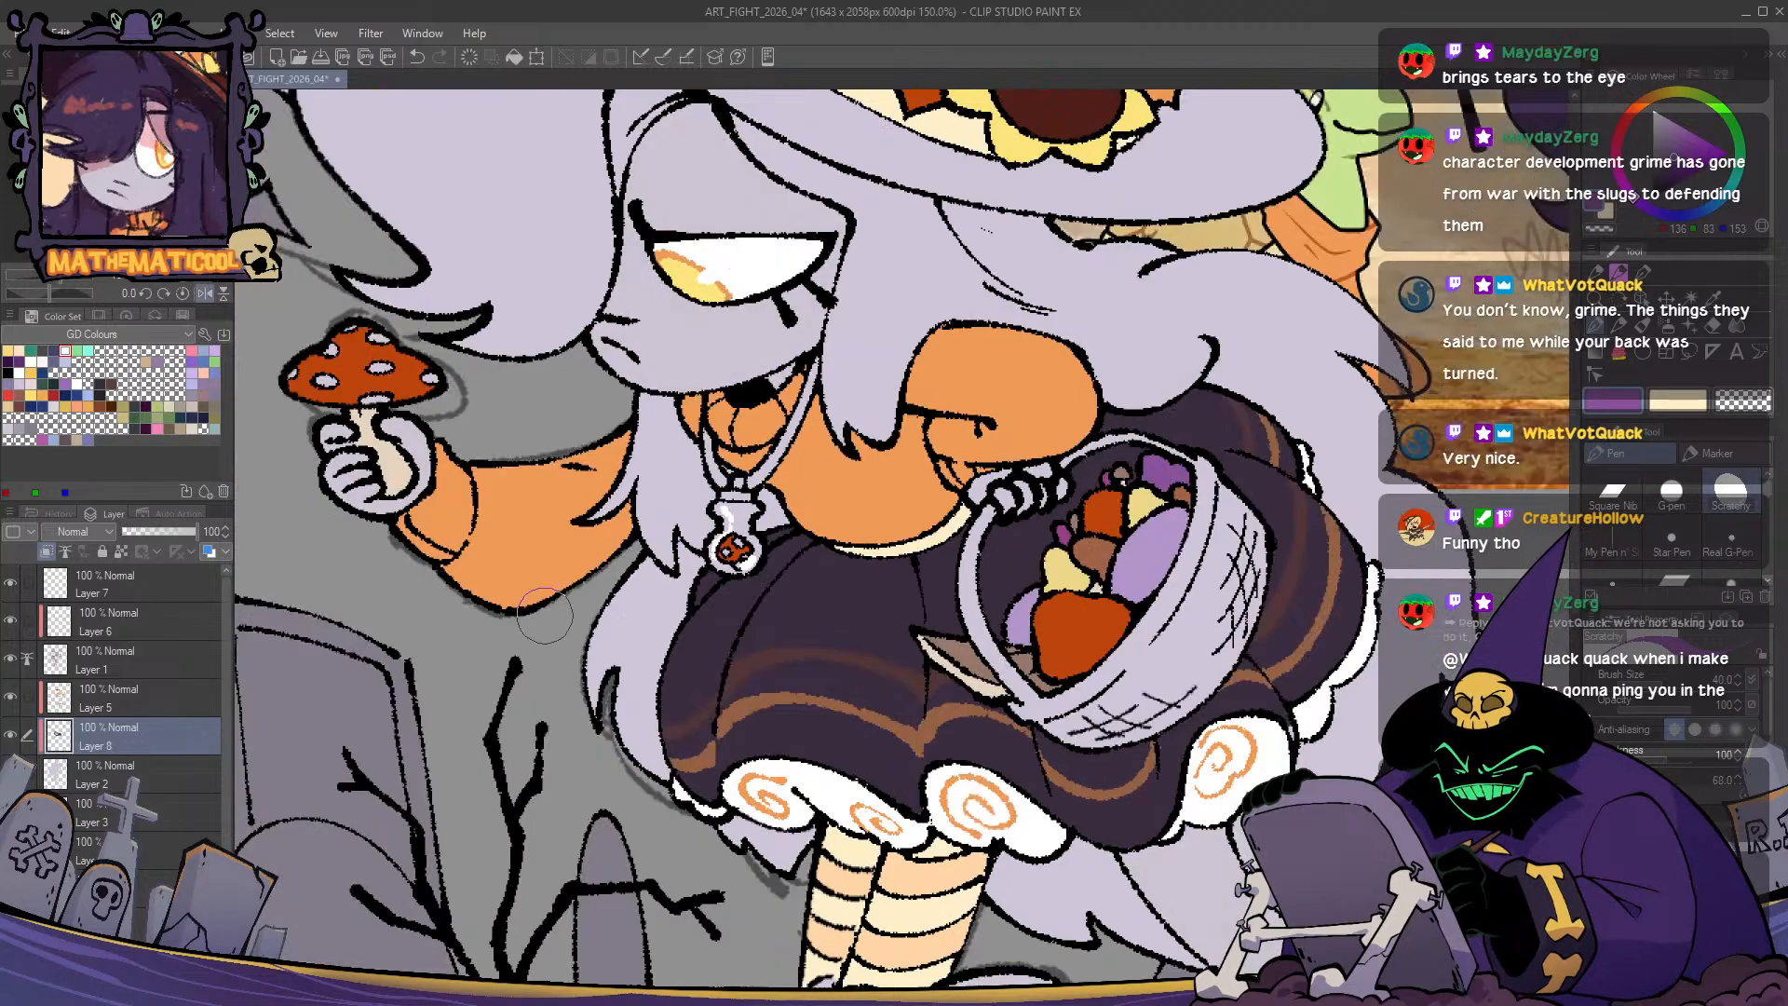
key("h")
scroll(545, 616, "down", 1)
key("h")
key("h")
scroll(545, 616, "up", 1)
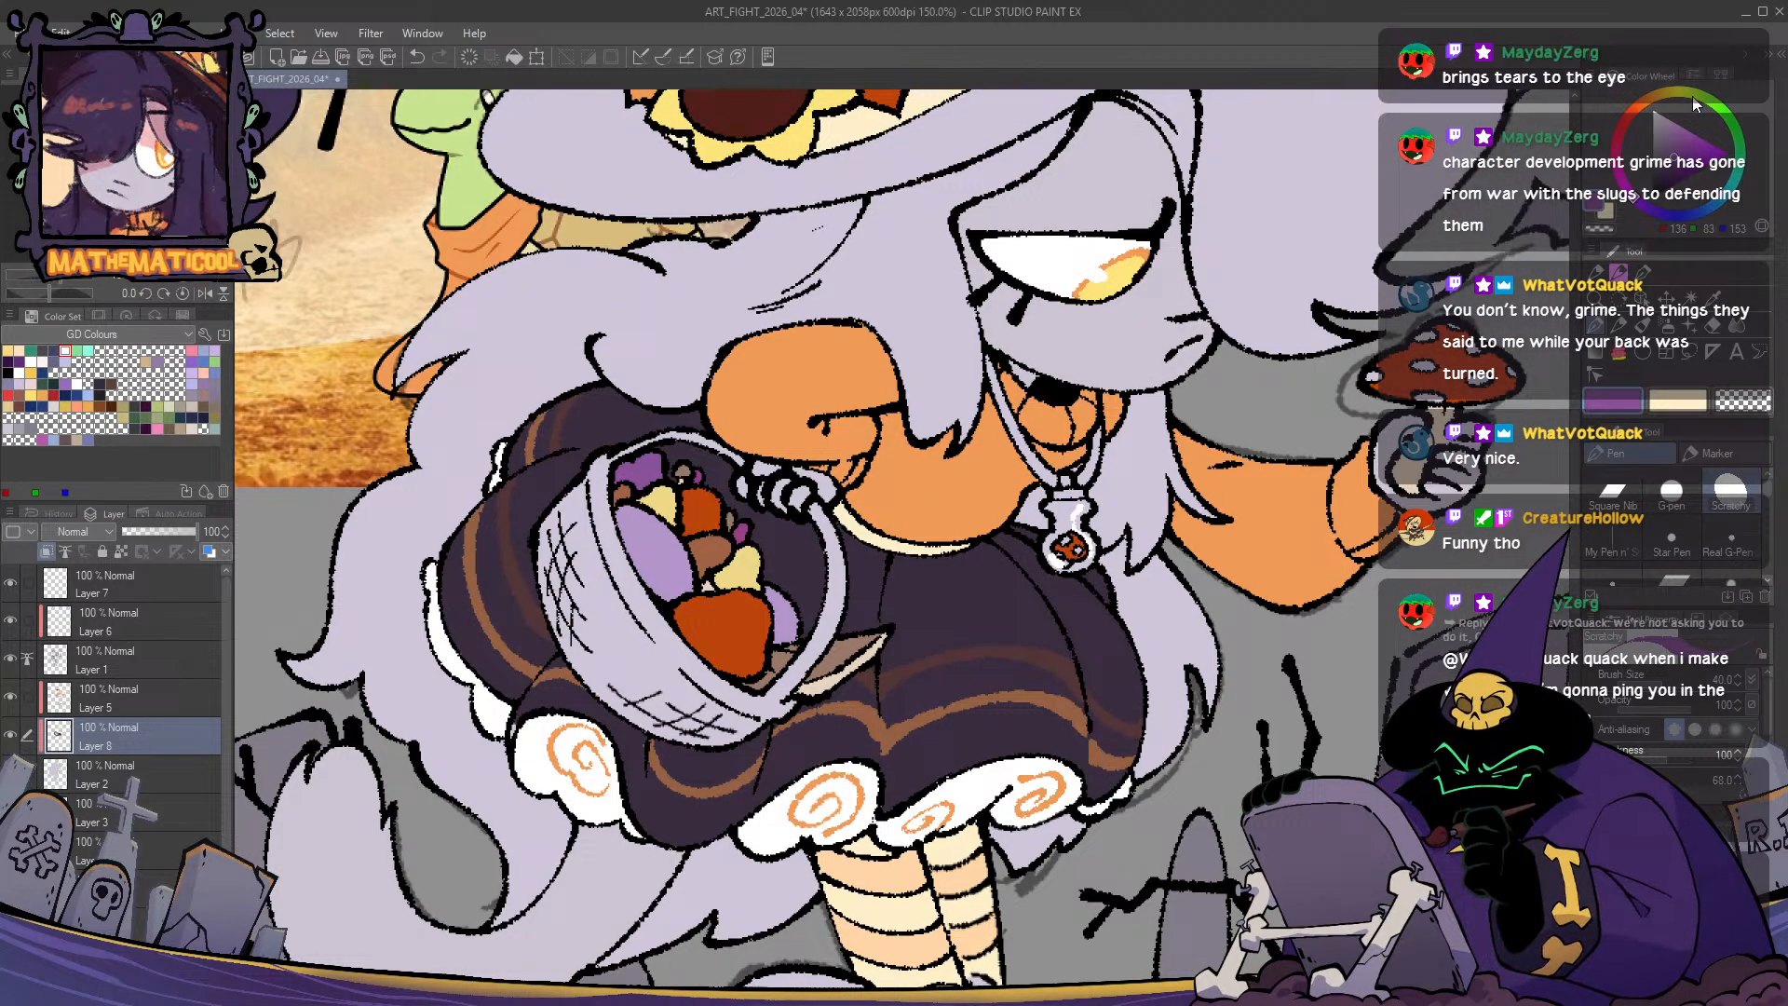
- Mix an olive green and paint the piece behind the large red cap and the rounded pieces at the basket's rear
left_click(1665, 156)
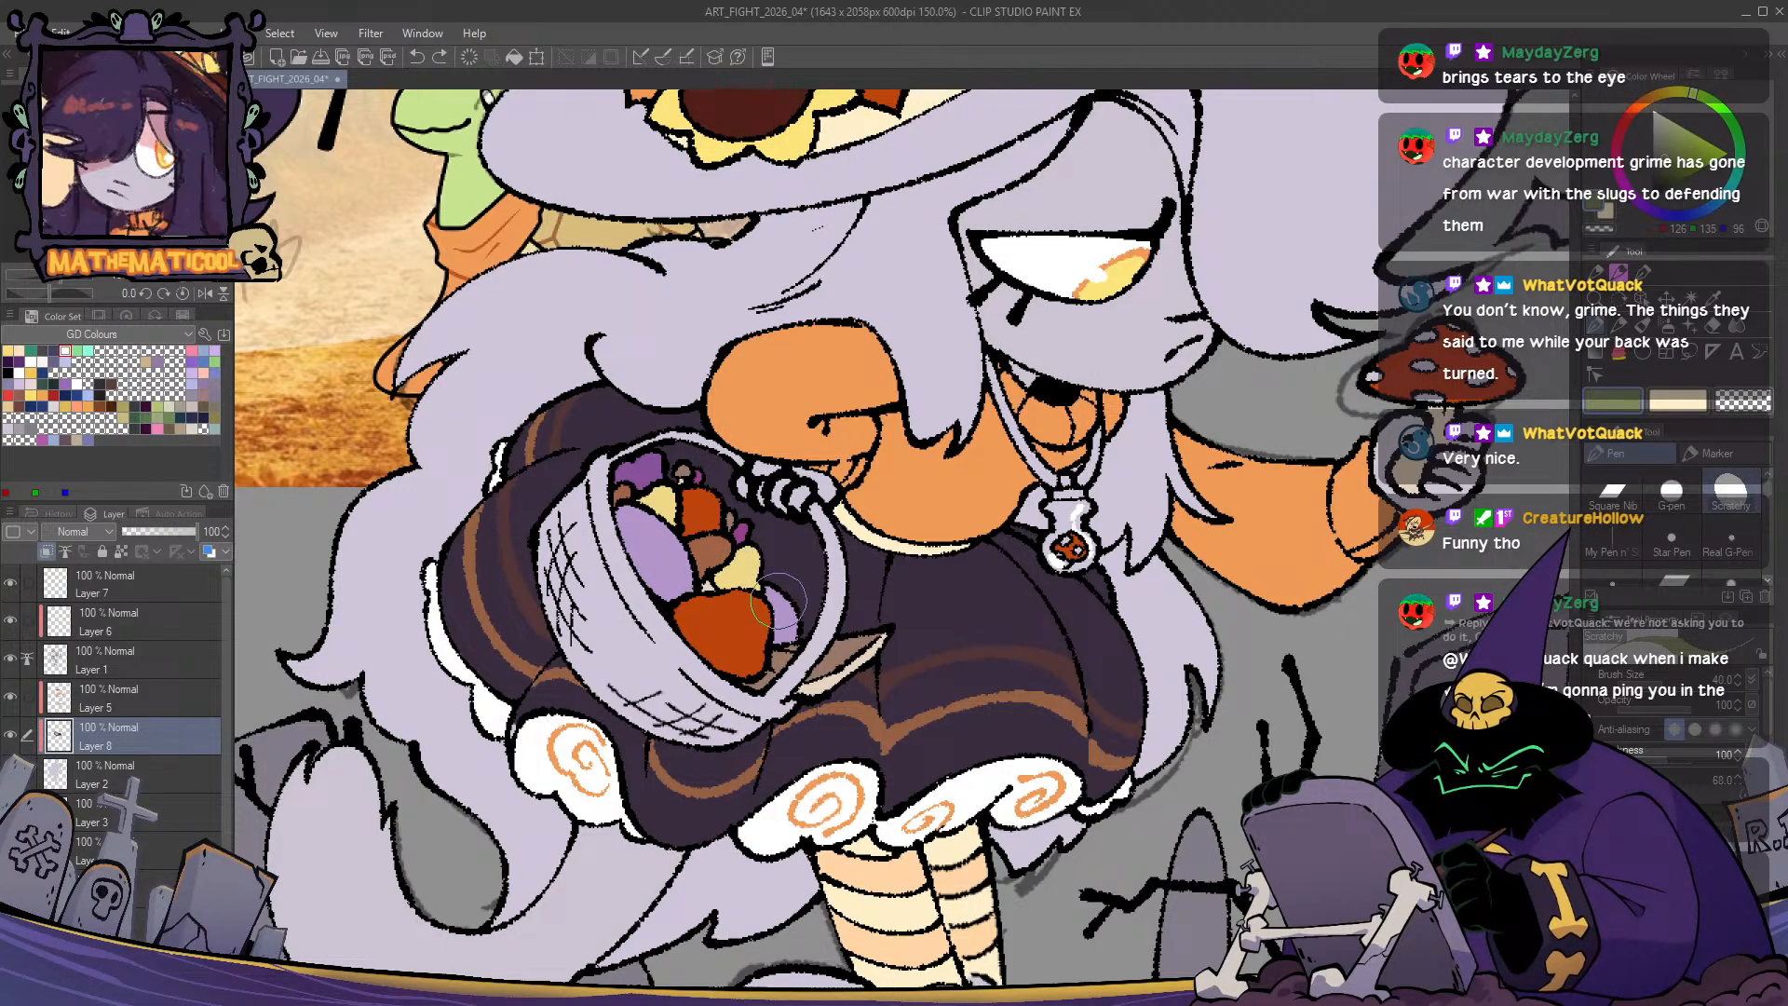
left_click_drag(772, 596, 787, 636)
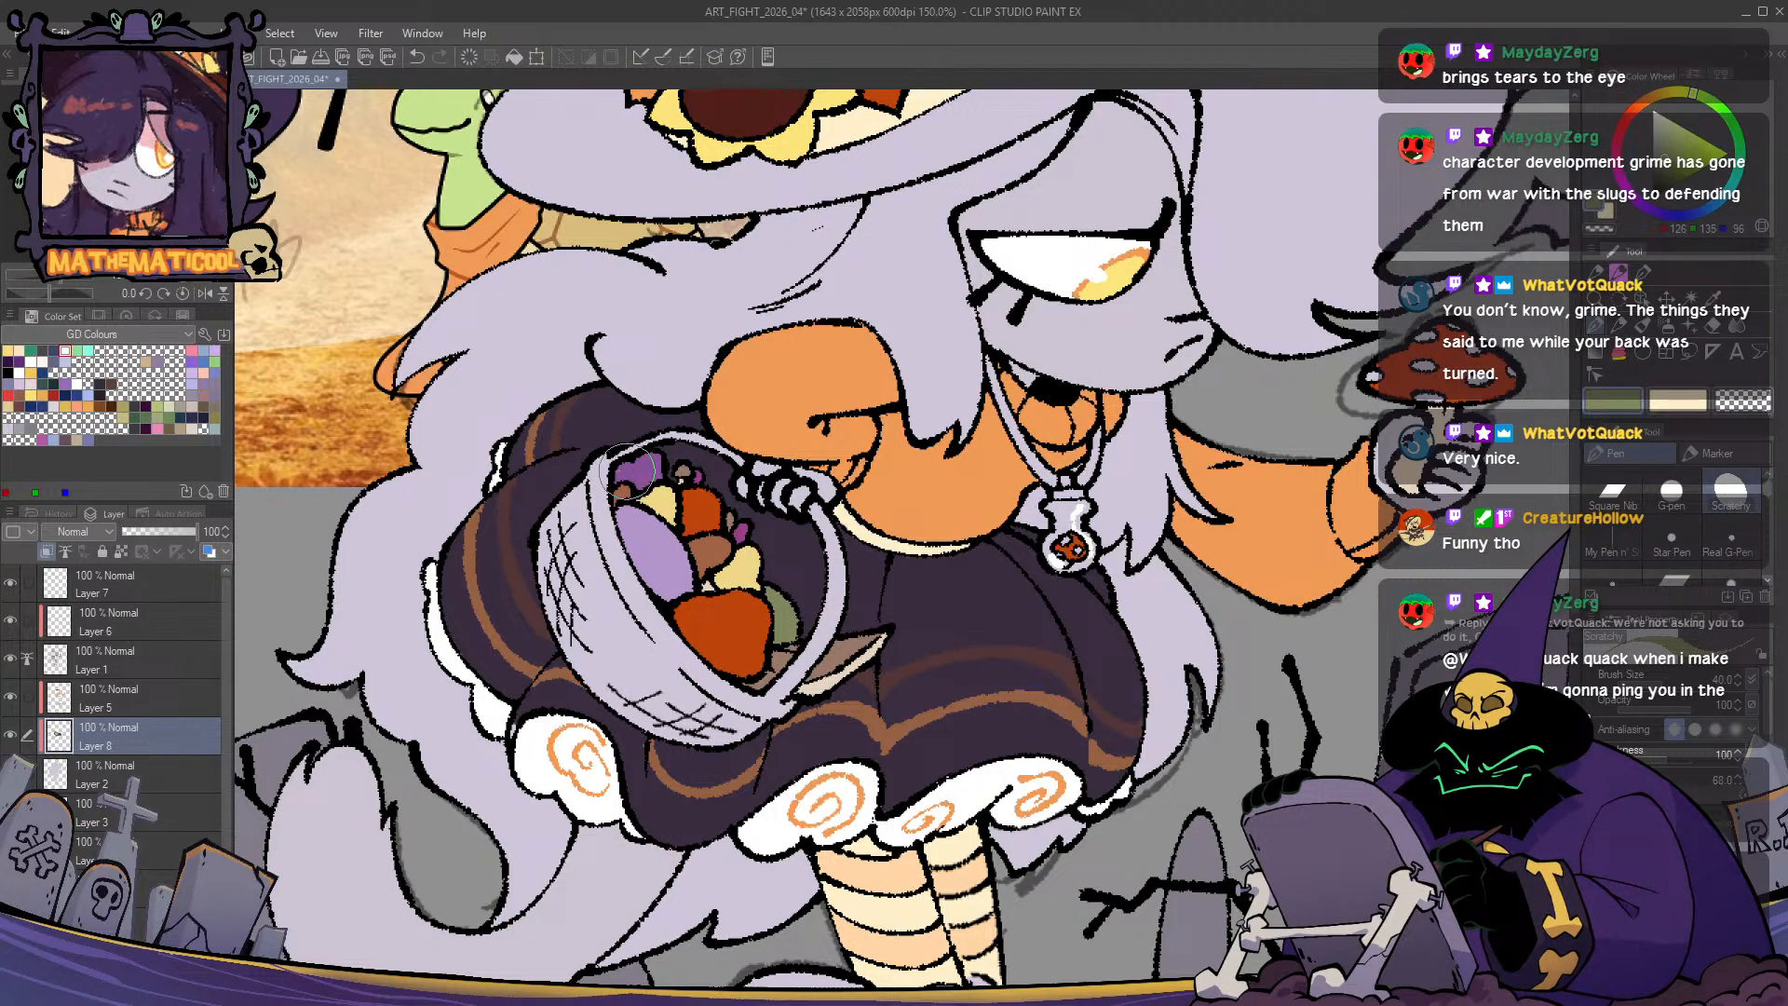
mouse_move(630, 473)
left_mouse_down()
mouse_move(623, 489)
mouse_move(652, 470)
mouse_move(643, 456)
mouse_move(659, 477)
left_mouse_up()
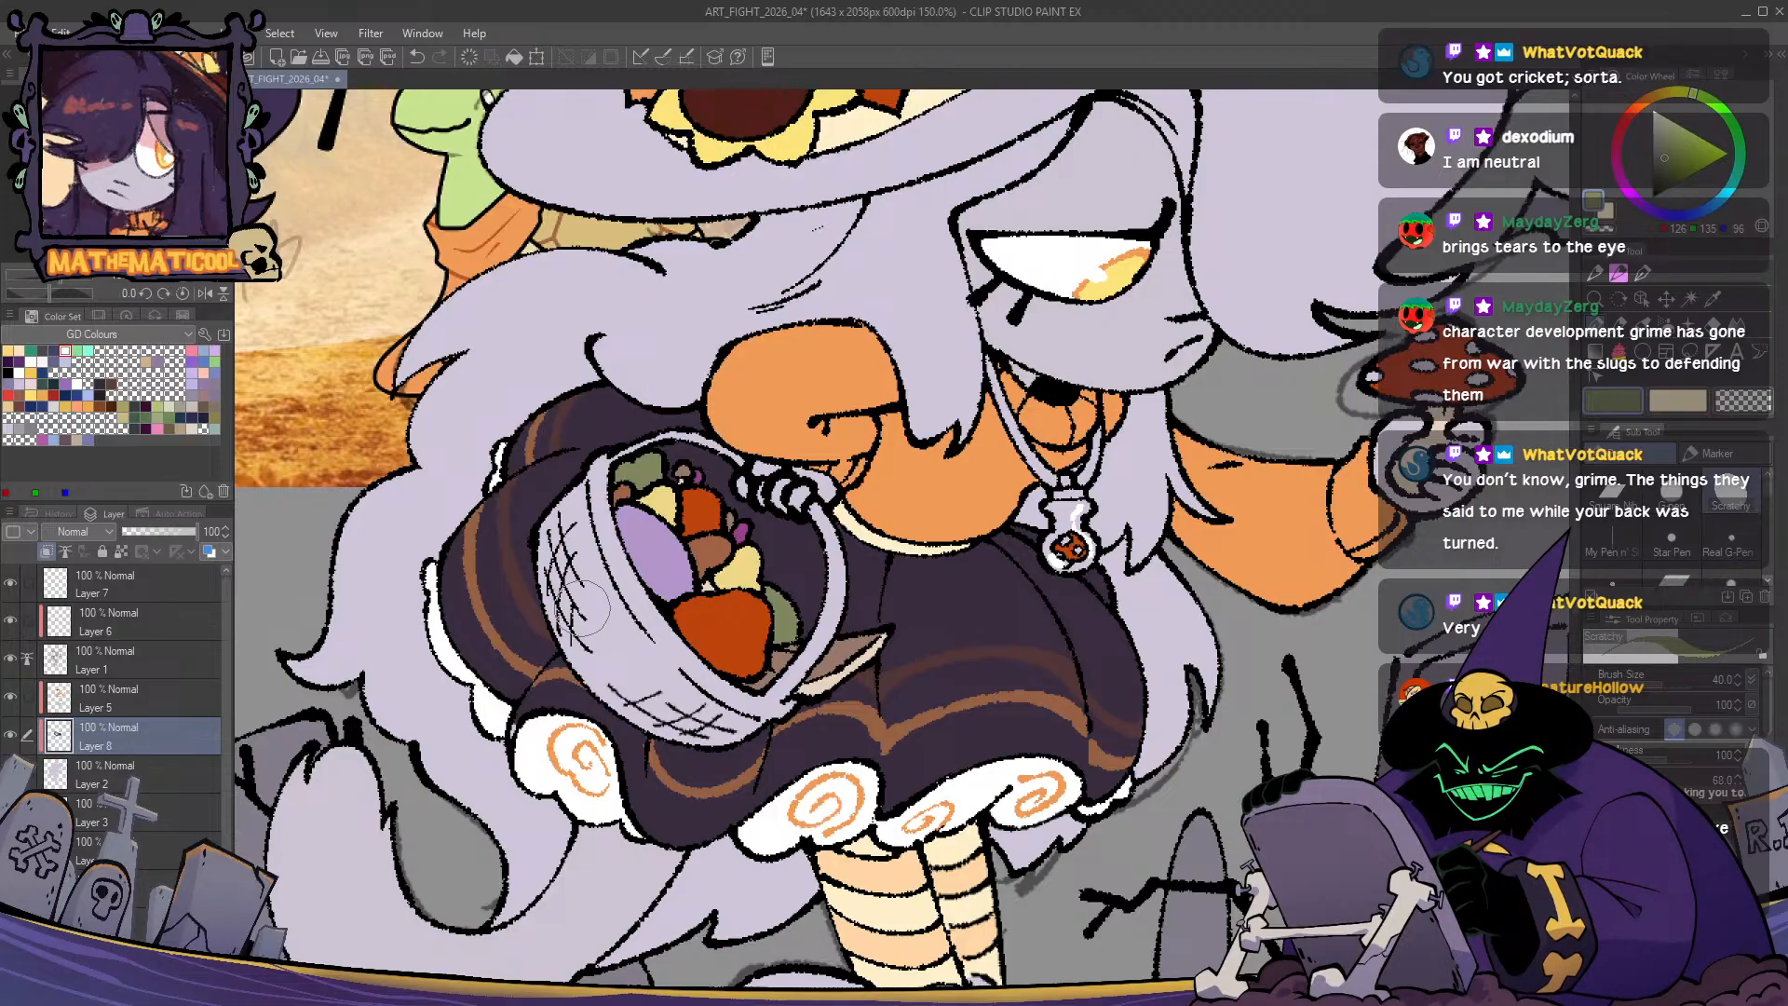
- Sample the cream of the reference's waistband and paint the cap spots on the pendant's mushroom and the held mushroom
scroll(1061, 470, "down", 3)
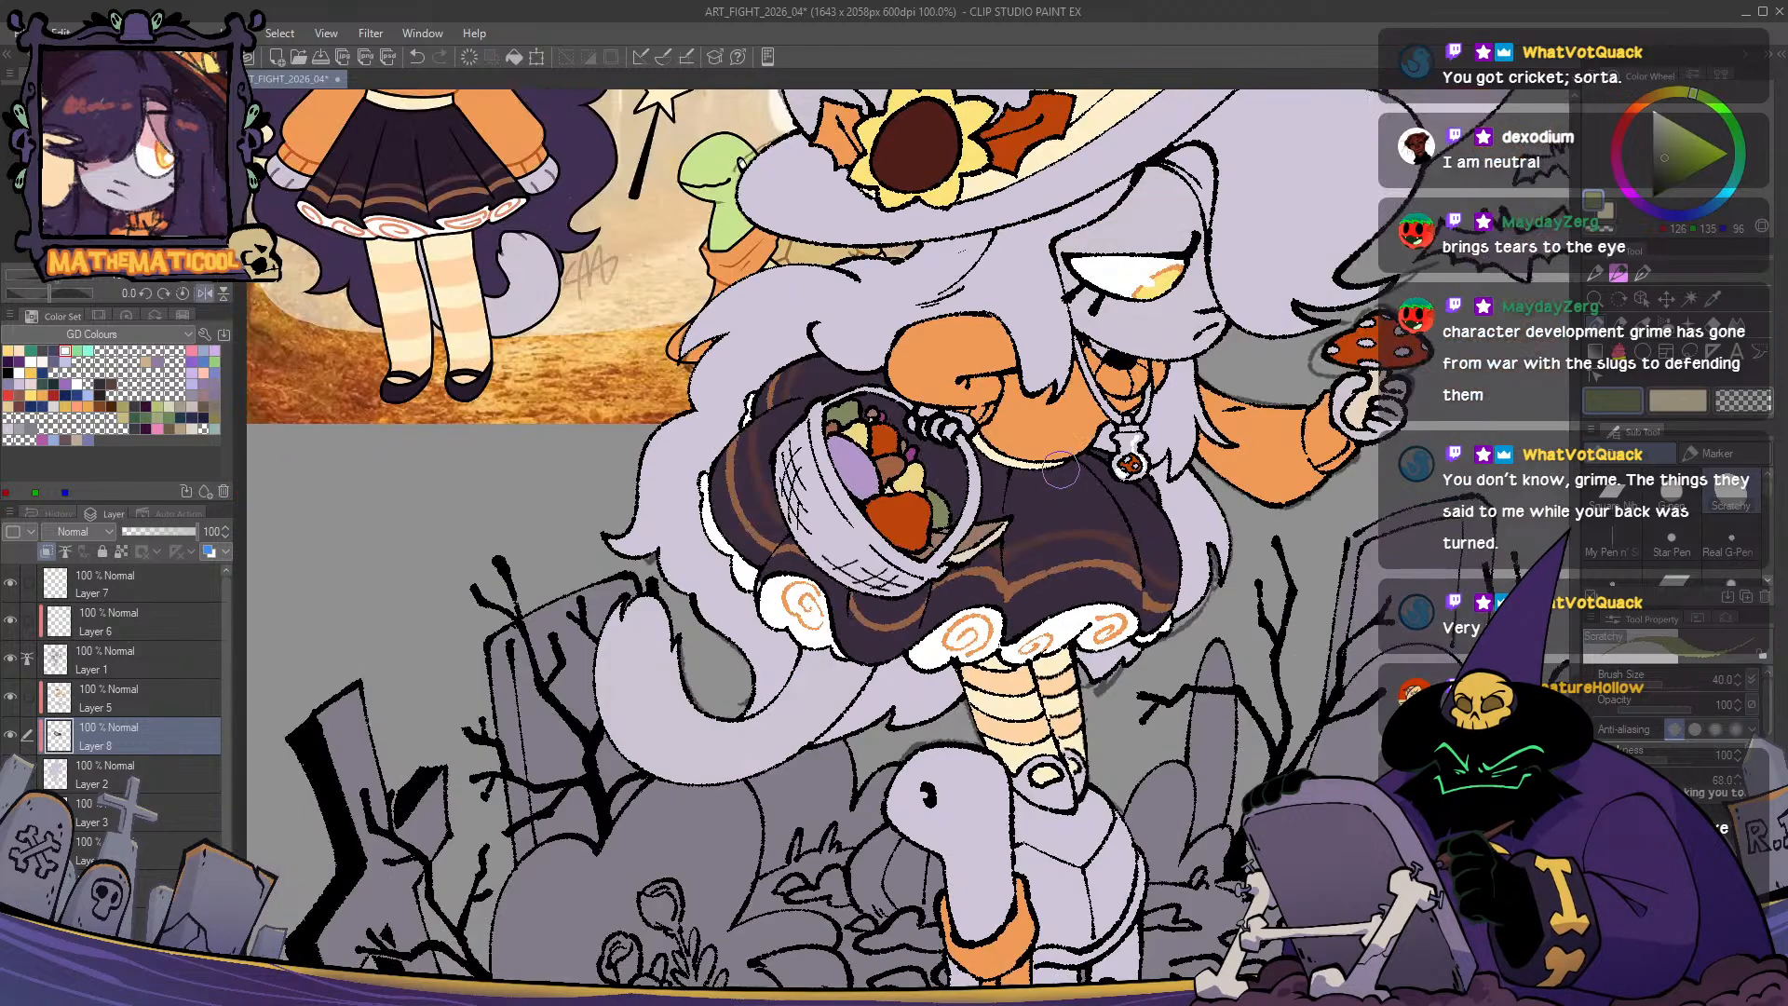
scroll(1061, 470, "down", 1)
left_click_drag(1026, 752, 865, 927)
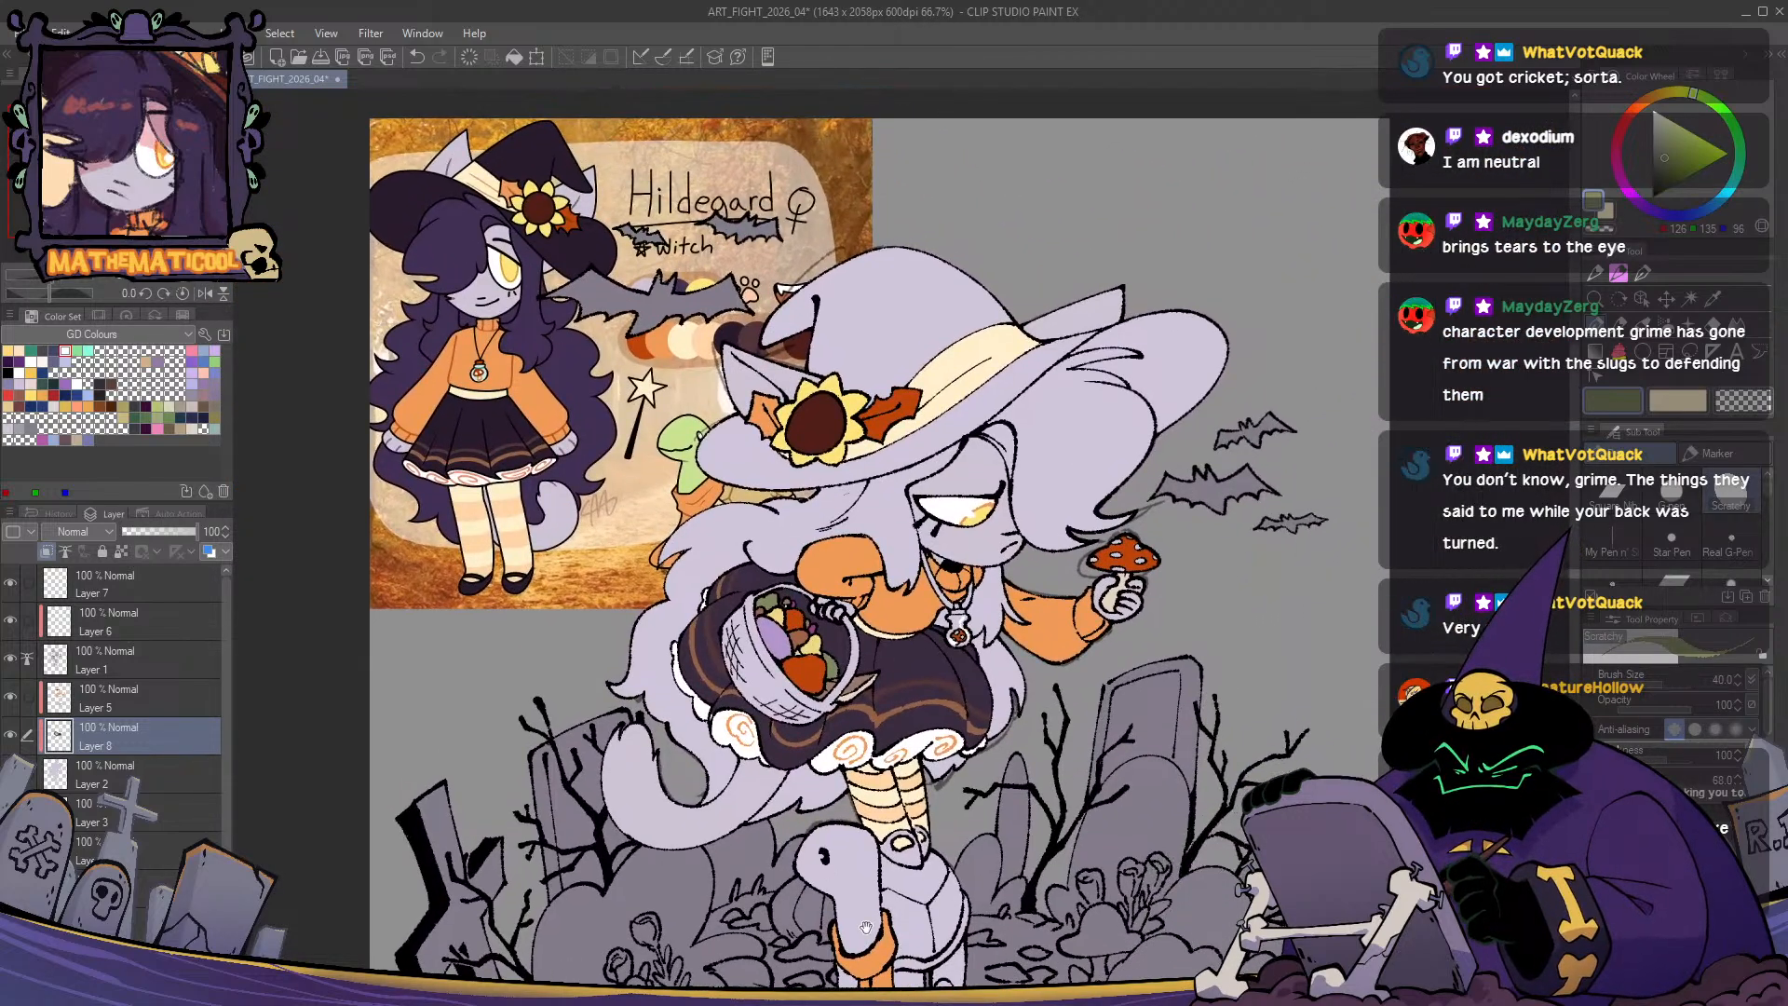
left_click(545, 395, "alt")
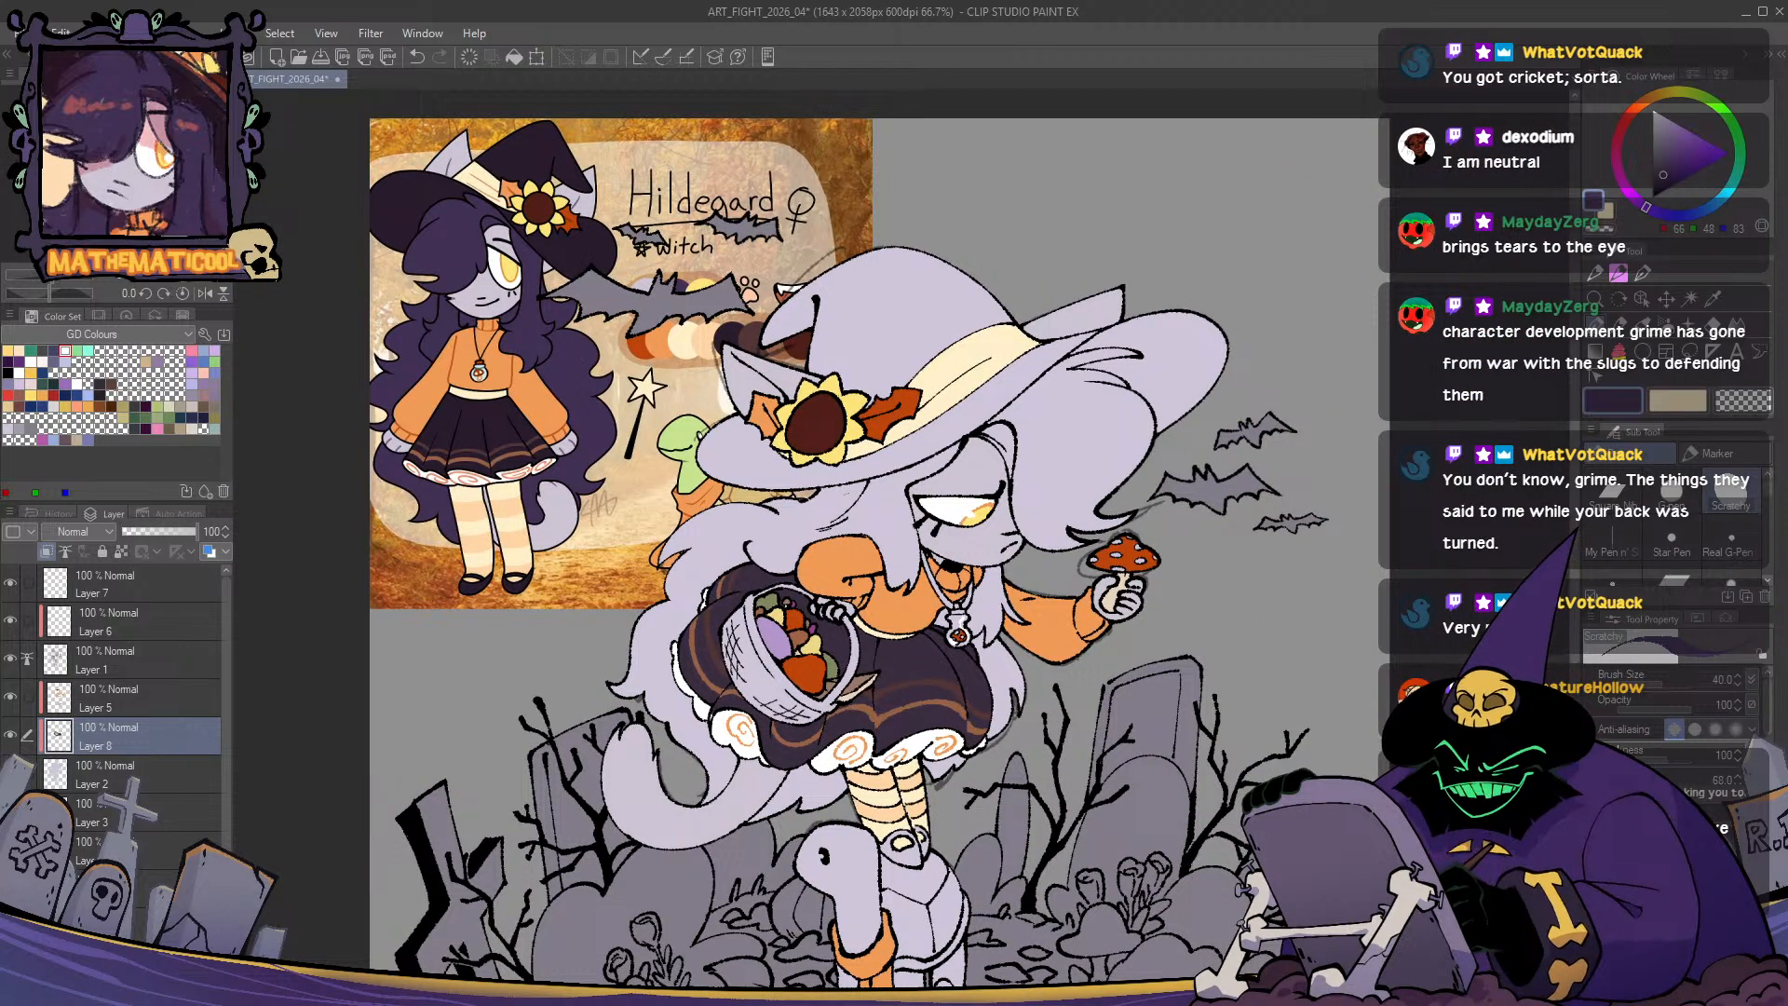
scroll(472, 366, "up", 5)
left_click(503, 399, "alt")
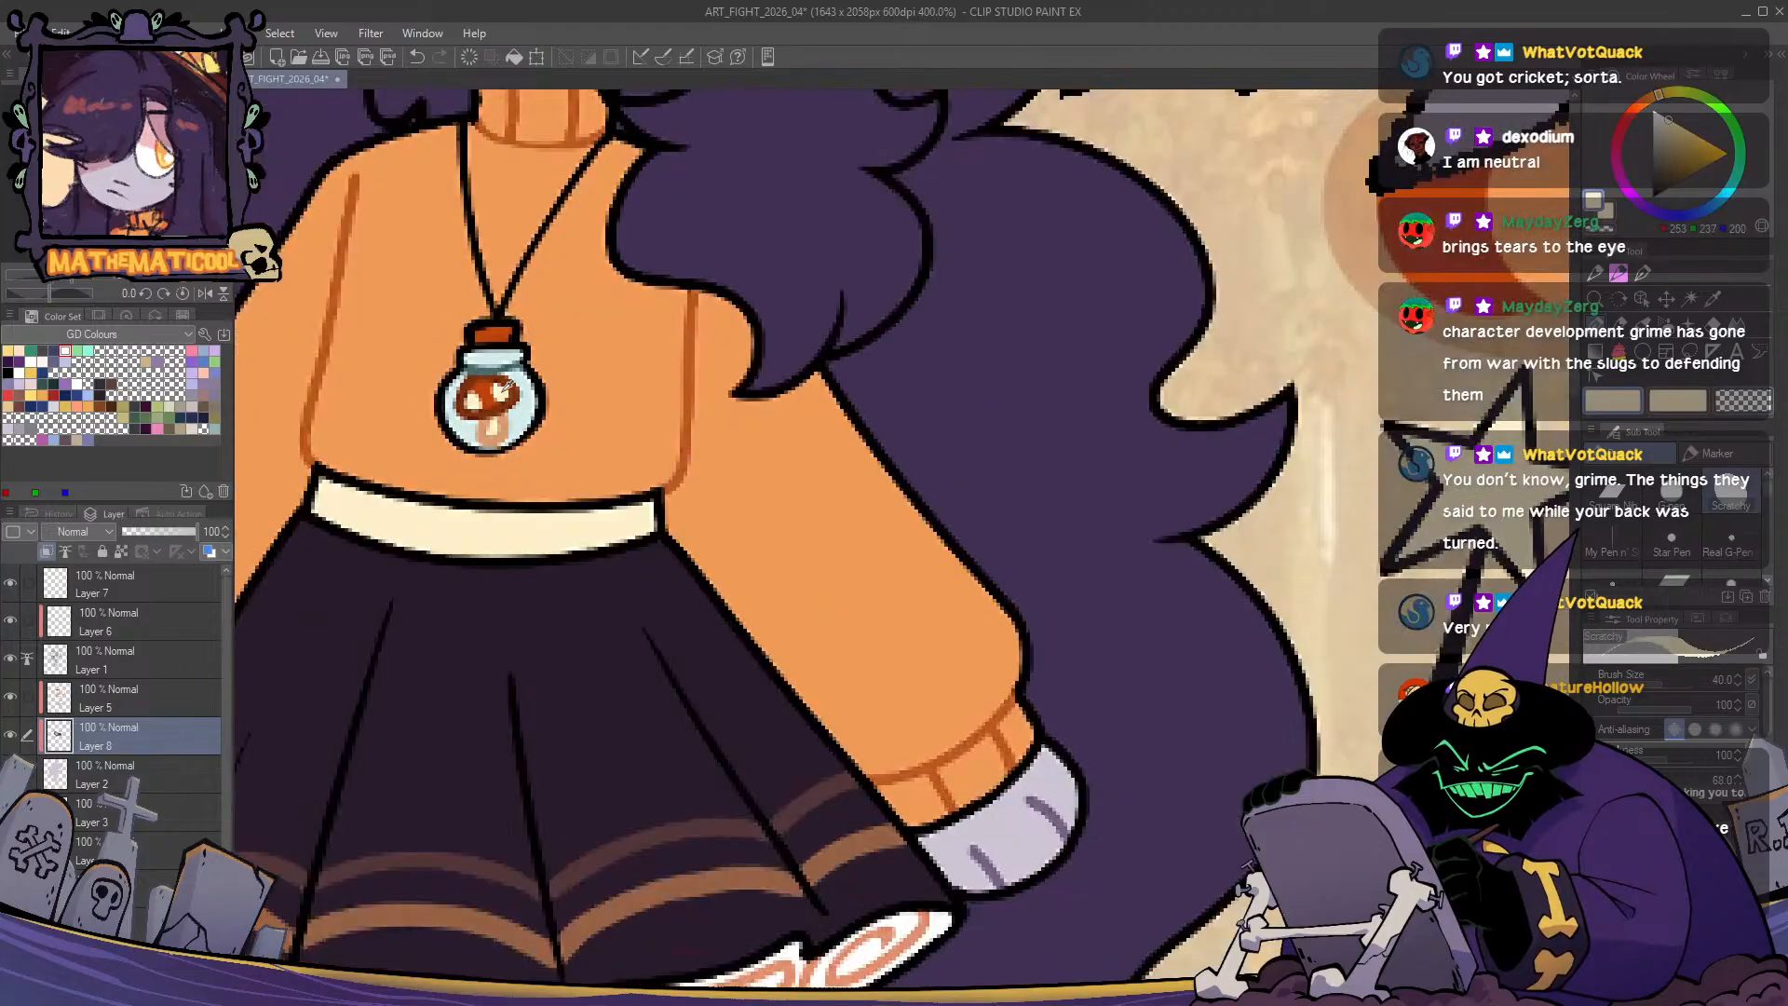
scroll(501, 407, "down", 3)
left_click_drag(1157, 757, 784, 538)
scroll(785, 537, "up", 4)
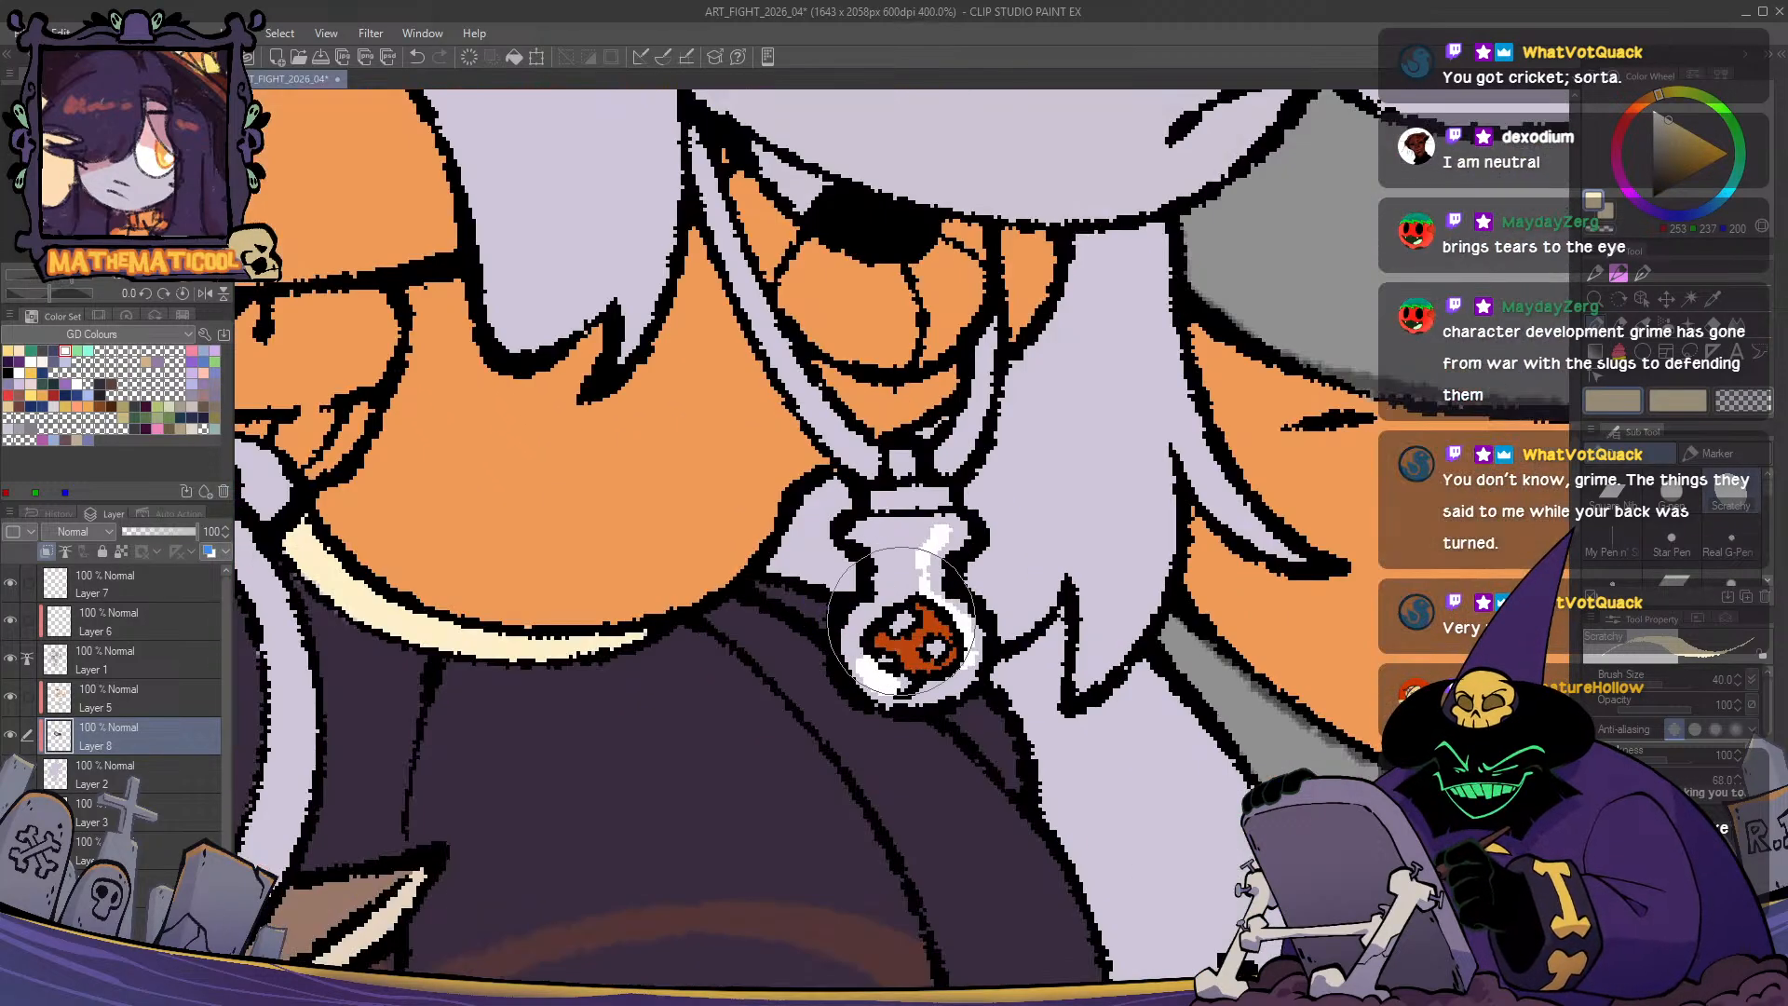
mouse_move(898, 626)
left_mouse_down()
mouse_move(901, 658)
mouse_move(938, 647)
left_mouse_up()
scroll(879, 640, "down", 2)
mouse_move(1293, 508)
left_mouse_down()
mouse_move(1165, 482)
mouse_move(881, 491)
left_mouse_up()
mouse_move(981, 424)
left_mouse_down()
mouse_move(1036, 410)
mouse_move(954, 395)
mouse_move(1032, 361)
mouse_move(922, 388)
mouse_move(967, 352)
mouse_move(908, 445)
left_mouse_up()
- Sample the held mushroom's beige stem and color the stem of the mushroom inside the bottle pendant
left_click(959, 503, "alt")
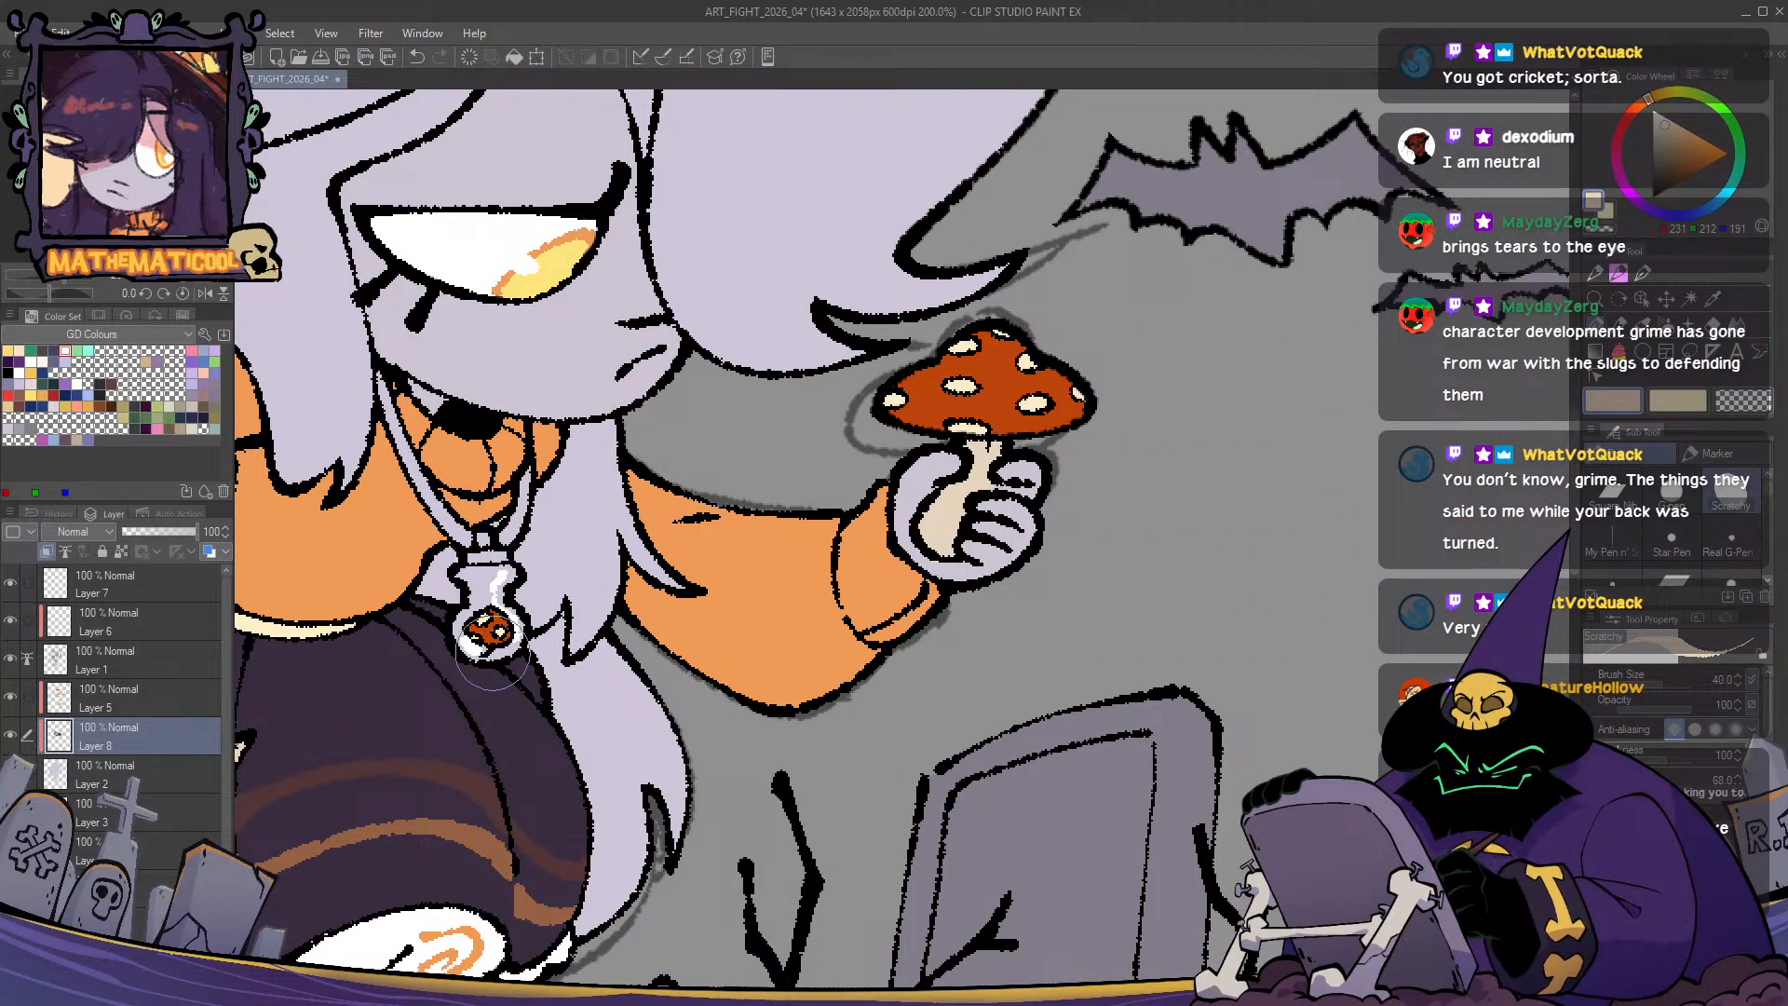
scroll(485, 647, "up", 2)
scroll(480, 717, "down", 2)
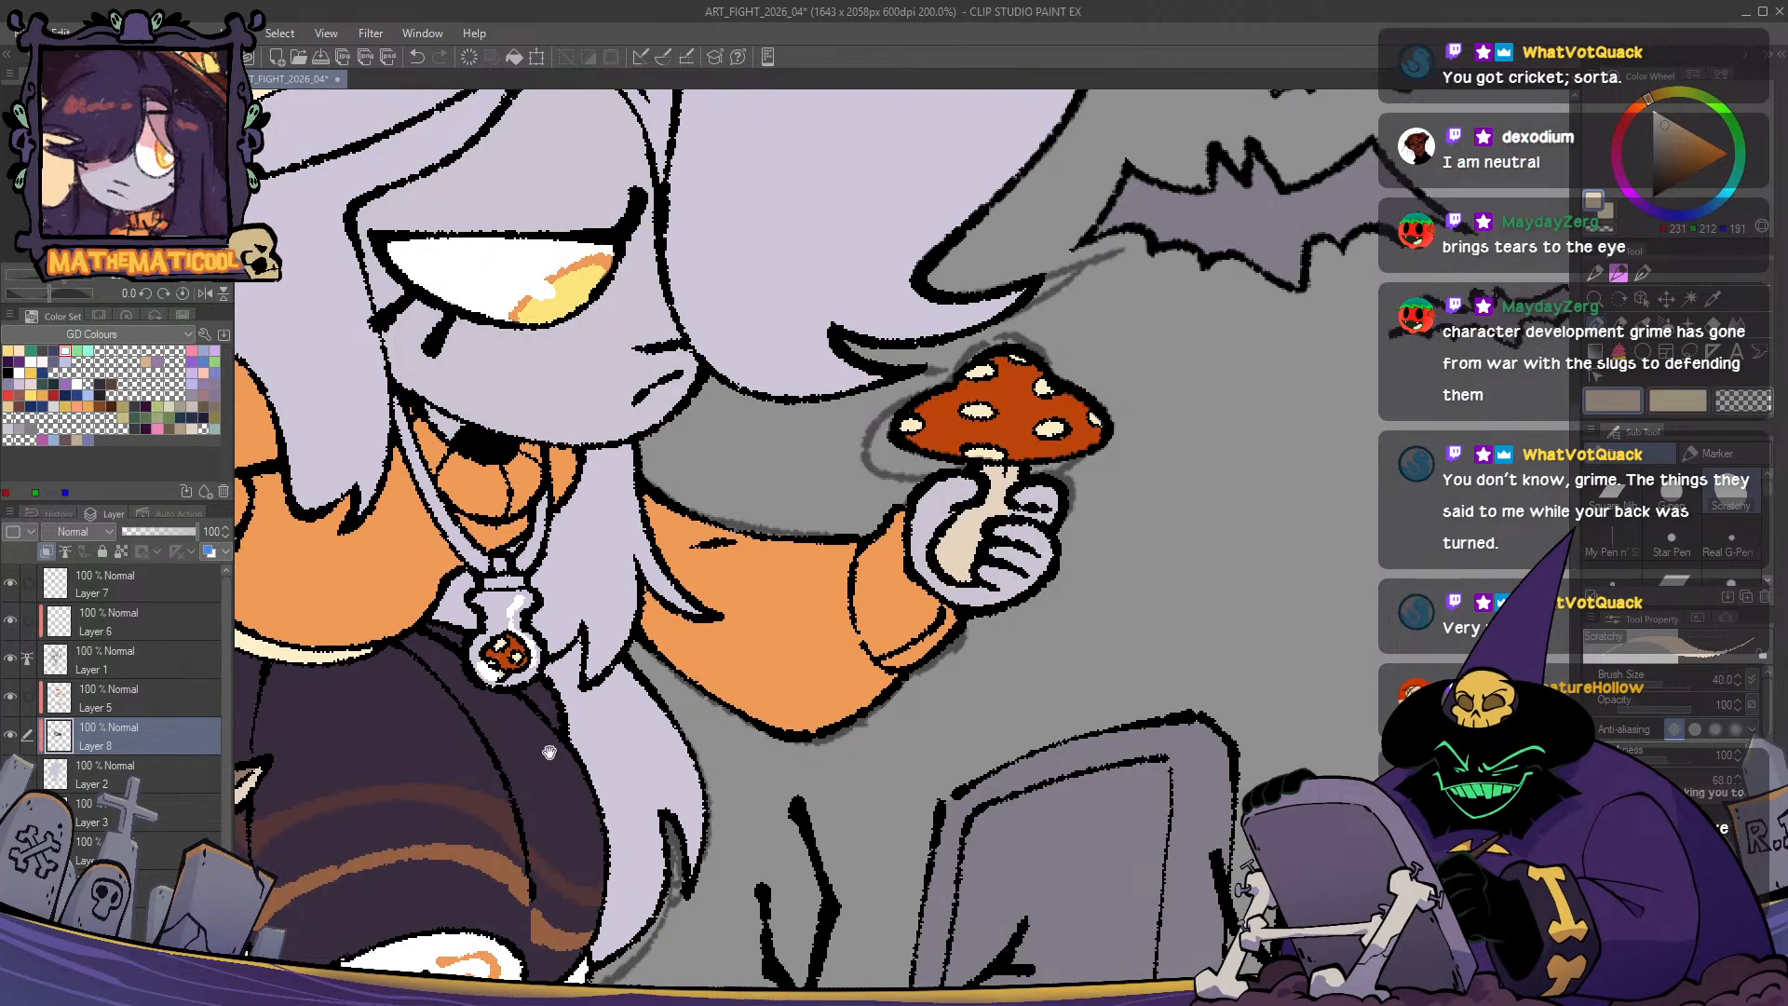
mouse_move(498, 736)
left_mouse_down()
mouse_move(908, 639)
mouse_move(862, 708)
left_mouse_up()
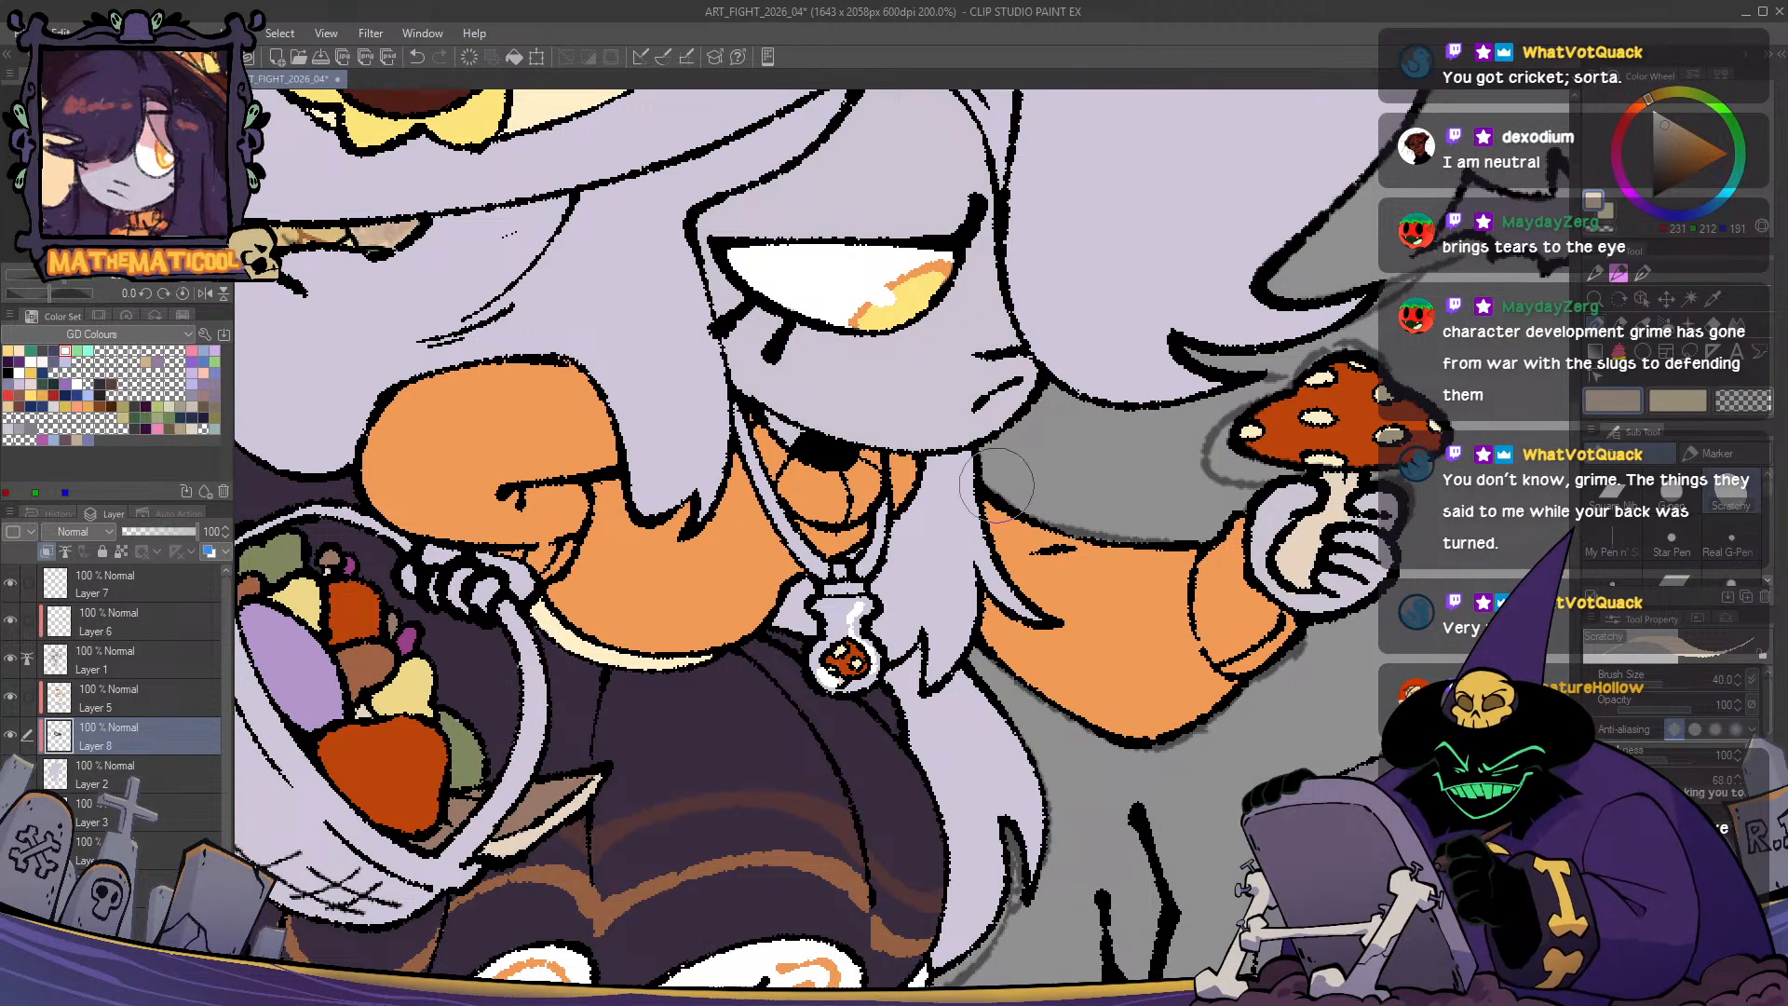
- Color the bottle pendant's stopper with the rust red sampled from the reference pendant, replacing a tan trial color
left_click(1682, 131)
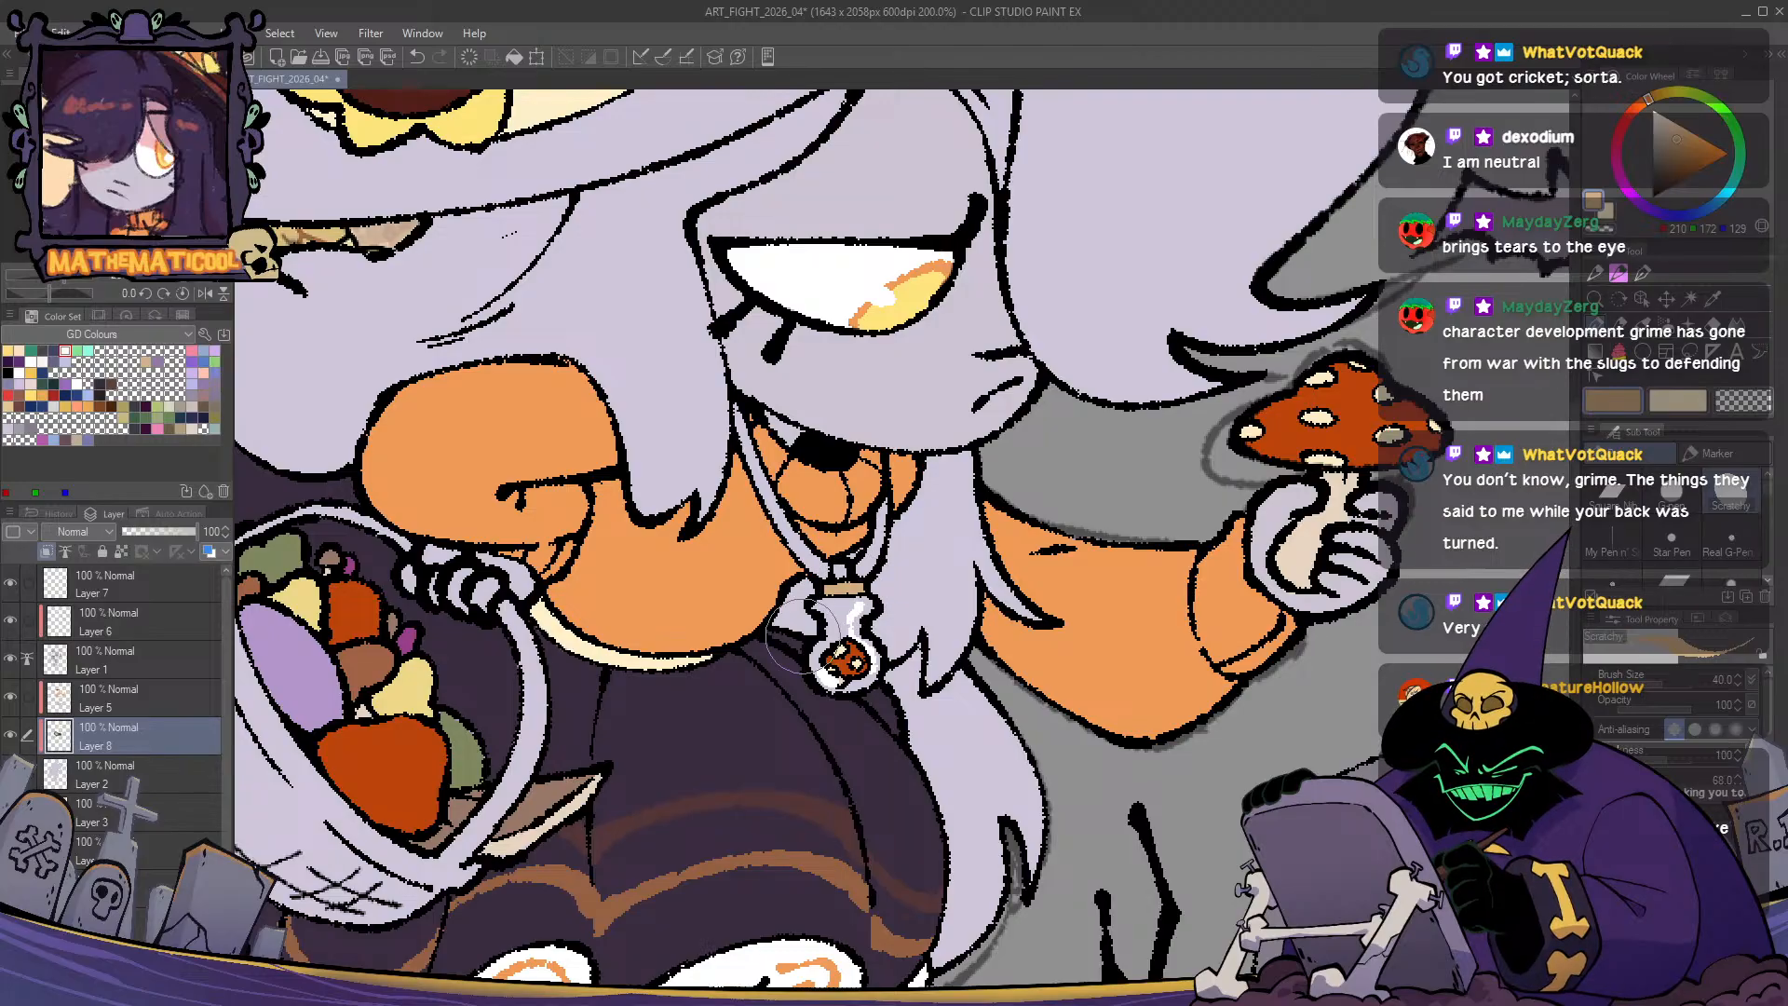
scroll(756, 739, "down", 2)
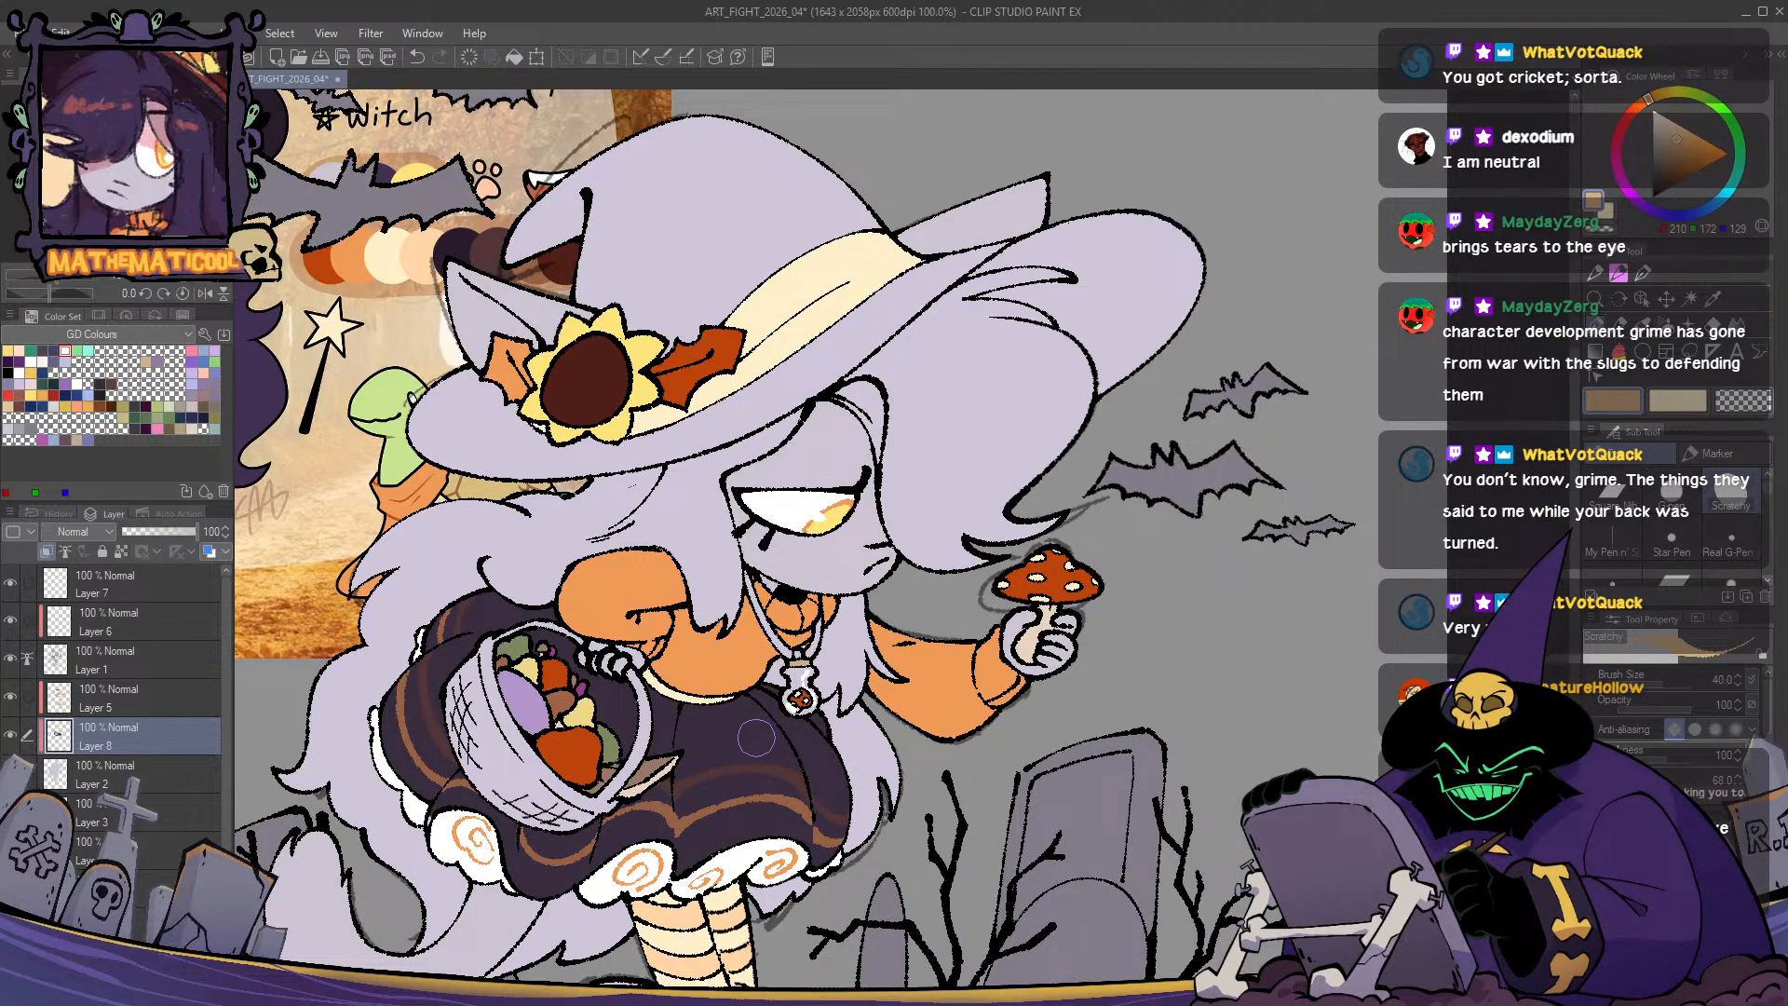
left_click_drag(315, 405, 752, 518)
scroll(567, 400, "up", 1)
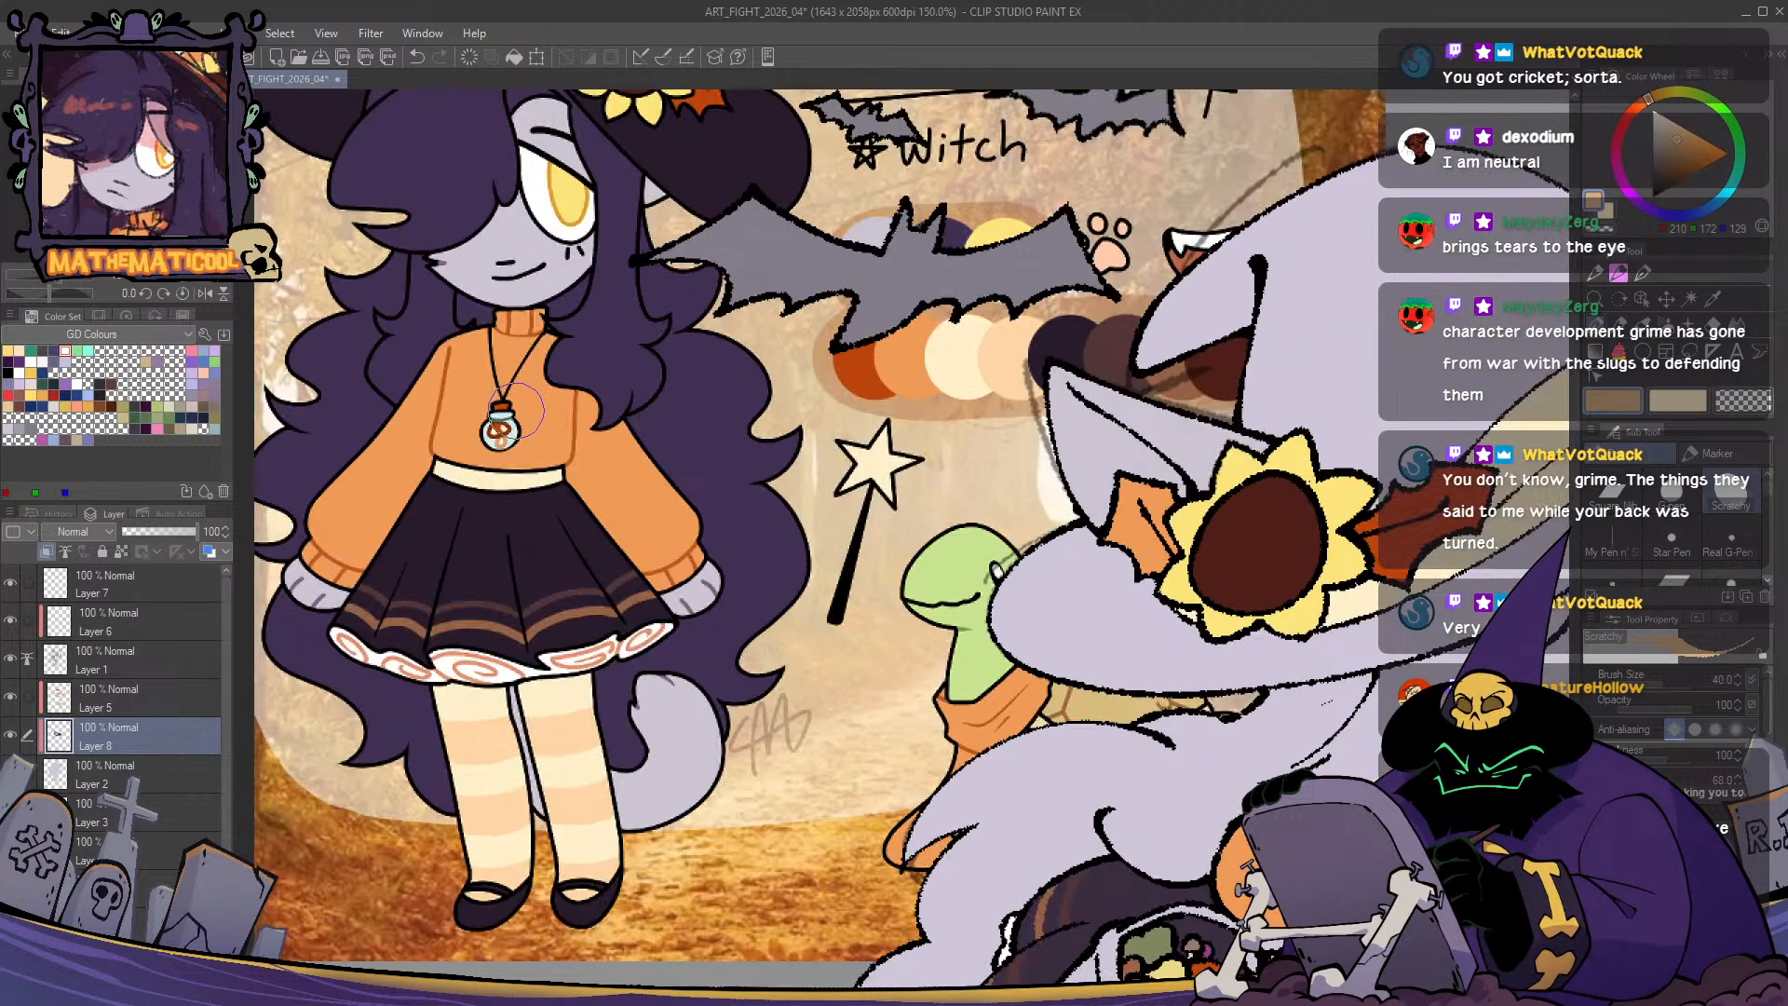
left_click(504, 407, "alt")
left_click_drag(1442, 768, 802, 483)
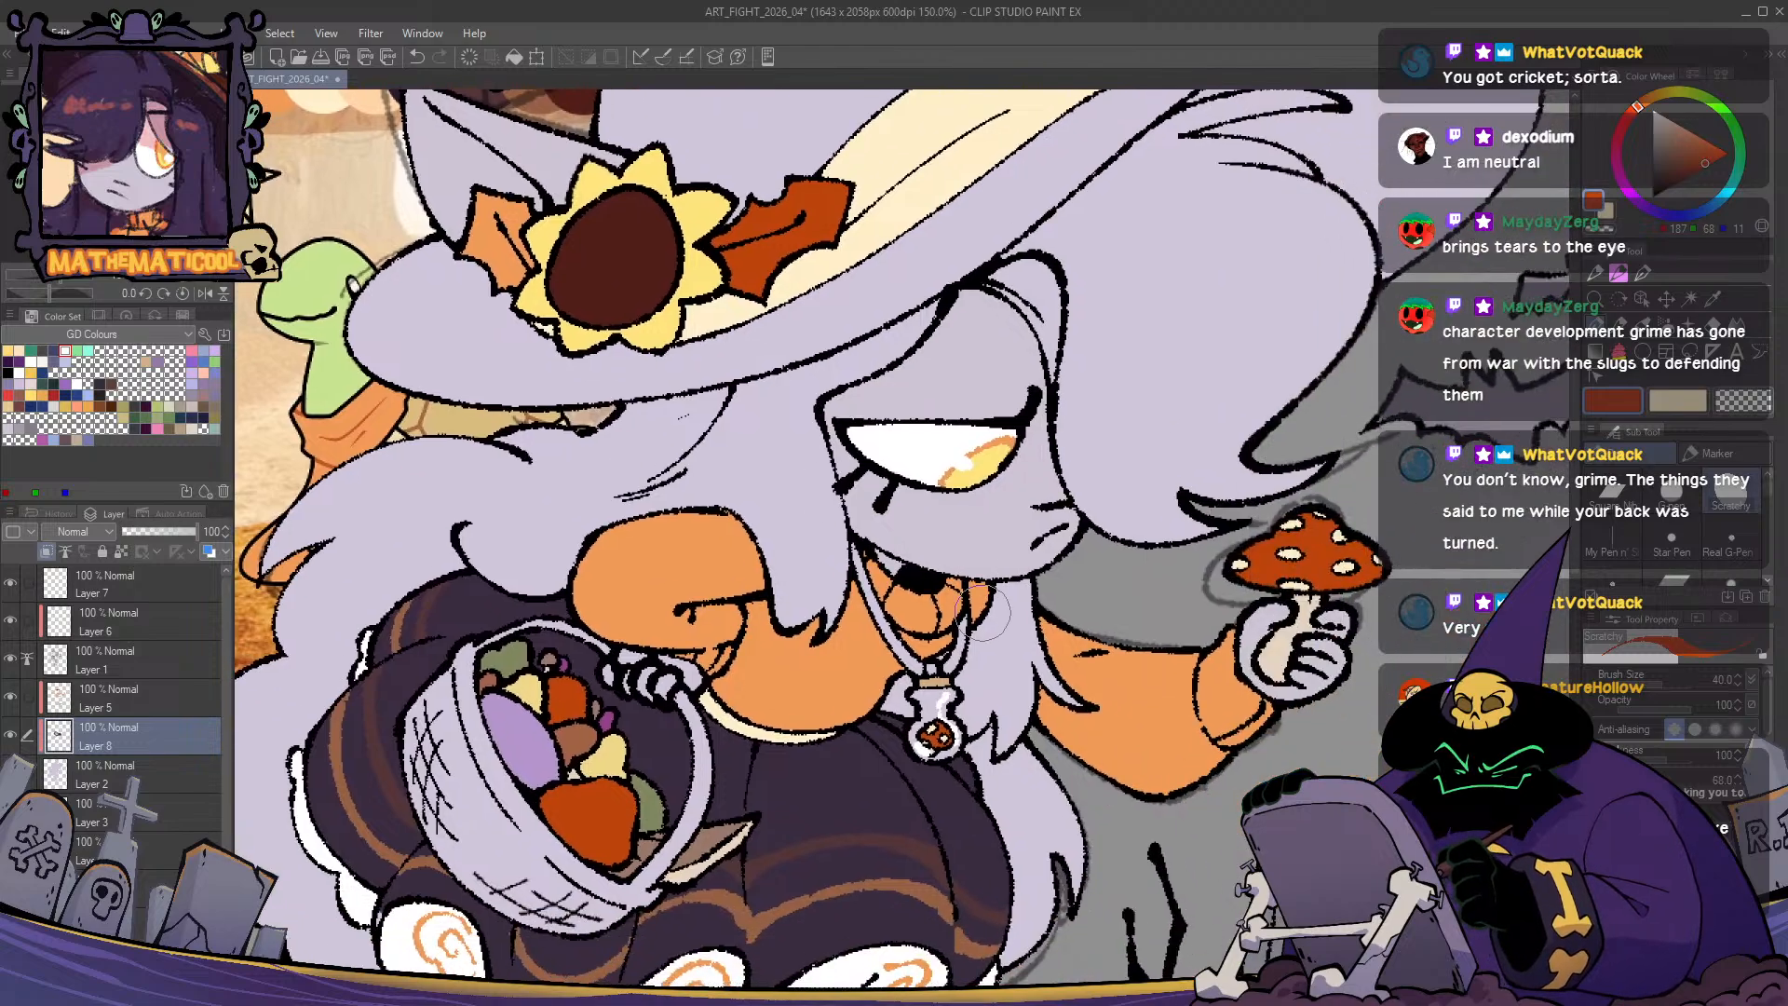
scroll(983, 615, "up", 1)
left_click_drag(924, 685, 956, 683)
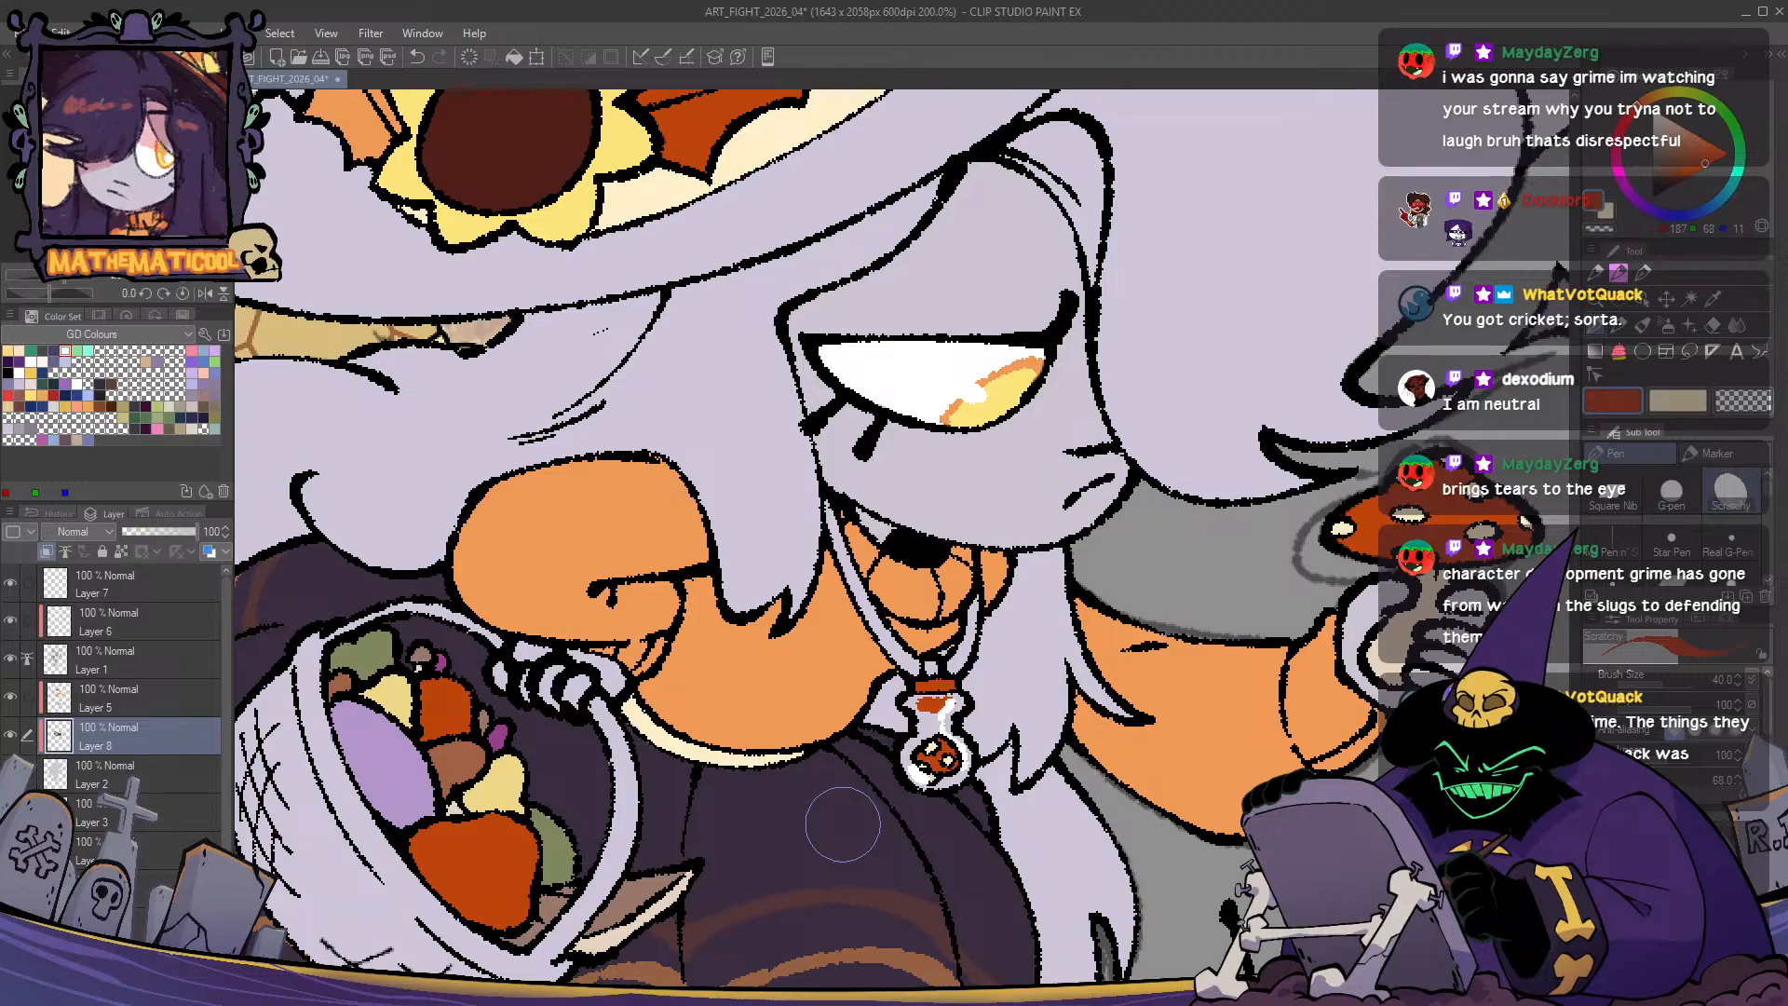
left_click_drag(1005, 720, 979, 721)
- Sample the dark brown from the skirt's upper stripe and paint the small loop above the pendant's stopper
left_click_drag(894, 838, 916, 655)
left_click(854, 720, "alt")
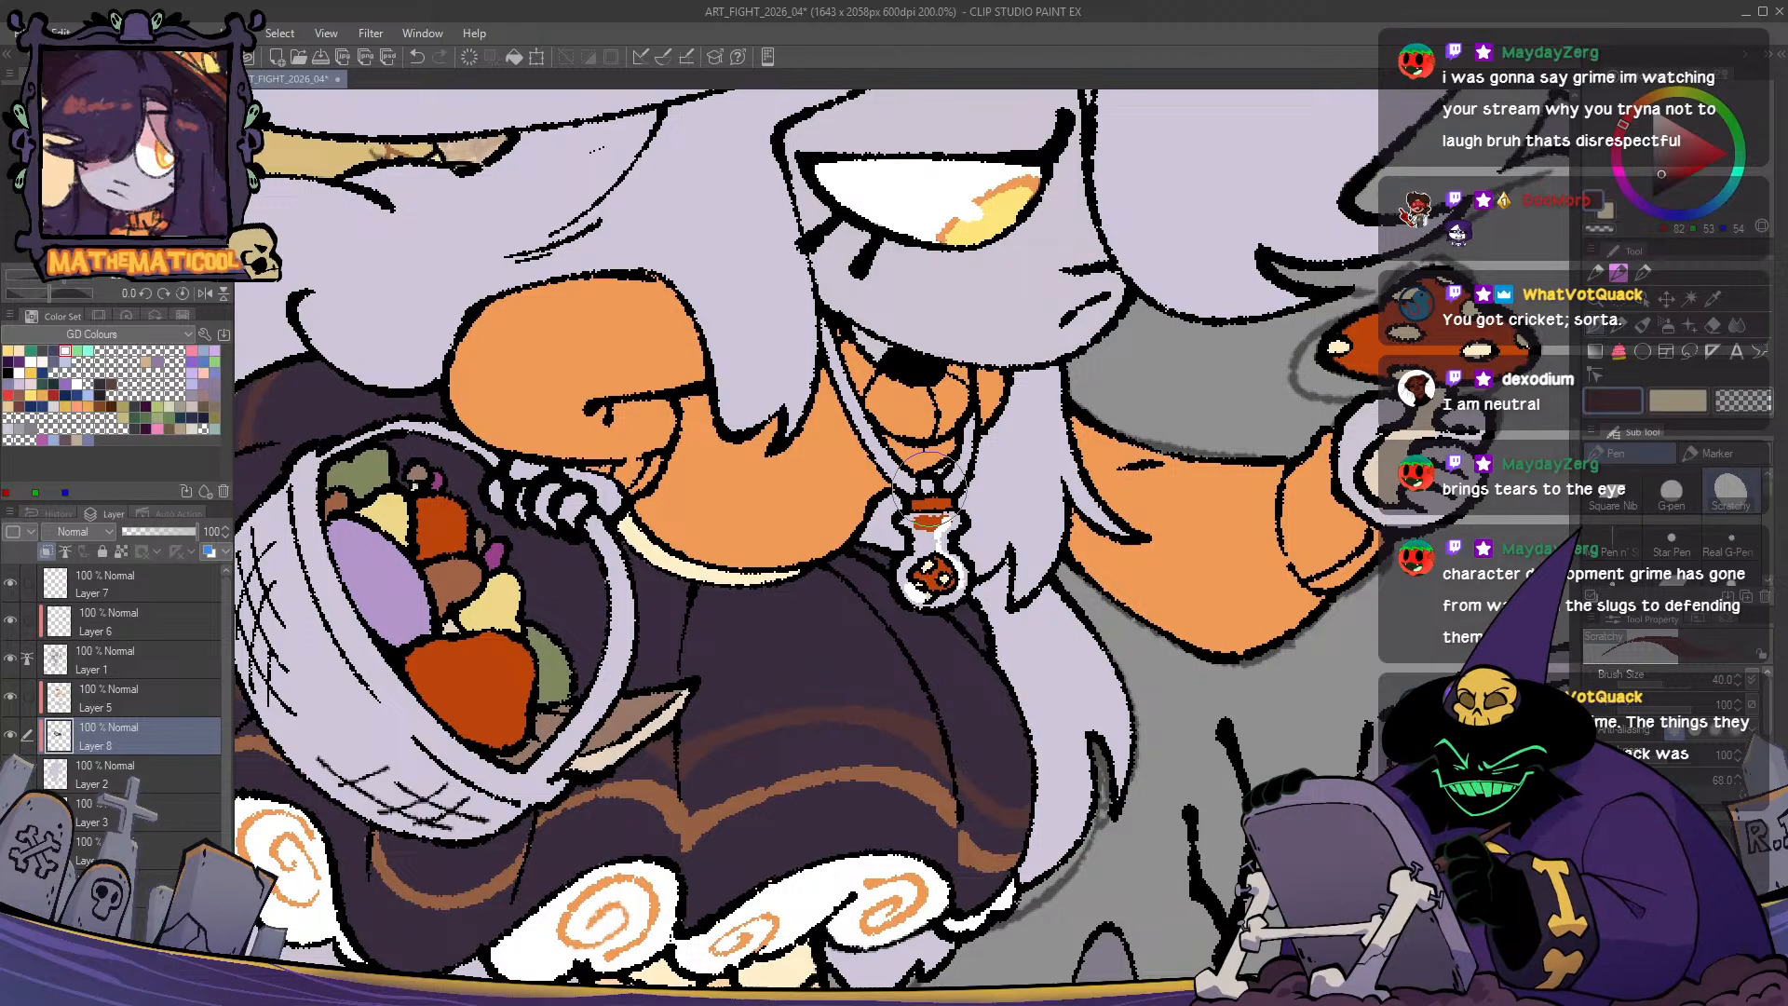
left_click_drag(932, 478, 927, 493)
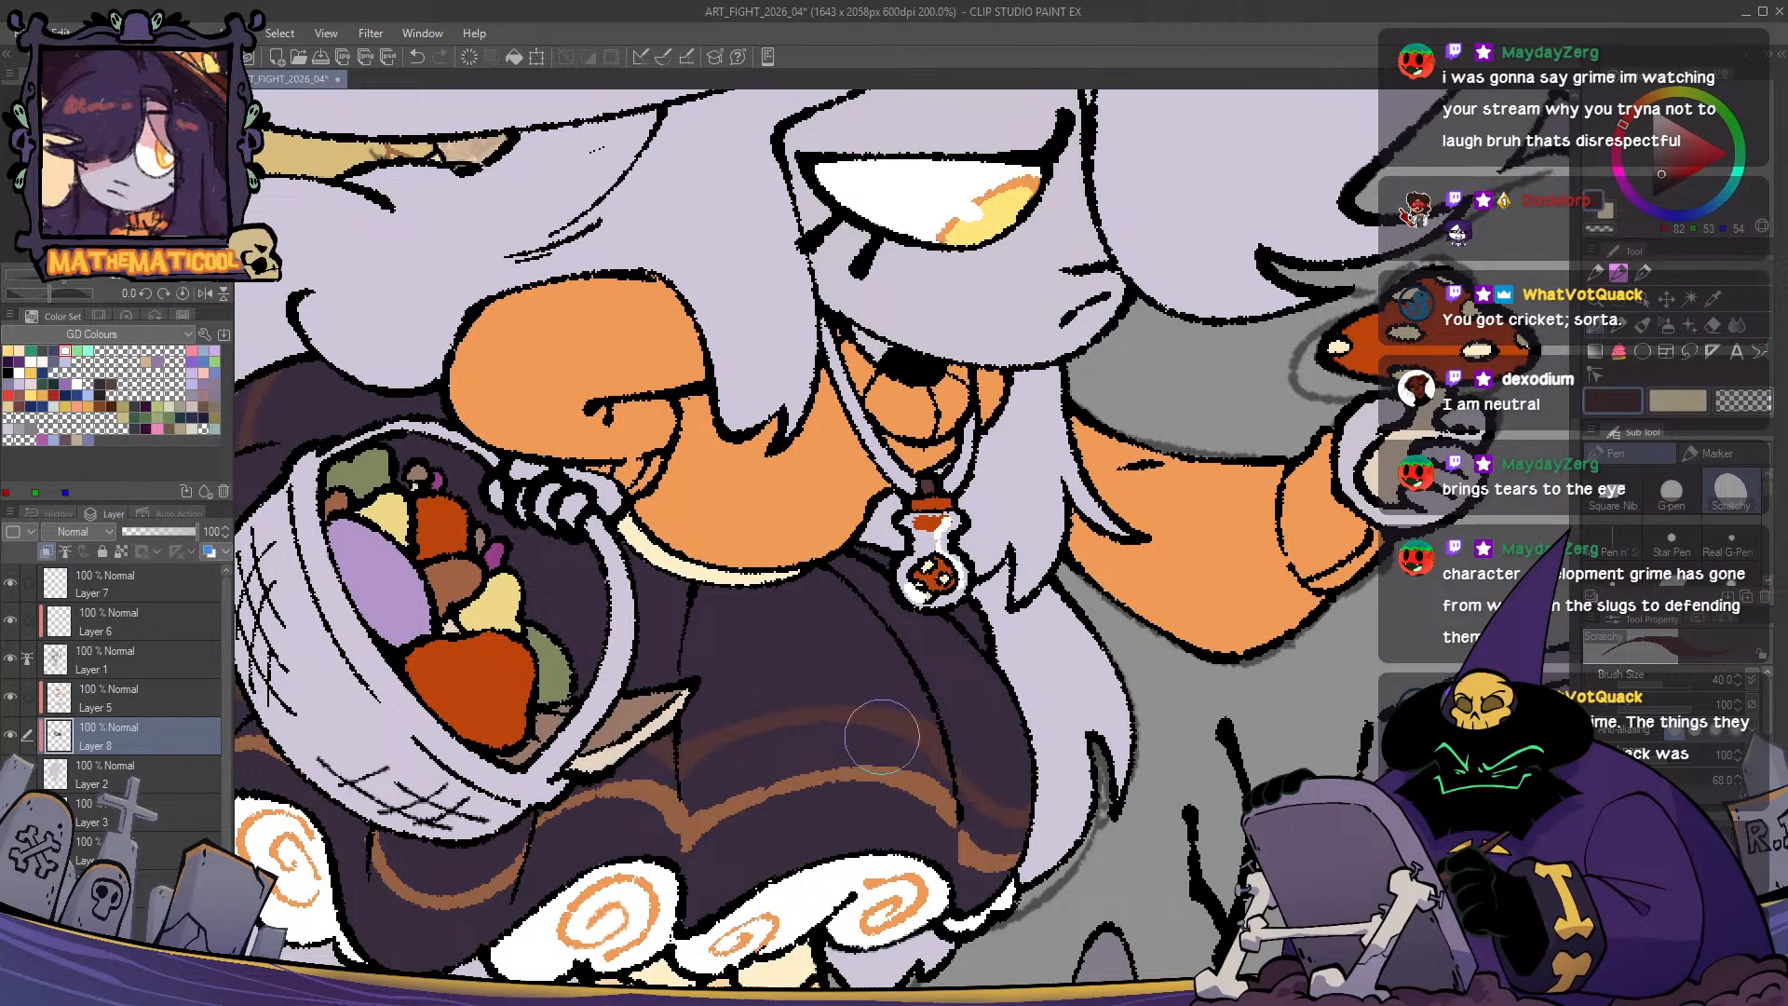
- Sample the skirt's dark purple and paint both sides of the necklace cord with it
left_click(812, 657, "alt")
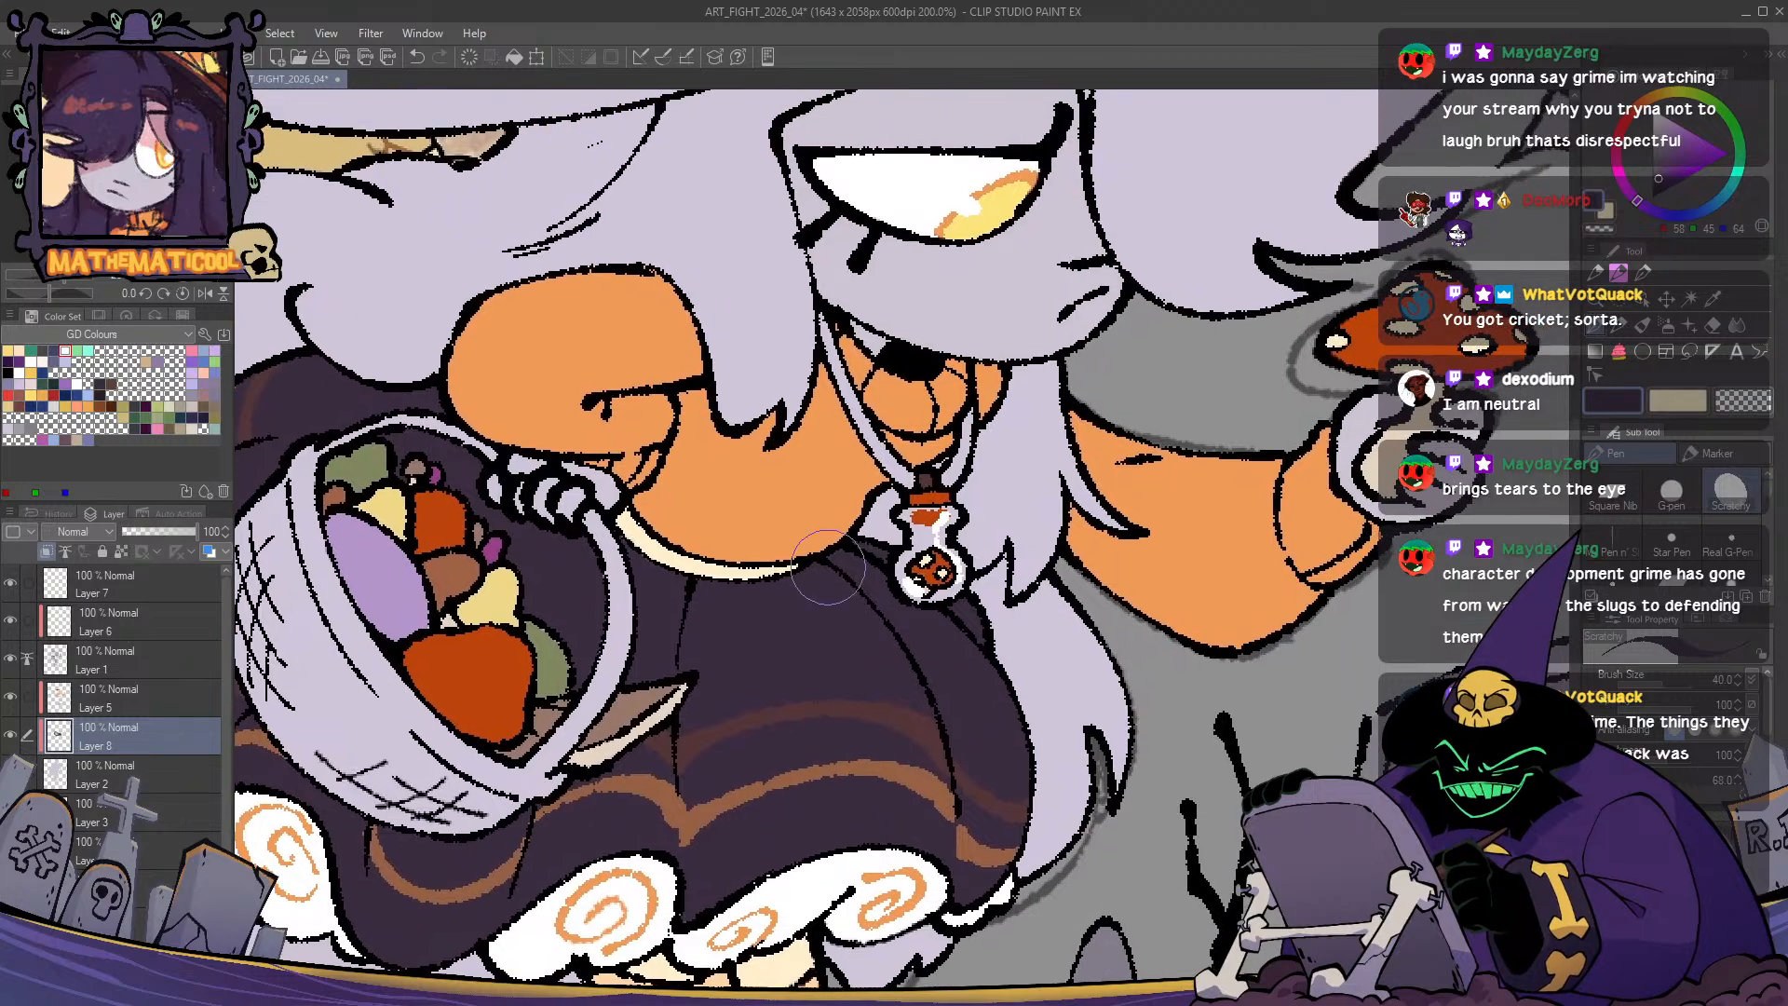
mouse_move(859, 425)
left_mouse_down()
mouse_move(912, 481)
mouse_move(849, 394)
mouse_move(816, 287)
left_mouse_up()
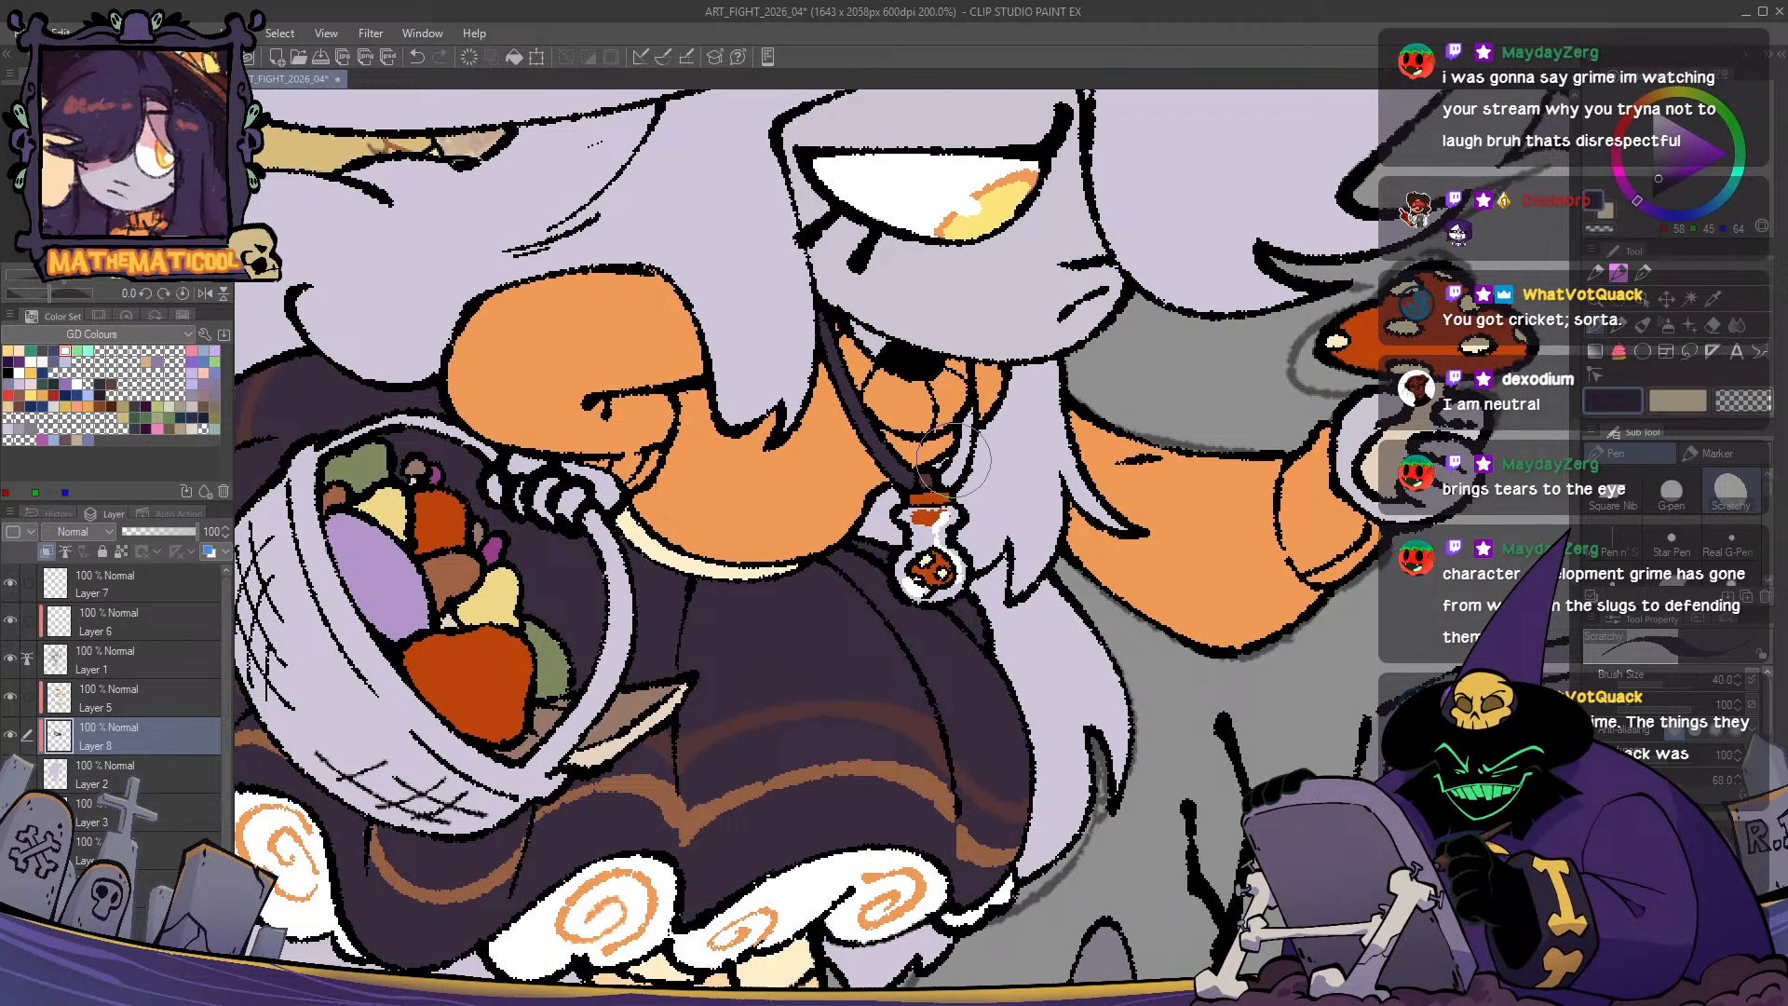
mouse_move(955, 458)
left_mouse_down()
mouse_move(946, 479)
mouse_move(969, 410)
left_mouse_up()
scroll(969, 410, "down", 4)
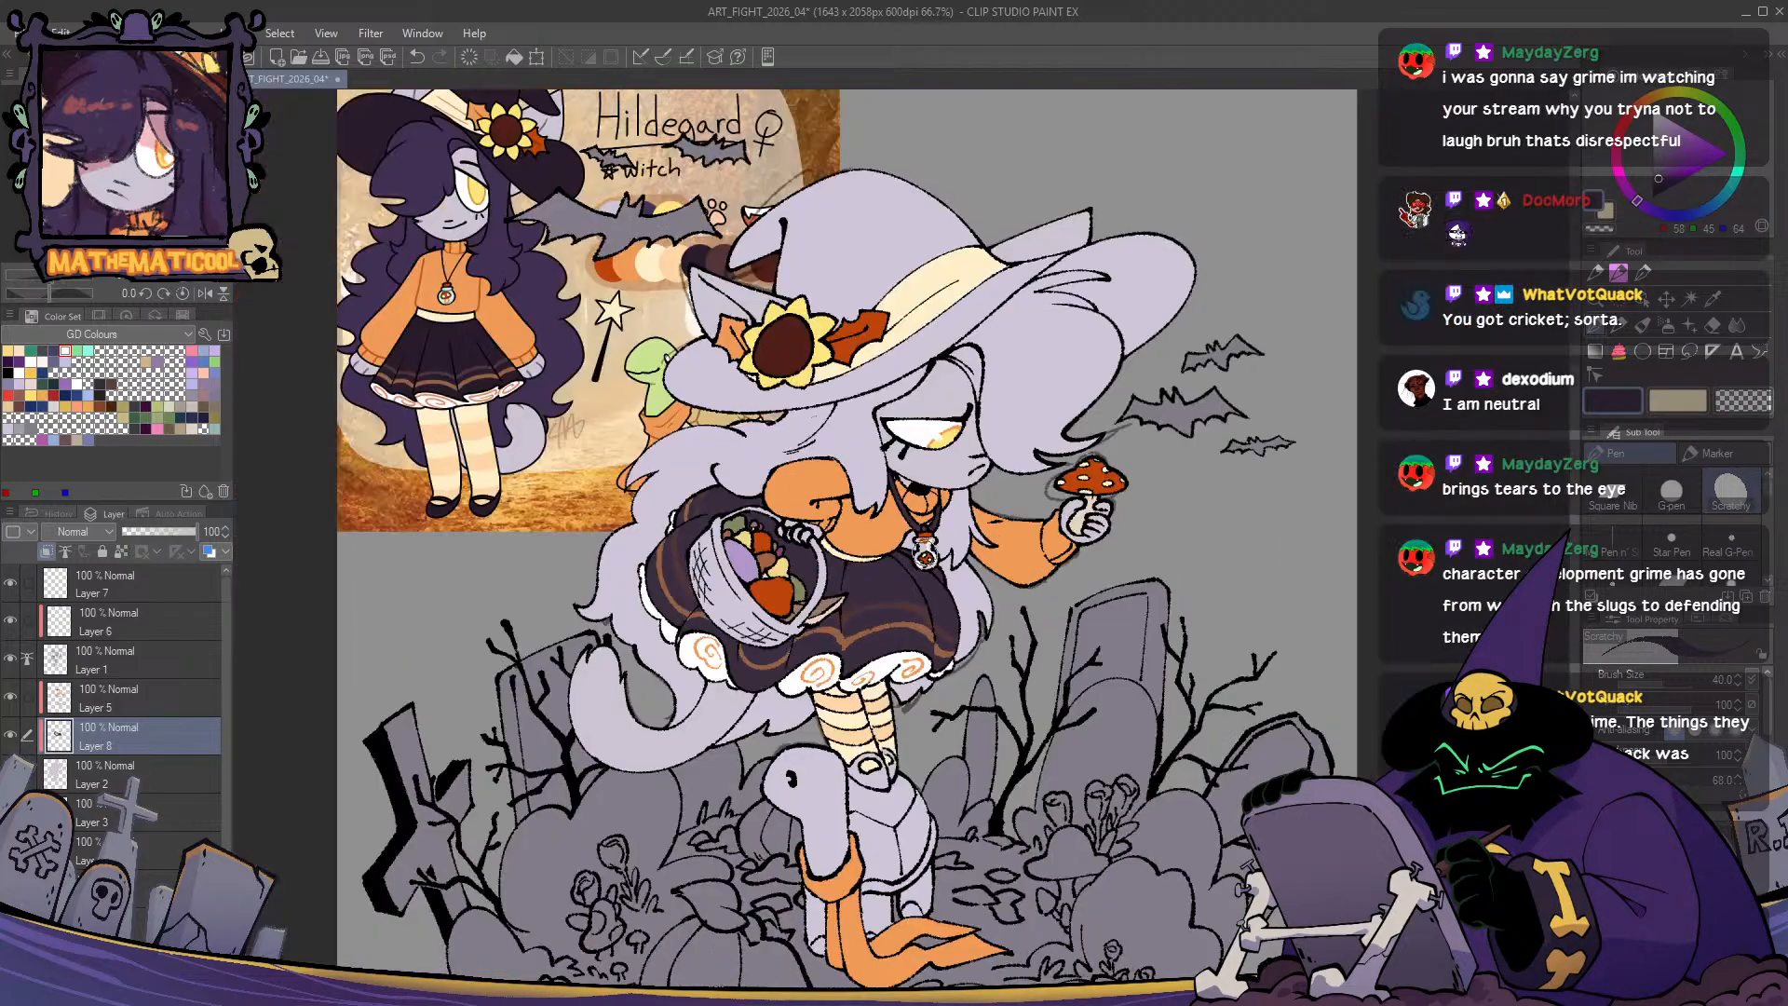
scroll(969, 410, "up", 2)
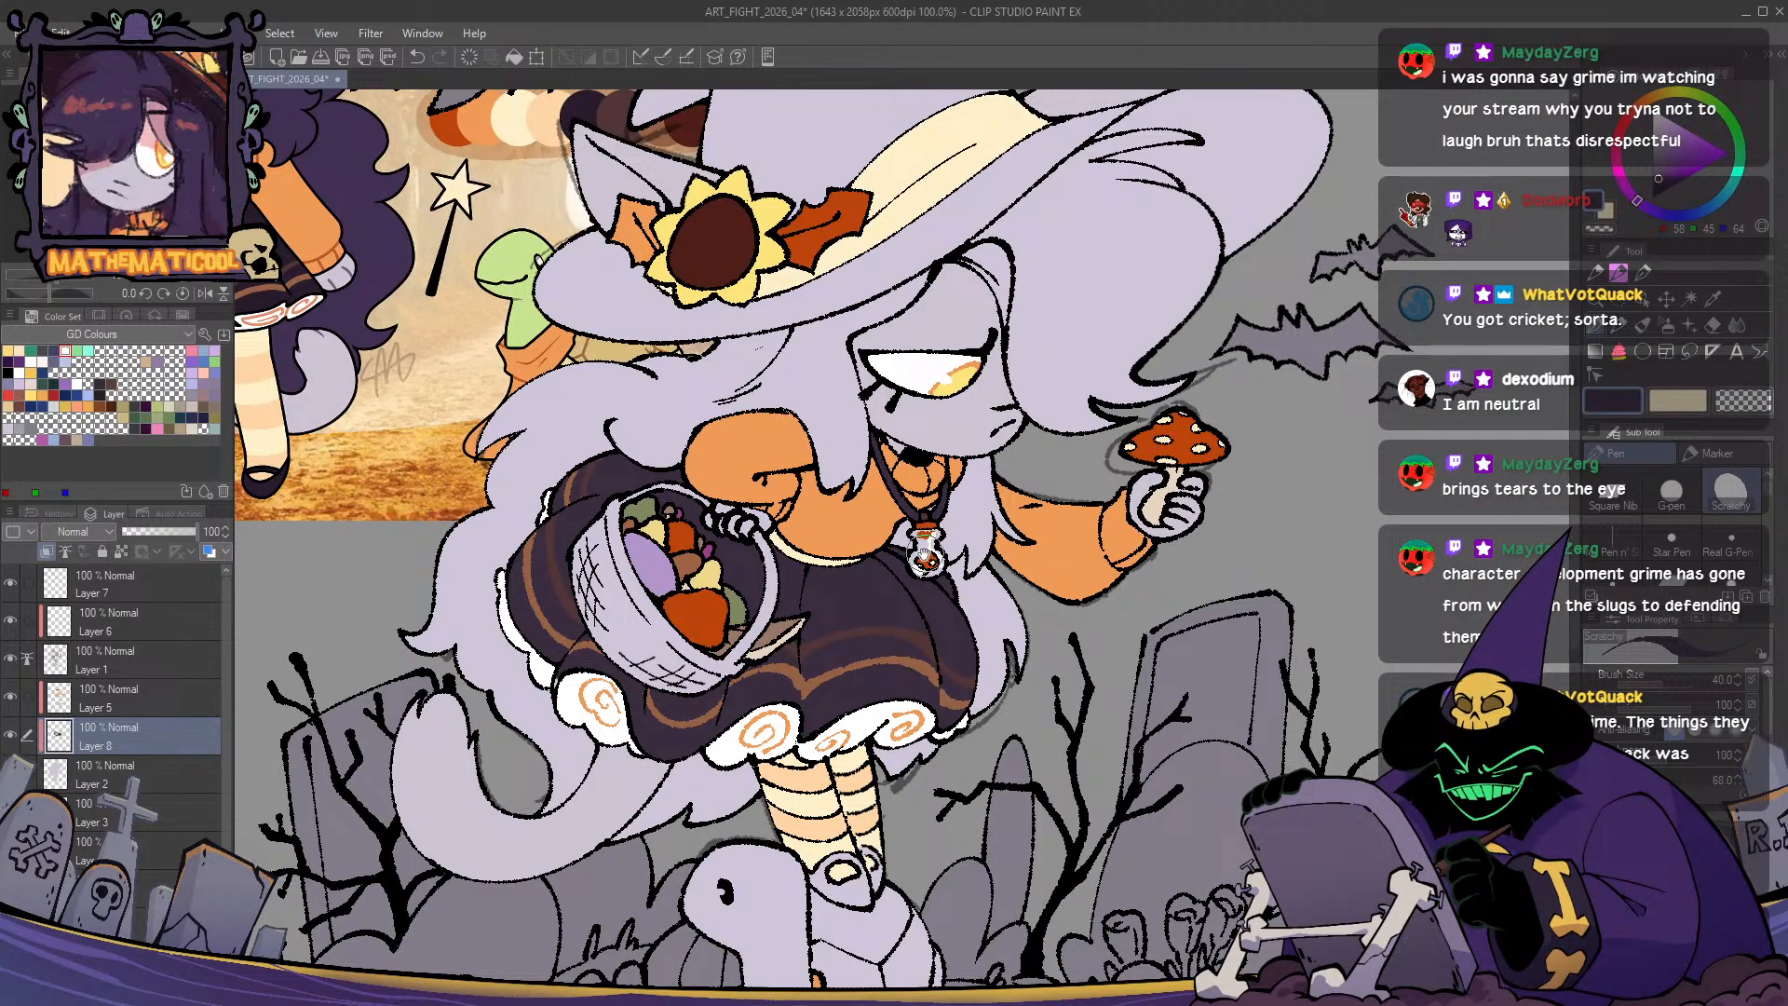
left_click_drag(872, 990, 806, 818)
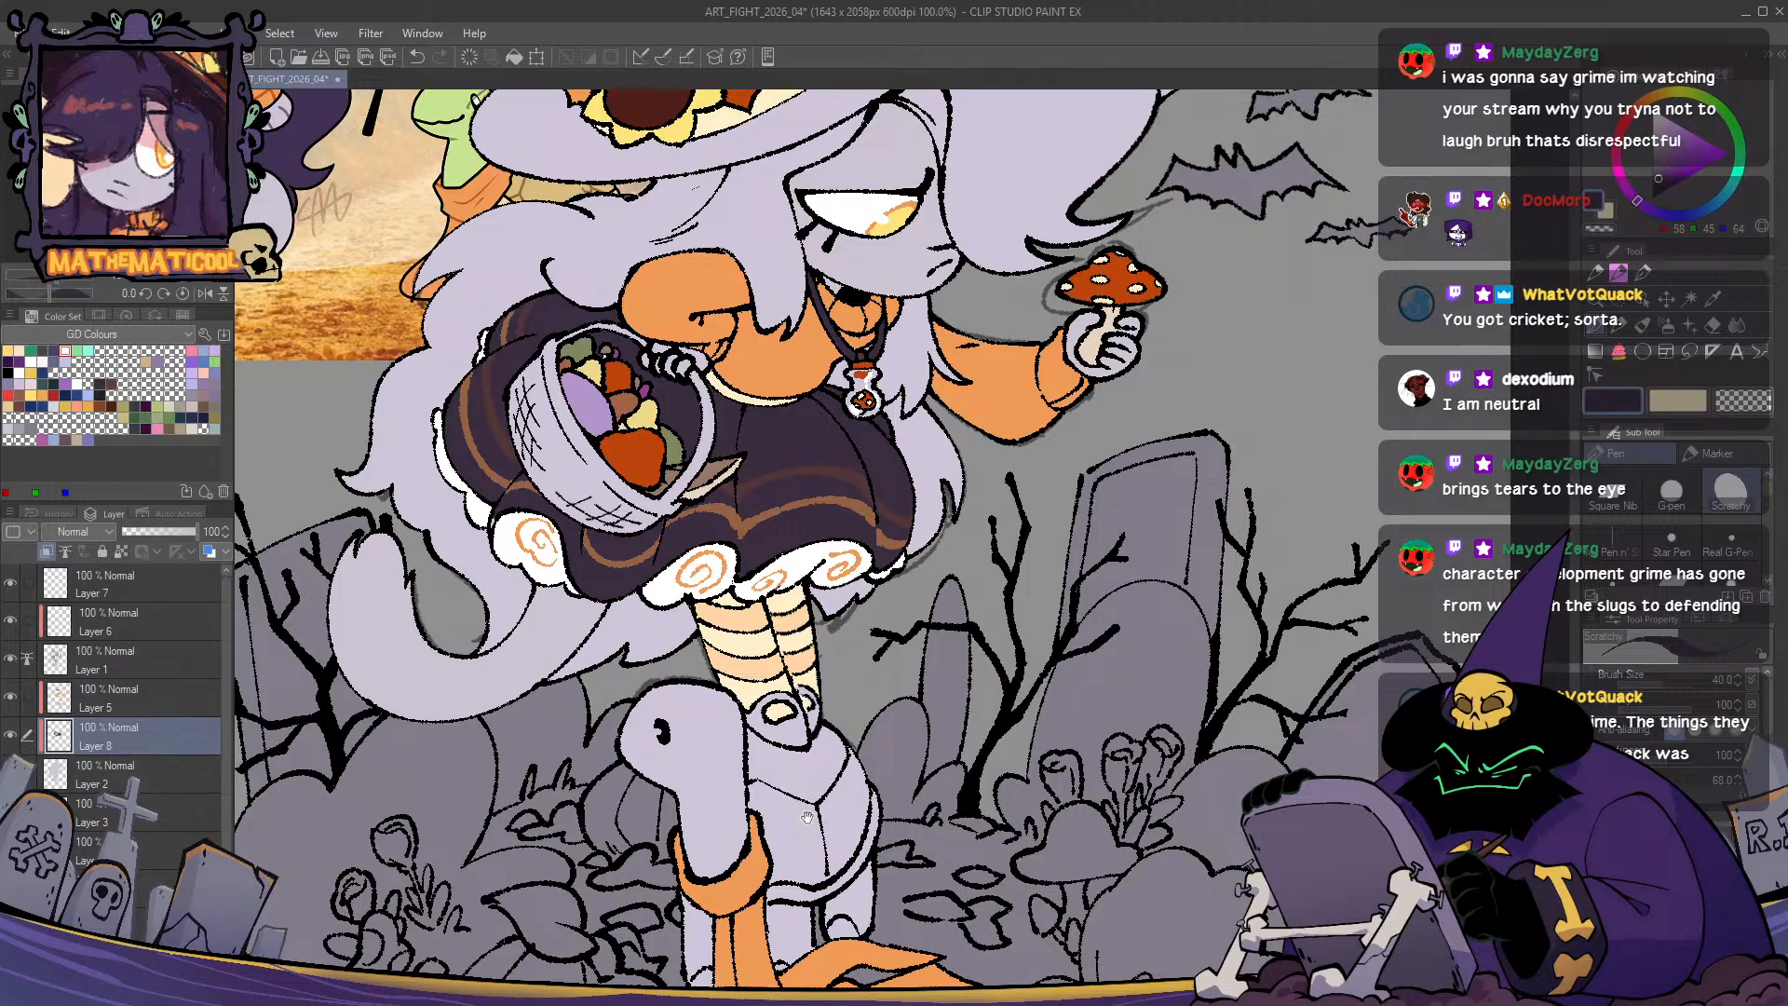
left_click_drag(533, 488, 848, 720)
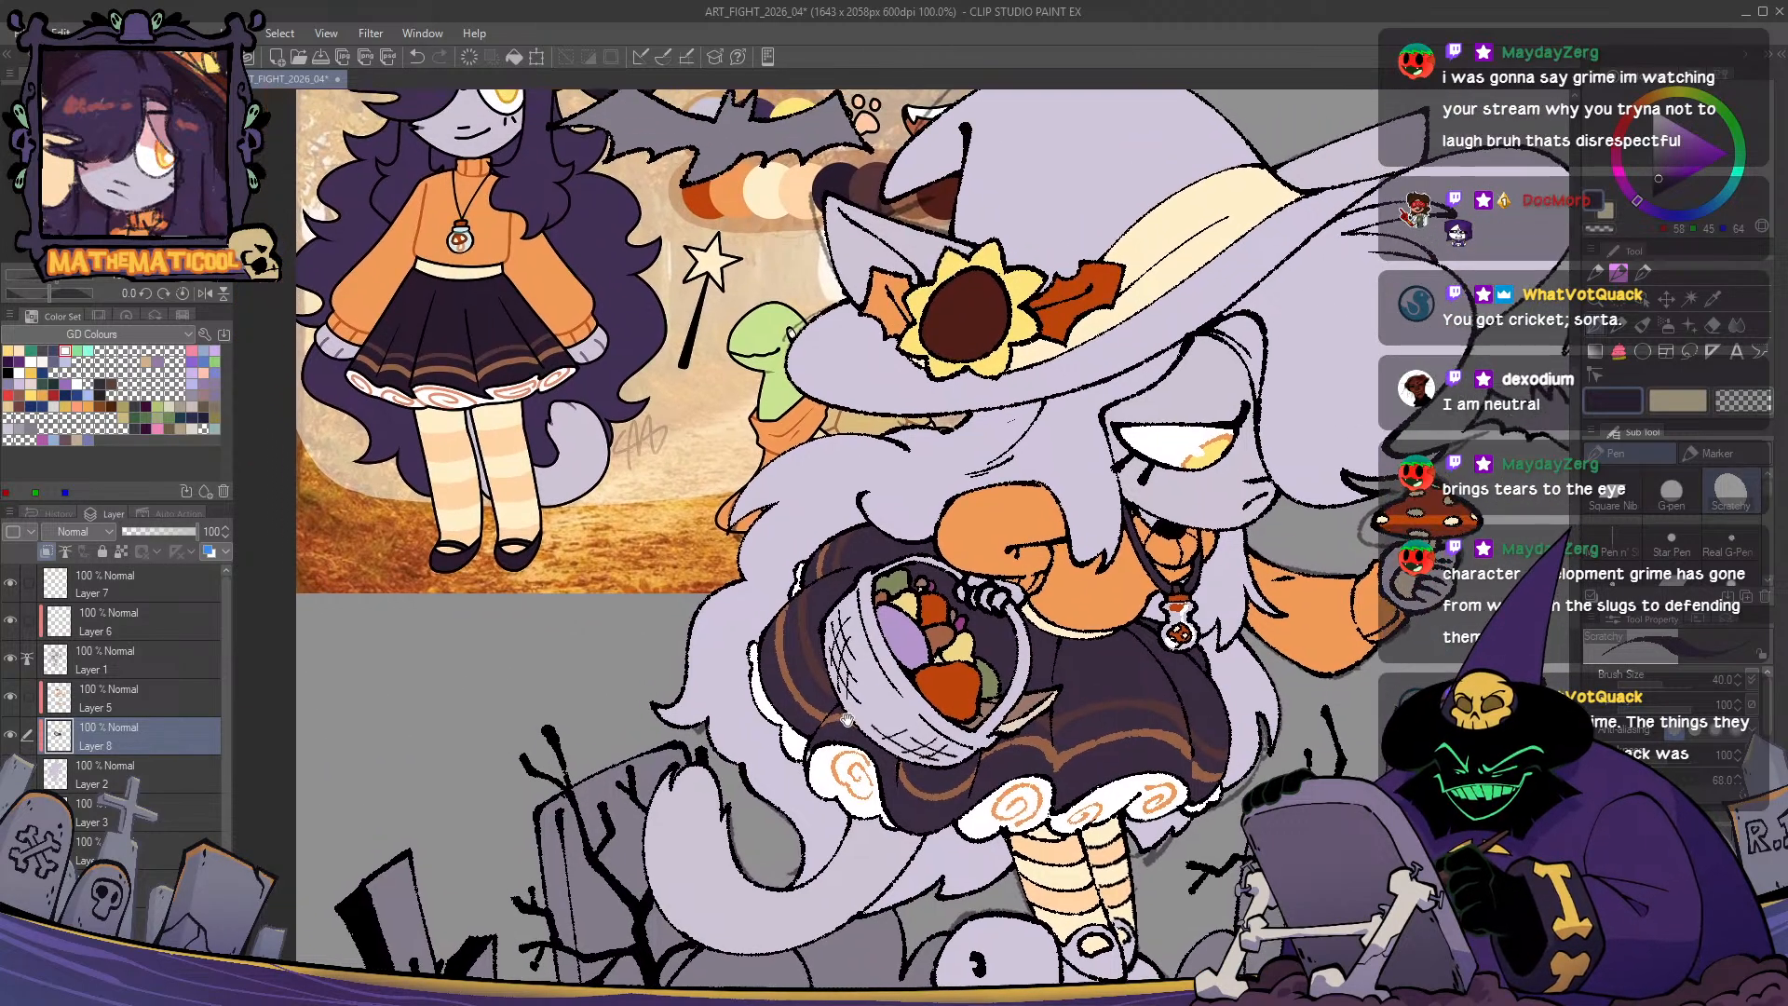
scroll(559, 577, "up", 2)
scroll(540, 610, "down", 2)
left_click_drag(924, 473, 874, 400)
key("ctrl+plus")
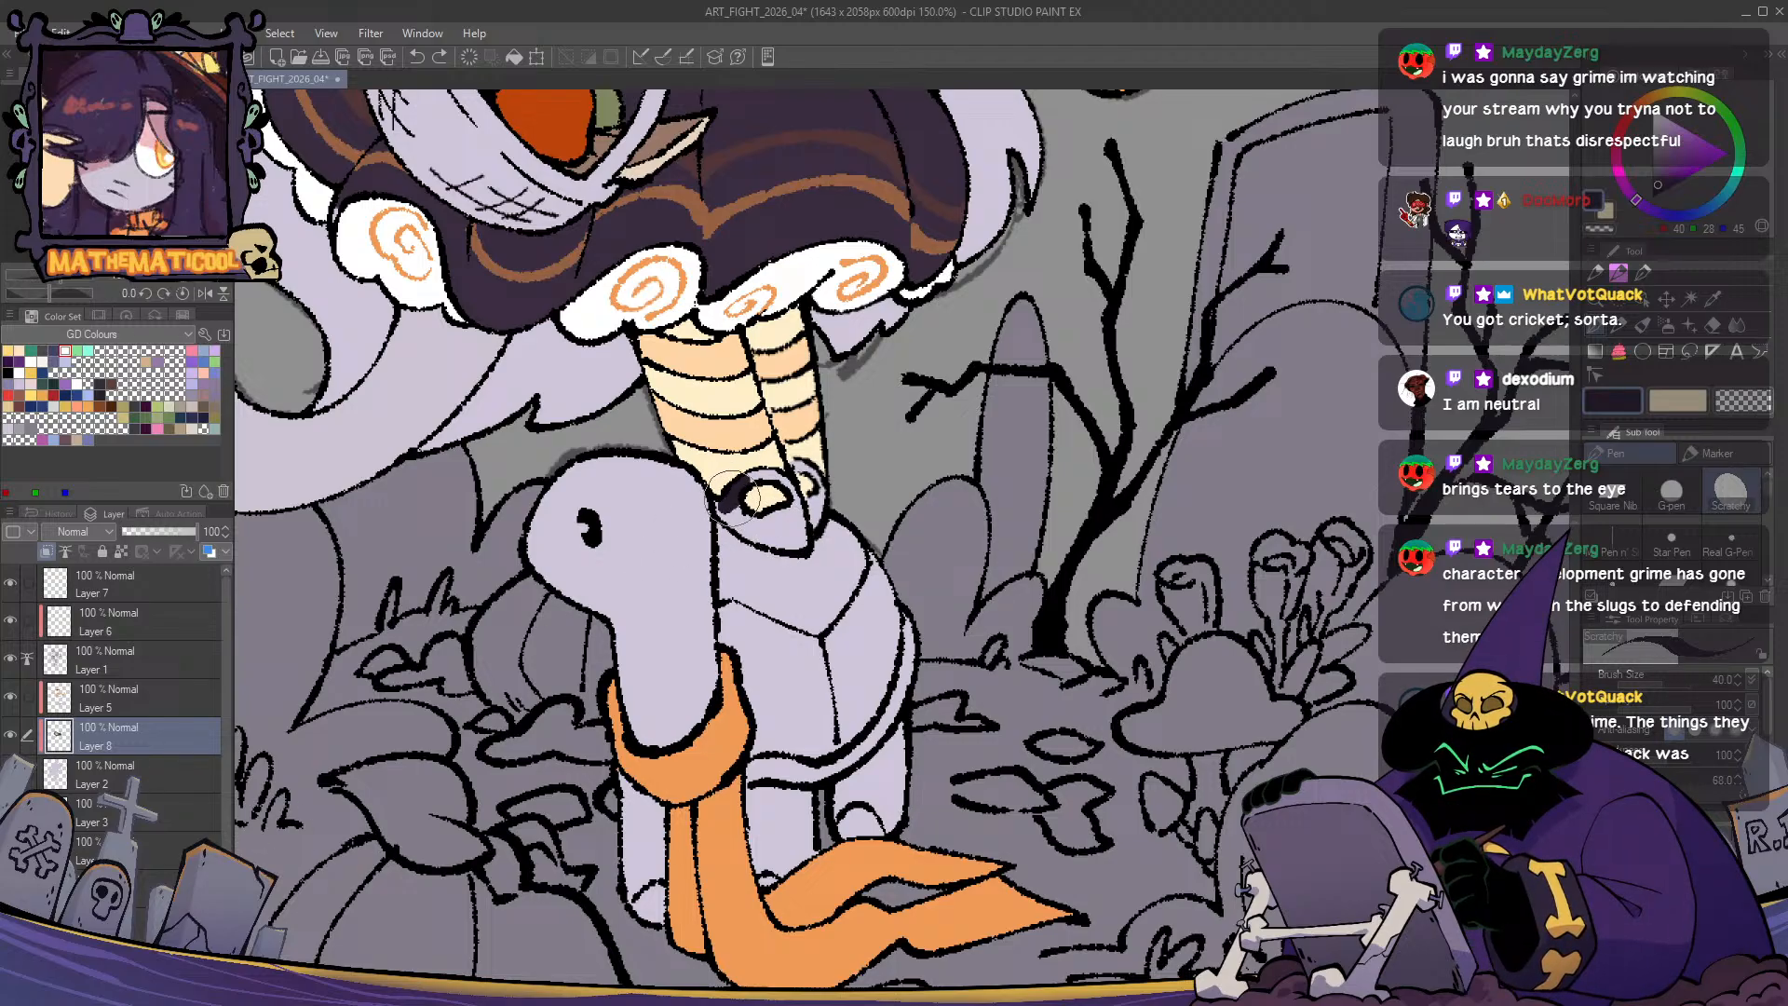
key("ctrl+z")
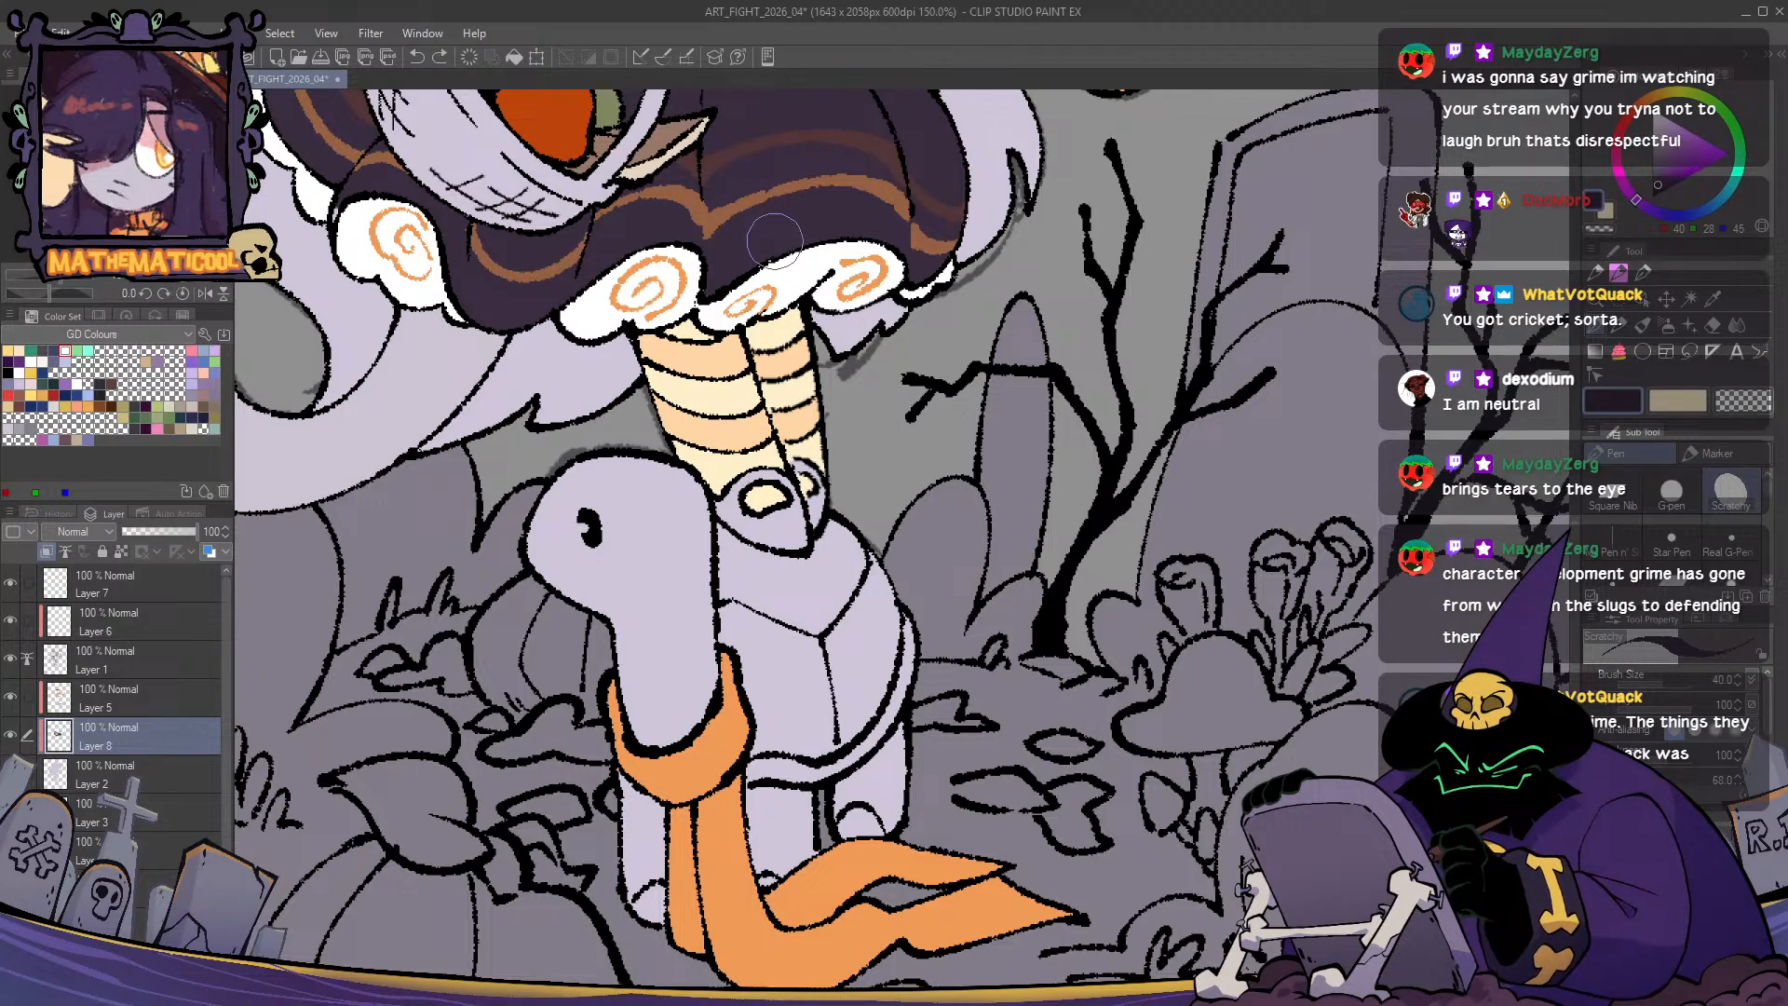
- Sample the skirt's dark purple and paint both of the witch's shoes with it
left_click(775, 241, "alt")
left_click_drag(741, 516, 745, 525)
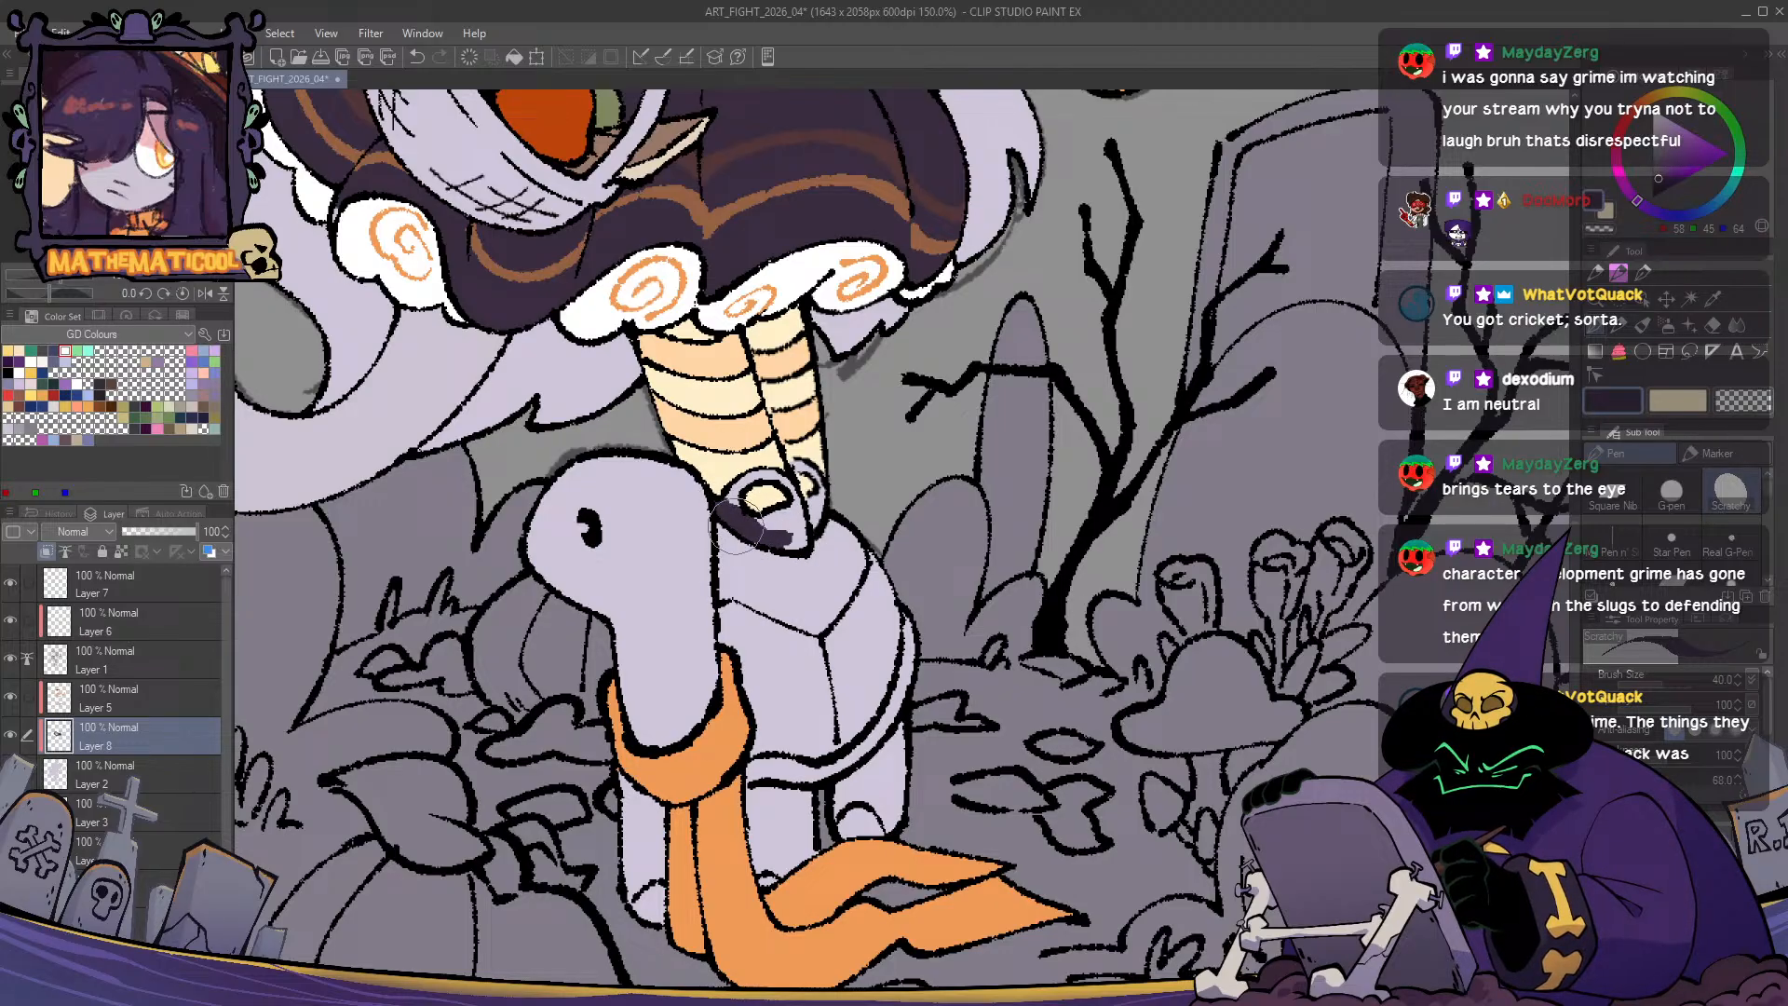
scroll(741, 513, "up", 1)
mouse_move(723, 510)
left_mouse_down()
mouse_move(736, 474)
mouse_move(735, 507)
mouse_move(752, 468)
mouse_move(794, 469)
mouse_move(828, 525)
mouse_move(805, 557)
mouse_move(811, 511)
left_mouse_up()
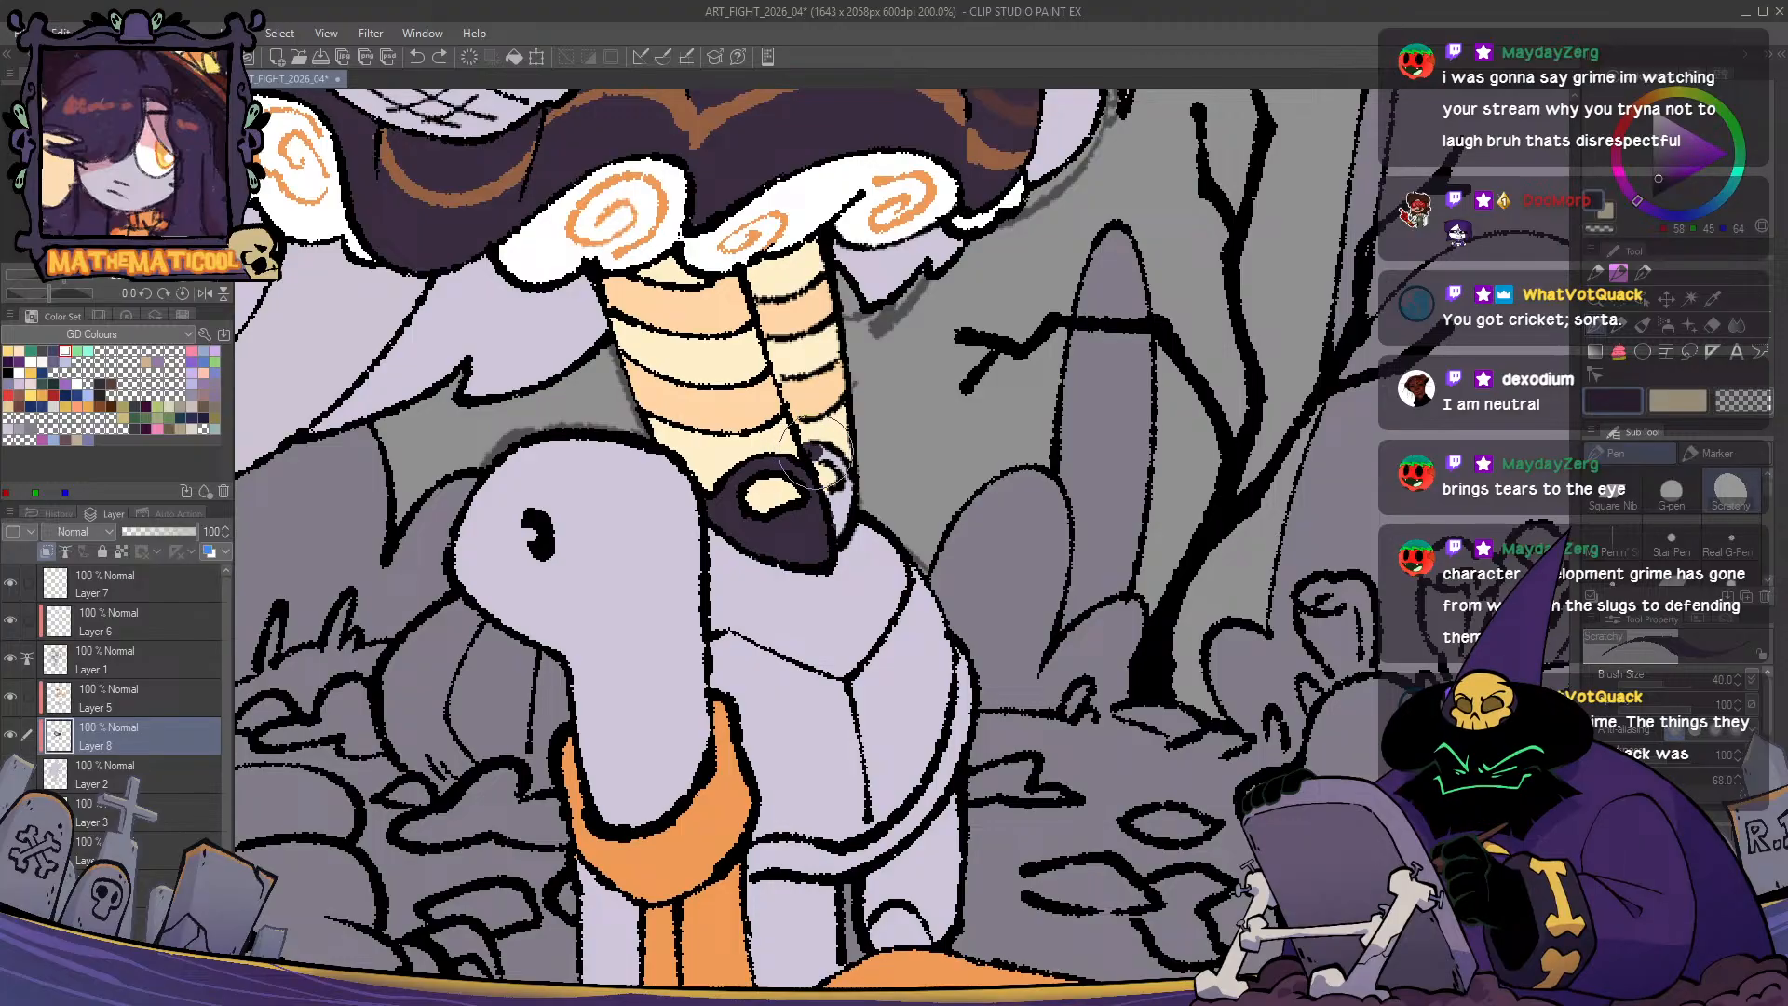
left_click_drag(834, 459, 835, 531)
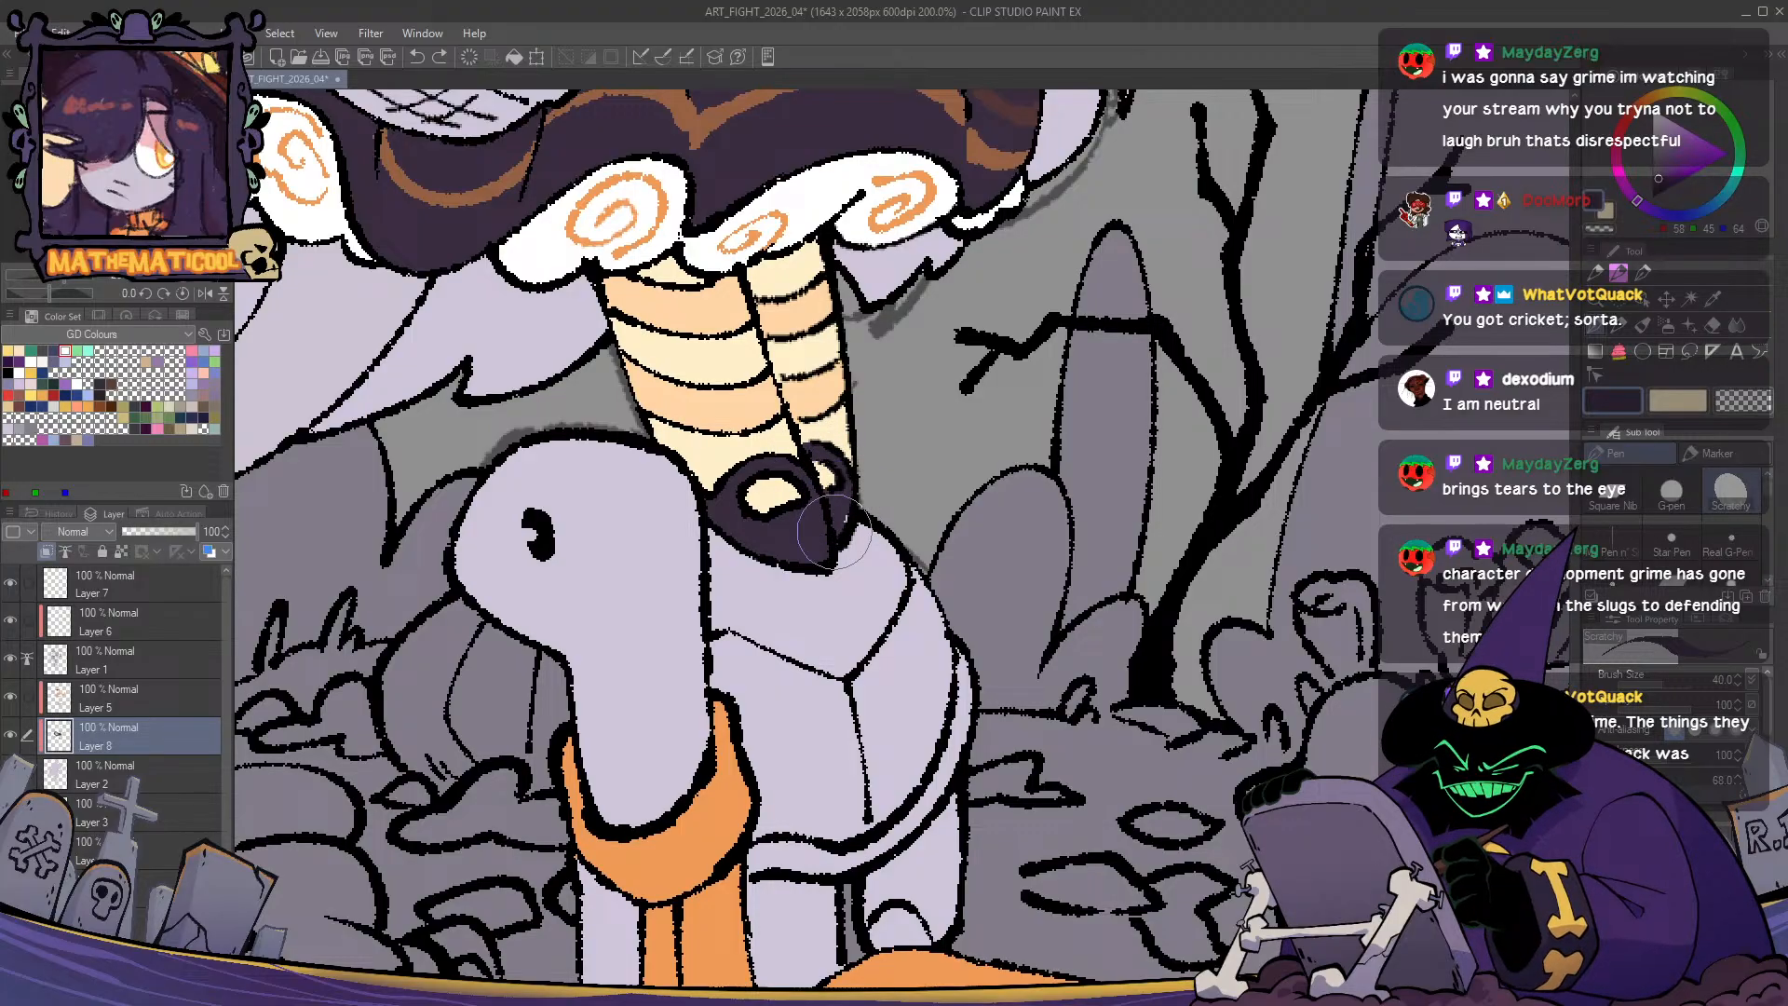
scroll(836, 529, "down", 1)
key("ctrl+0")
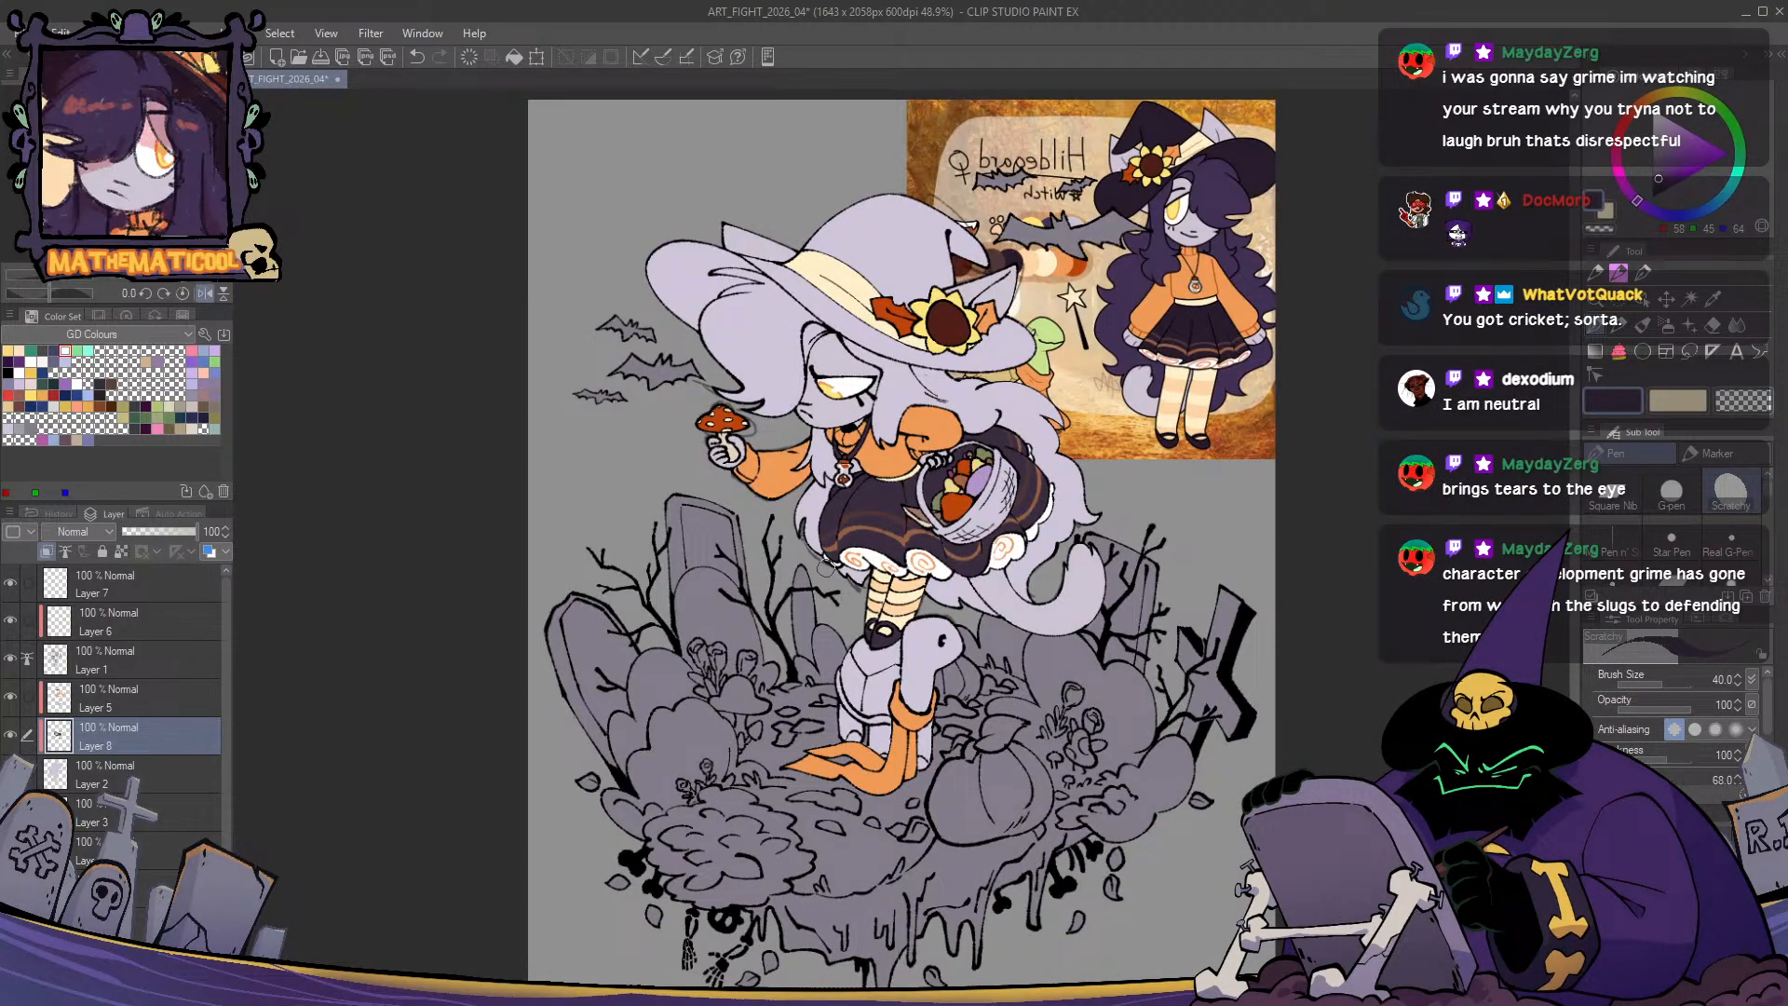
- Sample the light green from the reference turtle and fill the turtle's head, neck and legs
key("h")
scroll(828, 567, "up", 2)
left_click_drag(980, 743, 901, 668)
scroll(902, 668, "up", 1)
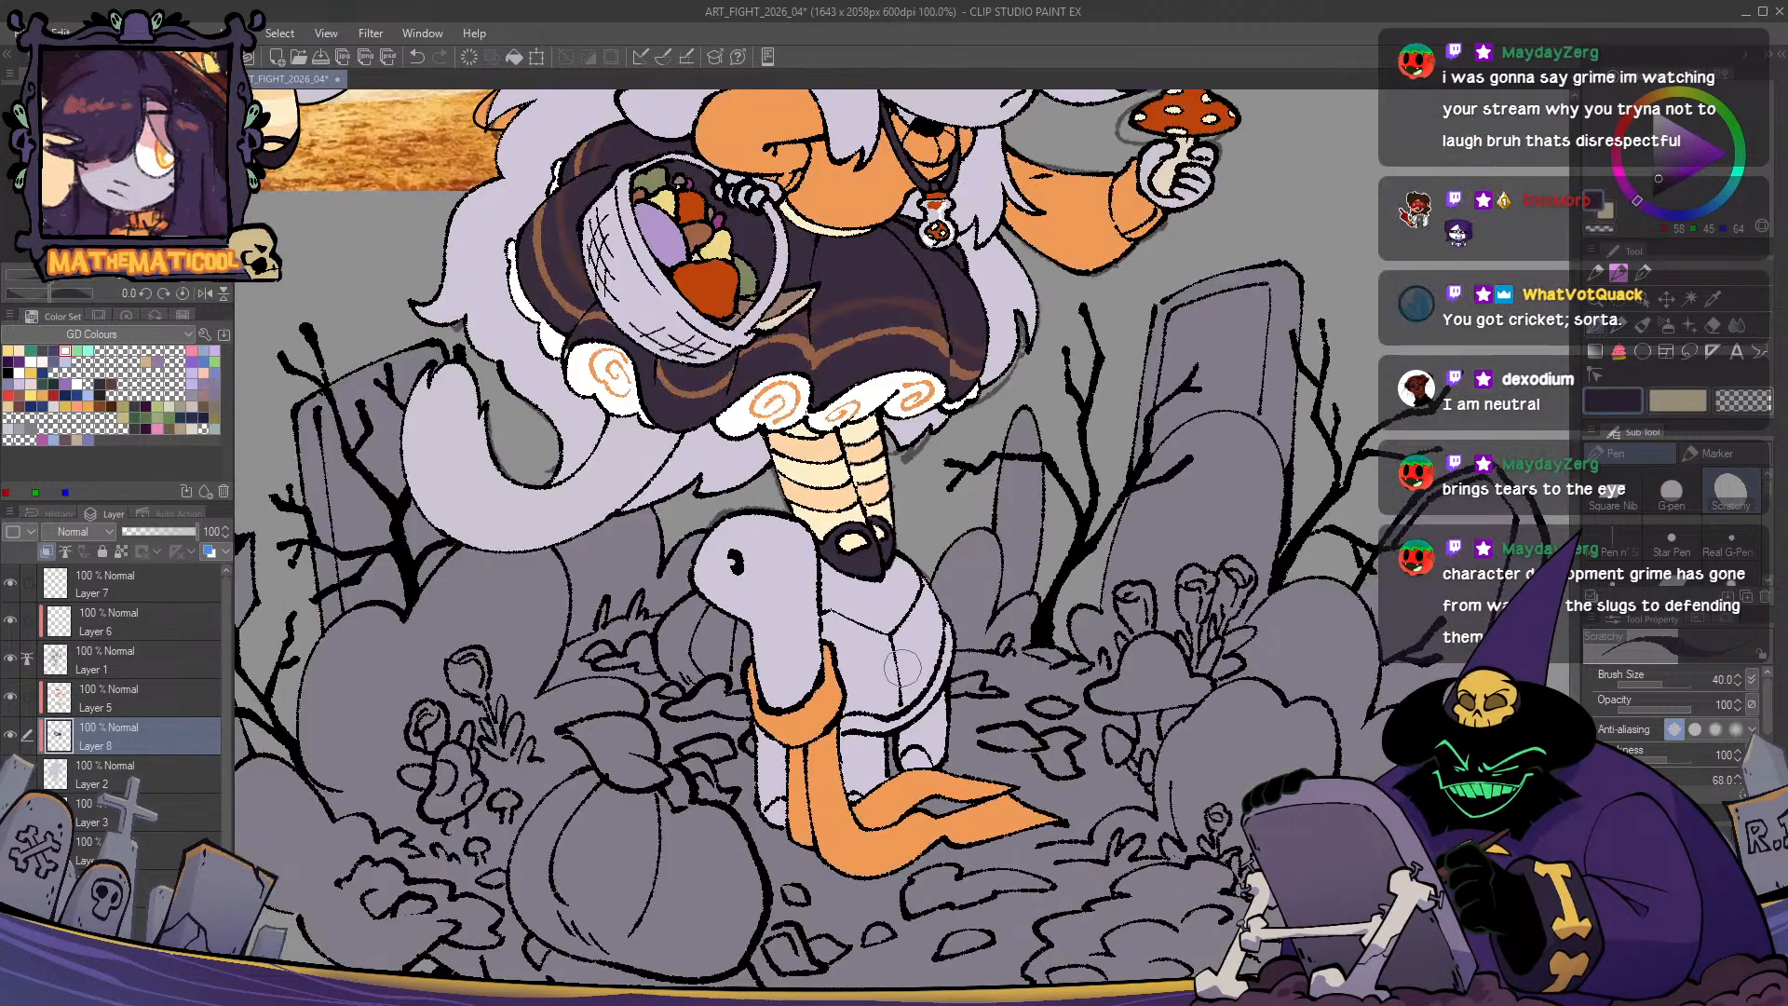
mouse_move(902, 668)
left_mouse_down()
mouse_move(1118, 917)
mouse_move(848, 522)
left_mouse_up()
left_click(762, 256, "alt")
key("g")
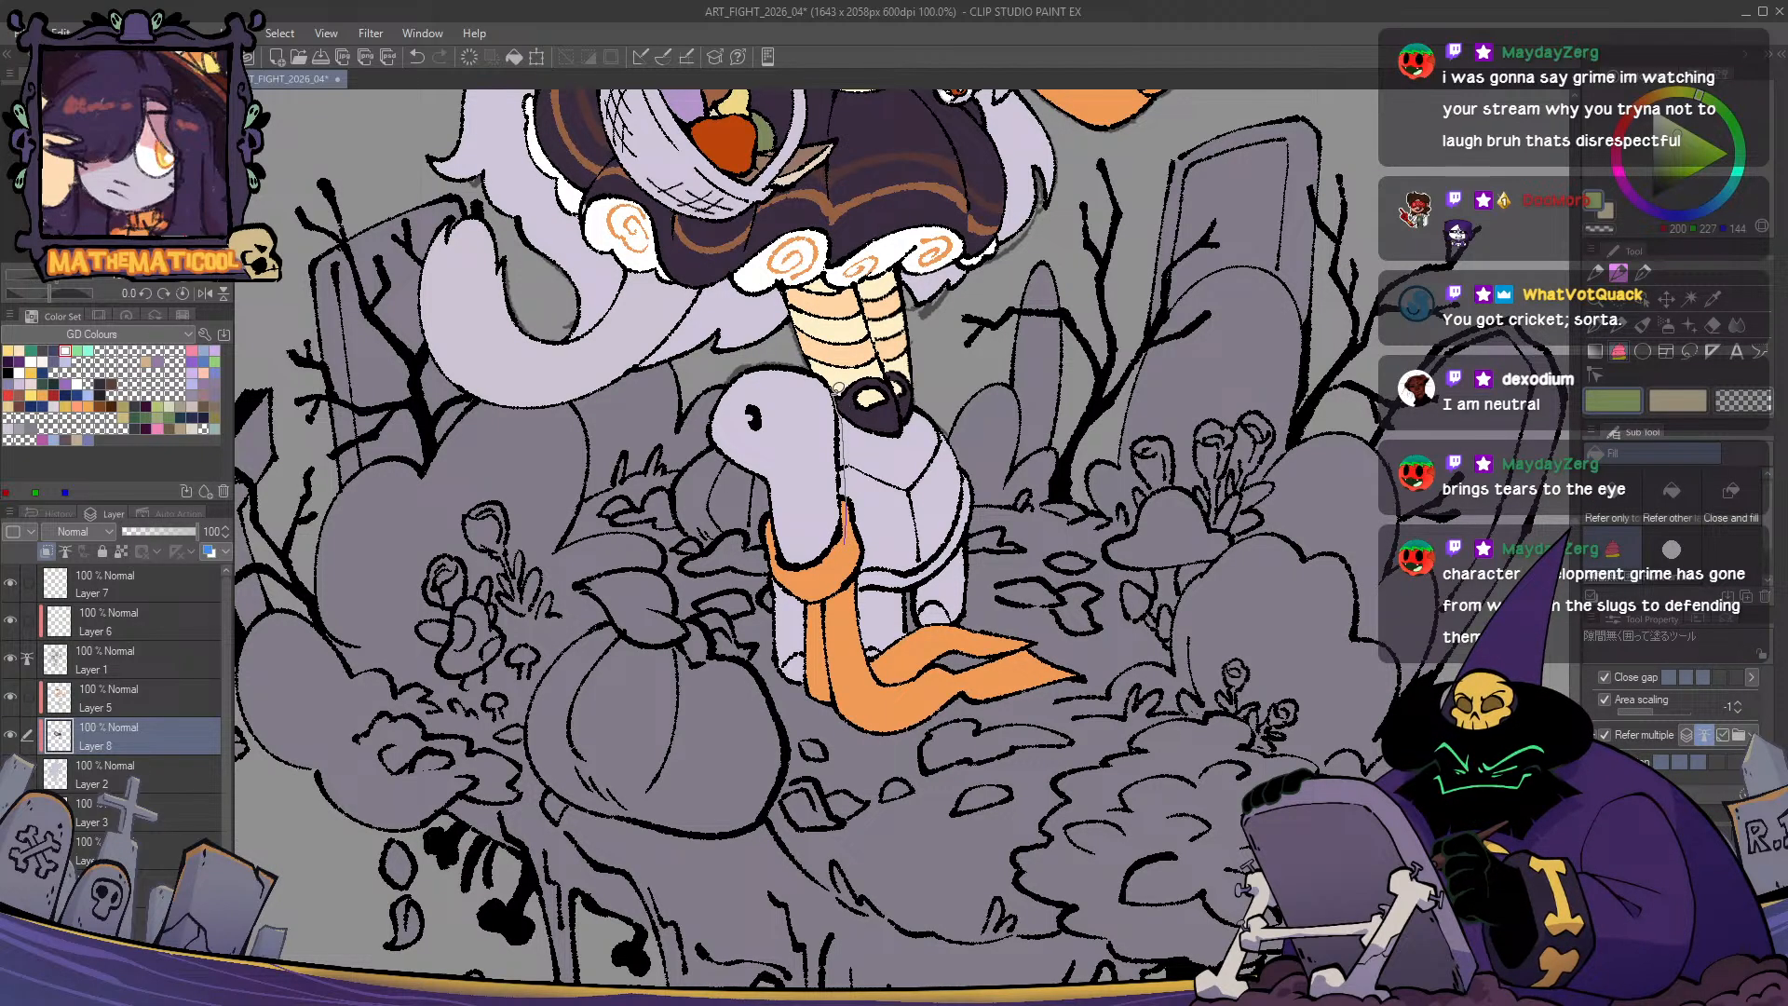
mouse_move(796, 363)
left_mouse_down()
mouse_move(708, 395)
mouse_move(732, 593)
left_mouse_up()
left_click_drag(756, 659, 785, 672)
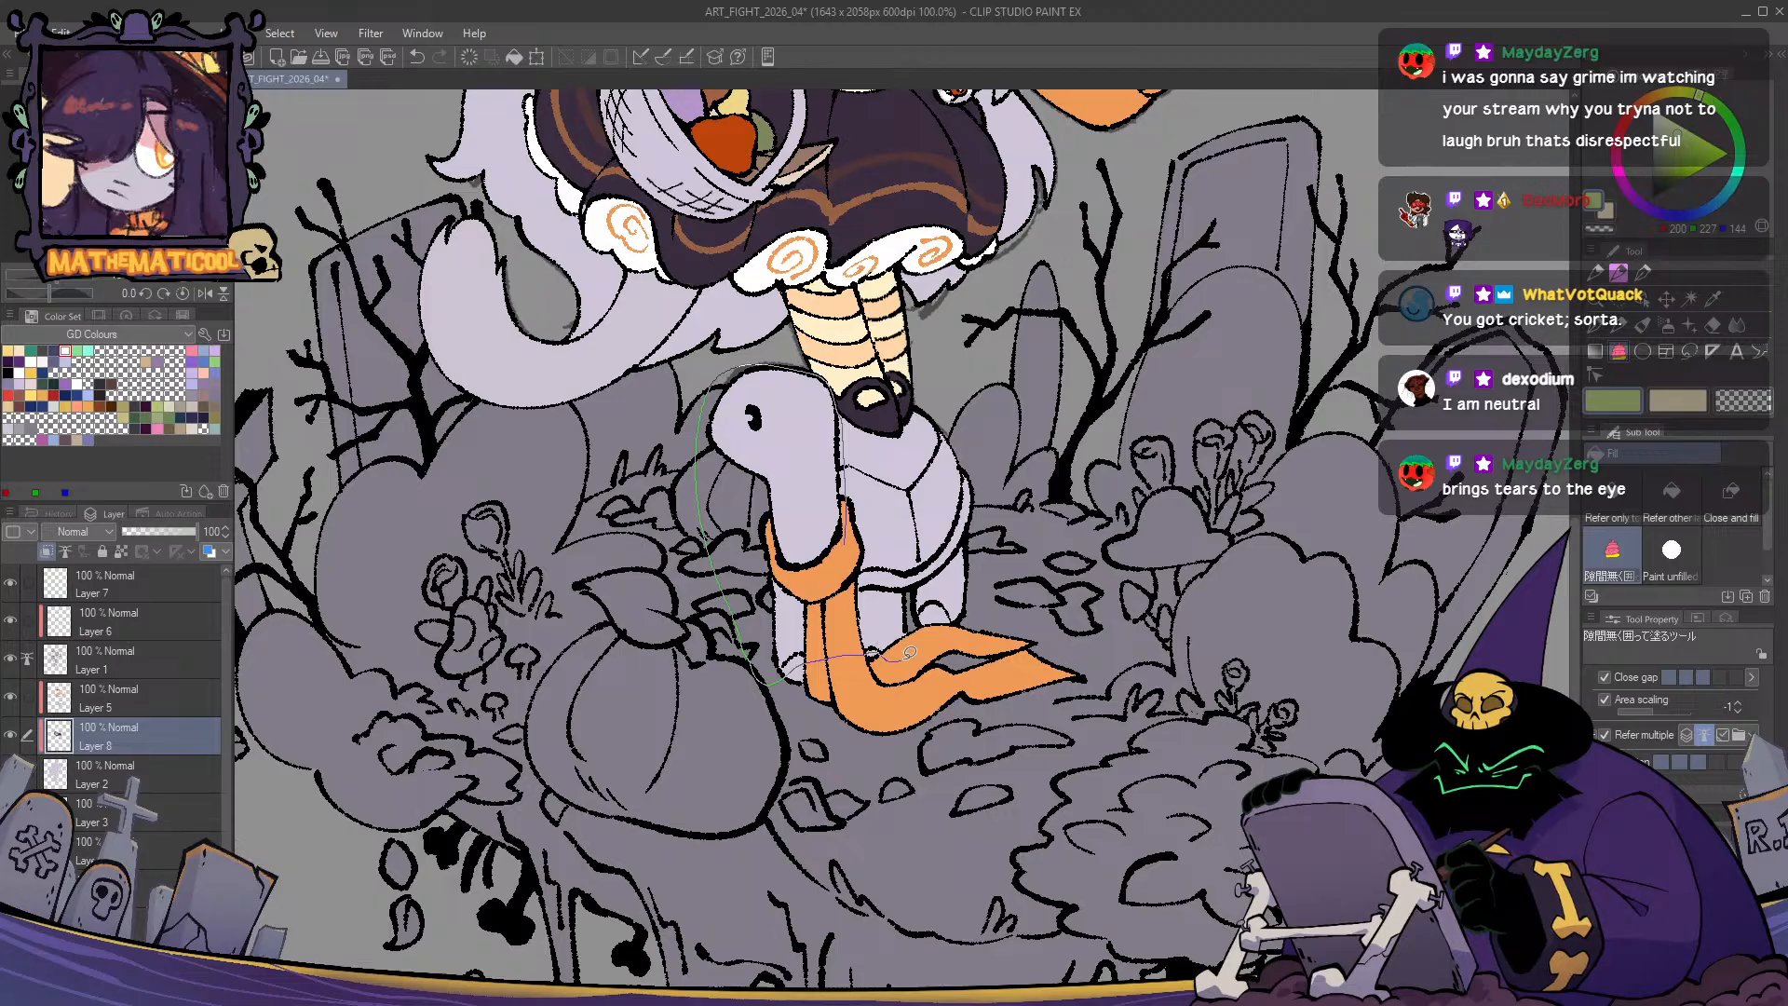
mouse_move(852, 568)
left_mouse_down()
mouse_move(872, 508)
mouse_move(925, 557)
left_mouse_up()
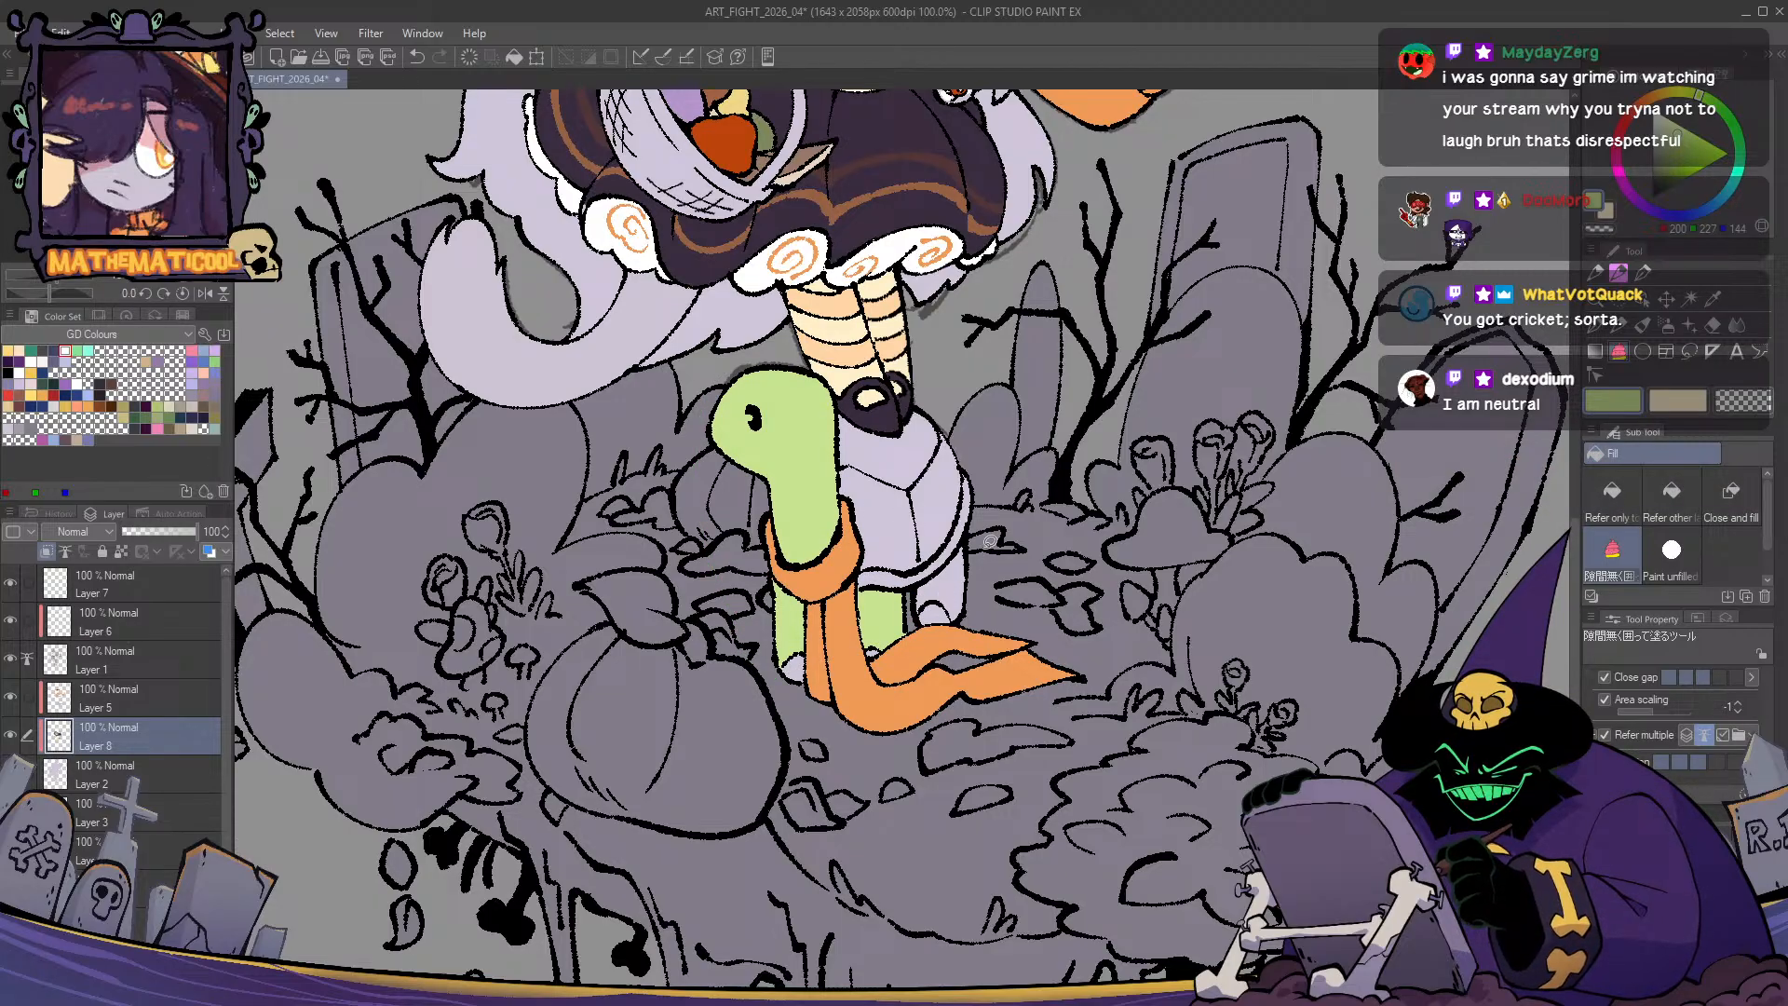
left_click_drag(949, 619, 991, 534)
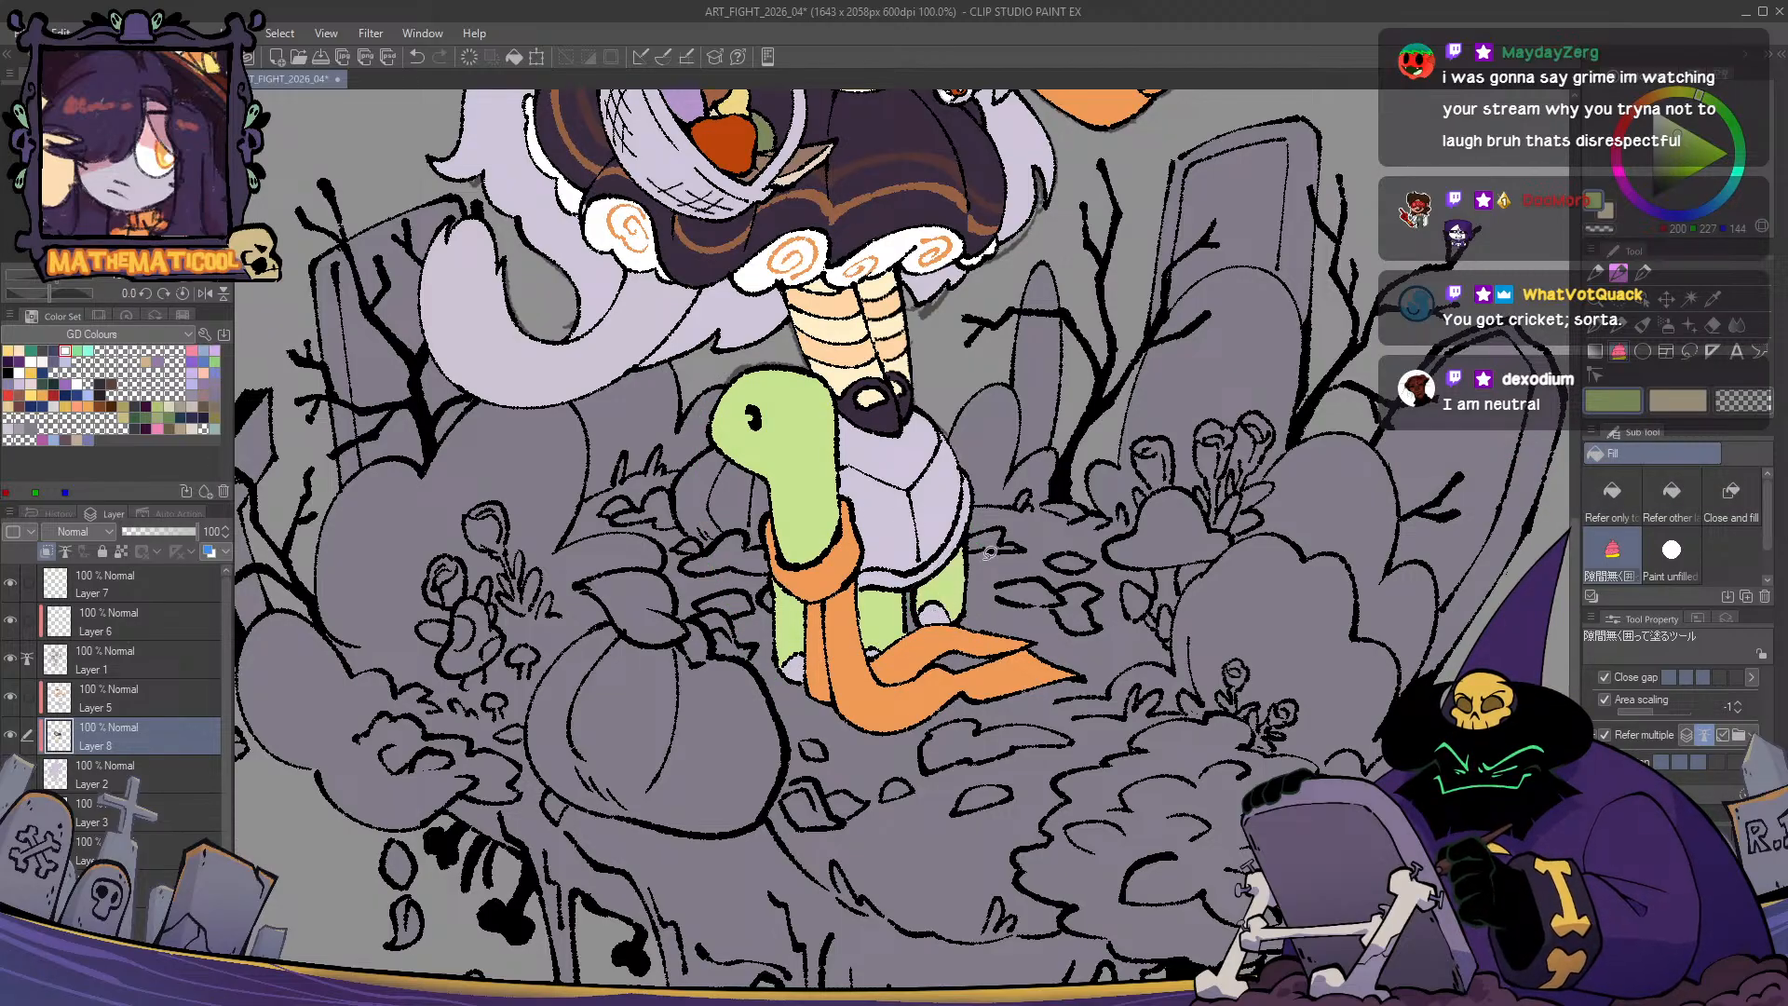
- Temporarily shift the reference image layer, sample the pale green from its turtle, and undo the shift
key("p")
key("h")
key("h")
scroll(848, 705, "down", 1)
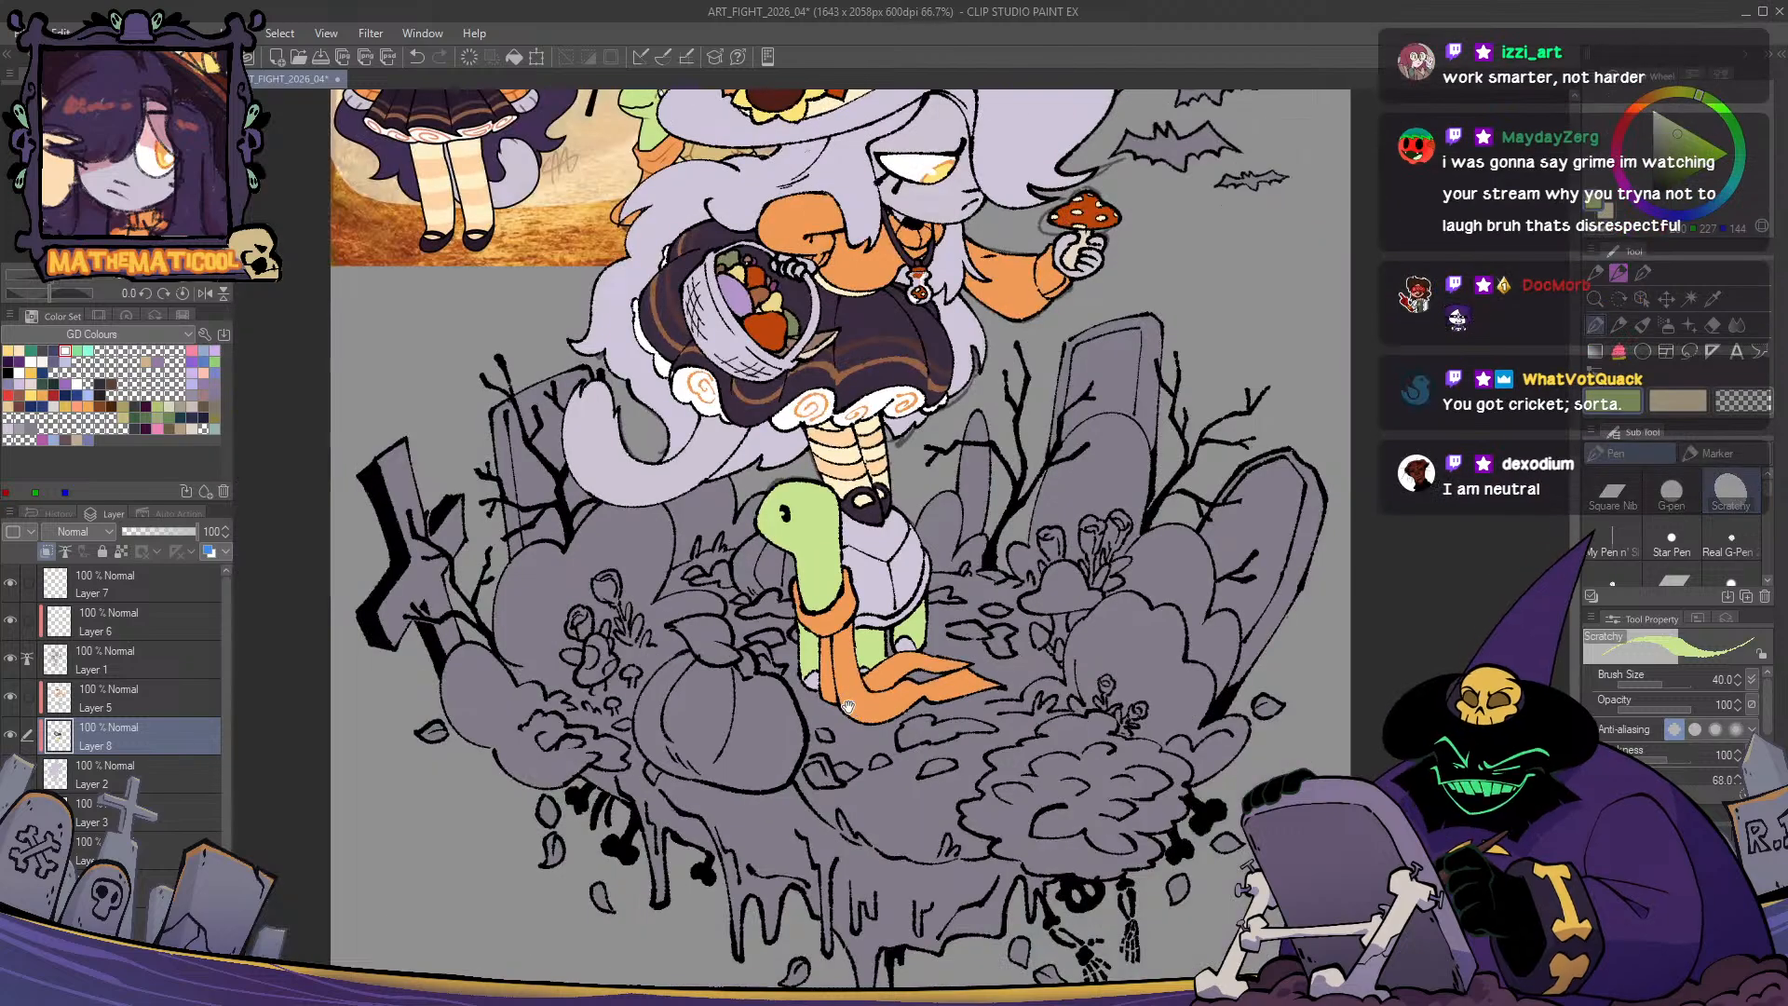
left_click_drag(848, 706, 896, 890)
left_click(159, 883)
key("k")
left_click_drag(699, 465, 564, 437)
scroll(611, 377, "up", 3)
left_click(589, 359, "alt")
scroll(594, 441, "down", 3)
key("ctrl+z")
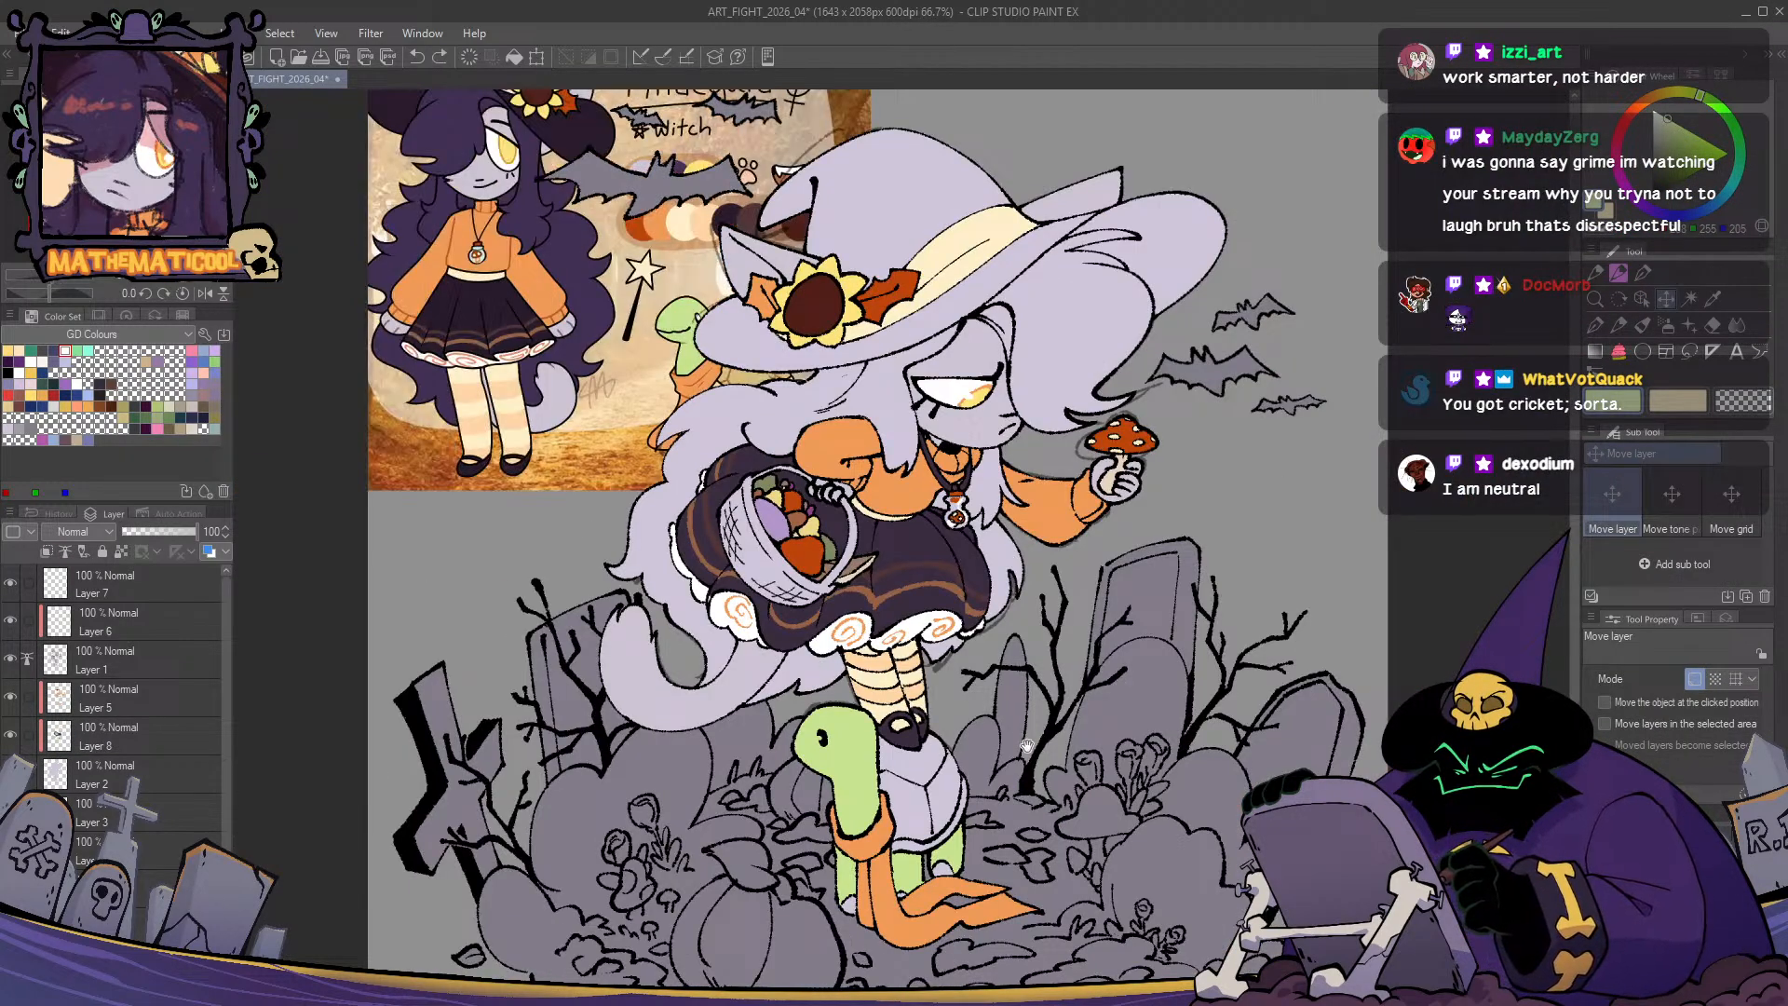
- Paint the turtle's toenails with the sampled pale green on Layer 5
scroll(746, 960, "up", 1)
left_click_drag(745, 959, 433, 657)
scroll(433, 657, "up", 1)
left_click(109, 689)
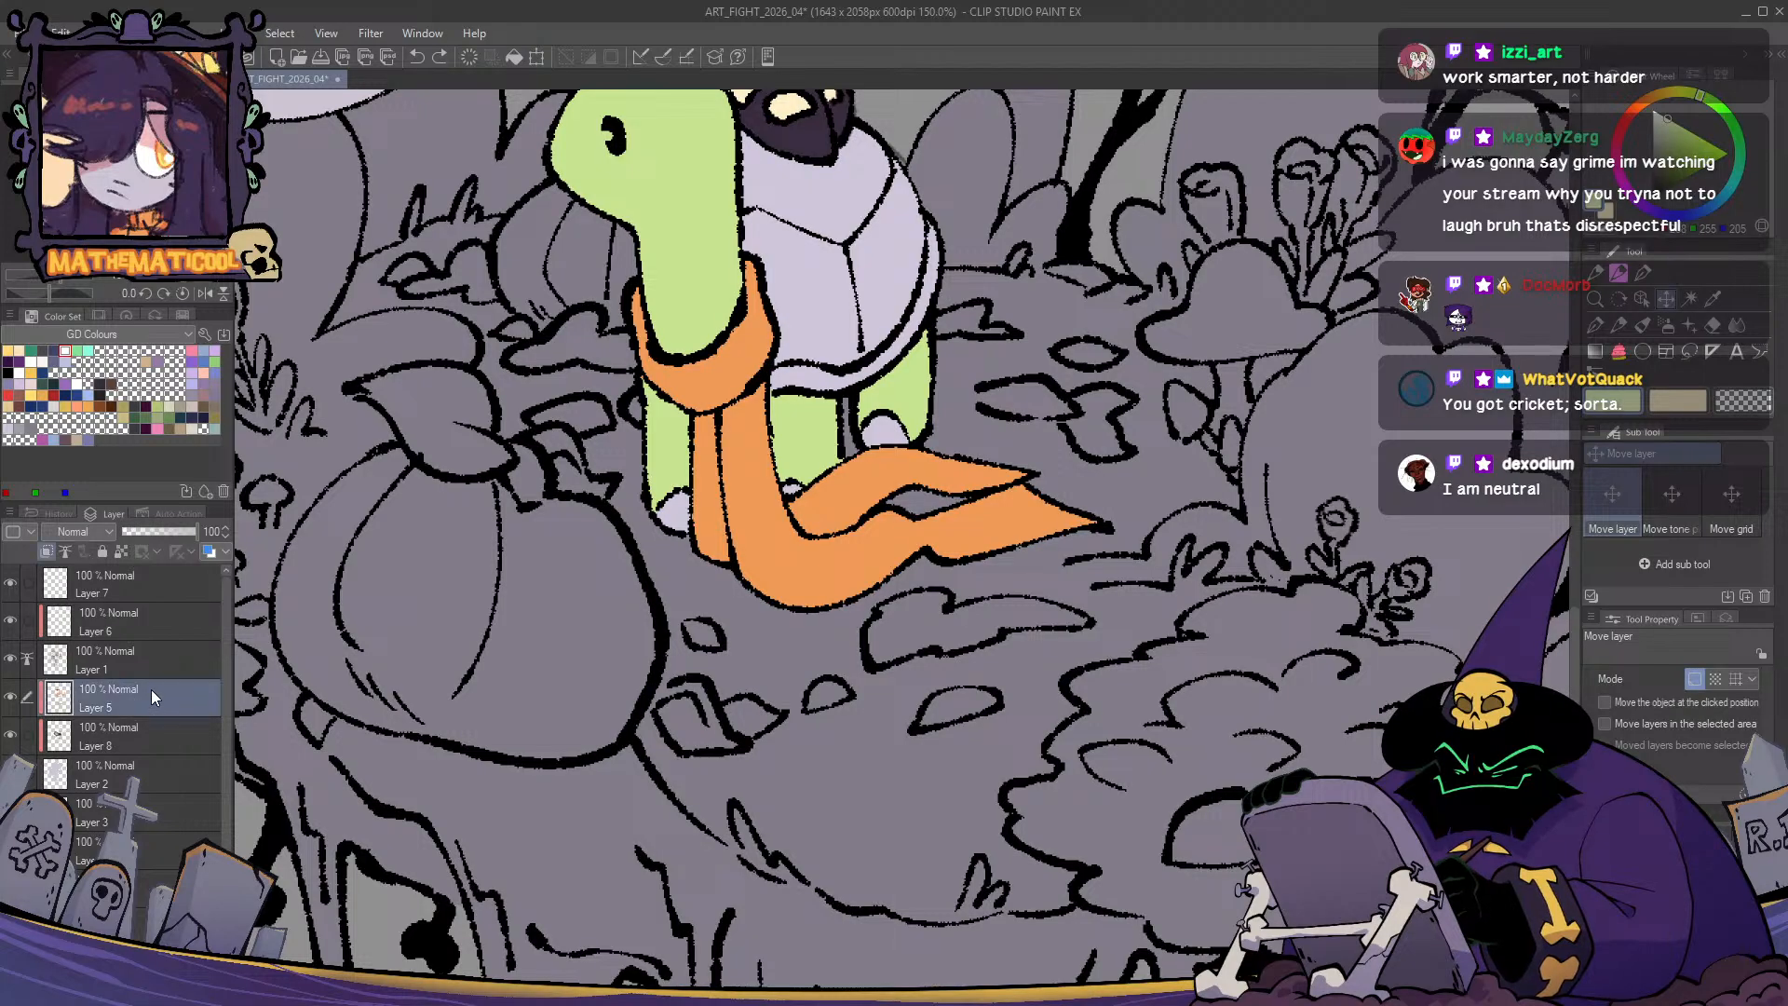
key("p")
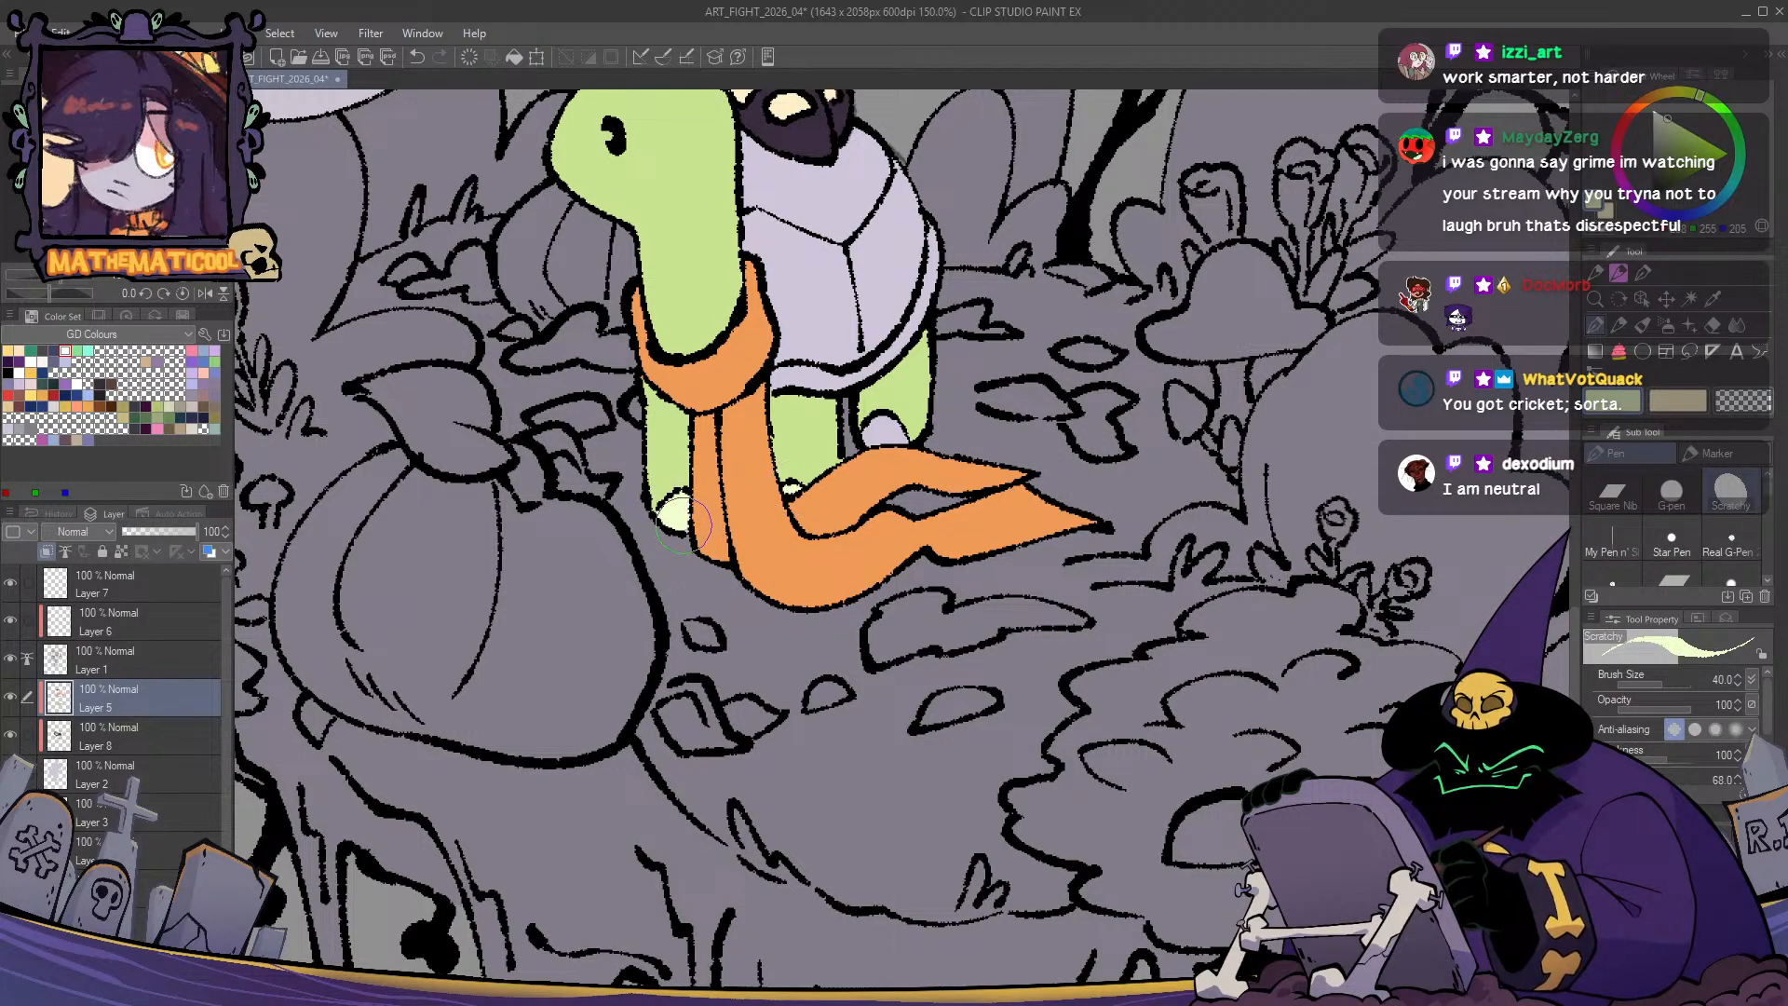
left_click_drag(883, 427, 881, 438)
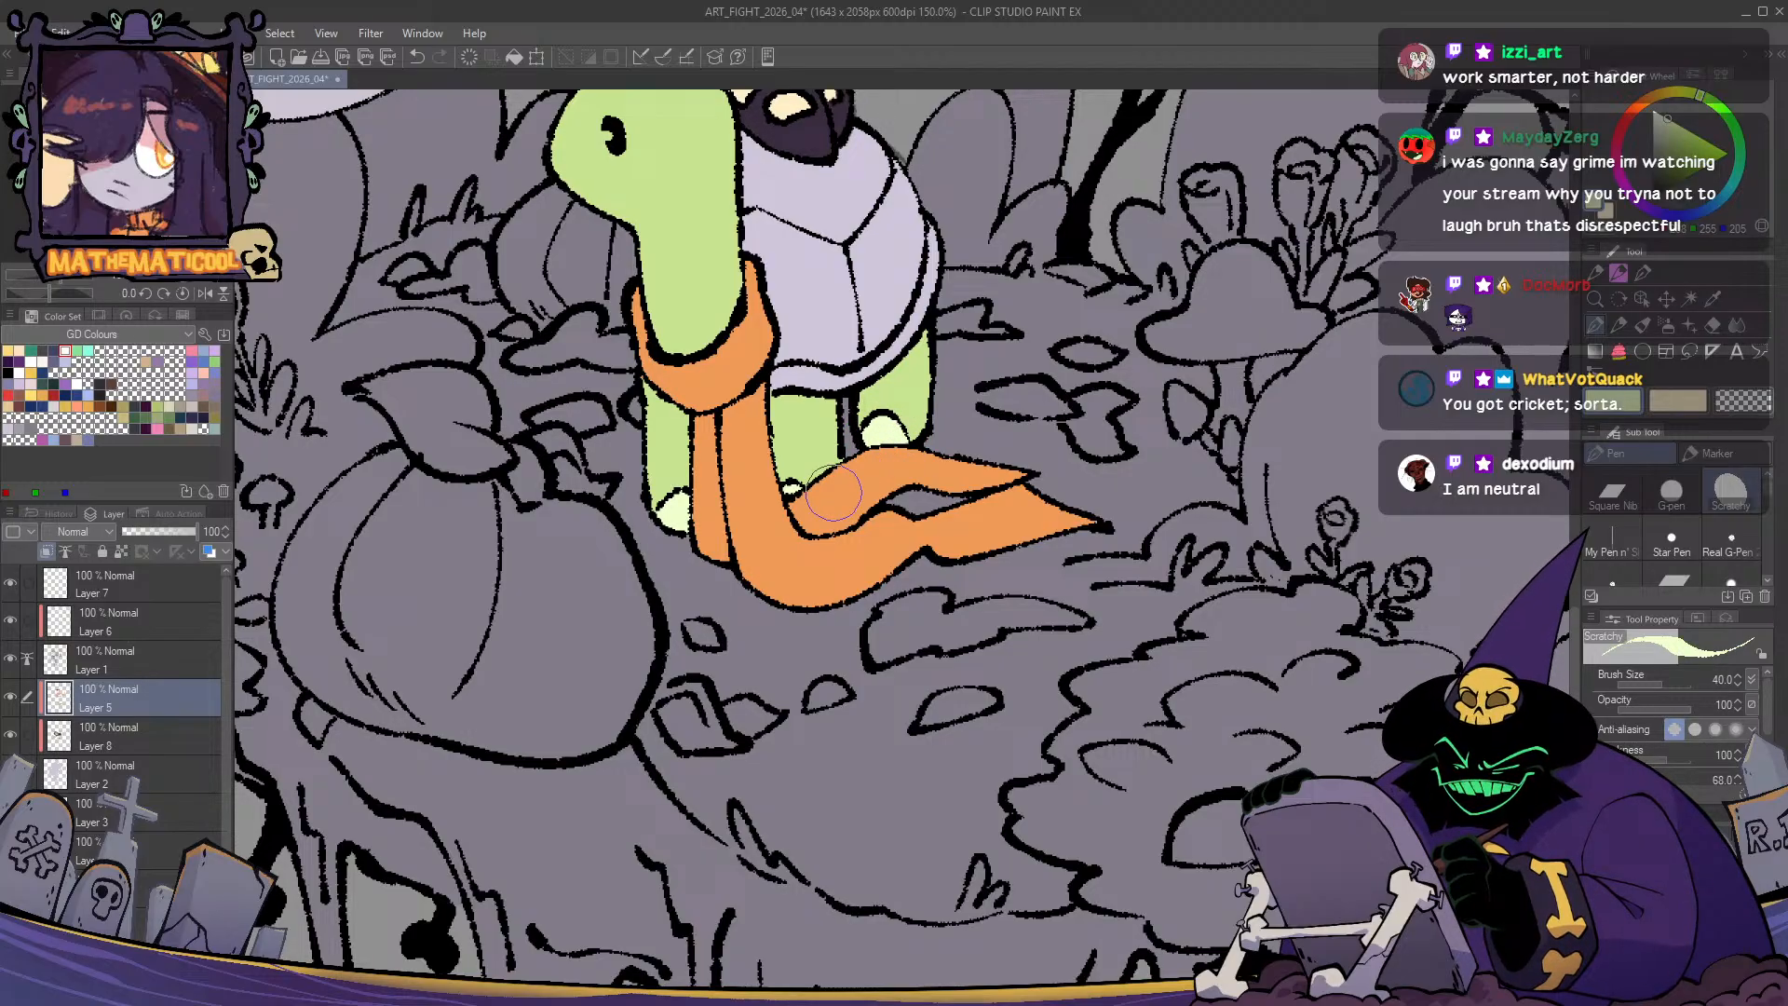
- Paint the rim along the lower edge of the turtle's shell cream on Layer 8, using the reference color
scroll(834, 493, "down", 2)
left_click_drag(779, 340, 1000, 679)
scroll(857, 484, "down", 1)
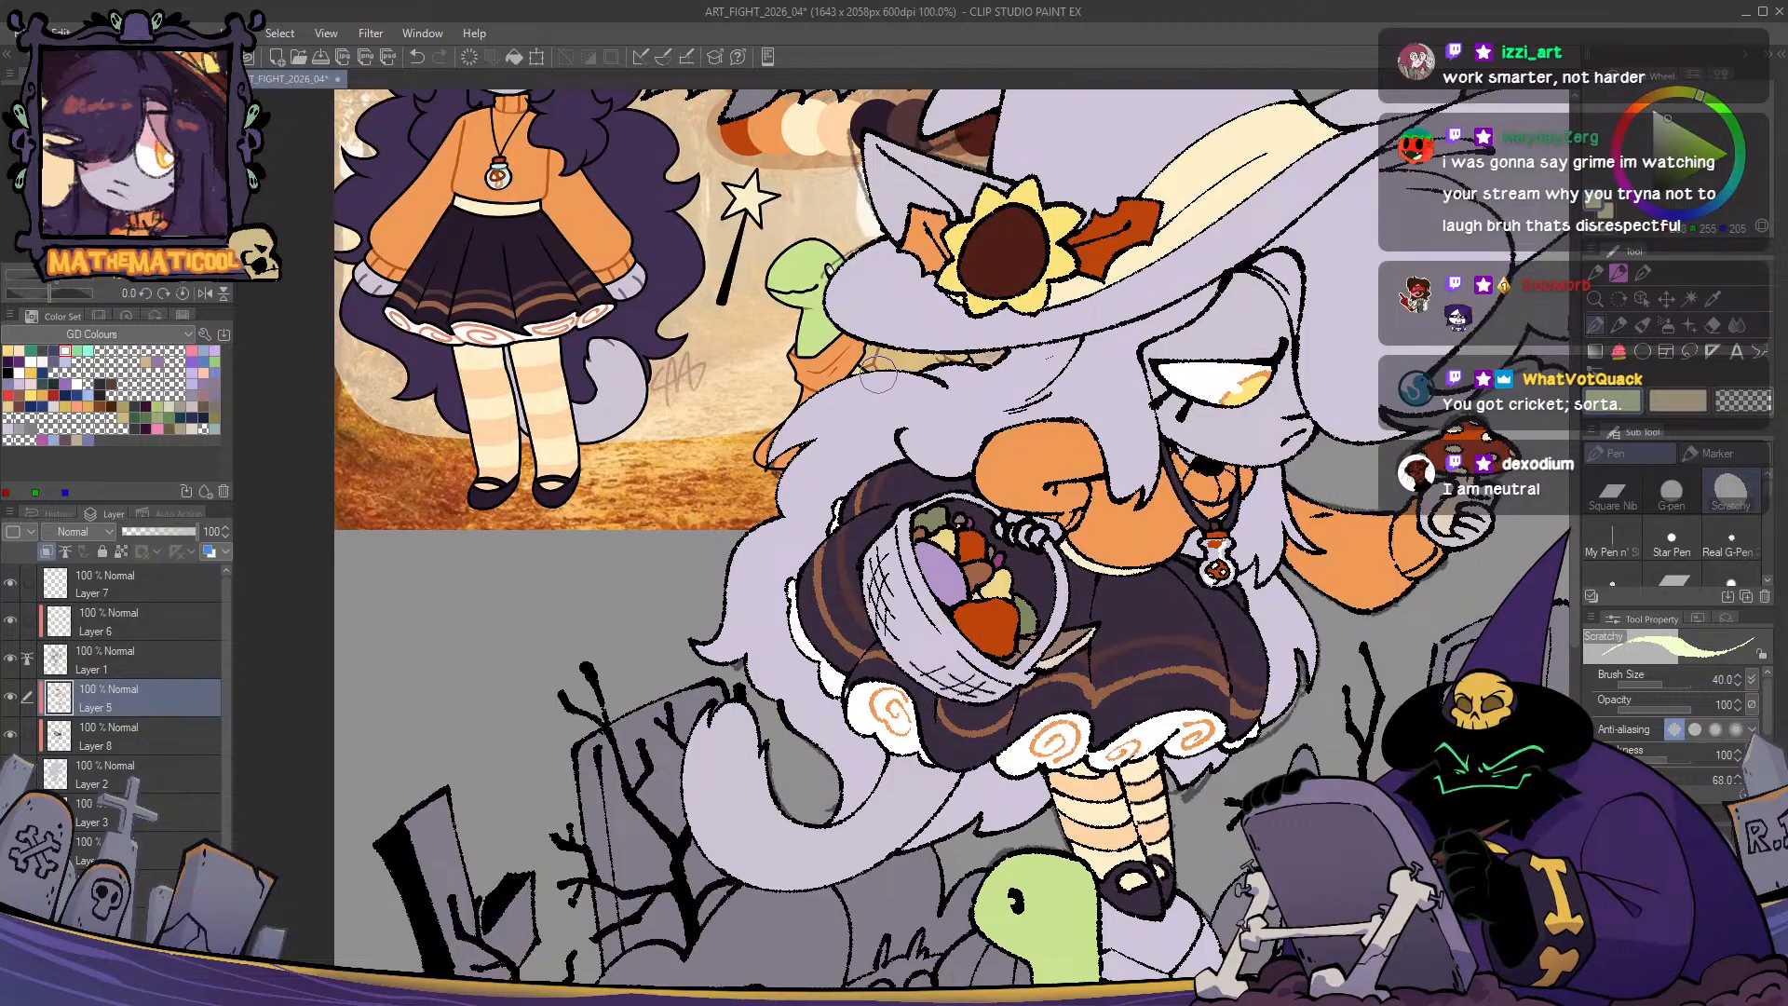
scroll(857, 485, "up", 1)
scroll(857, 484, "down", 1)
scroll(857, 484, "up", 2)
left_click(121, 742)
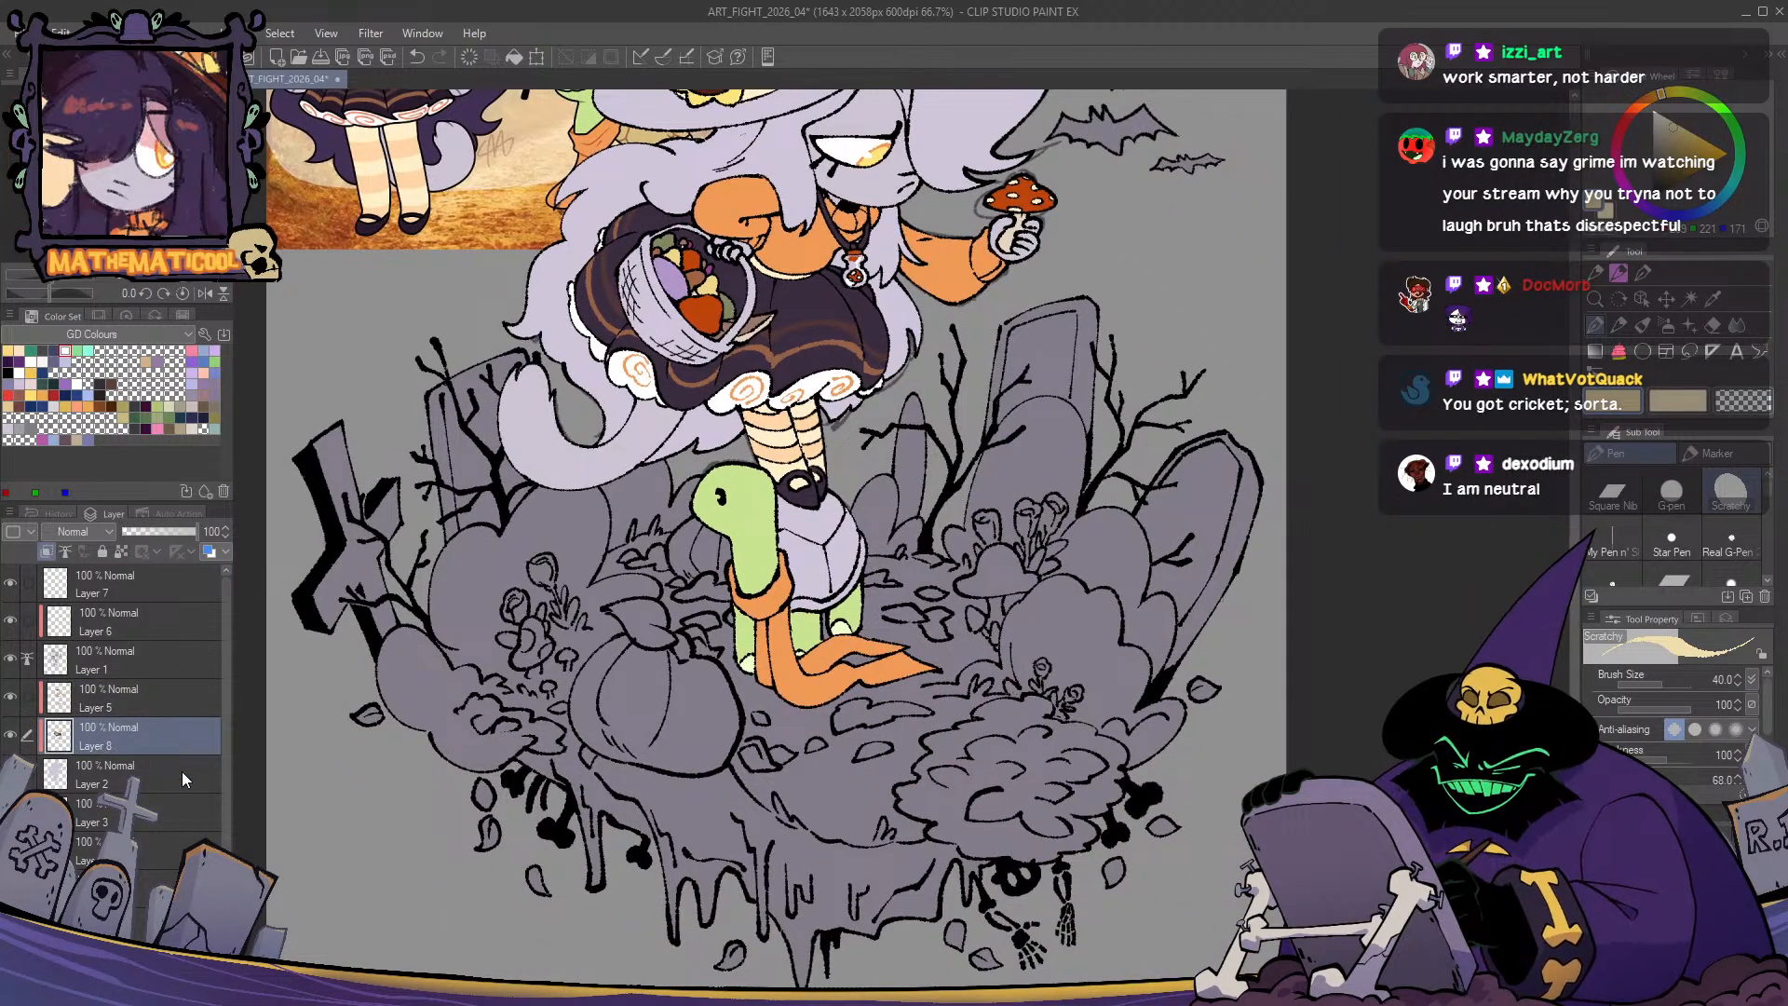
scroll(773, 605, "up", 1)
mouse_move(769, 610)
left_mouse_down()
mouse_move(848, 605)
mouse_move(884, 575)
mouse_move(929, 471)
left_mouse_up()
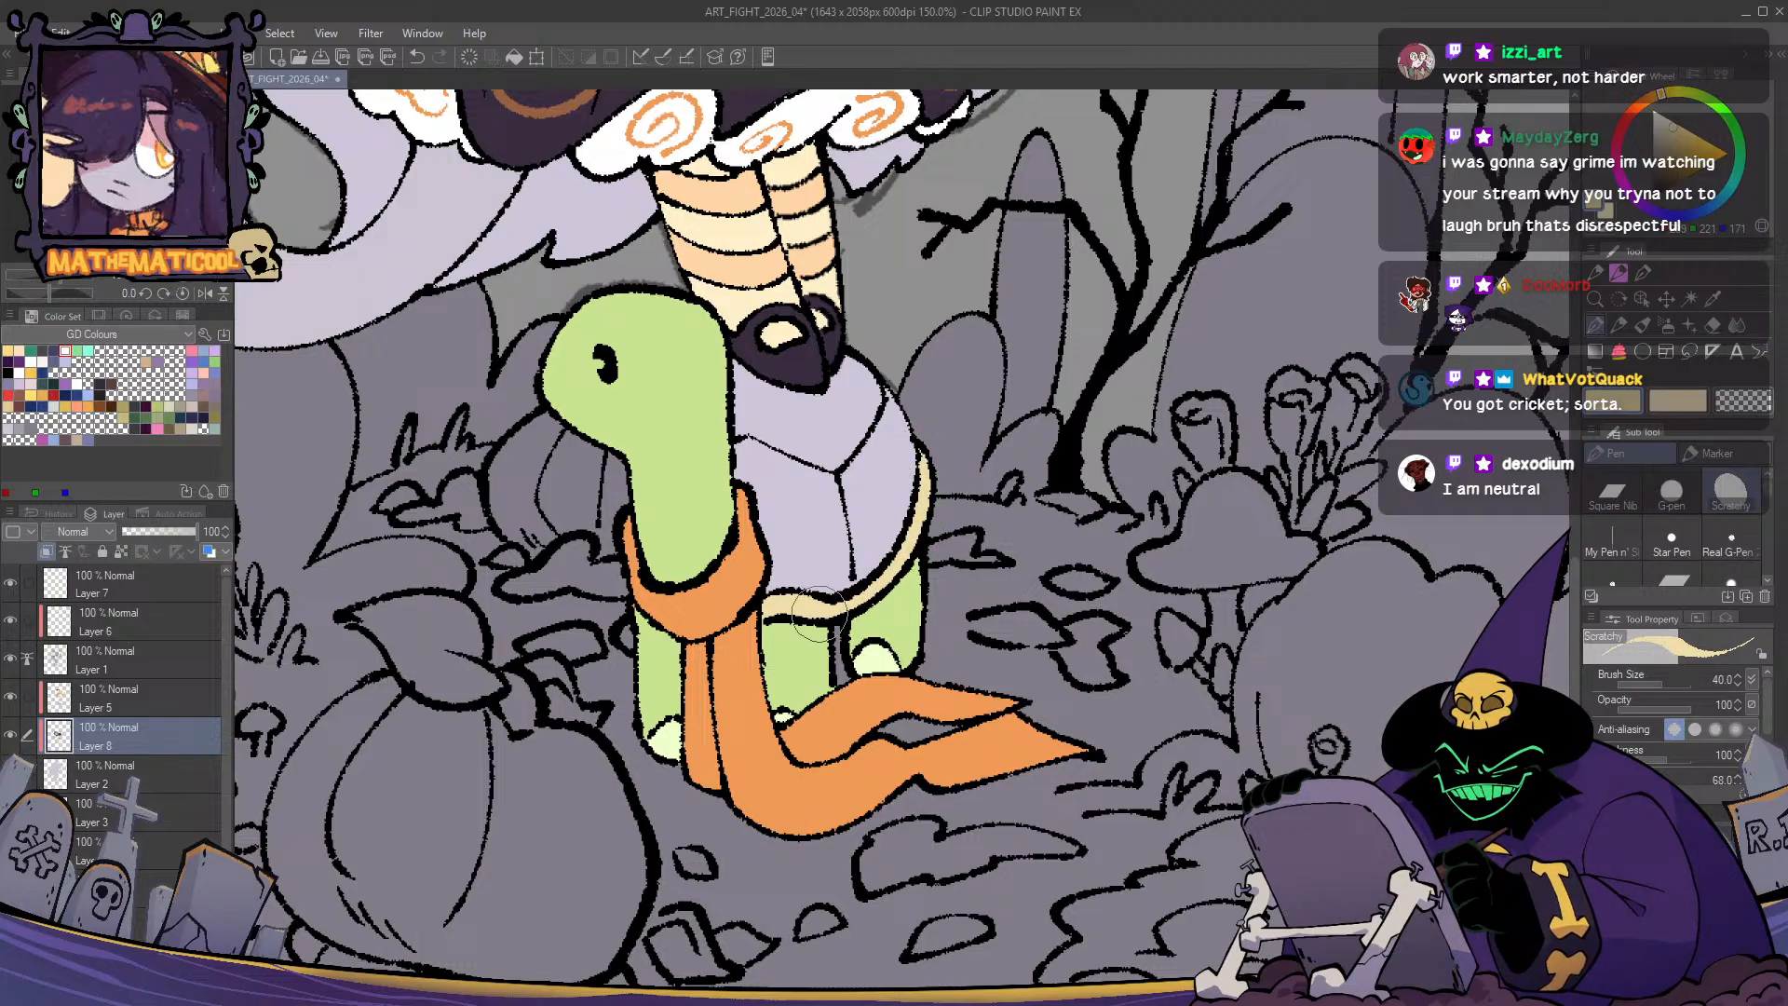
- Add a small white highlight to the turtle's eye, replacing a first trial dab
scroll(818, 614, "down", 4)
scroll(791, 412, "up", 4)
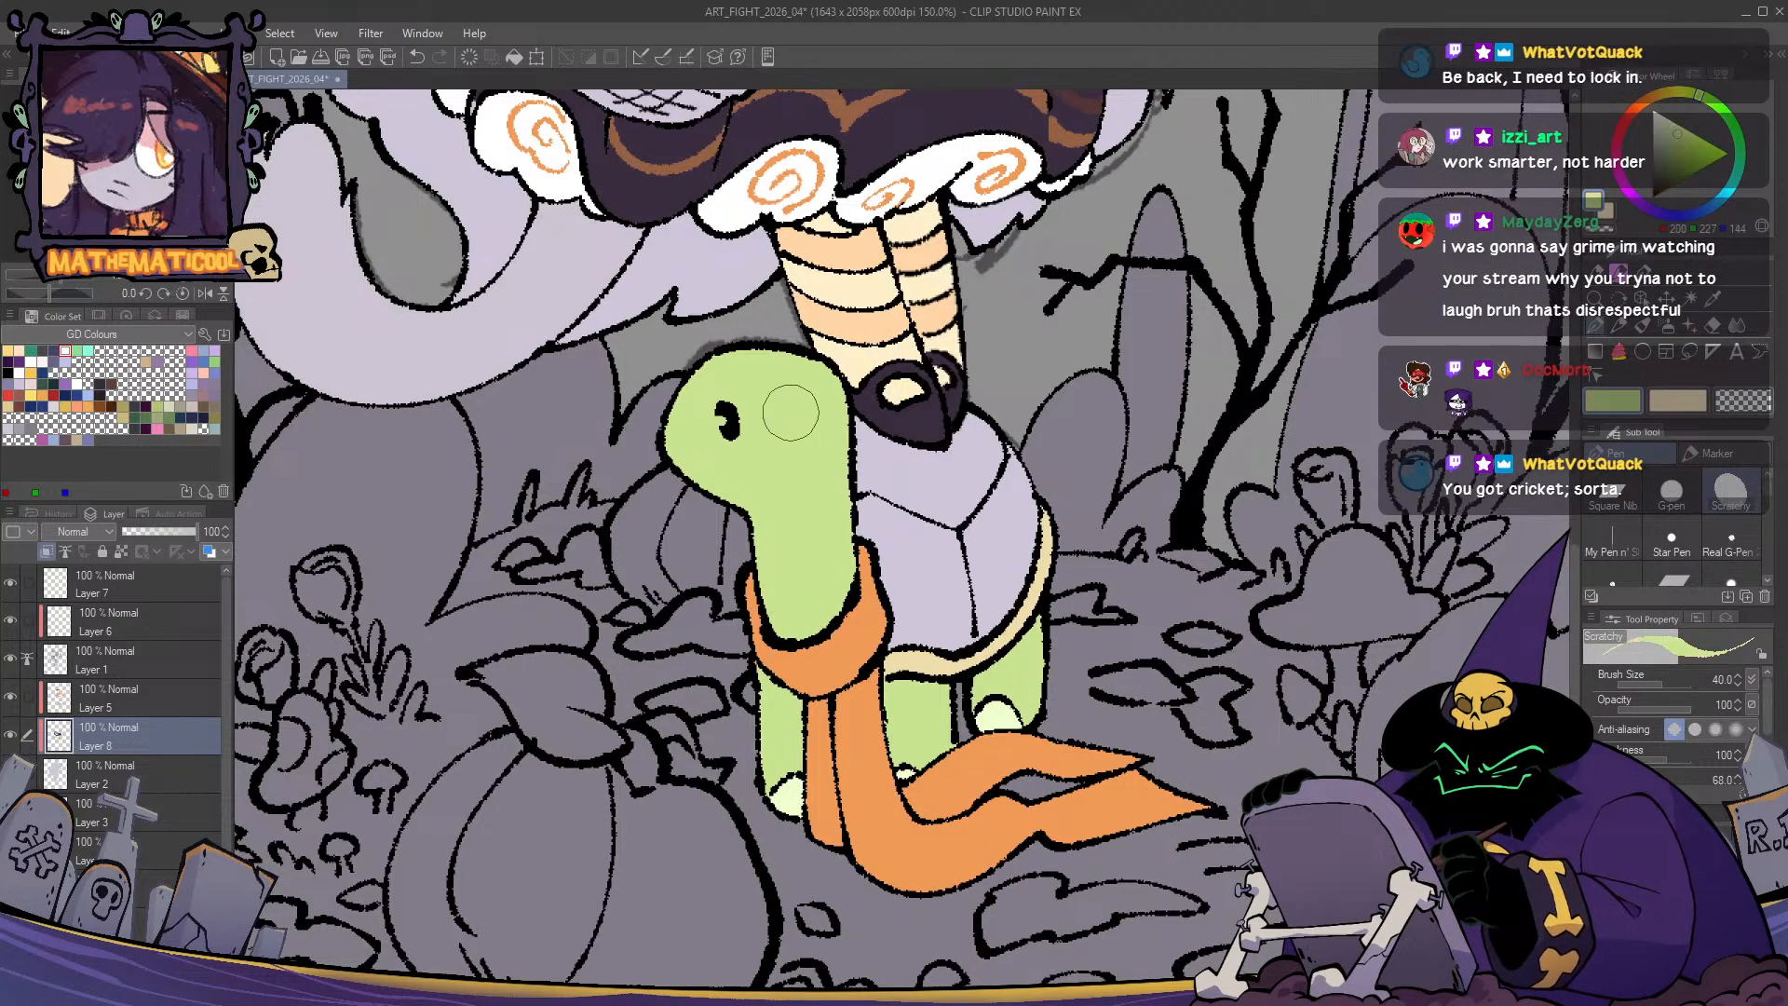
left_click_drag(1677, 140, 1654, 110)
left_click(719, 422)
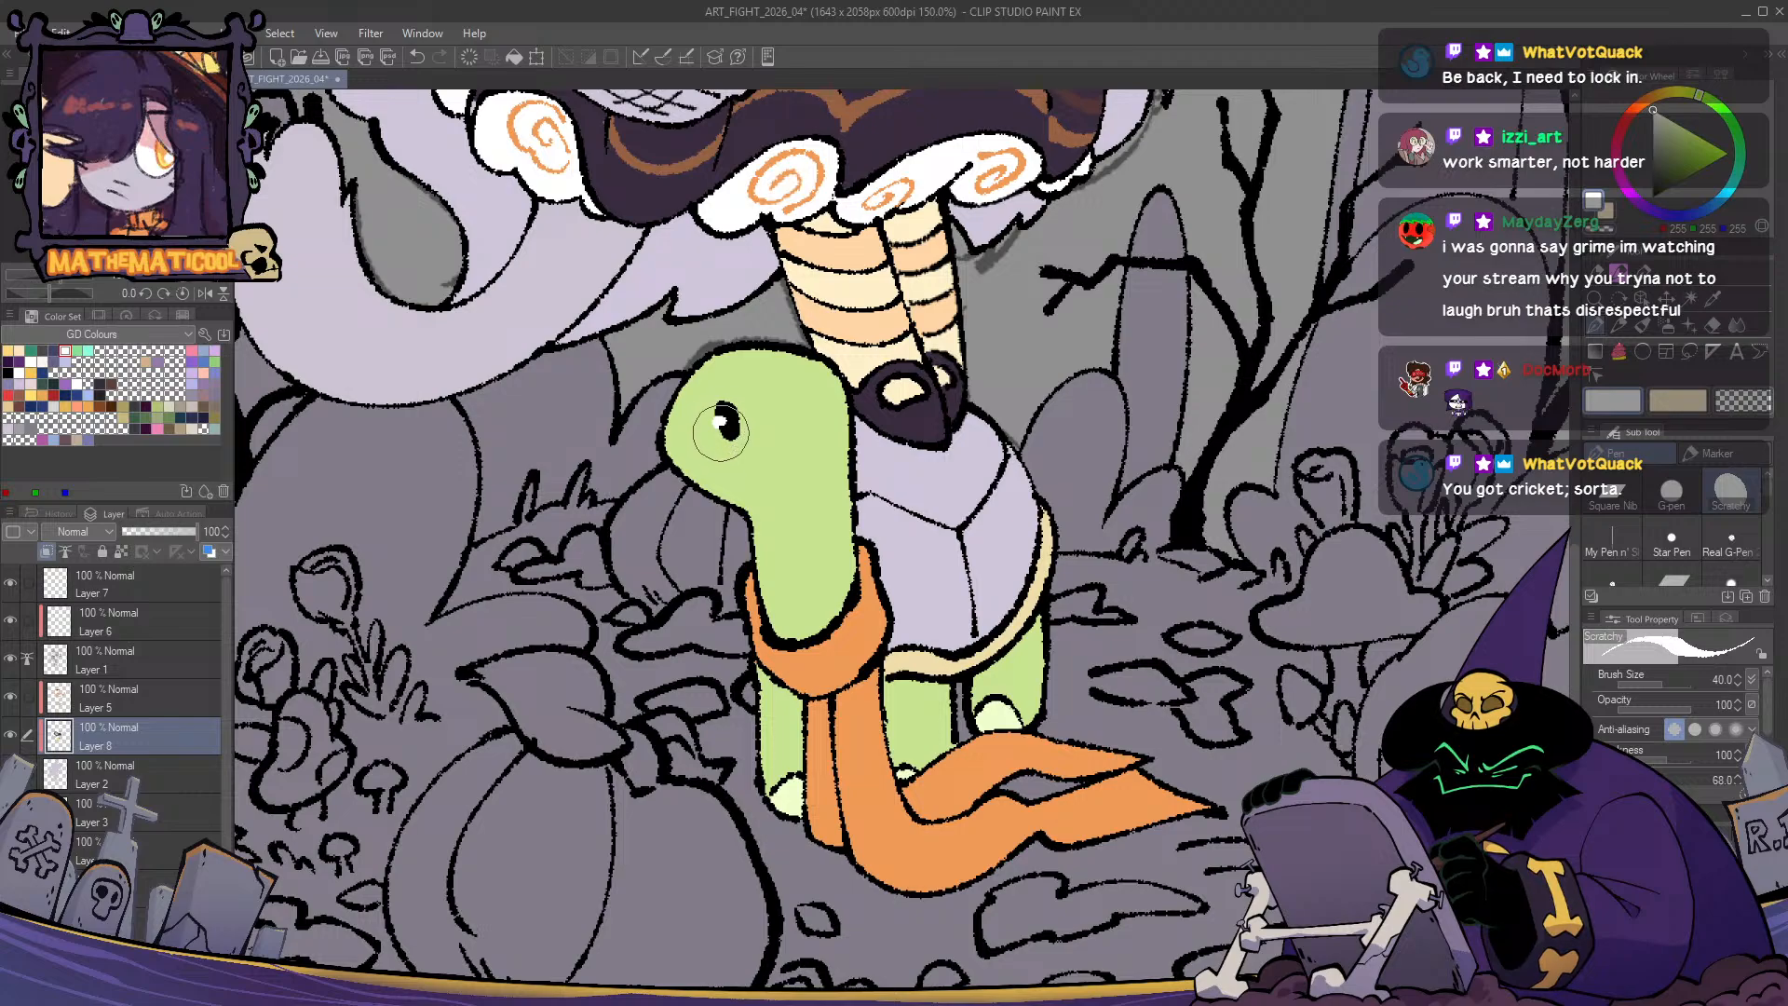
key("ctrl+z")
left_click(722, 421)
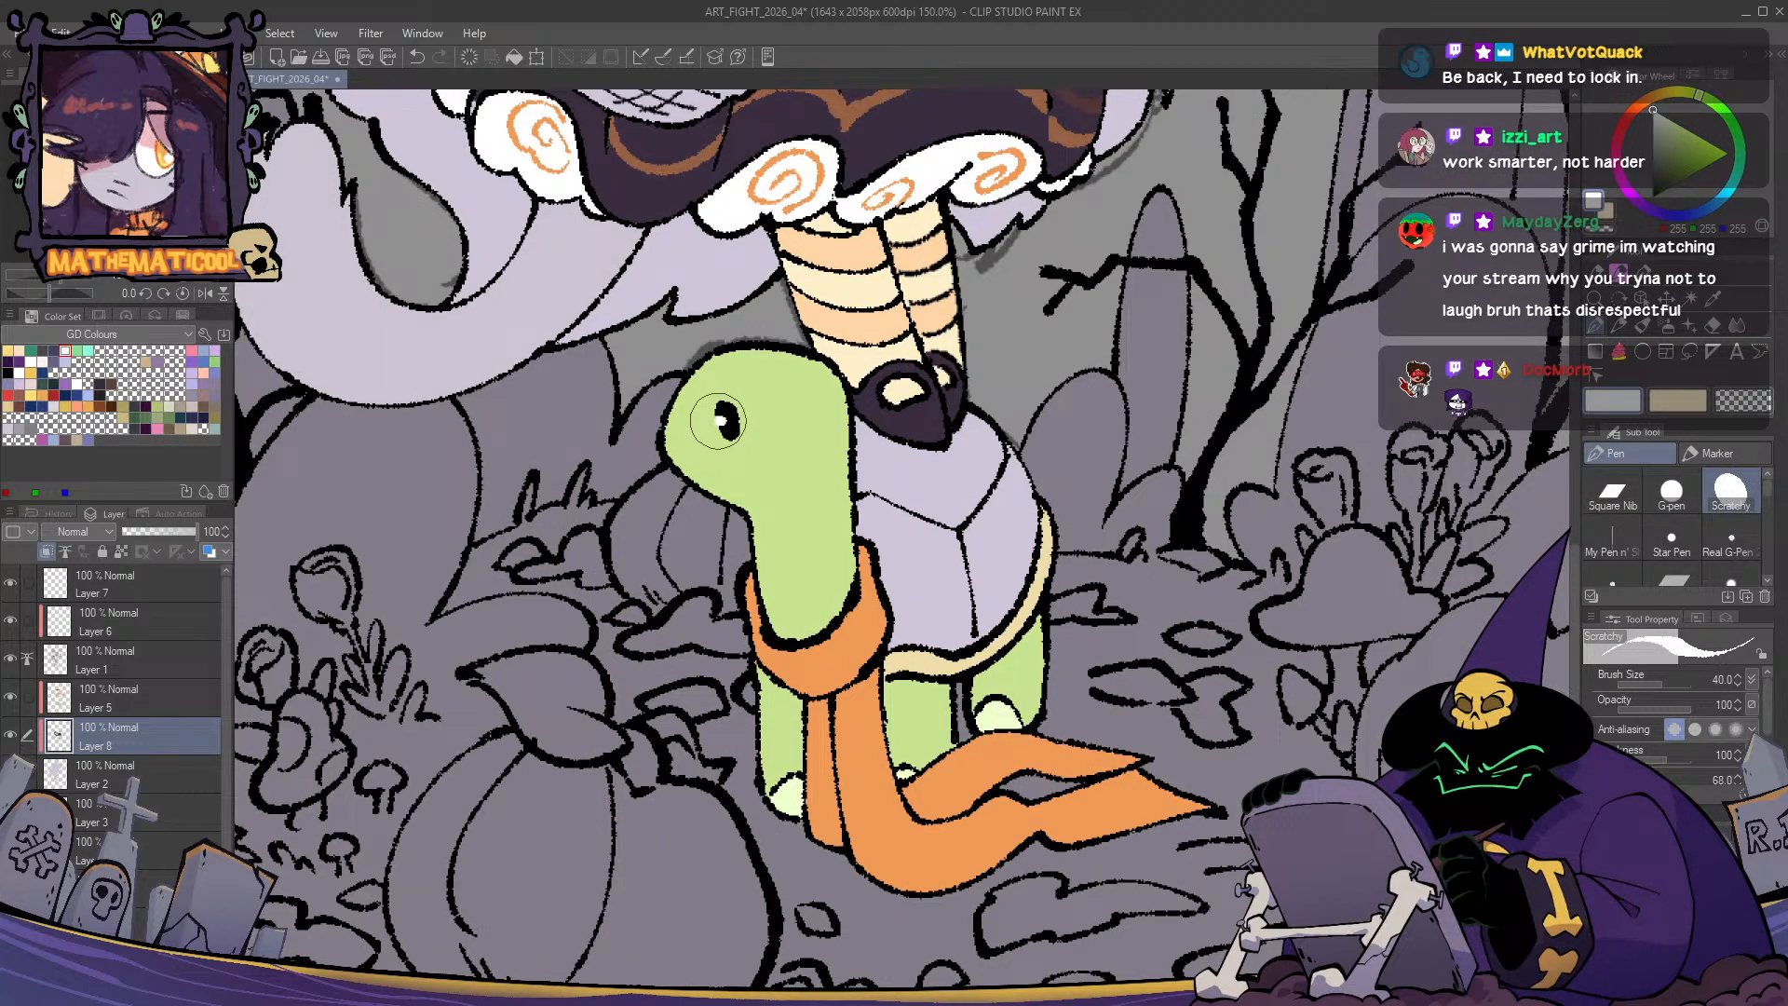
scroll(727, 449, "down", 1)
key("h")
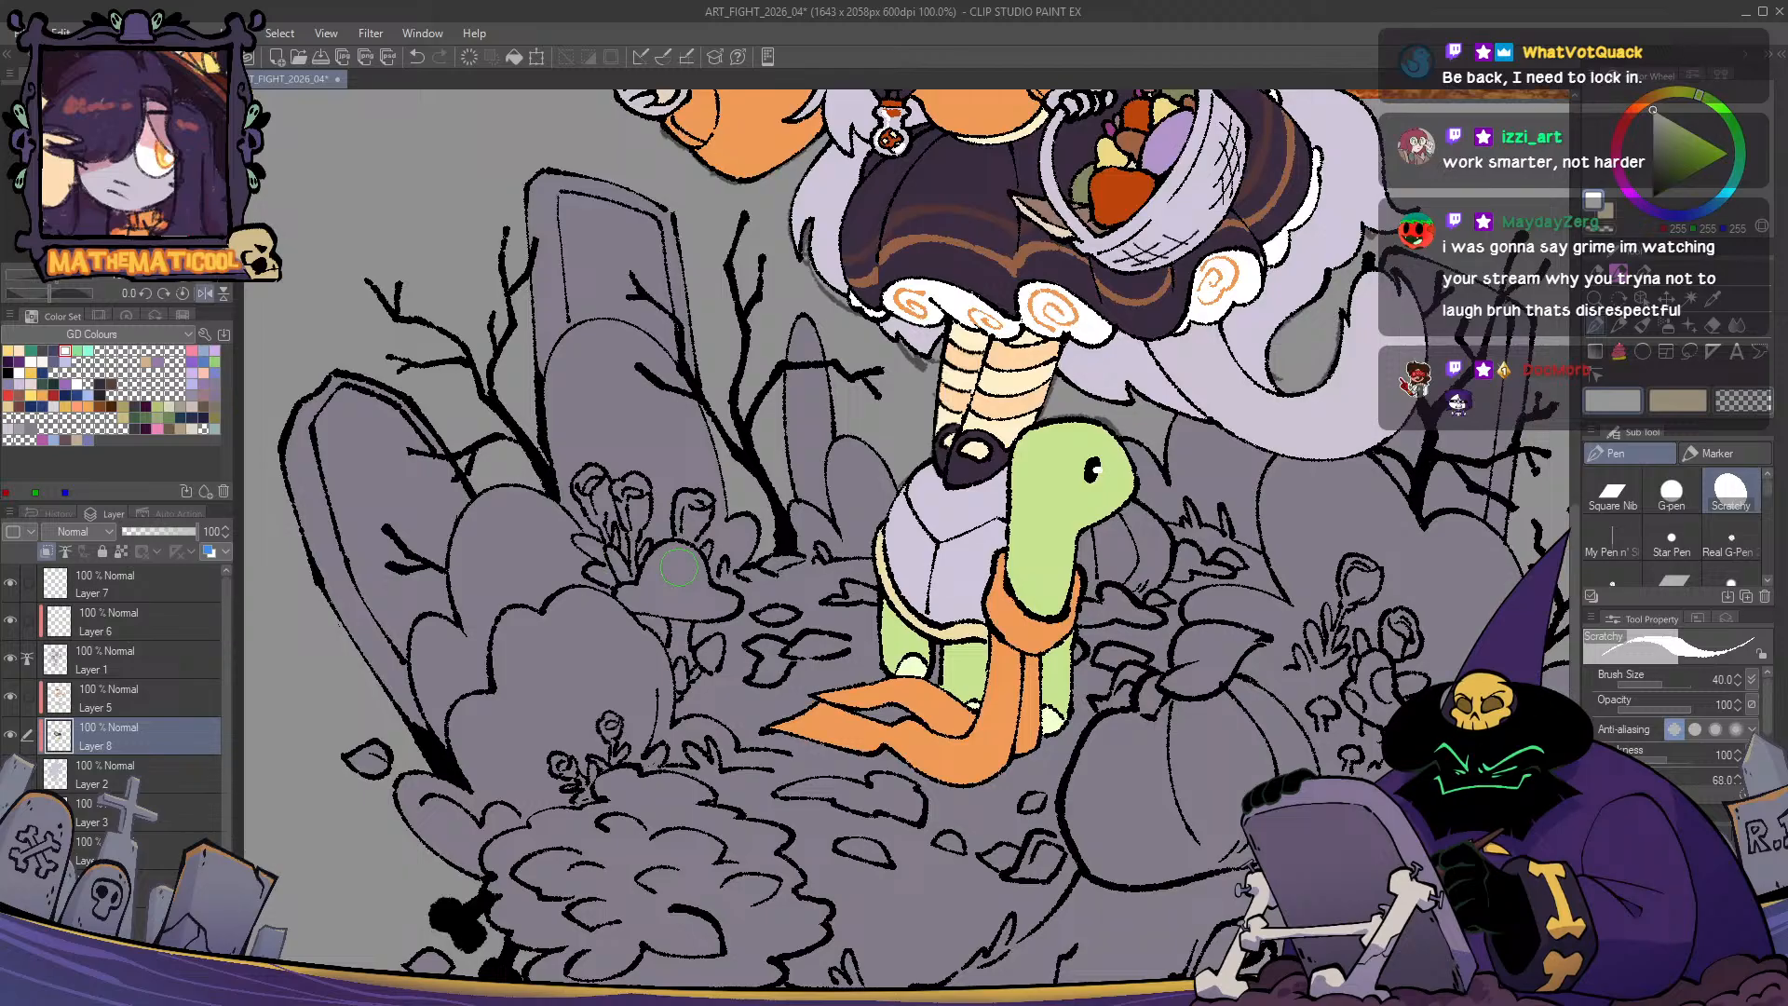
- Create a new layer above Layer 2 and color the turtle's shell with the reference shell's tan
key("h")
left_click_drag(679, 567, 637, 550)
key("alt+[")
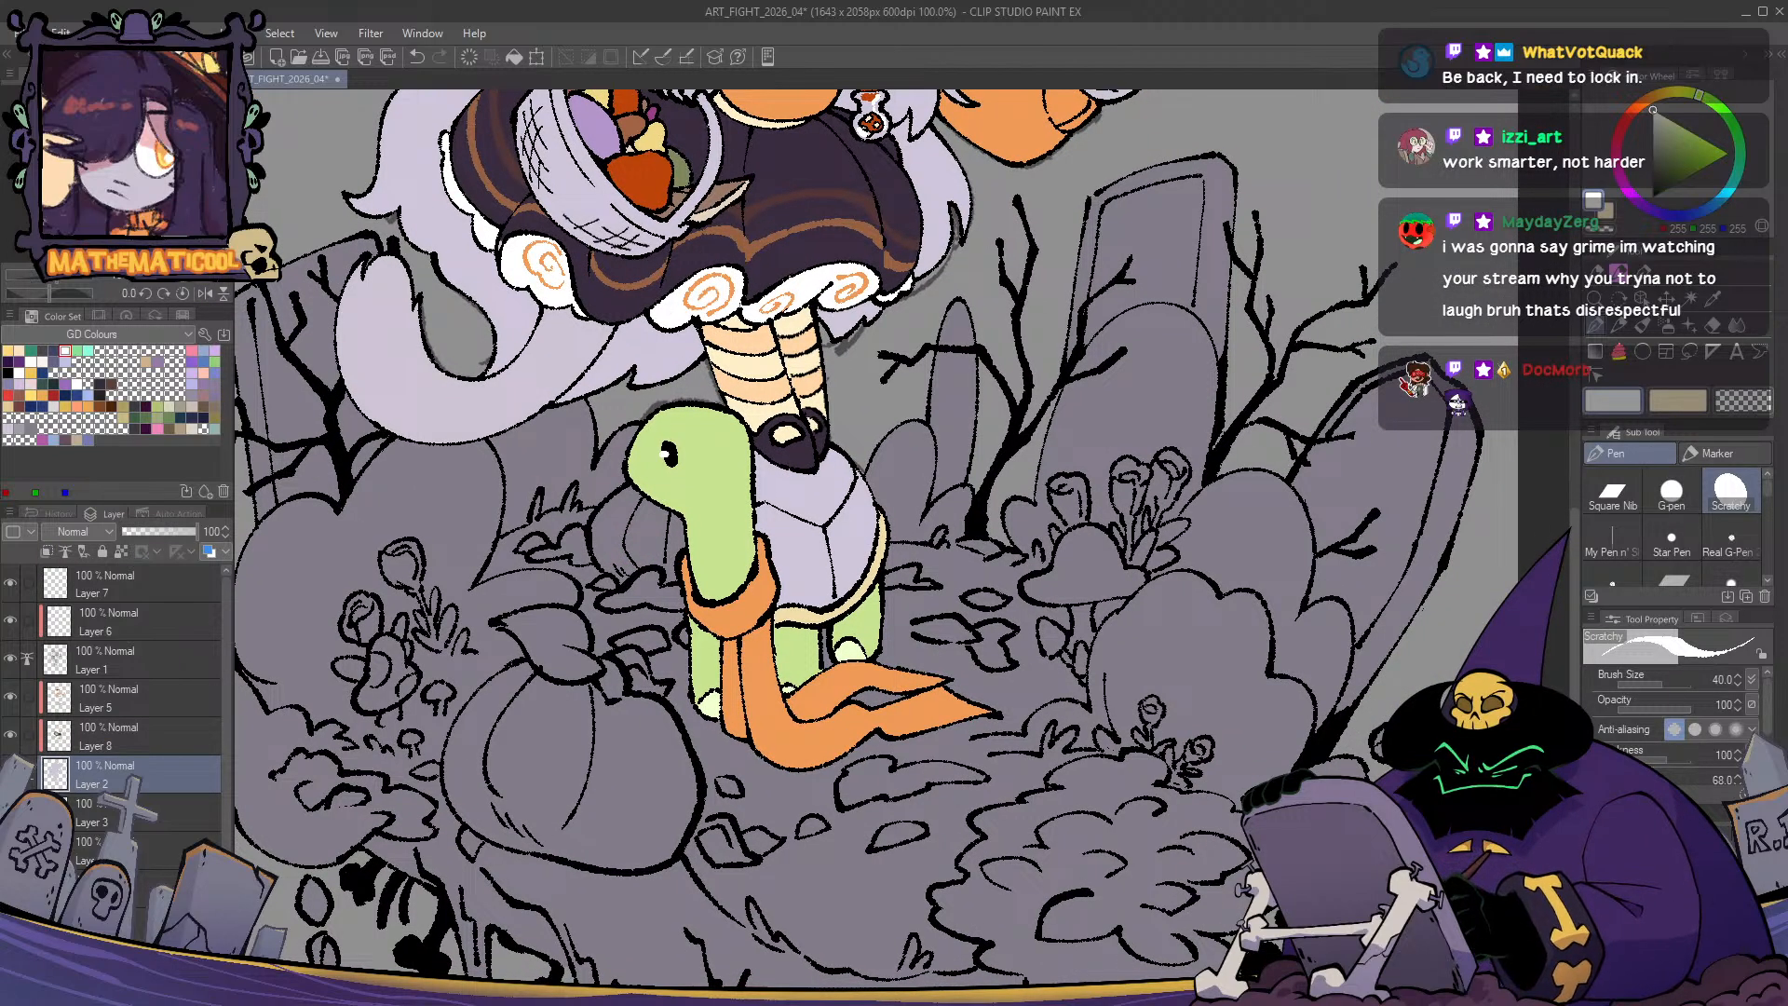
key("ctrl+shift+n")
mouse_move(708, 170)
left_mouse_down()
mouse_move(764, 701)
mouse_move(606, 244)
left_mouse_up()
left_click(764, 700, "alt")
mouse_move(745, 568)
left_mouse_down()
mouse_move(684, 564)
mouse_move(665, 530)
mouse_move(680, 643)
mouse_move(738, 643)
mouse_move(894, 1002)
left_mouse_up()
- Sample the brown of the reference shell's lines and recolor the turtle's inner shell lines with it on Layer 6
scroll(564, 430, "up", 2)
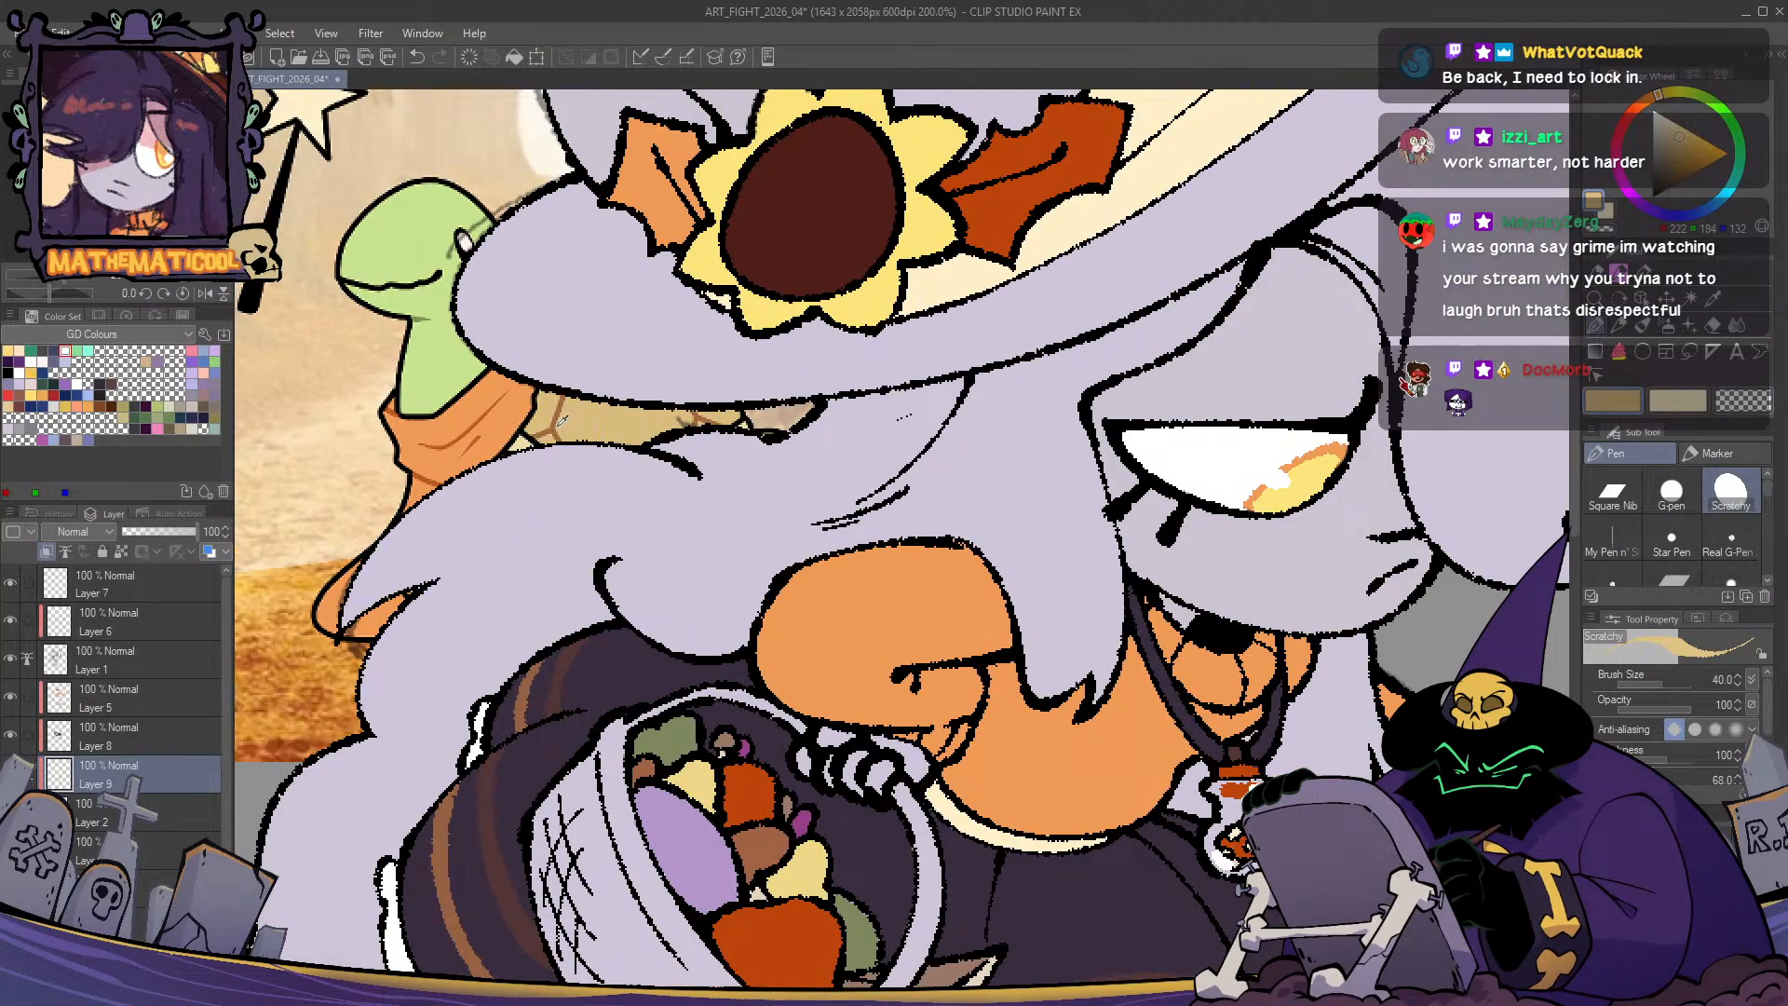
left_click(562, 430, "alt")
scroll(554, 429, "down", 1)
scroll(555, 429, "down", 2)
left_click_drag(596, 521, 549, 359)
left_click(112, 626)
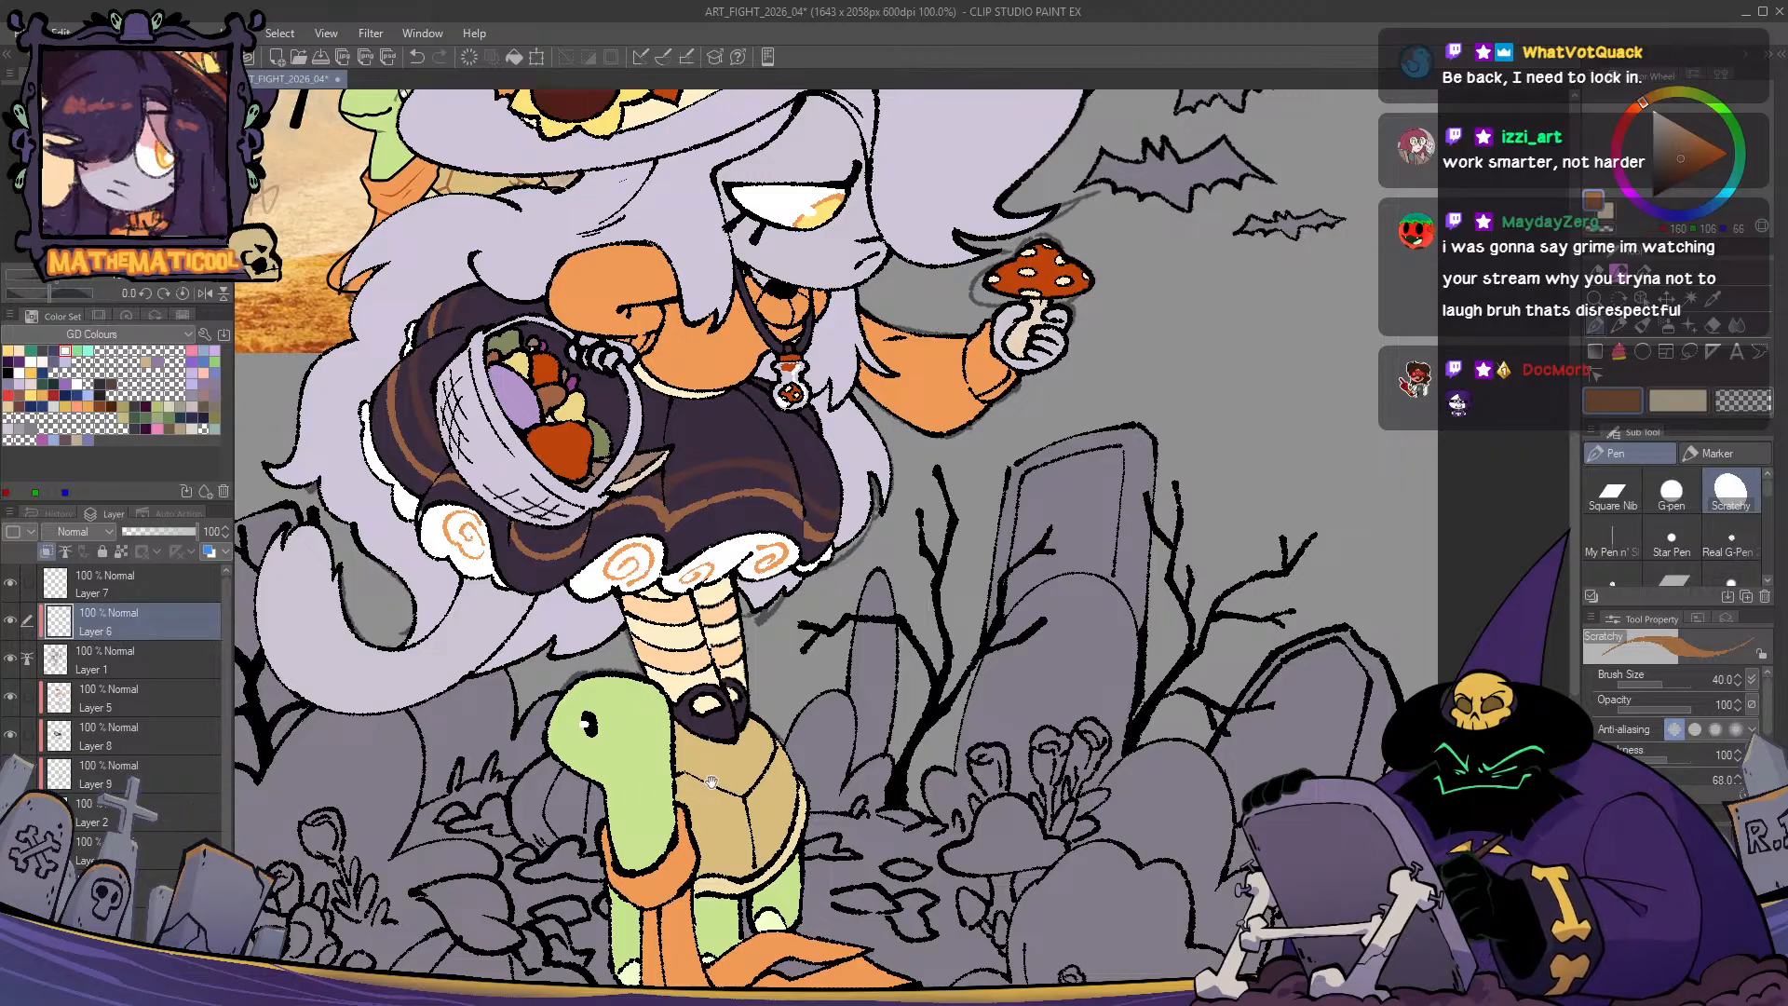
left_click_drag(679, 820, 751, 517)
scroll(752, 517, "up", 2)
mouse_move(803, 427)
left_mouse_down()
mouse_move(759, 517)
mouse_move(769, 622)
left_mouse_up()
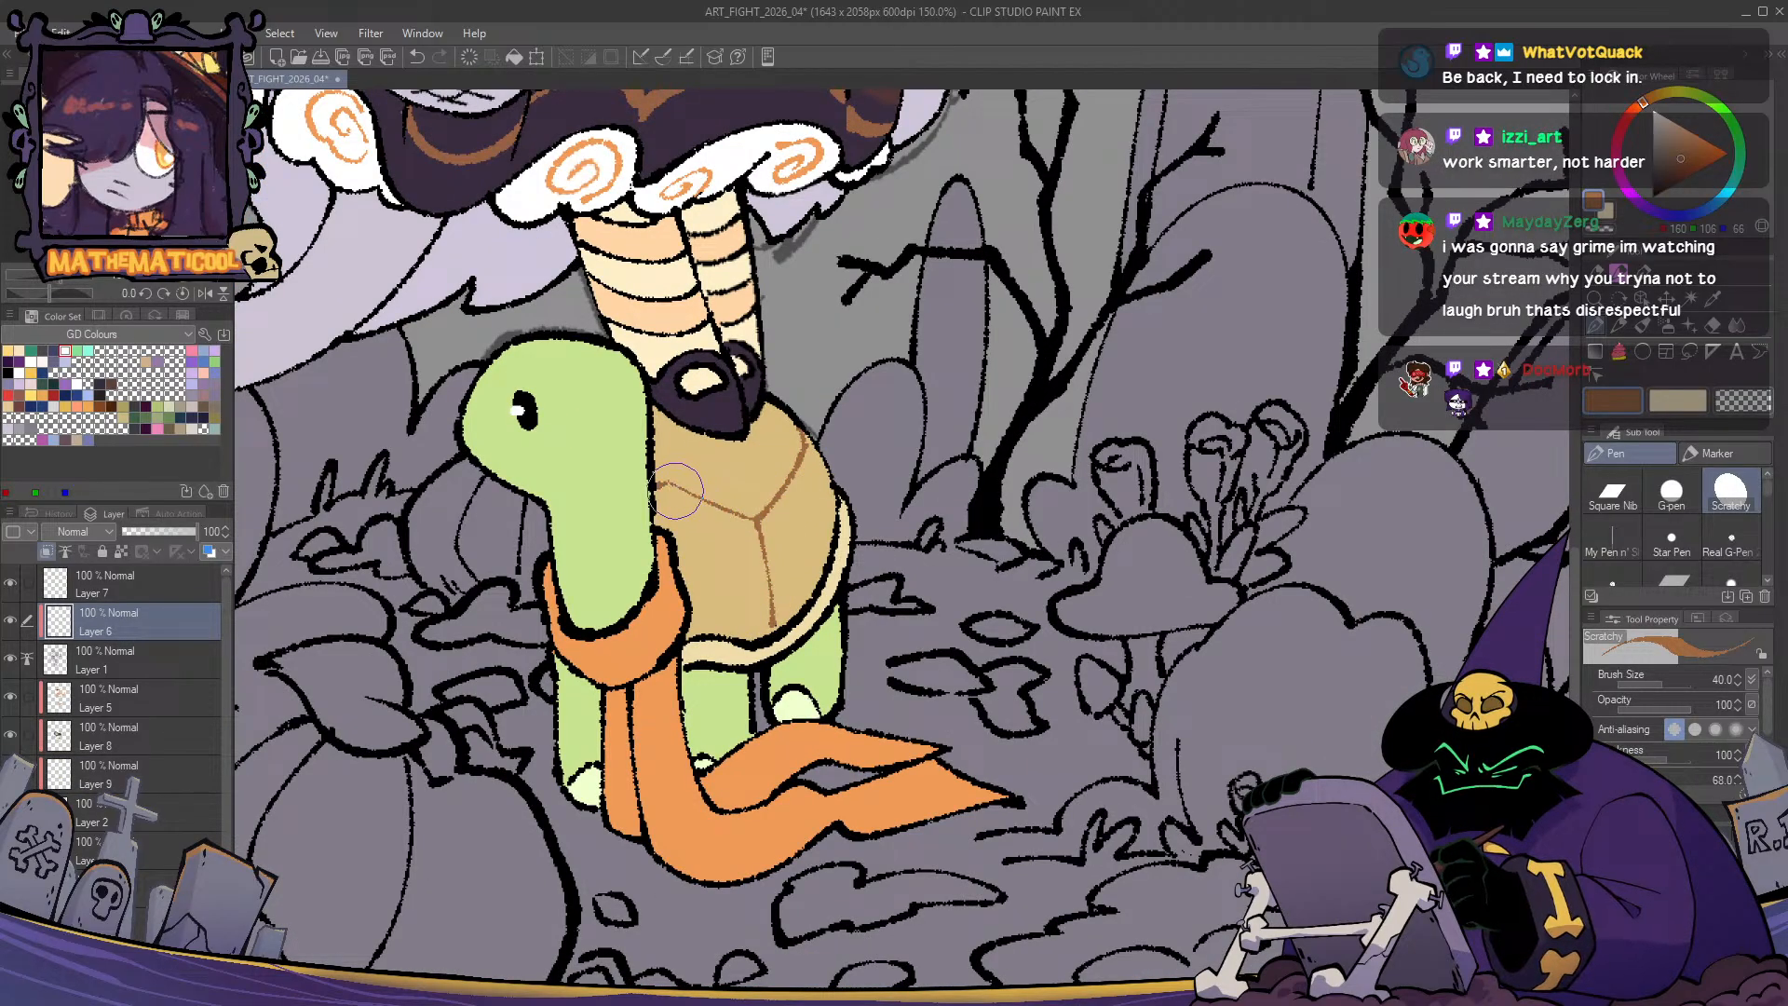
scroll(689, 624, "down", 2)
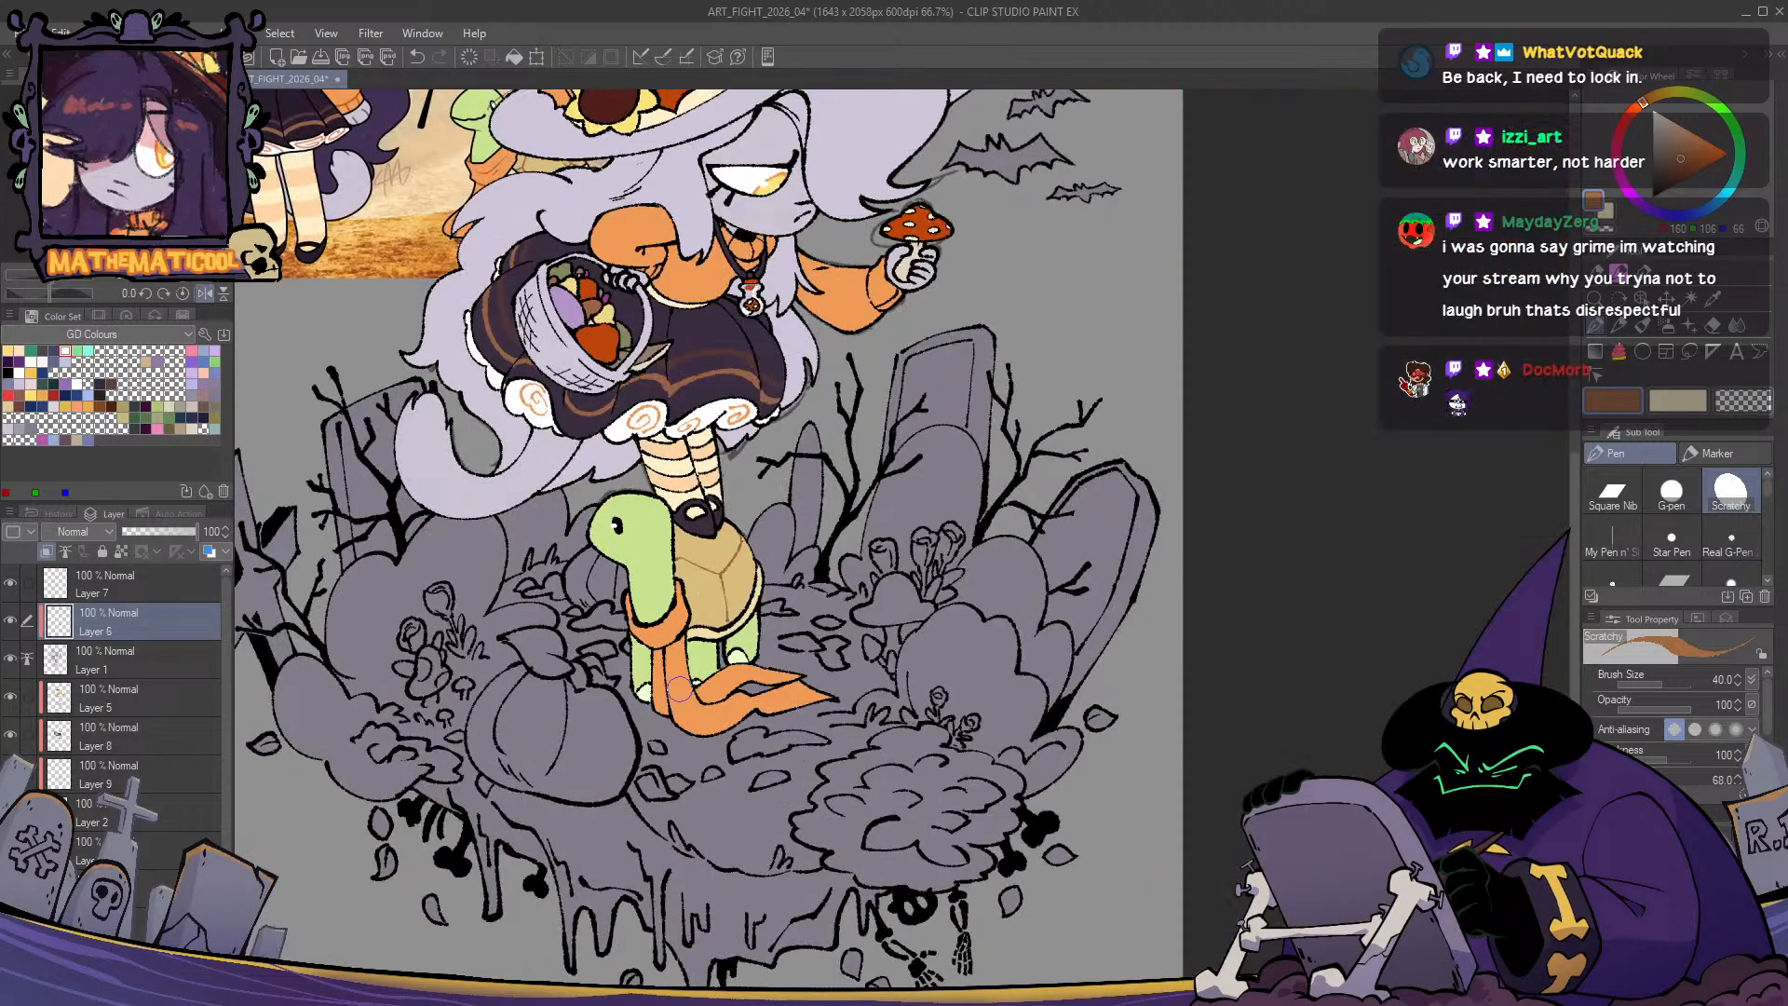
- Recolor the stripe lines on both of the witch's stockings with the same brown on Layer 6
left_click_drag(680, 689, 748, 819)
scroll(401, 438, "up", 1)
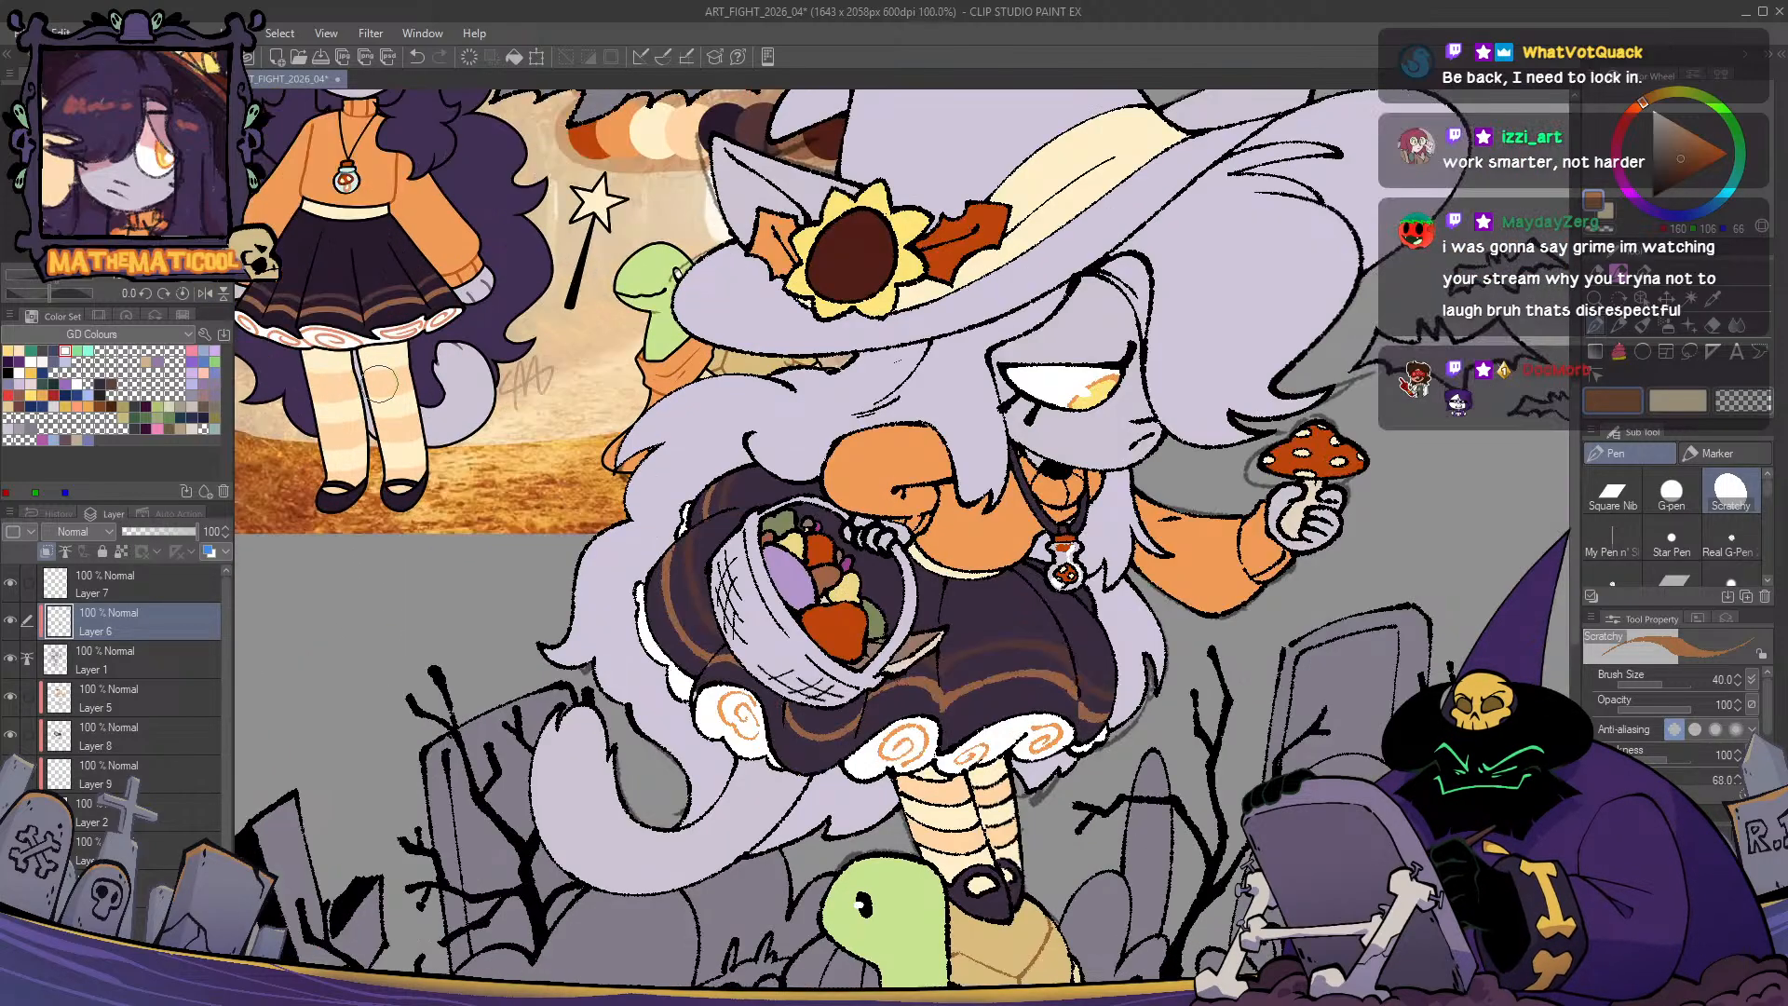
left_click_drag(613, 527, 427, 302)
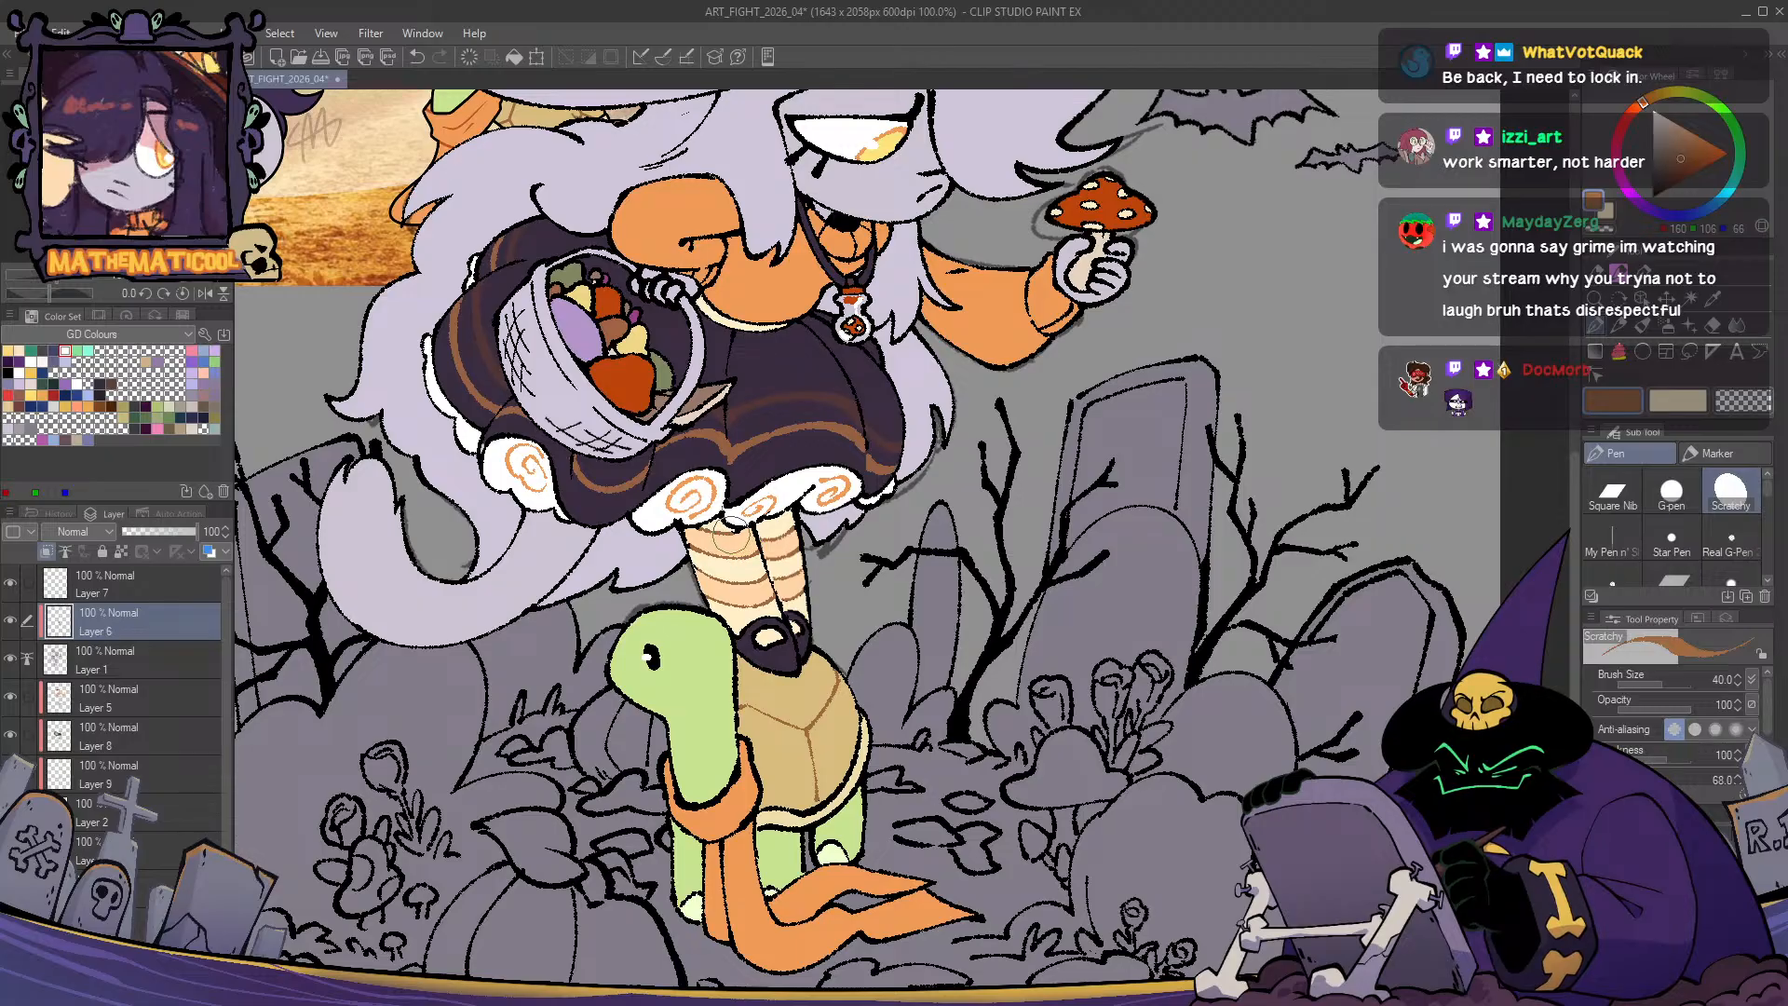
key("c")
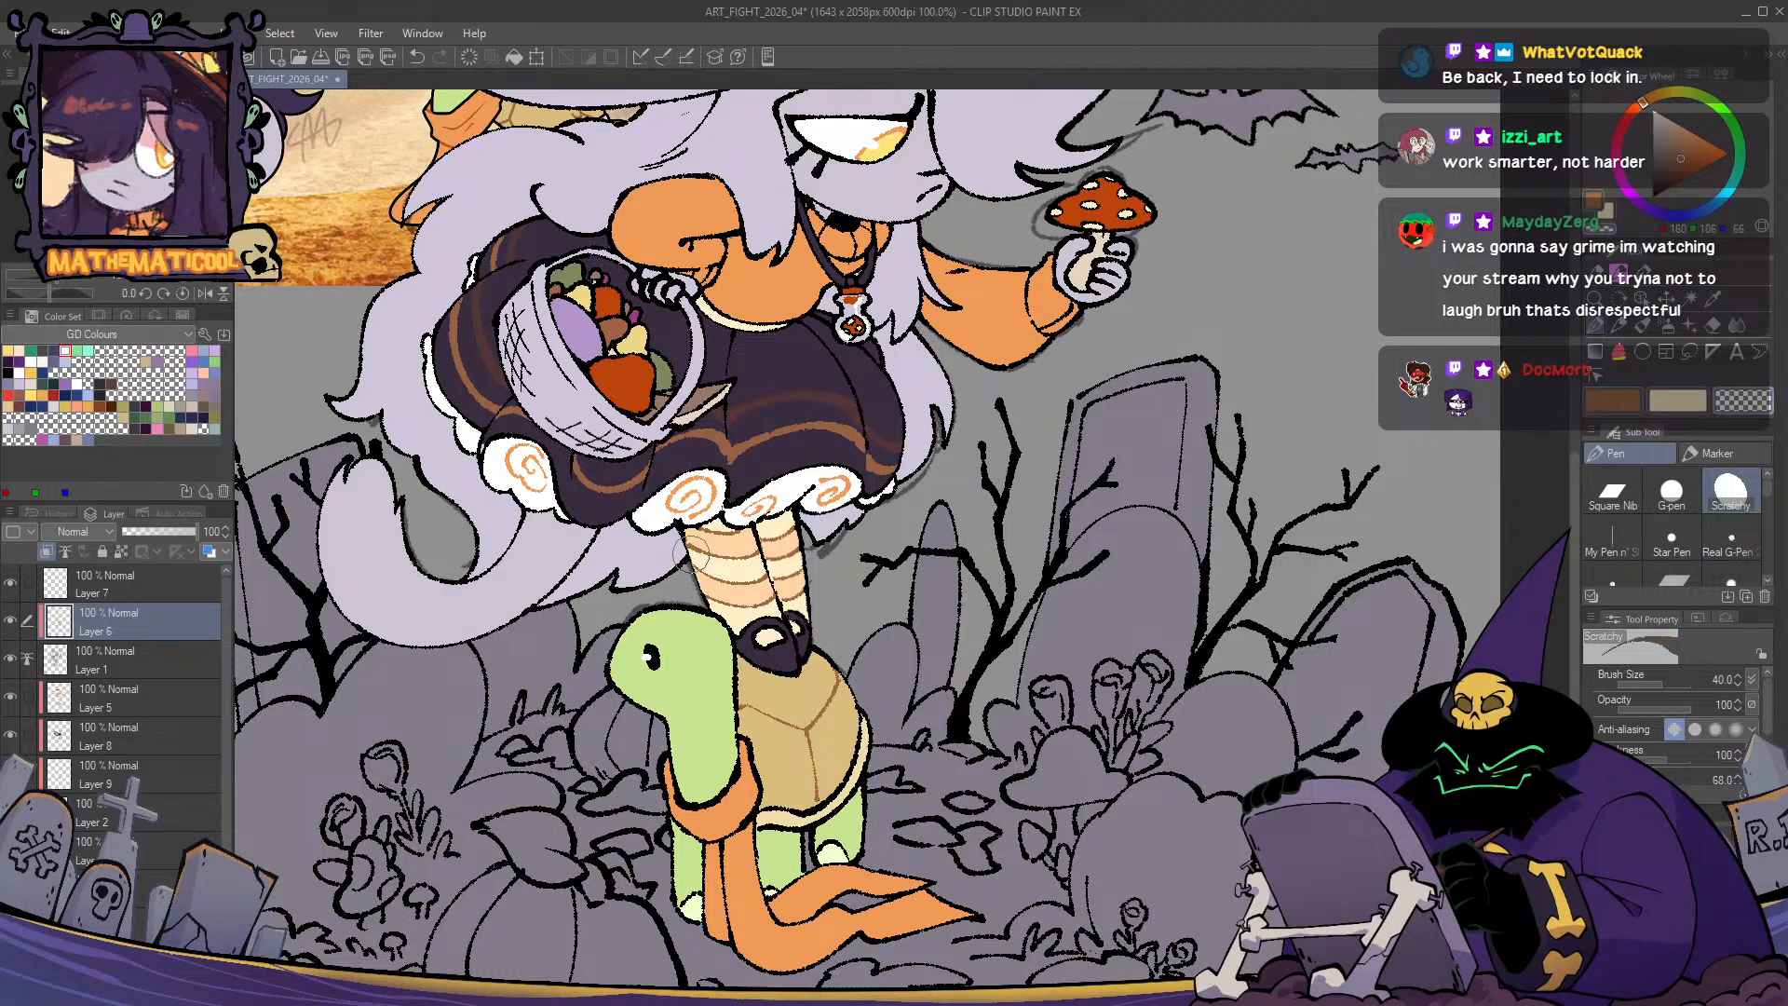
key("c")
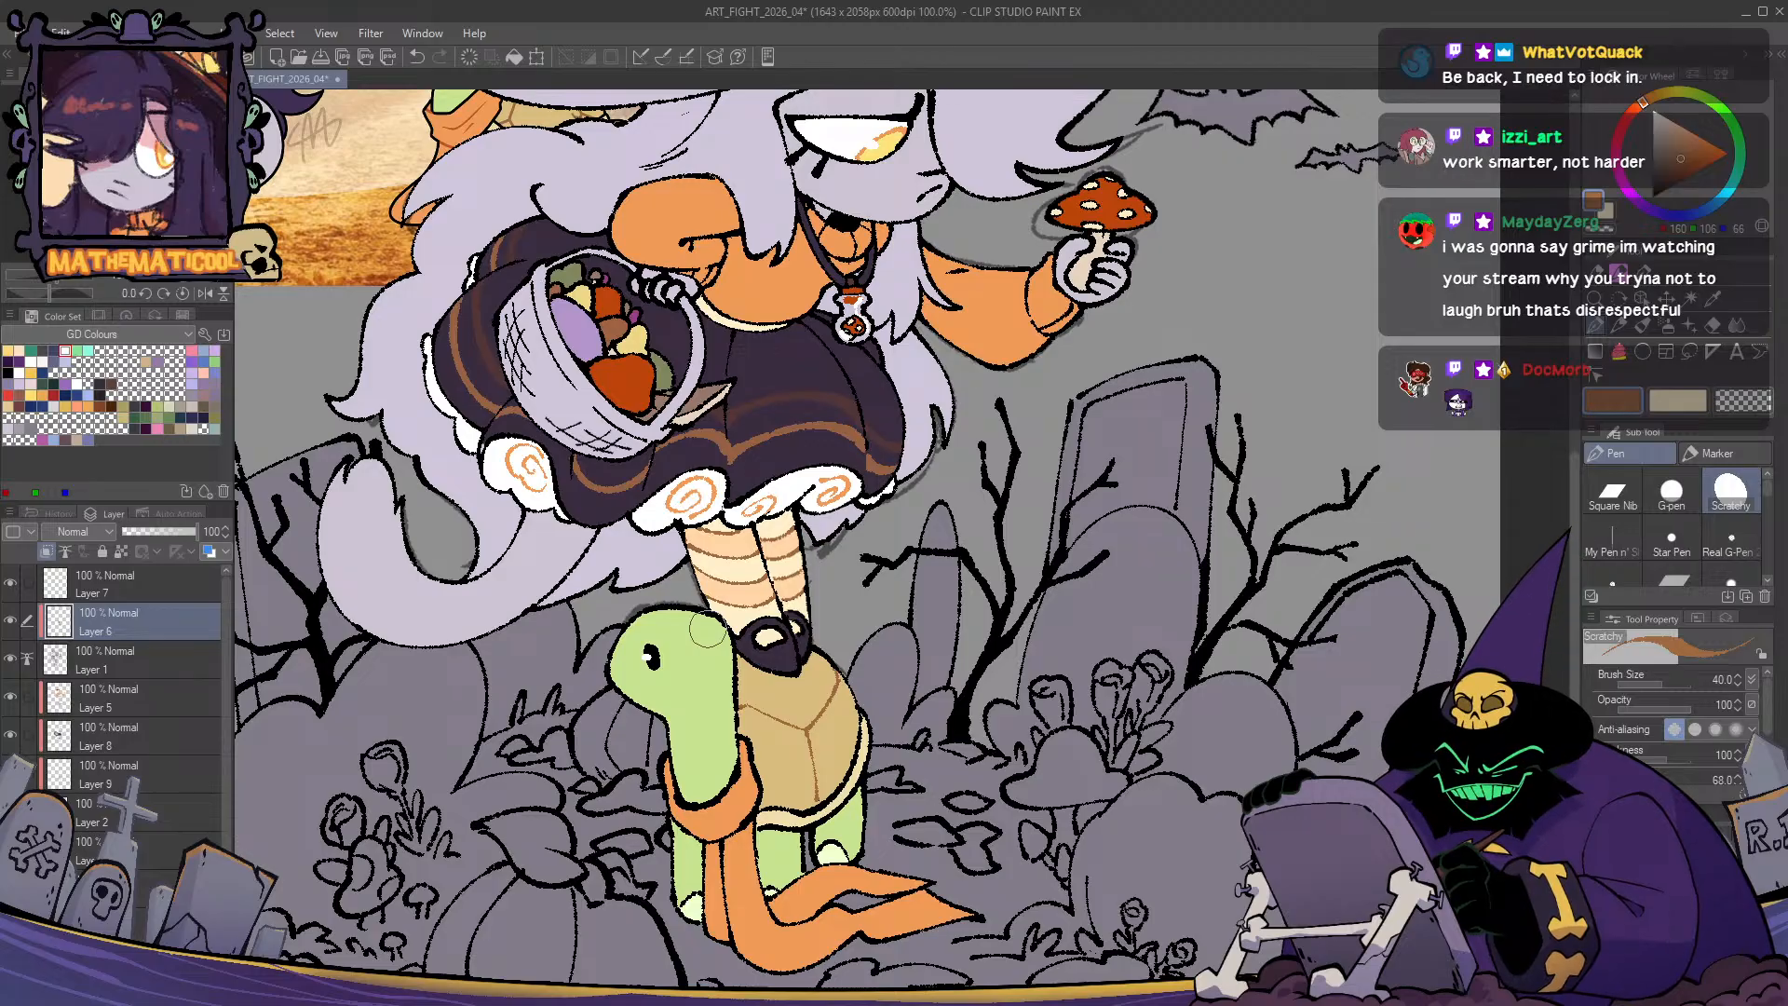
scroll(707, 631, "down", 1)
scroll(707, 630, "up", 4)
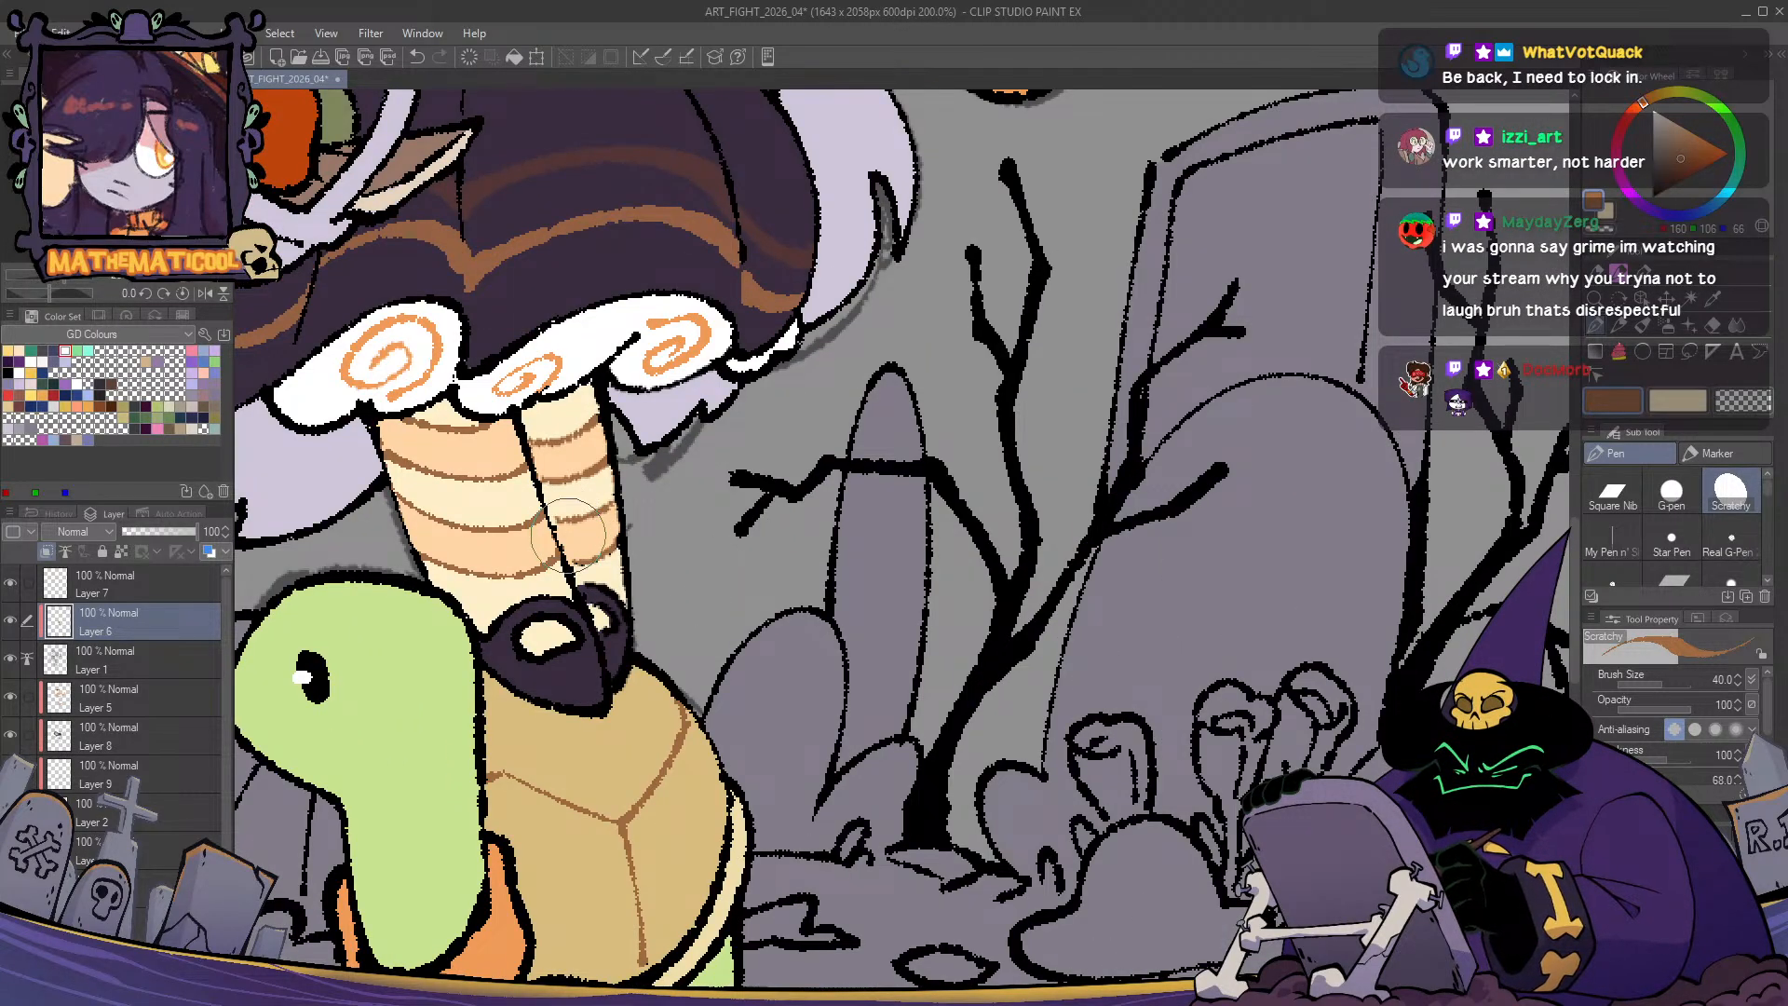
- Fill the large side-swept lock of the witch's hair on Layer 9 with dark purple
scroll(578, 549, "down", 2)
left_click_drag(822, 864, 852, 819)
scroll(875, 810, "down", 1)
scroll(875, 810, "up", 1)
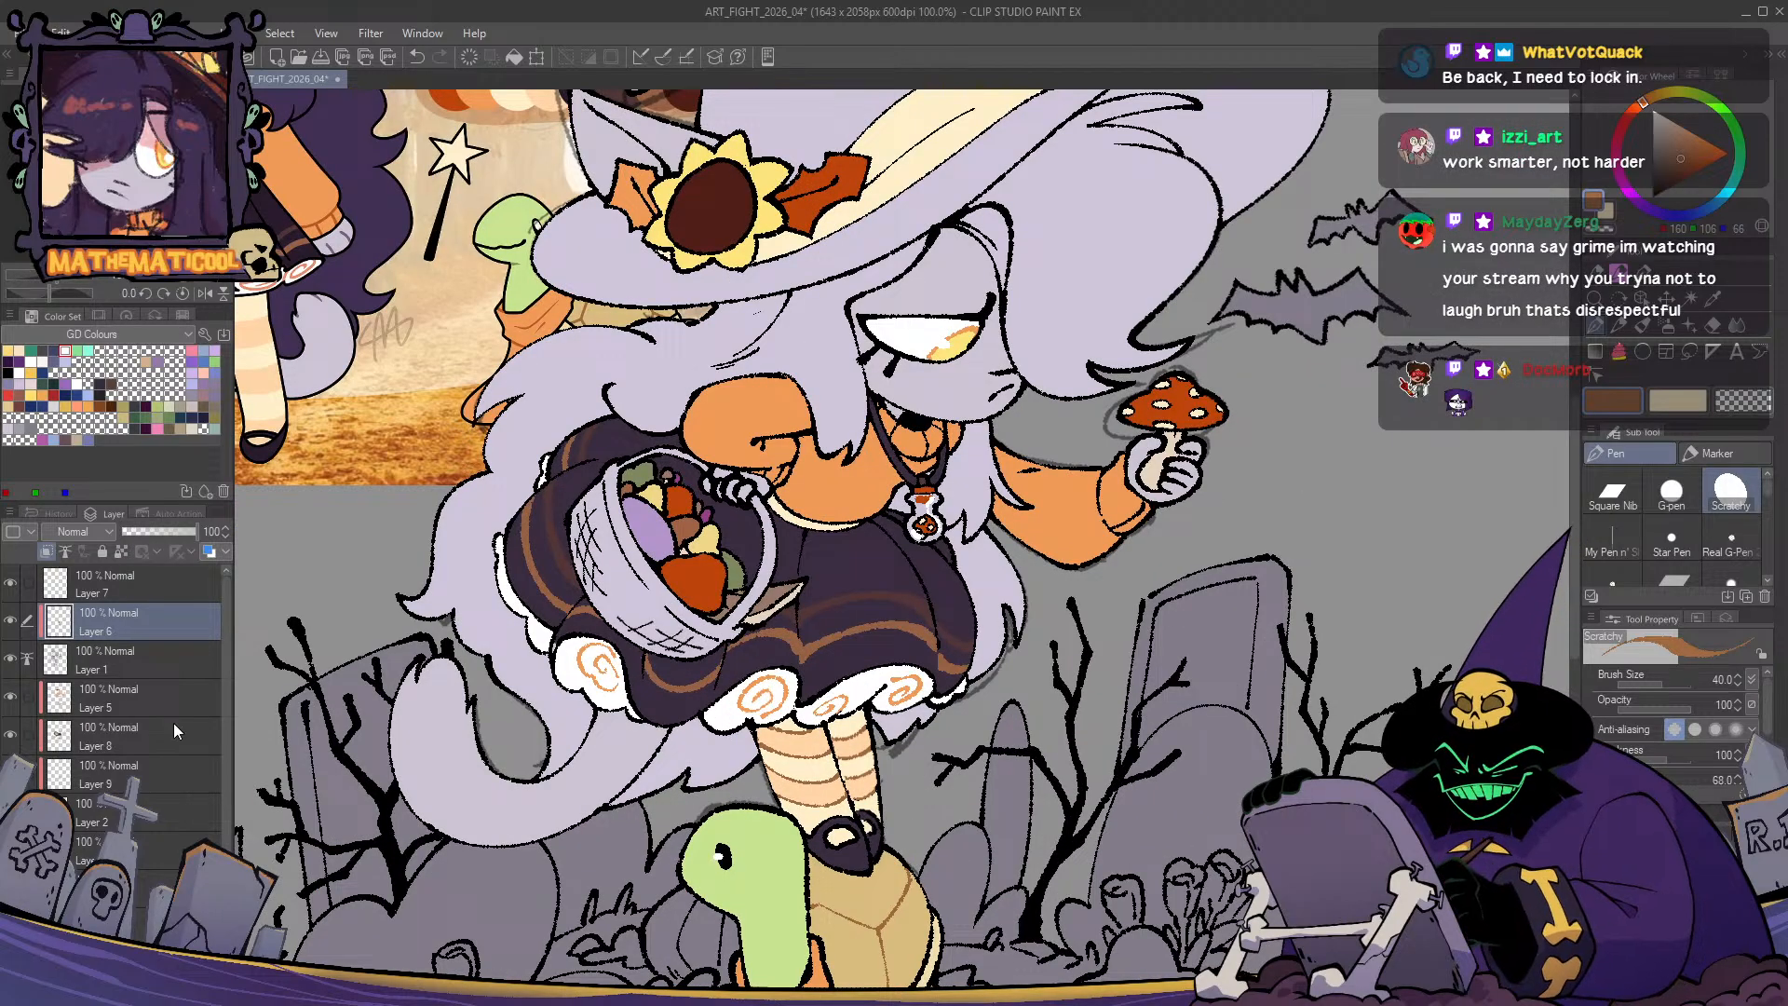
left_click(135, 775)
scroll(782, 650, "down", 1)
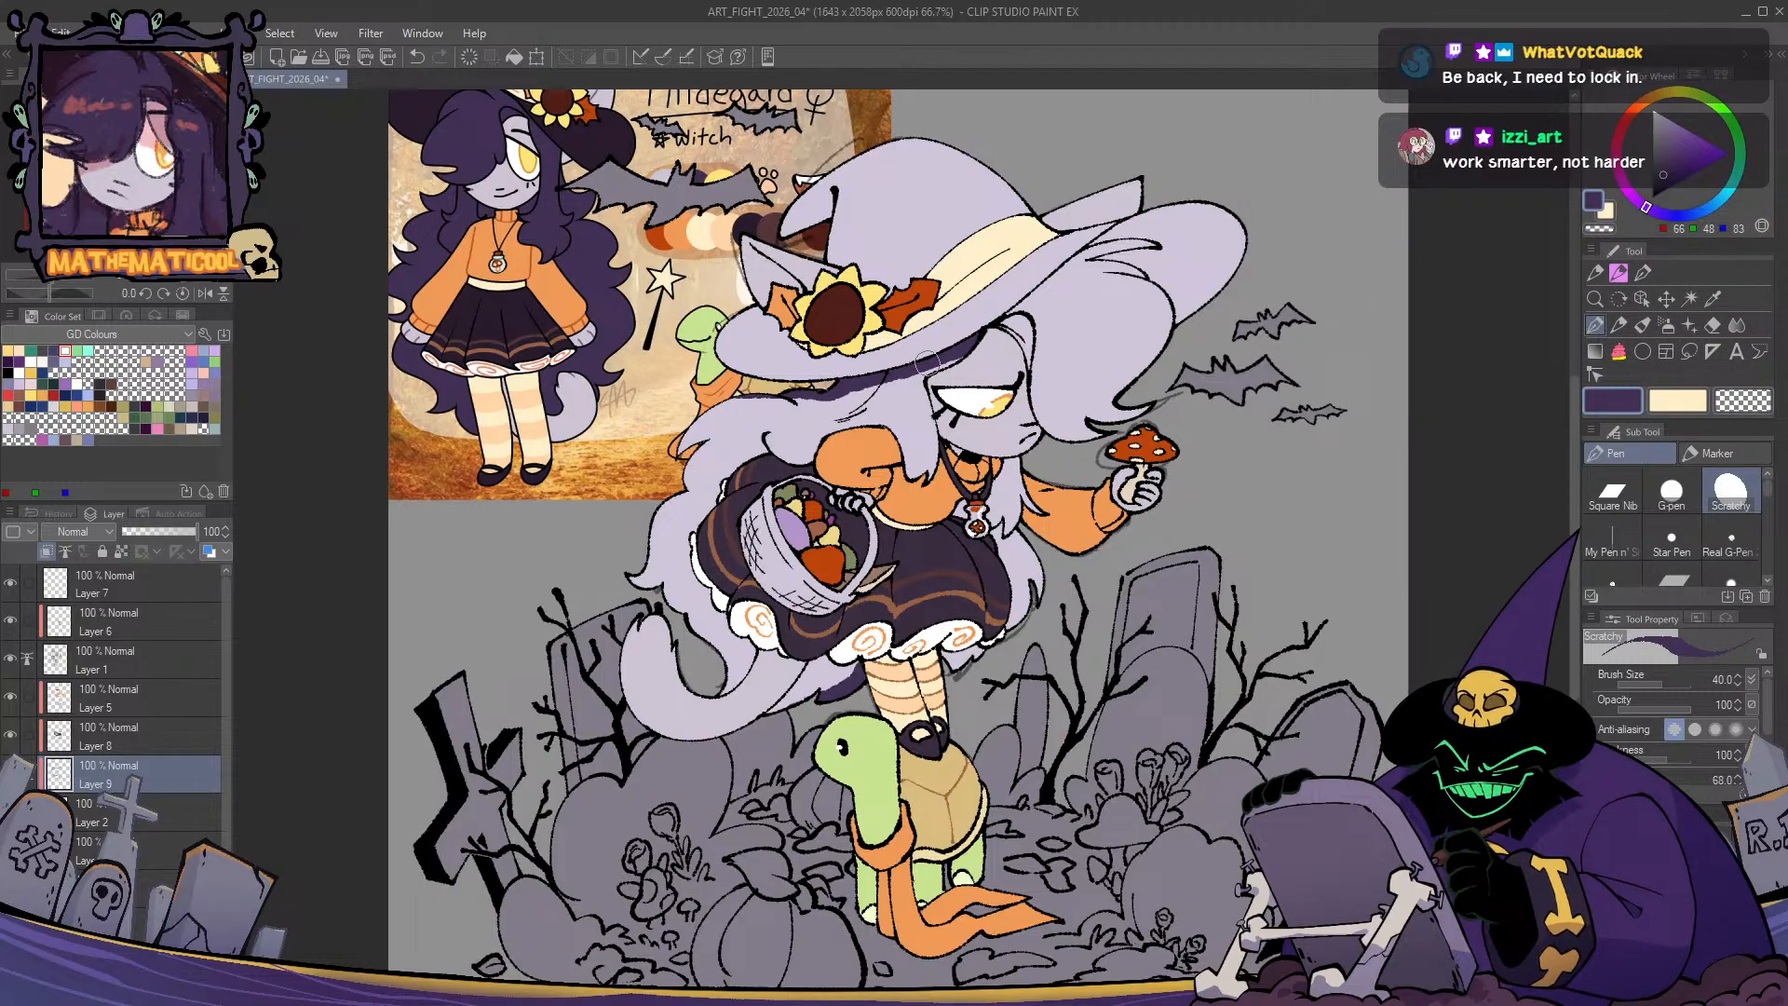
mouse_move(925, 363)
left_mouse_down()
mouse_move(822, 411)
mouse_move(836, 433)
mouse_move(898, 441)
left_mouse_up()
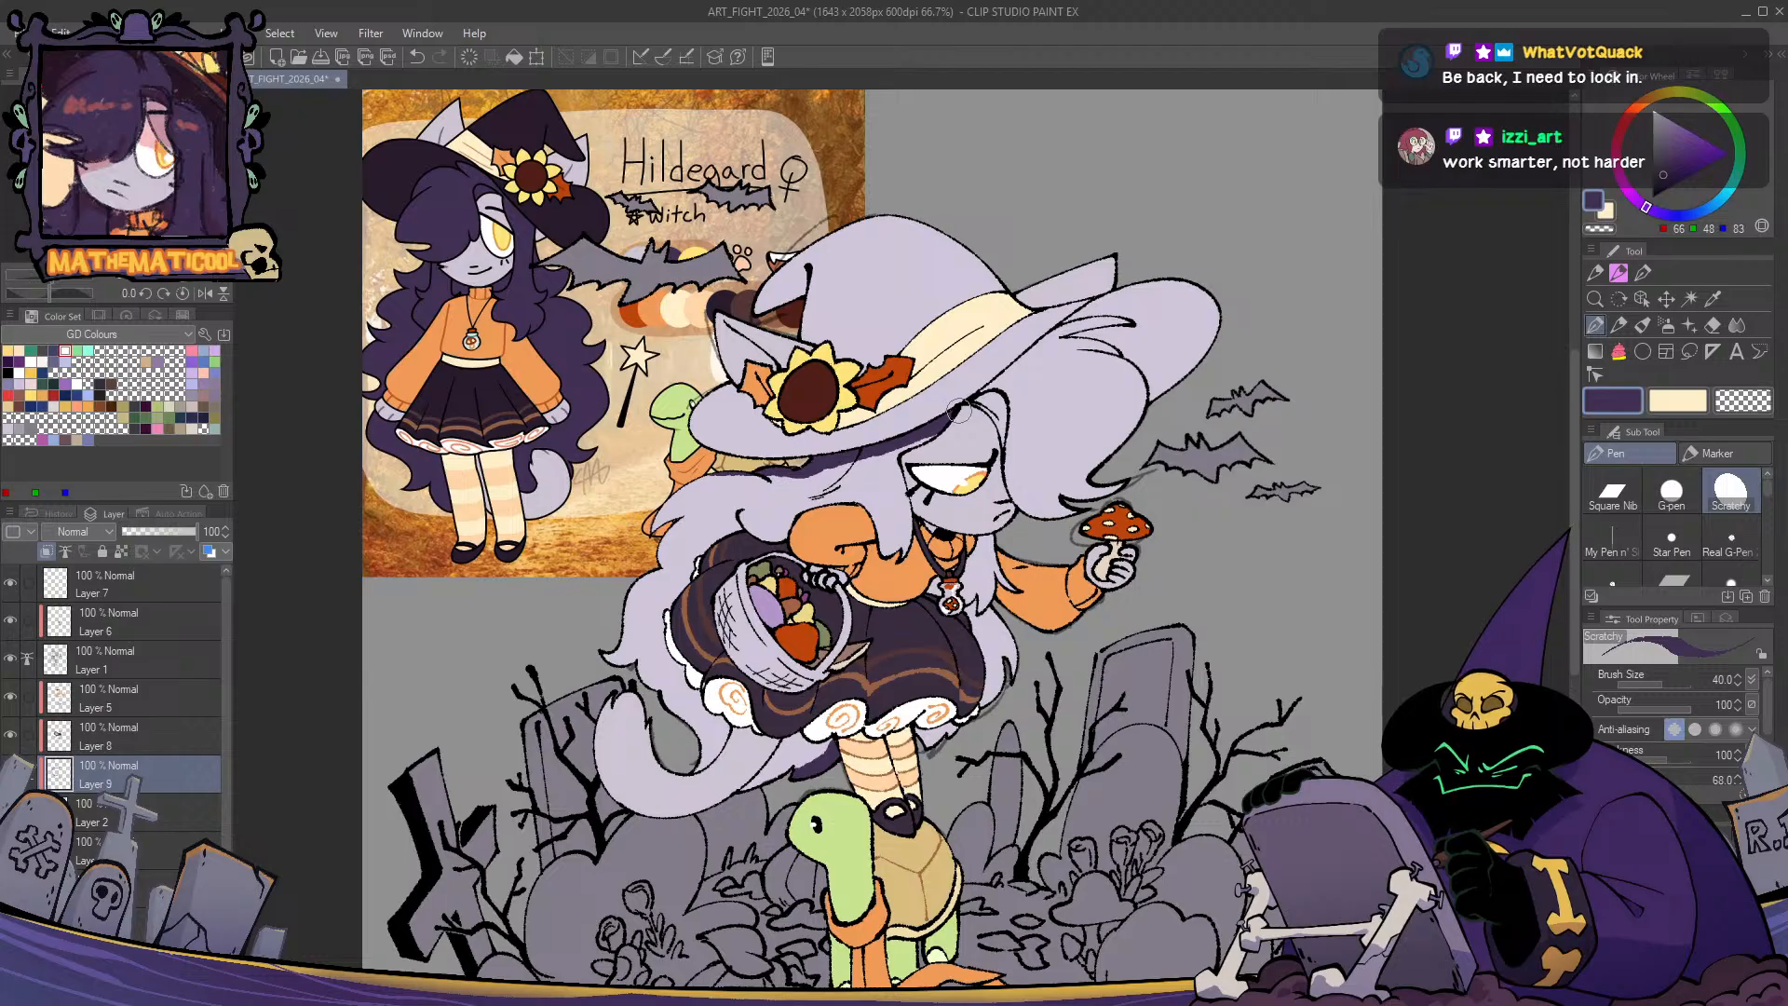
key("g")
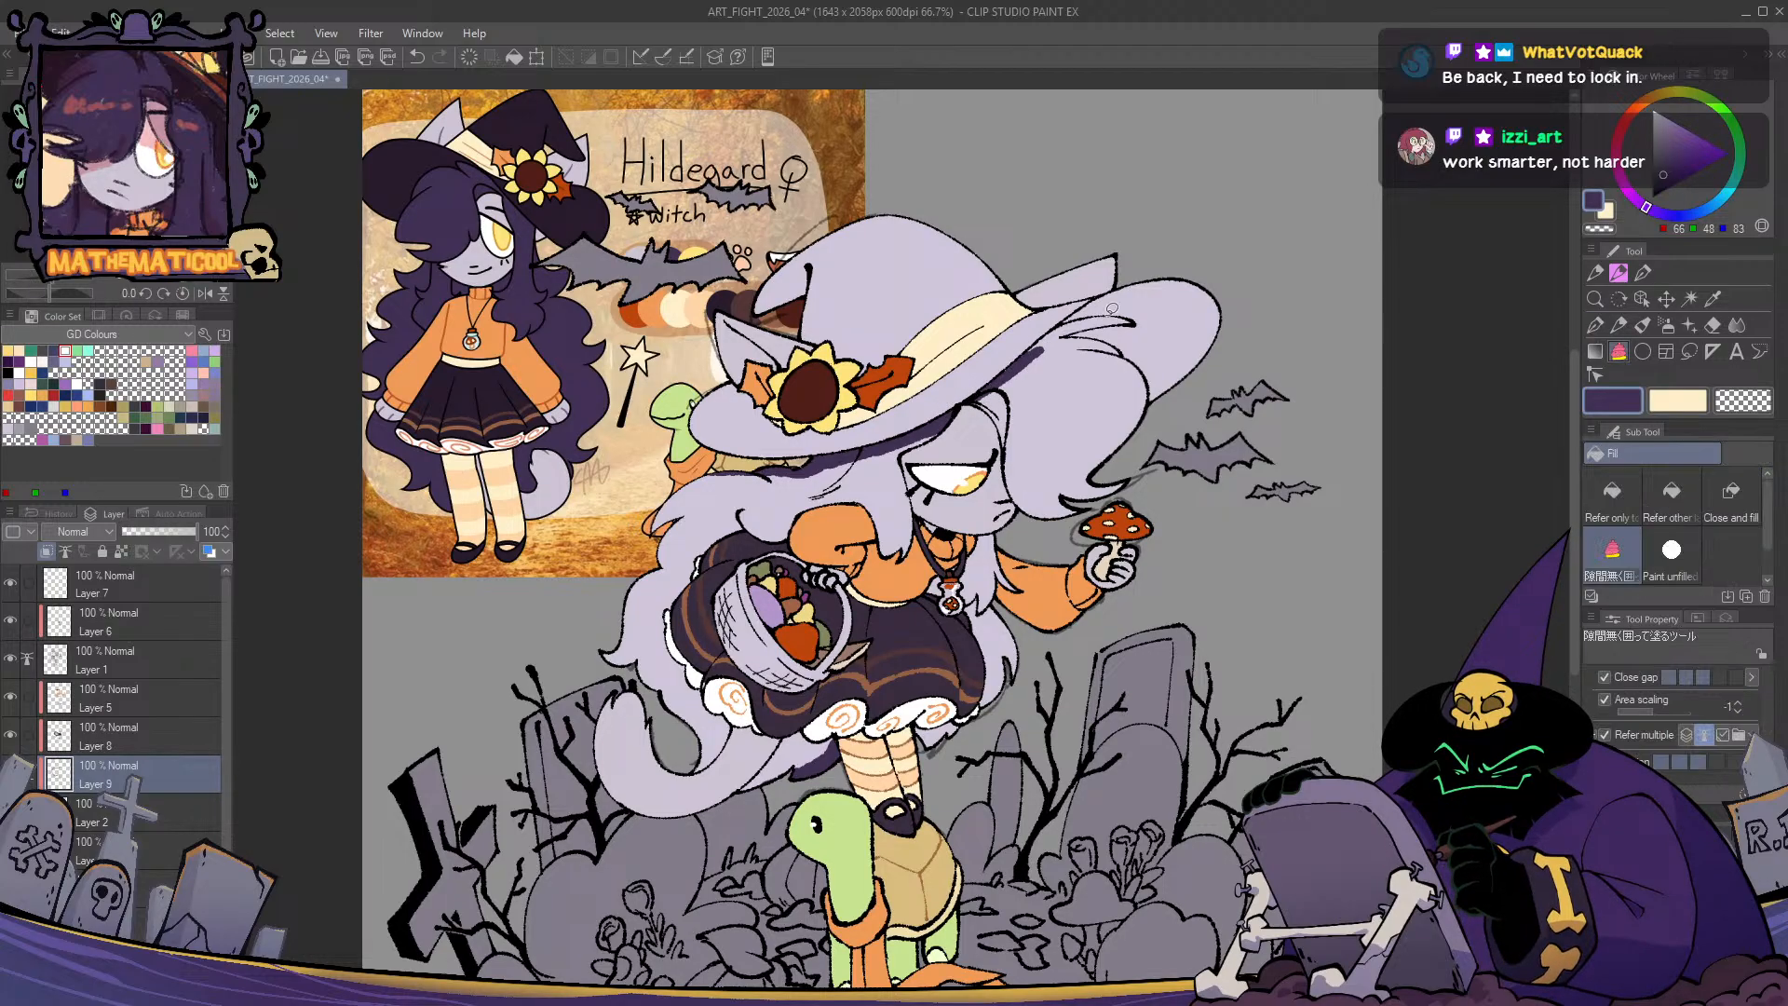
mouse_move(1001, 452)
left_mouse_down()
mouse_move(1023, 516)
mouse_move(1060, 526)
mouse_move(1155, 471)
mouse_move(1152, 425)
left_mouse_up()
left_click_drag(1166, 309, 1160, 312)
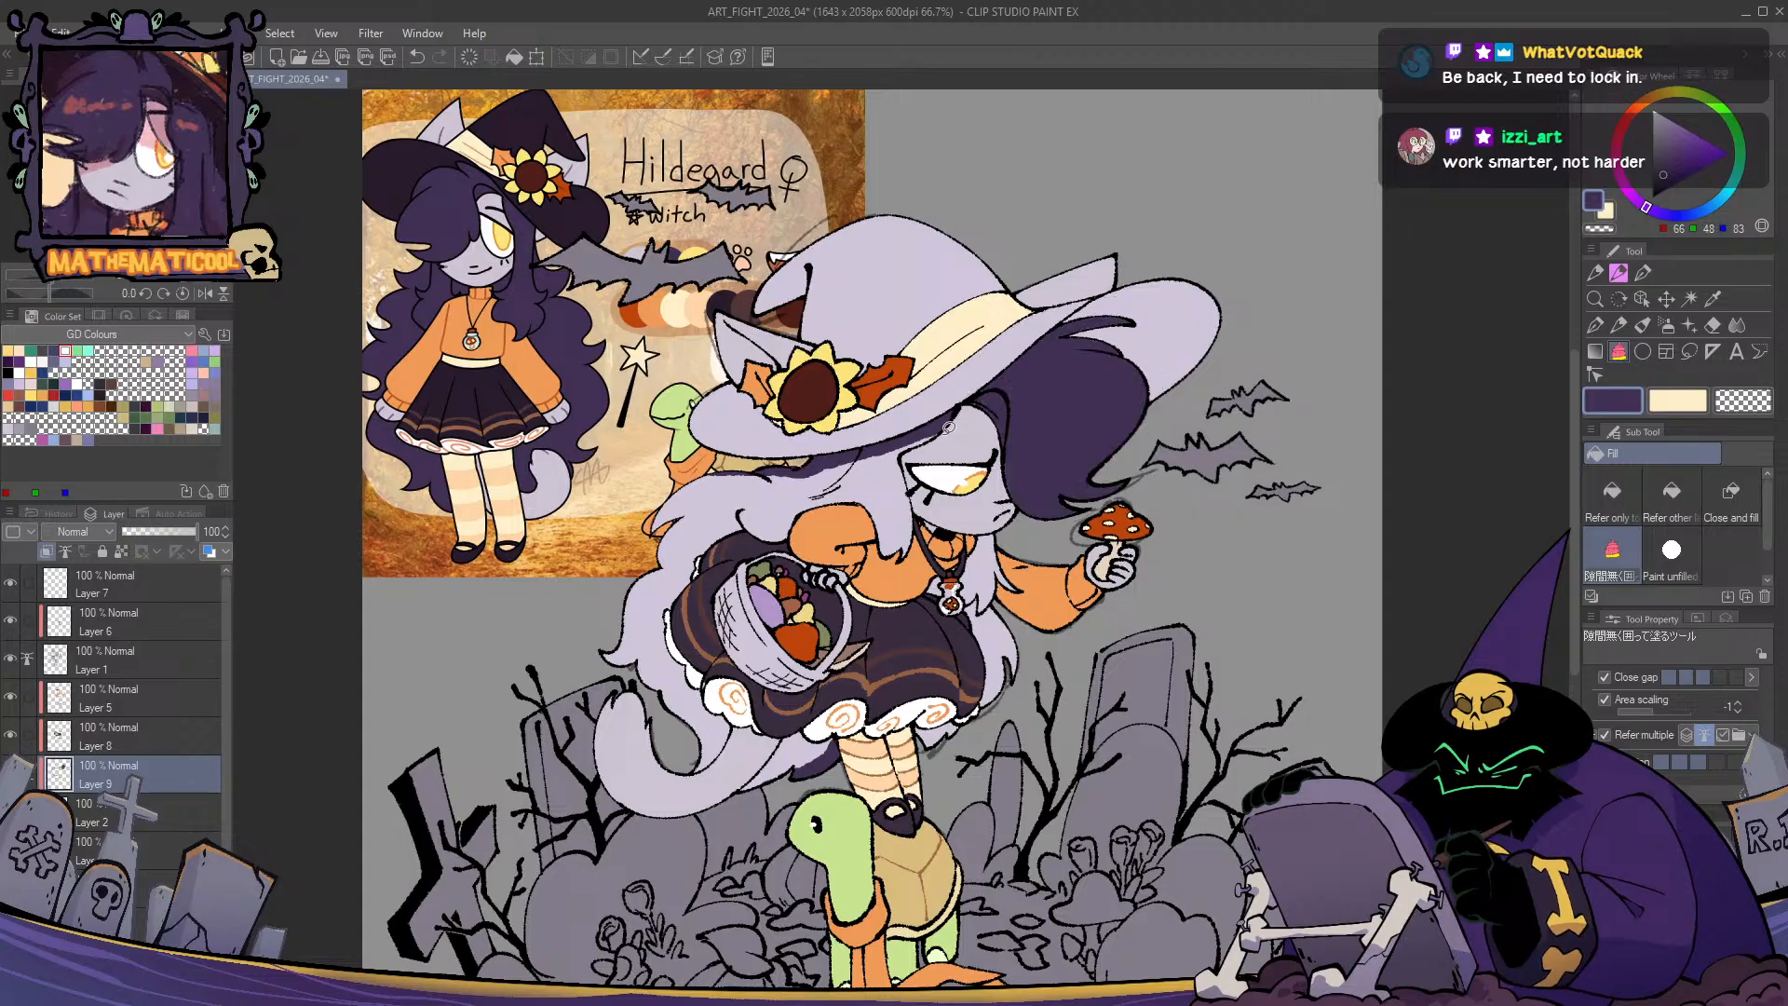
- Fill the rest of the witch's long hair, behind her body and beside her face, with the same dark purple
left_click_drag(910, 421, 1048, 381)
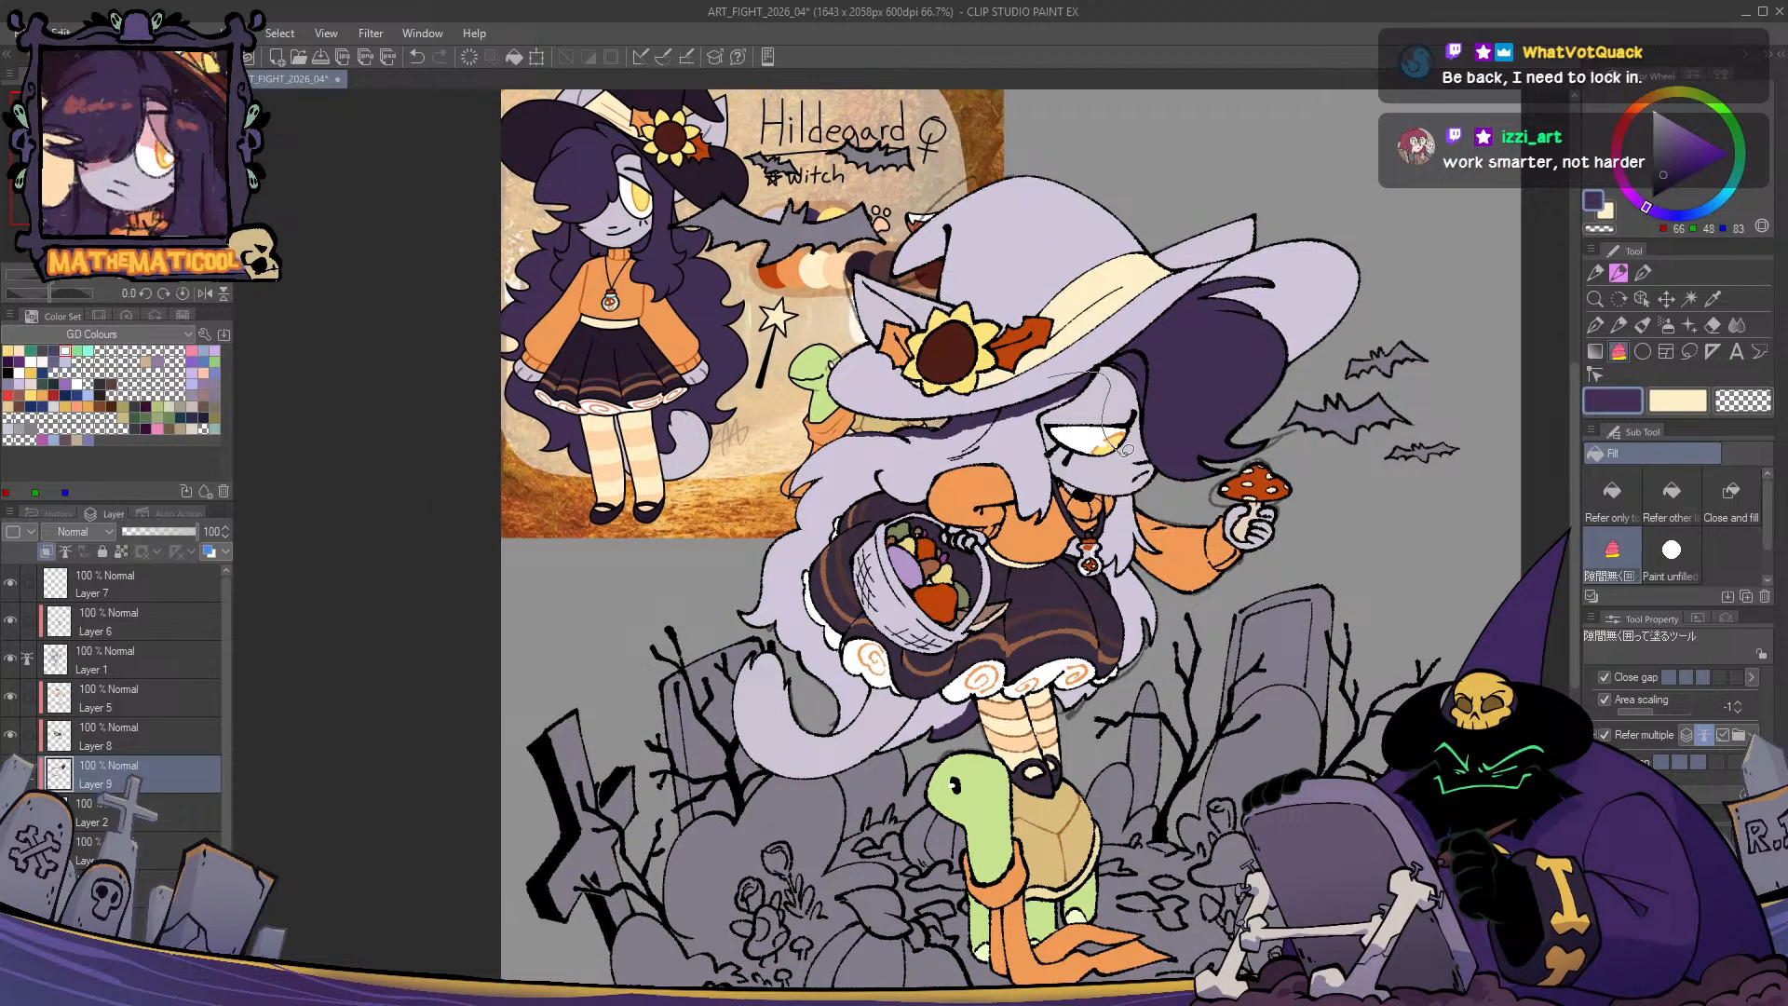
mouse_move(1144, 495)
left_mouse_down()
mouse_move(1182, 597)
mouse_move(1165, 649)
mouse_move(1116, 690)
left_mouse_up()
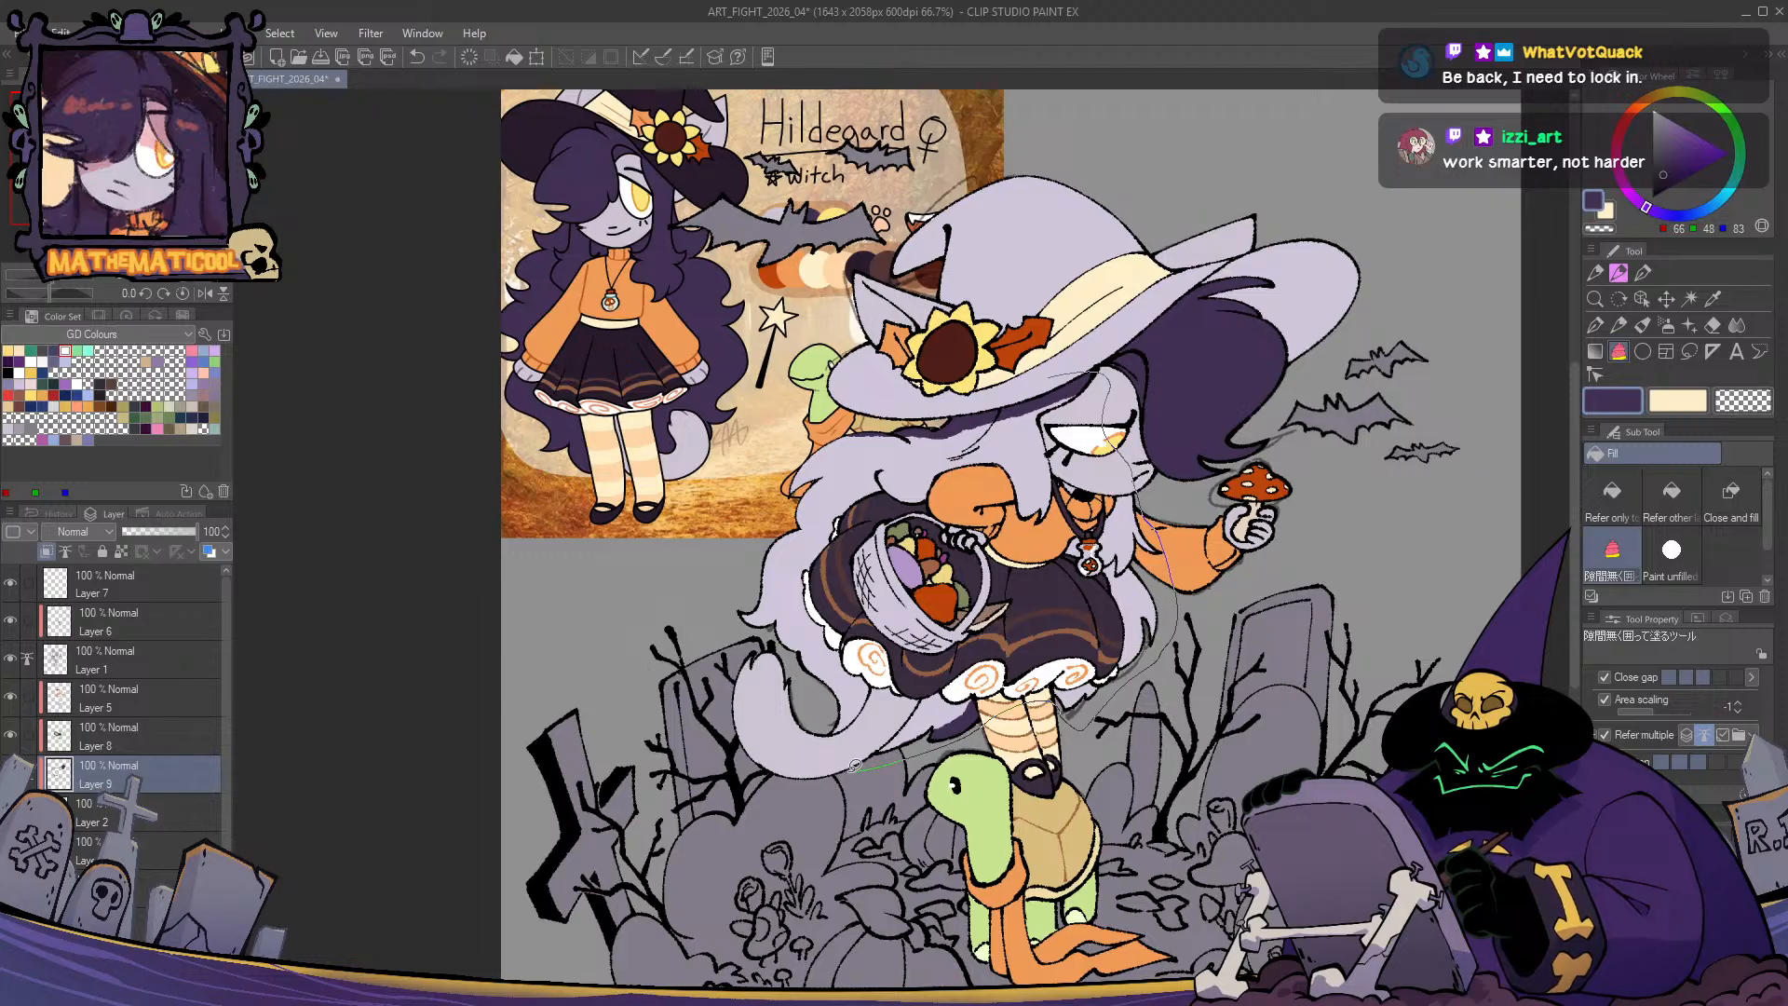
left_click_drag(919, 409, 922, 415)
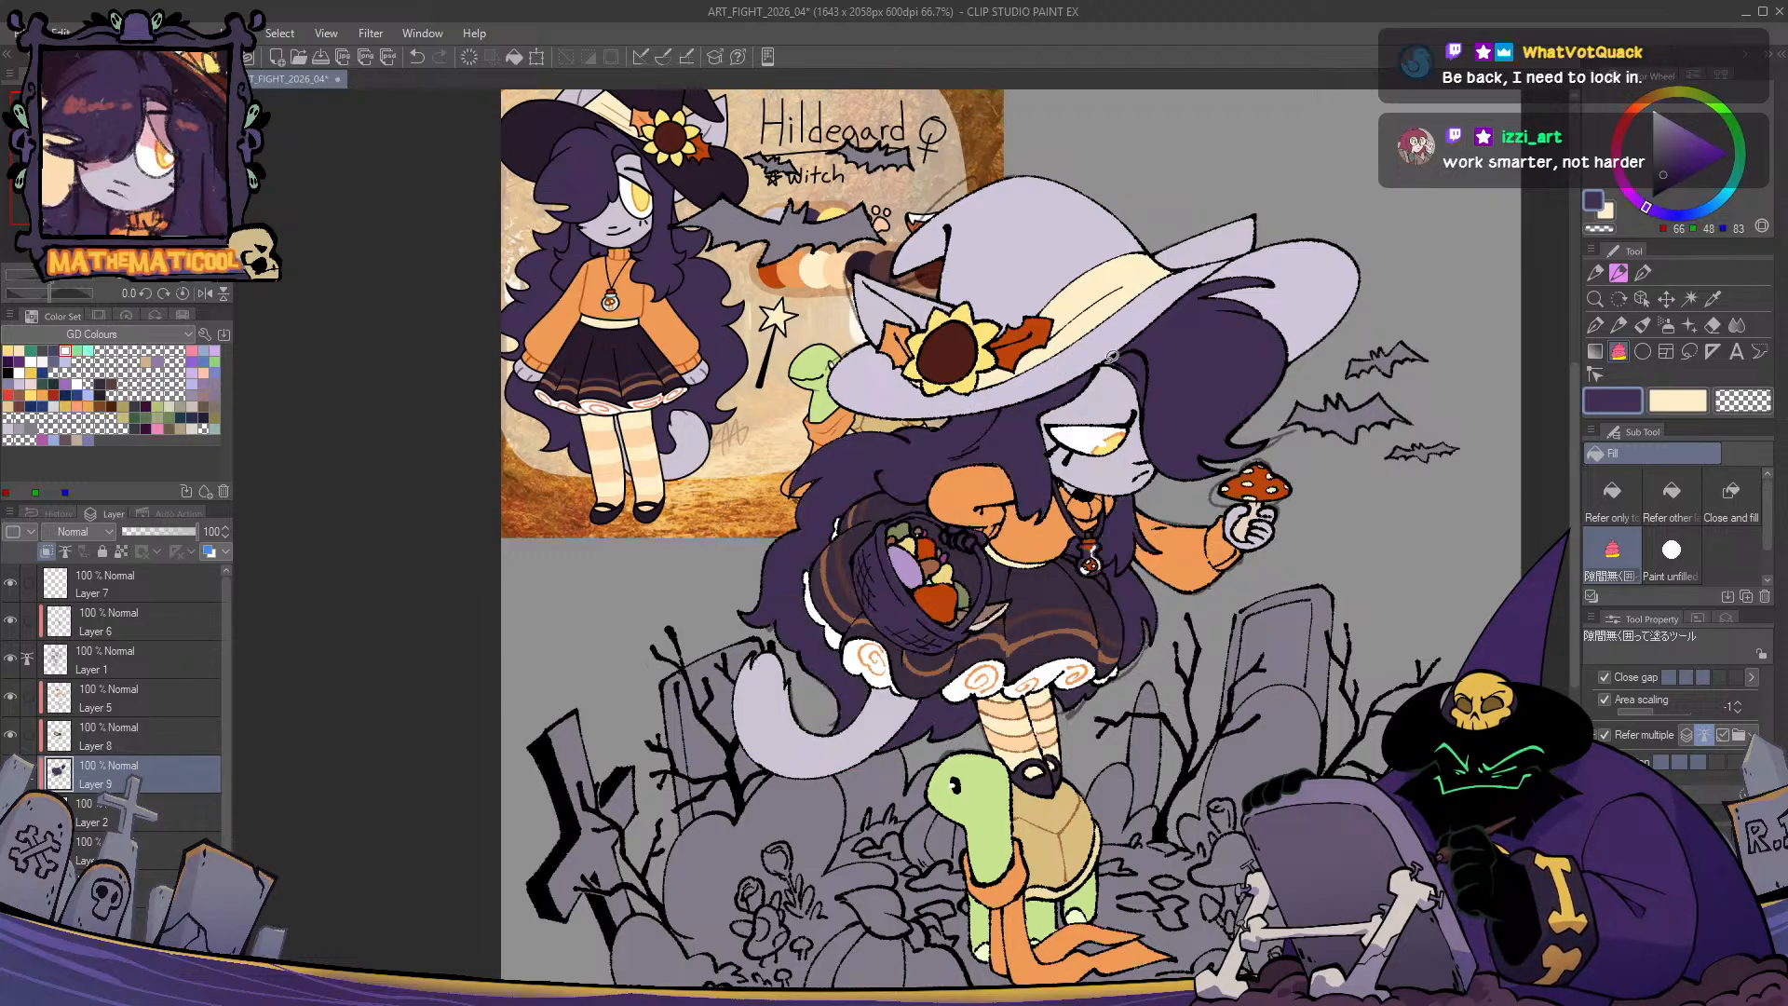
- Erase the dark purple from the basket and its handle on Layer 9
key("p")
scroll(892, 446, "up", 4)
key("c")
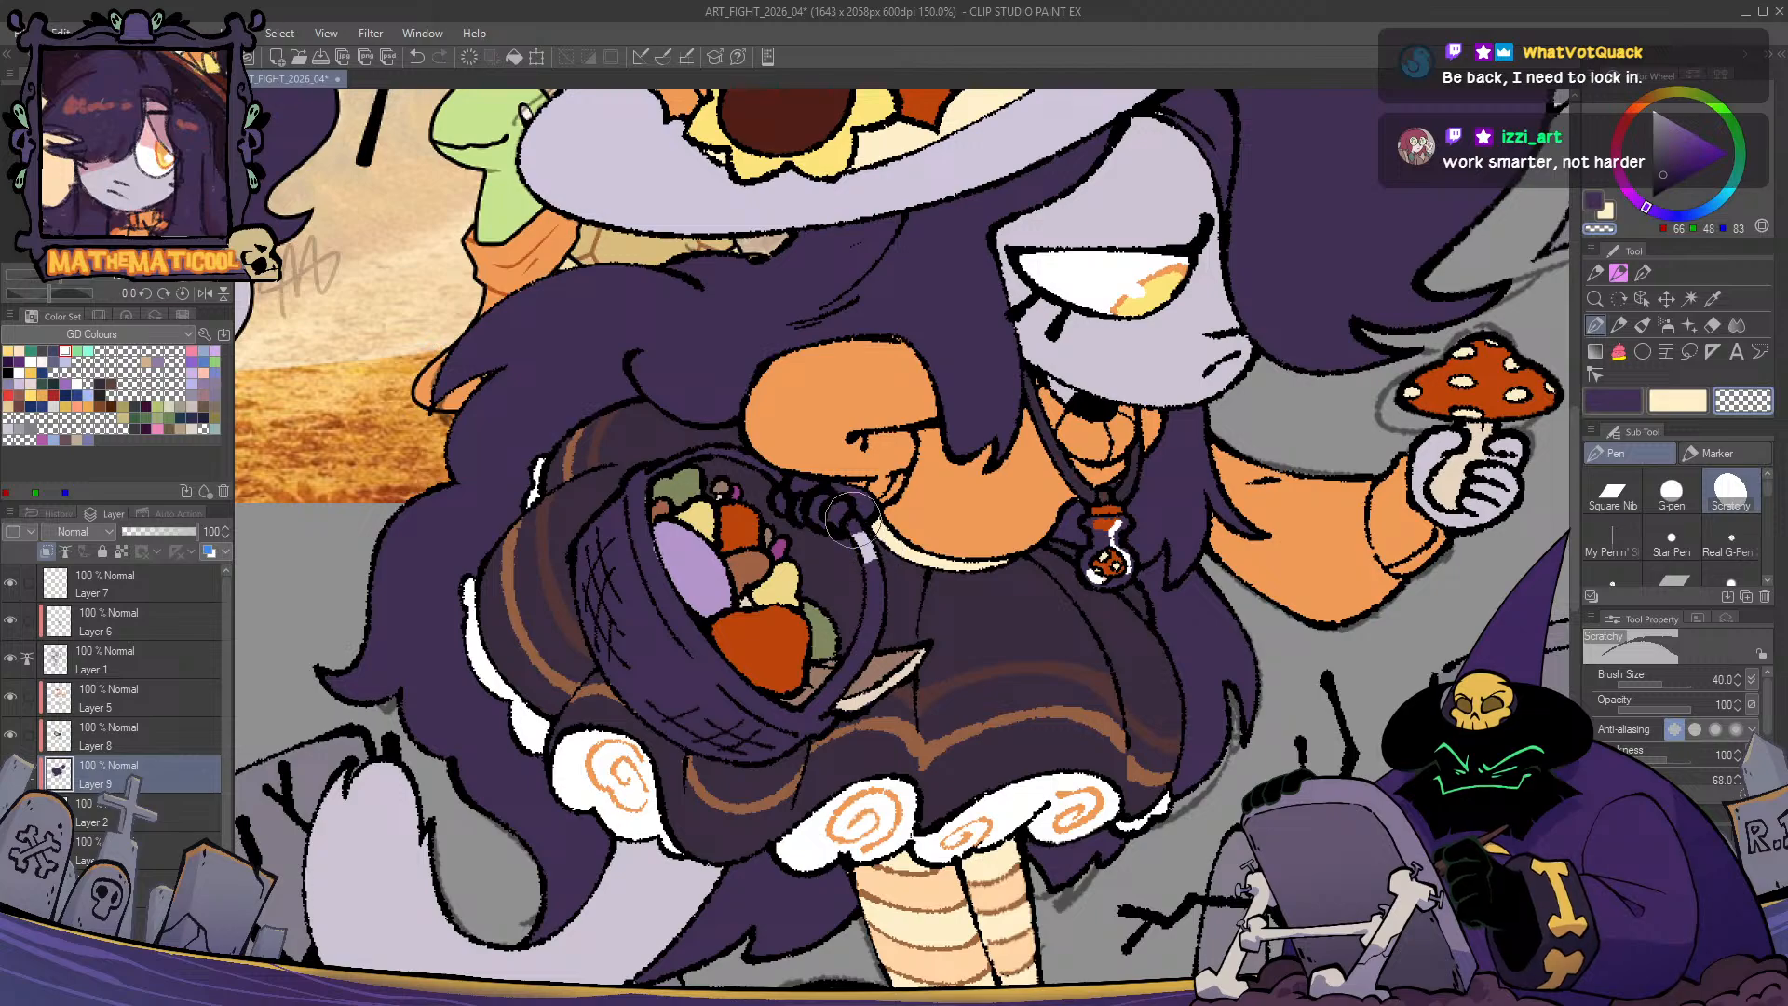
mouse_move(857, 507)
left_mouse_down()
mouse_move(872, 578)
mouse_move(855, 681)
mouse_move(763, 760)
mouse_move(762, 708)
mouse_move(738, 686)
mouse_move(675, 704)
mouse_move(595, 653)
mouse_move(586, 606)
mouse_move(663, 691)
mouse_move(745, 713)
mouse_move(741, 677)
mouse_move(695, 649)
mouse_move(638, 550)
mouse_move(640, 474)
mouse_move(594, 529)
left_mouse_up()
mouse_move(655, 466)
left_mouse_down()
mouse_move(712, 455)
mouse_move(769, 477)
left_mouse_up()
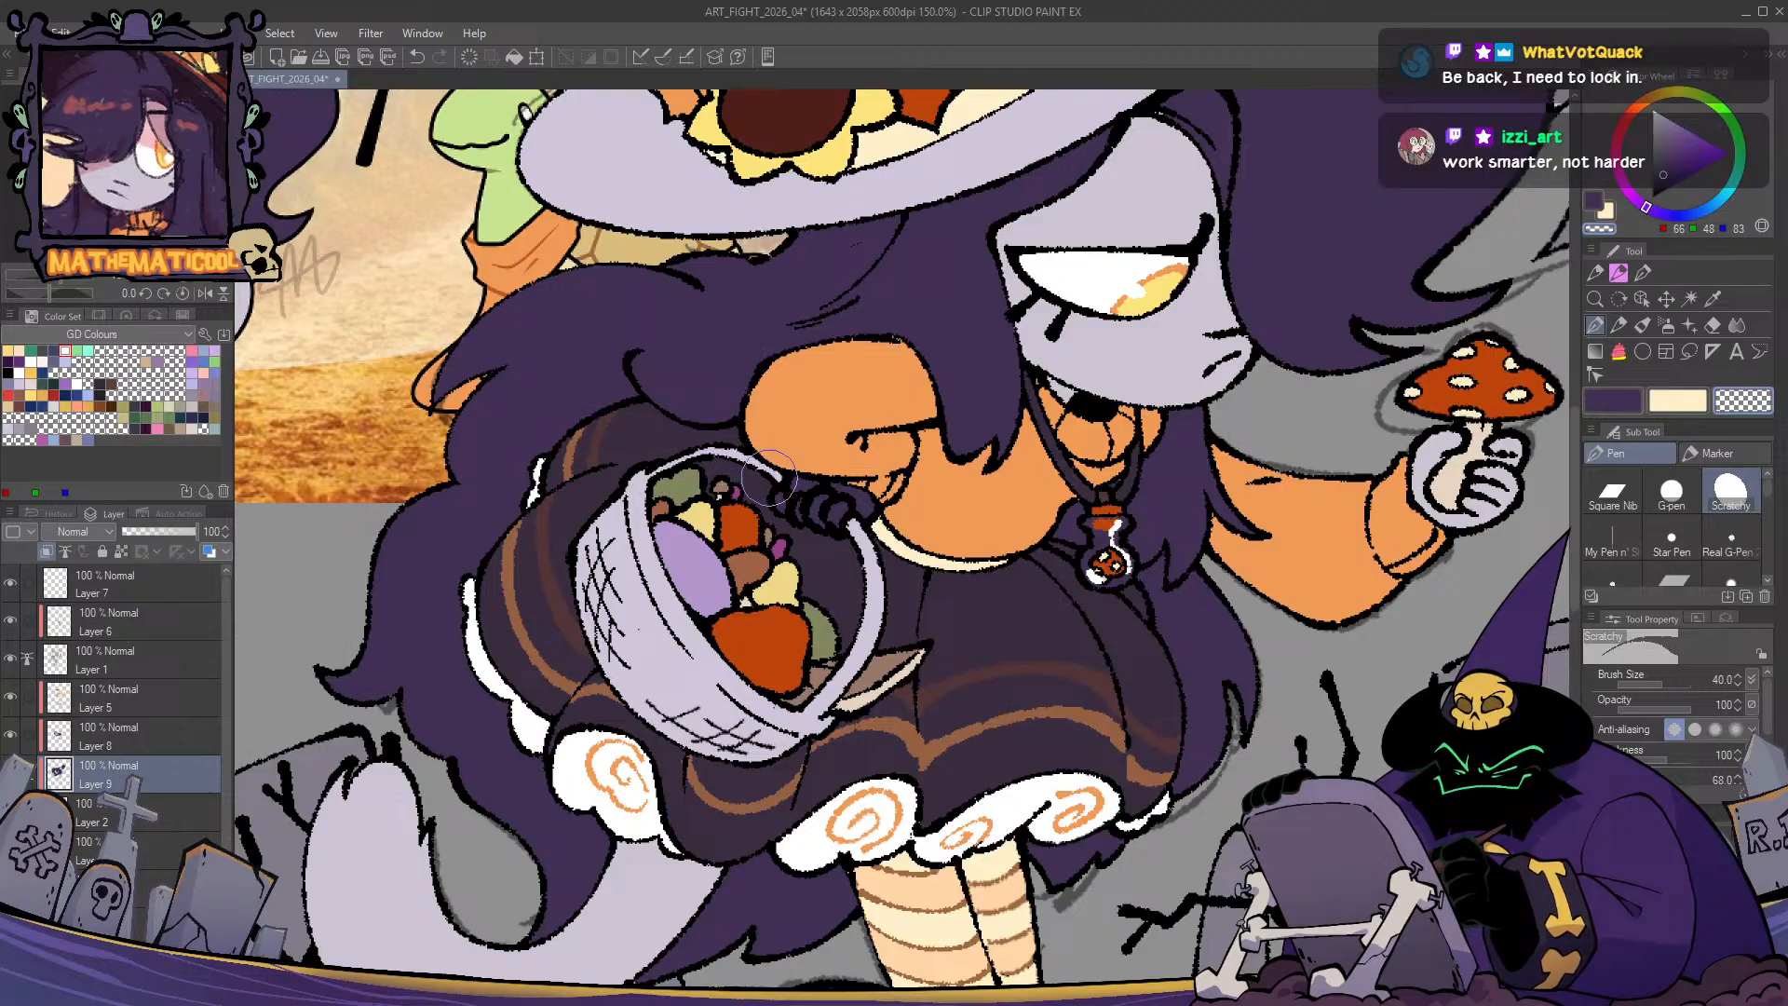
- Recolor the hand holding the basket on Layer 8 with the pale lavender of her other hand, then check the layer by toggling its visibility
left_click(146, 732)
left_click(1430, 452, "alt")
mouse_move(857, 480)
left_mouse_down()
mouse_move(787, 494)
mouse_move(826, 500)
mouse_move(806, 508)
mouse_move(825, 522)
mouse_move(861, 490)
left_mouse_up()
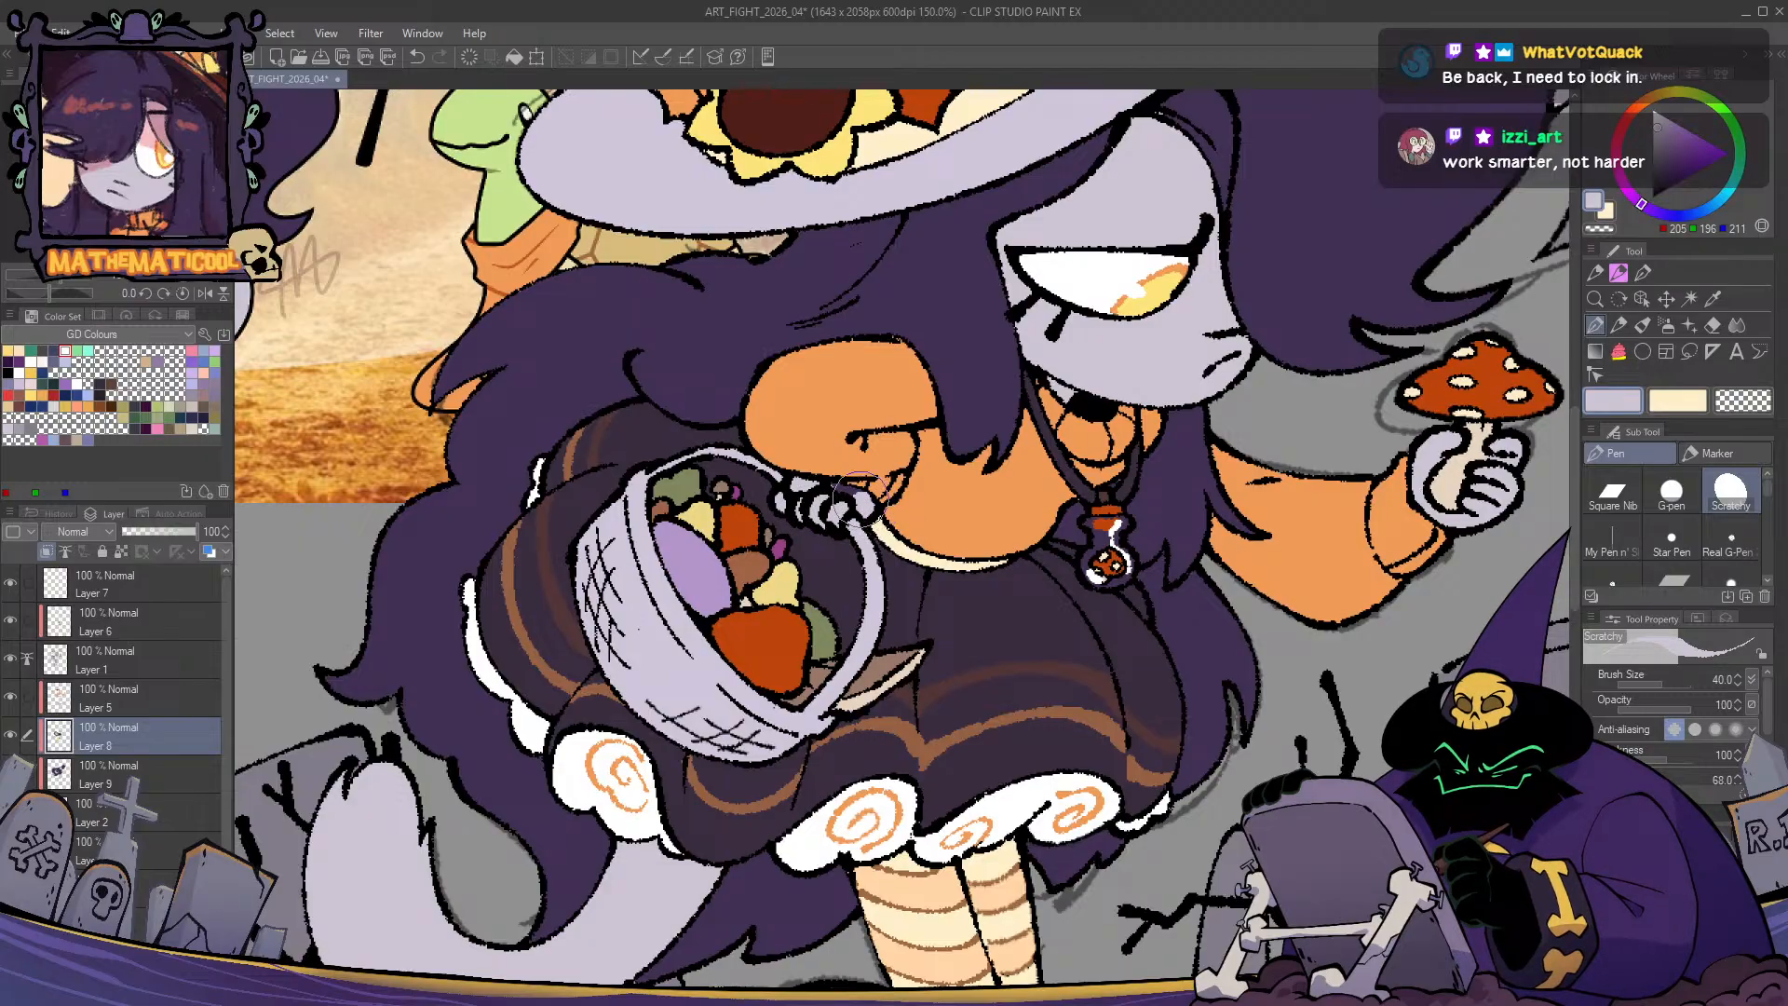
key("ctrl+minus")
key("ctrl+minus")
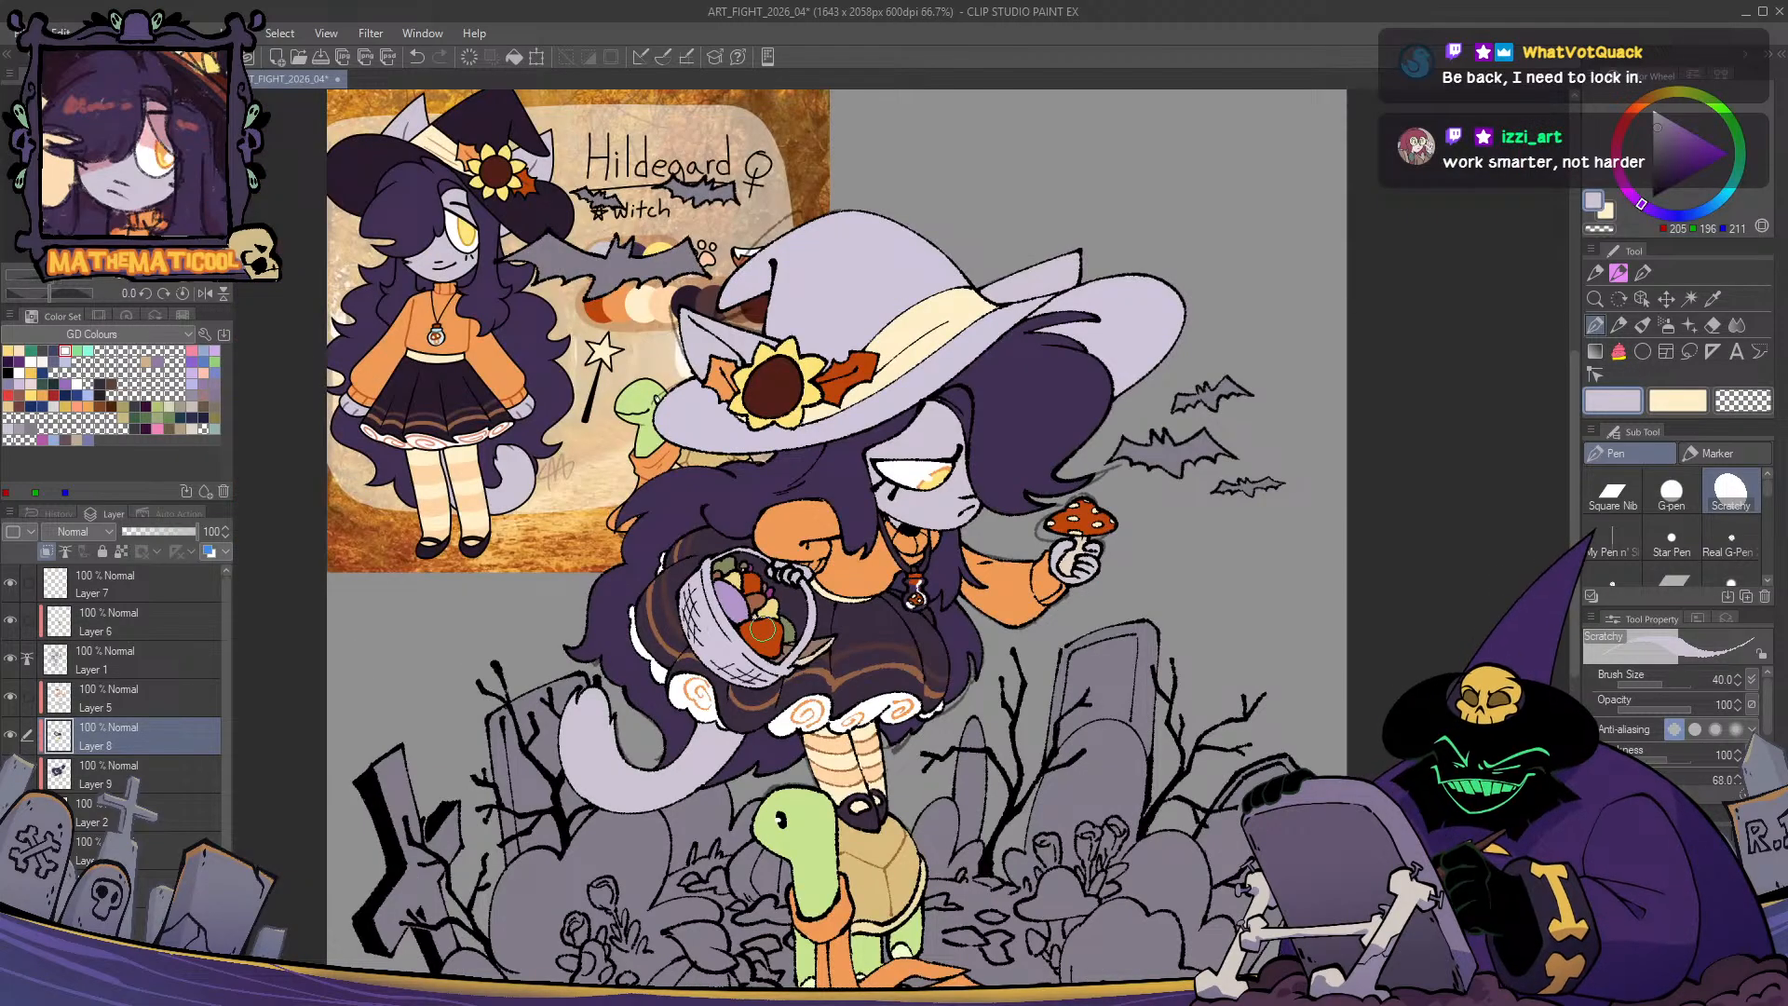
left_click(10, 735)
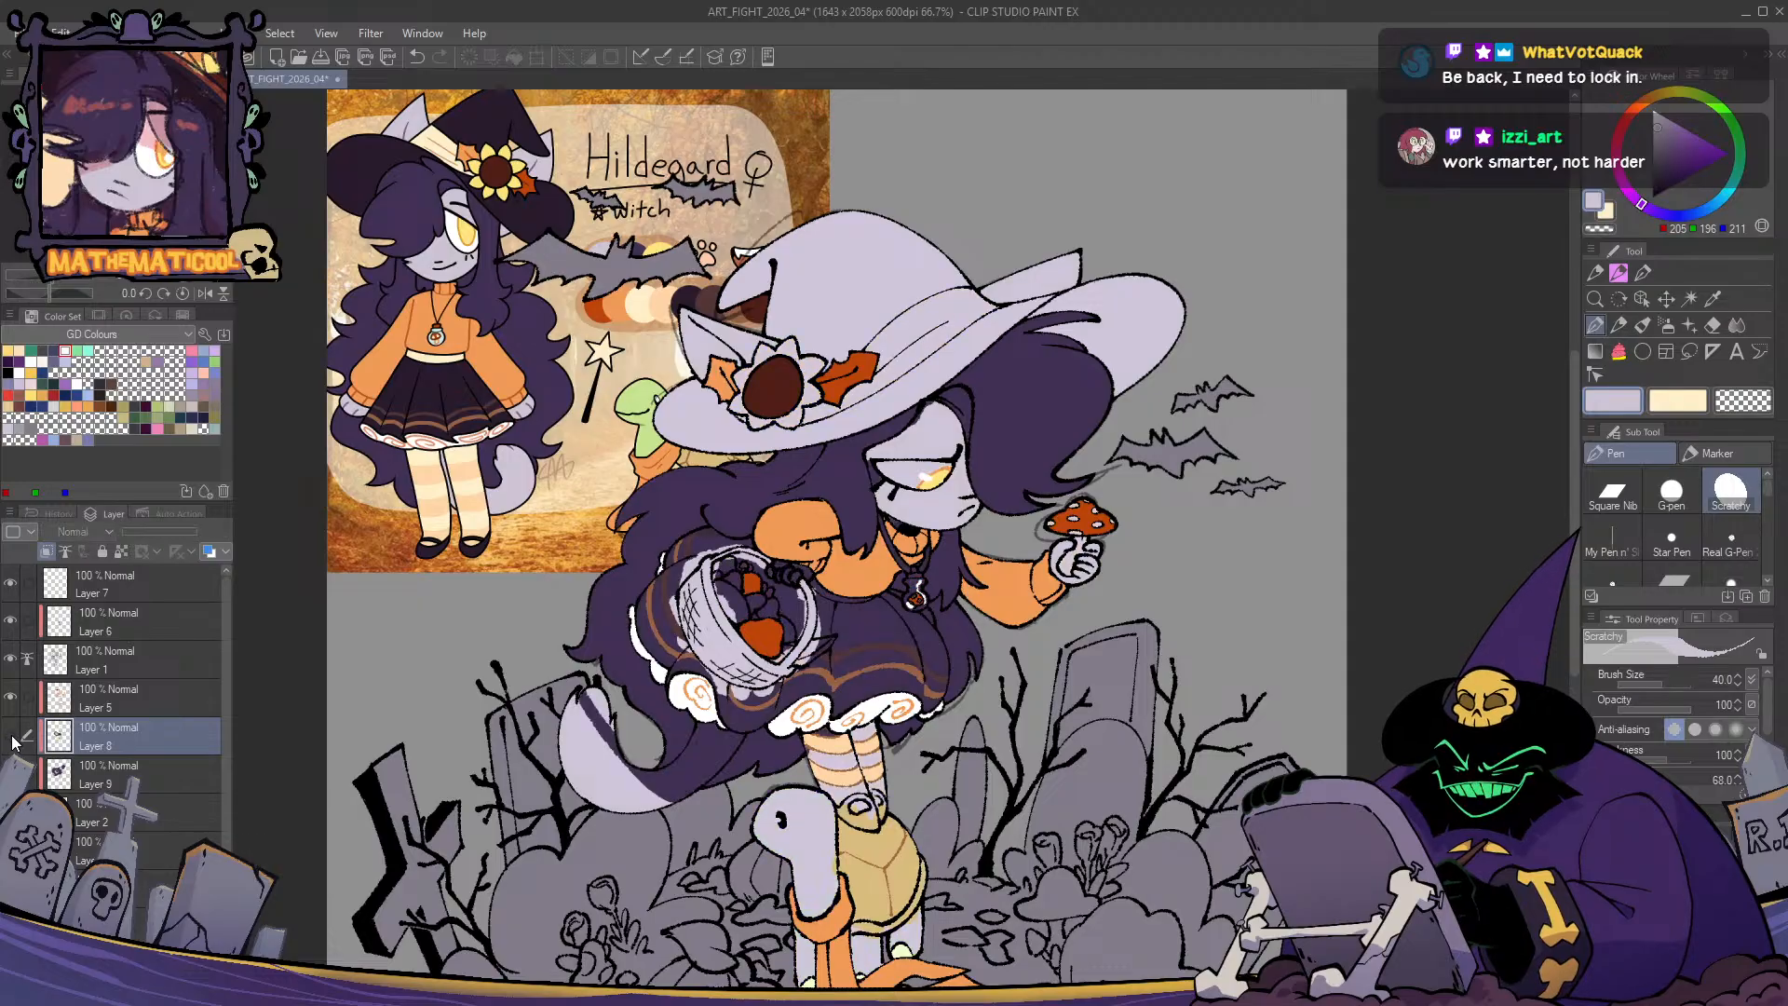
left_click(11, 735)
- Select the purple hair on Layer 9 by color, check the illustration mirrored, and clear the selection
left_click(161, 779)
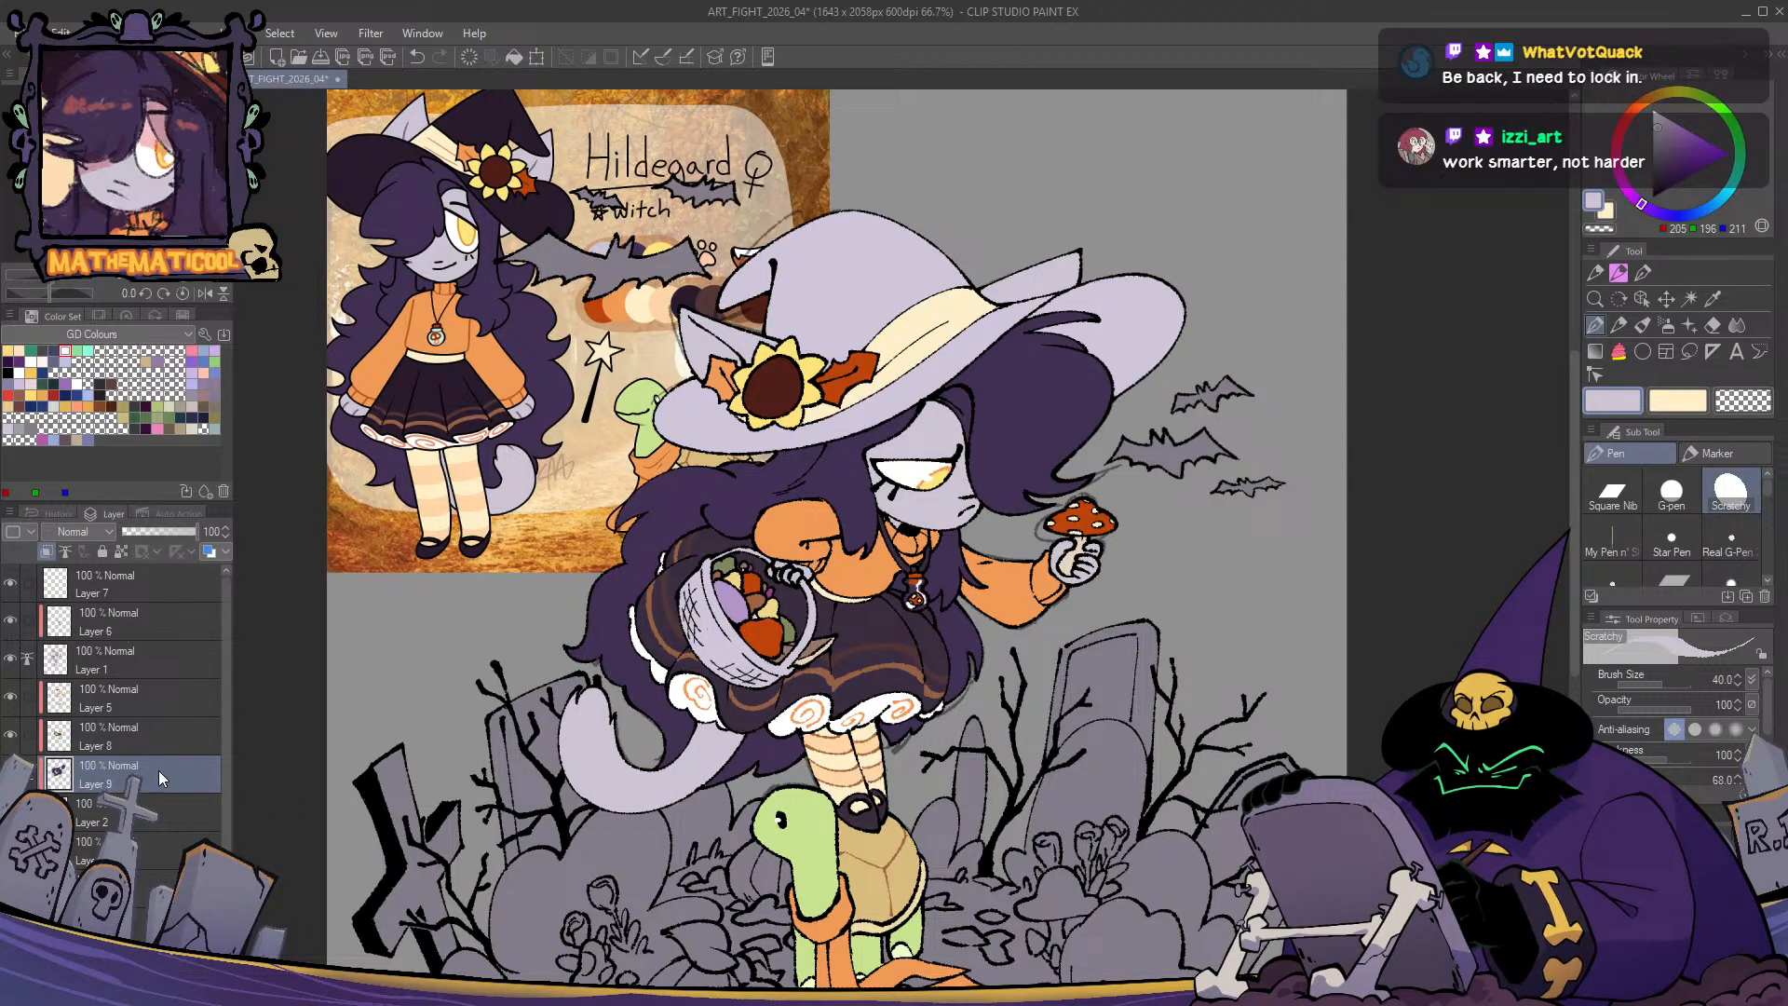
left_click(854, 505, "alt")
key("w")
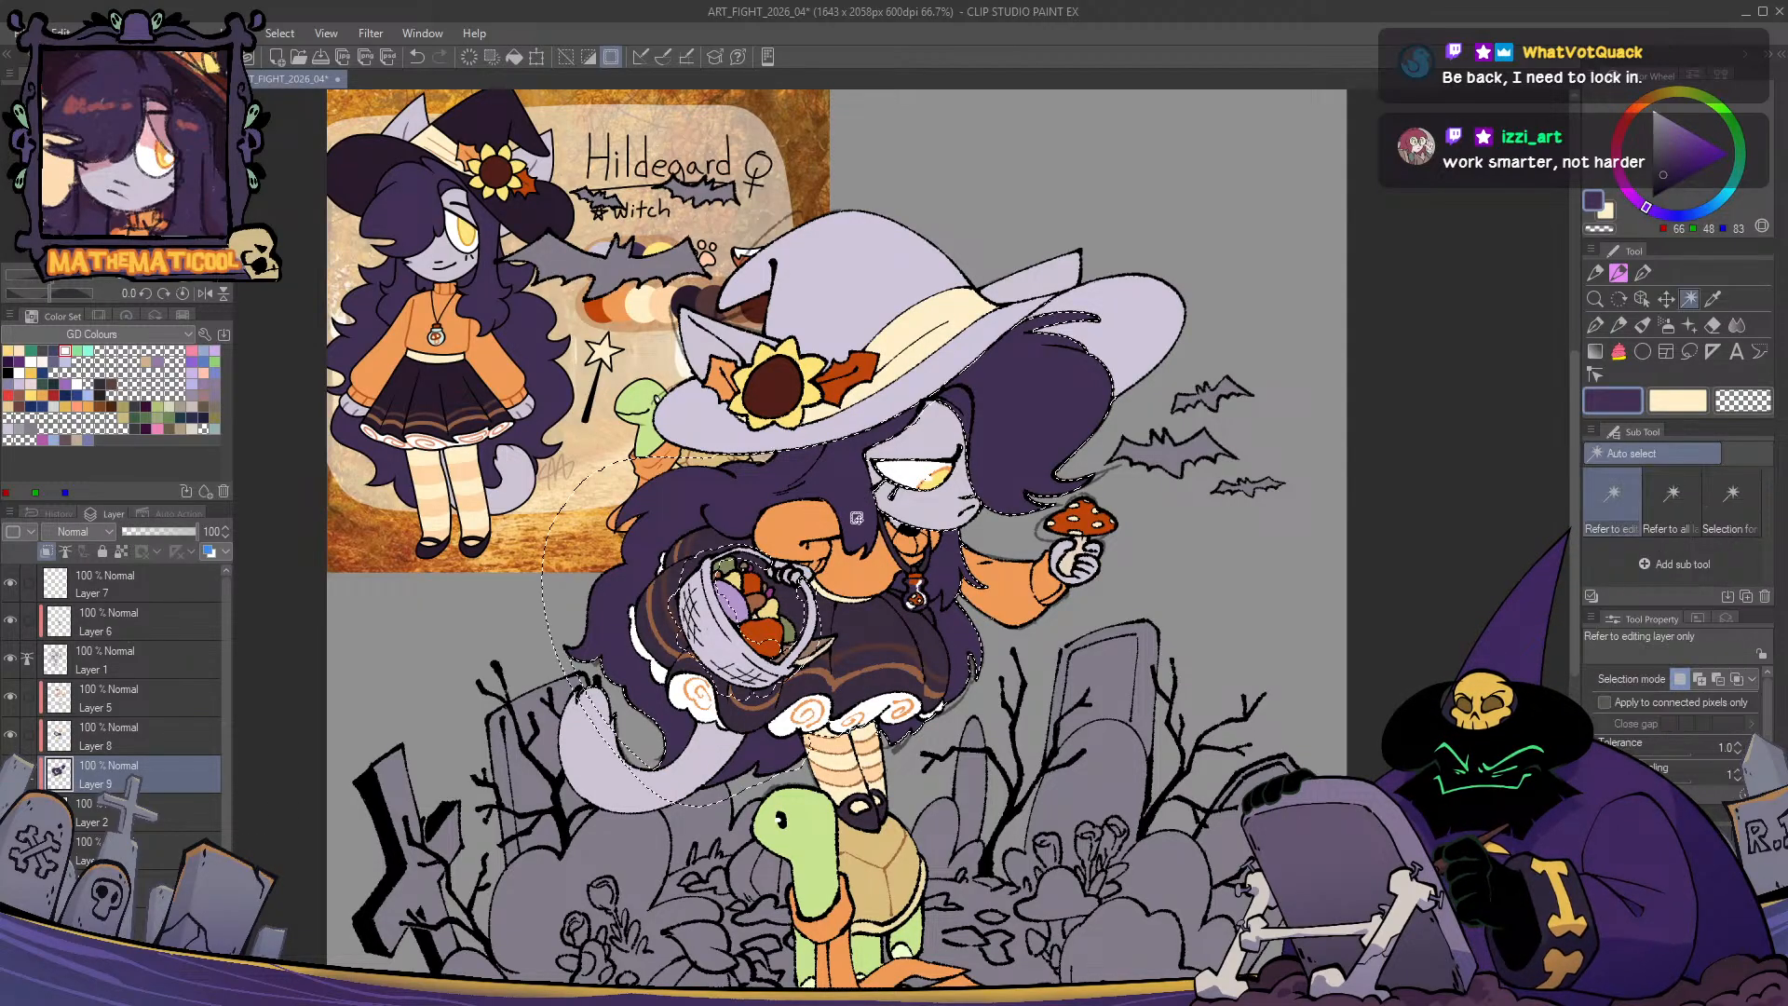
key("Tab")
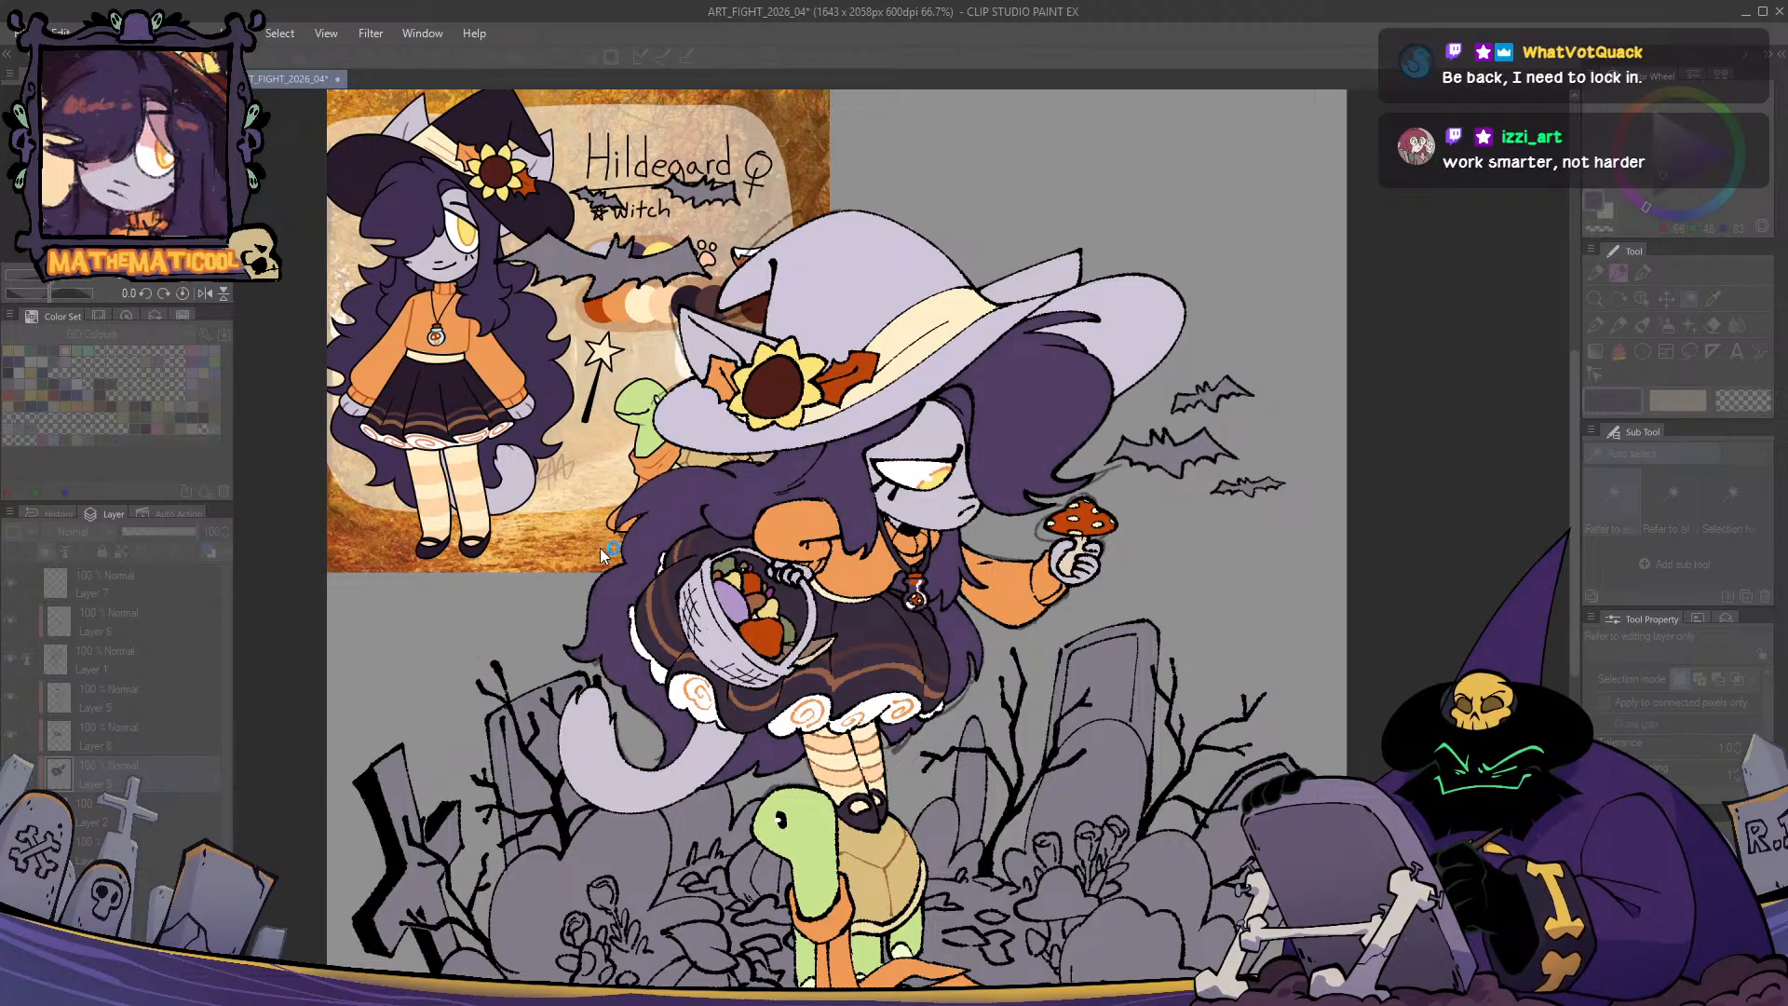
key("h")
key("h")
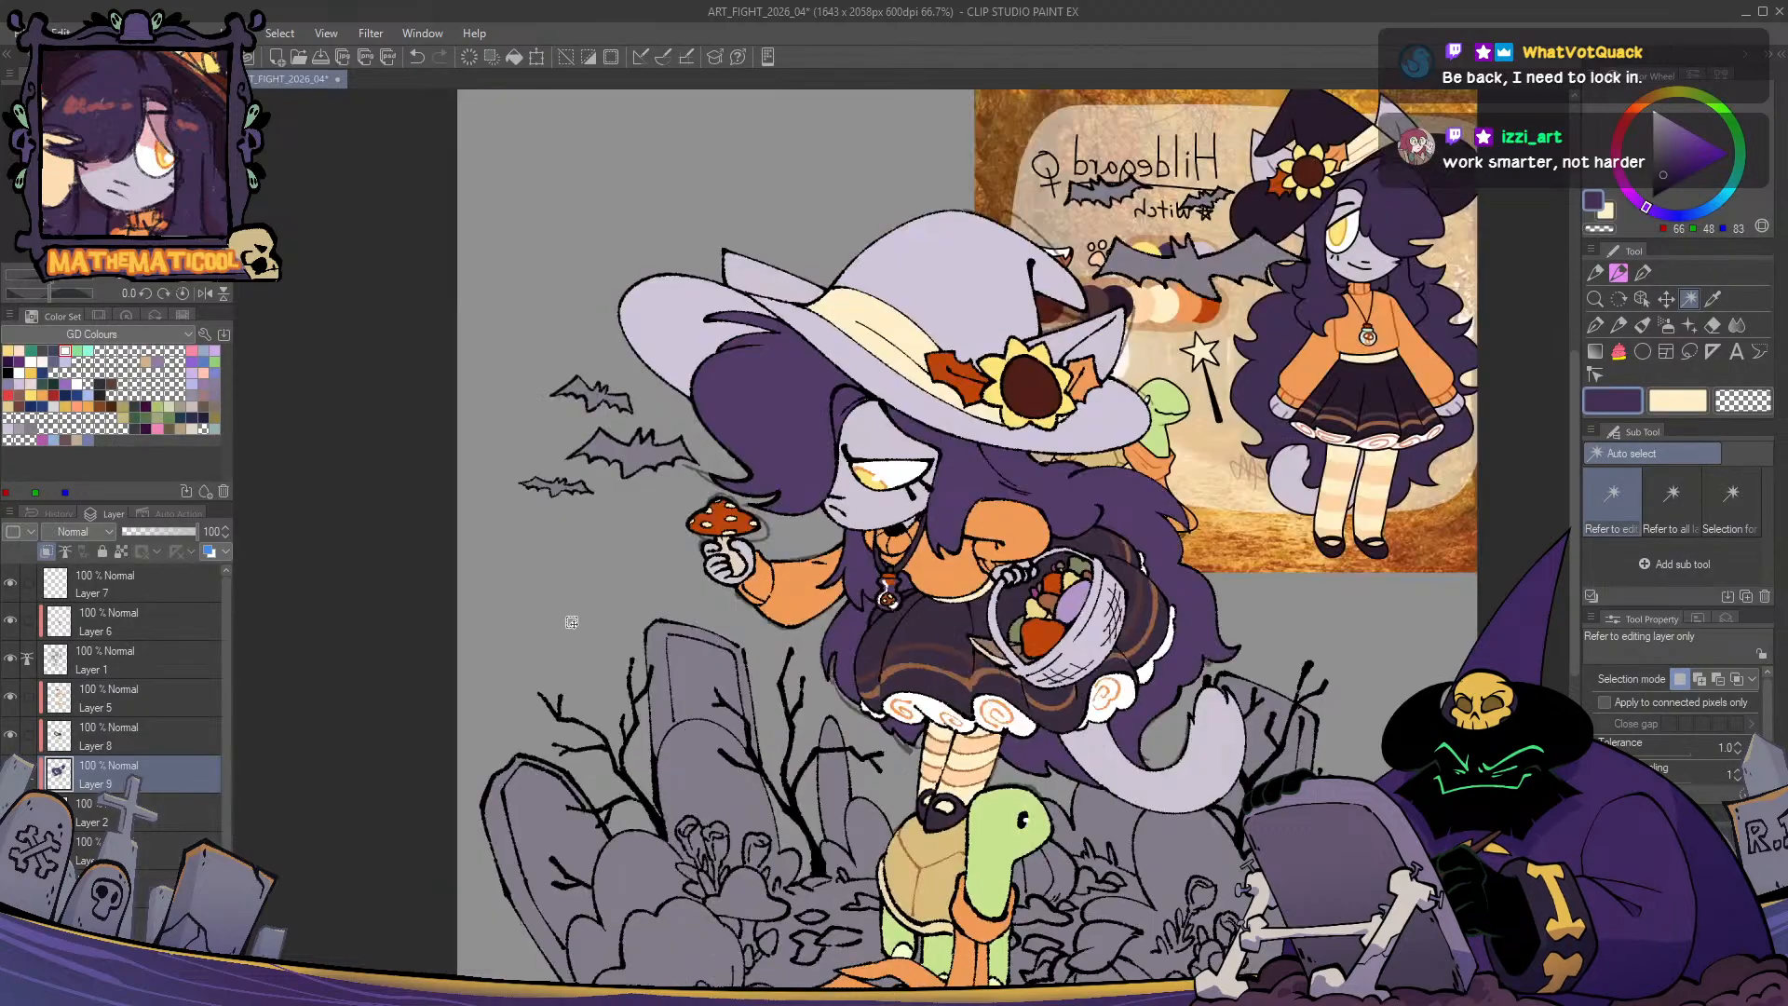
key("m")
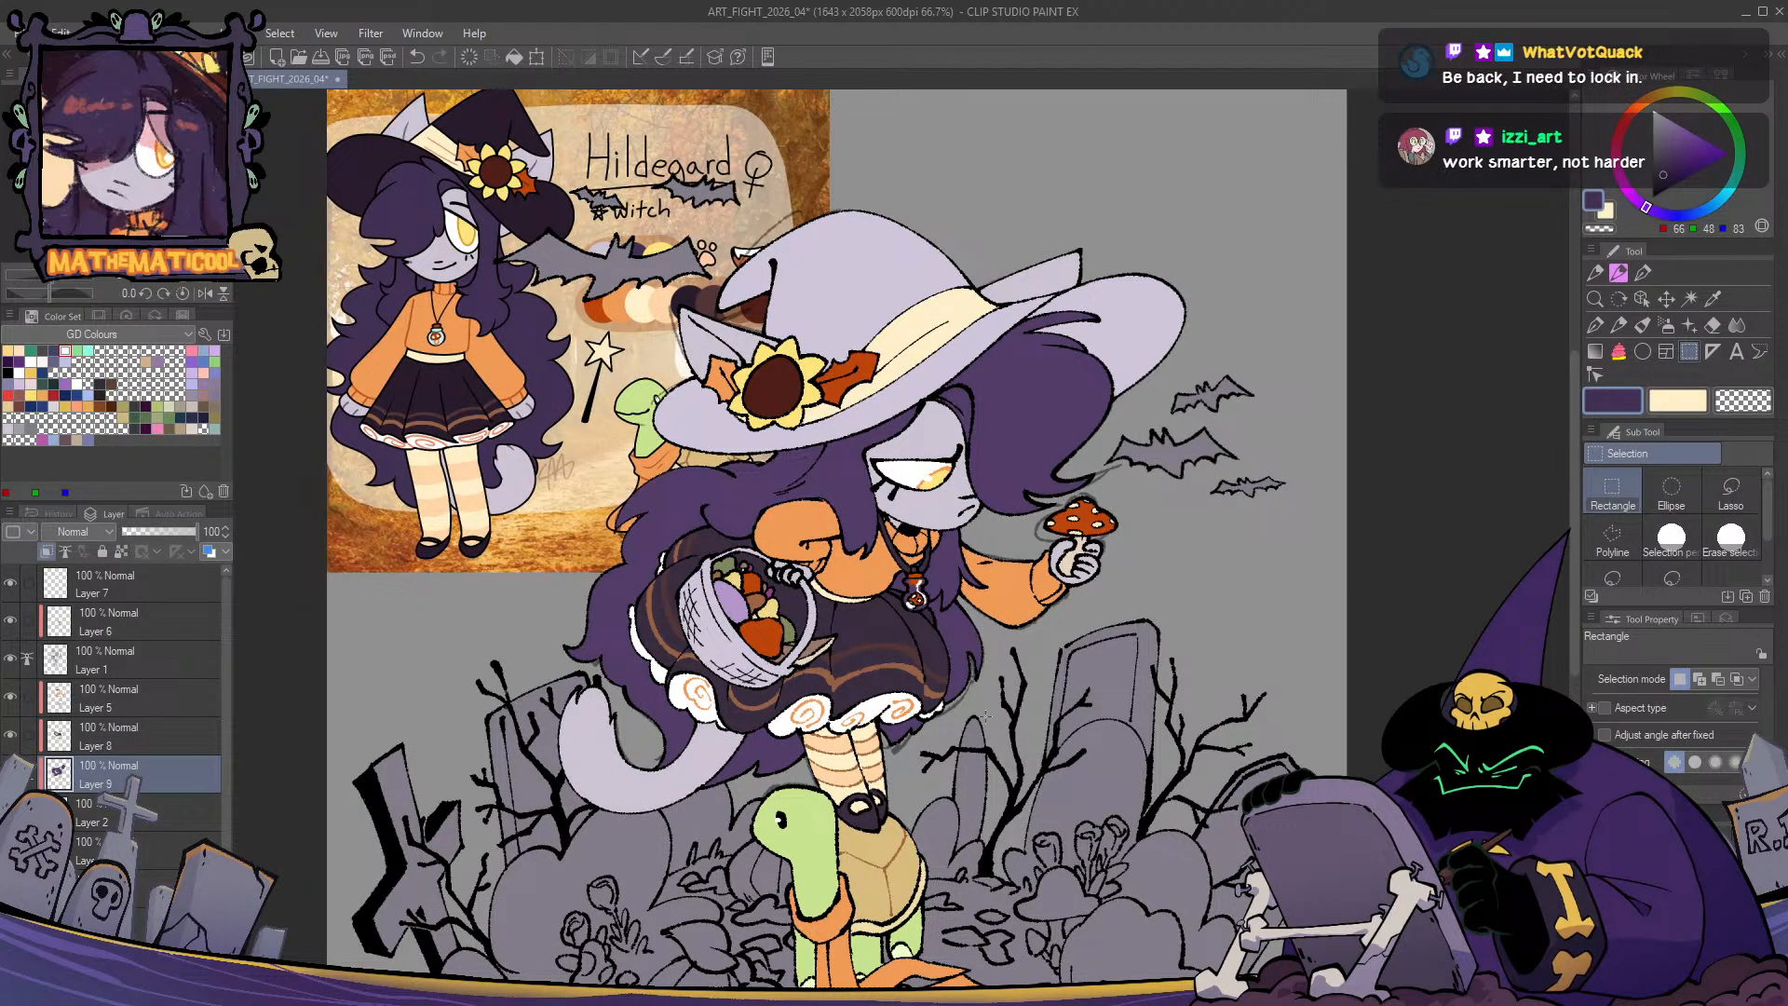
- Sample the tan of the reference turtle's shell and color the basket and its handle with it on Layer 9
key("p")
scroll(877, 786, "up", 1)
mouse_move(854, 778)
left_mouse_down()
mouse_move(862, 747)
mouse_move(946, 794)
left_mouse_up()
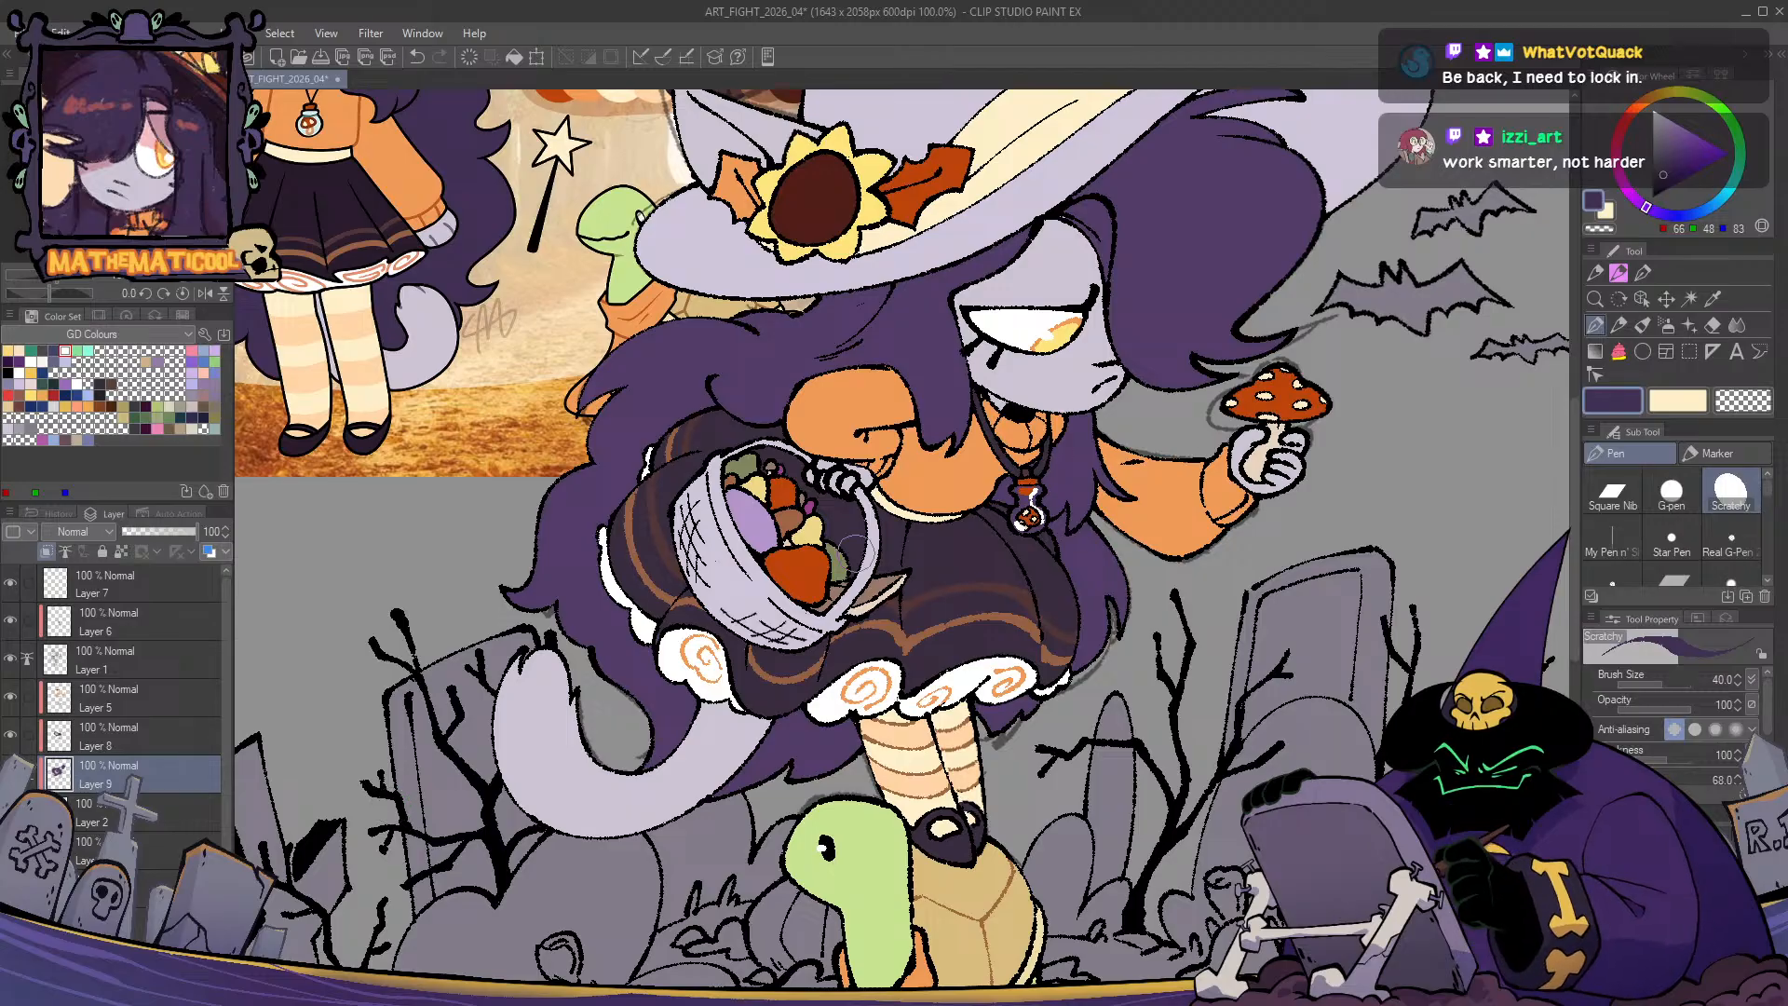
left_click(672, 312, "alt")
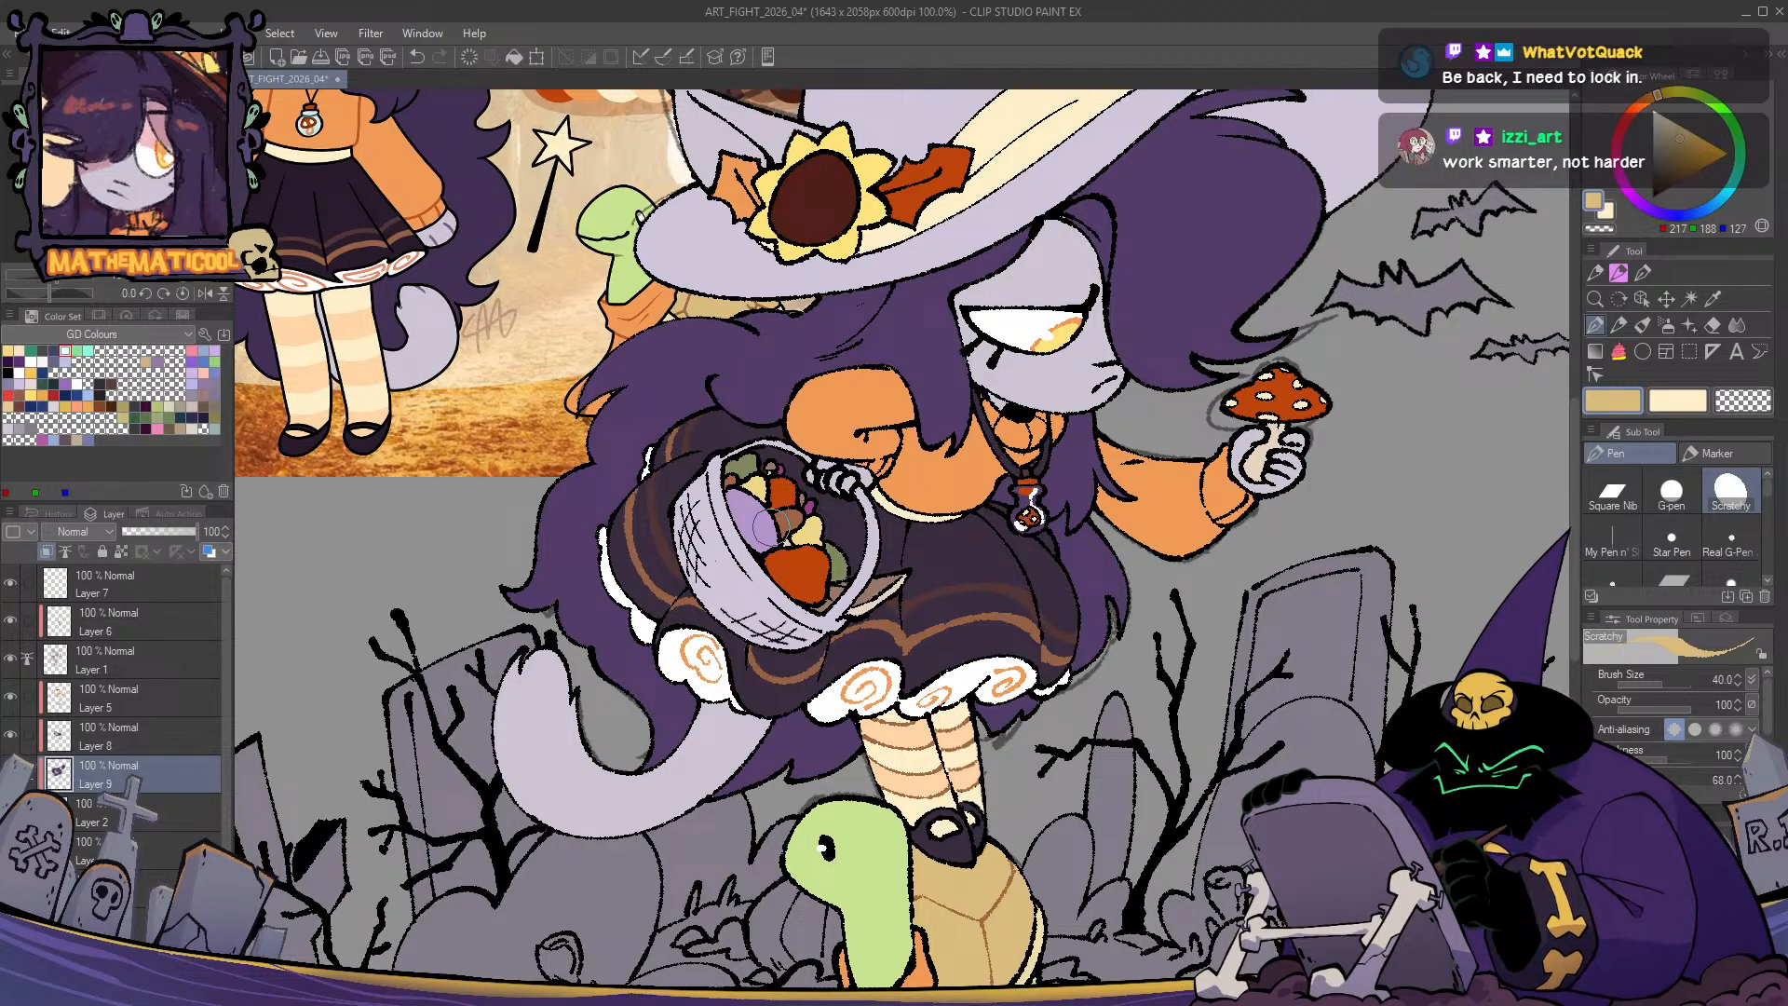
mouse_move(713, 494)
left_mouse_down()
mouse_move(774, 597)
mouse_move(708, 531)
mouse_move(745, 615)
mouse_move(698, 587)
mouse_move(786, 652)
mouse_move(857, 569)
mouse_move(834, 615)
mouse_move(856, 517)
left_mouse_up()
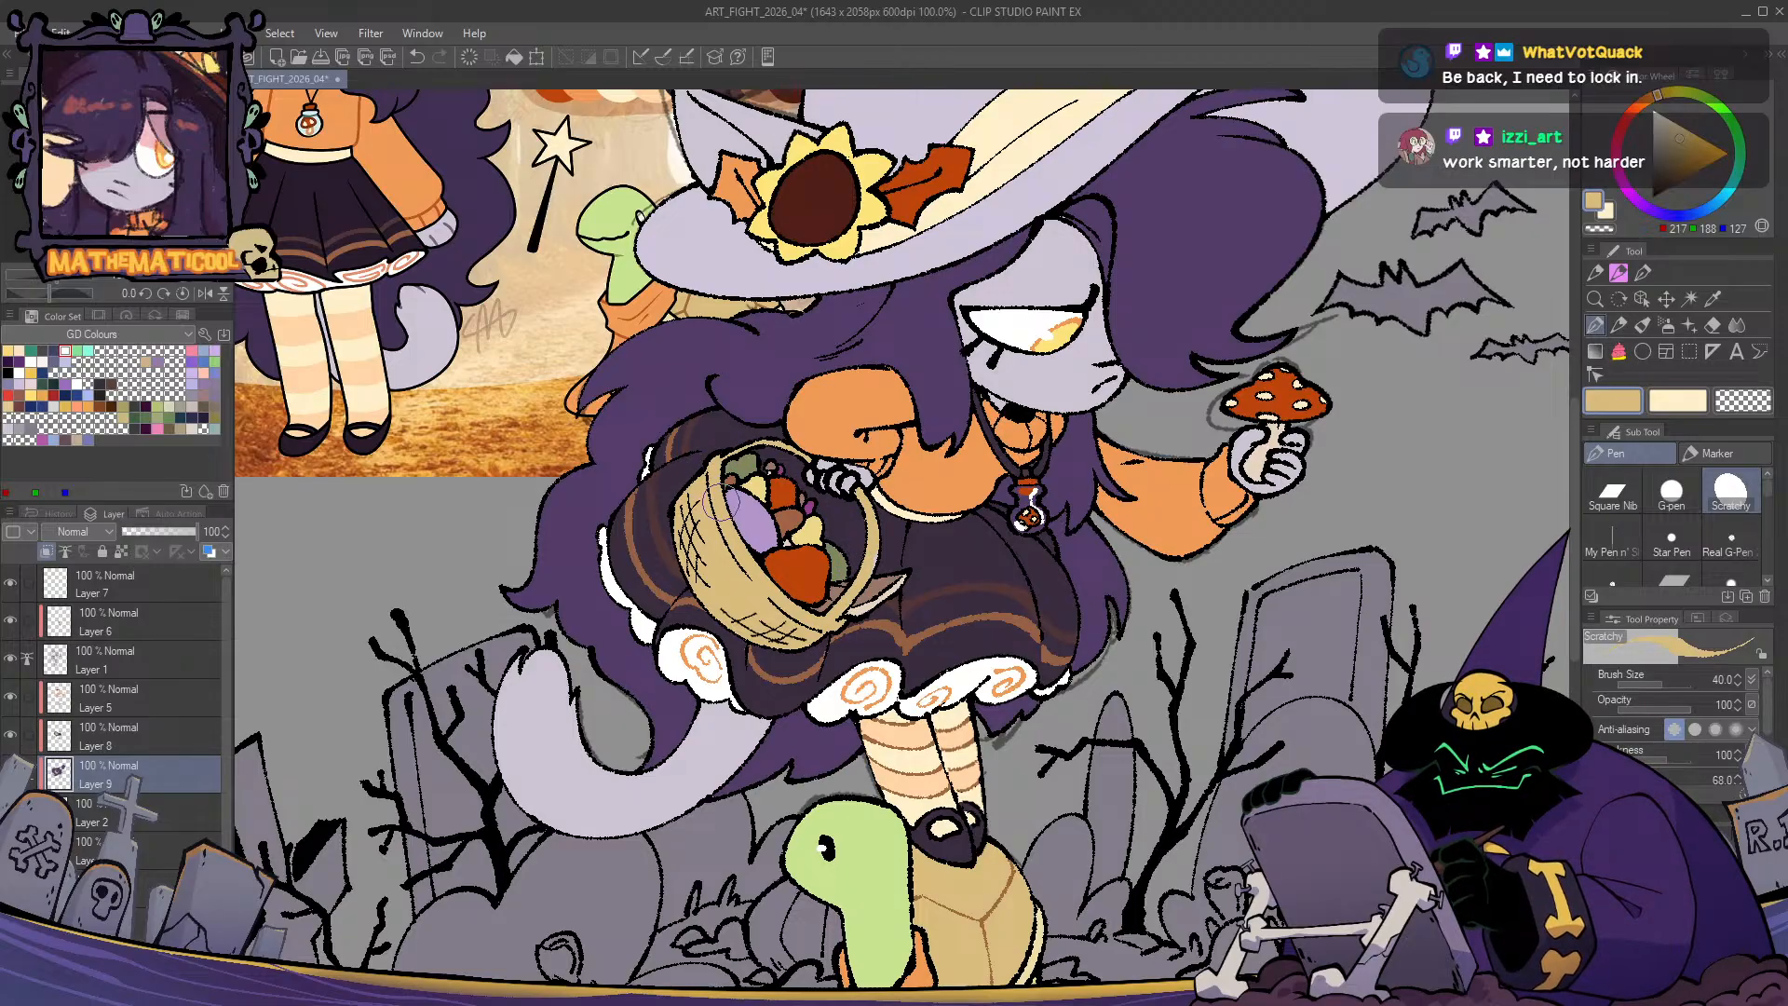
- Touch up the skirt's stripe beneath the basket on Layer 5 with the stripe's own brown
scroll(752, 719, "up", 2)
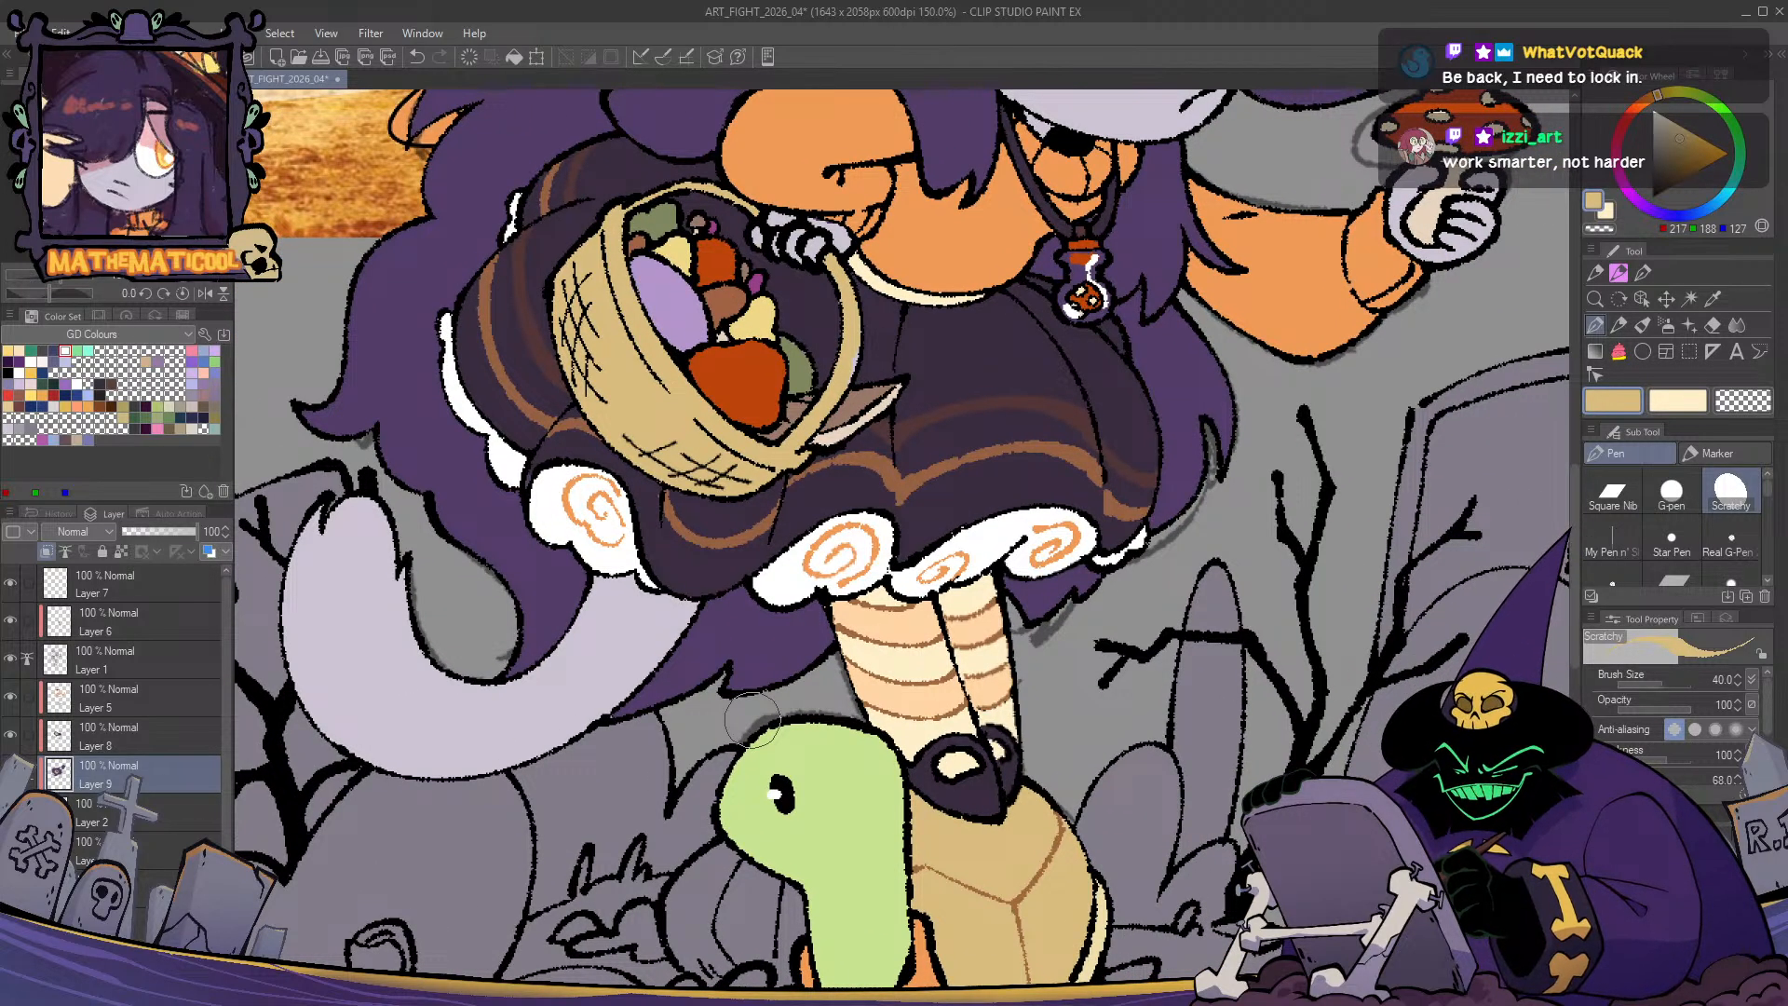
left_click(124, 710)
key("c")
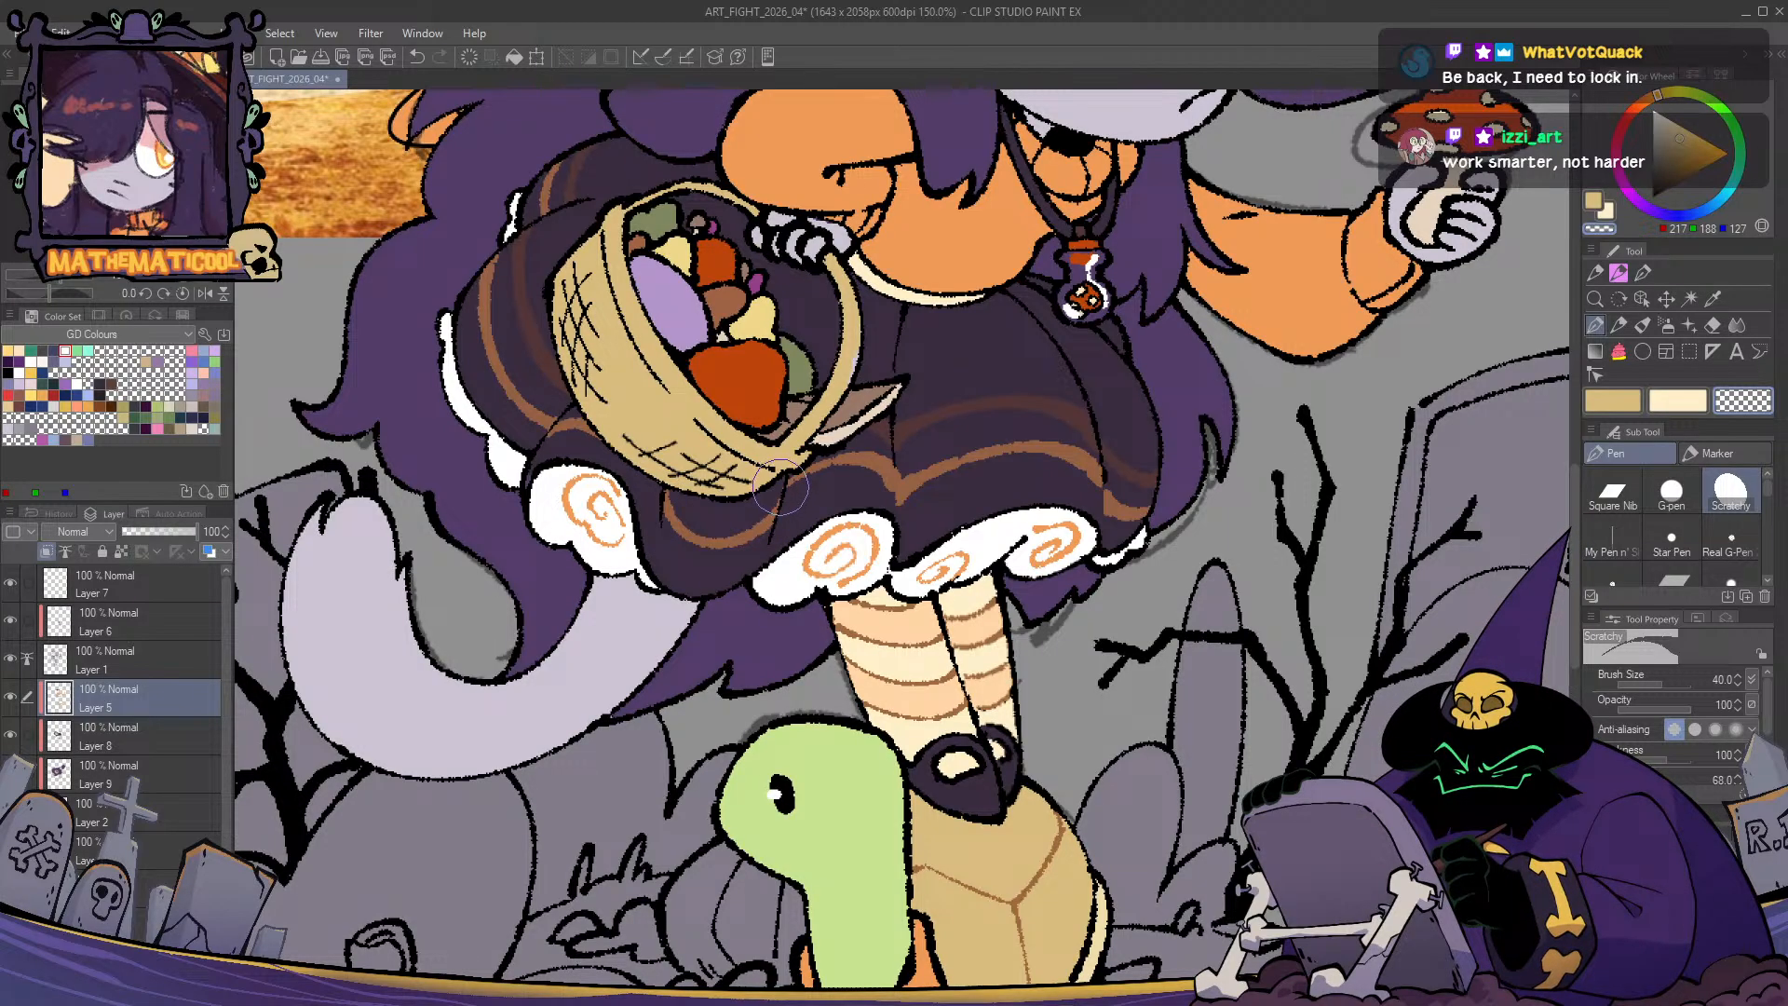
key("c")
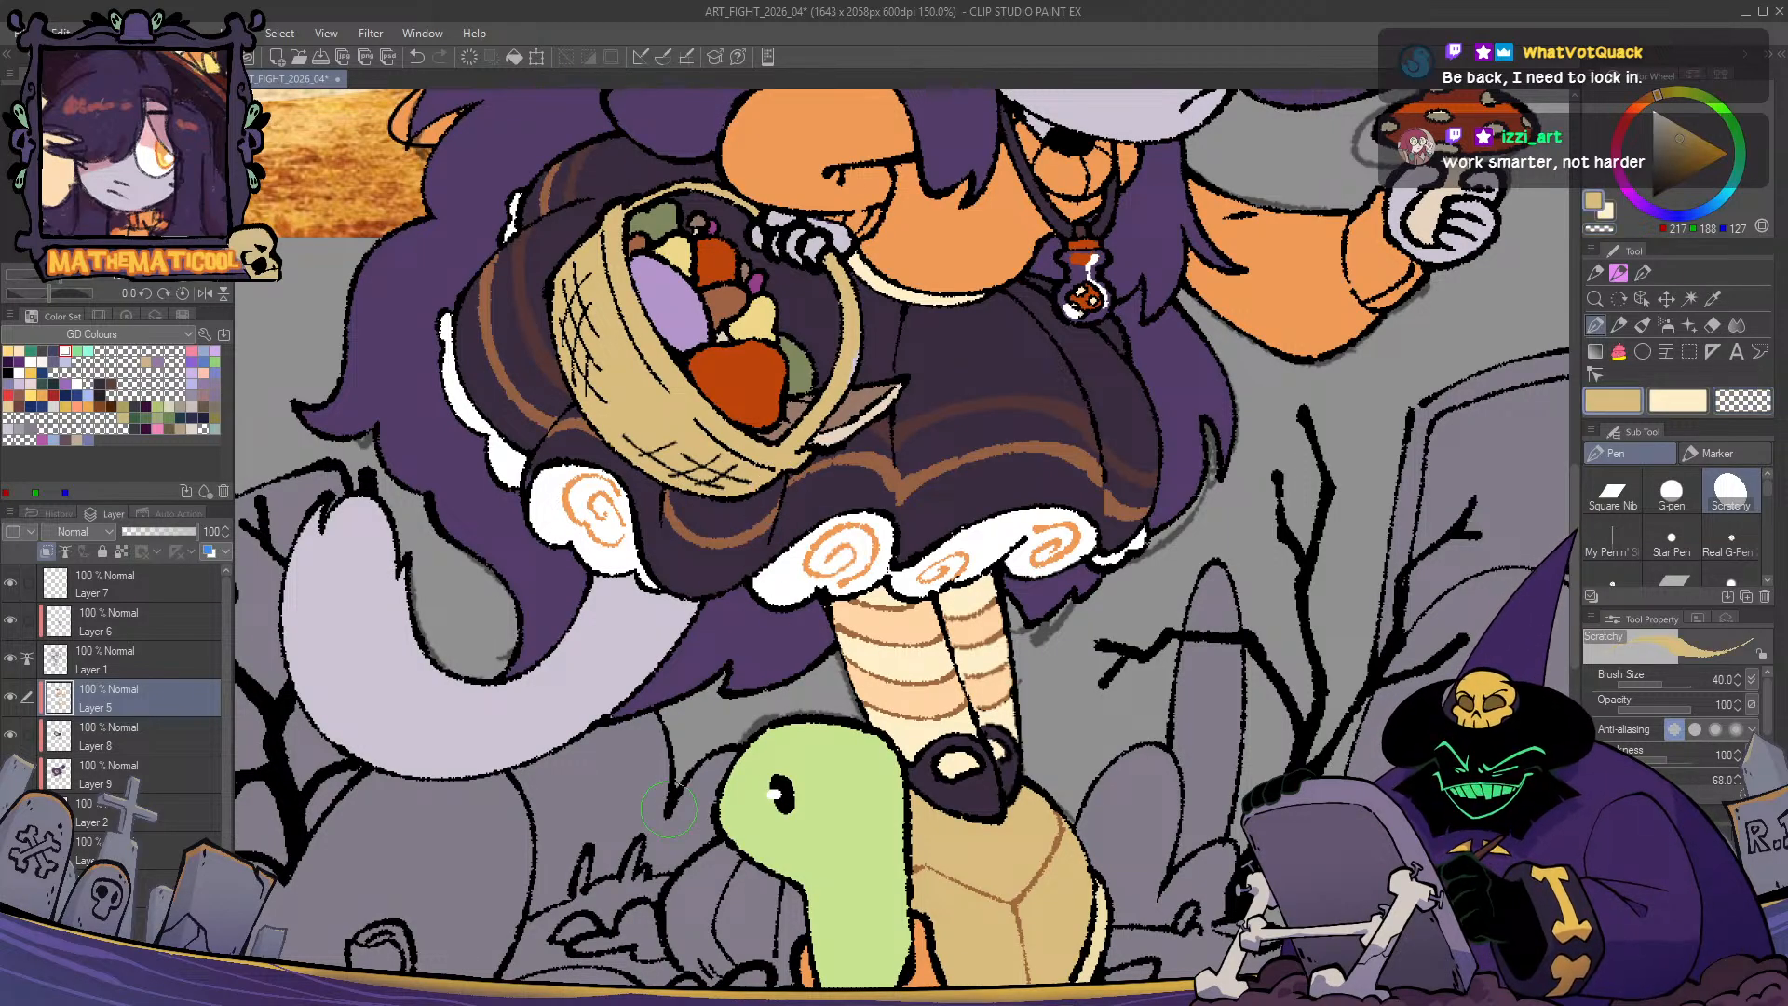
key("c")
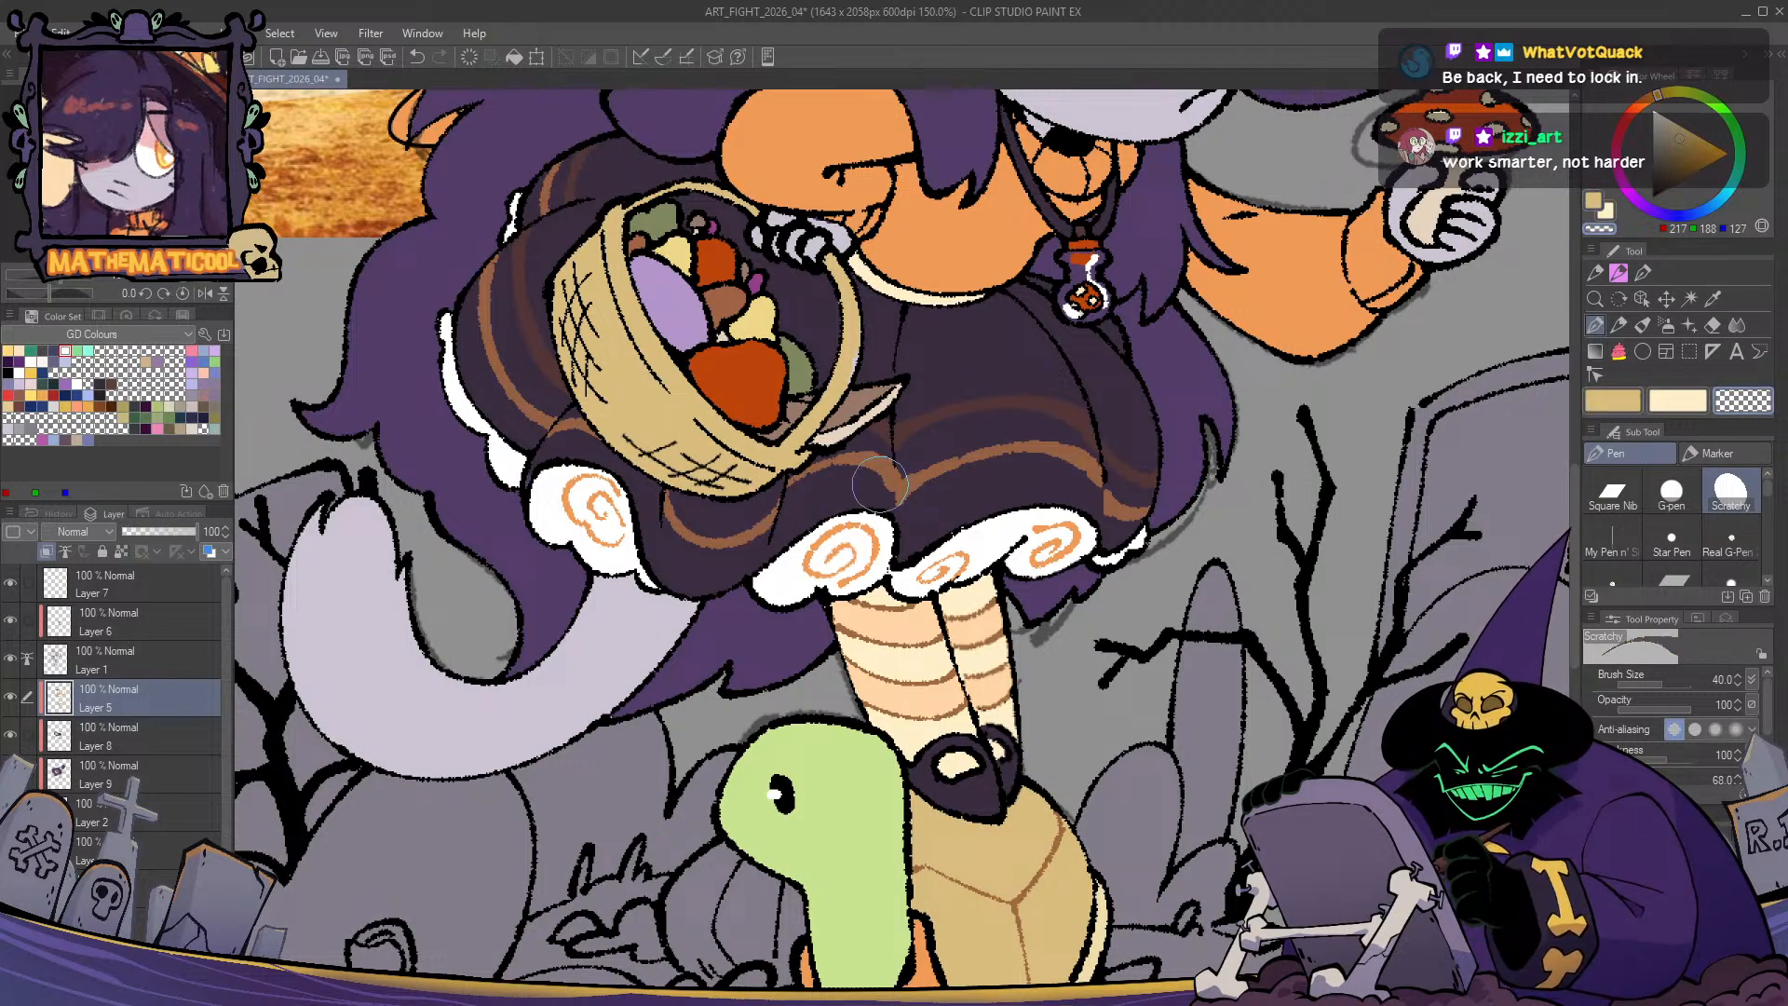
left_click(797, 471, "alt")
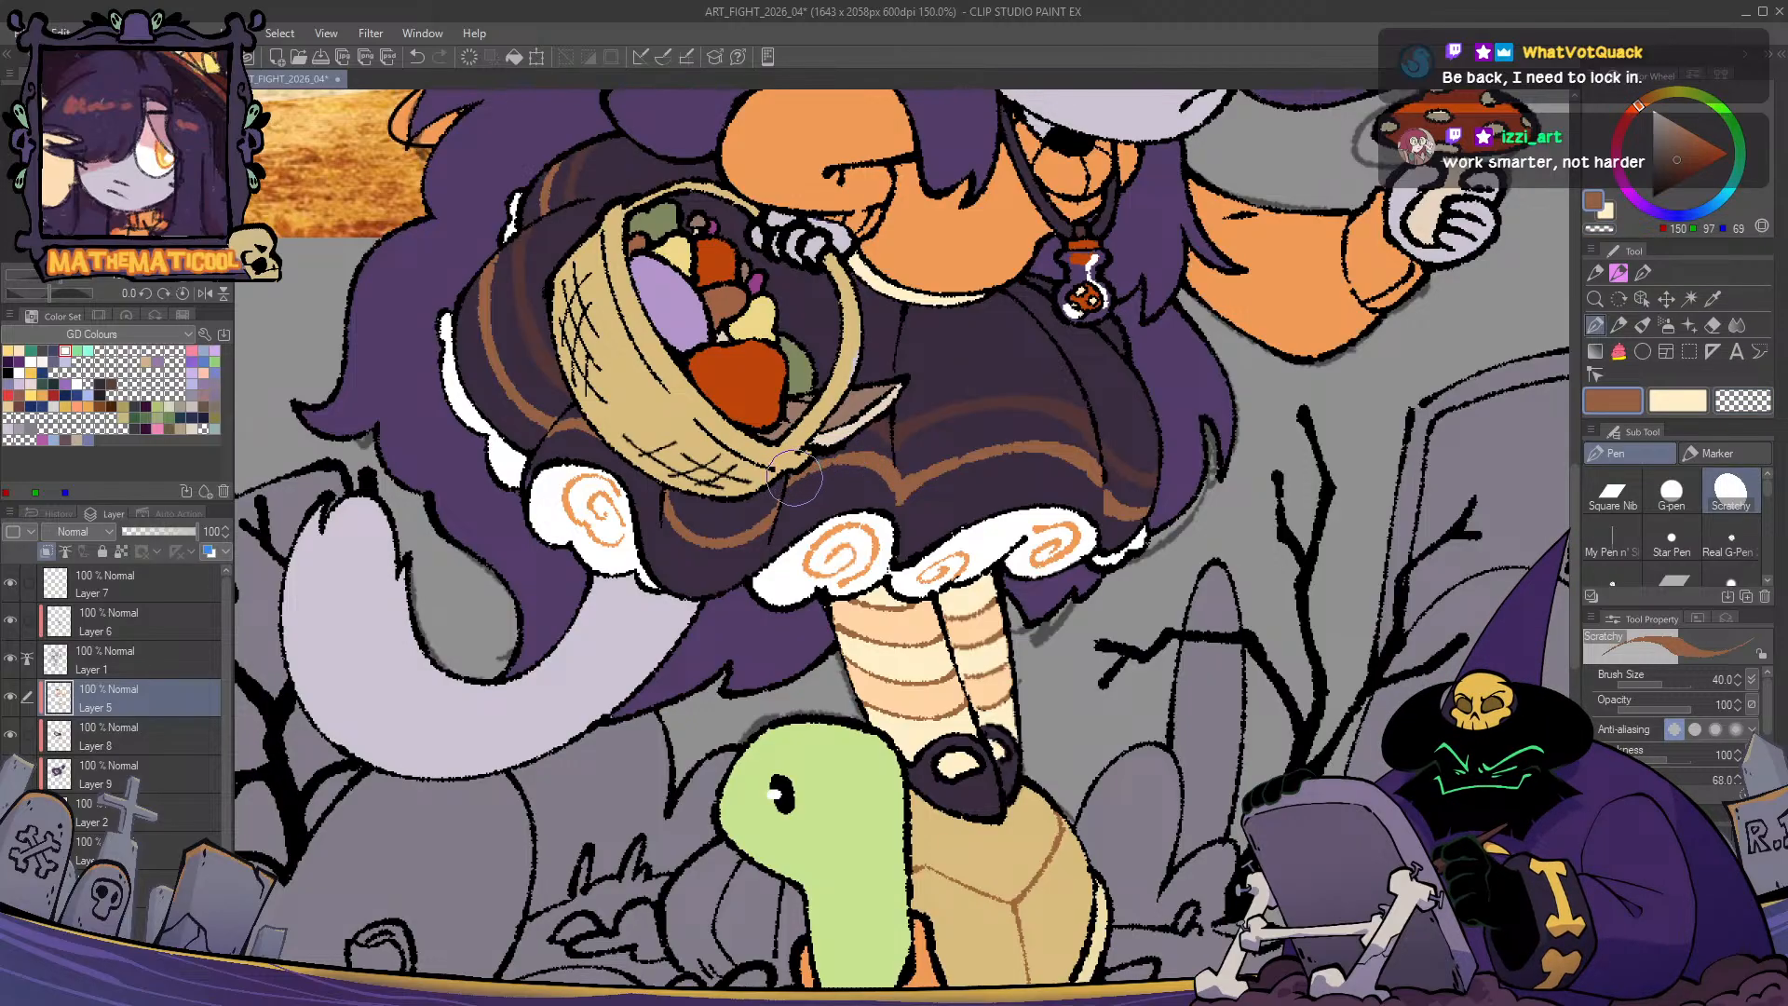
key("c")
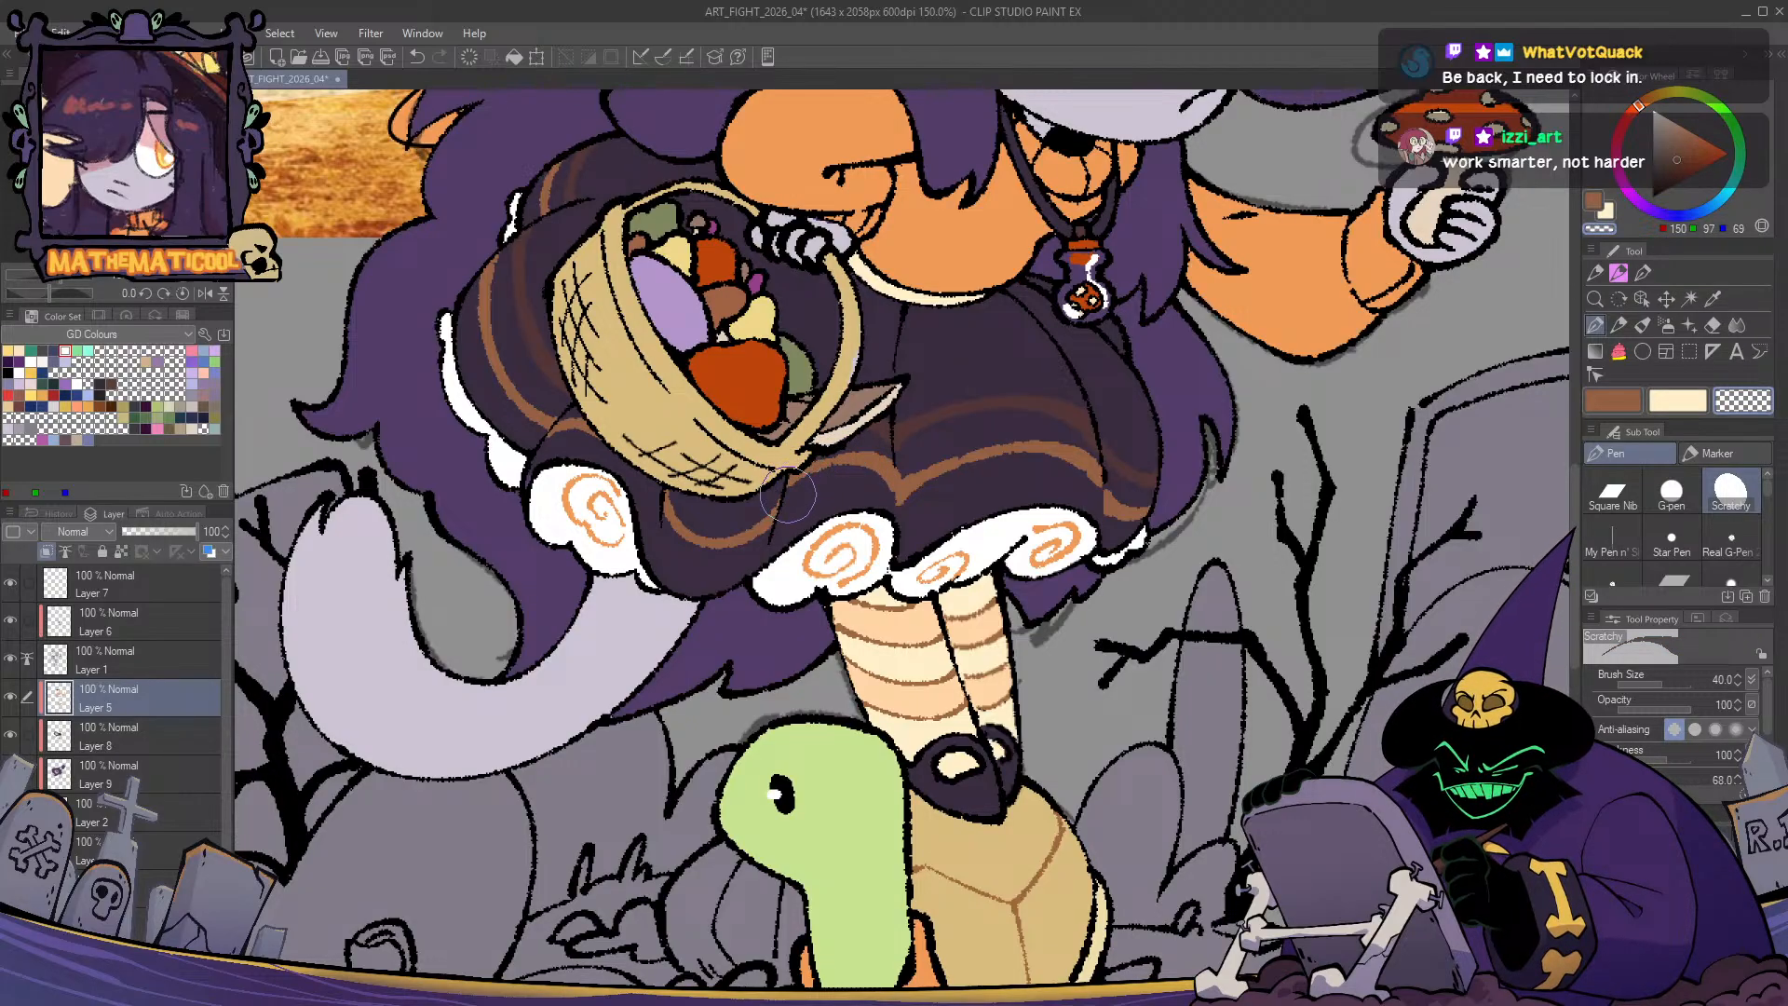
key("c")
left_click_drag(788, 494, 807, 858)
- Create a new layer above Layer 2, fill the witch's hat with the skirt's dark purple, and check it mirrored
key("ctrl+minus")
key("h")
key("h")
scroll(770, 839, "down", 1)
left_click(97, 810)
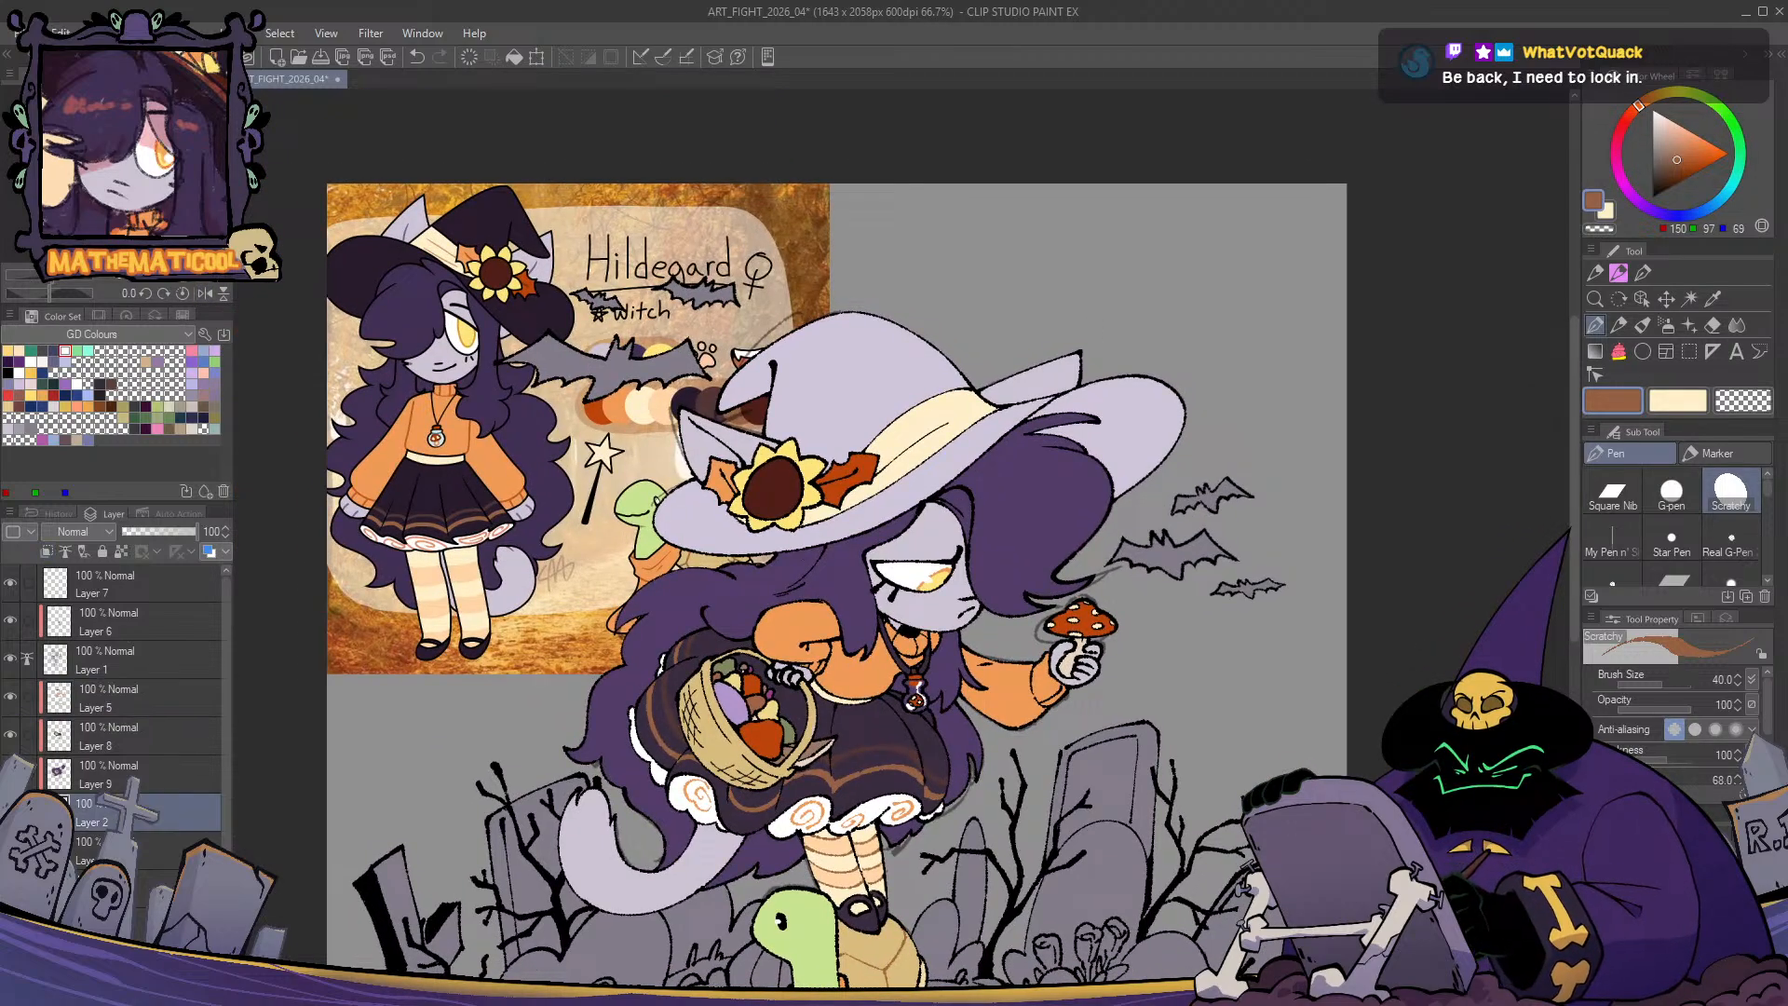
left_click(46, 552)
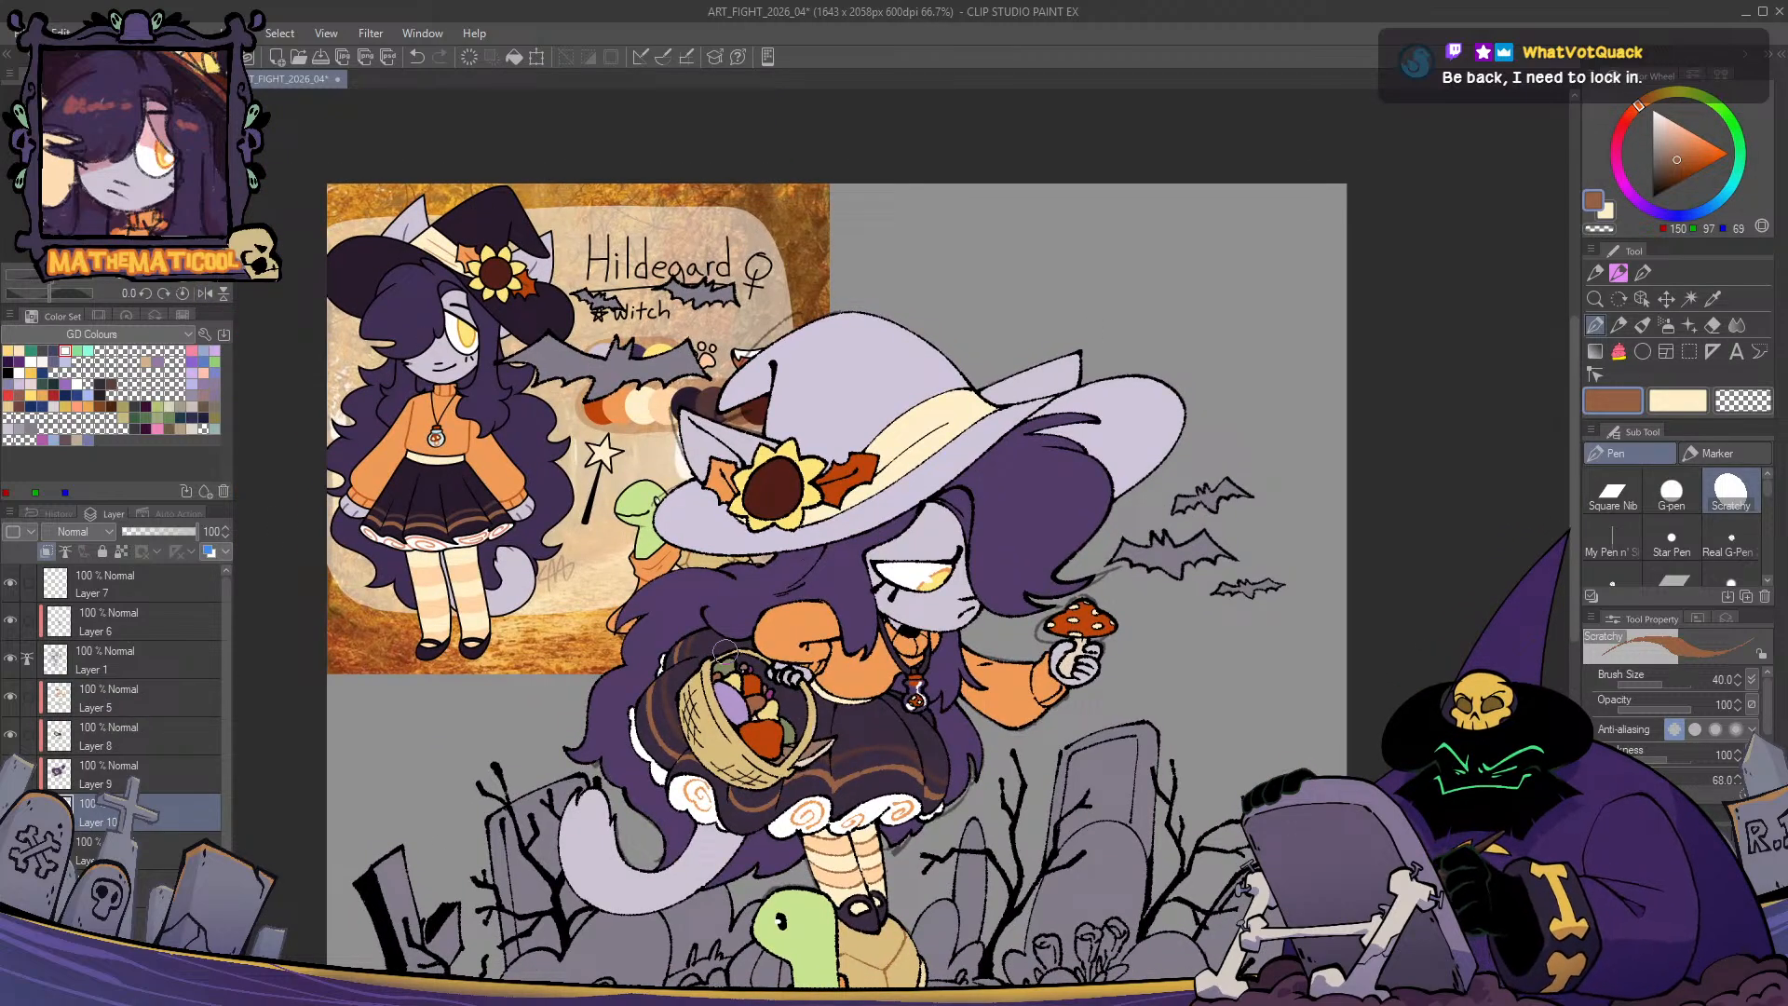
left_click(684, 673, "alt")
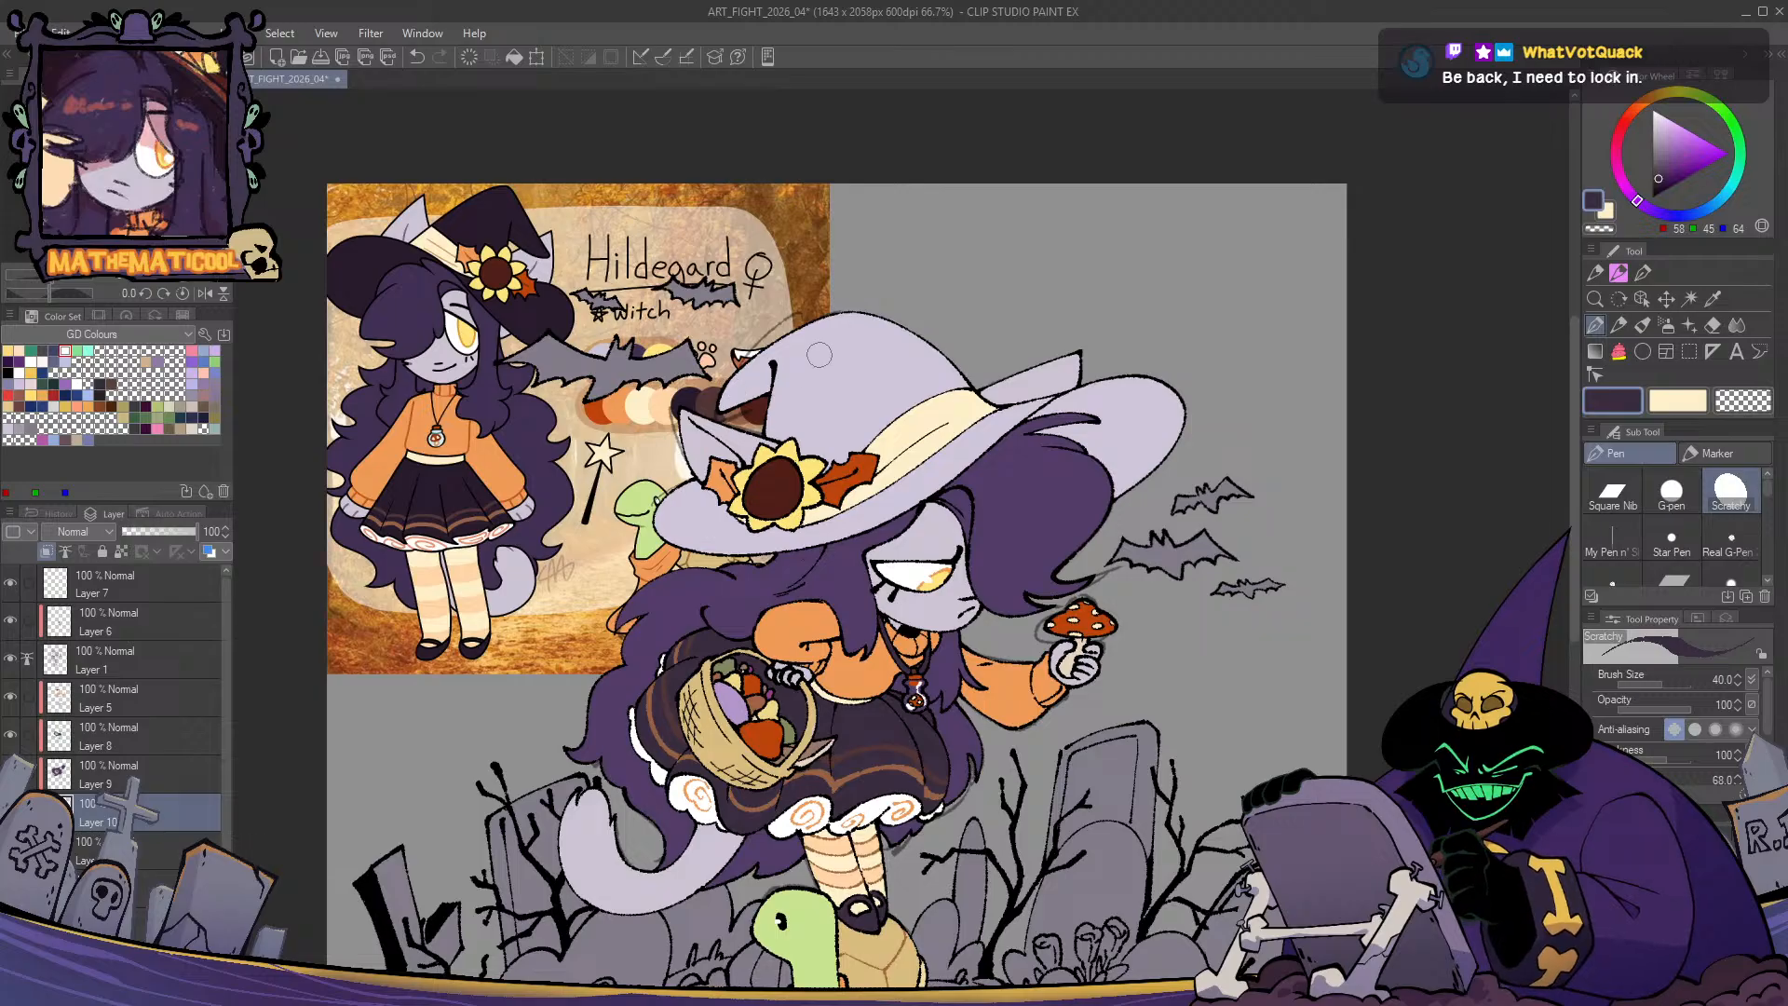
key("g")
mouse_move(866, 261)
left_mouse_down()
mouse_move(652, 570)
mouse_move(1117, 277)
mouse_move(866, 260)
left_mouse_up()
key("p")
key("h")
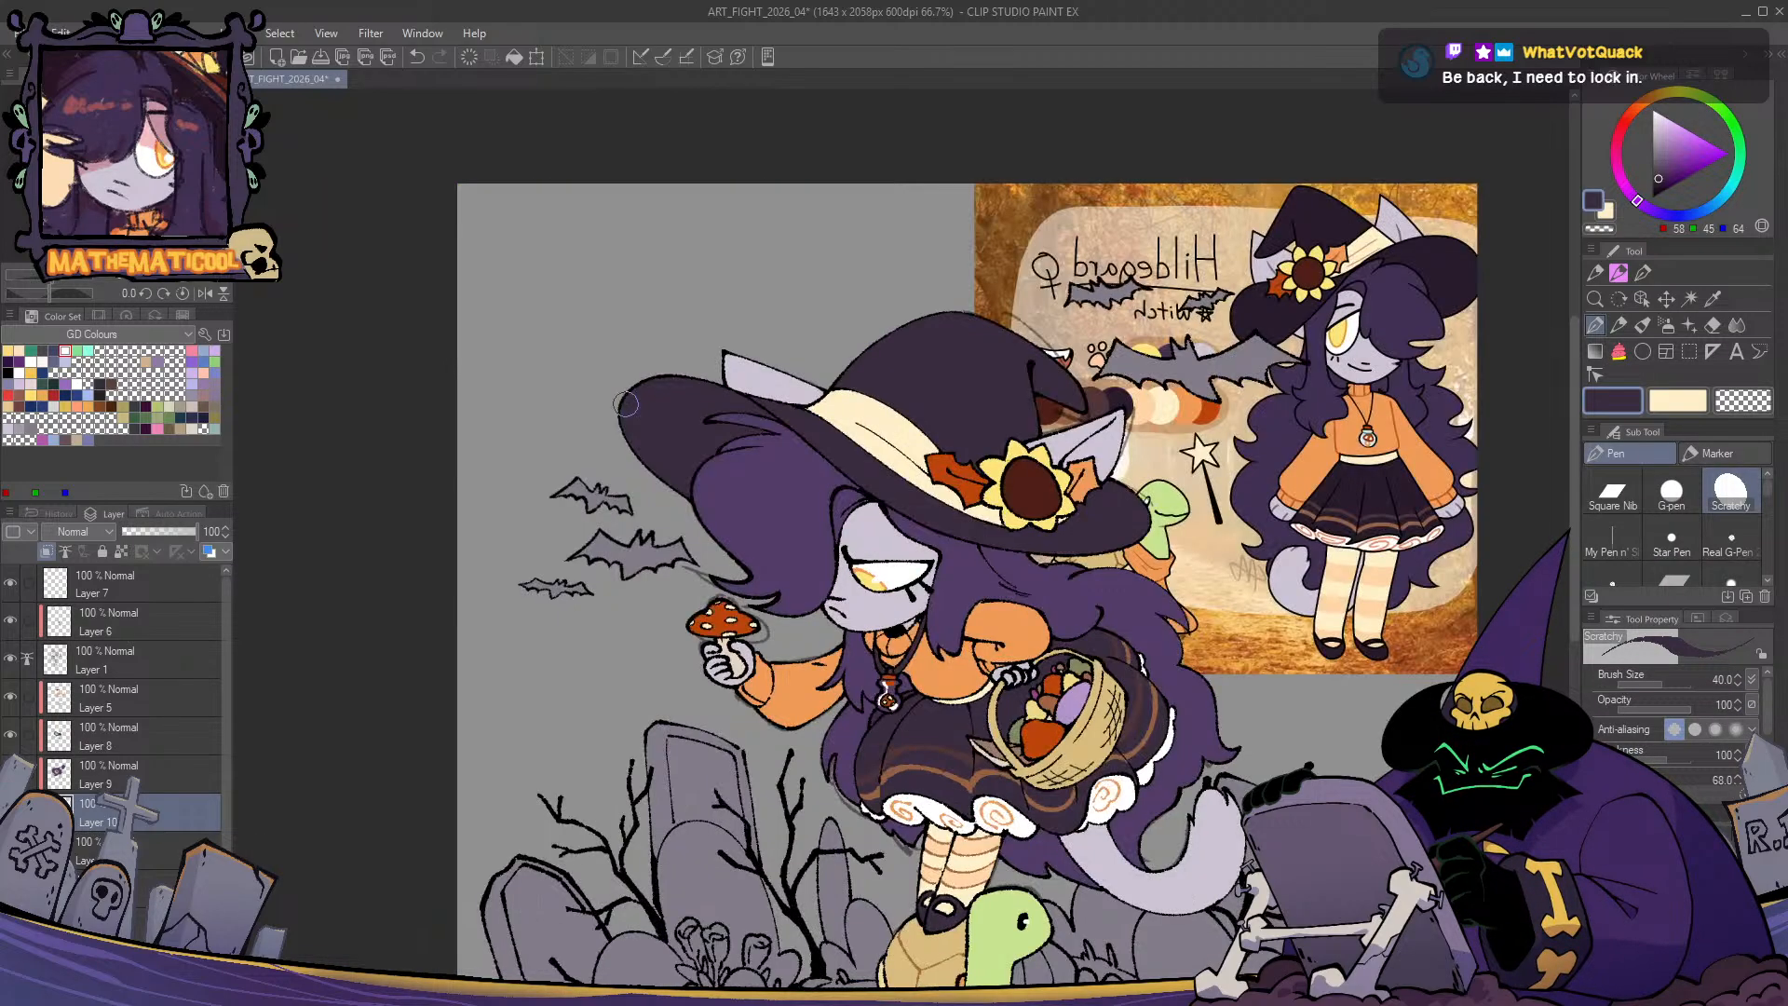
key("h")
- Sample the darker purple of the reference hat's brim and check the whole illustration in a mirrored view
left_click(355, 321, "alt")
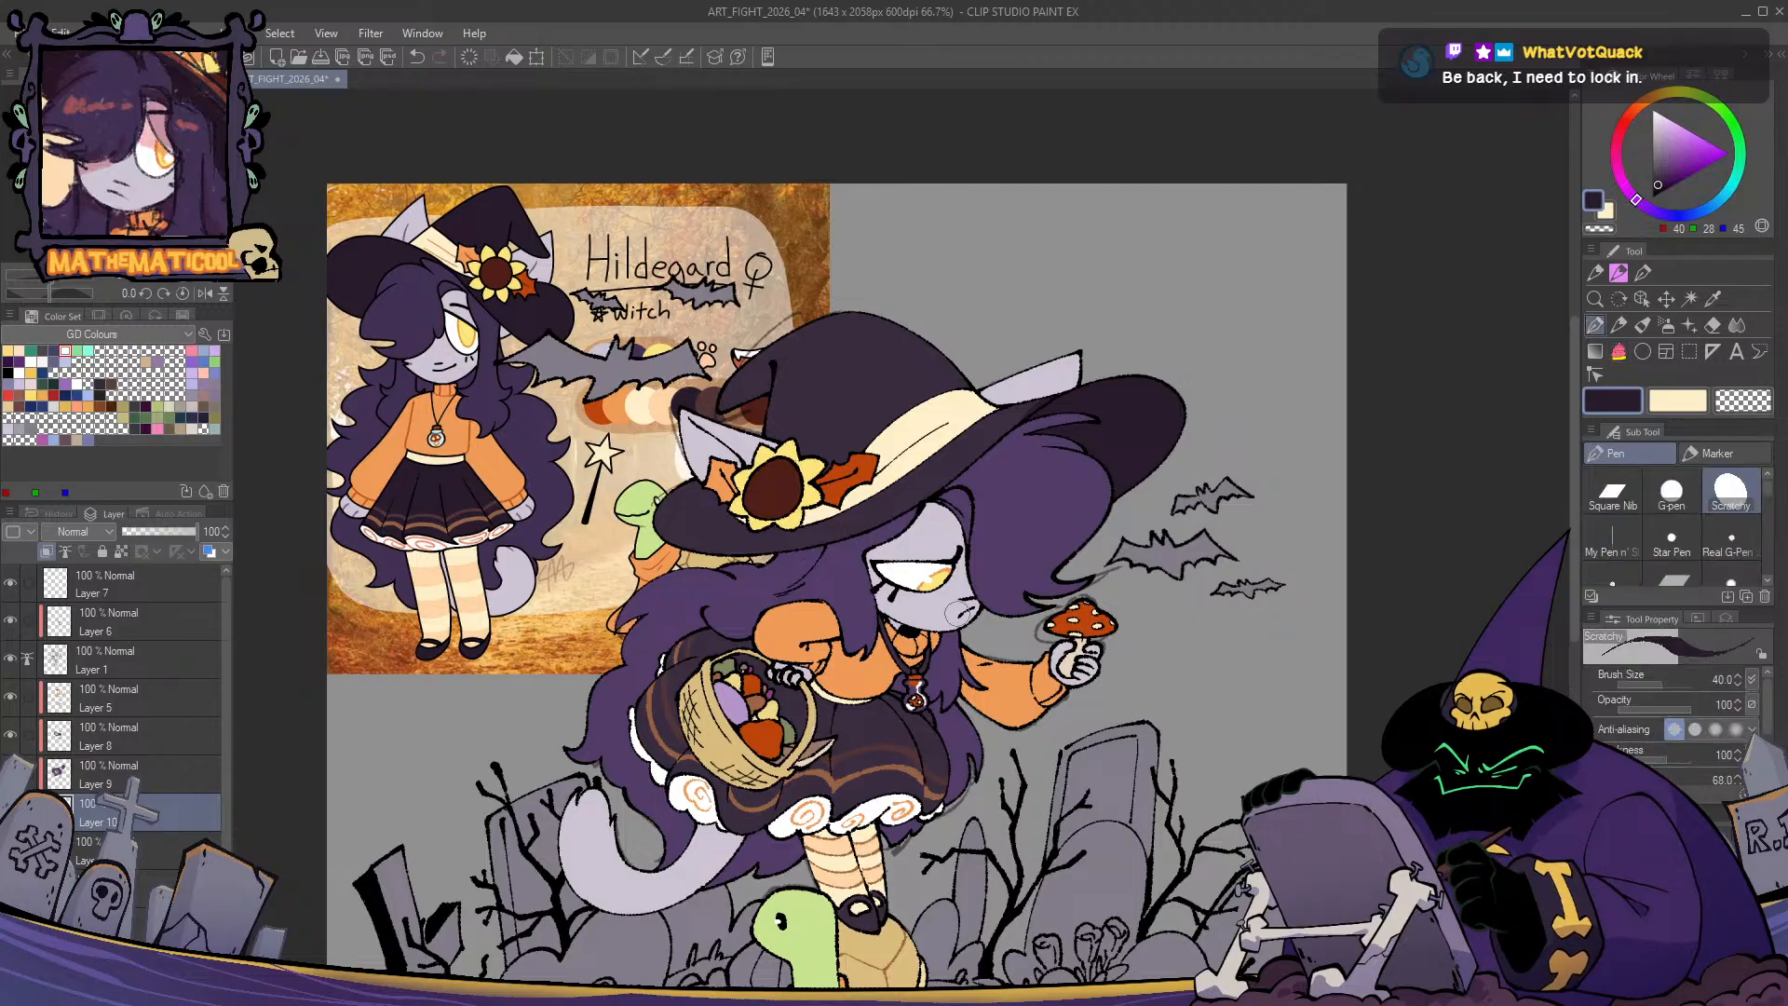
key("ctrl+z")
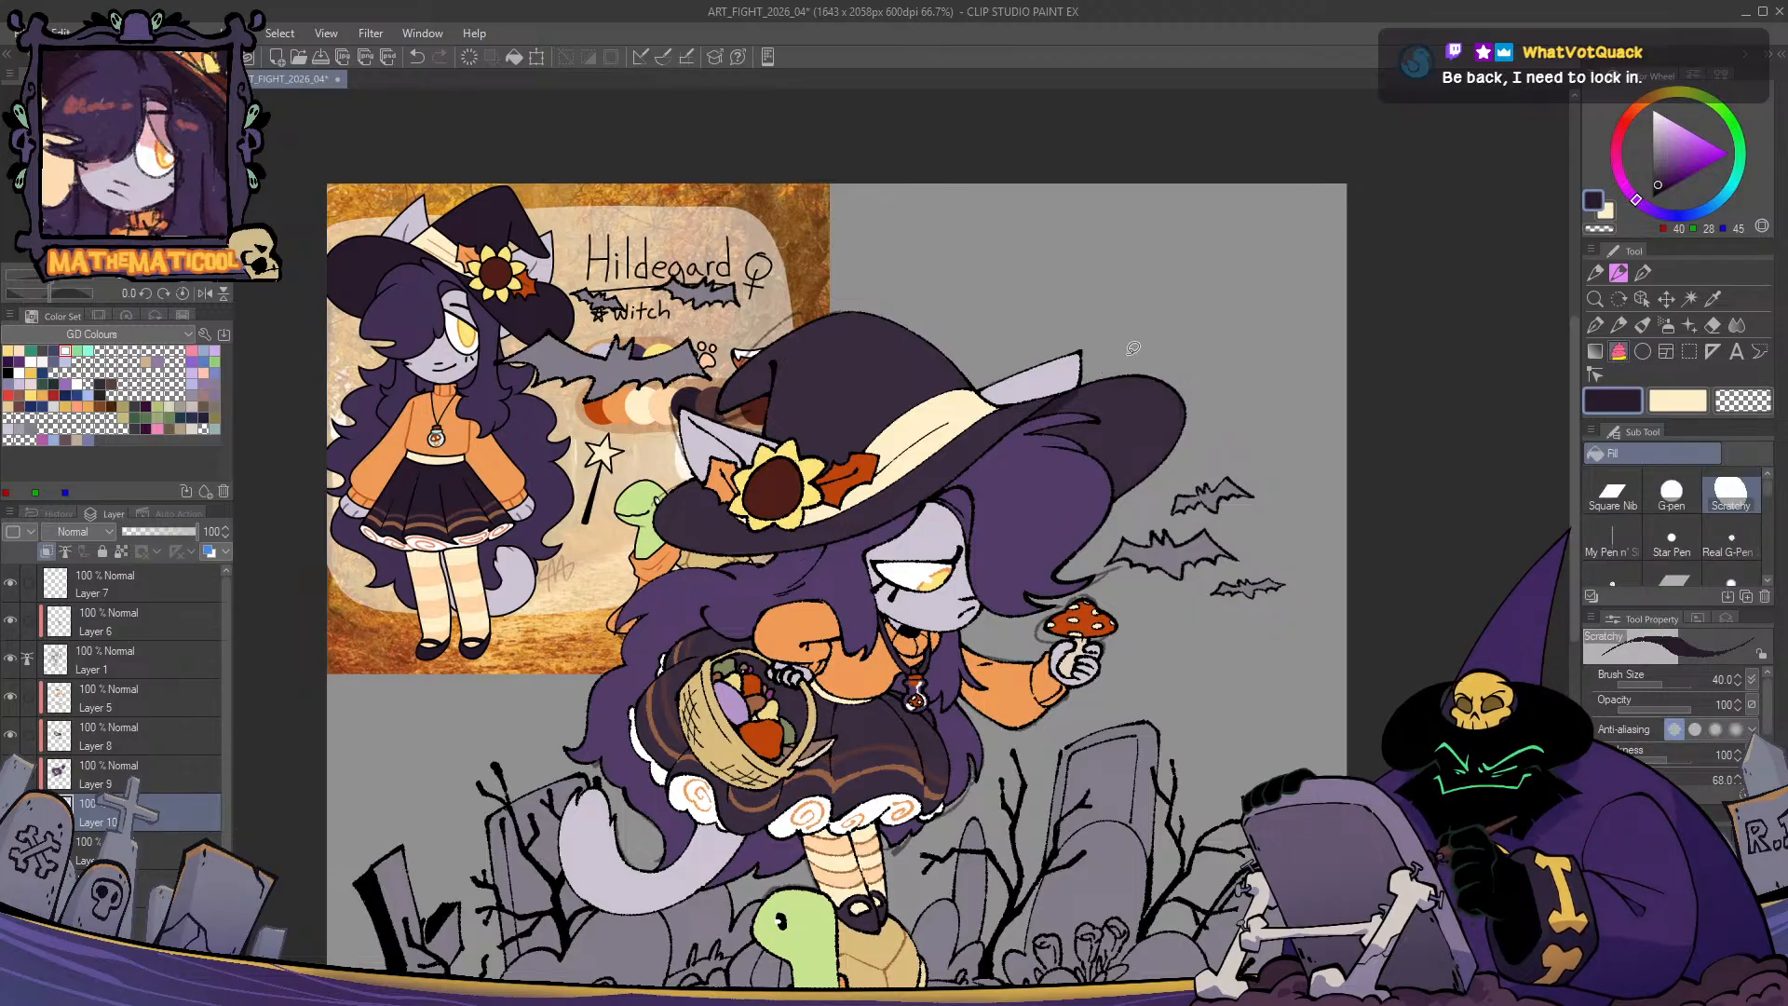
key("h")
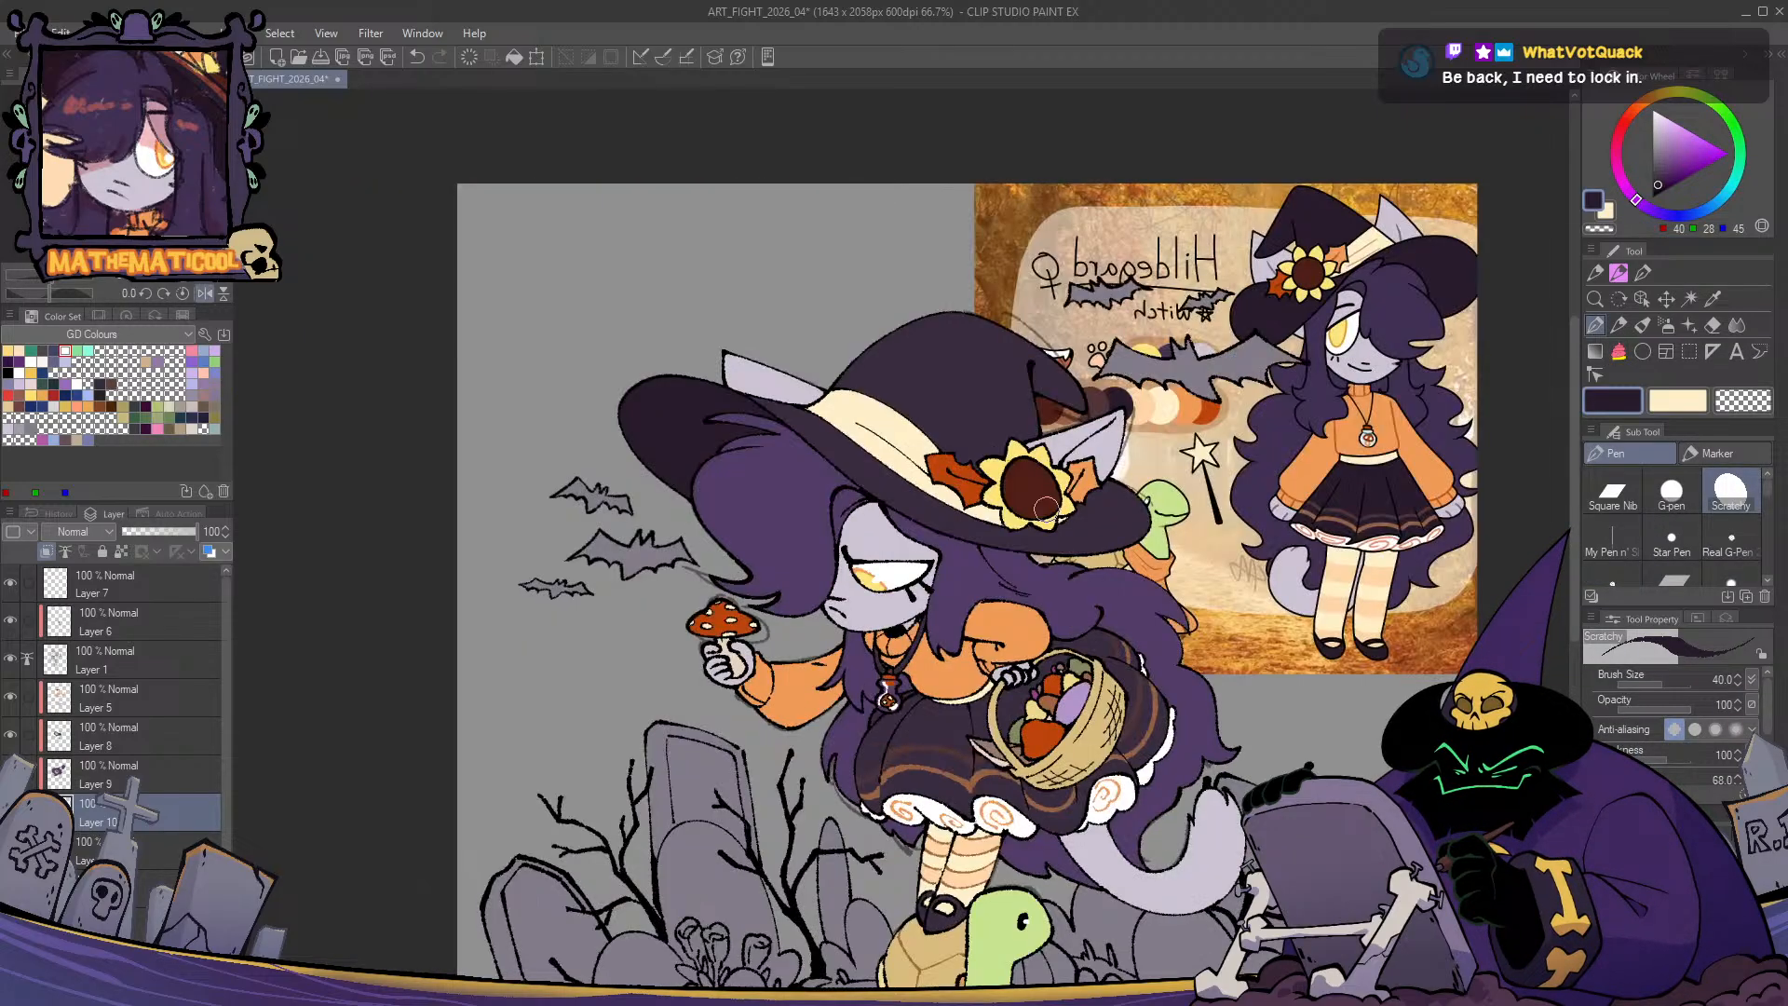
key("h")
left_click_drag(1056, 806, 1054, 572)
key("h")
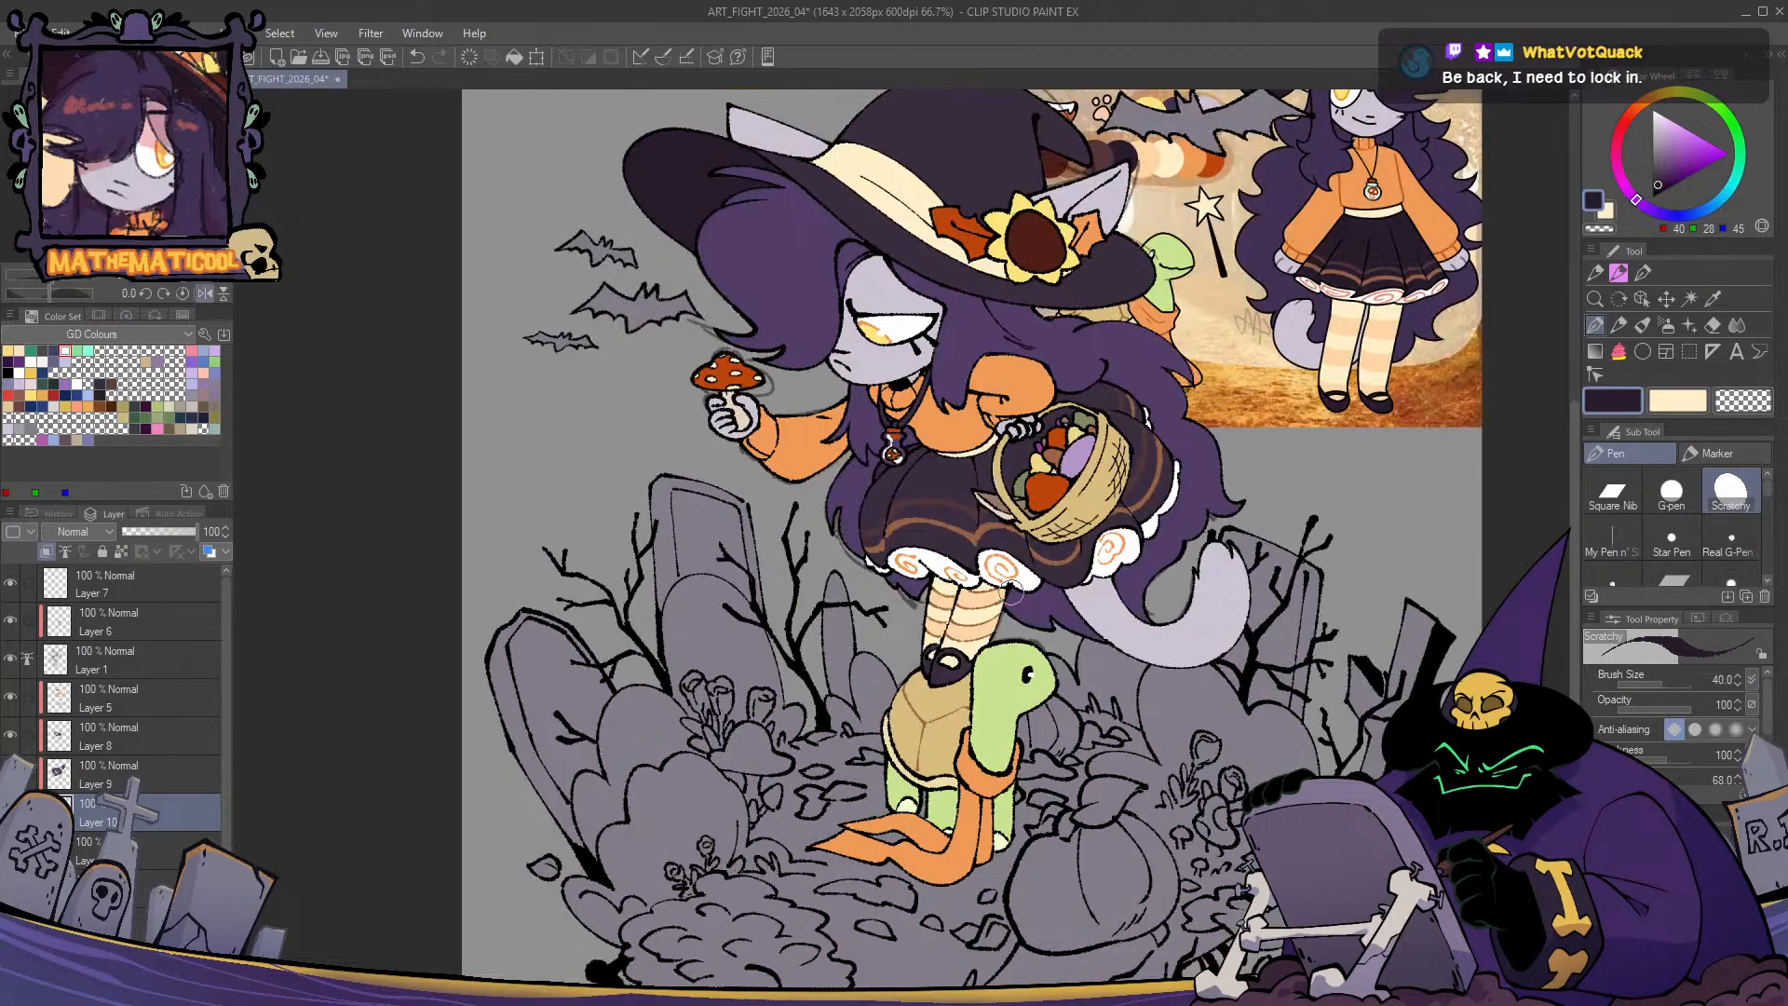
- Move the fill reference from Layer 1 to the scenery's line art layer and select the scenery's color layer
key("h")
left_click_drag(940, 731, 876, 588)
key("h")
key("h")
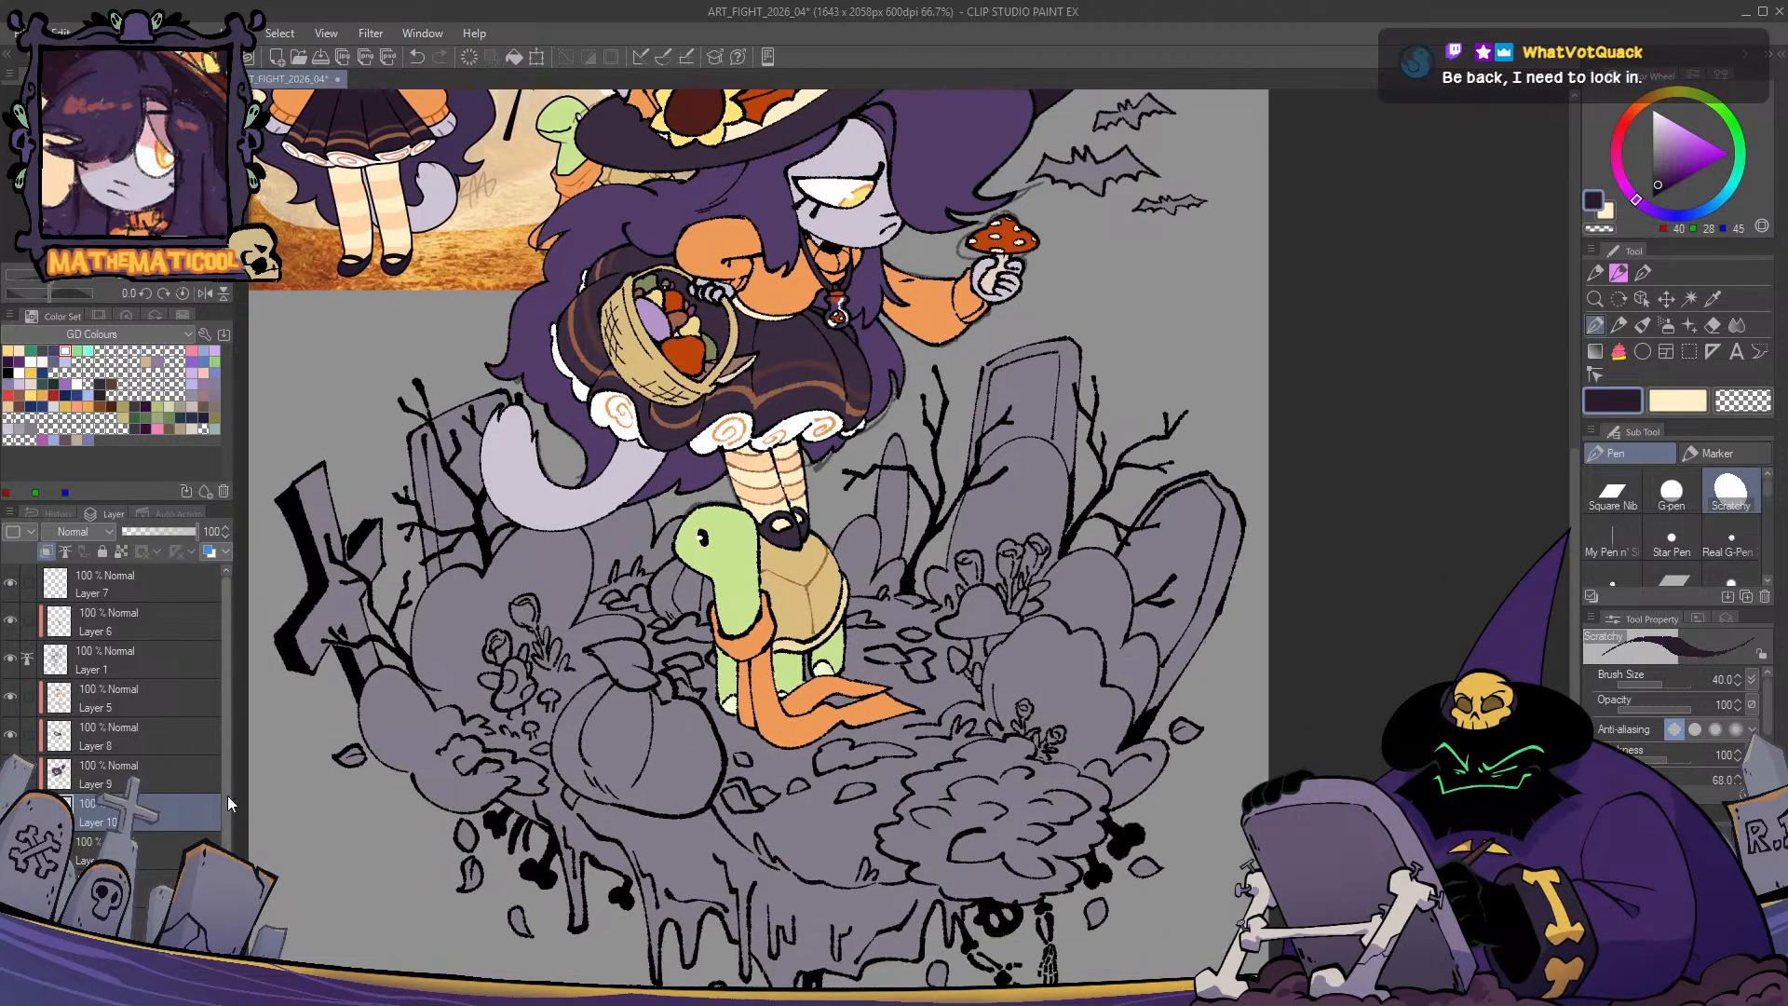
left_click_drag(227, 836, 227, 847)
left_click(145, 913)
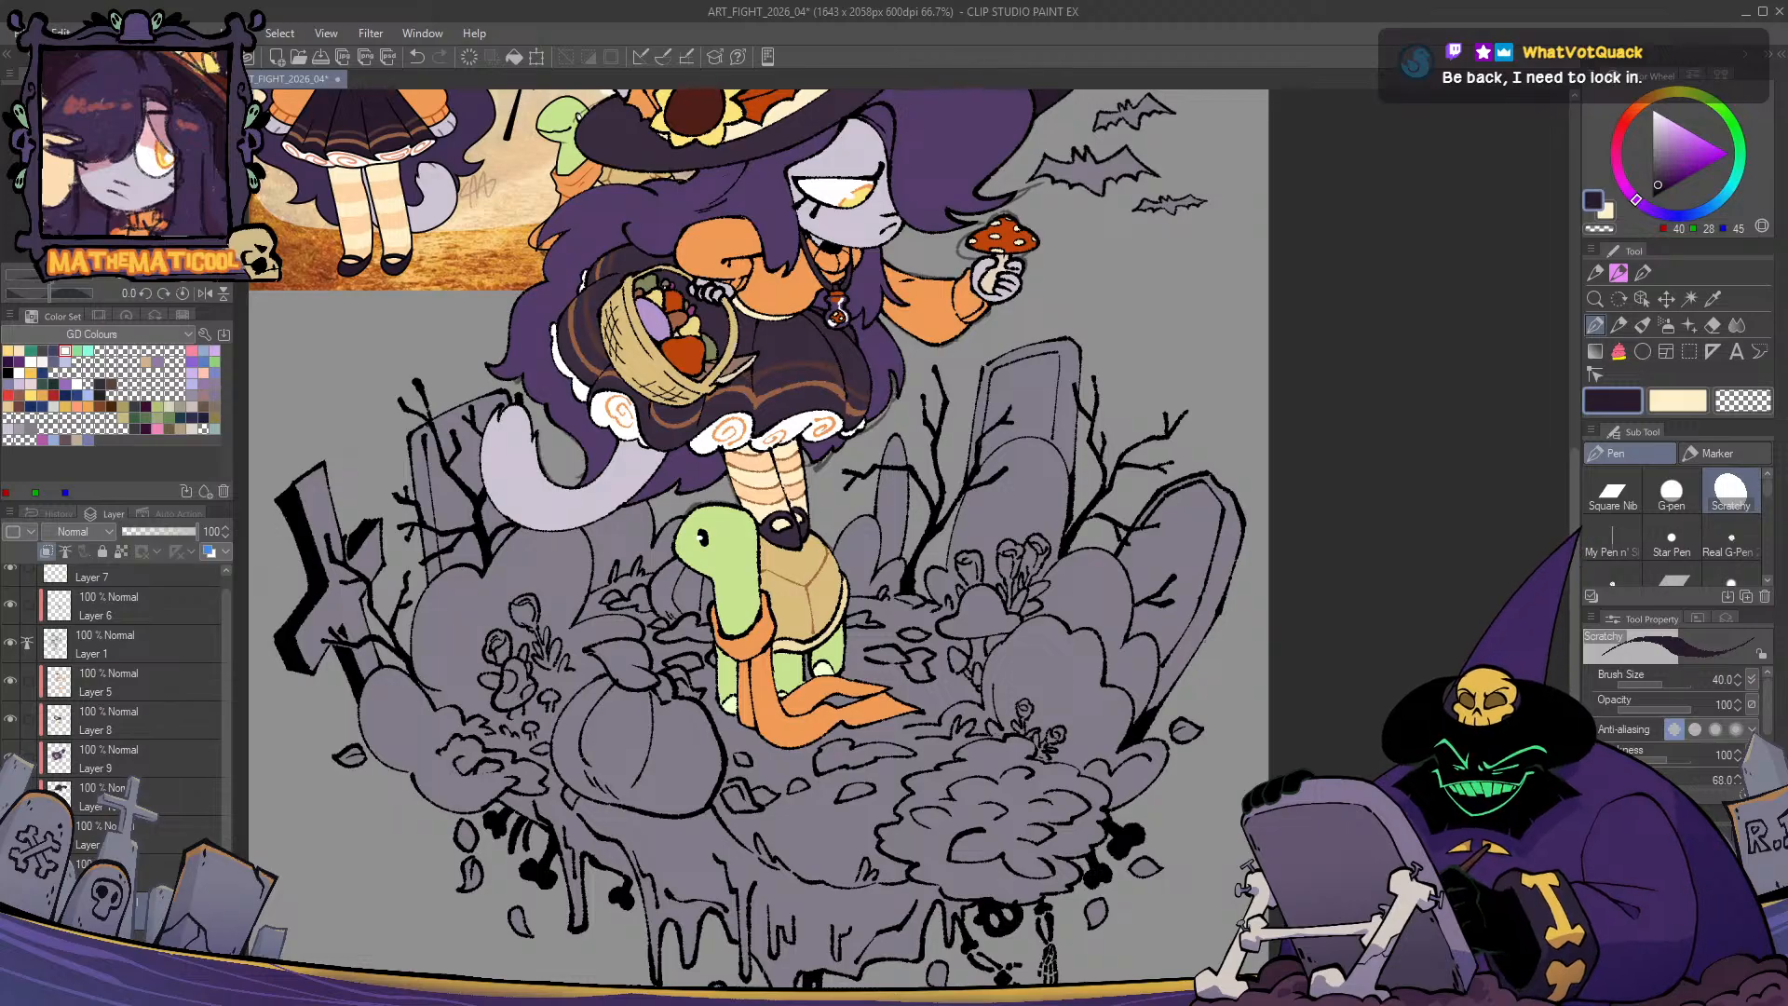
left_click(65, 552)
left_click(153, 918)
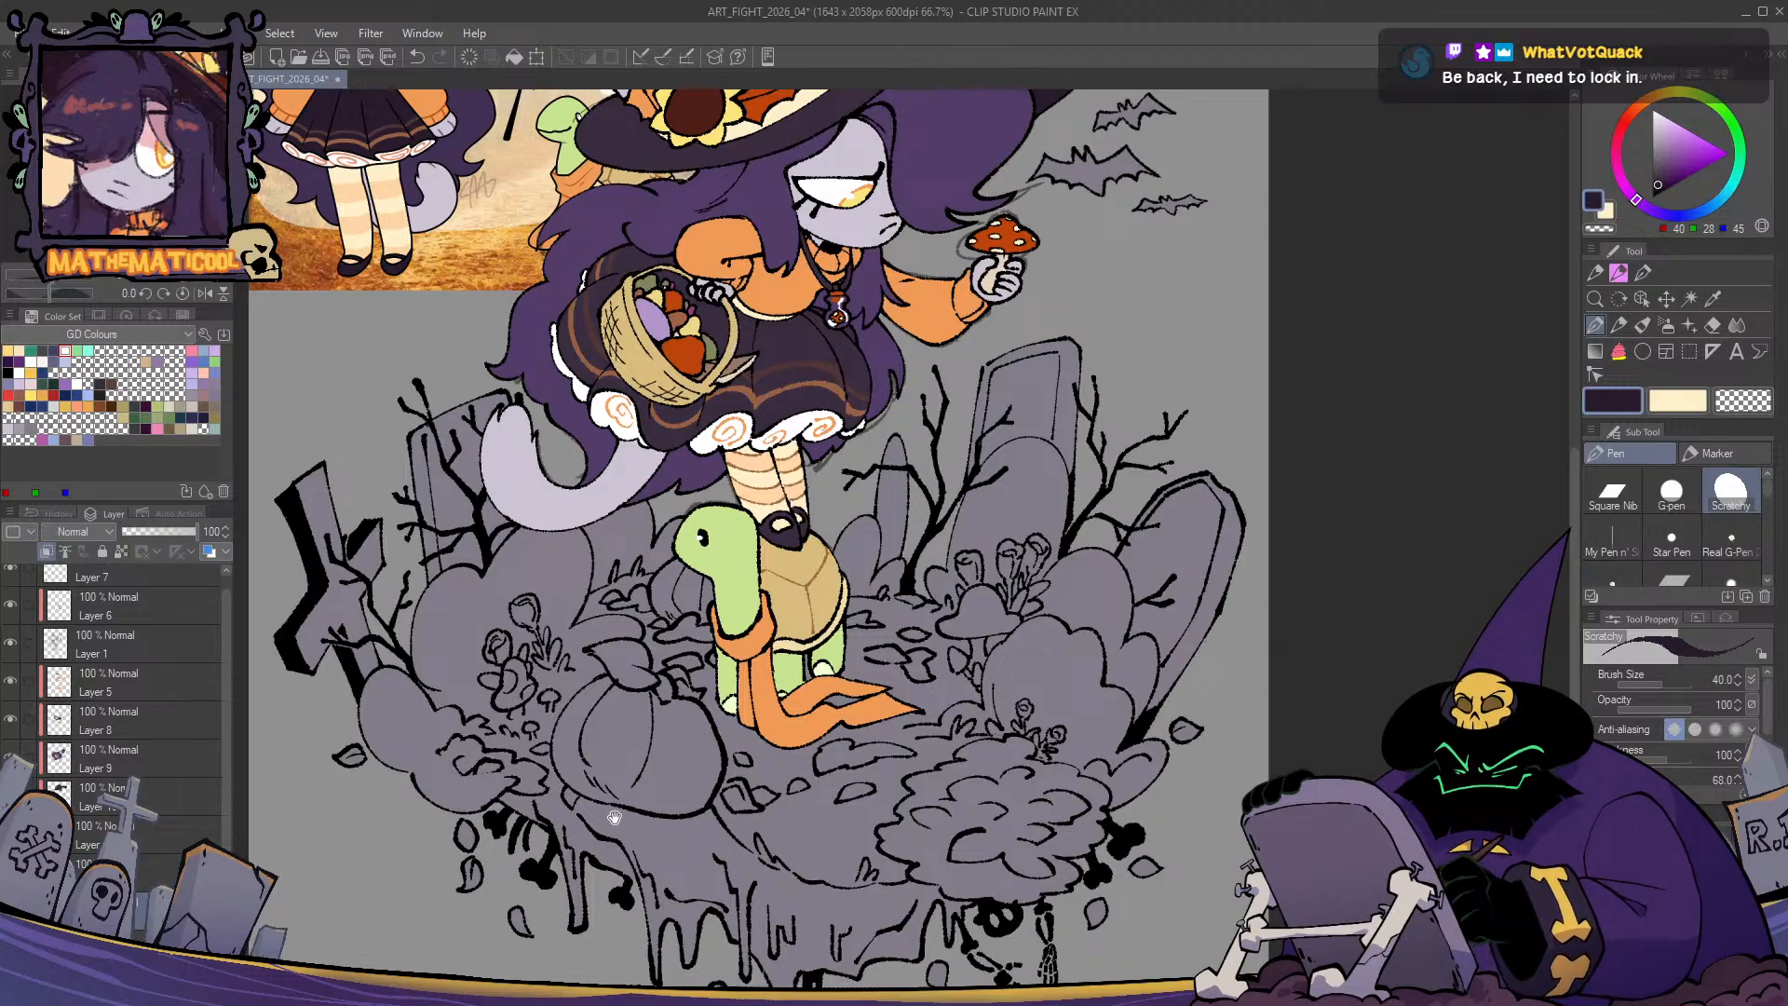
- Sample the orange of the turtle's scarf and fill the large pumpkin with it
left_click_drag(615, 818, 637, 788)
left_click(766, 711, "alt")
key("g")
mouse_move(752, 732)
left_mouse_down()
mouse_move(676, 798)
mouse_move(584, 748)
left_mouse_up()
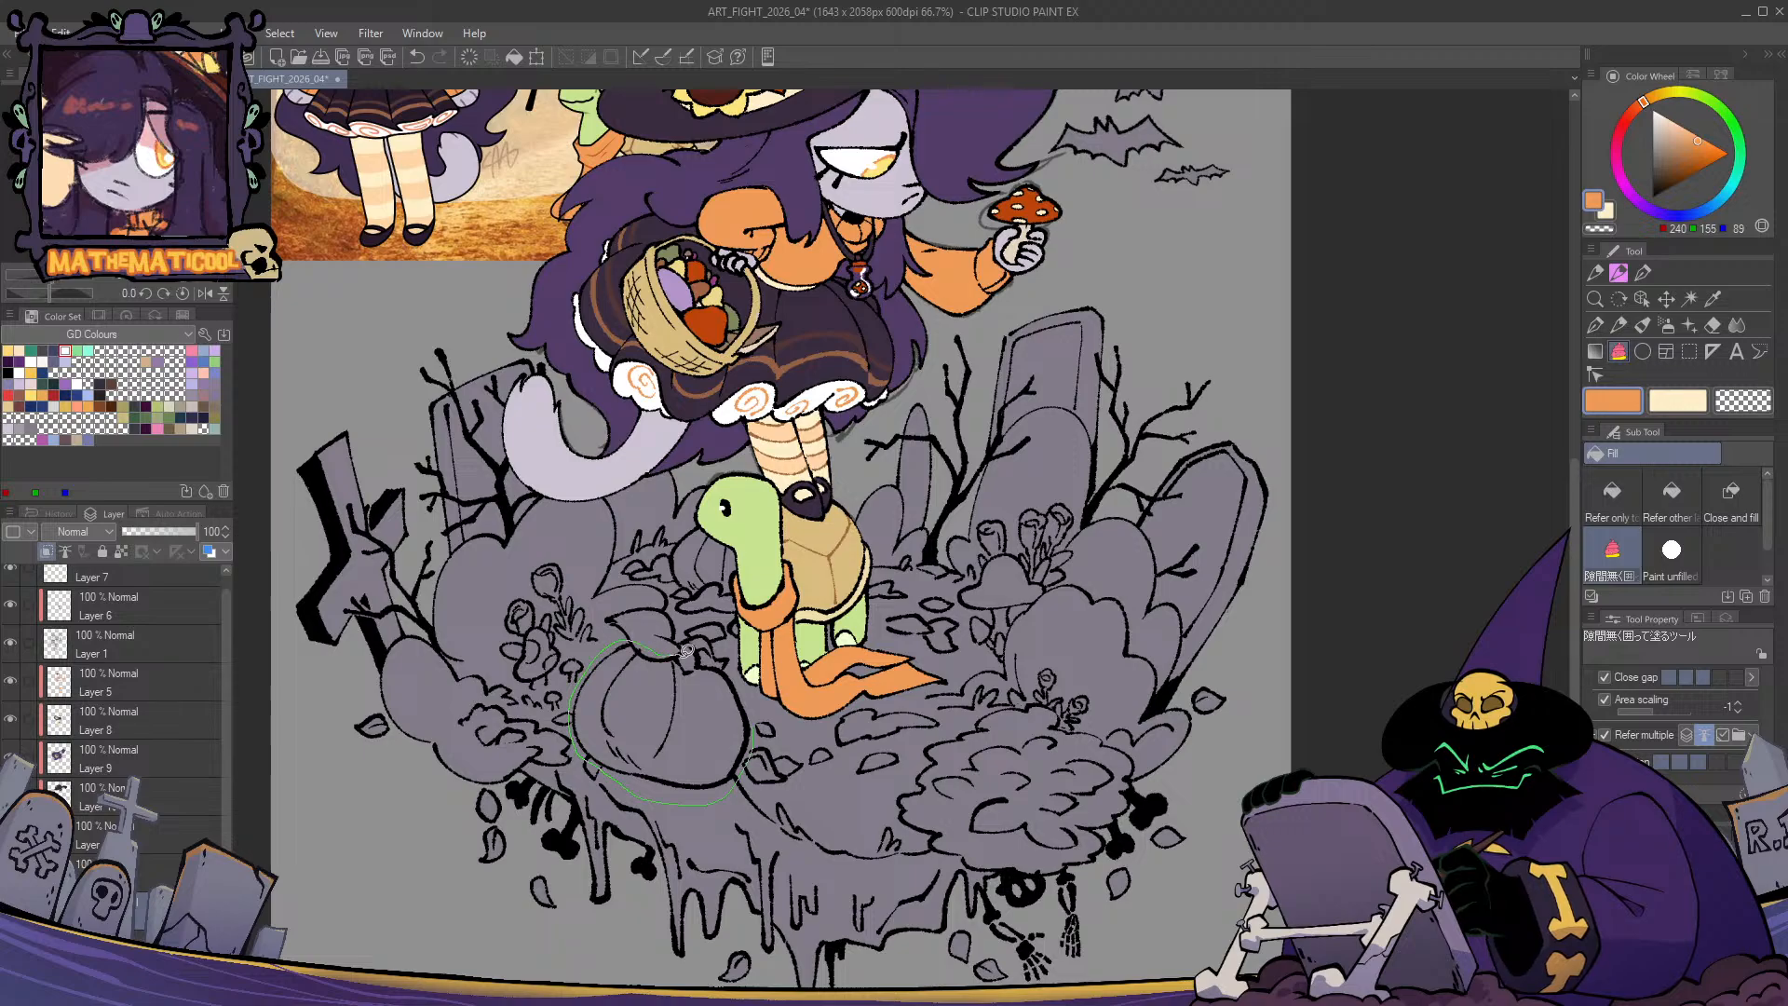
left_click_drag(720, 659, 725, 664)
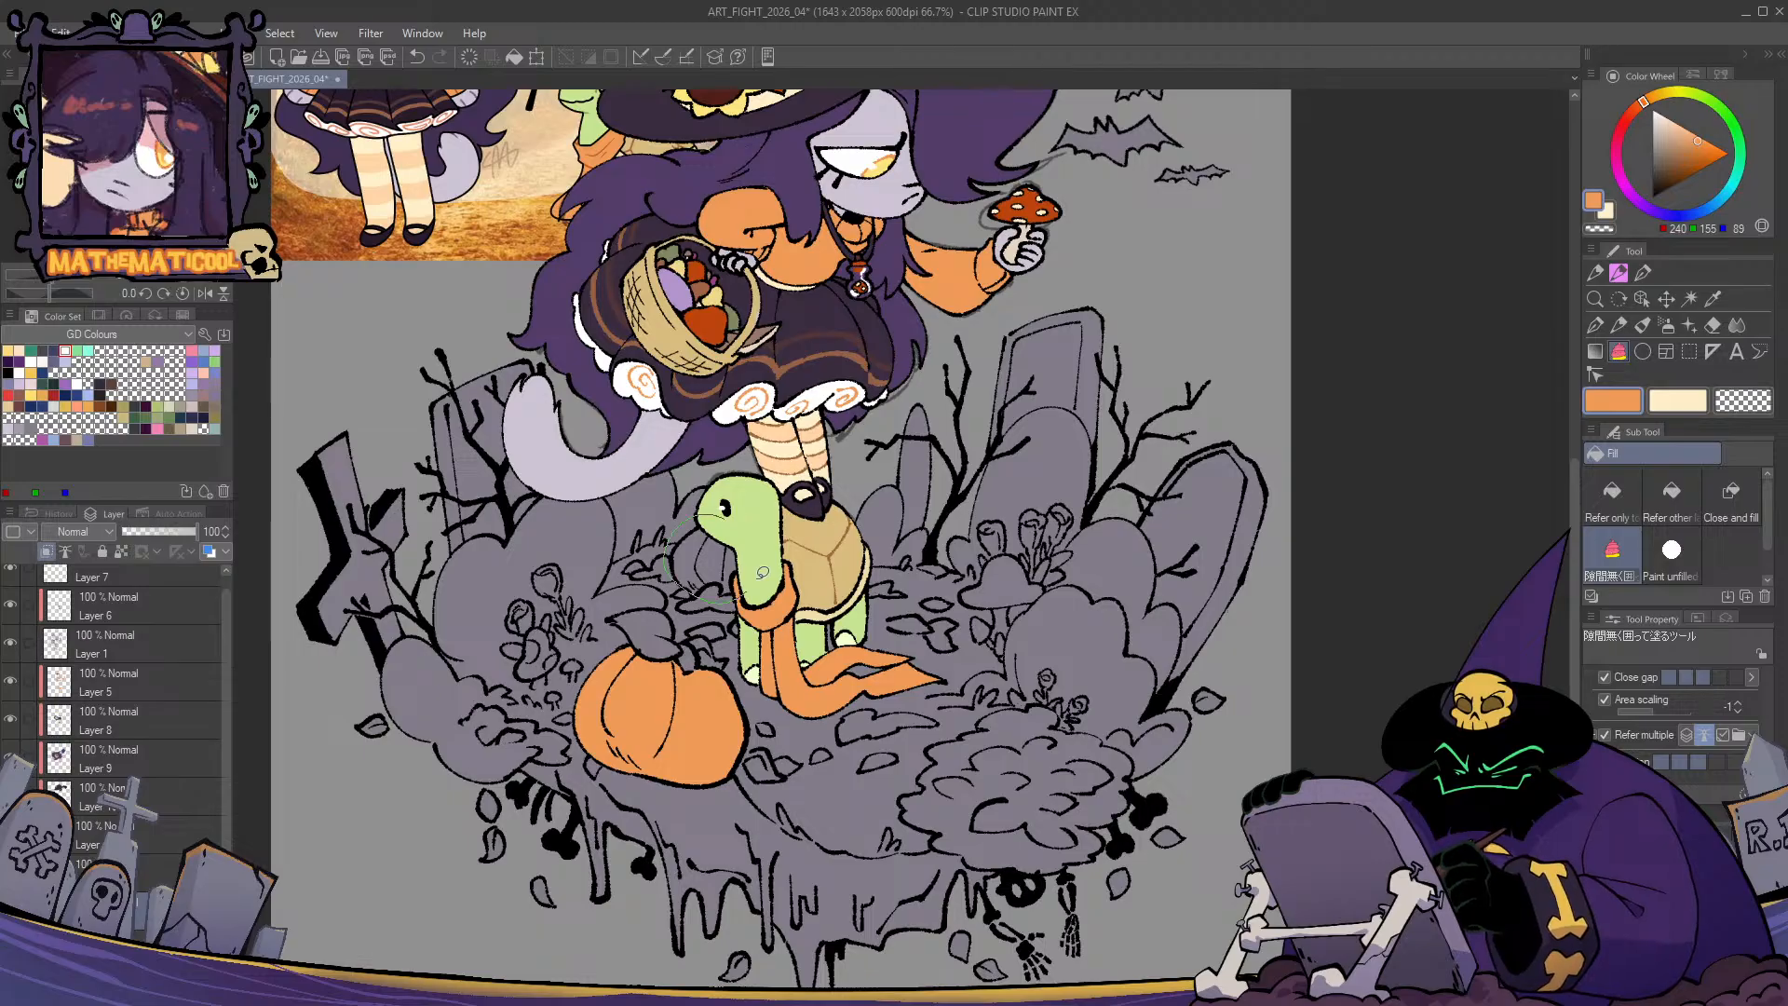
- Fill the small pumpkin behind the turtle with the same orange and check the illustration mirrored
key("p")
key("g")
left_click_drag(677, 544, 761, 573)
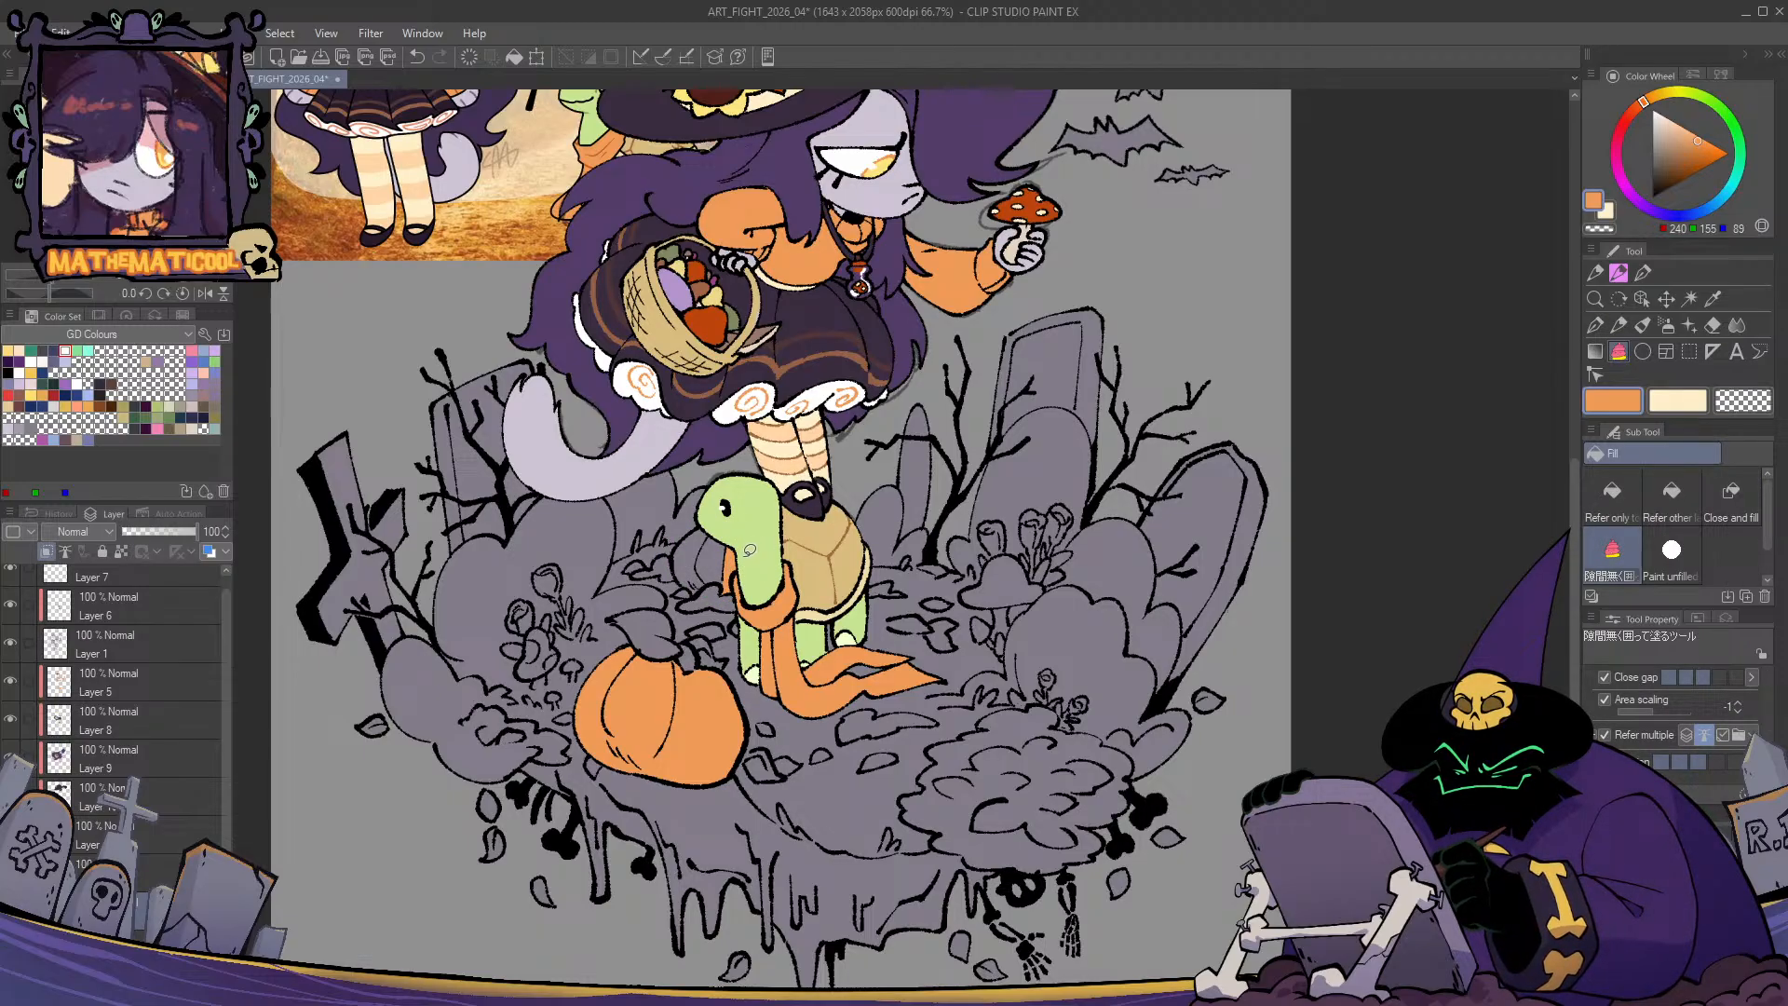
key("p")
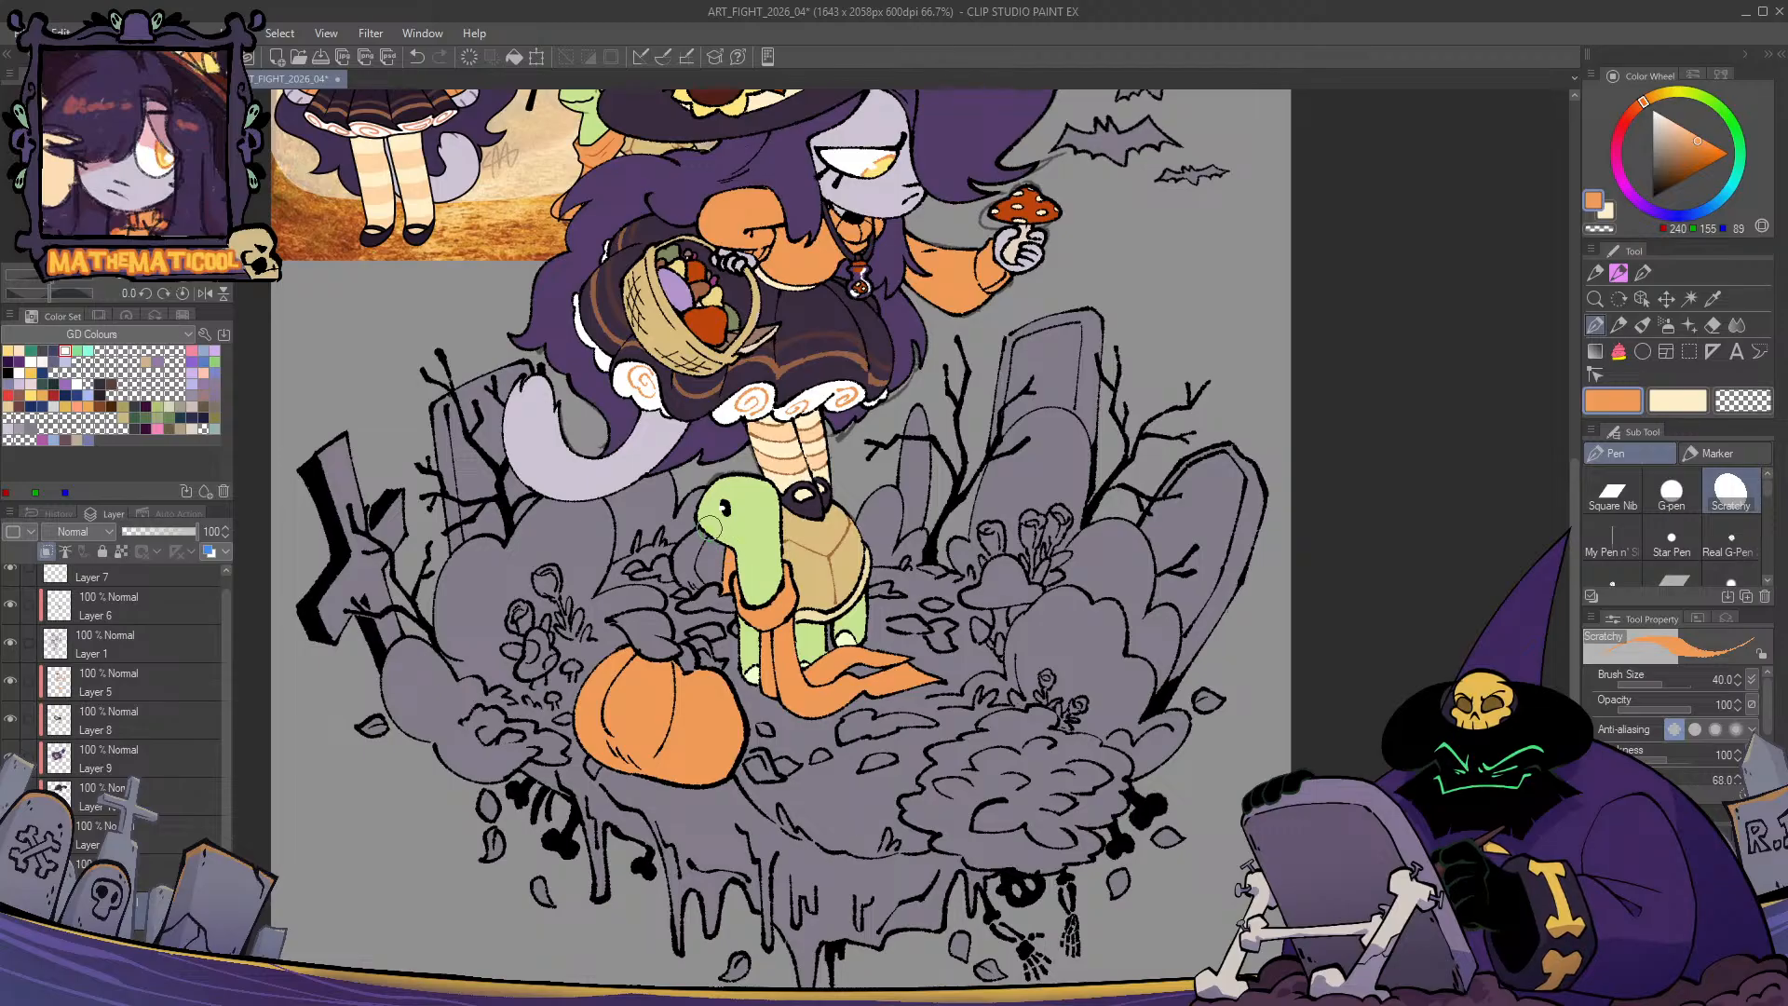
key("h")
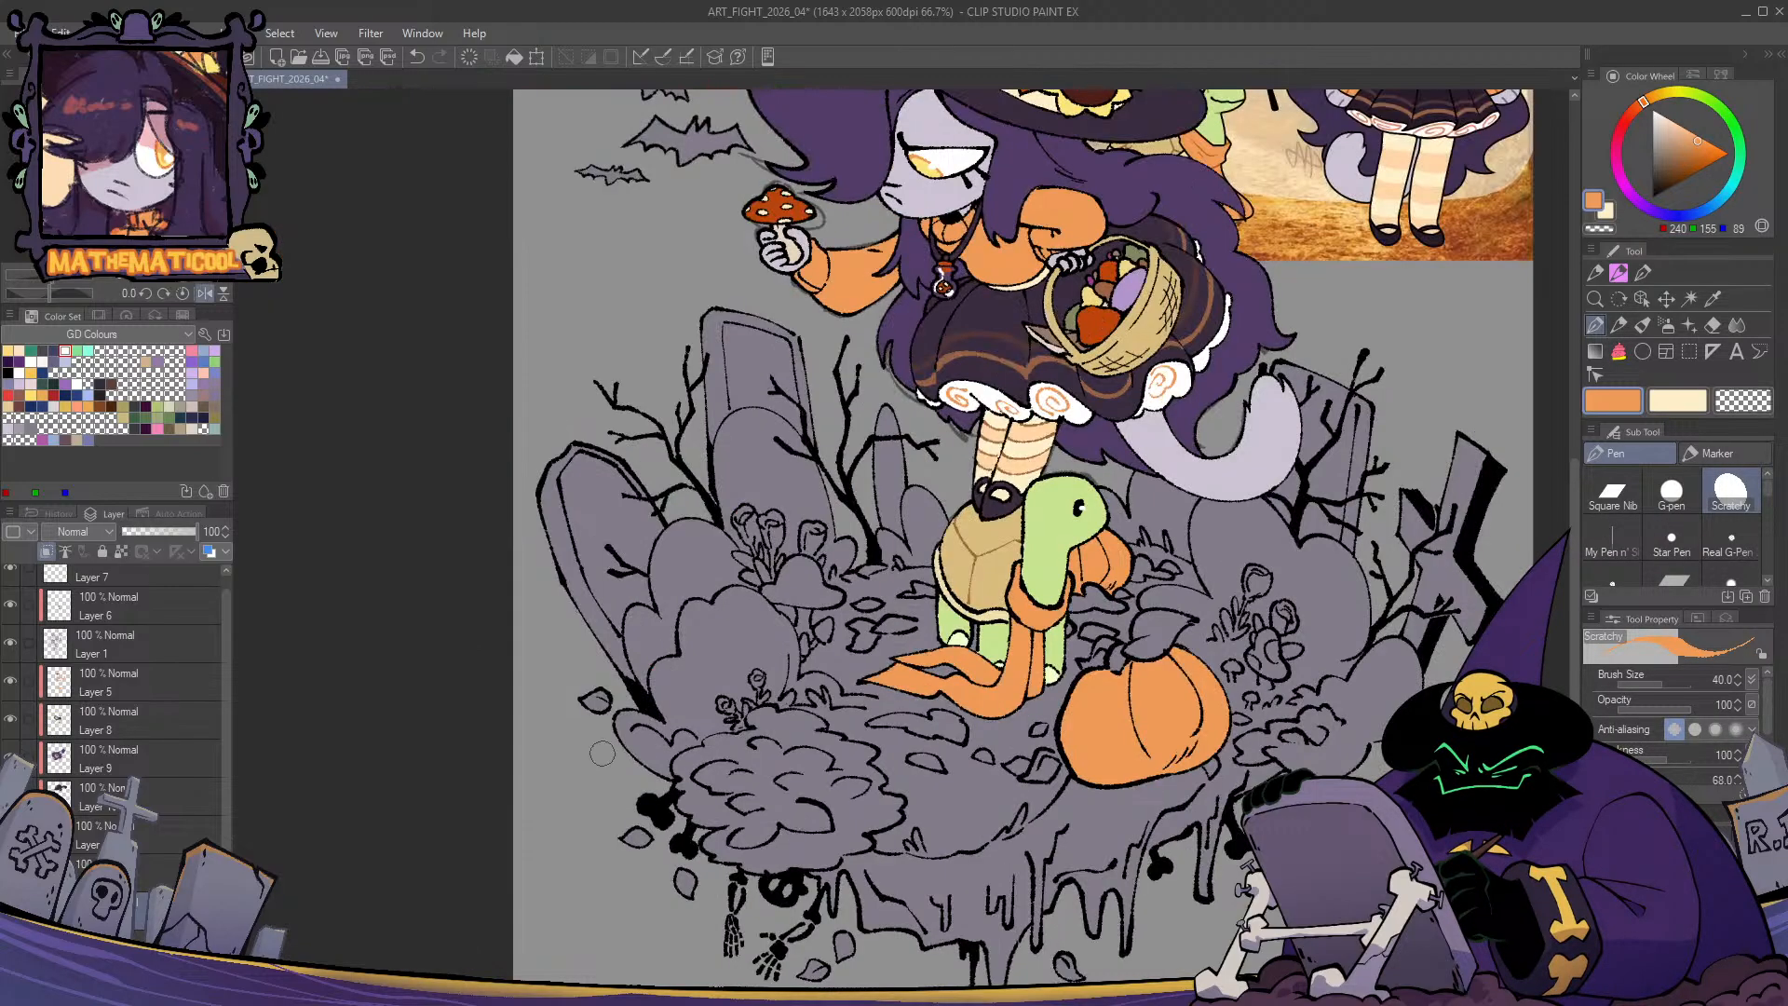
key("h")
scroll(602, 753, "down", 1)
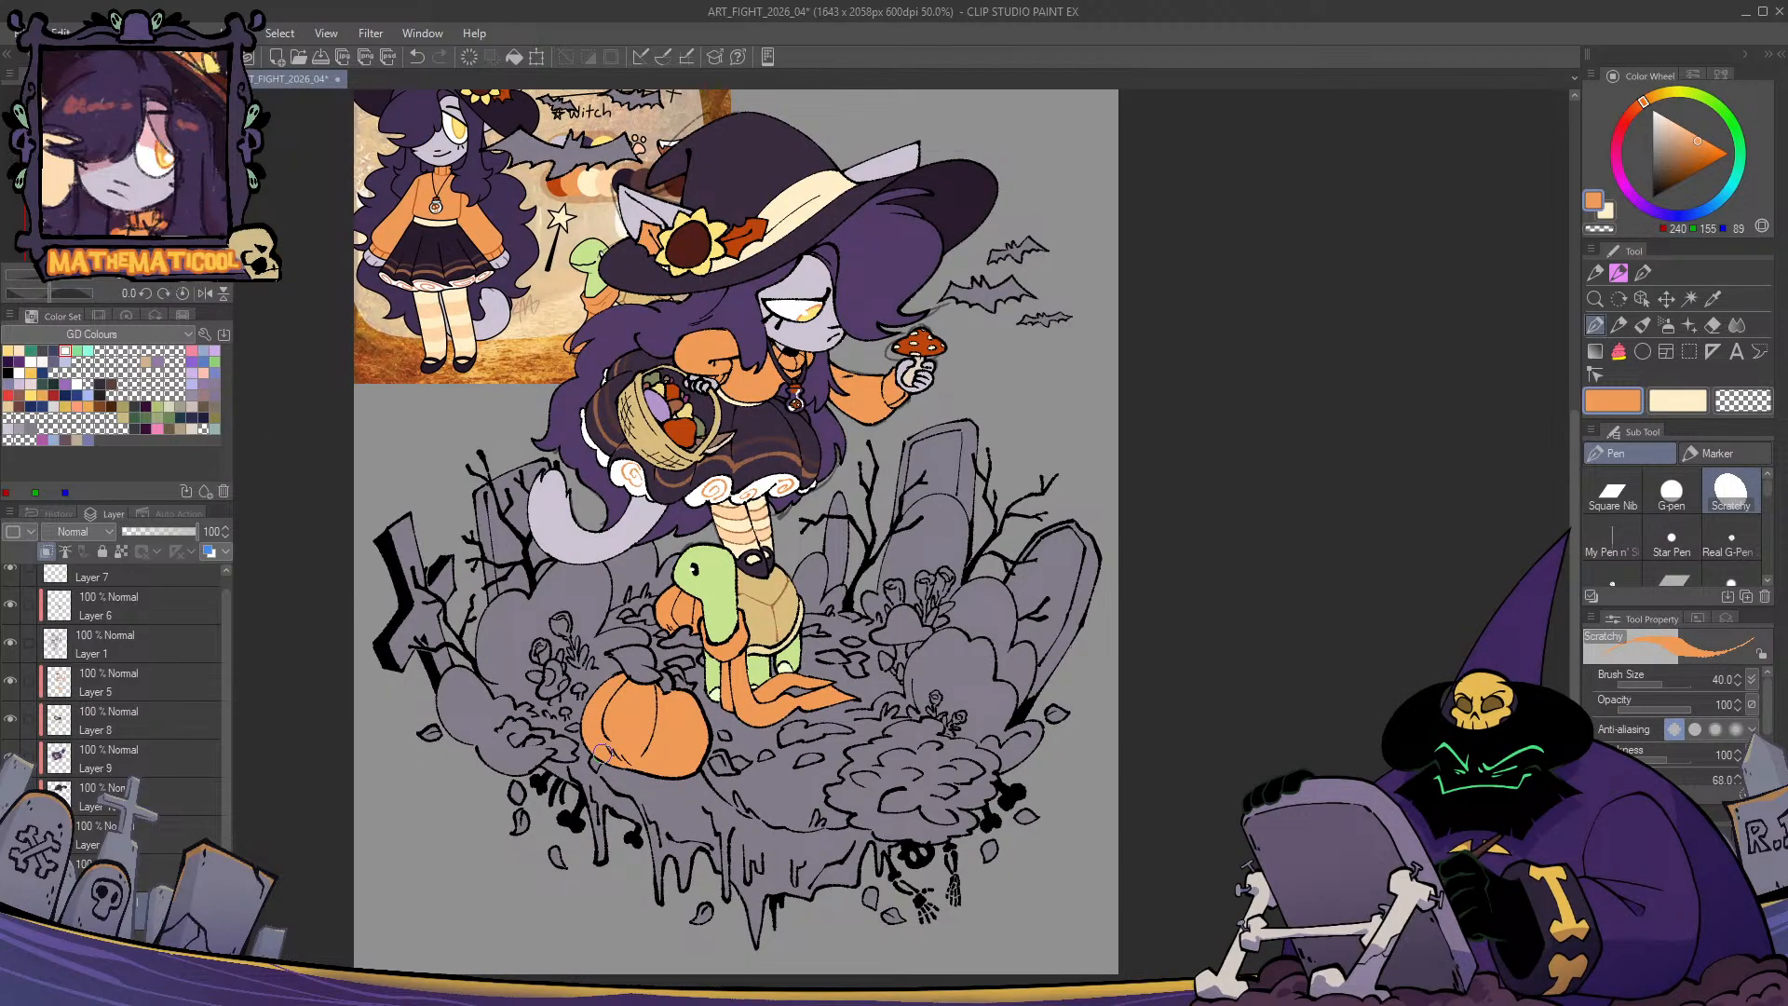
- Fill the leaning coffin-shaped tombstone behind the bushes with a muted purple-grey (RGB 129, 117, 141)
left_click(805, 324, "alt")
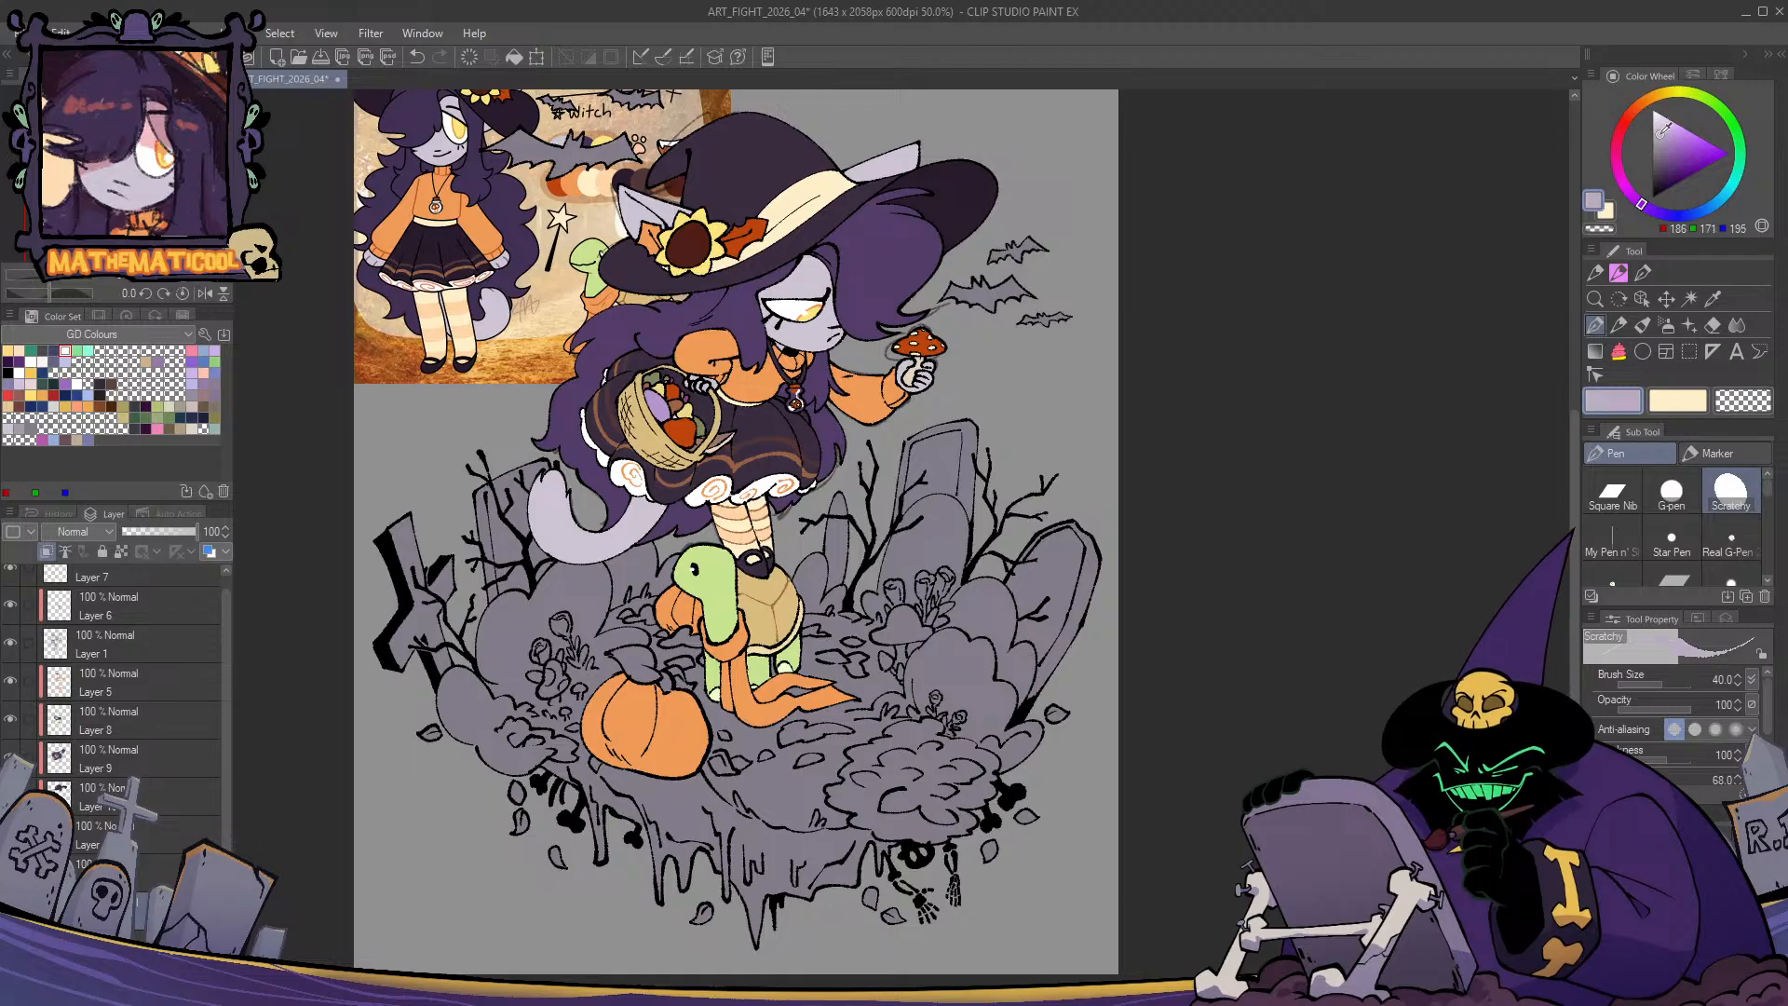
key("g")
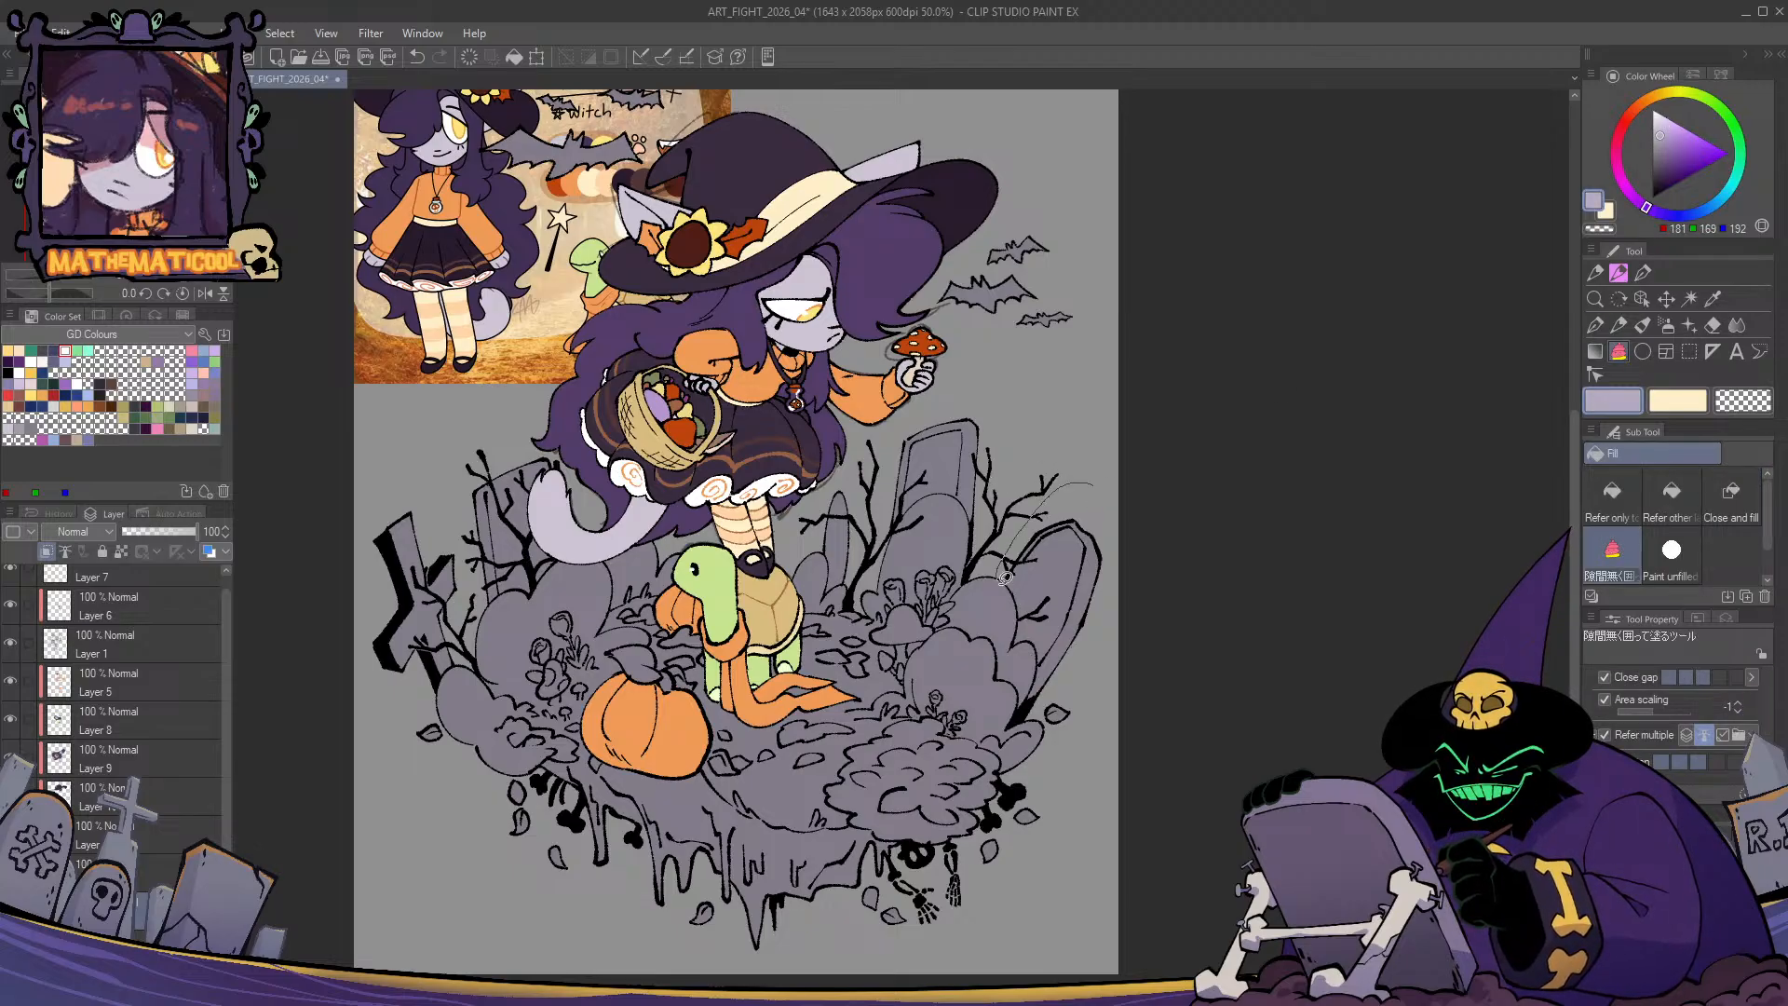
mouse_move(1025, 689)
left_mouse_down()
mouse_move(1071, 489)
mouse_move(995, 568)
mouse_move(1031, 673)
mouse_move(1170, 499)
mouse_move(1141, 493)
left_mouse_up()
key("p")
left_click(885, 778, "alt")
key("g")
key("p")
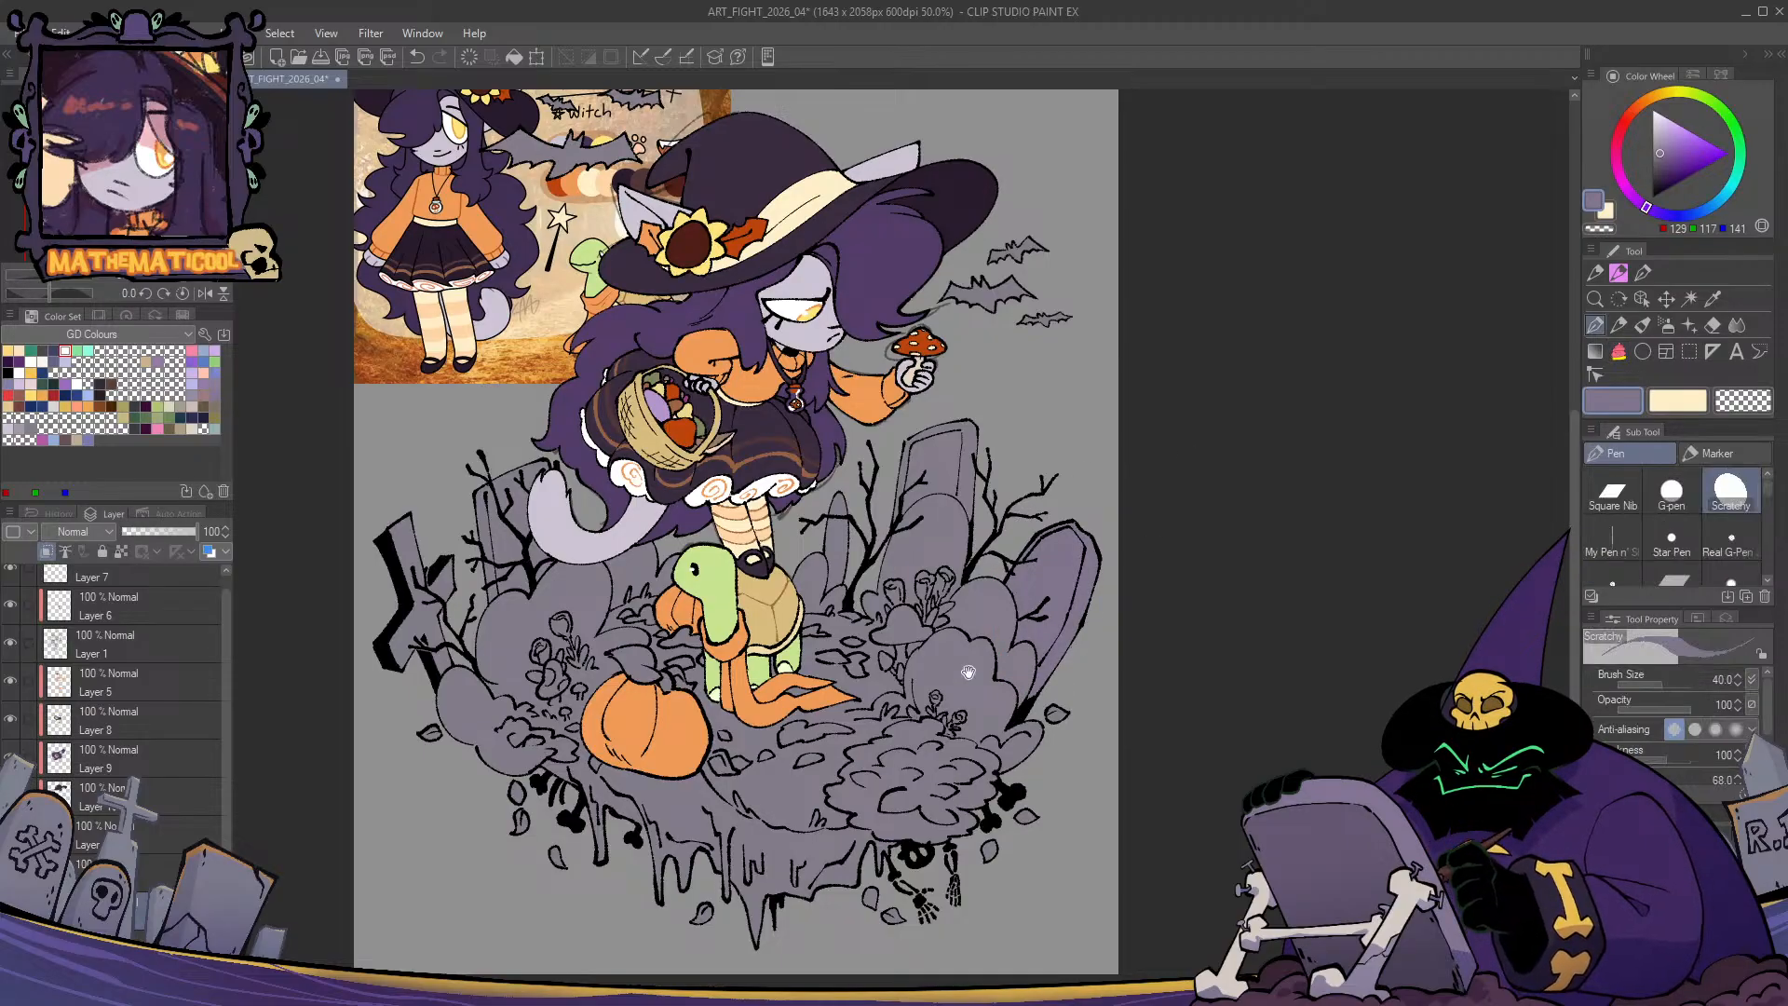
- Fill the tombstone behind the witch's tail with the same purple-grey
left_click_drag(584, 601, 763, 576)
key("g")
mouse_move(657, 411)
left_mouse_down()
mouse_move(652, 492)
mouse_move(736, 550)
mouse_move(750, 477)
mouse_move(670, 405)
left_mouse_up()
key("p")
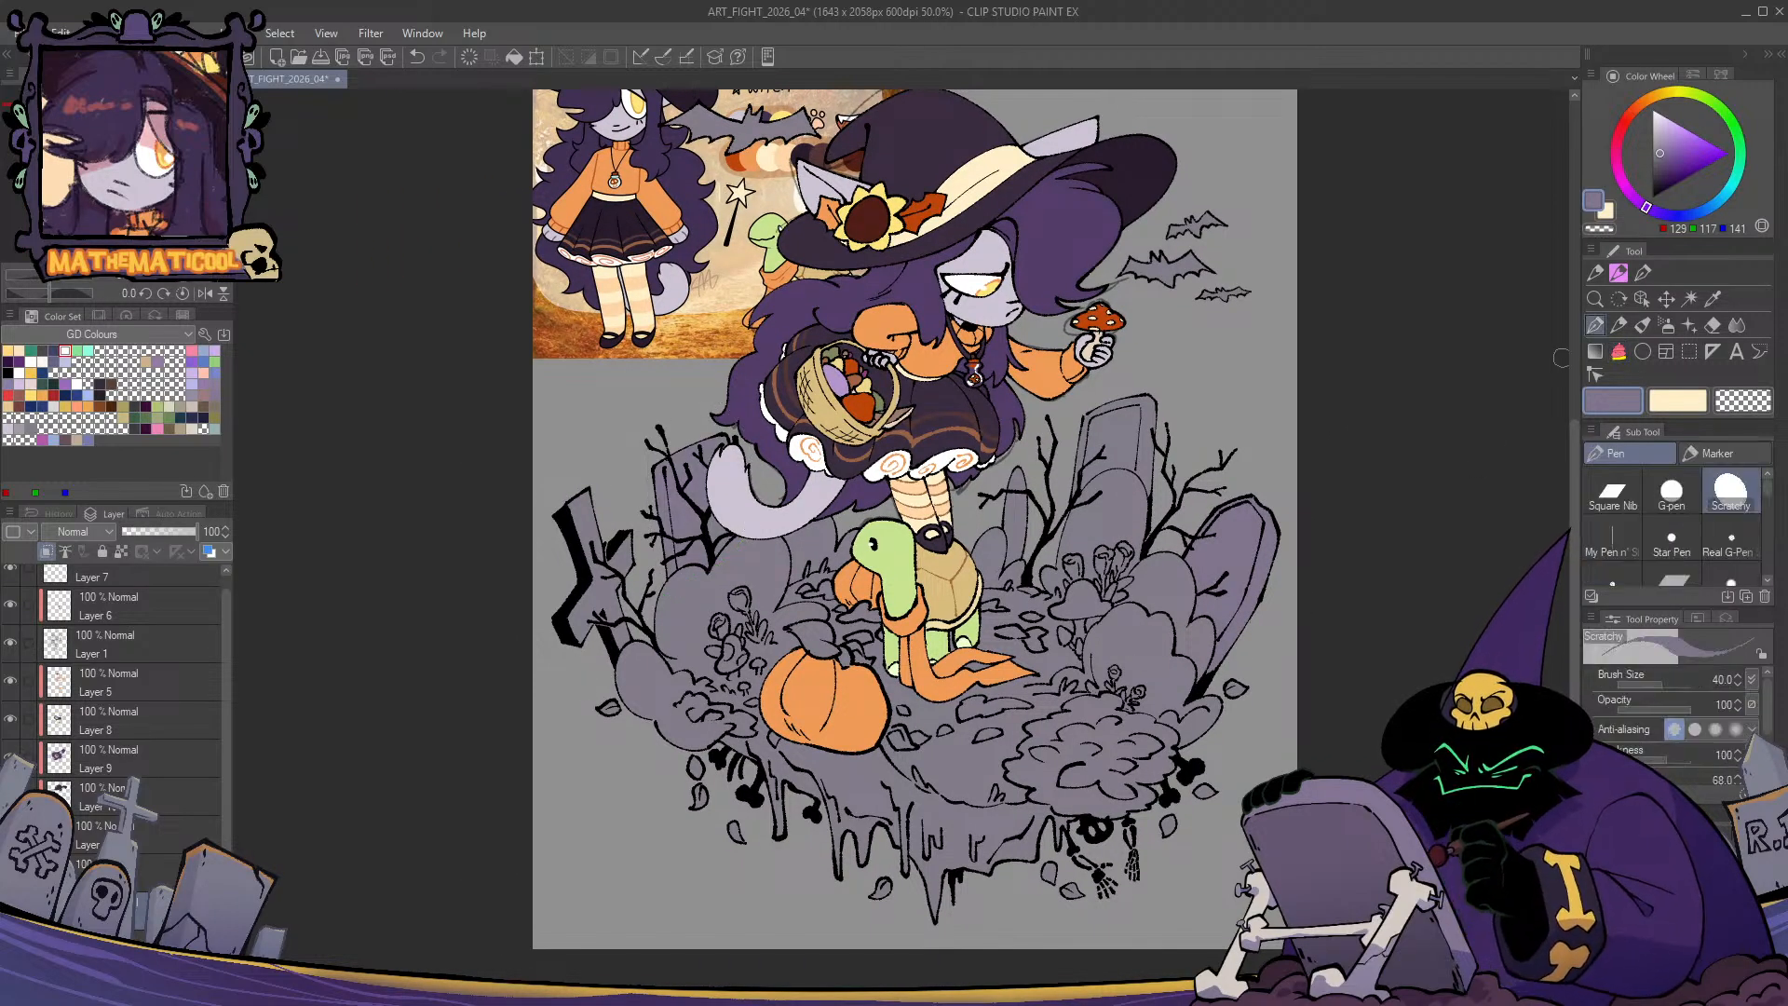
- Shift the color's hue toward blue (RGB 121, 117, 141) and fill the cross-shaped gravestone with it
left_click(1667, 214)
key("g")
mouse_move(587, 433)
left_mouse_down()
mouse_move(545, 671)
mouse_move(642, 573)
mouse_move(657, 512)
left_mouse_up()
key("p")
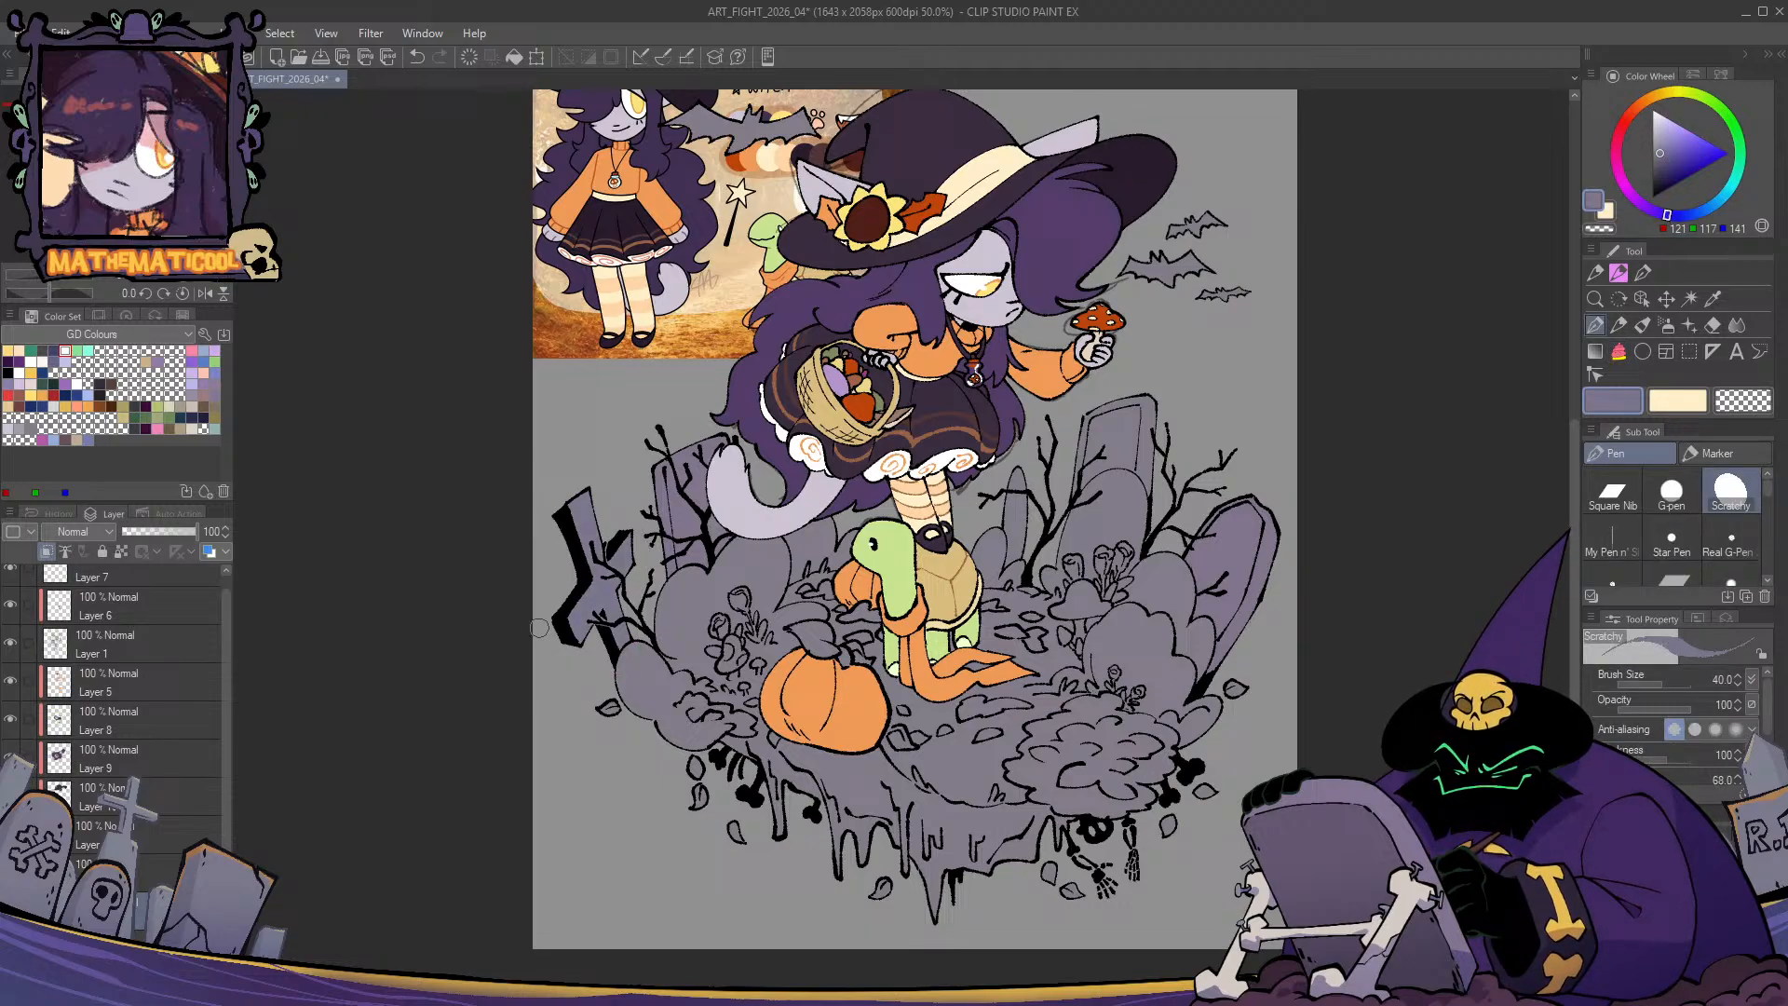
- Shift the hue further to blue-grey (RGB 117, 123, 141), fill the tall upright tombstone and check it mirrored
left_click(1694, 215)
key("g")
mouse_move(1176, 355)
left_mouse_down()
mouse_move(1088, 384)
mouse_move(1062, 517)
mouse_move(1171, 498)
mouse_move(1176, 358)
left_mouse_up()
key("p")
key("h")
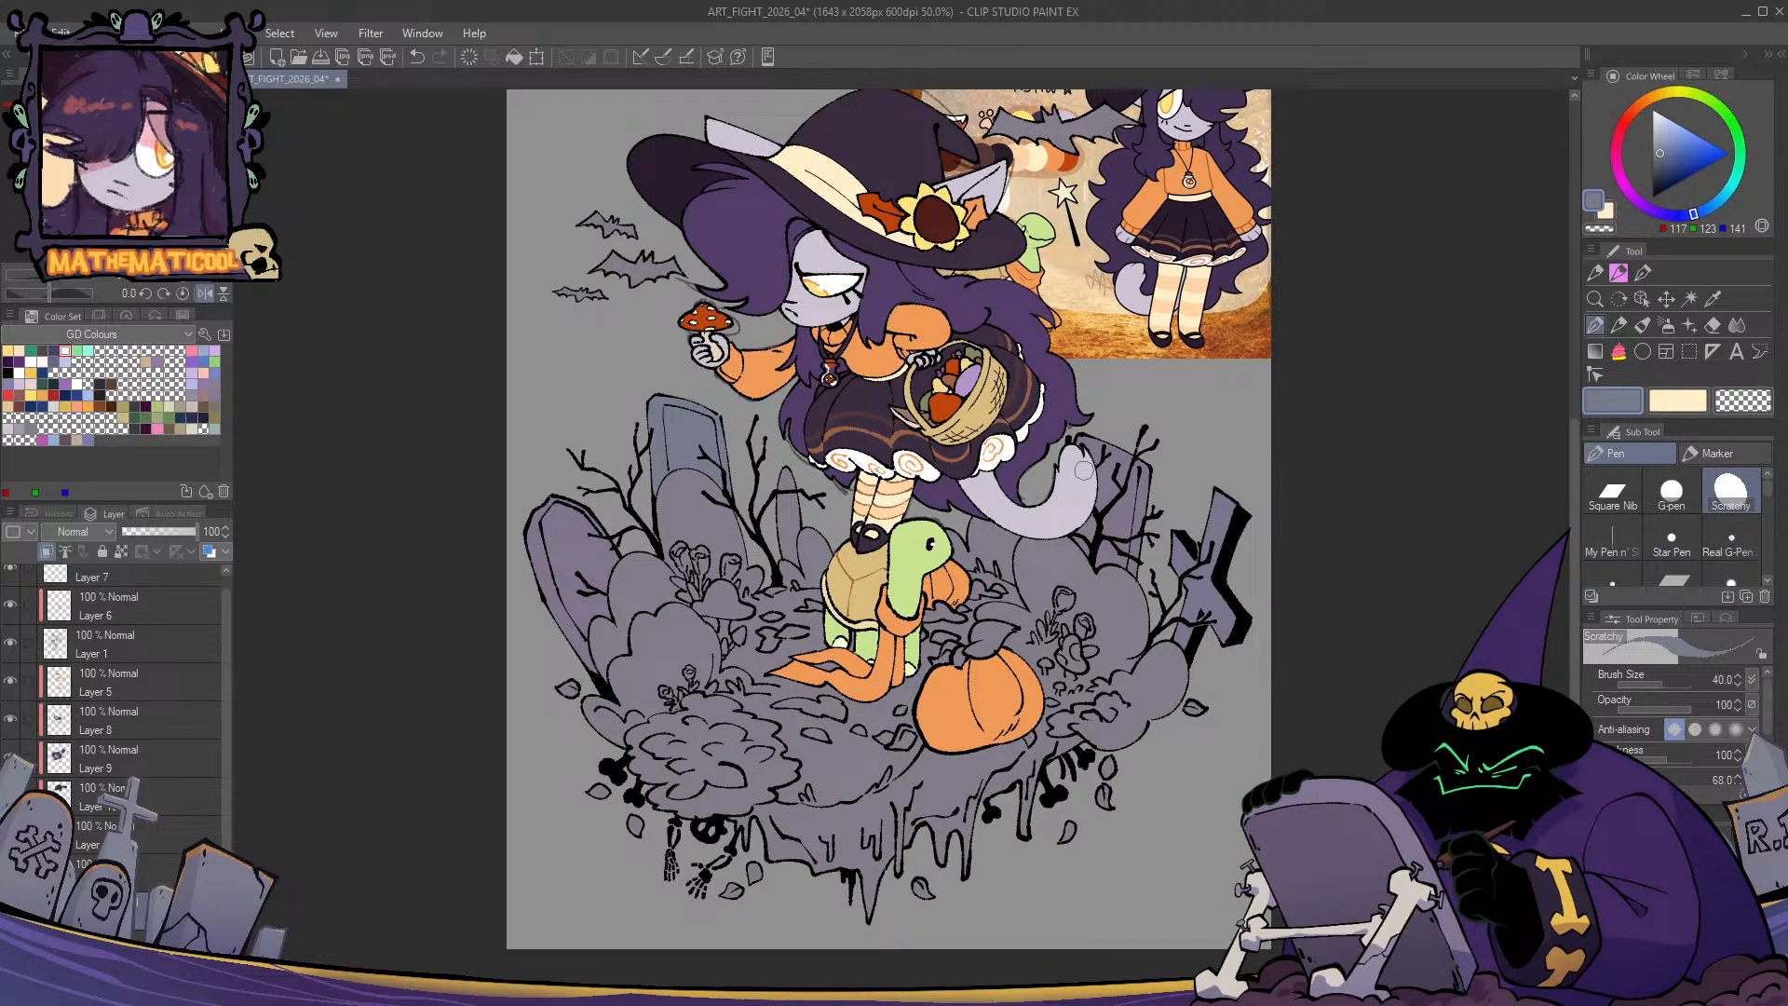
key("h")
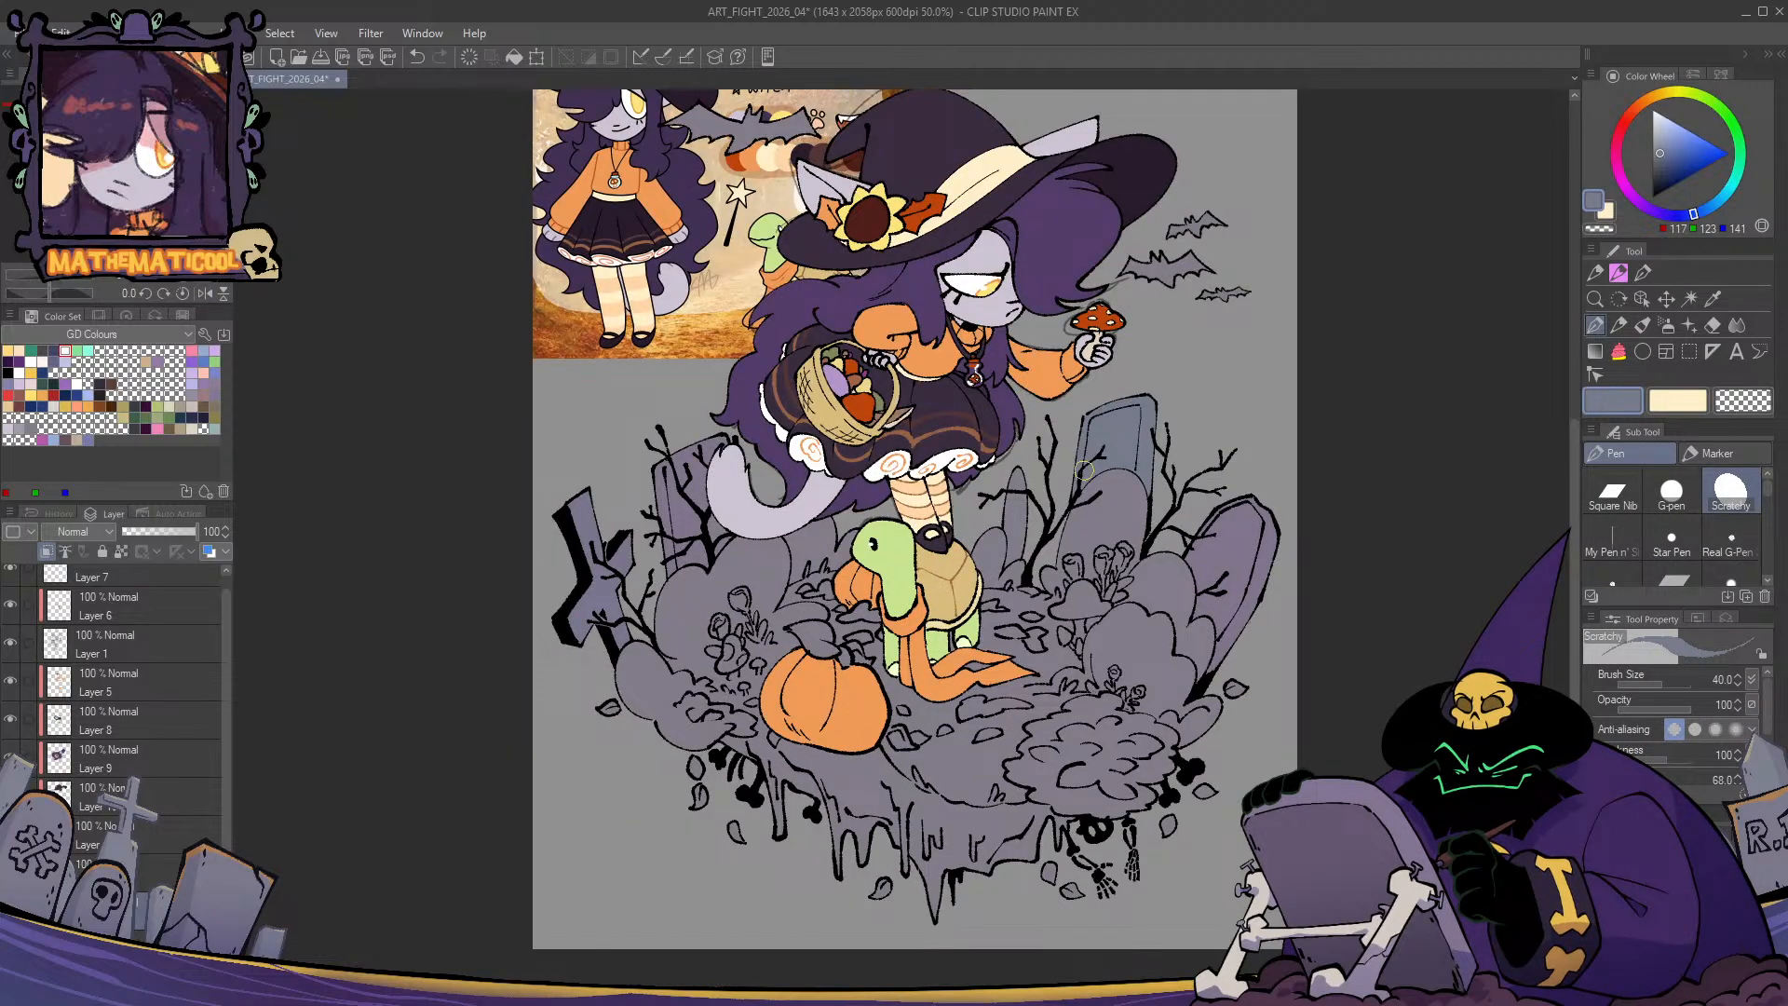
- Lasso the tall upright tombstone, adjust its hue, saturation and luminosity, then deselect and check the illustration mirrored
left_click_drag(1085, 470, 1020, 470)
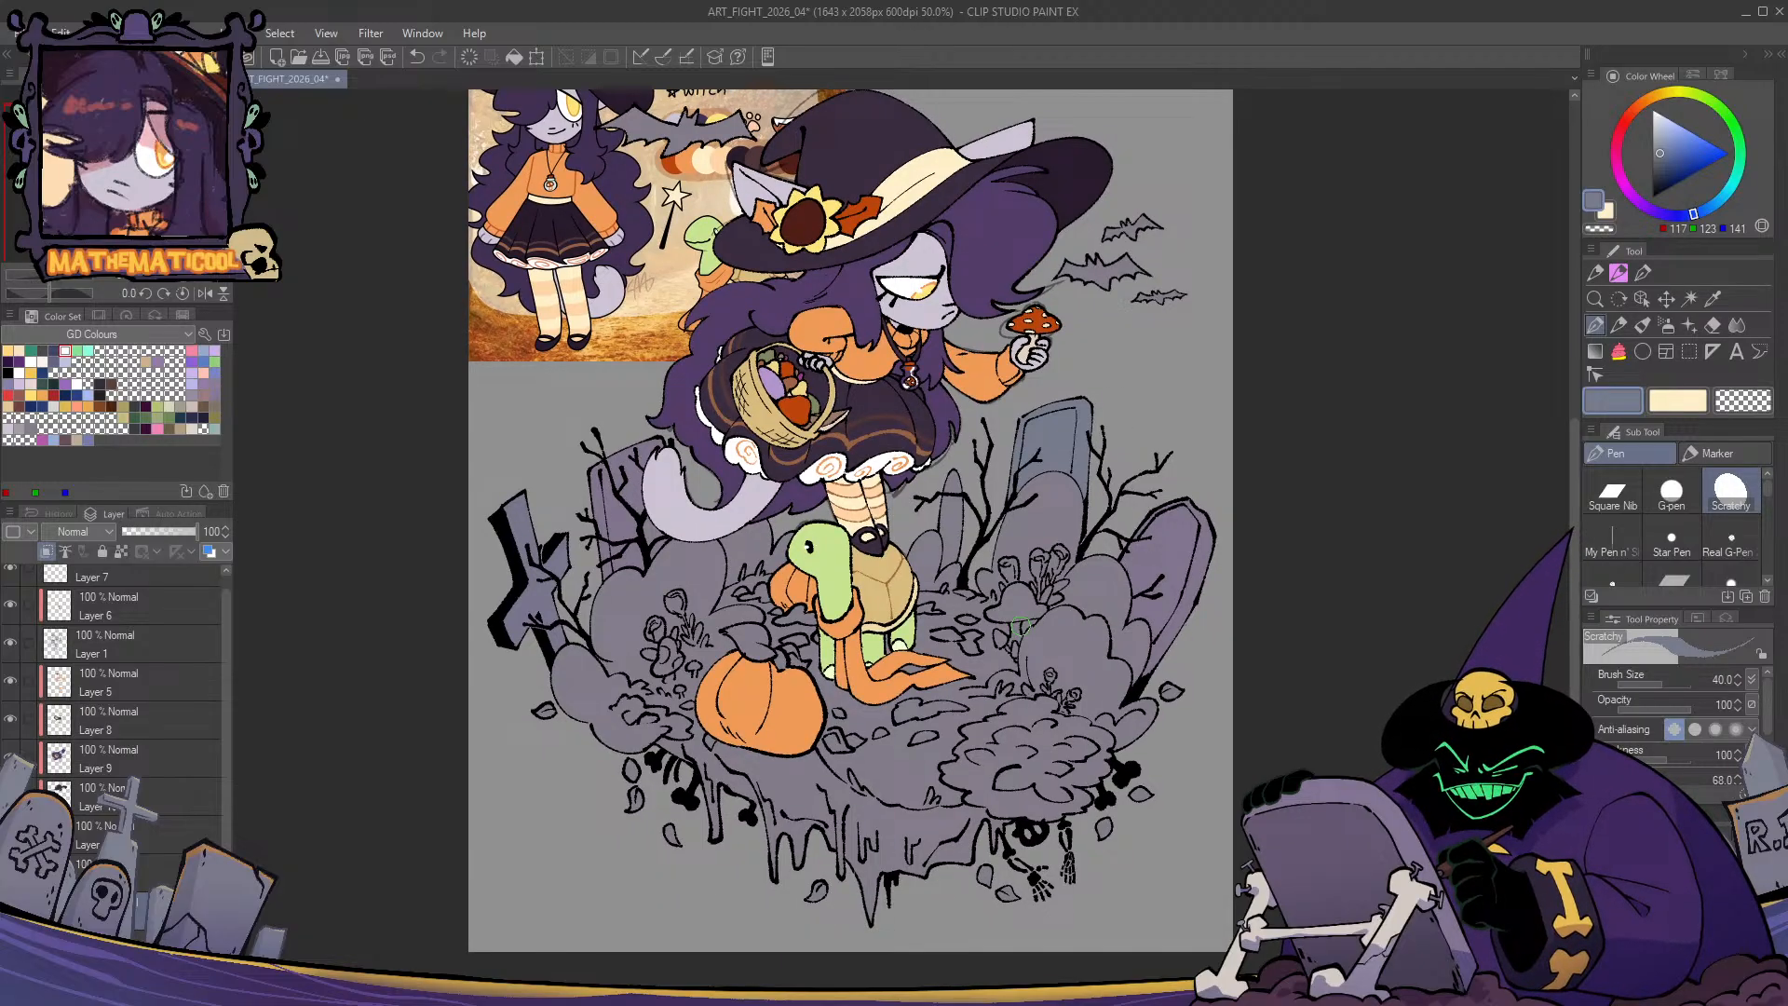
key("m")
mouse_move(1136, 385)
left_mouse_down()
mouse_move(1002, 407)
mouse_move(1132, 447)
left_mouse_up()
key("ctrl+u")
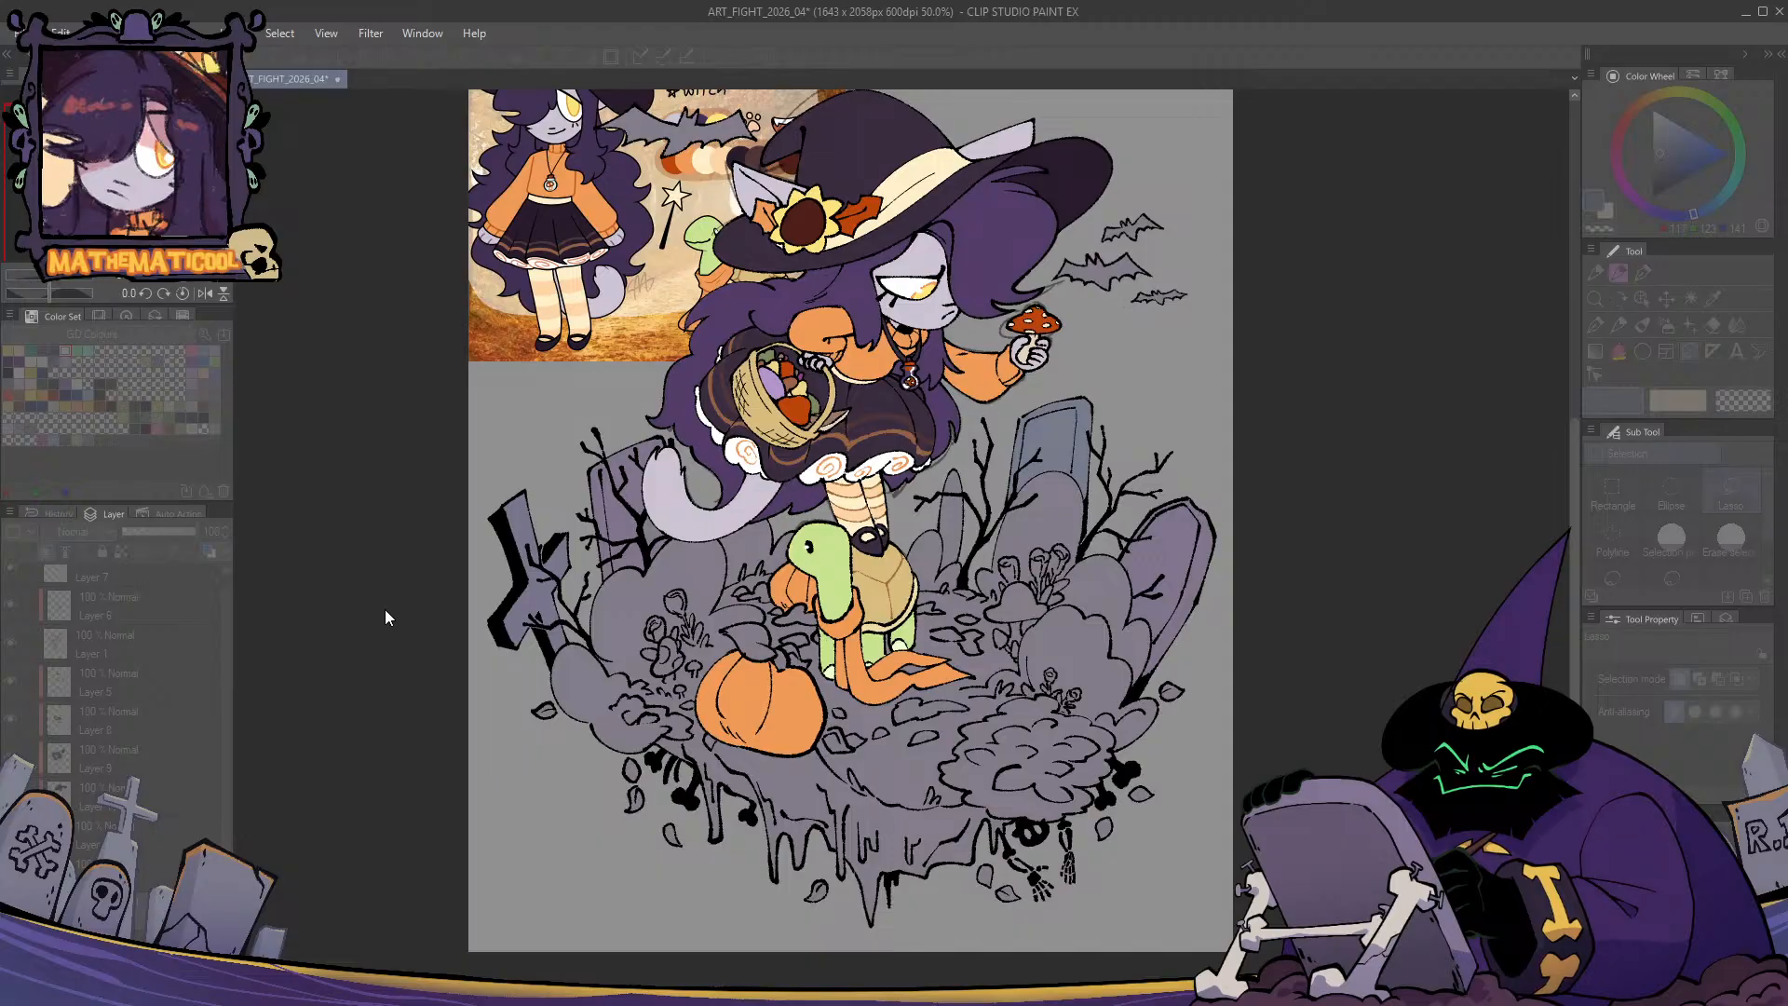
left_click(672, 517)
key("ctrl+d")
scroll(810, 763, "up", 2)
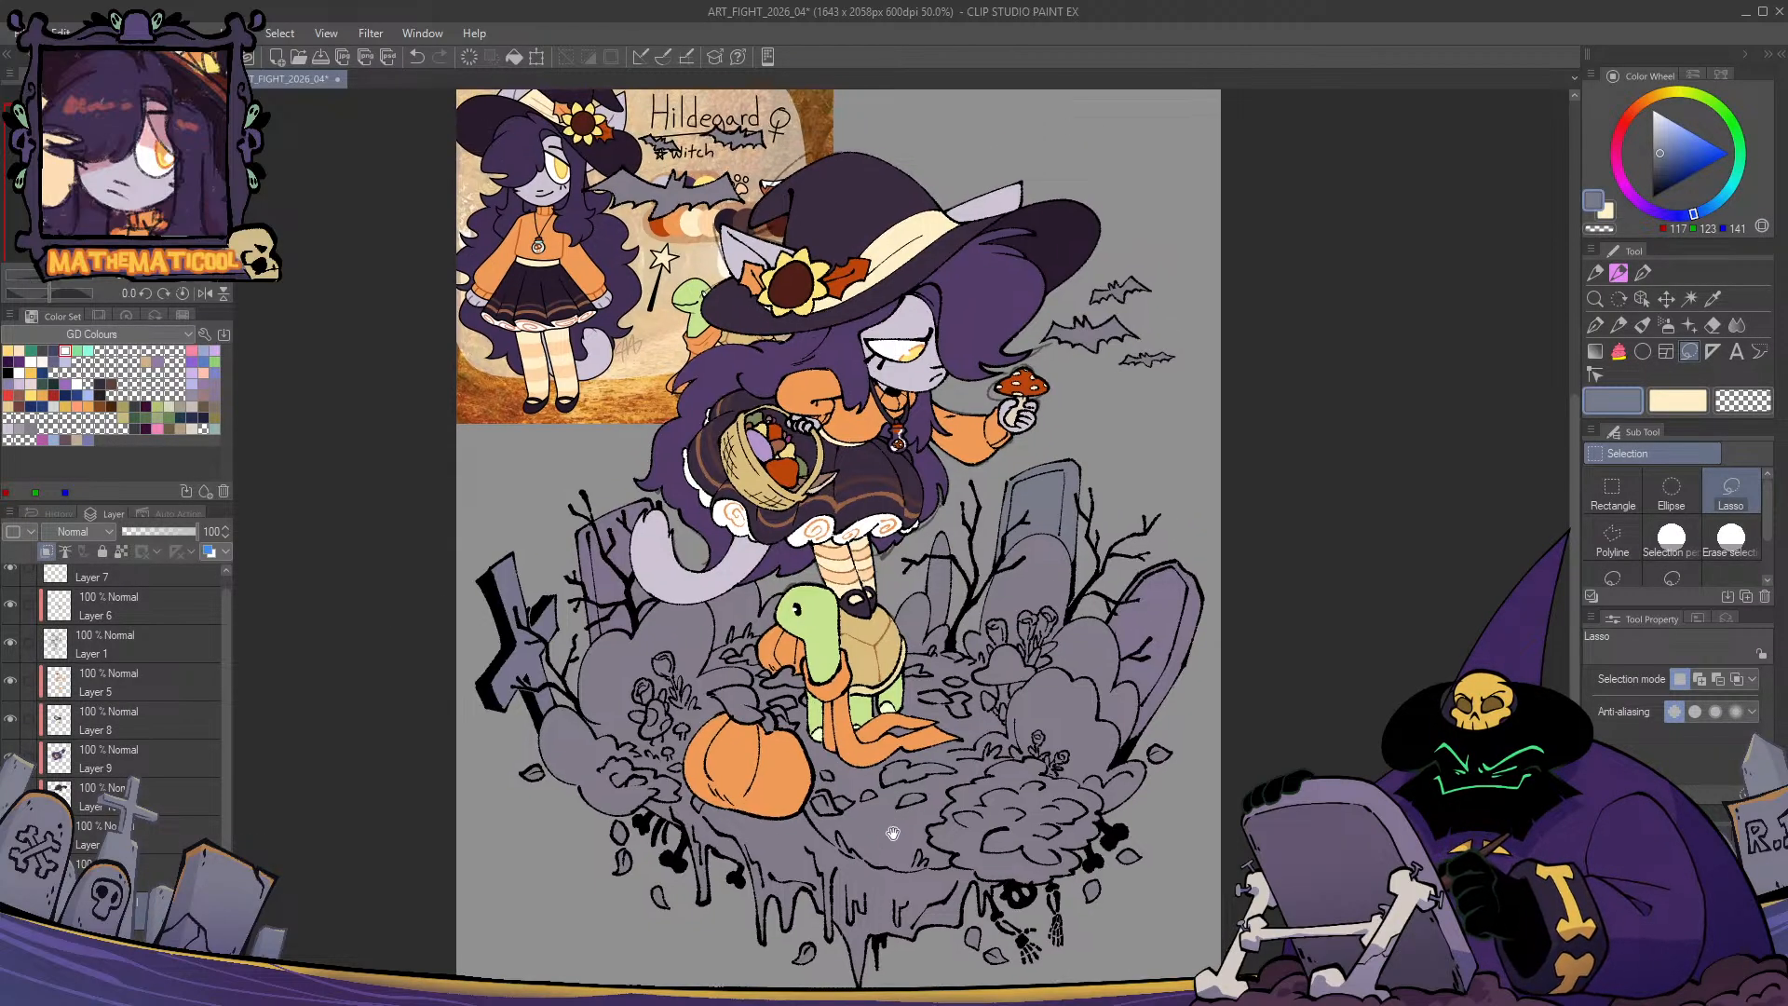
key("h")
key("h")
left_click_drag(882, 843, 889, 740)
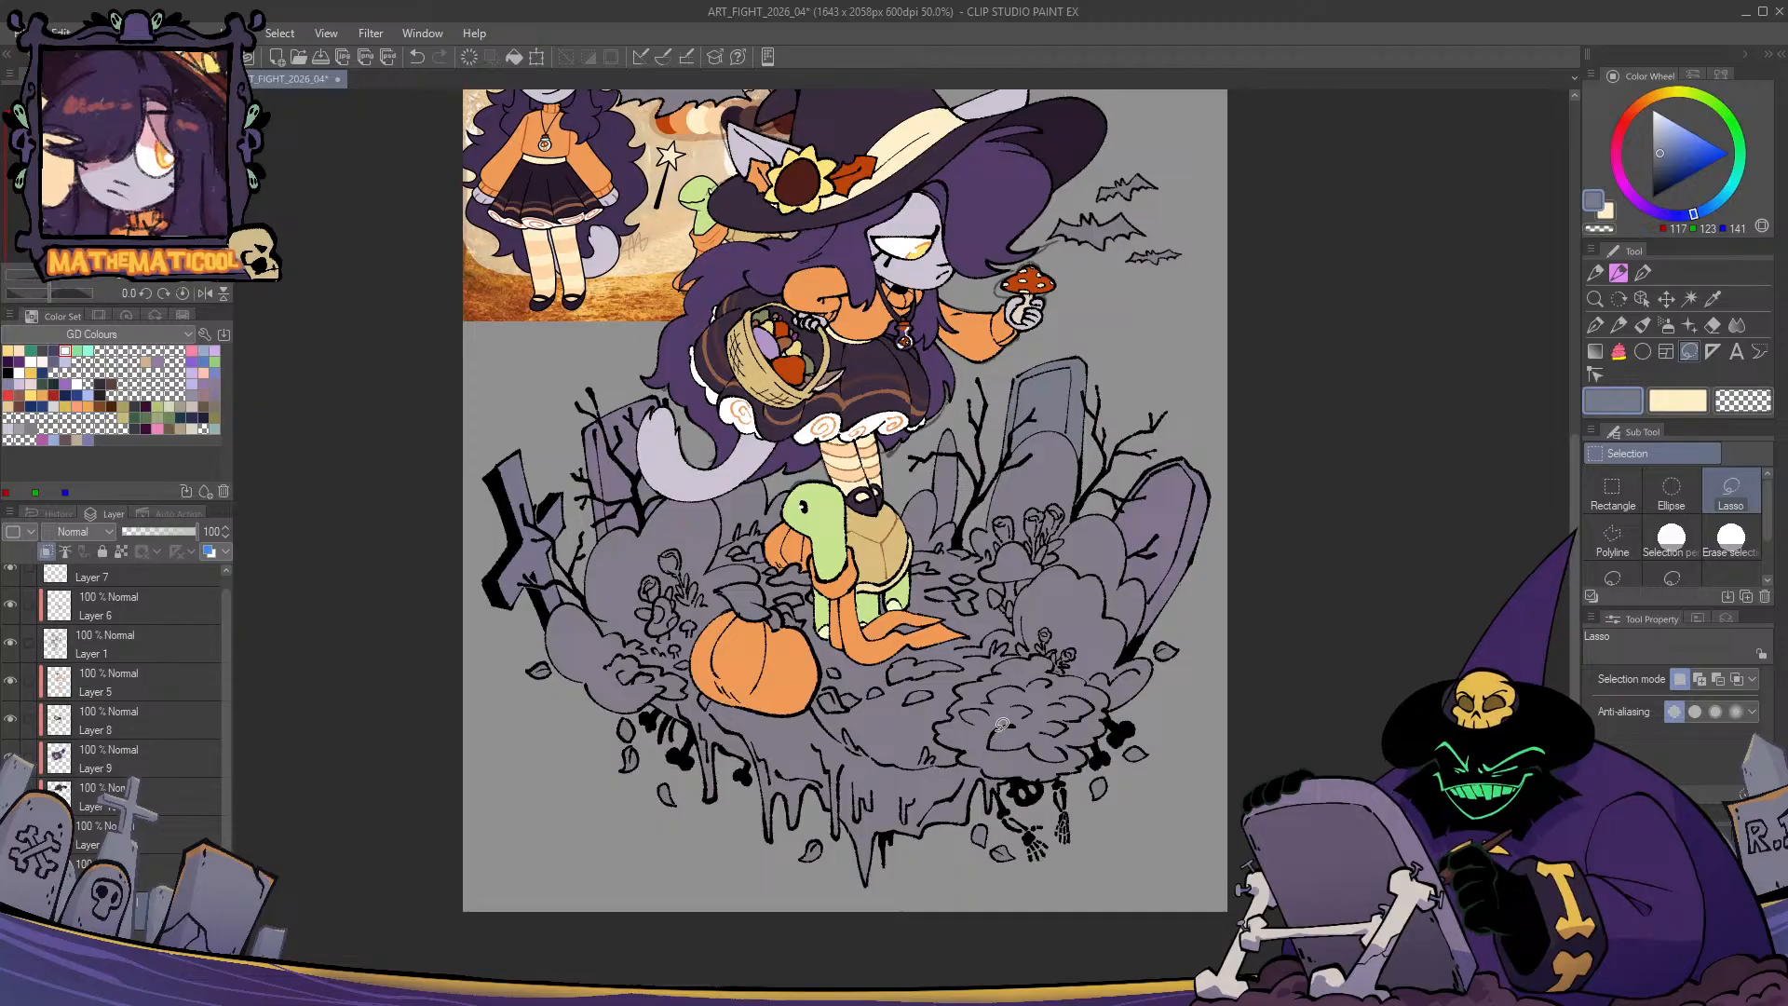
- Switch to the FW Colours set, pick its burnt orange (RGB 213, 127, 77) and fill small fallen leaves around the large pumpkin
left_click(43, 394)
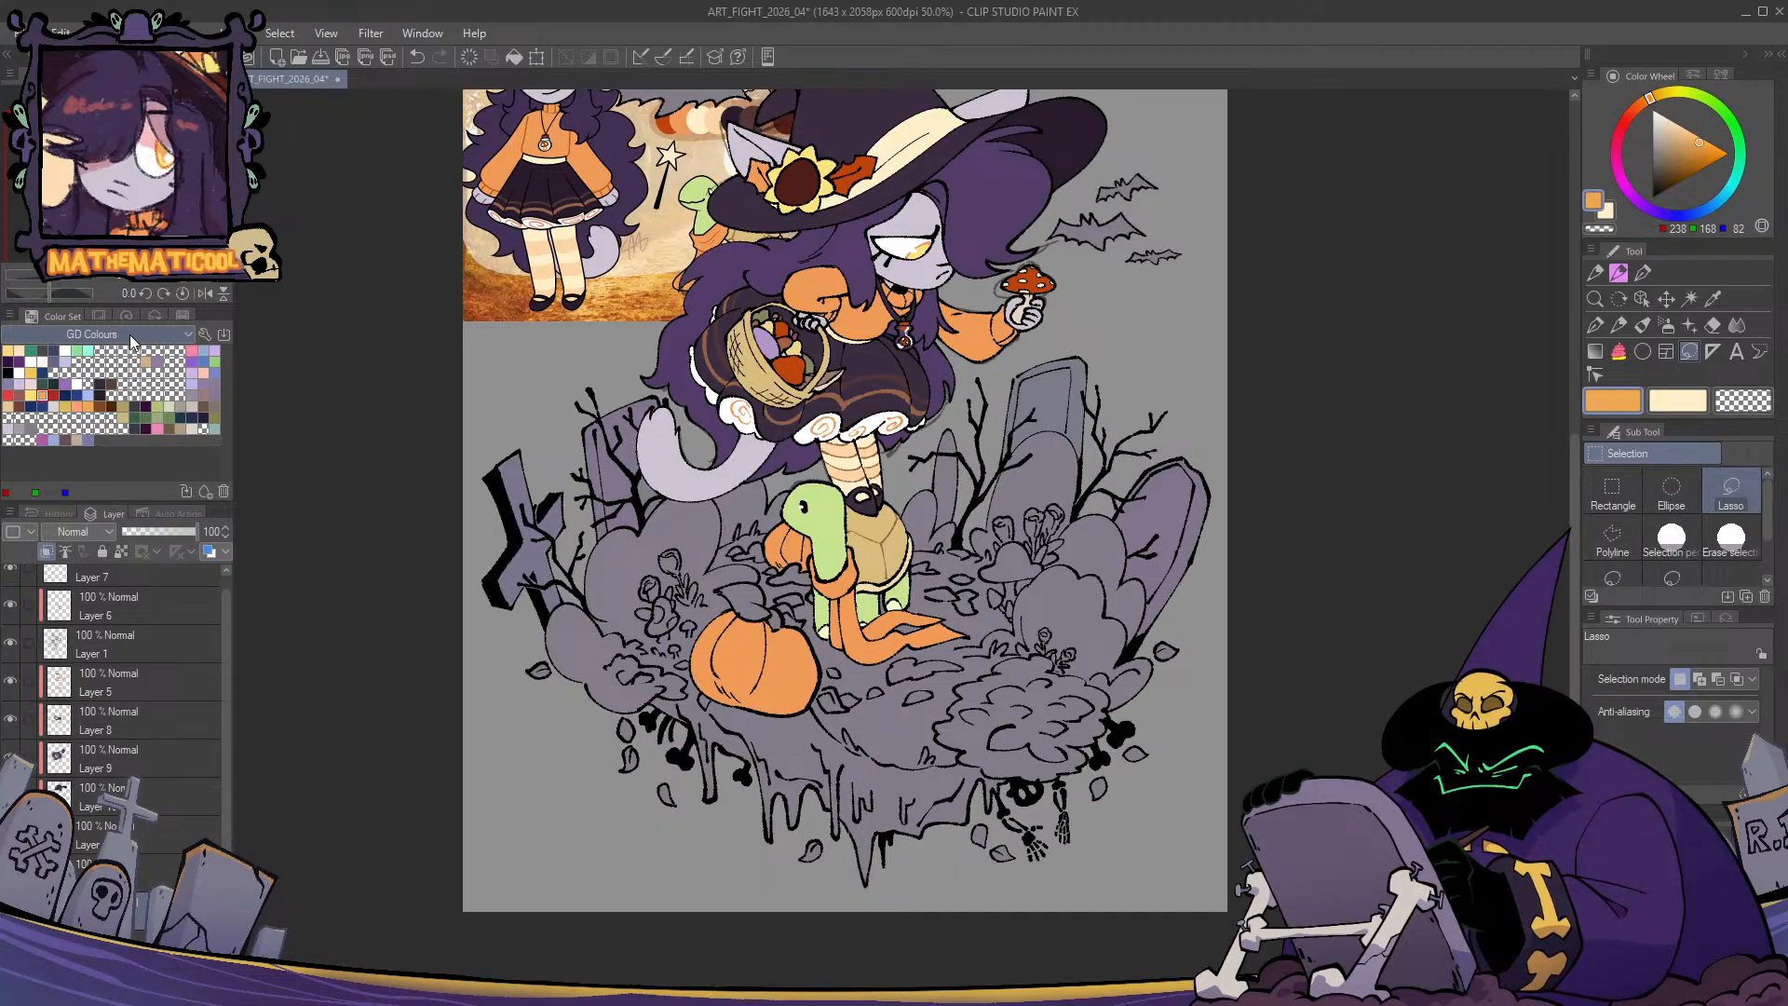
scroll(58, 406, "up", 1)
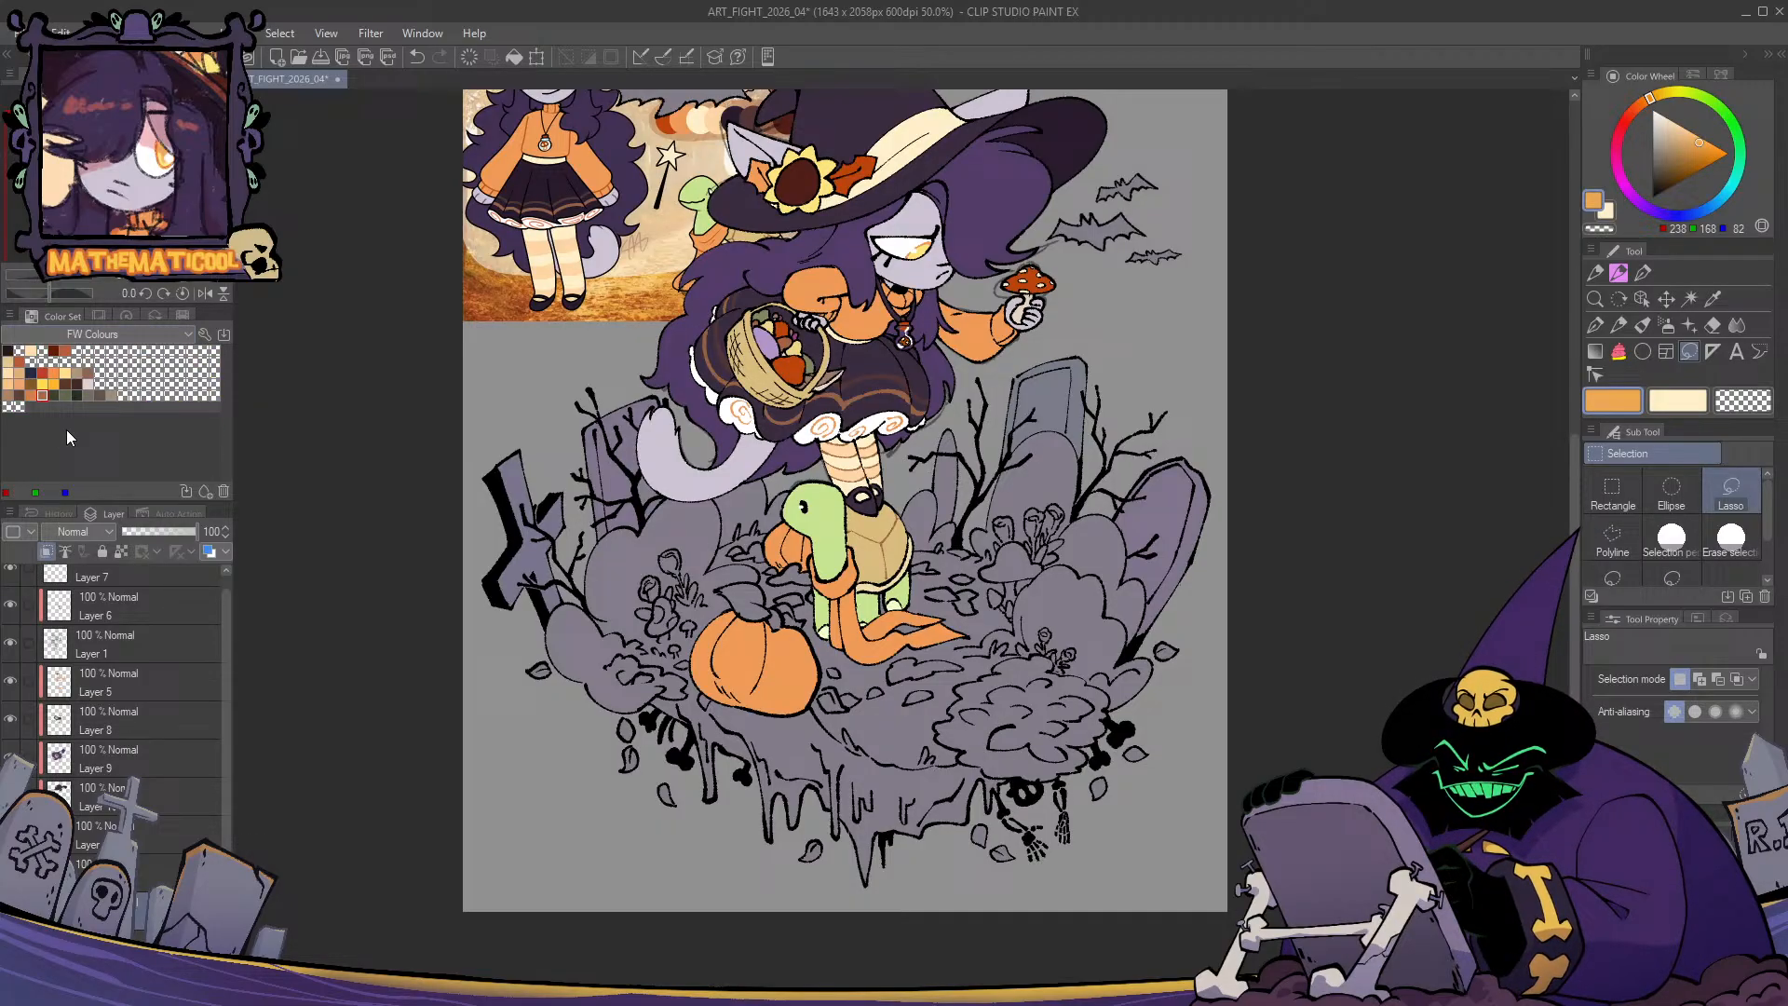
left_click(31, 395)
mouse_move(830, 670)
left_mouse_down()
mouse_move(868, 578)
mouse_move(898, 606)
left_mouse_up()
key("g")
key("ctrl+z")
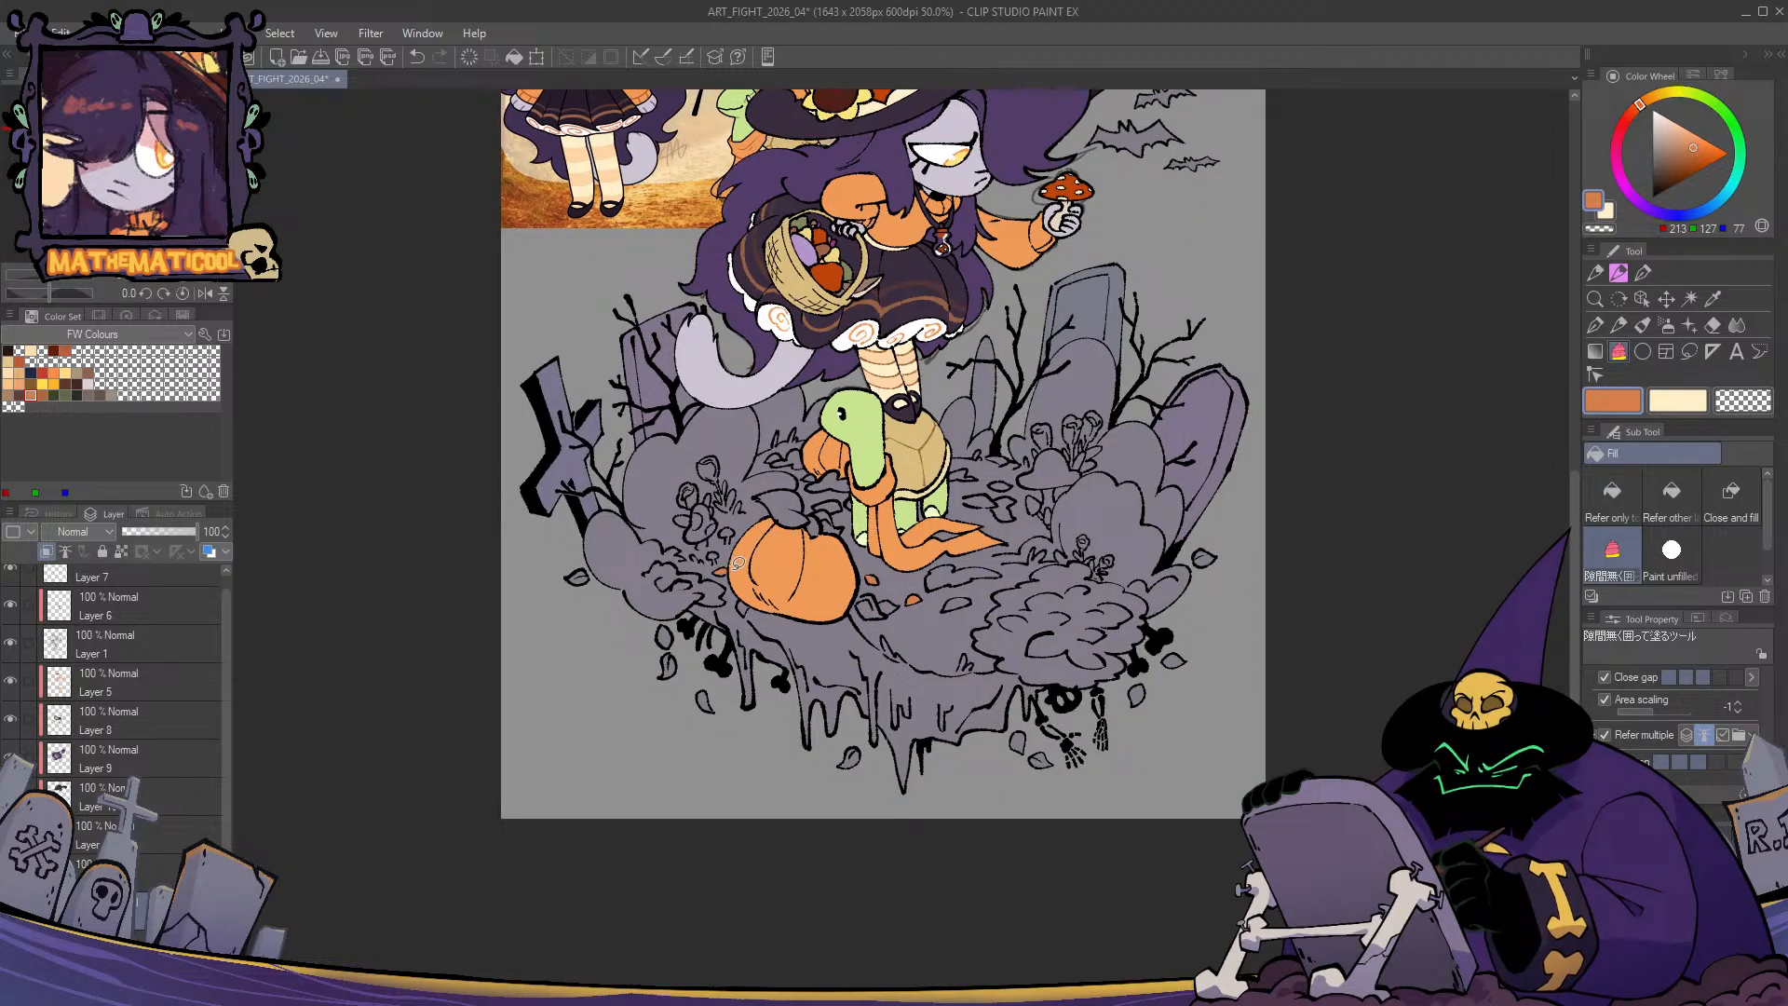
- Touch up the burnt orange of the fallen leaf in the foliage on the cross side of the large pumpkin
key("m")
scroll(731, 555, "up", 2)
left_click_drag(702, 585, 772, 558)
key("g")
key("m")
key("p")
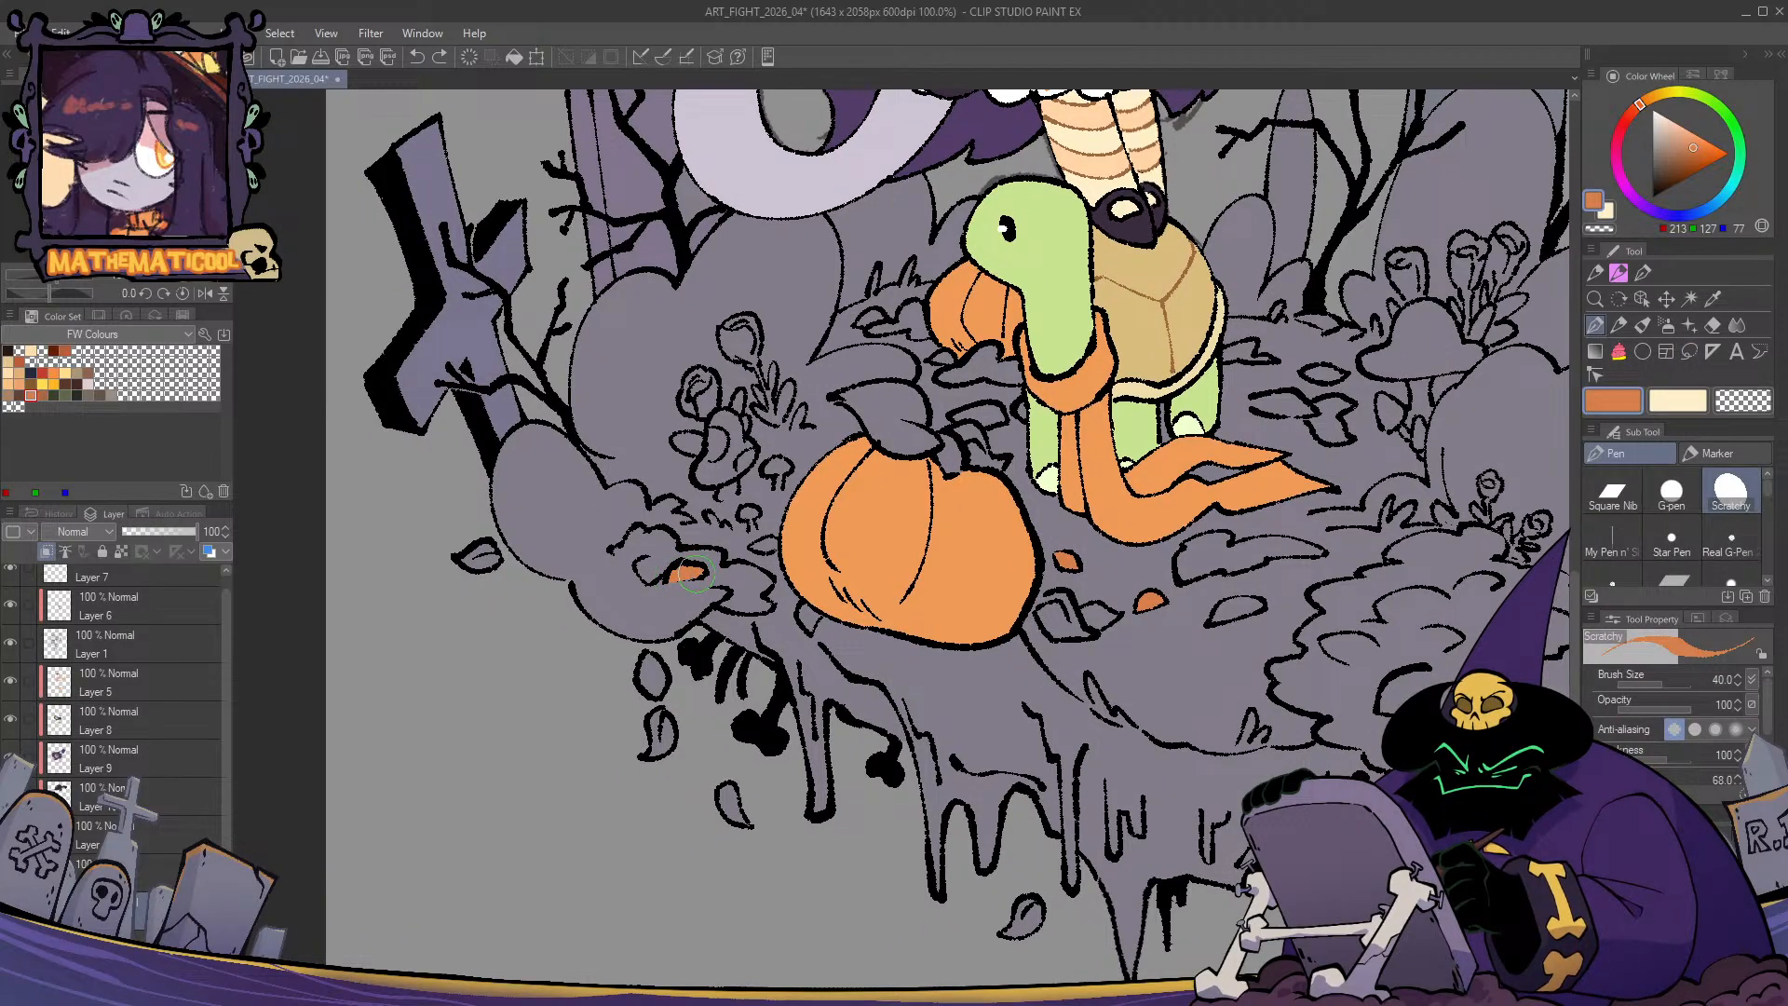
left_click_drag(696, 574, 713, 572)
- Color a leaf in the large leaf pile and the falling leaves by the skeleton's bones and hand burnt orange
mouse_move(1389, 745)
left_mouse_down()
mouse_move(990, 687)
mouse_move(990, 639)
left_mouse_up()
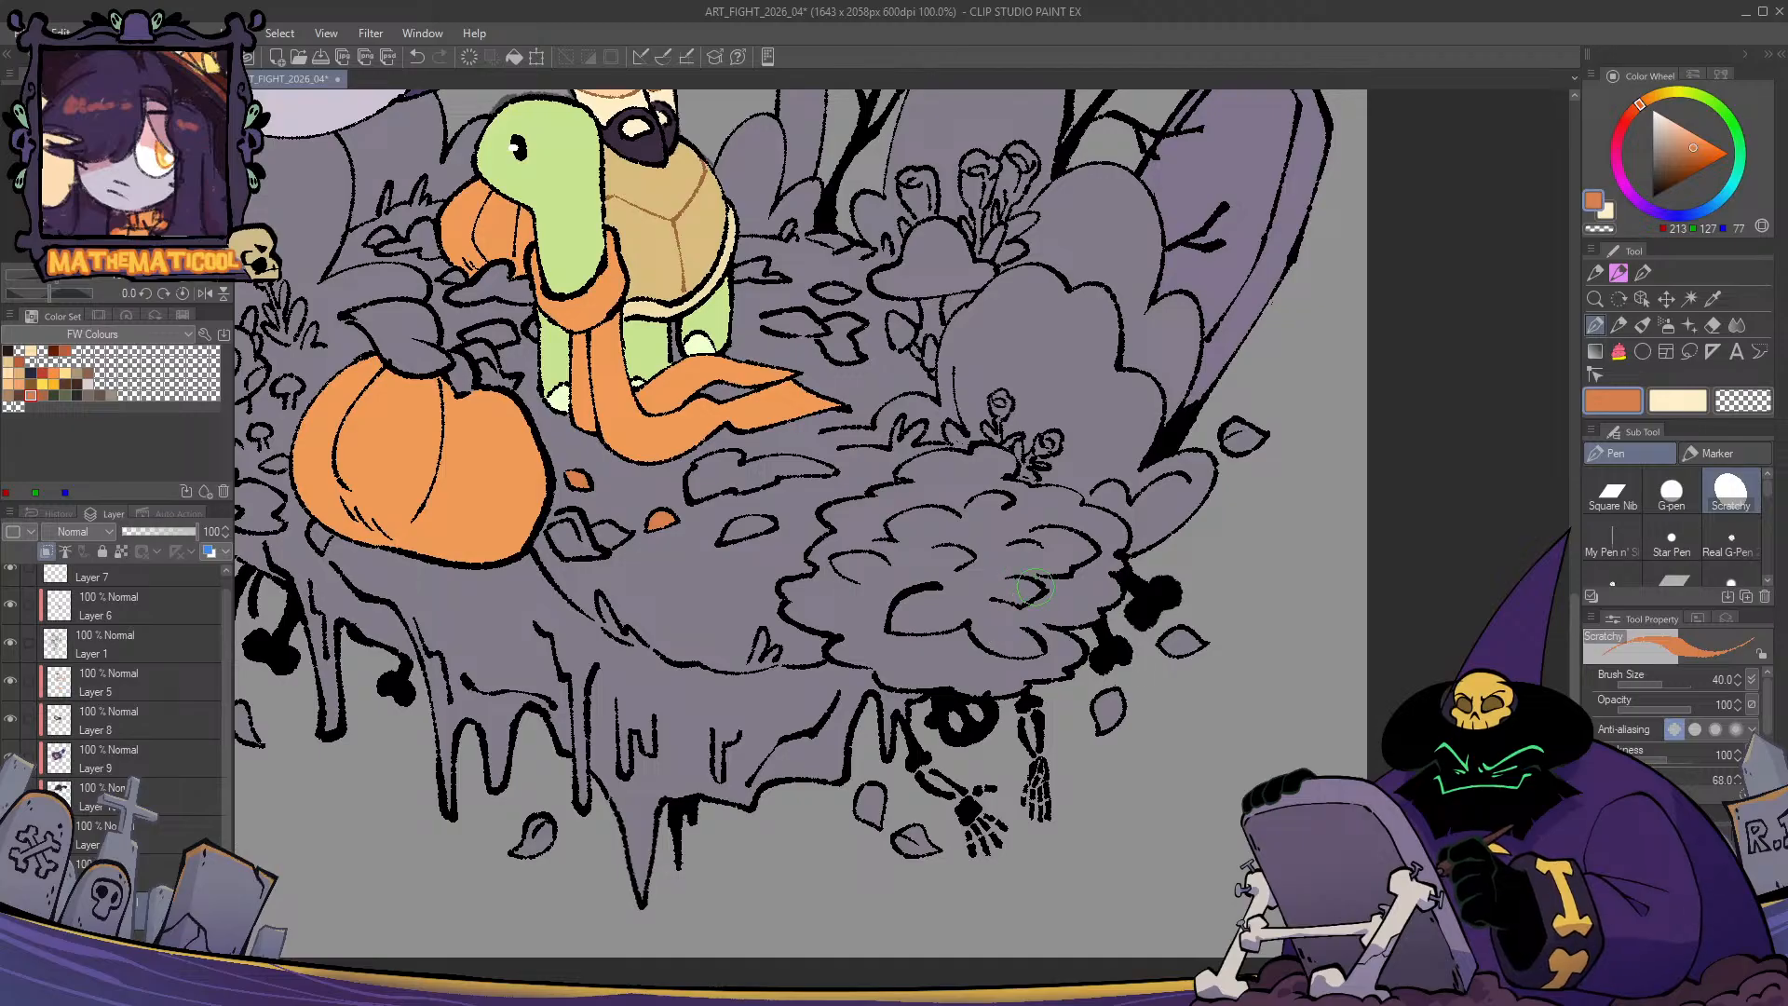
key("c")
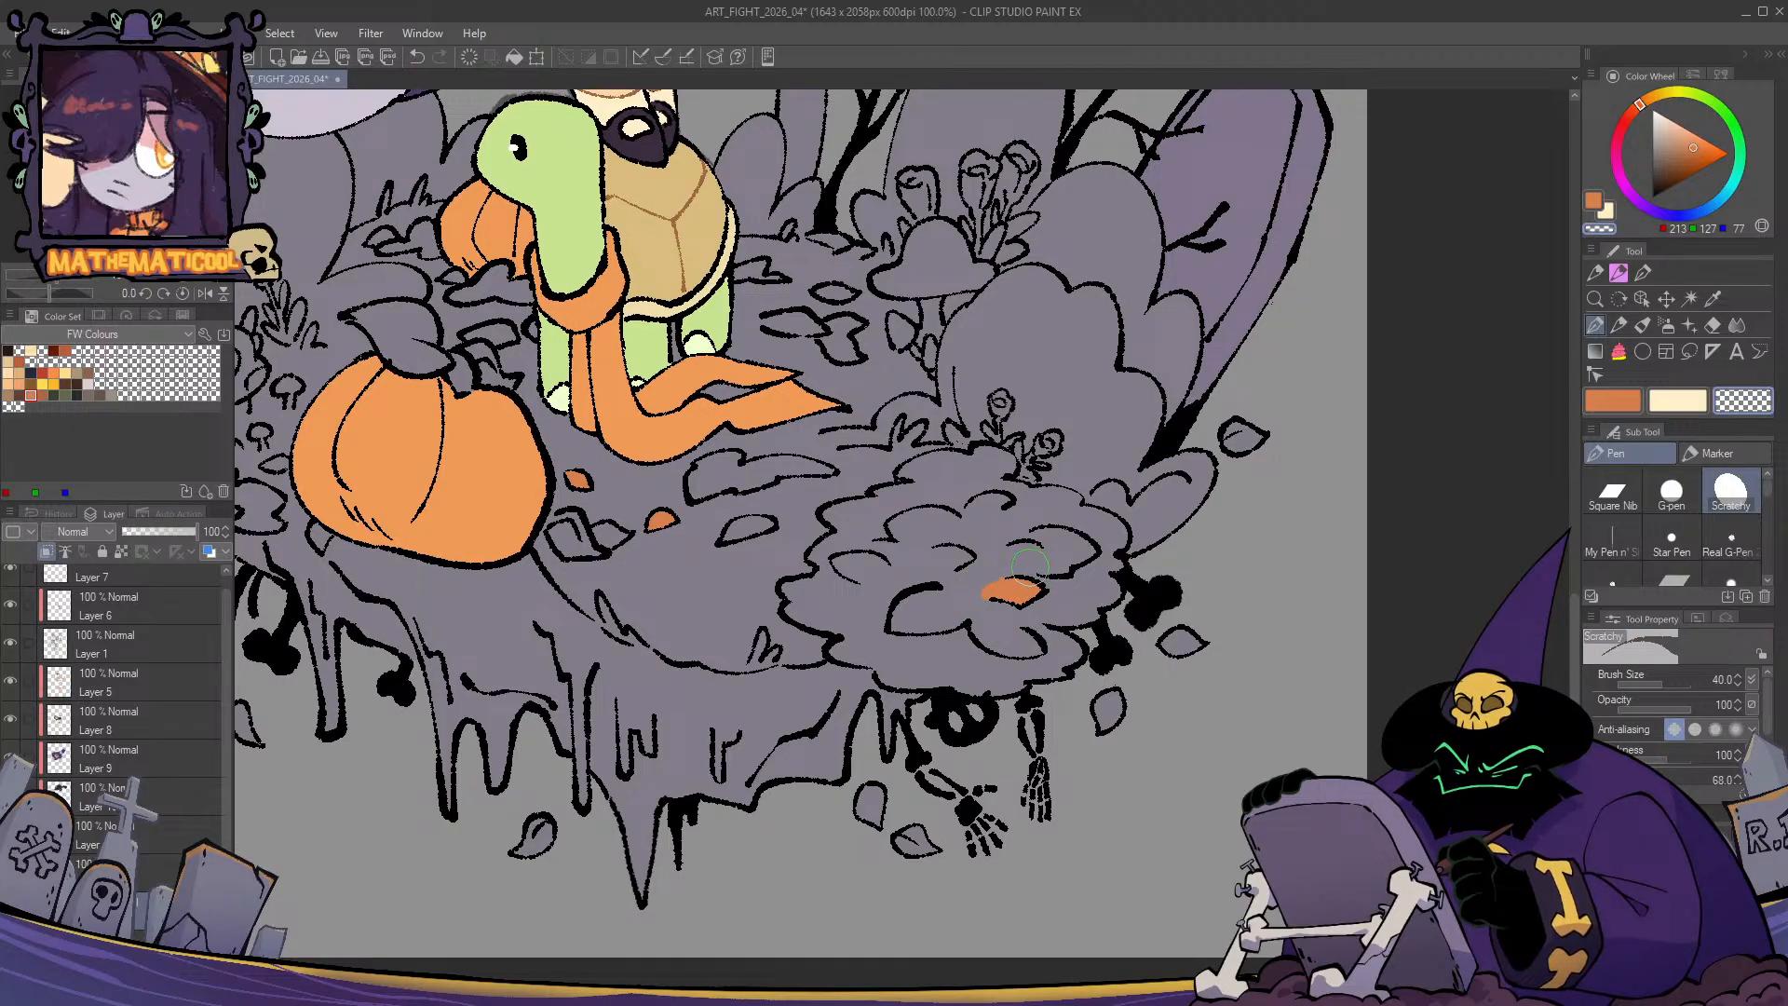
key("c")
left_click_drag(1166, 635, 1200, 645)
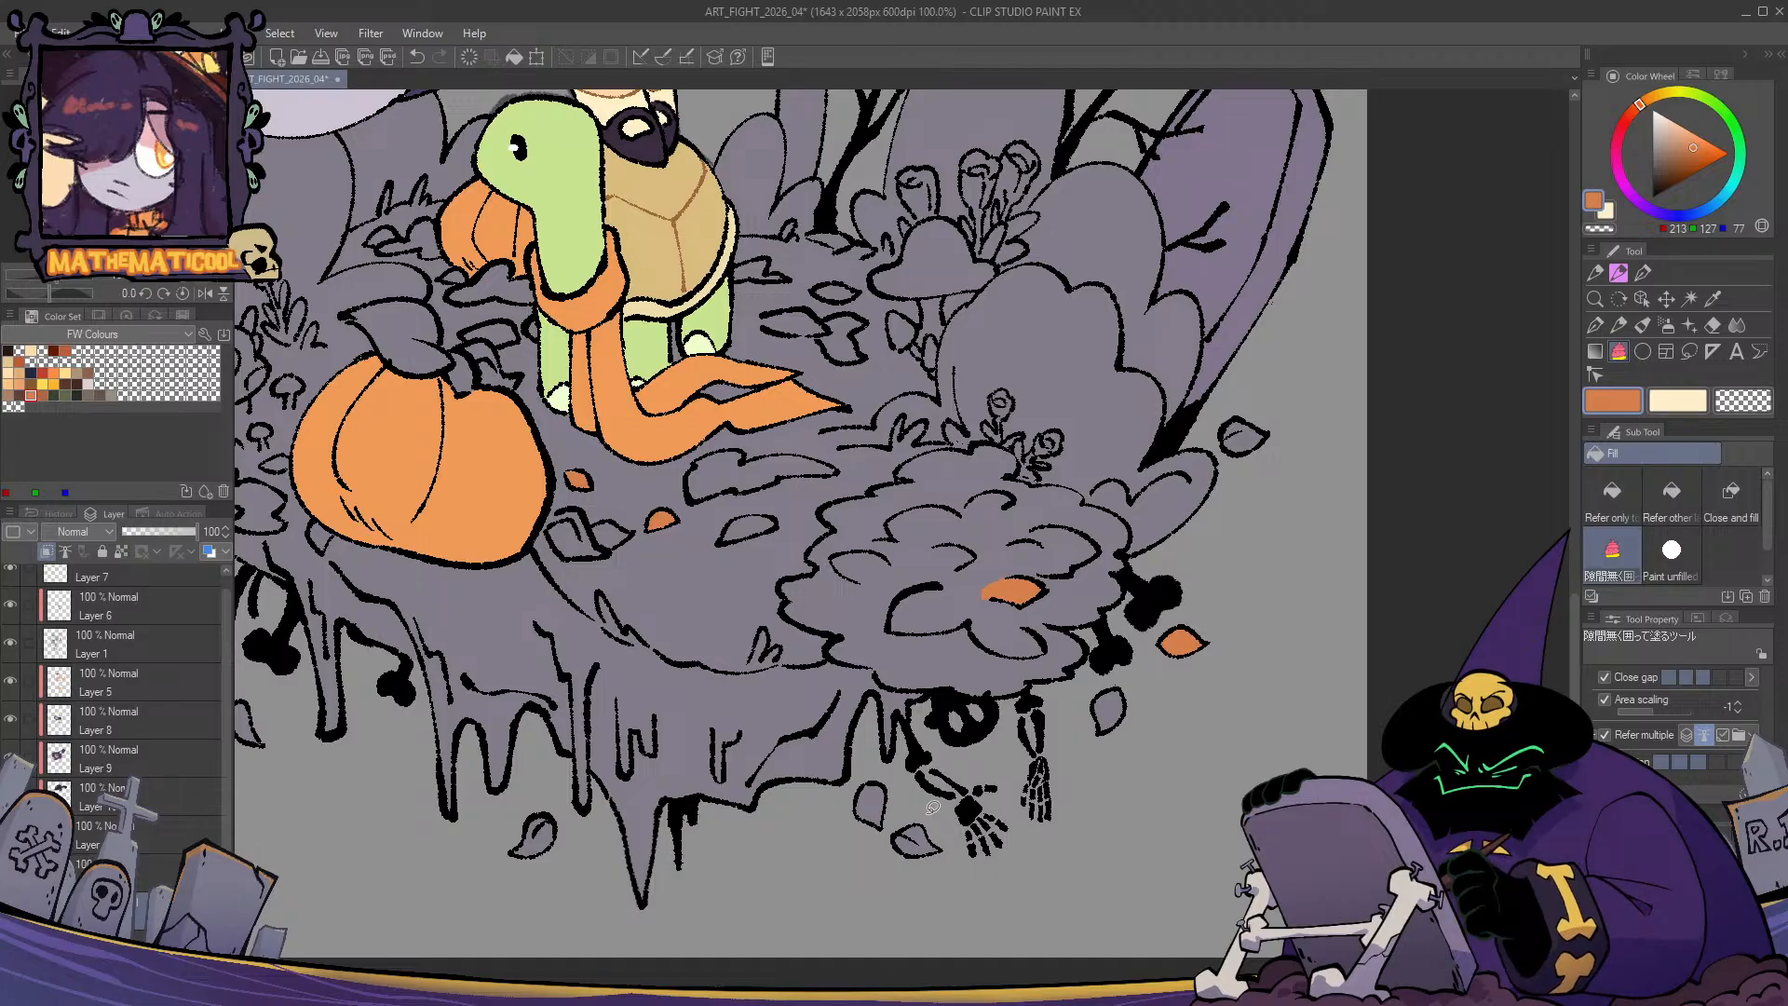
left_click_drag(899, 836, 934, 848)
- Fill a falling leaf under the island's edge, below the cross-shaped gravestone, with burnt orange
scroll(690, 922, "down", 2)
left_click_drag(666, 885, 889, 781)
key("g")
mouse_move(668, 718)
left_mouse_down()
mouse_move(680, 698)
mouse_move(622, 790)
mouse_move(657, 804)
left_mouse_up()
key("p")
scroll(652, 622, "up", 1)
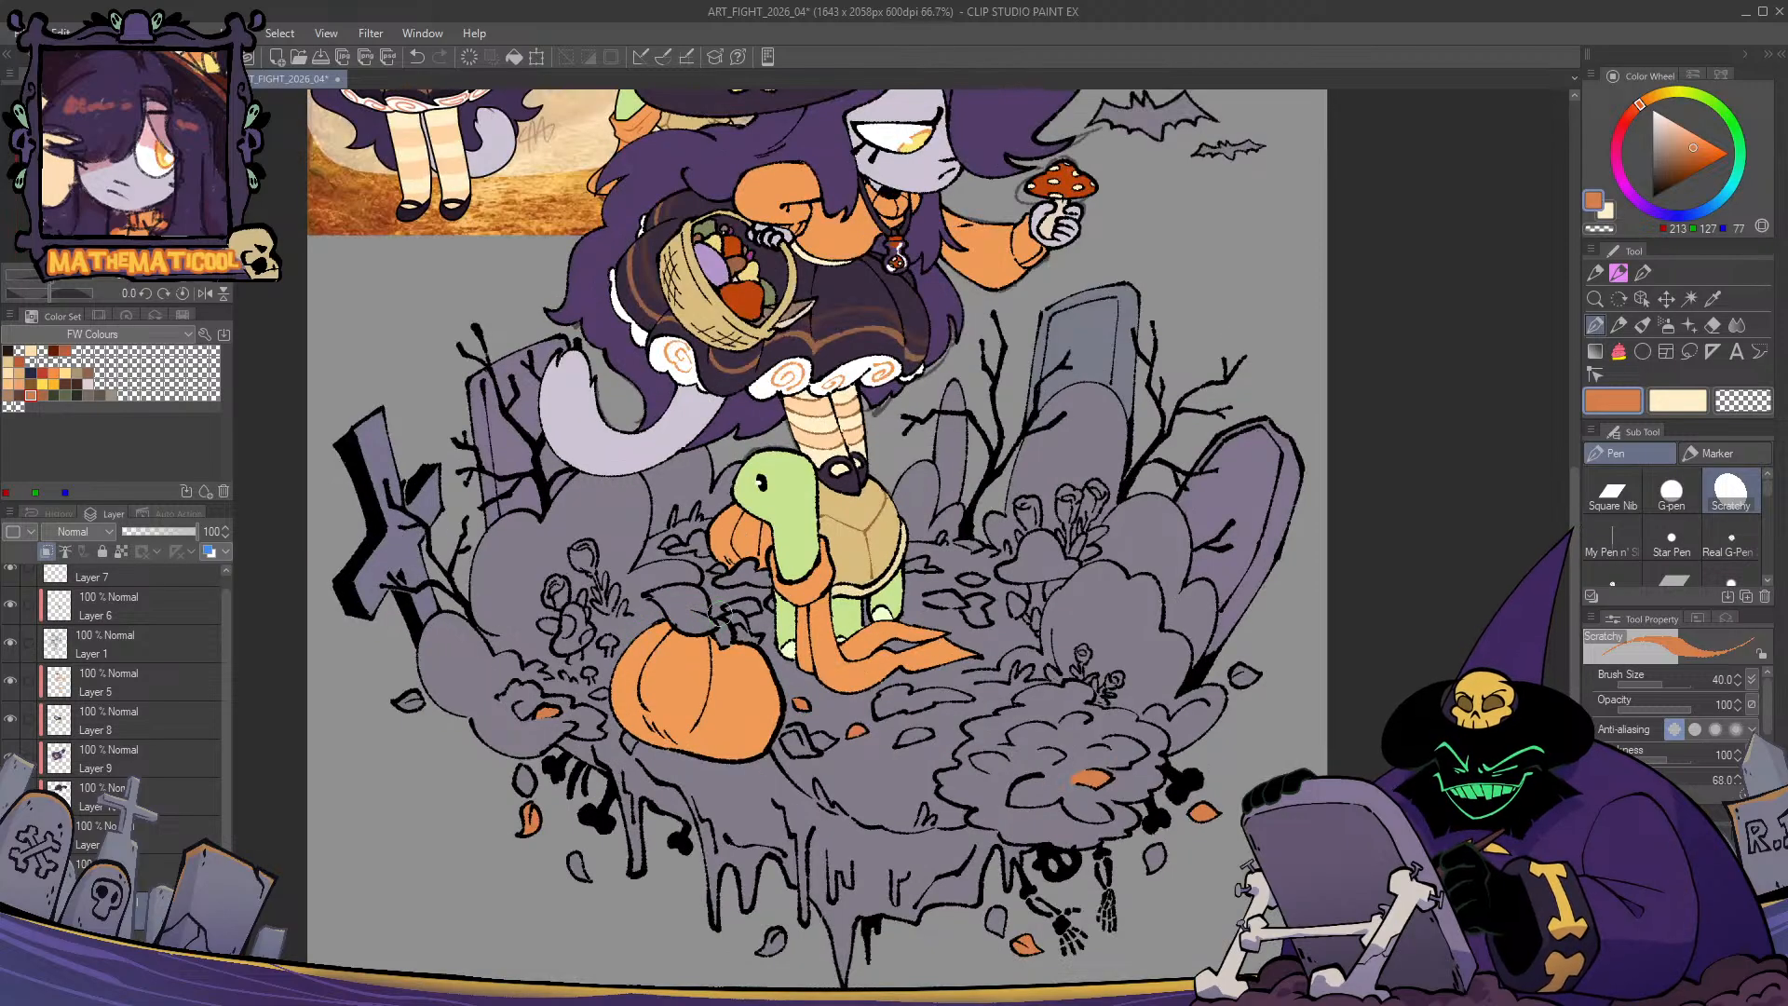
- Fill the fallen leaf beside the small pumpkin behind the turtle with burnt orange
left_click_drag(795, 612, 789, 624)
scroll(788, 624, "up", 1)
key("g")
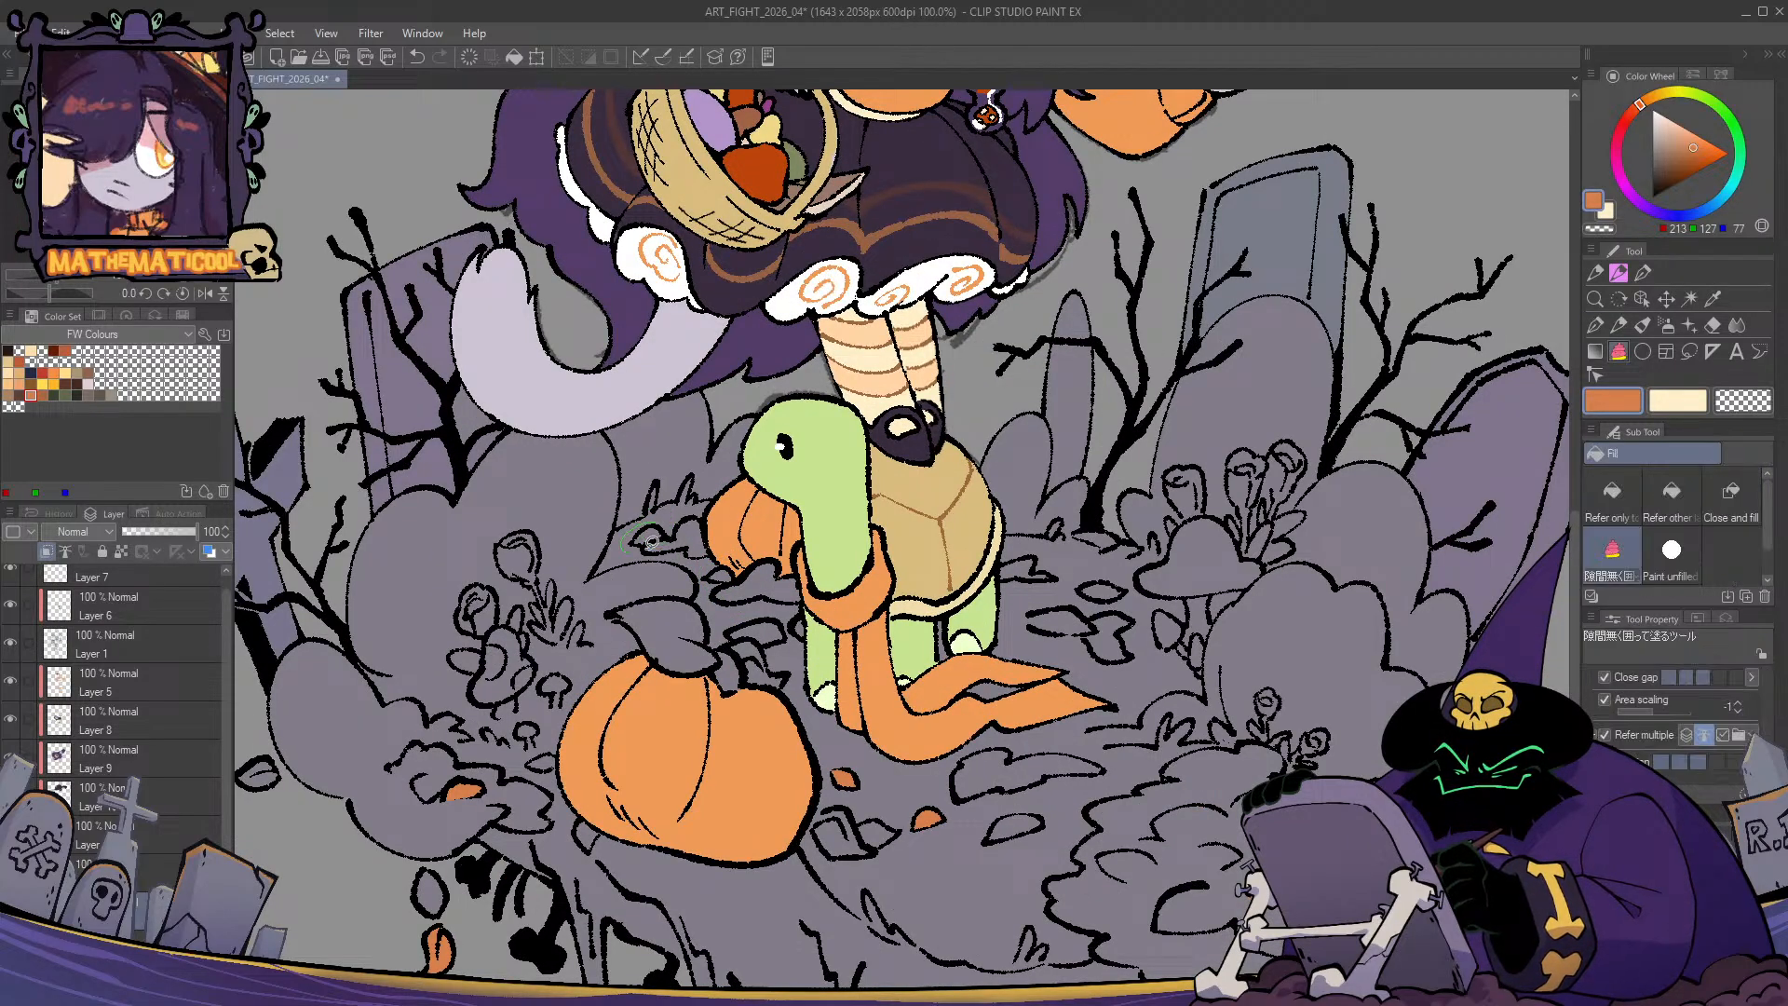
left_click_drag(978, 608, 902, 552)
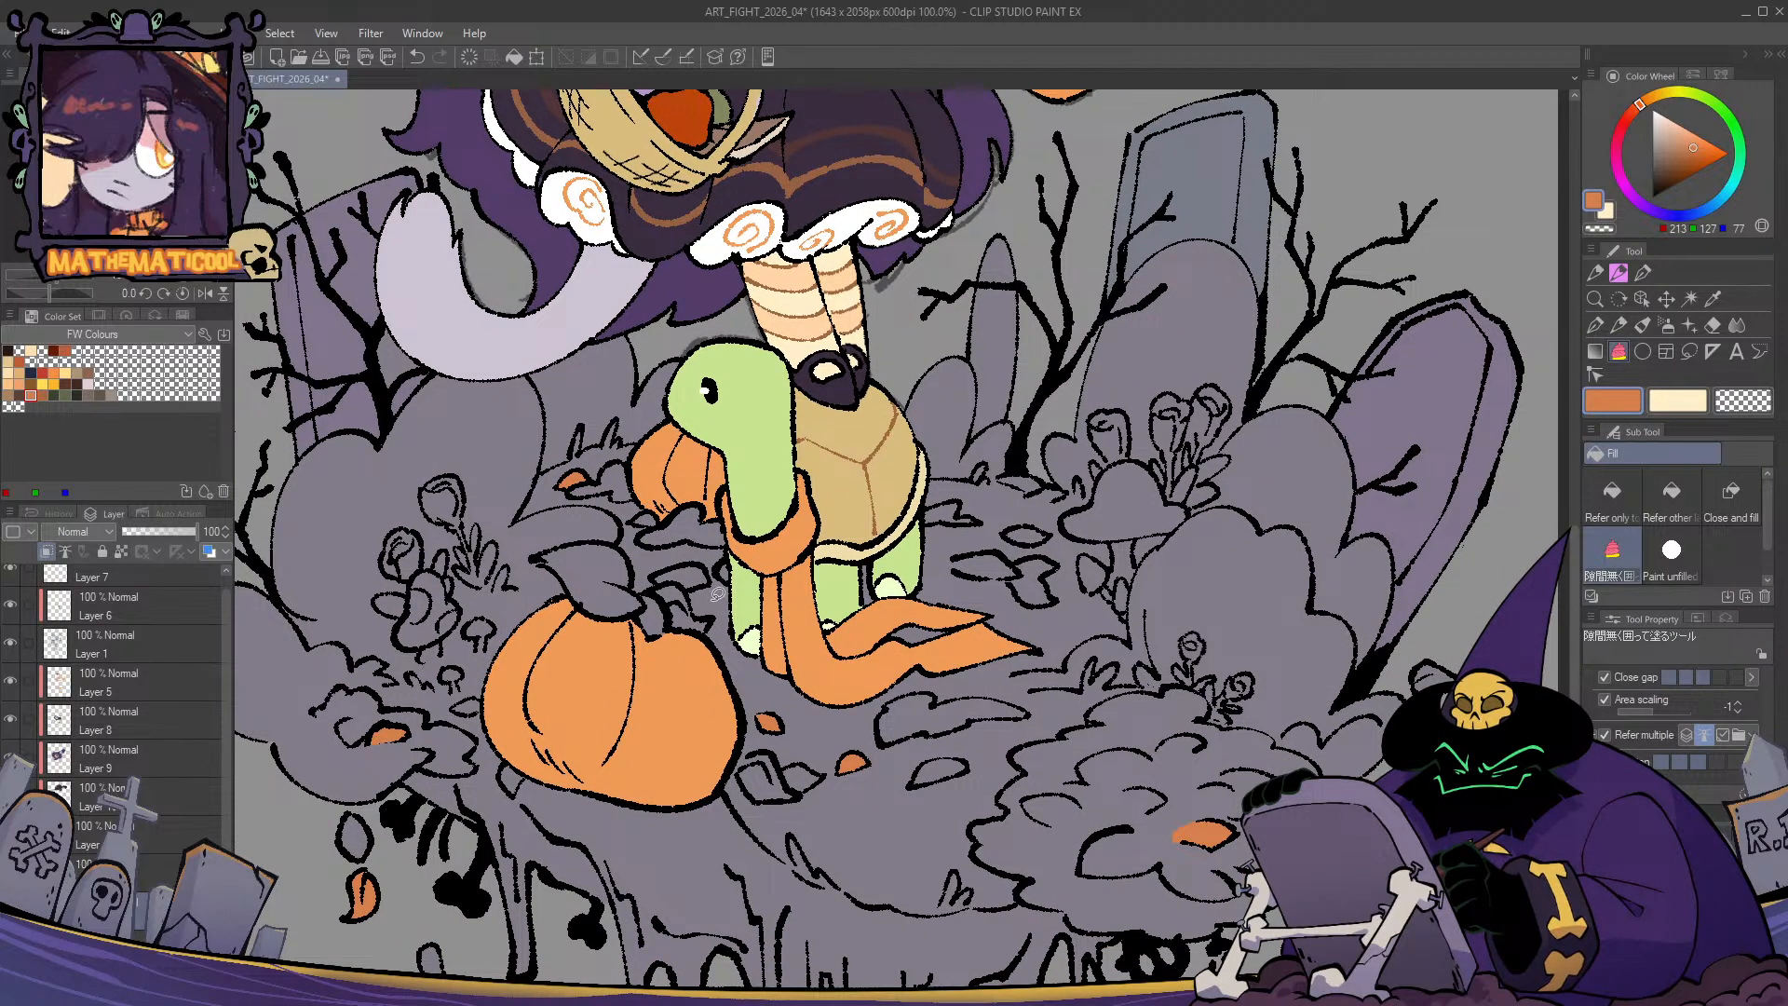
key("p")
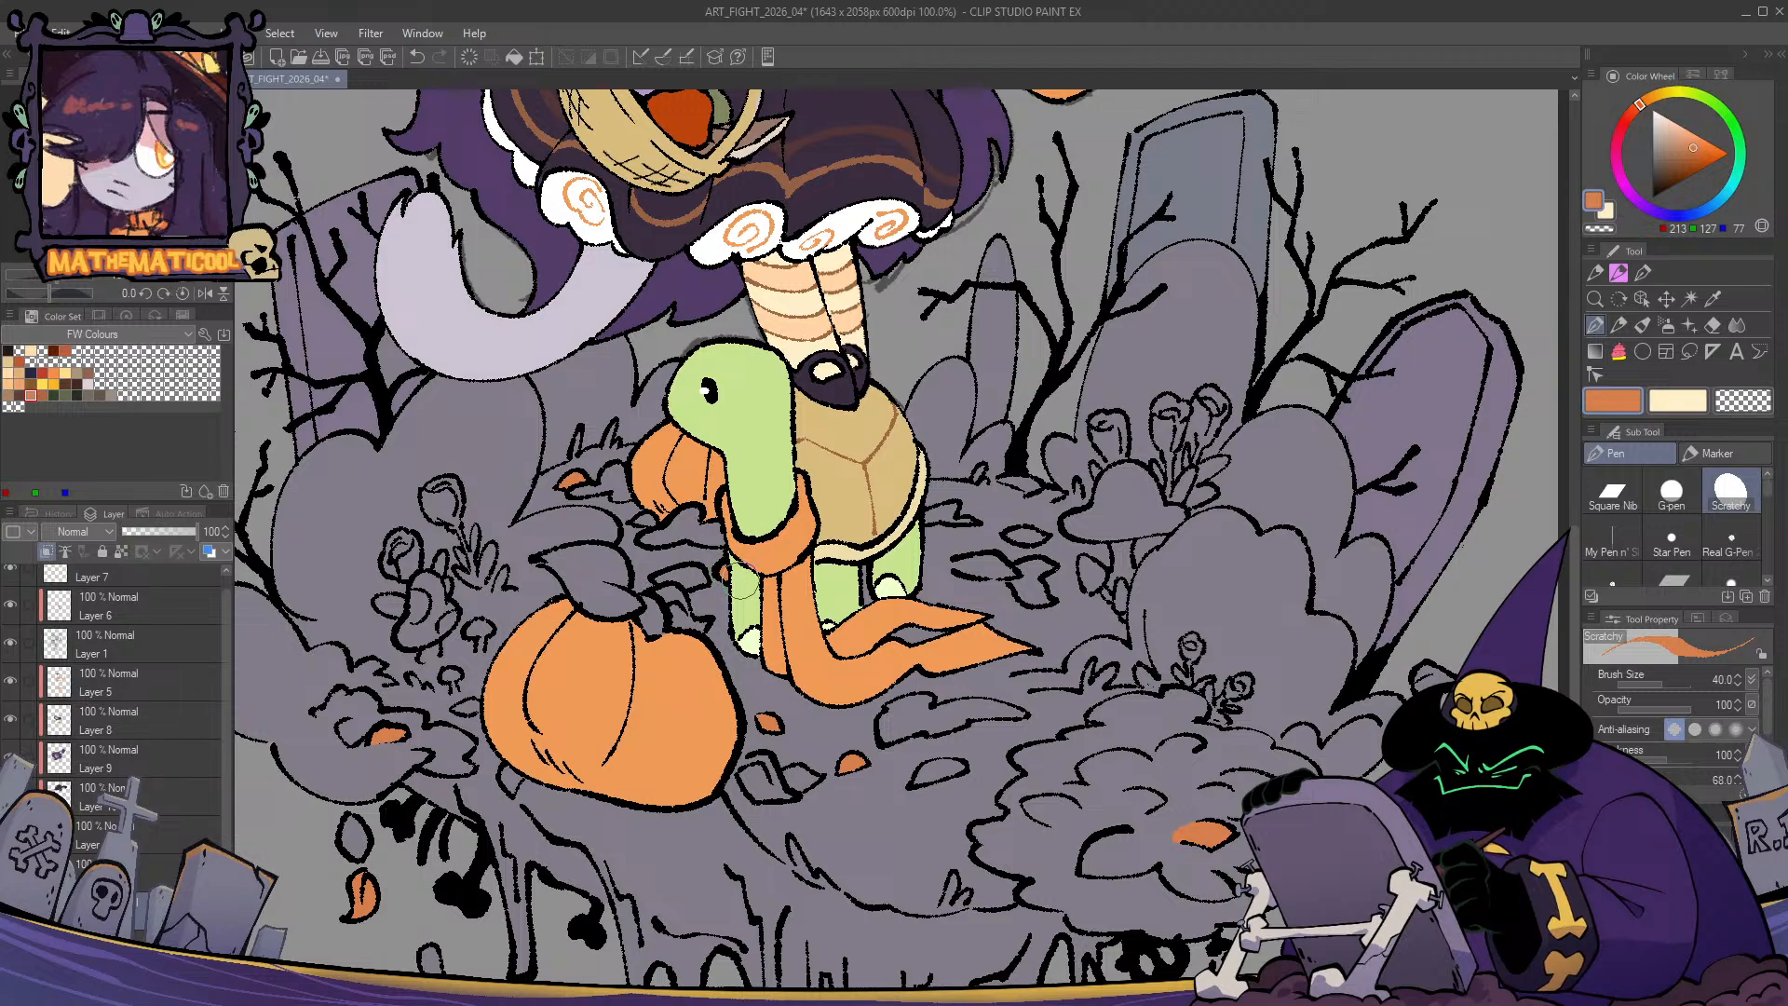
- Fill three fallen leaves between the turtle's shell and the large mushroom with burnt orange
mouse_move(1084, 703)
left_mouse_down()
mouse_move(922, 662)
mouse_move(903, 687)
left_mouse_up()
key("g")
mouse_move(864, 504)
left_mouse_down()
mouse_move(824, 527)
mouse_move(878, 531)
left_mouse_up()
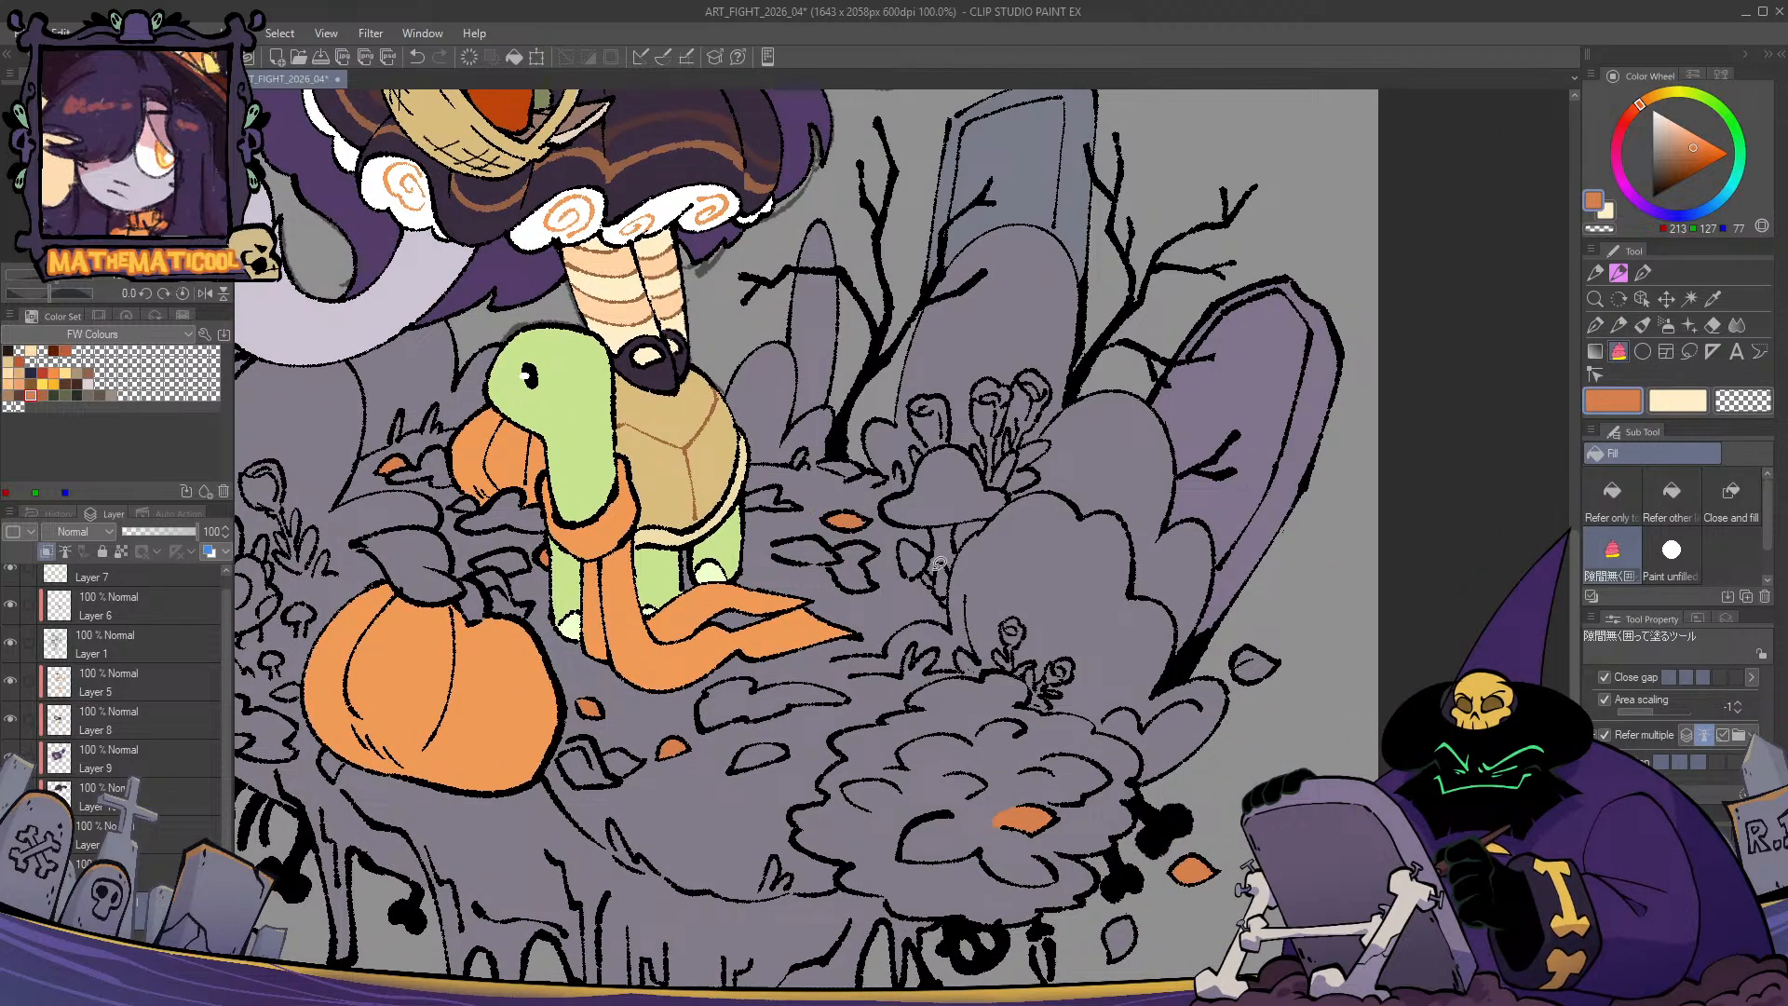
key("p")
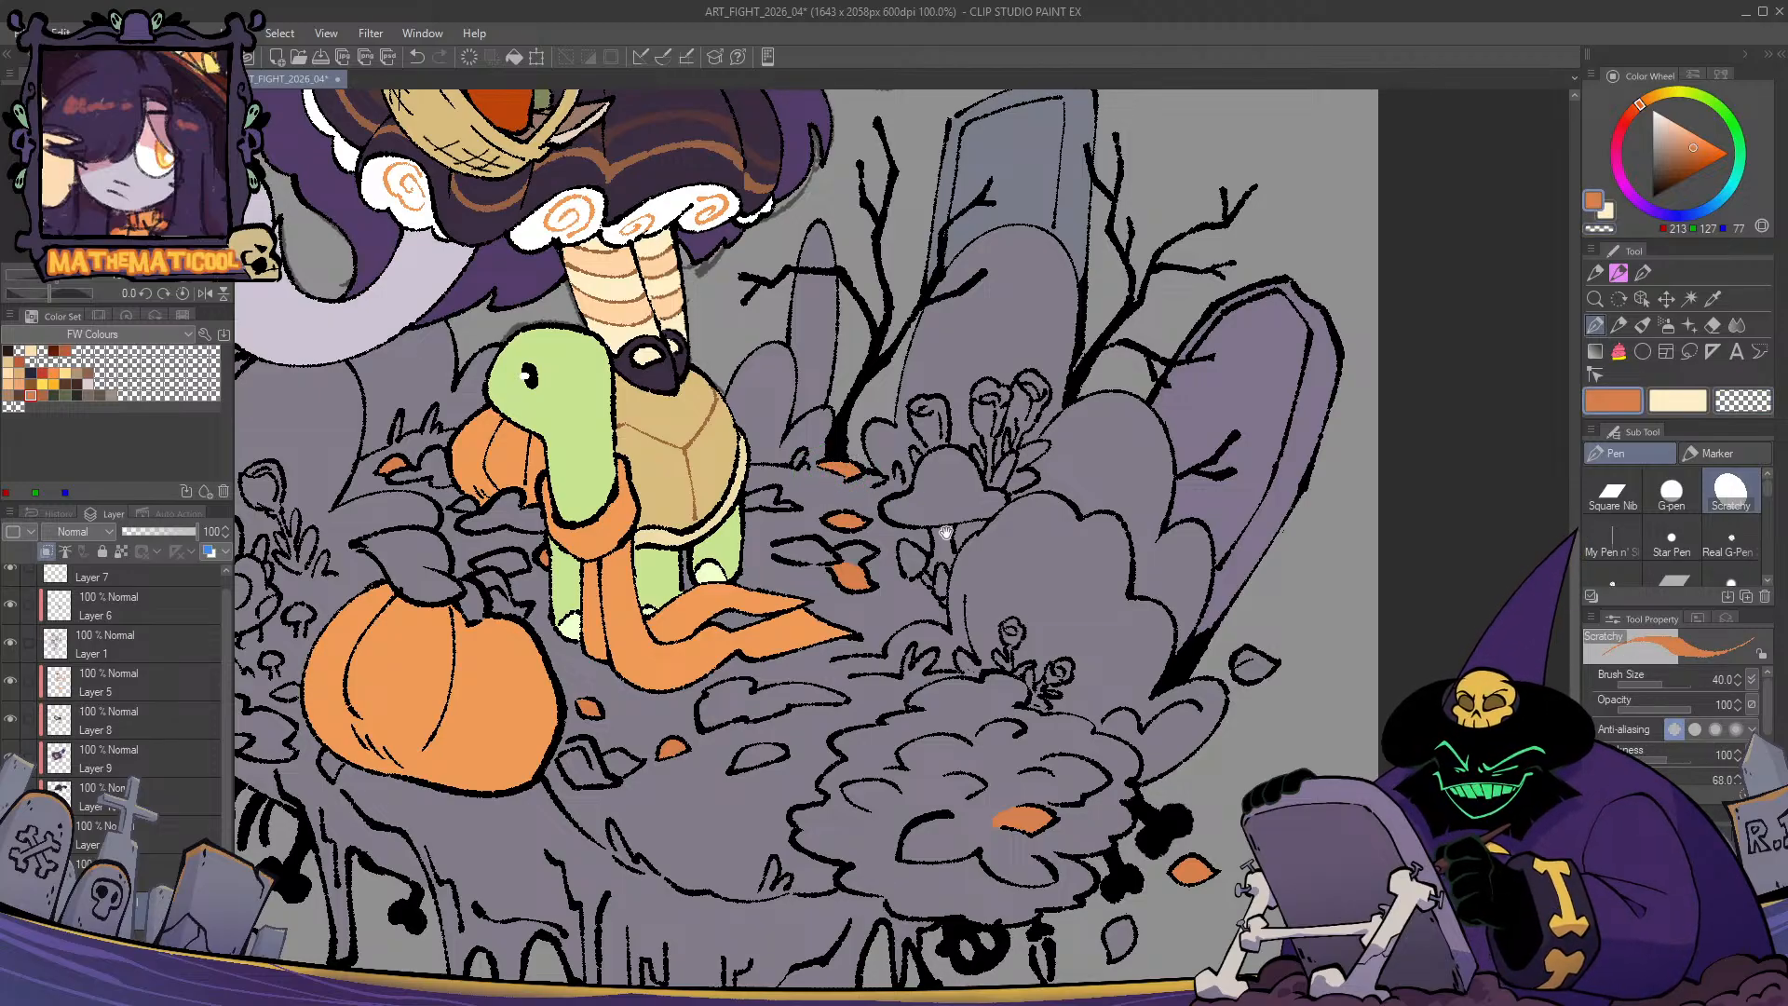
left_click_drag(841, 472, 684, 462)
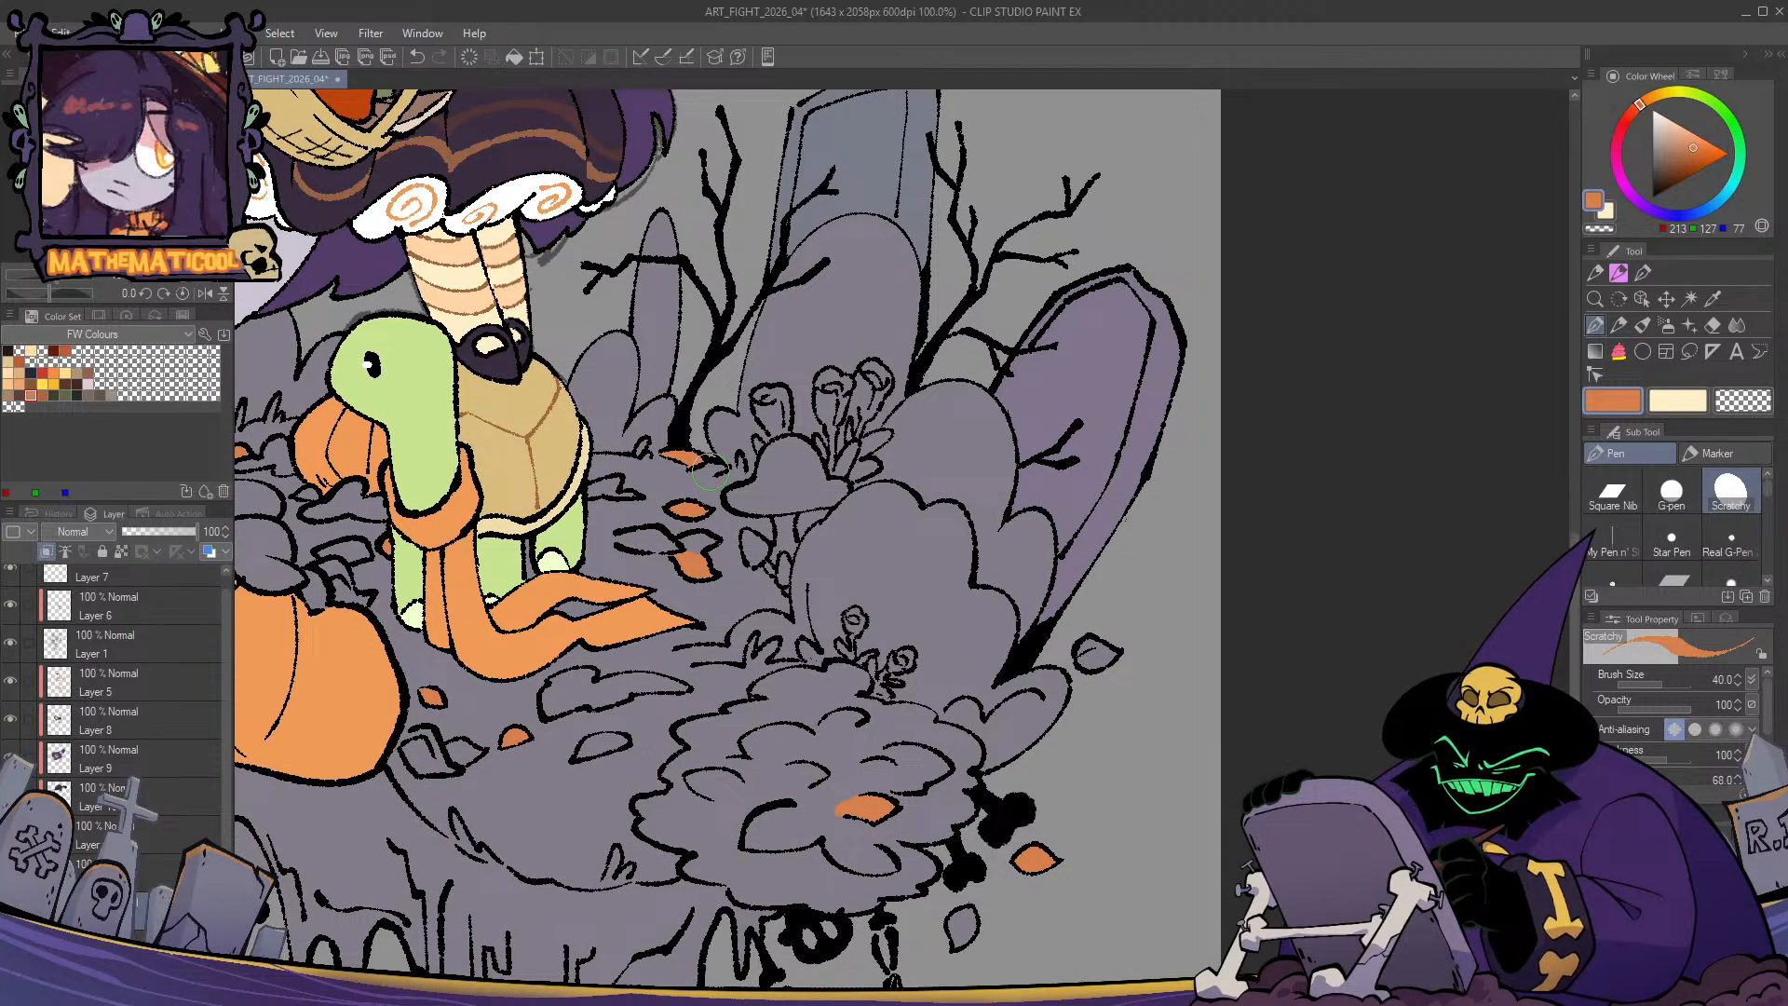
scroll(710, 473, "down", 2)
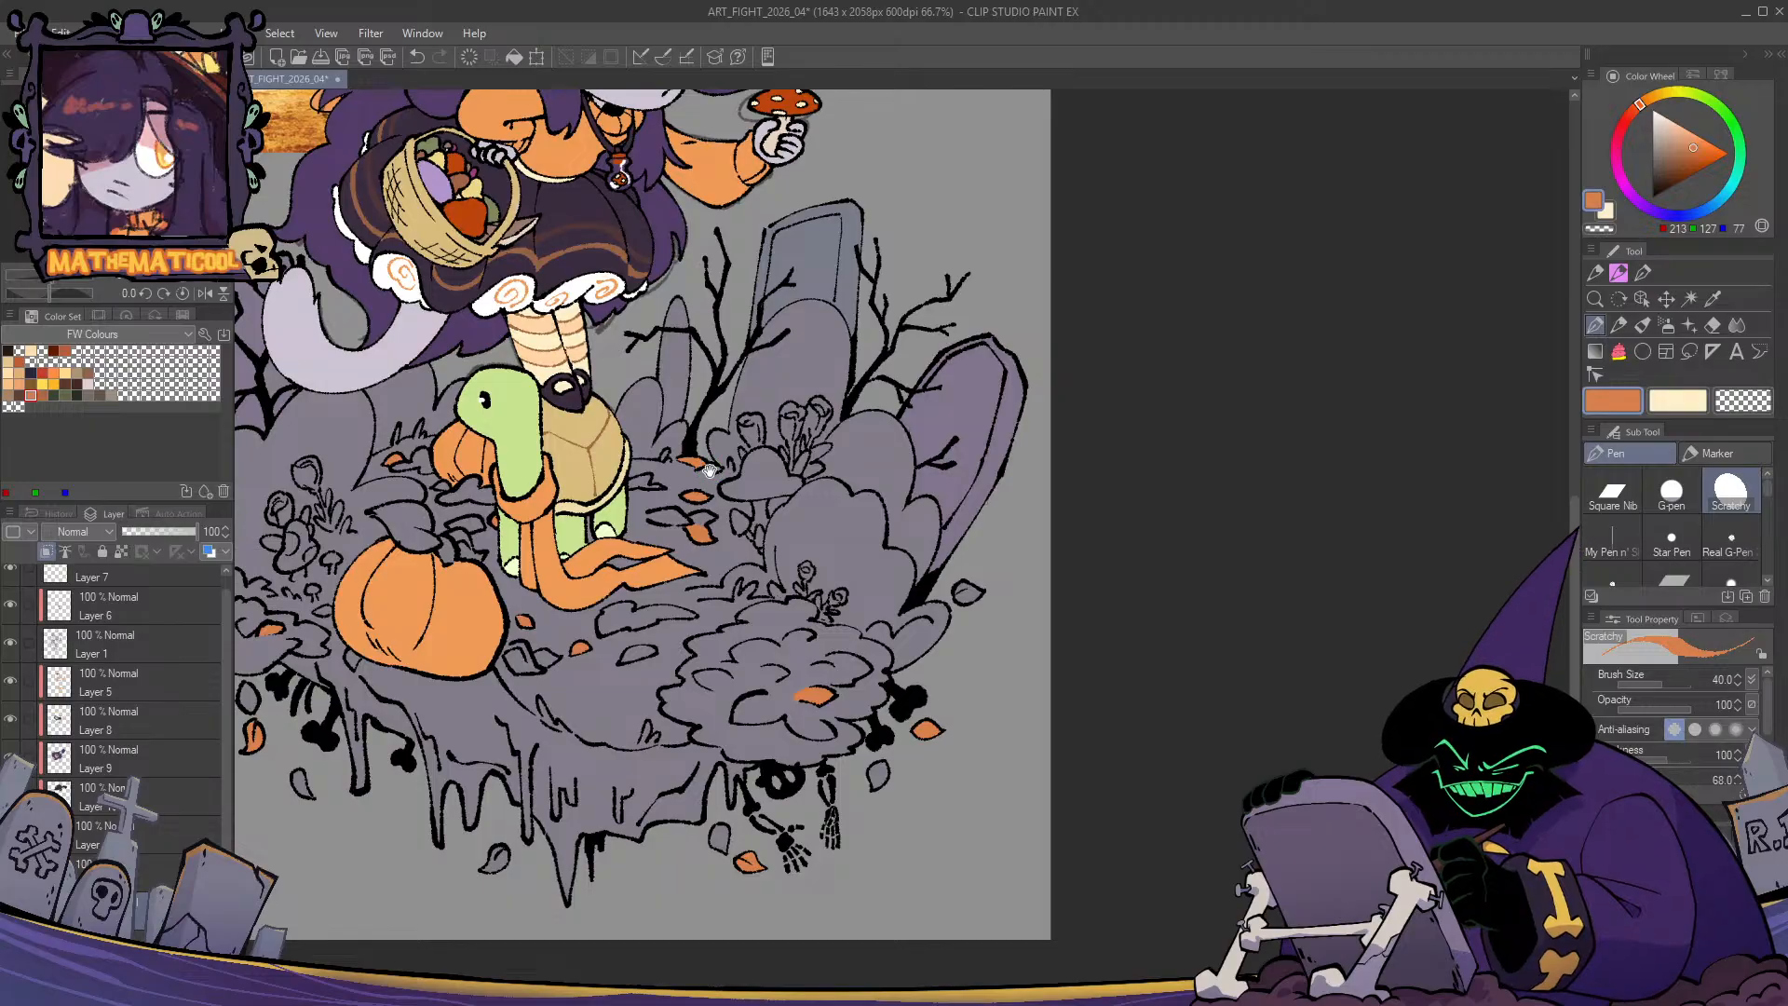
- Color a leaf at the back edge of the large leaf pile burnt orange and trim the color to its outline
mouse_move(698, 672)
left_mouse_down()
mouse_move(830, 682)
mouse_move(761, 627)
left_mouse_up()
scroll(830, 682, "up", 1)
scroll(830, 681, "down", 1)
scroll(830, 682, "up", 1)
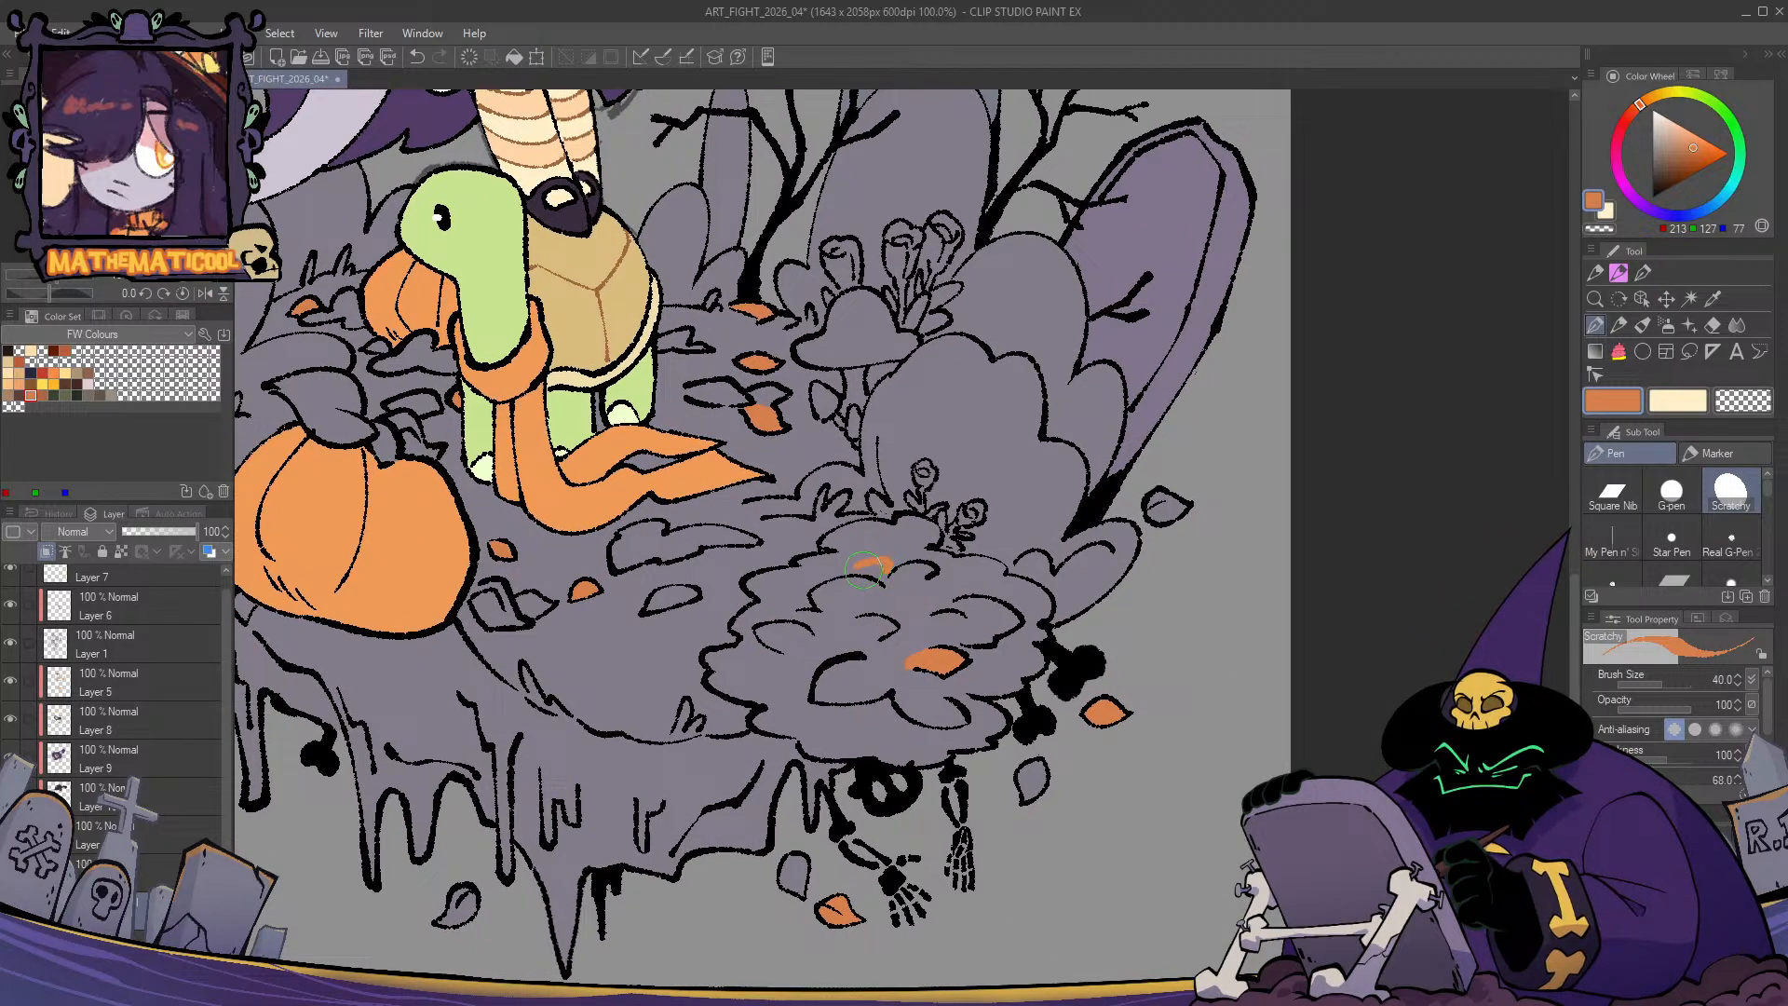
key("ctrl+z")
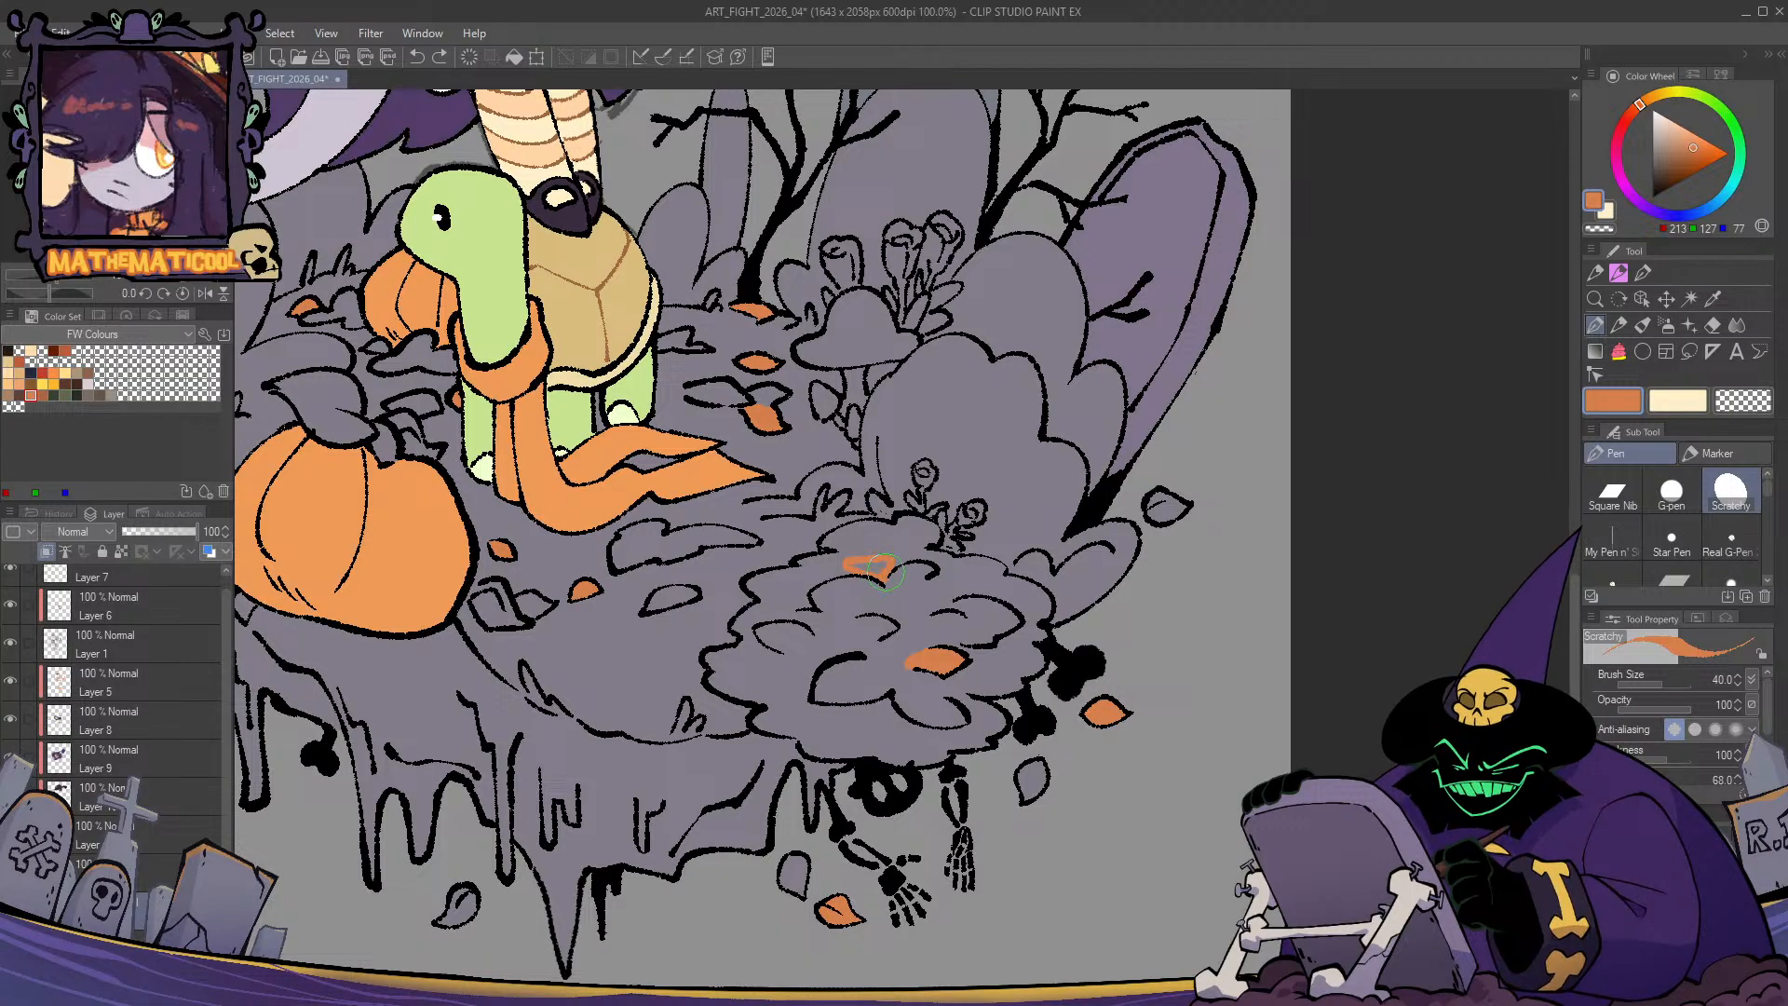
left_click_drag(922, 600, 914, 585)
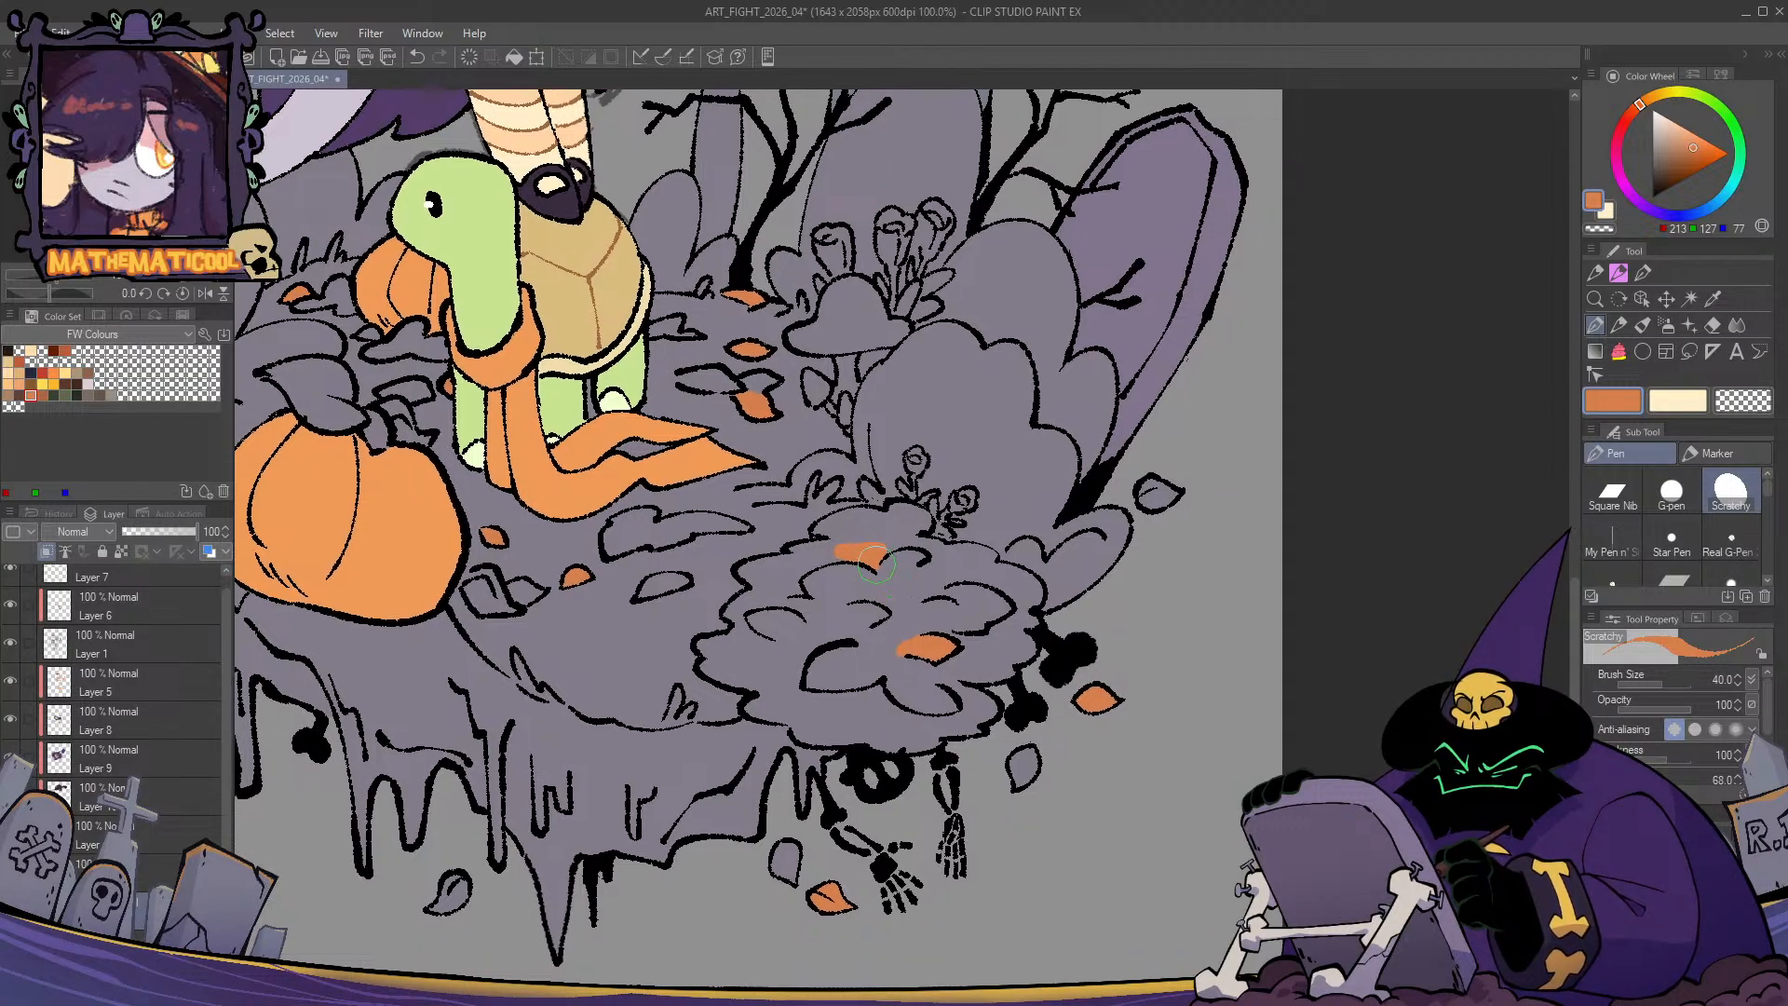
key("c")
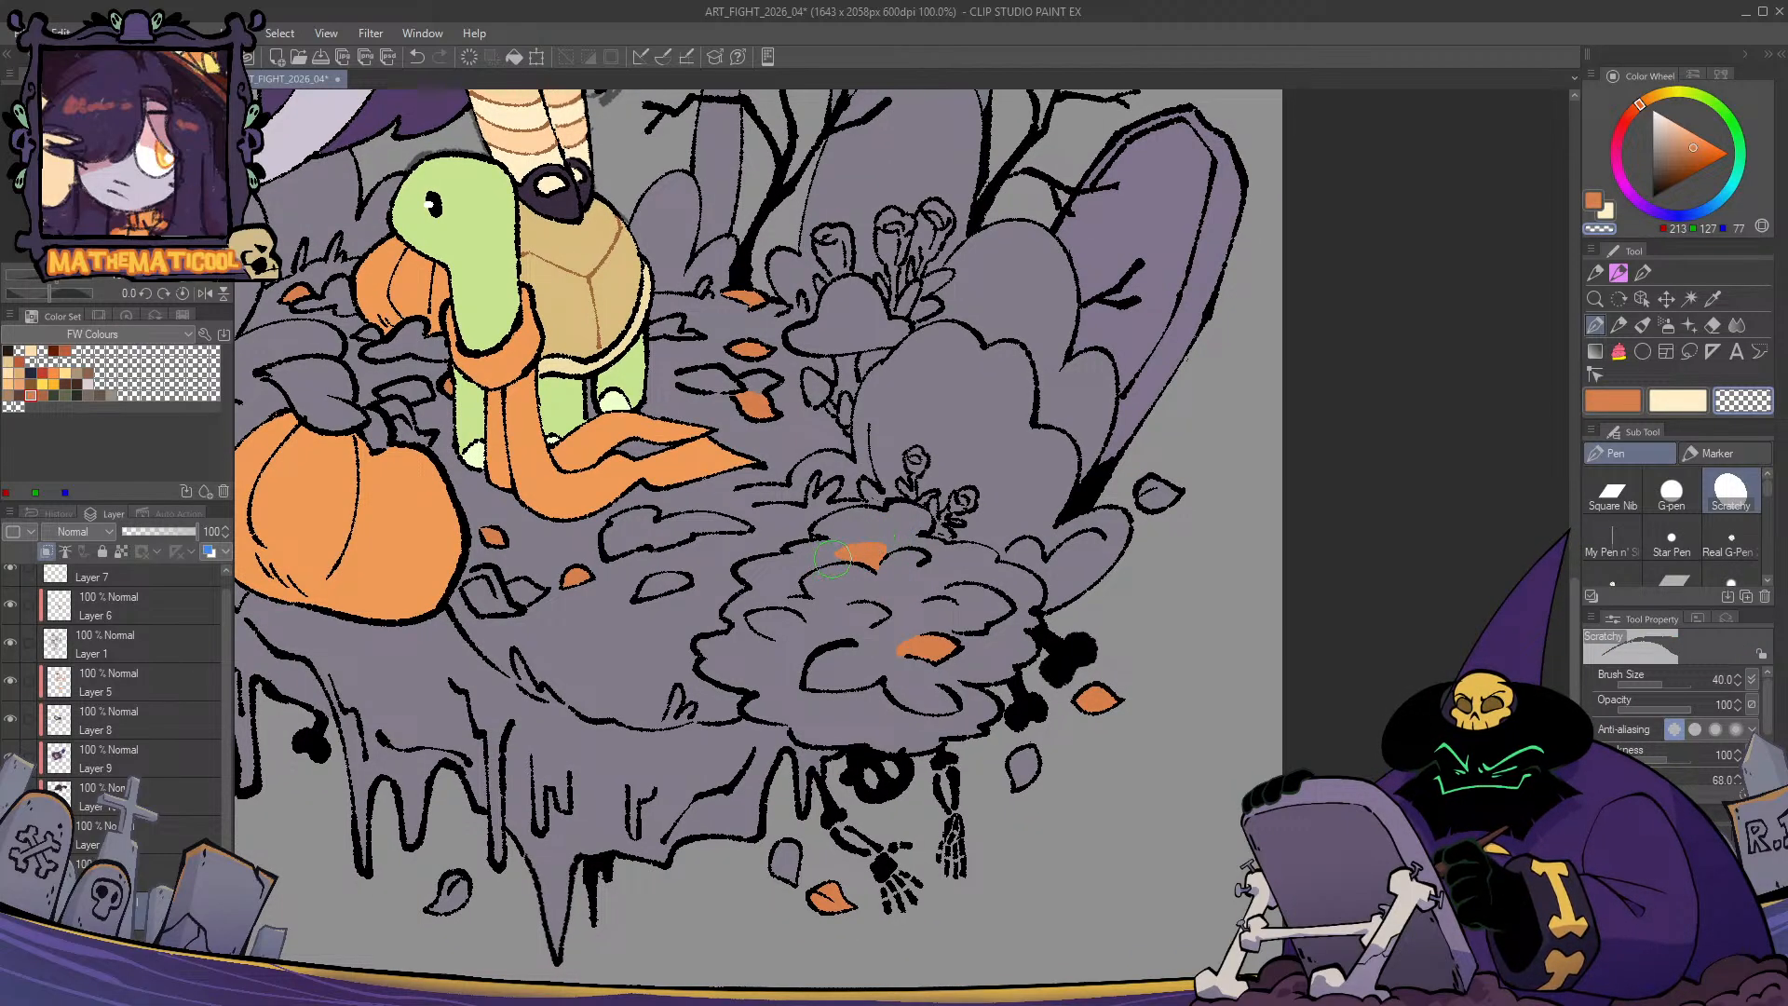
key("c")
key("c")
key("c")
left_click_drag(882, 566, 877, 579)
key("c")
key("c")
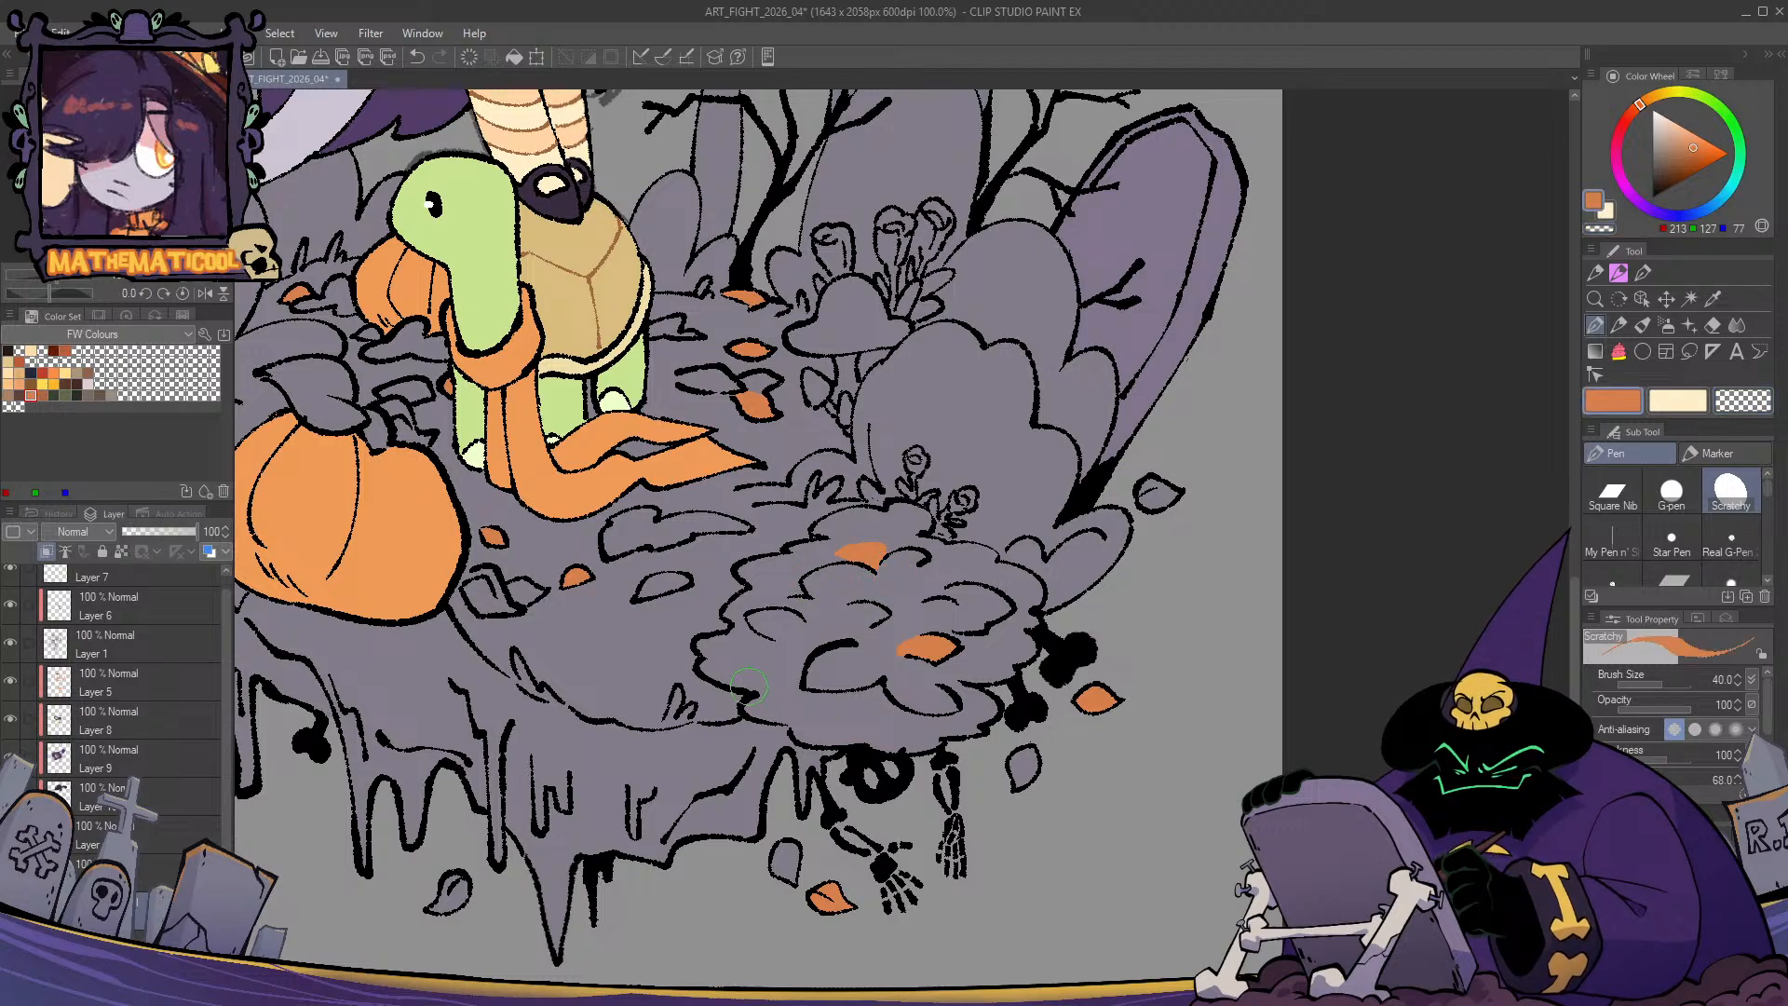
- Color three more leaves of the large pile burnt orange: one at the back right, one on the left and one at the front center
left_click_drag(983, 564, 952, 589)
key("c")
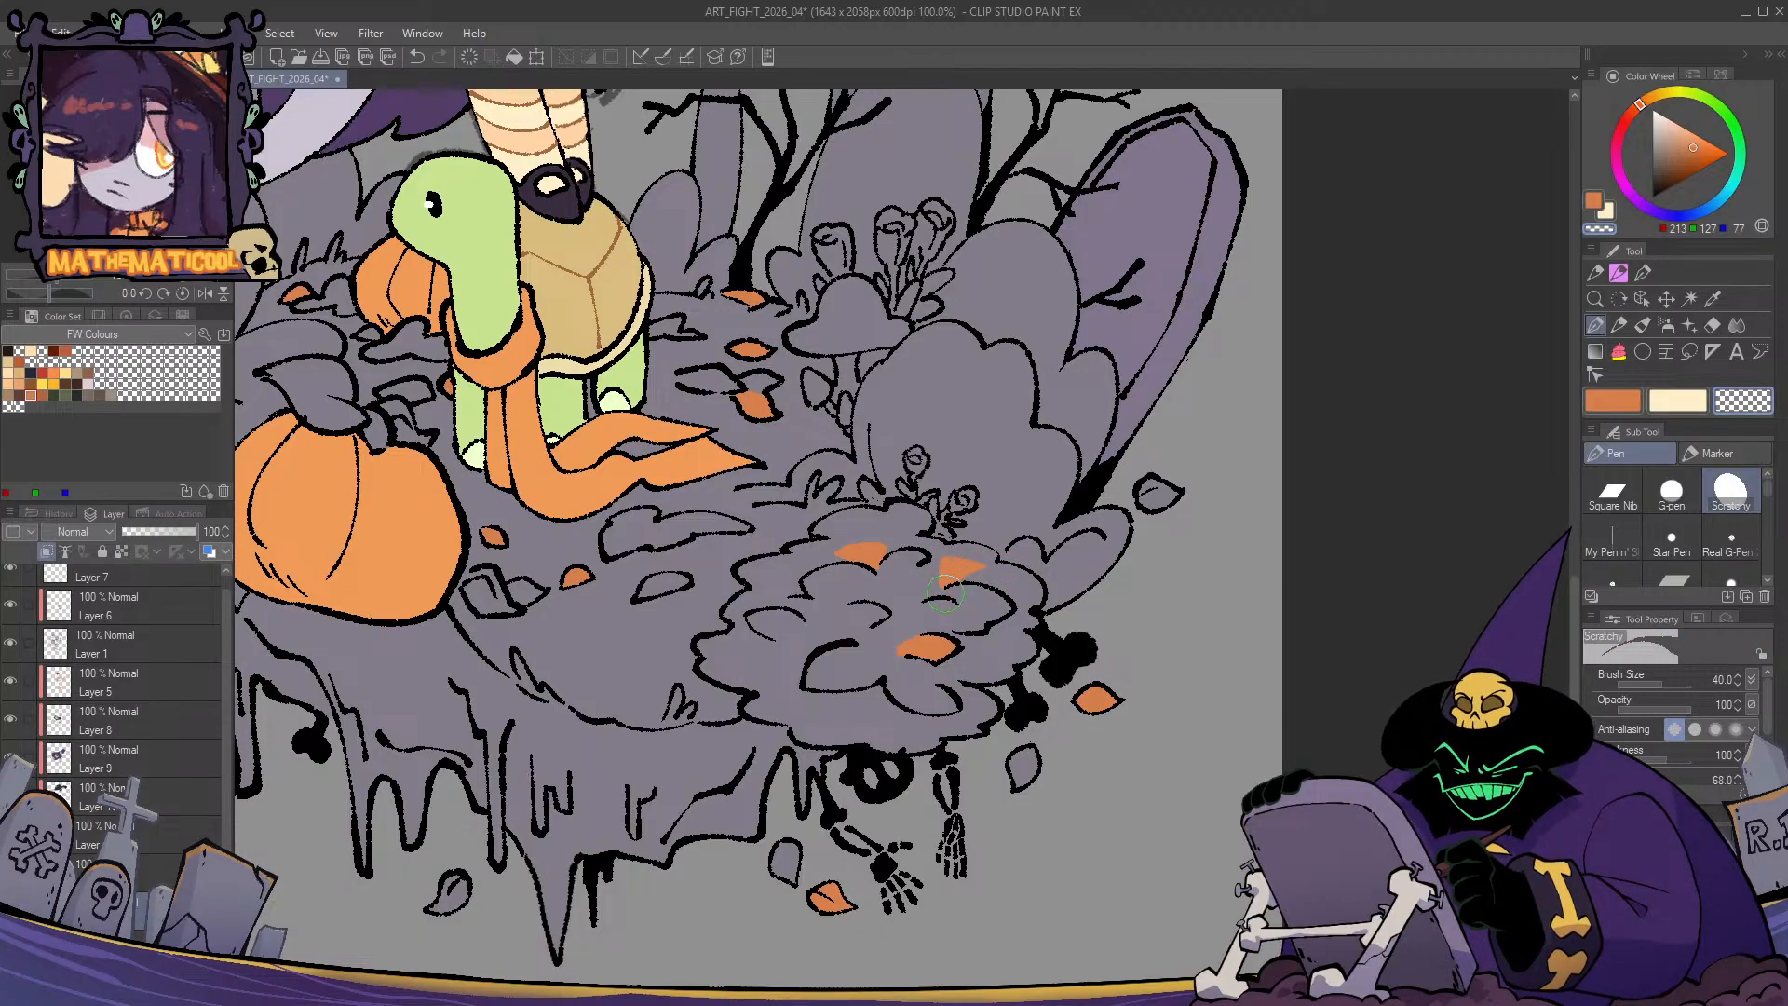
key("c")
mouse_move(858, 788)
left_mouse_down()
mouse_move(933, 618)
mouse_move(908, 640)
left_mouse_up()
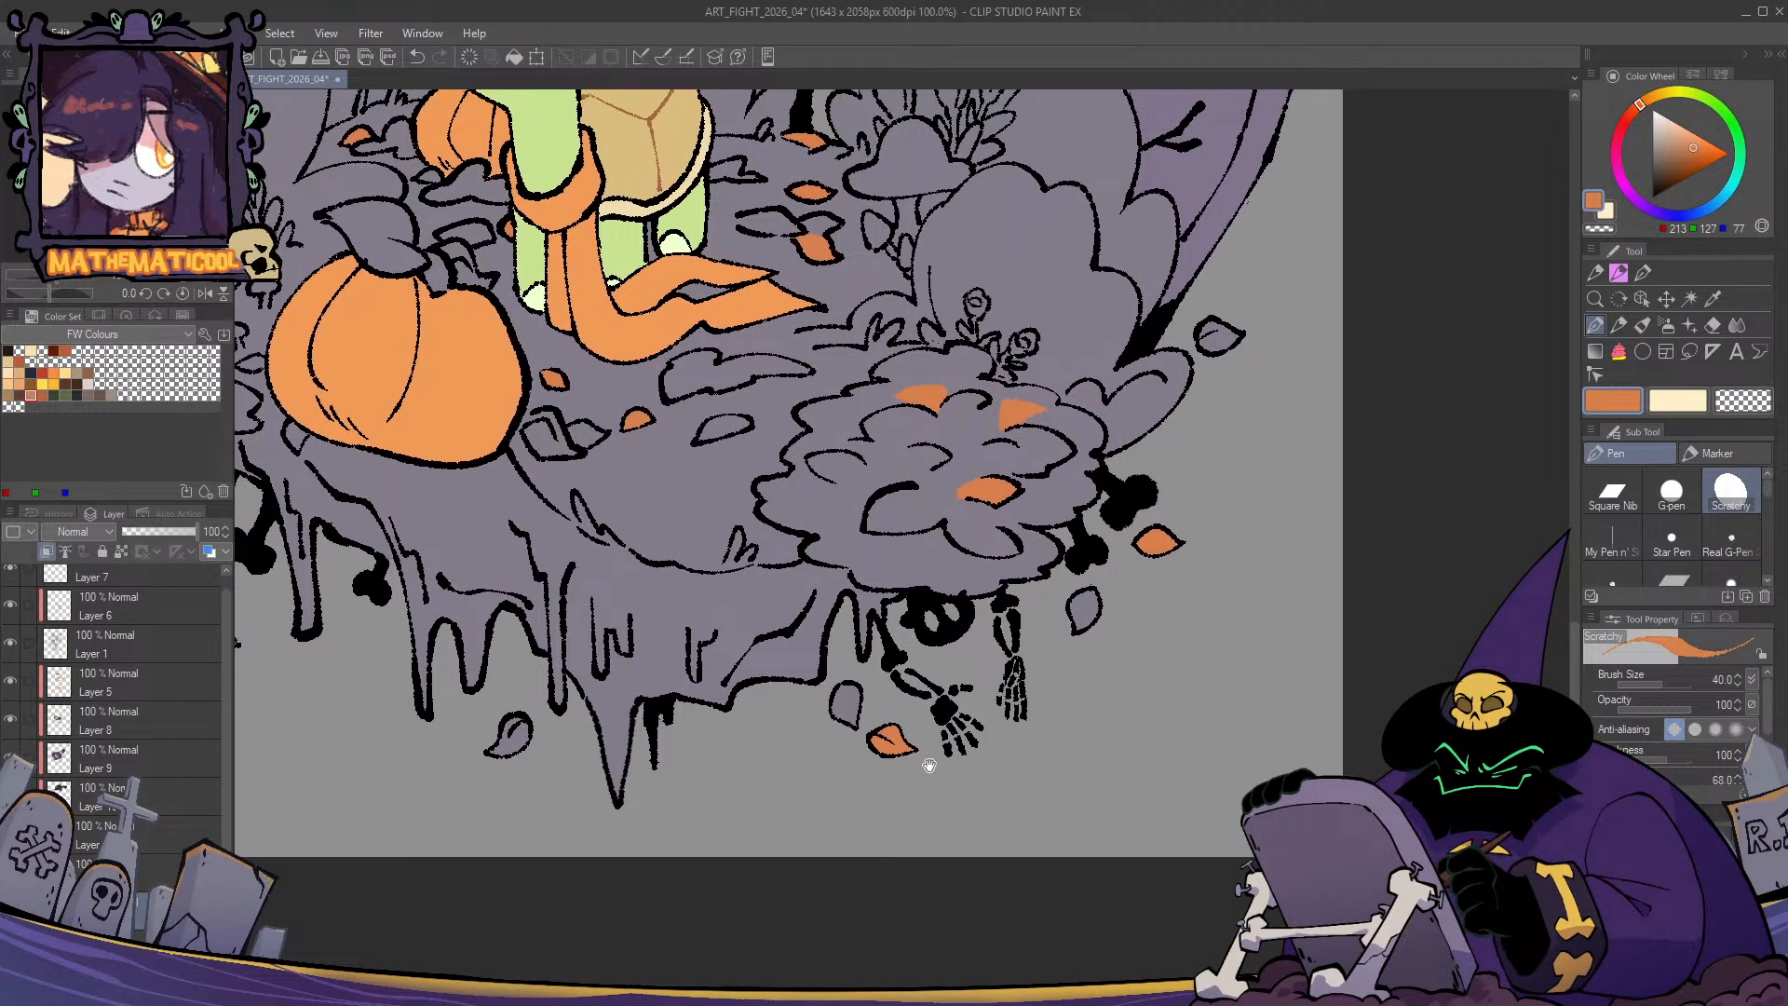
left_click_drag(829, 504, 812, 529)
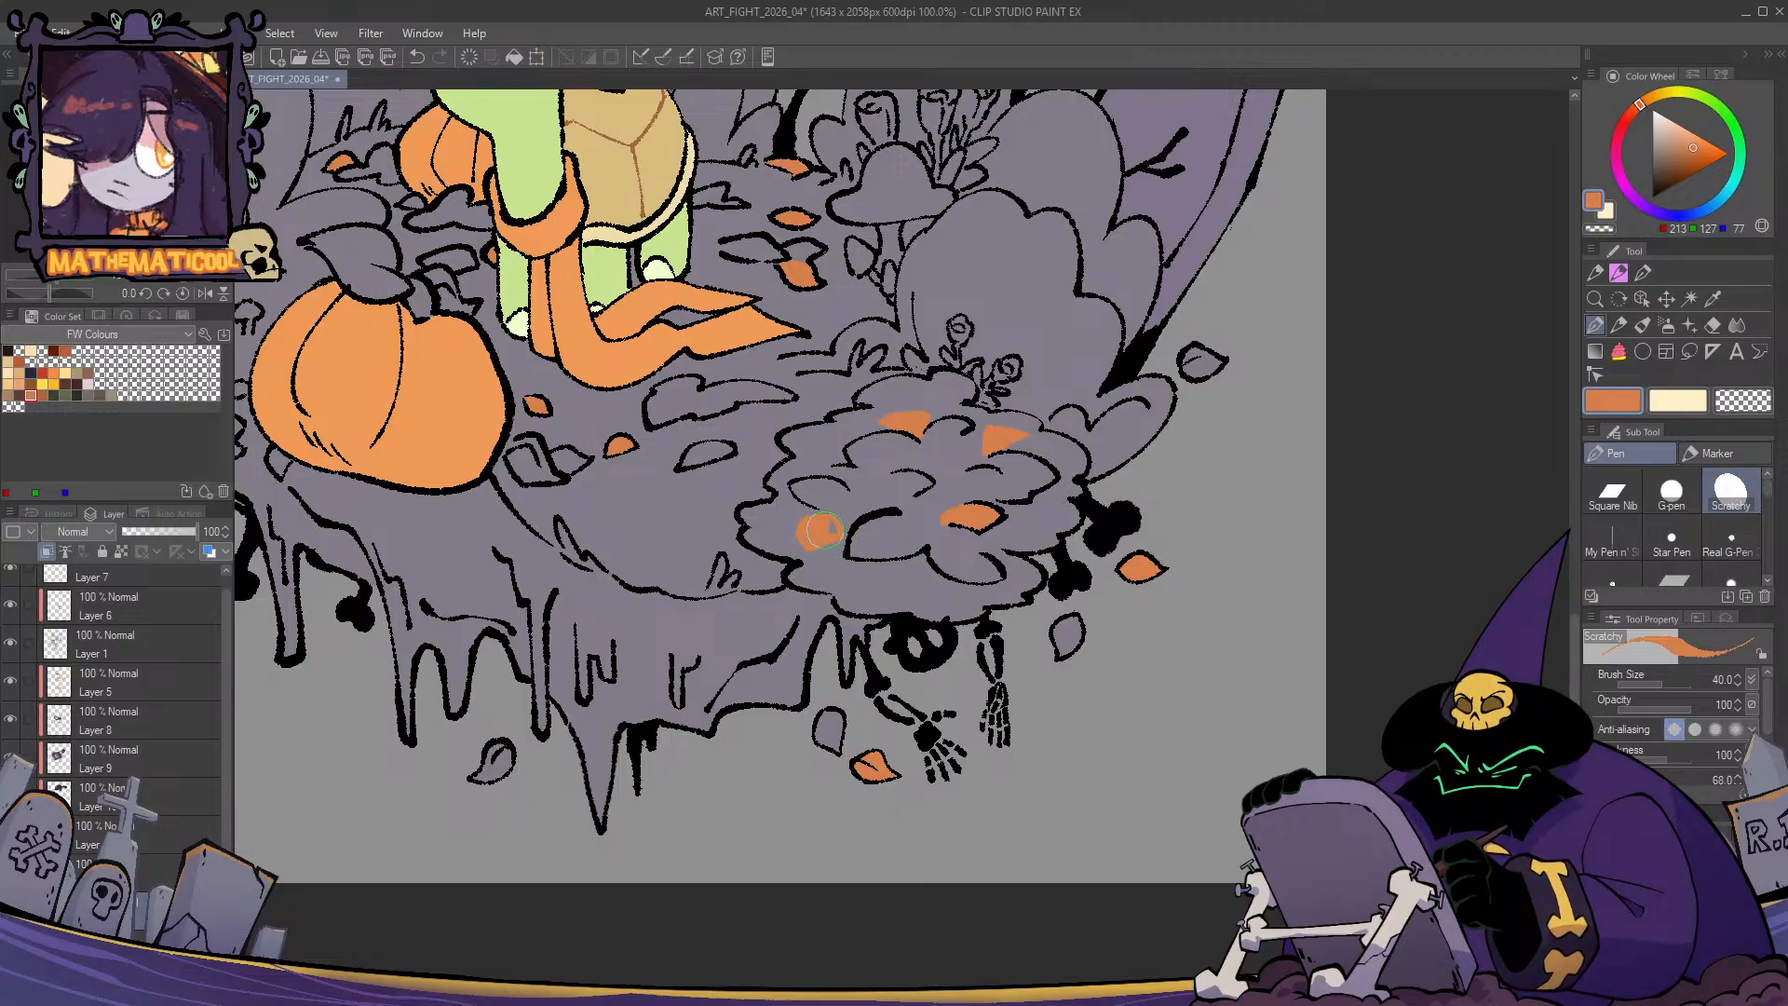
key("c")
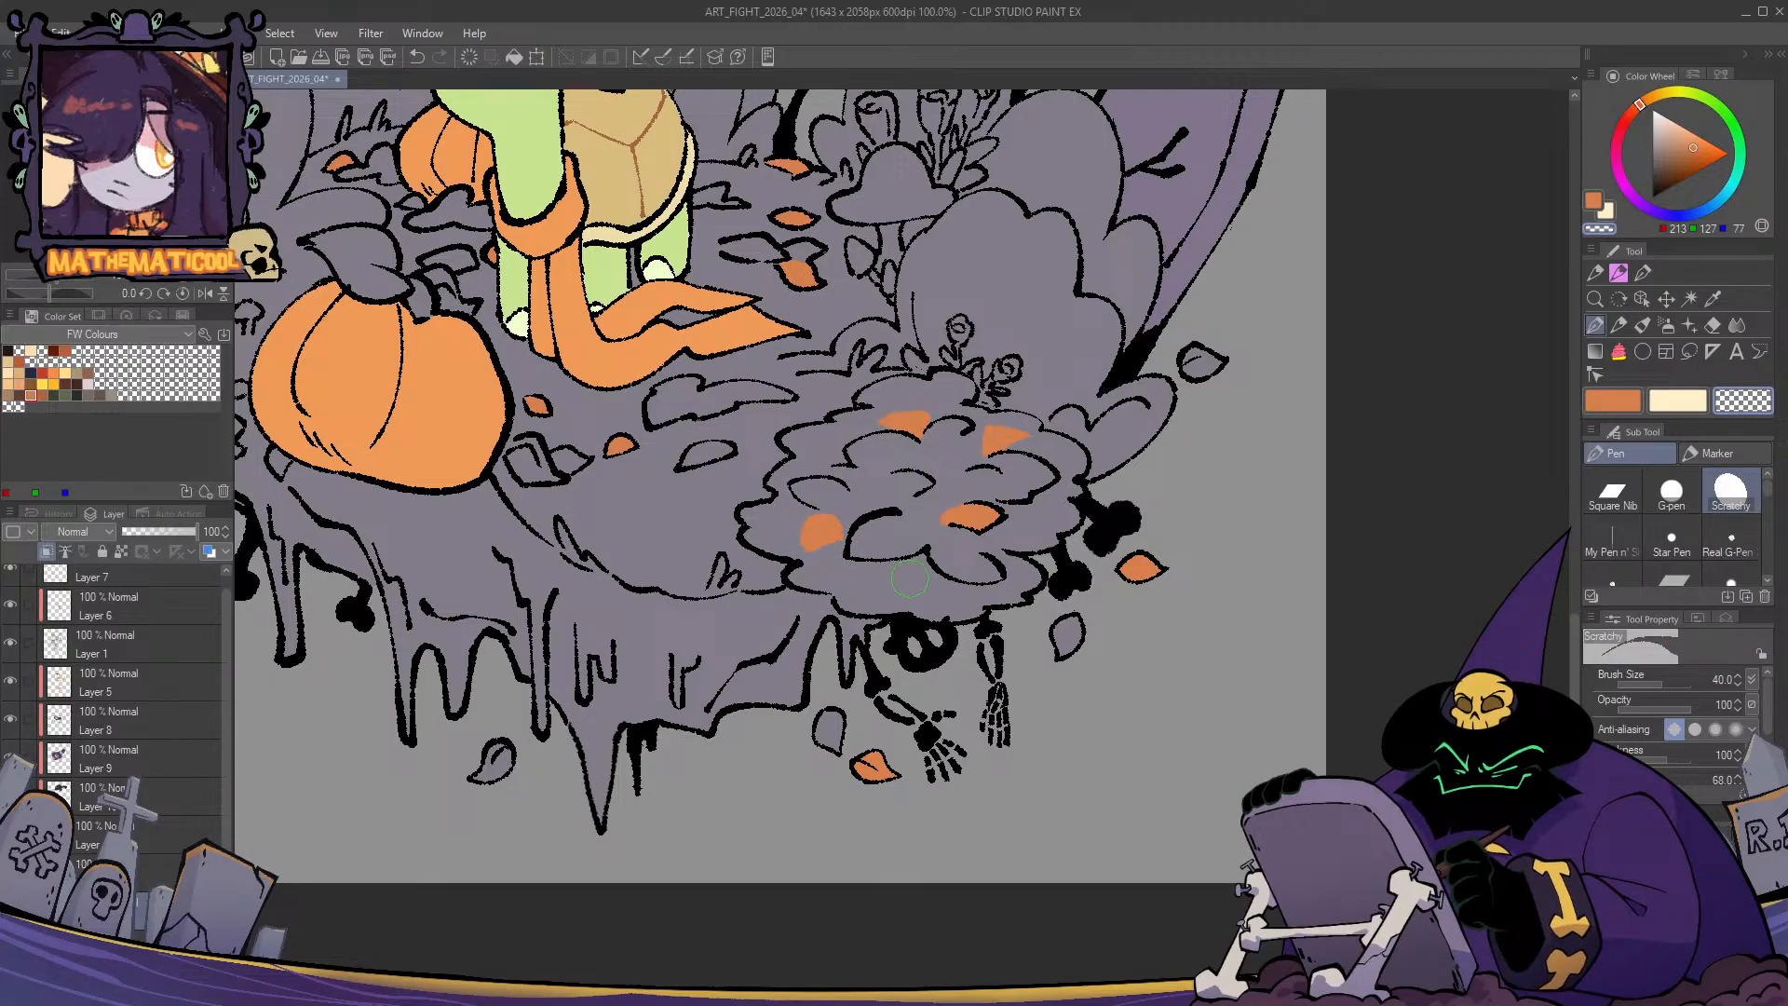
key("c")
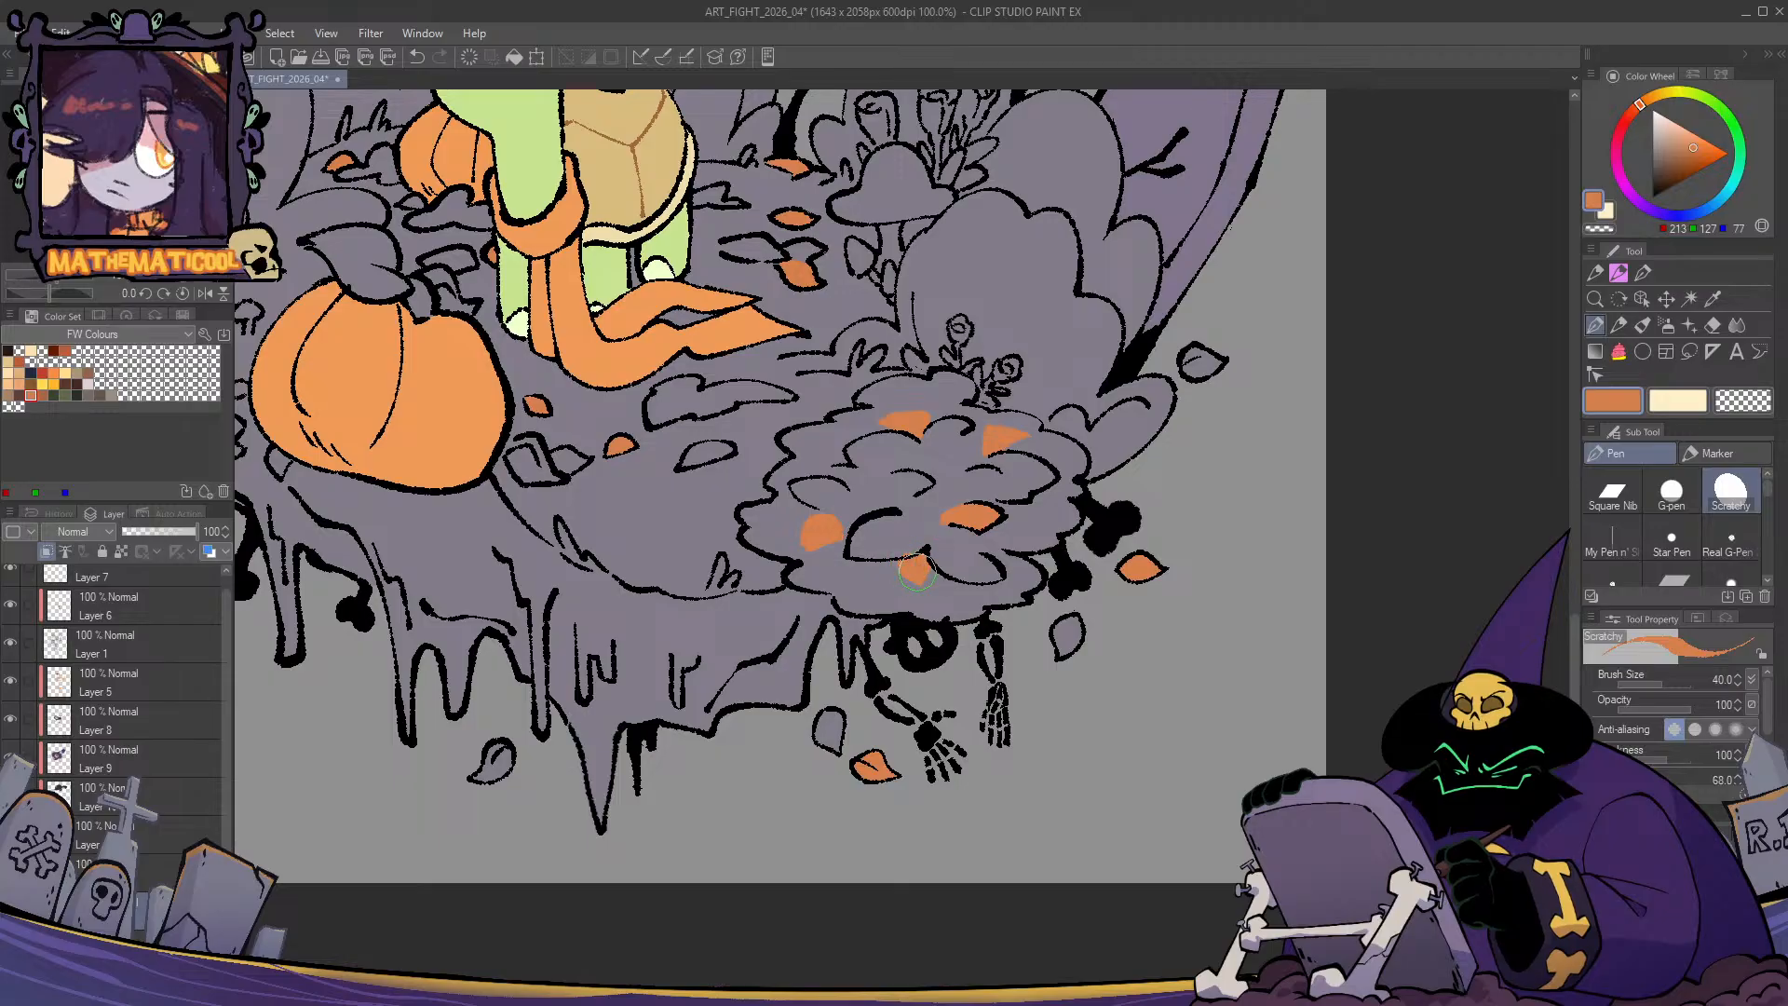
key("c")
key("c")
- Color the leaf on the large pile's right edge, beside the protruding bones, burnt orange
scroll(897, 584, "down", 5)
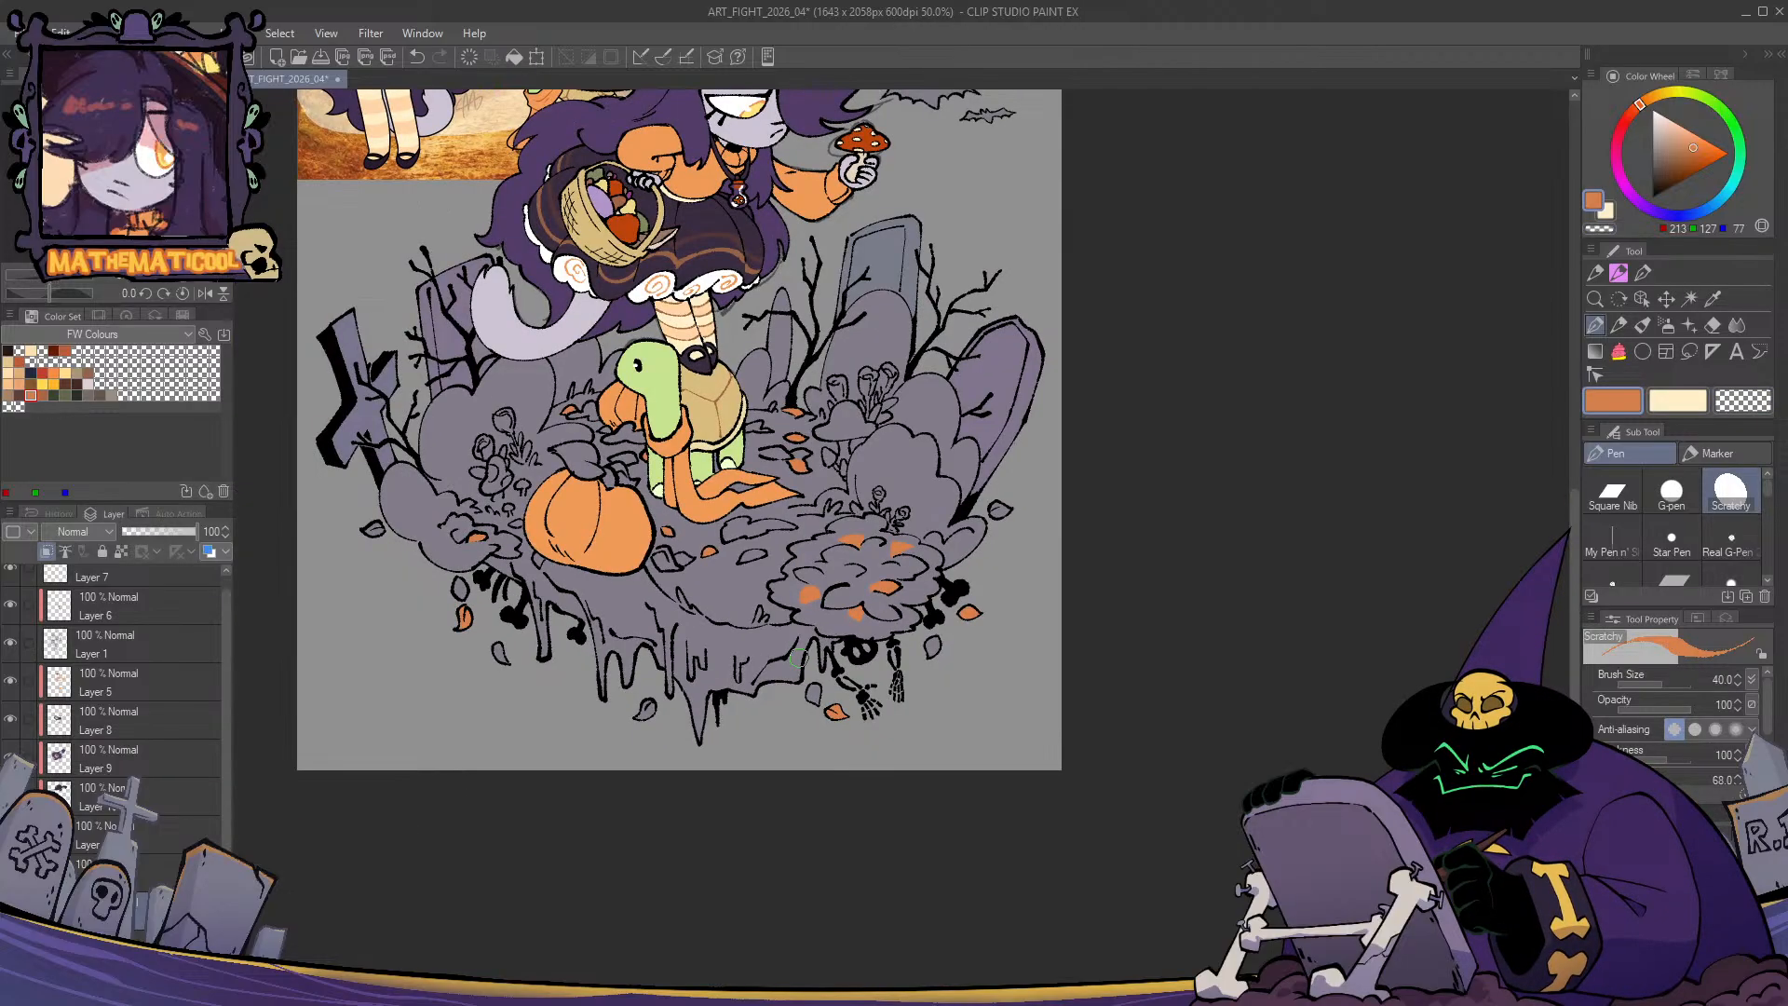
key("h")
key("h")
scroll(935, 587, "up", 4)
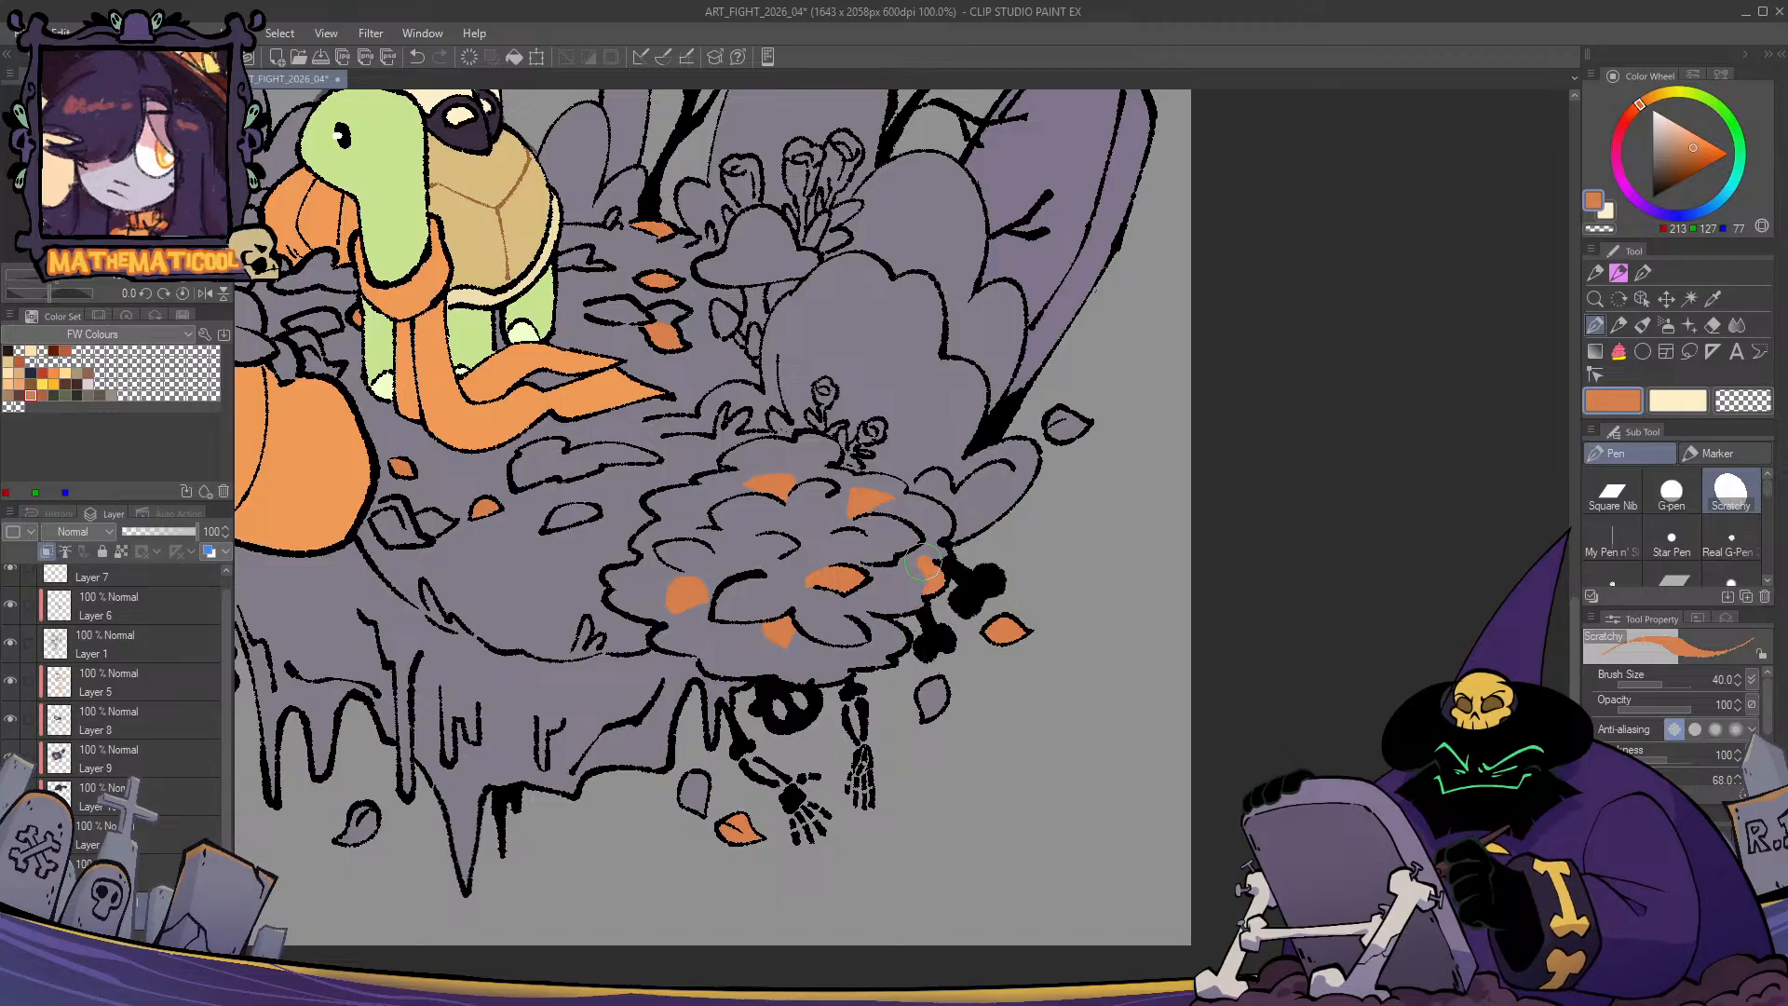
key("c")
key("c")
scroll(875, 633, "down", 1)
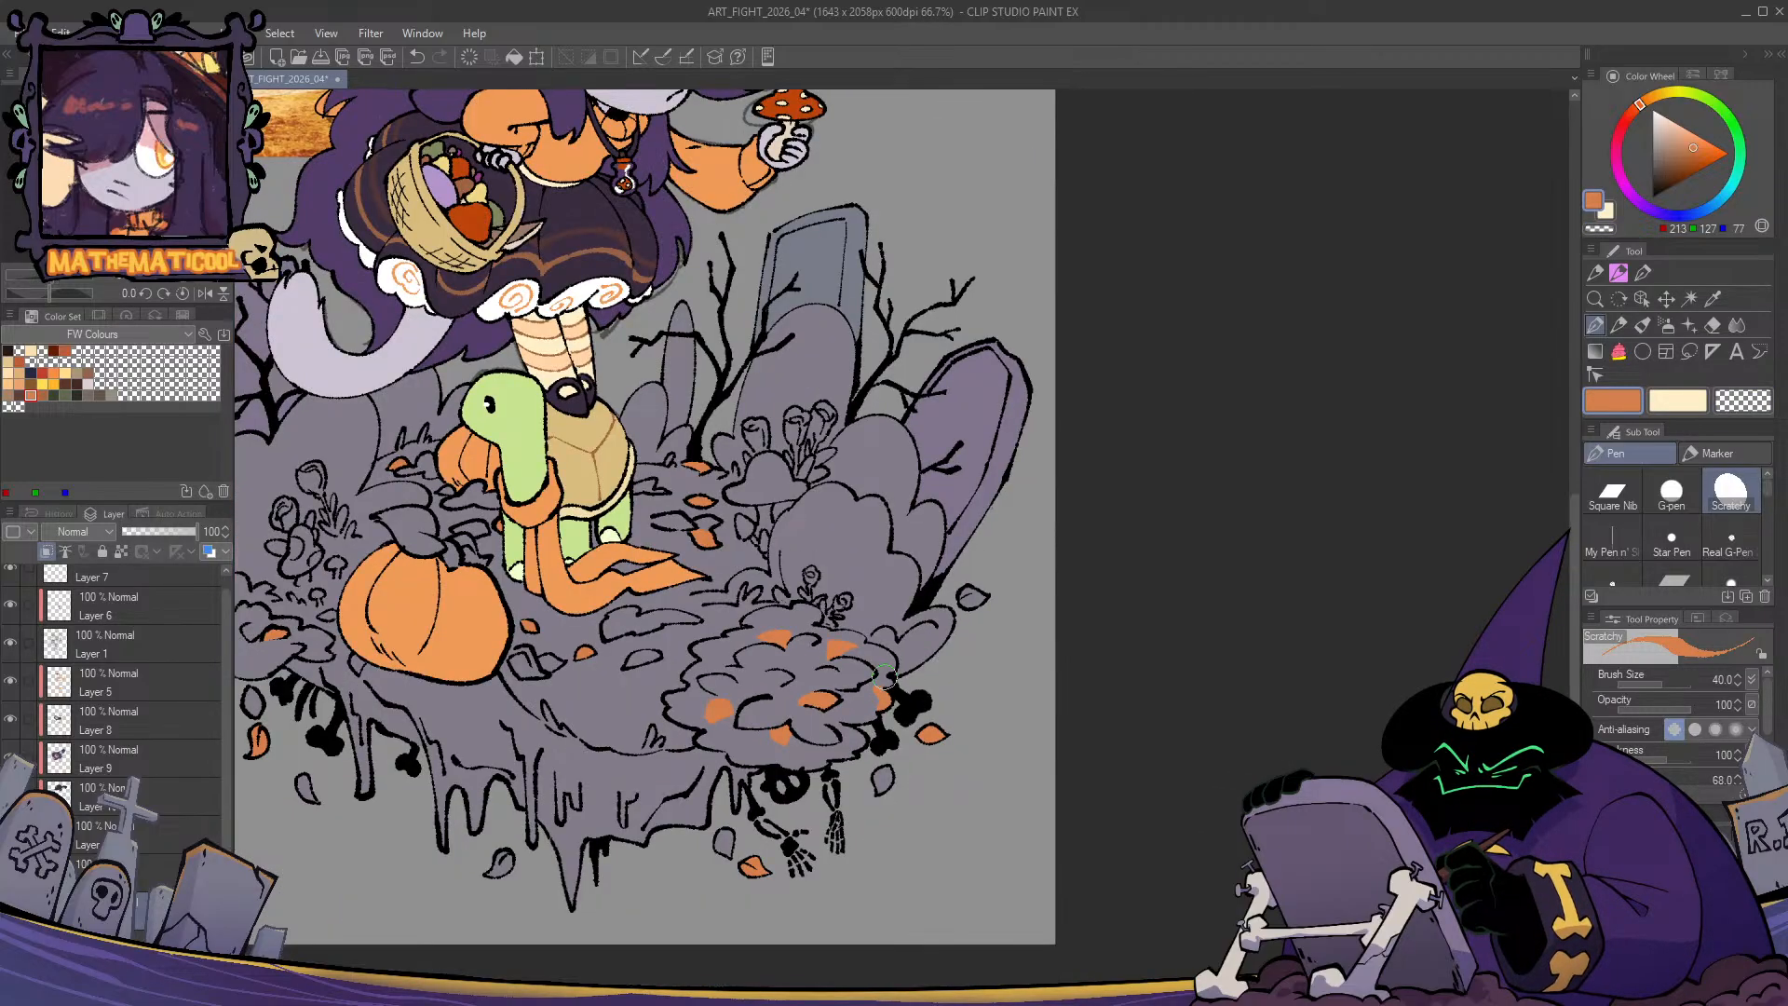
- Fill the mushroom cap among the plants behind the large pumpkin with the basket contents' rust red and erase the excess
left_click(204, 293)
left_click(204, 293)
left_click_drag(652, 679, 1057, 721)
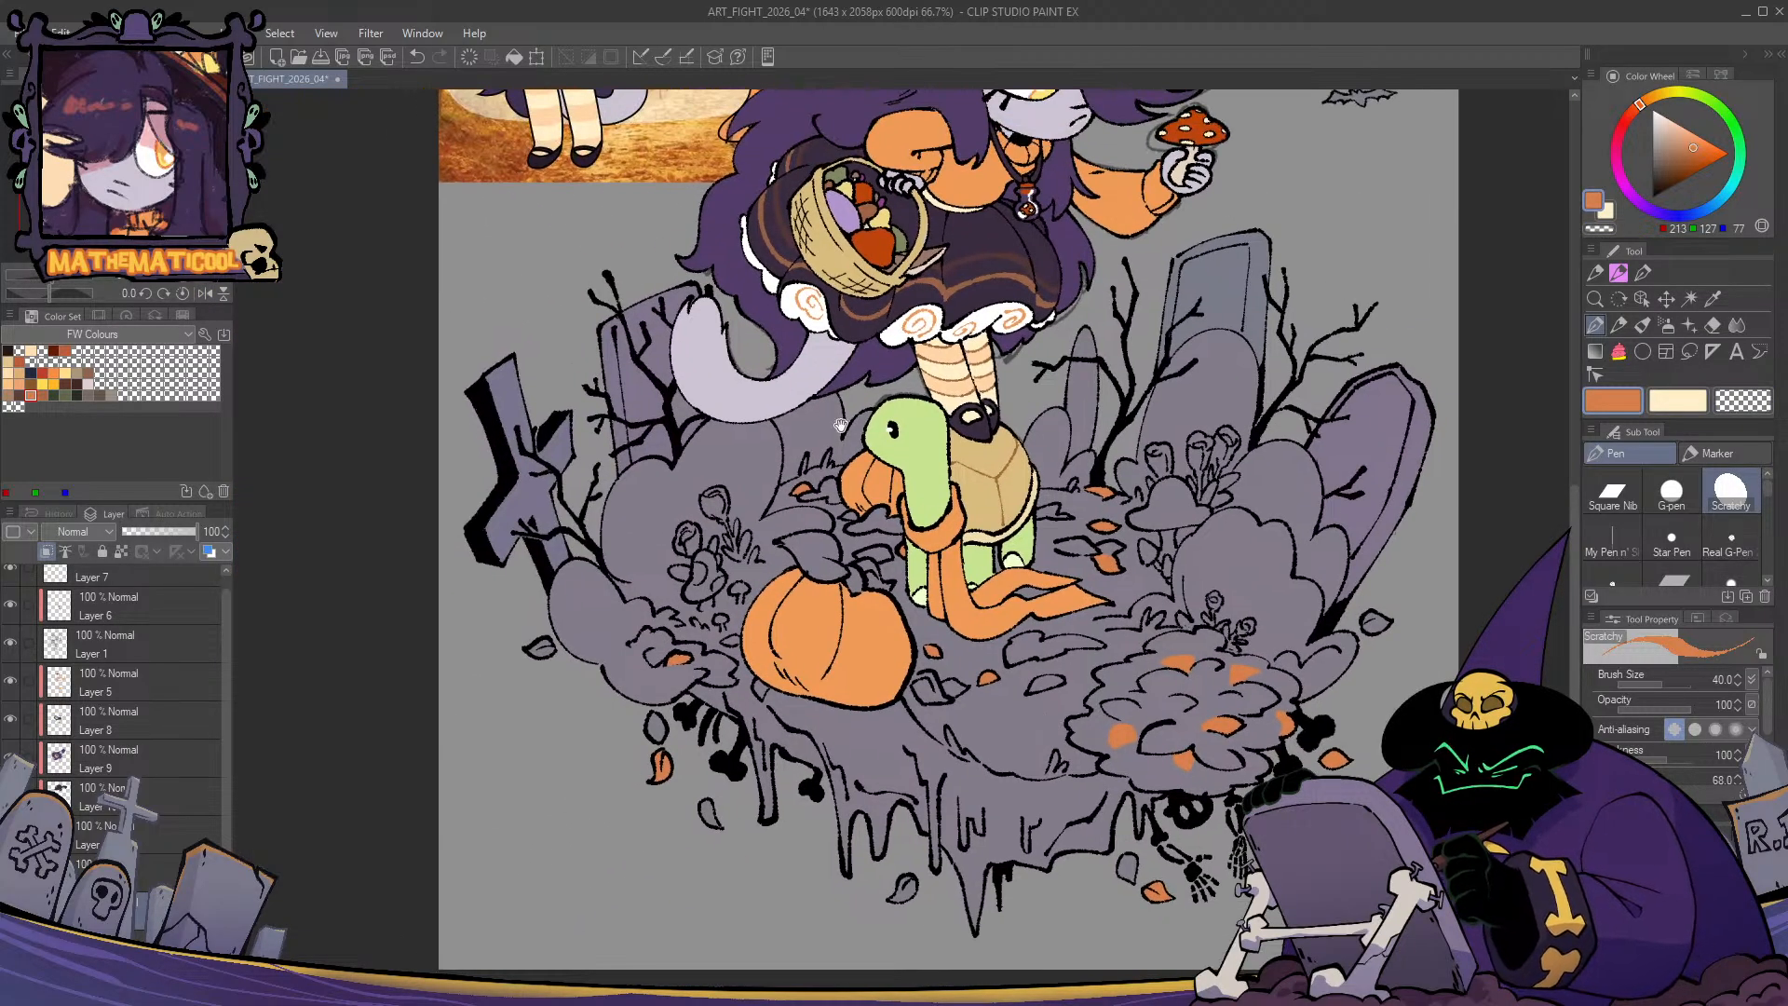
left_click(880, 244, "alt")
scroll(909, 293, "up", 4)
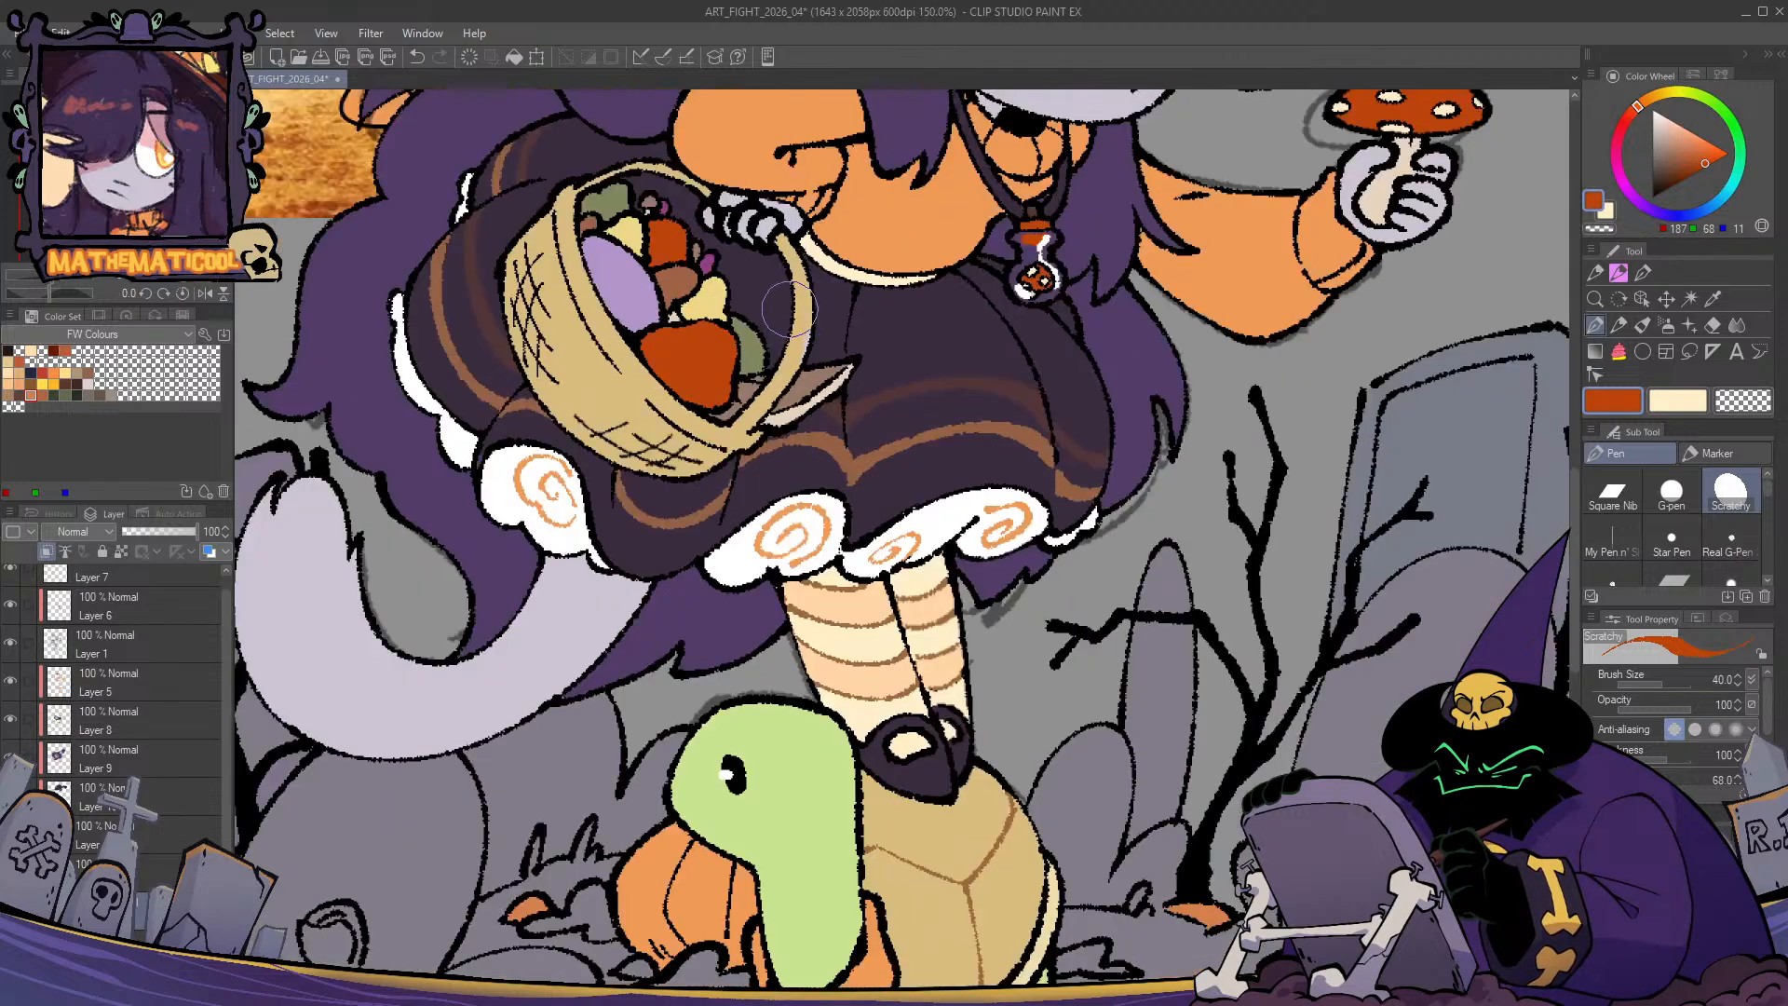
left_click(688, 437, "ctrl+shift")
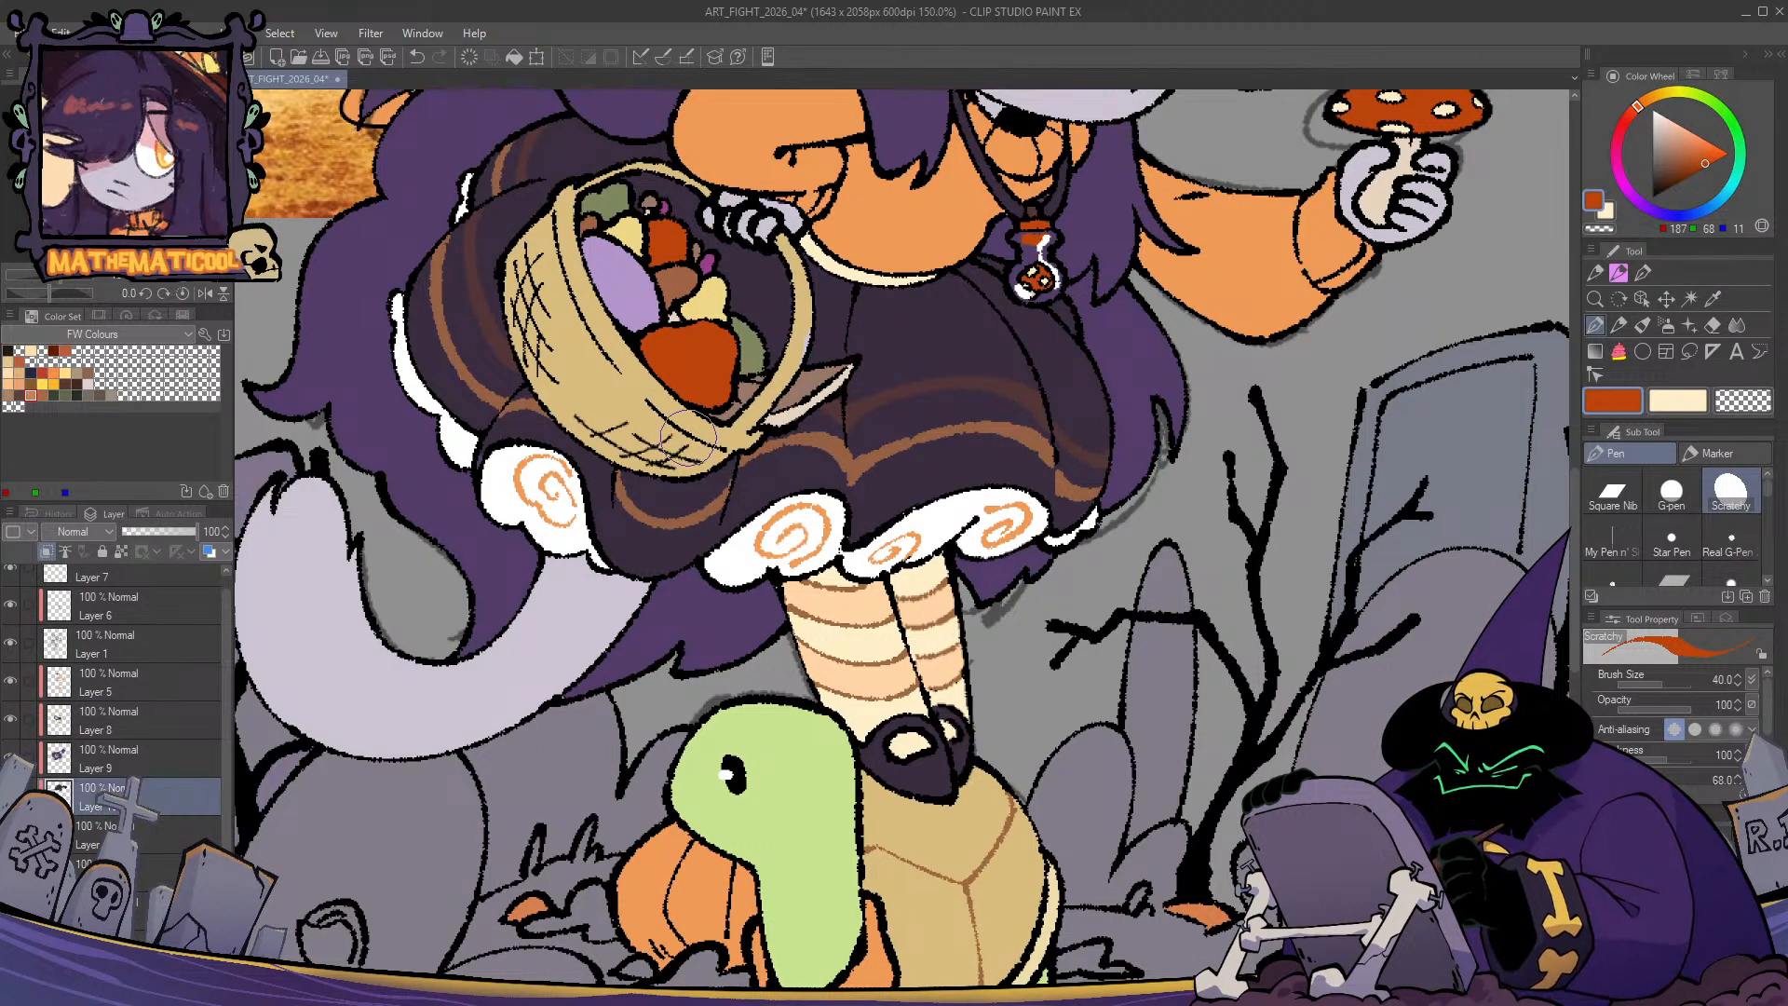
left_click(708, 424, "alt")
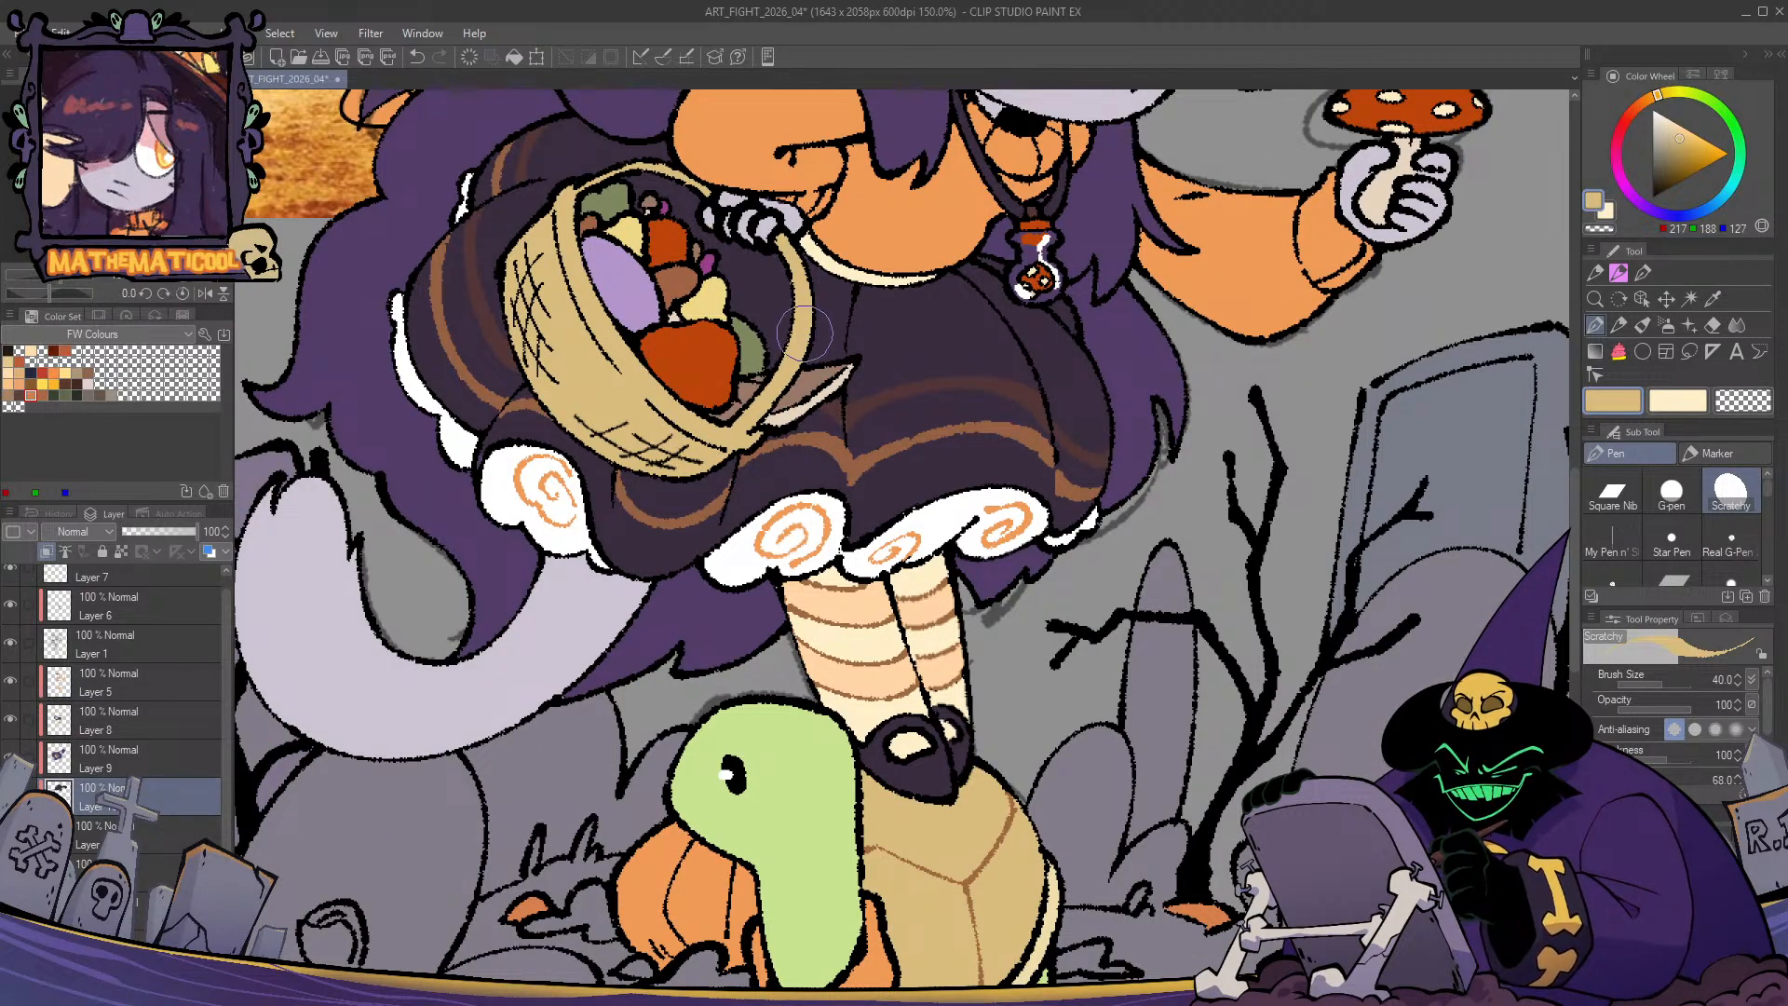
left_click(694, 371, "alt")
left_click_drag(652, 792, 879, 413)
left_click_drag(552, 764, 605, 733)
key("g")
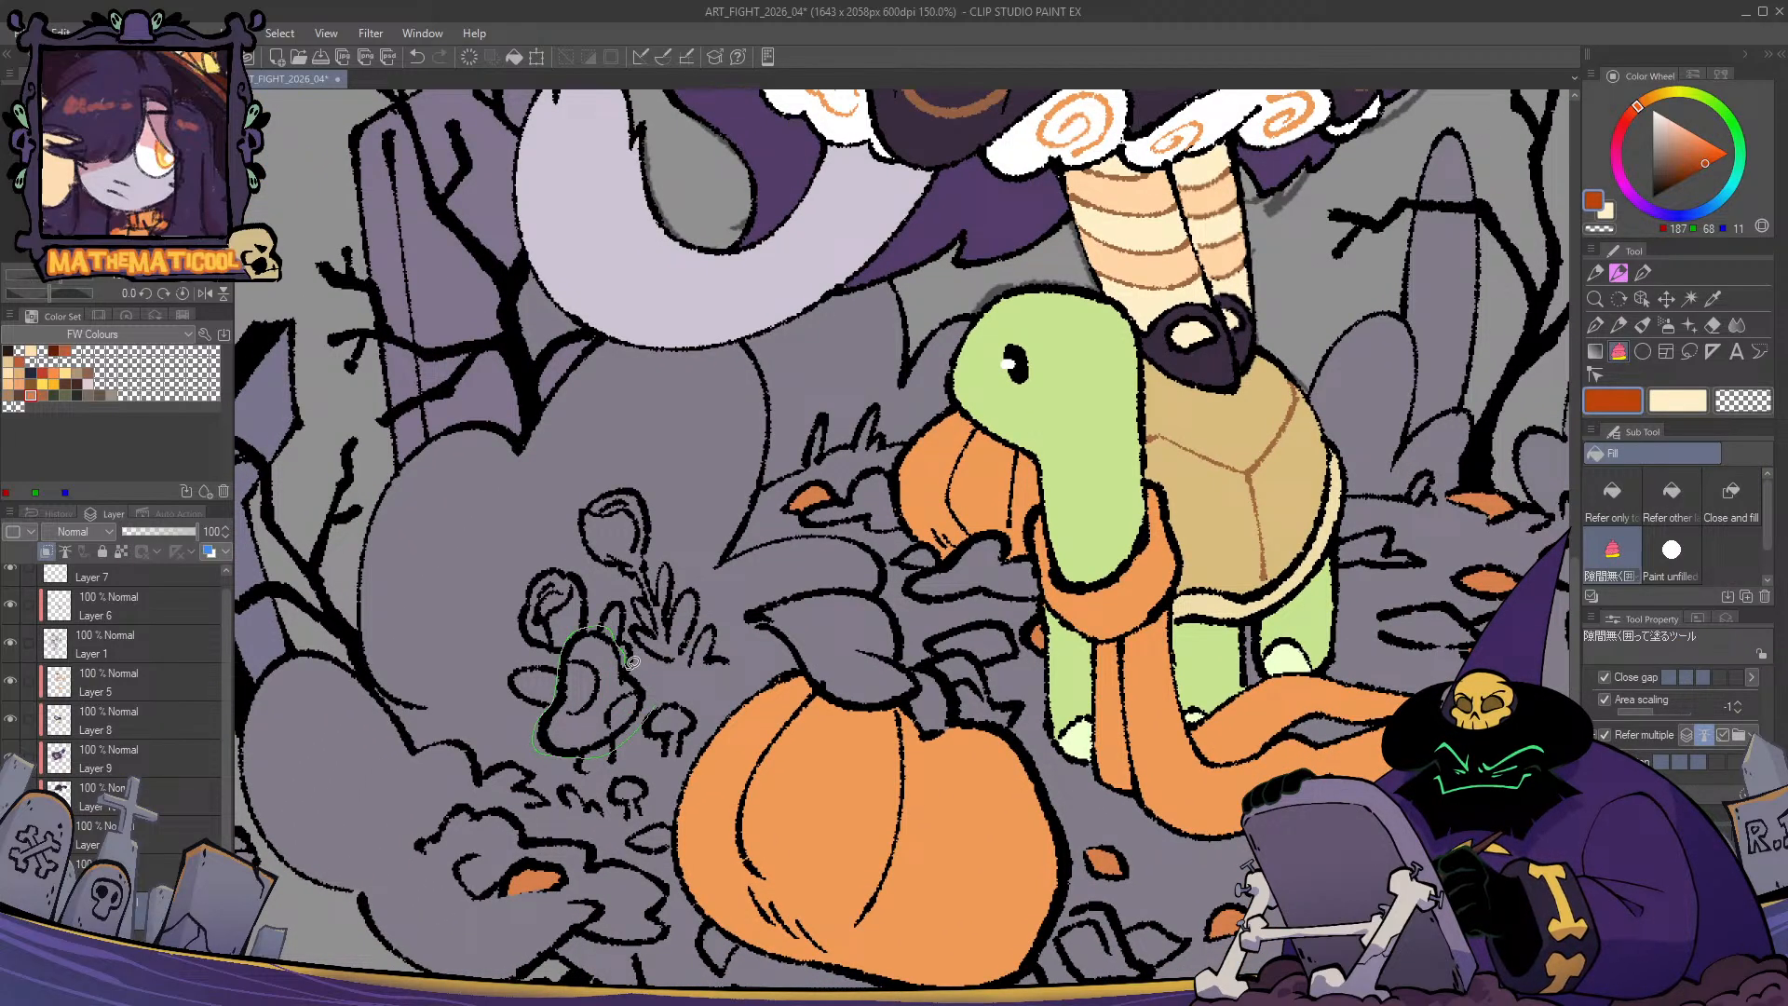
left_click_drag(632, 663, 604, 633)
key("p")
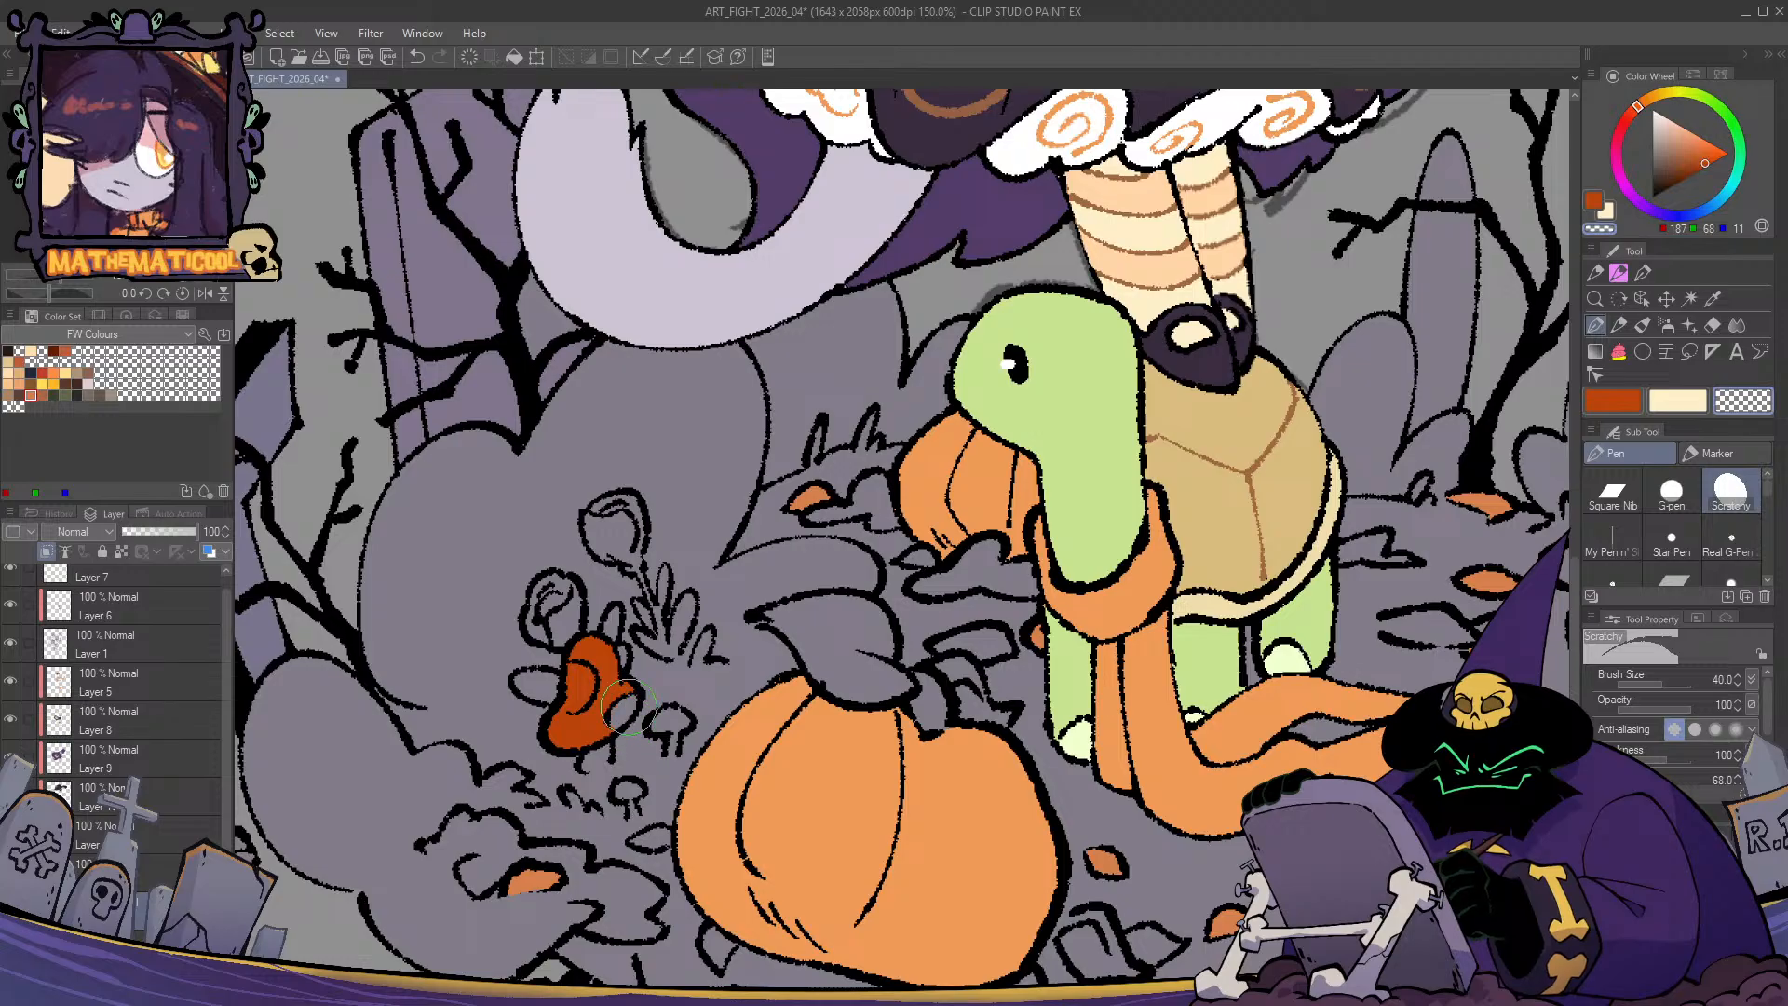
mouse_move(565, 704)
left_mouse_down()
mouse_move(580, 677)
mouse_move(596, 728)
left_mouse_up()
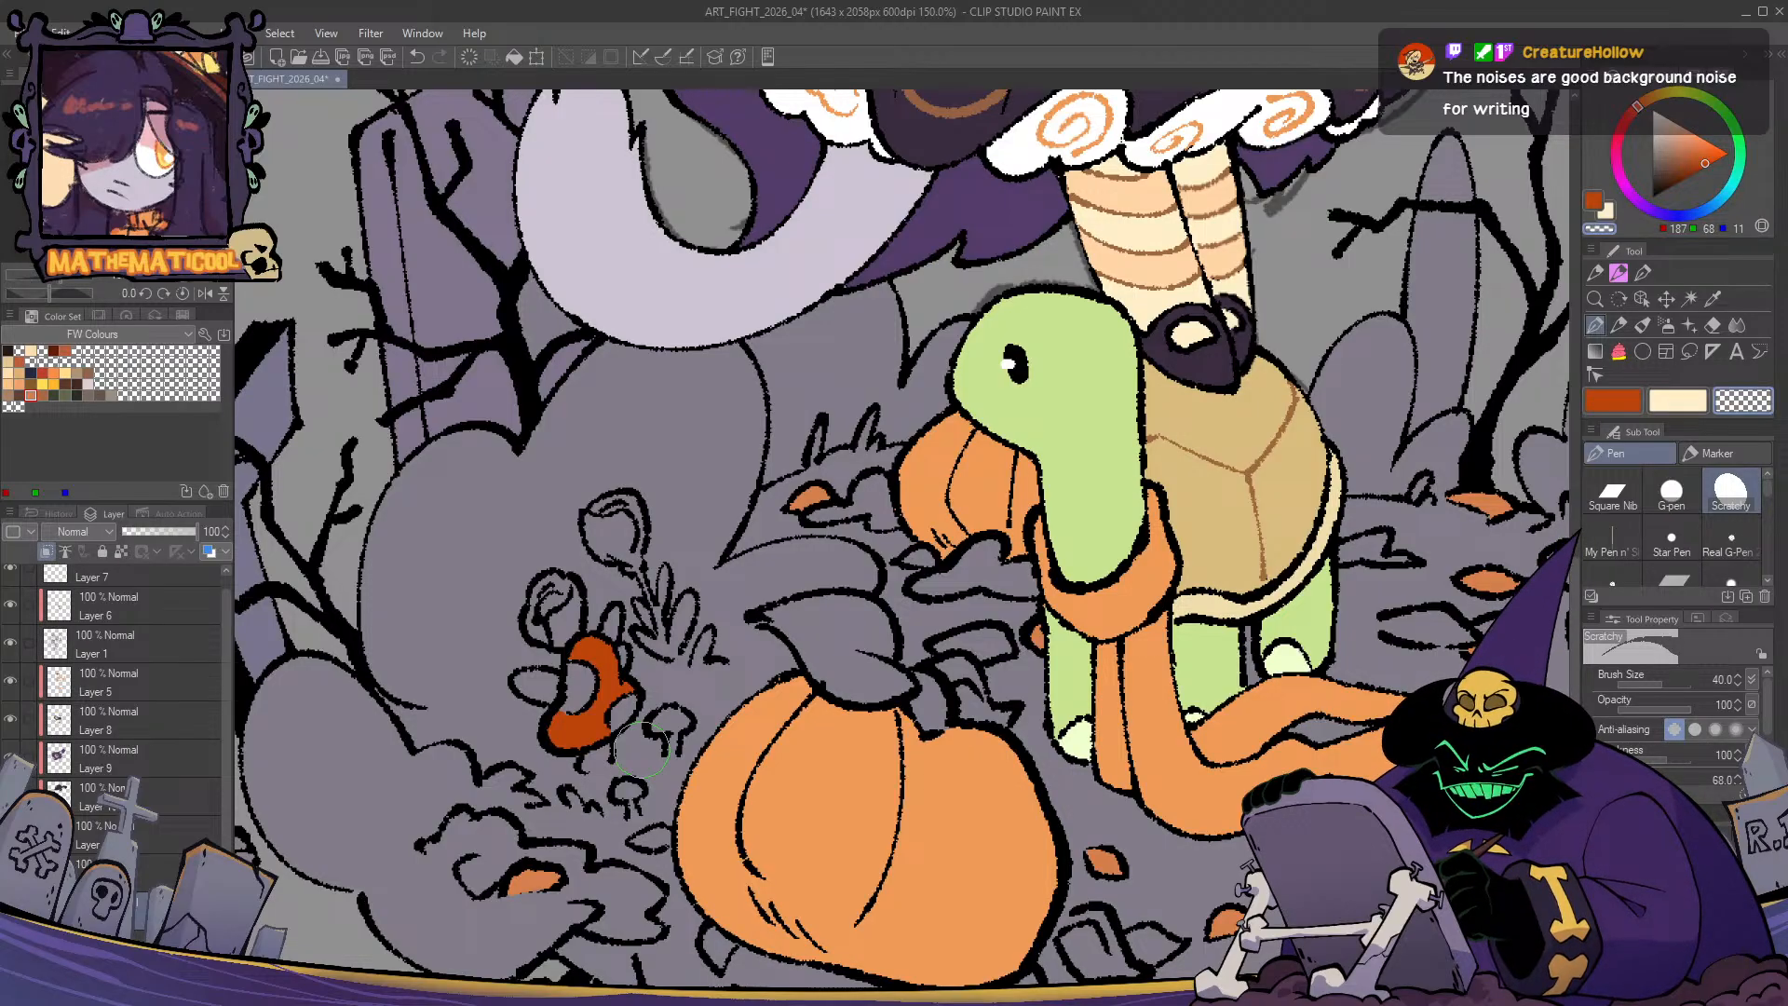
left_click_drag(1199, 755, 1134, 624)
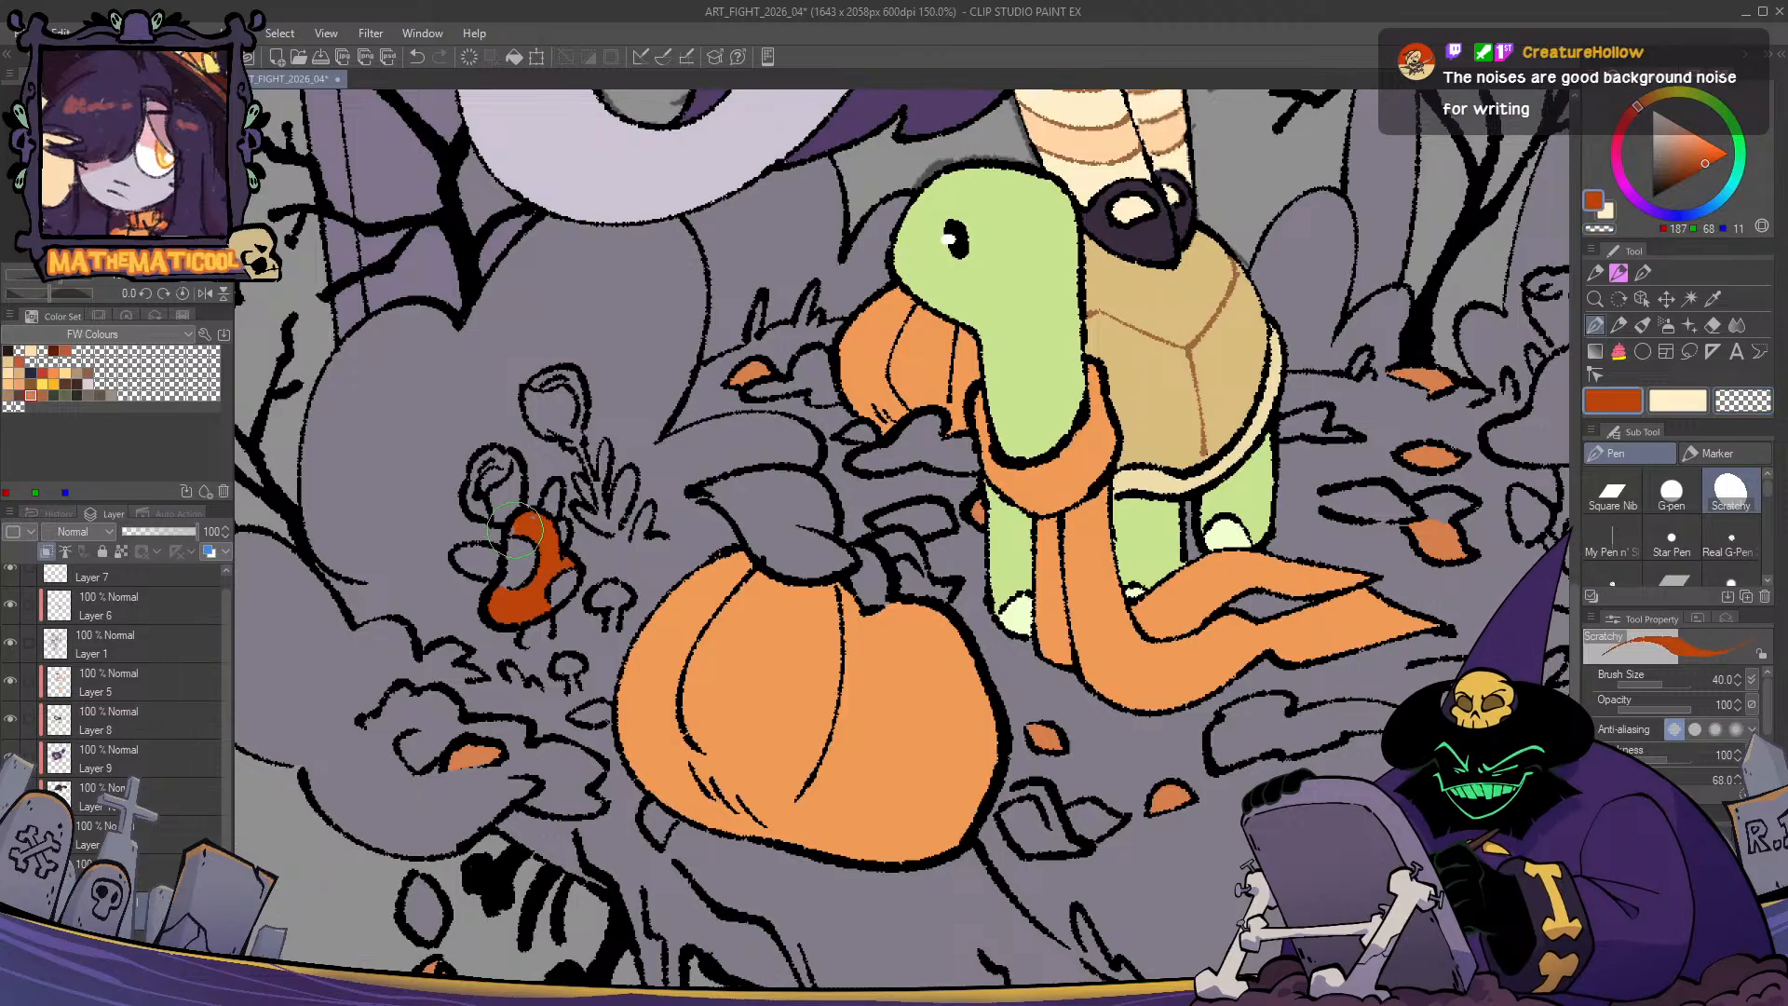
- Color the two small mushroom caps beneath the large mushroom behind the turtle rust red
left_click_drag(966, 664, 937, 670)
scroll(937, 670, "down", 2)
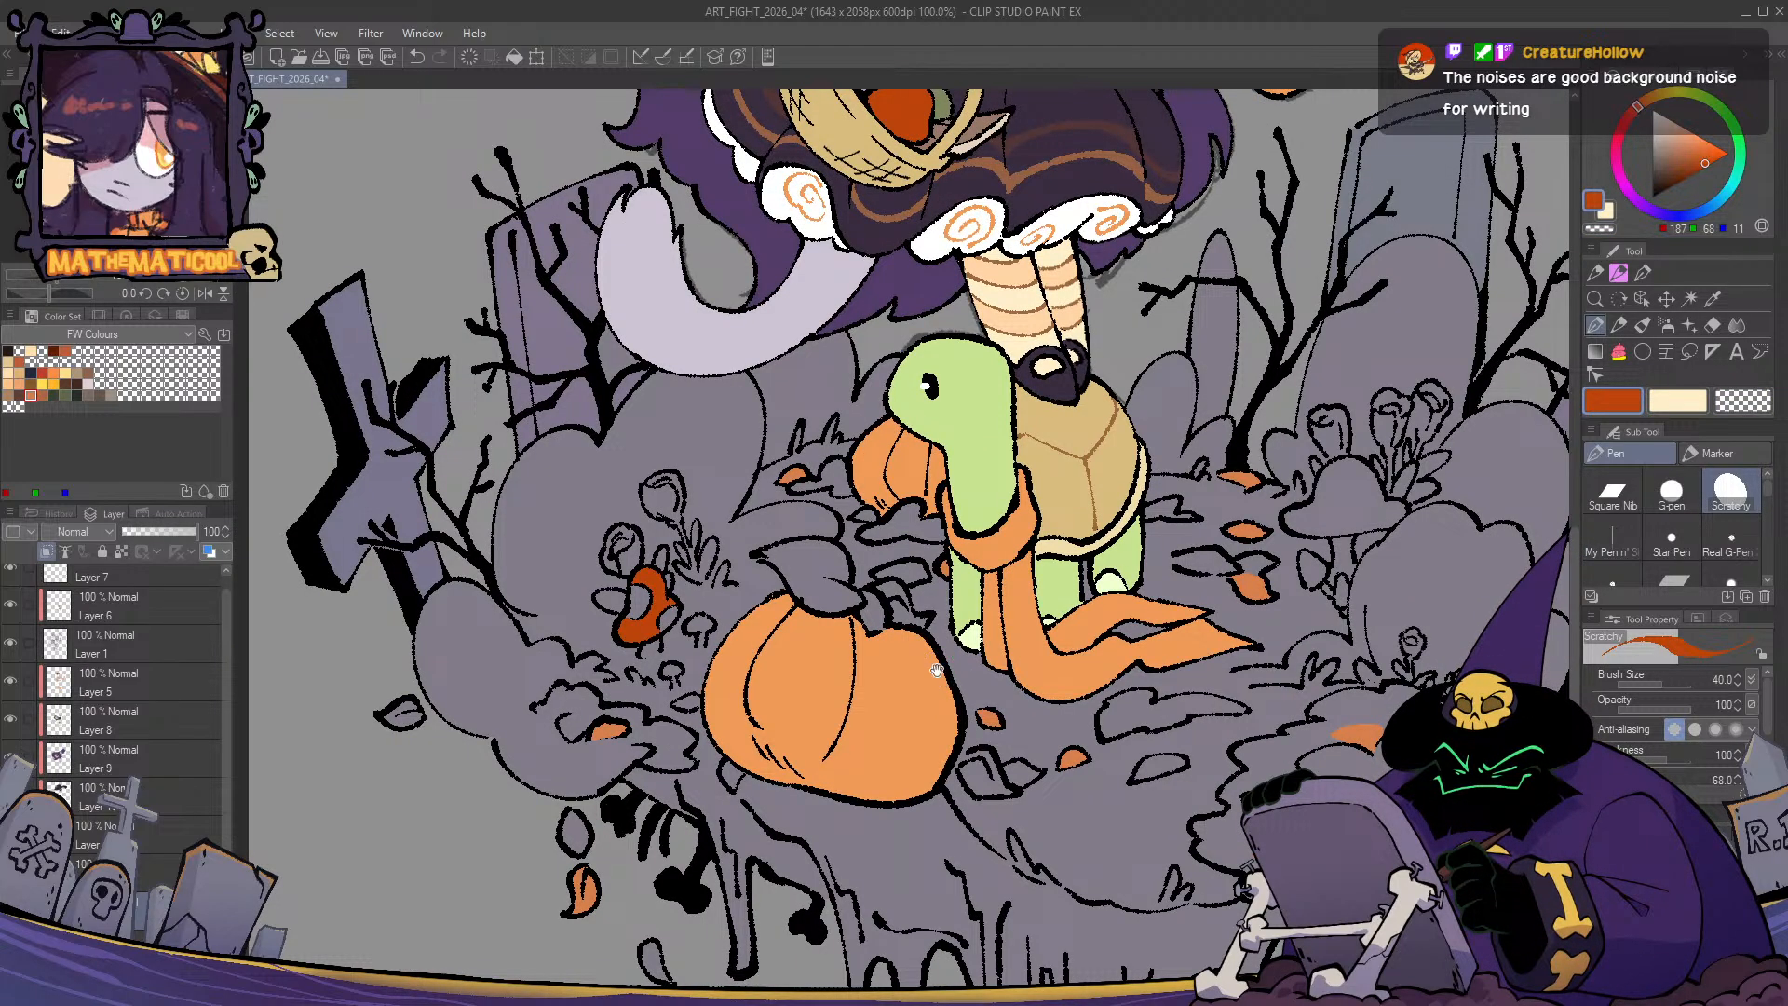
left_click_drag(1215, 700, 965, 652)
mouse_move(1080, 573)
left_mouse_down()
mouse_move(1162, 591)
mouse_move(1046, 640)
left_mouse_up()
scroll(1053, 494, "up", 2)
left_click_drag(1064, 479, 1041, 498)
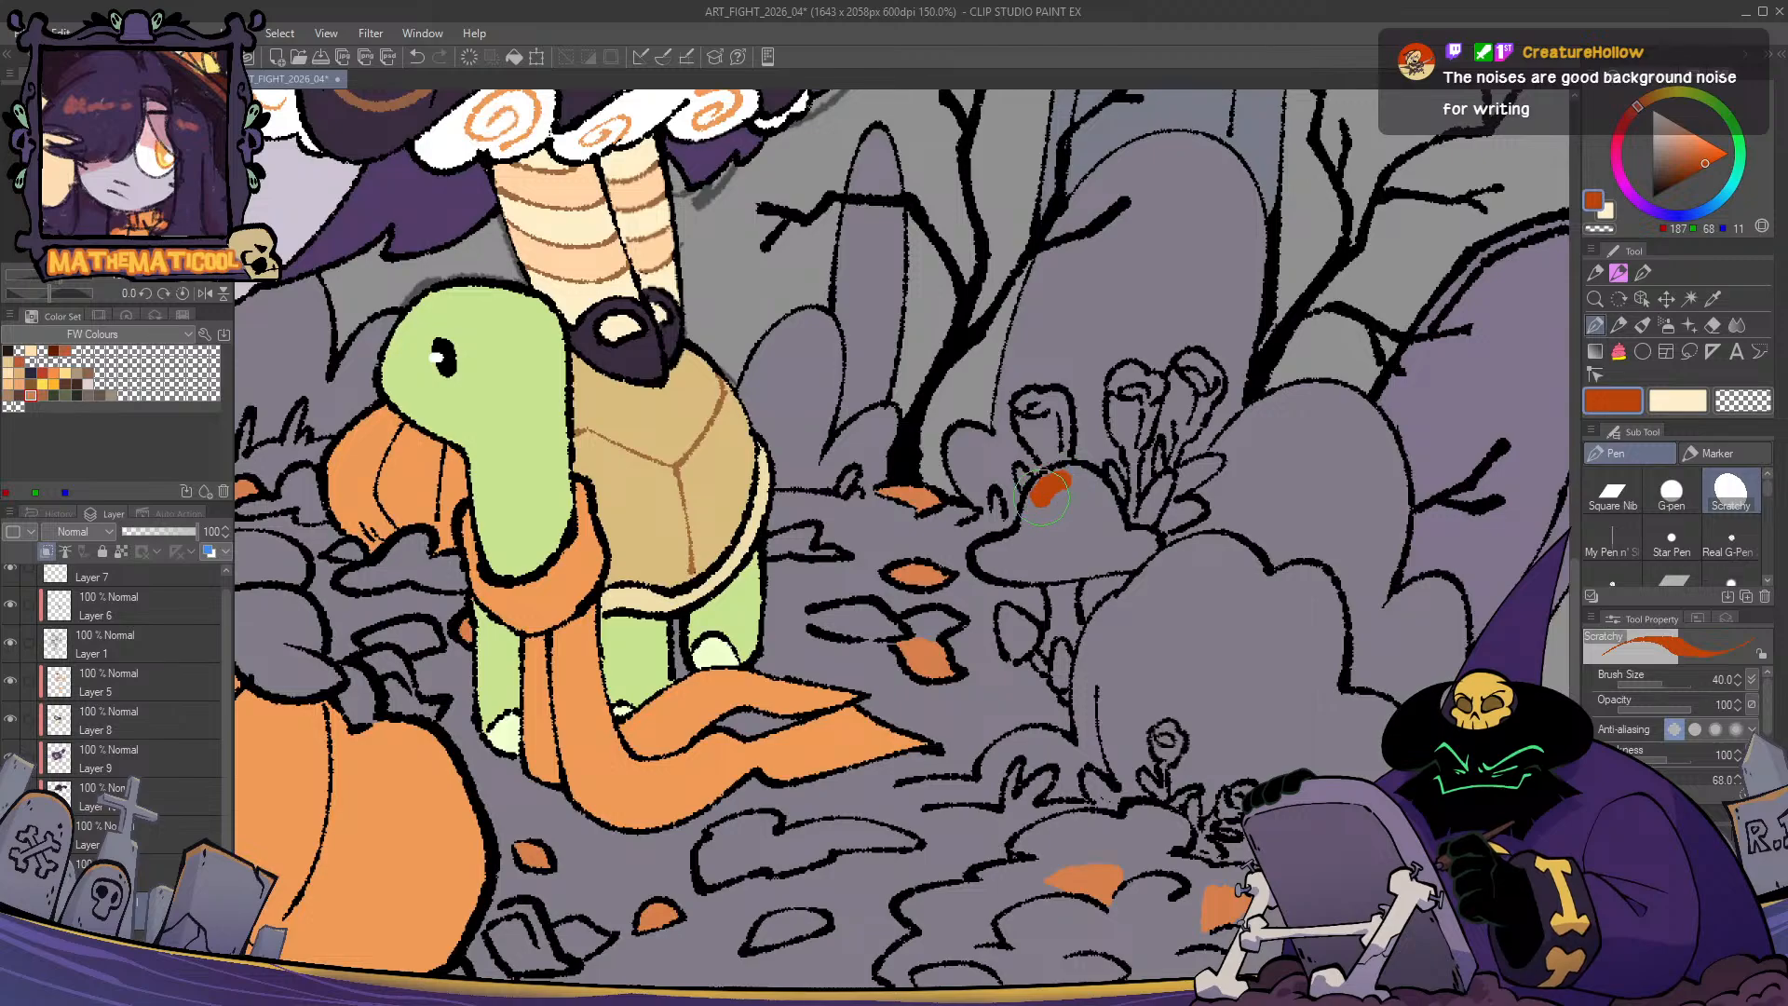
key("ctrl+z")
mouse_move(1020, 643)
left_mouse_down()
mouse_move(906, 523)
mouse_move(919, 567)
mouse_move(935, 542)
mouse_move(922, 561)
mouse_move(934, 543)
mouse_move(909, 526)
mouse_move(958, 564)
left_mouse_up()
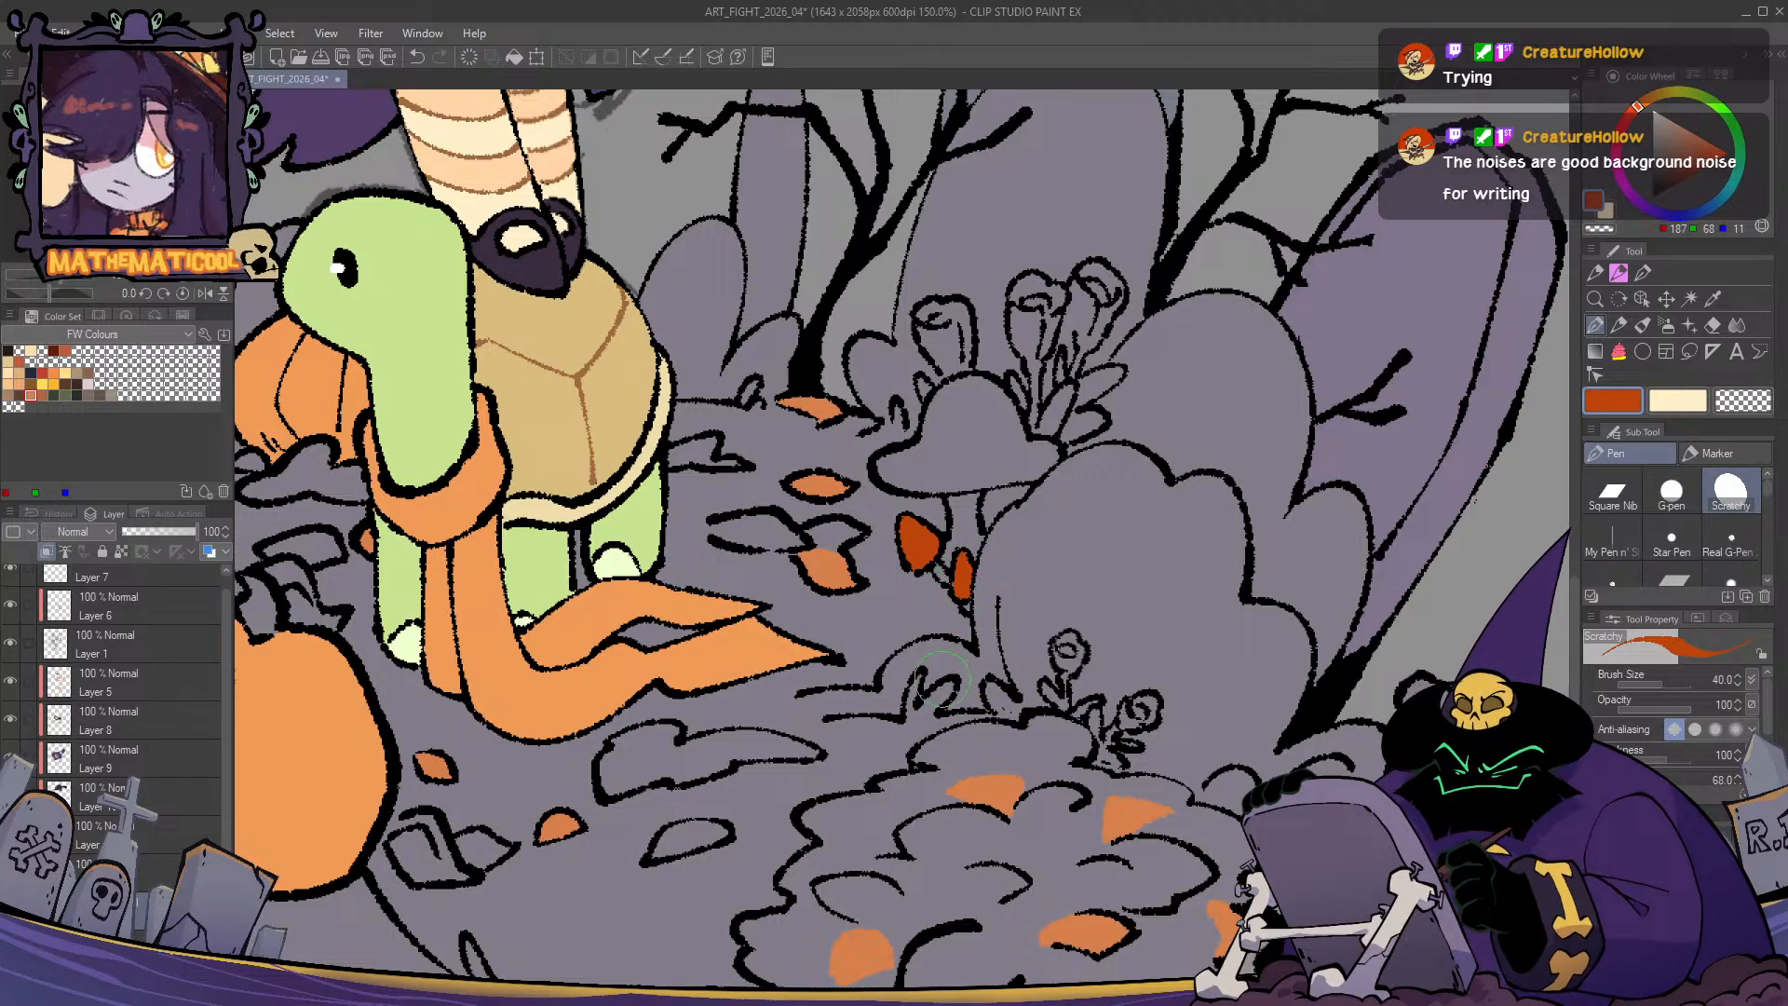
- Color several leaves in the small leaf pile beside the large pumpkin with the sampled burnt orange, erasing the overspill
scroll(931, 718, "down", 1)
scroll(922, 706, "down", 1)
scroll(925, 710, "up", 1)
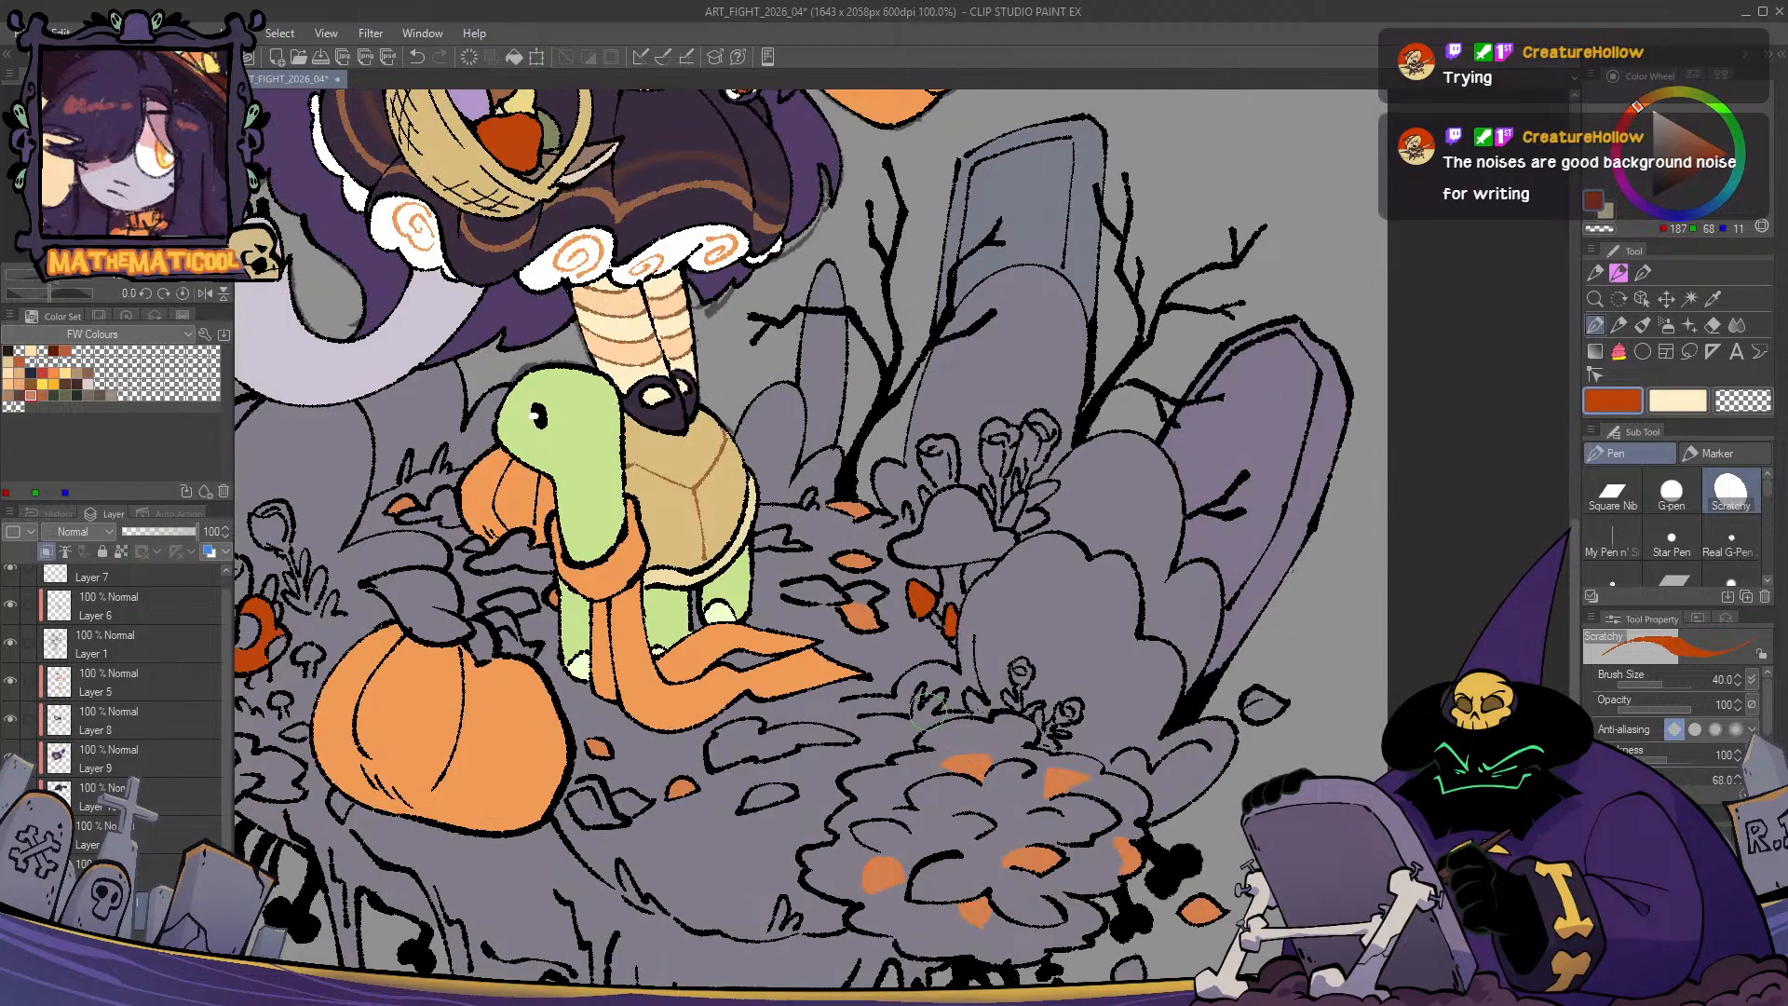
scroll(927, 713, "down", 1)
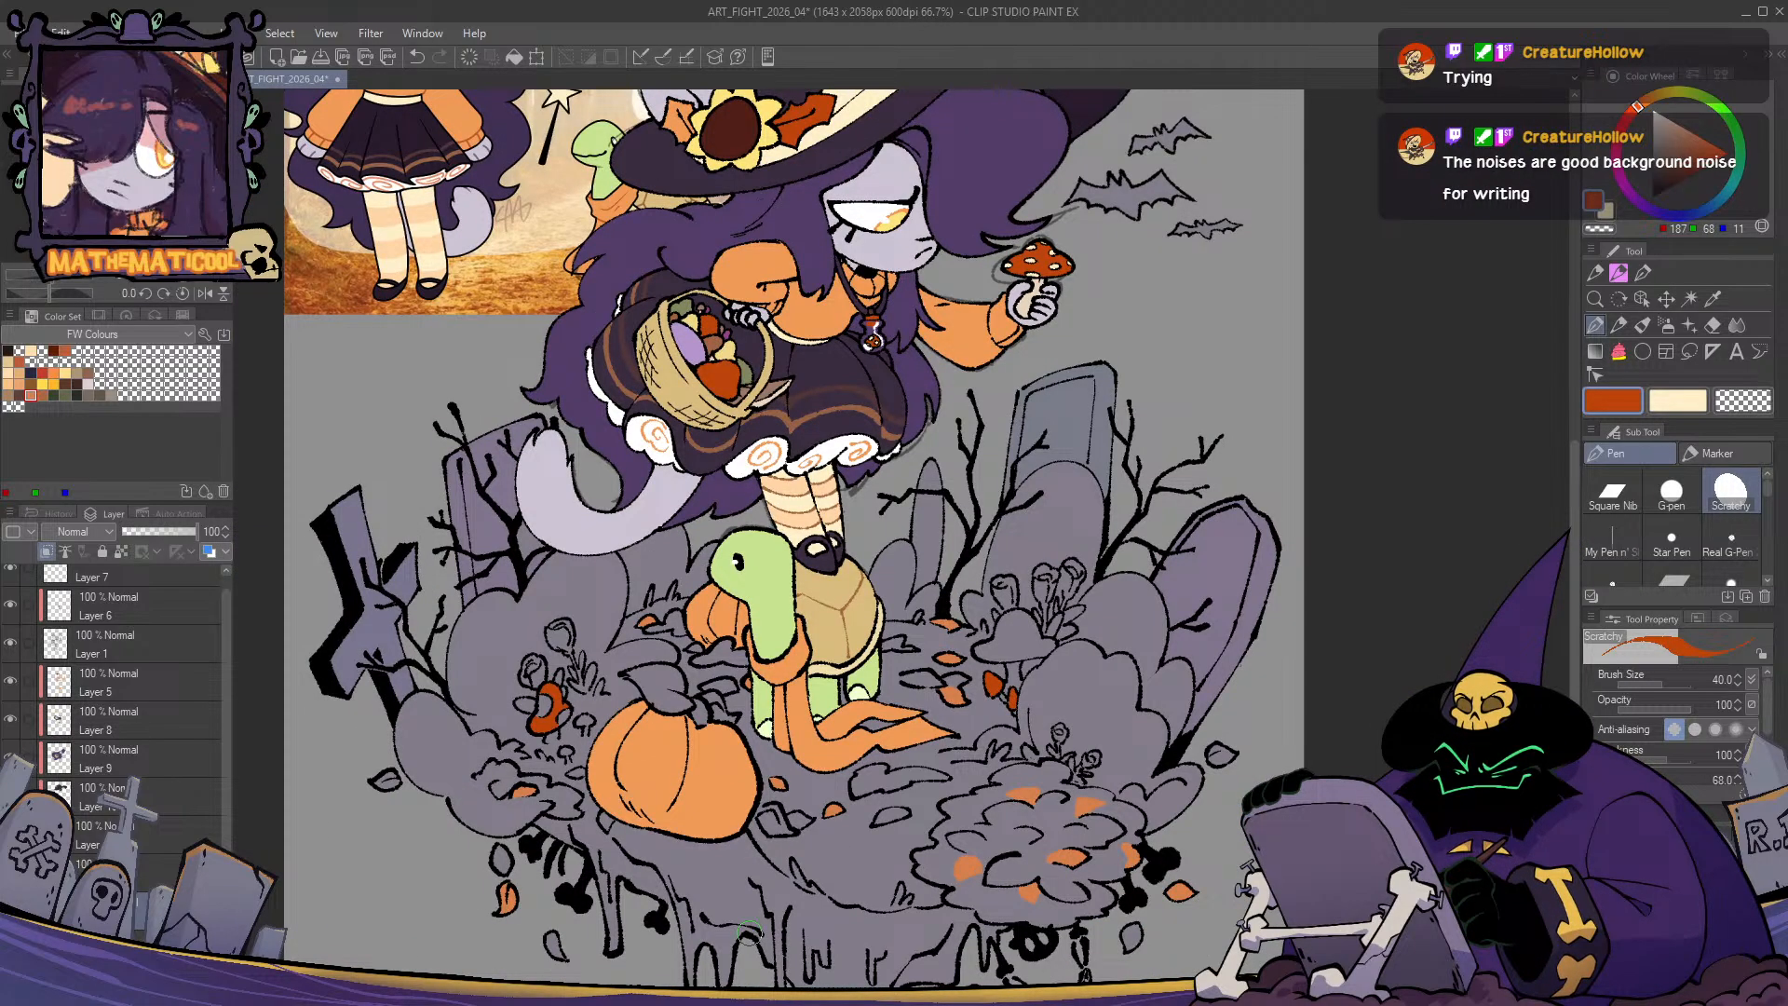
left_click_drag(750, 934, 795, 766)
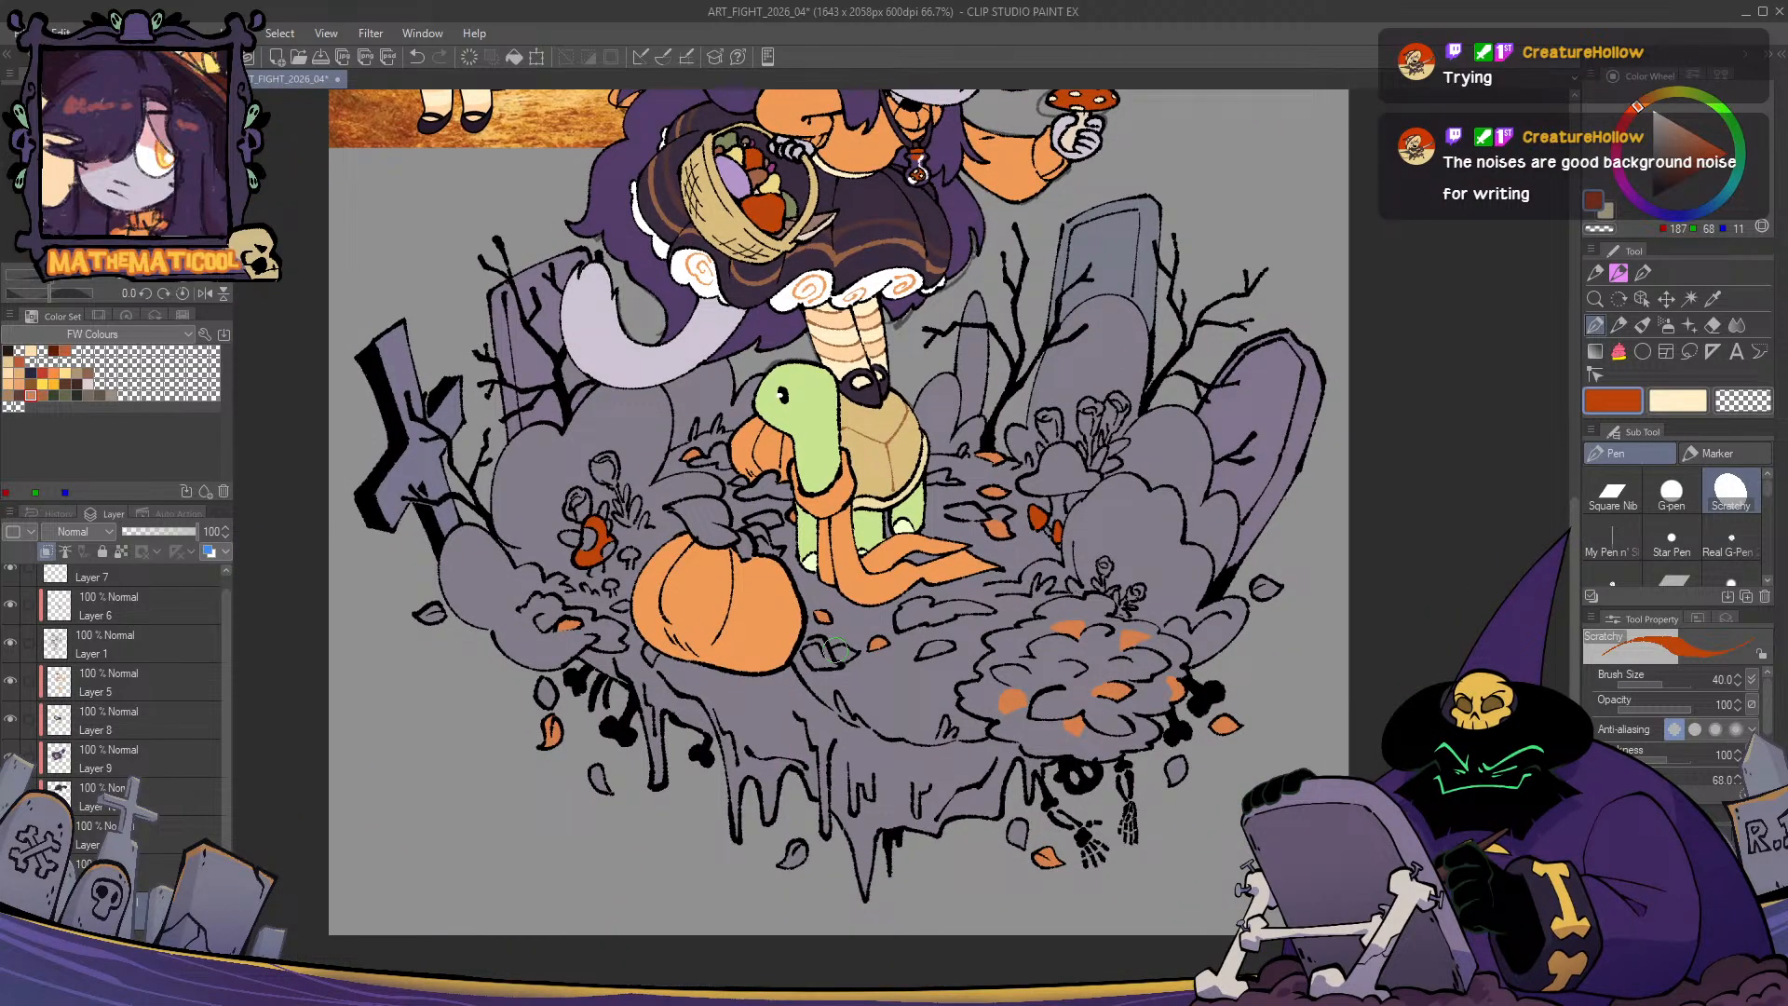
left_click(571, 622, "alt")
left_click_drag(563, 633, 620, 589)
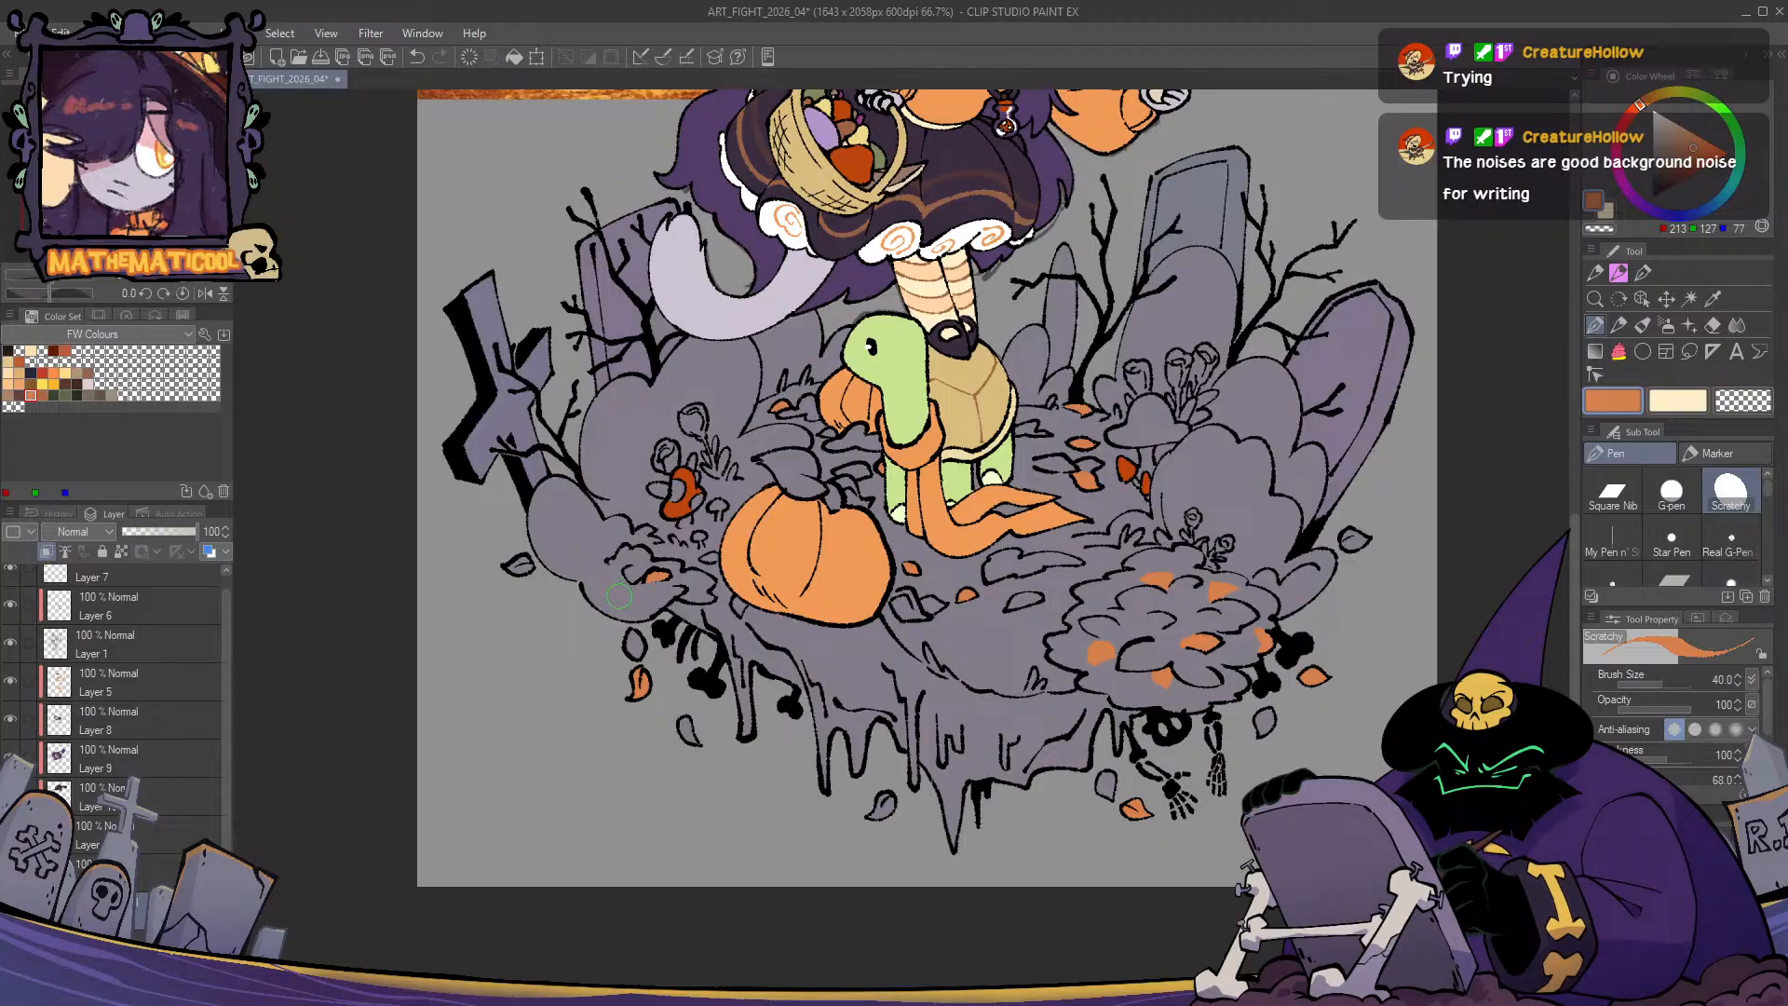
key("c")
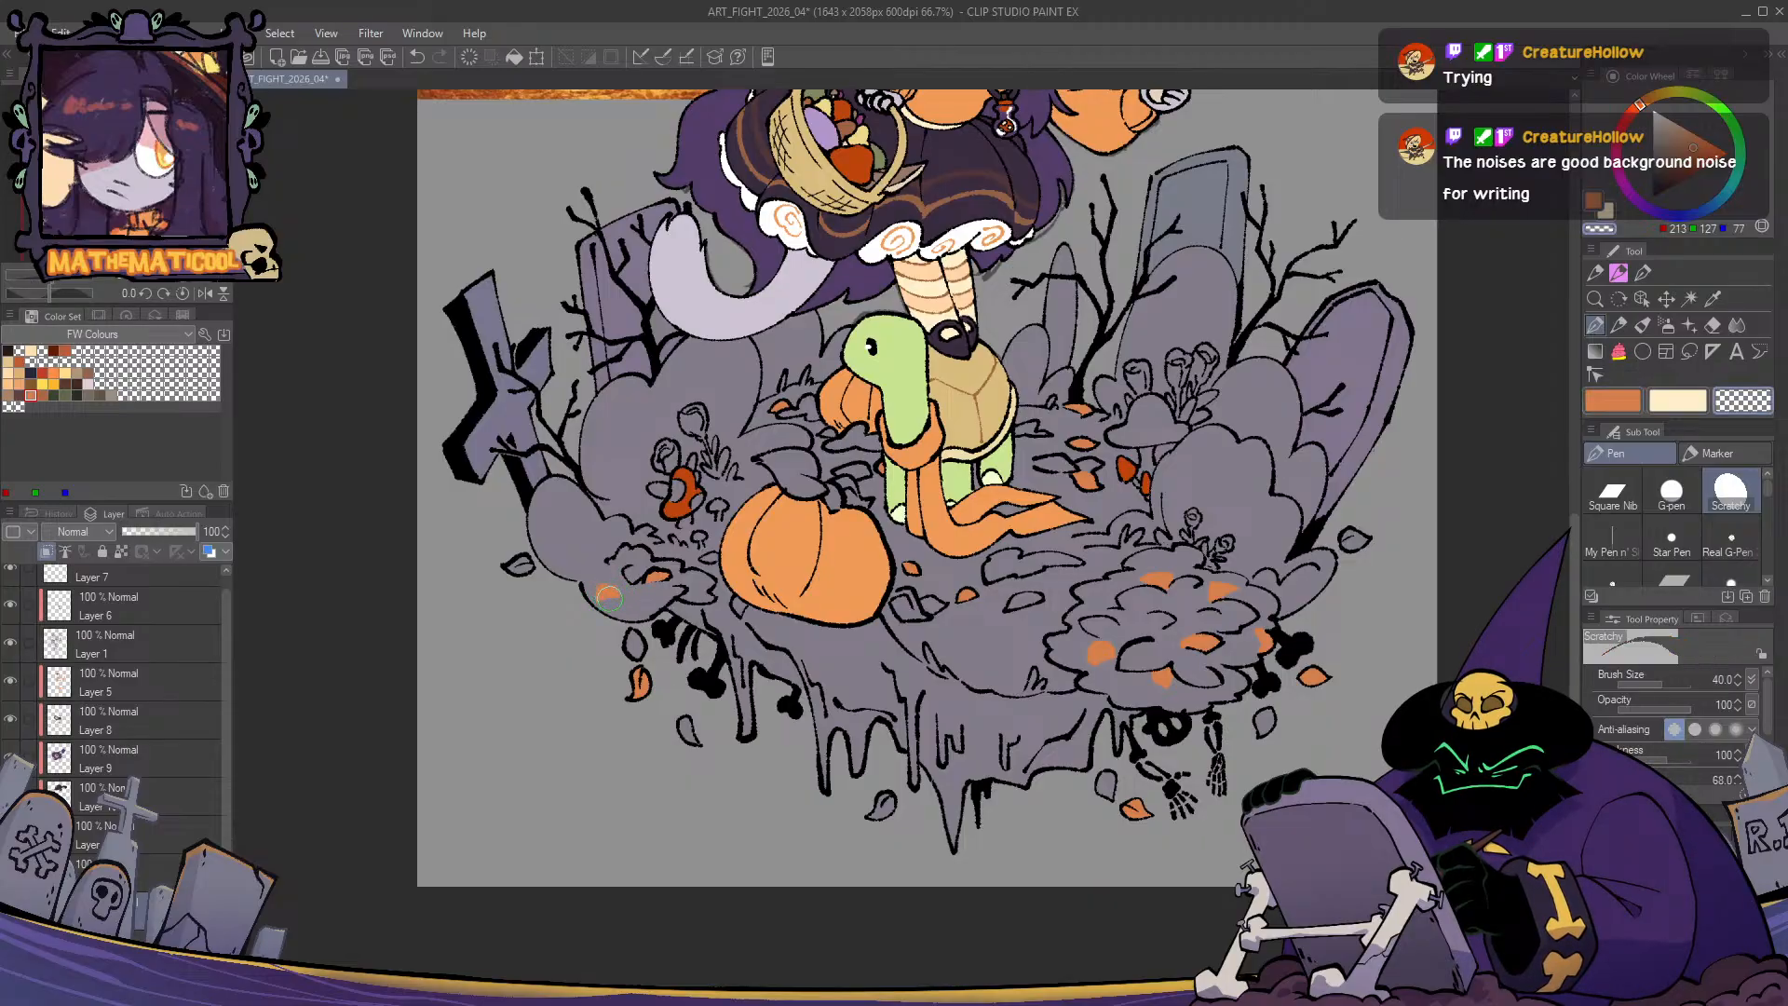
key("c")
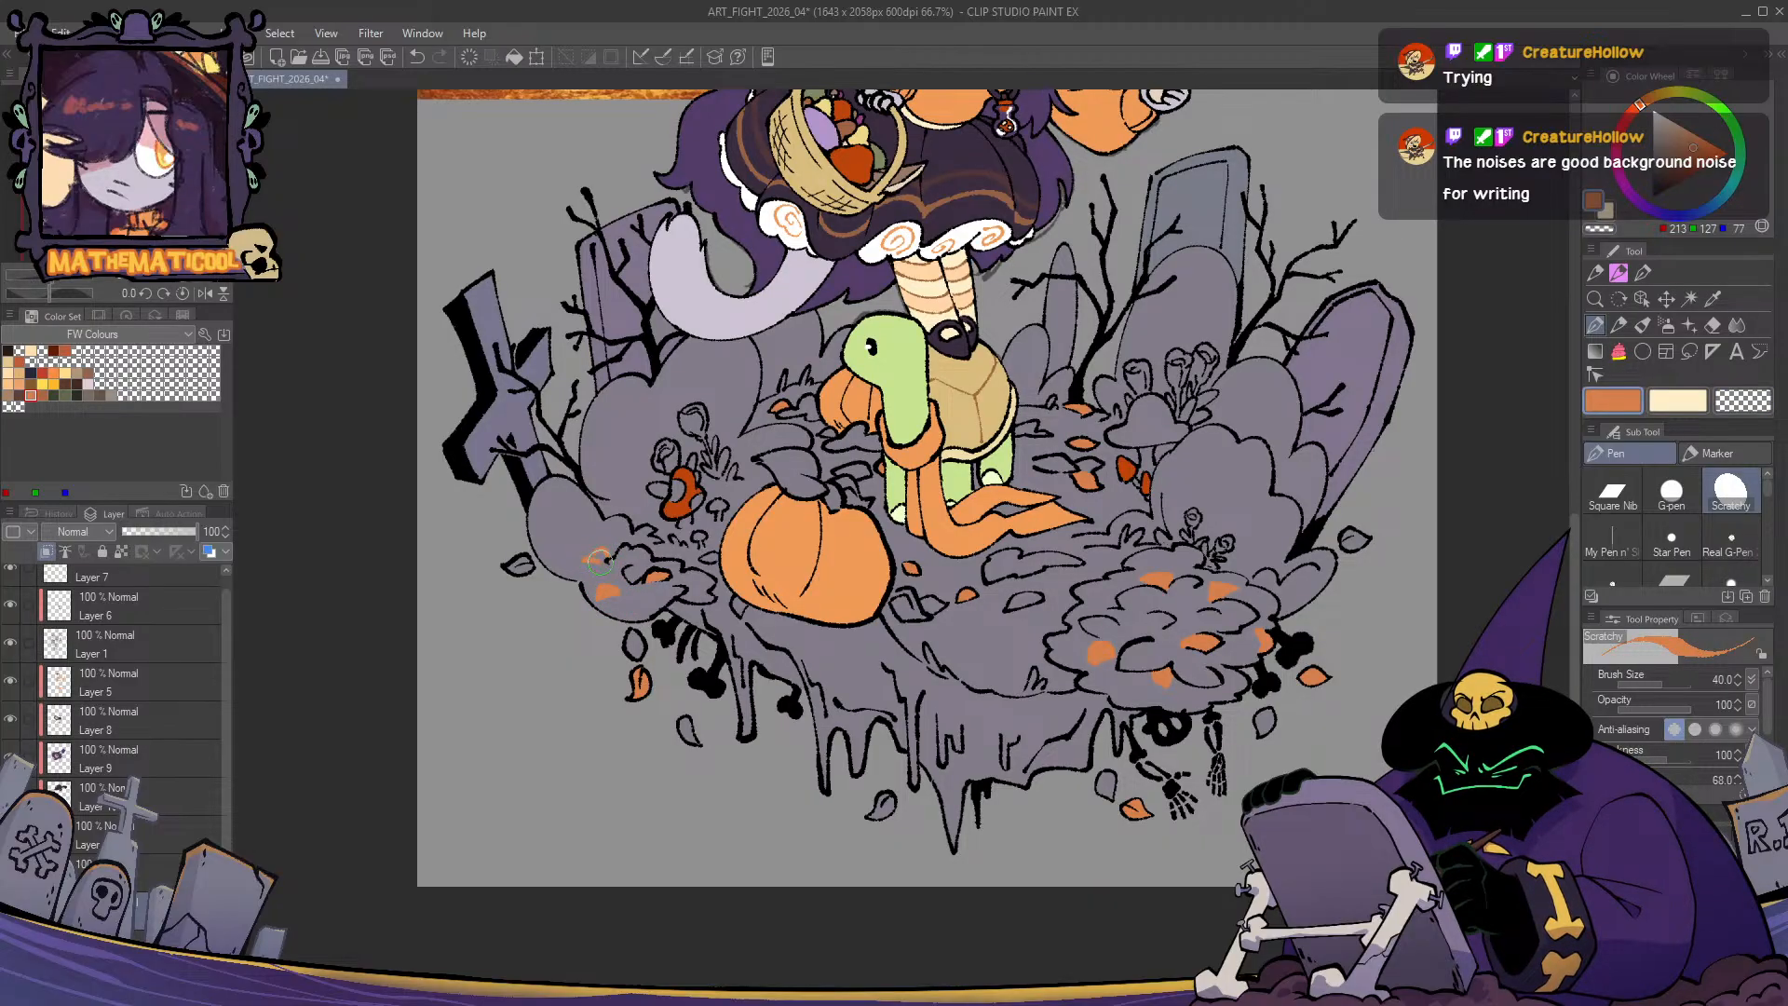
key("c")
left_click_drag(600, 557, 611, 559)
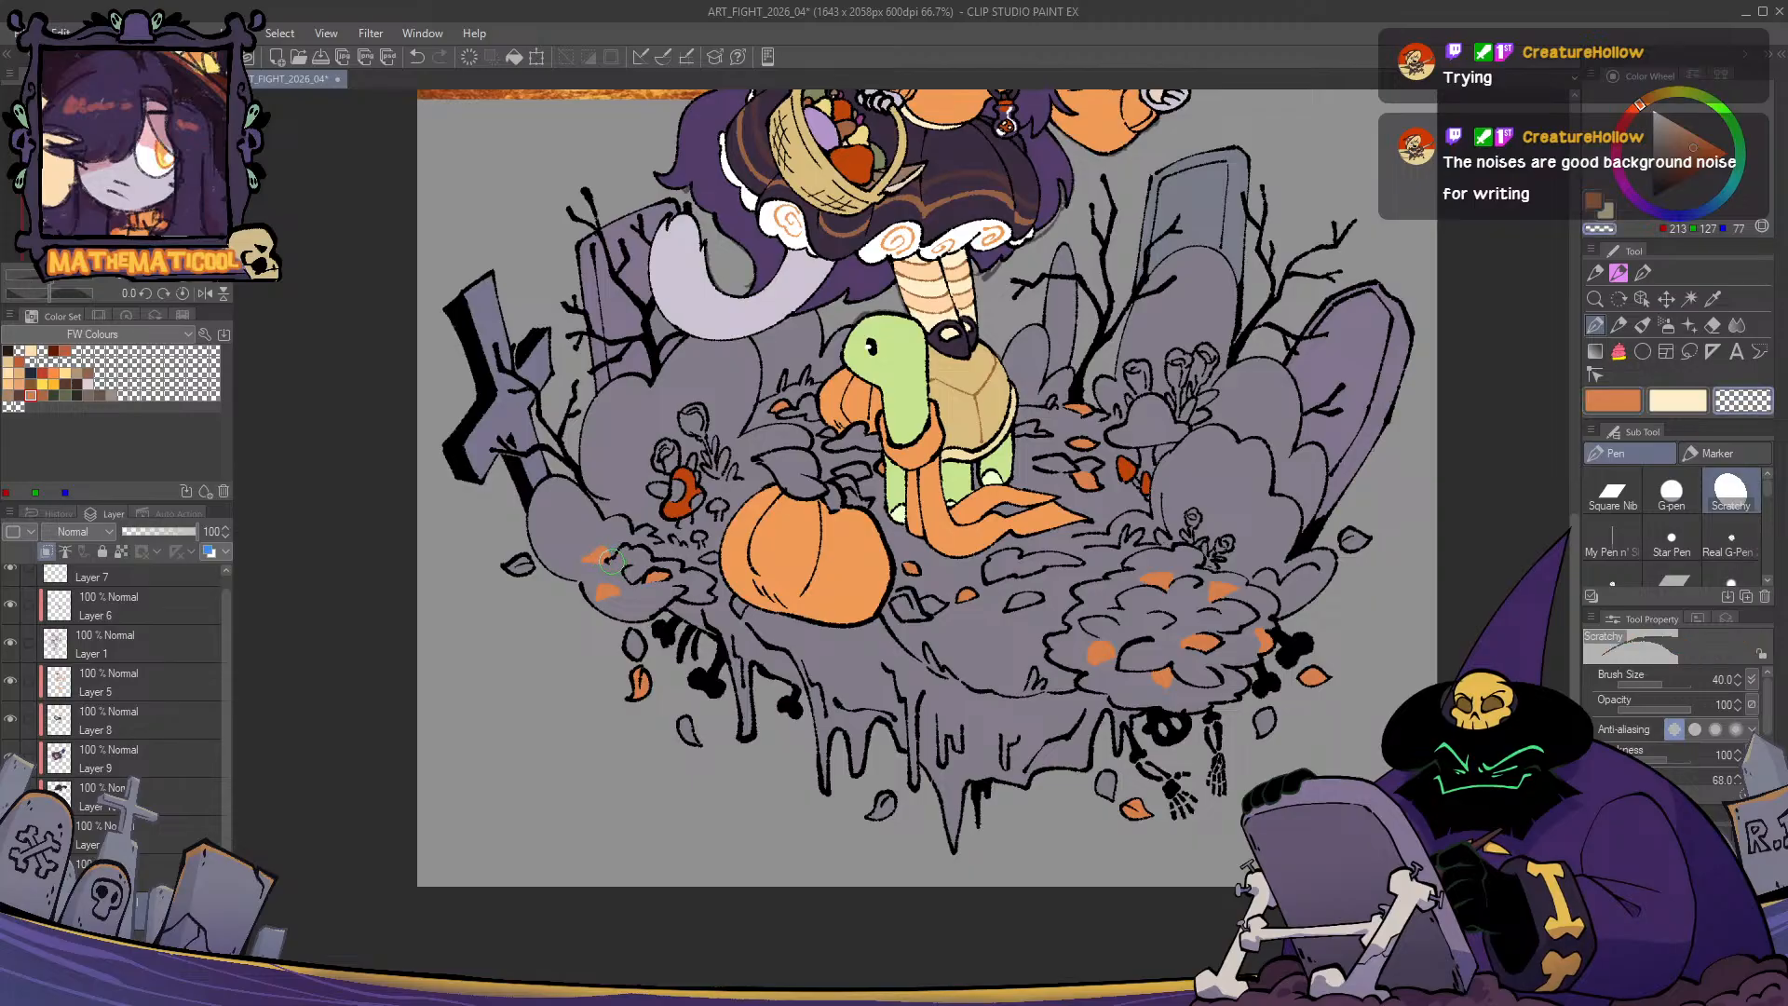
key("c")
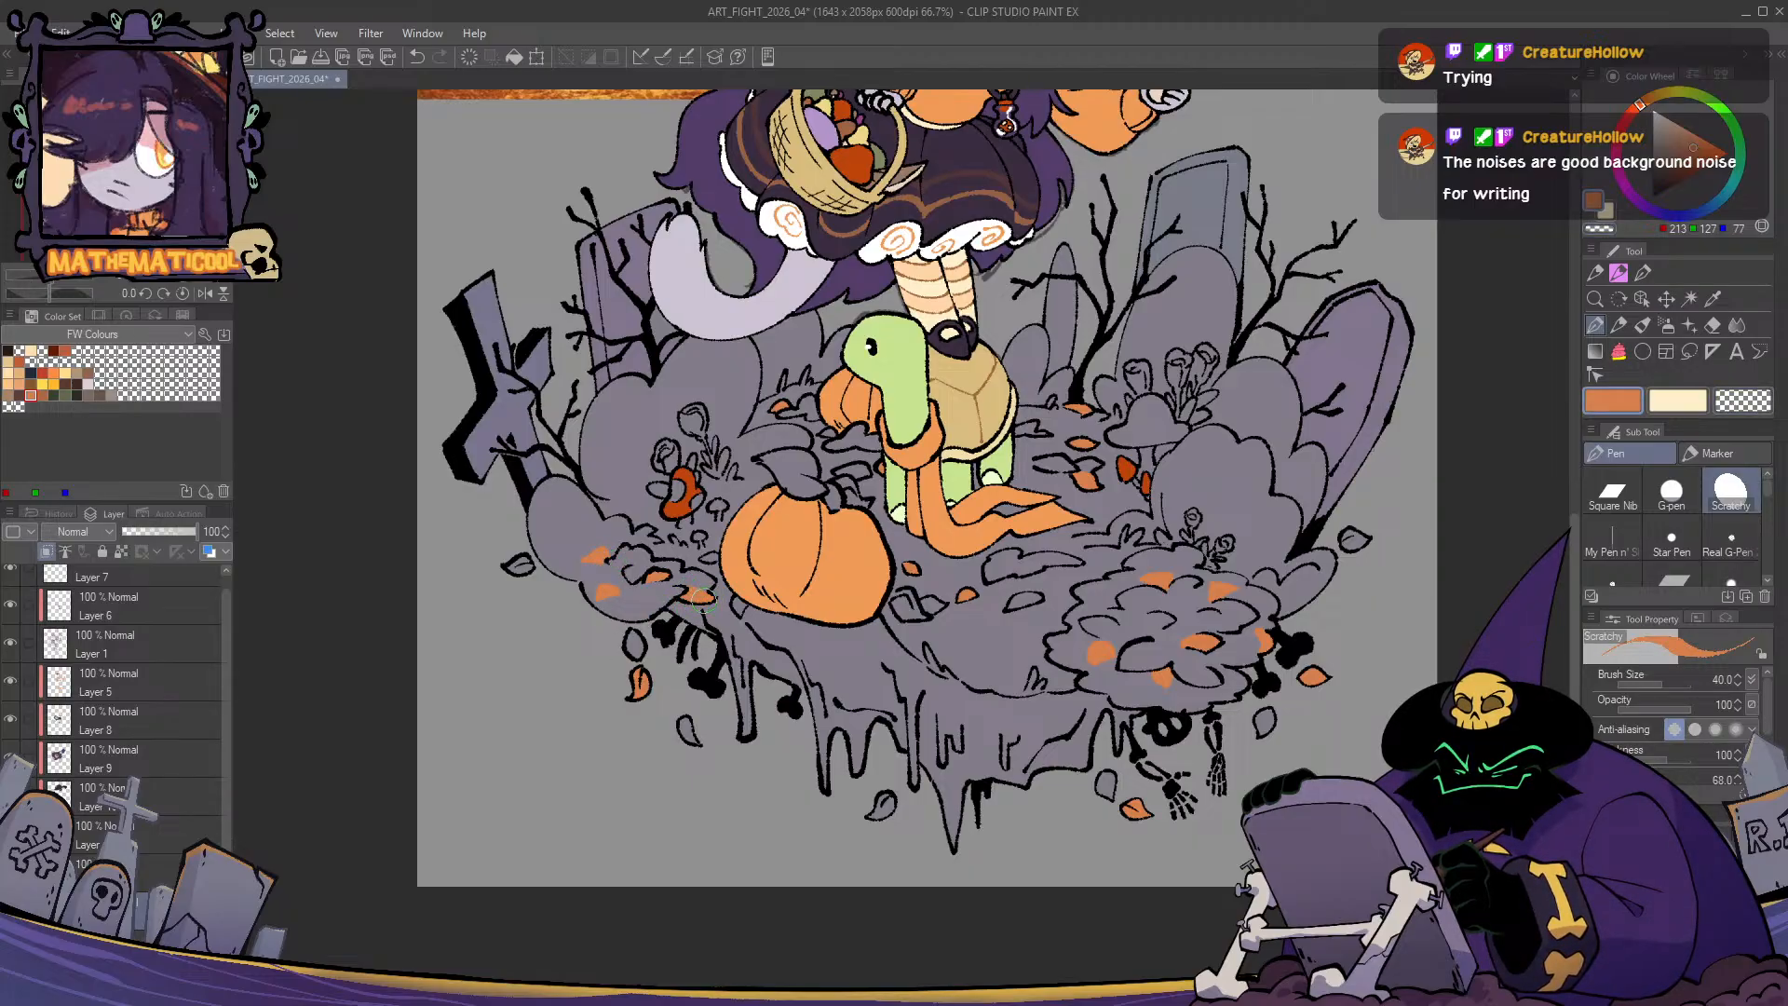
key("c")
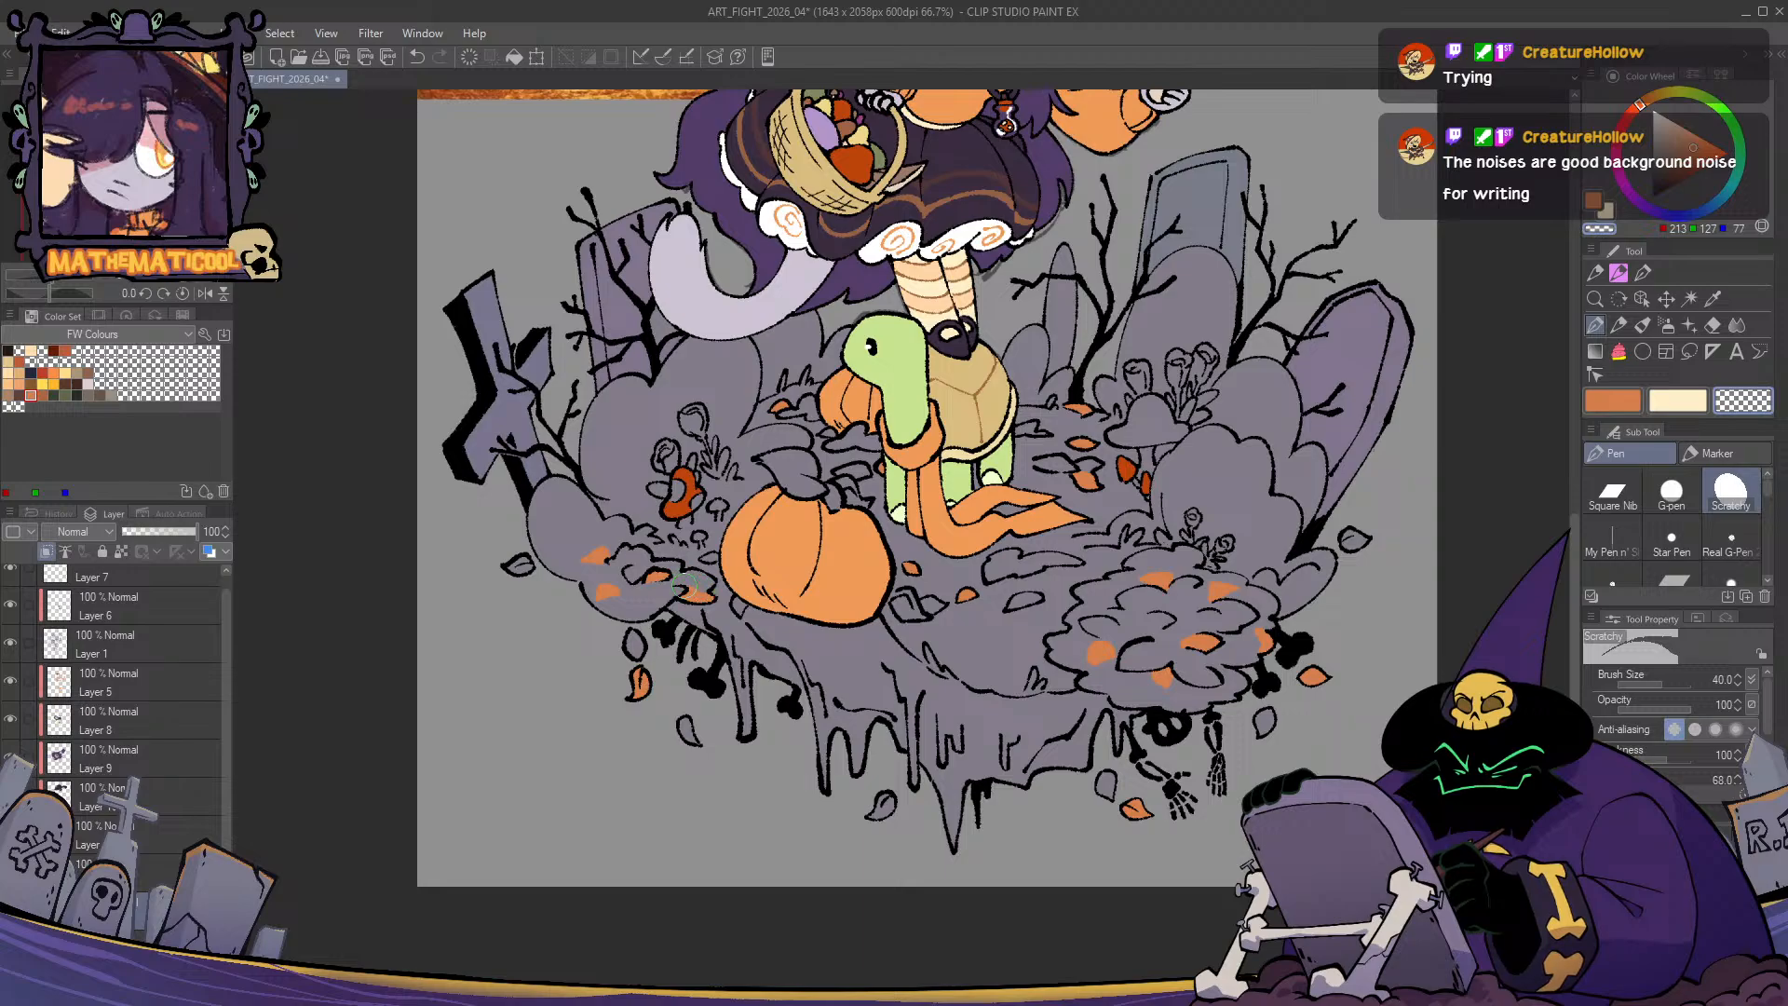
key("c")
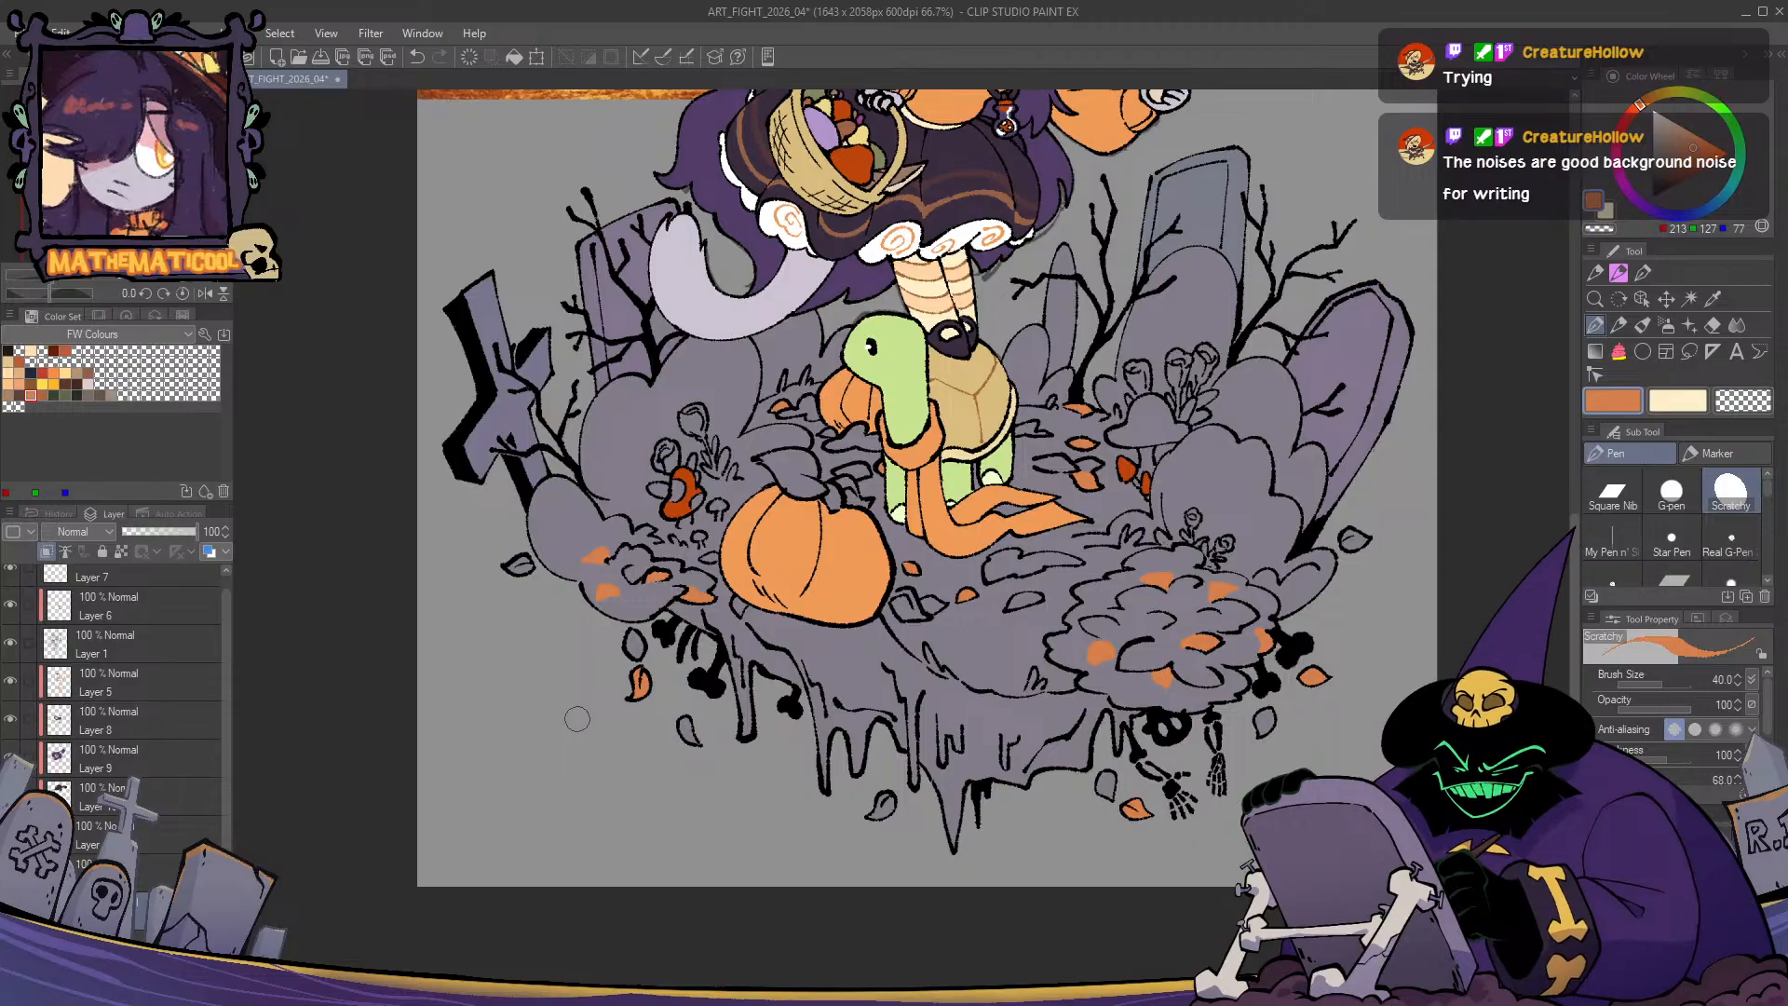
scroll(578, 719, "up", 5)
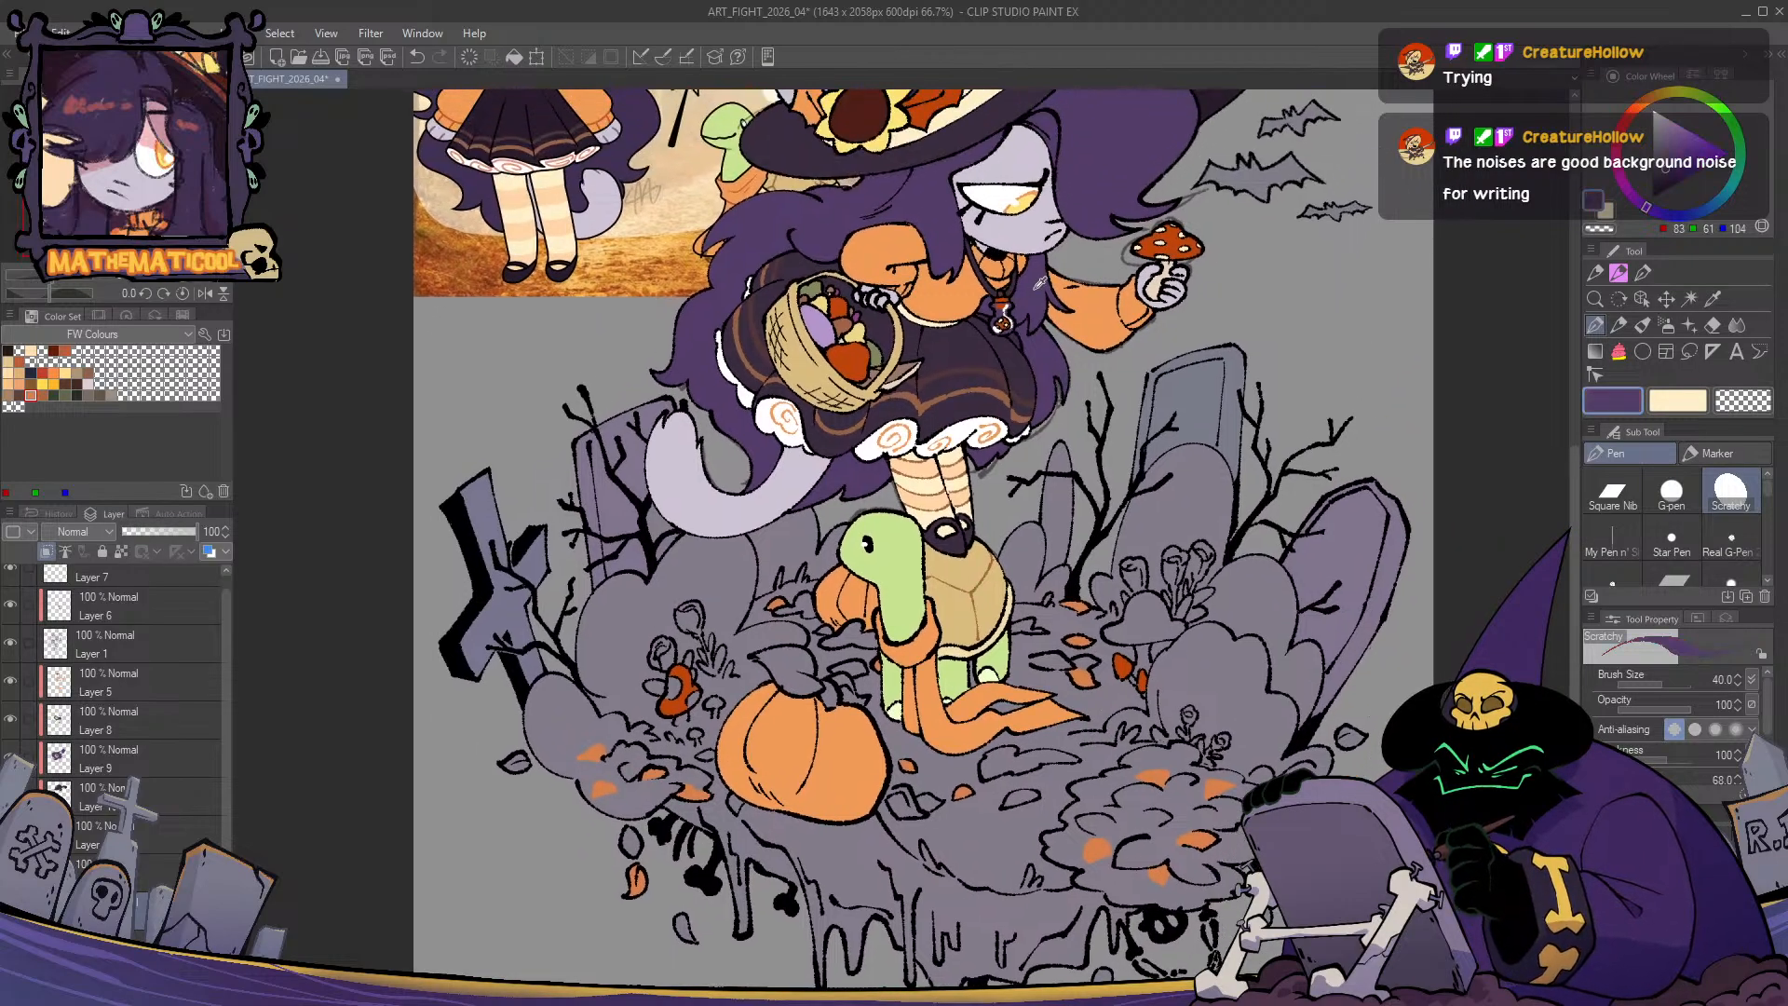
- Color the three roses beside the large mushroom behind the turtle dark purple and clean up the overspill
mouse_move(1077, 768)
left_mouse_down()
mouse_move(917, 493)
mouse_move(969, 501)
mouse_move(960, 512)
left_mouse_up()
scroll(918, 494, "up", 2)
left_click_drag(1002, 571, 990, 571)
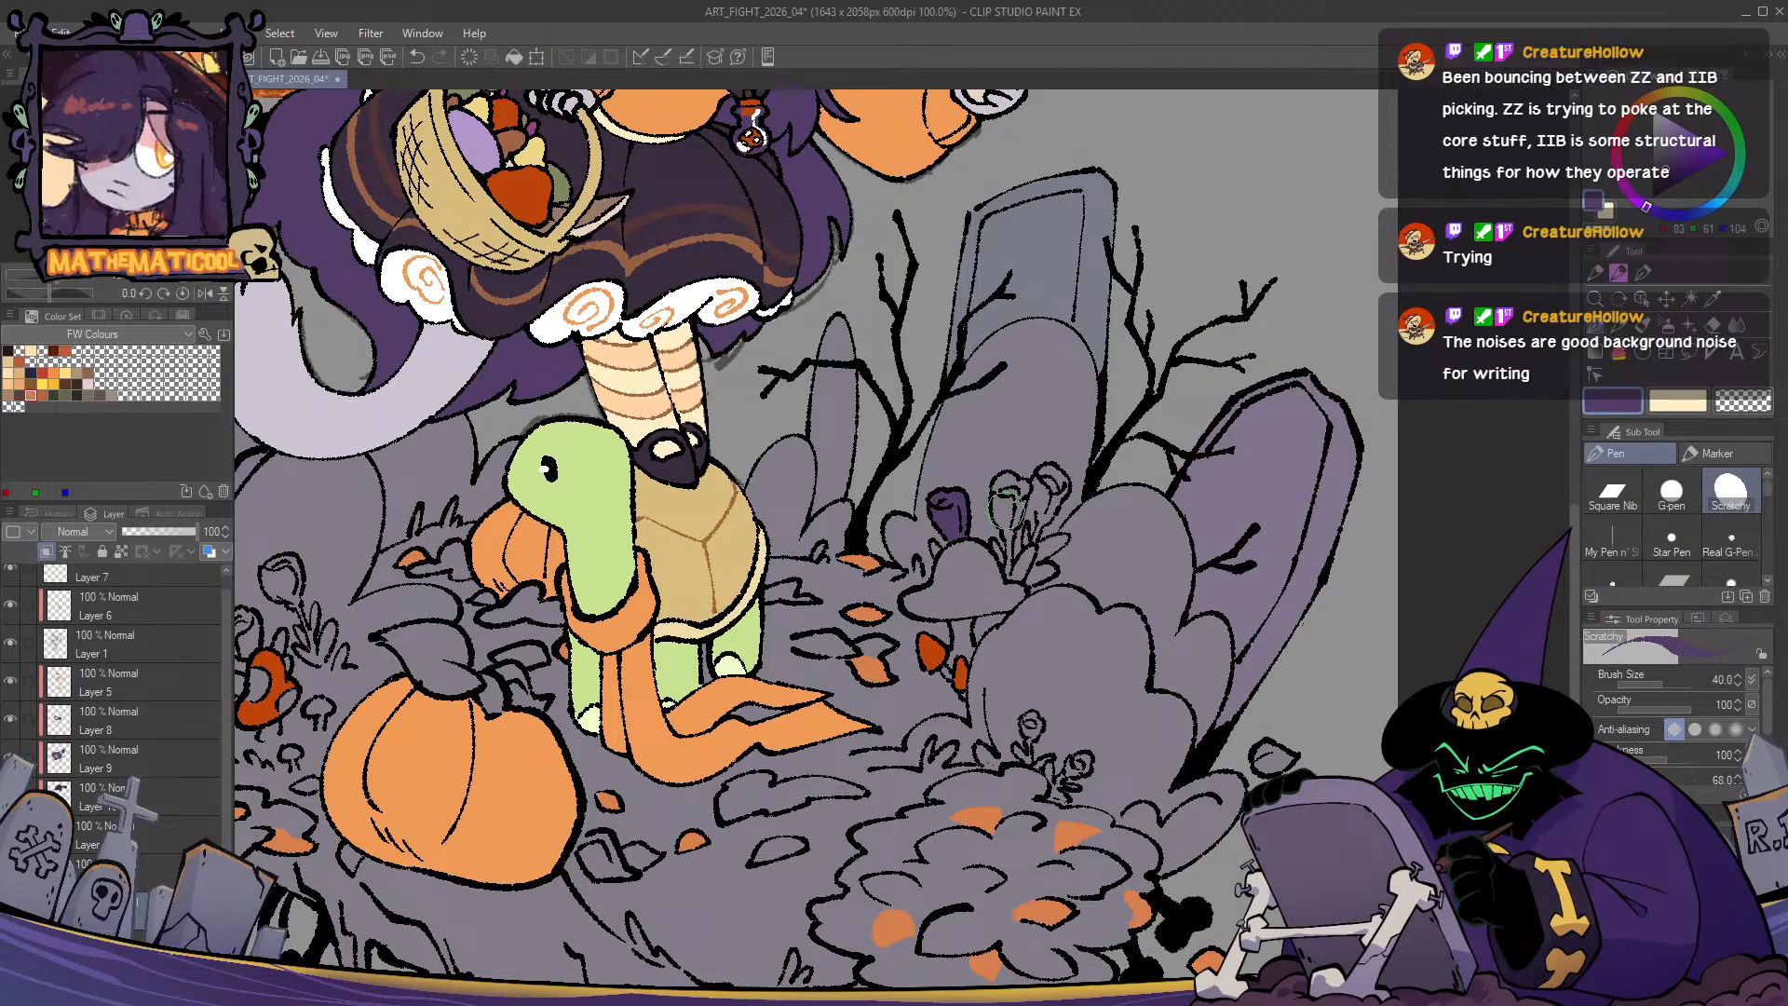
mouse_move(998, 492)
left_mouse_down()
mouse_move(1006, 517)
mouse_move(1018, 494)
mouse_move(1006, 480)
mouse_move(999, 526)
mouse_move(1041, 514)
left_mouse_up()
key("c")
key("c")
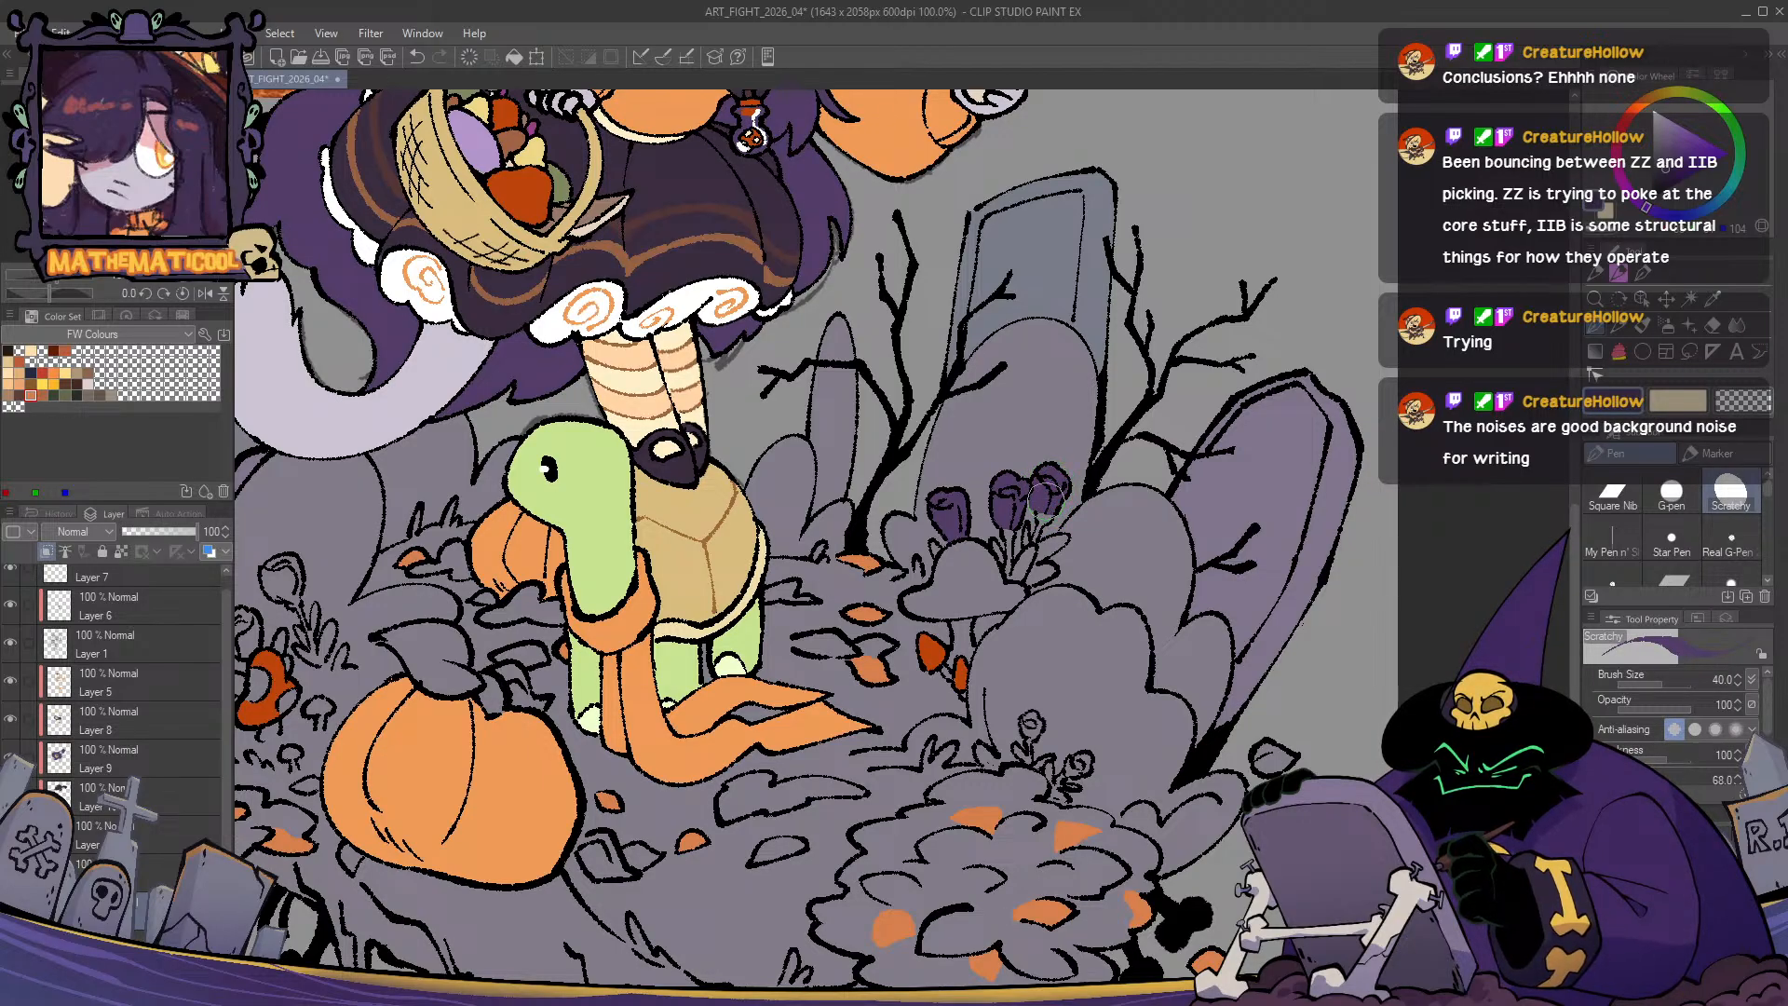
key("c")
left_click_drag(1043, 492, 1031, 498)
key("c")
scroll(939, 702, "down", 2)
scroll(939, 702, "up", 1)
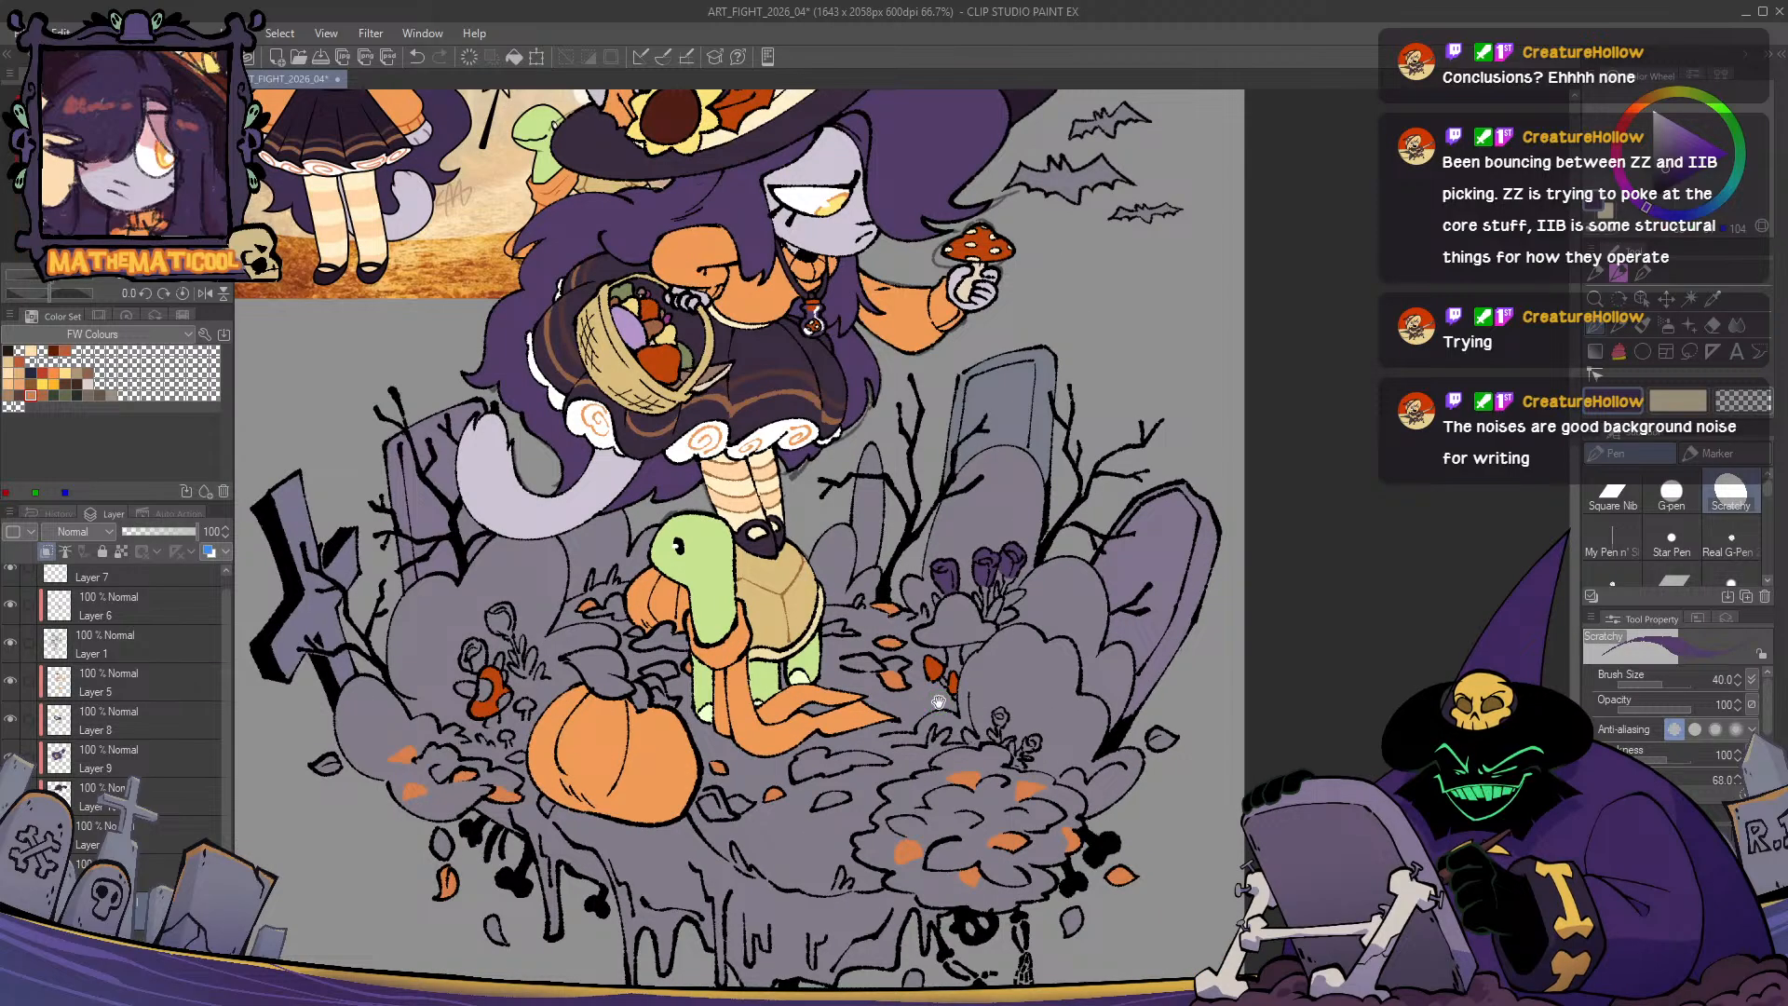
- Color the two small roses at the back edge of the large leaf pile dark purple
scroll(939, 702, "up", 2)
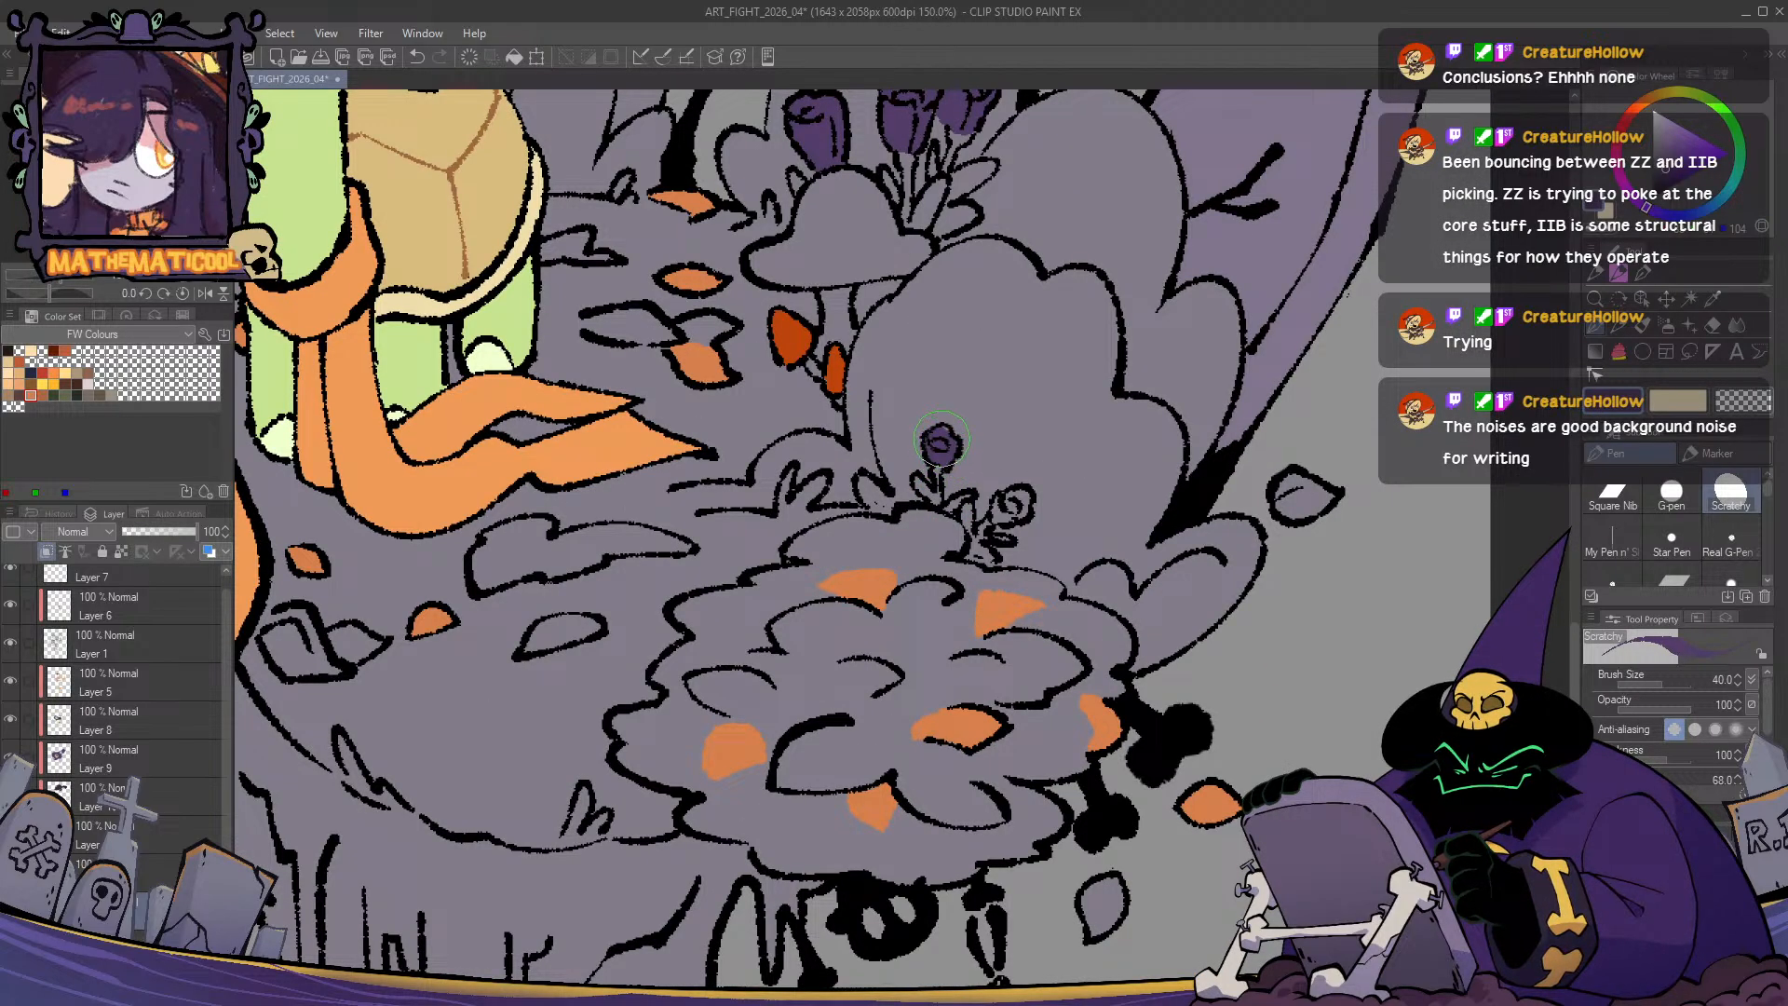
key("c")
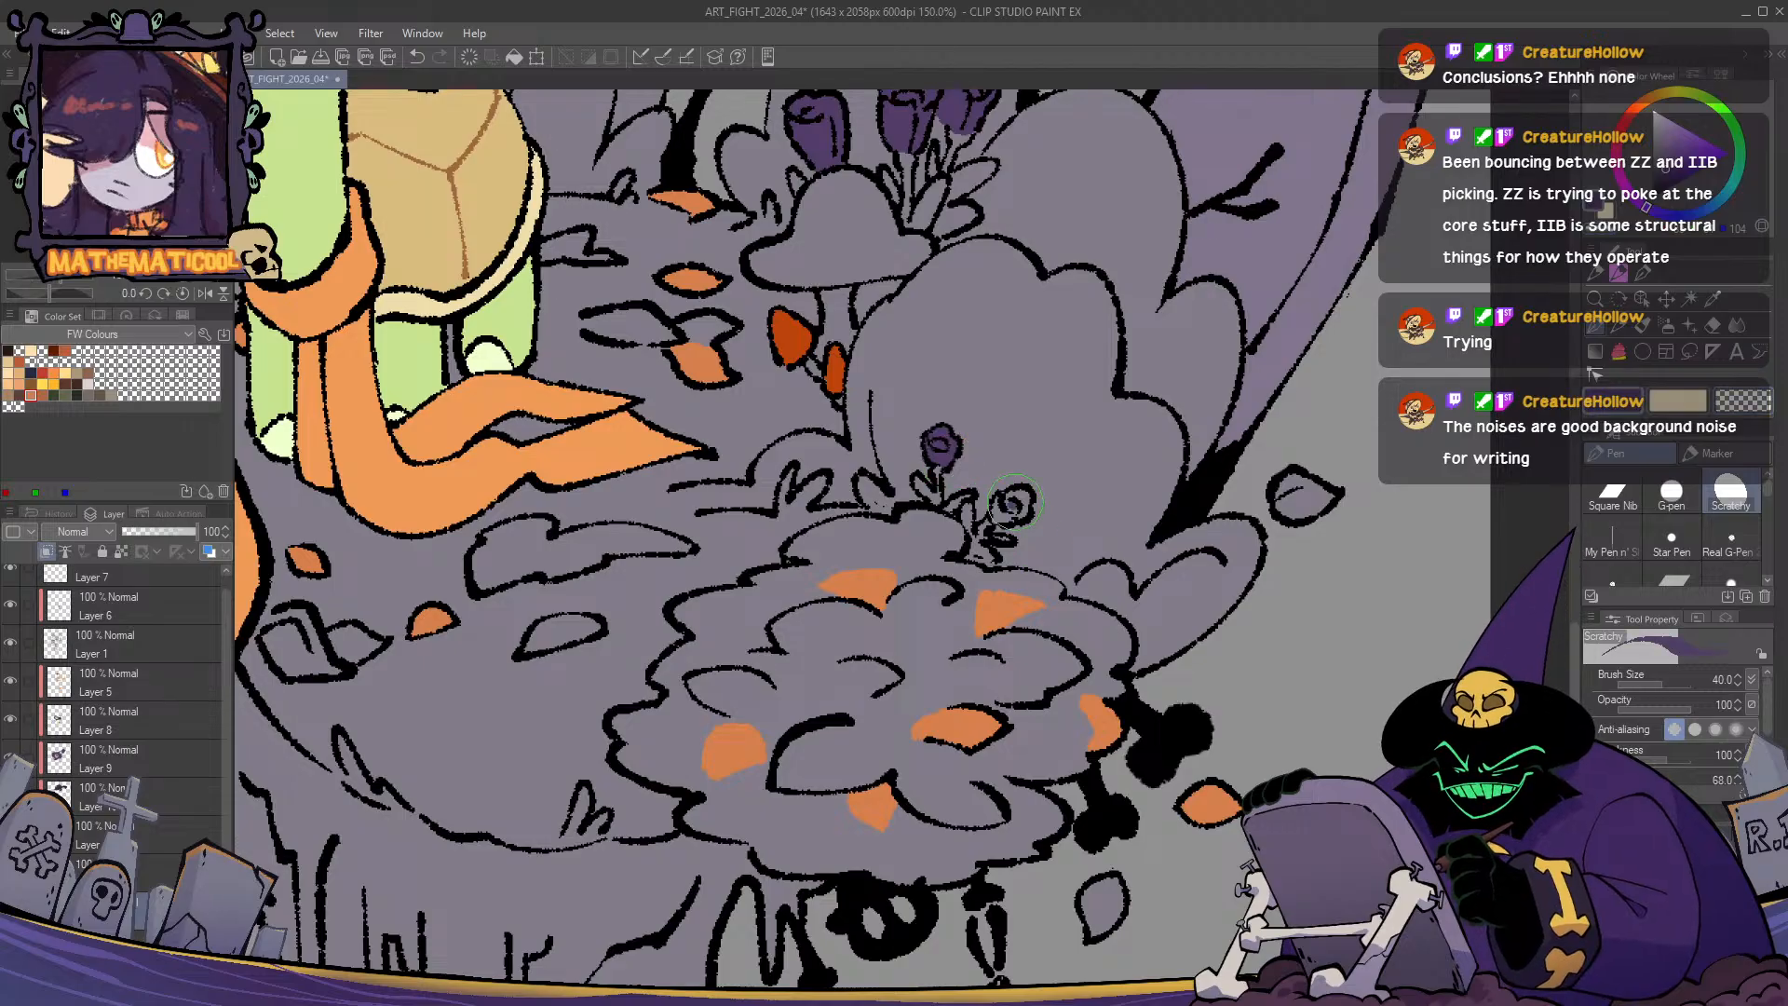
left_click_drag(997, 508, 1007, 503)
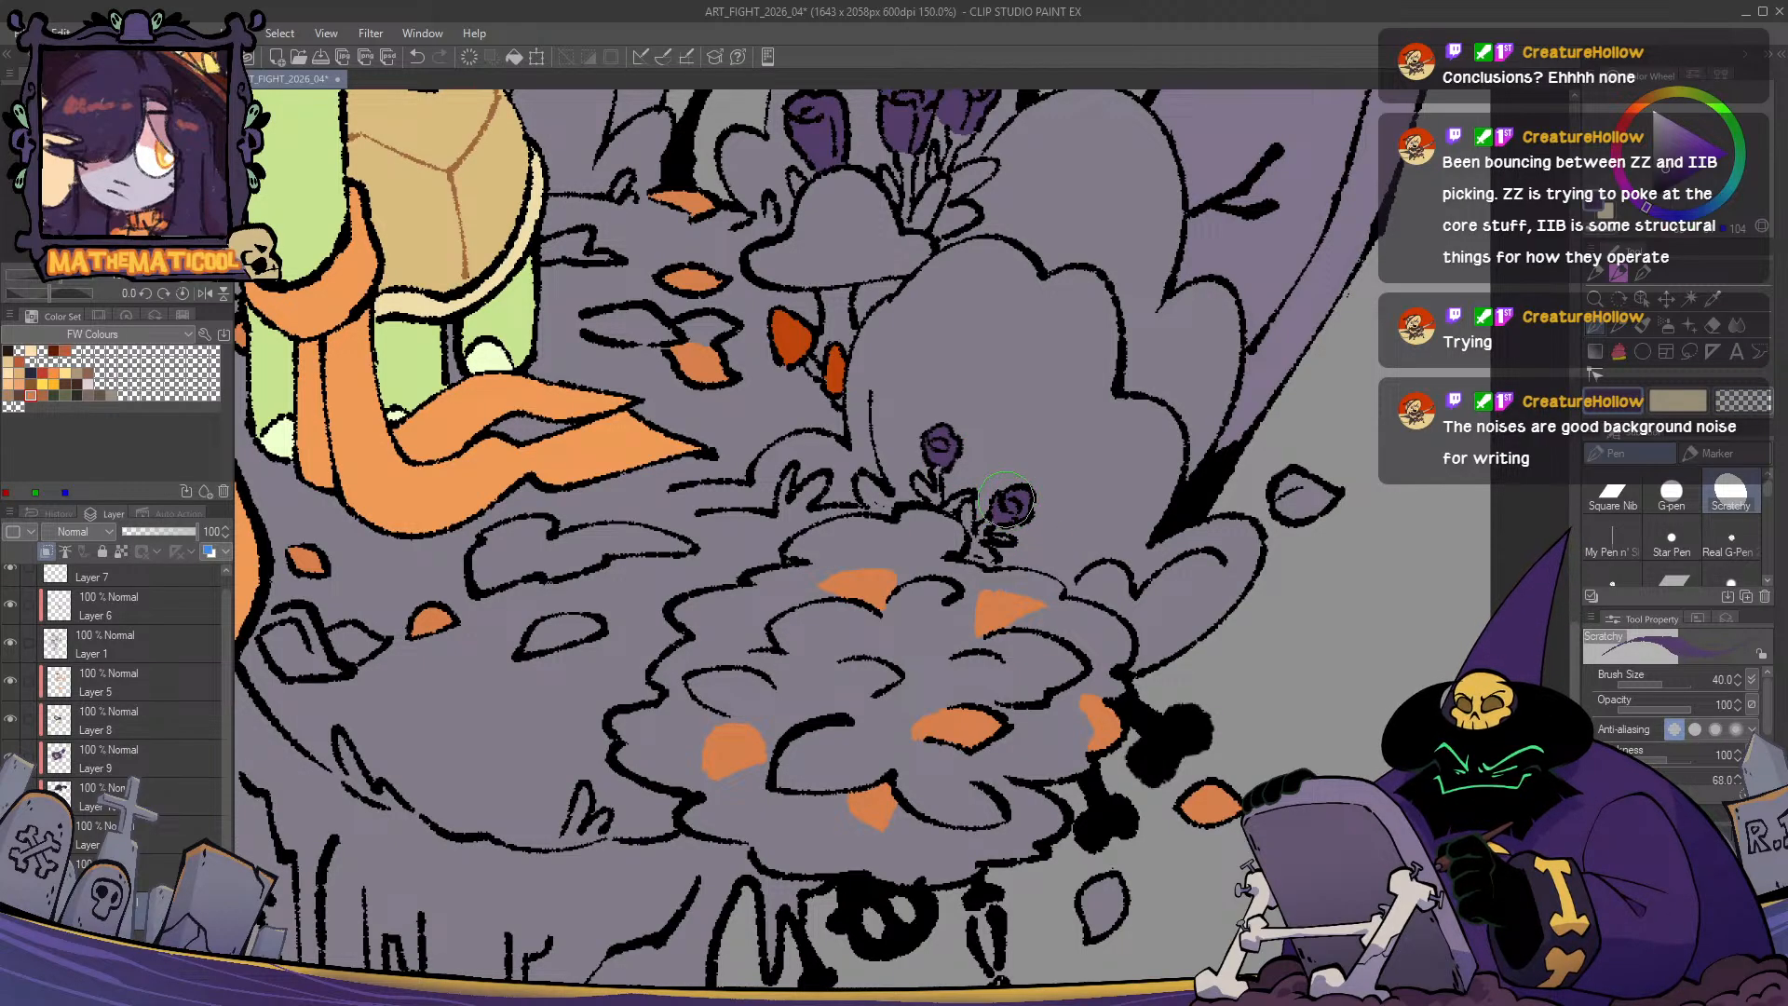
- Color the two roses above the red mushroom behind the large pumpkin dark purple
left_click_drag(521, 429, 1111, 514)
left_click_drag(559, 391, 887, 494)
mouse_move(741, 402)
left_mouse_down()
mouse_move(737, 433)
mouse_move(722, 410)
mouse_move(745, 391)
mouse_move(746, 438)
mouse_move(757, 405)
mouse_move(731, 420)
left_mouse_up()
mouse_move(663, 477)
left_mouse_down()
mouse_move(657, 511)
mouse_move(690, 531)
mouse_move(687, 480)
left_mouse_up()
scroll(678, 547, "down", 3)
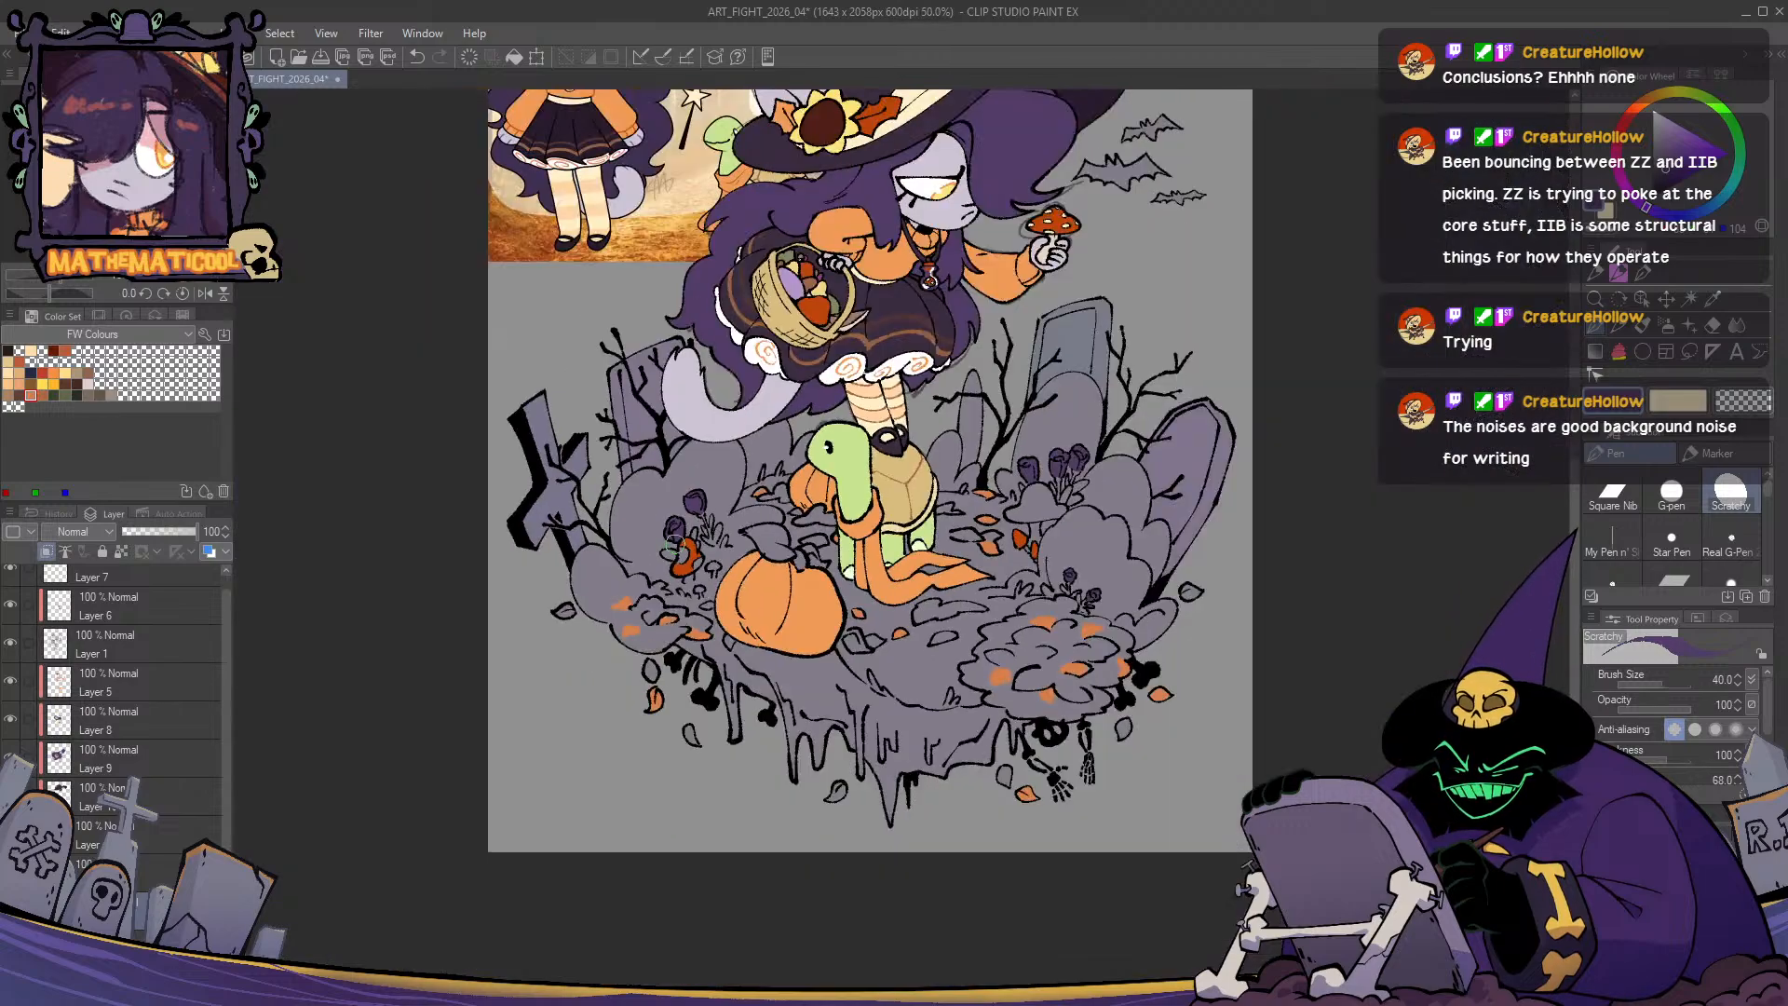
scroll(673, 545, "down", 1)
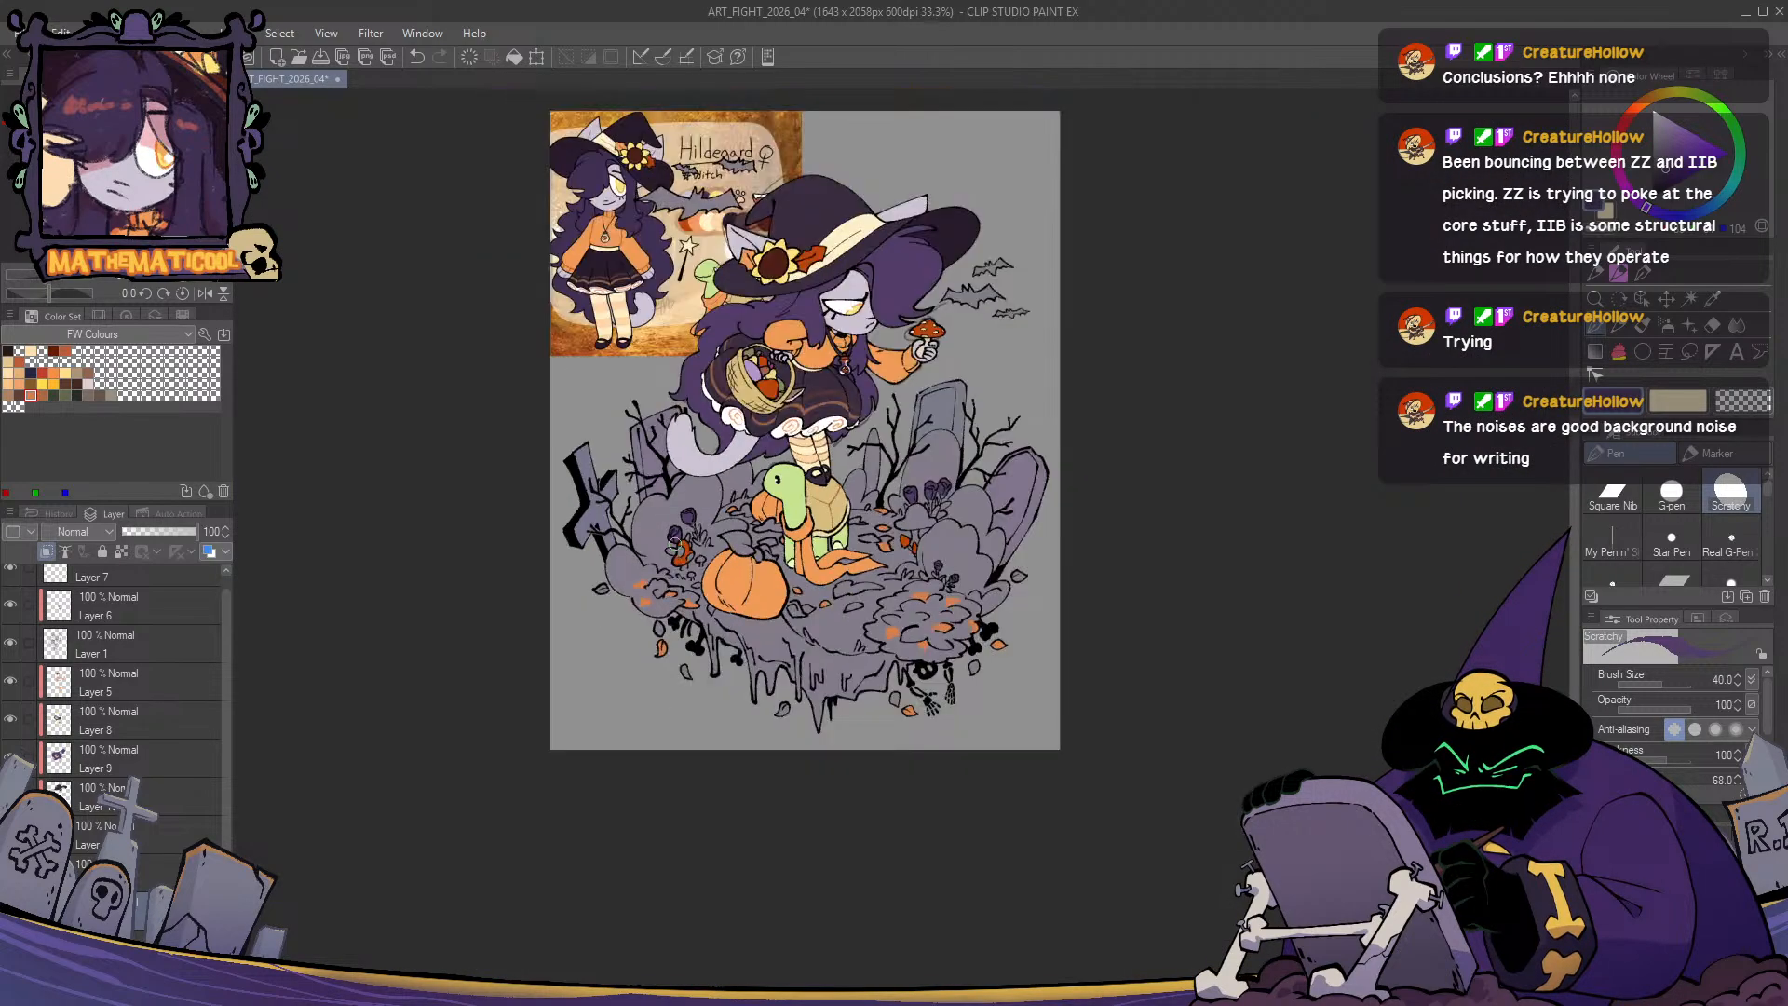
scroll(673, 545, "up", 1)
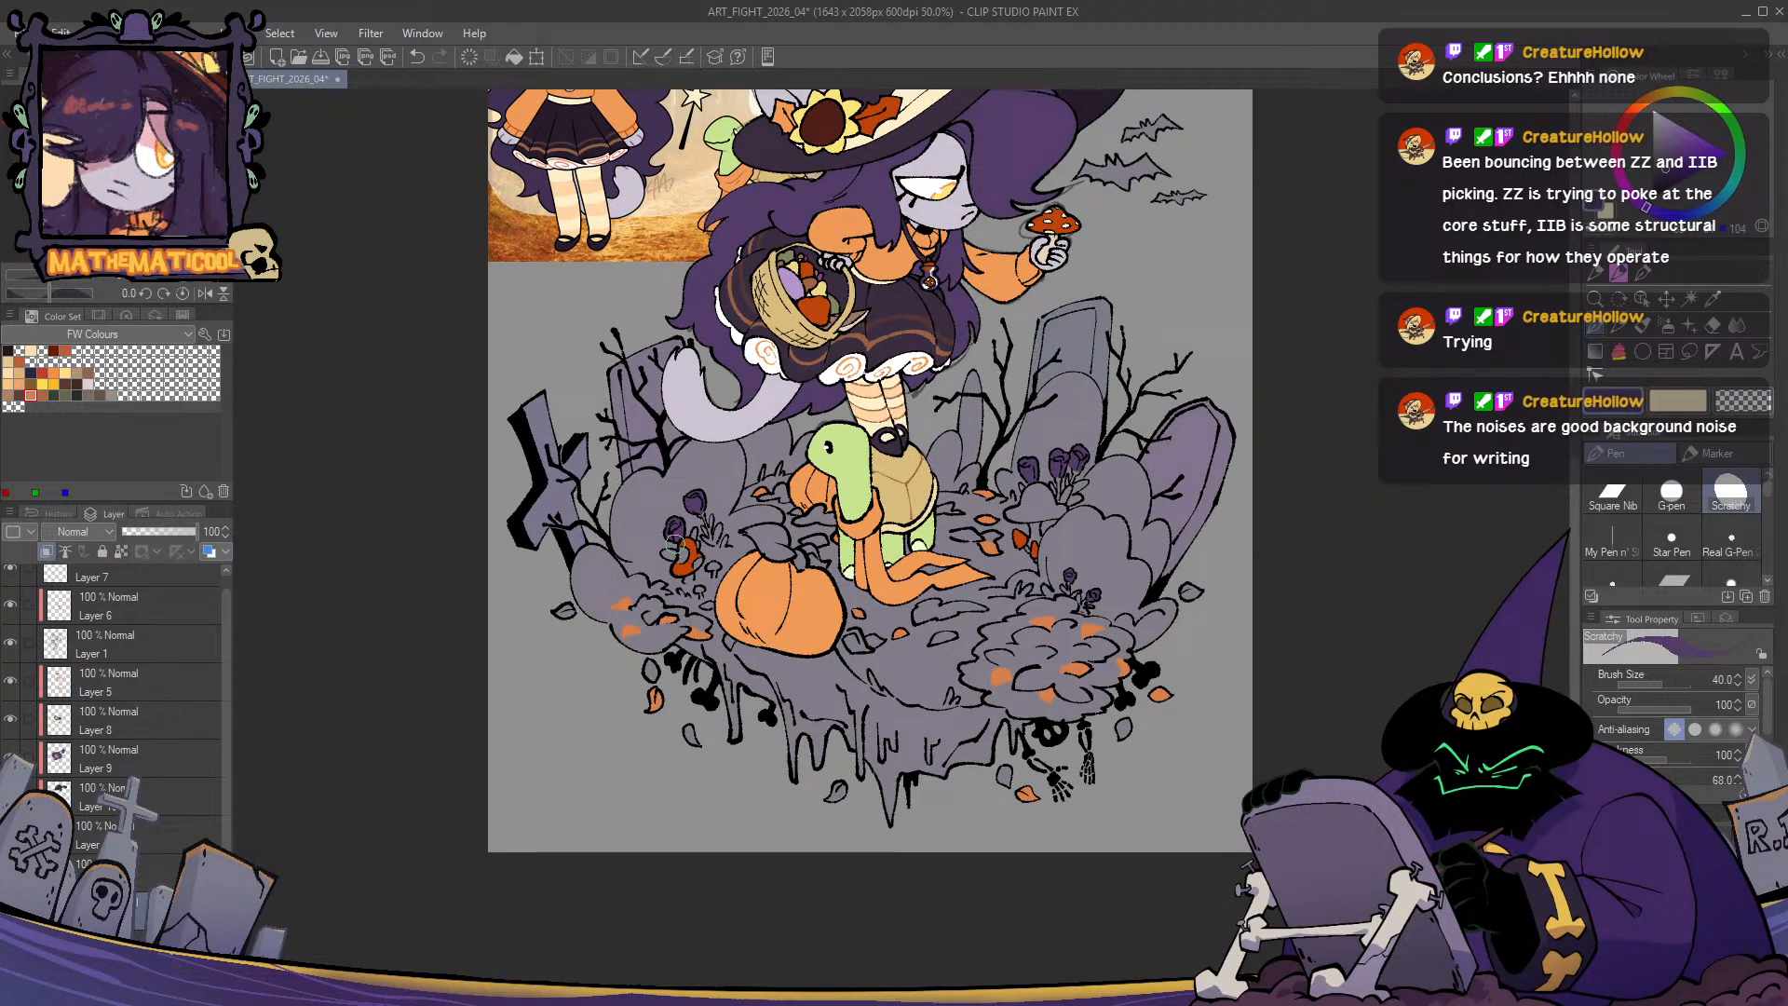
- Choose a muted dark teal and paint along the base of the bush behind the red mushroom and its two roses
left_click(1661, 168)
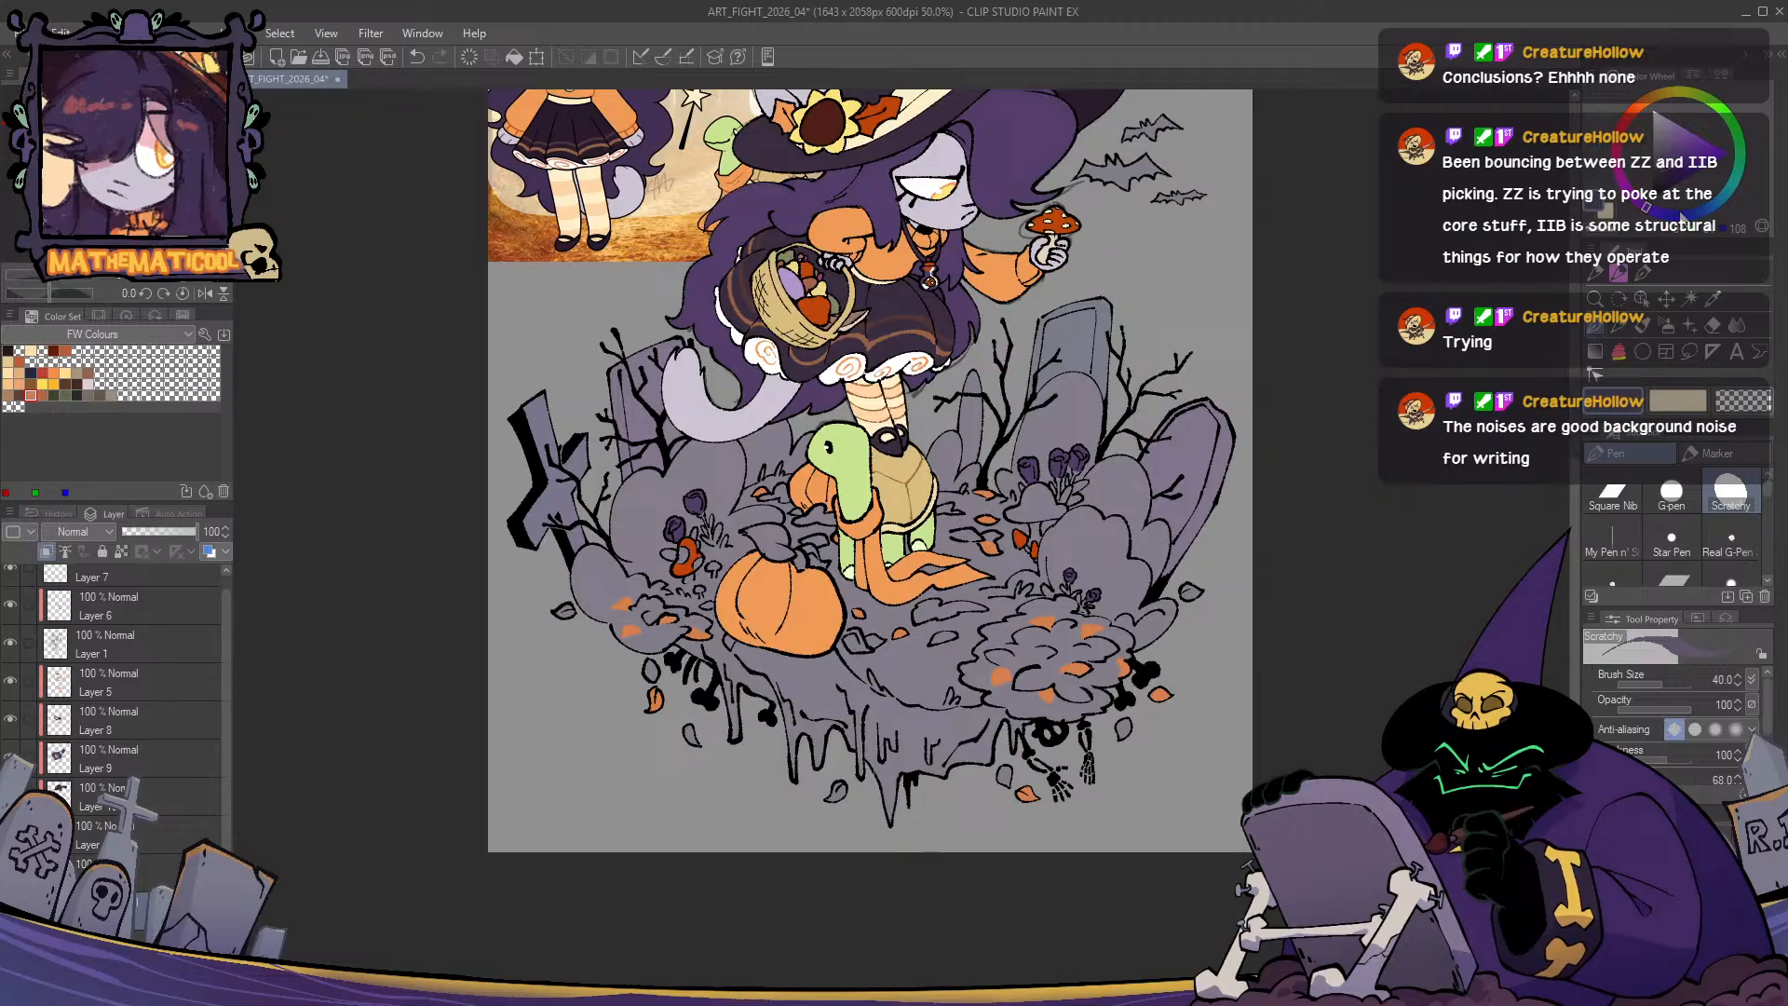
left_click_drag(1681, 218, 1724, 201)
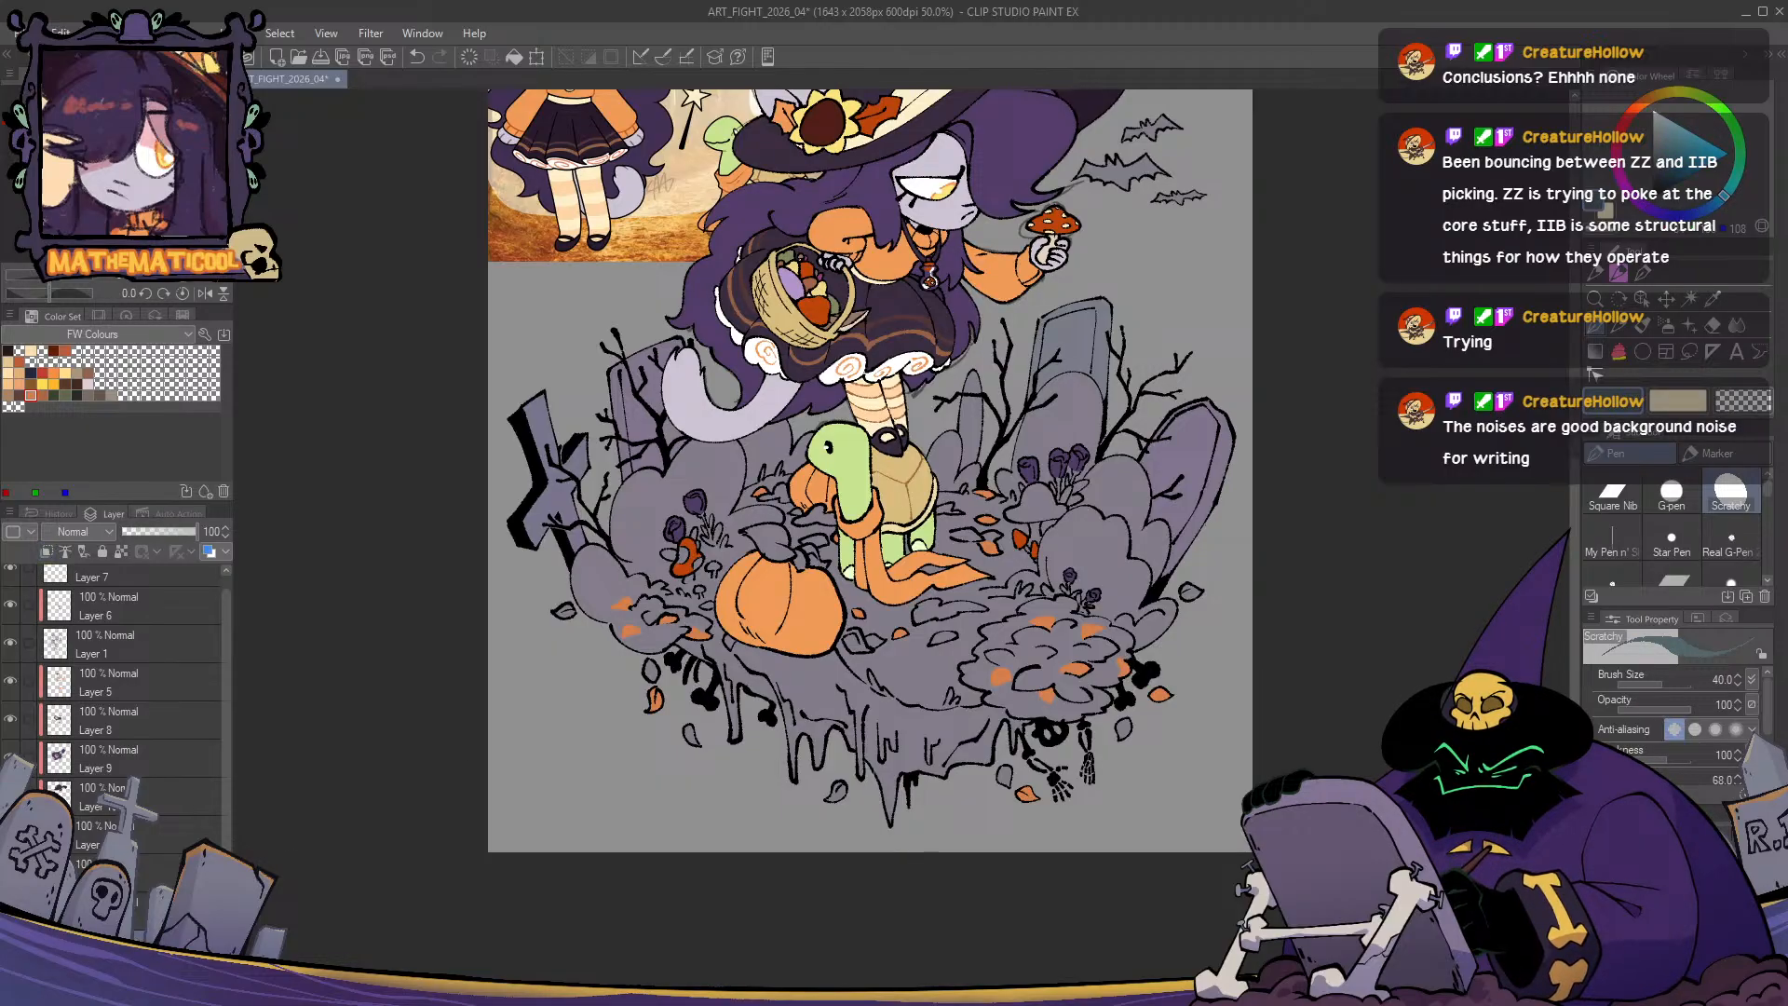
scroll(703, 561, "up", 1)
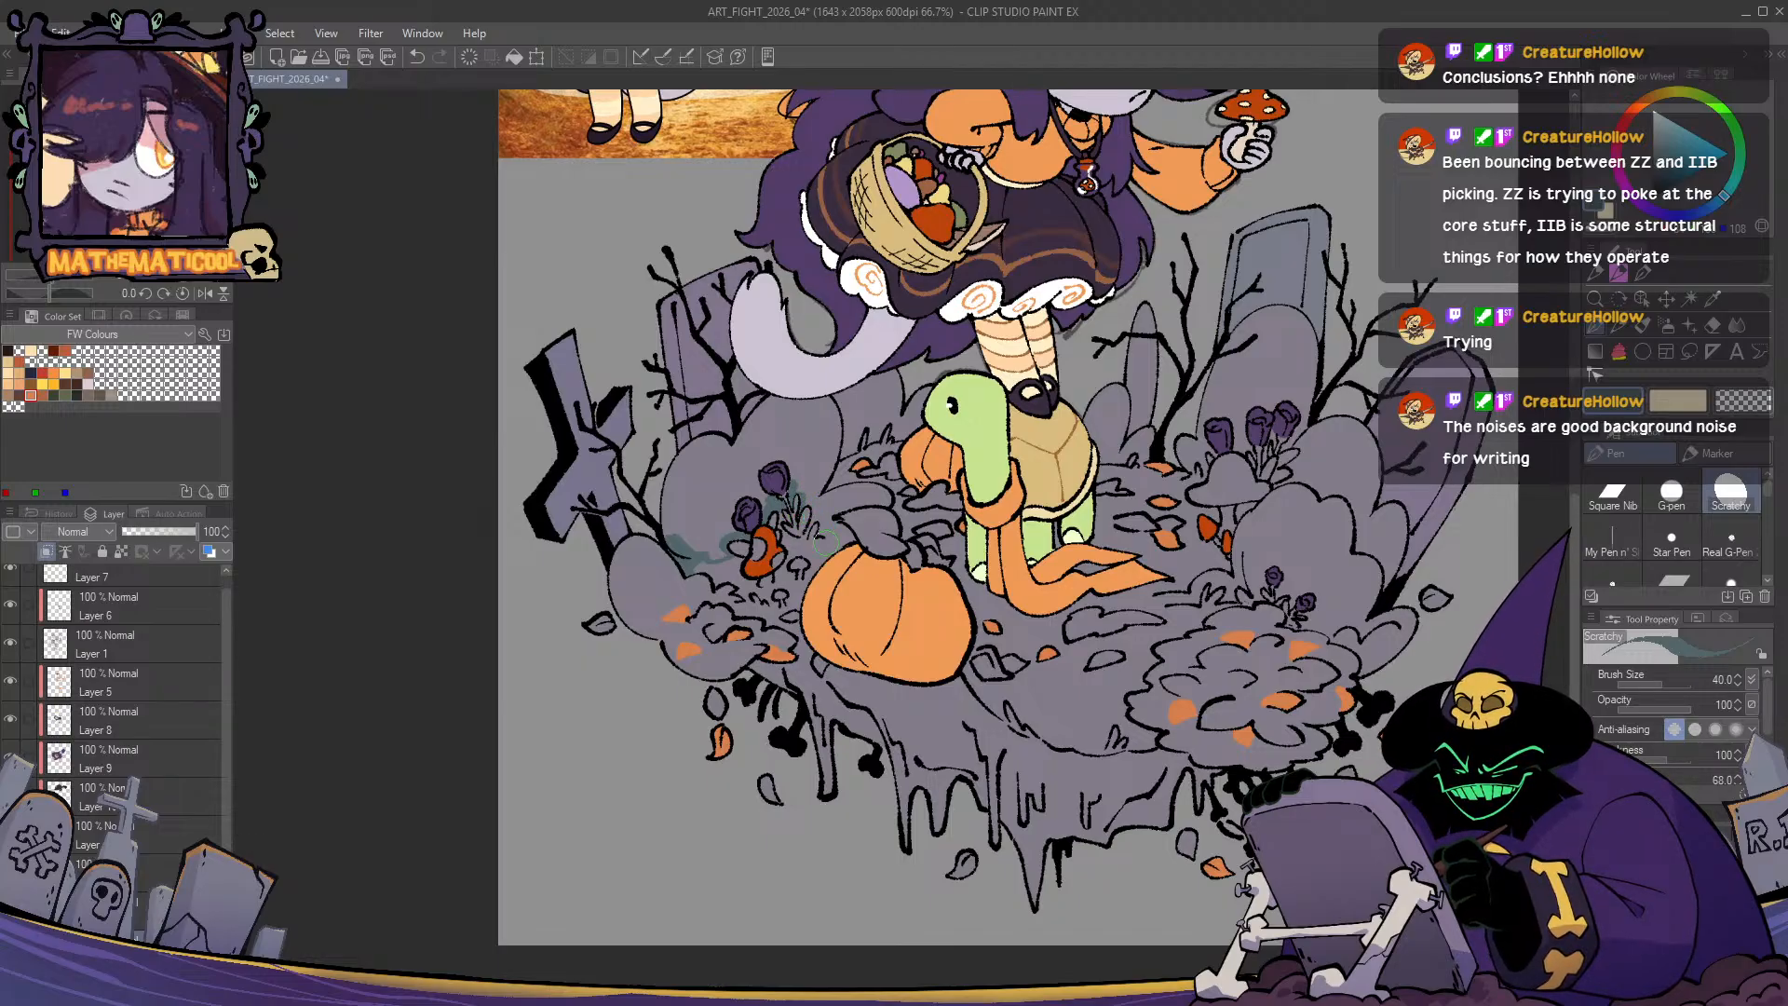
scroll(799, 494, "up", 2)
scroll(804, 492, "up", 1)
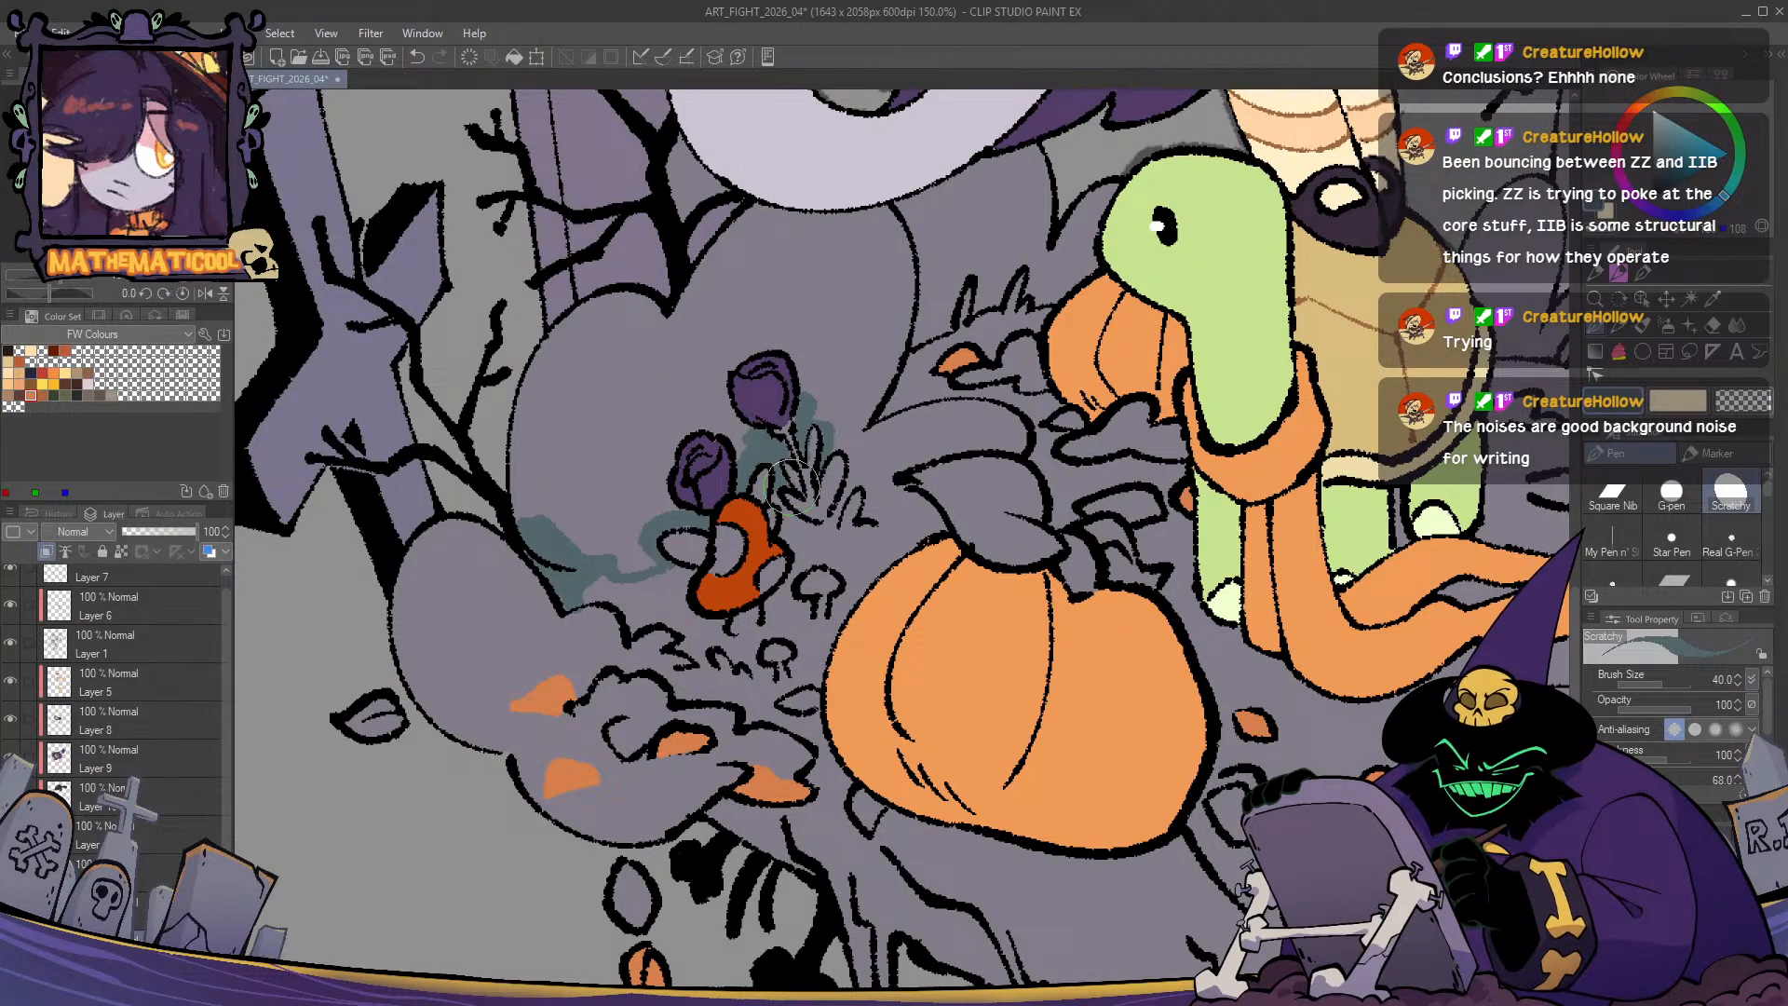
left_click(1671, 494)
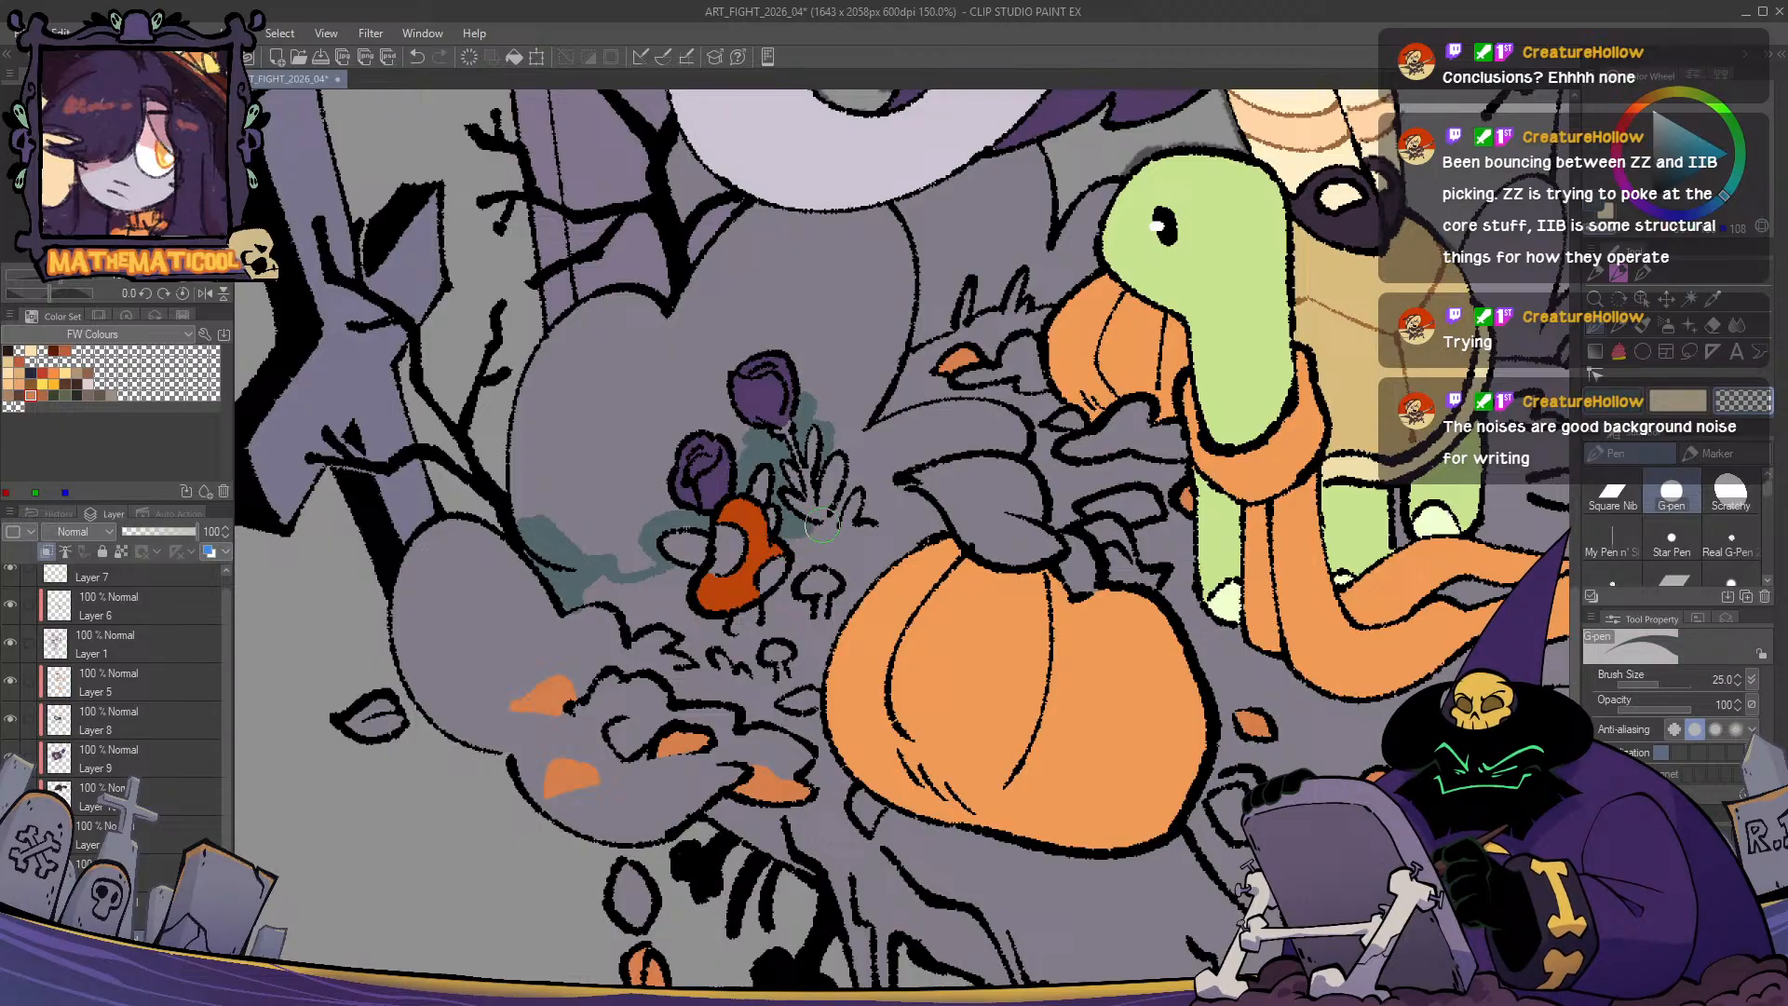
key("ctrl+z")
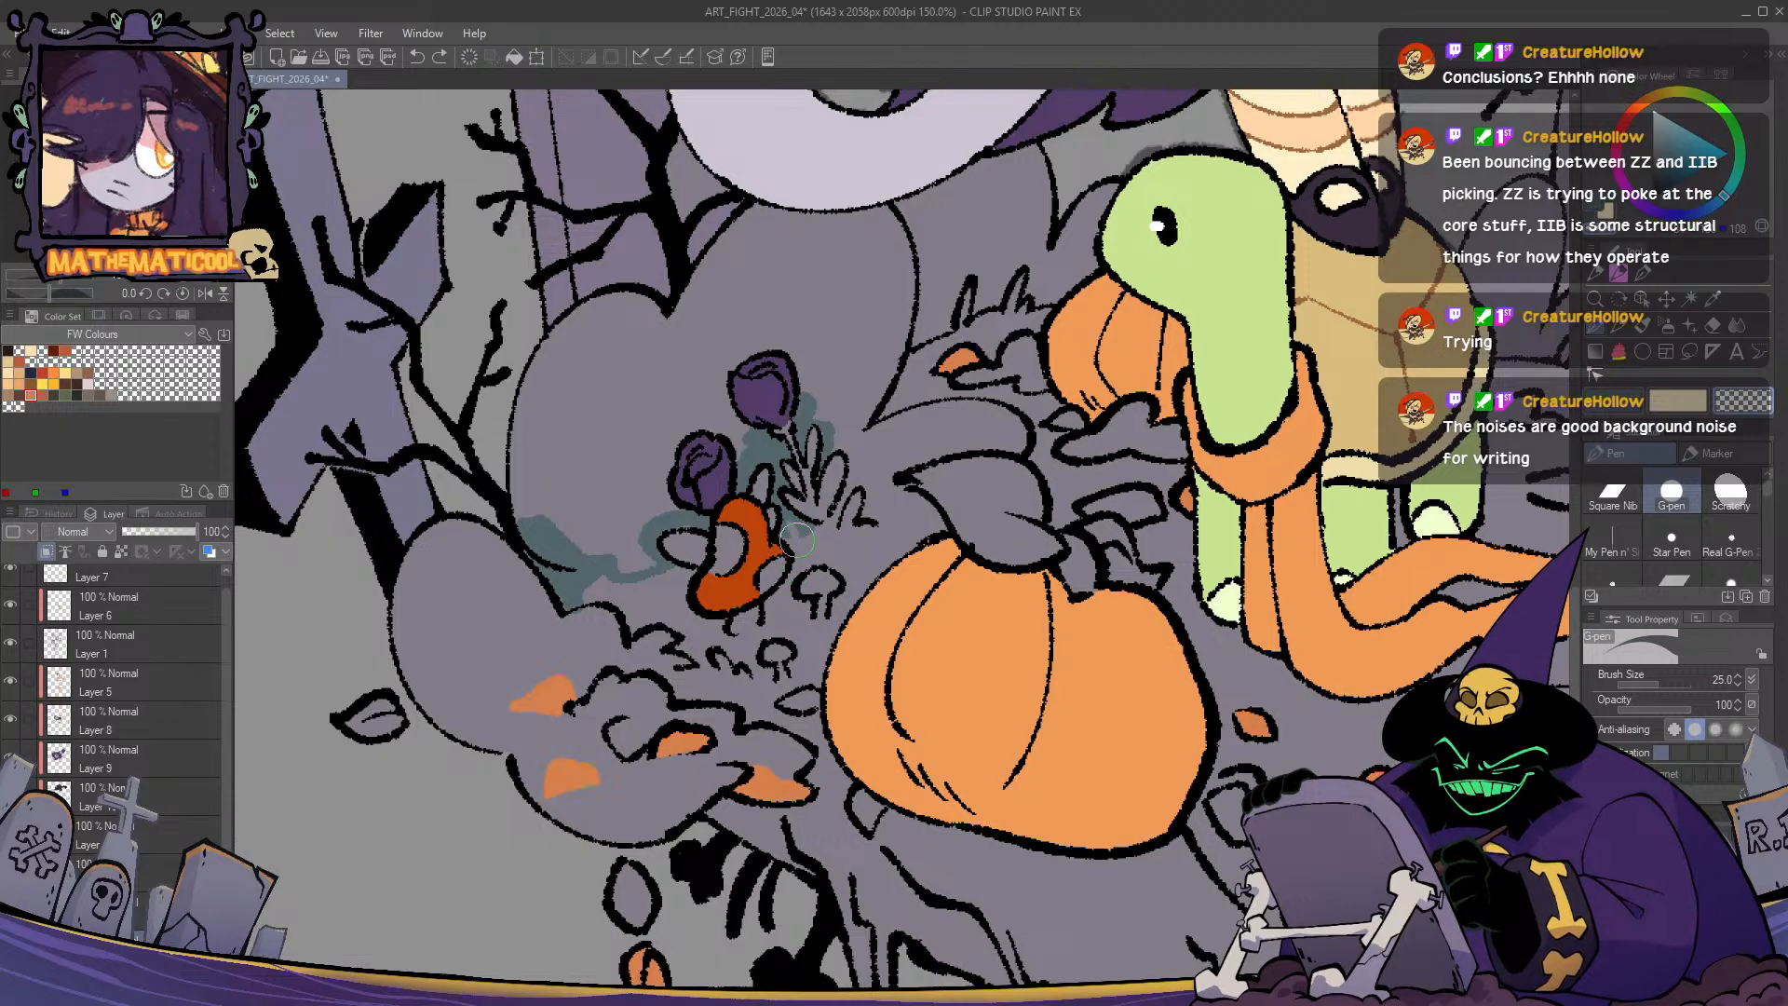
left_click(684, 522, "alt")
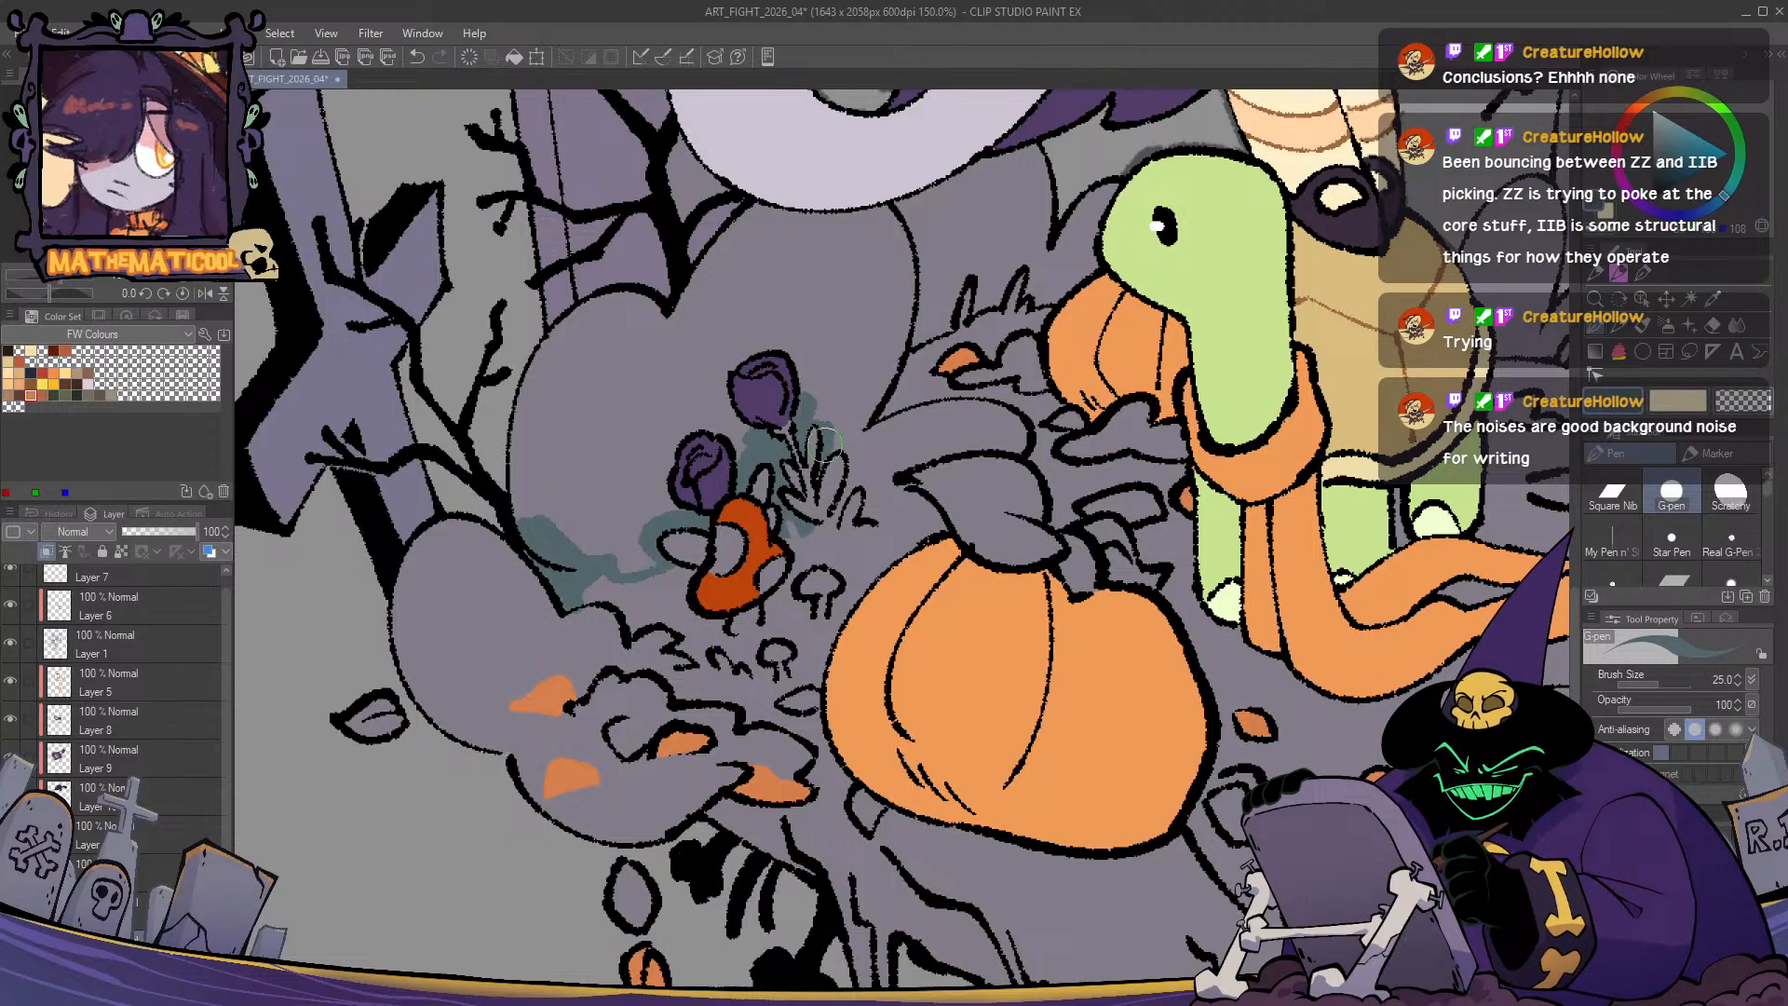
left_click_drag(842, 446, 843, 499)
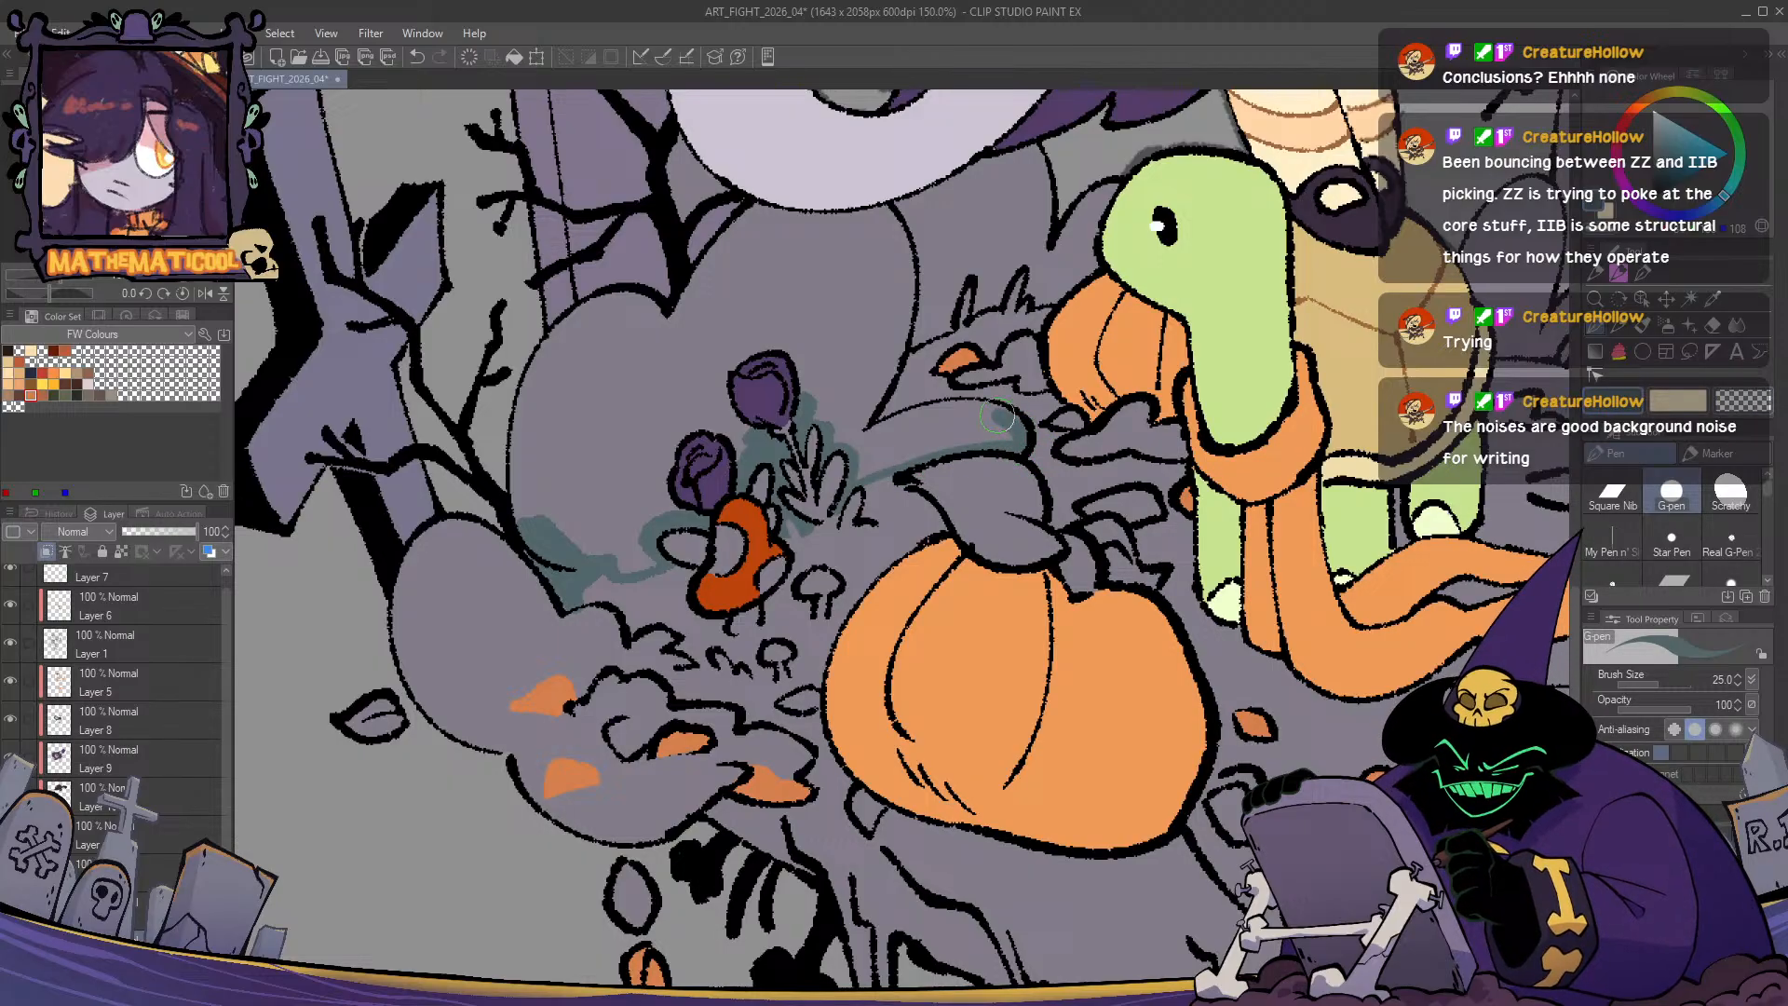
- Fill the low bush lobe behind the large pumpkin's stem with the dark teal
left_click_drag(996, 416, 865, 439)
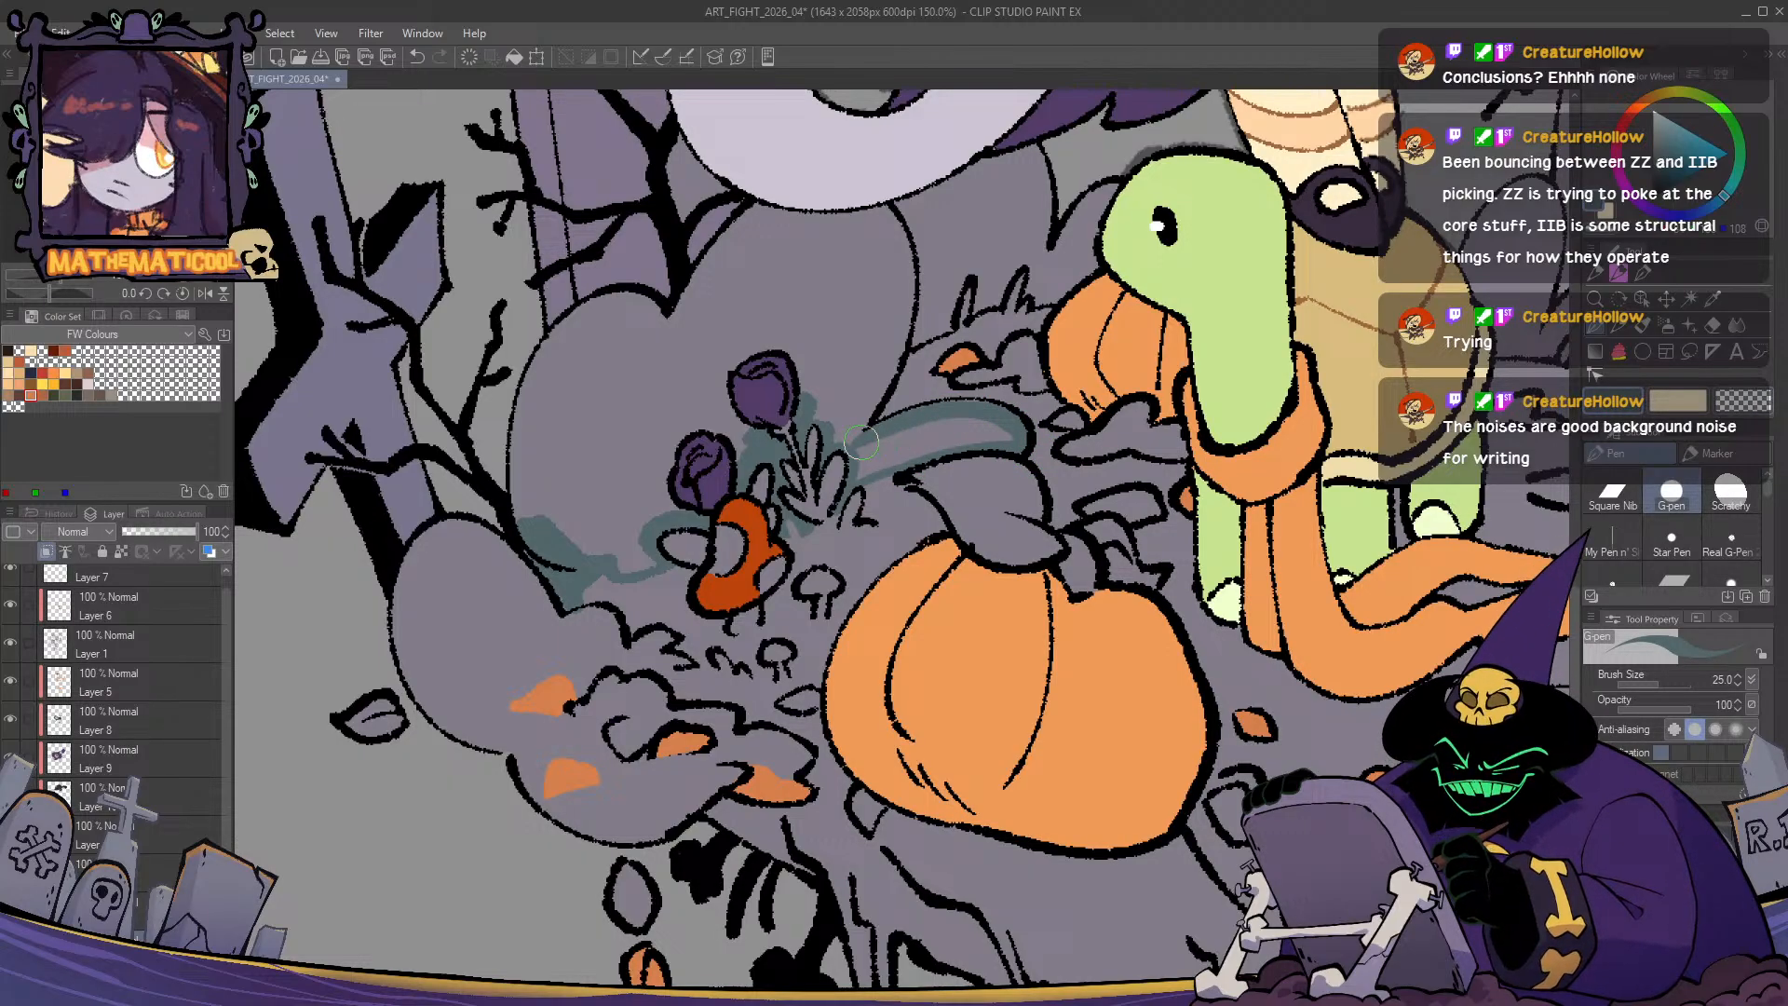
key("g")
mouse_move(1013, 403)
left_mouse_down()
mouse_move(871, 429)
mouse_move(857, 476)
mouse_move(1018, 445)
mouse_move(1012, 406)
left_mouse_up()
key("p")
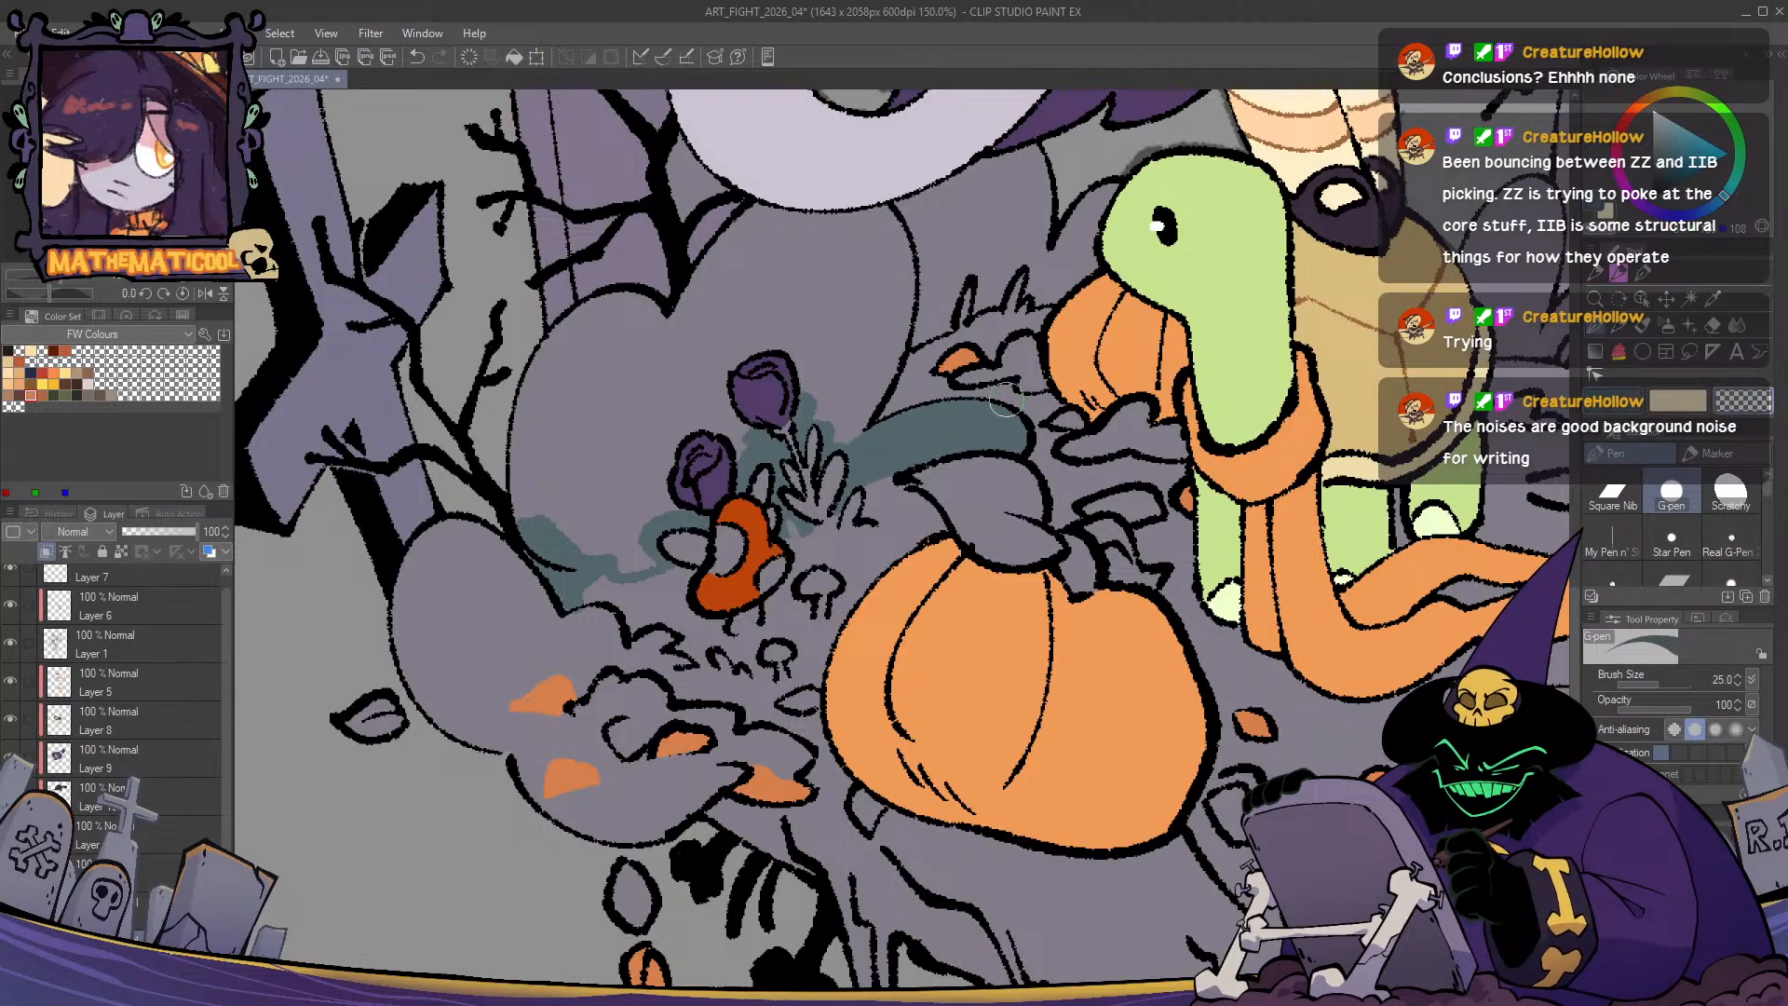
- Close the gaps along the tall bush's edge below the witch's tail and fill the bush with dark teal
mouse_move(867, 456)
left_mouse_down()
mouse_move(855, 595)
mouse_move(890, 466)
mouse_move(852, 588)
mouse_move(827, 588)
mouse_move(800, 554)
mouse_move(672, 664)
left_mouse_up()
key("g")
key("p")
key("g")
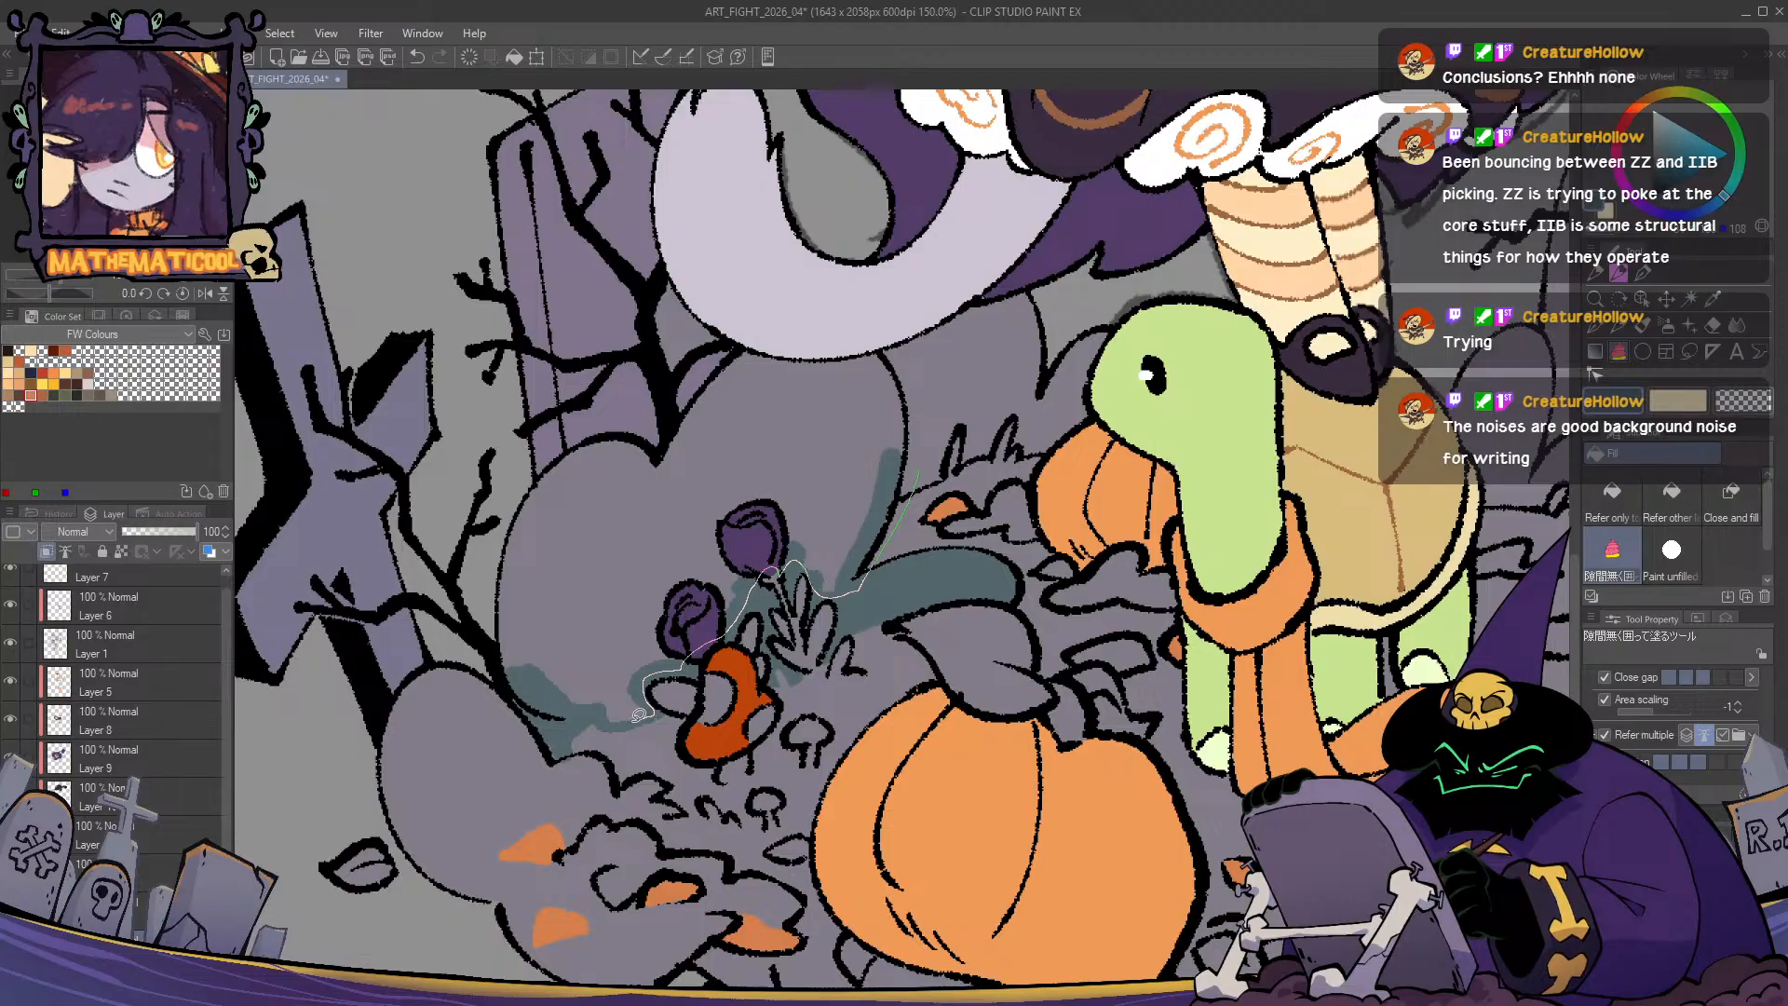
mouse_move(578, 704)
left_mouse_down()
mouse_move(500, 478)
mouse_move(876, 307)
left_mouse_up()
key("p")
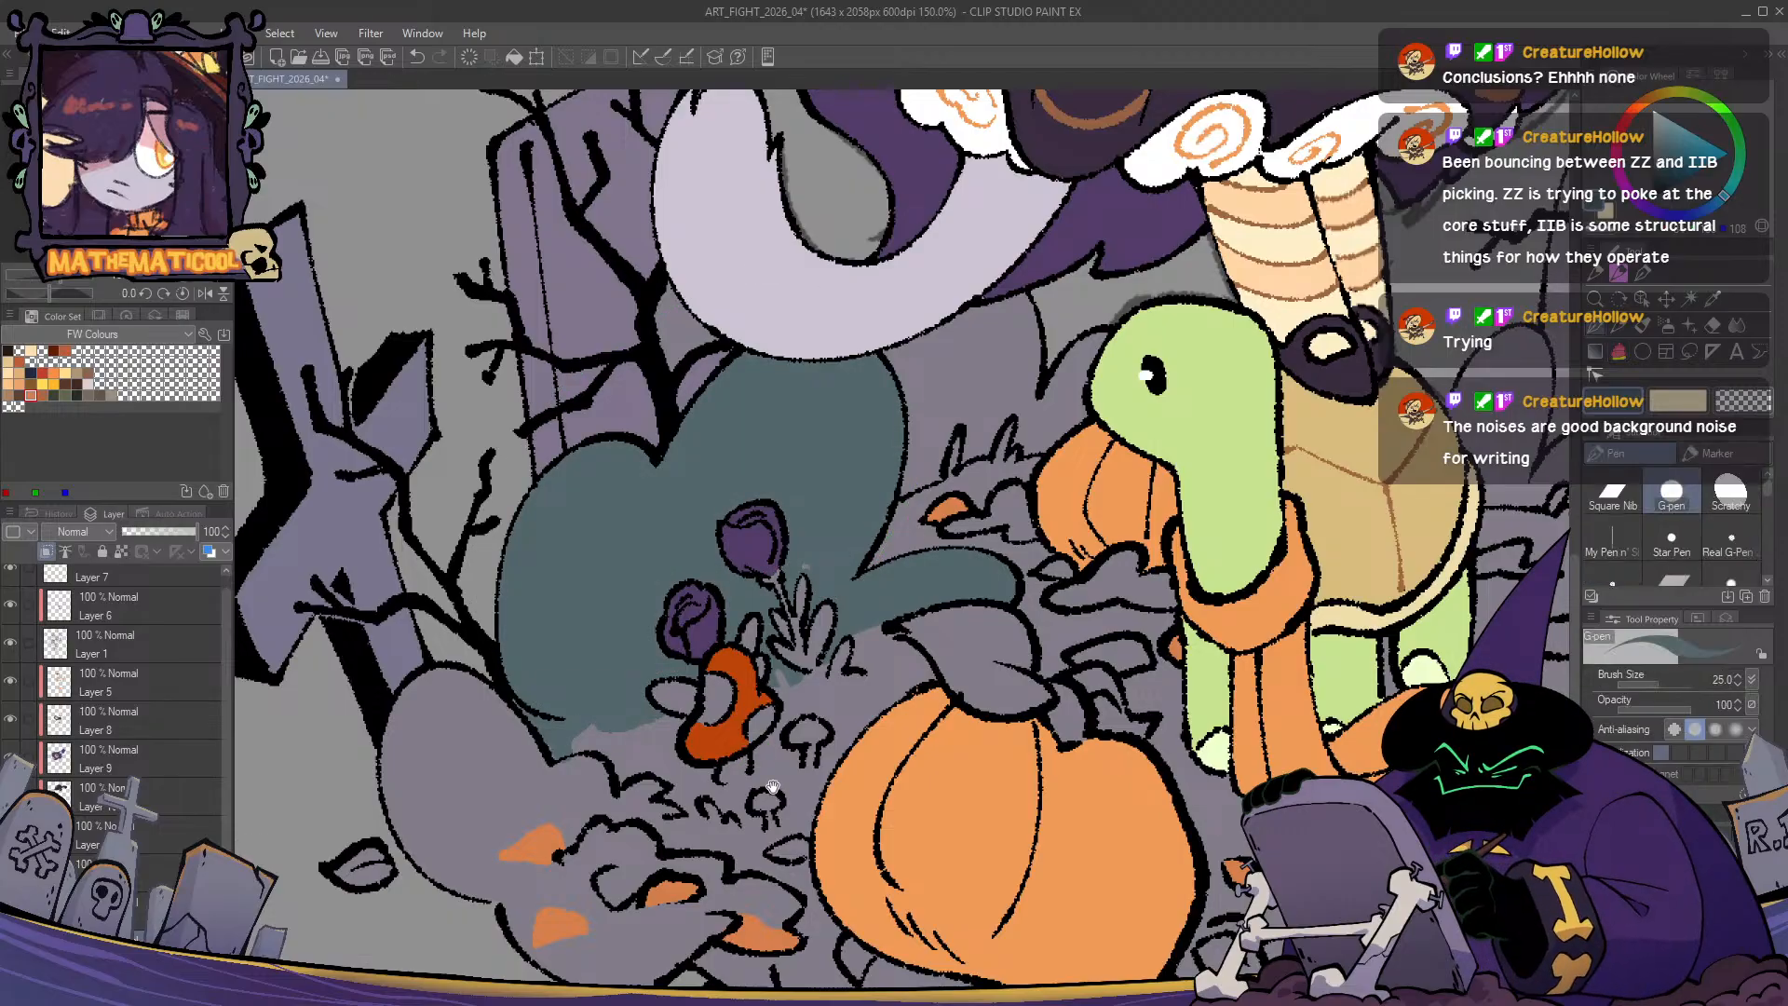
- Fill the two small bushes directly behind the turtle's shell with the same dark teal
key("ctrl+minus")
mouse_move(1069, 734)
left_mouse_down()
mouse_move(1056, 622)
mouse_move(908, 648)
left_mouse_up()
scroll(691, 480, "up", 1)
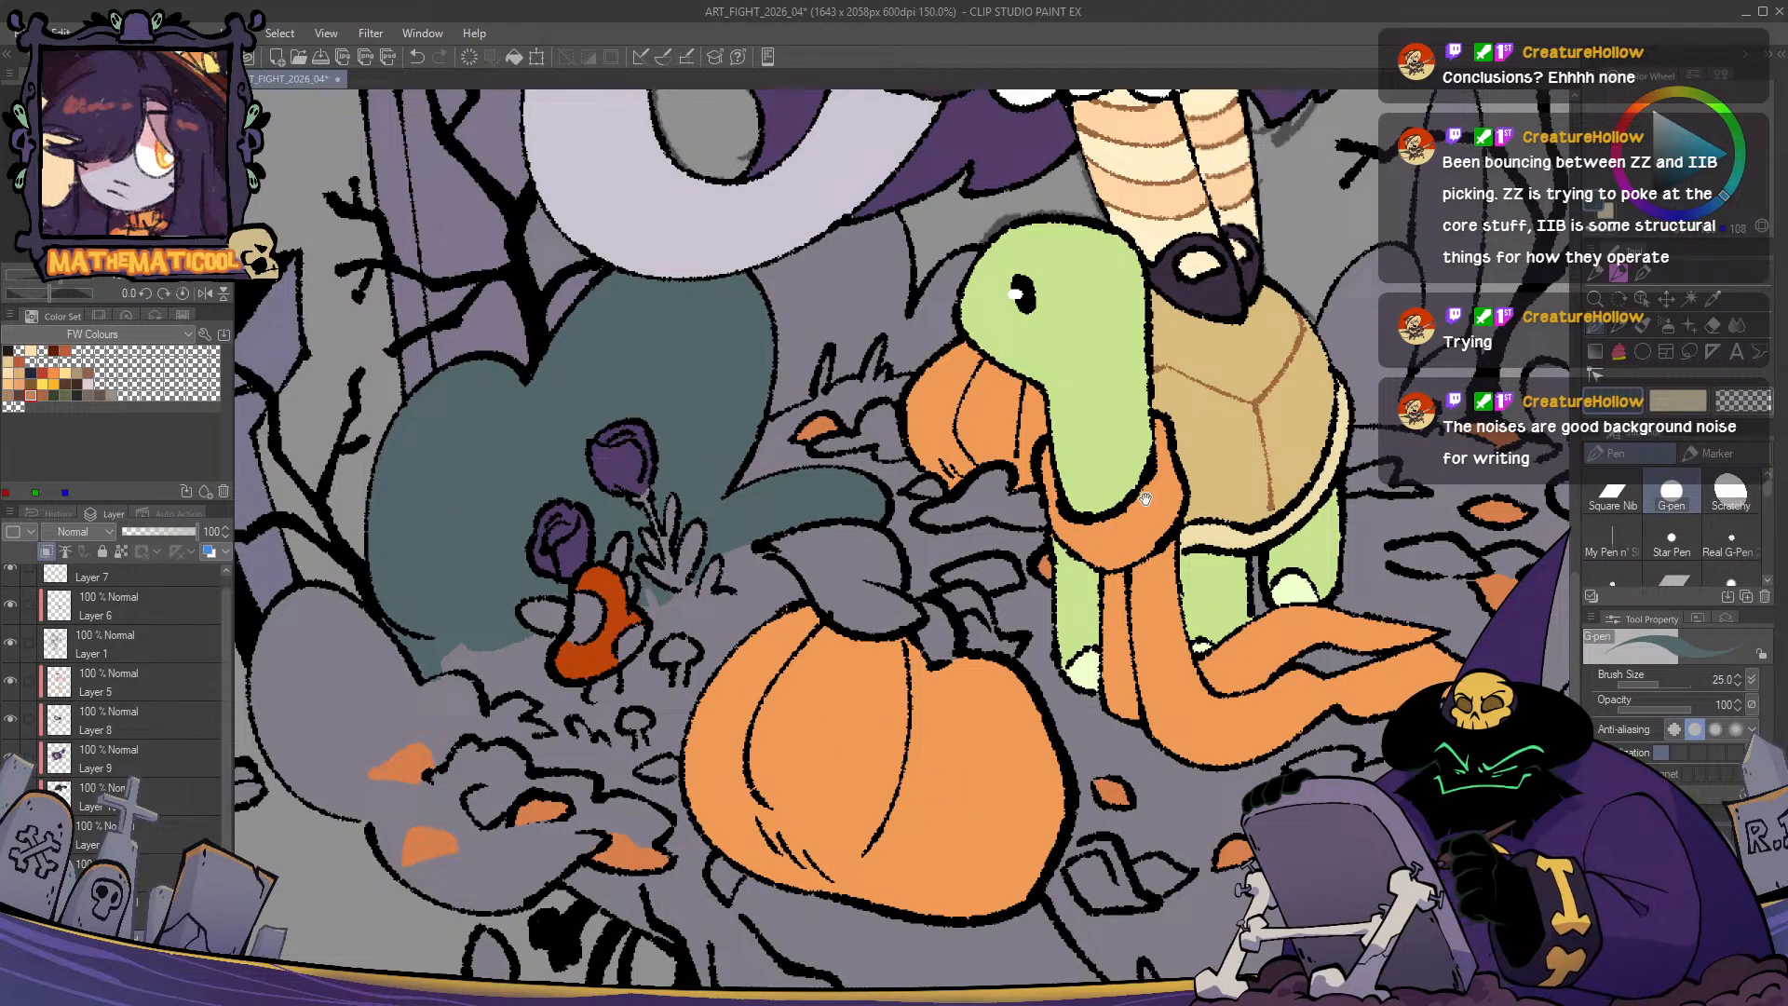
scroll(701, 480, "down", 1)
left_click_drag(904, 530, 593, 699)
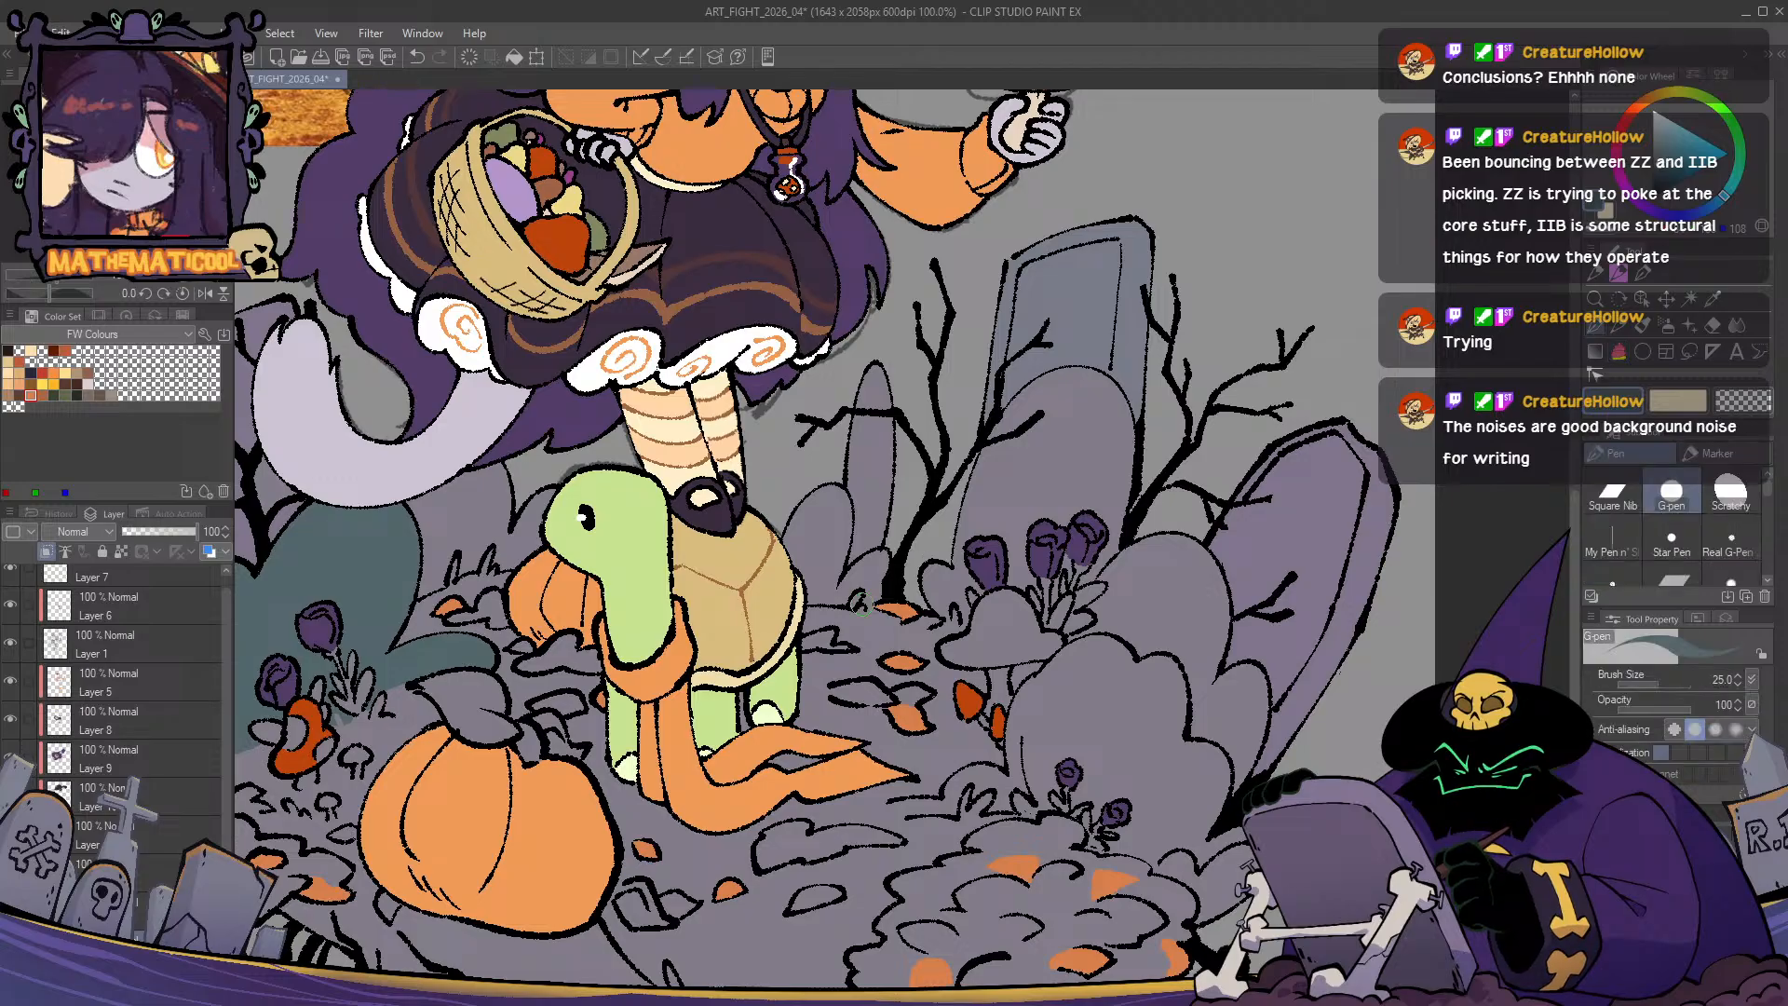
key("g")
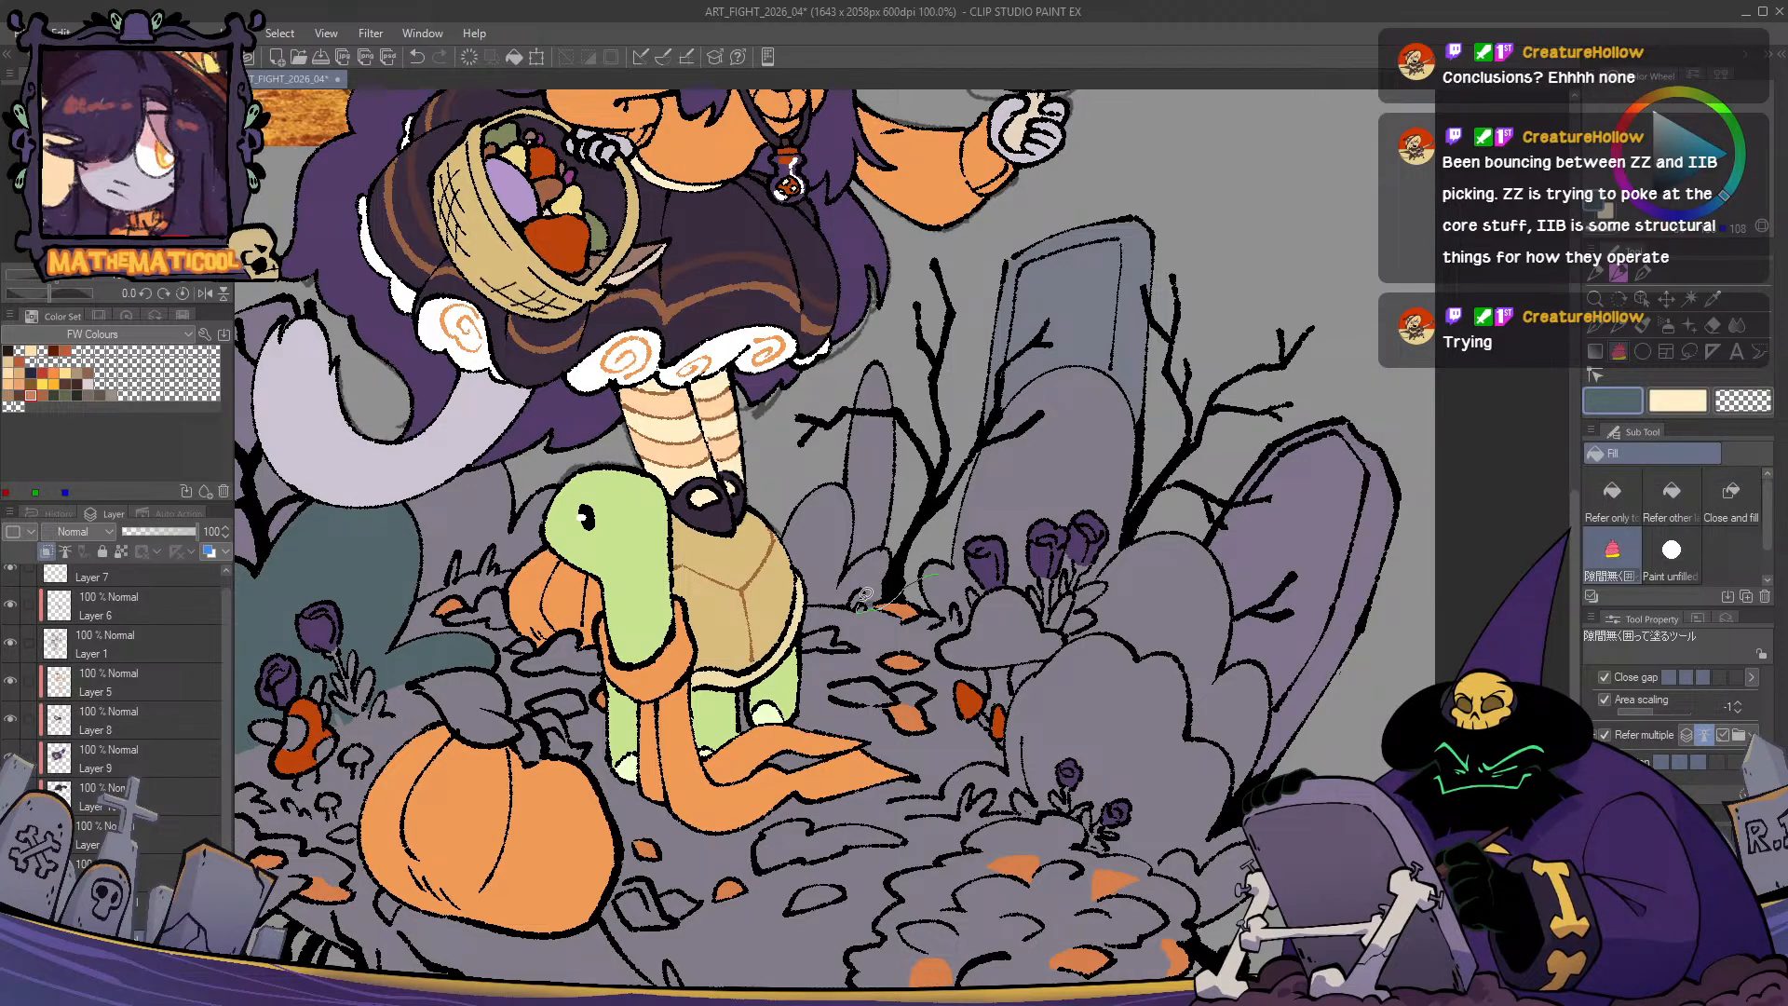
left_click_drag(853, 605, 748, 597)
mouse_move(871, 519)
left_mouse_down()
mouse_move(911, 584)
mouse_move(871, 599)
mouse_move(905, 551)
mouse_move(900, 576)
left_mouse_up()
key("p")
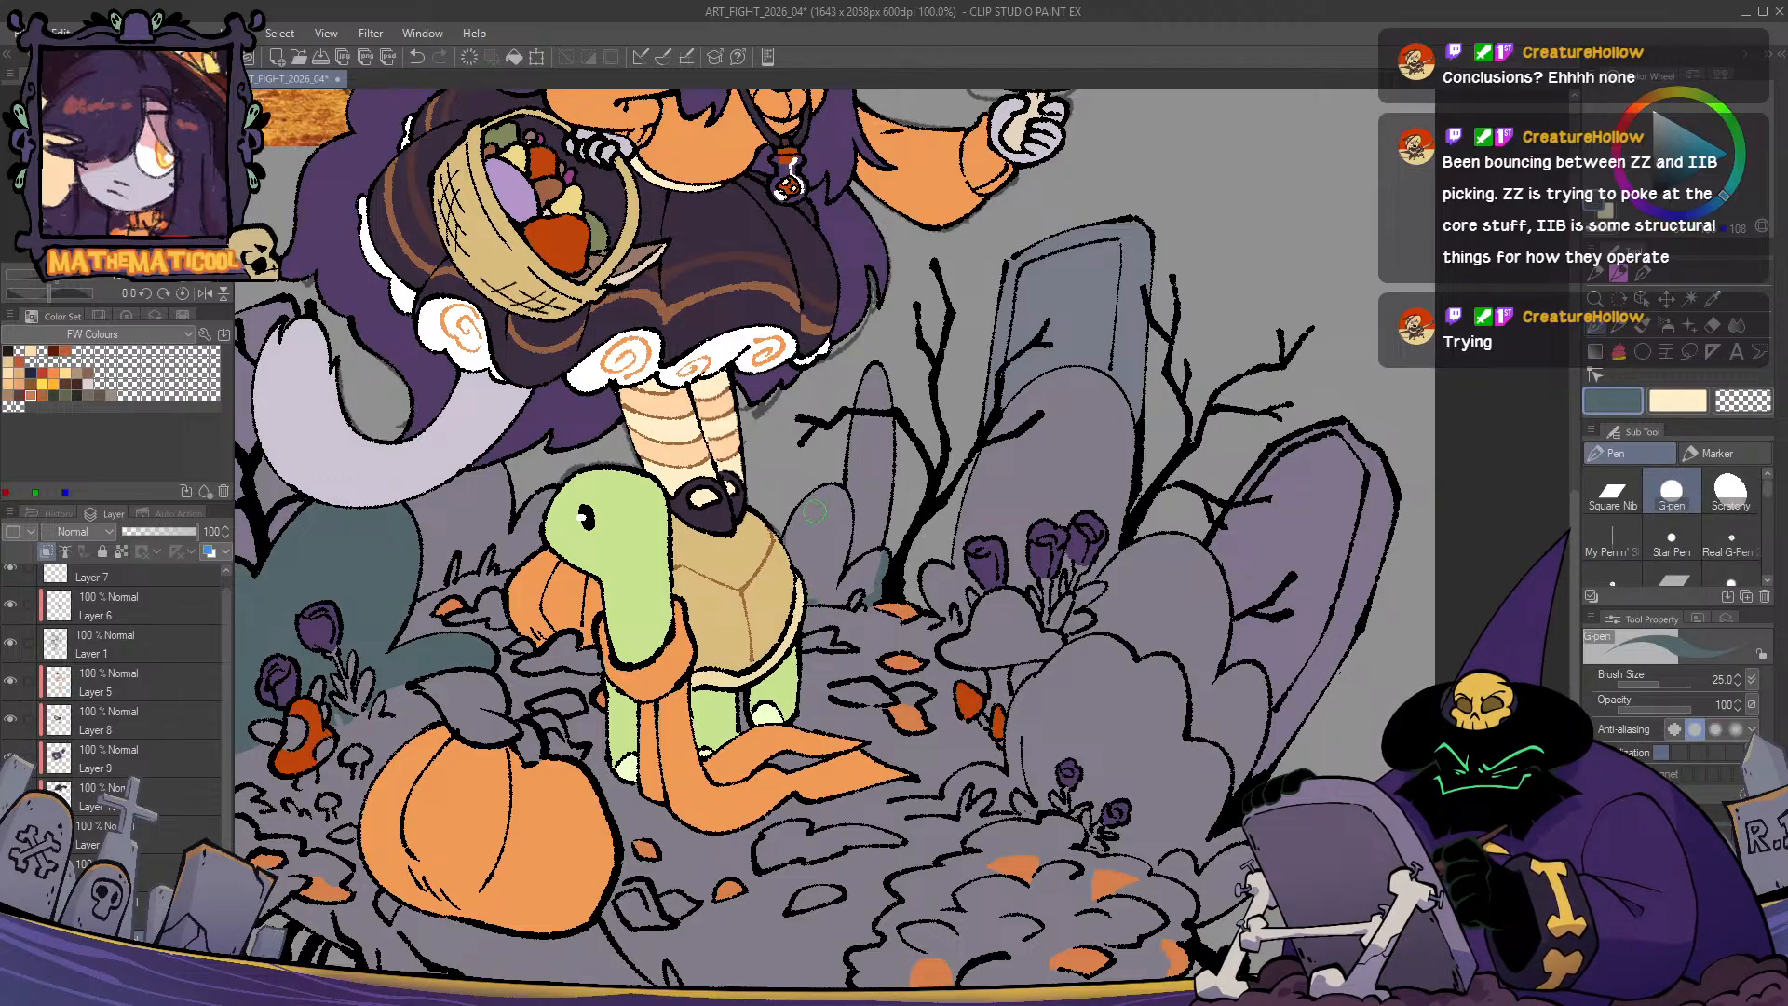
key("g")
mouse_move(806, 479)
left_mouse_down()
mouse_move(775, 605)
mouse_move(859, 594)
mouse_move(862, 524)
mouse_move(782, 475)
left_mouse_up()
key("p")
left_click_drag(972, 677, 1373, 641)
scroll(1372, 641, "down", 1)
scroll(1372, 641, "down", 2)
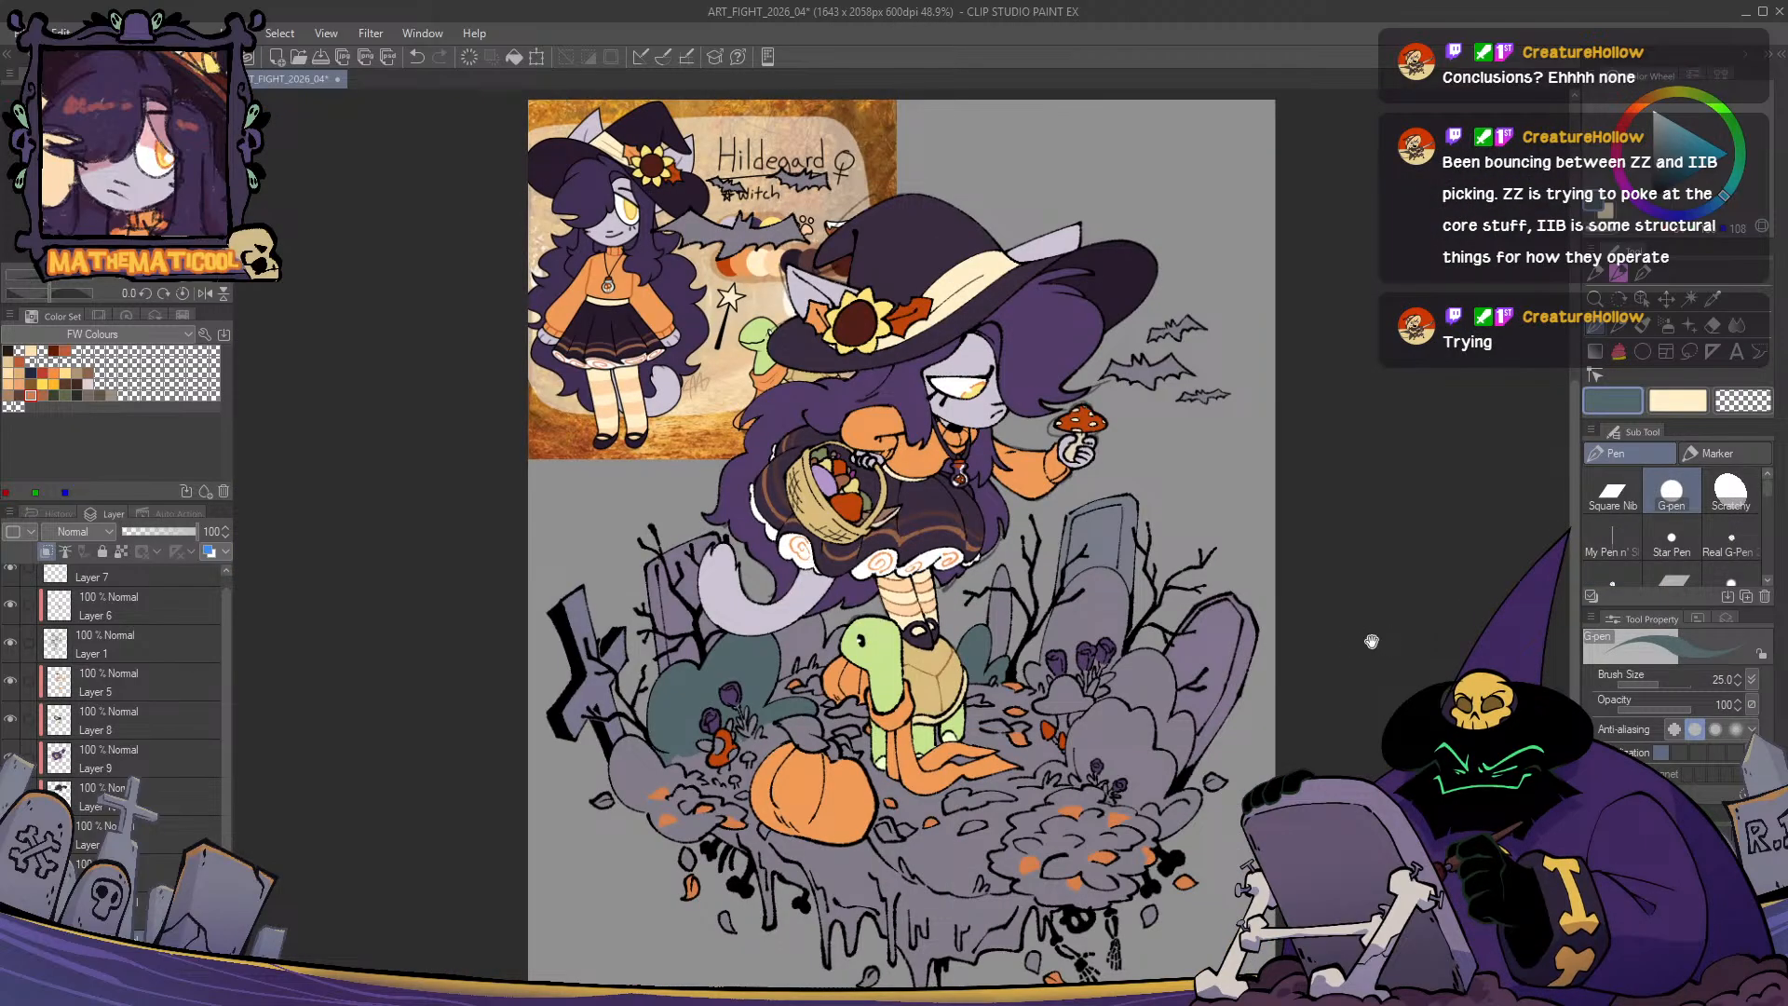
- Paint dark teal along the bush base around the two small roses behind the large leaf pile
scroll(1073, 716, "up", 3)
key("g")
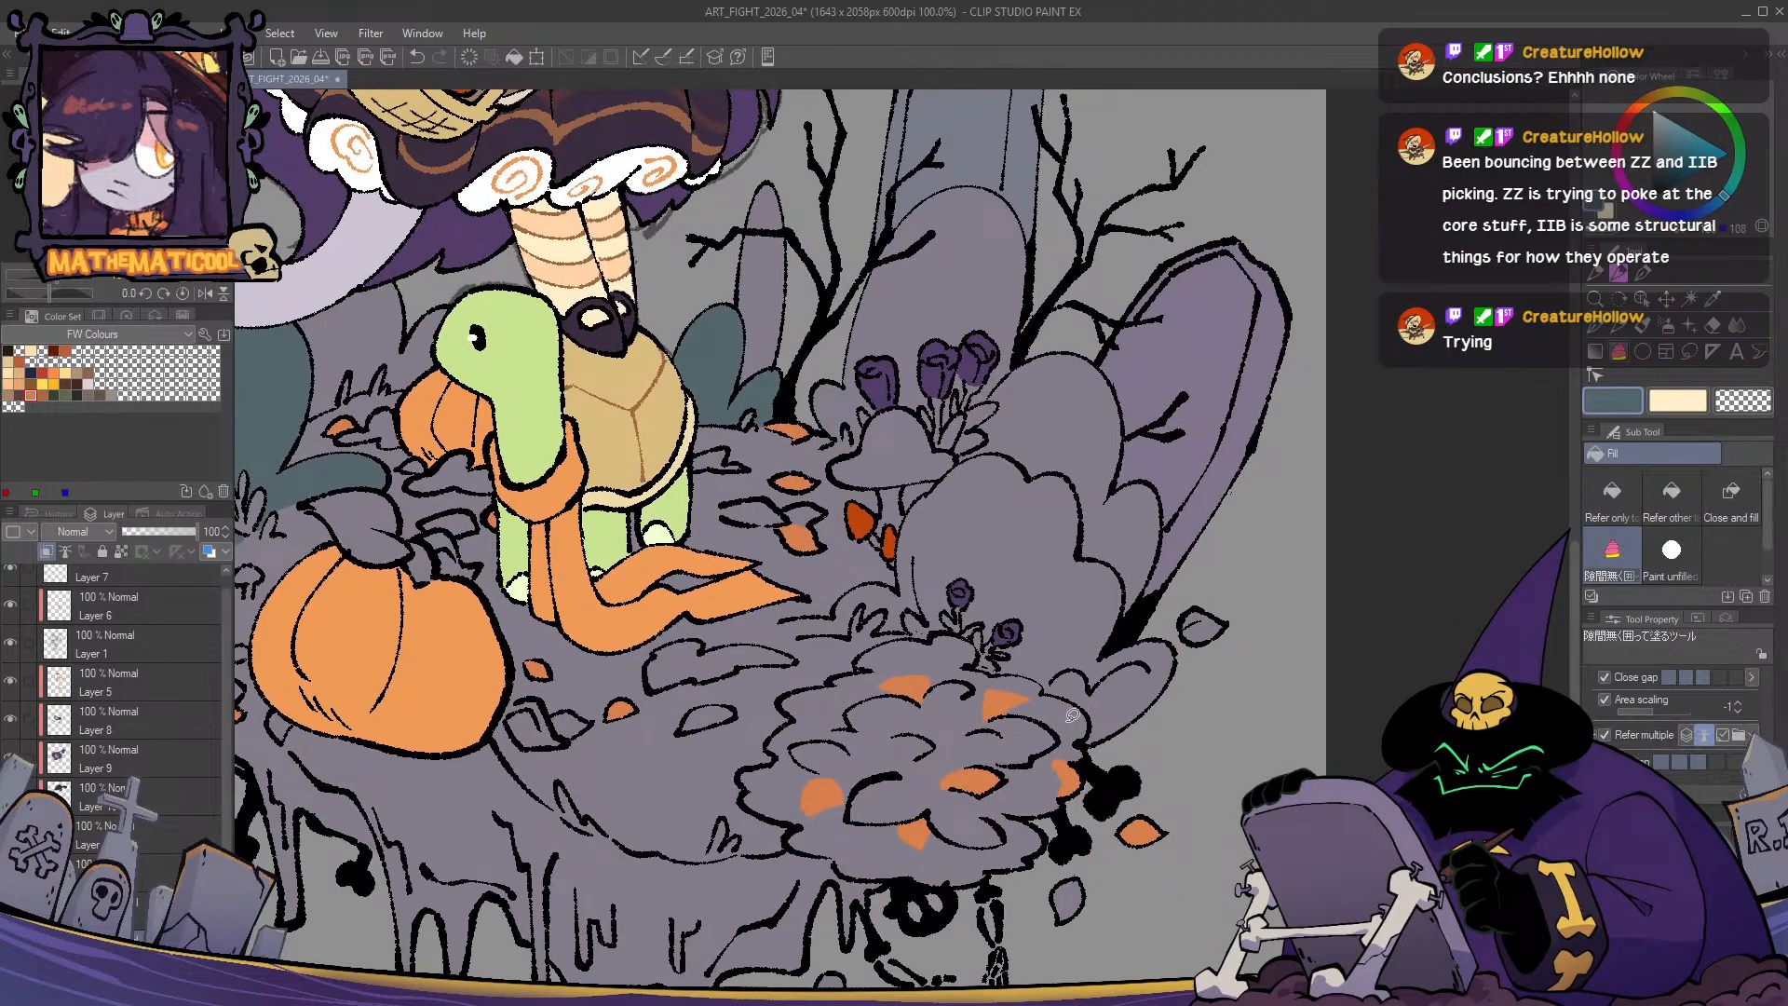
mouse_move(1081, 735)
left_mouse_down()
mouse_move(1212, 673)
mouse_move(1159, 623)
mouse_move(1120, 629)
mouse_move(1134, 582)
mouse_move(1070, 453)
mouse_move(967, 451)
left_mouse_up()
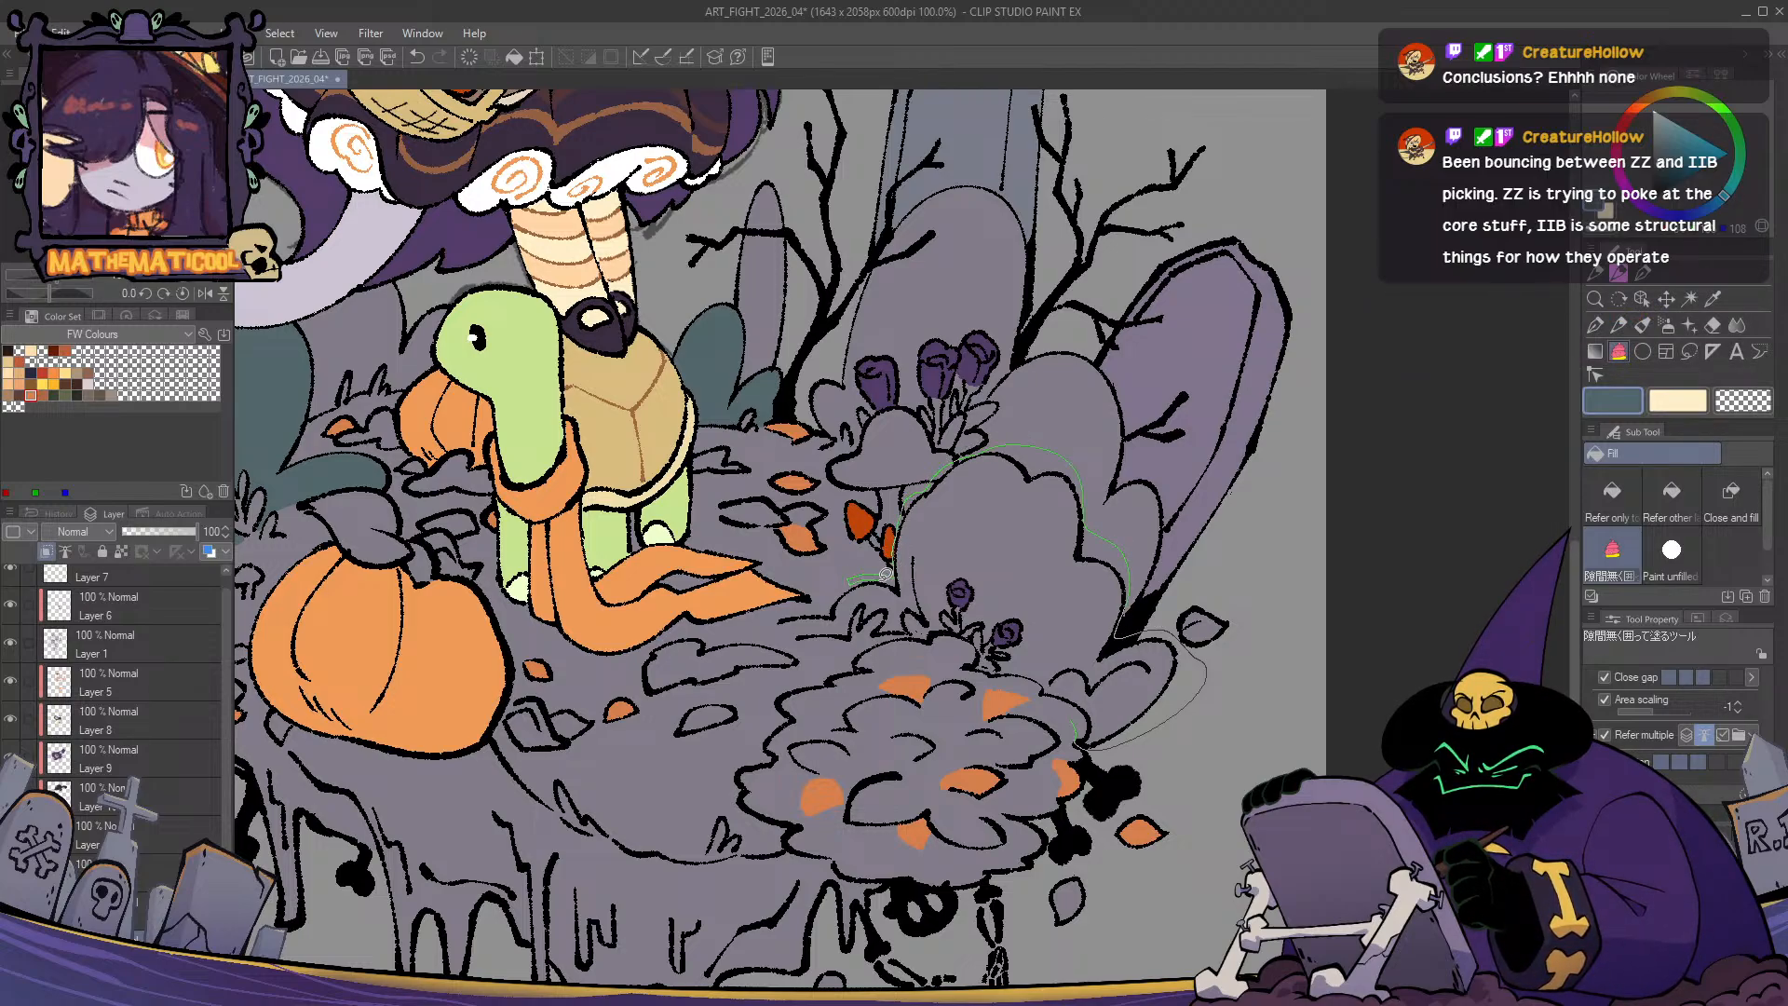
mouse_move(886, 575)
left_mouse_down()
mouse_move(900, 627)
mouse_move(1009, 676)
left_mouse_up()
key("p")
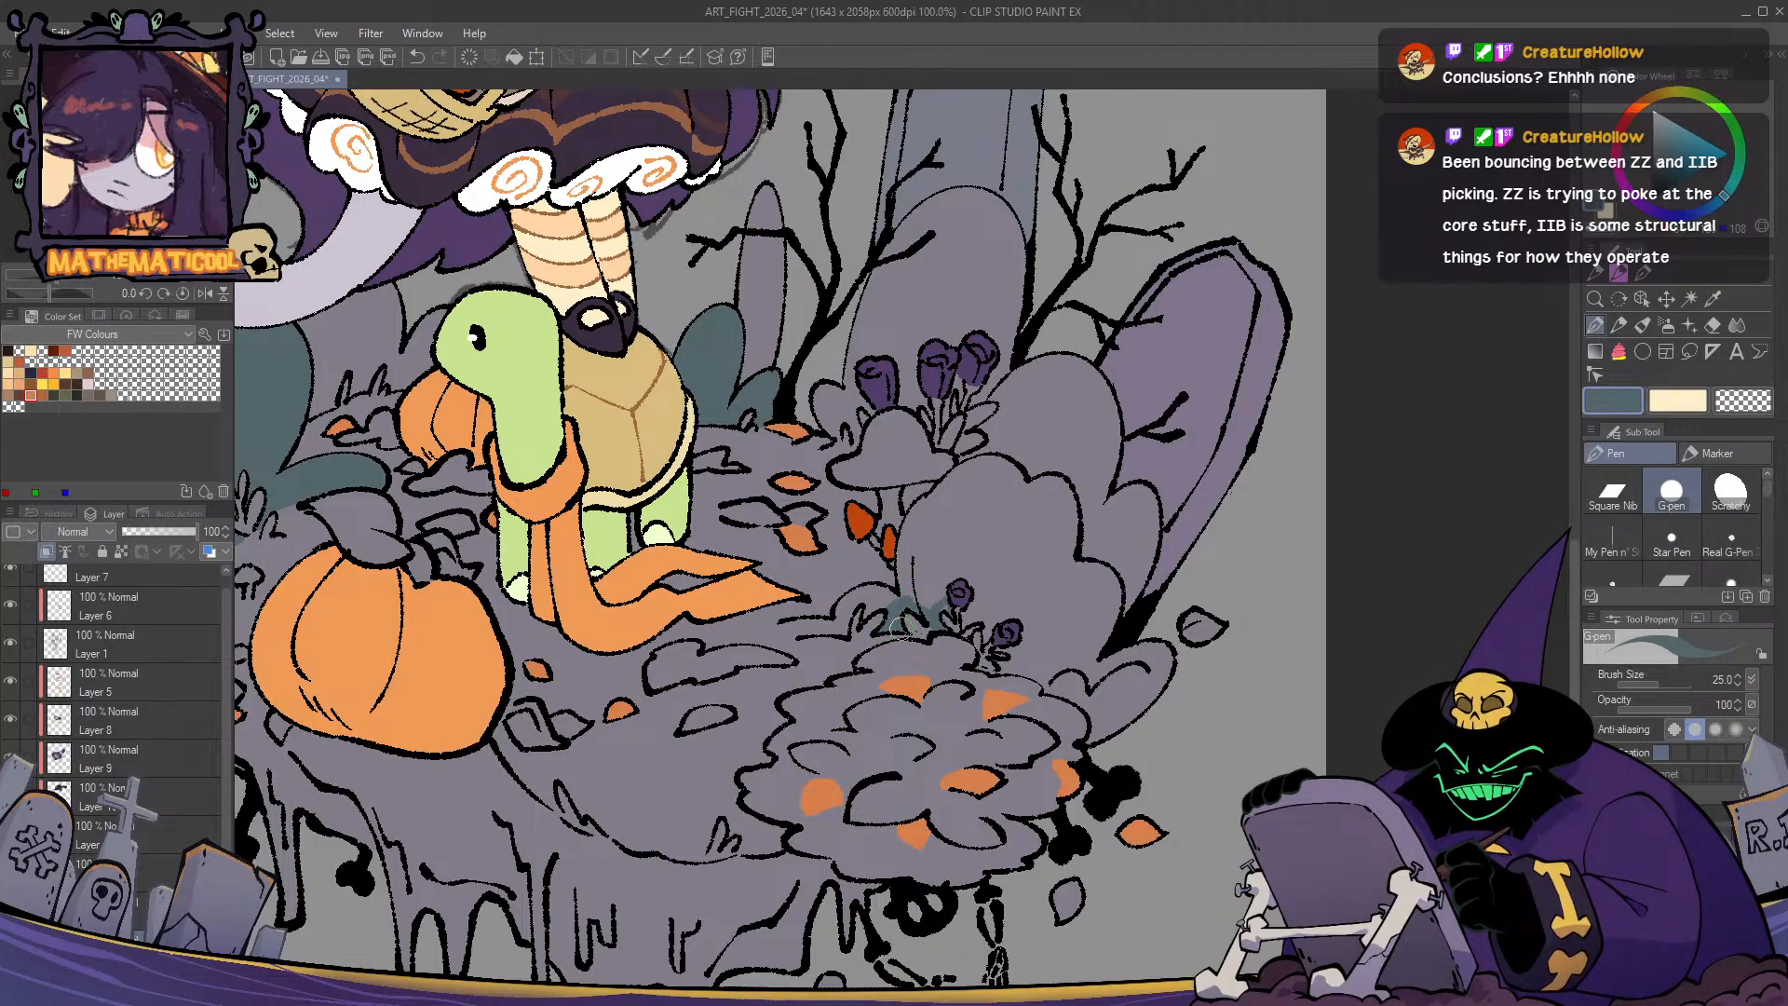
left_click_drag(981, 561, 966, 565)
key("h")
key("h")
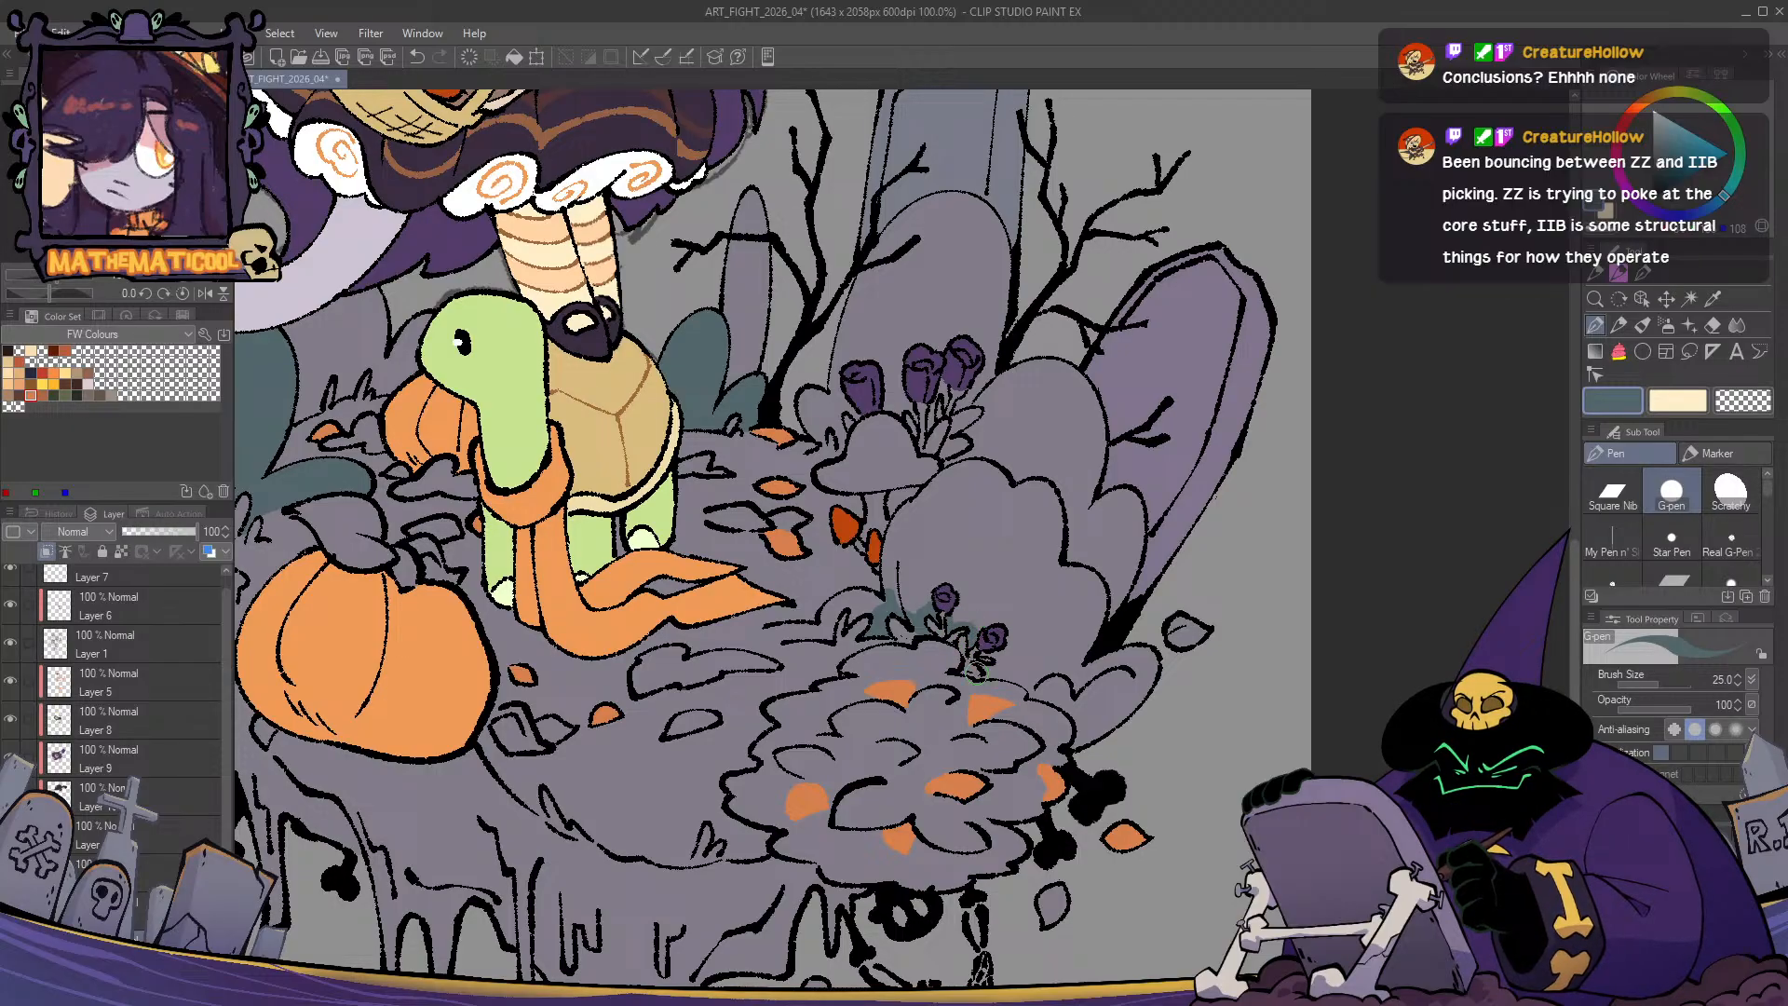
left_click_drag(1006, 660, 990, 571)
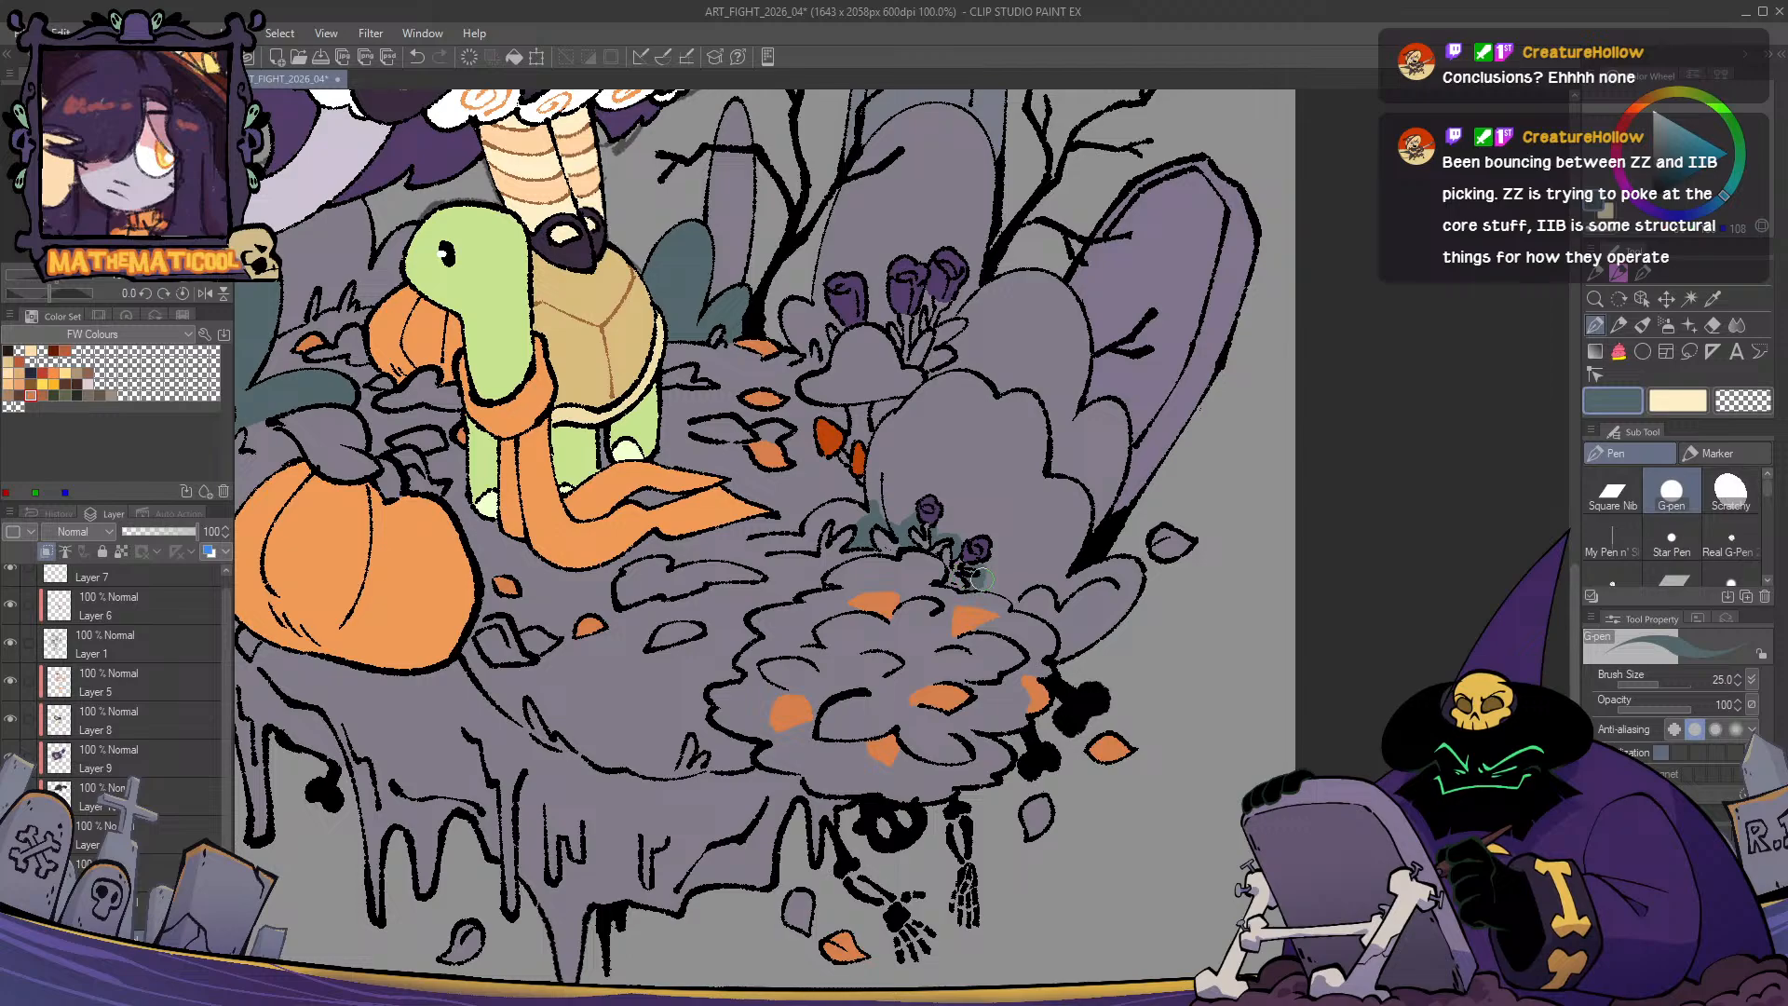
- Fill the front bush behind the large leaf pile and the low foliage beside the bones with dark teal
key("g")
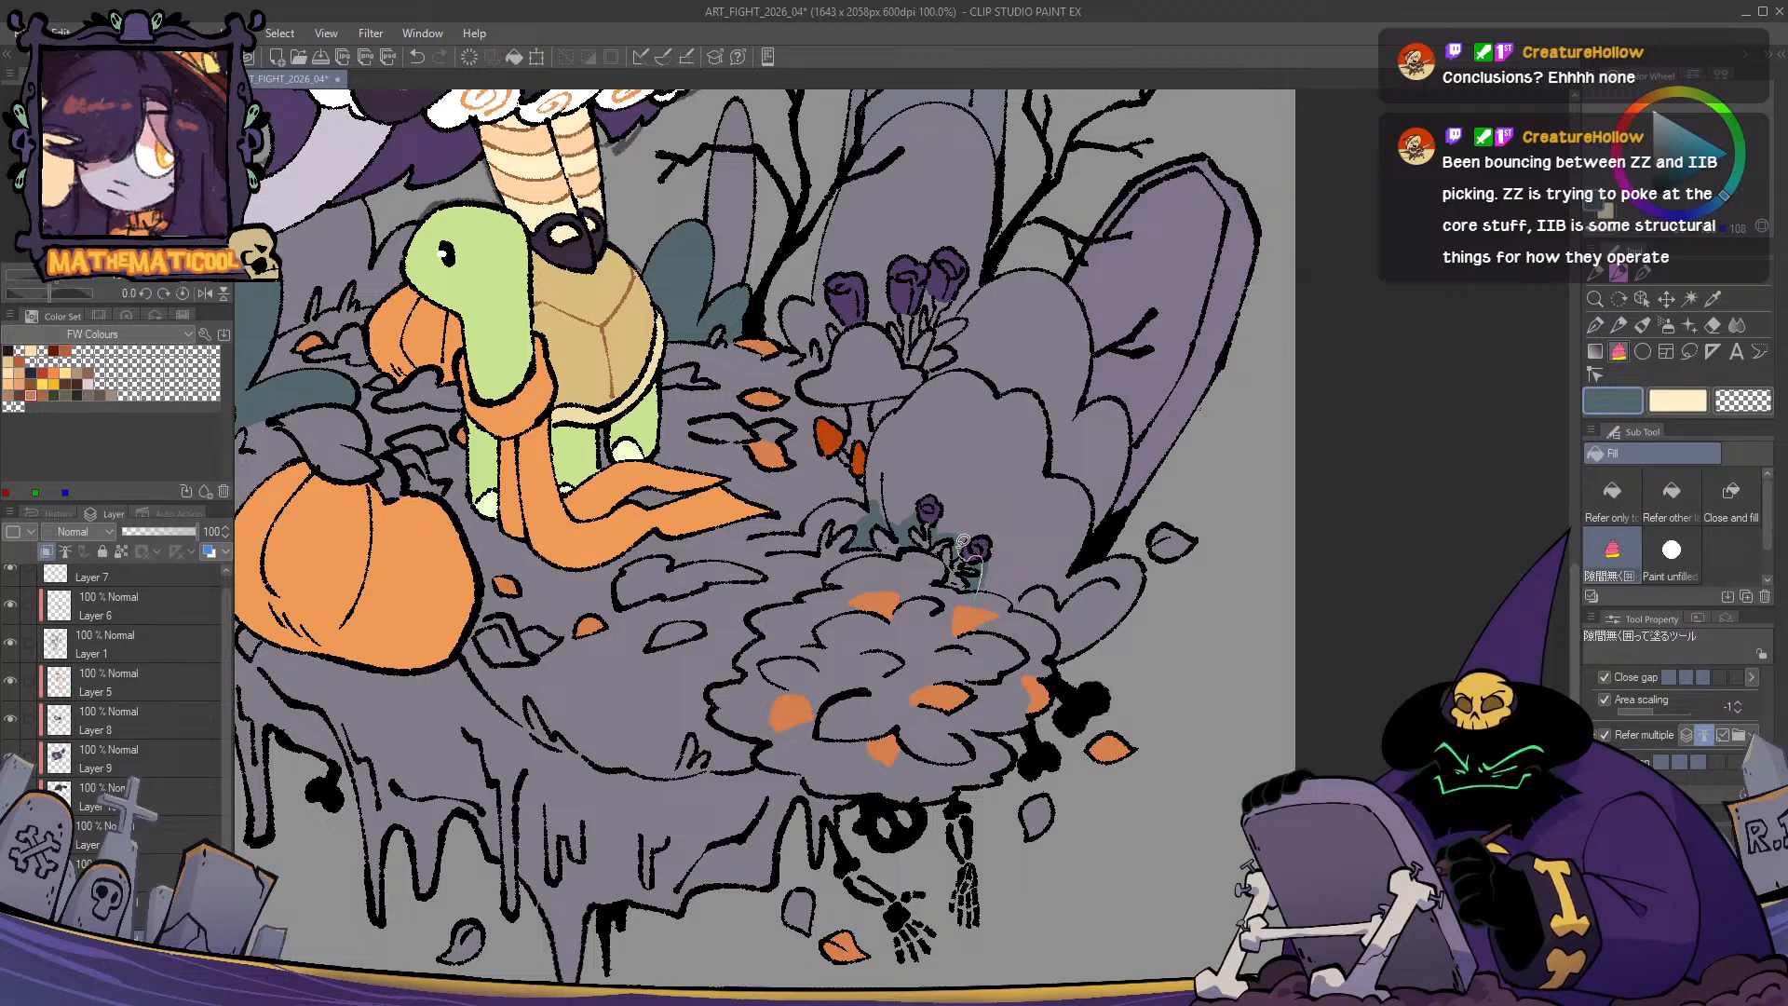
mouse_move(911, 521)
left_mouse_down()
mouse_move(876, 510)
mouse_move(873, 436)
mouse_move(1037, 365)
mouse_move(1149, 633)
mouse_move(987, 656)
left_mouse_up()
key("p")
scroll(952, 674, "down", 4)
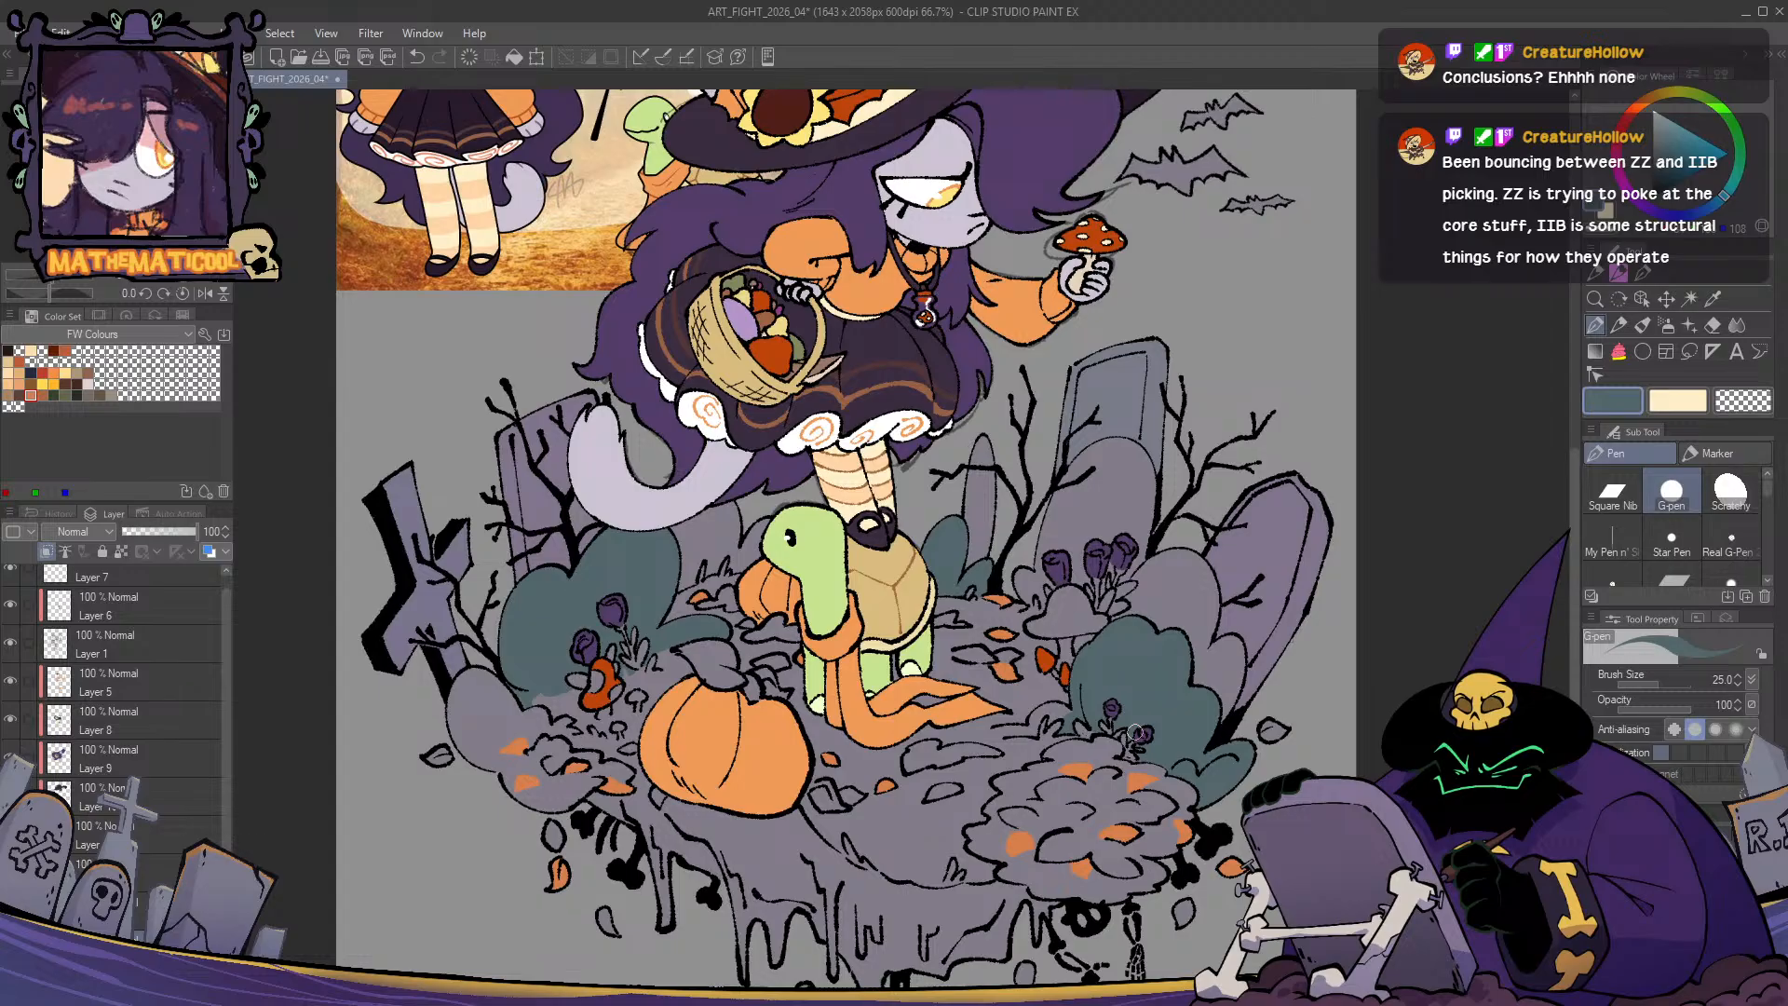
left_click_drag(841, 770, 748, 756)
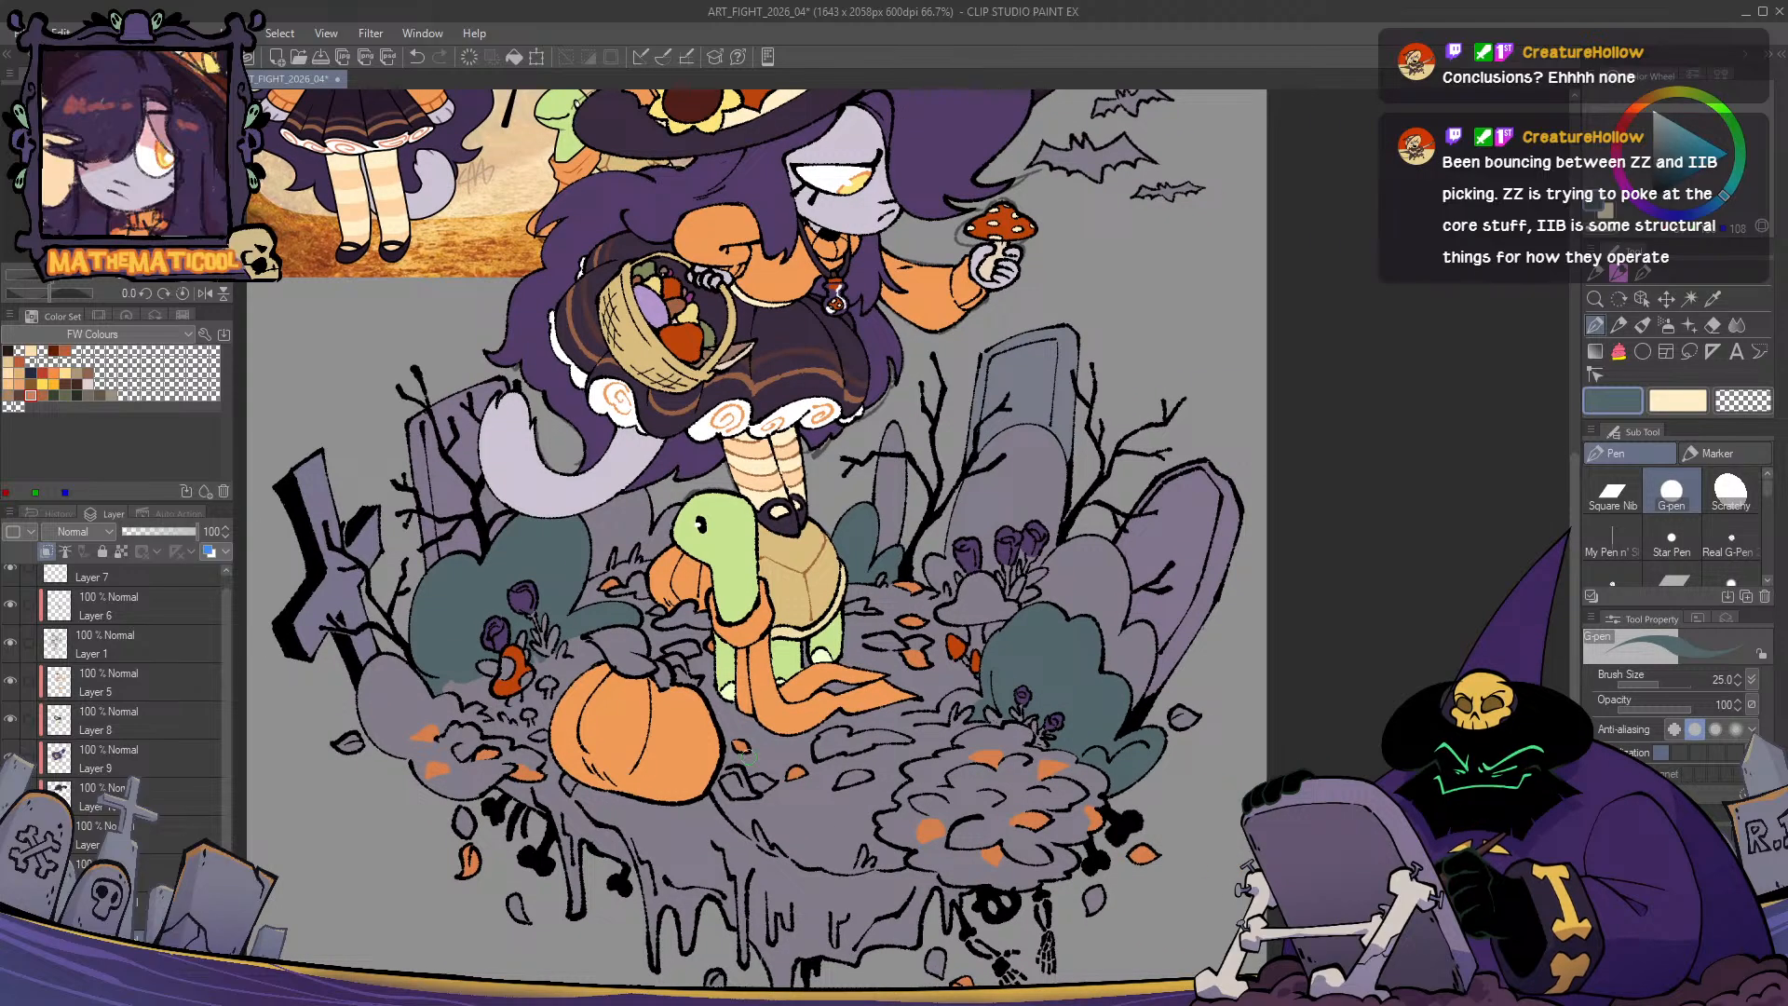
left_click_drag(1073, 590, 1029, 626)
scroll(1016, 587, "up", 1)
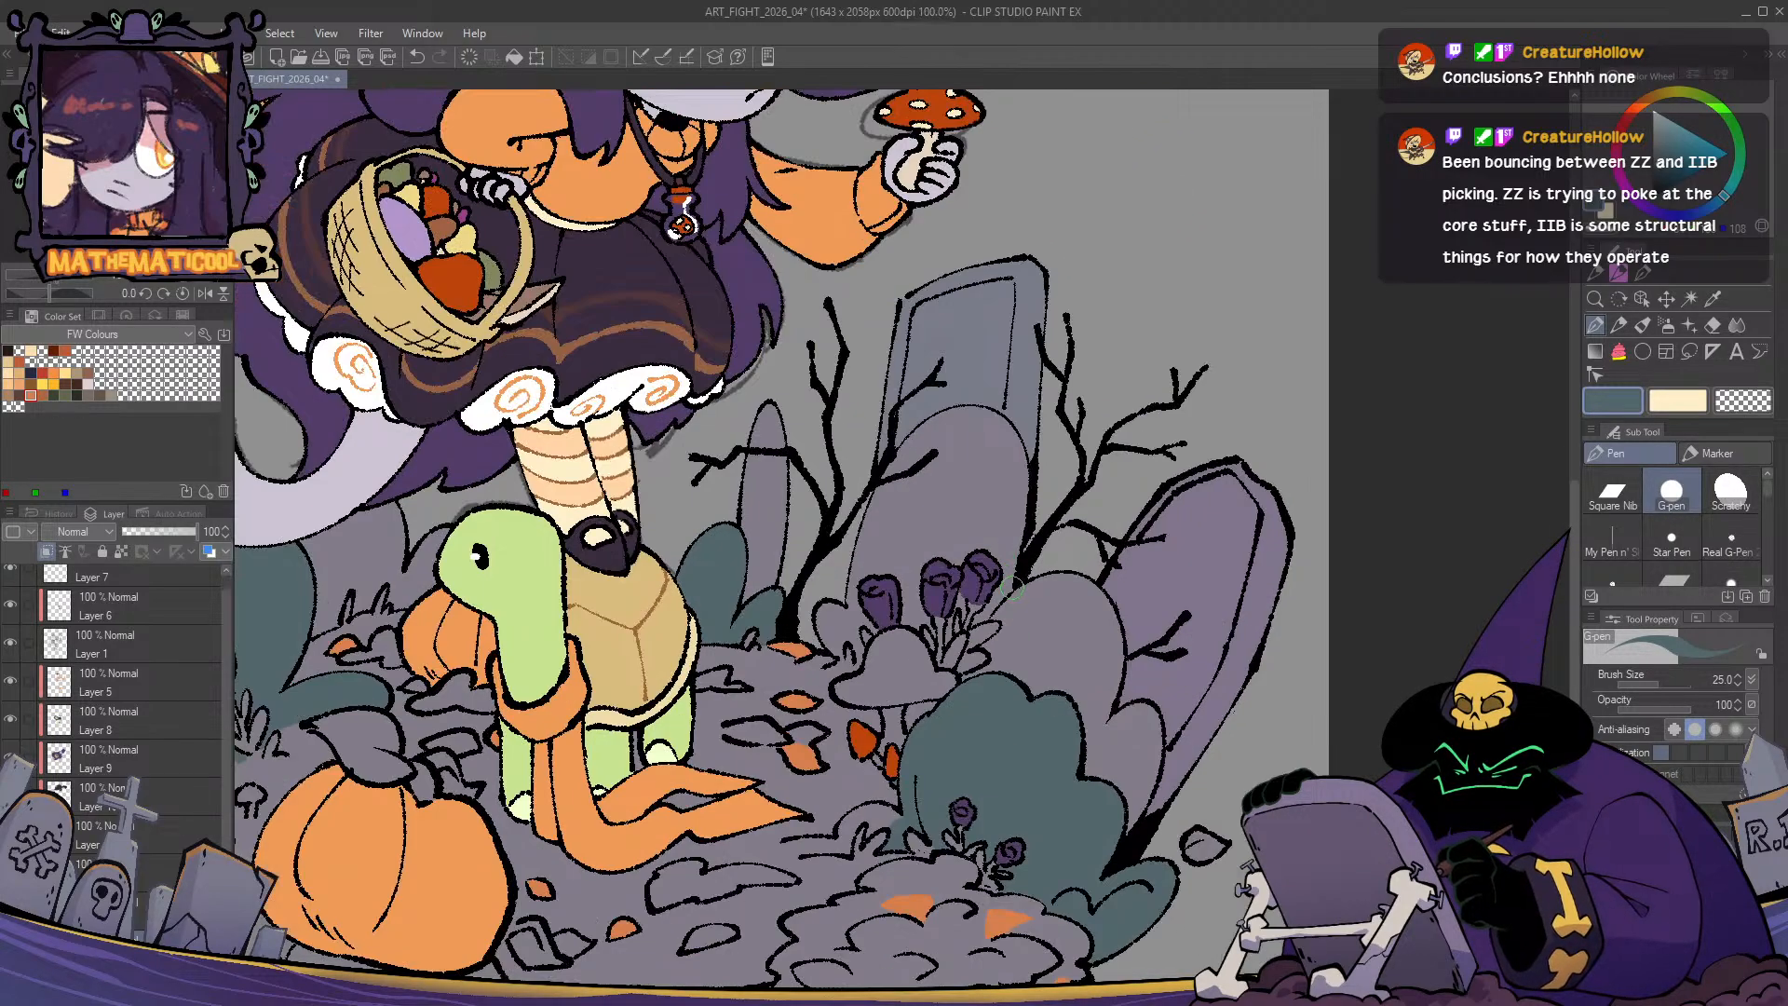
- Fill the tall bush in front of the blue-gray tombstone and the small bush at its base with dark teal
scroll(1004, 617, "down", 1)
scroll(966, 705, "up", 2)
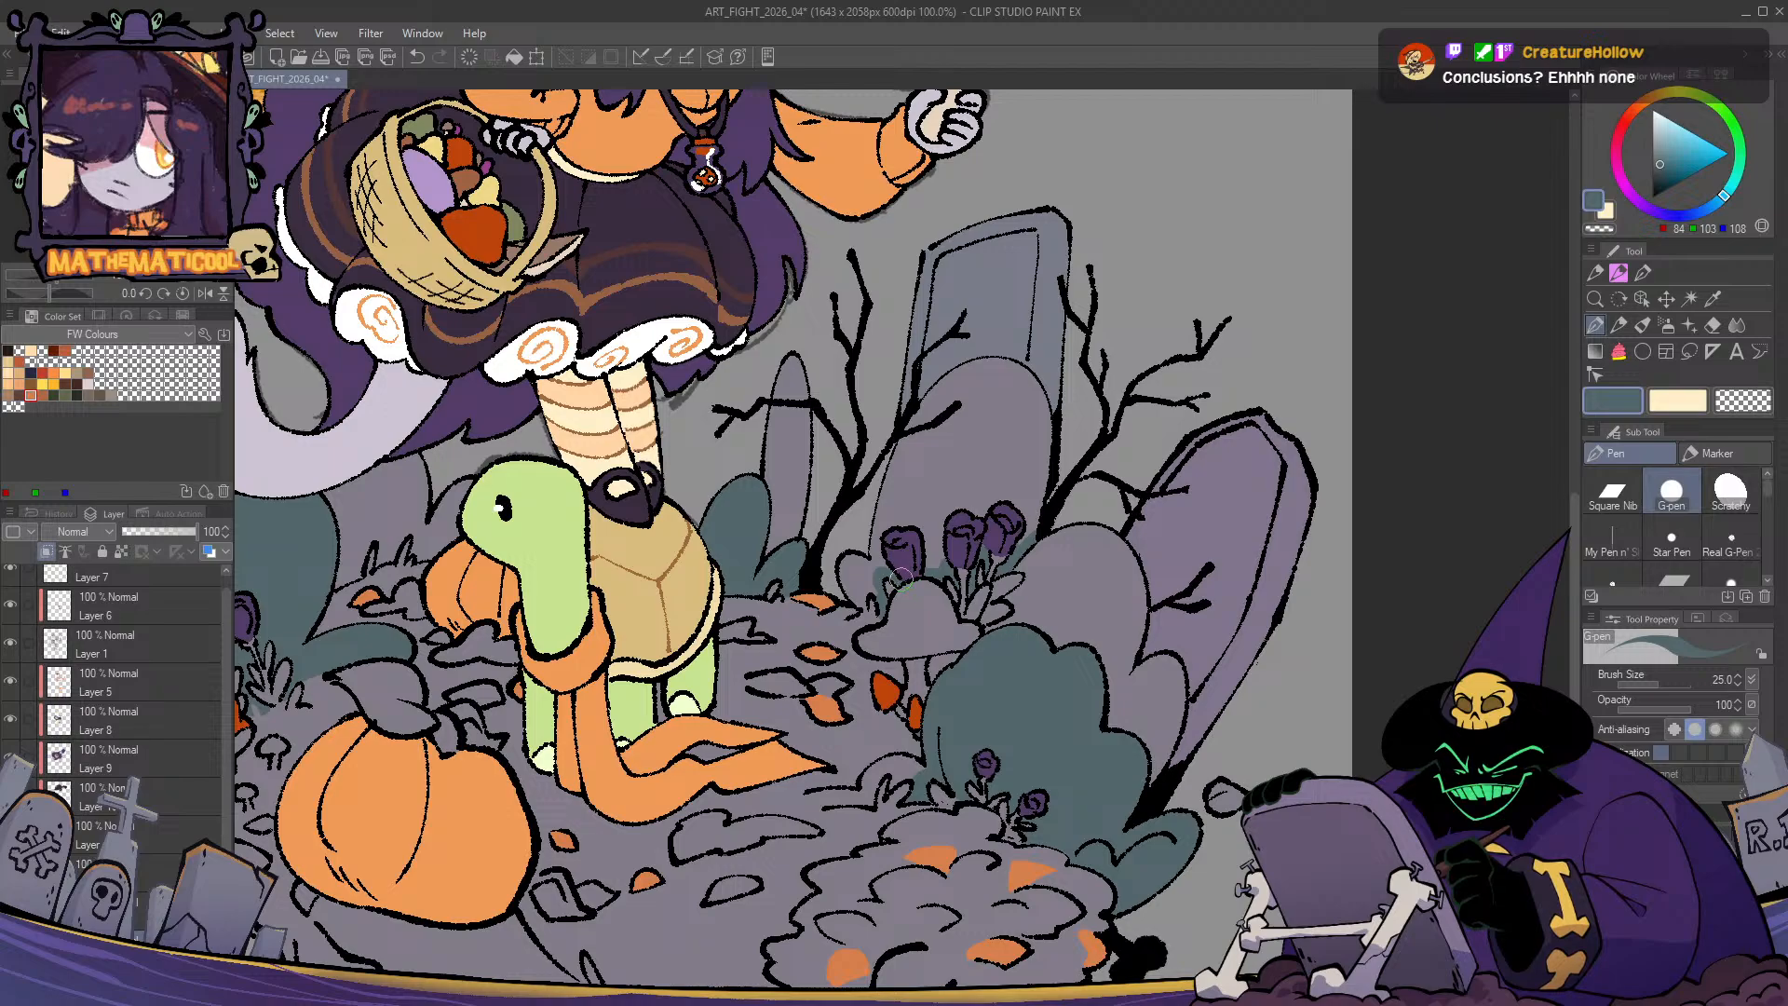
key("g")
mouse_move(884, 615)
left_mouse_down()
mouse_move(885, 570)
mouse_move(1022, 549)
mouse_move(1057, 503)
mouse_move(1067, 397)
mouse_move(966, 315)
mouse_move(842, 525)
mouse_move(867, 609)
left_mouse_up()
key("p")
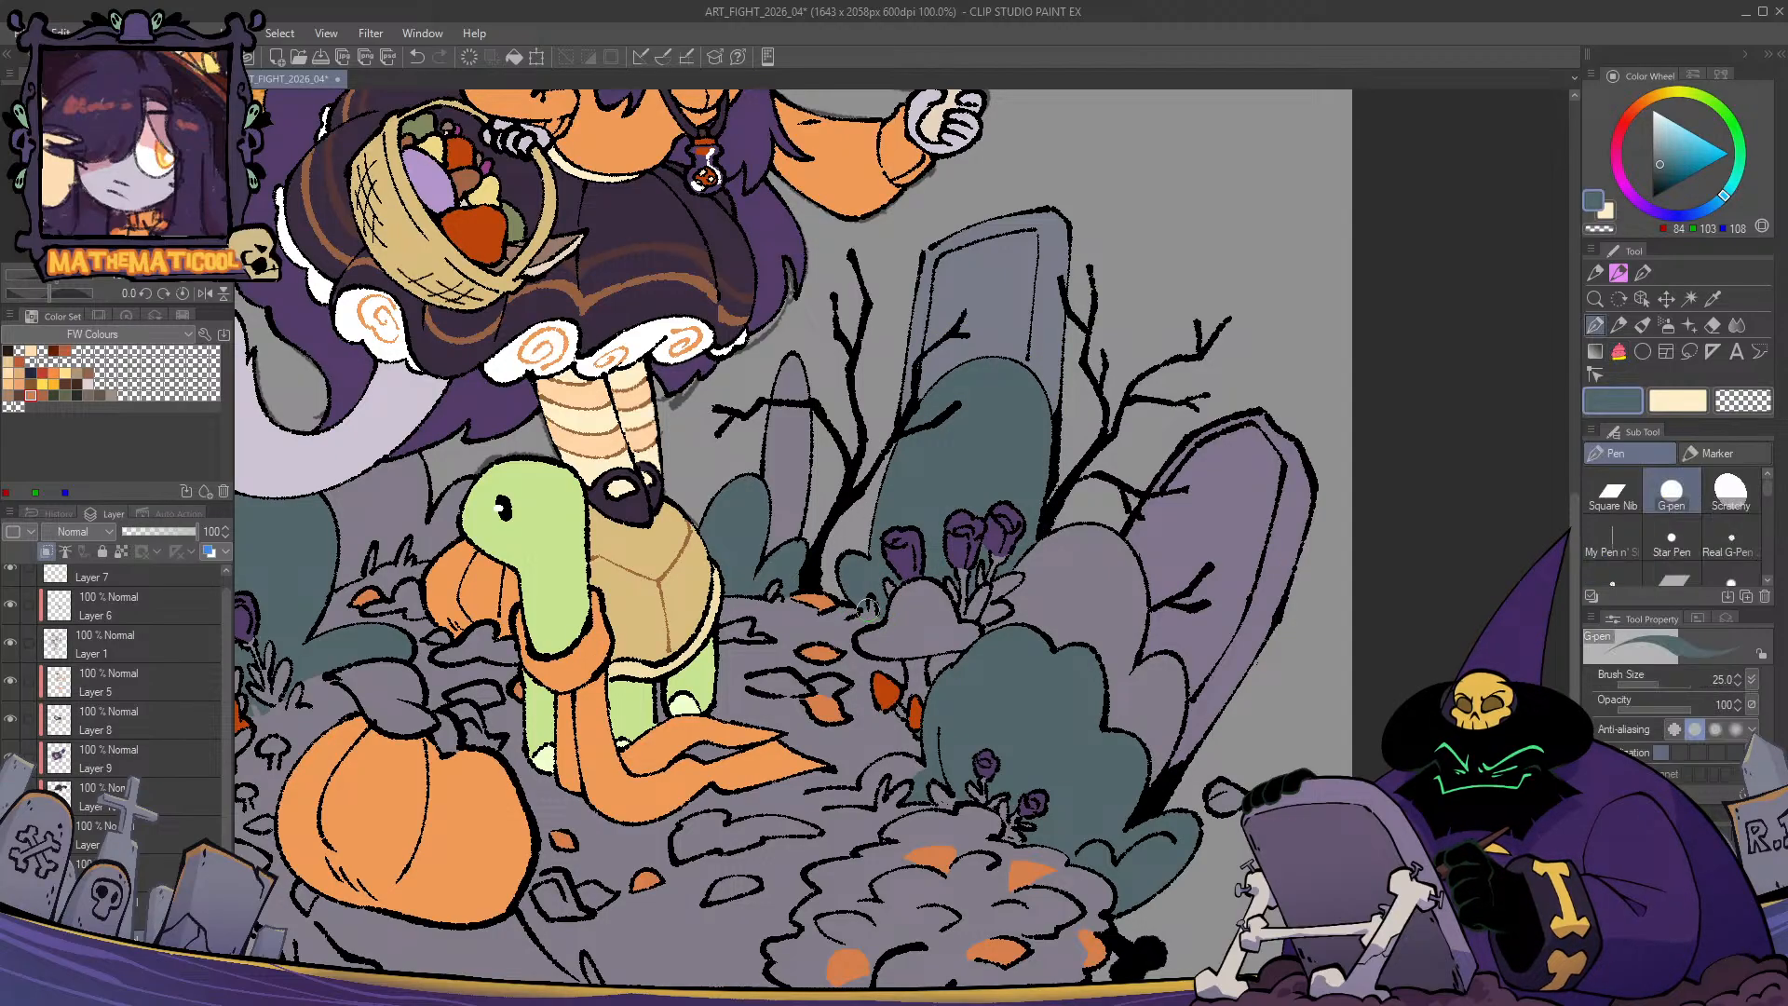
- Pick a darker teal (RGB 52, 70, 70), close the lower edge of the bush beneath the cross tombstone and fill that bush
scroll(772, 735, "down", 3)
left_click_drag(832, 699, 975, 638)
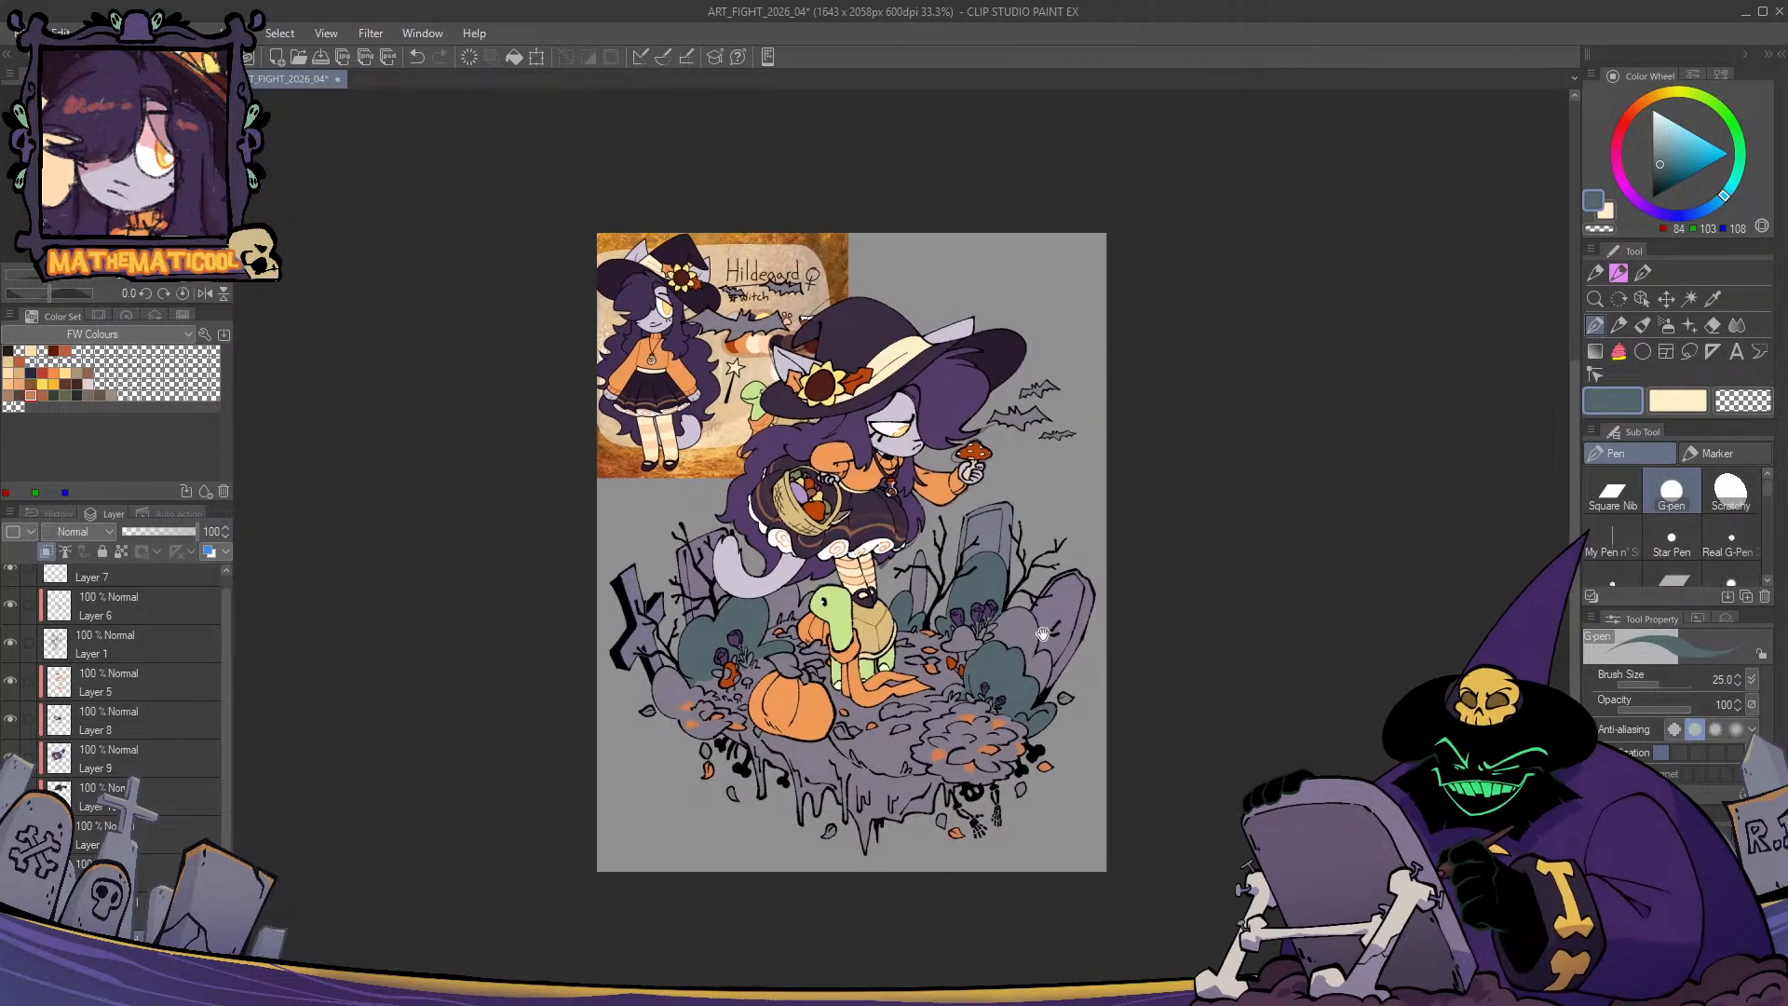
scroll(975, 639, "up", 1)
left_click(1658, 177)
left_click_drag(1724, 194, 1732, 185)
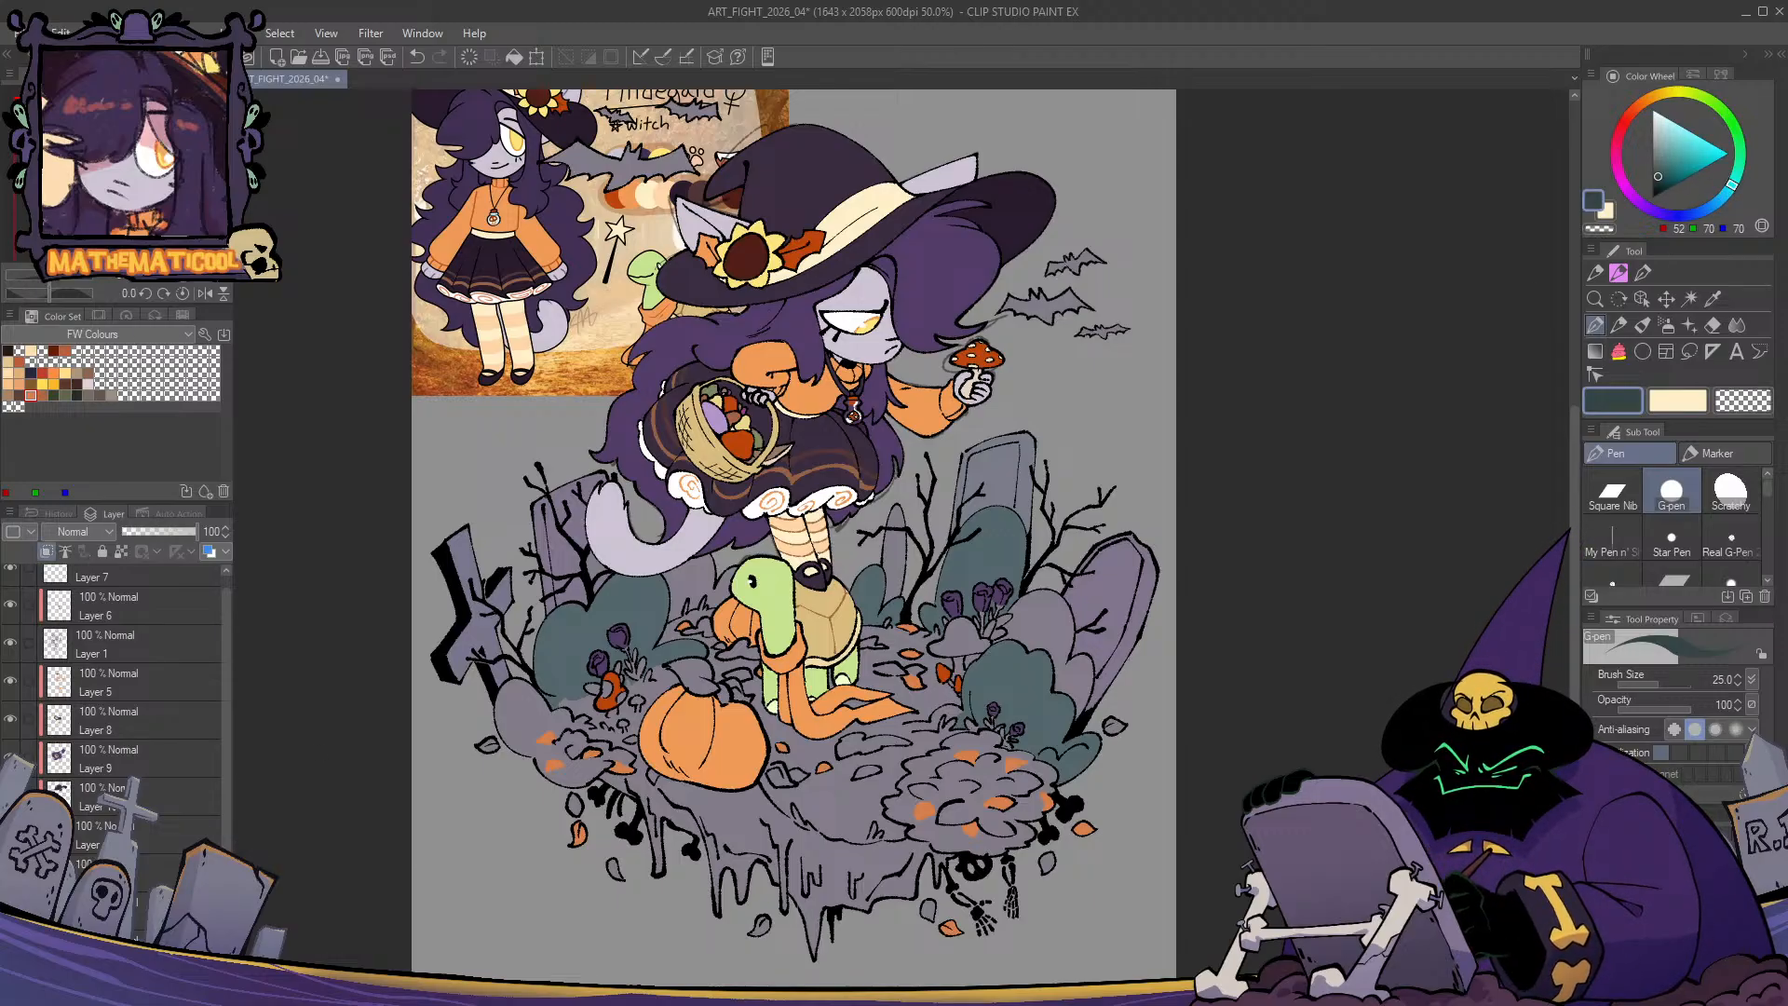
left_click_drag(597, 738, 743, 637)
scroll(724, 699, "up", 1)
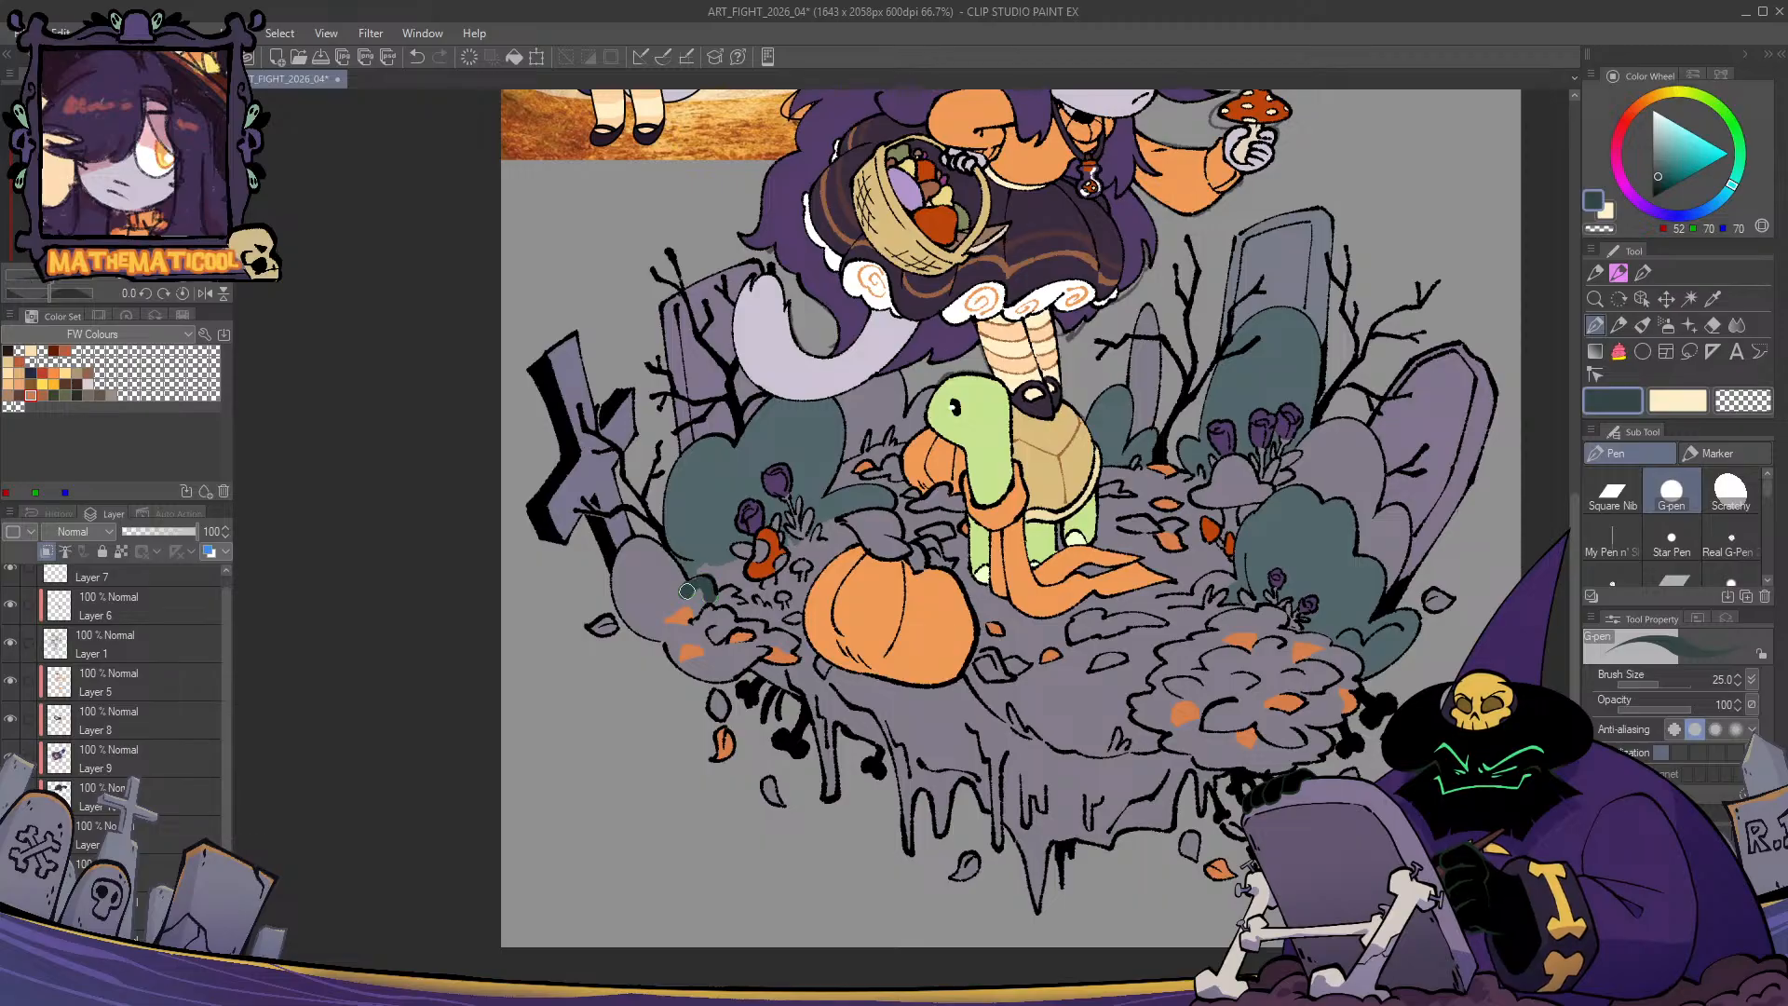
left_click_drag(687, 590, 716, 674)
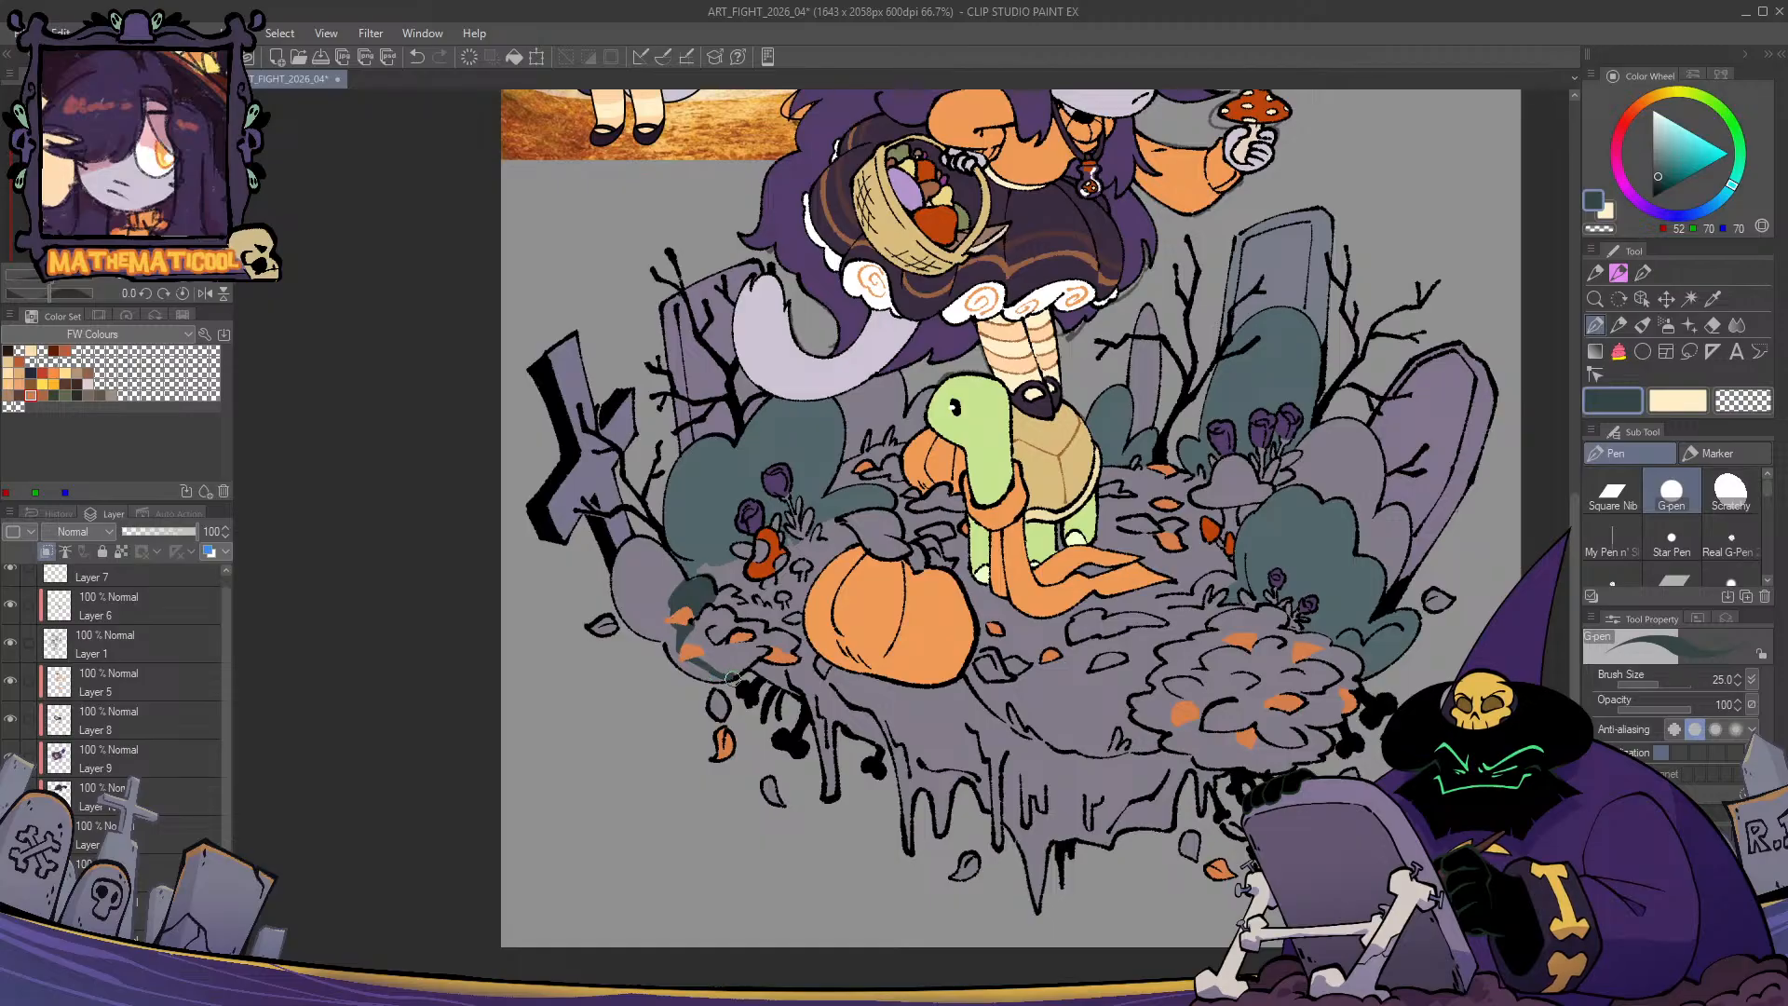
key("g")
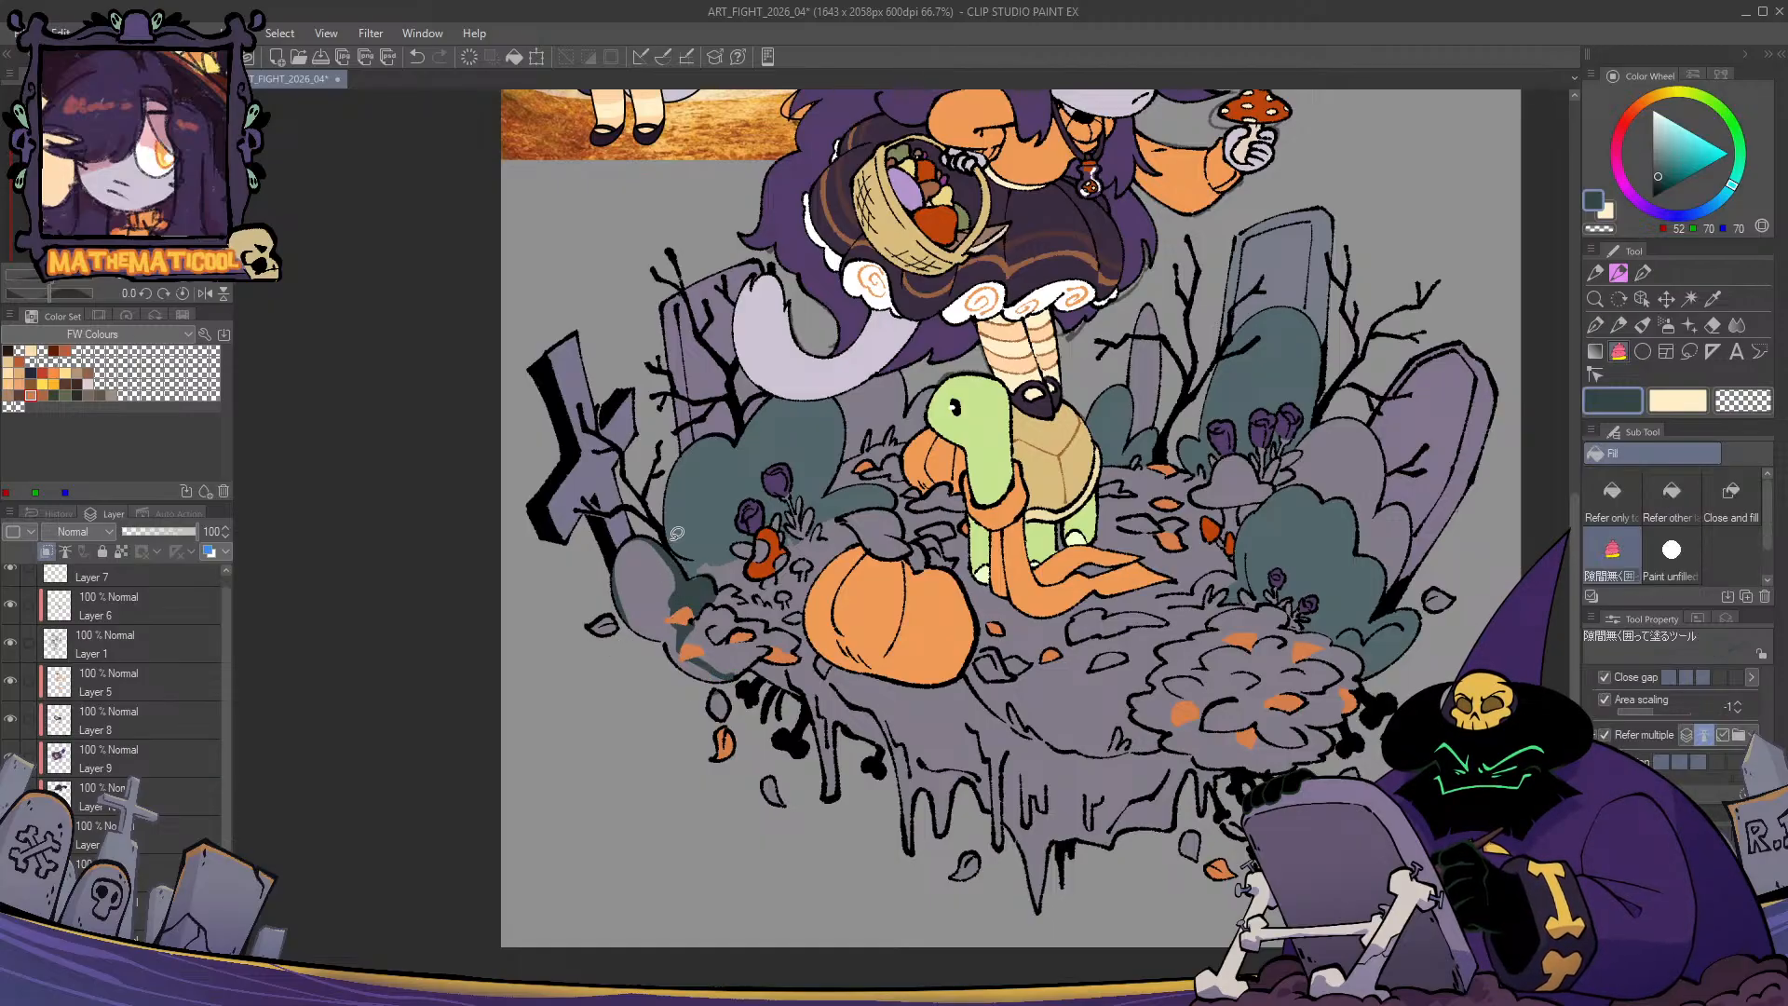
key("p")
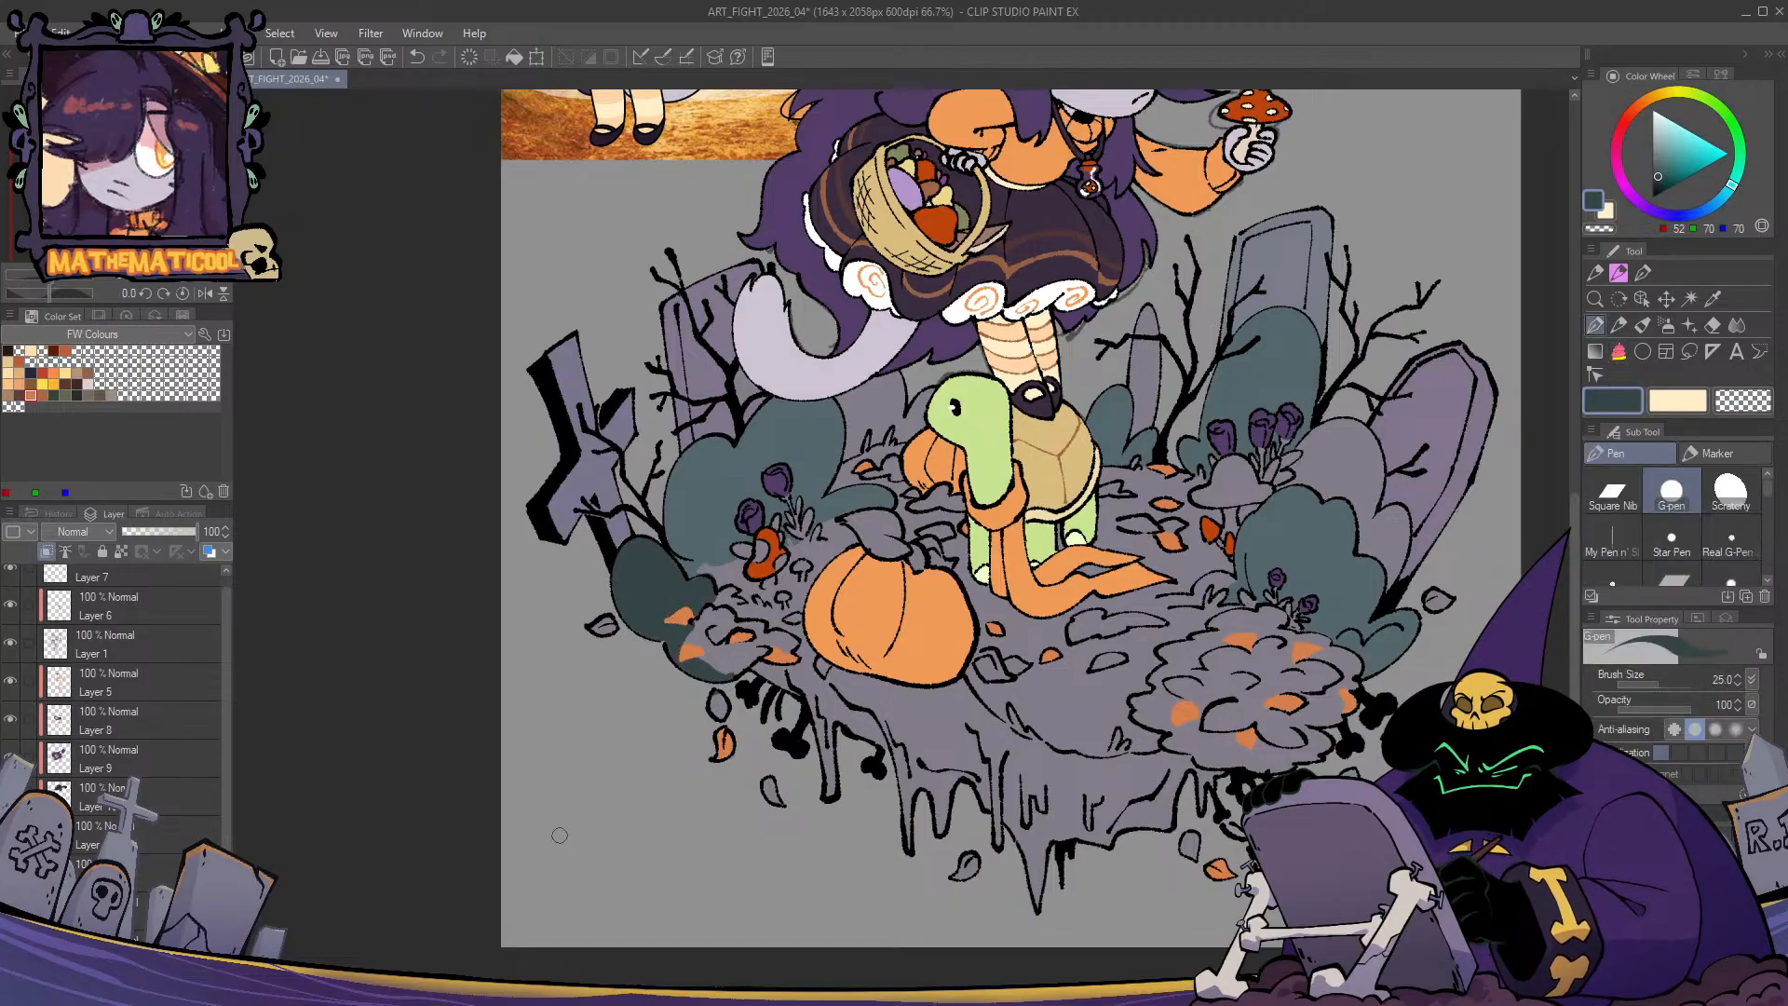
- Fill the bushes before the coffin-shaped tombstone, the narrow bush by the bare tree and the one behind the witch's tail with darker teal
left_click_drag(1043, 766, 729, 812)
key("g")
mouse_move(1090, 463)
left_mouse_down()
mouse_move(987, 475)
mouse_move(962, 537)
mouse_move(969, 569)
mouse_move(1086, 640)
mouse_move(1097, 470)
left_mouse_up()
mouse_move(876, 503)
left_mouse_down()
mouse_move(820, 382)
mouse_move(843, 490)
left_mouse_up()
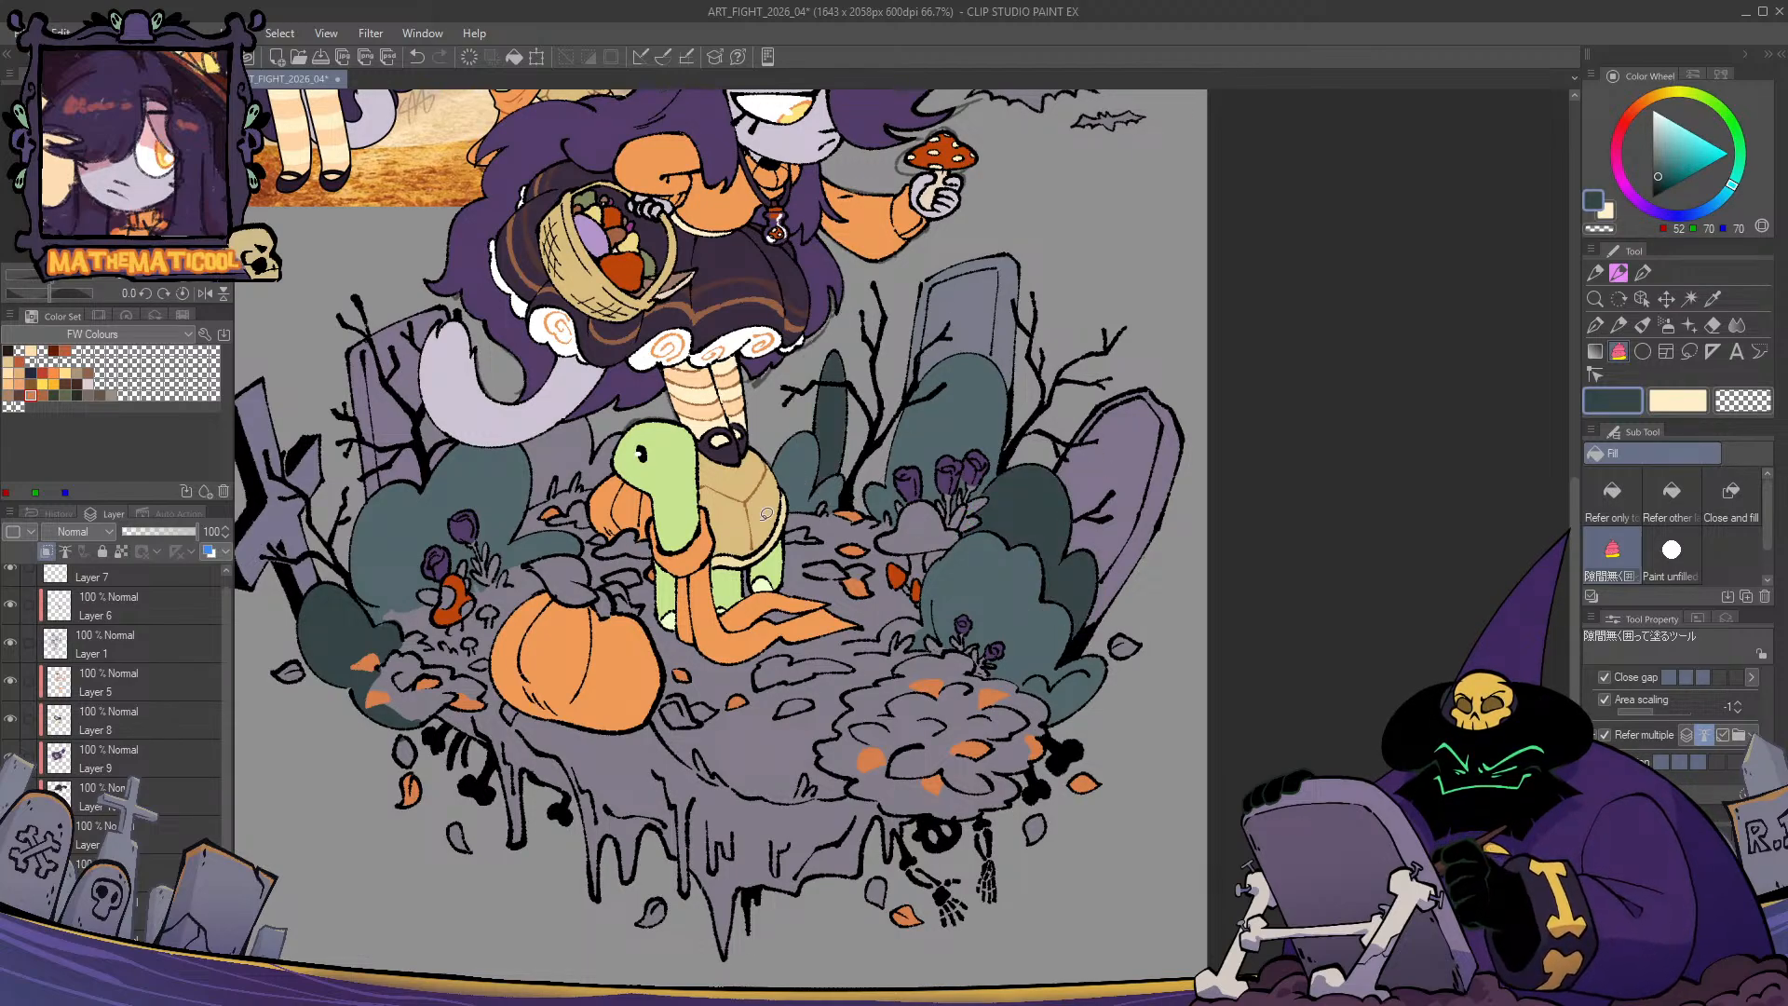
mouse_move(599, 491)
left_mouse_down()
mouse_move(540, 507)
mouse_move(606, 419)
left_mouse_up()
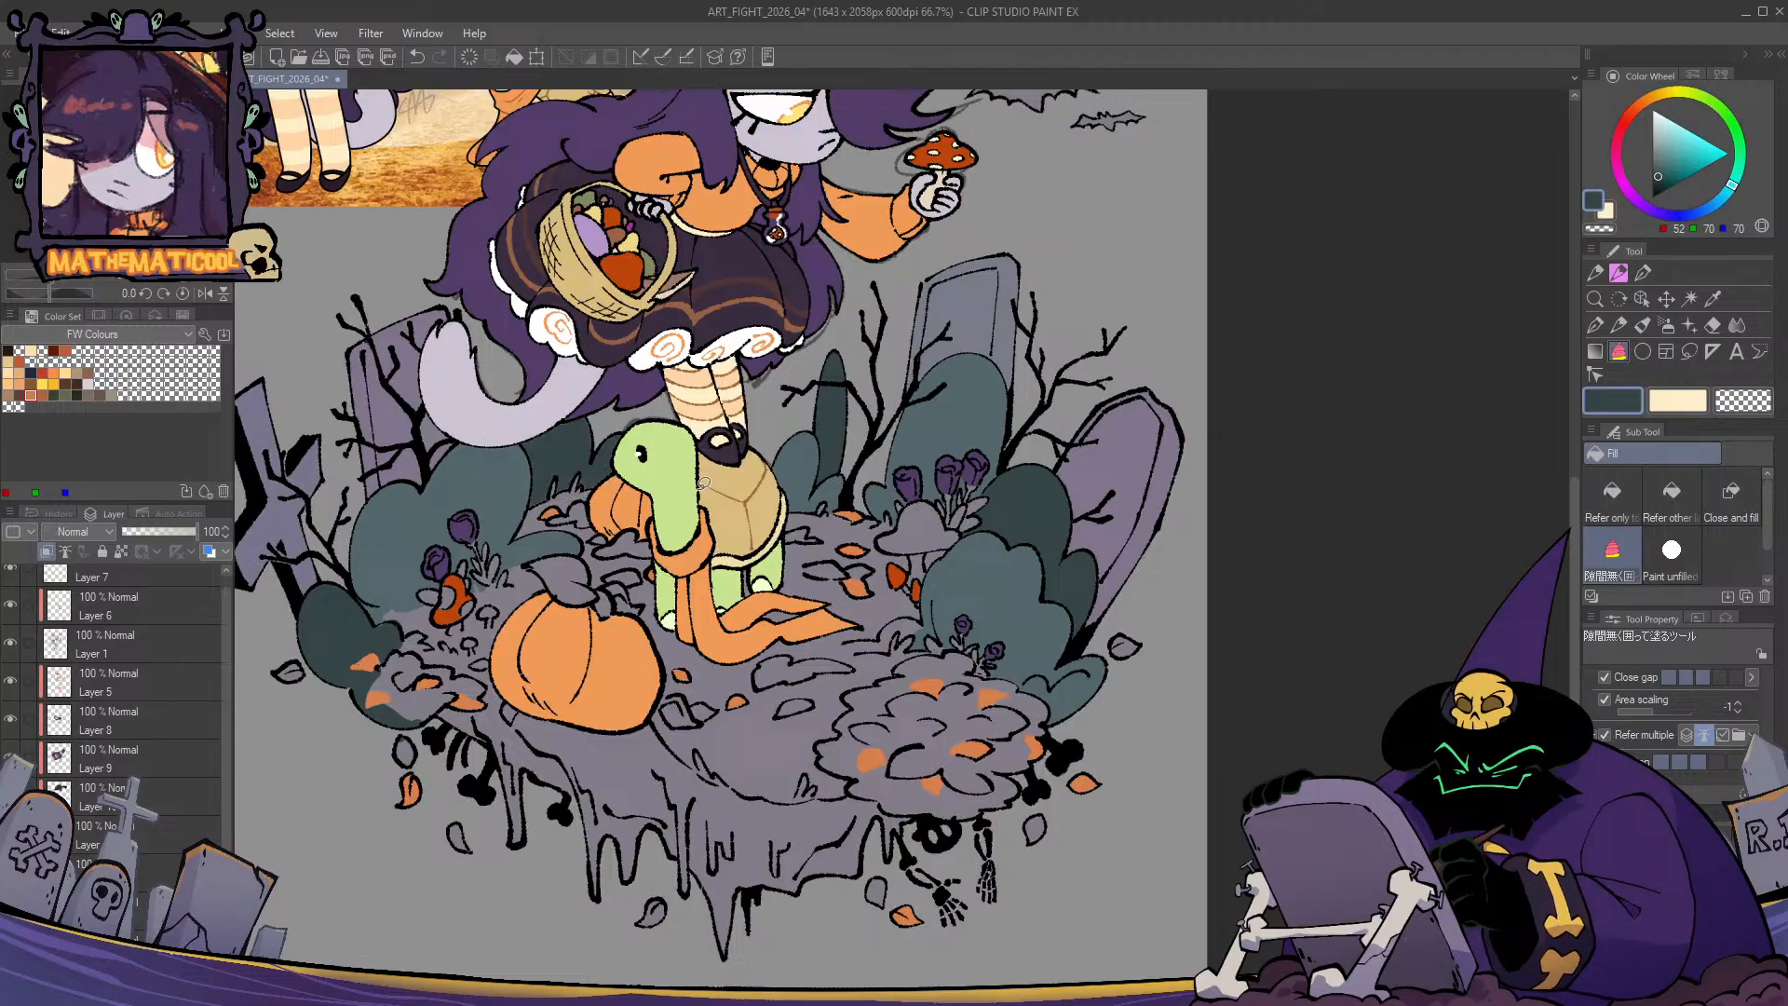
key("p")
- Sample the reddish brown (RGB 160, 99, 70) from the basket contents and fill the large mushroom's cap with it
left_click_drag(1031, 808, 1051, 768)
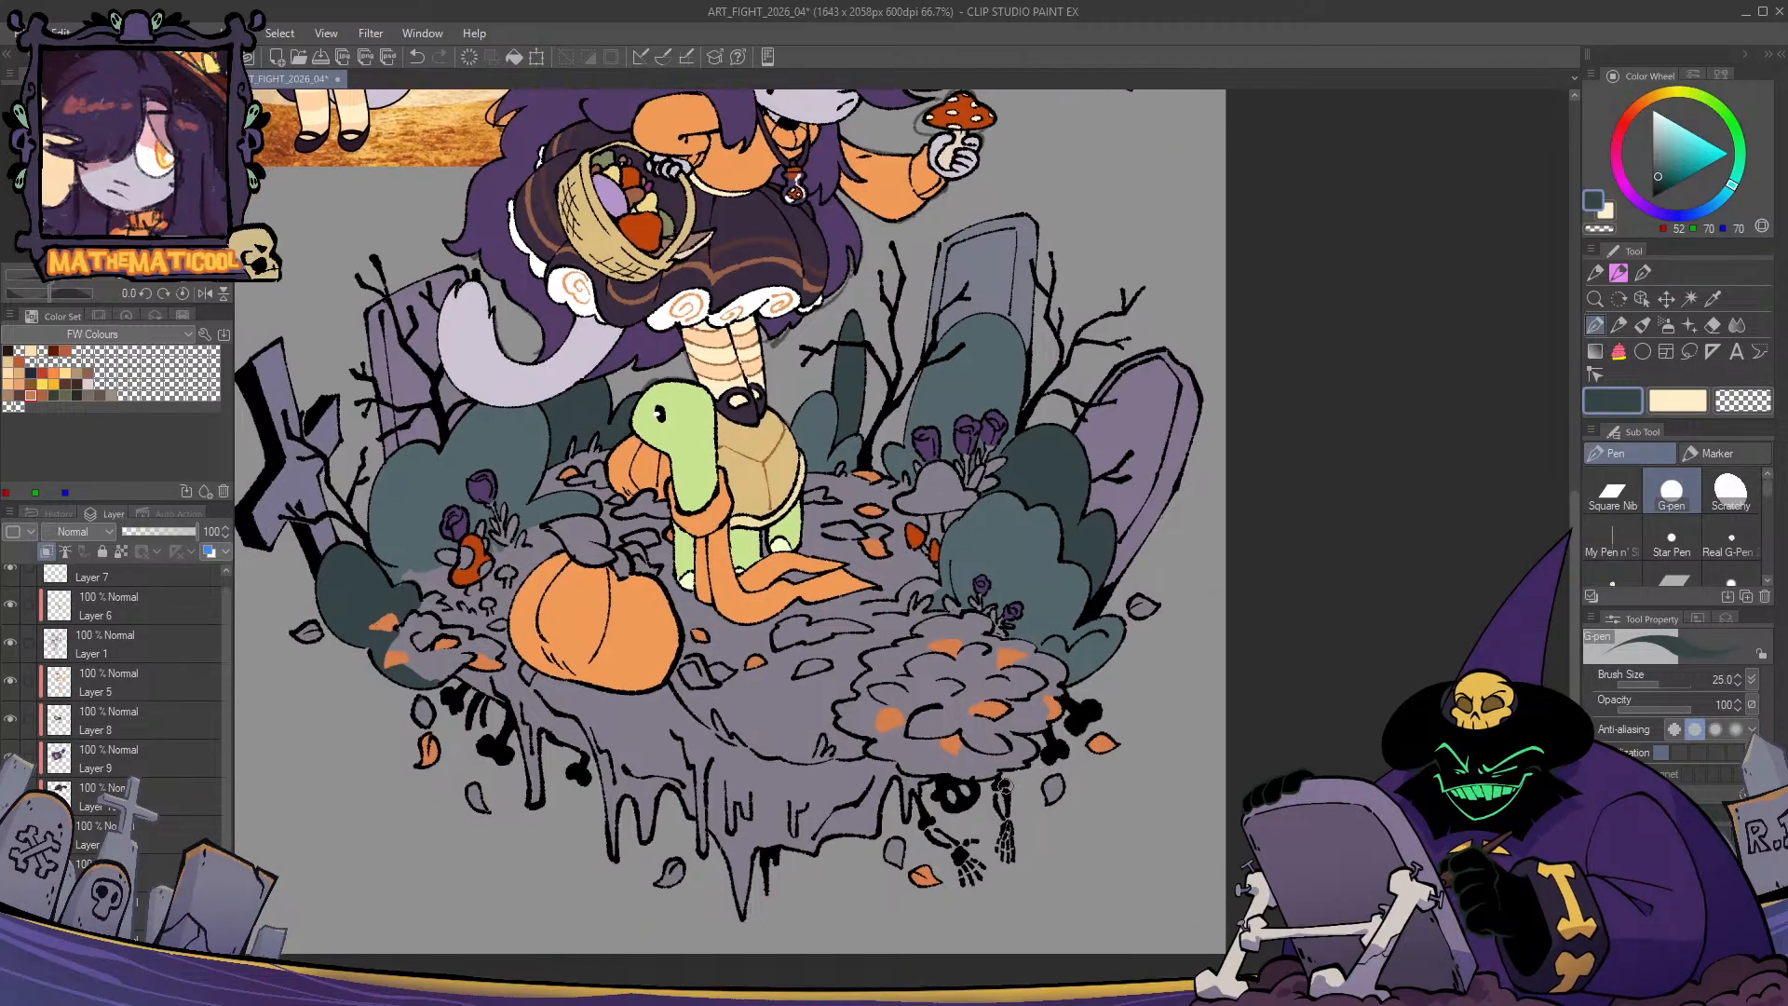
key("ctrl+0")
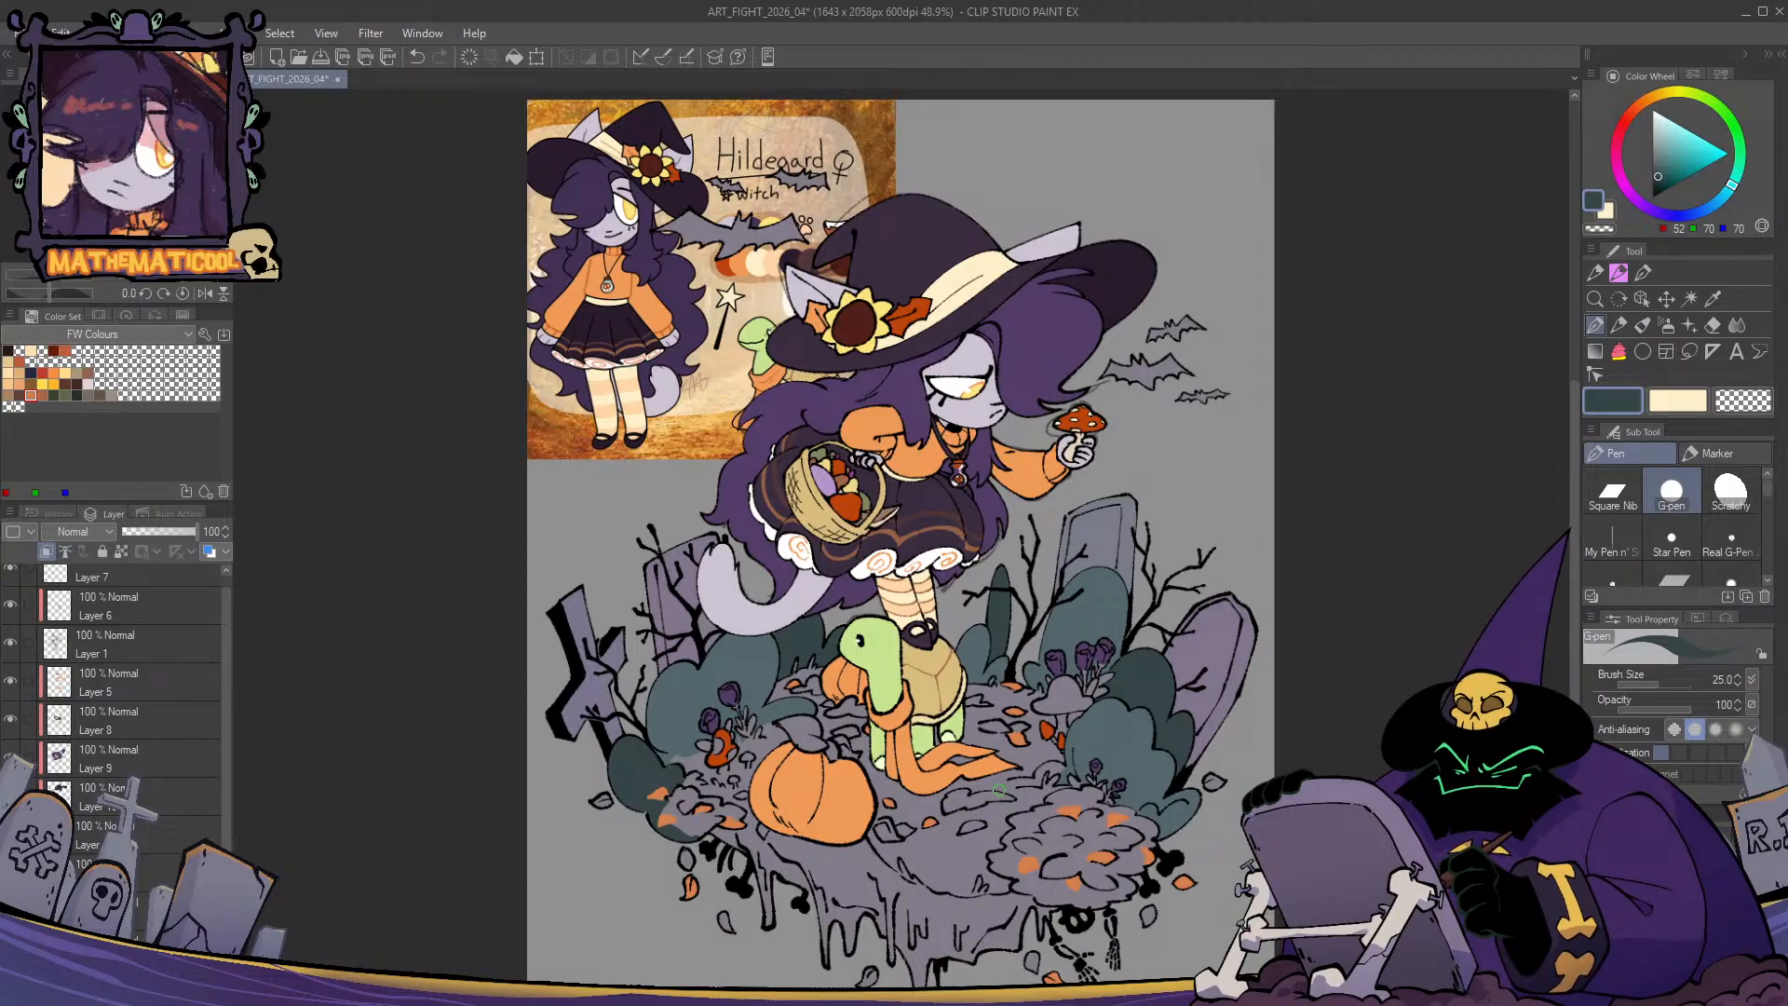
scroll(997, 790, "up", 4)
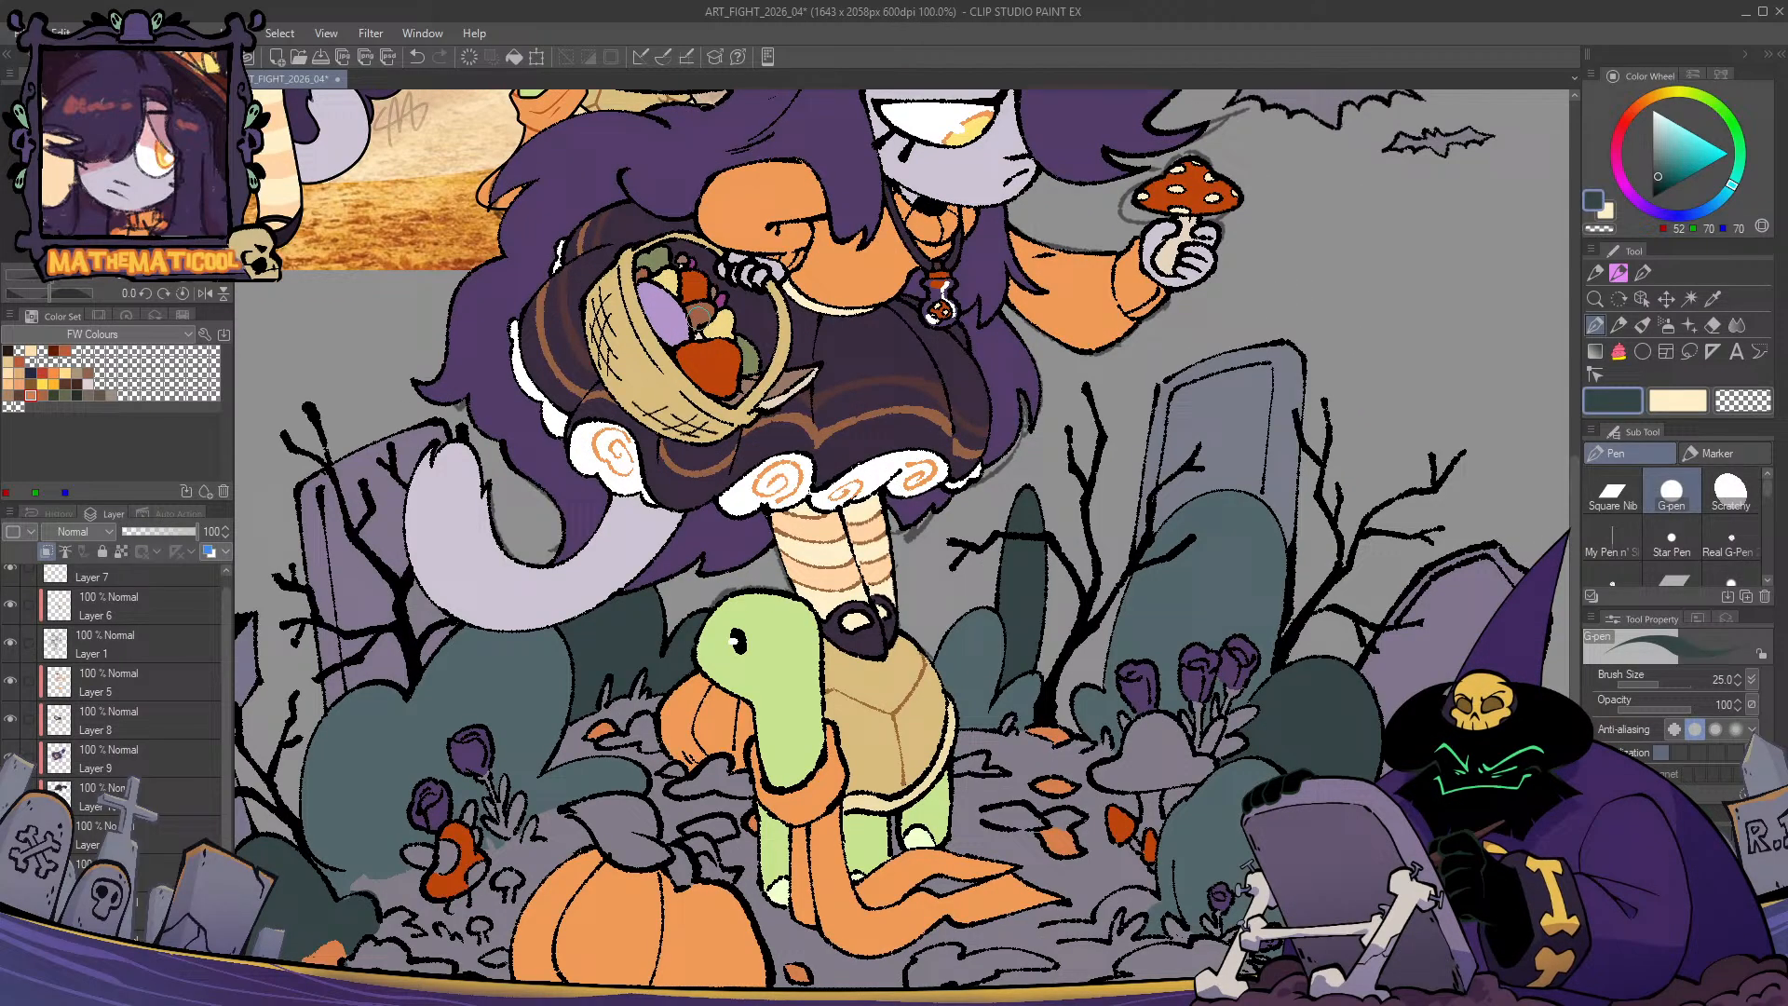
left_click(699, 317, "alt")
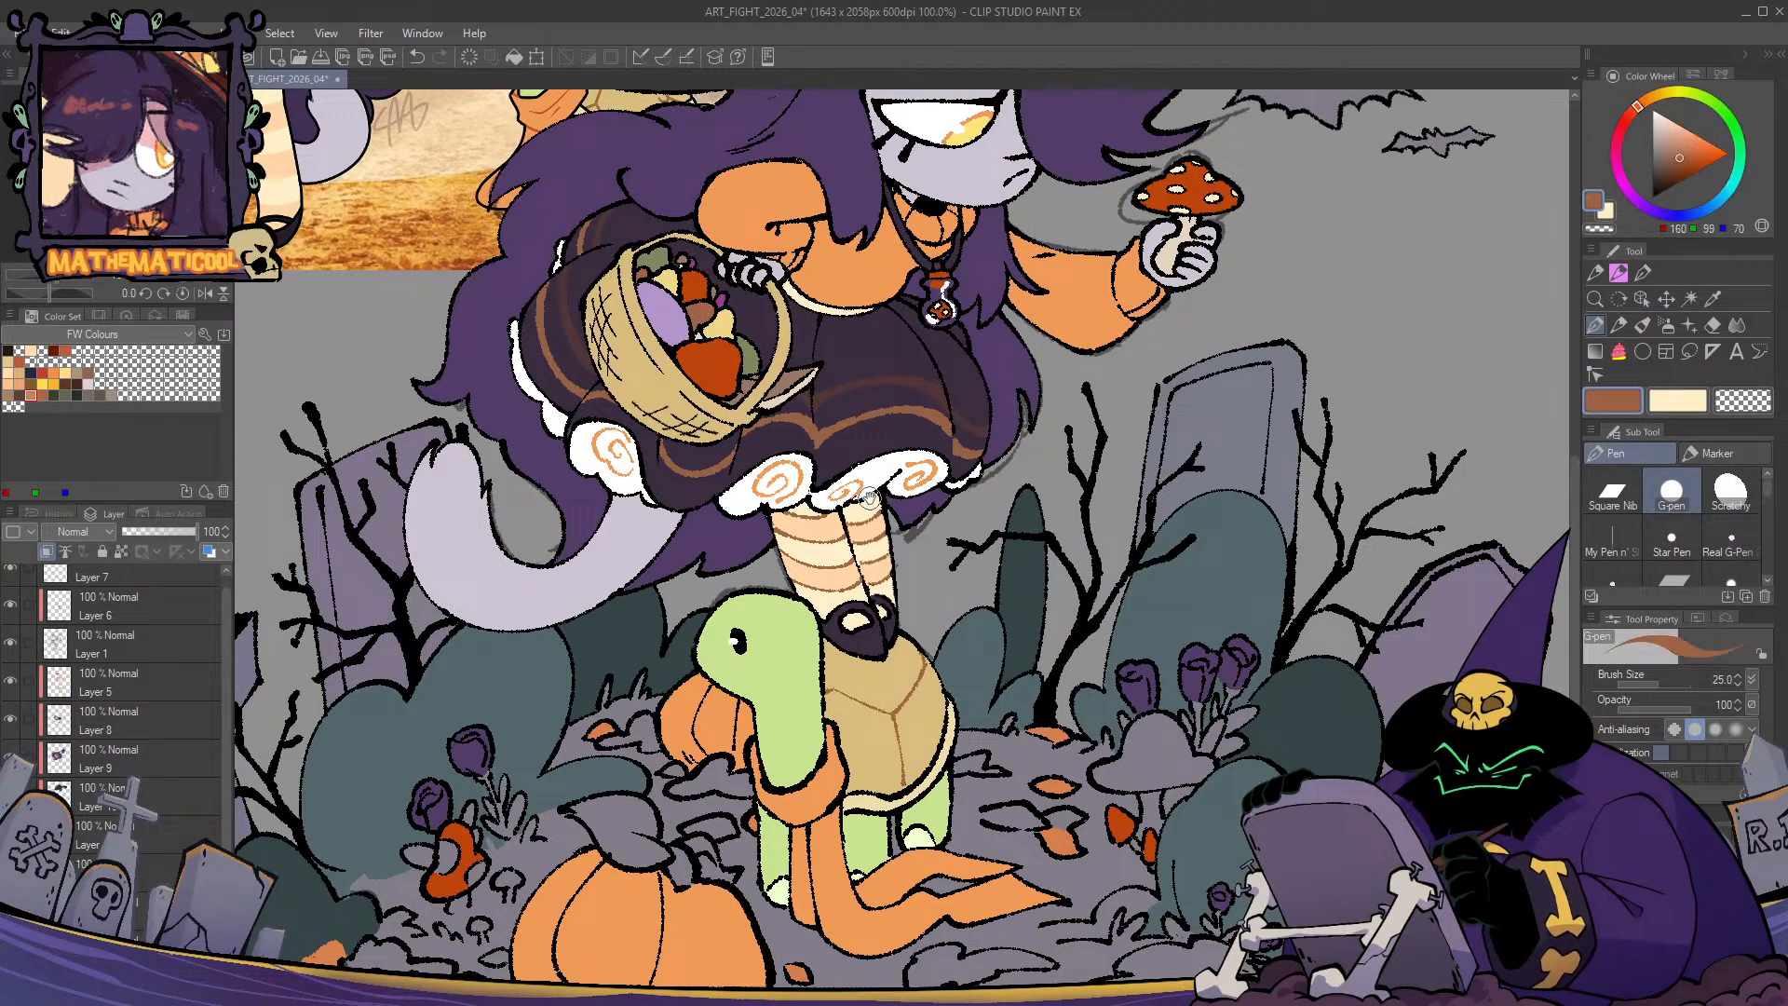
left_click_drag(870, 498, 681, 277)
scroll(978, 547, "up", 1)
key("g")
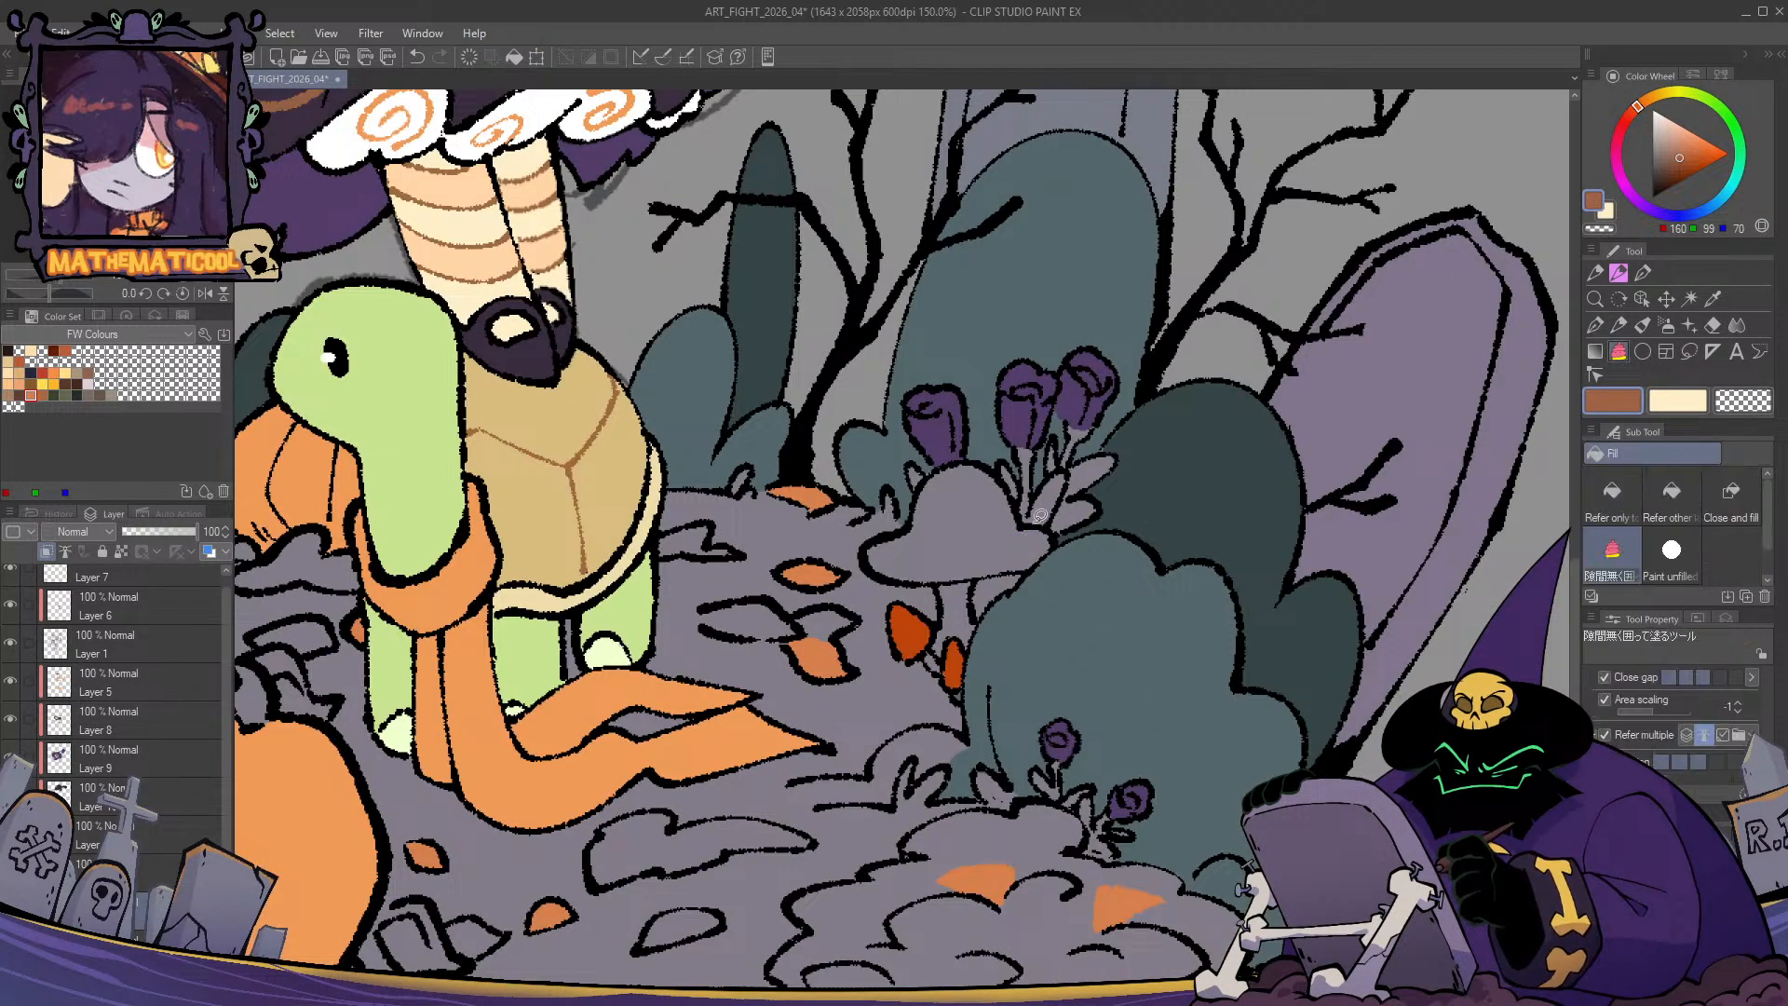
mouse_move(1056, 552)
left_mouse_down()
mouse_move(904, 585)
mouse_move(869, 576)
mouse_move(864, 529)
mouse_move(968, 448)
mouse_move(1059, 531)
left_mouse_up()
key("p")
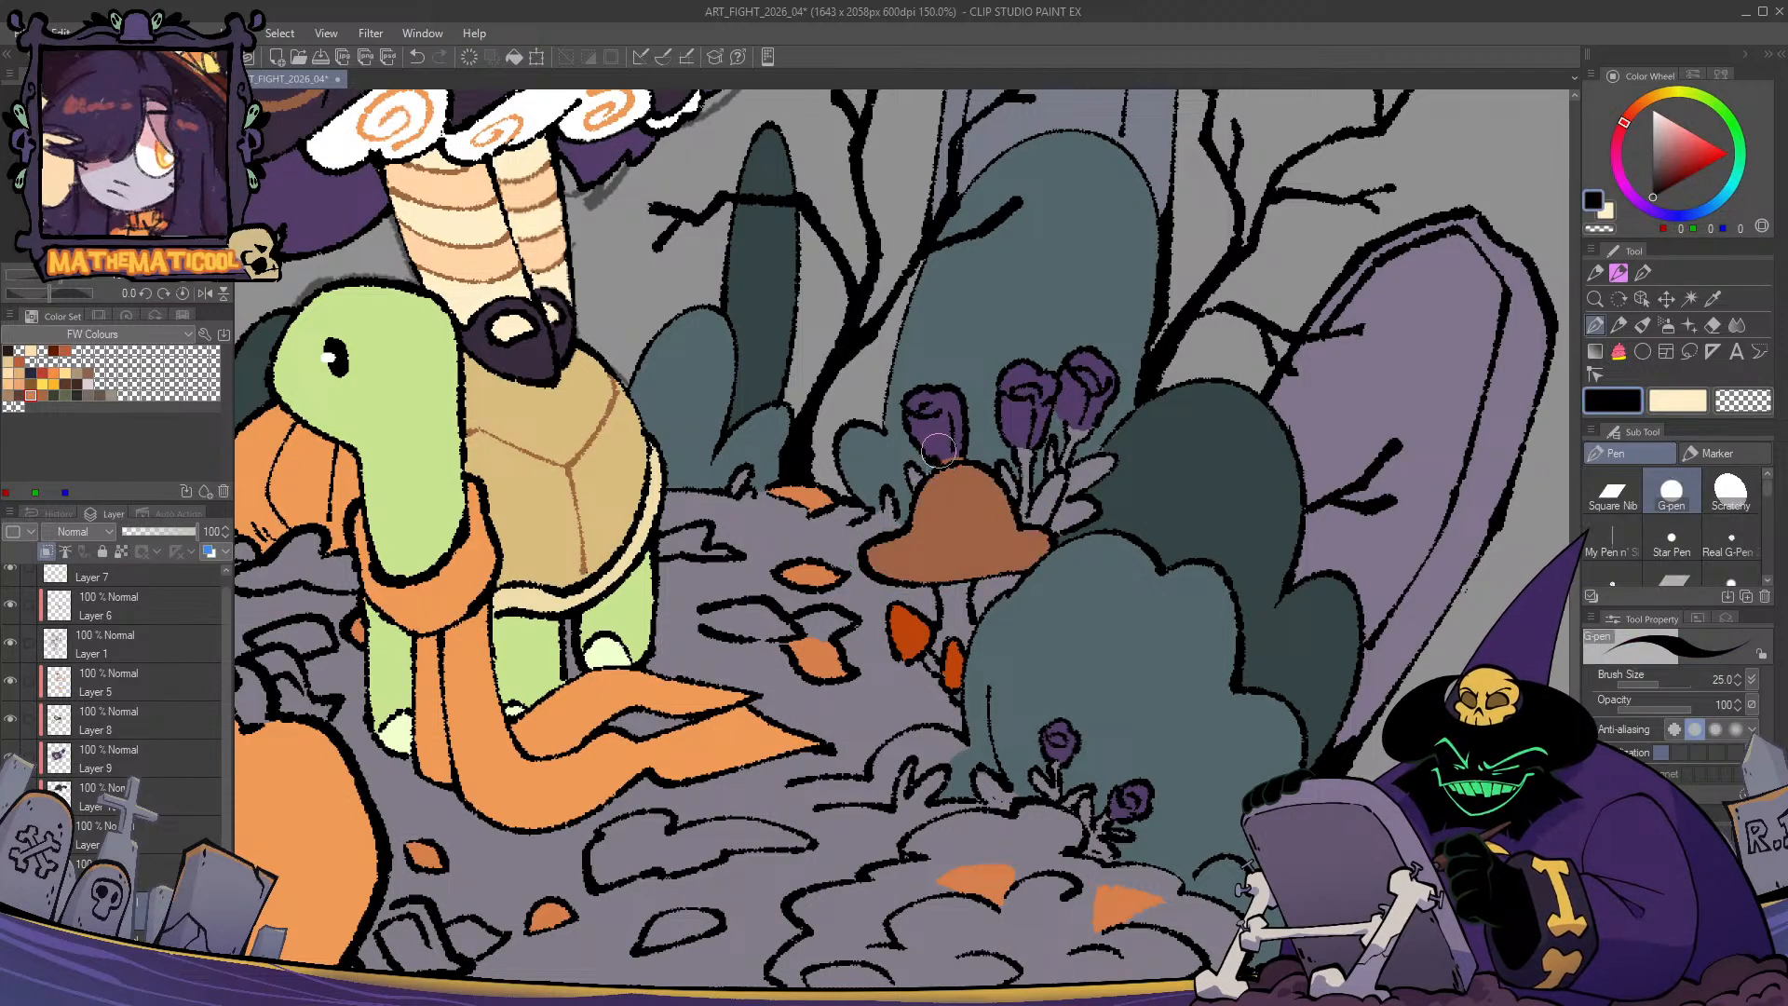
left_click(943, 444, "alt")
scroll(821, 657, "down", 2)
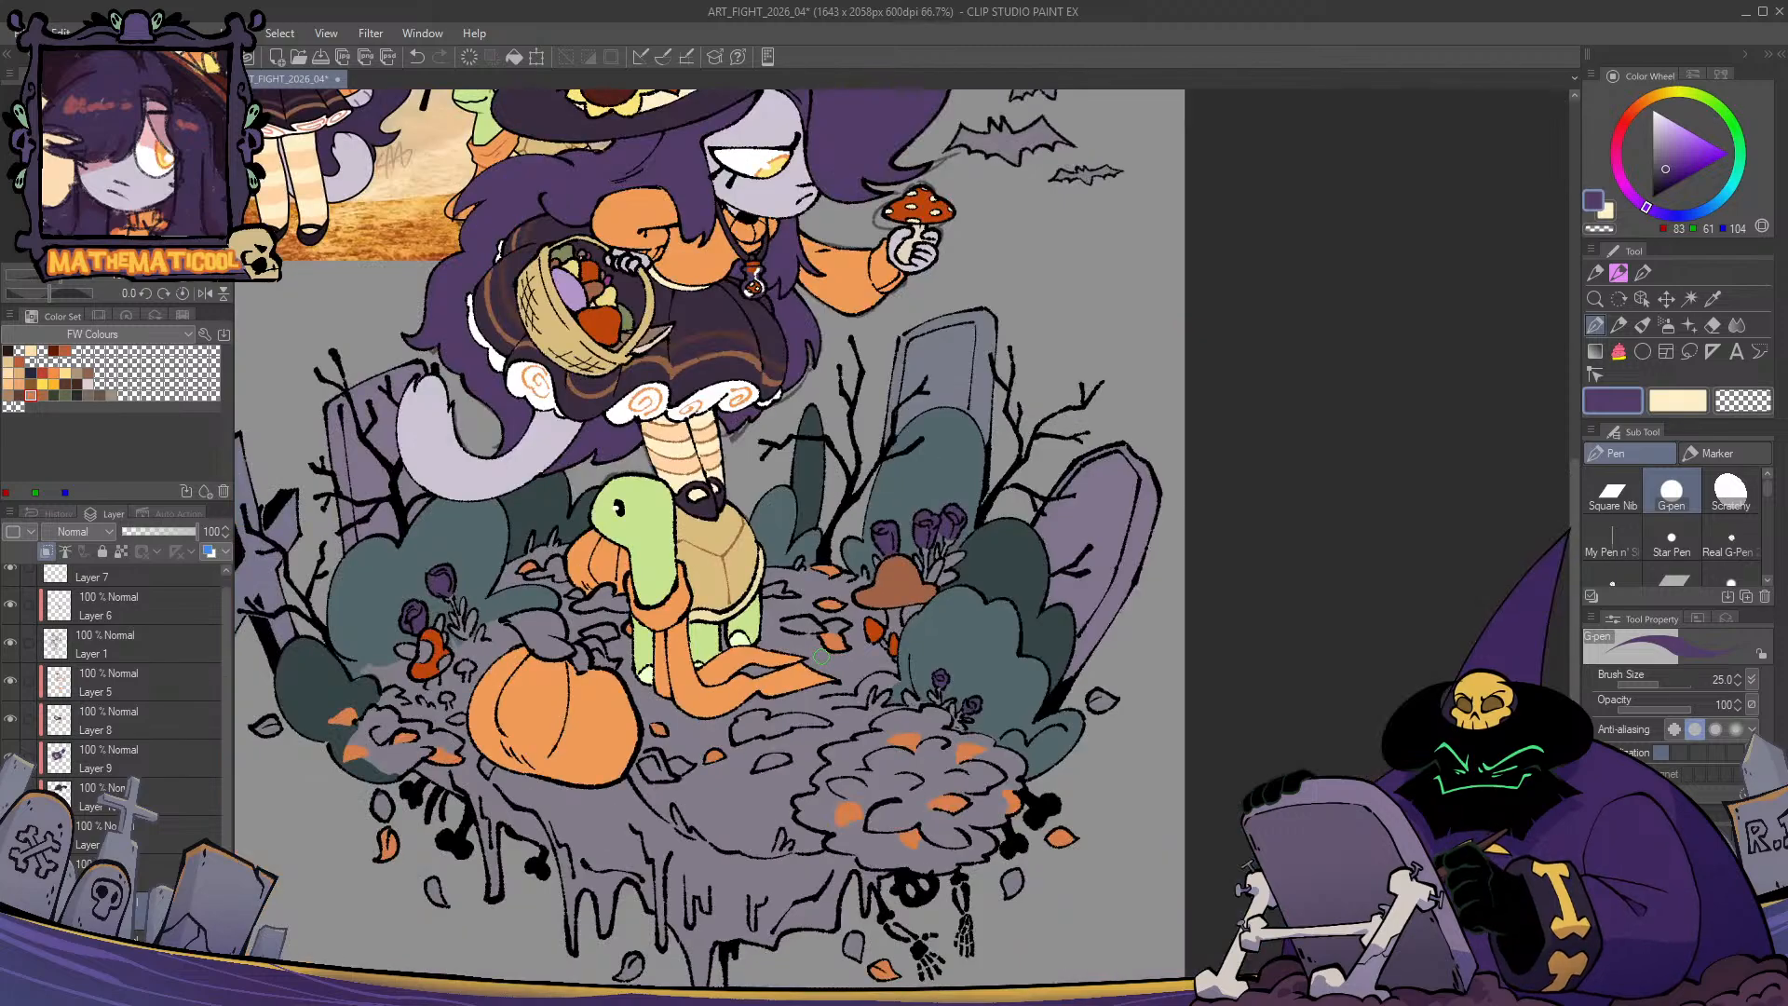
left_click_drag(822, 656, 957, 530)
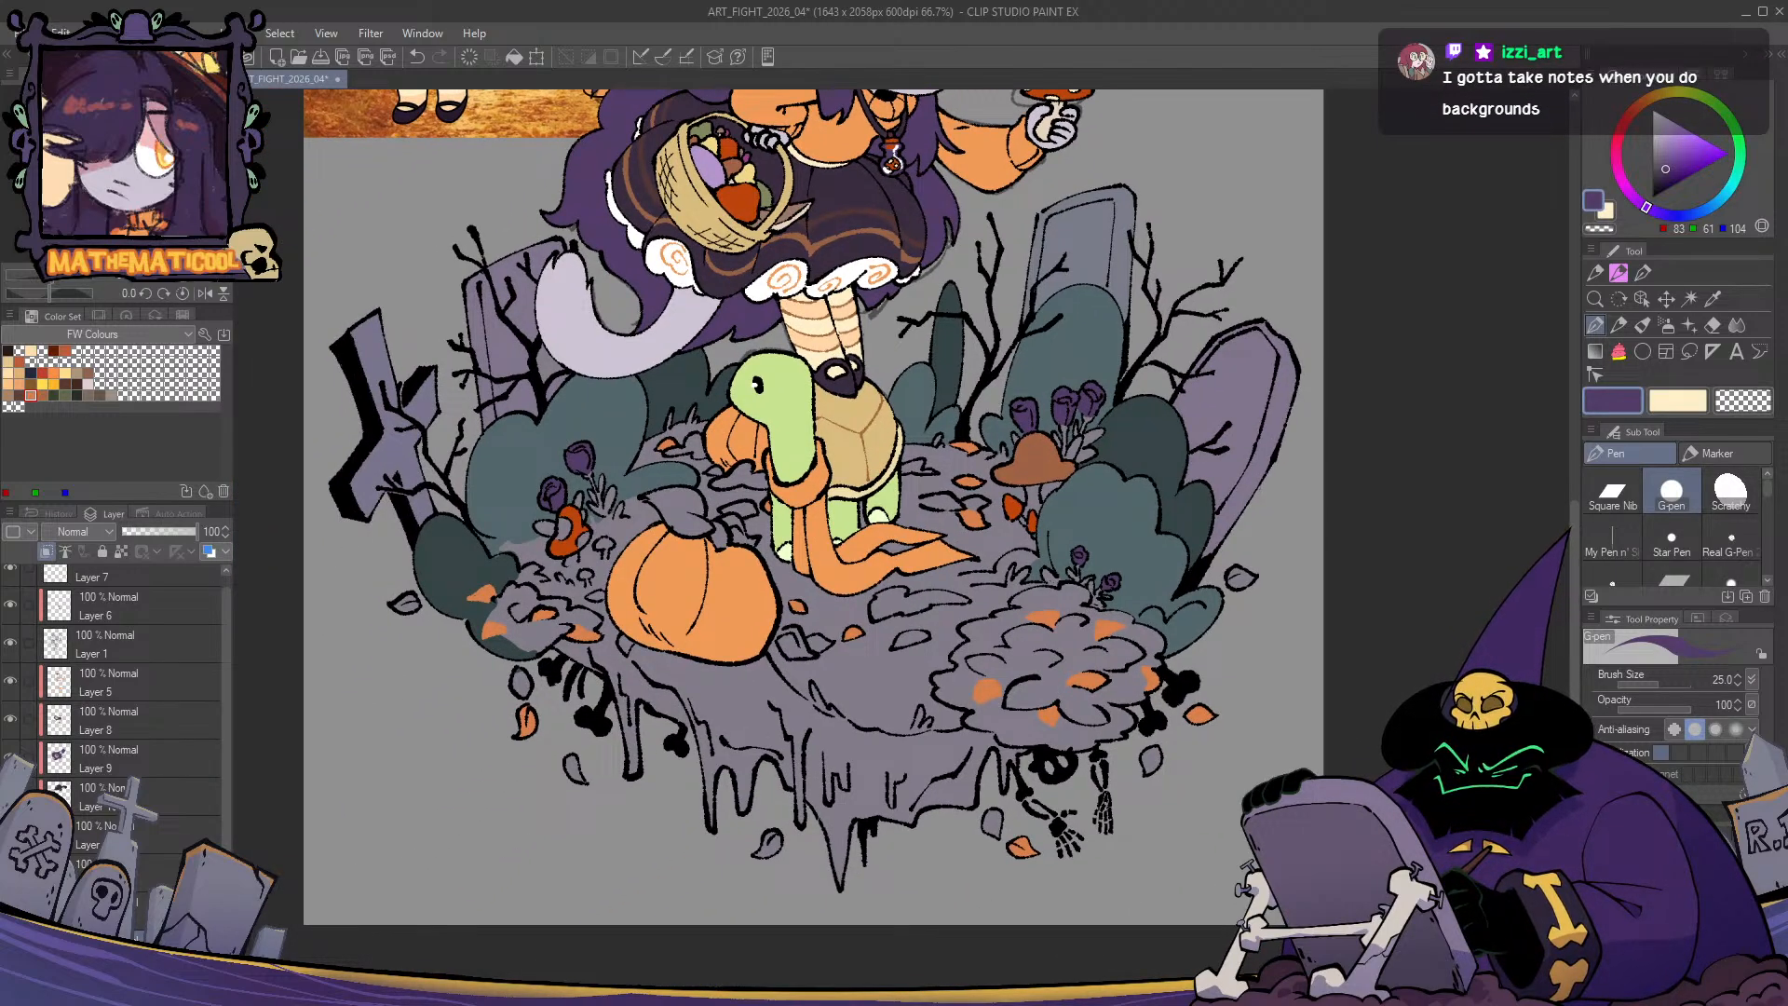
key("c")
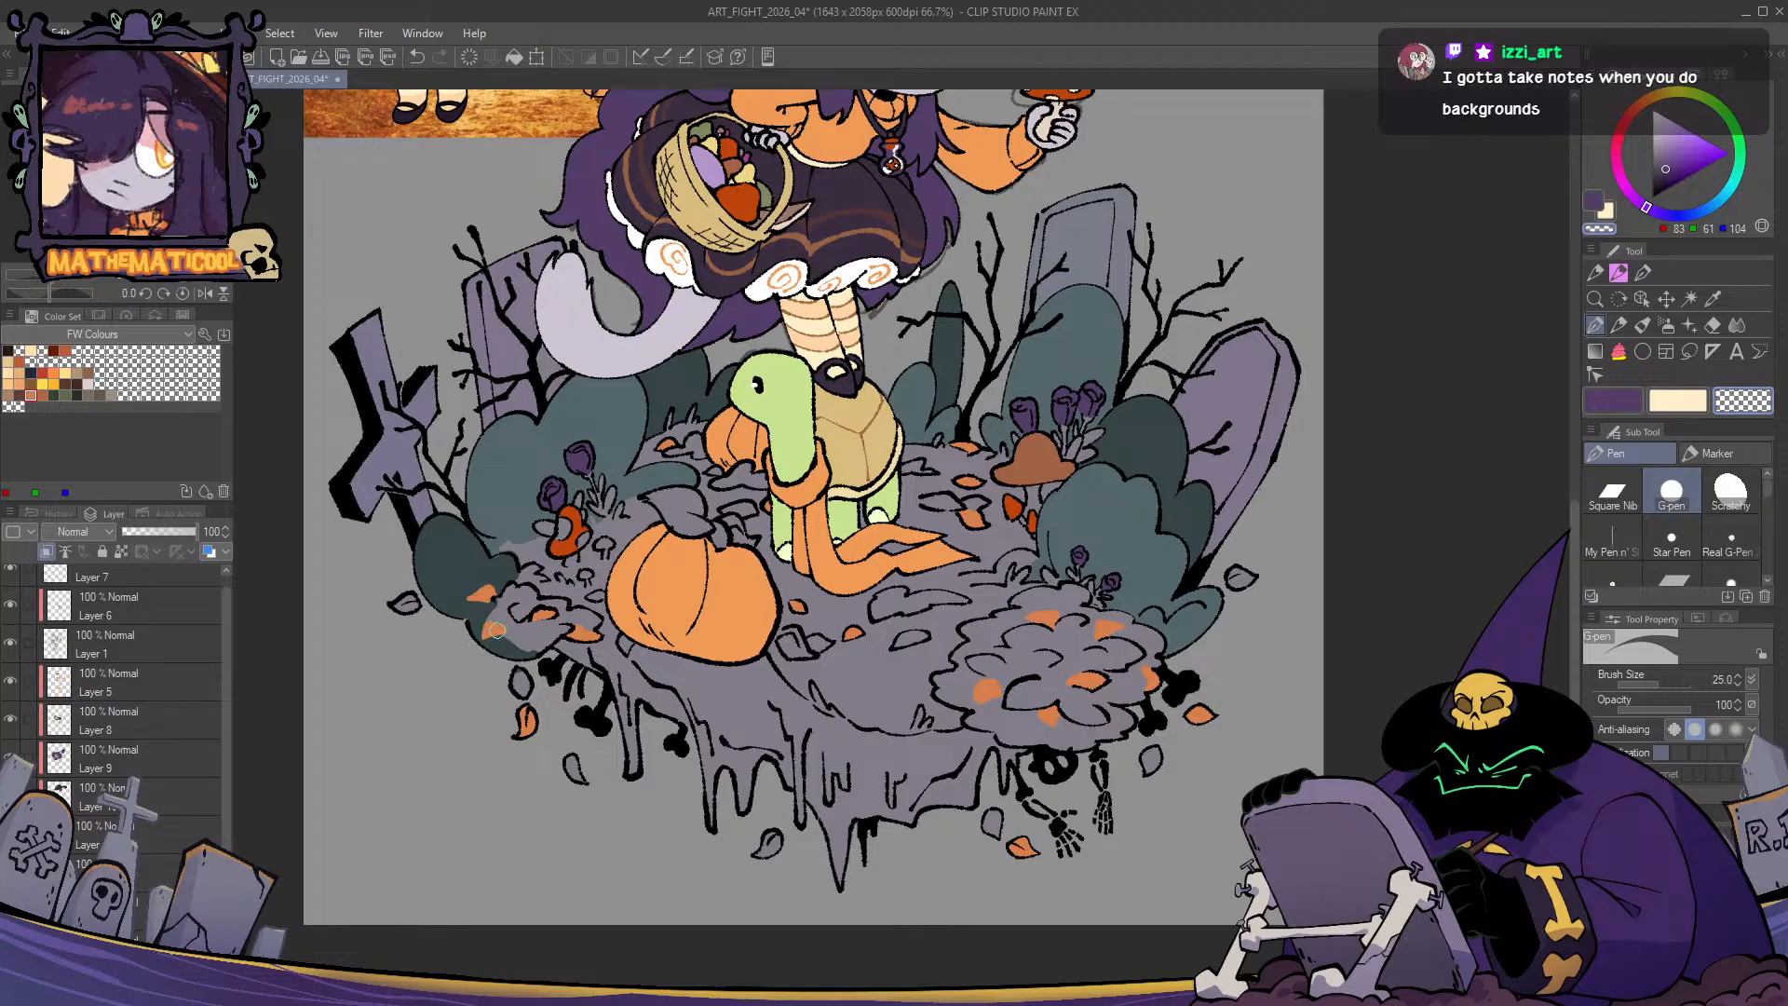
left_click_drag(504, 646, 542, 652)
key("ctrl+z")
left_click(511, 628)
key("ctrl+z")
left_click_drag(545, 677, 679, 671)
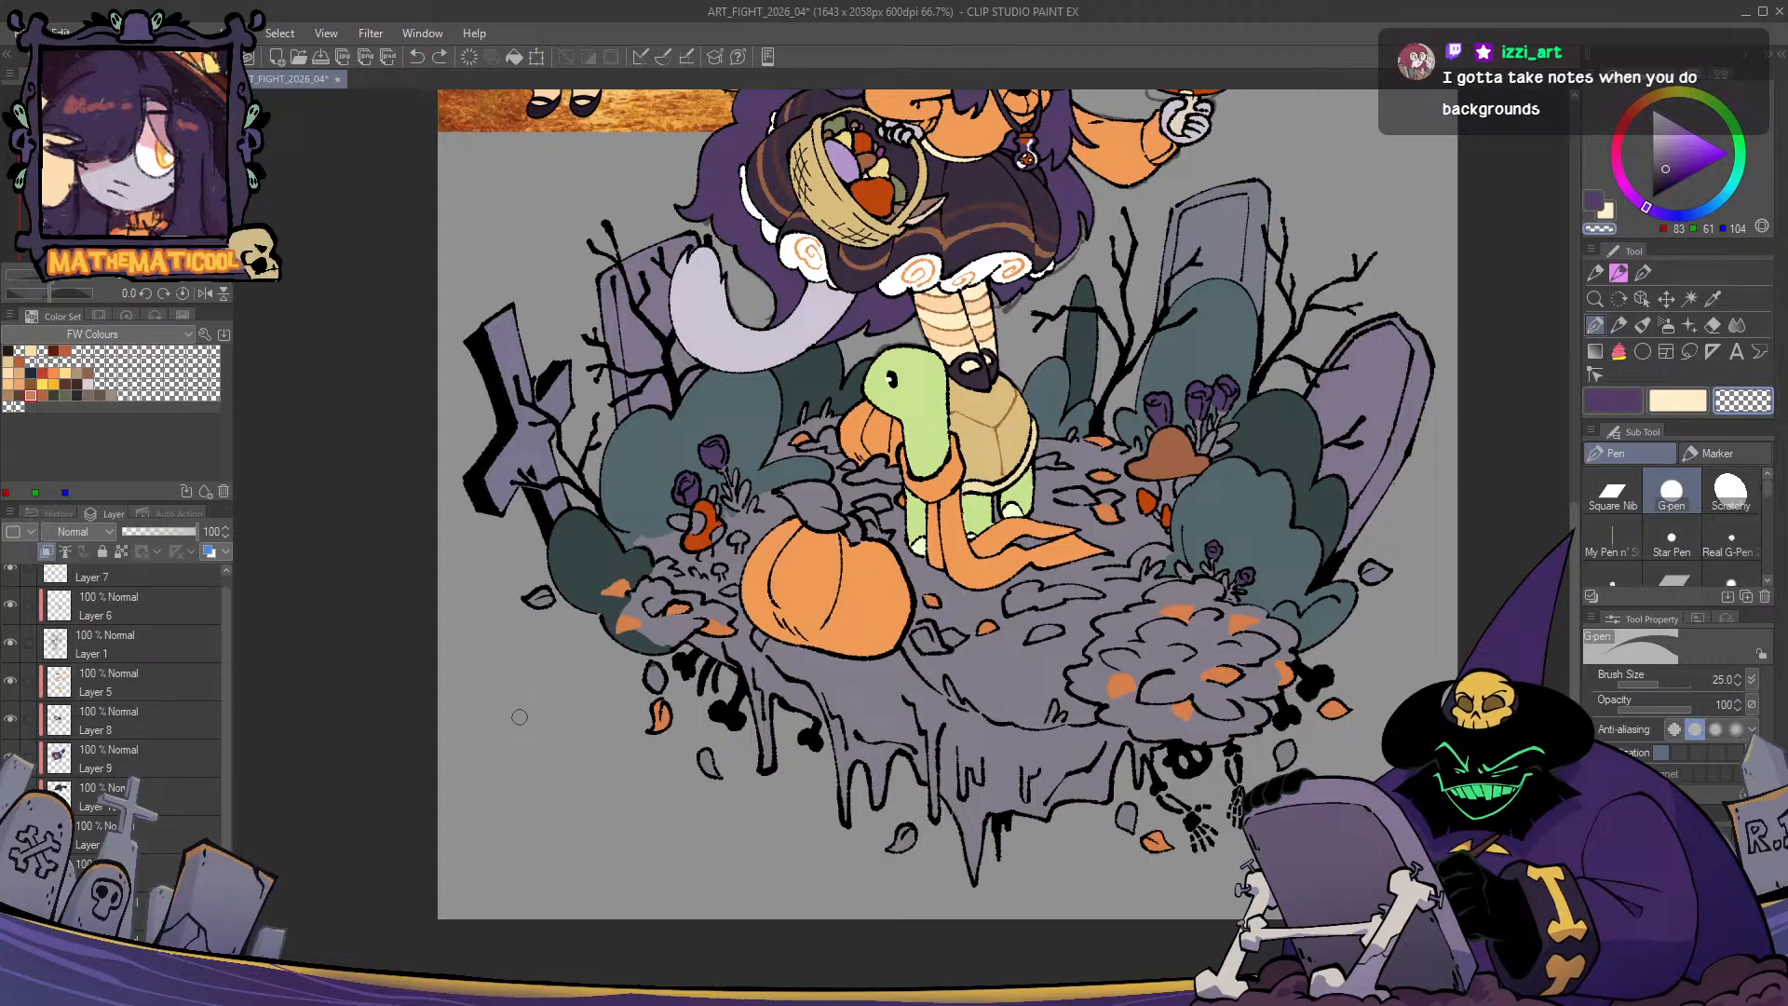
key("c")
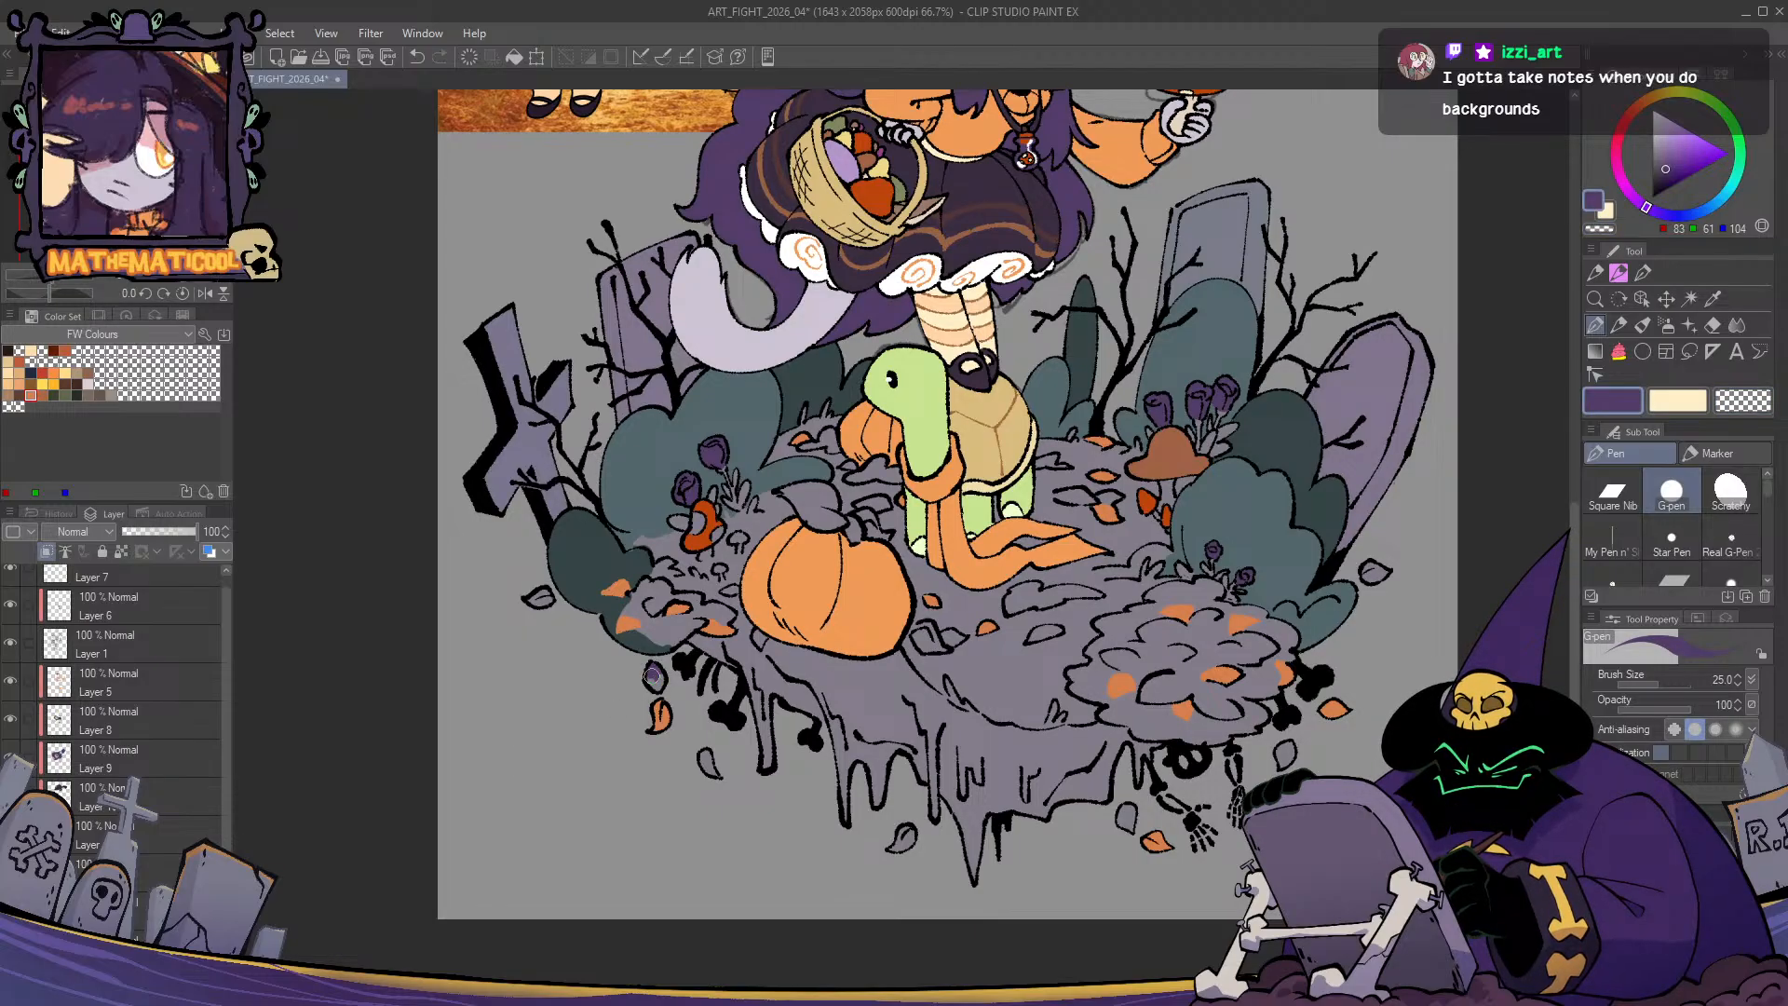
key("ctrl+z")
key("c")
key("c")
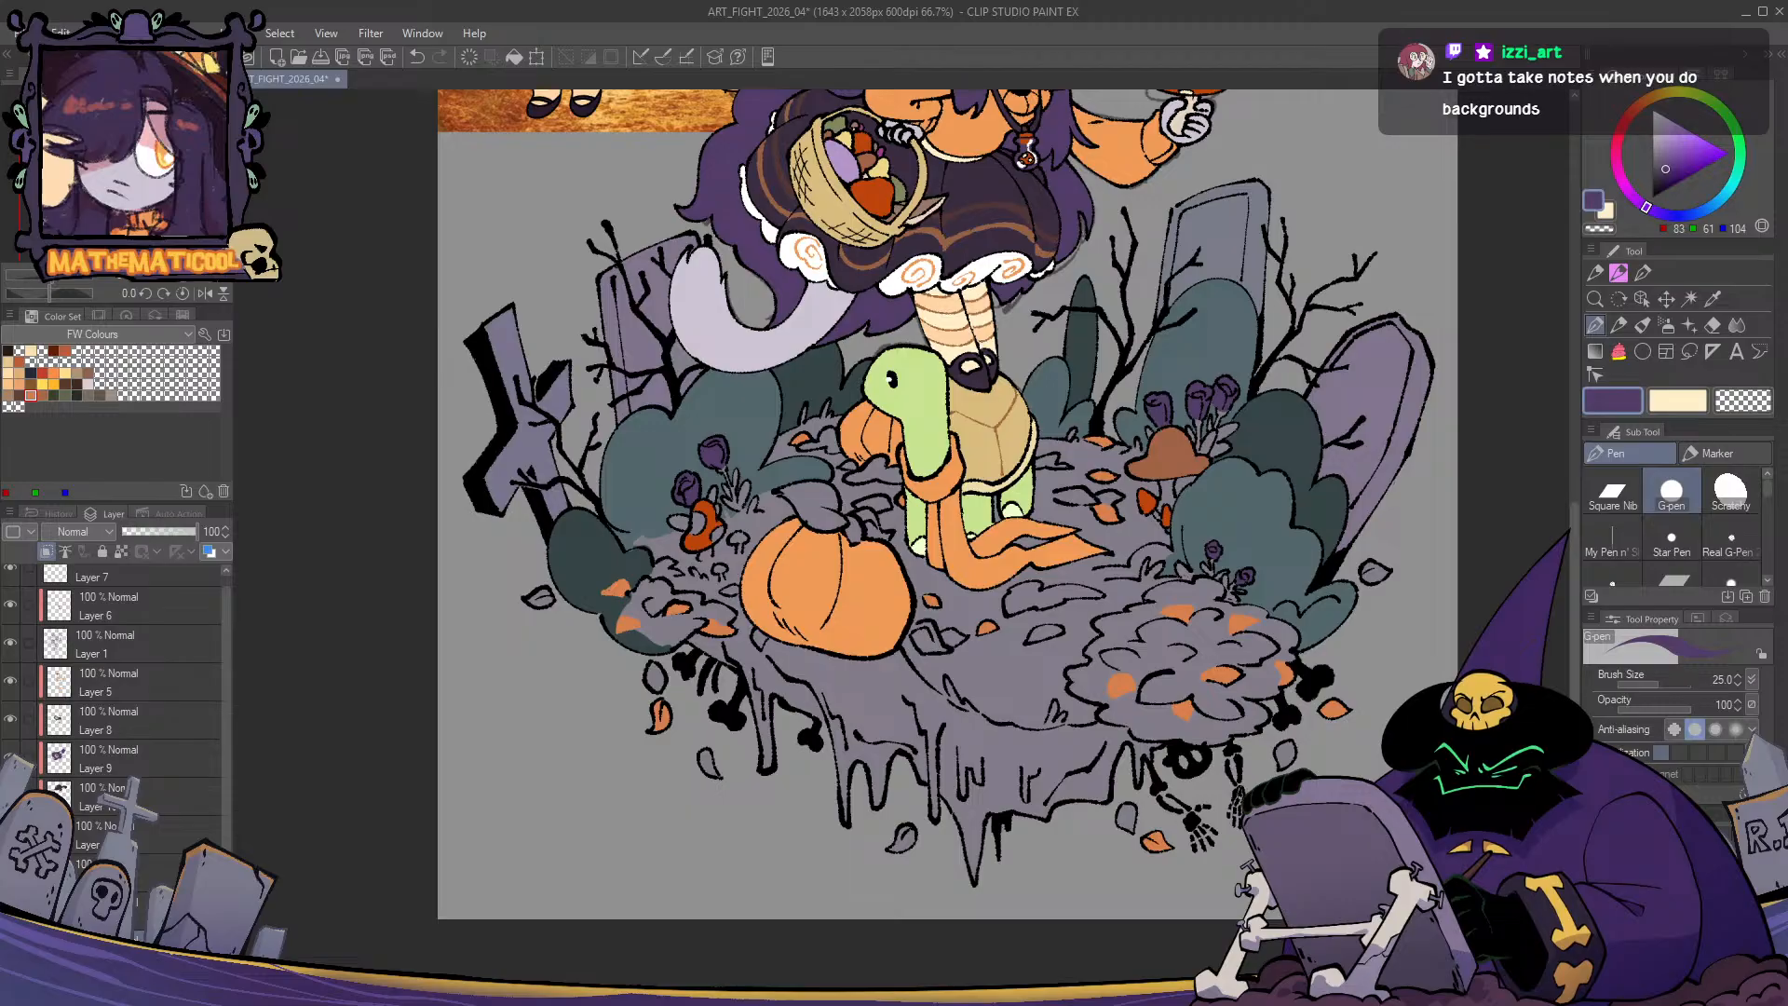
- Set the drawing color to golden yellow (RGB 215, 176, 75) and fill the large leaf pile around its orange leaves
left_click(42, 383)
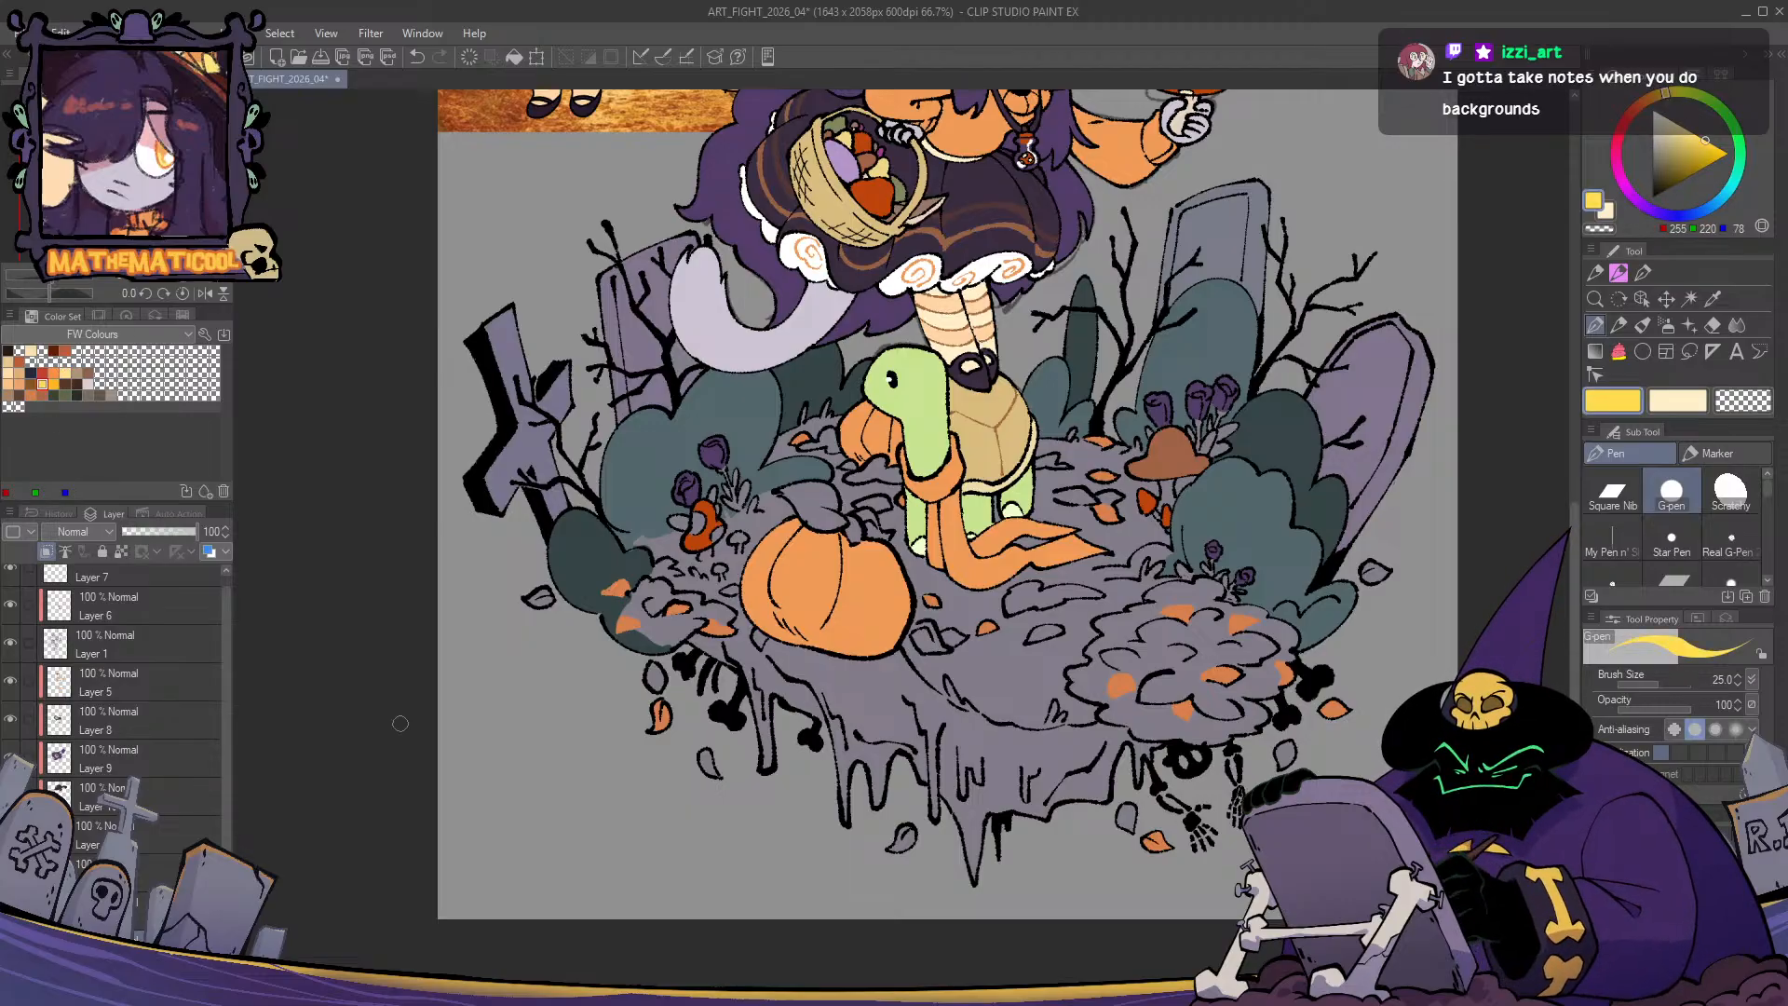
left_click(1695, 147)
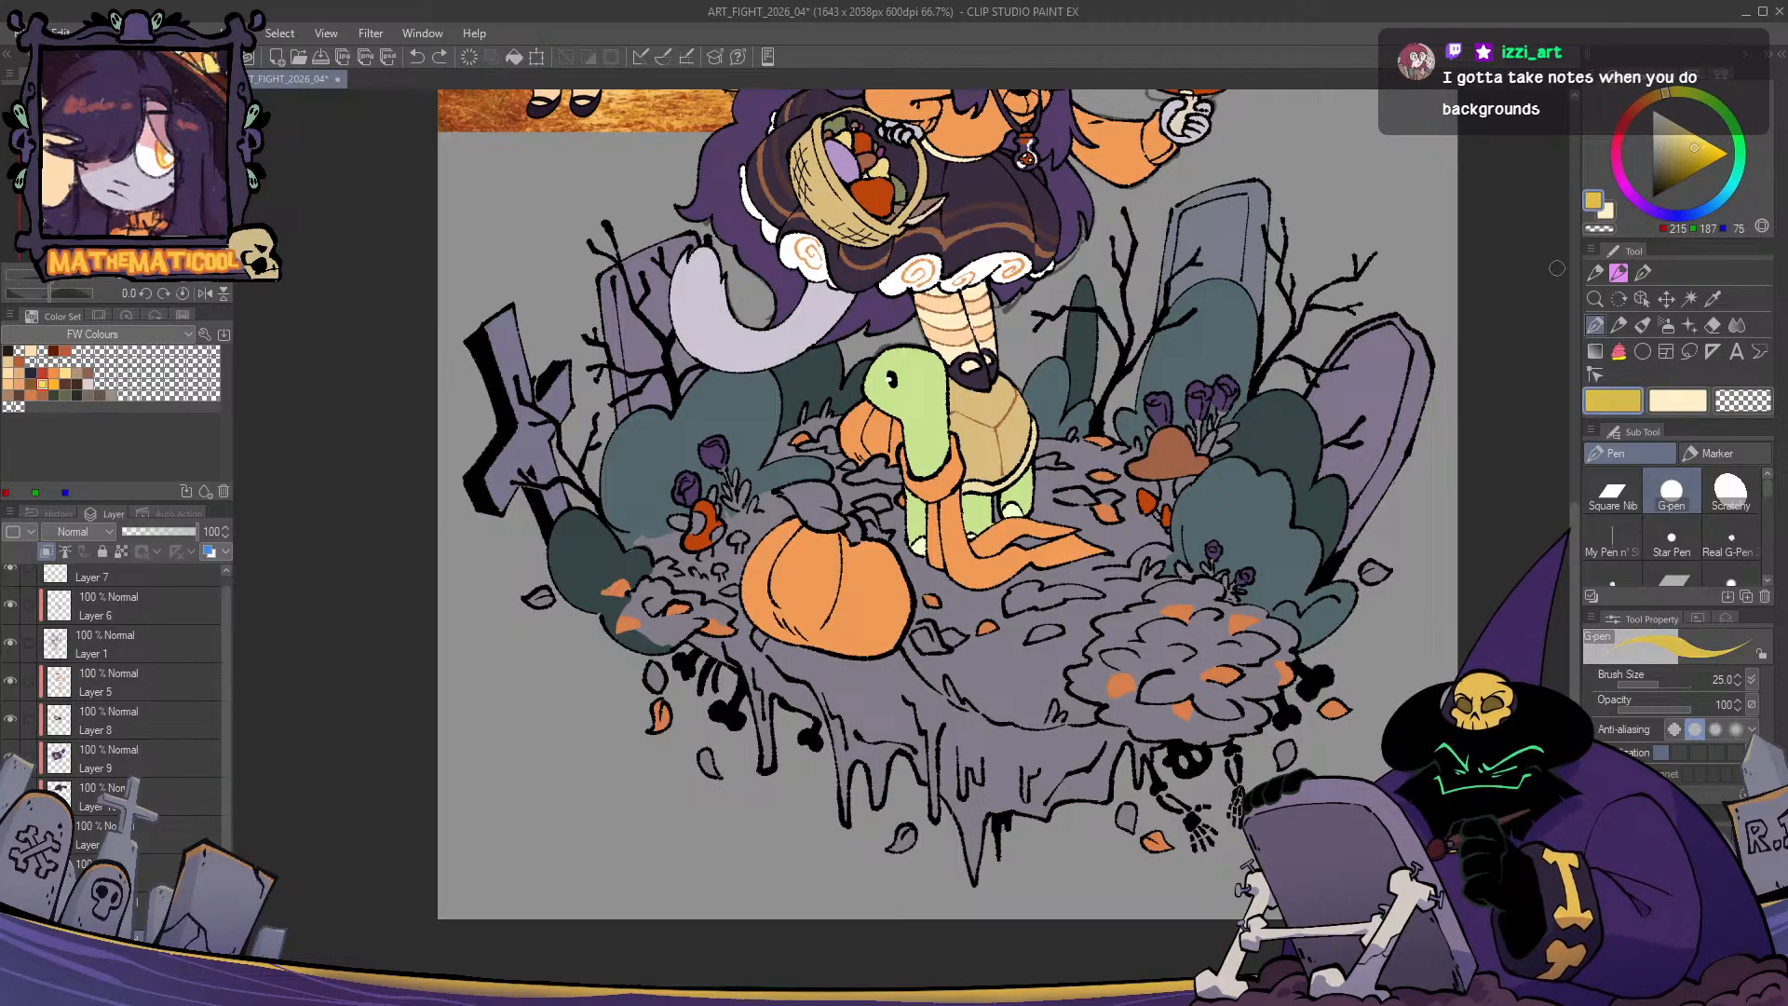
left_click_drag(1557, 268, 1467, 243)
left_click(1662, 98)
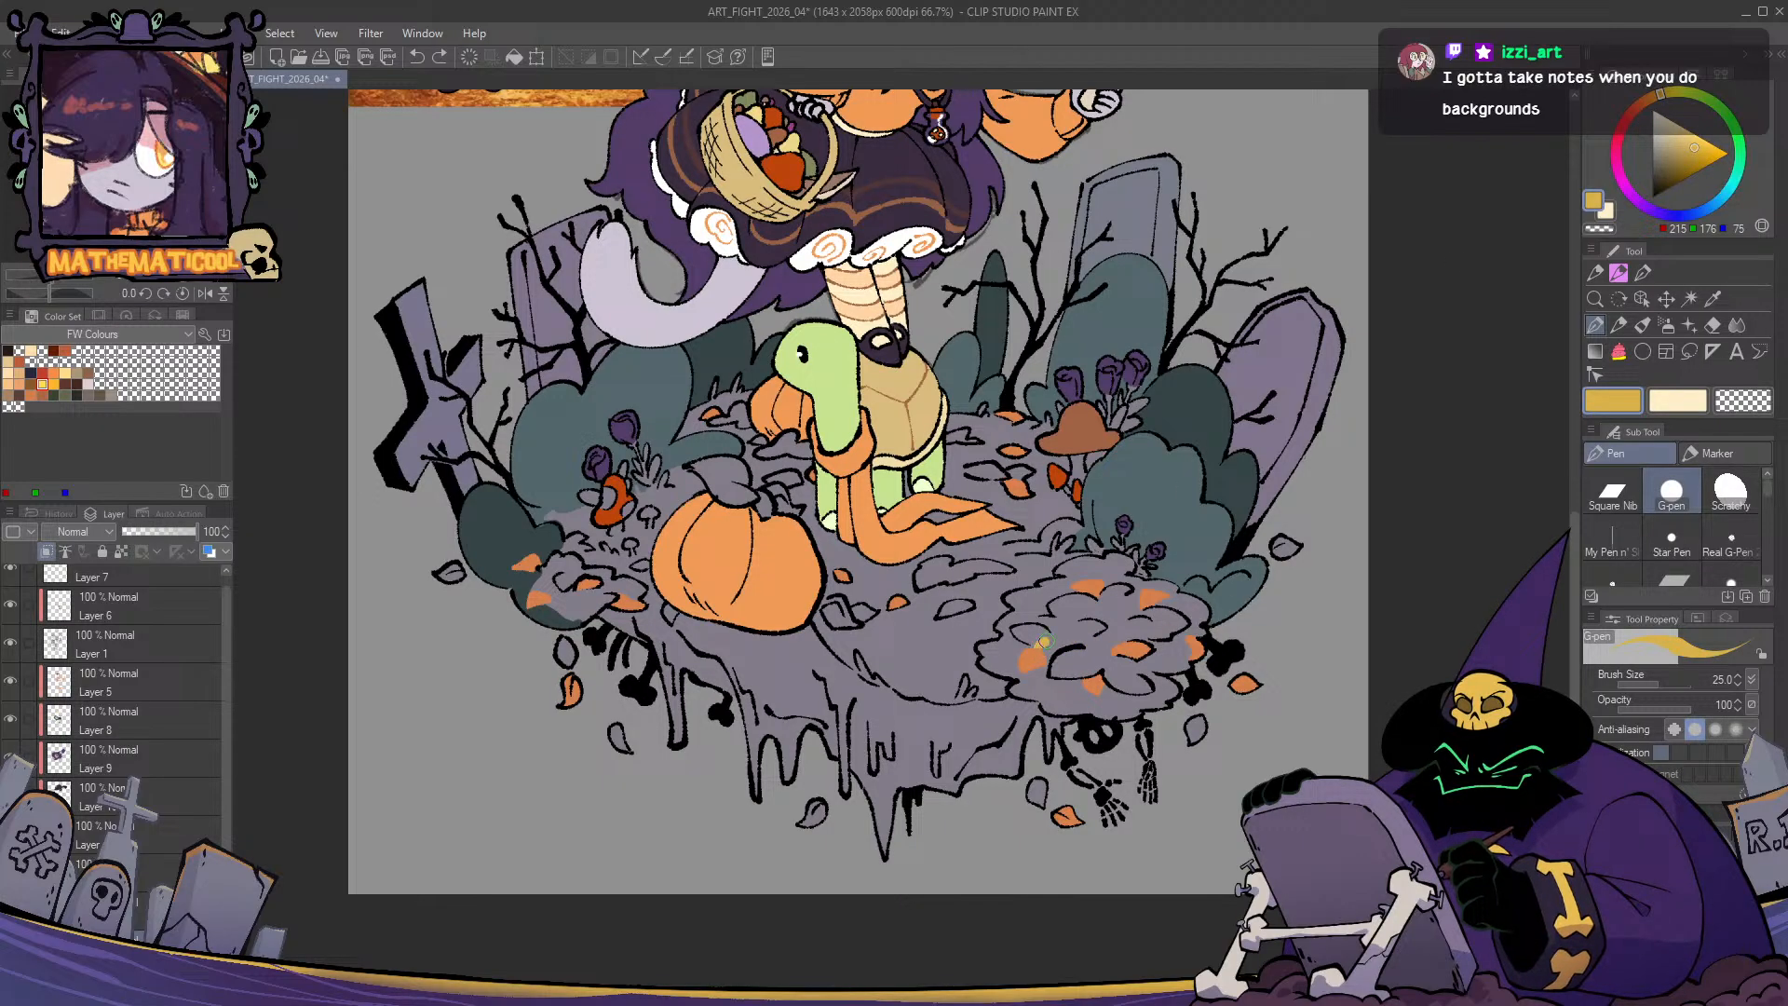
key("g")
mouse_move(1206, 720)
left_mouse_down()
mouse_move(1060, 664)
mouse_move(940, 663)
mouse_move(861, 638)
mouse_move(865, 533)
mouse_move(959, 488)
mouse_move(1108, 573)
mouse_move(1110, 611)
mouse_move(1101, 622)
mouse_move(1109, 544)
mouse_move(936, 415)
mouse_move(816, 456)
mouse_move(737, 612)
mouse_move(799, 659)
mouse_move(1052, 699)
mouse_move(1080, 633)
left_mouse_up()
key("p")
scroll(1037, 645, "up", 2)
key("g")
key("p")
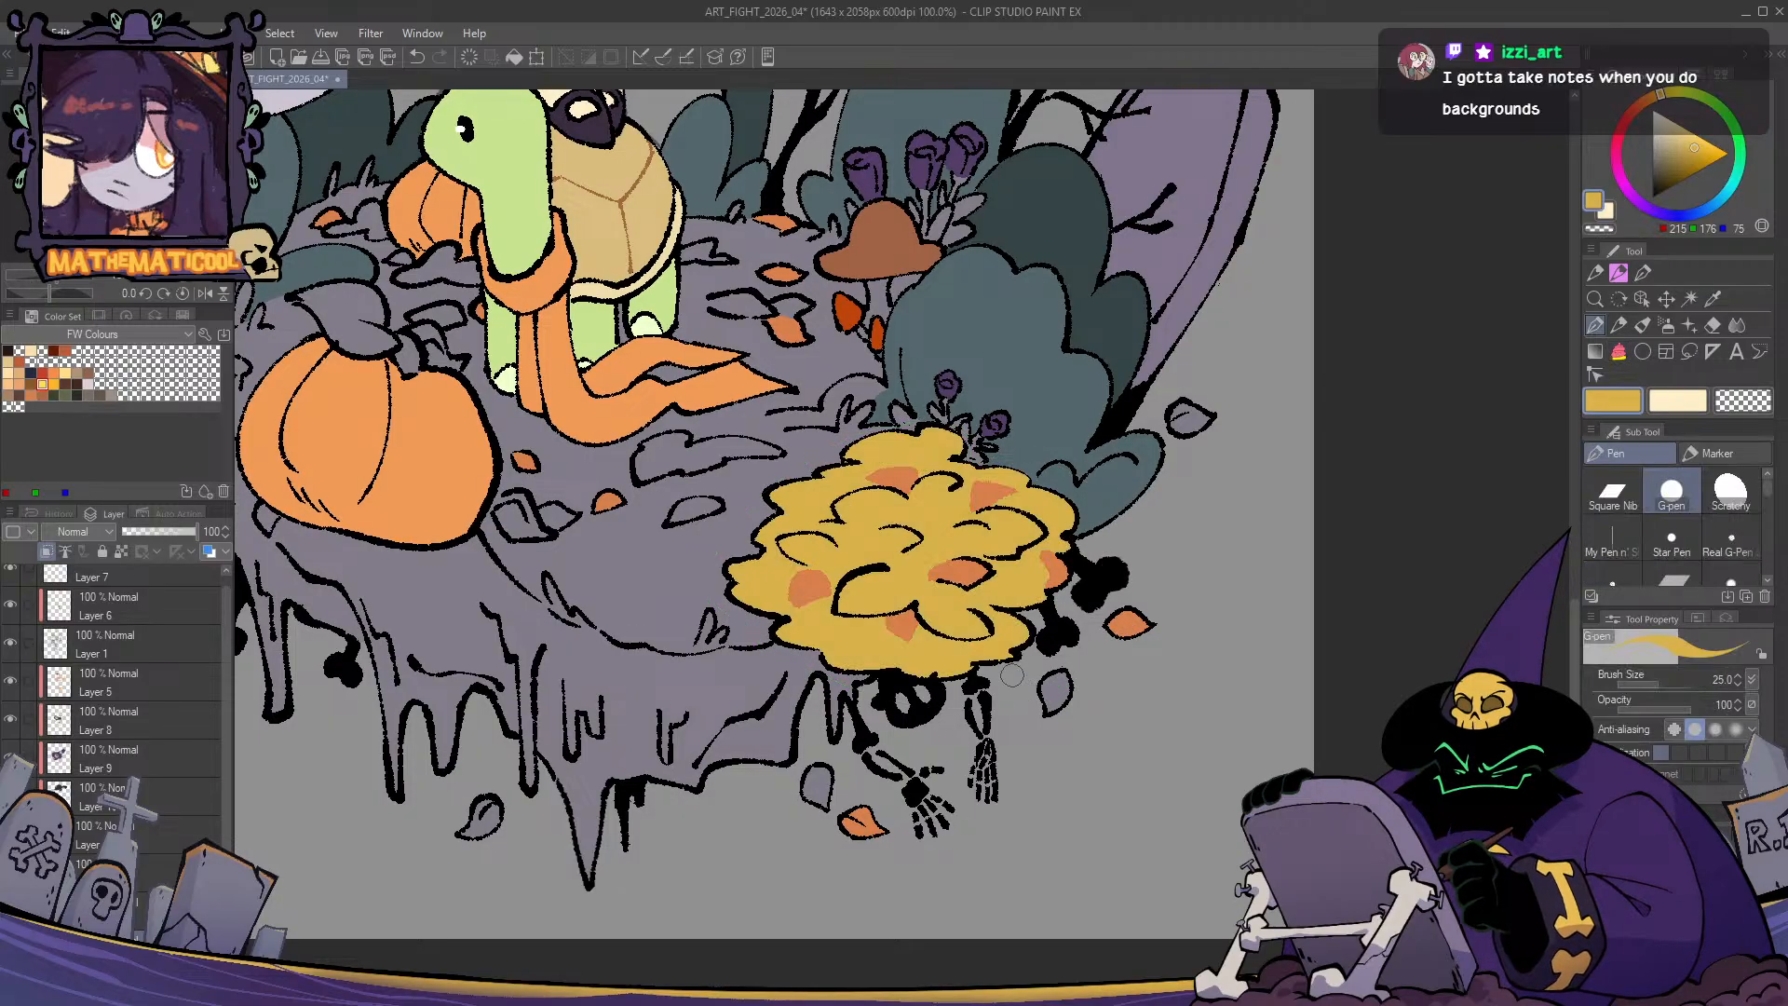
left_click_drag(950, 429, 914, 443)
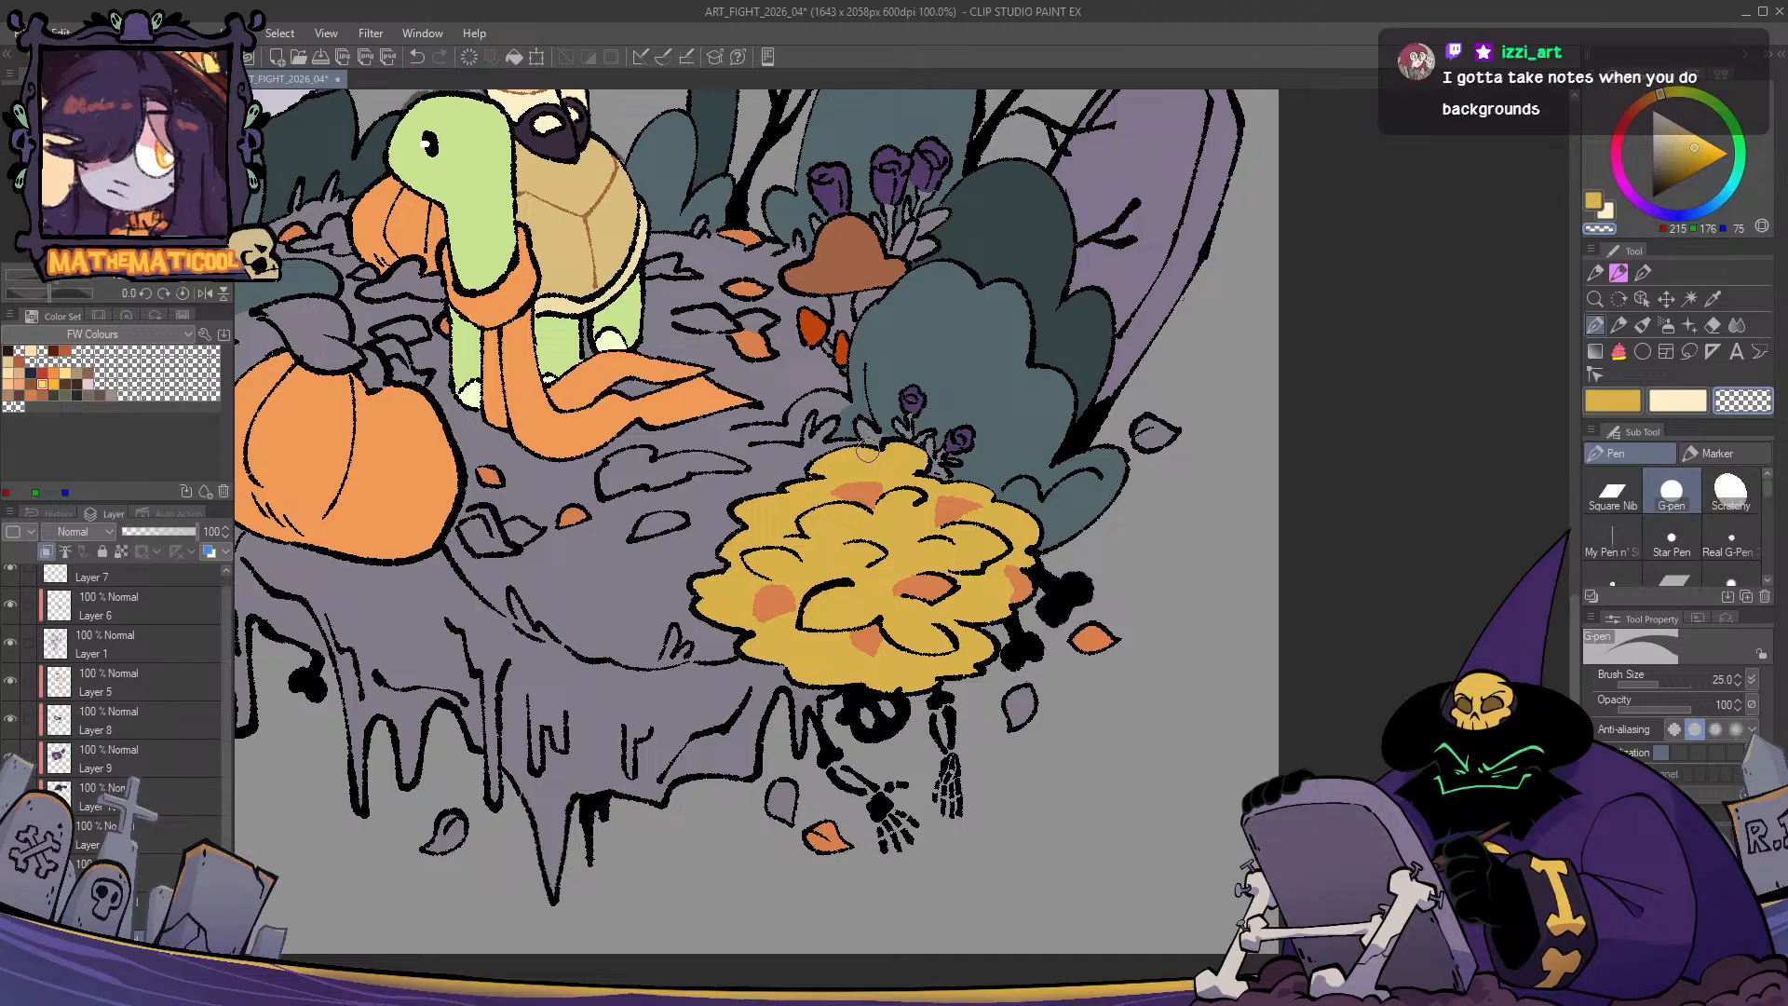
- Fill the uncolored falling leaves below the floating ground with golden yellow
key("g")
mouse_move(1025, 685)
left_mouse_down()
mouse_move(1039, 722)
mouse_move(1020, 687)
left_mouse_up()
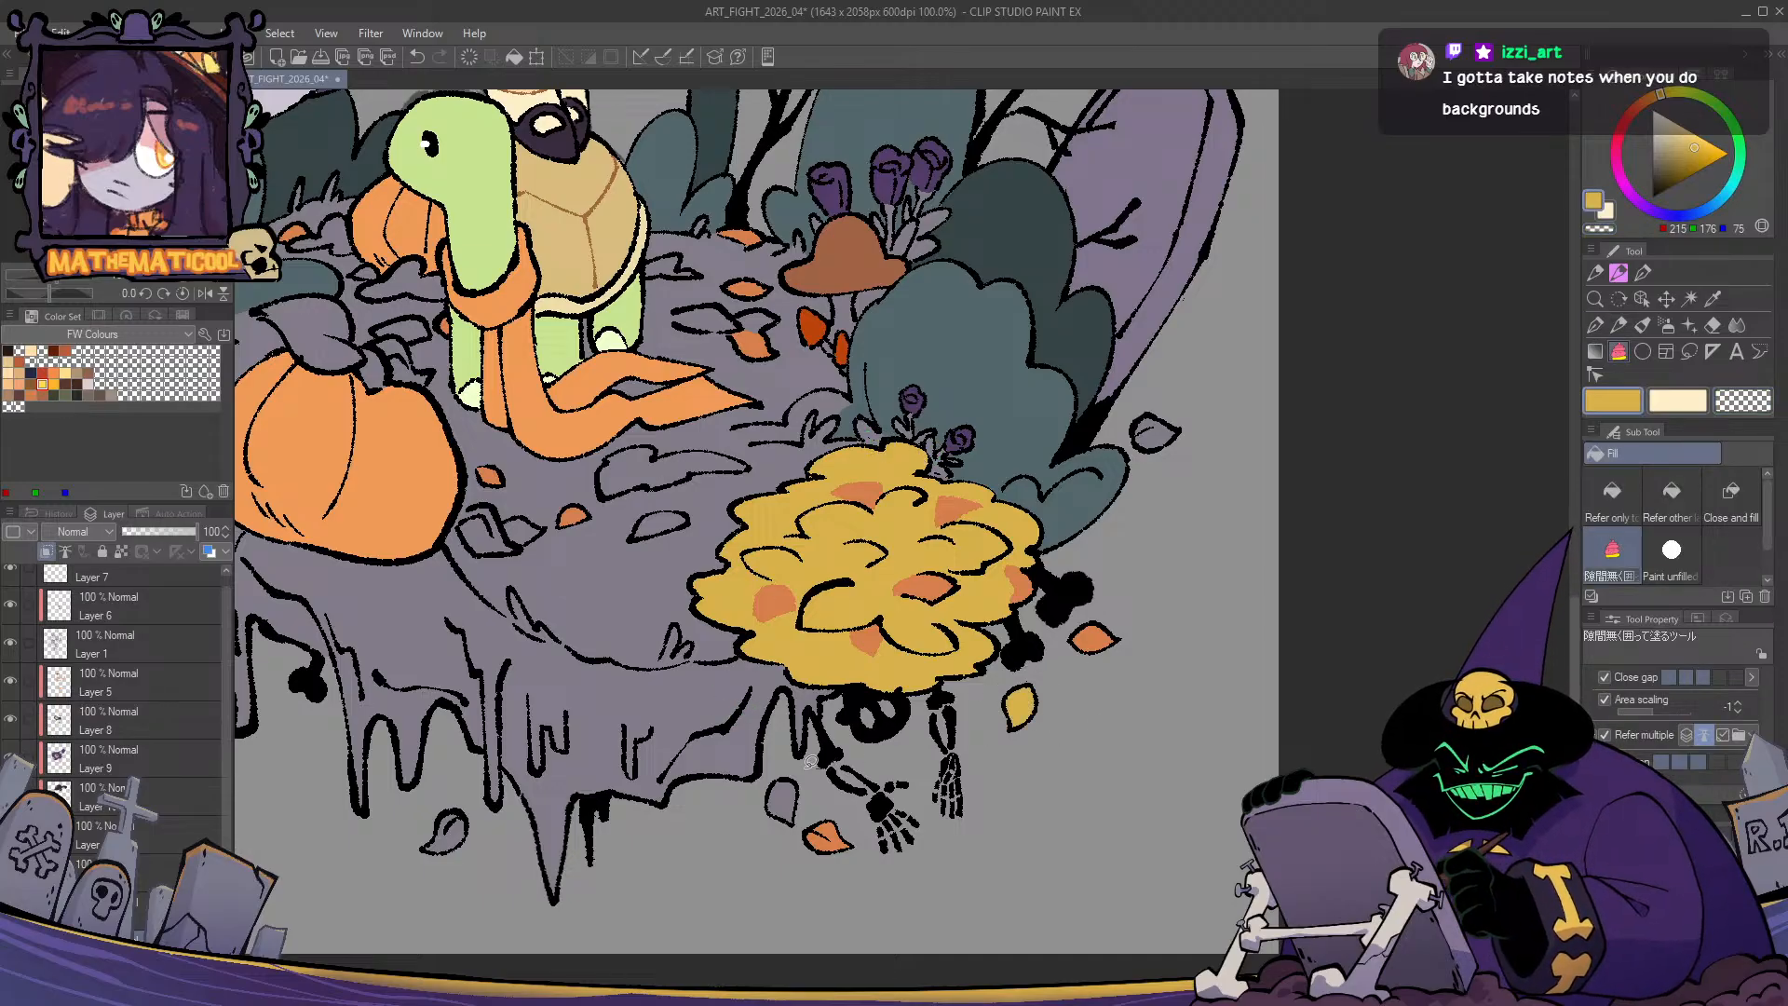
left_click_drag(455, 817, 839, 698)
mouse_move(559, 573)
left_mouse_down()
mouse_move(522, 596)
mouse_move(568, 582)
left_mouse_up()
mouse_move(475, 461)
left_mouse_down()
mouse_move(438, 498)
mouse_move(480, 470)
left_mouse_up()
- Paint golden yellow along the open edge of the small leaf pile where it overlaps the darker teal bush
key("p")
left_click_drag(482, 532, 646, 668)
key("g")
key("p")
mouse_move(601, 482)
left_mouse_down()
mouse_move(555, 536)
mouse_move(563, 550)
mouse_move(586, 502)
mouse_move(578, 560)
mouse_move(591, 549)
mouse_move(626, 570)
left_mouse_up()
key("ctrl+z")
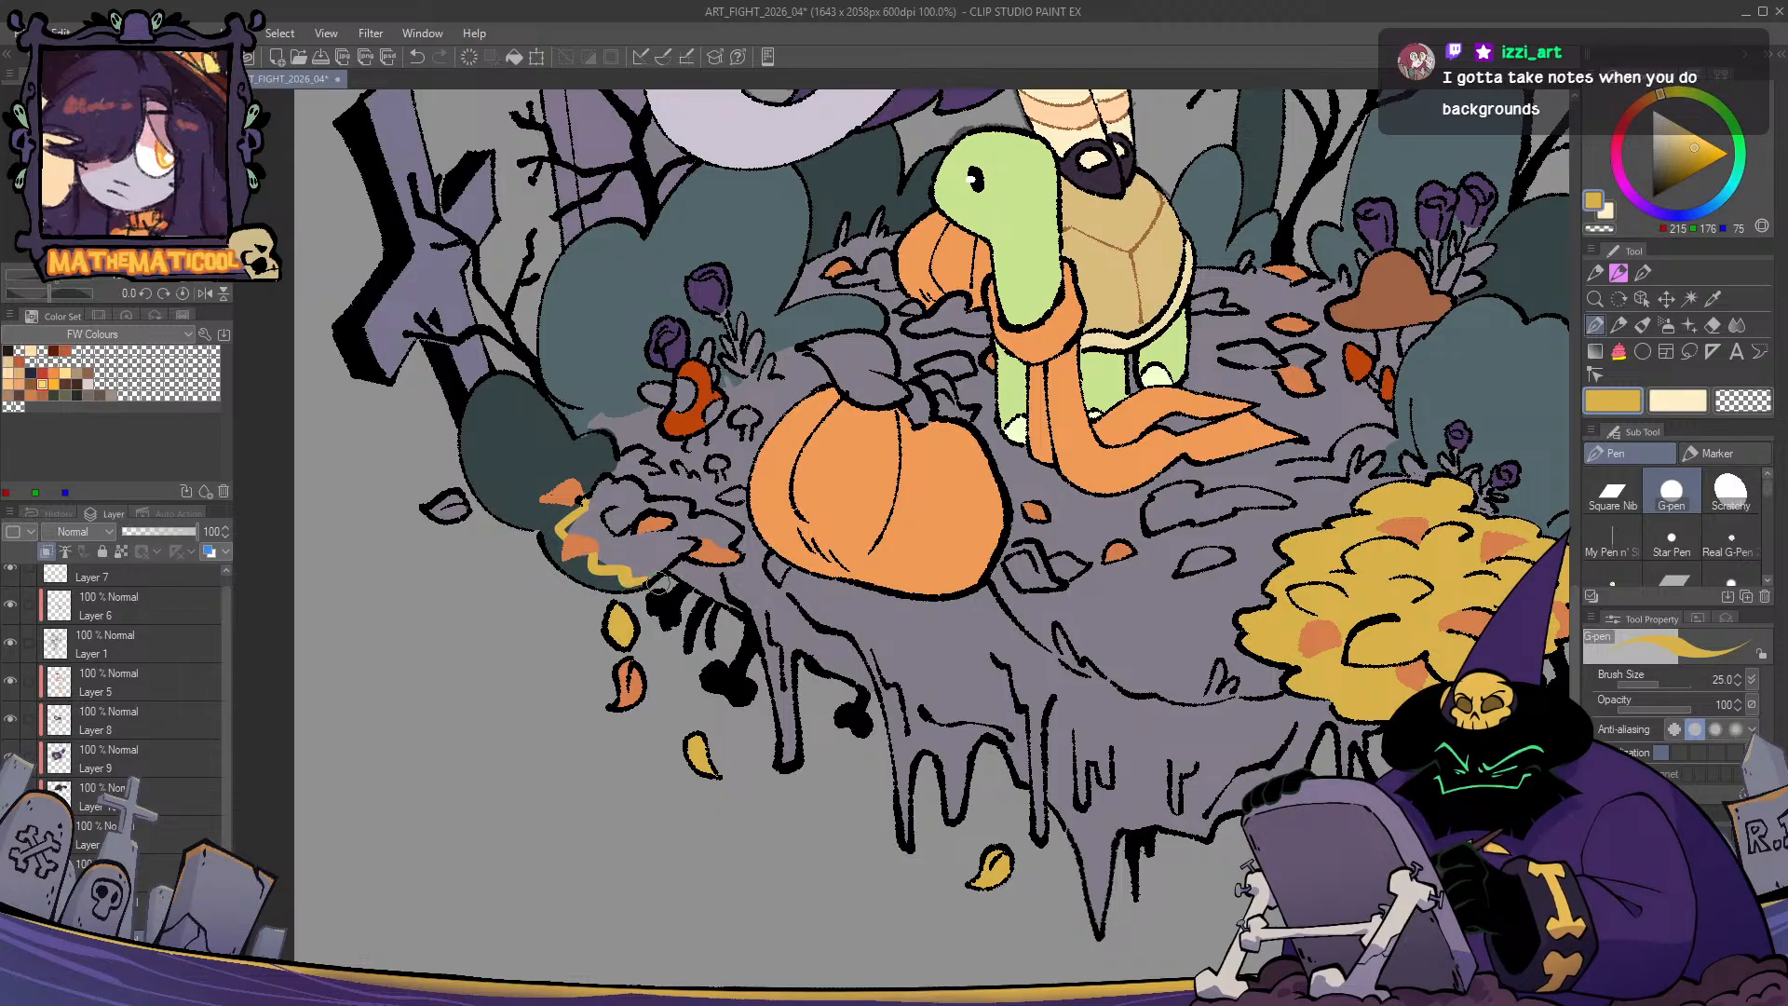
key("g")
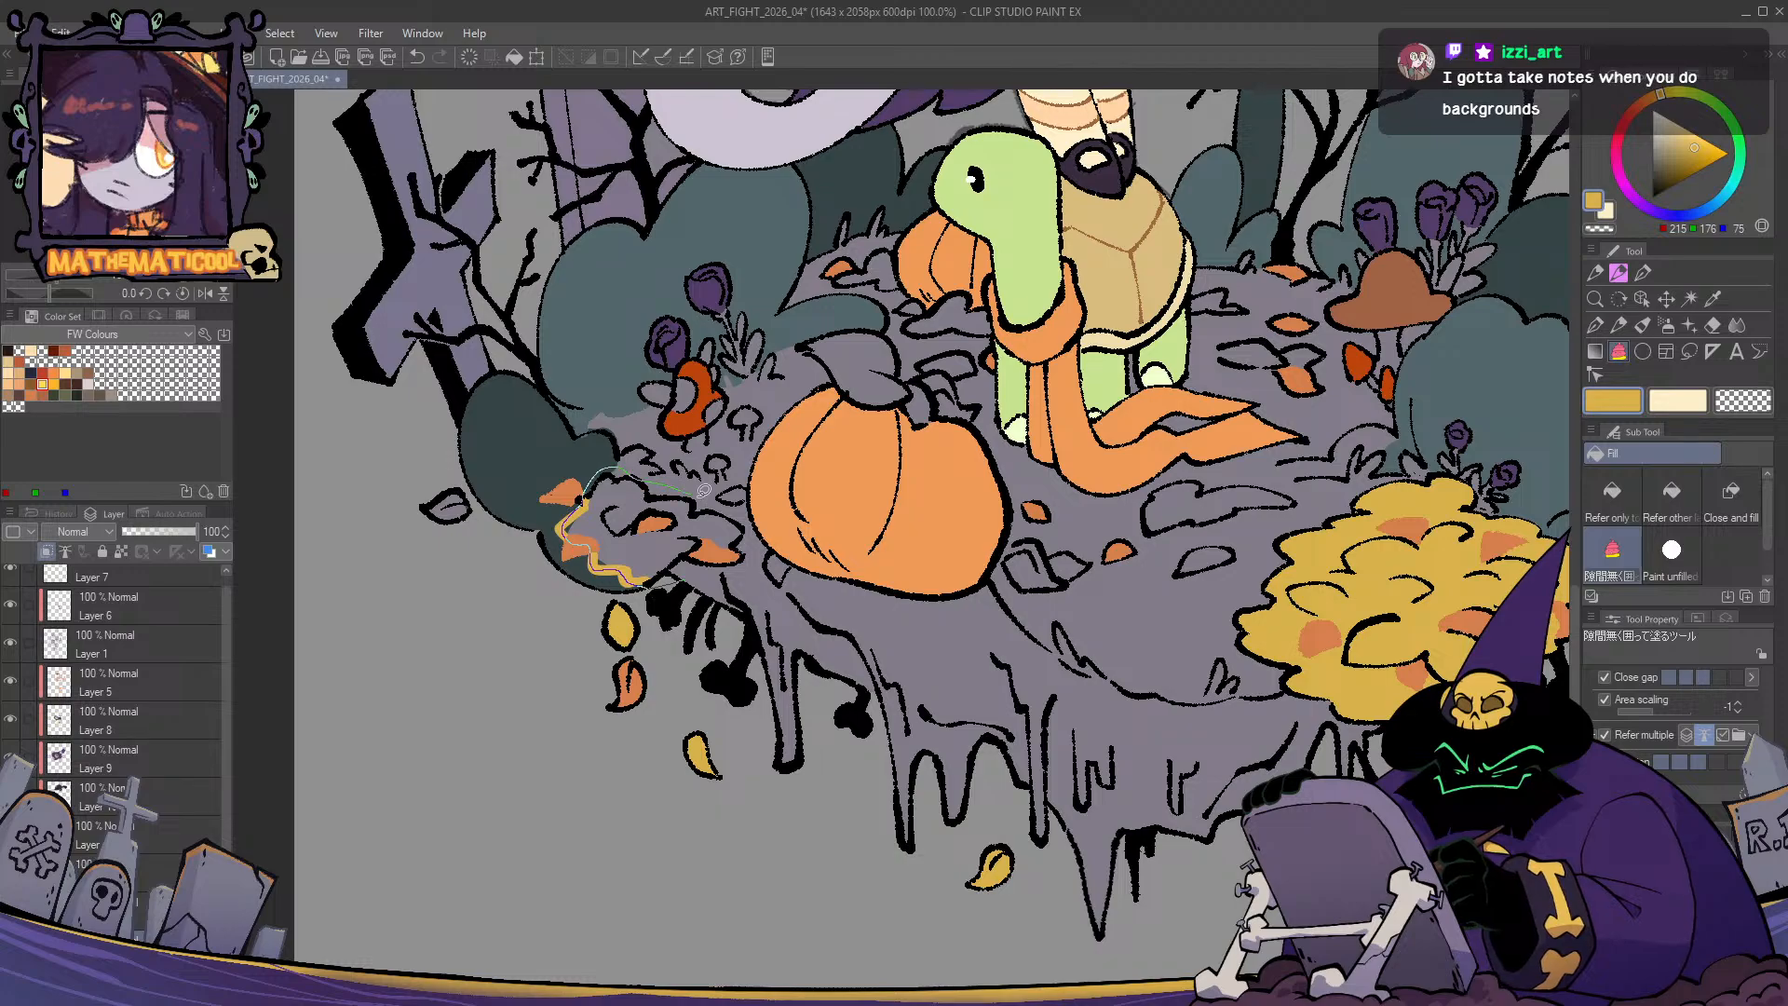
key("p")
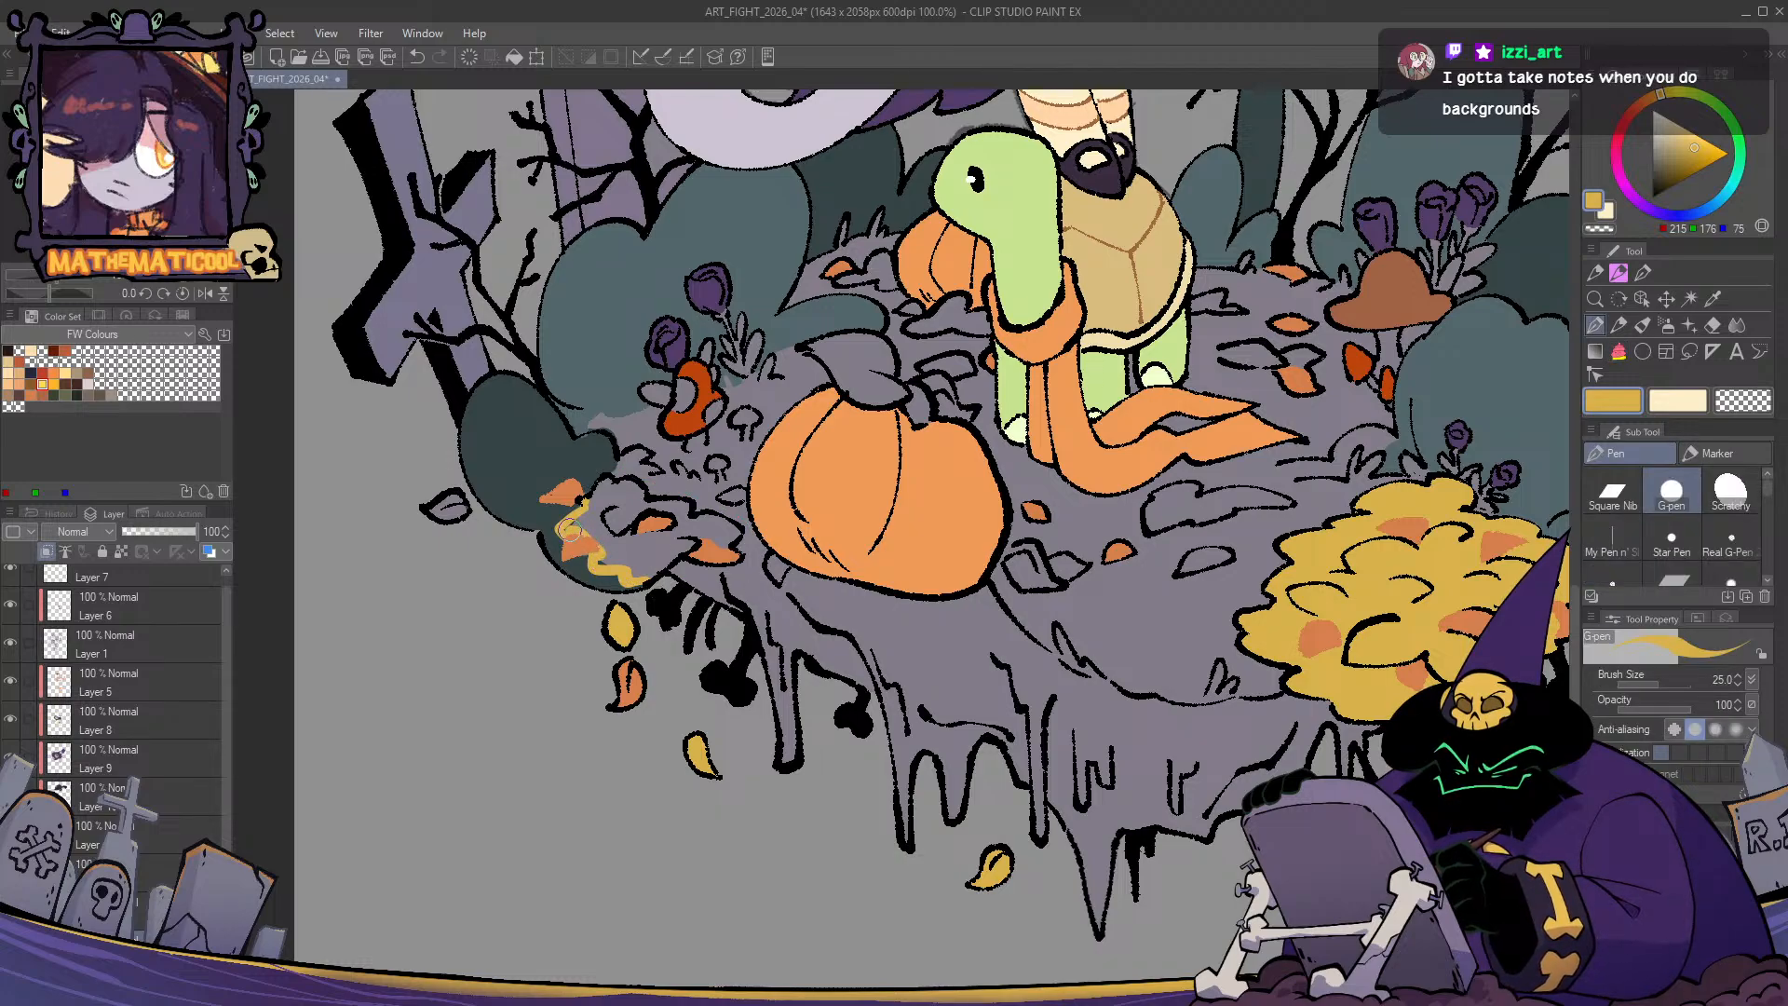
- Fill the rest of the small leaf pile beside the large pumpkin with golden yellow
key("g")
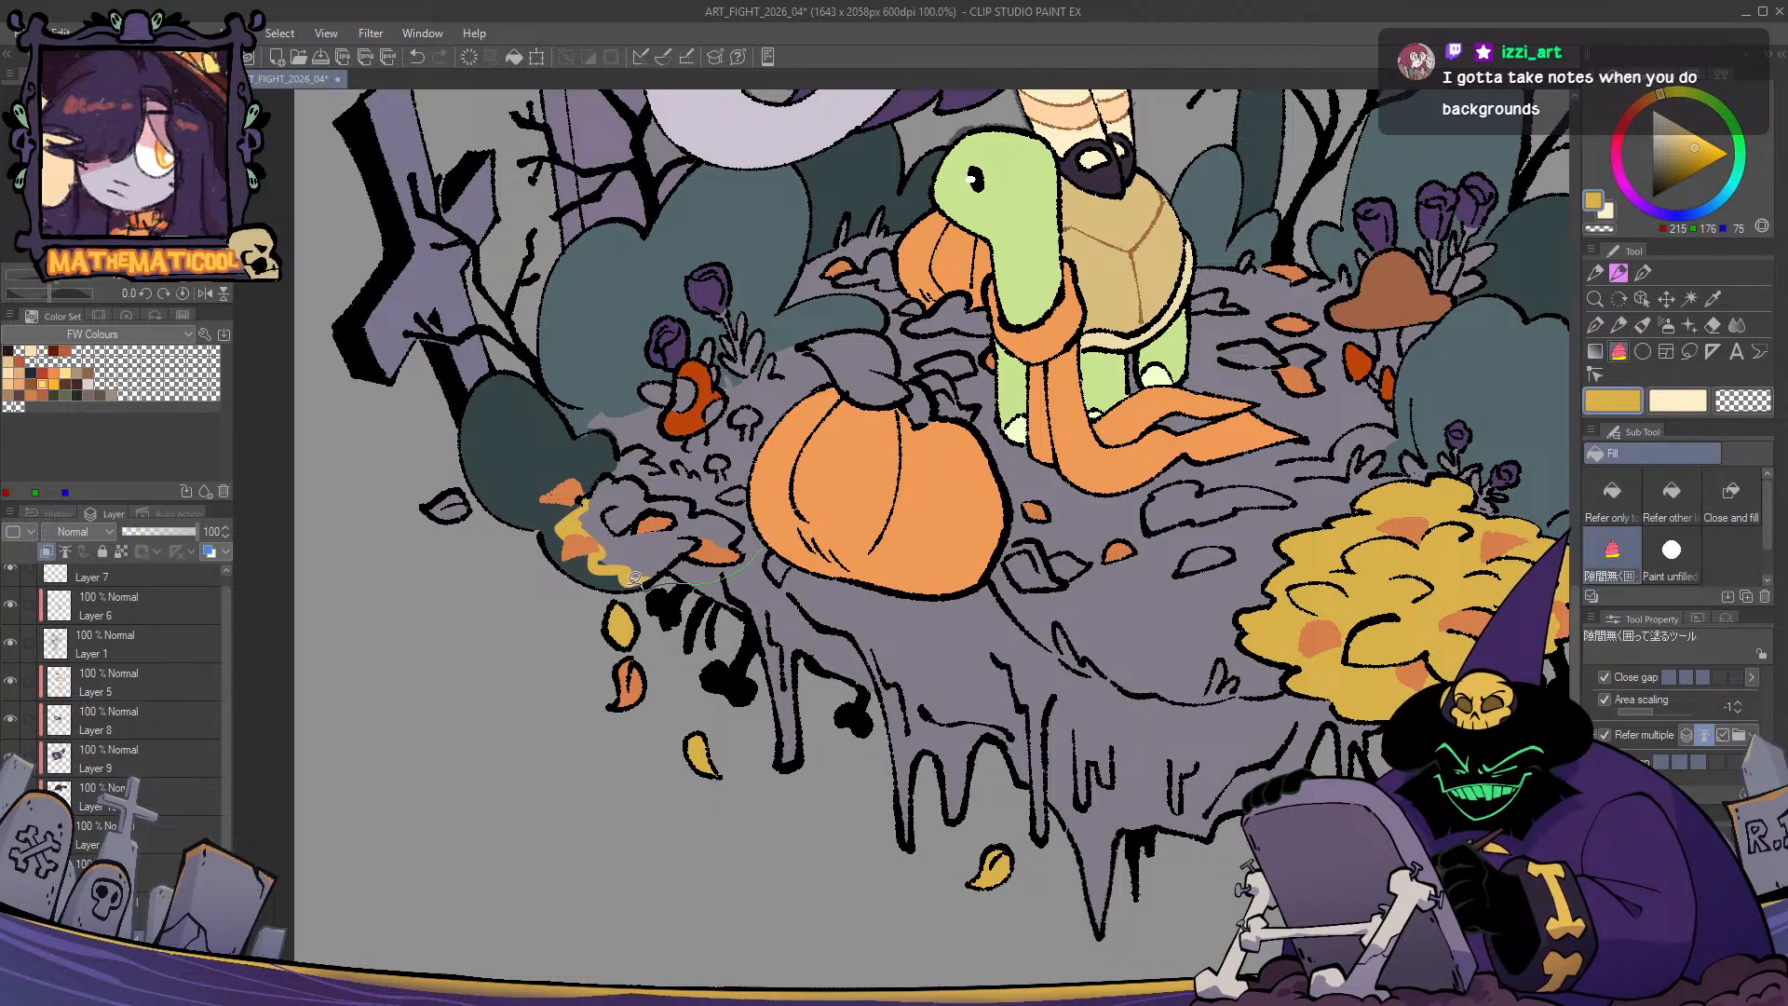
mouse_move(635, 578)
left_mouse_down()
mouse_move(593, 556)
mouse_move(567, 515)
left_mouse_up()
mouse_move(585, 488)
left_mouse_down()
mouse_move(727, 490)
mouse_move(748, 511)
mouse_move(751, 581)
mouse_move(774, 502)
mouse_move(771, 546)
left_mouse_up()
key("p")
key("g")
key("p")
- Fill the loose leaves on the ground between the large pumpkin and the large leaf pile with golden yellow
left_click_drag(1058, 618, 845, 603)
key("g")
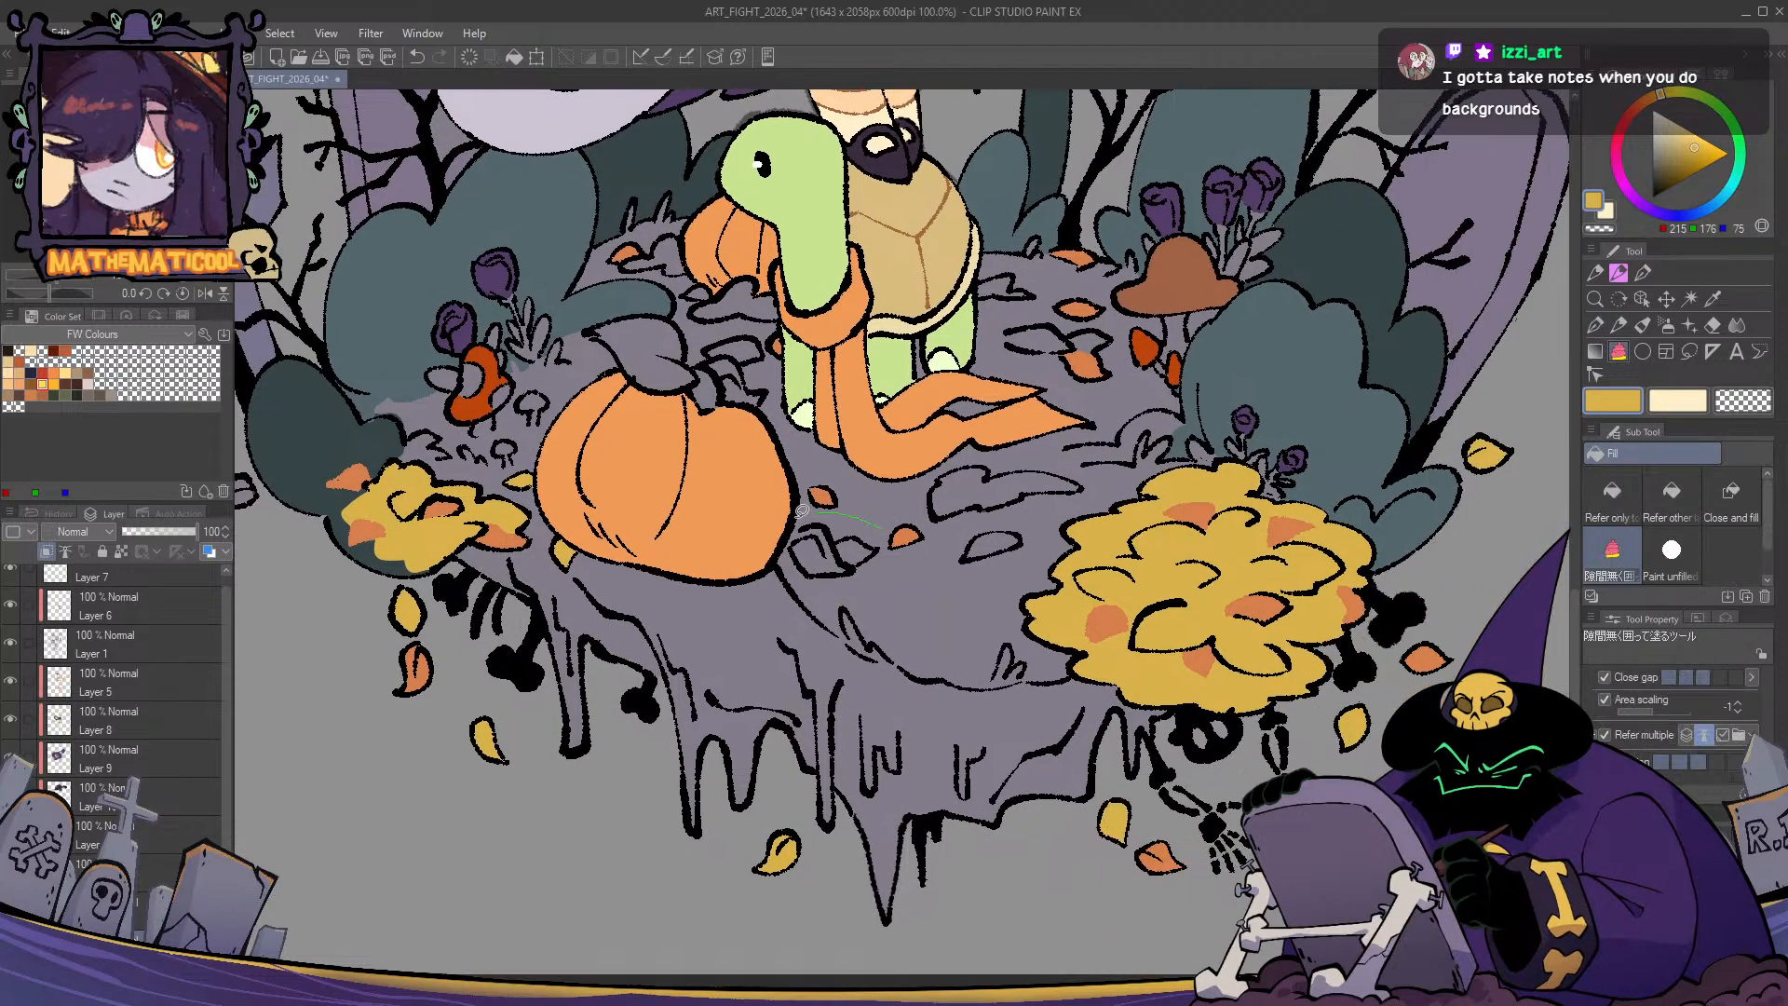
left_click_drag(805, 542, 857, 554)
key("p")
key("c")
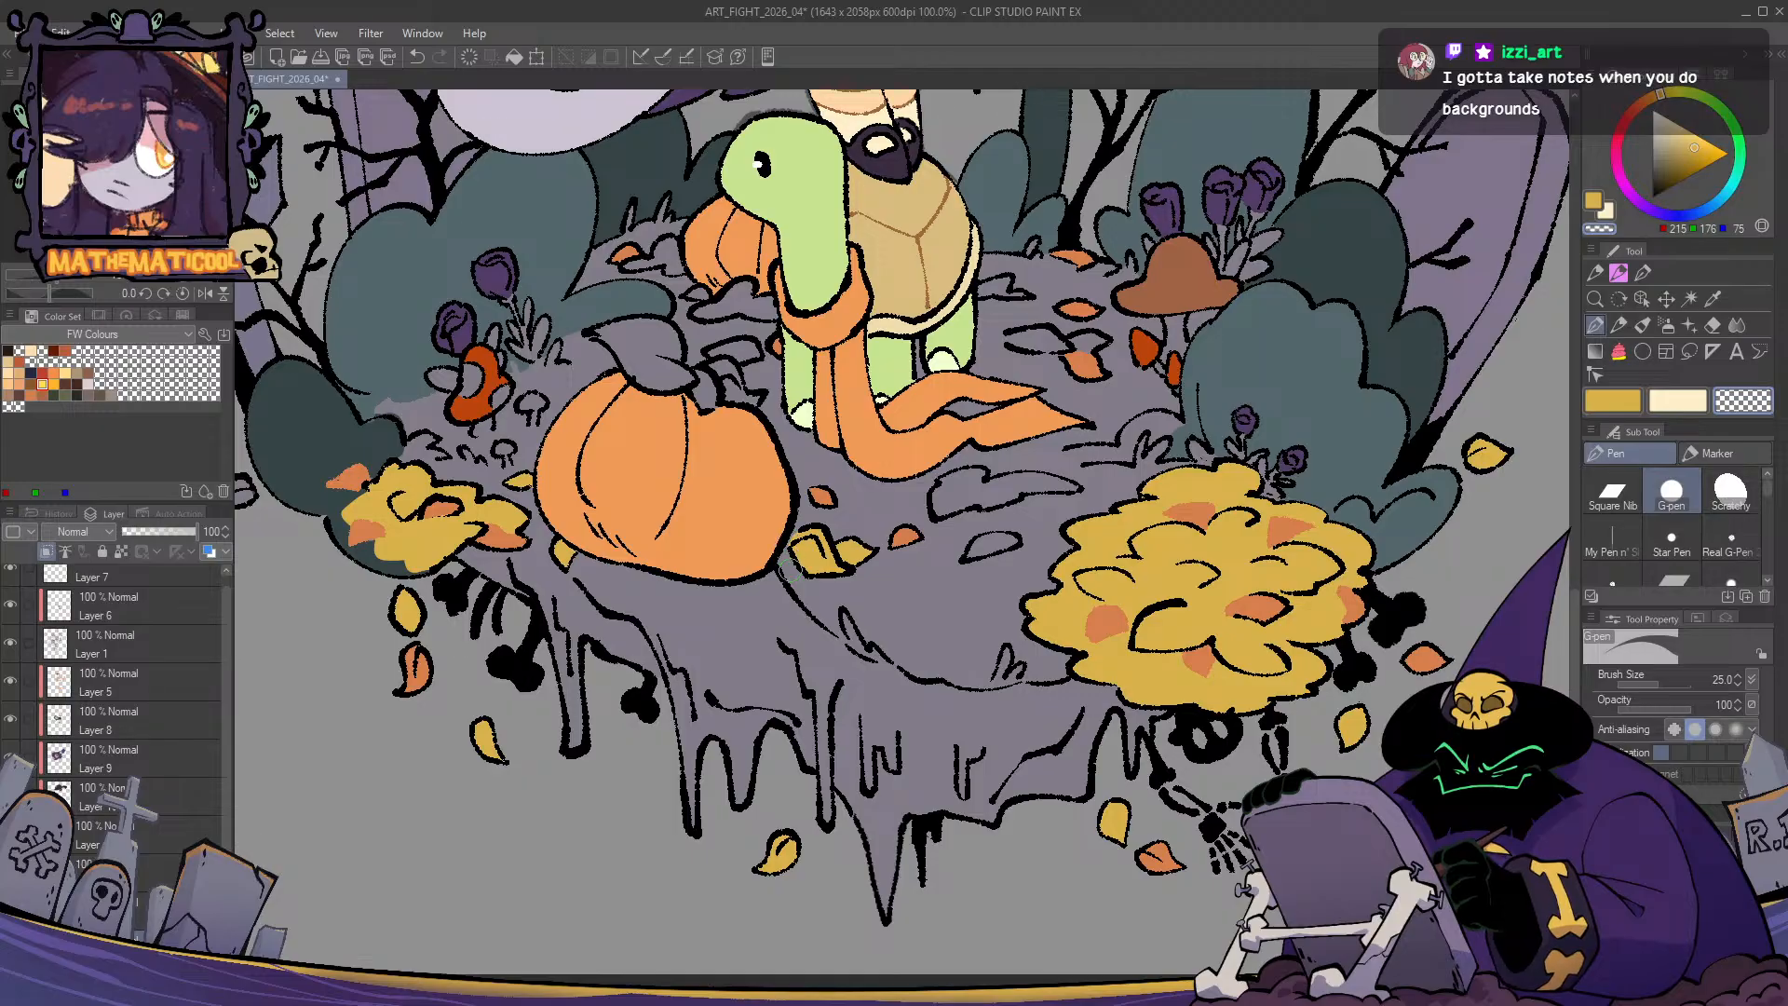
key("c")
left_click_drag(974, 653, 848, 685)
key("g")
mouse_move(867, 579)
left_mouse_down()
mouse_move(989, 517)
mouse_move(877, 696)
left_mouse_up()
key("p")
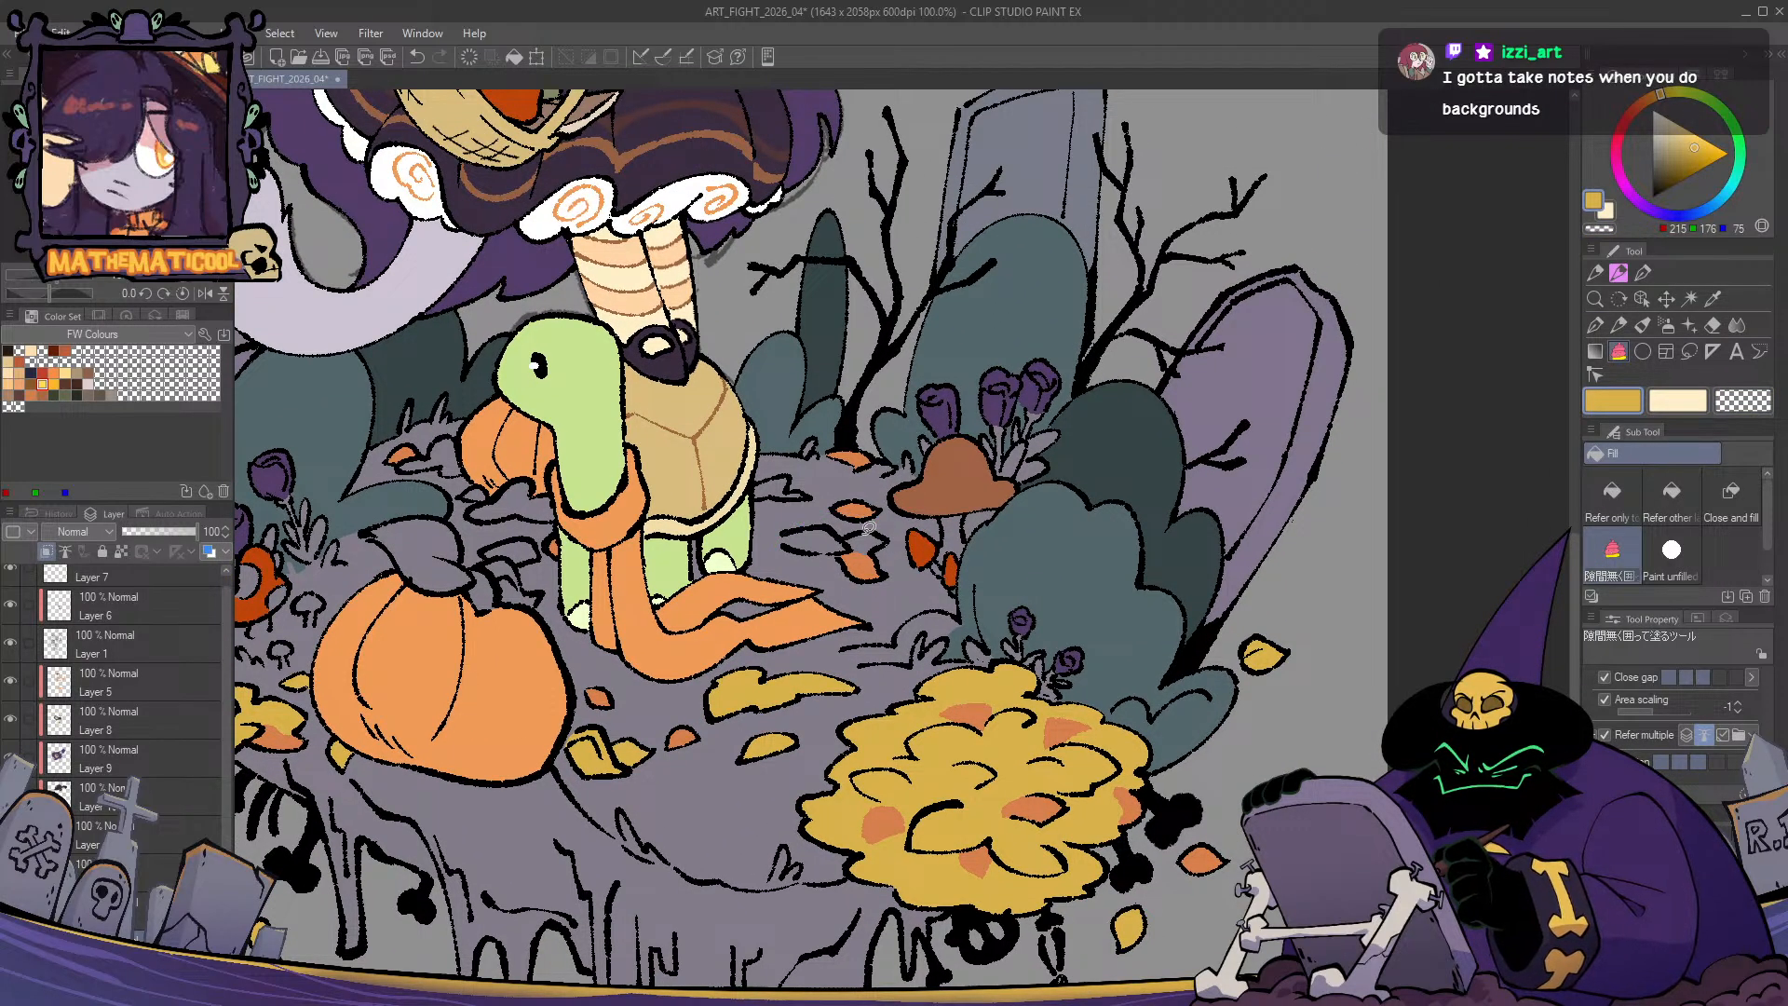
- Fill the loose leaves on the ground between the turtle and the brown mushroom with golden yellow
key("g")
mouse_move(777, 557)
left_mouse_down()
mouse_move(887, 514)
mouse_move(869, 532)
left_mouse_up()
key("p")
key("c")
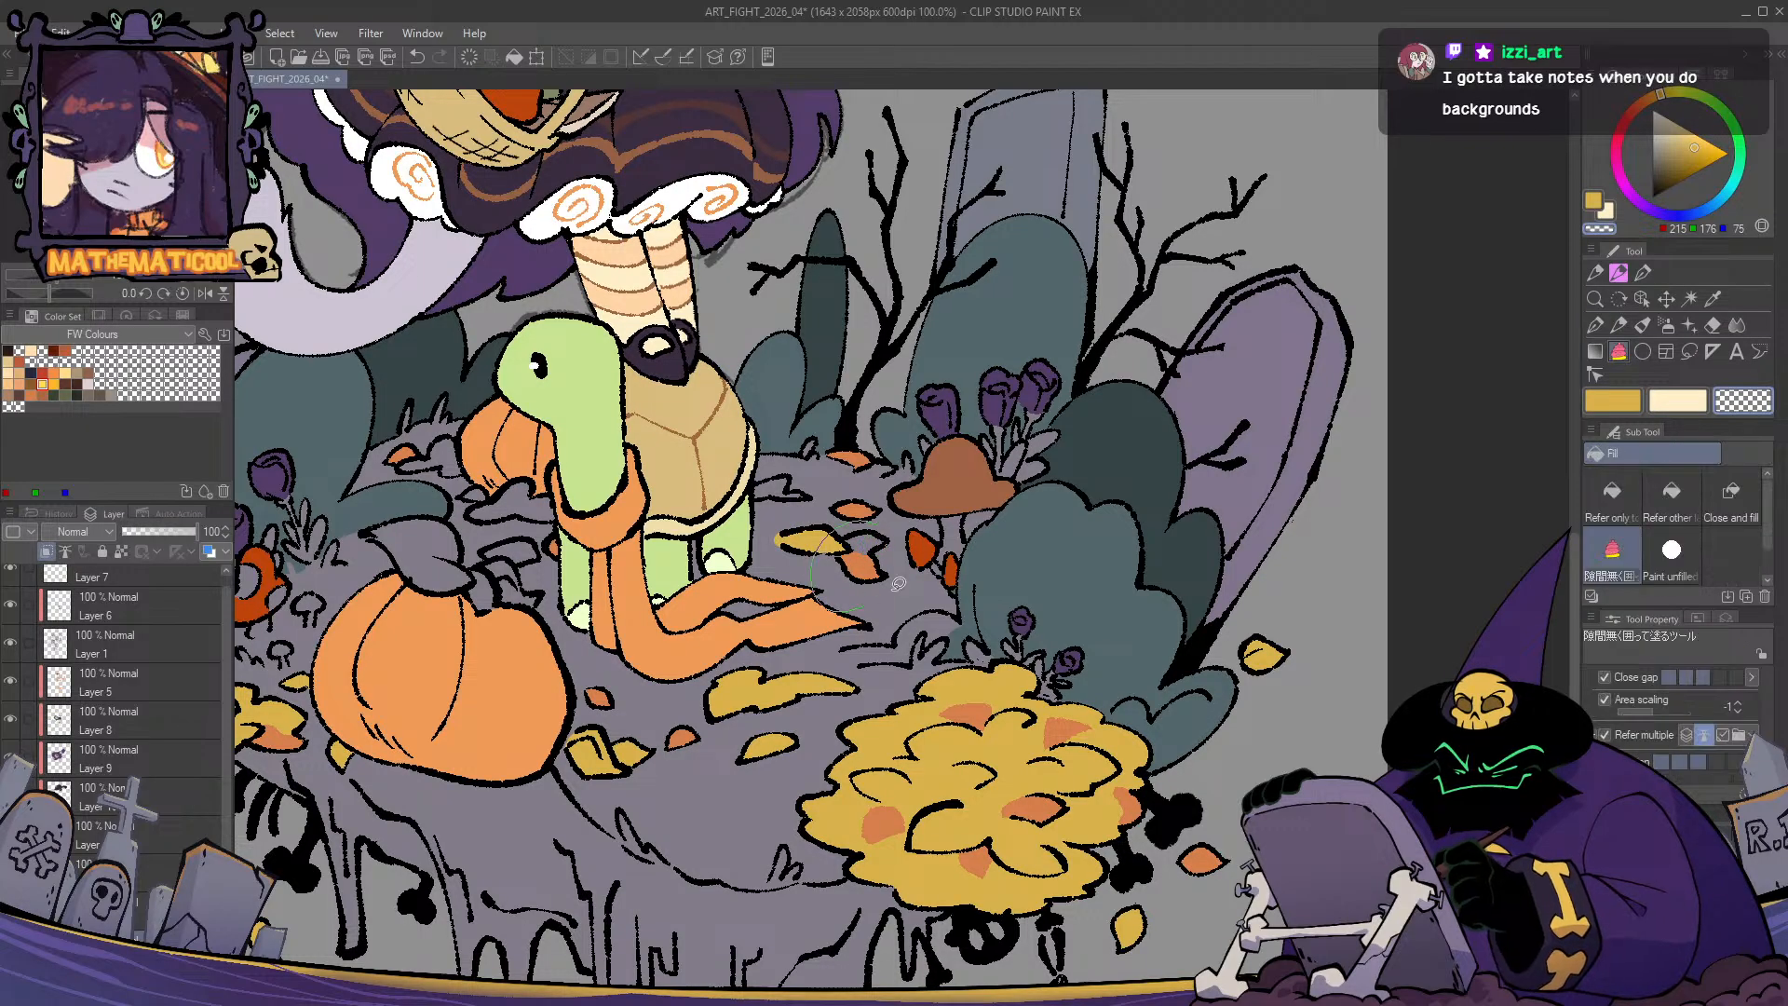
key("c")
key("g")
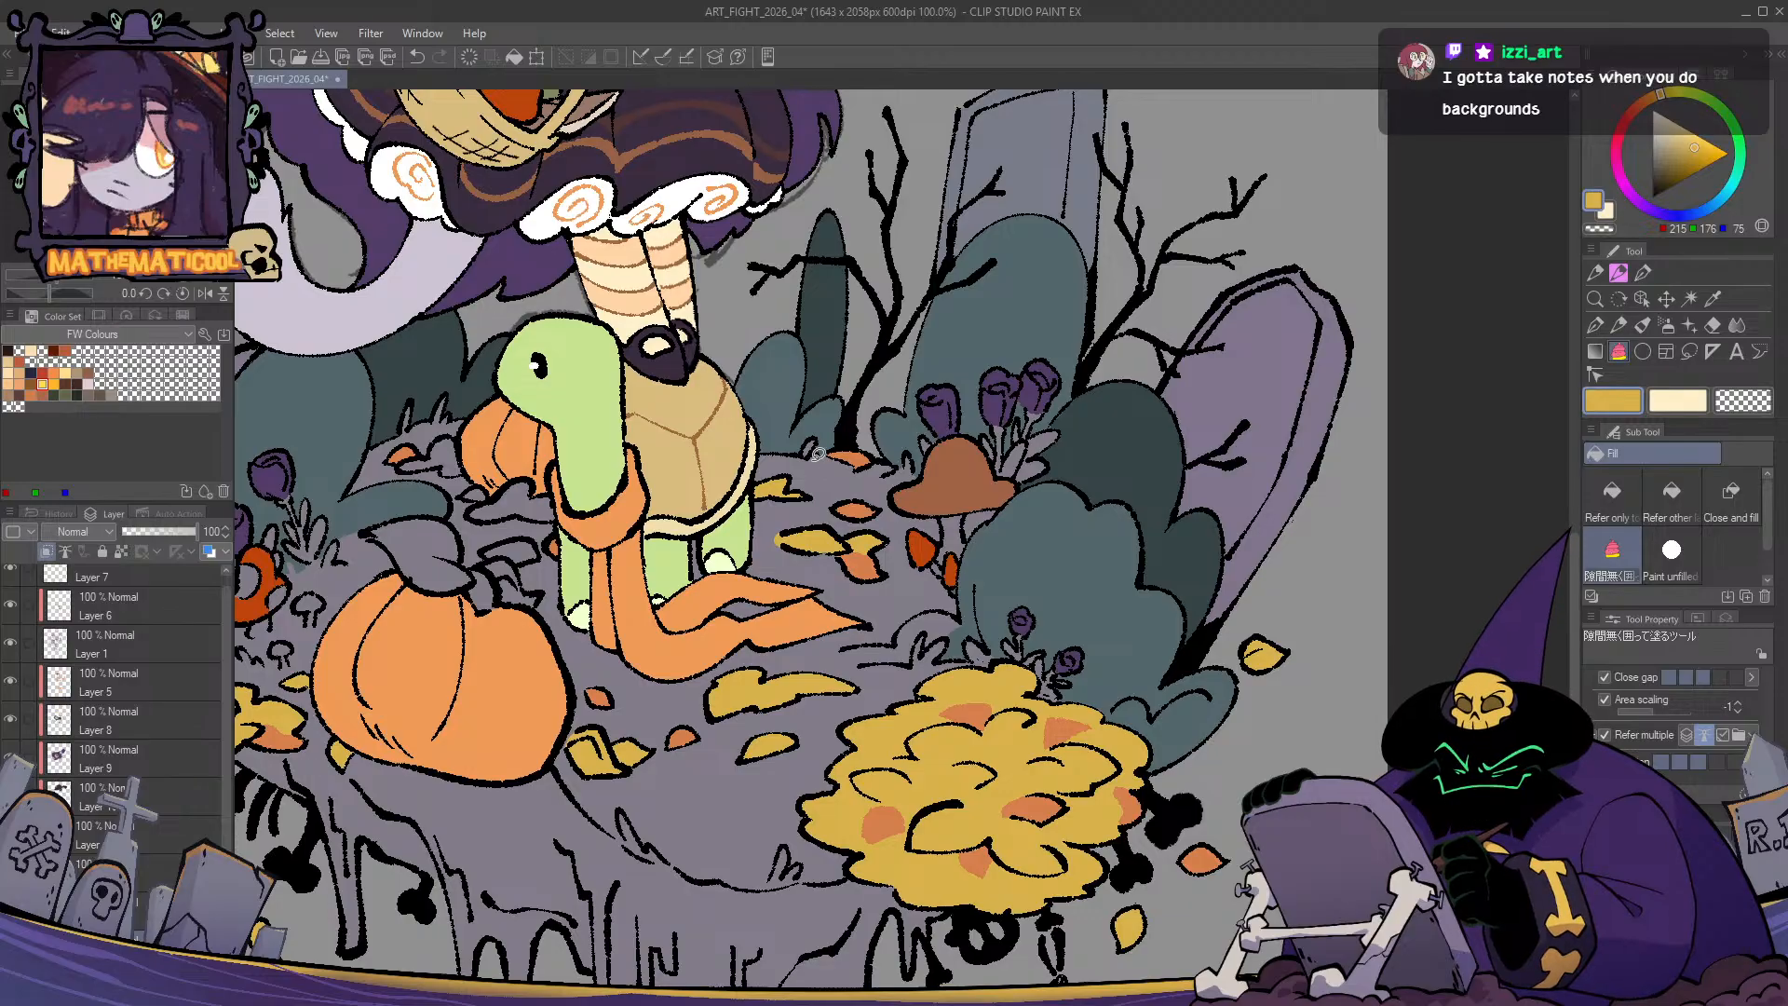
- Fill the loose leaves around the small pumpkin and between the large pumpkin and the turtle with golden yellow
left_click_drag(558, 515, 917, 515)
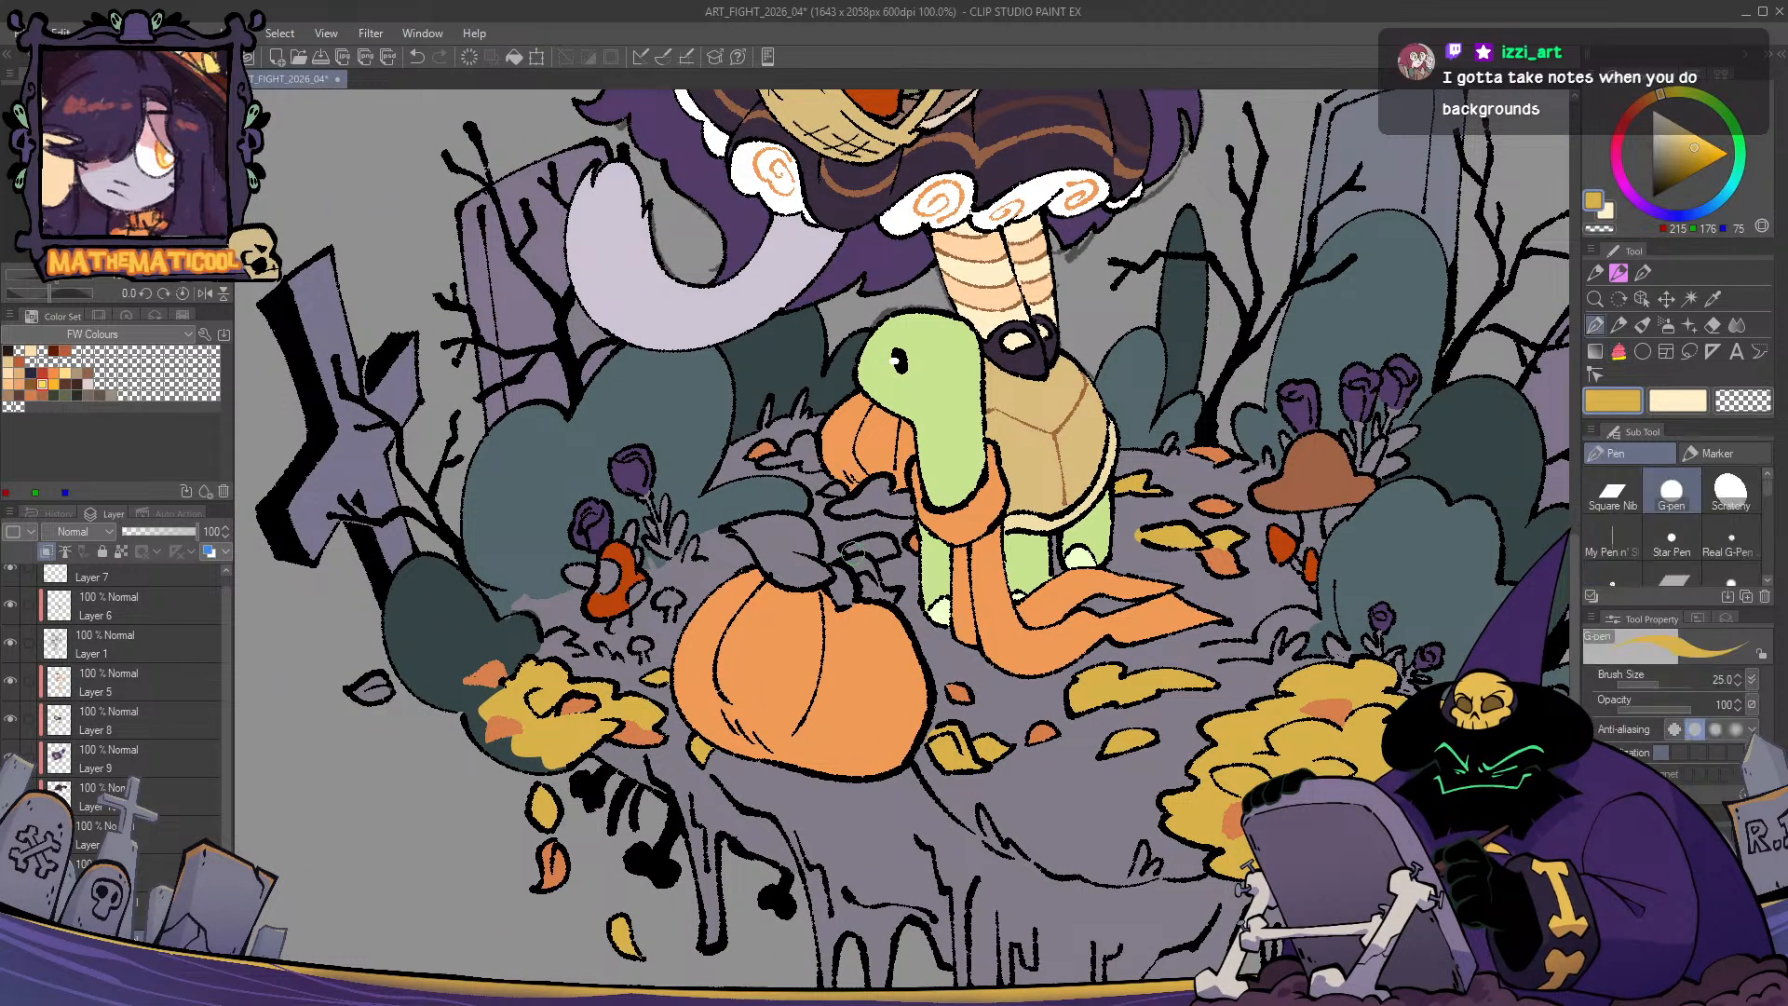
mouse_move(883, 555)
left_mouse_down()
mouse_move(840, 545)
mouse_move(857, 554)
mouse_move(834, 458)
mouse_move(936, 514)
left_mouse_up()
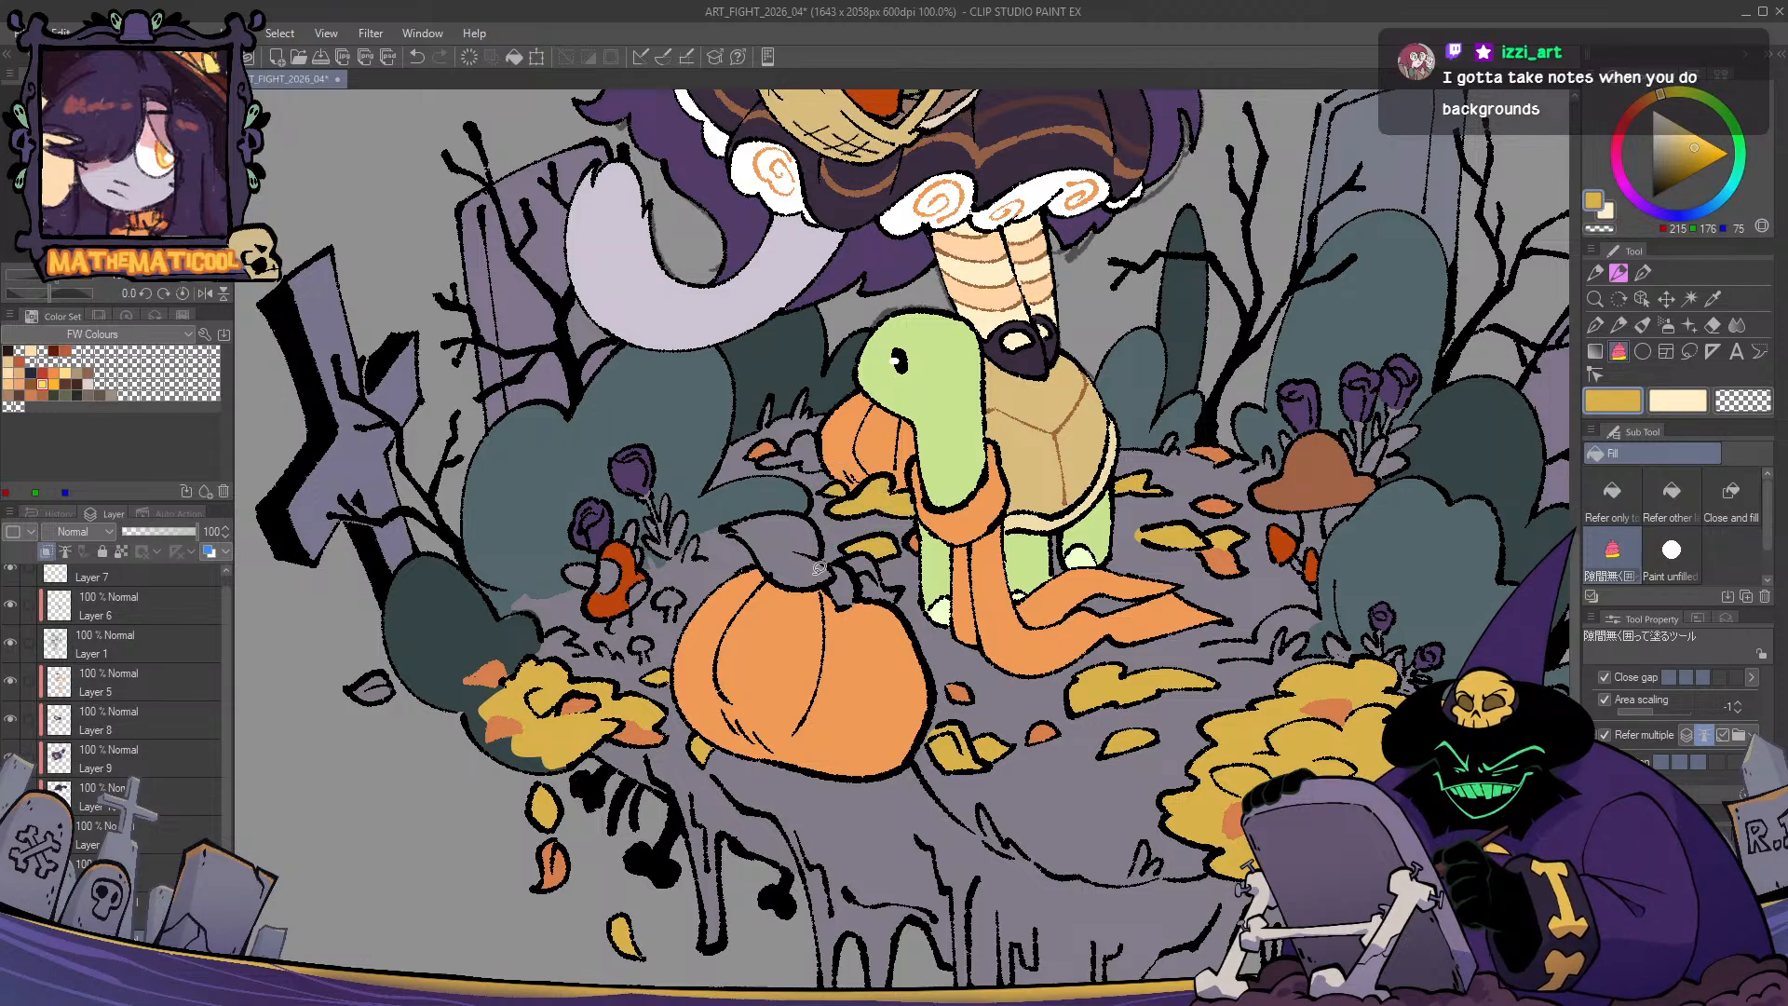
mouse_move(787, 423)
left_mouse_down()
mouse_move(884, 450)
mouse_move(864, 425)
mouse_move(765, 447)
mouse_move(889, 453)
left_mouse_up()
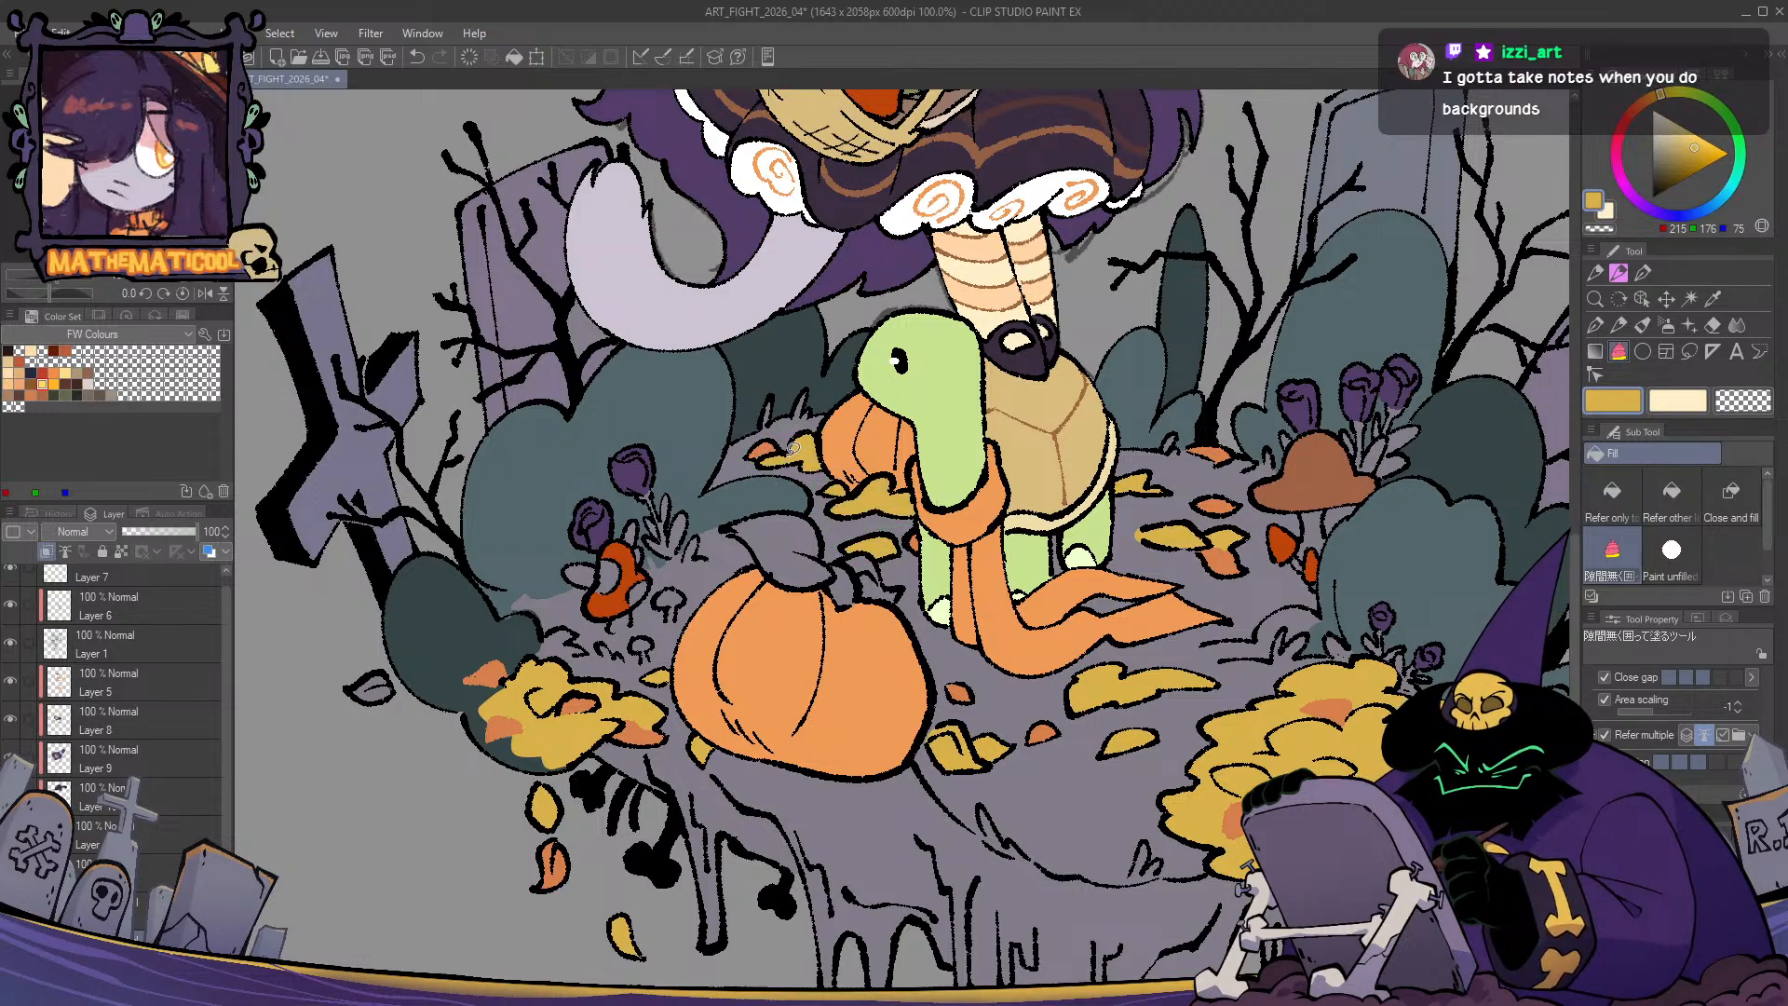
- Try to touch up the edge of the small leaf pile against the darker teal bush with the Square Nib pen
key("p")
scroll(749, 658, "down", 5)
scroll(749, 658, "up", 2)
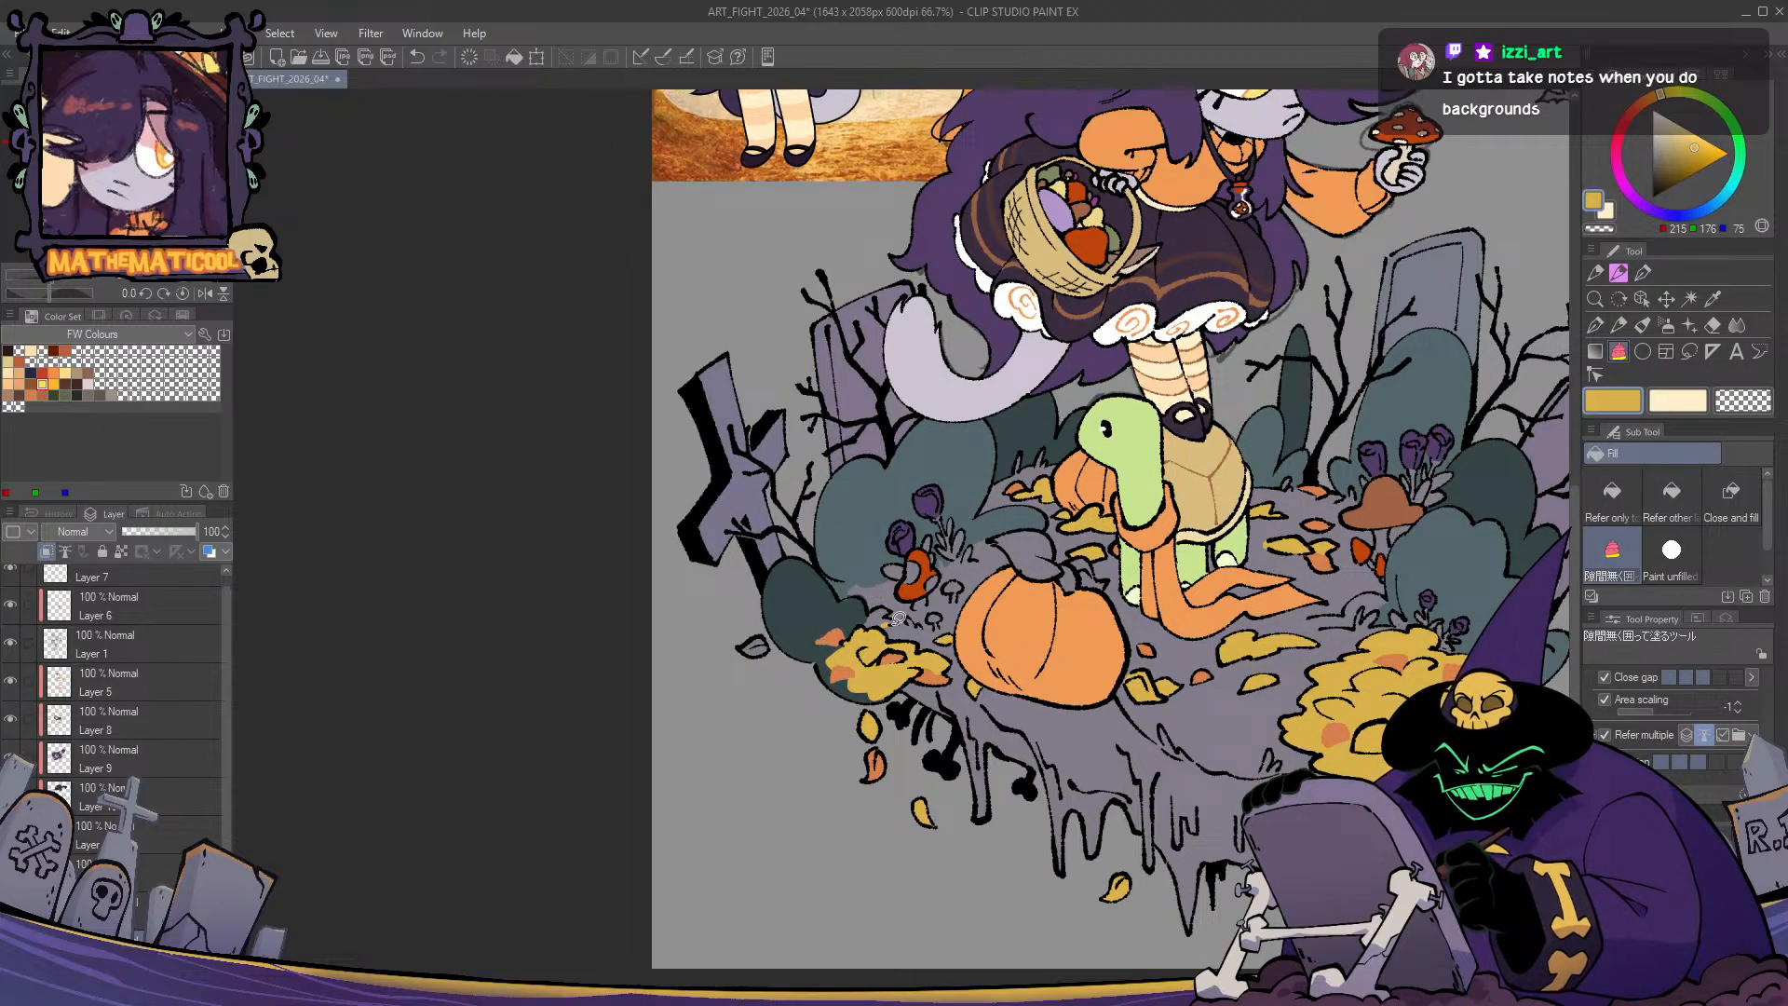
scroll(885, 622, "up", 2)
mouse_move(866, 641)
left_mouse_down()
mouse_move(843, 605)
mouse_move(899, 579)
mouse_move(832, 624)
mouse_move(848, 634)
mouse_move(826, 622)
mouse_move(875, 619)
left_mouse_up()
left_click(1611, 494)
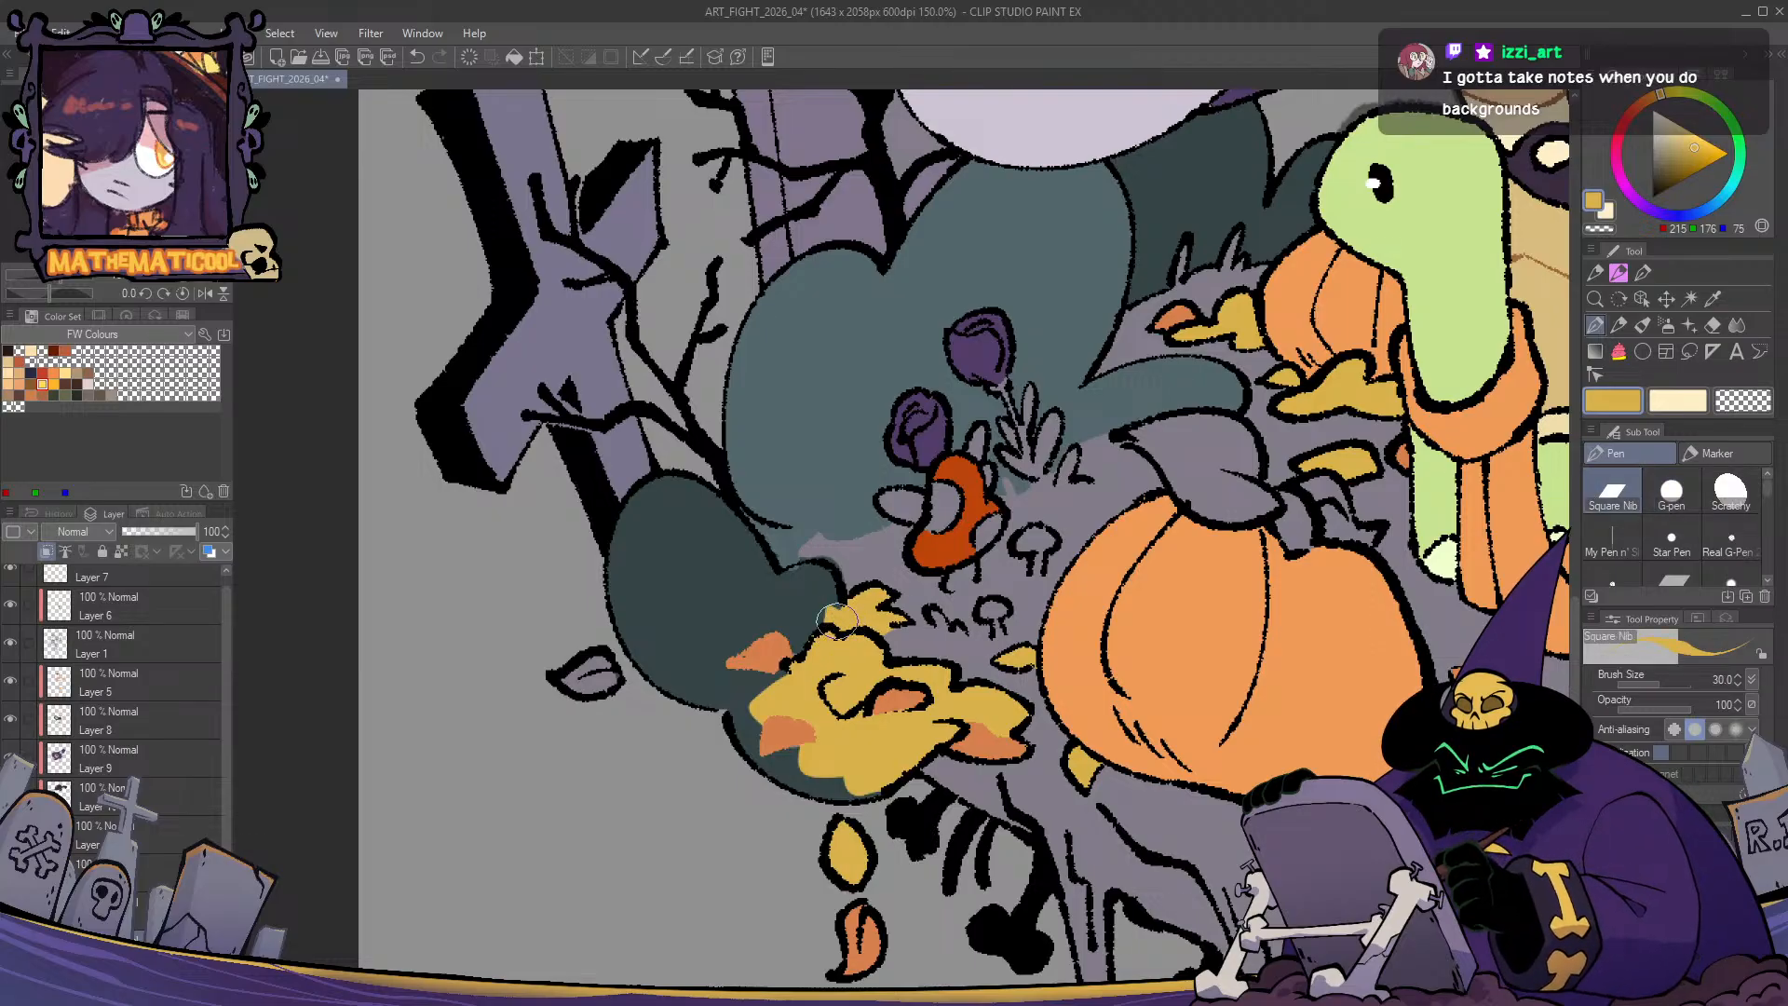
key("c")
mouse_move(745, 685)
left_mouse_down()
mouse_move(805, 824)
mouse_move(787, 769)
mouse_move(845, 811)
mouse_move(820, 754)
mouse_move(823, 781)
mouse_move(803, 762)
mouse_move(826, 781)
mouse_move(829, 736)
mouse_move(796, 747)
mouse_move(808, 777)
mouse_move(839, 759)
mouse_move(878, 809)
mouse_move(828, 785)
mouse_move(850, 816)
mouse_move(829, 791)
mouse_move(851, 809)
mouse_move(878, 796)
mouse_move(857, 829)
mouse_move(737, 730)
left_mouse_up()
key("c")
key("ctrl+z")
key("c")
key("ctrl+z")
key("c")
- Shift the golden-yellow leaves and leaf piles to a warmer, more orange tone with a color adjustment
key("h")
key("h")
key("ctrl+0")
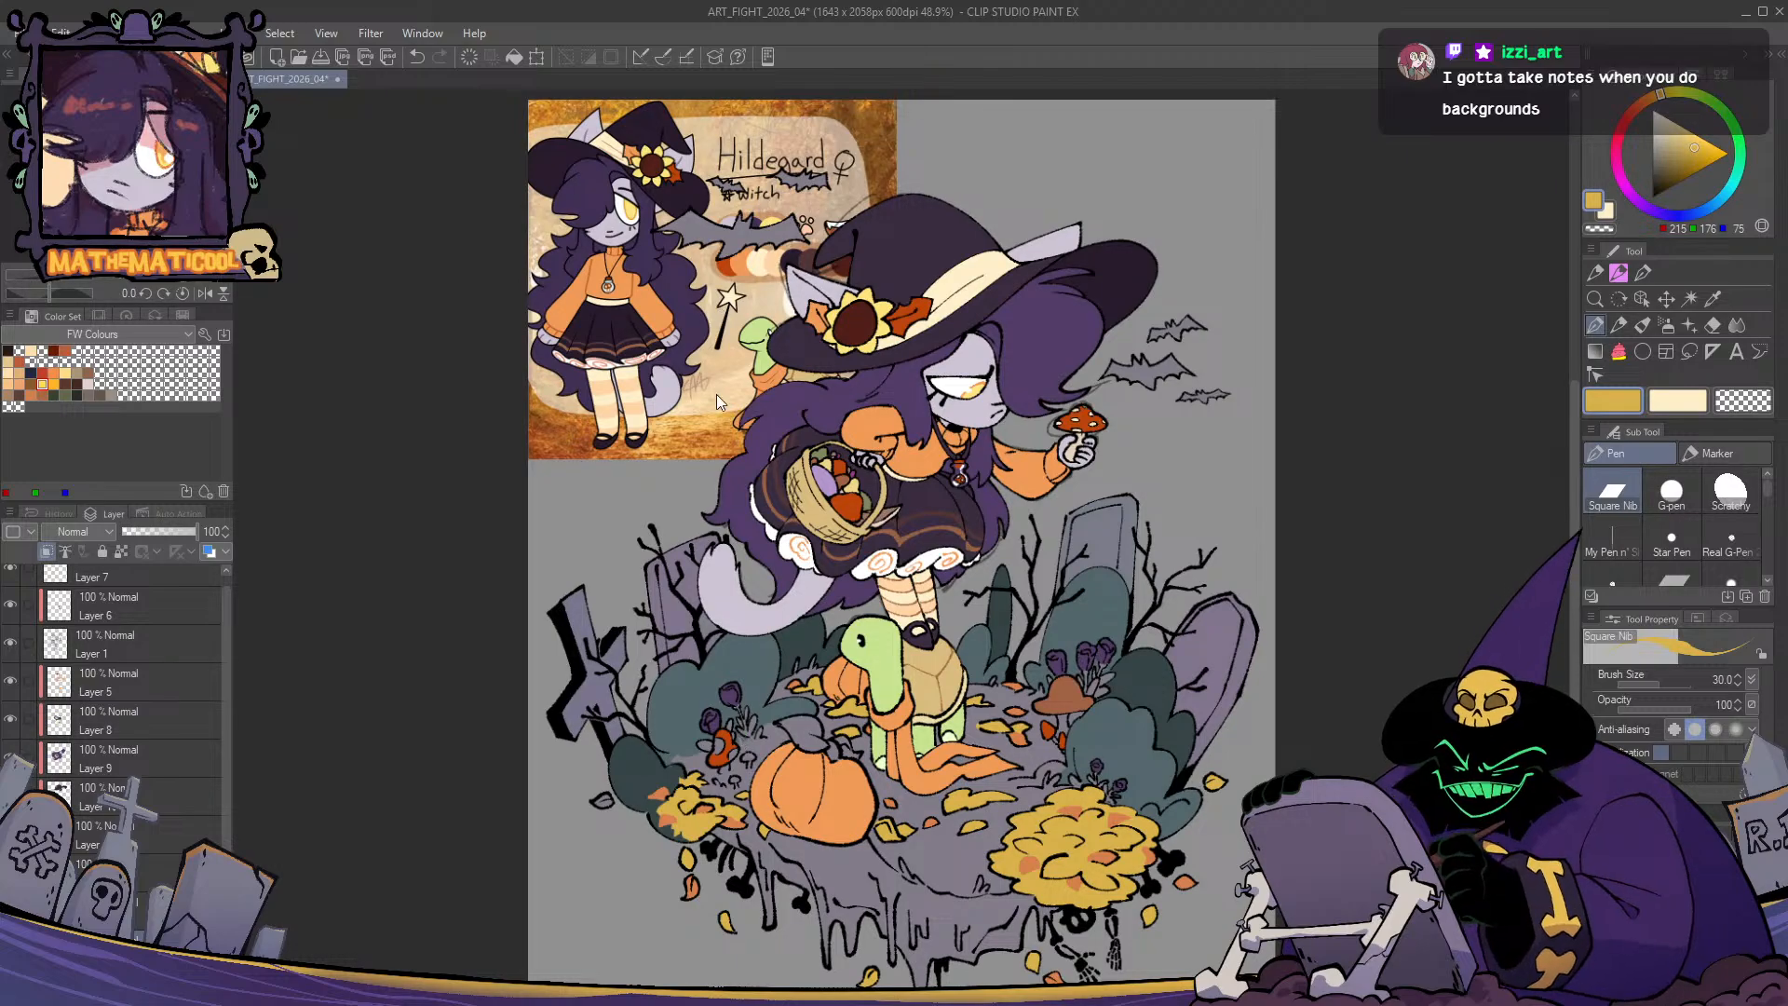
key("Tab")
left_click(423, 550)
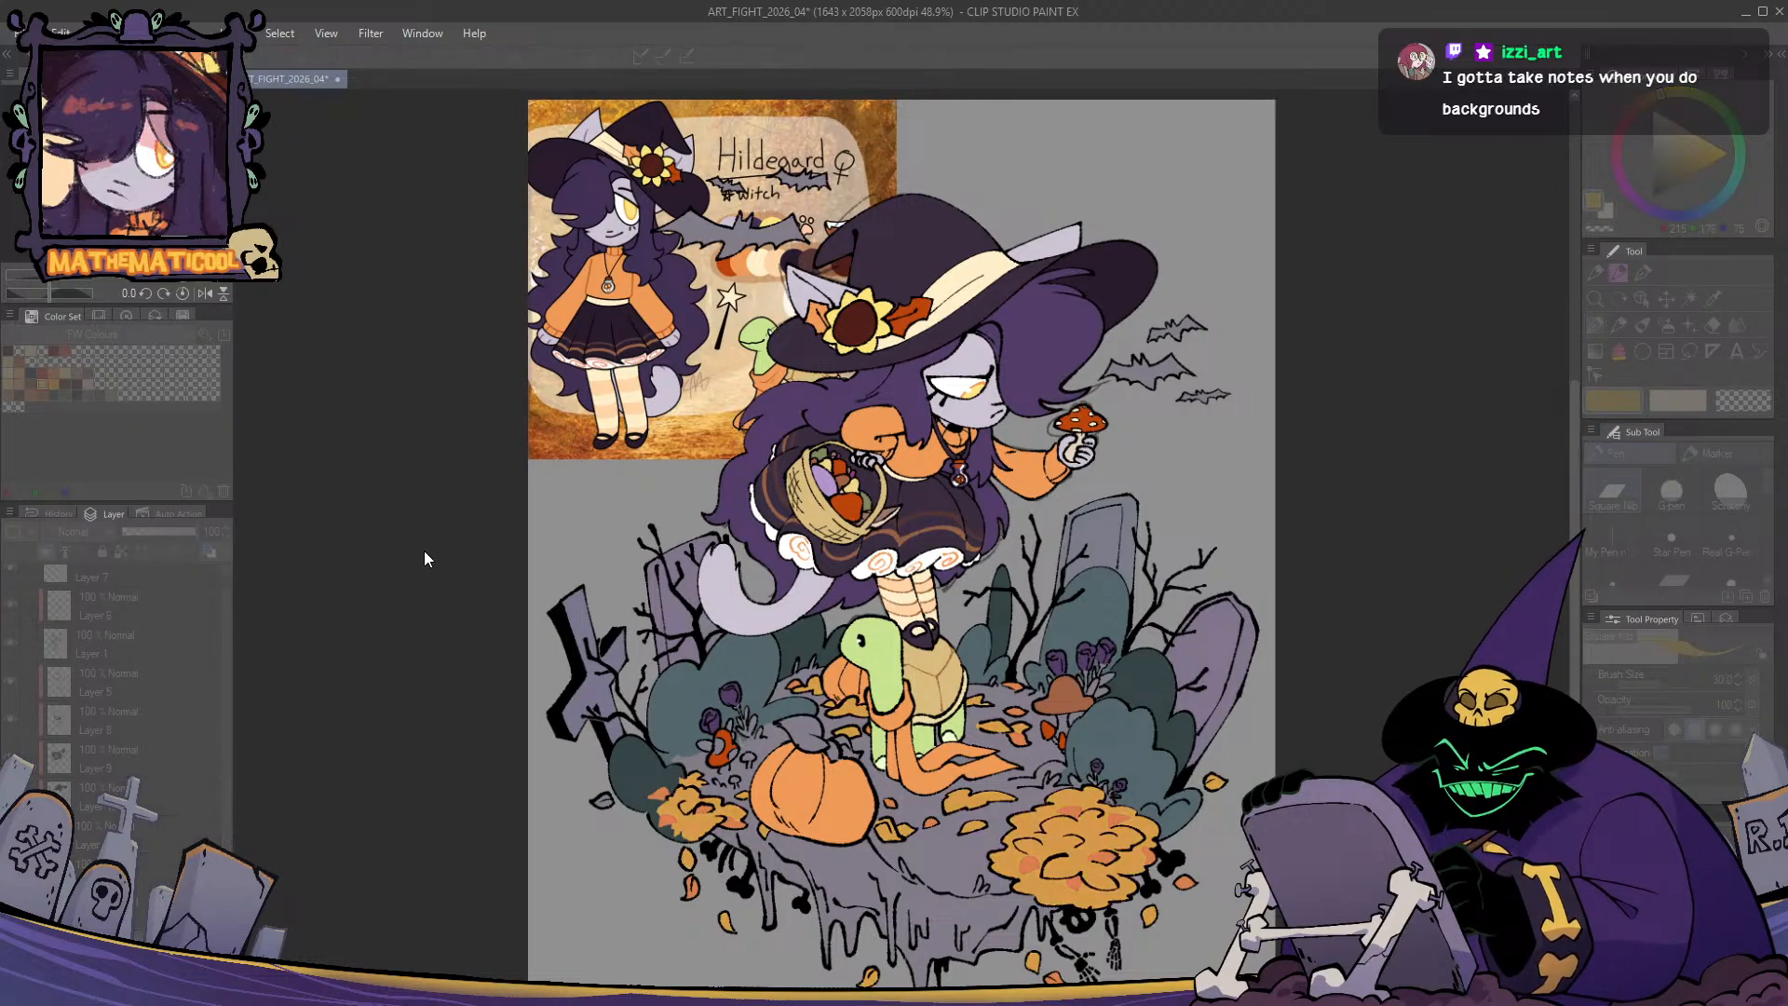
left_click(463, 658)
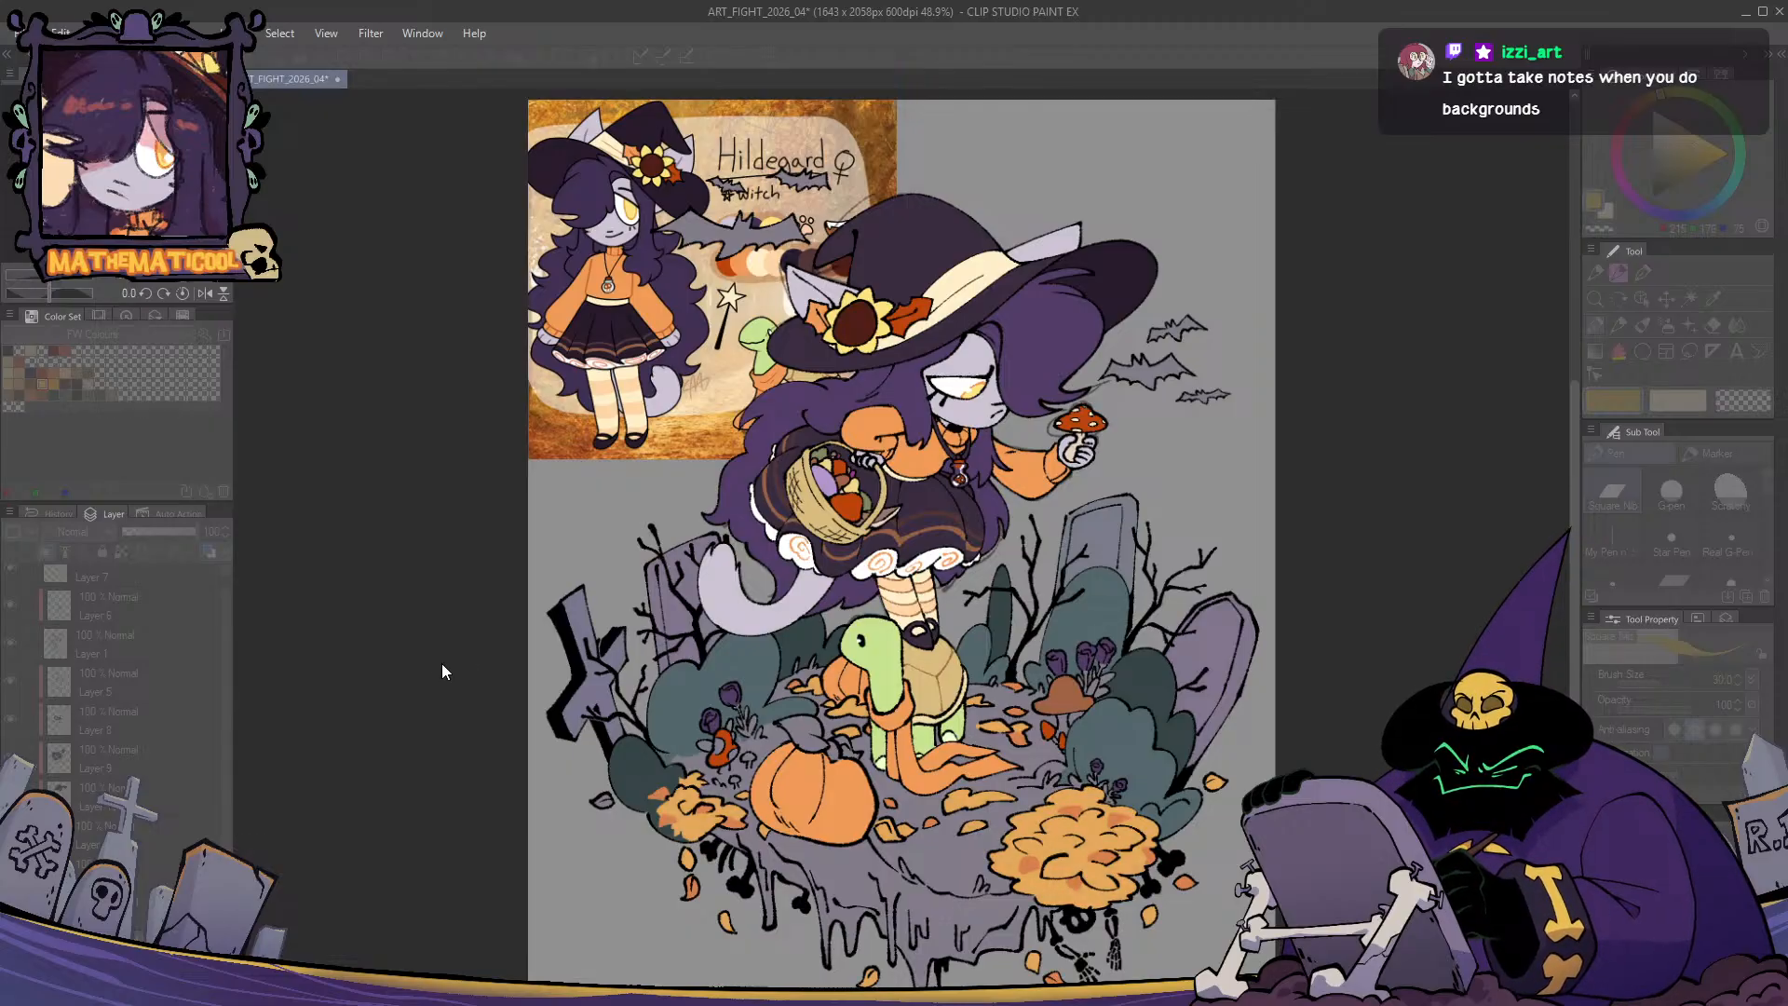
left_click(467, 614)
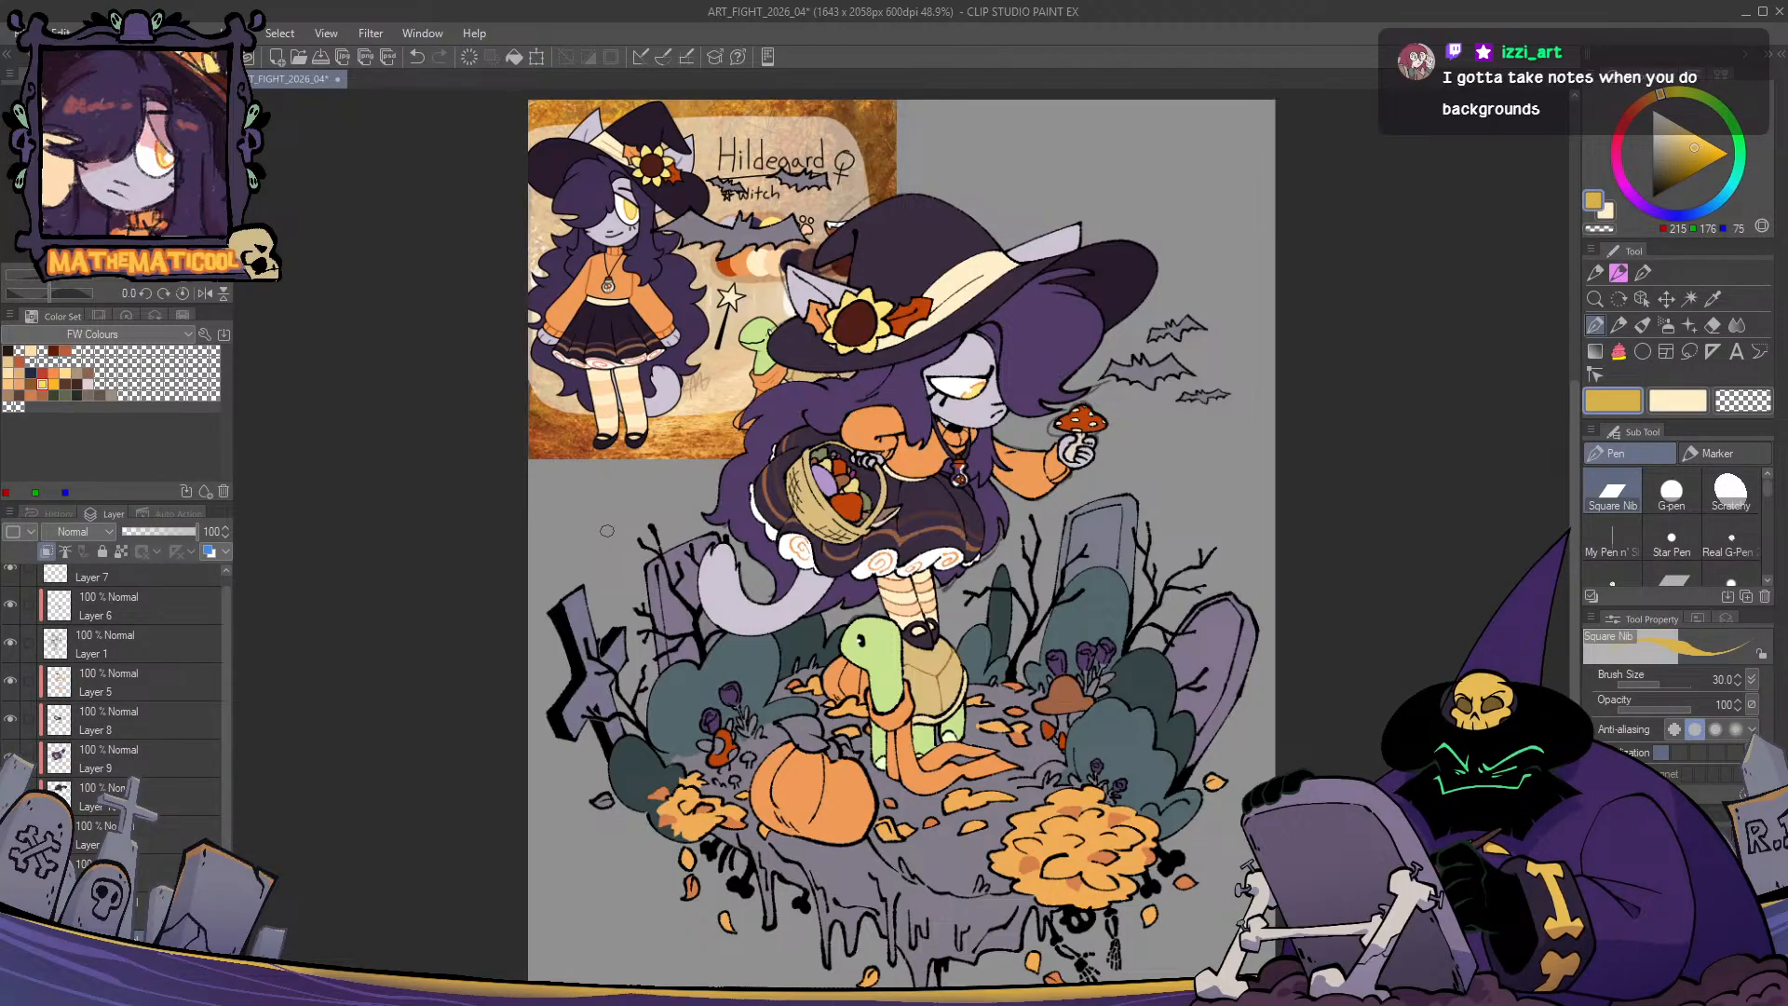